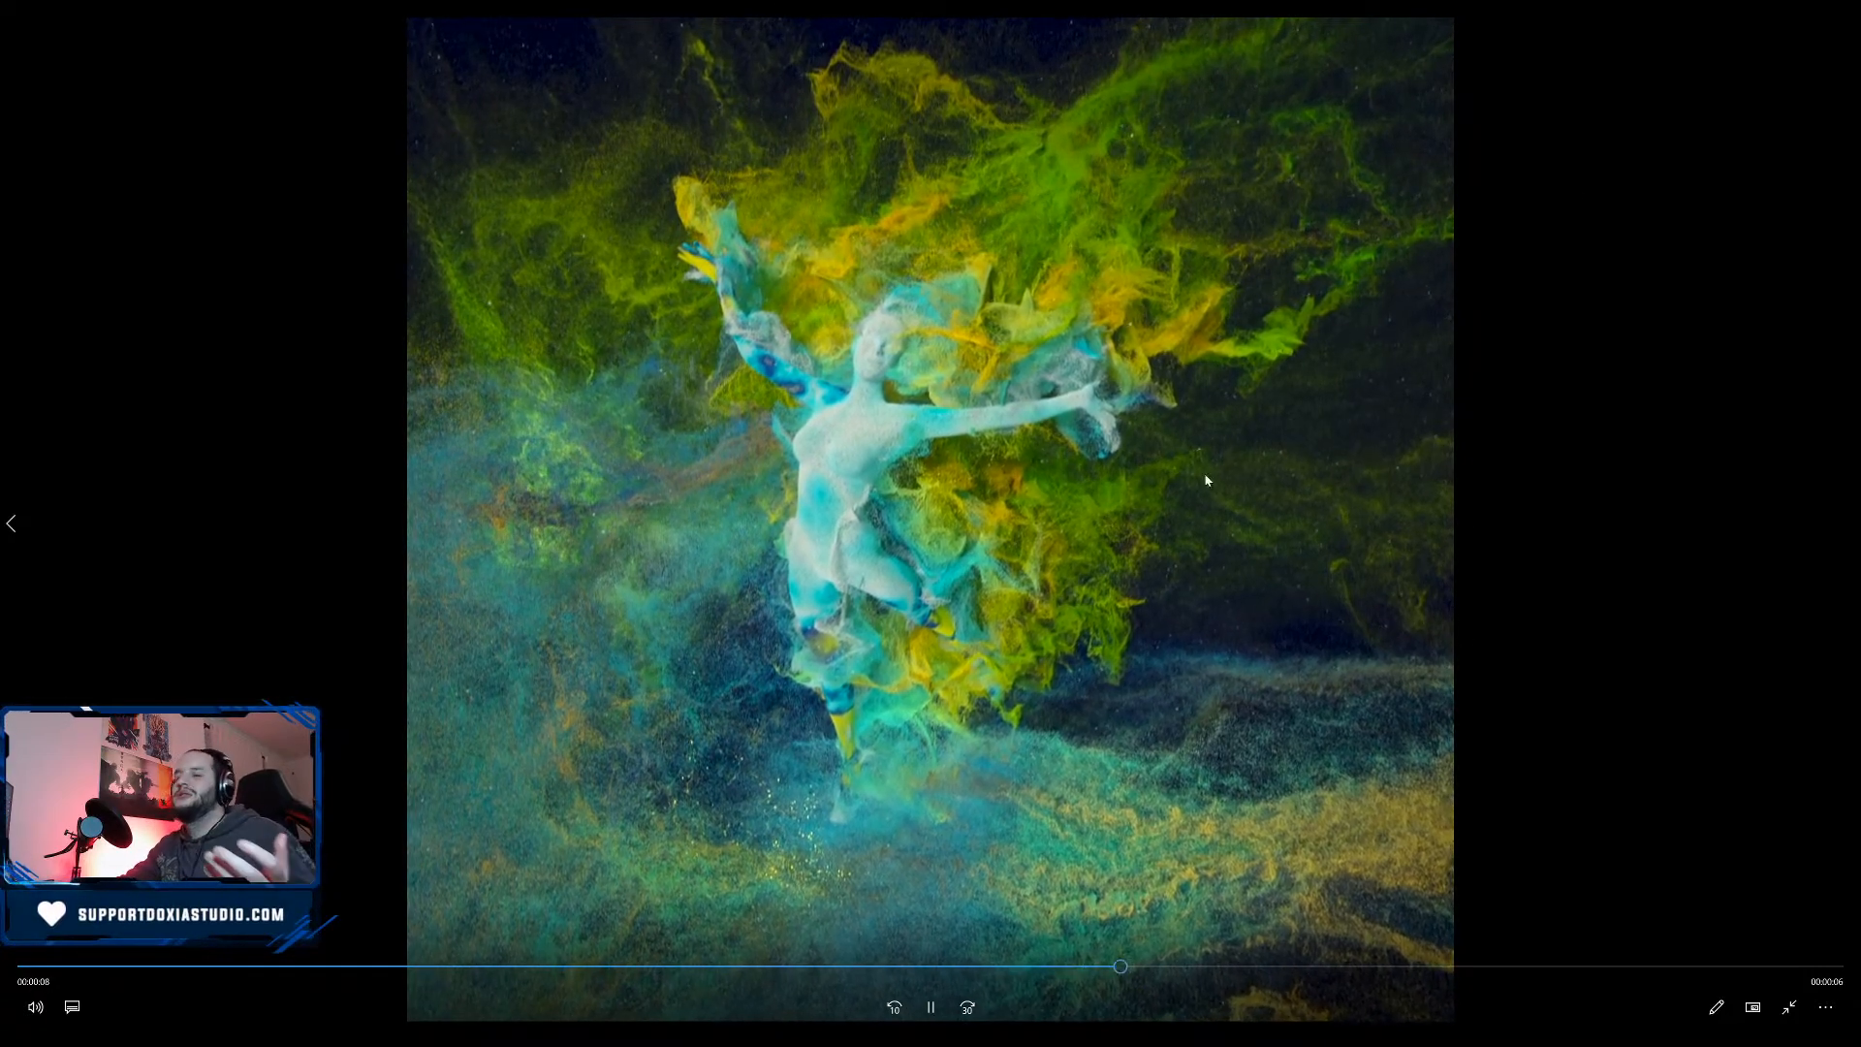
# Leave the video and view the SpaceEmotions pictures in the Emotions folder, from Questions-02 through Images-05.
pyautogui.doubleClick(1200, 502)
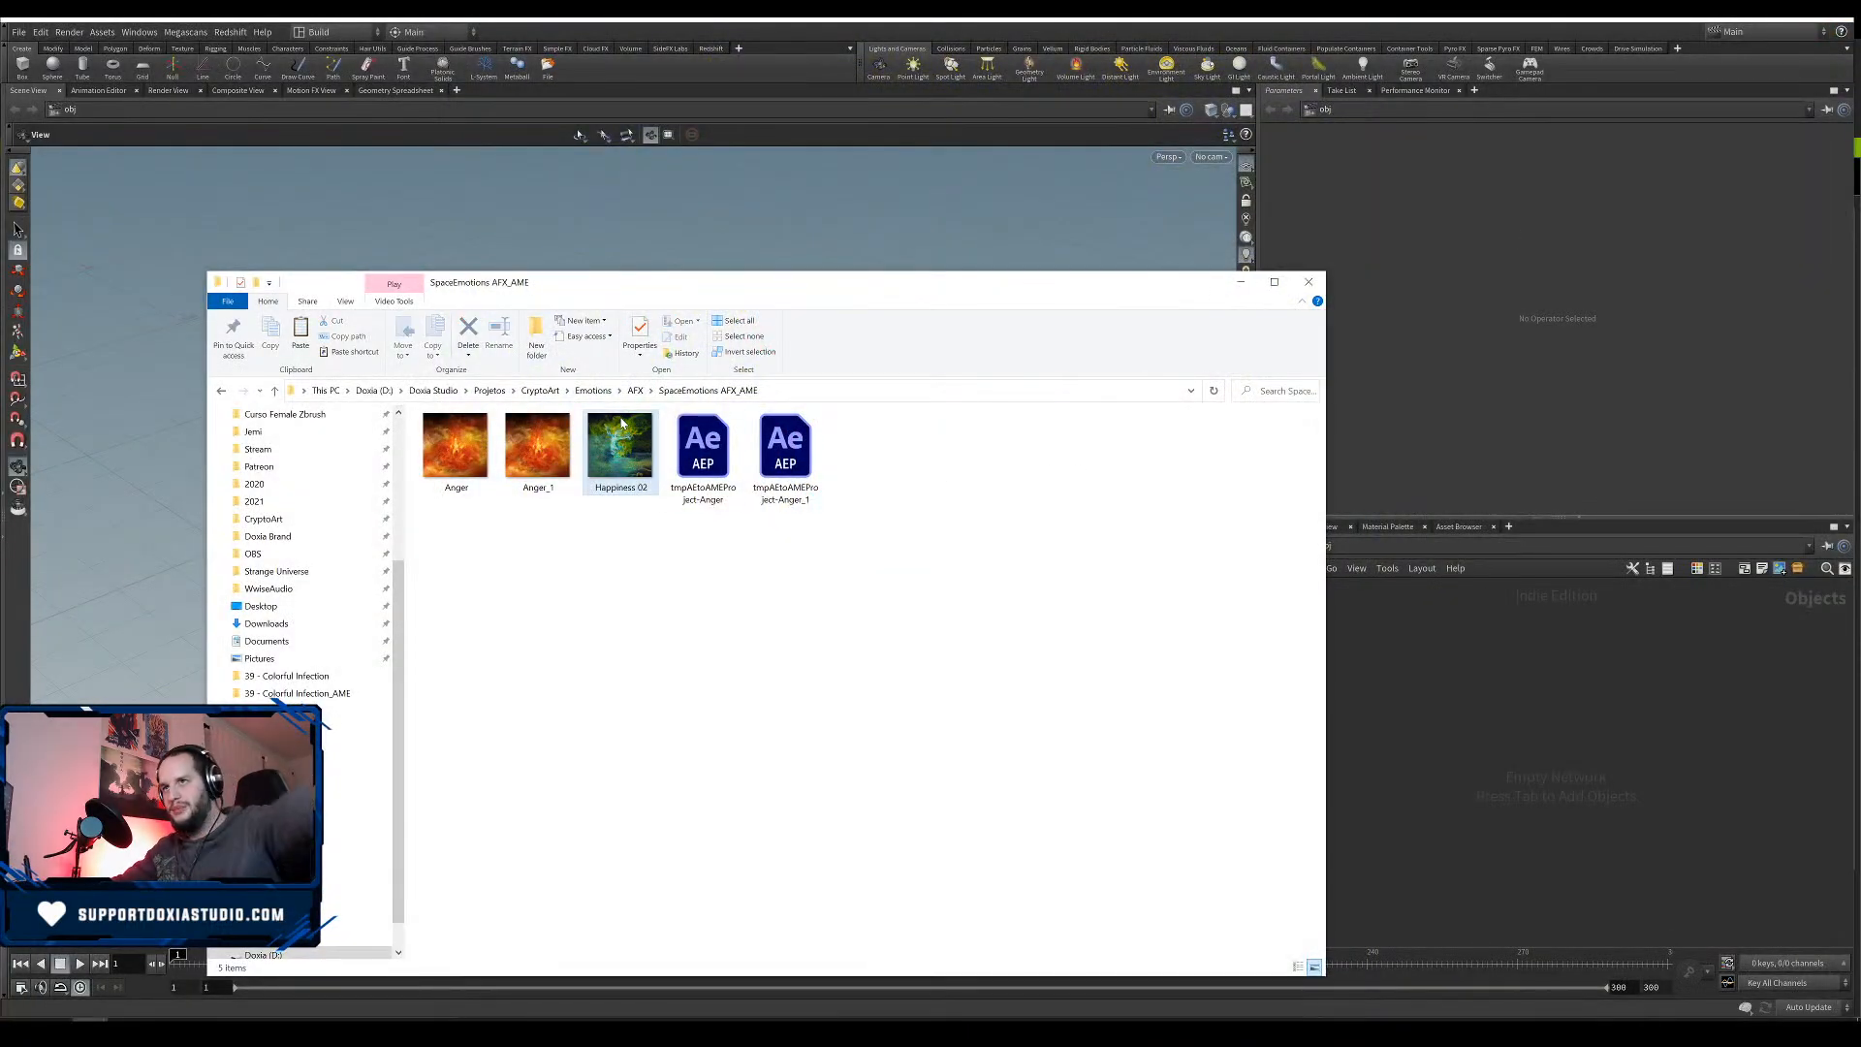
pyautogui.click(594, 391)
pyautogui.click(968, 472)
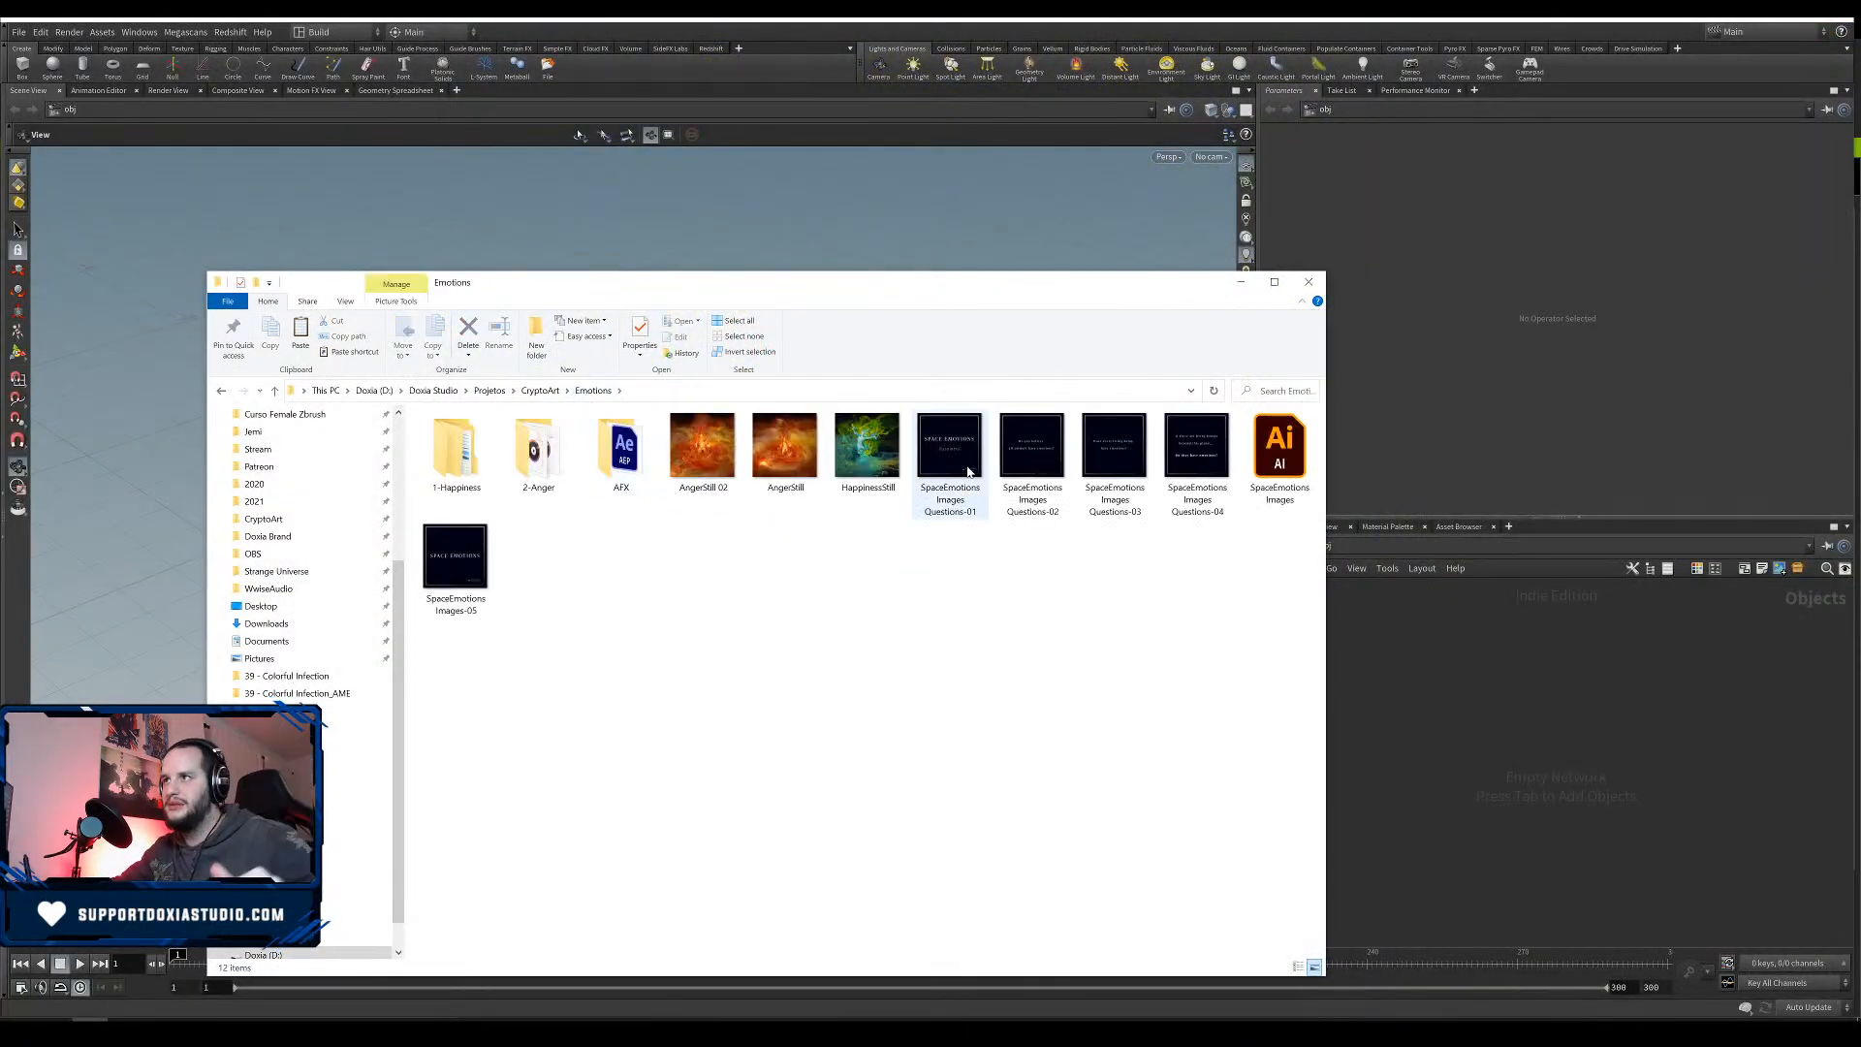
pyautogui.doubleClick(1016, 434)
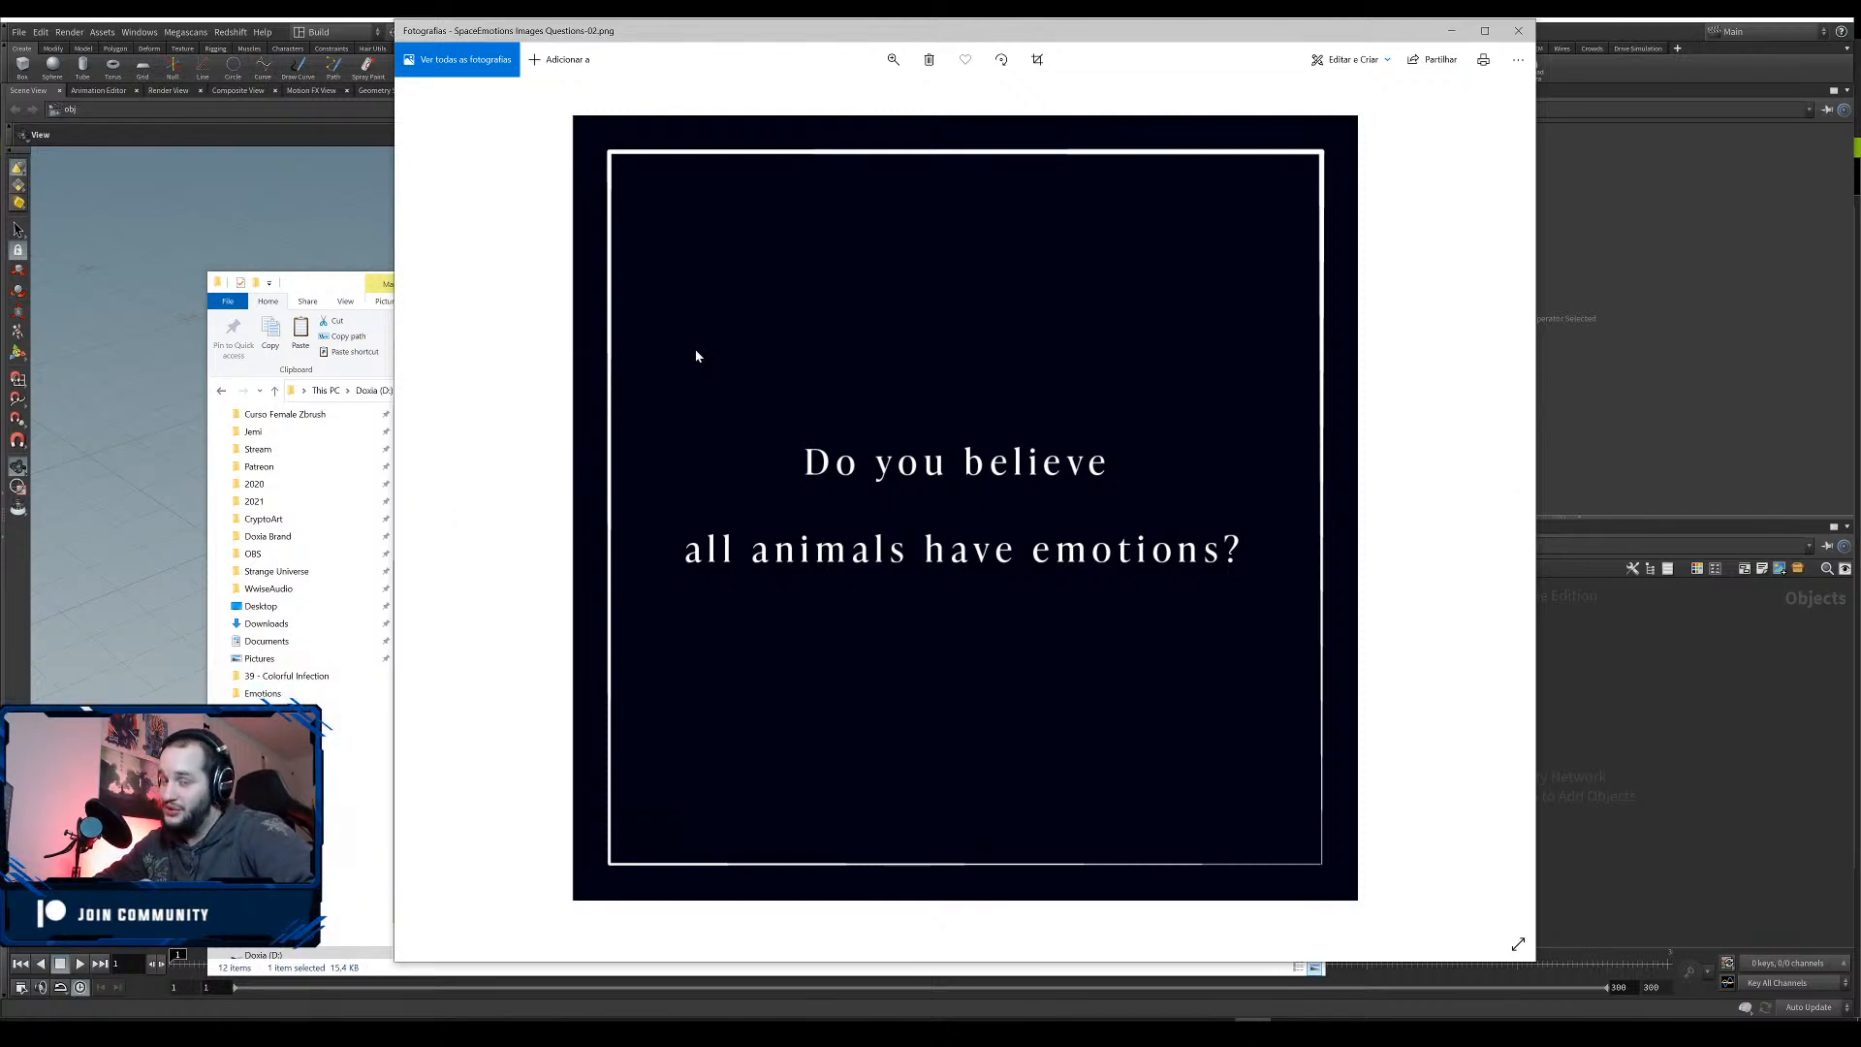
pyautogui.press('Right')
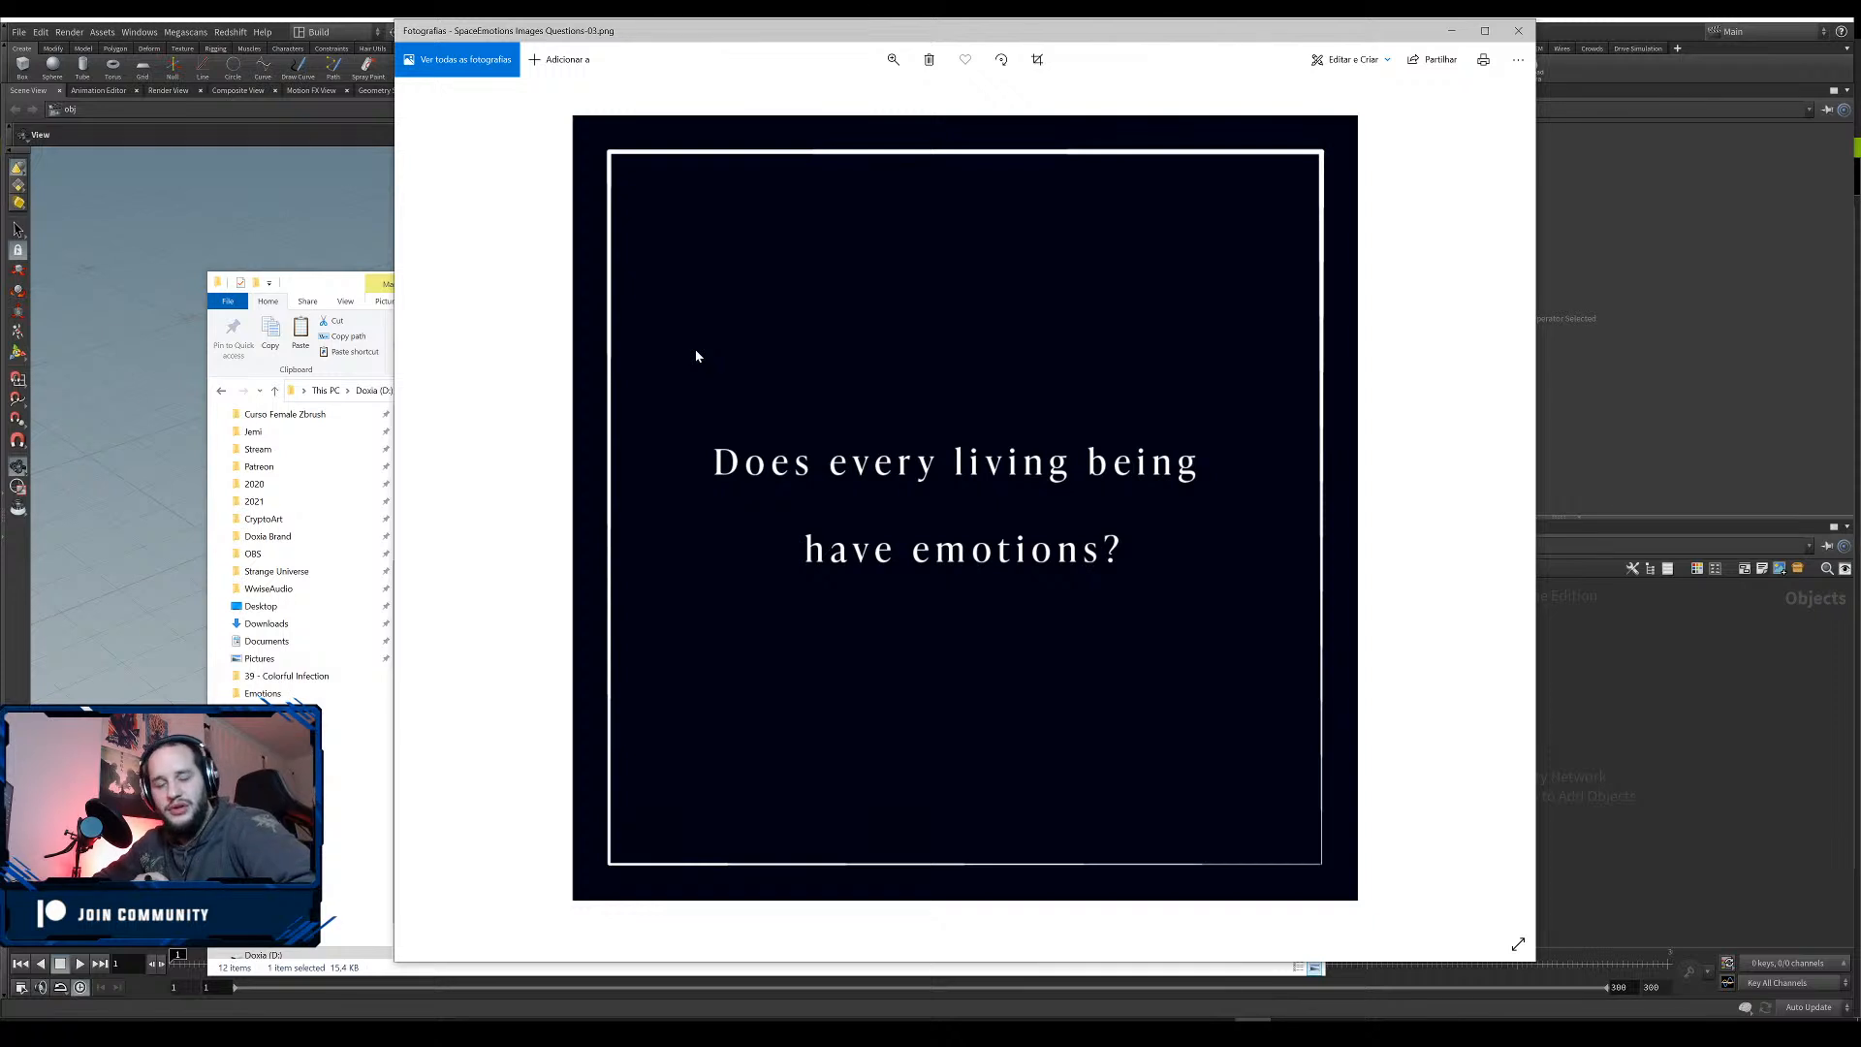
pyautogui.press('Right')
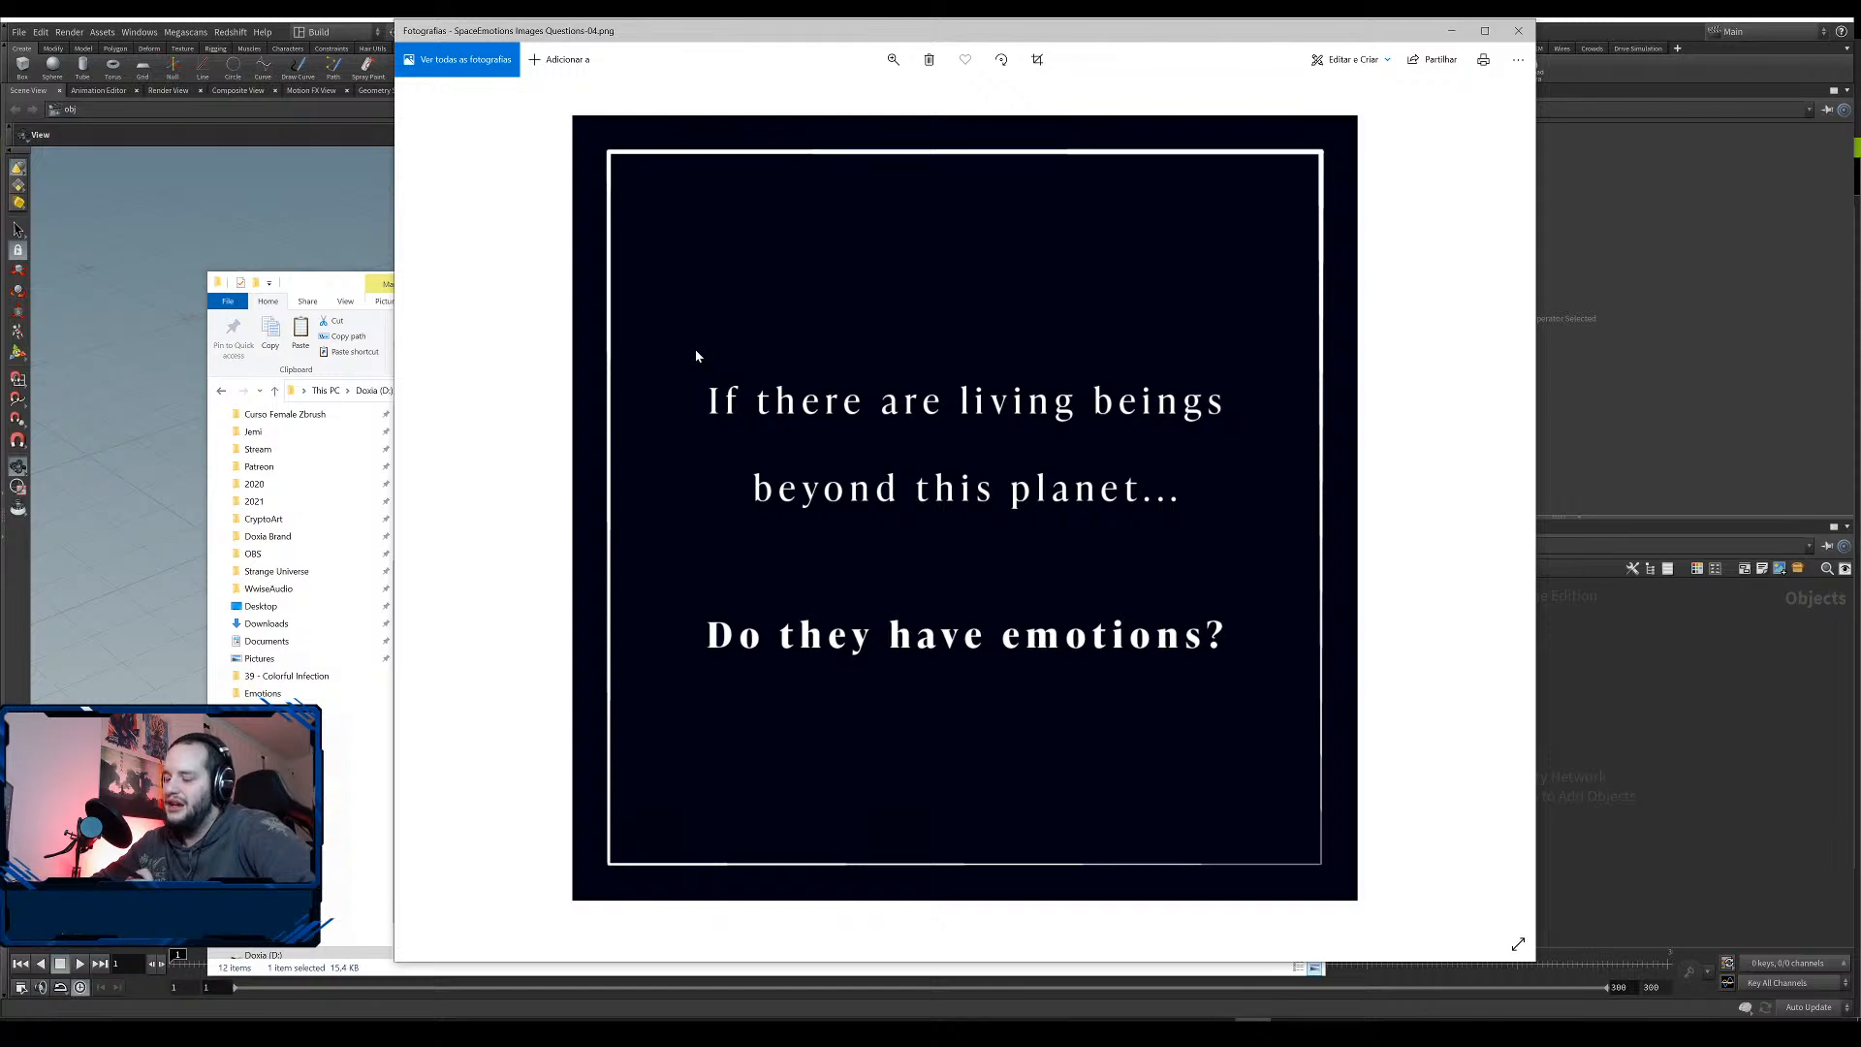
pyautogui.press('Right')
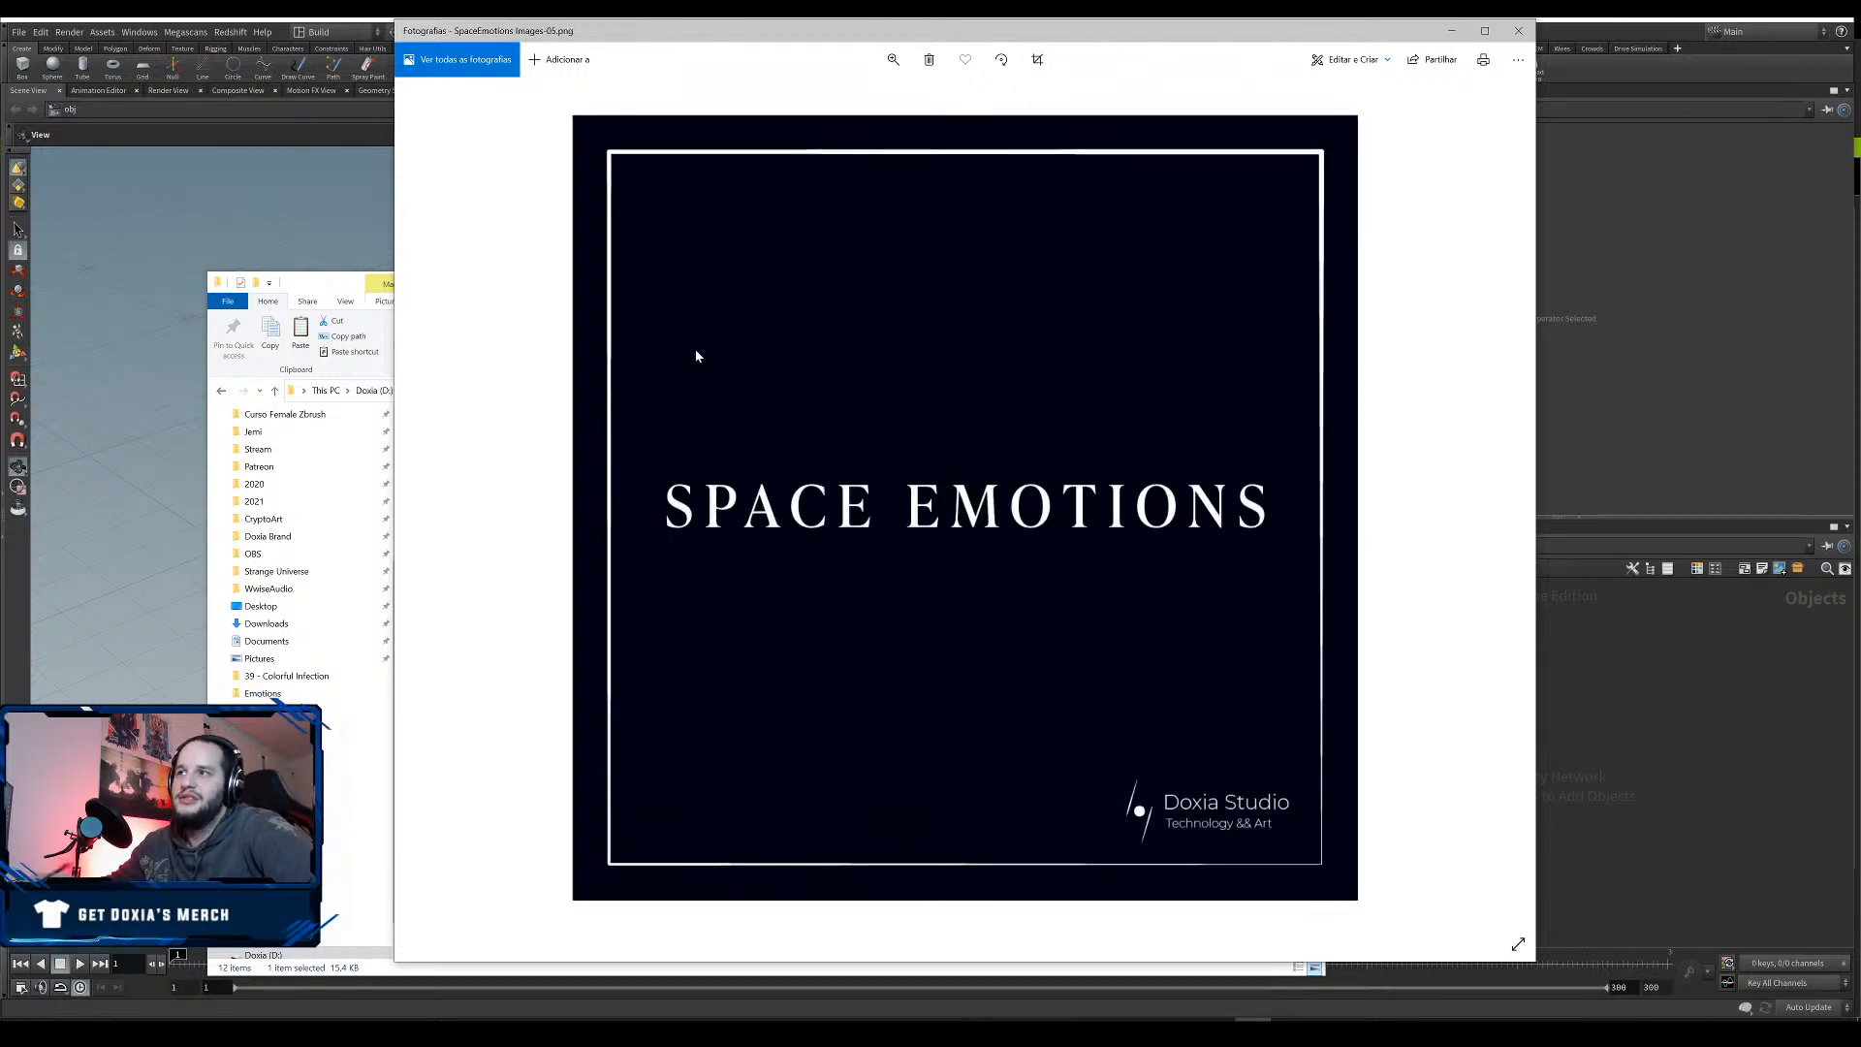
pyautogui.click(1518, 30)
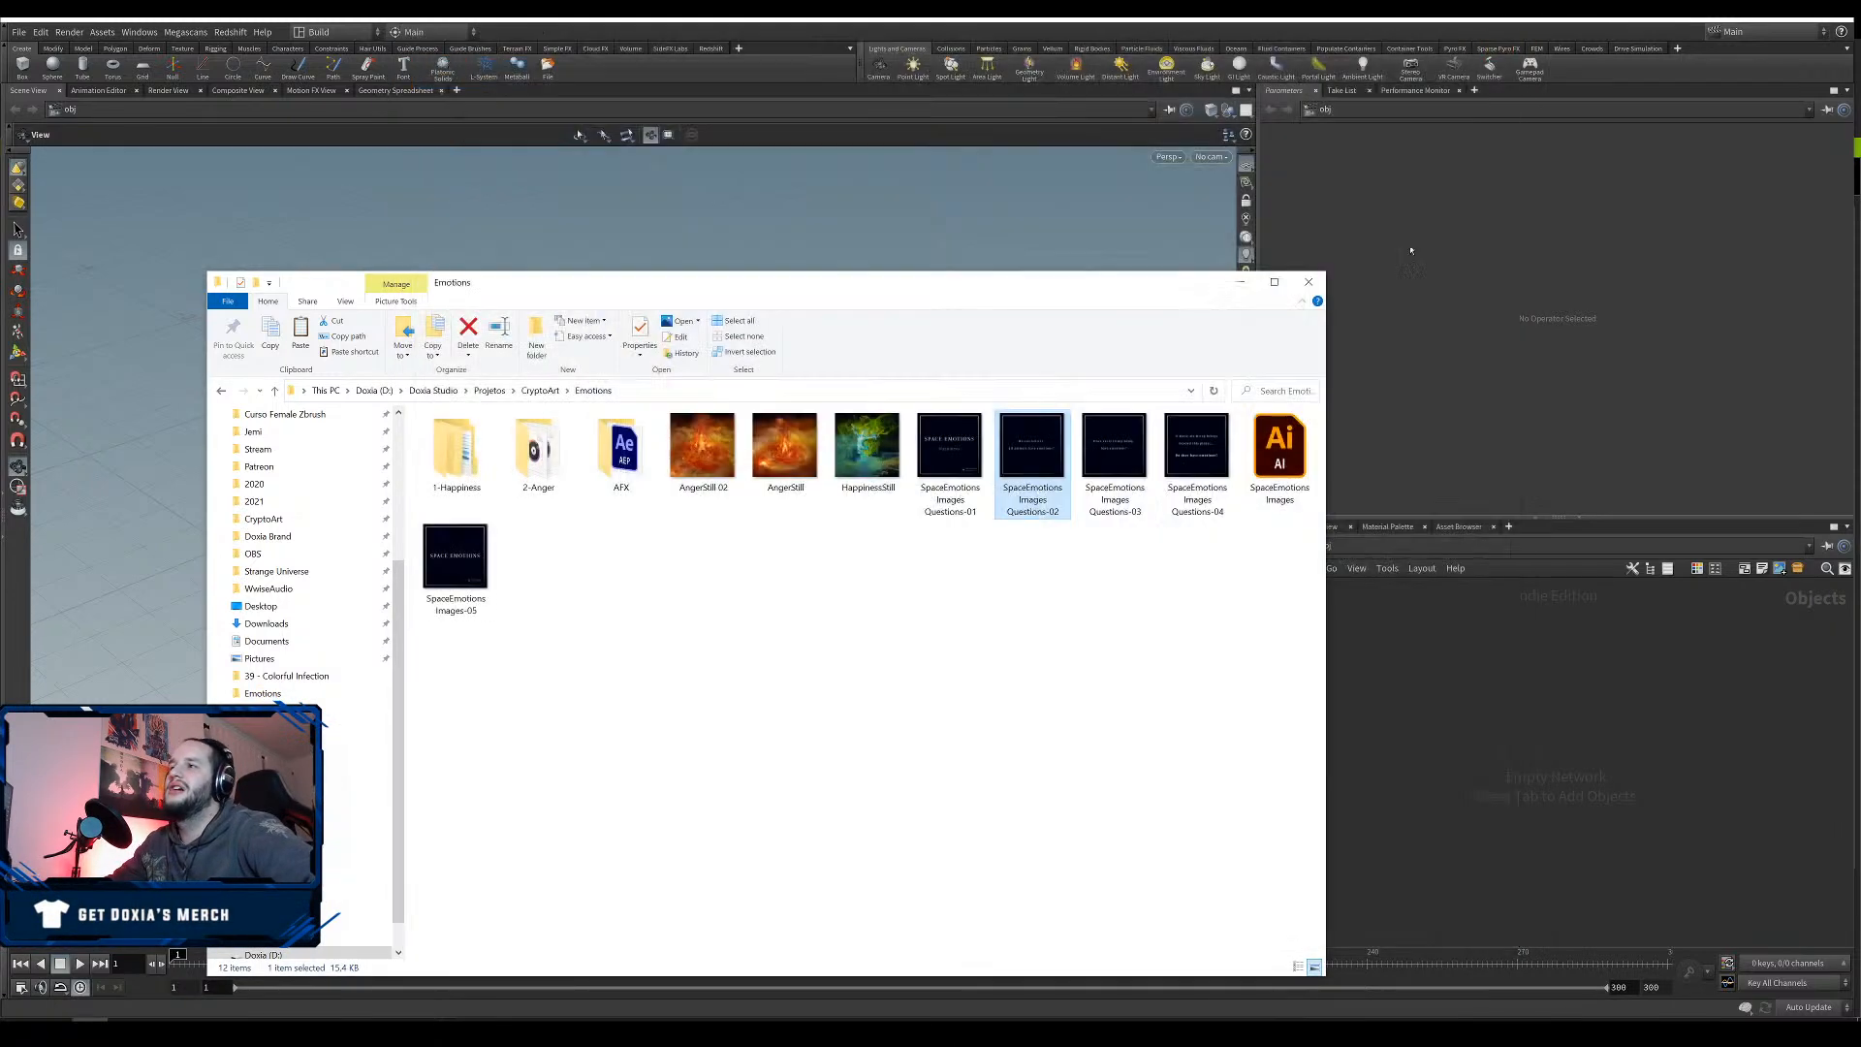
# View the AngerStill 02, AngerStill and HappinessStill renders in the Emotions folder and compare them.
pyautogui.click(1002, 568)
pyautogui.doubleClick(704, 459)
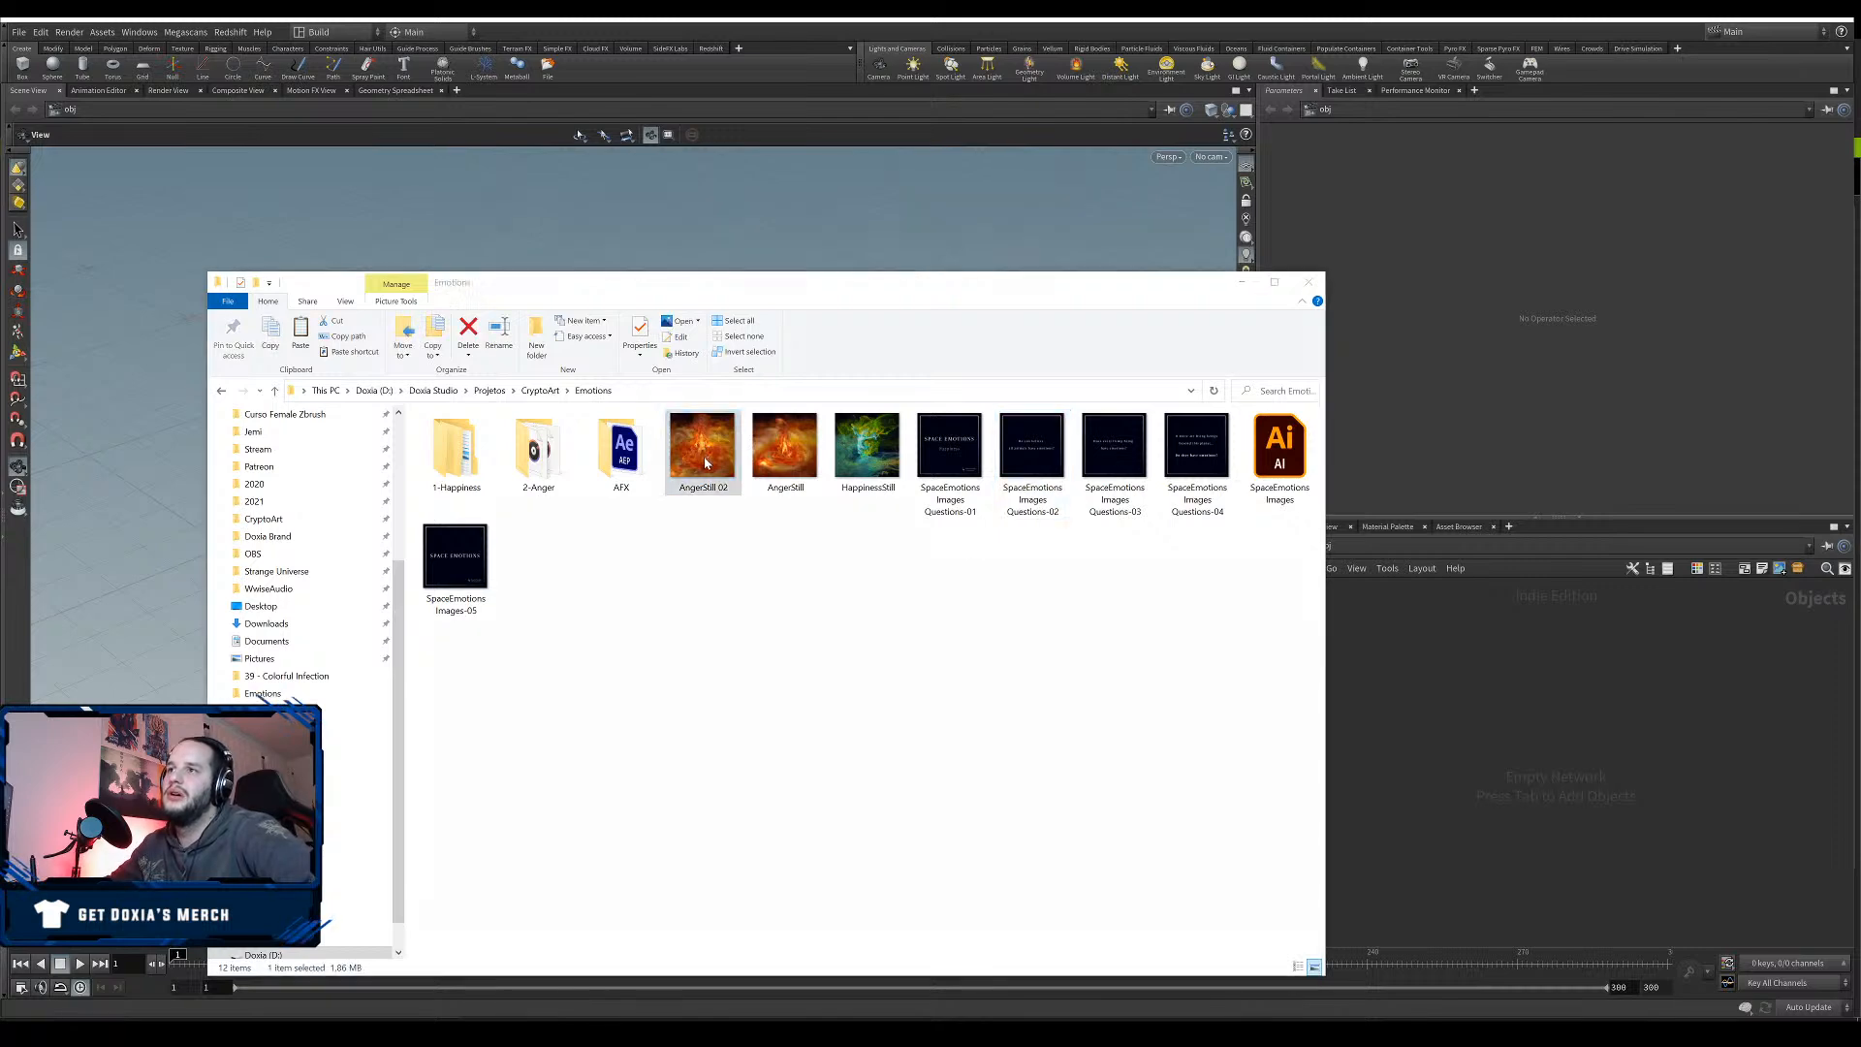
pyautogui.press('Right')
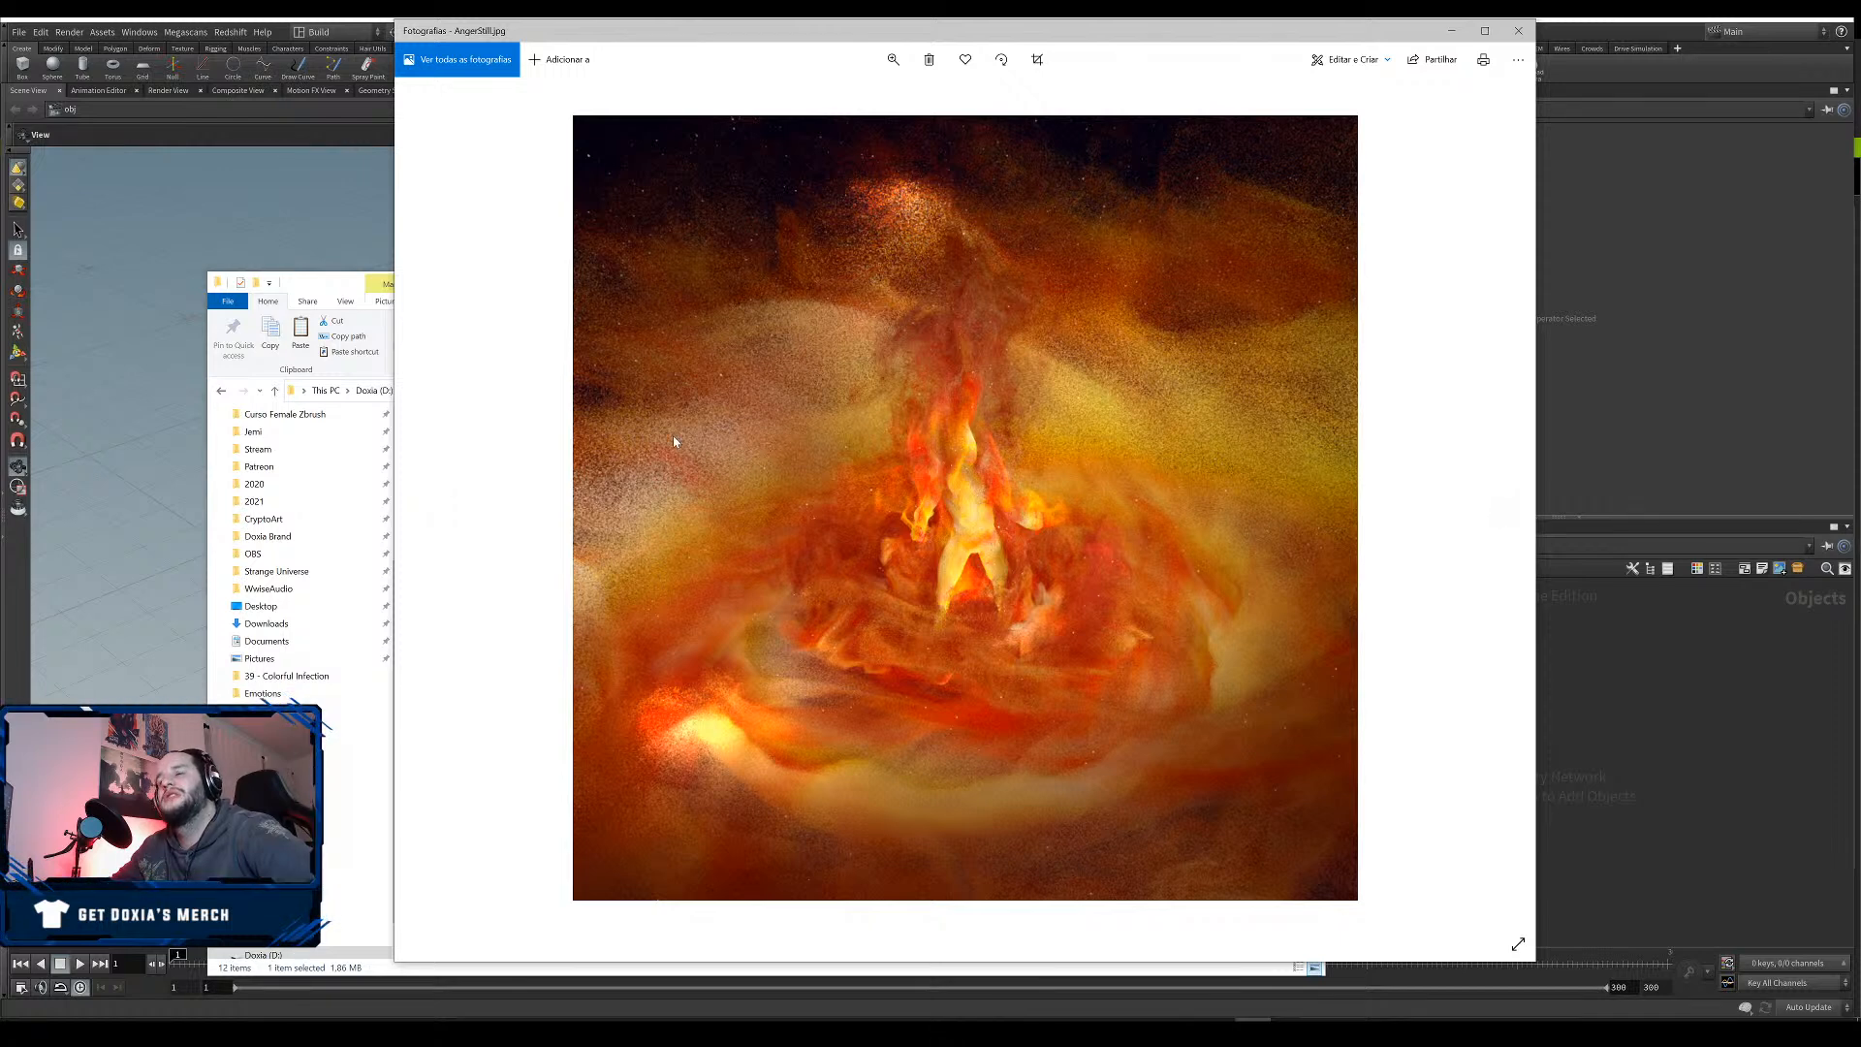
pyautogui.press('Right')
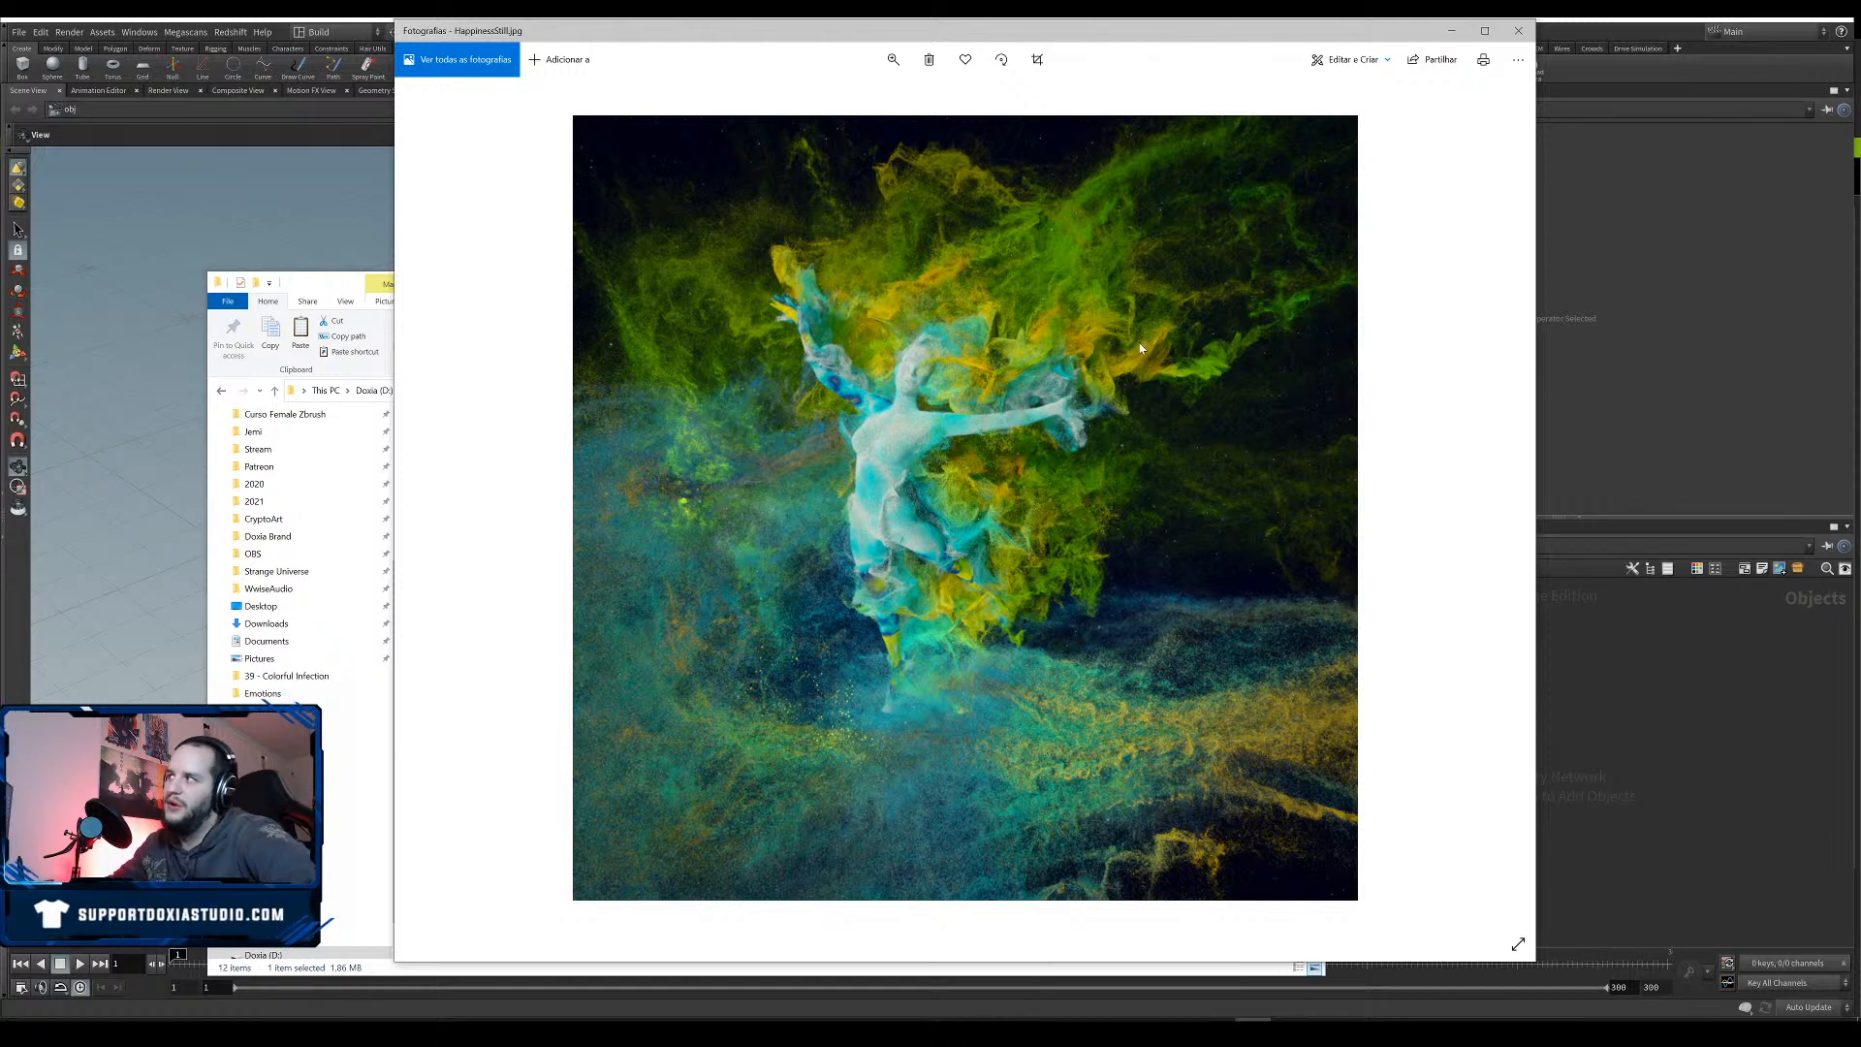
pyautogui.press('Left')
pyautogui.press('Left')
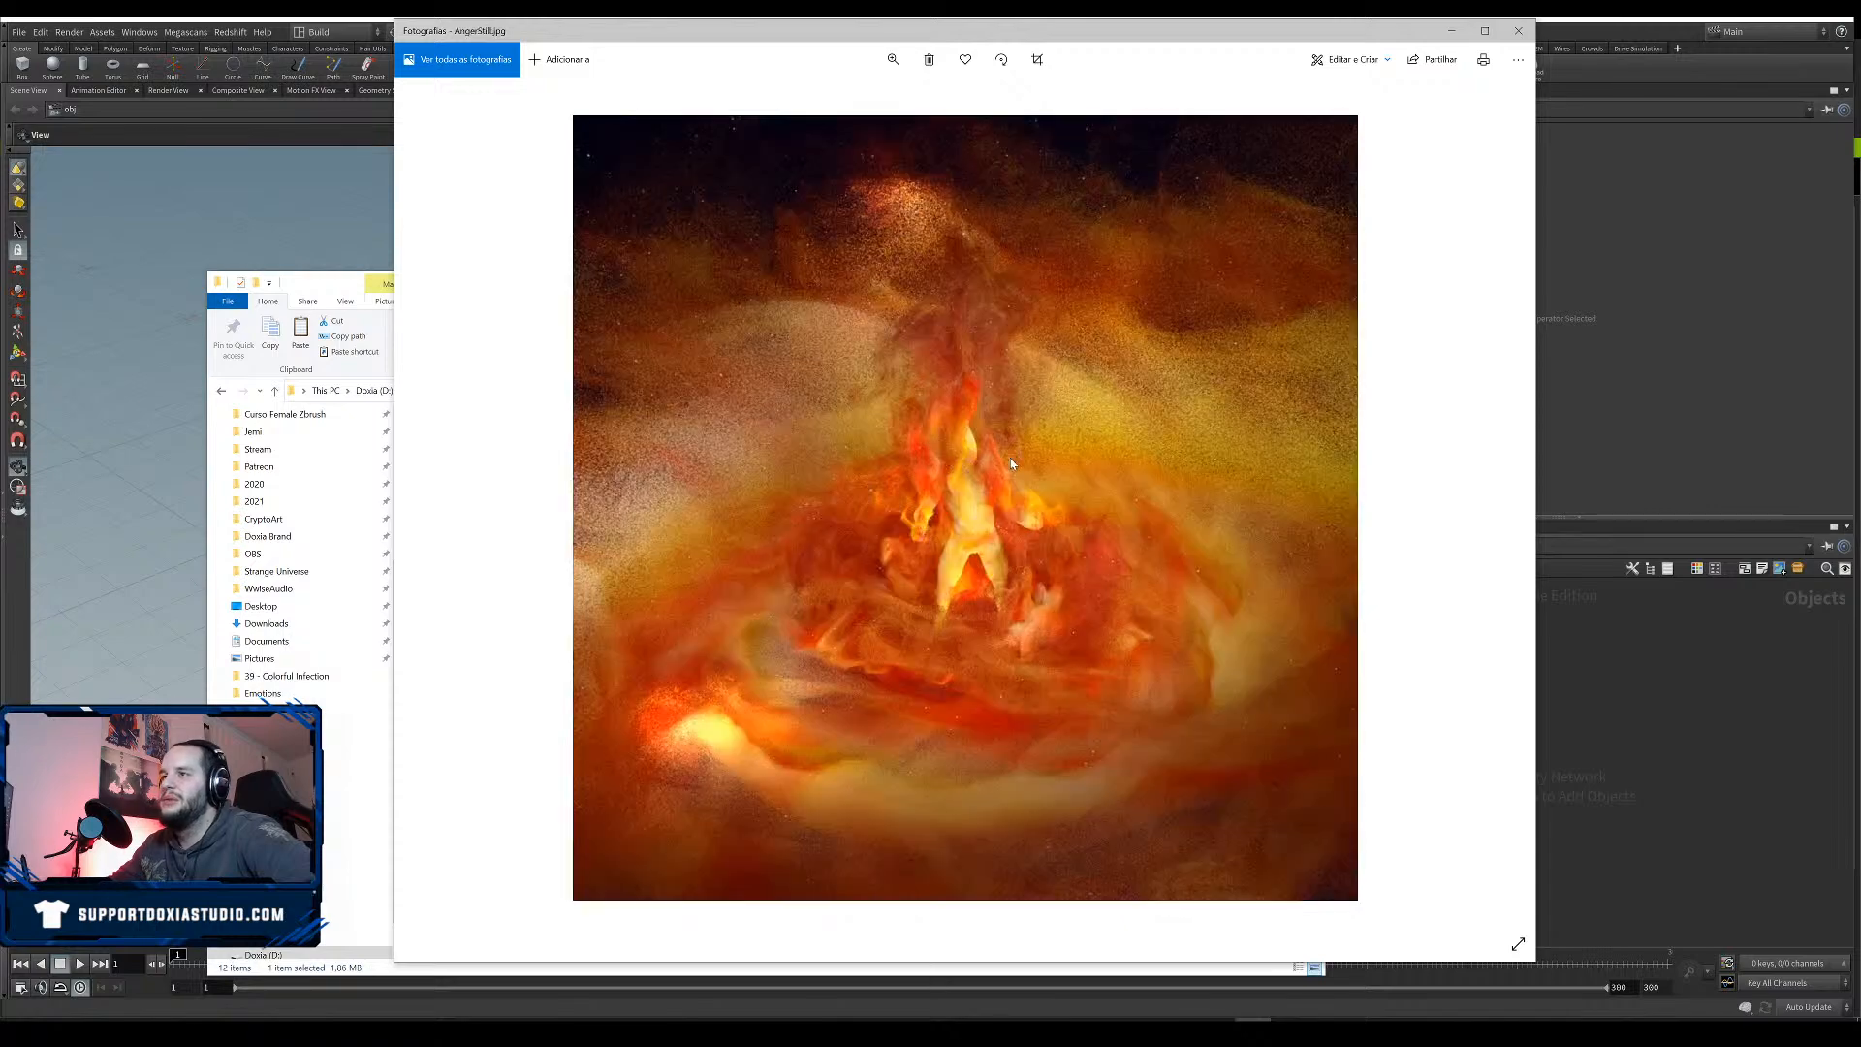
pyautogui.press('Left')
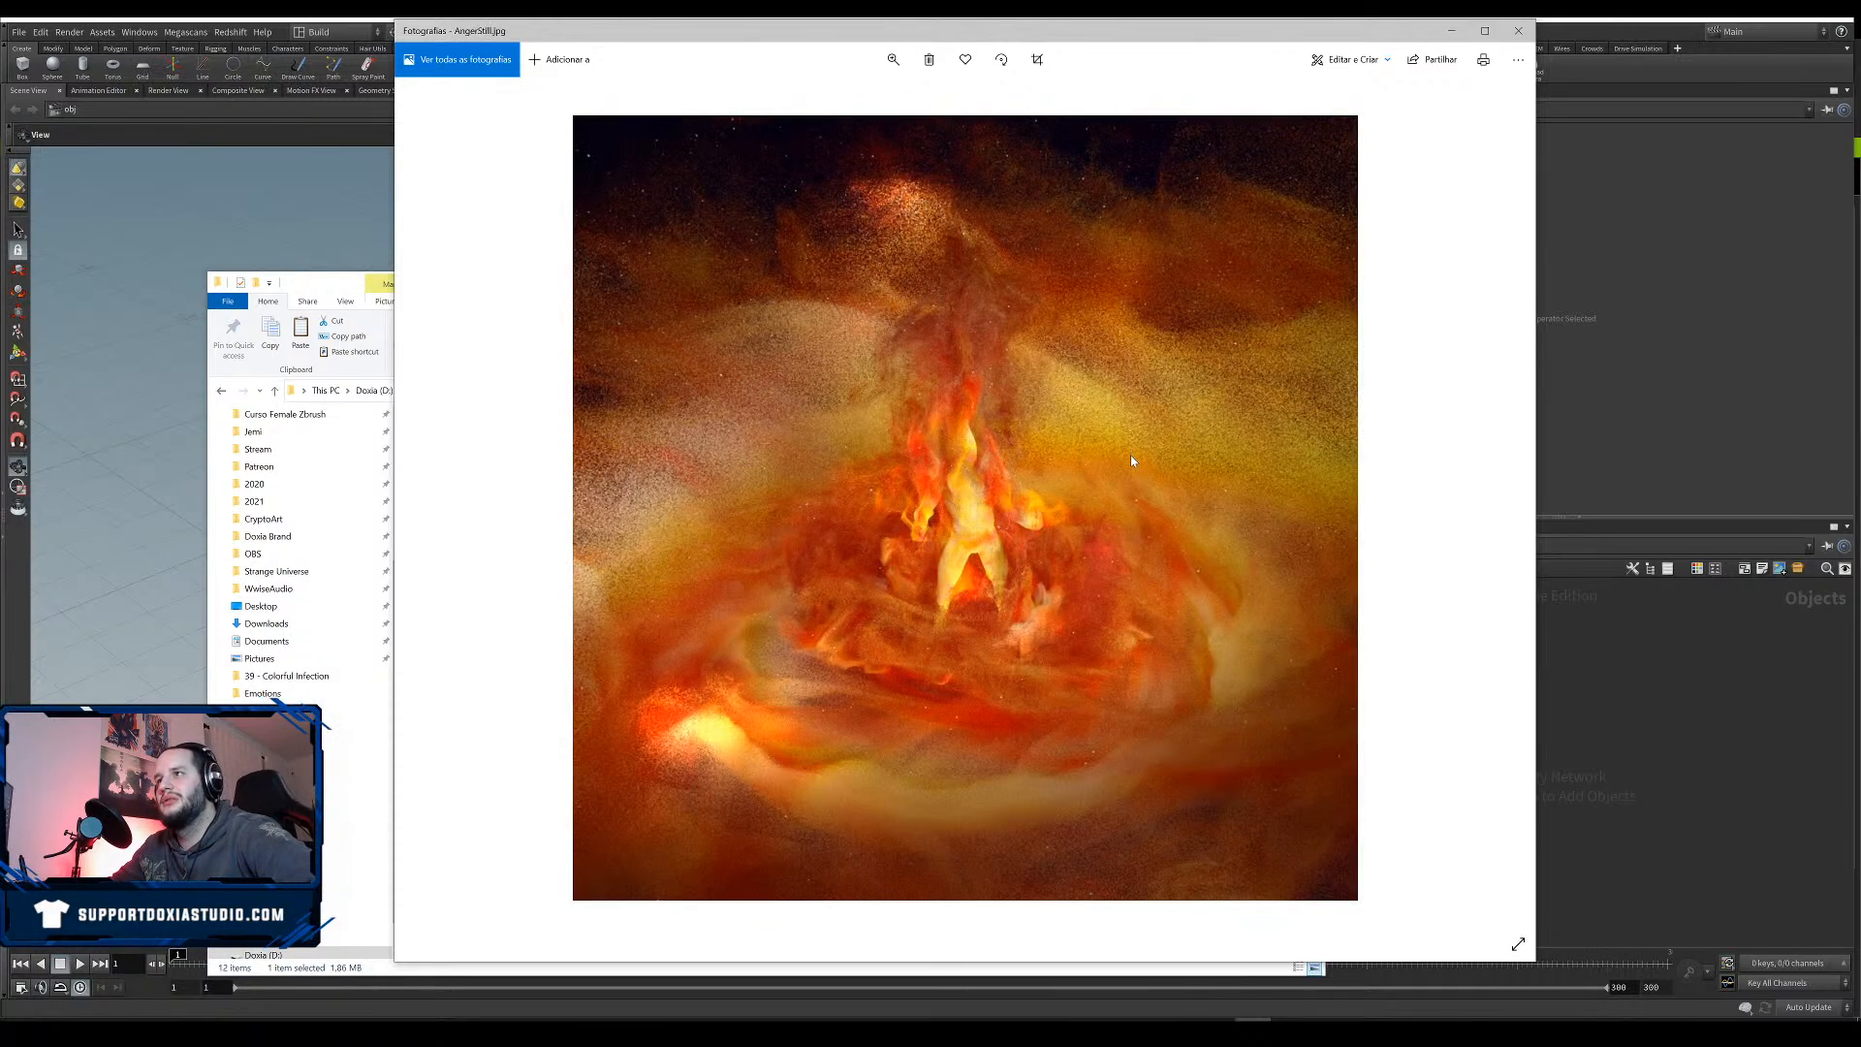
pyautogui.press('Right')
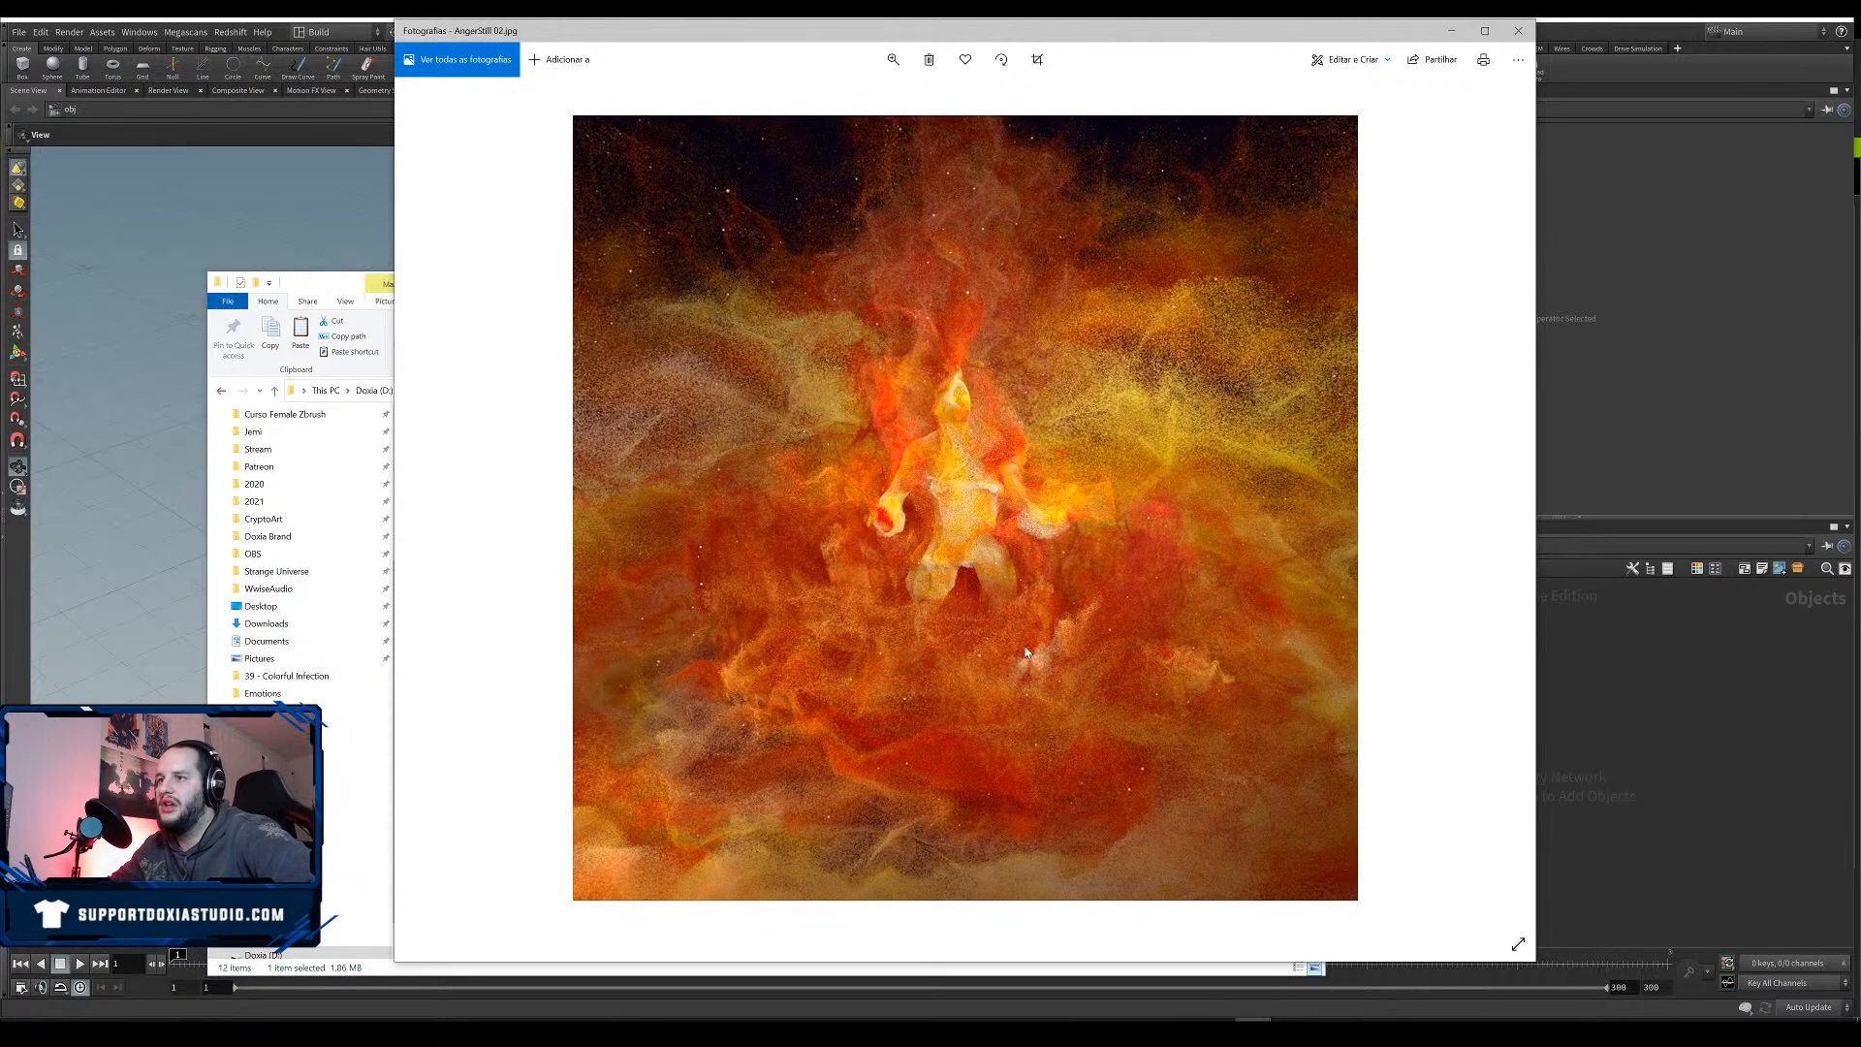
pyautogui.press('Right')
pyautogui.press('Right')
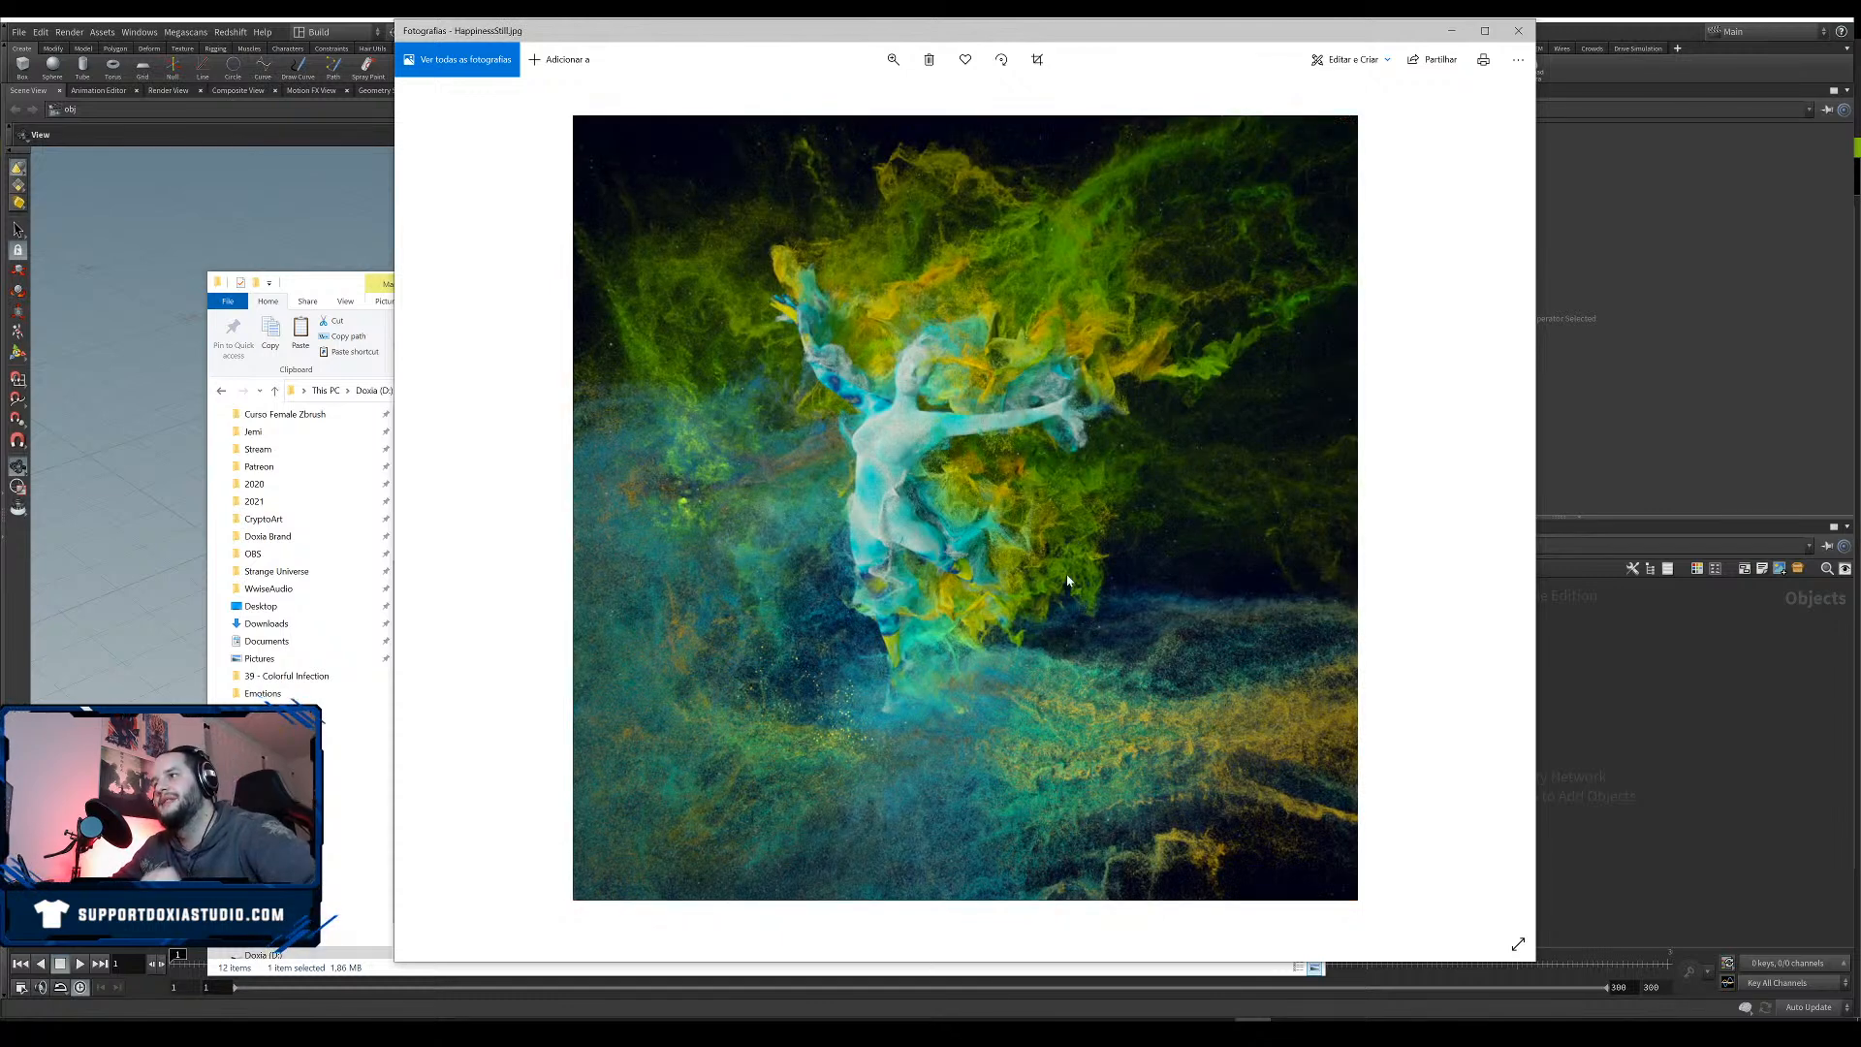
pyautogui.click(1522, 32)
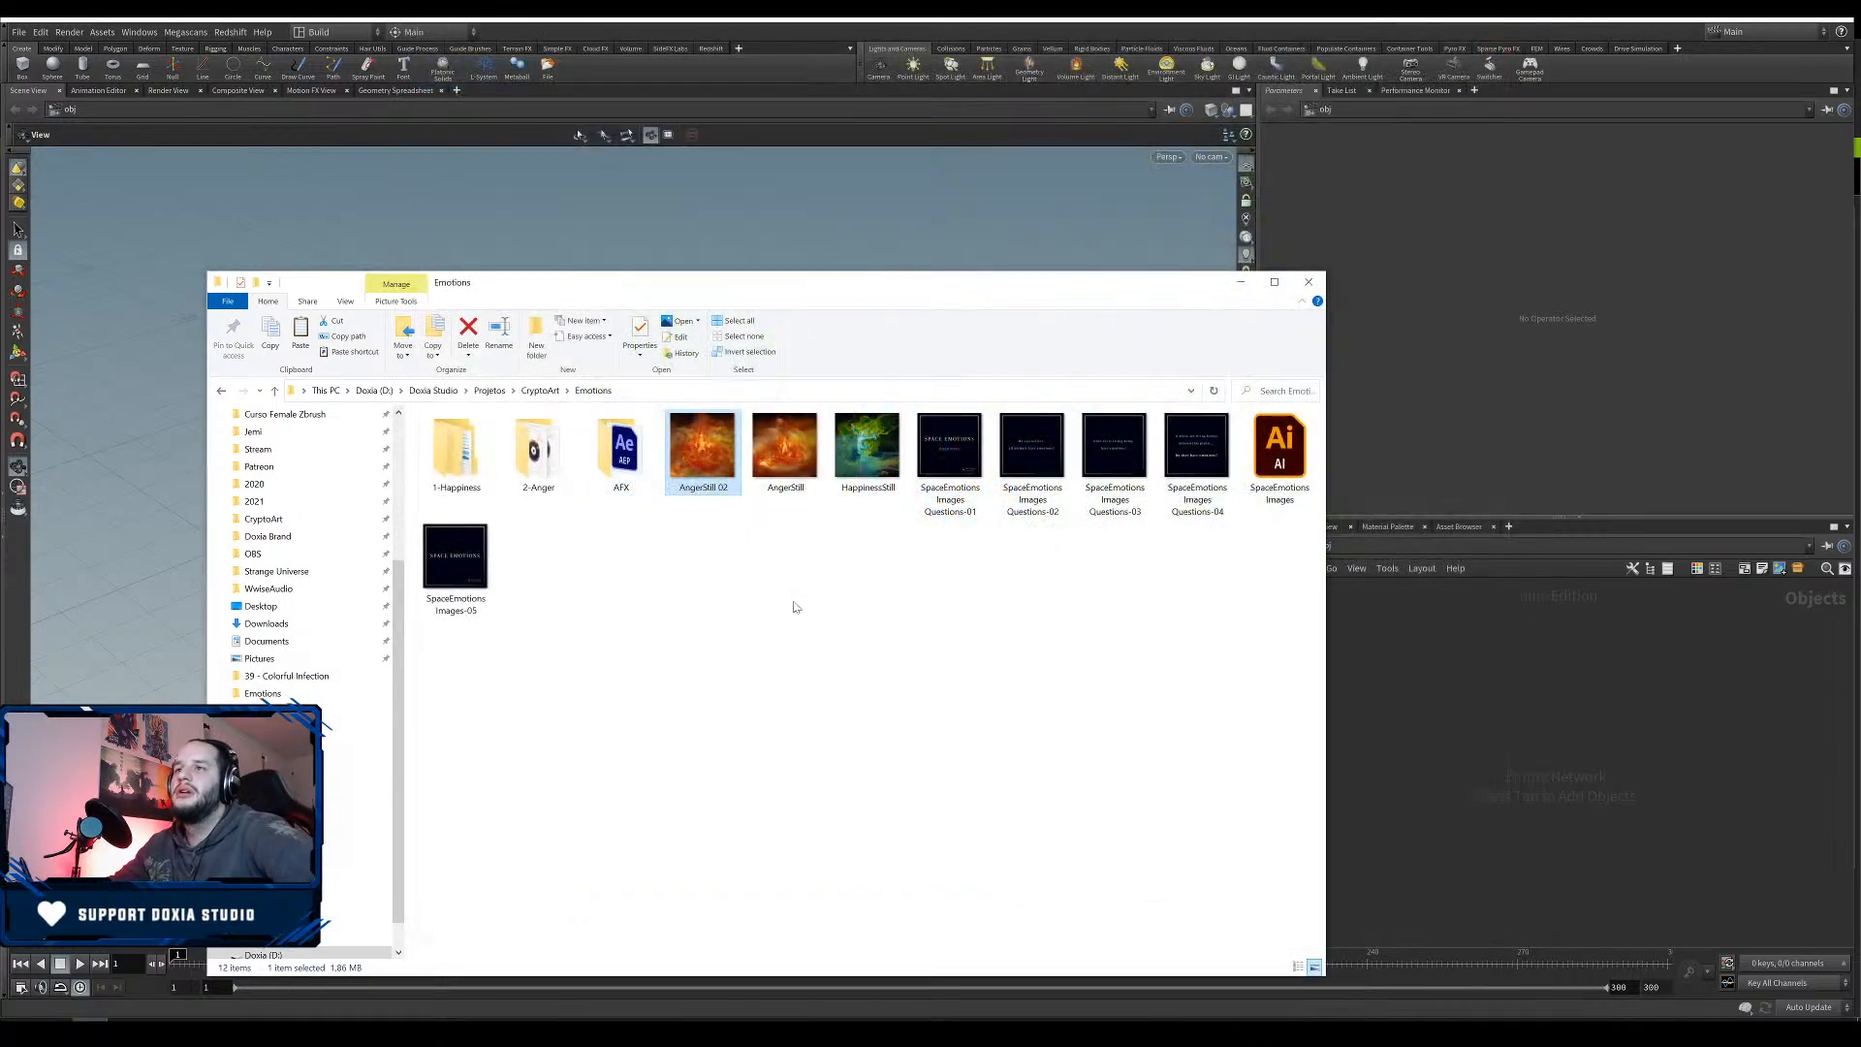
# Create a new folder named 3-Sadness inside the Emotions folder.
pyautogui.click(537, 339)
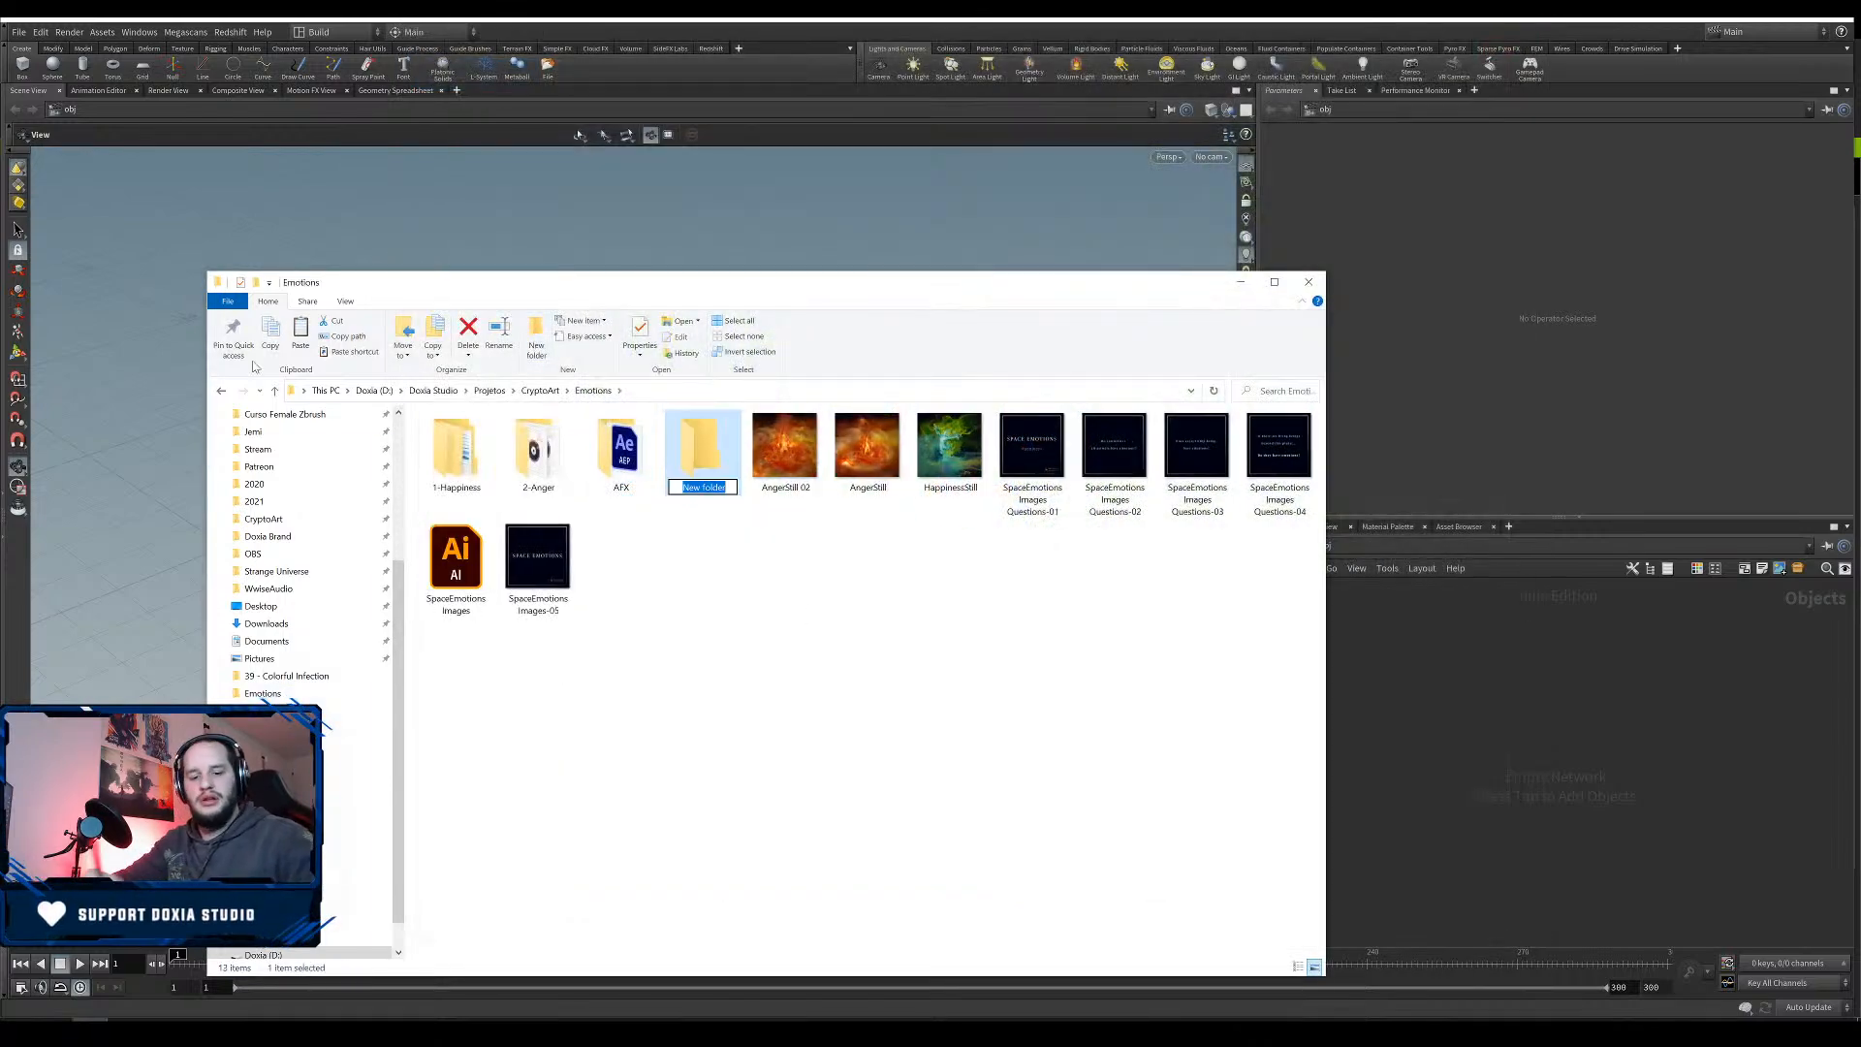
pyautogui.write('3-S')
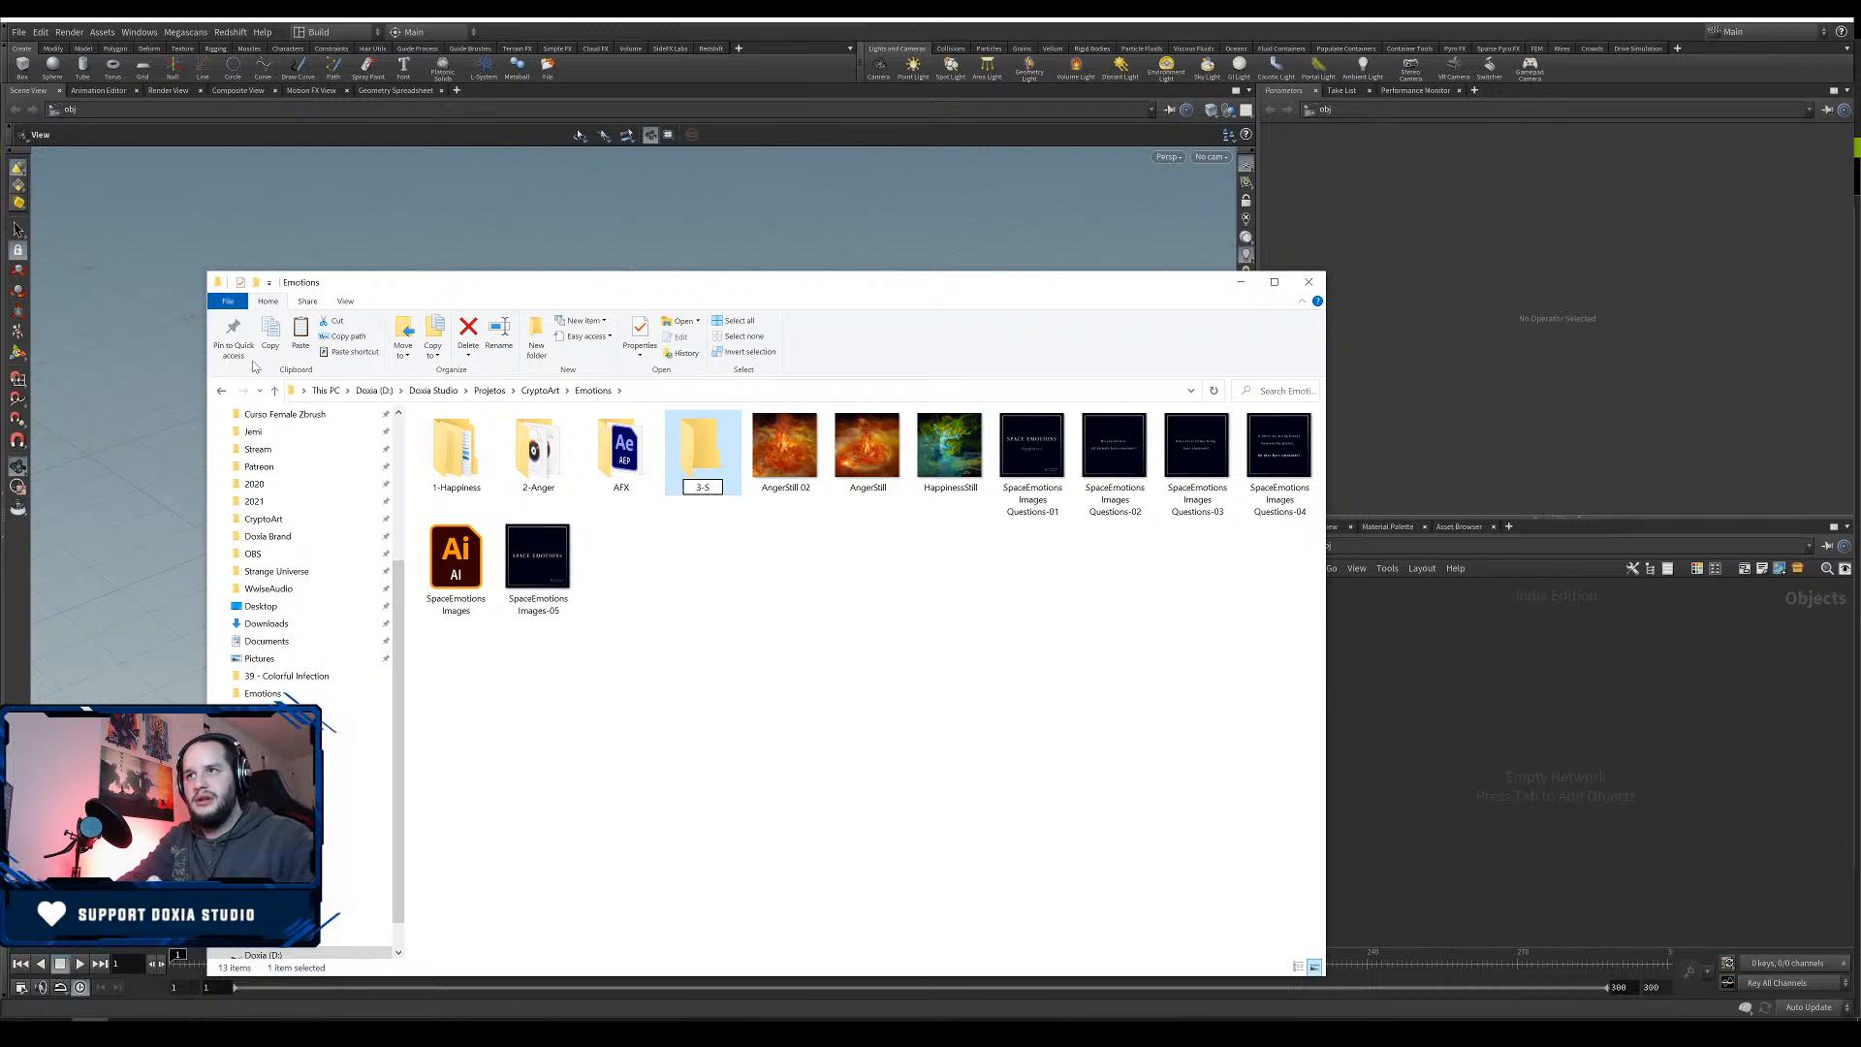
pyautogui.write('adness')
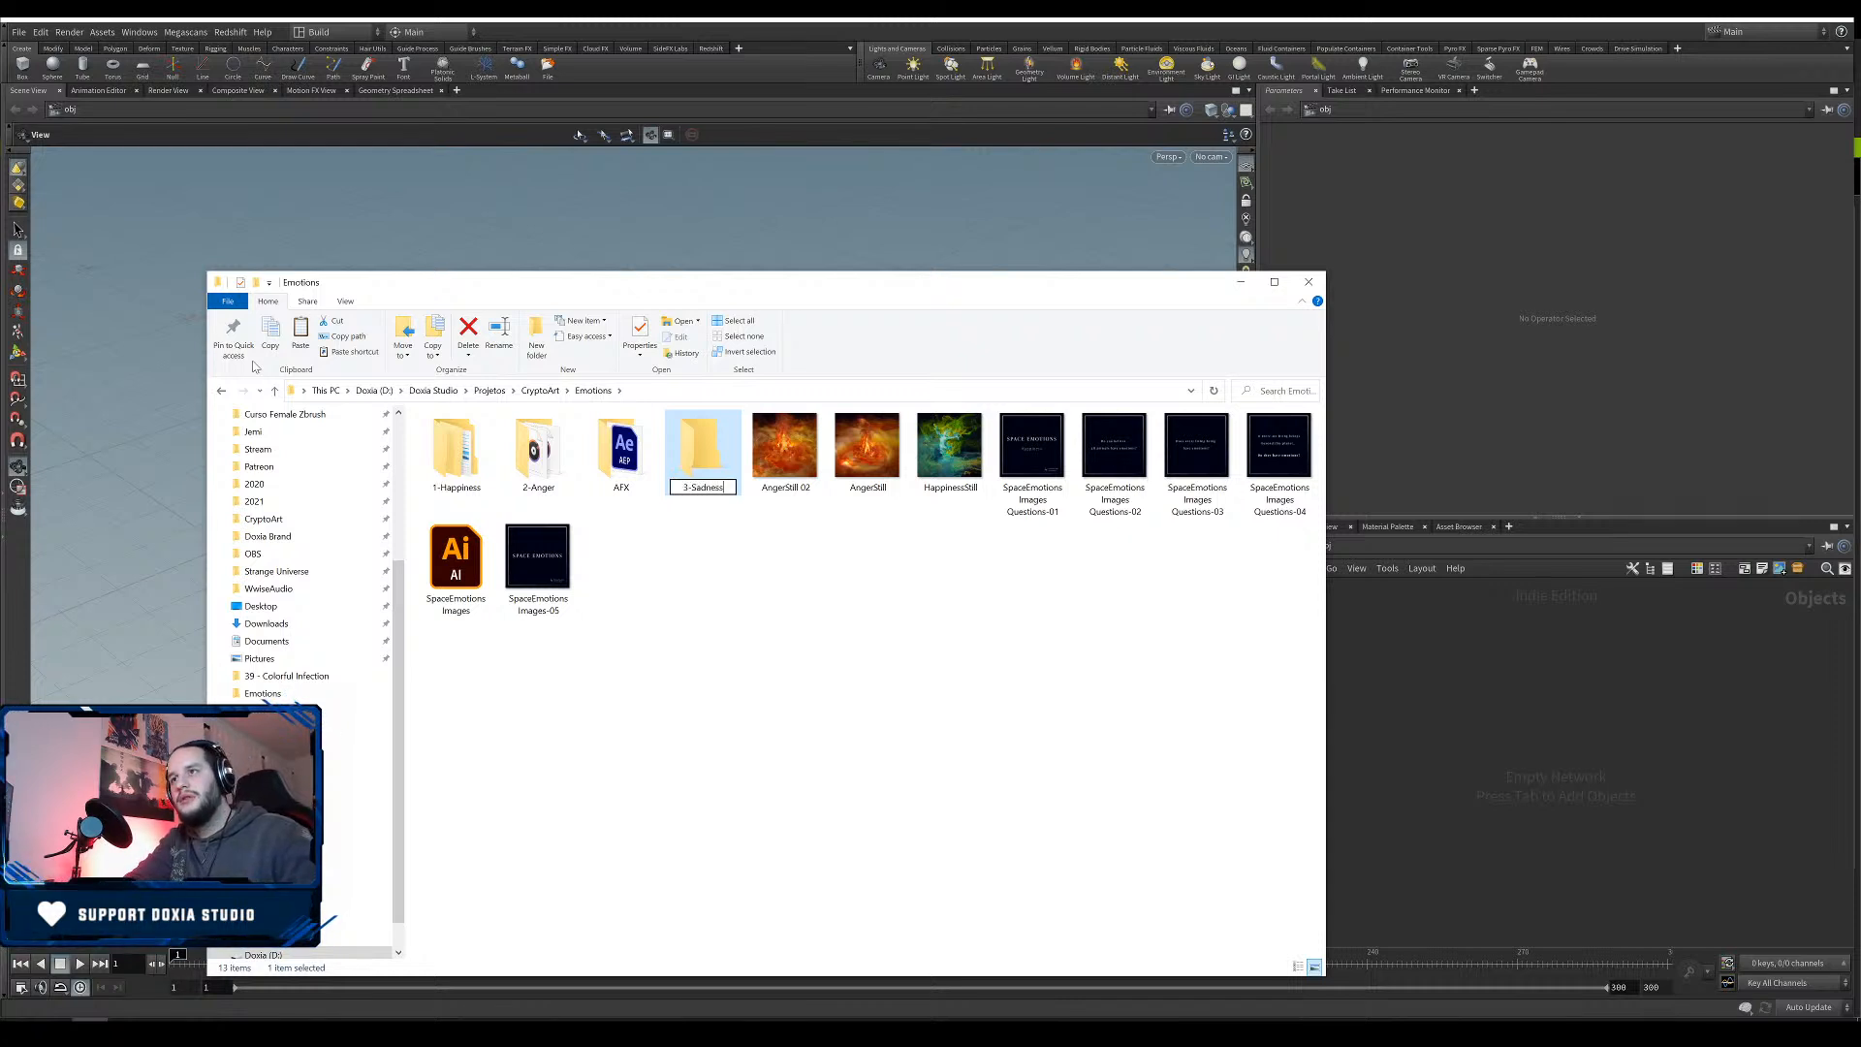
pyautogui.press('Return')
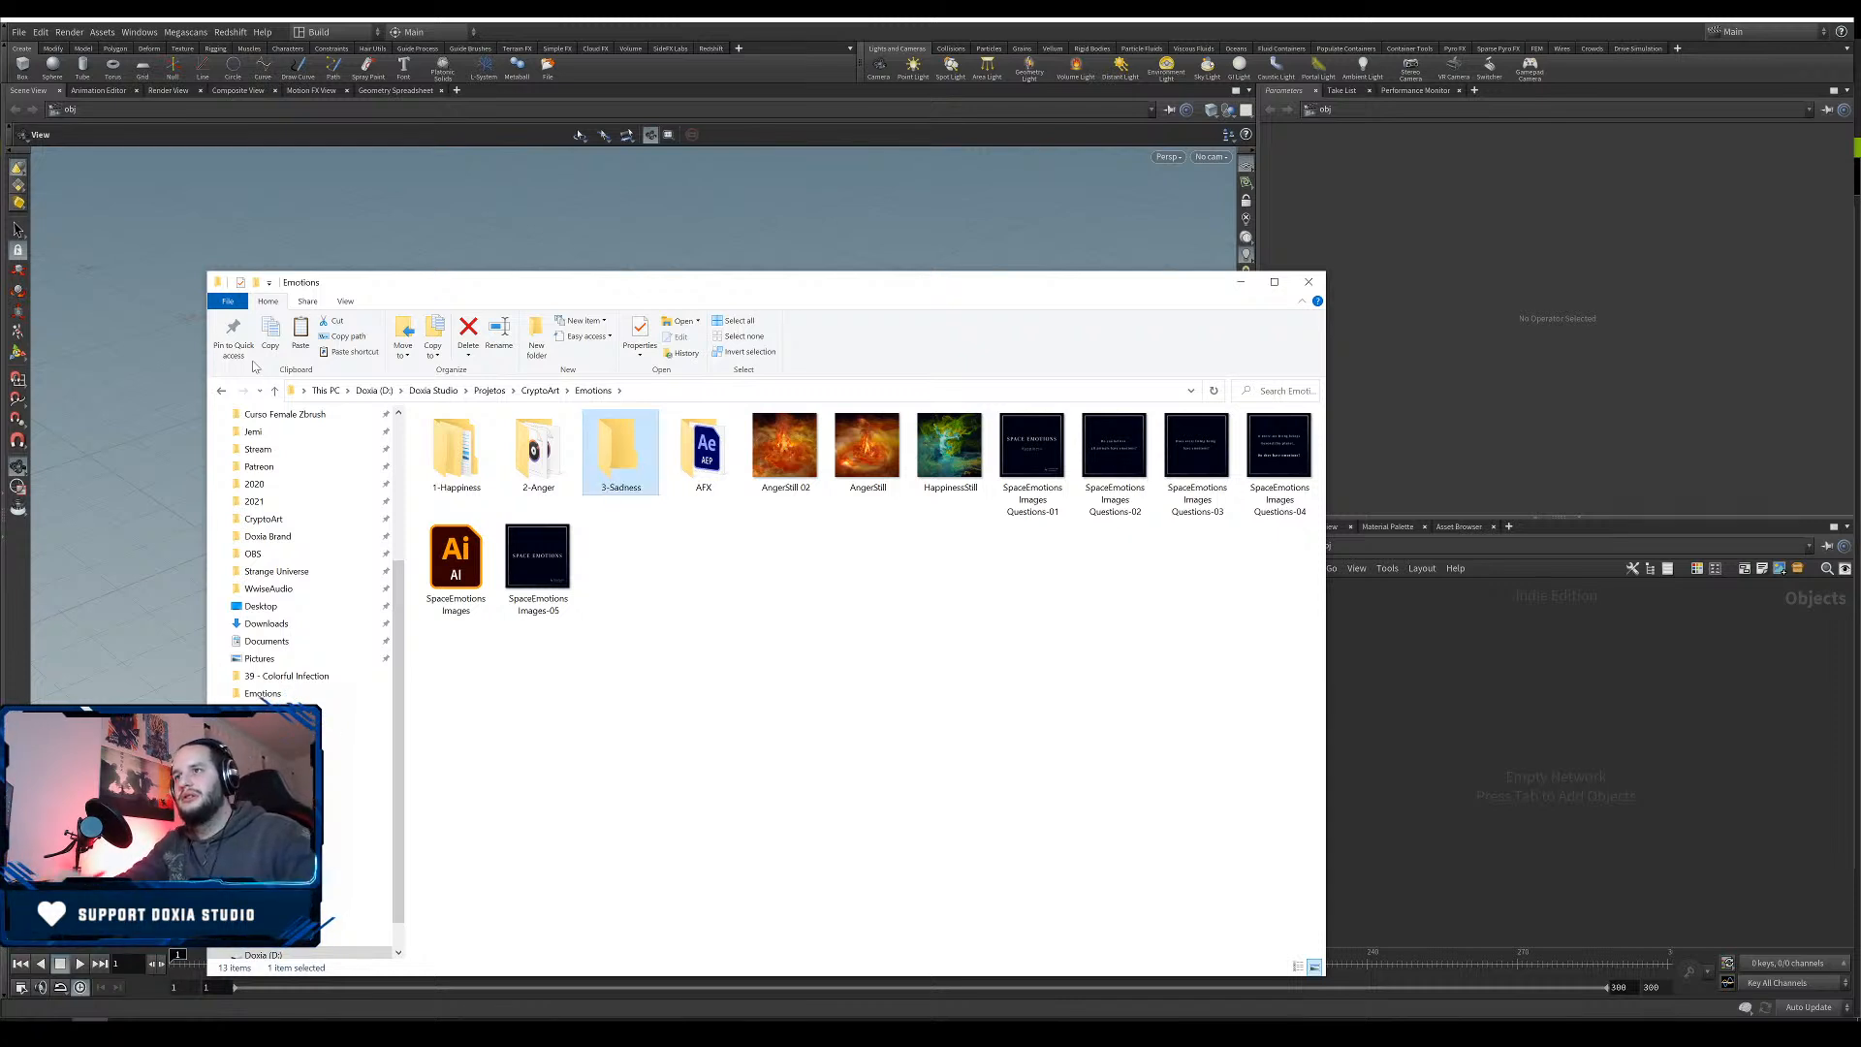
# Copy the path of the 3-Sadness folder and create a subfolder named CC3 inside it.
pyautogui.doubleClick(621, 445)
pyautogui.click(521, 392)
pyautogui.hotkey('ctrl', 'c')
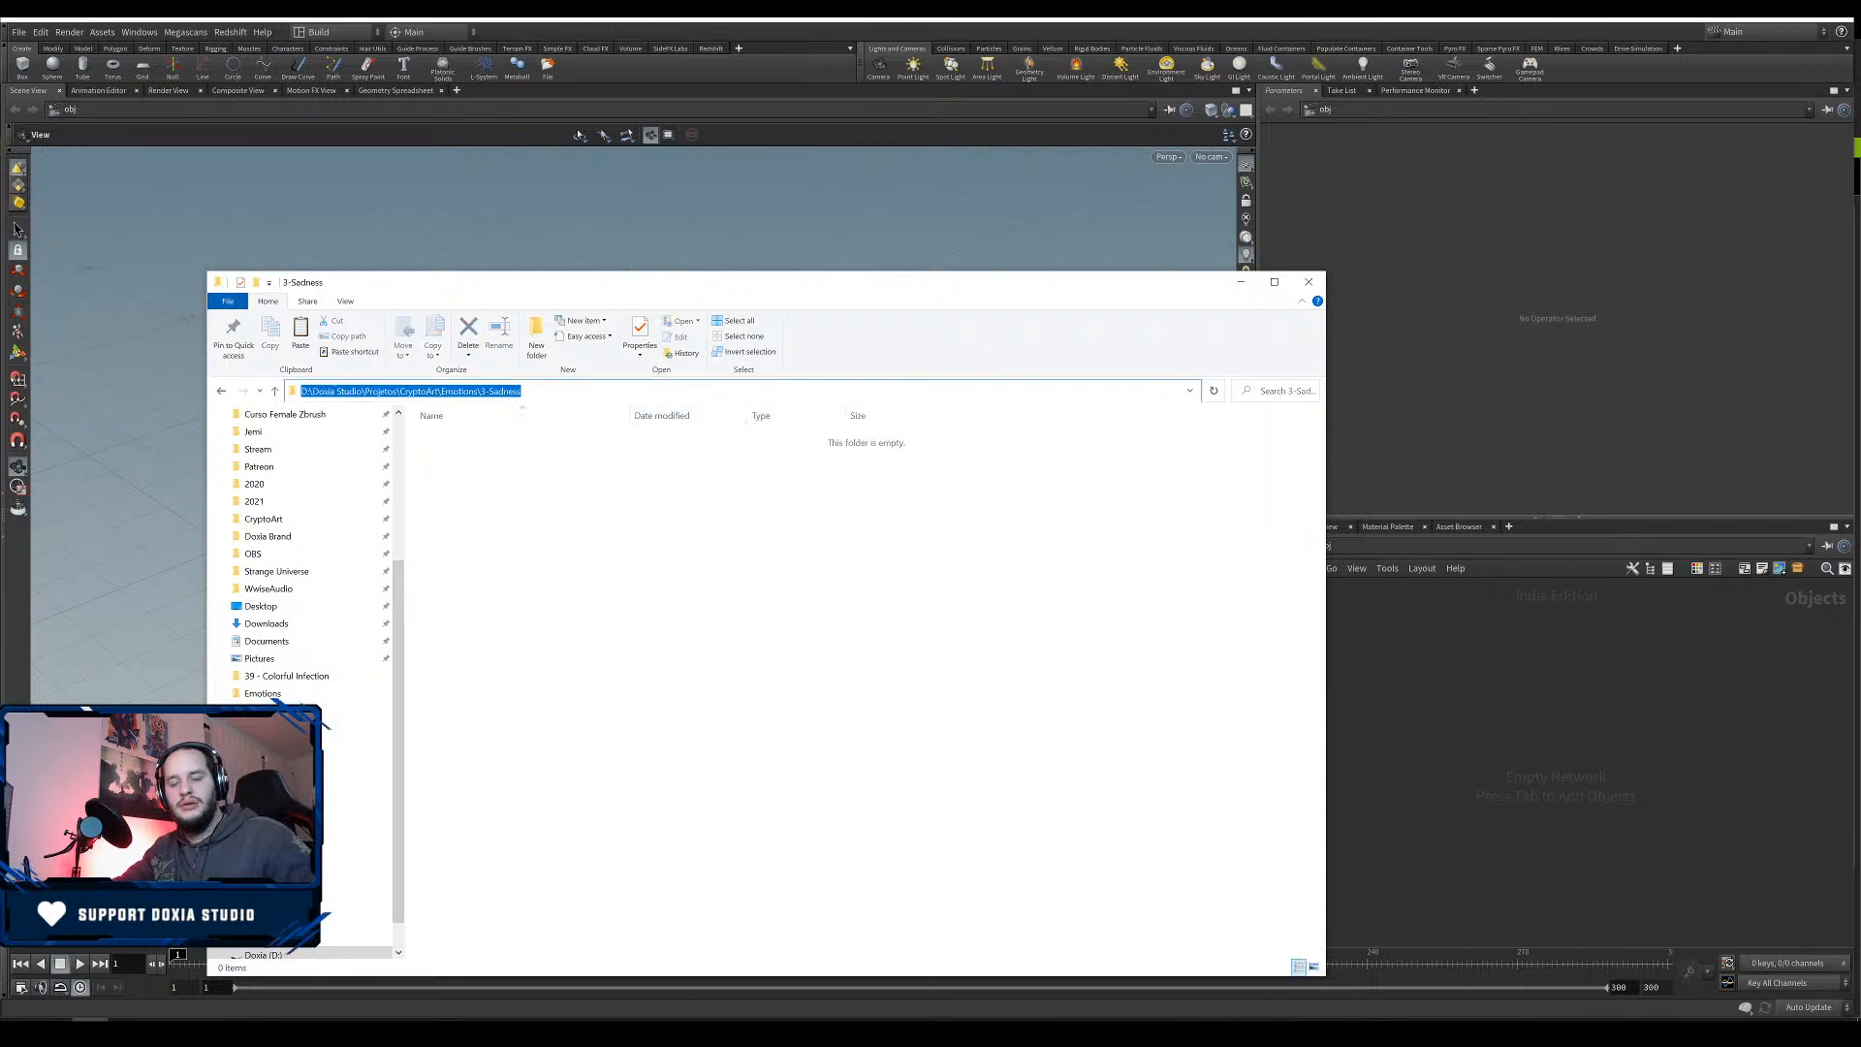
pyautogui.click(536, 336)
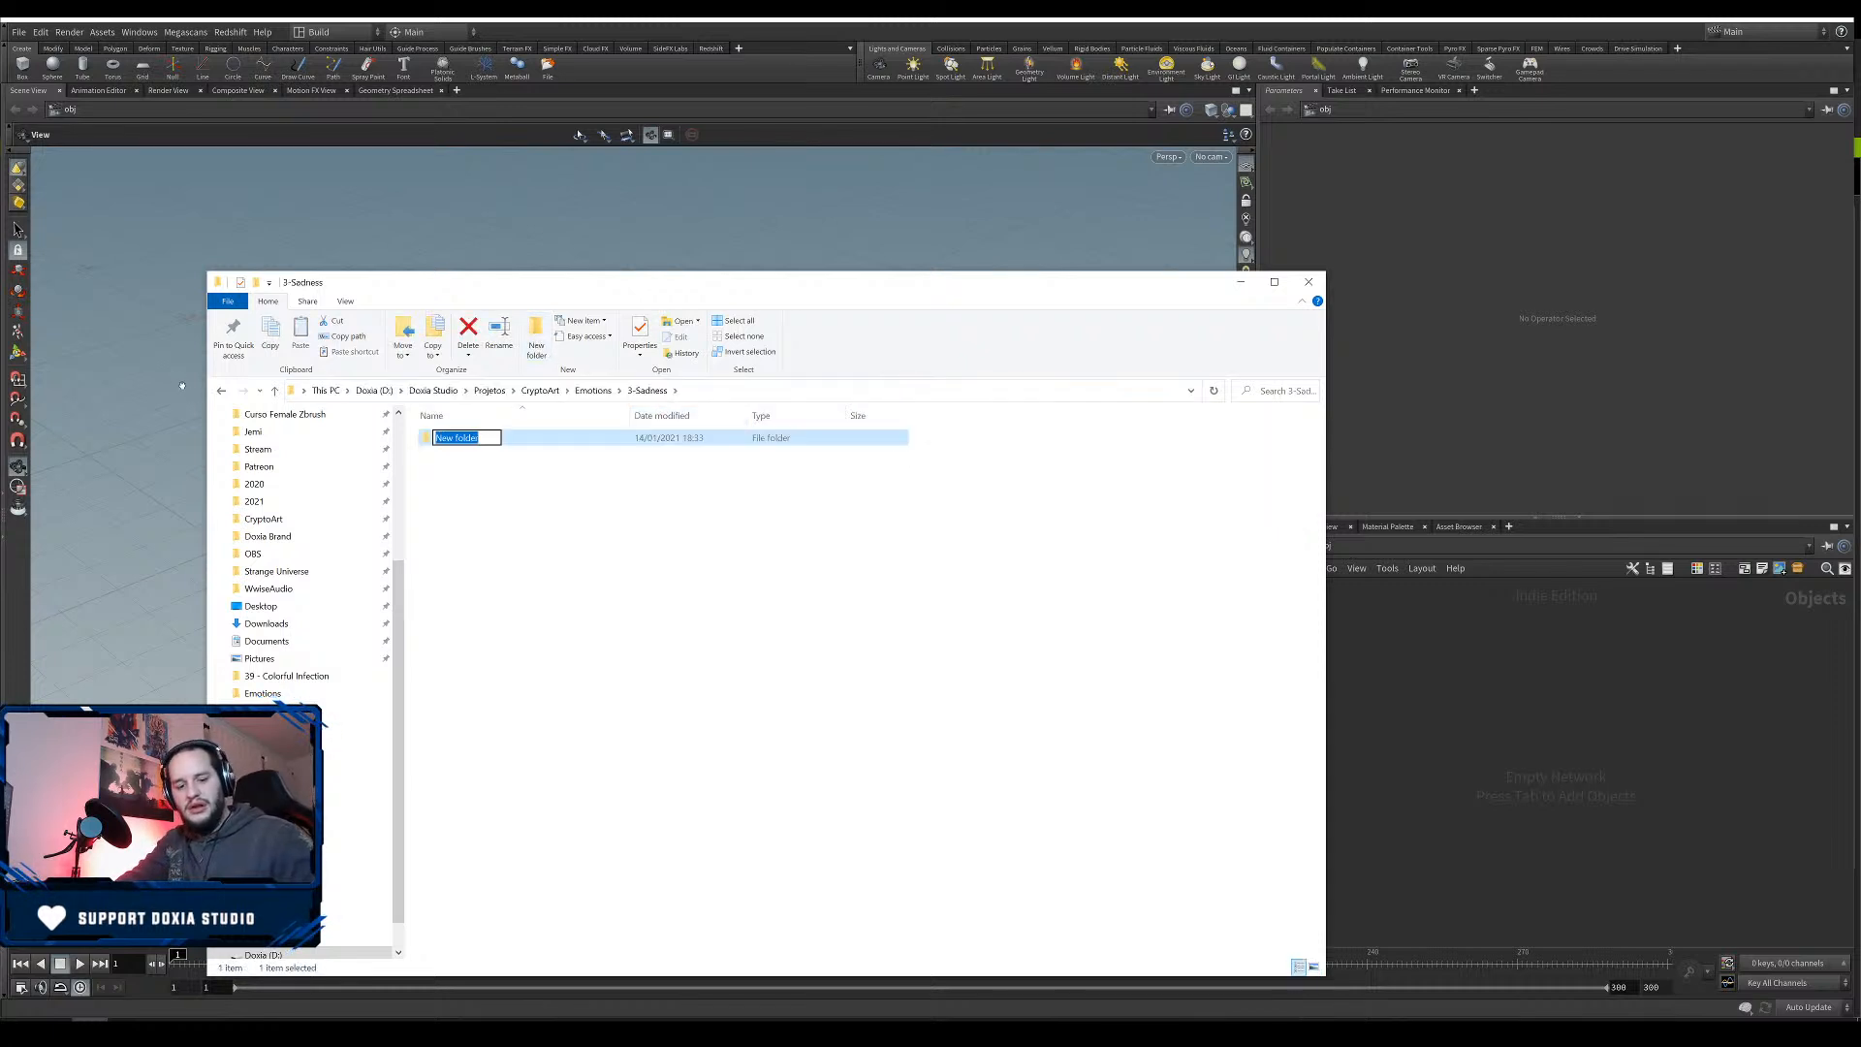
pyautogui.write('CC3')
pyautogui.press('Return')
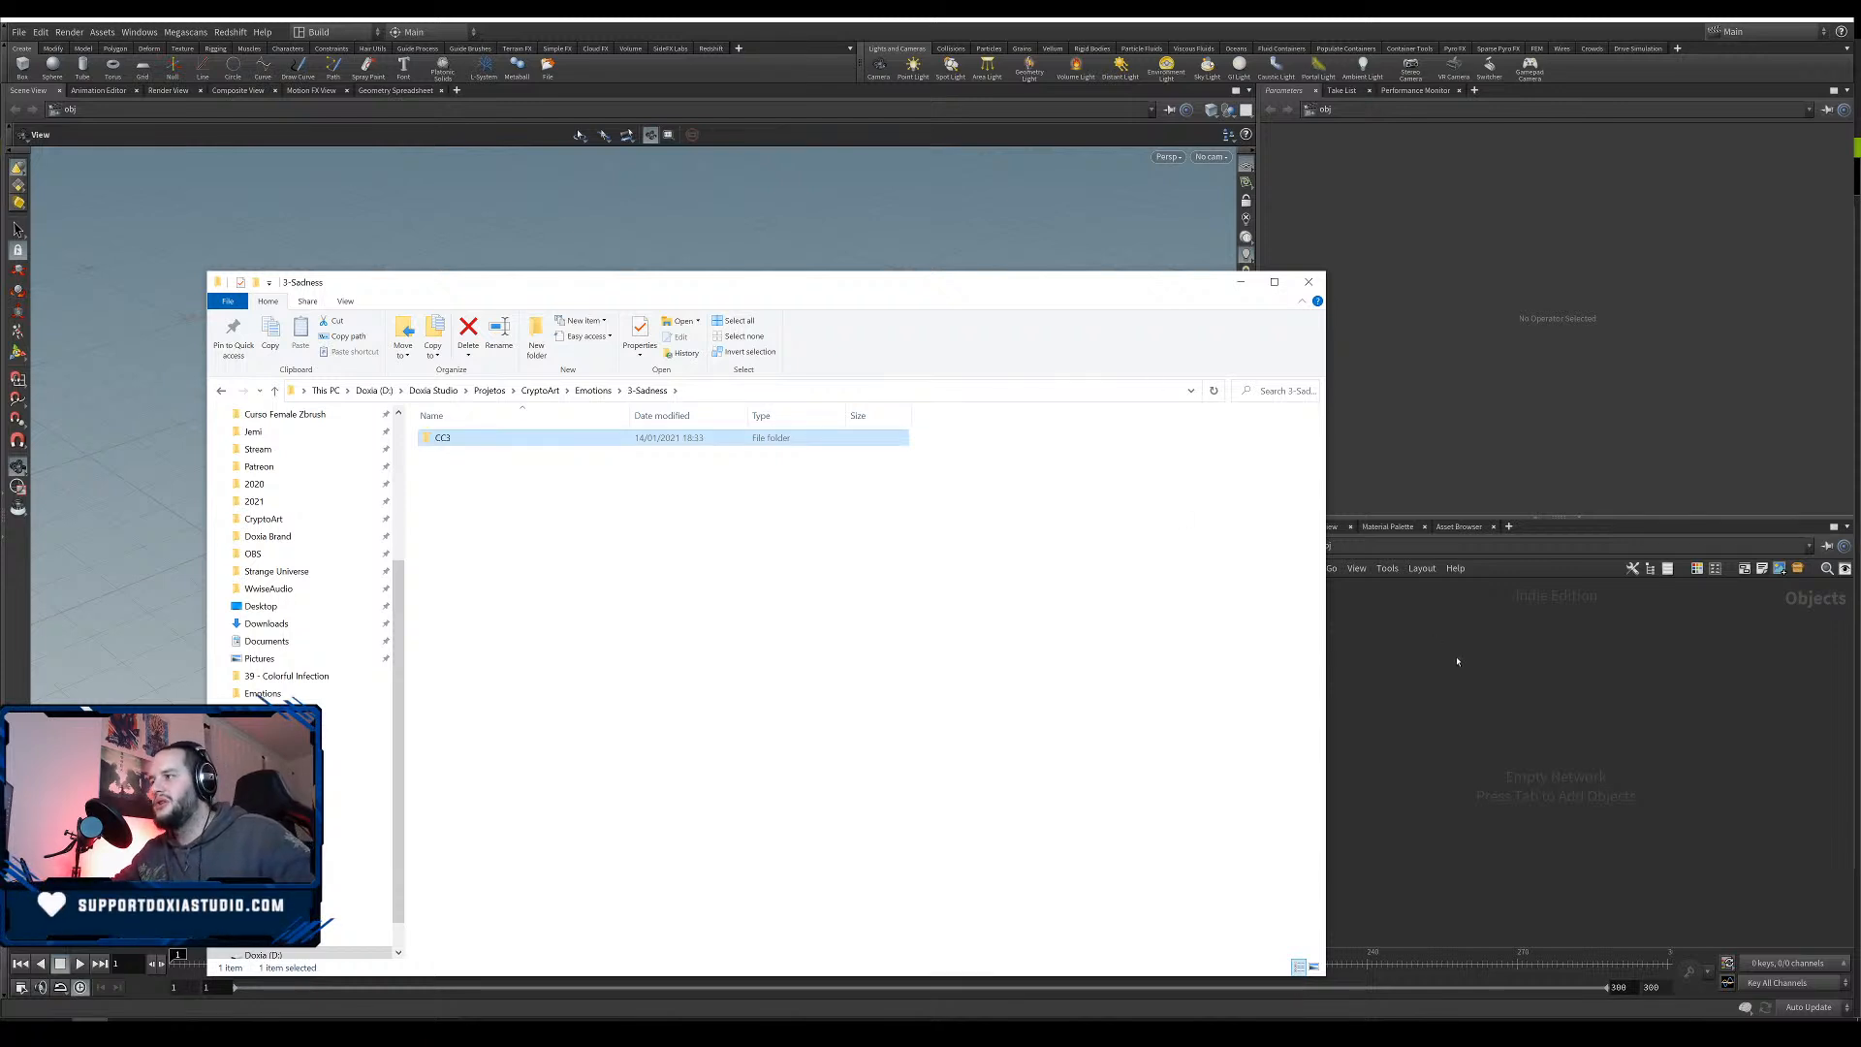
# Switch to Houdini and start a new project with its path set to HoudiniProjects inside the copied 3-Sadness folder path.
pyautogui.click(1465, 644)
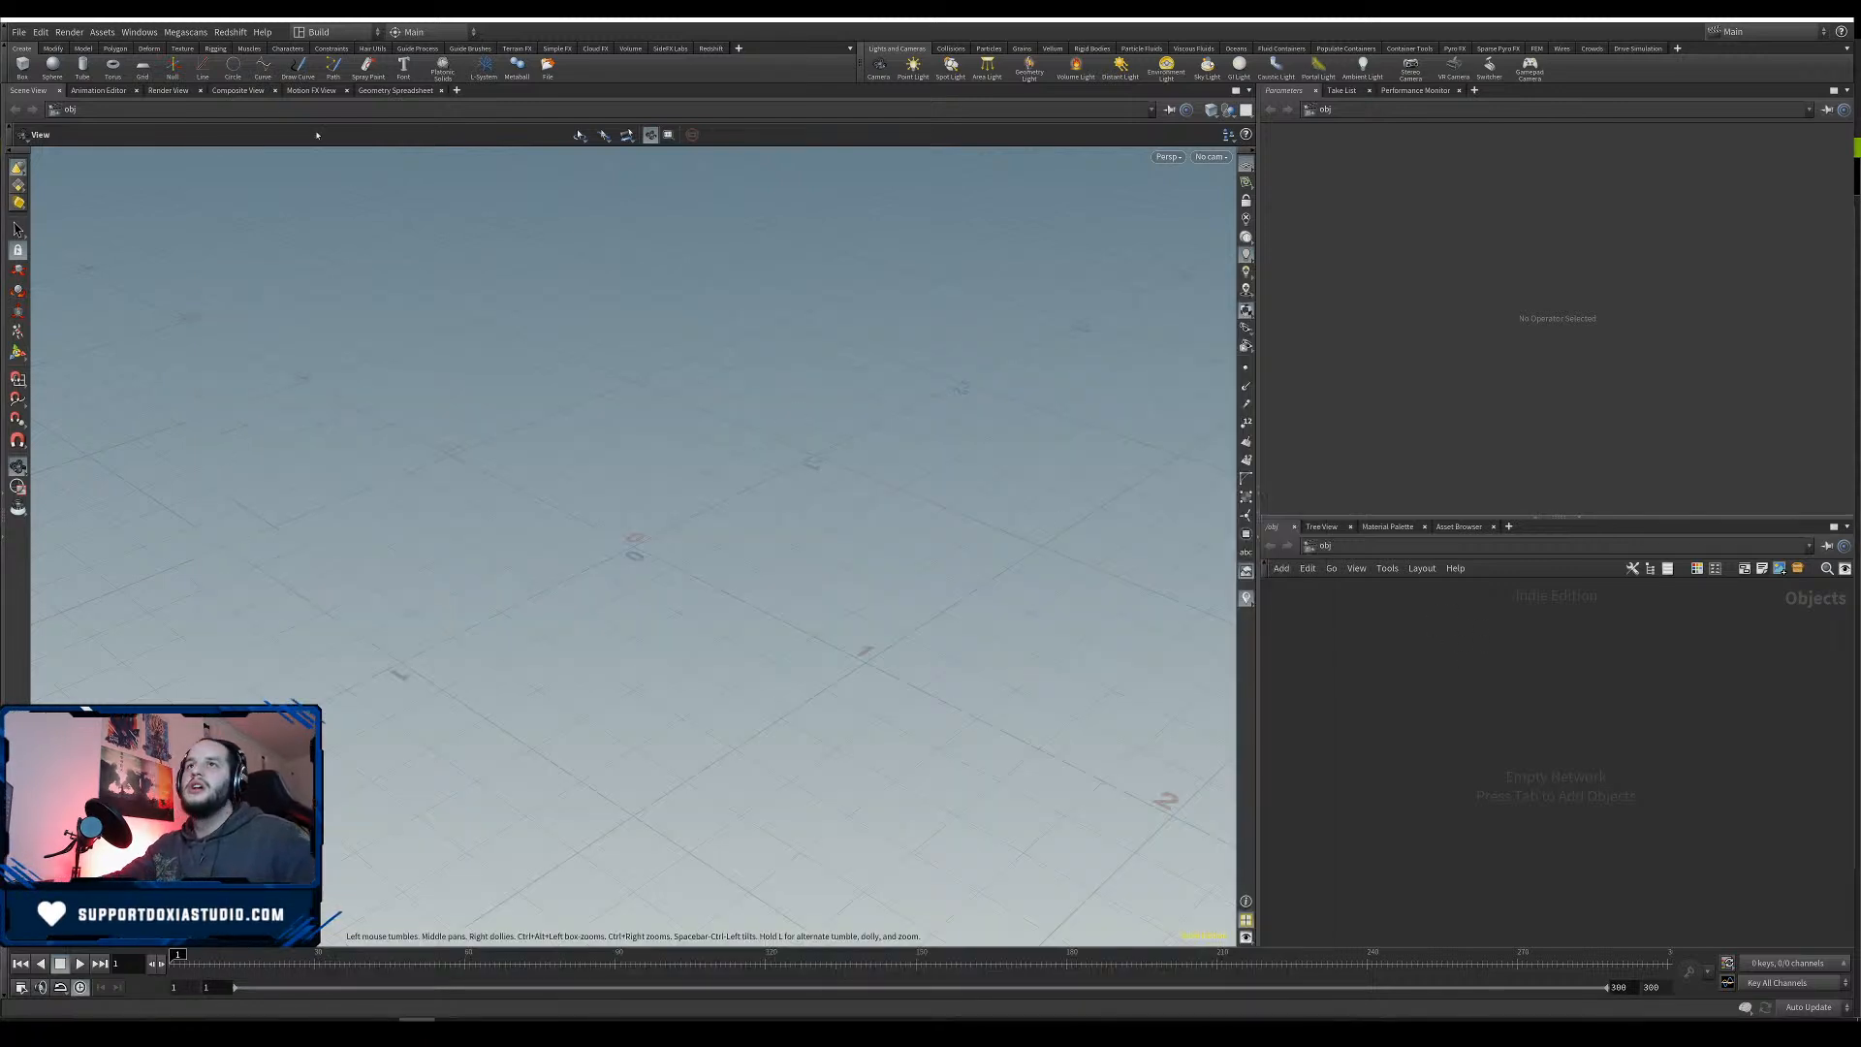
pyautogui.click(20, 33)
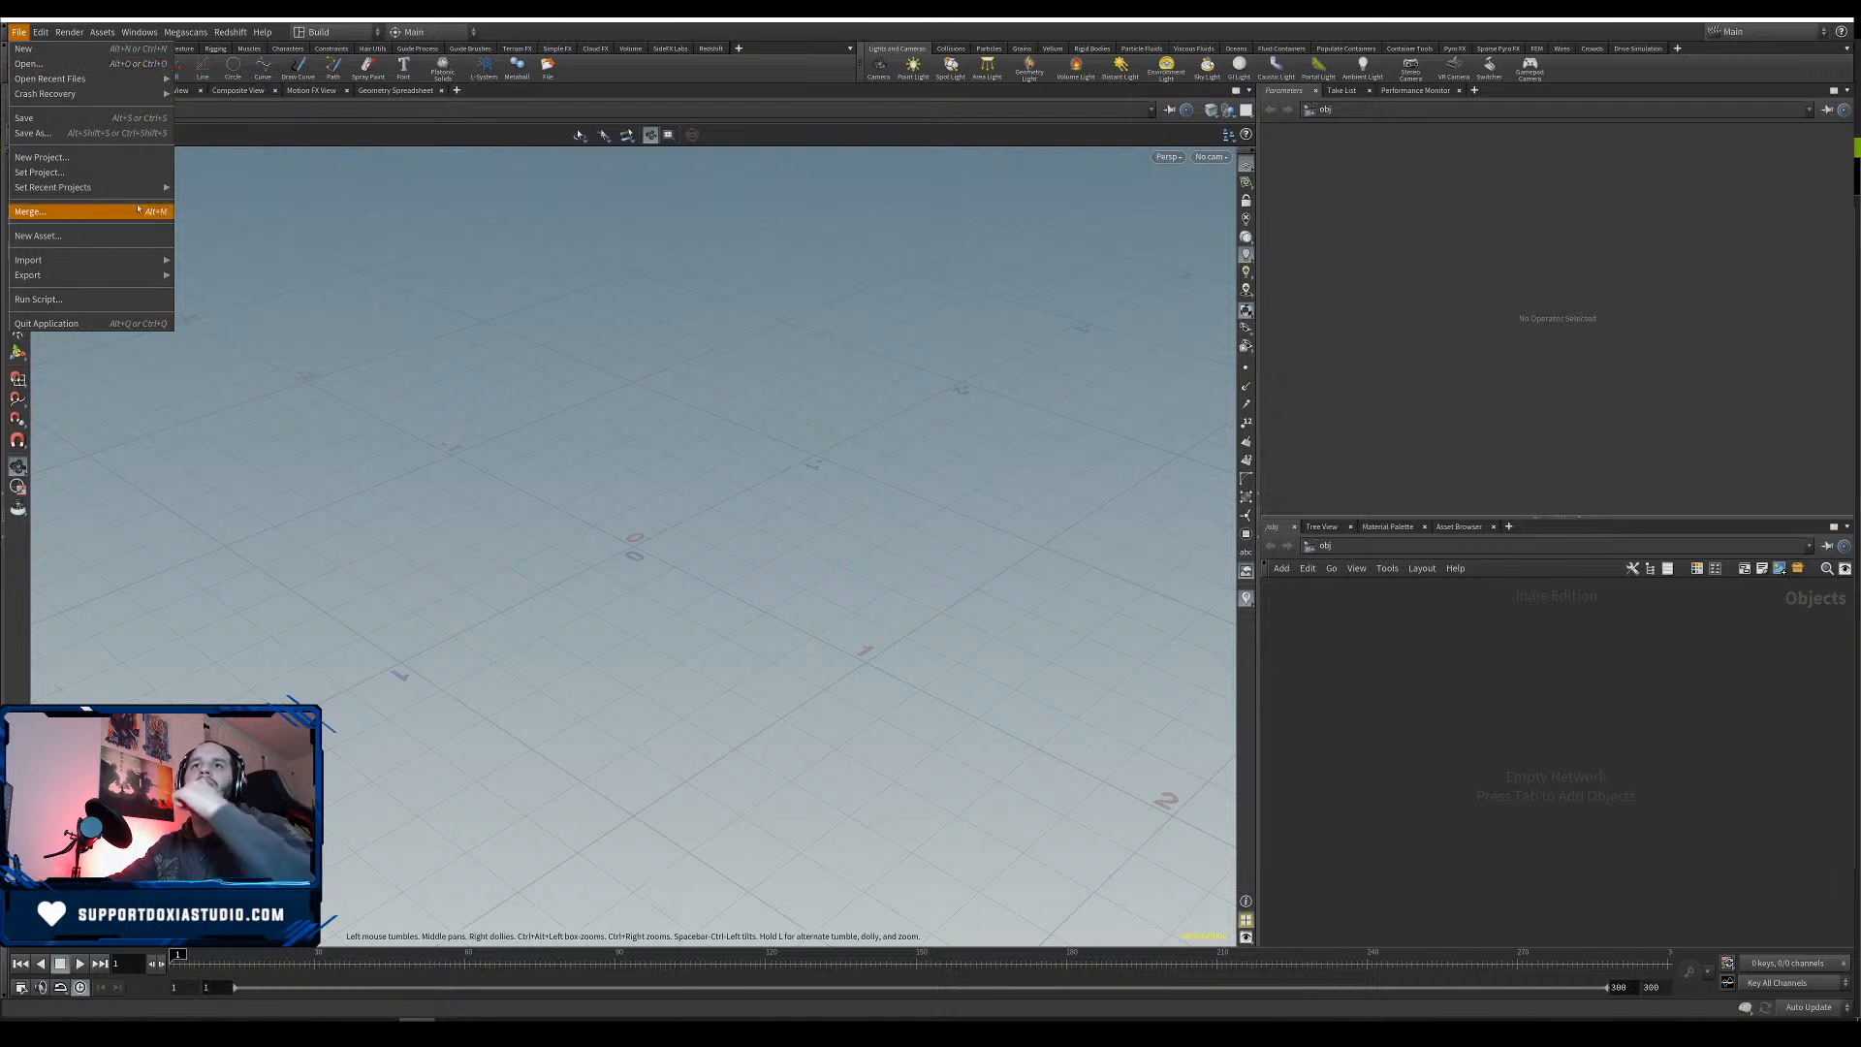
pyautogui.click(133, 159)
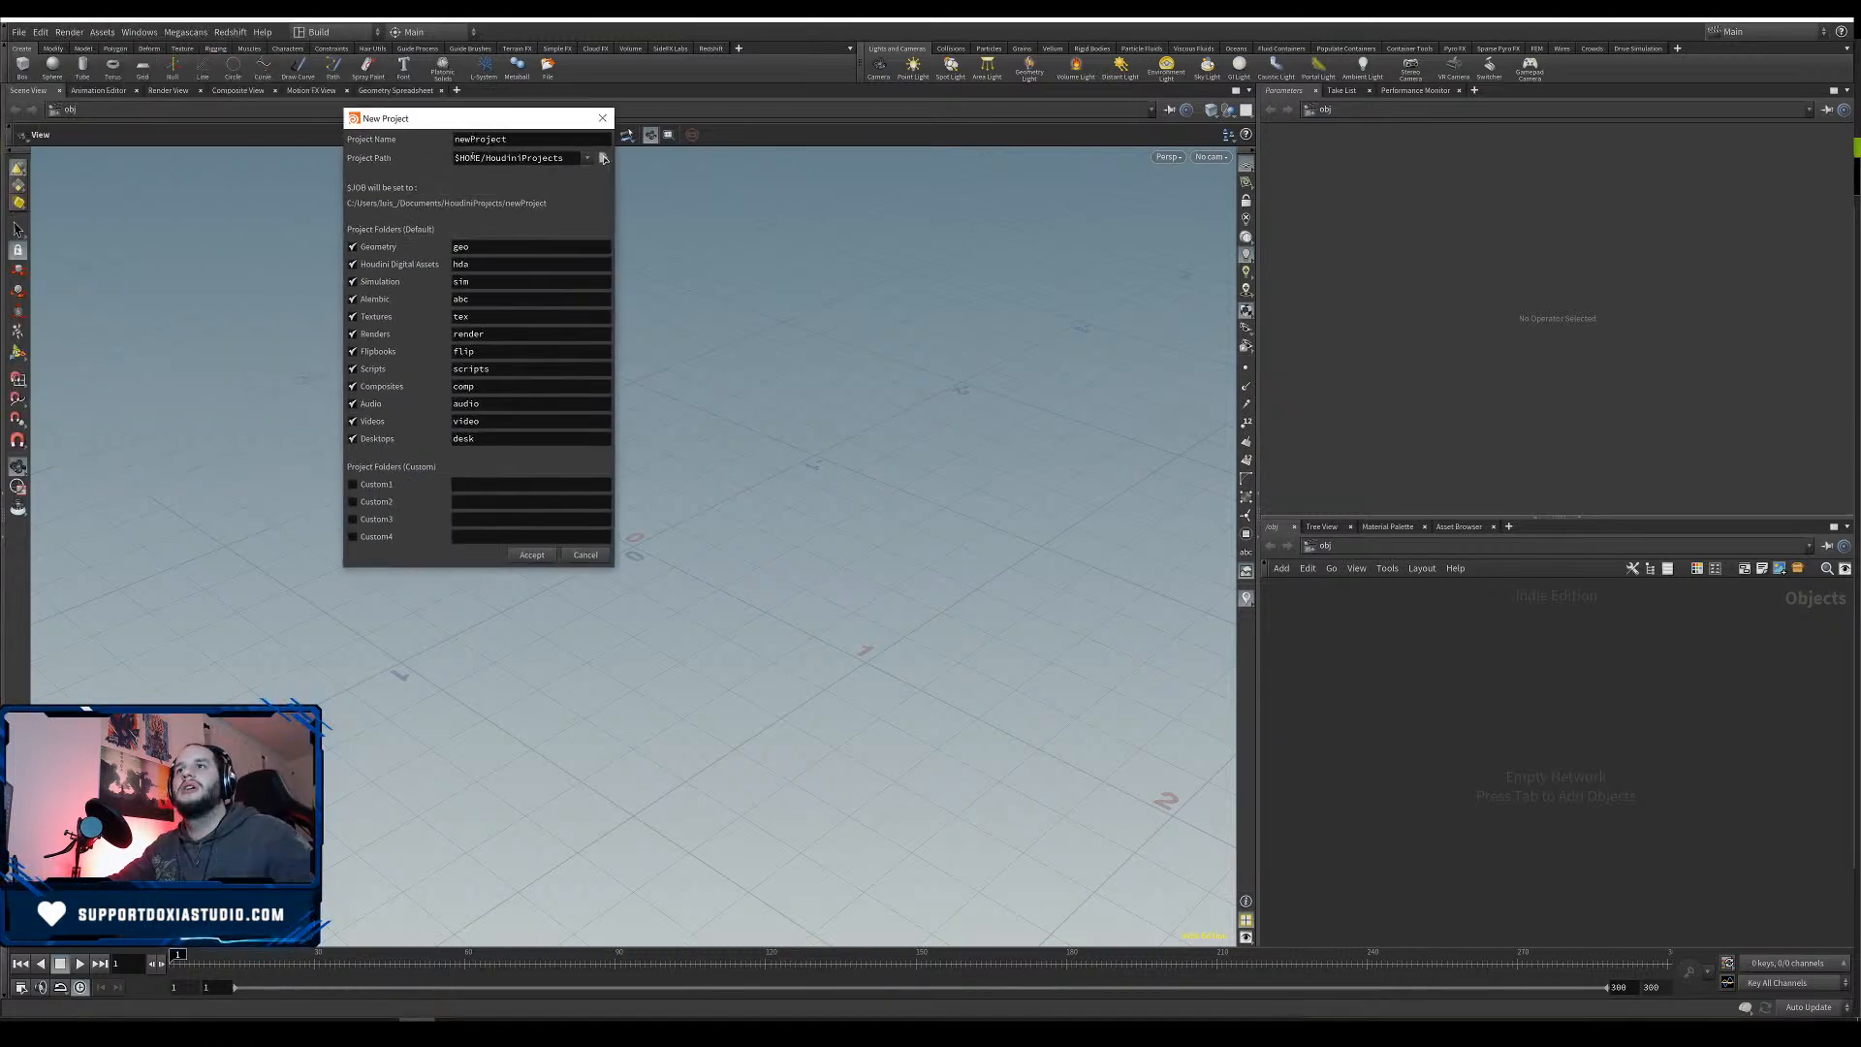
pyautogui.hotkey('ctrl', 'v')
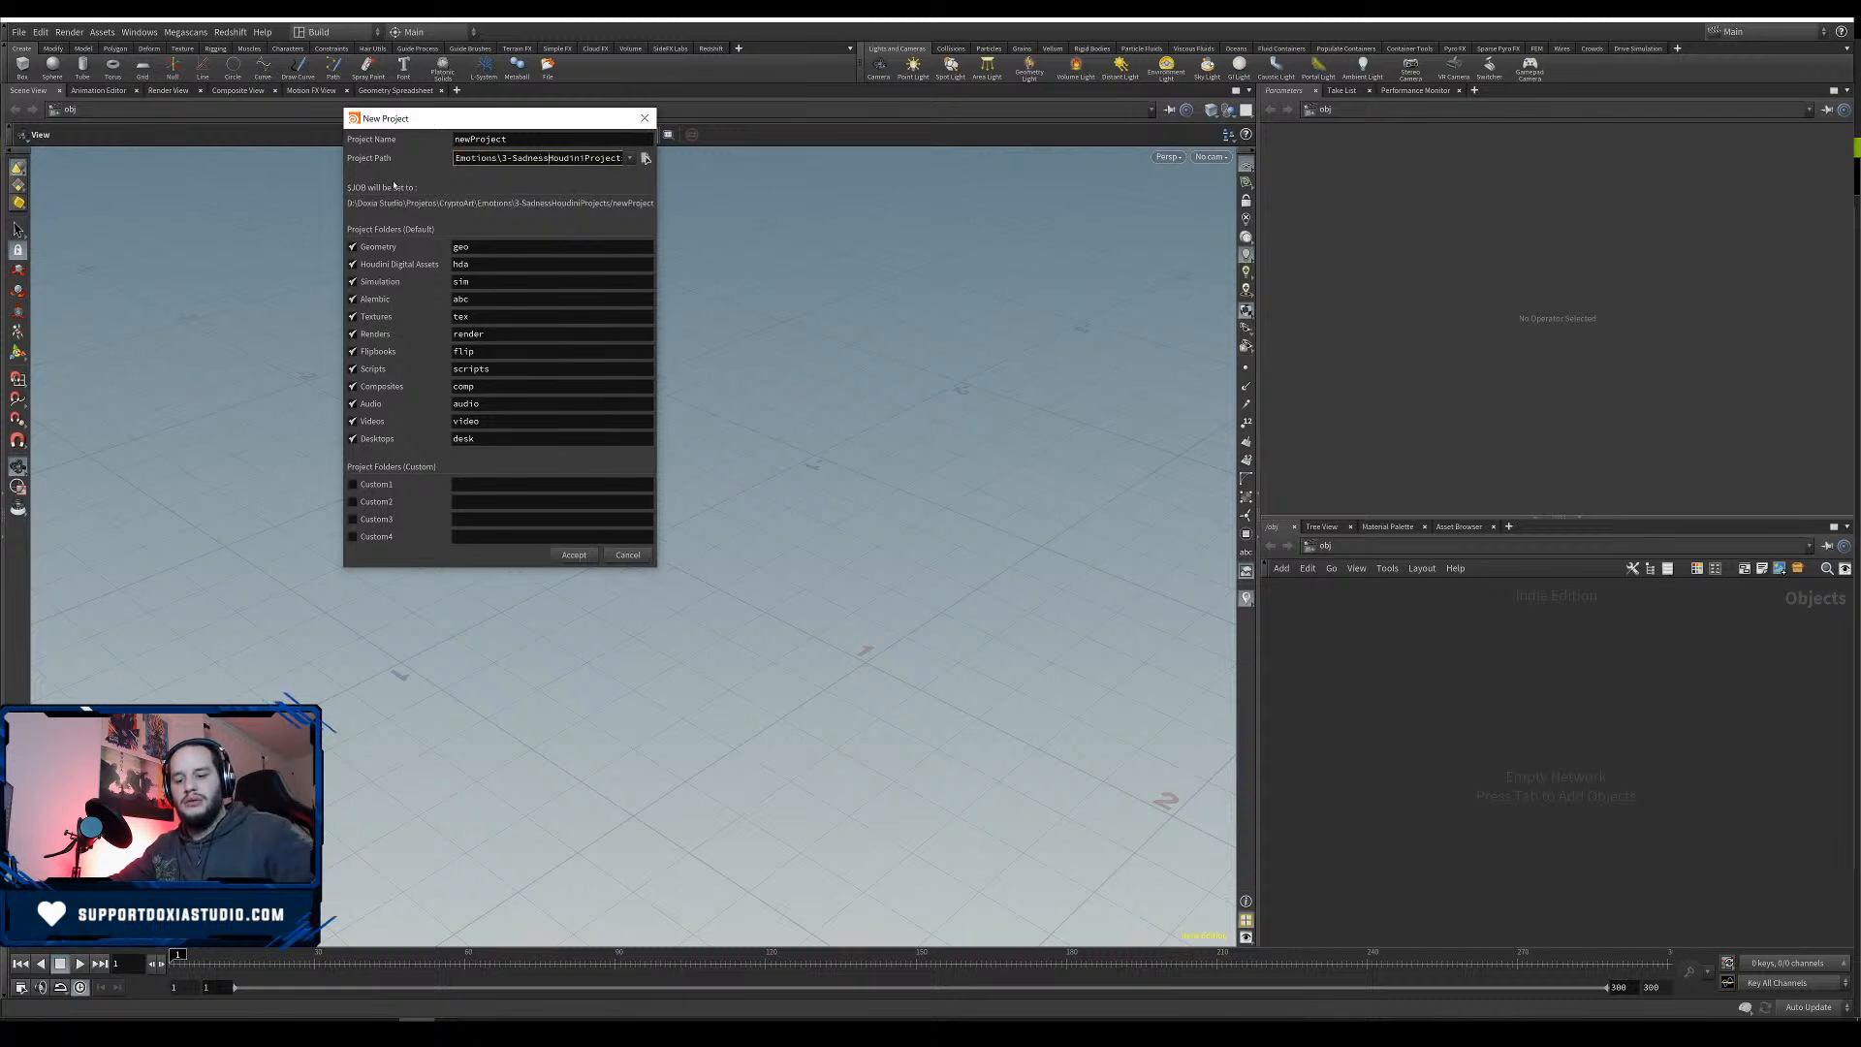
pyautogui.write('\\')
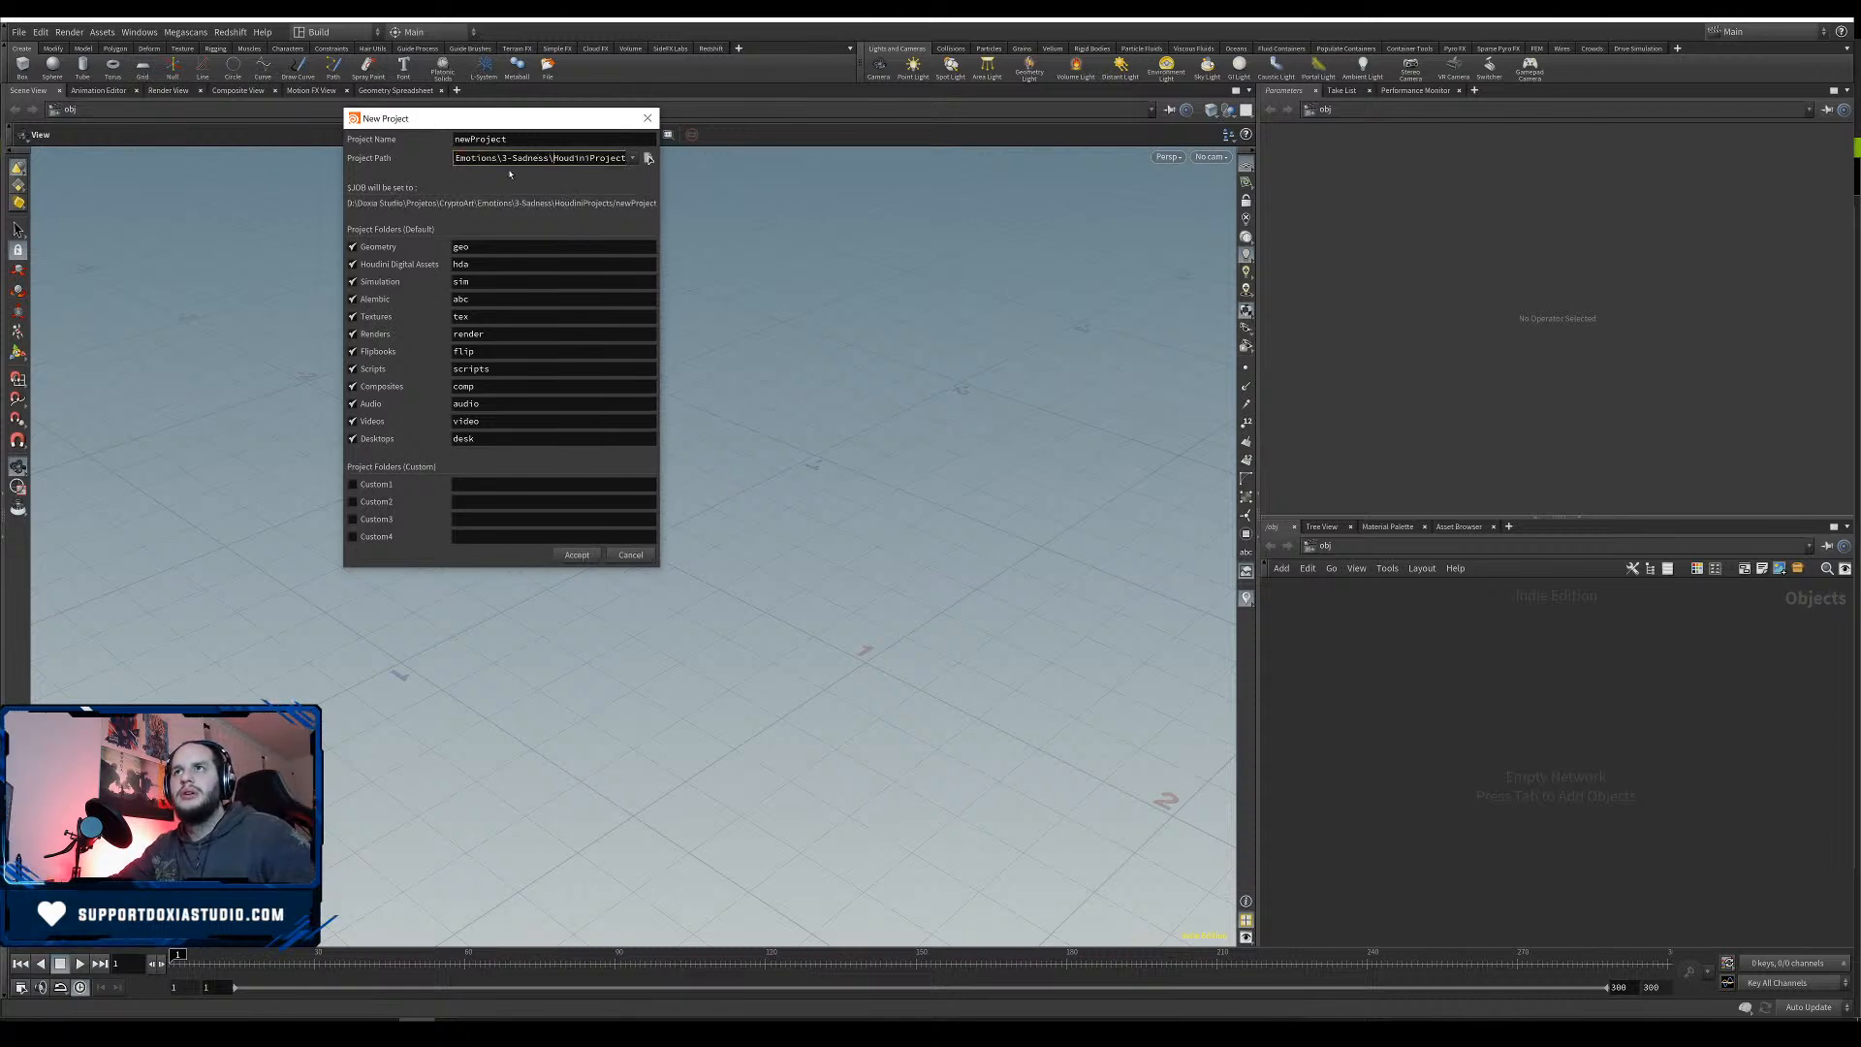
# Name the new project Sadness and create it with the default project folders.
pyautogui.moveTo(516, 139); pyautogui.dragTo(334, 146)
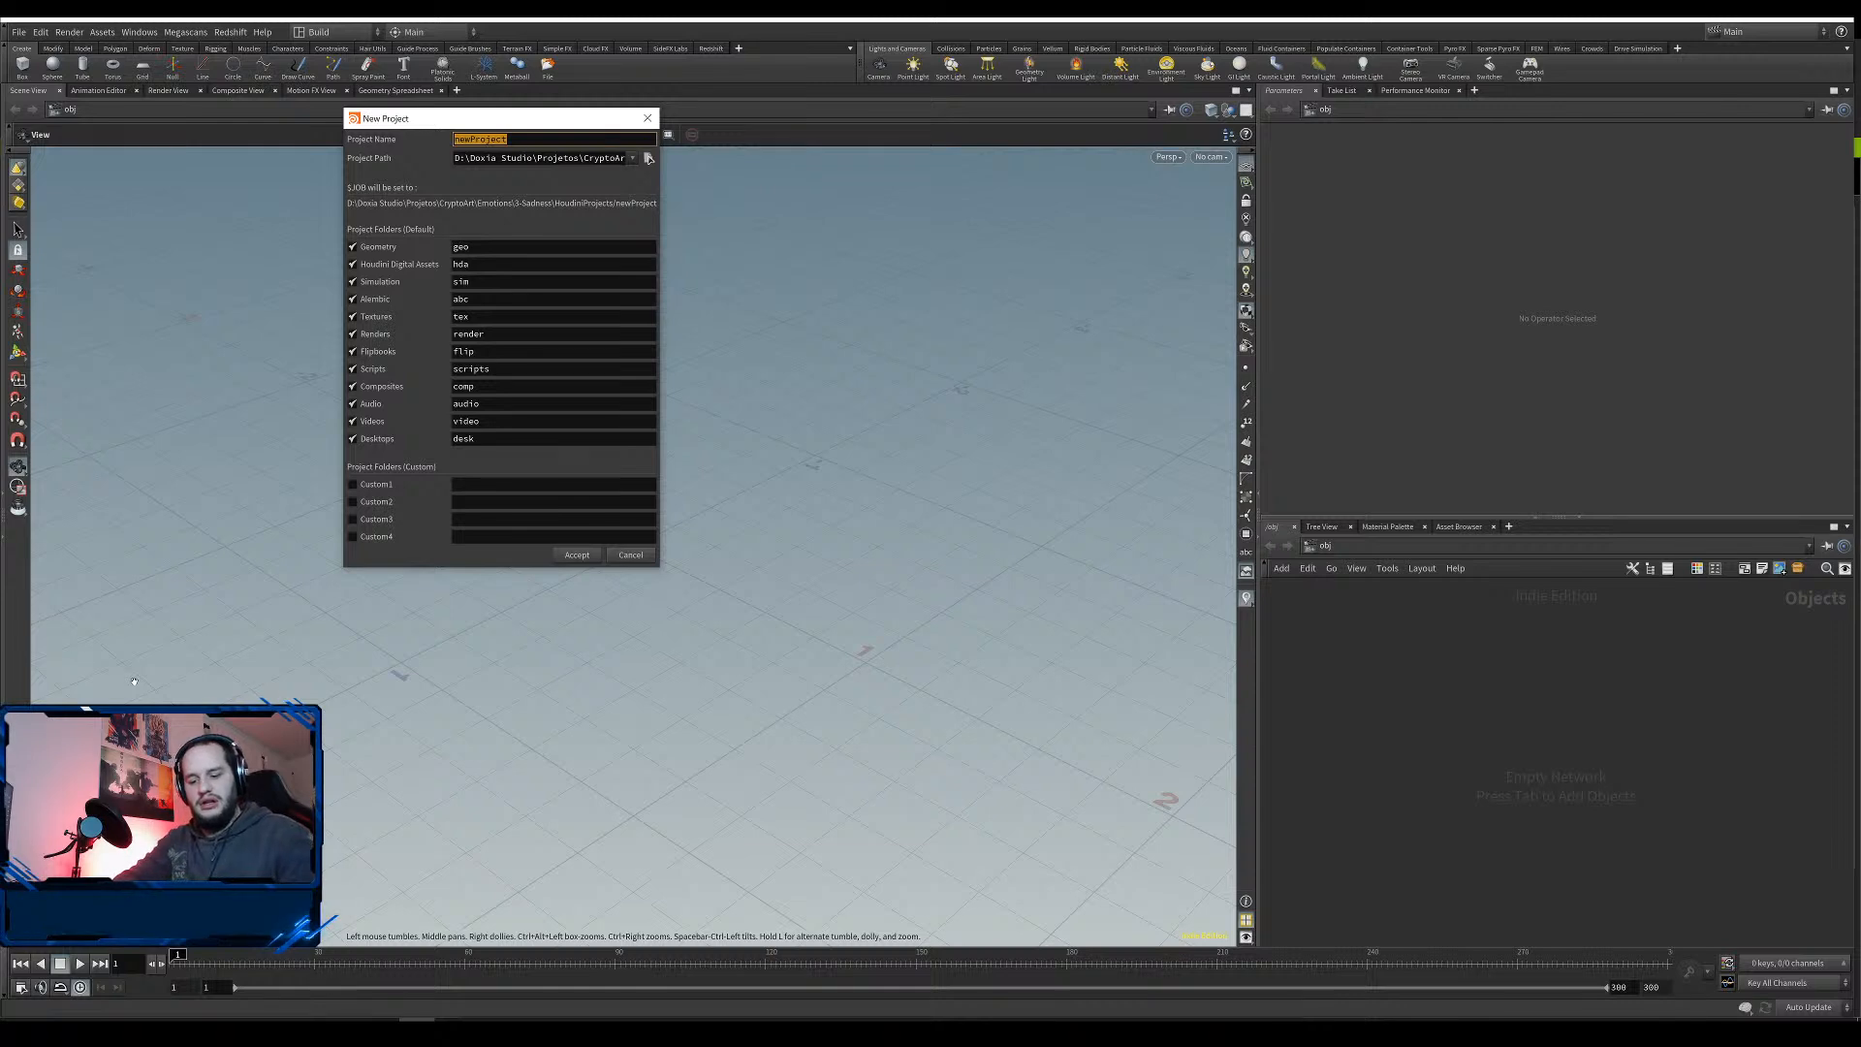
pyautogui.write('Sadness')
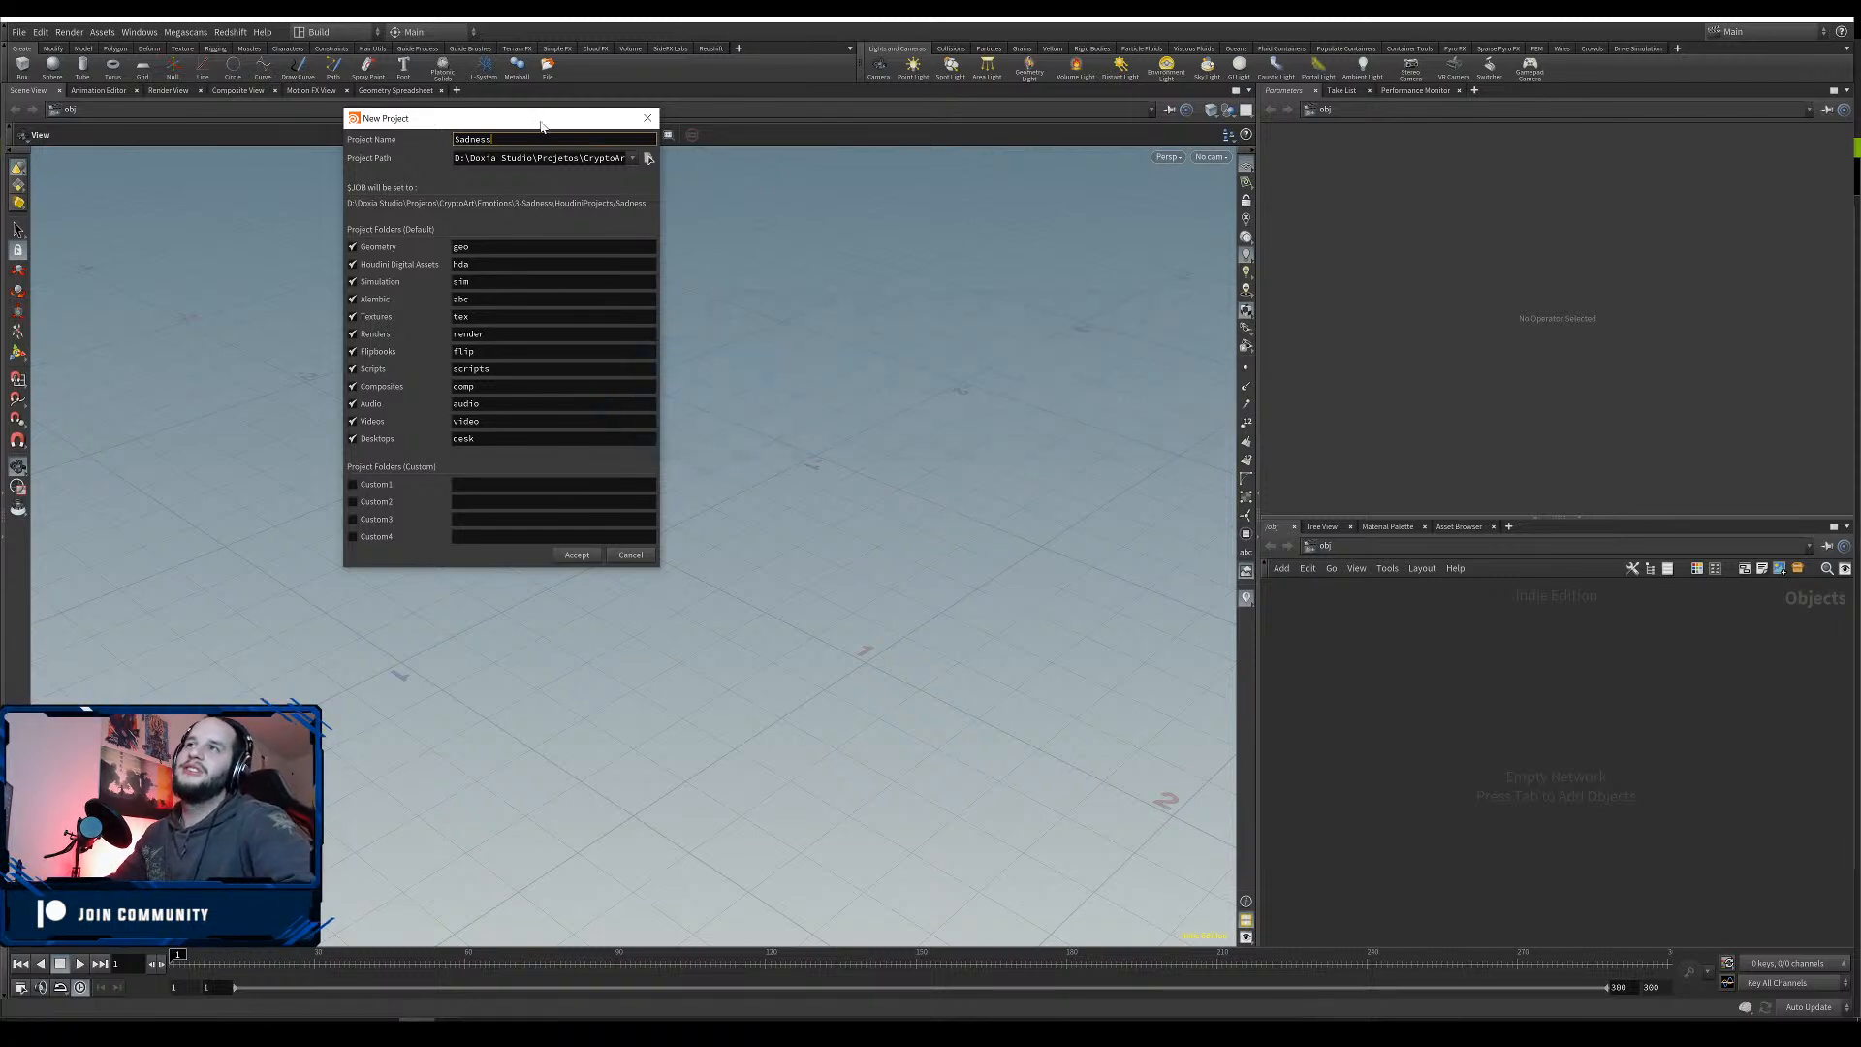
pyautogui.moveTo(541, 124); pyautogui.dragTo(720, 266)
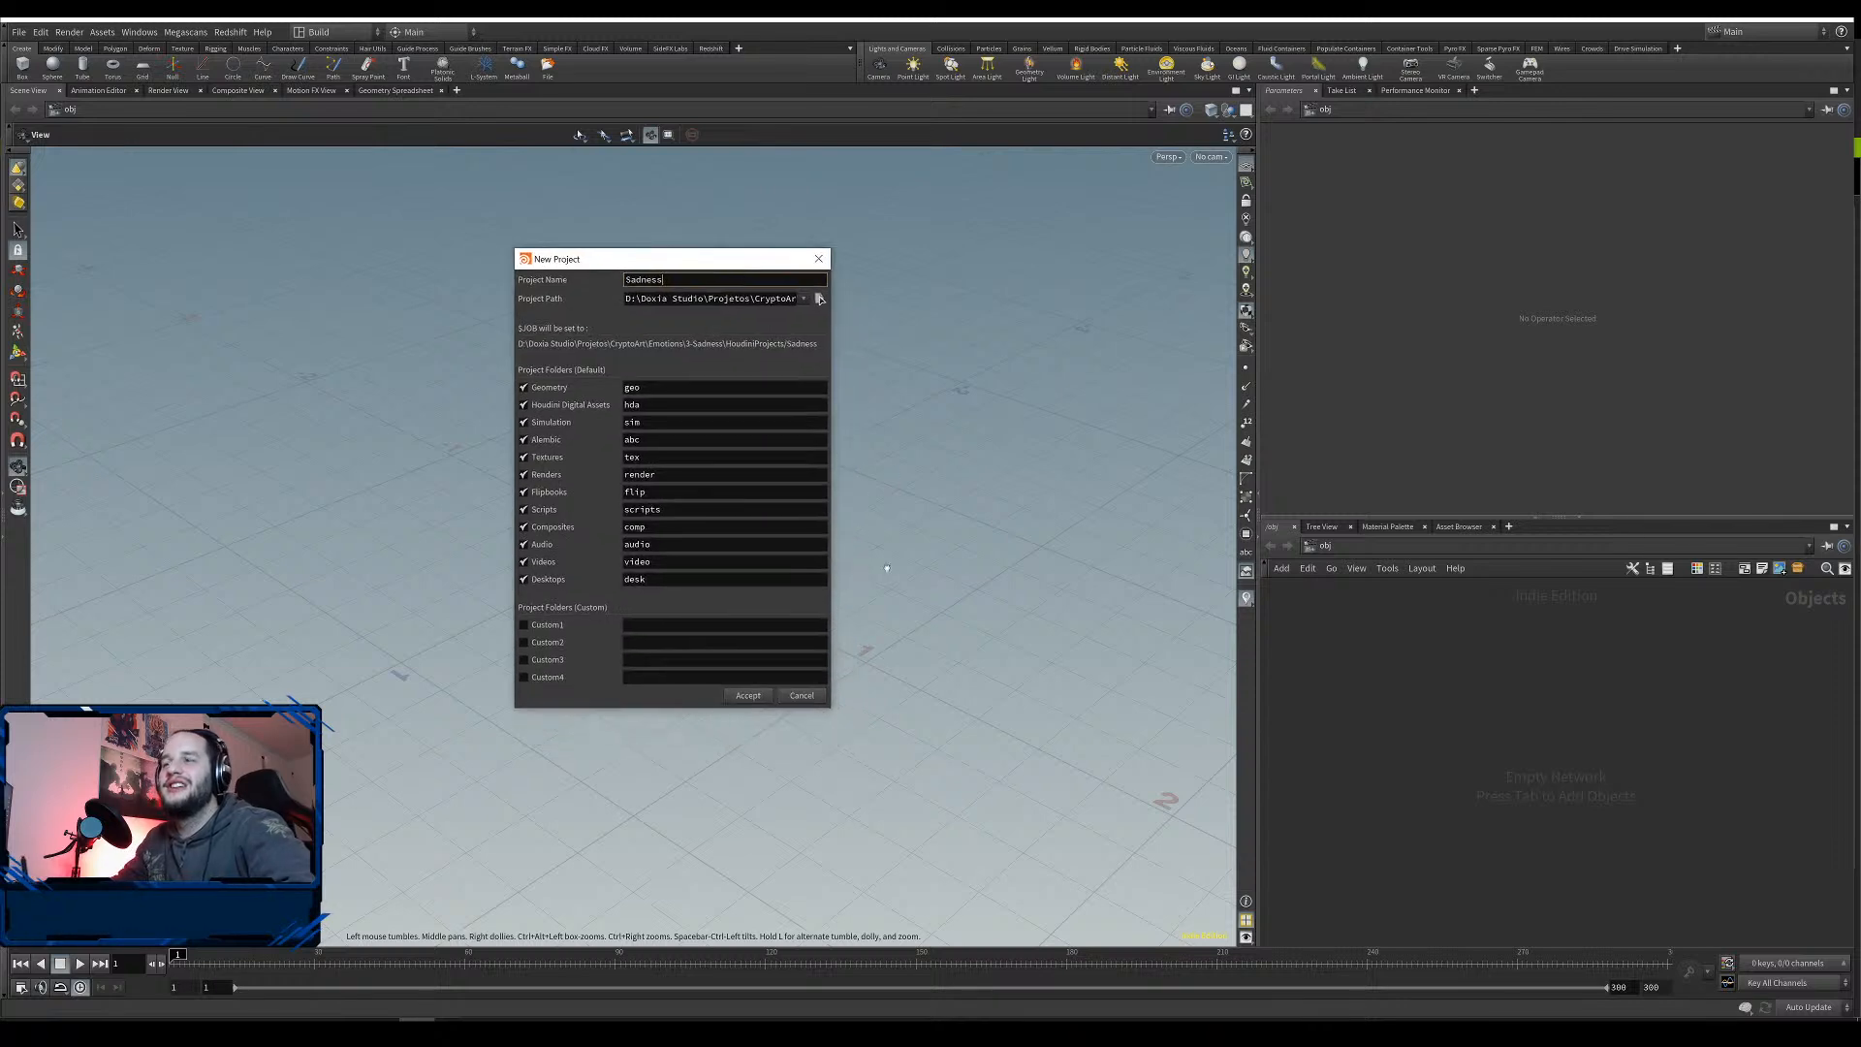
pyautogui.click(747, 695)
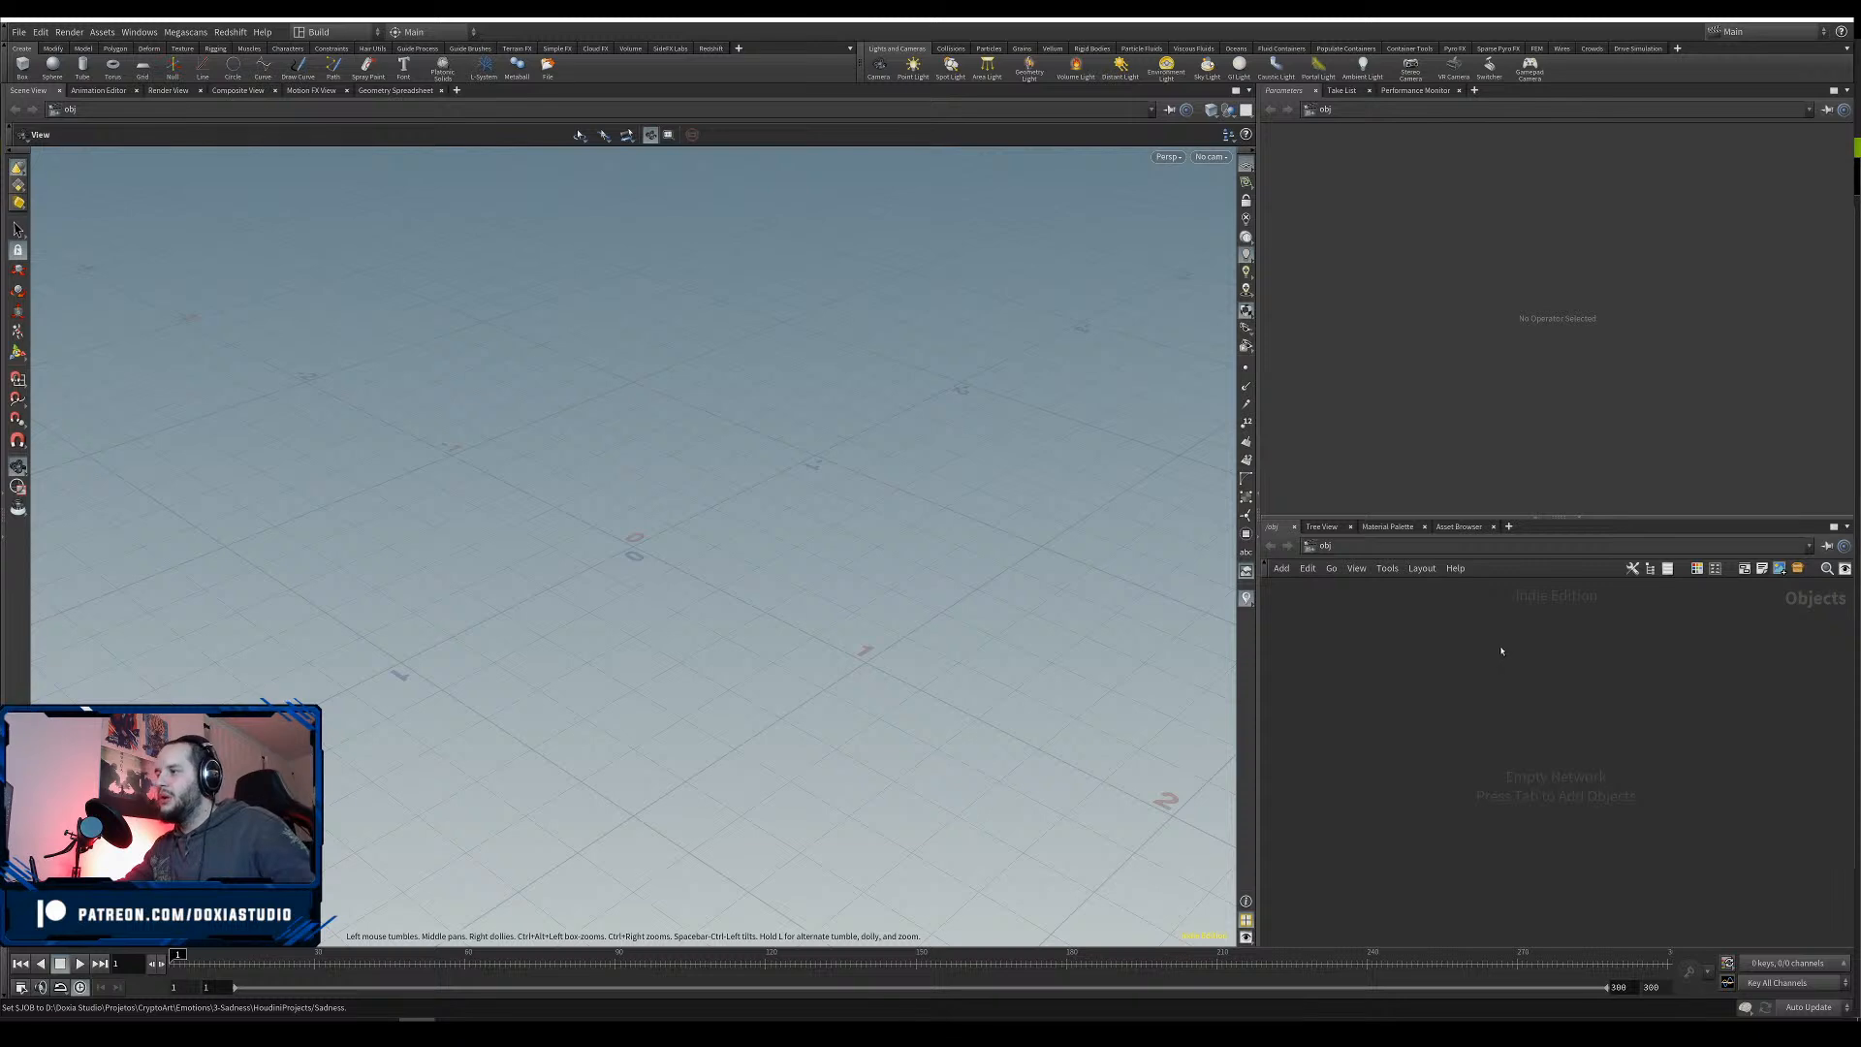
pyautogui.hotkey('ctrl', 'v')
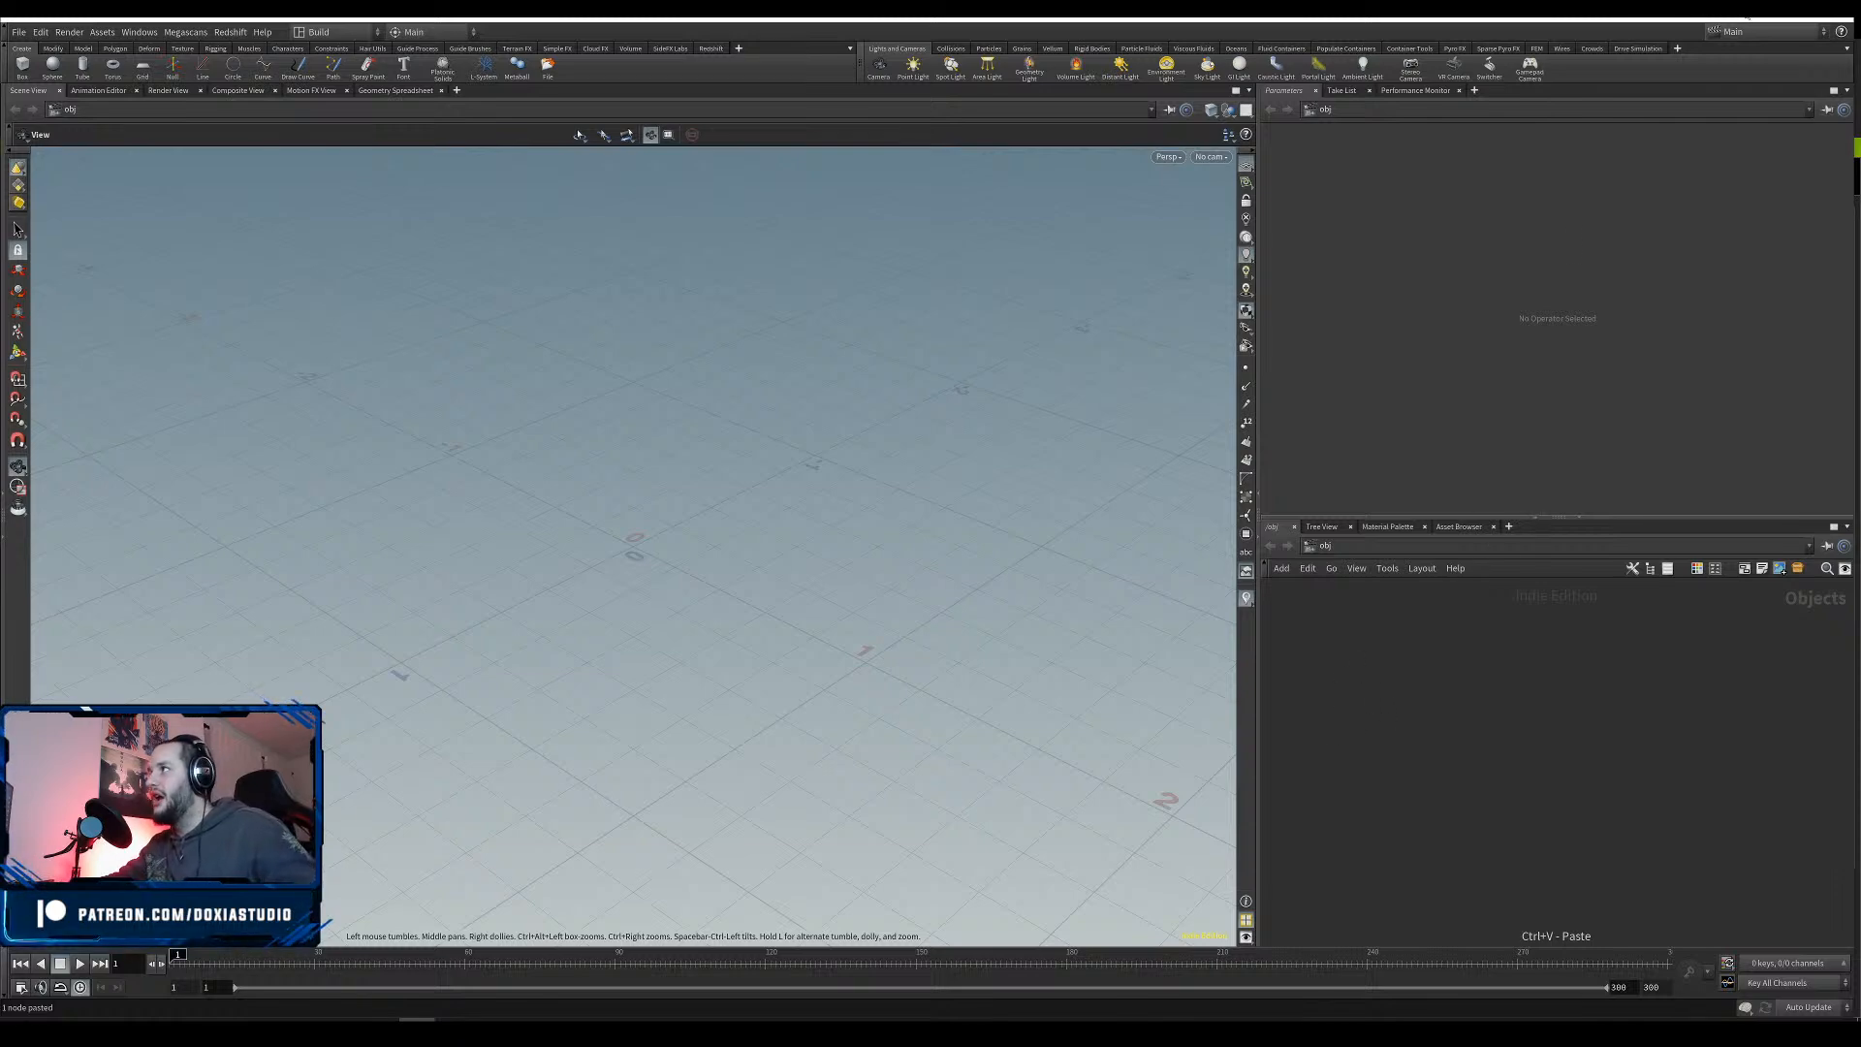
pyautogui.moveTo(1685, 14); pyautogui.dragTo(1657, 60)
pyautogui.doubleClick(1657, 60)
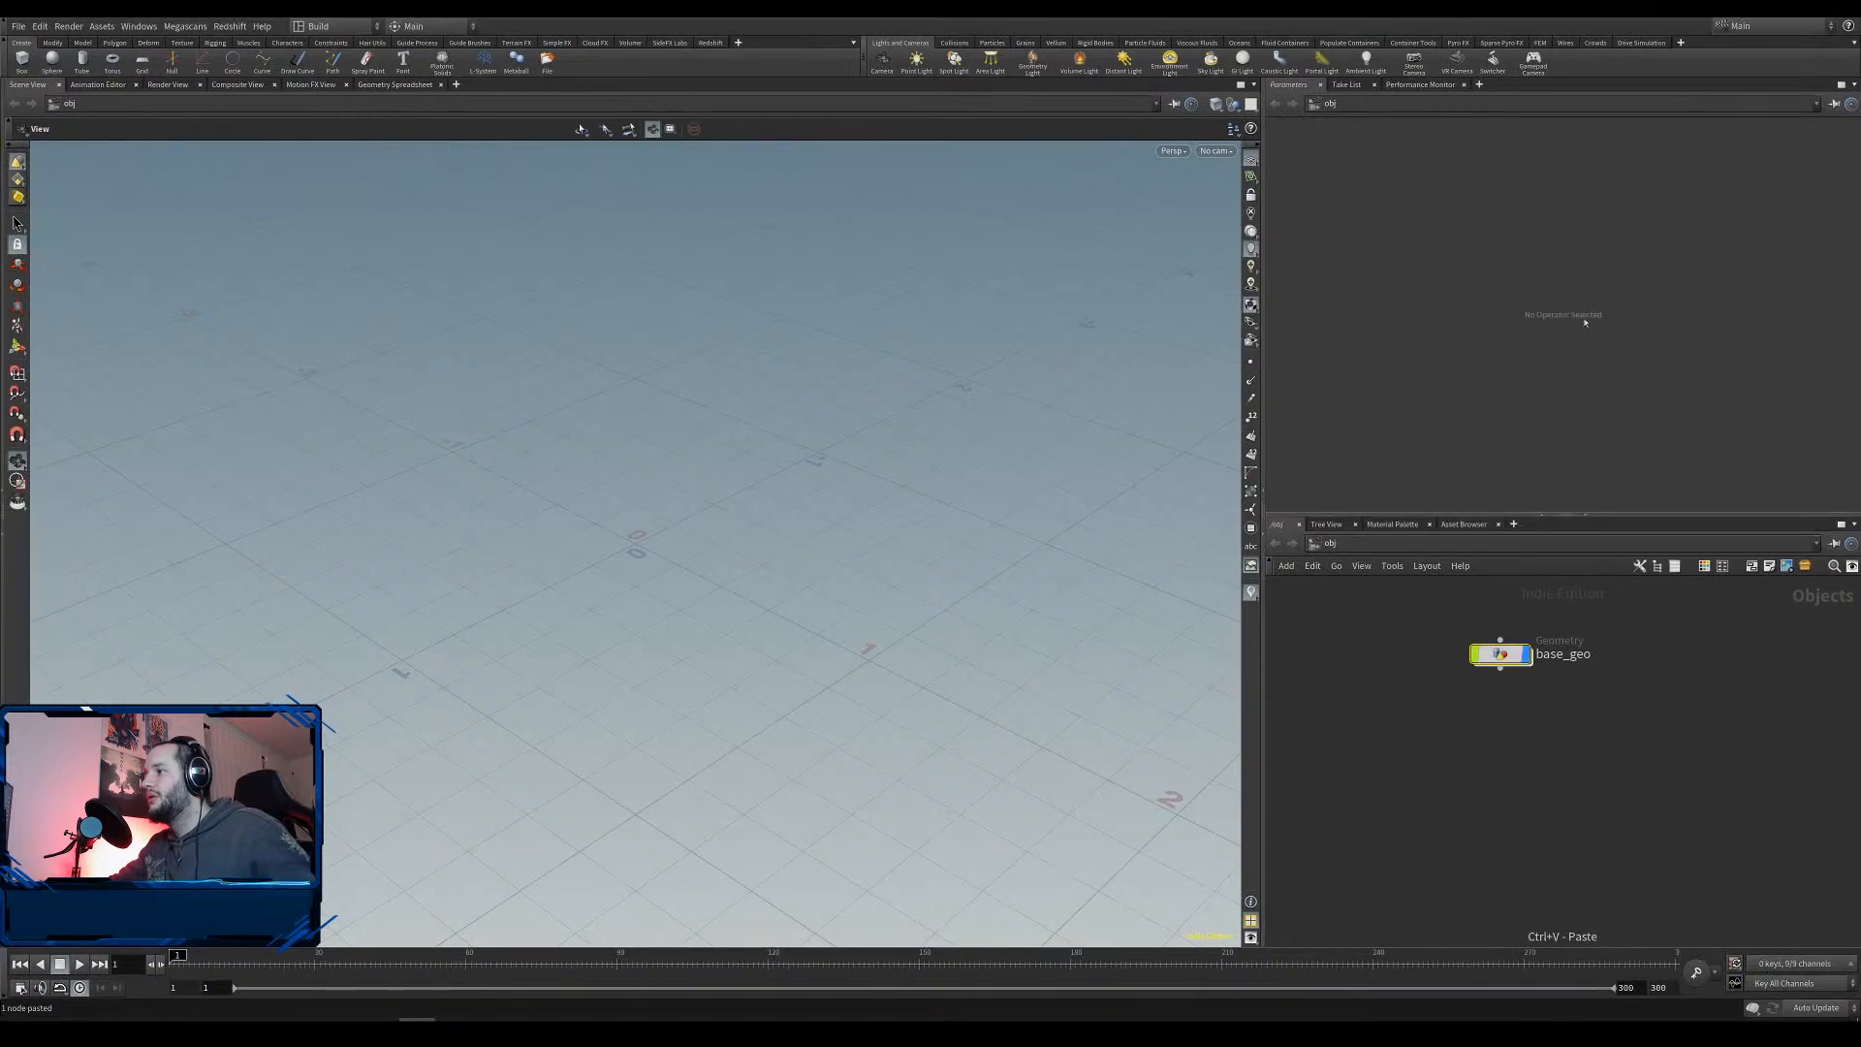
pyautogui.click(1524, 663)
pyautogui.click(1420, 692)
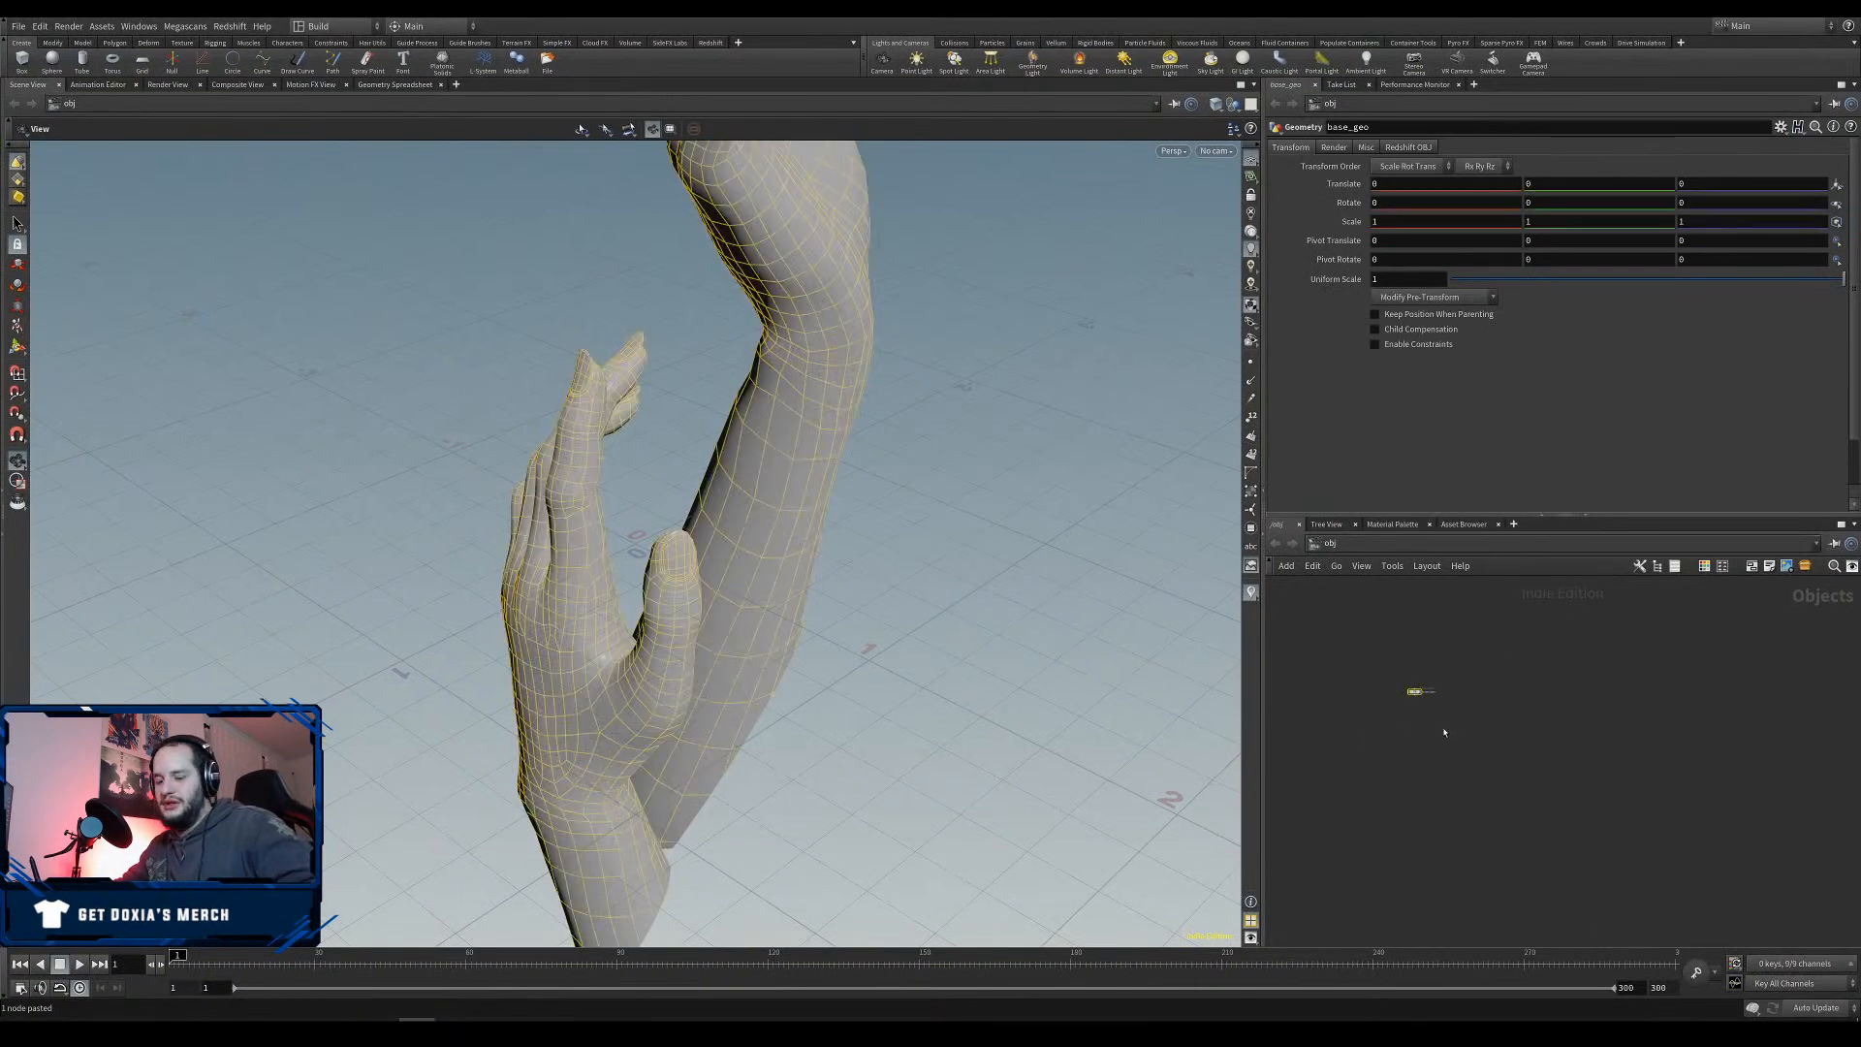
pyautogui.press('Delete')
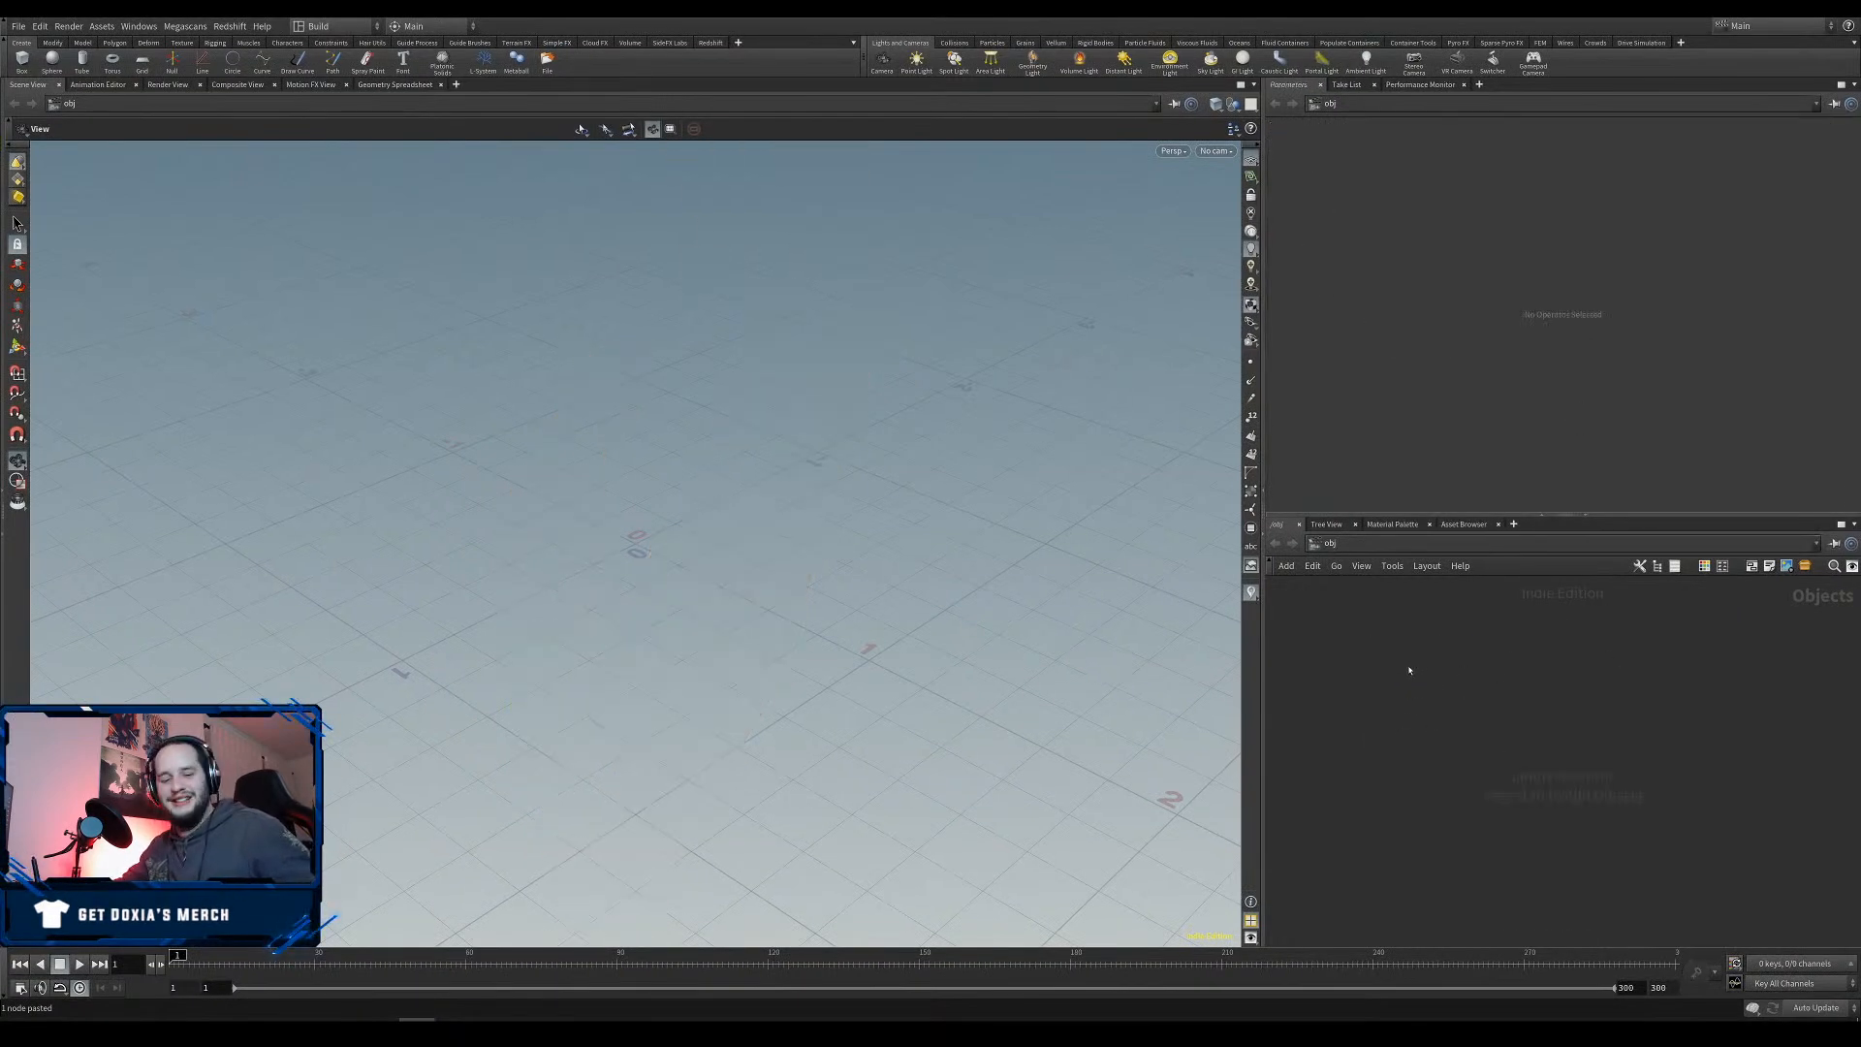
# Add a Geometry object node to the empty object network.
pyautogui.press('Tab')
pyautogui.write('geo')
pyautogui.press('Return')
pyautogui.click(1446, 671)
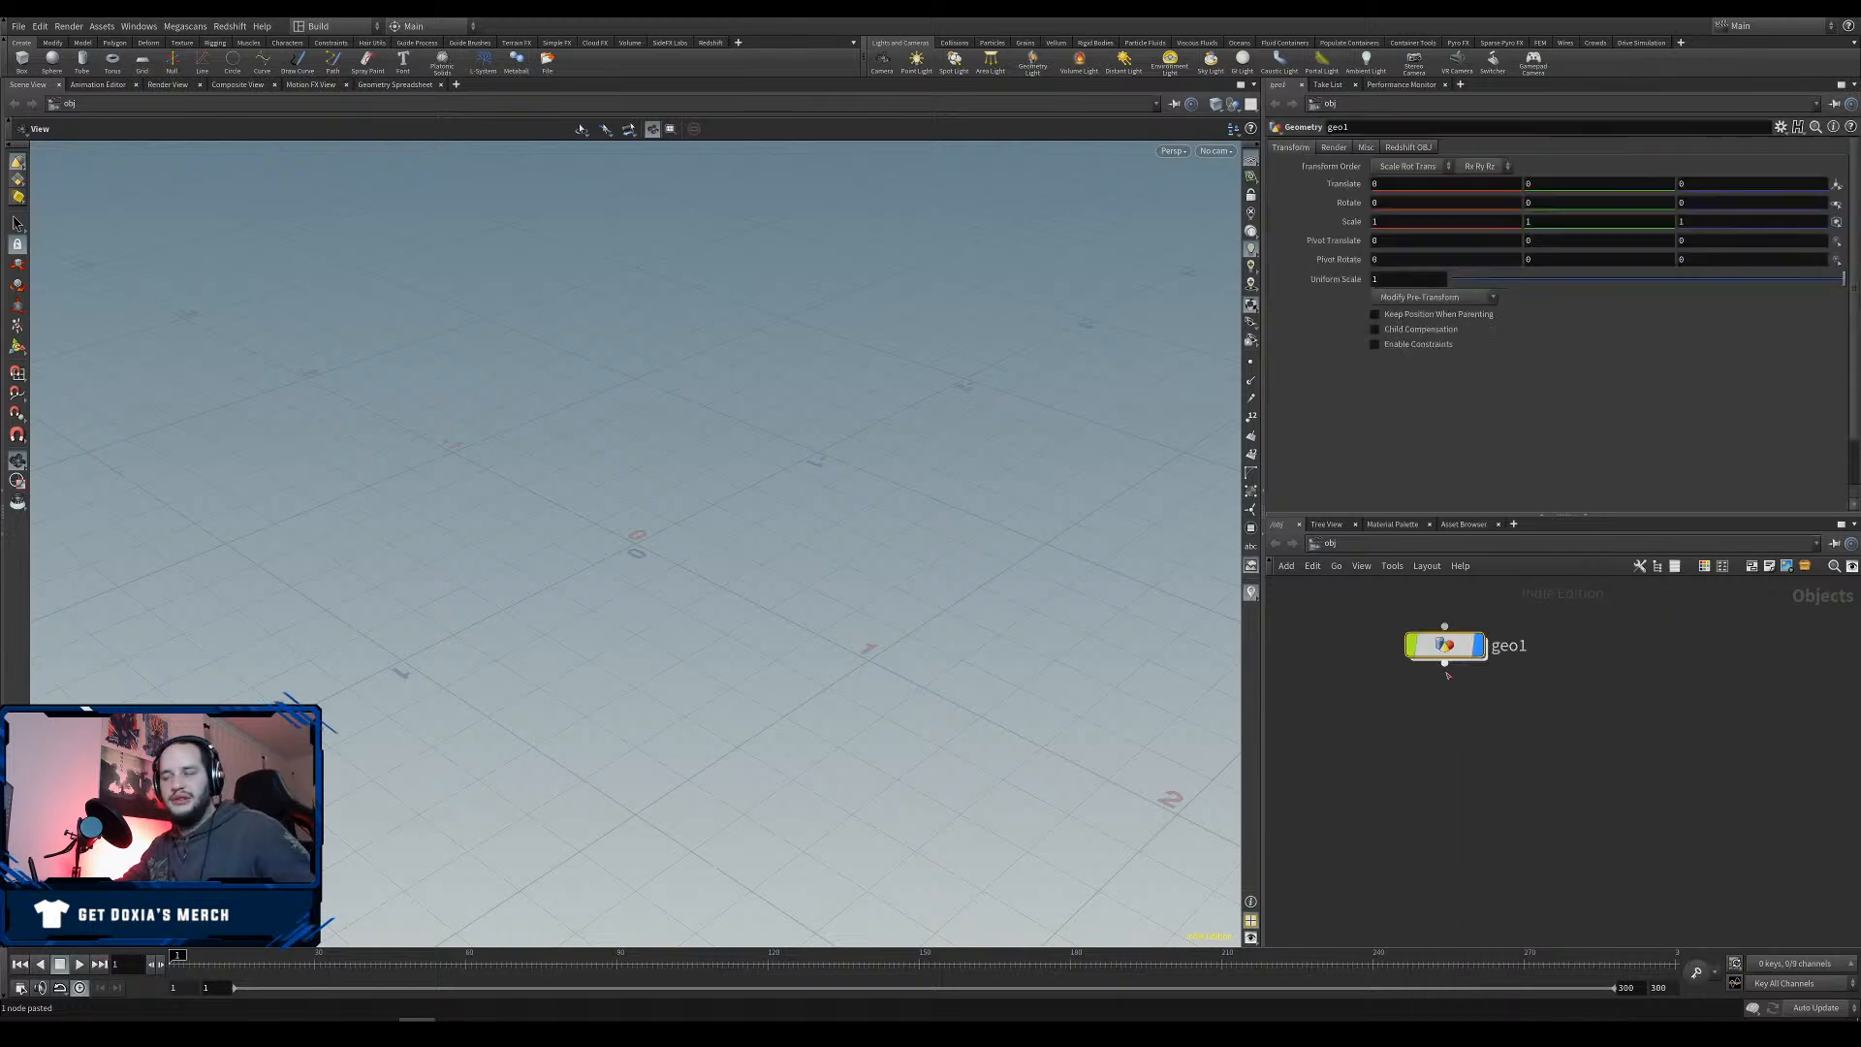
# Save the scene as sadness_01 in the project's $JOB folder.
pyautogui.hotkey('ctrl', 's')
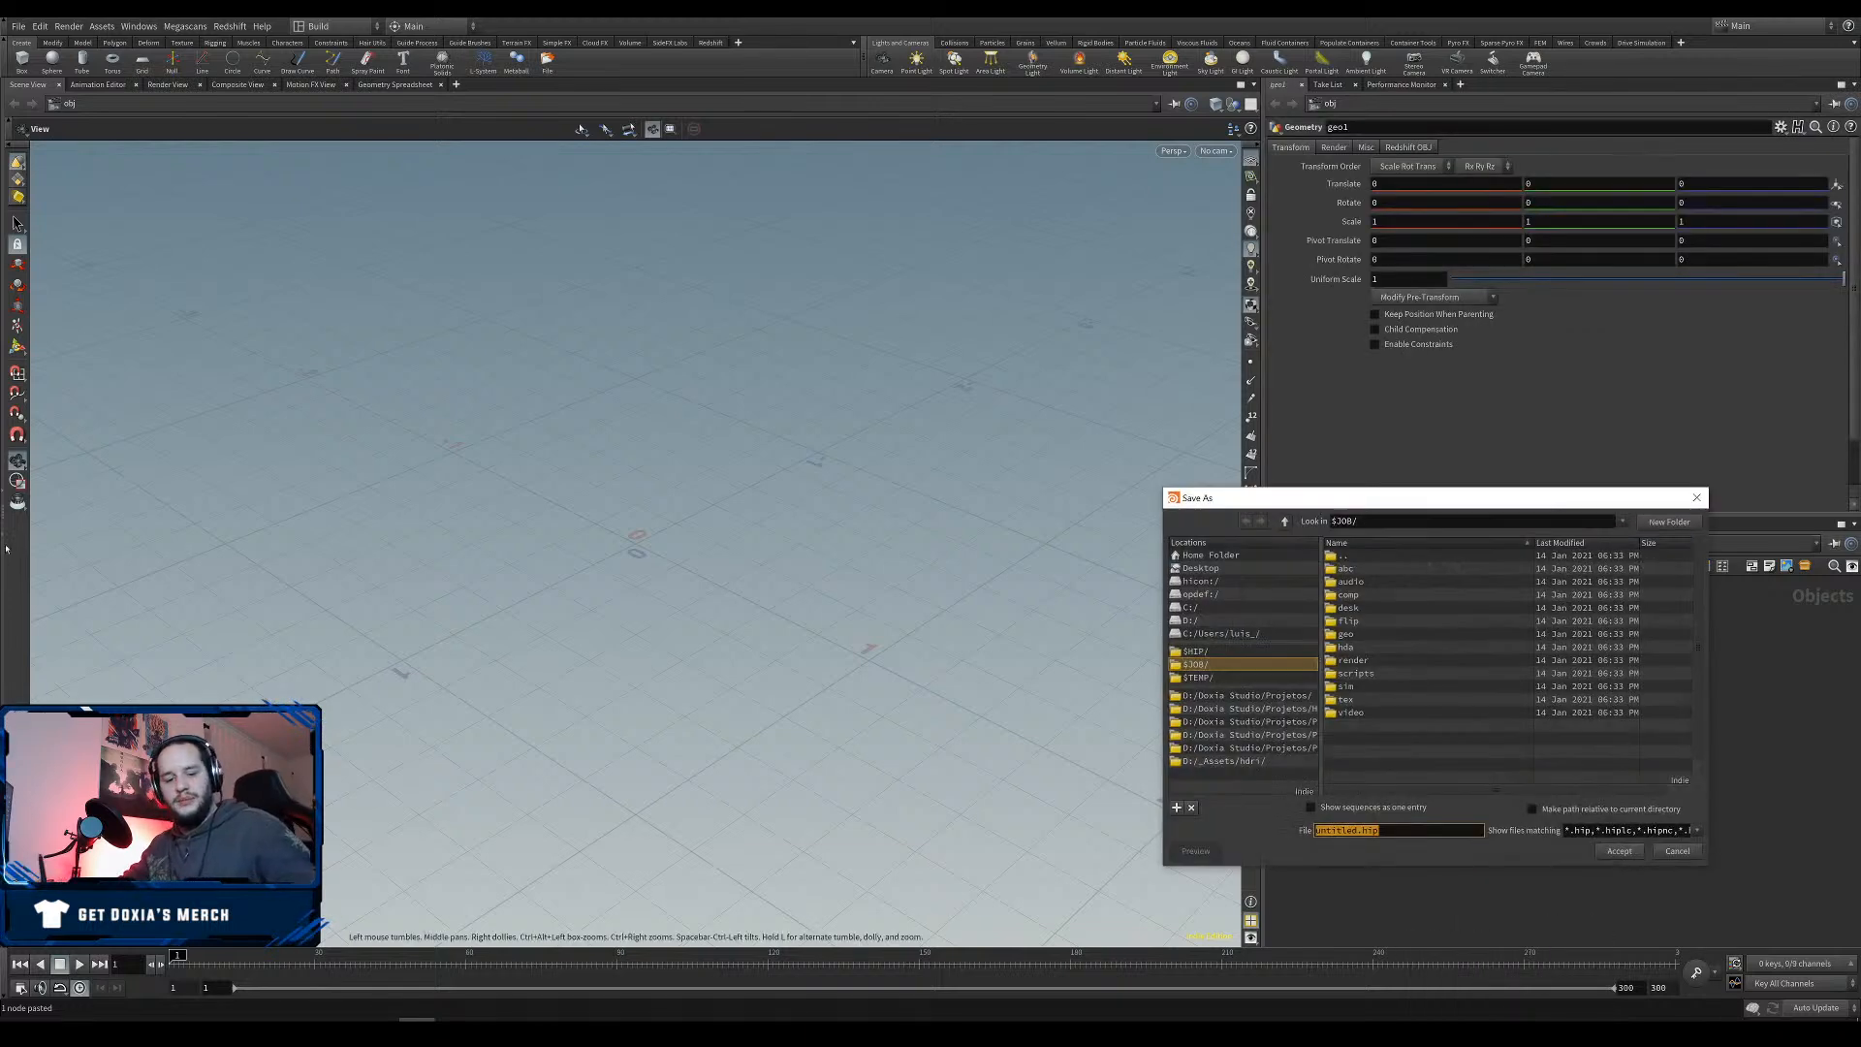
pyautogui.write('sadne')
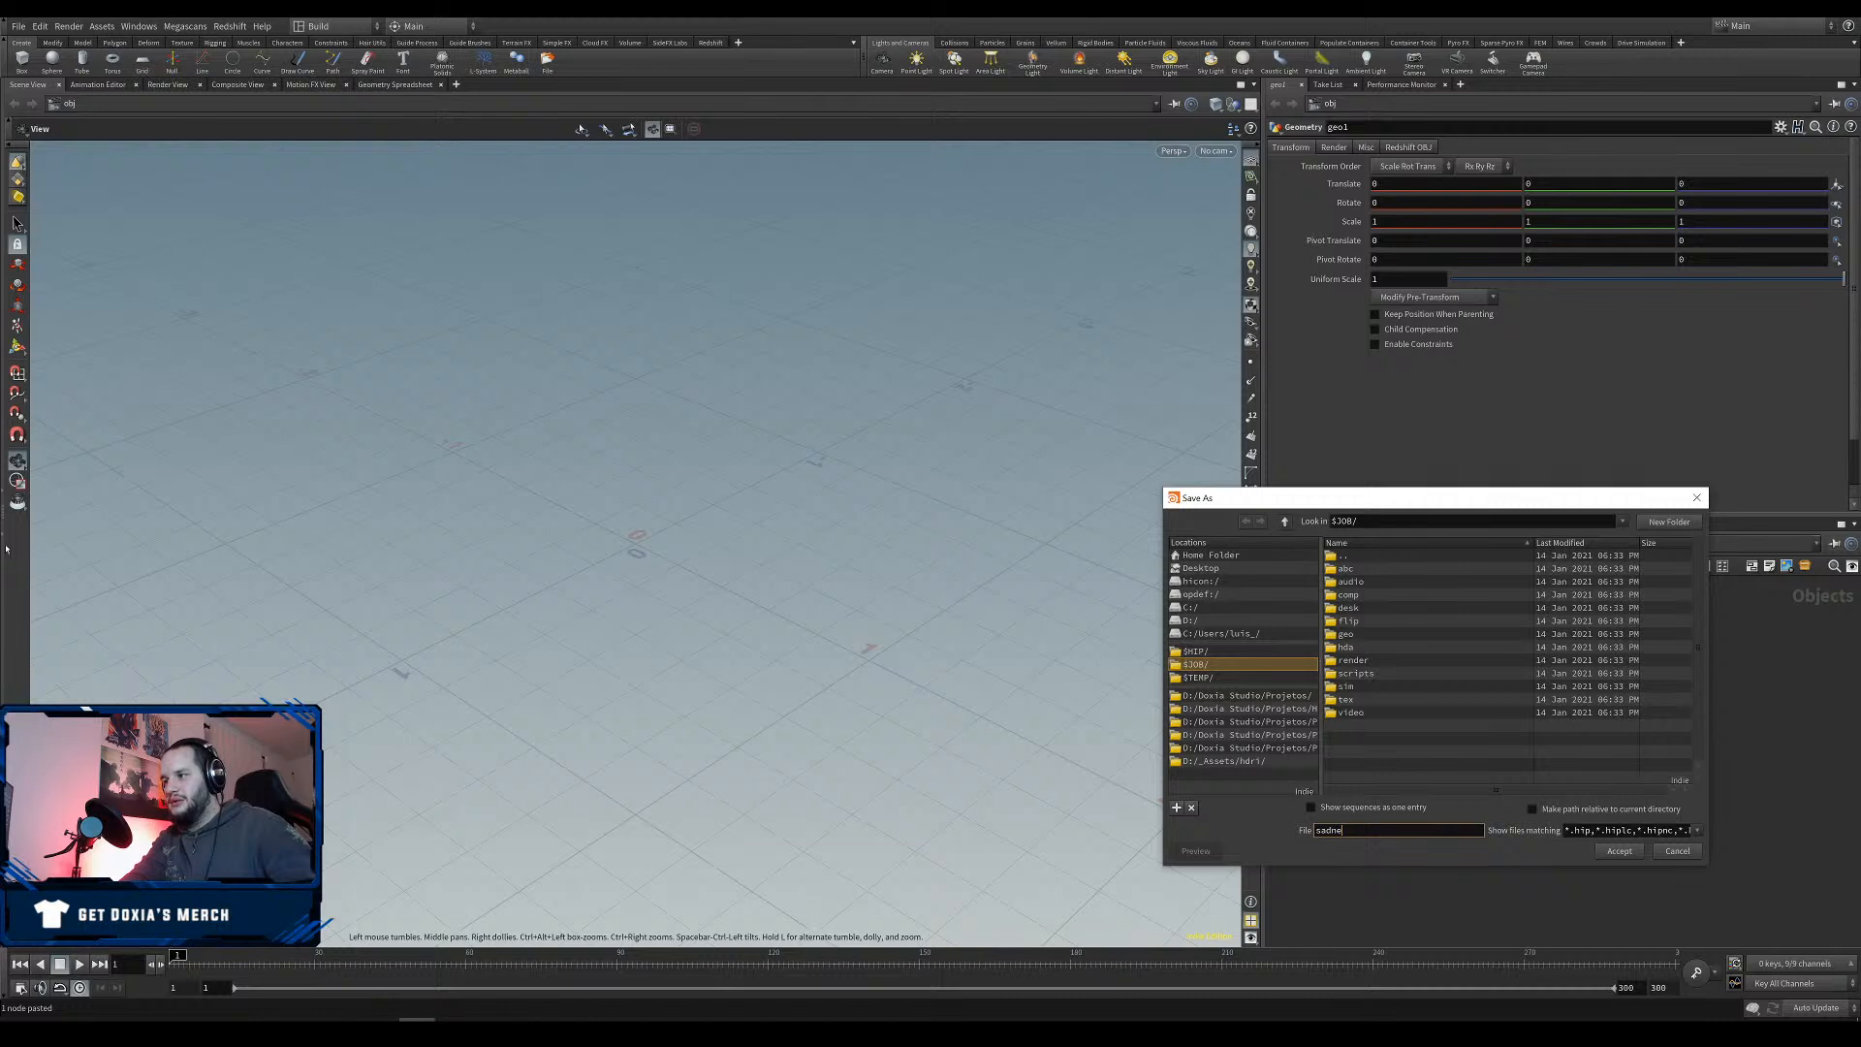
pyautogui.write('es_01')
pyautogui.press('Return')
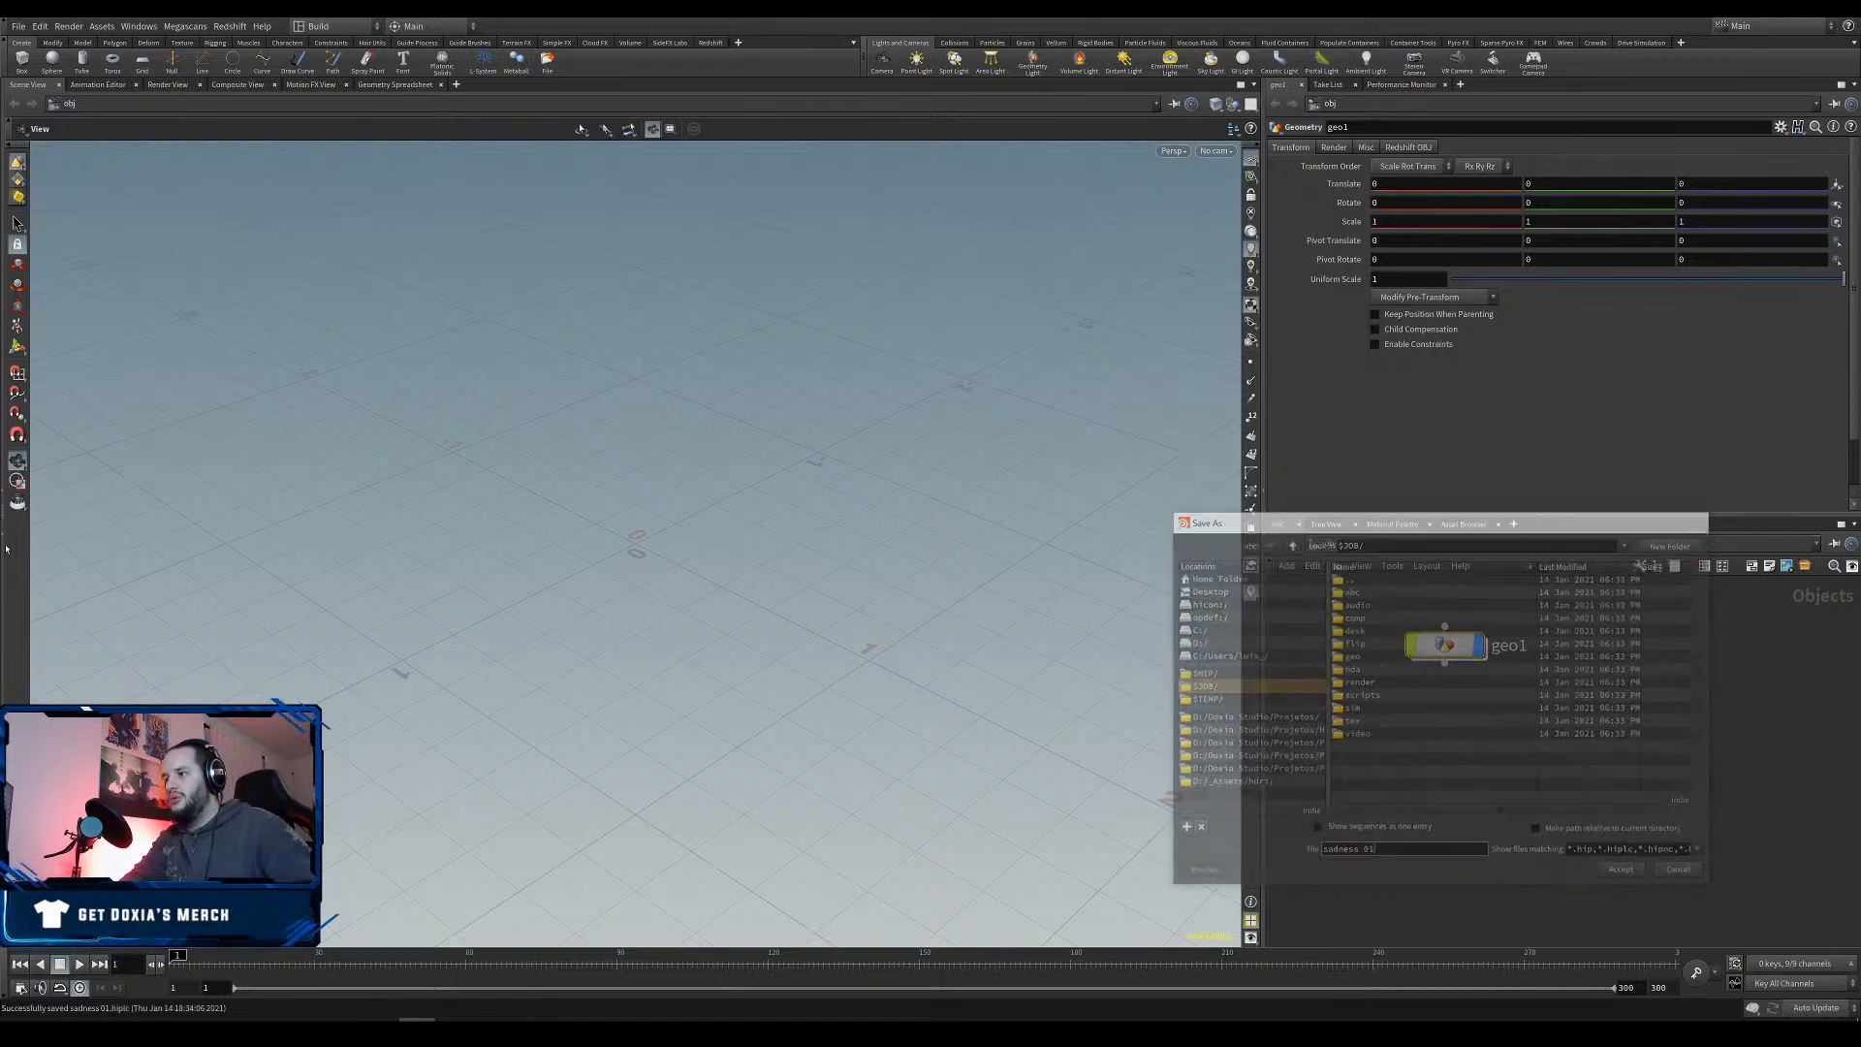
pyautogui.click(1462, 689)
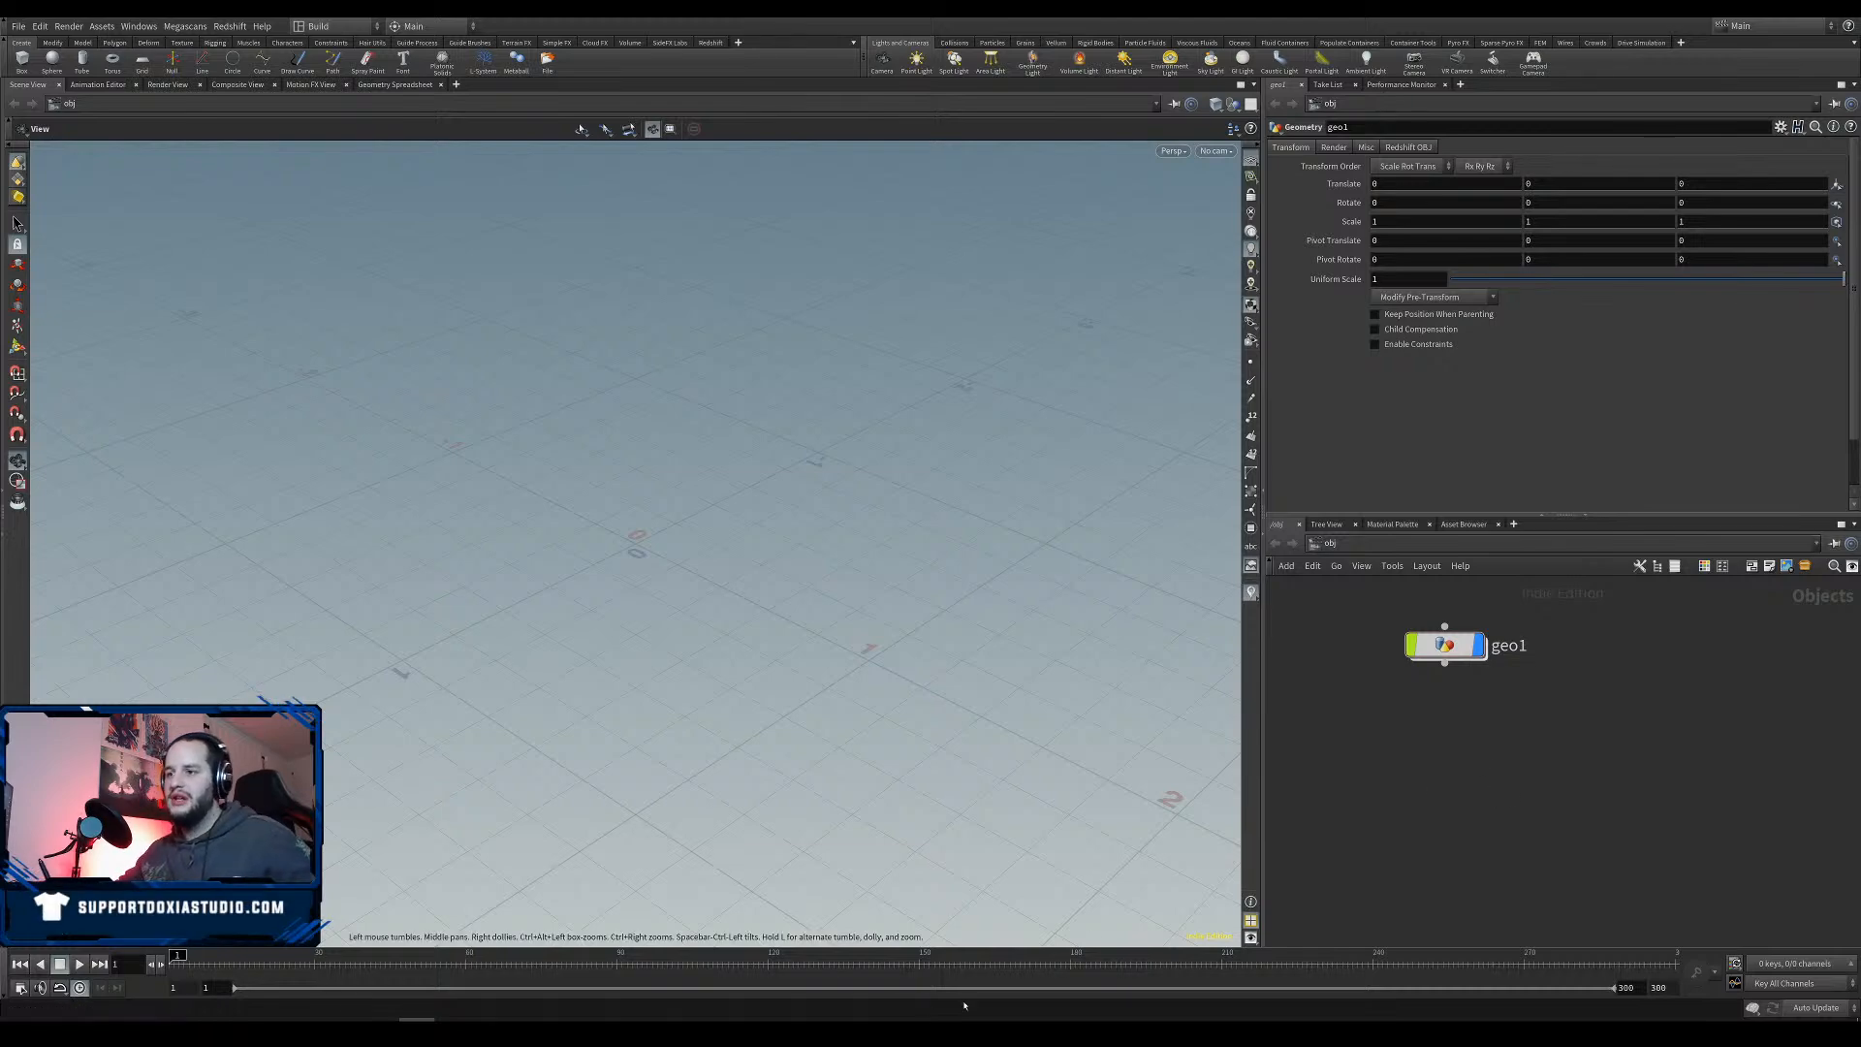
# Bring up Character Creator, and switch to the browser's Google Images results for sadness pose.
pyautogui.click(744, 1030)
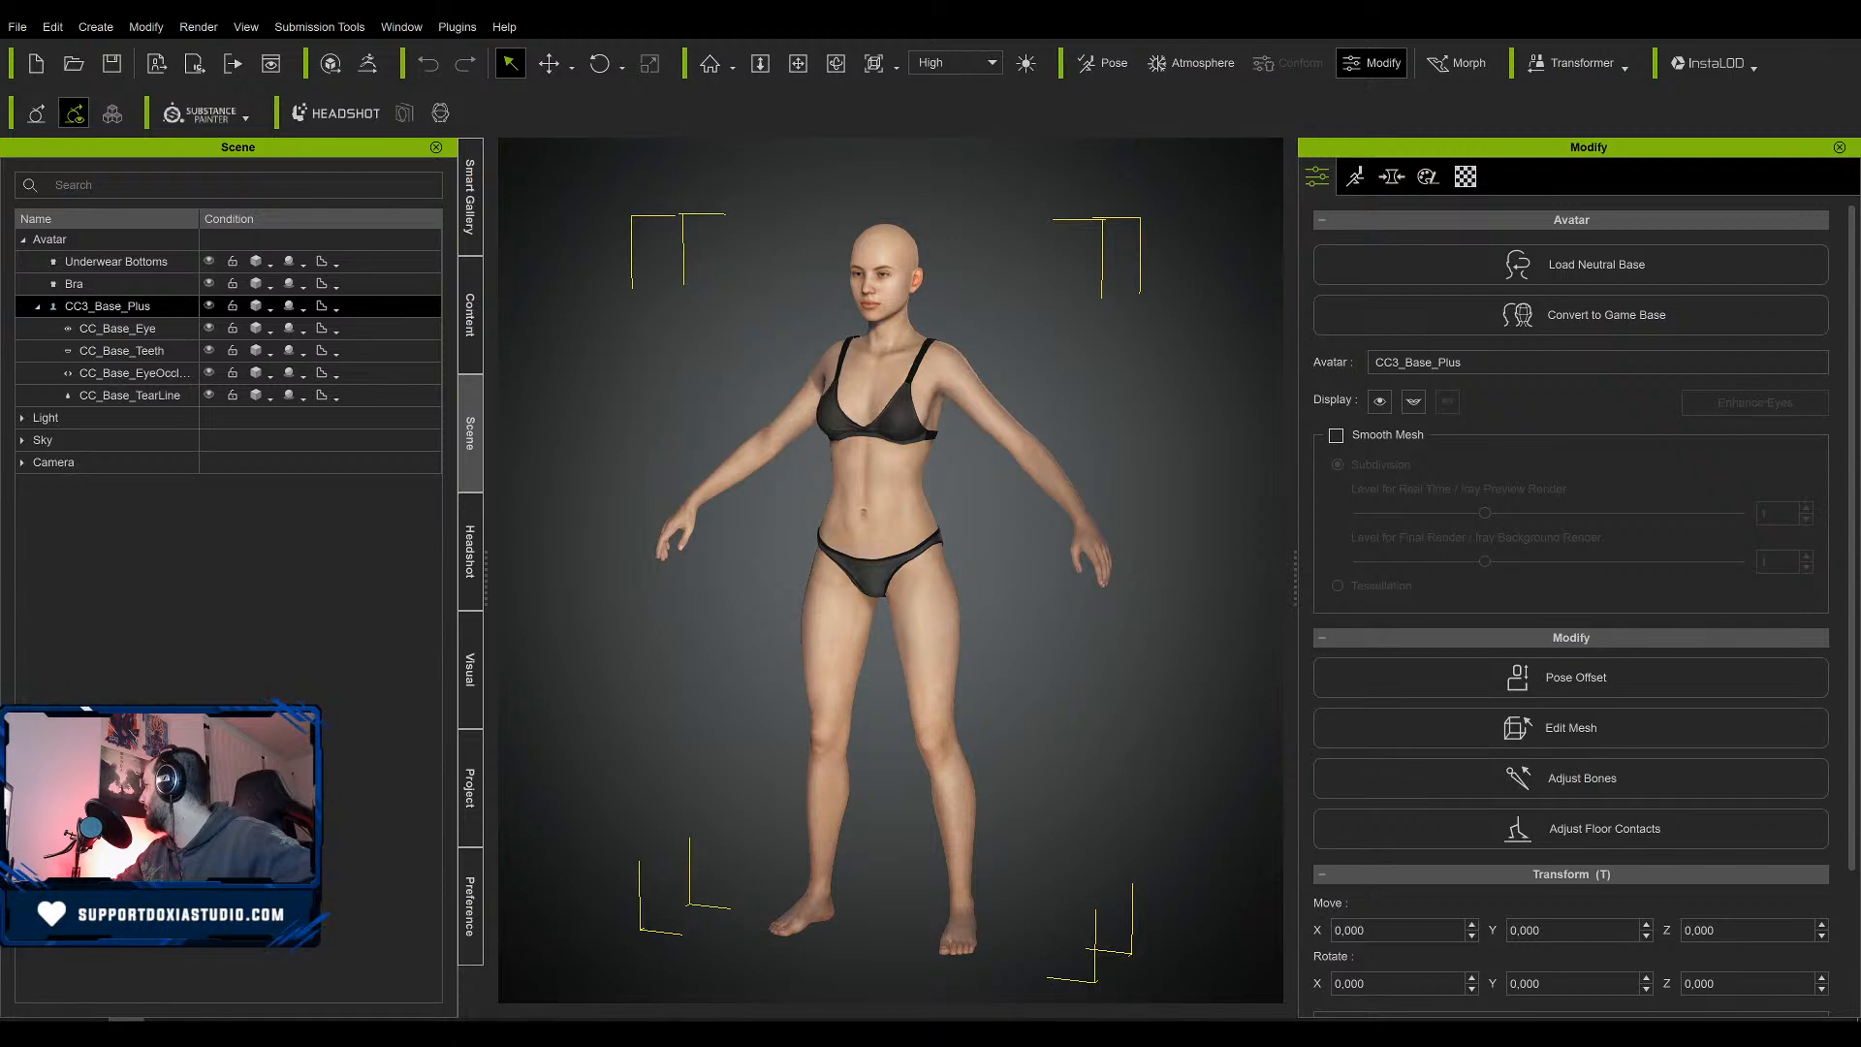
pyautogui.hotkey('alt', 'Tab')
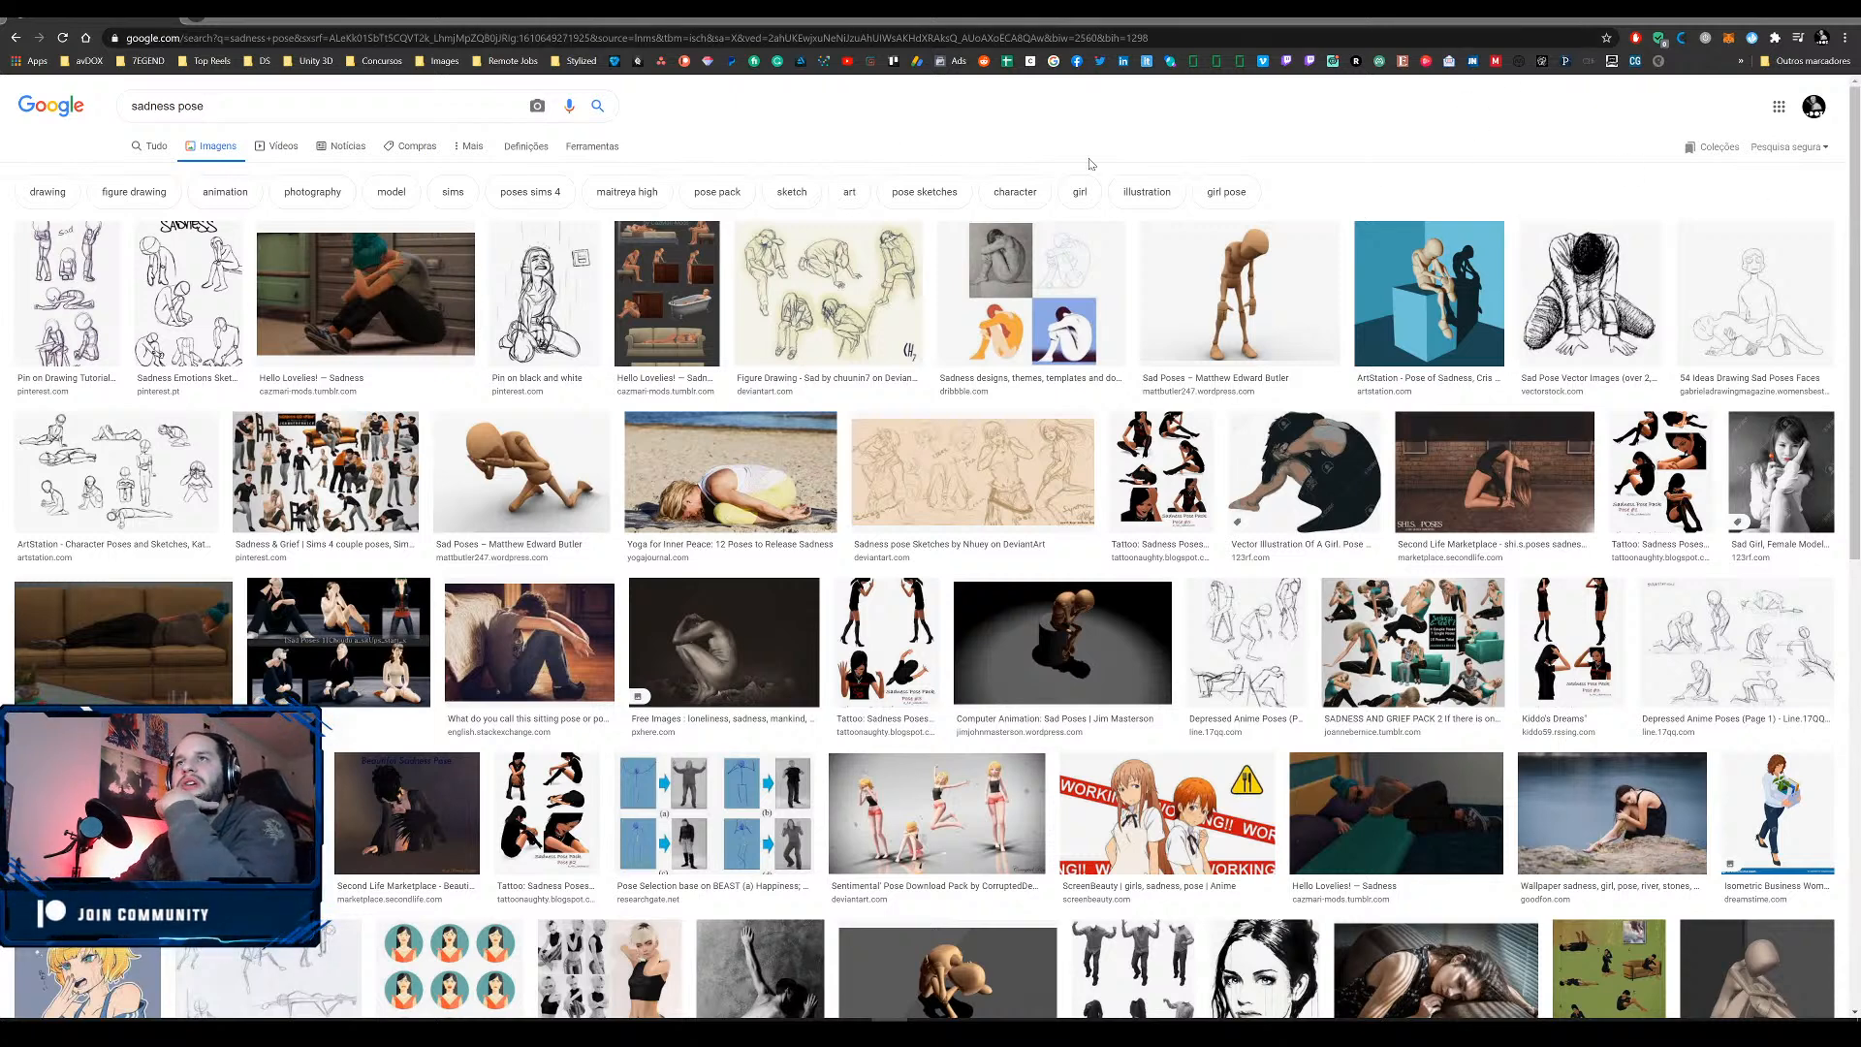
pyautogui.moveTo(205, 109); pyautogui.dragTo(168, 107)
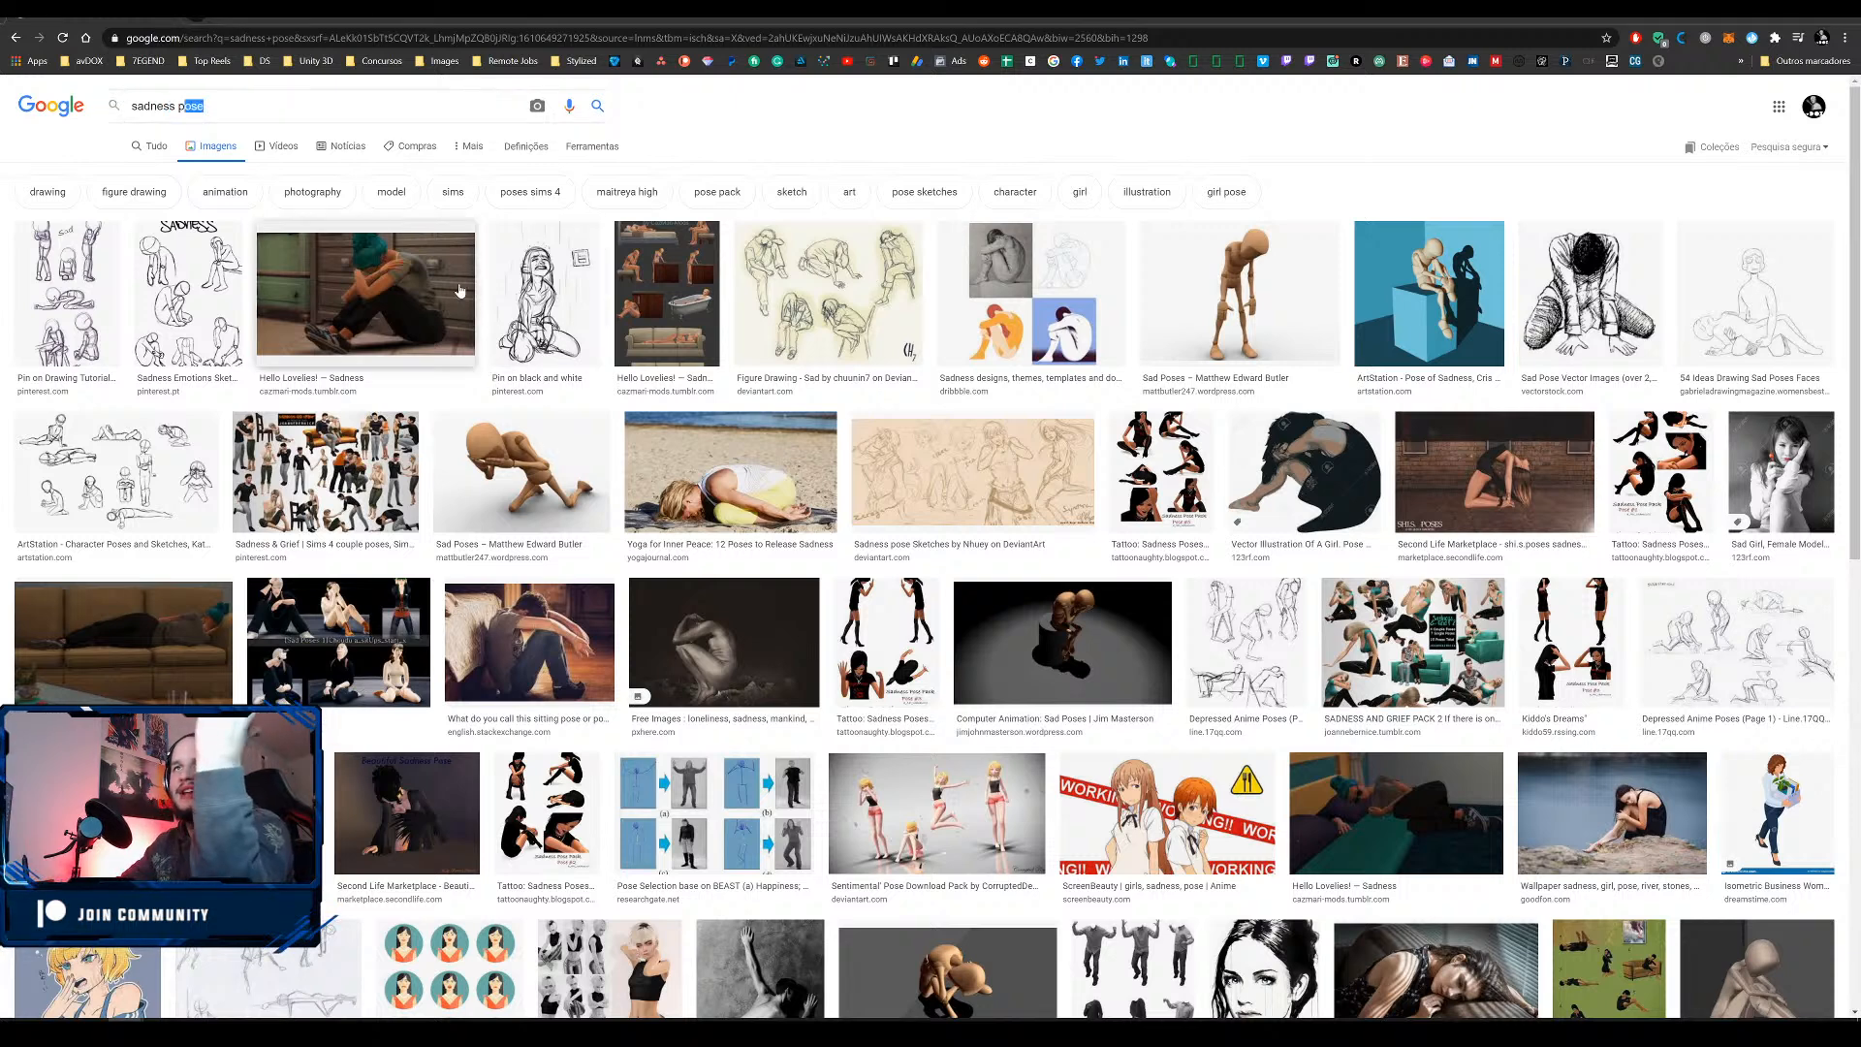
# Search Google Images for inside out in a new tab and preview the pictures showing the five emotion characters.
pyautogui.click(206, 20)
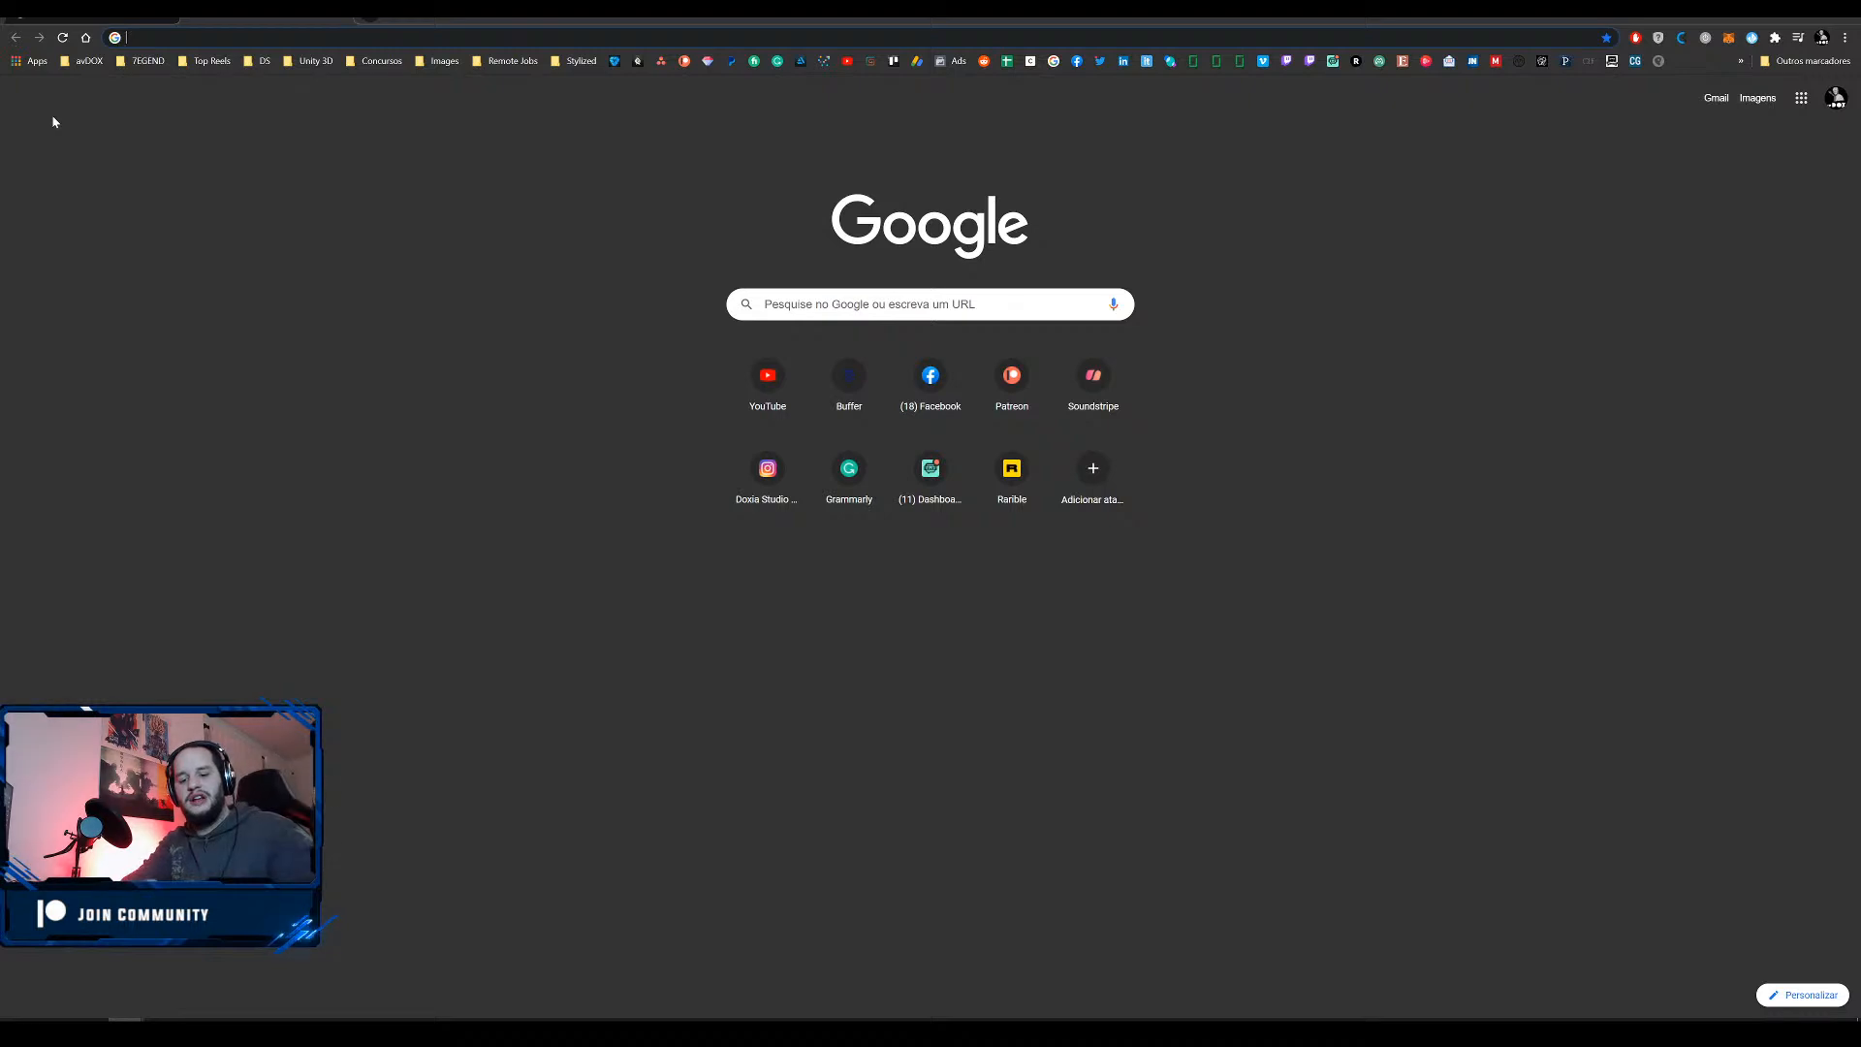
pyautogui.write('in')
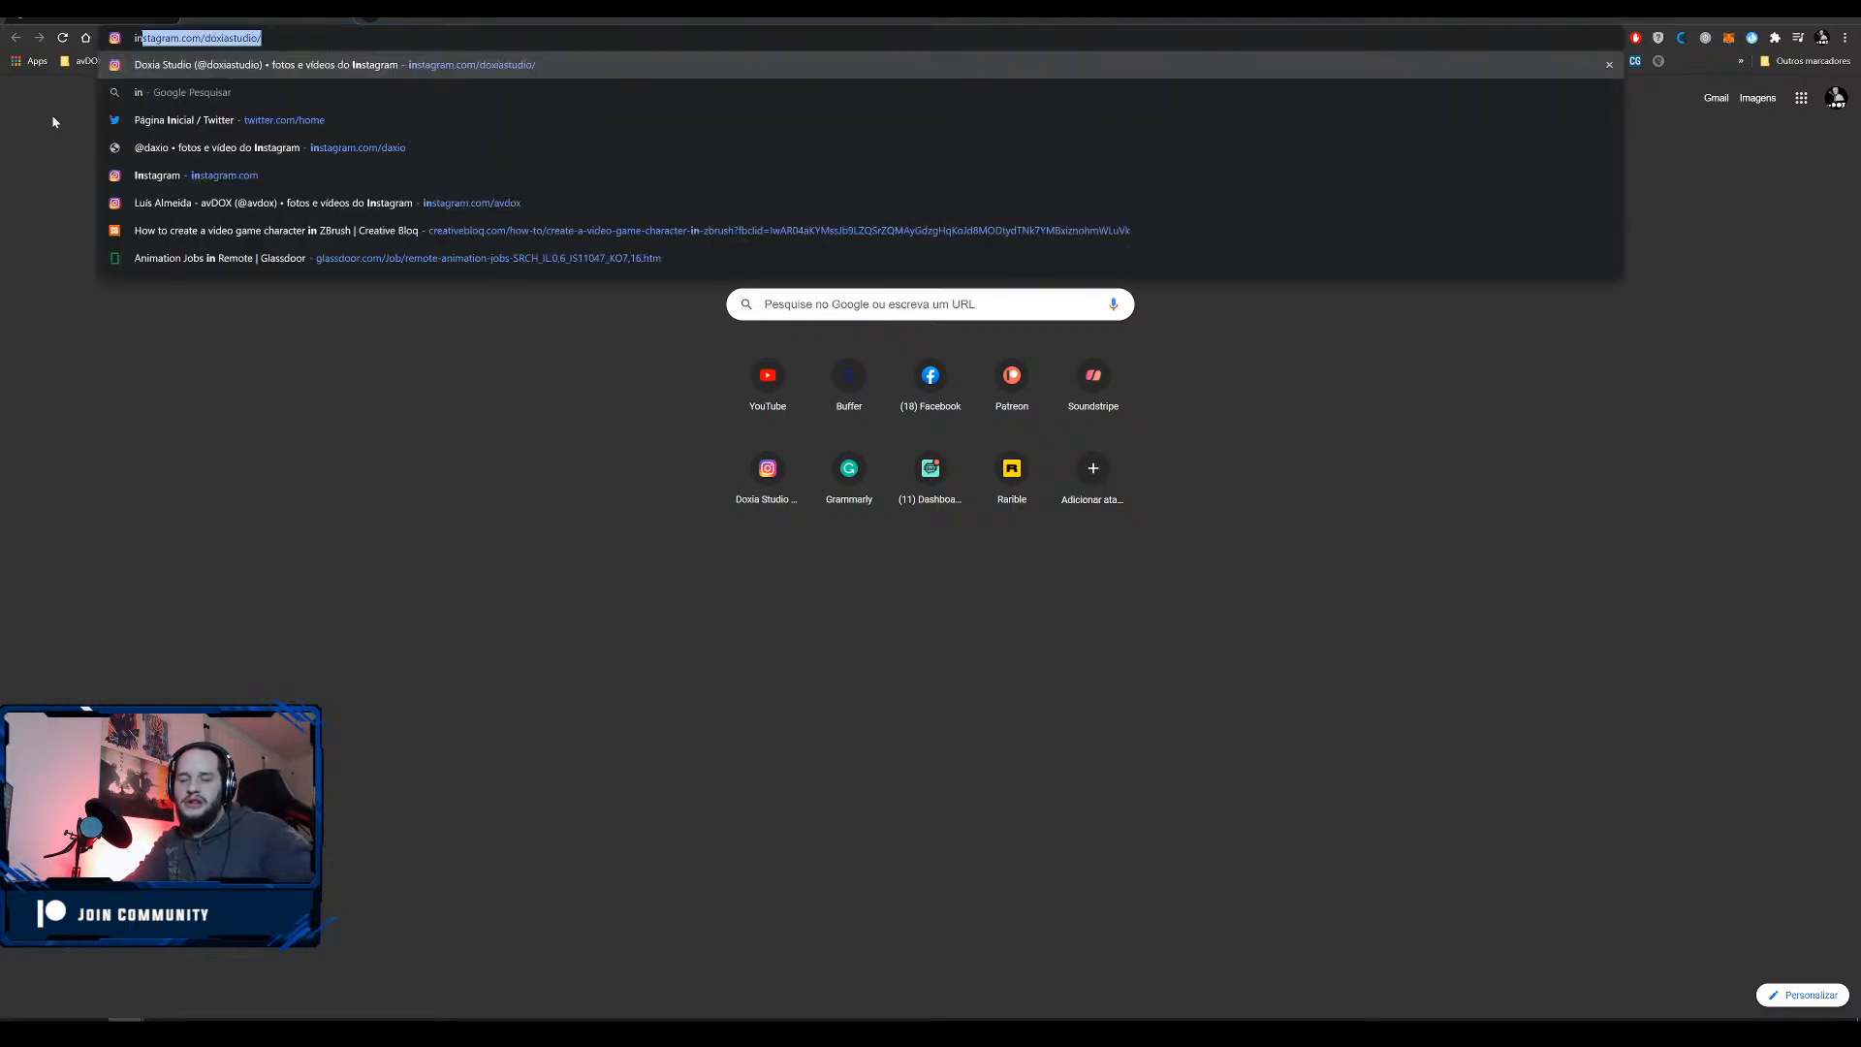
pyautogui.write('side o')
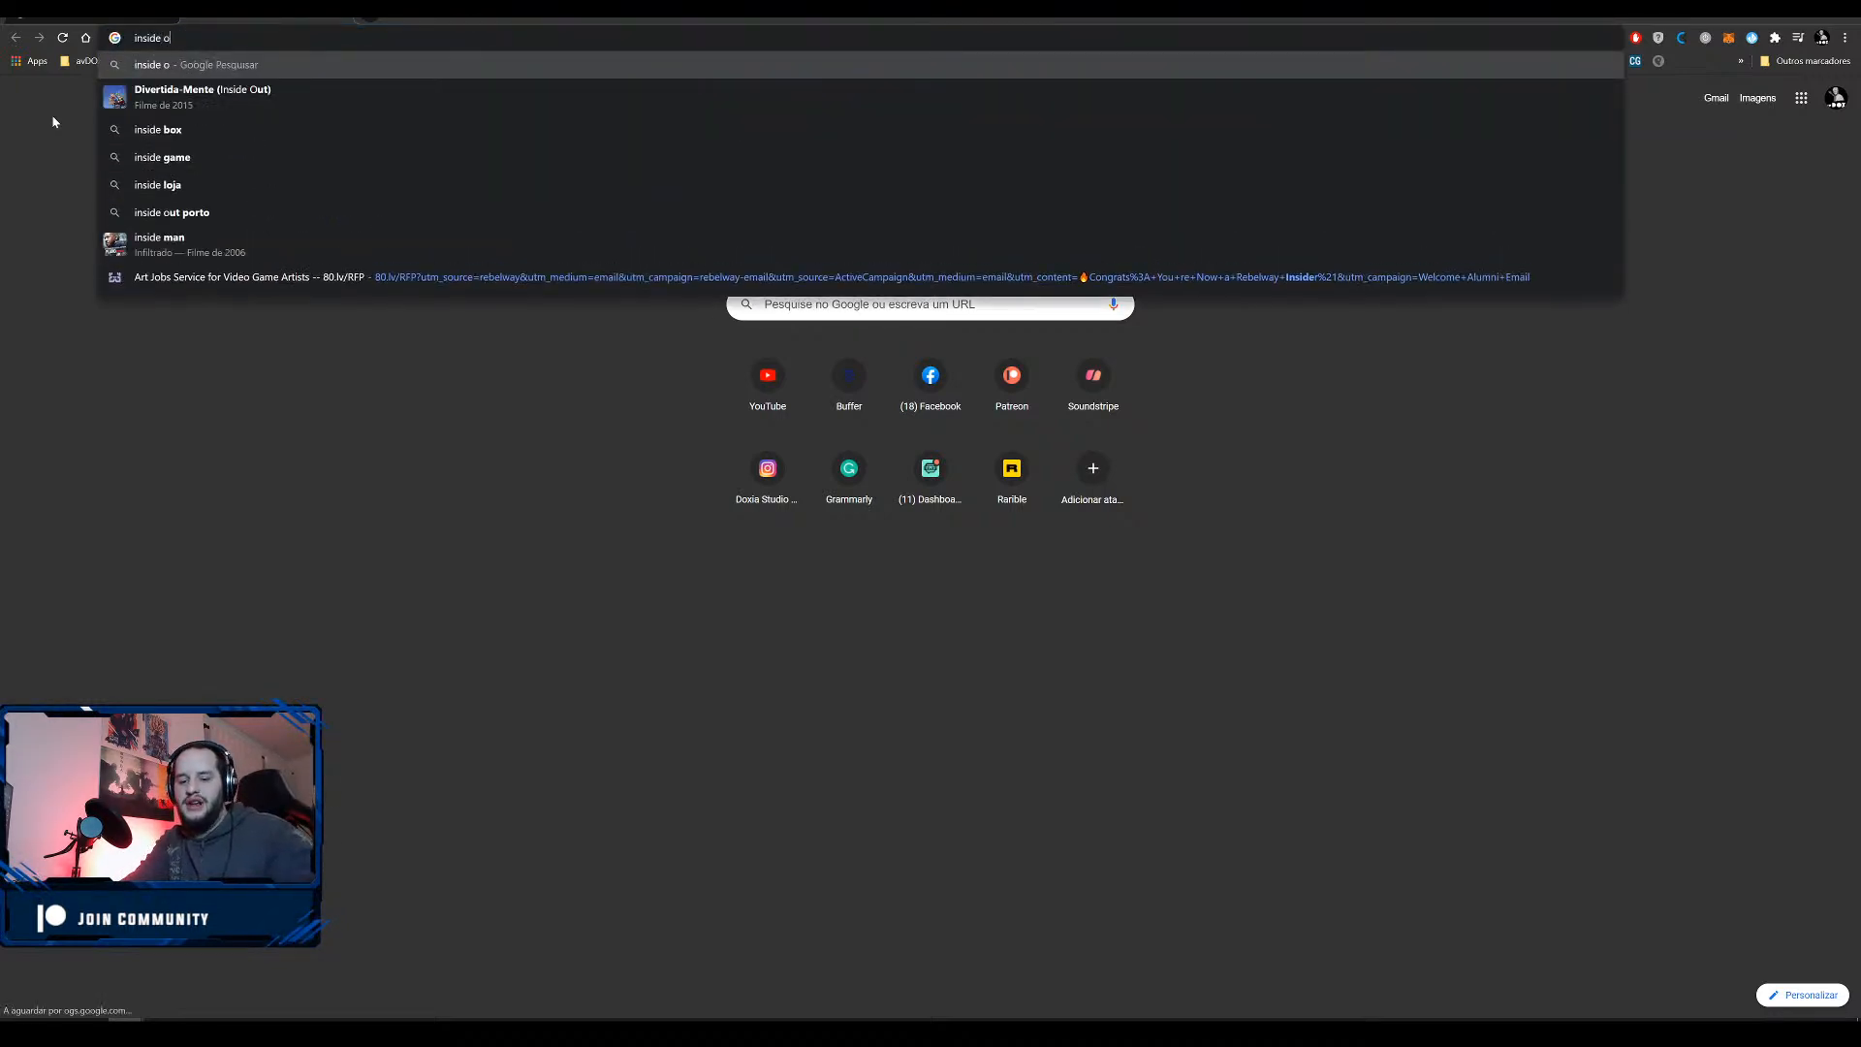
pyautogui.write('ut')
pyautogui.press('Return')
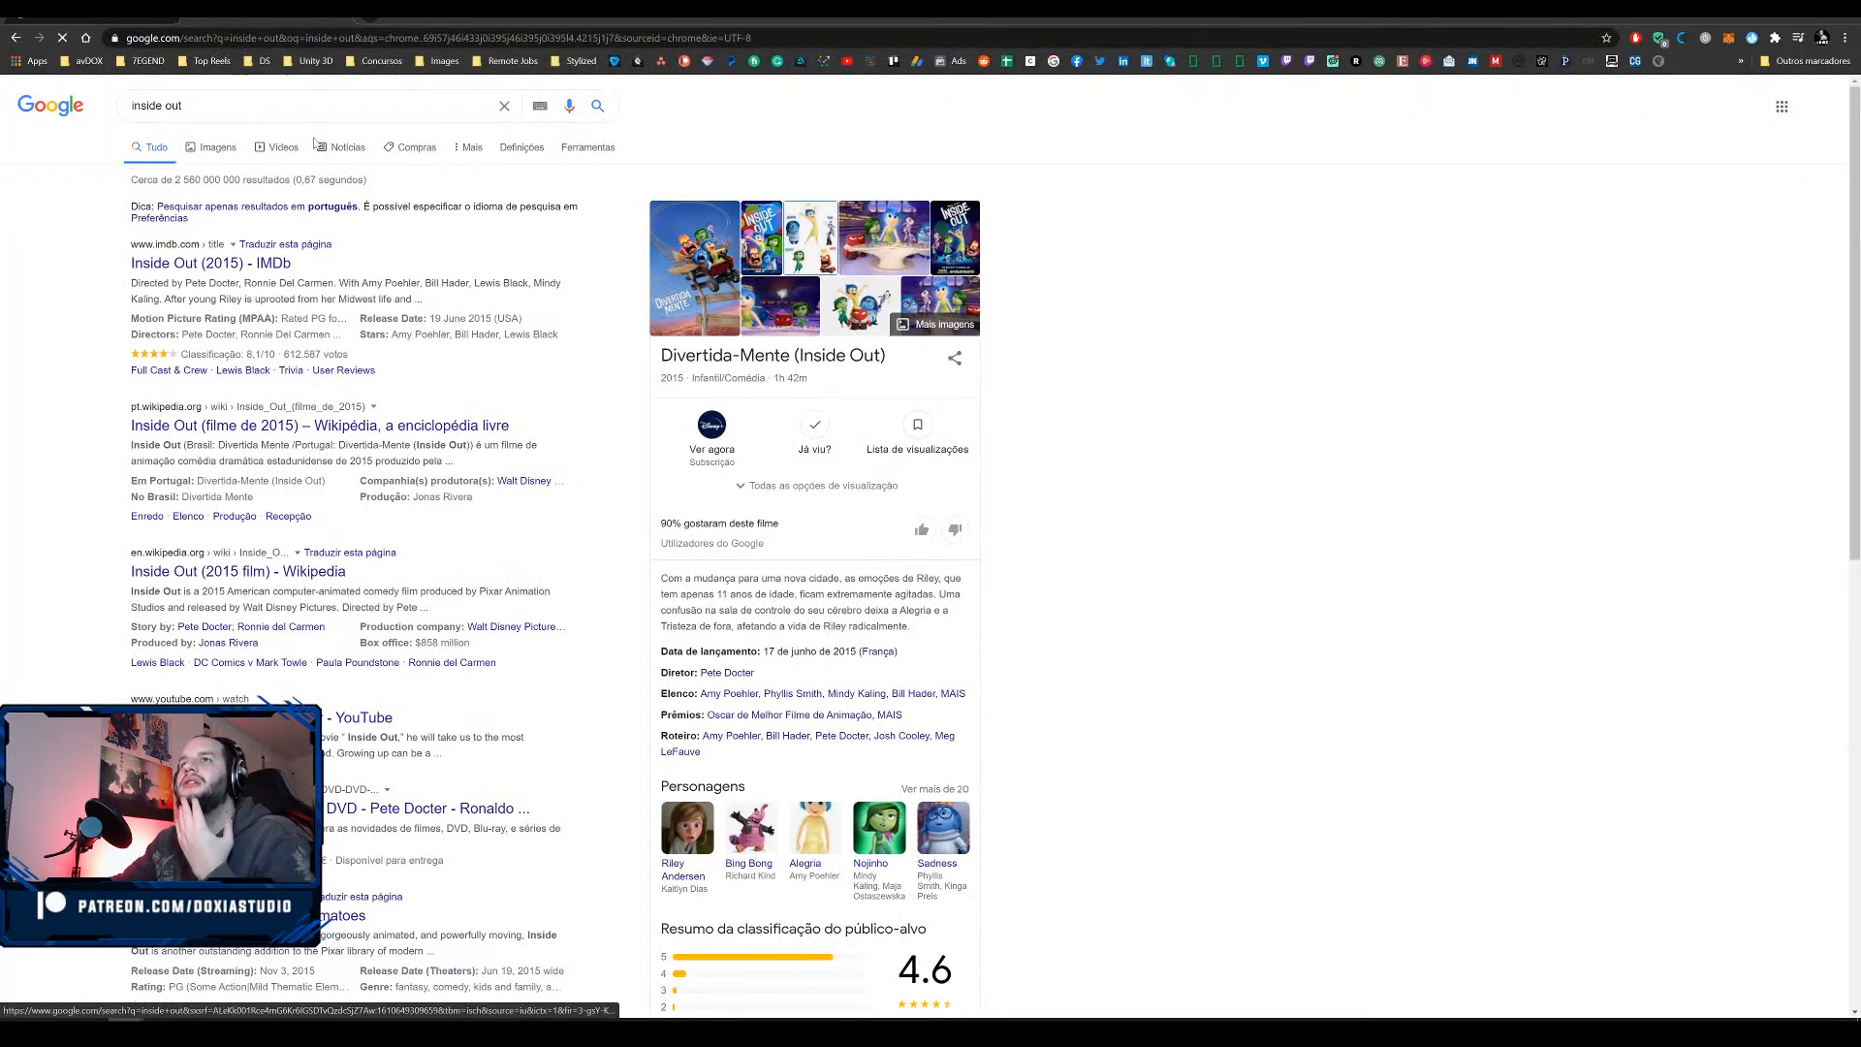
pyautogui.click(216, 147)
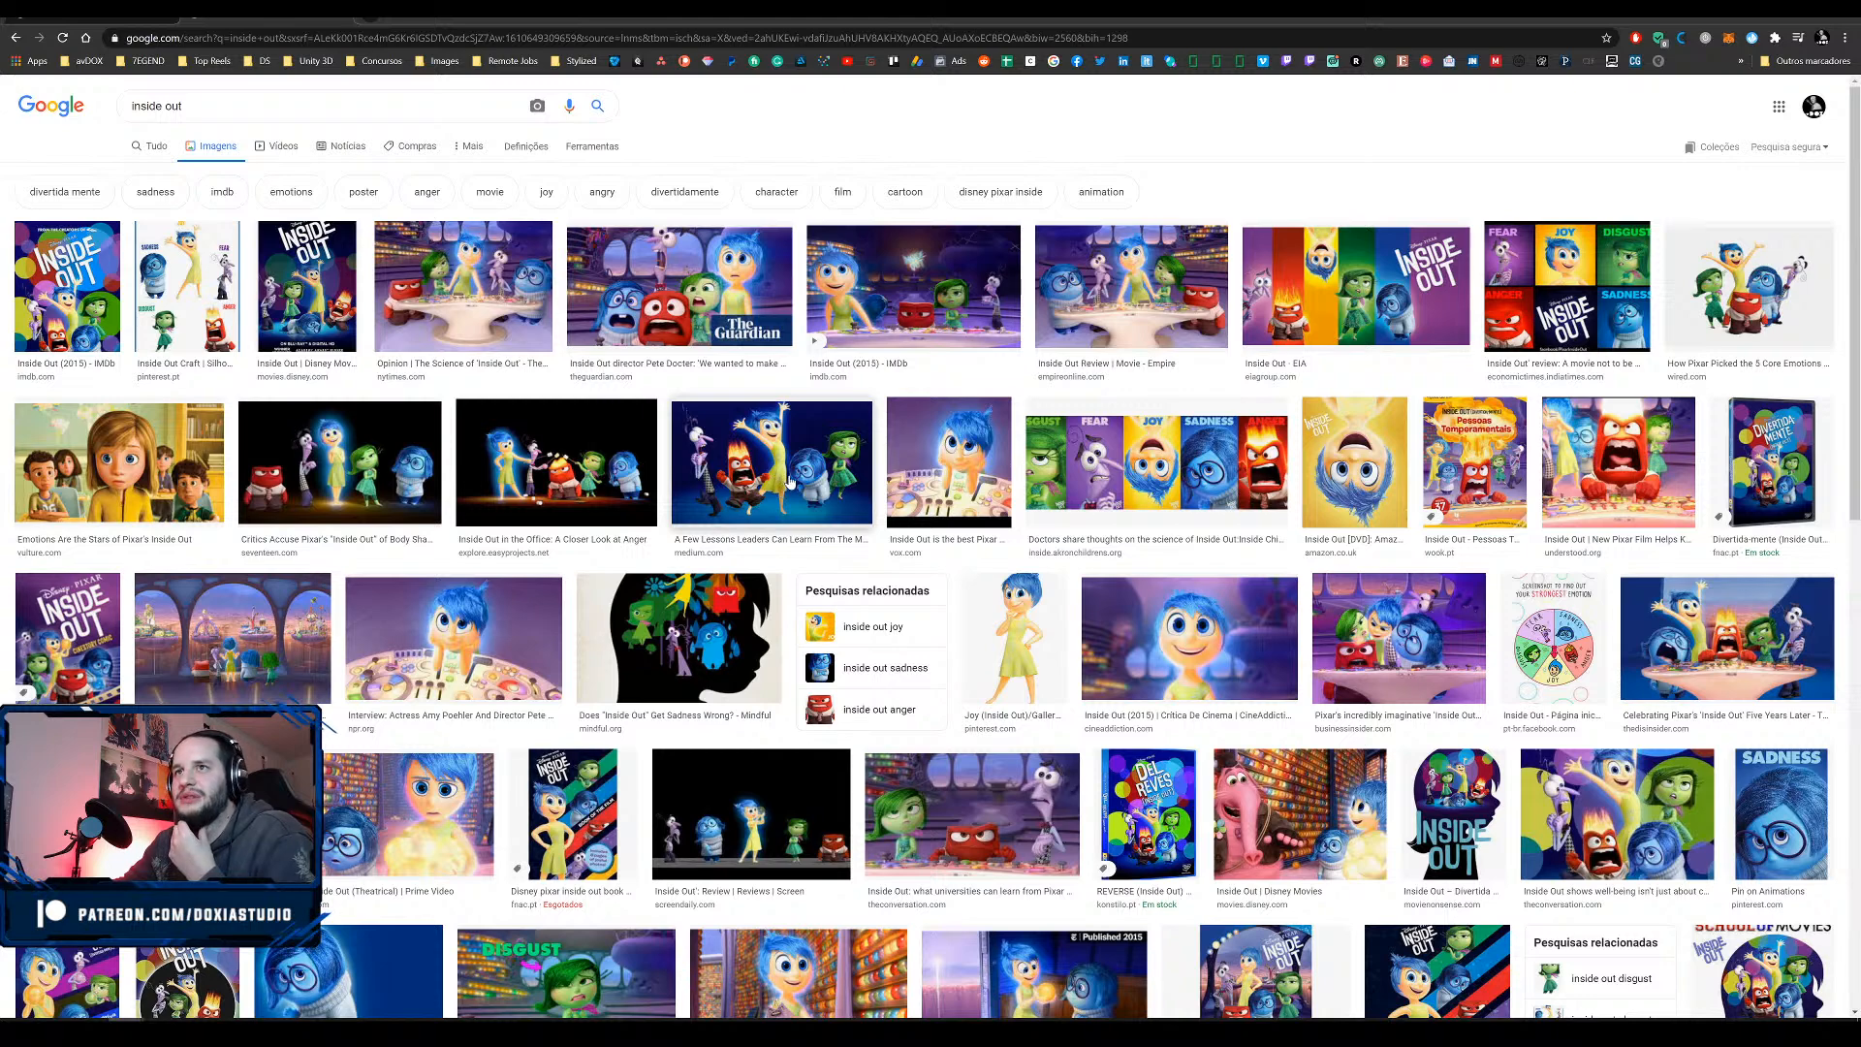
pyautogui.click(596, 513)
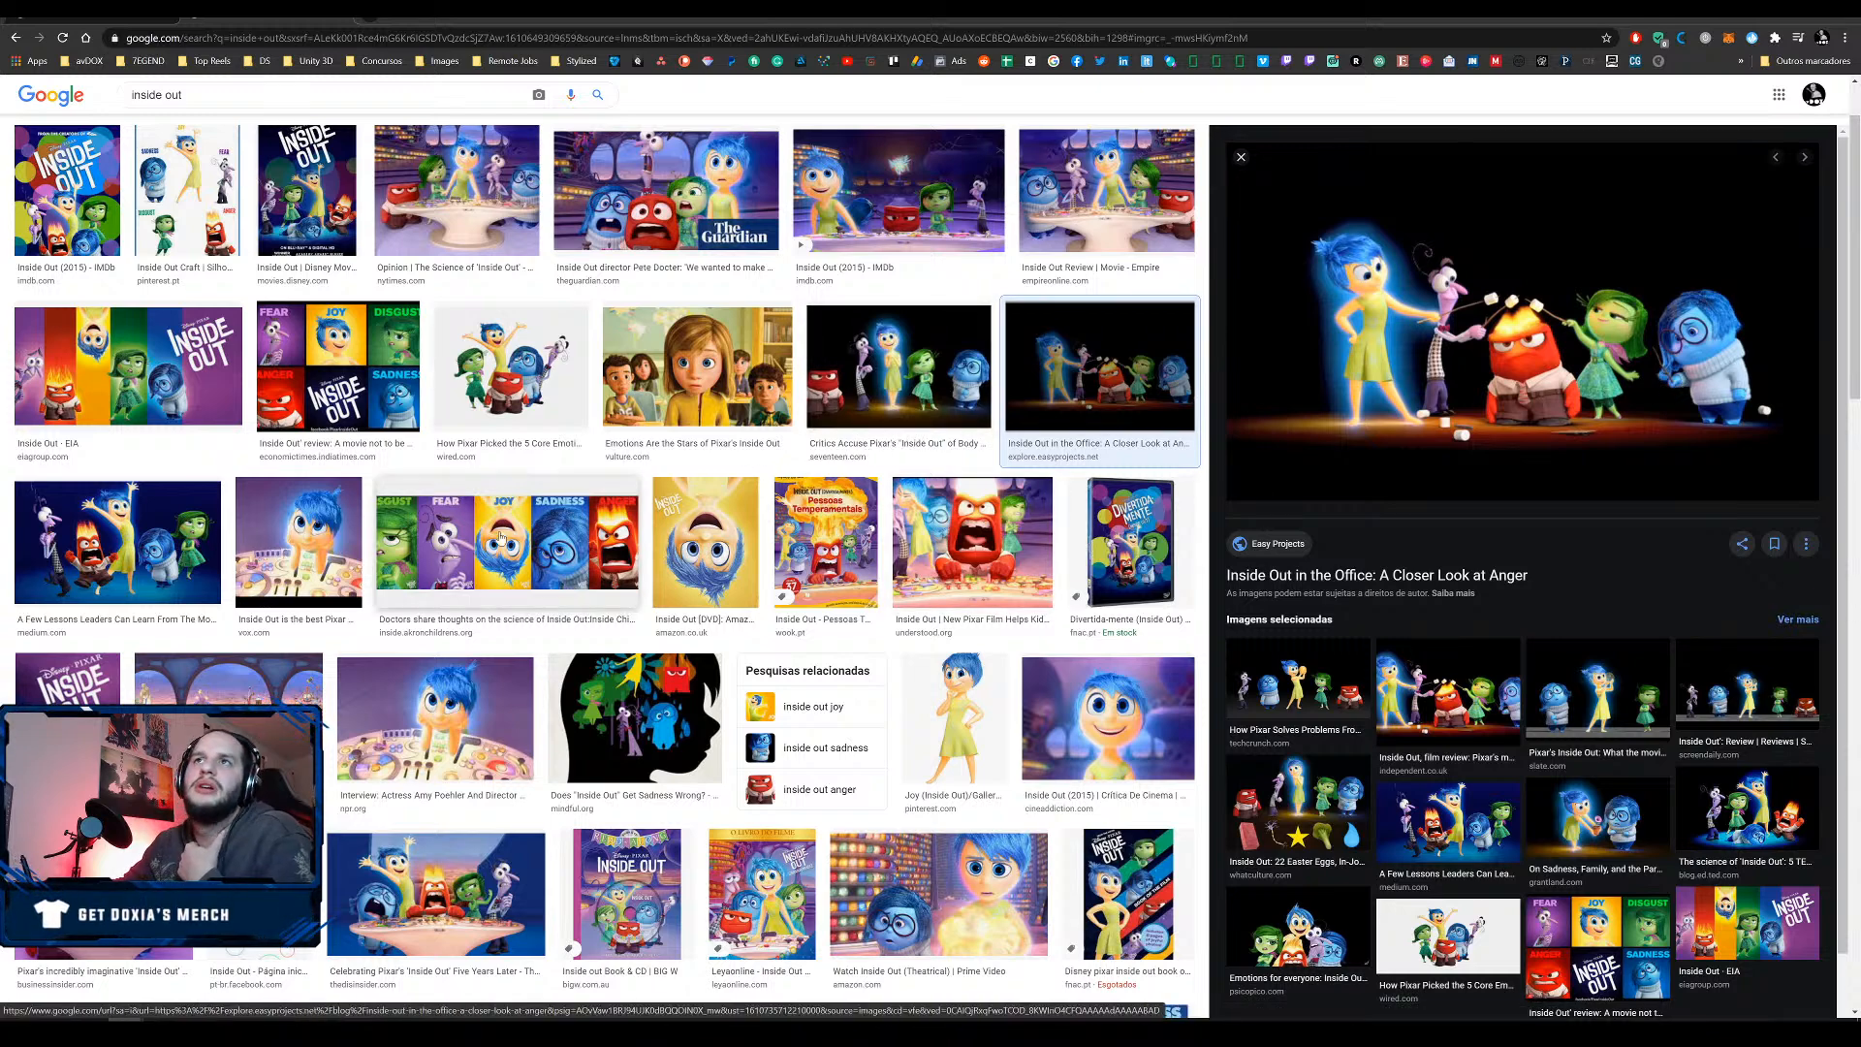
pyautogui.click(198, 229)
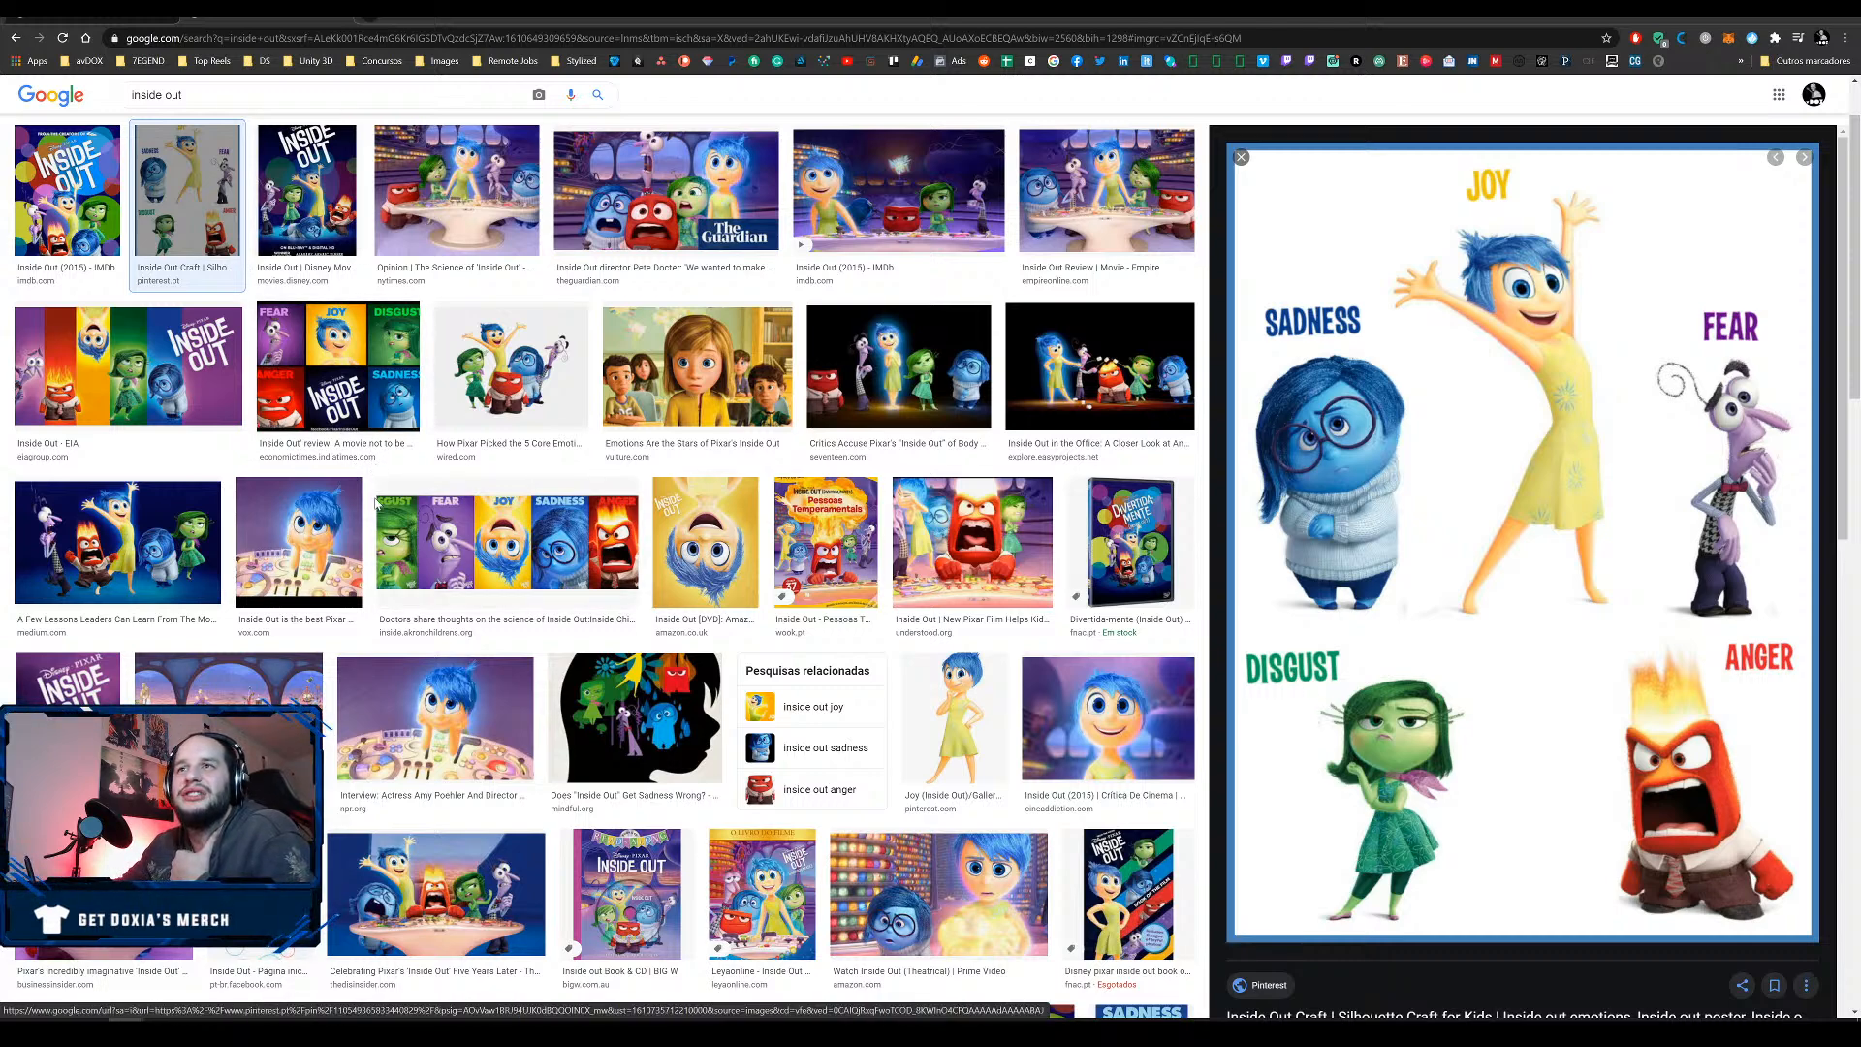
# Return to the sadness pose image results, browse them for references, and preview the sketch of the figure with a bowed head.
pyautogui.click(123, 21)
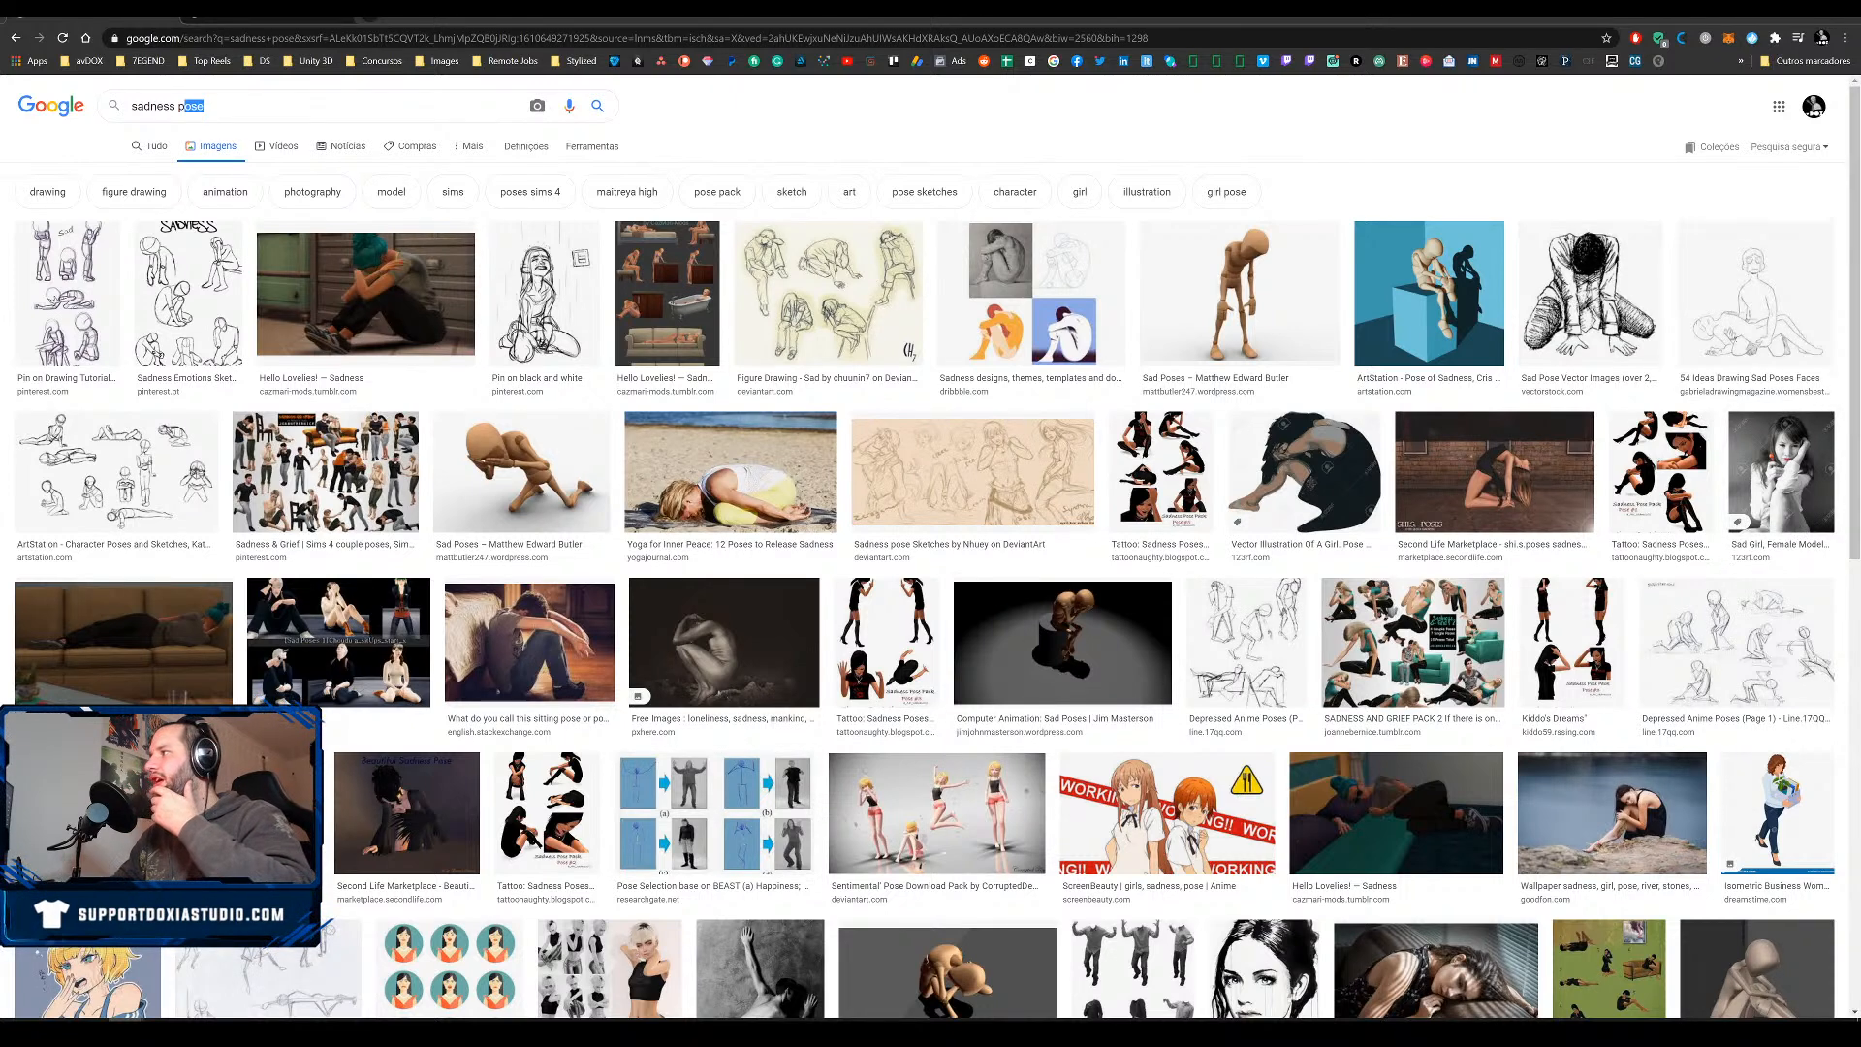
pyautogui.moveTo(1855, 393); pyautogui.dragTo(1800, 708)
pyautogui.scroll(3, 1800, 713)
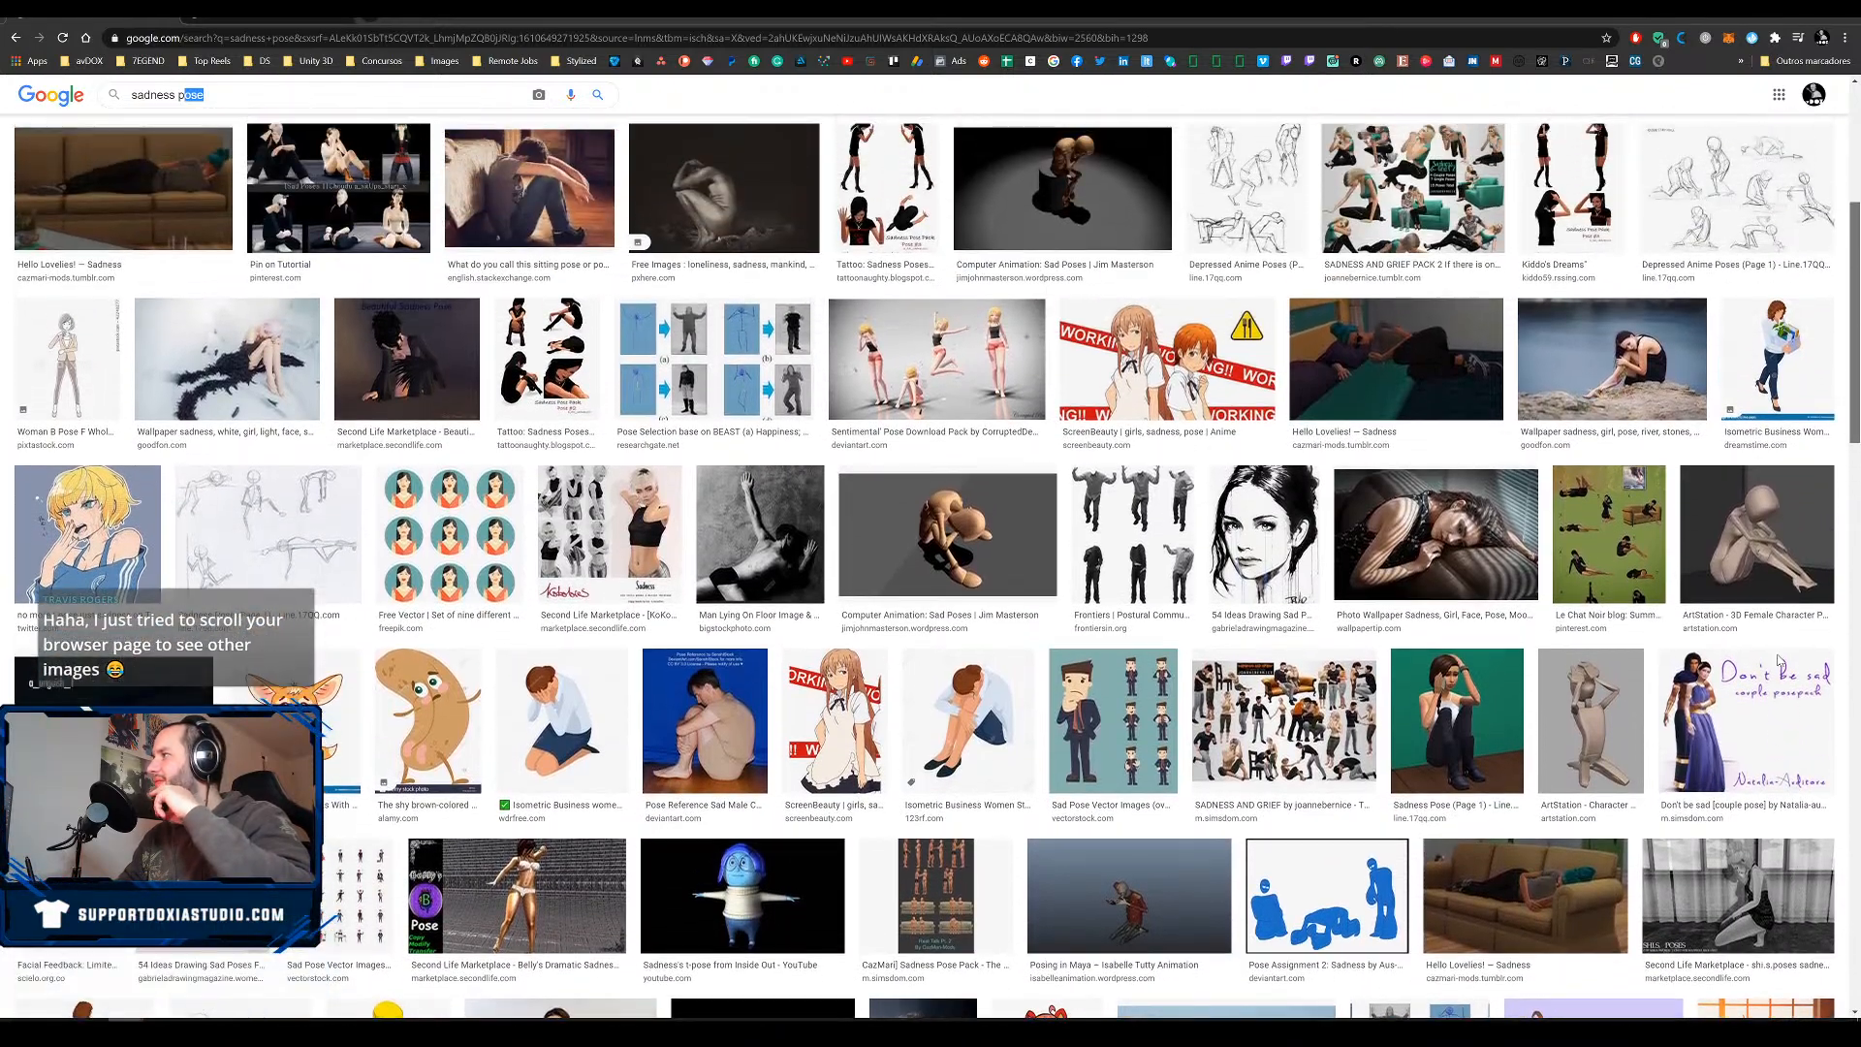
pyautogui.scroll(4, 1769, 664)
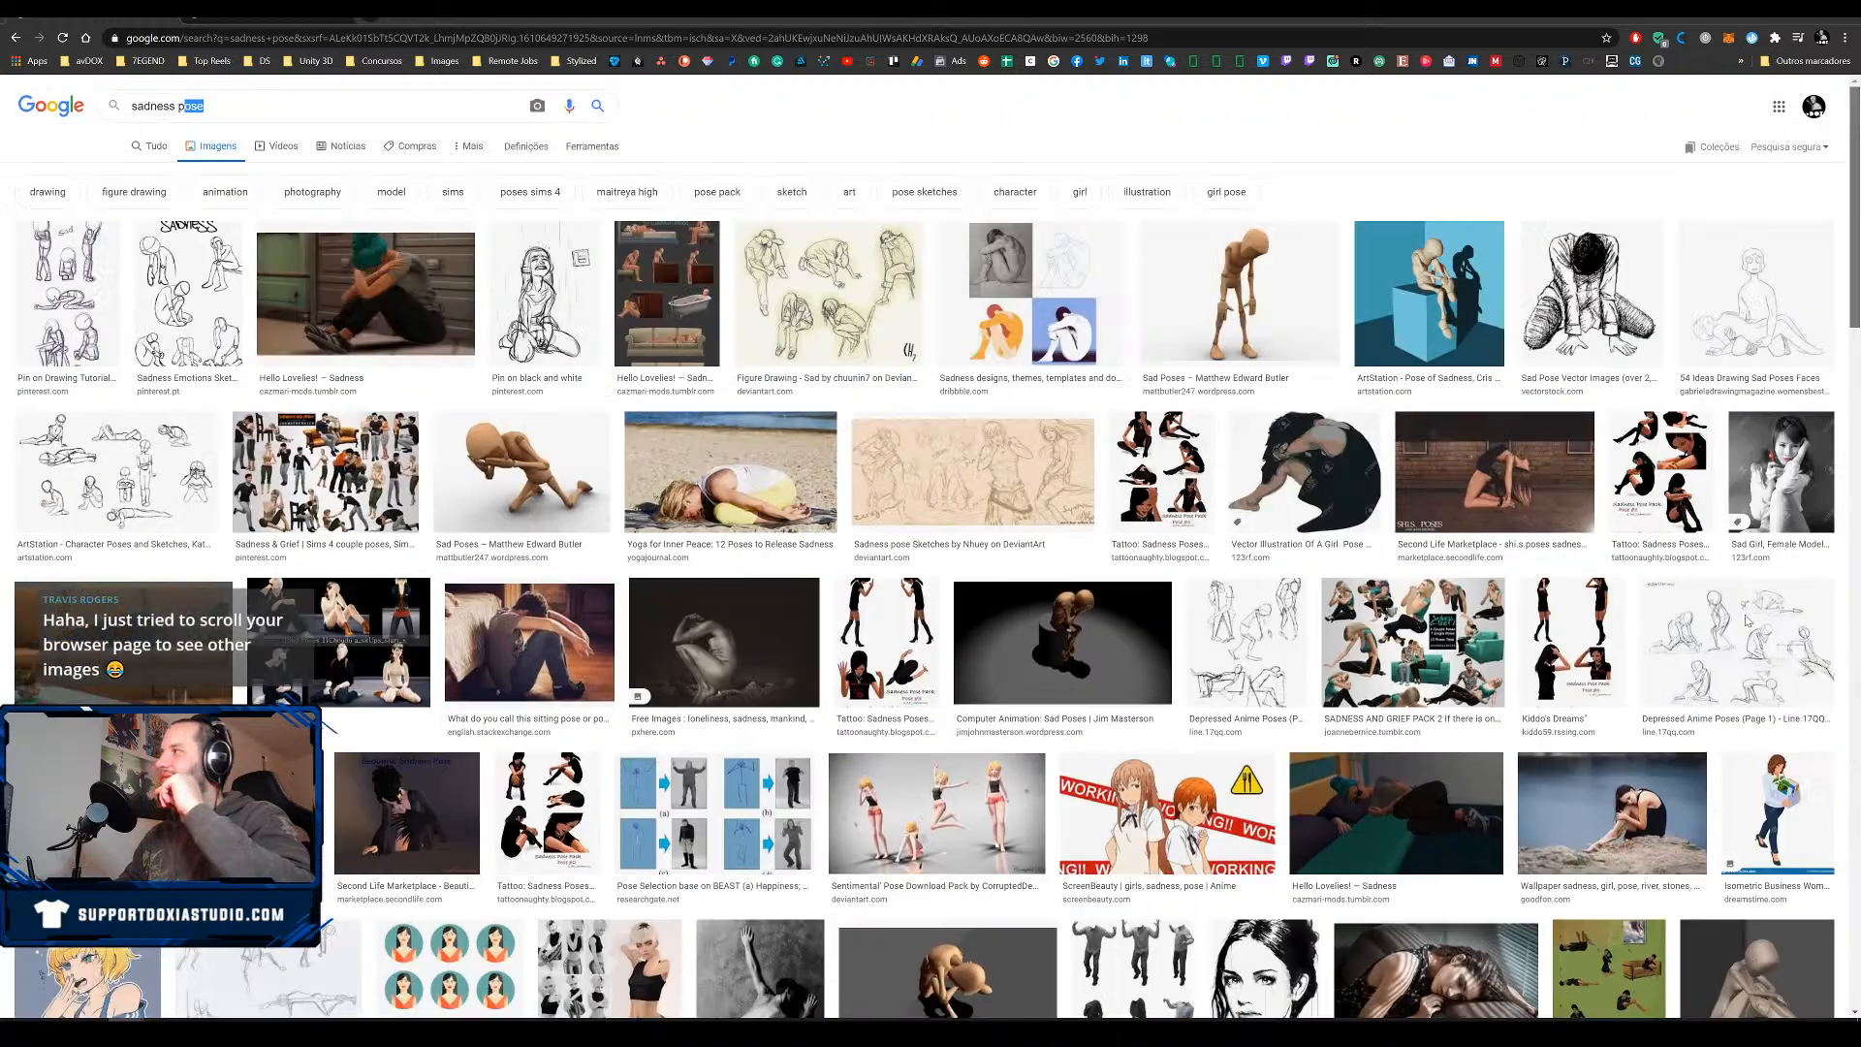
pyautogui.scroll(-5, 1757, 679)
pyautogui.scroll(10, 1753, 682)
pyautogui.scroll(-15, 1774, 776)
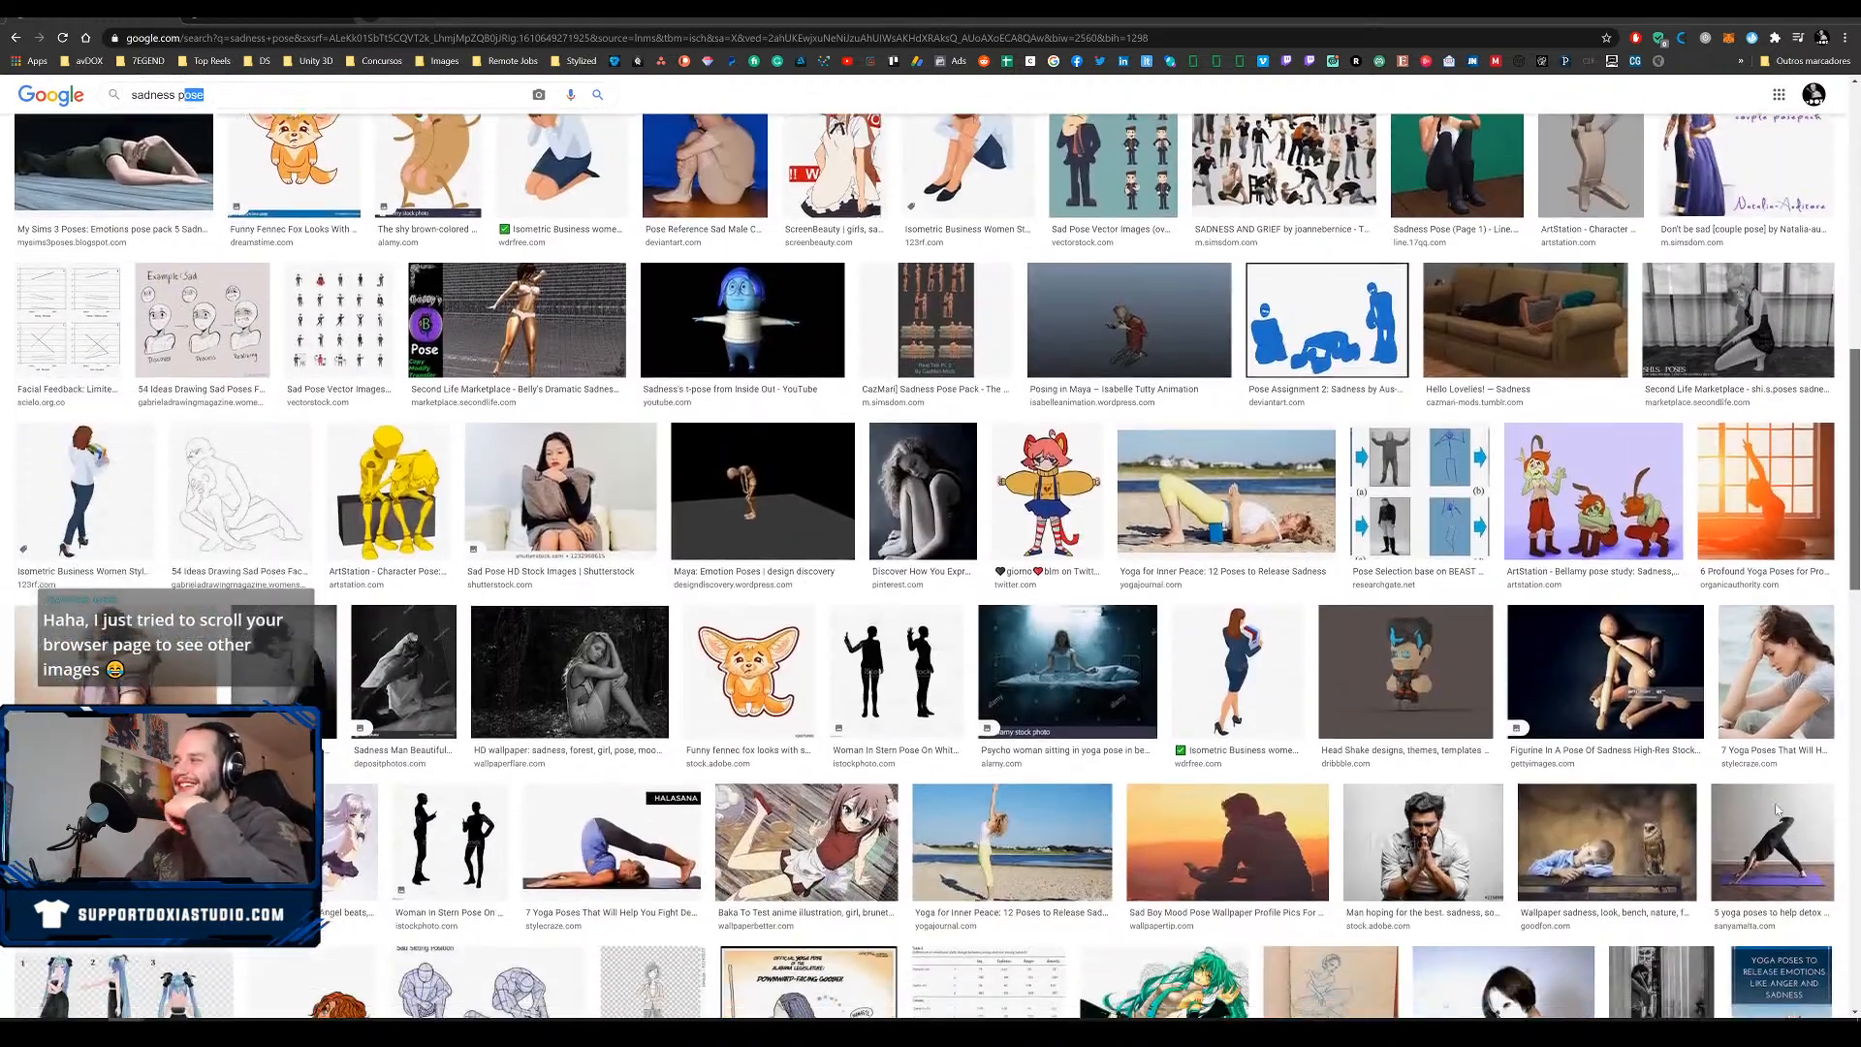
pyautogui.scroll(-4, 1780, 825)
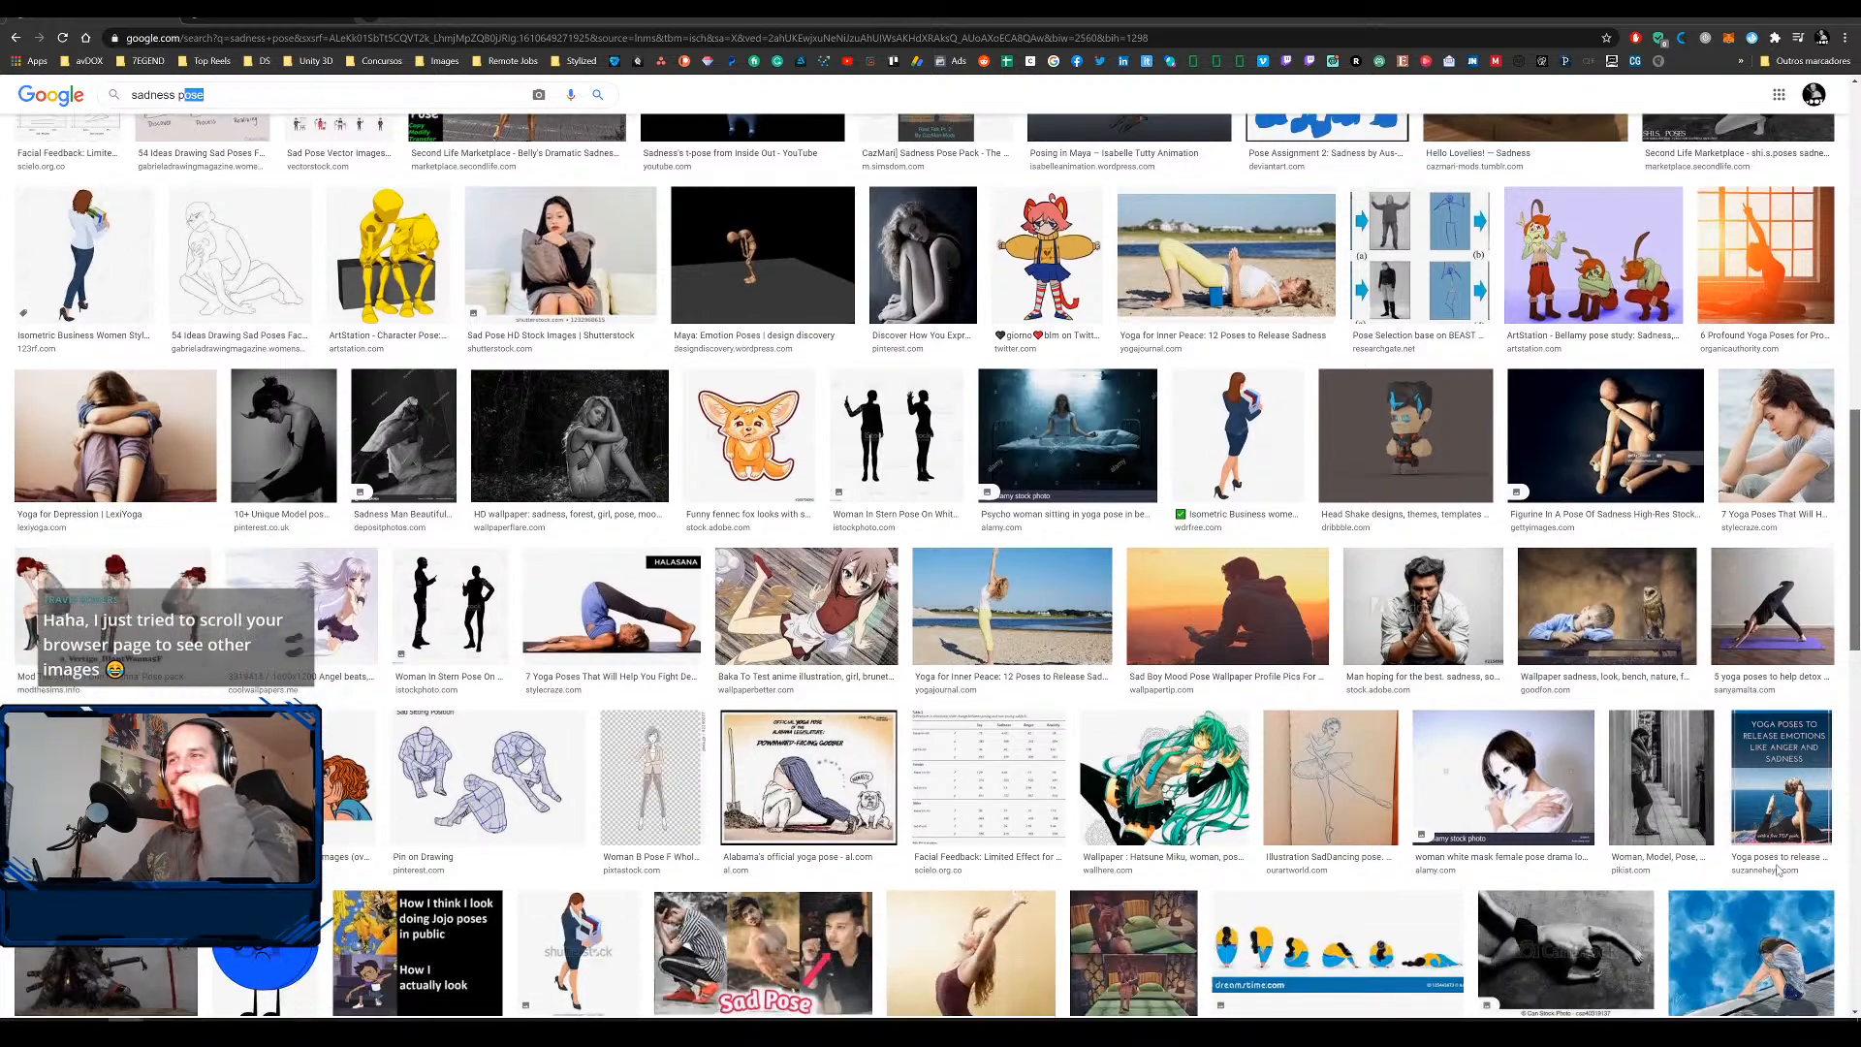
pyautogui.scroll(-4, 1788, 931)
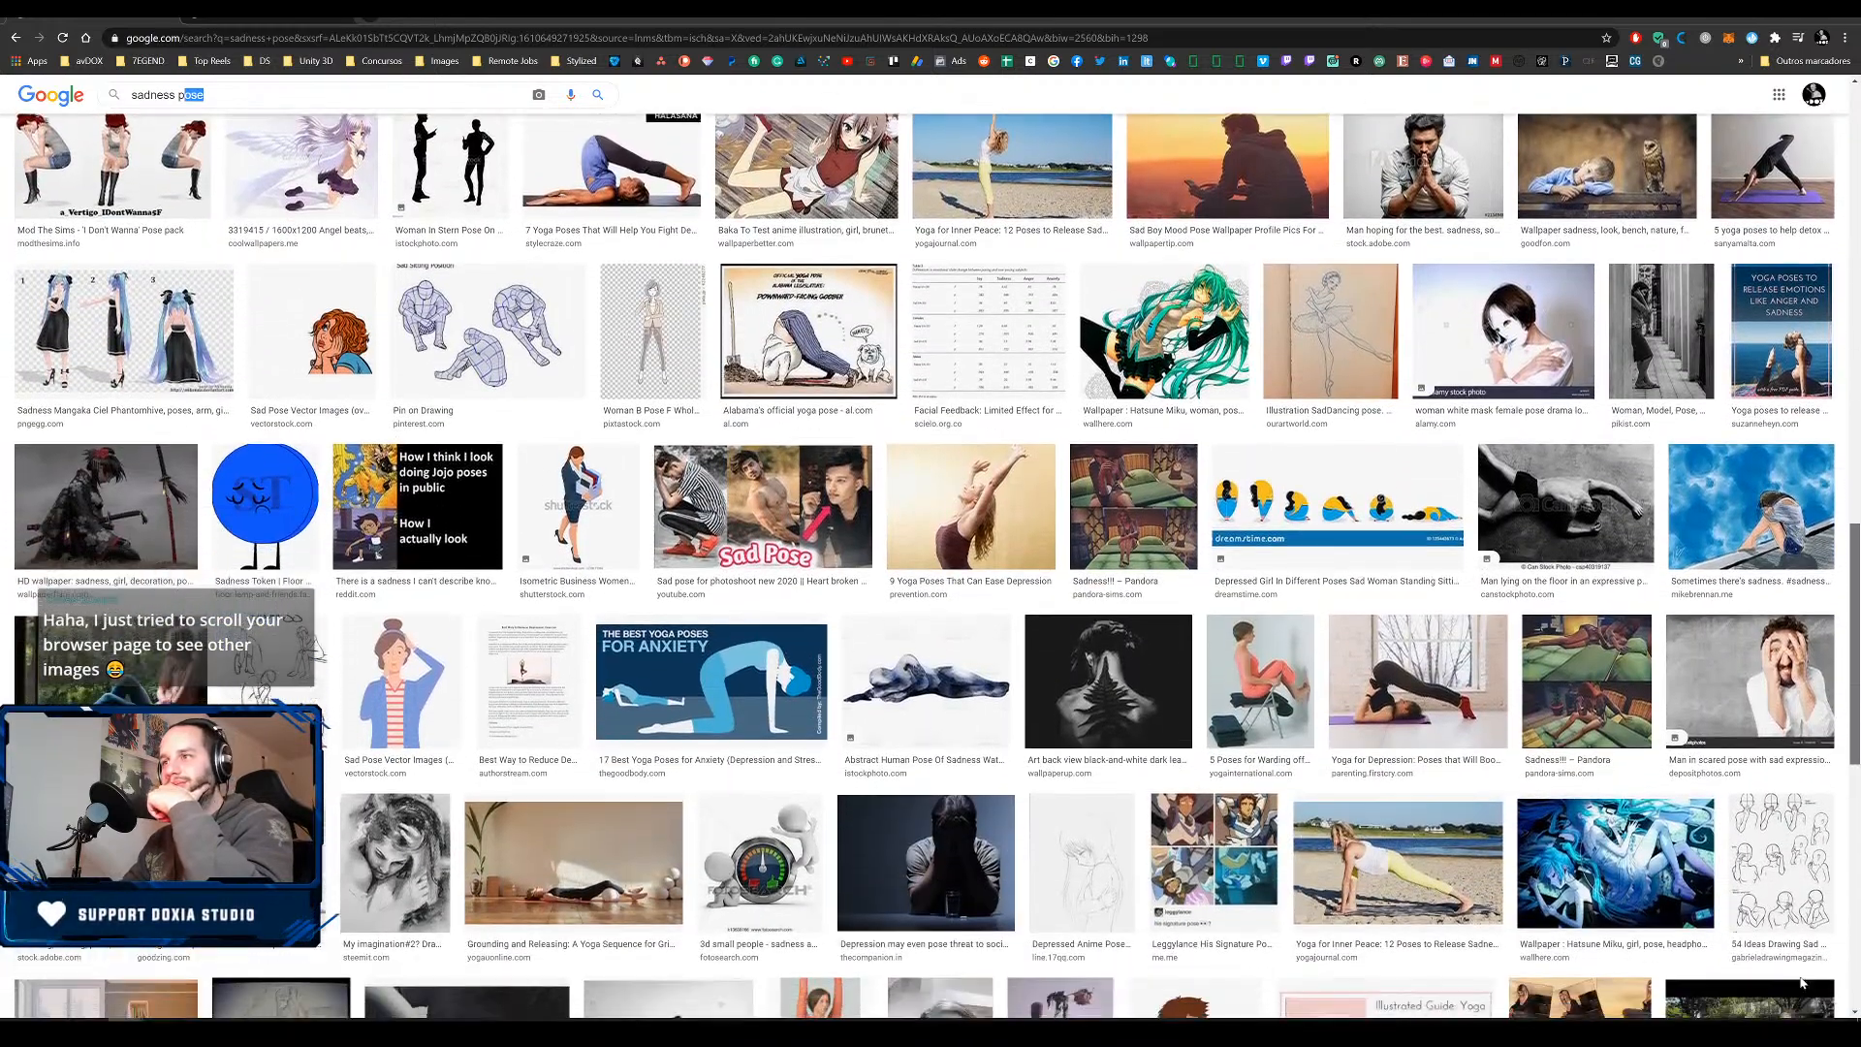
pyautogui.scroll(-2, 1773, 1011)
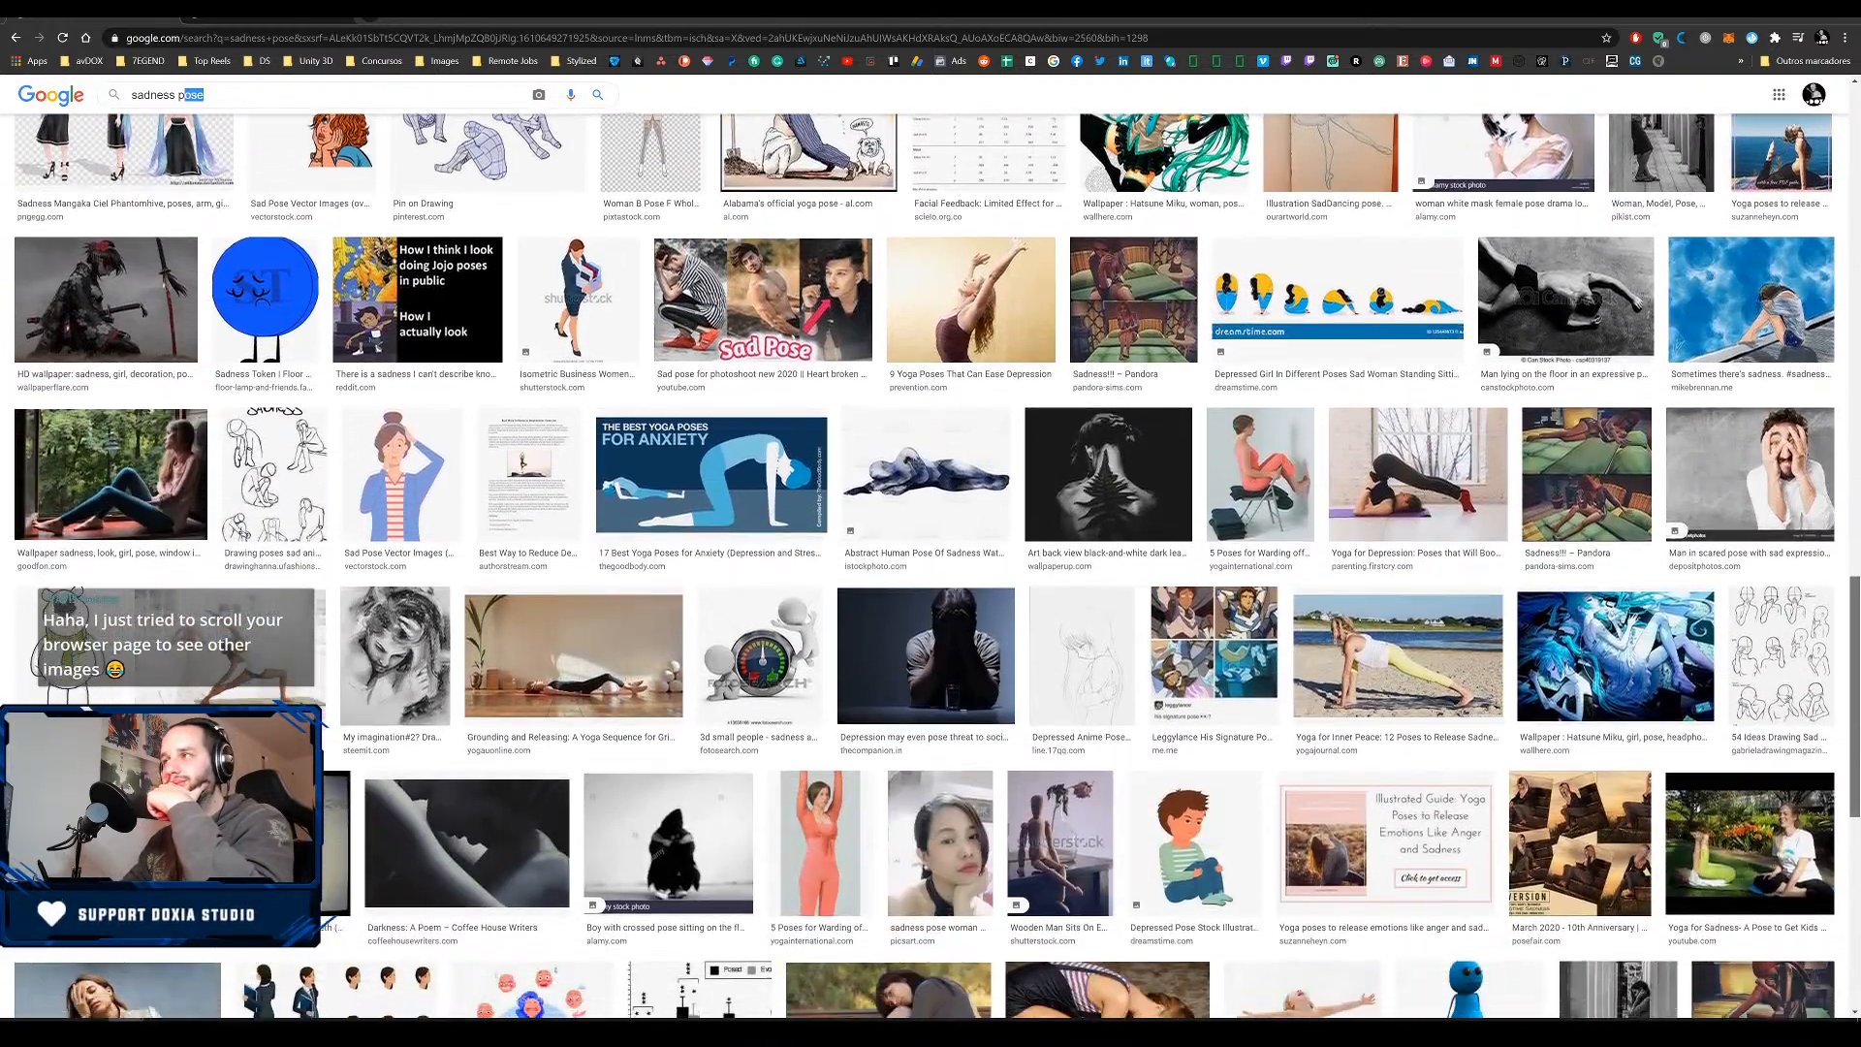
pyautogui.scroll(-1, 931, 562)
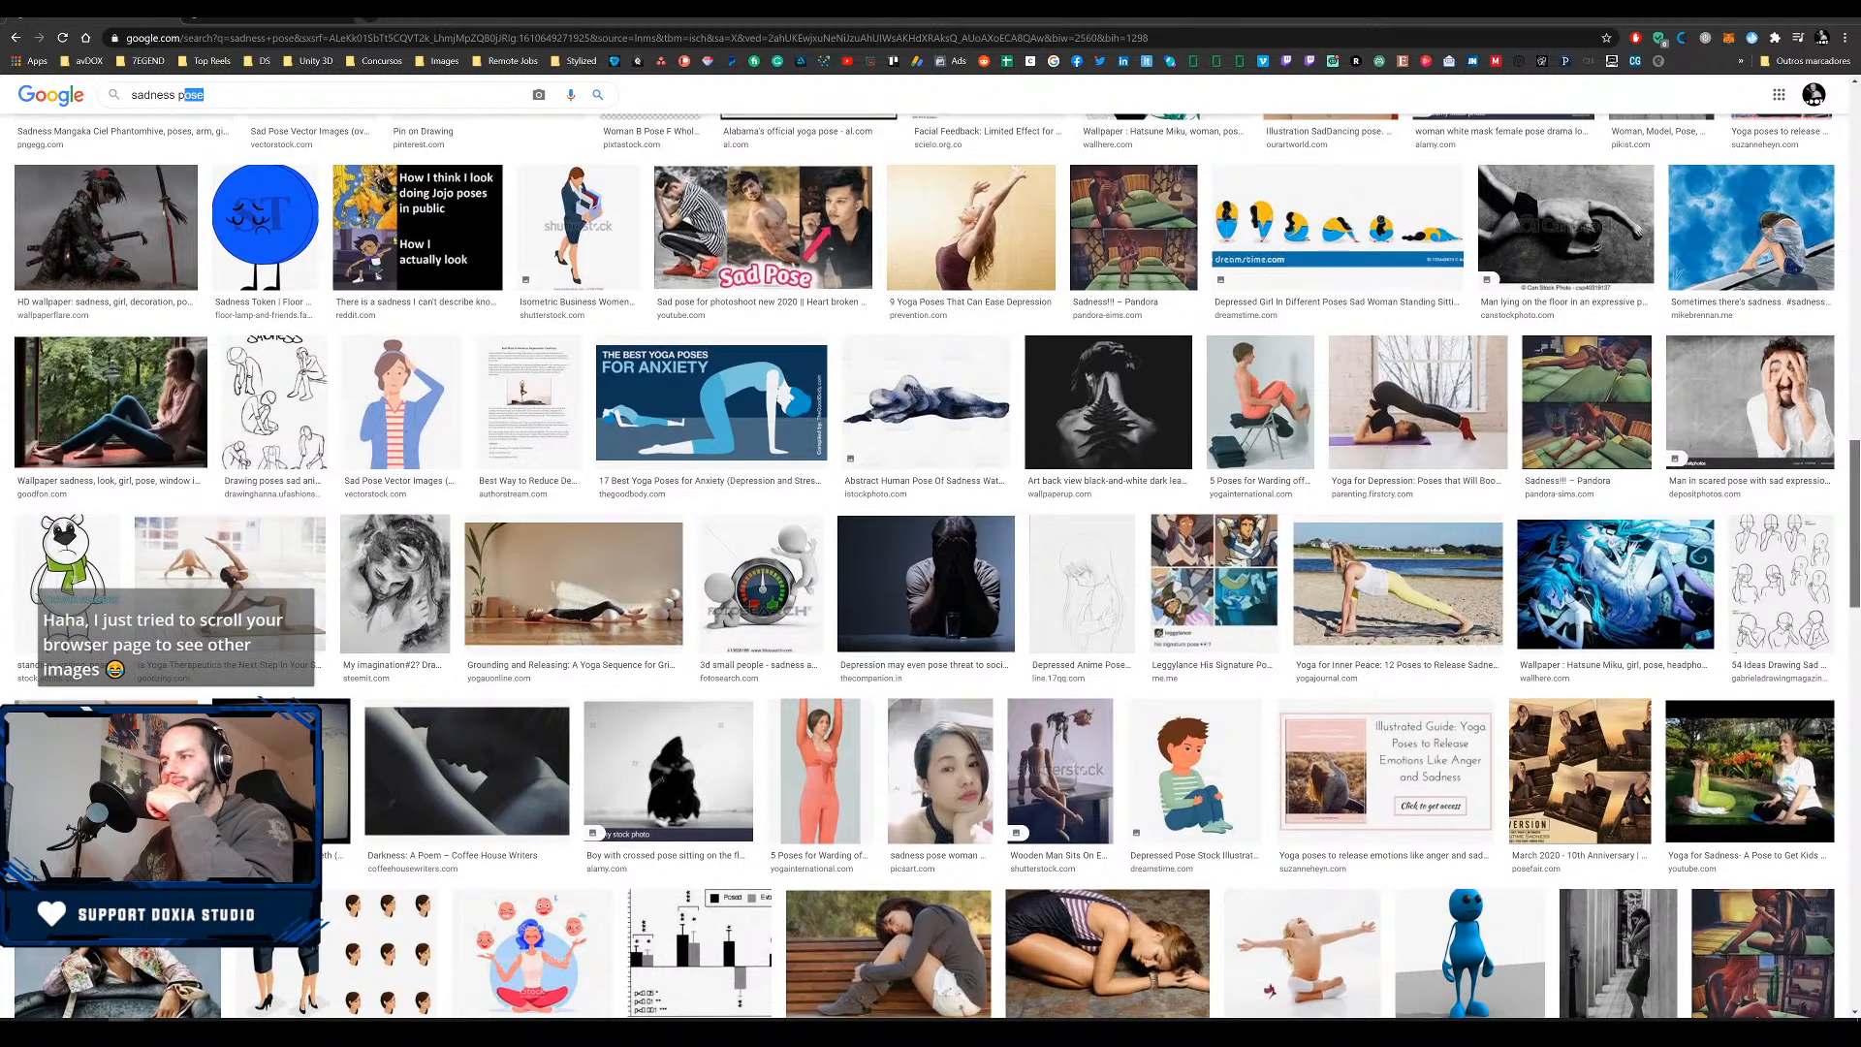
pyautogui.scroll(1, 925, 565)
pyautogui.scroll(-1, 925, 565)
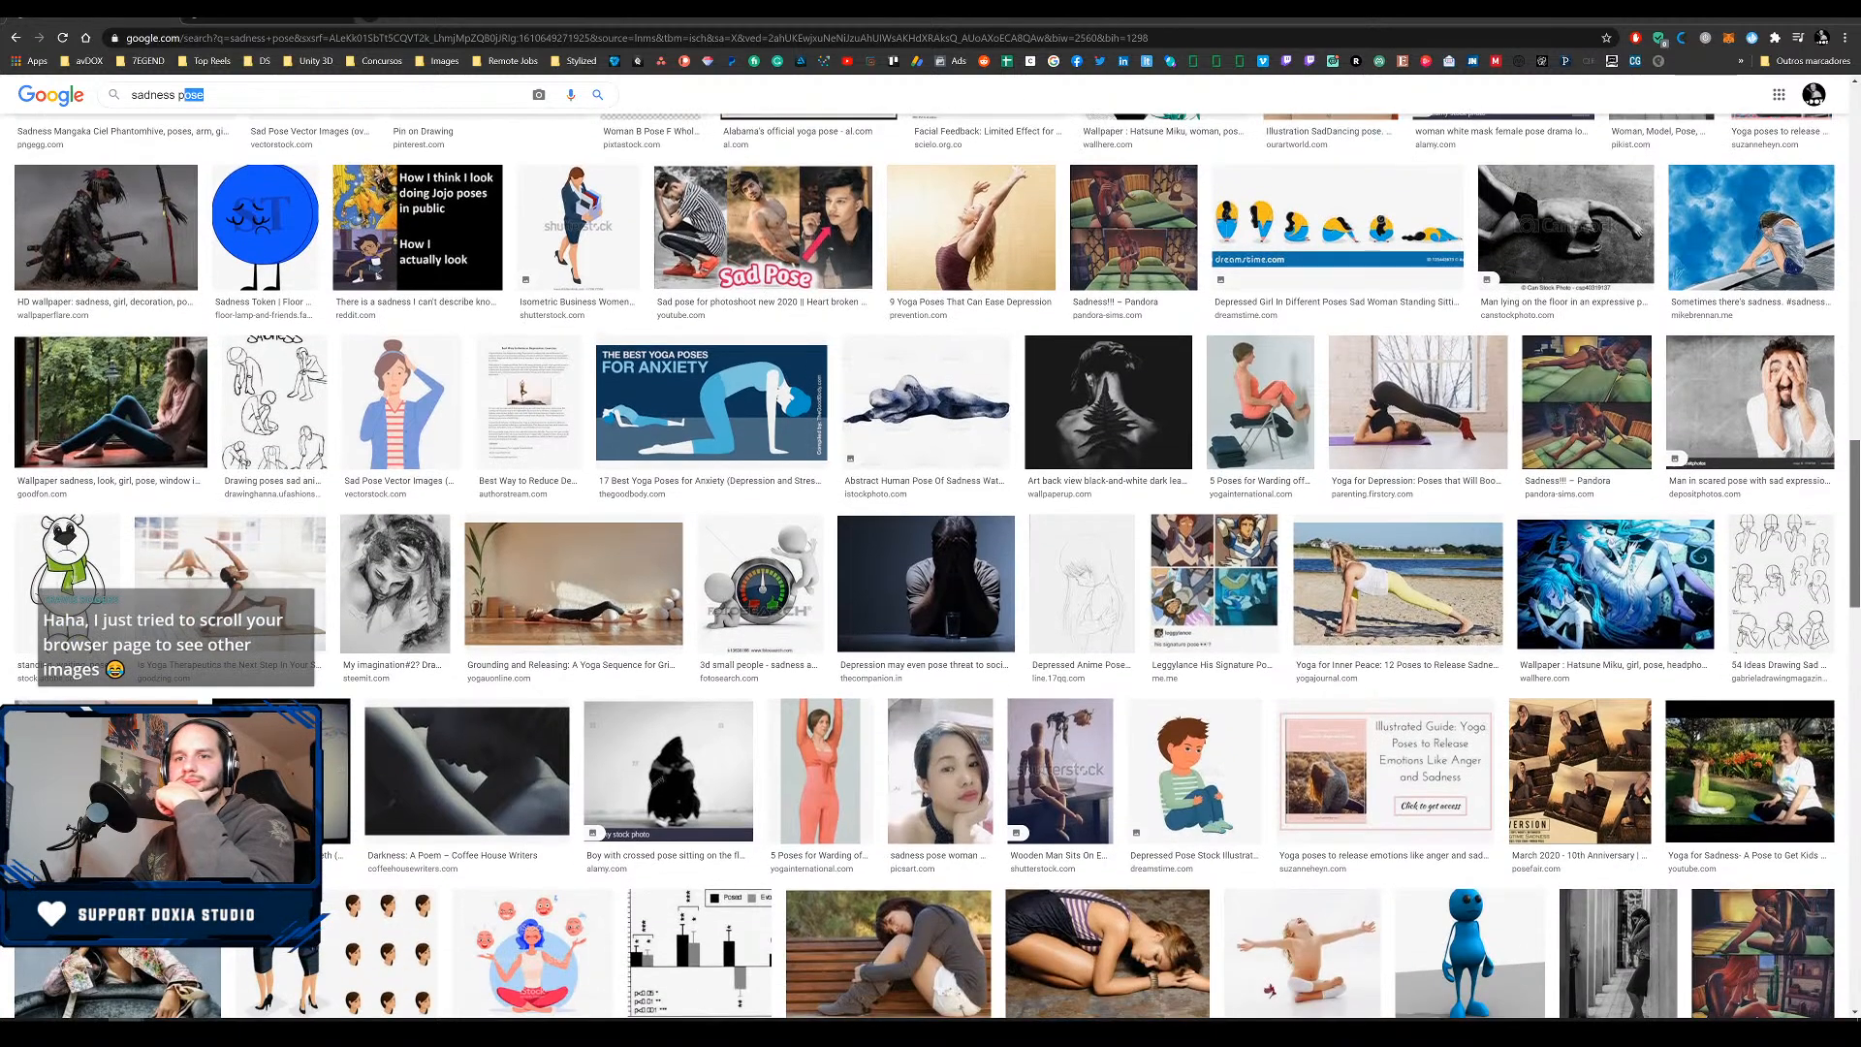
pyautogui.scroll(10, 1790, 838)
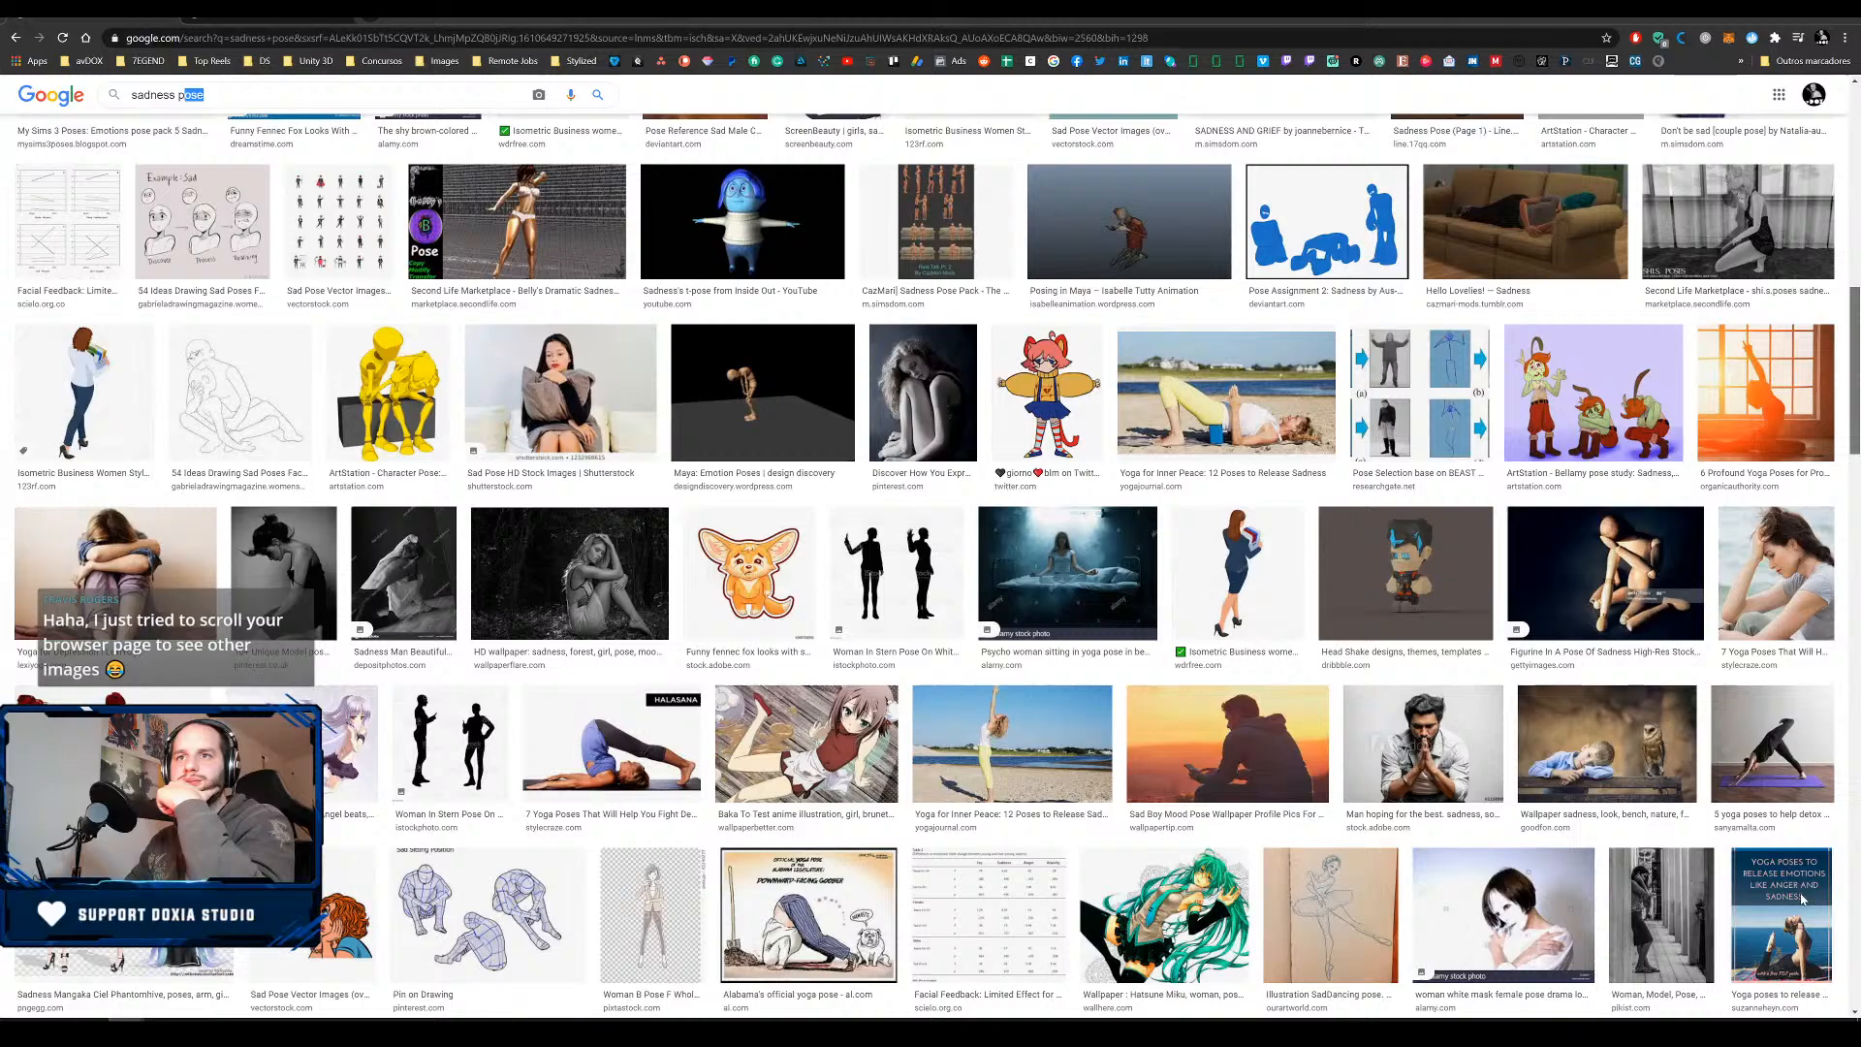
pyautogui.scroll(4, 1790, 838)
pyautogui.scroll(10, 1791, 838)
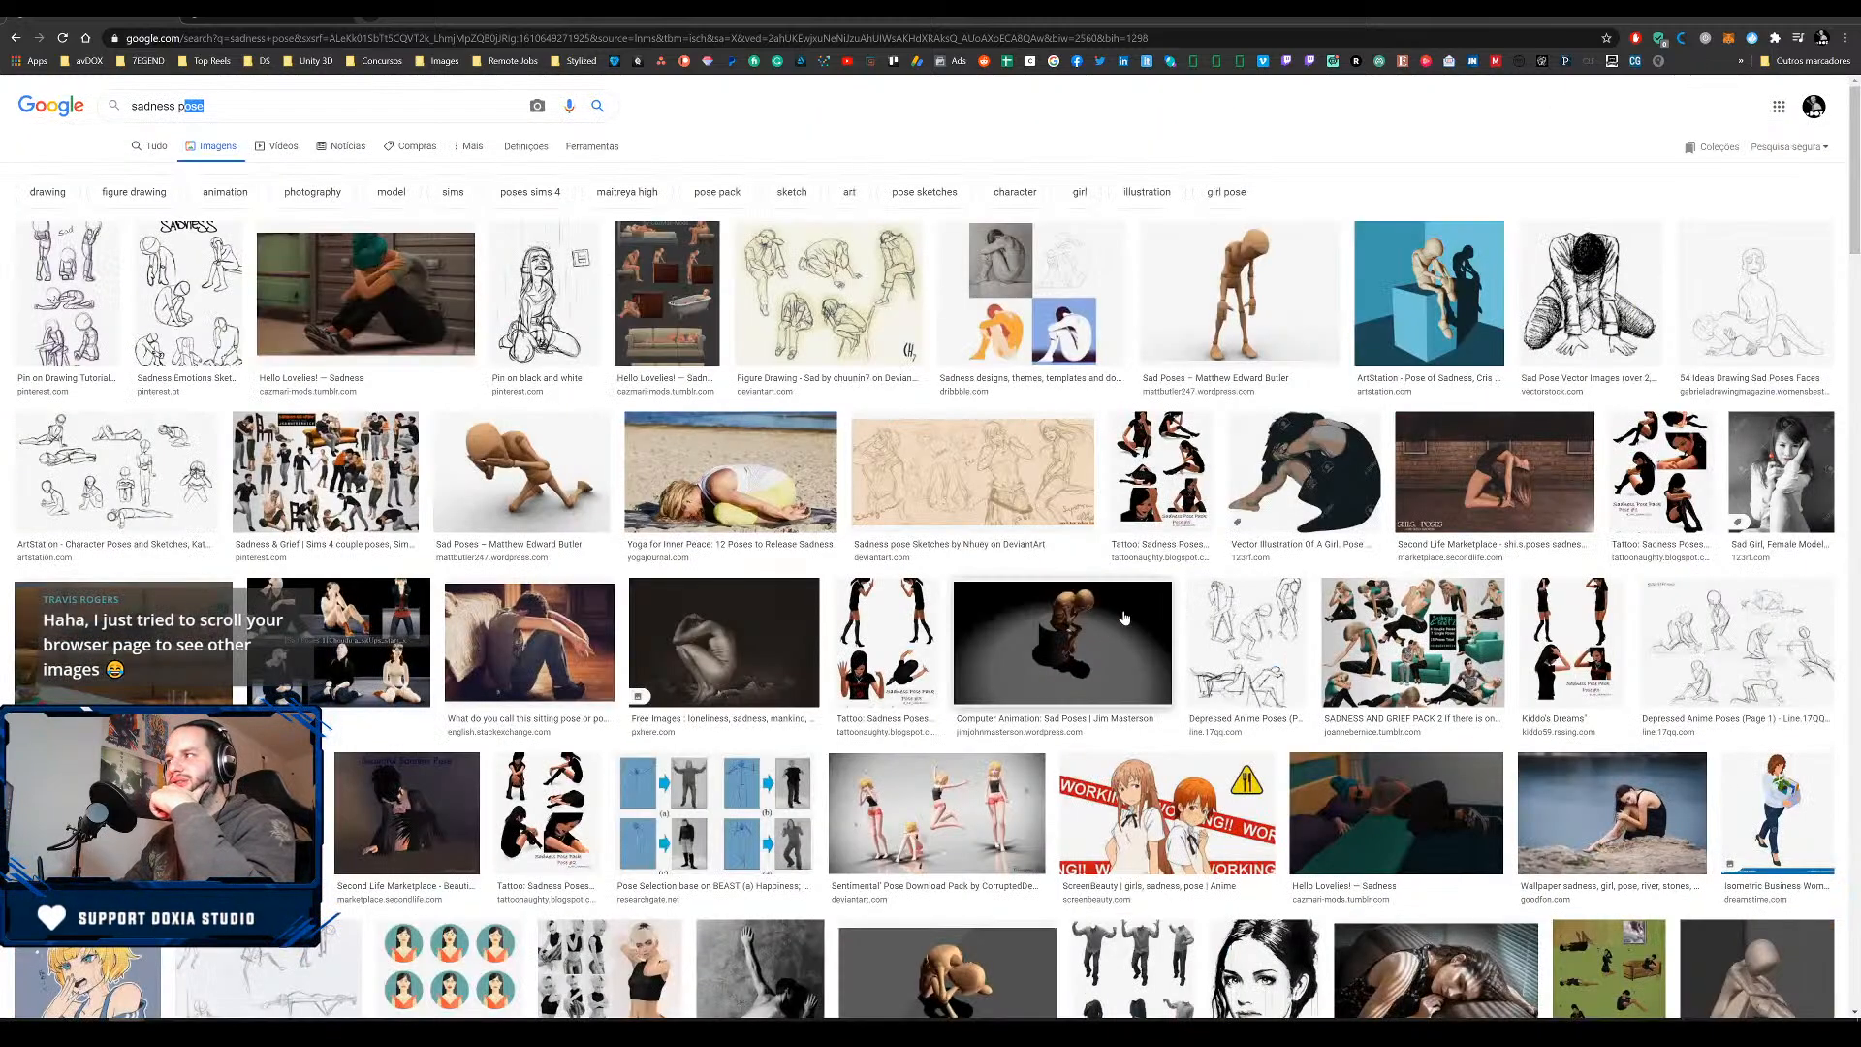
pyautogui.click(1570, 295)
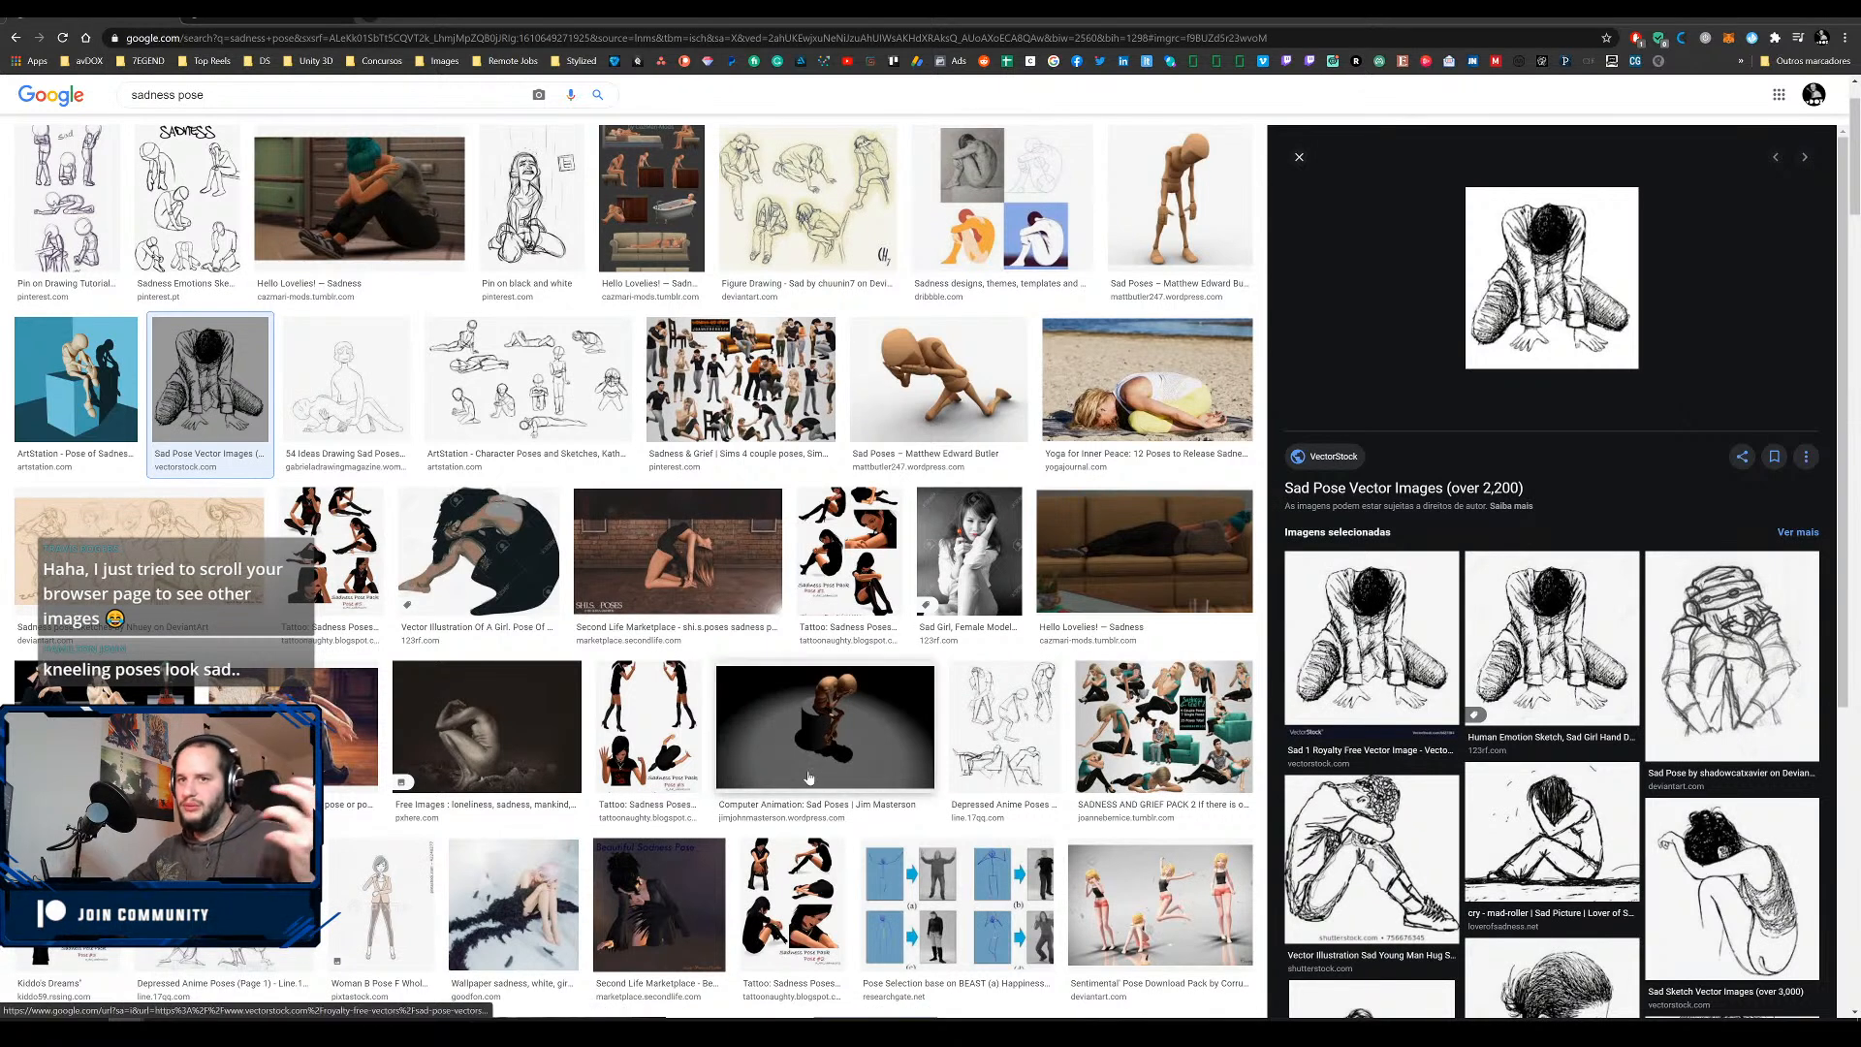
# View the earlier artwork stills in the Emotions folder, from AngerStill 02 to HappinessStill, and return to the browser.
pyautogui.click(89, 1030)
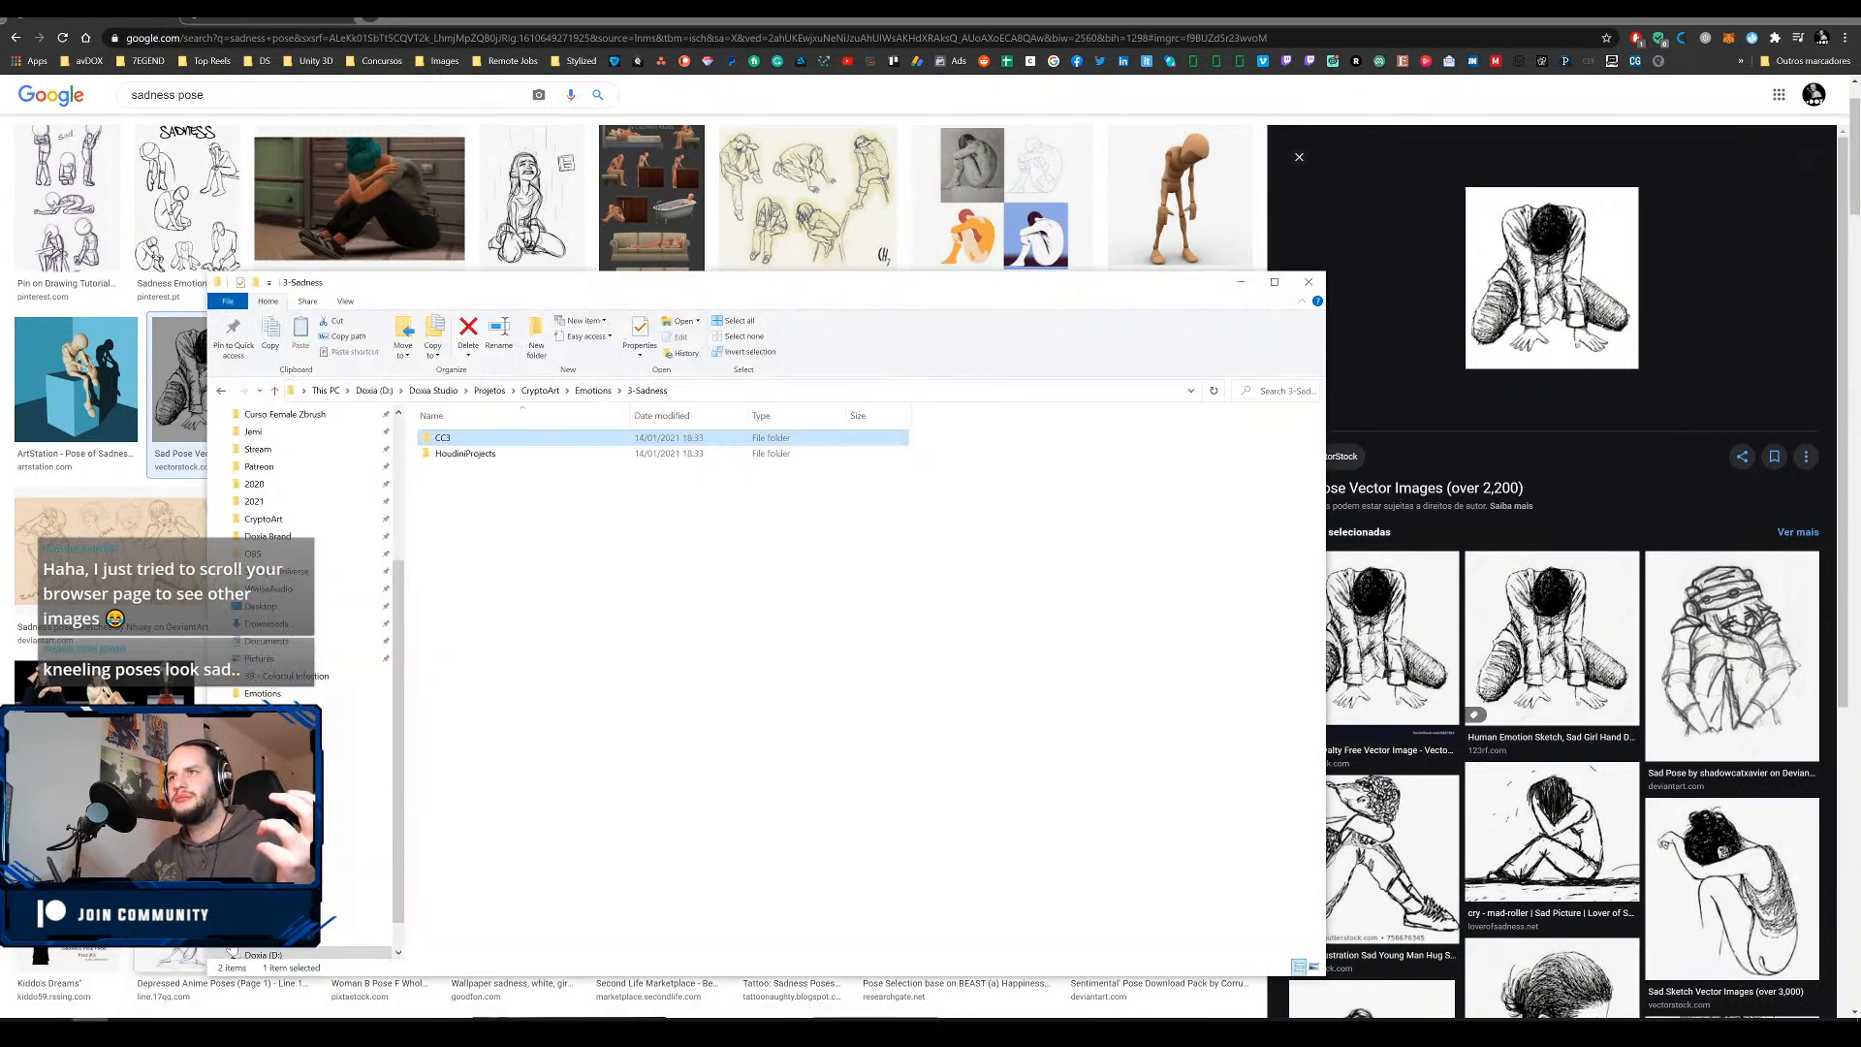
pyautogui.click(593, 391)
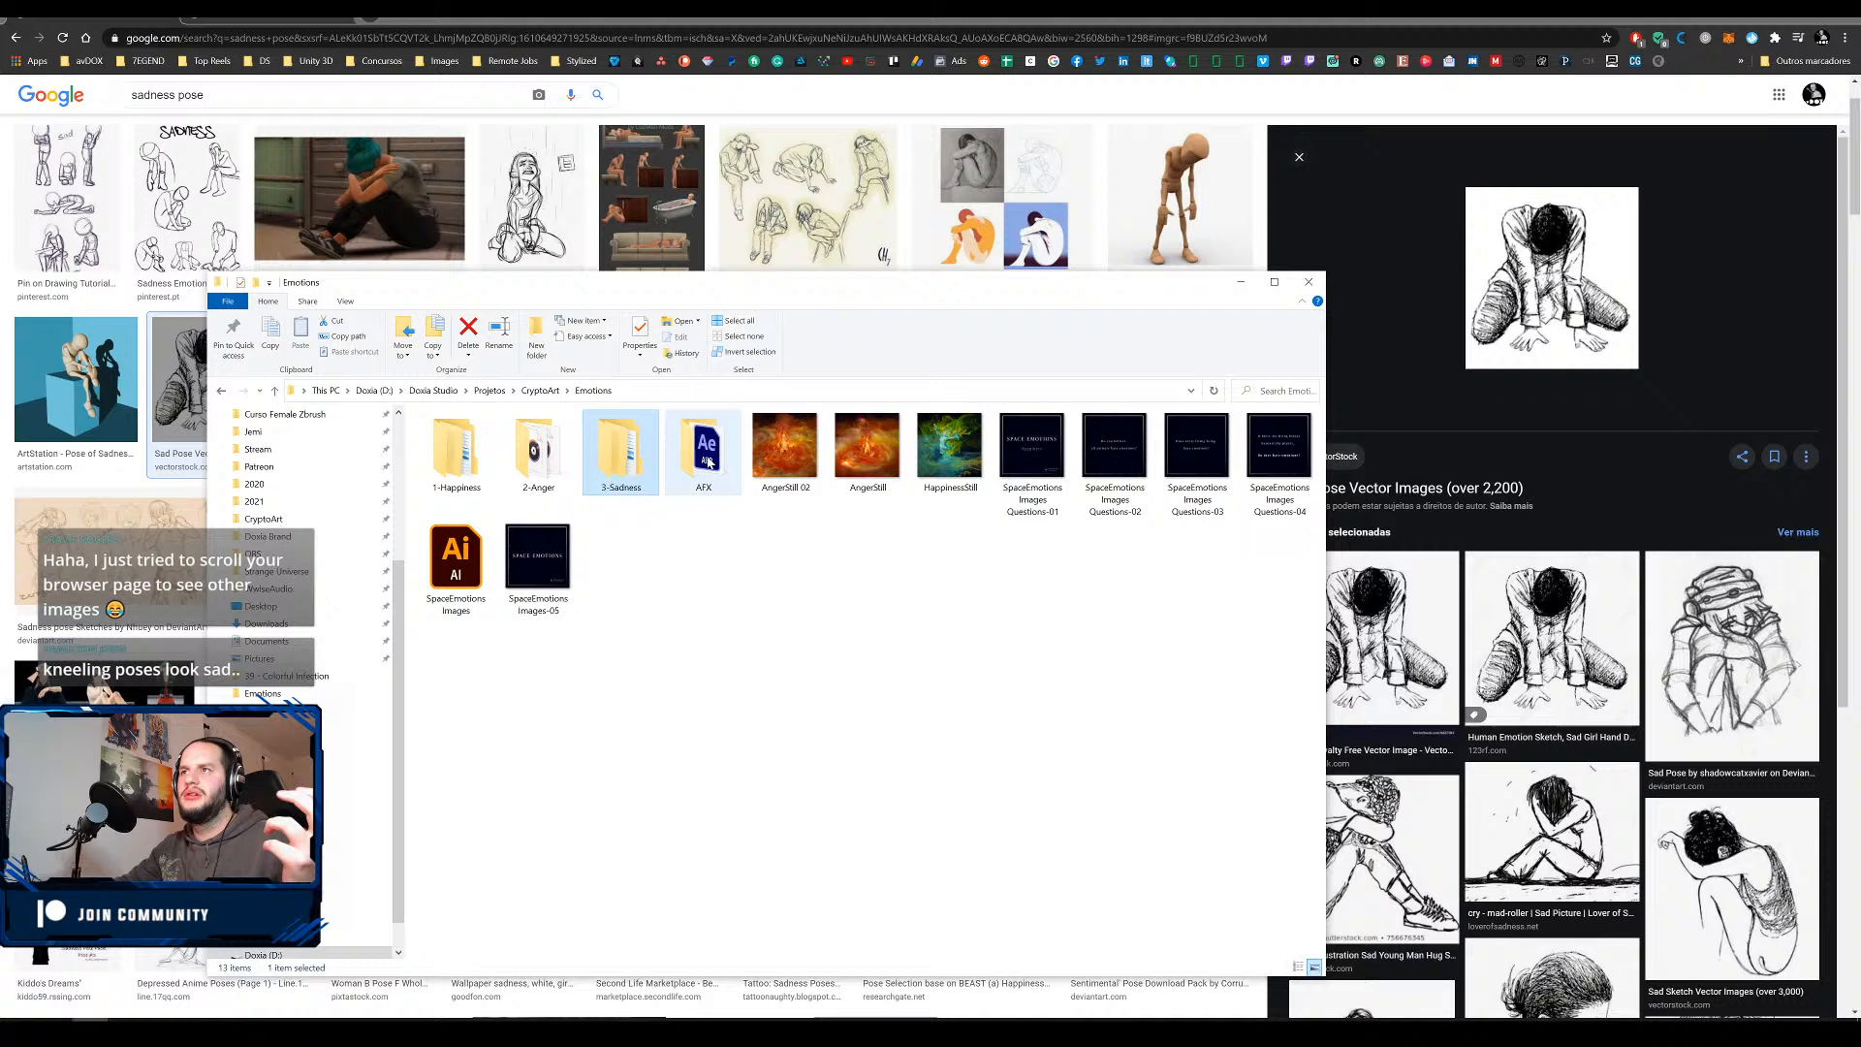
pyautogui.doubleClick(783, 454)
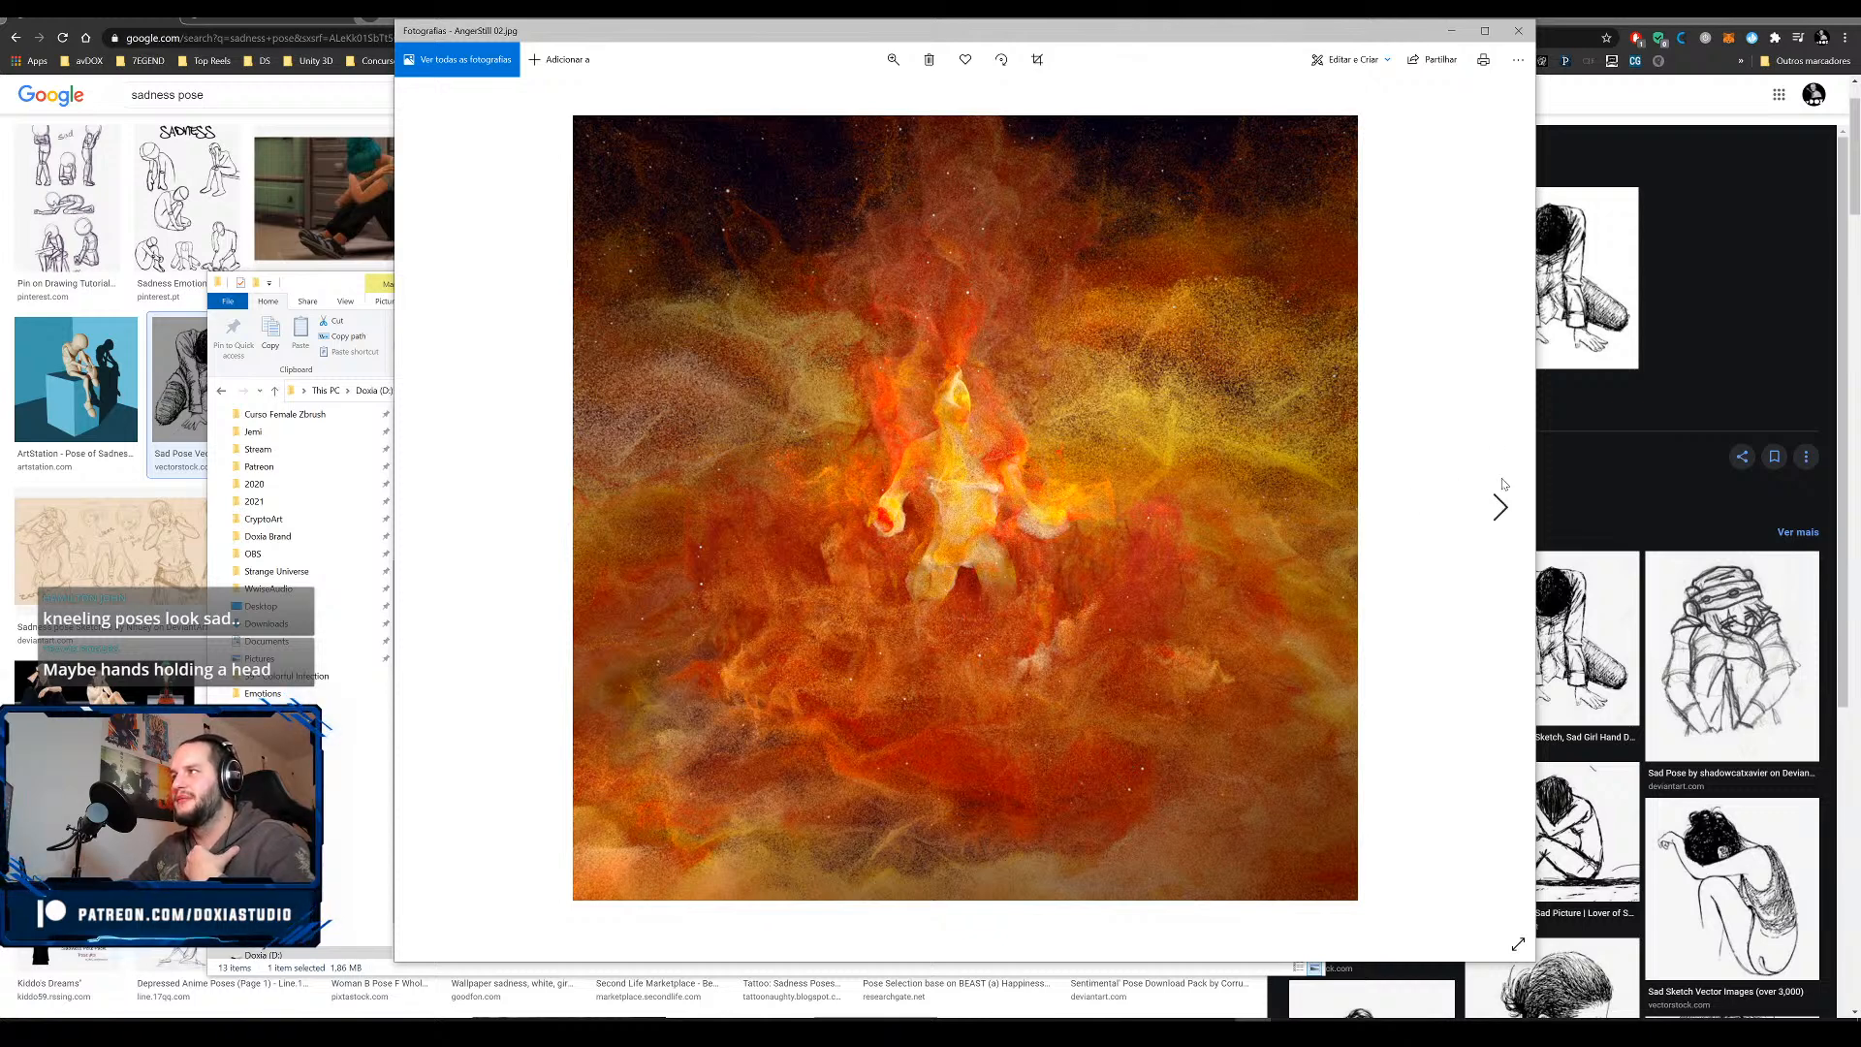
pyautogui.click(1501, 507)
pyautogui.click(1500, 509)
pyautogui.click(1500, 508)
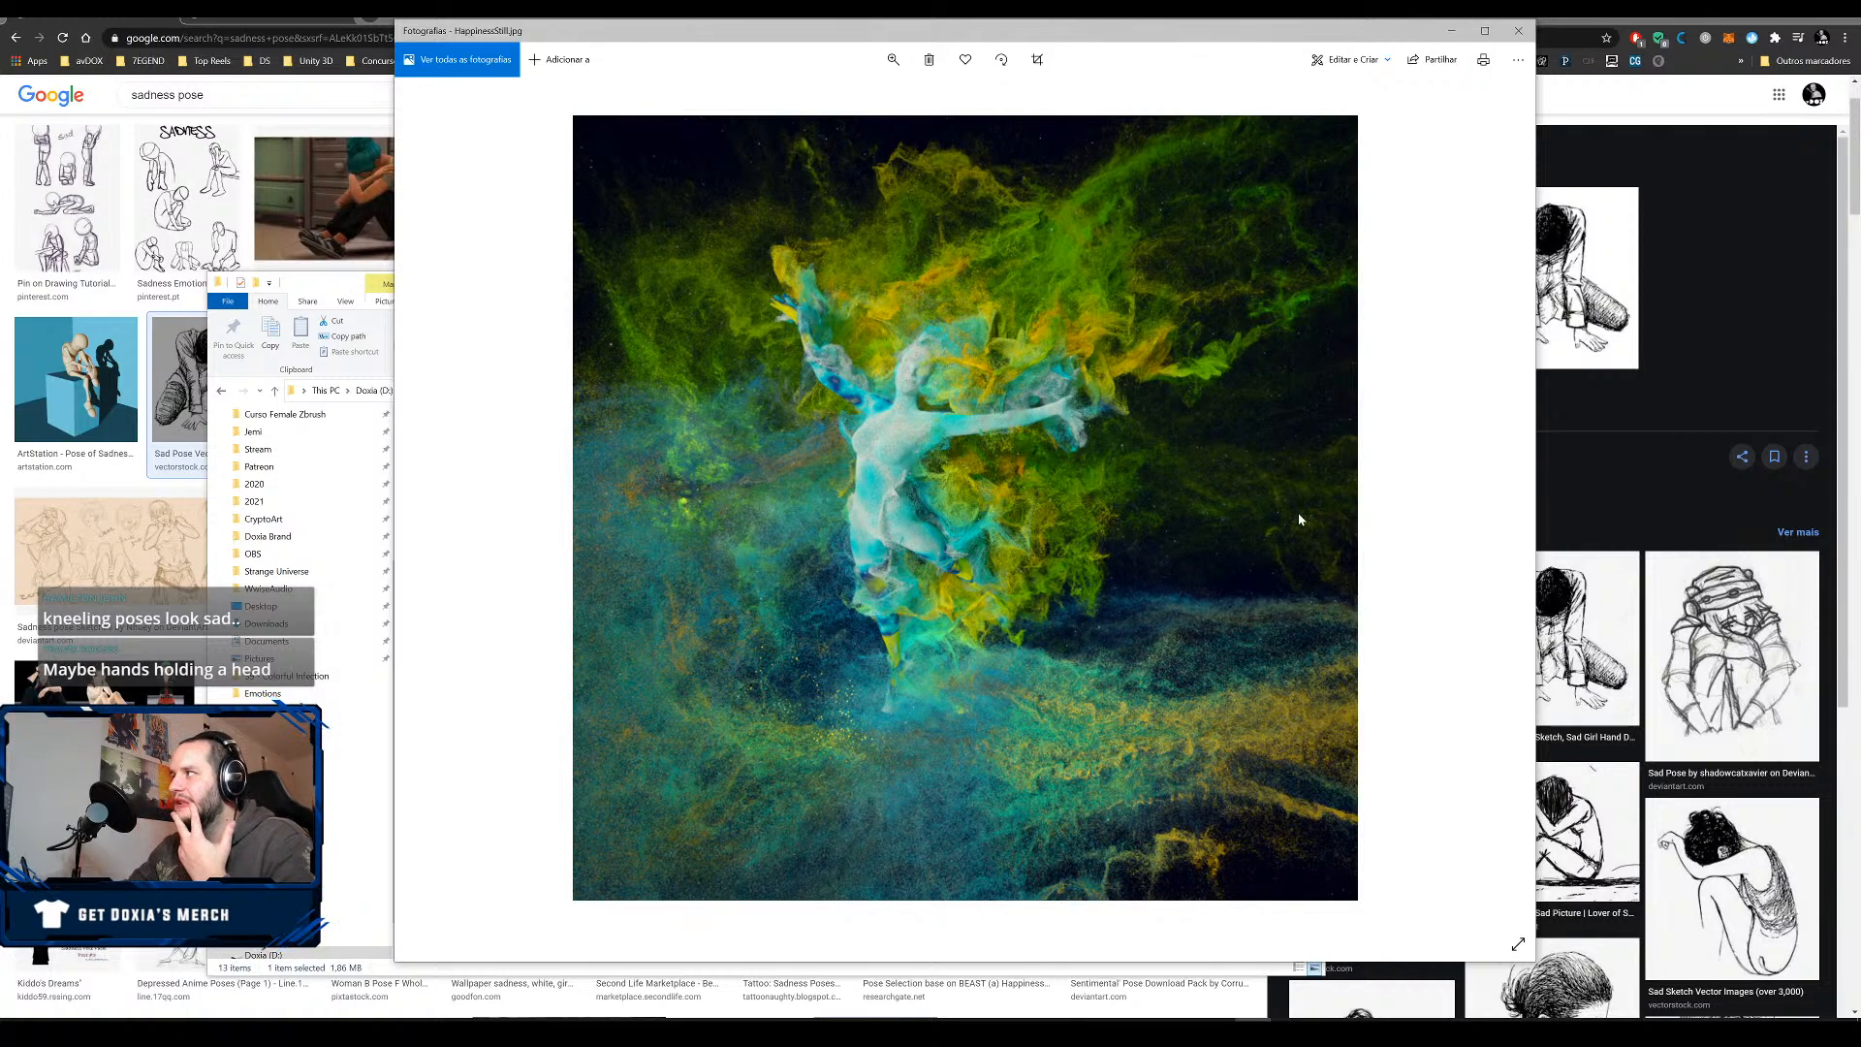
pyautogui.click(1590, 145)
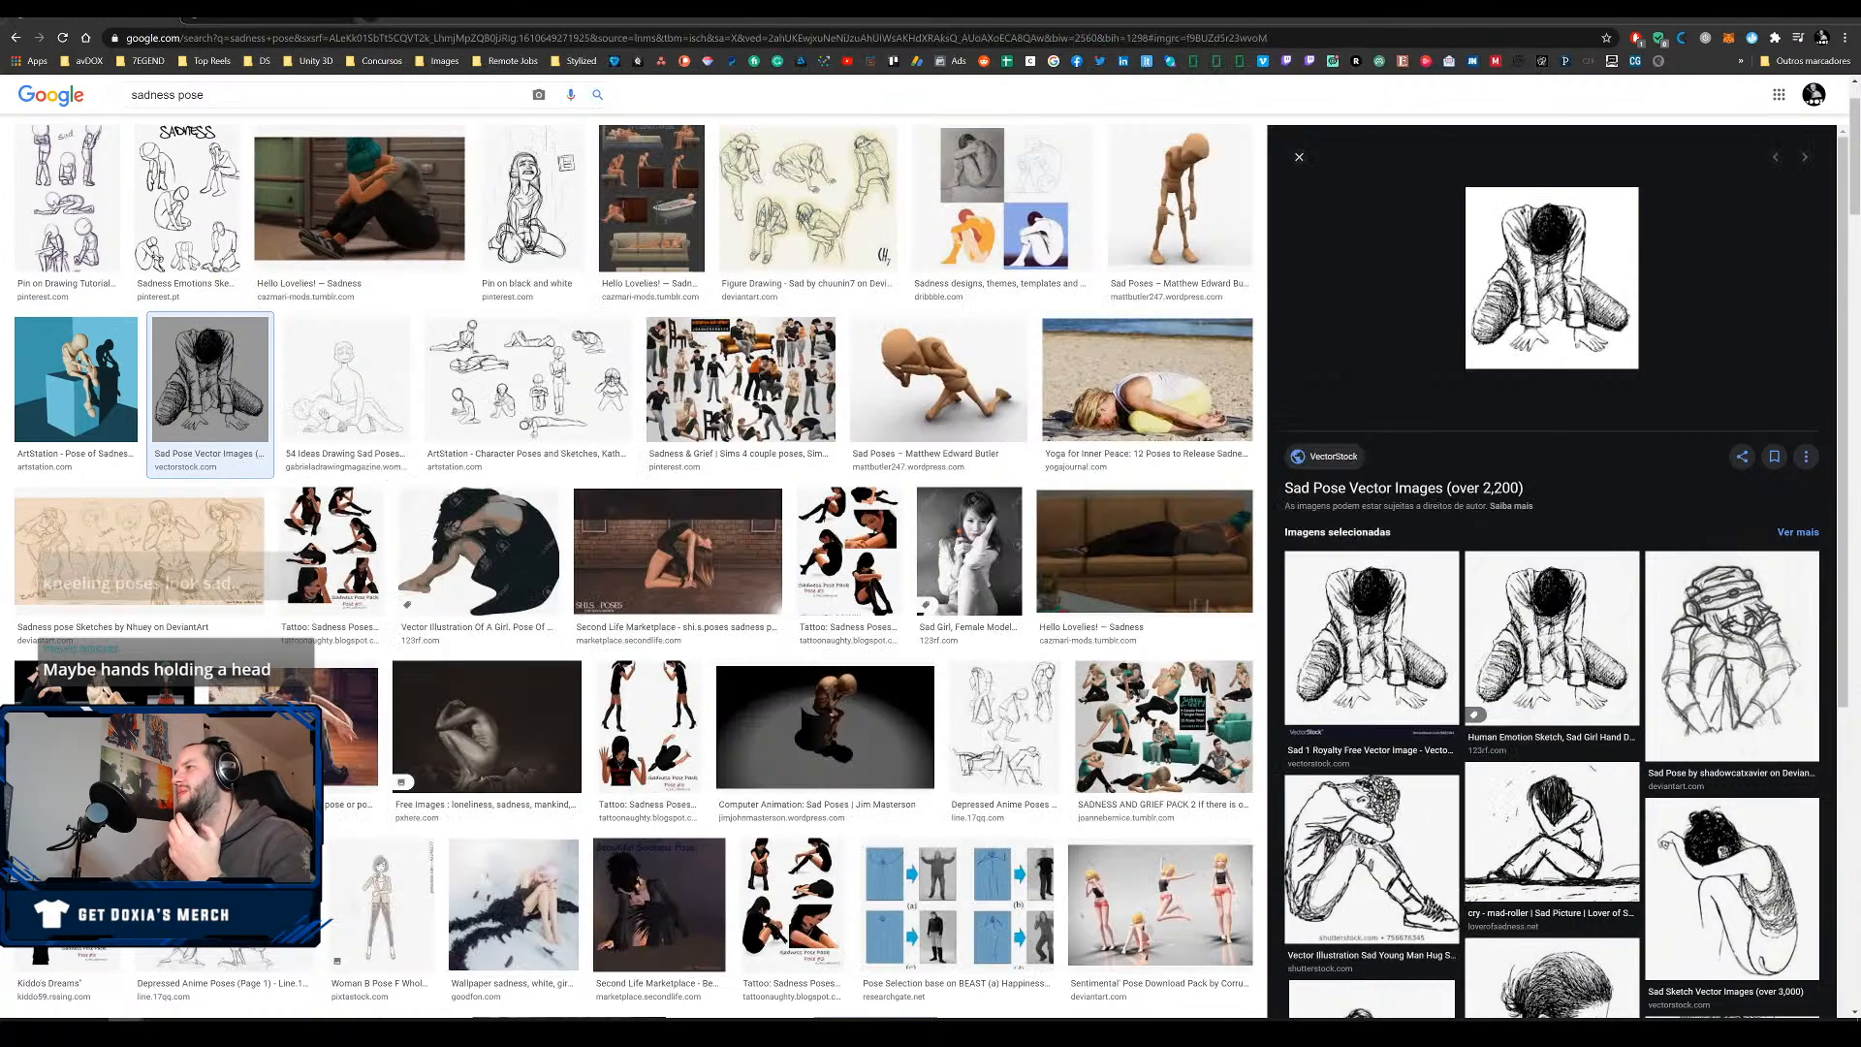
# Compare the wooden mannequin sad poses, the standing slumped one and the kneeling one with its head in its hands.
pyautogui.click(946, 383)
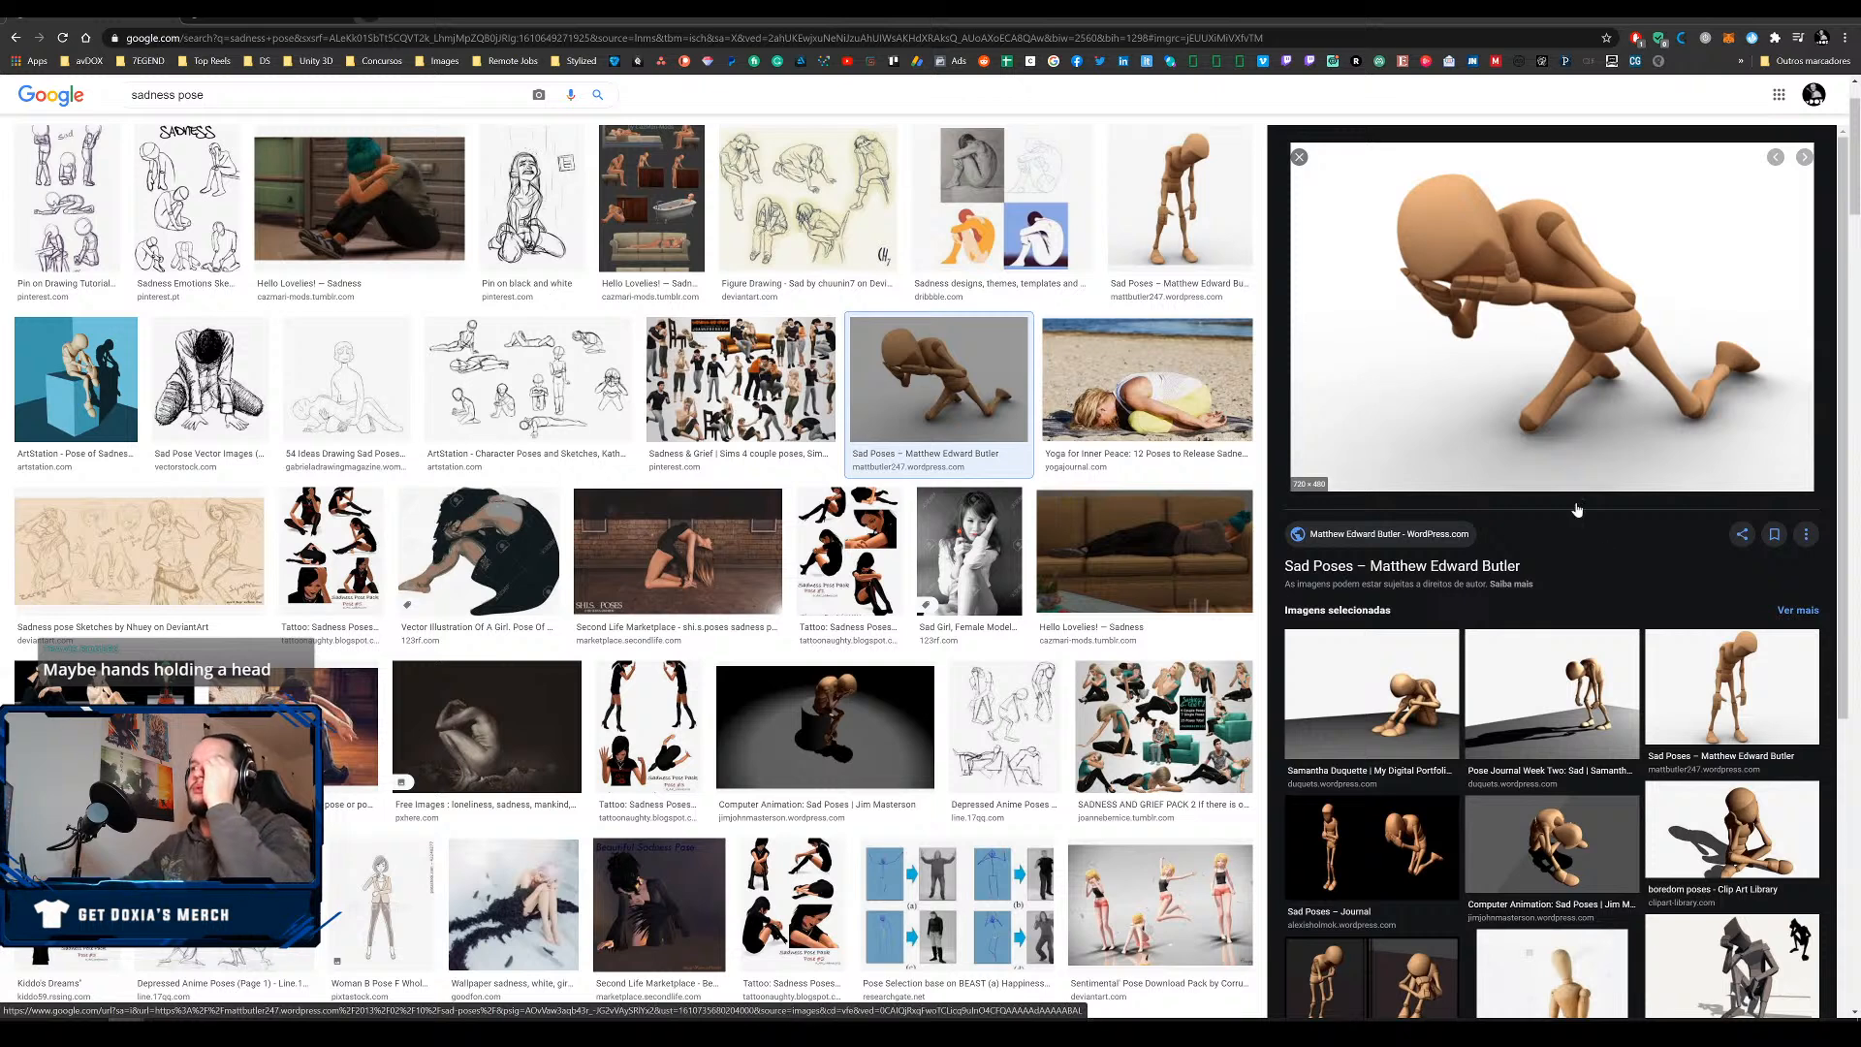
pyautogui.click(1591, 678)
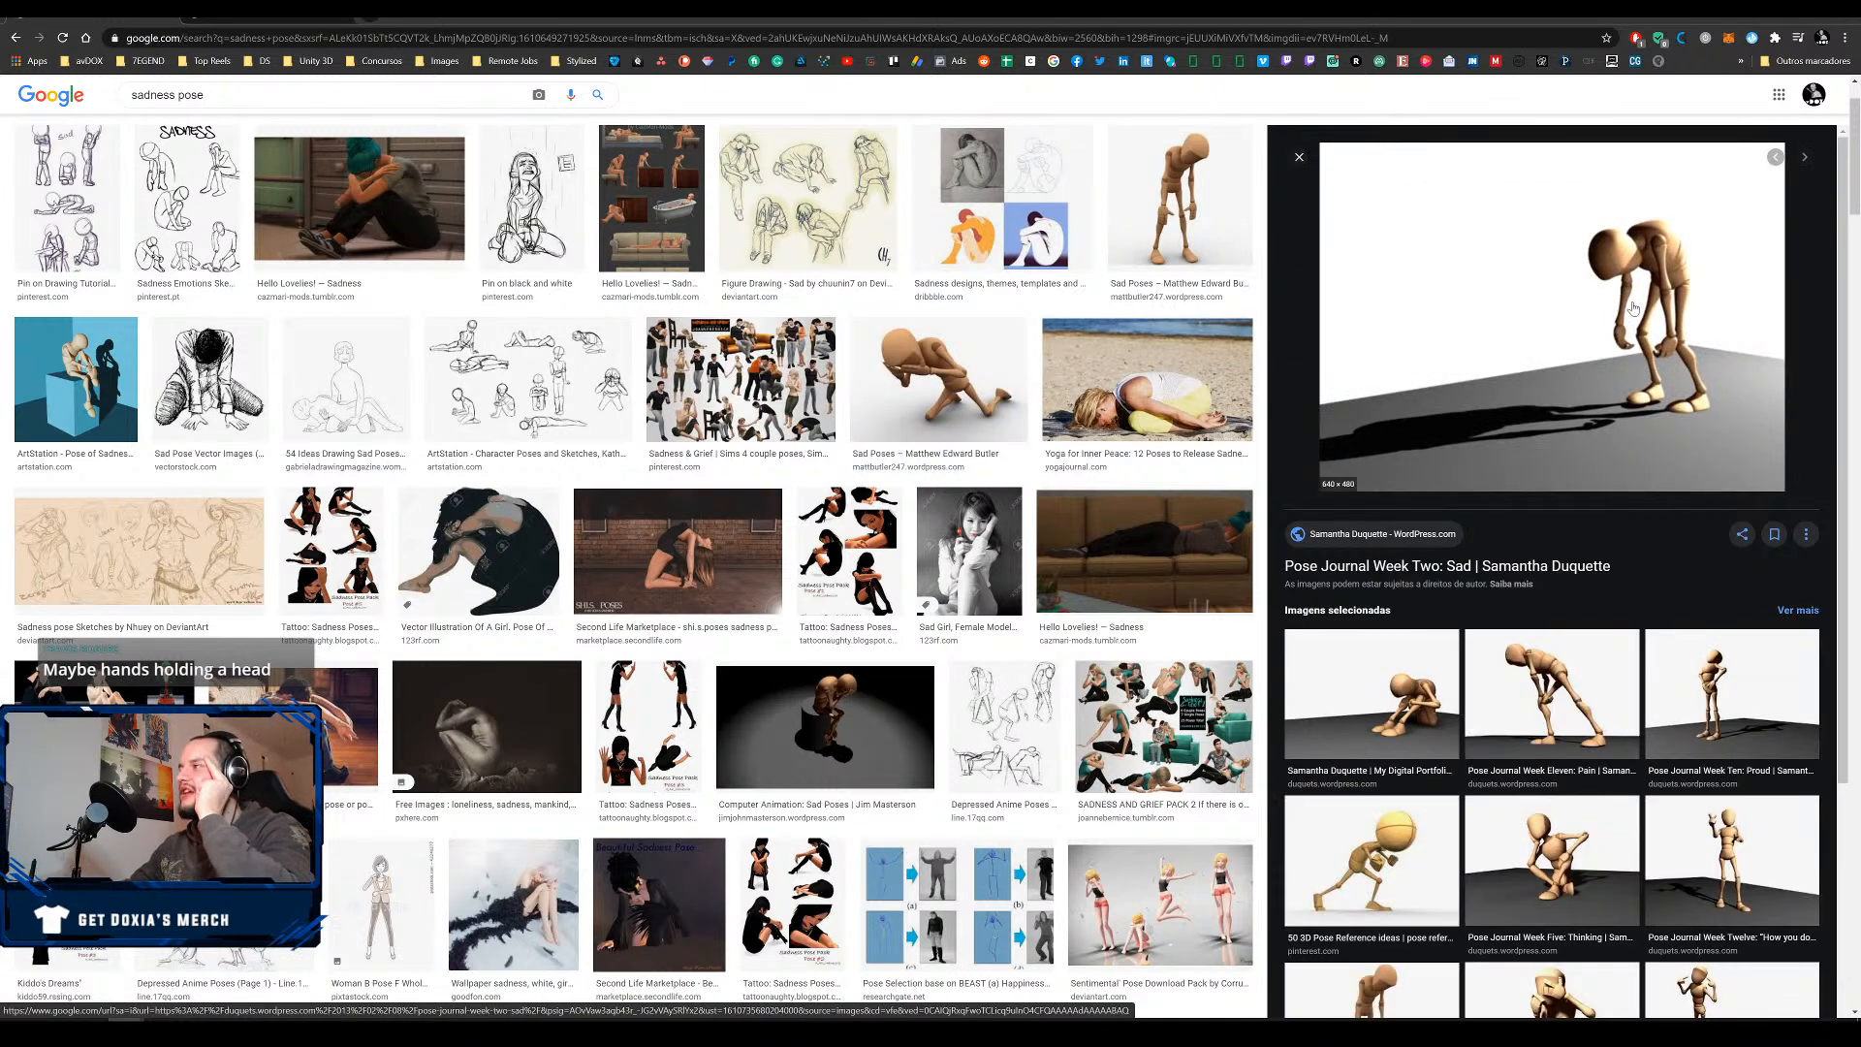
pyautogui.click(960, 414)
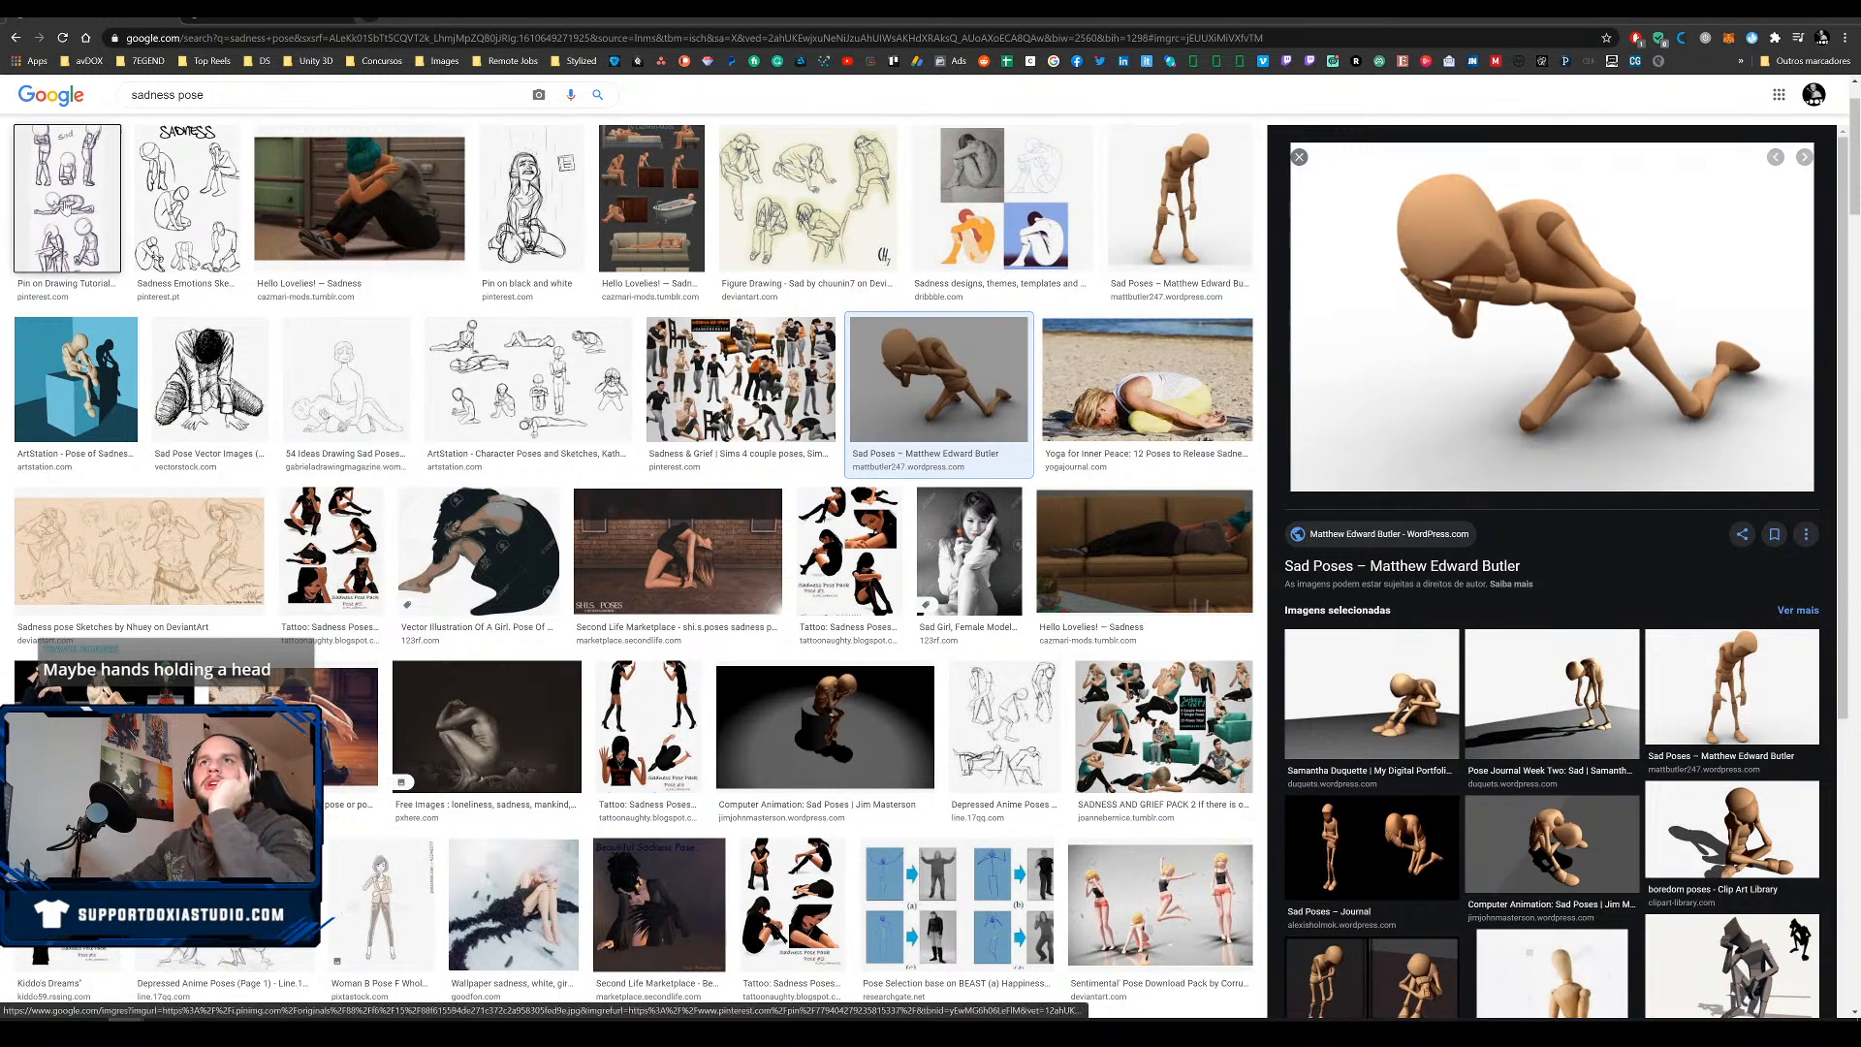
# Preview the first result's sketch sheet of sad poses and switch to Character Creator.
pyautogui.scroll(1, 65, 233)
pyautogui.click(65, 233)
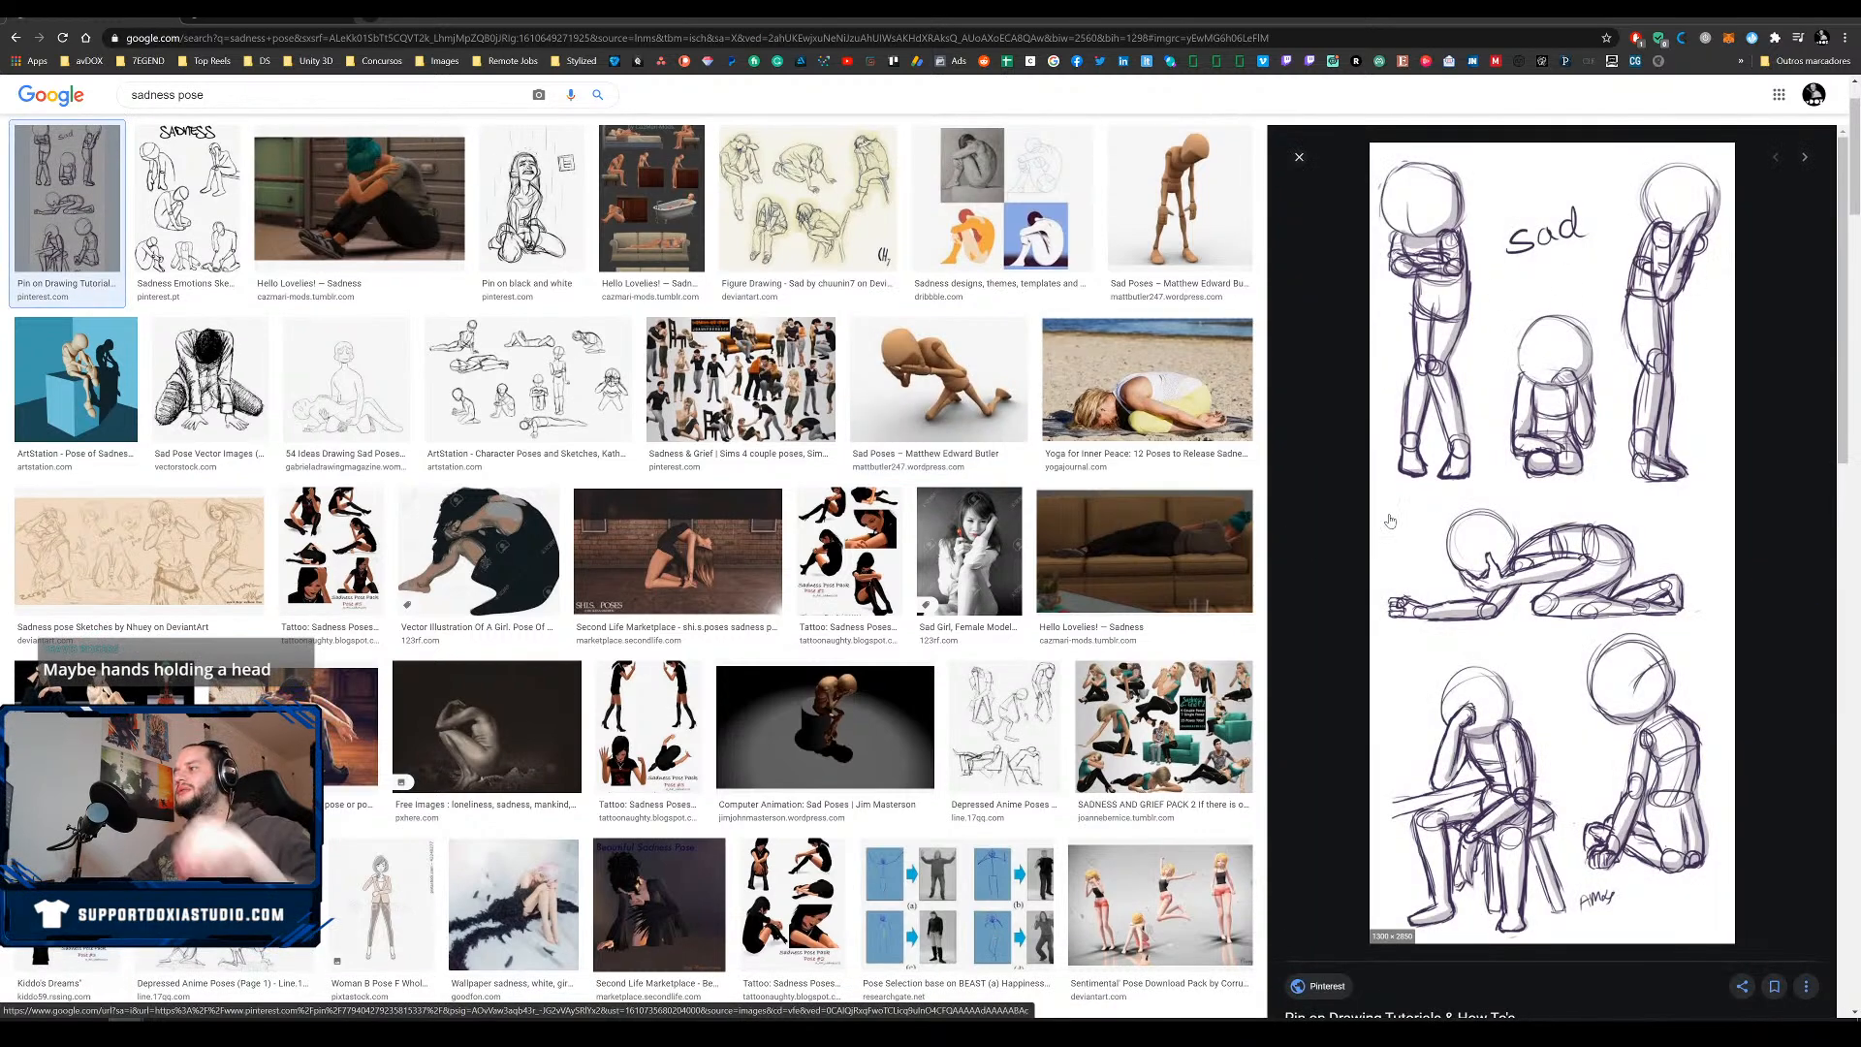
pyautogui.click(744, 1023)
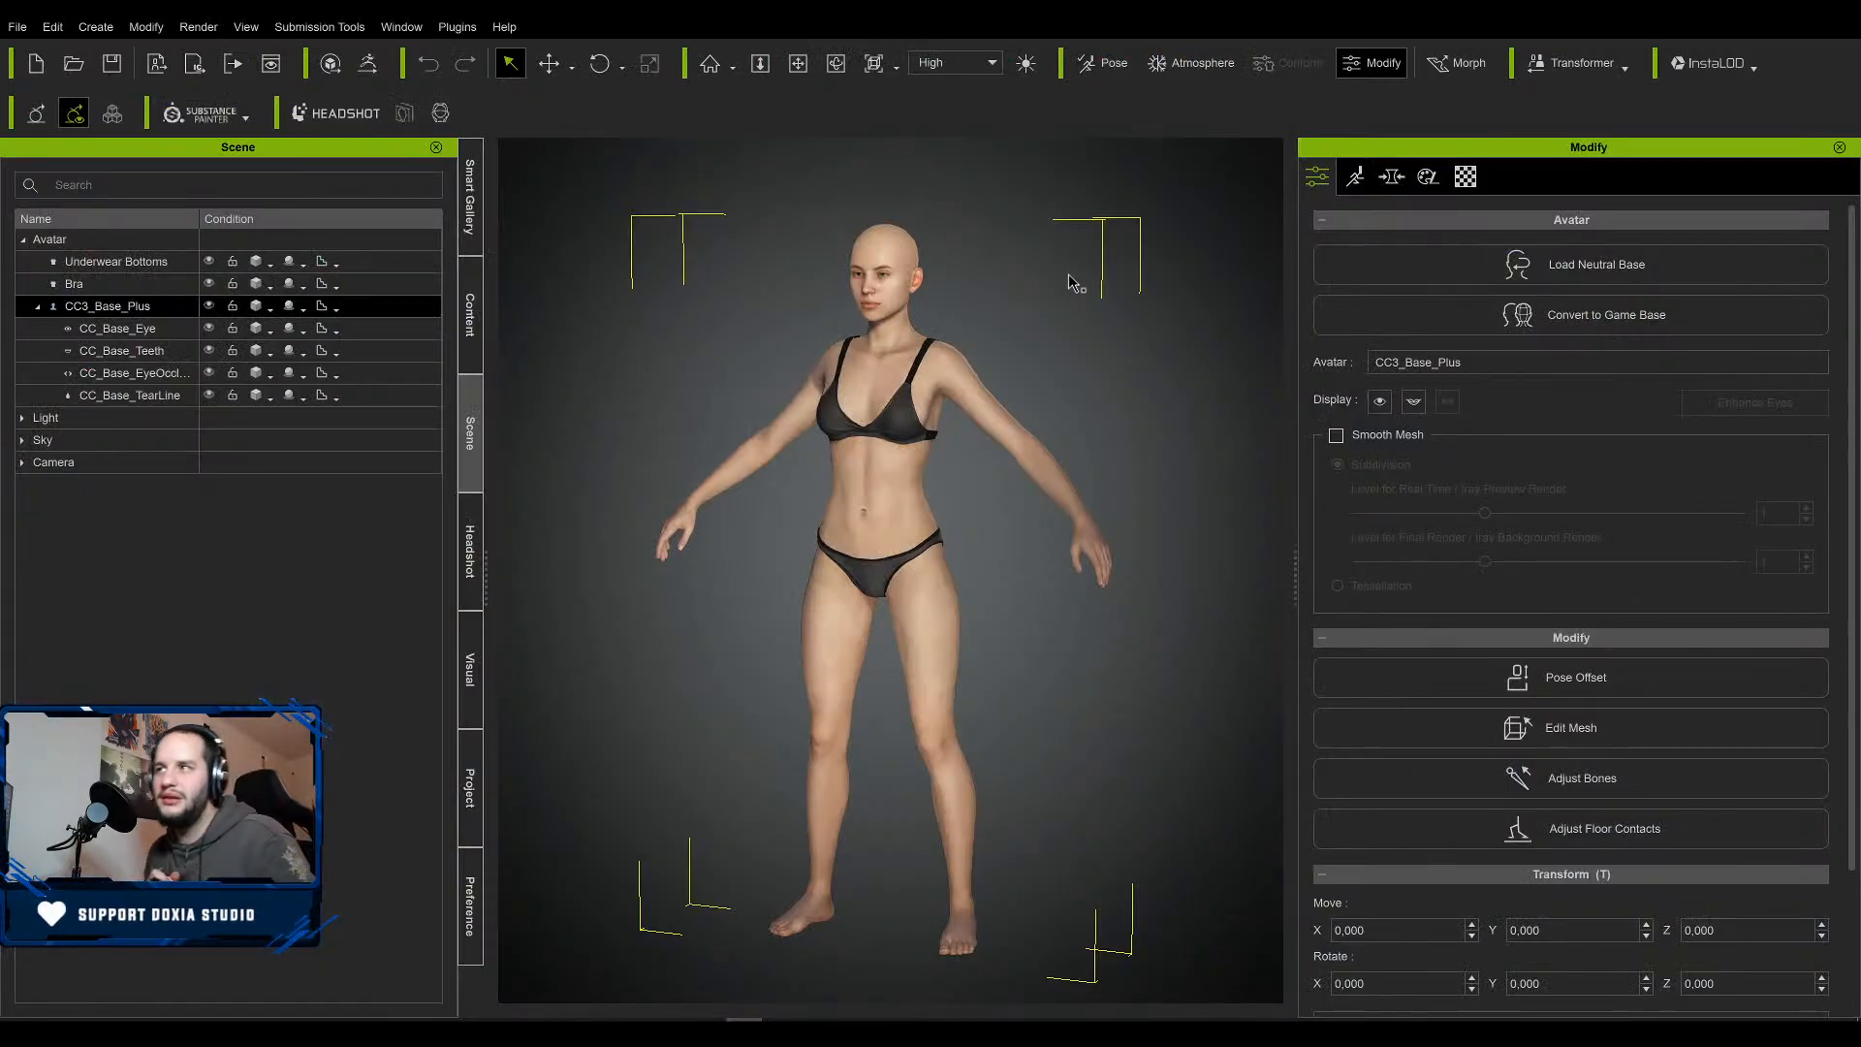
# Apply the standing hand-on-chin pose with crossed legs from the Female MotionPlus templates to the avatar.
pyautogui.click(471, 315)
pyautogui.click(364, 207)
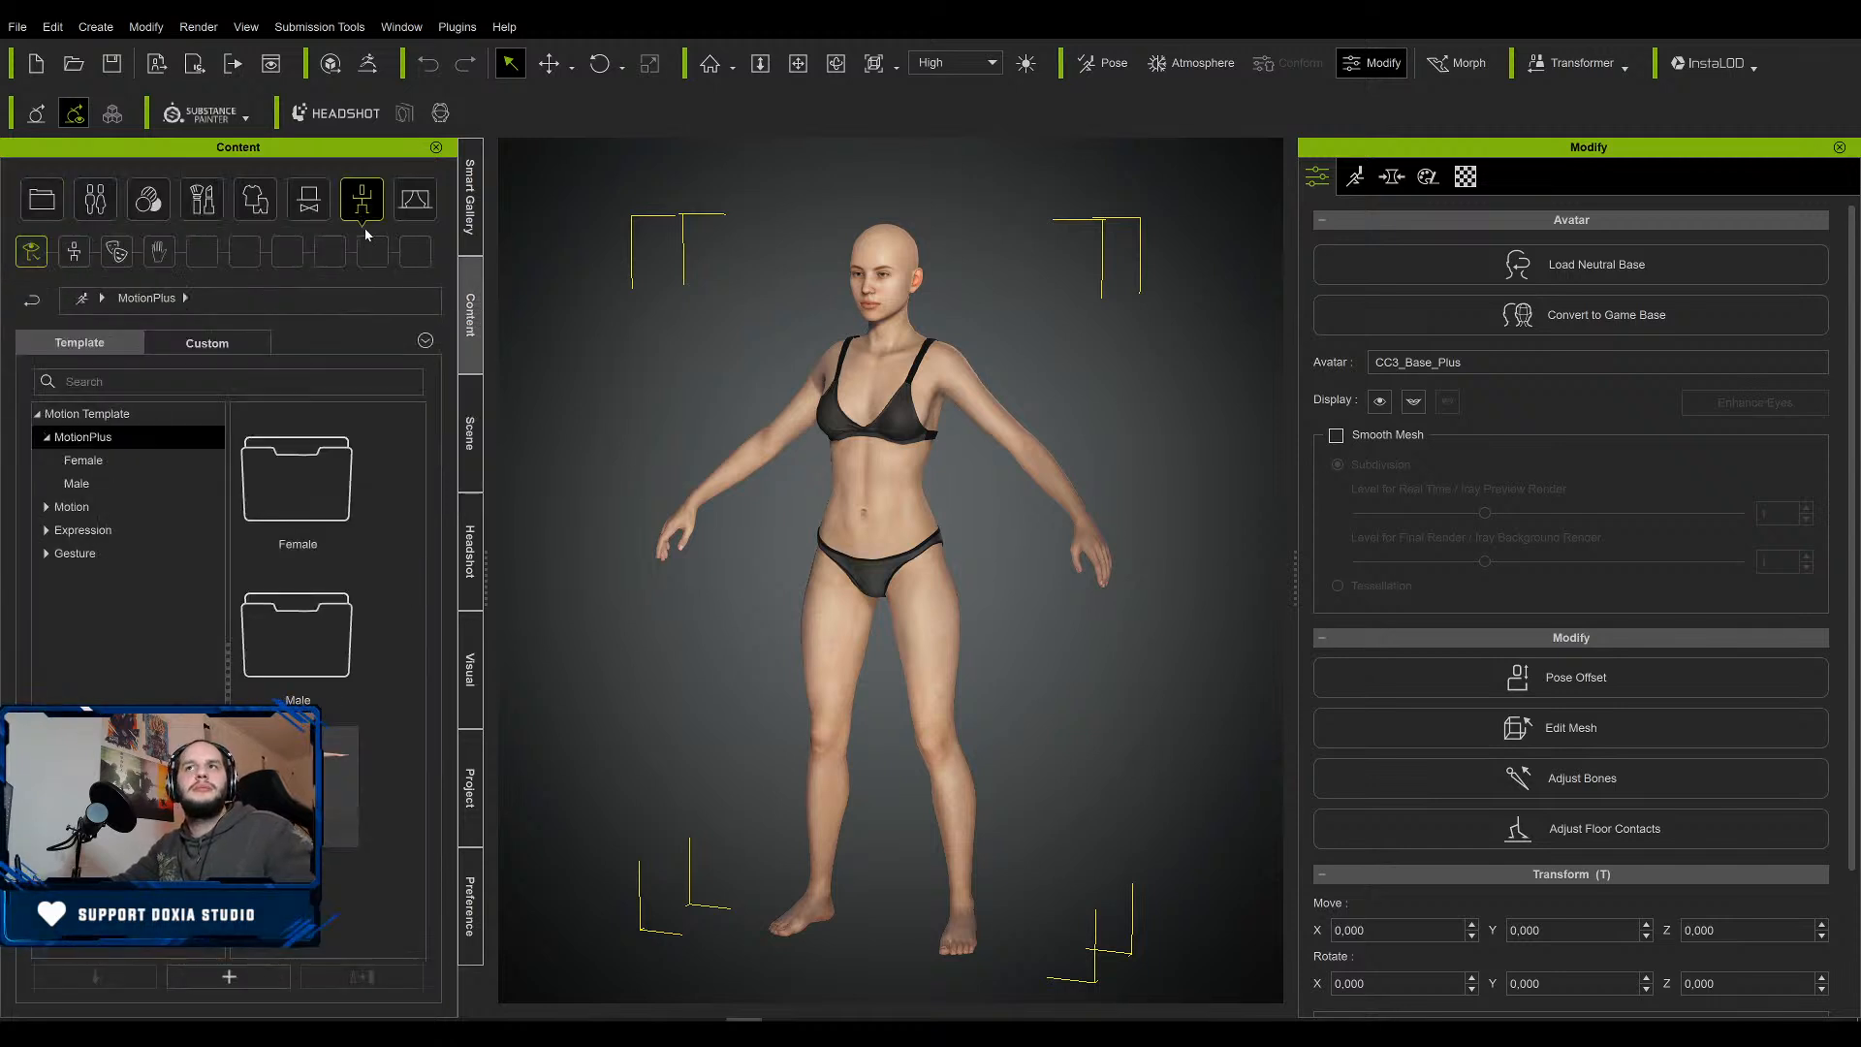
pyautogui.click(137, 462)
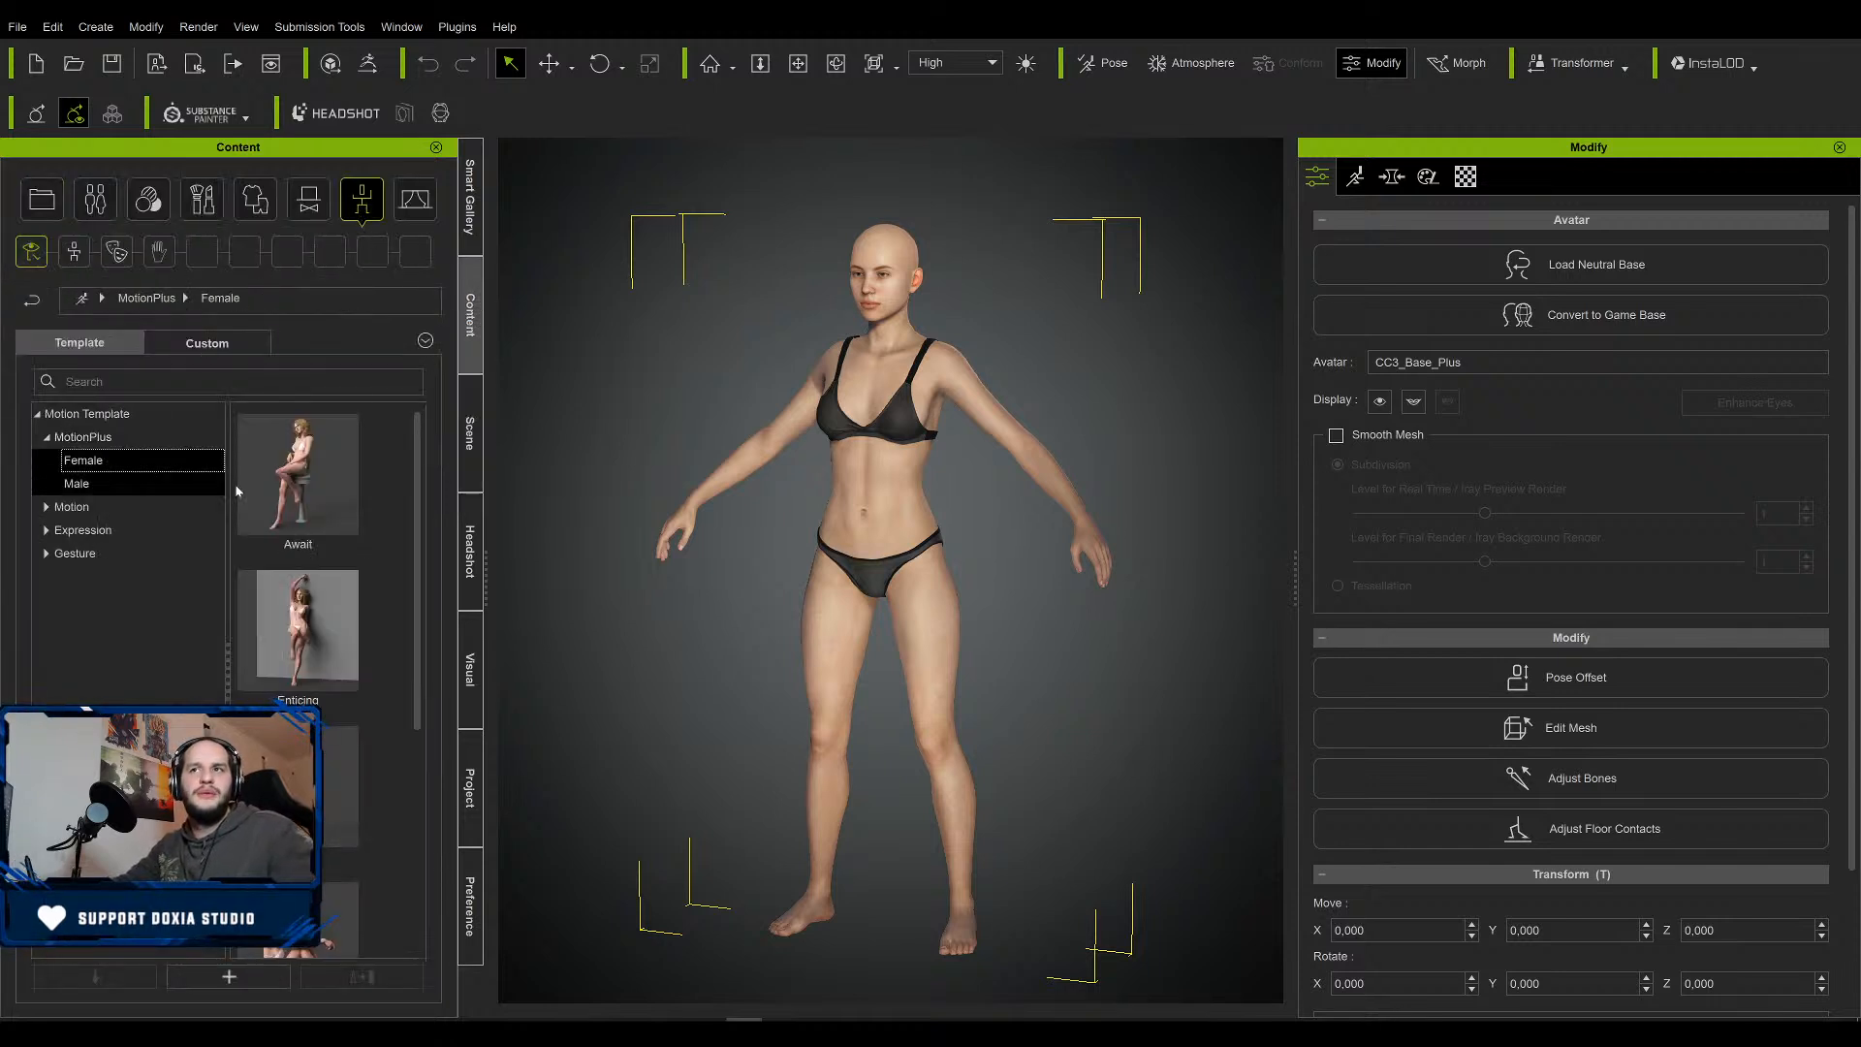
pyautogui.moveTo(421, 565); pyautogui.dragTo(431, 788)
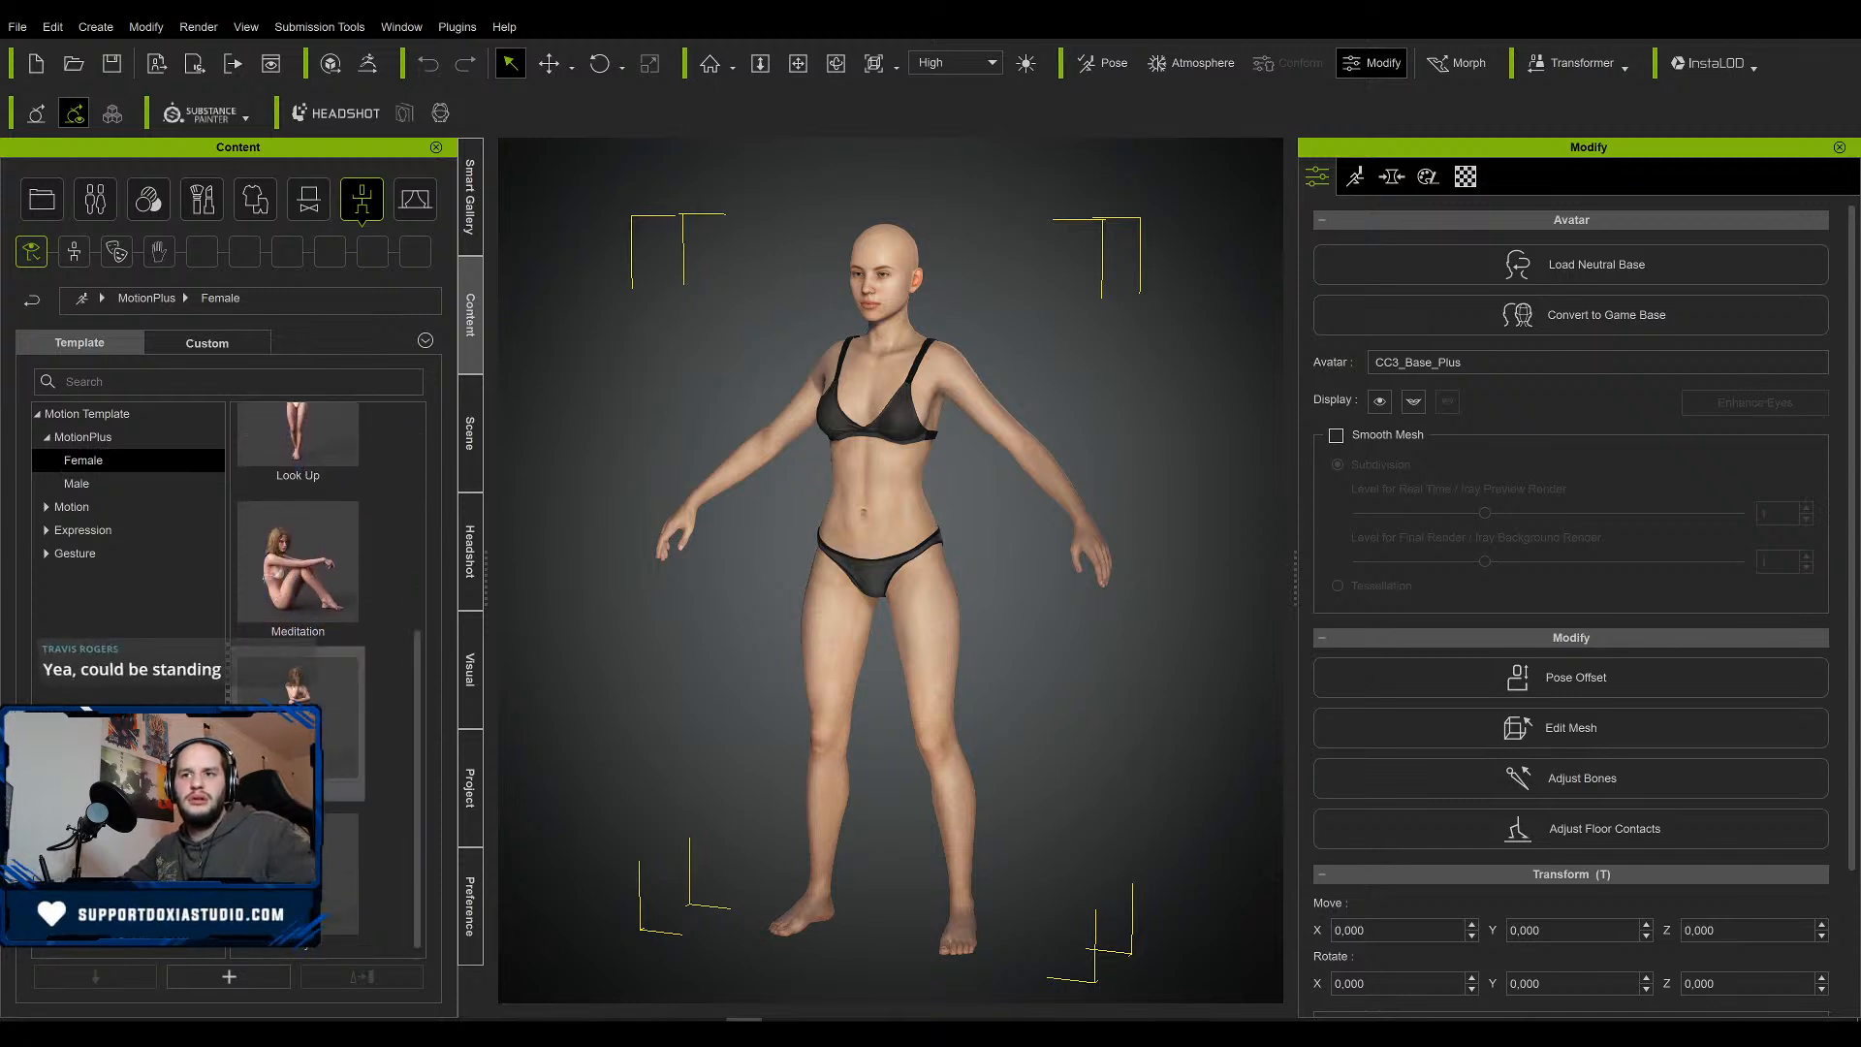
pyautogui.doubleClick(298, 723)
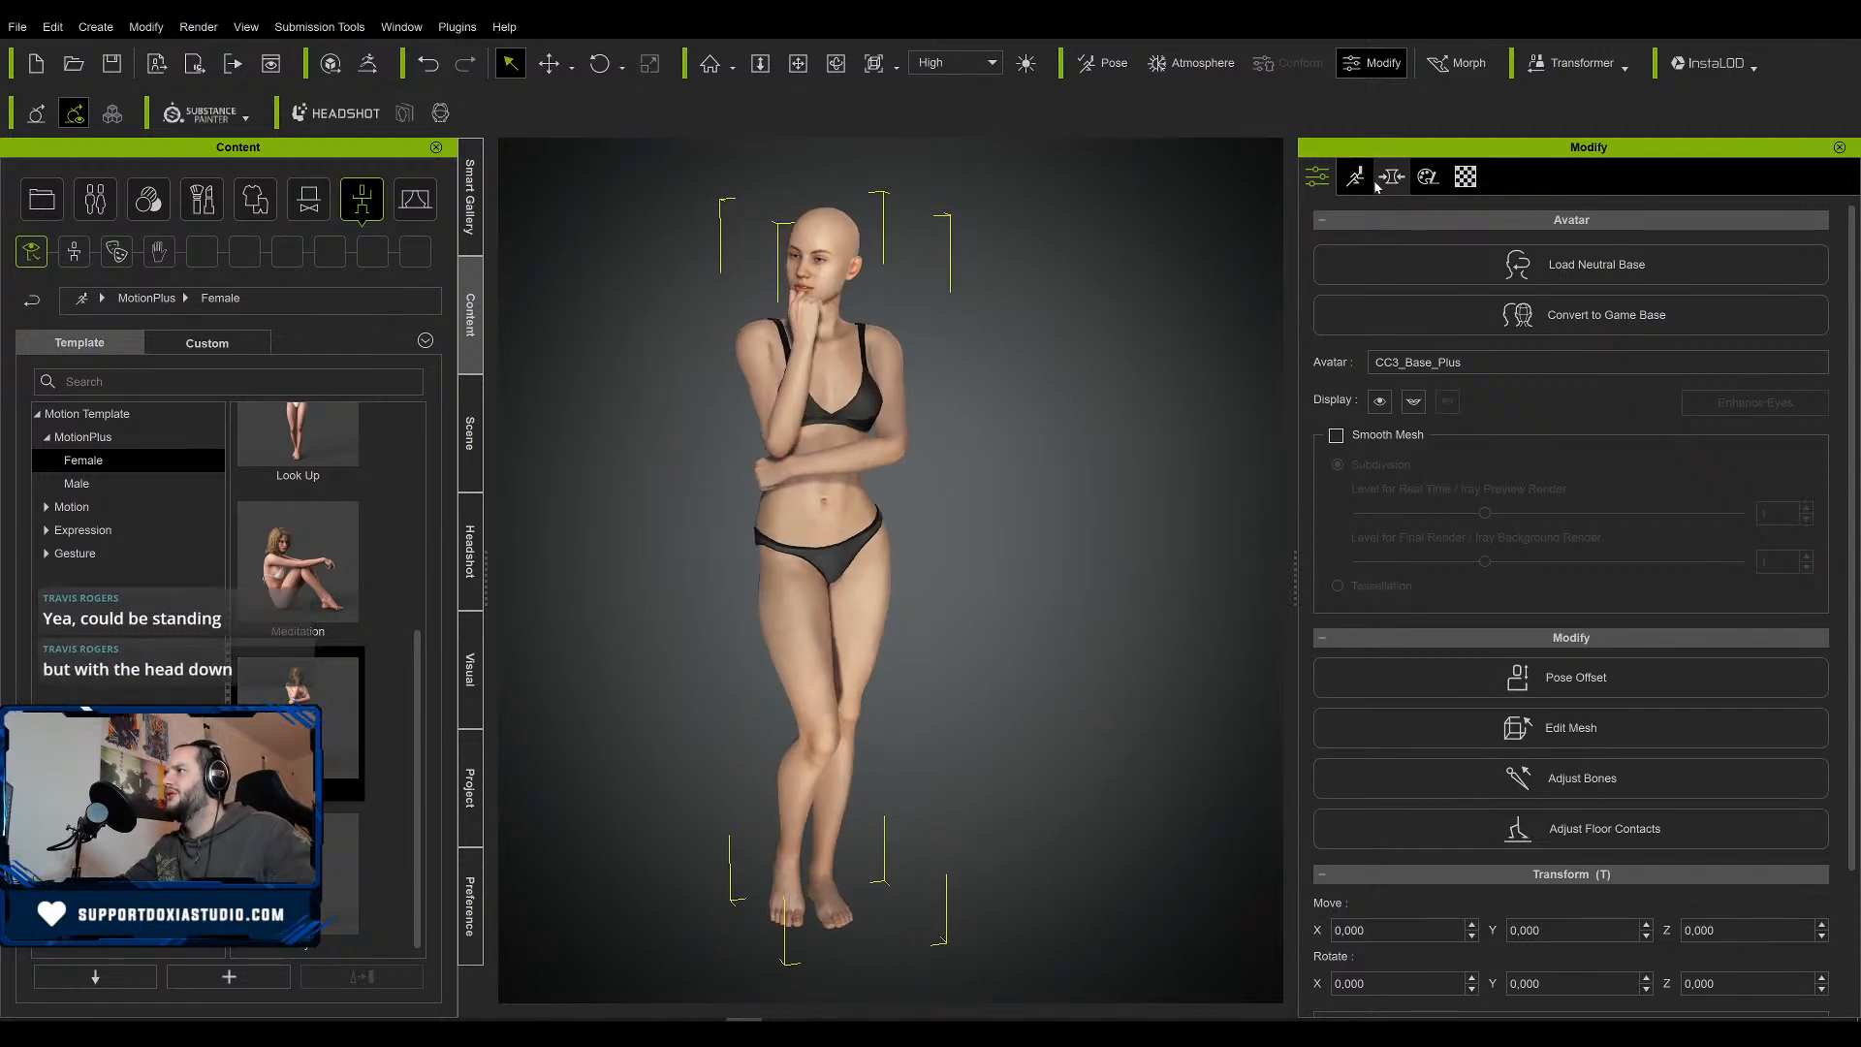
# Try the Sad_9 and Sad_5 facial expressions from the 02-Sad style on the avatar and close the facial editor.
pyautogui.click(1358, 177)
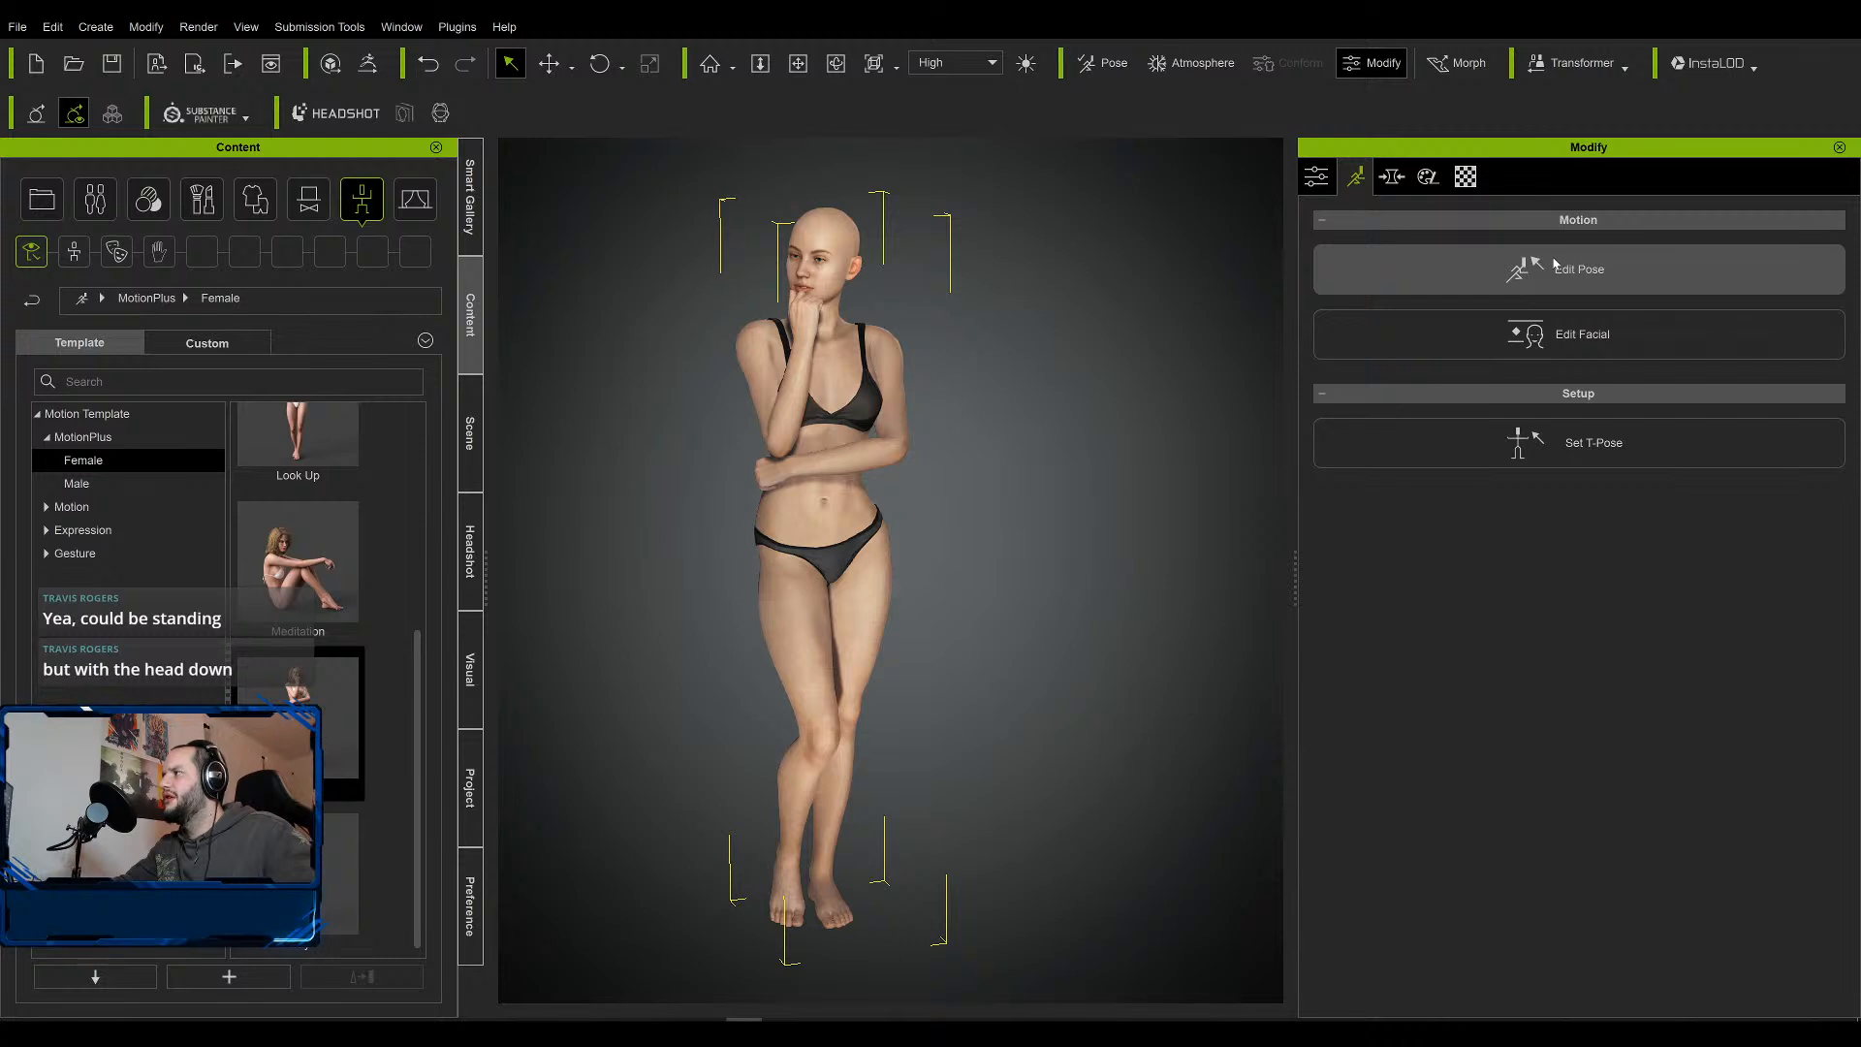
pyautogui.click(1561, 341)
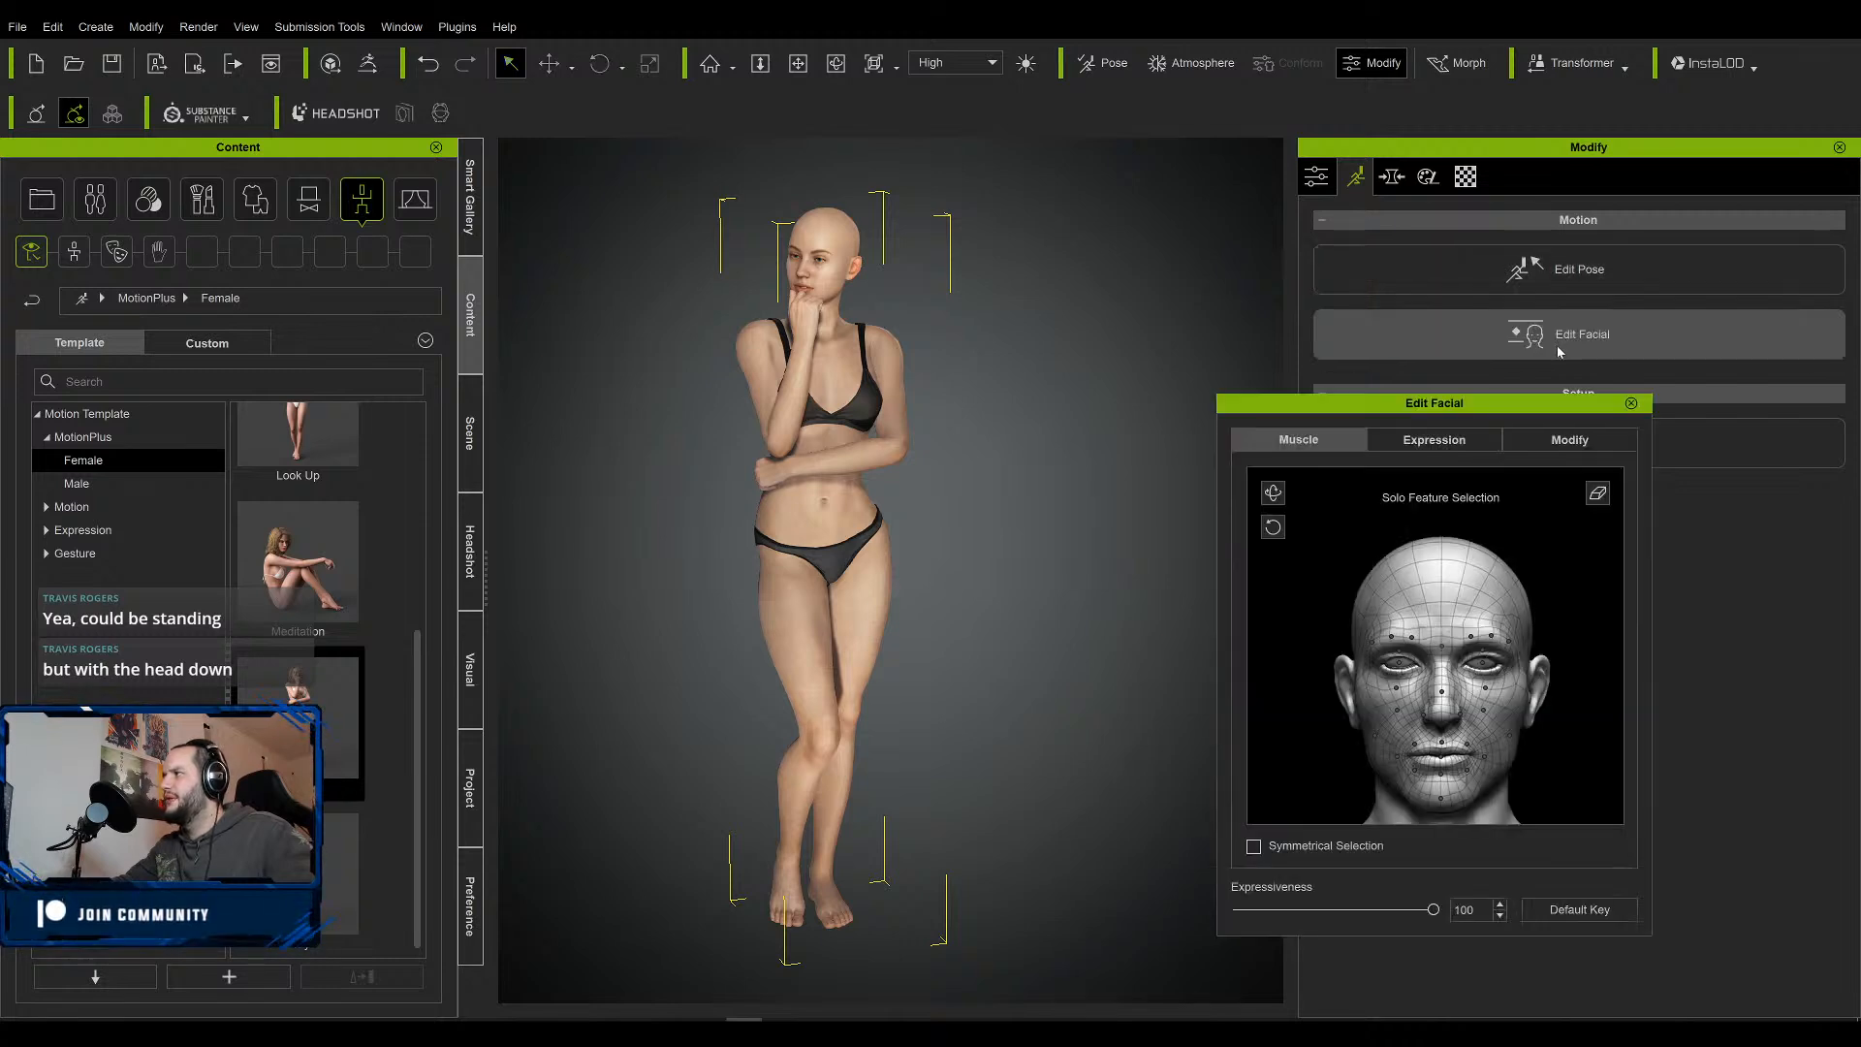
pyautogui.click(1441, 439)
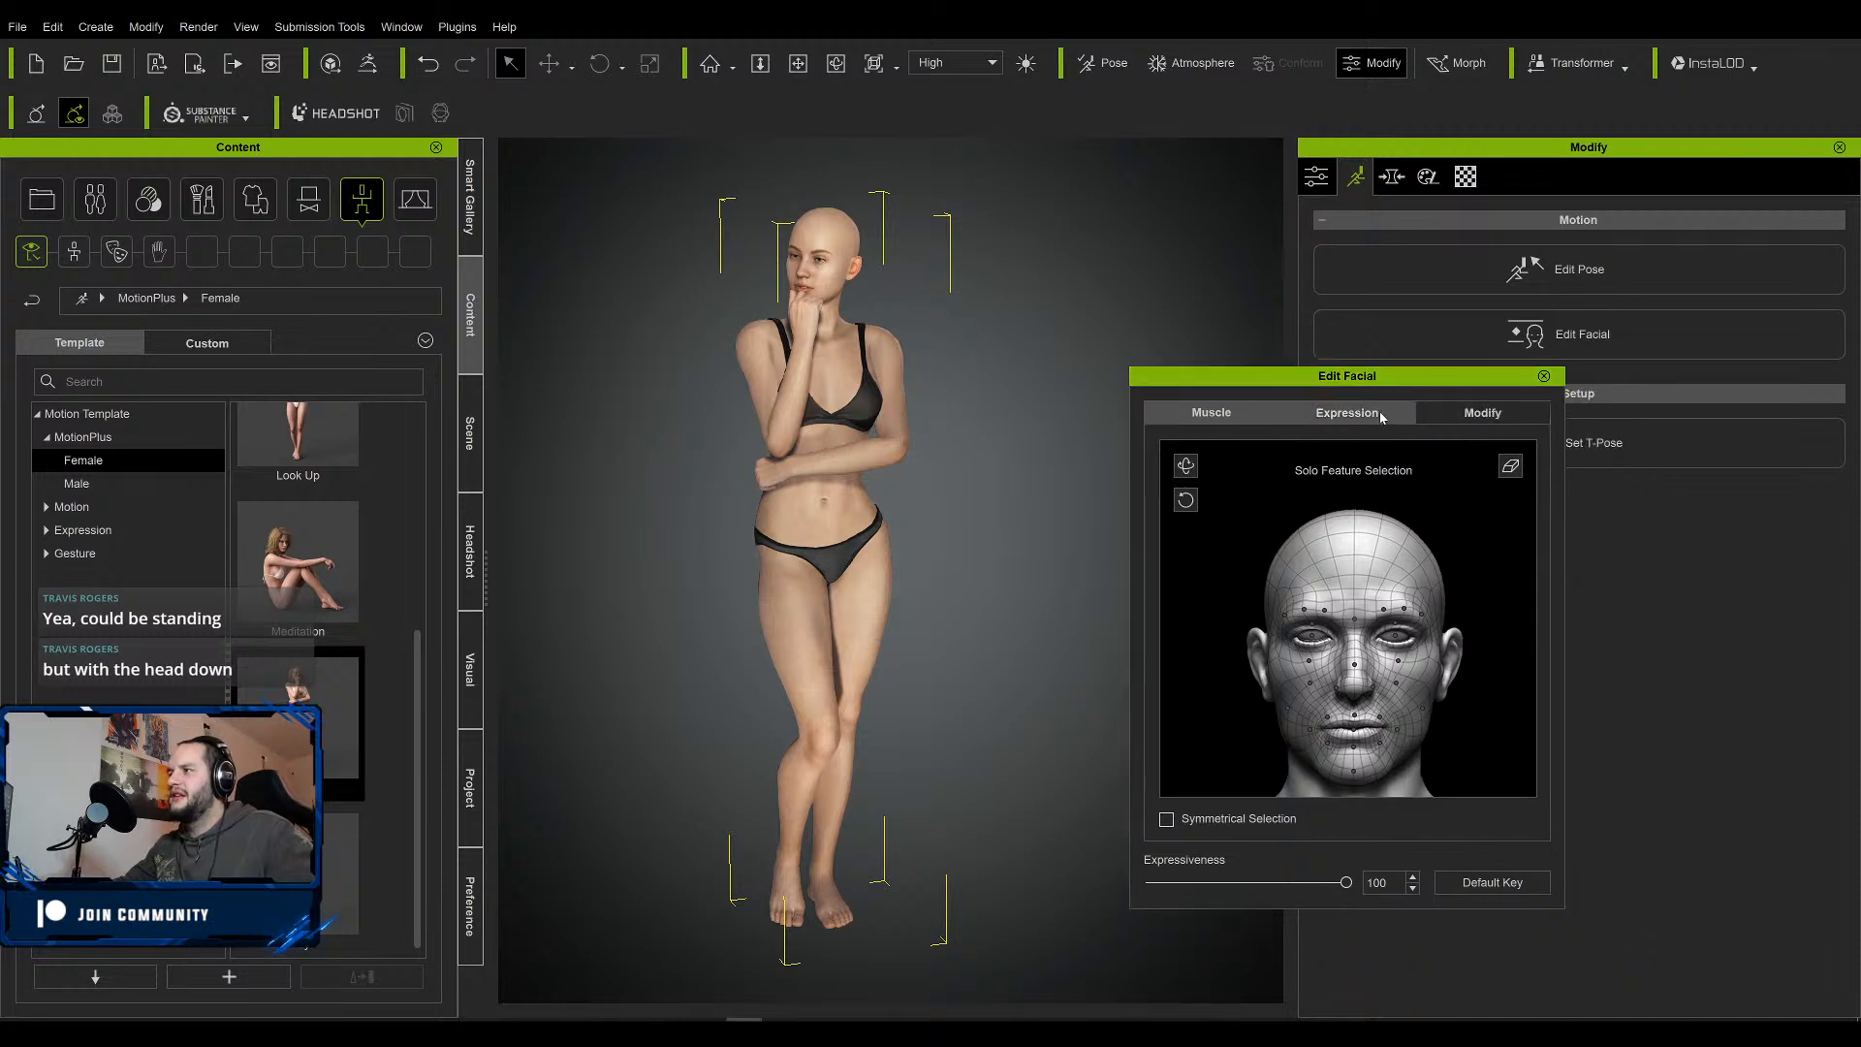
pyautogui.click(1307, 452)
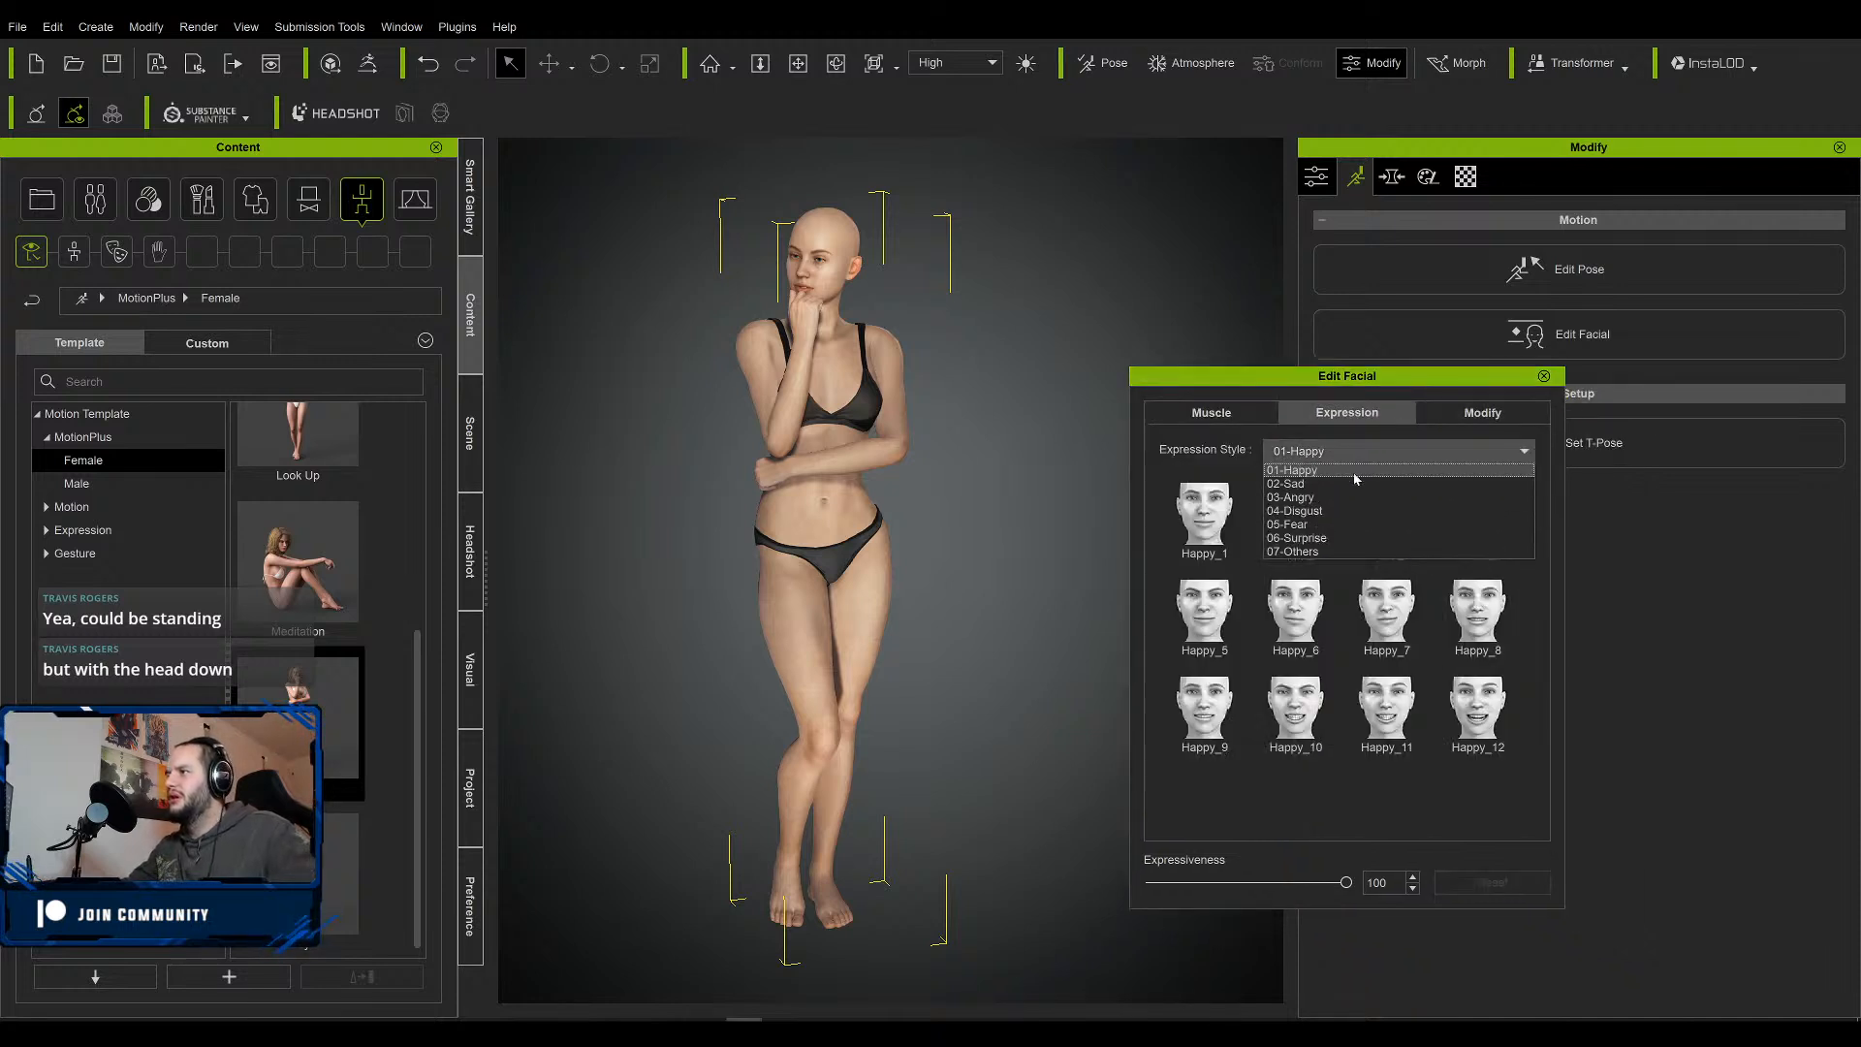
pyautogui.click(1306, 485)
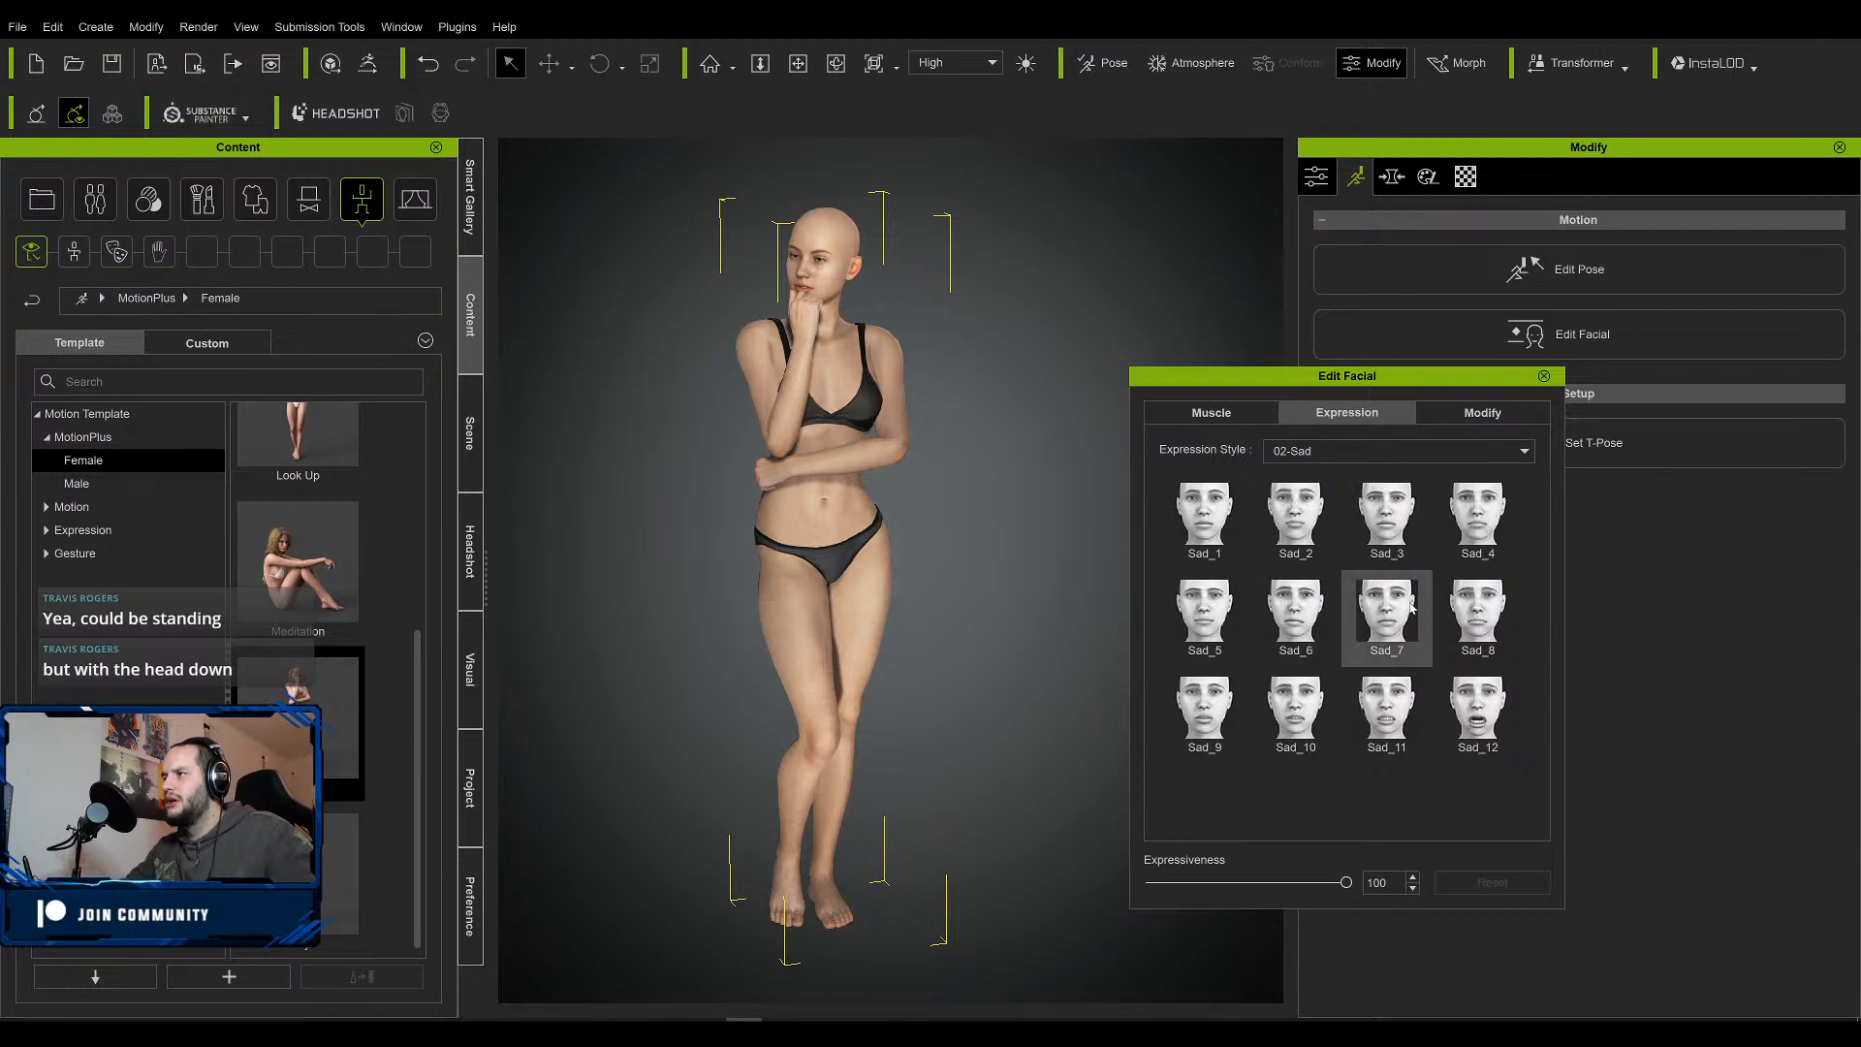
pyautogui.click(1205, 712)
pyautogui.click(1211, 618)
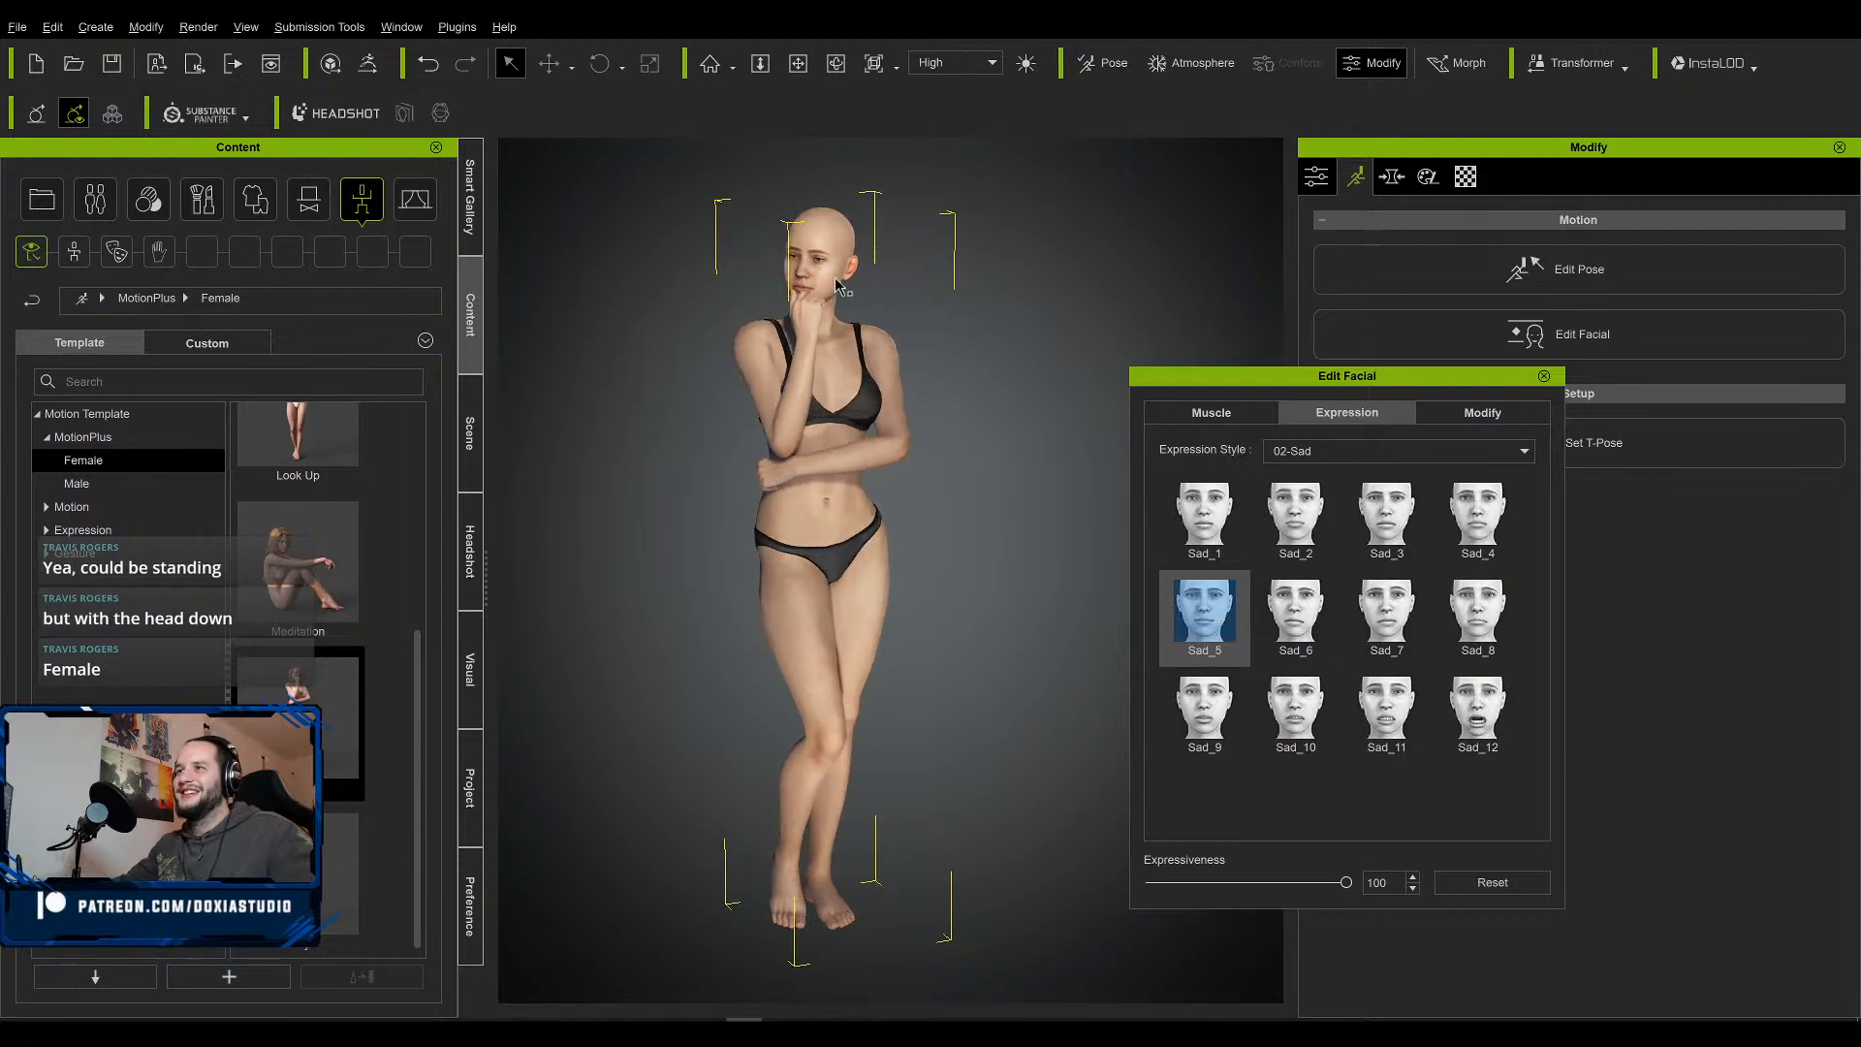
pyautogui.scroll(4, 893, 235)
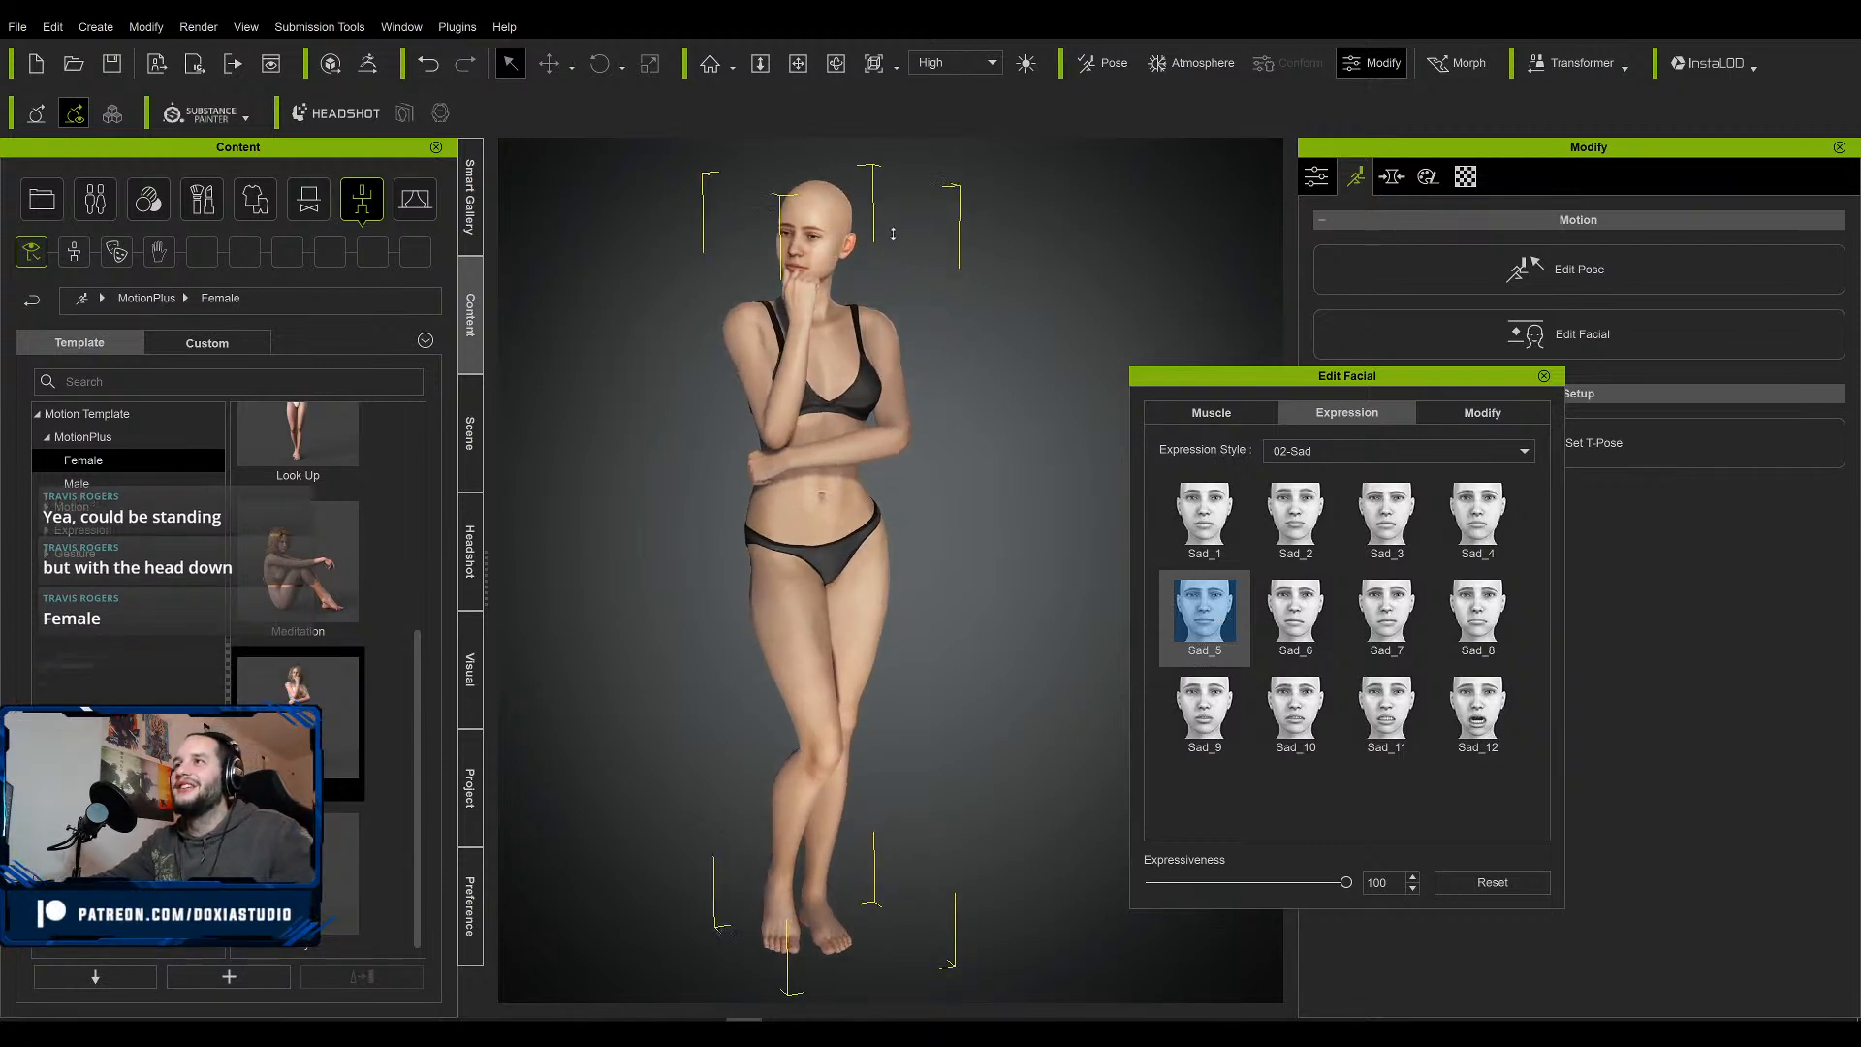
pyautogui.press('Escape')
# Reopen the 02-Sad facial expressions and try Sad_4, Sad_7, Sad_6 and Sad_5 on the avatar's face.
pyautogui.press('j')
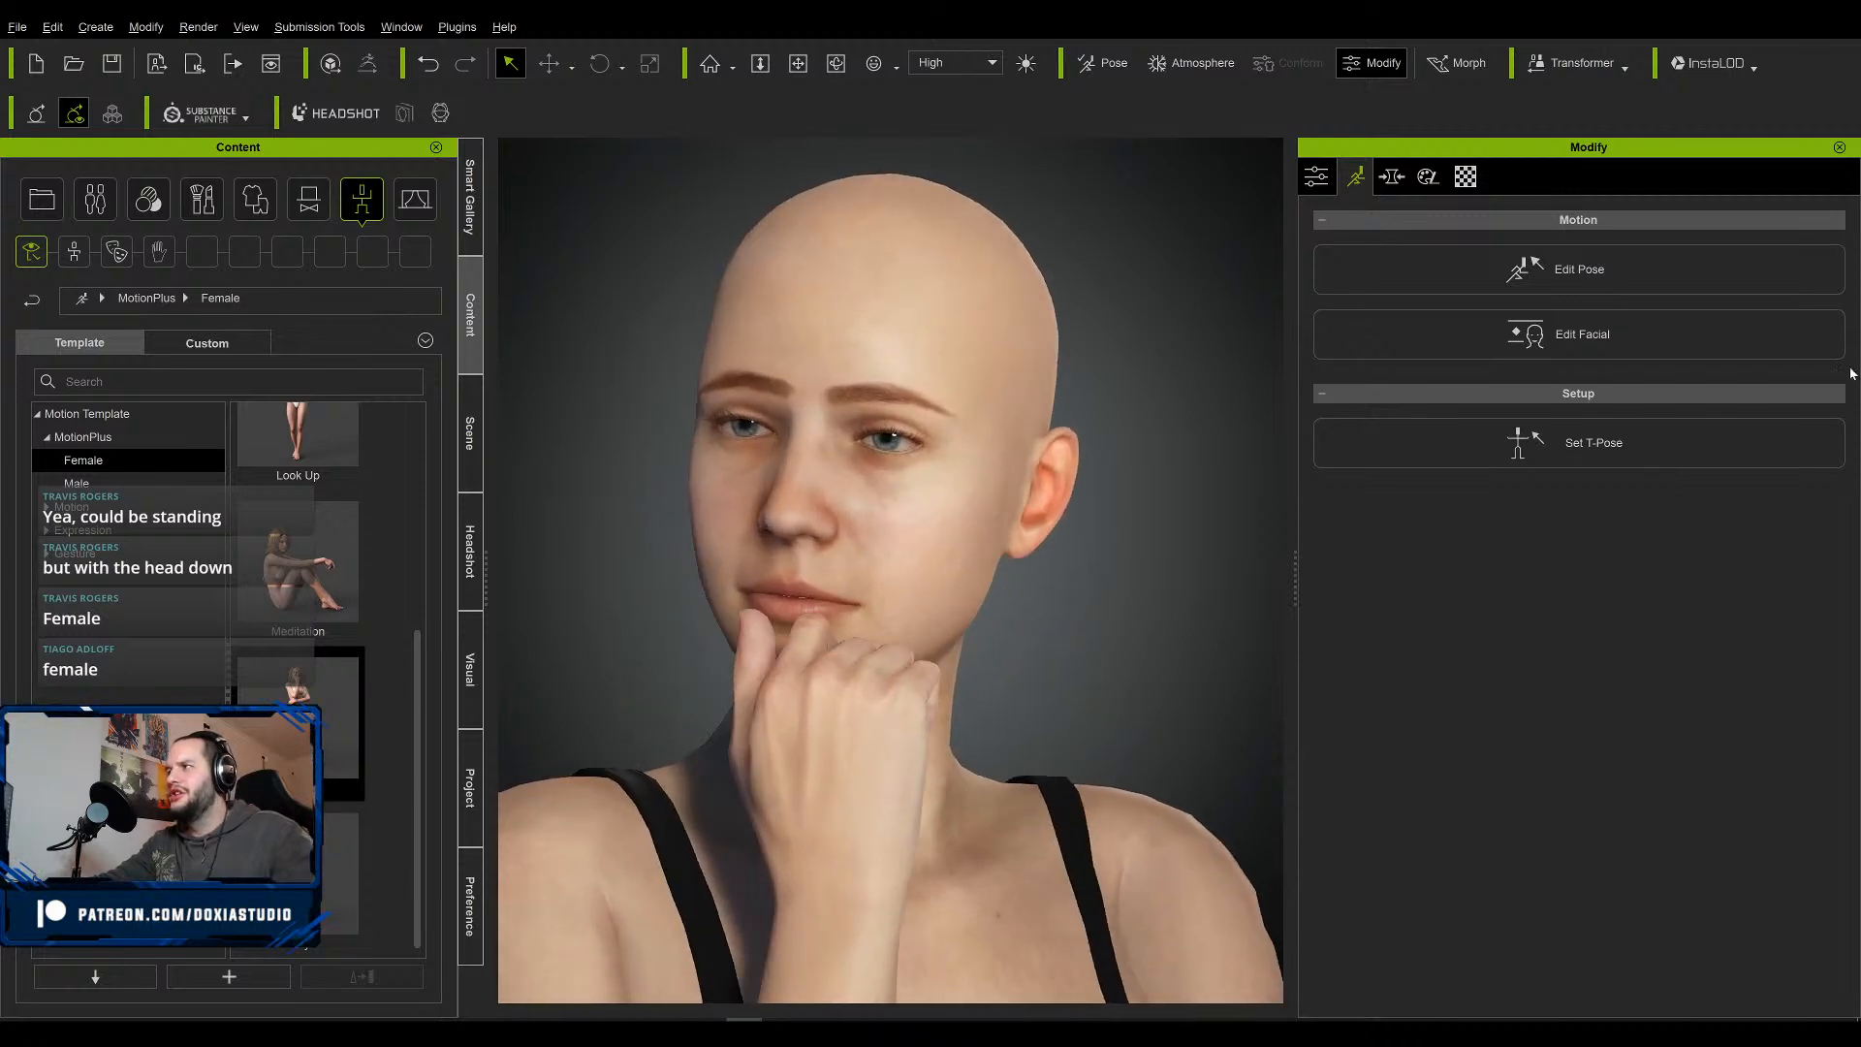
pyautogui.click(1512, 339)
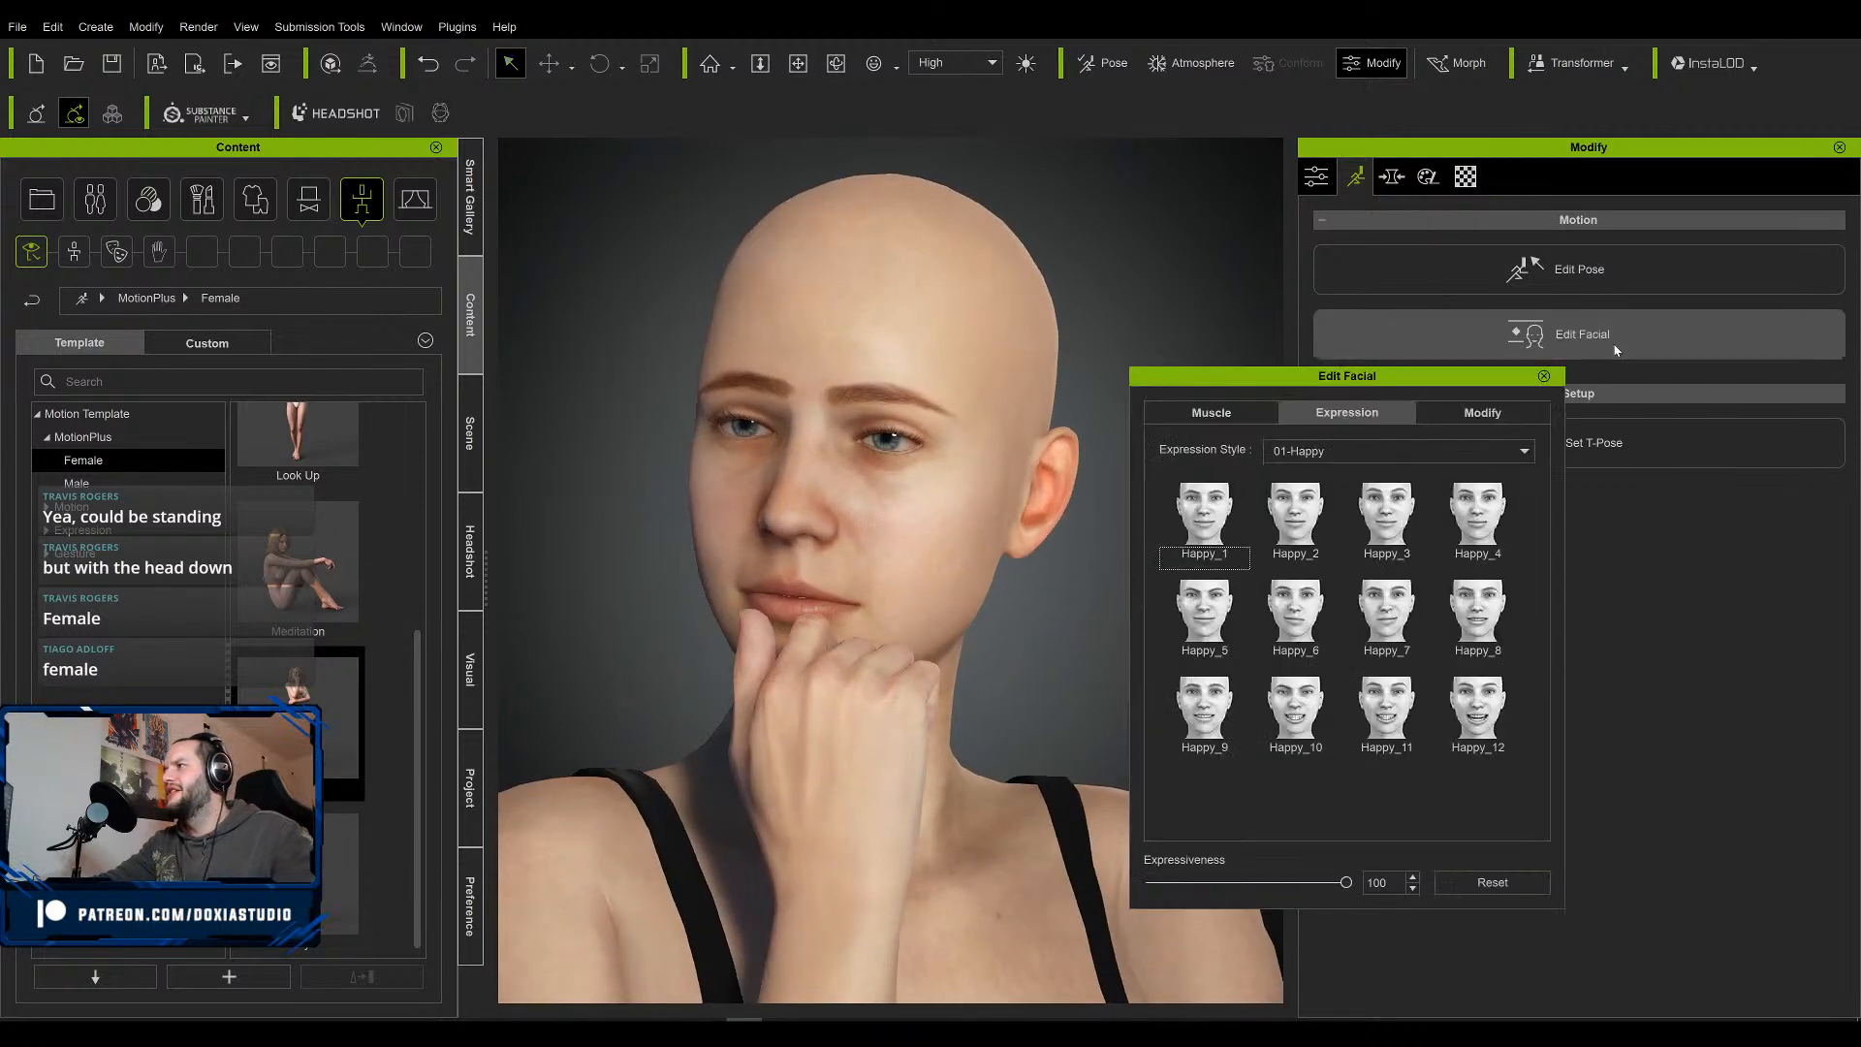
pyautogui.click(1410, 448)
pyautogui.click(1309, 486)
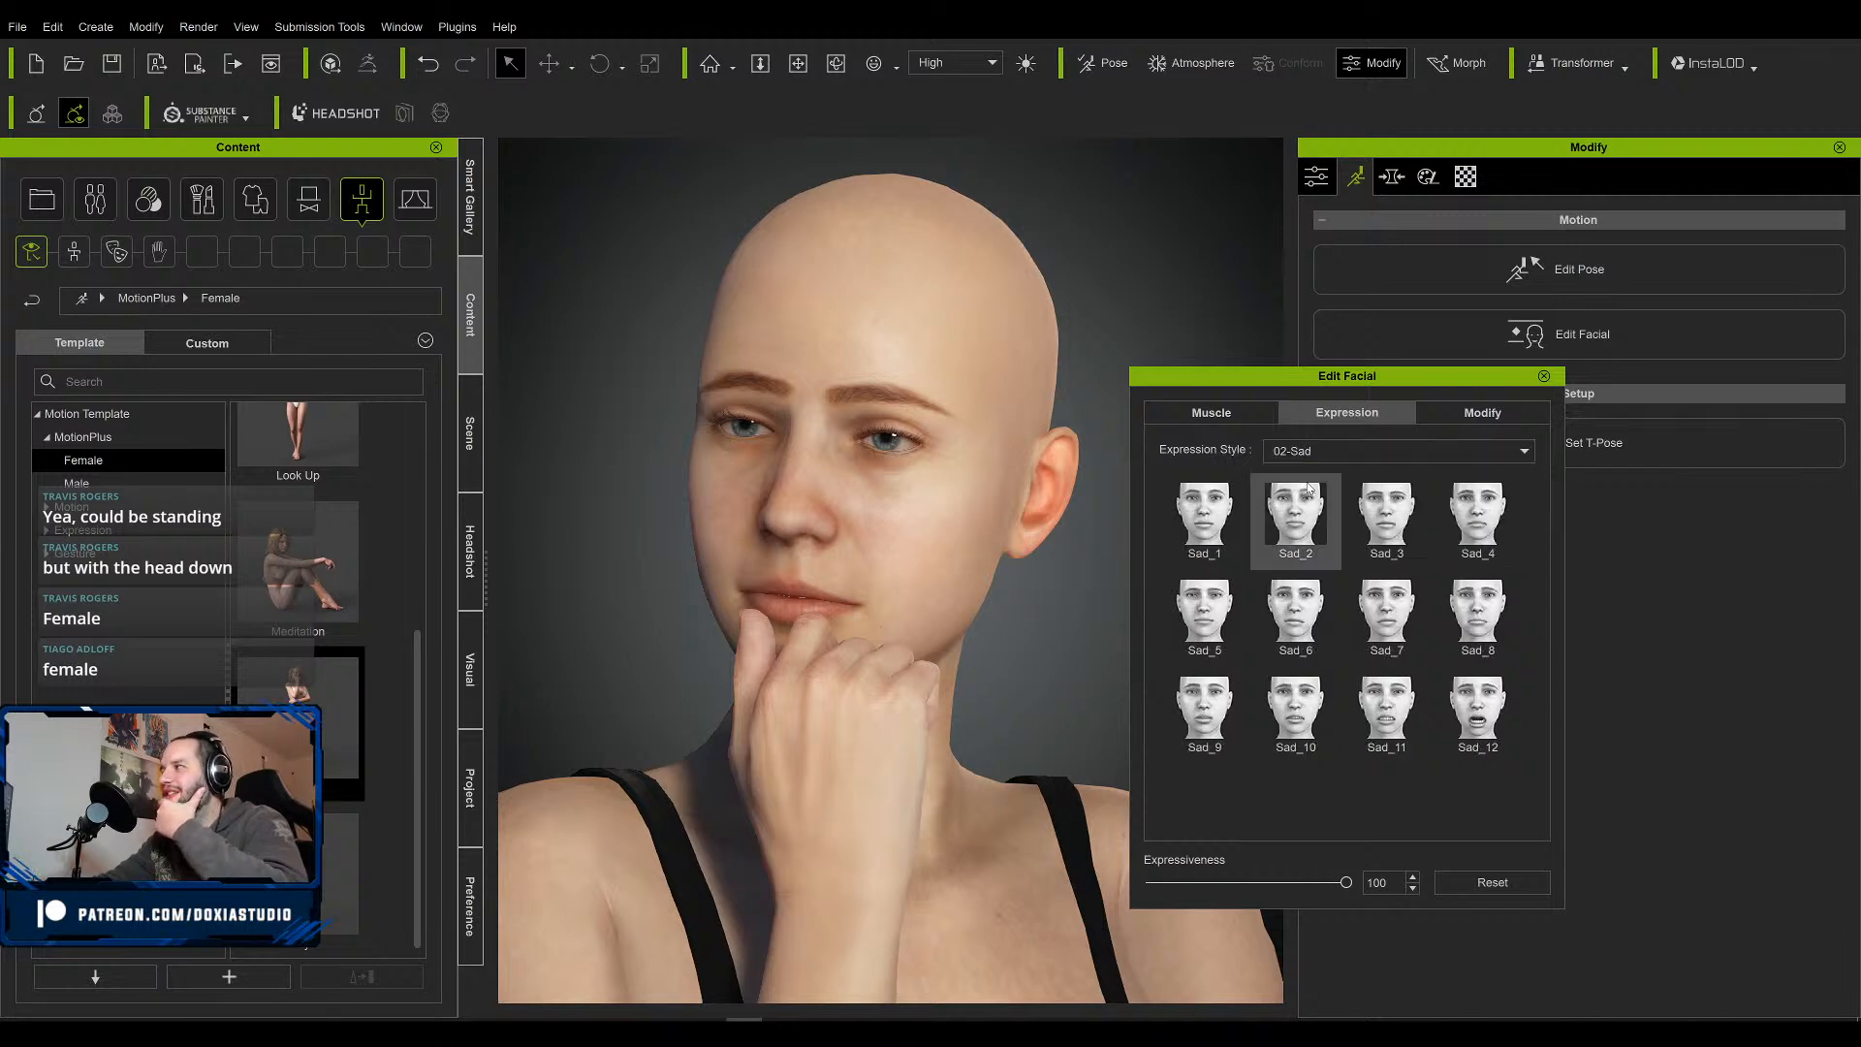
pyautogui.click(1475, 527)
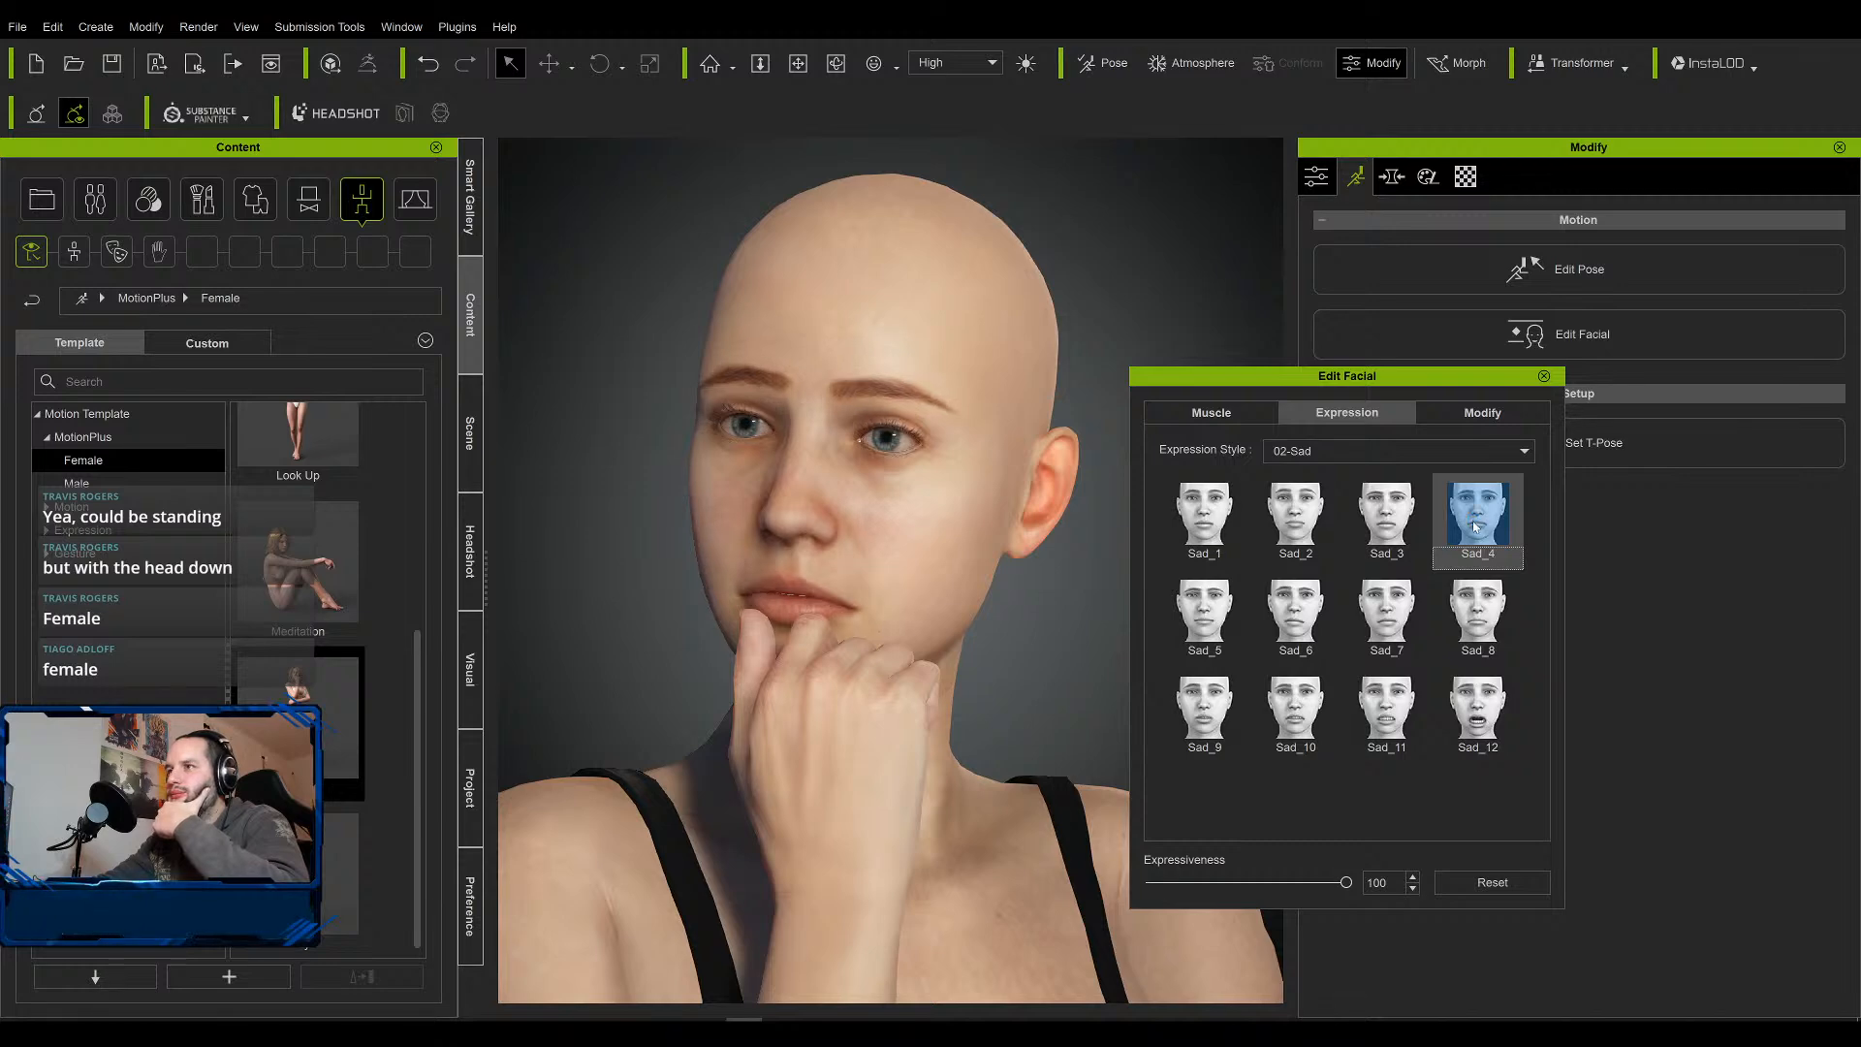
pyautogui.click(1401, 606)
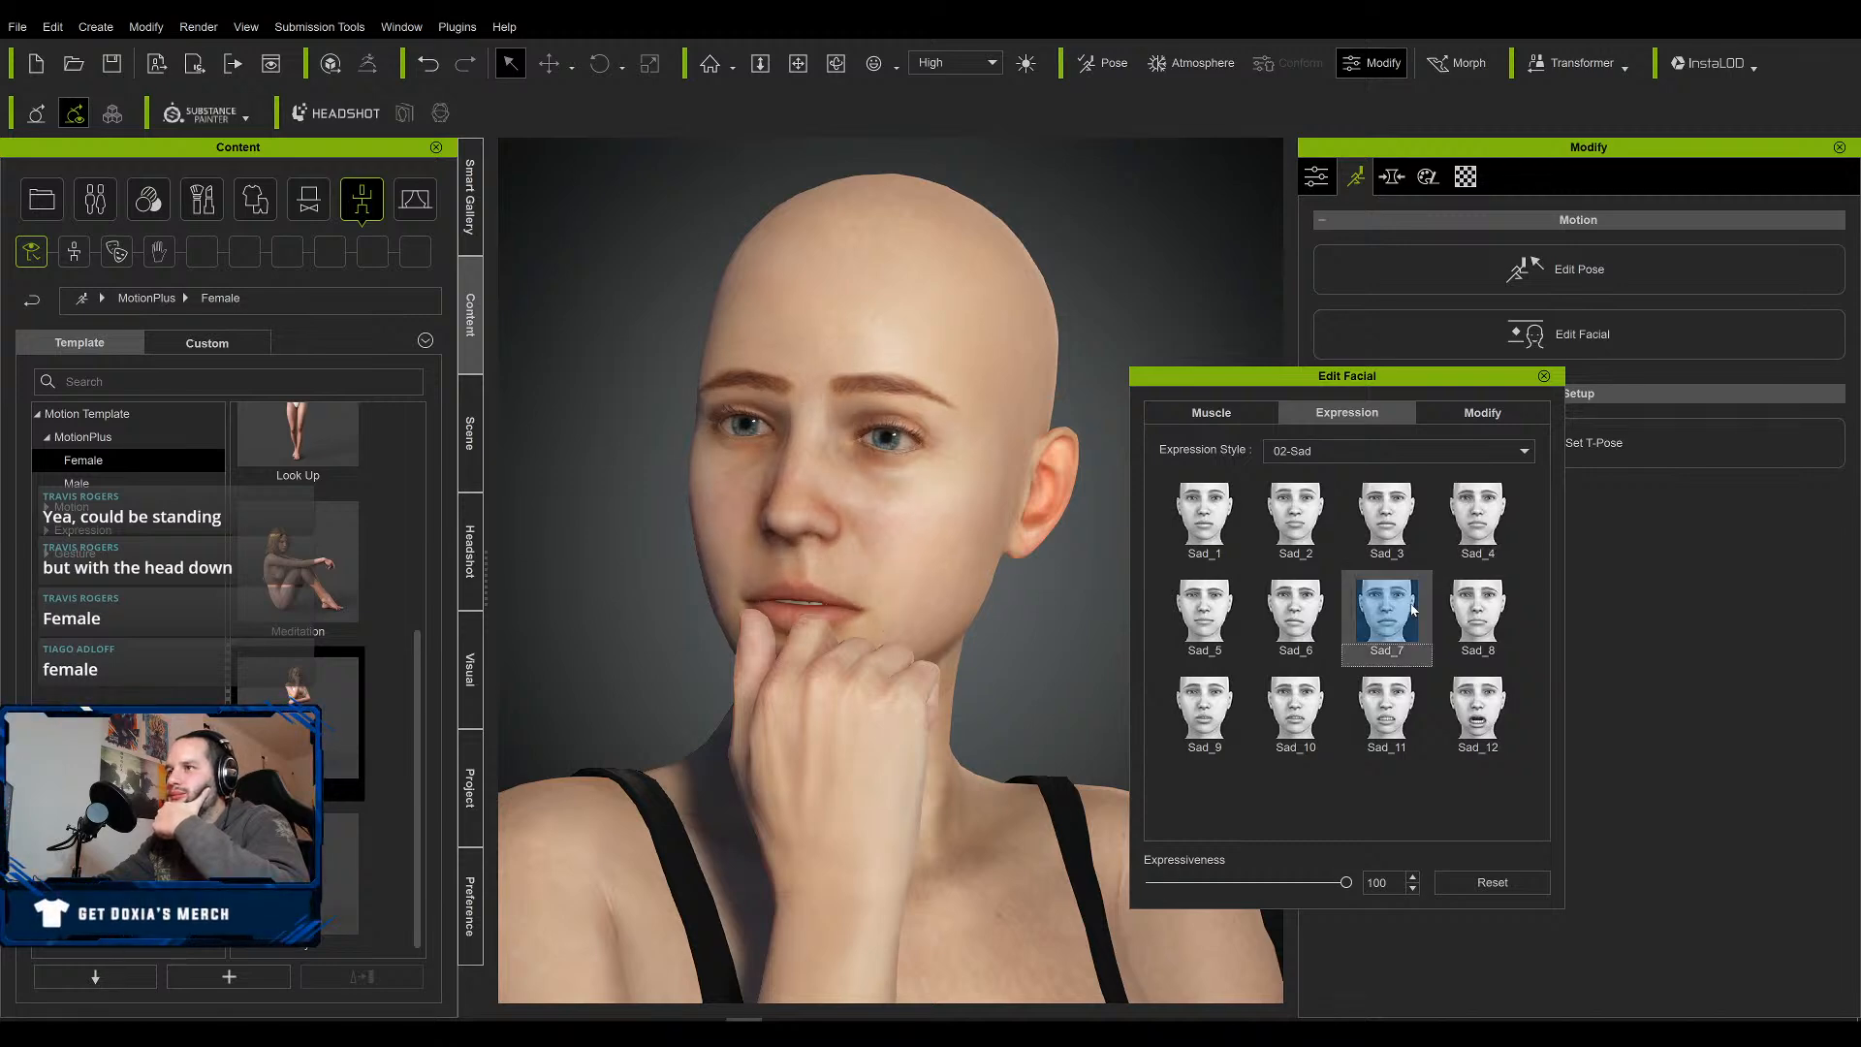
pyautogui.click(1296, 611)
pyautogui.click(1184, 616)
# Compare expressions Sad_4 through Sad_1, apply Sad_4 to the face and close the facial editor.
pyautogui.click(1475, 522)
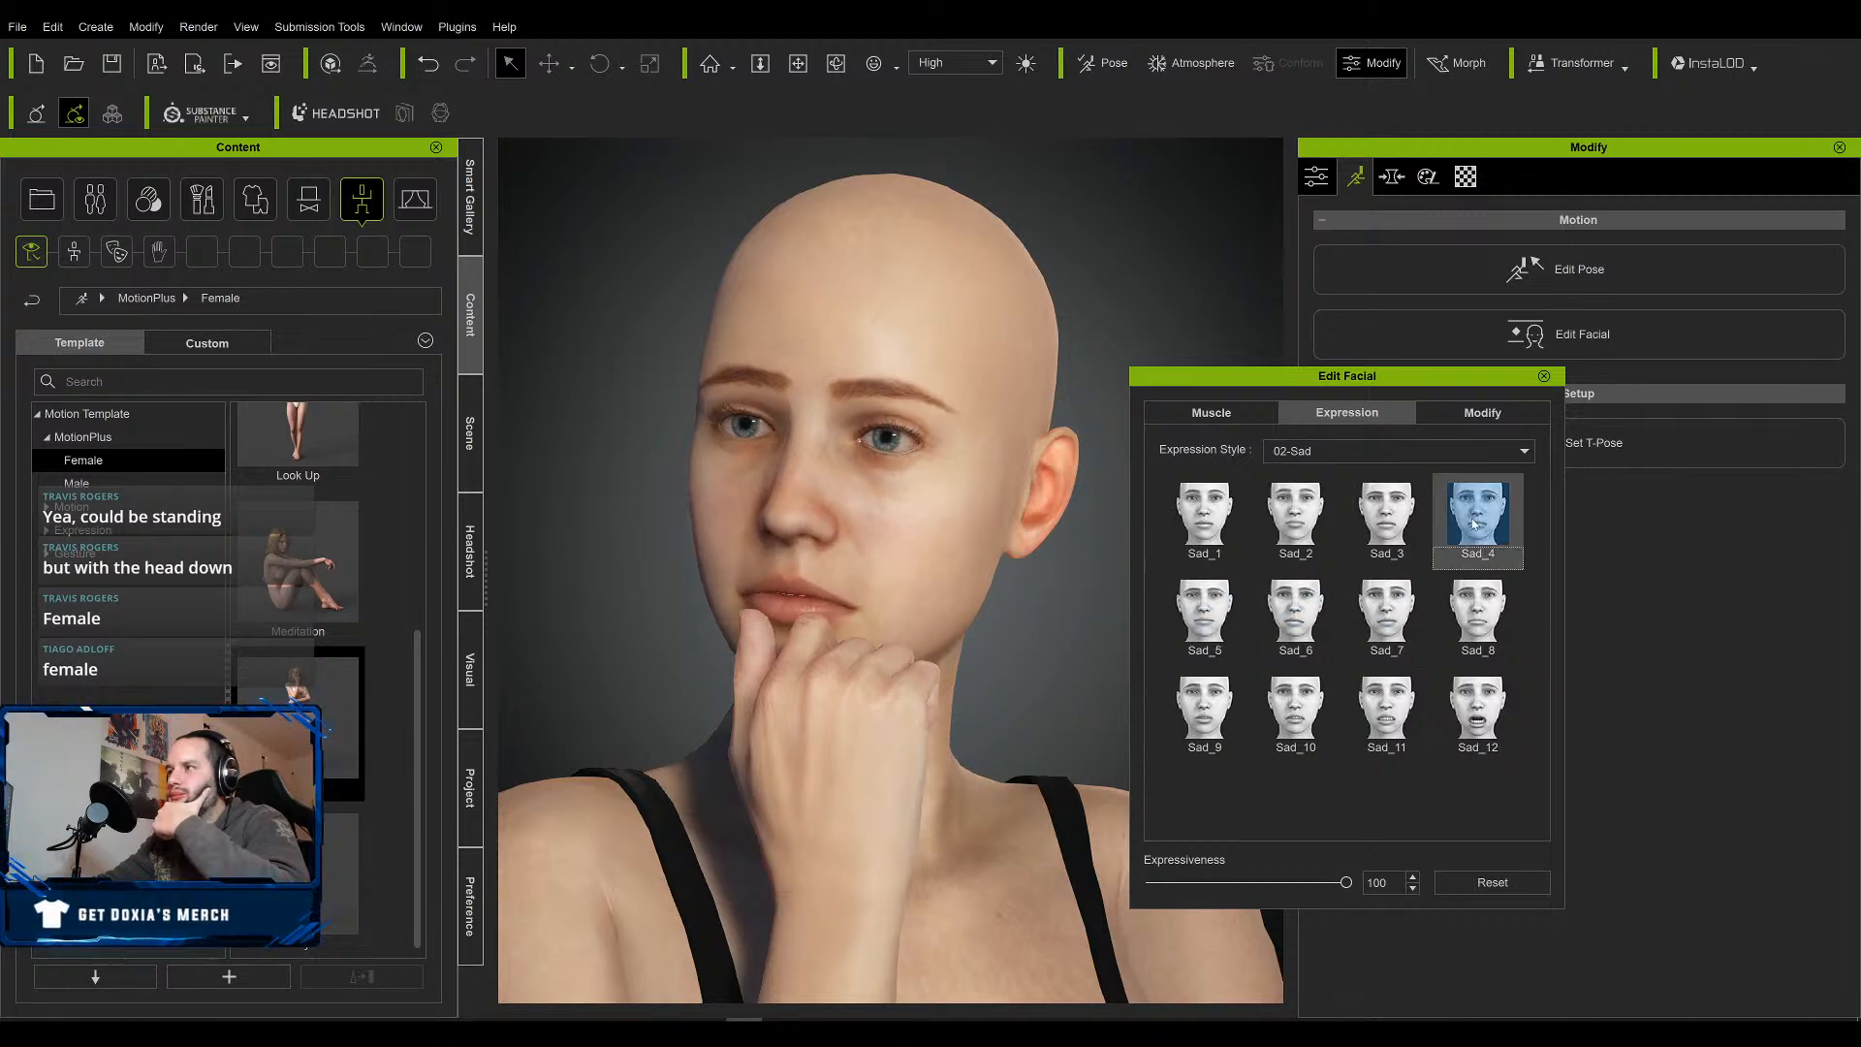
pyautogui.click(1380, 523)
pyautogui.click(1295, 518)
pyautogui.click(1204, 519)
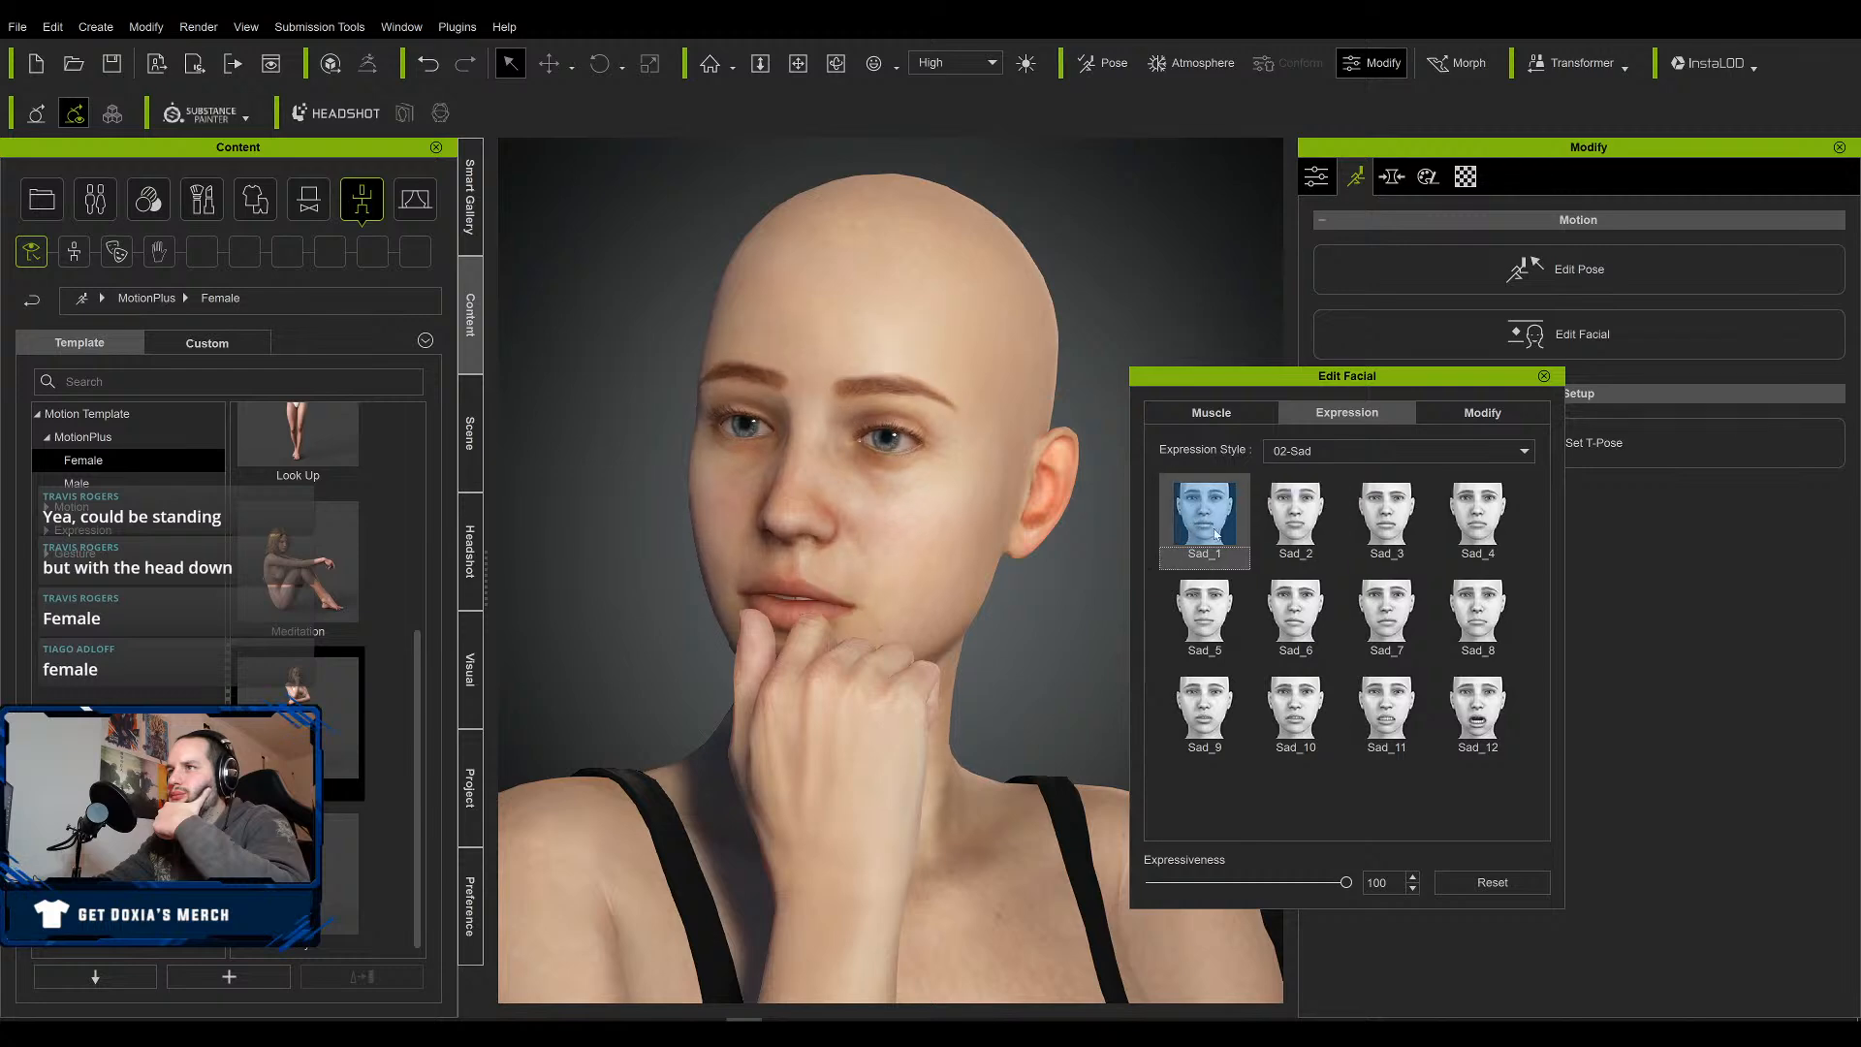
pyautogui.click(1486, 531)
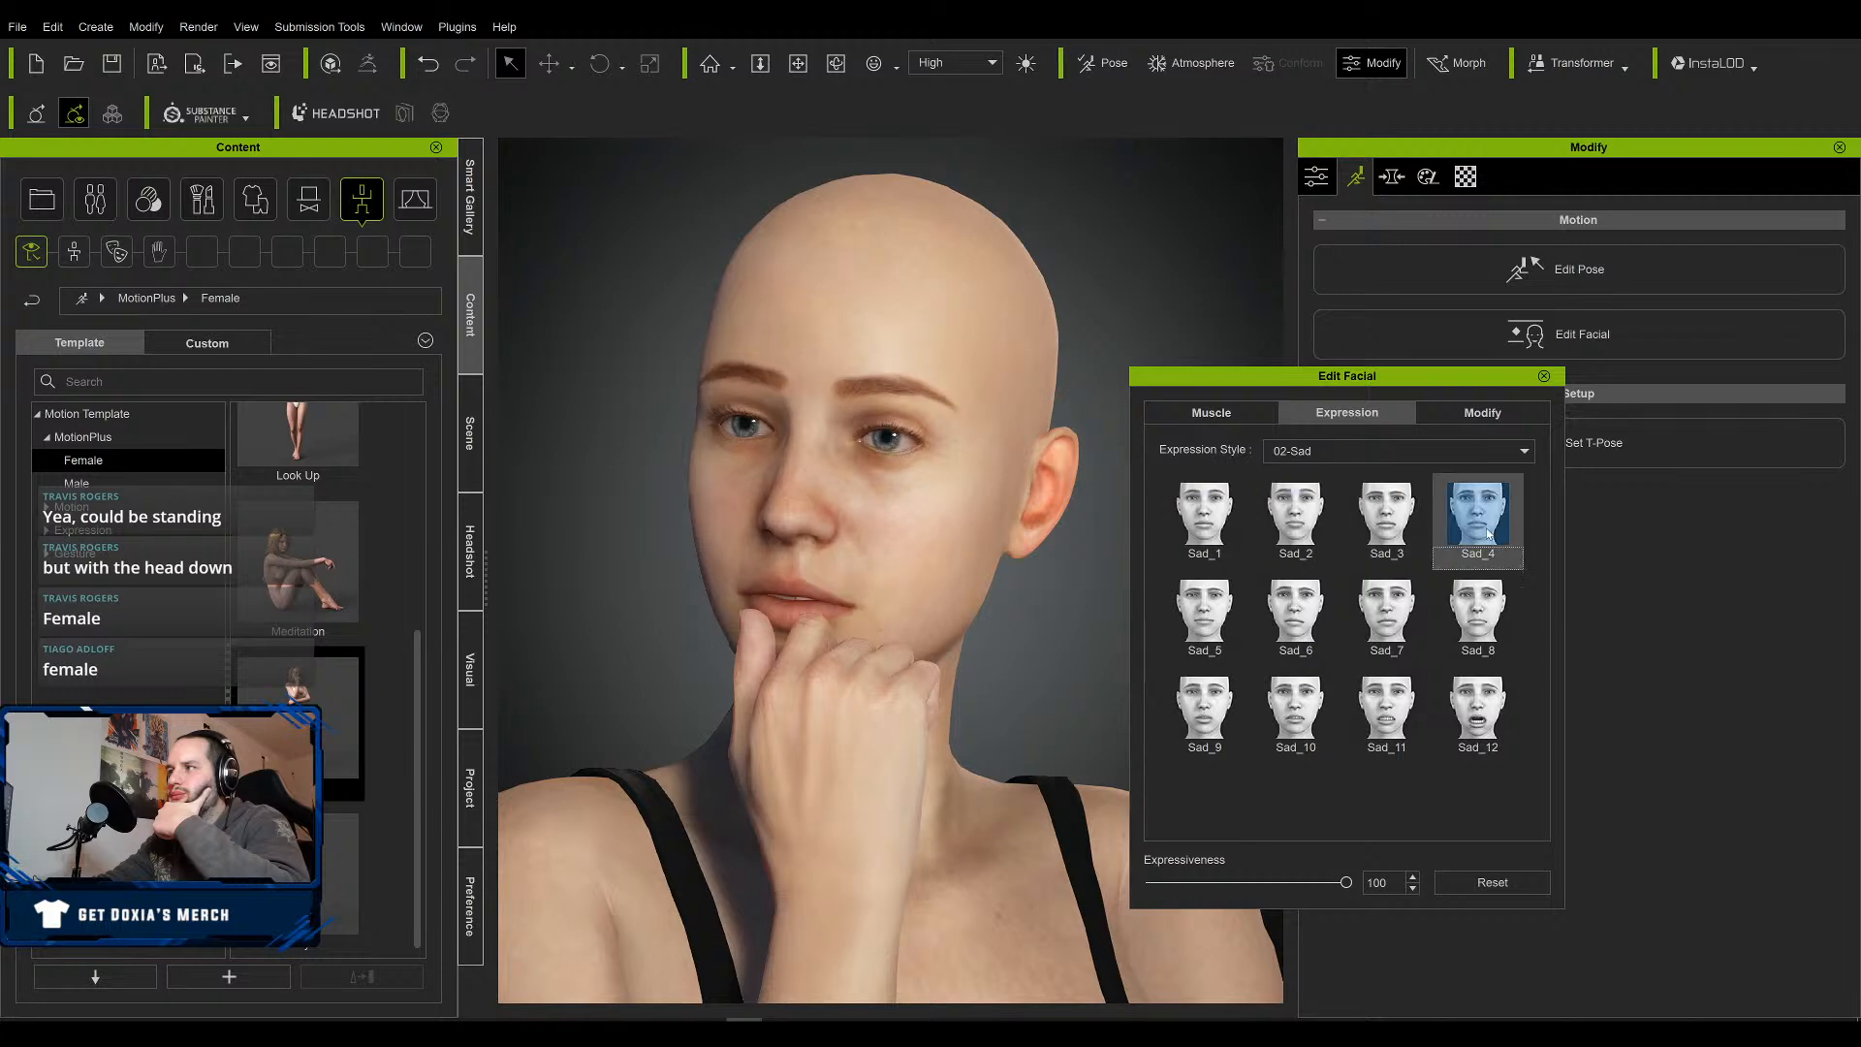
pyautogui.click(1543, 376)
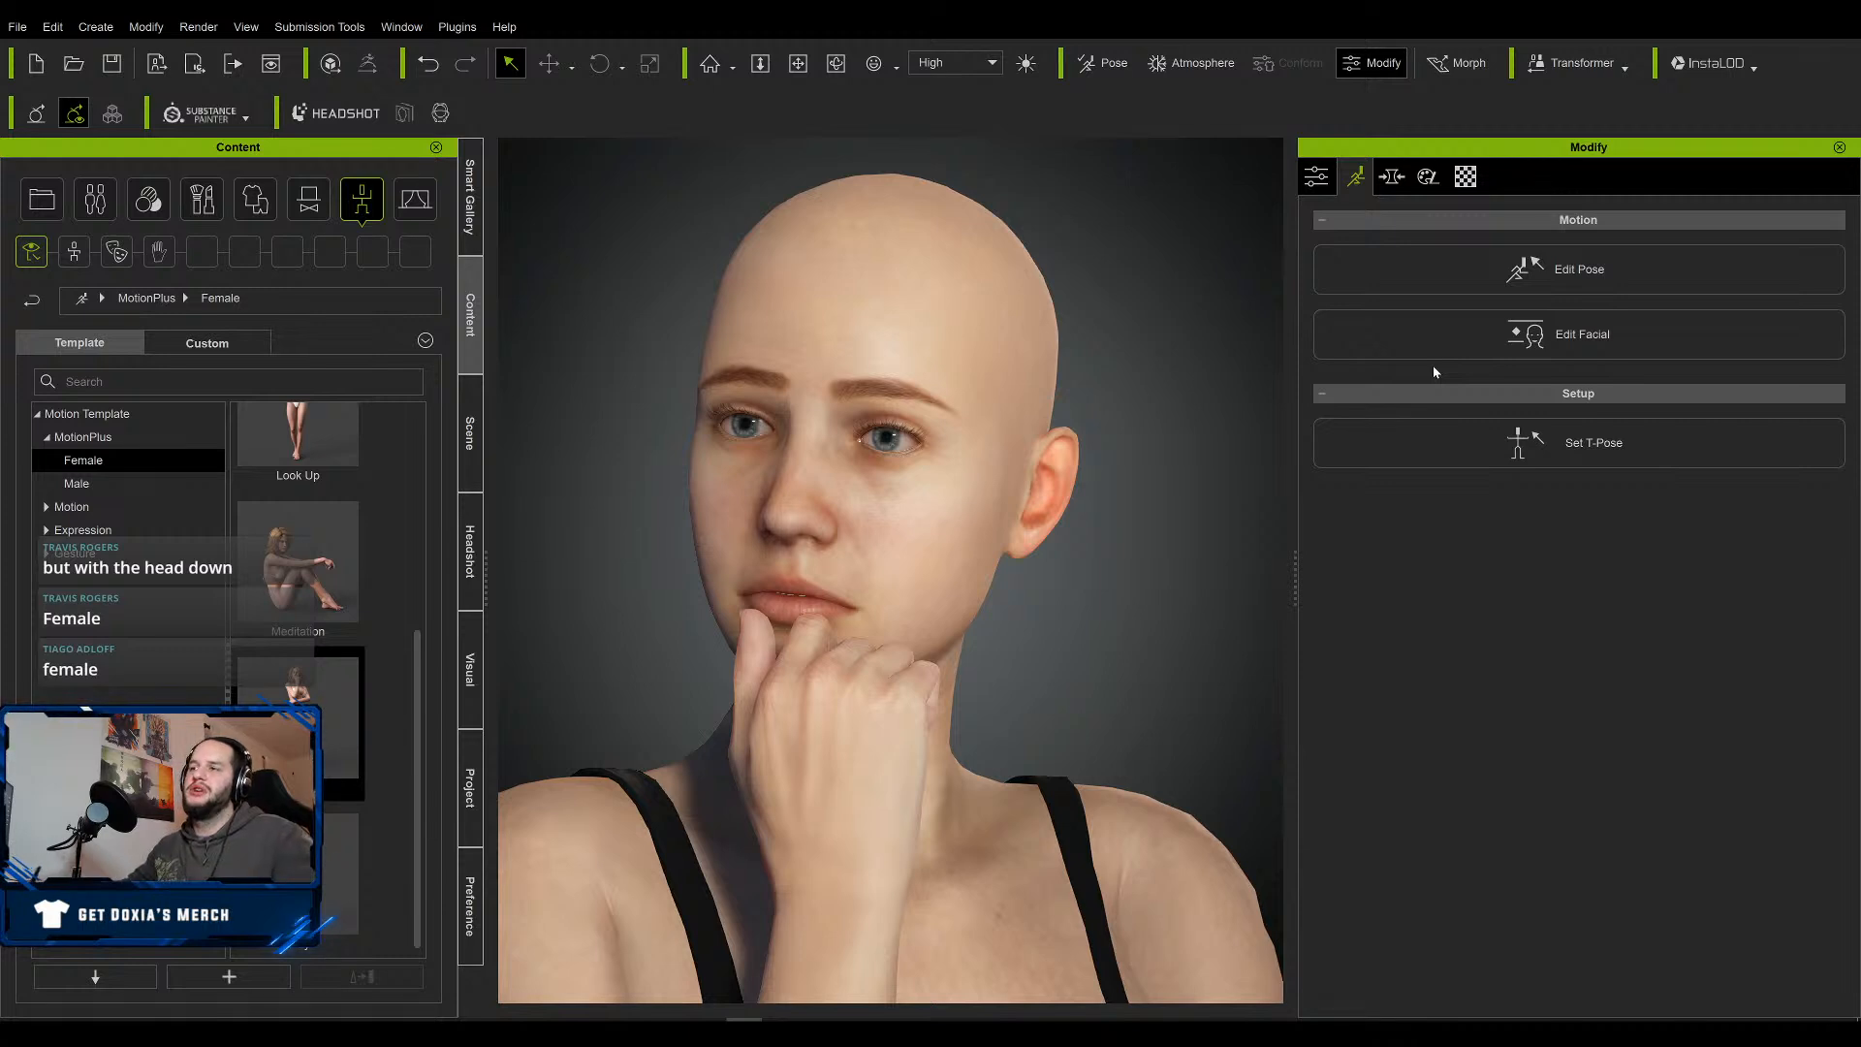
# Open the avatar's full-body pose for editing in Bone Edit Mode and inspect the figure from several sides.
pyautogui.scroll(-5, 1002, 522)
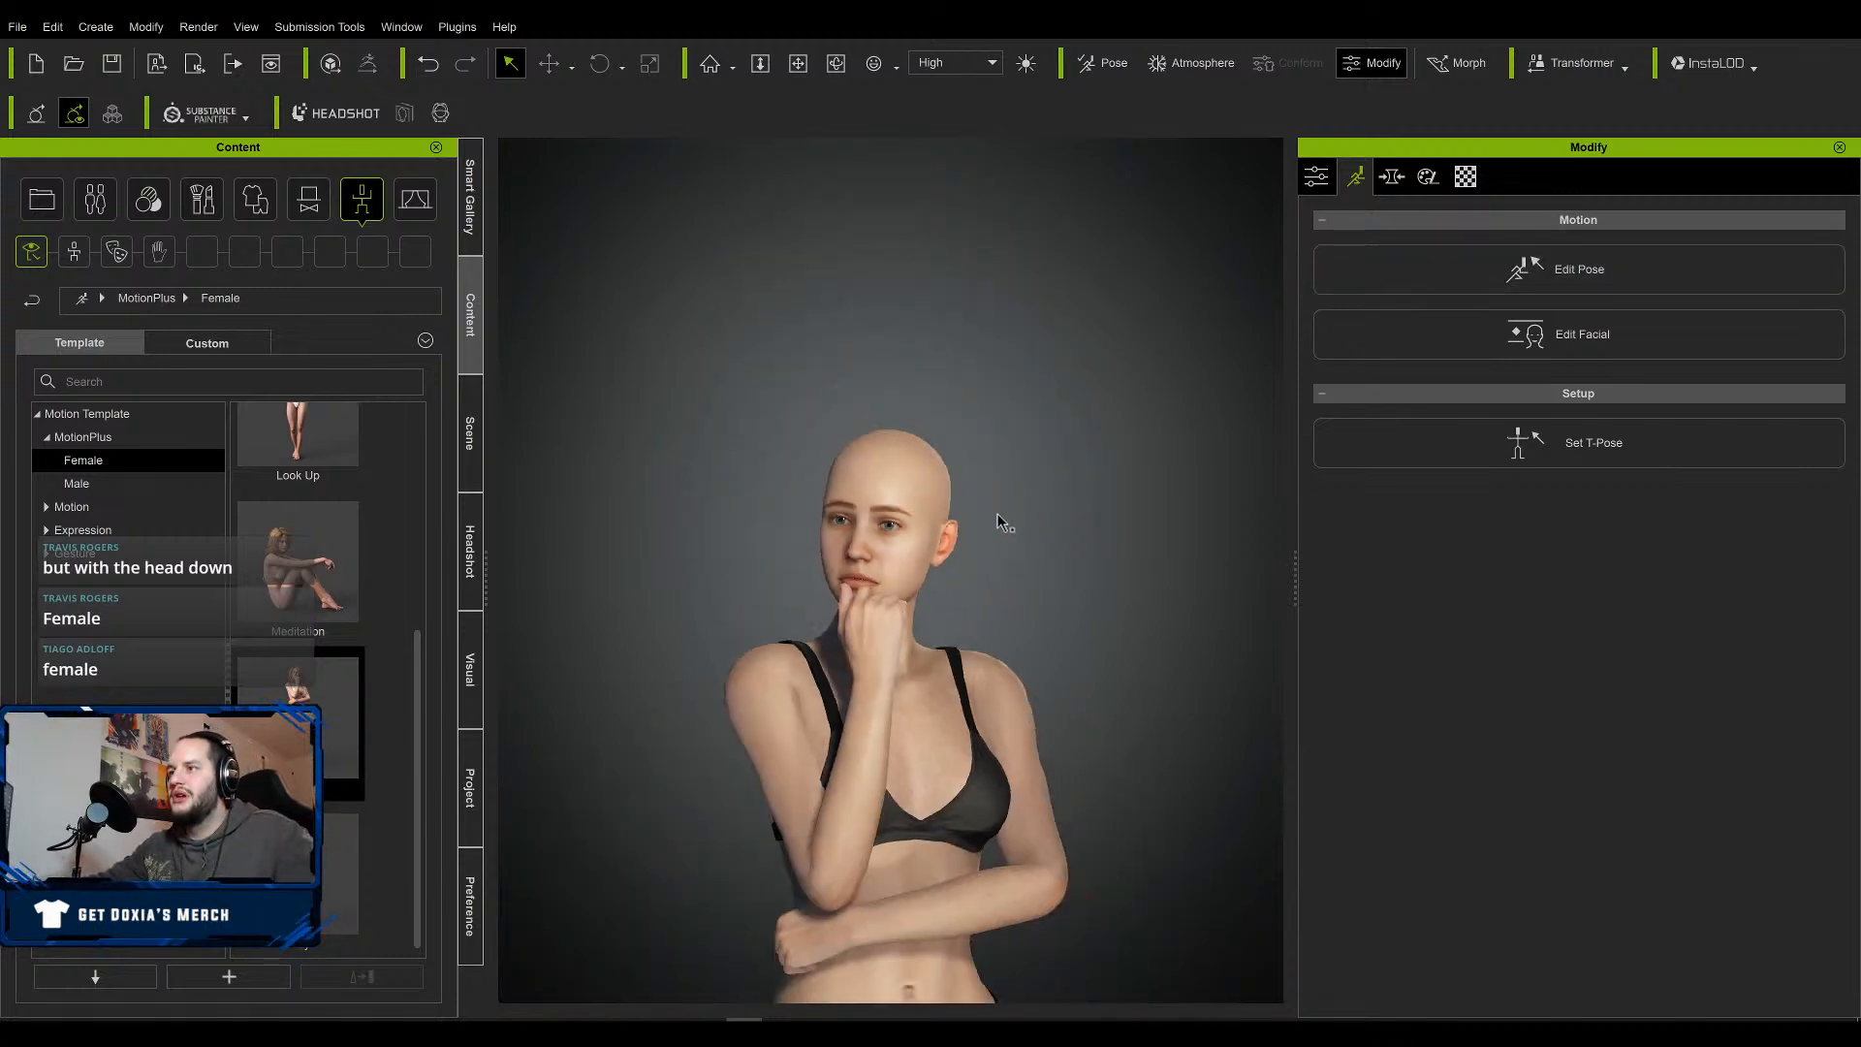
pyautogui.scroll(-5, 999, 530)
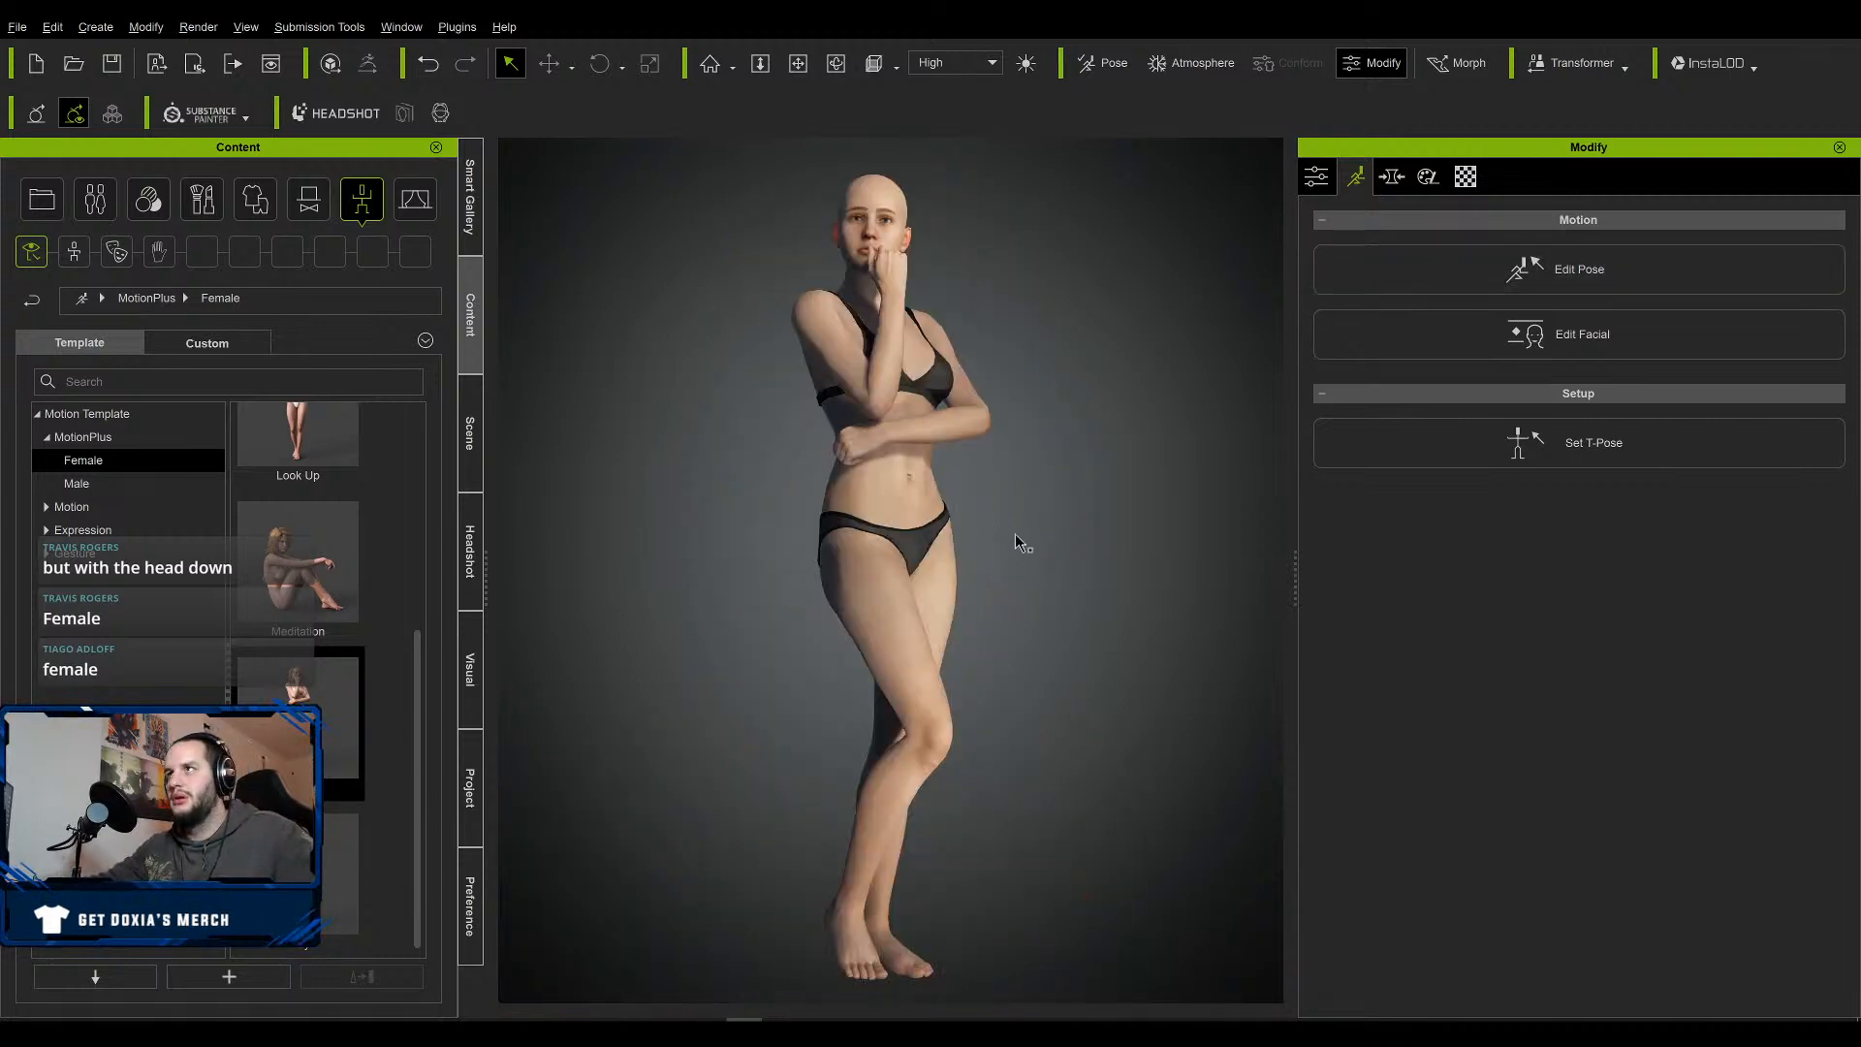
pyautogui.click(1584, 272)
pyautogui.moveTo(1417, 340); pyautogui.dragTo(1449, 324)
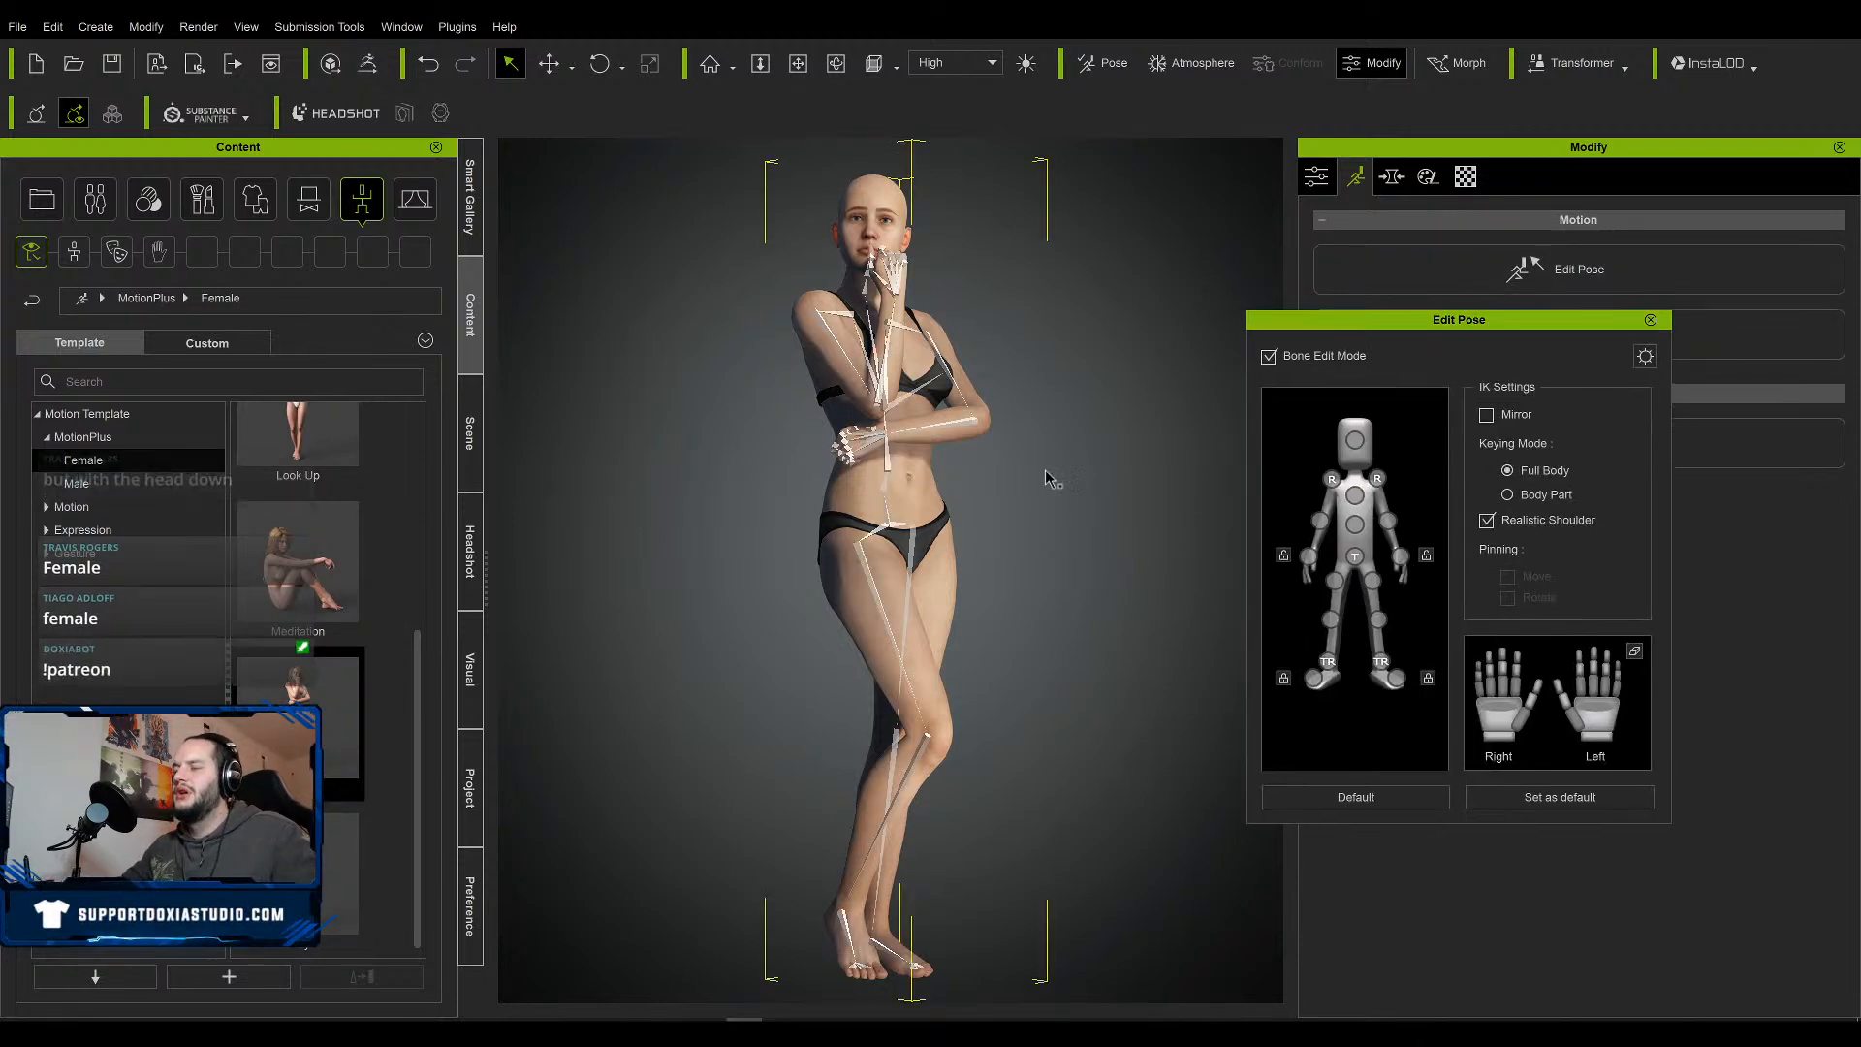
pyautogui.moveTo(1031, 545); pyautogui.dragTo(527, 672, button='right')
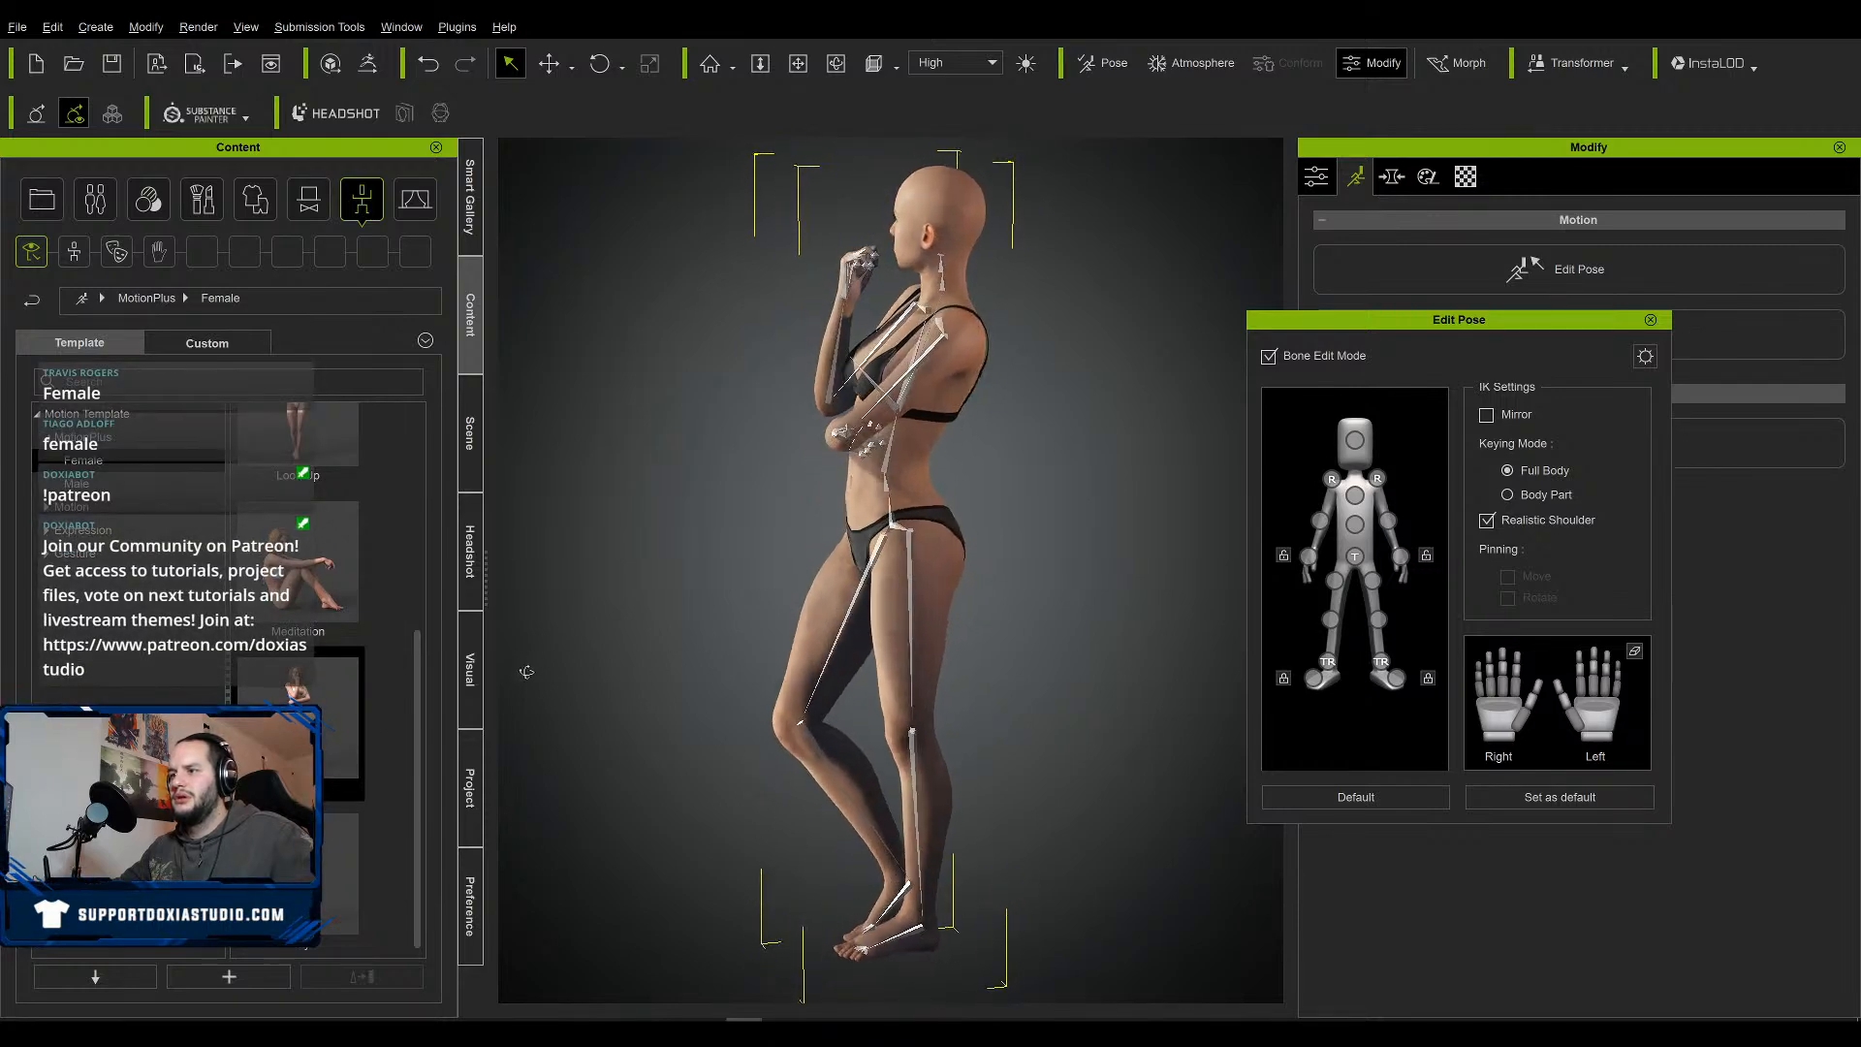
pyautogui.moveTo(960, 569); pyautogui.dragTo(1437, 567, button='right')
# Move the avatar's left hand from the waist up to head height, out in front of the face.
pyautogui.click(1400, 558)
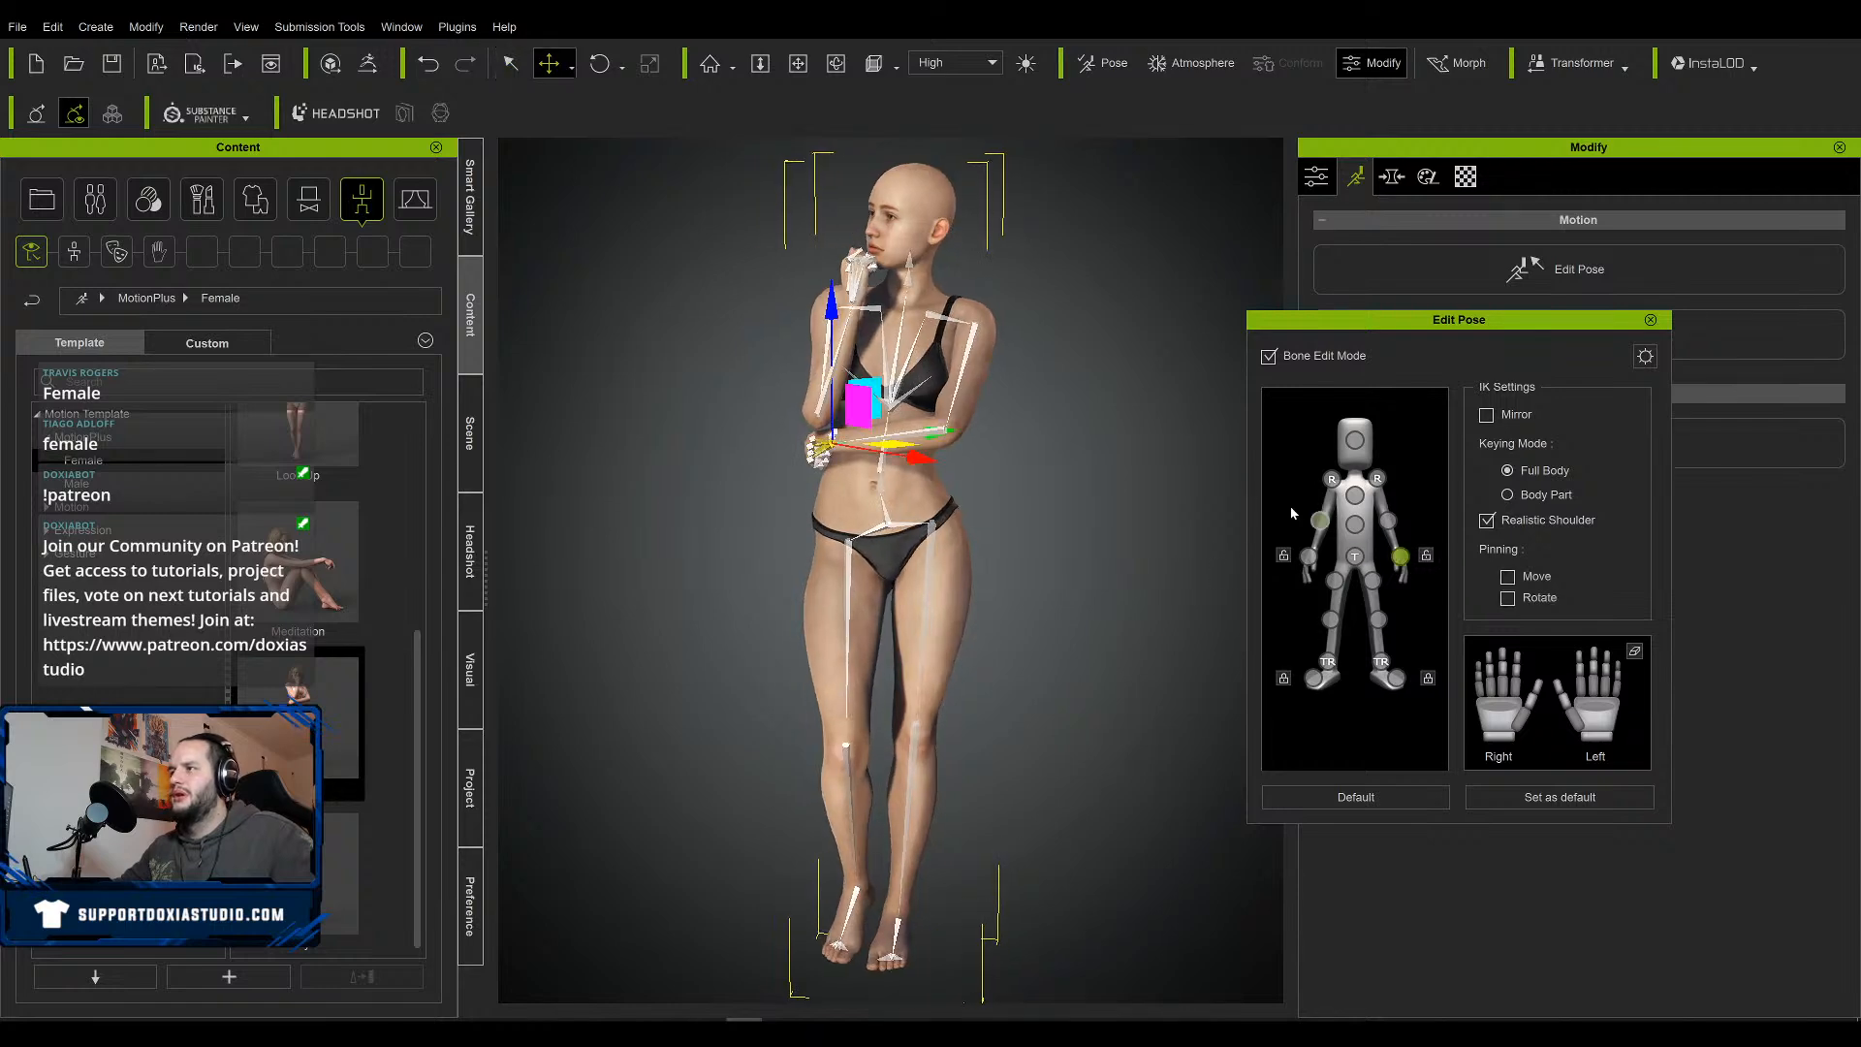
pyautogui.moveTo(798, 489)
pyautogui.mouseDown(button='middle')
pyautogui.moveTo(898, 494)
pyautogui.moveTo(811, 504)
pyautogui.mouseUp(button='middle')
pyautogui.moveTo(727, 518); pyautogui.dragTo(751, 525, button='right')
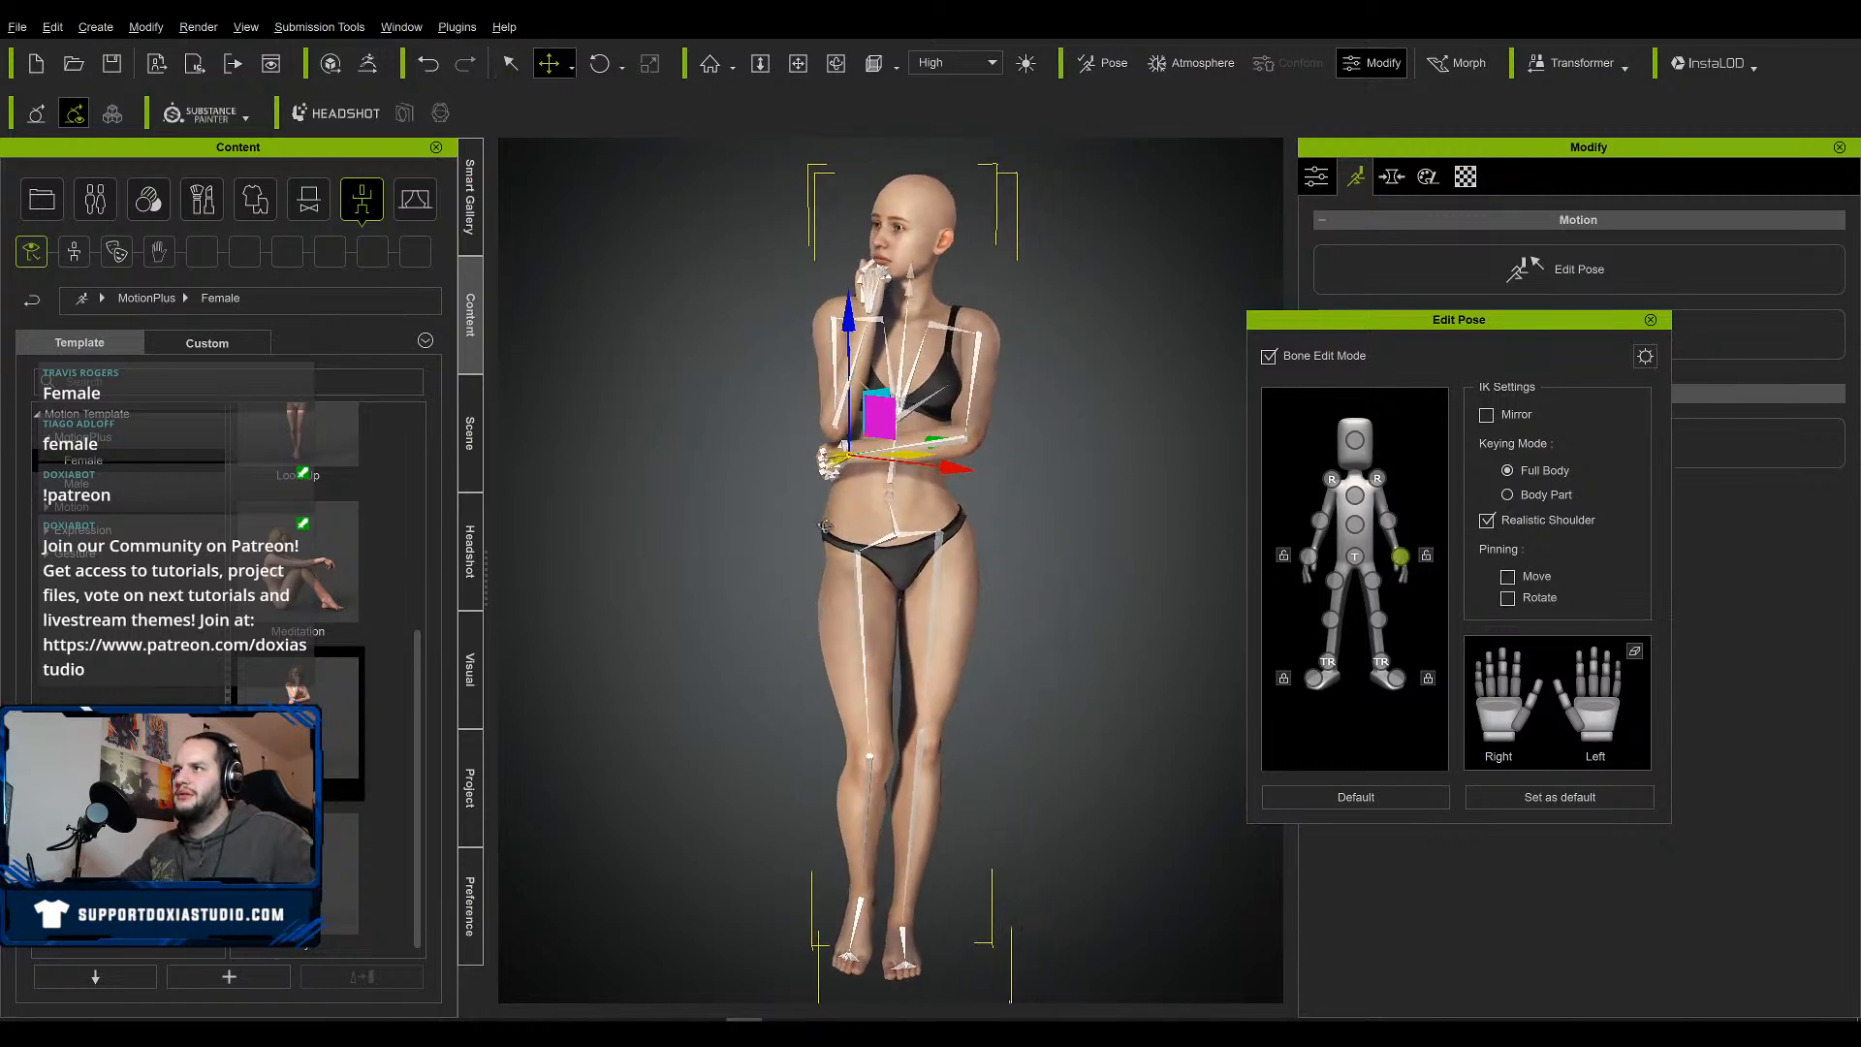
pyautogui.moveTo(751, 525); pyautogui.dragTo(651, 528, button='middle')
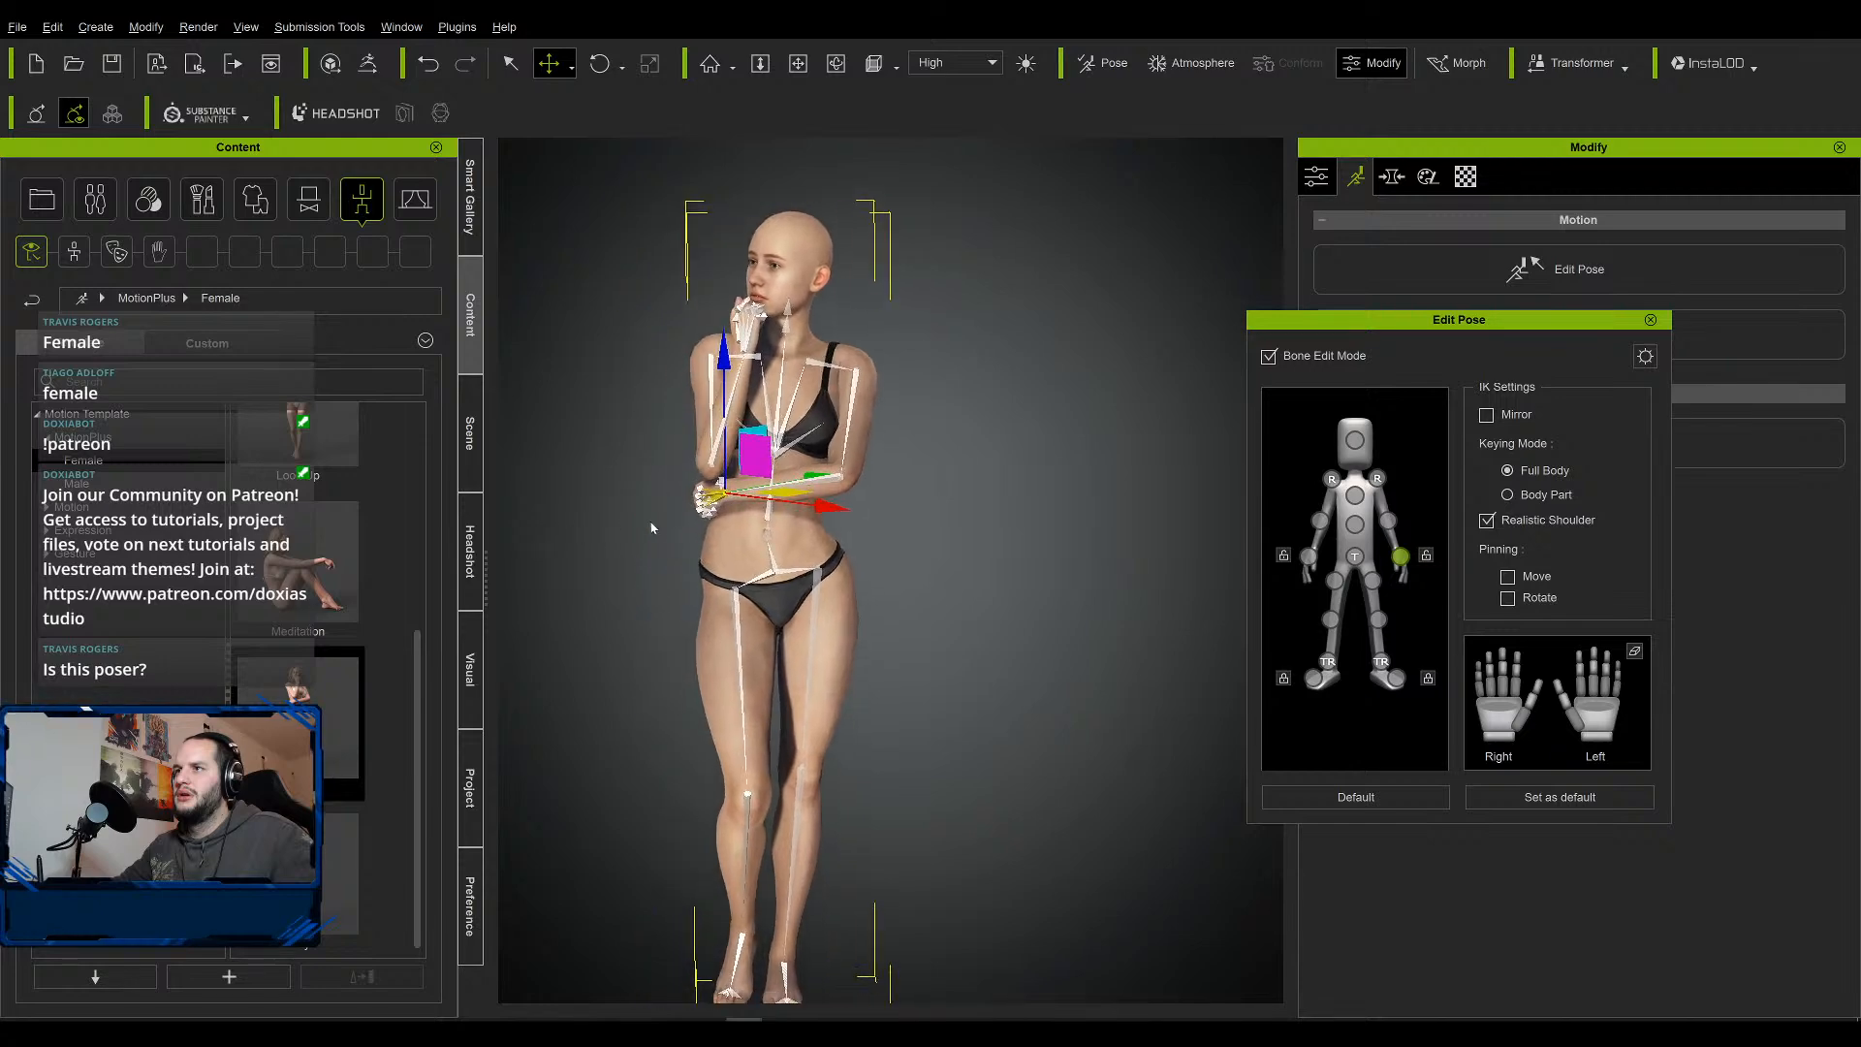
pyautogui.moveTo(764, 453); pyautogui.dragTo(843, 230)
pyautogui.moveTo(896, 360); pyautogui.dragTo(1114, 369, button='right')
pyautogui.moveTo(829, 250)
pyautogui.mouseDown()
pyautogui.moveTo(751, 230)
pyautogui.moveTo(843, 243)
pyautogui.mouseUp()
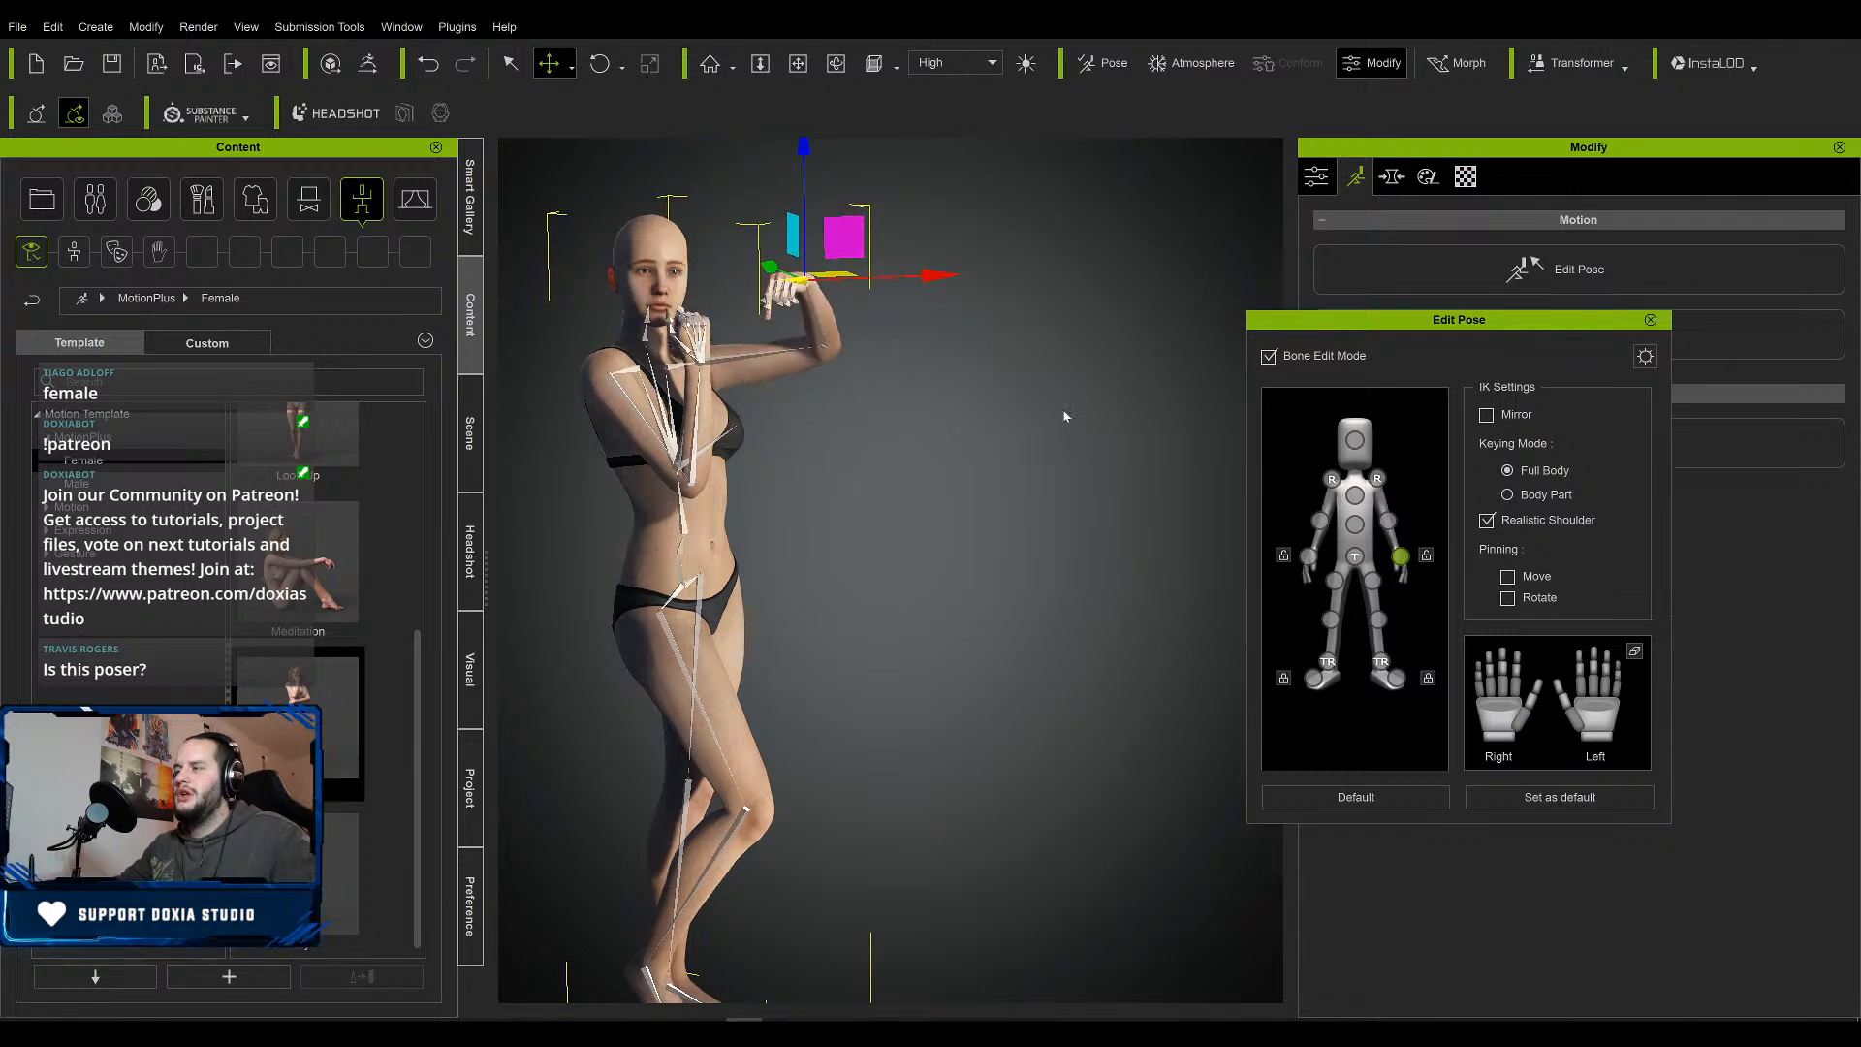
# Move the avatar's right hand away from the chin to in front of the right shoulder.
pyautogui.click(1309, 559)
pyautogui.moveTo(748, 321); pyautogui.dragTo(820, 335)
pyautogui.moveTo(734, 465); pyautogui.dragTo(621, 485, button='middle')
pyautogui.moveTo(841, 492); pyautogui.dragTo(679, 466, button='right')
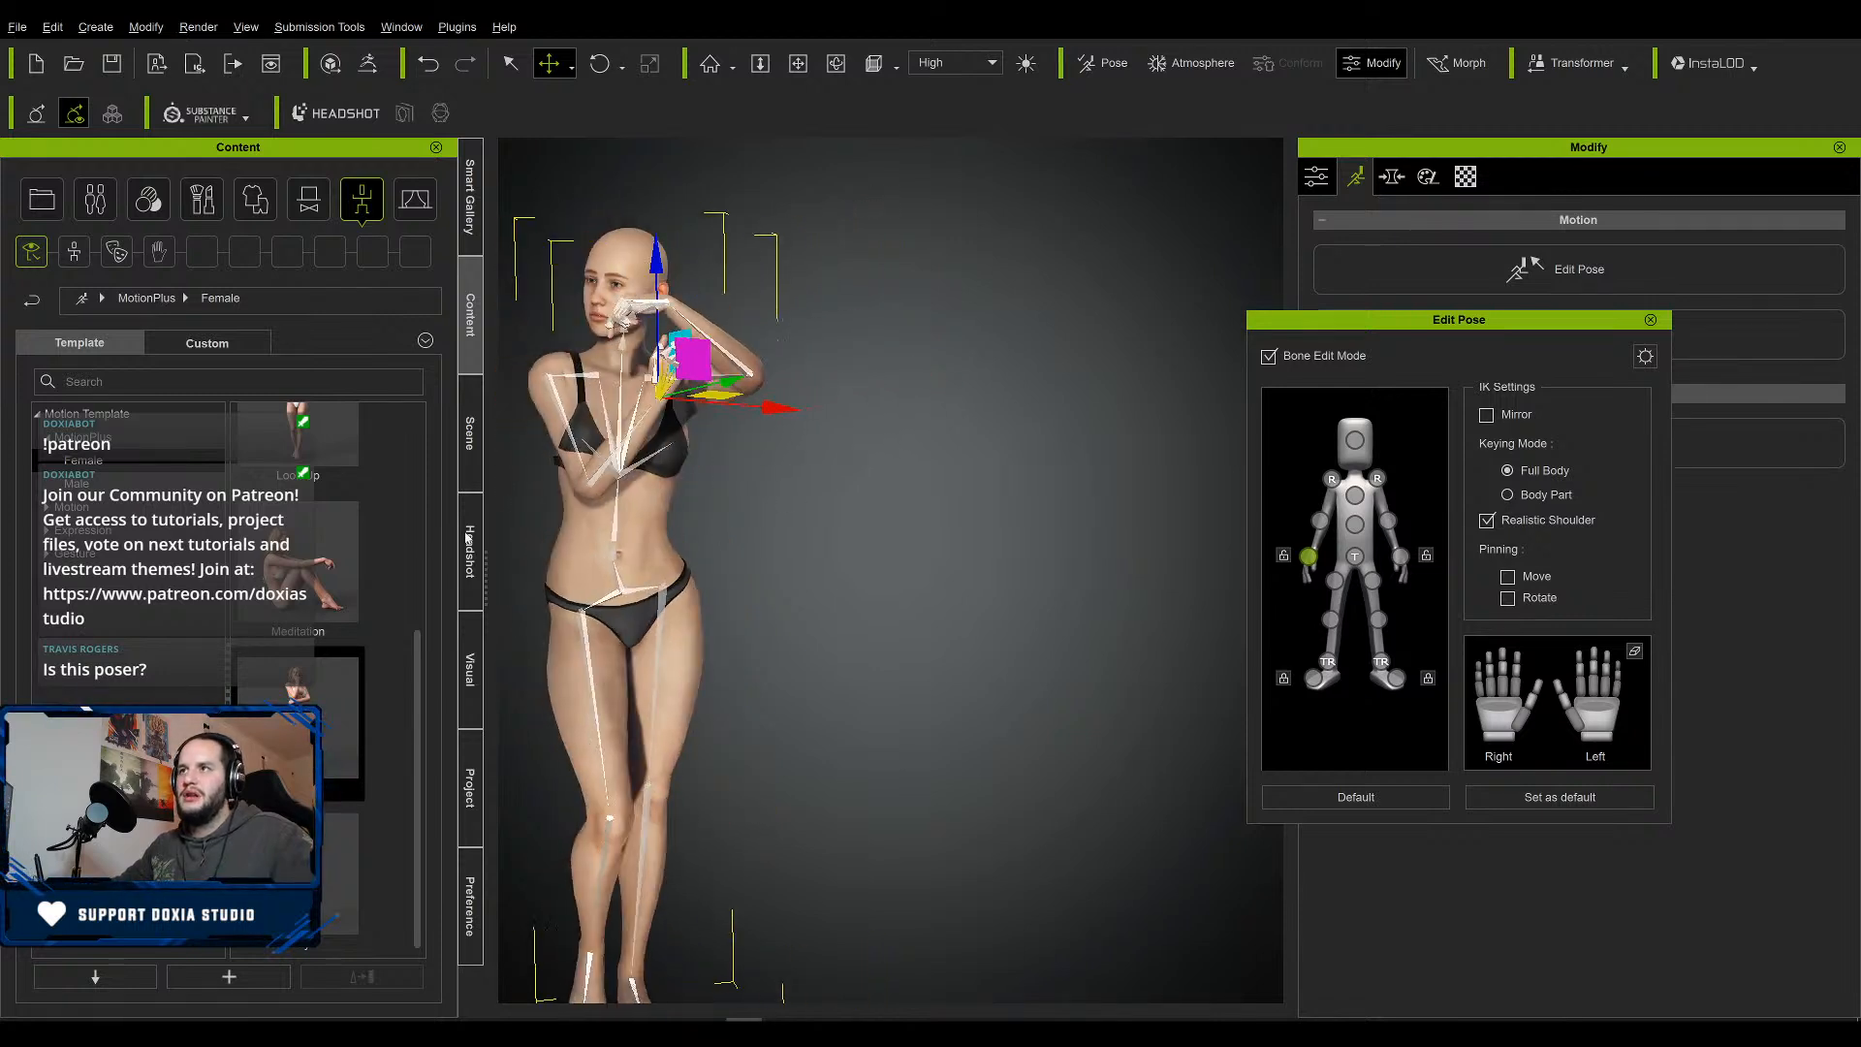
pyautogui.moveTo(734, 384); pyautogui.dragTo(635, 387)
pyautogui.moveTo(739, 424); pyautogui.dragTo(758, 426, button='right')
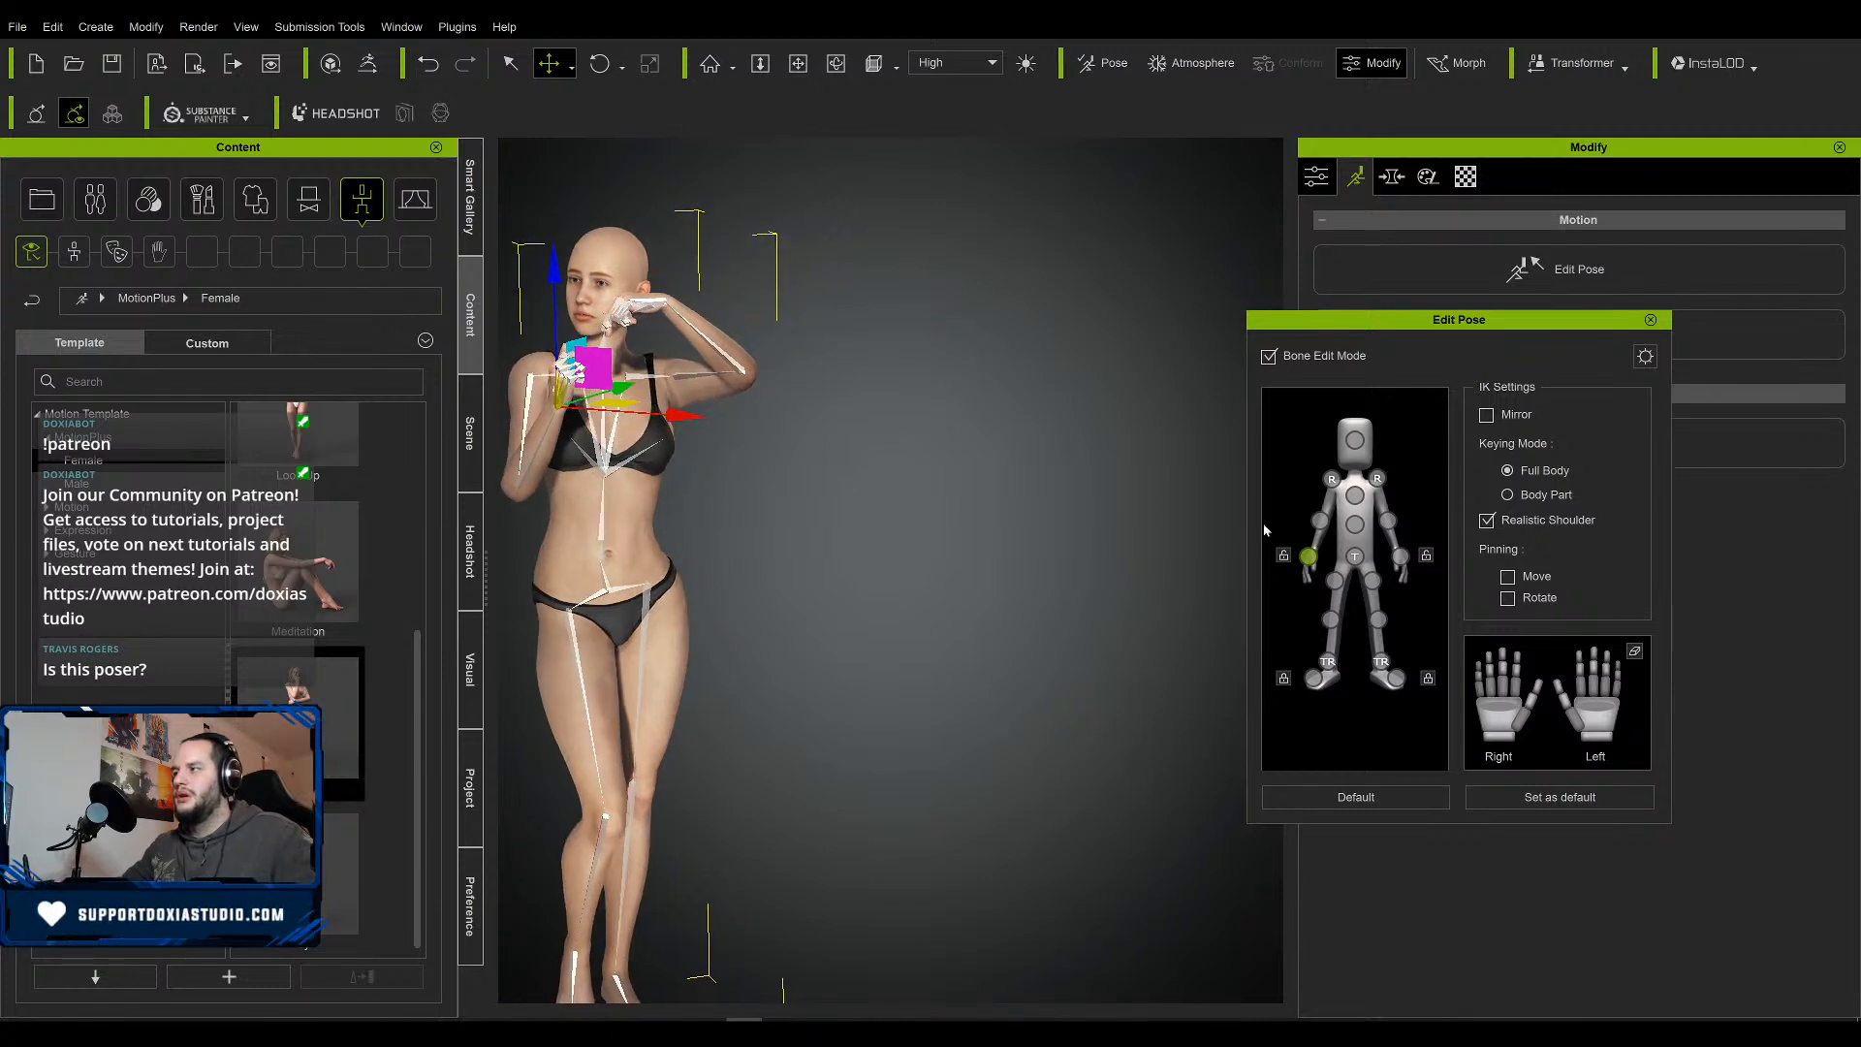
# Rotate the avatar's head so that it bows down towards the raised hands.
pyautogui.click(1355, 442)
pyautogui.press('e')
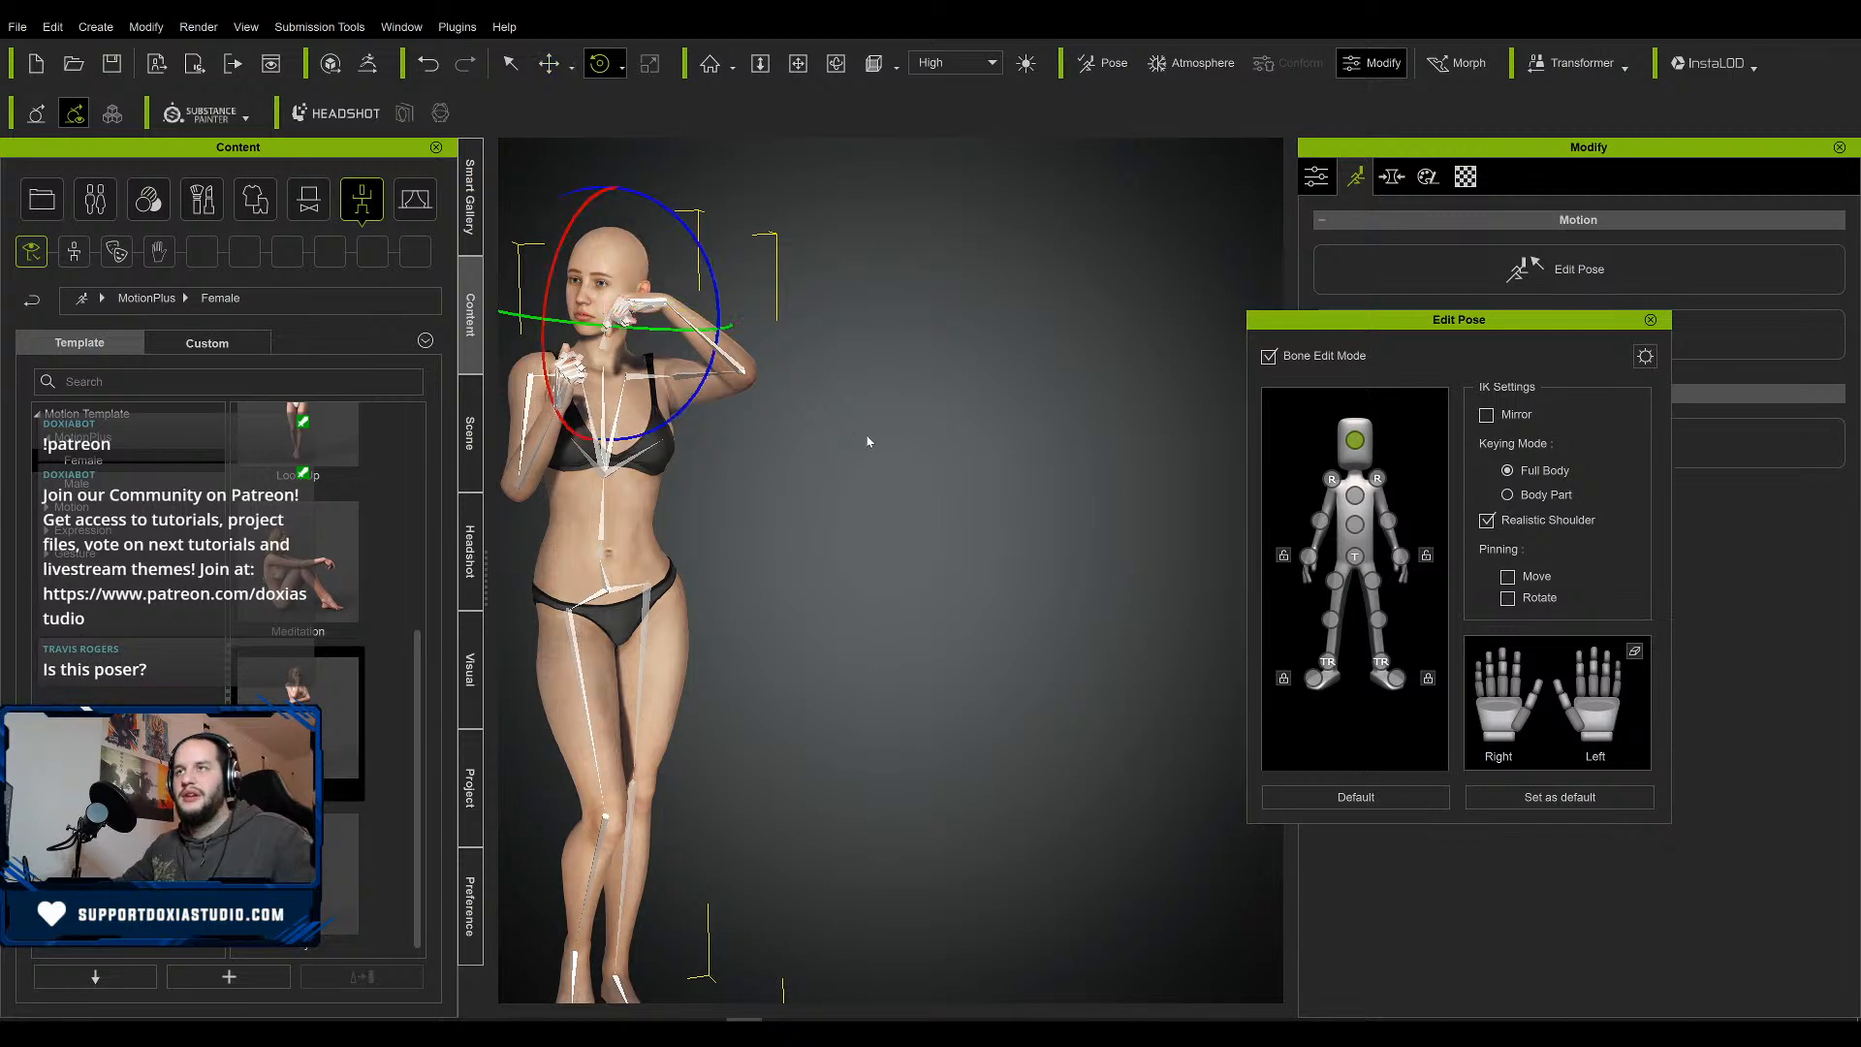
pyautogui.moveTo(647, 330); pyautogui.dragTo(635, 291)
pyautogui.moveTo(635, 313); pyautogui.dragTo(924, 427, button='right')
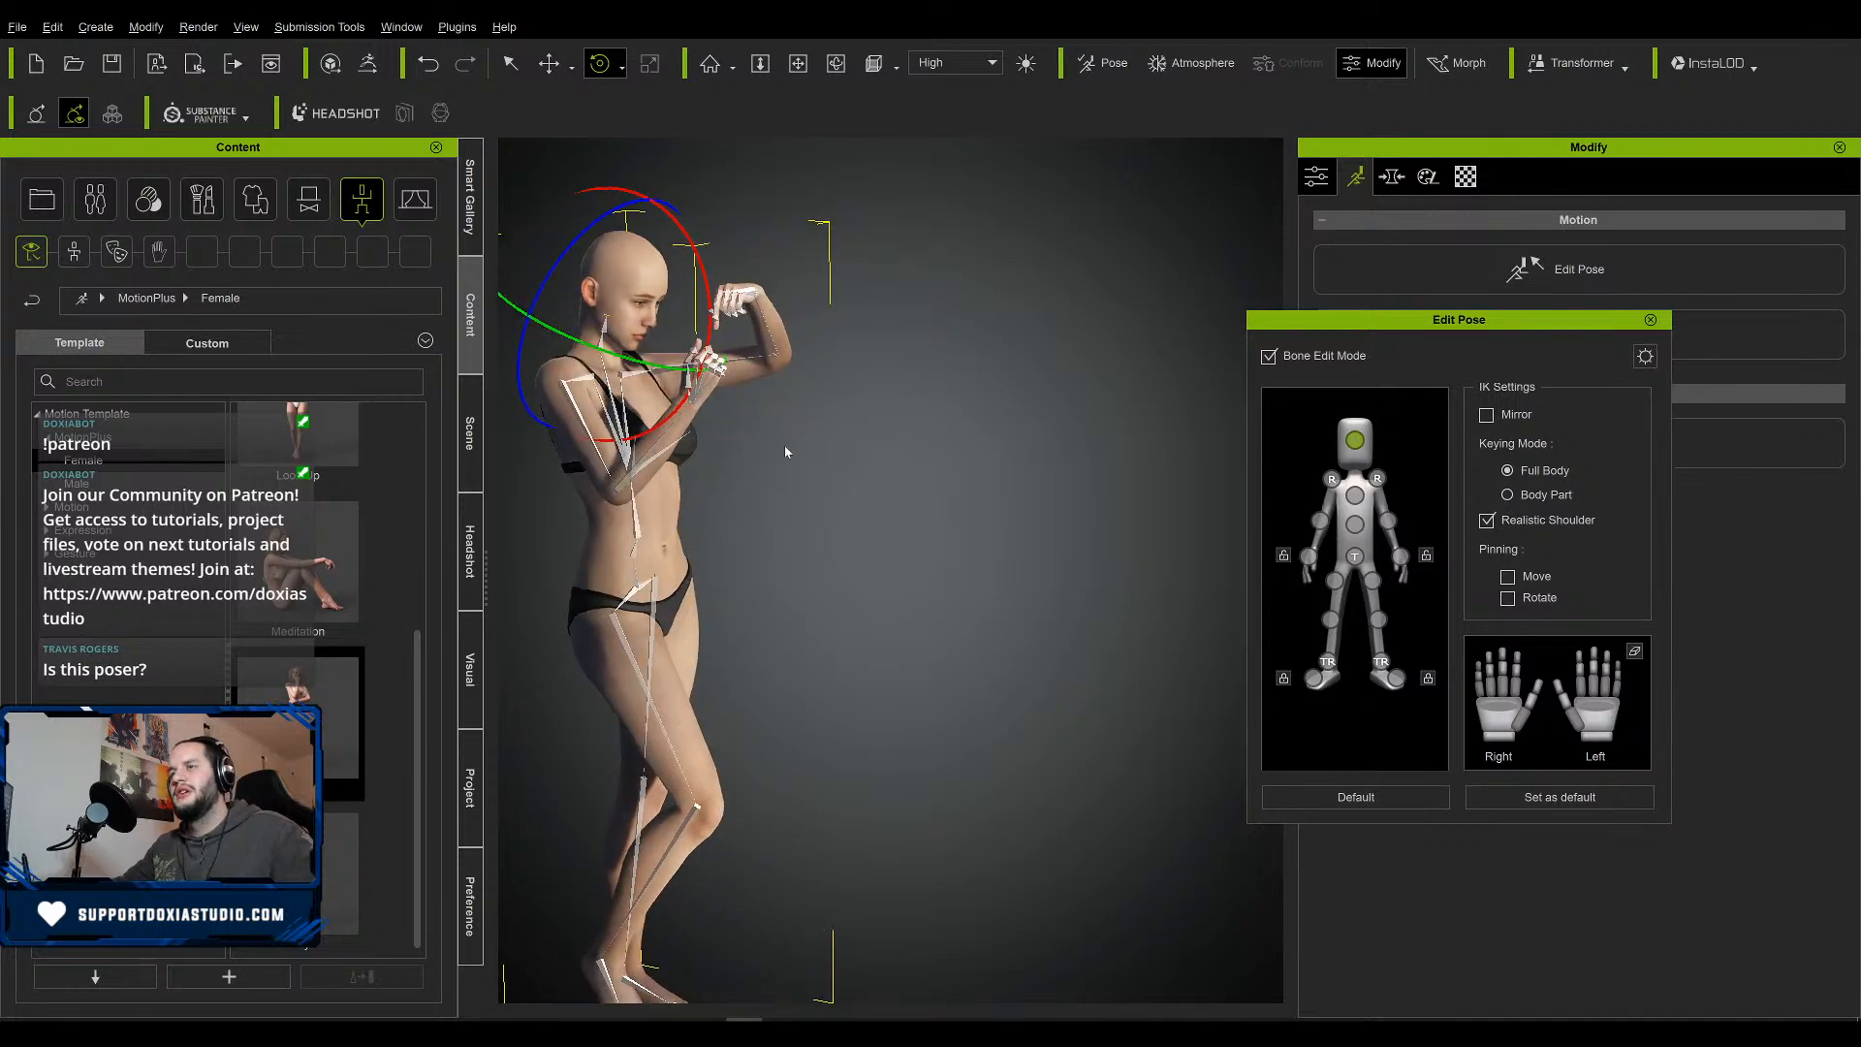
# Bend the avatar's torso forward by rotating first the waist bone and then the chest bone.
pyautogui.moveTo(887, 479); pyautogui.dragTo(1038, 427, button='middle')
pyautogui.moveTo(1039, 428); pyautogui.dragTo(975, 555, button='right')
pyautogui.click(1354, 523)
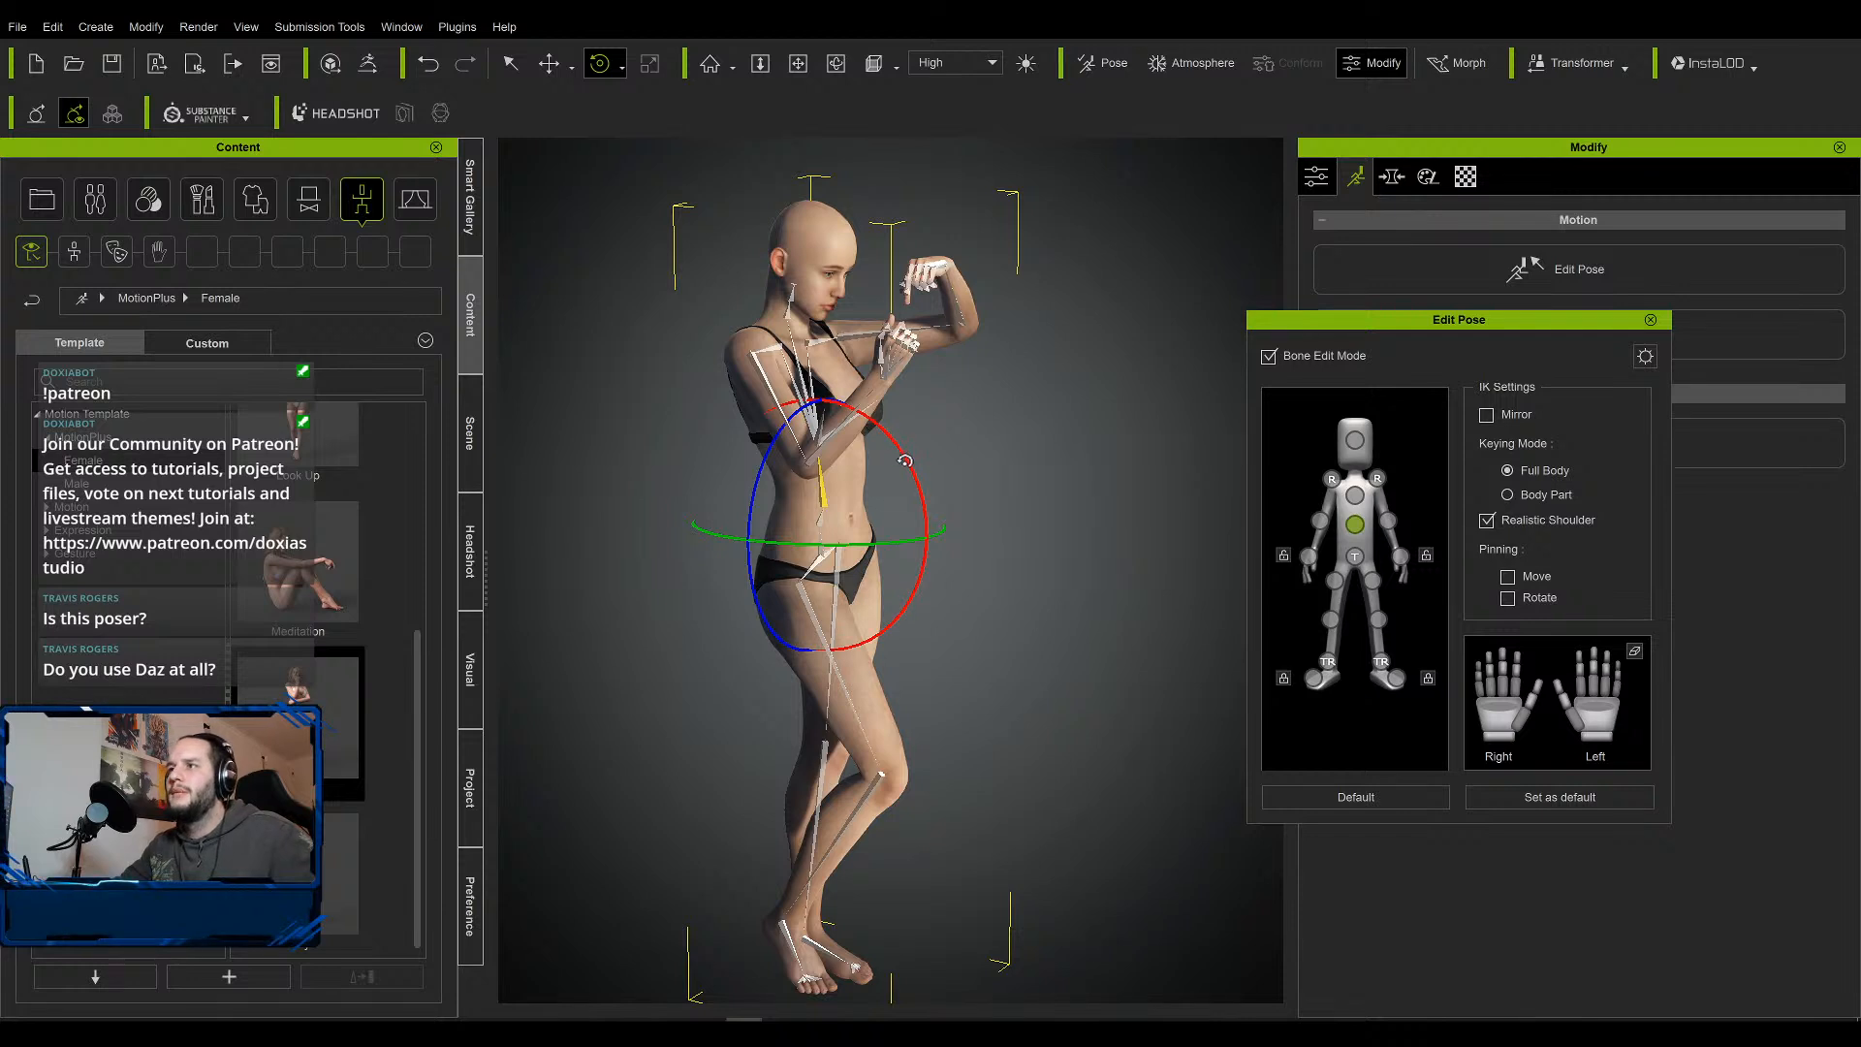
pyautogui.moveTo(905, 461); pyautogui.dragTo(924, 471)
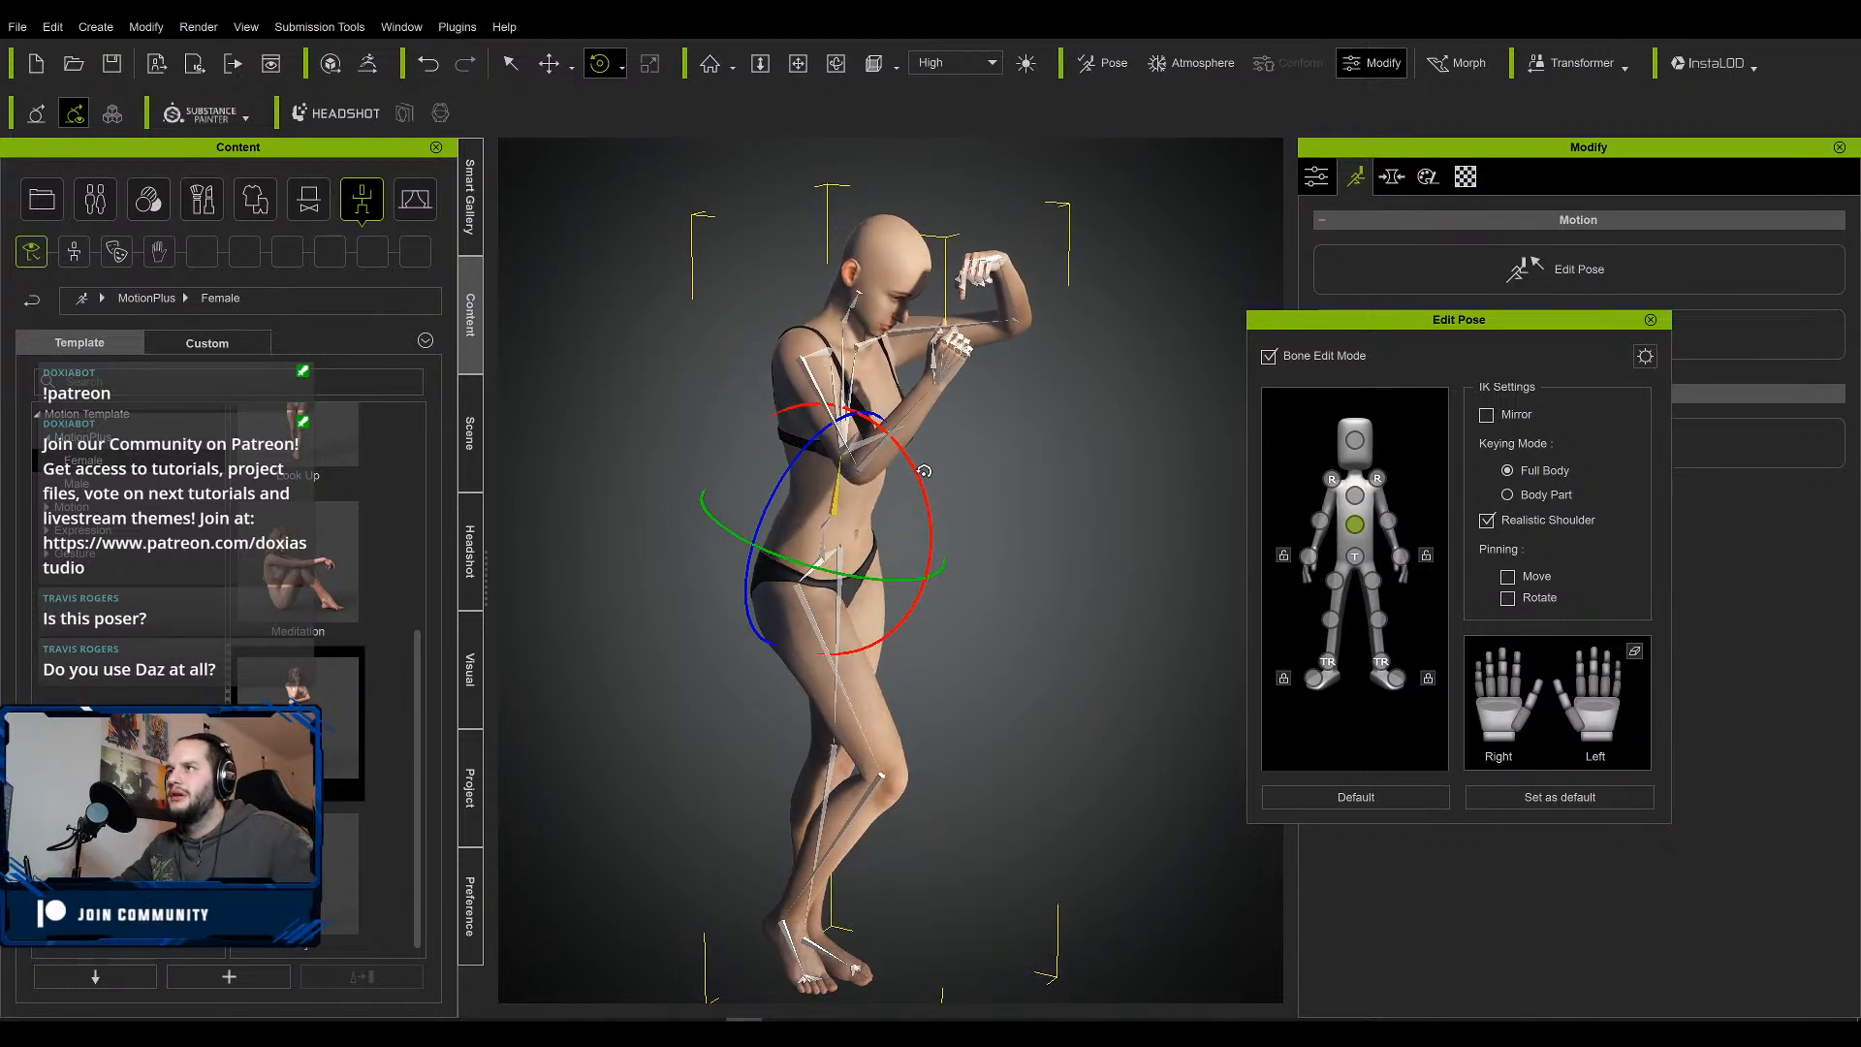
pyautogui.click(1358, 497)
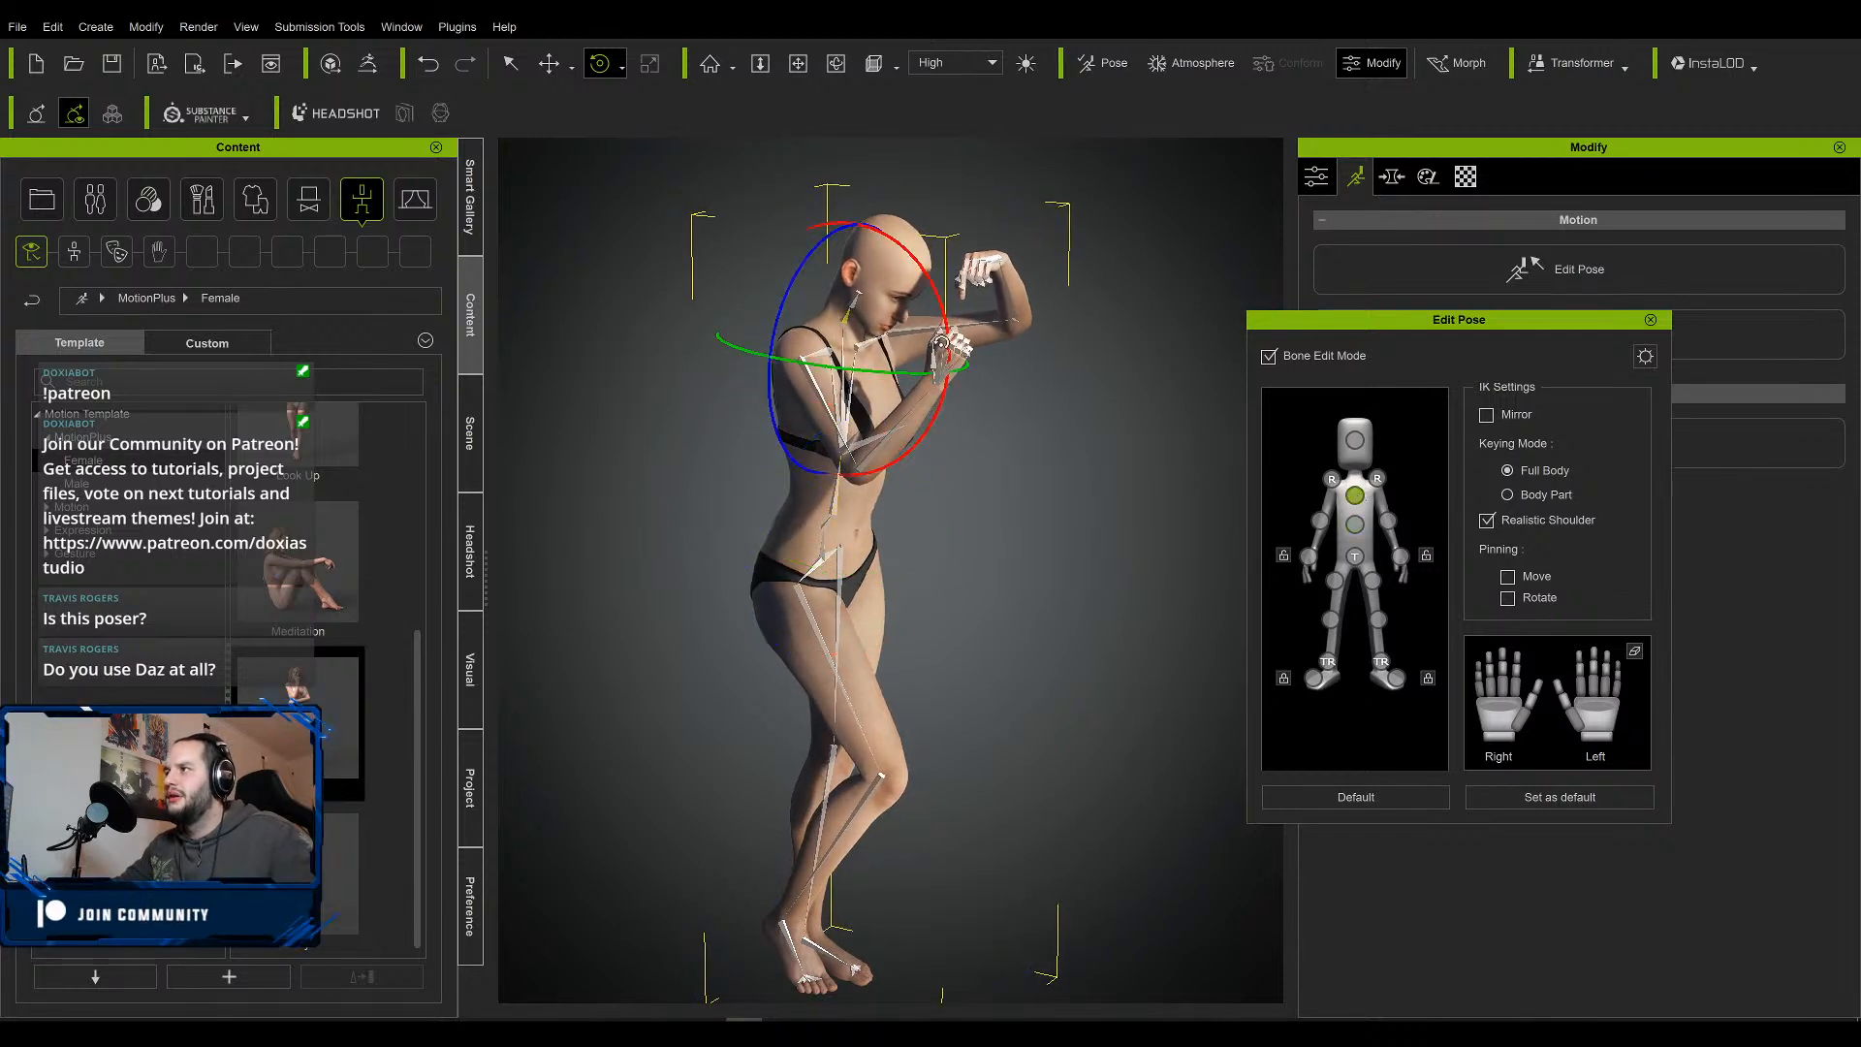
pyautogui.moveTo(941, 326); pyautogui.dragTo(944, 335)
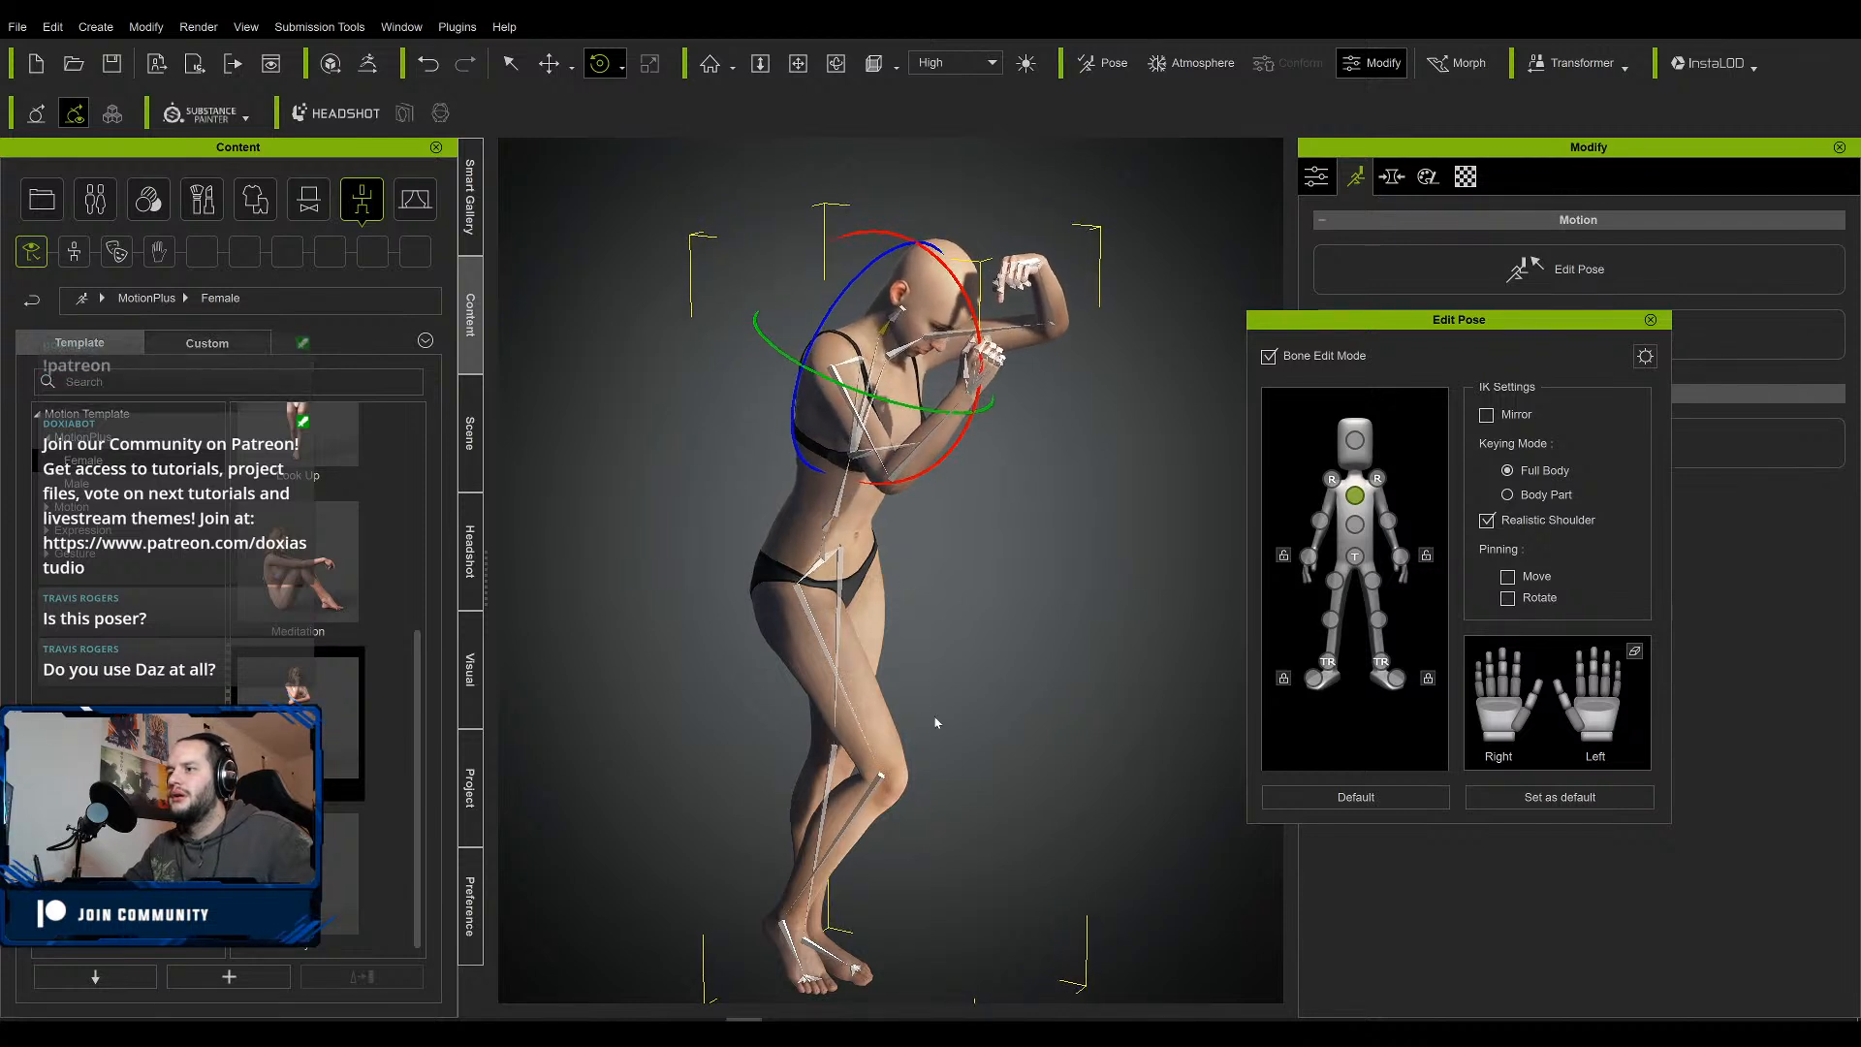
# Try to shift the avatar's right foot forward from its toe and ankle bones, and undo the ankle move.
pyautogui.click(1328, 662)
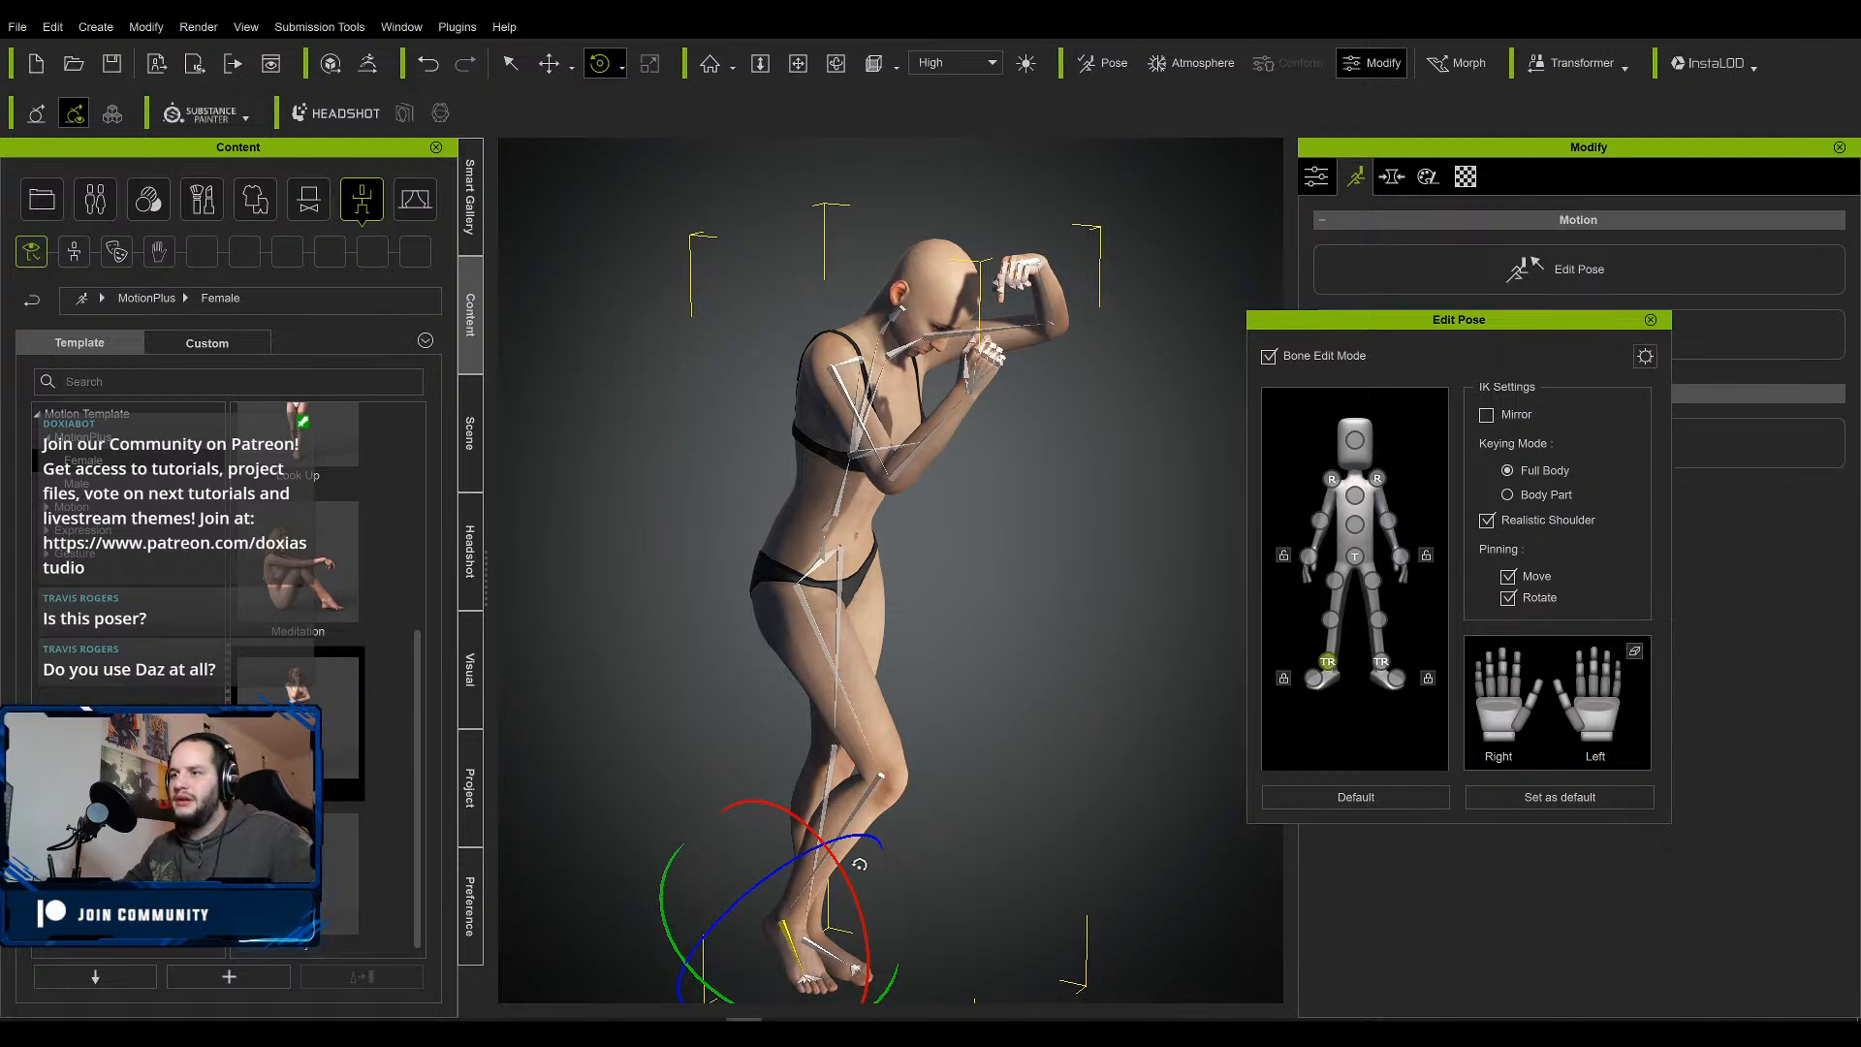
pyautogui.click(1313, 679)
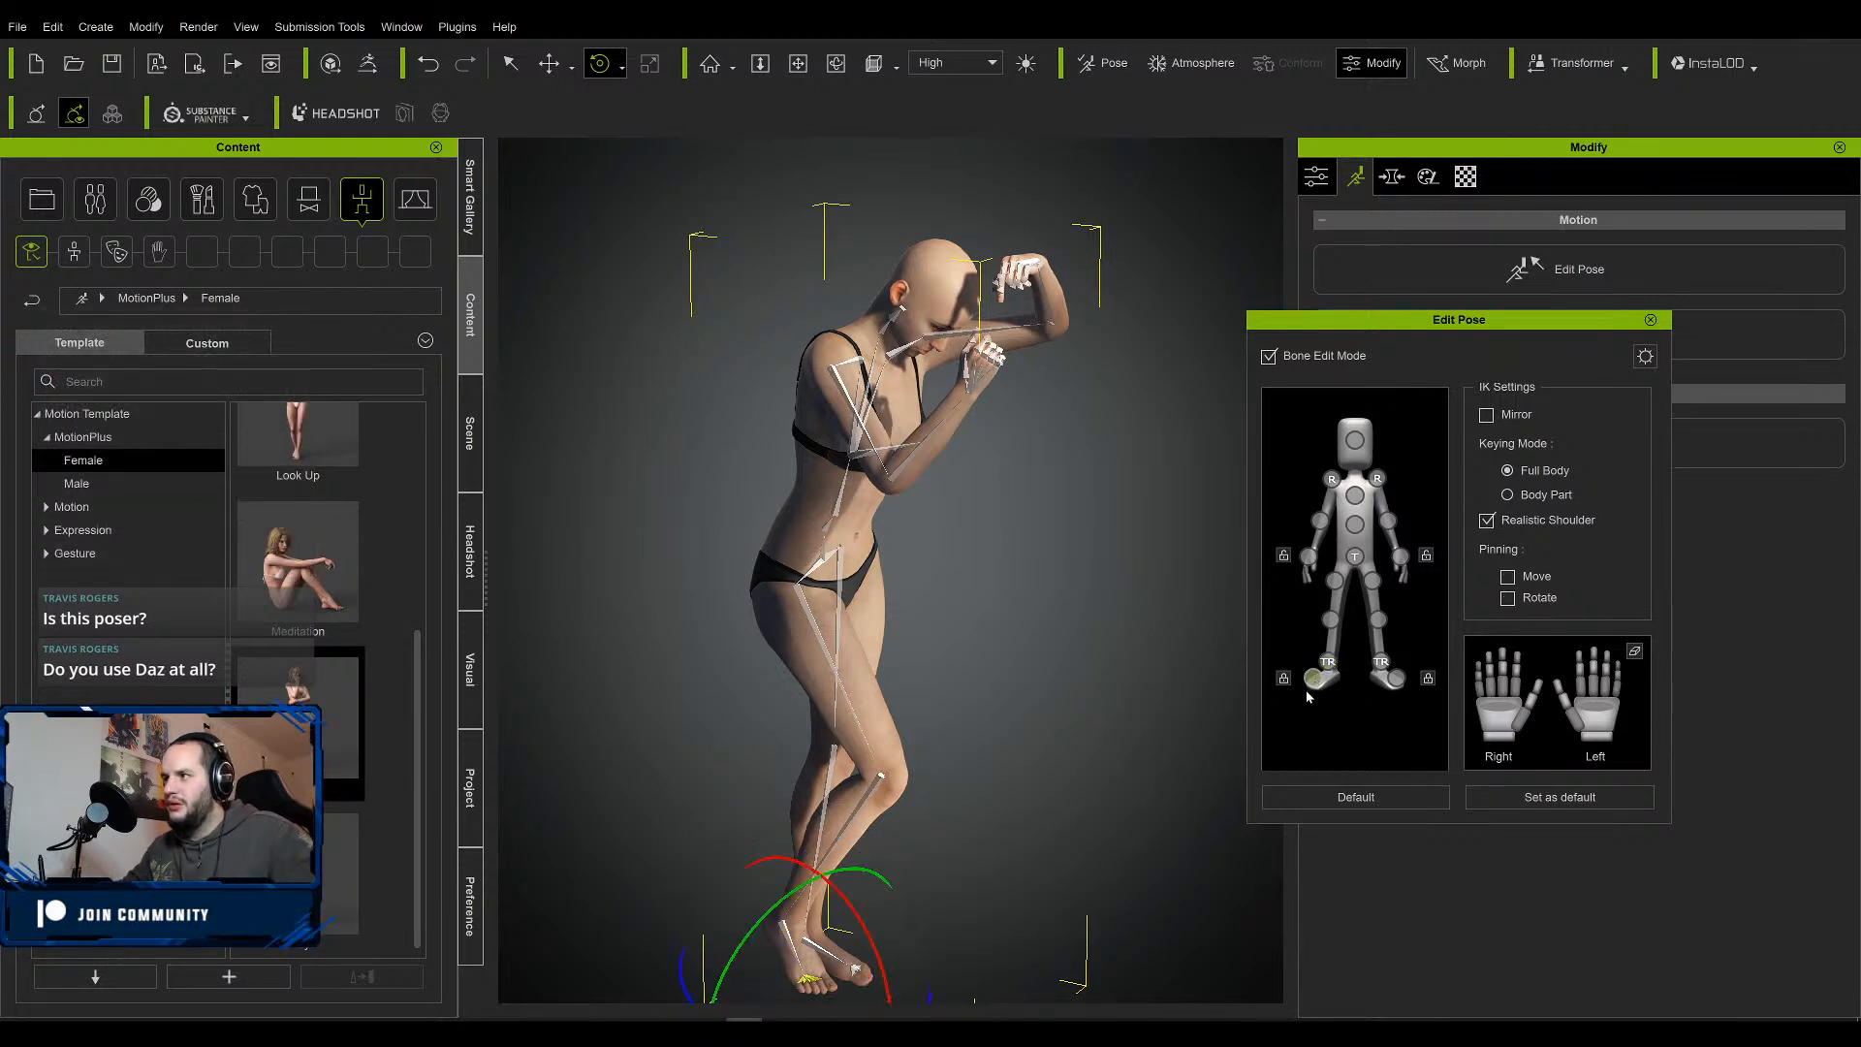
pyautogui.press('w')
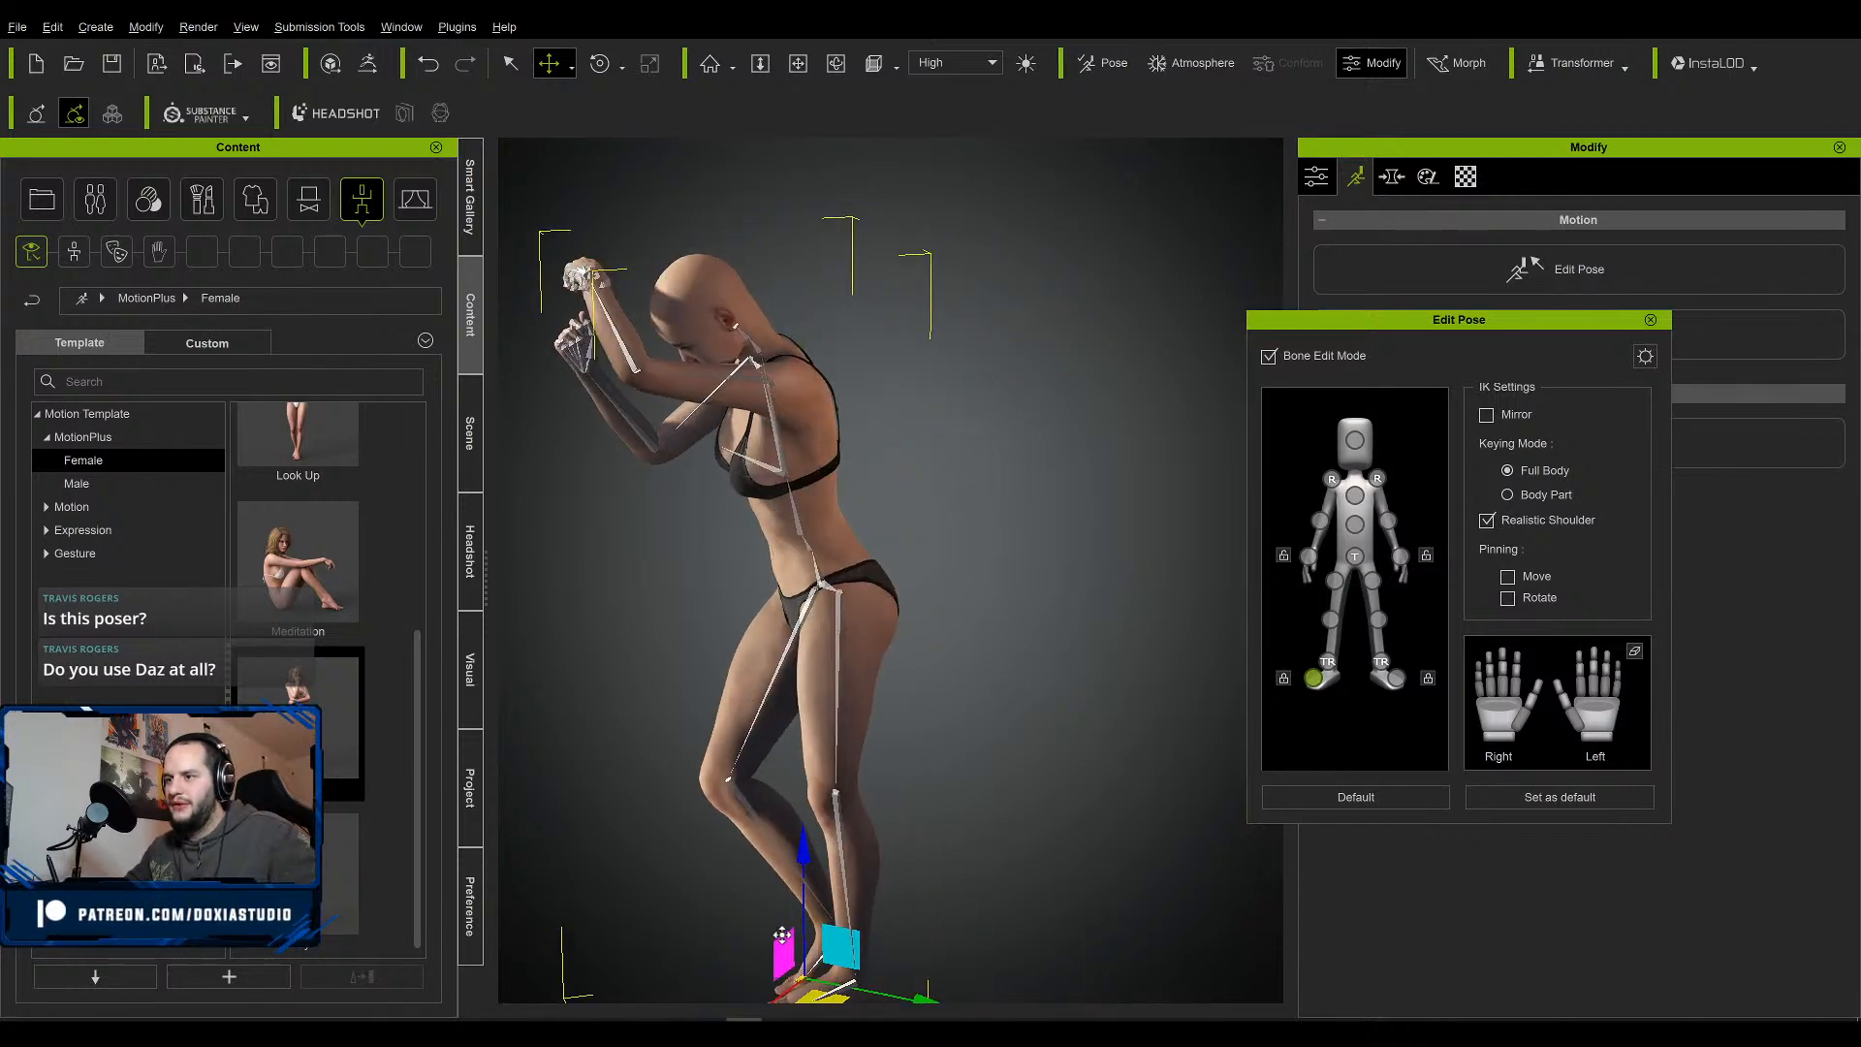
pyautogui.moveTo(782, 935); pyautogui.dragTo(776, 932)
pyautogui.moveTo(1022, 775); pyautogui.dragTo(1005, 643, button='middle')
pyautogui.moveTo(725, 882); pyautogui.dragTo(644, 909)
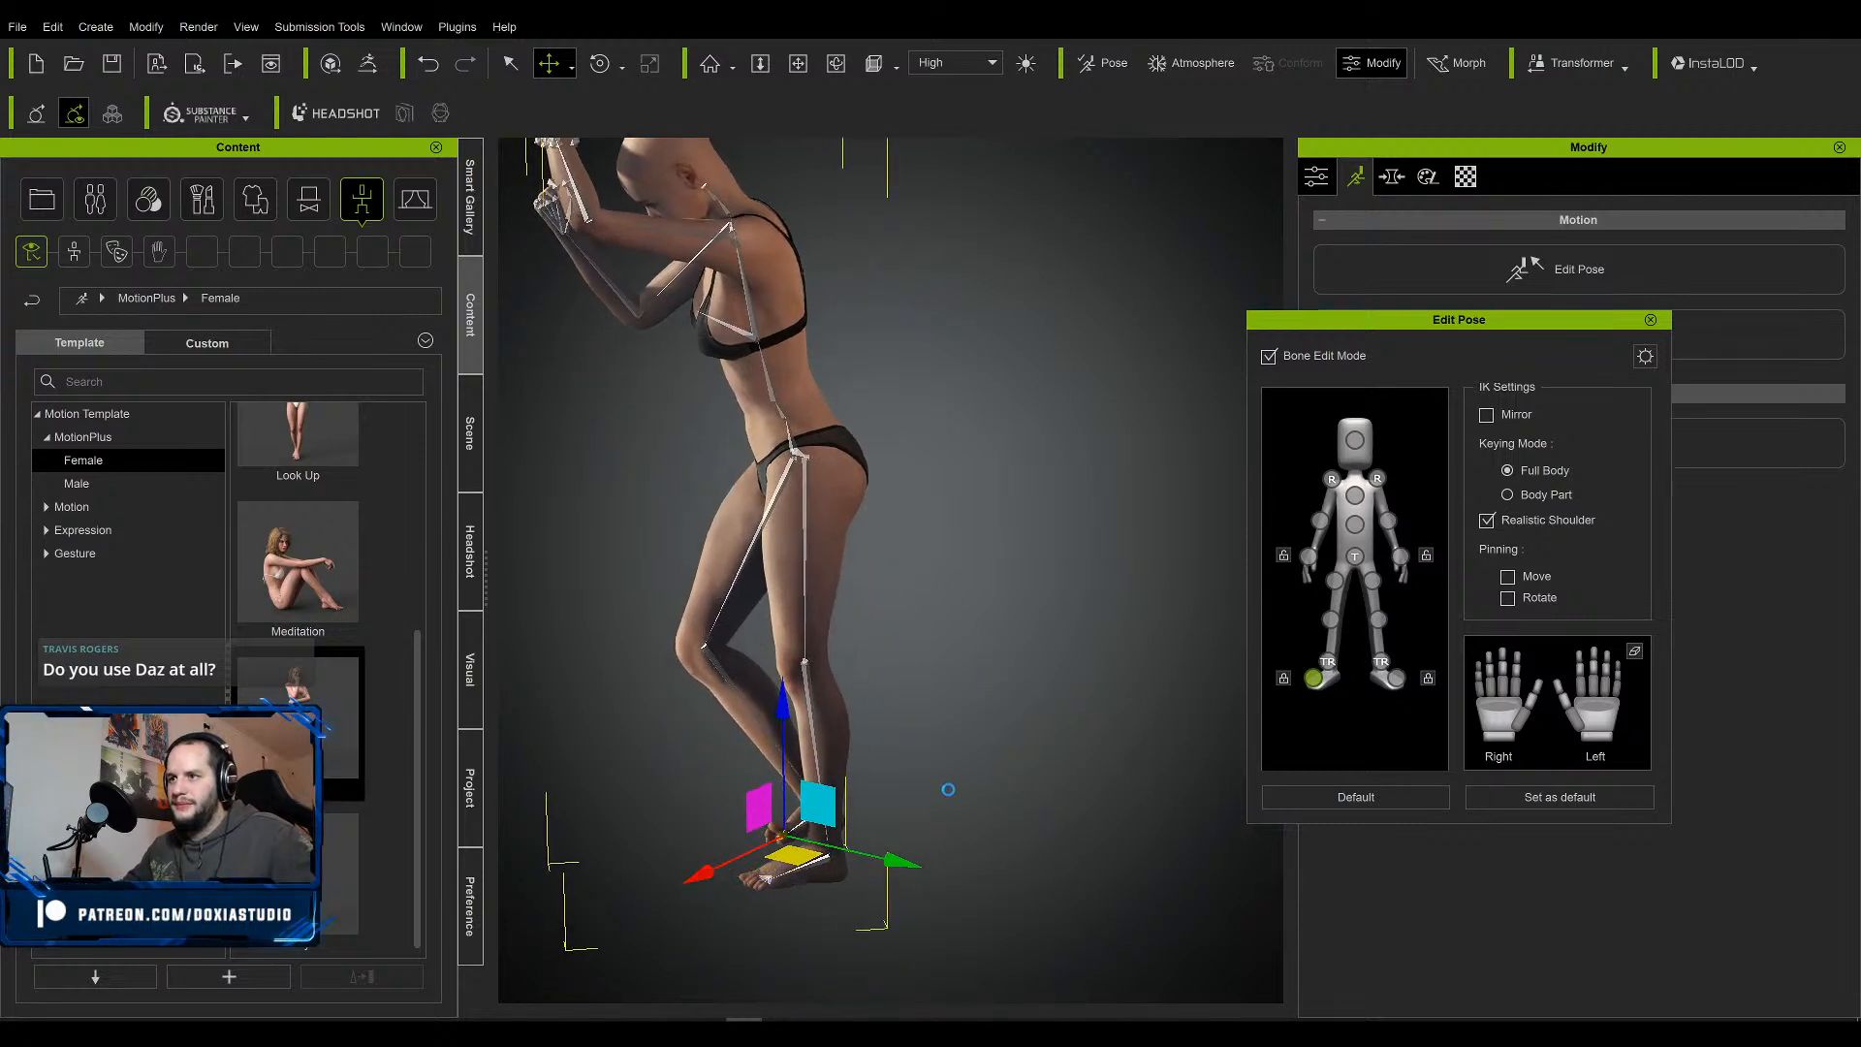
pyautogui.press('q')
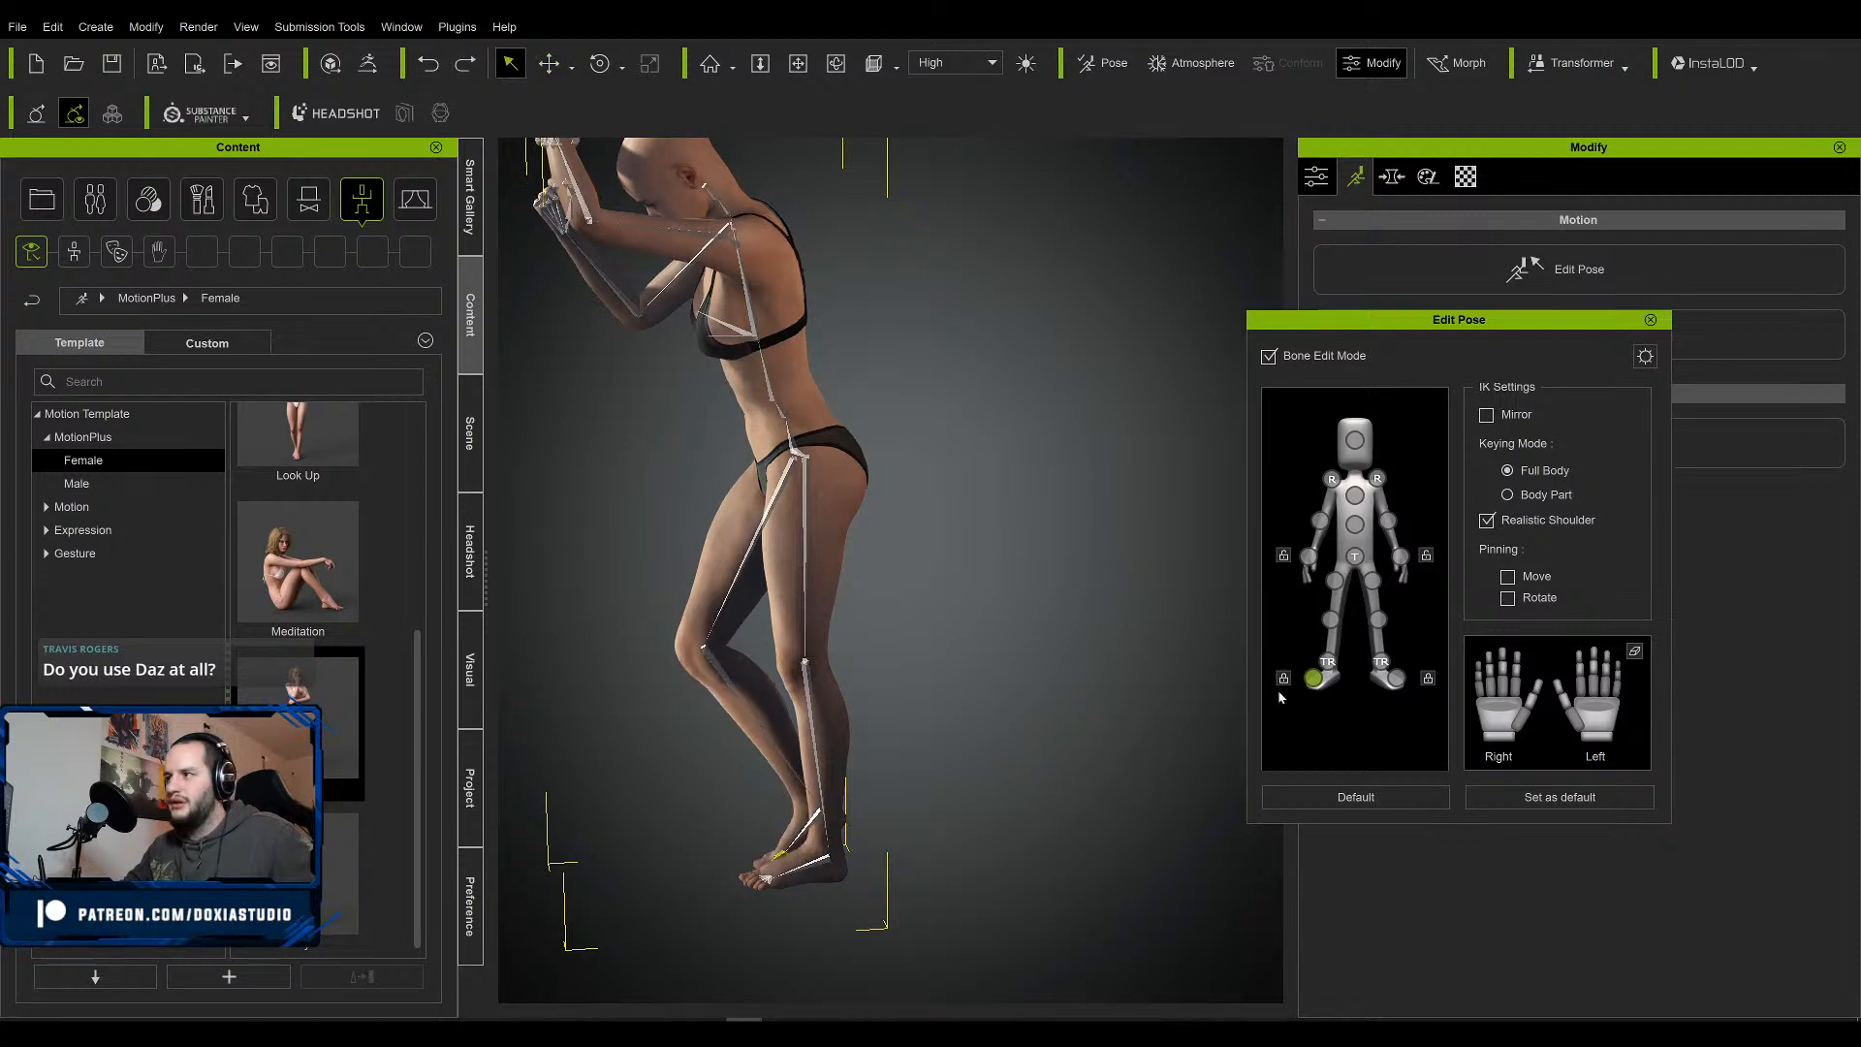
pyautogui.click(1329, 665)
pyautogui.press('w')
pyautogui.moveTo(794, 836); pyautogui.dragTo(775, 834)
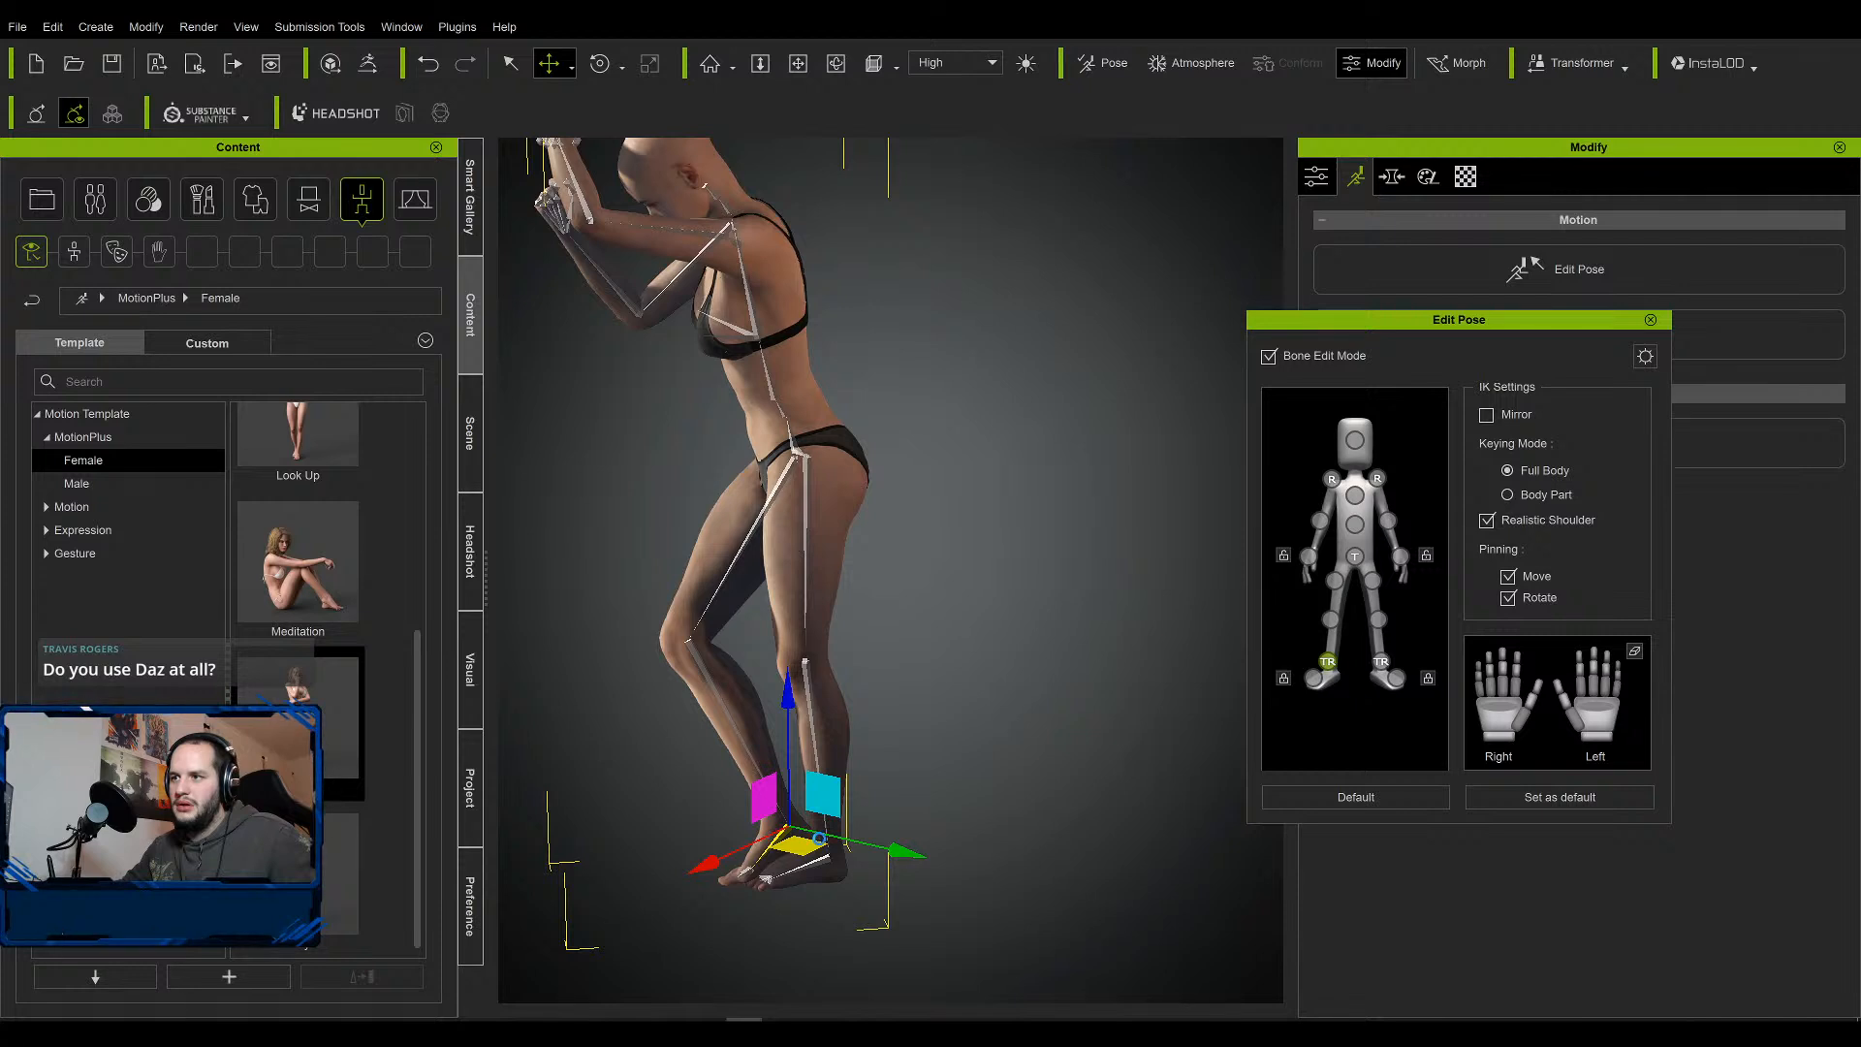
pyautogui.press('q')
pyautogui.hotkey('ctrl', 'z')
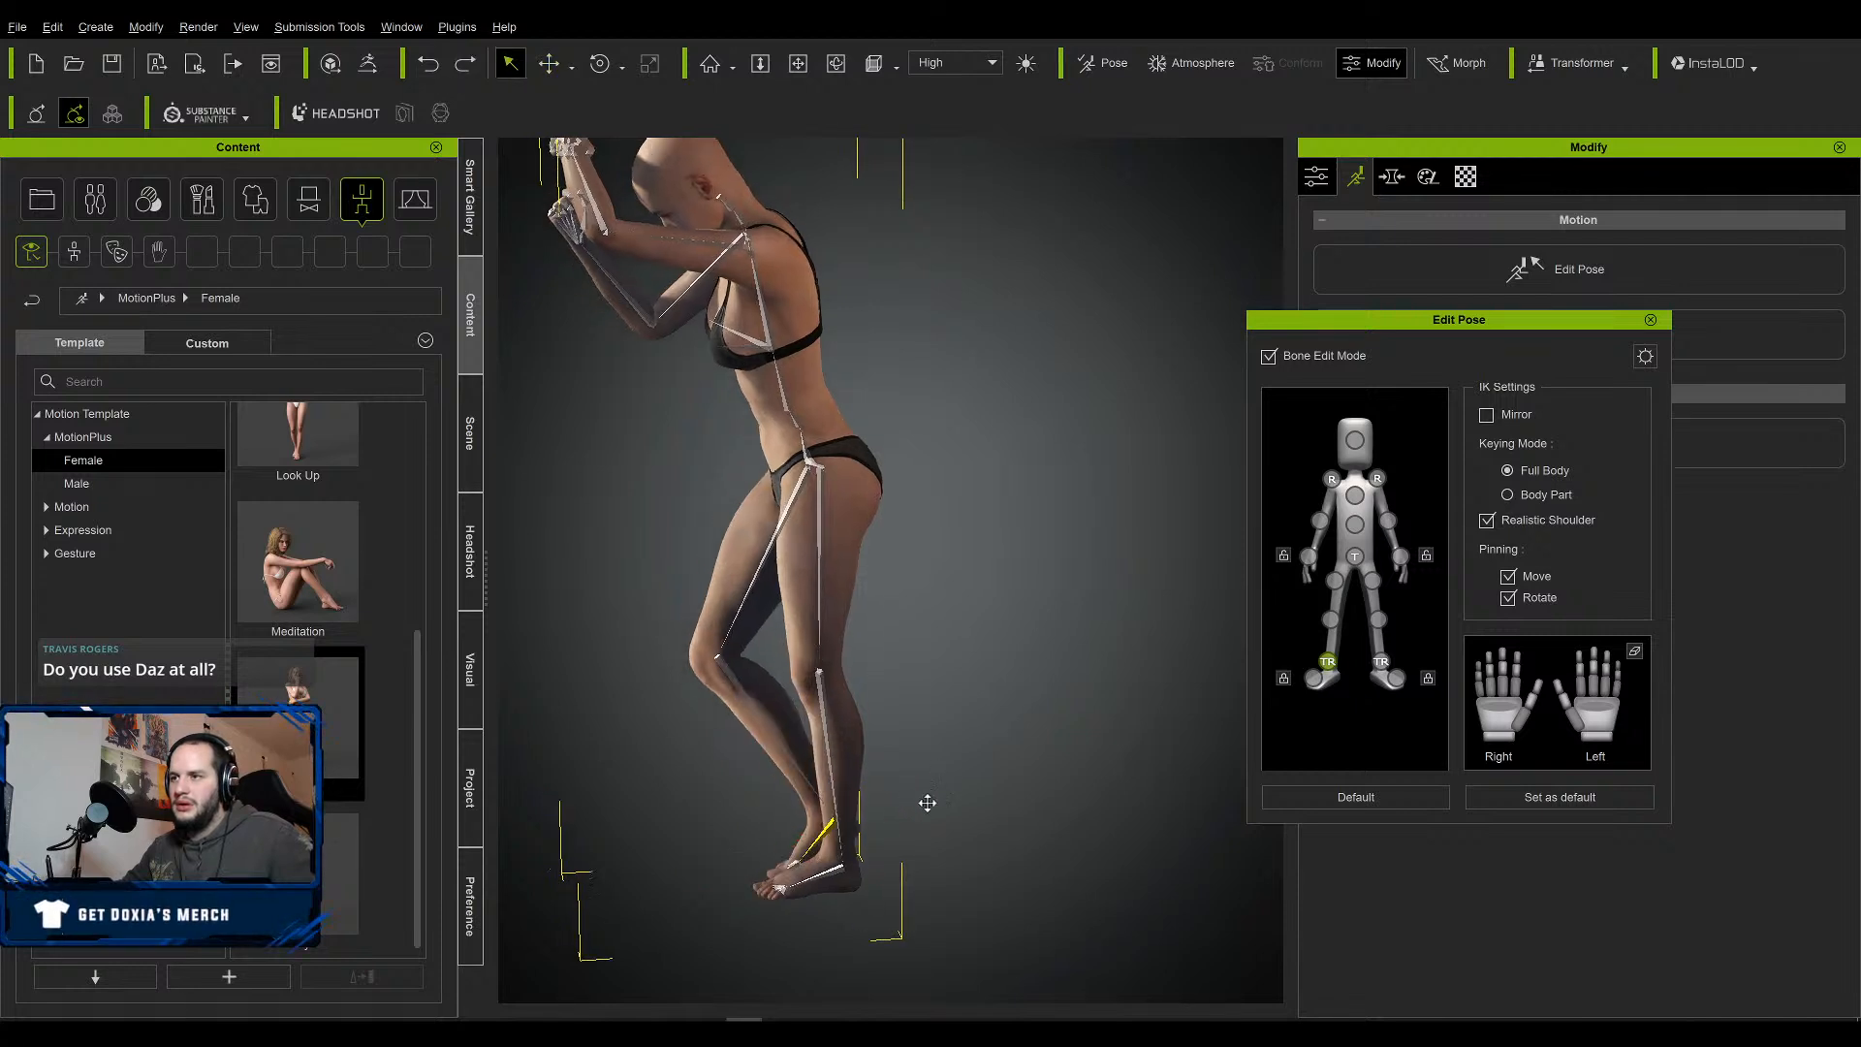
# Move the avatar's right foot outward so that it stands slightly apart beside the left foot.
pyautogui.moveTo(887, 778); pyautogui.dragTo(980, 859, button='right')
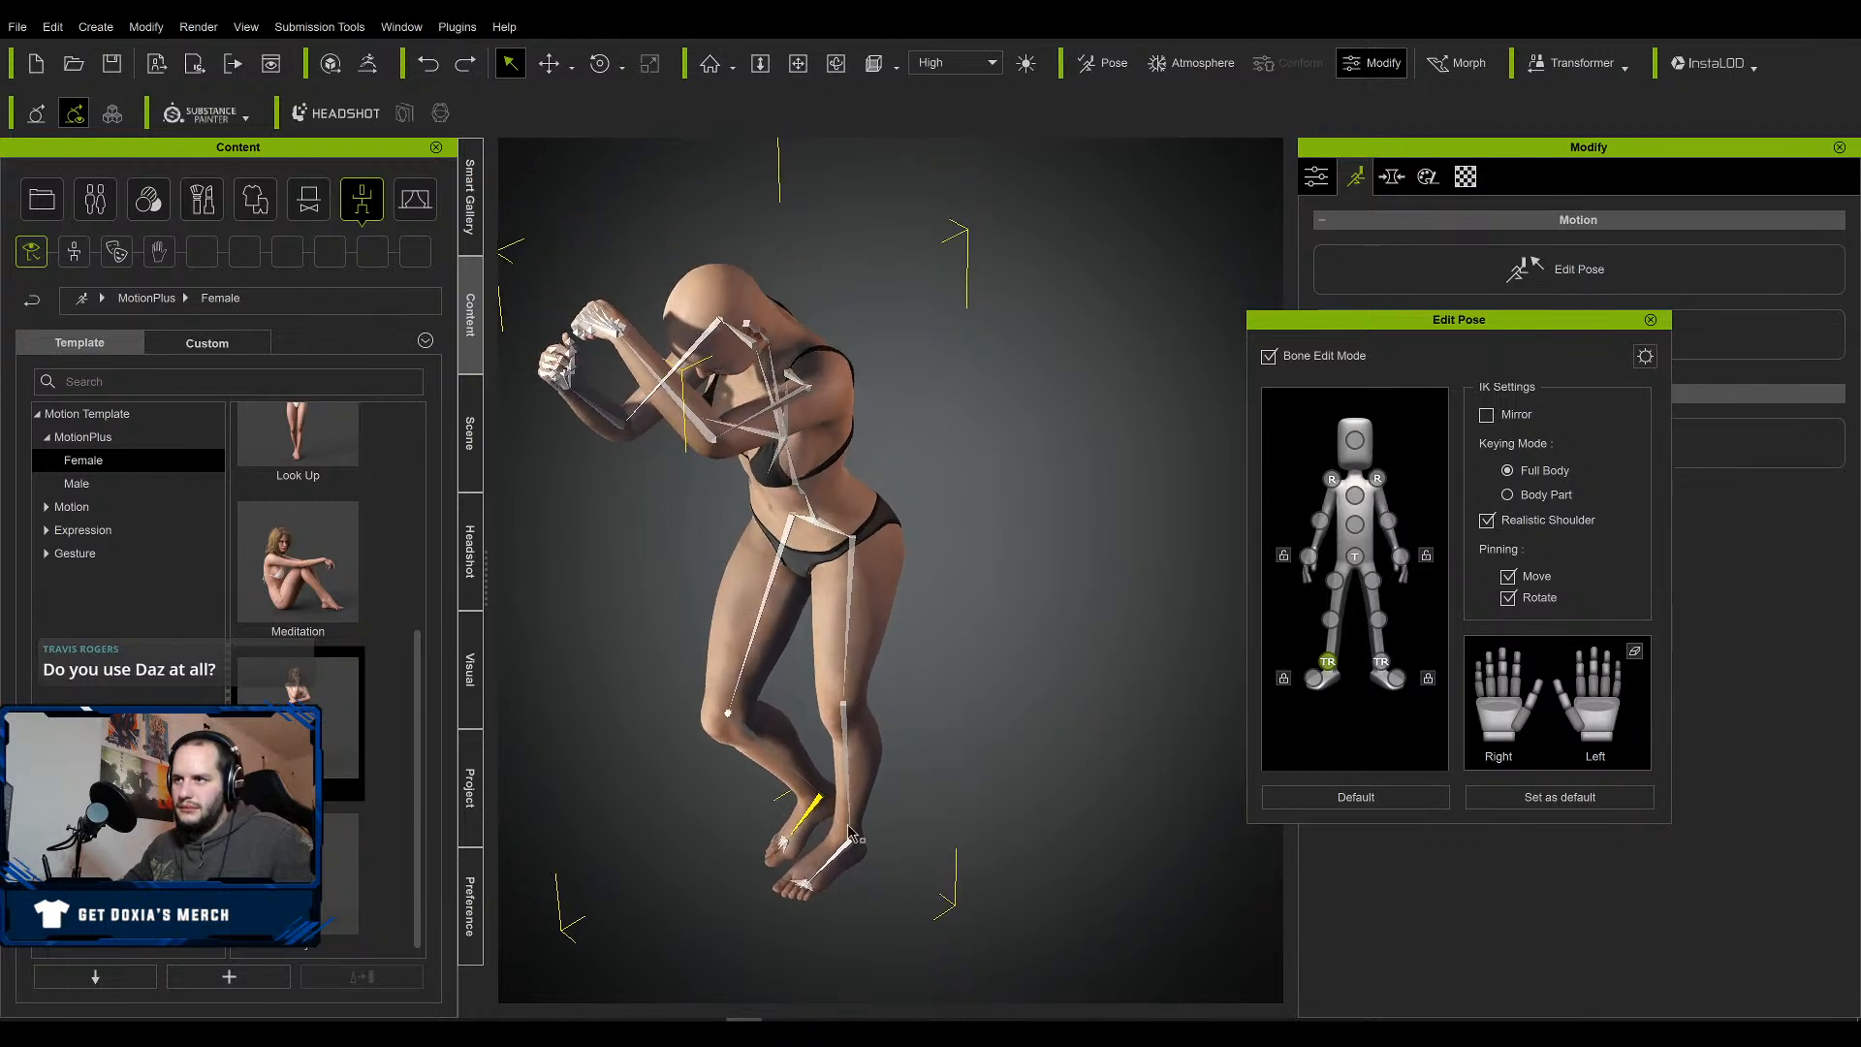
pyautogui.press('w')
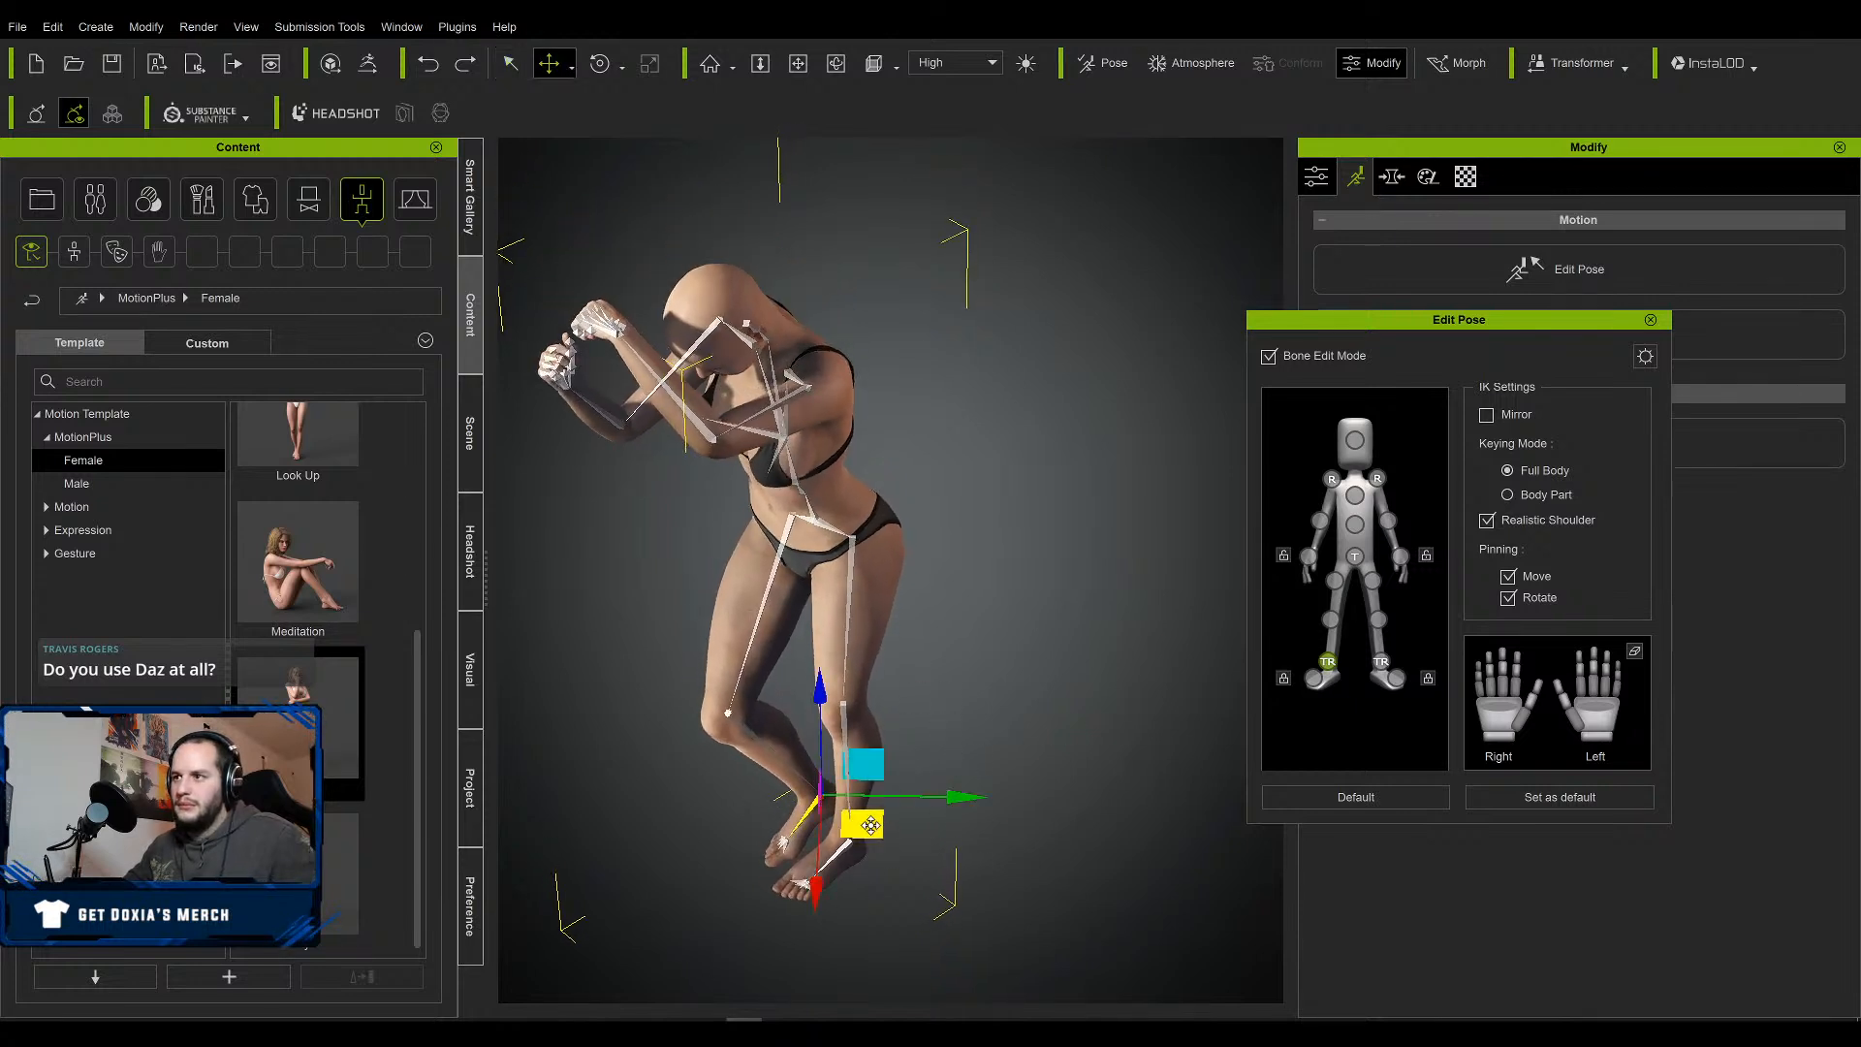
pyautogui.moveTo(870, 825); pyautogui.dragTo(843, 839)
pyautogui.moveTo(836, 836)
pyautogui.mouseDown()
pyautogui.moveTo(822, 819)
pyautogui.moveTo(863, 787)
pyautogui.moveTo(835, 805)
pyautogui.mouseUp()
pyautogui.moveTo(834, 806); pyautogui.dragTo(1072, 451, button='right')
pyautogui.moveTo(1095, 462); pyautogui.dragTo(1092, 699, button='middle')
pyautogui.moveTo(1092, 699); pyautogui.dragTo(1001, 523, button='right')
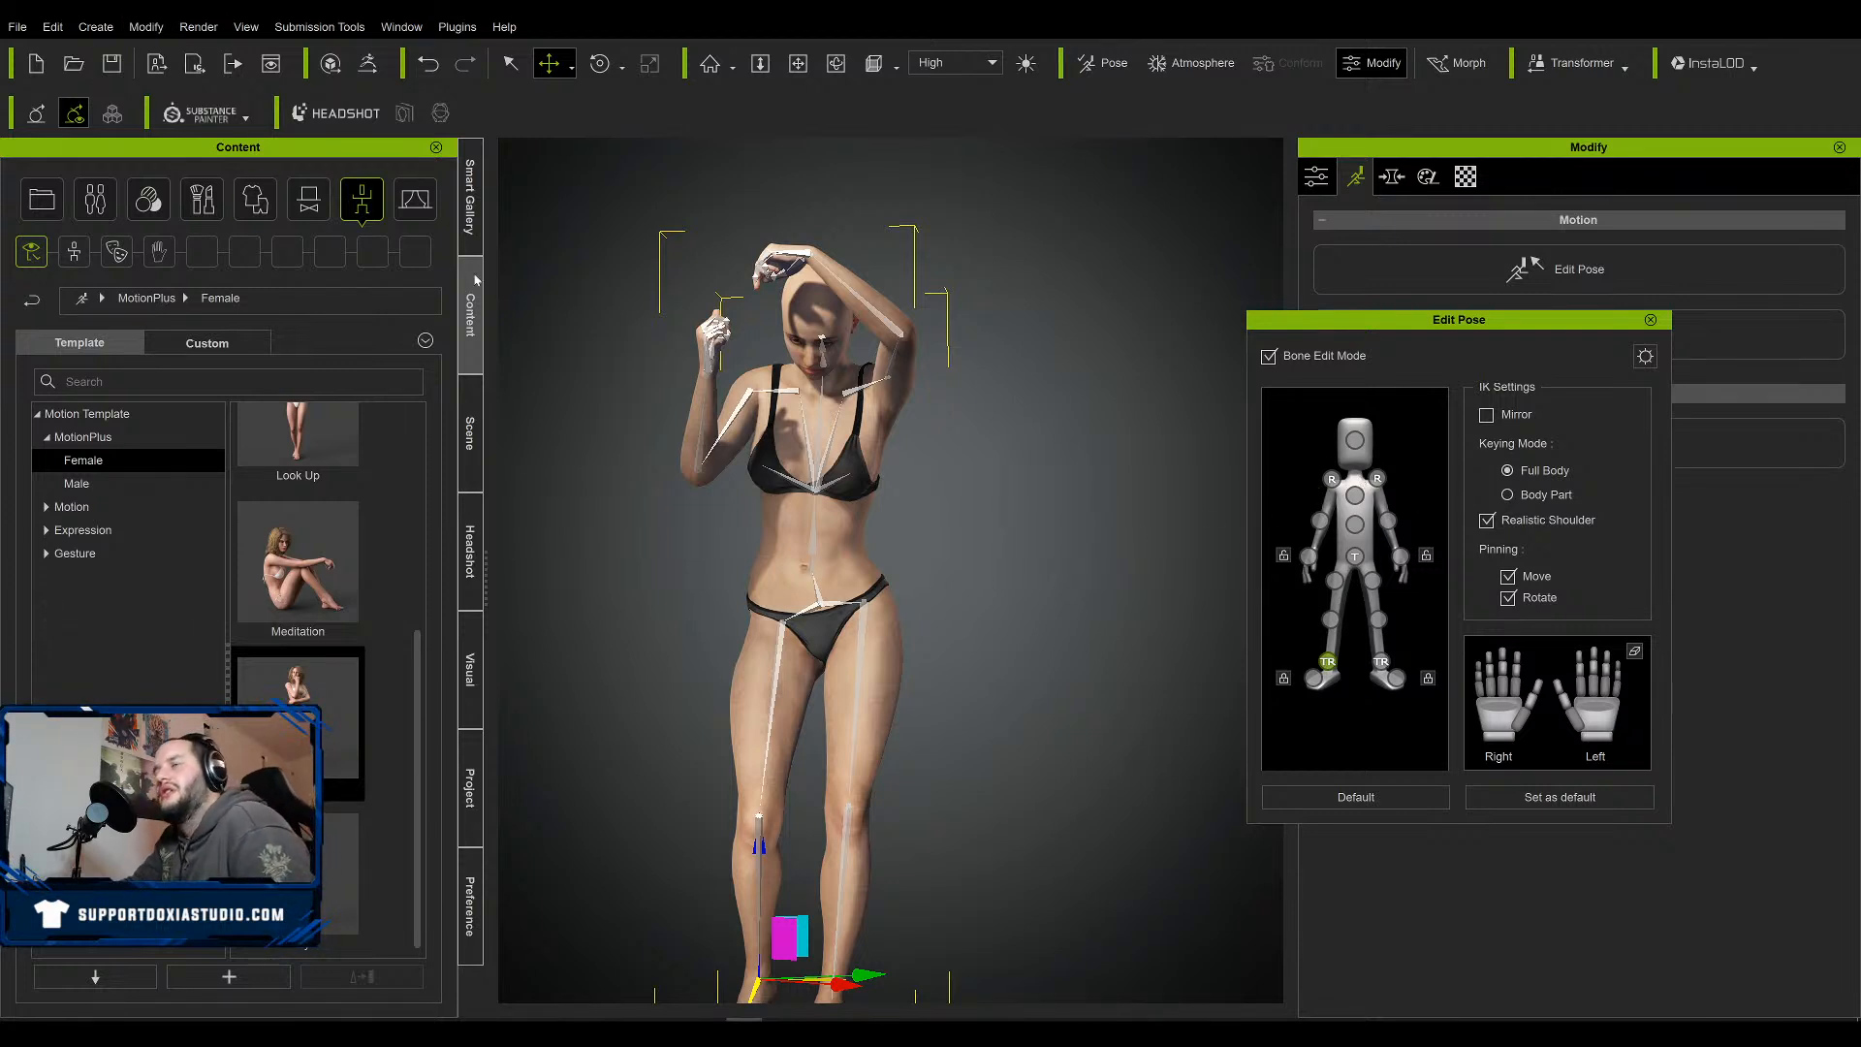
# Focus on the avatar's head and rotate it to adjust its bowed tilt.
pyautogui.moveTo(743, 1023)
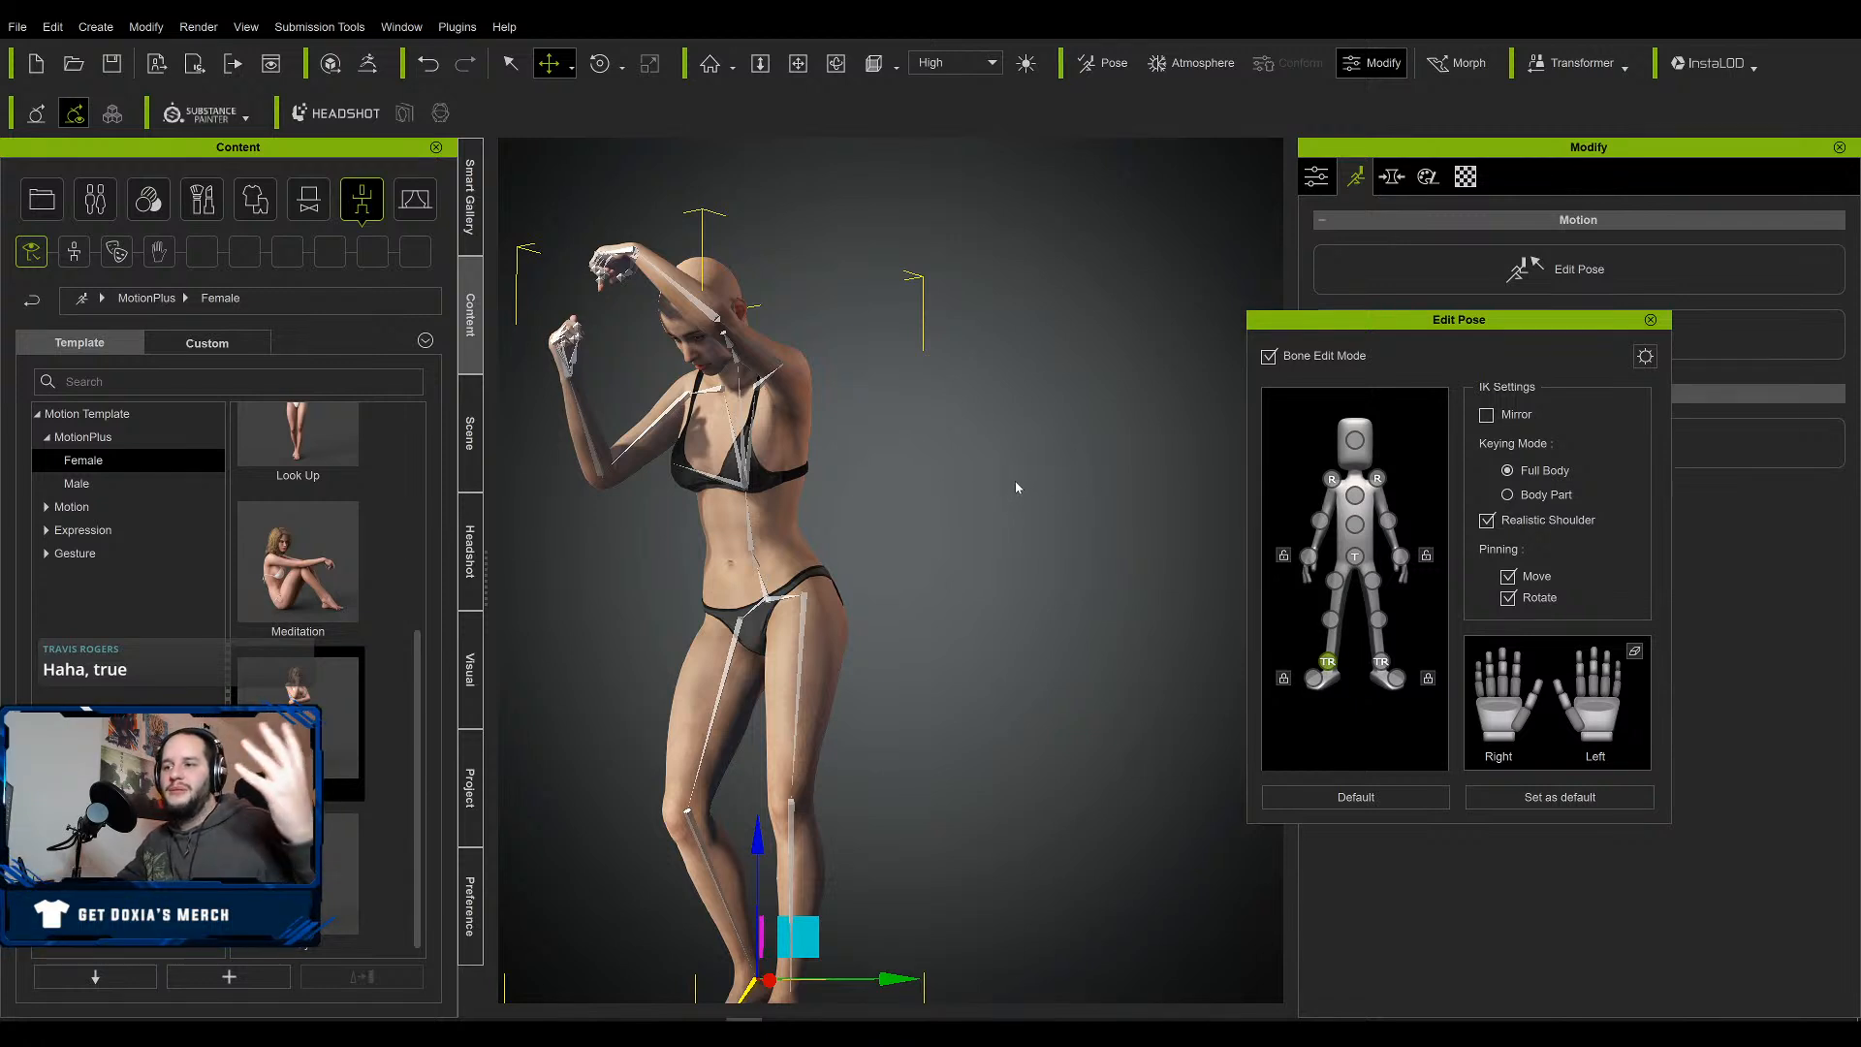
pyautogui.moveTo(958, 472); pyautogui.dragTo(1004, 463, button='right')
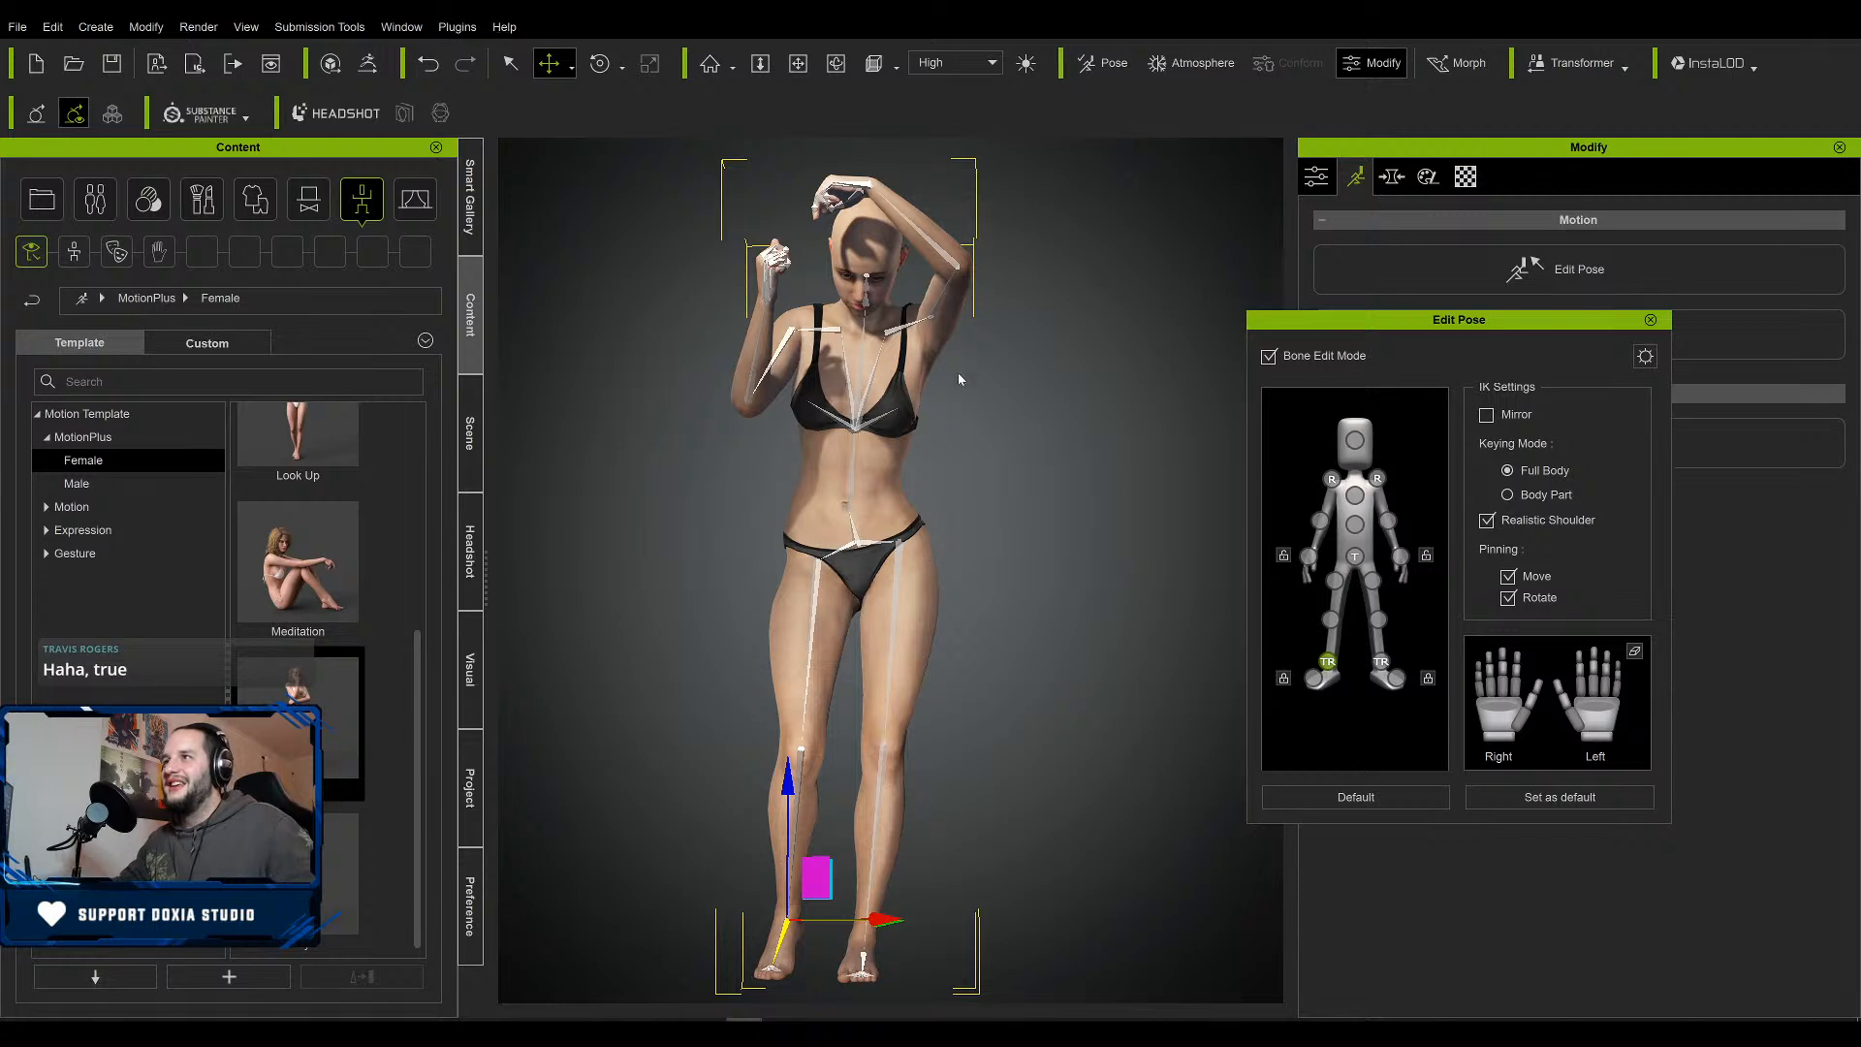
pyautogui.click(1356, 439)
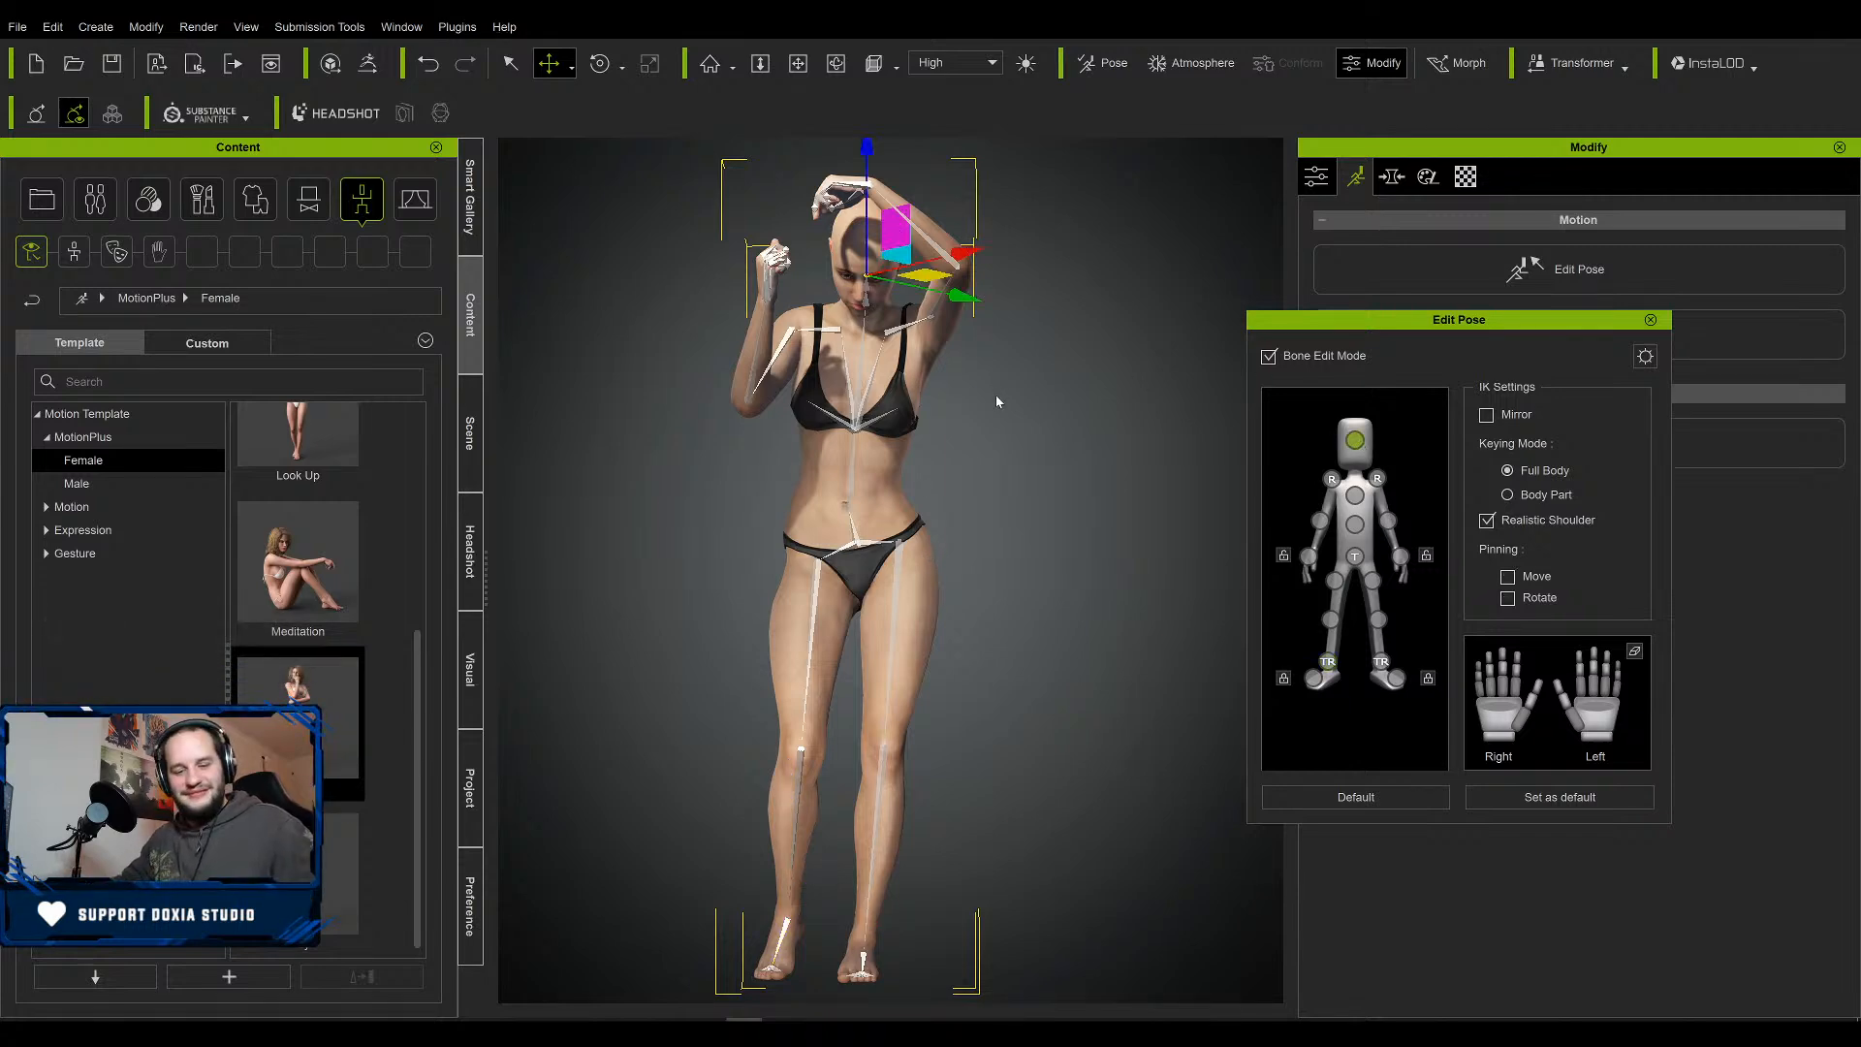
pyautogui.press('j')
pyautogui.scroll(-5, 899, 398)
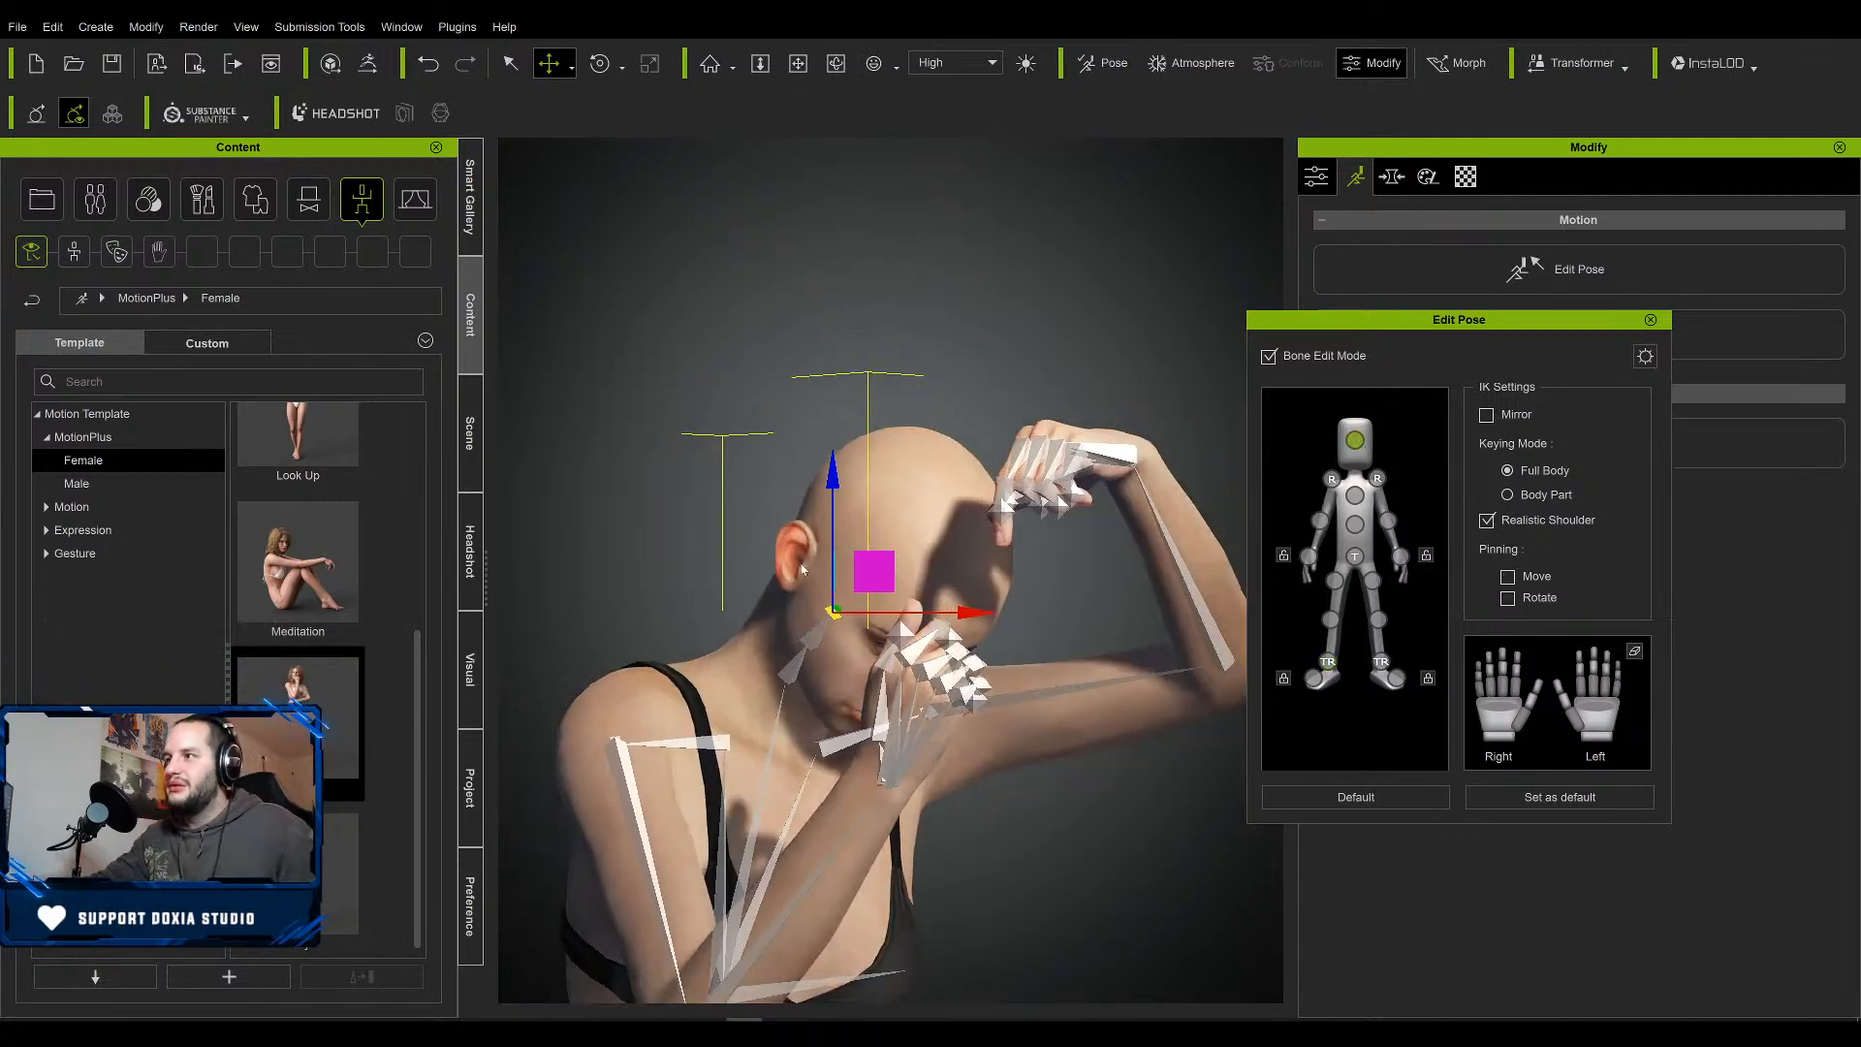
pyautogui.press('e')
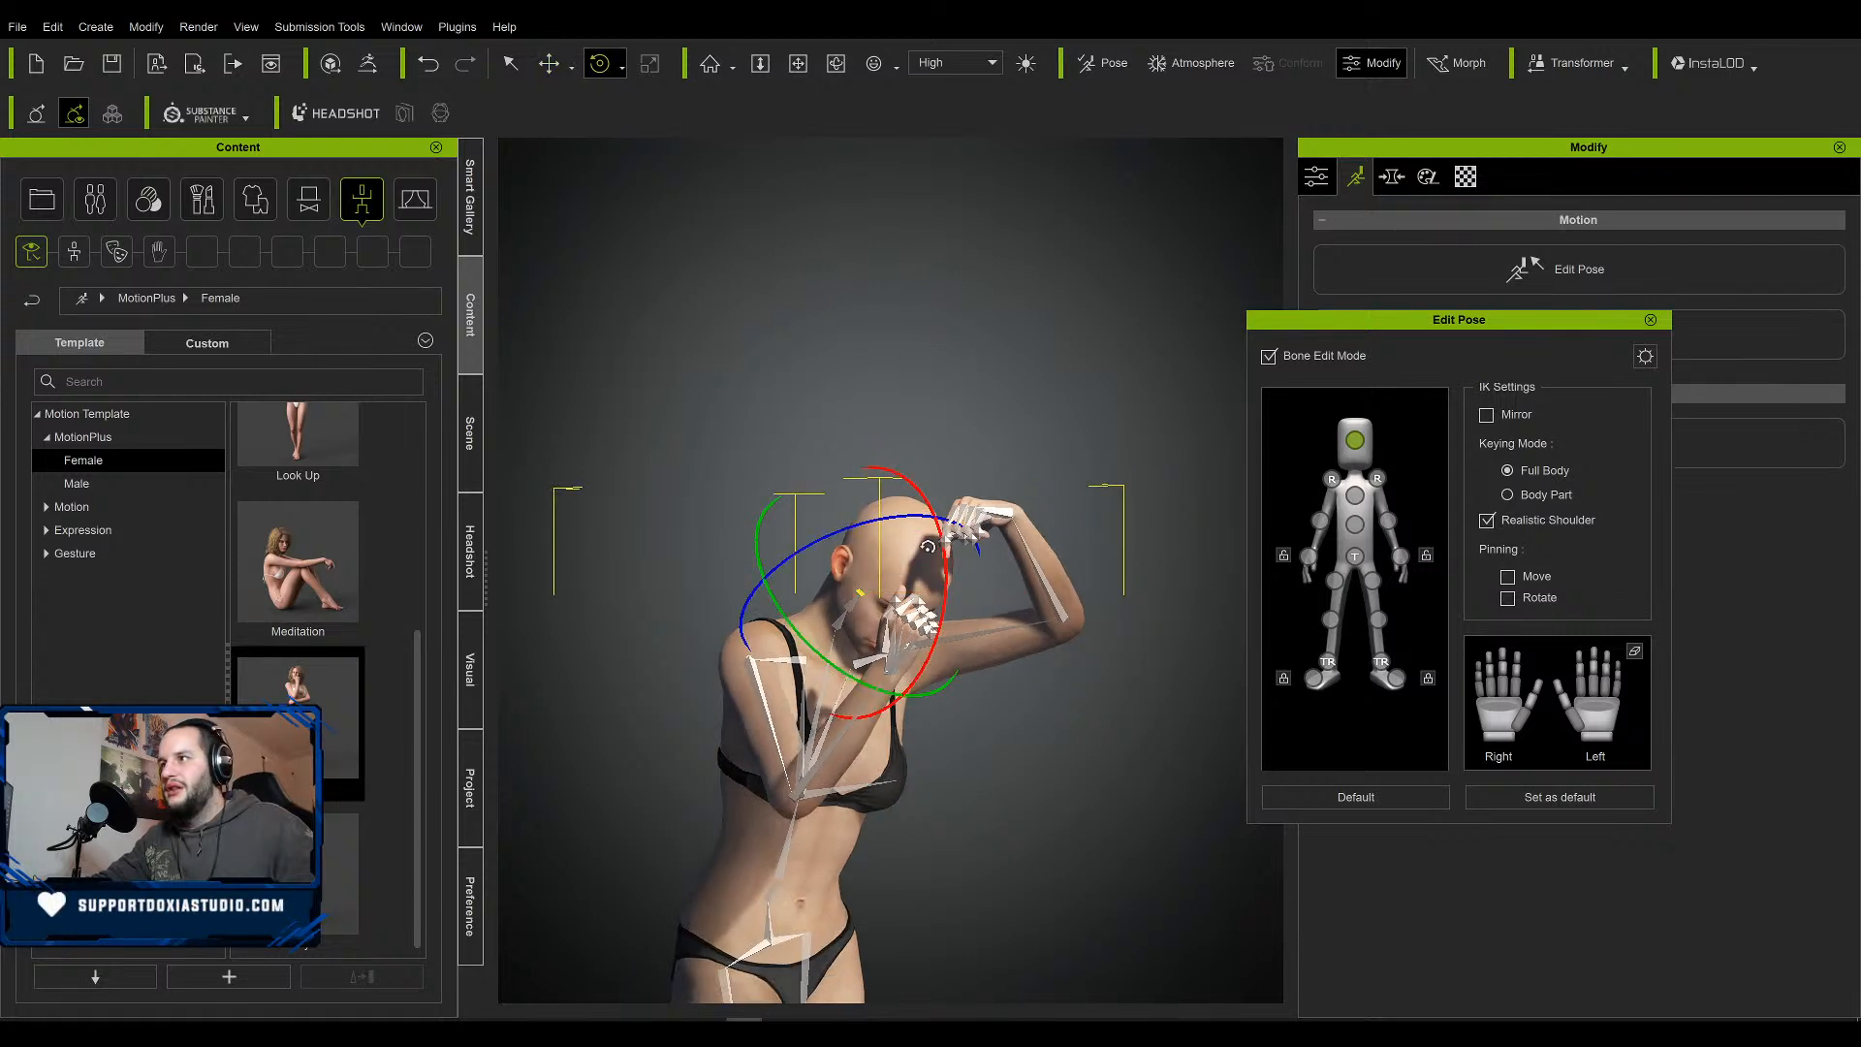
pyautogui.moveTo(897, 596); pyautogui.dragTo(824, 582)
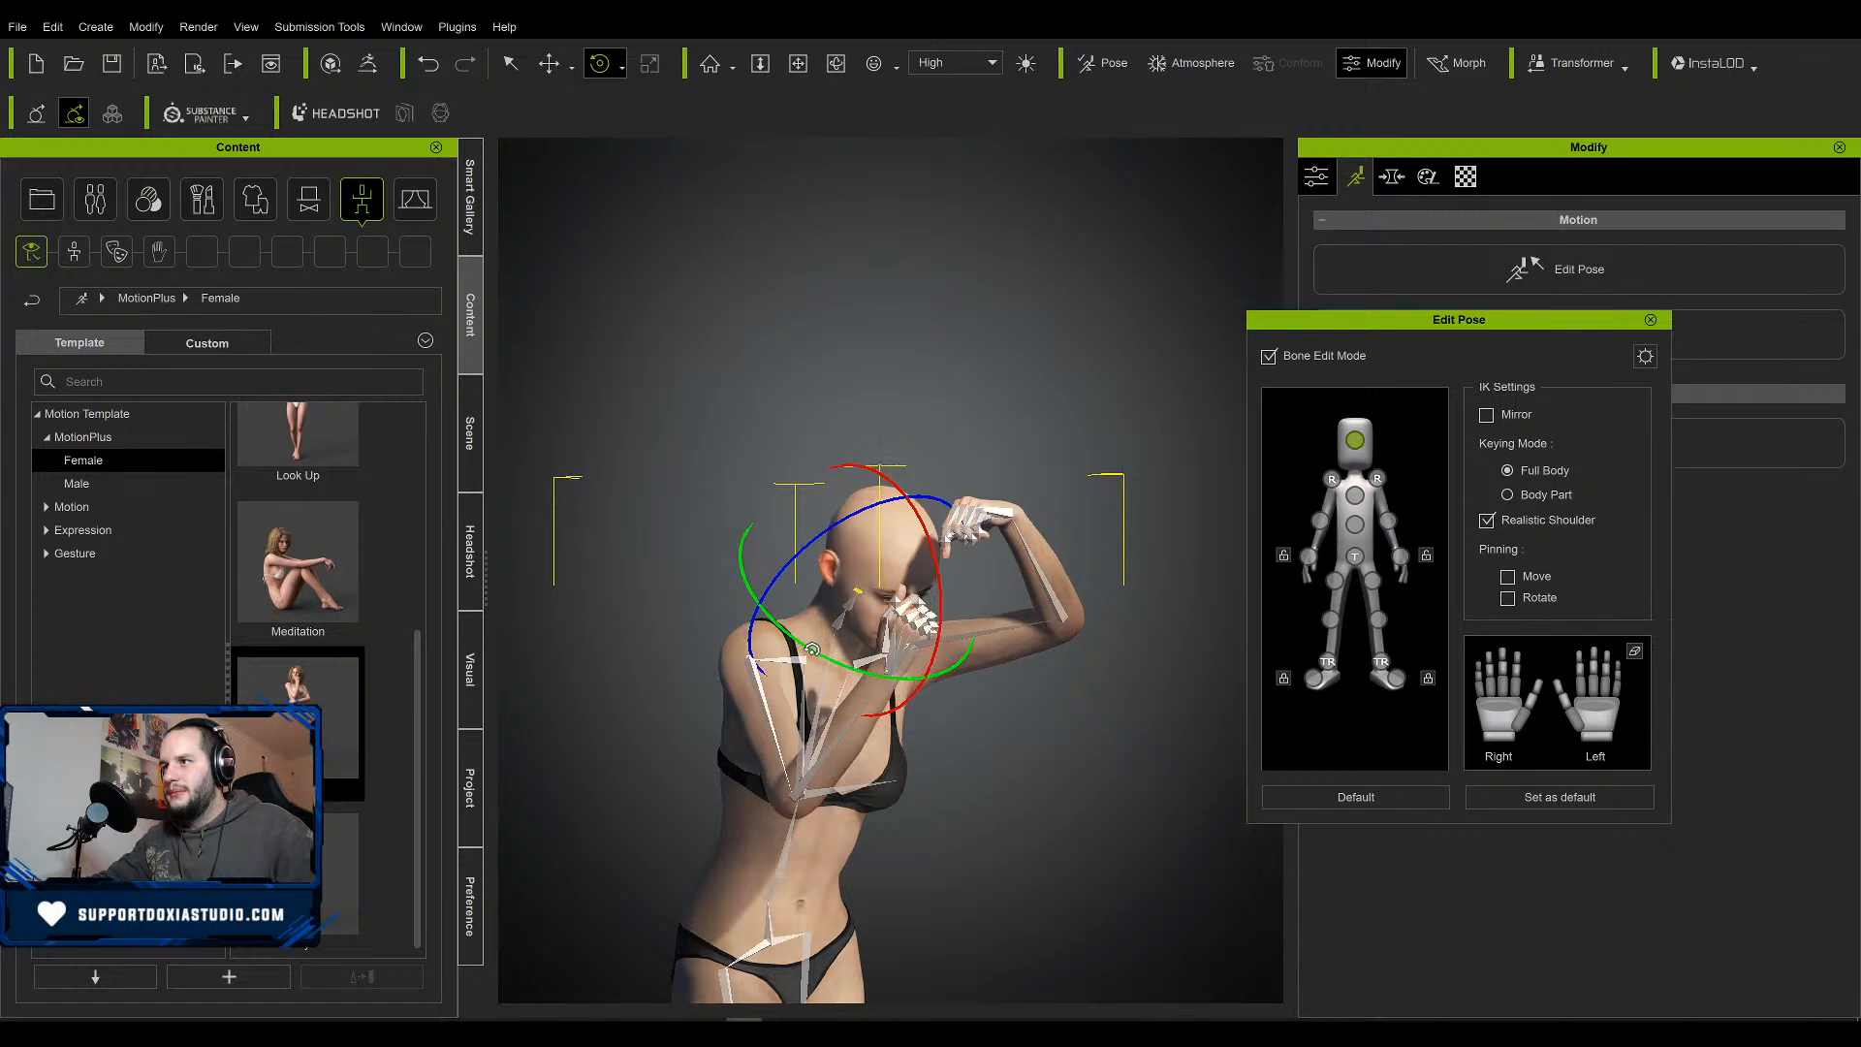
# Lower the avatar's left hand and forearm until the hand is in front of the face near the right hand.
pyautogui.click(1401, 556)
pyautogui.moveTo(1050, 471); pyautogui.dragTo(1046, 530)
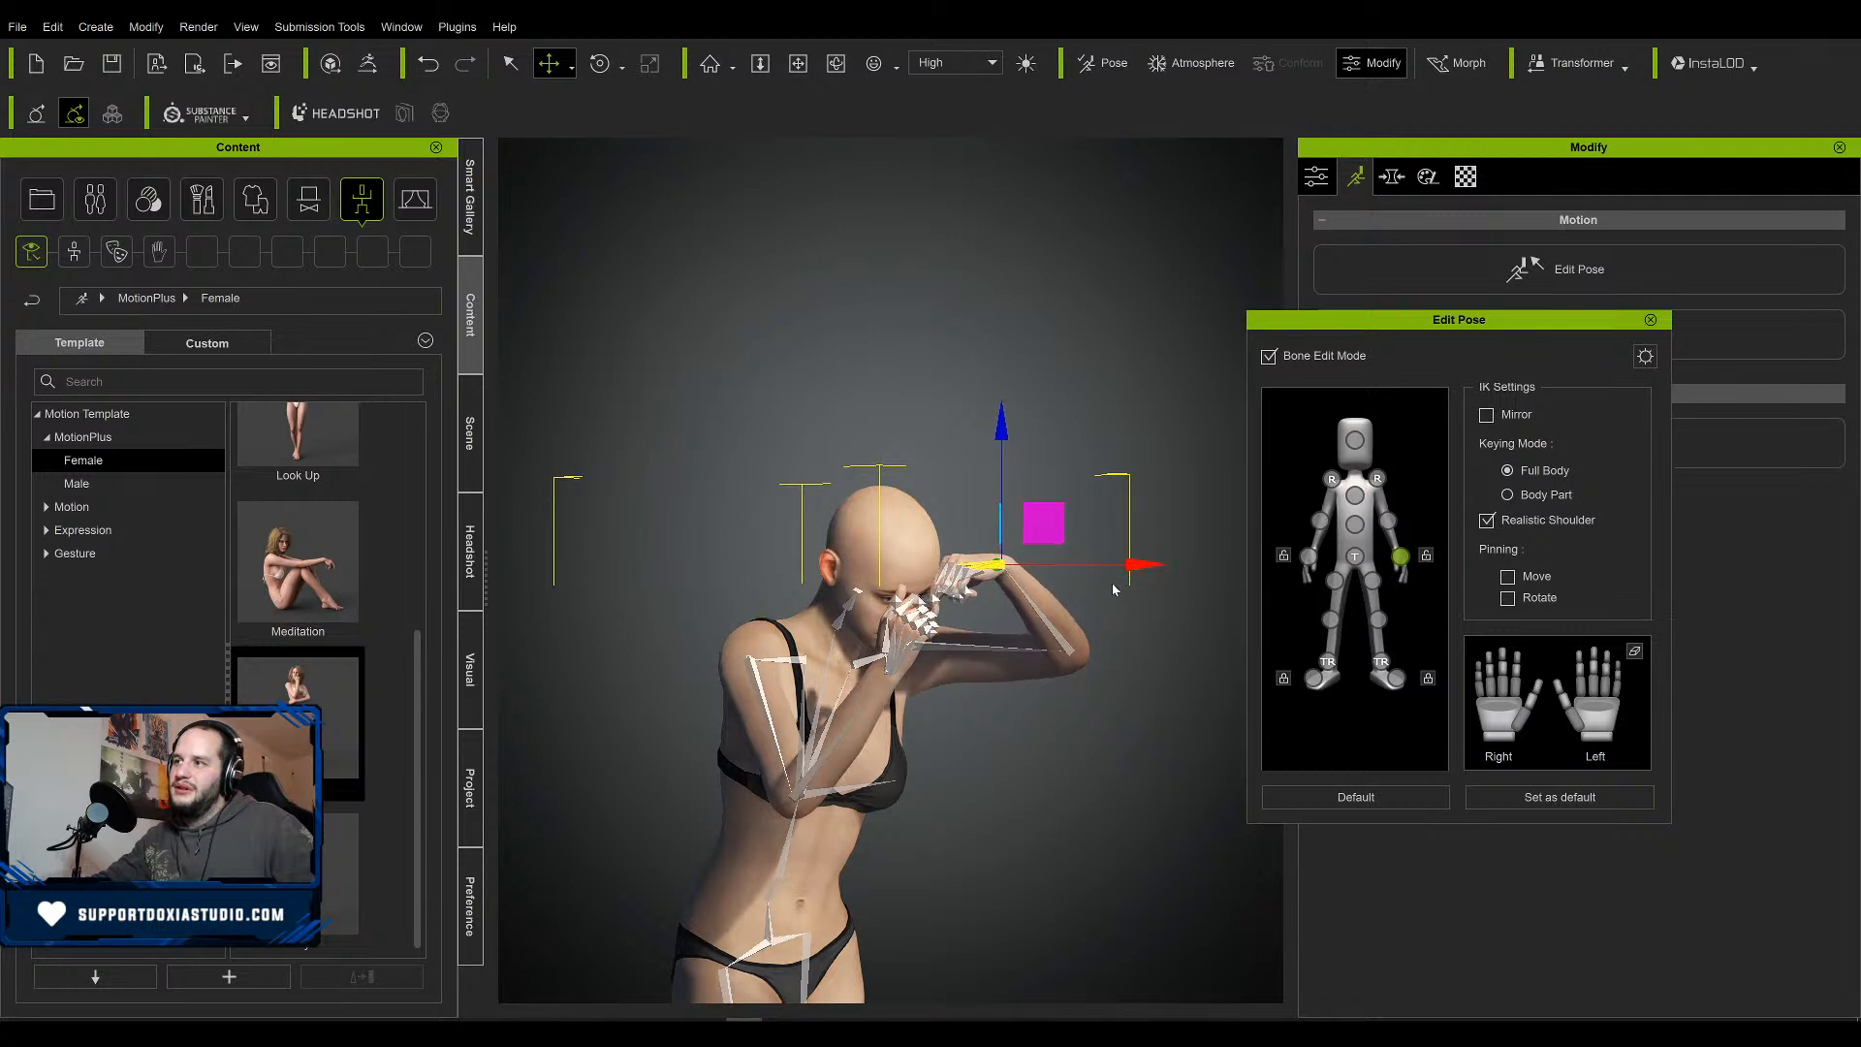
pyautogui.click(1388, 521)
pyautogui.moveTo(1129, 609)
pyautogui.mouseDown()
pyautogui.moveTo(1100, 641)
pyautogui.moveTo(1119, 632)
pyautogui.mouseUp()
# Rotate the avatar's left upper arm so that the elbow drops in front of the chest with the forearm raised.
pyautogui.click(1377, 479)
pyautogui.press('e')
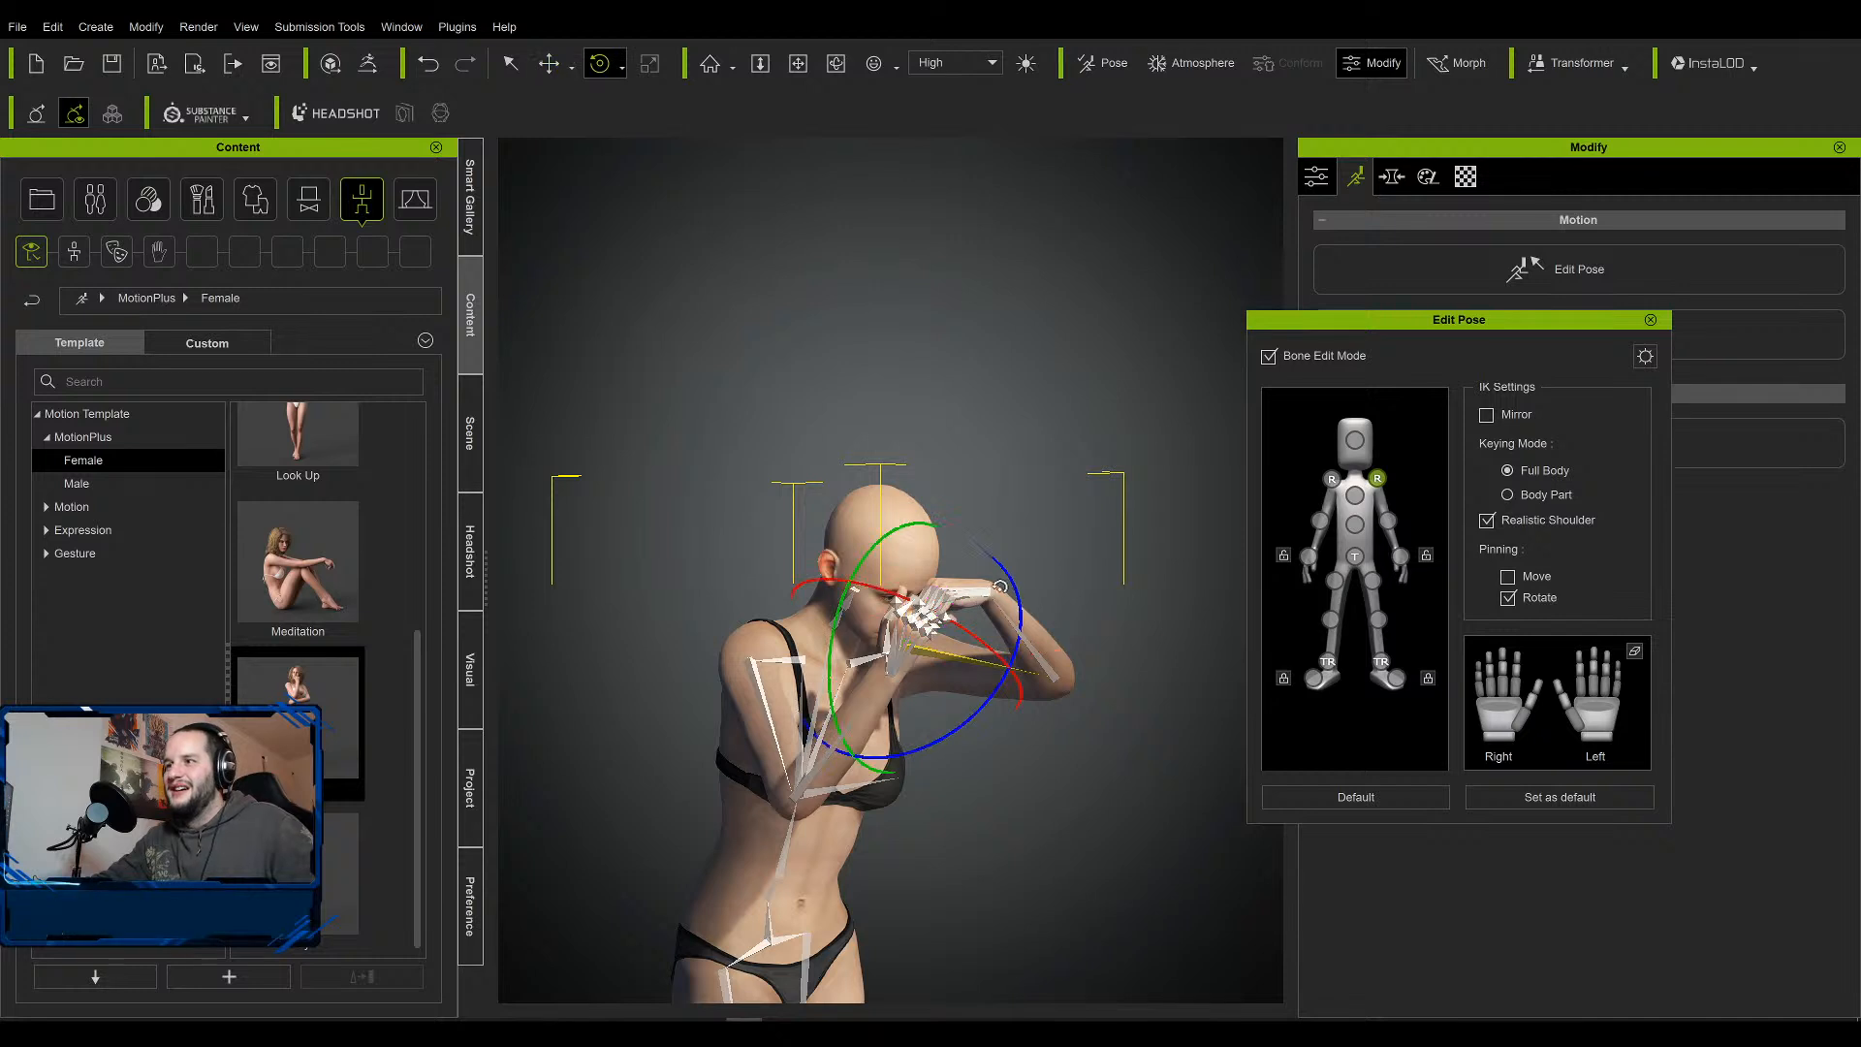
pyautogui.moveTo(1001, 588); pyautogui.dragTo(1012, 621)
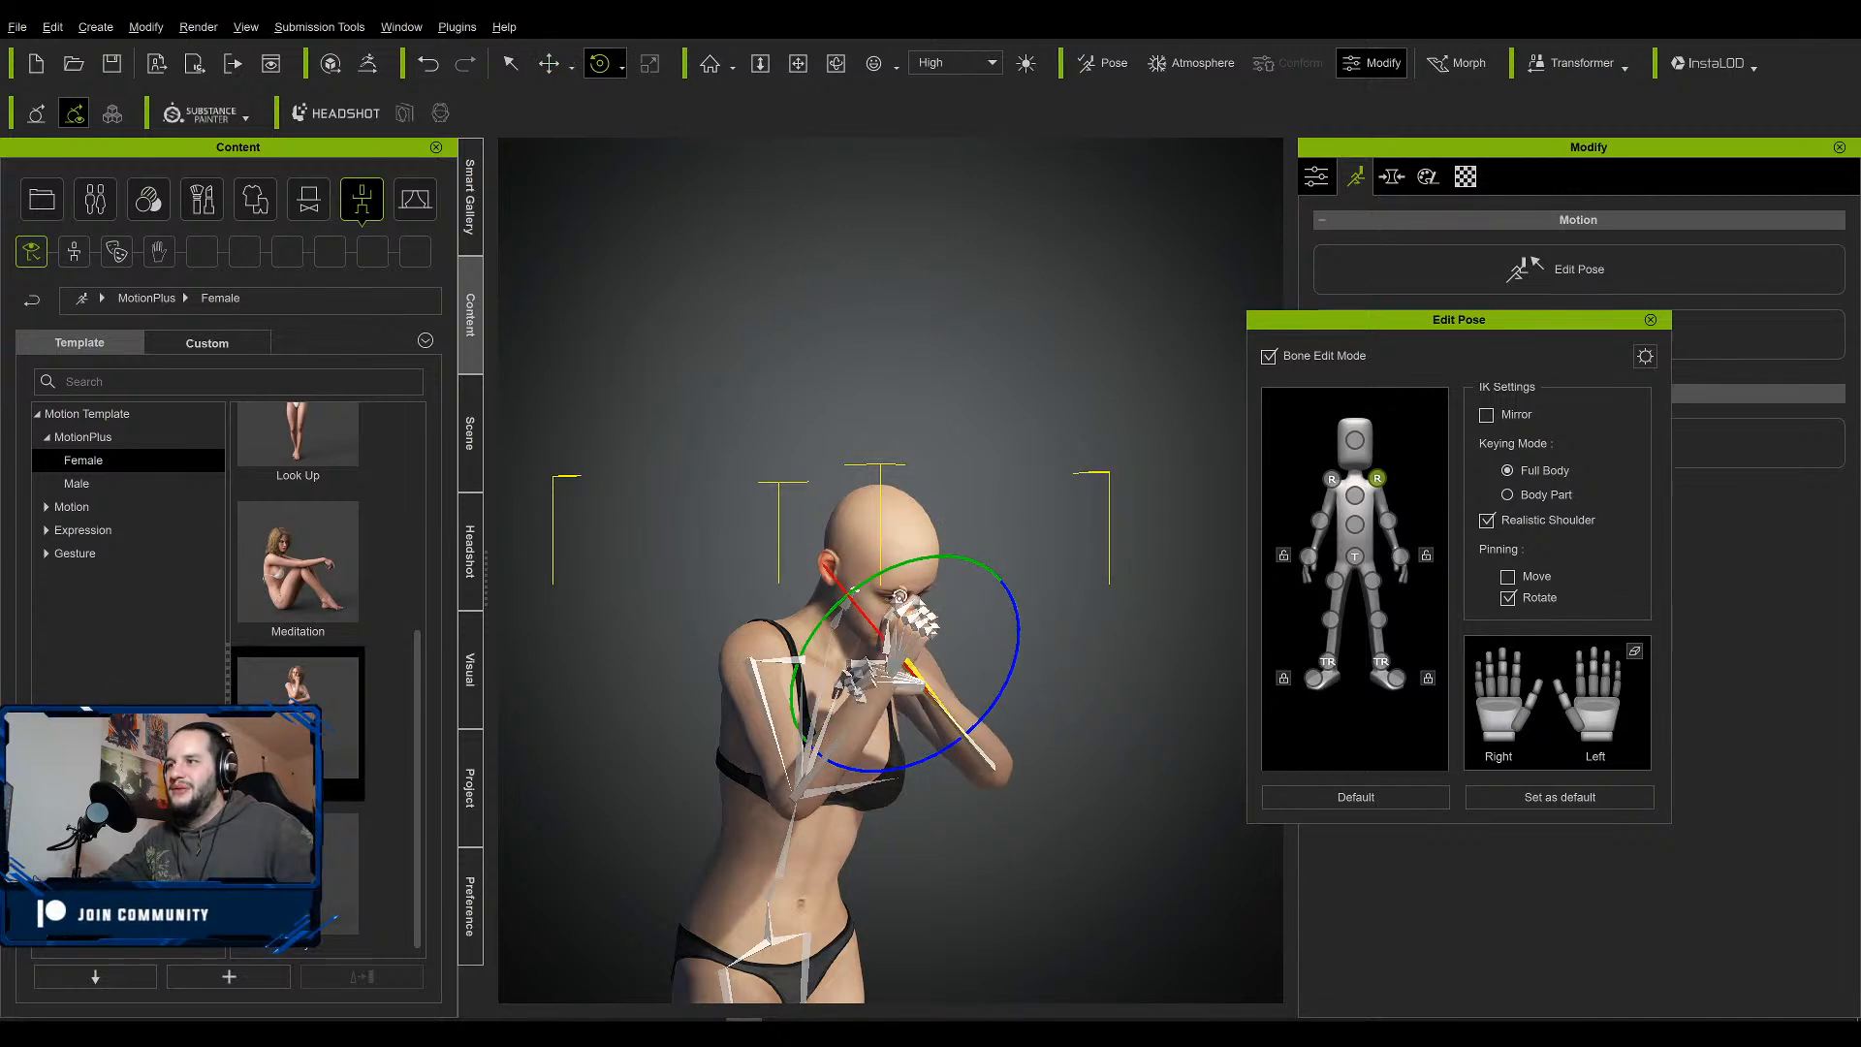
pyautogui.moveTo(910, 567)
pyautogui.mouseDown()
pyautogui.moveTo(936, 606)
pyautogui.moveTo(904, 554)
pyautogui.mouseUp()
pyautogui.moveTo(946, 743); pyautogui.dragTo(909, 747, button='middle')
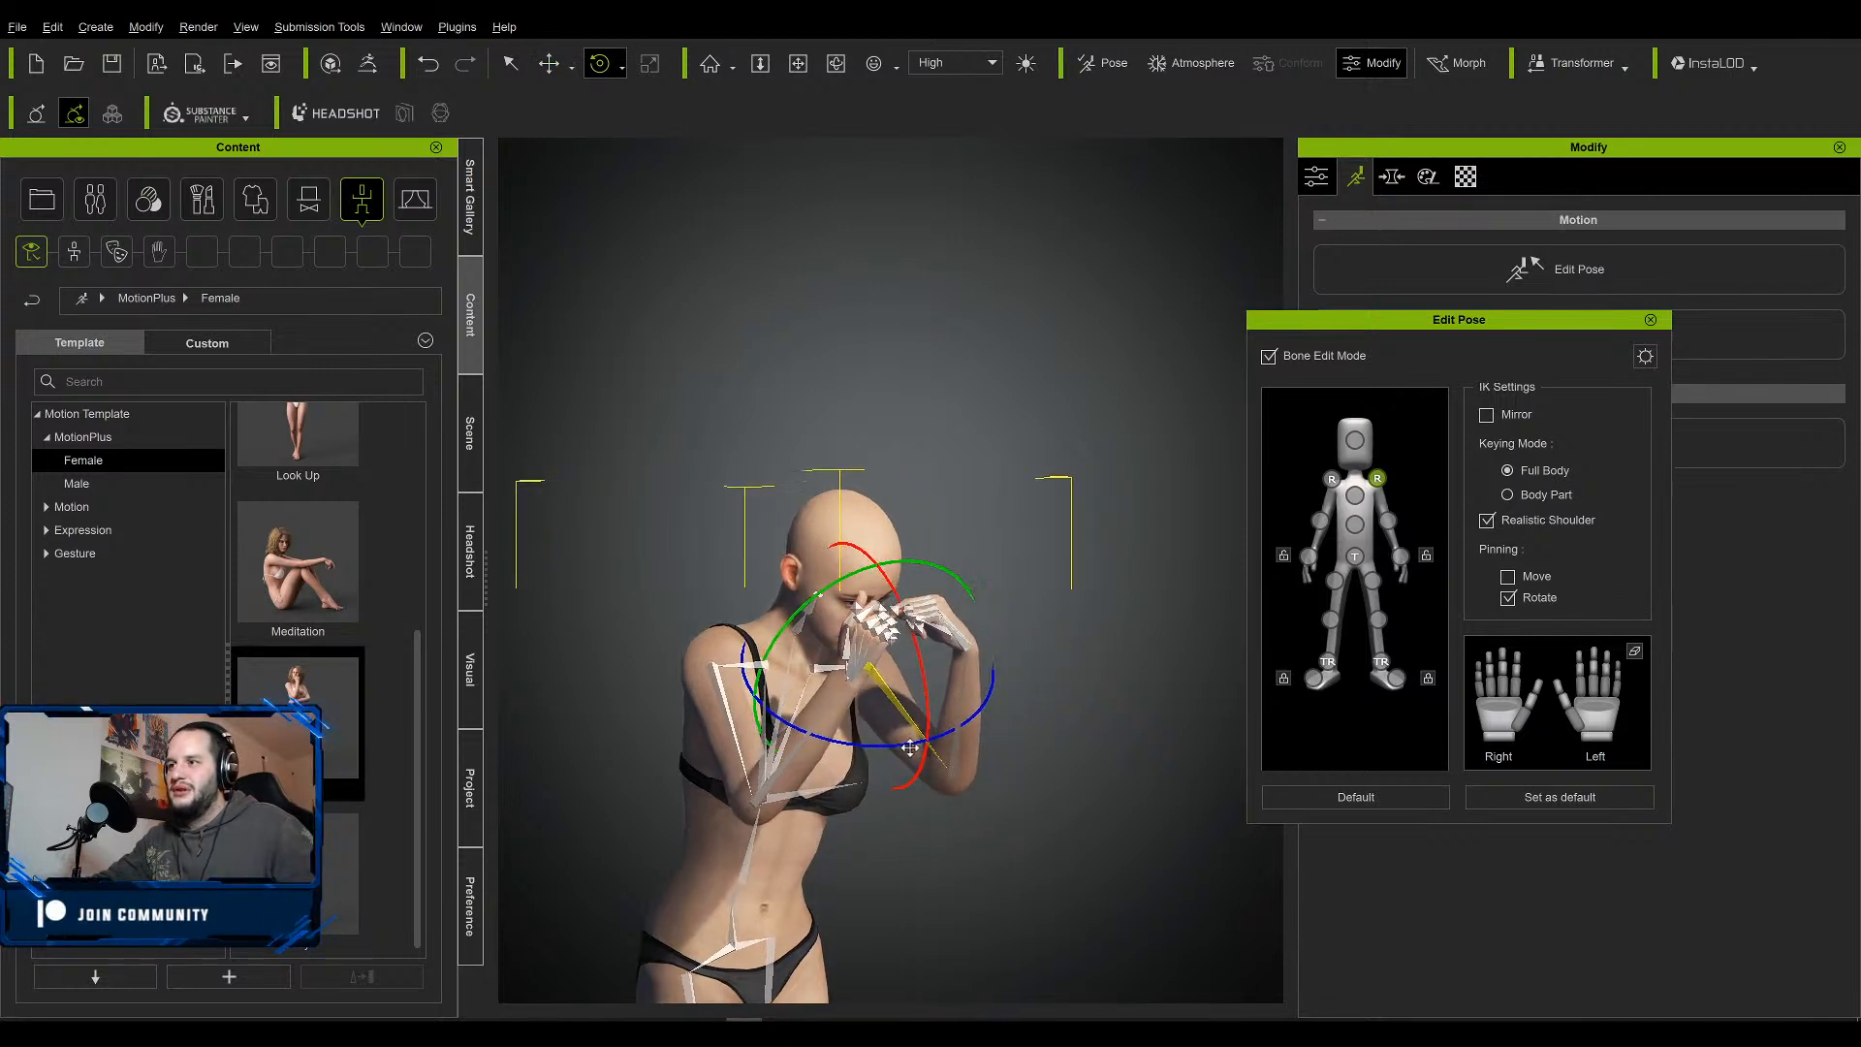
pyautogui.moveTo(910, 747); pyautogui.dragTo(568, 740, button='right')
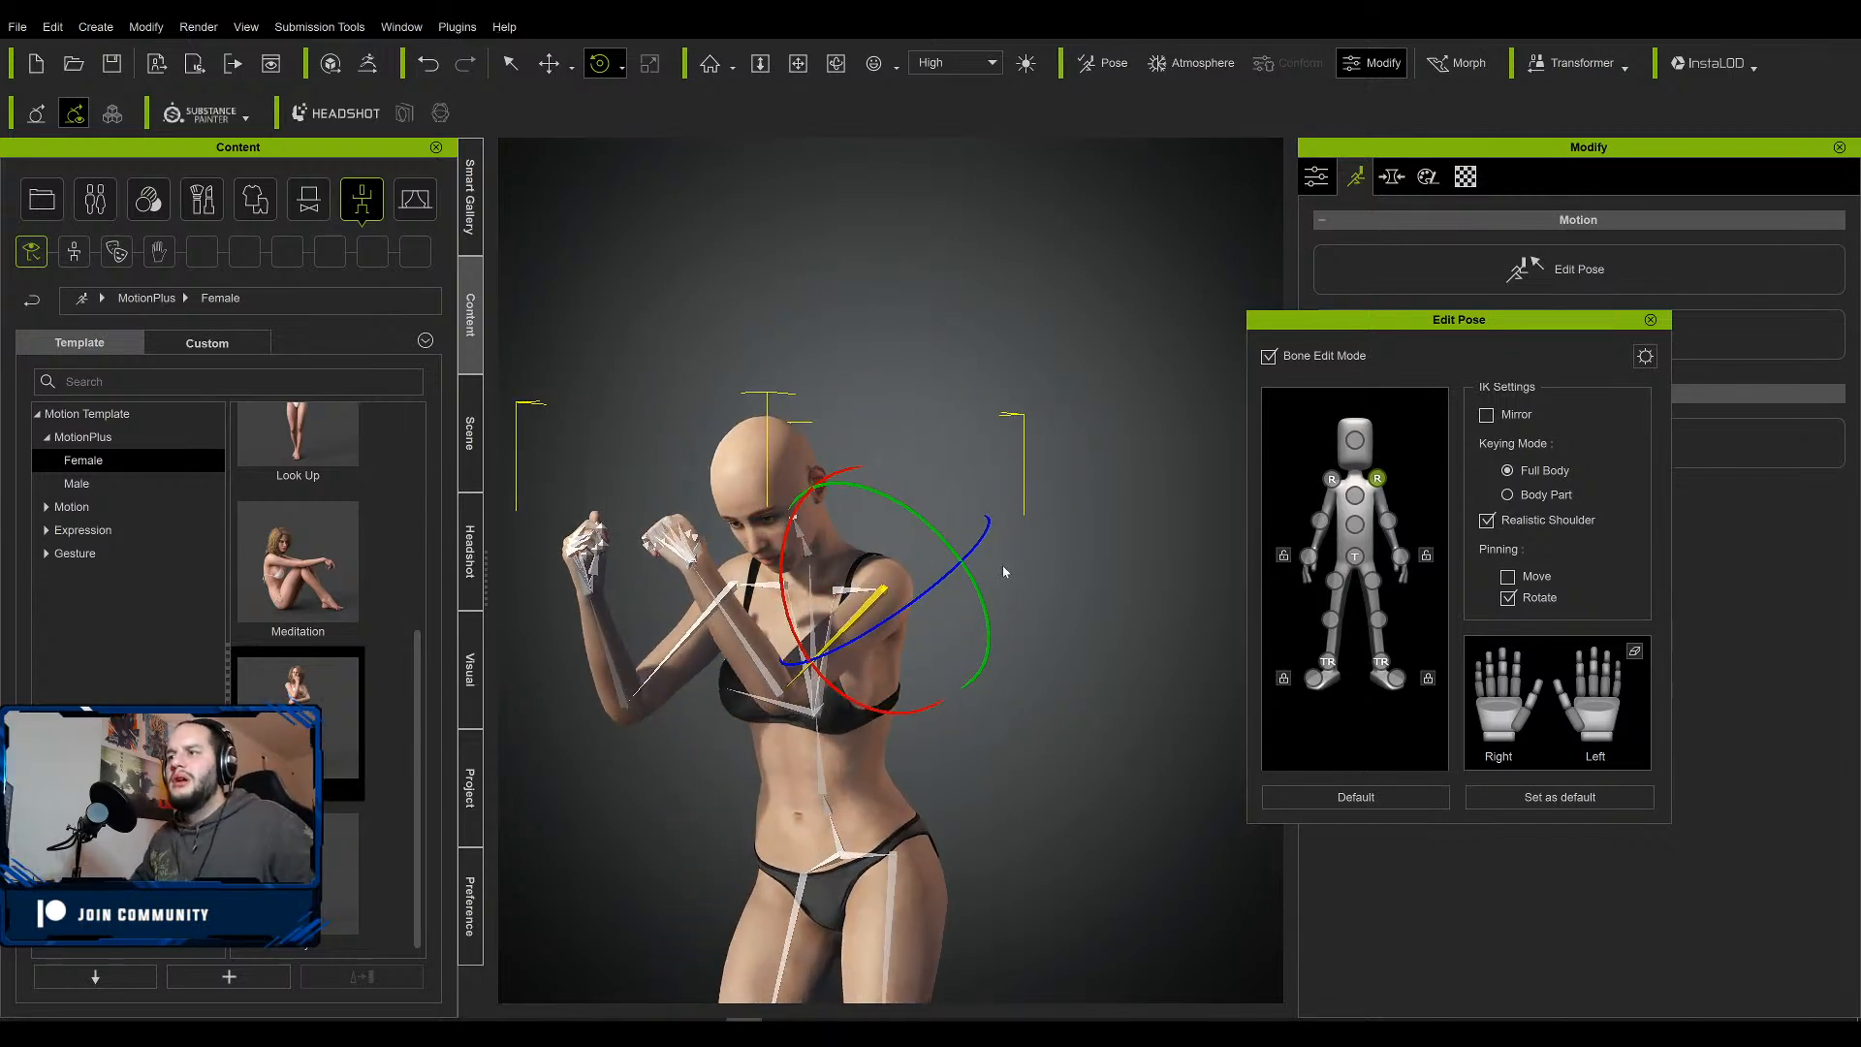
pyautogui.moveTo(1004, 572); pyautogui.dragTo(1134, 509, button='middle')
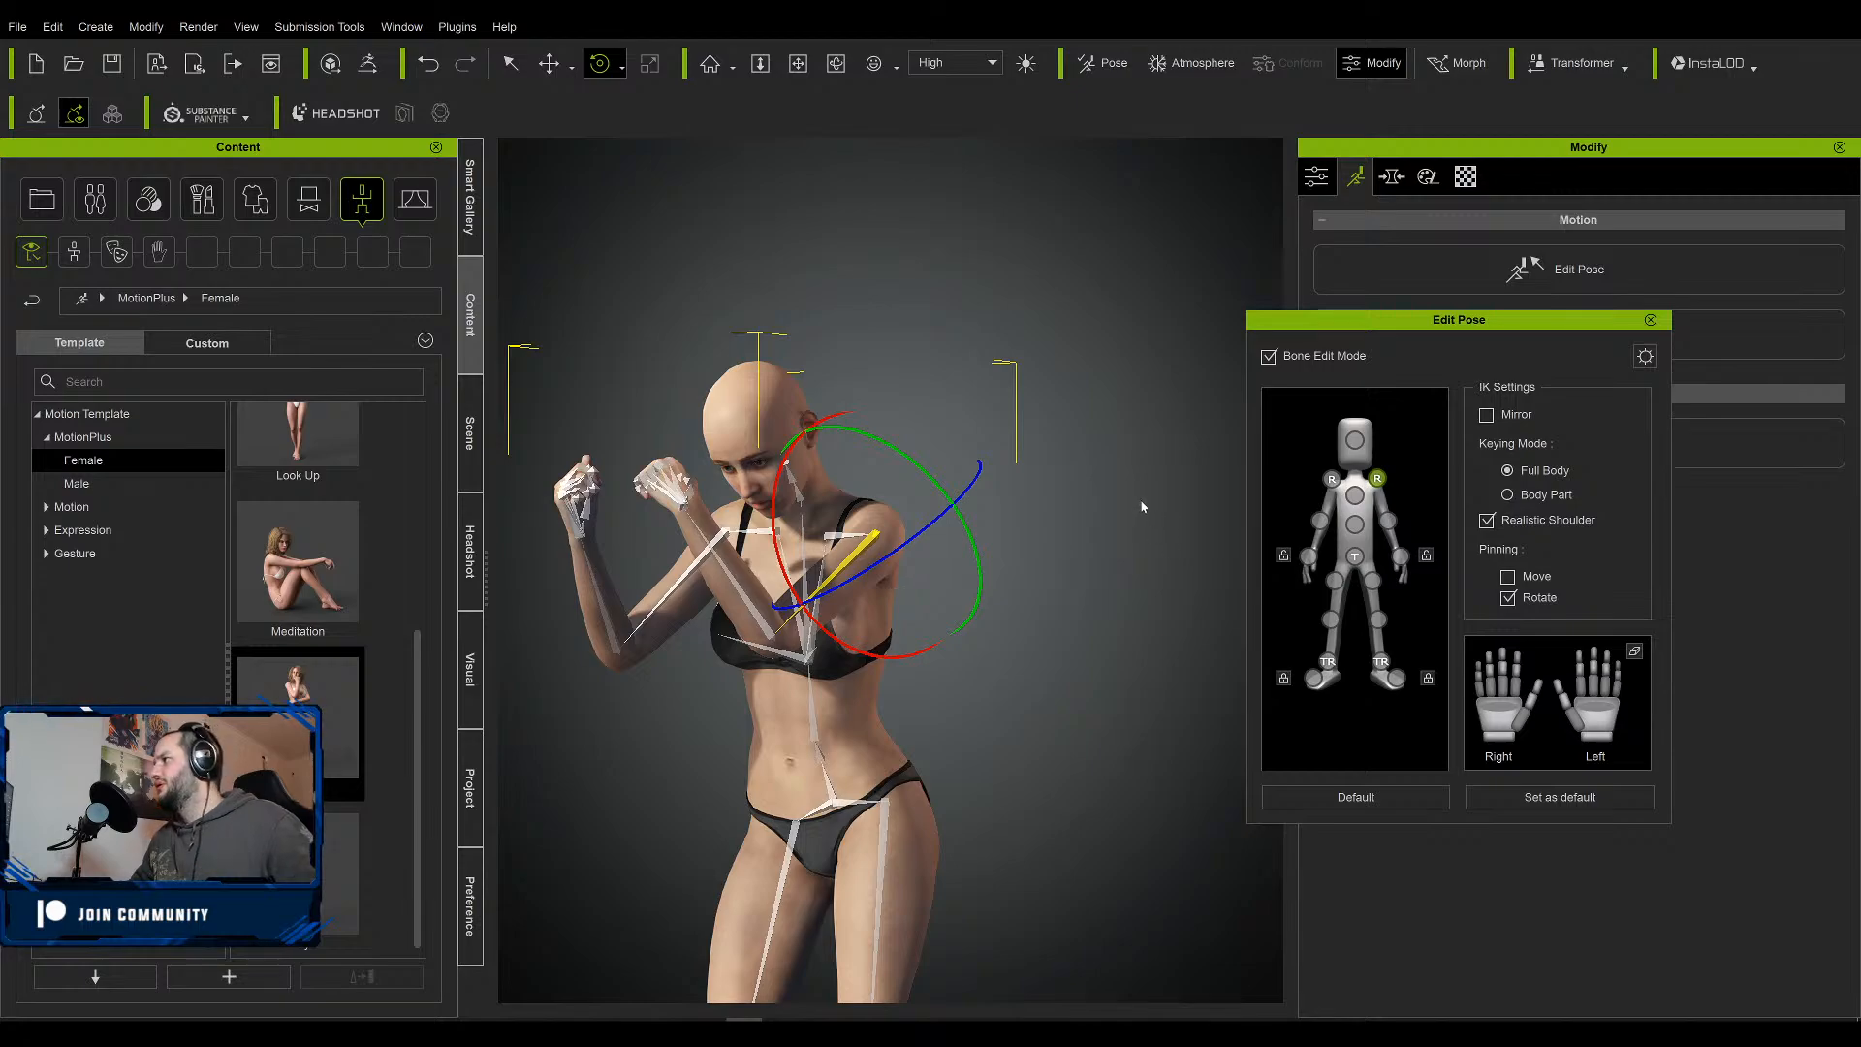
# Check the sadness pose image references in the browser, and rotate the avatar's left upper arm down alongside the torso in Character Creator.
pyautogui.hotkey('alt', 'Tab')
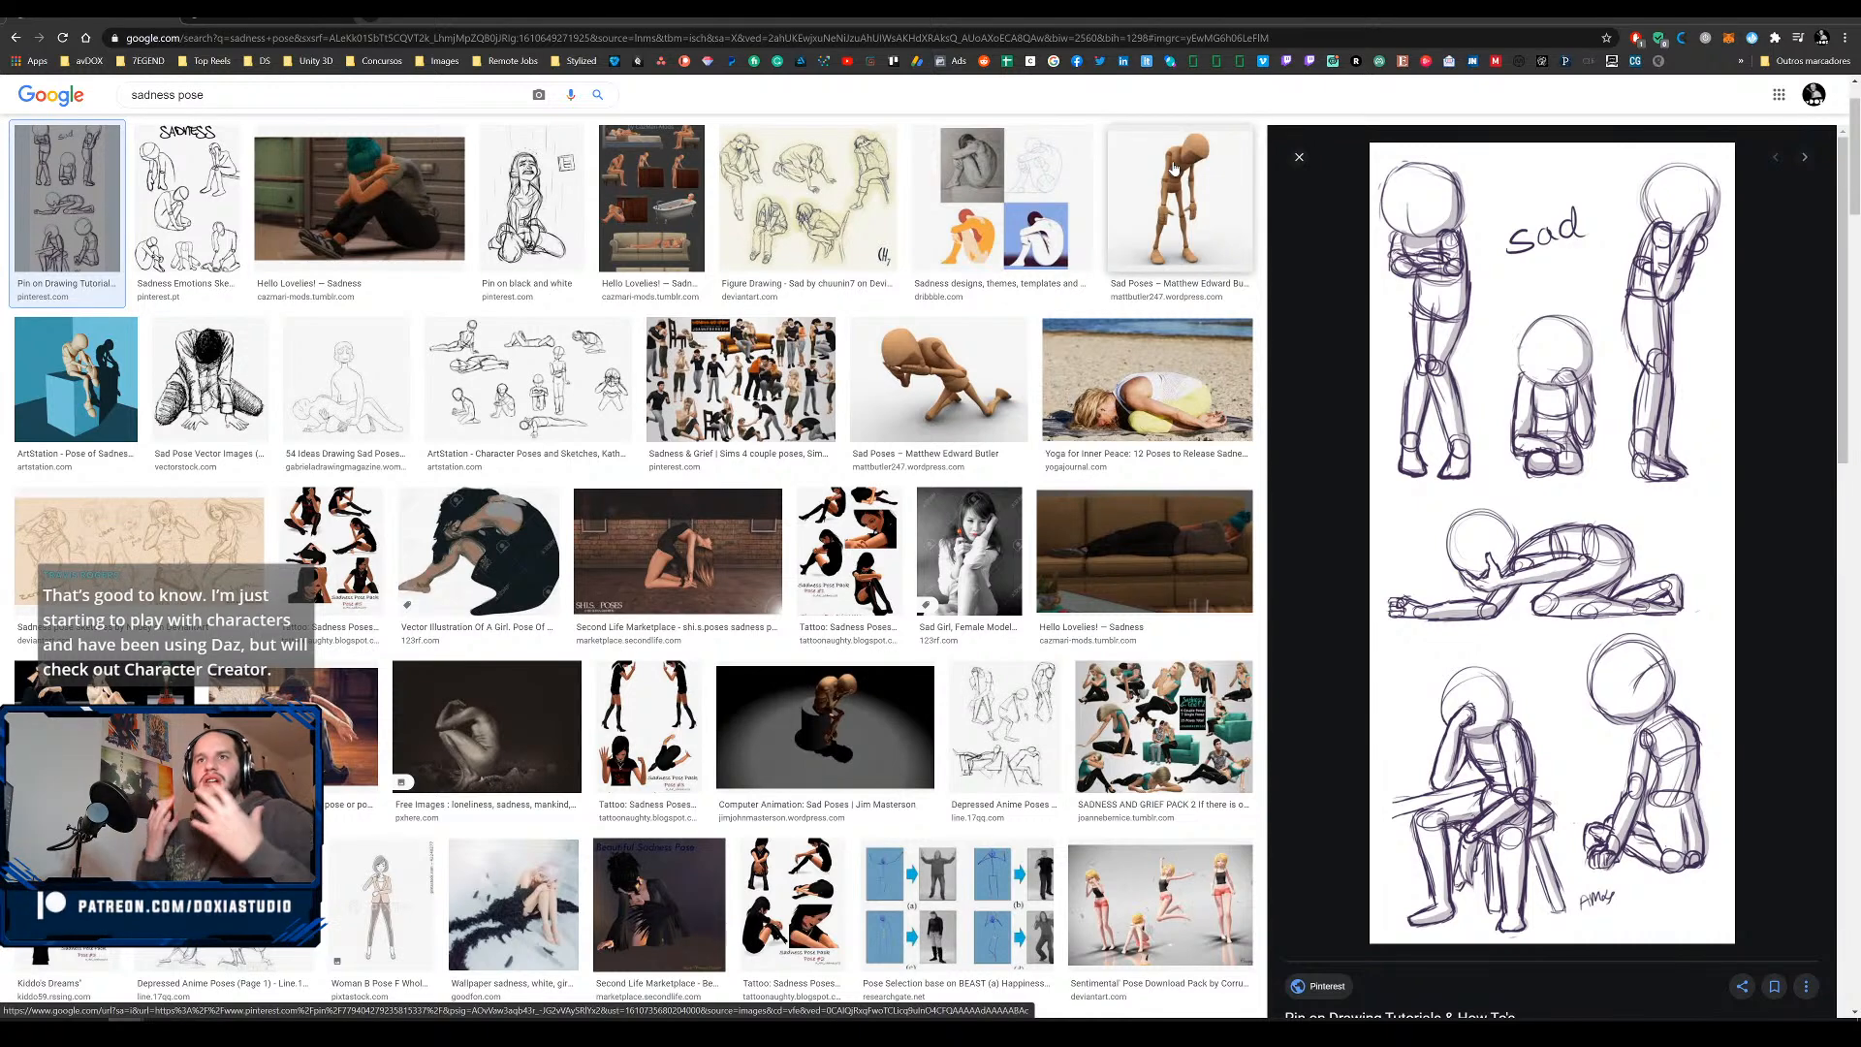
pyautogui.hotkey('alt', 'Tab')
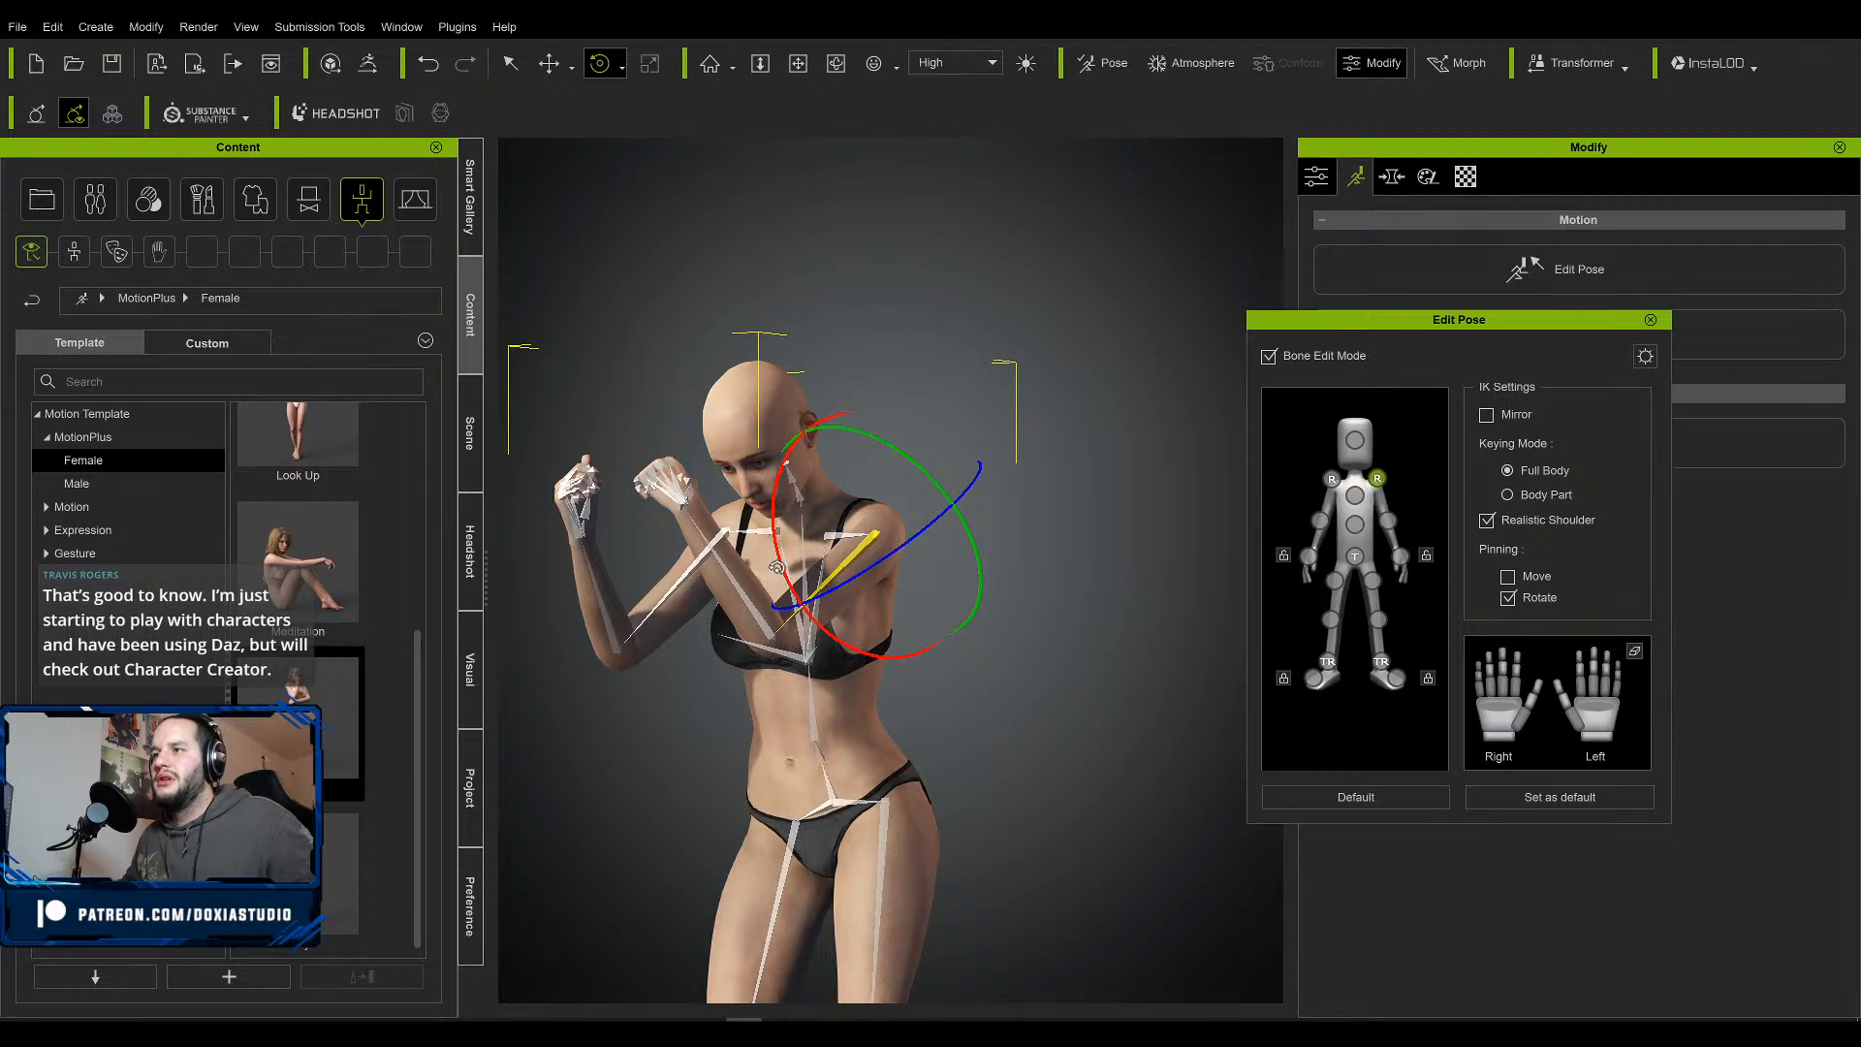
pyautogui.moveTo(776, 567); pyautogui.dragTo(801, 595)
pyautogui.moveTo(801, 595); pyautogui.dragTo(841, 597, button='right')
pyautogui.moveTo(841, 598); pyautogui.dragTo(882, 560, button='middle')
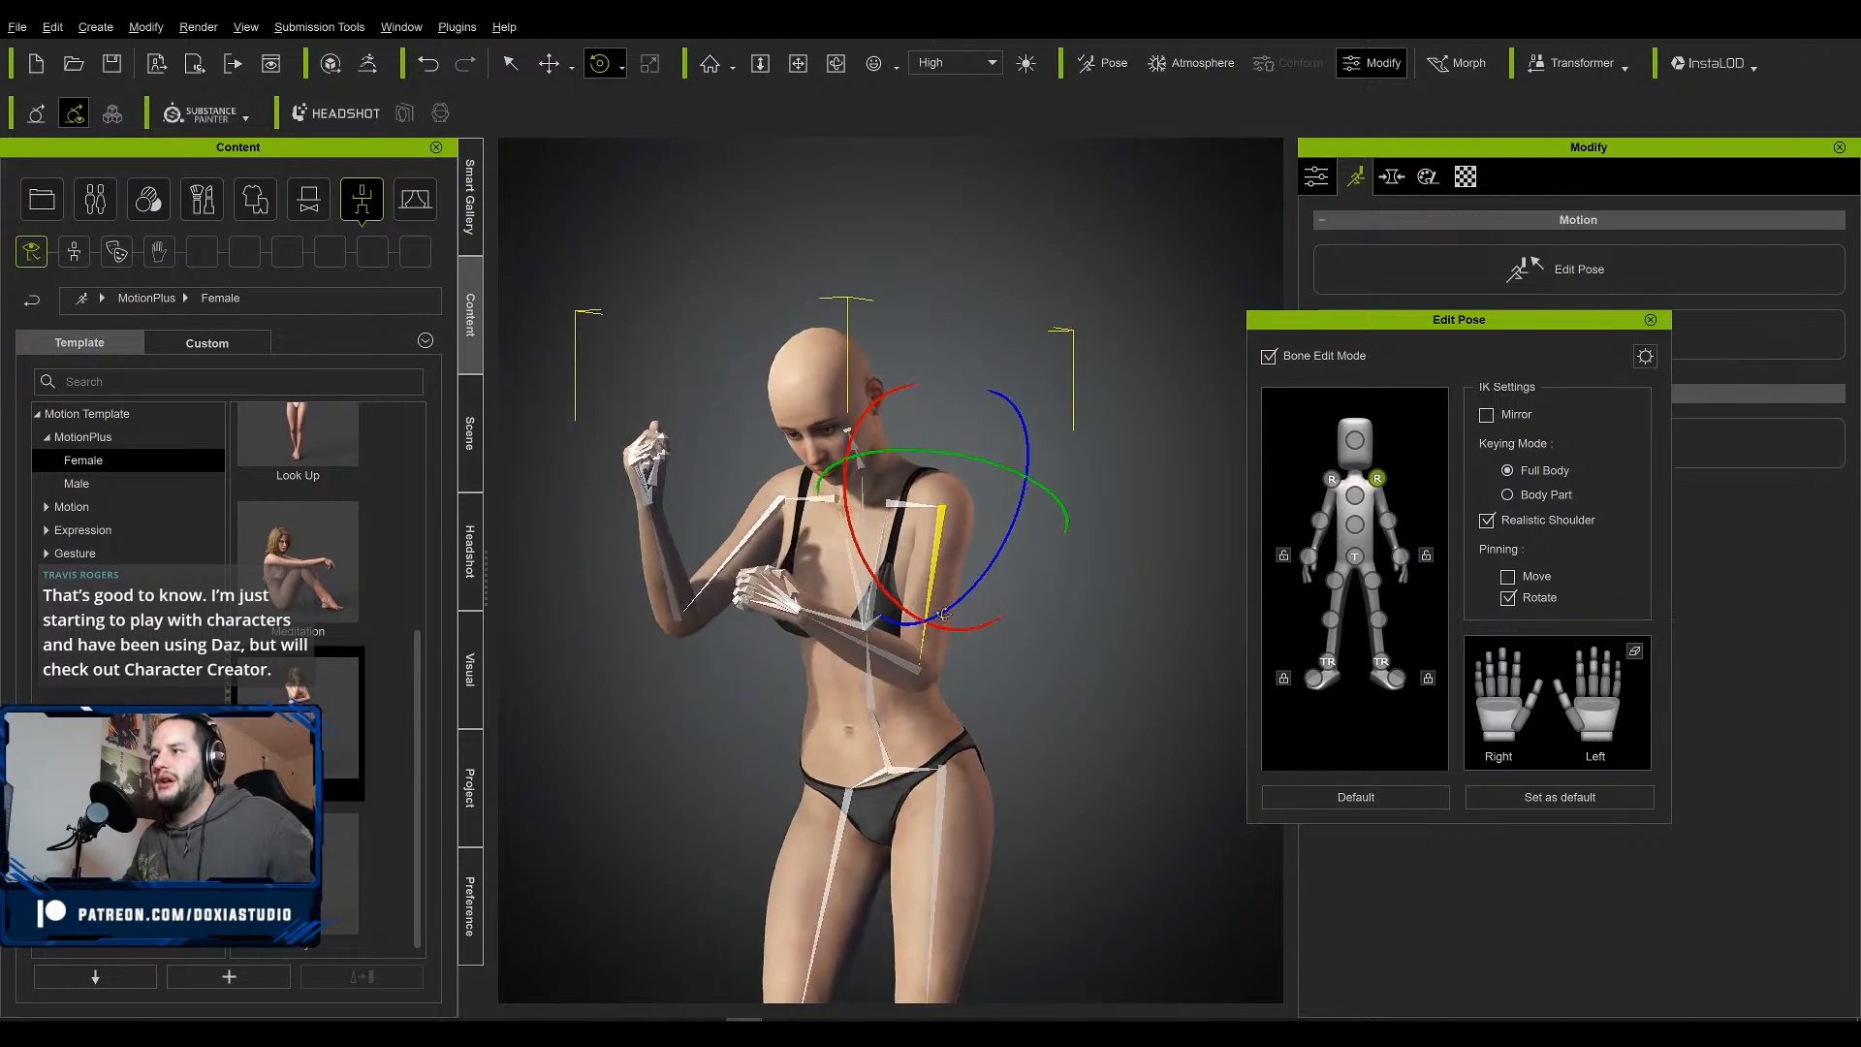
pyautogui.moveTo(882, 560); pyautogui.dragTo(1067, 608, button='right')
pyautogui.moveTo(1048, 528); pyautogui.dragTo(1060, 553)
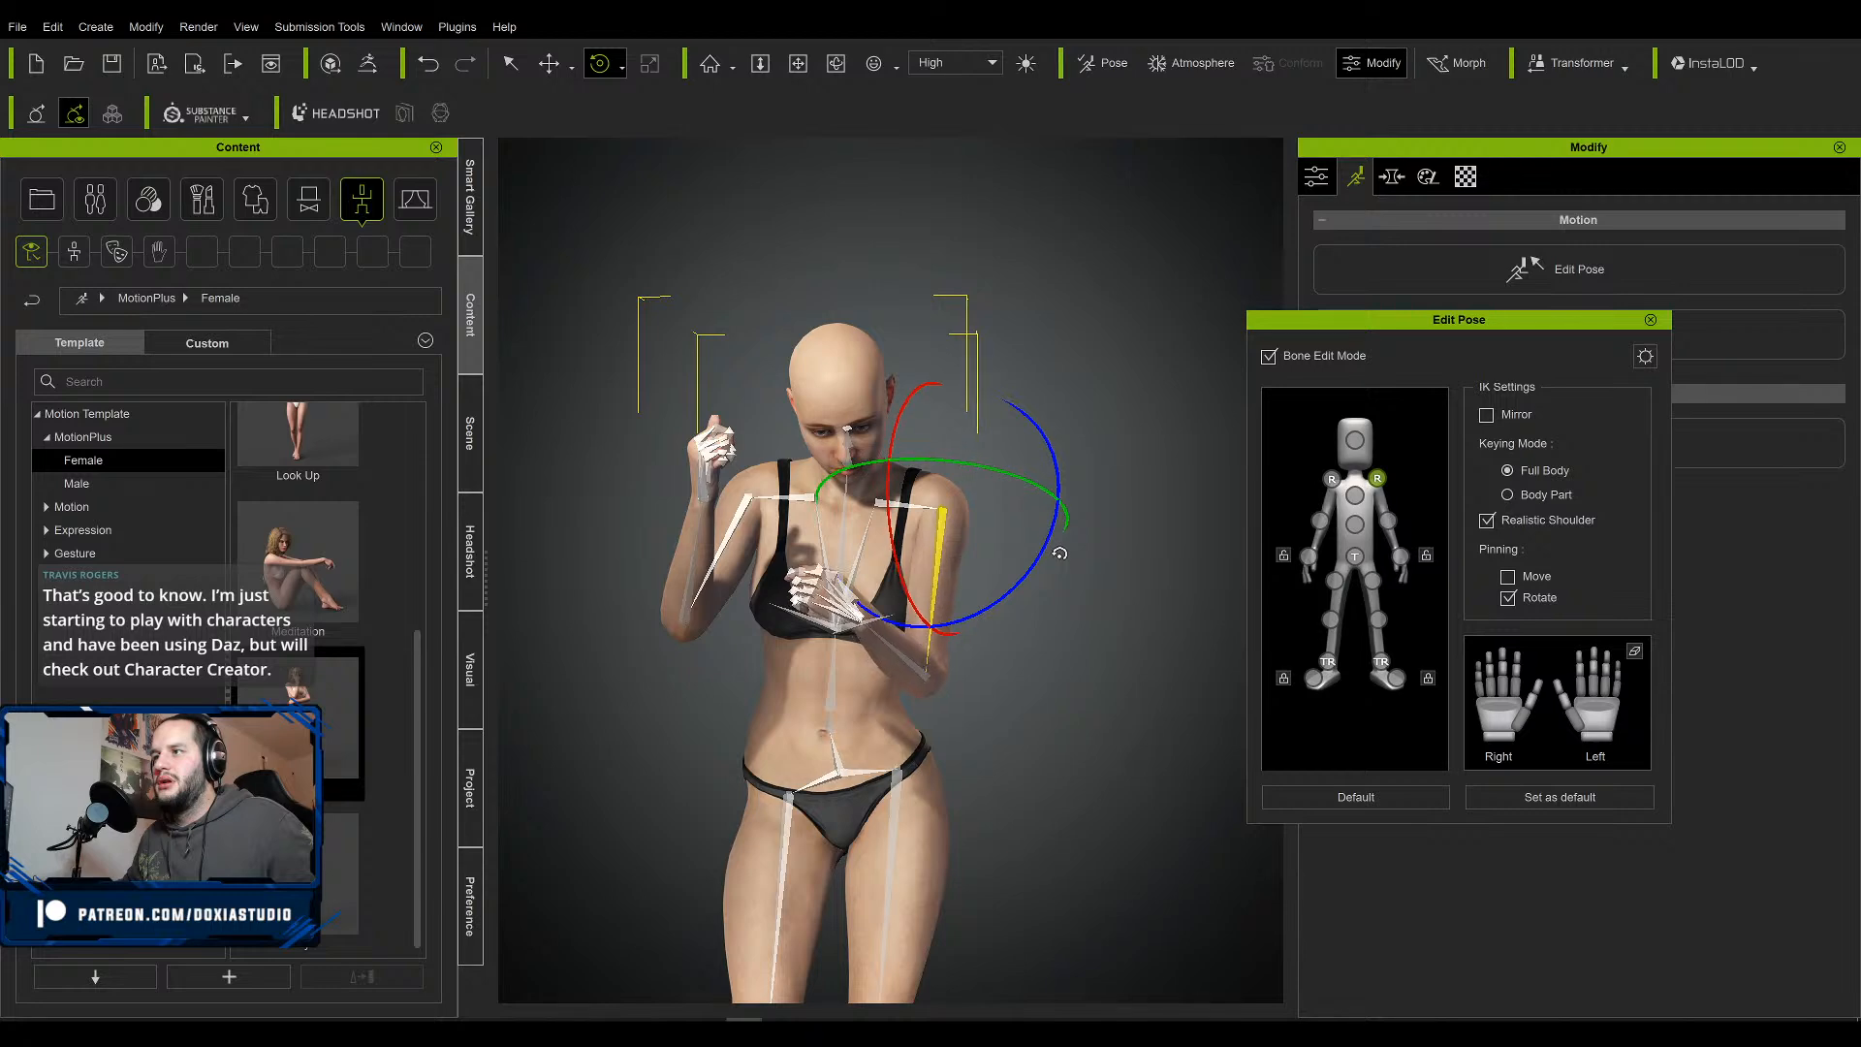
# Rotate the avatar's left forearm up in front of the left shoulder and turn the left hand at the wrist.
pyautogui.click(1388, 529)
pyautogui.moveTo(900, 573); pyautogui.dragTo(941, 582)
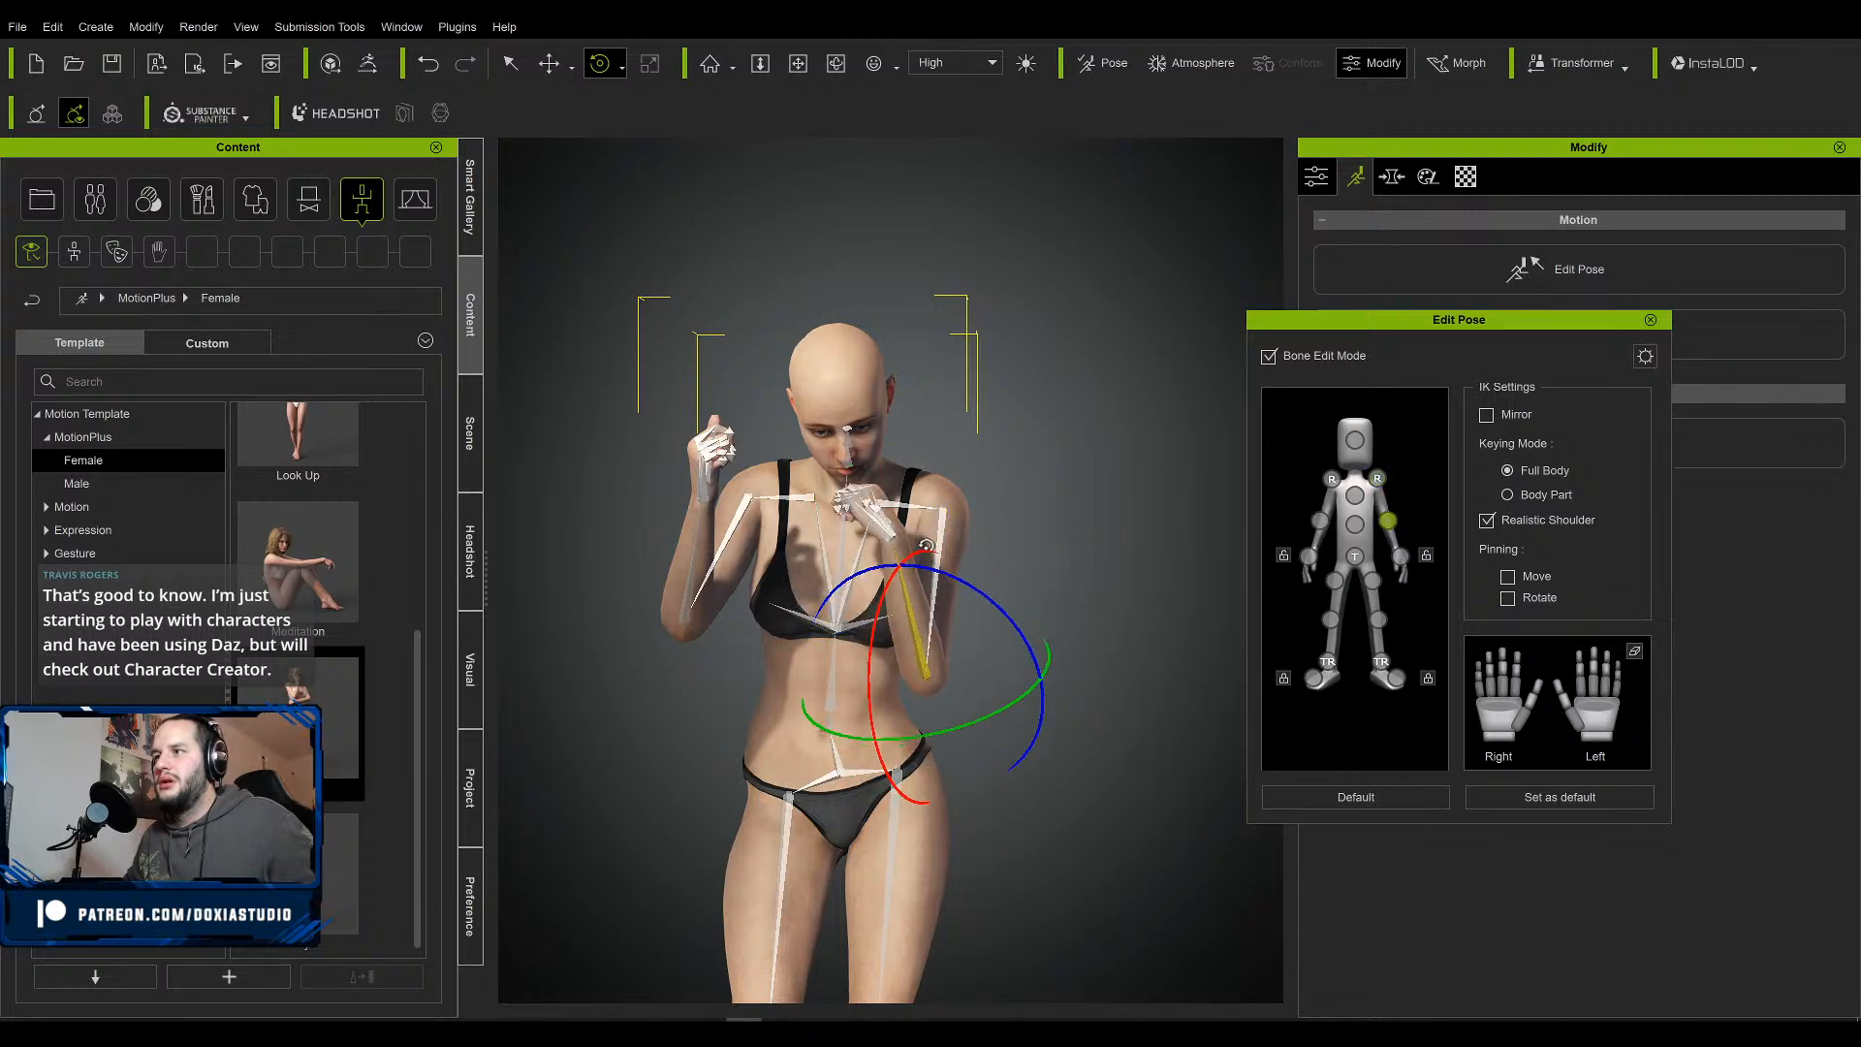
pyautogui.moveTo(1022, 696); pyautogui.dragTo(982, 675)
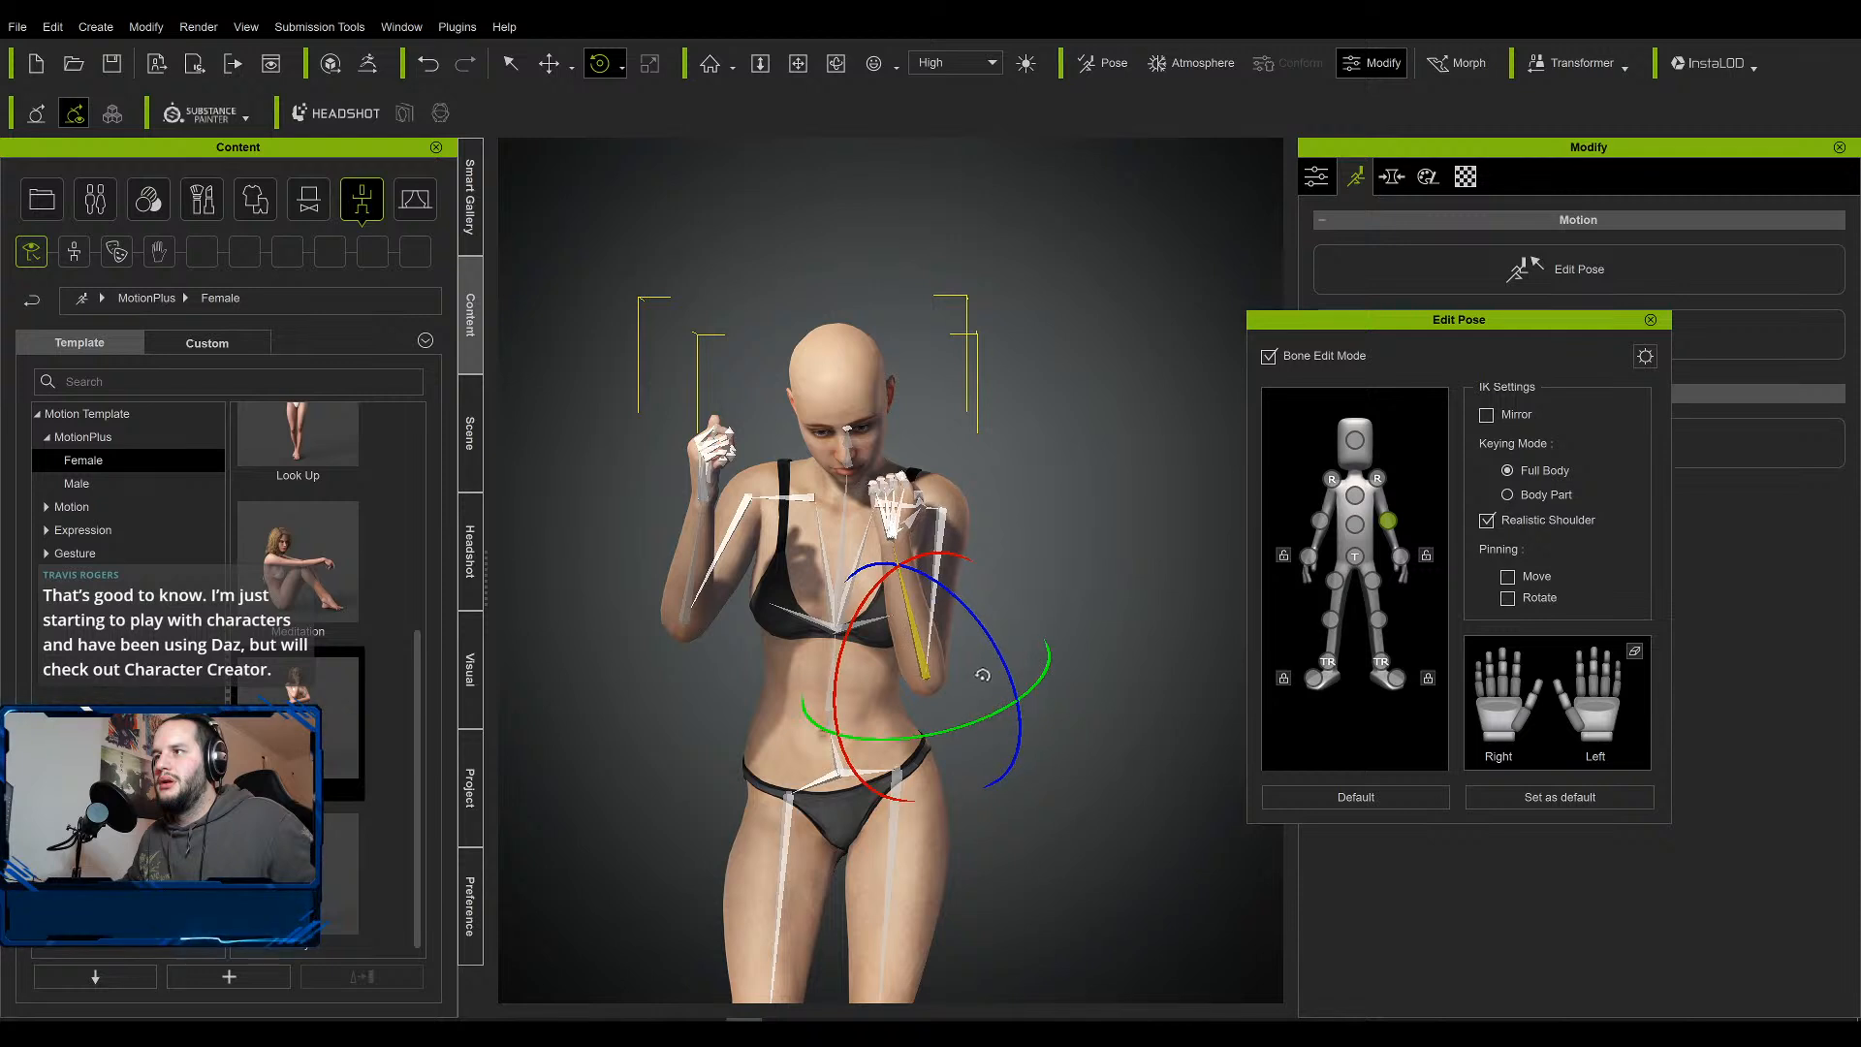
pyautogui.click(1400, 556)
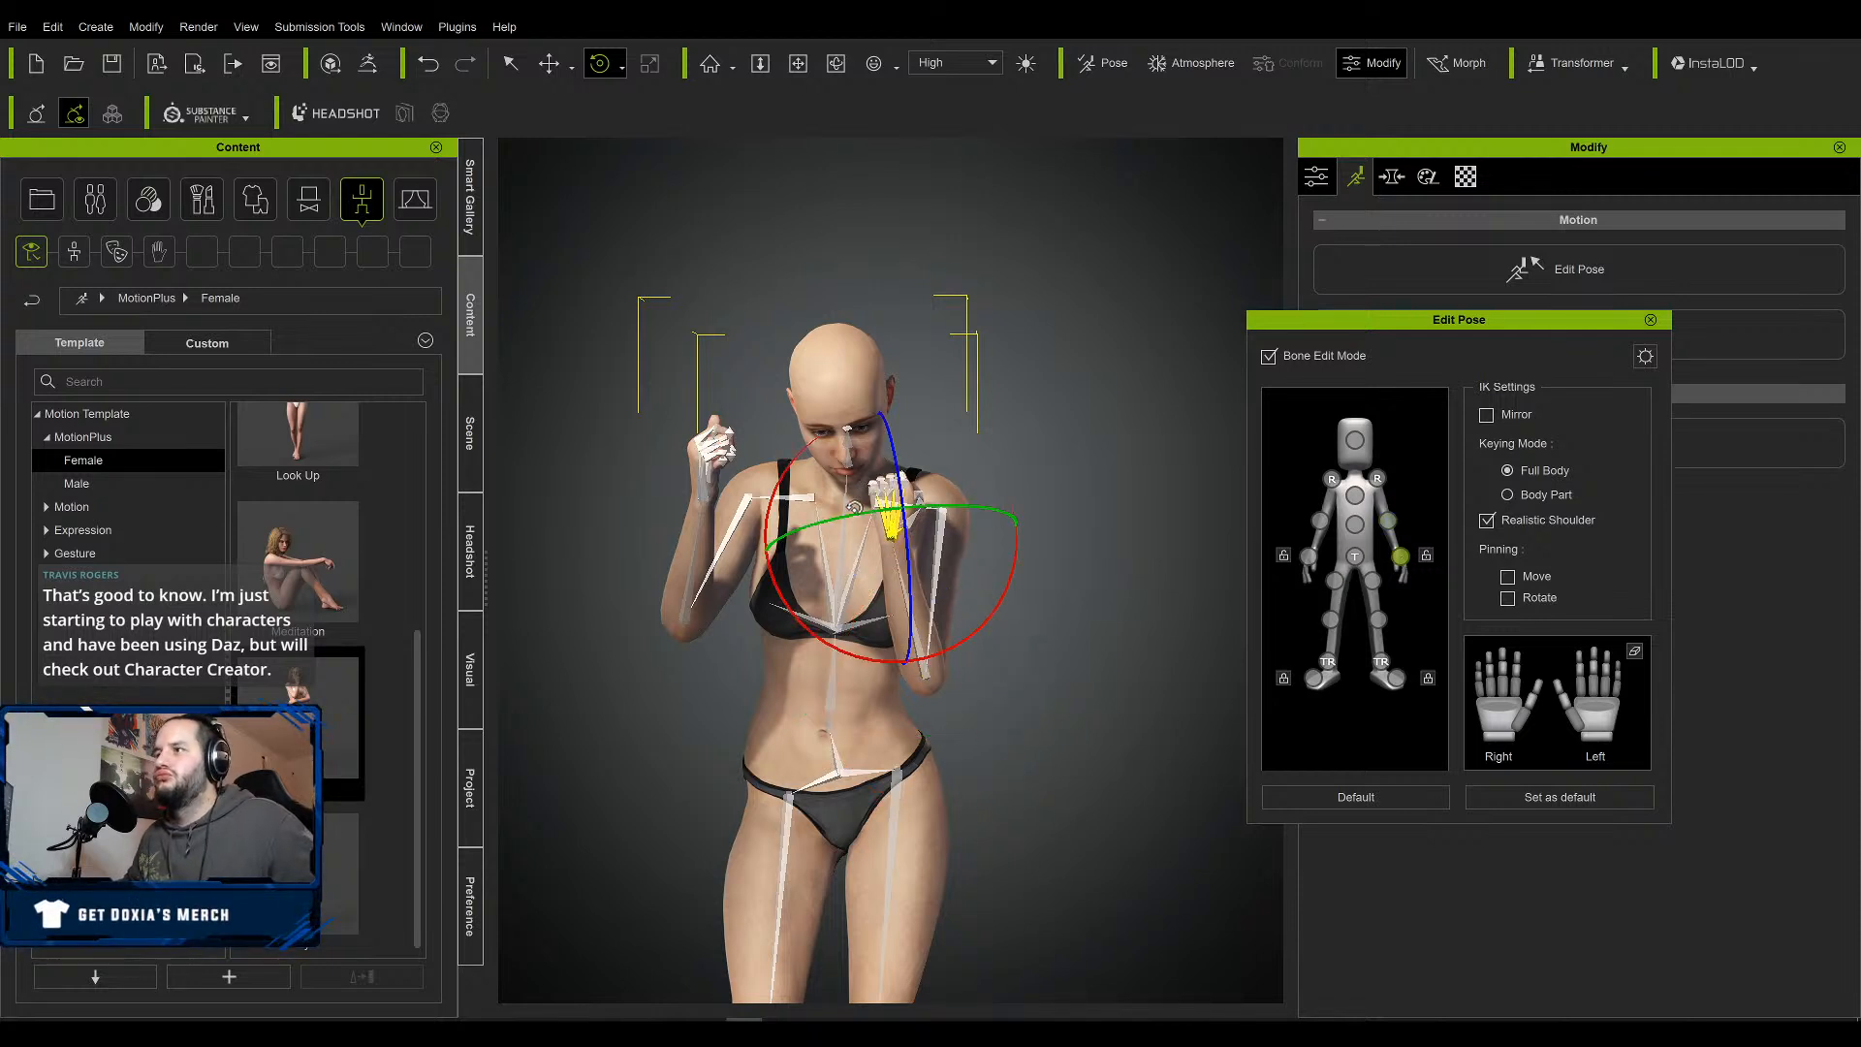
pyautogui.moveTo(837, 437); pyautogui.dragTo(827, 453)
pyautogui.moveTo(859, 482); pyautogui.dragTo(801, 549, button='right')
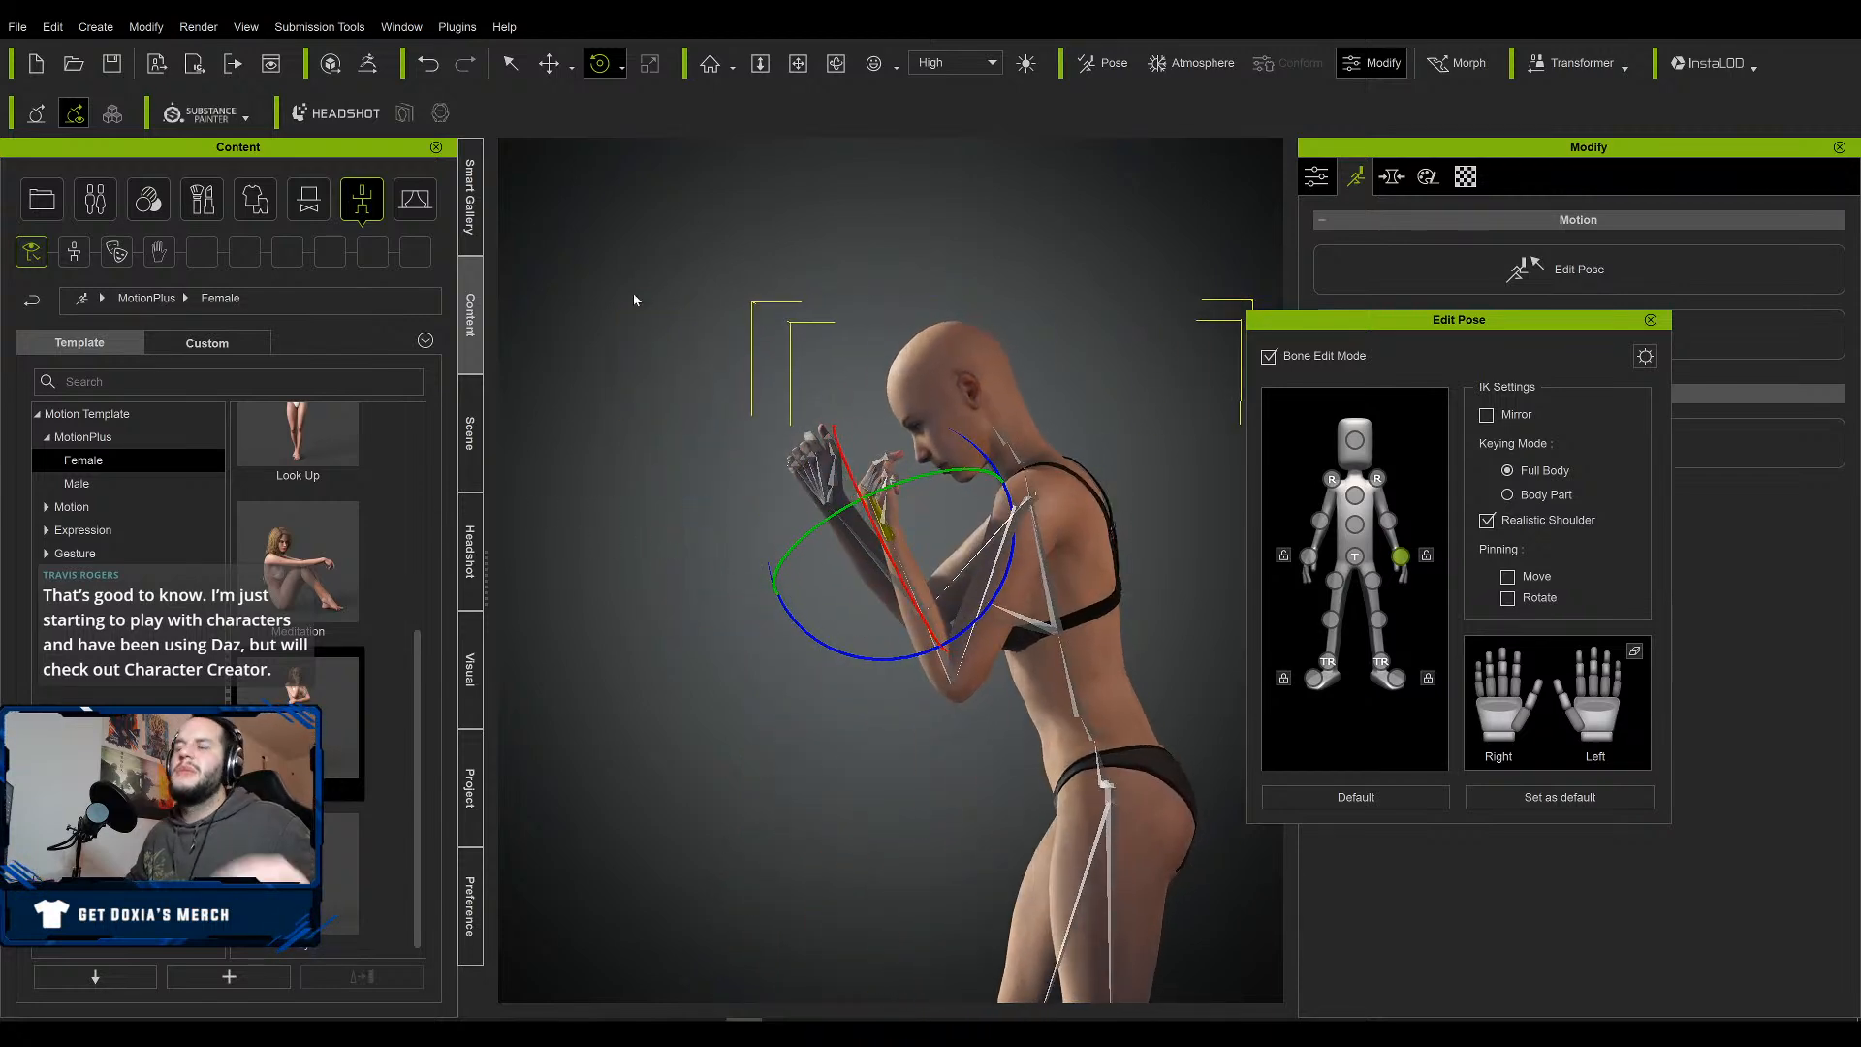
# Browse the Gesture templates and apply the open-hand gesture listed just after Claw to both of the avatar's hands.
pyautogui.click(54, 554)
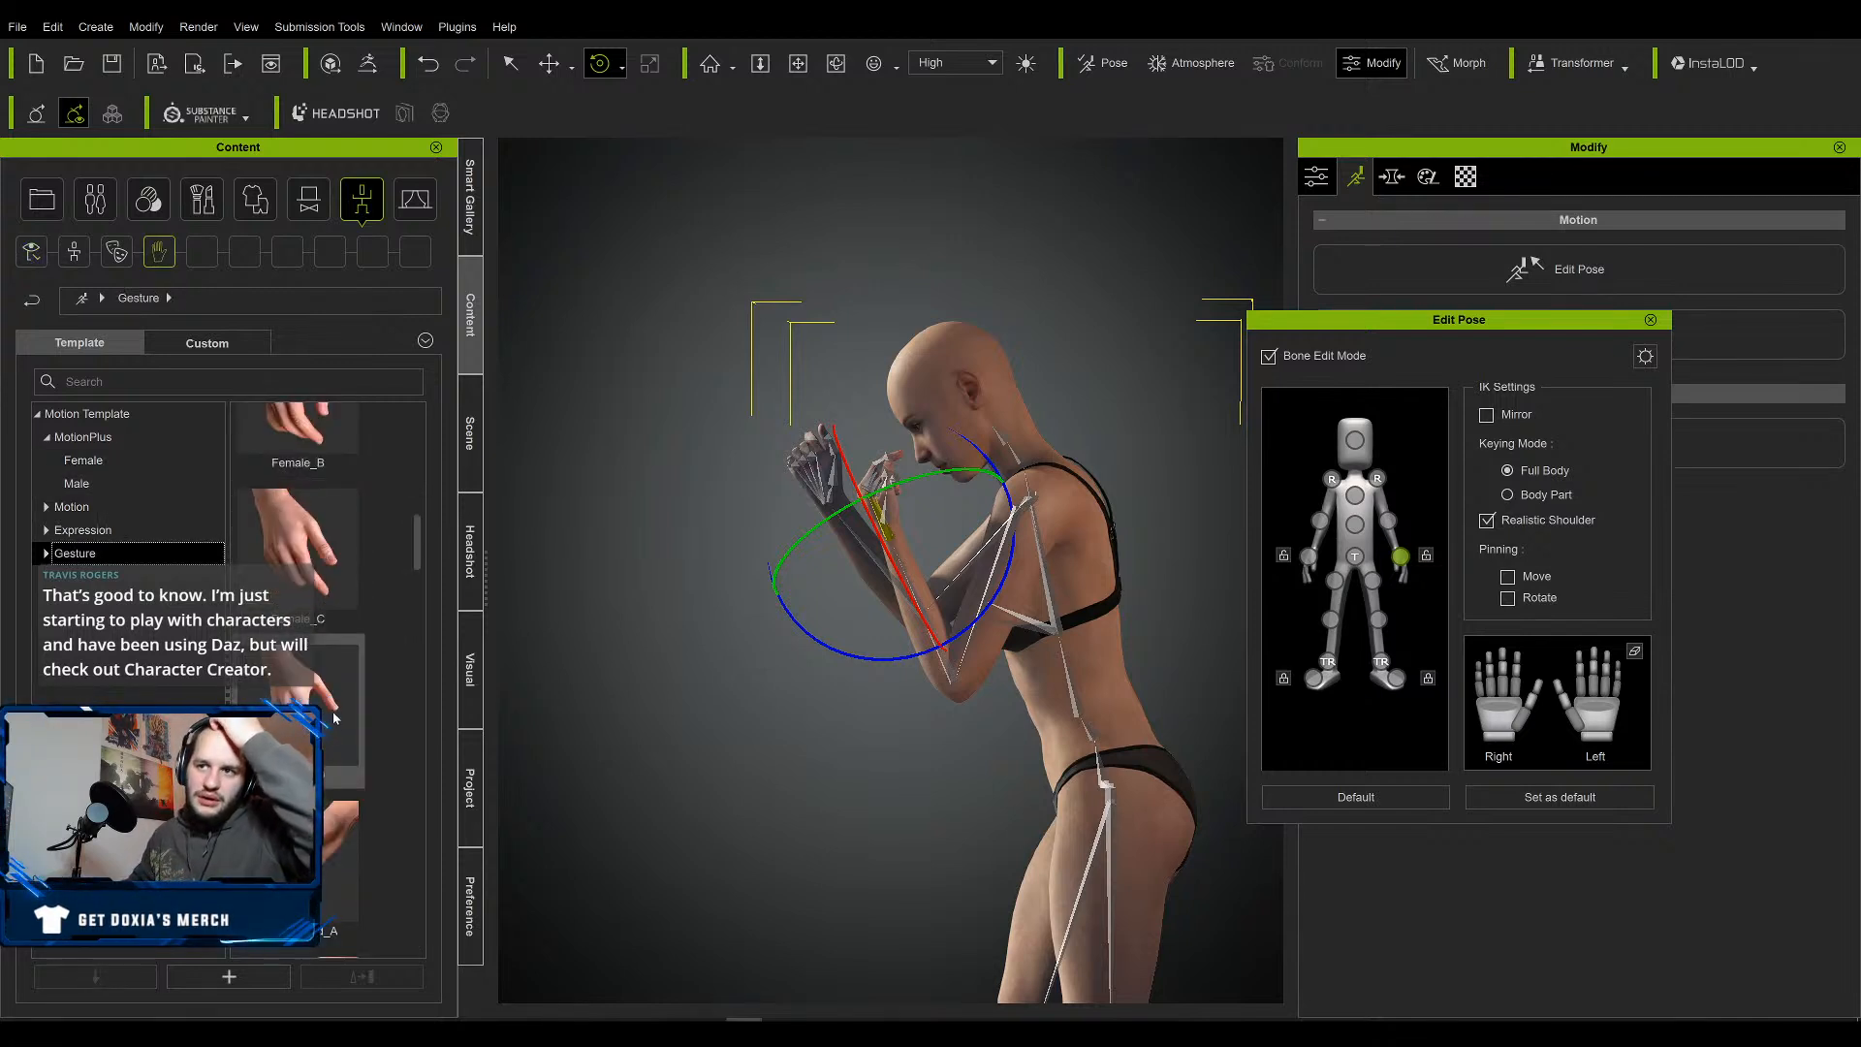
pyautogui.scroll(-3, 334, 713)
pyautogui.scroll(-3, 344, 698)
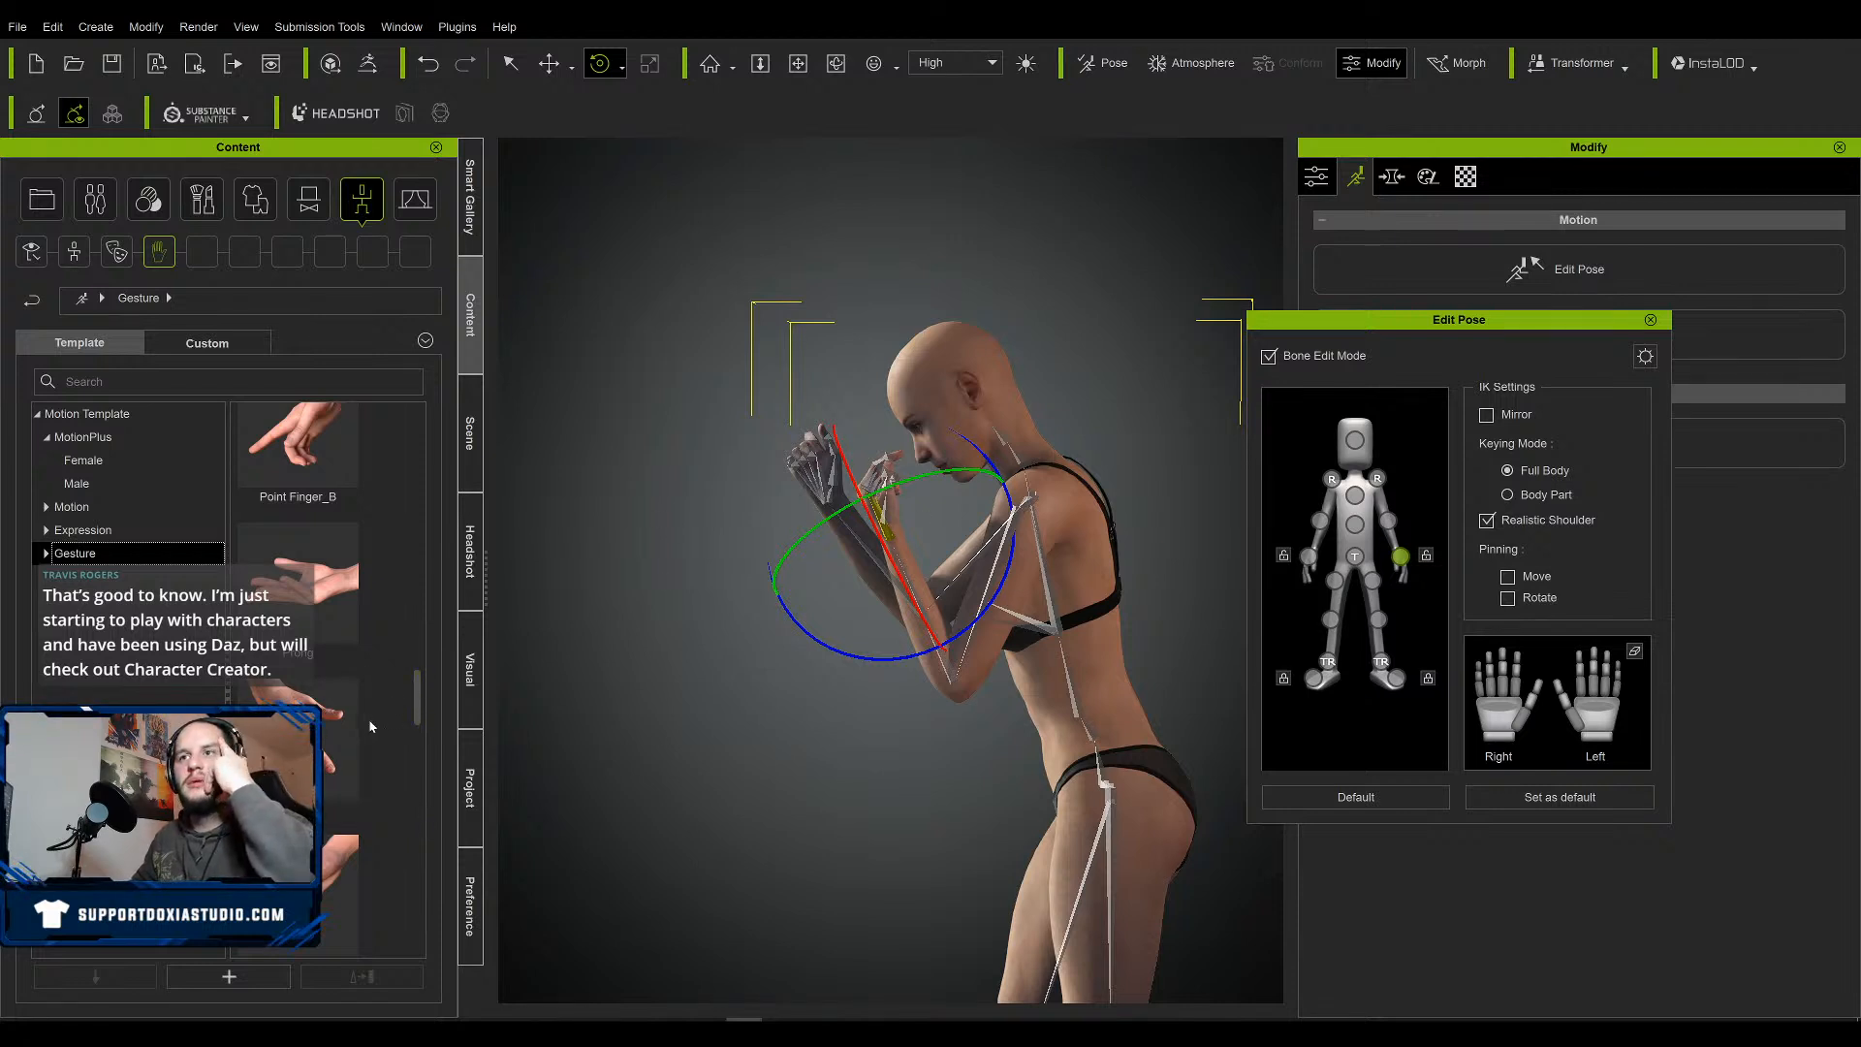
pyautogui.scroll(-3, 368, 708)
pyautogui.scroll(-5, 378, 703)
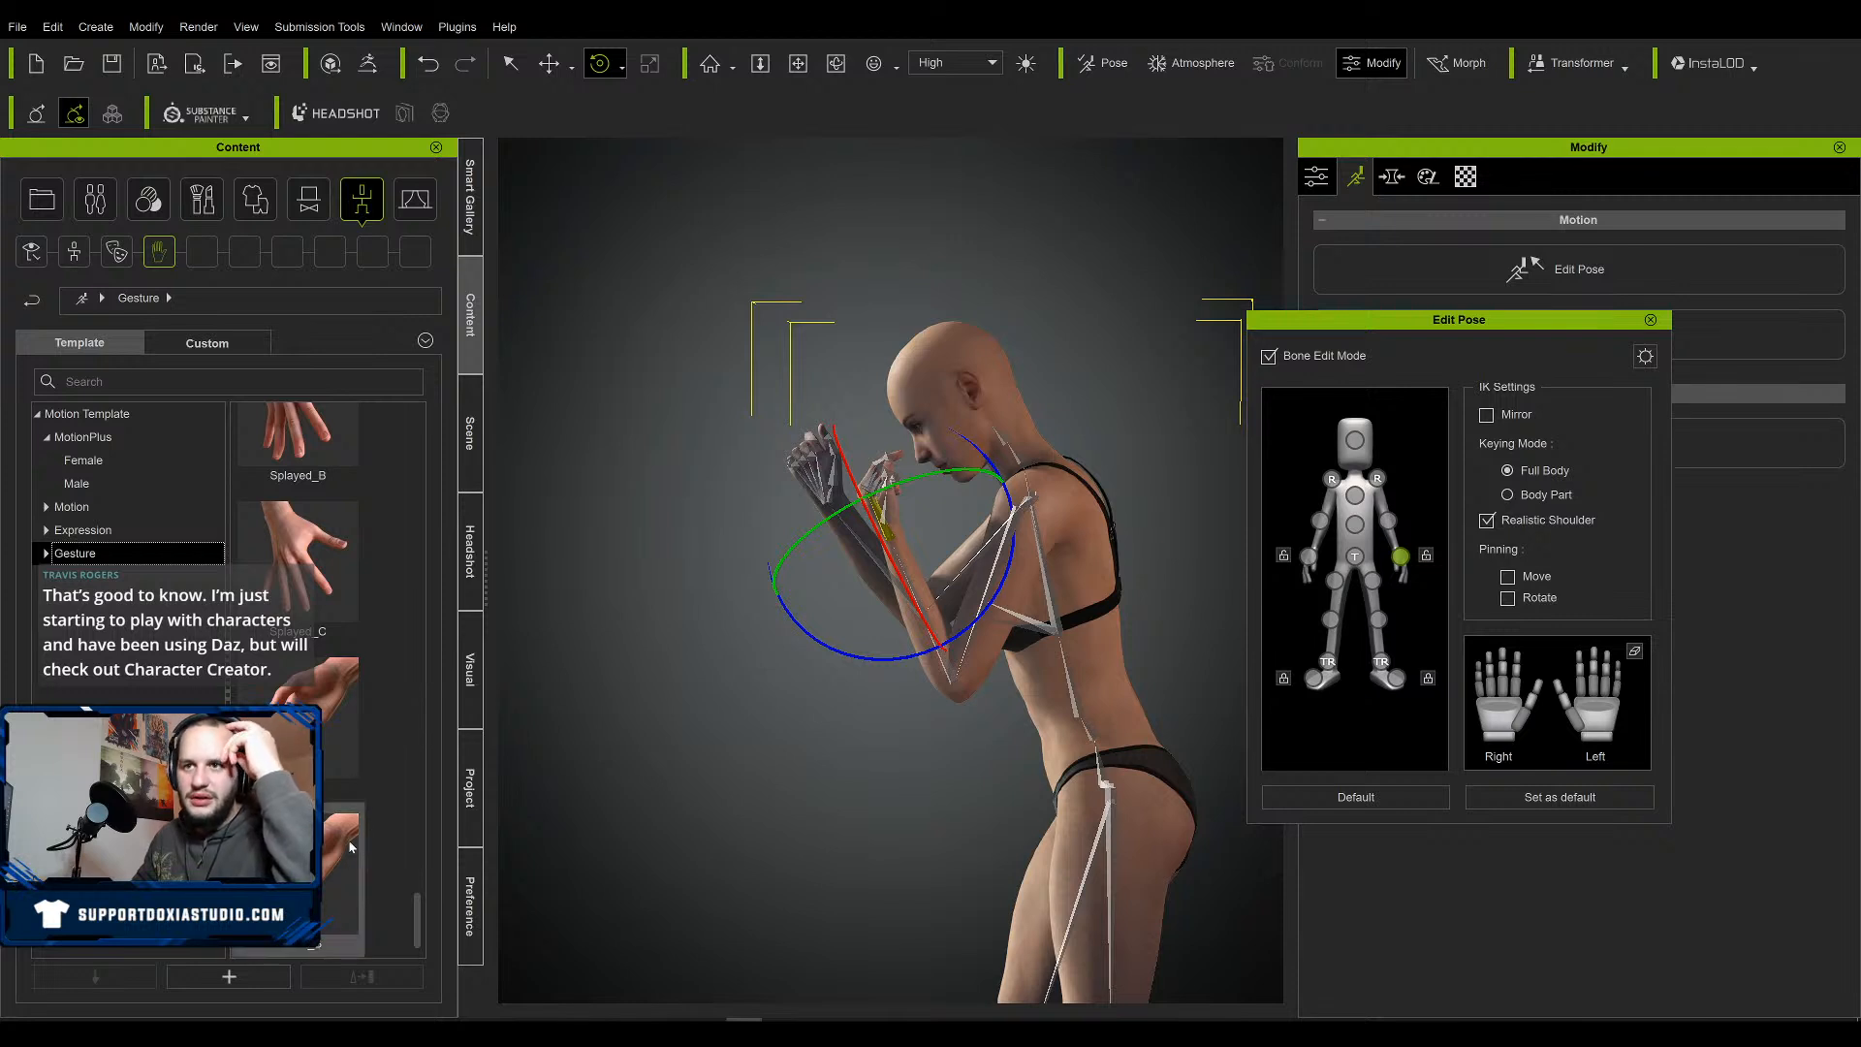
pyautogui.scroll(5, 375, 783)
pyautogui.scroll(10, 377, 765)
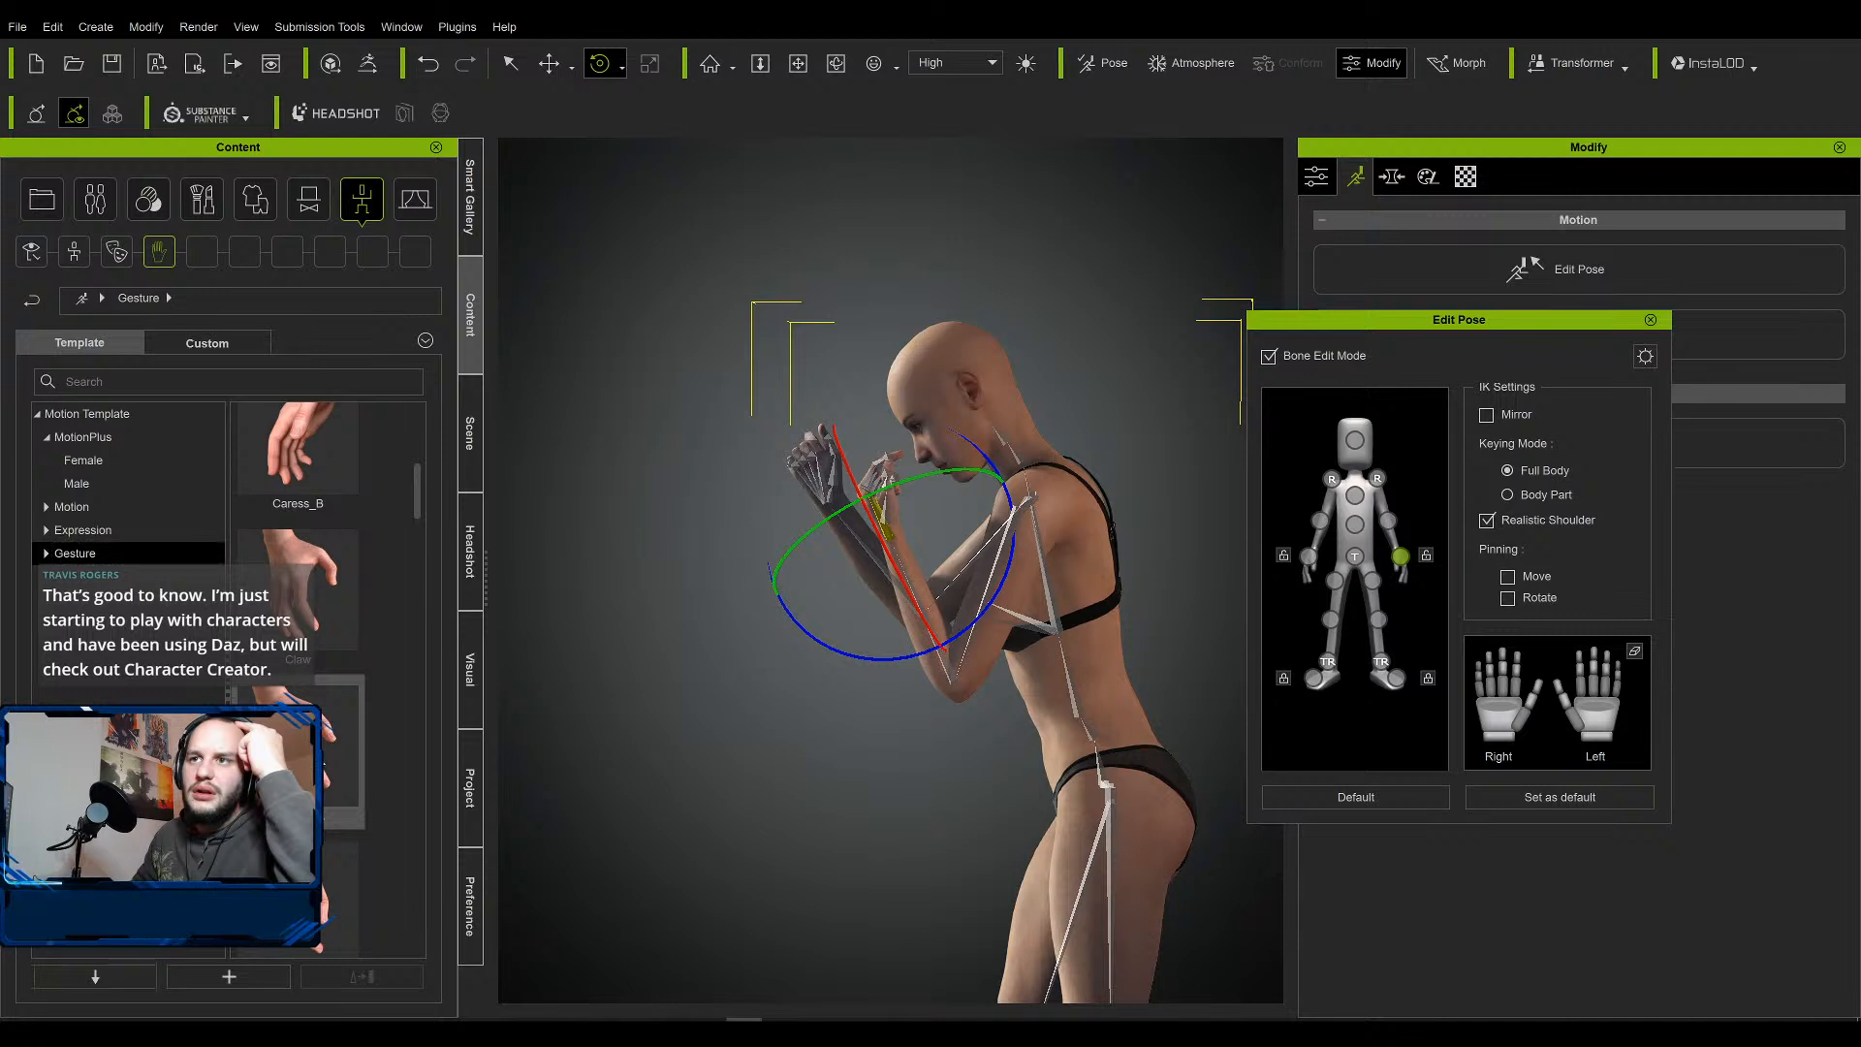
pyautogui.doubleClick(296, 747)
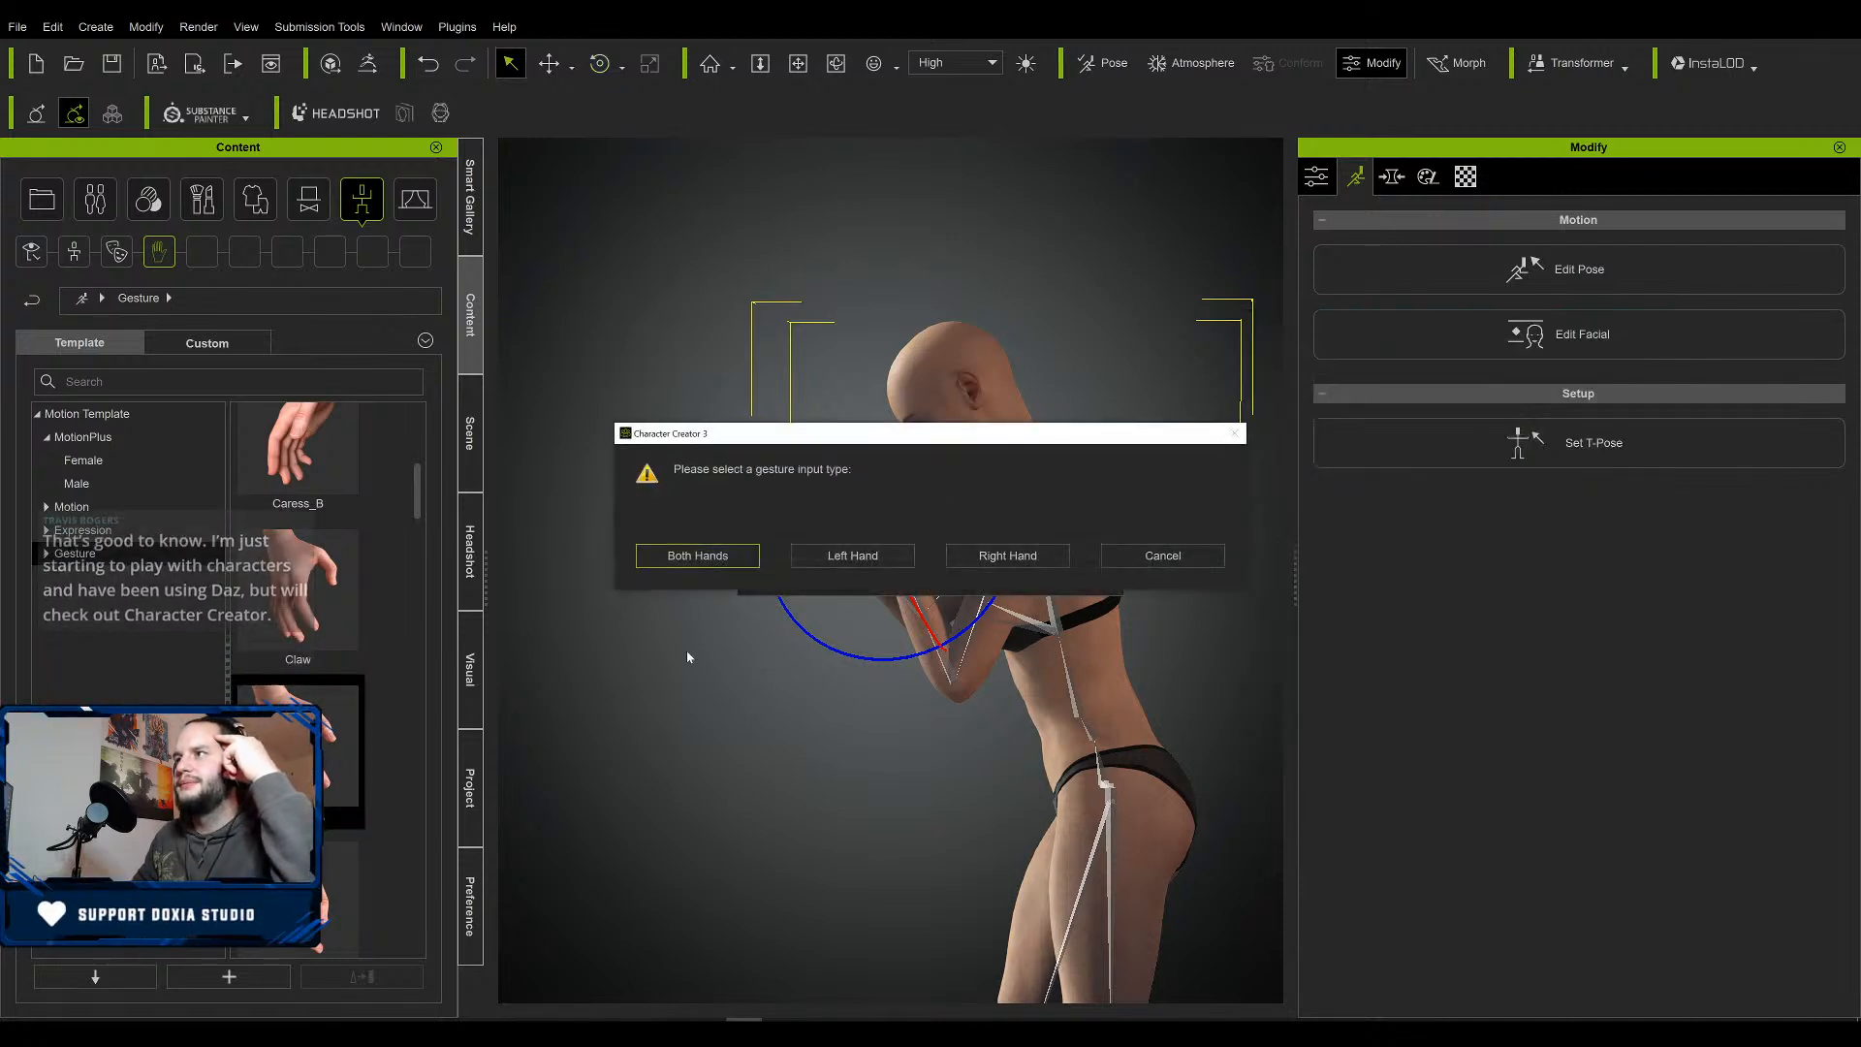
pyautogui.click(689, 553)
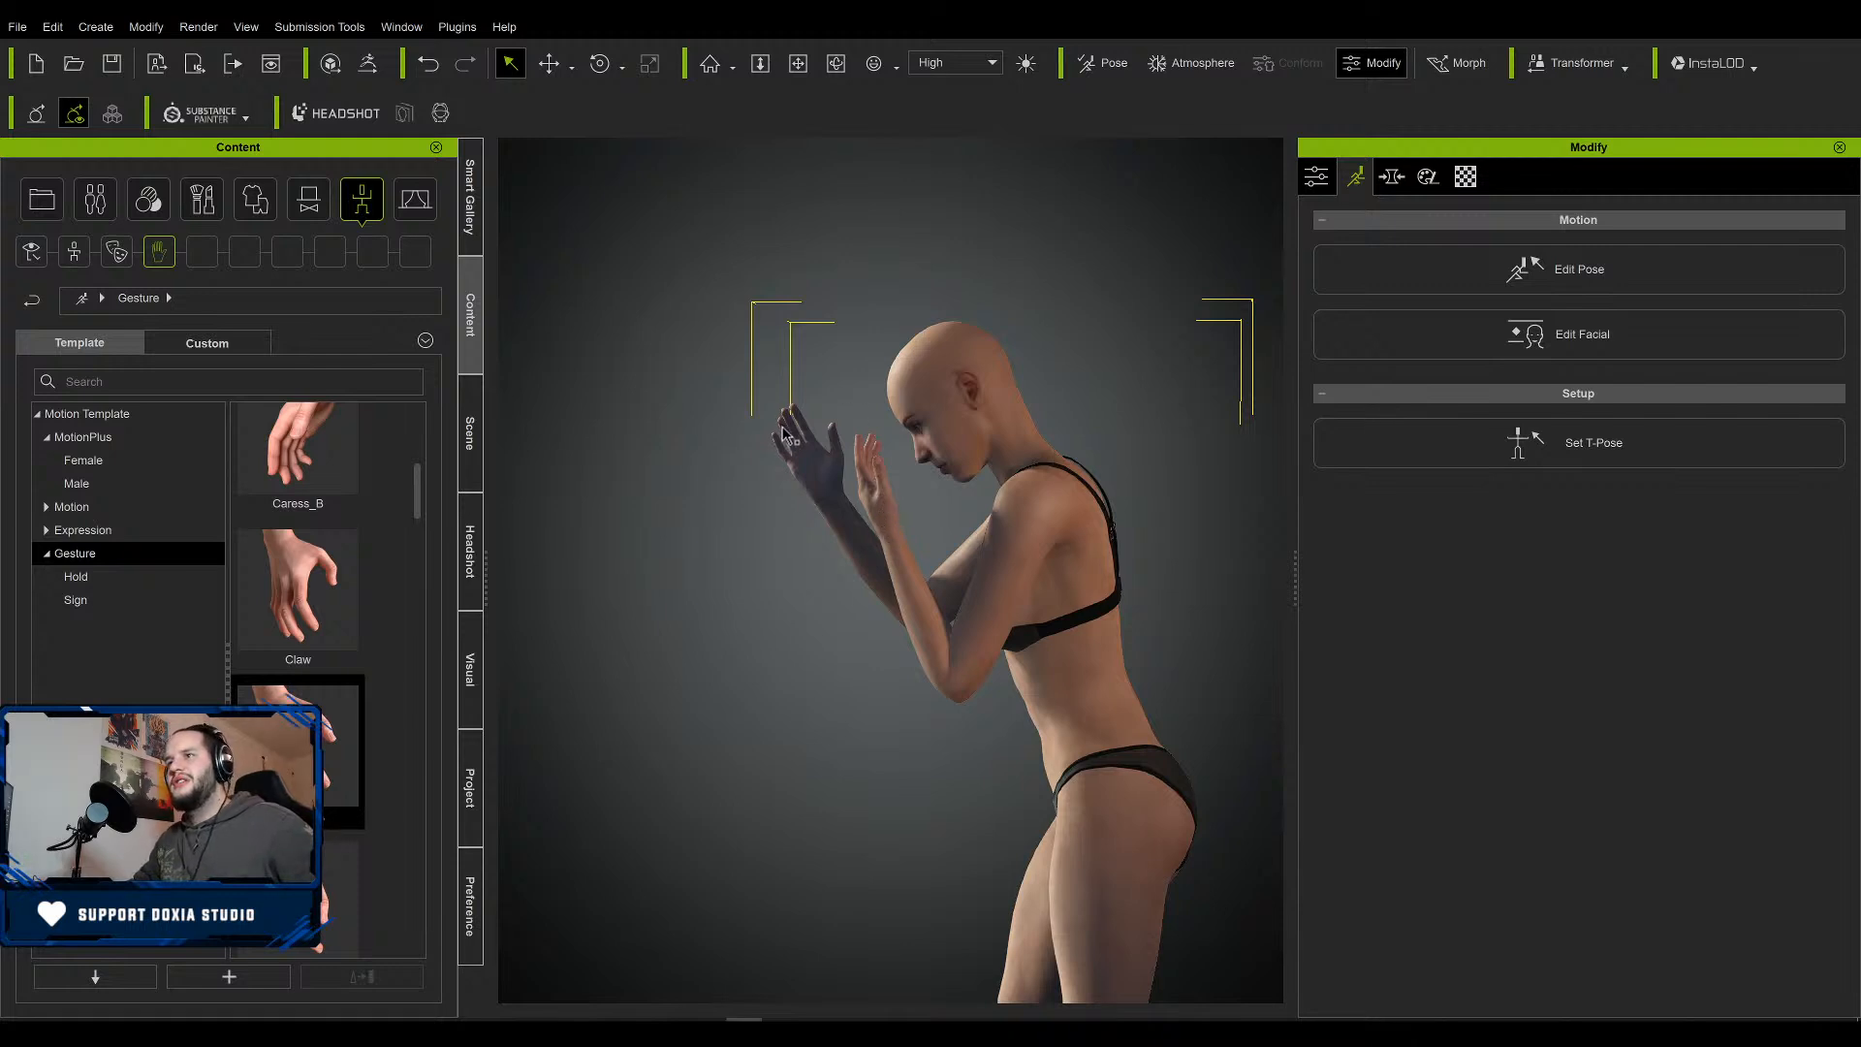
# Reopen pose editing and move the avatar's left hand up in front of the face.
pyautogui.scroll(8, 788, 431)
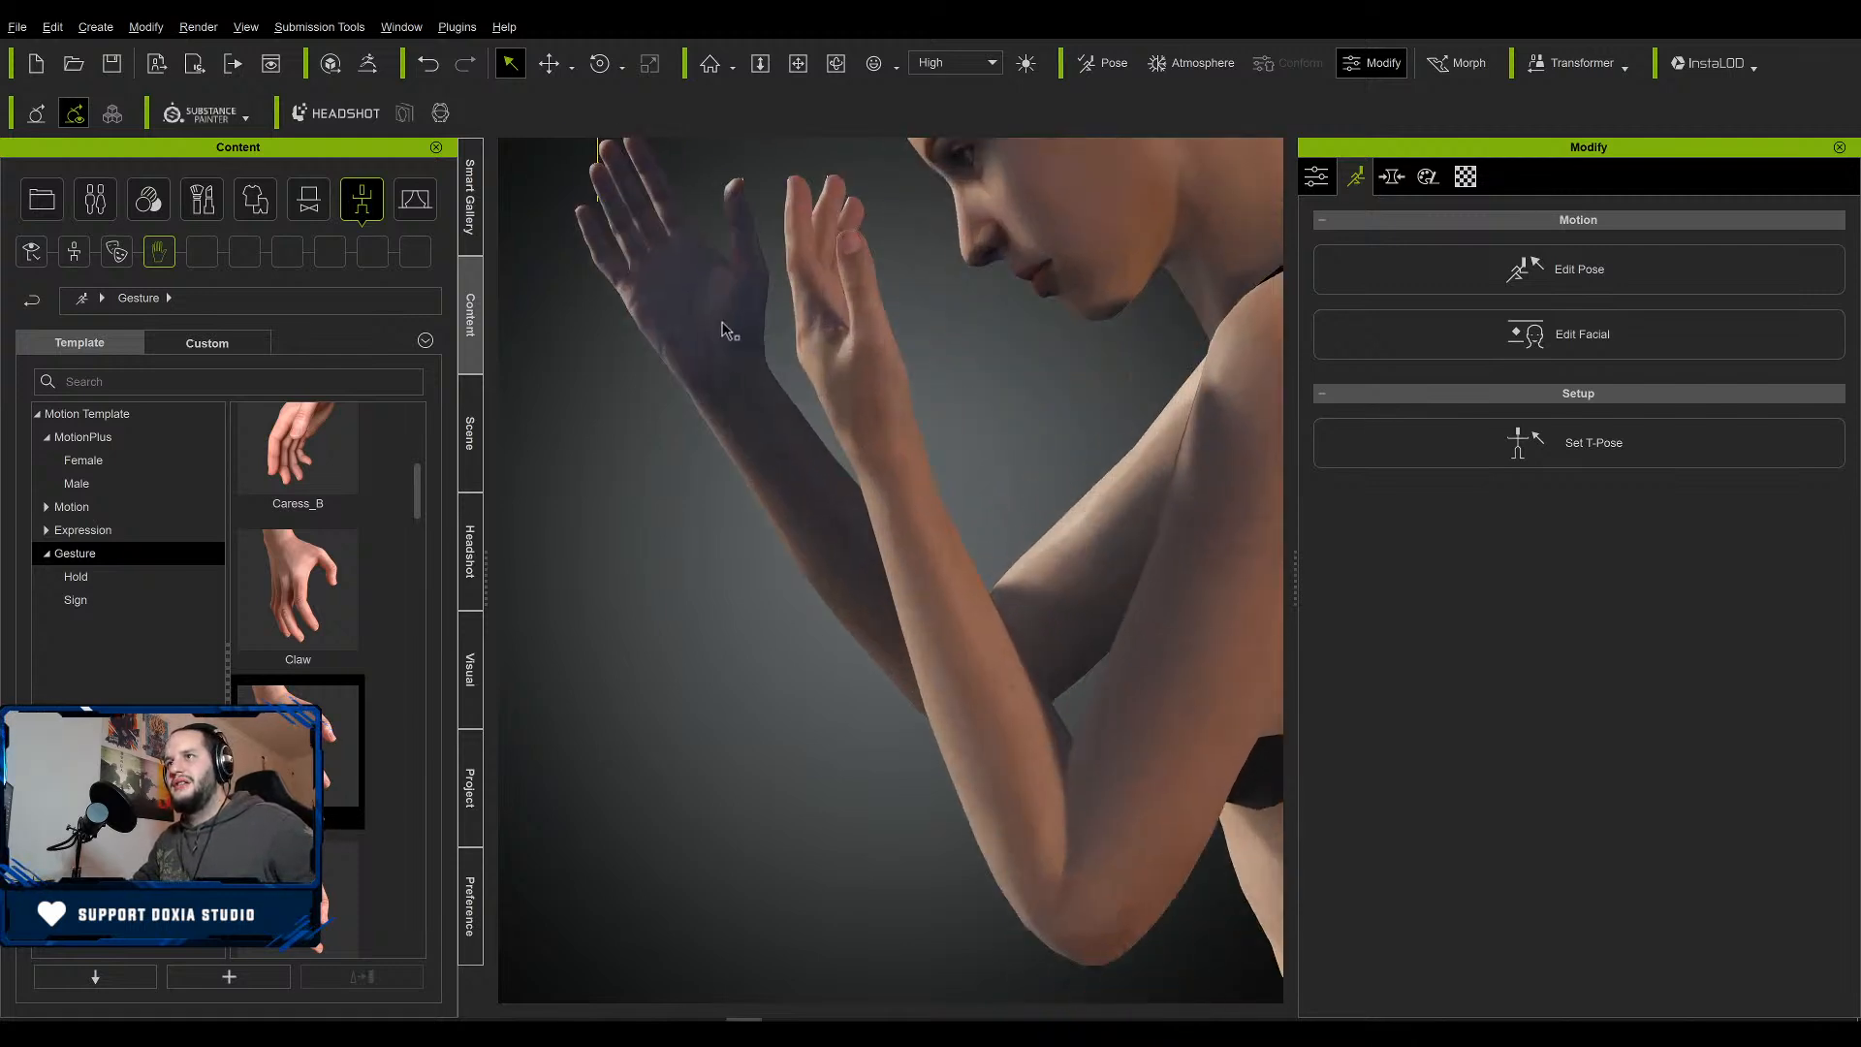
pyautogui.moveTo(723, 326); pyautogui.dragTo(749, 479, button='middle')
pyautogui.moveTo(669, 356); pyautogui.dragTo(776, 577, button='middle')
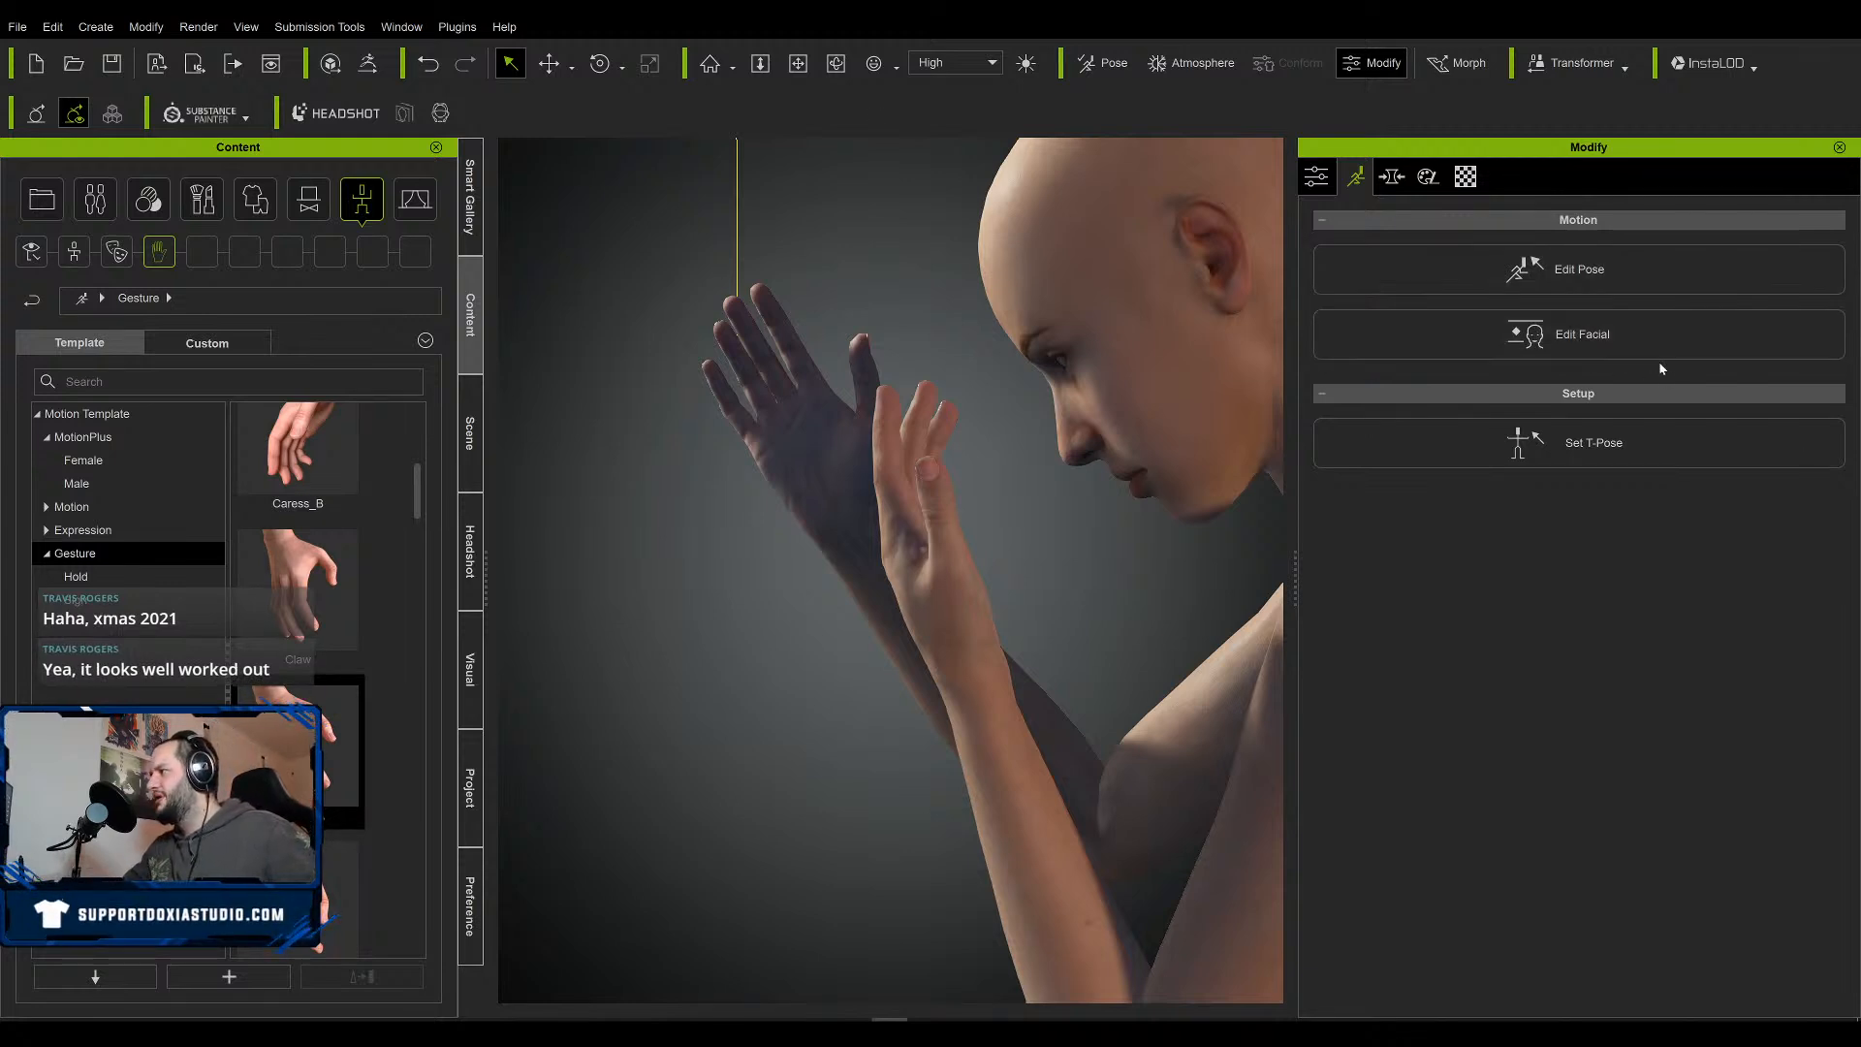
pyautogui.click(1572, 283)
pyautogui.moveTo(1053, 646); pyautogui.dragTo(1094, 588, button='right')
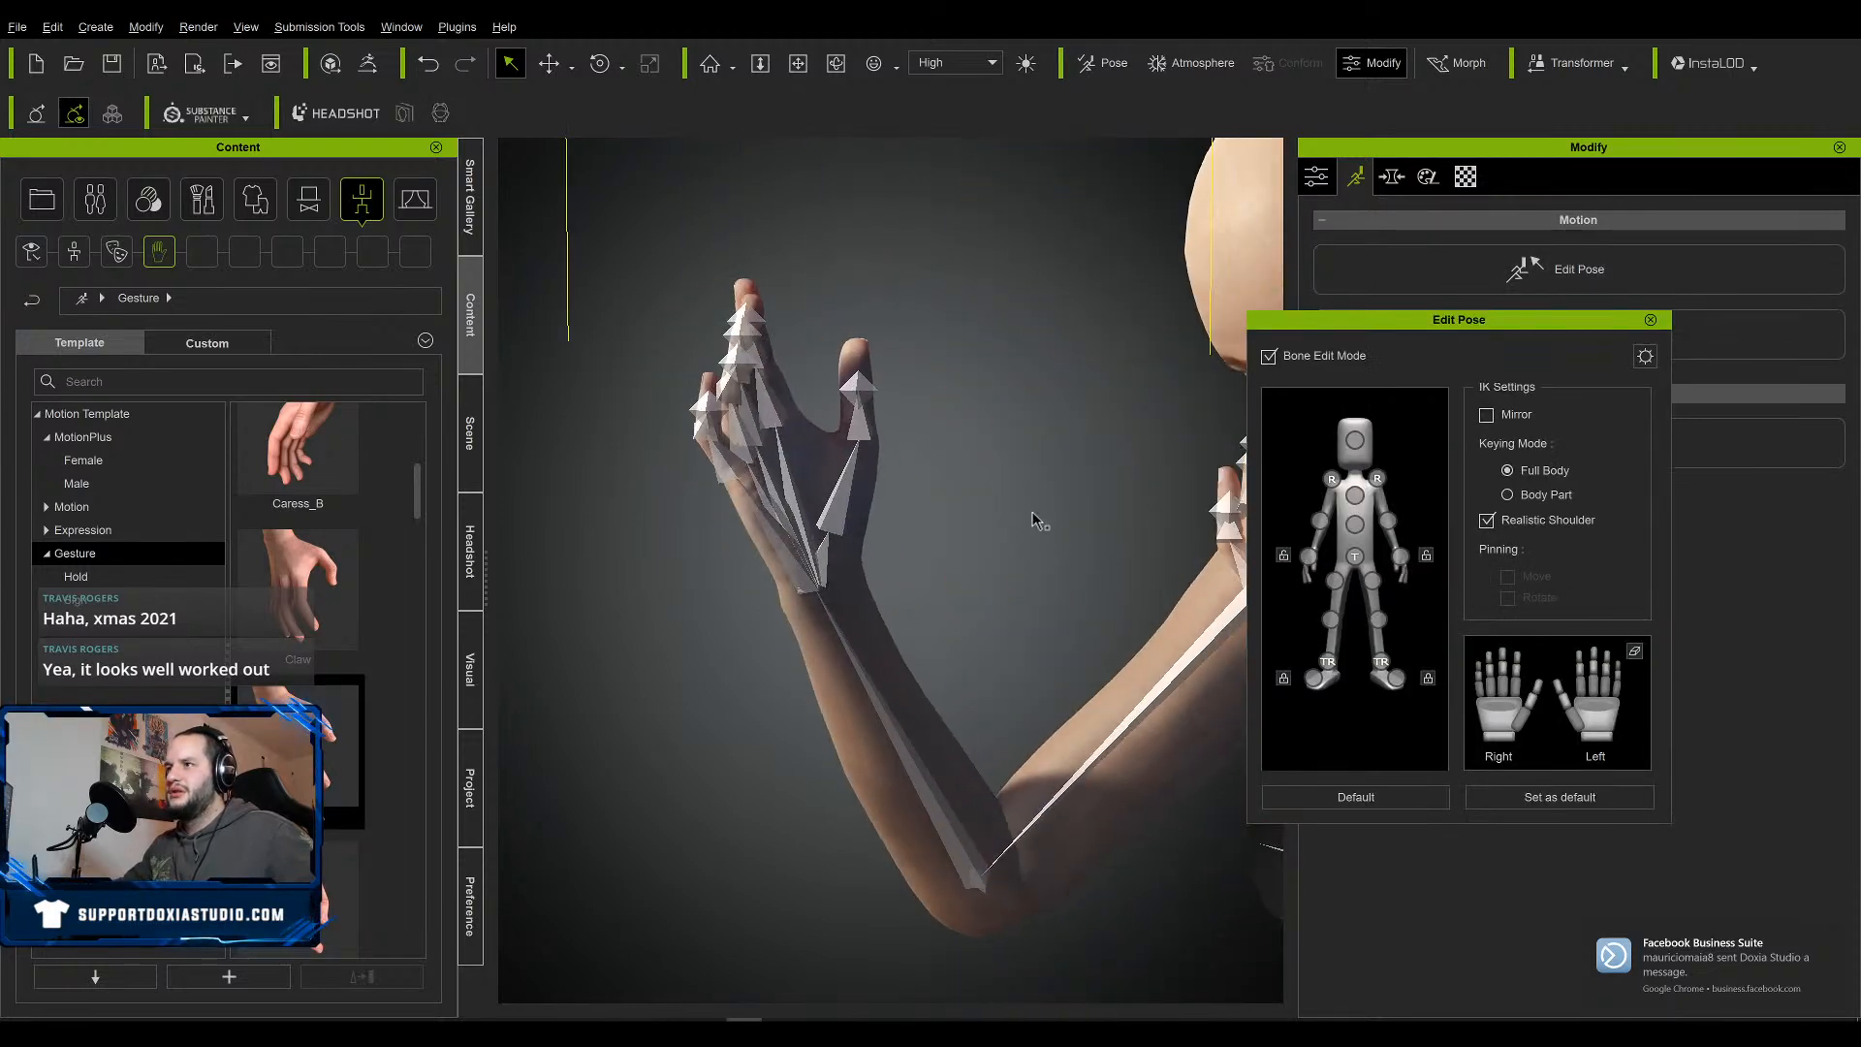
pyautogui.moveTo(893, 531); pyautogui.dragTo(967, 438, button='right')
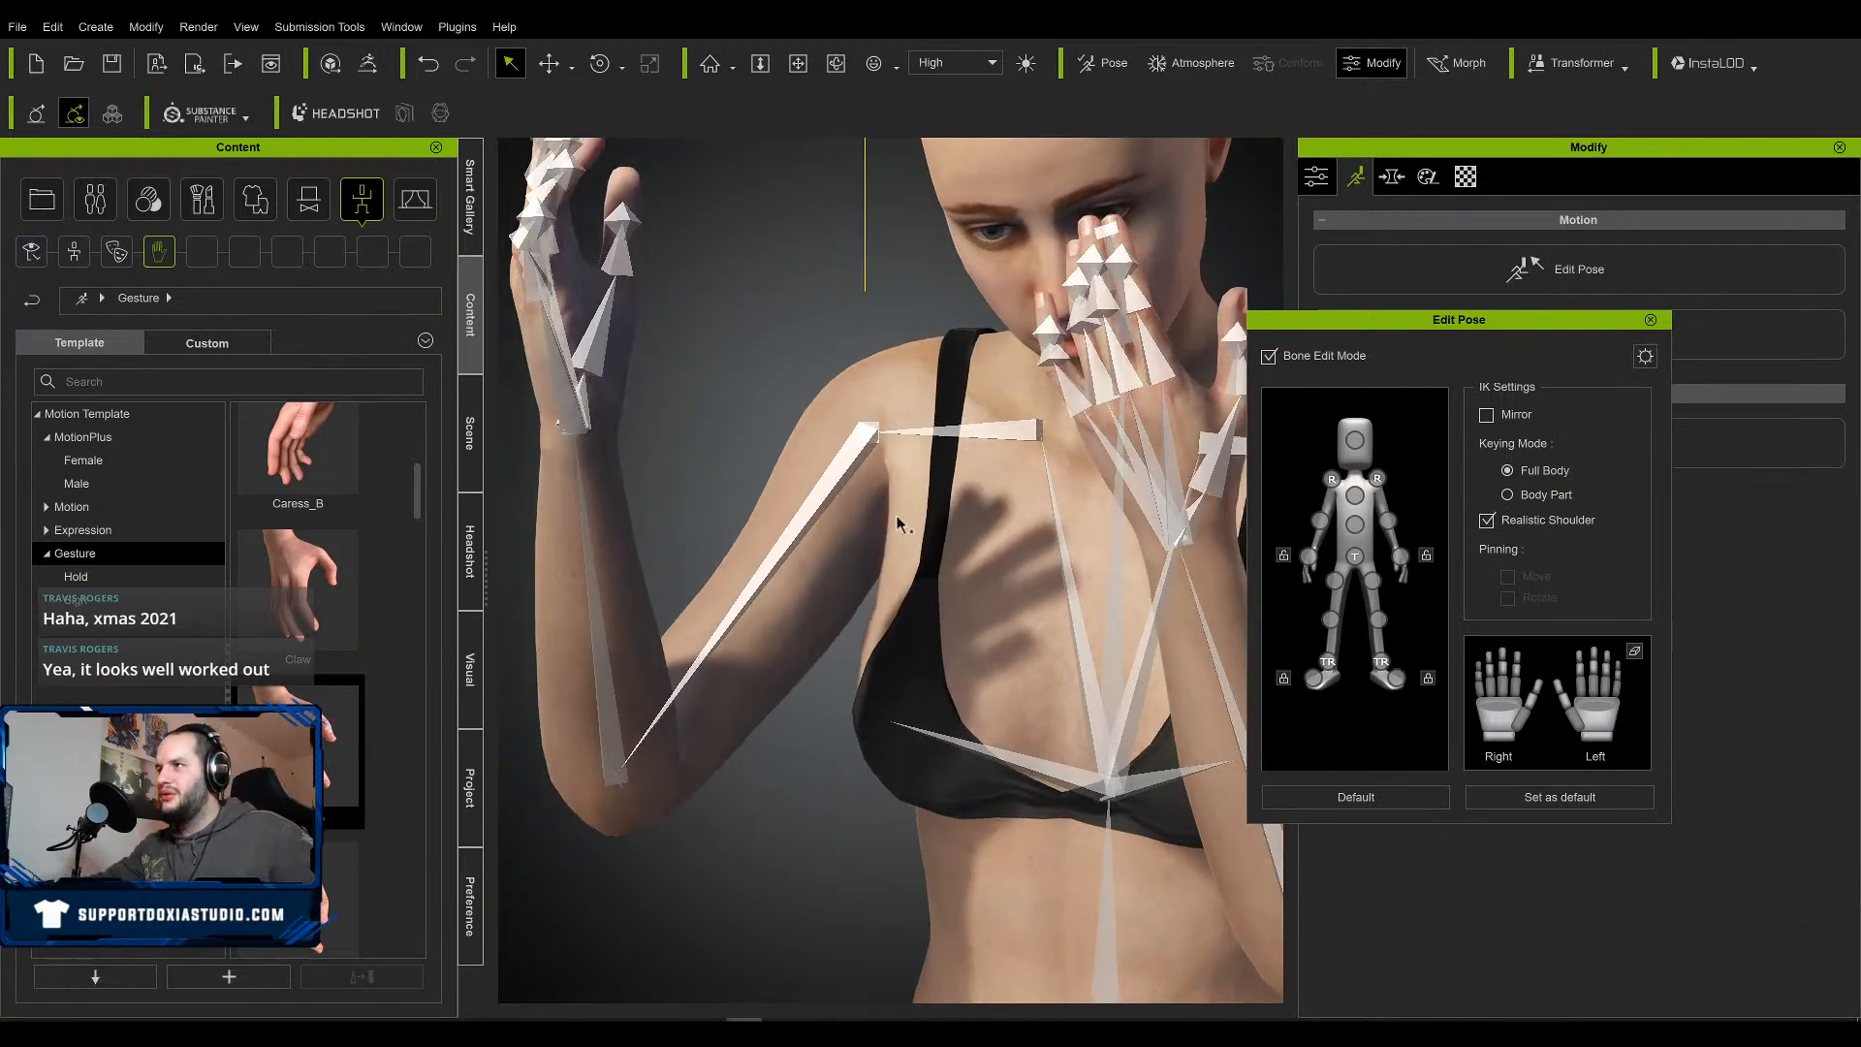
pyautogui.scroll(-3, 958, 531)
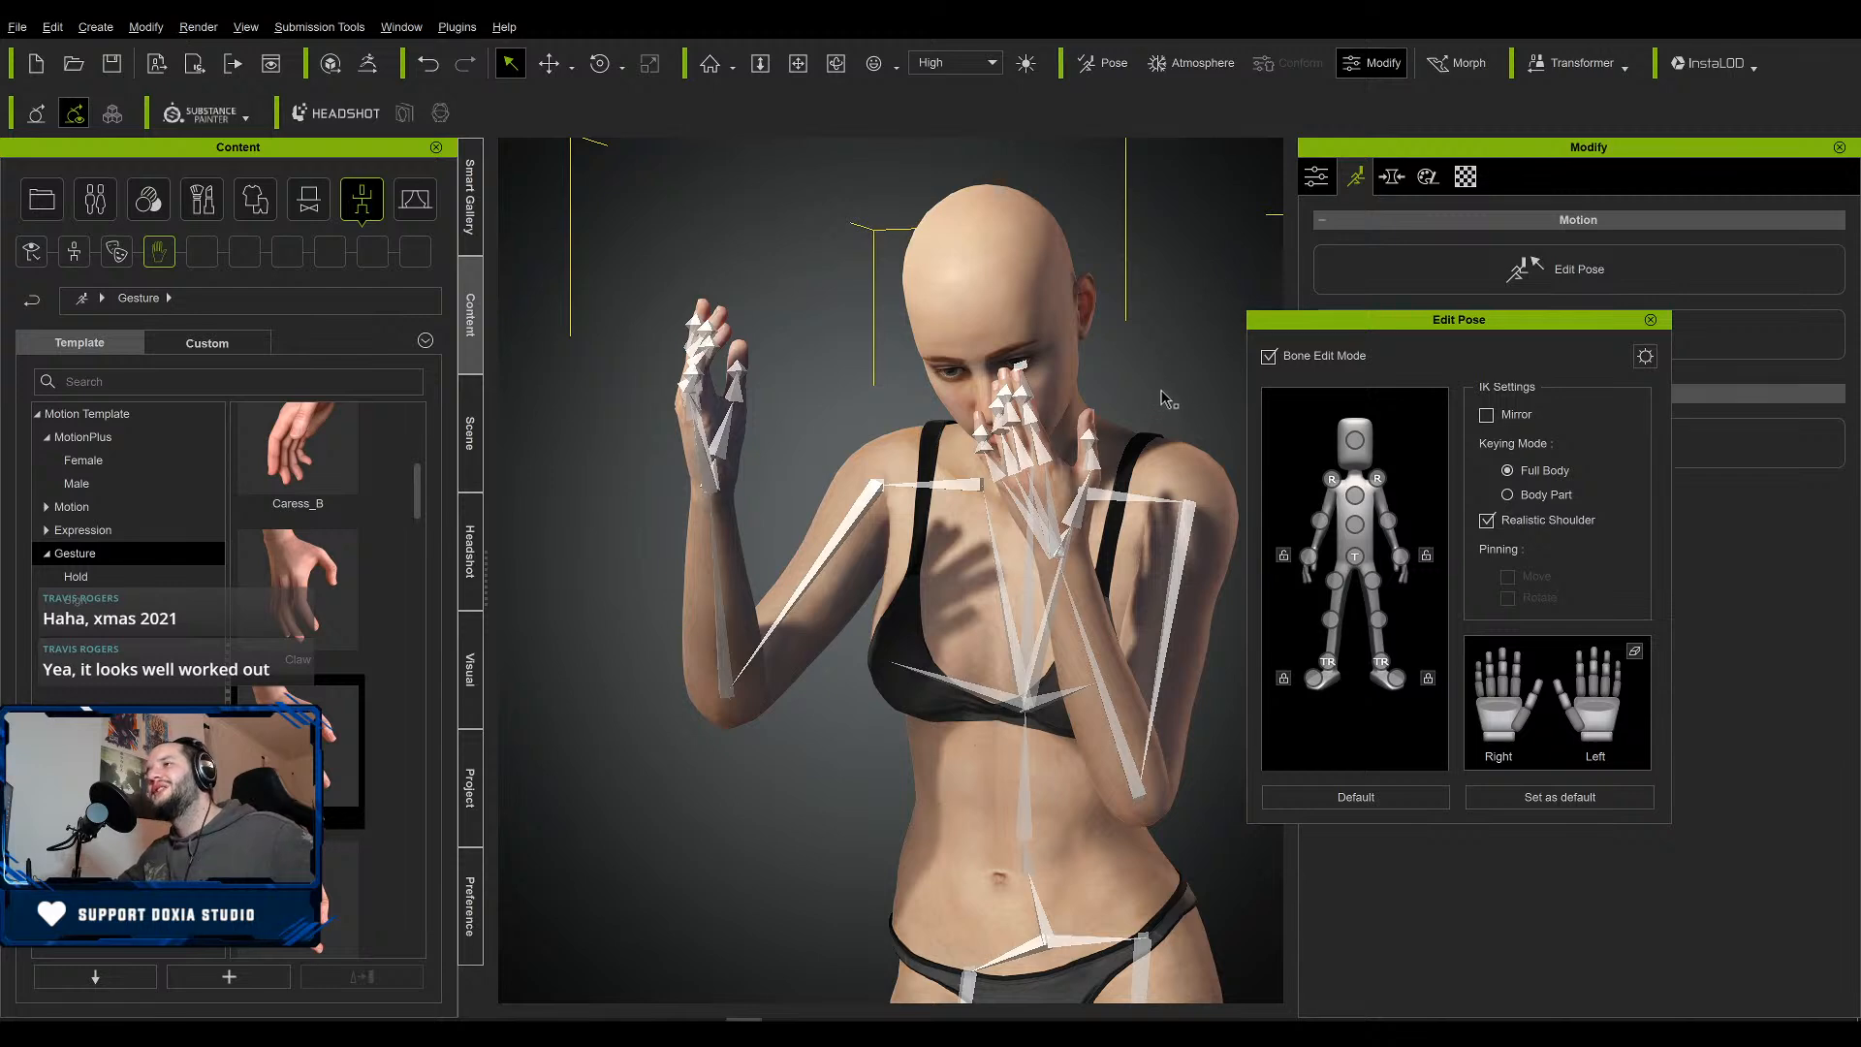
pyautogui.moveTo(1166, 398); pyautogui.dragTo(1407, 550, button='right')
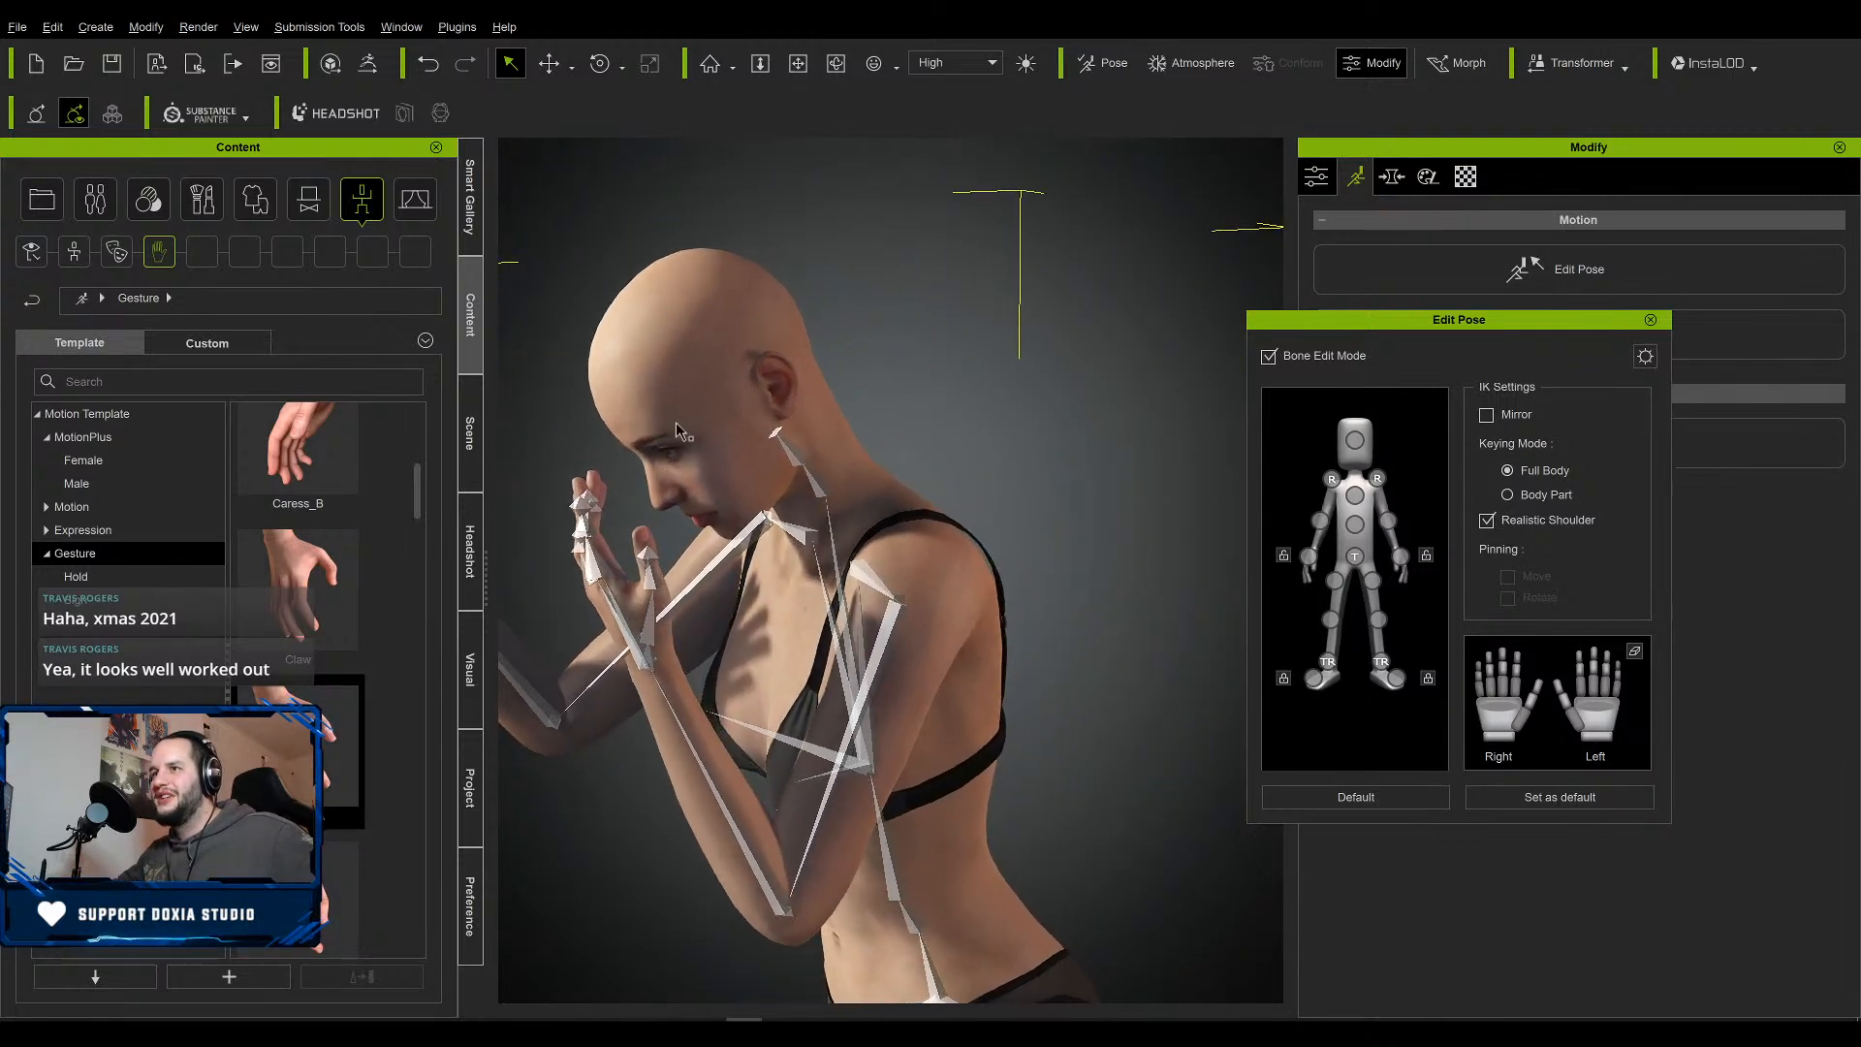
pyautogui.click(1400, 555)
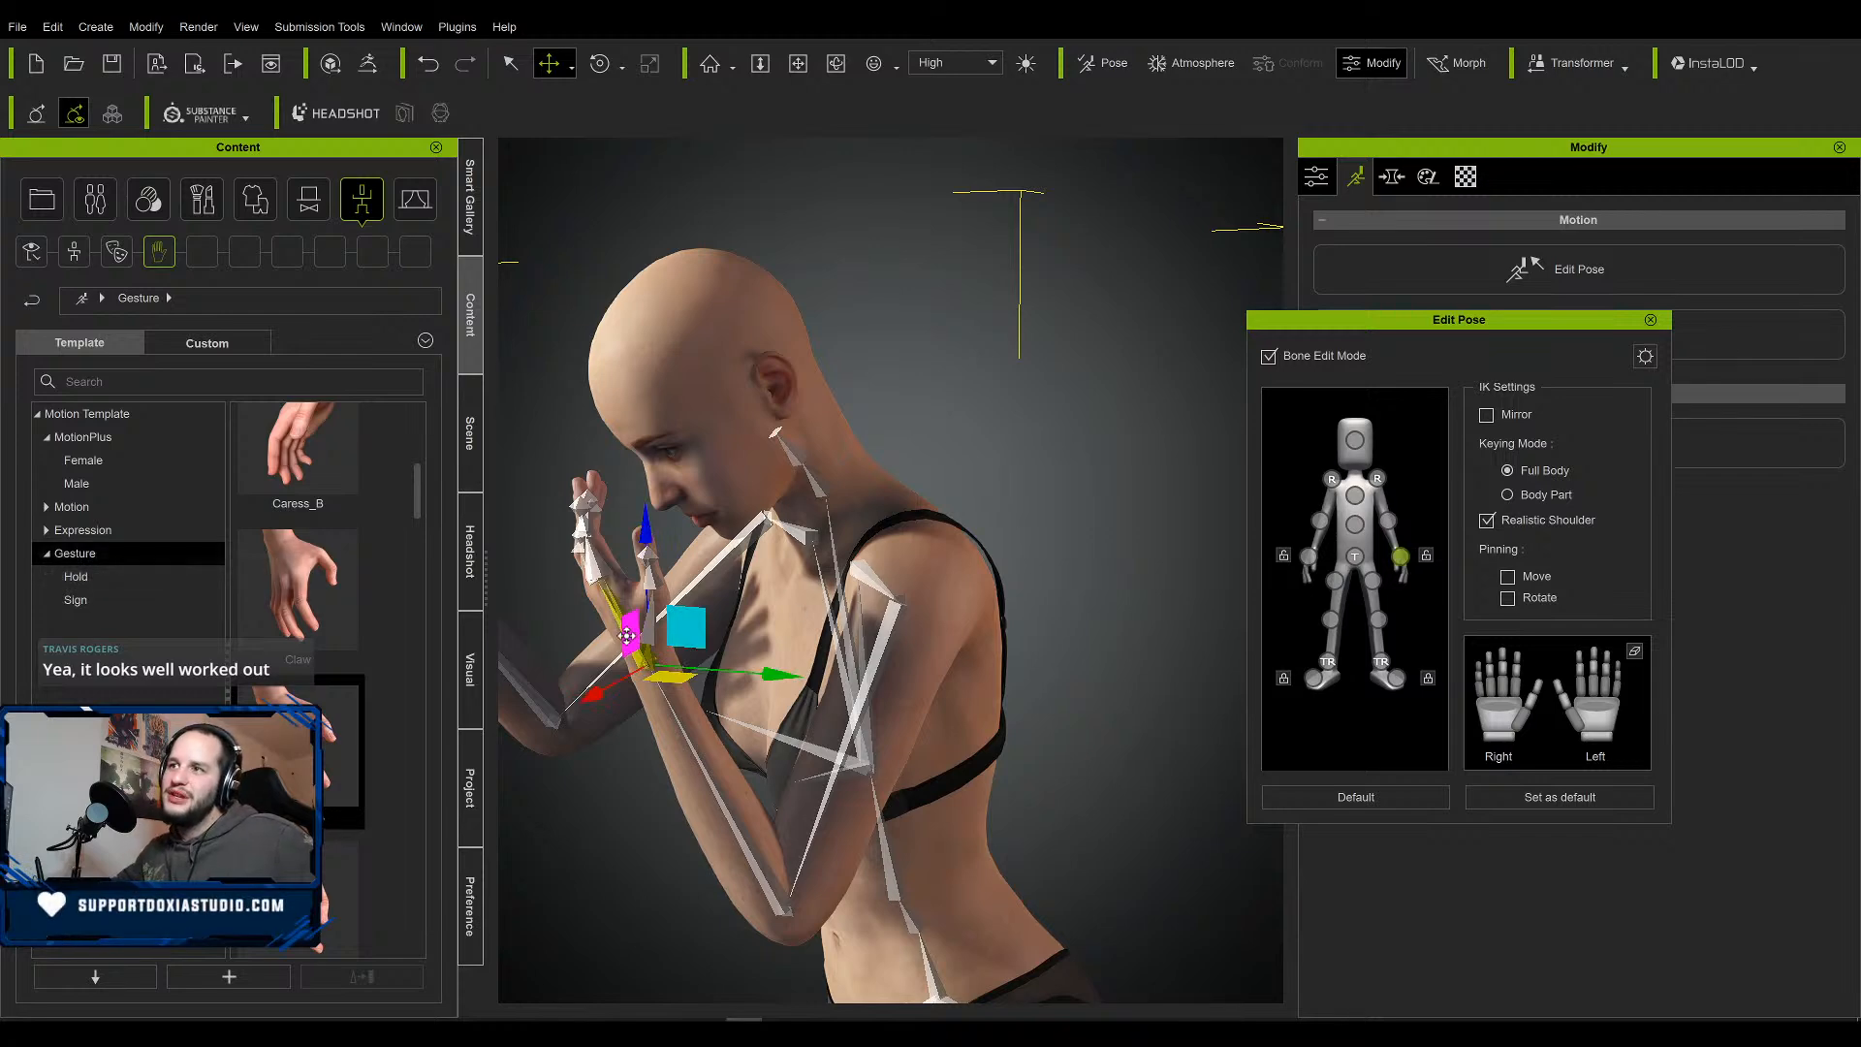
pyautogui.moveTo(635, 636); pyautogui.dragTo(657, 550)
pyautogui.moveTo(1338, 504); pyautogui.dragTo(817, 555, button='right')
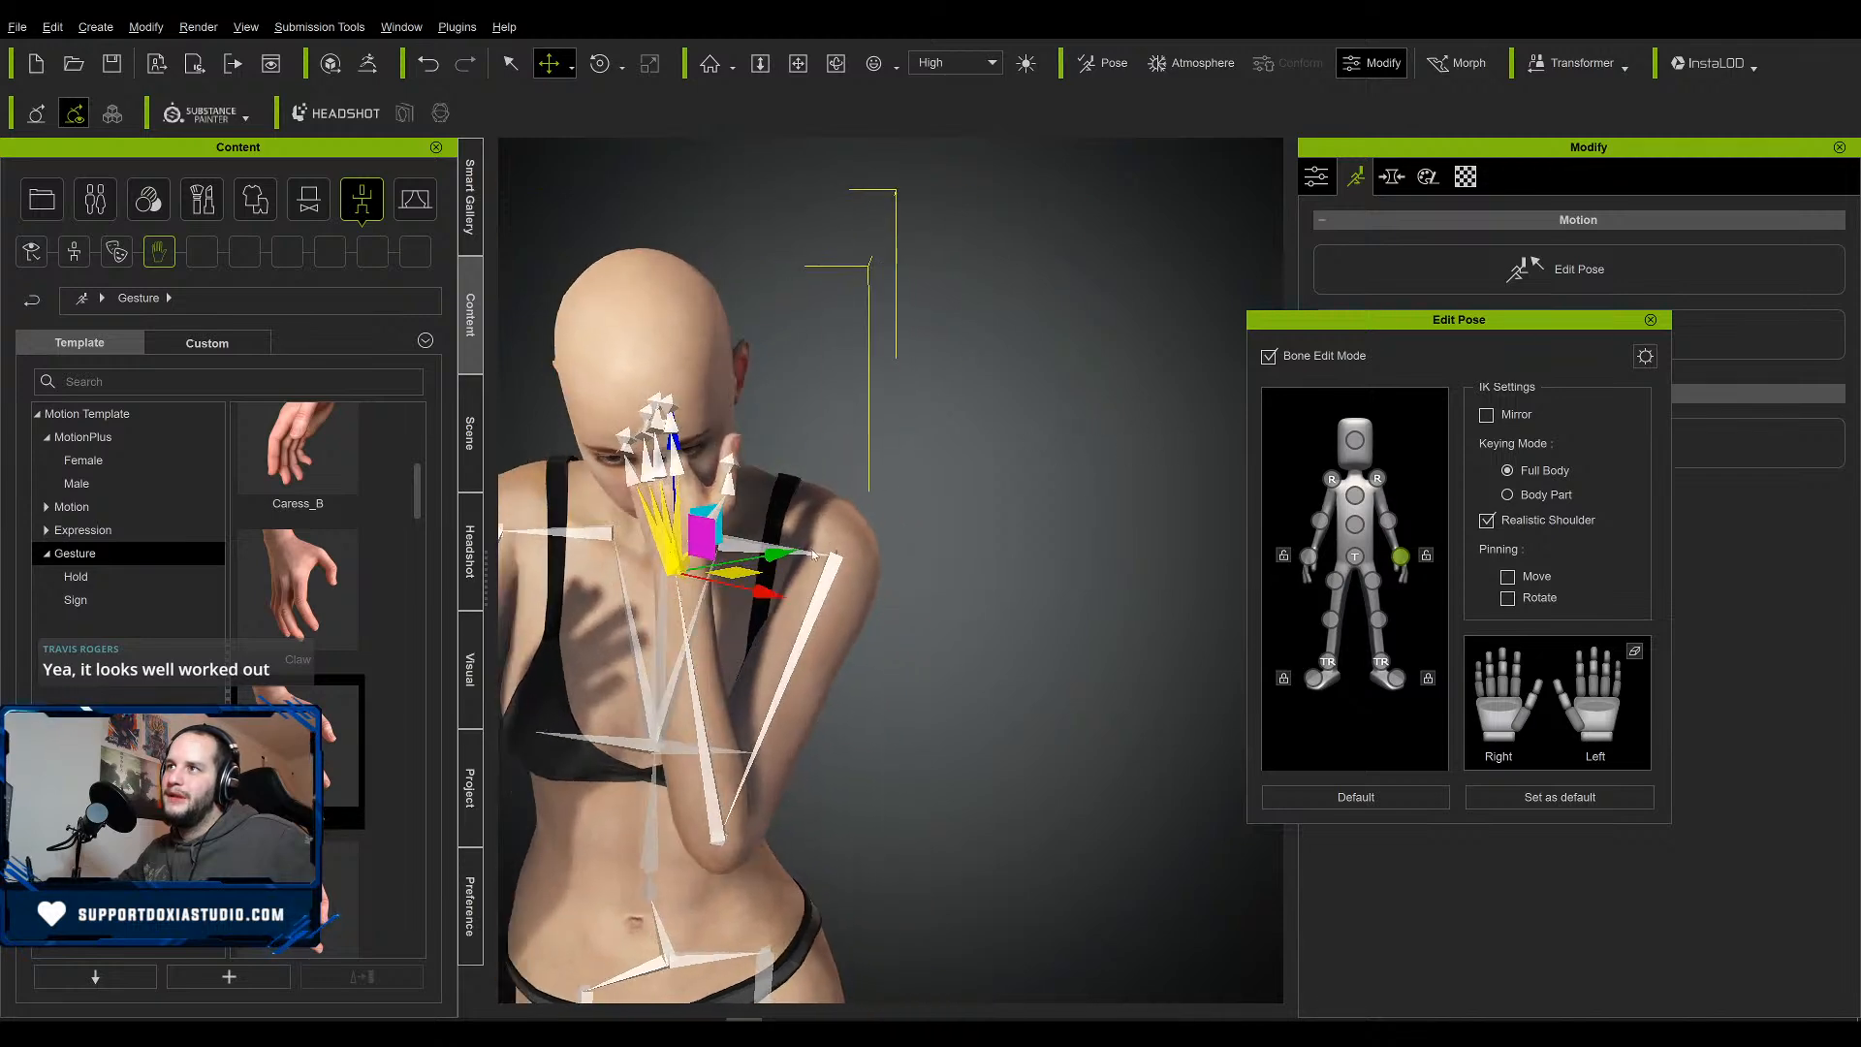
pyautogui.moveTo(757, 568)
pyautogui.mouseDown()
pyautogui.moveTo(734, 577)
pyautogui.moveTo(752, 569)
pyautogui.moveTo(691, 549)
pyautogui.moveTo(748, 552)
pyautogui.mouseUp()
# Shift the avatar's left hand sideways over the left side of the face and rotate it at the wrist.
pyautogui.press('e')
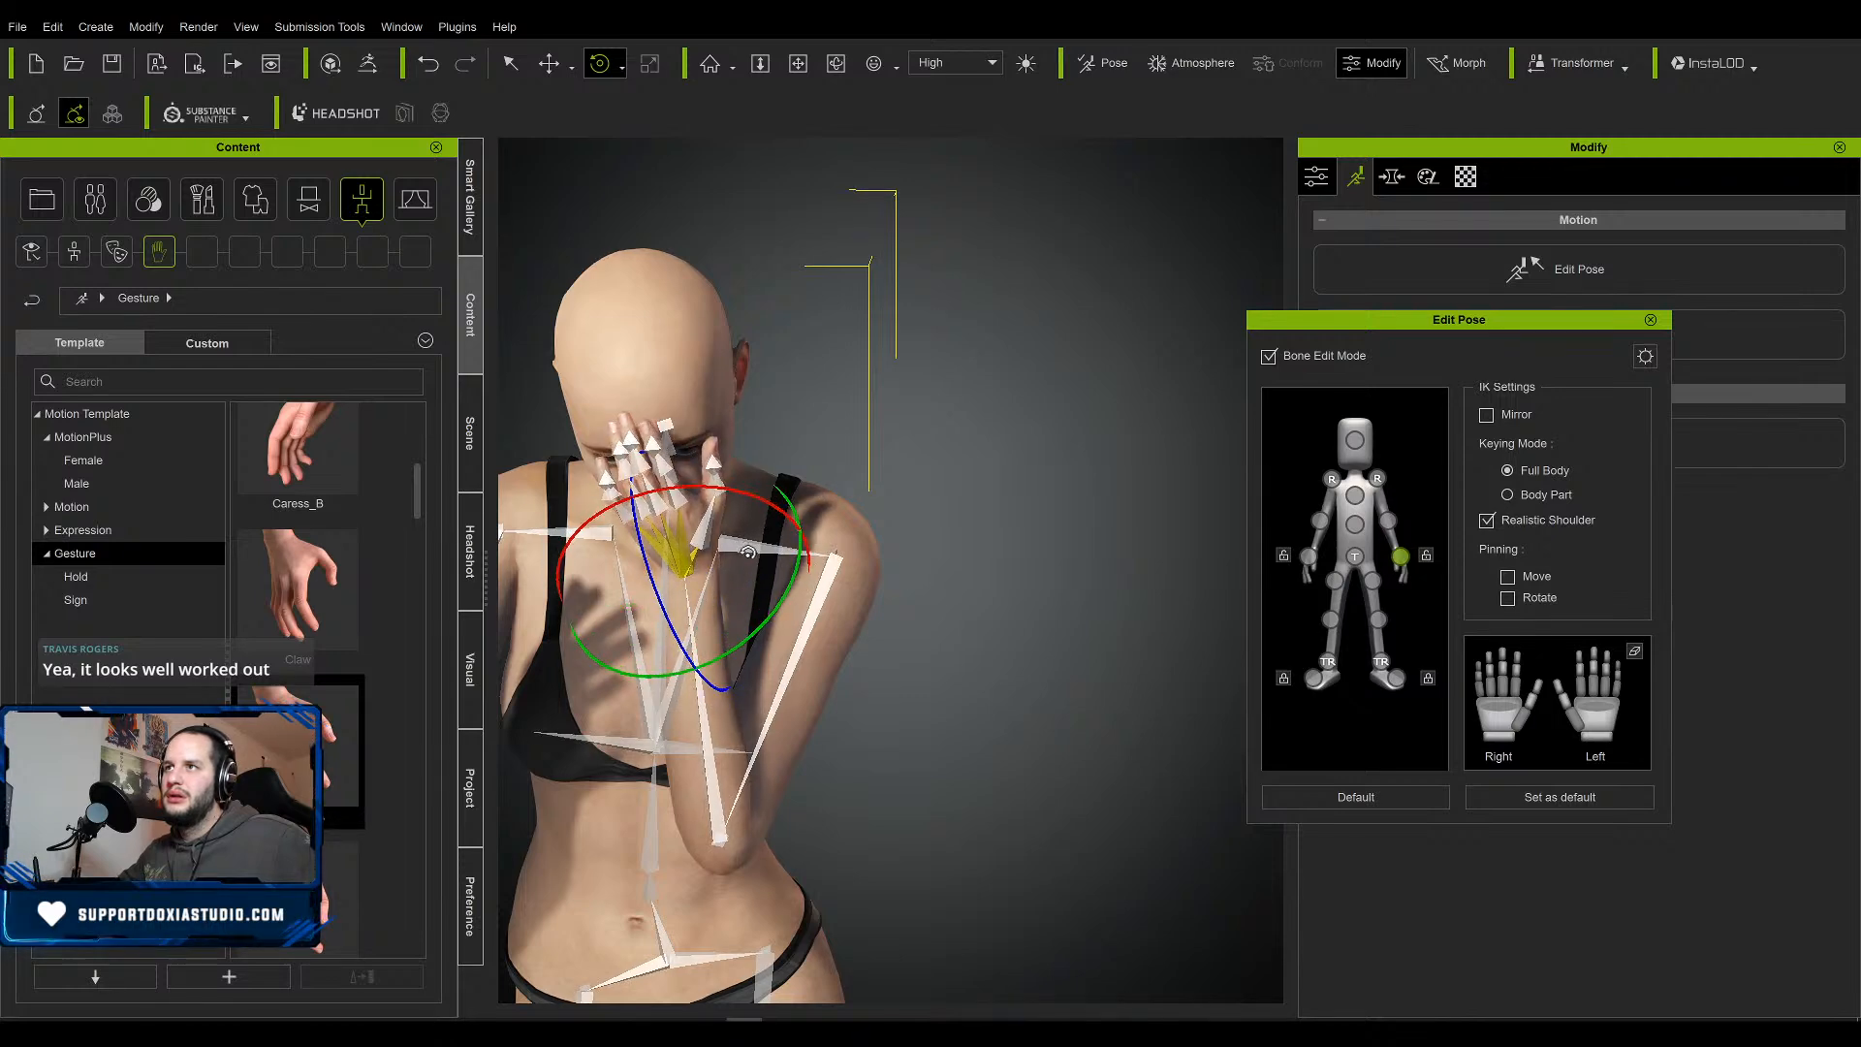
pyautogui.press('w')
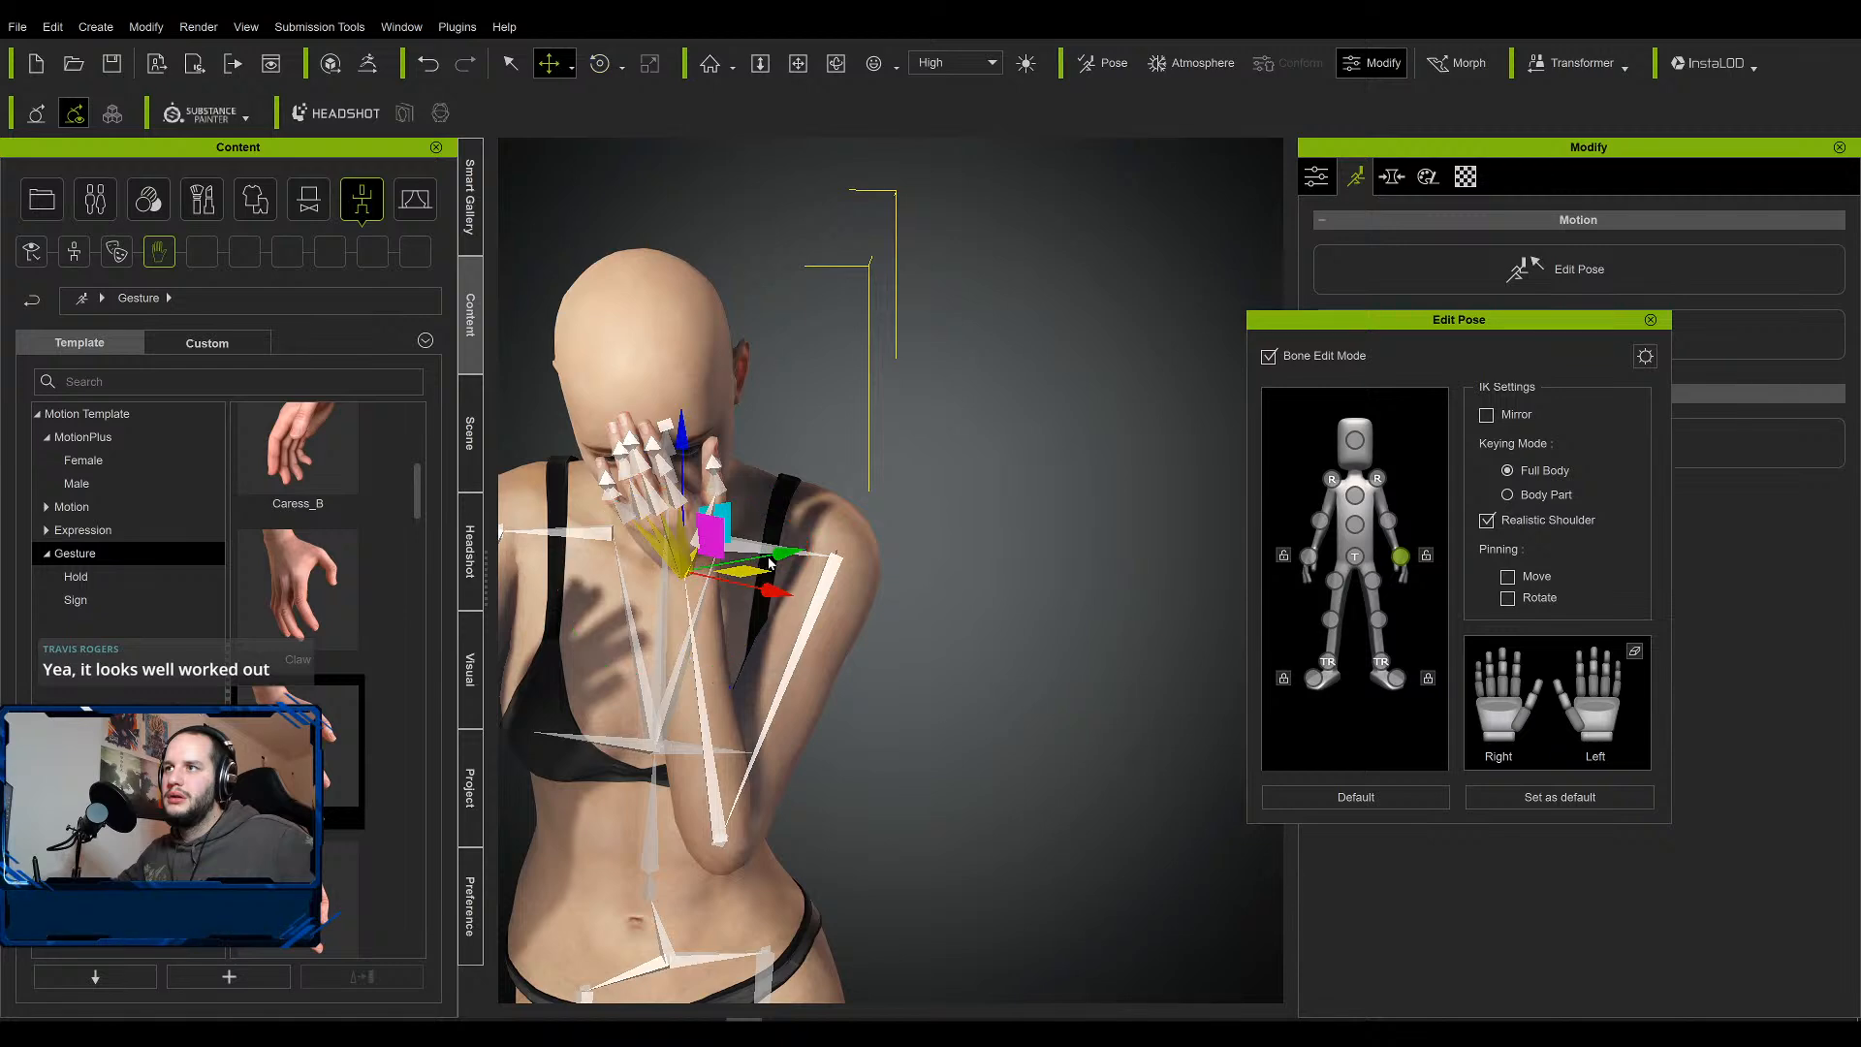
pyautogui.moveTo(782, 551); pyautogui.dragTo(788, 620)
pyautogui.press('e')
pyautogui.moveTo(743, 491); pyautogui.dragTo(759, 488)
pyautogui.moveTo(683, 605); pyautogui.dragTo(780, 582, button='middle')
# Twist the avatar's left forearm and rotate the left upper arm so that the elbow swings outward.
pyautogui.click(759, 766)
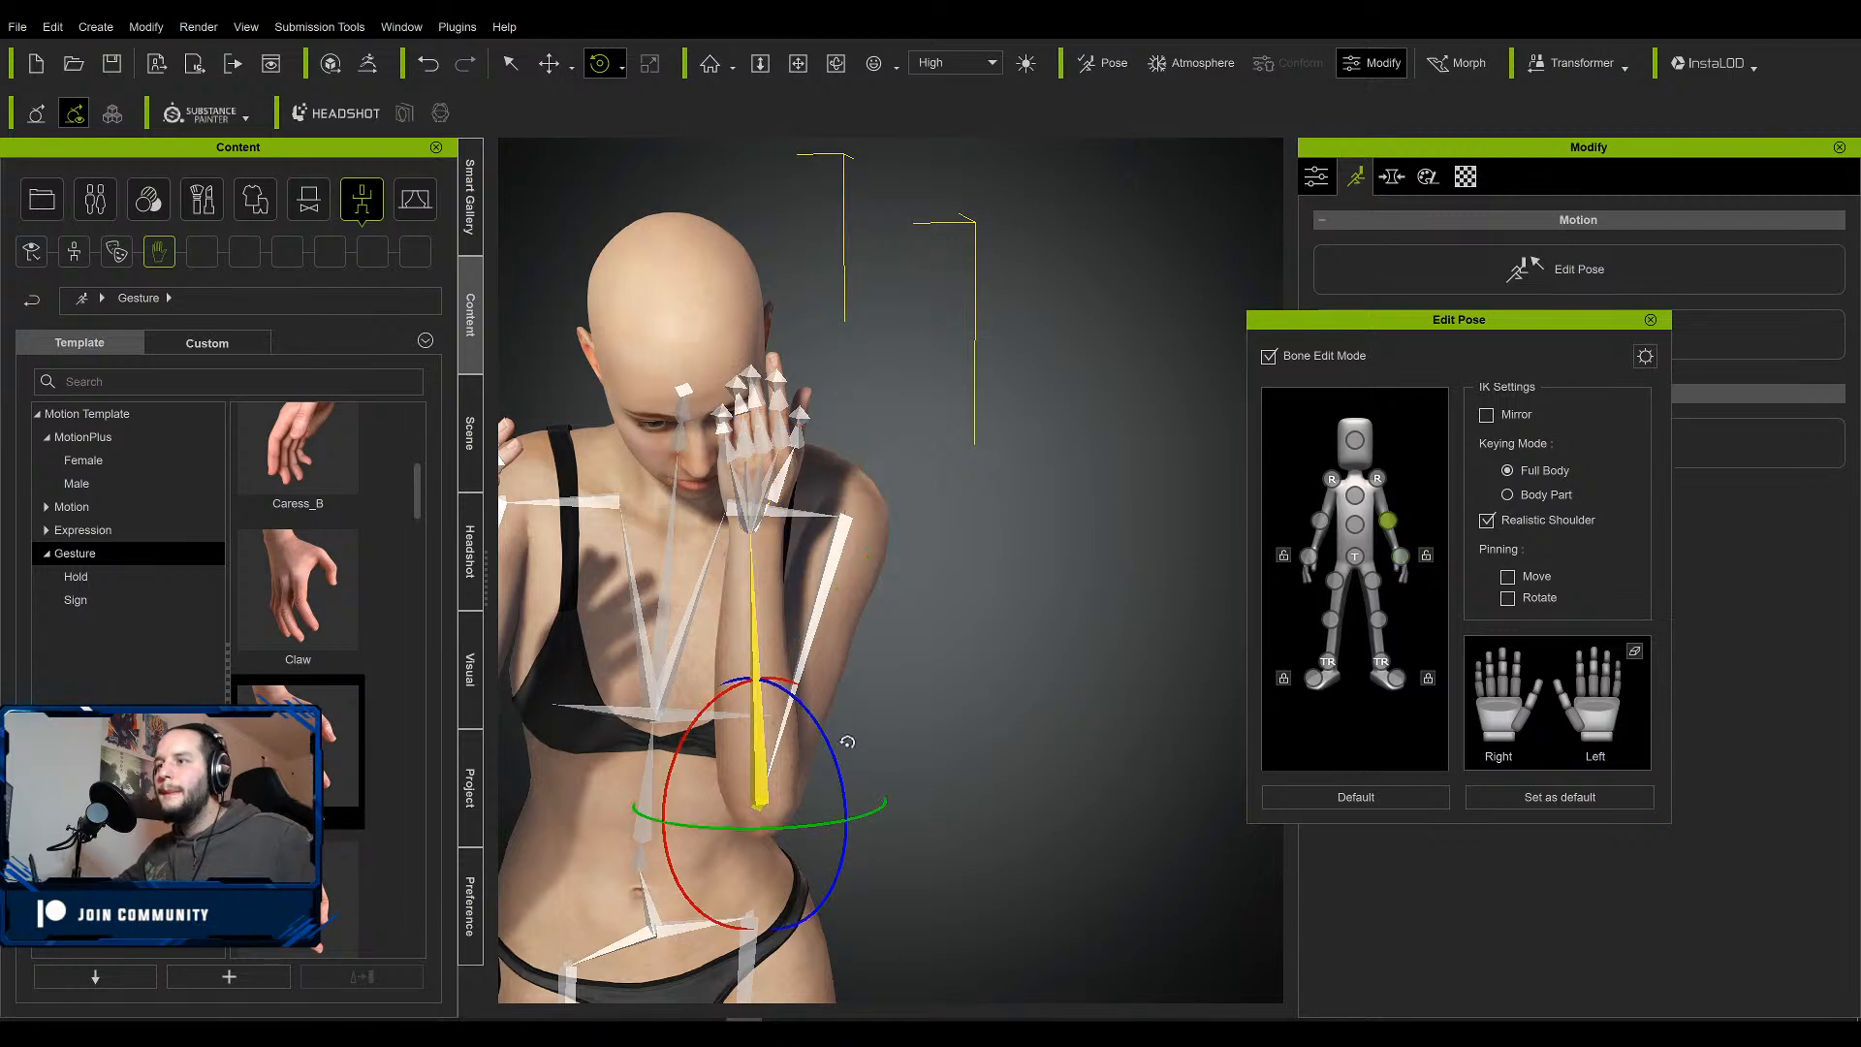
pyautogui.moveTo(800, 825); pyautogui.dragTo(810, 746)
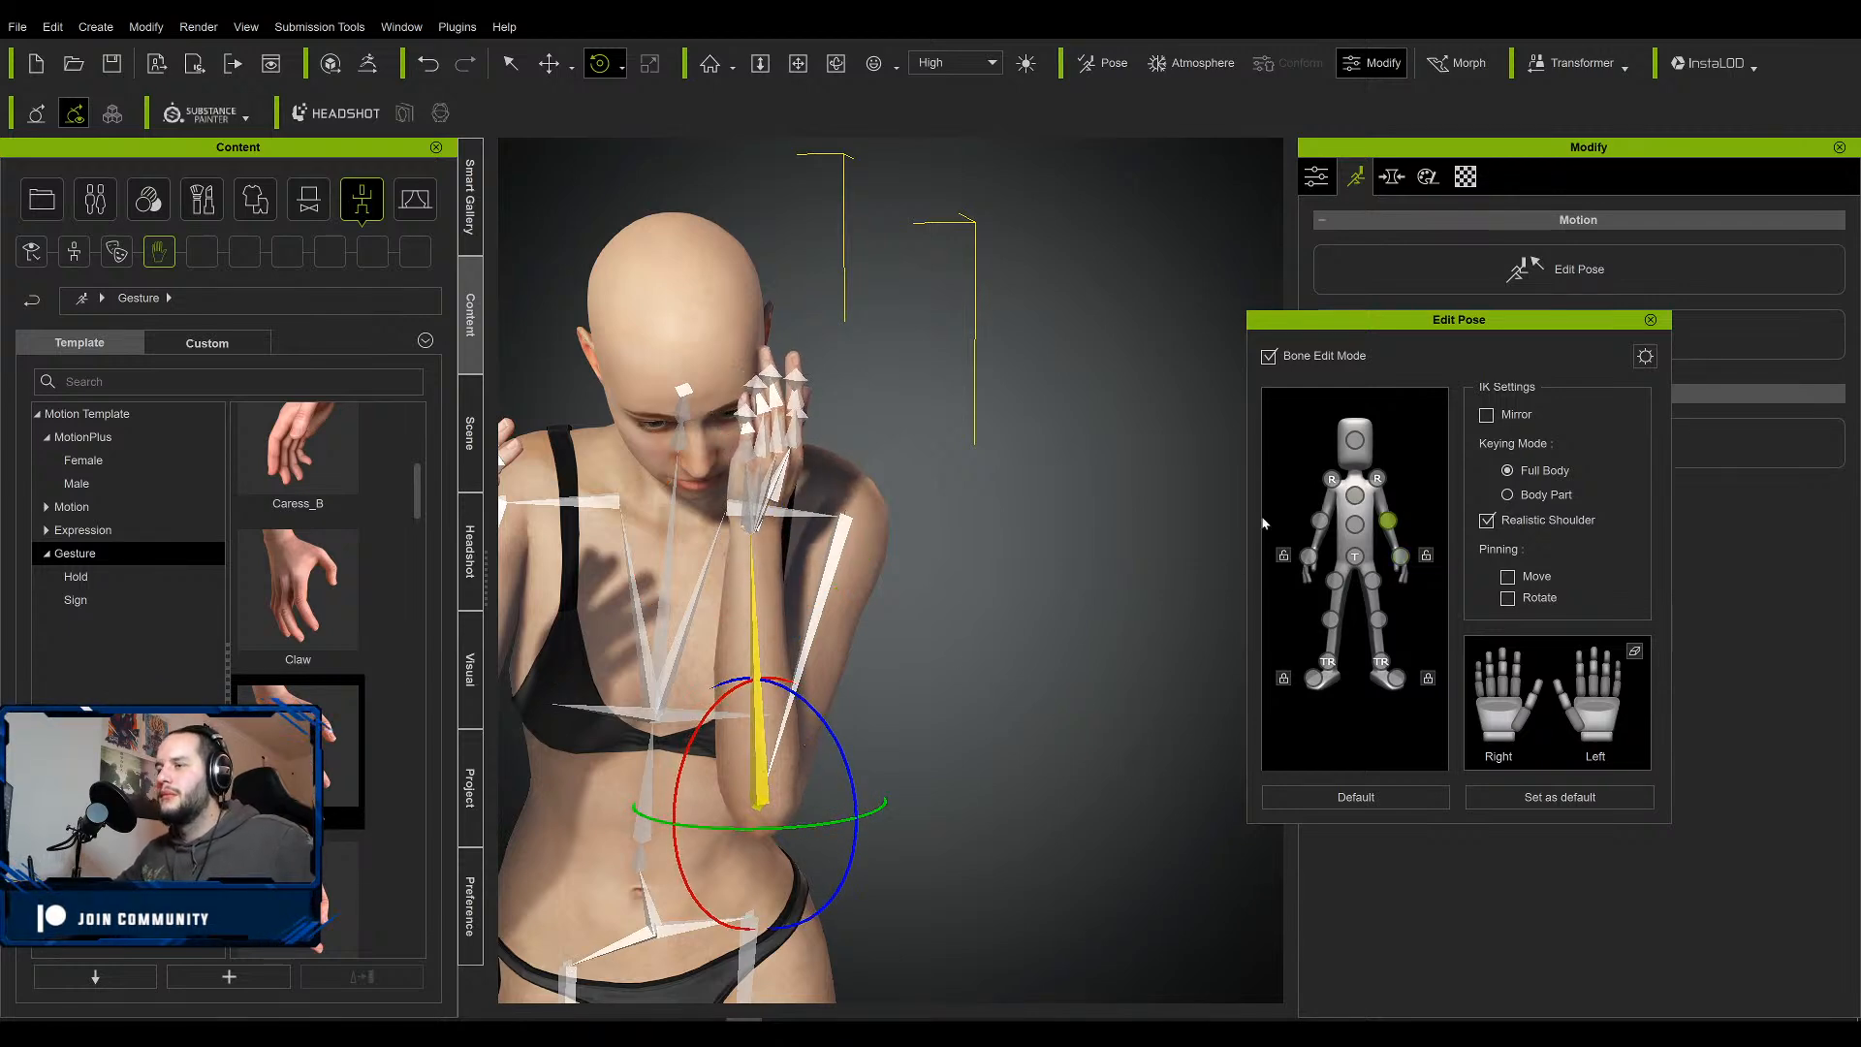
pyautogui.click(1378, 479)
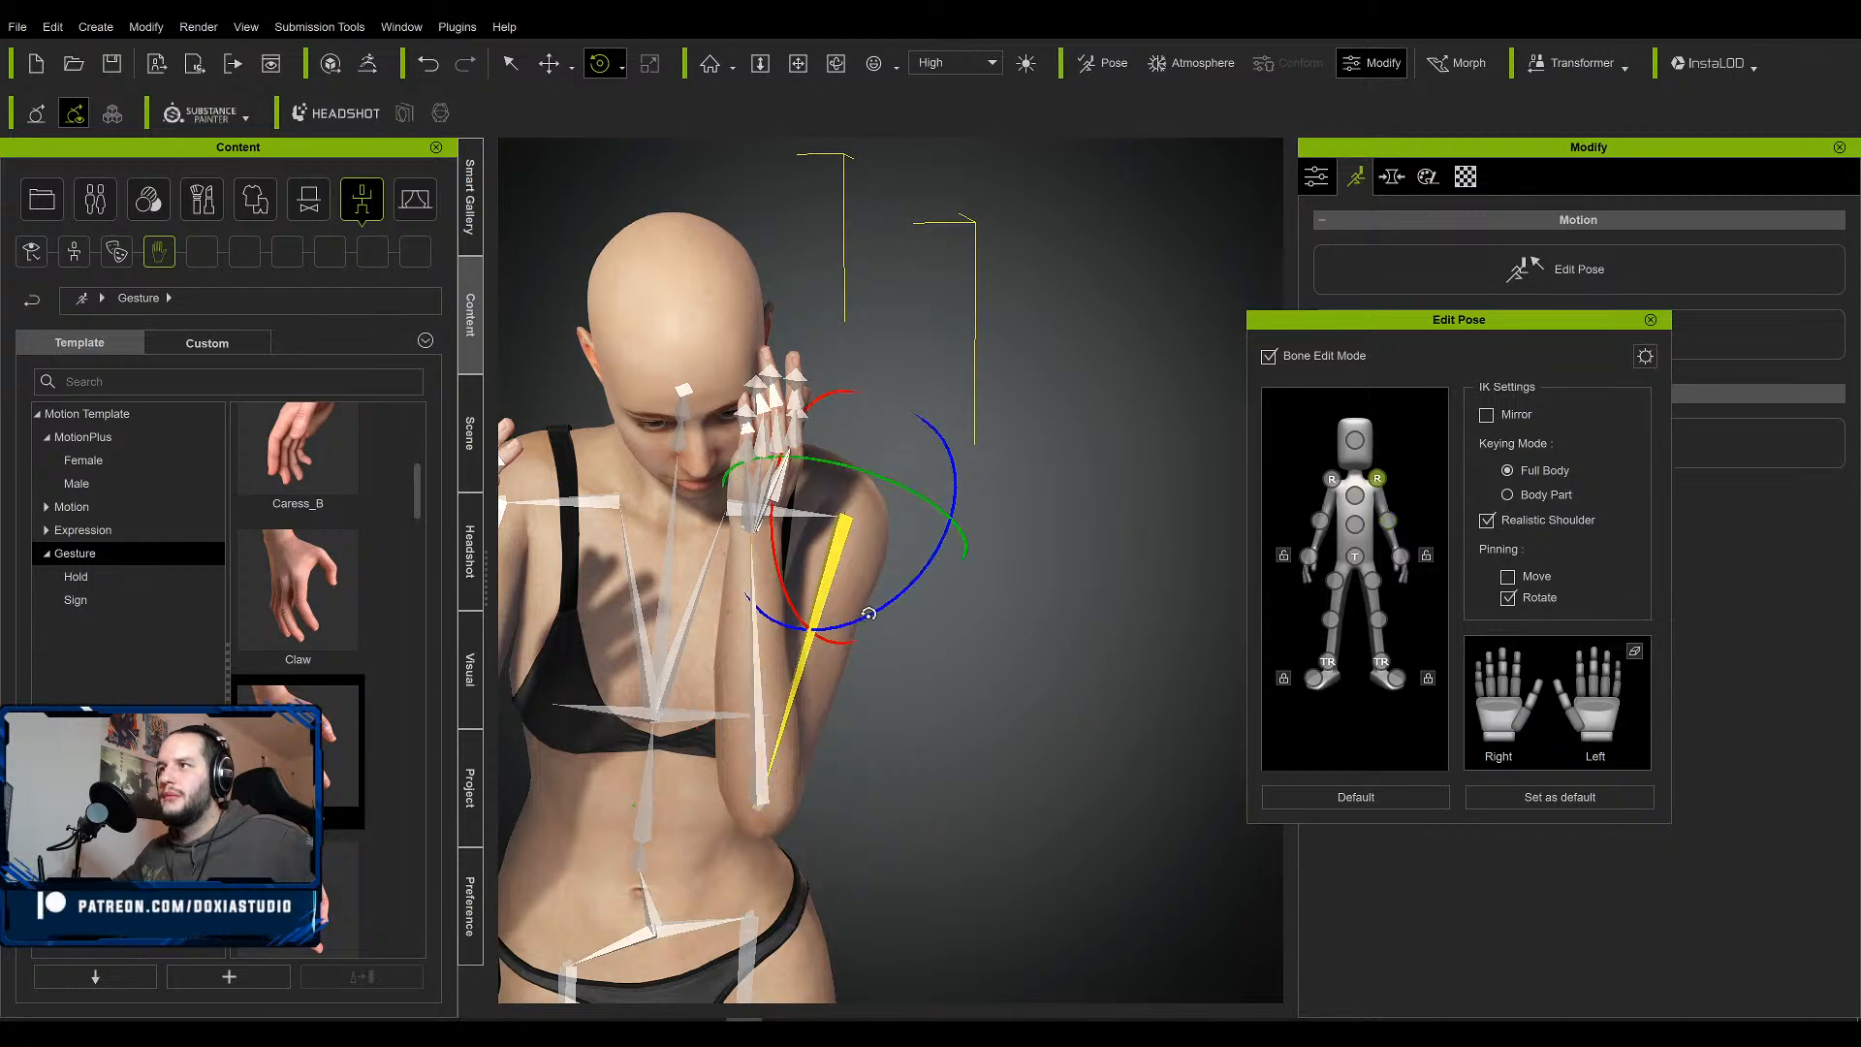
pyautogui.moveTo(897, 605); pyautogui.dragTo(924, 576)
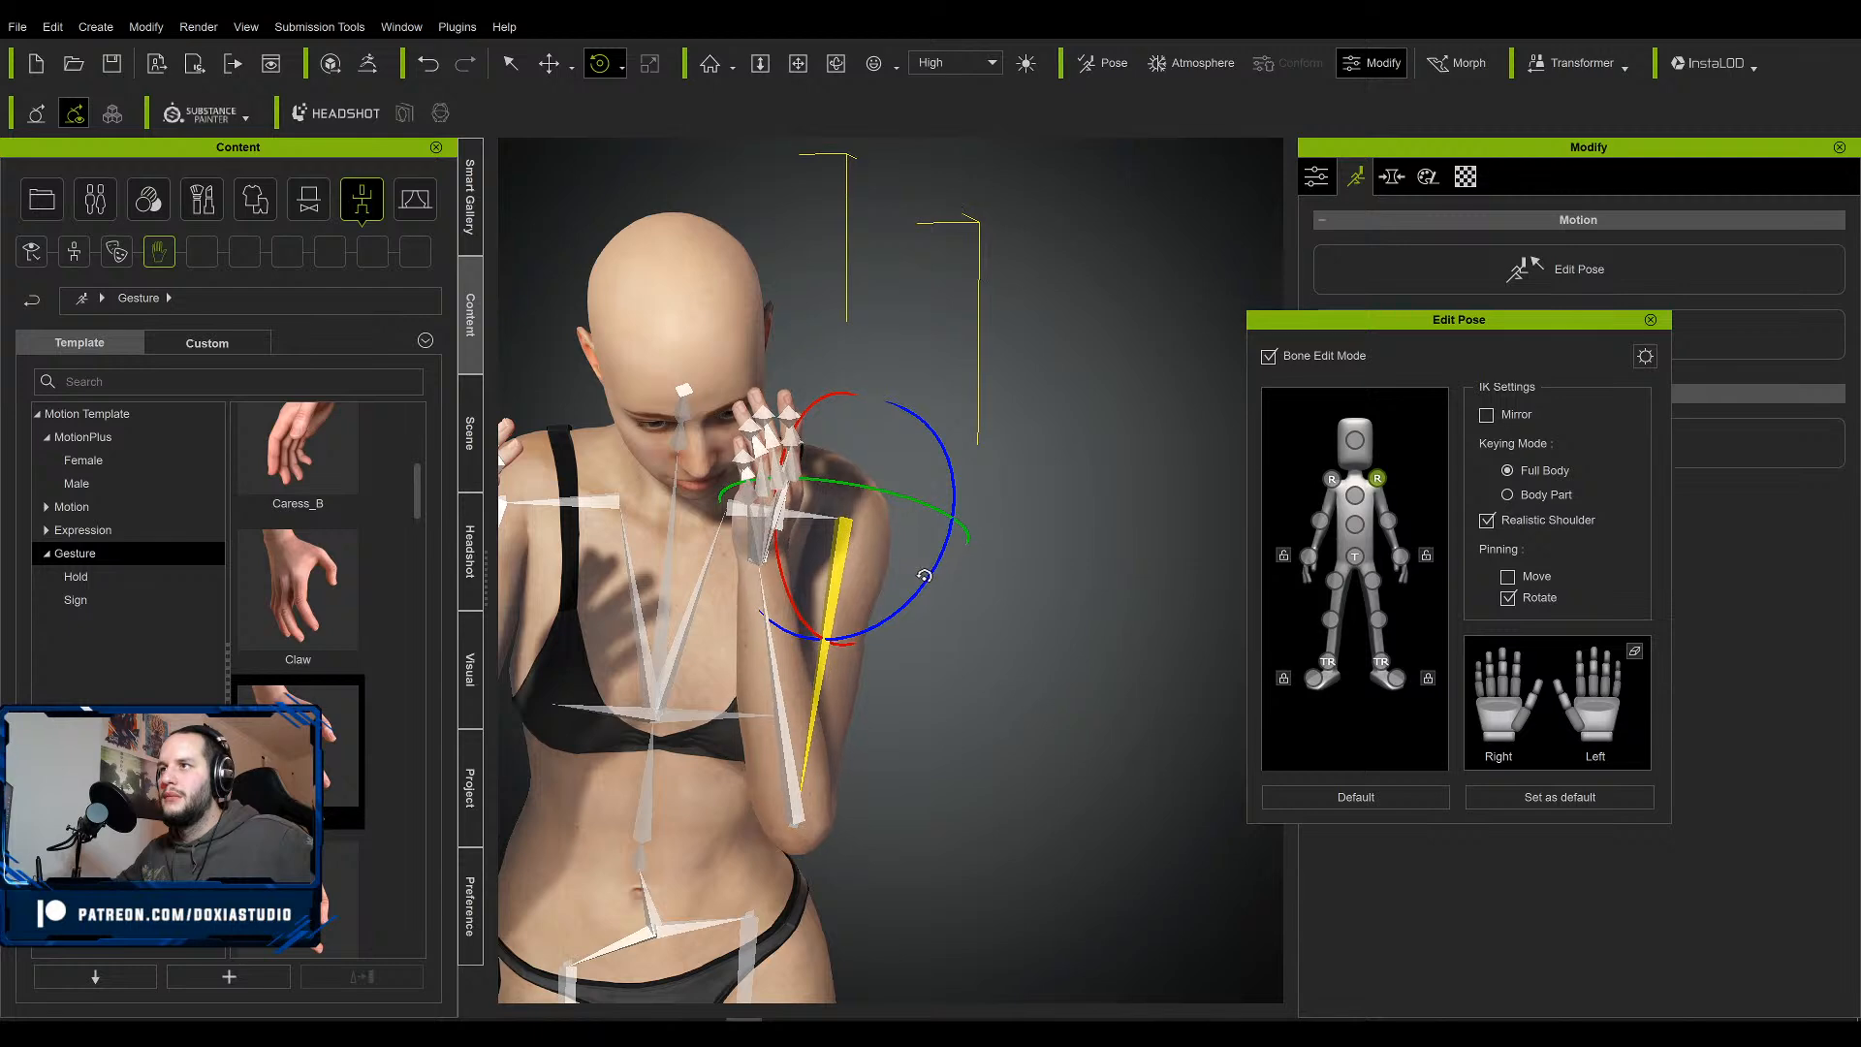
# Rotate the avatar's left hand at the wrist and move it closer to the face.
pyautogui.moveTo(841, 579); pyautogui.dragTo(937, 507, button='right')
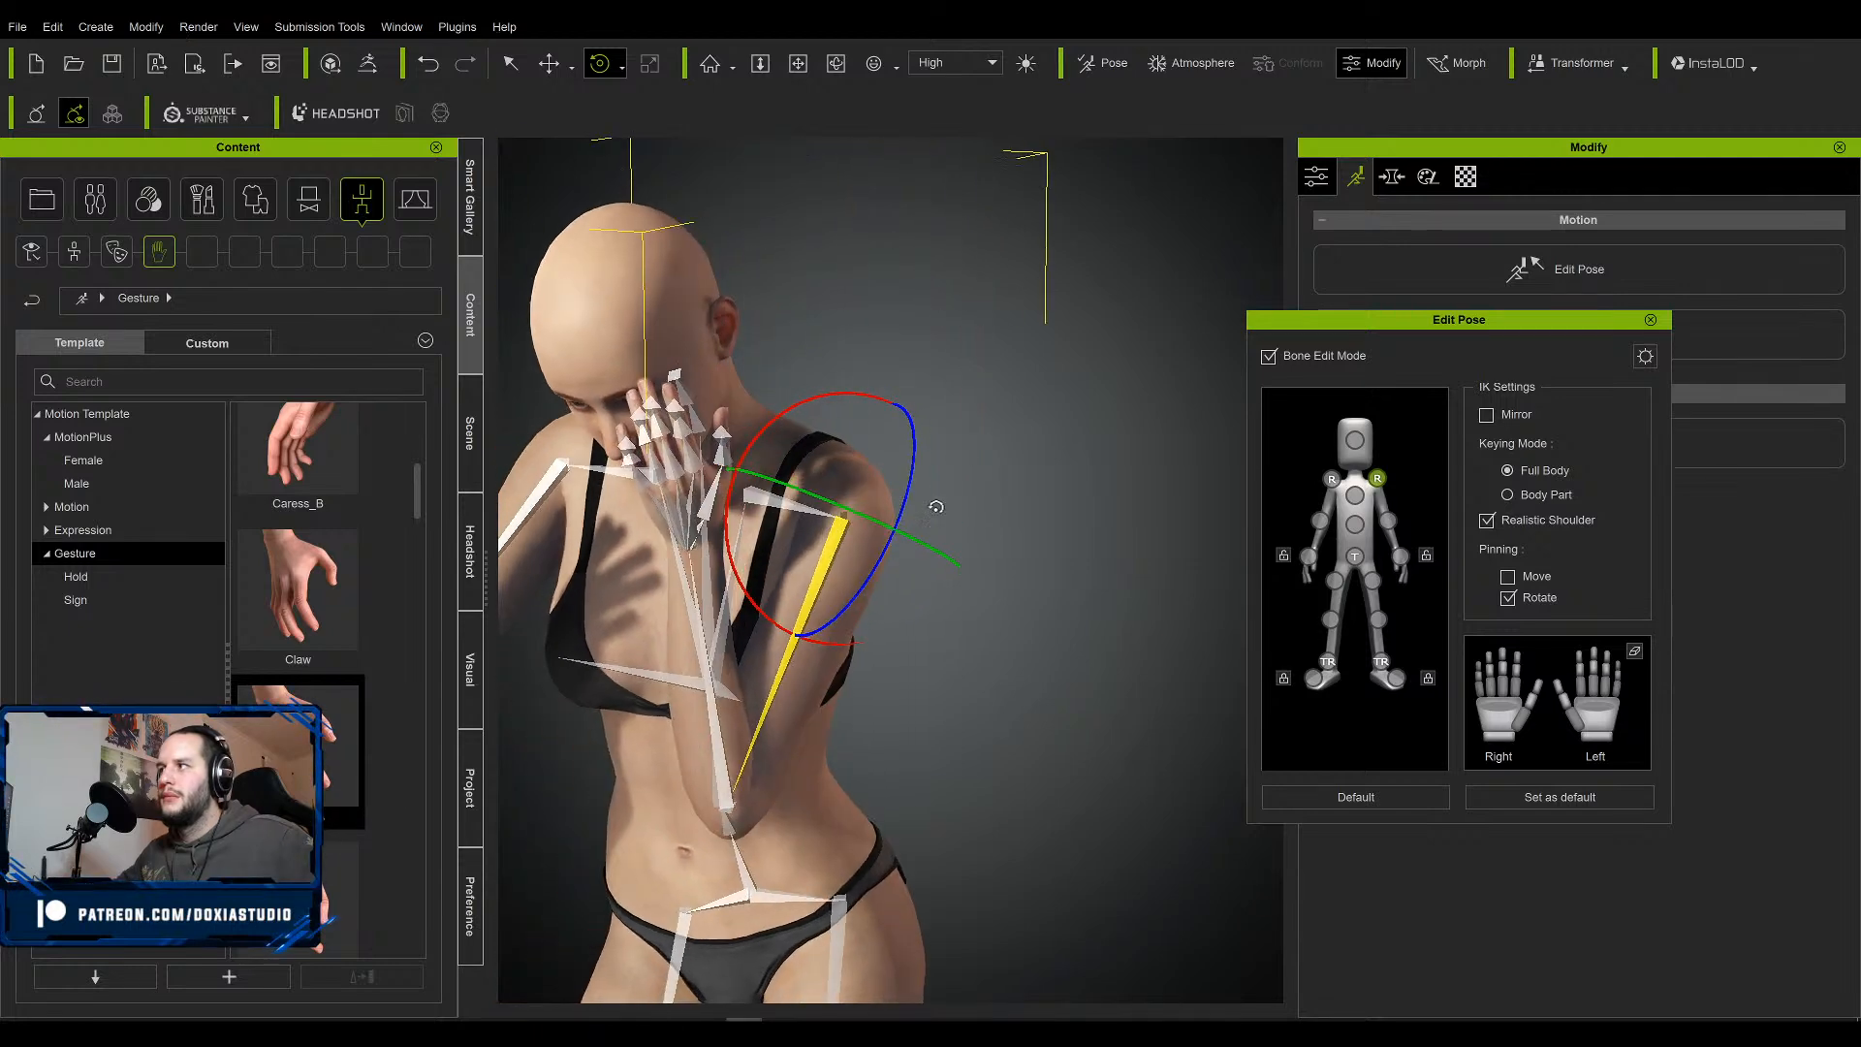
pyautogui.click(1402, 558)
pyautogui.moveTo(776, 572); pyautogui.dragTo(584, 545, button='right')
pyautogui.moveTo(583, 529); pyautogui.dragTo(703, 475)
pyautogui.press('w')
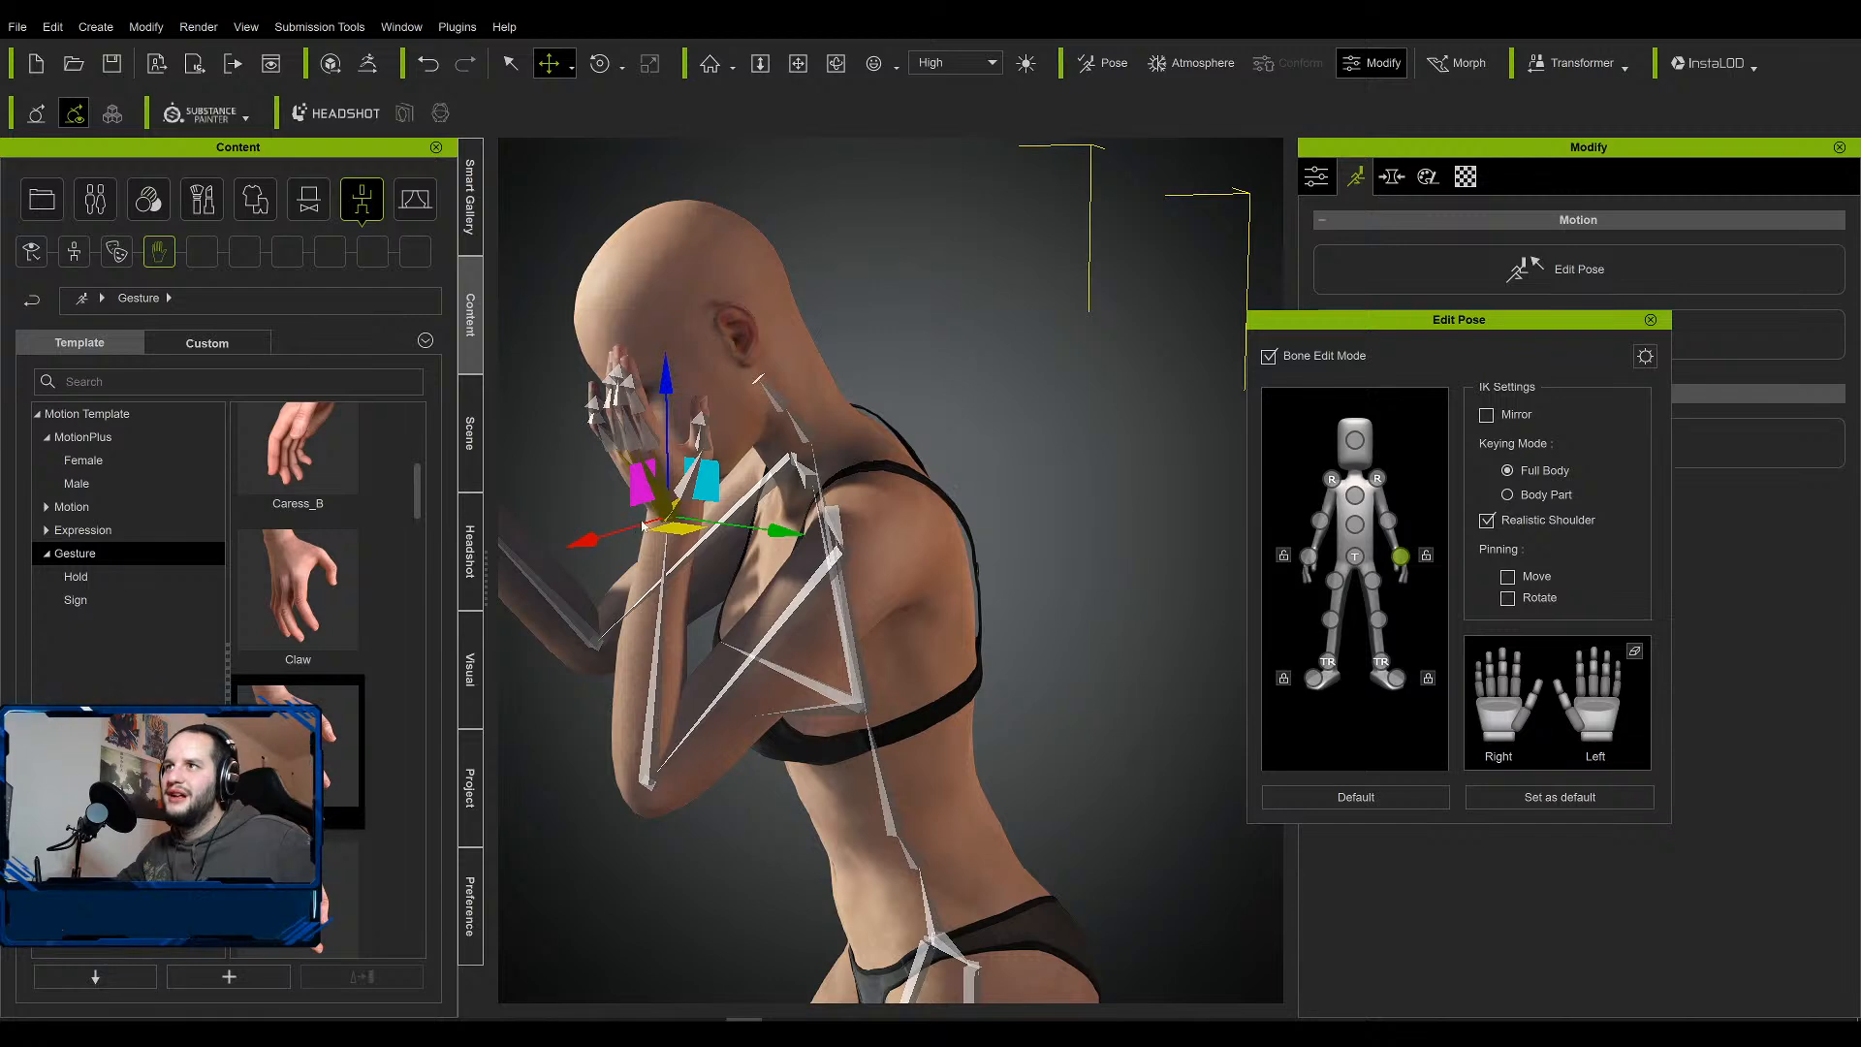
pyautogui.moveTo(613, 535); pyautogui.dragTo(623, 528)
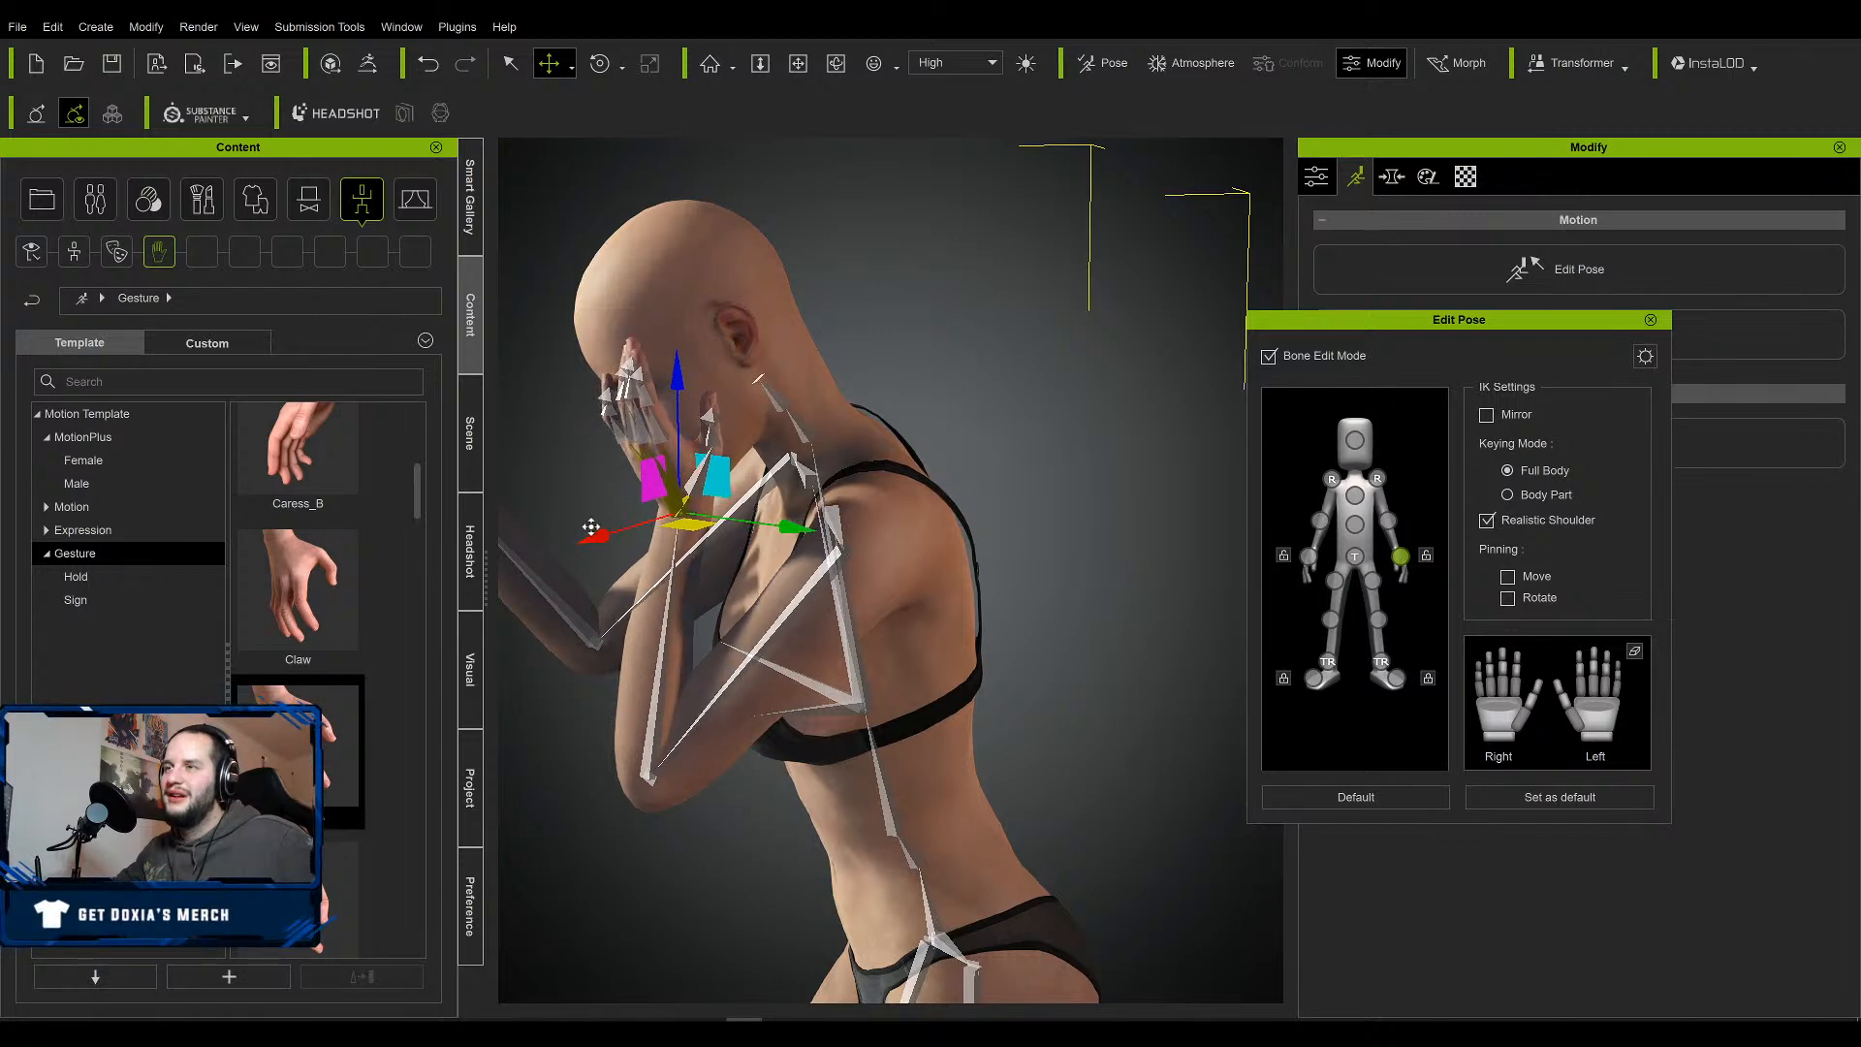
# Fine-tune the avatar's left hand position from the front and from above so that it covers the left eye.
pyautogui.moveTo(595, 532); pyautogui.dragTo(845, 503, button='right')
pyautogui.moveTo(777, 495); pyautogui.dragTo(729, 519)
pyautogui.moveTo(729, 518); pyautogui.dragTo(742, 564, button='right')
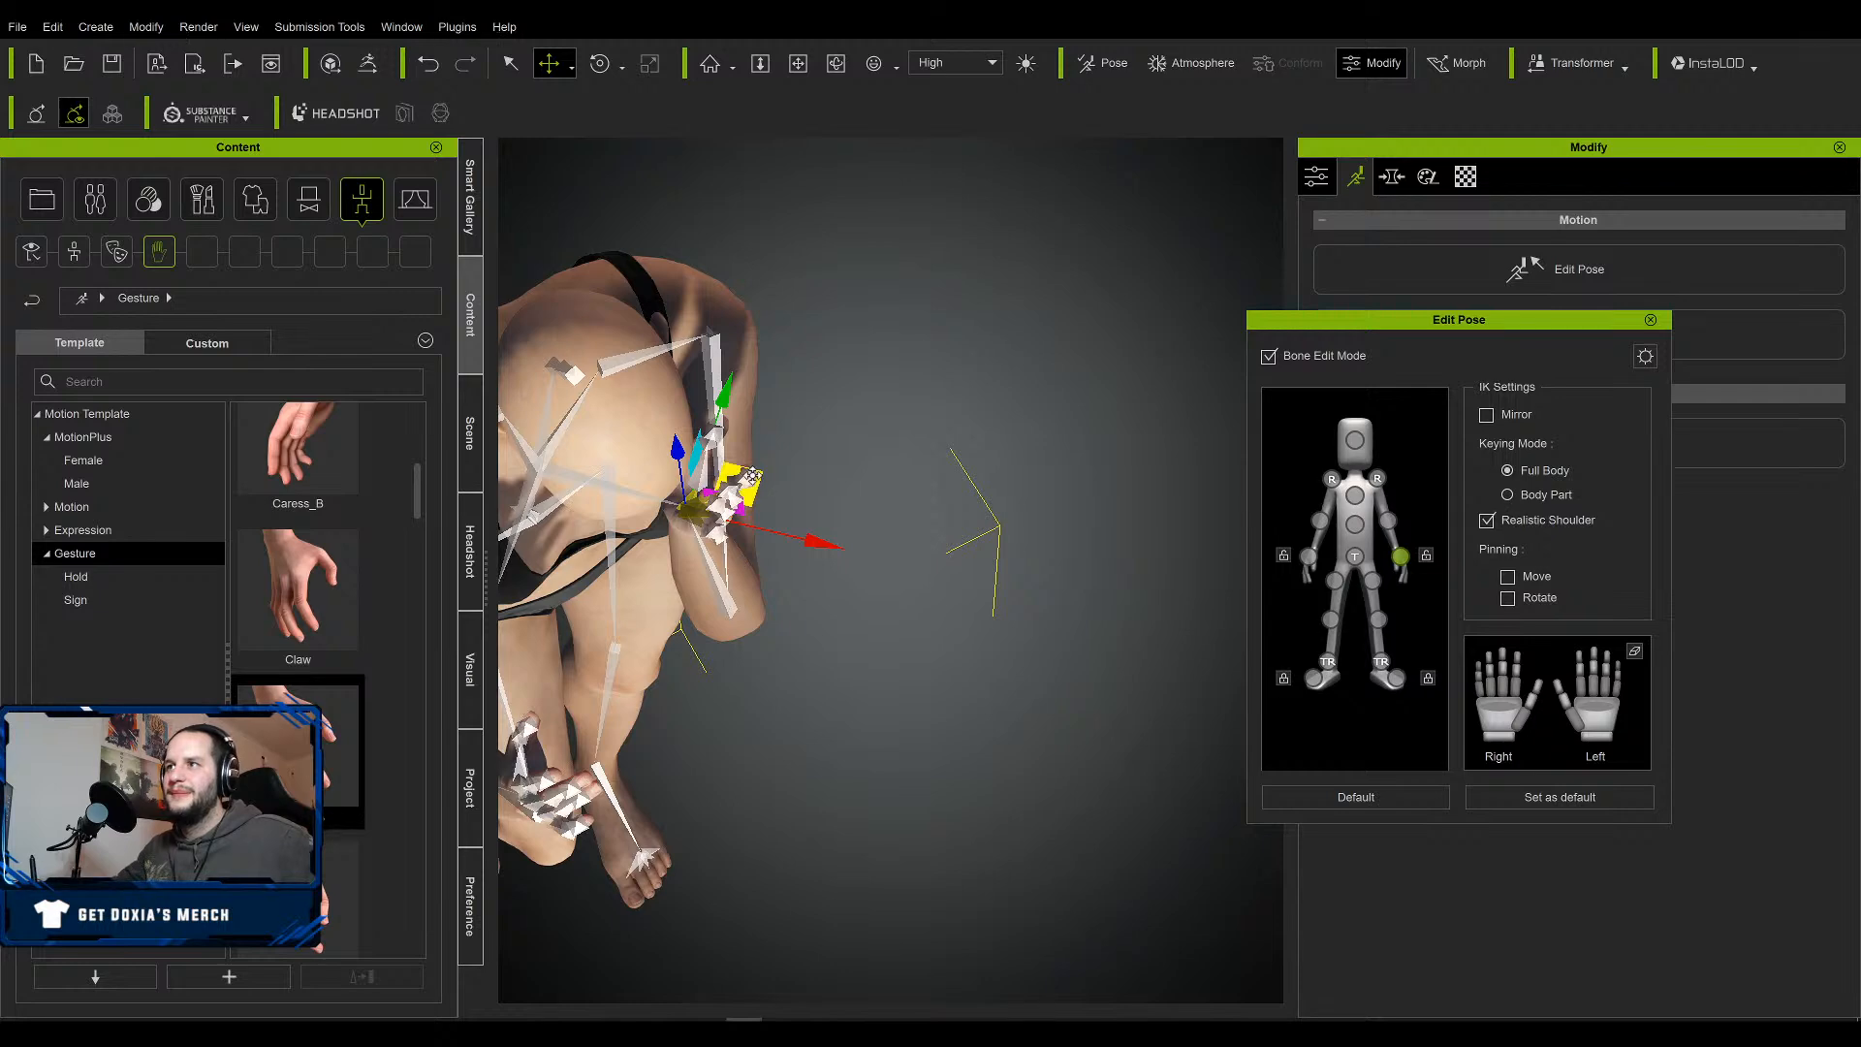
pyautogui.moveTo(751, 475); pyautogui.dragTo(728, 469)
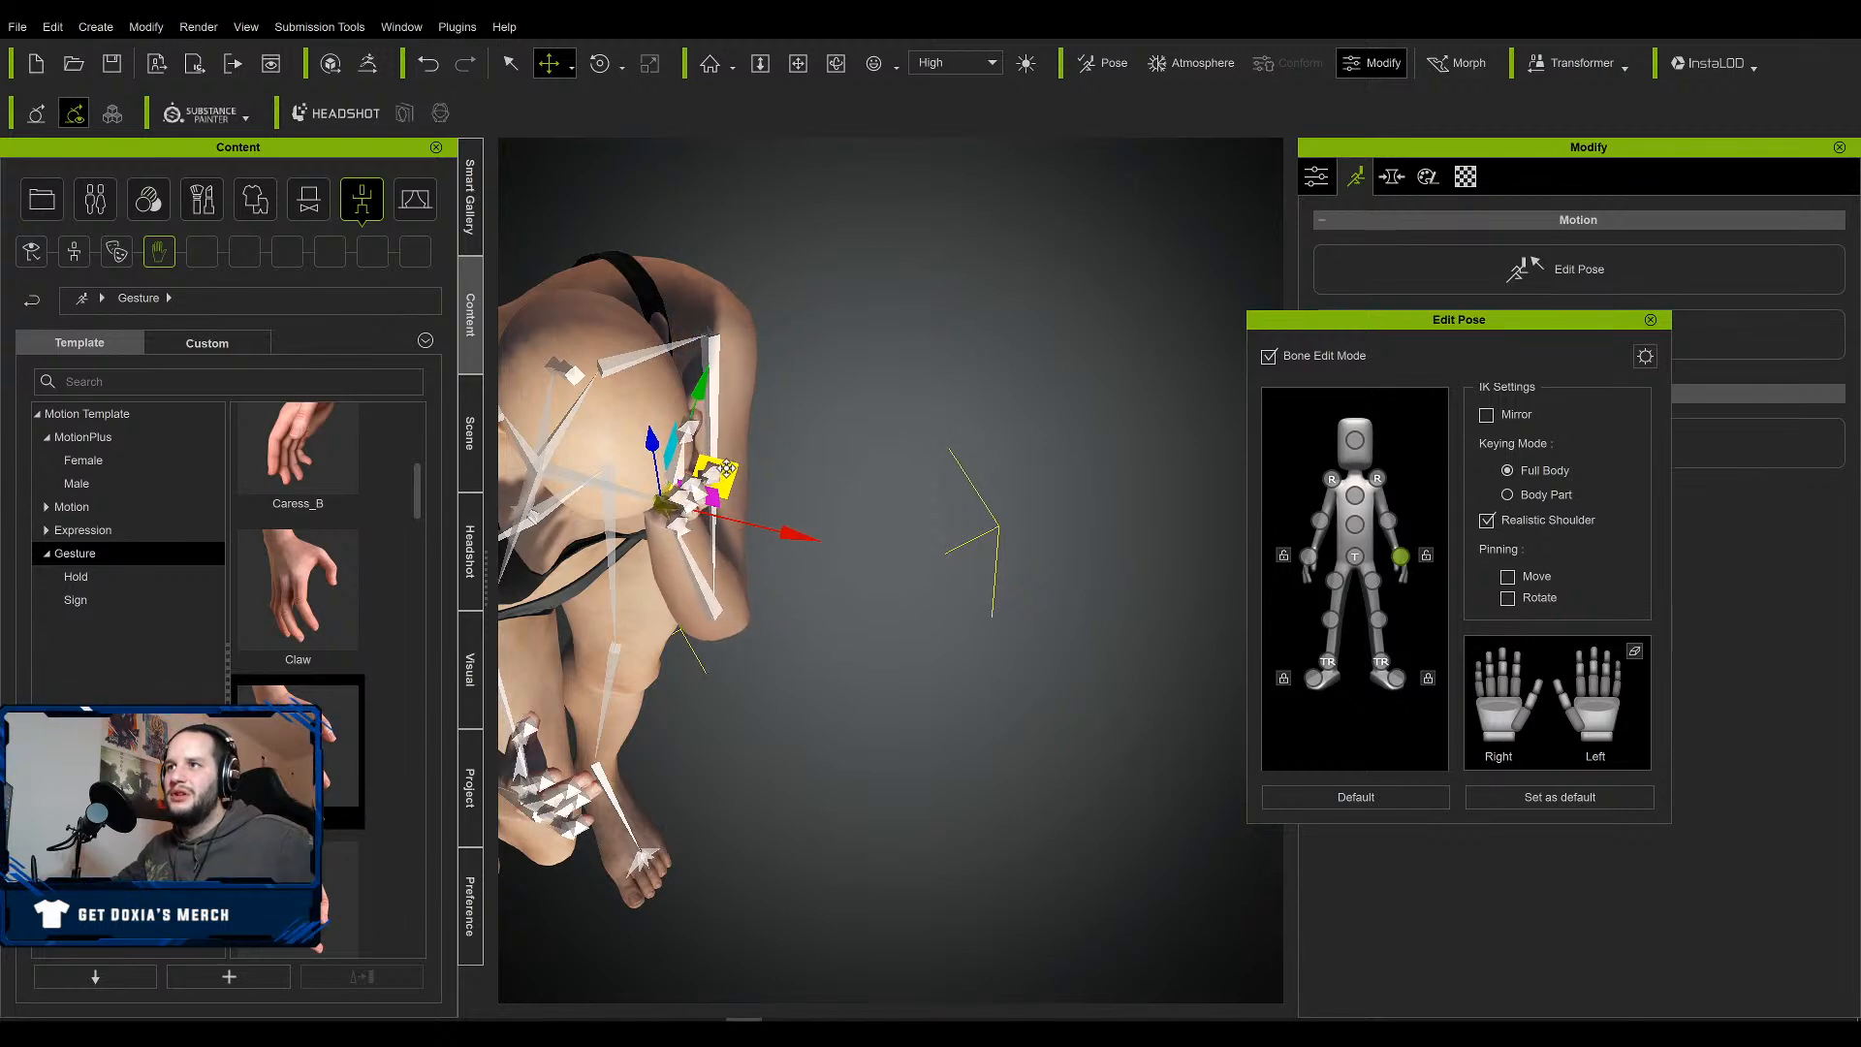
pyautogui.moveTo(727, 469); pyautogui.dragTo(912, 472, button='right')
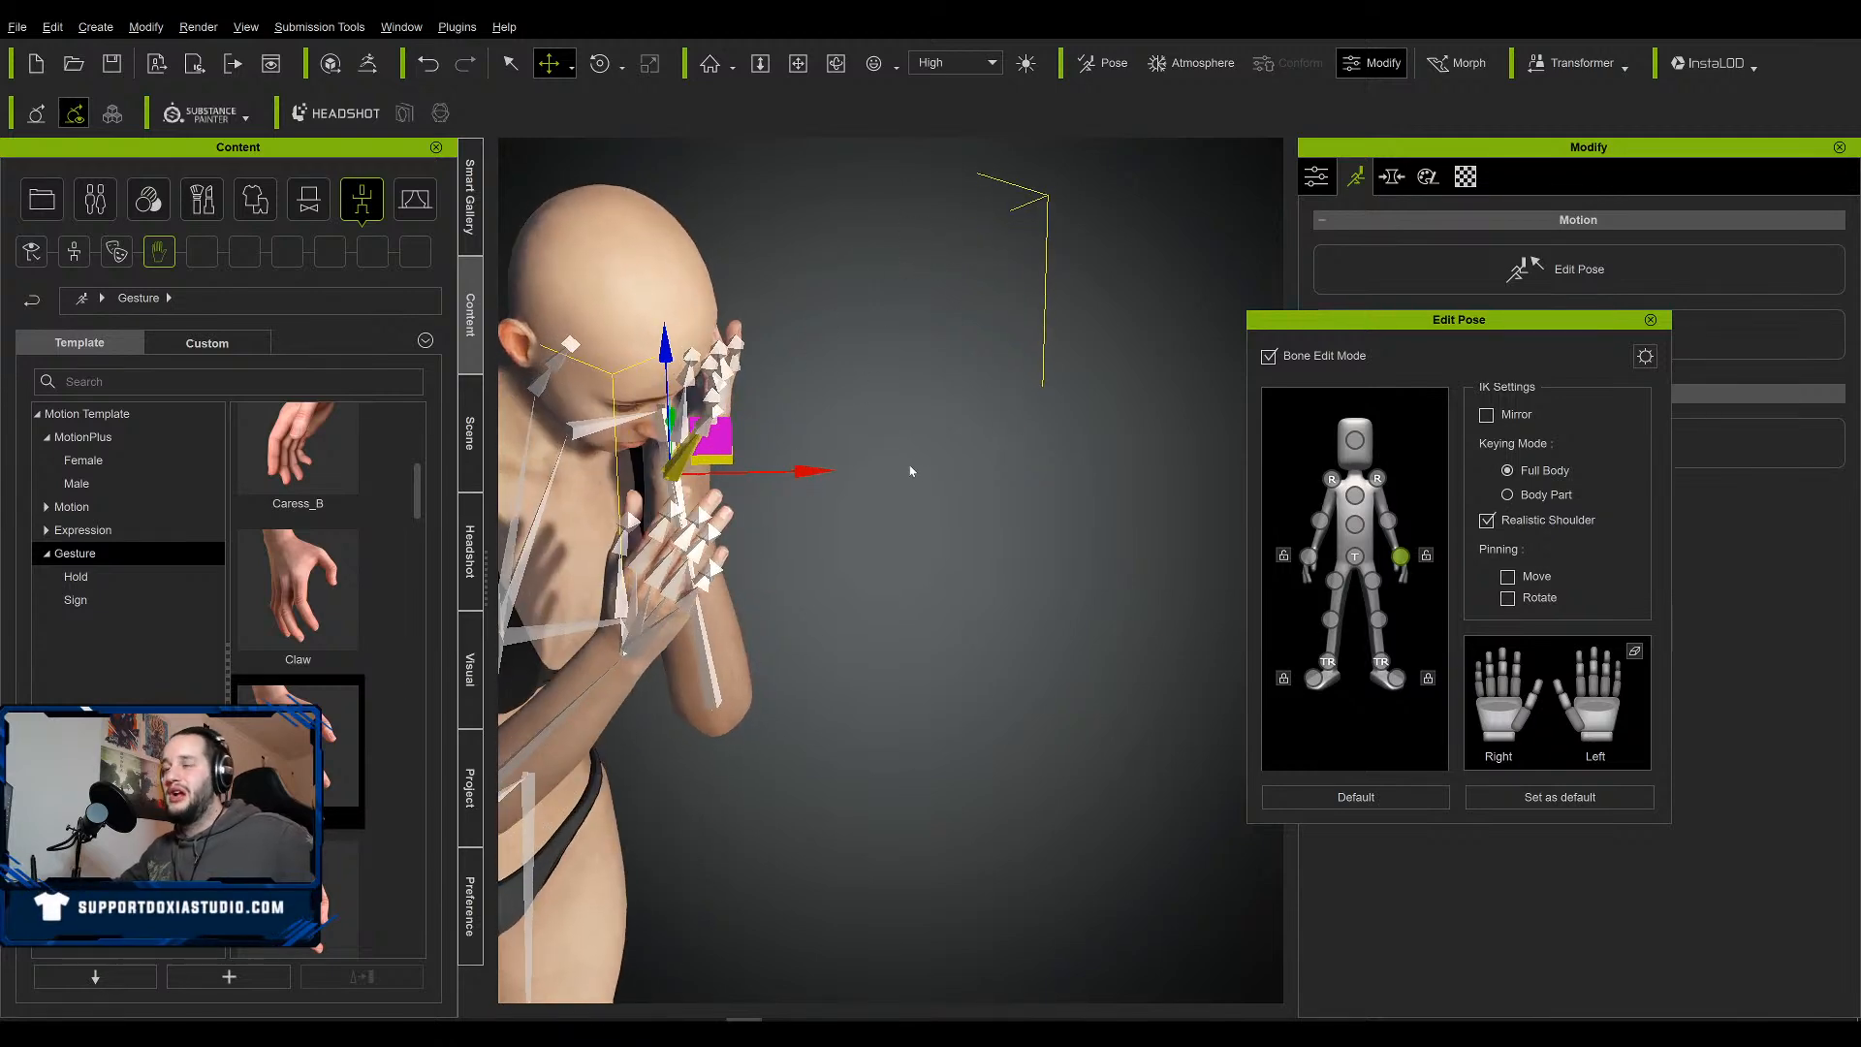
# Rotate the avatar's right upper arm down toward the torso so that the raised right hand drops to shoulder height.
pyautogui.moveTo(933, 487); pyautogui.dragTo(1213, 524, button='middle')
pyautogui.moveTo(1178, 605); pyautogui.dragTo(774, 341, button='right')
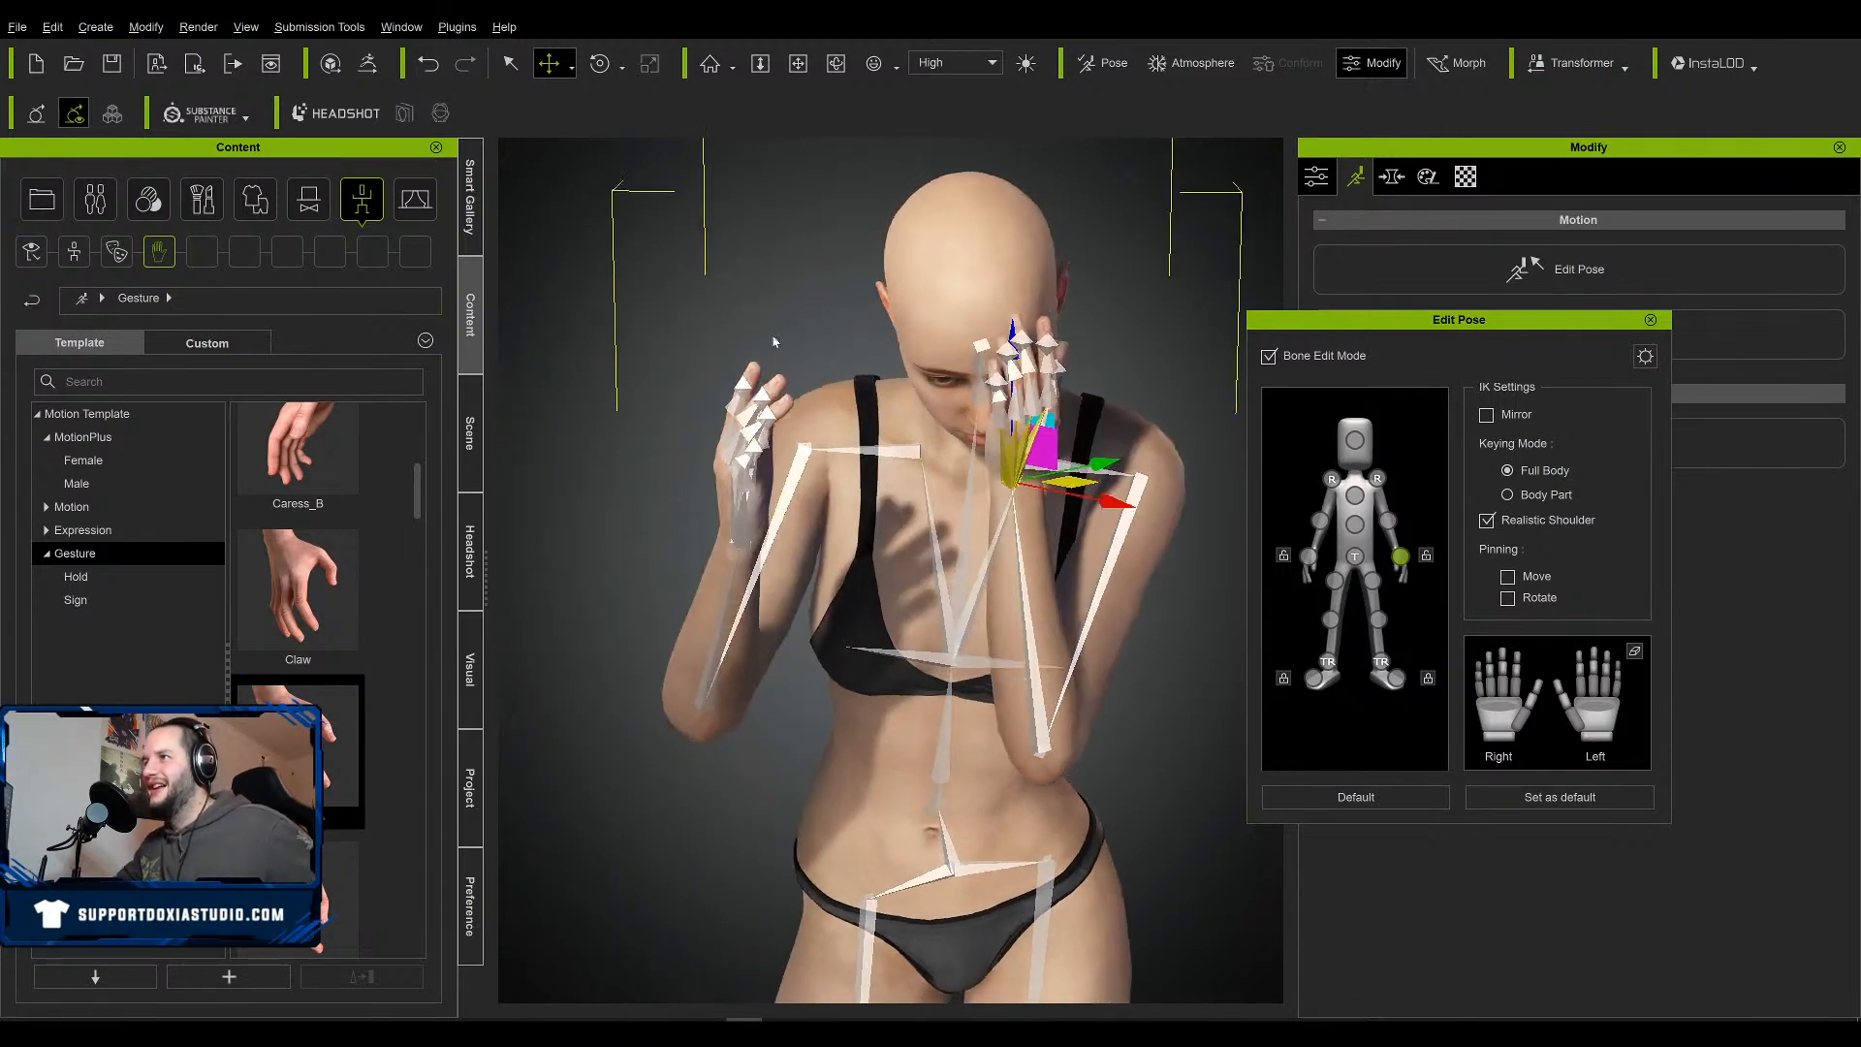
pyautogui.moveTo(568, 679); pyautogui.dragTo(951, 790, button='right')
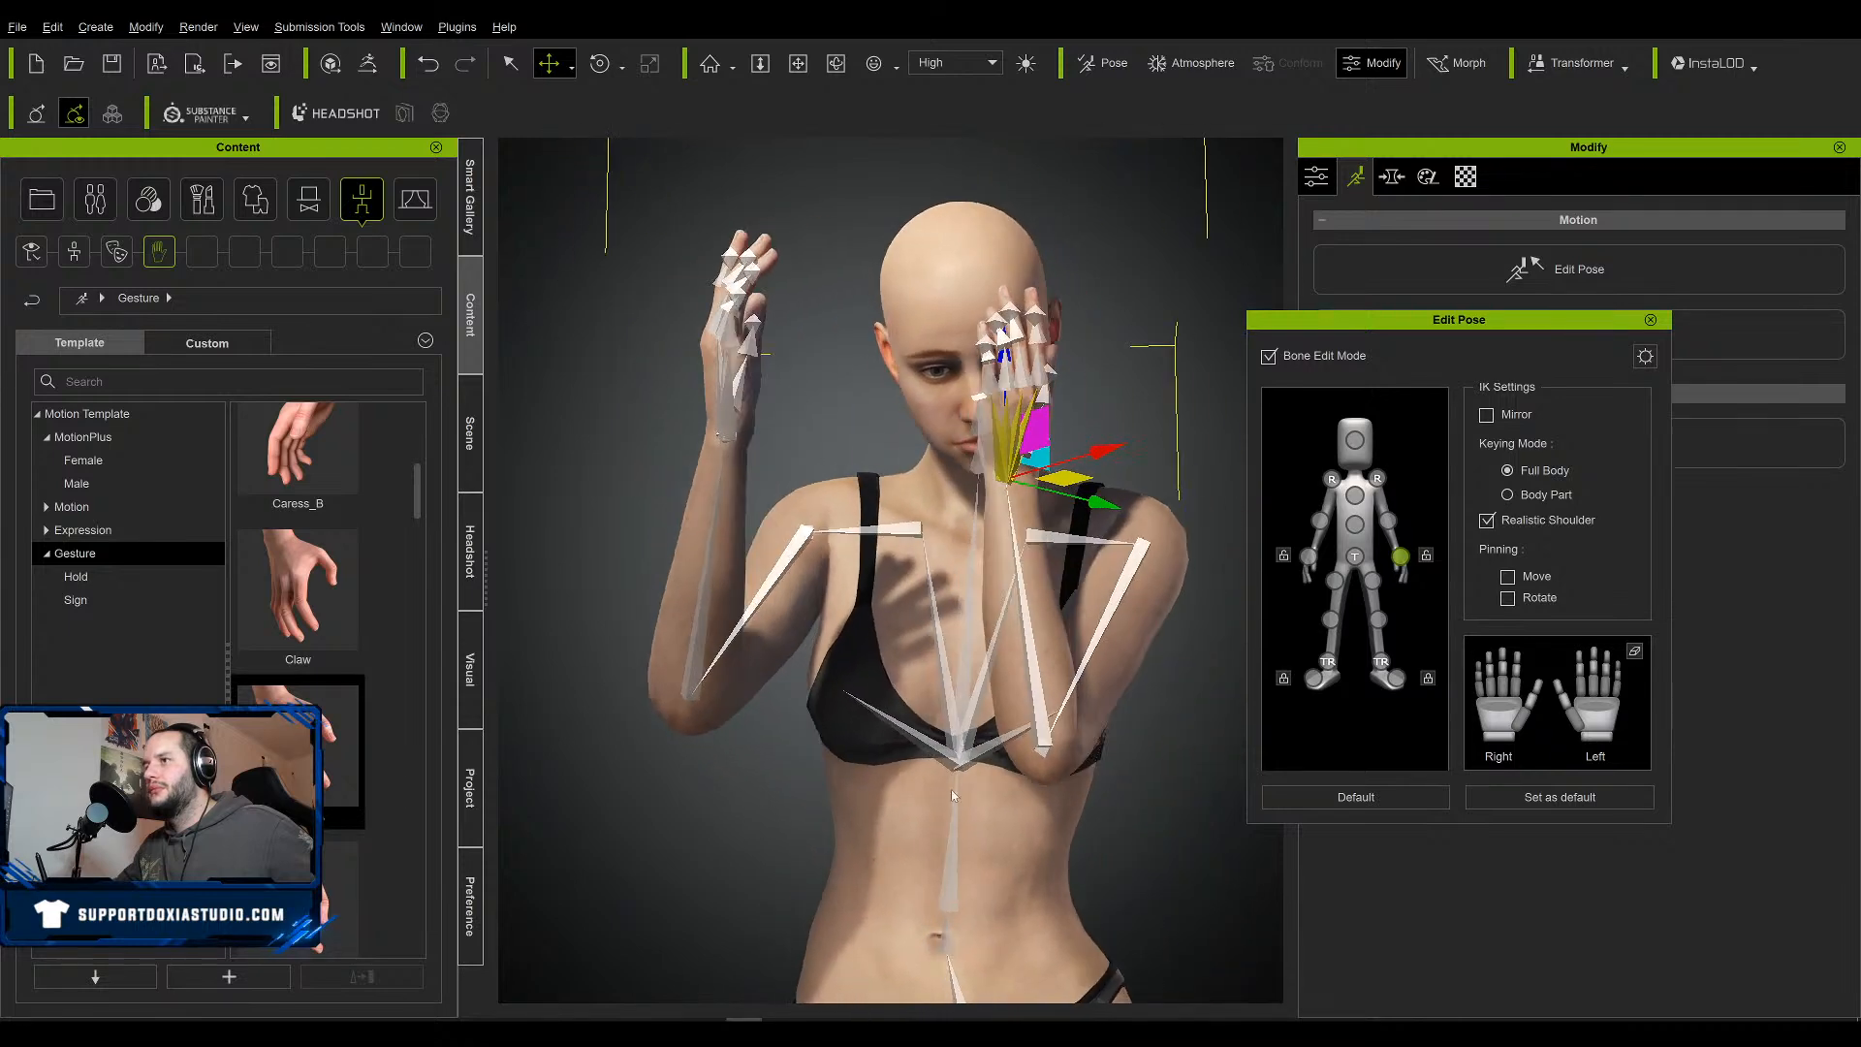
pyautogui.moveTo(767, 791); pyautogui.dragTo(912, 611, button='right')
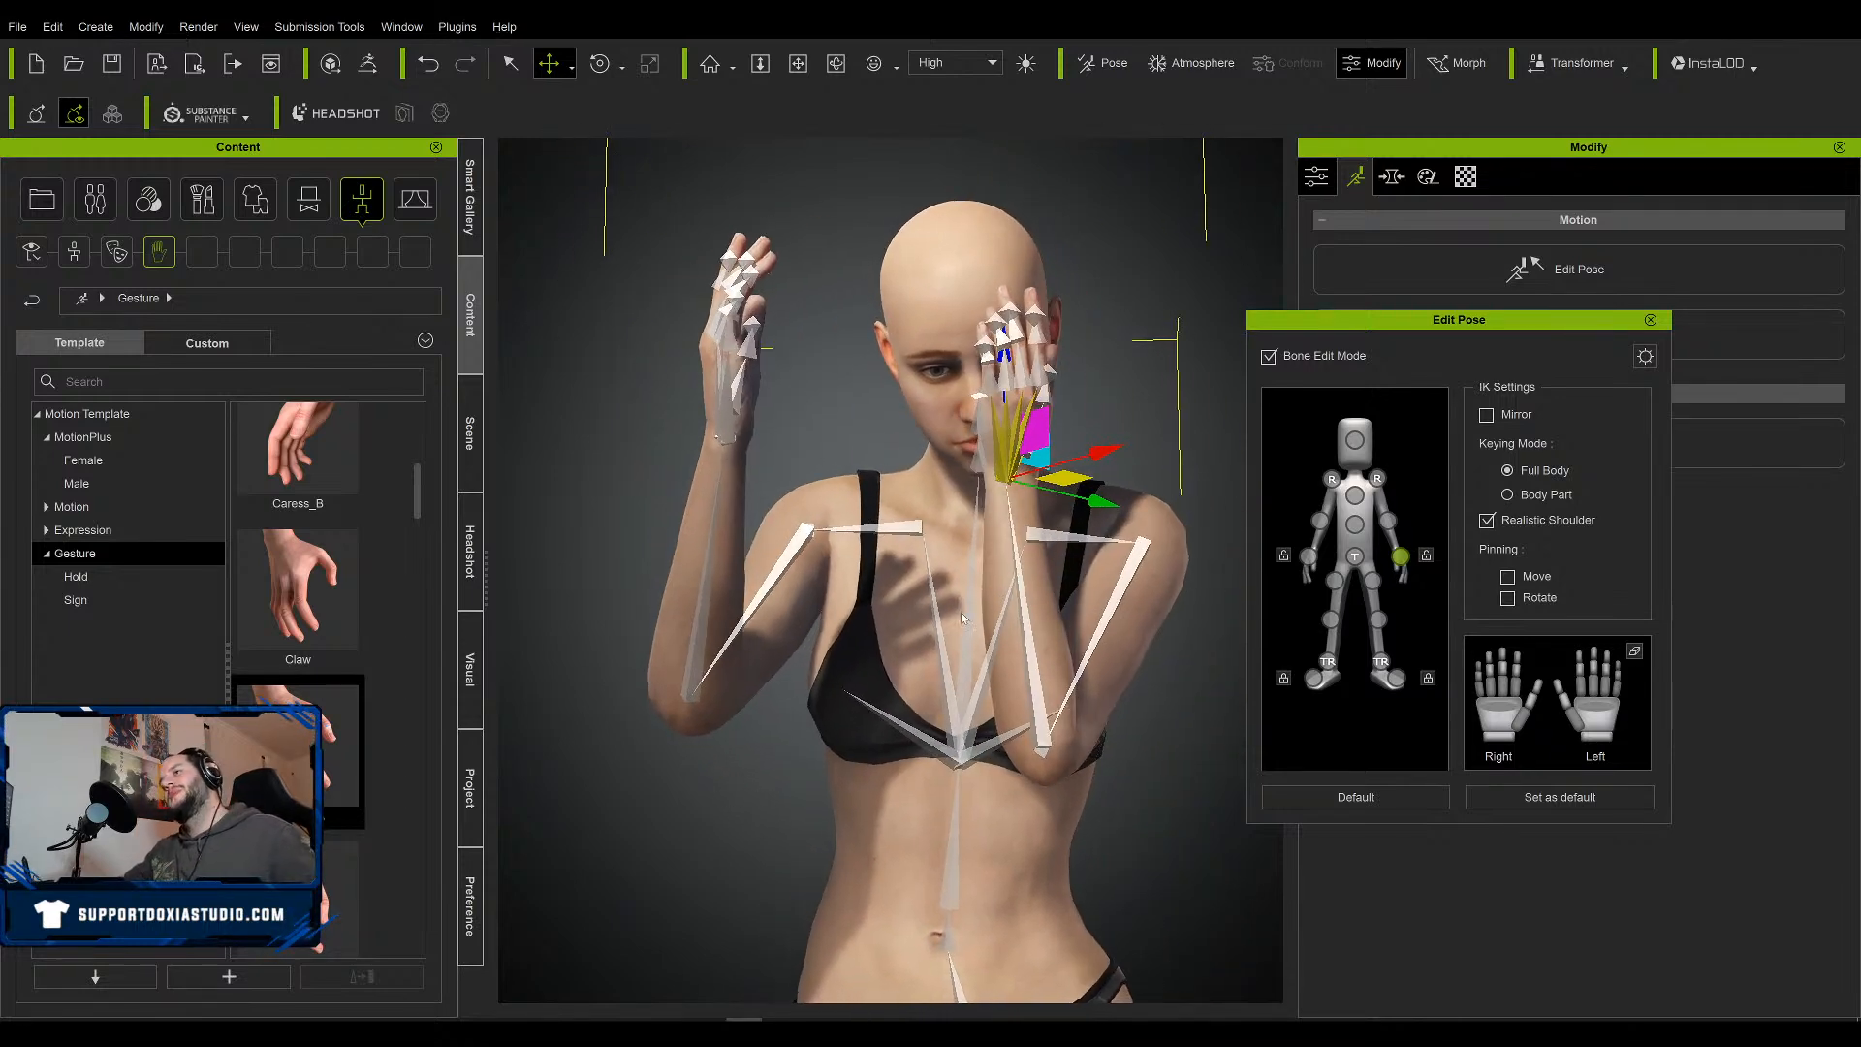
pyautogui.moveTo(970, 298); pyautogui.dragTo(1003, 521, button='right')
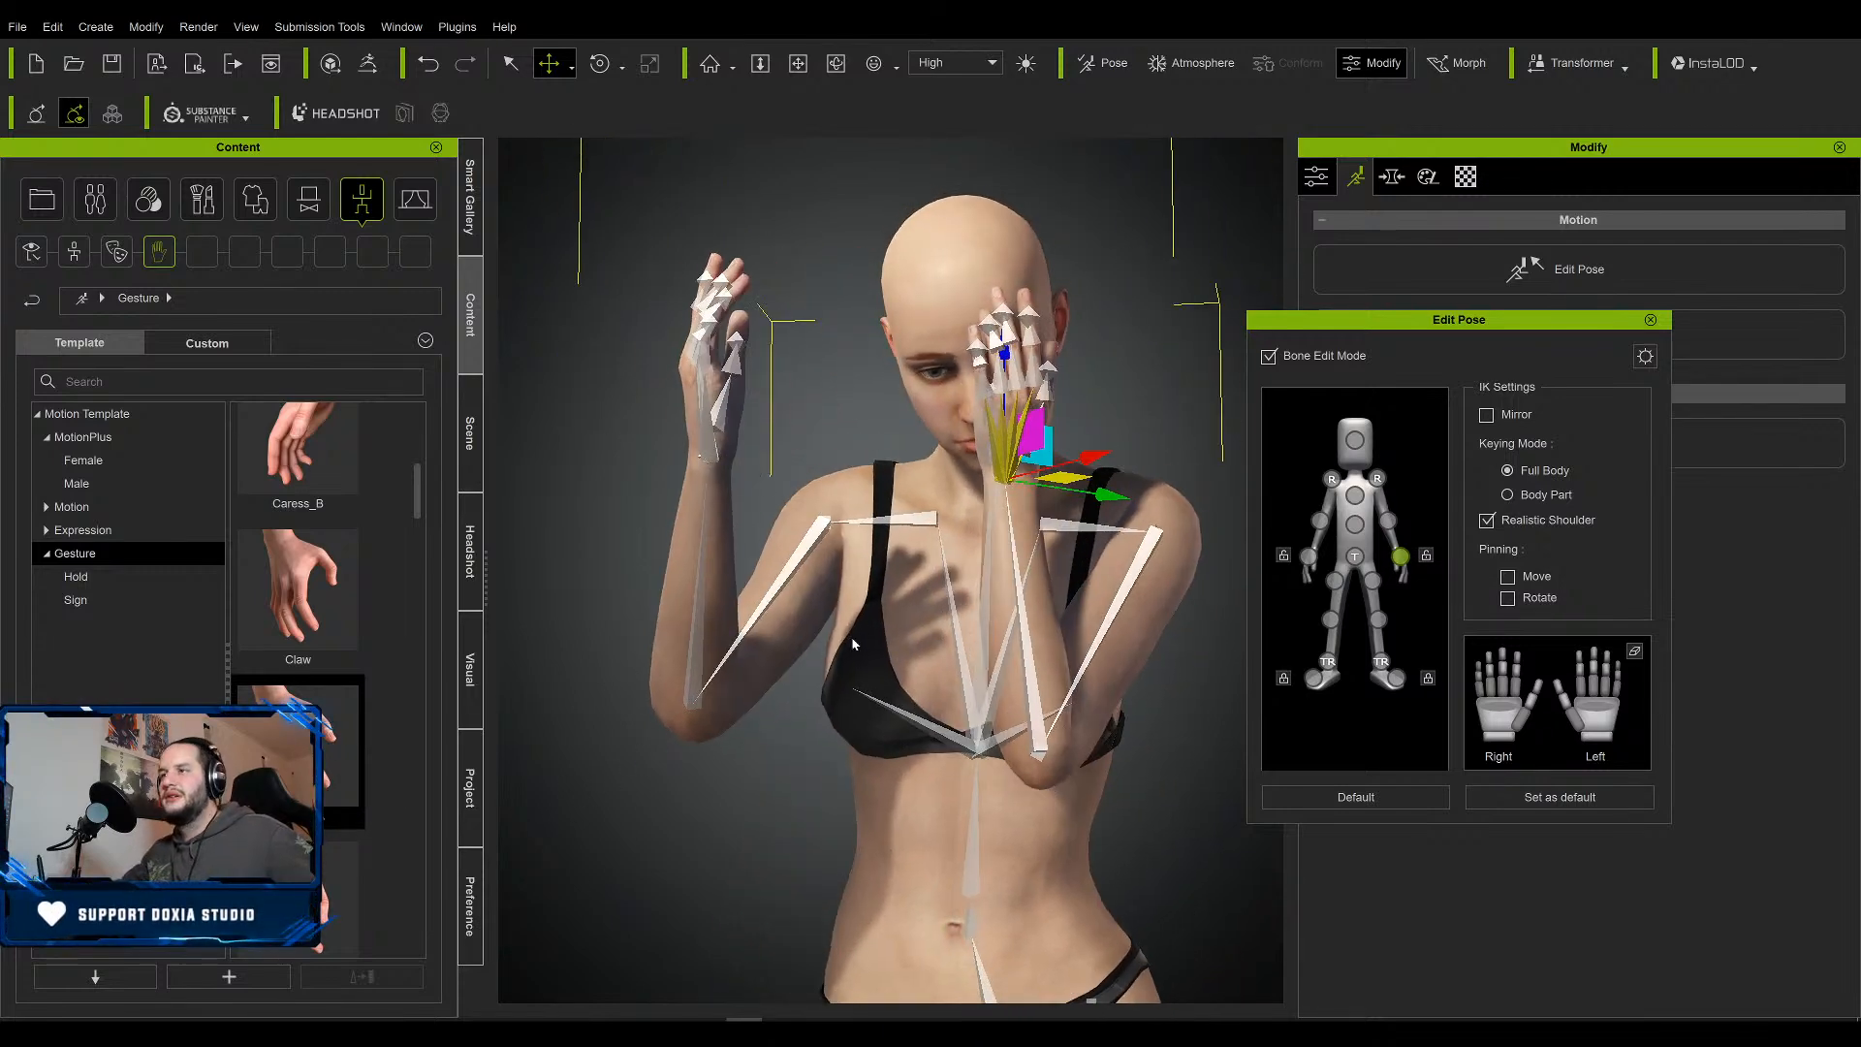
pyautogui.click(1333, 480)
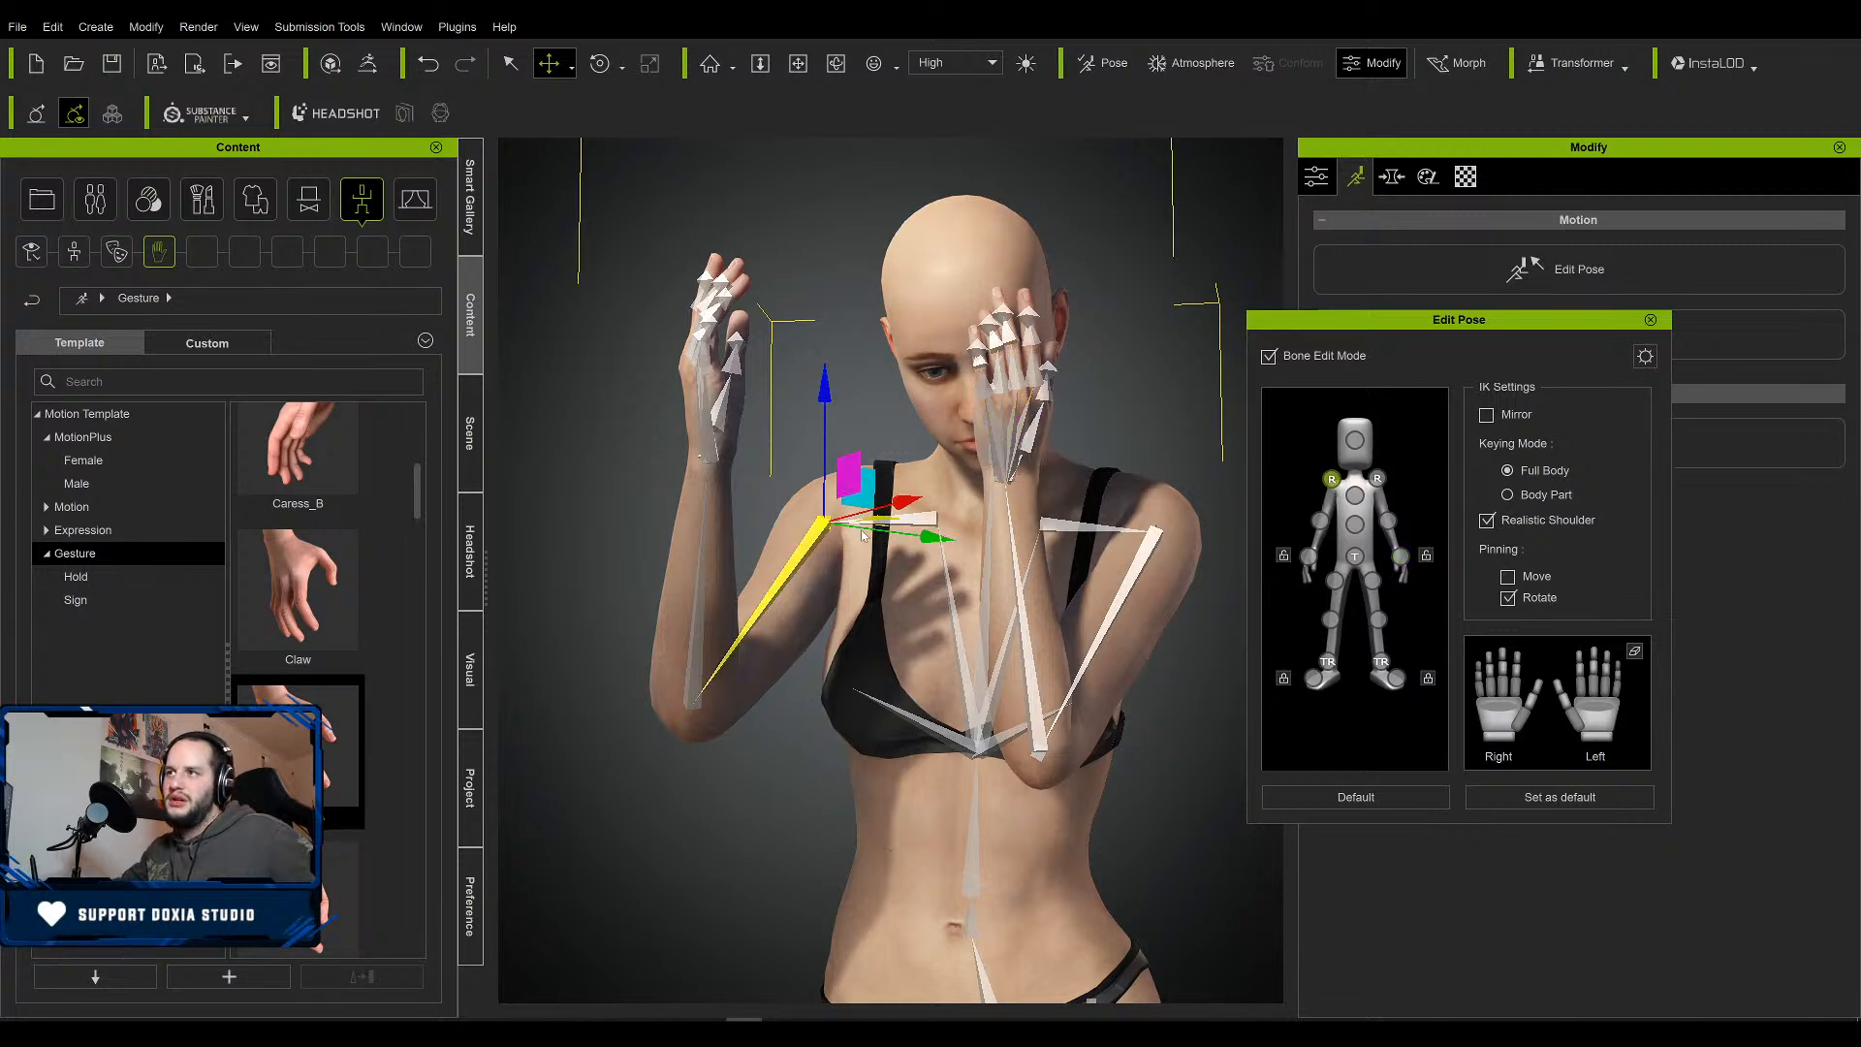
pyautogui.press('e')
pyautogui.moveTo(847, 588); pyautogui.dragTo(926, 500)
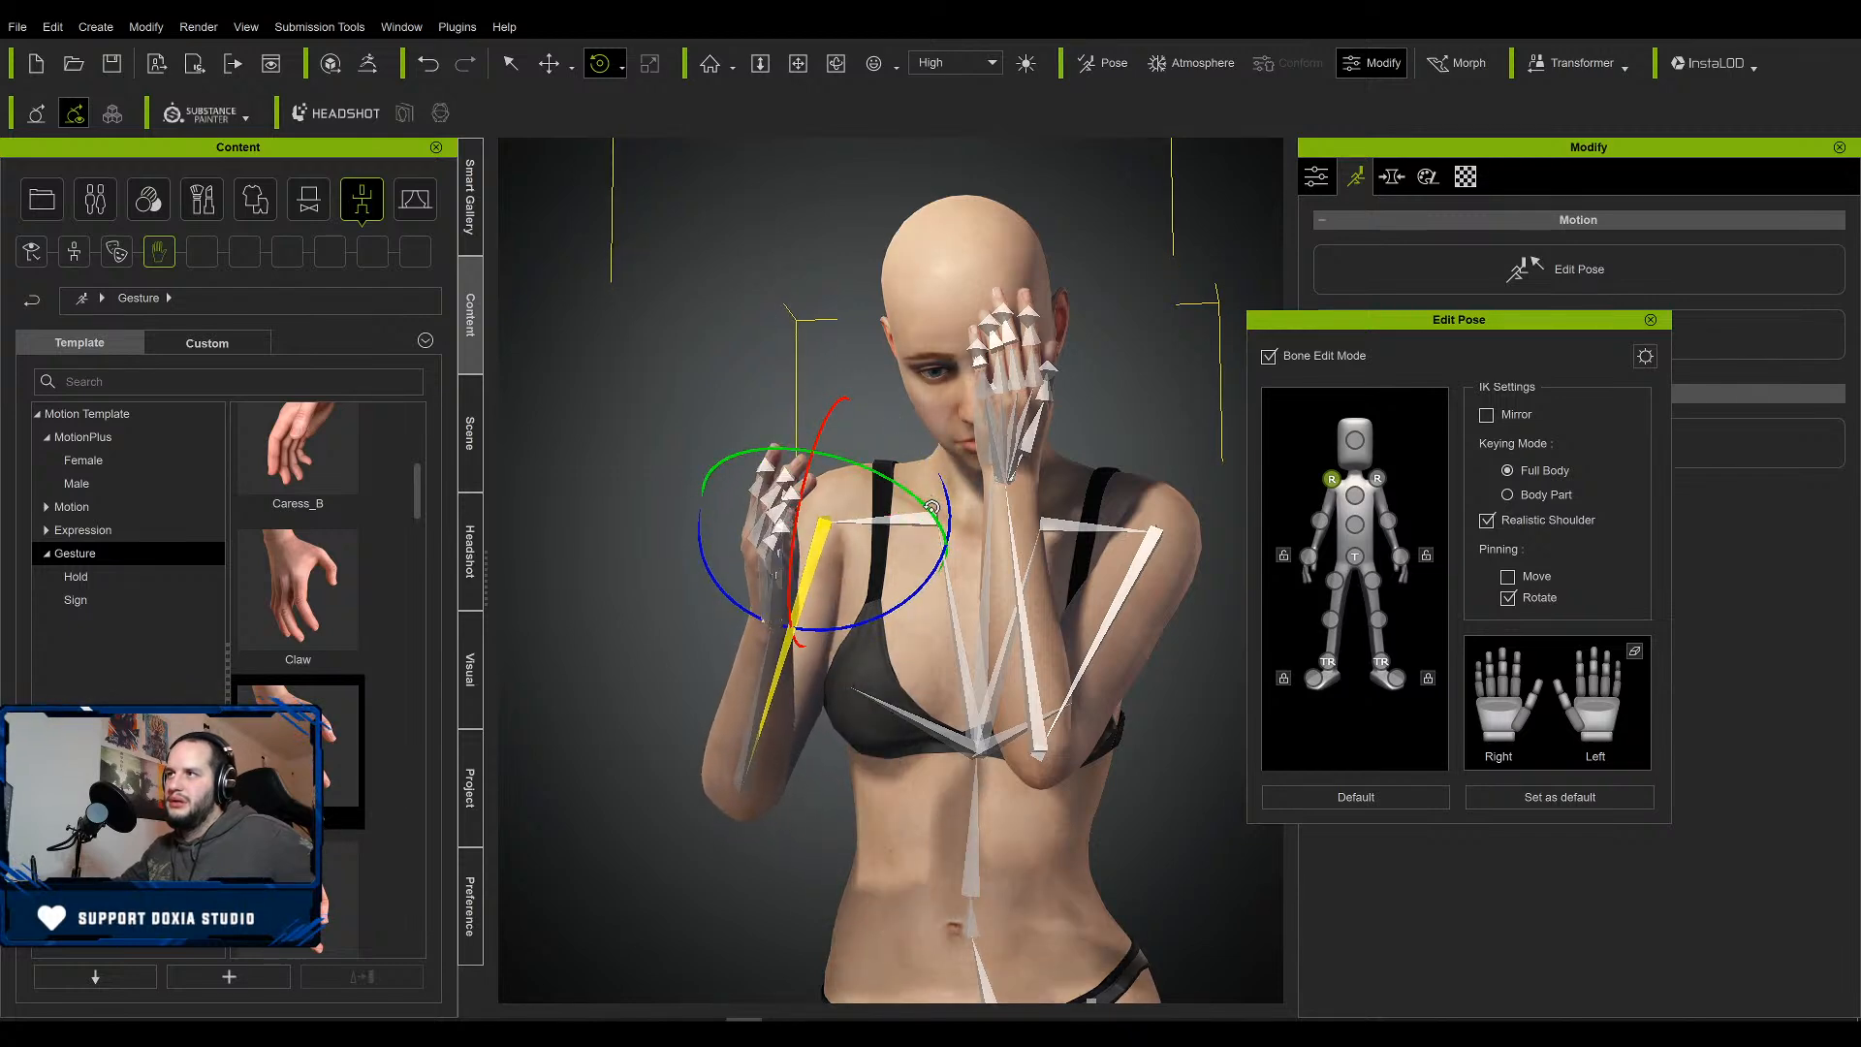
# Apply the Knock gesture from the Hold gesture templates to the avatar's right hand only.
pyautogui.moveTo(417, 497); pyautogui.dragTo(420, 445)
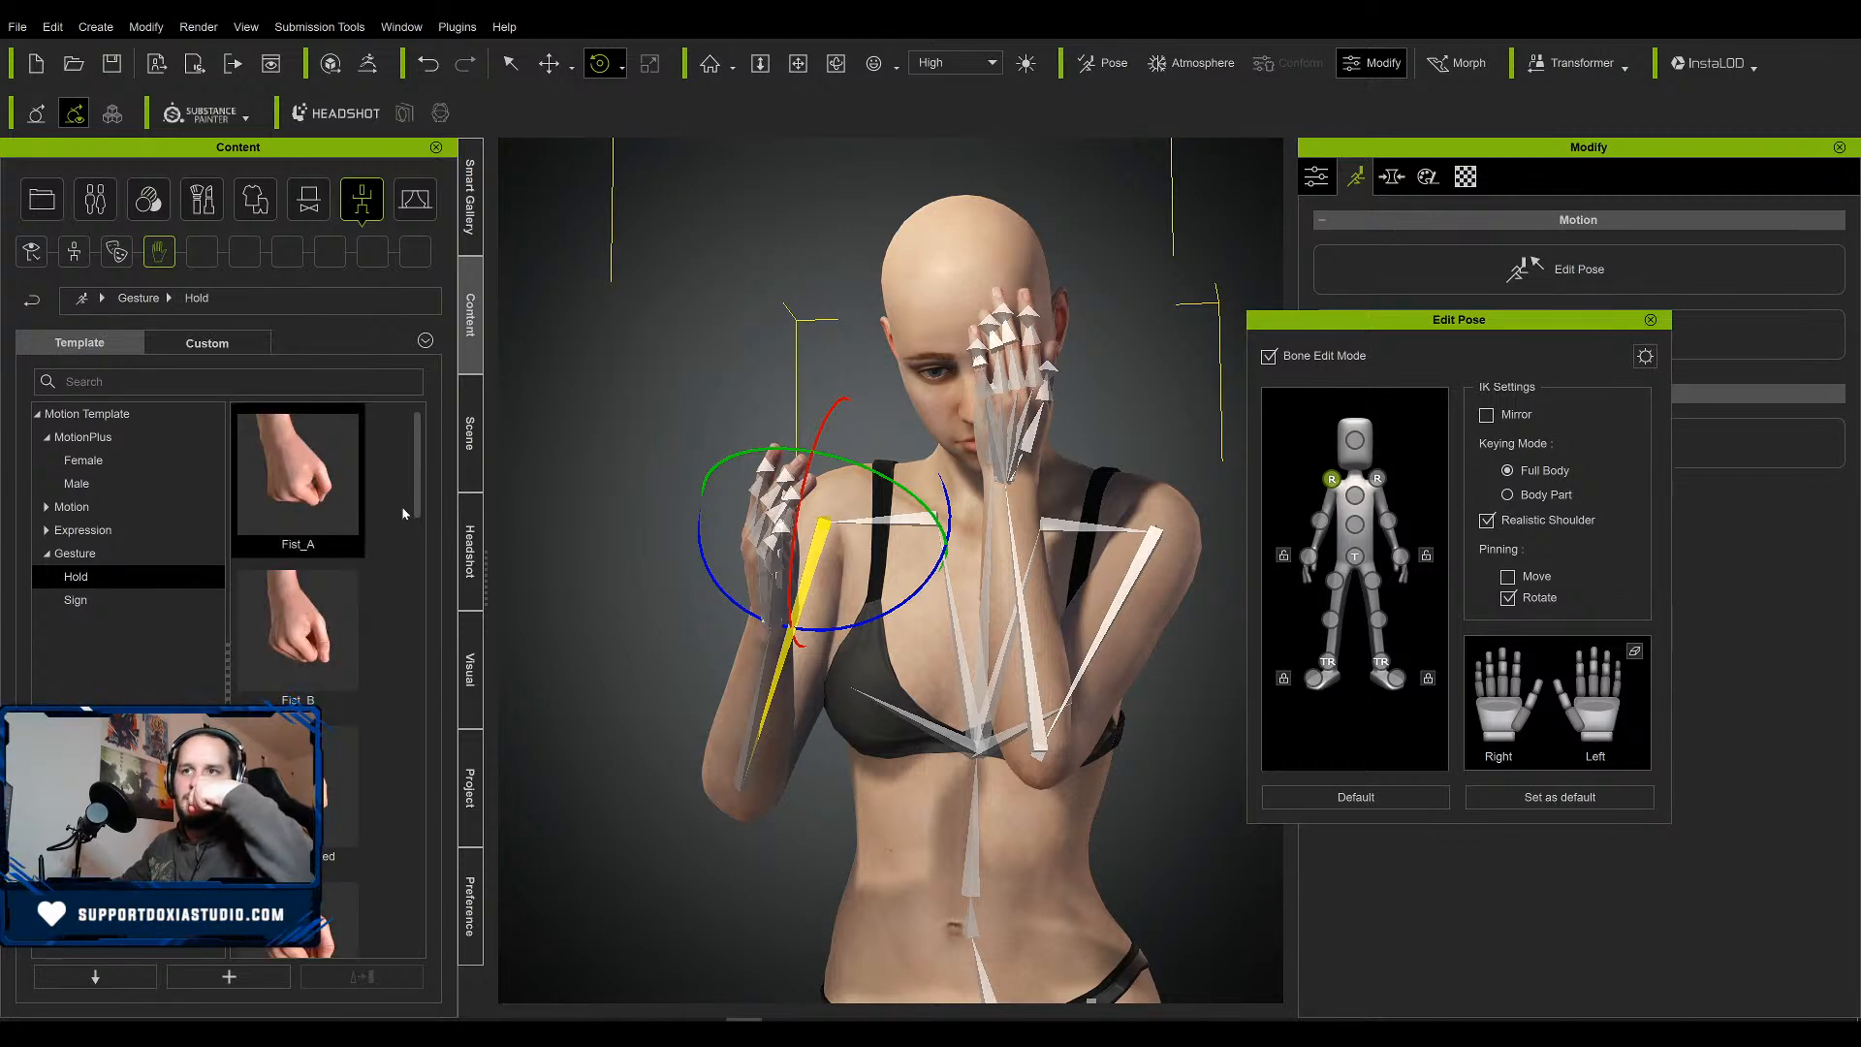
pyautogui.moveTo(416, 504); pyautogui.dragTo(508, 882)
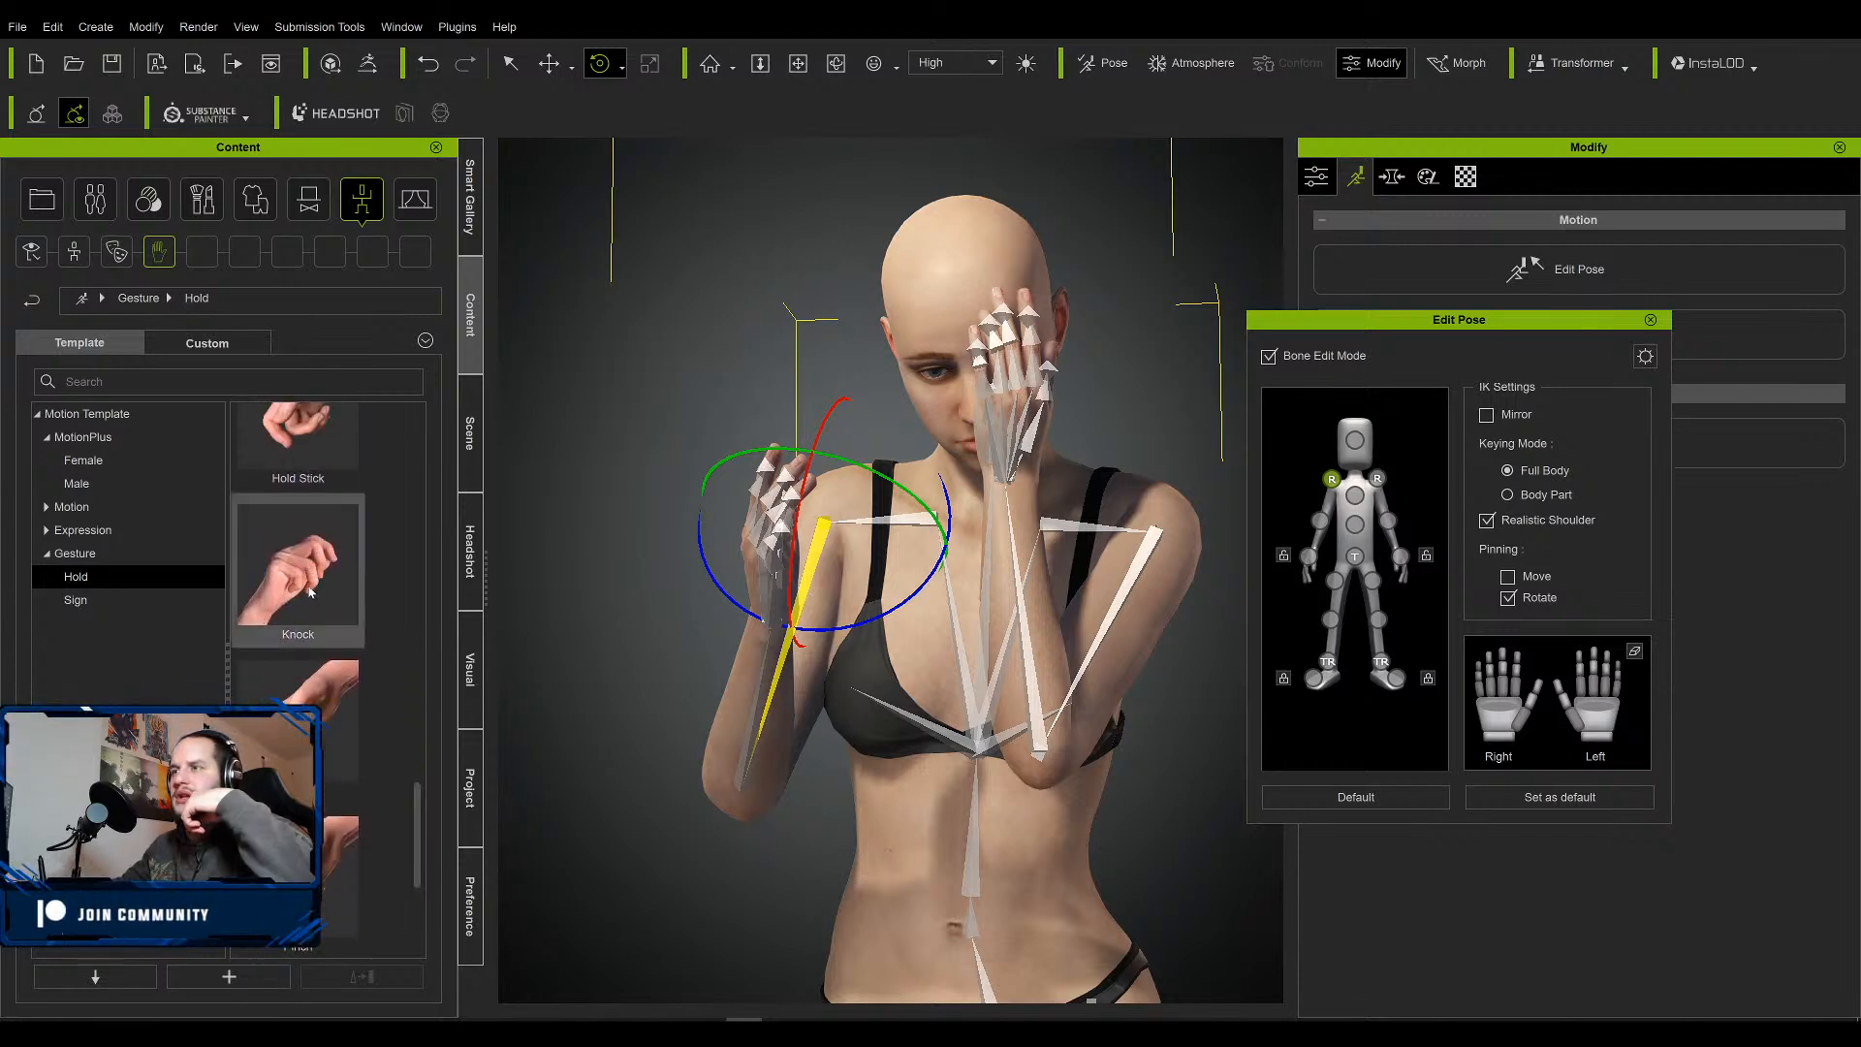
pyautogui.moveTo(310, 591); pyautogui.dragTo(682, 620)
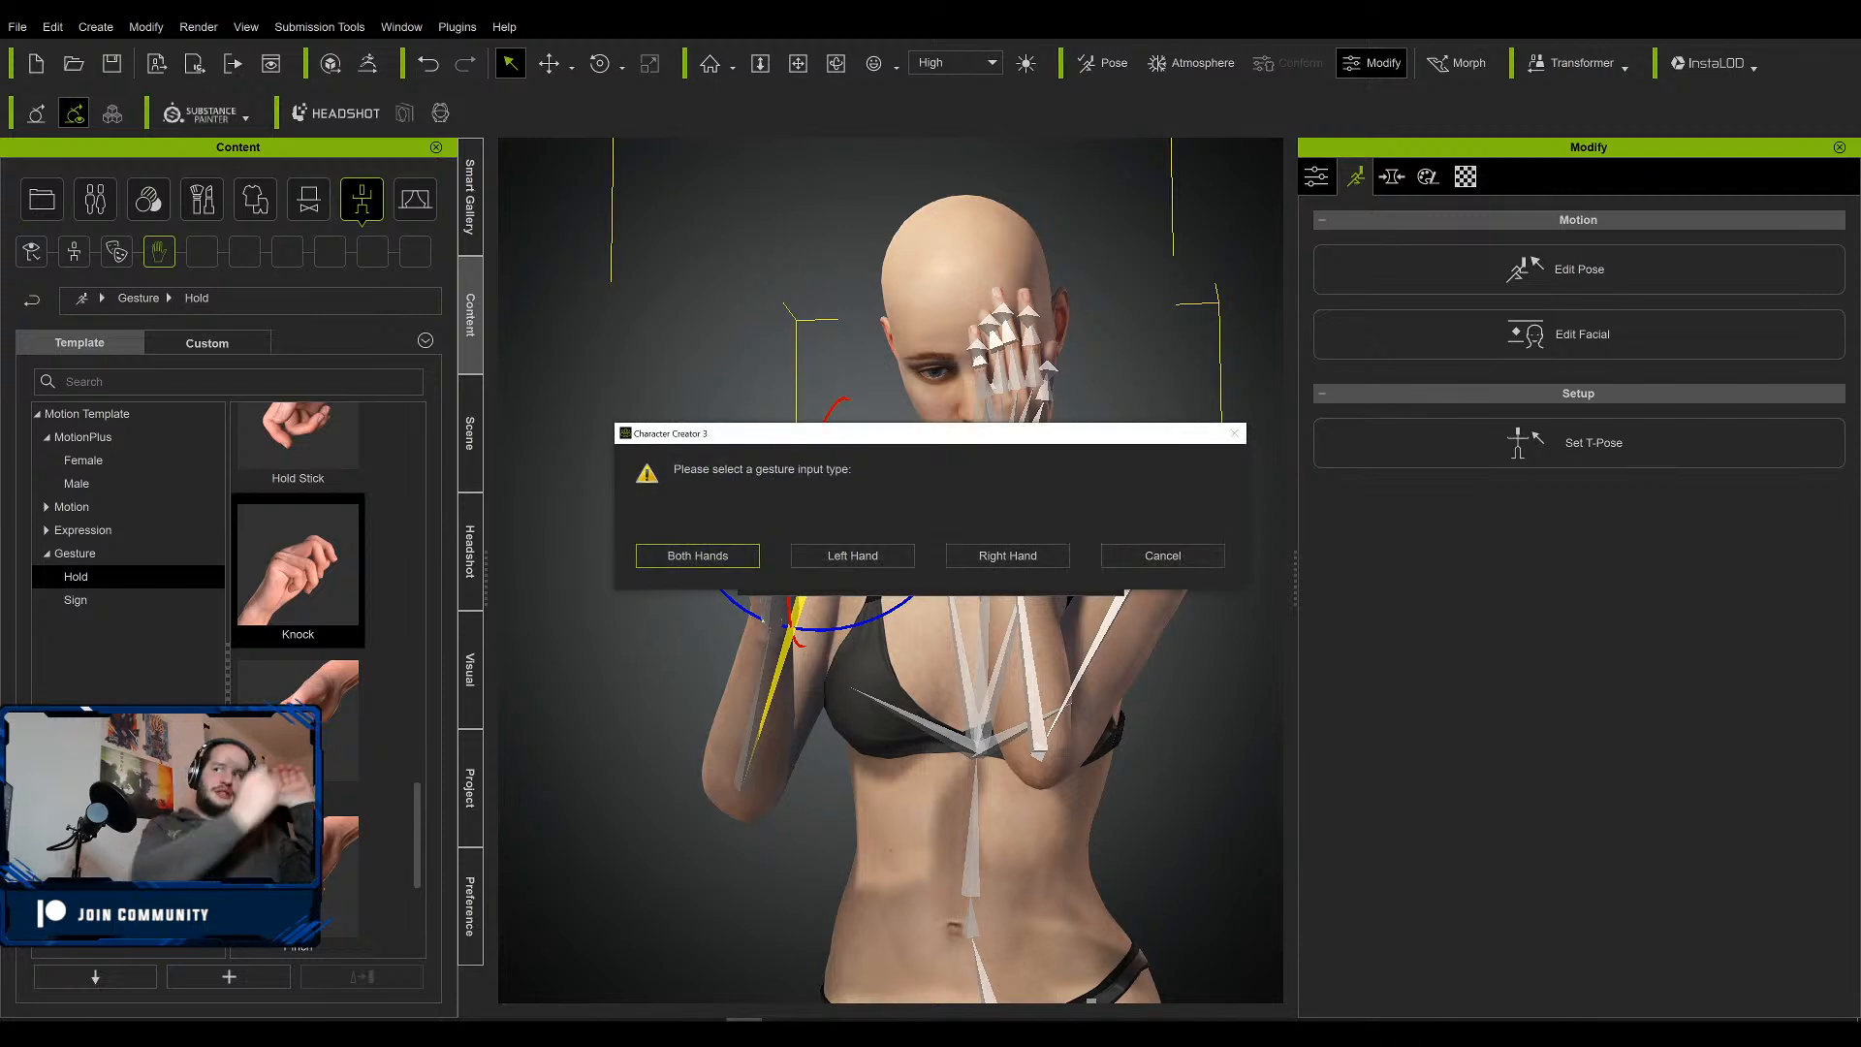
pyautogui.click(1008, 555)
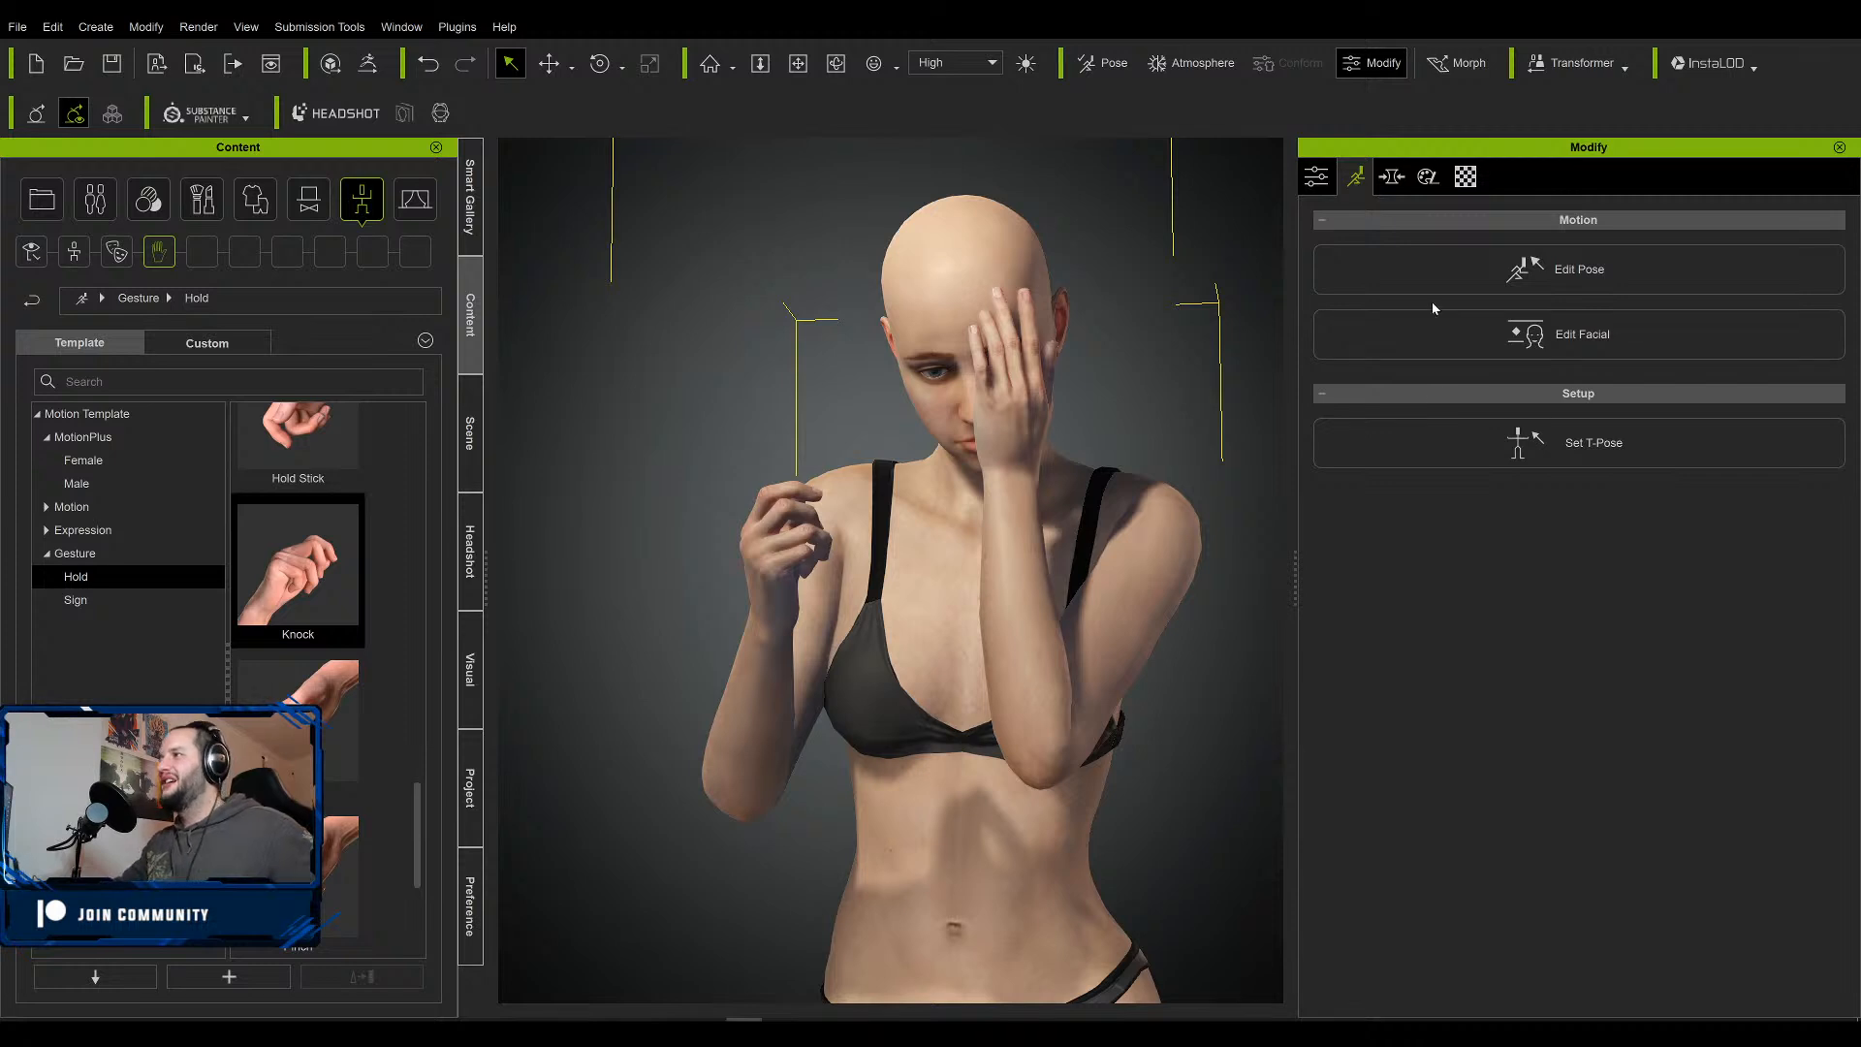
# Raise the avatar's right hand from shoulder height up to face level in pose editing.
pyautogui.click(1420, 339)
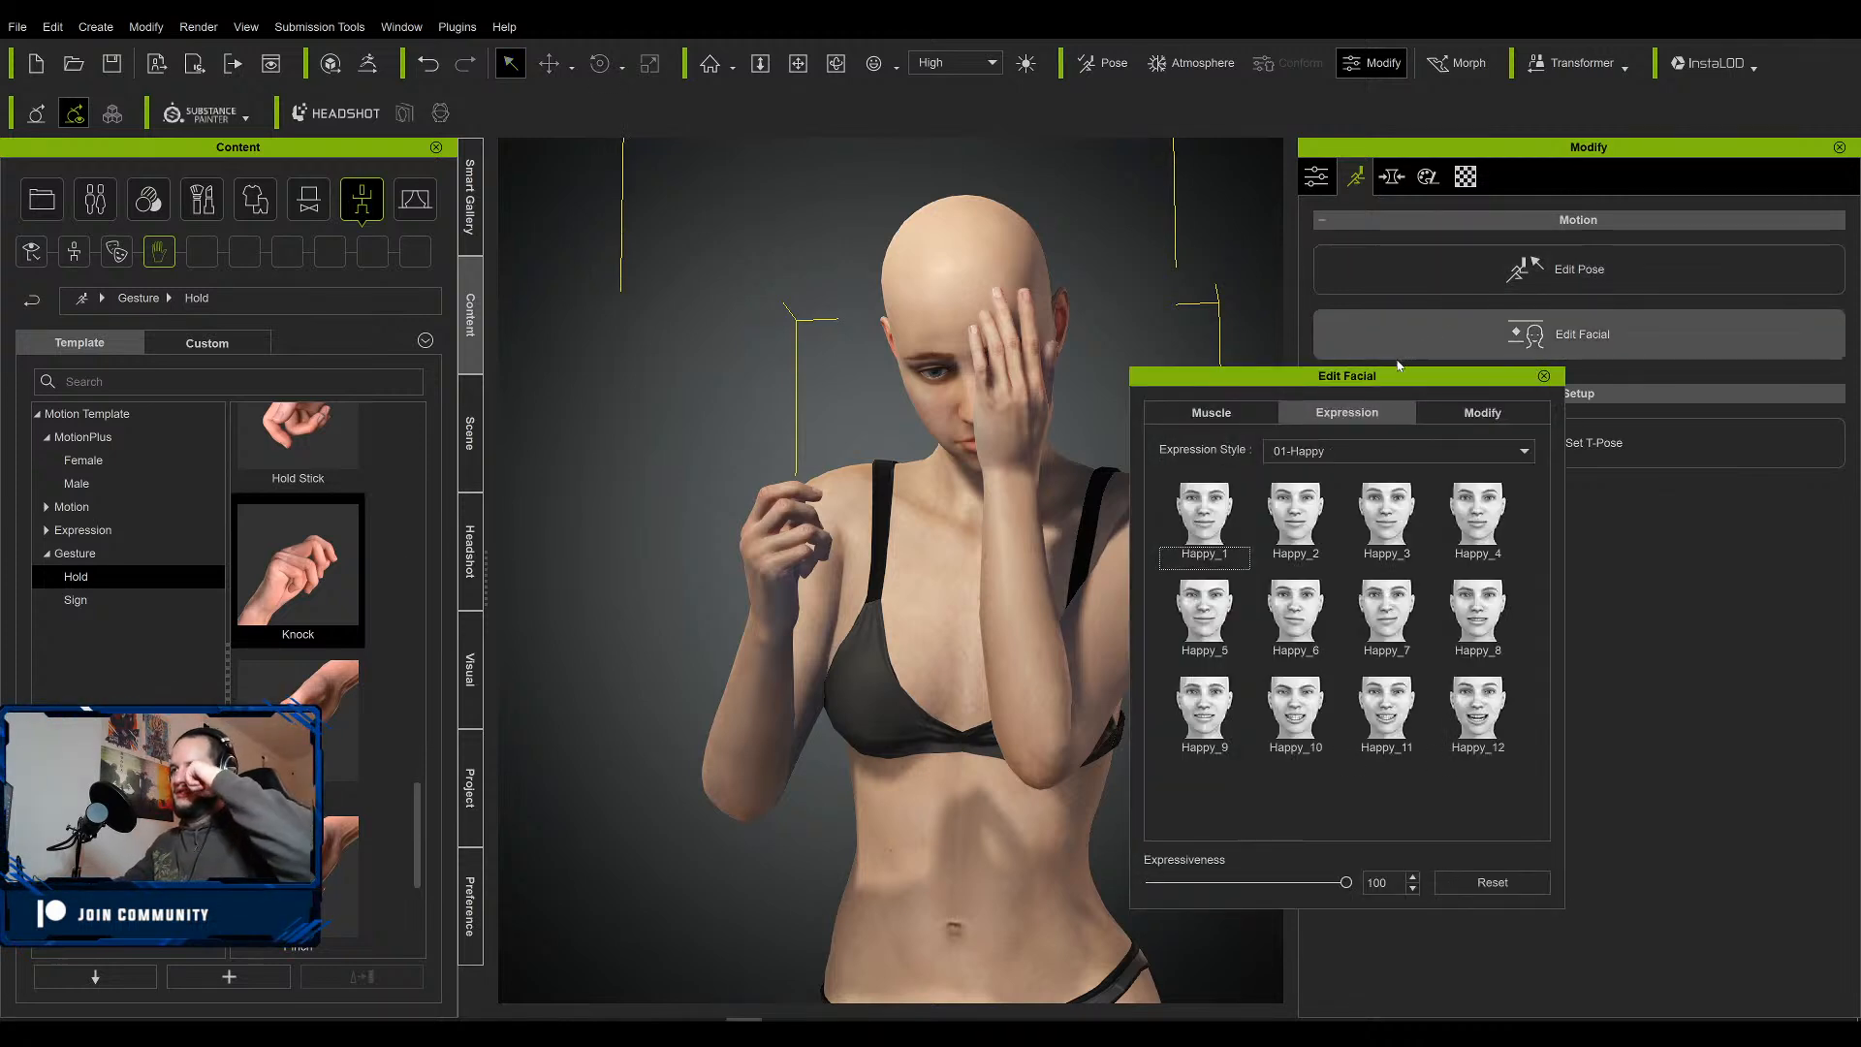
pyautogui.click(1544, 377)
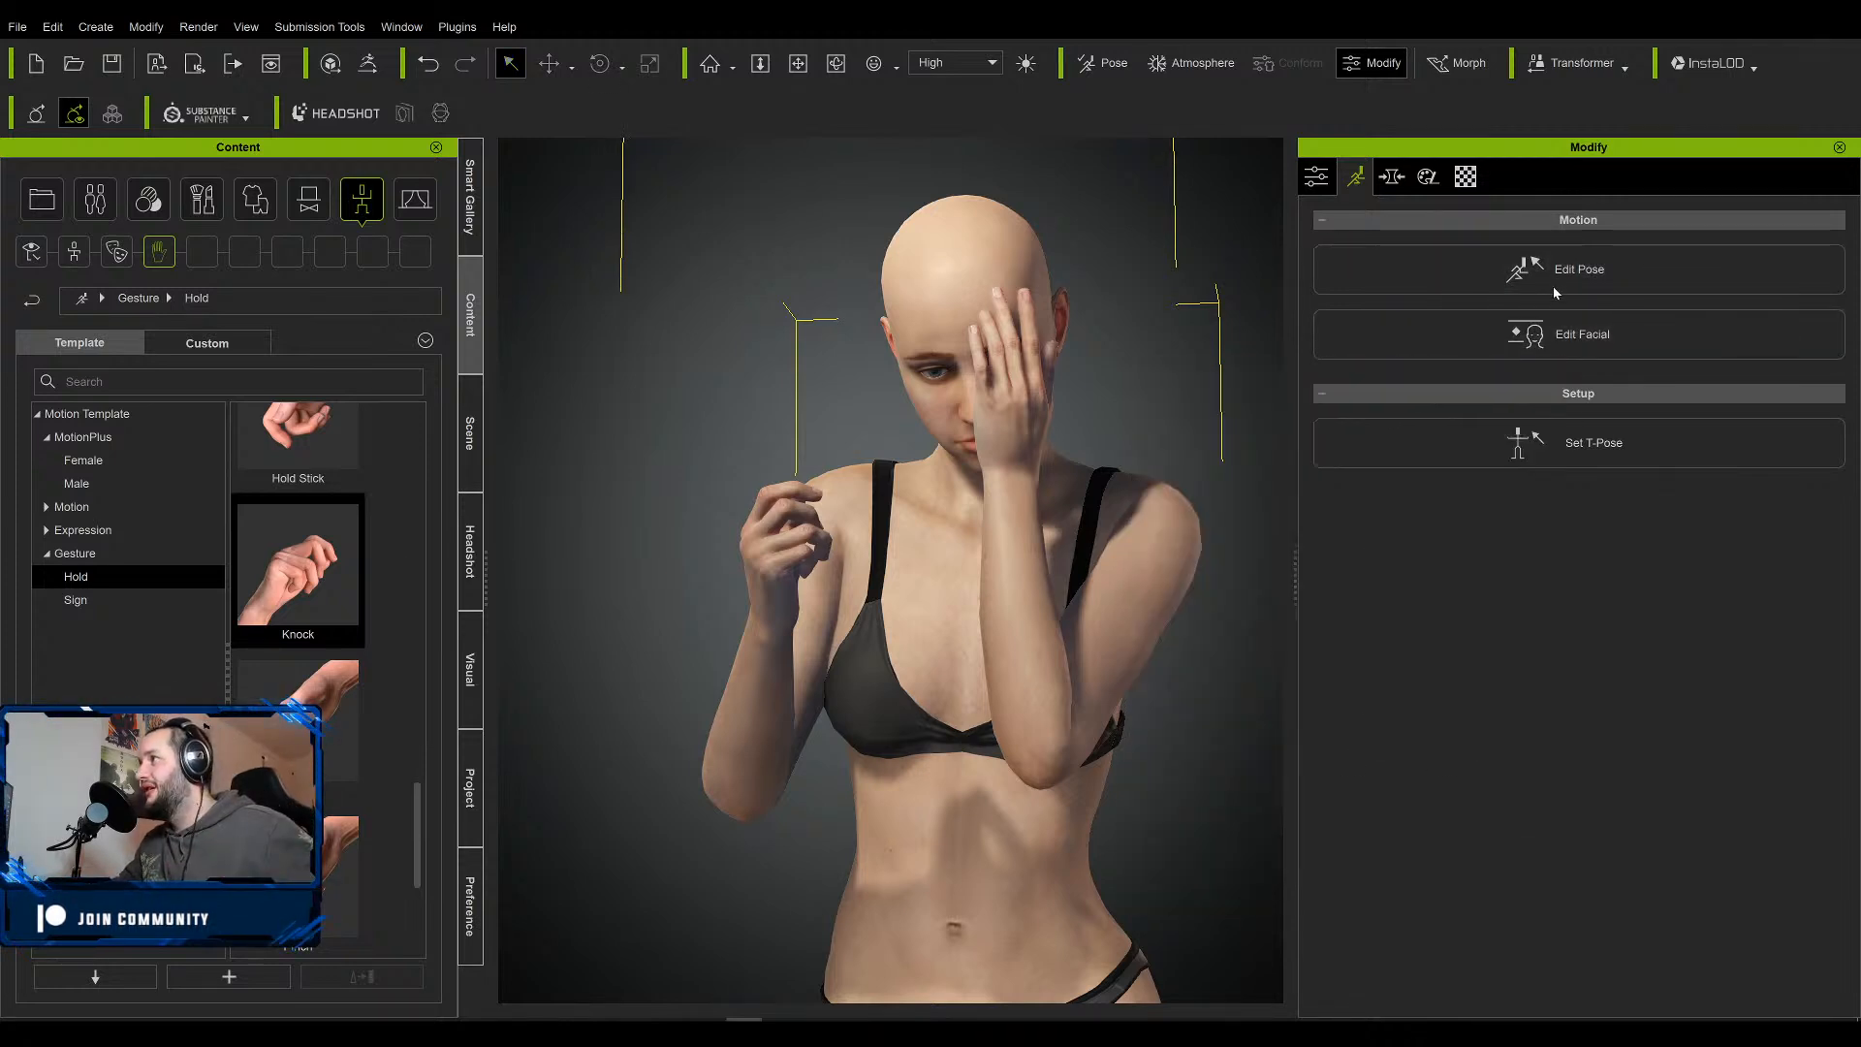
pyautogui.click(1553, 281)
pyautogui.click(1308, 558)
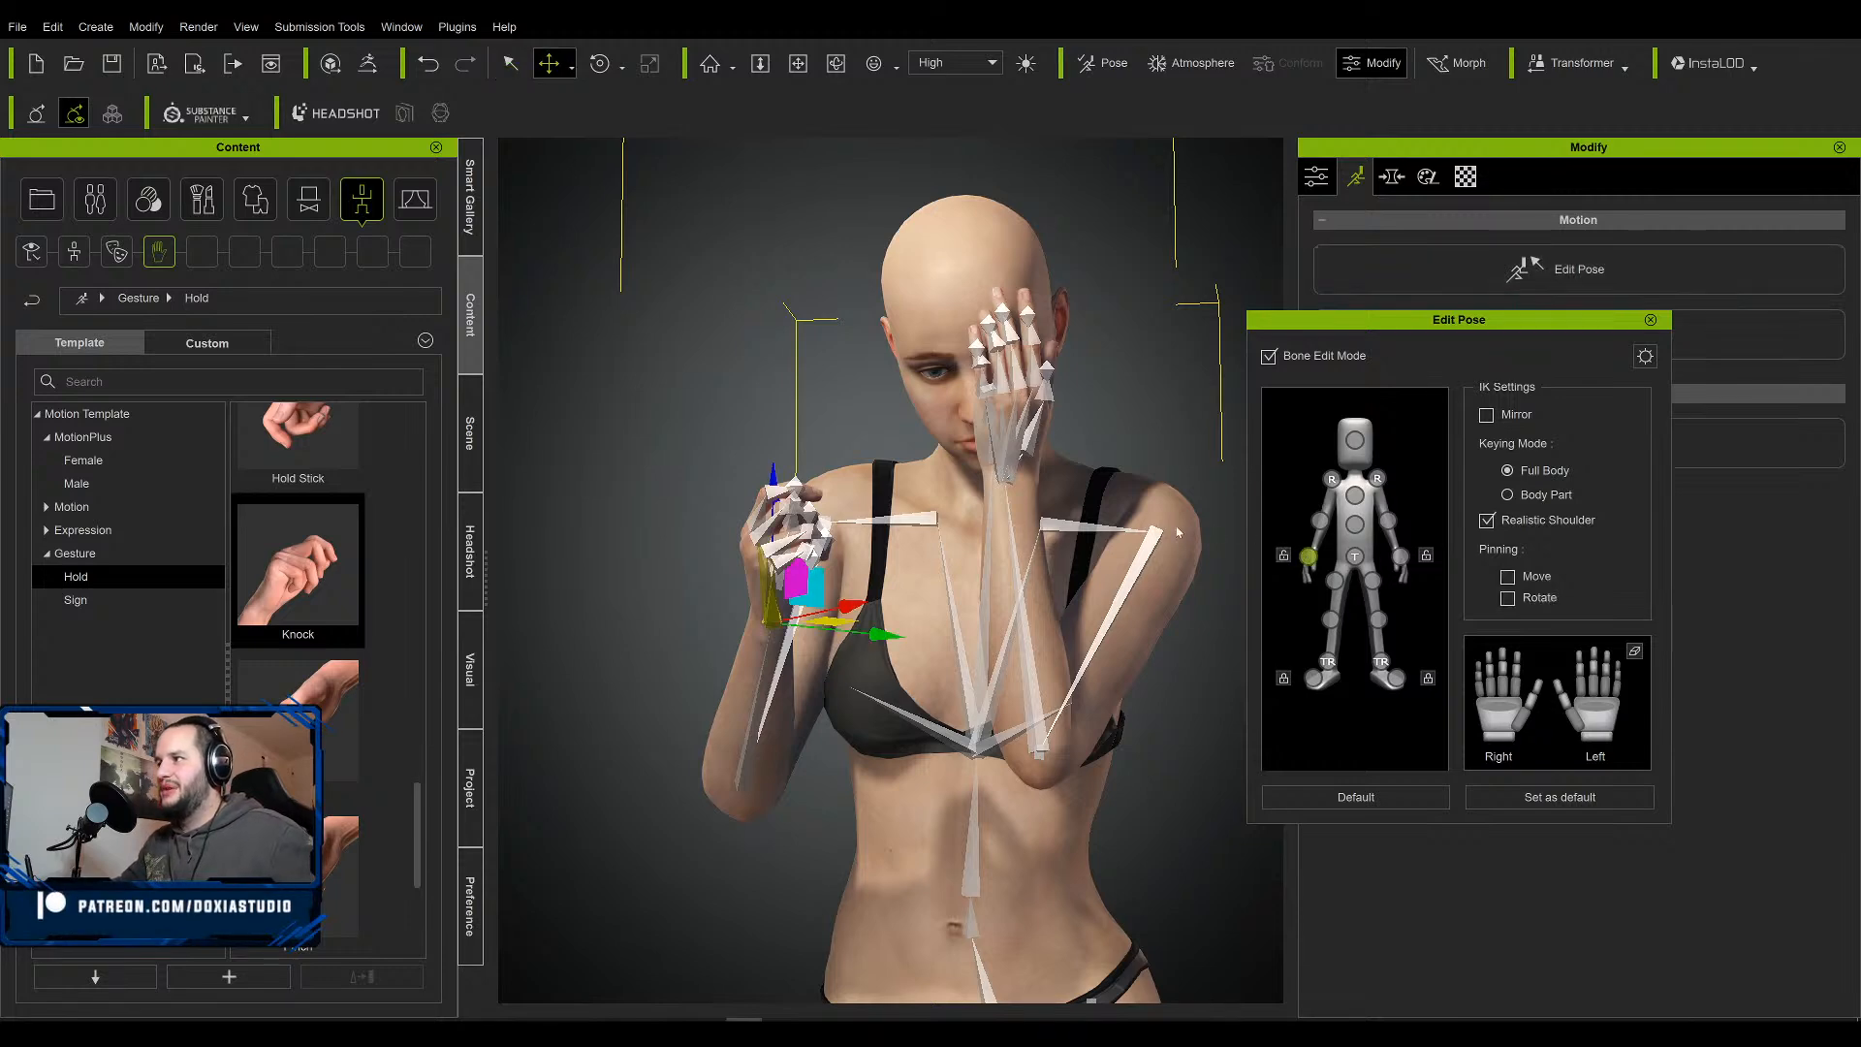
pyautogui.keyDown('alt'); pyautogui.moveTo(937, 602); pyautogui.dragTo(792, 560, button='right'); pyautogui.keyUp('alt')
pyautogui.moveTo(770, 497); pyautogui.dragTo(777, 324)
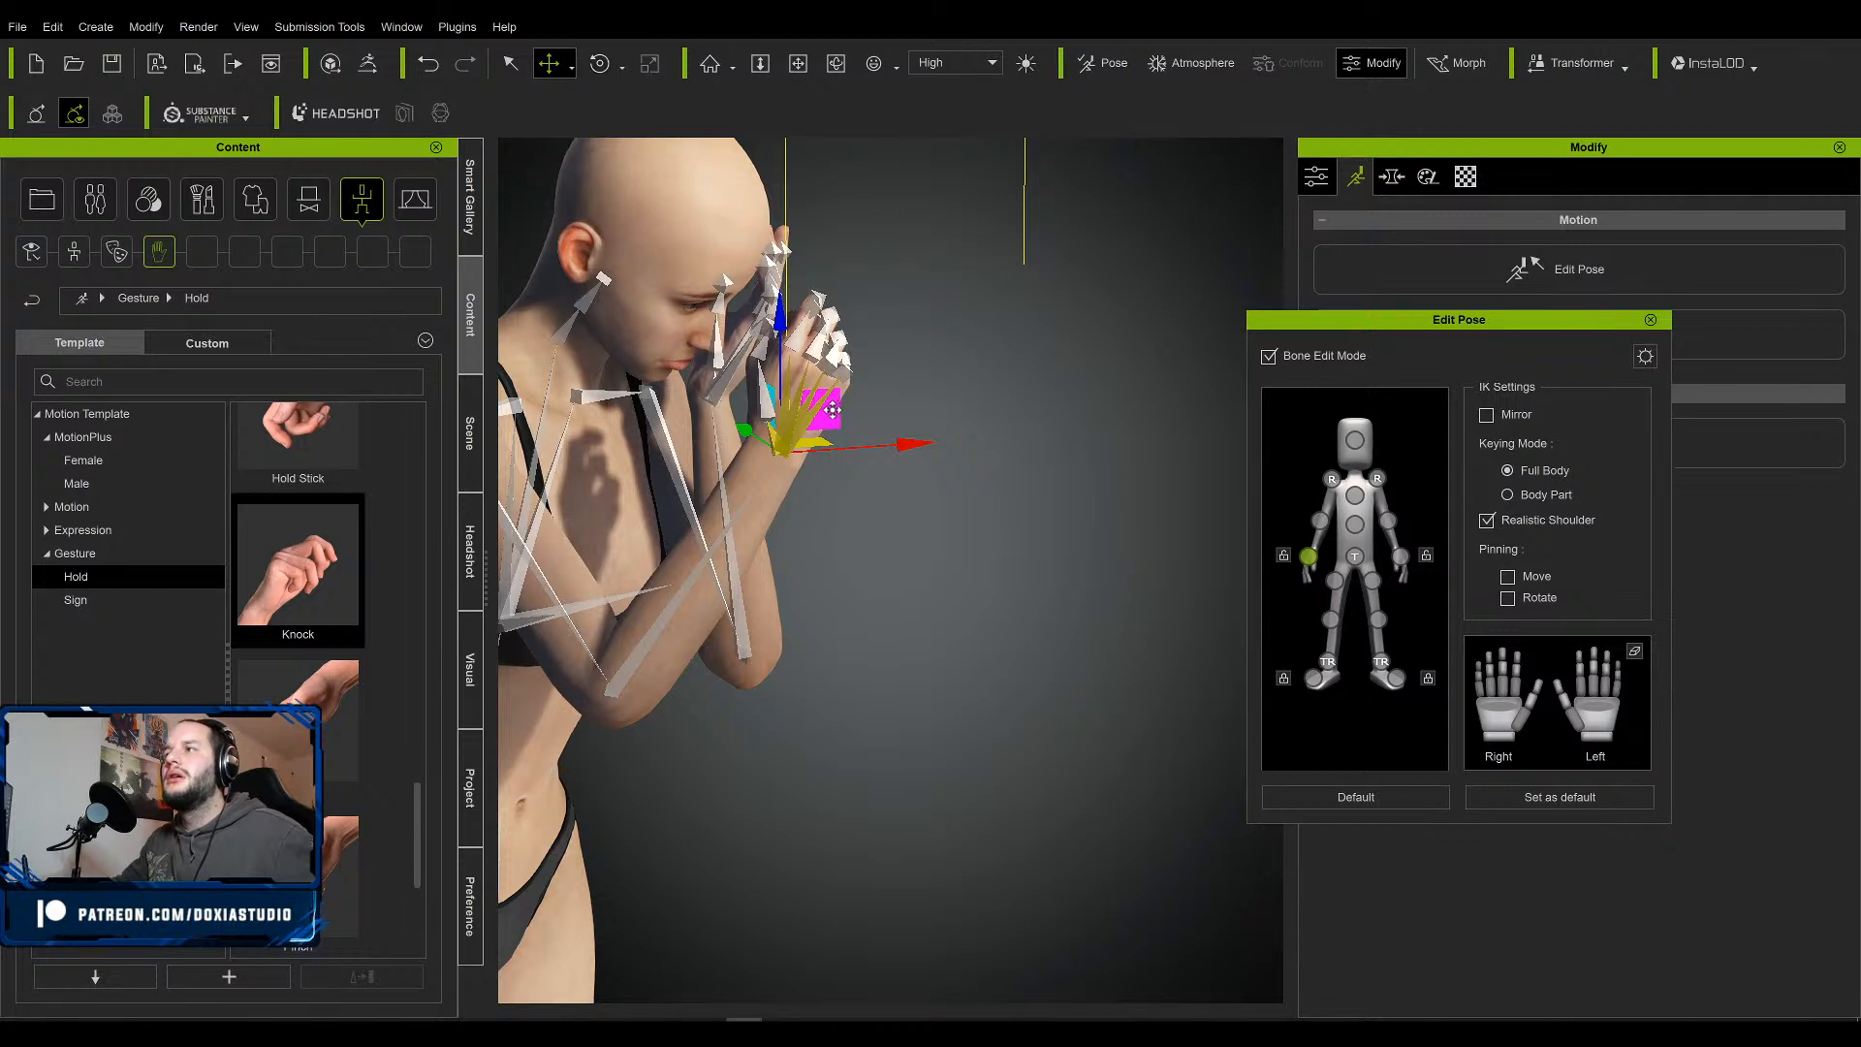
pyautogui.moveTo(829, 408); pyautogui.dragTo(754, 344)
# Move the avatar's right hand inward in front of the face, next to the left hand, and adjust its height and depth.
pyautogui.moveTo(658, 405); pyautogui.dragTo(679, 563, button='right')
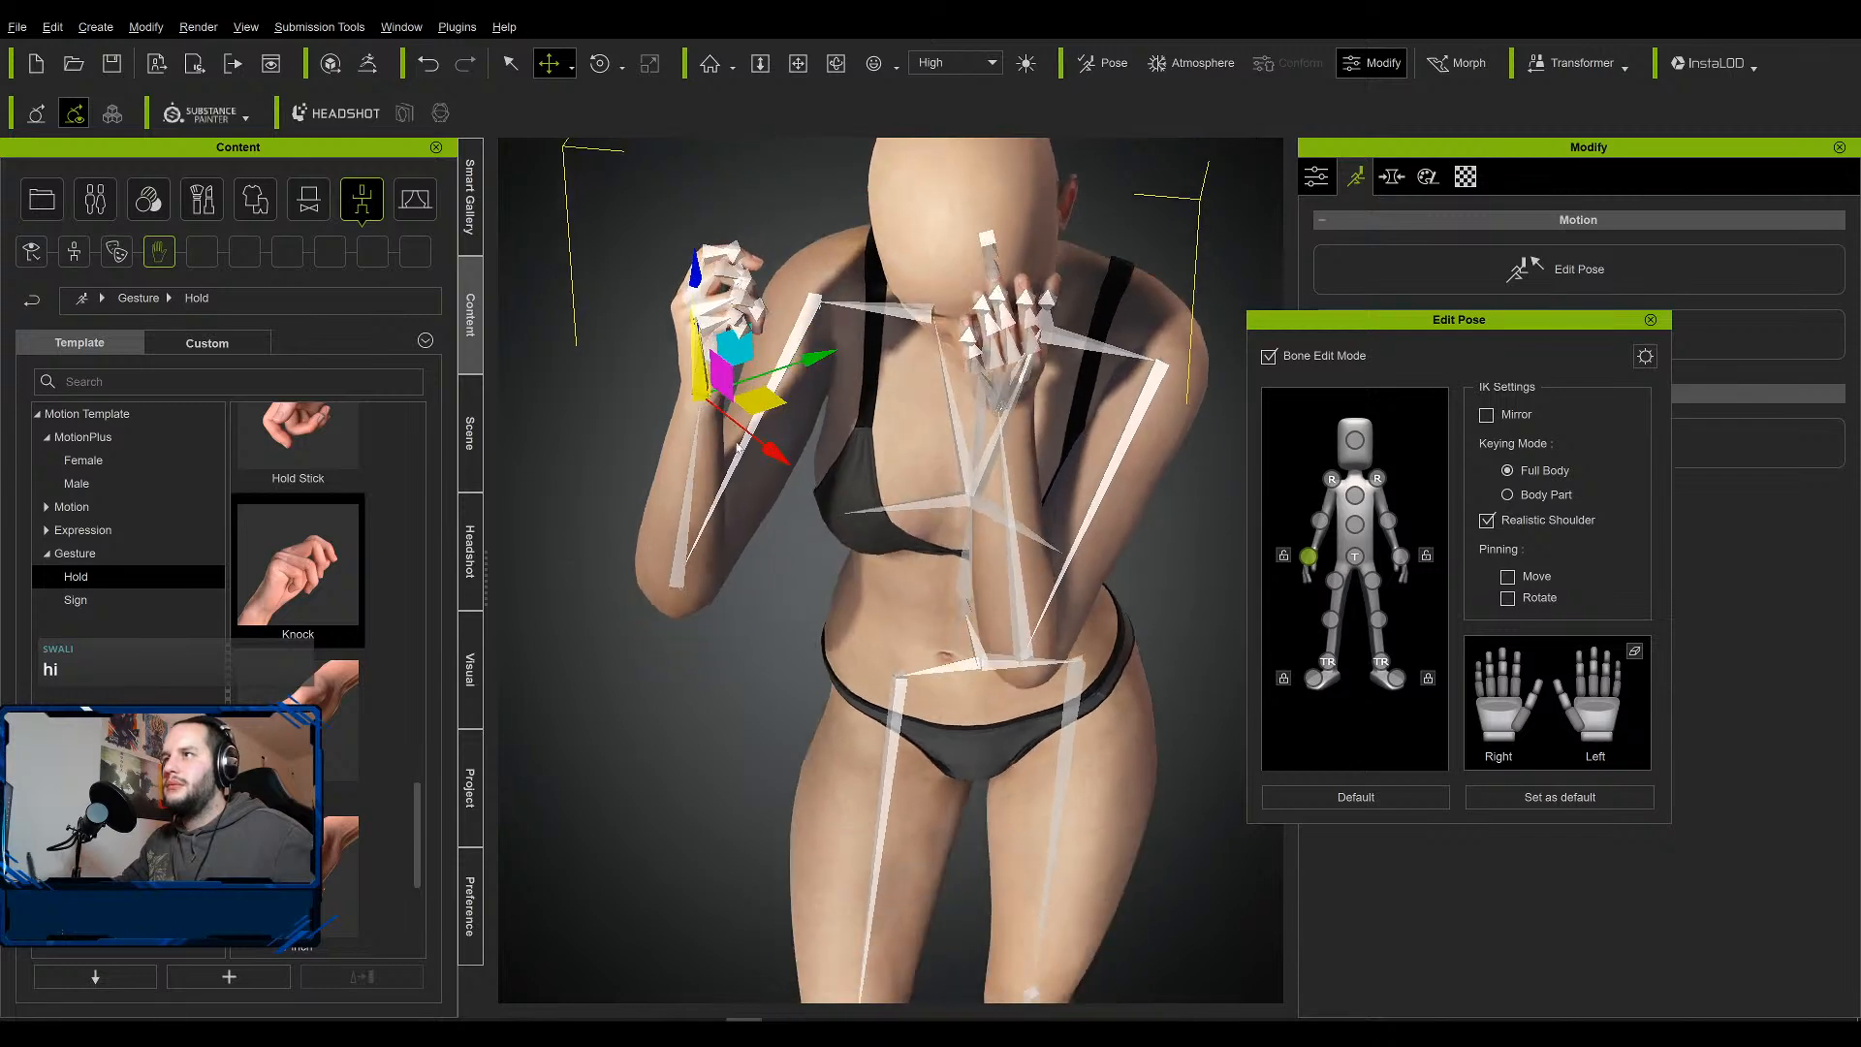
pyautogui.moveTo(761, 395); pyautogui.dragTo(926, 257)
pyautogui.moveTo(926, 257); pyautogui.dragTo(1047, 291, button='right')
pyautogui.moveTo(956, 276); pyautogui.dragTo(1034, 296)
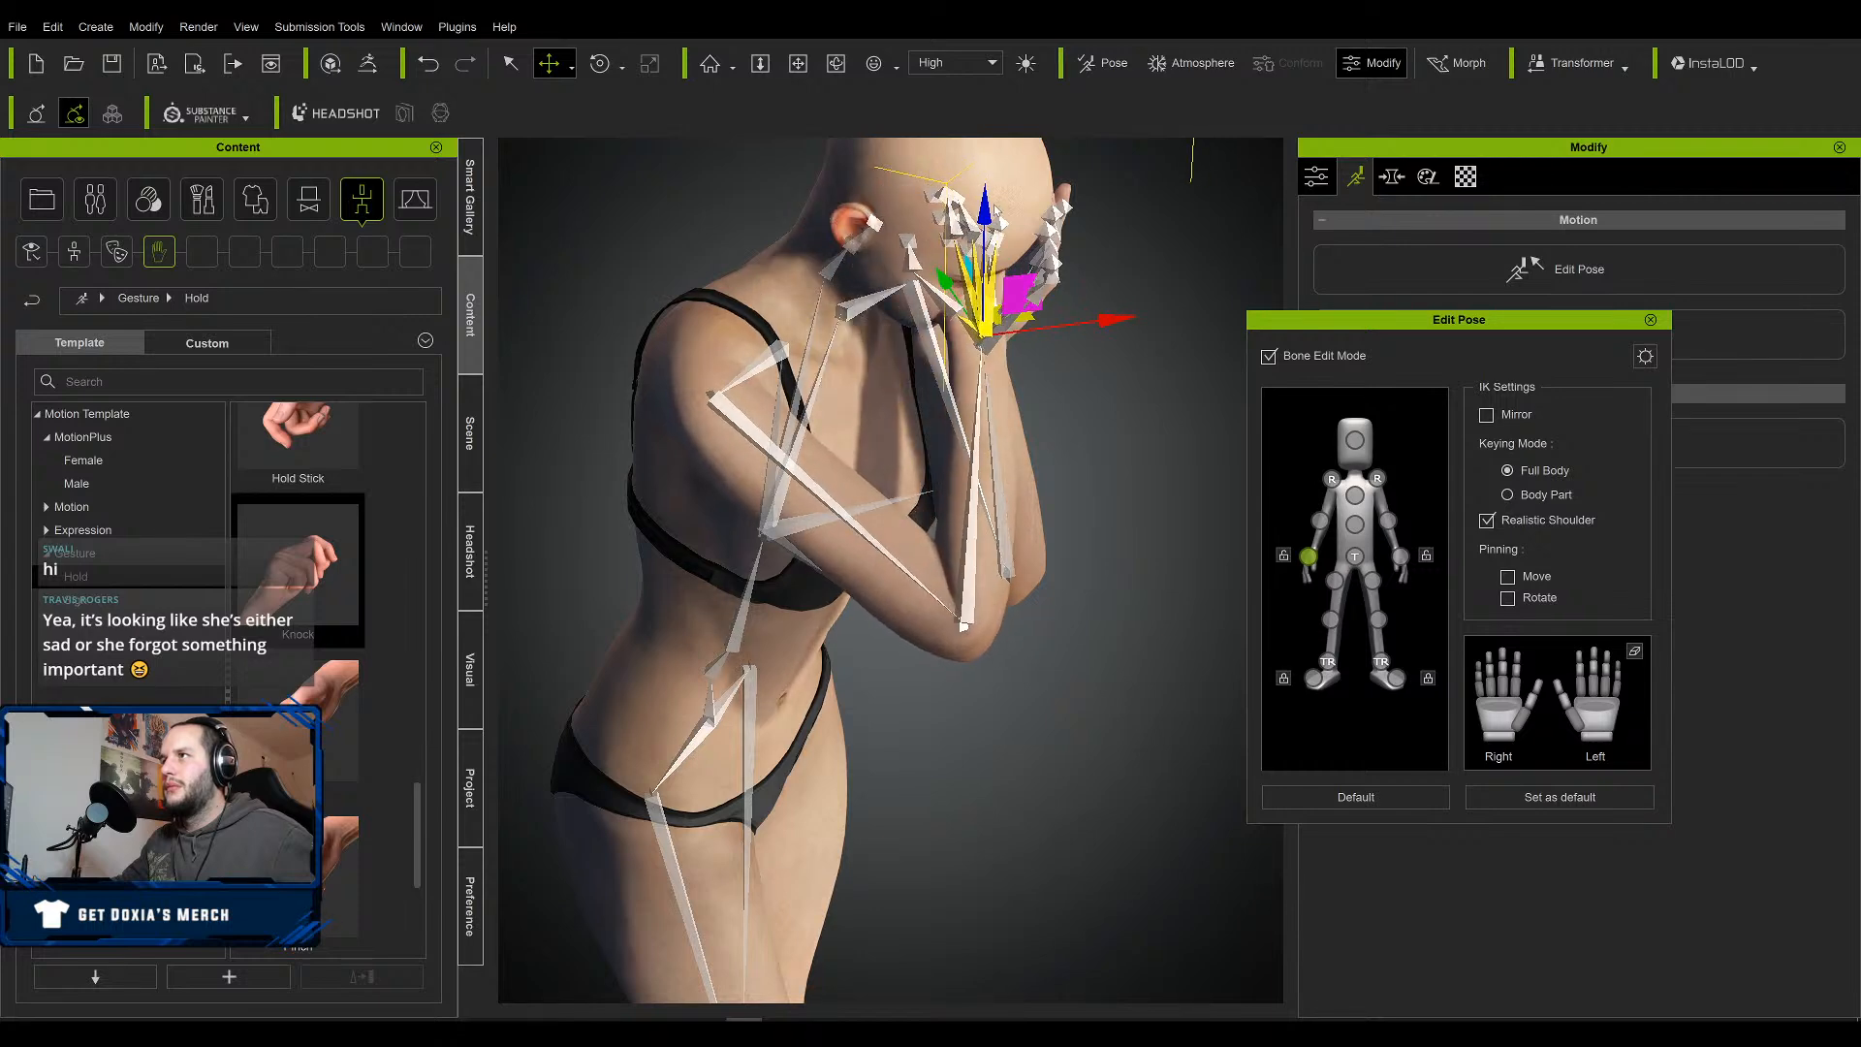
pyautogui.moveTo(995, 211); pyautogui.dragTo(988, 265)
pyautogui.moveTo(865, 342); pyautogui.dragTo(969, 302, button='right')
pyautogui.moveTo(1051, 400); pyautogui.dragTo(993, 373)
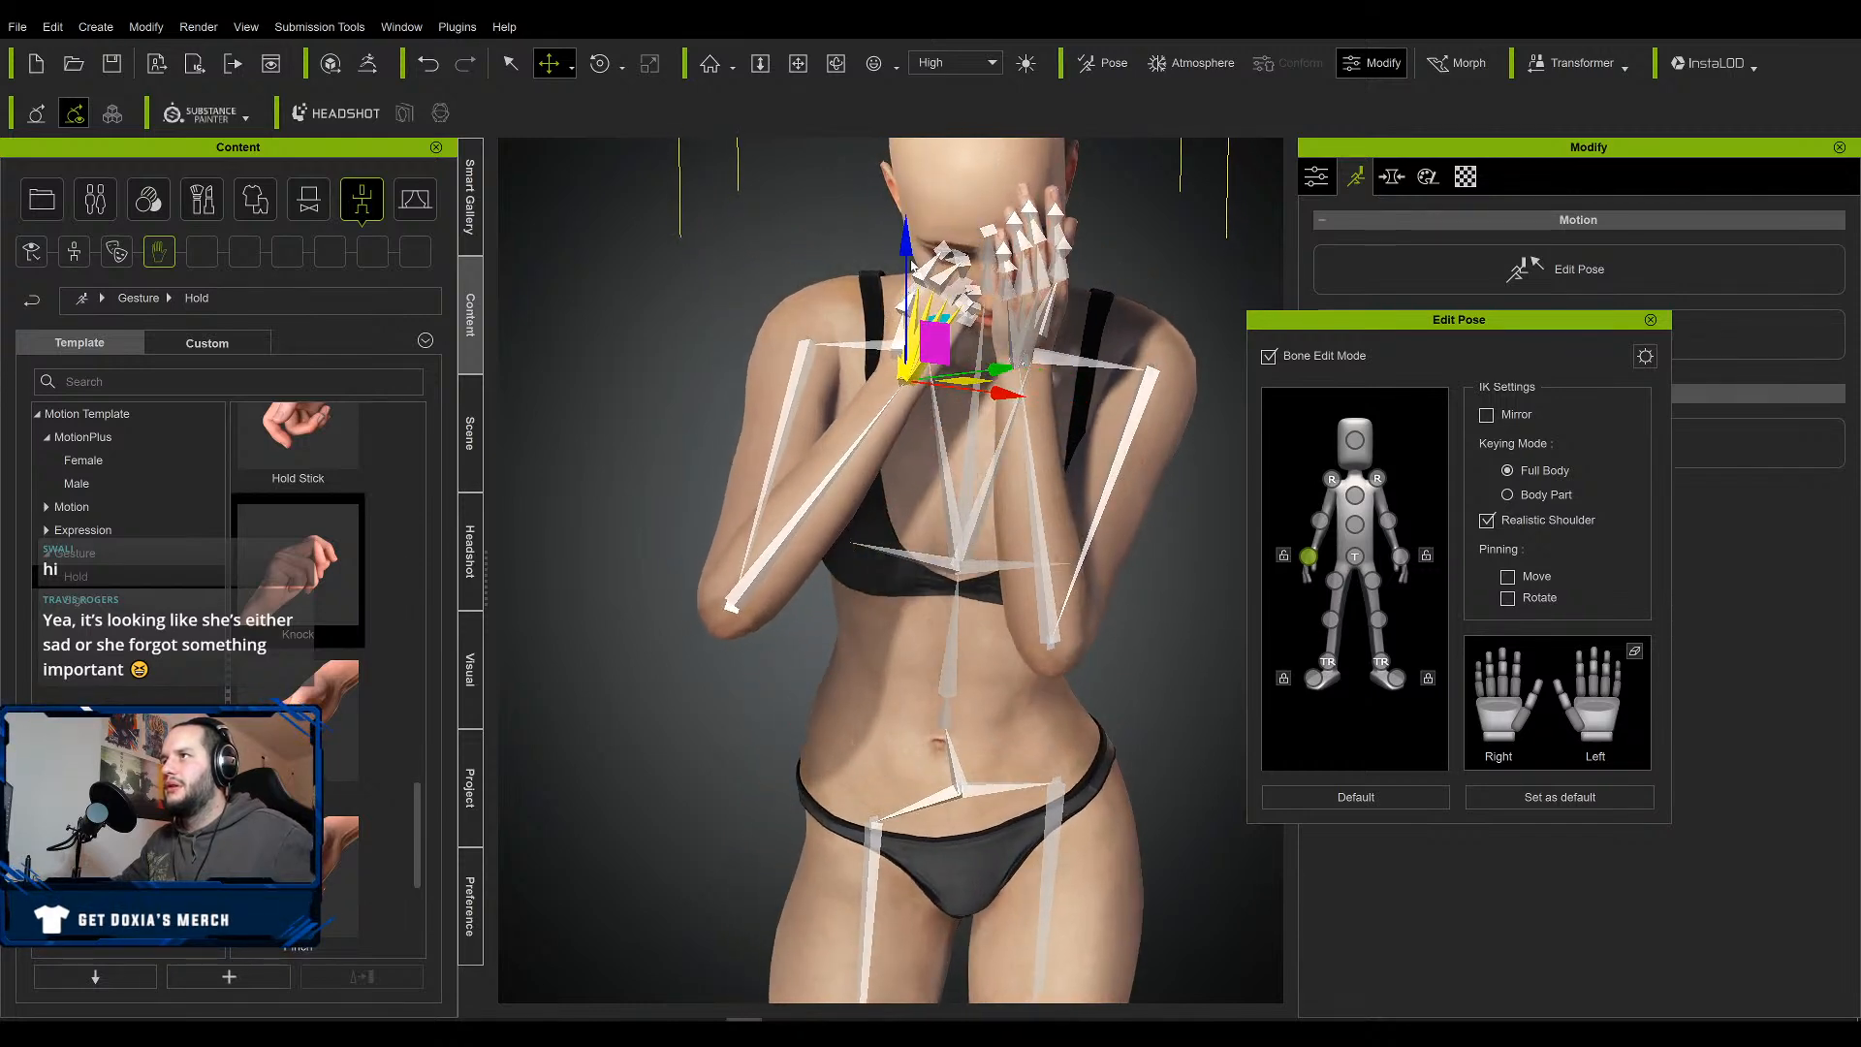
# Raise the avatar's right hand to eye level and refine its distance from the face as seen from above.
pyautogui.moveTo(906, 291); pyautogui.dragTo(909, 215)
pyautogui.moveTo(852, 312); pyautogui.dragTo(998, 322, button='right')
pyautogui.moveTo(891, 353); pyautogui.dragTo(743, 591, button='right')
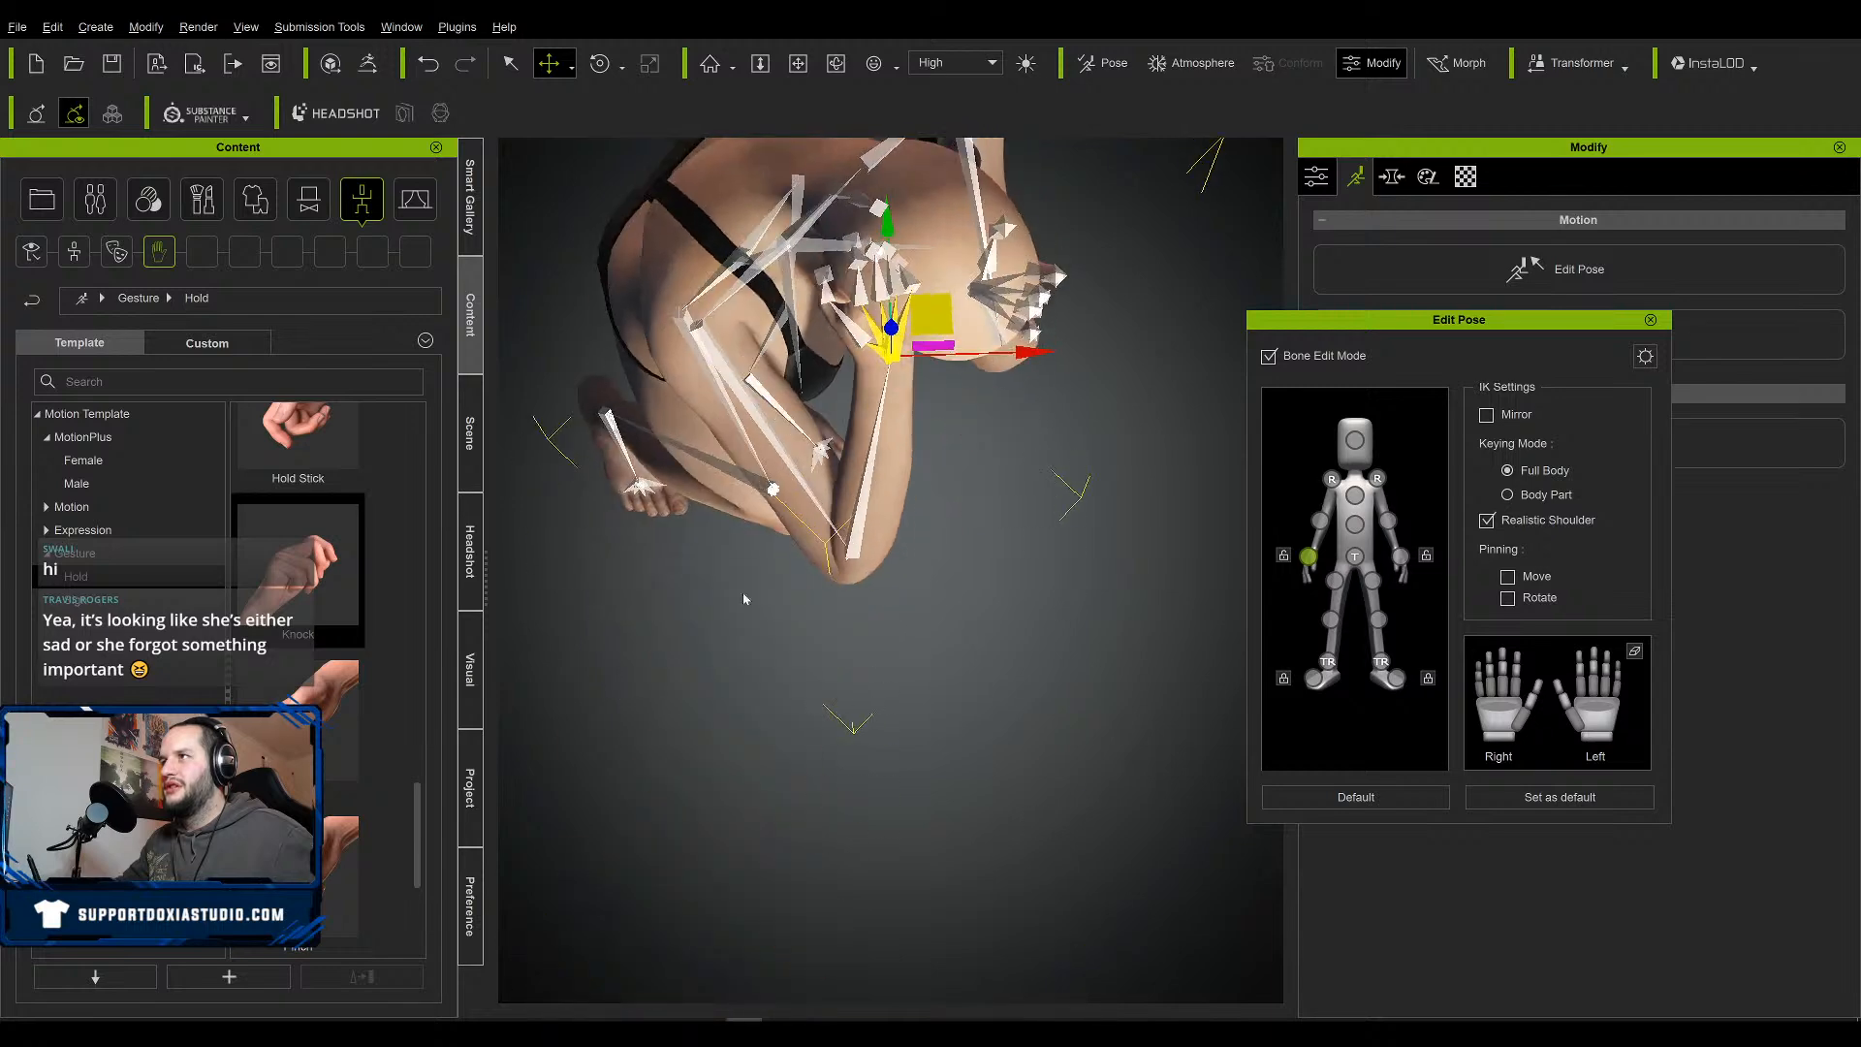
pyautogui.moveTo(948, 331); pyautogui.dragTo(962, 352)
pyautogui.moveTo(1027, 533); pyautogui.dragTo(1117, 769, button='middle')
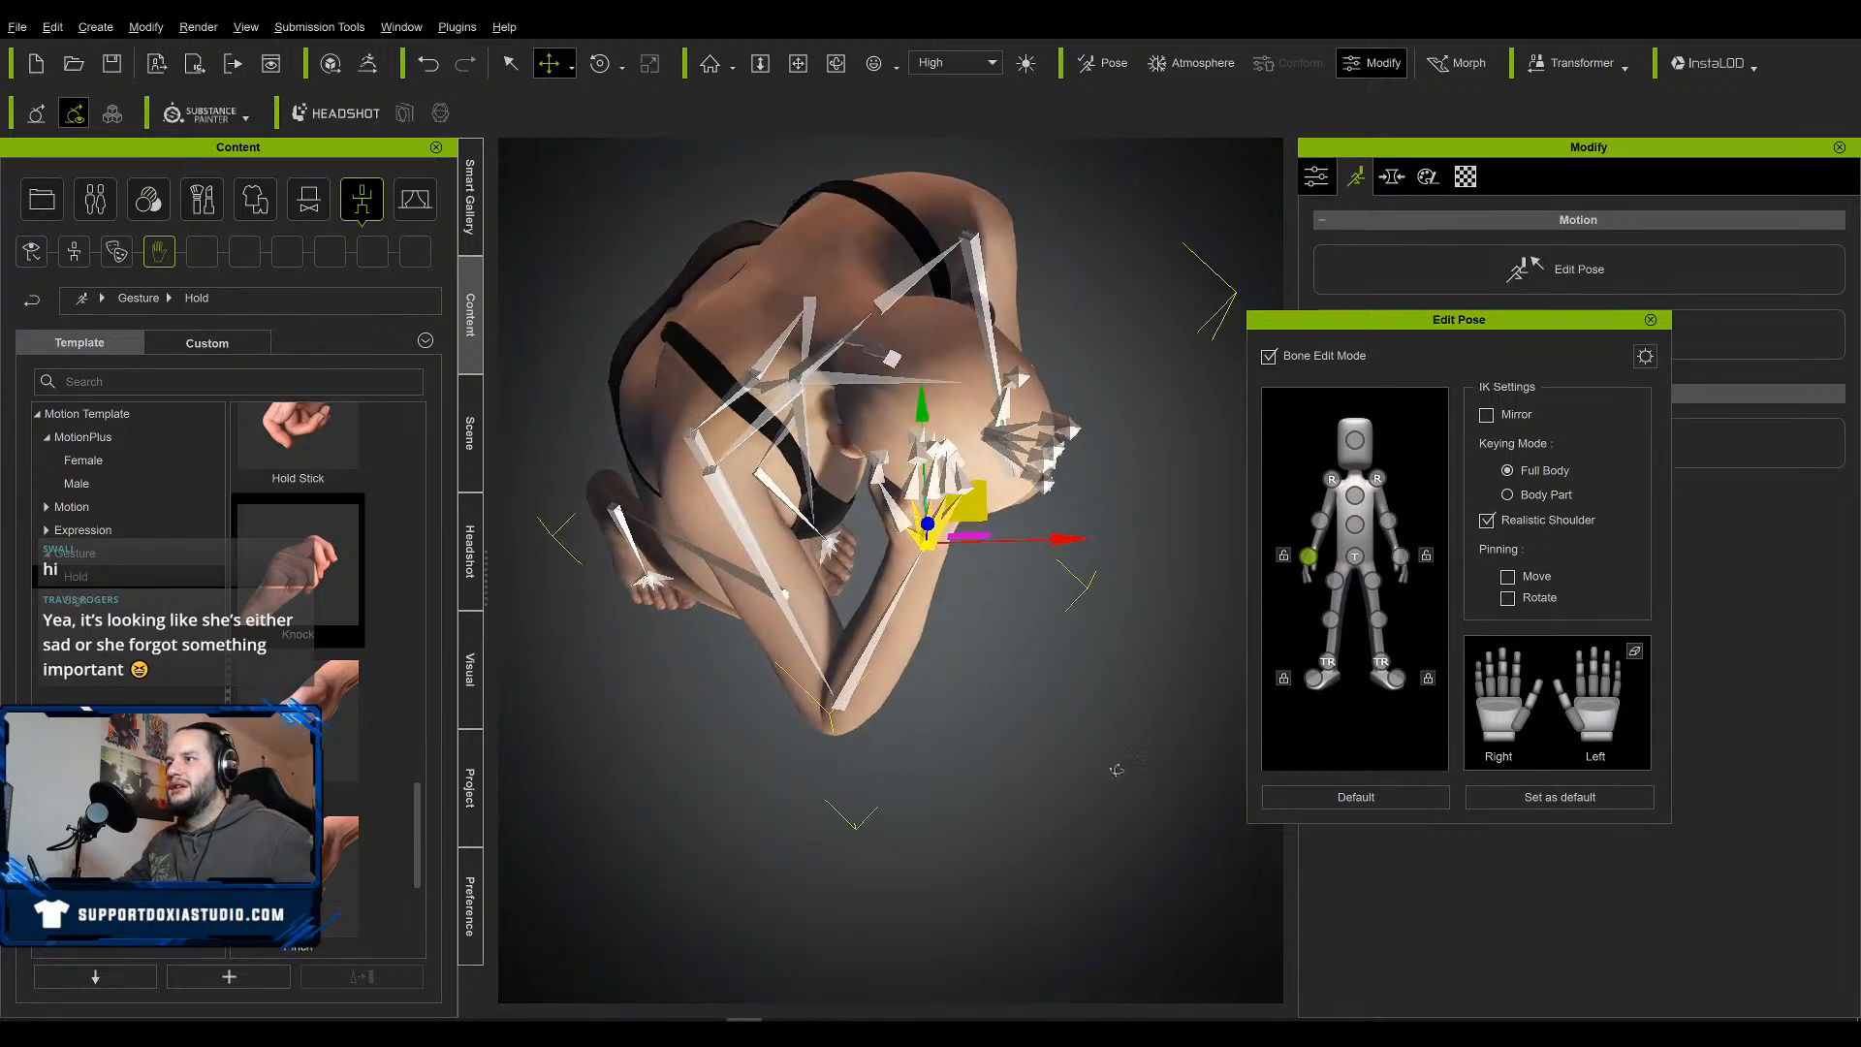
pyautogui.moveTo(1116, 769); pyautogui.dragTo(635, 250, button='right')
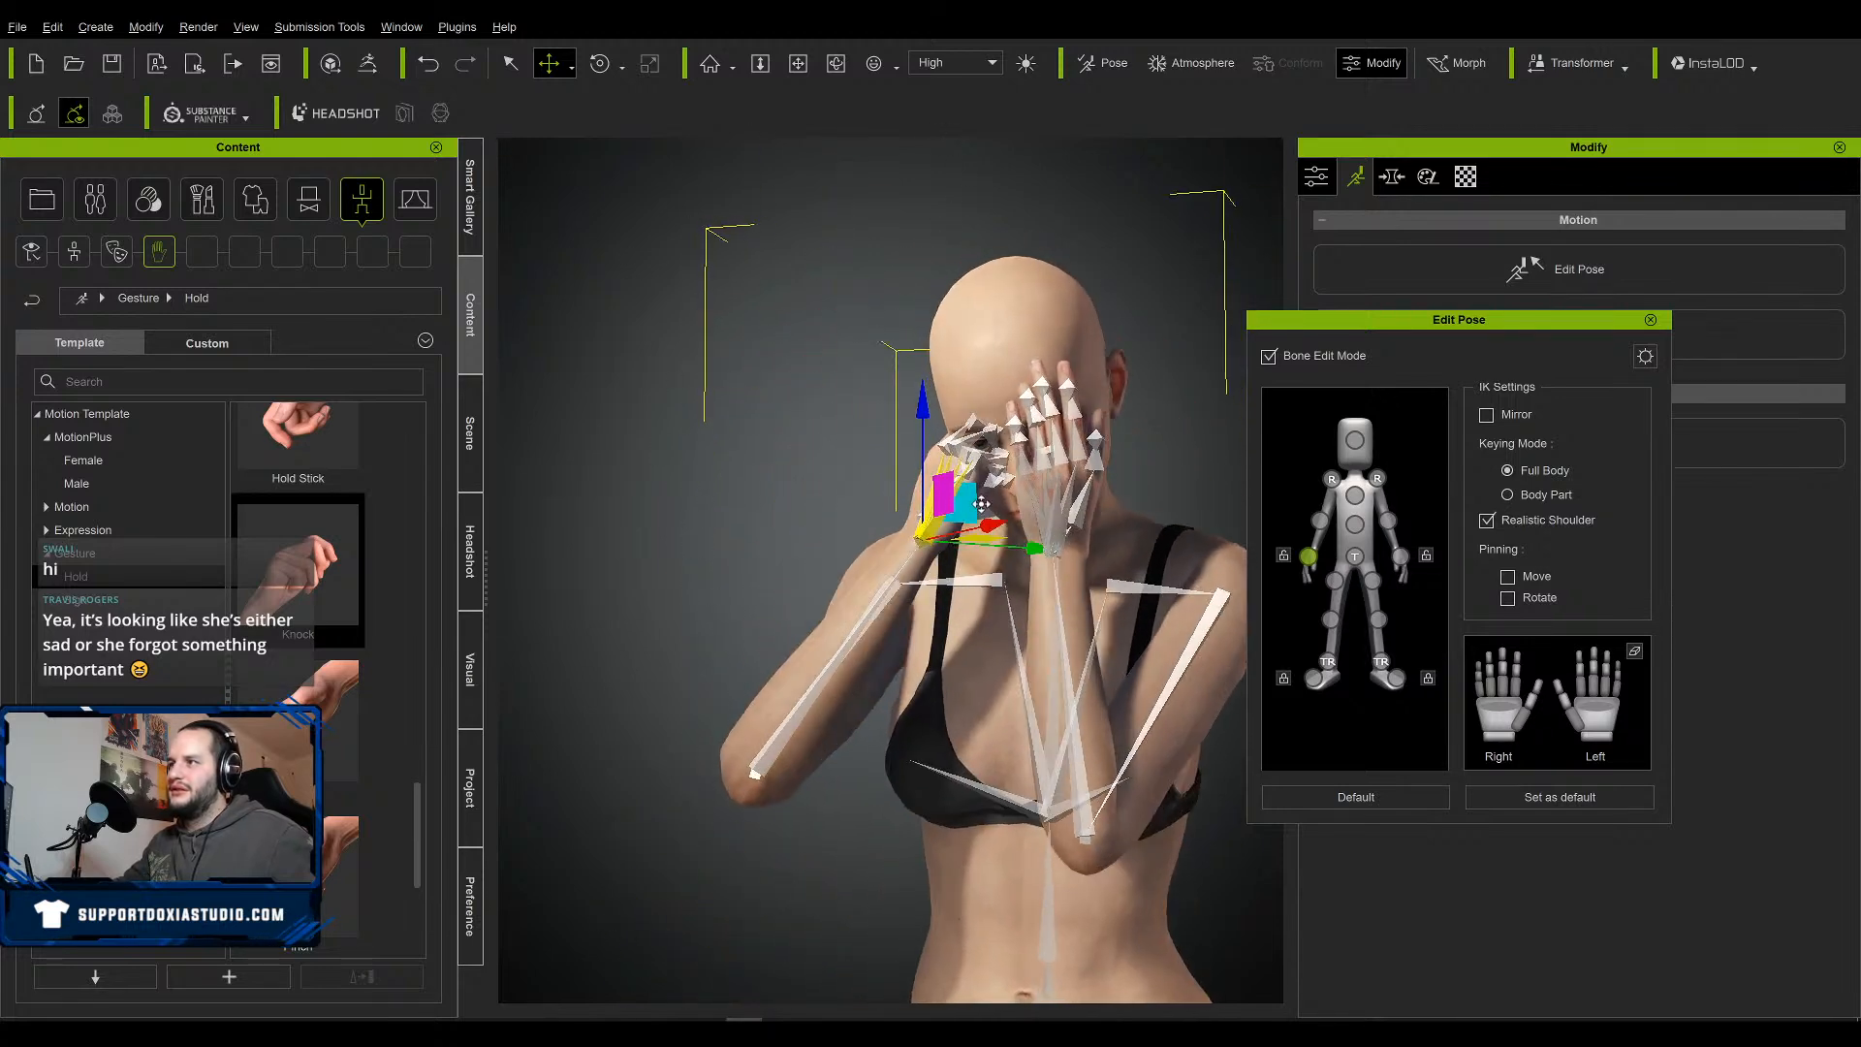
# Pull the avatar's right elbow slightly in toward the torso and reposition the right hand at the side of the face.
pyautogui.click(1320, 522)
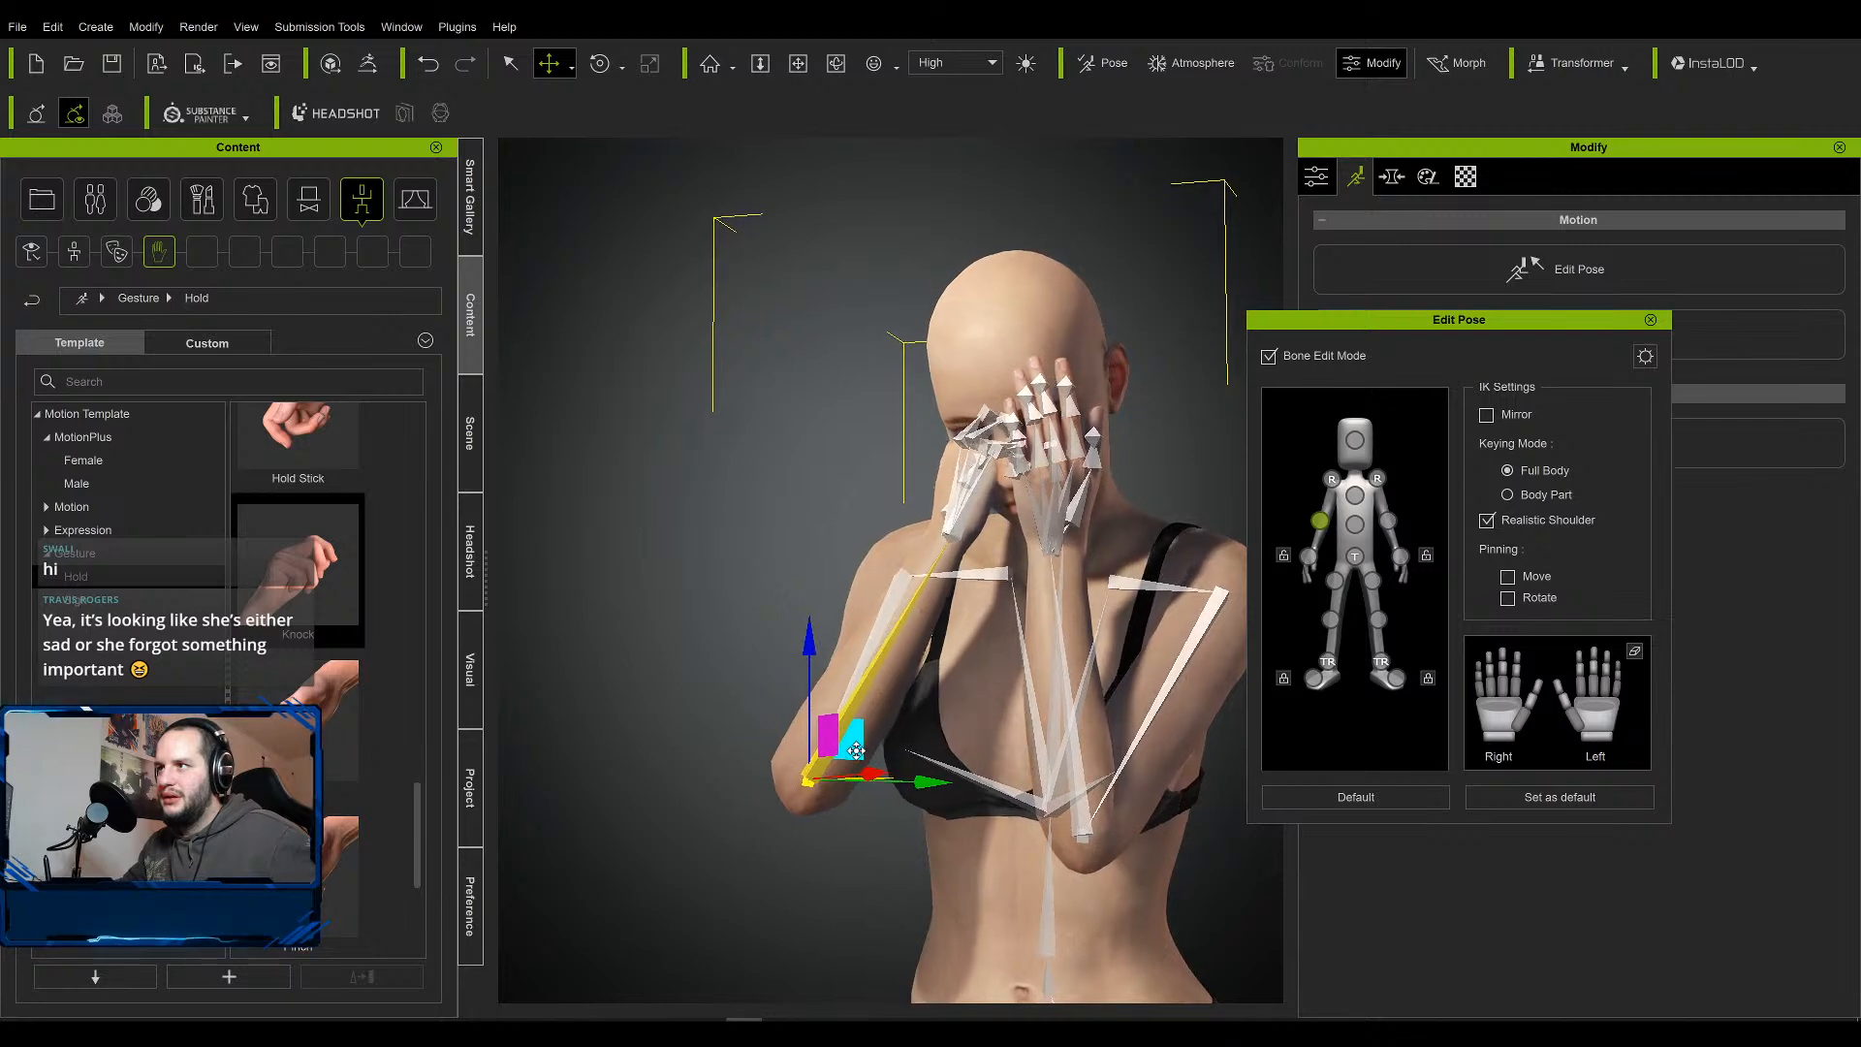
pyautogui.moveTo(856, 750); pyautogui.dragTo(875, 759)
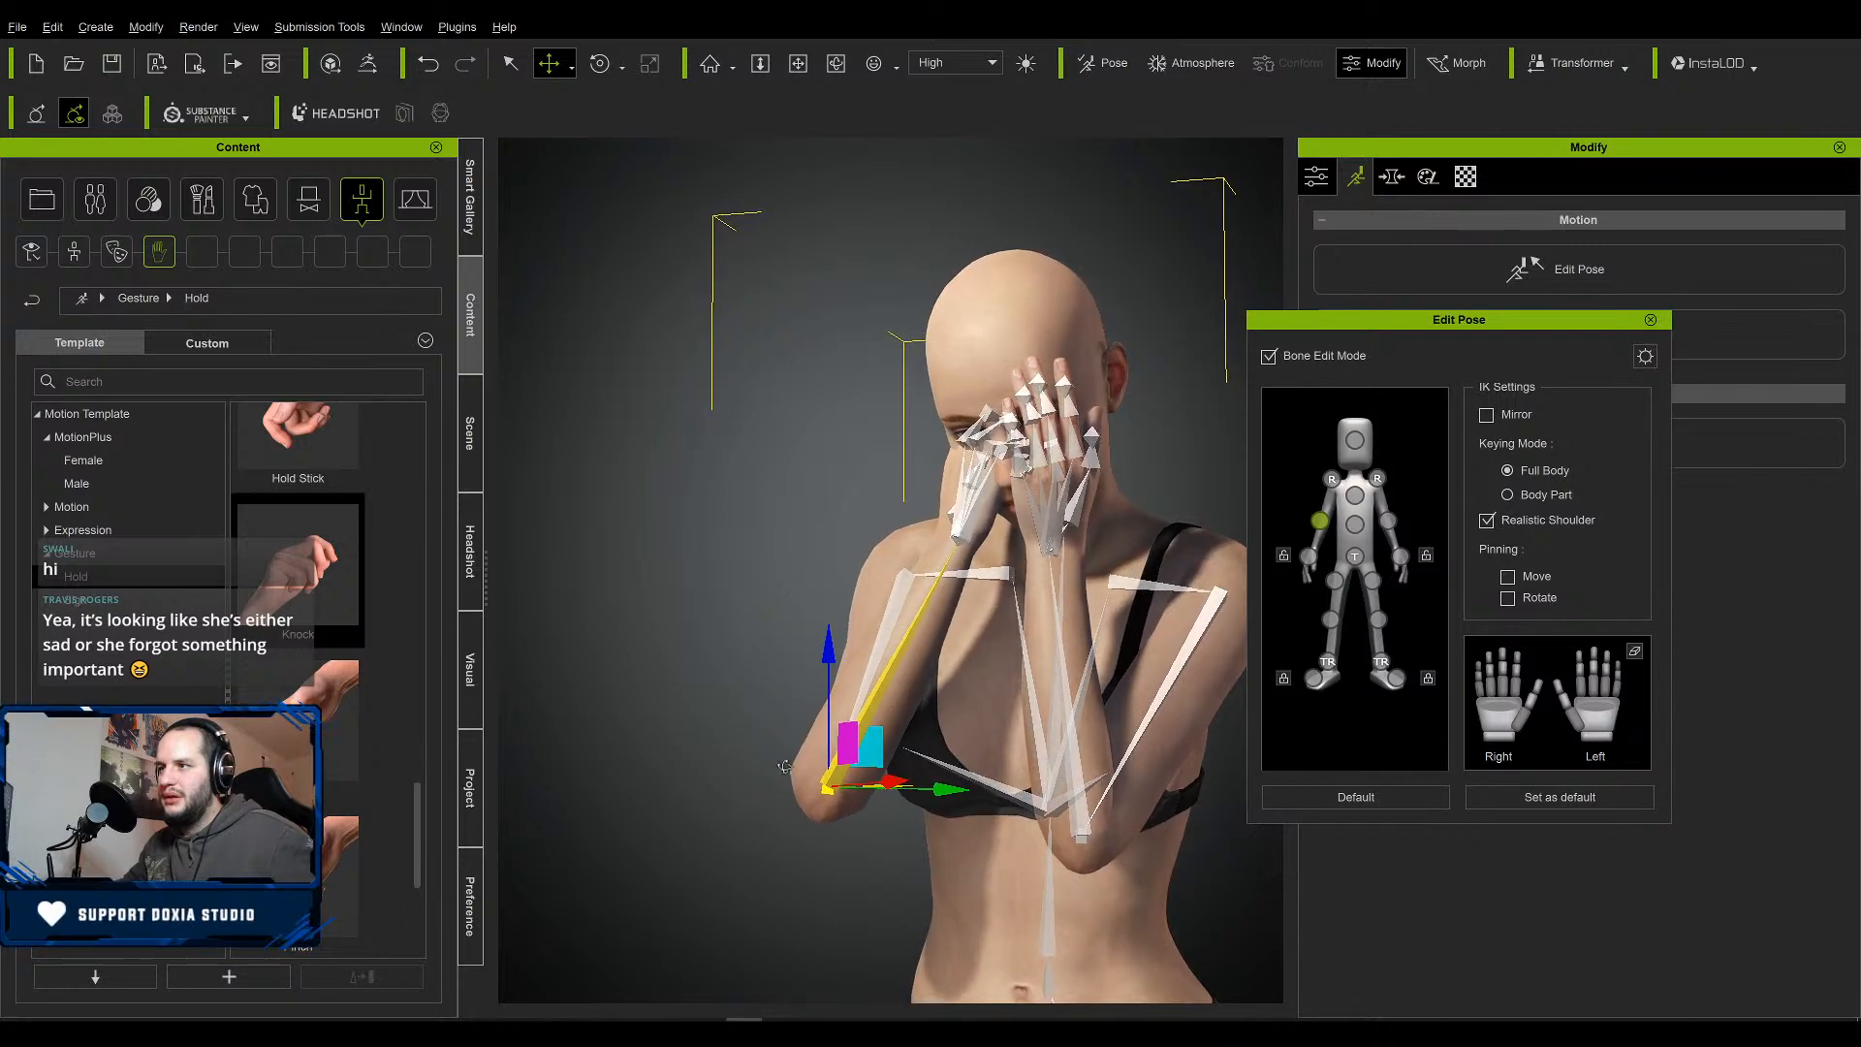
pyautogui.moveTo(785, 767); pyautogui.dragTo(1039, 558, button='right')
pyautogui.click(1308, 557)
pyautogui.moveTo(1046, 495); pyautogui.dragTo(1028, 602)
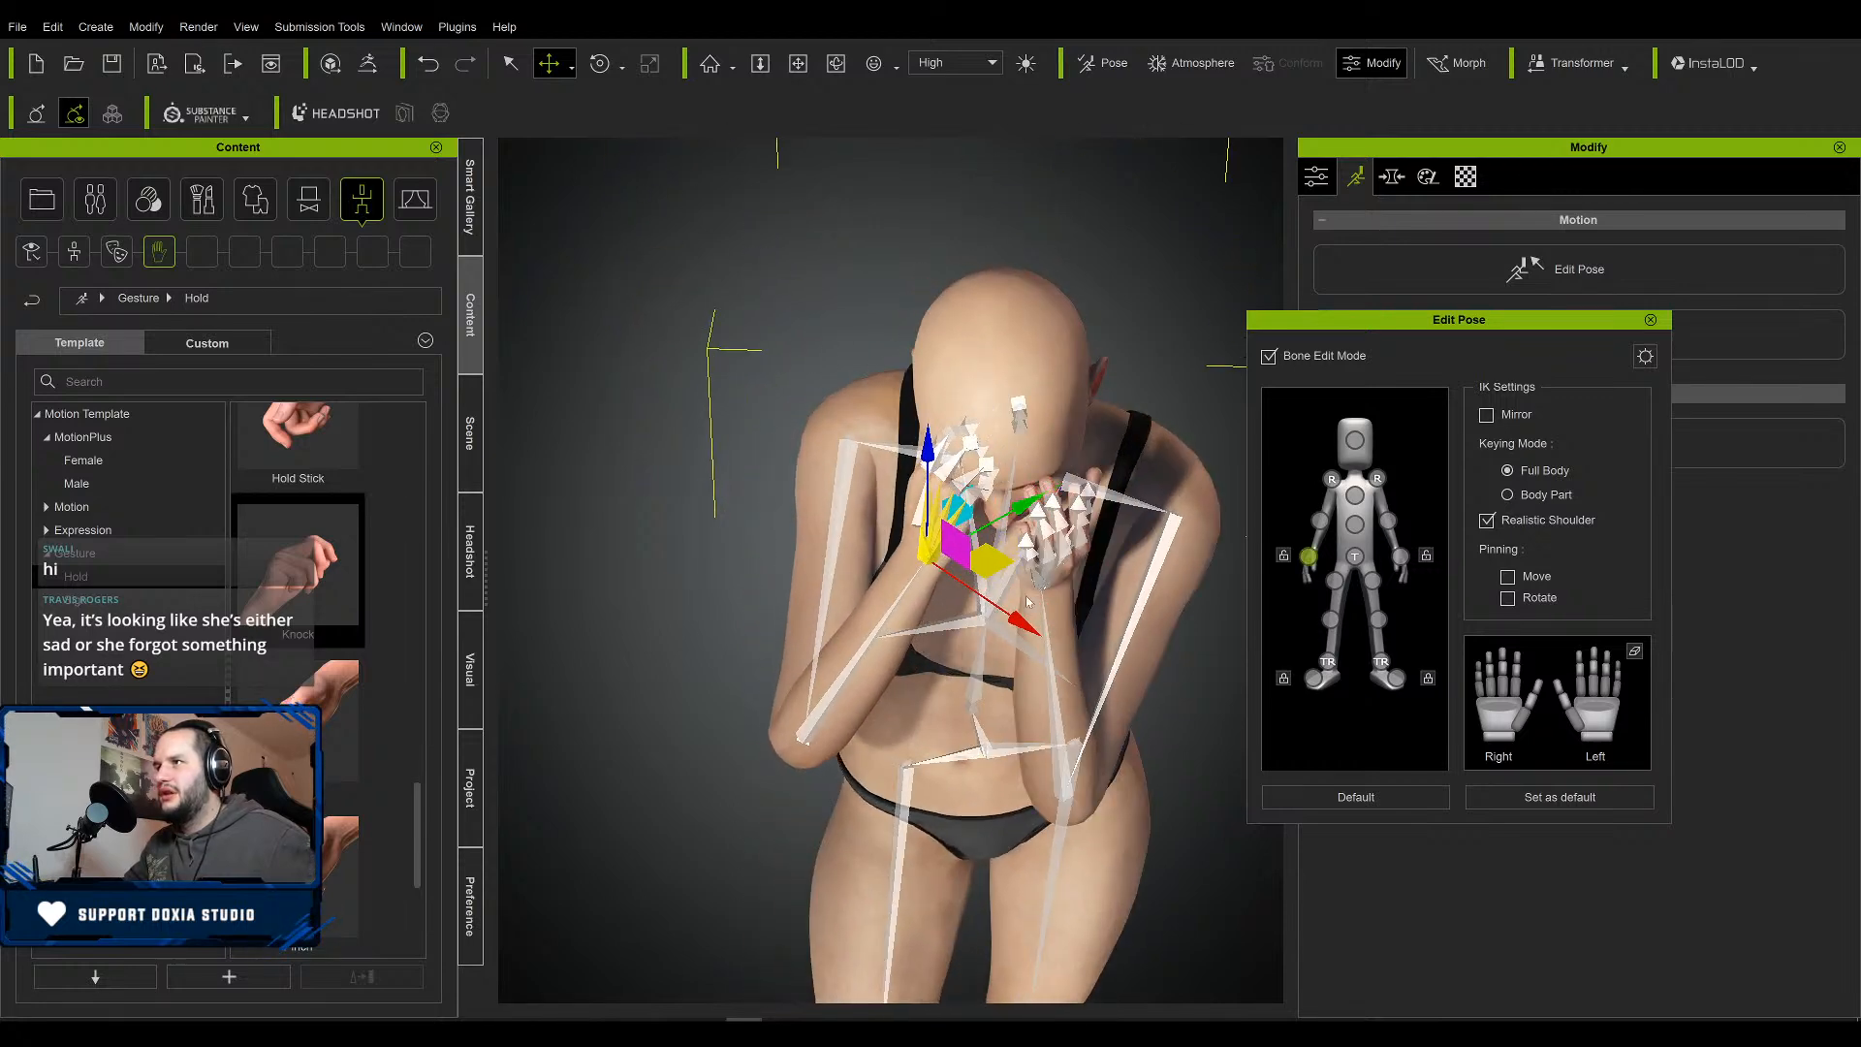
# Rotate the avatar's right hand at the wrist so that its fingers point up alongside the face.
pyautogui.press('e')
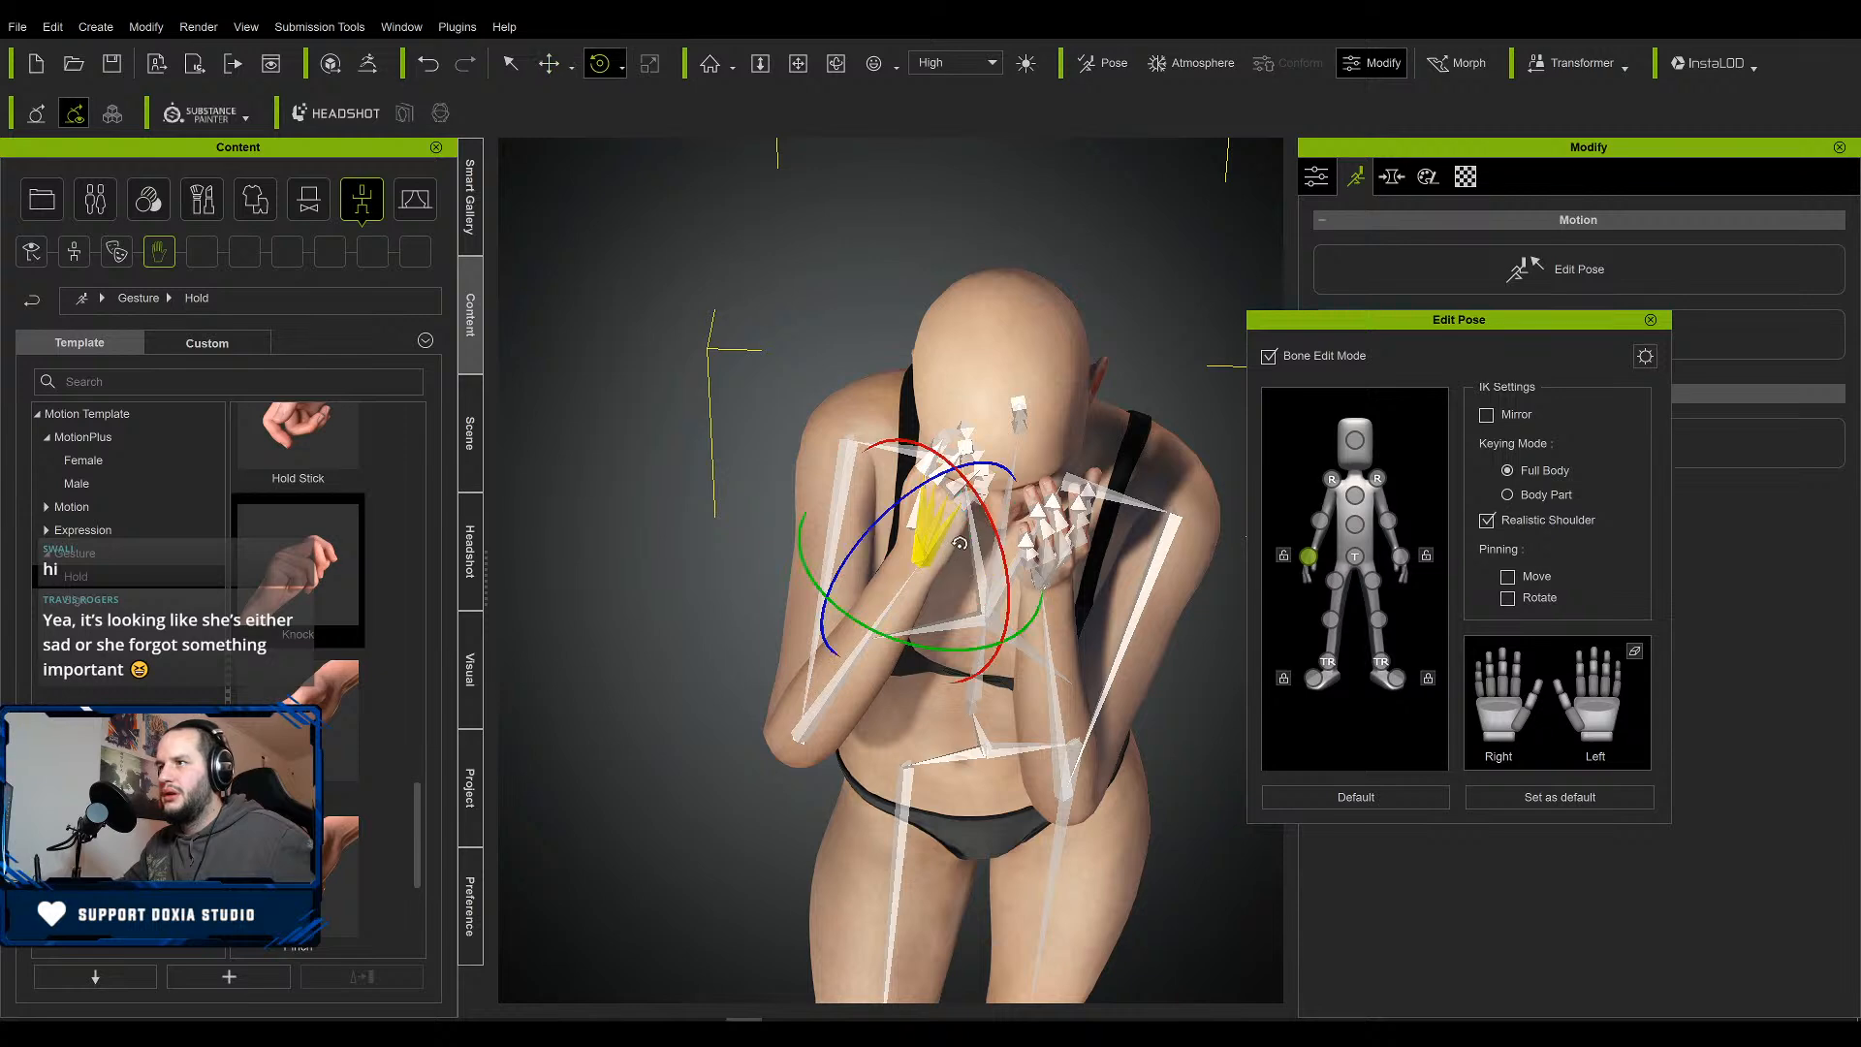
pyautogui.moveTo(904, 506); pyautogui.dragTo(1018, 635)
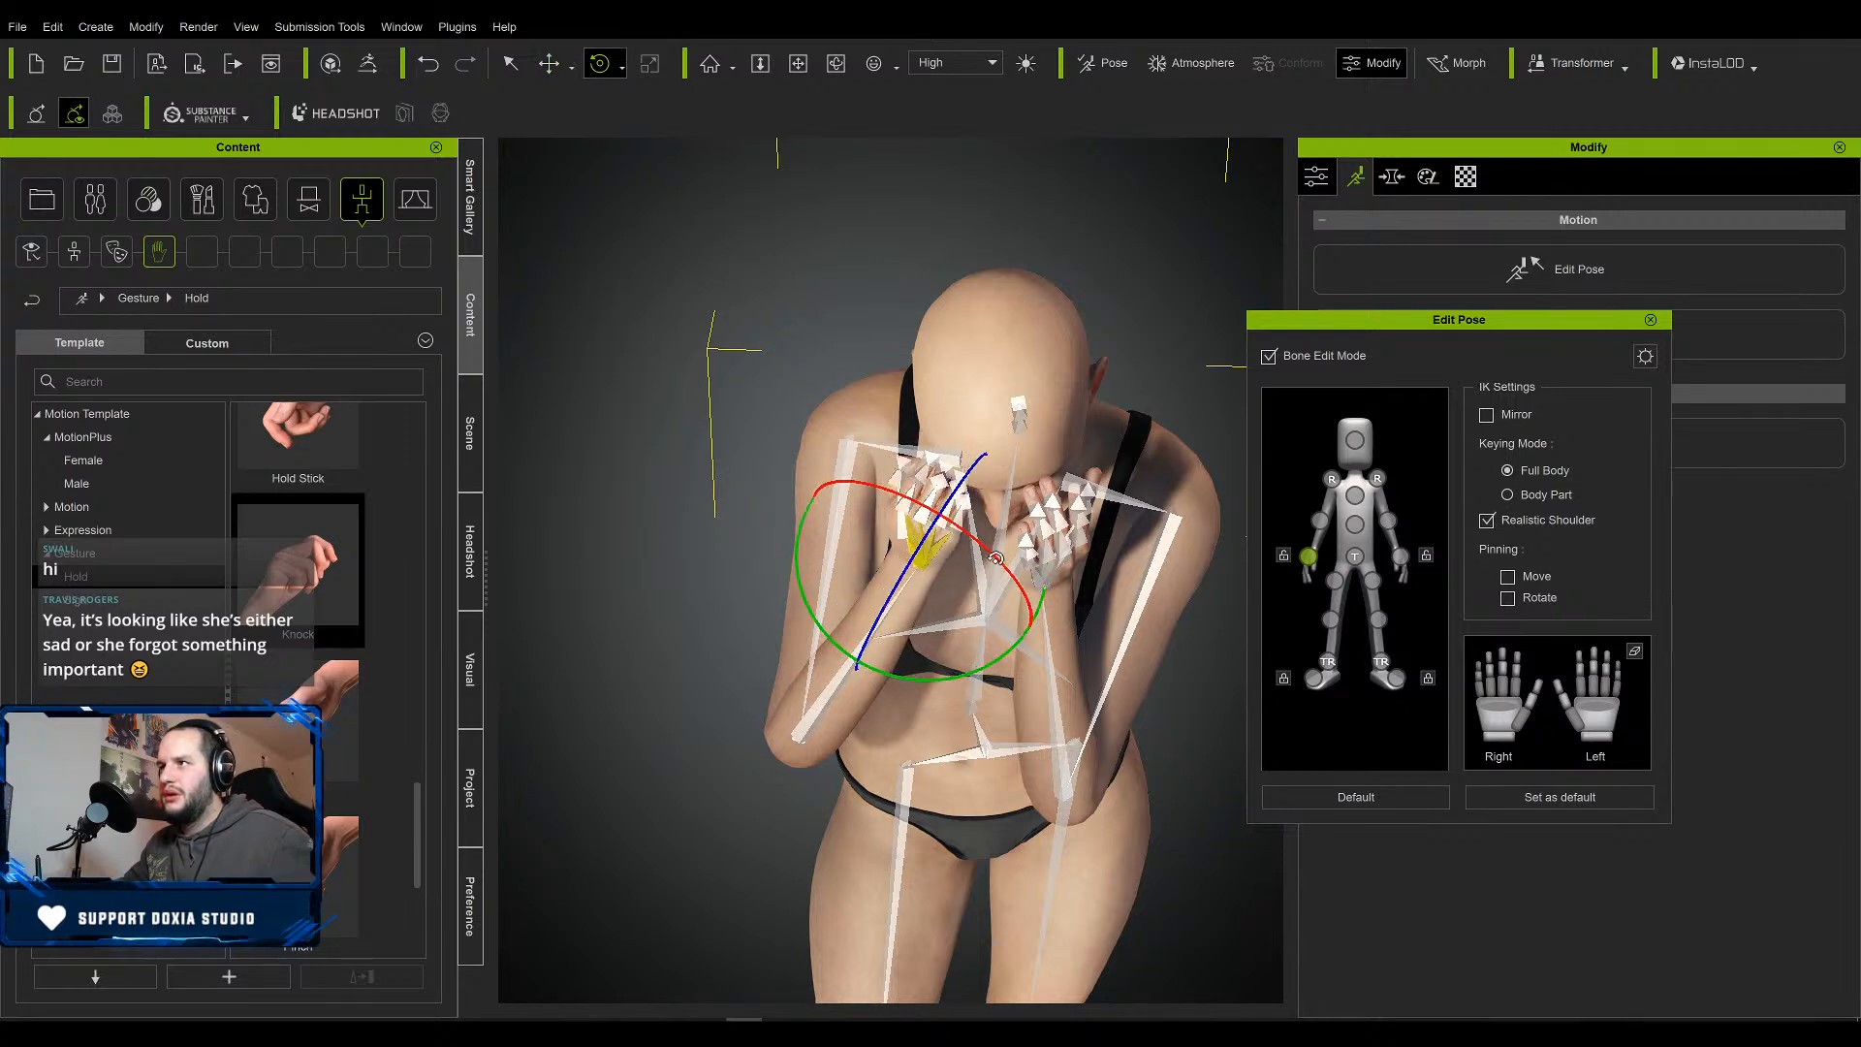
pyautogui.moveTo(960, 533); pyautogui.dragTo(977, 546)
pyautogui.moveTo(977, 547); pyautogui.dragTo(955, 254, button='right')
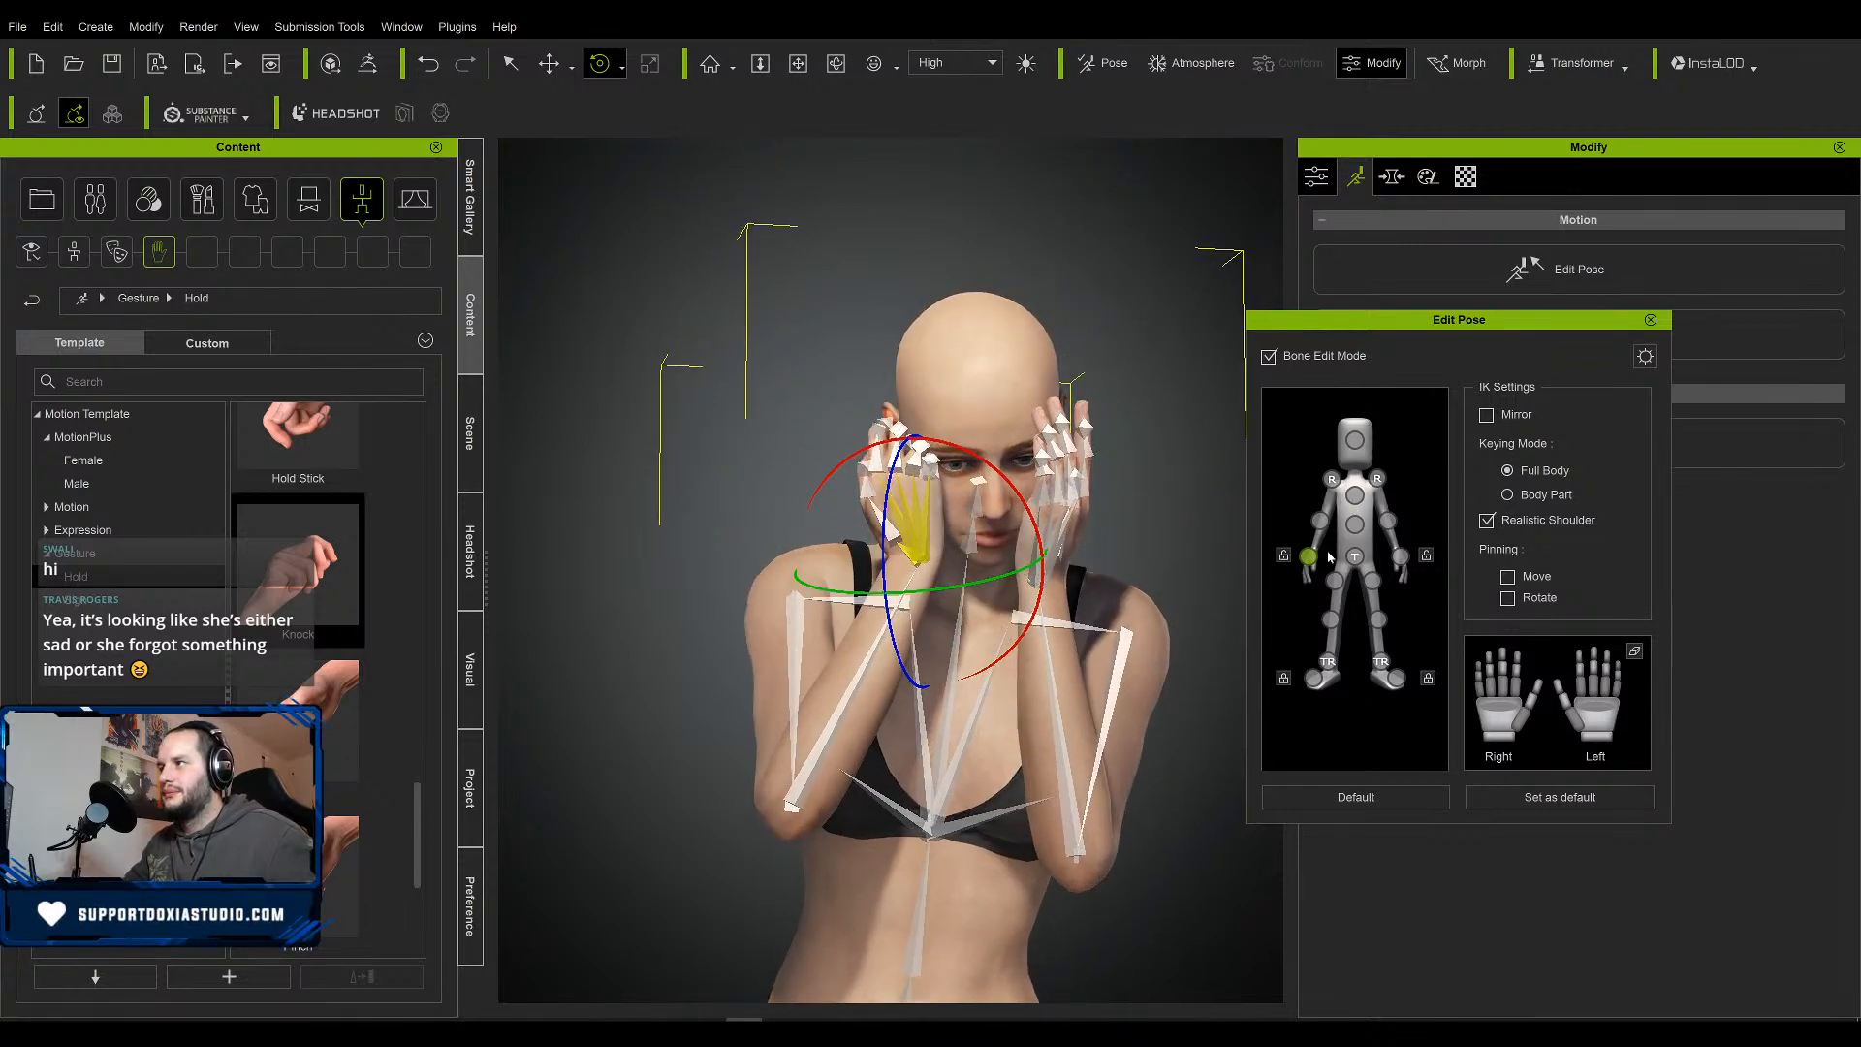
# Move the avatar's right hand down and inward onto the cheek below the right eye, then finish pose editing.
pyautogui.press('w')
pyautogui.moveTo(958, 524); pyautogui.dragTo(987, 558)
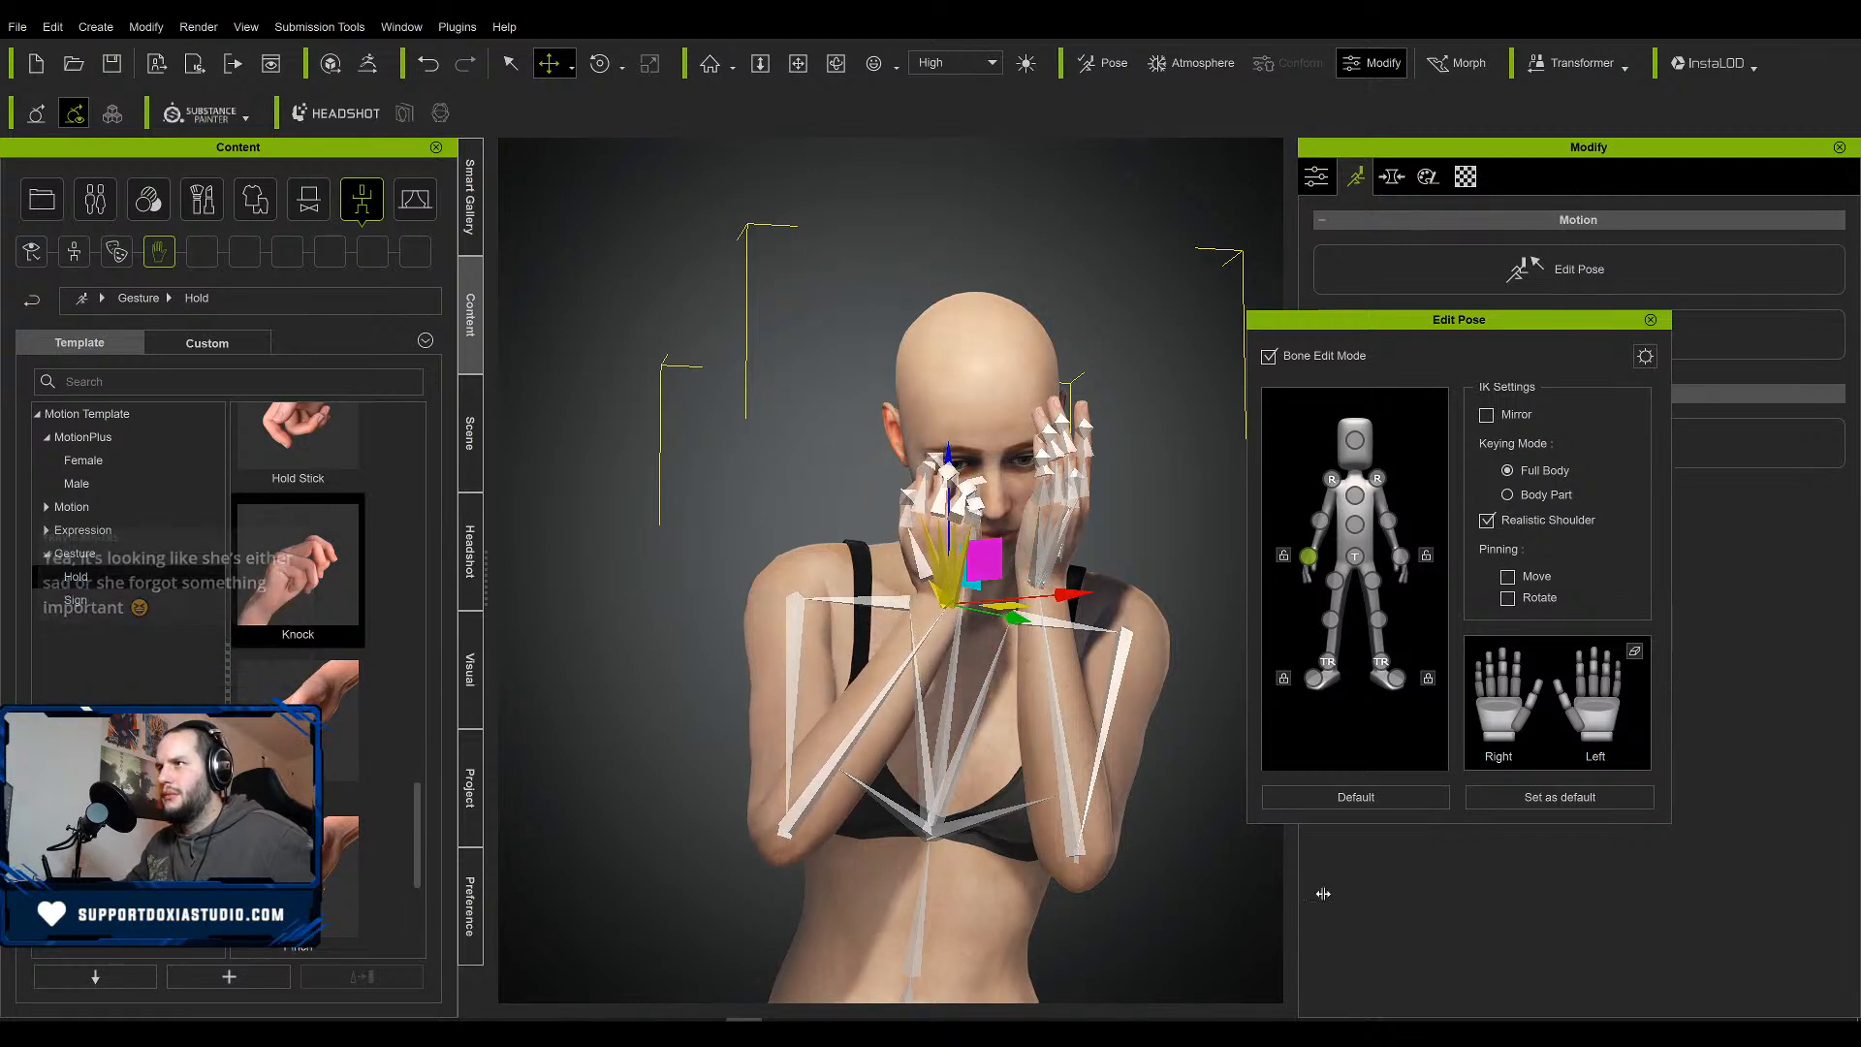
pyautogui.moveTo(973, 578); pyautogui.dragTo(1087, 772, button='right')
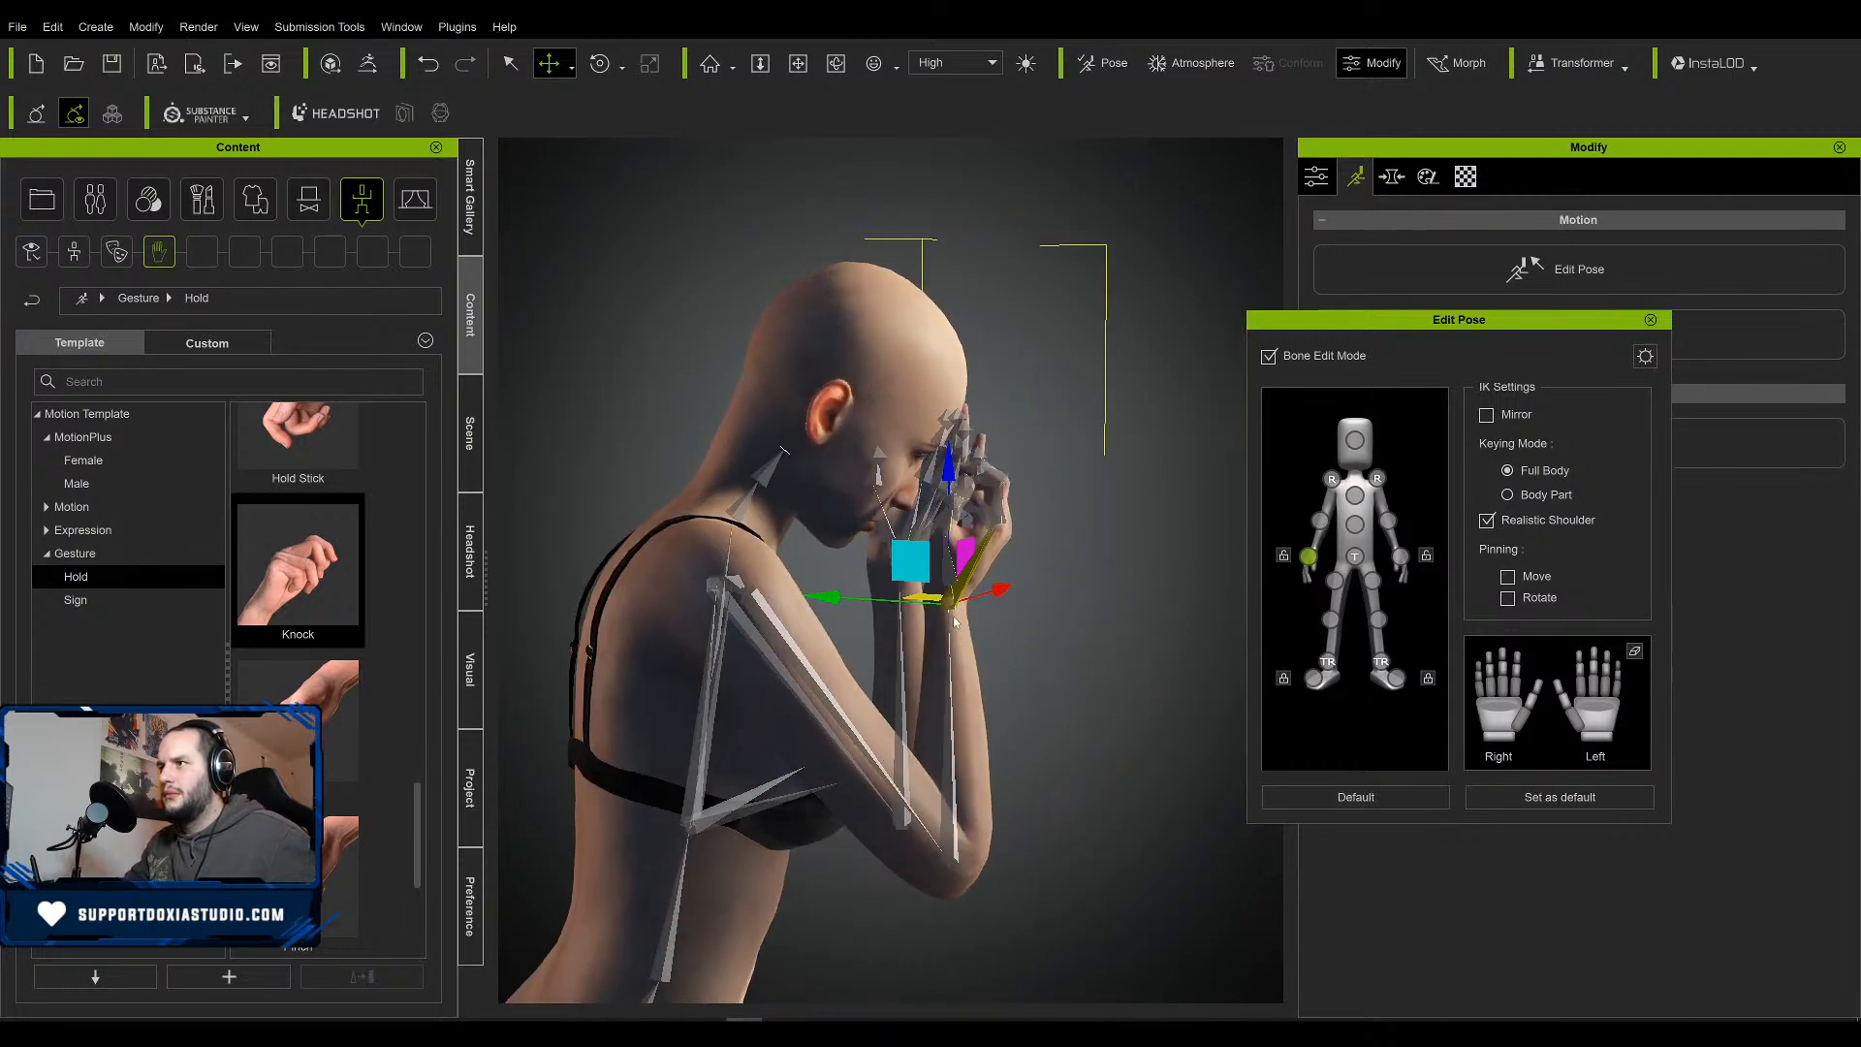
pyautogui.moveTo(913, 602); pyautogui.dragTo(870, 600)
pyautogui.moveTo(749, 694); pyautogui.dragTo(925, 635, button='right')
pyautogui.moveTo(1040, 601); pyautogui.dragTo(1001, 601)
pyautogui.moveTo(1054, 585); pyautogui.dragTo(911, 401, button='right')
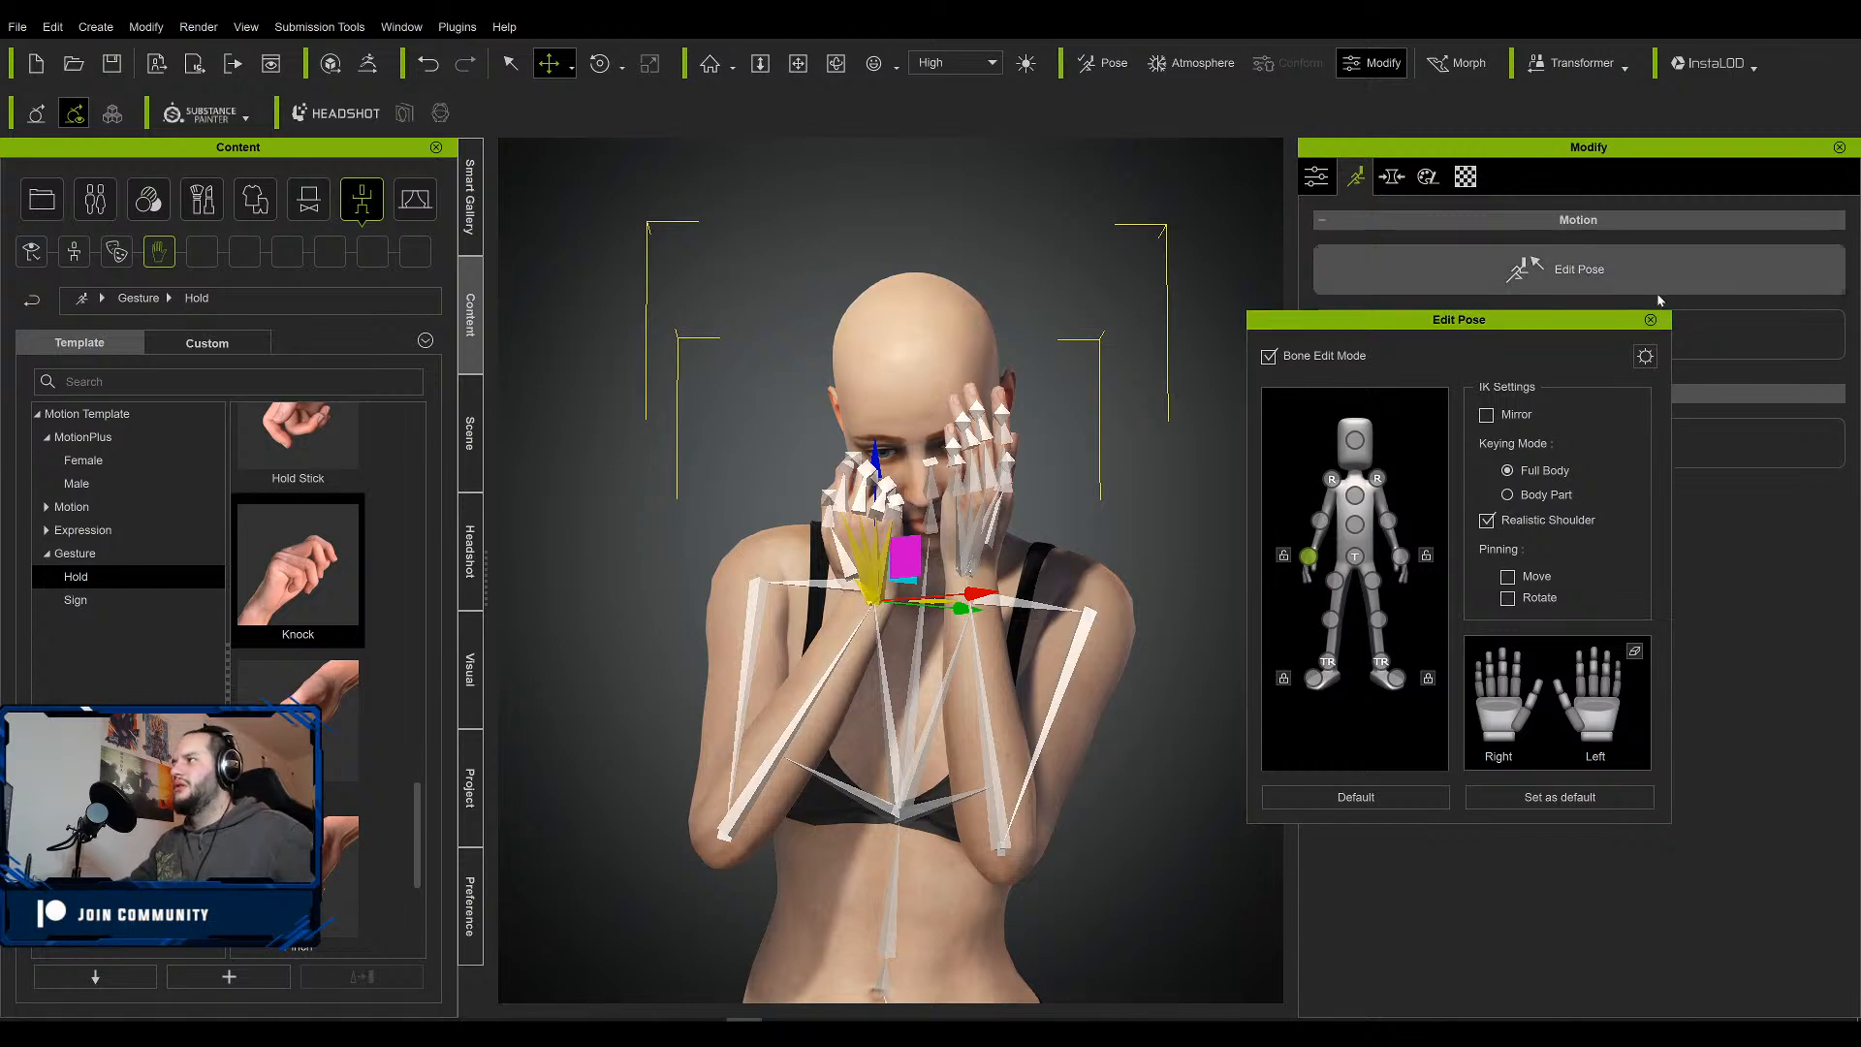
pyautogui.click(1651, 320)
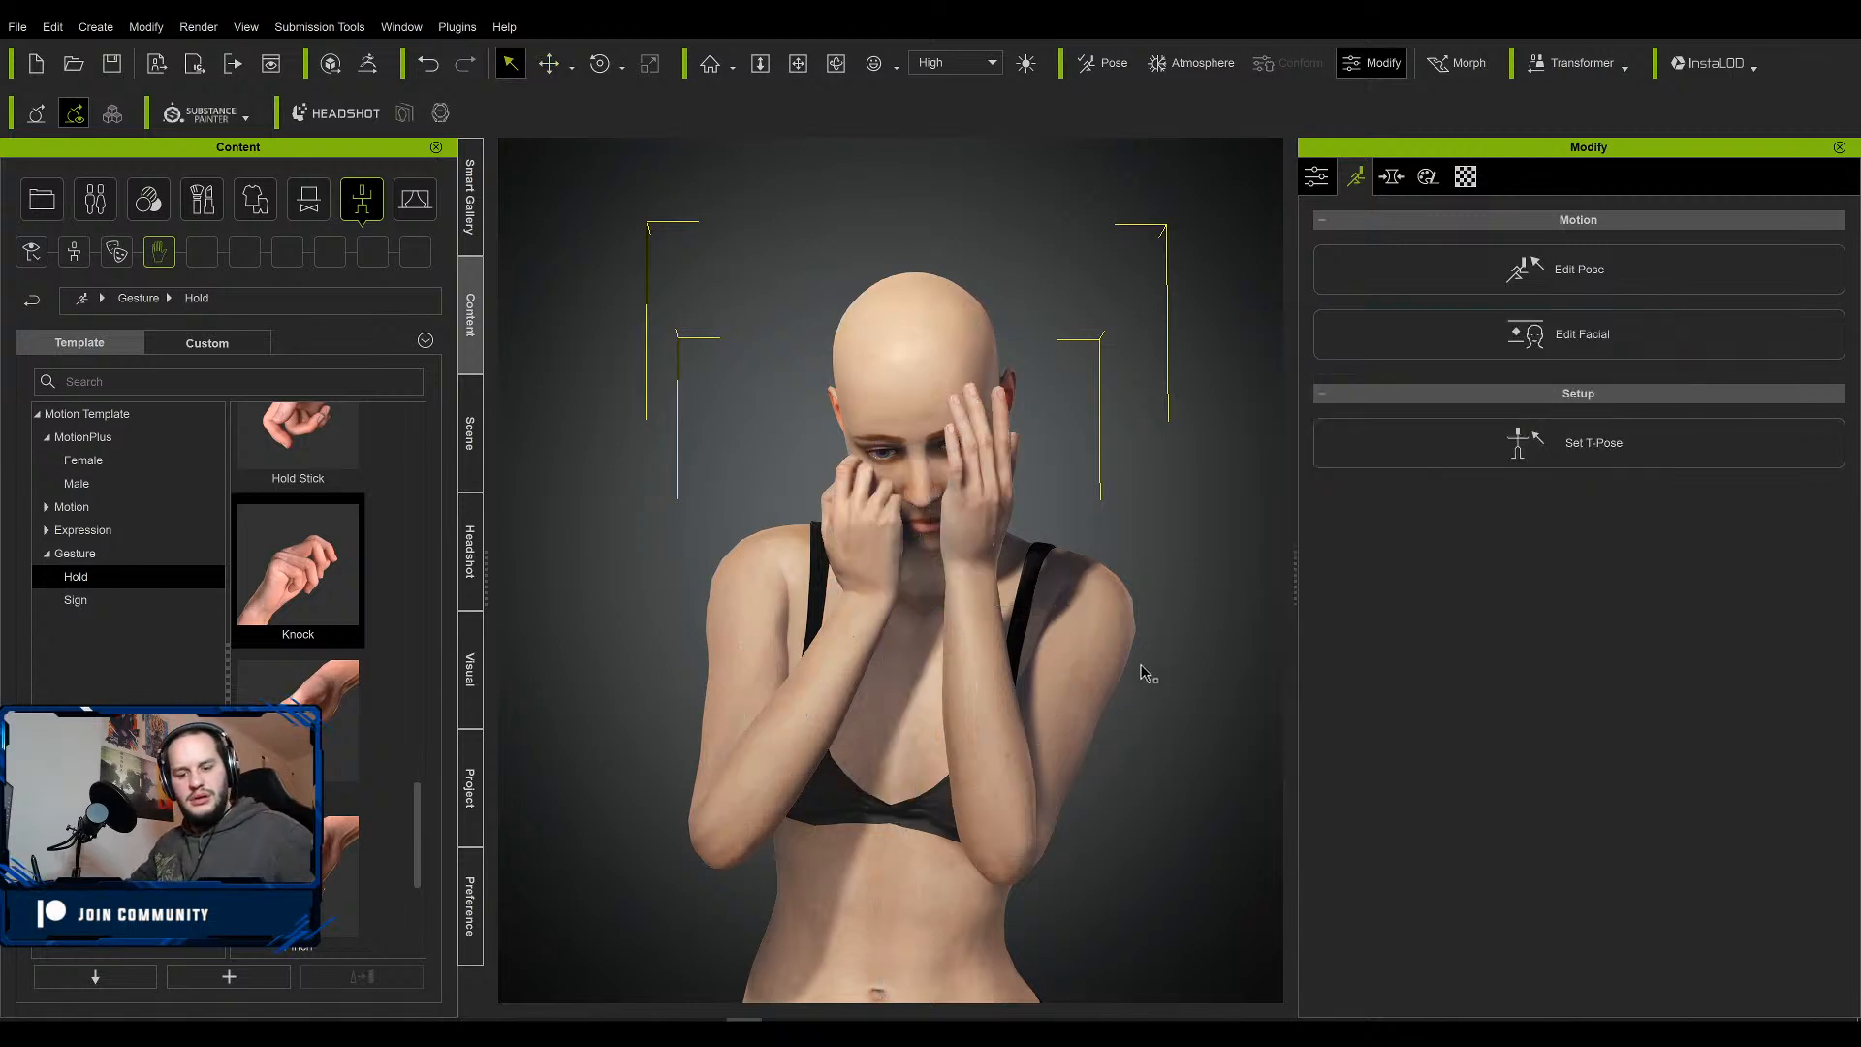
# Fine-tune the rotation of the avatar's right wrist with the full body in view and finish pose editing.
pyautogui.press('Home')
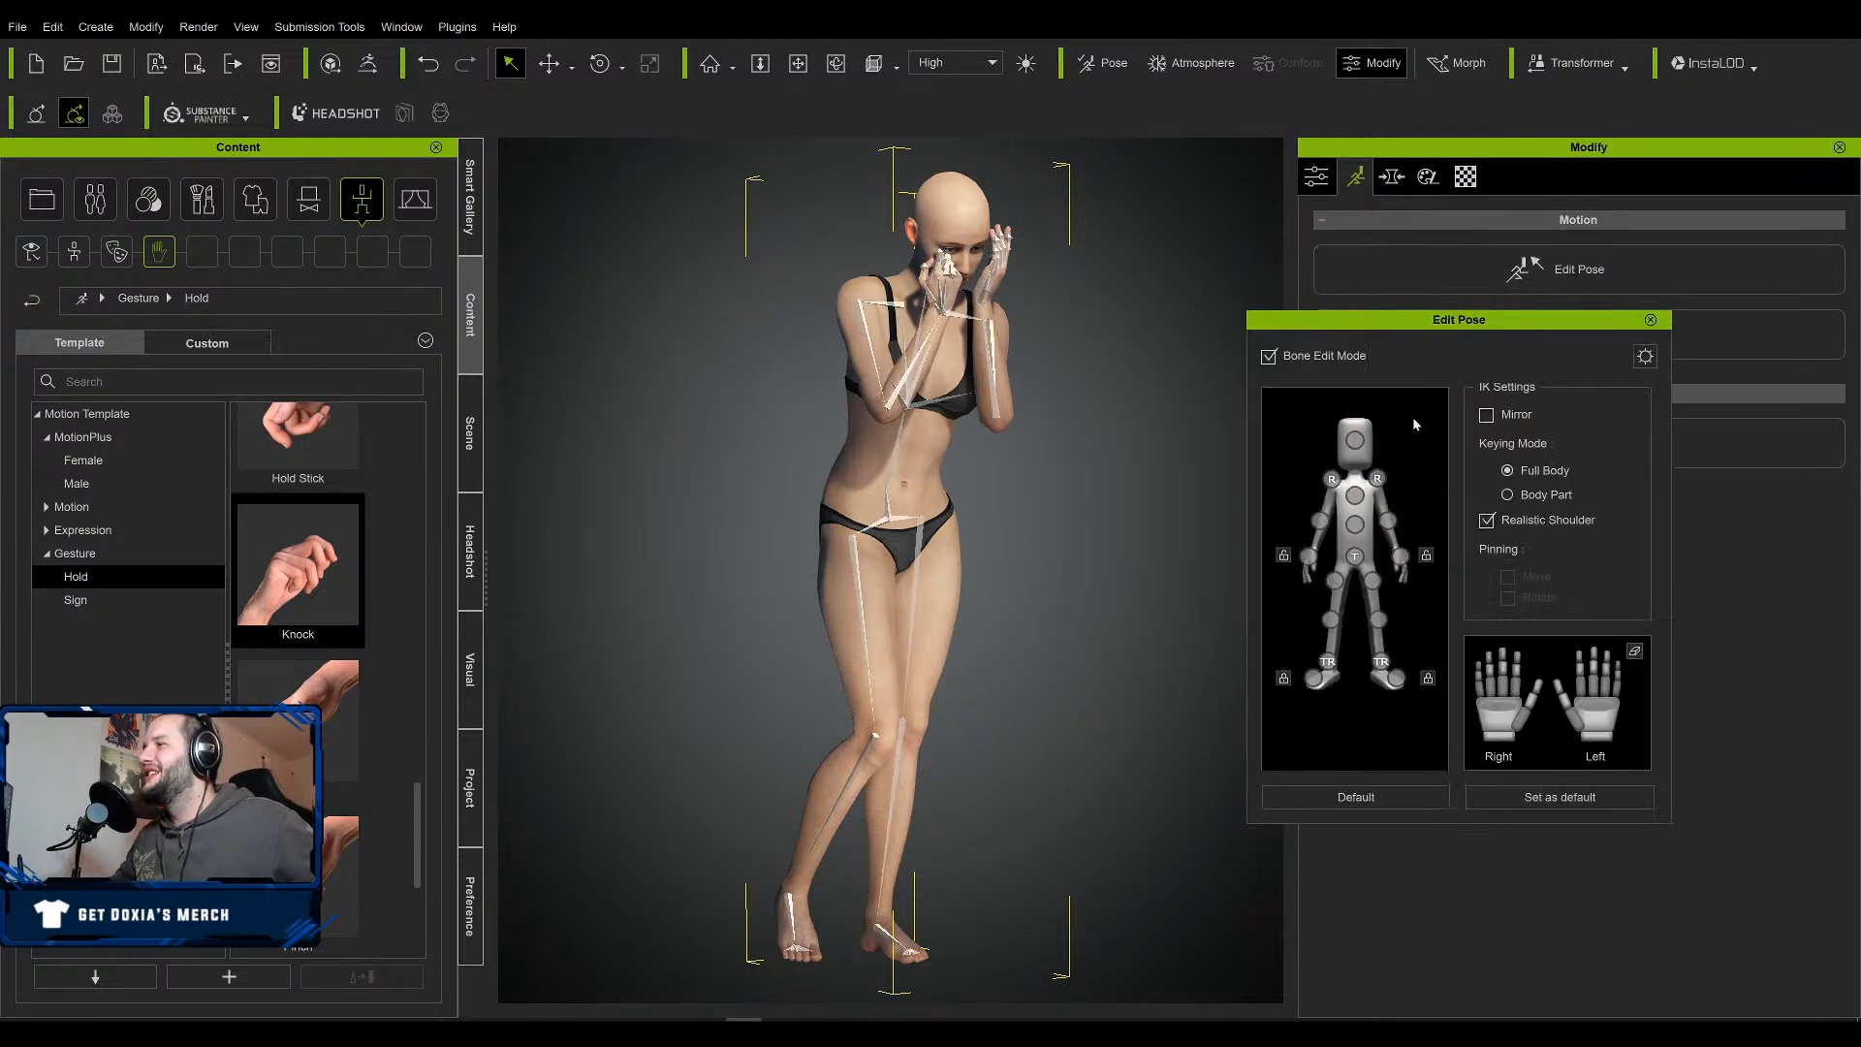
pyautogui.click(1309, 556)
pyautogui.press('e')
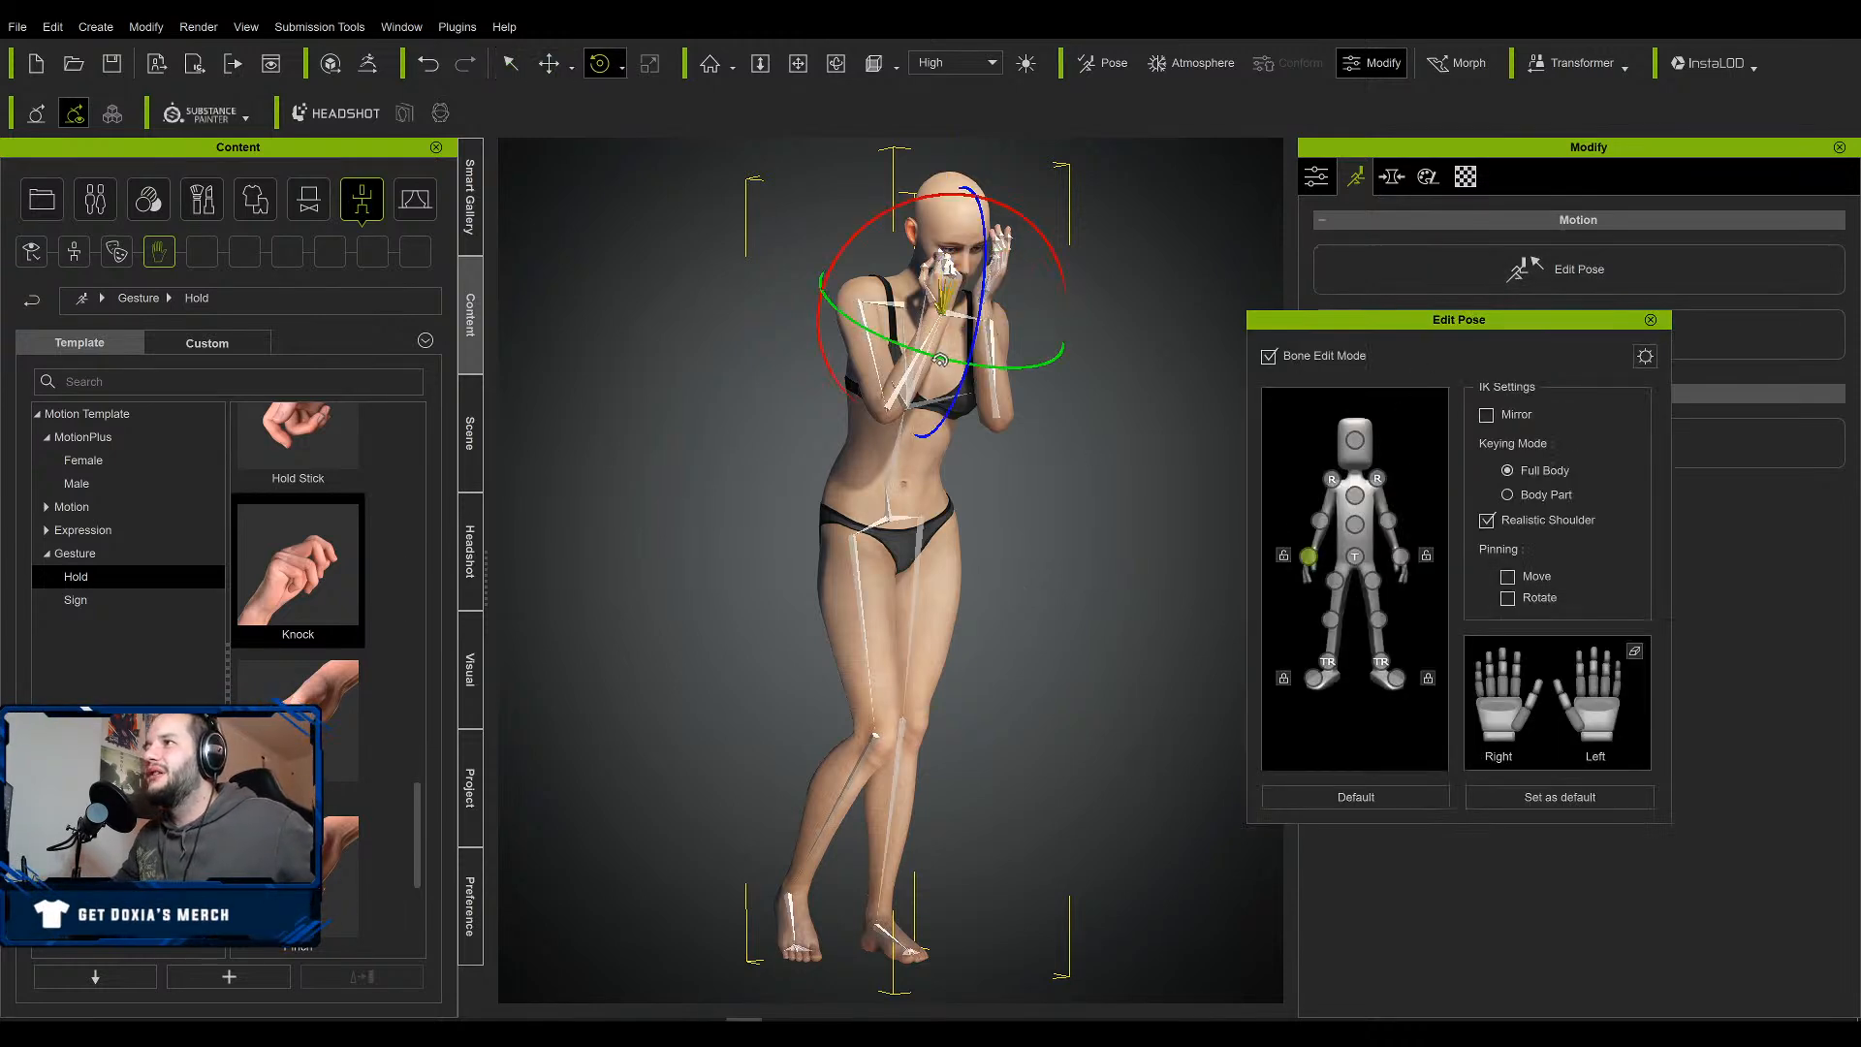
pyautogui.moveTo(940, 359); pyautogui.dragTo(1012, 230)
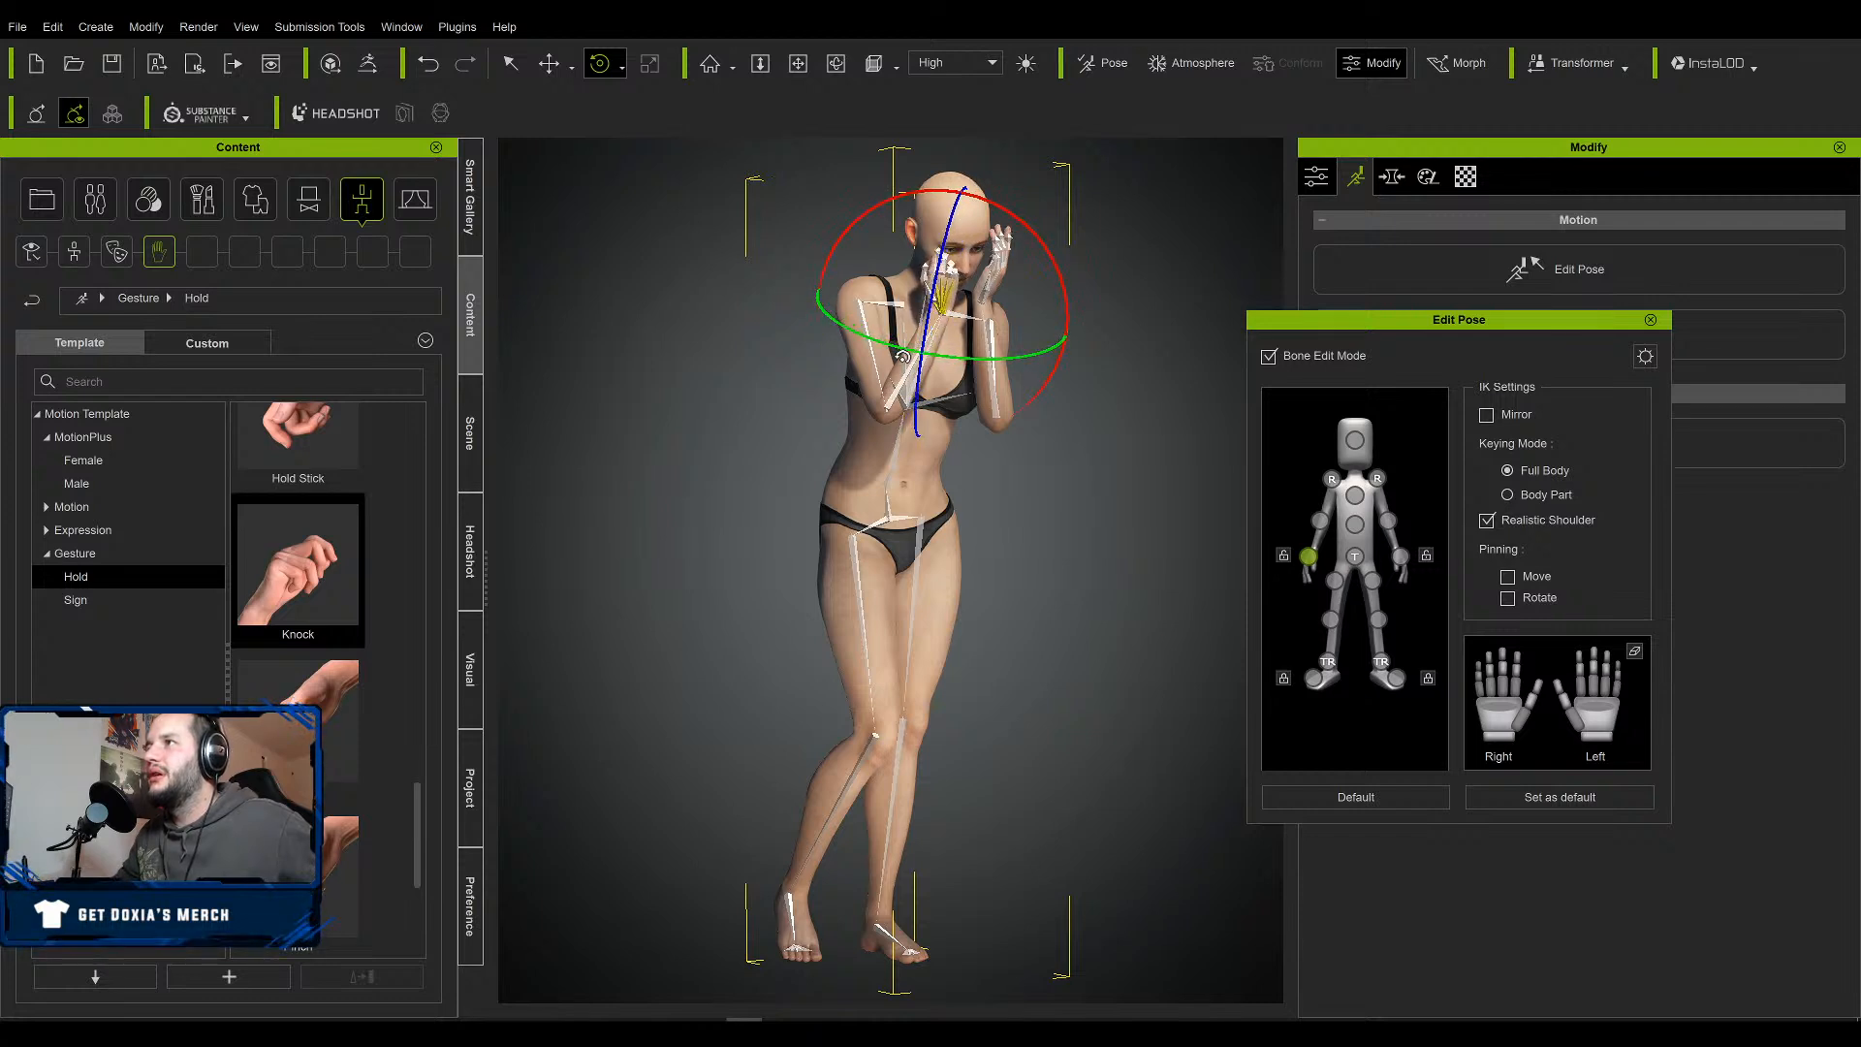
pyautogui.moveTo(1629, 320); pyautogui.dragTo(1659, 359)
pyautogui.click(1618, 351)
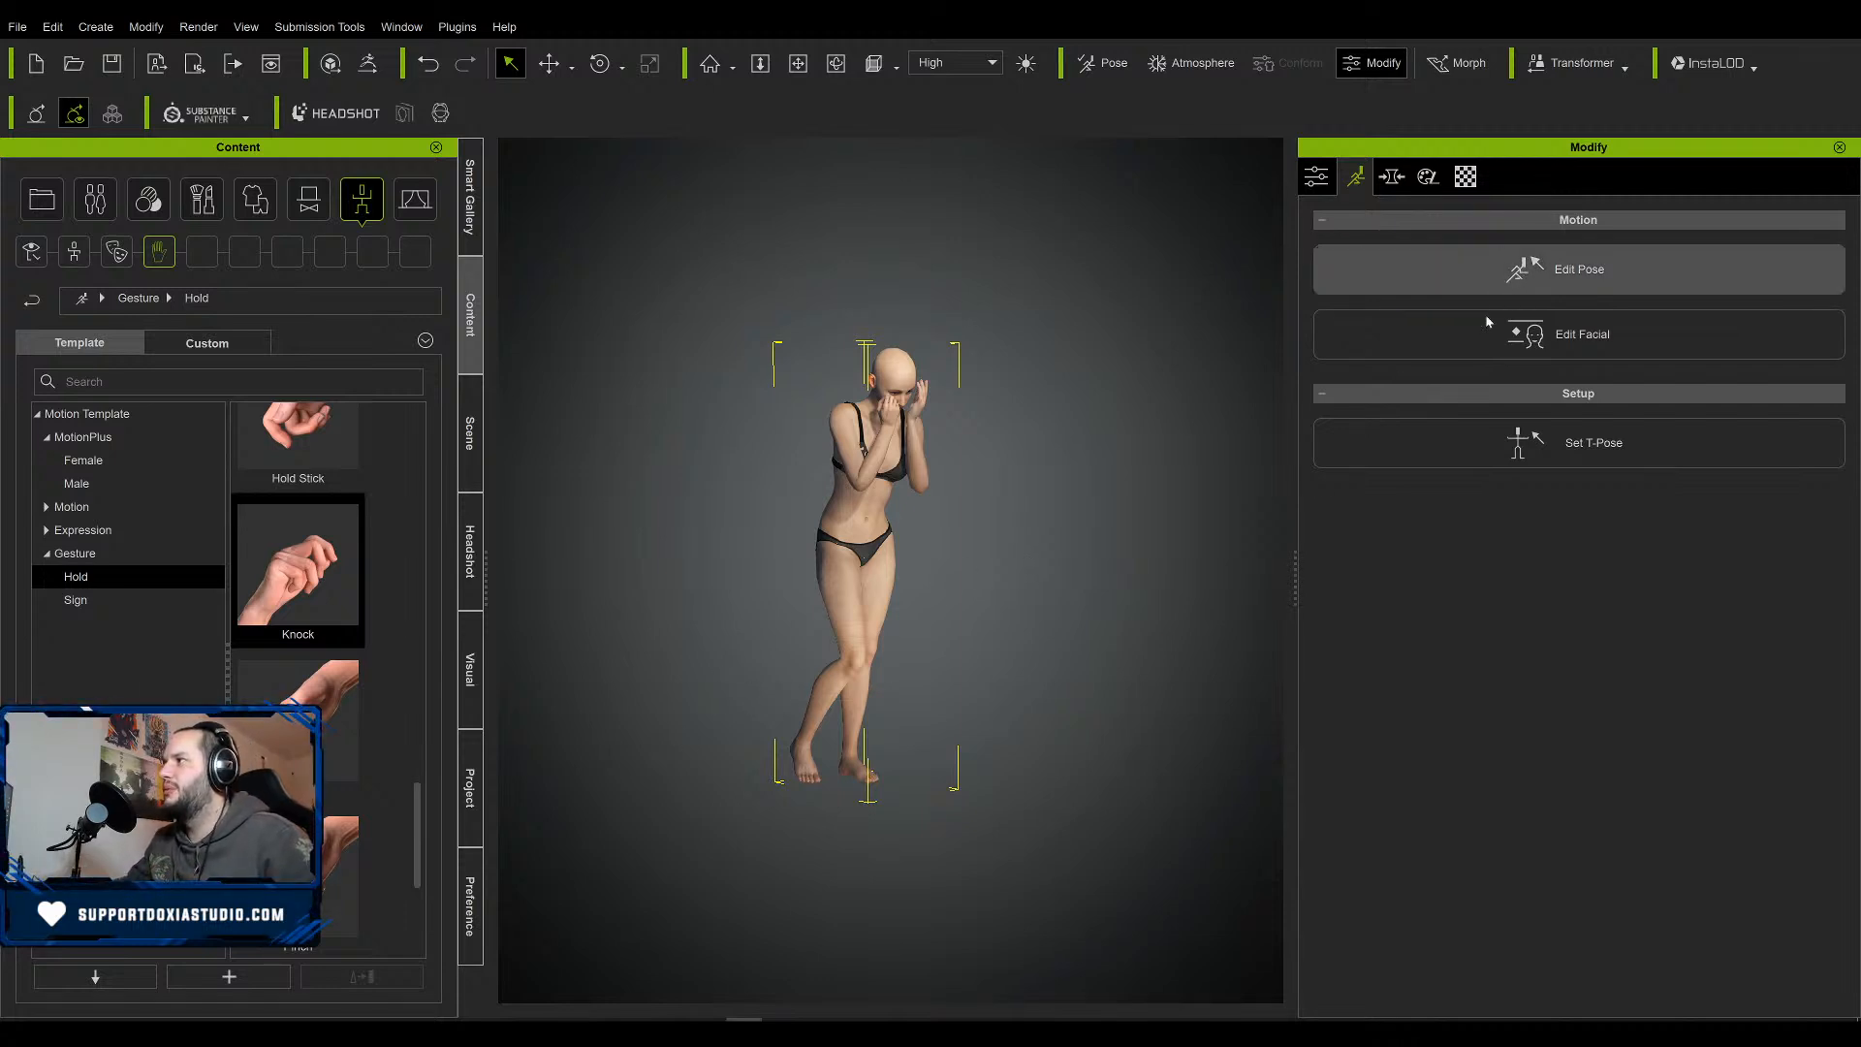
# Nudge the avatar's left hand slightly inward and closer to the face.
pyautogui.click(1551, 272)
pyautogui.click(1369, 591)
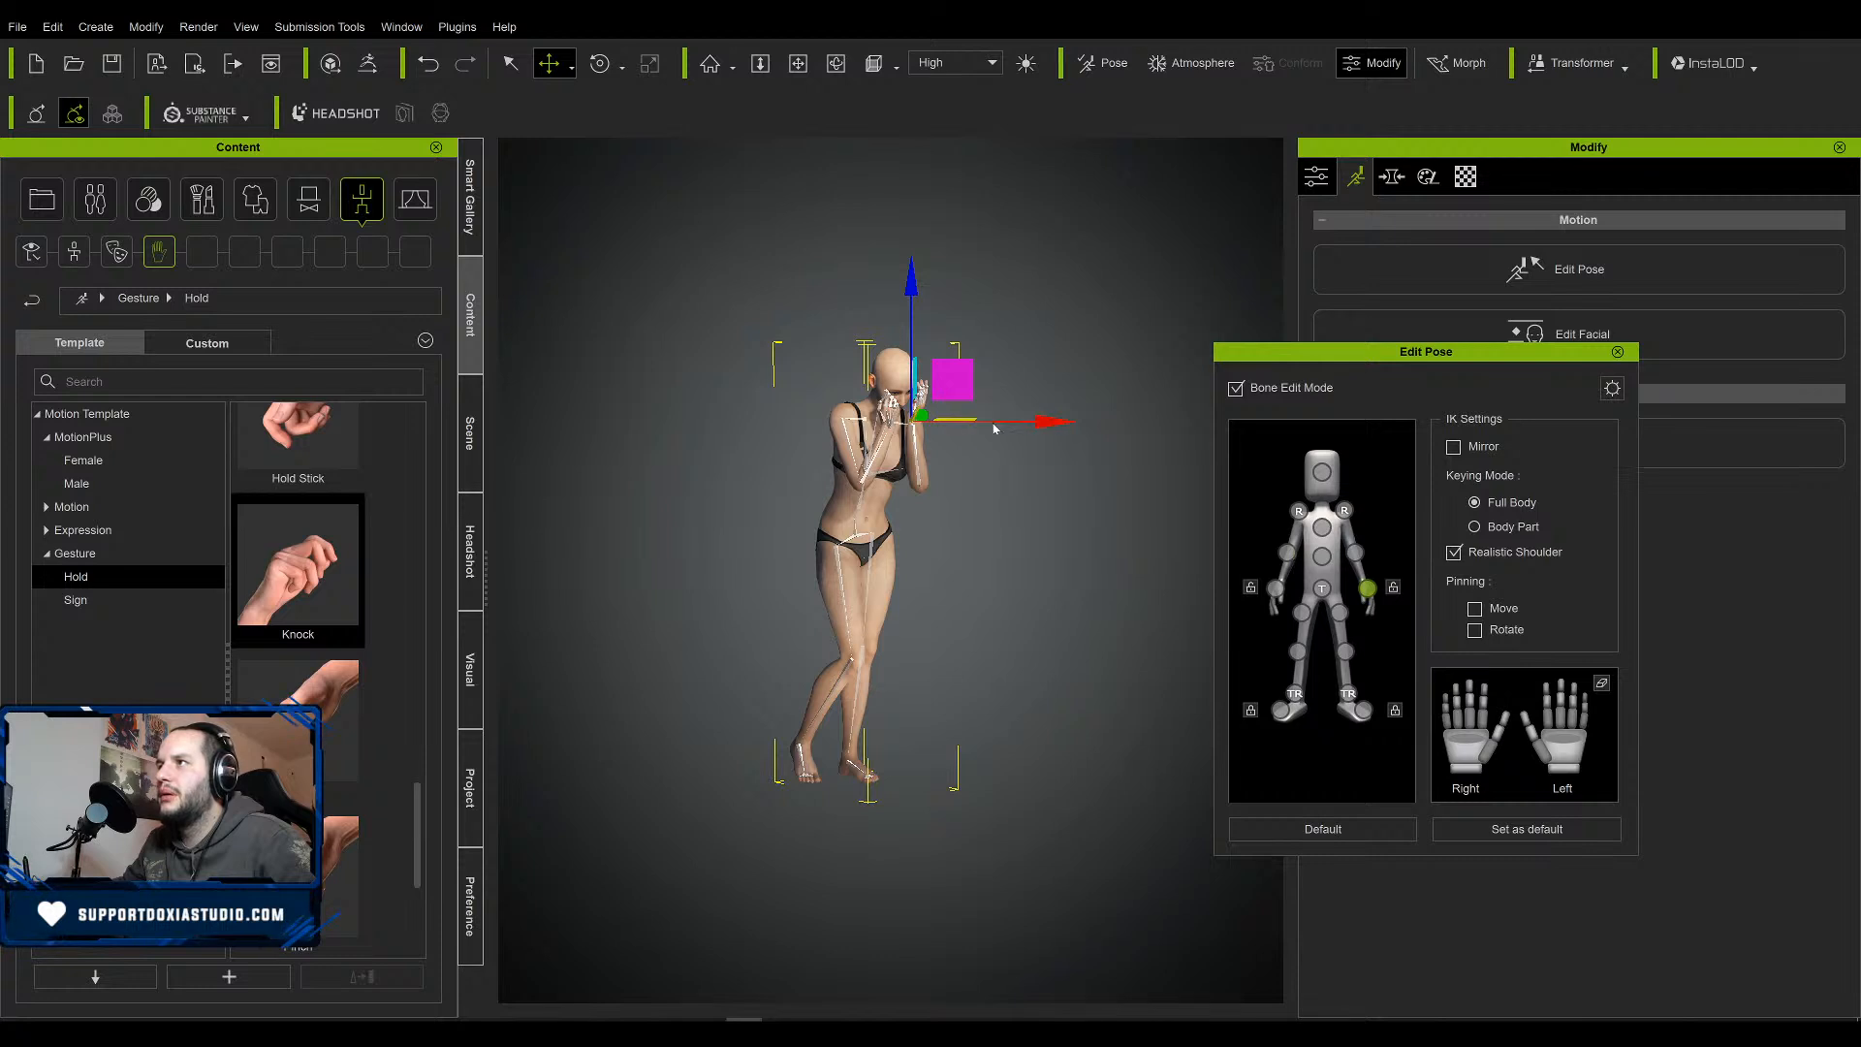
pyautogui.moveTo(993, 421); pyautogui.dragTo(989, 421)
pyautogui.moveTo(1027, 532); pyautogui.dragTo(913, 579, button='right')
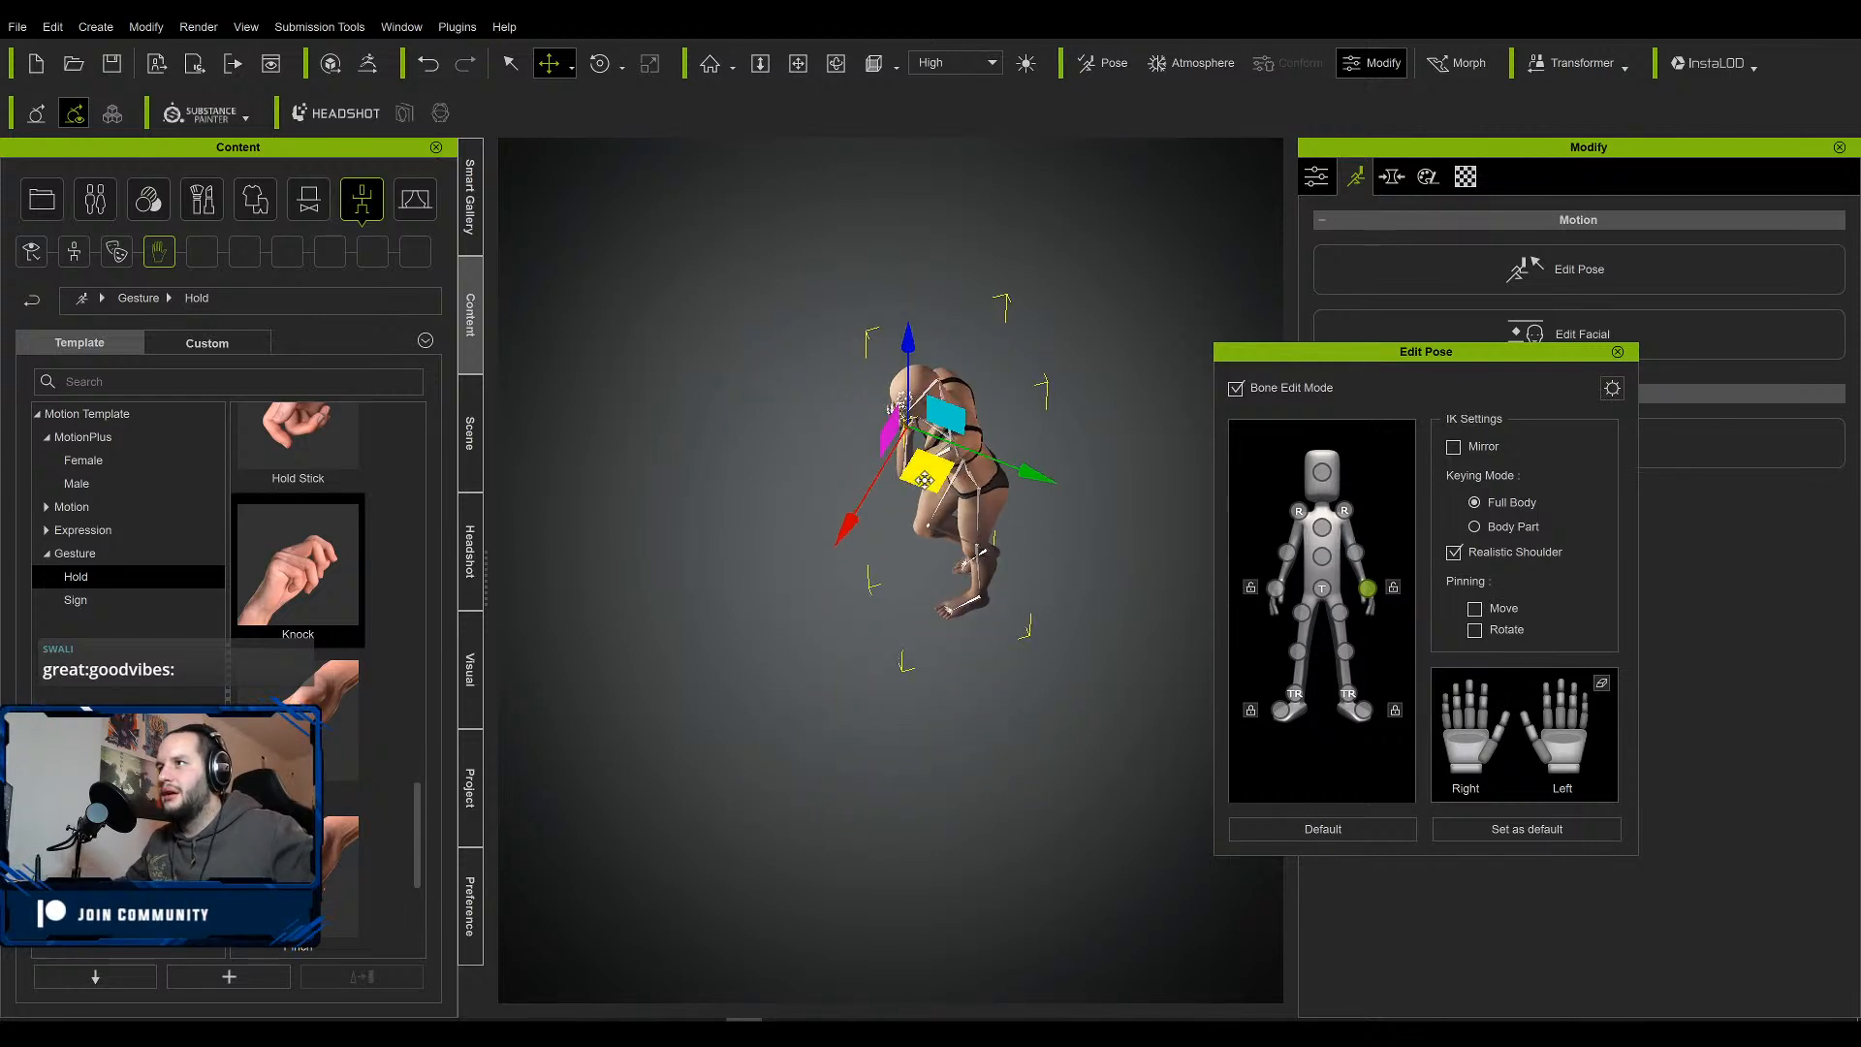
pyautogui.moveTo(923, 478); pyautogui.dragTo(927, 482)
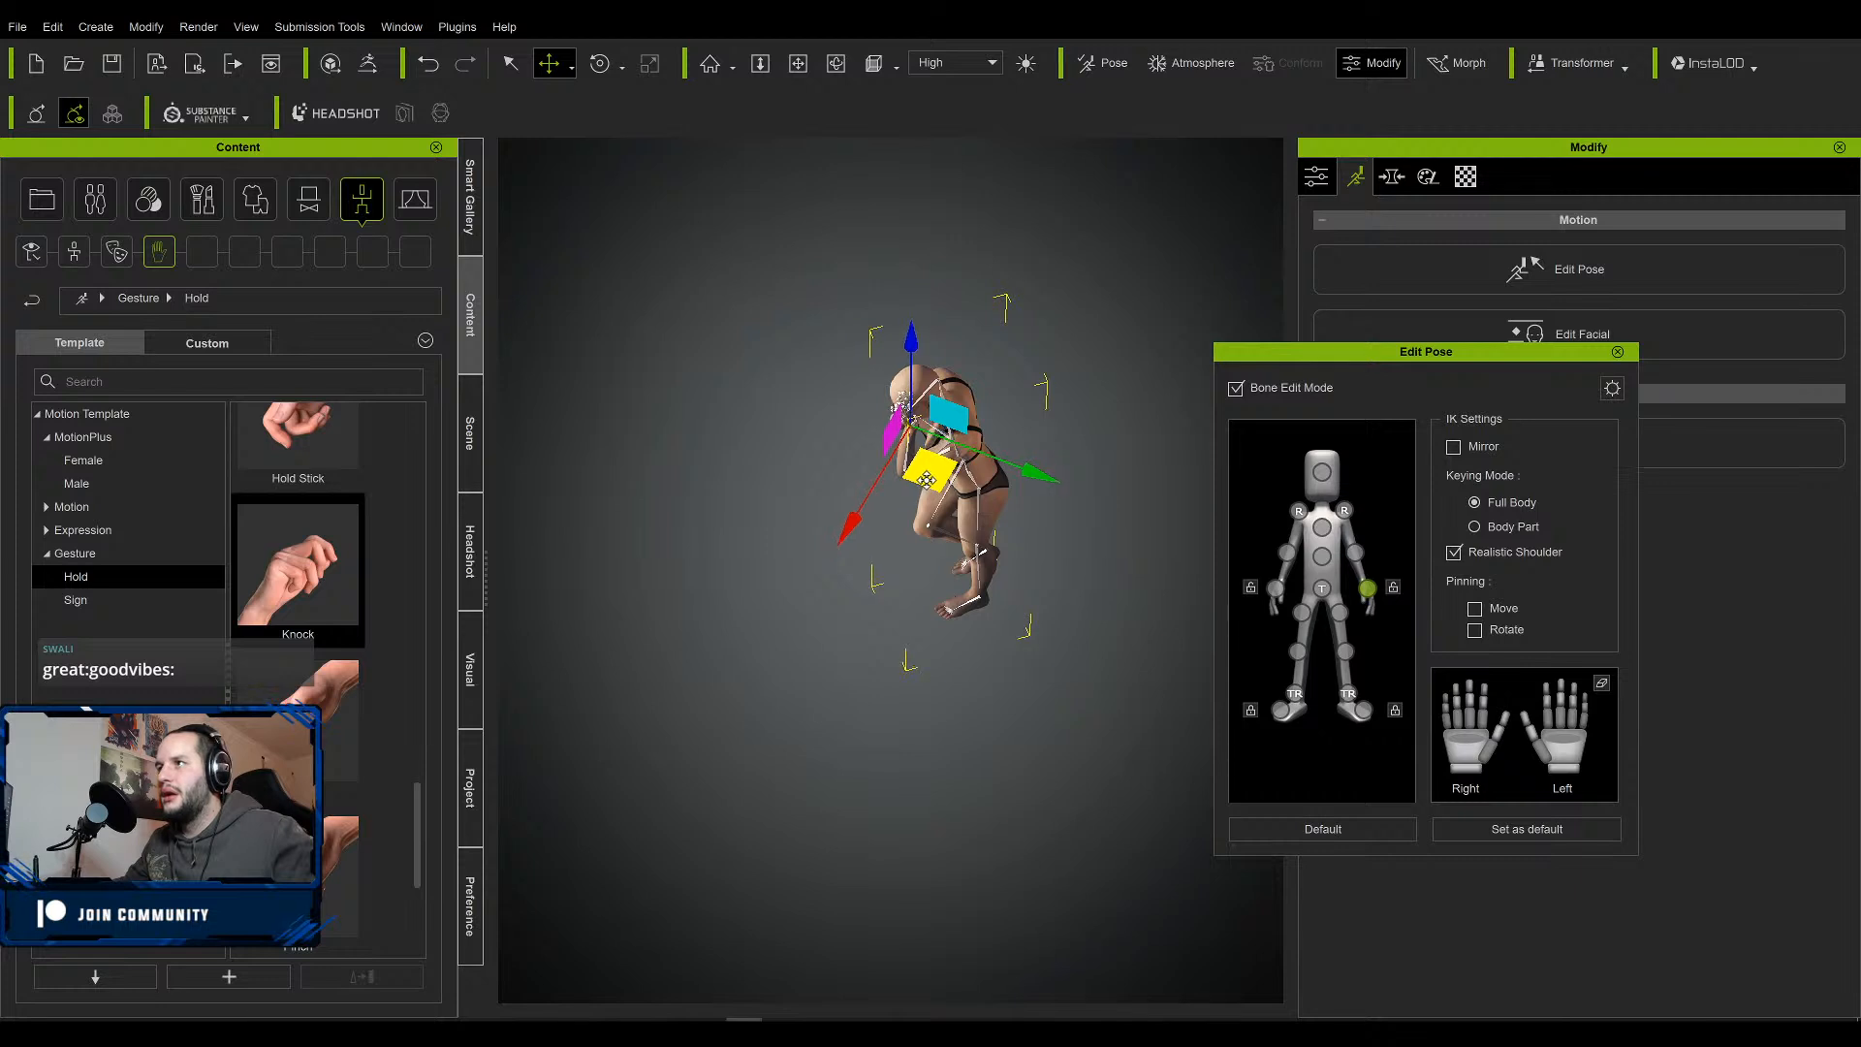
pyautogui.moveTo(927, 482); pyautogui.dragTo(1118, 153, button='right')
pyautogui.click(1617, 352)
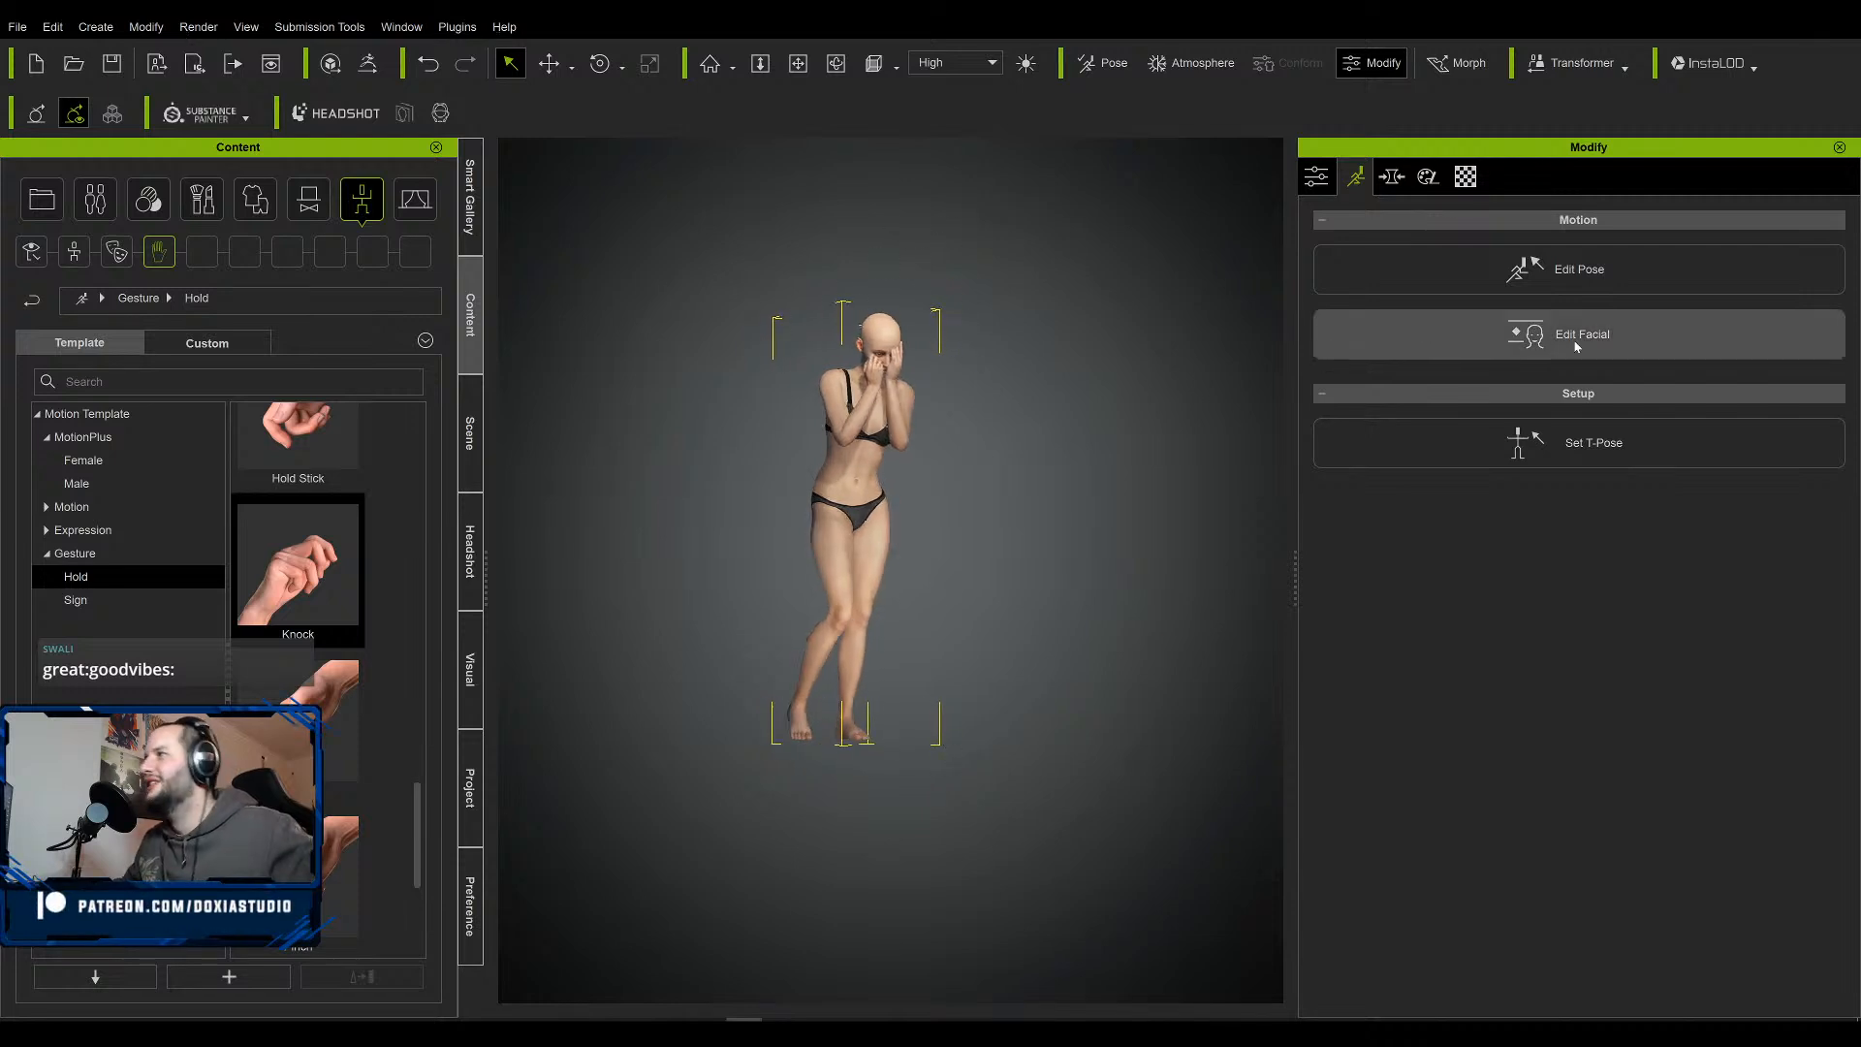
# Reopen pose editing and shift the avatar's left hand slightly outward and forward from the face.
pyautogui.click(1571, 270)
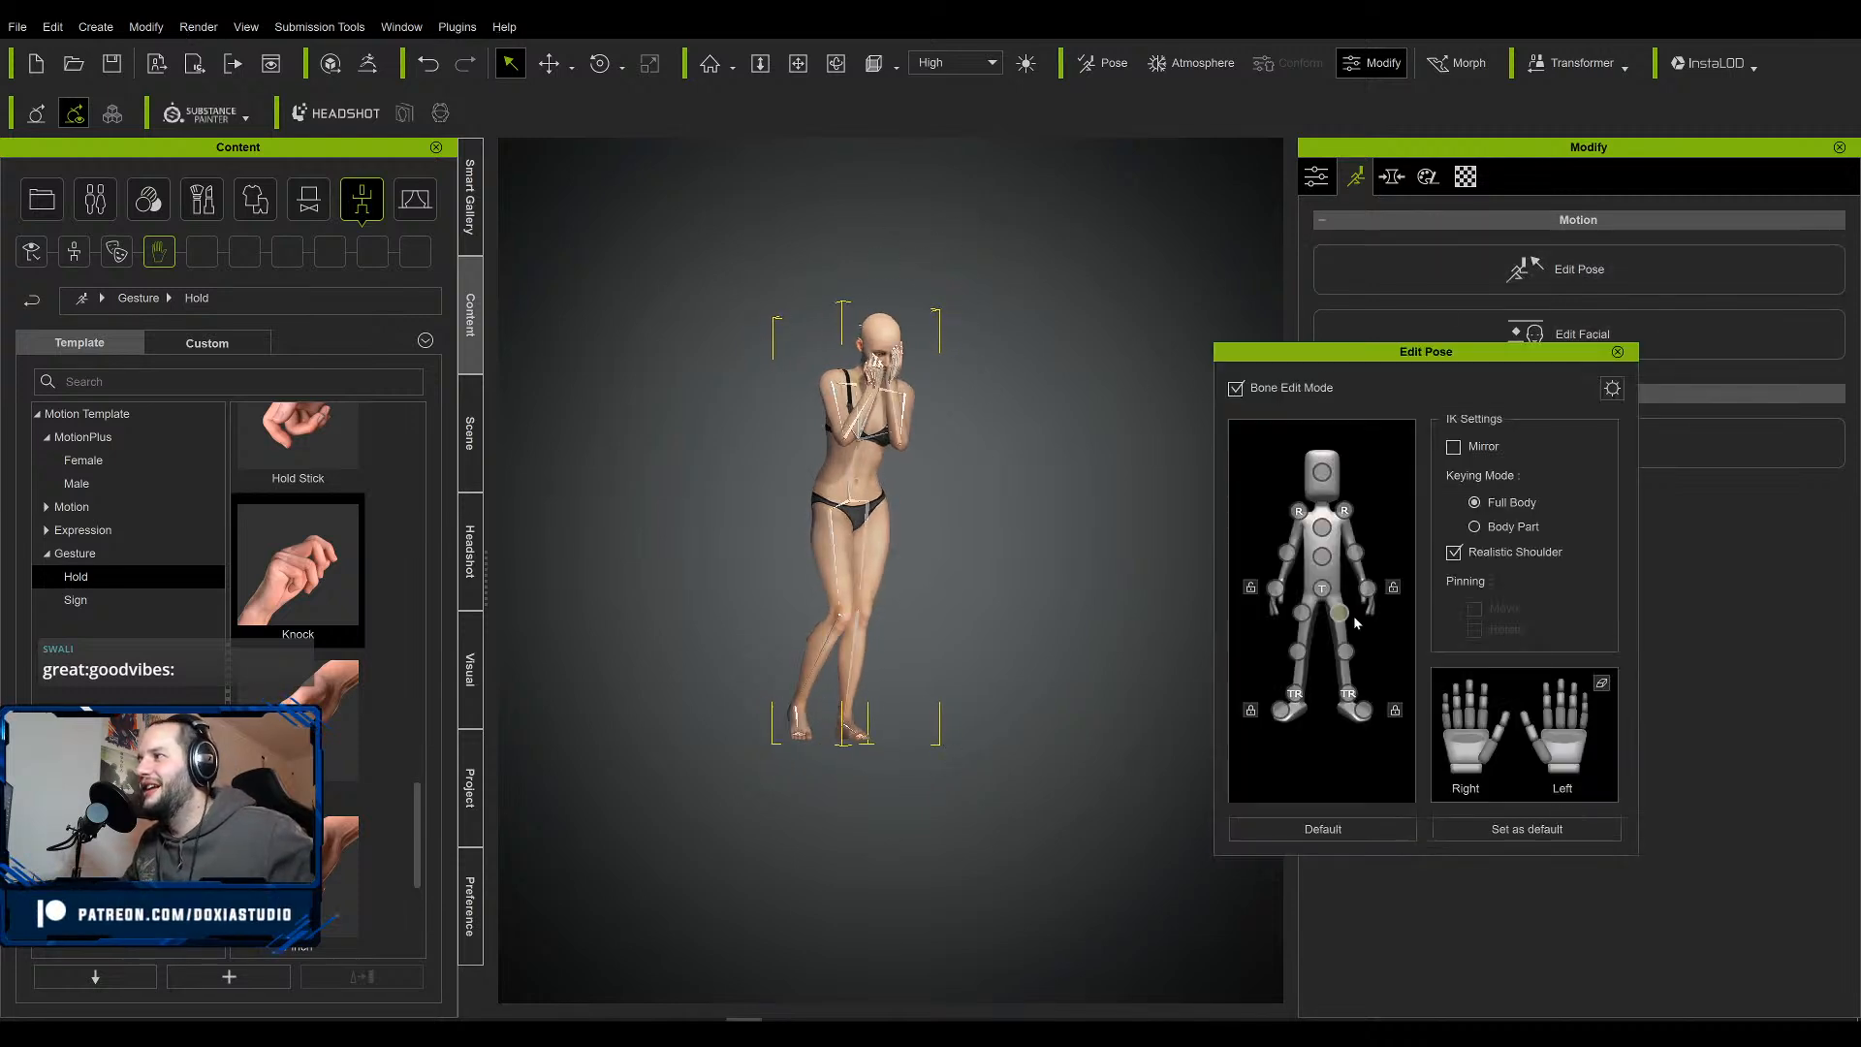
pyautogui.click(1367, 588)
pyautogui.press('f')
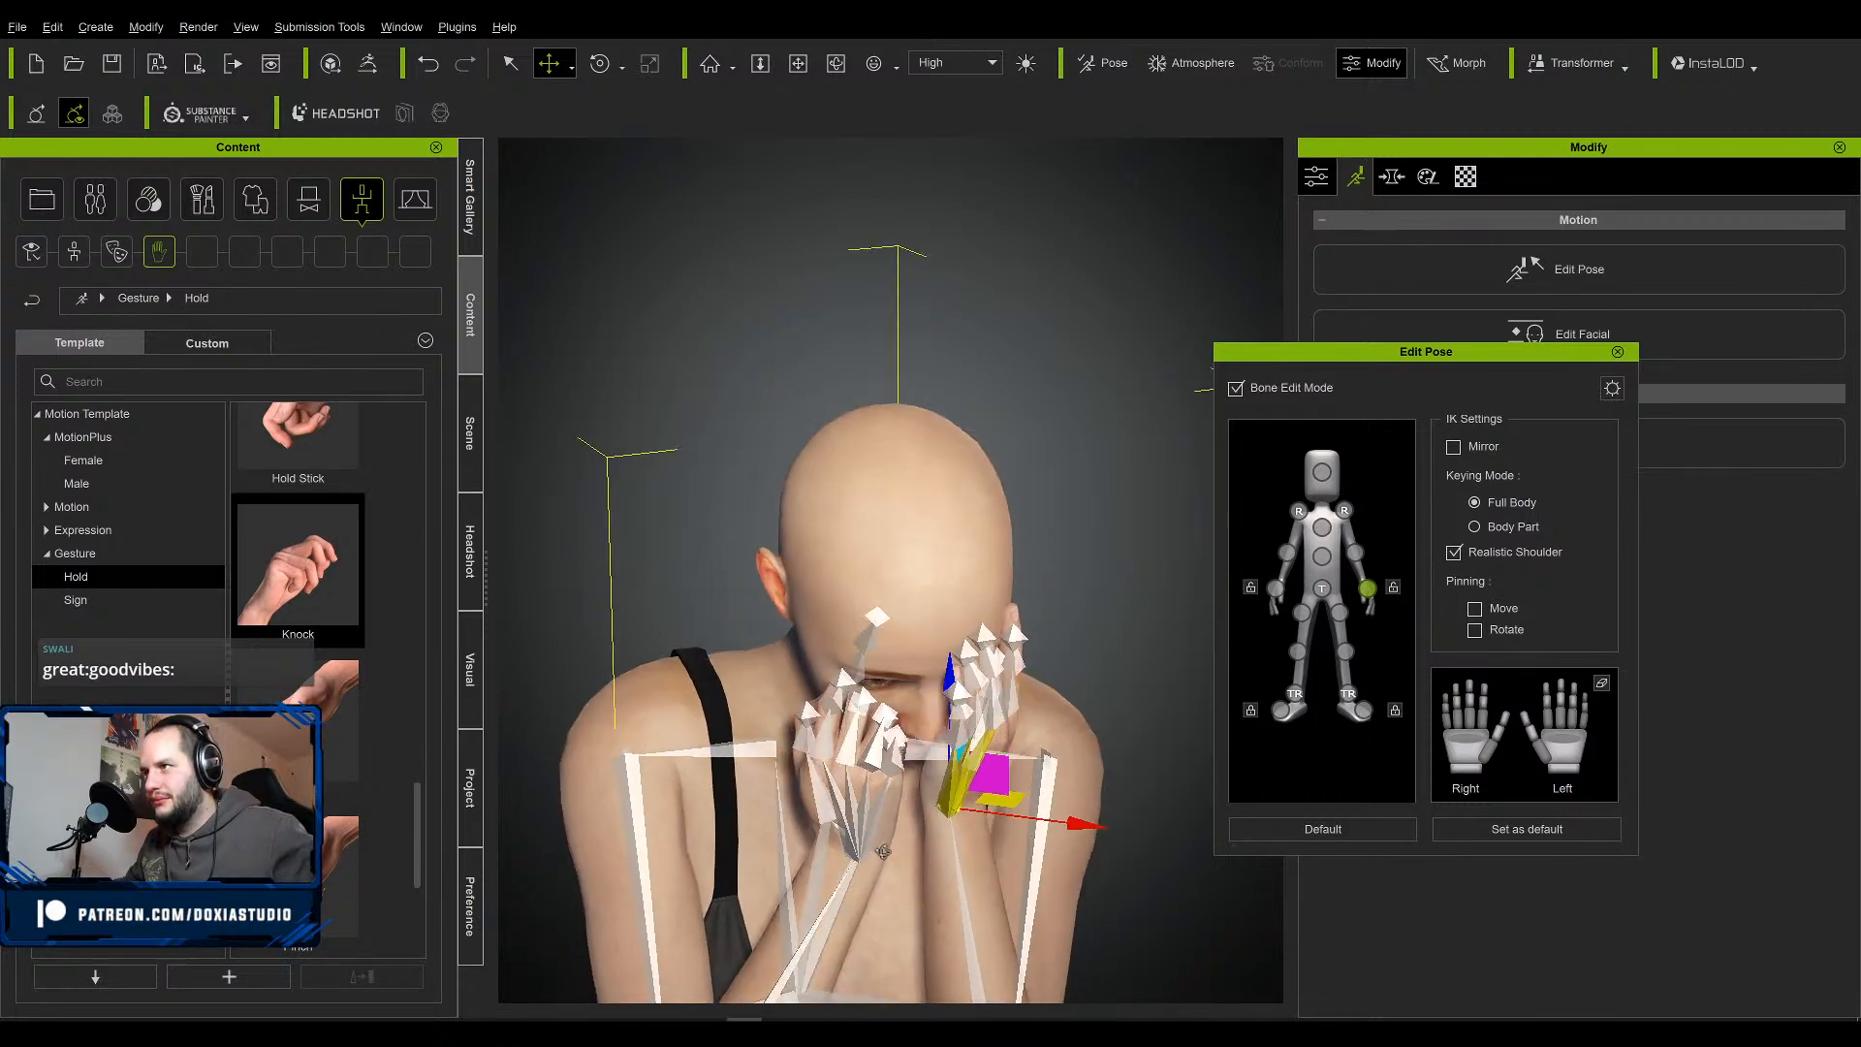
pyautogui.moveTo(1024, 816); pyautogui.dragTo(1032, 817)
pyautogui.moveTo(1032, 816); pyautogui.dragTo(1143, 755, button='right')
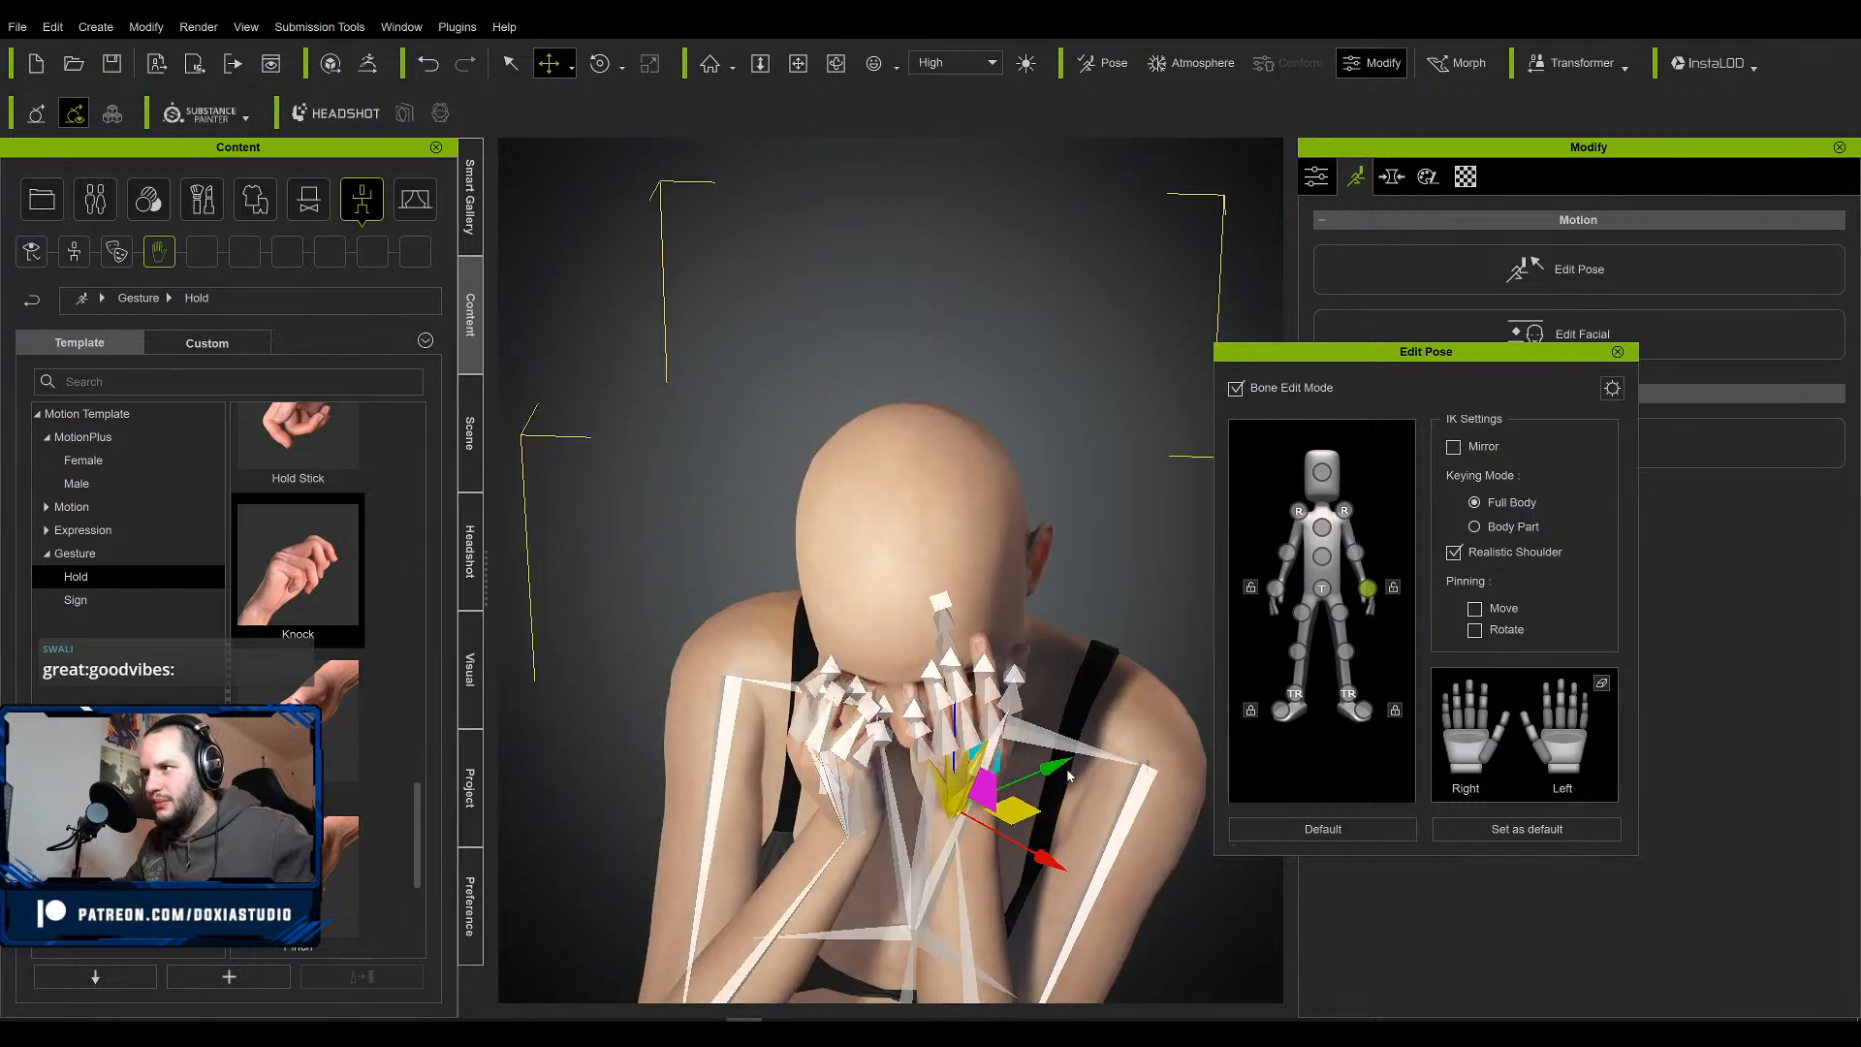
pyautogui.moveTo(1059, 769); pyautogui.dragTo(1046, 775)
pyautogui.moveTo(1006, 845); pyautogui.dragTo(1010, 848)
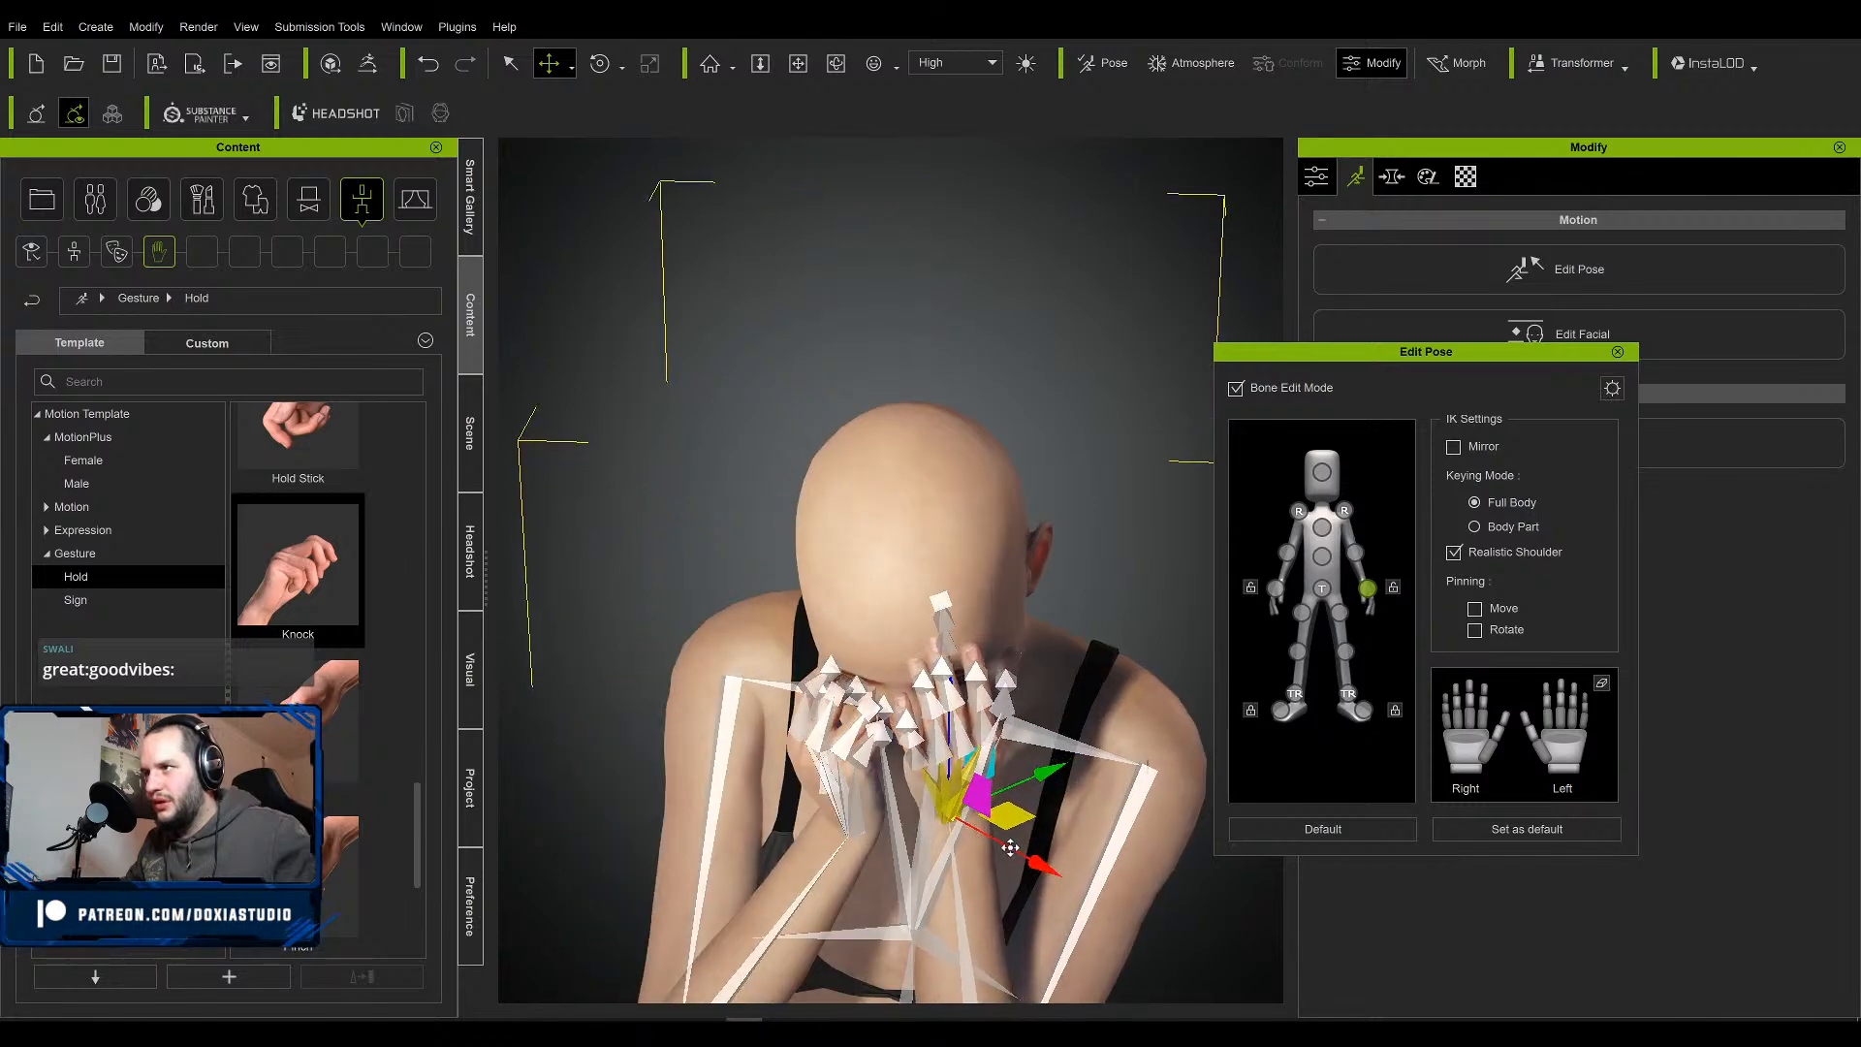
# Fine-tune the rotation of the avatar's left wrist beside the face on several axes and finish pose editing.
pyautogui.press('e')
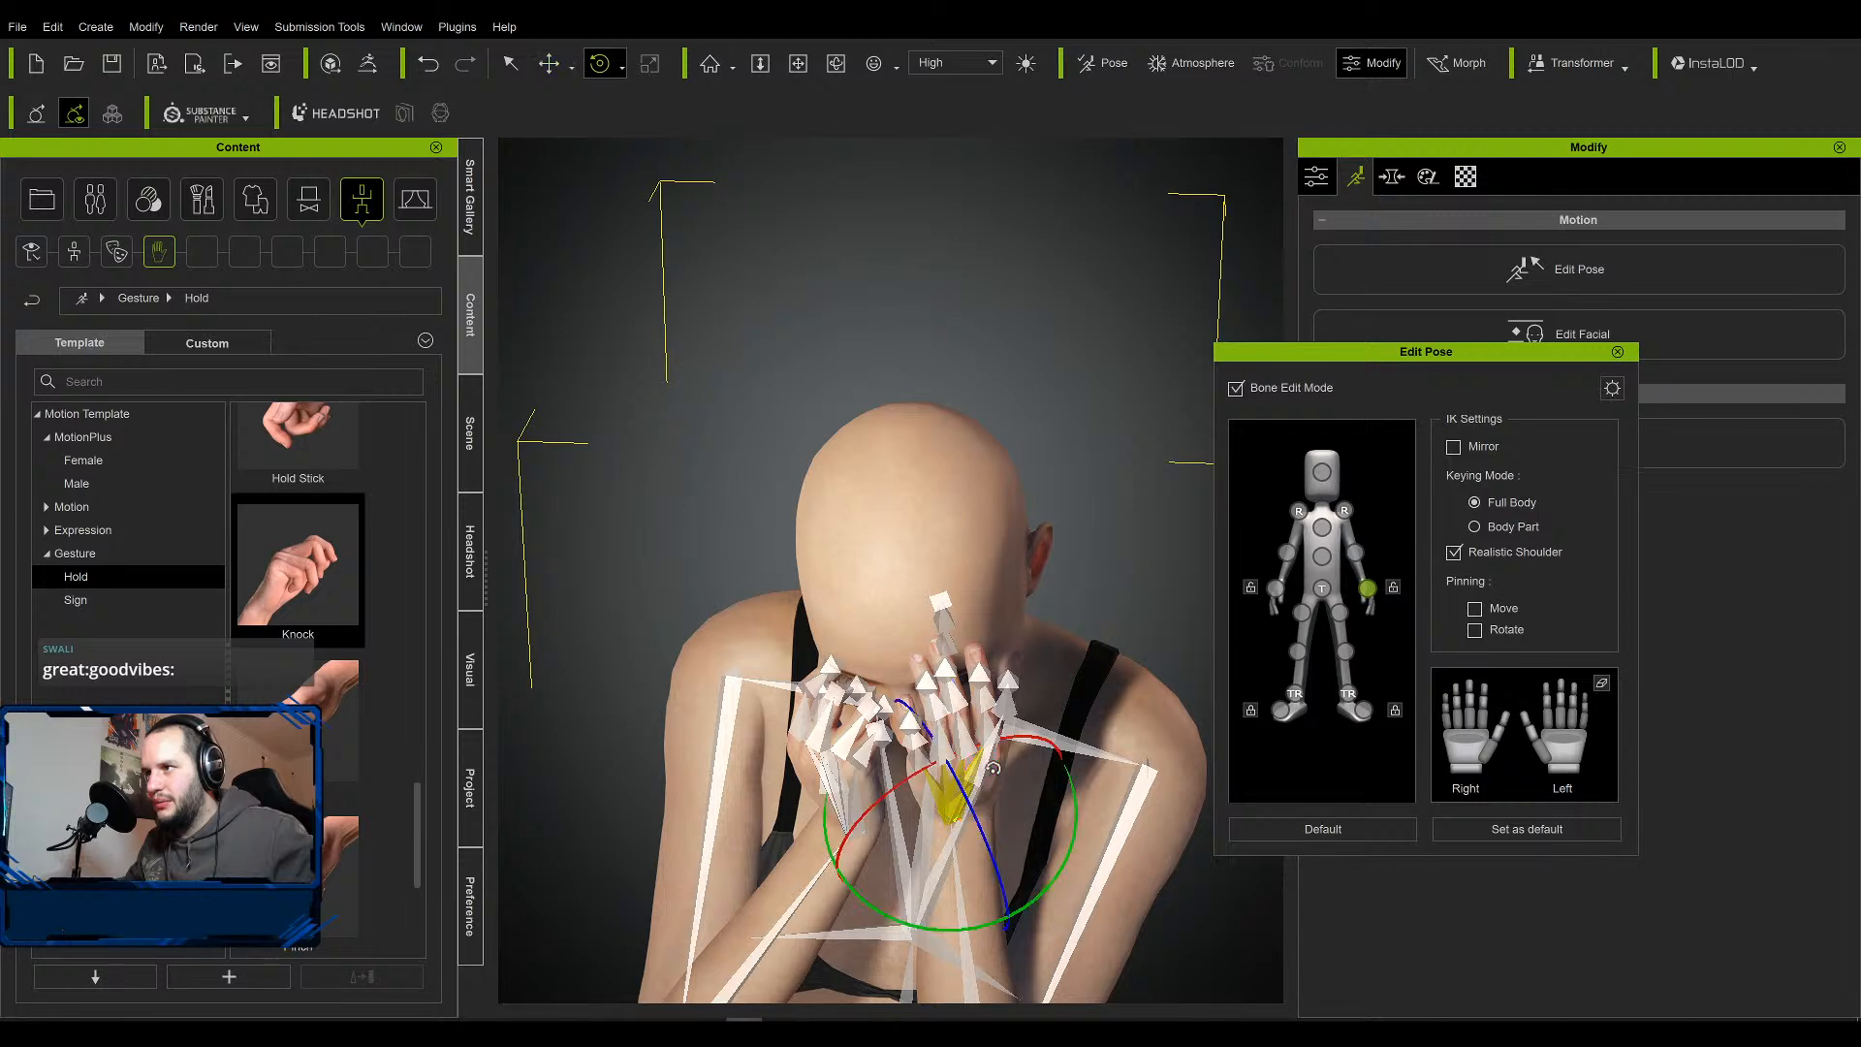
pyautogui.moveTo(962, 781)
pyautogui.mouseDown()
pyautogui.moveTo(968, 802)
pyautogui.moveTo(966, 782)
pyautogui.mouseUp()
pyautogui.moveTo(916, 796); pyautogui.dragTo(1056, 810, button='right')
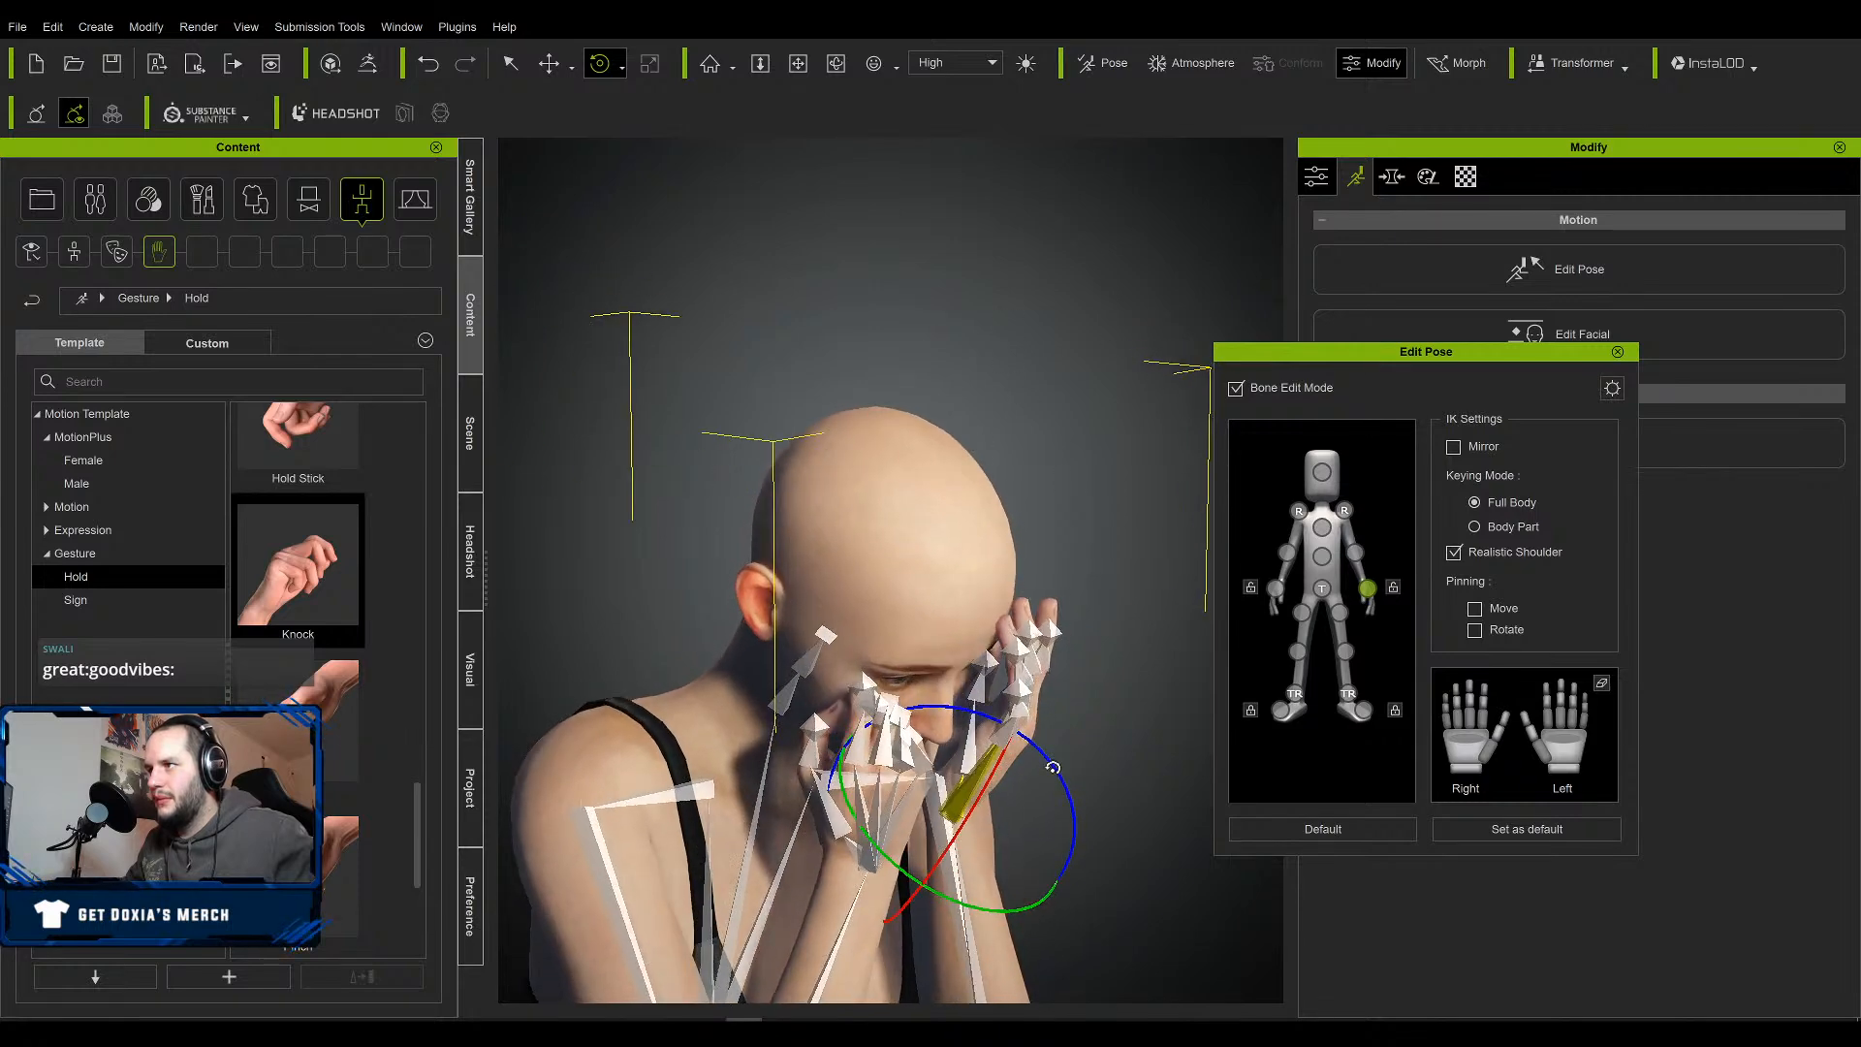
pyautogui.moveTo(1053, 768); pyautogui.dragTo(1055, 765)
pyautogui.moveTo(981, 912); pyautogui.dragTo(980, 910)
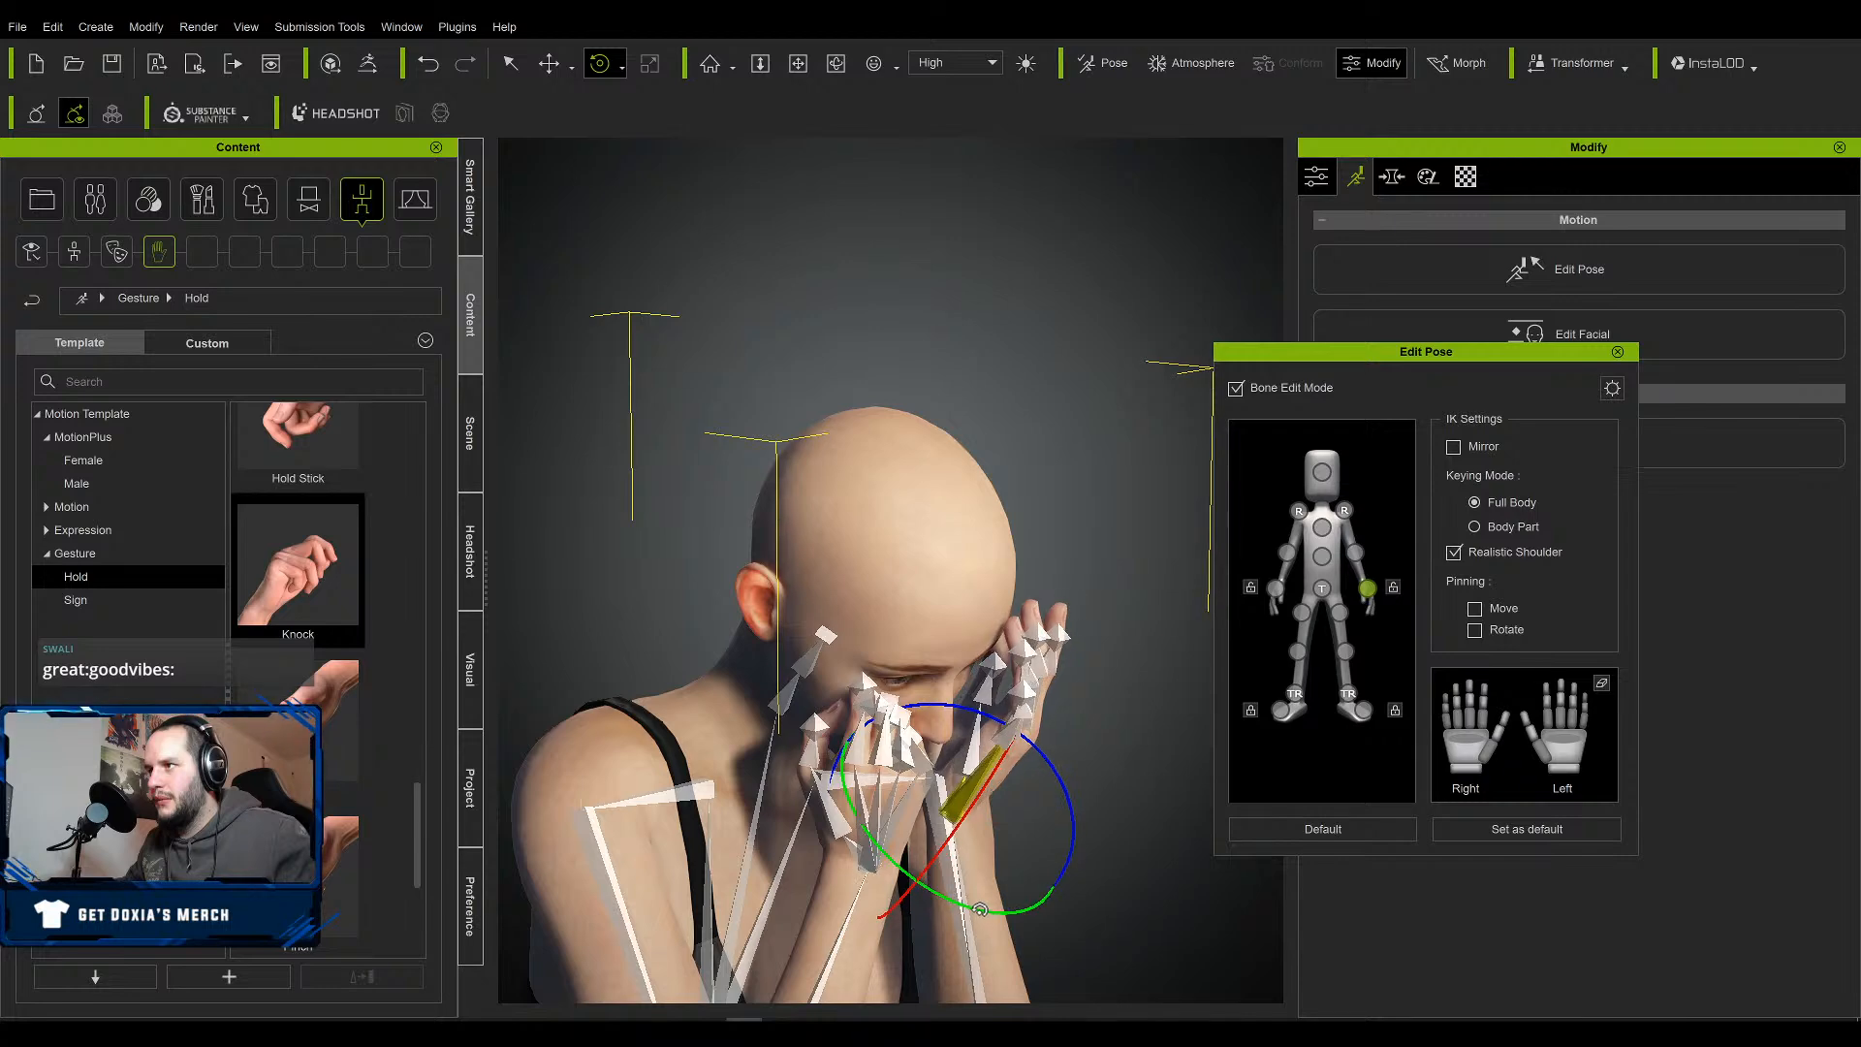
pyautogui.moveTo(997, 763); pyautogui.dragTo(983, 785)
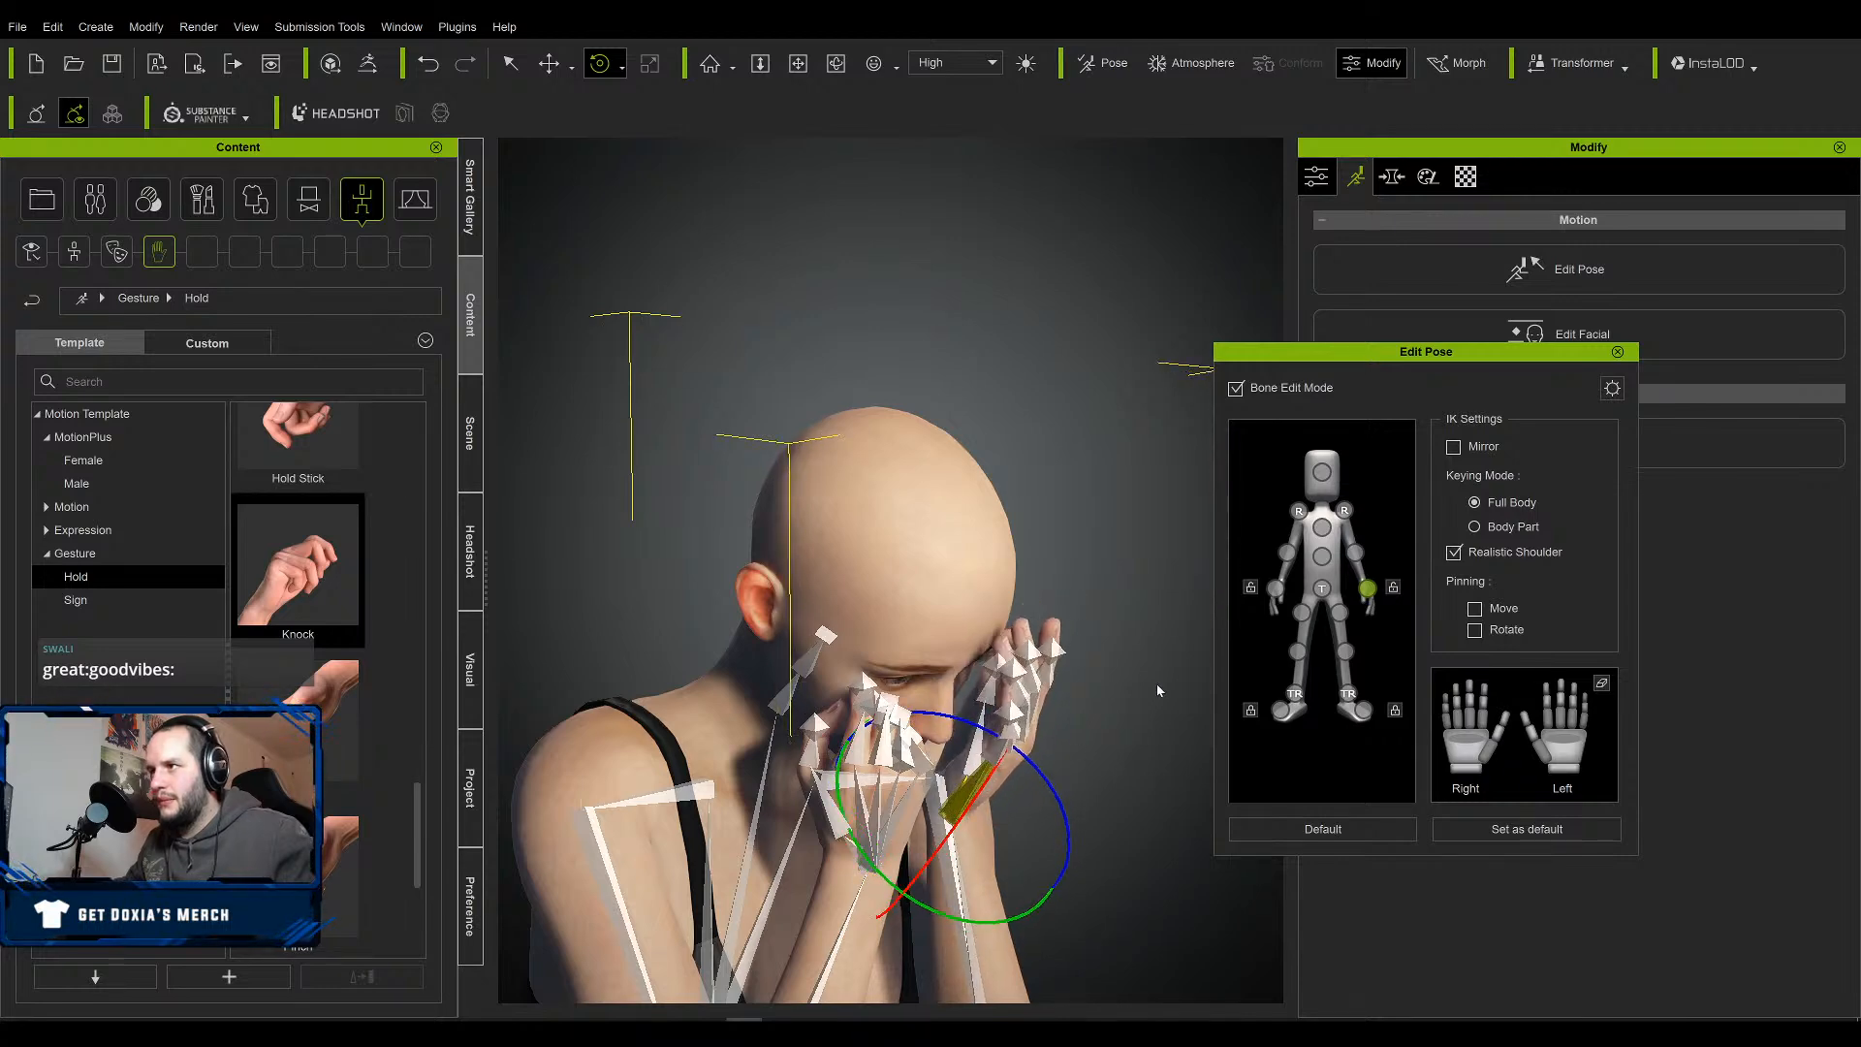
pyautogui.click(1617, 352)
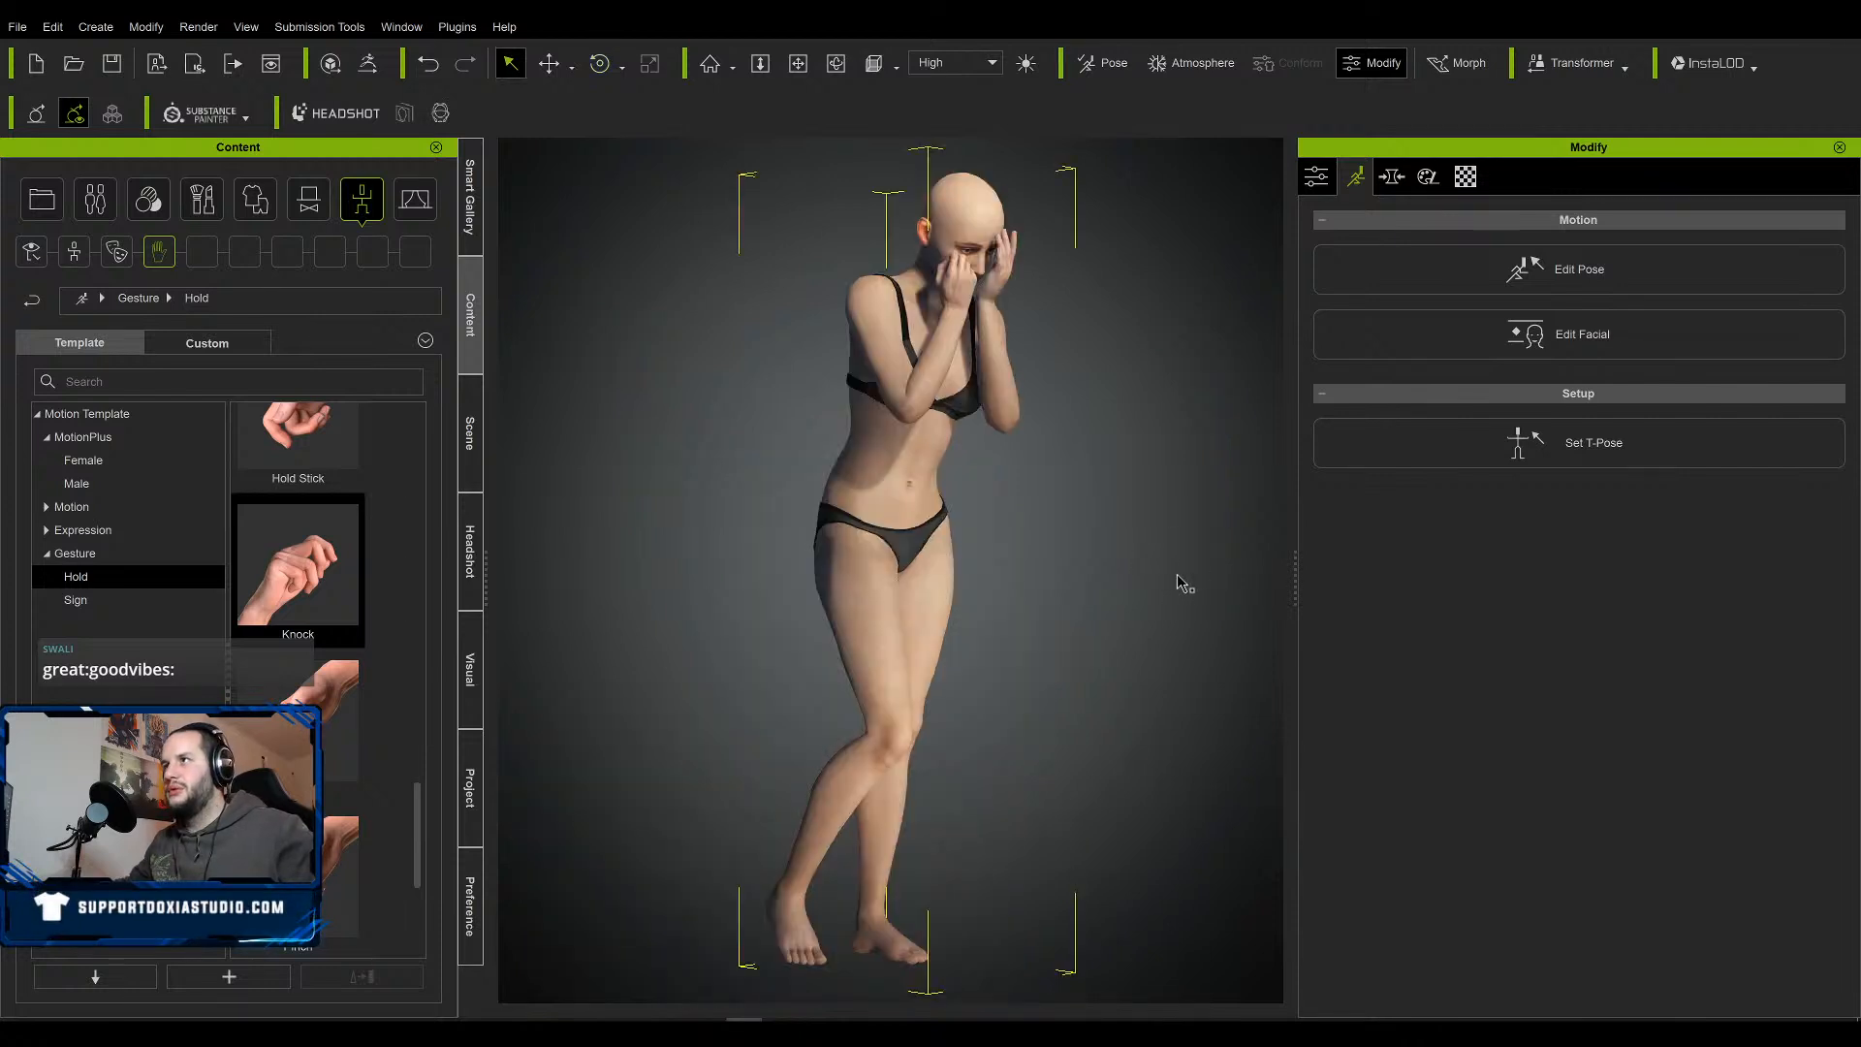
pyautogui.scroll(-3, 1114, 598)
pyautogui.moveTo(942, 657); pyautogui.dragTo(947, 679, button='middle')
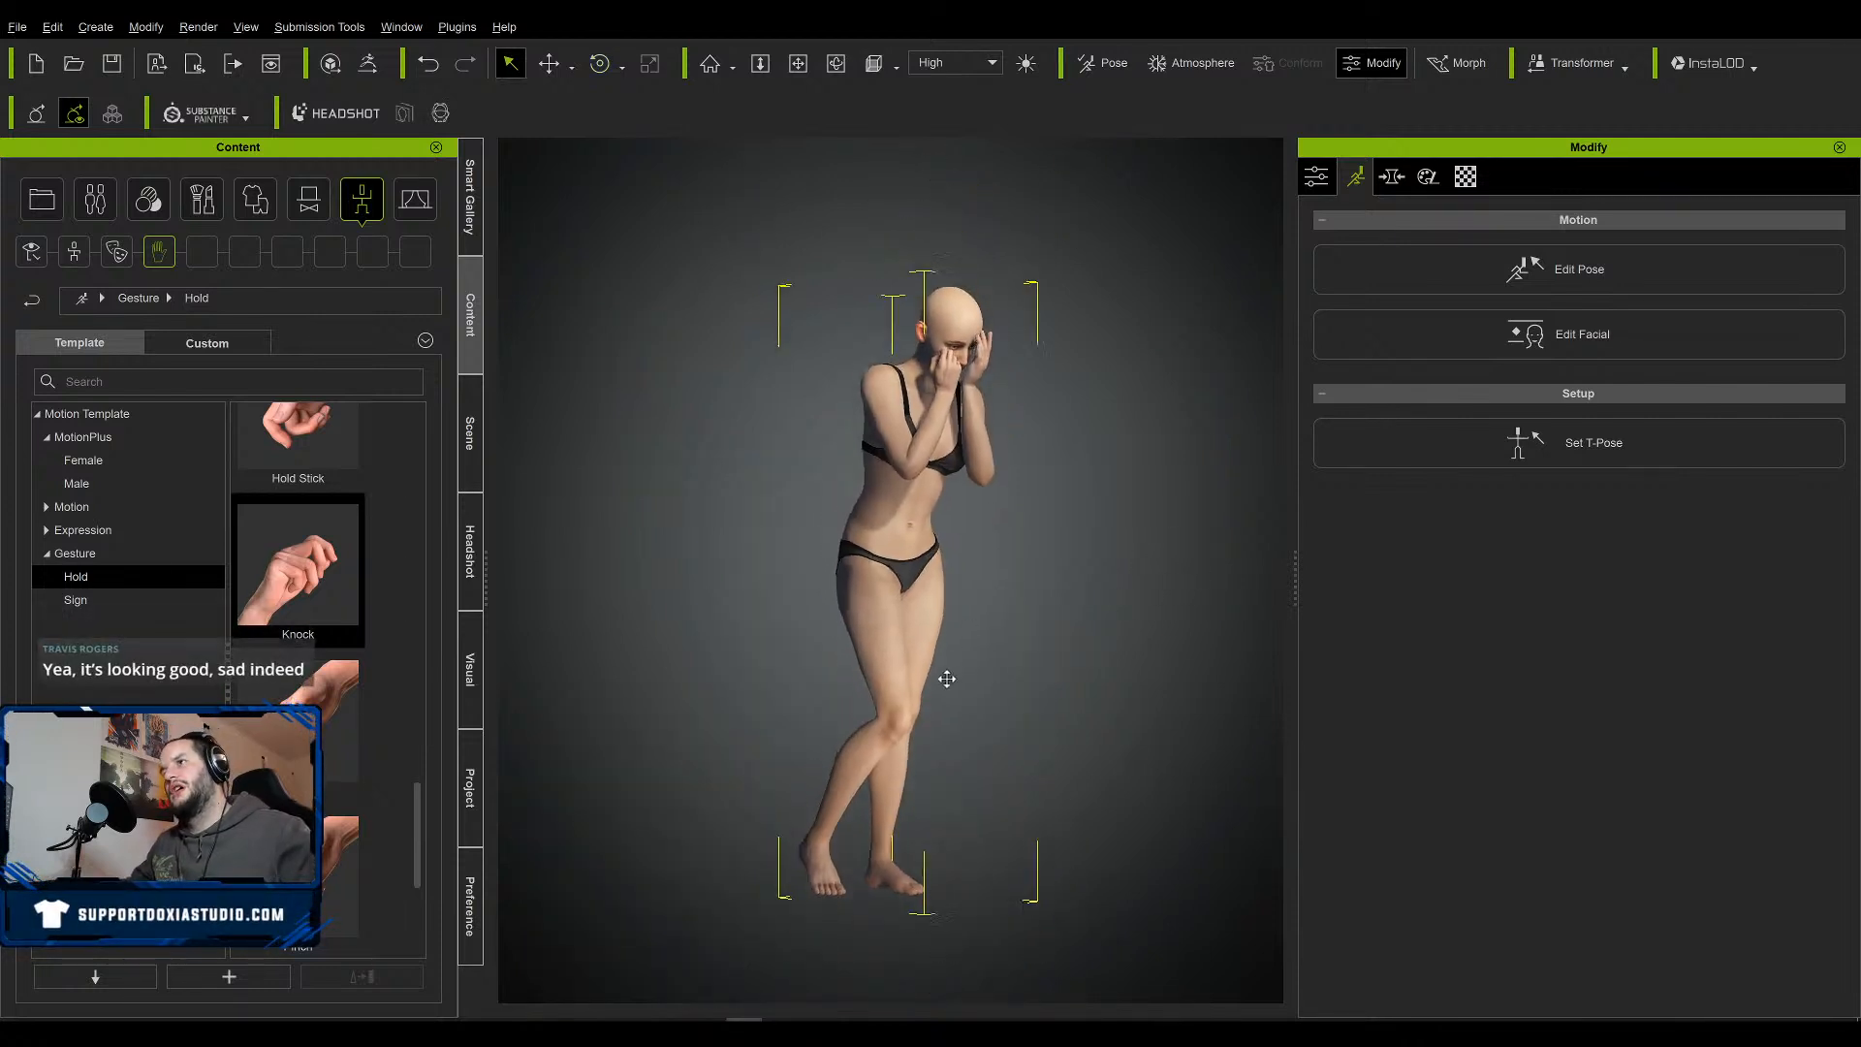
pyautogui.moveTo(947, 679); pyautogui.dragTo(1003, 841, button='right')
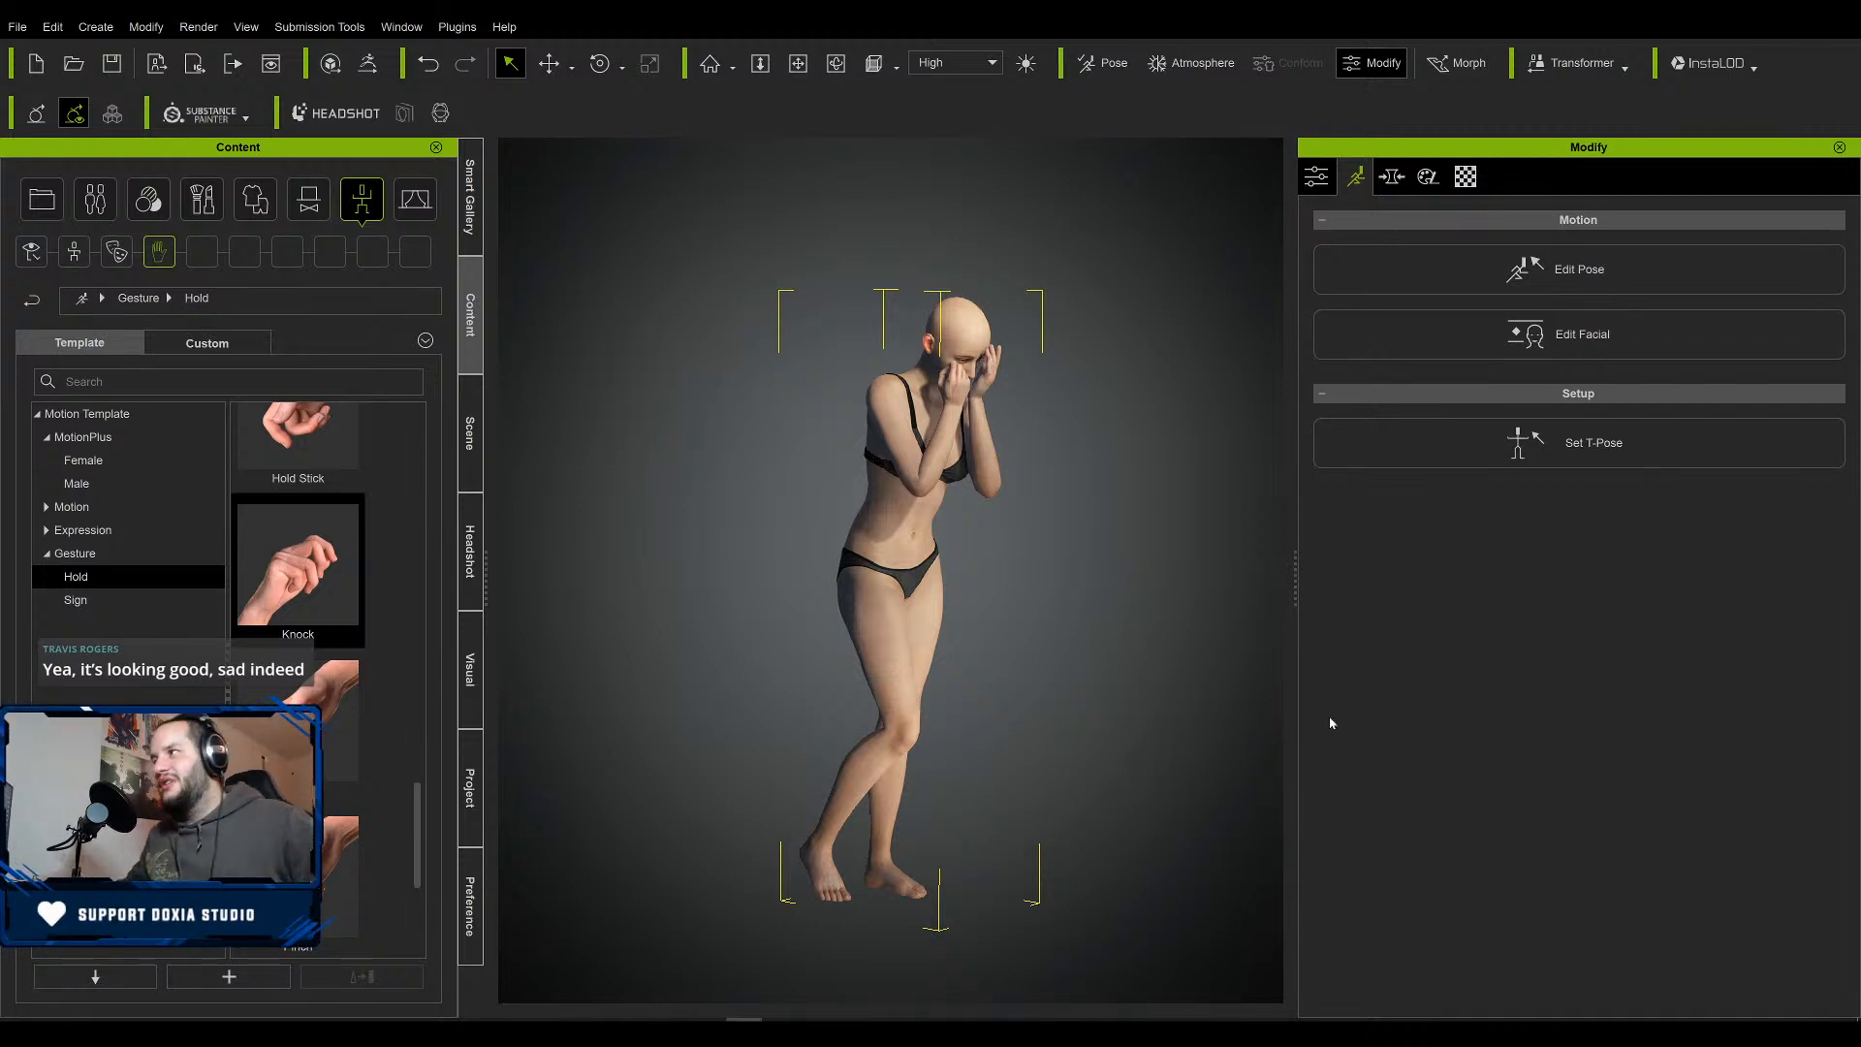
# Save the project as SadnessPose in the CryptoArt > Emotions > 3-Sadness > CC3 folder.
pyautogui.hotkey('ctrl', 's')
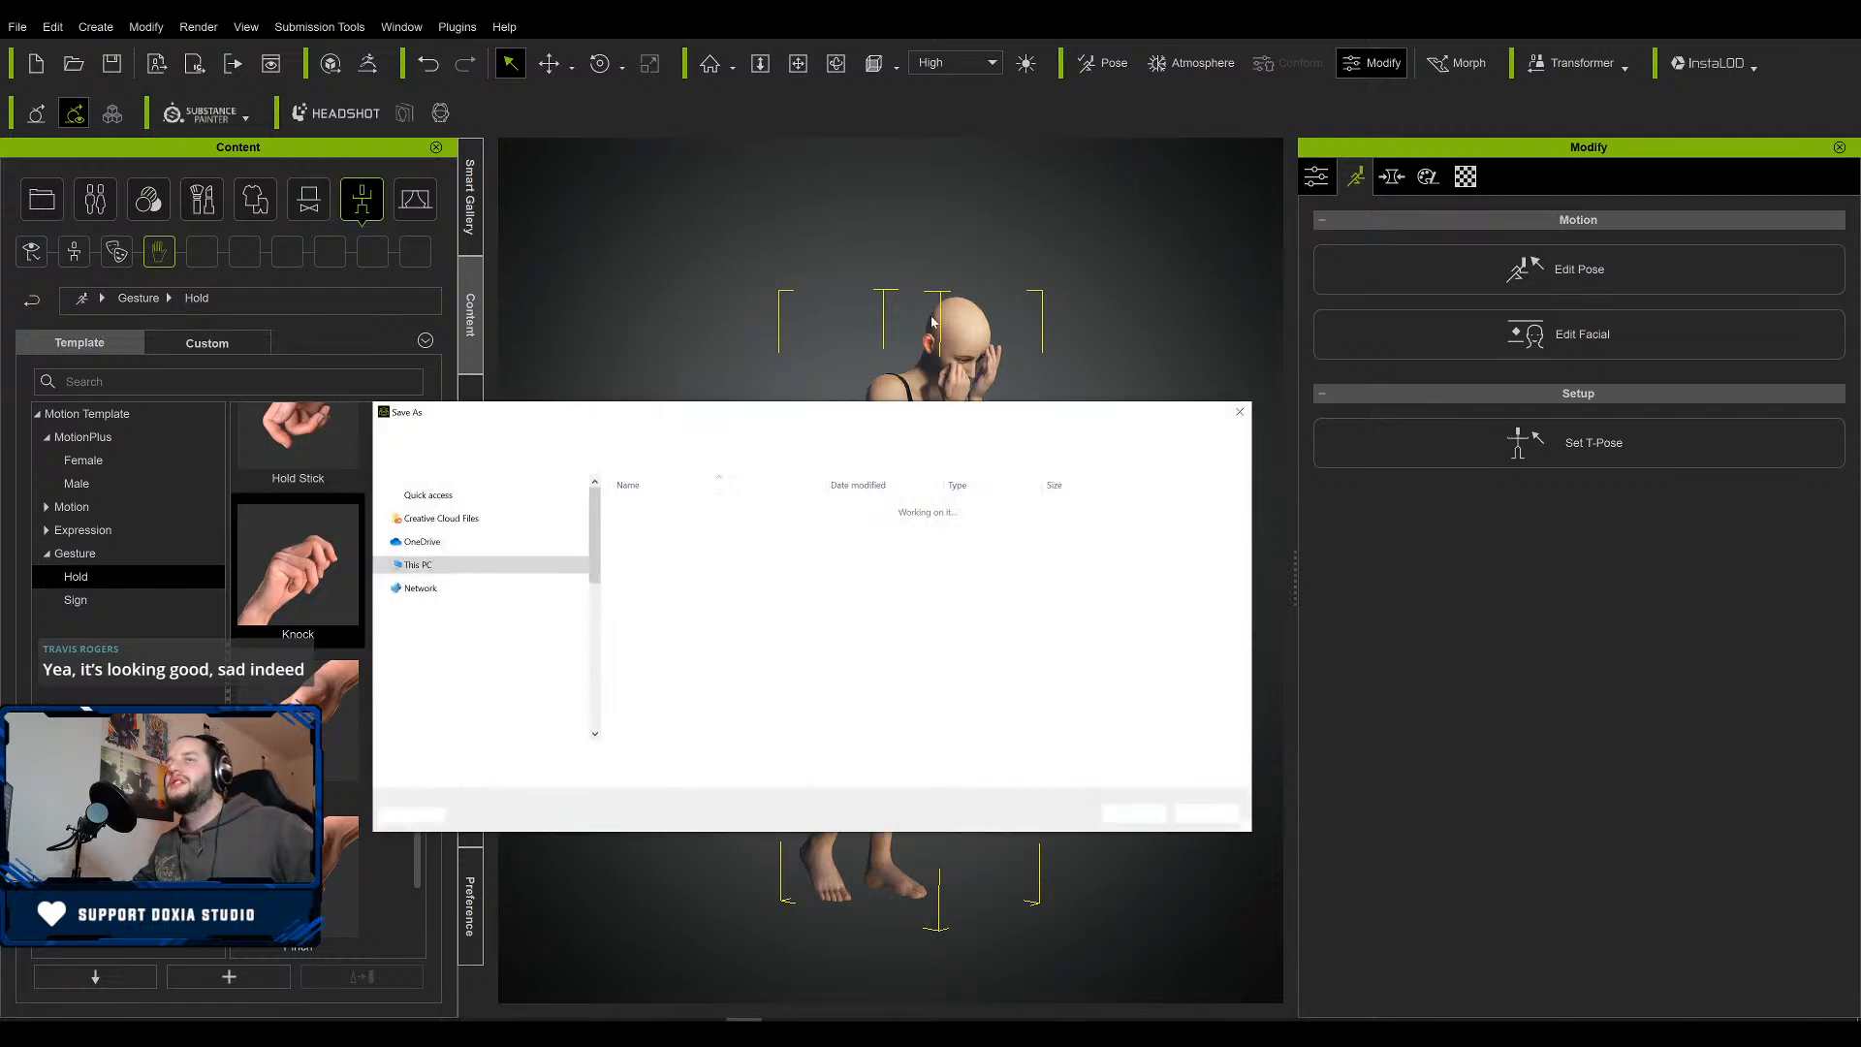
pyautogui.scroll(6, 465, 582)
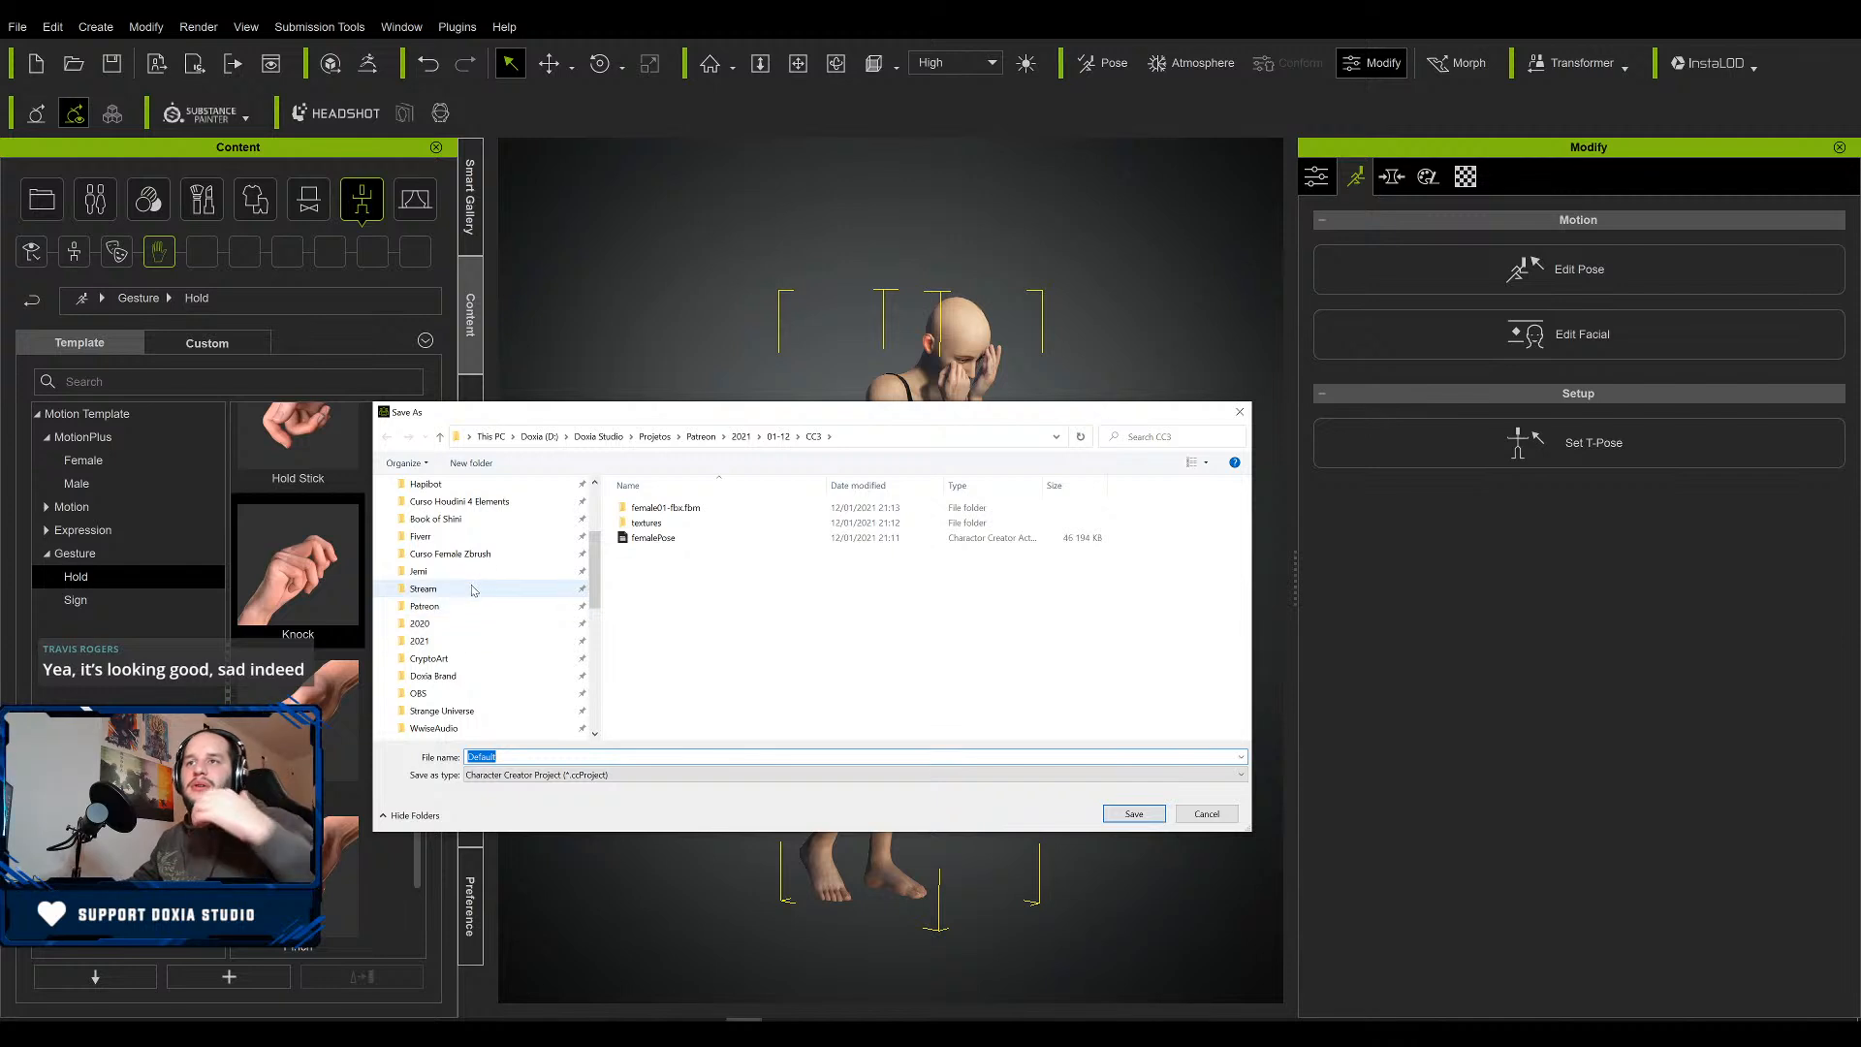
pyautogui.click(494, 656)
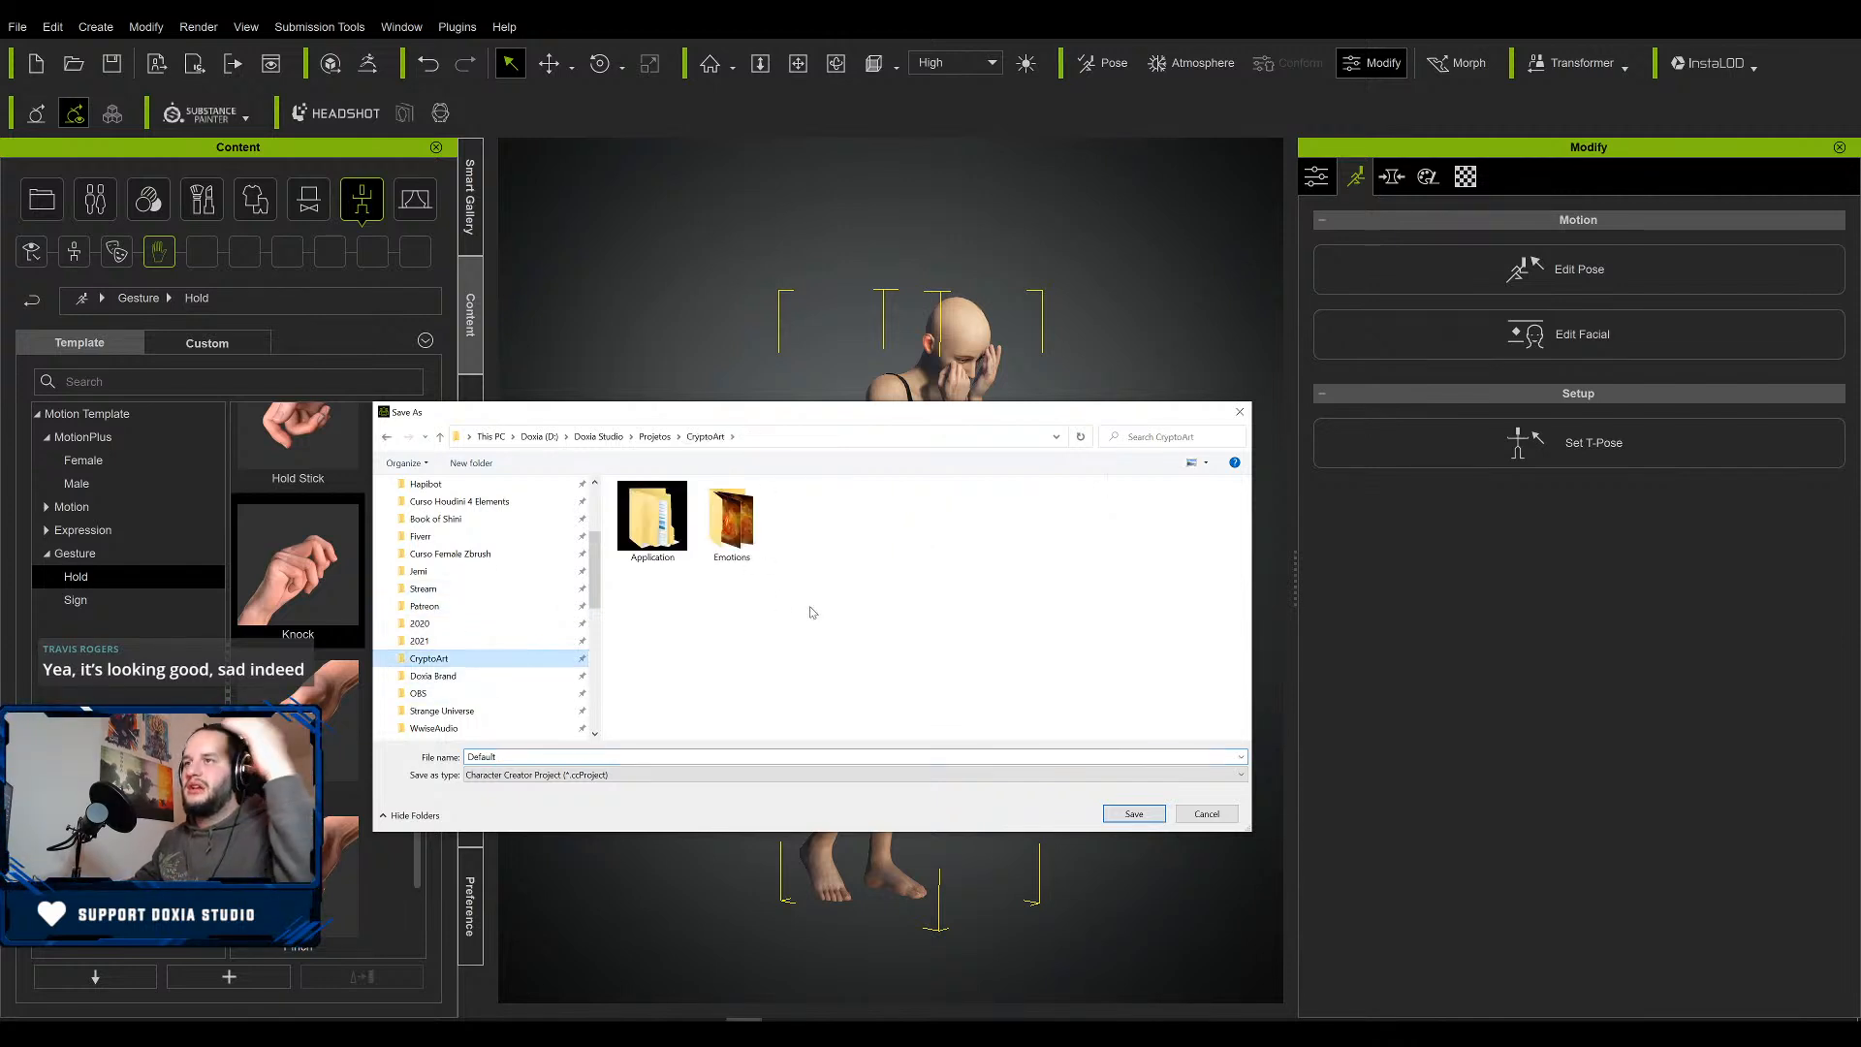
pyautogui.doubleClick(734, 518)
pyautogui.doubleClick(814, 520)
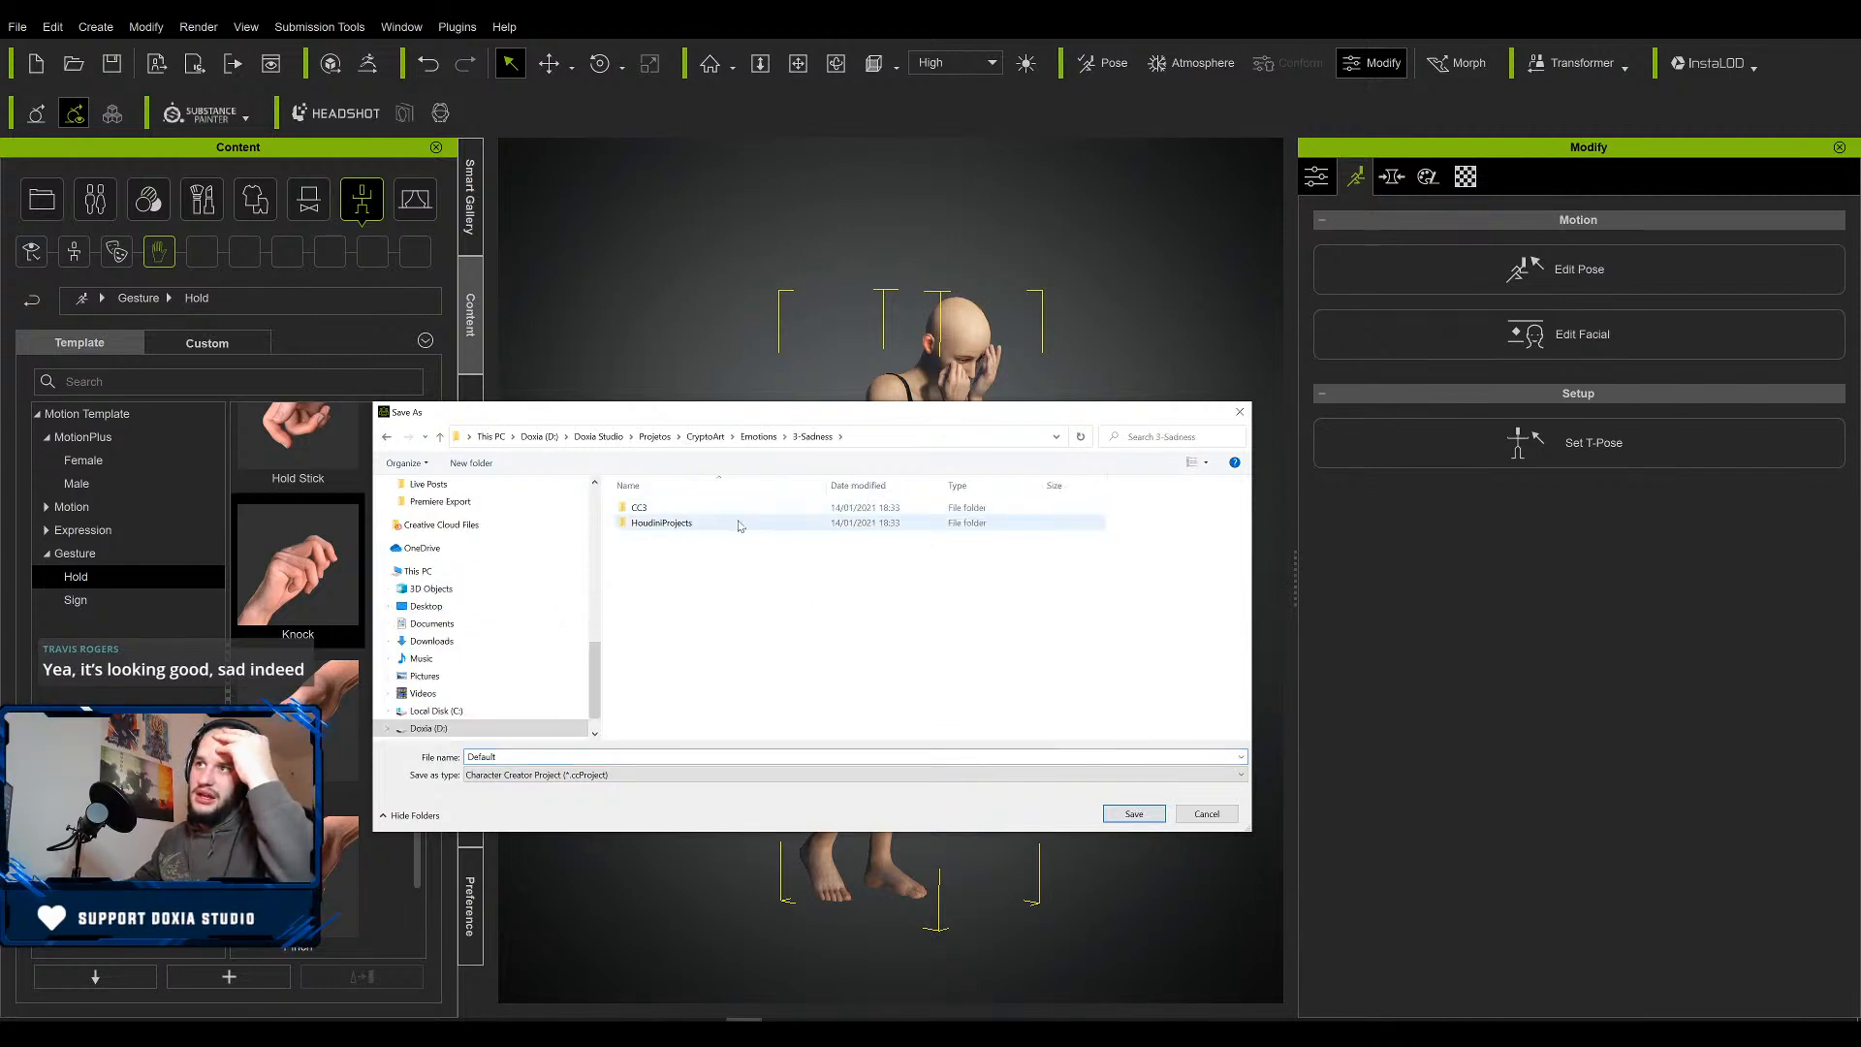
pyautogui.doubleClick(727, 505)
pyautogui.moveTo(498, 757); pyautogui.dragTo(443, 759)
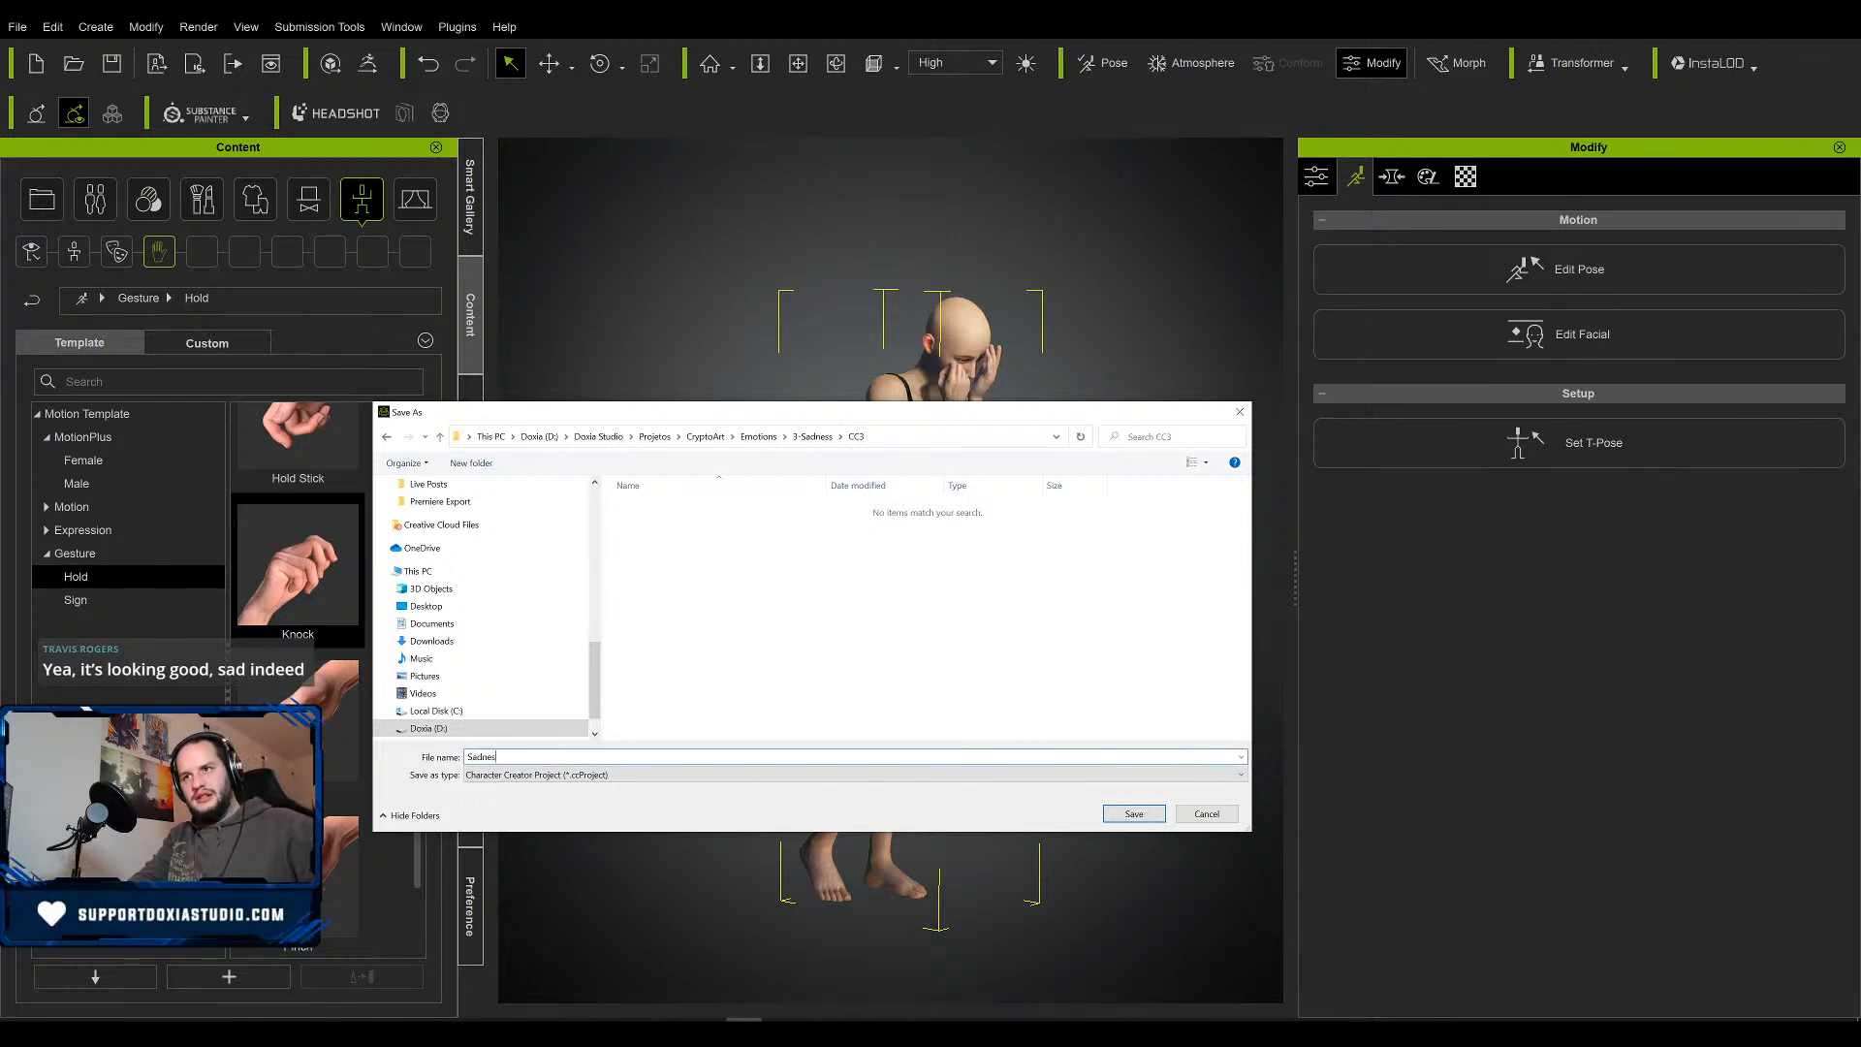
pyautogui.write('SadnessPose')
pyautogui.press('Return')
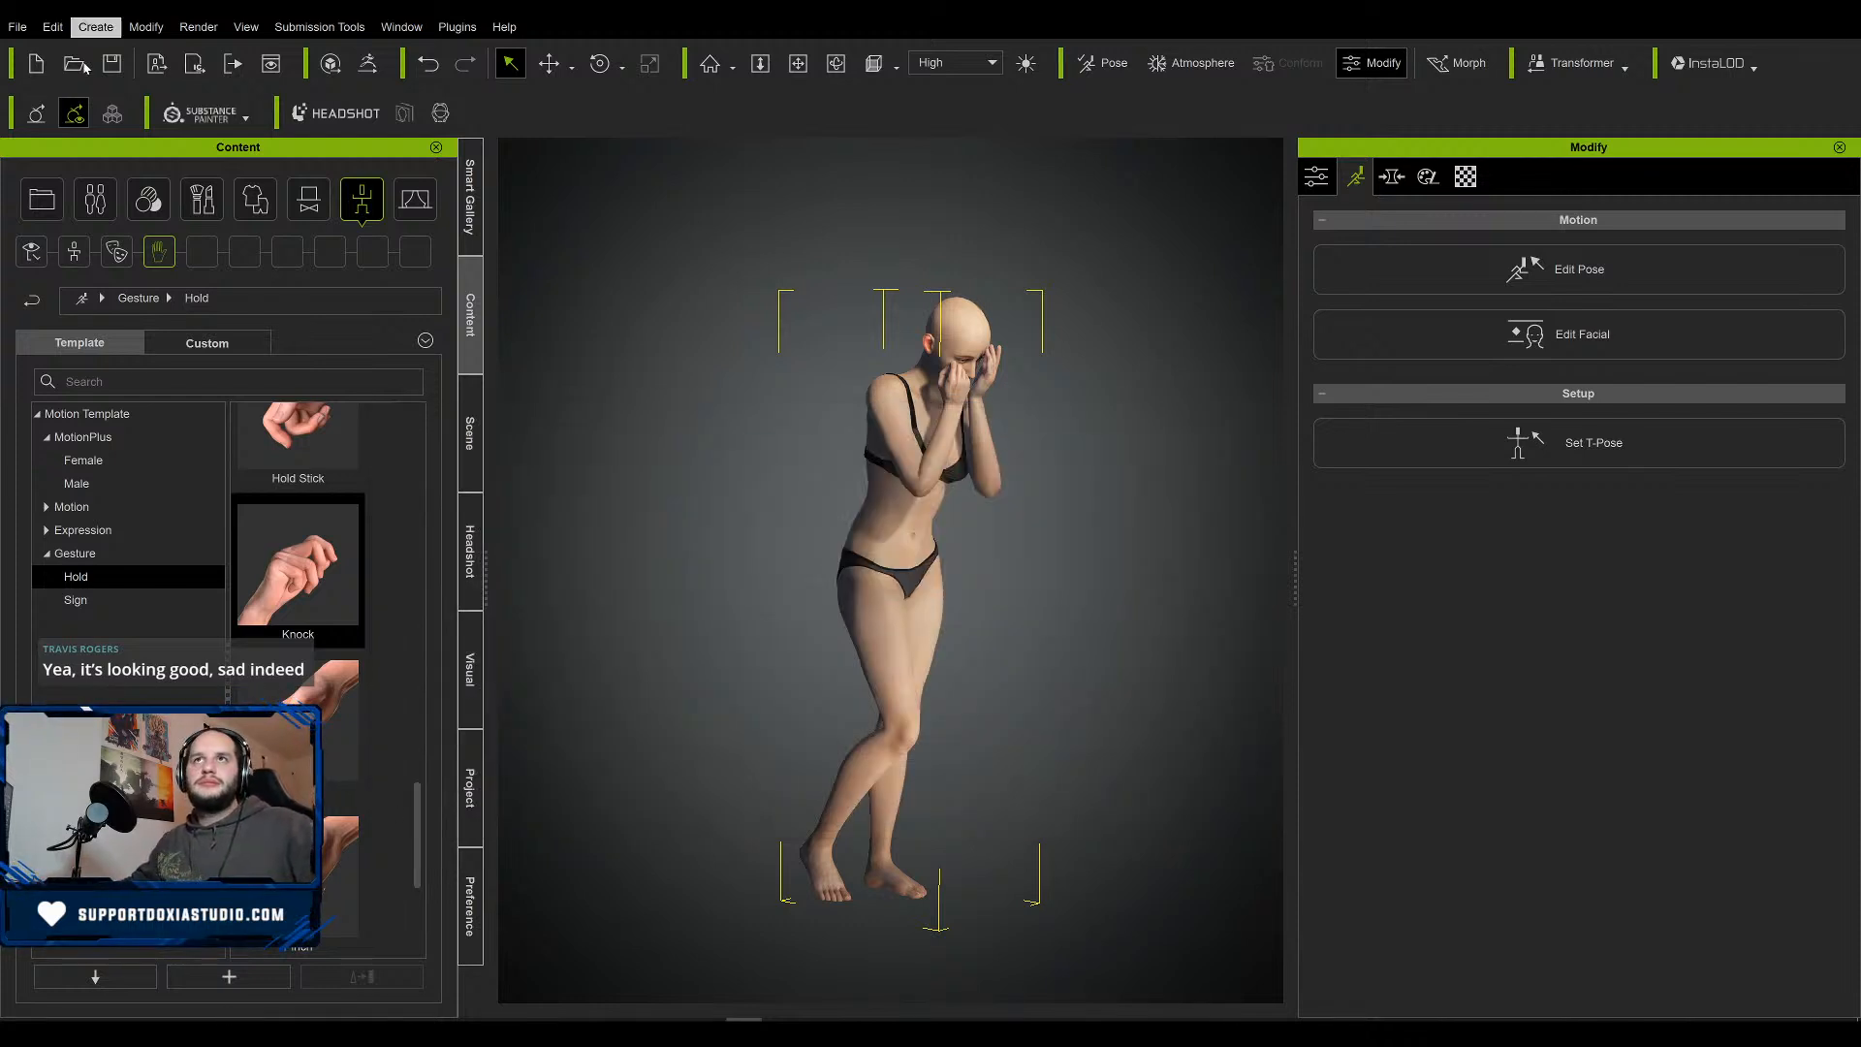
pyautogui.click(17, 27)
pyautogui.click(1273, 608)
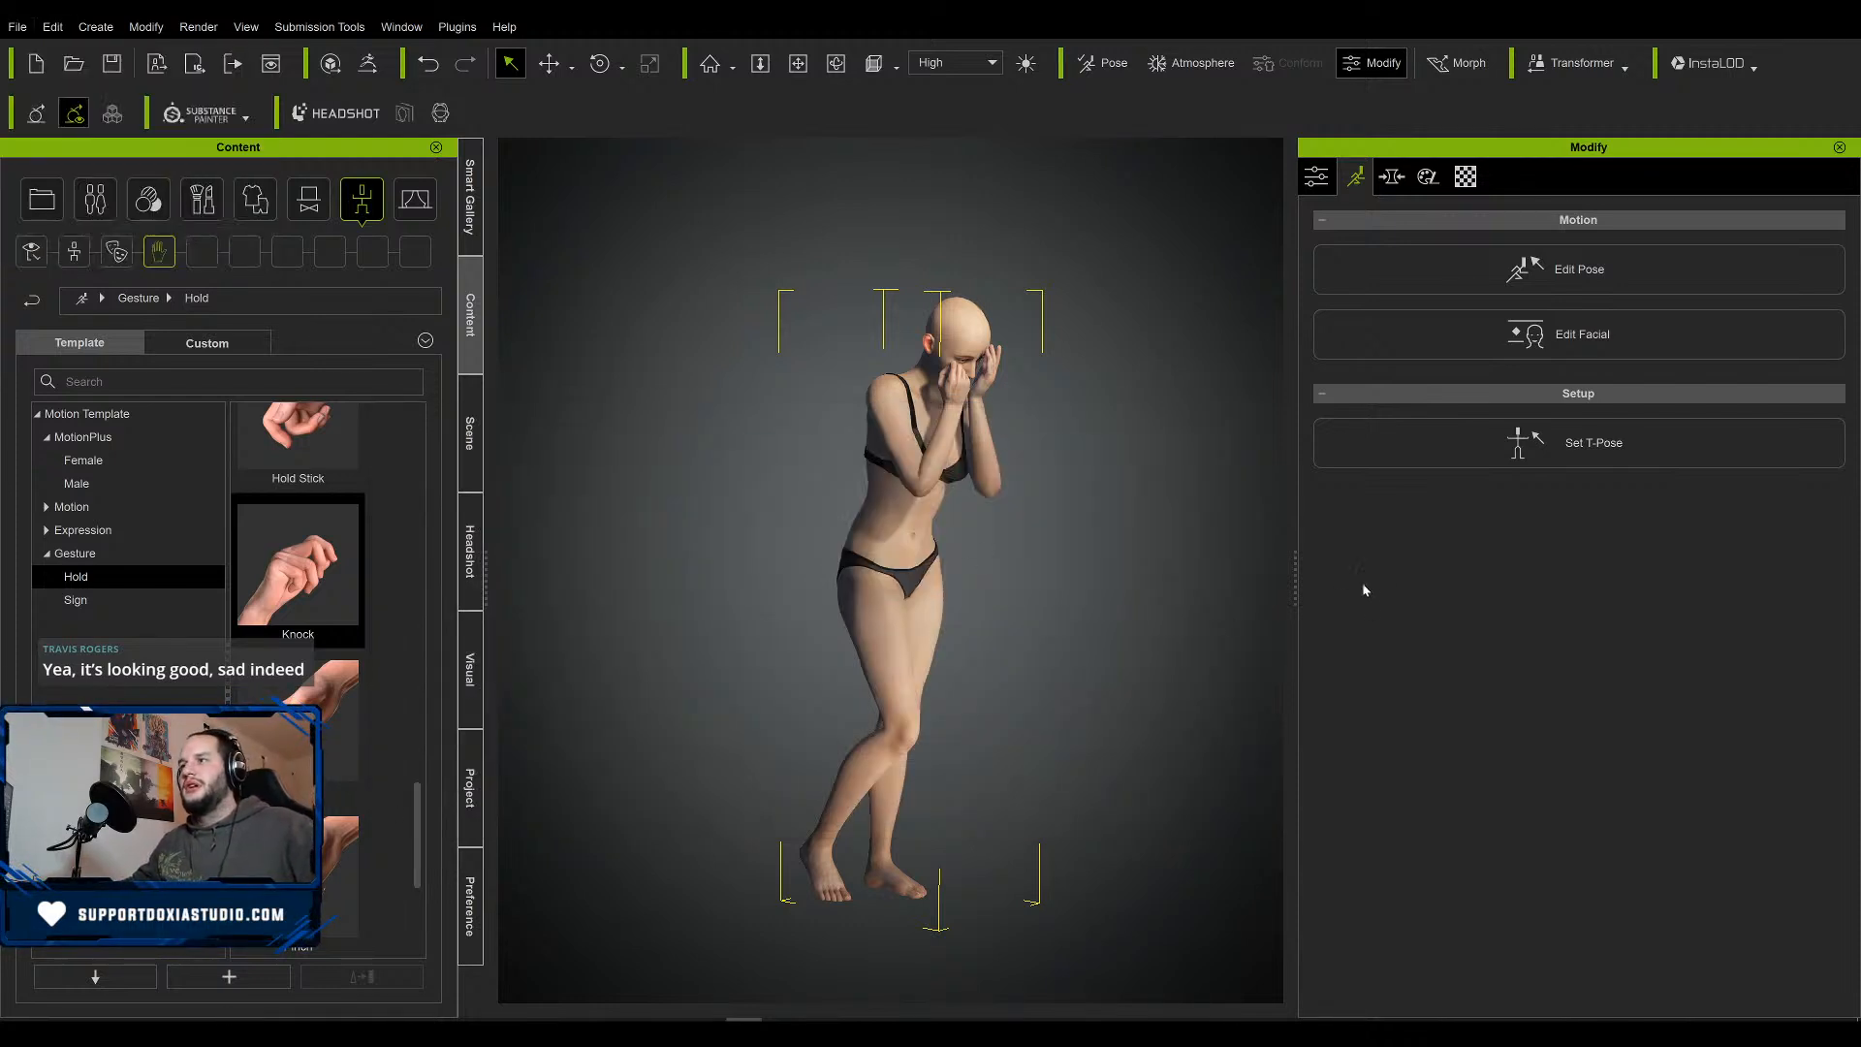
# Show the scene's object list, expand CC3_Base_Plus and select CC_Base_Eye to examine the avatar's eyes up close.
pyautogui.click(470, 433)
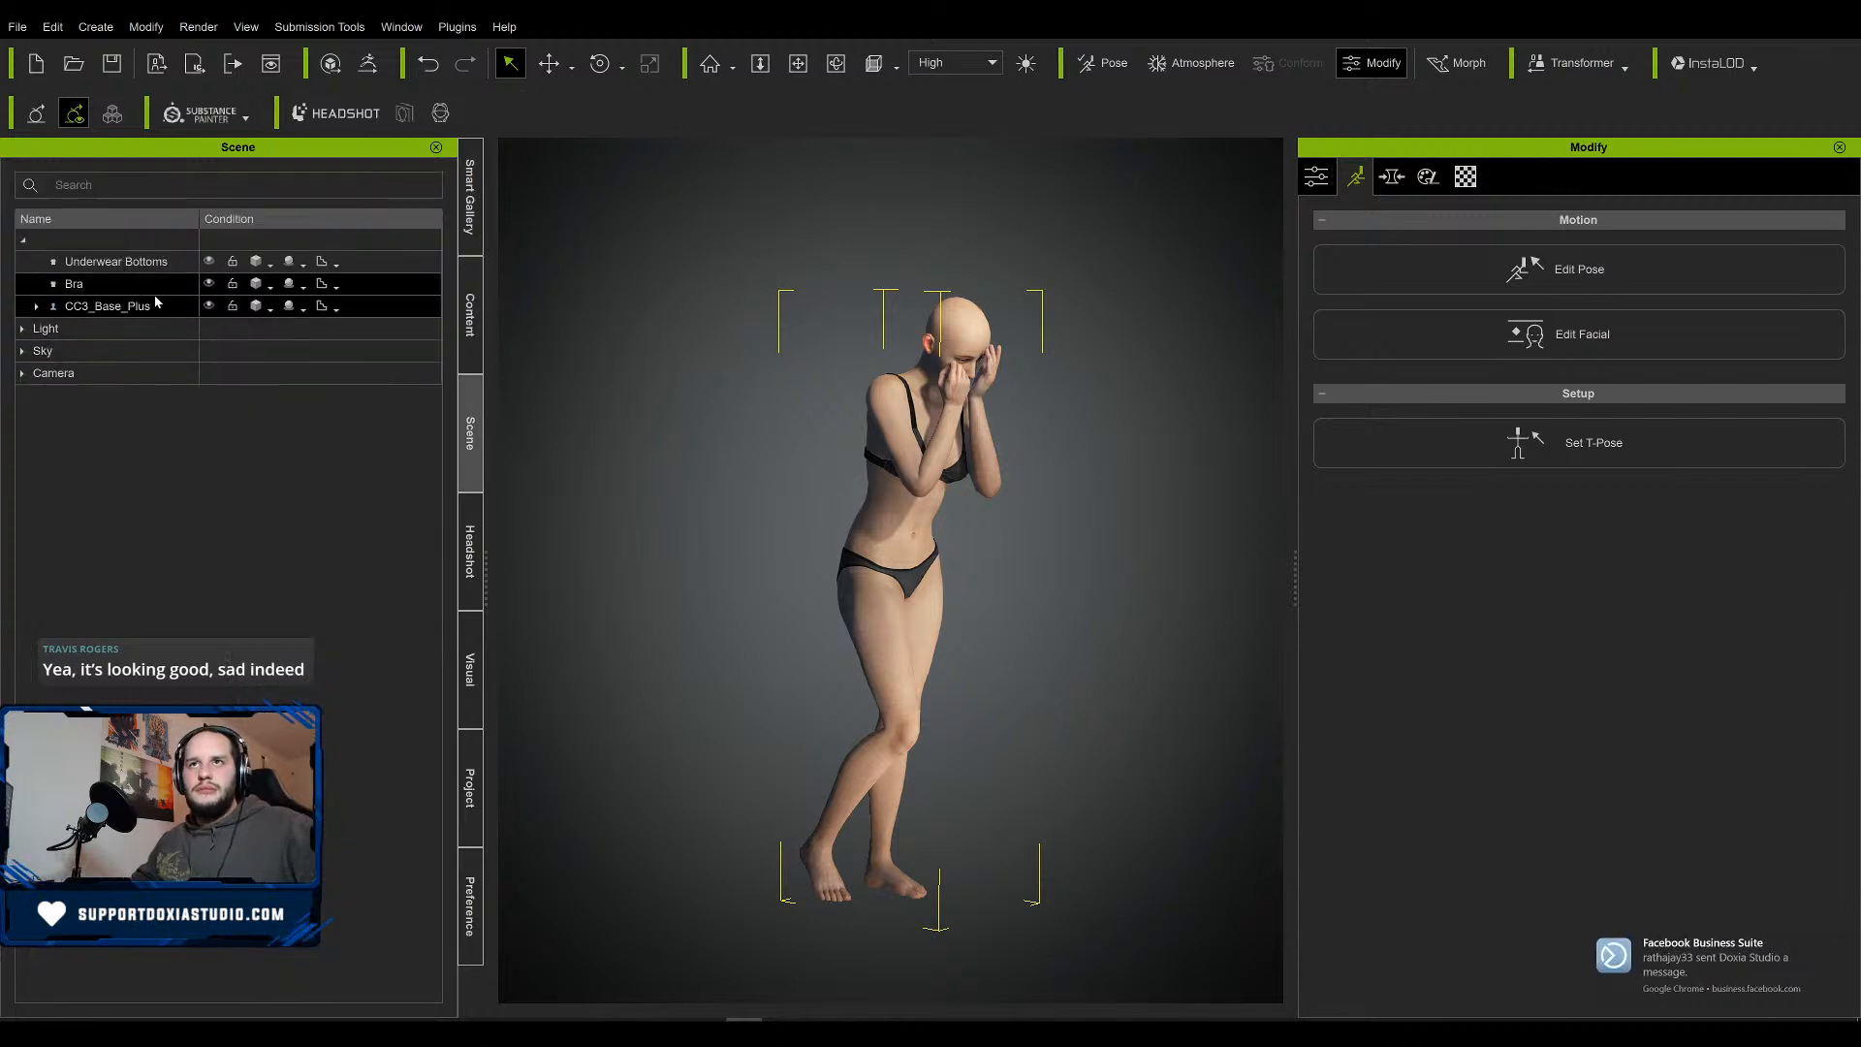
pyautogui.scroll(2, 1018, 341)
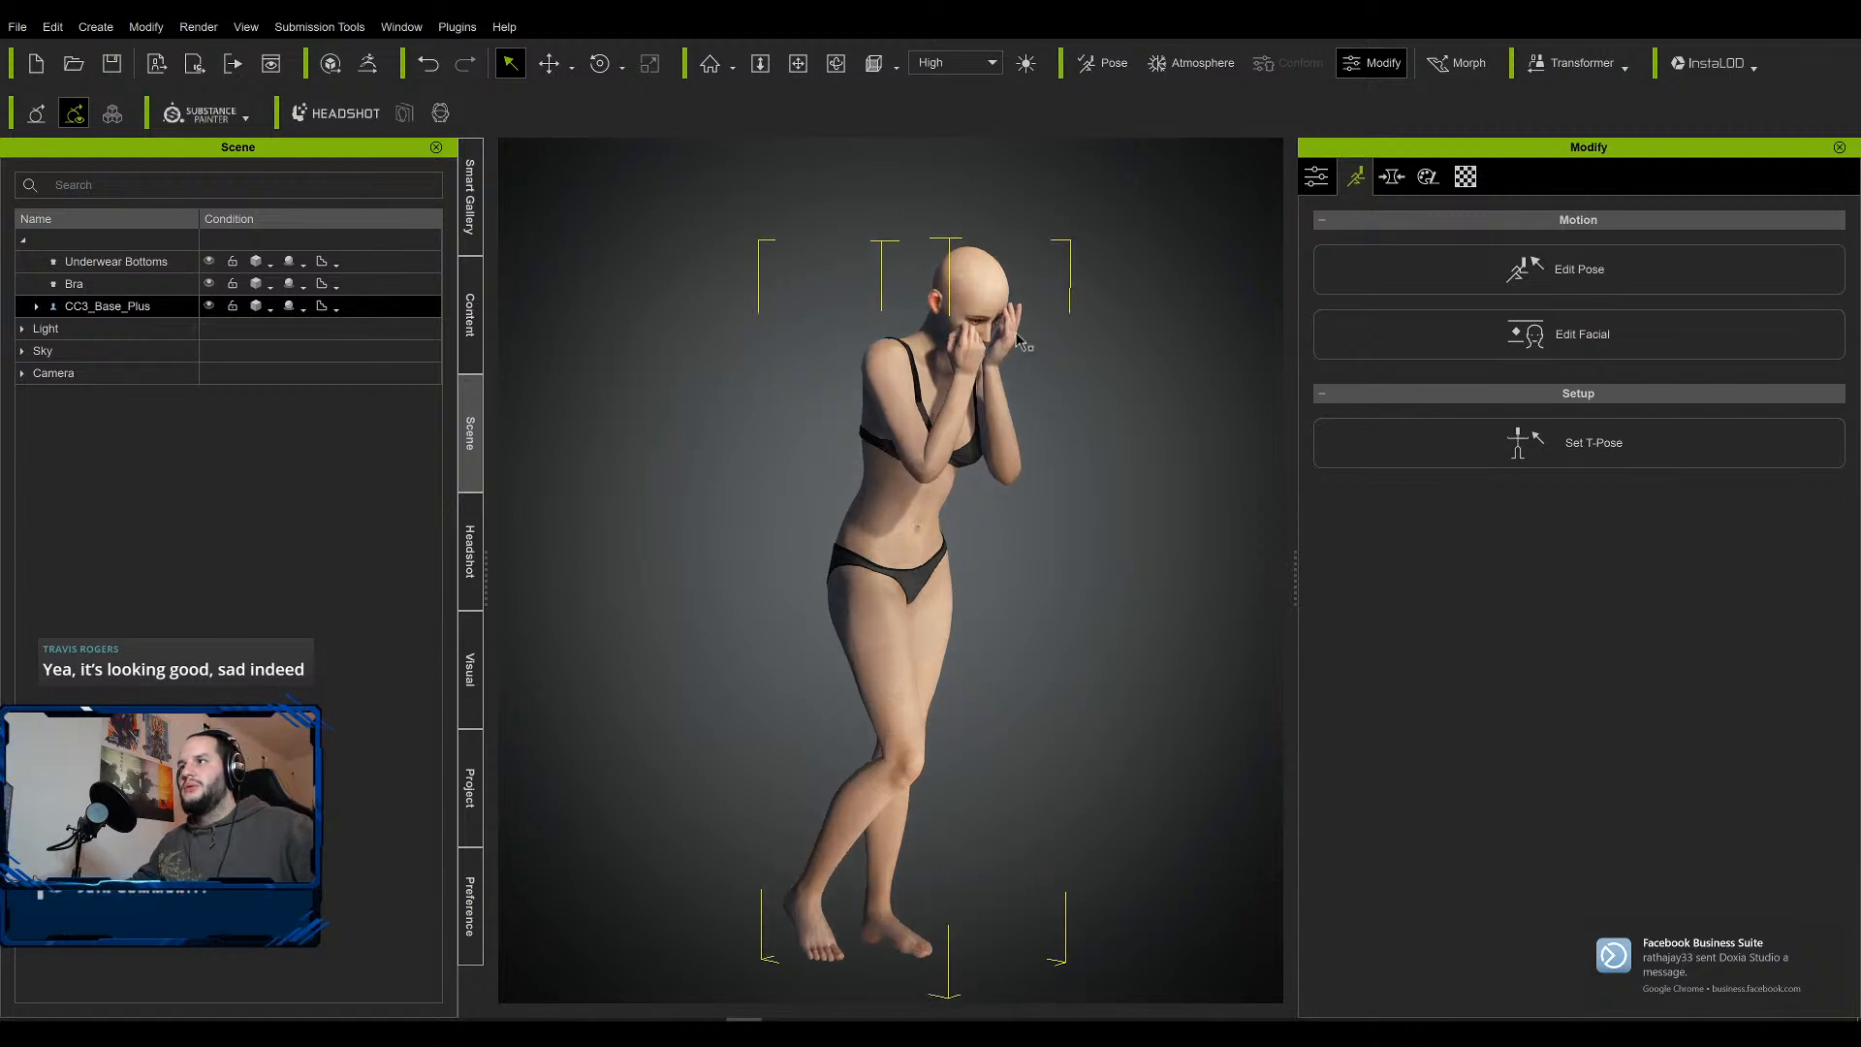
pyautogui.scroll(2, 1018, 342)
pyautogui.scroll(-2, 1020, 320)
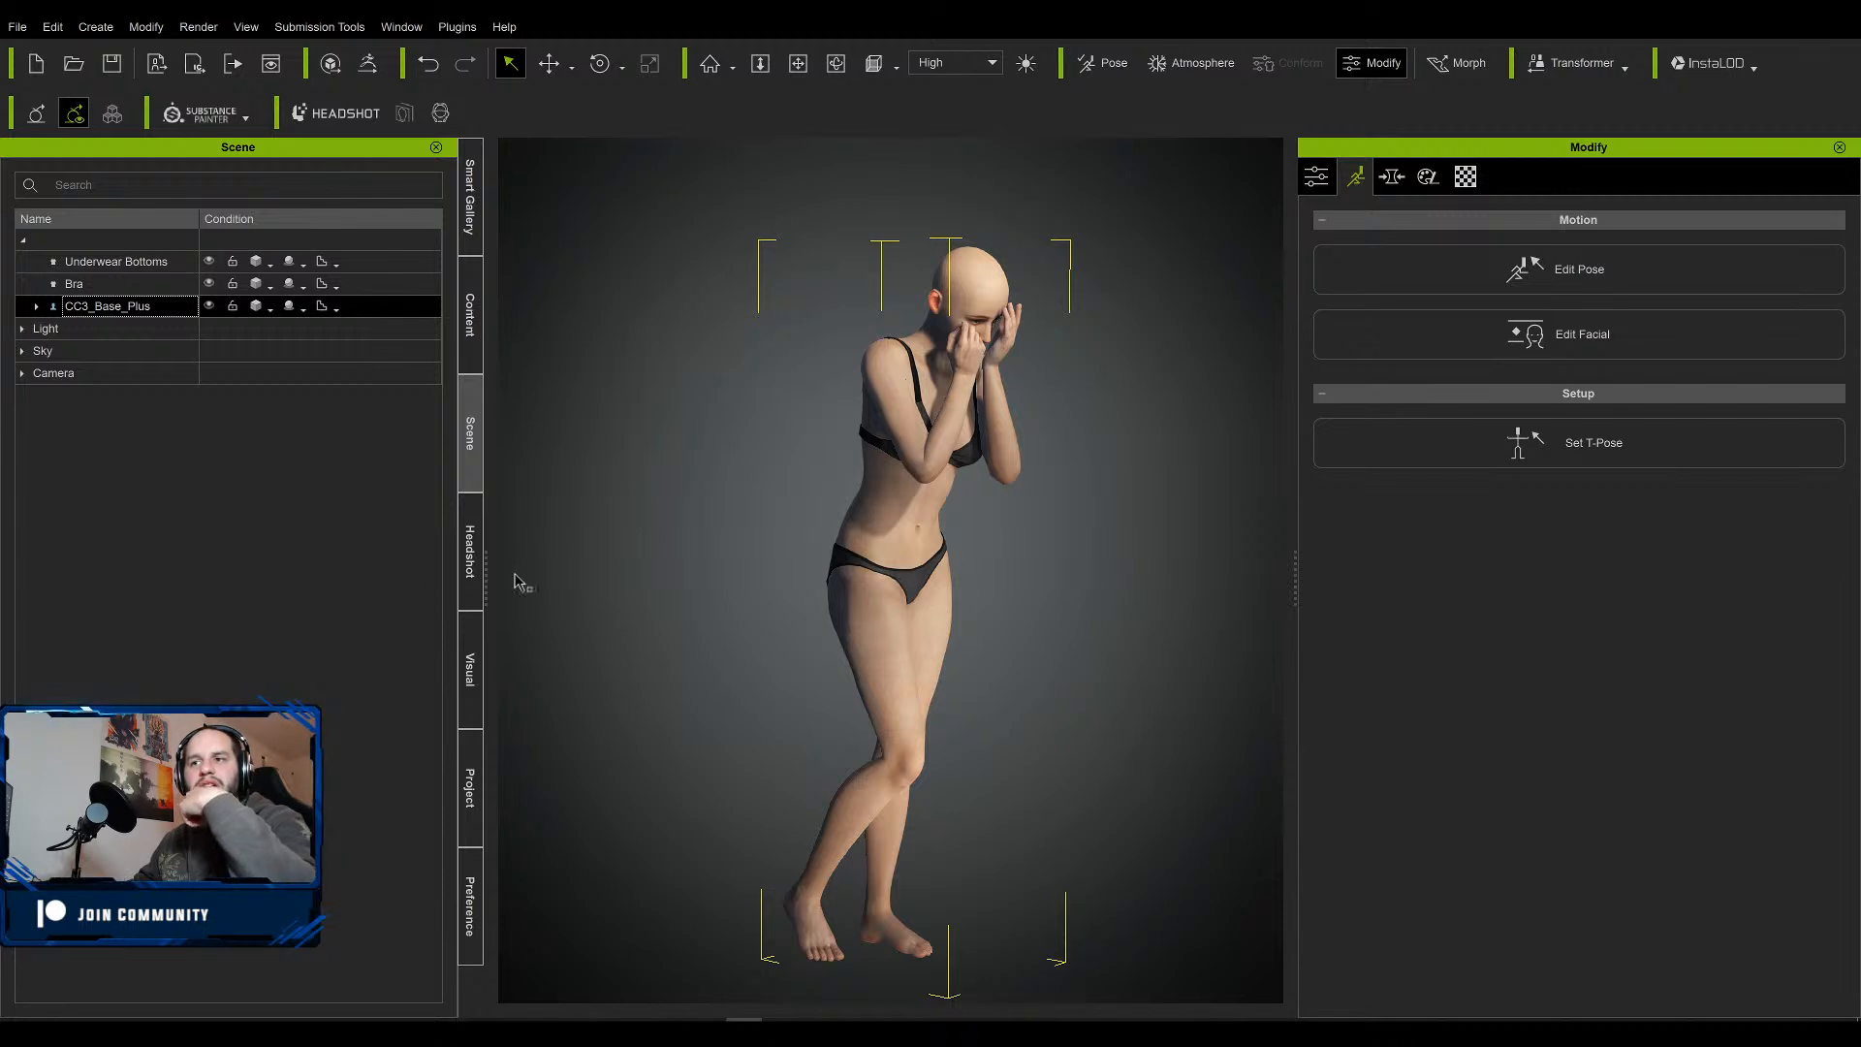
pyautogui.click(37, 307)
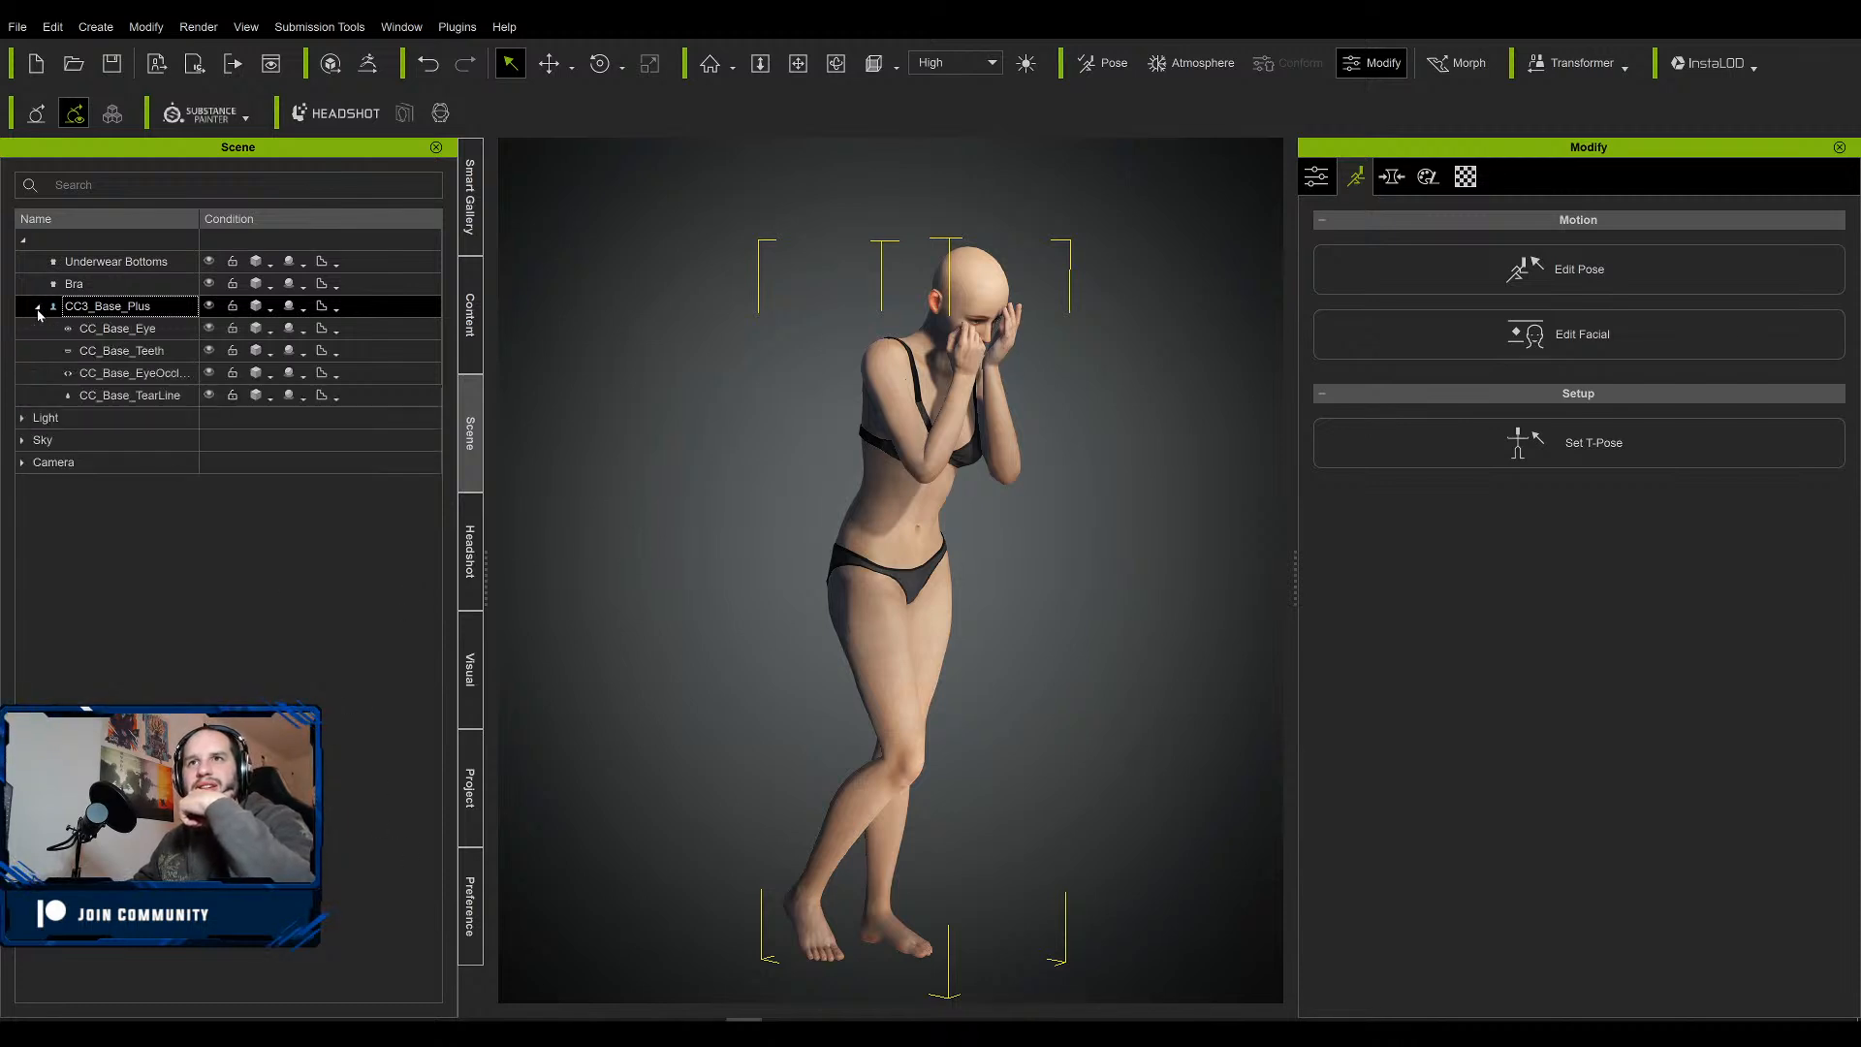
pyautogui.click(109, 329)
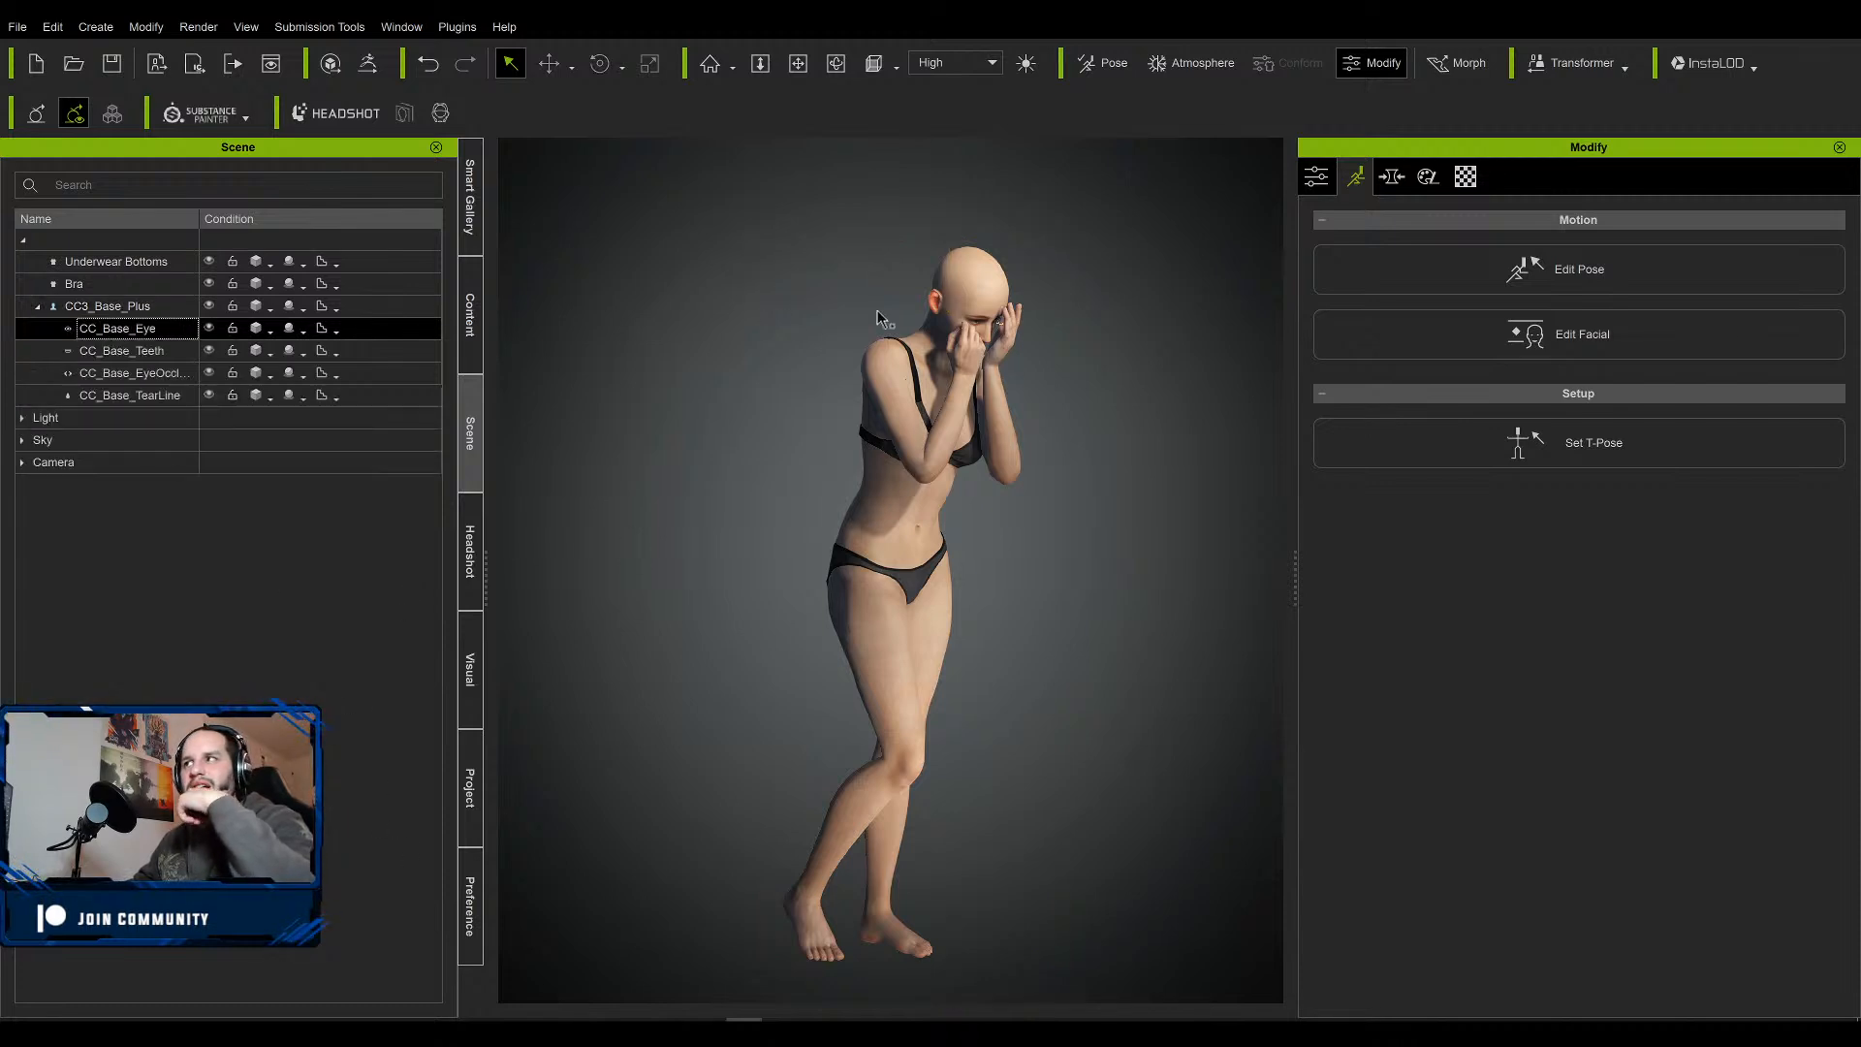
pyautogui.press('f')
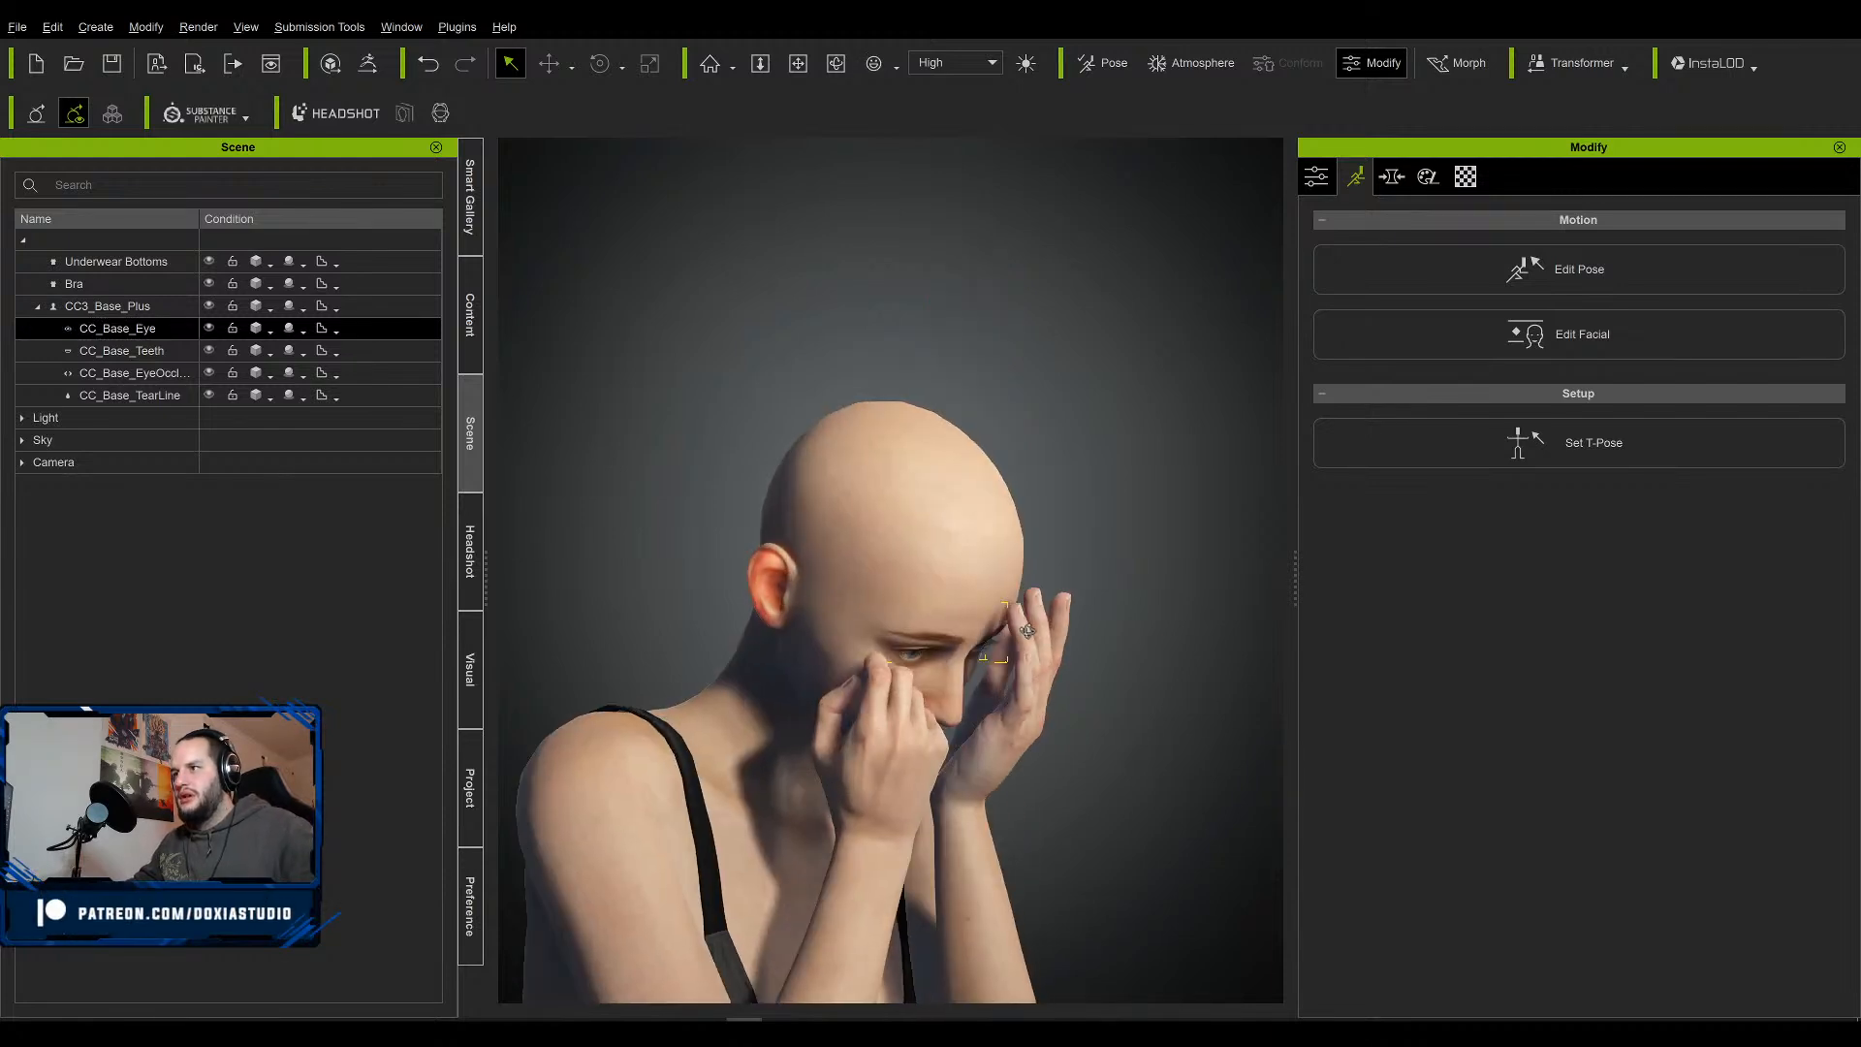
pyautogui.moveTo(1027, 631); pyautogui.dragTo(789, 553, button='middle')
pyautogui.scroll(5, 887, 669)
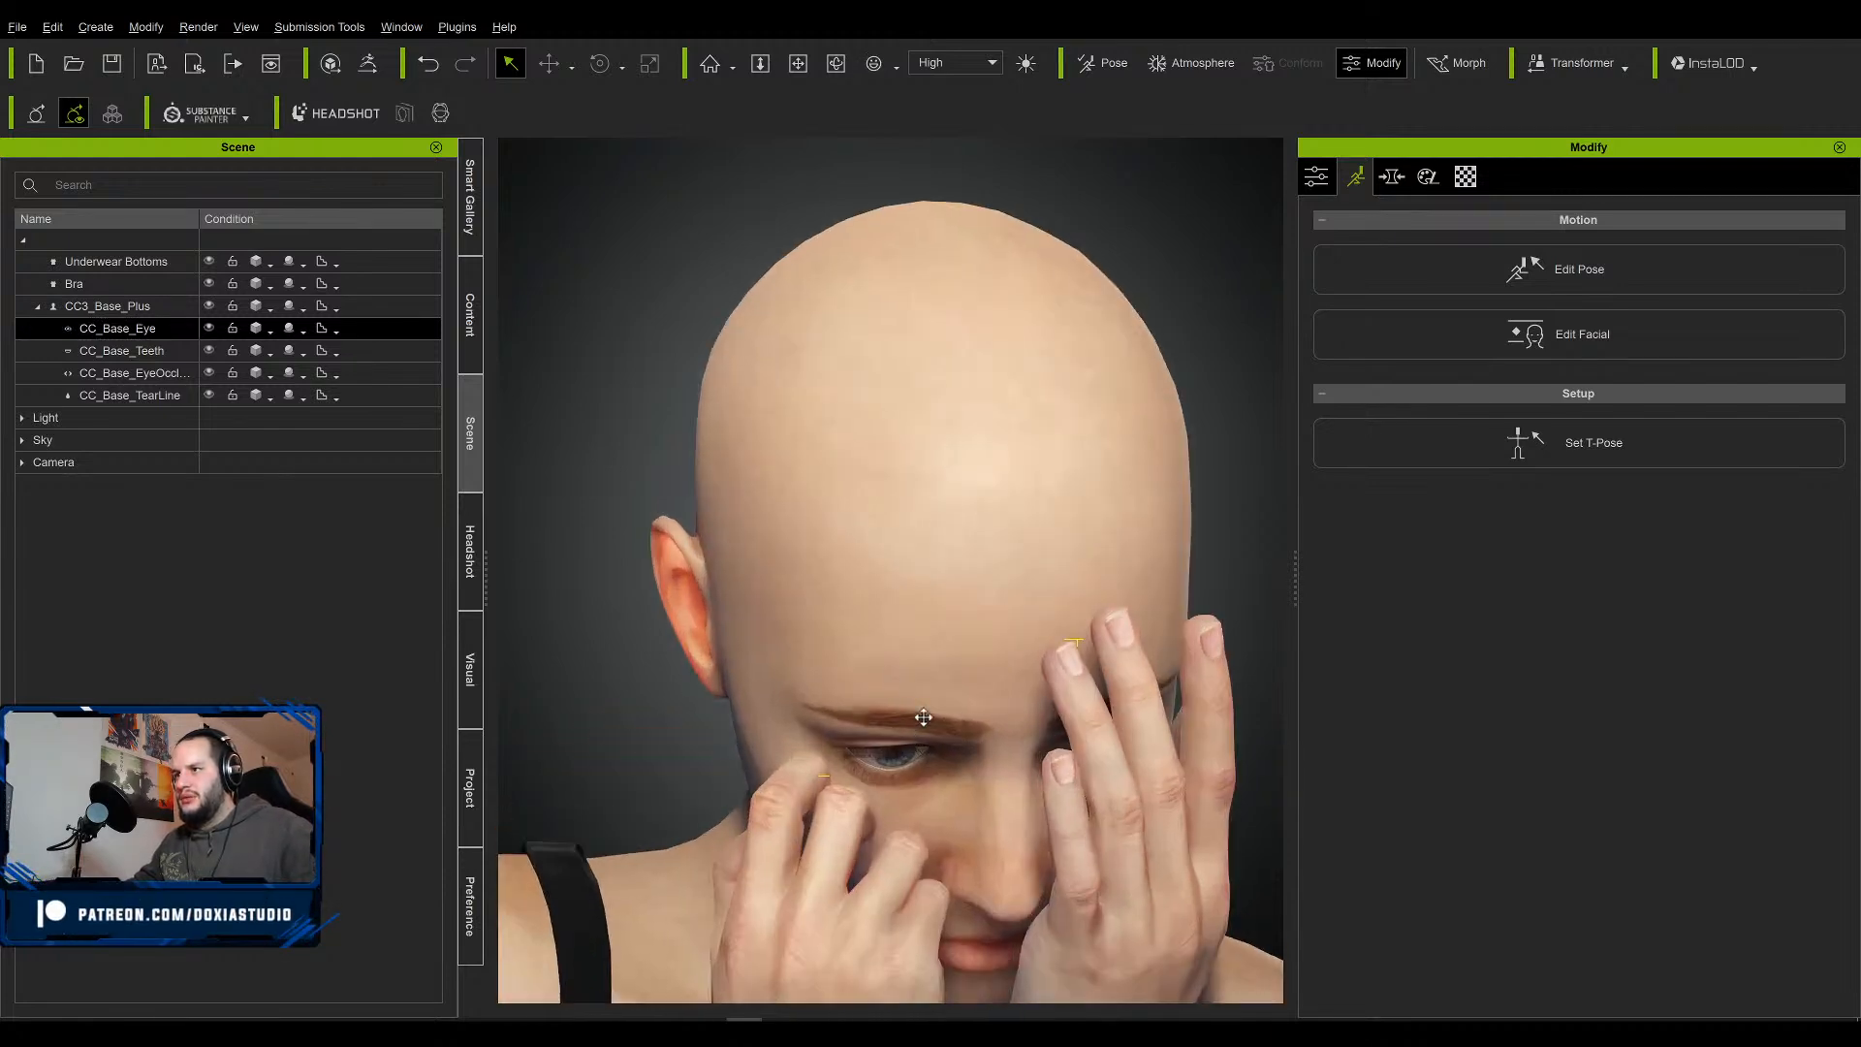
pyautogui.moveTo(918, 718); pyautogui.dragTo(1002, 404, button='middle')
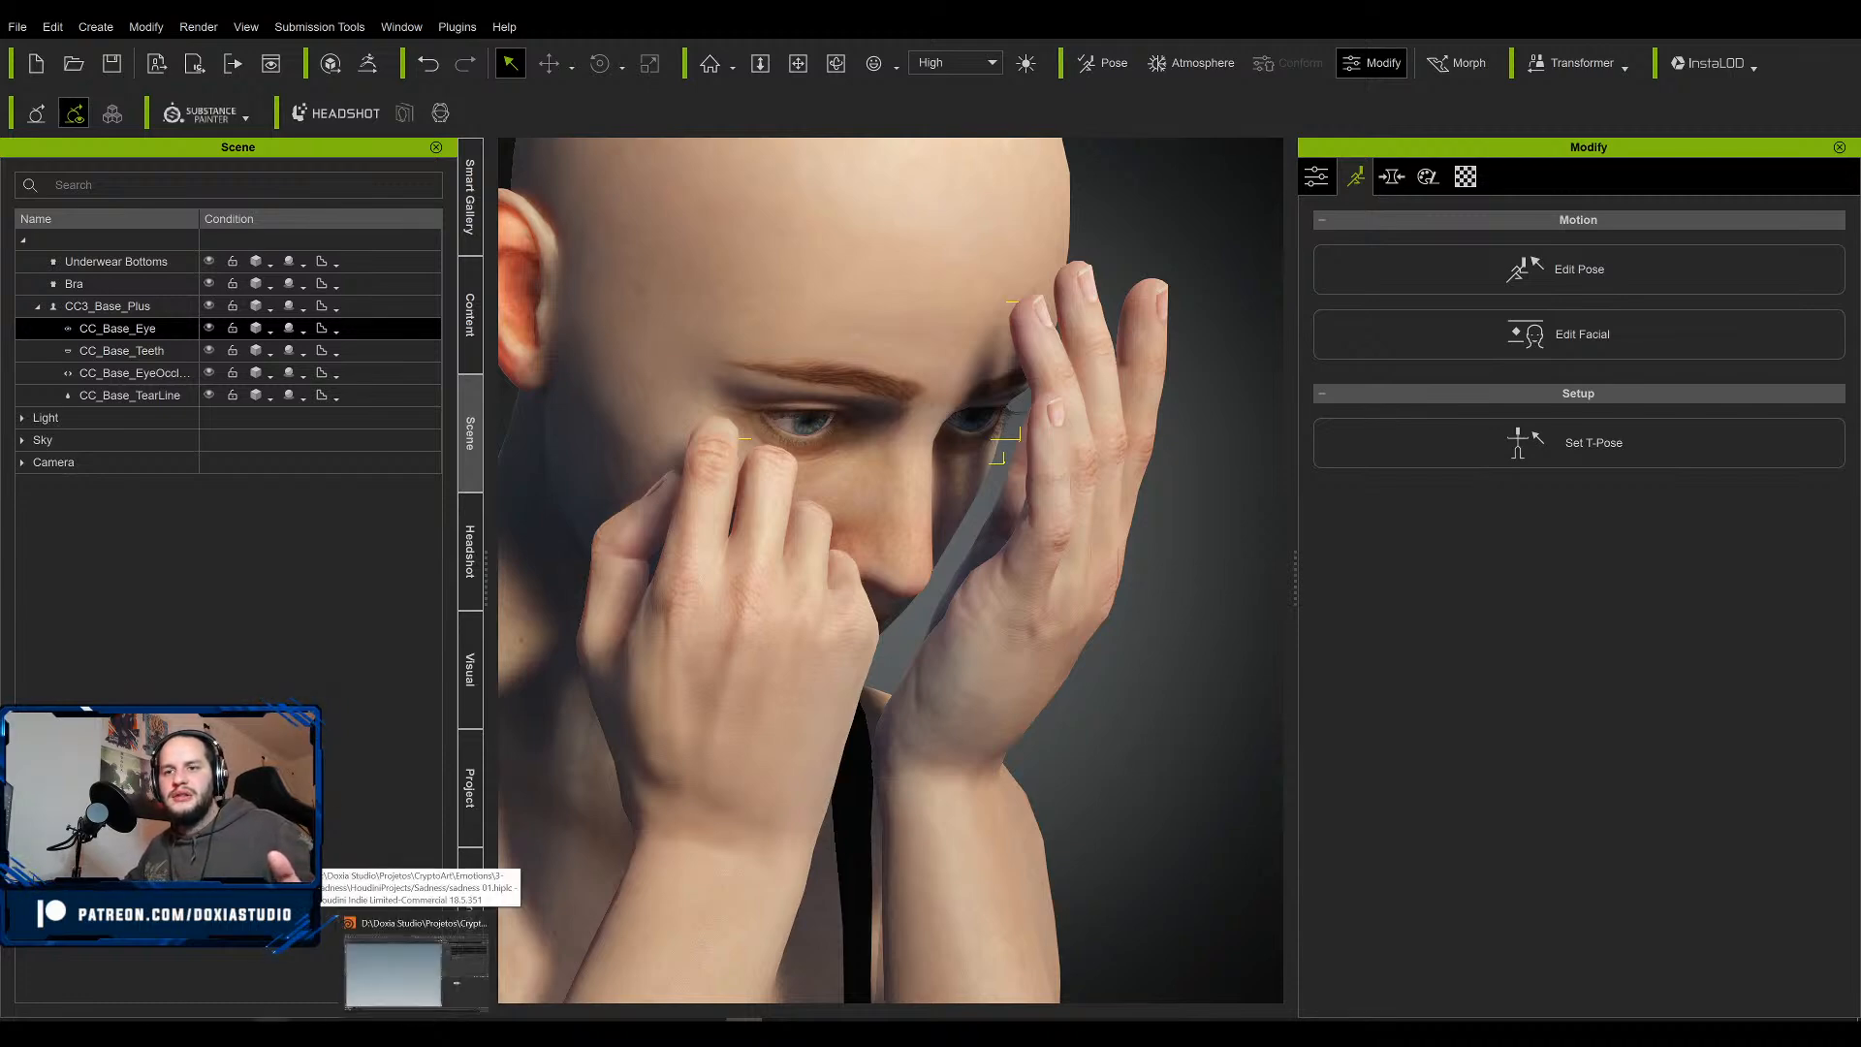
# Review the finished AngerStill, AngerStill 02 and HappinessStill artworks in the Emotions folder, then return to Character Creator.
pyautogui.click(77, 980)
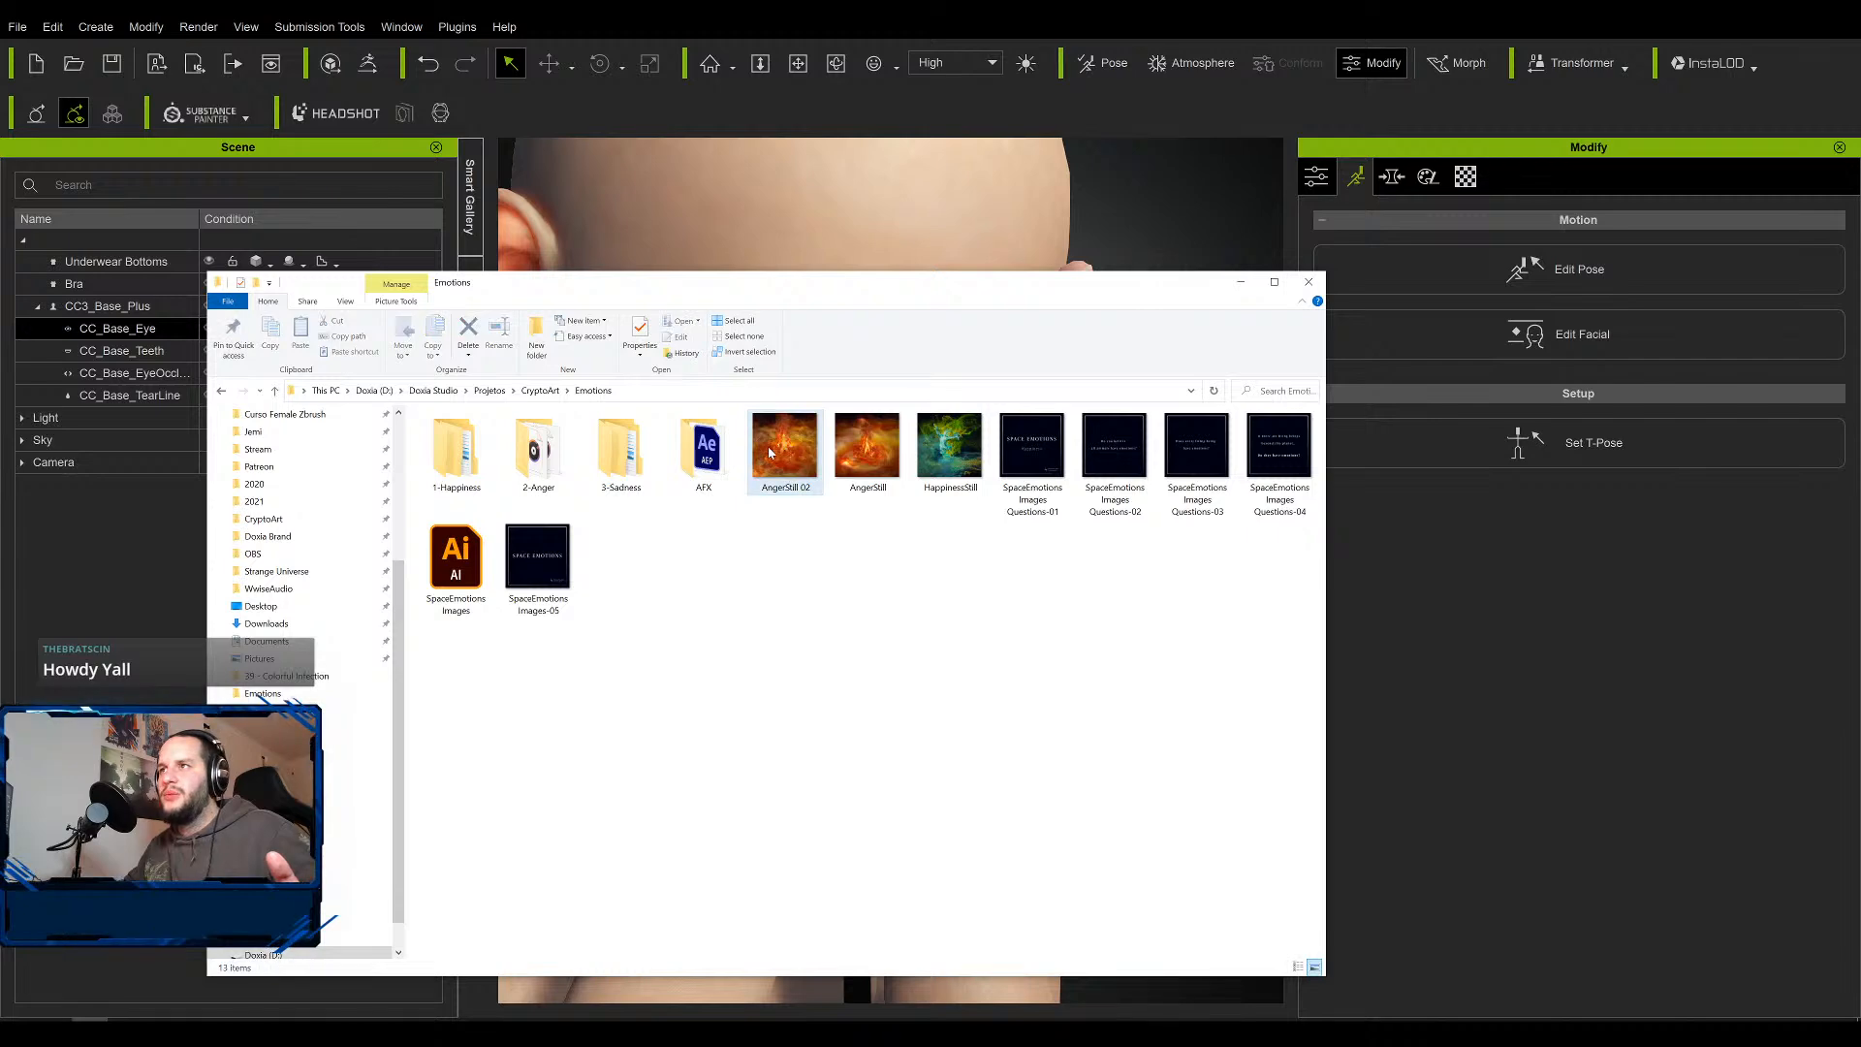
pyautogui.doubleClick(857, 448)
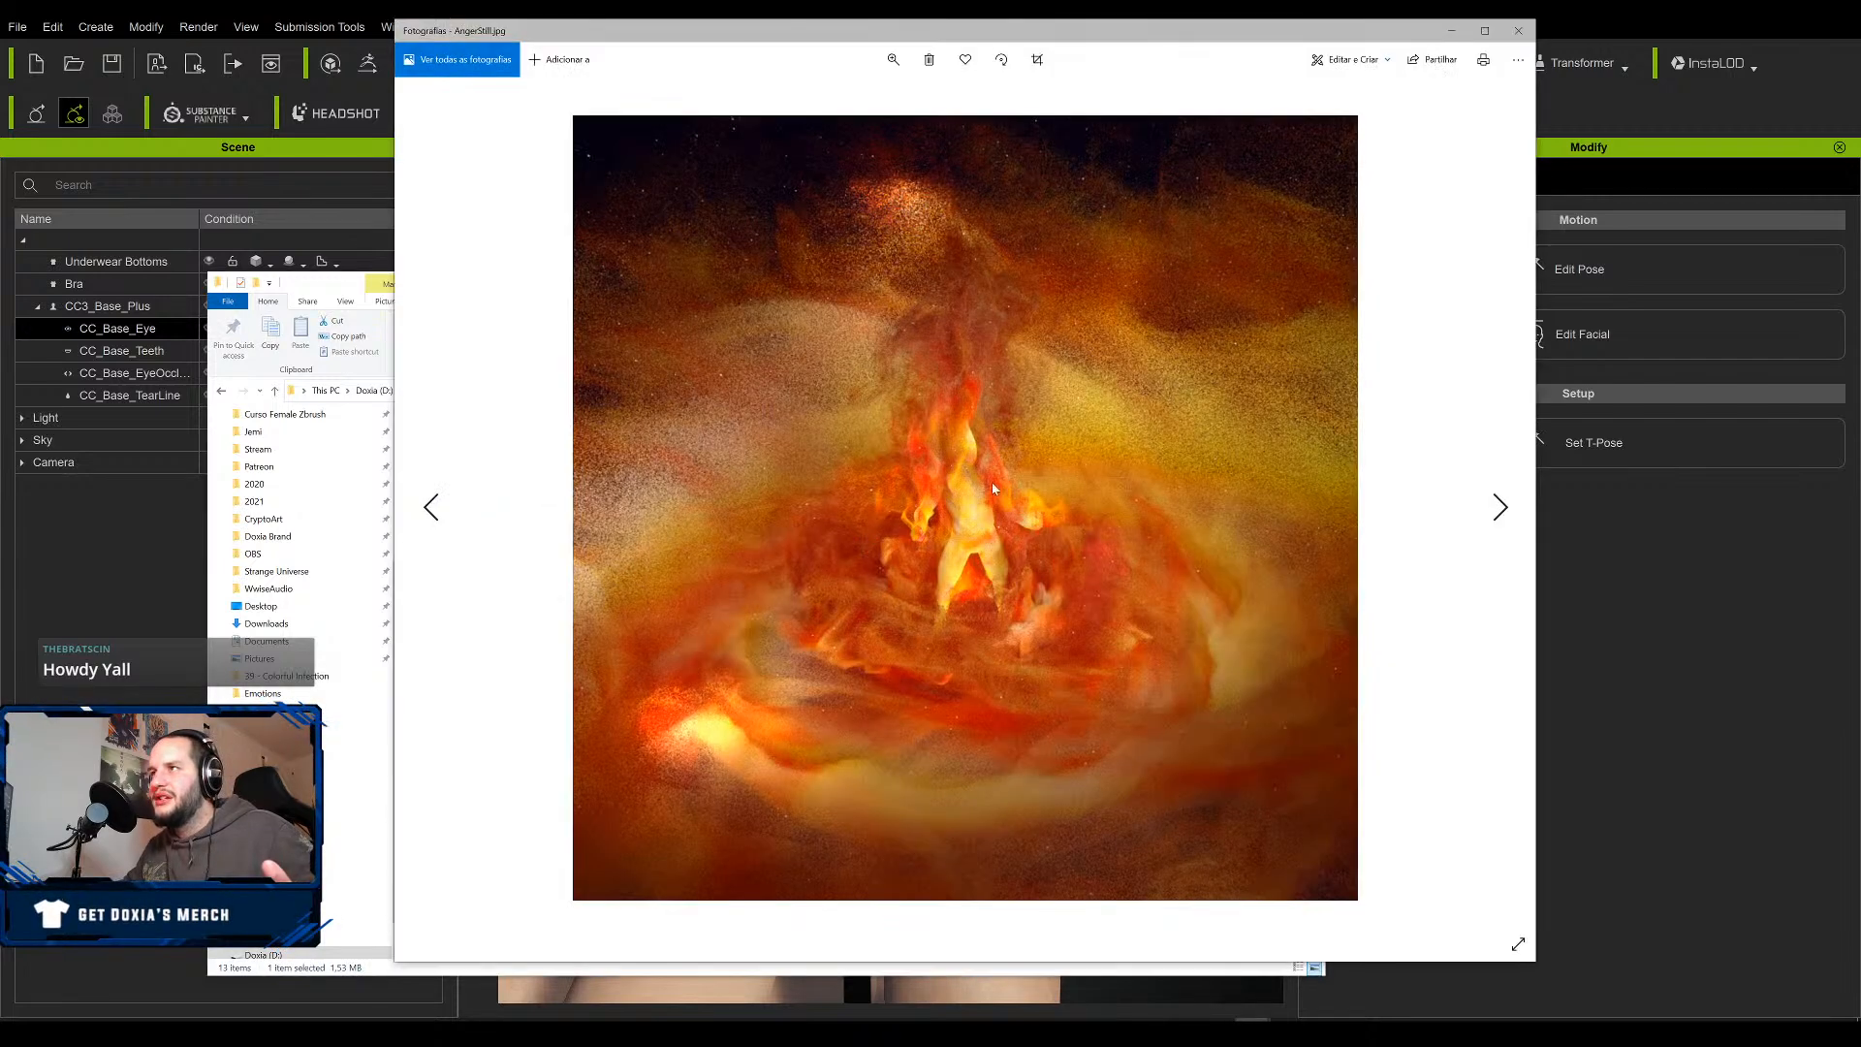
pyautogui.click(435, 521)
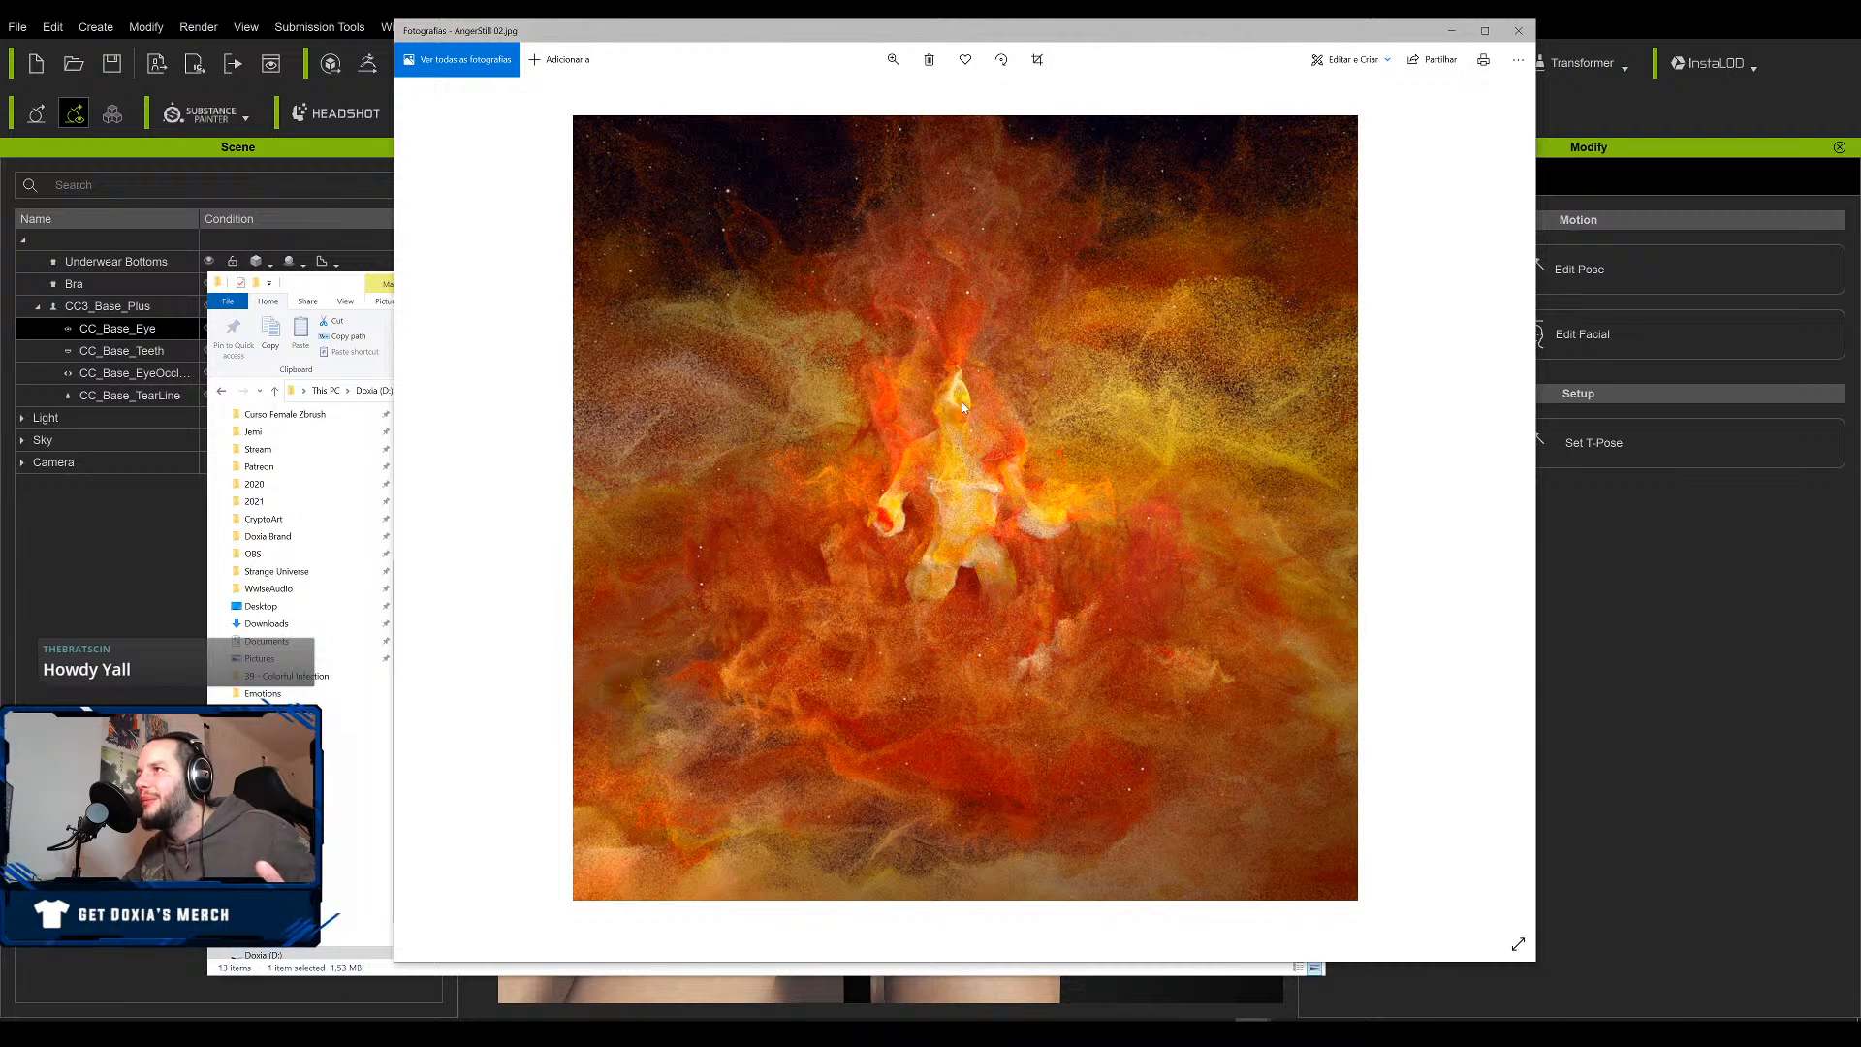
pyautogui.click(1518, 30)
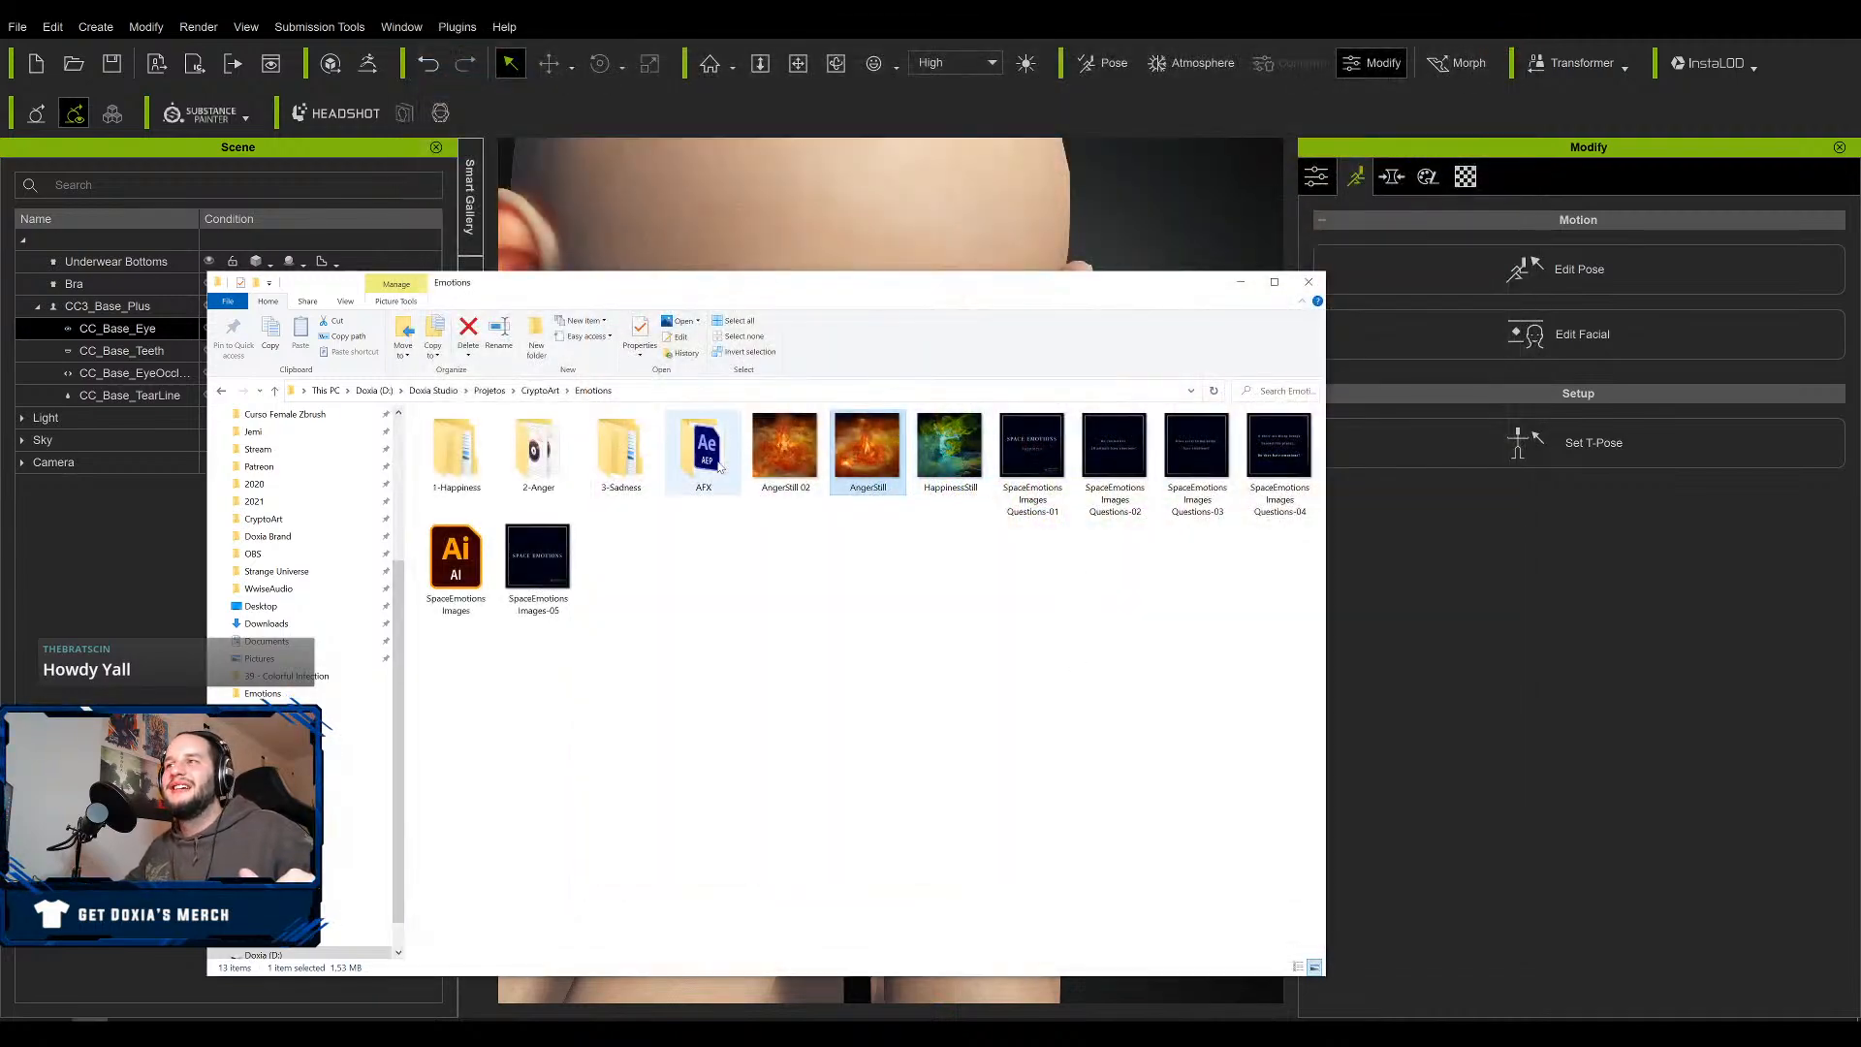
pyautogui.doubleClick(790, 453)
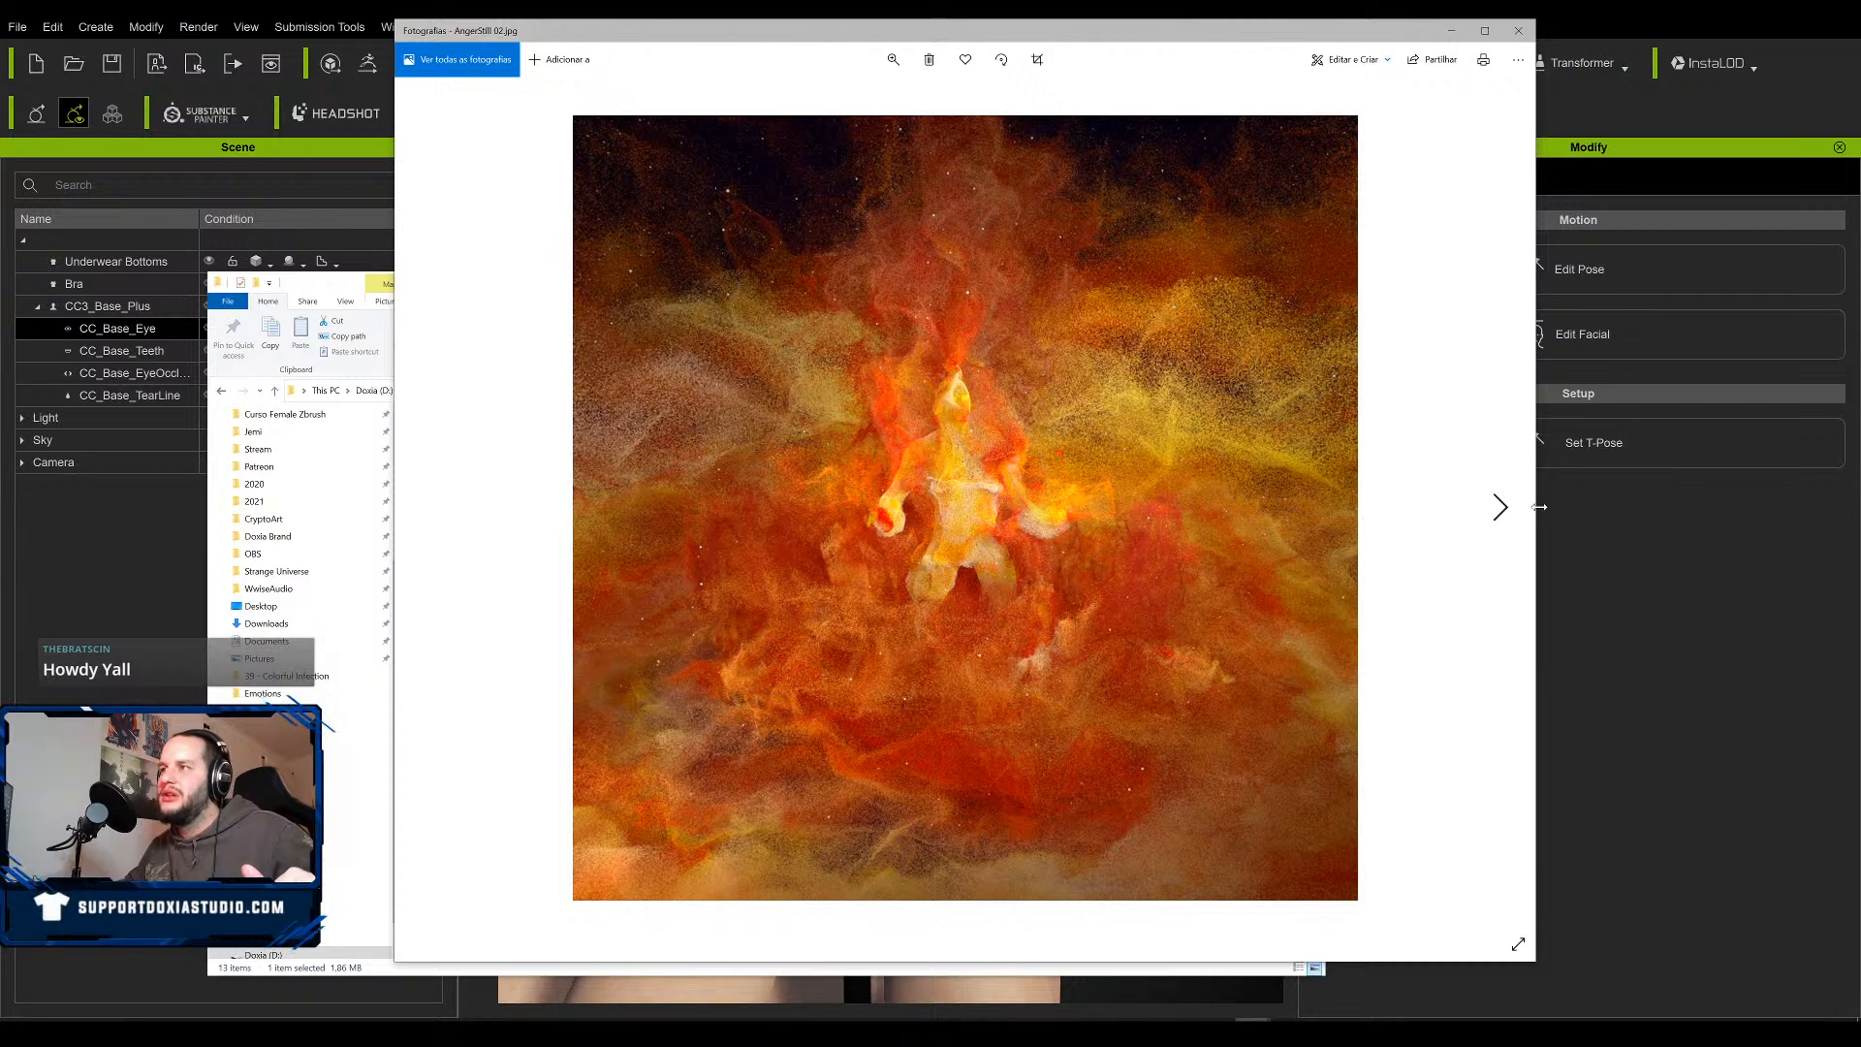
pyautogui.press('Right')
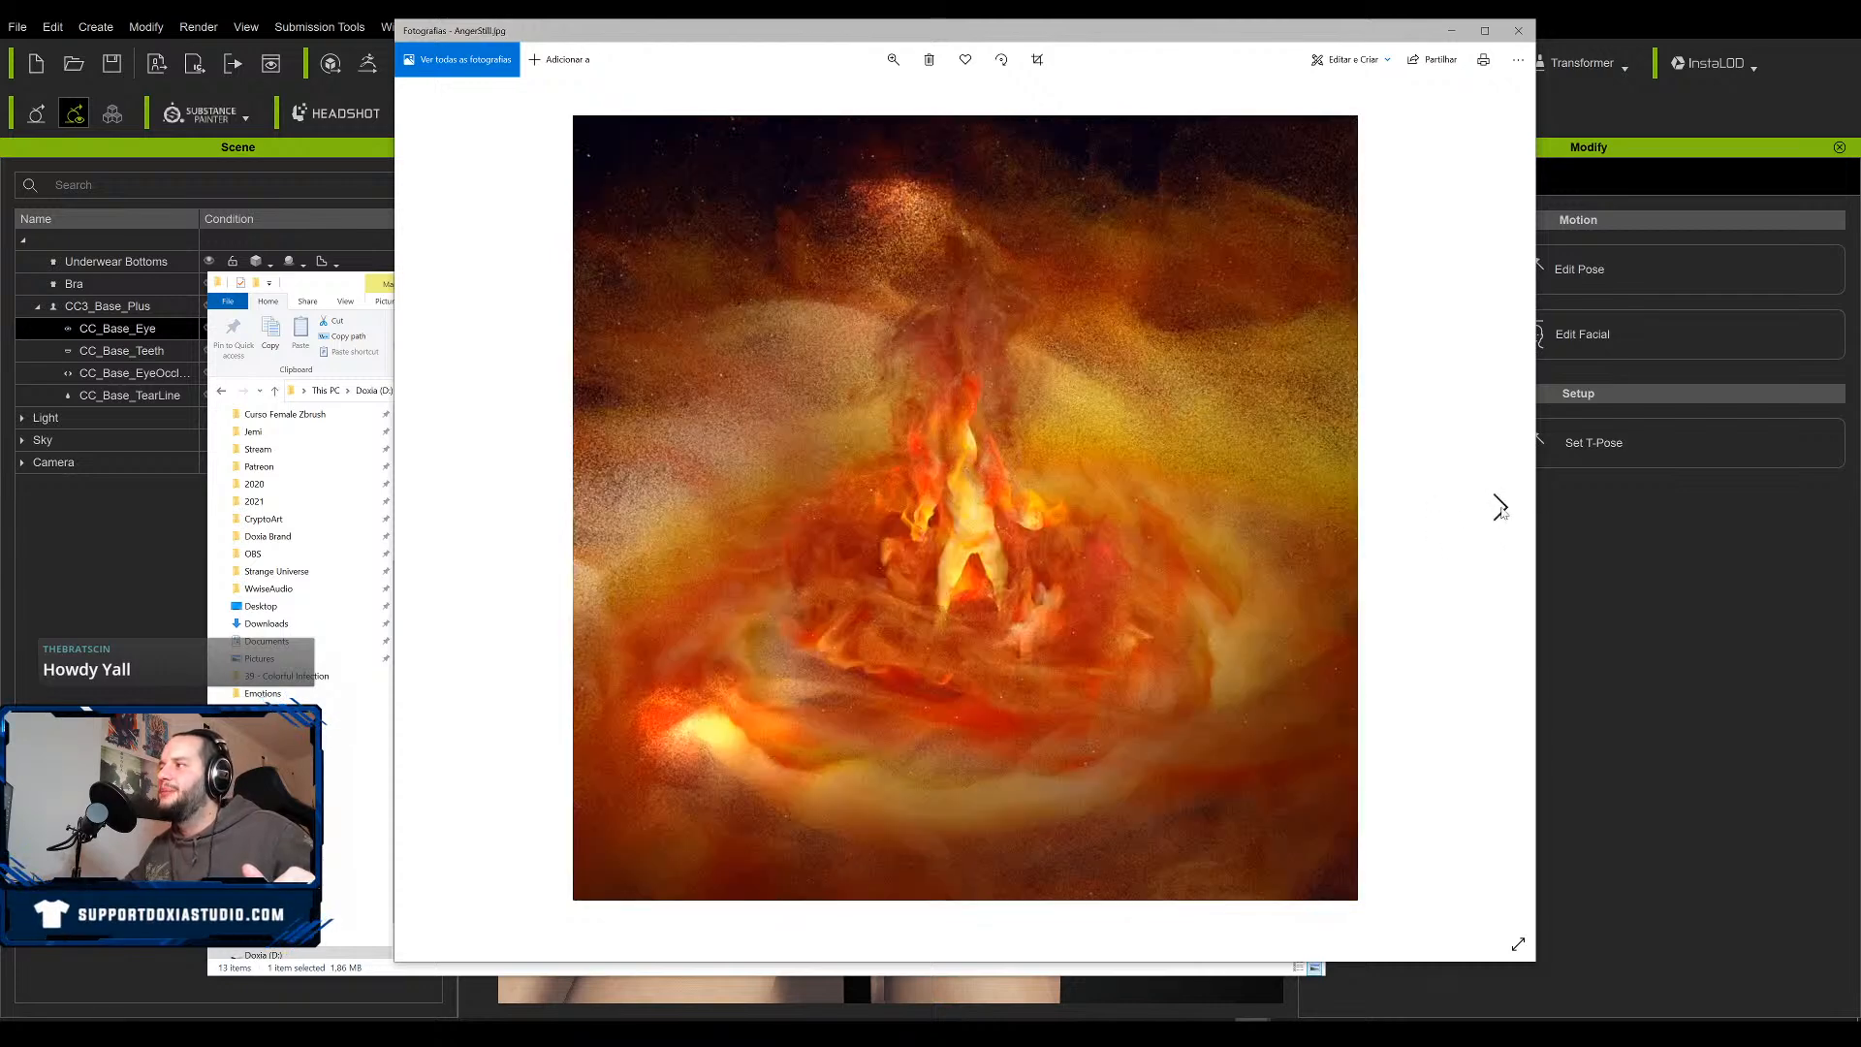
pyautogui.click(1501, 508)
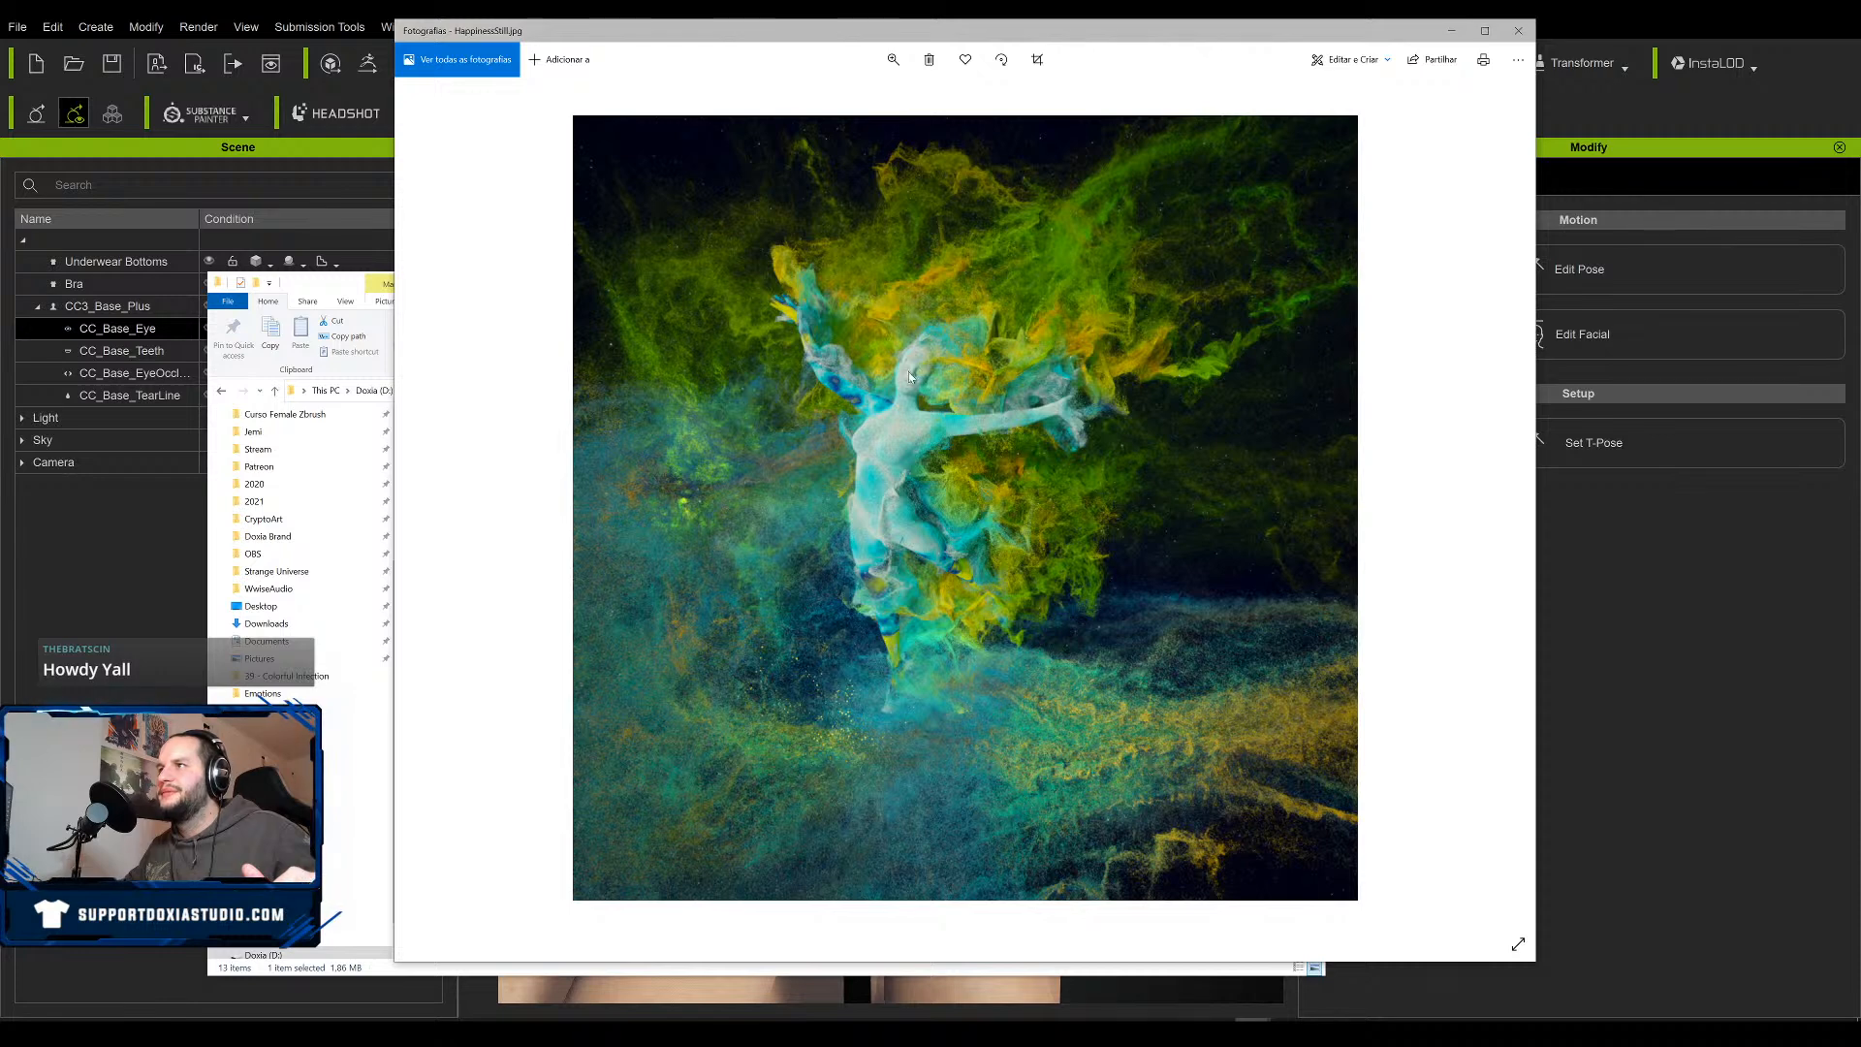
pyautogui.click(1630, 698)
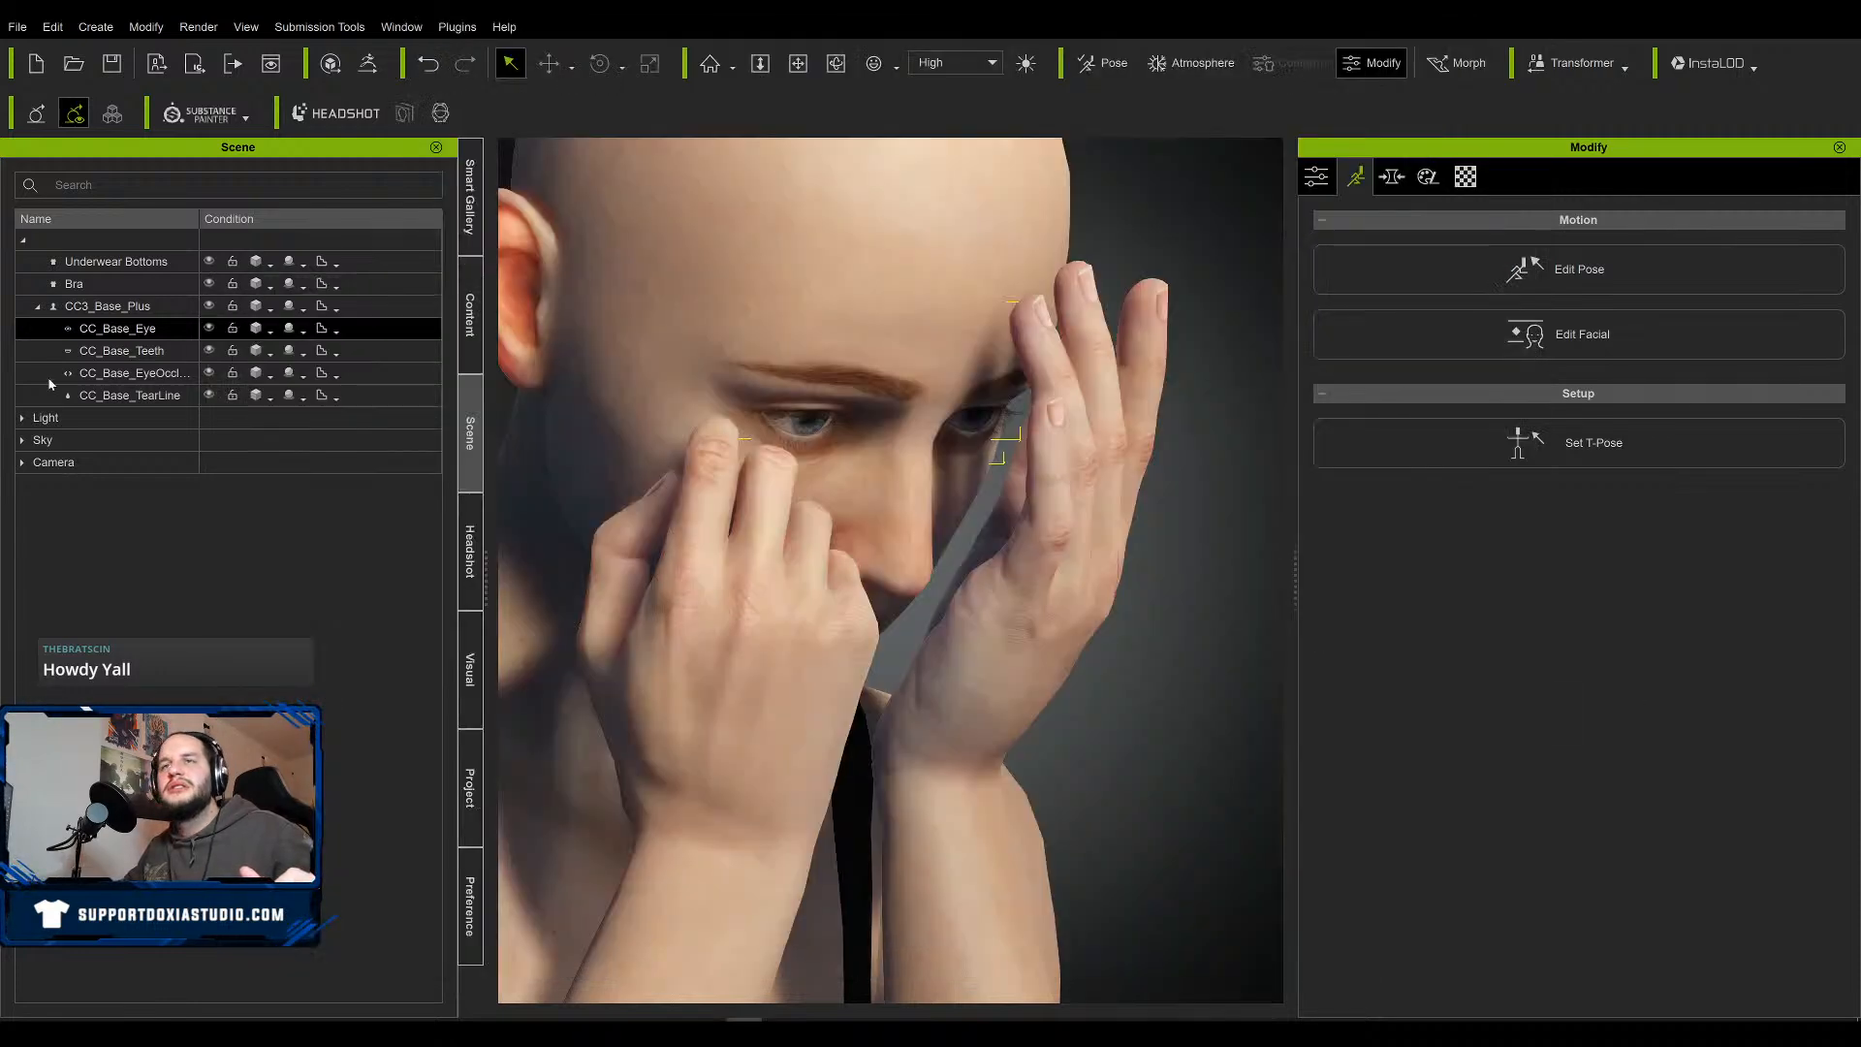
# Try hiding the CC_Base_Eye object to check the avatar's face without its eyeballs.
pyautogui.keyDown('ctrl'); pyautogui.click(215, 347); pyautogui.keyUp('ctrl')
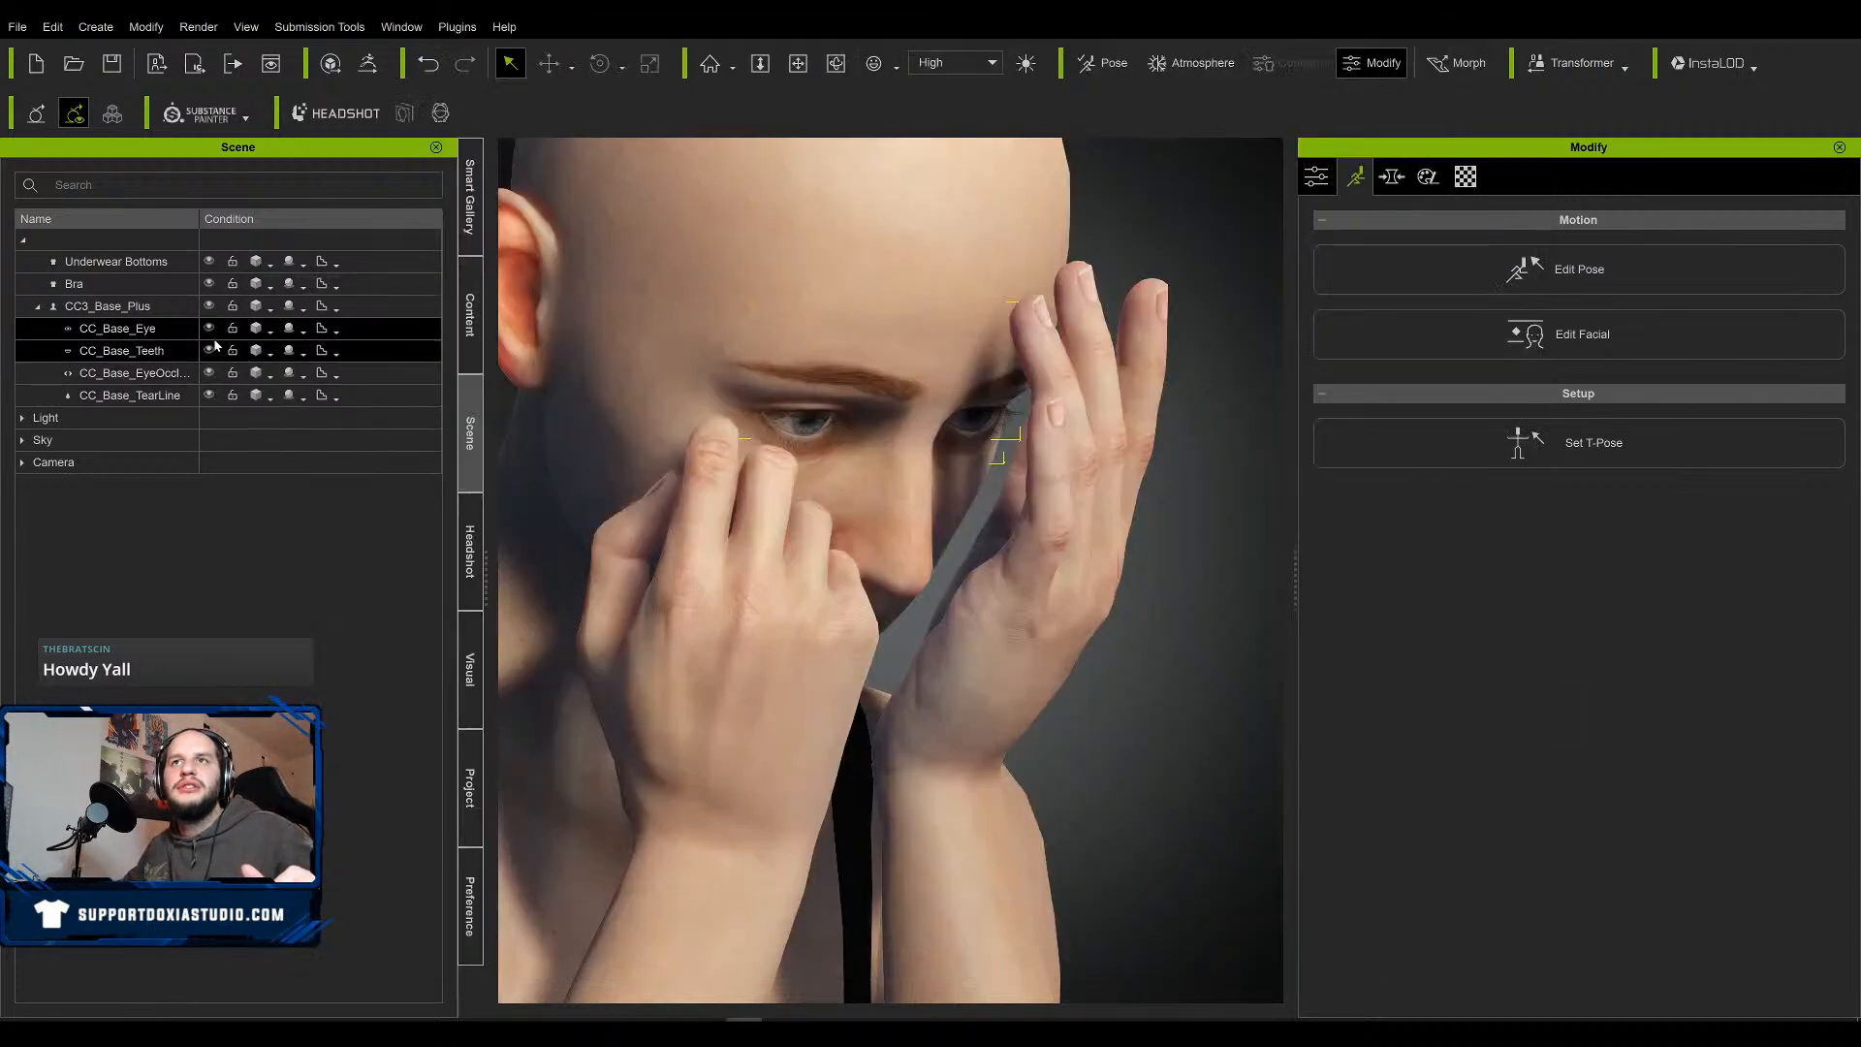
pyautogui.click(208, 329)
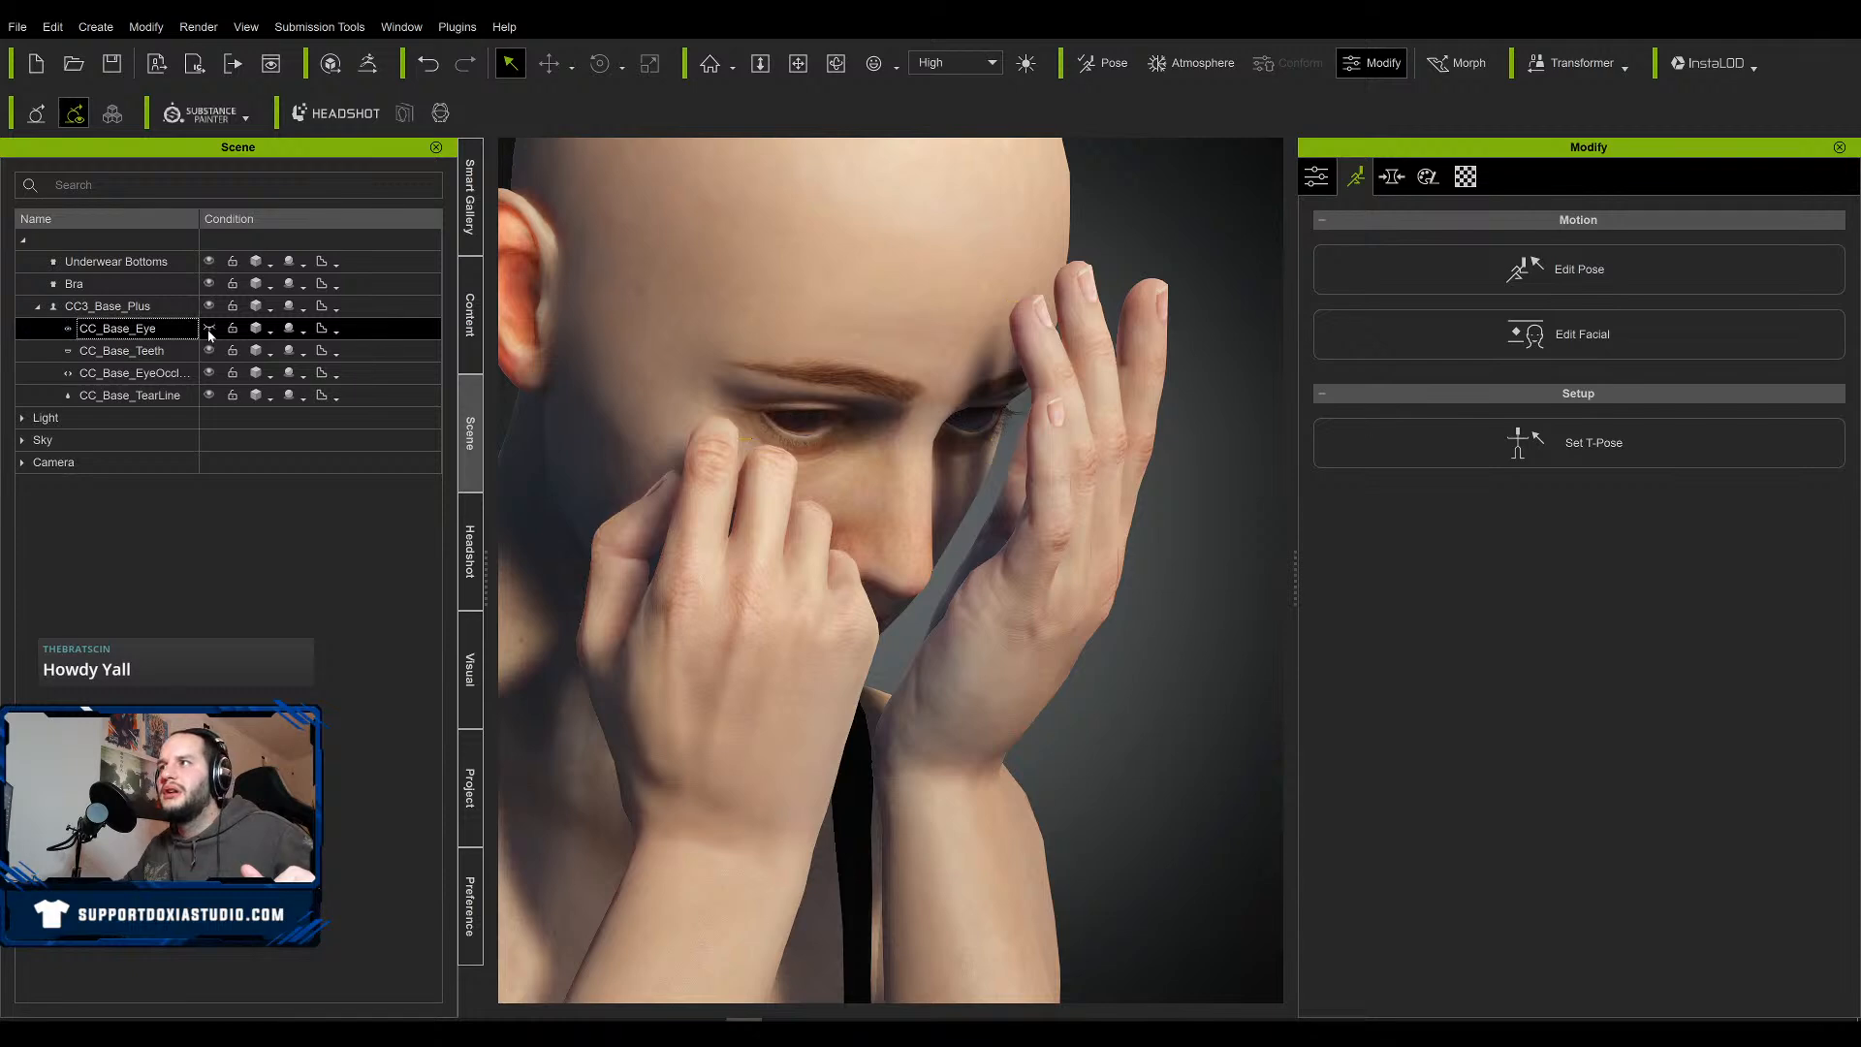
# Open the CC3_Base_Plus mesh for editing in Element selection mode.
pyautogui.click(139, 306)
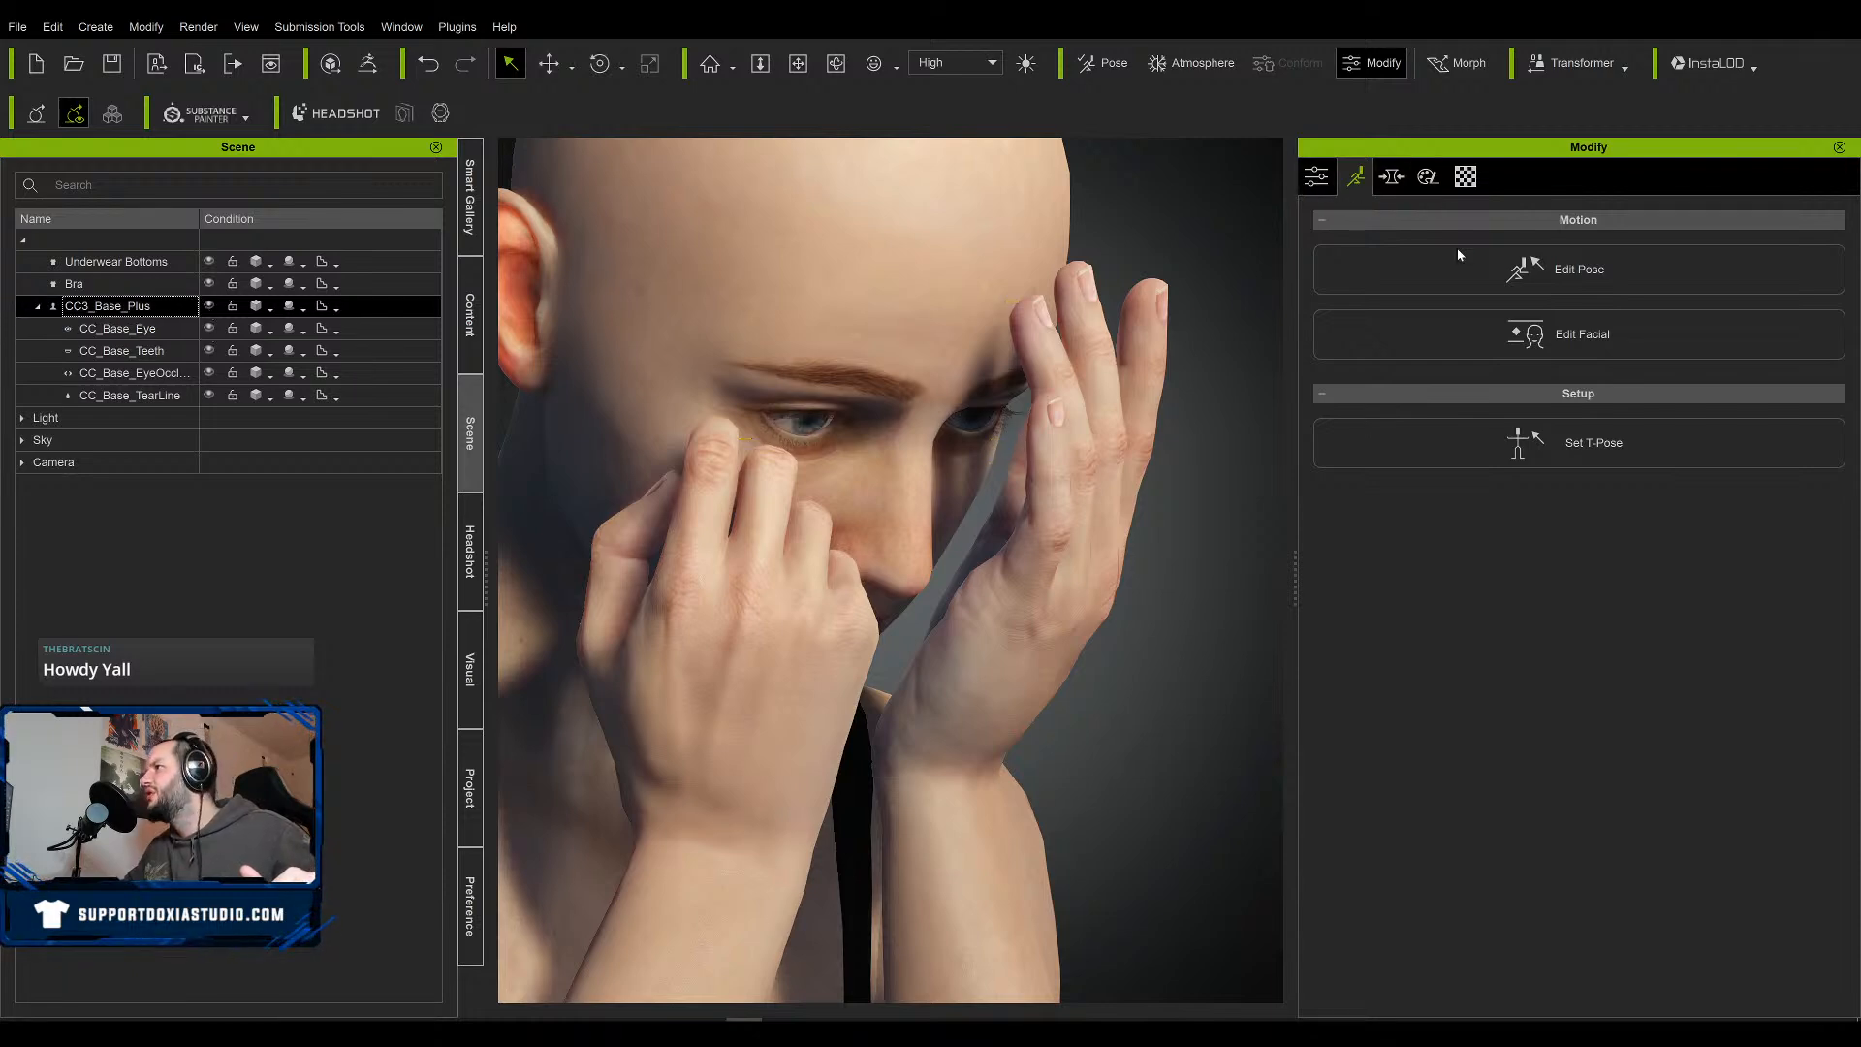
pyautogui.click(1316, 176)
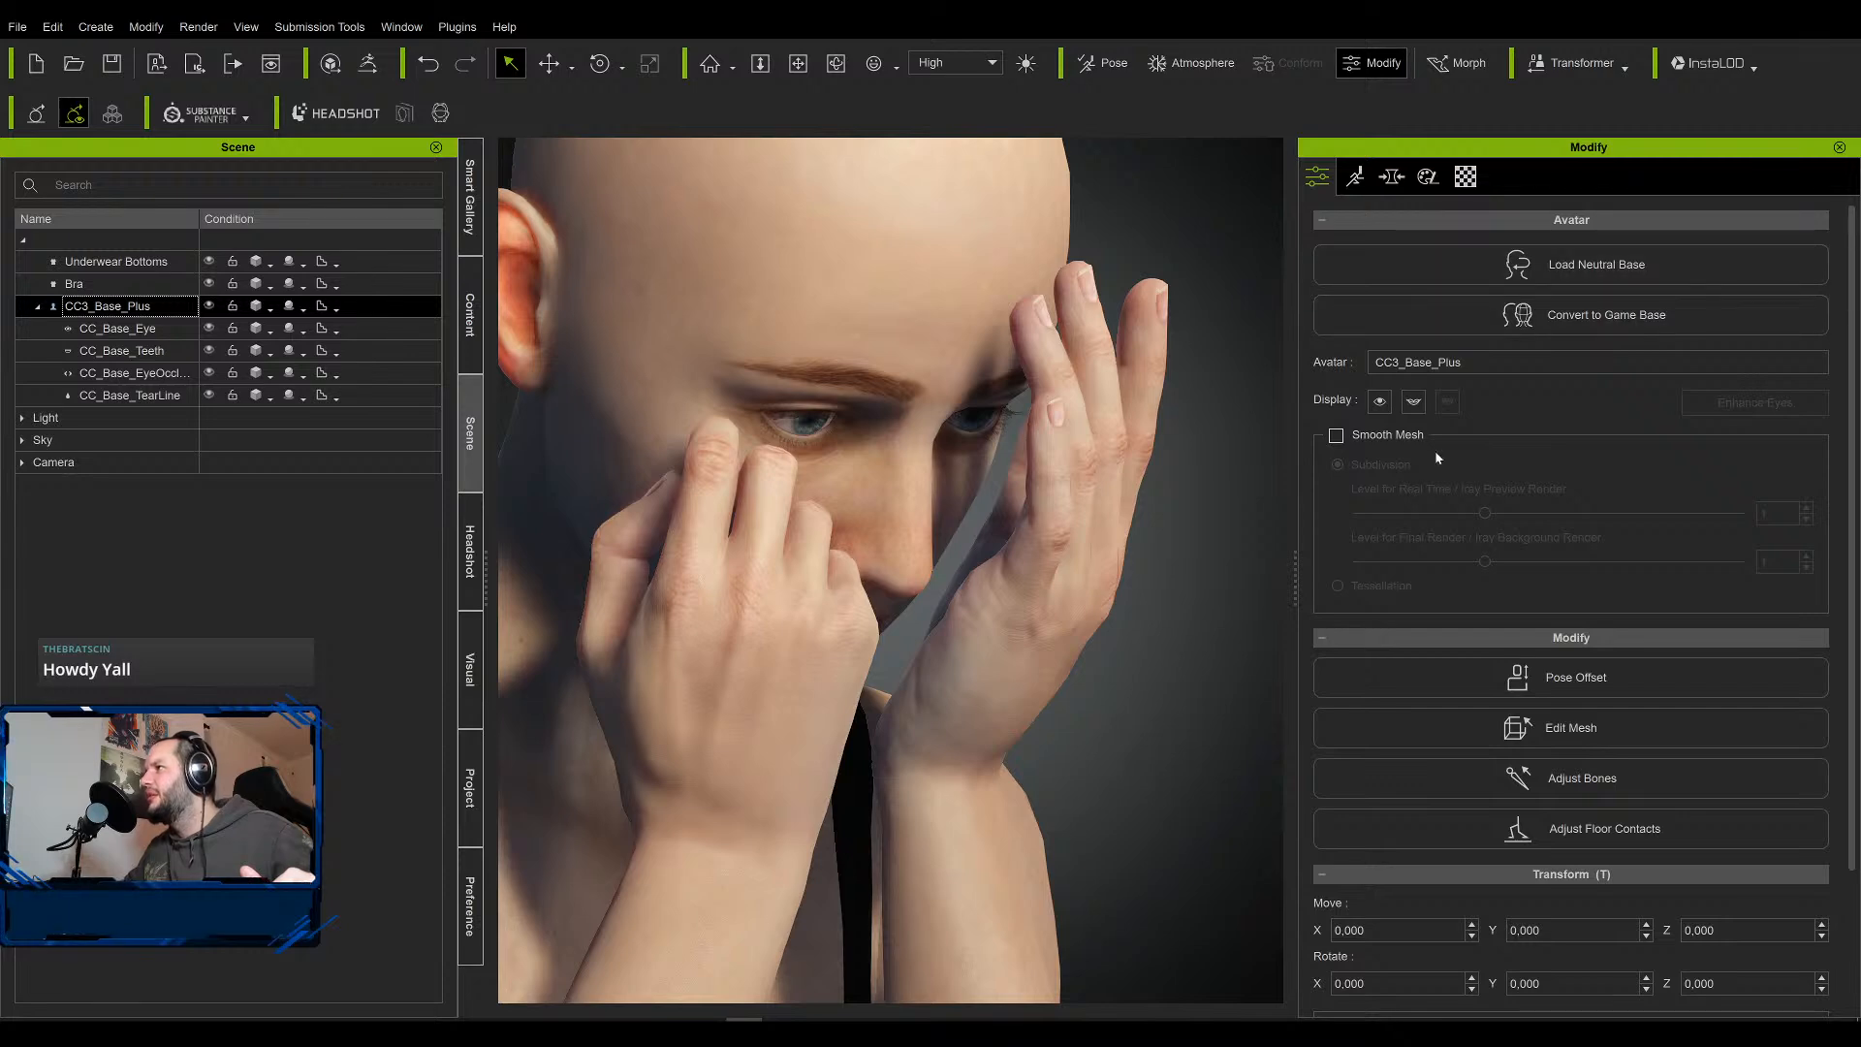
pyautogui.click(1551, 739)
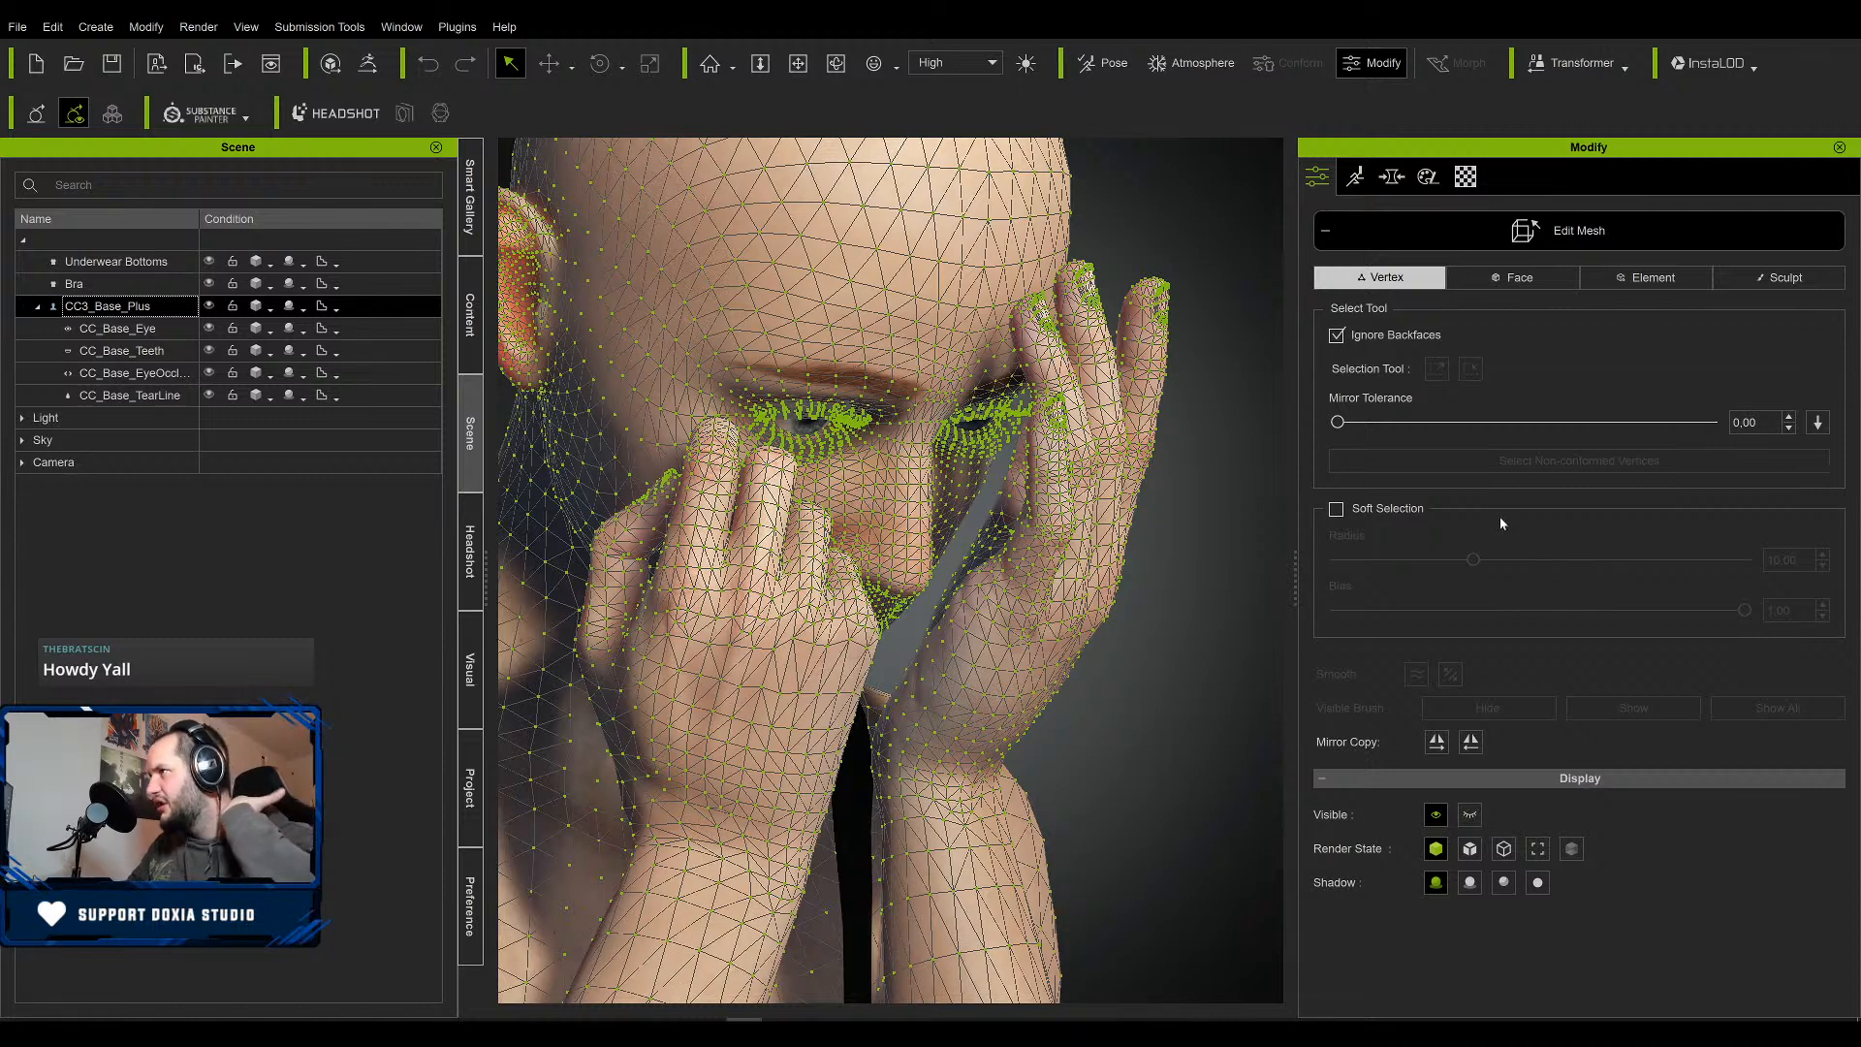
pyautogui.click(1678, 274)
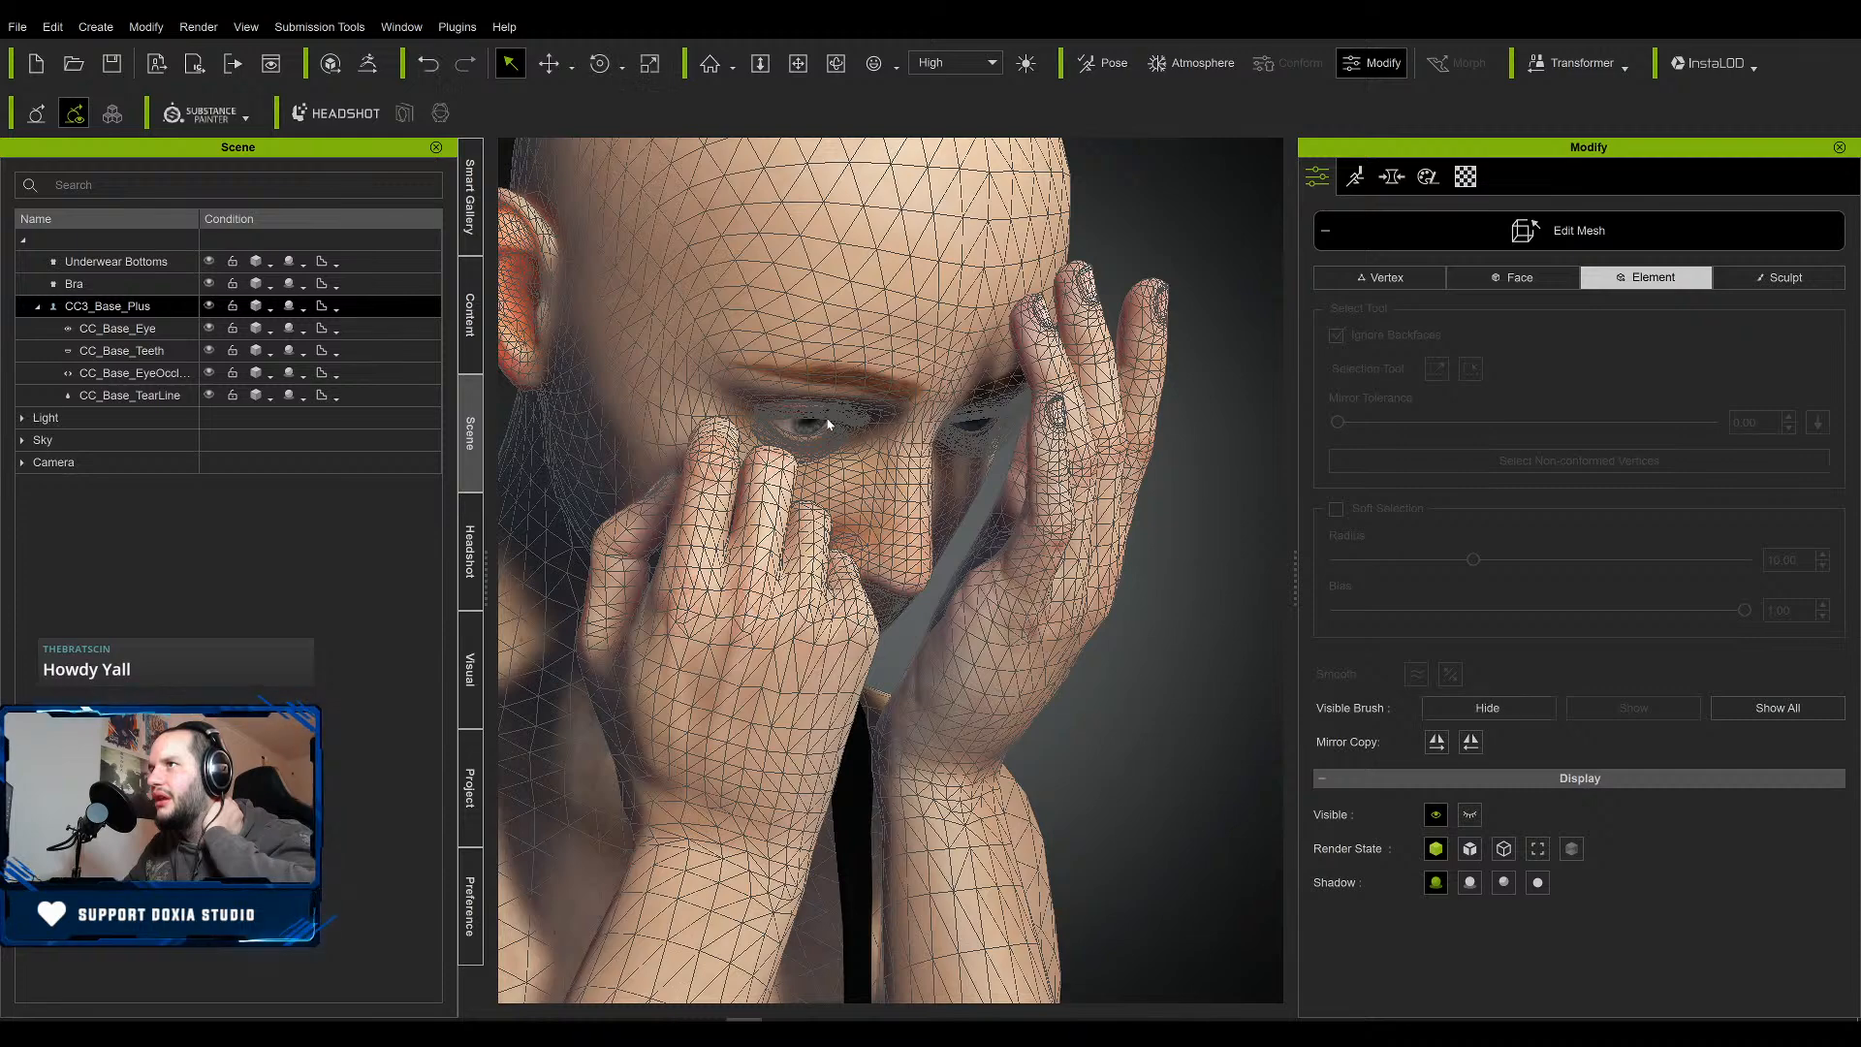
# Hide the upper and lower eyelash mesh elements of the avatar's left eye.
pyautogui.click(850, 450)
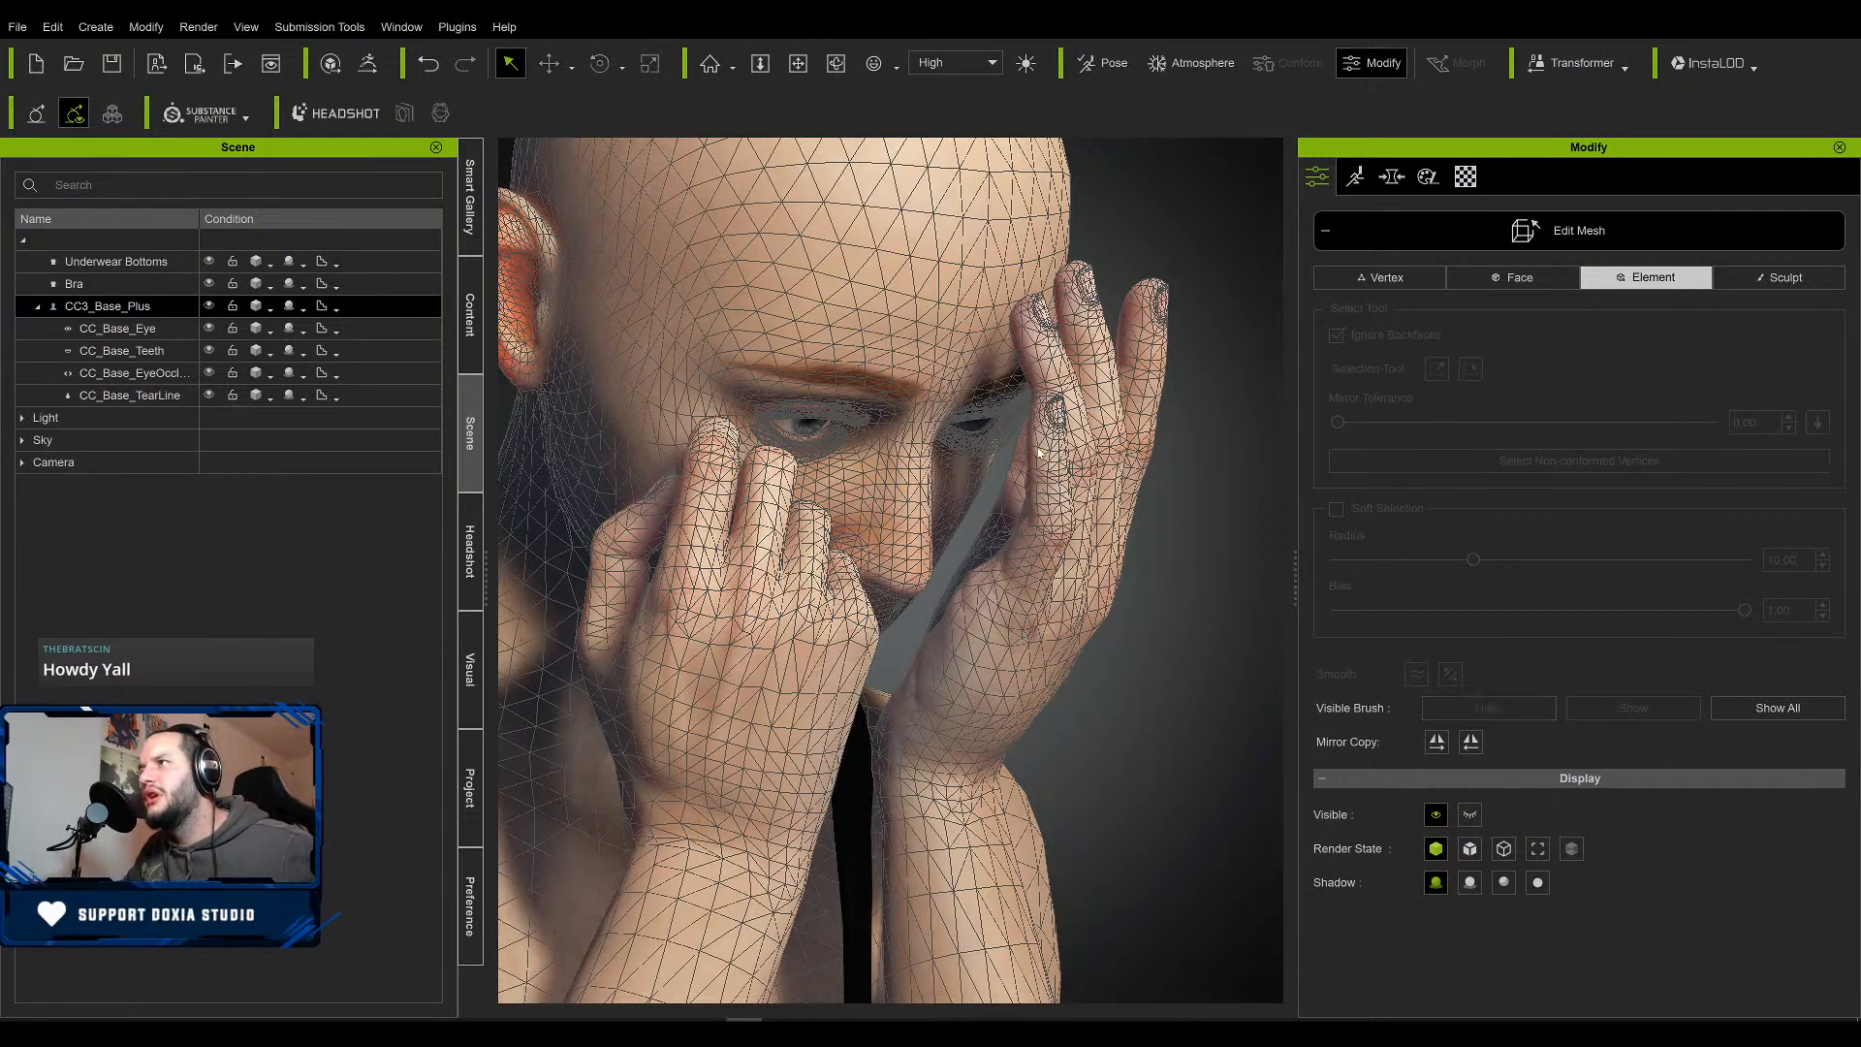
pyautogui.scroll(5, 1009, 441)
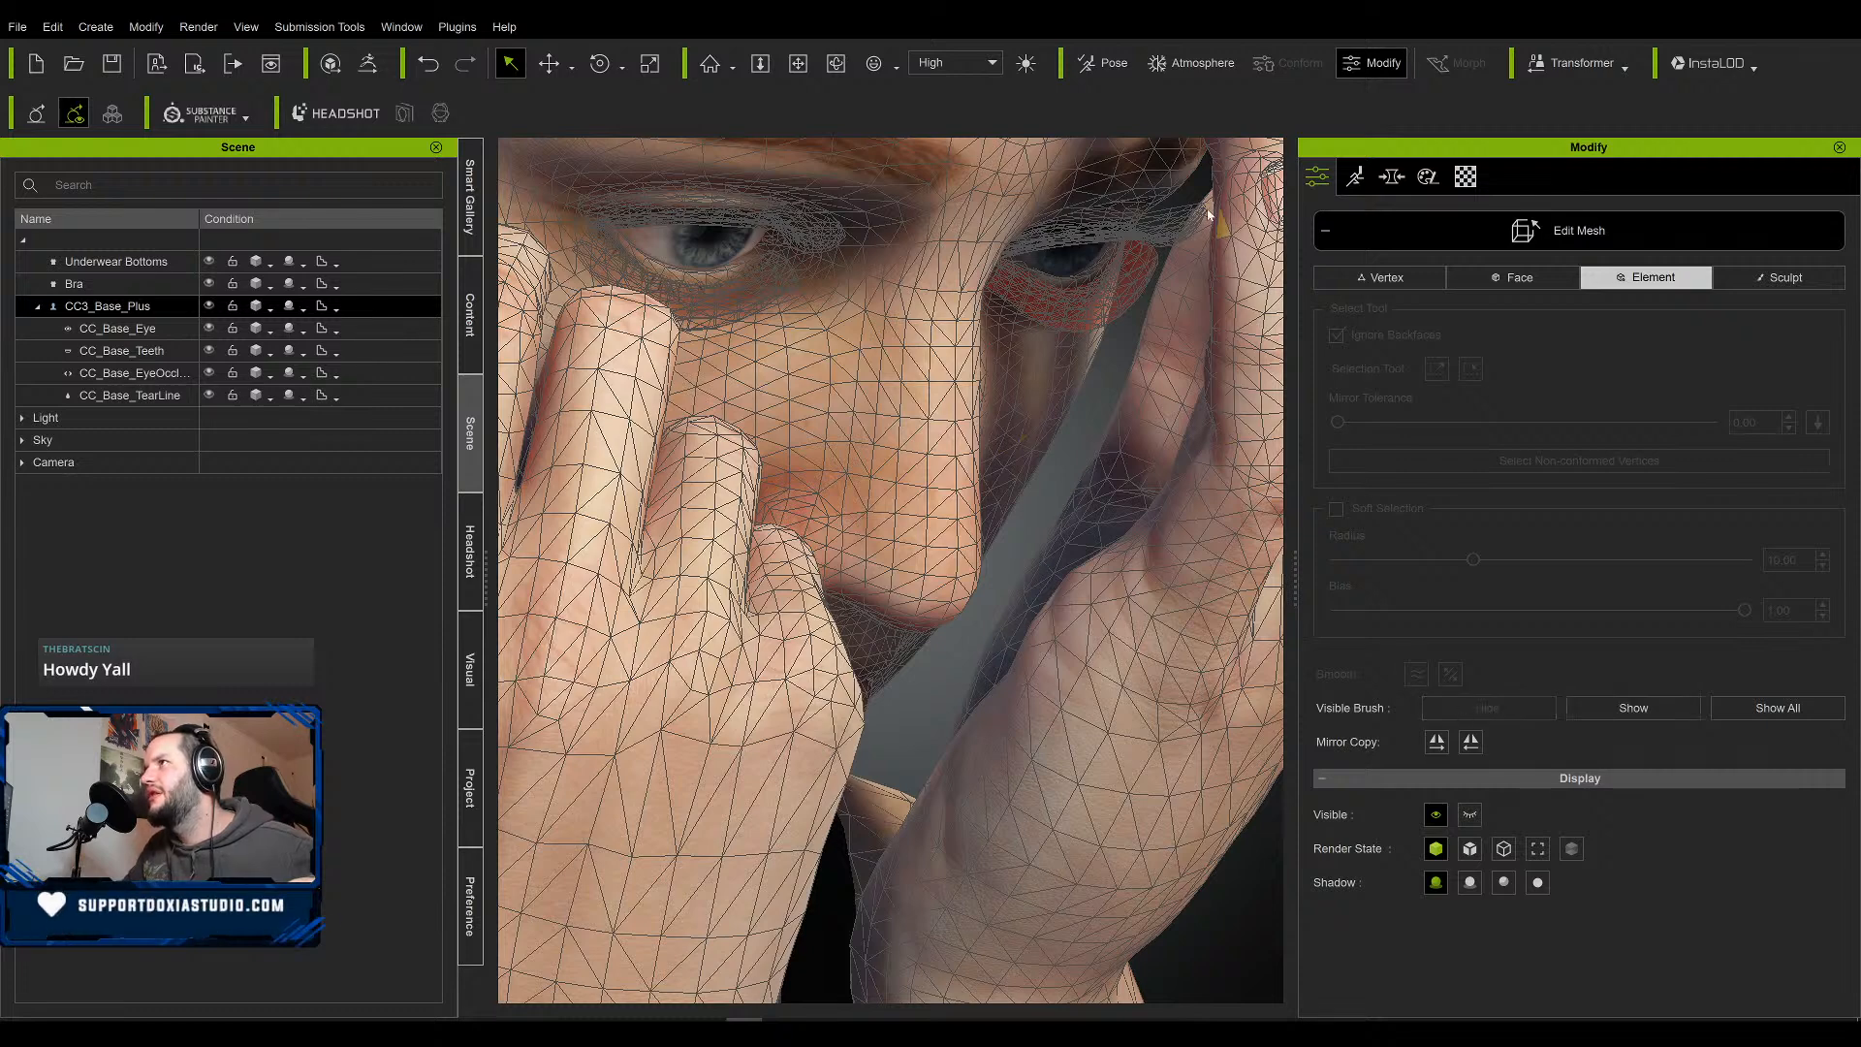
pyautogui.click(1488, 708)
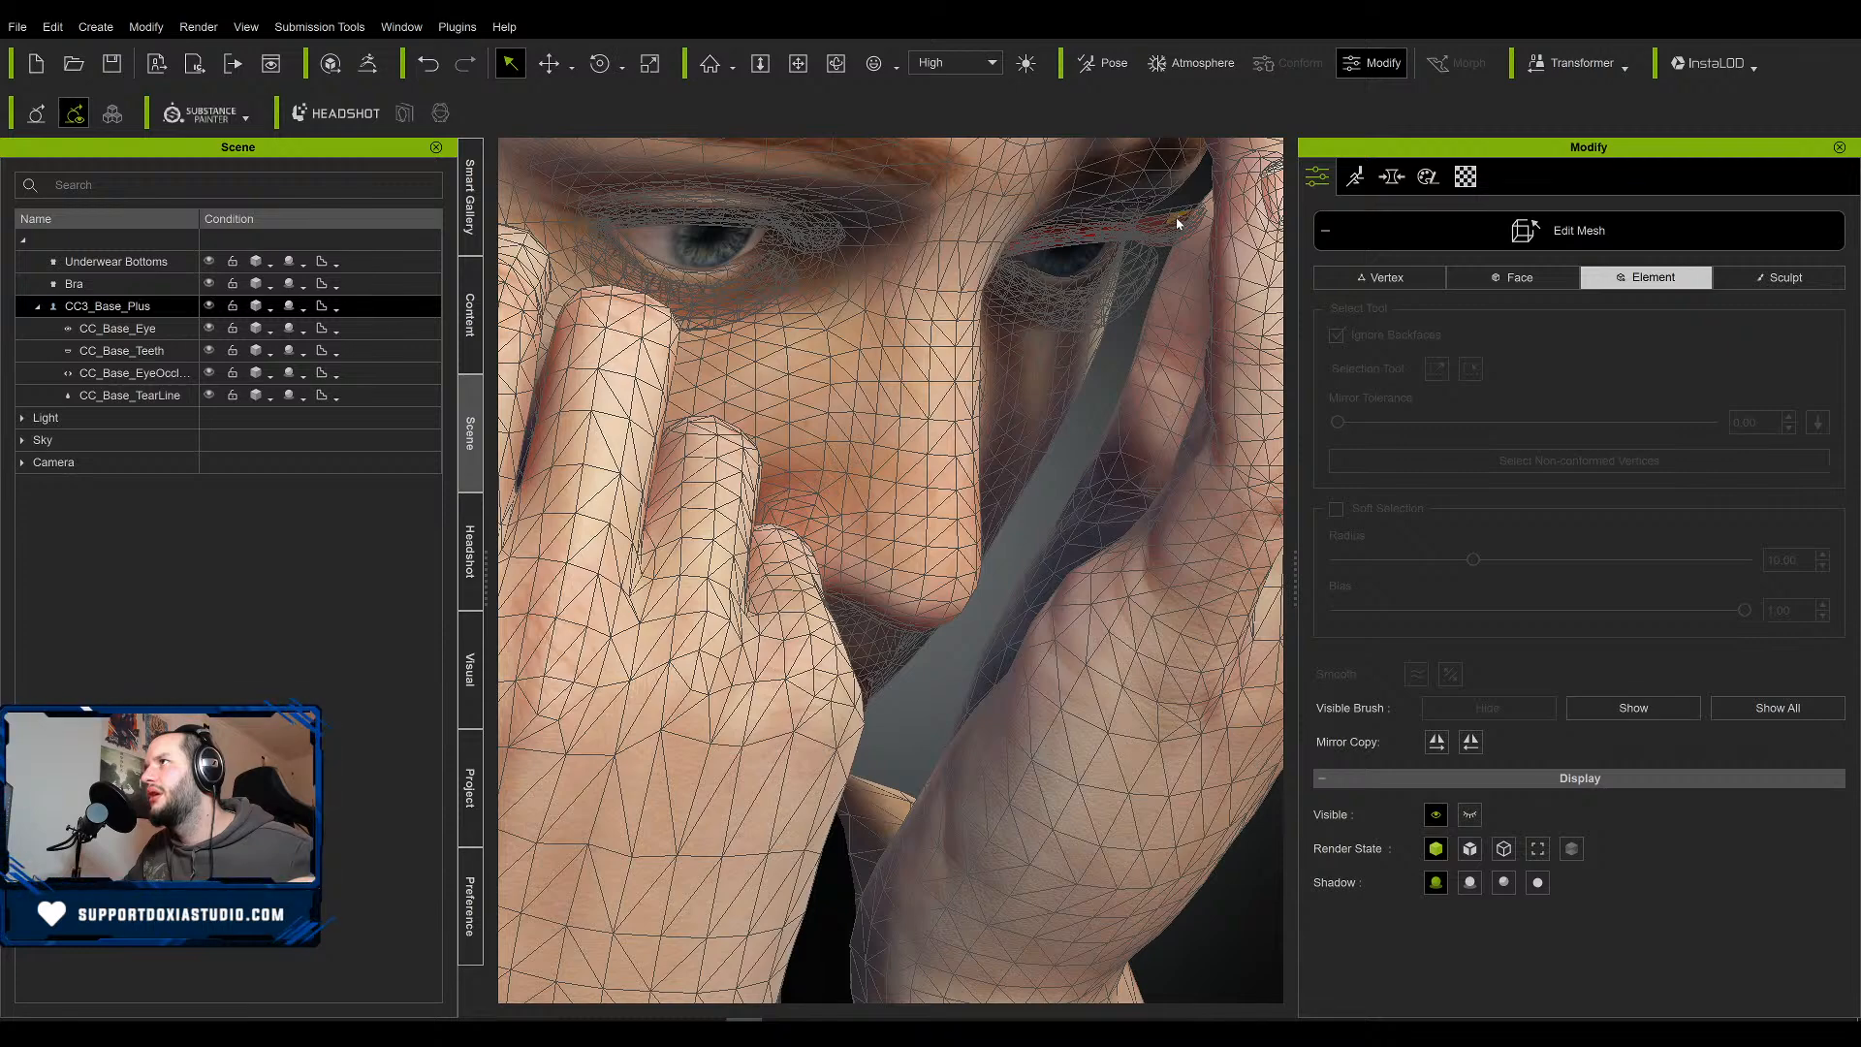
# Hide the upper and lower eyelash mesh elements of the avatar's right eye.
pyautogui.moveTo(1178, 221); pyautogui.dragTo(1147, 278, button='middle')
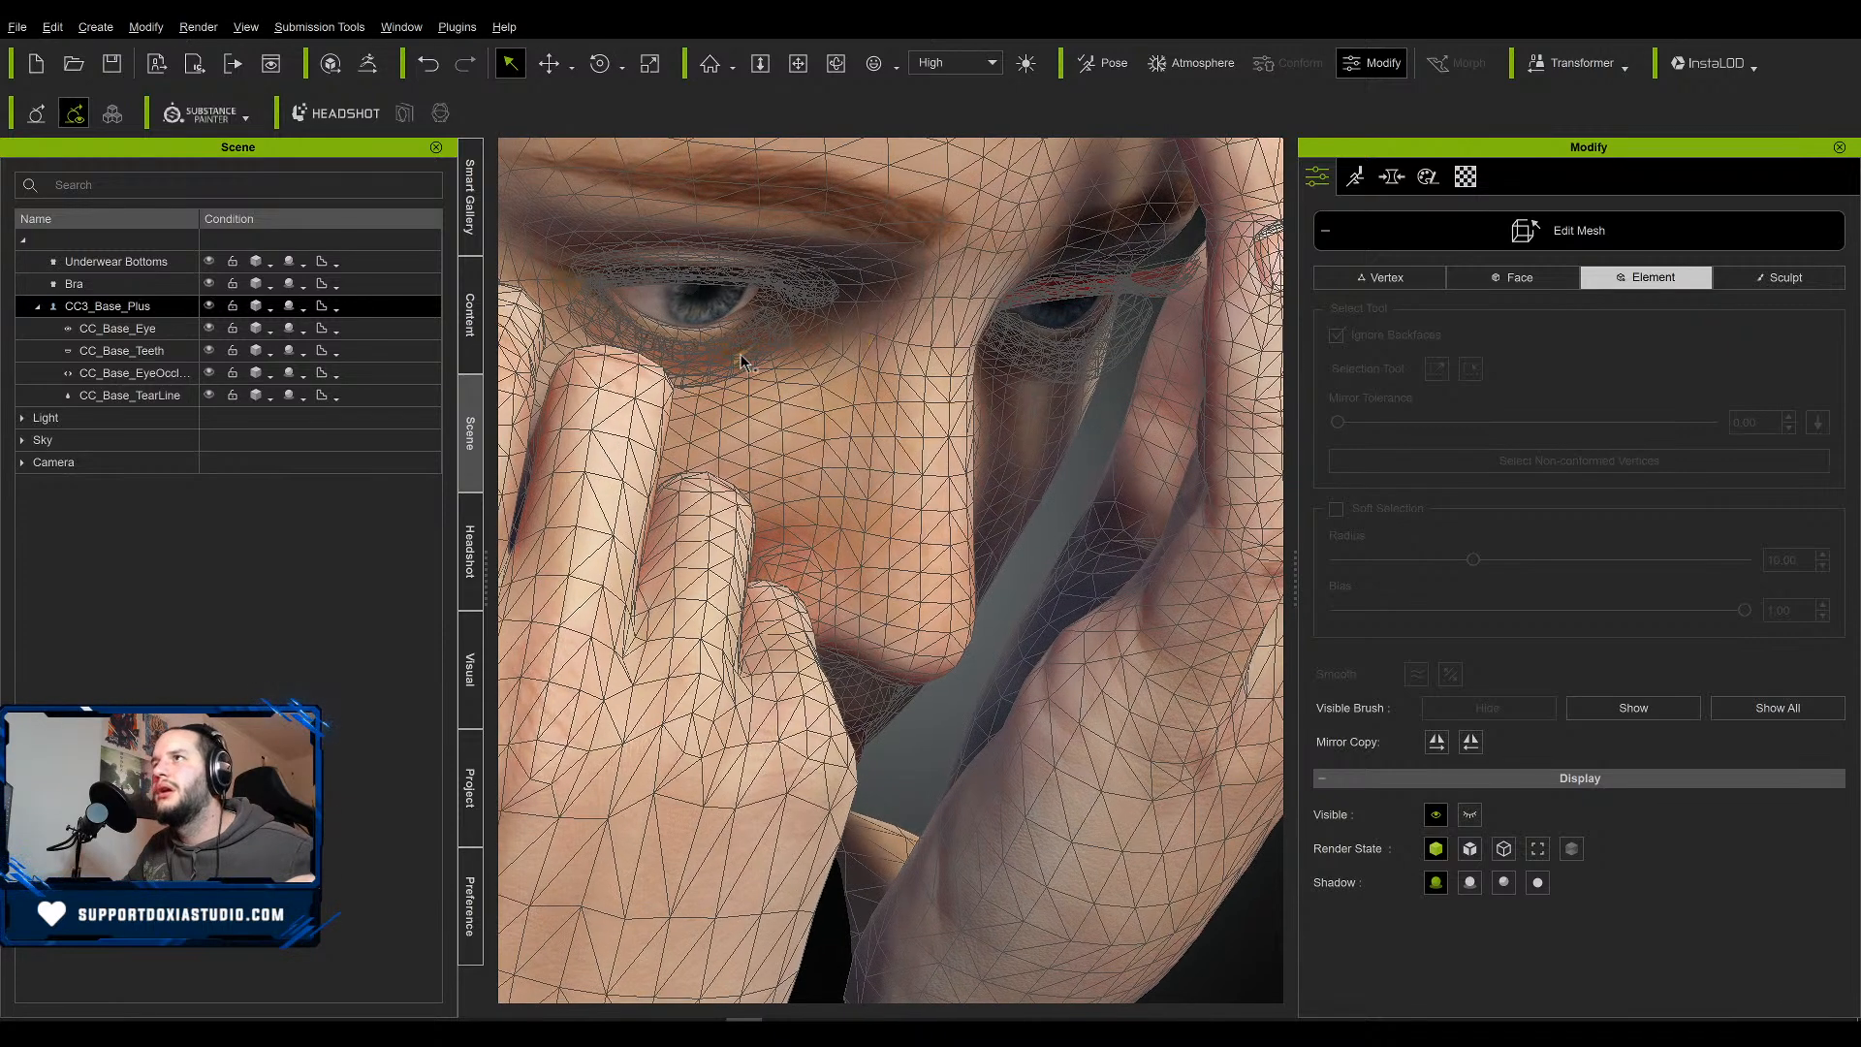
pyautogui.click(675, 274)
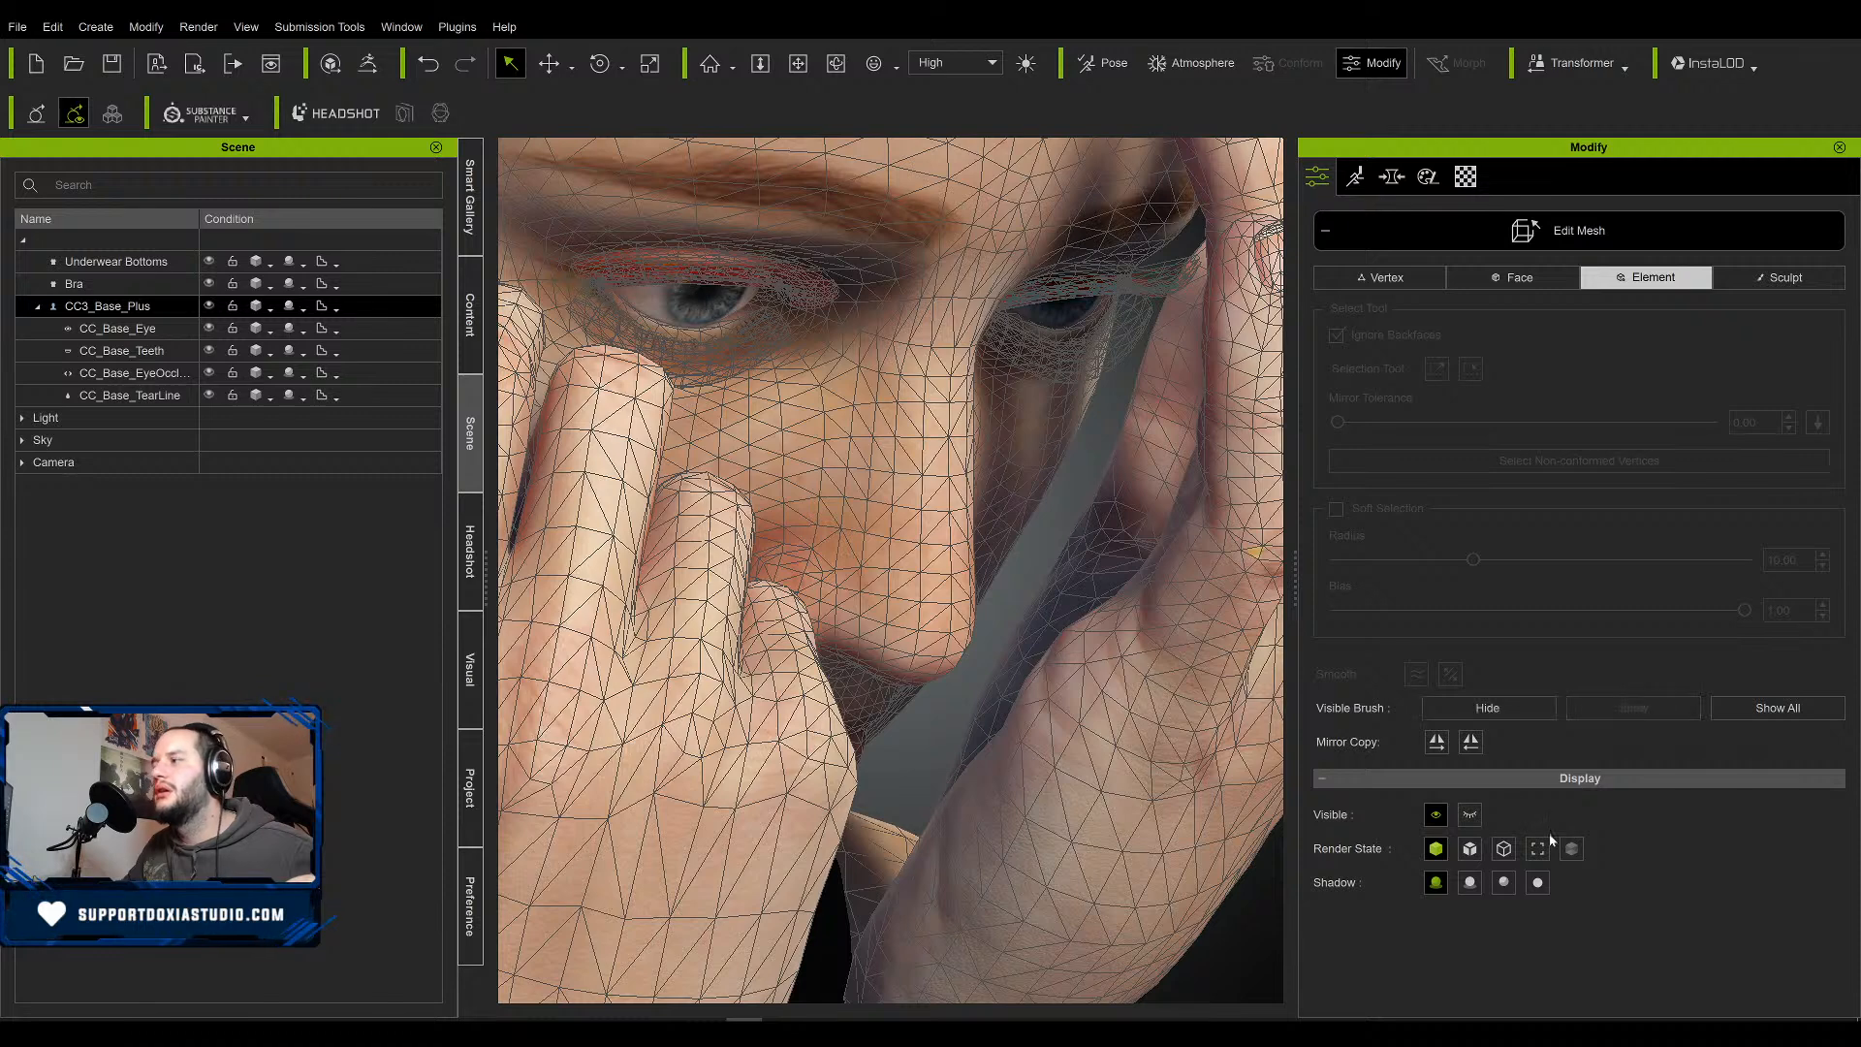
pyautogui.click(1488, 707)
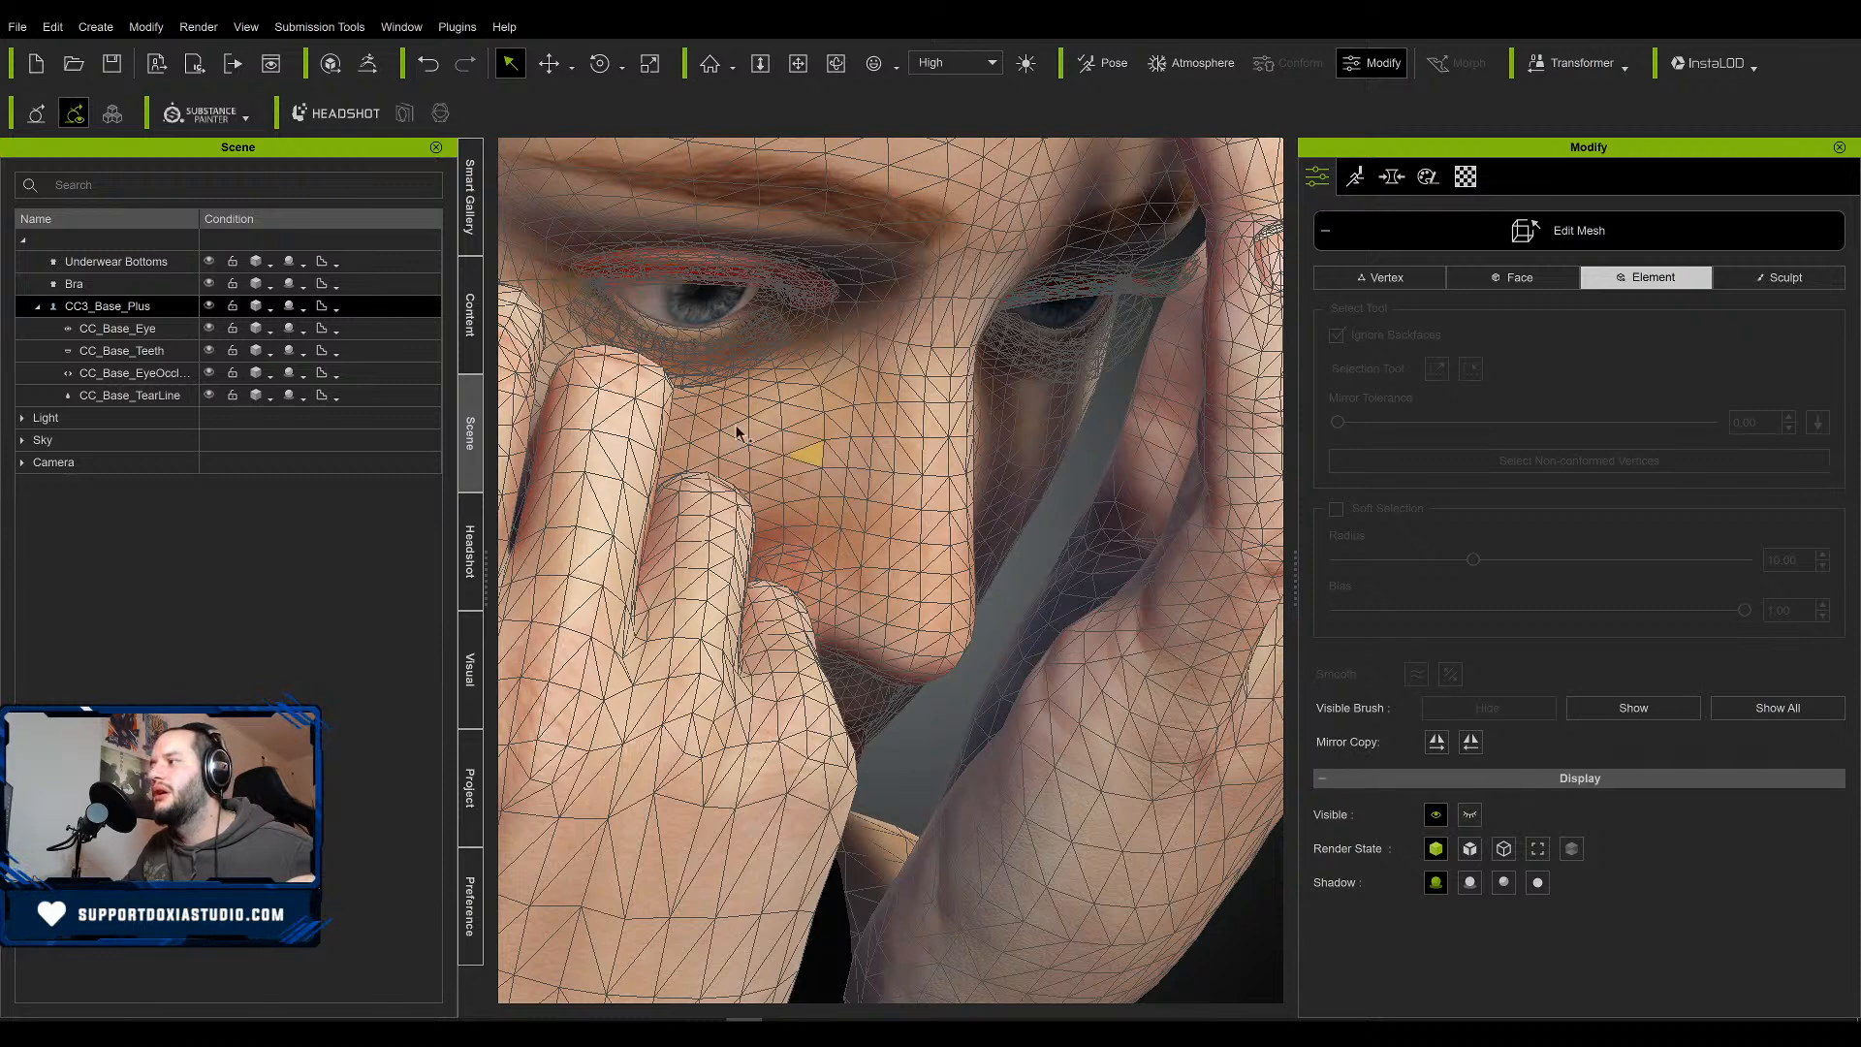
pyautogui.click(675, 358)
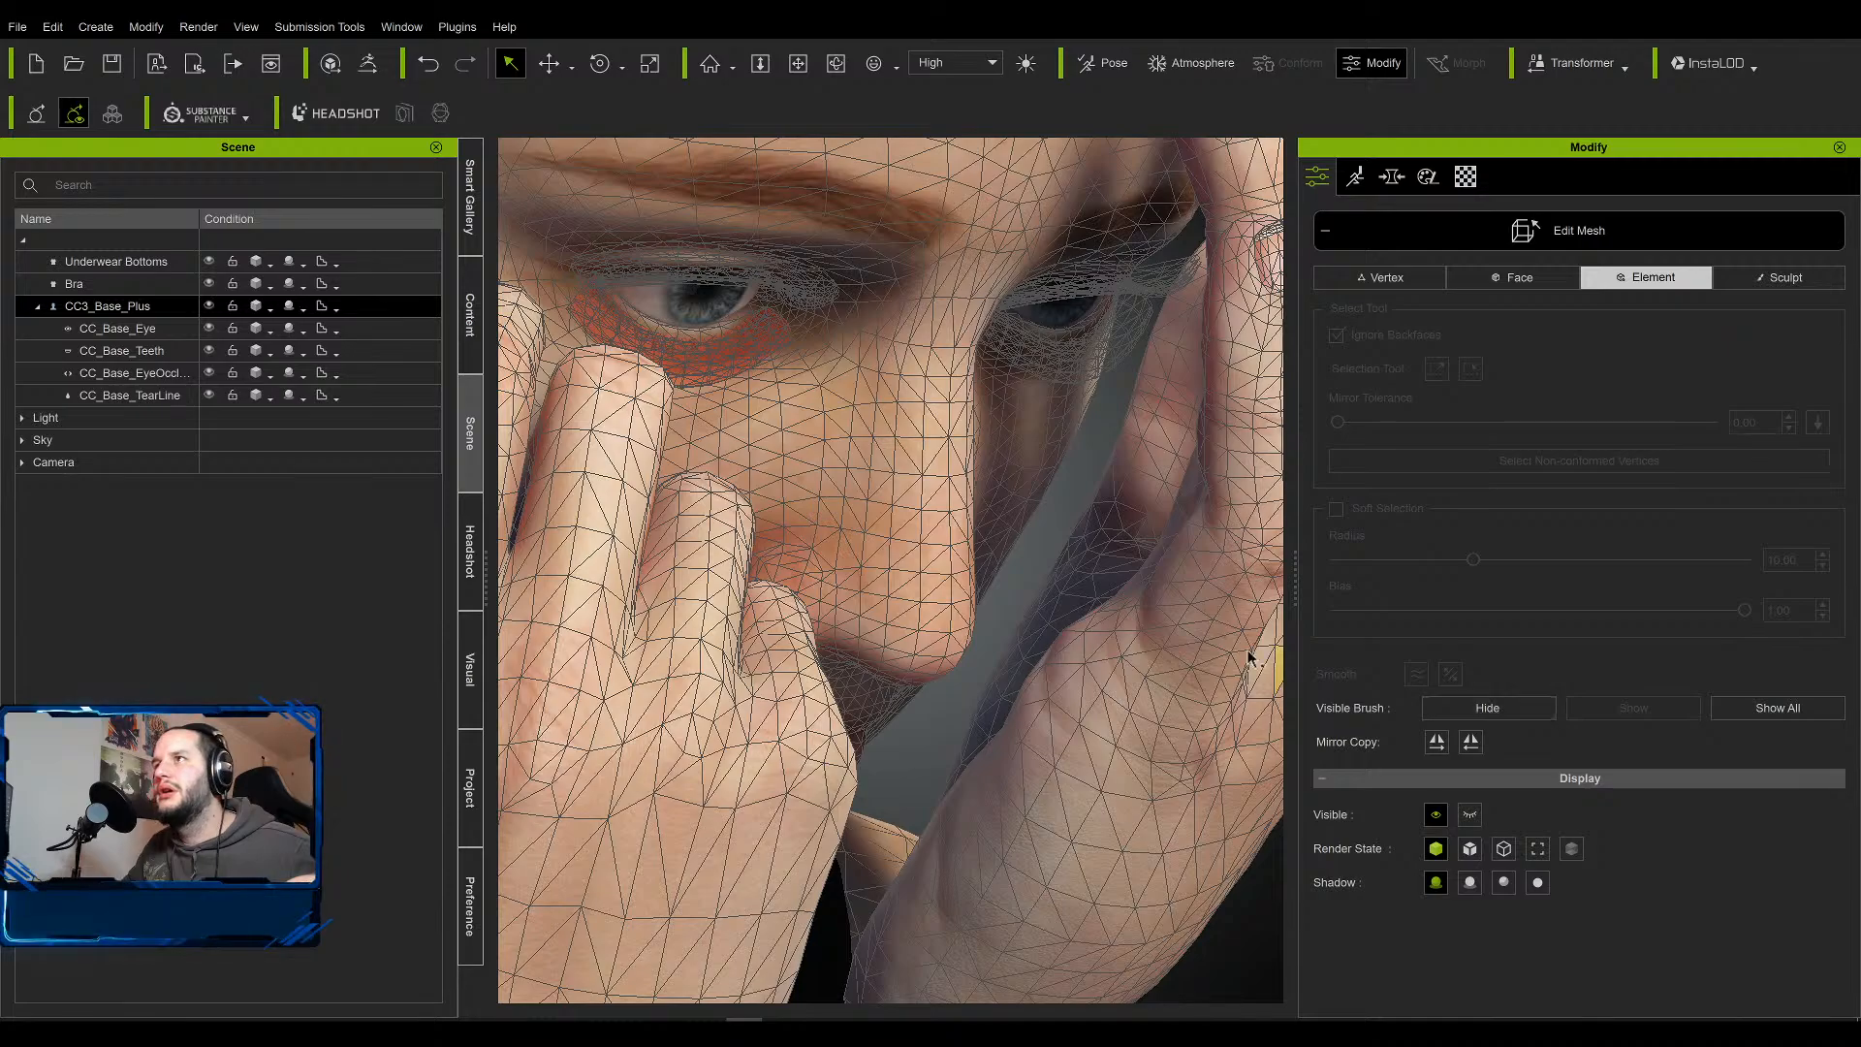
pyautogui.moveTo(823, 508); pyautogui.dragTo(1037, 499, button='right')
pyautogui.scroll(-3, 581, 420)
pyautogui.scroll(3, 999, 484)
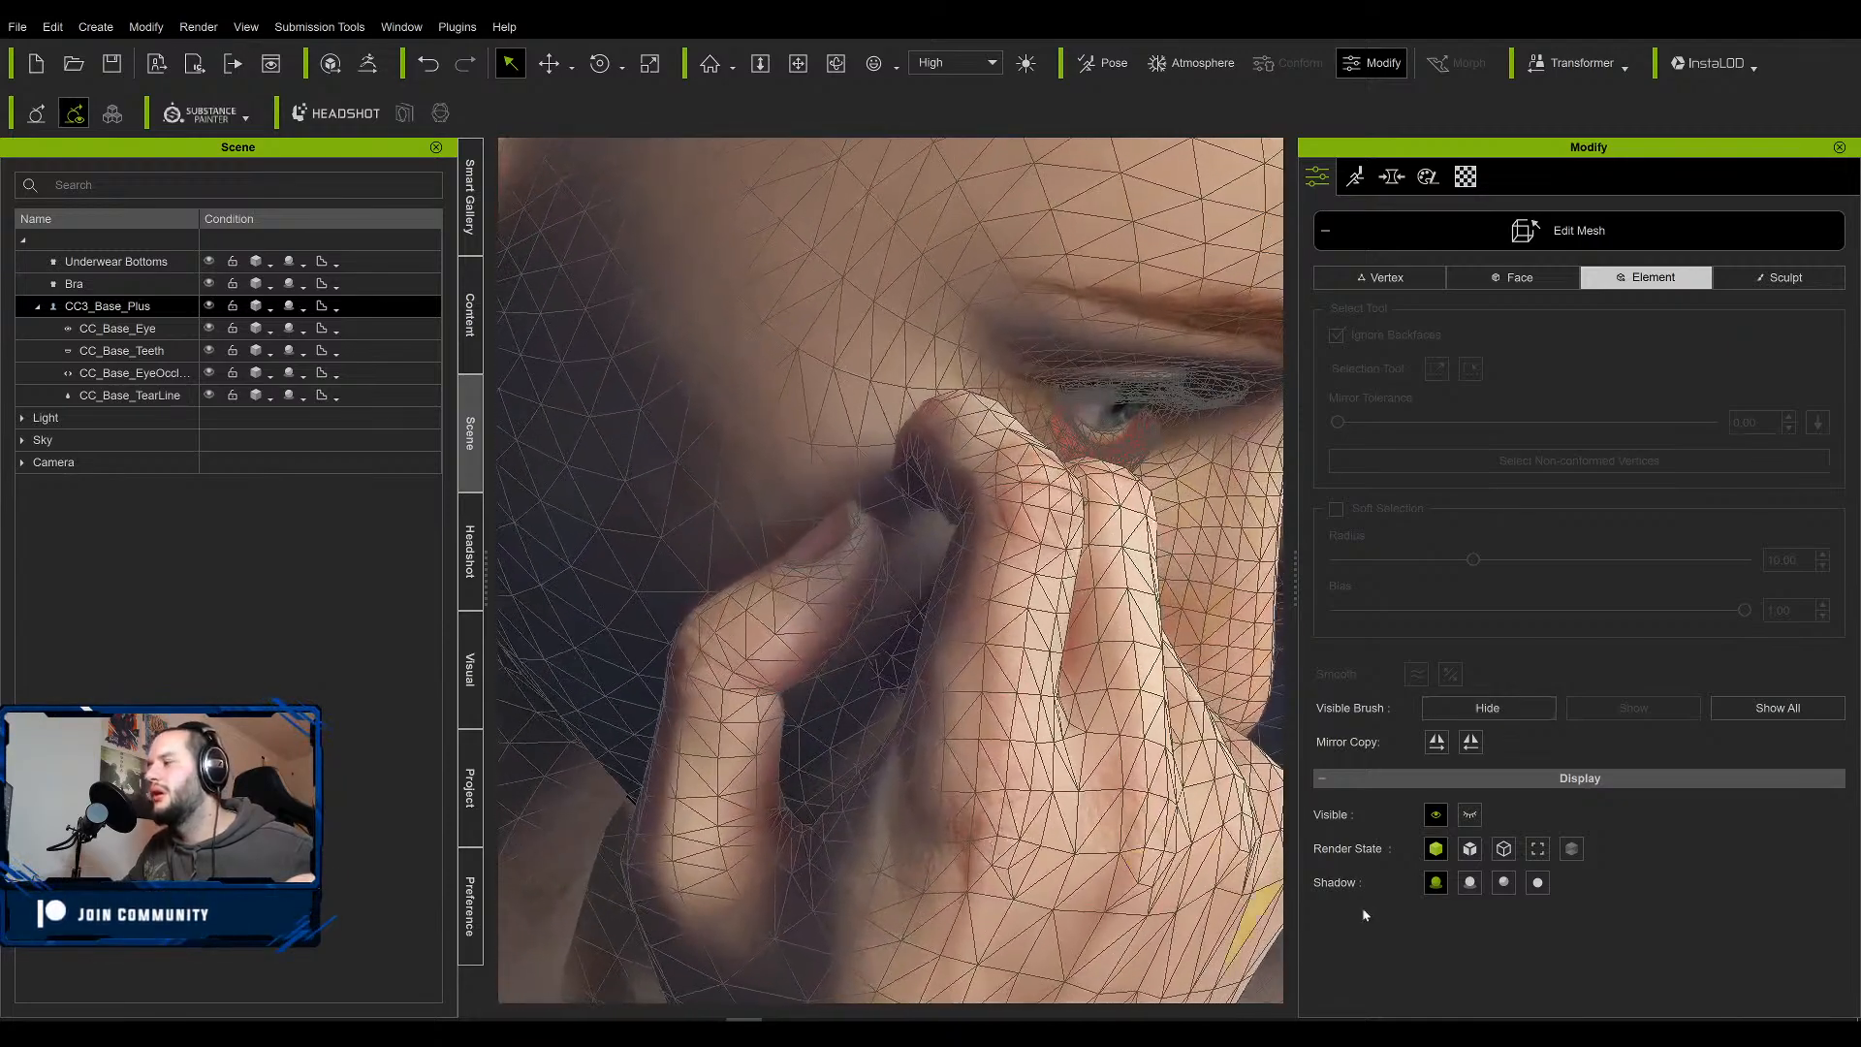
pyautogui.click(1485, 709)
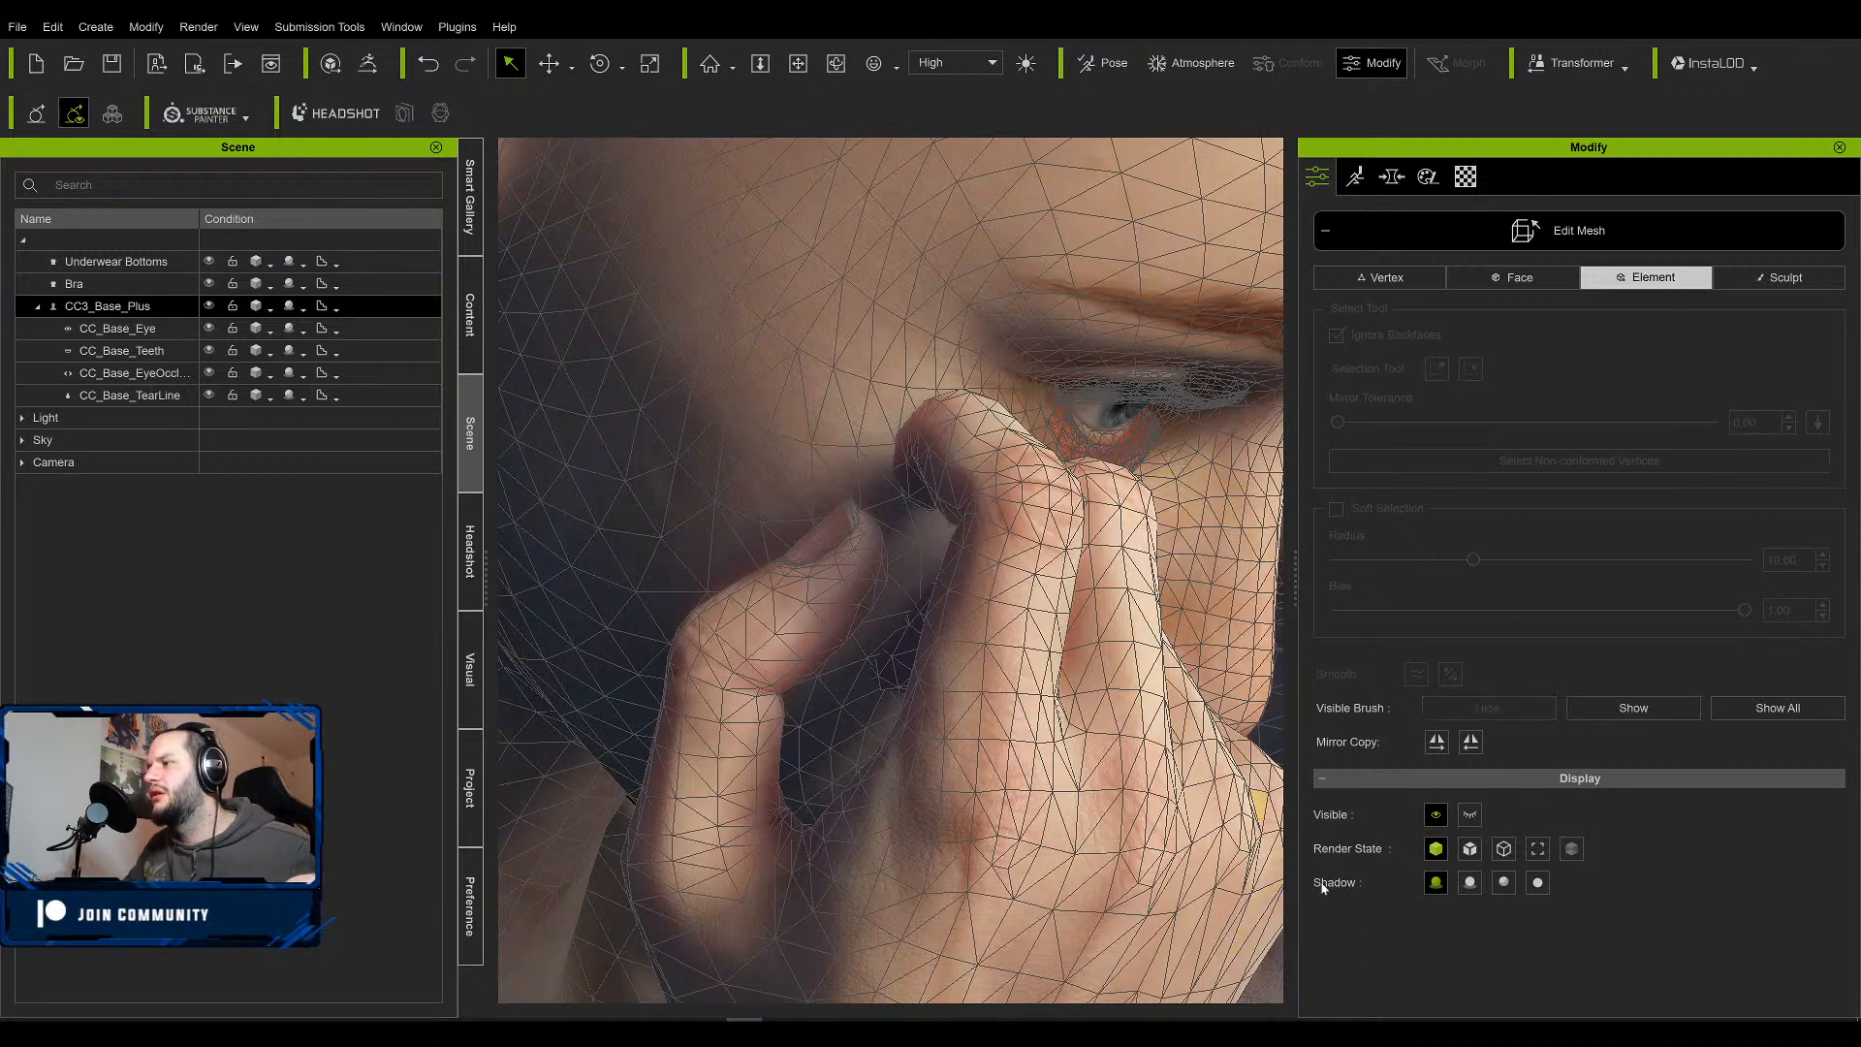
# Check the CC_Base_Eye object up close and hide the CC_Base_Teeth object.
pyautogui.scroll(-5, 1208, 734)
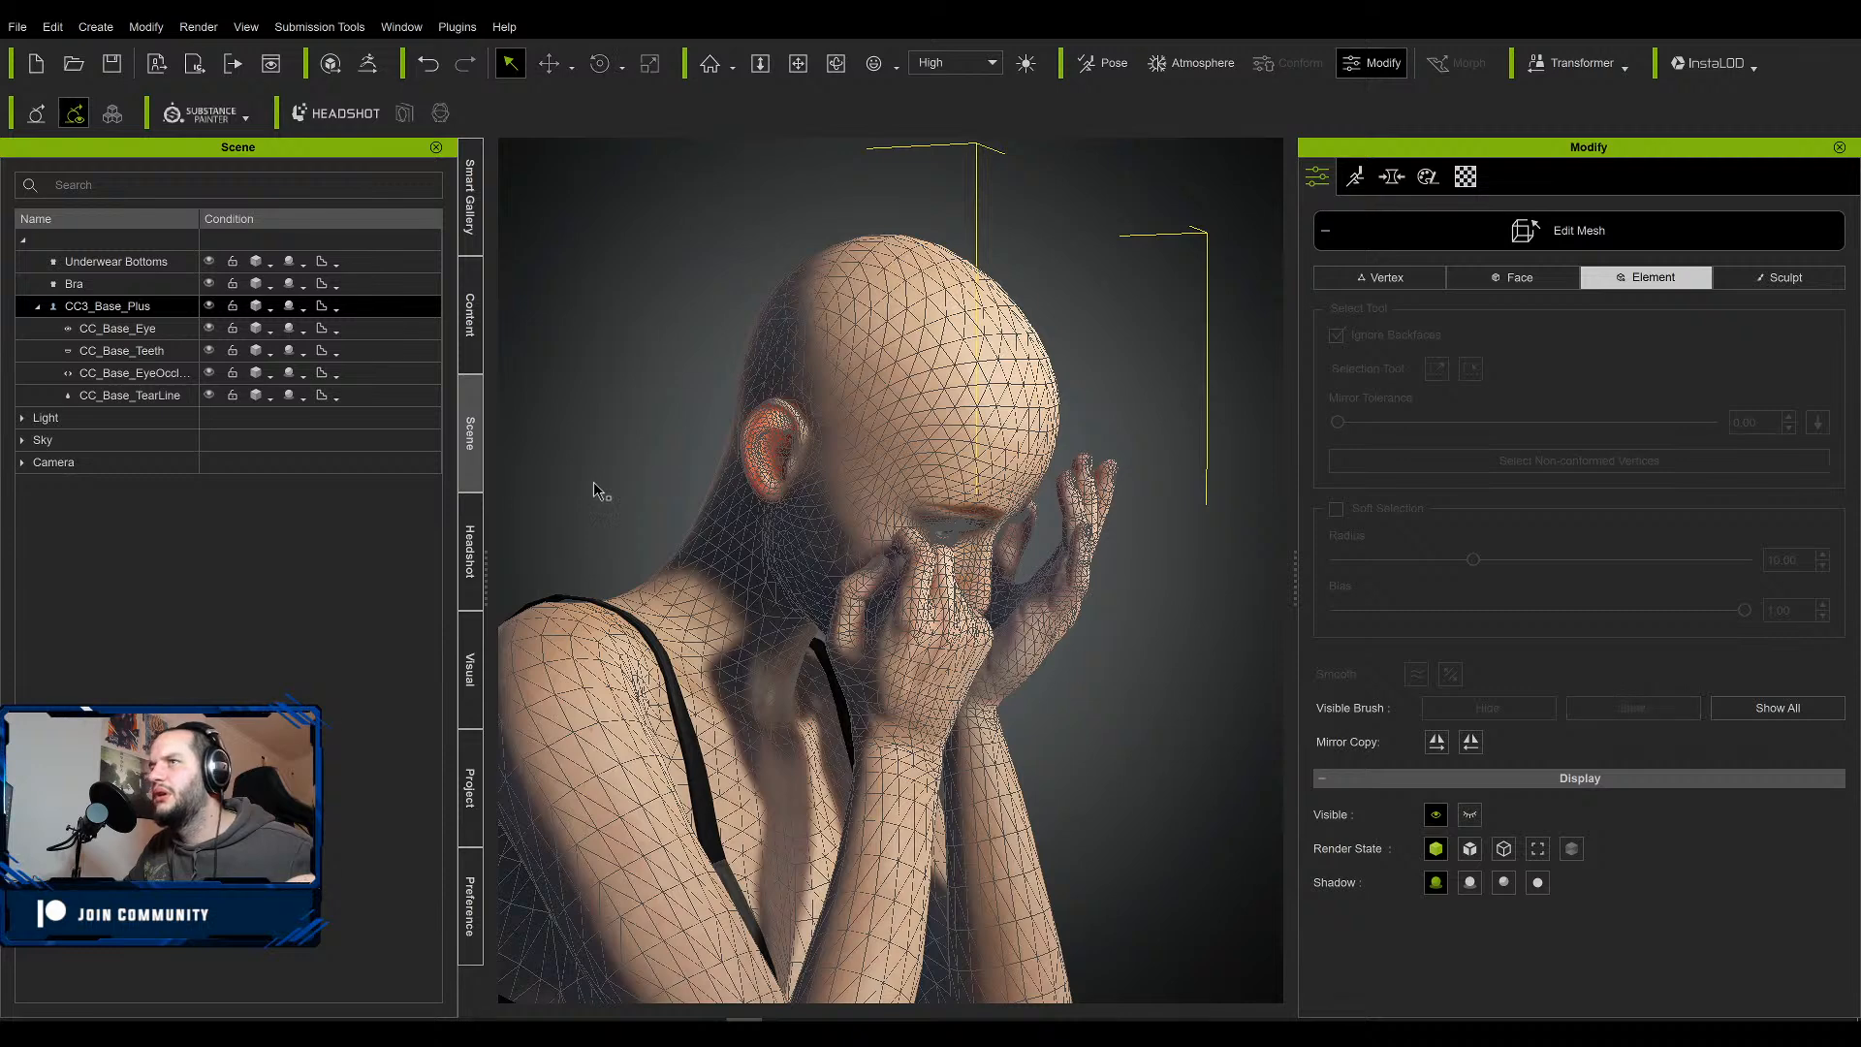
pyautogui.click(166, 352)
pyautogui.click(150, 329)
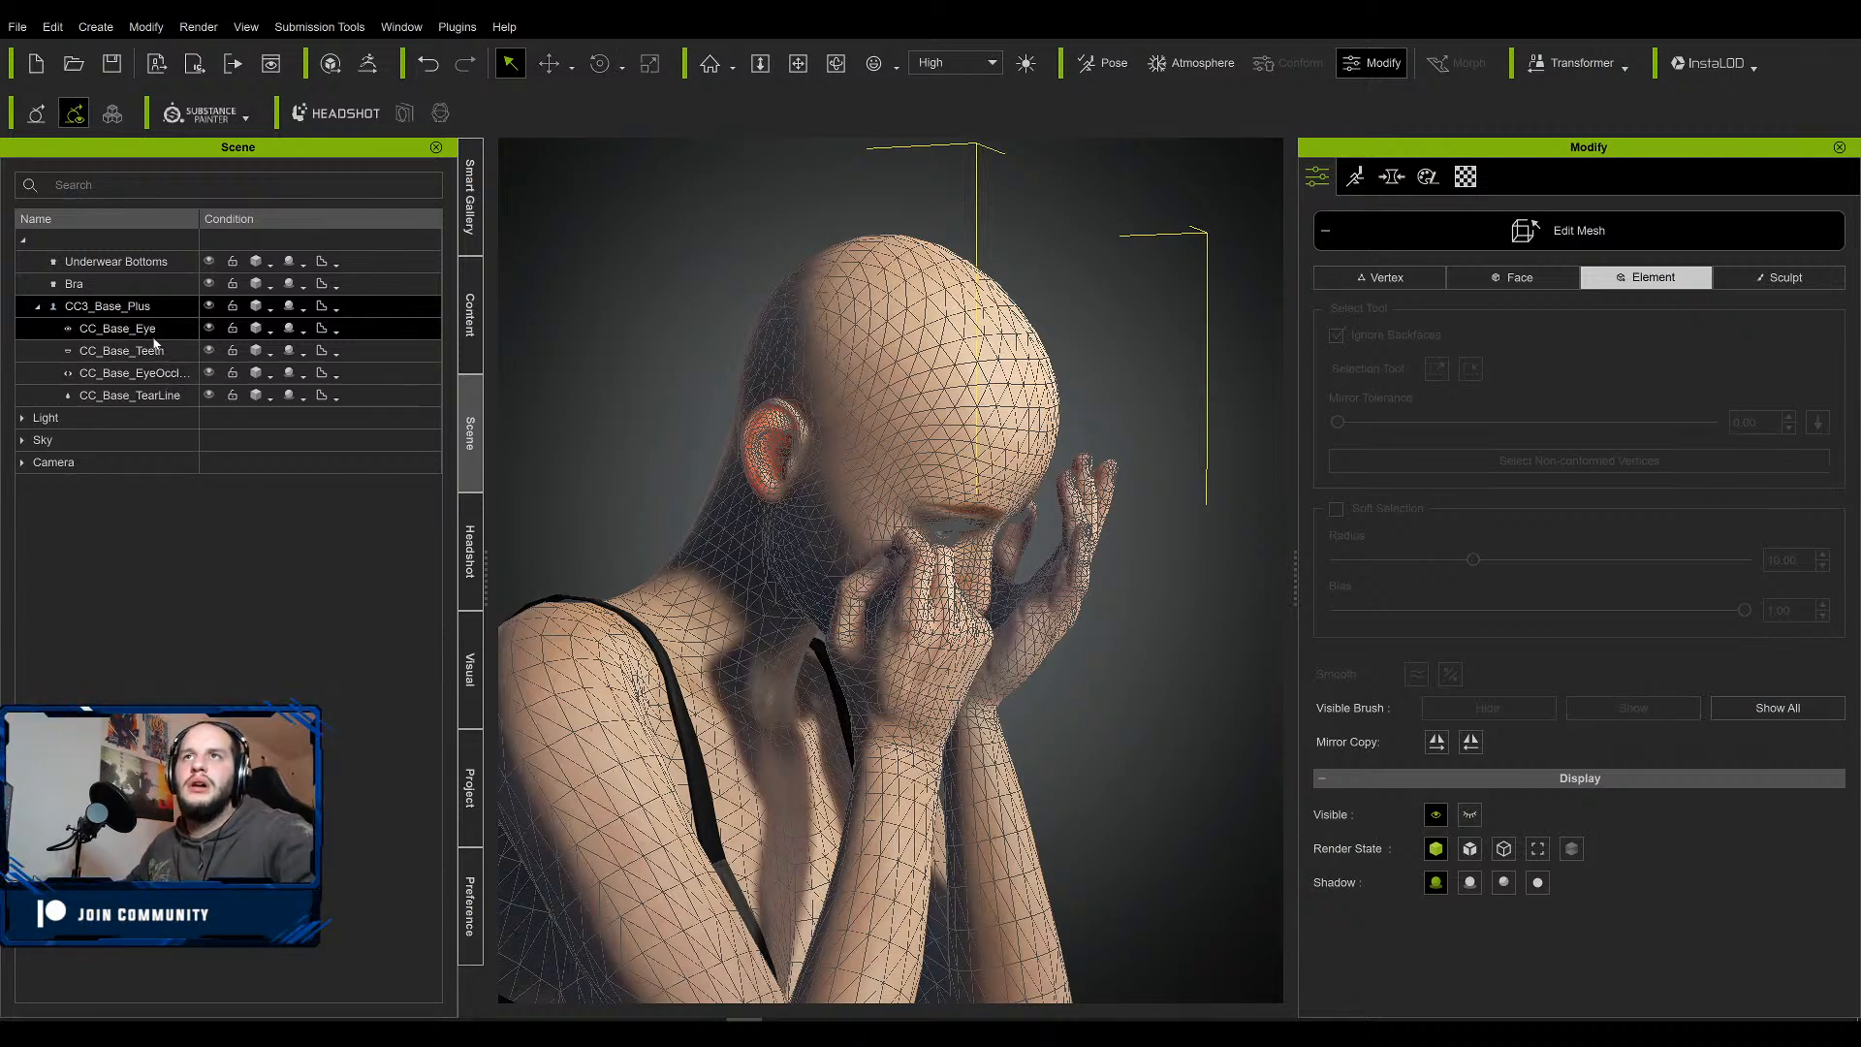
pyautogui.scroll(5, 1039, 546)
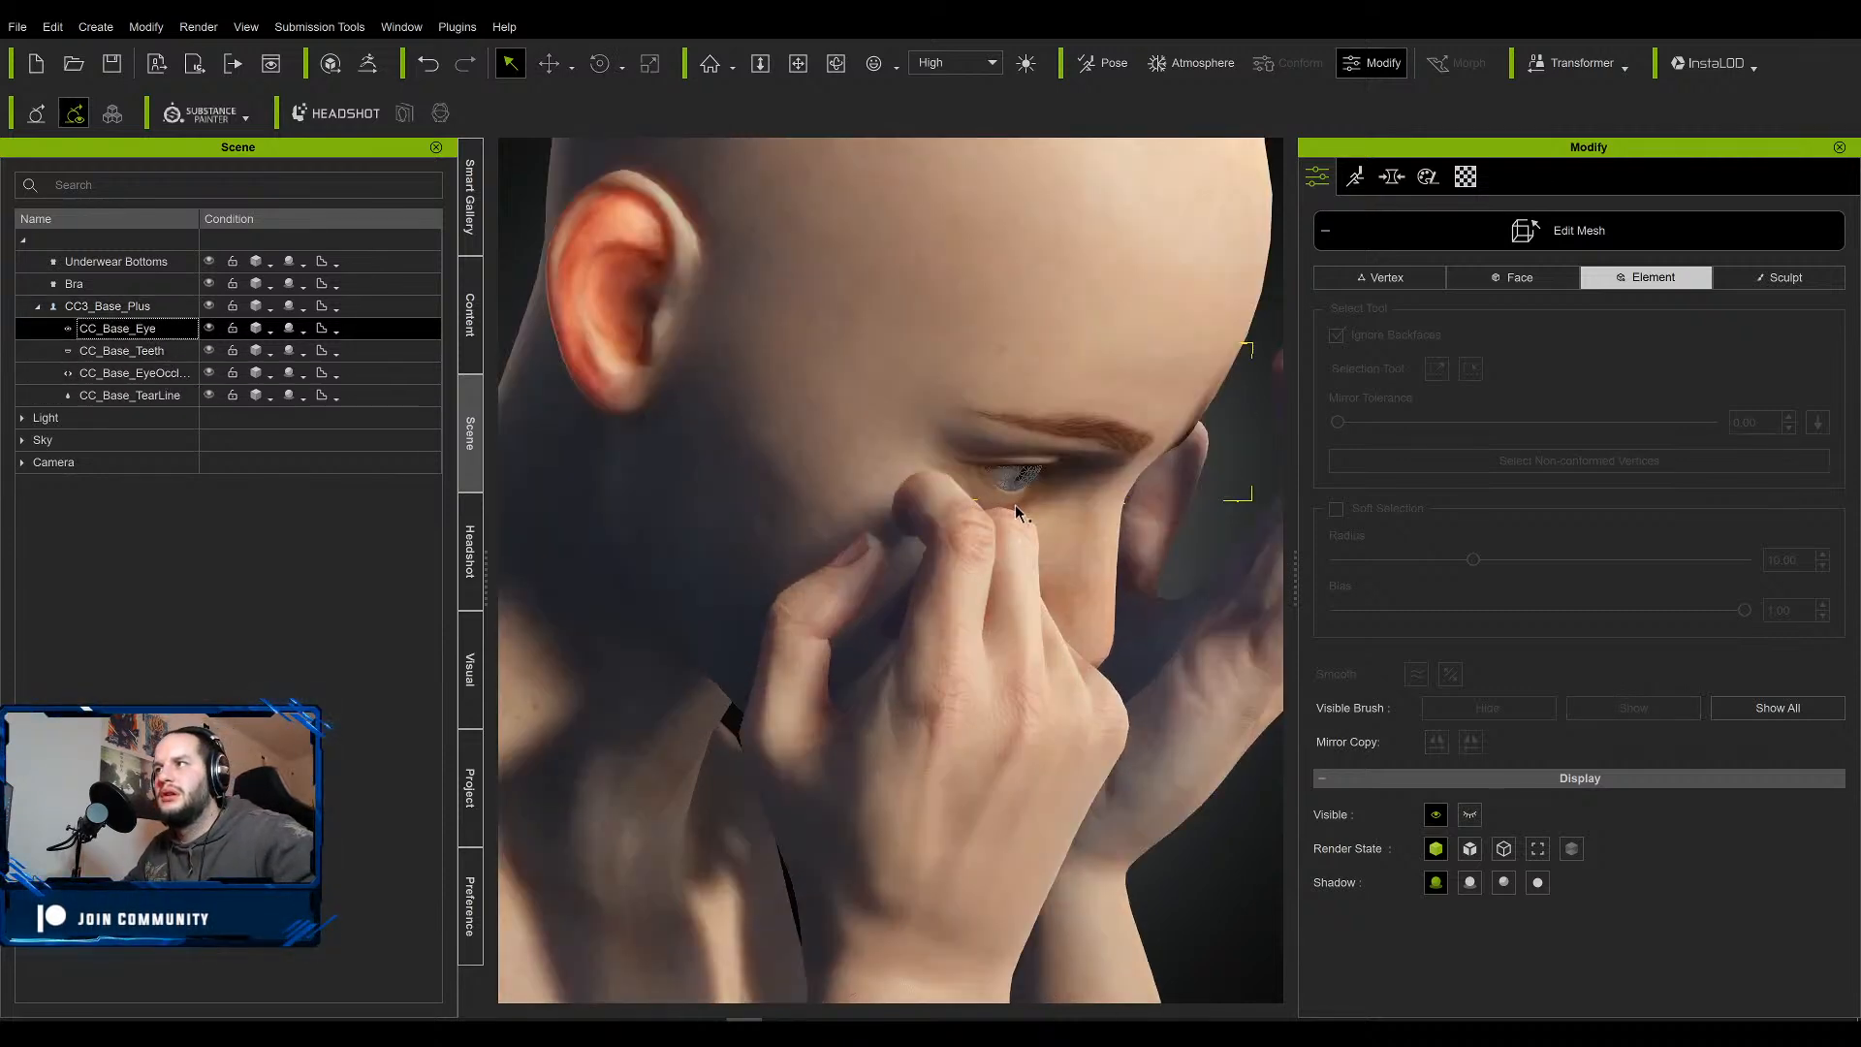
pyautogui.click(147, 353)
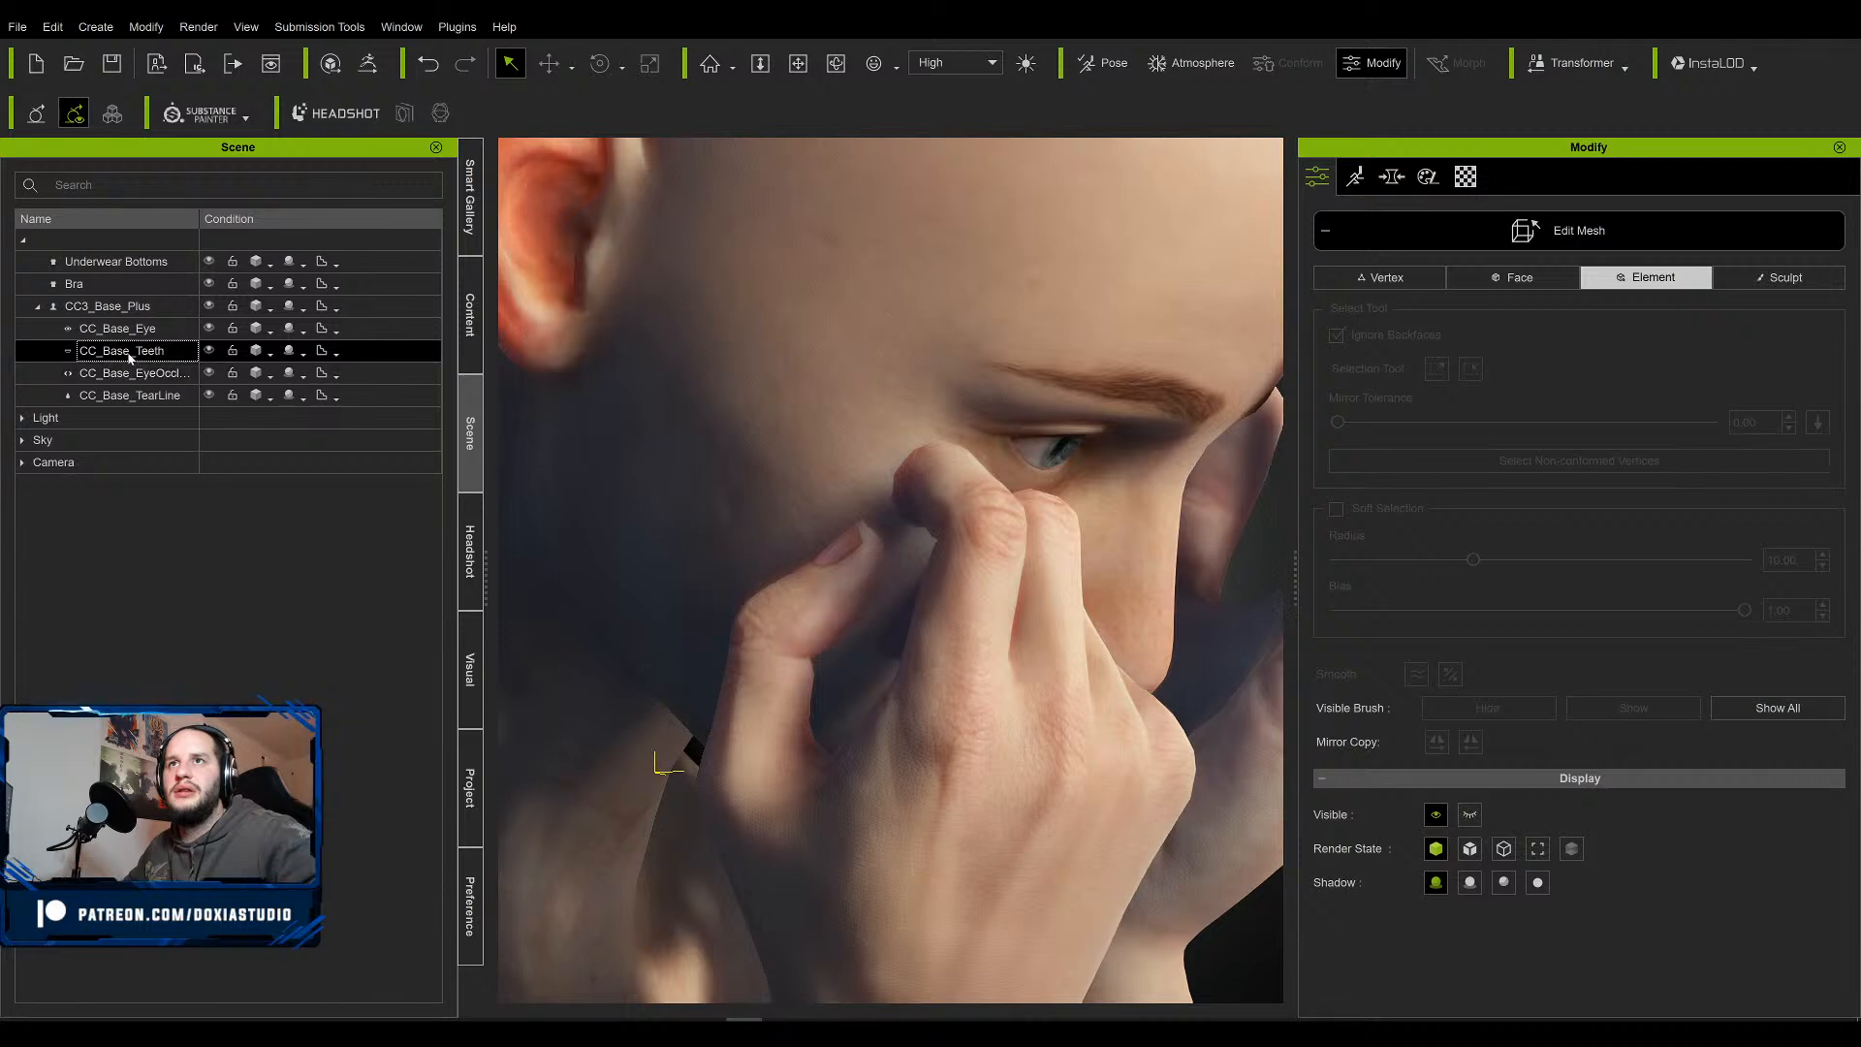
pyautogui.click(210, 351)
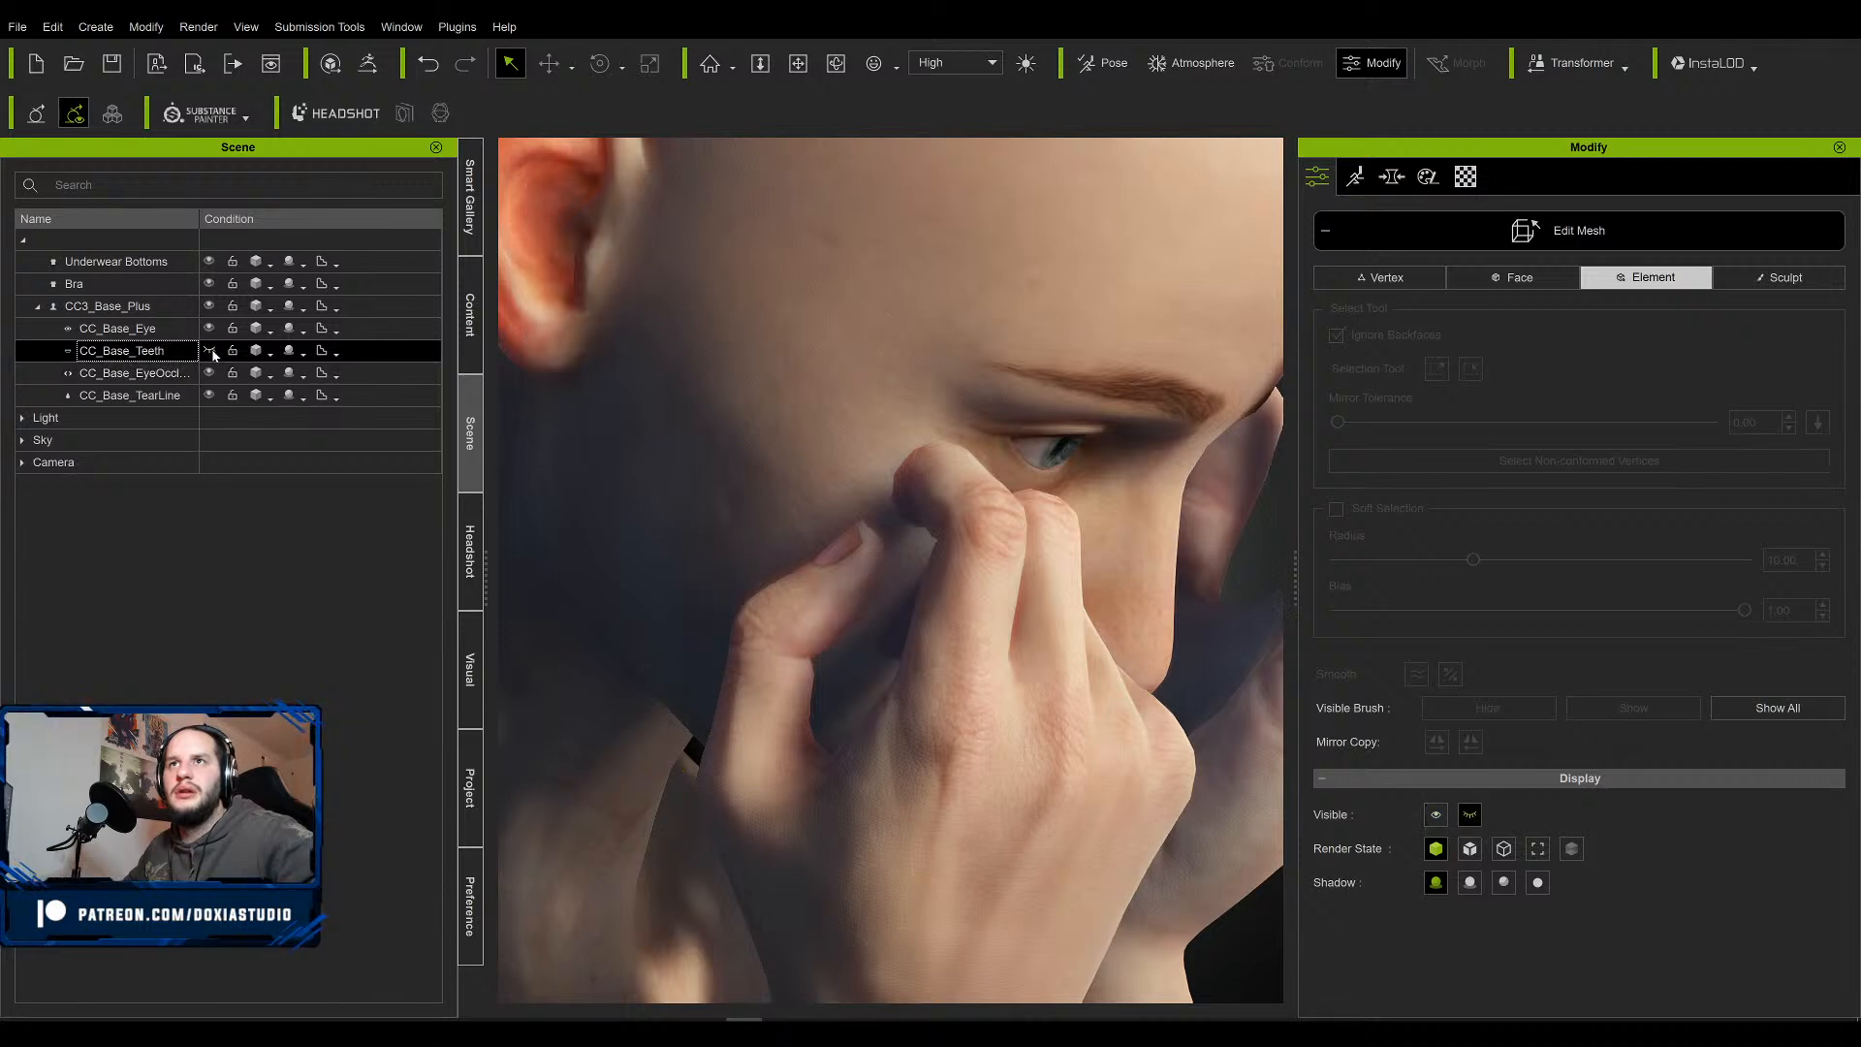
# Select CC_Base_TearLine to examine it at the avatar's eyes, and save the project.
pyautogui.click(126, 394)
pyautogui.scroll(-3, 1090, 435)
pyautogui.scroll(5, 1091, 436)
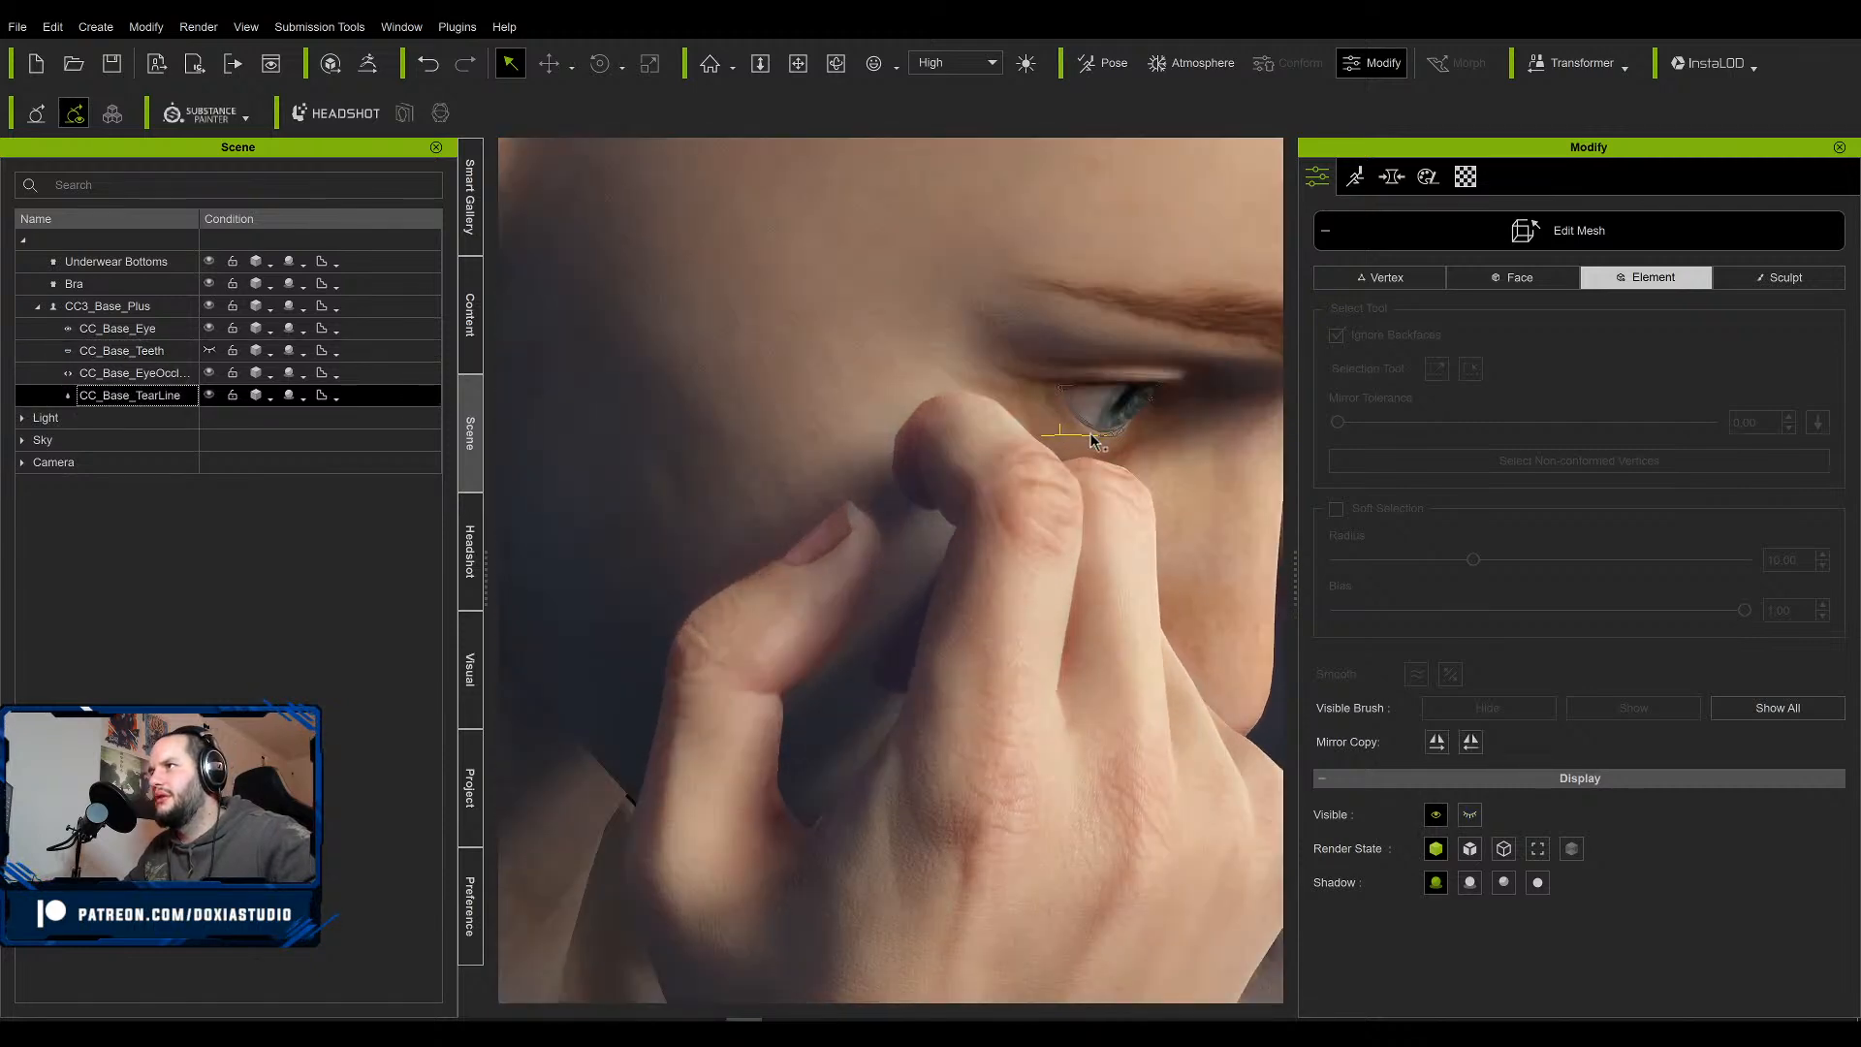
pyautogui.scroll(-5, 1091, 438)
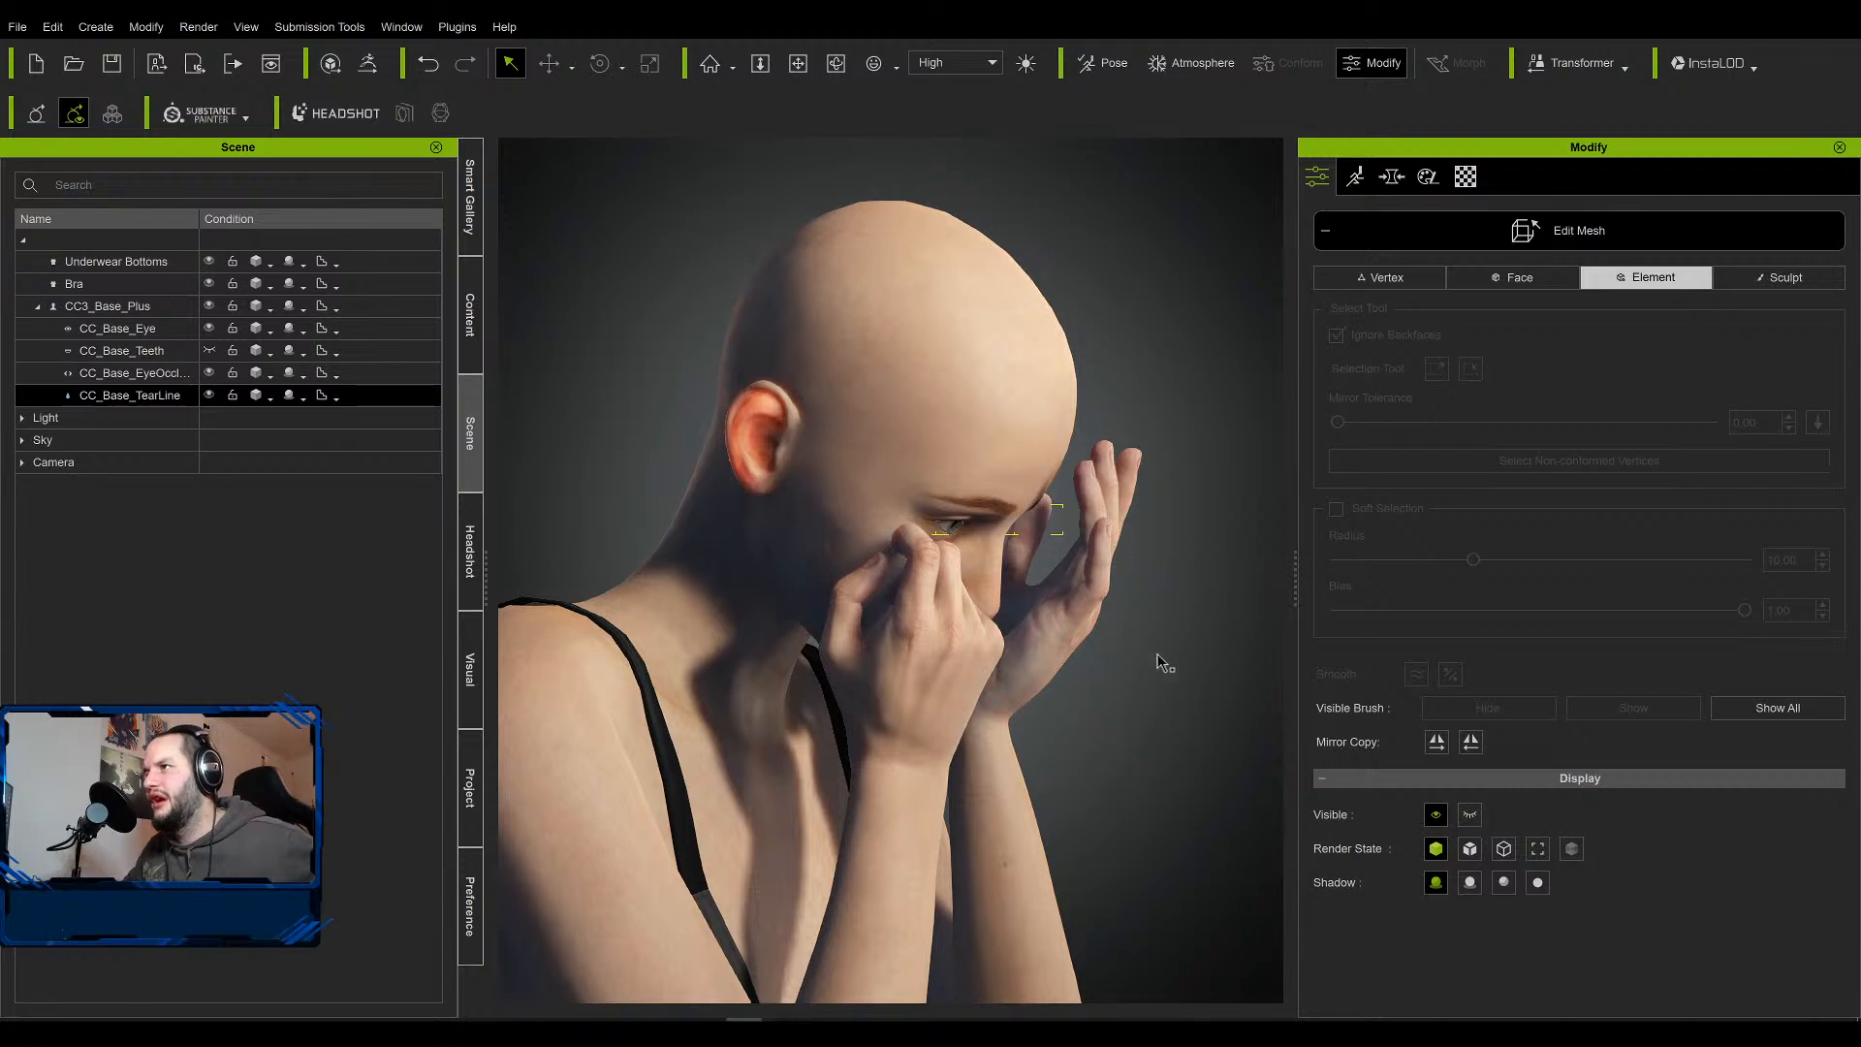
pyautogui.moveTo(1160, 660); pyautogui.dragTo(1008, 496, button='right')
pyautogui.hotkey('ctrl', 's')
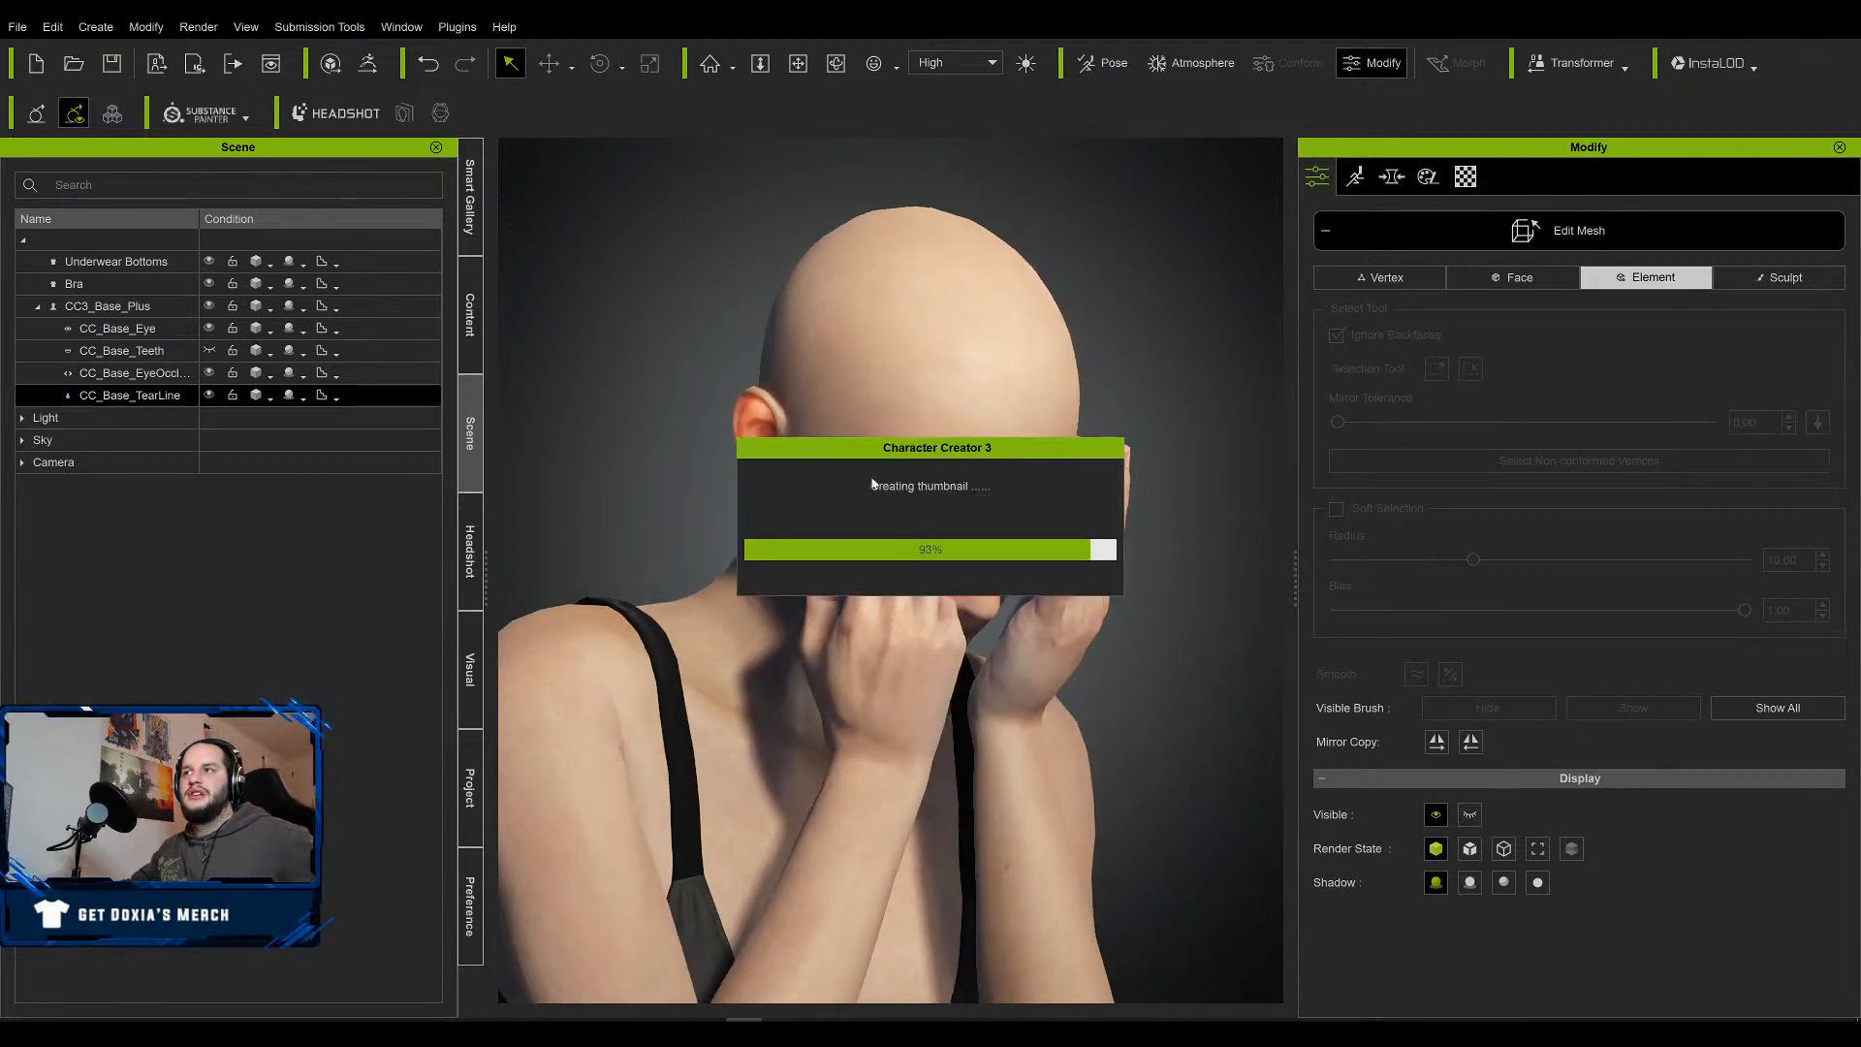
pyautogui.click(19, 27)
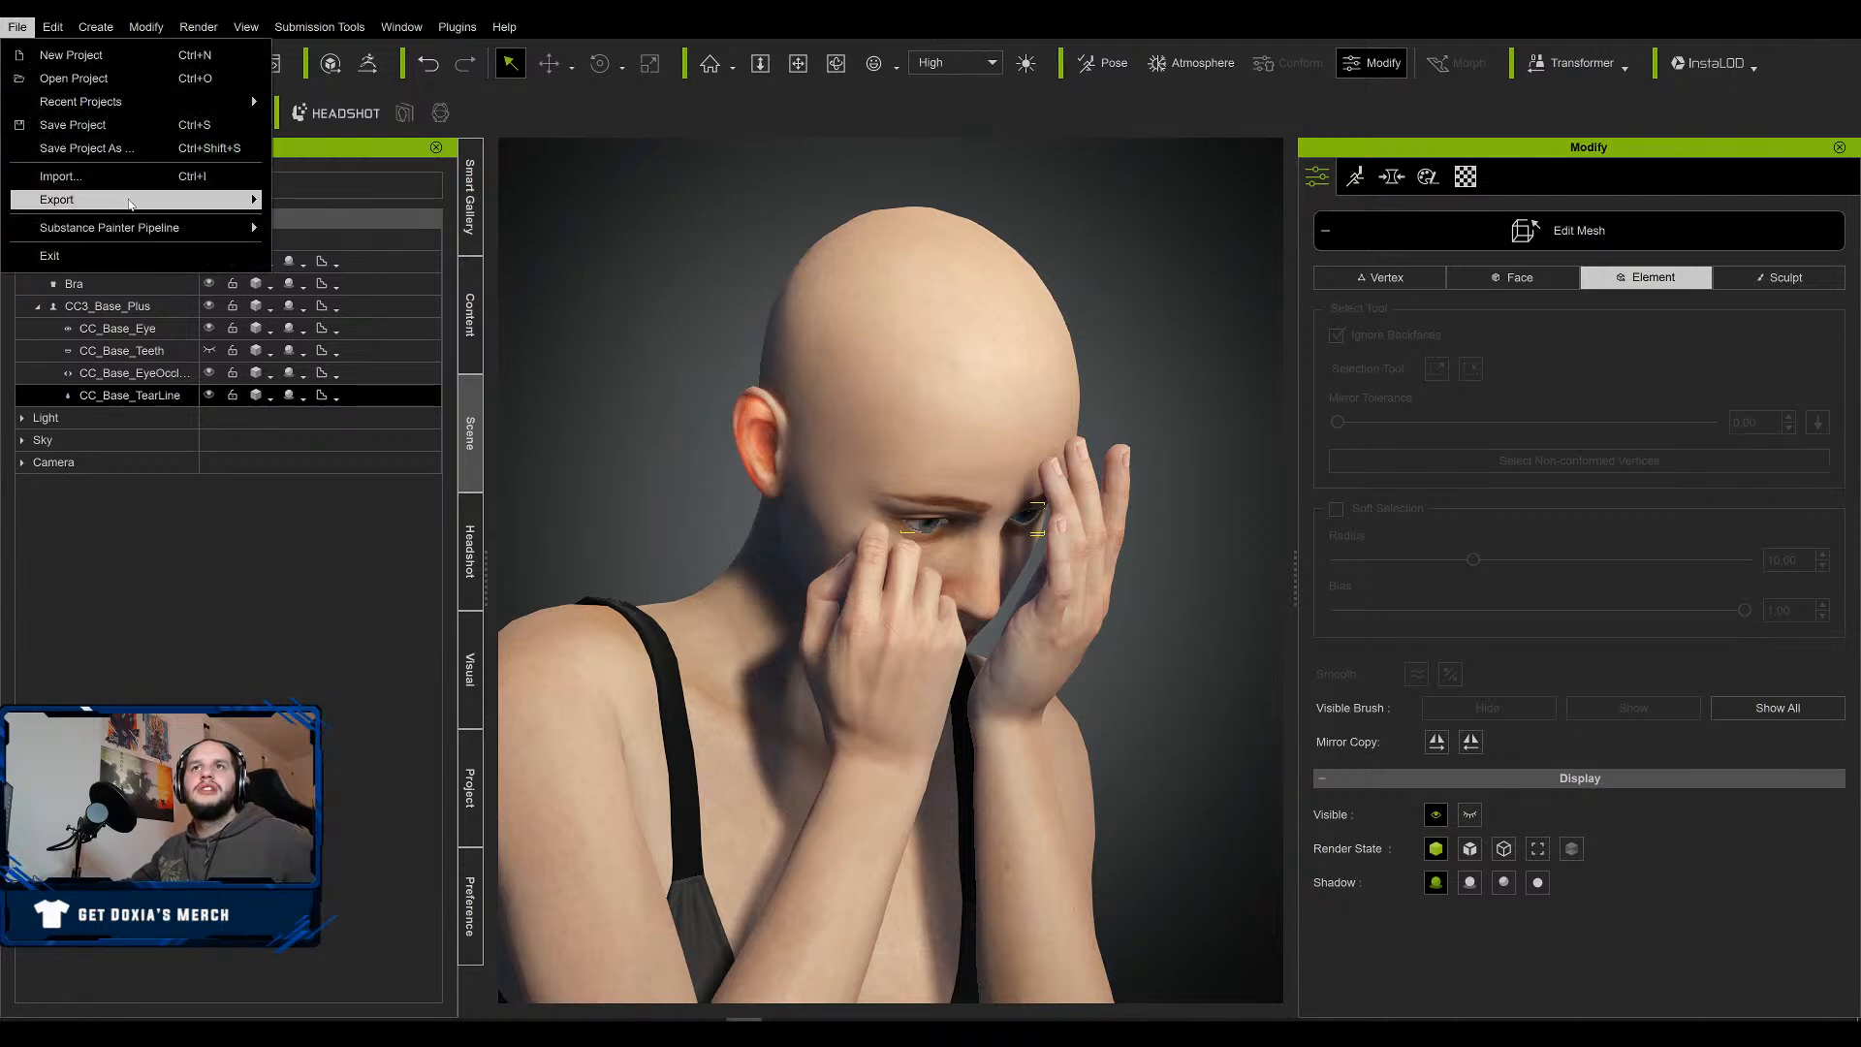
pyautogui.moveTo(129, 201)
pyautogui.moveTo(376, 279)
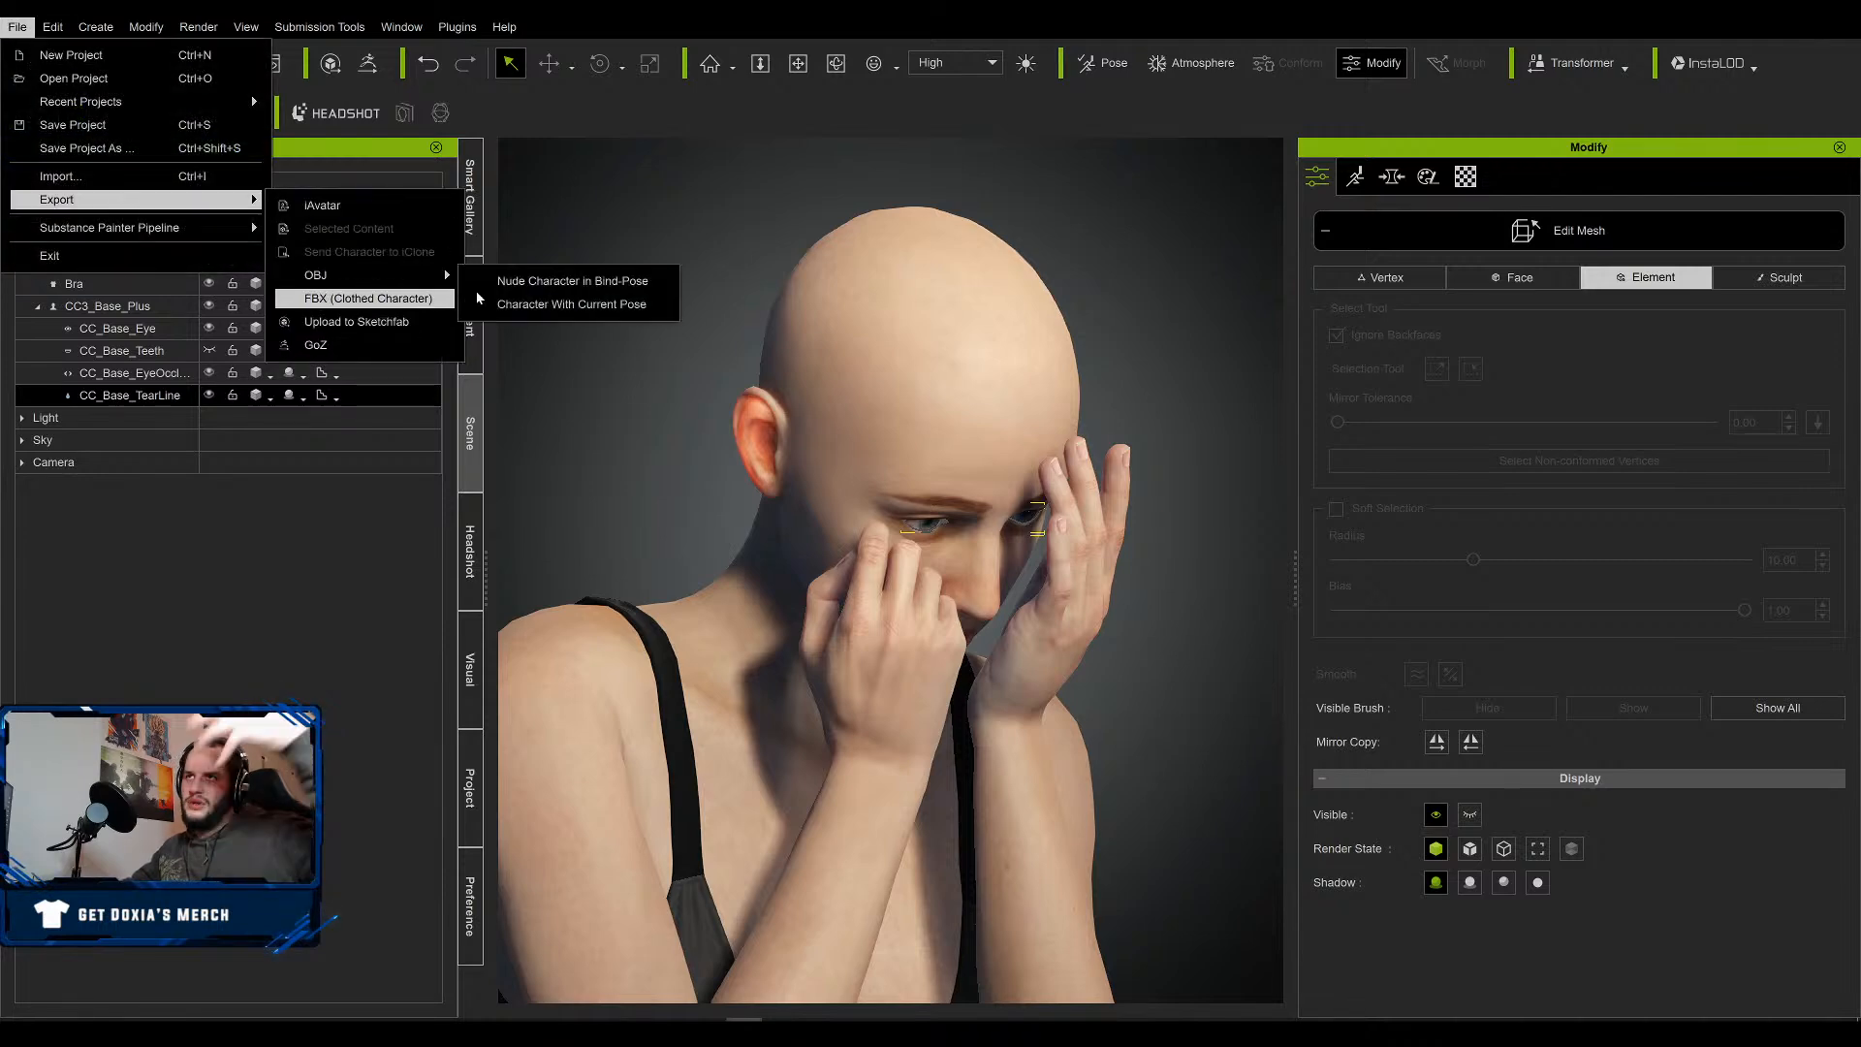
pyautogui.click(554, 301)
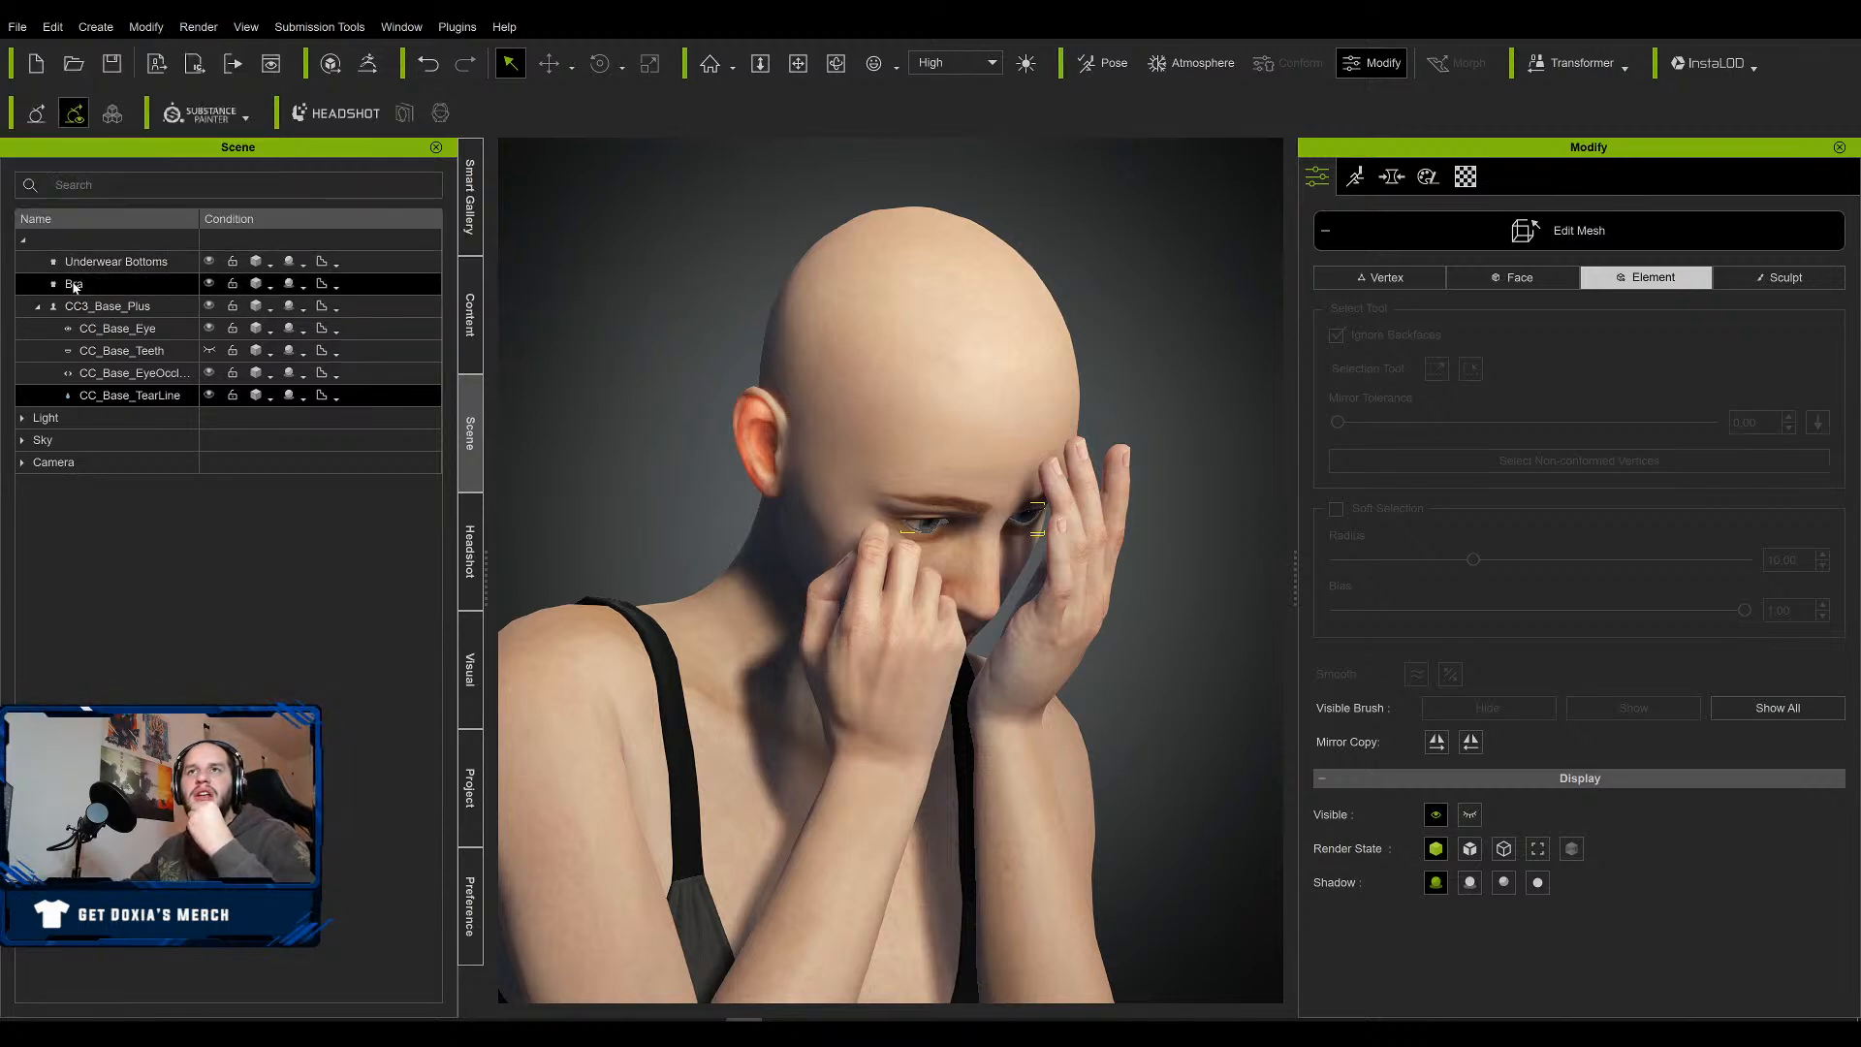
# Hide the Bra and Underwear Bottoms garments and save the project.
pyautogui.scroll(3, 787, 528)
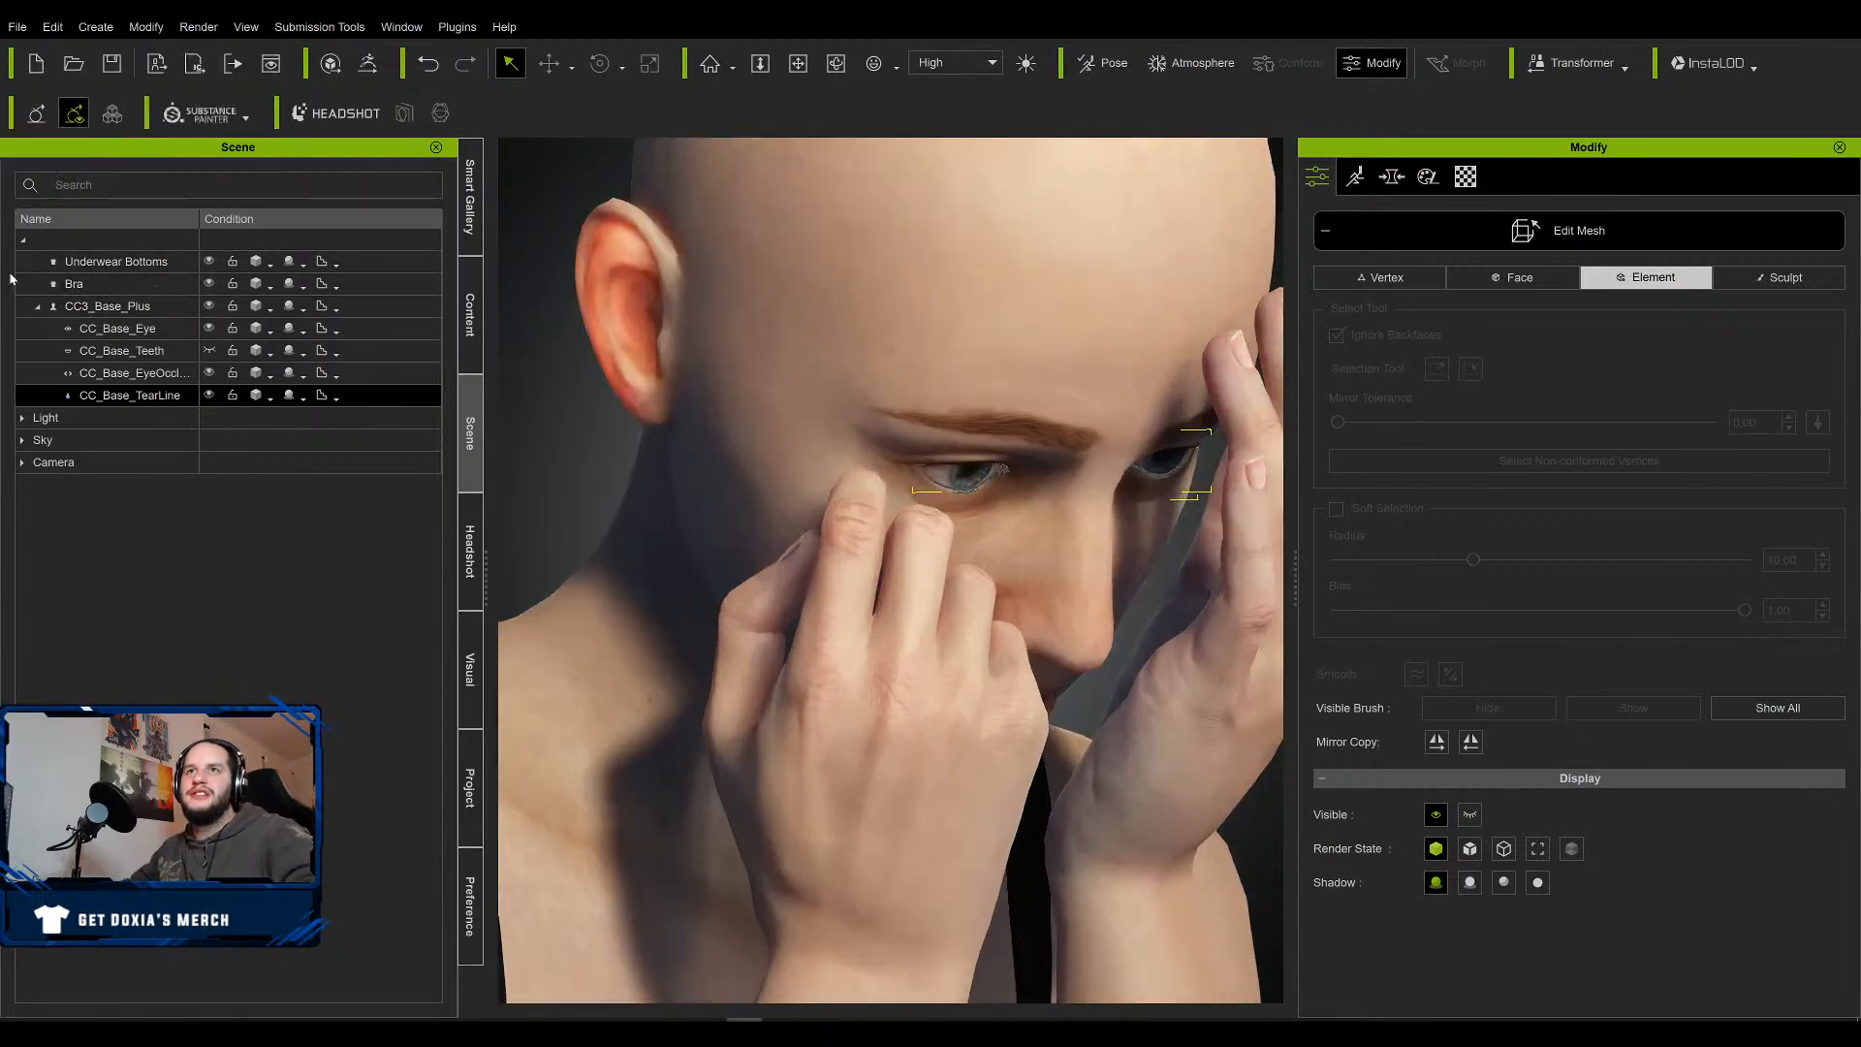
pyautogui.click(81, 285)
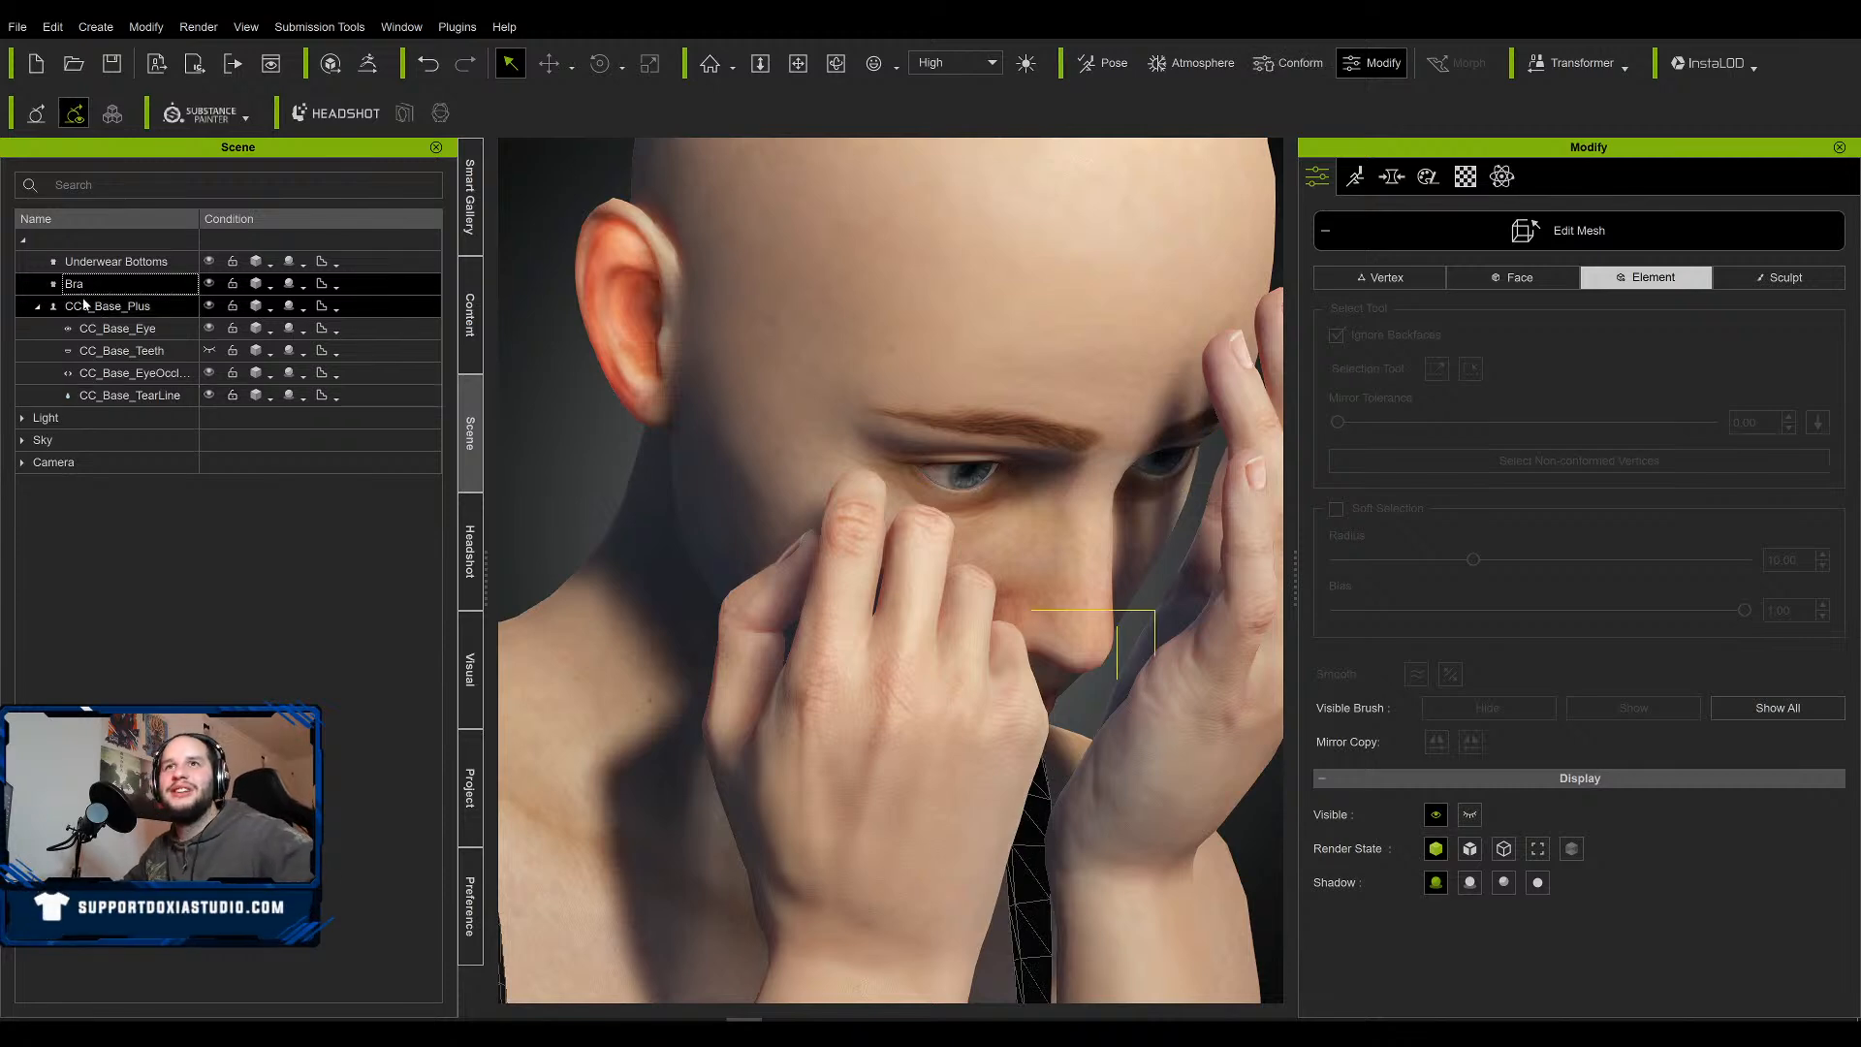
pyautogui.keyDown('ctrl'); pyautogui.click(204, 268); pyautogui.keyUp('ctrl')
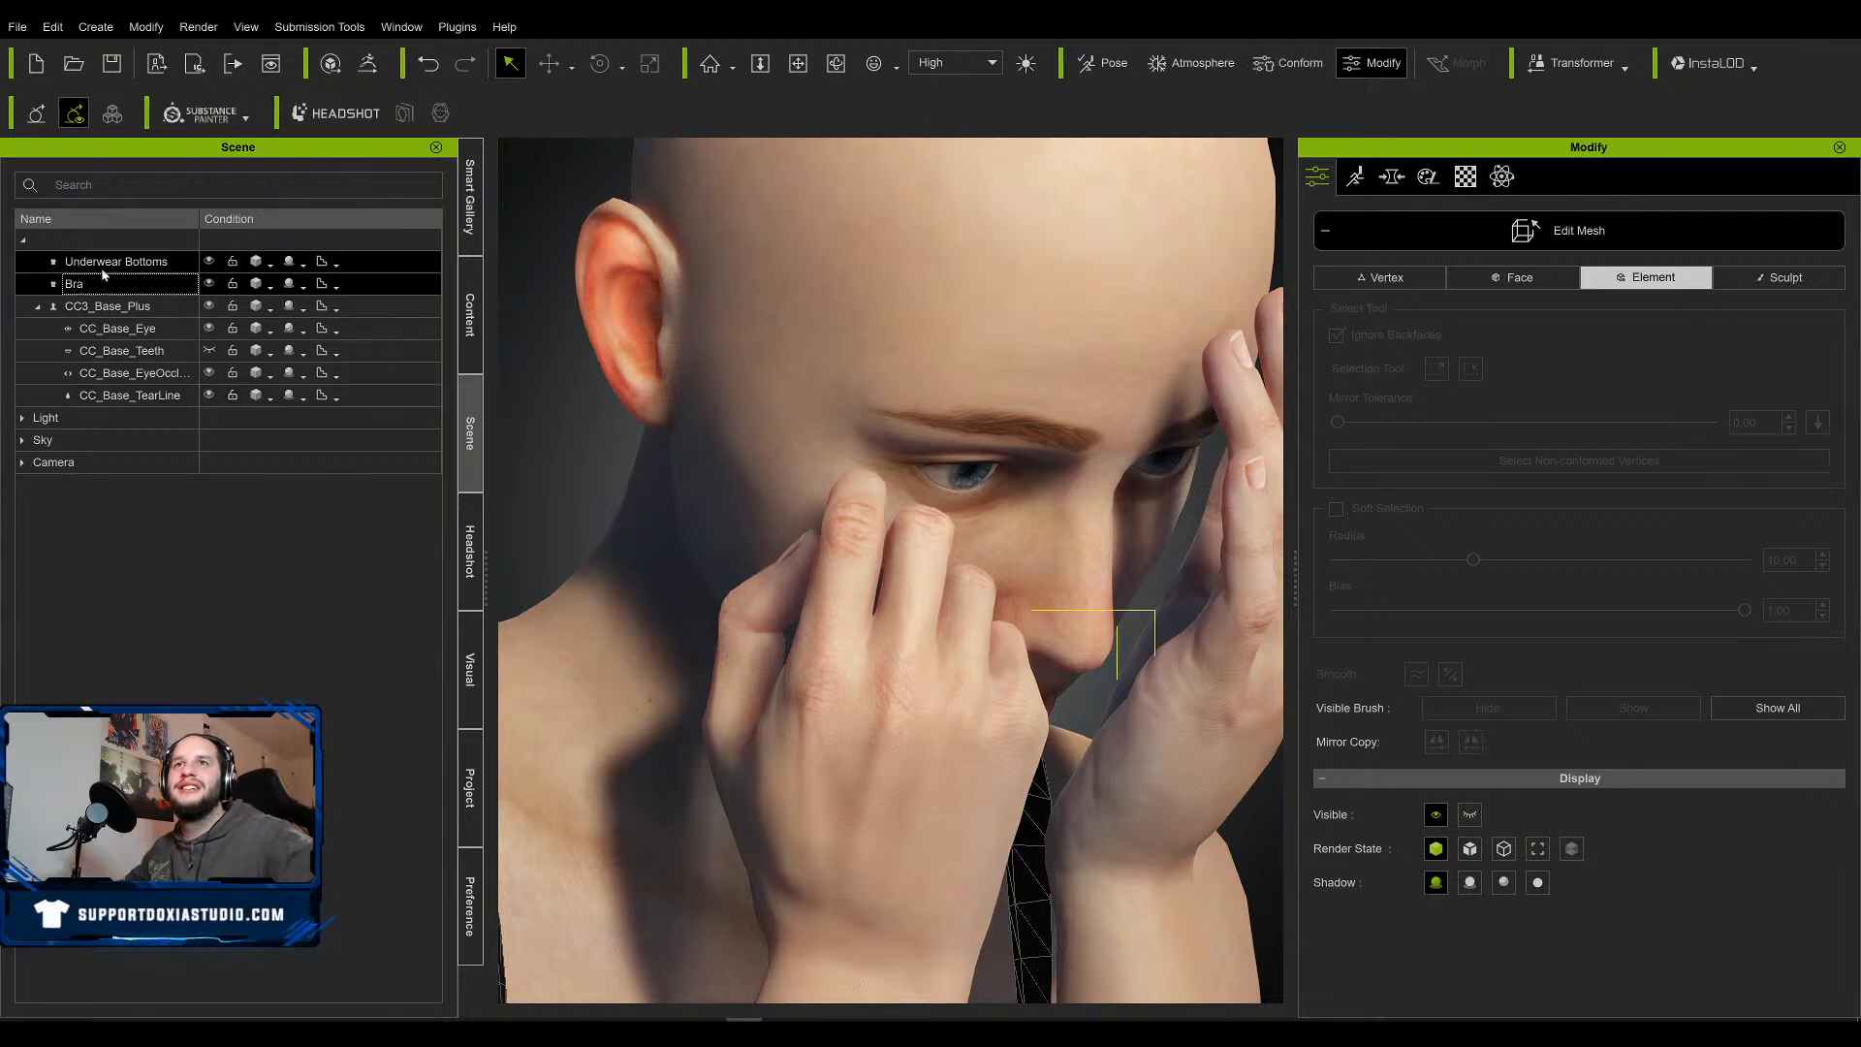
pyautogui.click(207, 263)
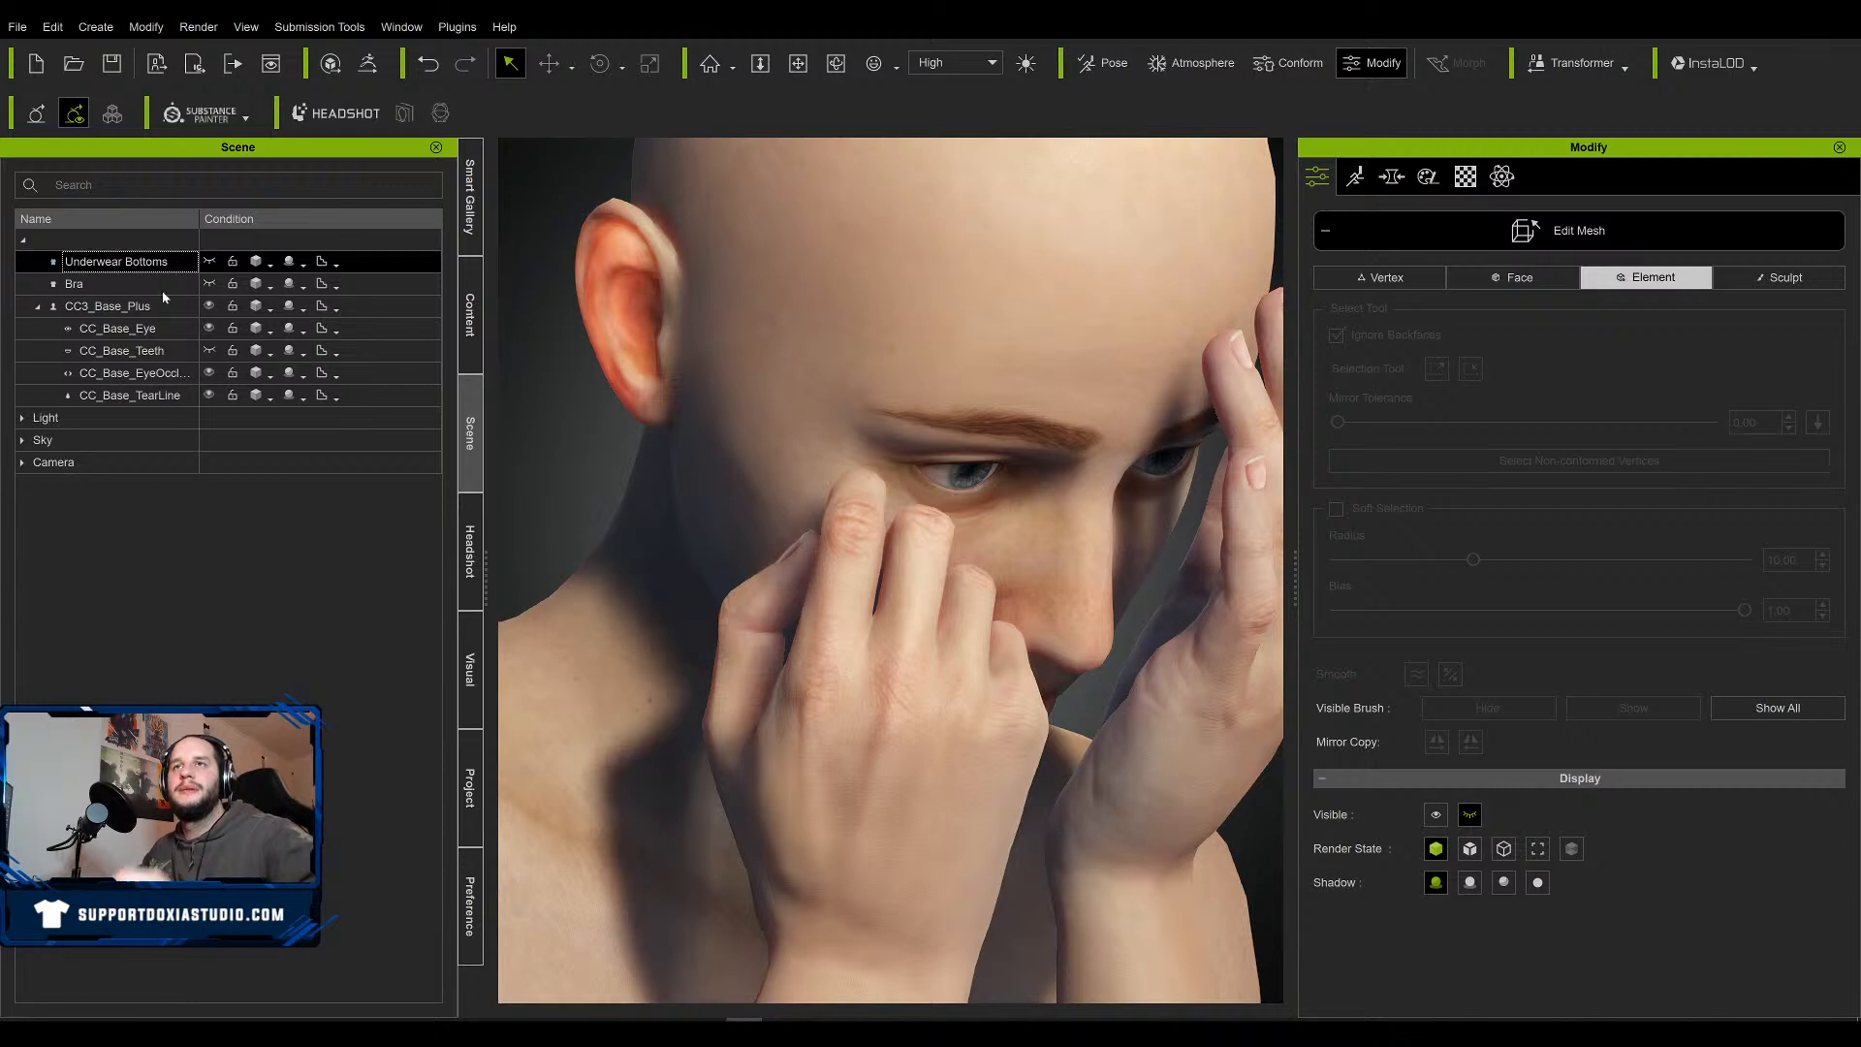
pyautogui.click(172, 239)
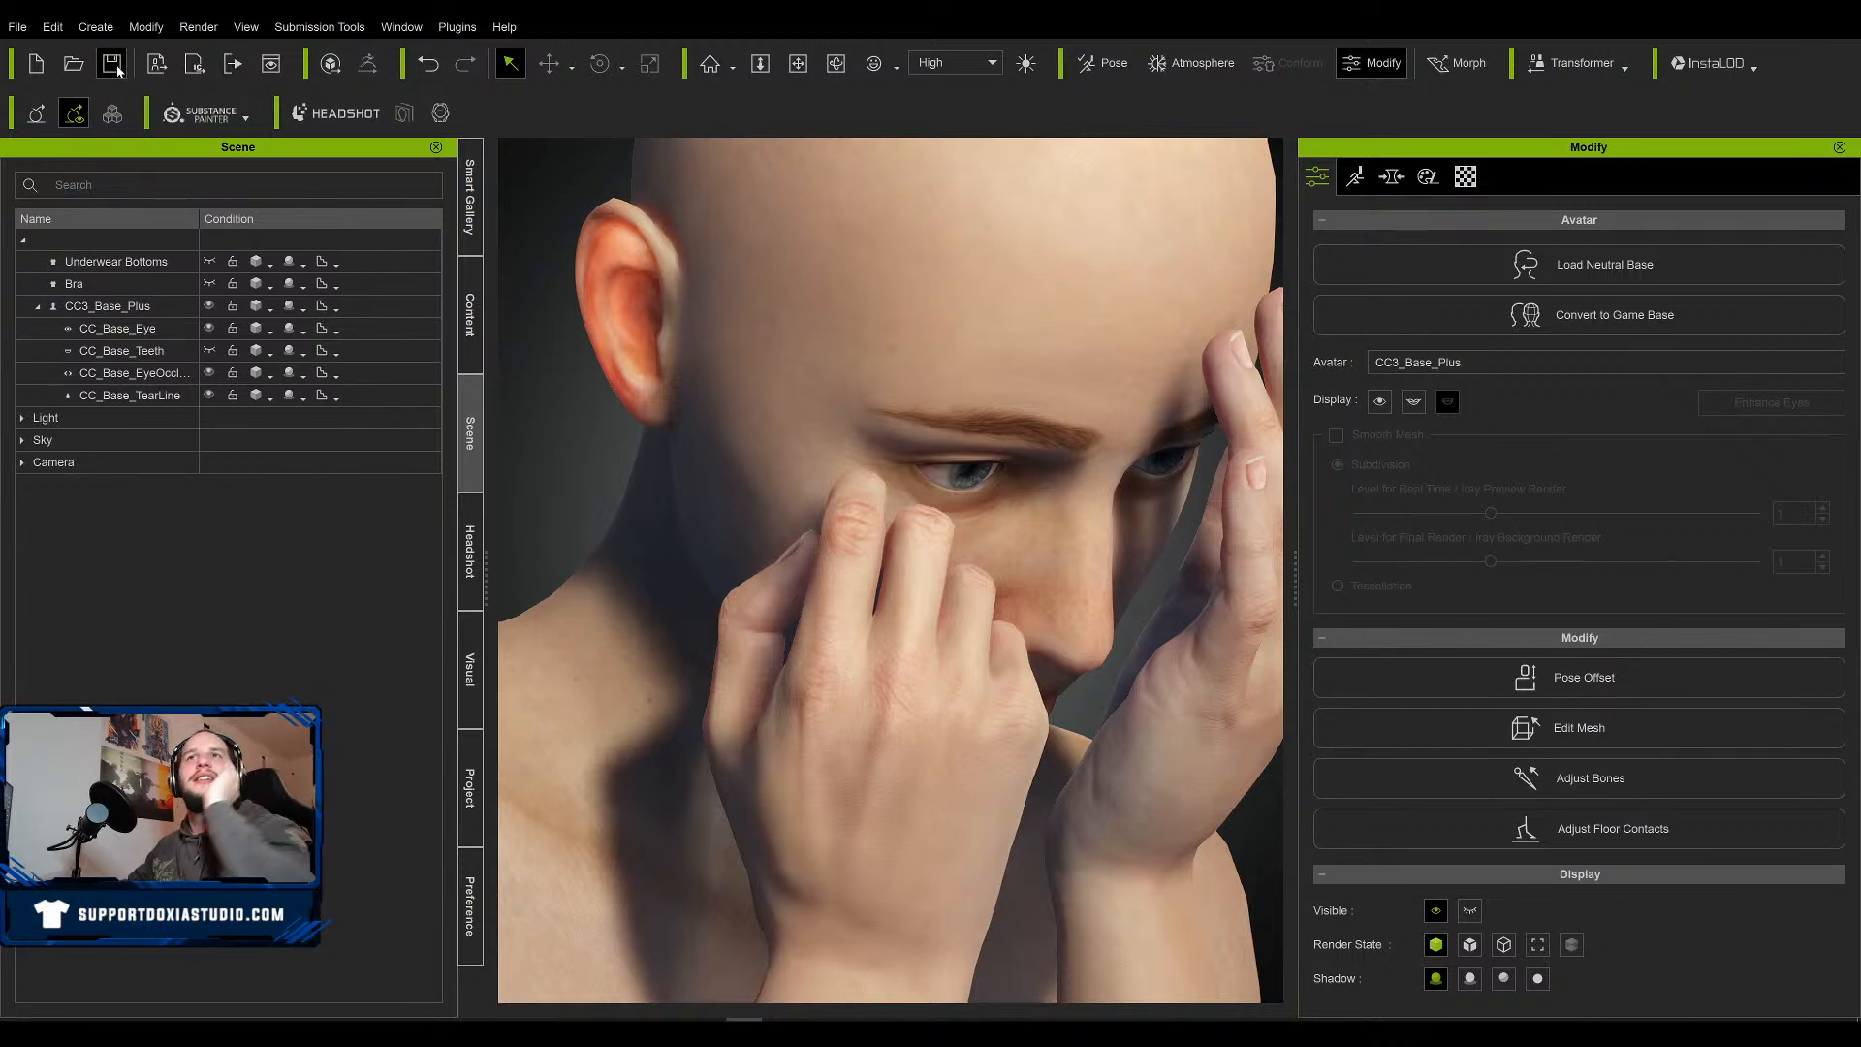
pyautogui.click(113, 64)
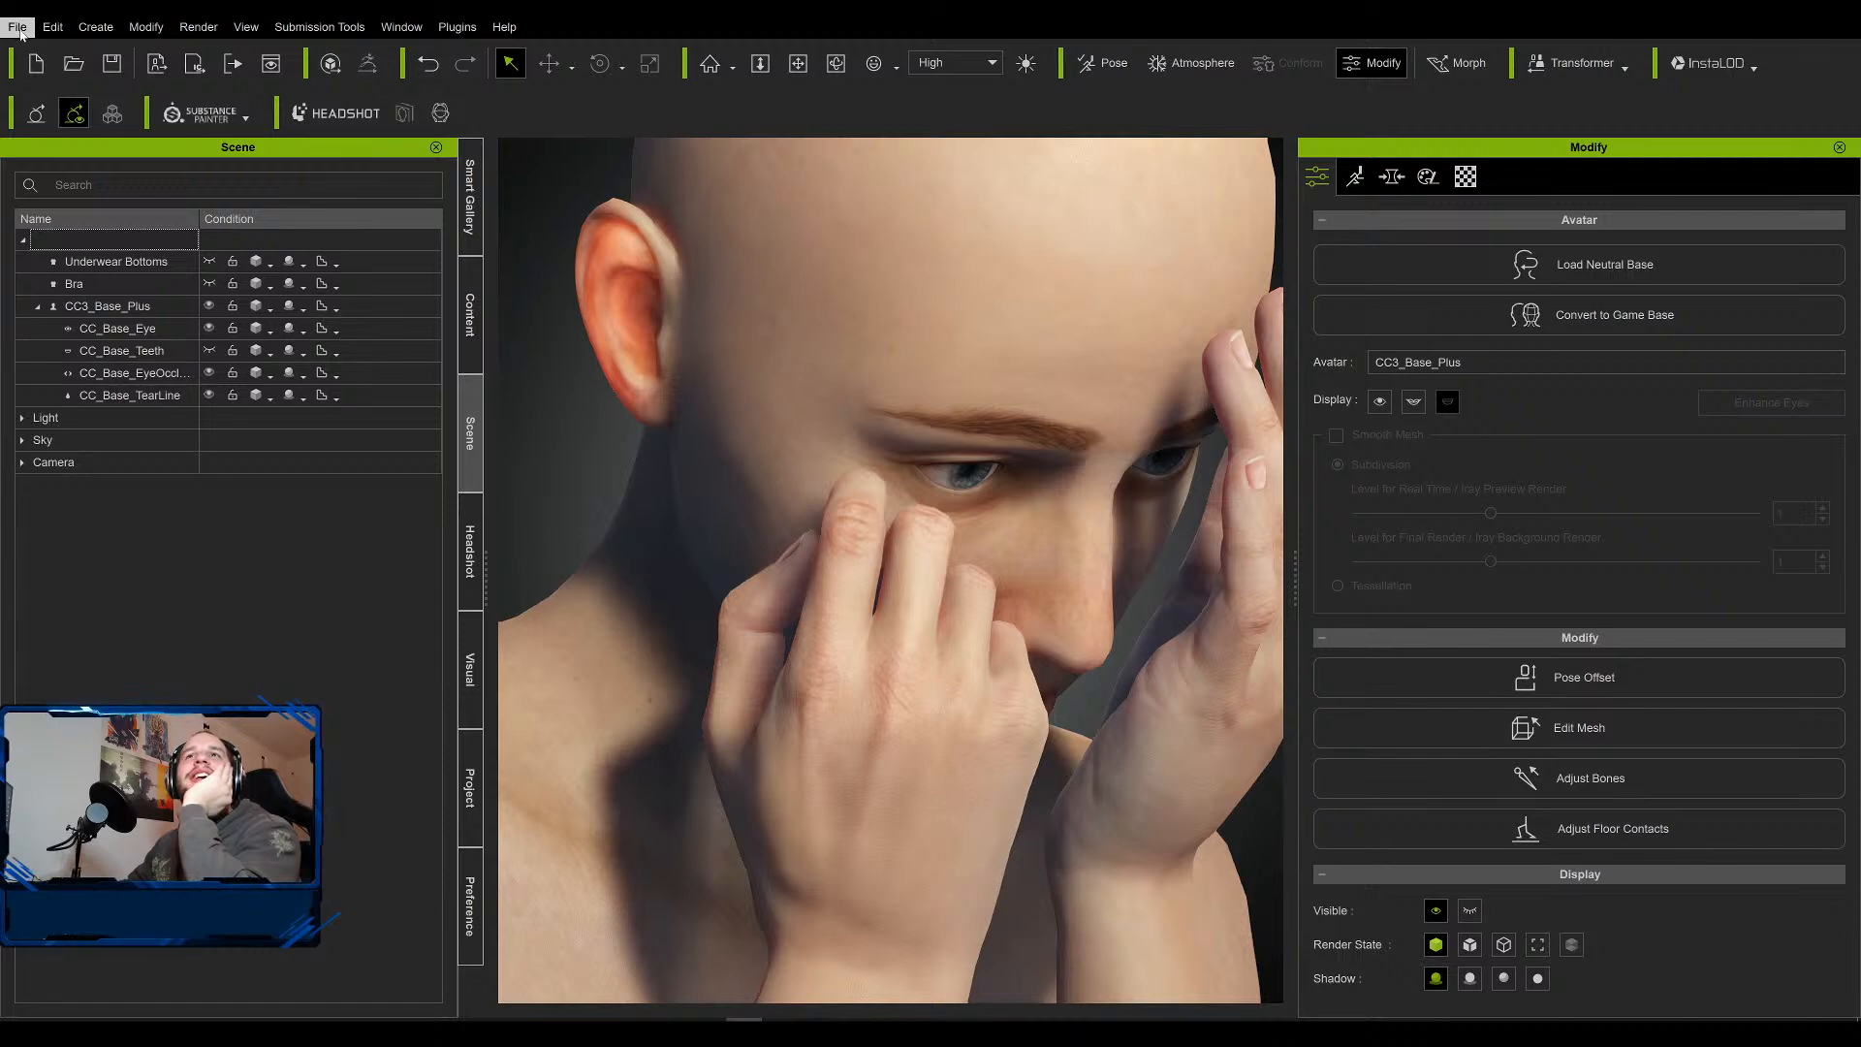
# Start an OBJ export of the character with its current pose, Y-Up and Remove Hidden Mesh enabled.
pyautogui.click(18, 26)
pyautogui.moveTo(145, 199)
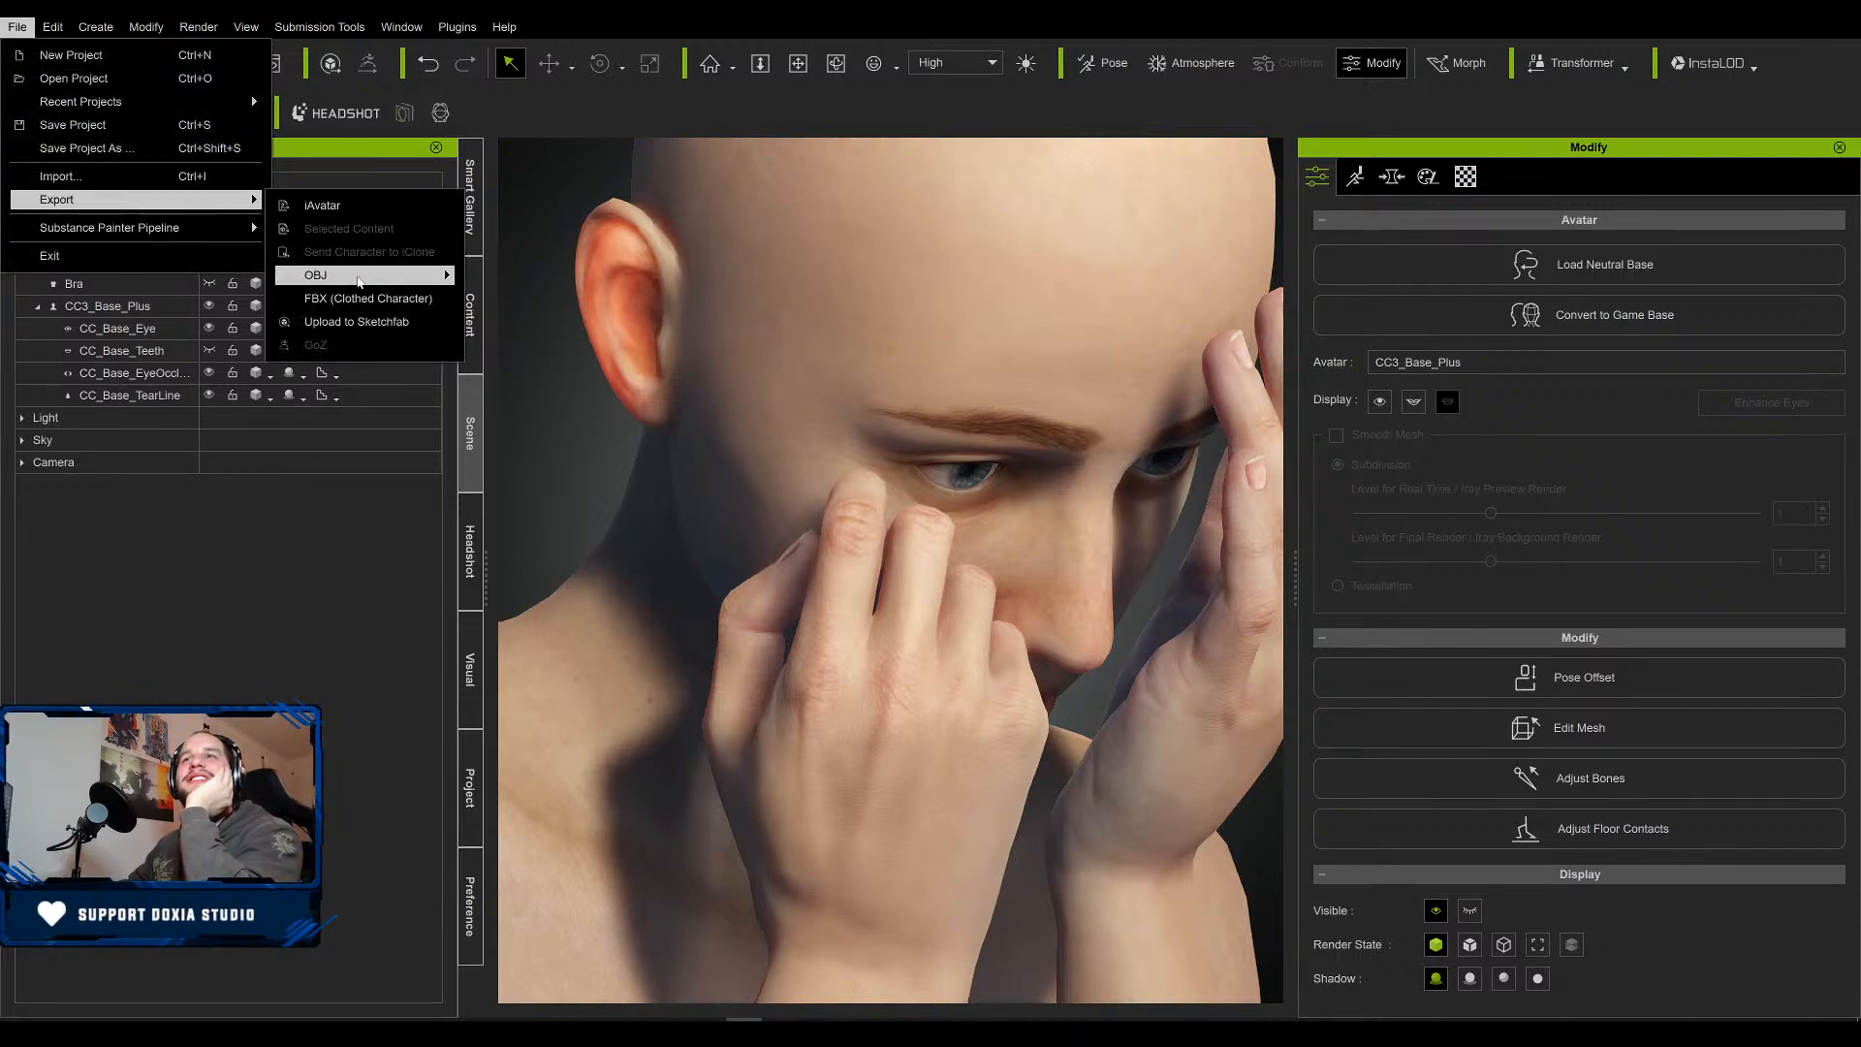
pyautogui.moveTo(455, 281)
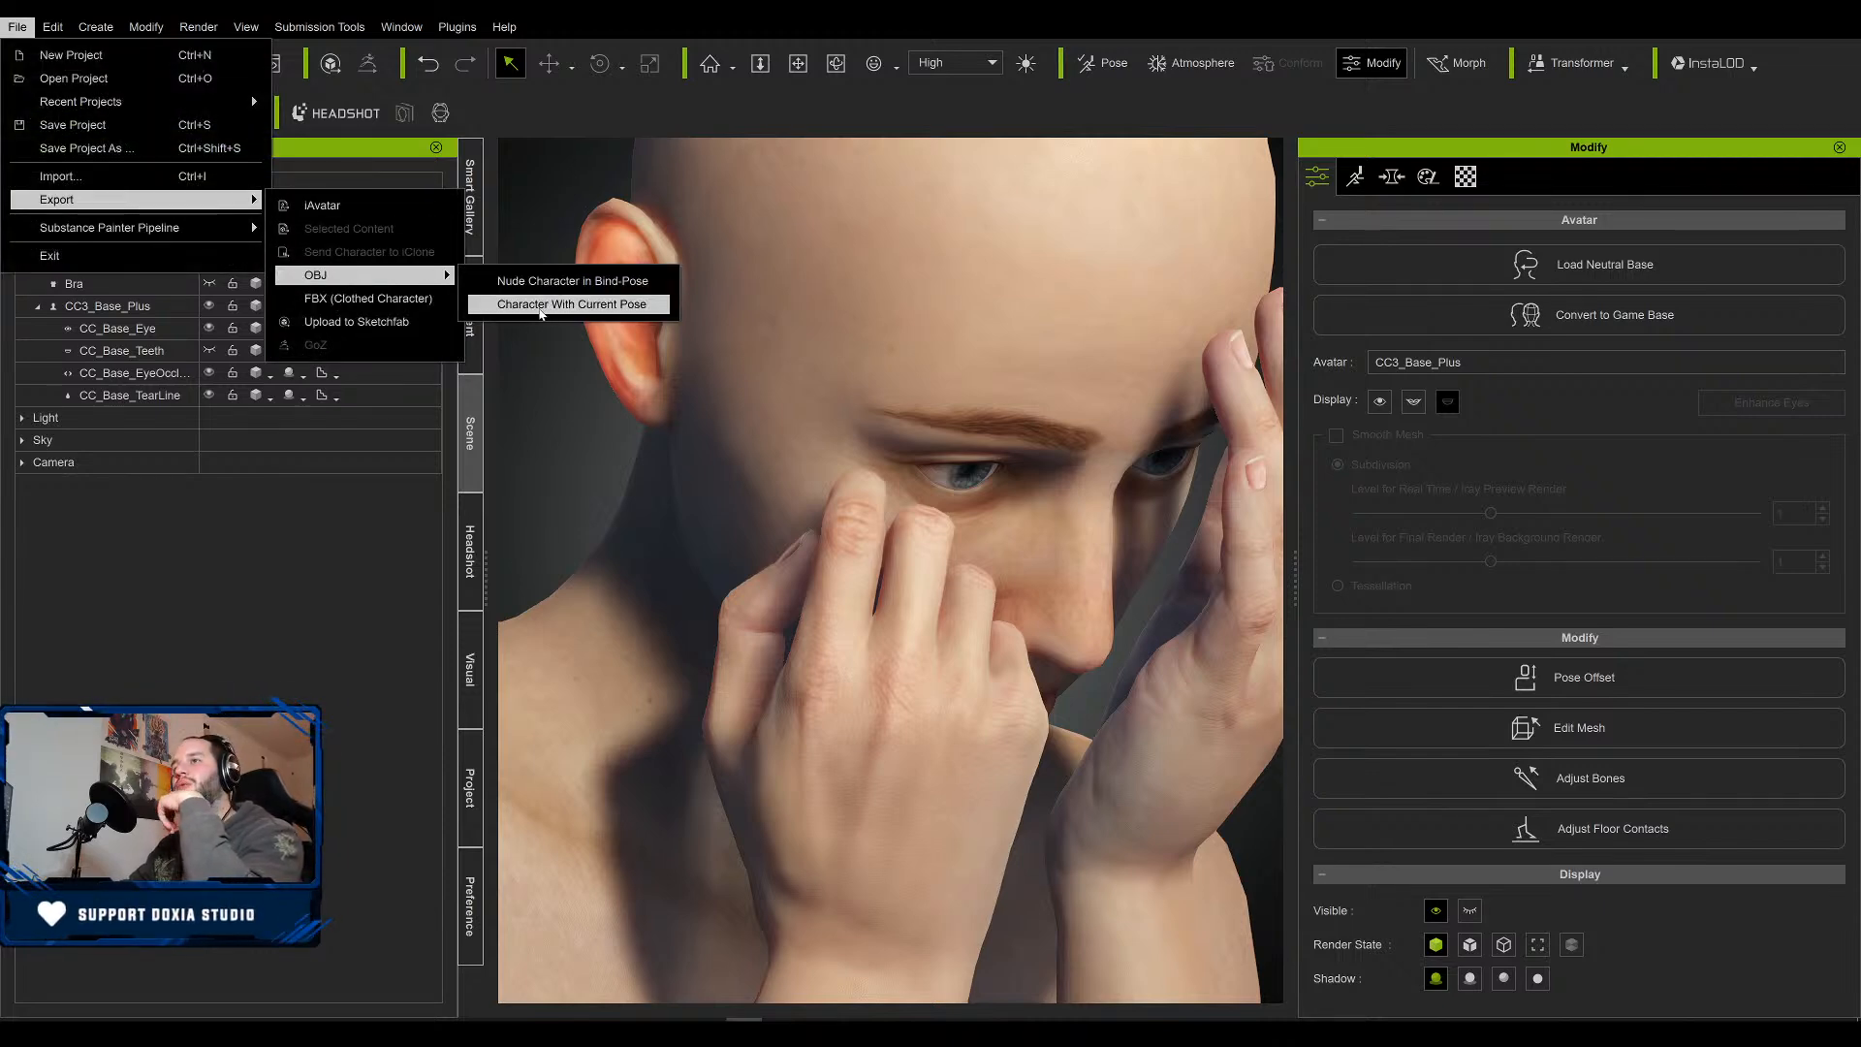
pyautogui.click(536, 306)
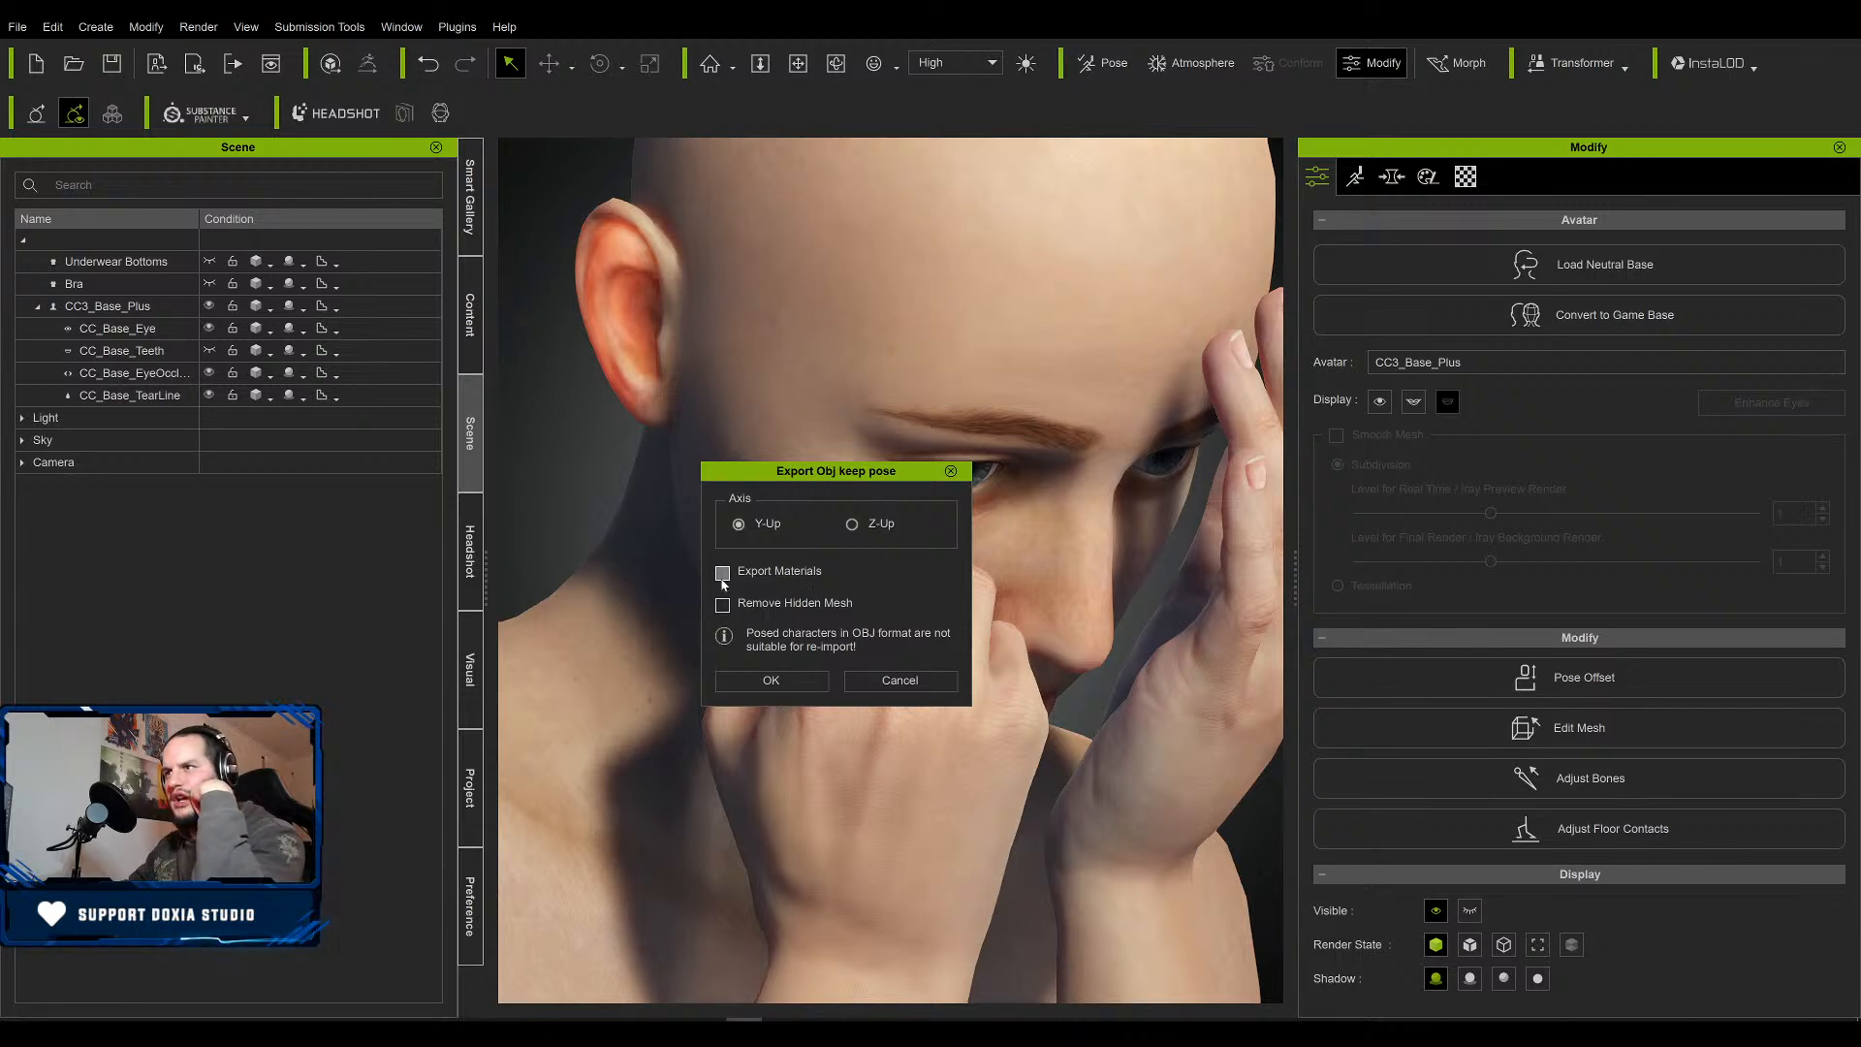
pyautogui.click(725, 606)
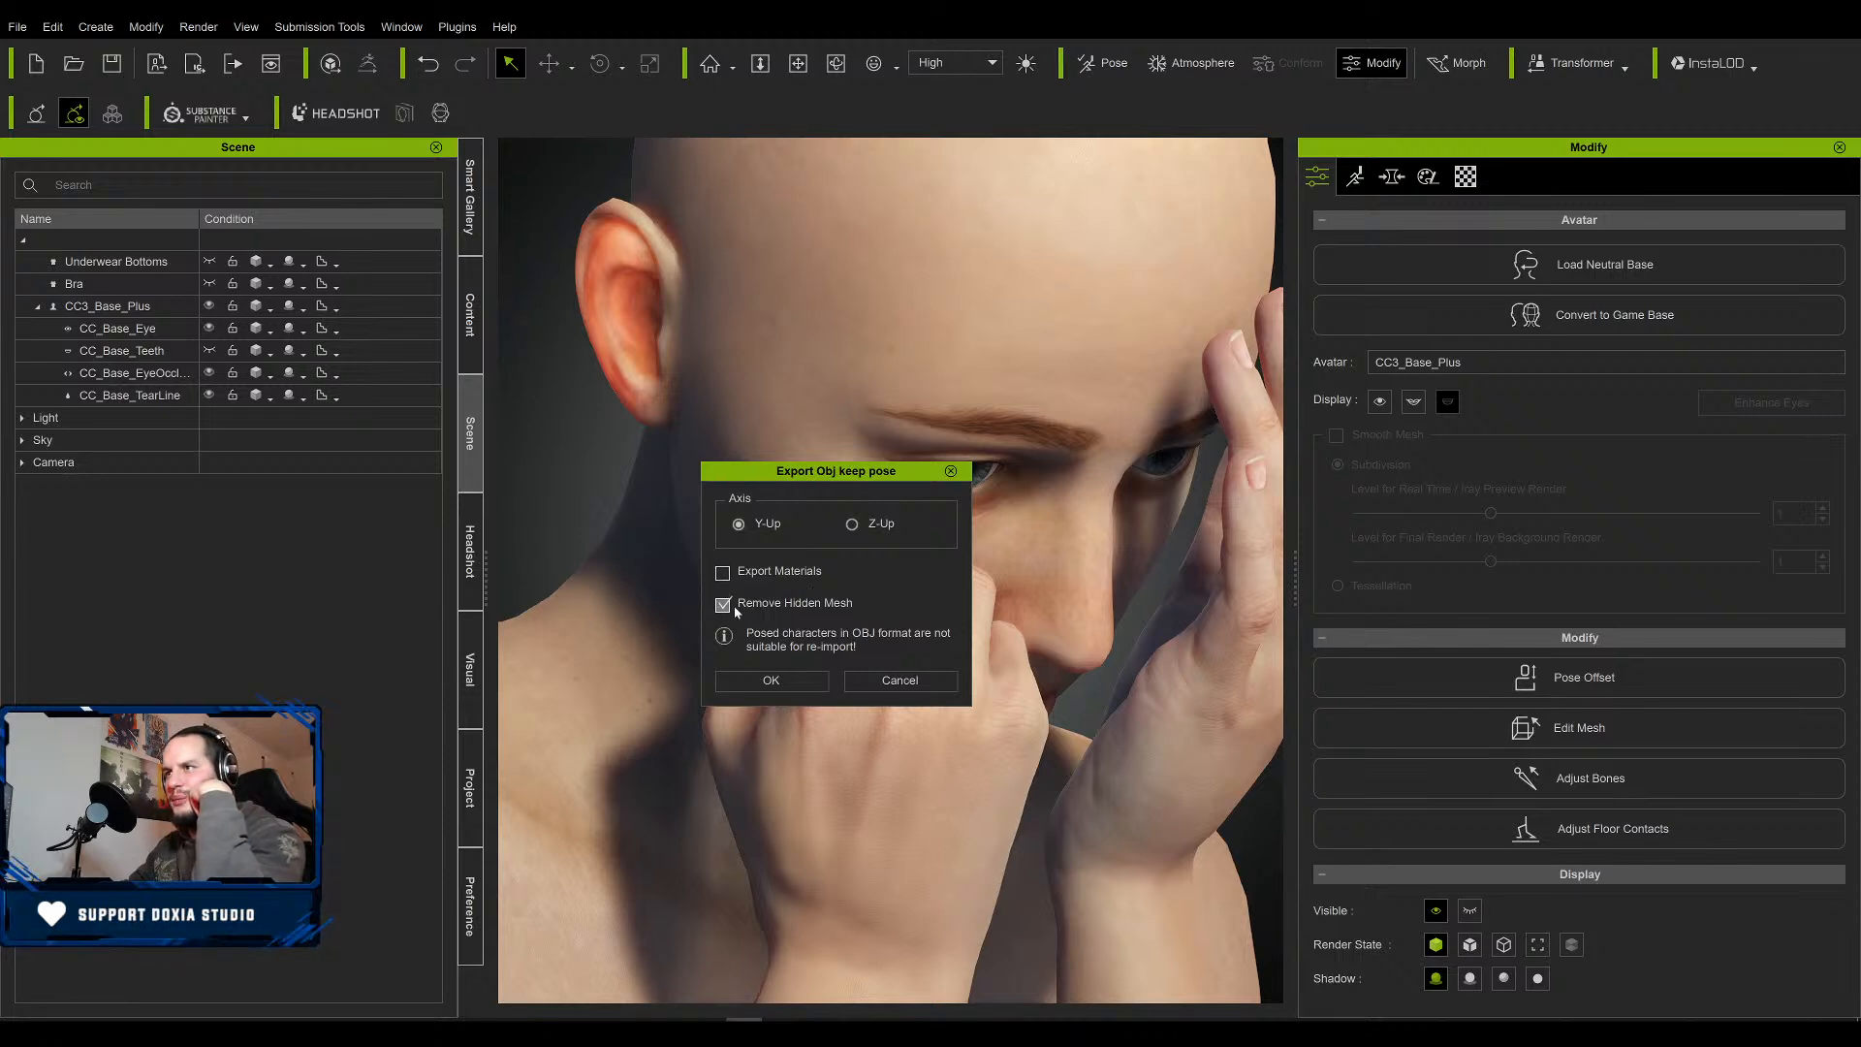
pyautogui.click(802, 684)
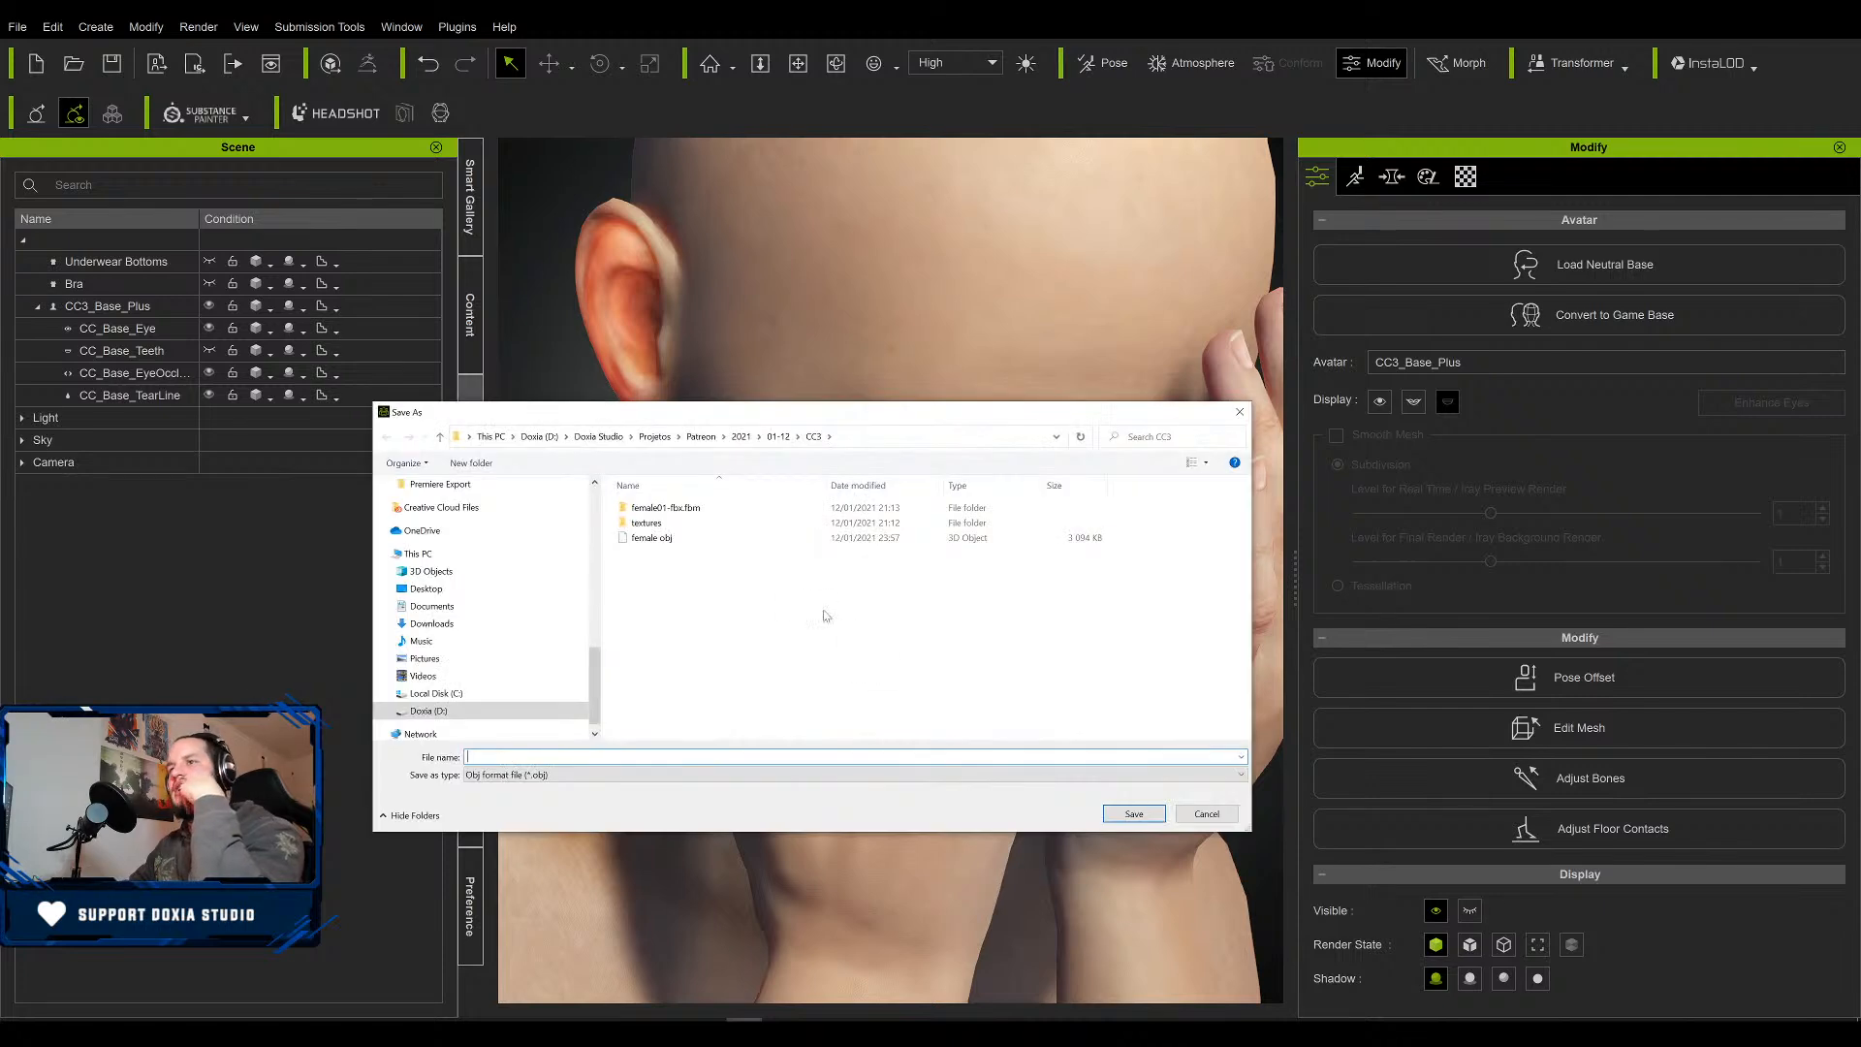
# Save the OBJ export as sadnessObj01 in the CryptoArt/Emotions/3-Sadness/CC3 folder.
pyautogui.scroll(5, 469, 587)
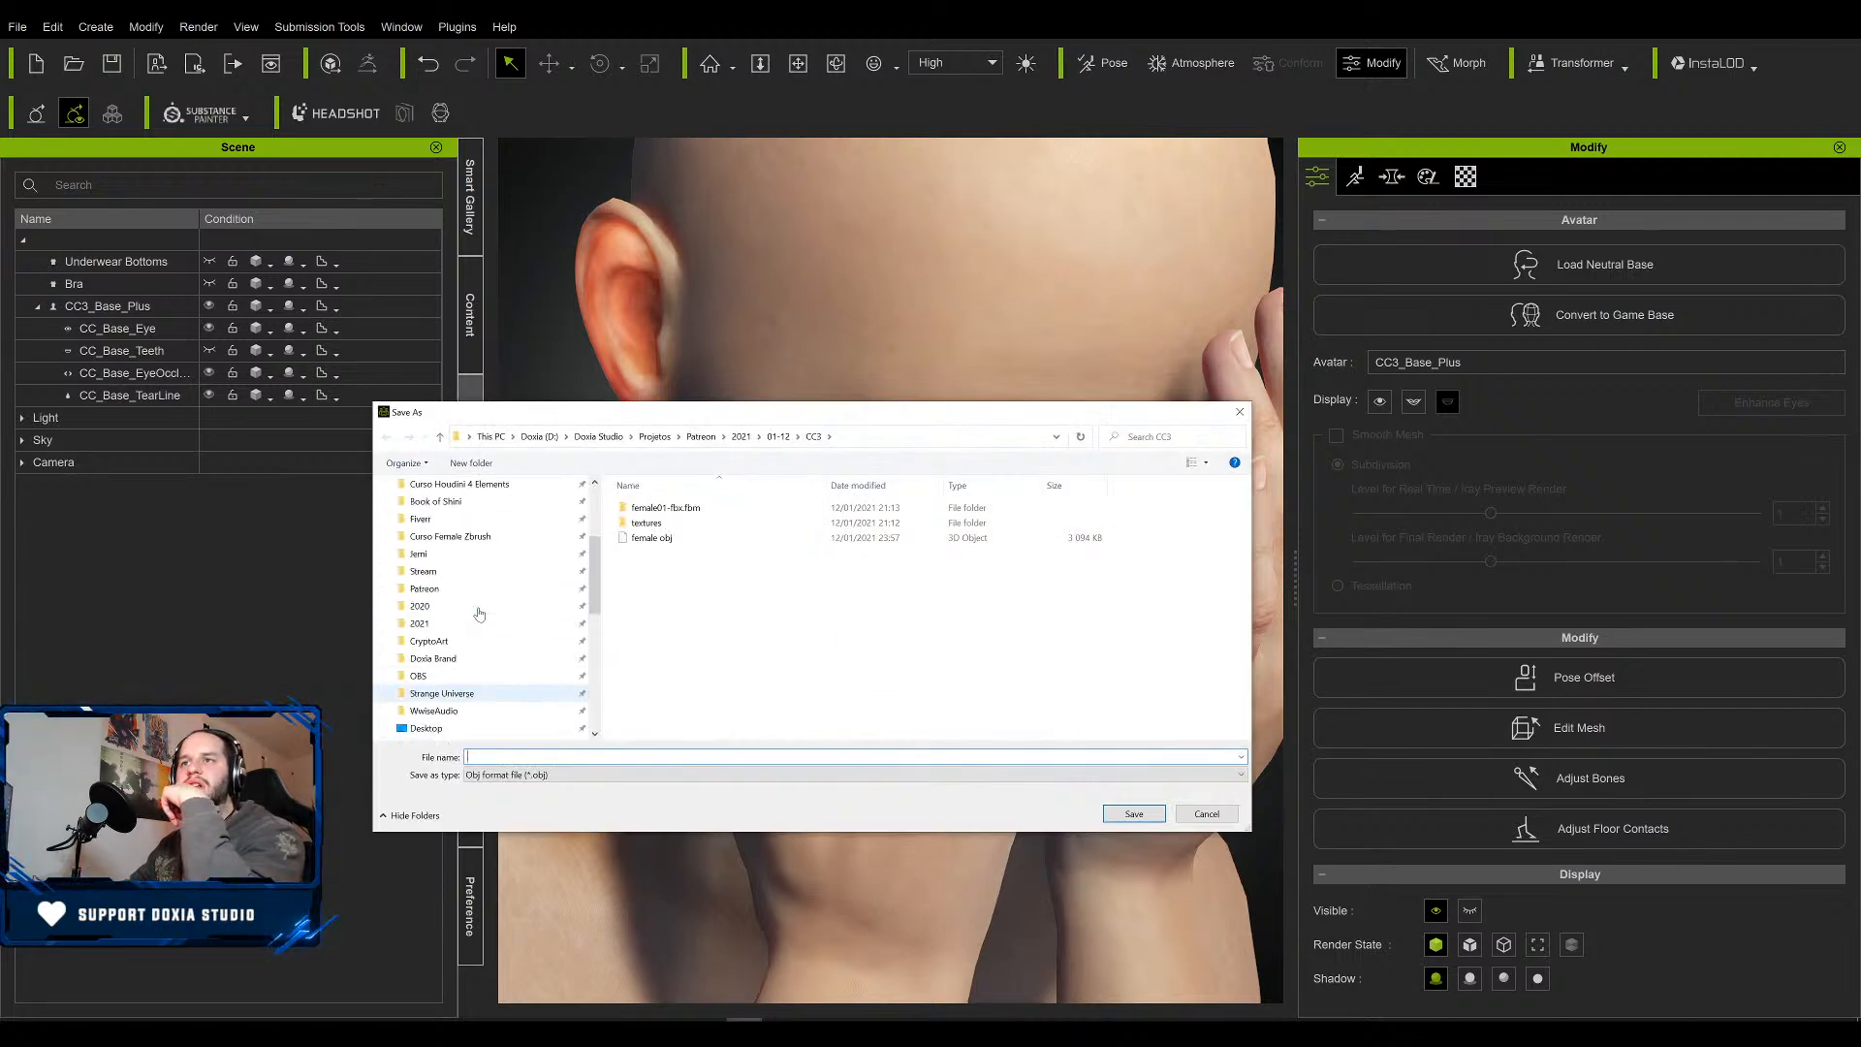
pyautogui.click(441, 643)
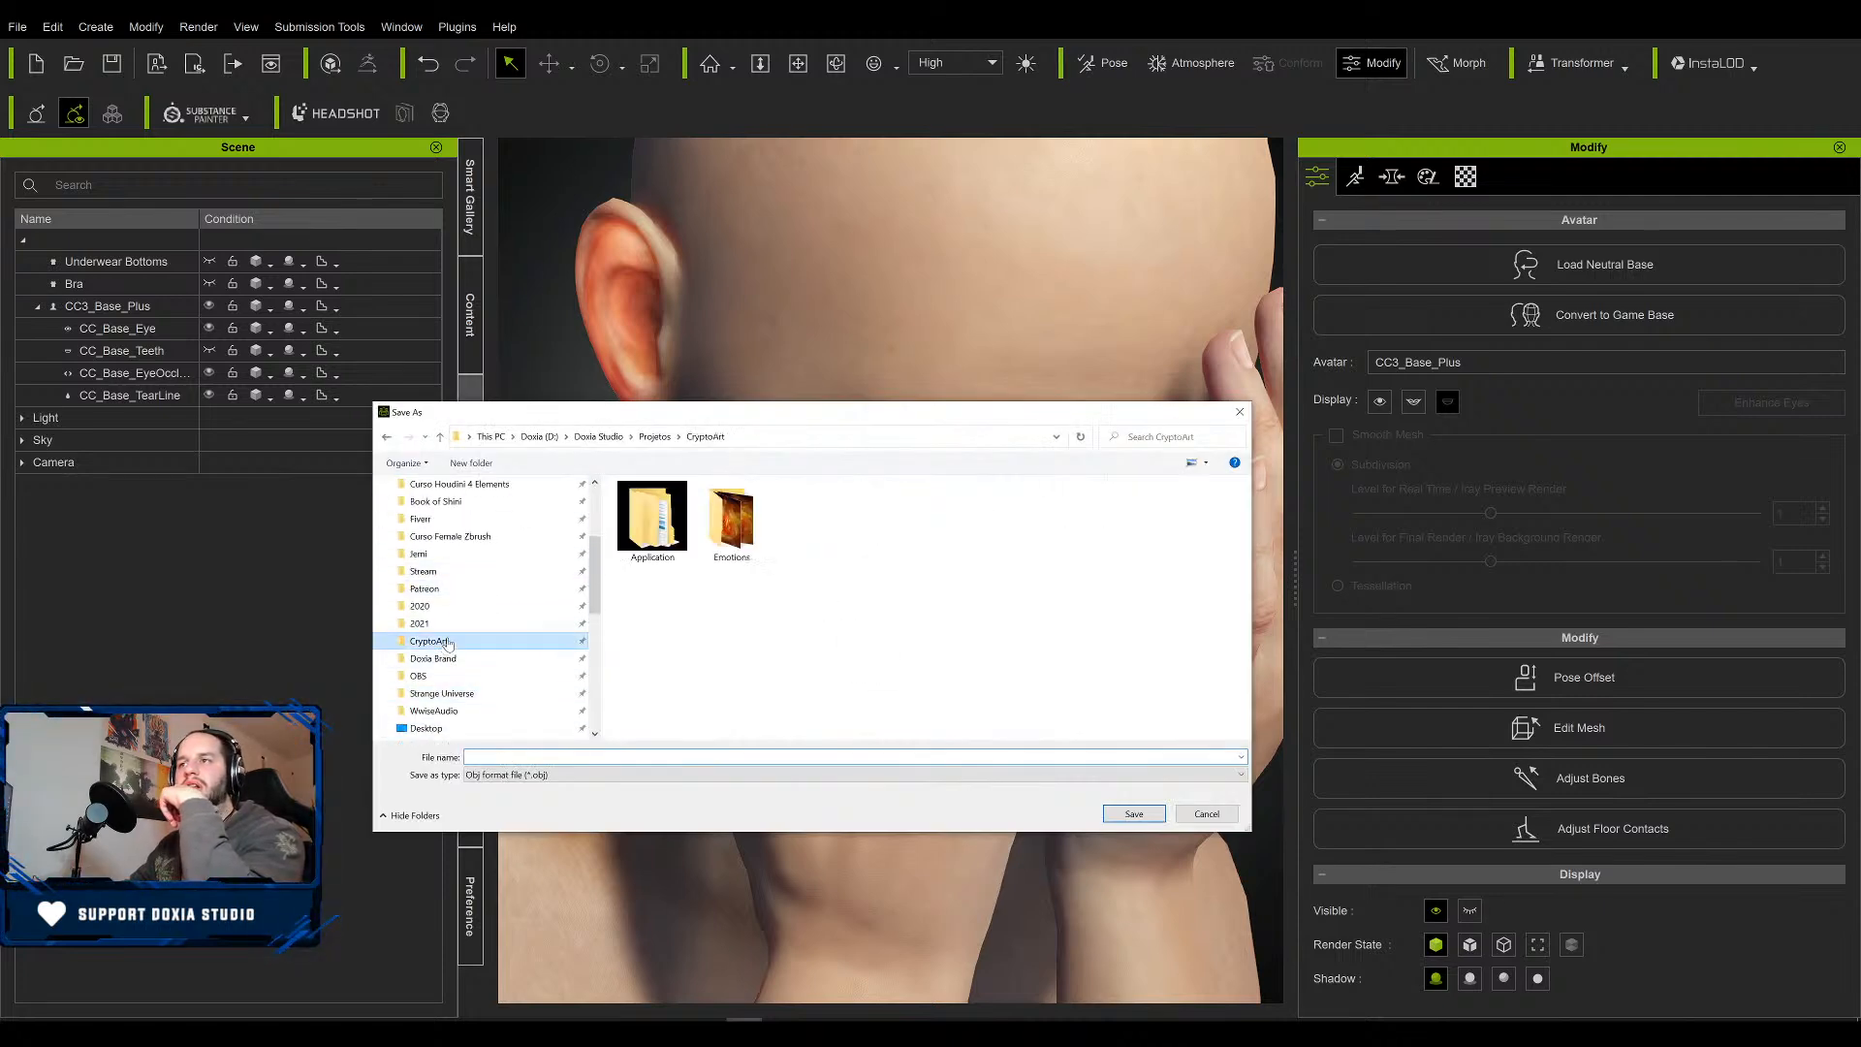
pyautogui.doubleClick(732, 518)
pyautogui.click(811, 518)
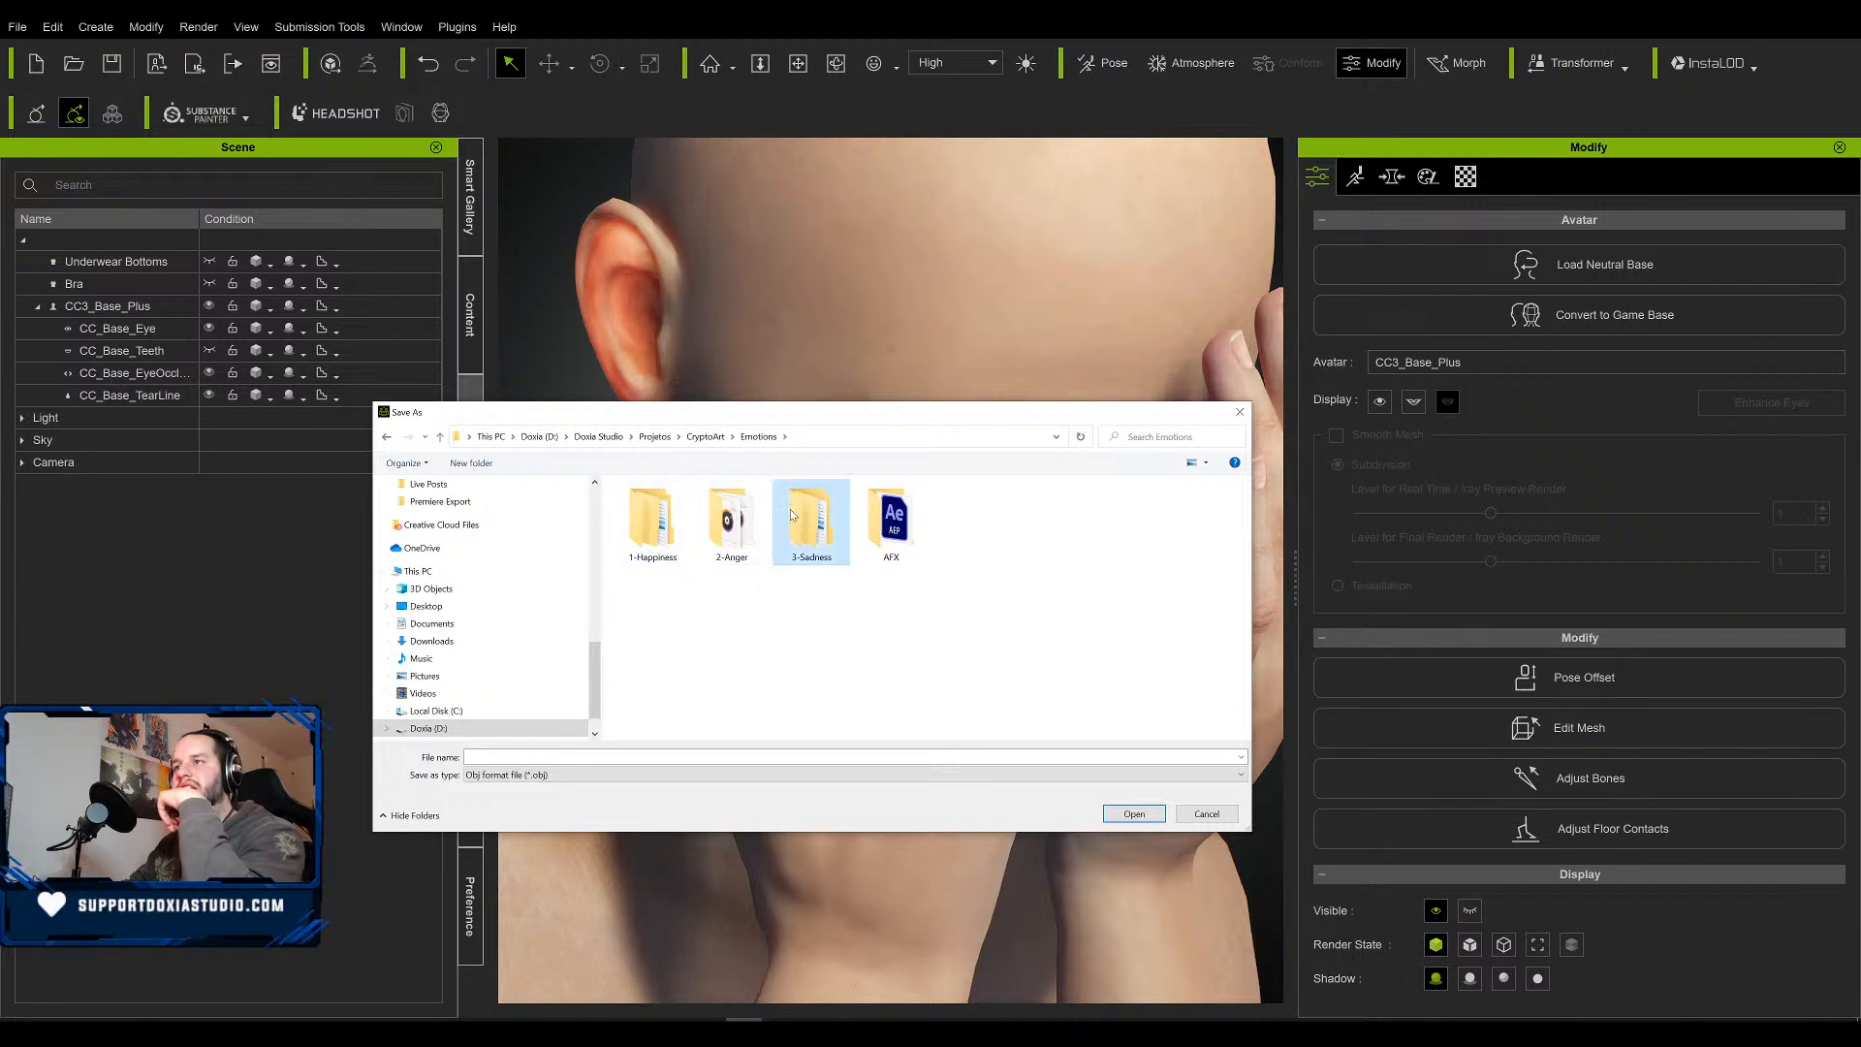
pyautogui.press('Return')
pyautogui.click(698, 511)
pyautogui.press('Return')
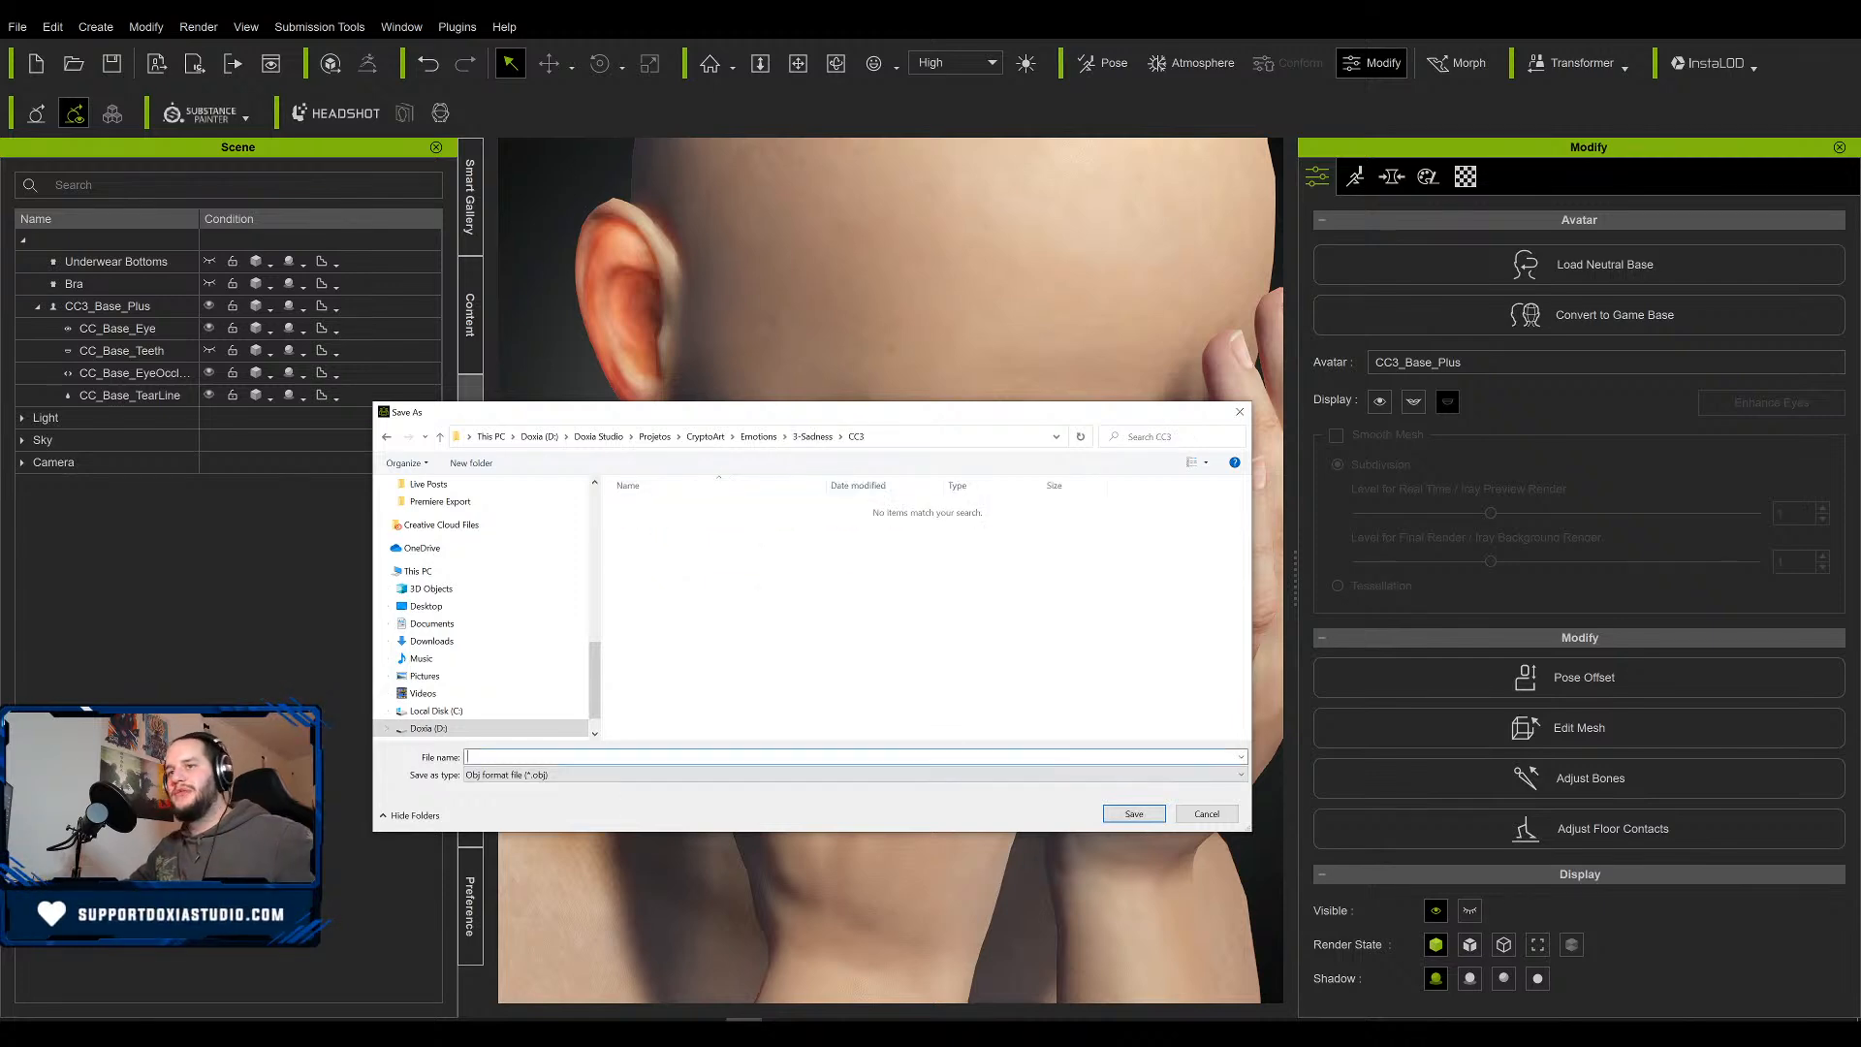
pyautogui.write('sadnessObj01')
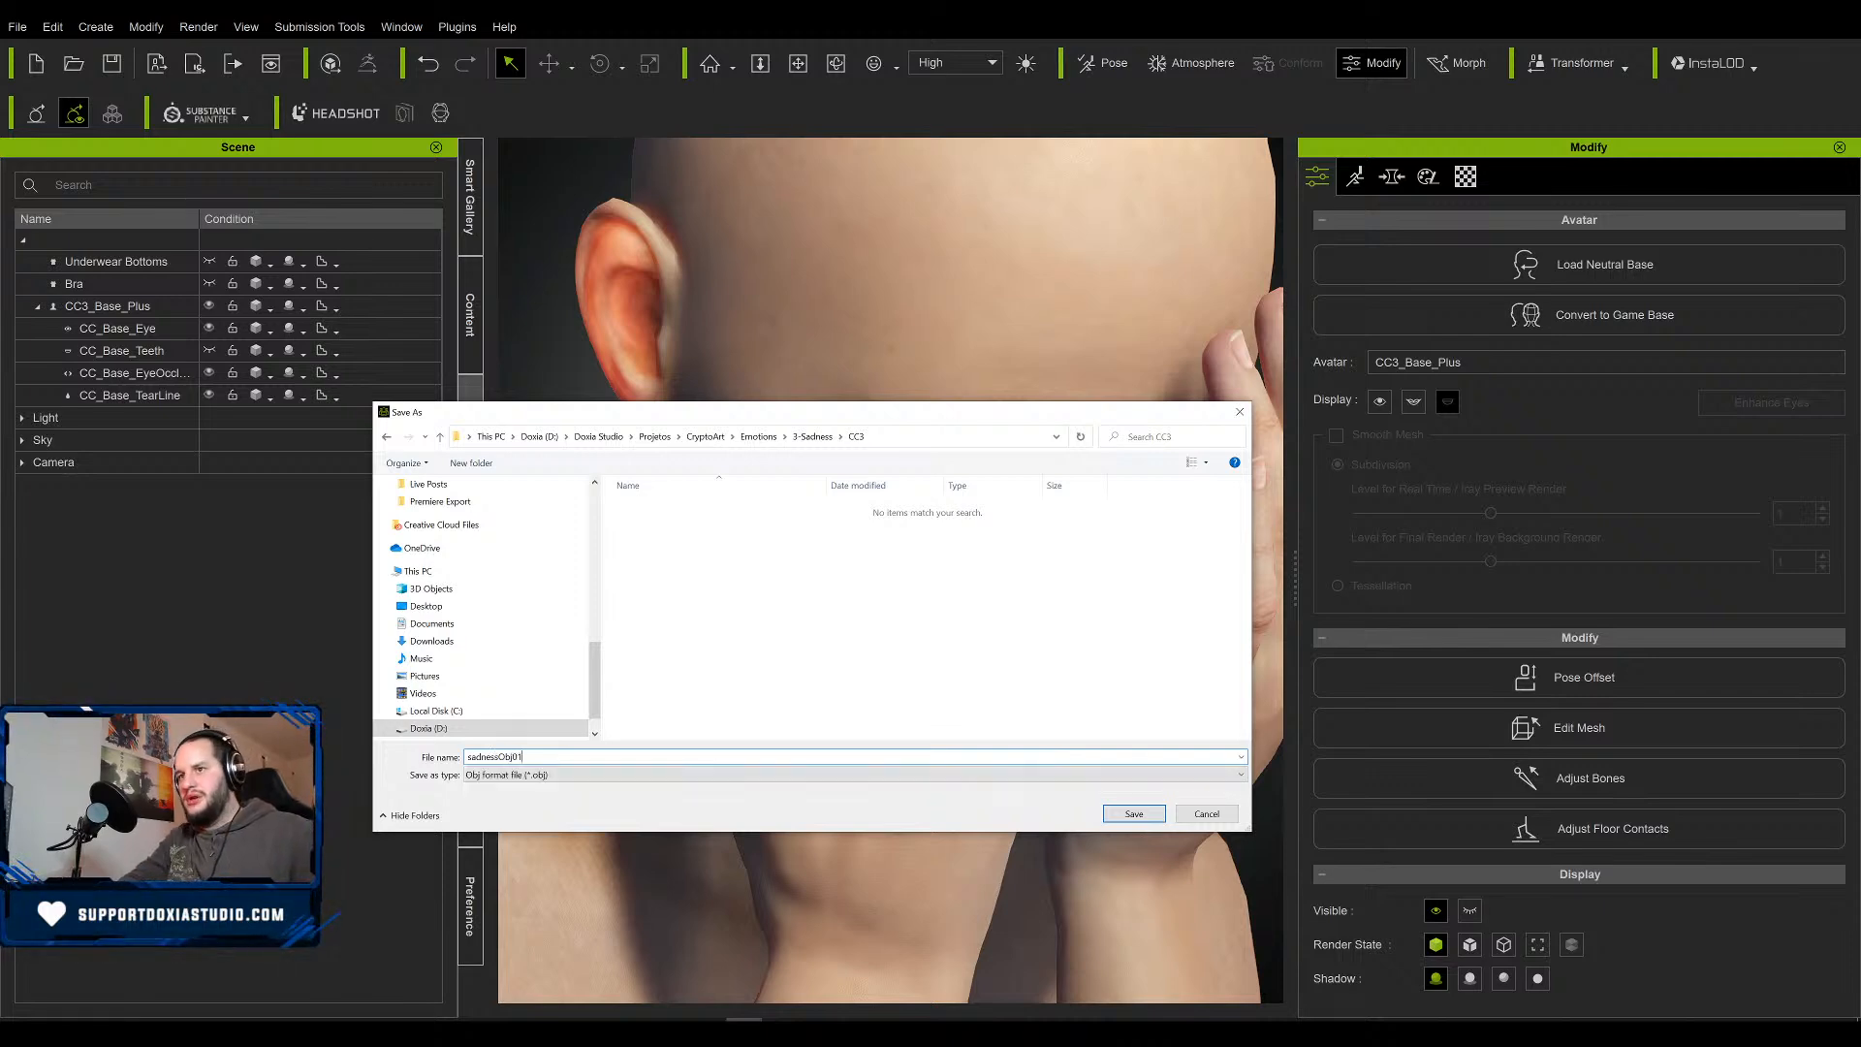
pyautogui.press('Return')
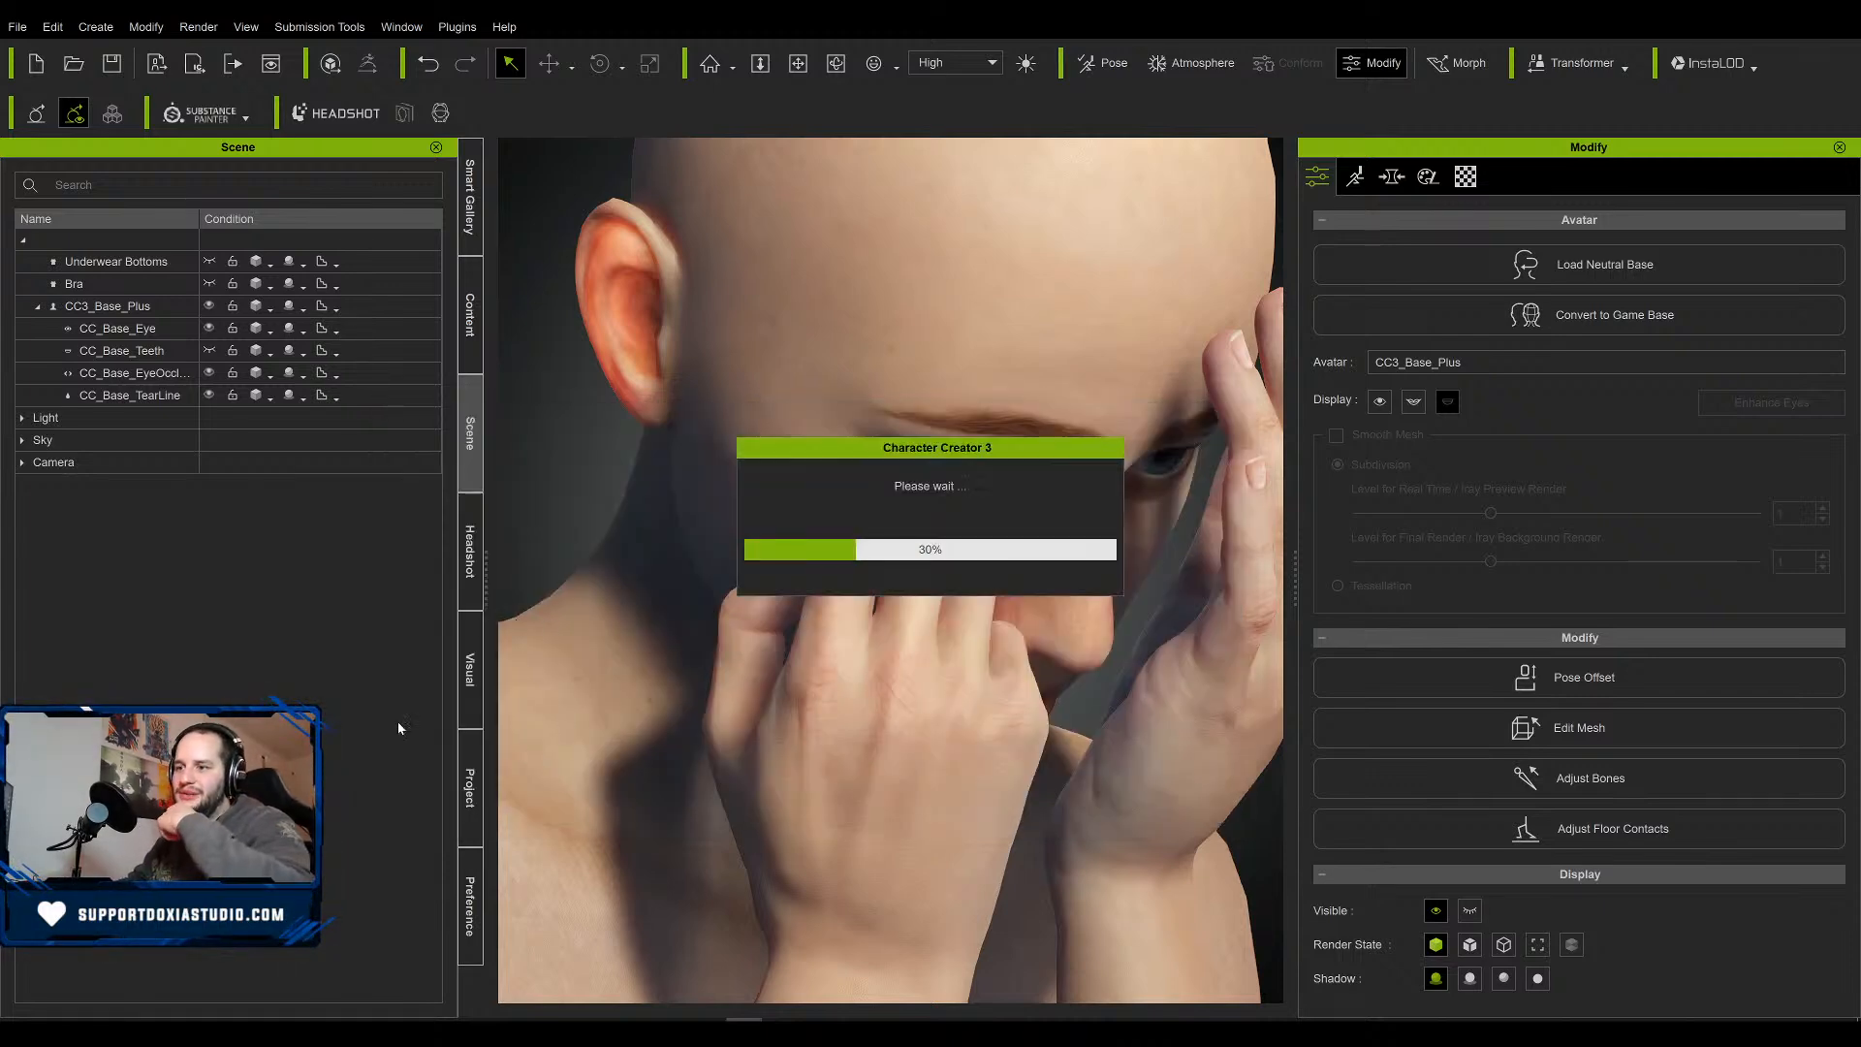
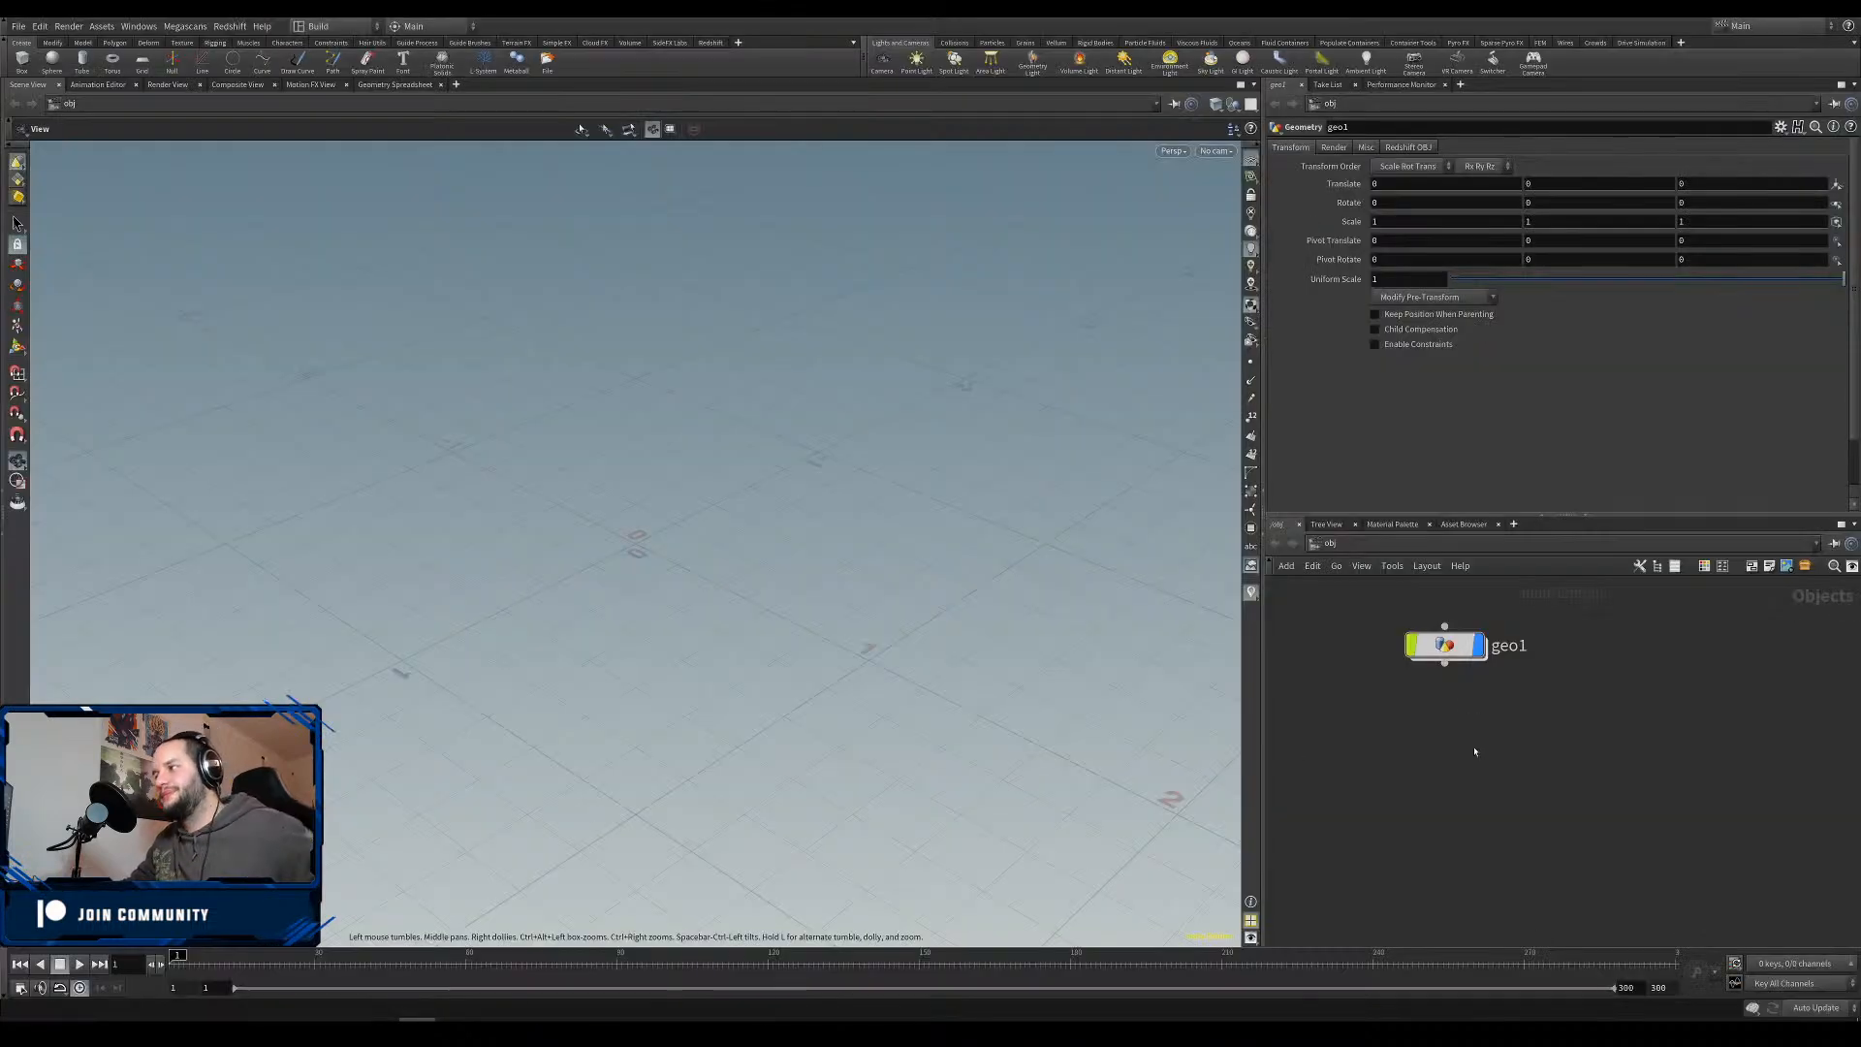
# Switch to Houdini, go inside the geo1 object and add a File node.
pyautogui.doubleClick(1439, 650)
pyautogui.press('Tab')
pyautogui.write('fil')
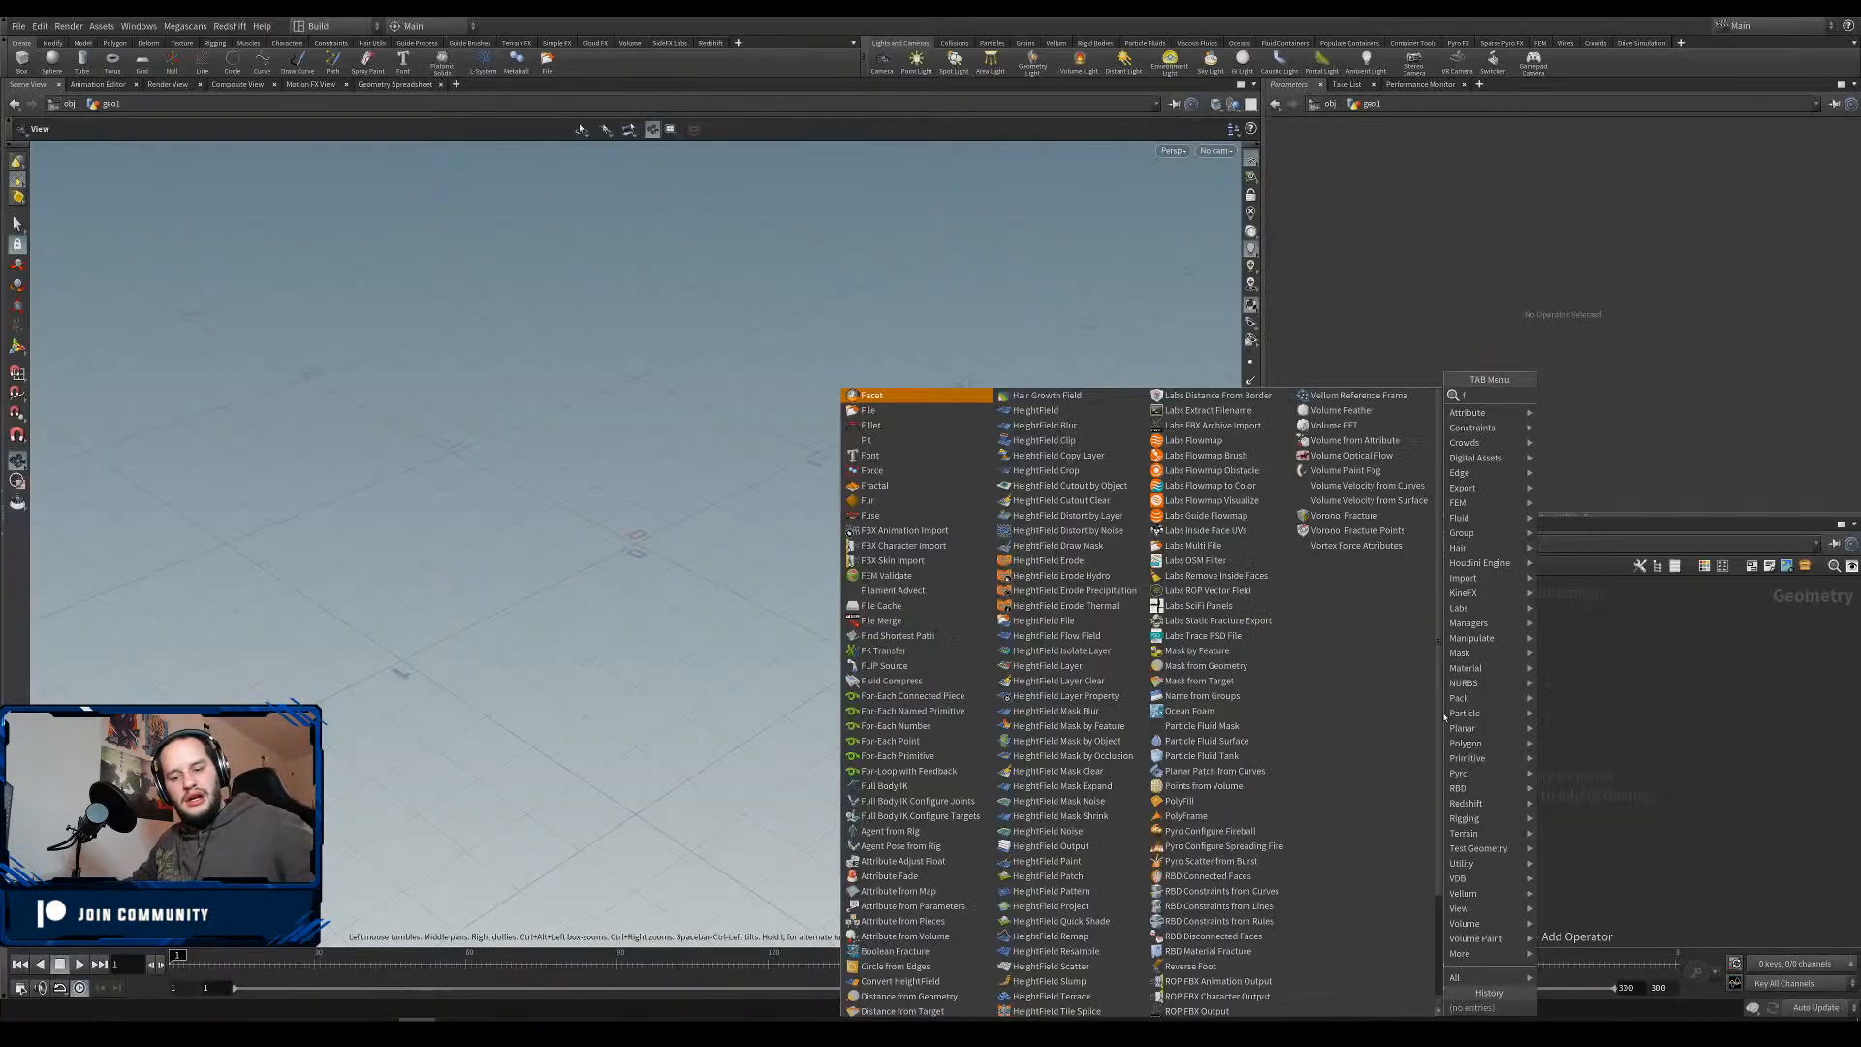
pyautogui.press('Return')
pyautogui.click(1451, 665)
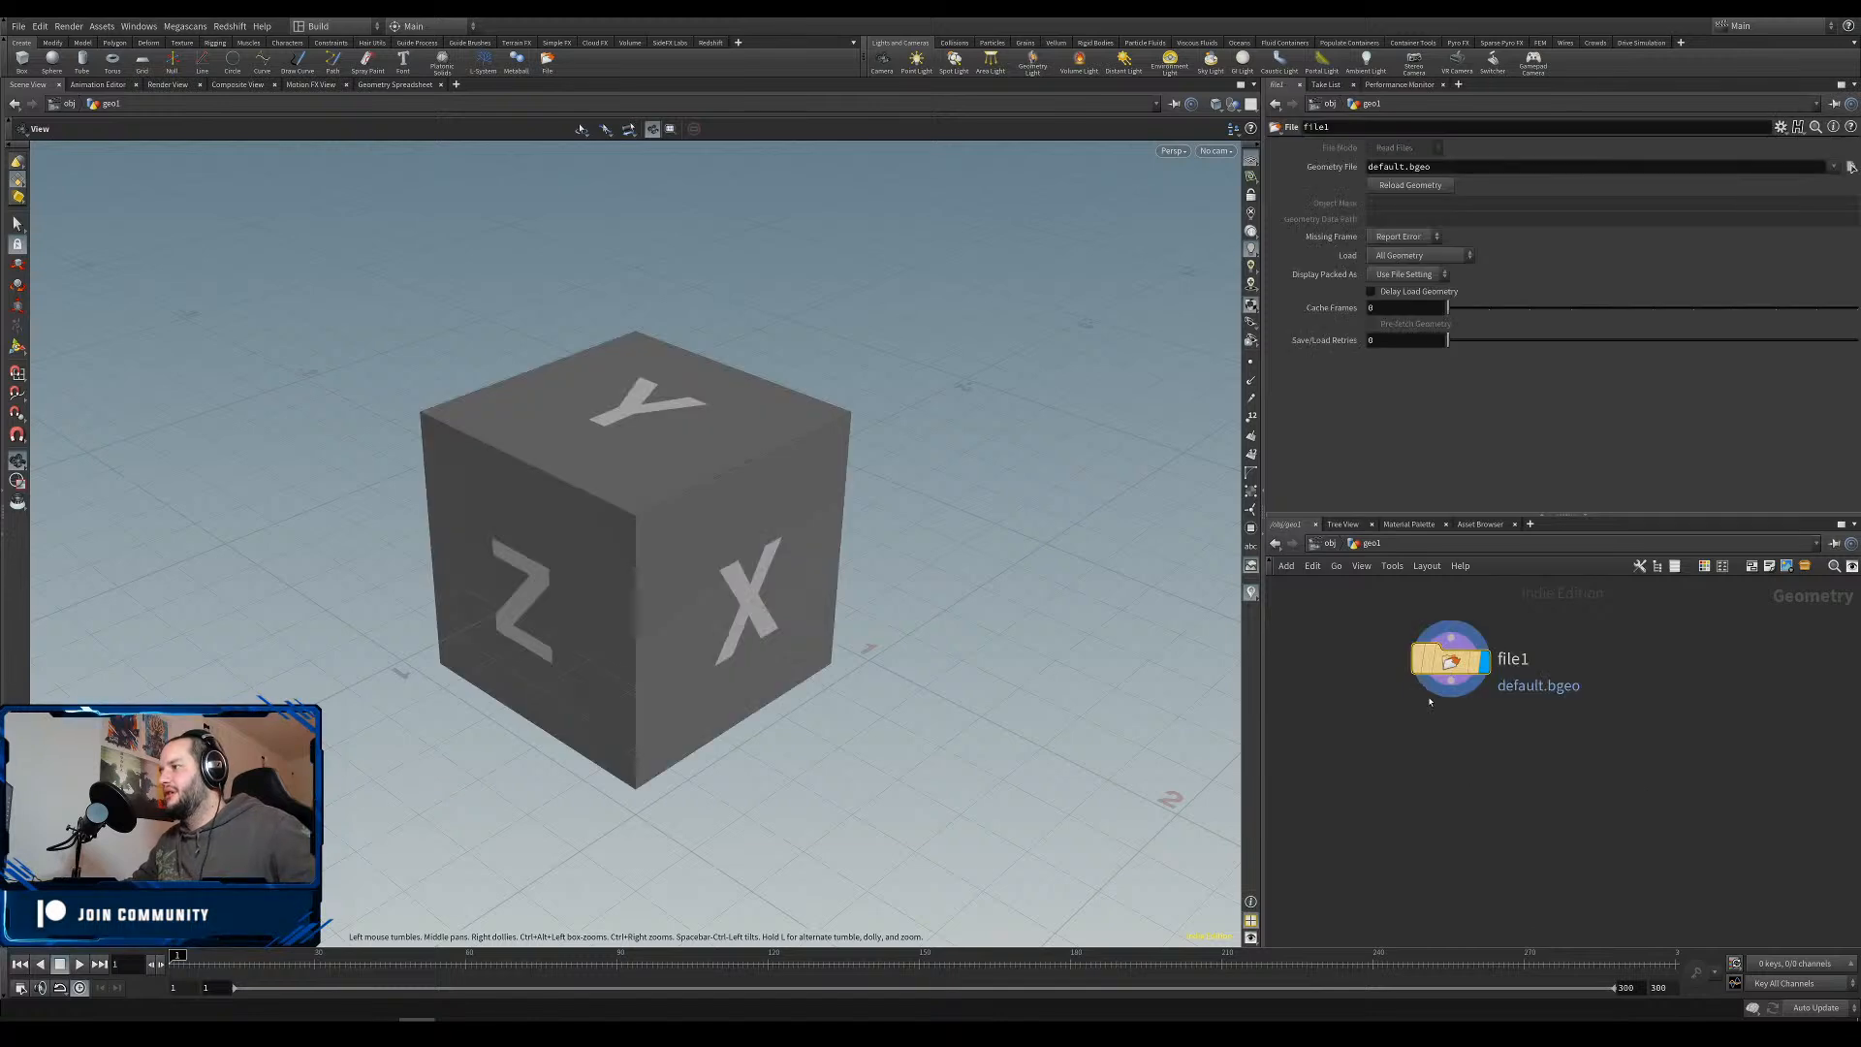
# Load sadnessObj01.obj from the 3-Sadness/CC3 folder into the File node and frame the imported figure.
pyautogui.click(1851, 168)
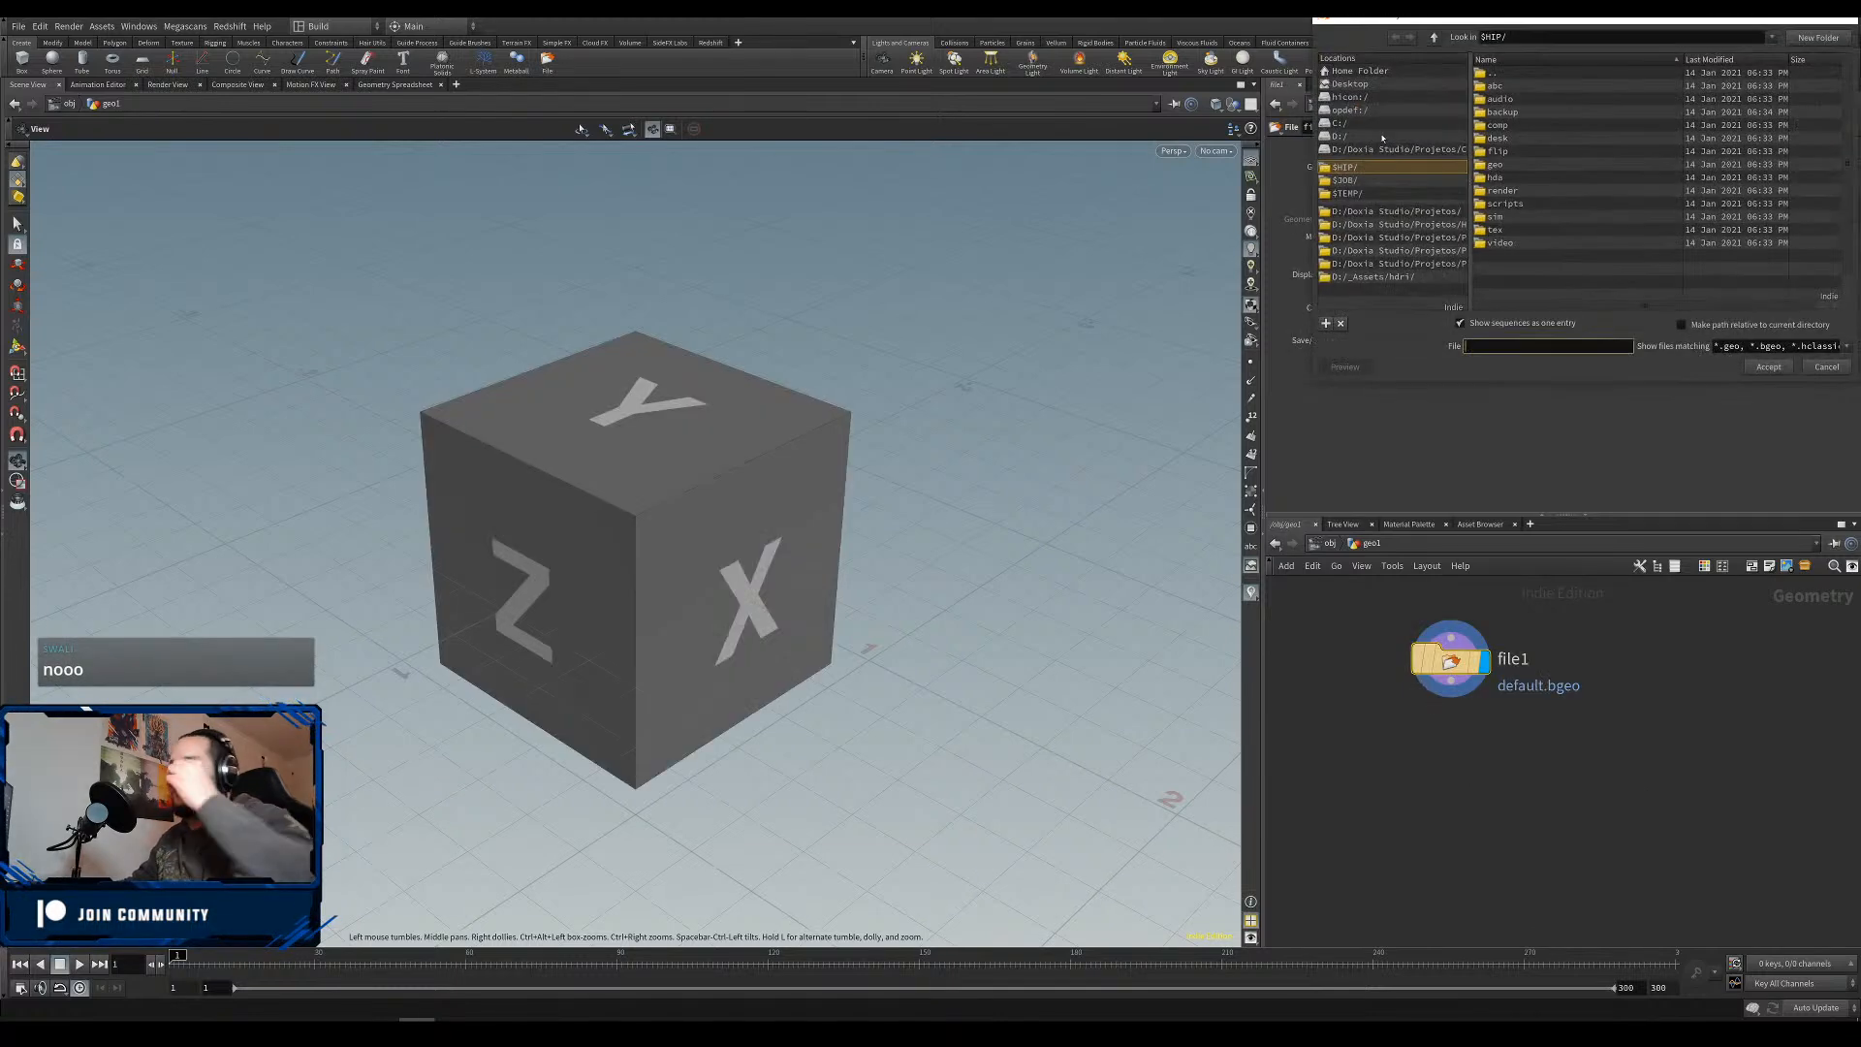
pyautogui.doubleClick(1503, 74)
pyautogui.doubleClick(1501, 76)
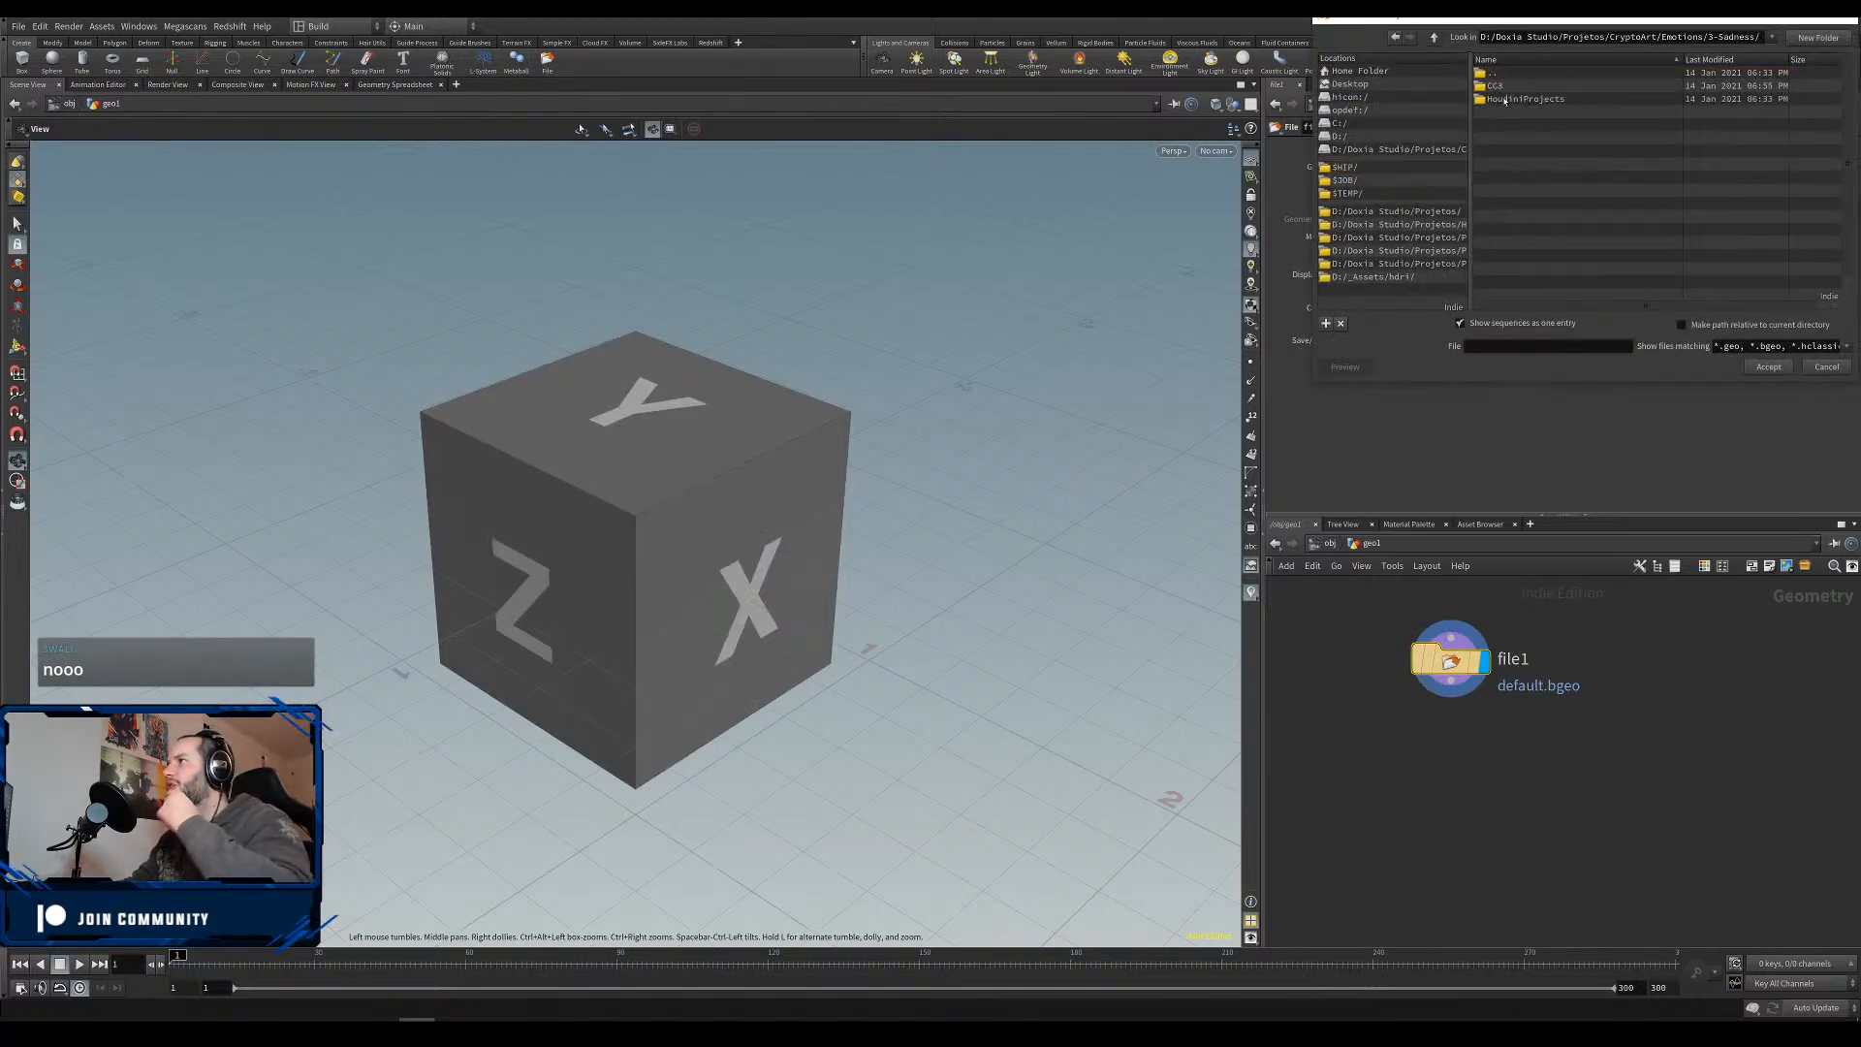
pyautogui.doubleClick(1498, 85)
pyautogui.doubleClick(1502, 87)
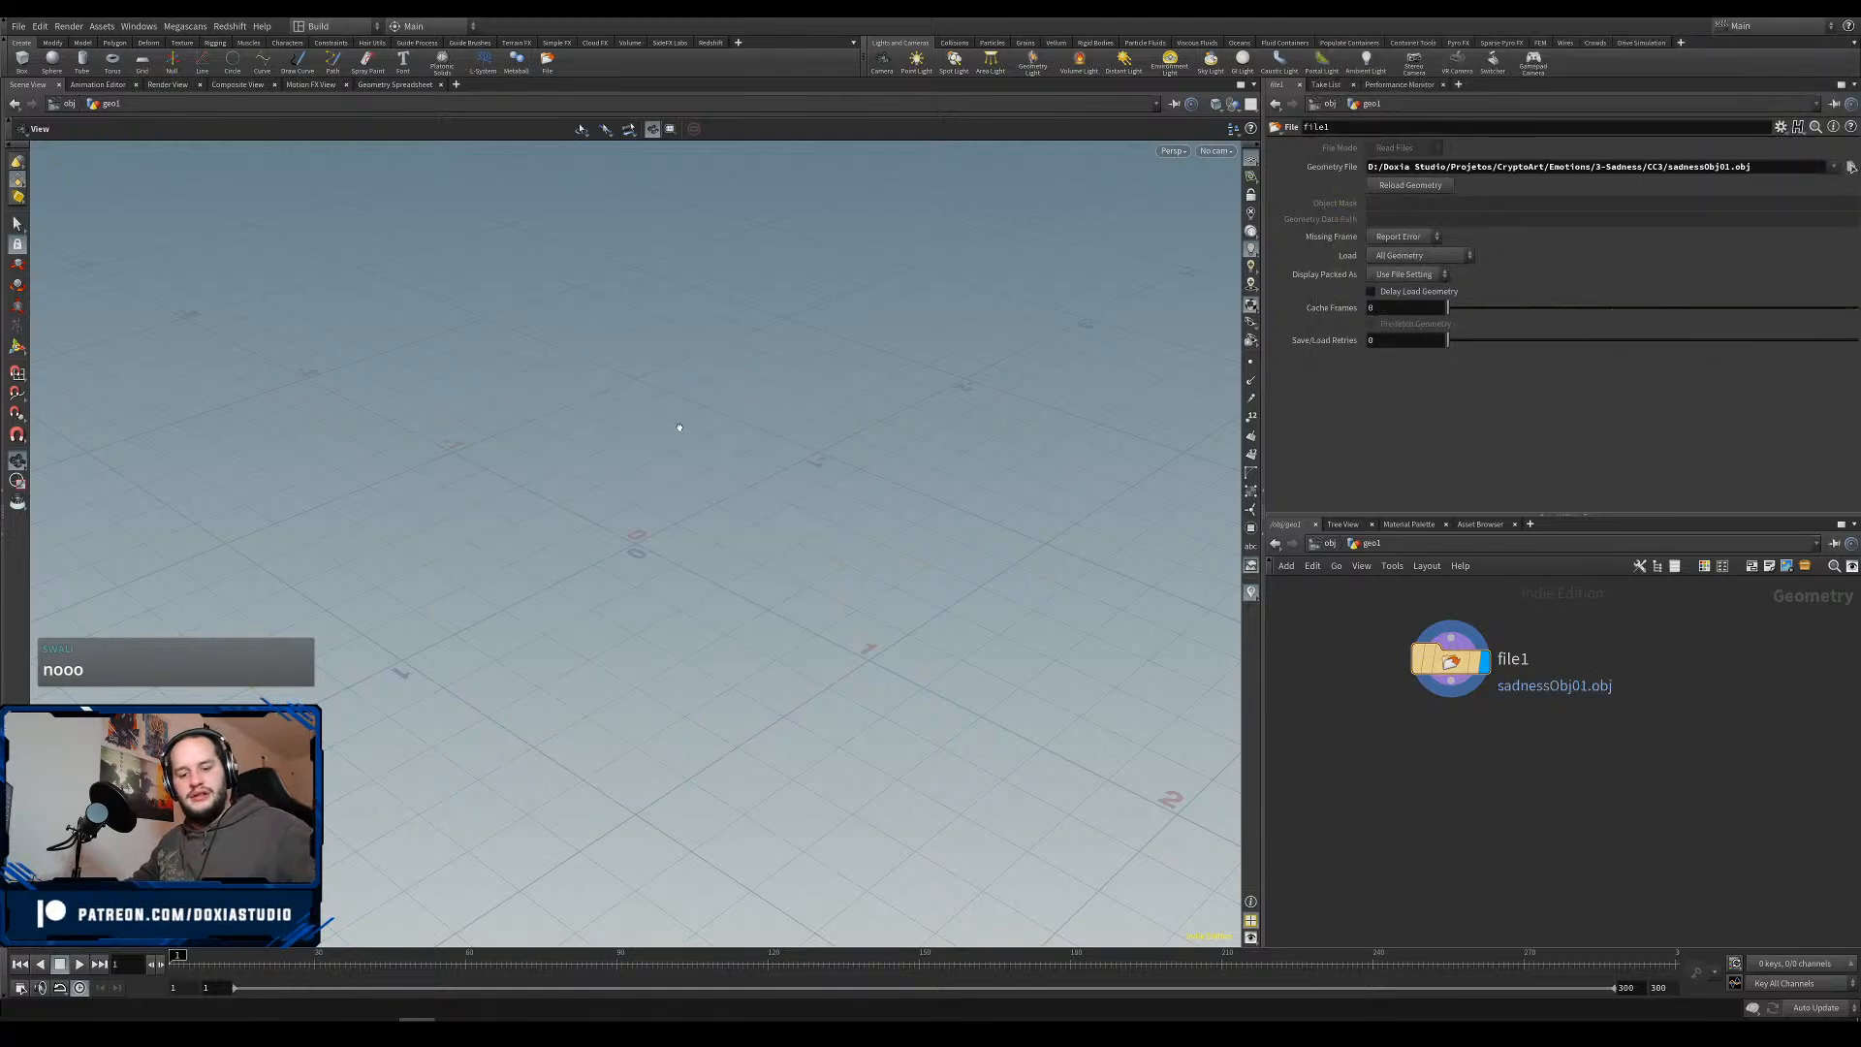
pyautogui.press('g')
pyautogui.keyDown('alt'); pyautogui.moveTo(648, 457); pyautogui.dragTo(746, 518); pyautogui.keyUp('alt')
pyautogui.scroll(4, 679, 385)
# Add a Blast node connected below the File node and display its output.
pyautogui.moveTo(1452, 659); pyautogui.dragTo(1430, 631)
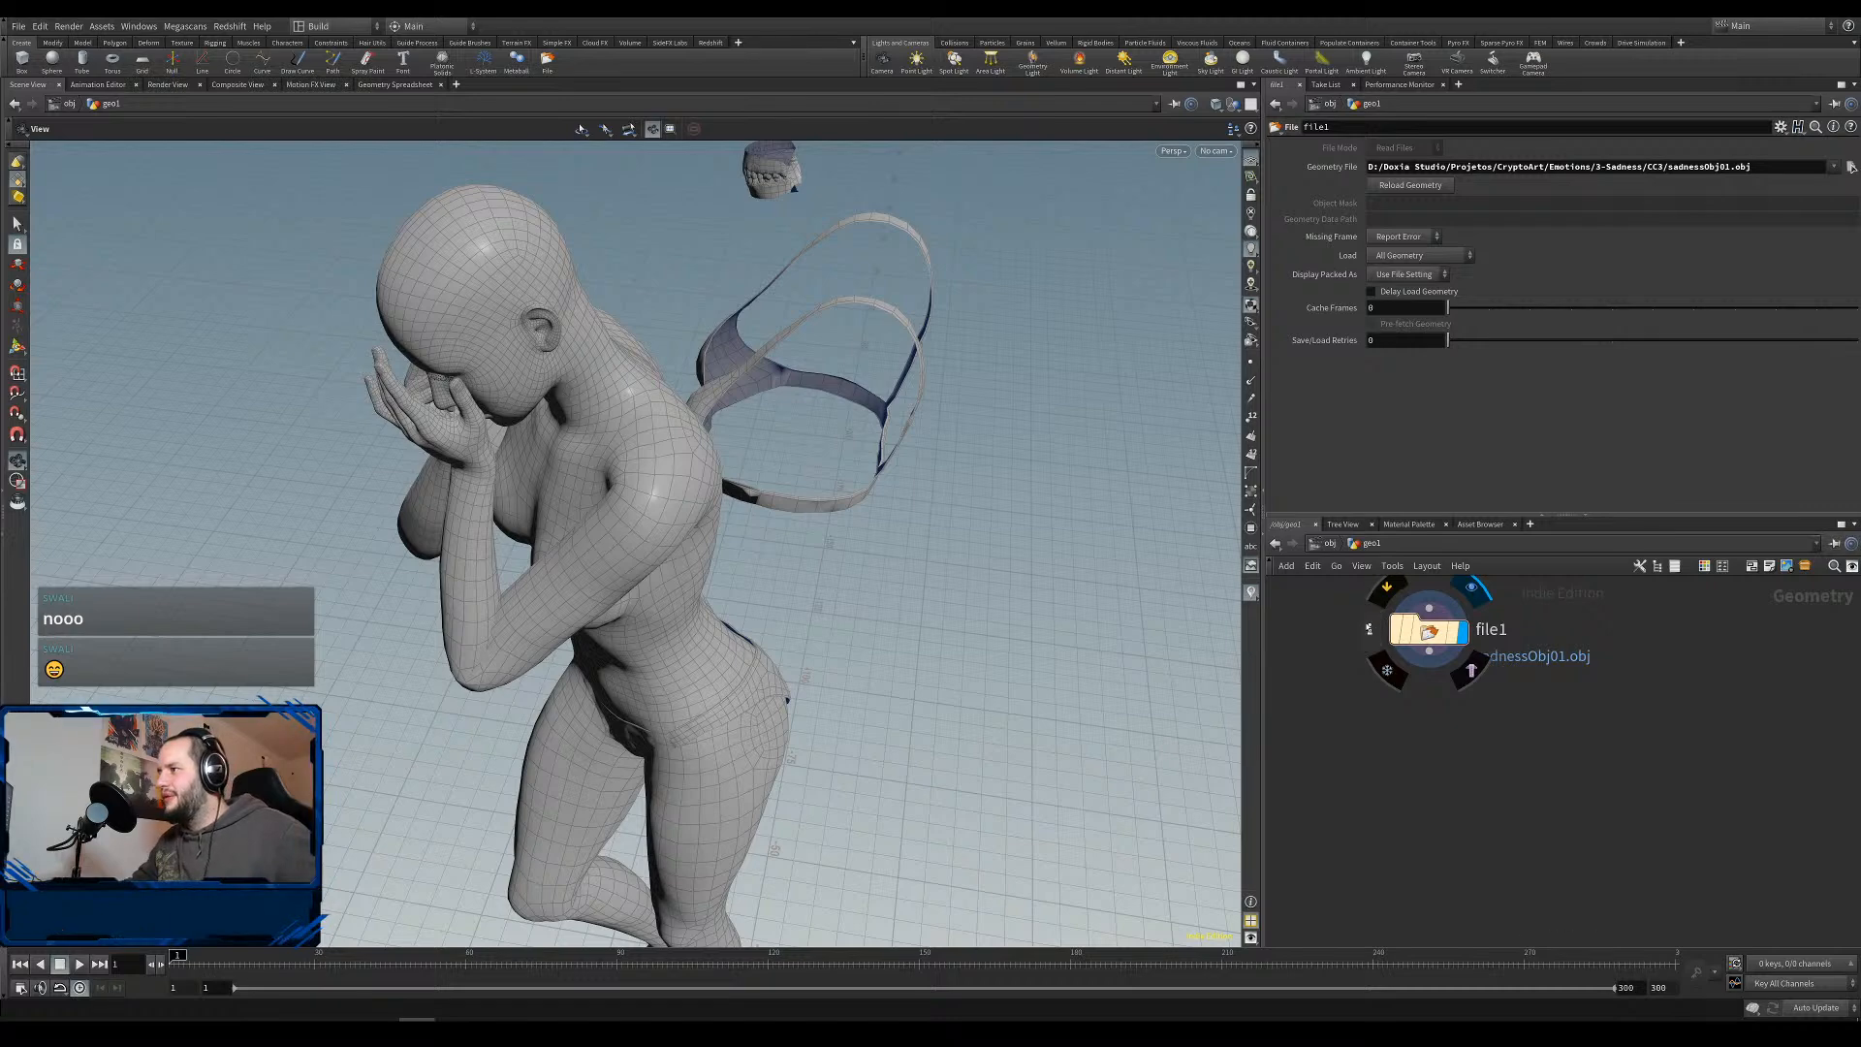
pyautogui.click(1369, 629)
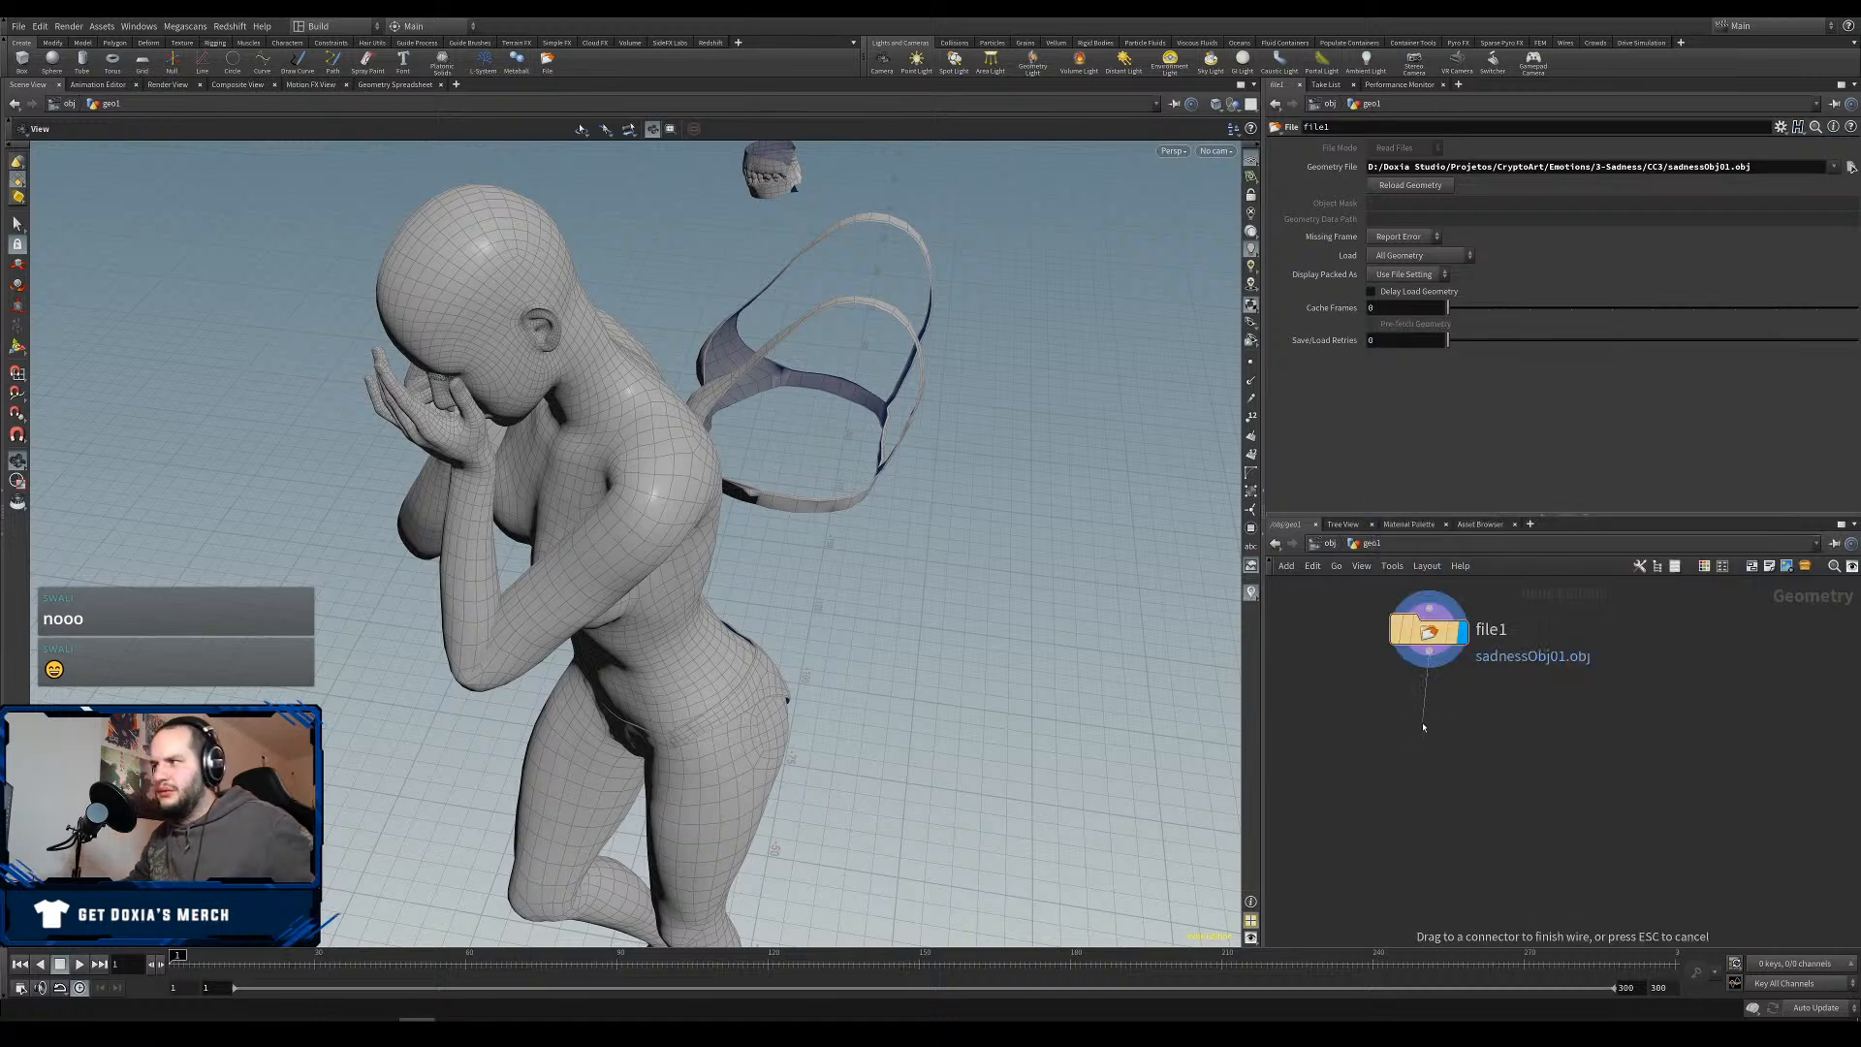
pyautogui.press('Tab')
pyautogui.write('blast')
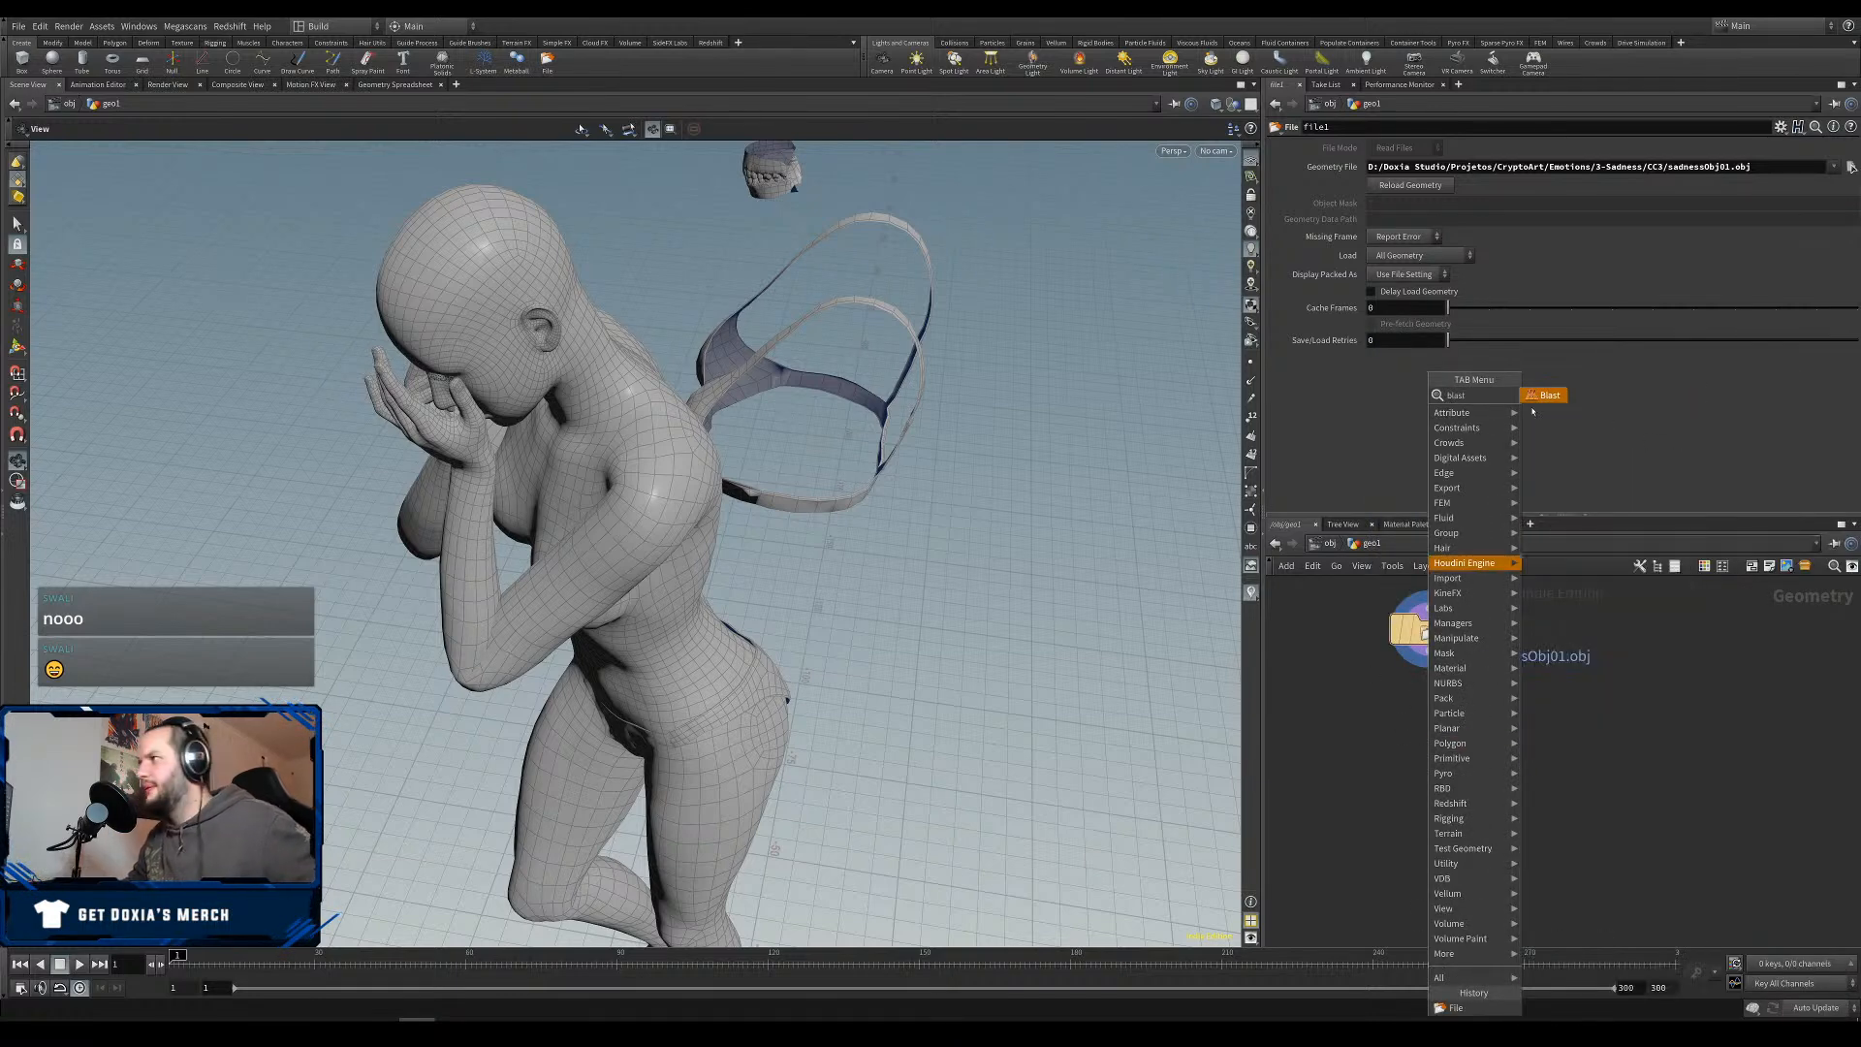
pyautogui.click(1543, 396)
pyautogui.click(1428, 751)
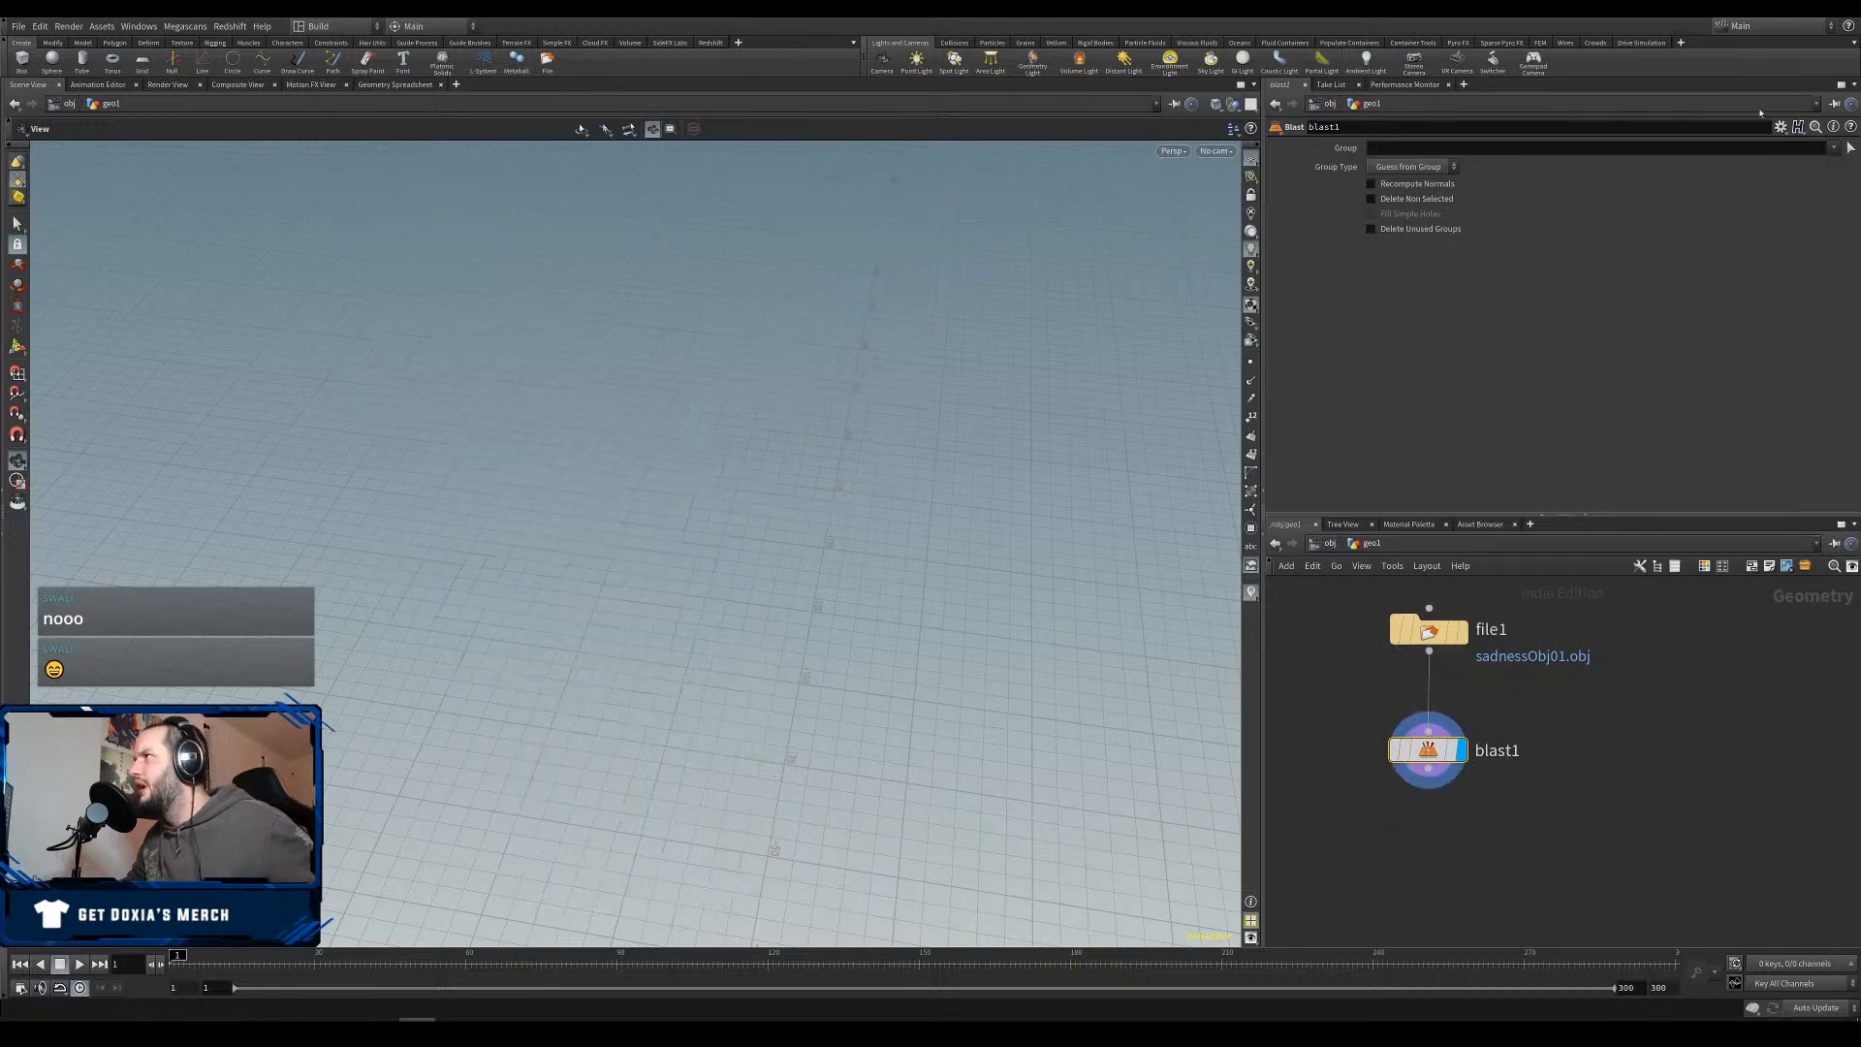
# Set the Blast group to CC_Base_Body with Delete Non Selected enabled, and inspect the figure's head and hands.
pyautogui.click(1834, 148)
pyautogui.click(1807, 187)
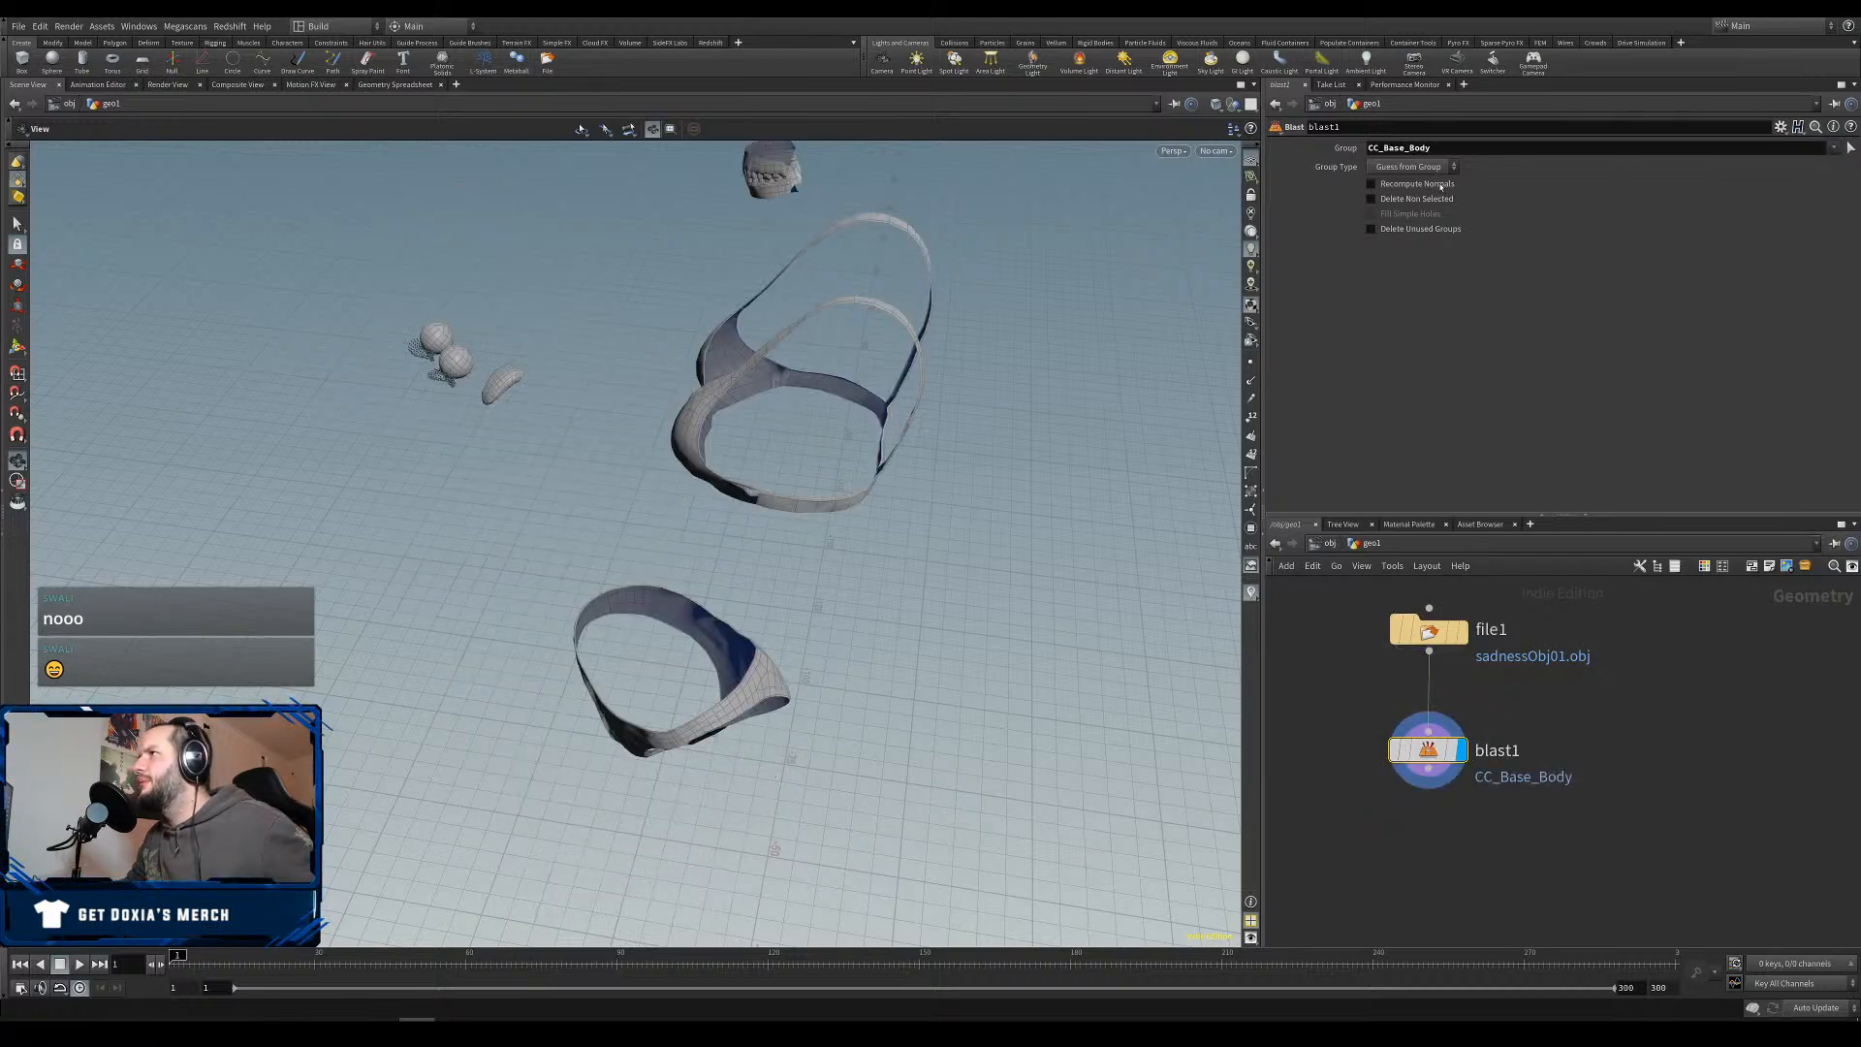
pyautogui.click(1371, 199)
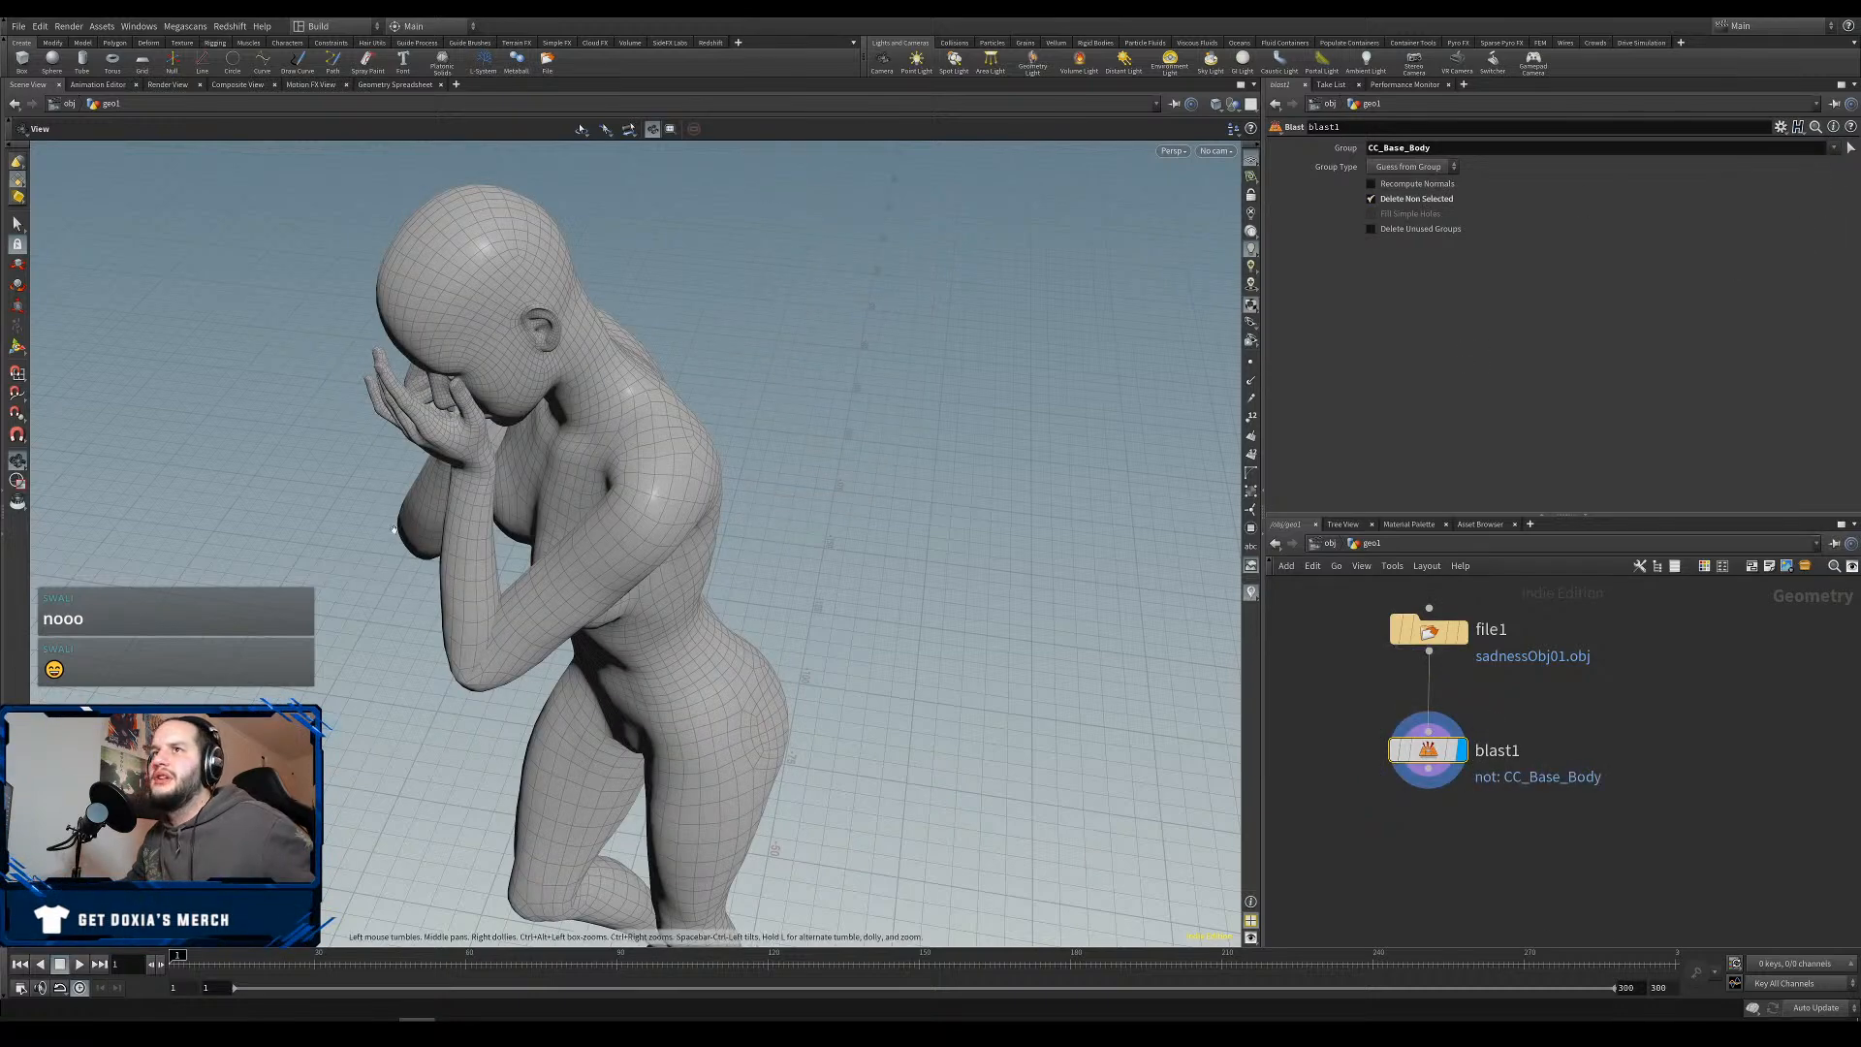
pyautogui.scroll(3, 584, 379)
pyautogui.moveTo(583, 379); pyautogui.dragTo(731, 597)
pyautogui.moveTo(730, 598); pyautogui.dragTo(673, 509, button='right')
pyautogui.moveTo(673, 509); pyautogui.dragTo(931, 349)
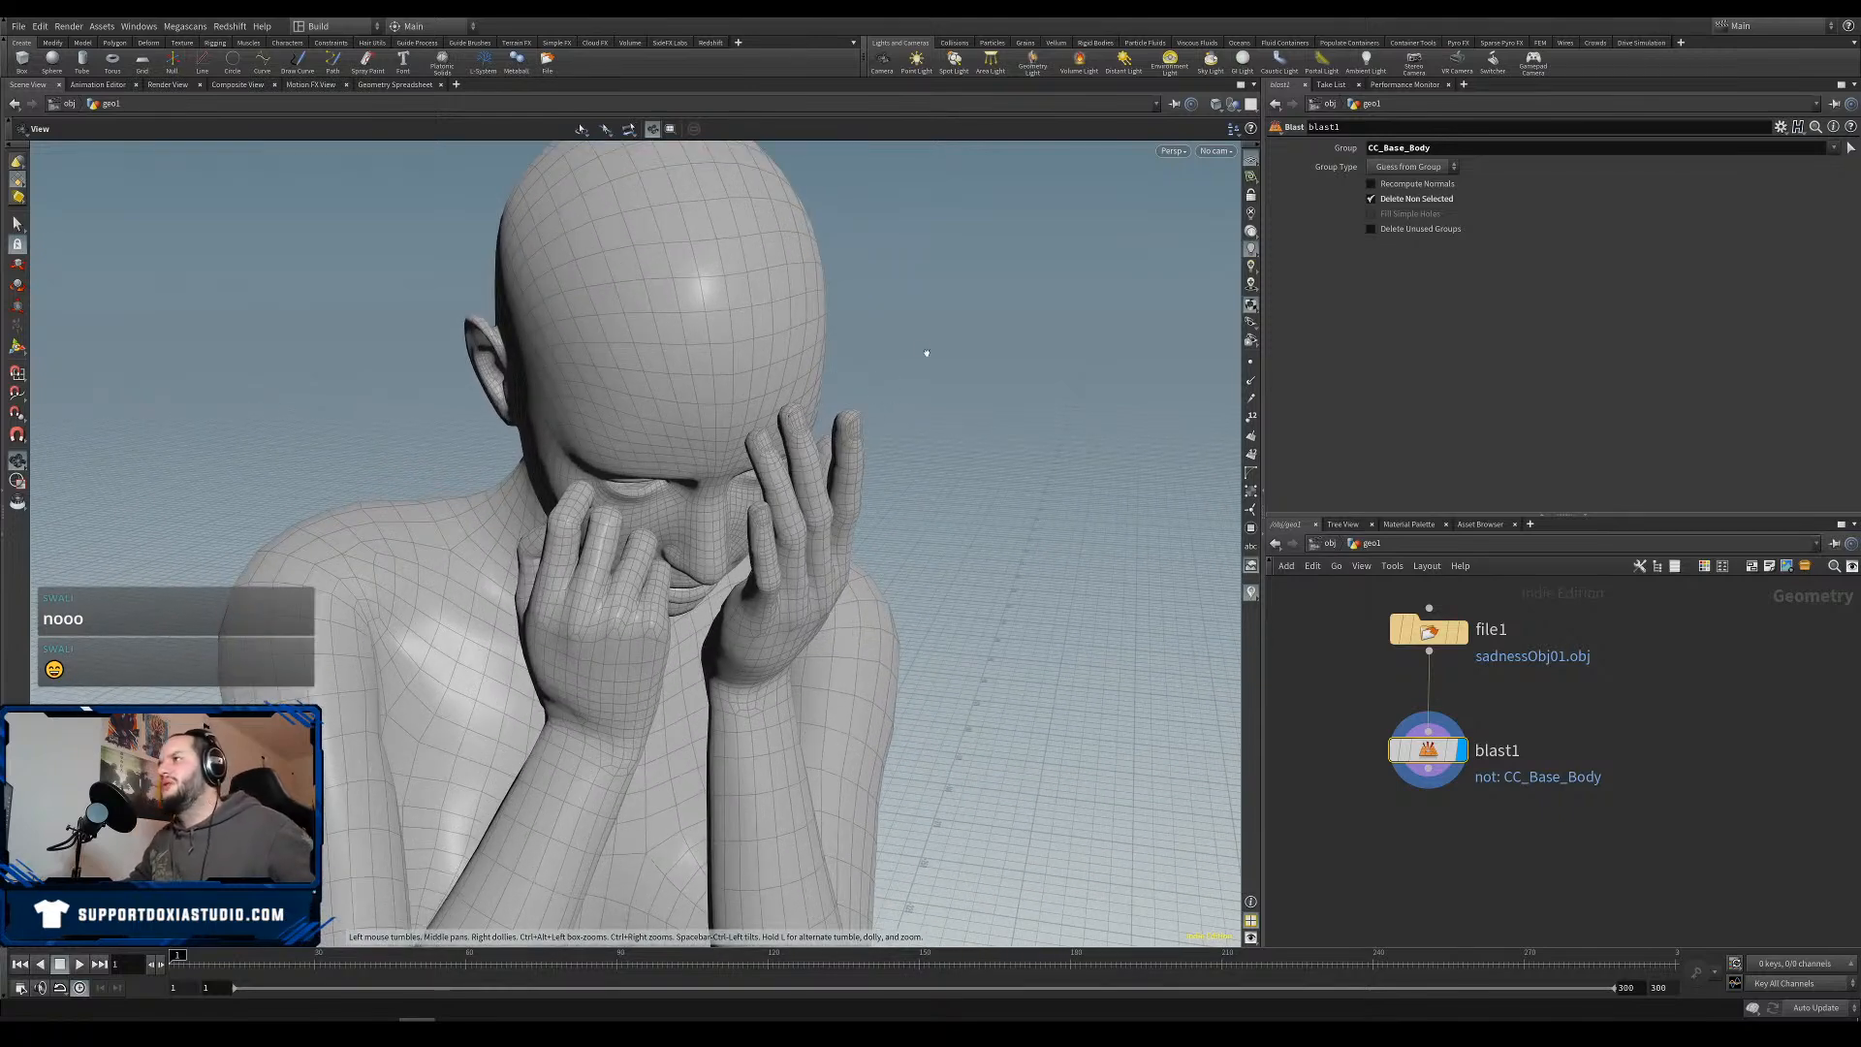
# Add CC_Base_Eye to the Blast group and check the whole figure from the front.
pyautogui.click(1833, 149)
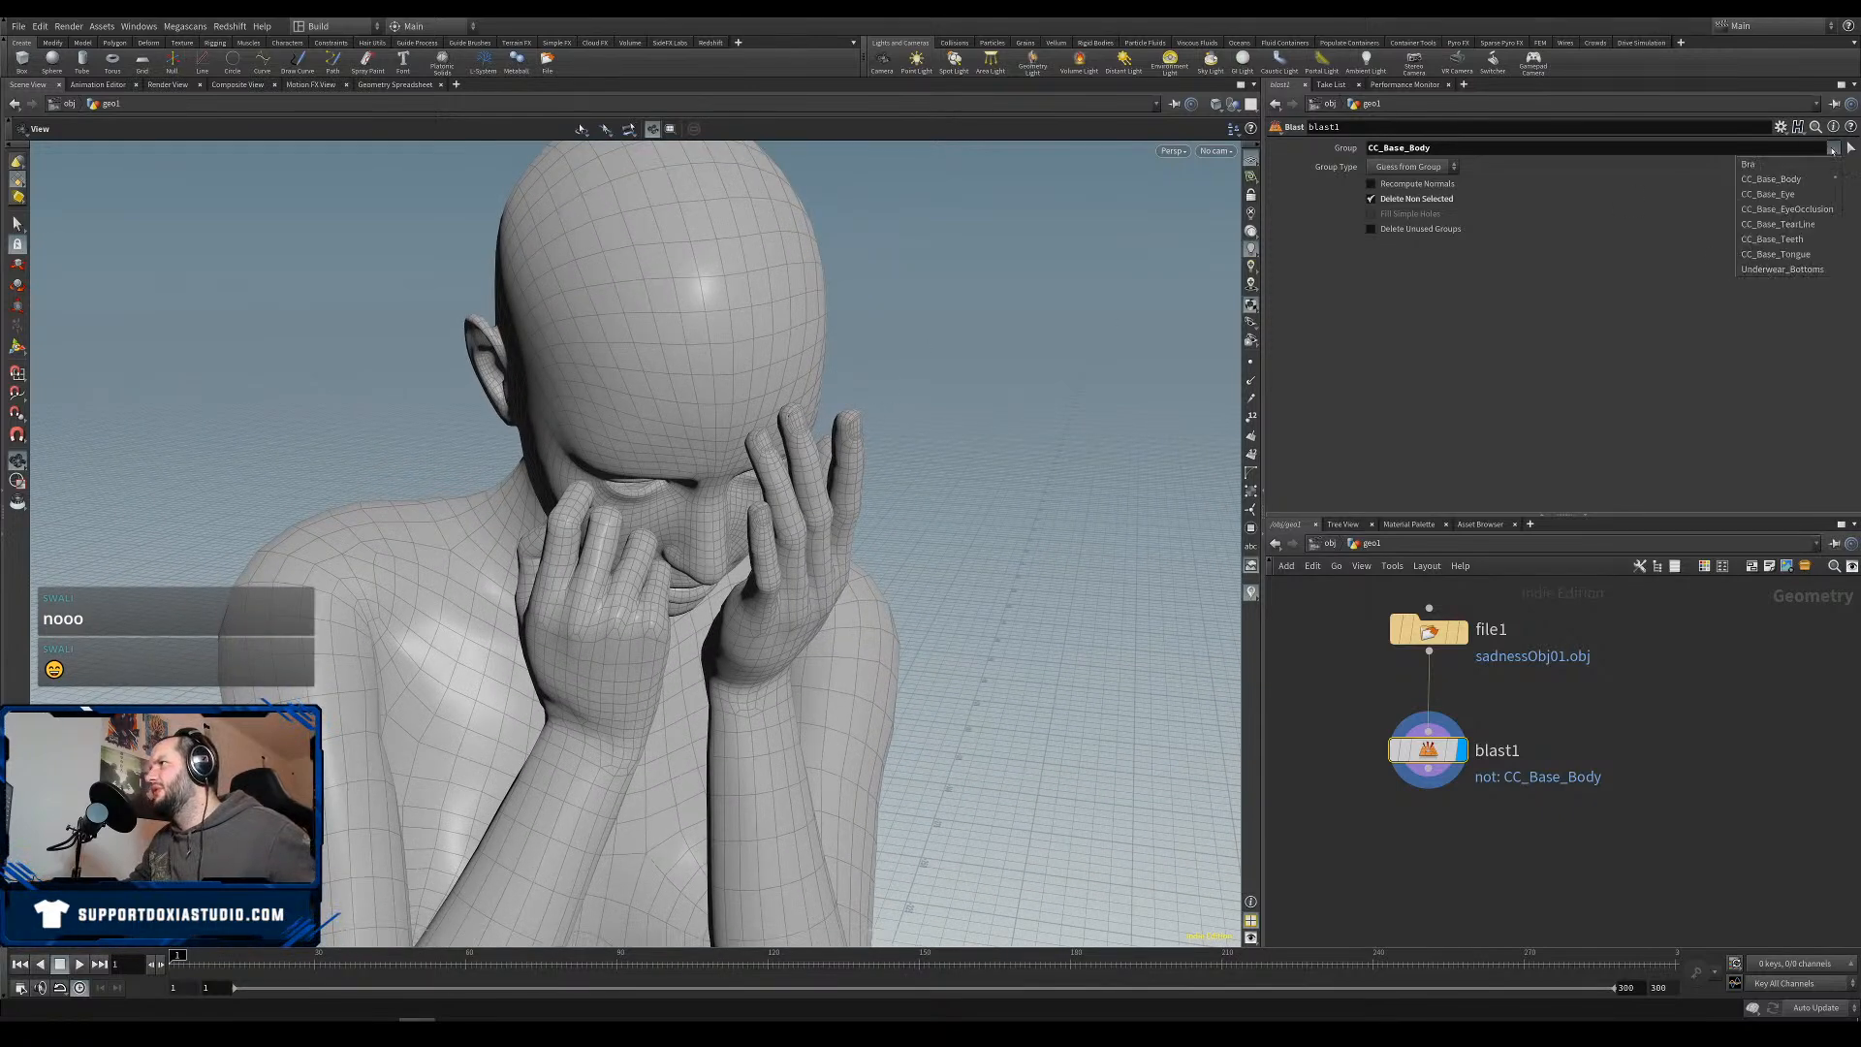
pyautogui.click(1779, 195)
pyautogui.moveTo(678, 543); pyautogui.dragTo(659, 577)
pyautogui.moveTo(659, 577); pyautogui.dragTo(620, 665, button='right')
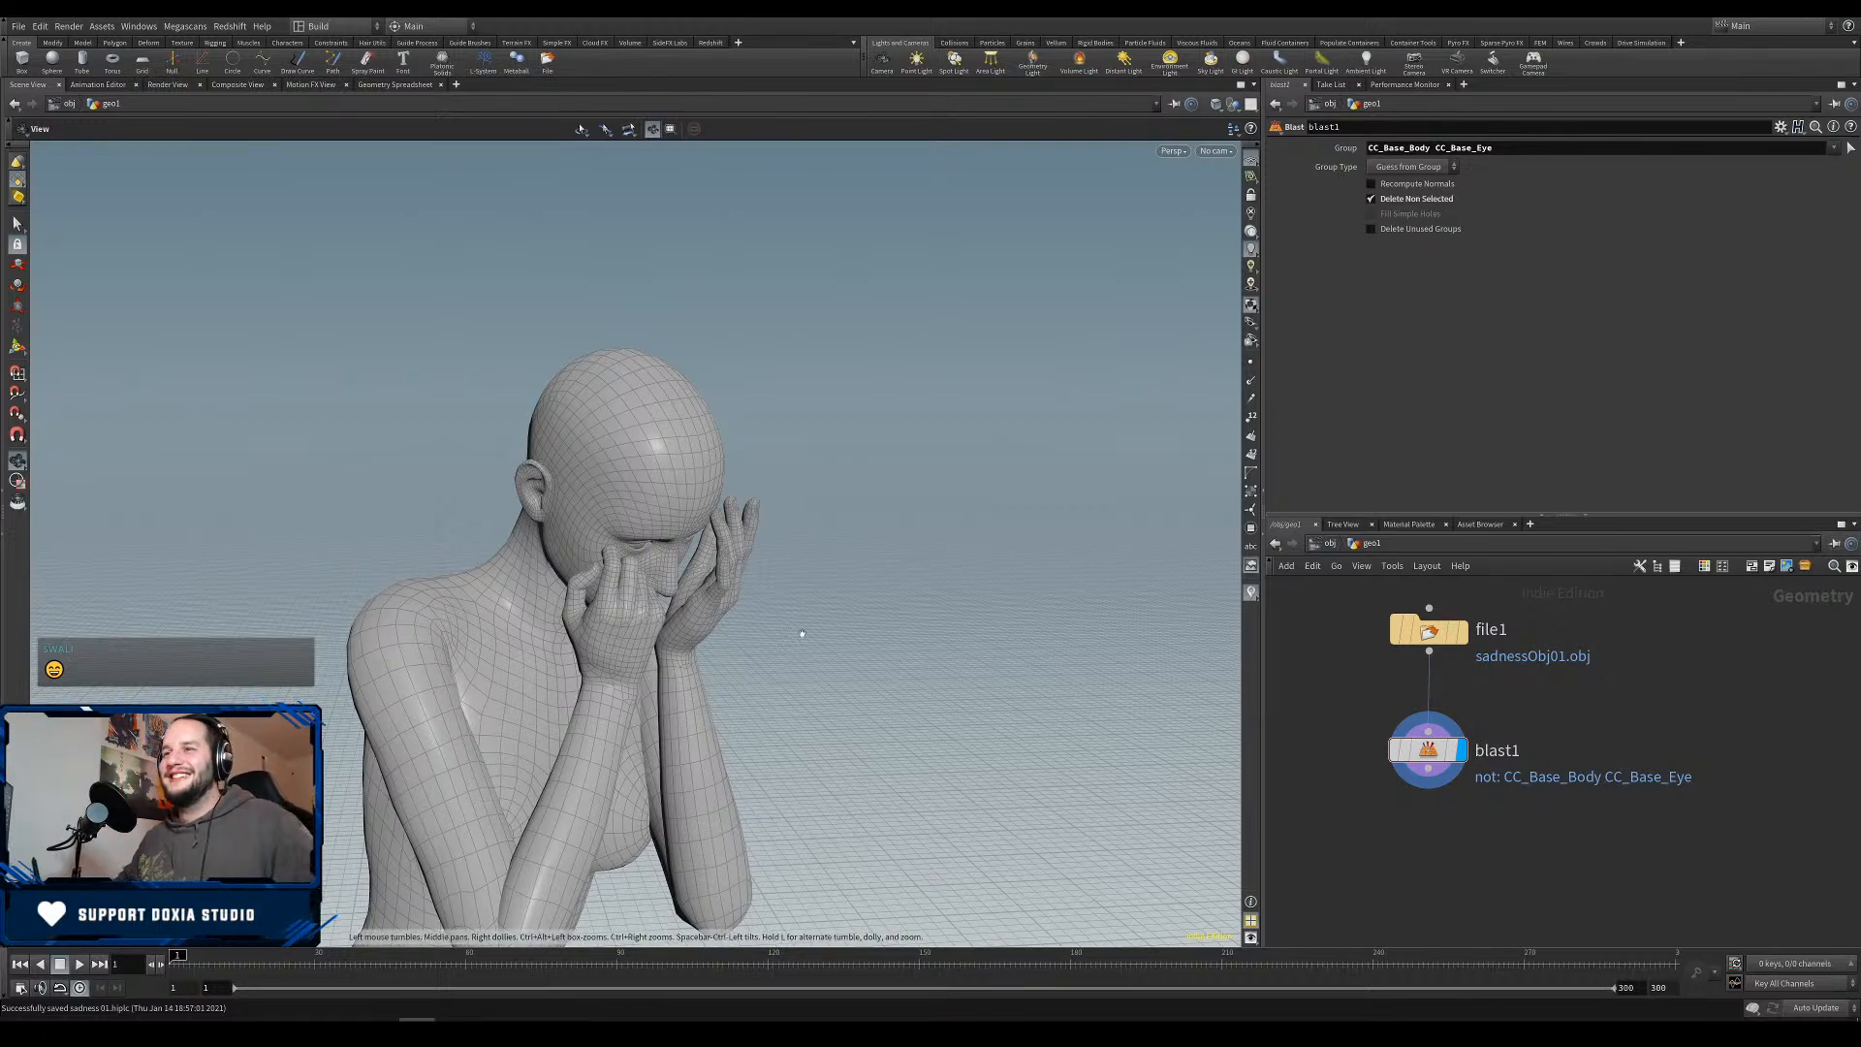
pyautogui.moveTo(802, 631); pyautogui.dragTo(853, 320, button='middle')
pyautogui.moveTo(853, 320); pyautogui.dragTo(548, 690, button='right')
pyautogui.moveTo(549, 689); pyautogui.dragTo(735, 633)
pyautogui.moveTo(735, 633); pyautogui.dragTo(696, 524, button='middle')
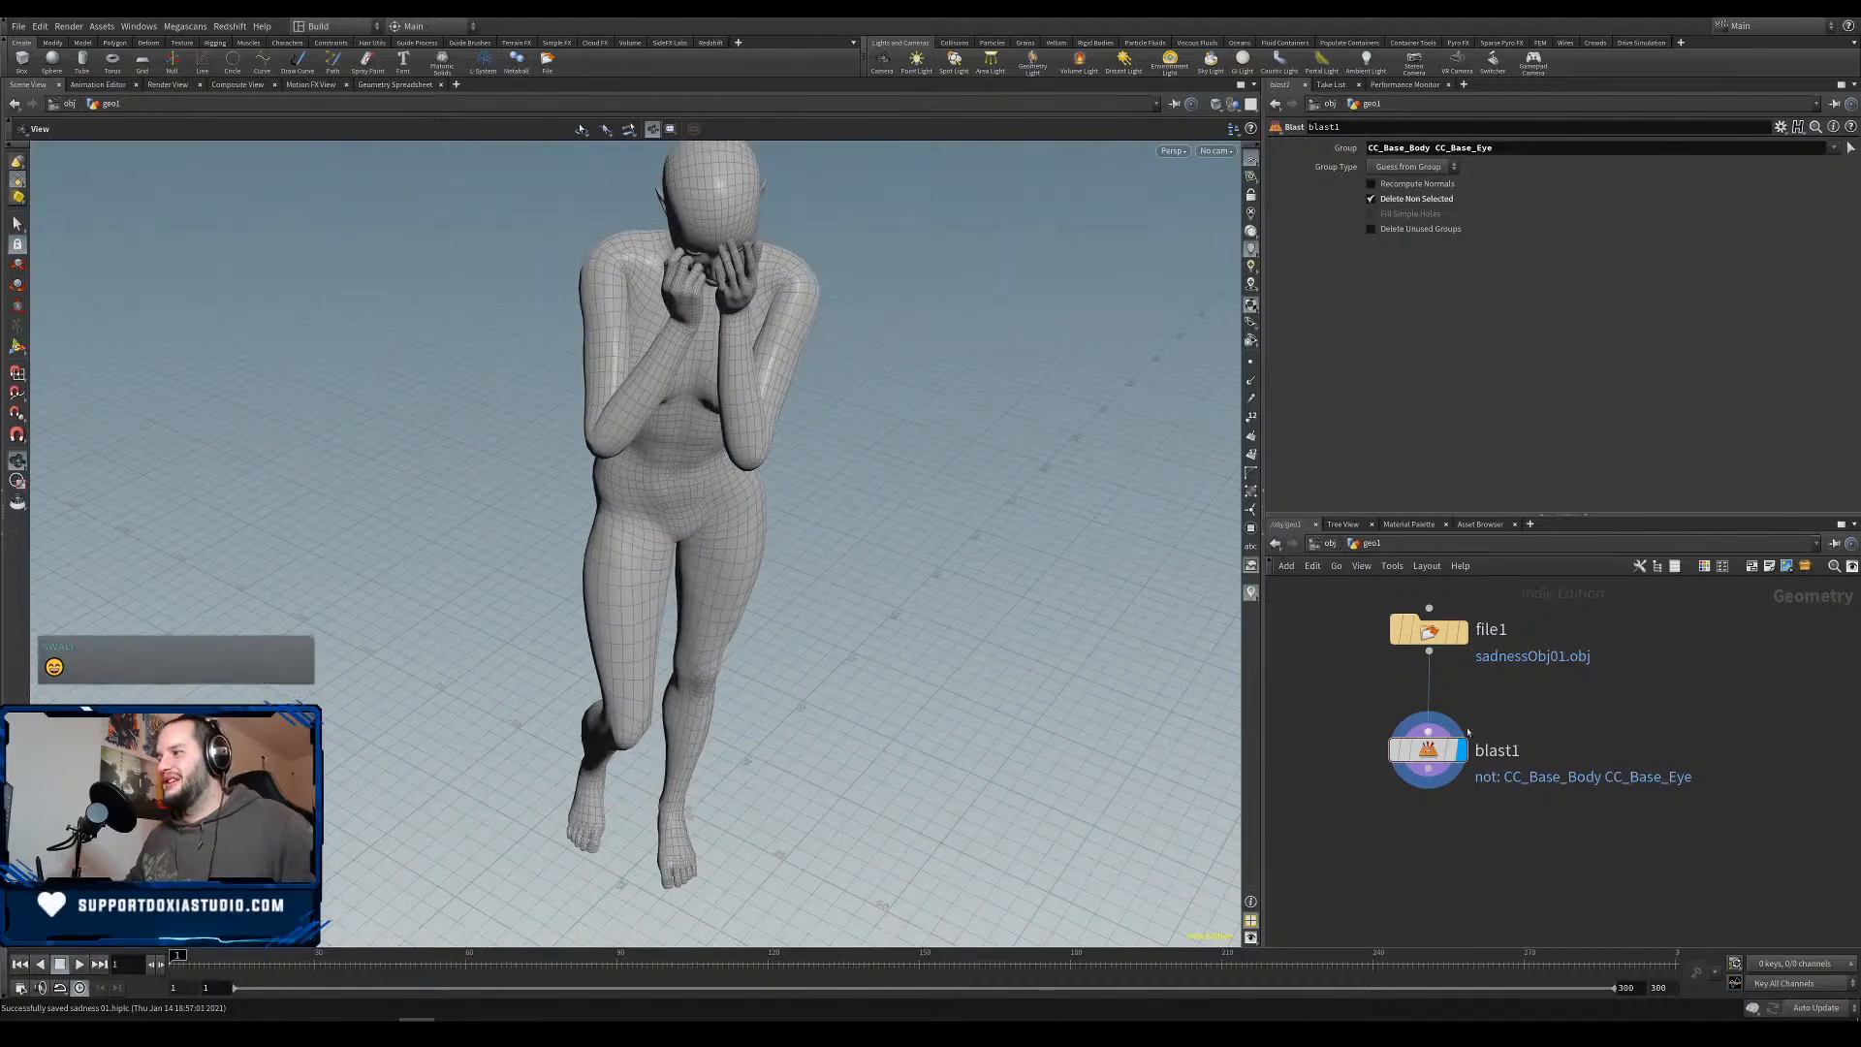
# Add a Transform node connected below the Blast node and display its output.
pyautogui.moveTo(1428, 751); pyautogui.dragTo(1438, 720)
pyautogui.click(1438, 740)
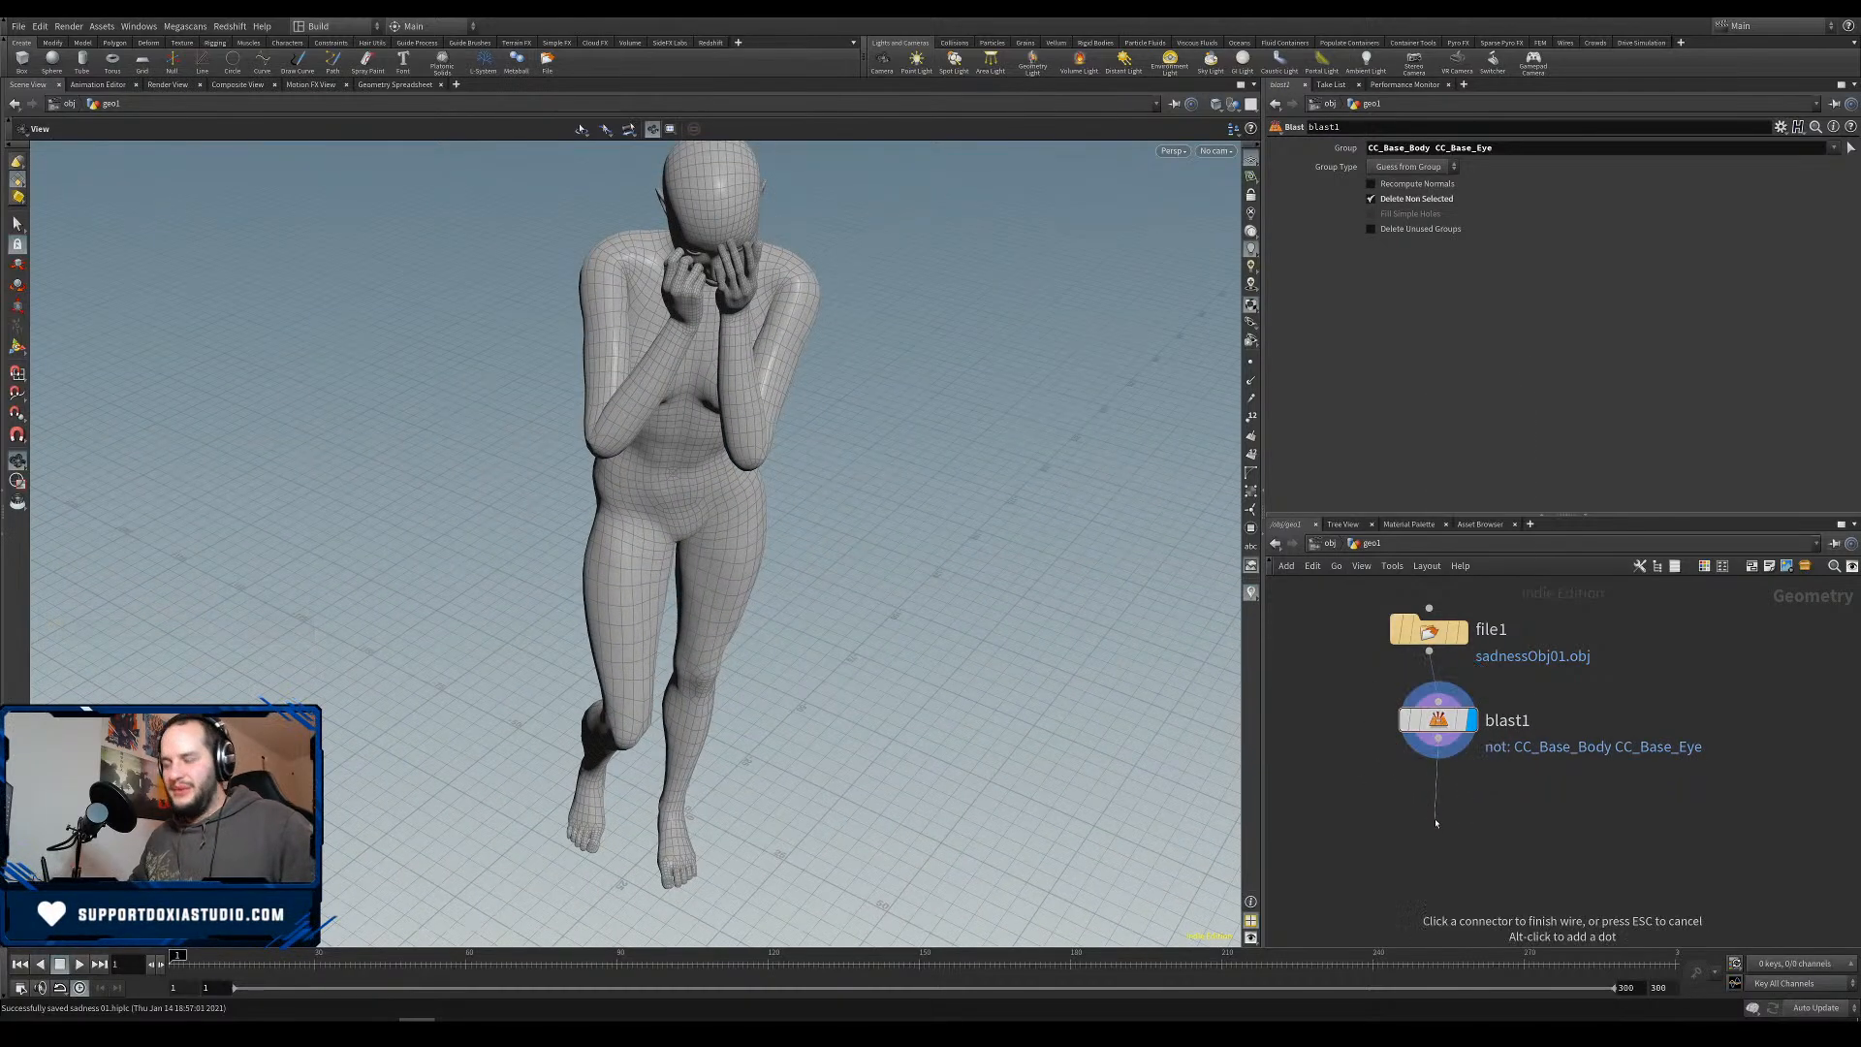
pyautogui.press('Tab')
pyautogui.write('tran')
pyautogui.press('Return')
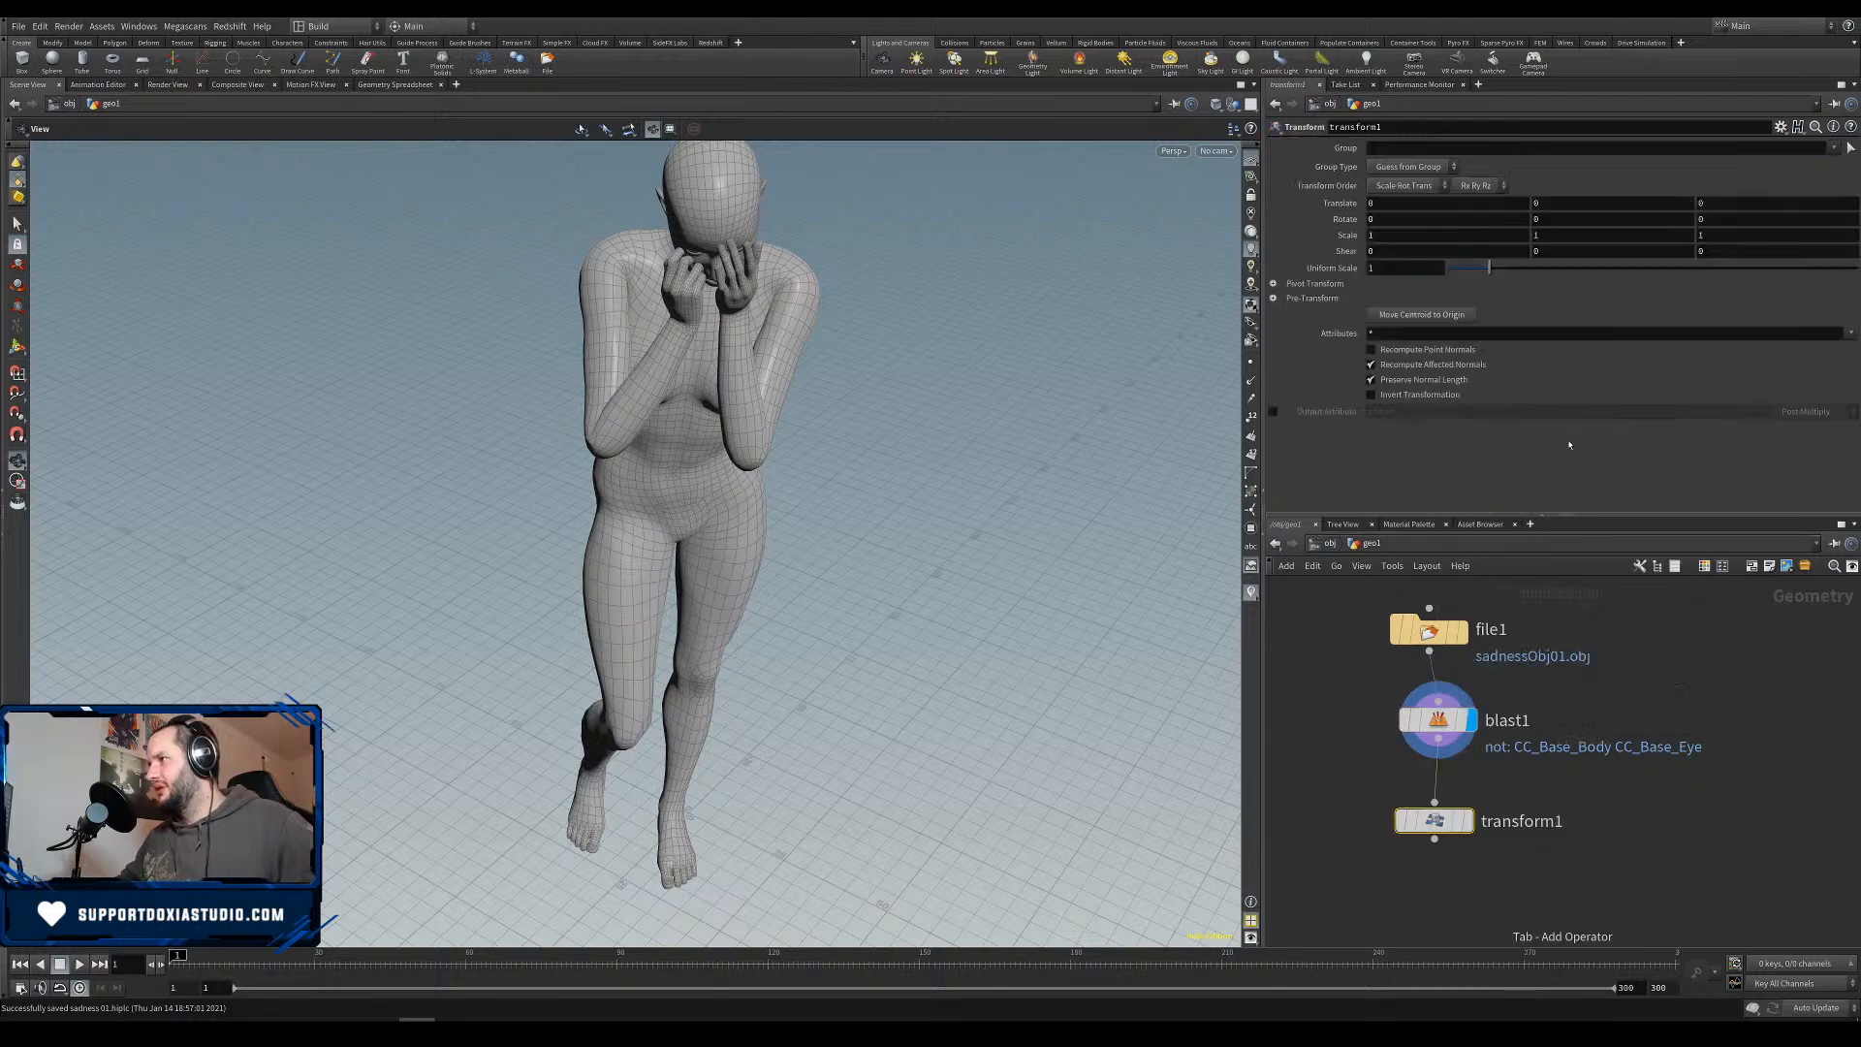
pyautogui.click(1467, 820)
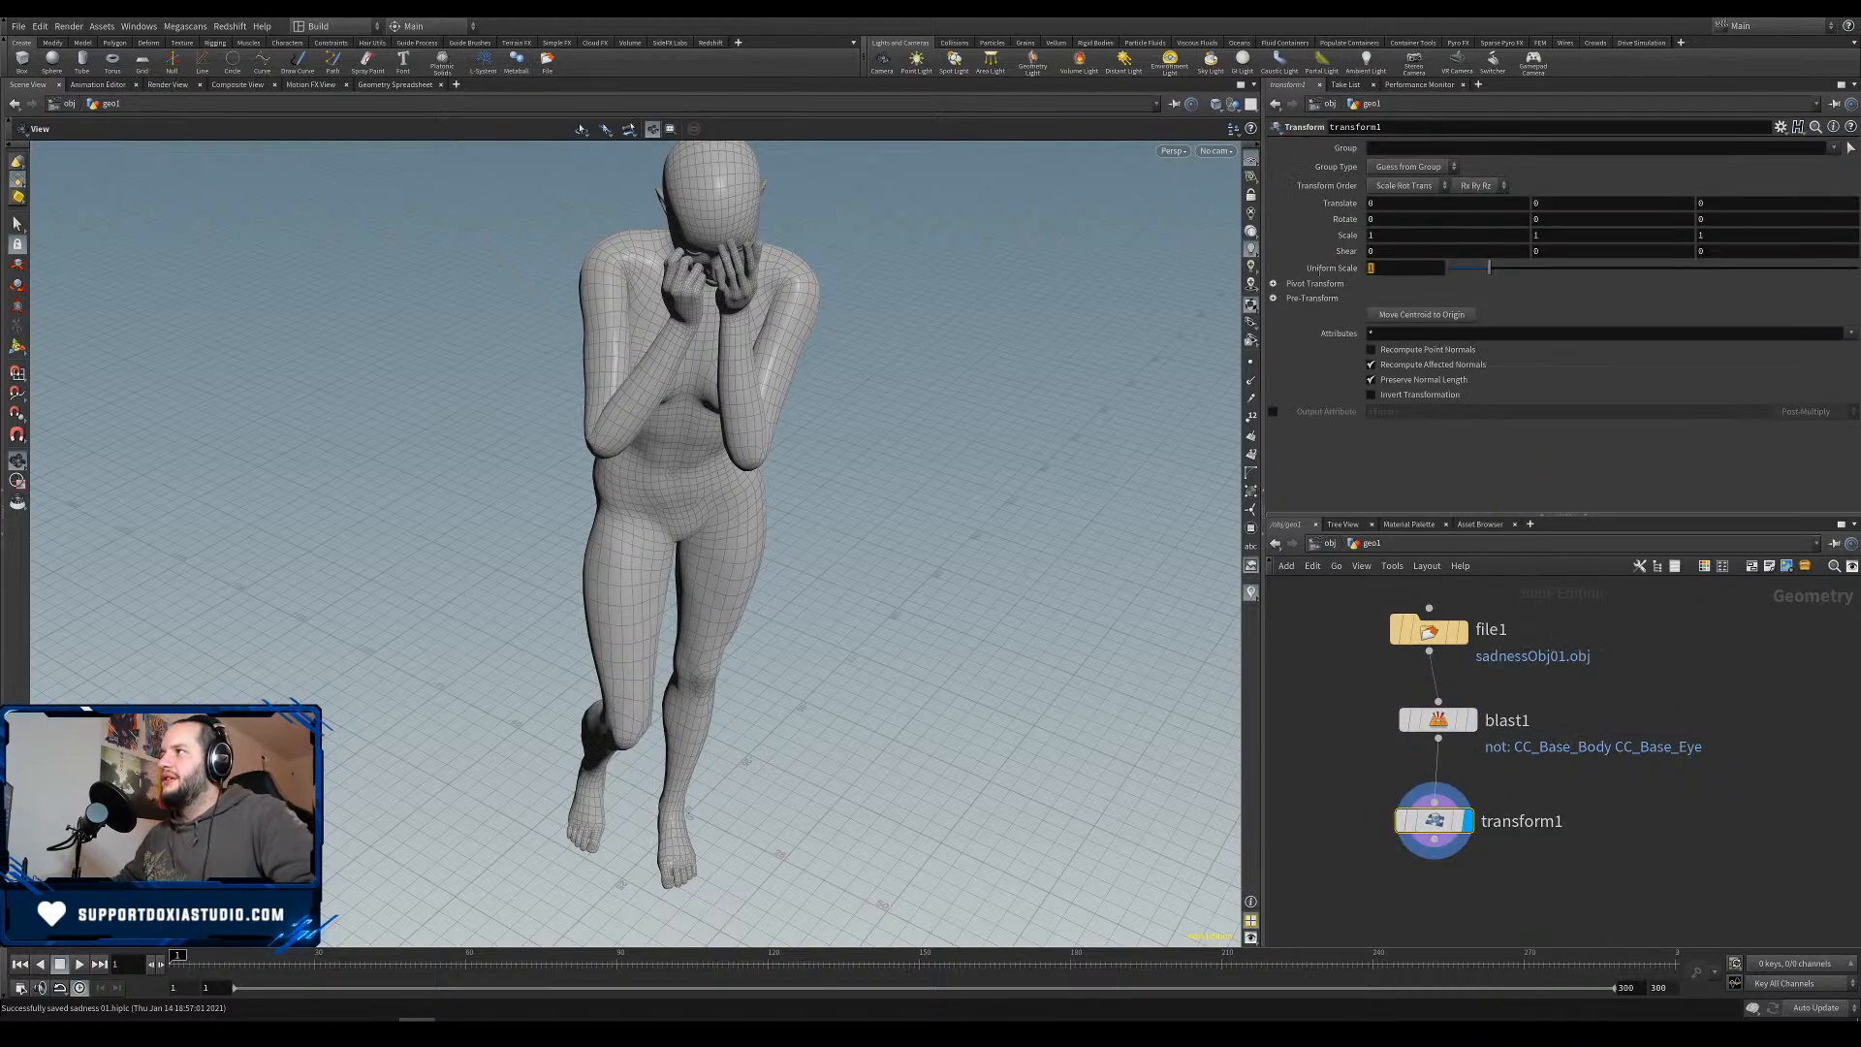
# Set the Transform node's uniform scale to 0.1 and frame the scaled figure.
pyautogui.write('0.1')
pyautogui.press('Return')
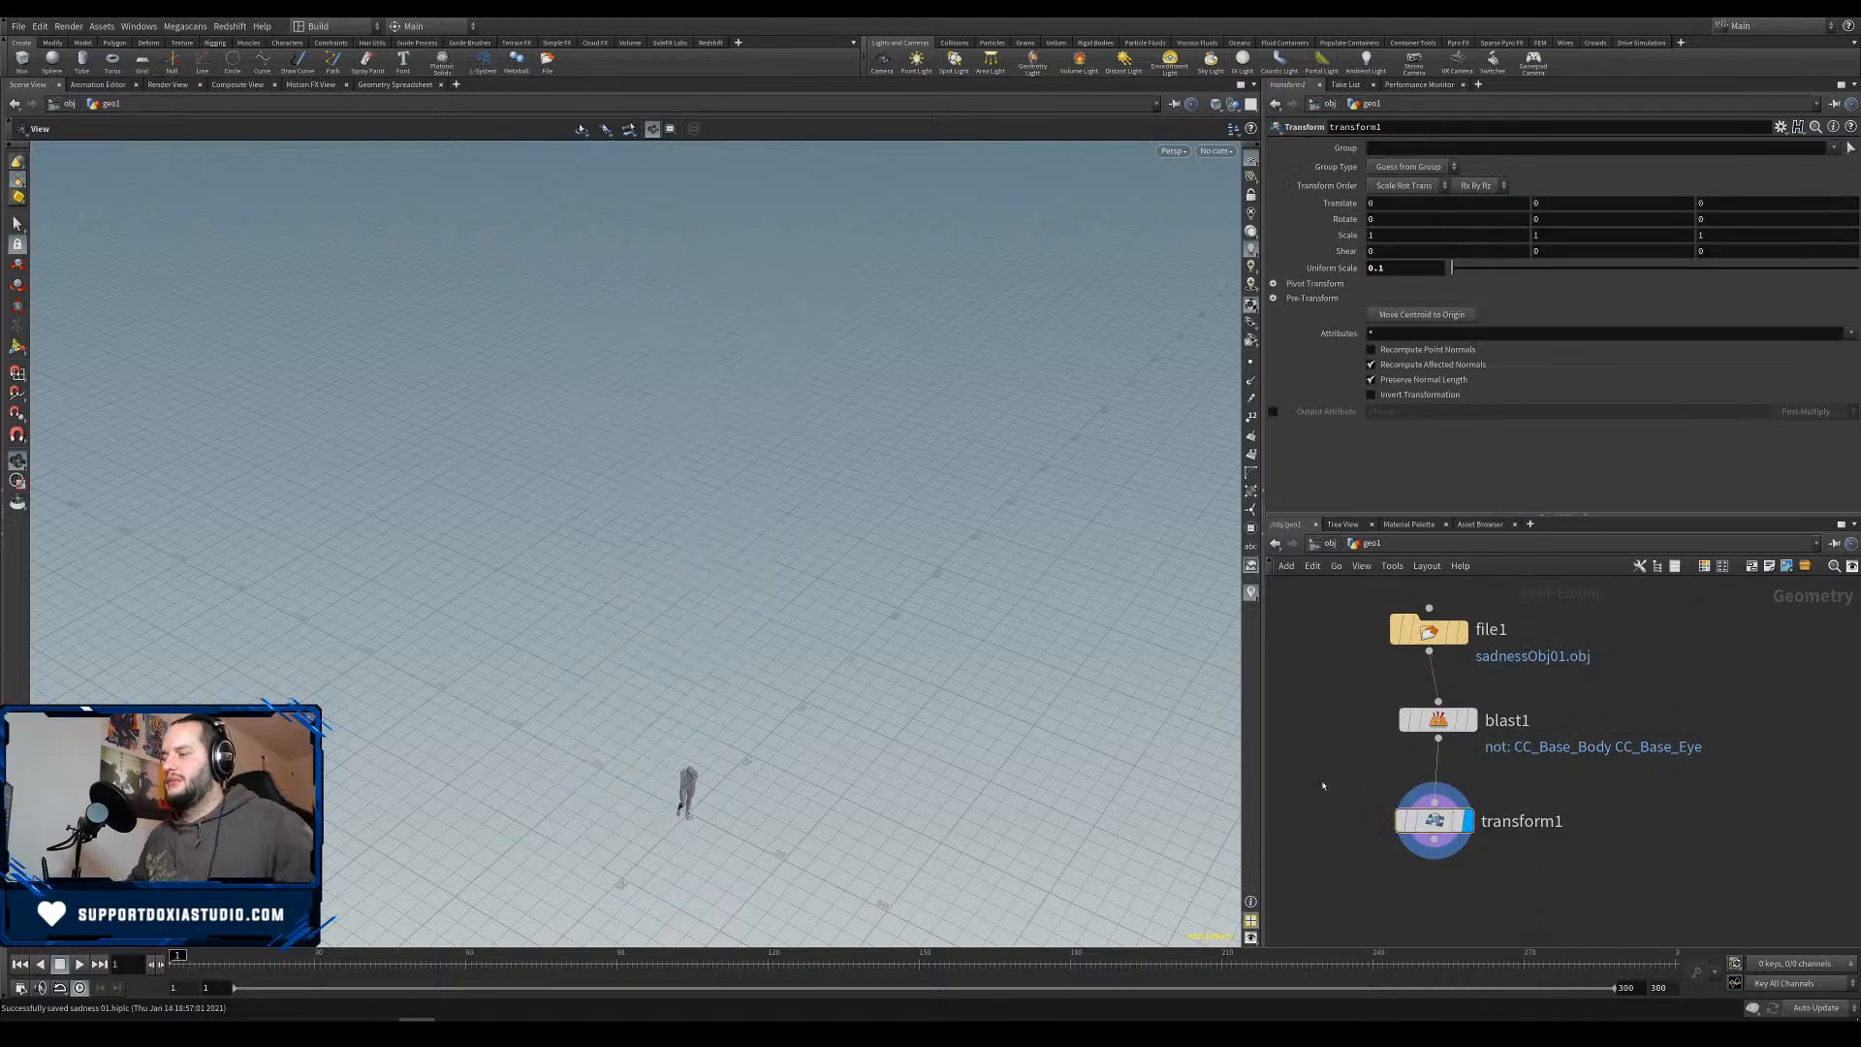
pyautogui.press('g')
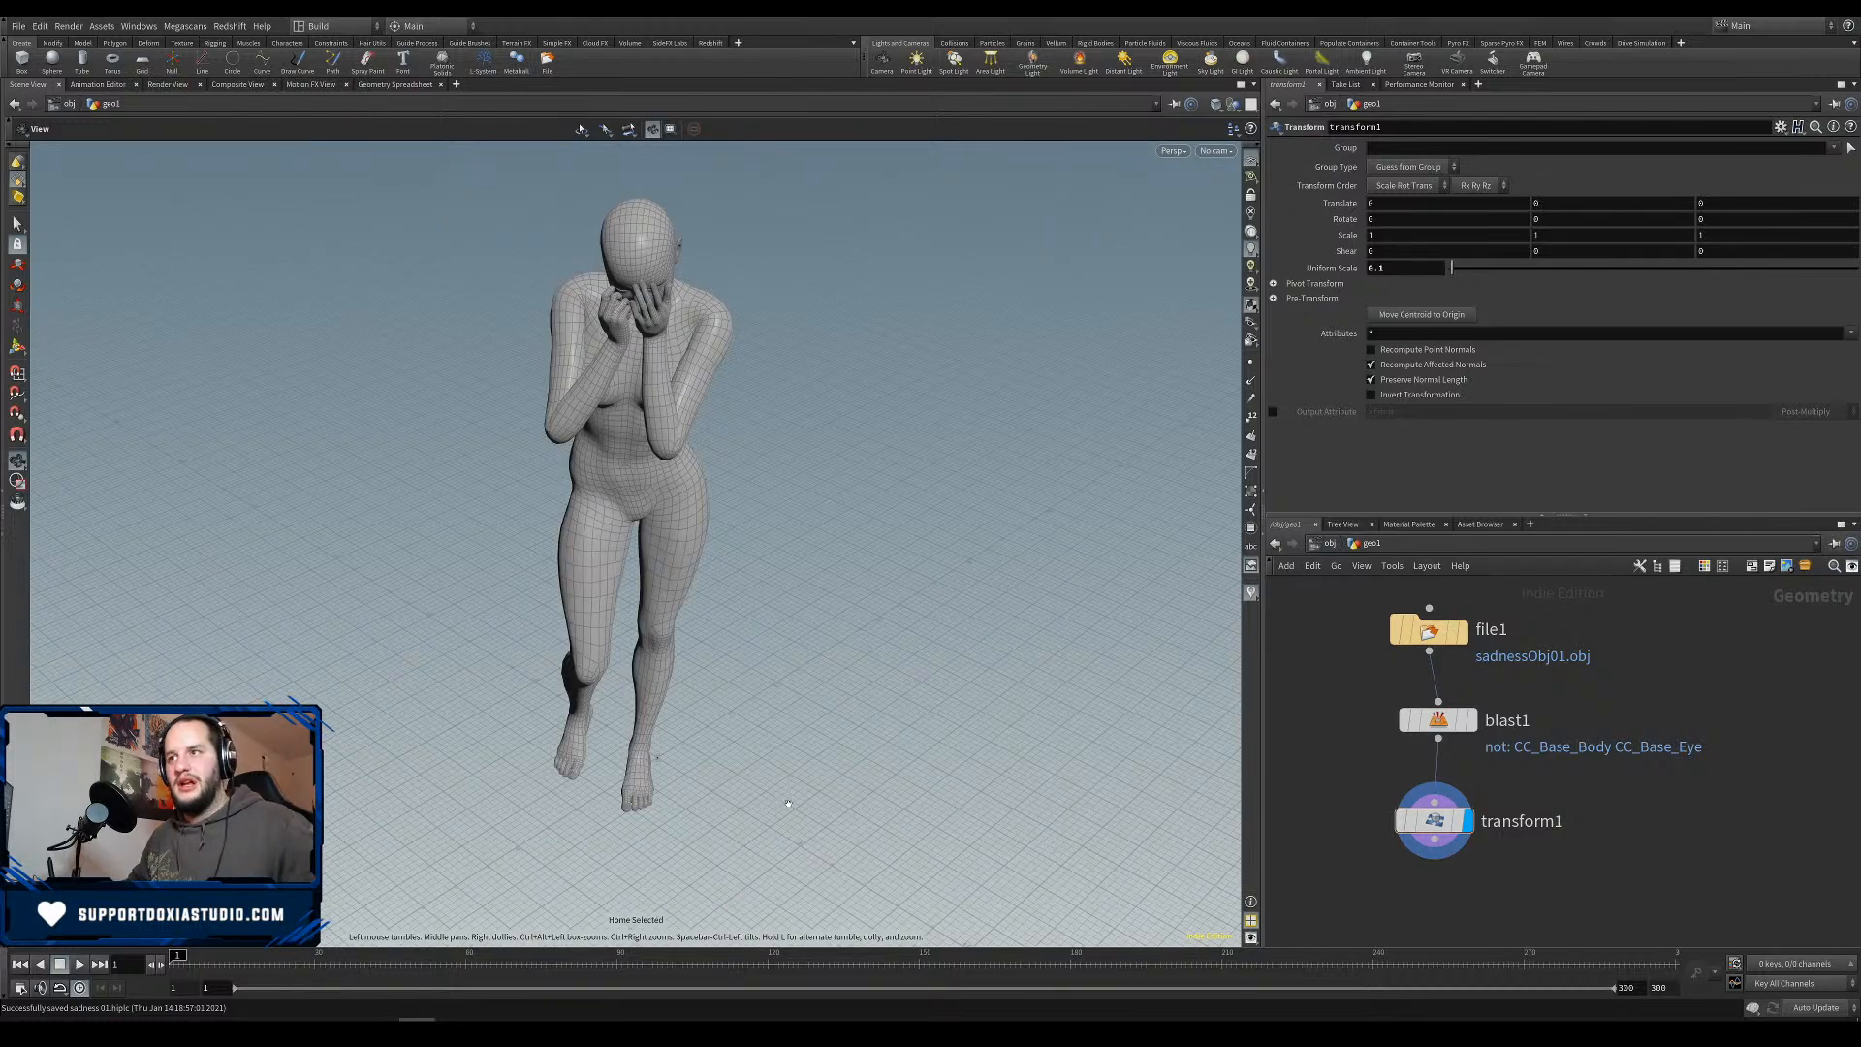
pyautogui.moveTo(788, 802); pyautogui.dragTo(636, 801)
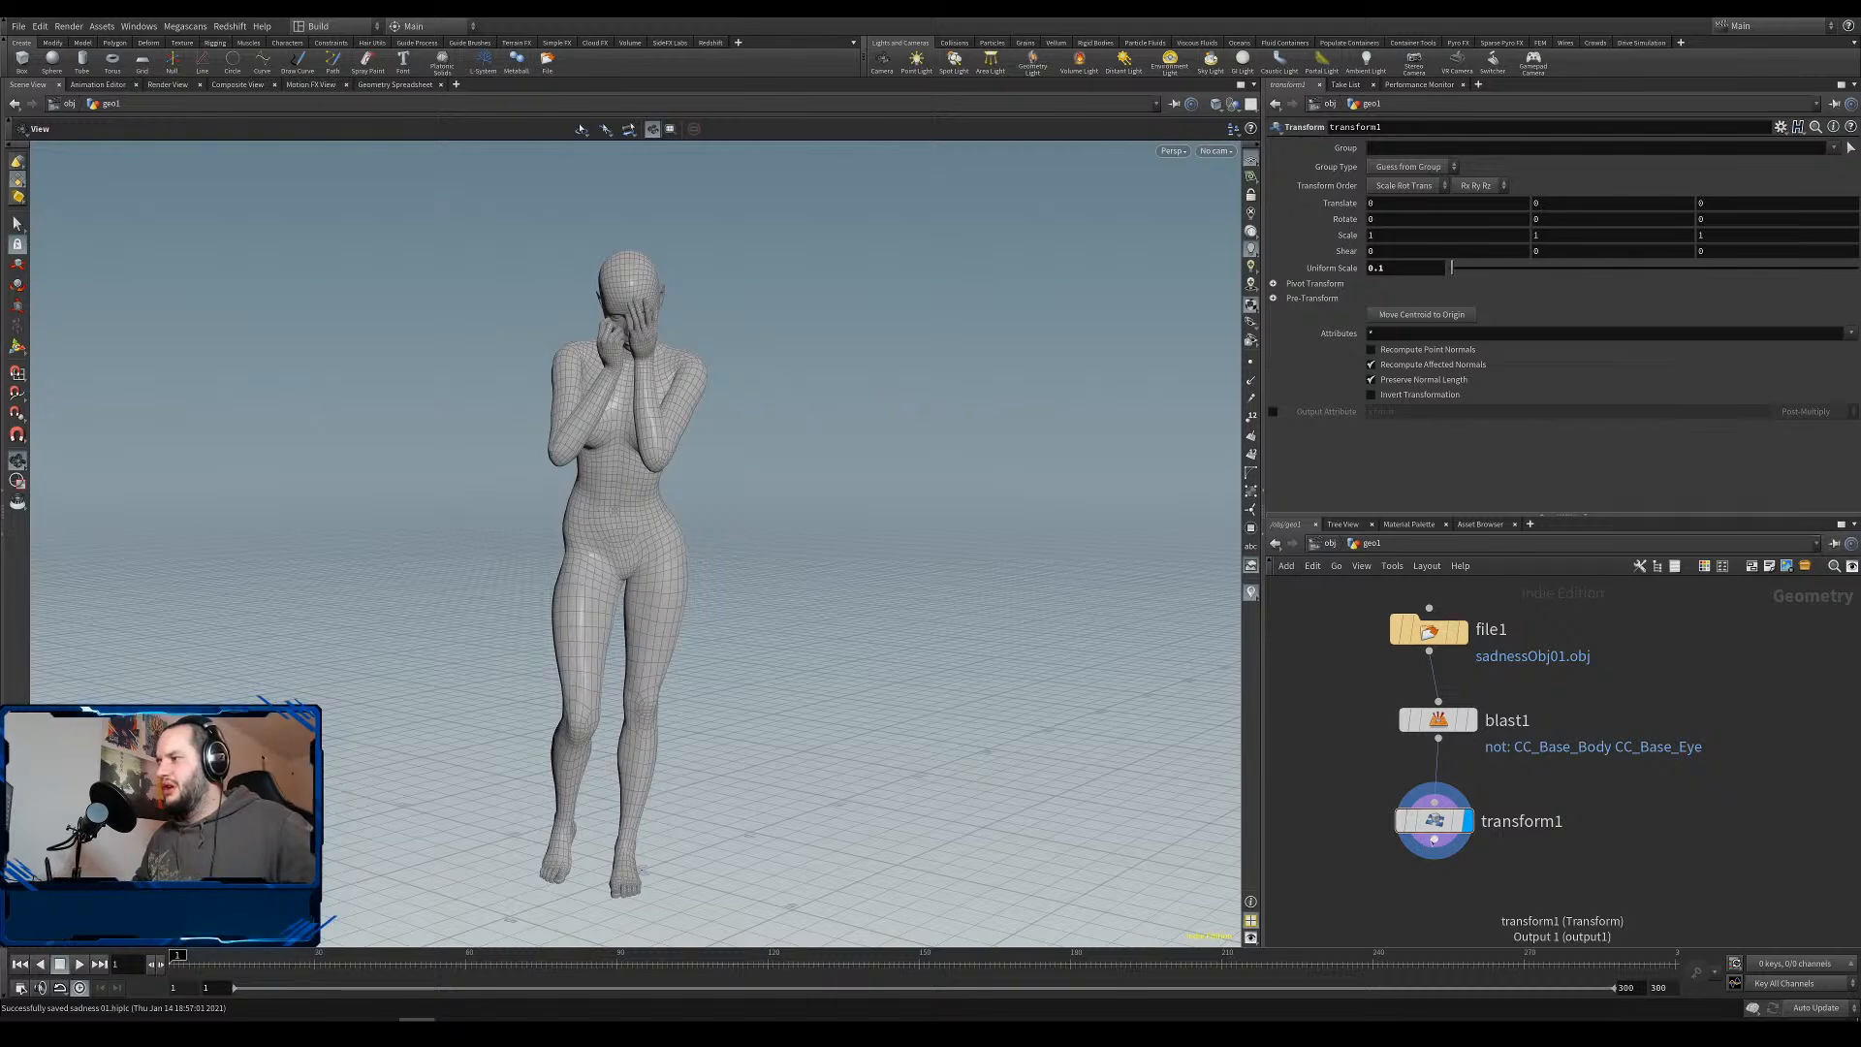
pyautogui.moveTo(1433, 840); pyautogui.dragTo(1436, 877)
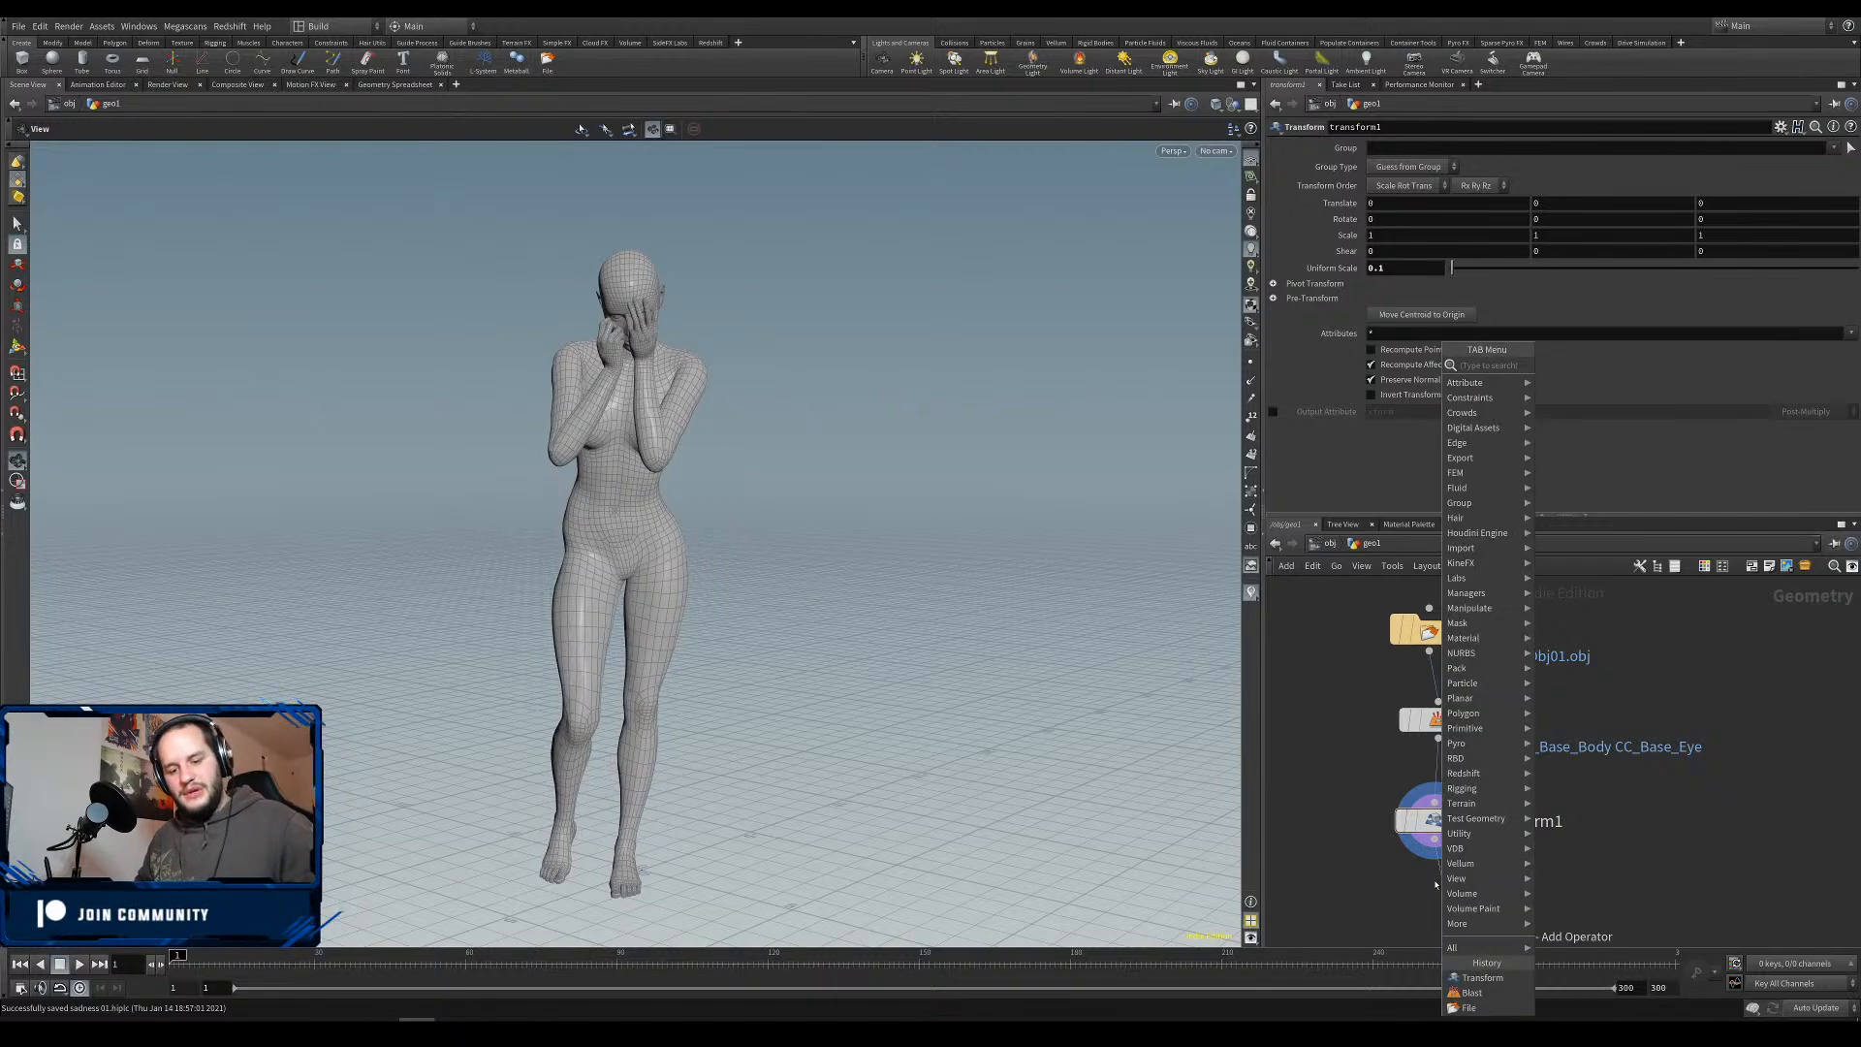
pyautogui.write('sub')
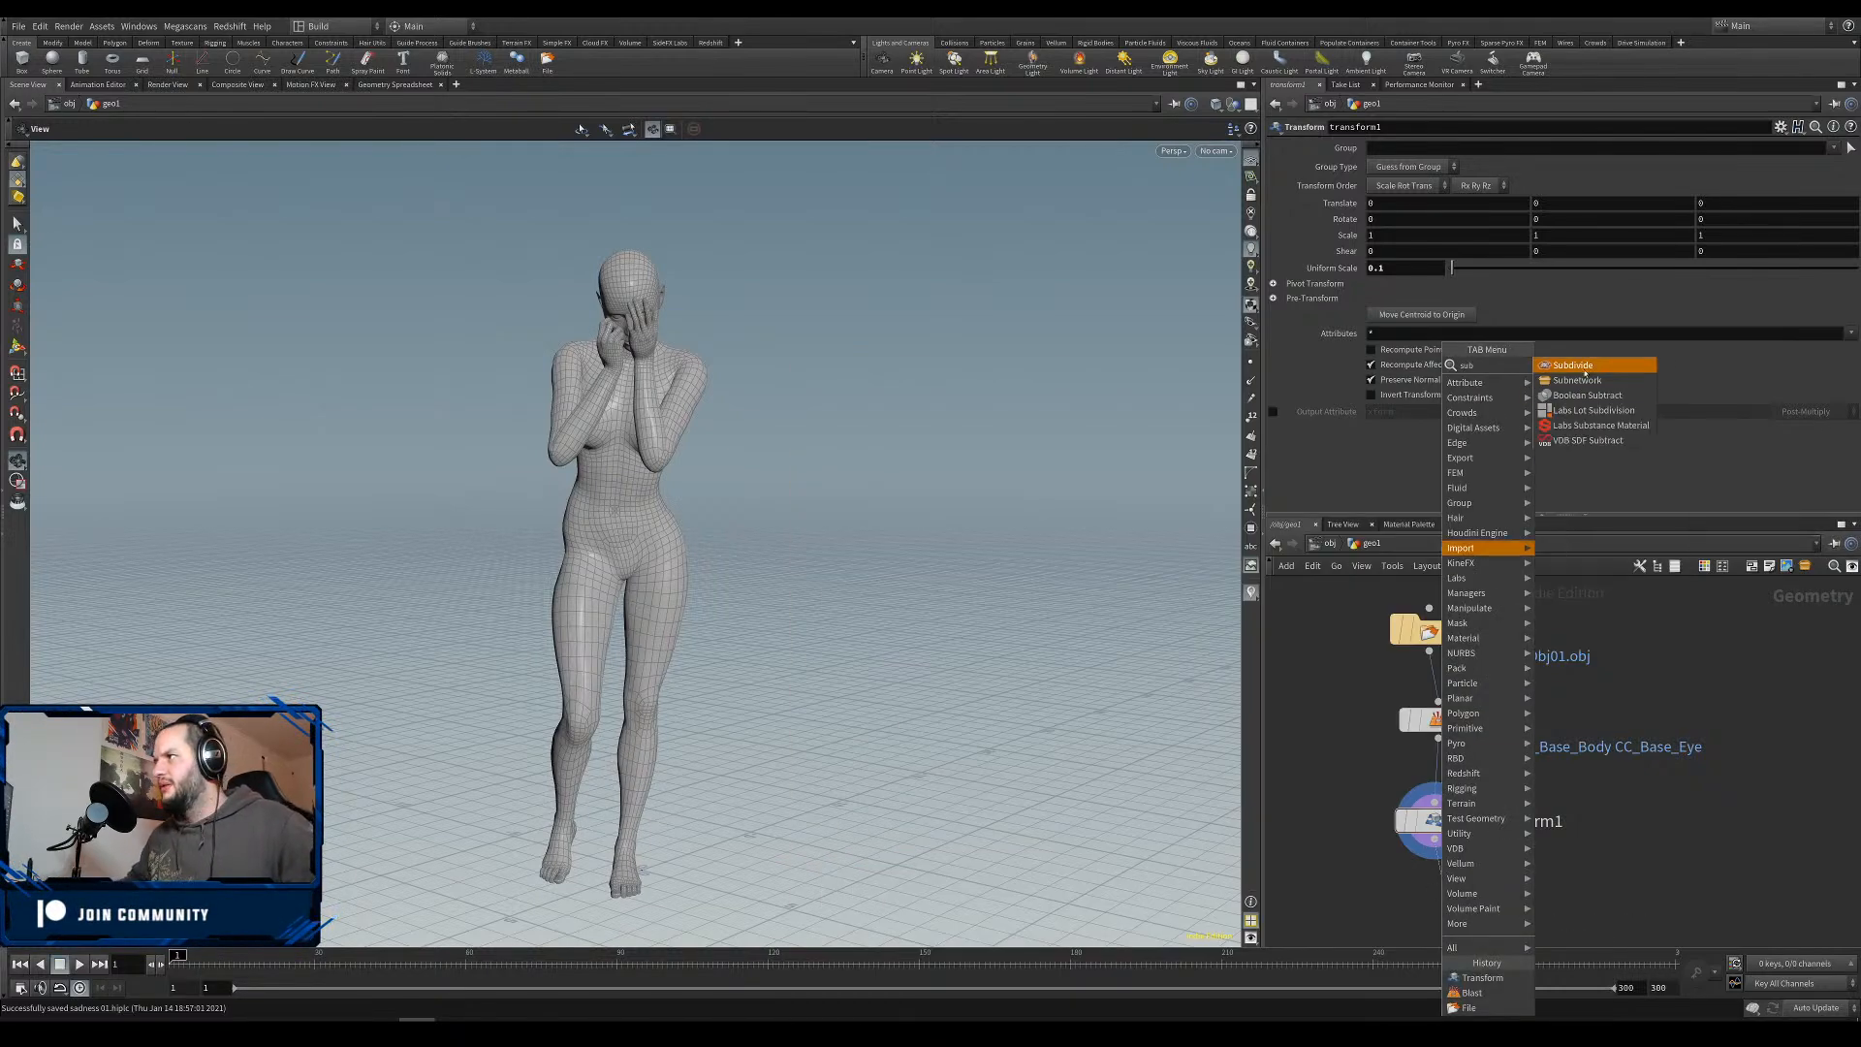
pyautogui.press('Escape')
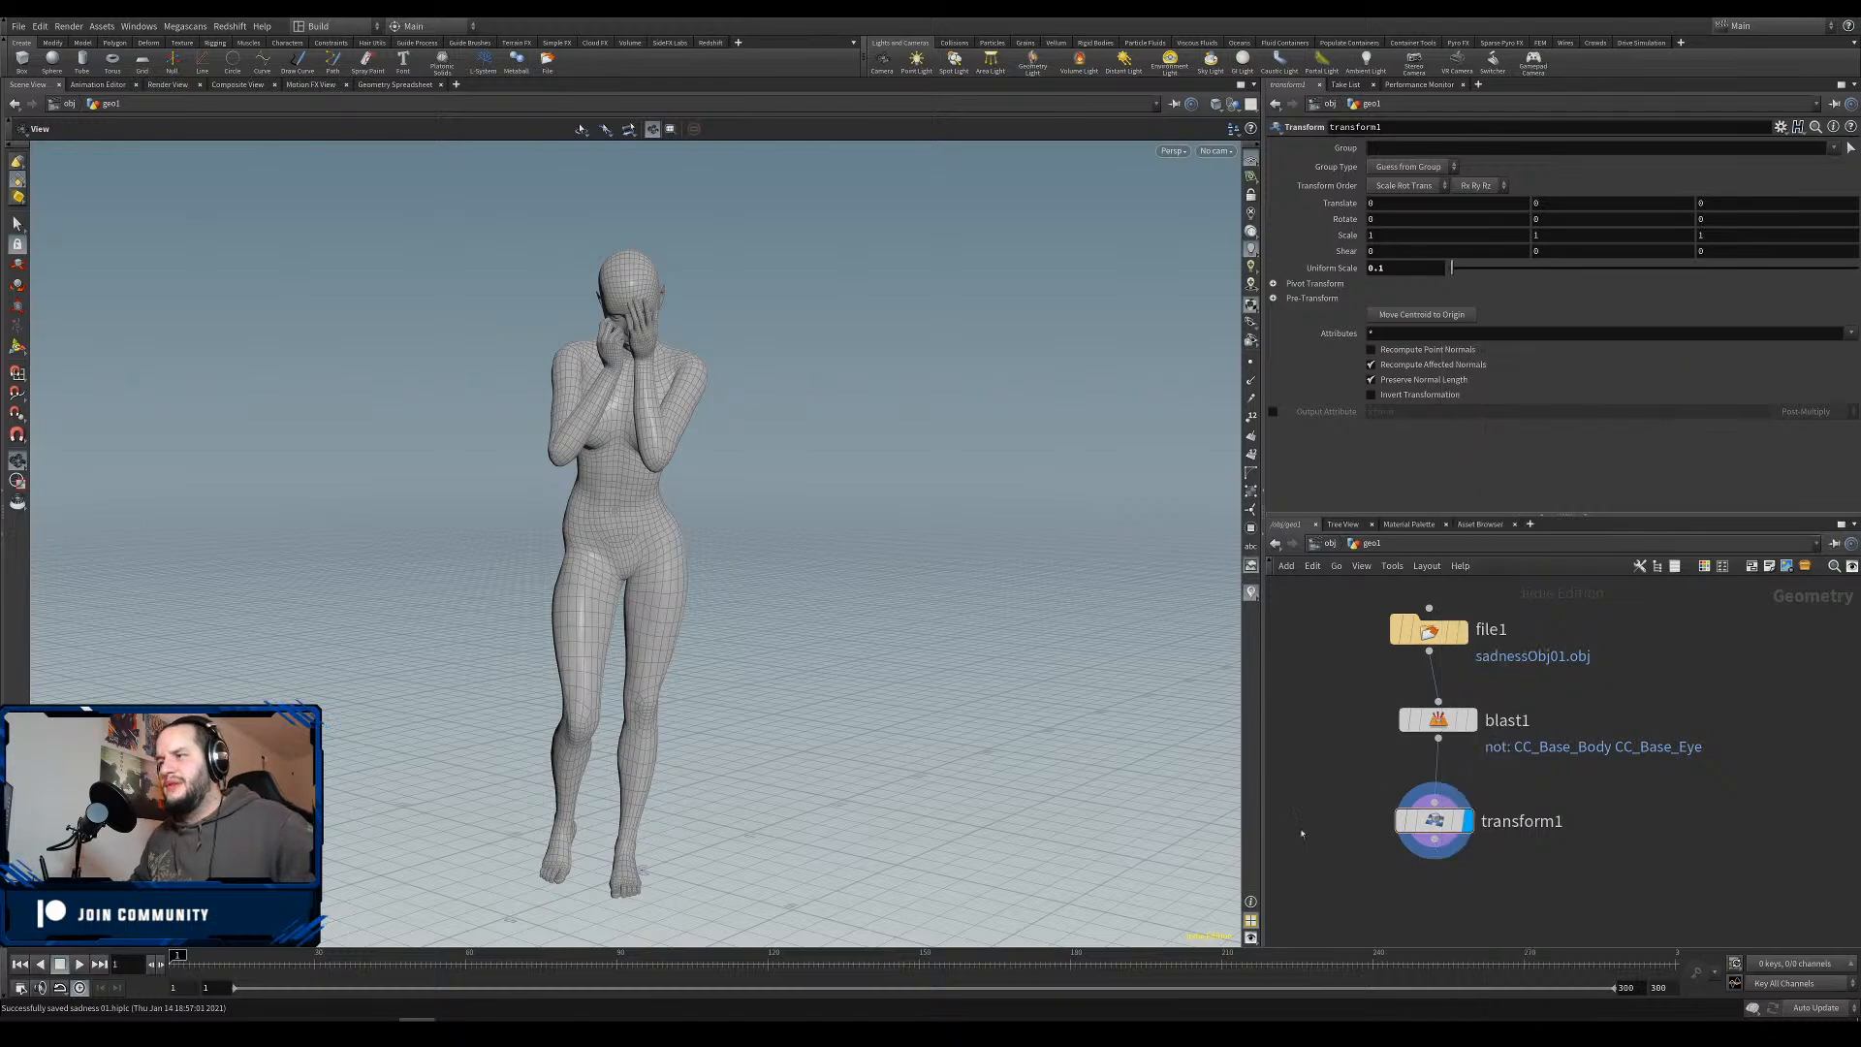
# Add a Subdivide node connected below the Transform node and display its output.
pyautogui.moveTo(678, 620)
pyautogui.mouseDown()
pyautogui.moveTo(720, 672)
pyautogui.moveTo(693, 640)
pyautogui.mouseUp()
pyautogui.press('Tab')
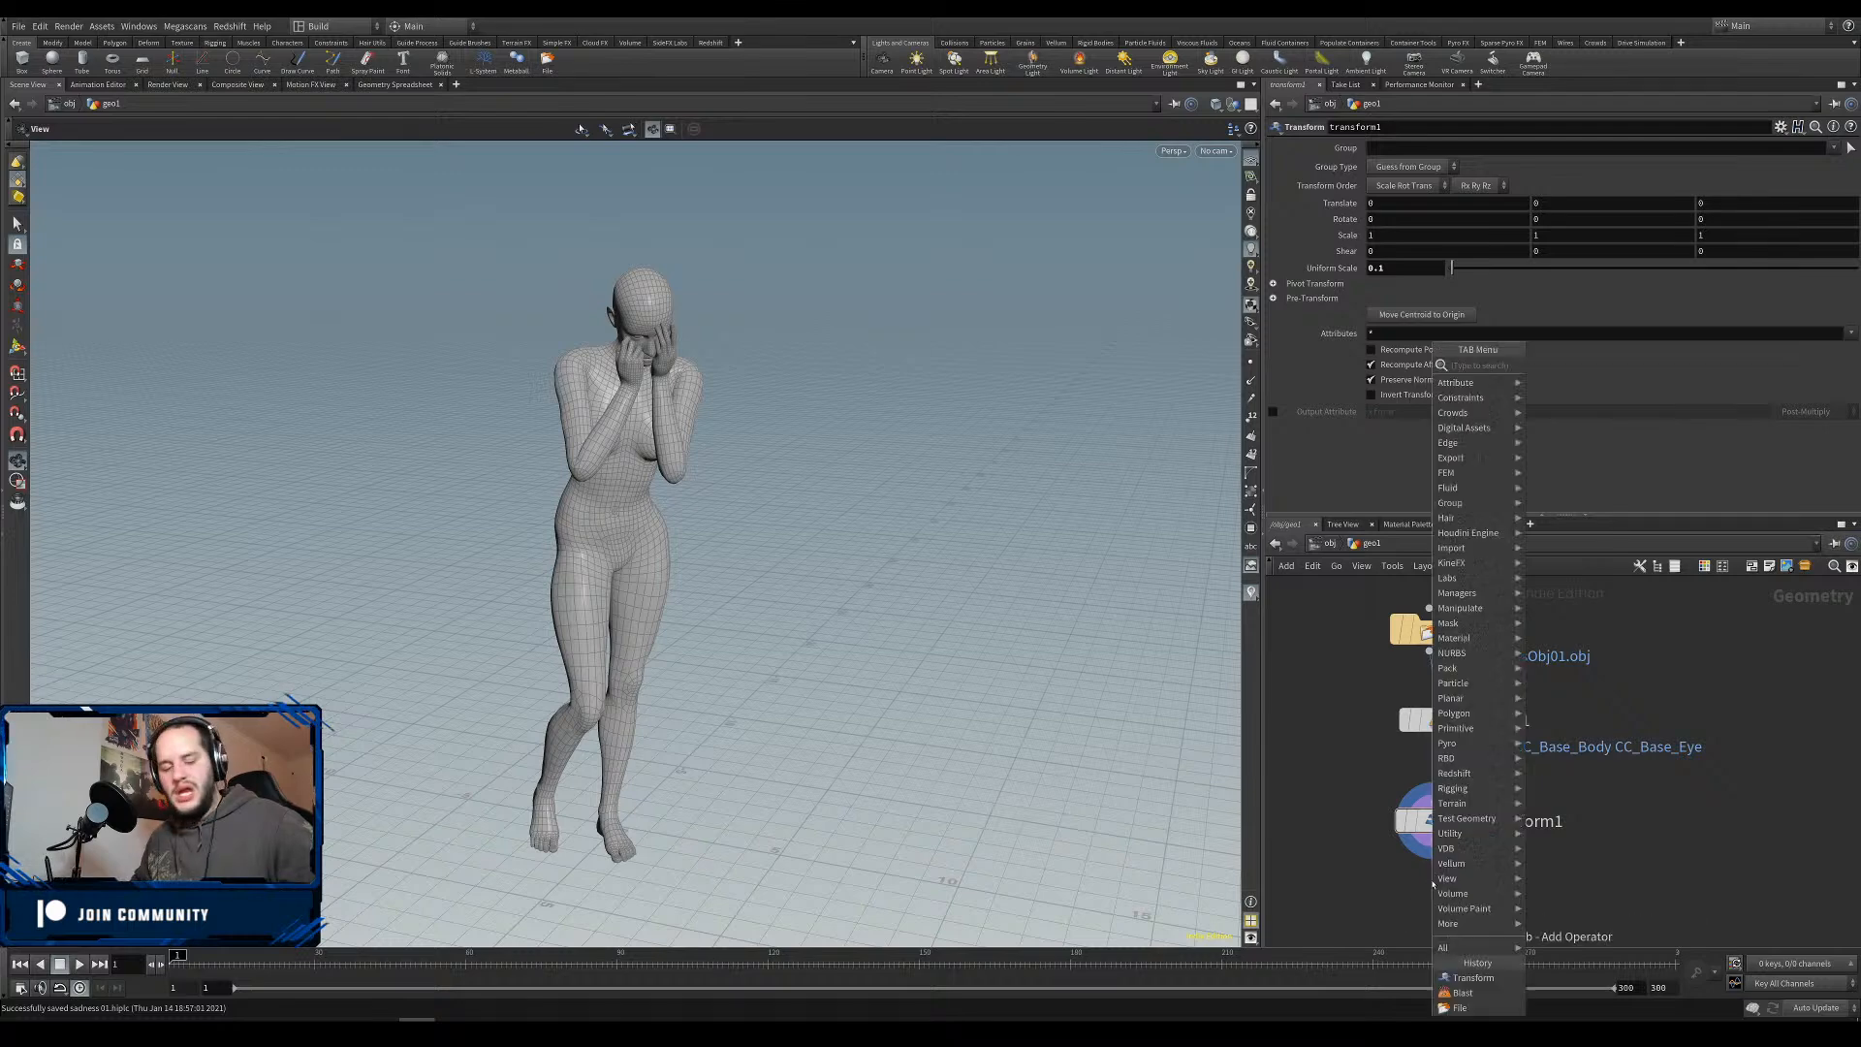
pyautogui.write('sub')
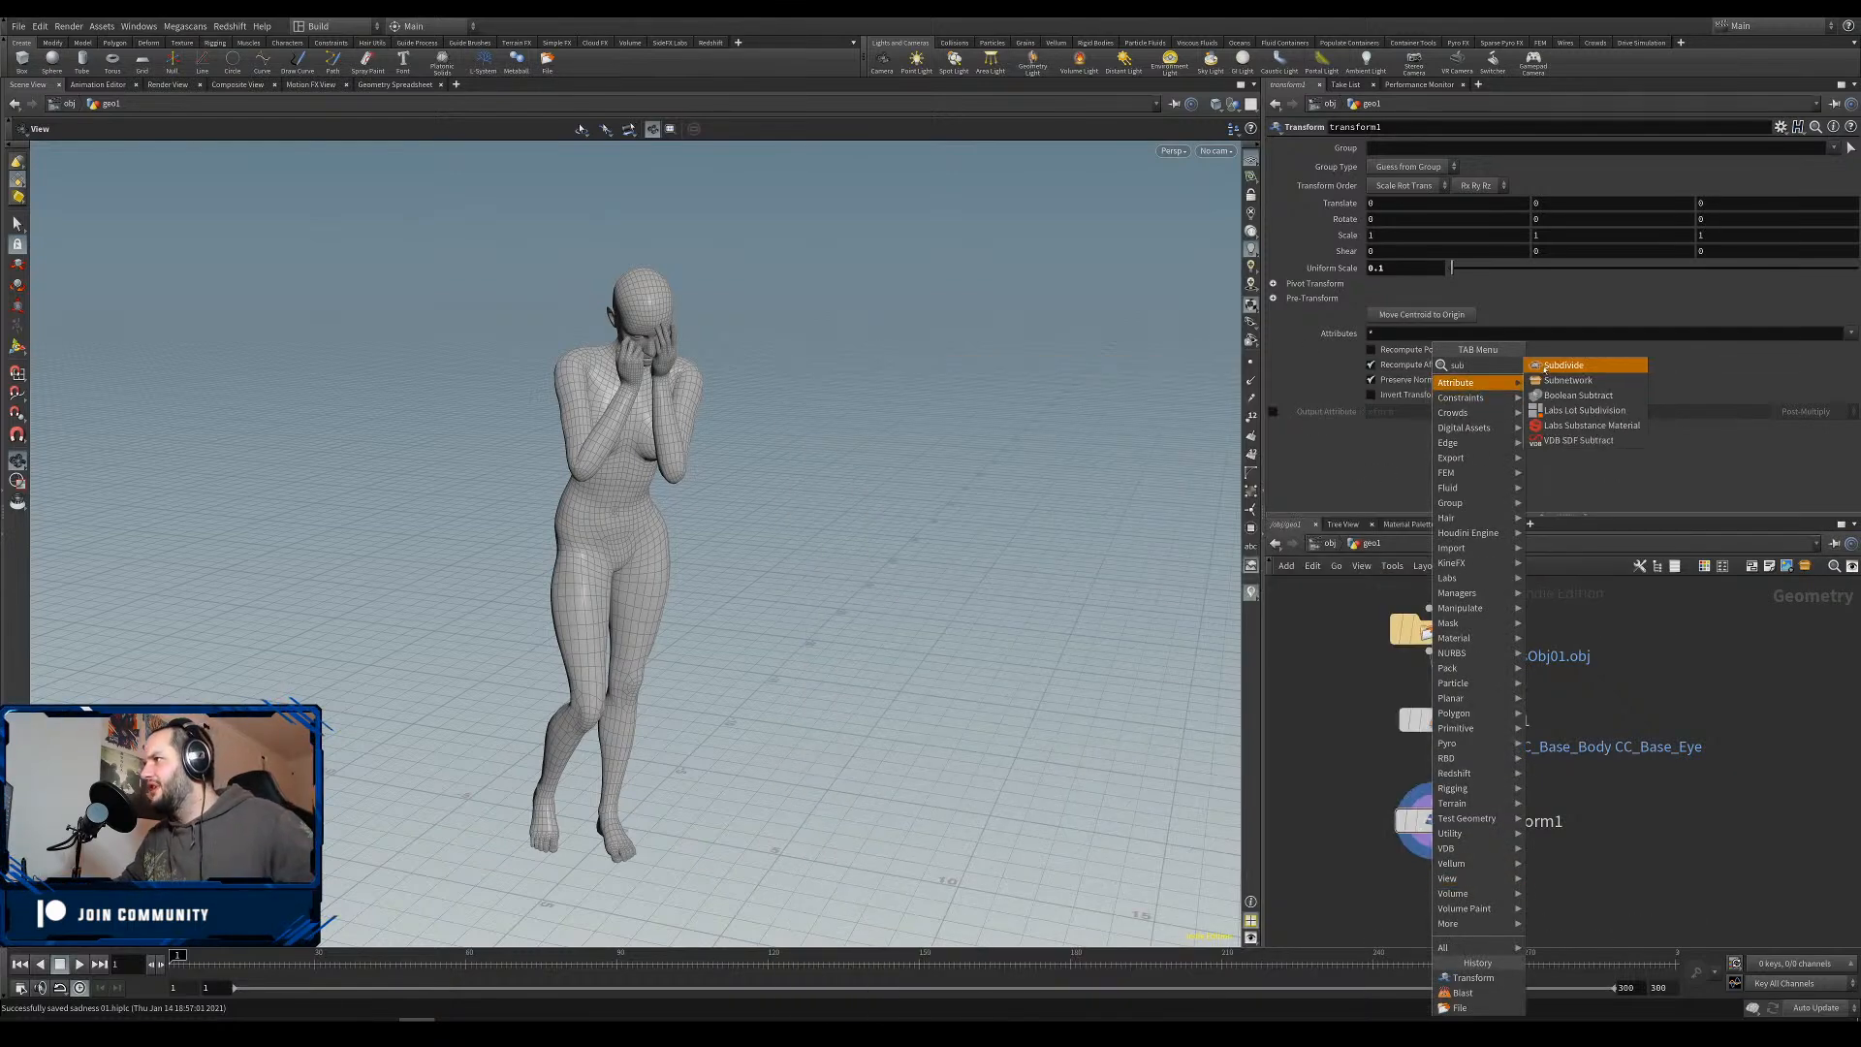
pyautogui.click(1563, 365)
pyautogui.click(1468, 899)
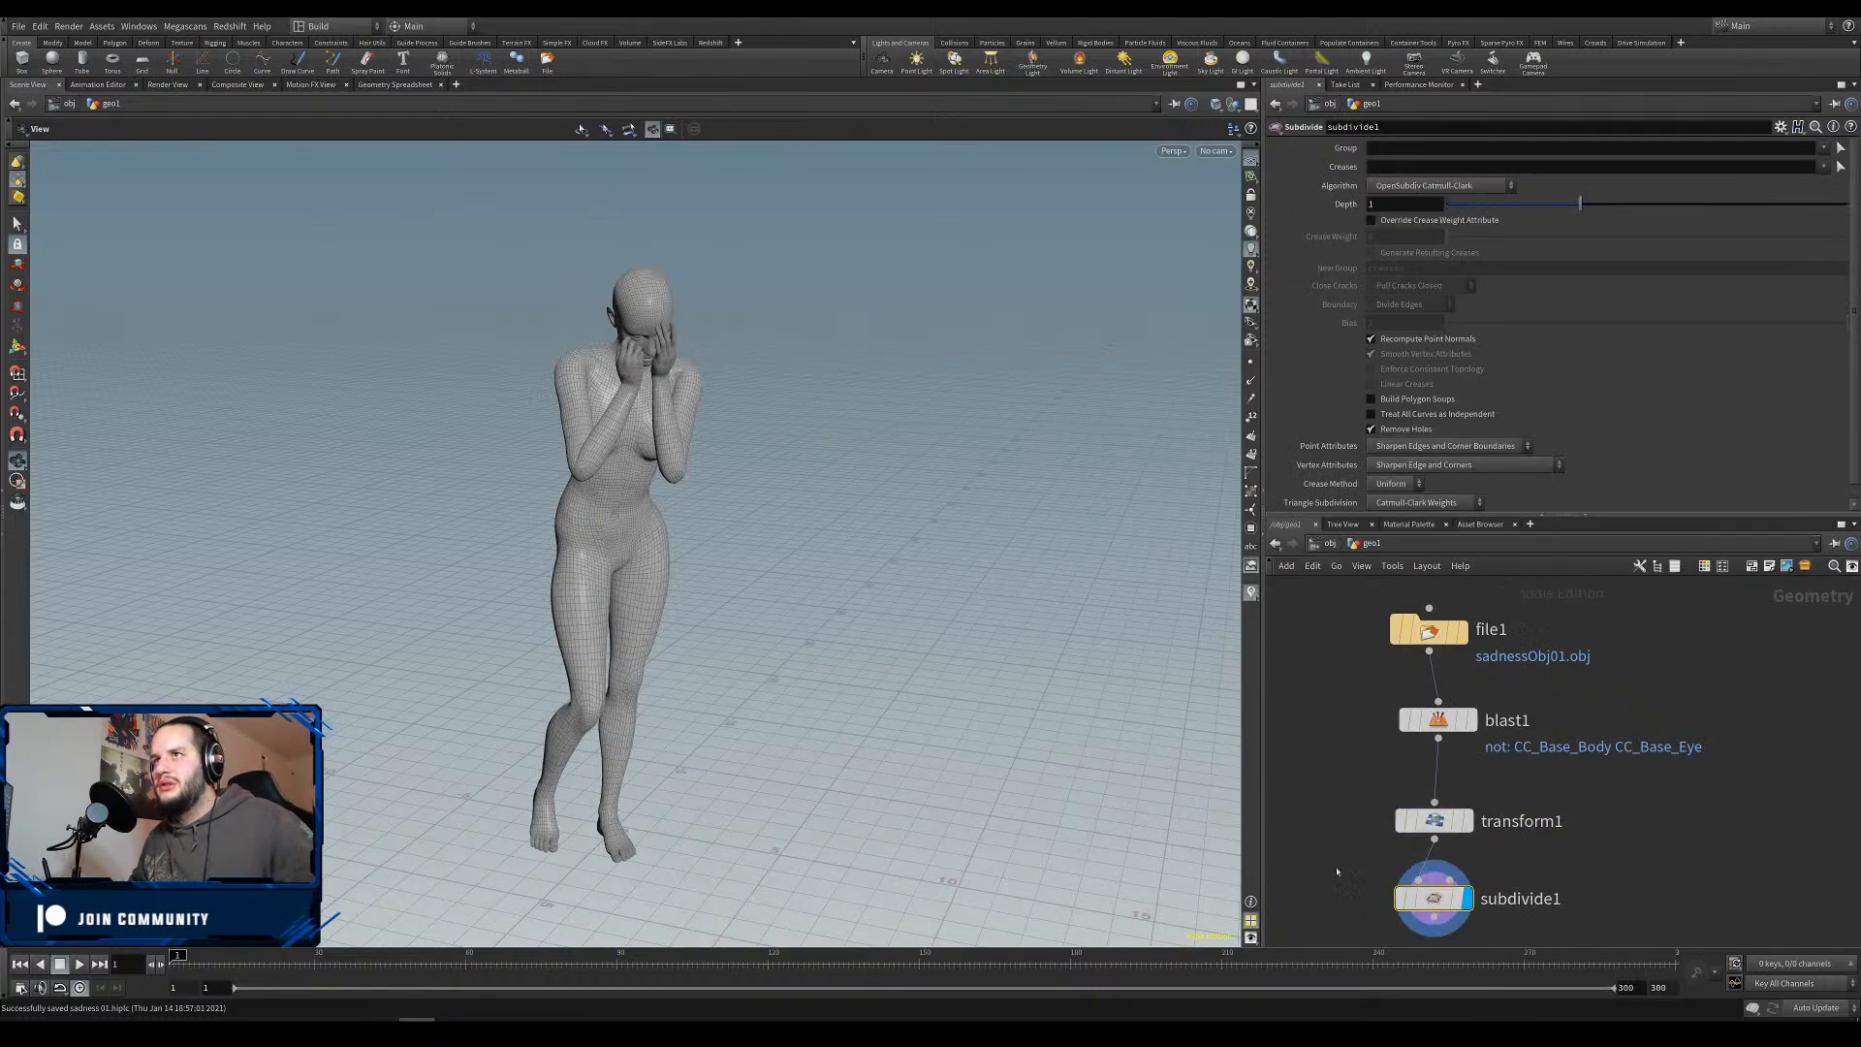
# Inspect the subdivided figure's upper body from several sides and check the whole figure from farther away.
pyautogui.scroll(5, 568, 478)
pyautogui.moveTo(569, 477); pyautogui.dragTo(518, 407)
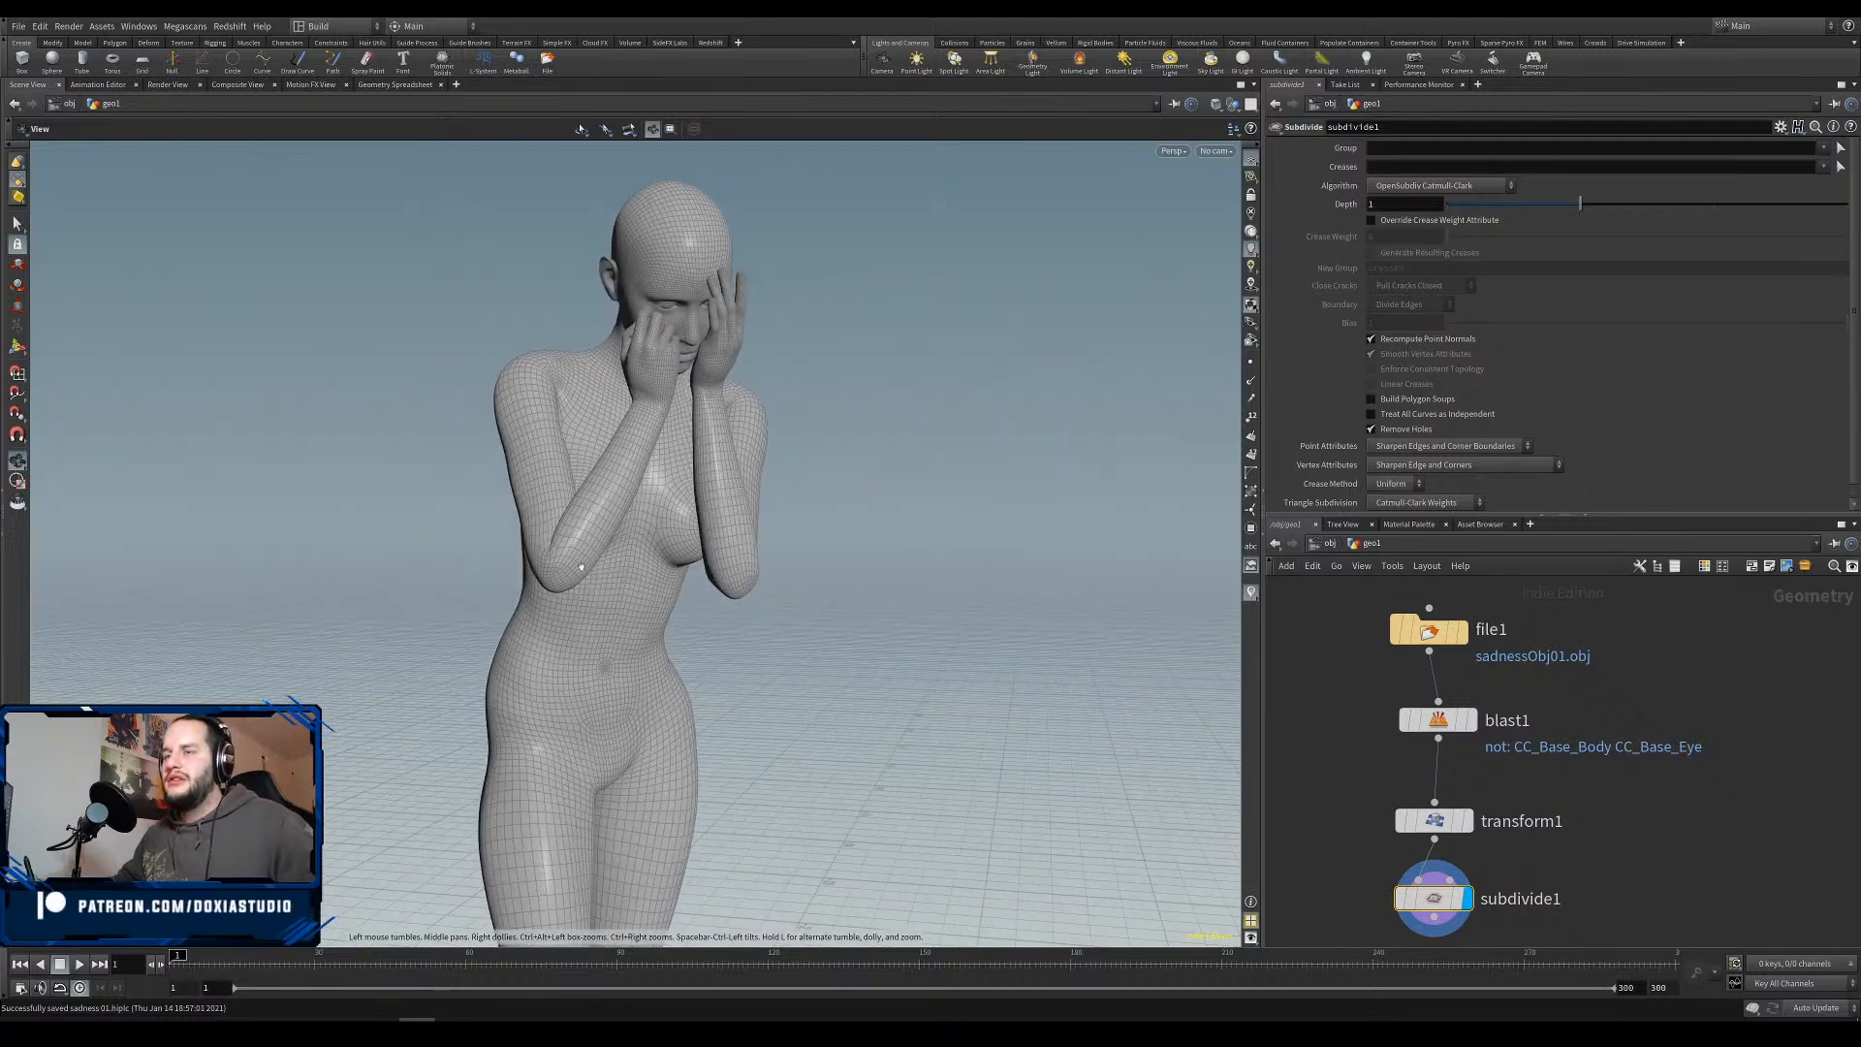
pyautogui.moveTo(582, 567); pyautogui.dragTo(457, 671)
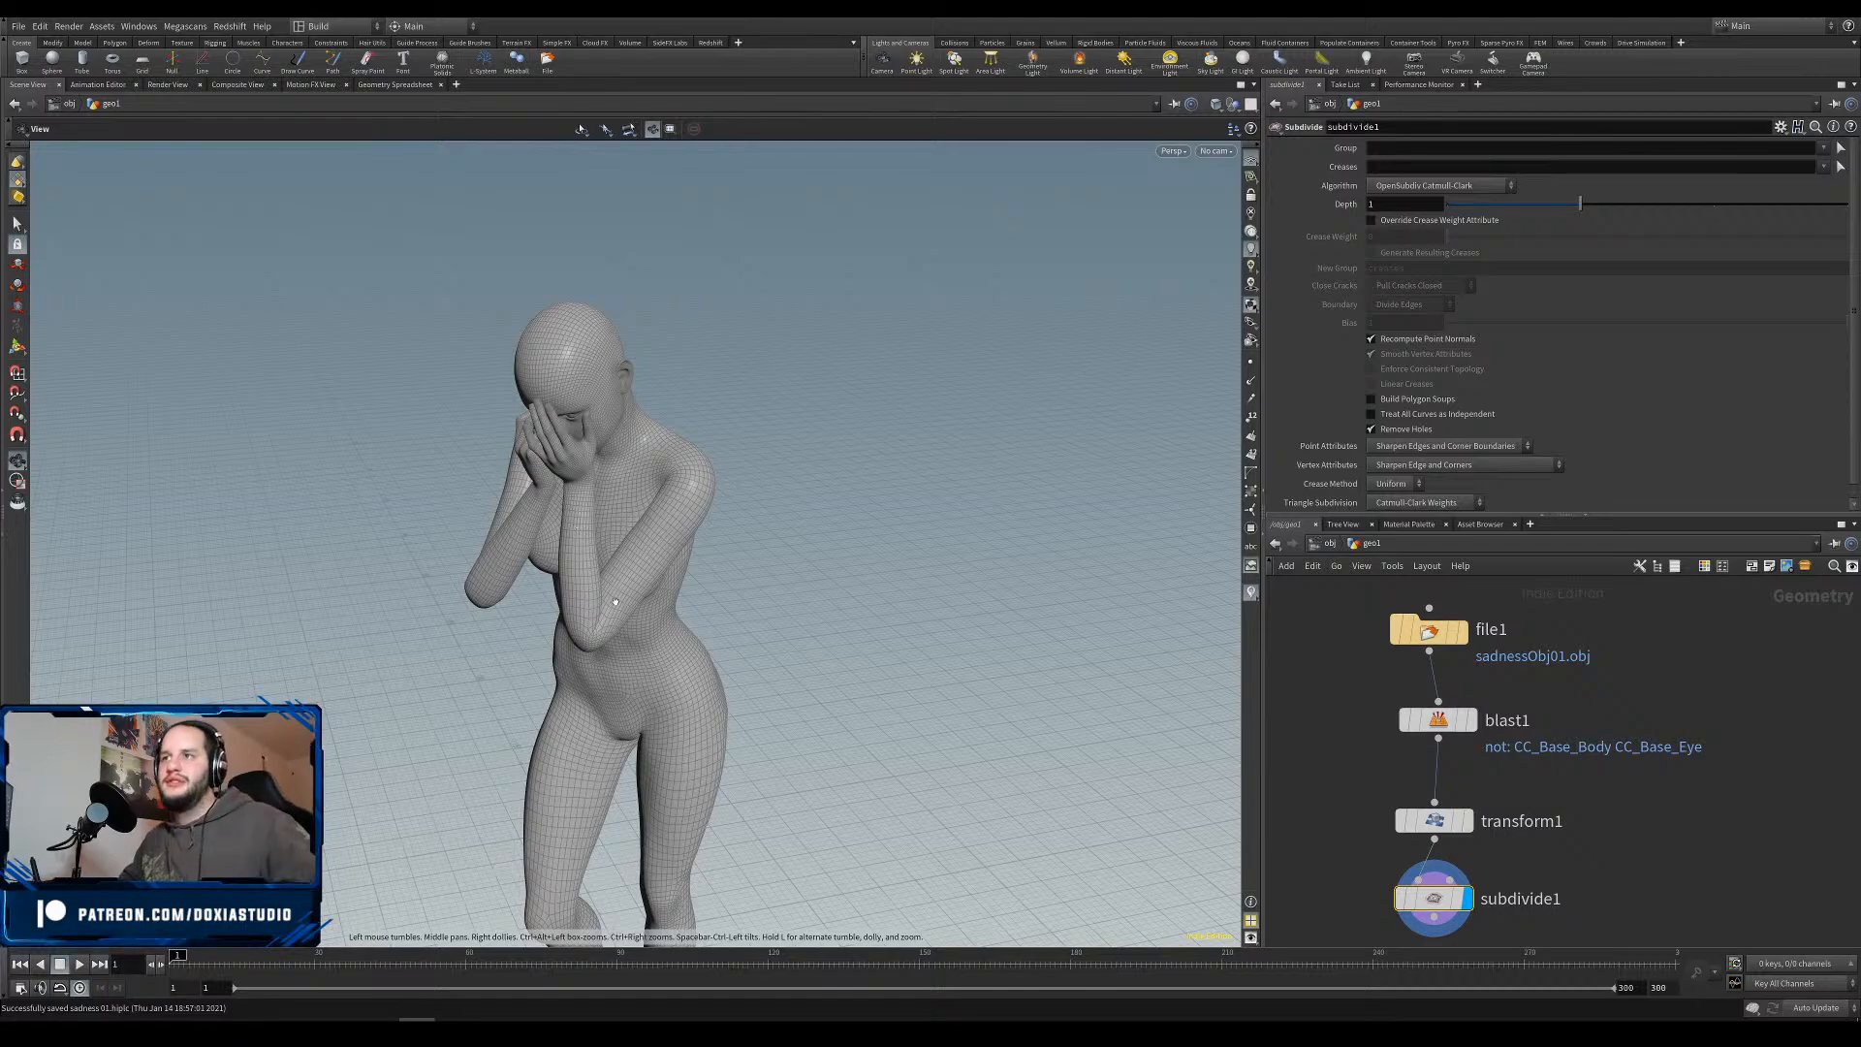
pyautogui.moveTo(622, 531); pyautogui.dragTo(827, 614)
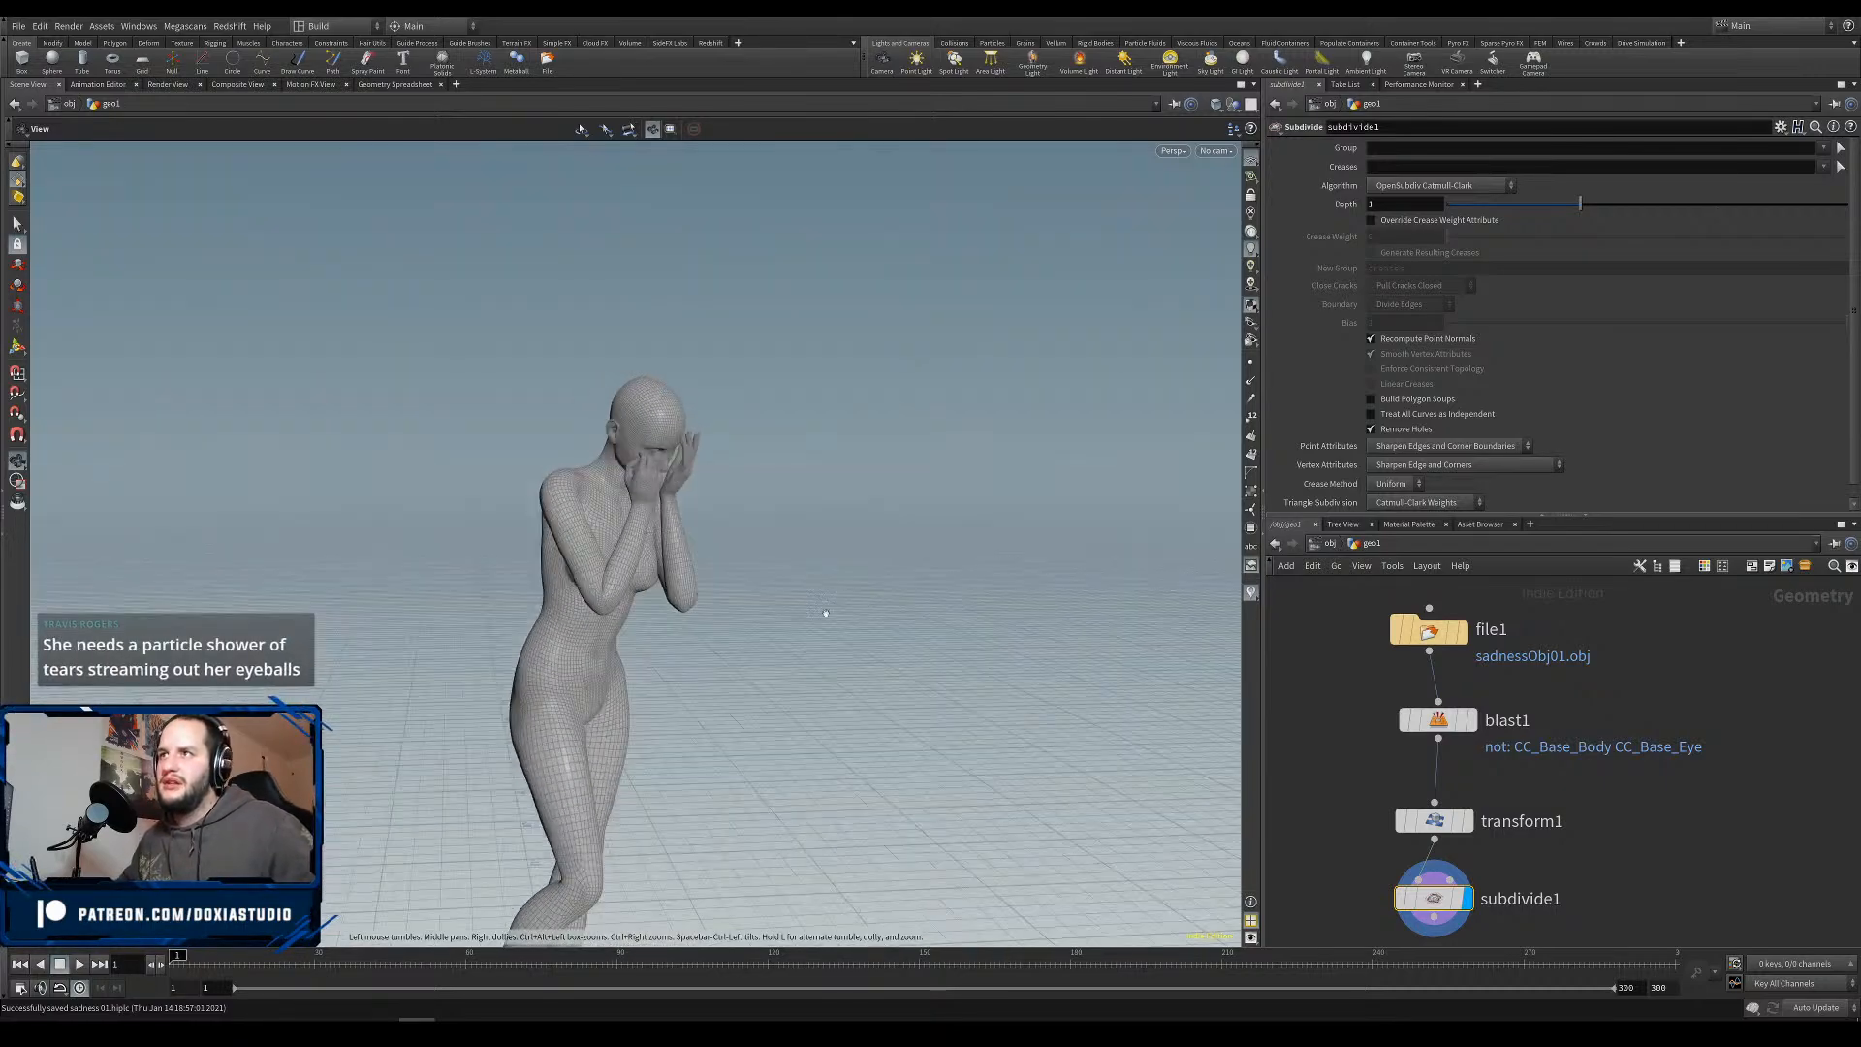
pyautogui.moveTo(827, 615); pyautogui.dragTo(712, 749, button='right')
pyautogui.moveTo(712, 748); pyautogui.dragTo(639, 601, button='middle')
pyautogui.moveTo(640, 601); pyautogui.dragTo(660, 644)
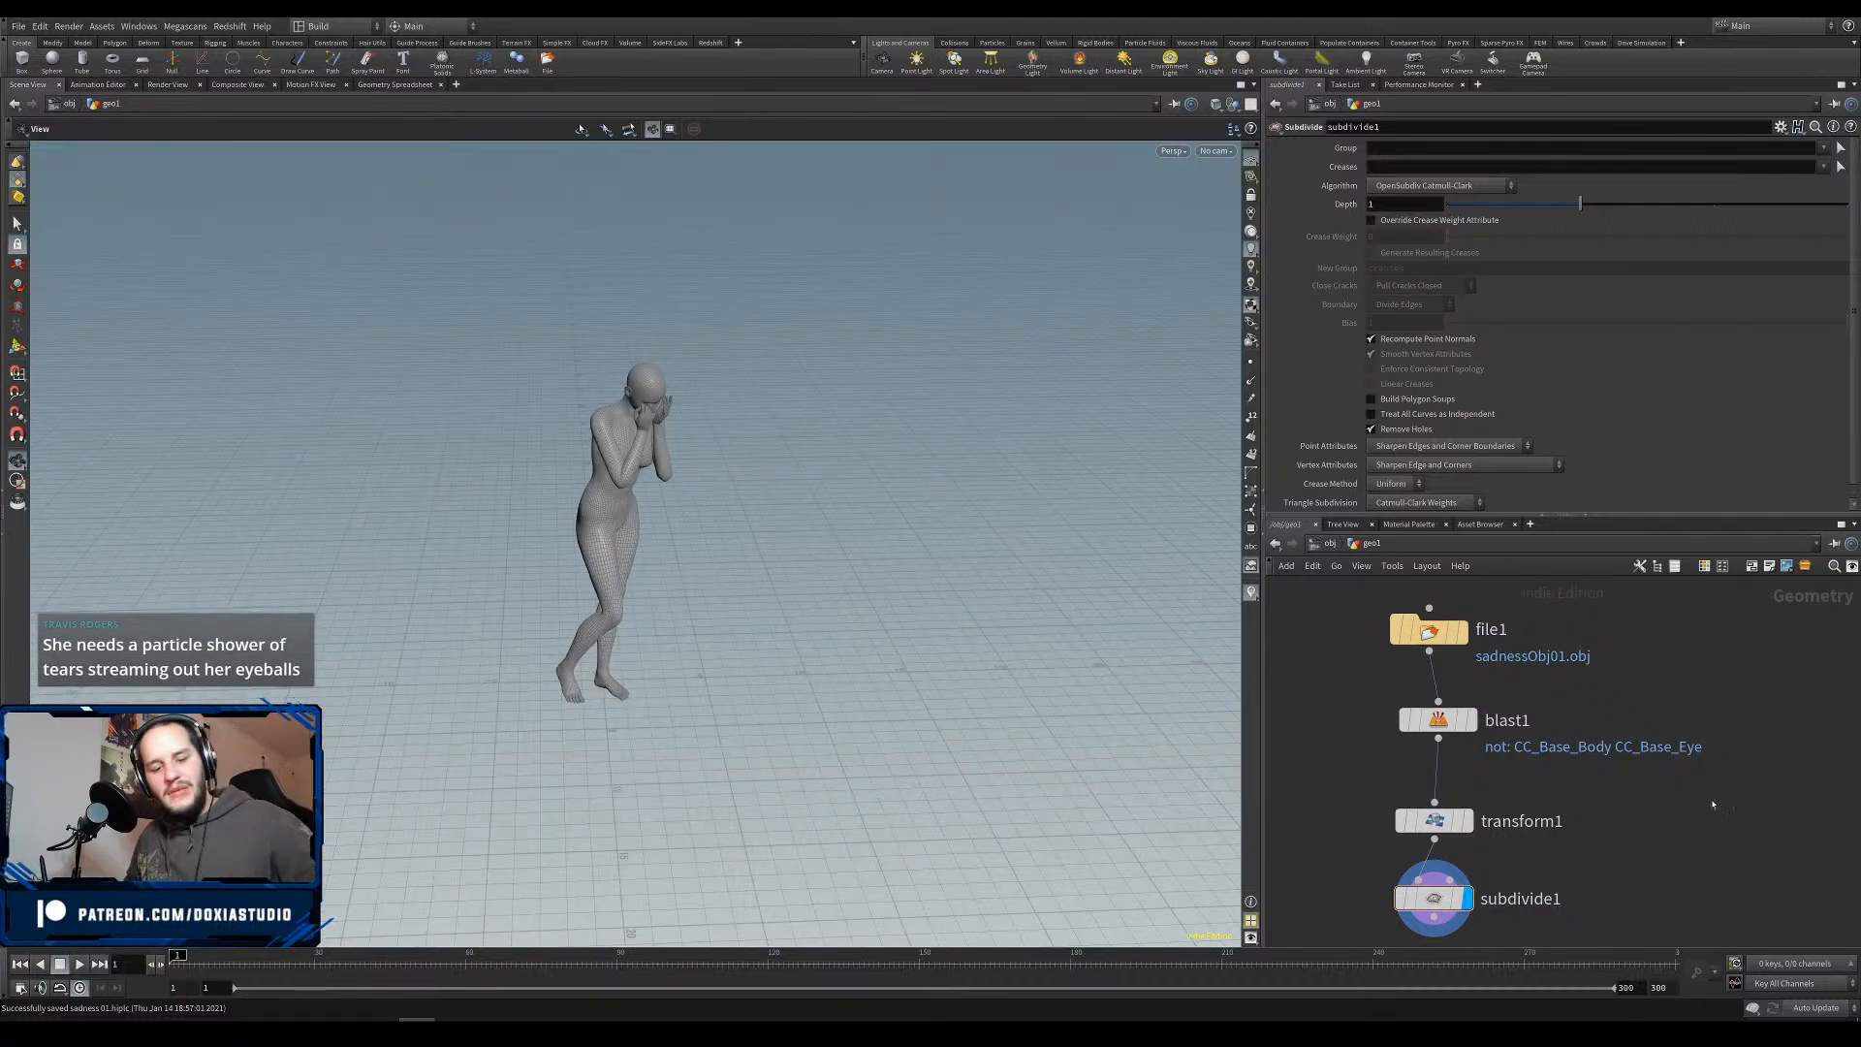
# Add a Null node connected below the Subdivide node and display its output.
pyautogui.moveTo(1636, 834); pyautogui.dragTo(1610, 674, button='middle')
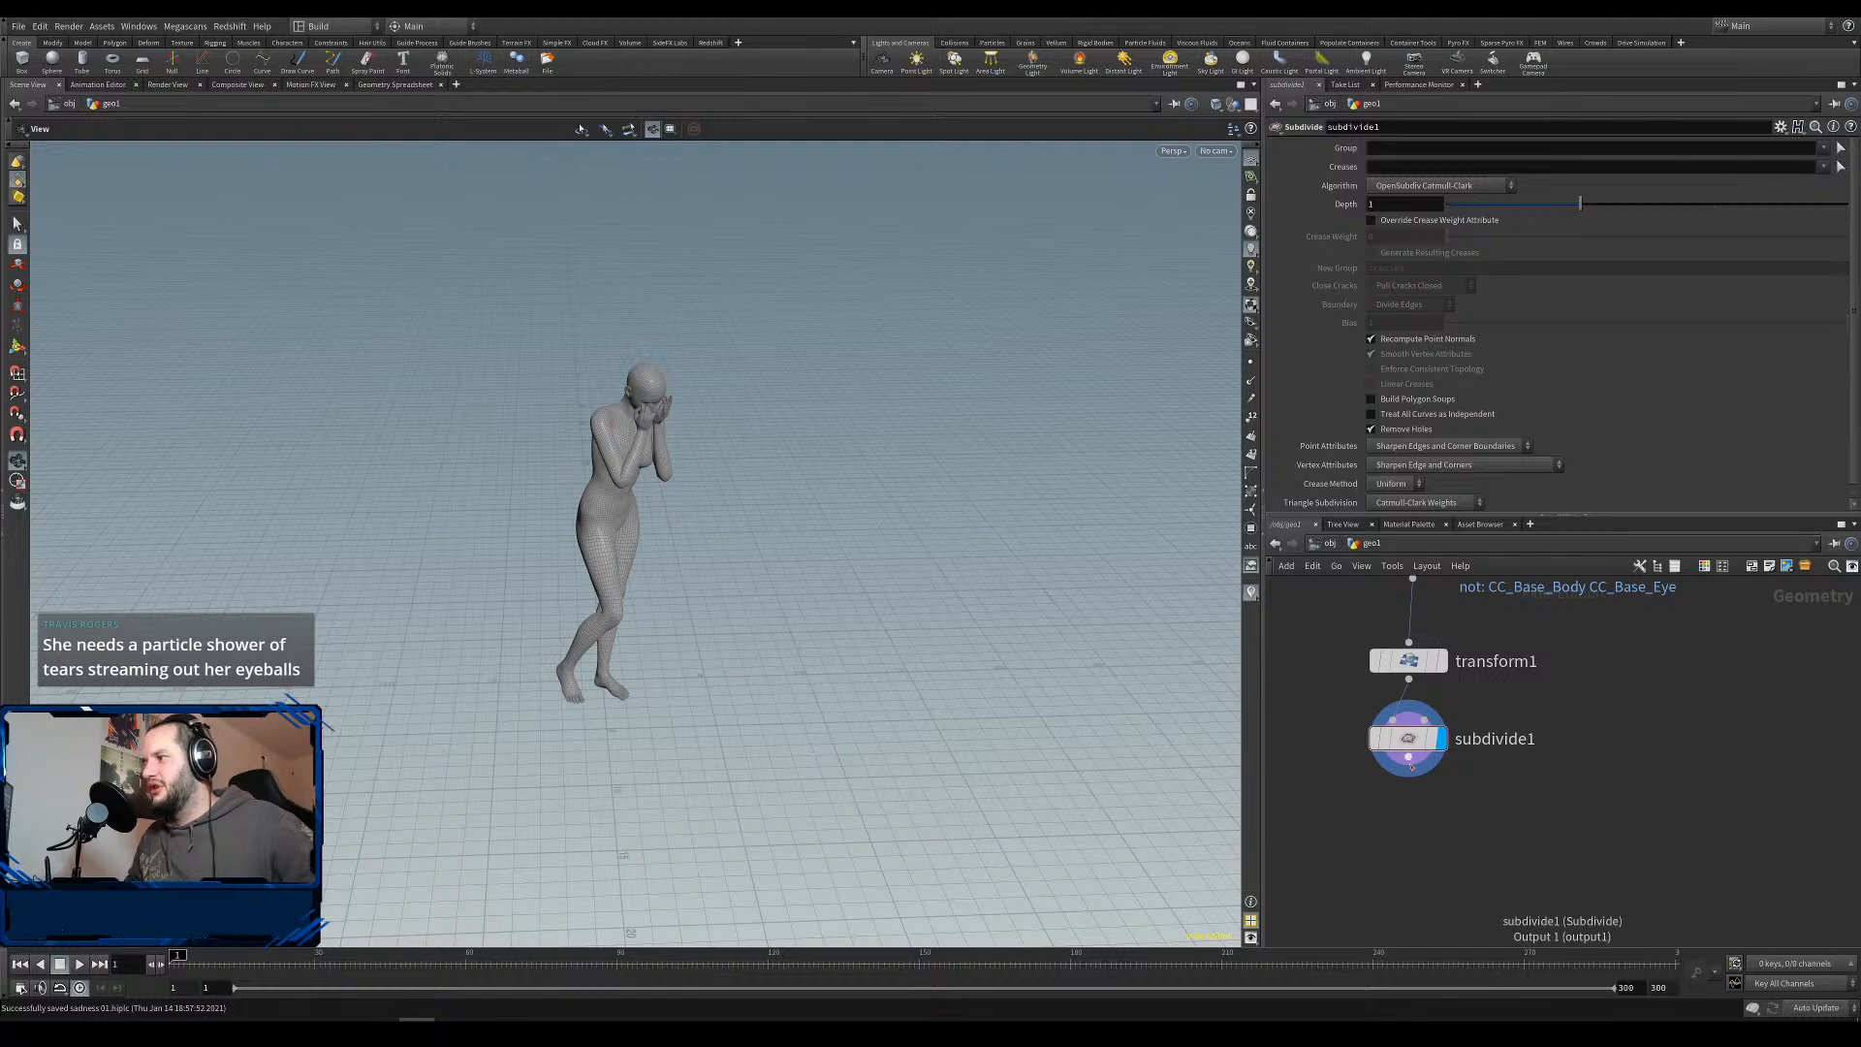
pyautogui.press('Tab')
pyautogui.write('null')
pyautogui.press('Return')
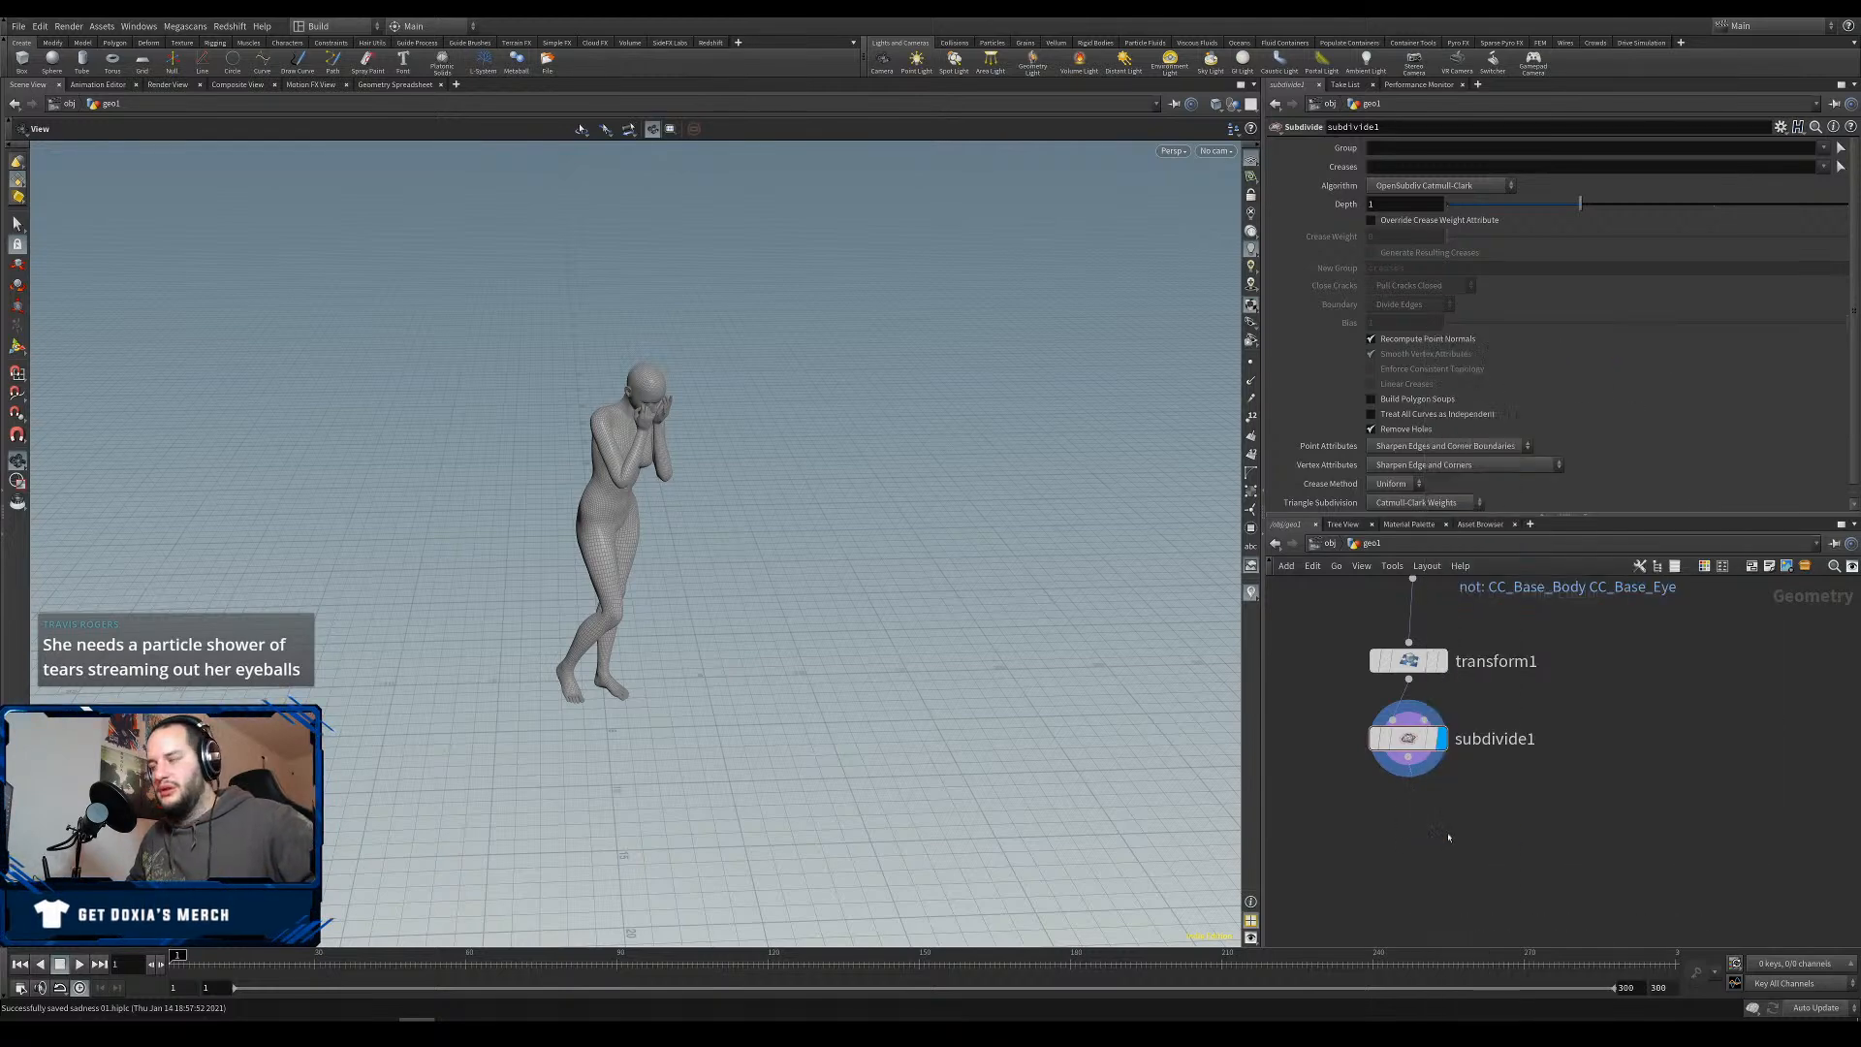
pyautogui.click(1411, 824)
pyautogui.click(1423, 815)
# Rename the Null node to out_char.
pyautogui.click(1457, 823)
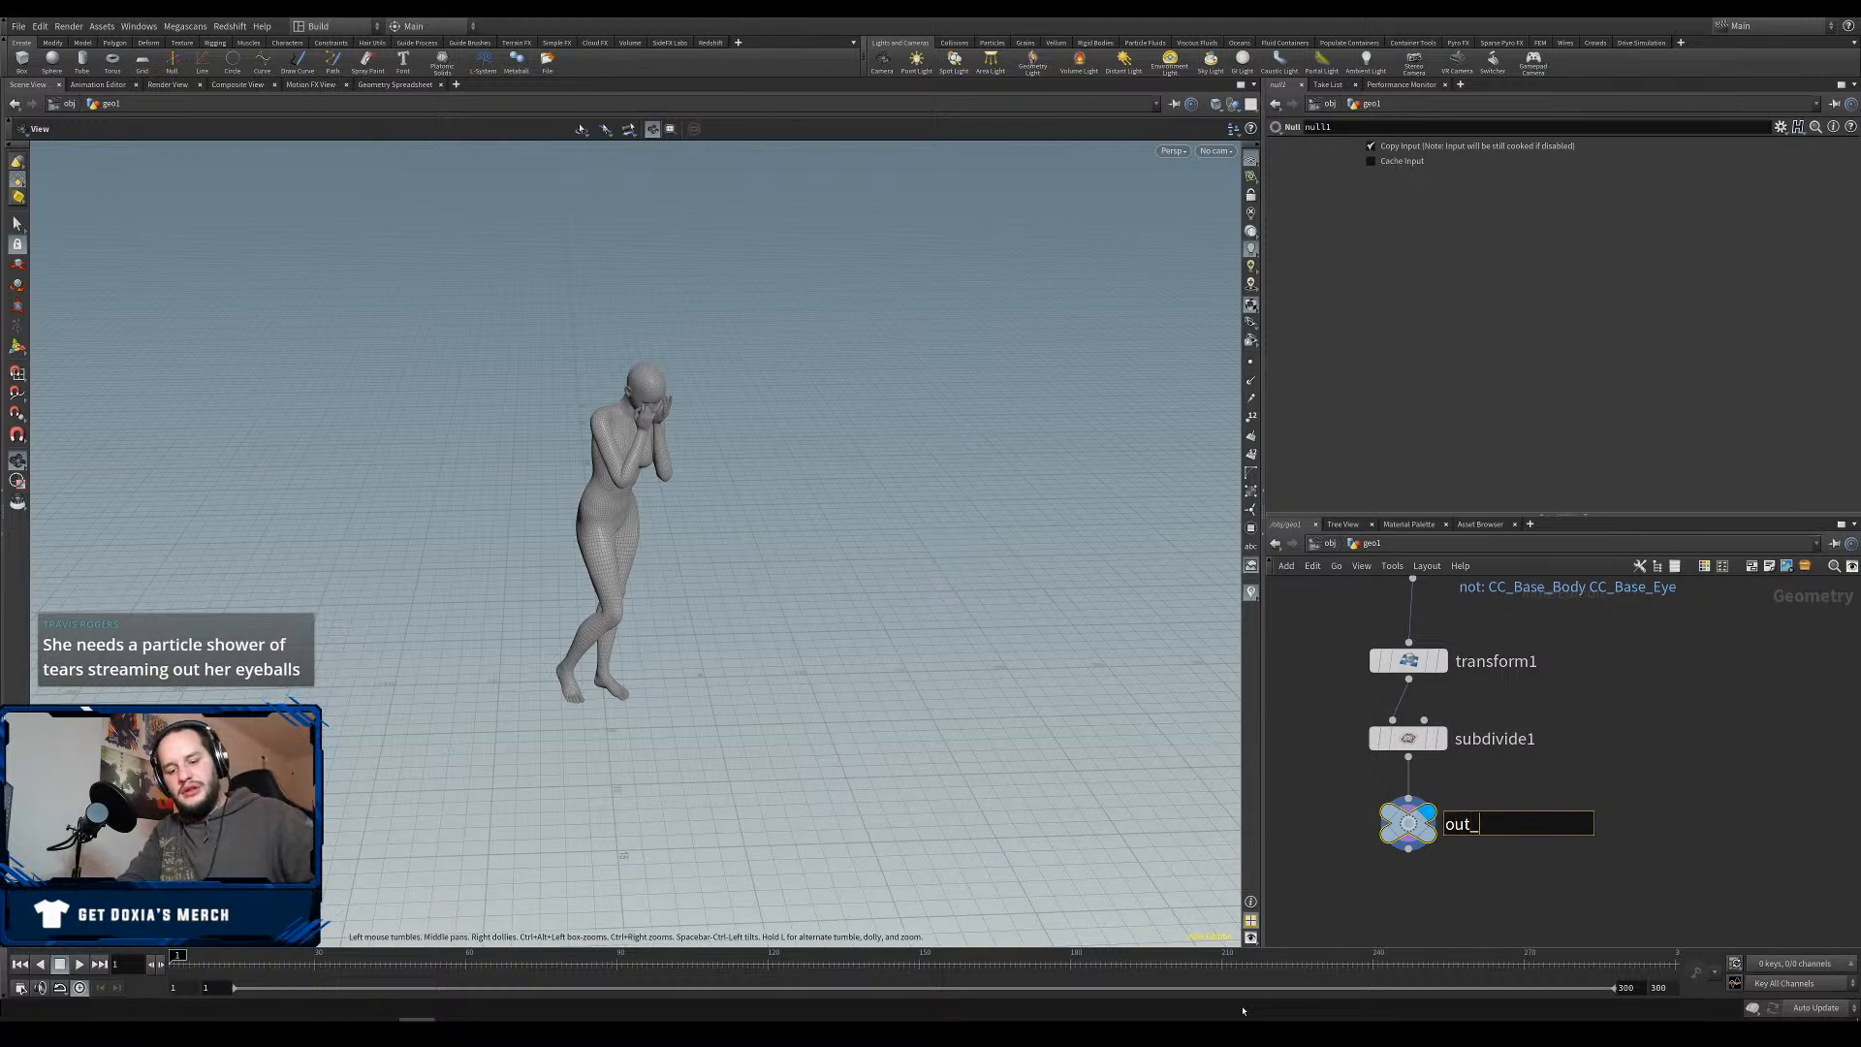
pyautogui.write('out_char')
pyautogui.press('Return')
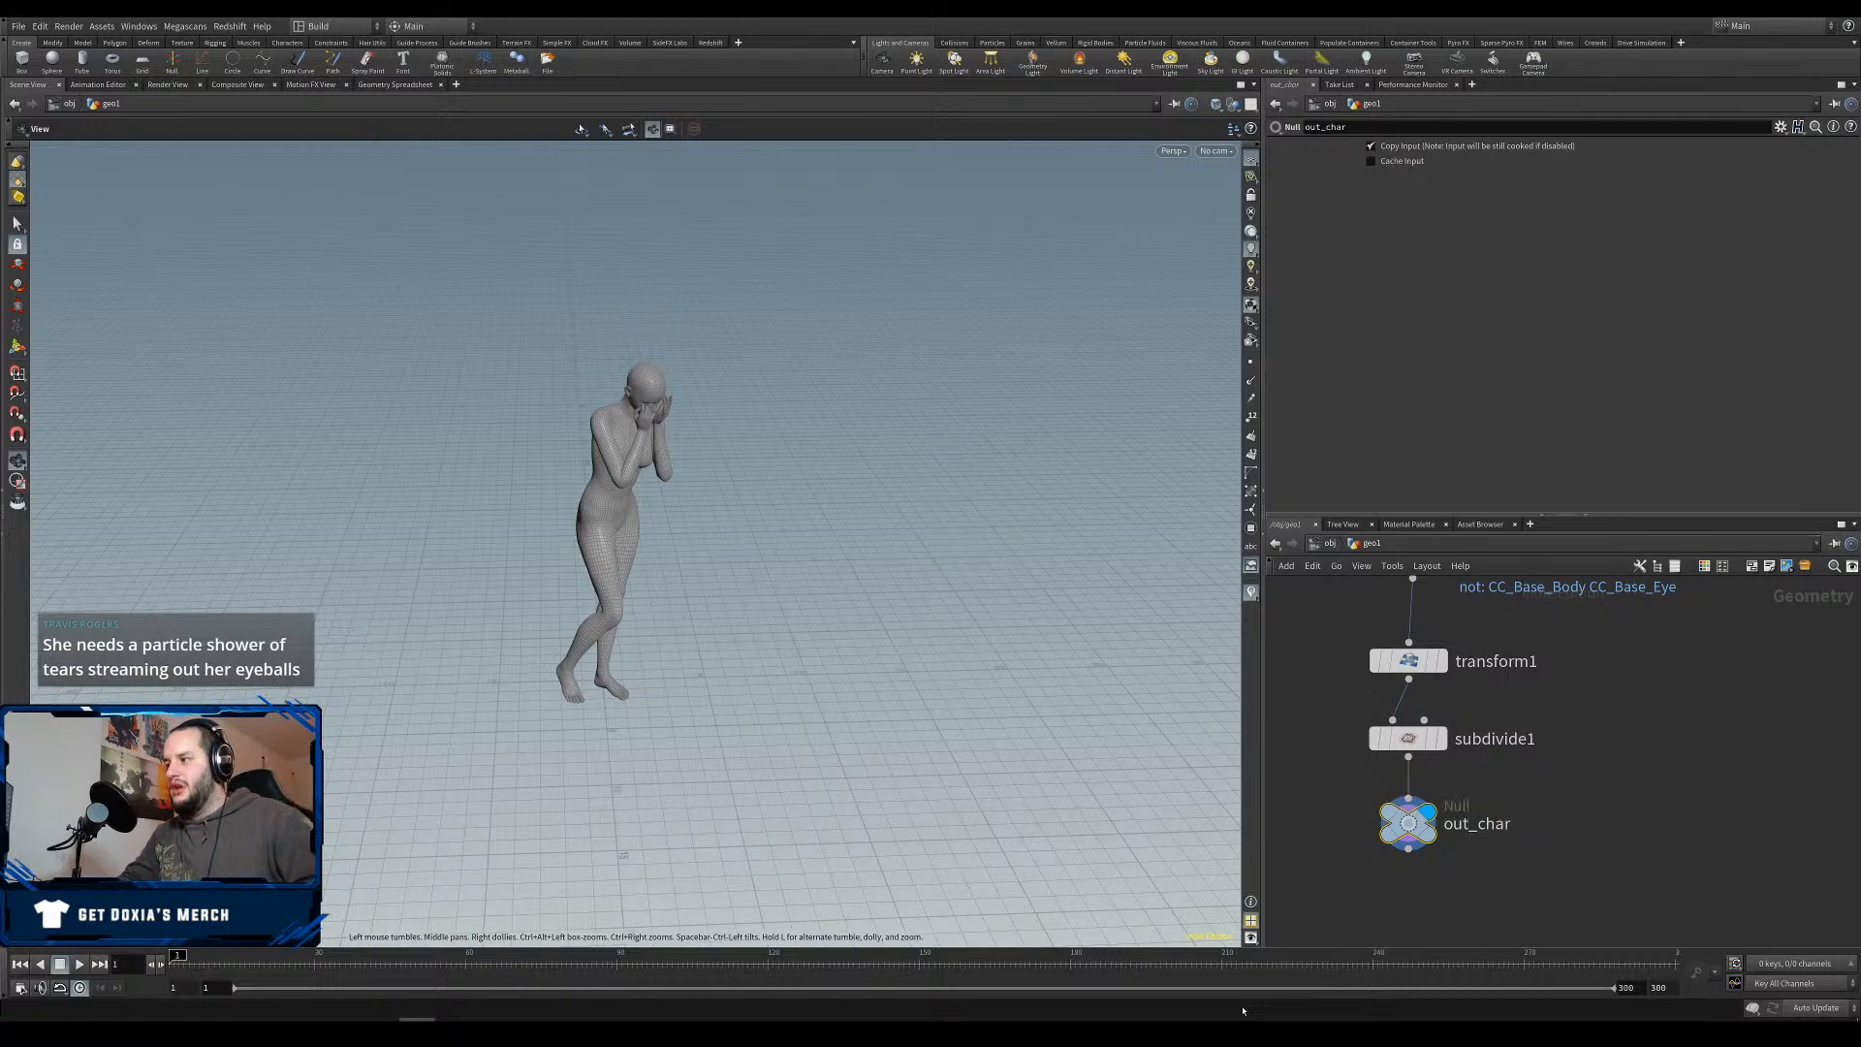
# Return to the object level and rename the figure's Geometry object to female_char.
pyautogui.press('u')
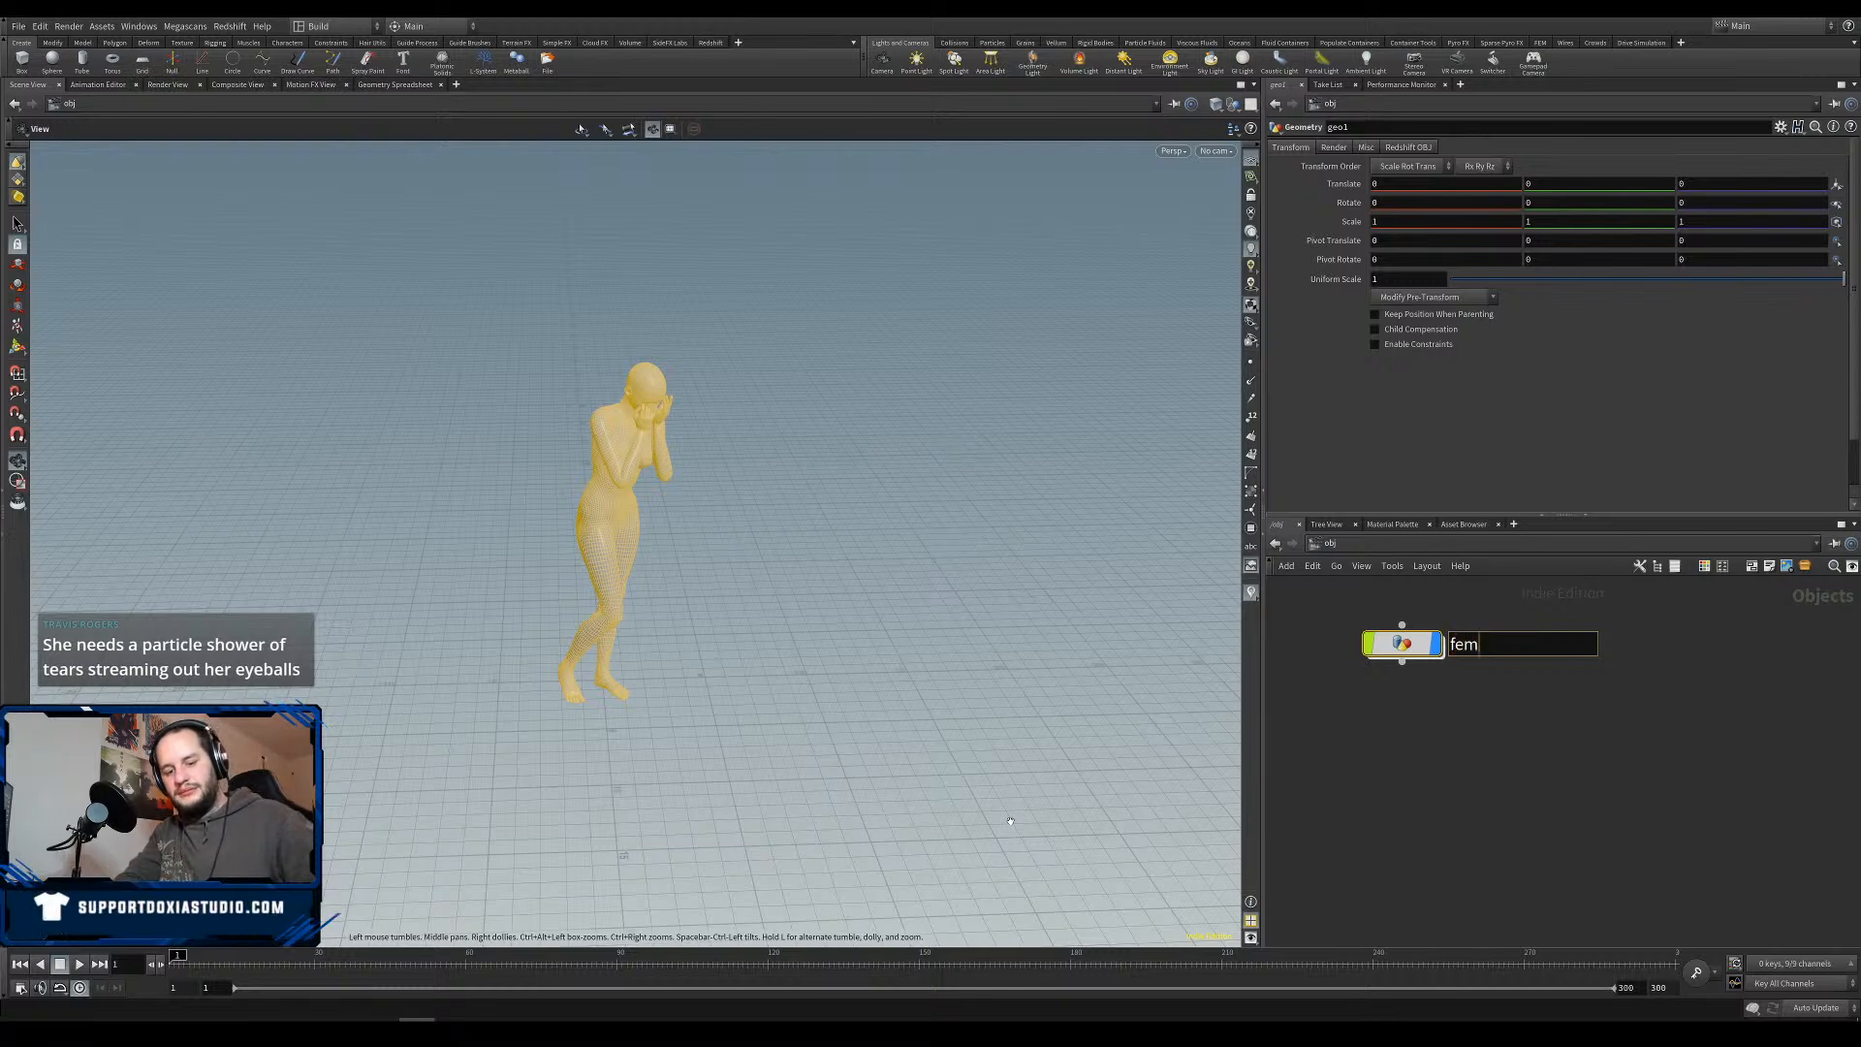
pyautogui.write('female_char')
pyautogui.press('Return')
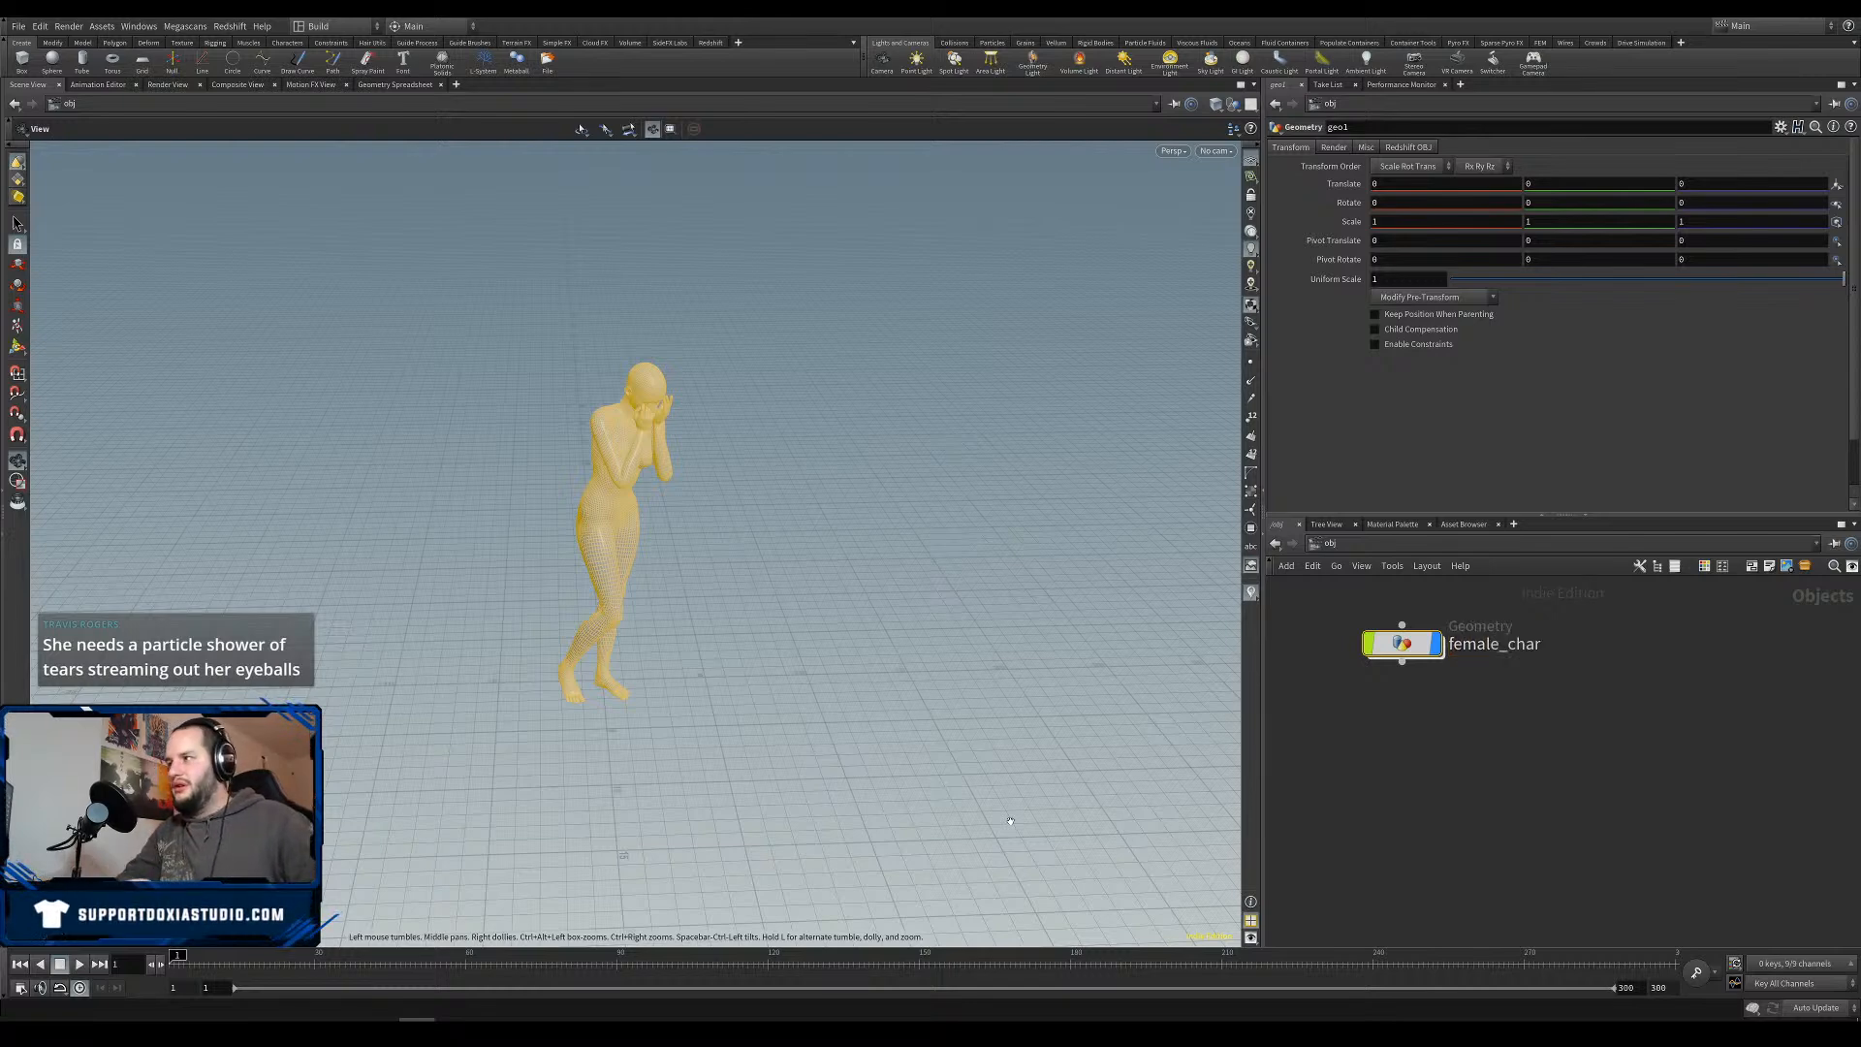
pyautogui.moveTo(1403, 644); pyautogui.dragTo(1368, 640)
pyautogui.click(1421, 857)
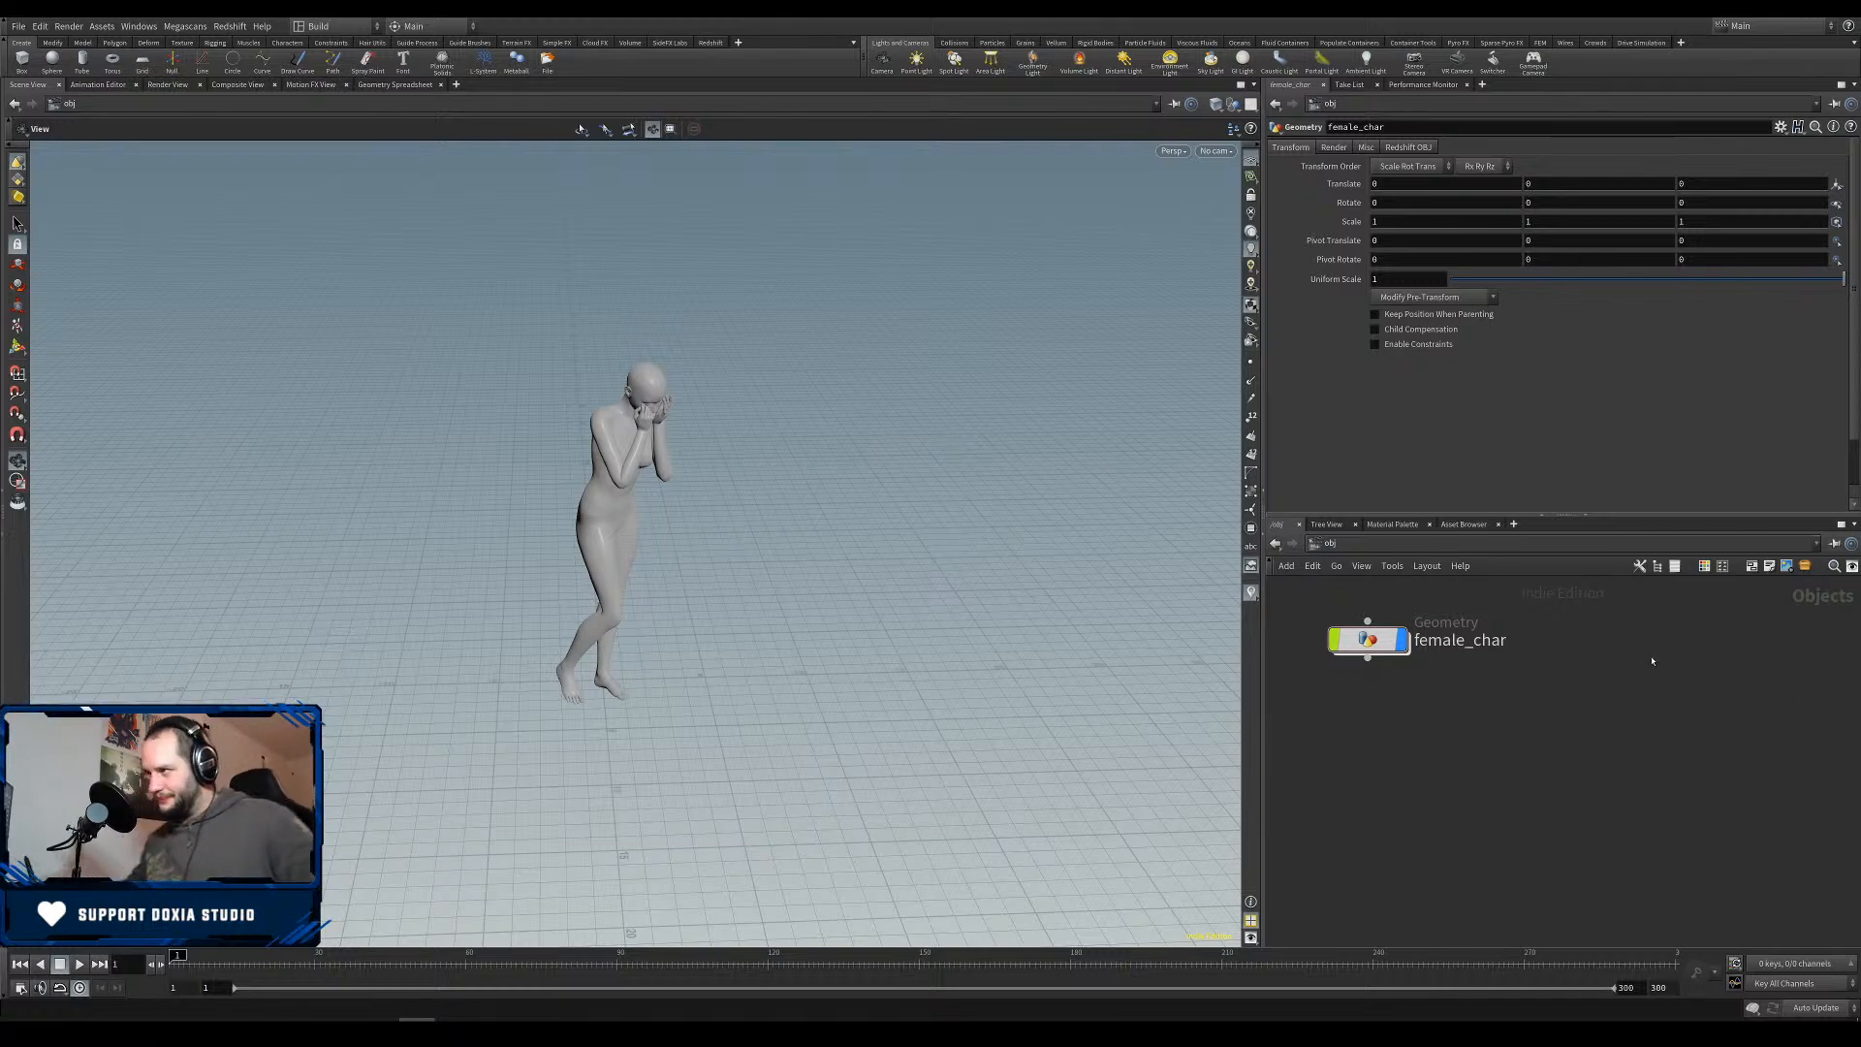
# Add a second Geometry object beside female_char at the object level.
pyautogui.moveTo(1509, 691)
pyautogui.mouseDown(button='middle')
pyautogui.moveTo(1471, 677)
pyautogui.moveTo(1536, 726)
pyautogui.moveTo(1485, 691)
pyautogui.mouseUp(button='middle')
pyautogui.scroll(-3, 1537, 726)
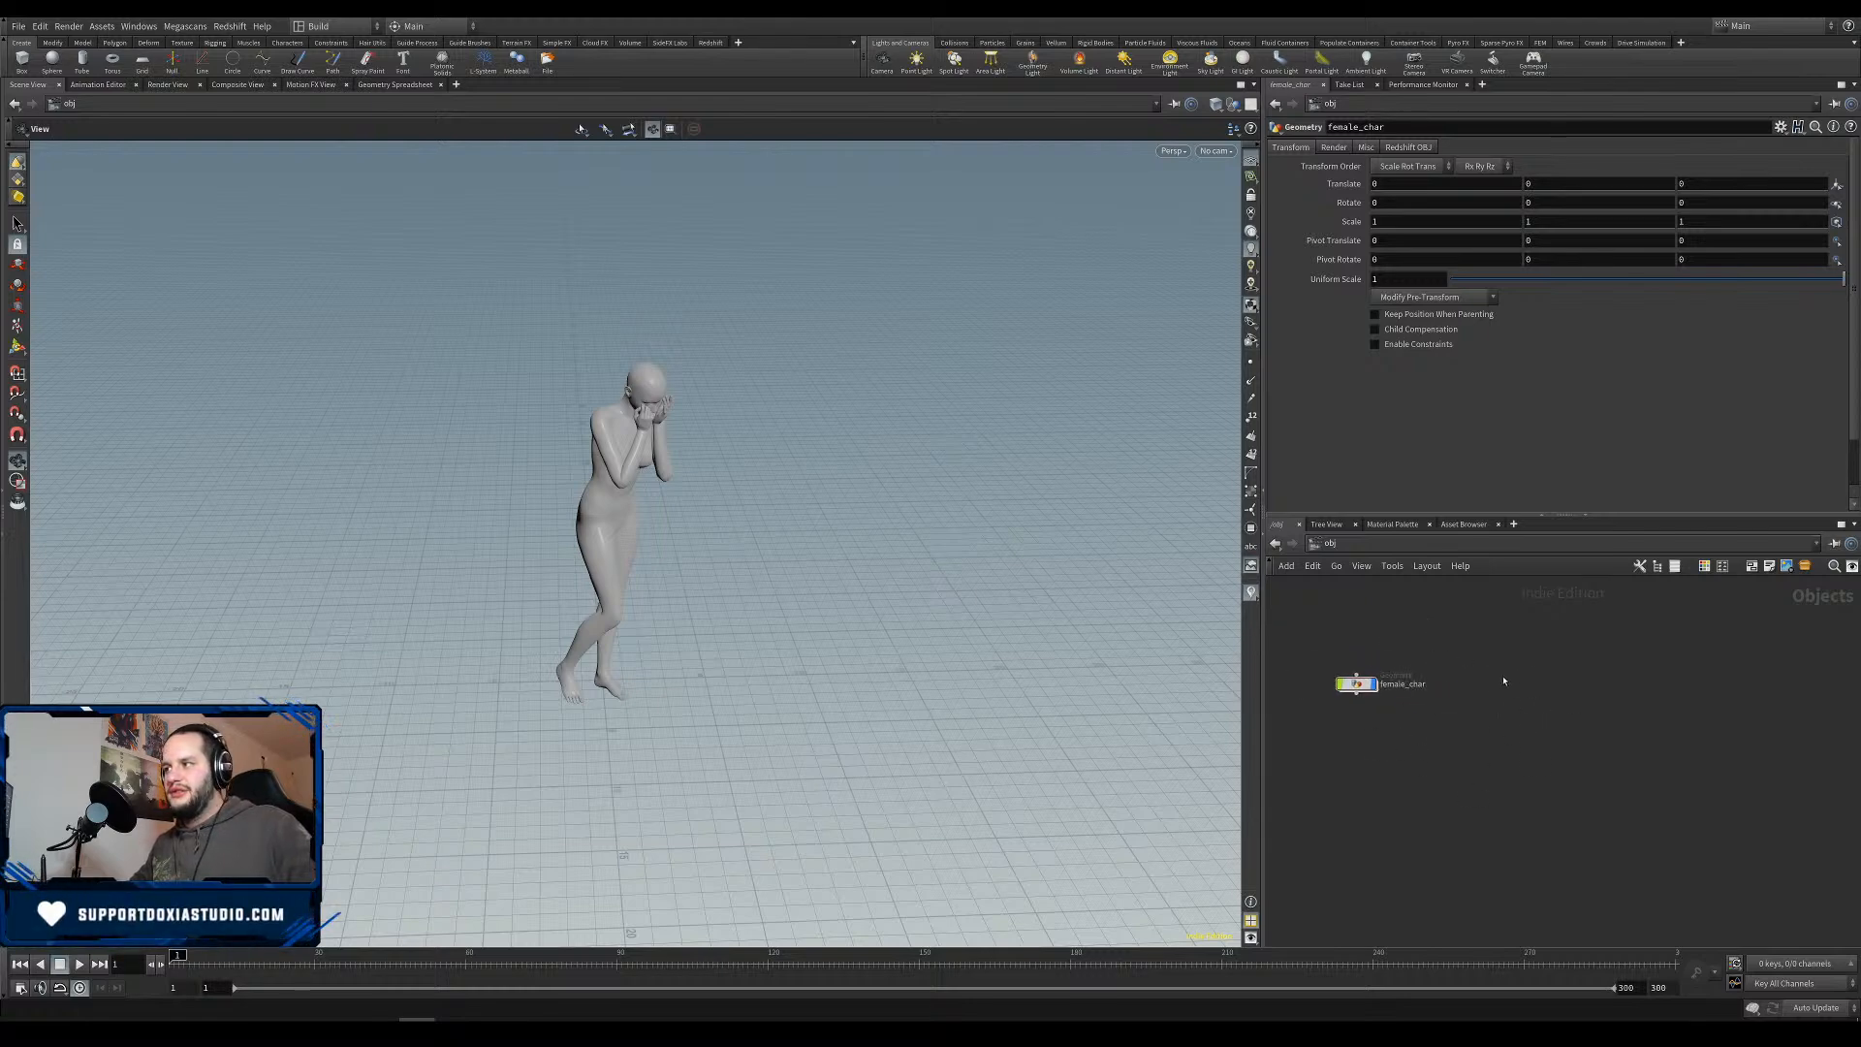
pyautogui.press('Tab')
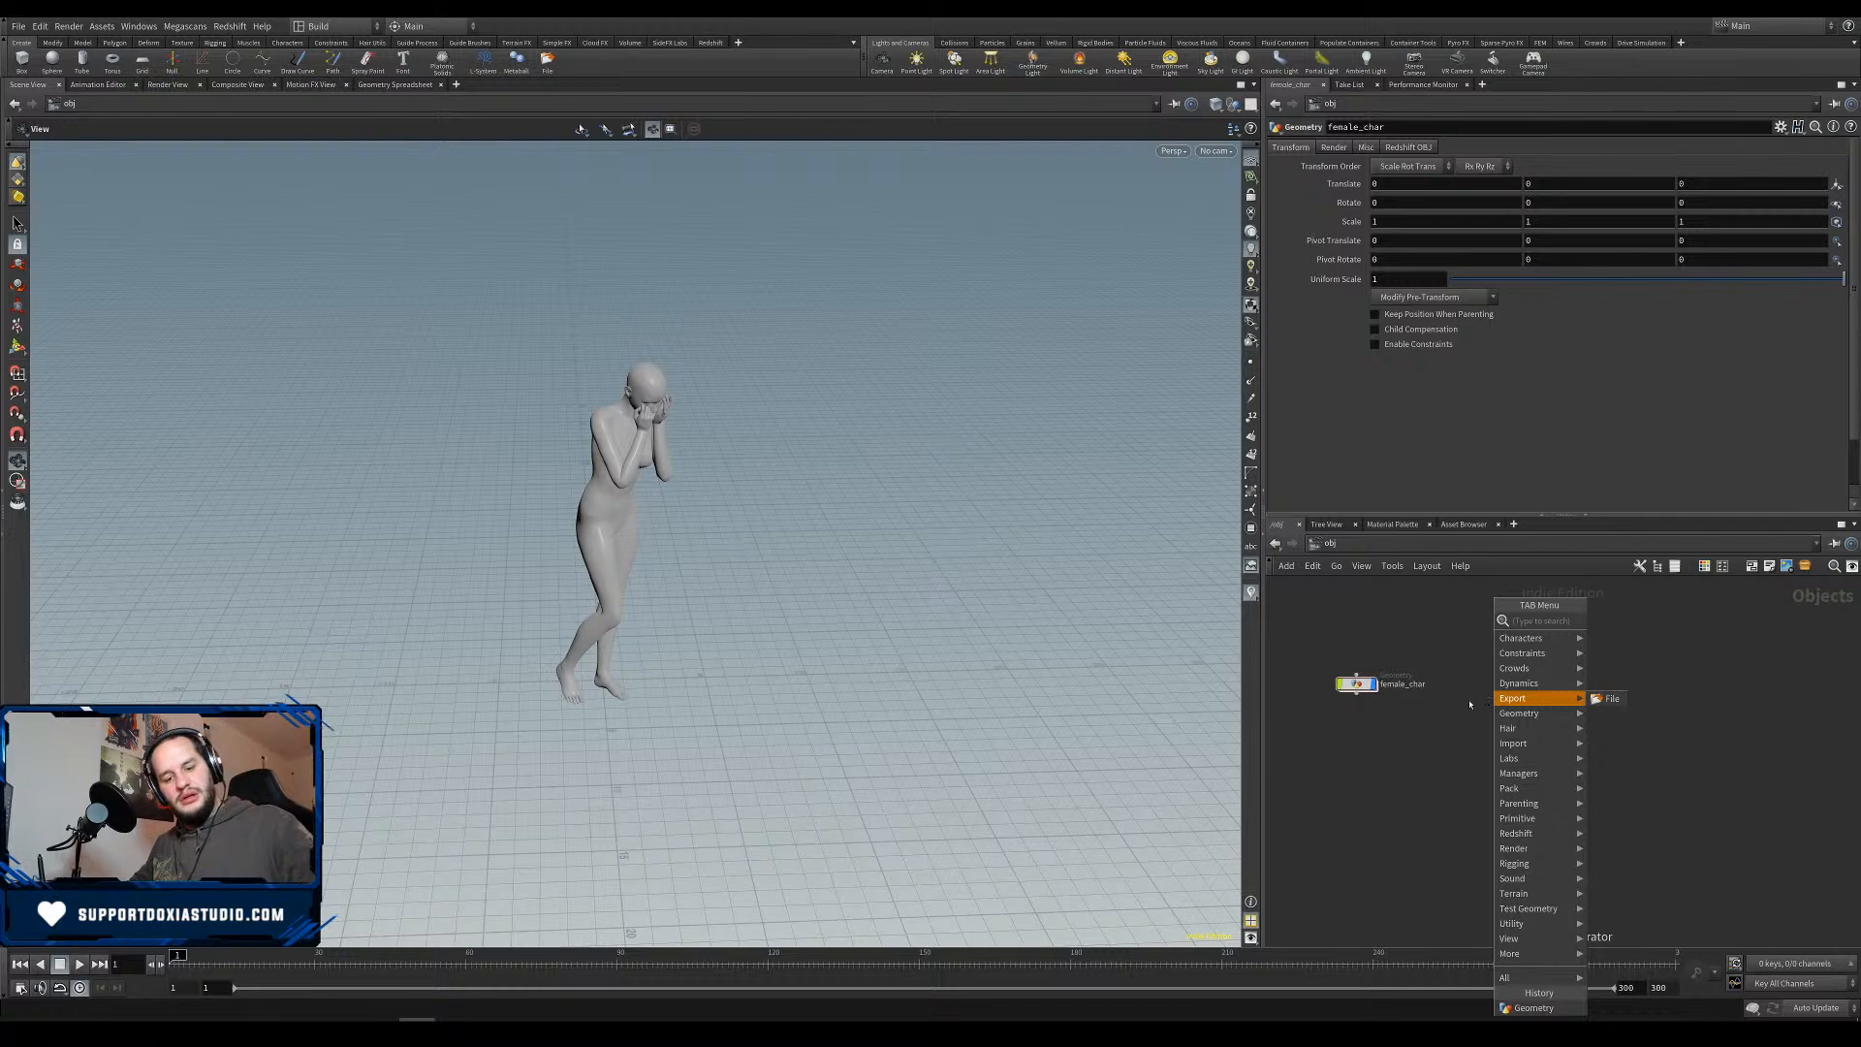
pyautogui.moveTo(1546, 698)
pyautogui.click(1677, 652)
pyautogui.click(1473, 694)
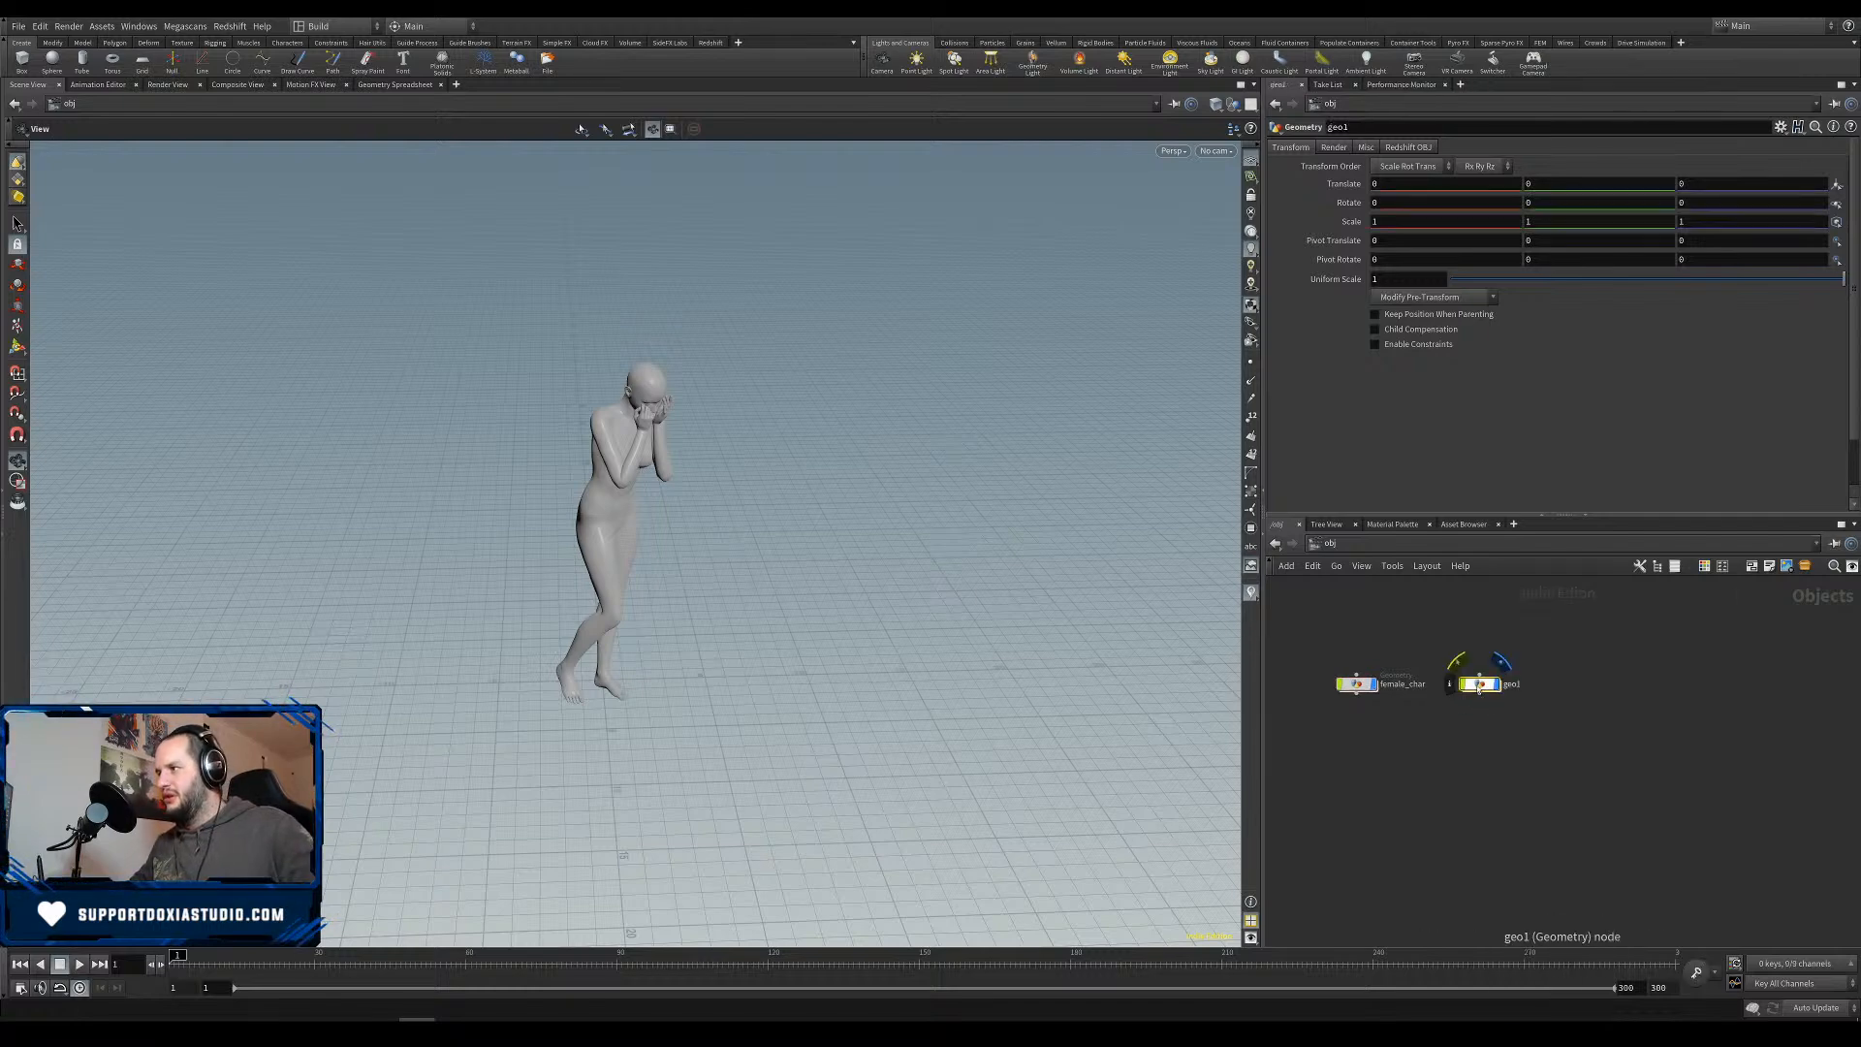
# Rename the new Geometry object to smoke_emitter.
pyautogui.press('F2')
pyautogui.write('sm')
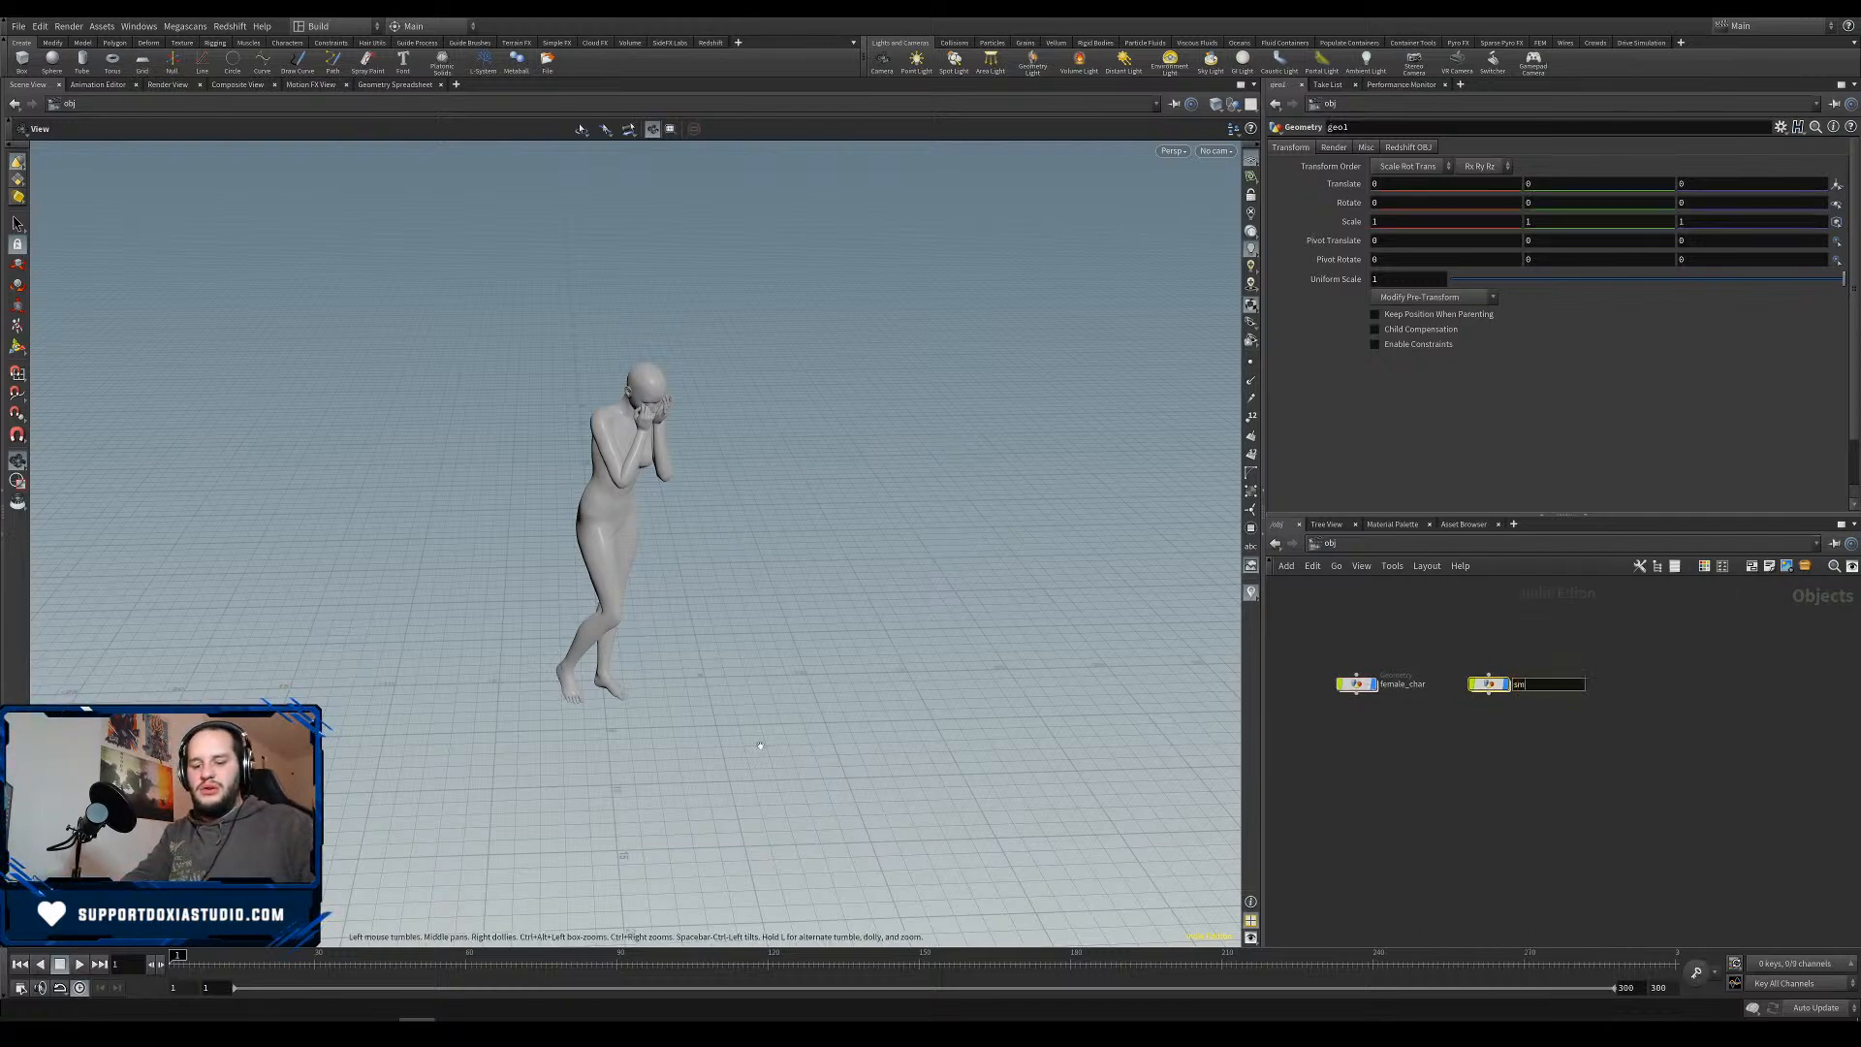
pyautogui.write('oke_emitter')
pyautogui.press('Return')
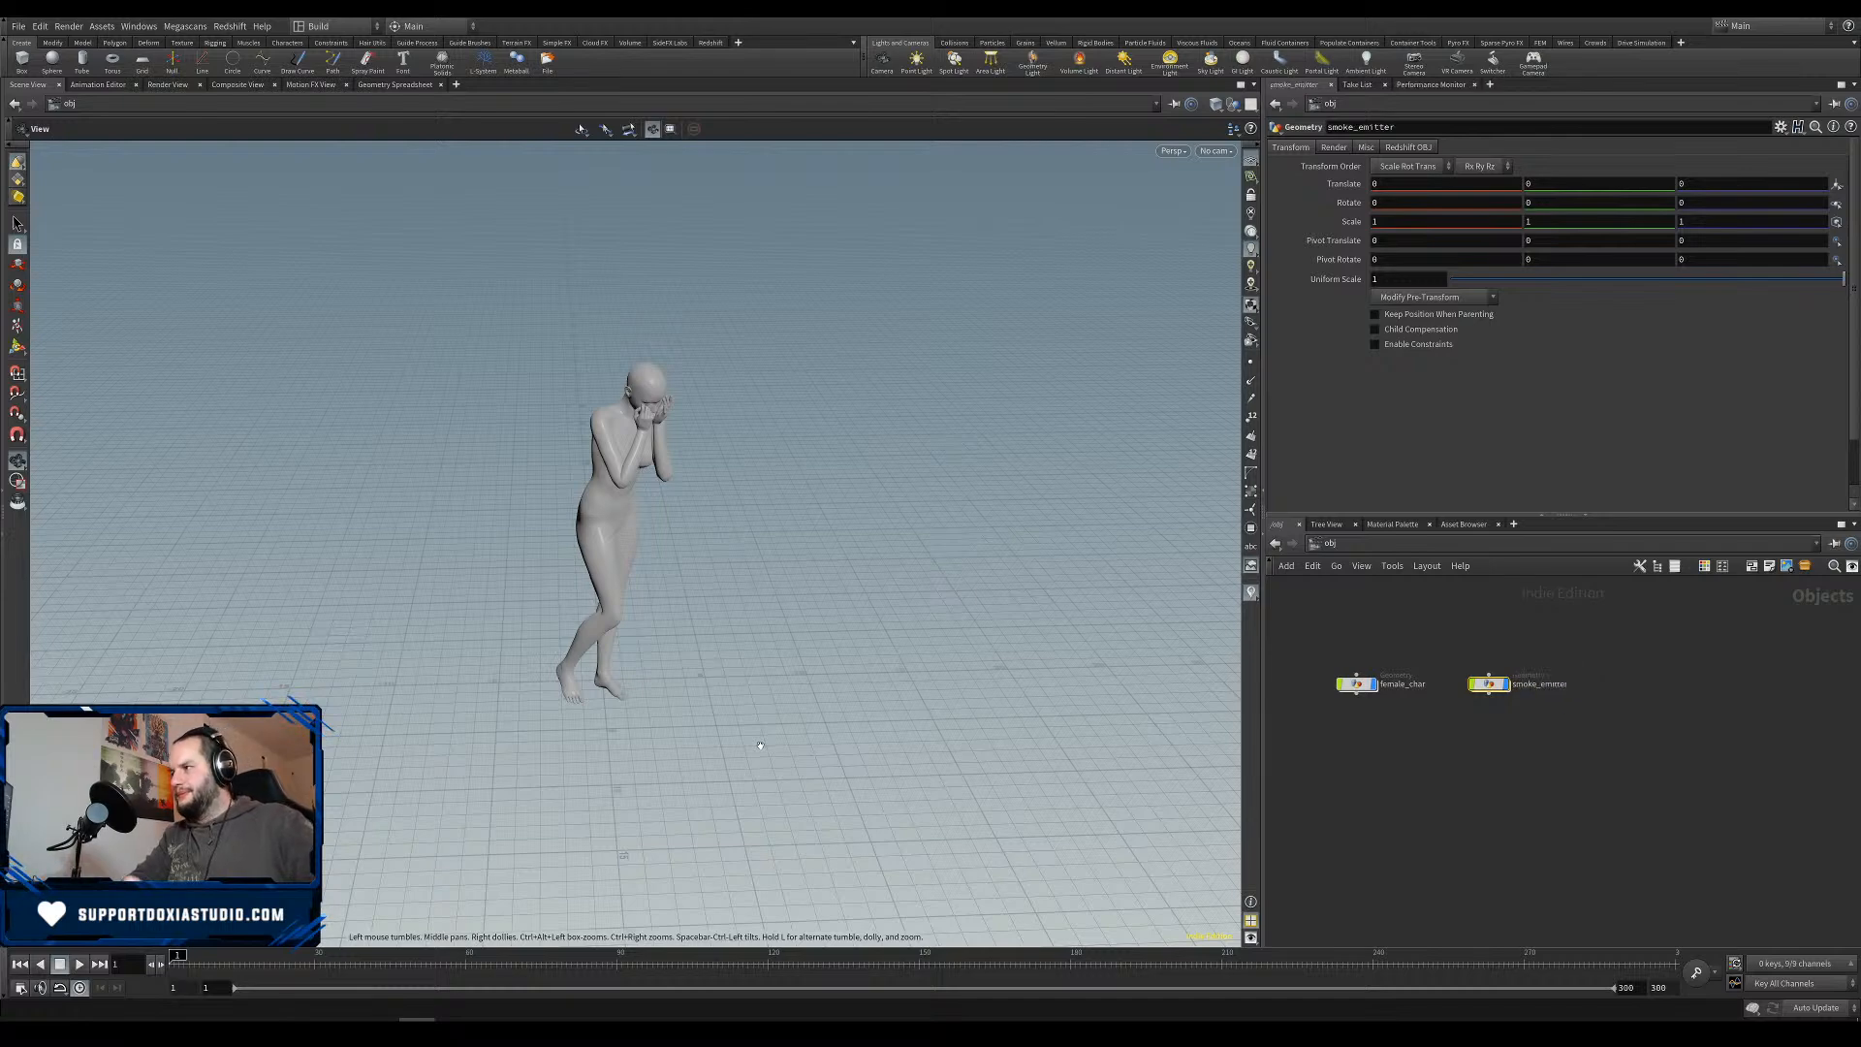
# Enter the smoke_emitter object and add an Object Merge node to its empty network.
pyautogui.doubleClick(1489, 683)
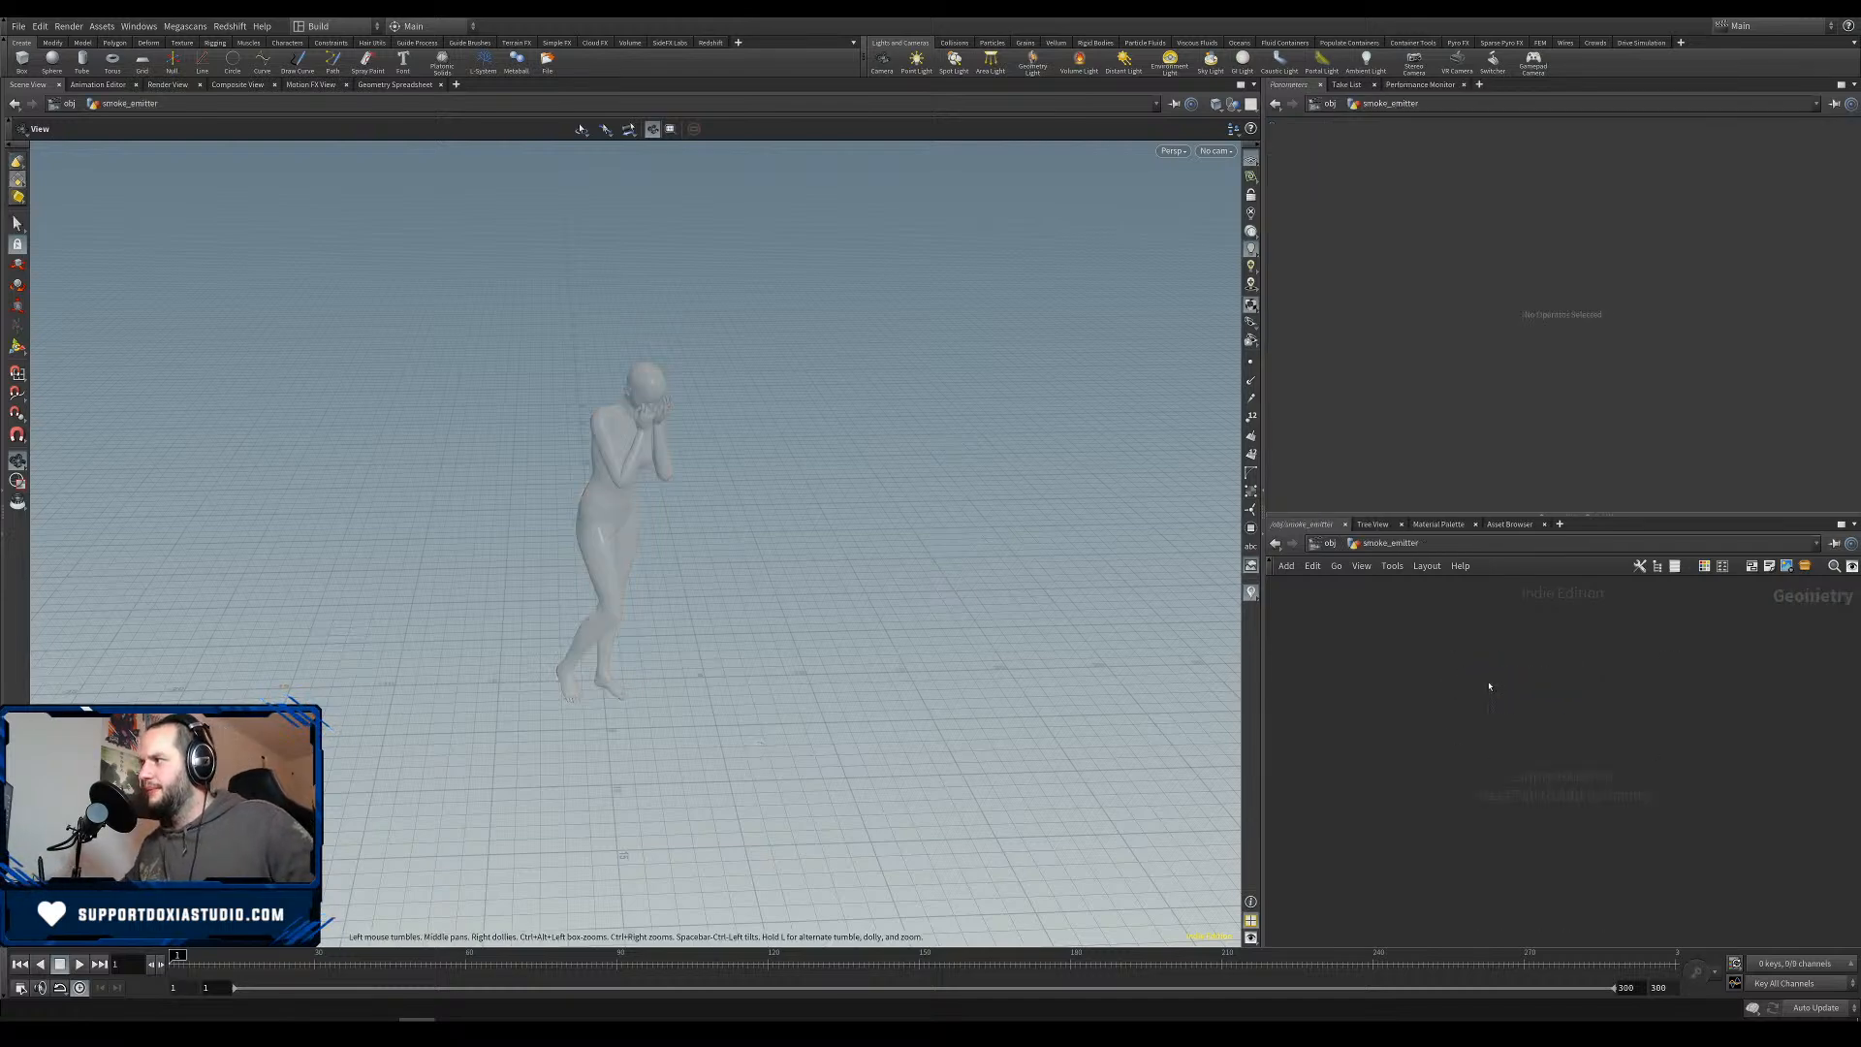
pyautogui.press('Tab')
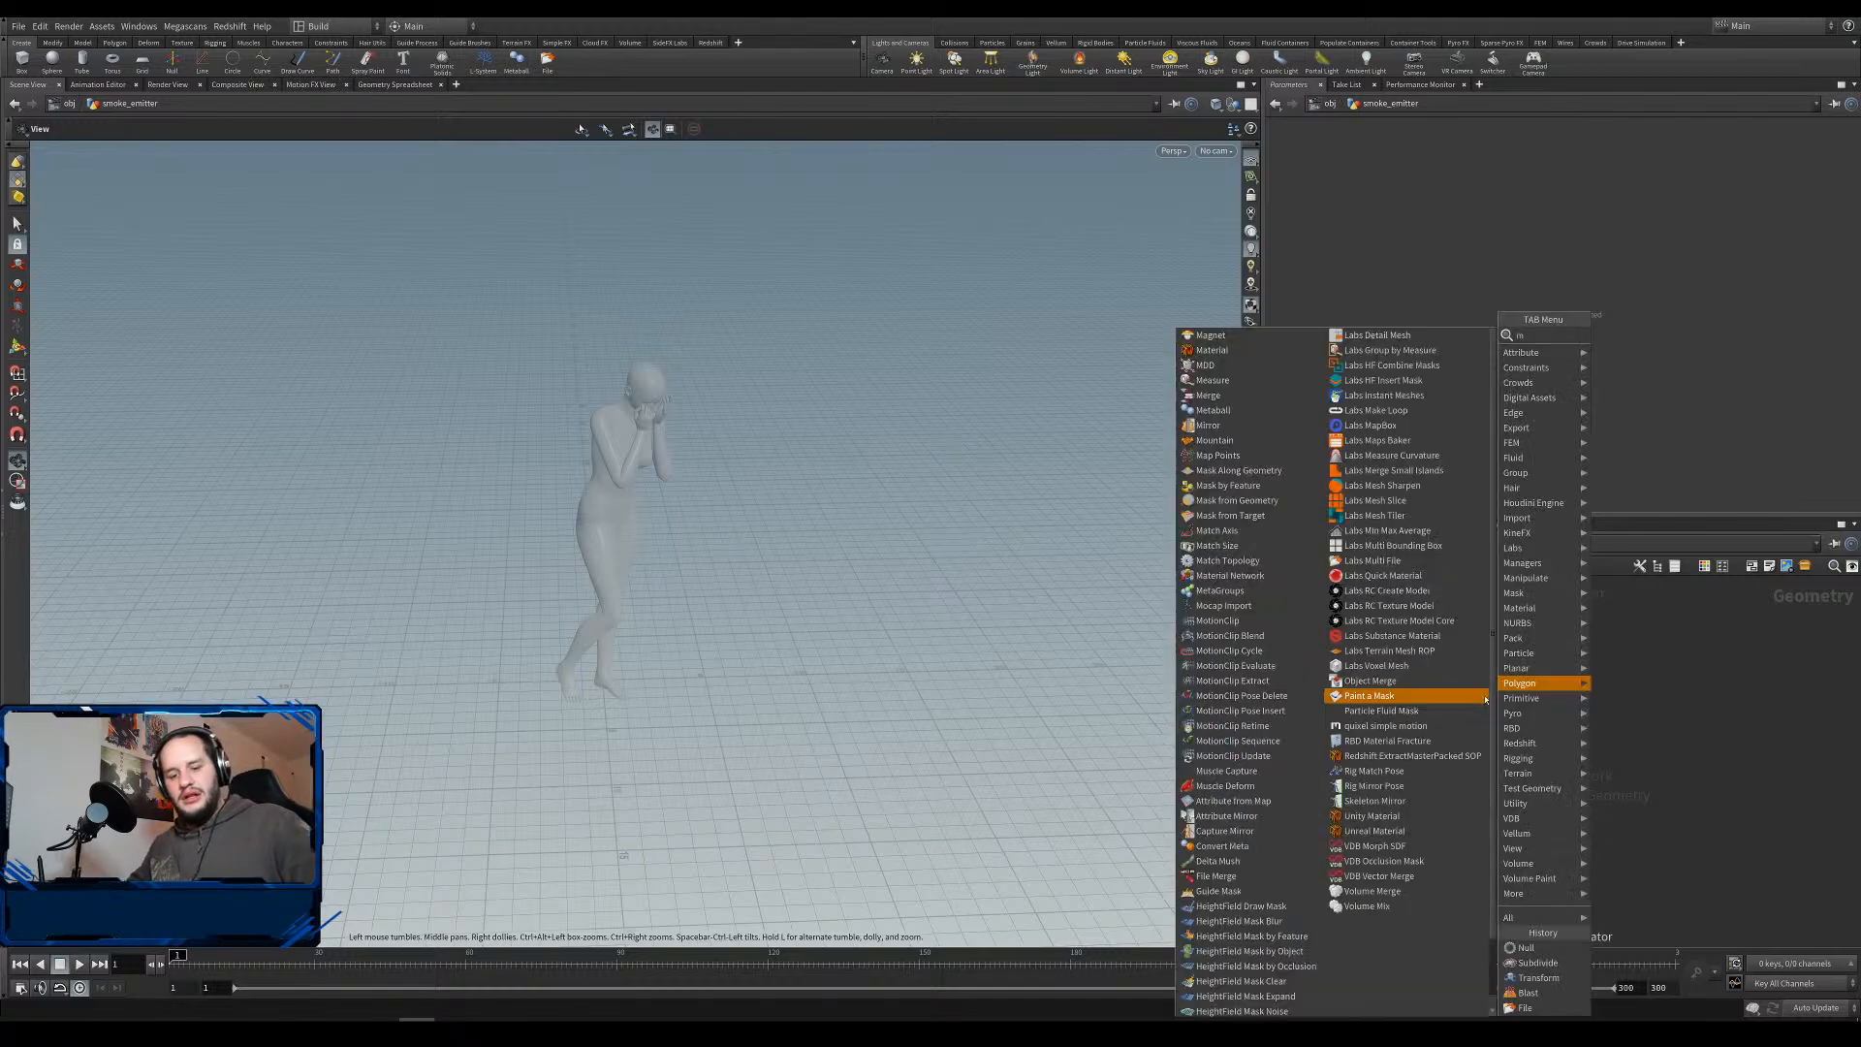
pyautogui.write('merge')
pyautogui.click(1645, 379)
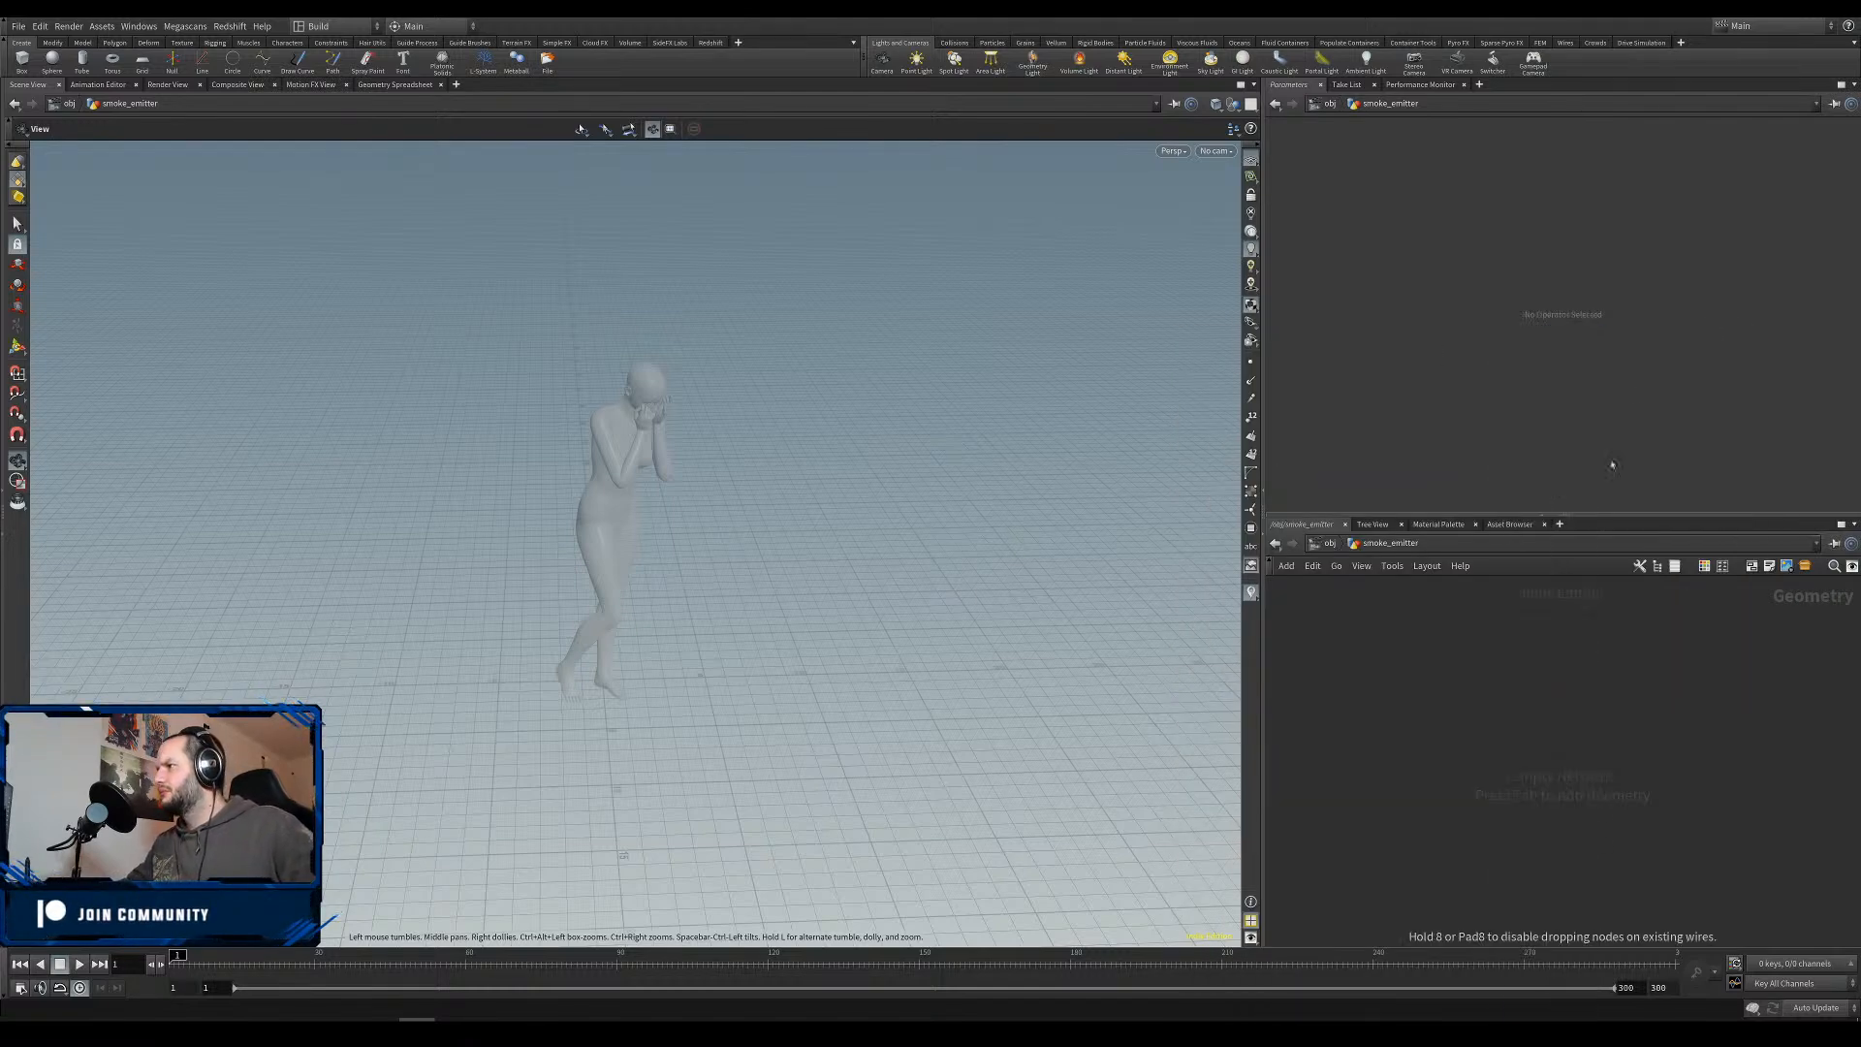
pyautogui.click(1482, 666)
pyautogui.moveTo(1563, 623); pyautogui.dragTo(1425, 707)
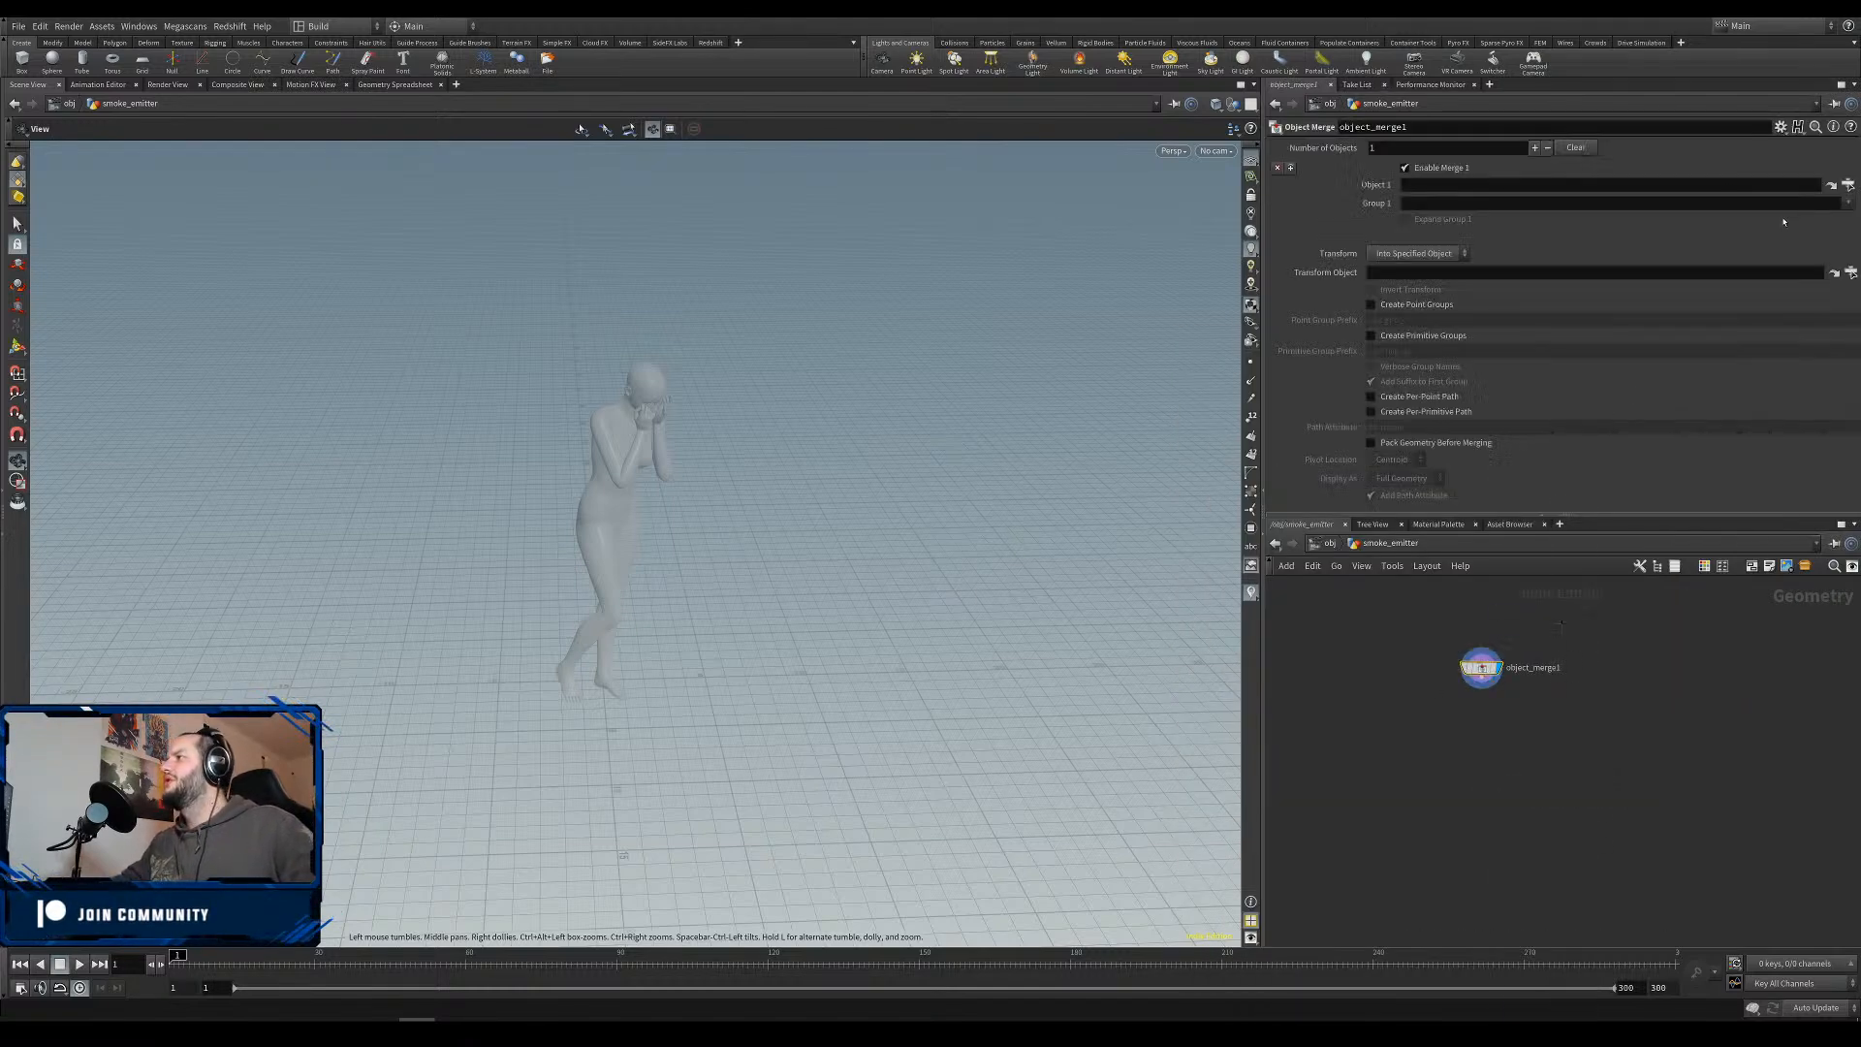
# Set Object 1 of the Object Merge node to /obj/female_char/out_char.
pyautogui.click(1848, 184)
pyautogui.click(1703, 103)
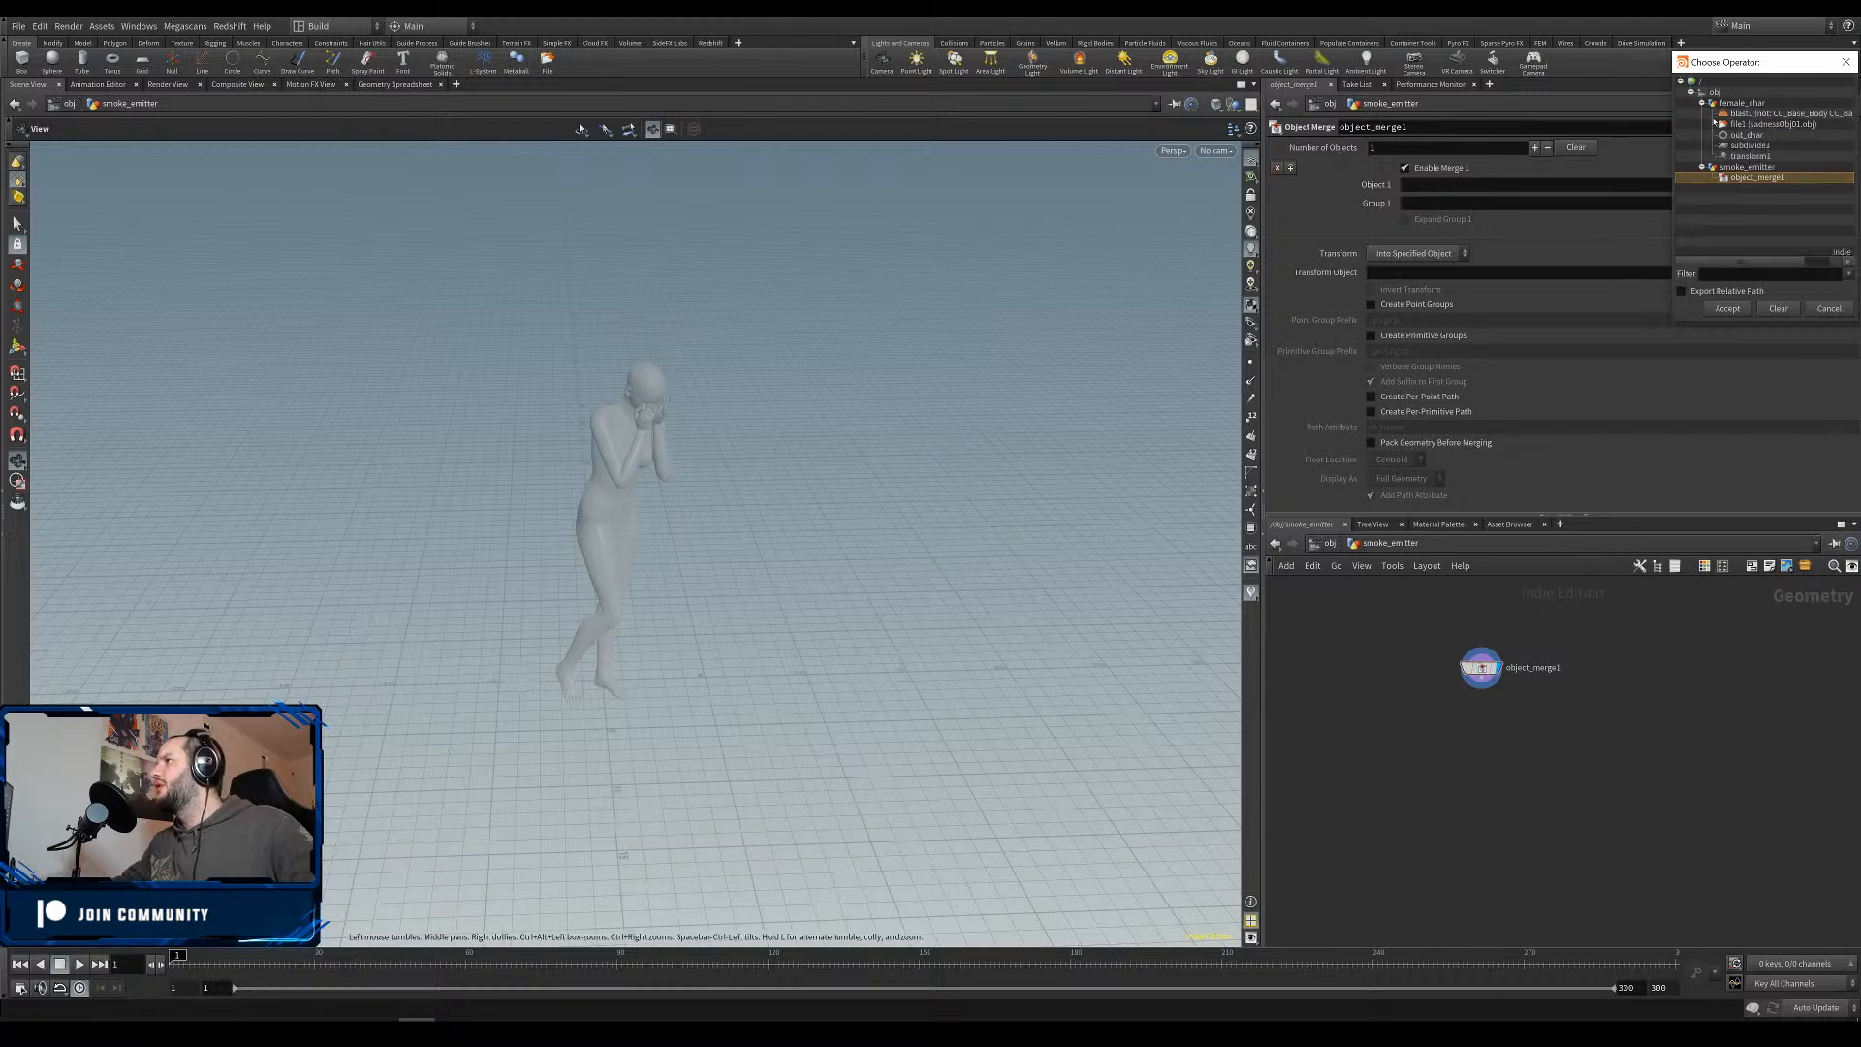
pyautogui.click(1750, 156)
pyautogui.click(1747, 135)
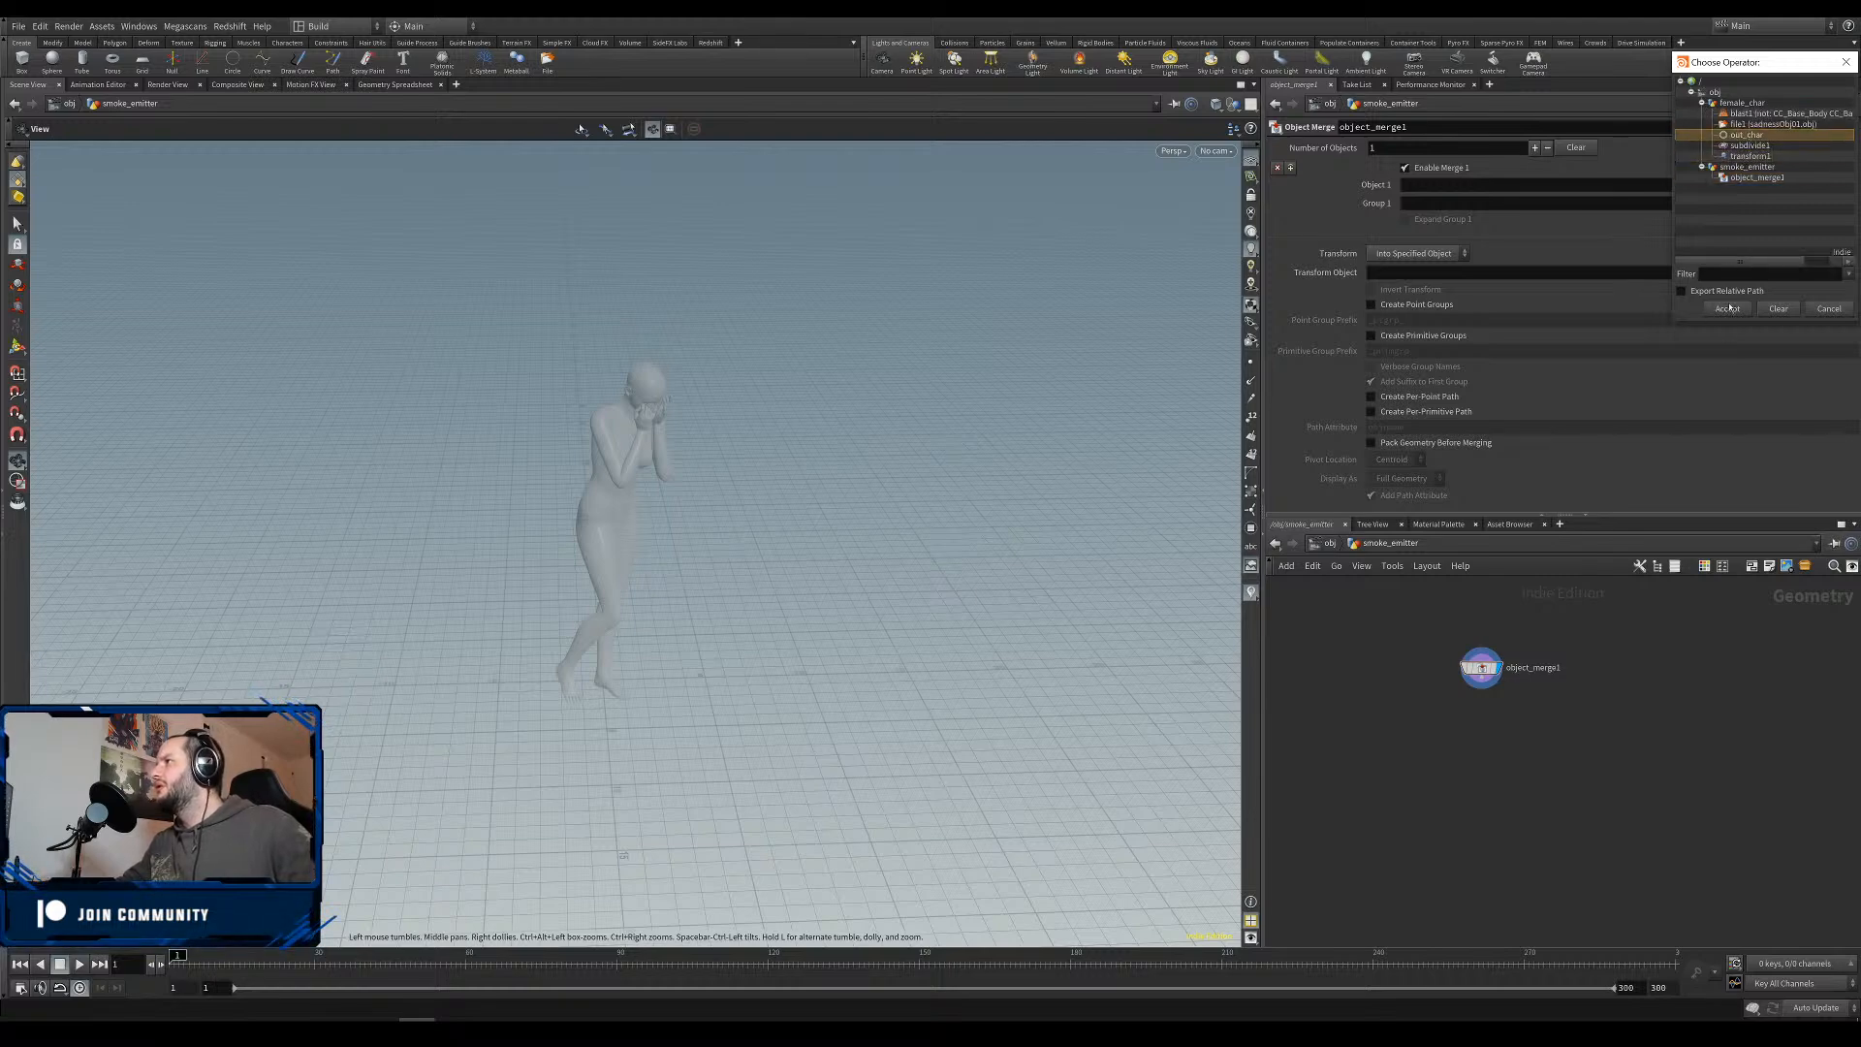
pyautogui.click(1727, 309)
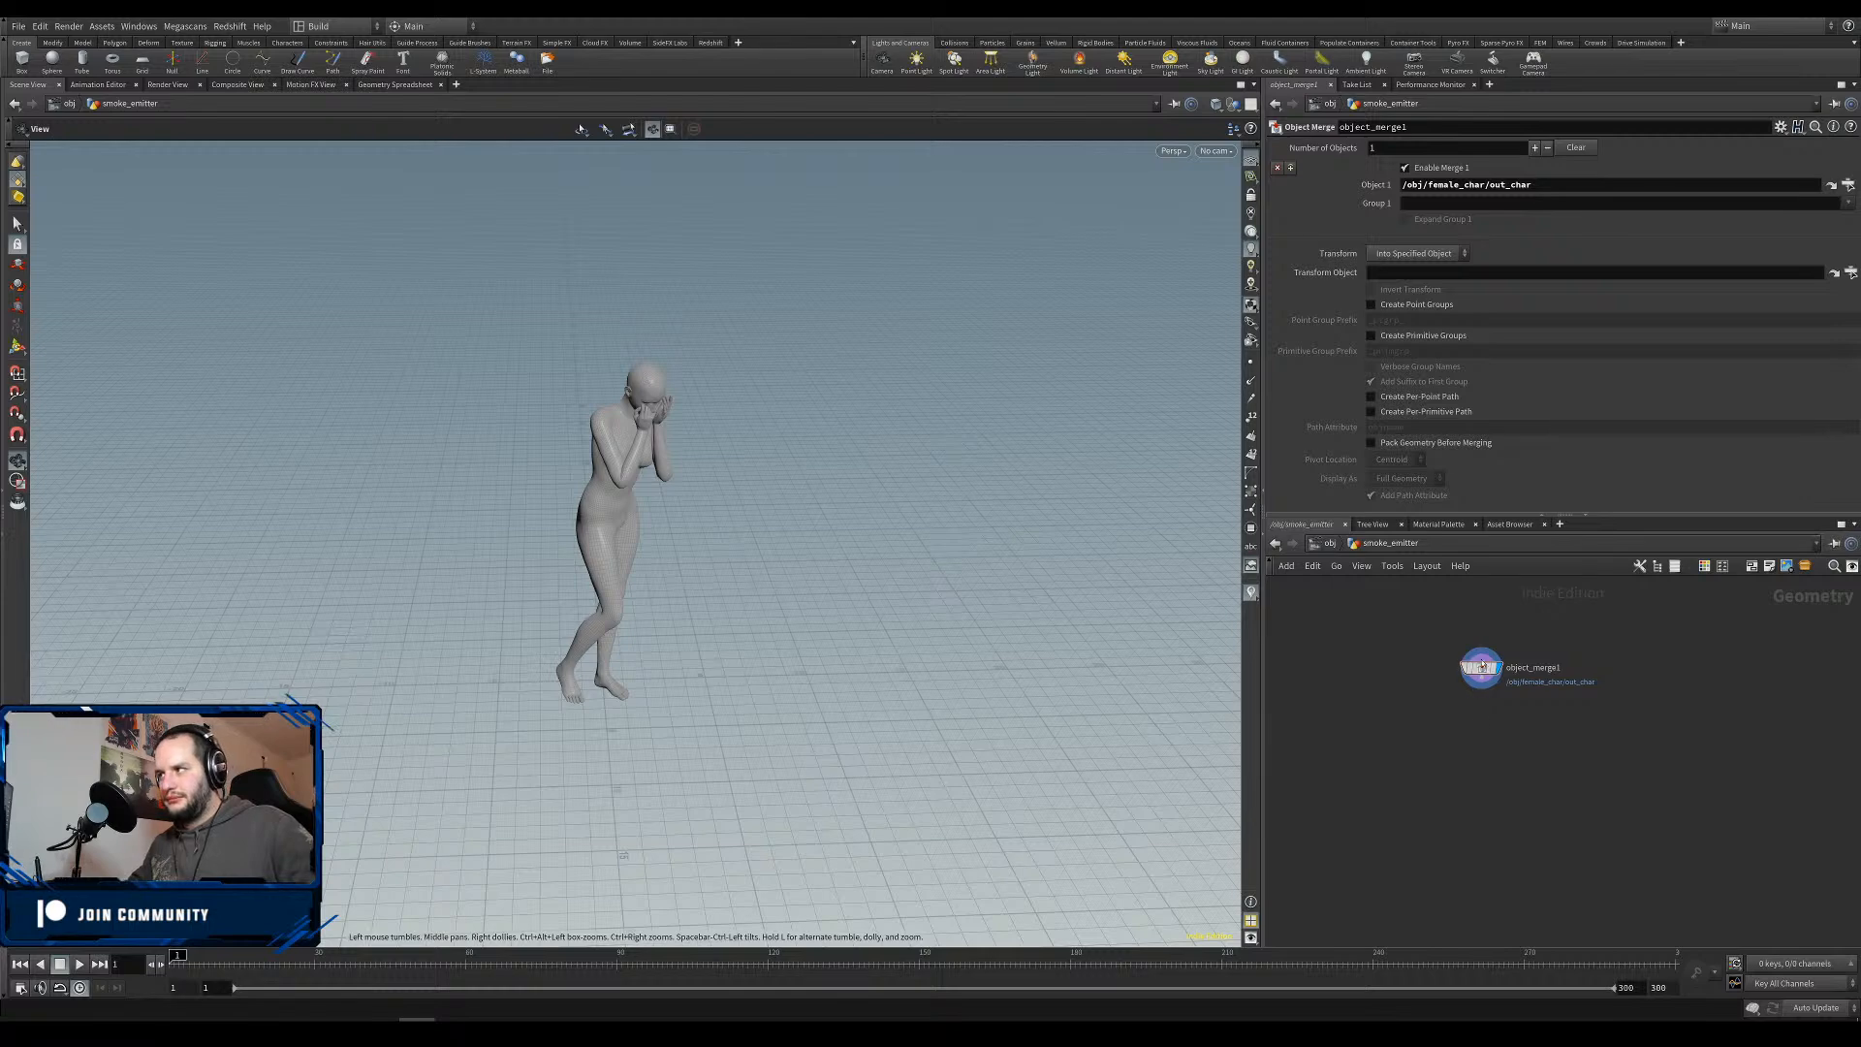
# Add a Null node after object_merge1 and name it base_geo.
pyautogui.press('Tab')
pyautogui.write('nu')
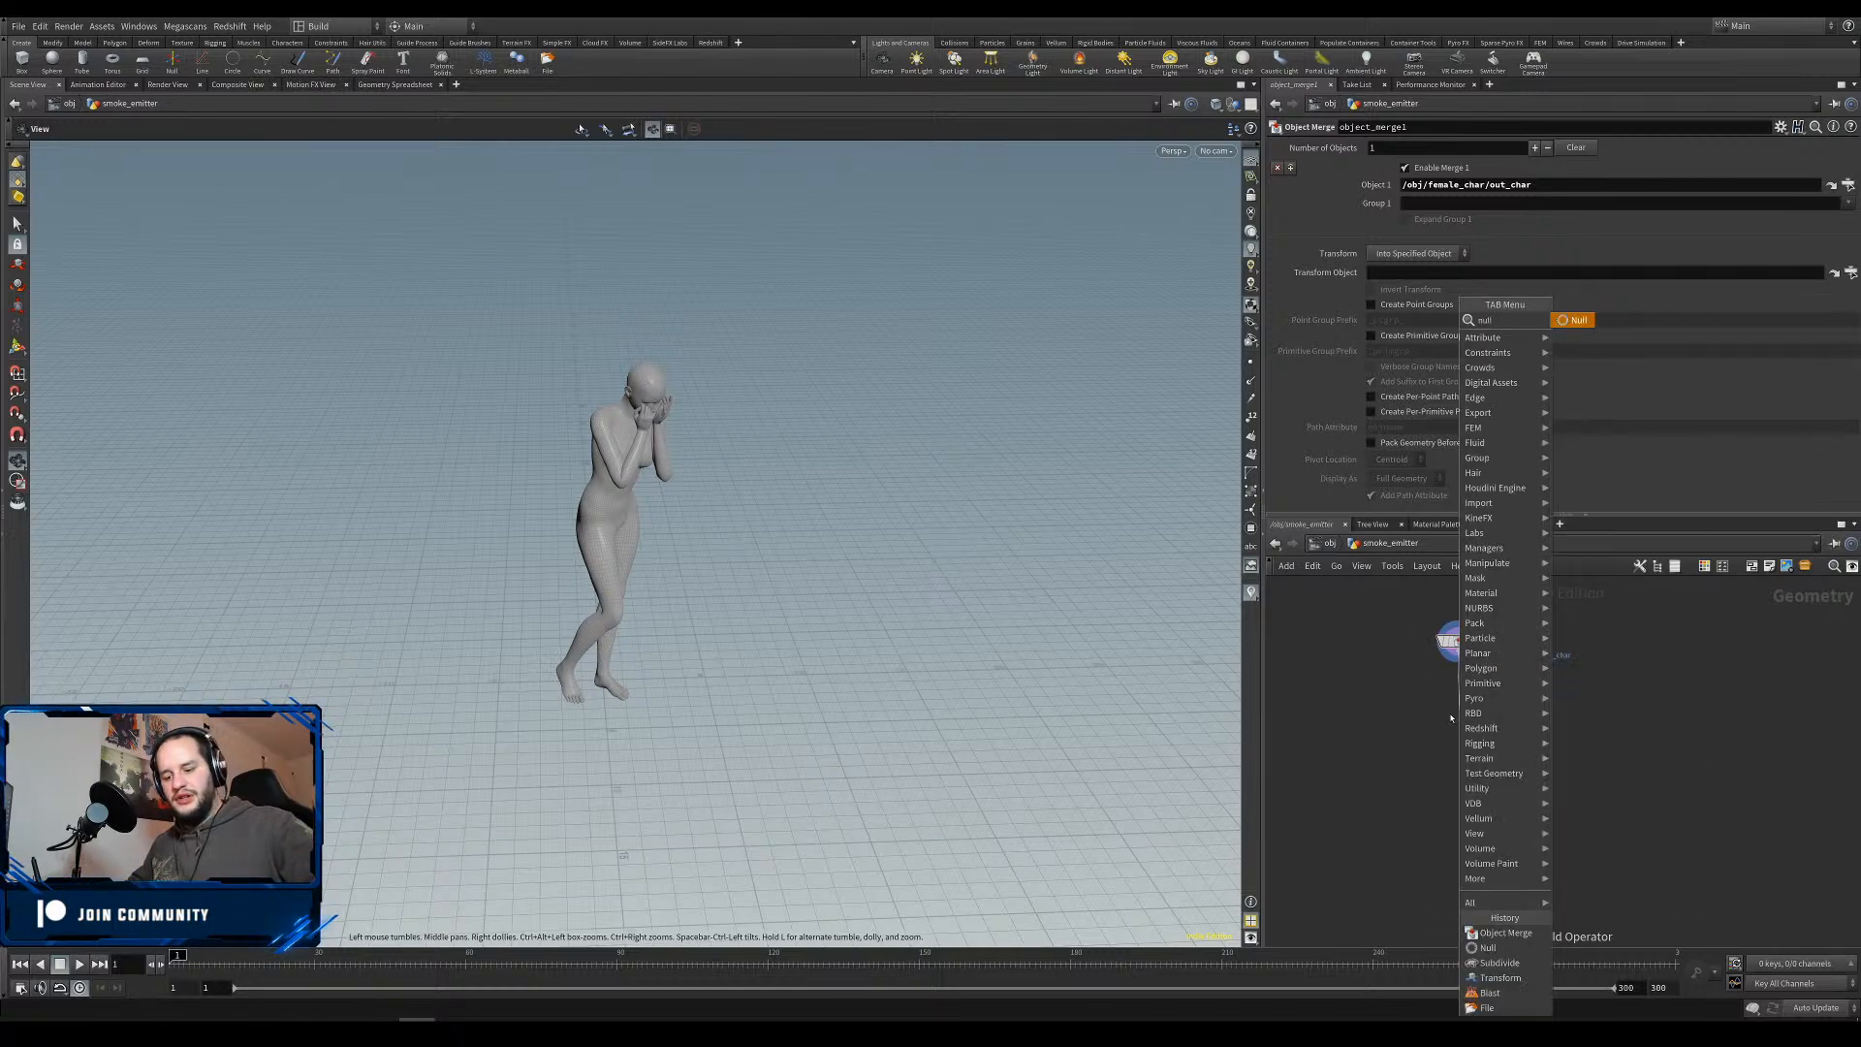
pyautogui.press('Return')
pyautogui.doubleClick(1491, 712)
pyautogui.write('vase_ge')
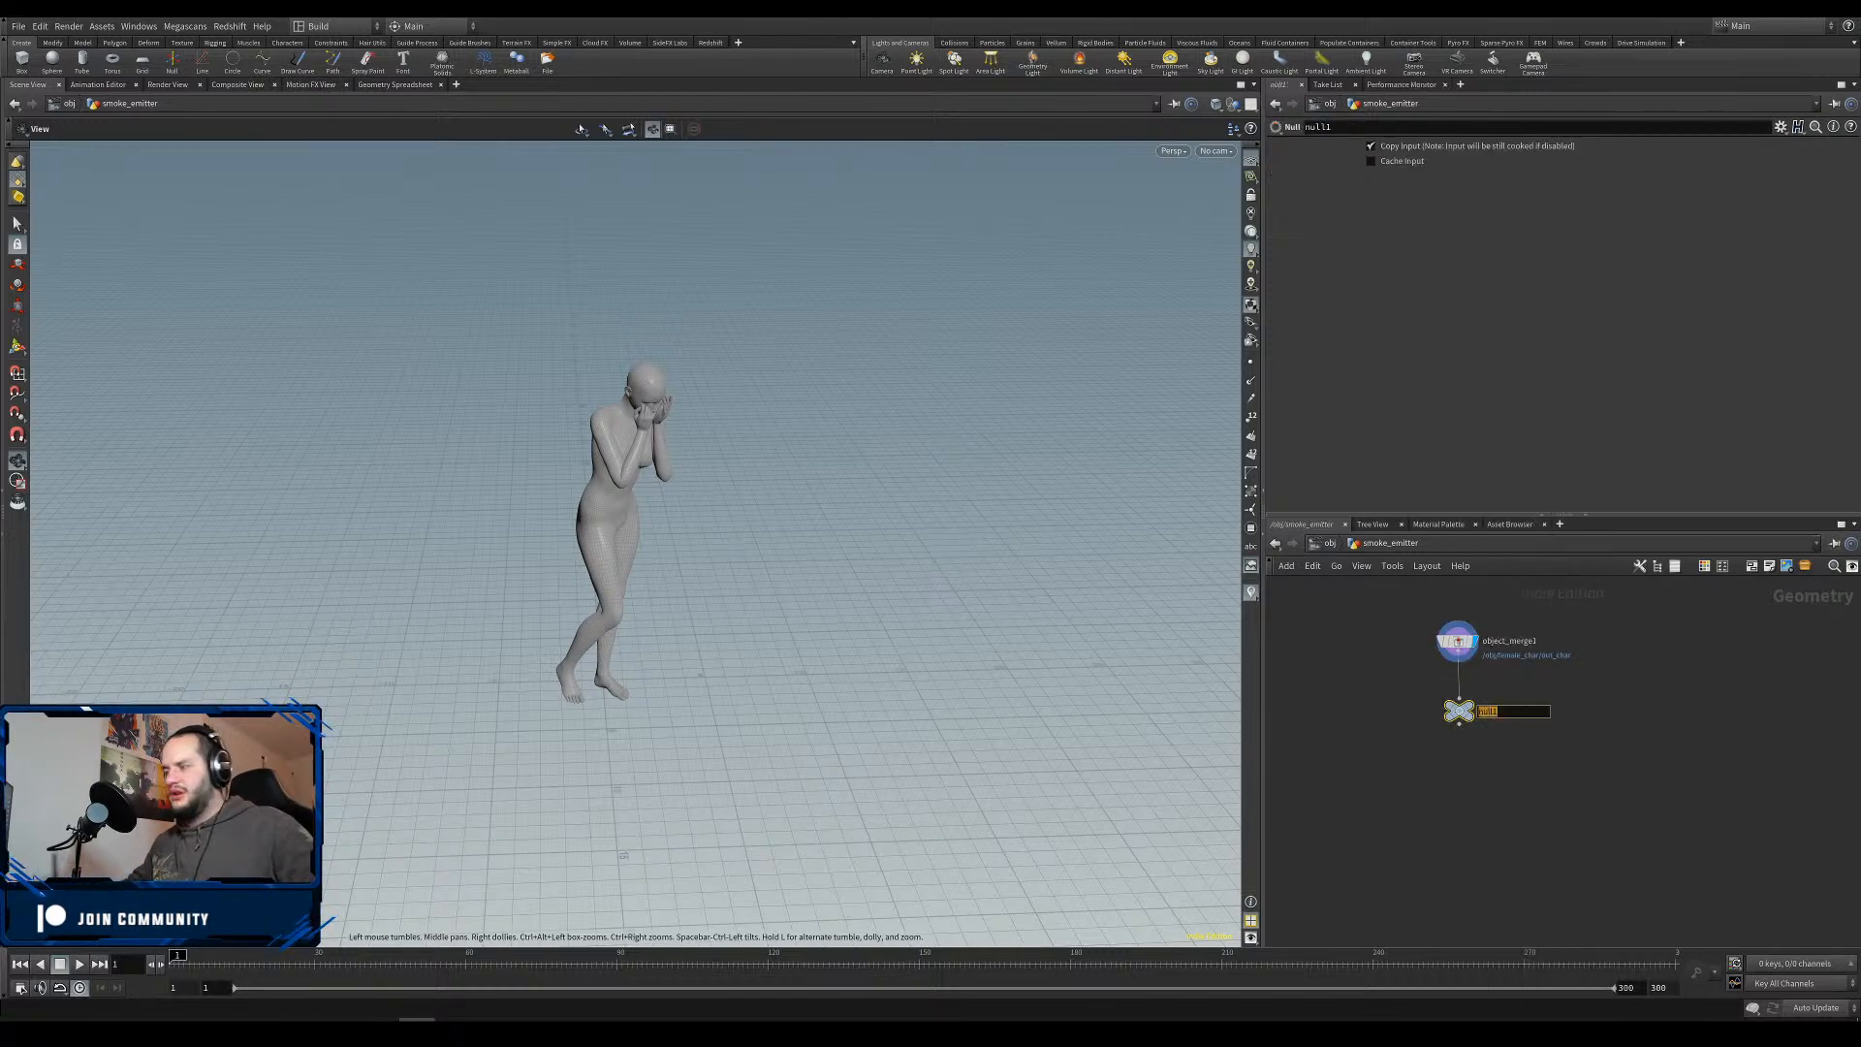
pyautogui.write('o')
pyautogui.press('Return')
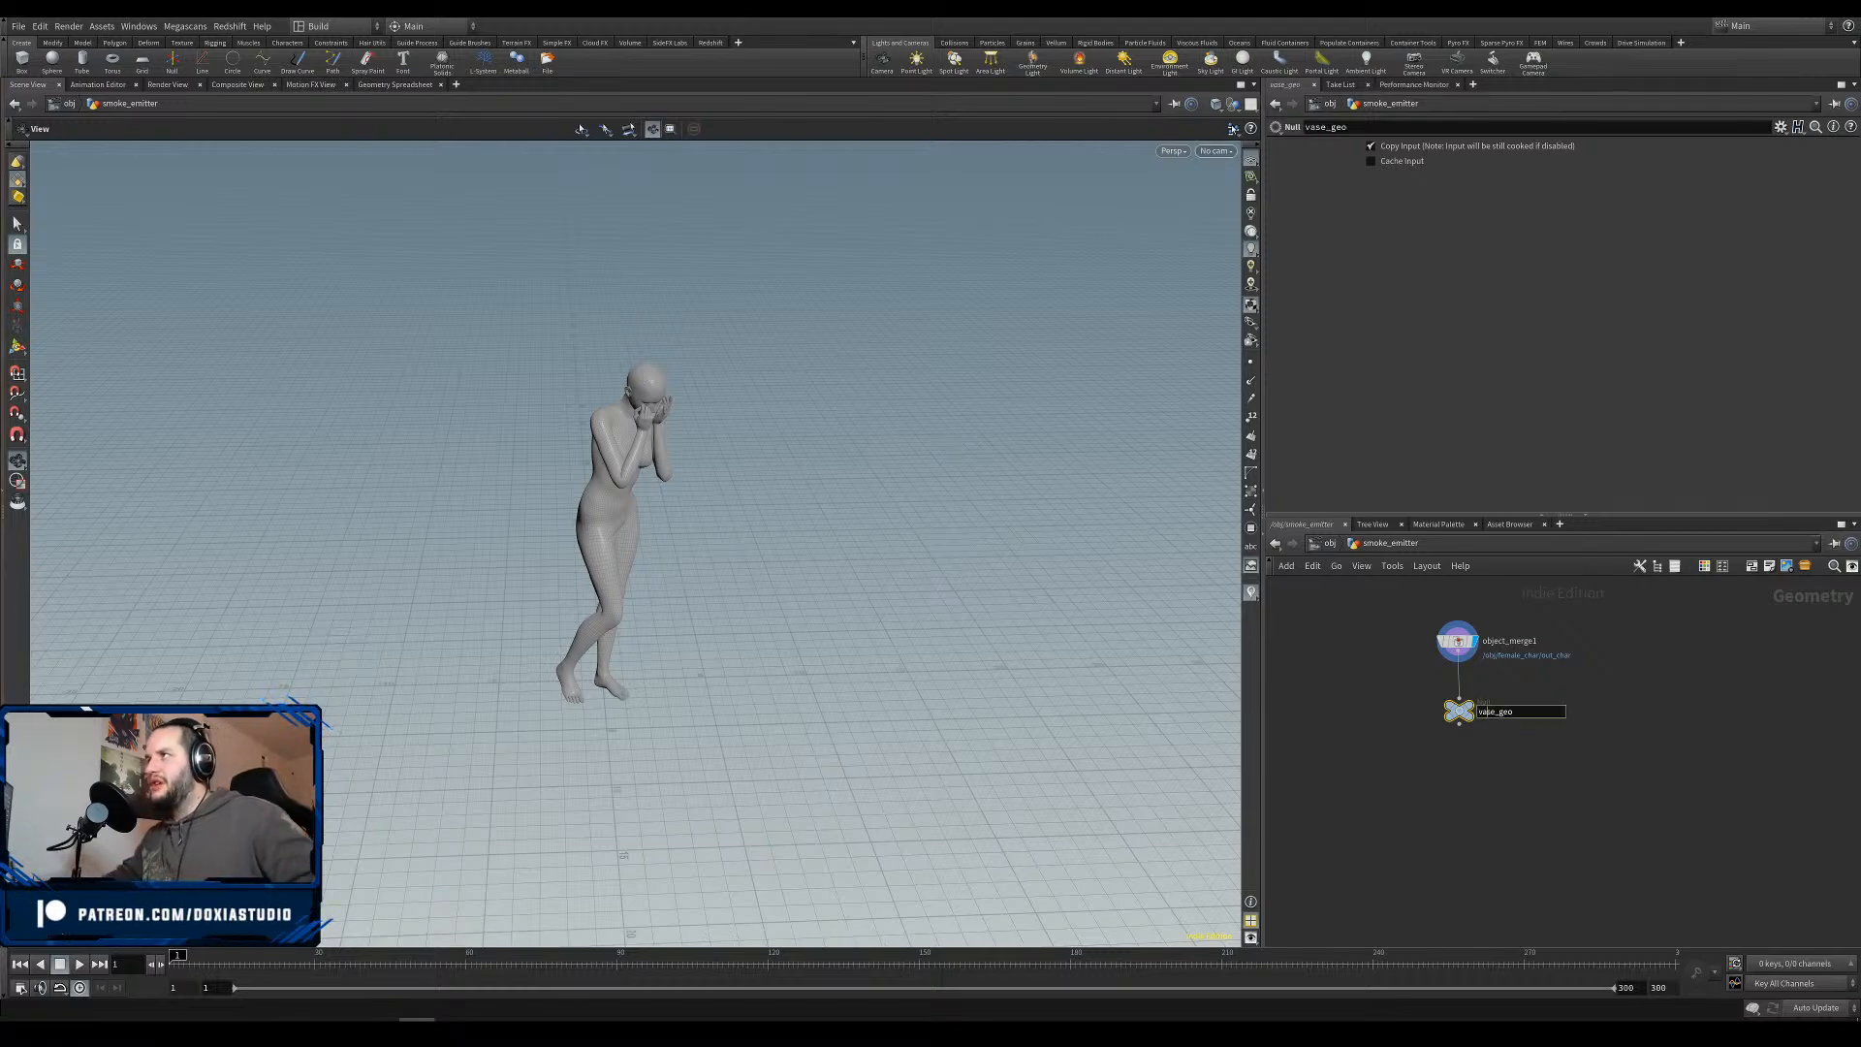
pyautogui.moveTo(1313, 127); pyautogui.dragTo(1300, 127)
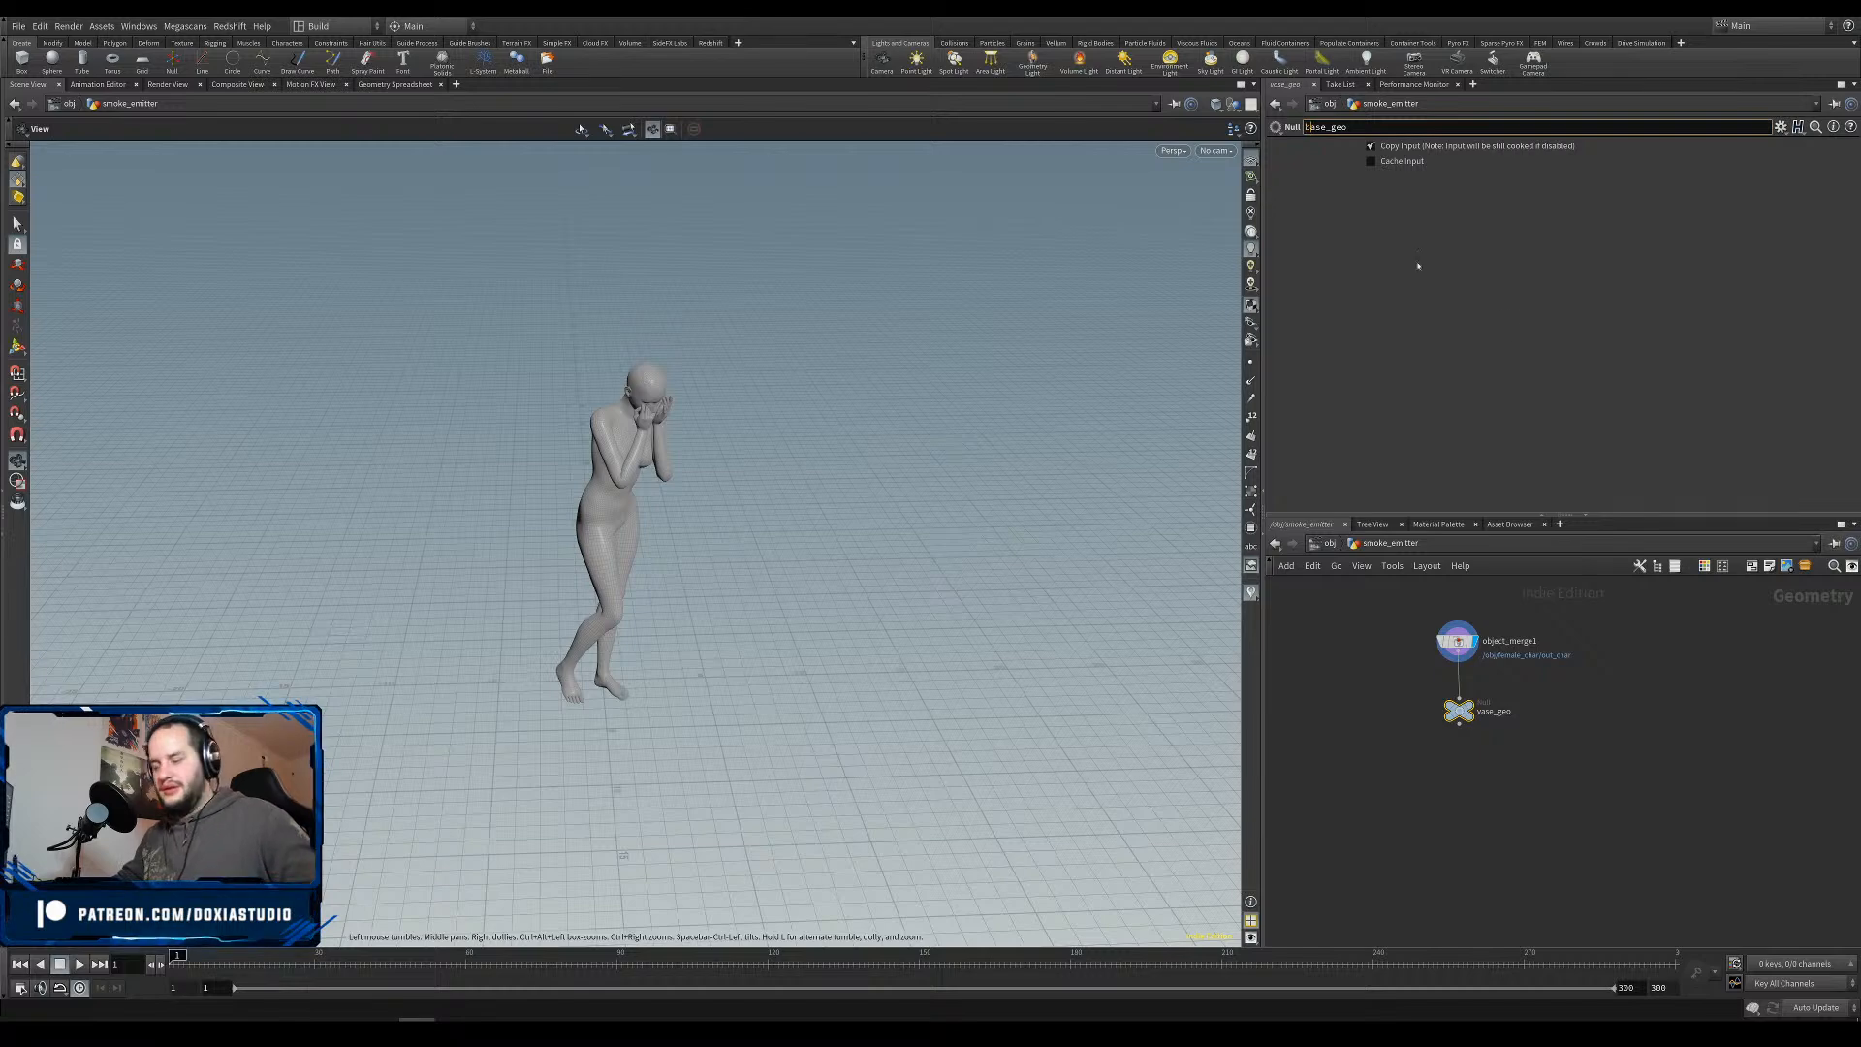
pyautogui.write('b')
pyautogui.press('Return')
# Try feeding a new Sphere node into base_geo in place of the object merge, and remove the sphere again.
pyautogui.moveTo(1494, 646); pyautogui.dragTo(1421, 621)
pyautogui.click(1384, 620)
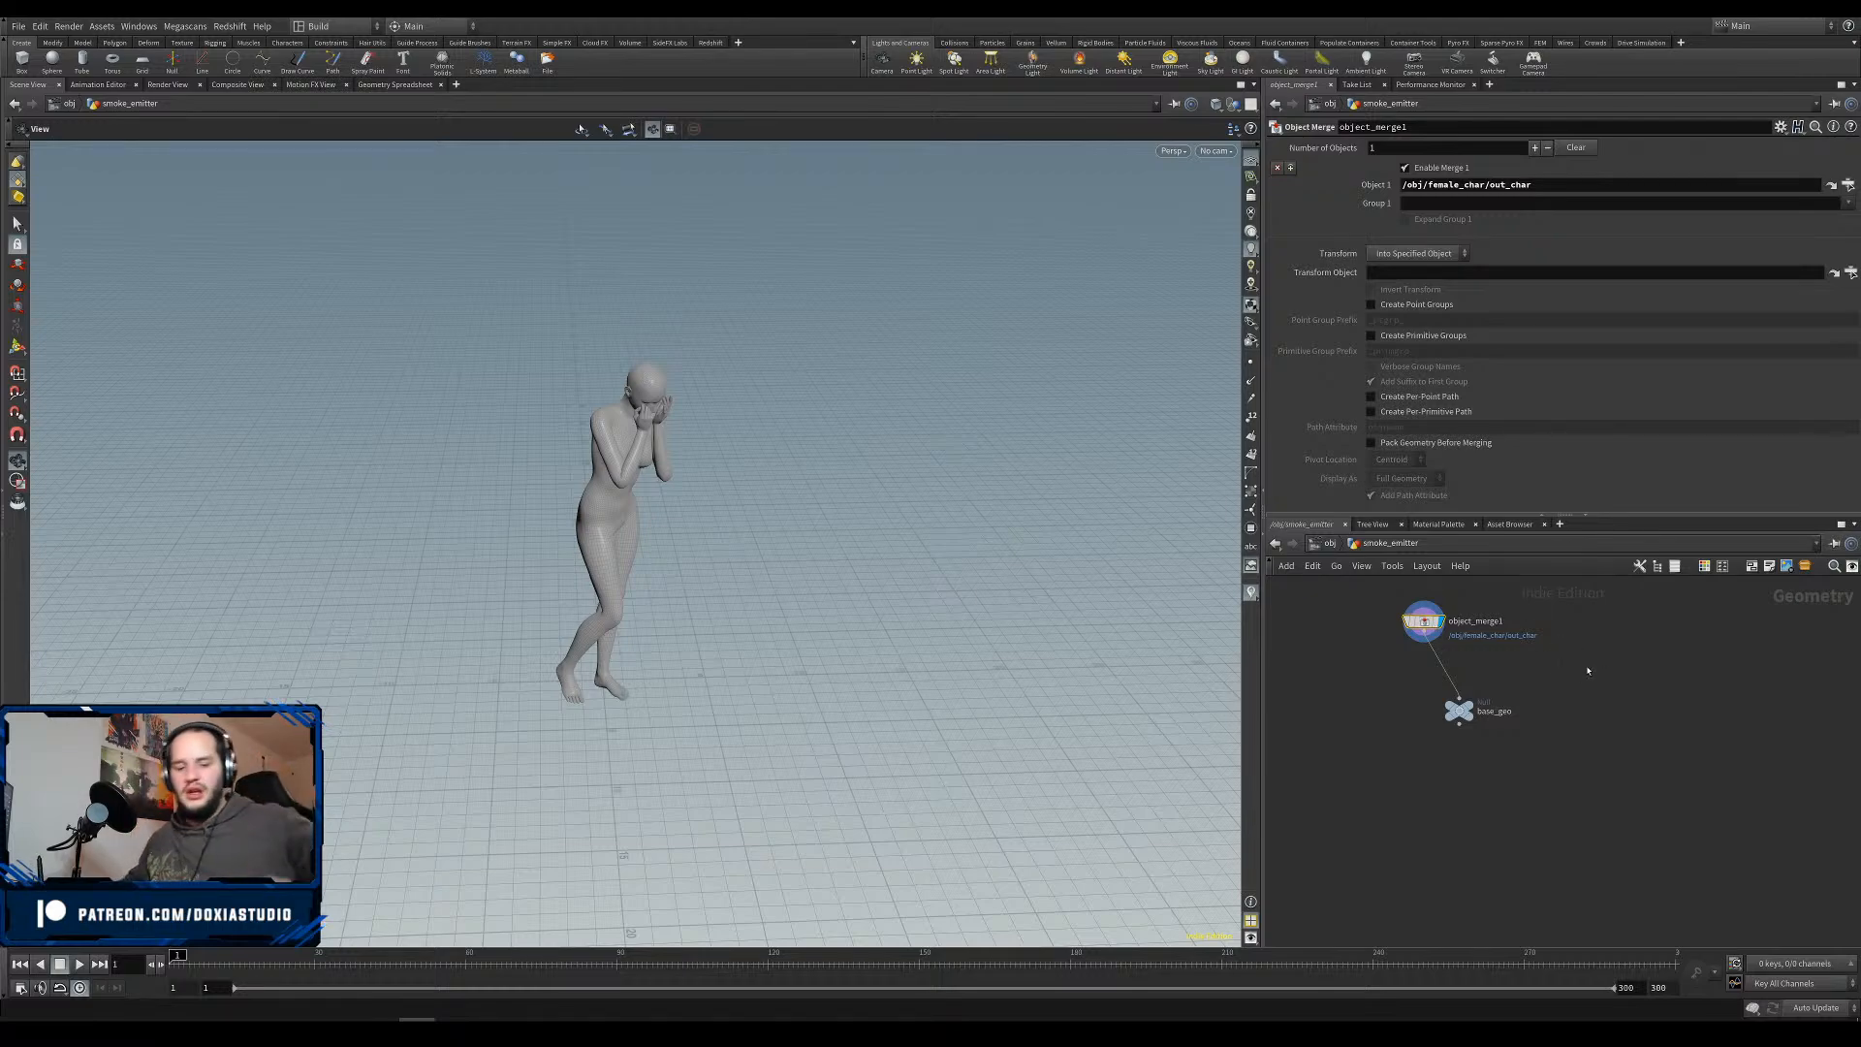
pyautogui.press('Tab')
pyautogui.write('sph')
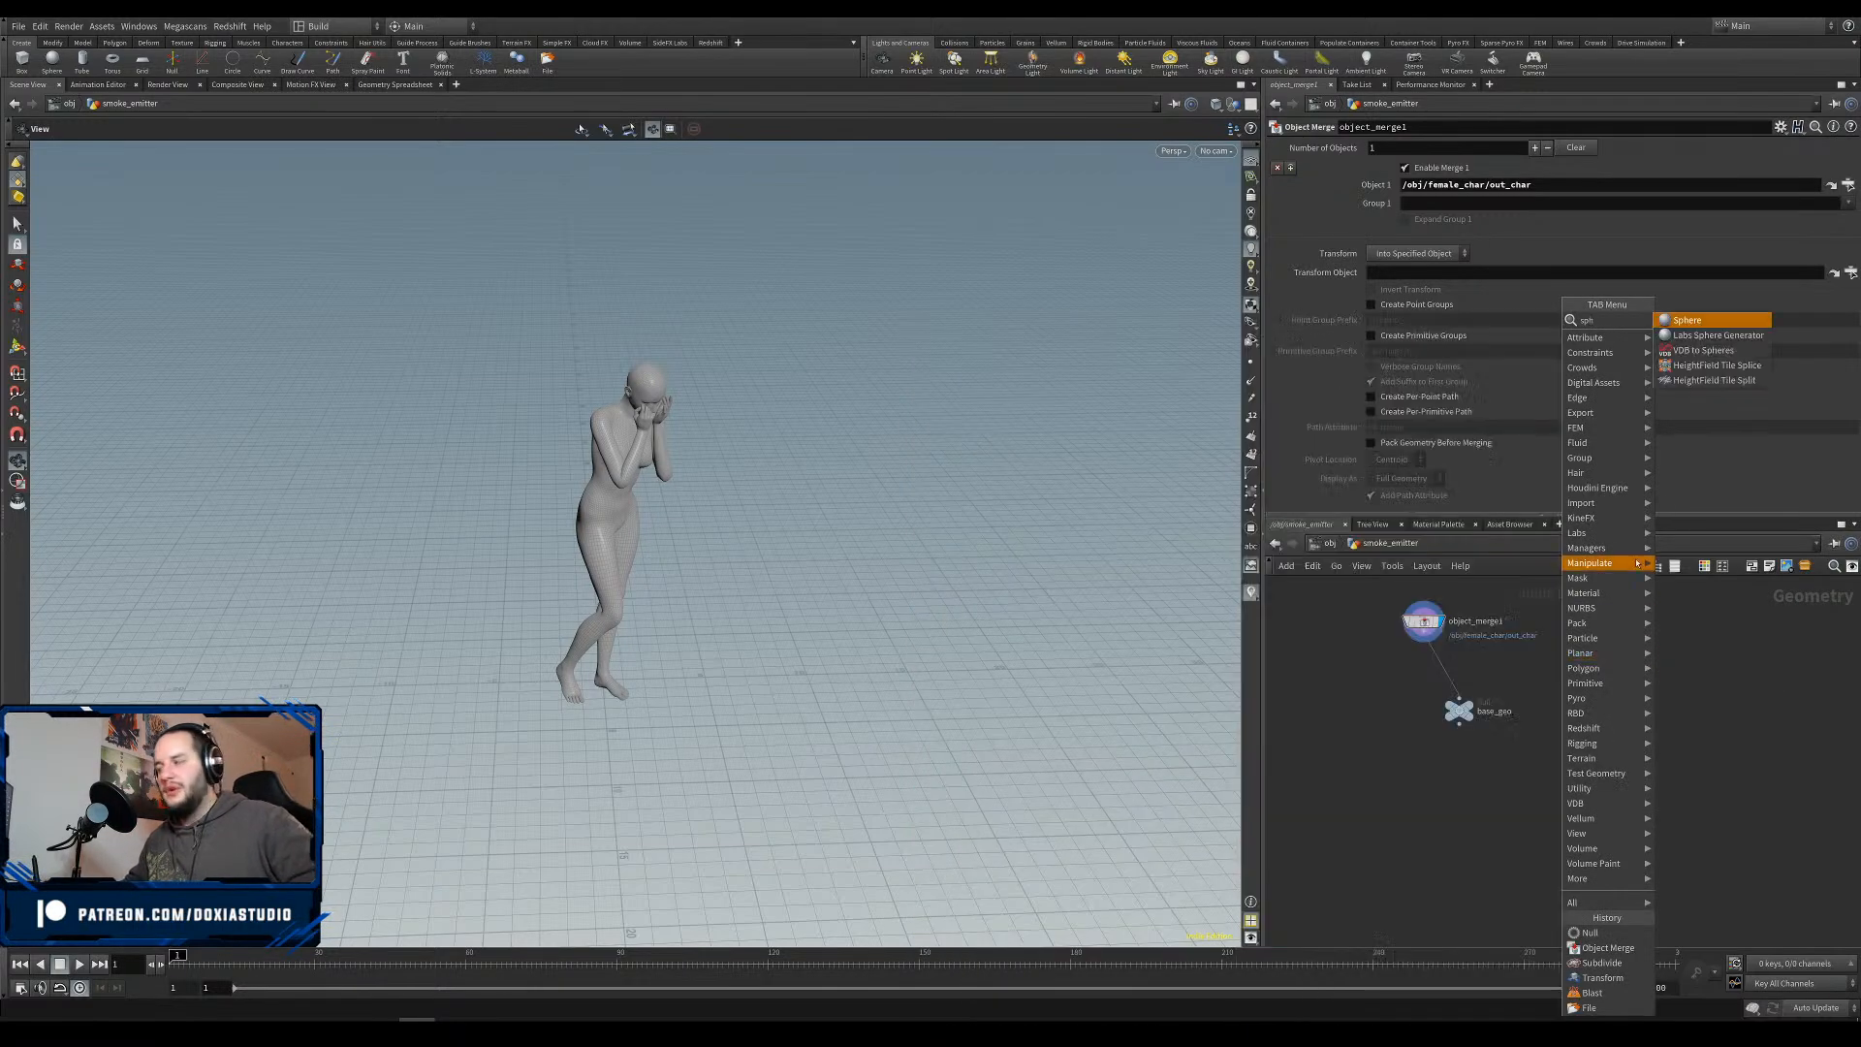
pyautogui.press('Return')
pyautogui.click(1621, 673)
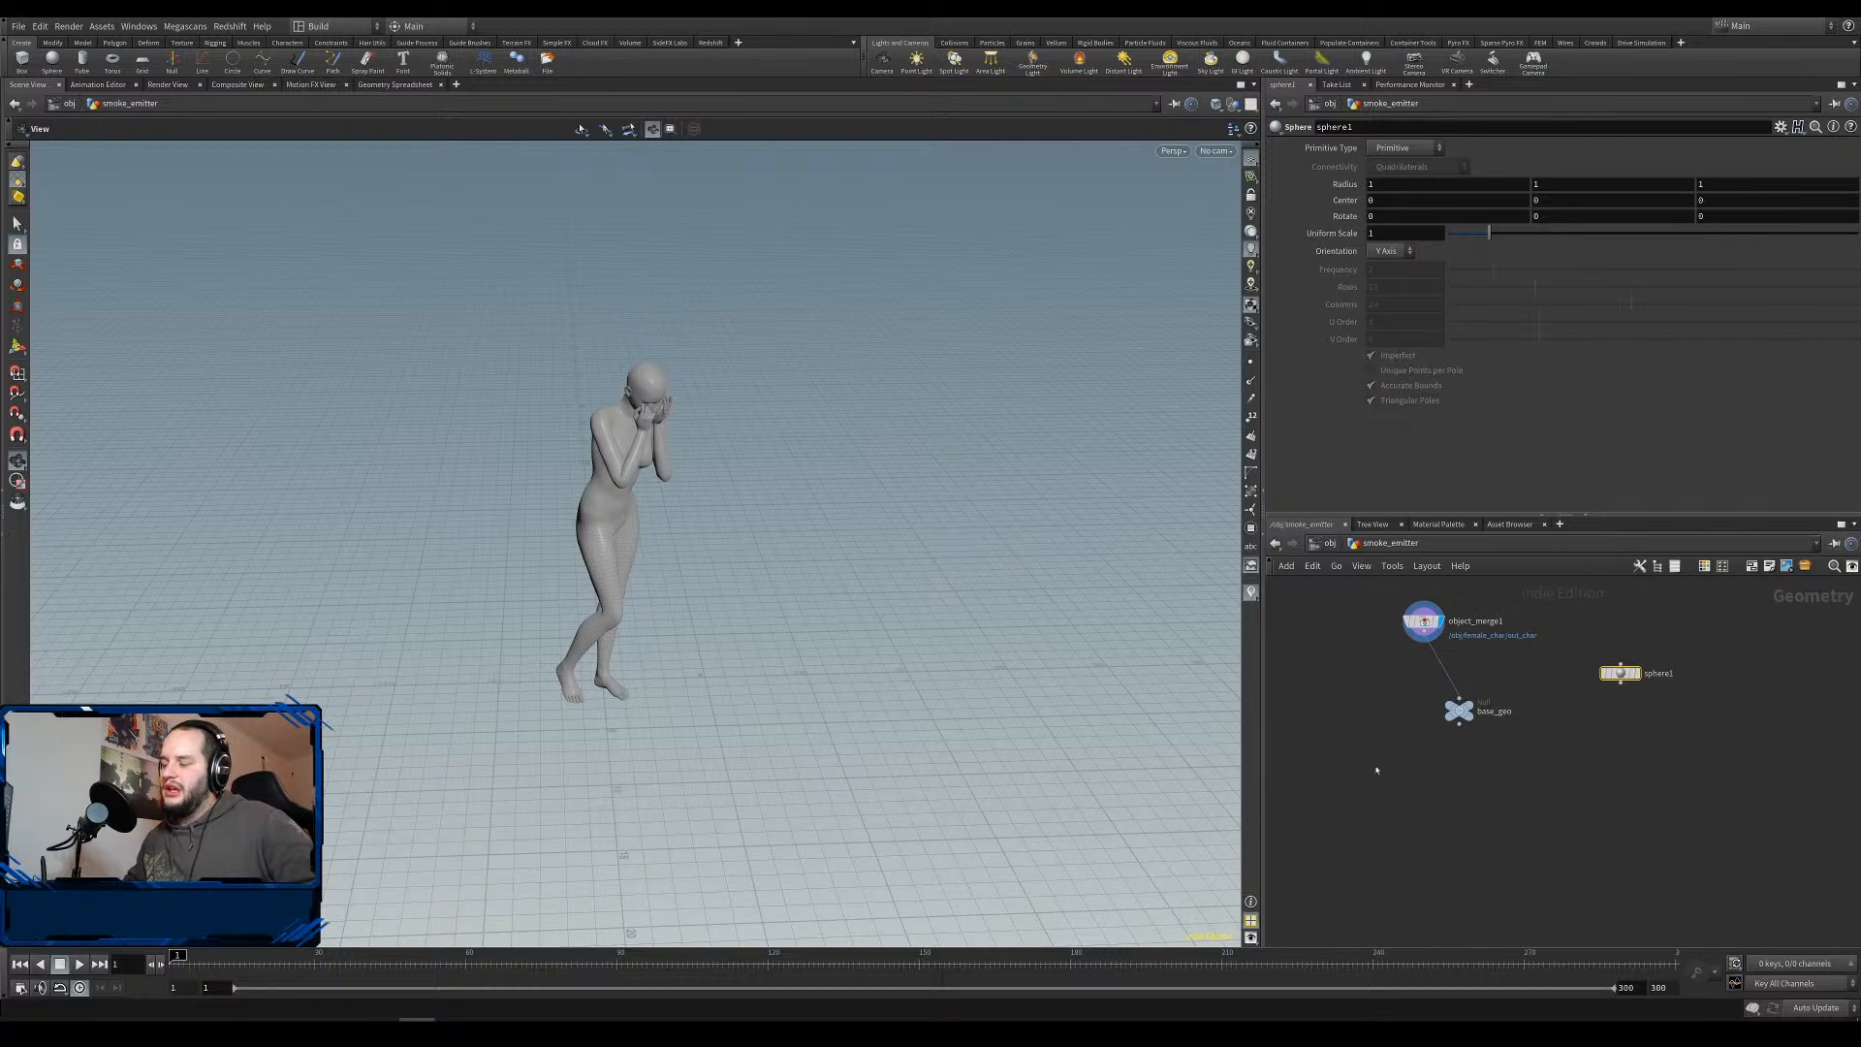
pyautogui.moveTo(1621, 672); pyautogui.dragTo(1459, 698)
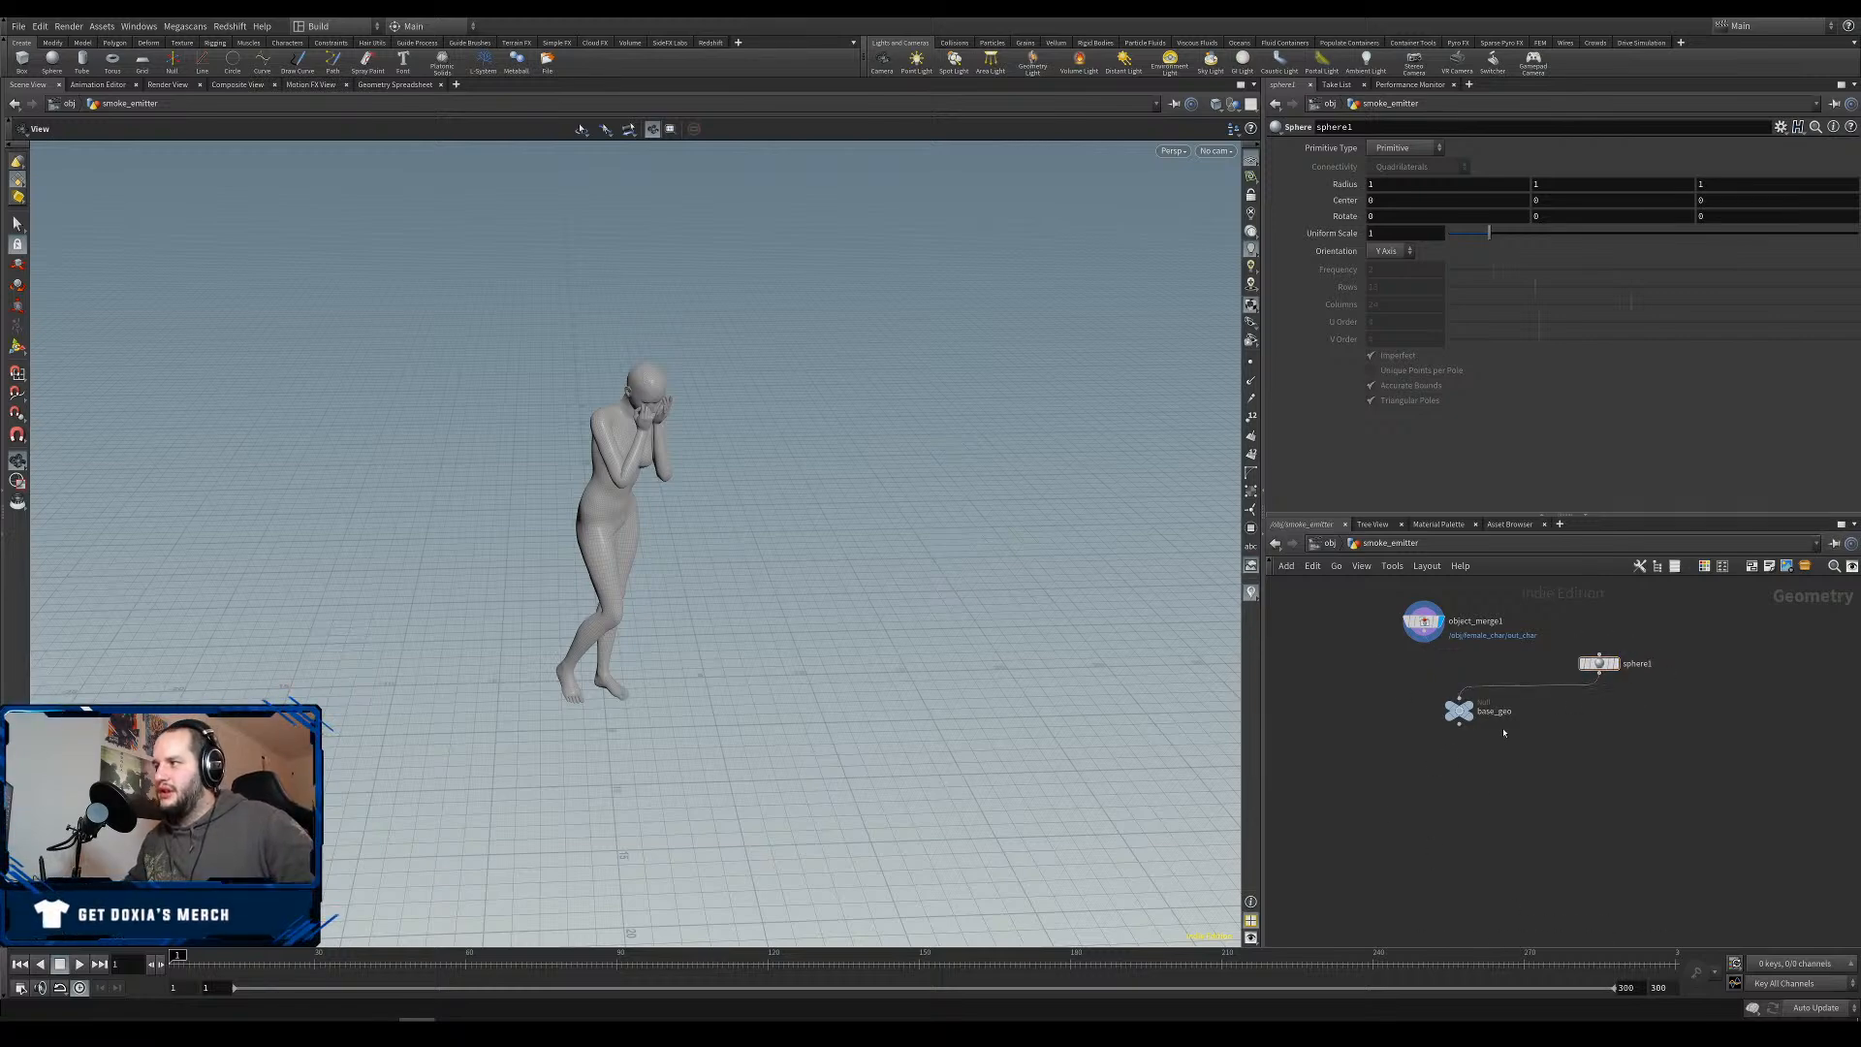
pyautogui.hotkey('ctrl', 'z')
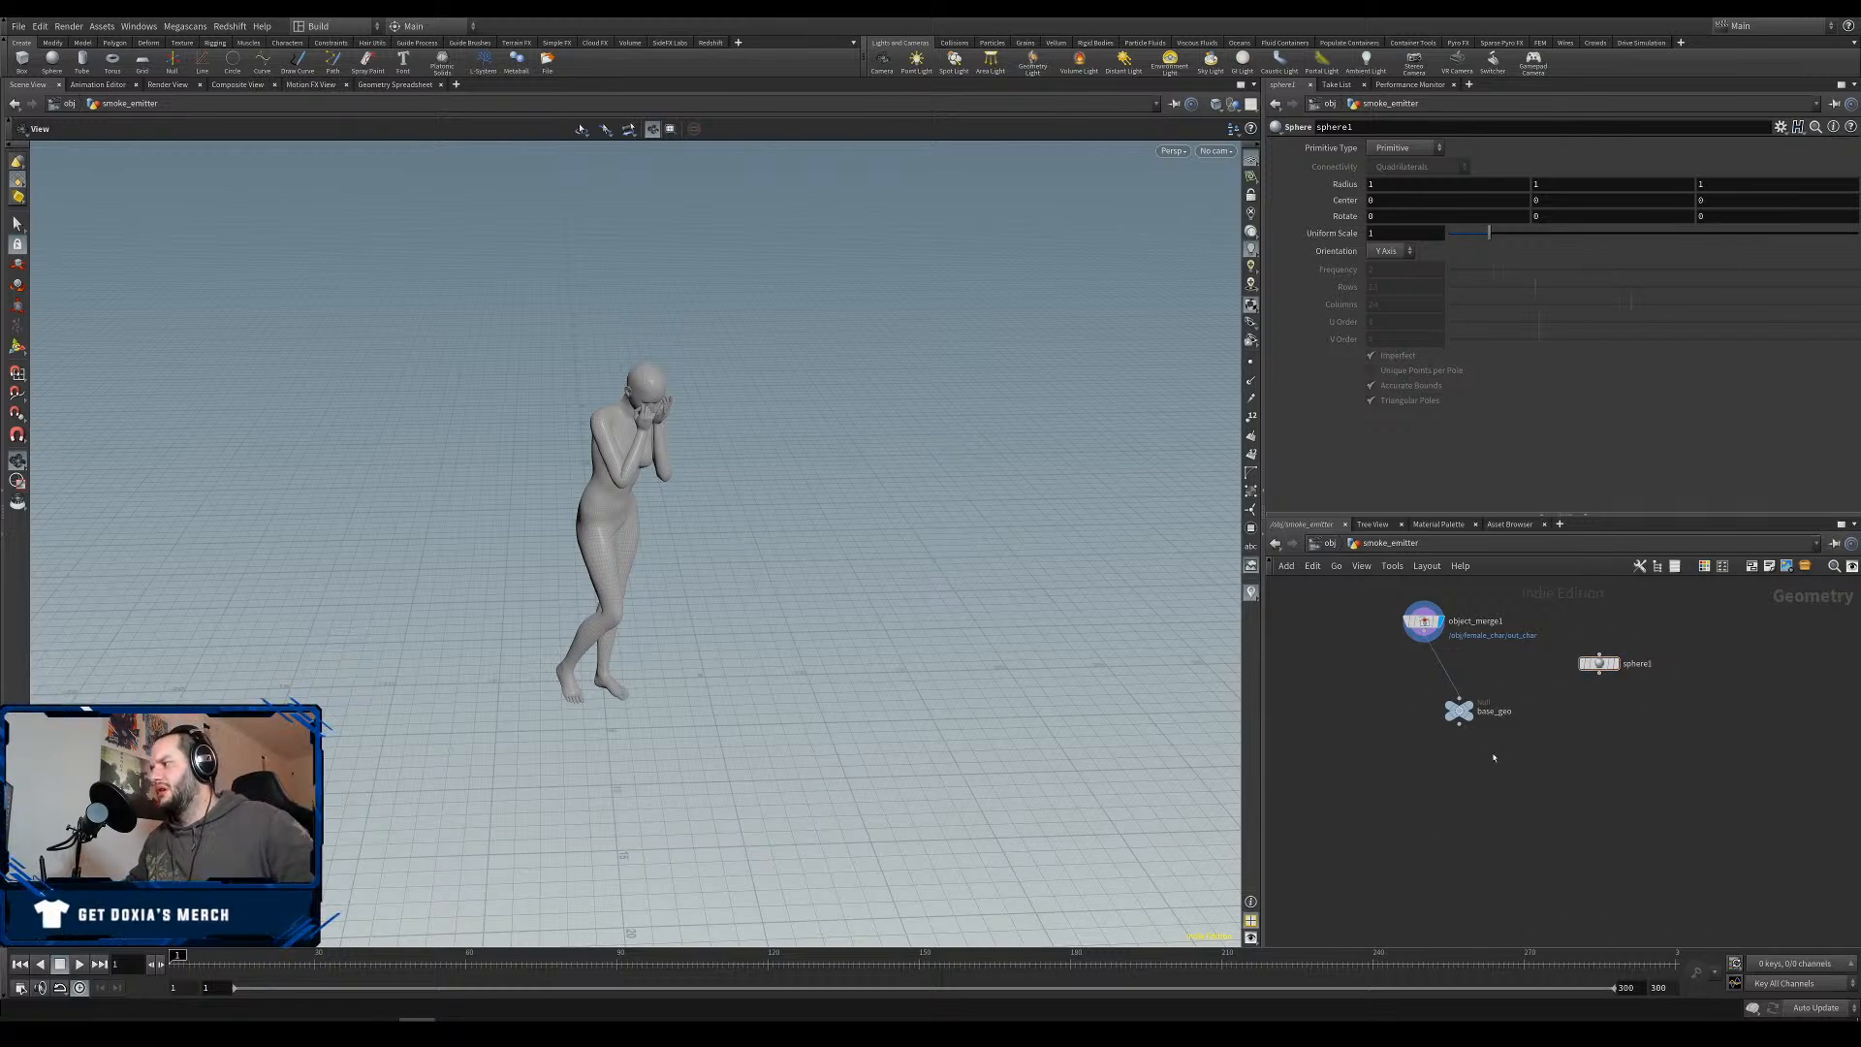
pyautogui.moveTo(1458, 716); pyautogui.dragTo(1423, 706)
pyautogui.press('Delete')
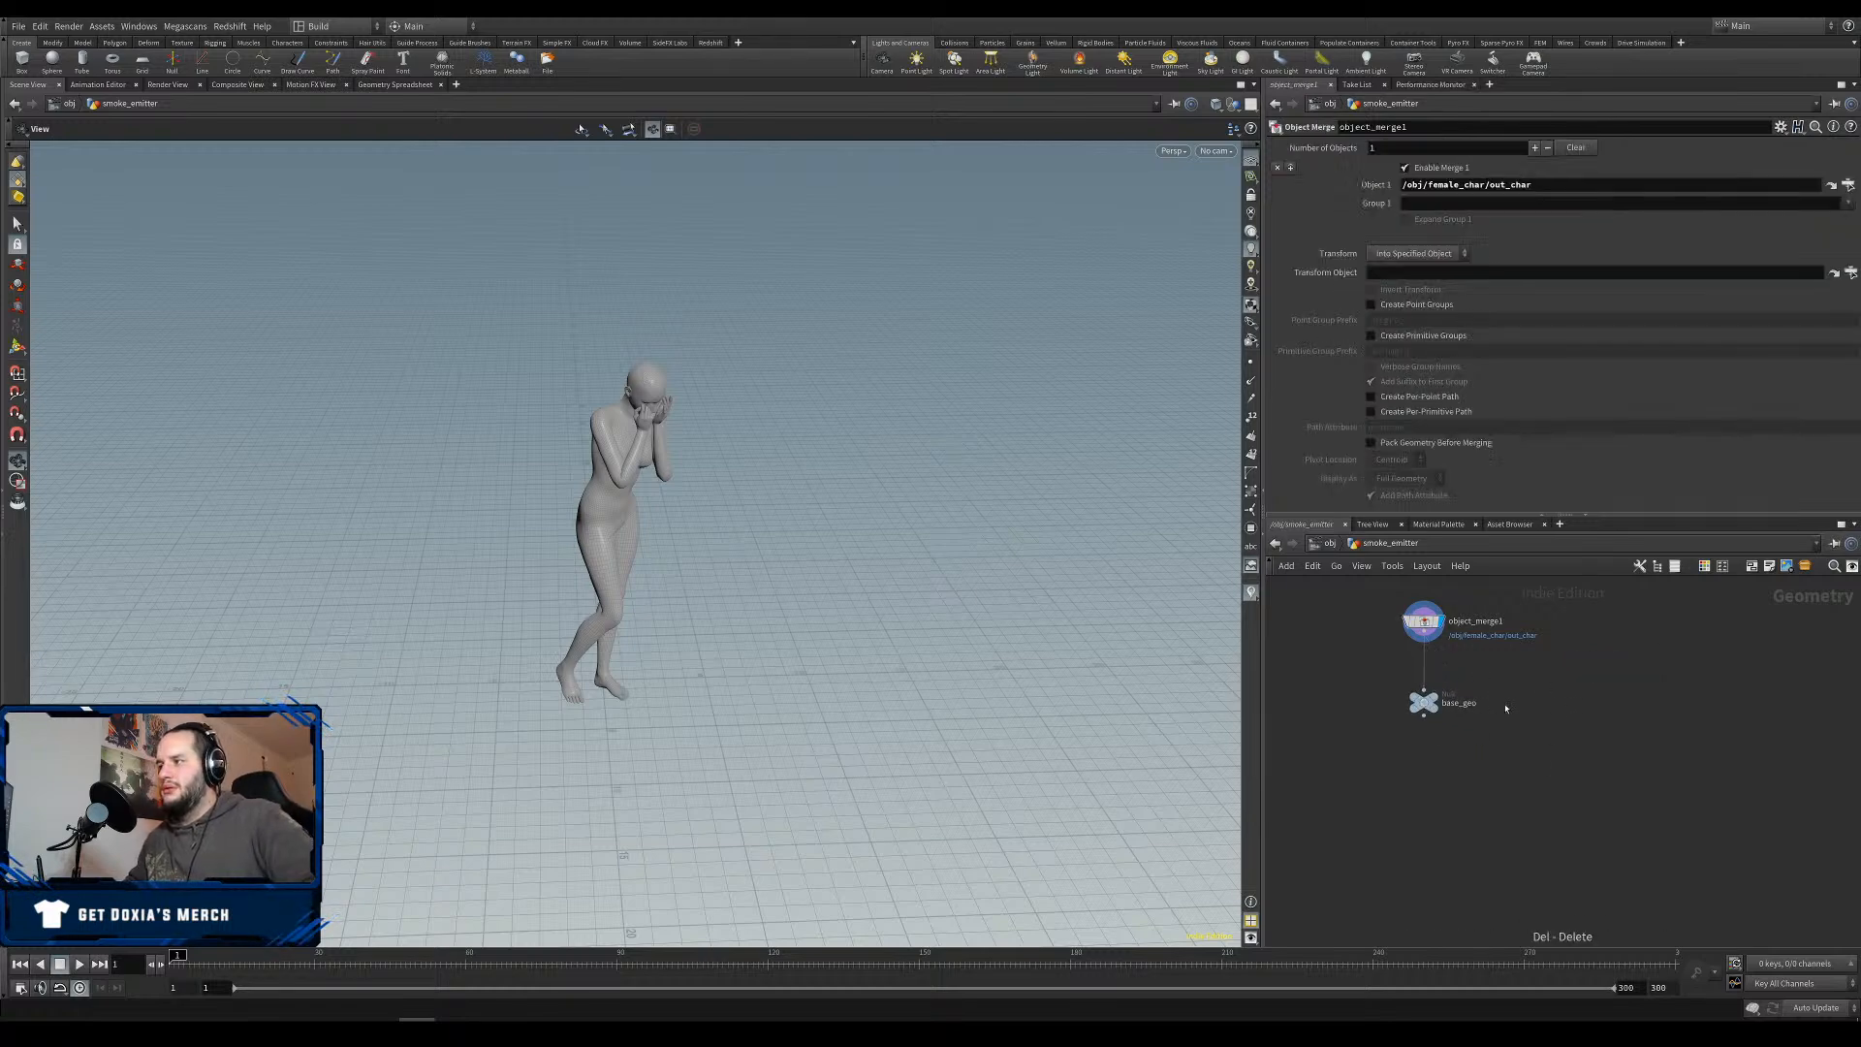
# Return to the object level, save the scene and apply the Billowy Smoke tool to smoke_emitter.
pyautogui.press('u')
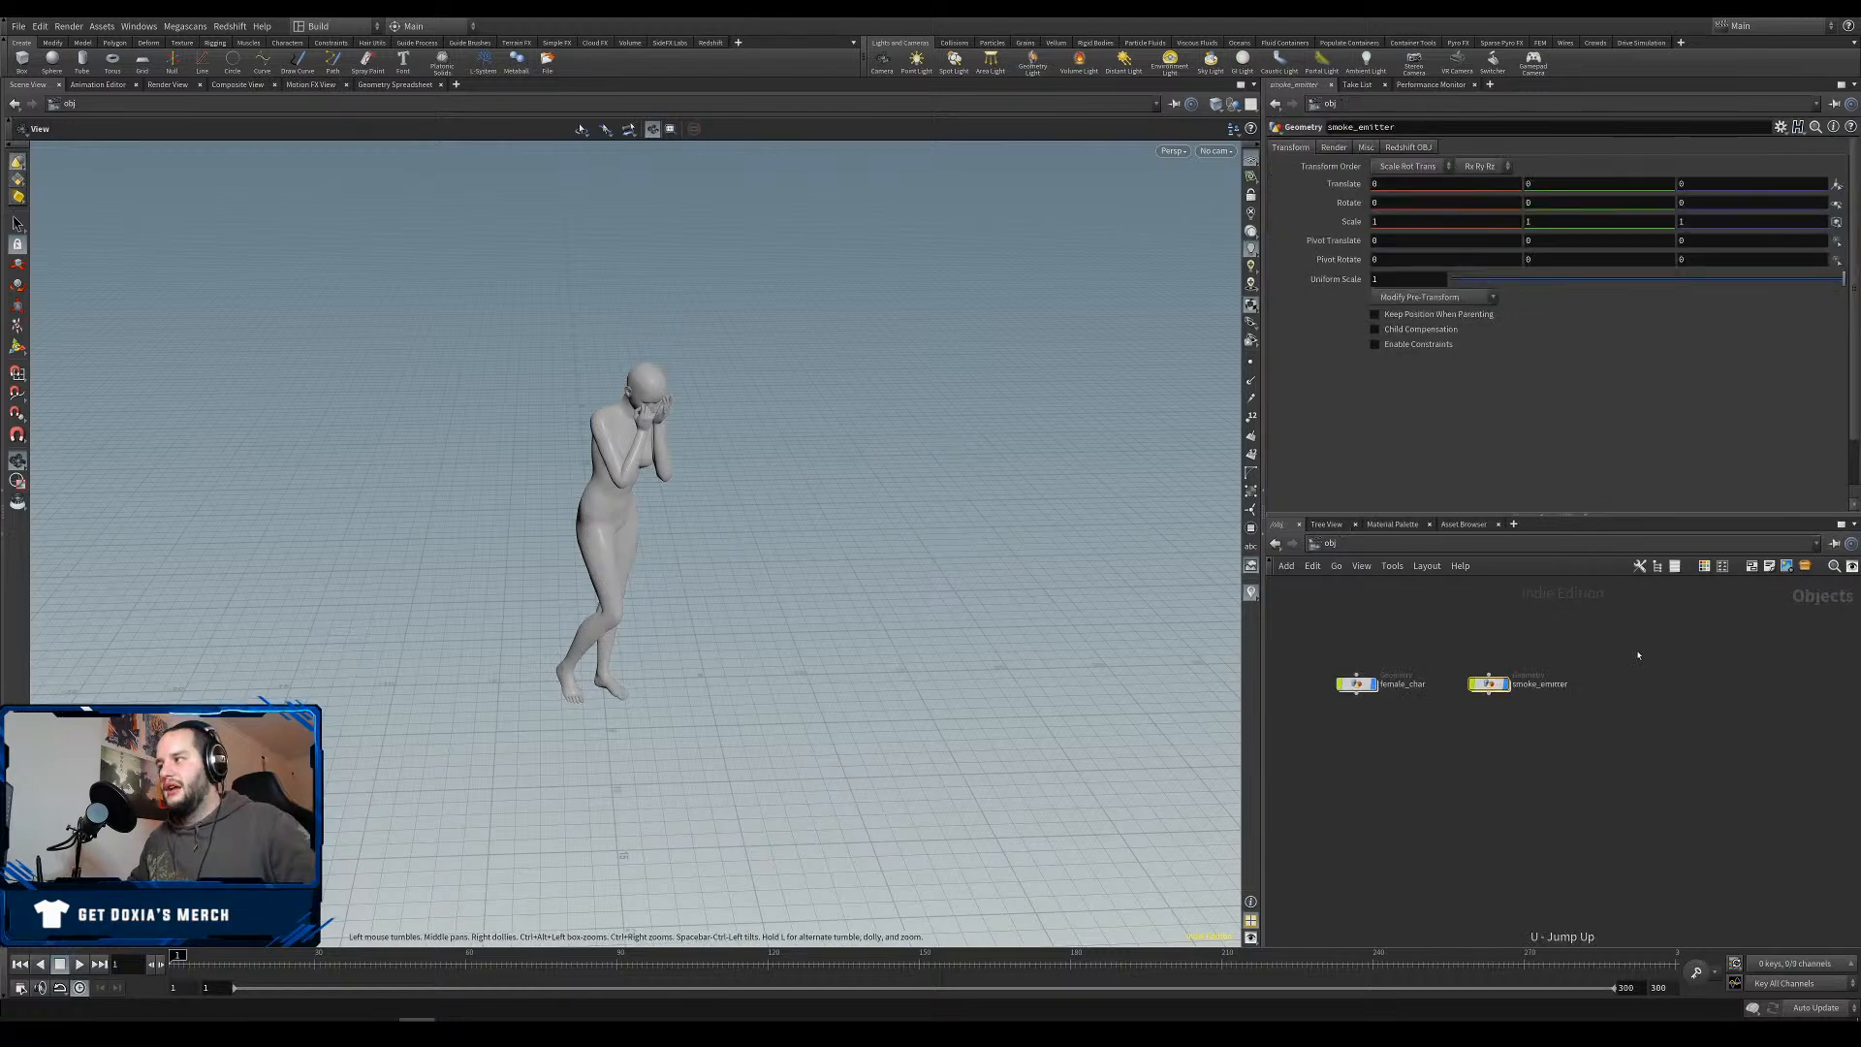
pyautogui.hotkey('ctrl', 's')
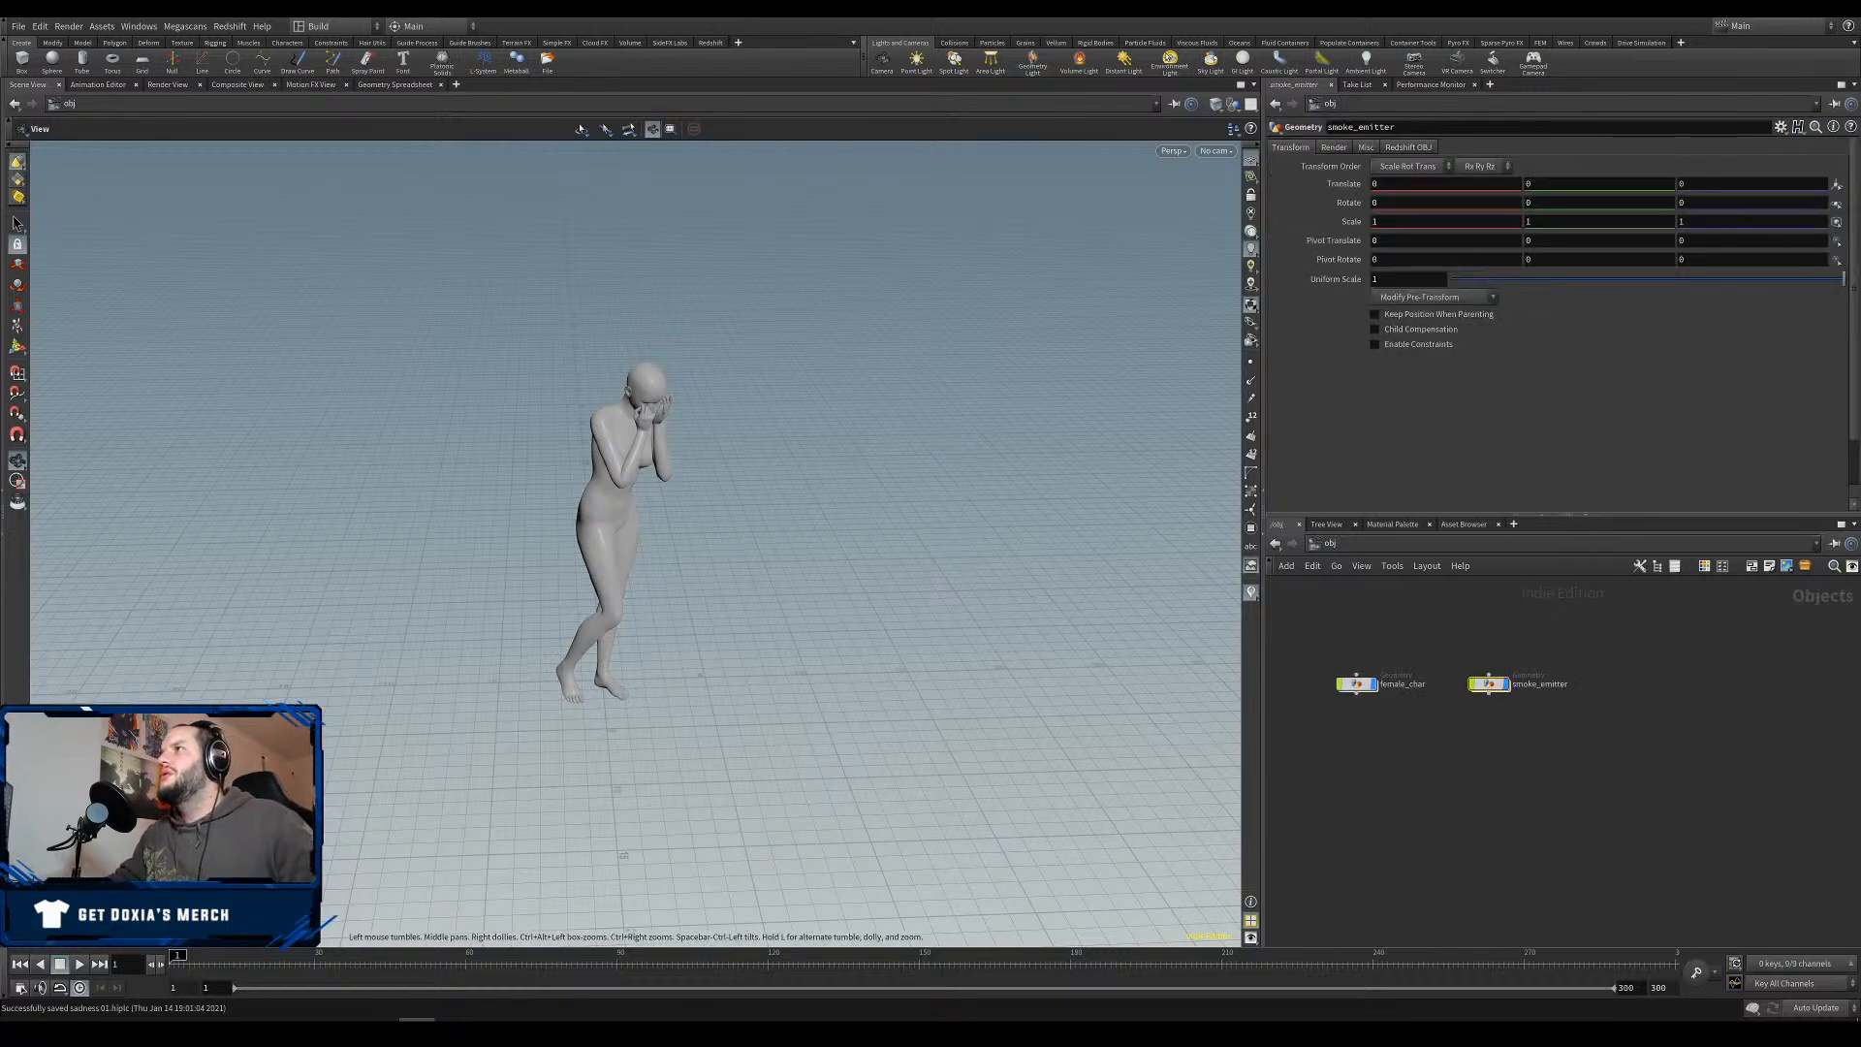
pyautogui.click(1459, 43)
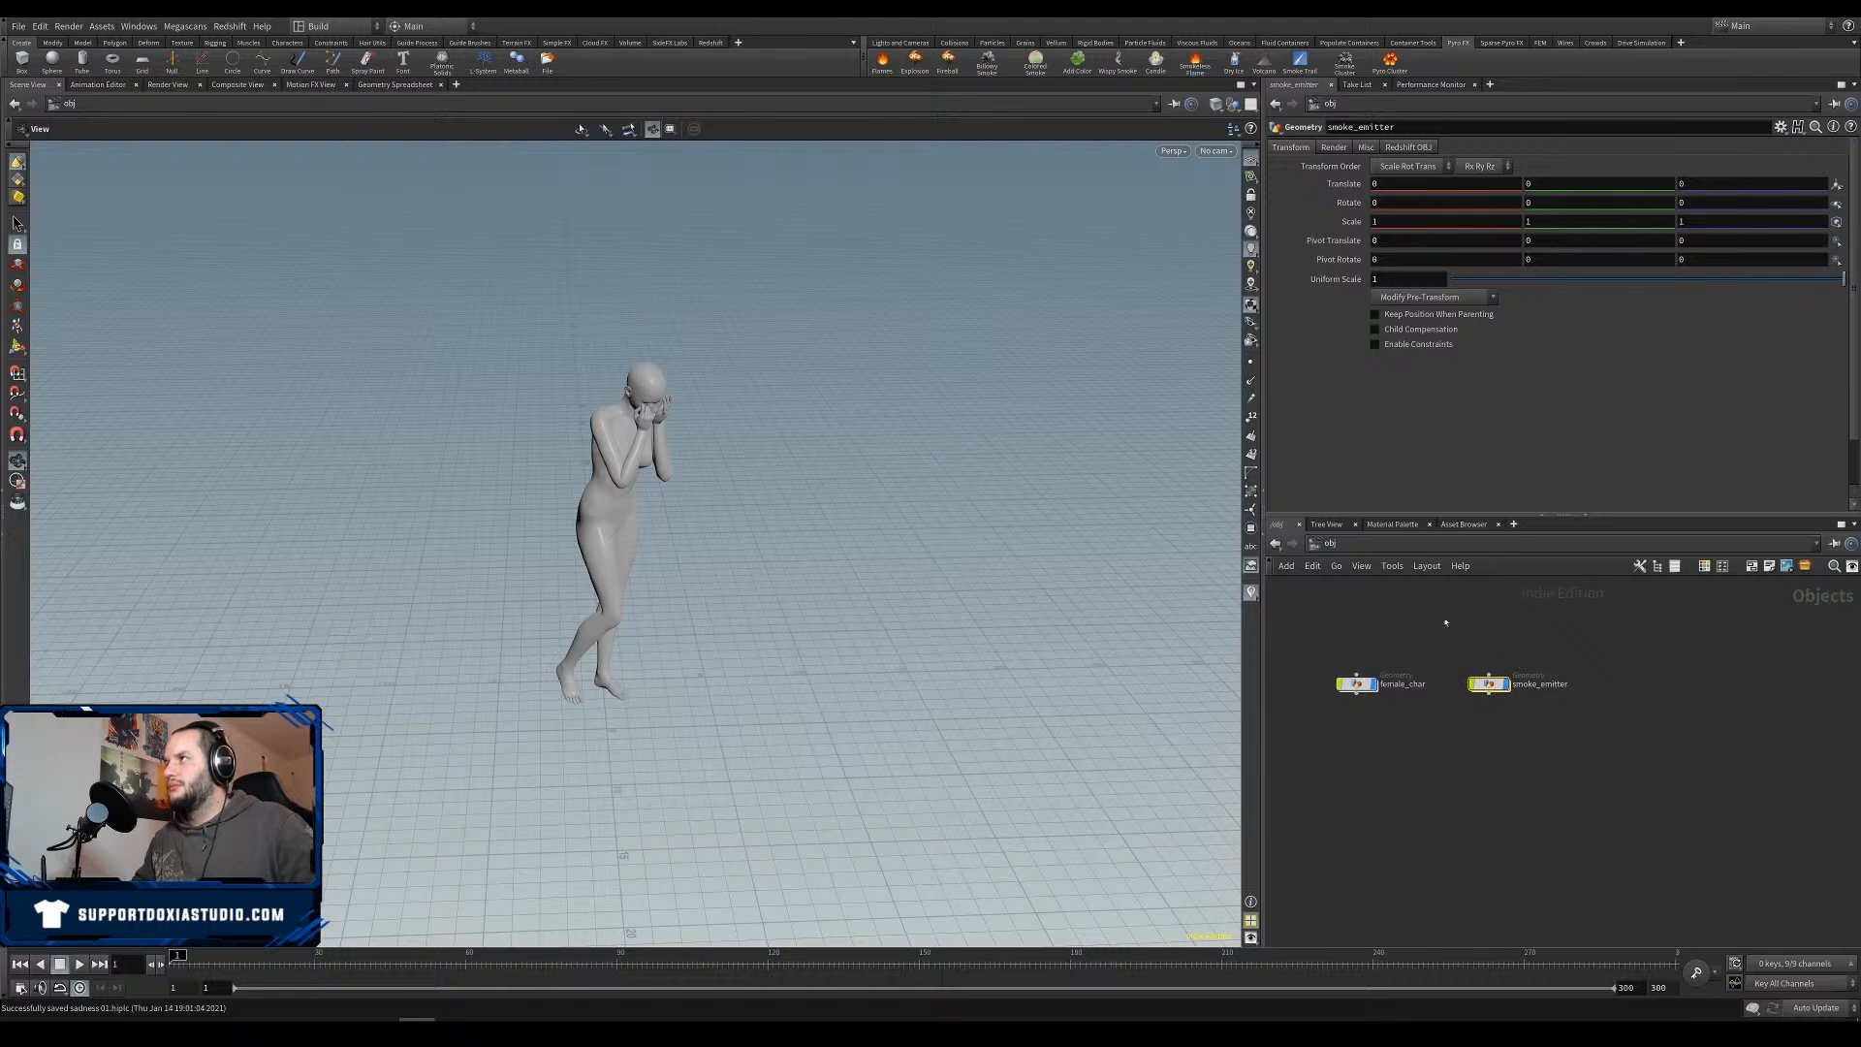
pyautogui.click(988, 71)
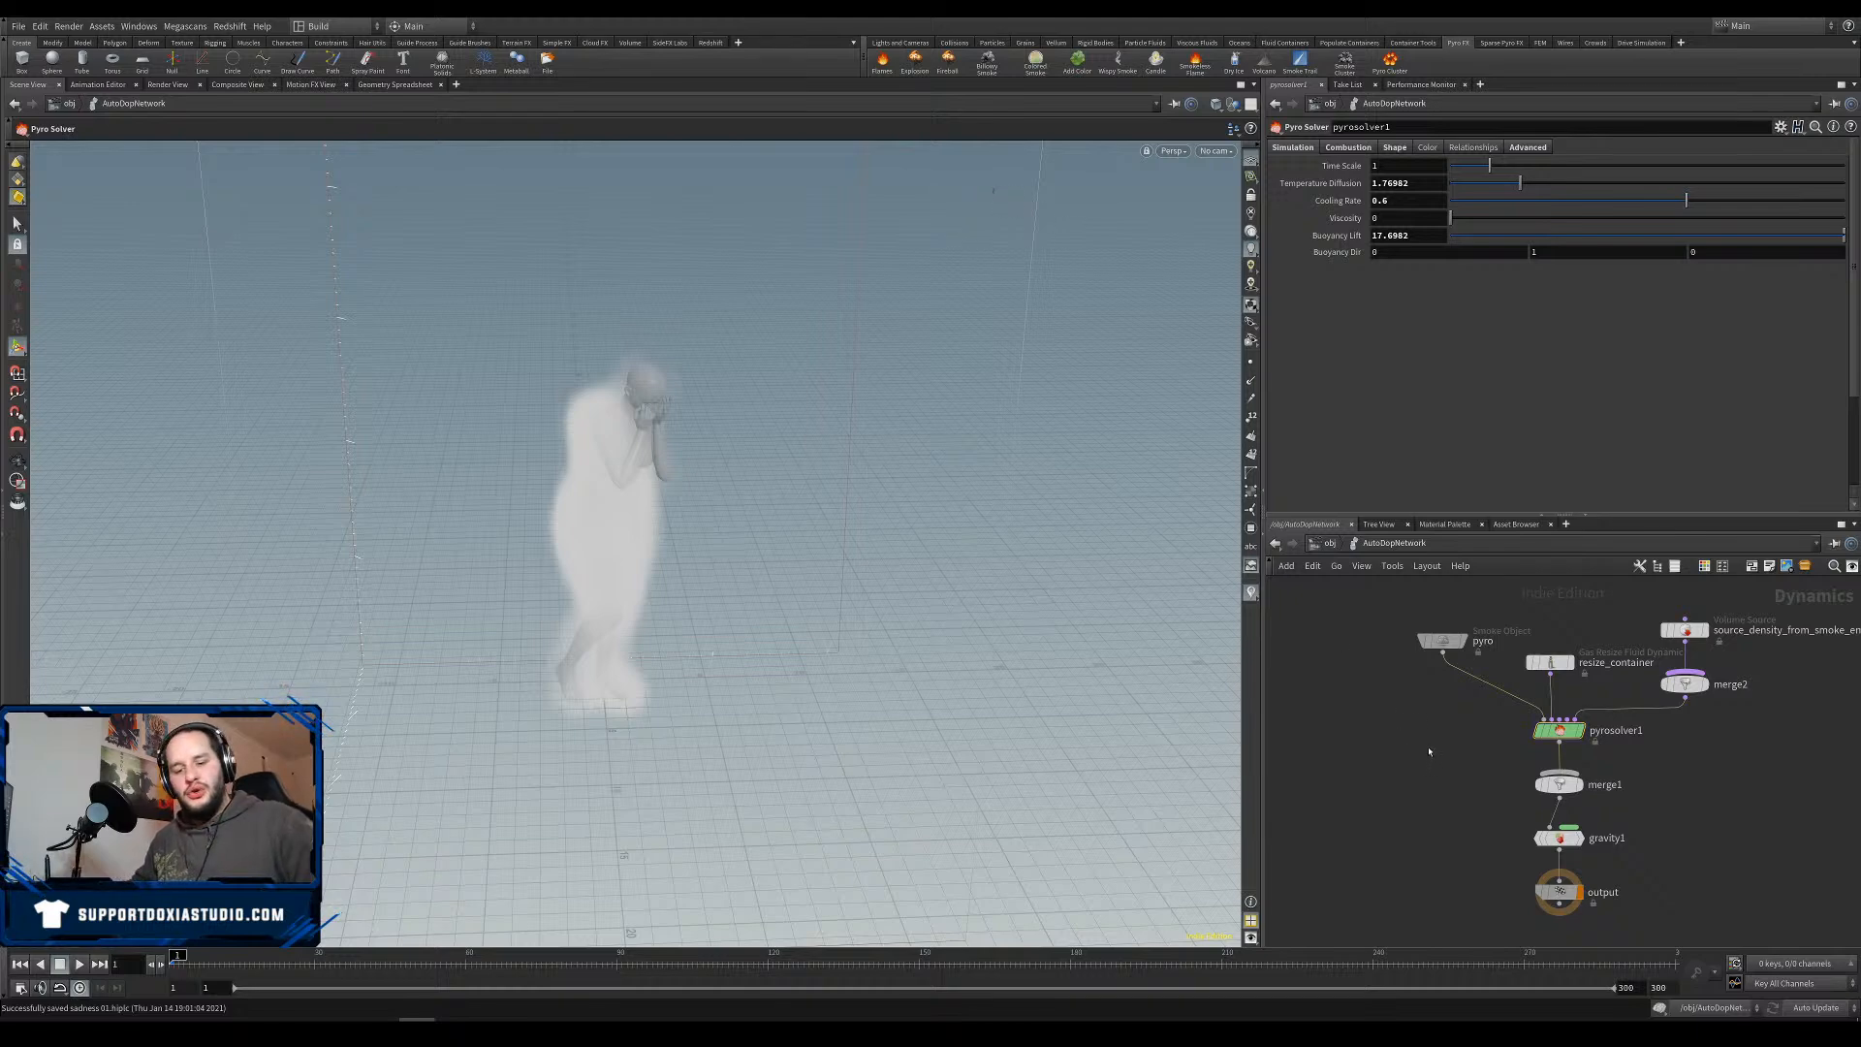
# Open the pyro_import network and delete the import_pyro_visualization node.
pyautogui.press('u')
pyautogui.press('h')
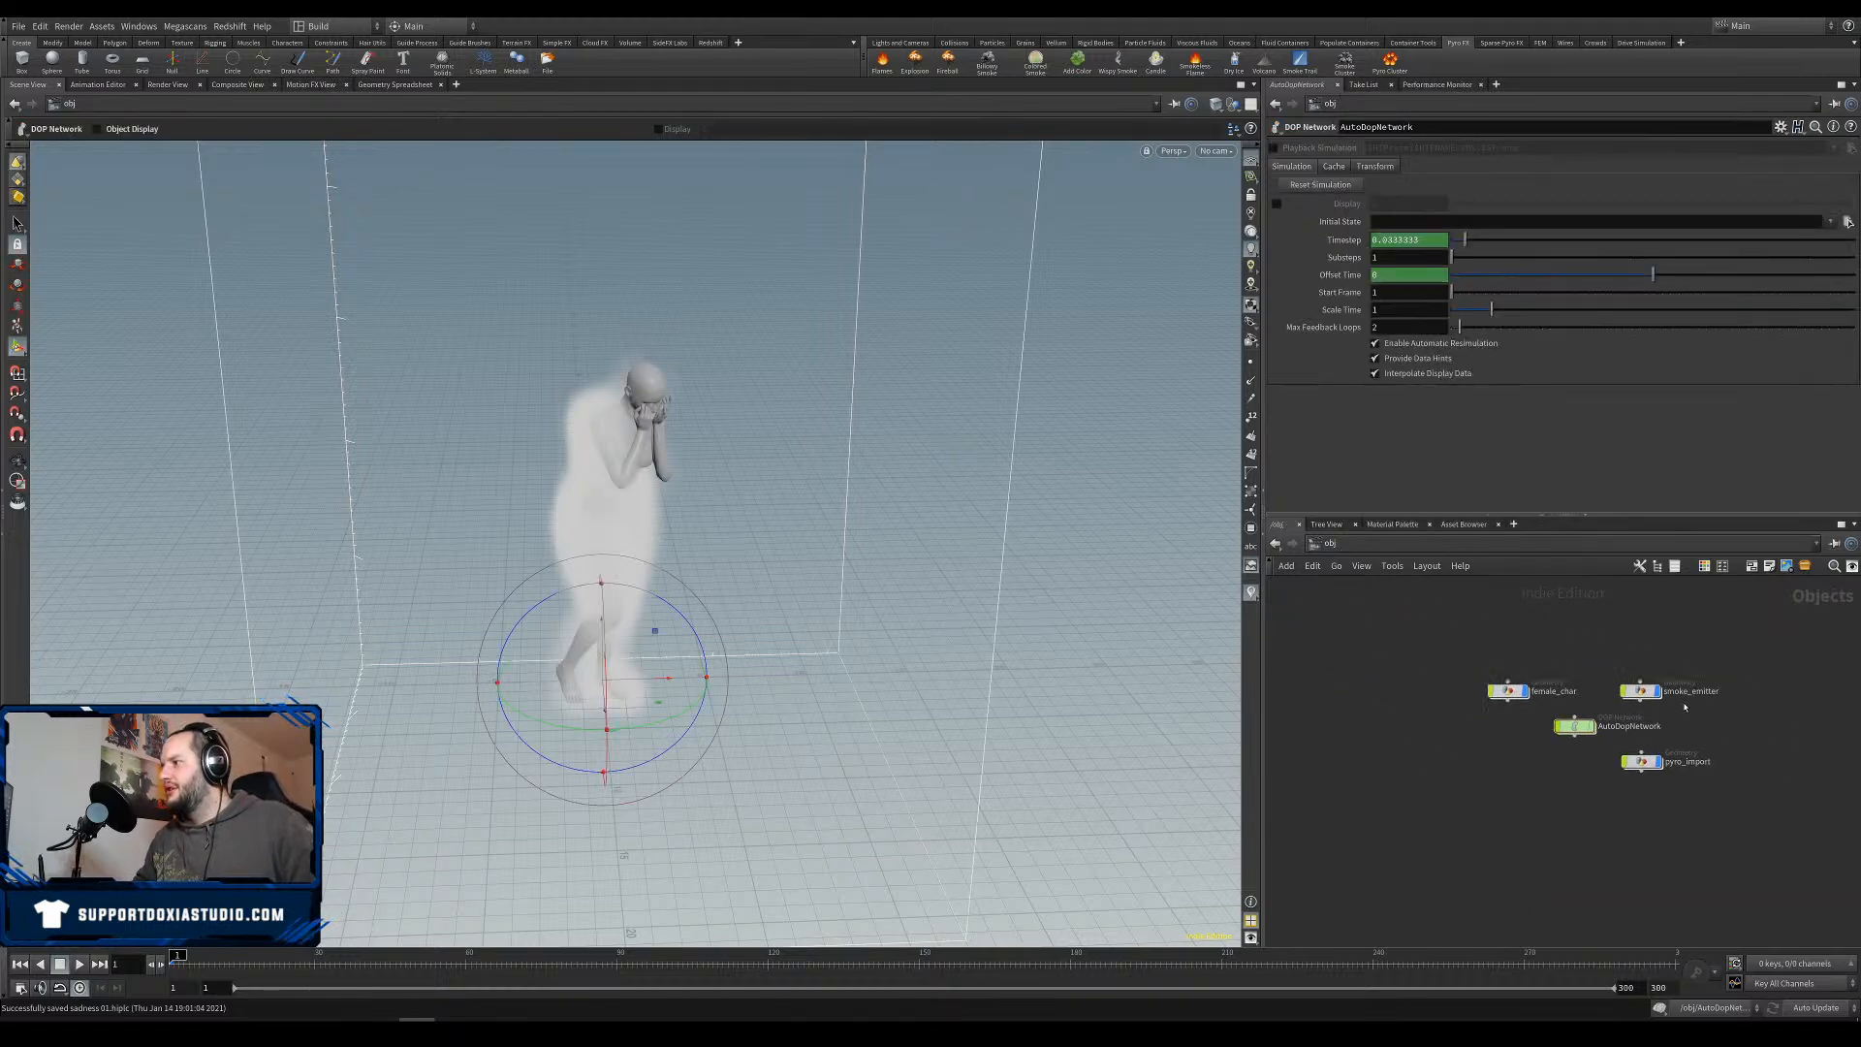
pyautogui.doubleClick(1630, 752)
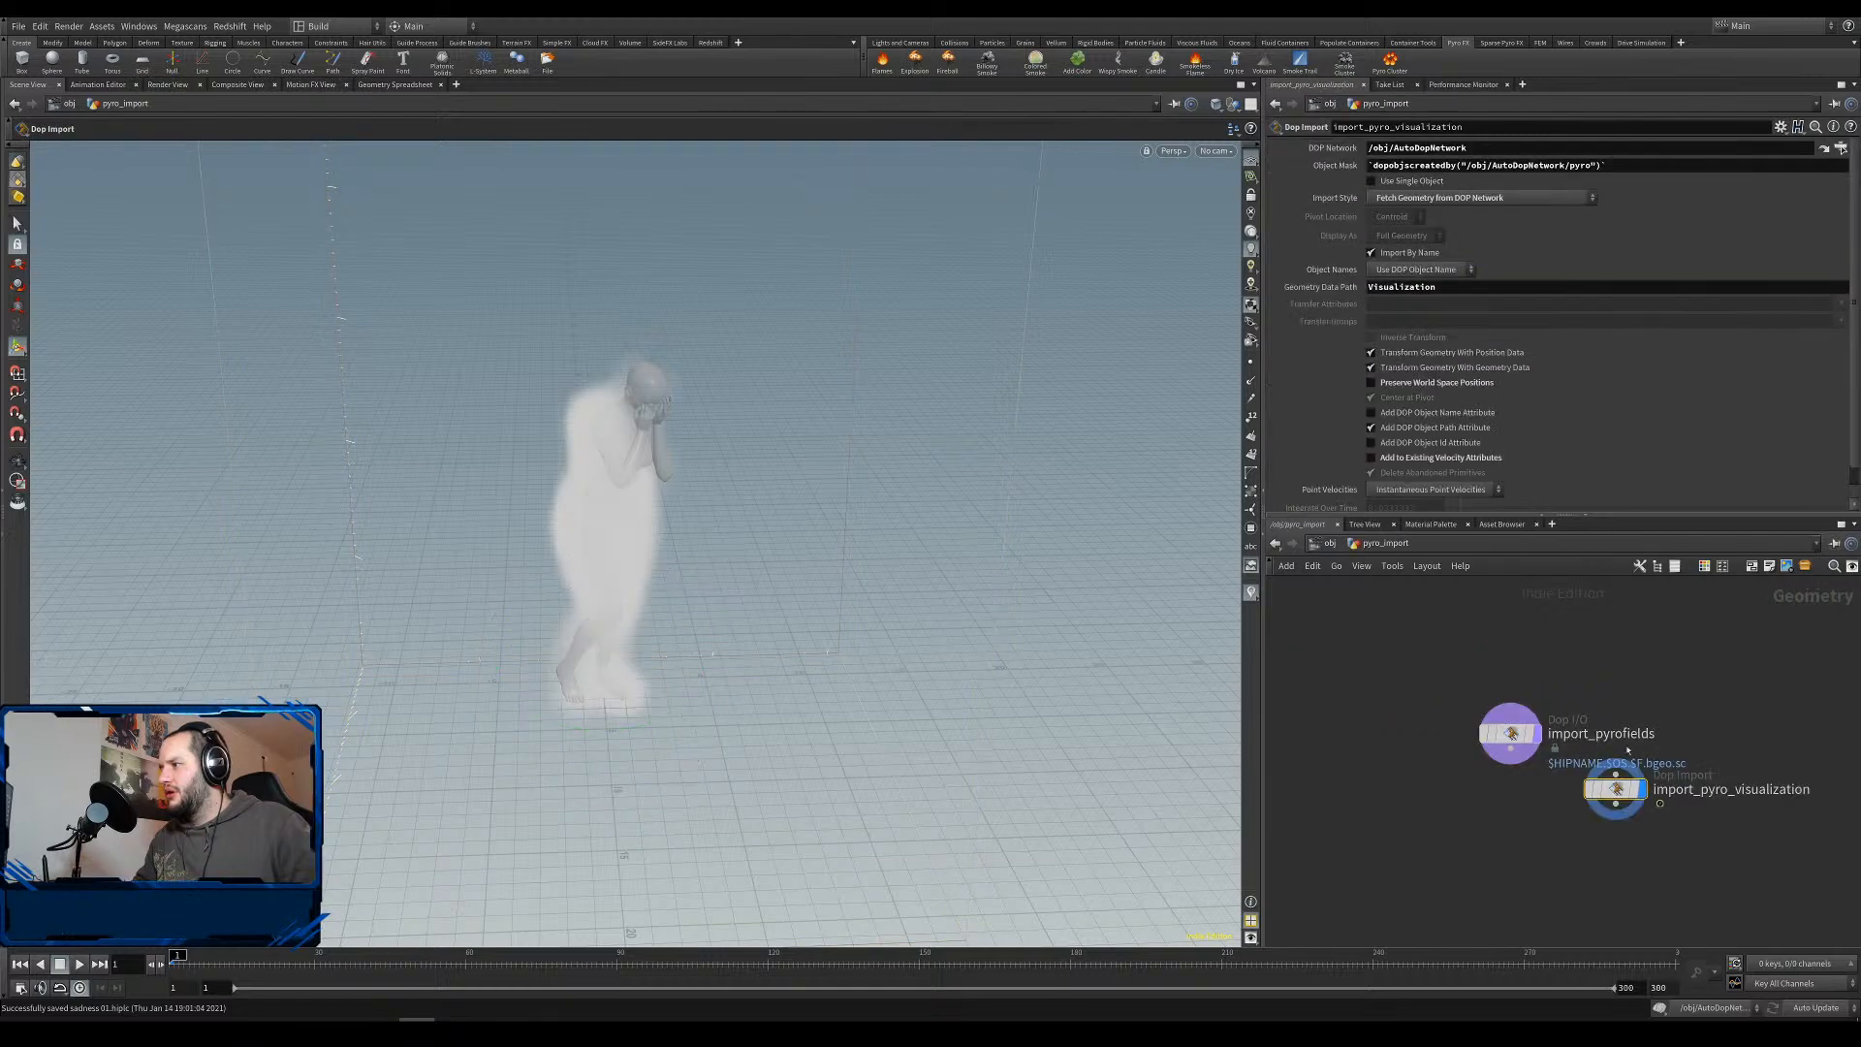
pyautogui.press('Delete')
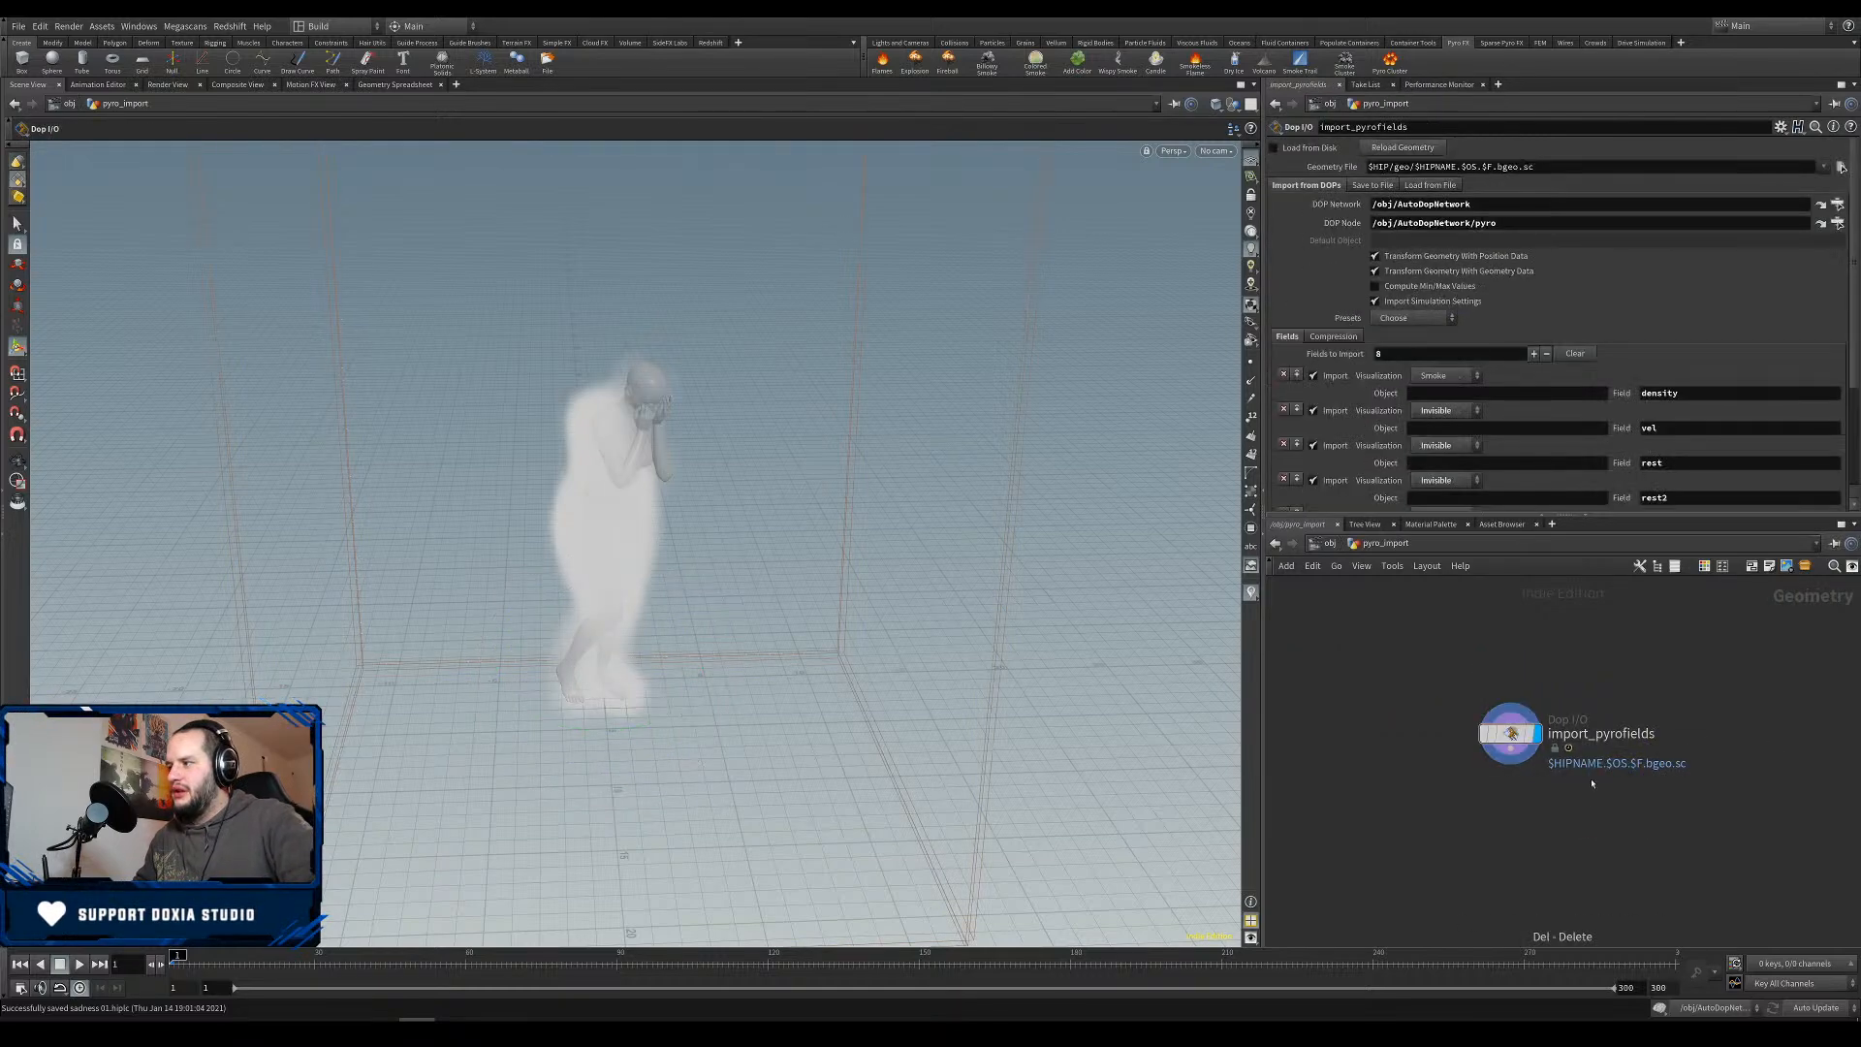
# Disable importing of the rest, rest2, temperature, heat, fuel and Cd fields, leaving density and vel enabled.
pyautogui.scroll(-3, 1855, 367)
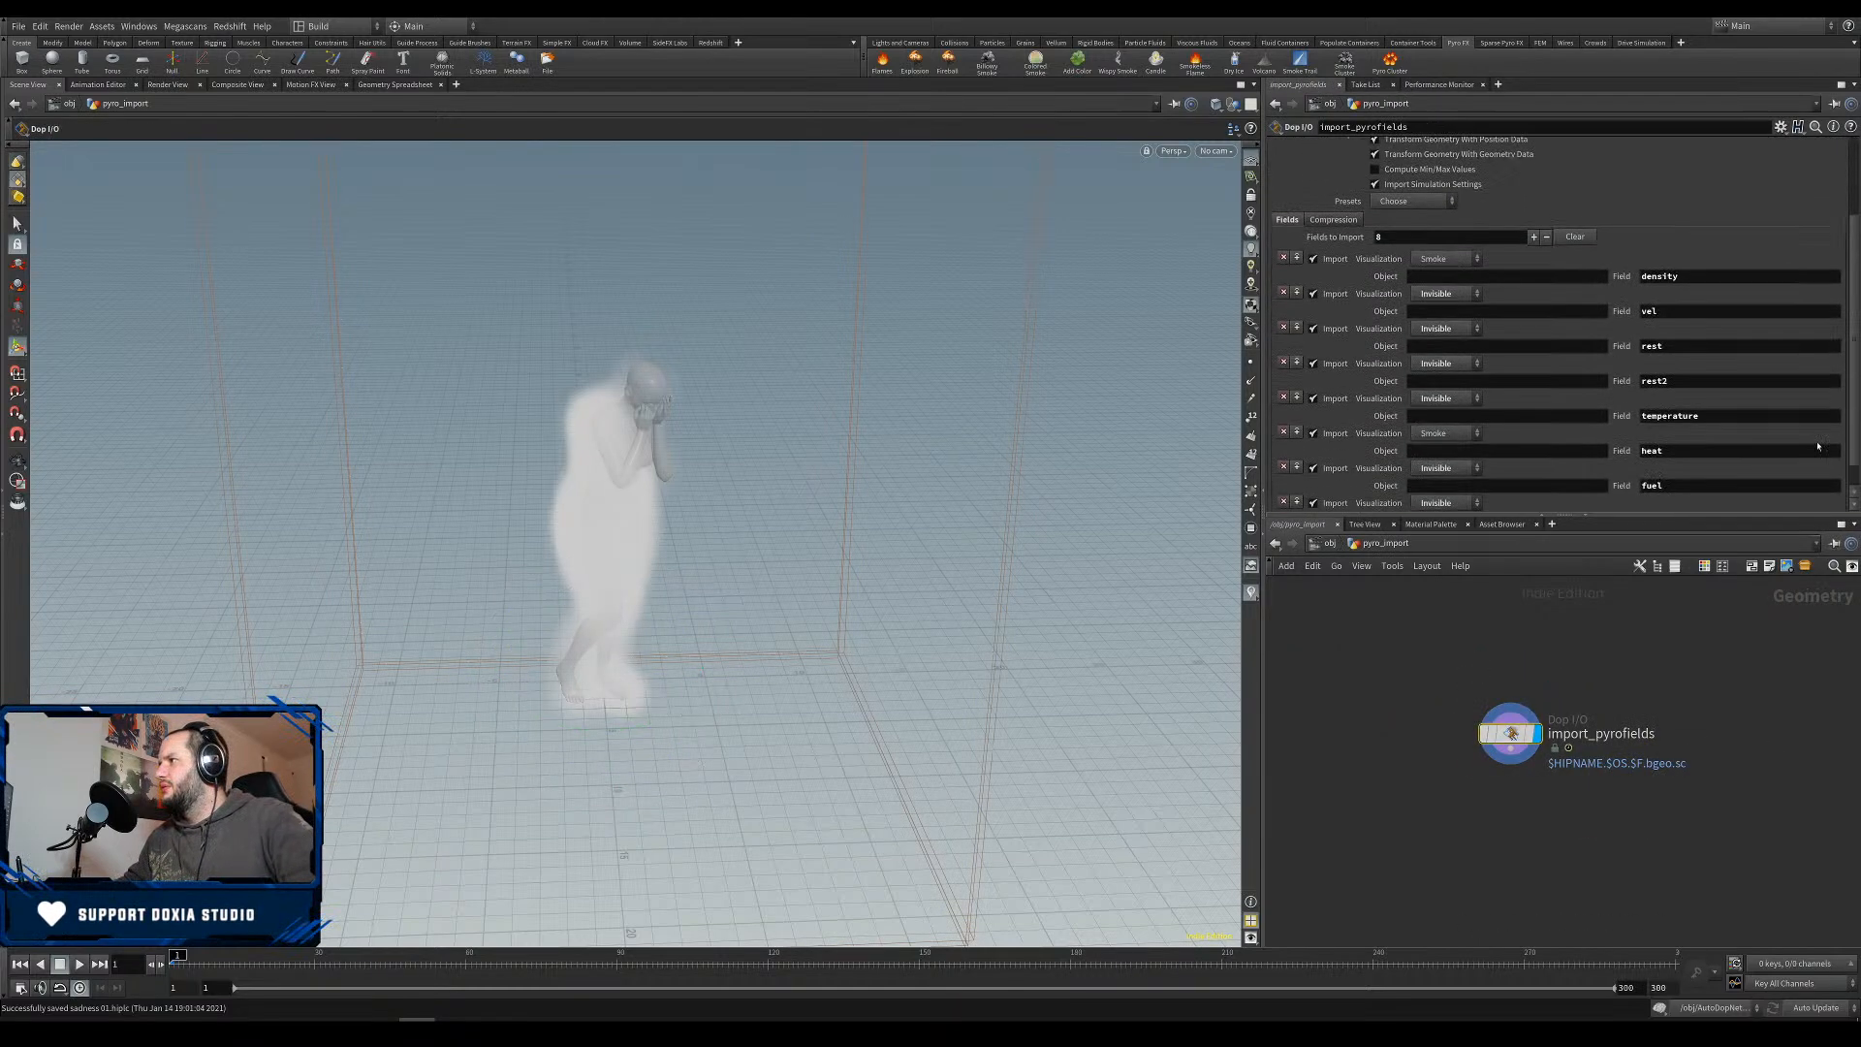
pyautogui.click(1313, 328)
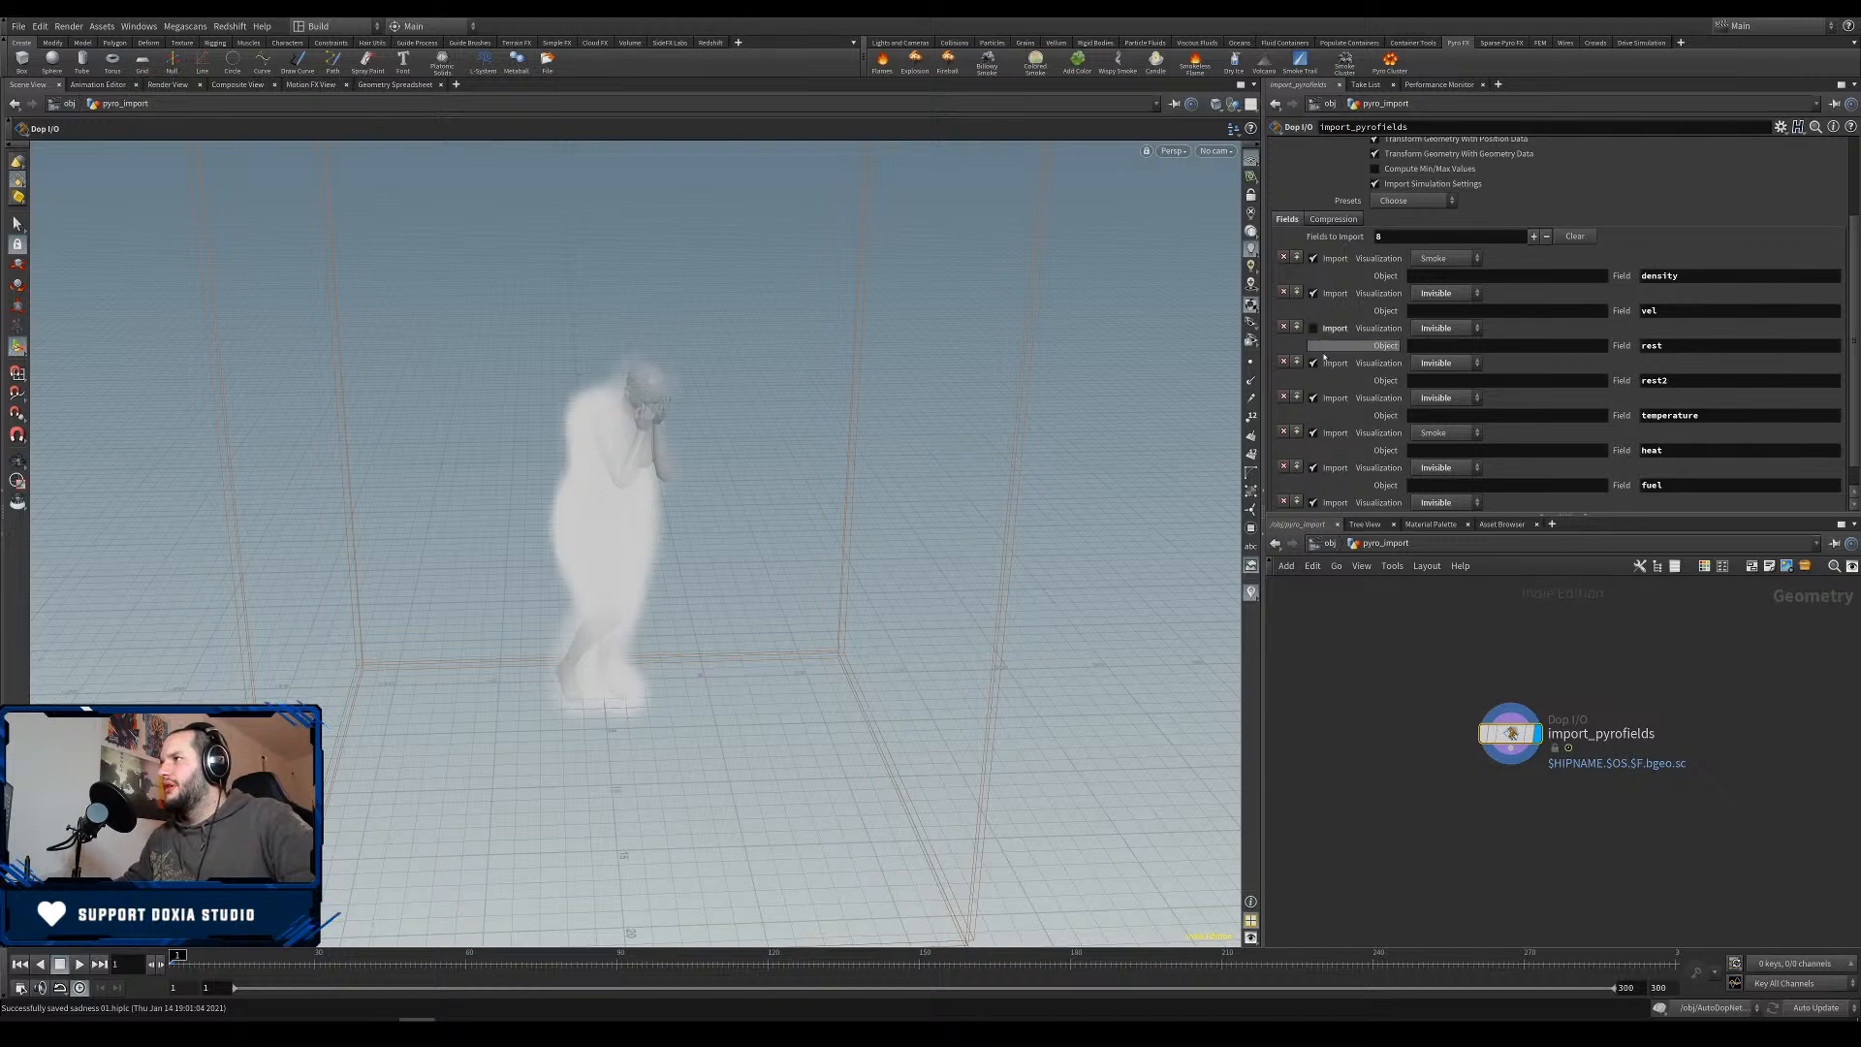
pyautogui.click(1313, 362)
pyautogui.click(1314, 397)
pyautogui.click(1313, 433)
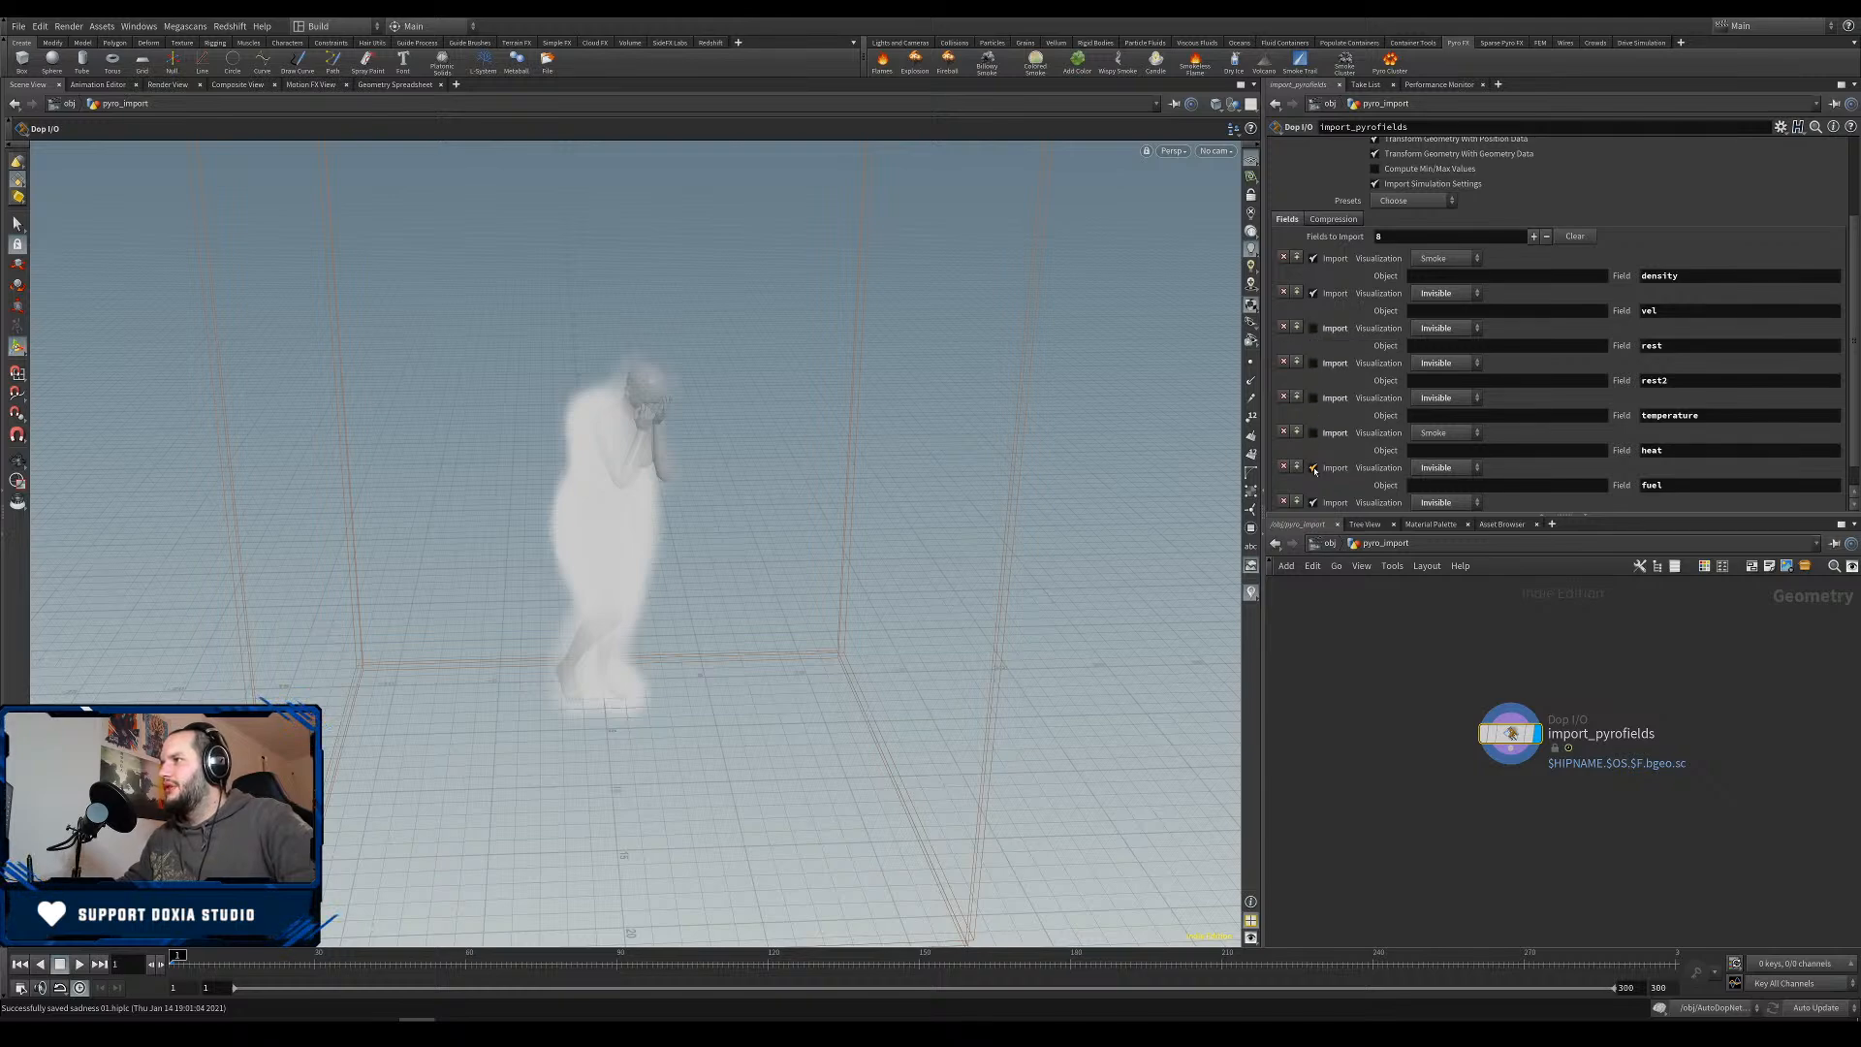
pyautogui.click(1313, 467)
pyautogui.click(1313, 502)
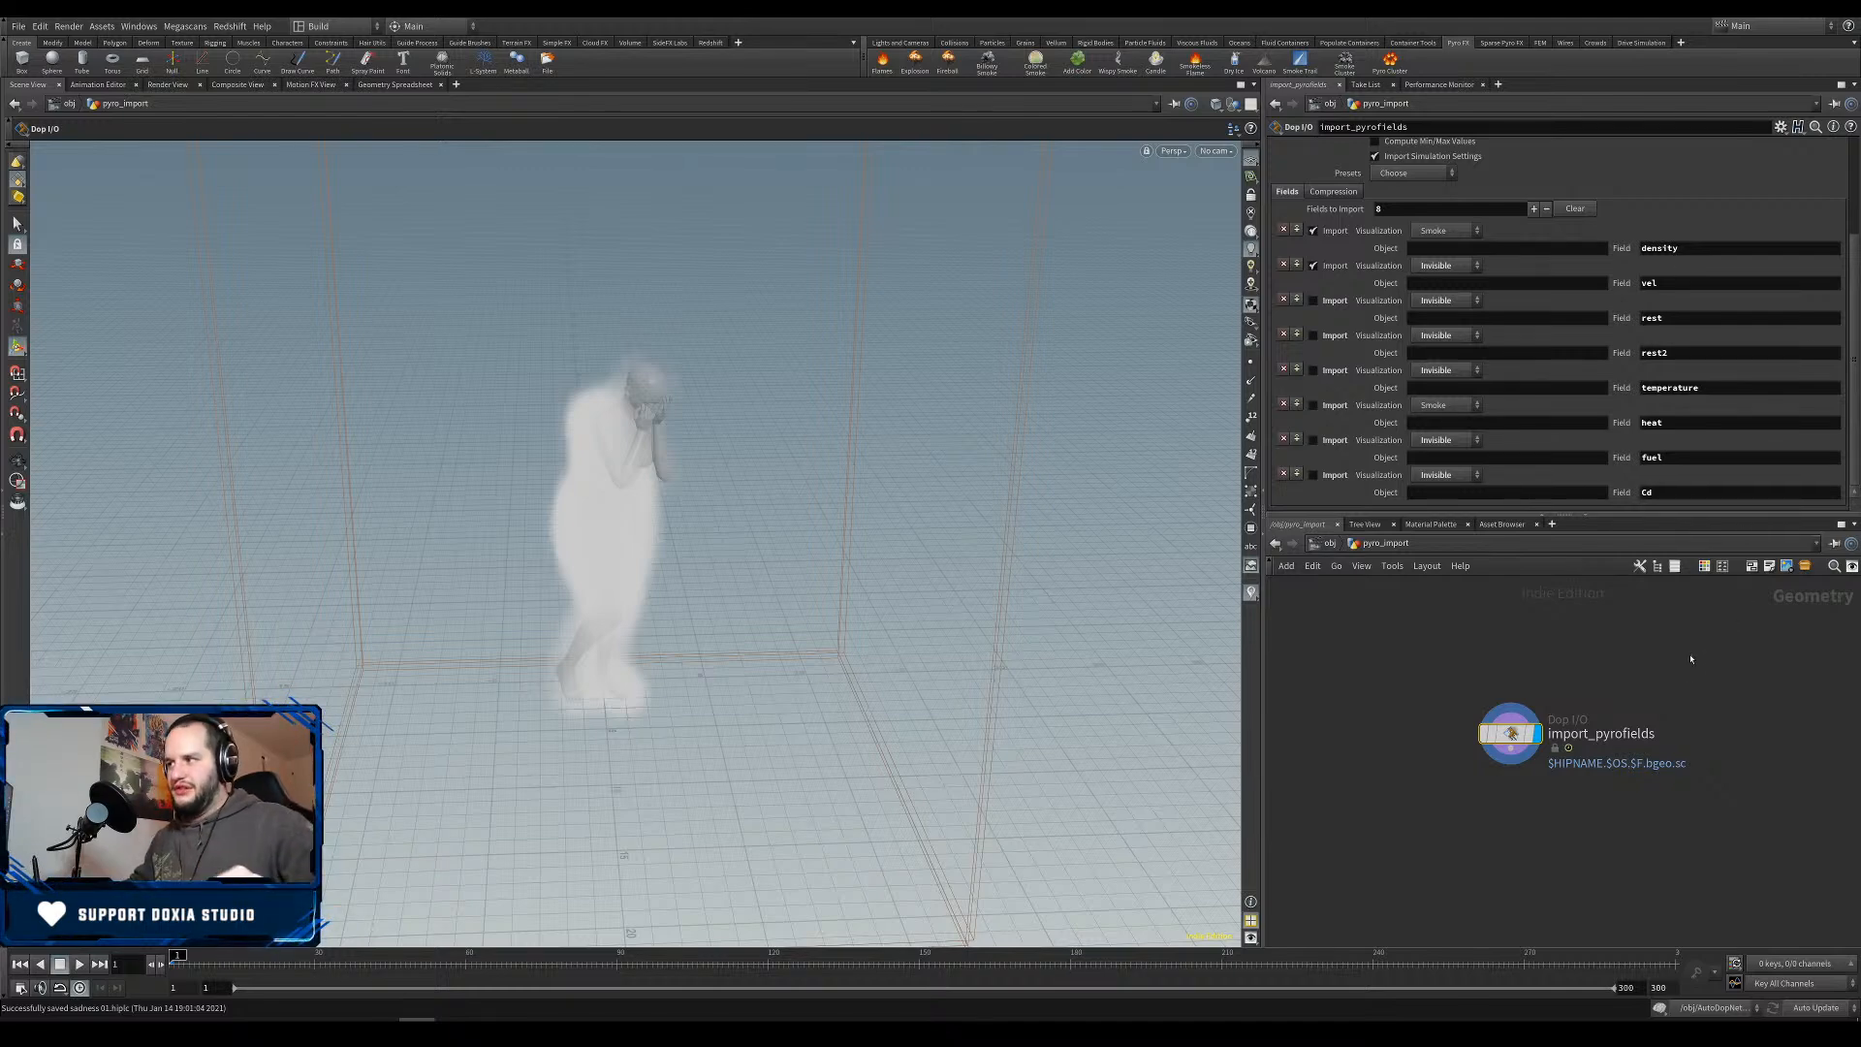
# Add a Null node after import_pyrofields, set its display flag and name it out_pyro_smoke.
pyautogui.click(1511, 752)
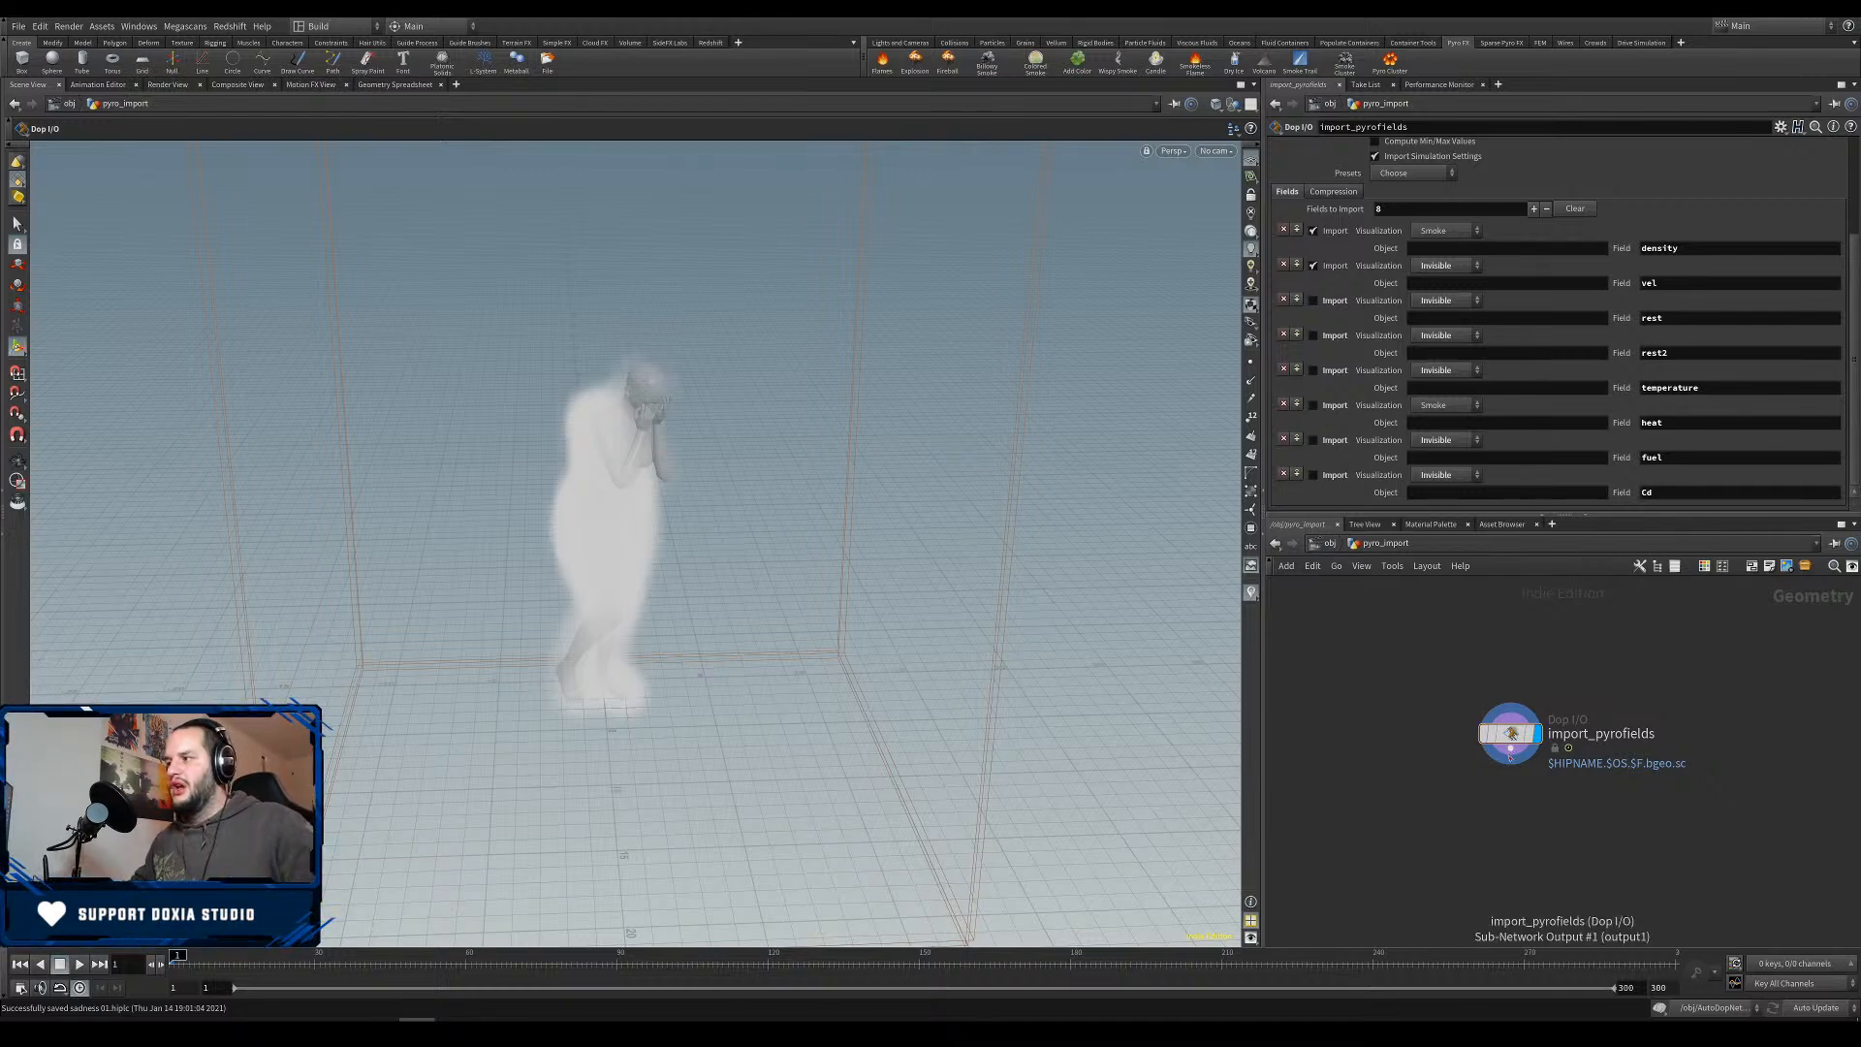
pyautogui.press('Tab')
pyautogui.write('nul')
pyautogui.press('Return')
pyautogui.click(1515, 815)
pyautogui.click(1526, 806)
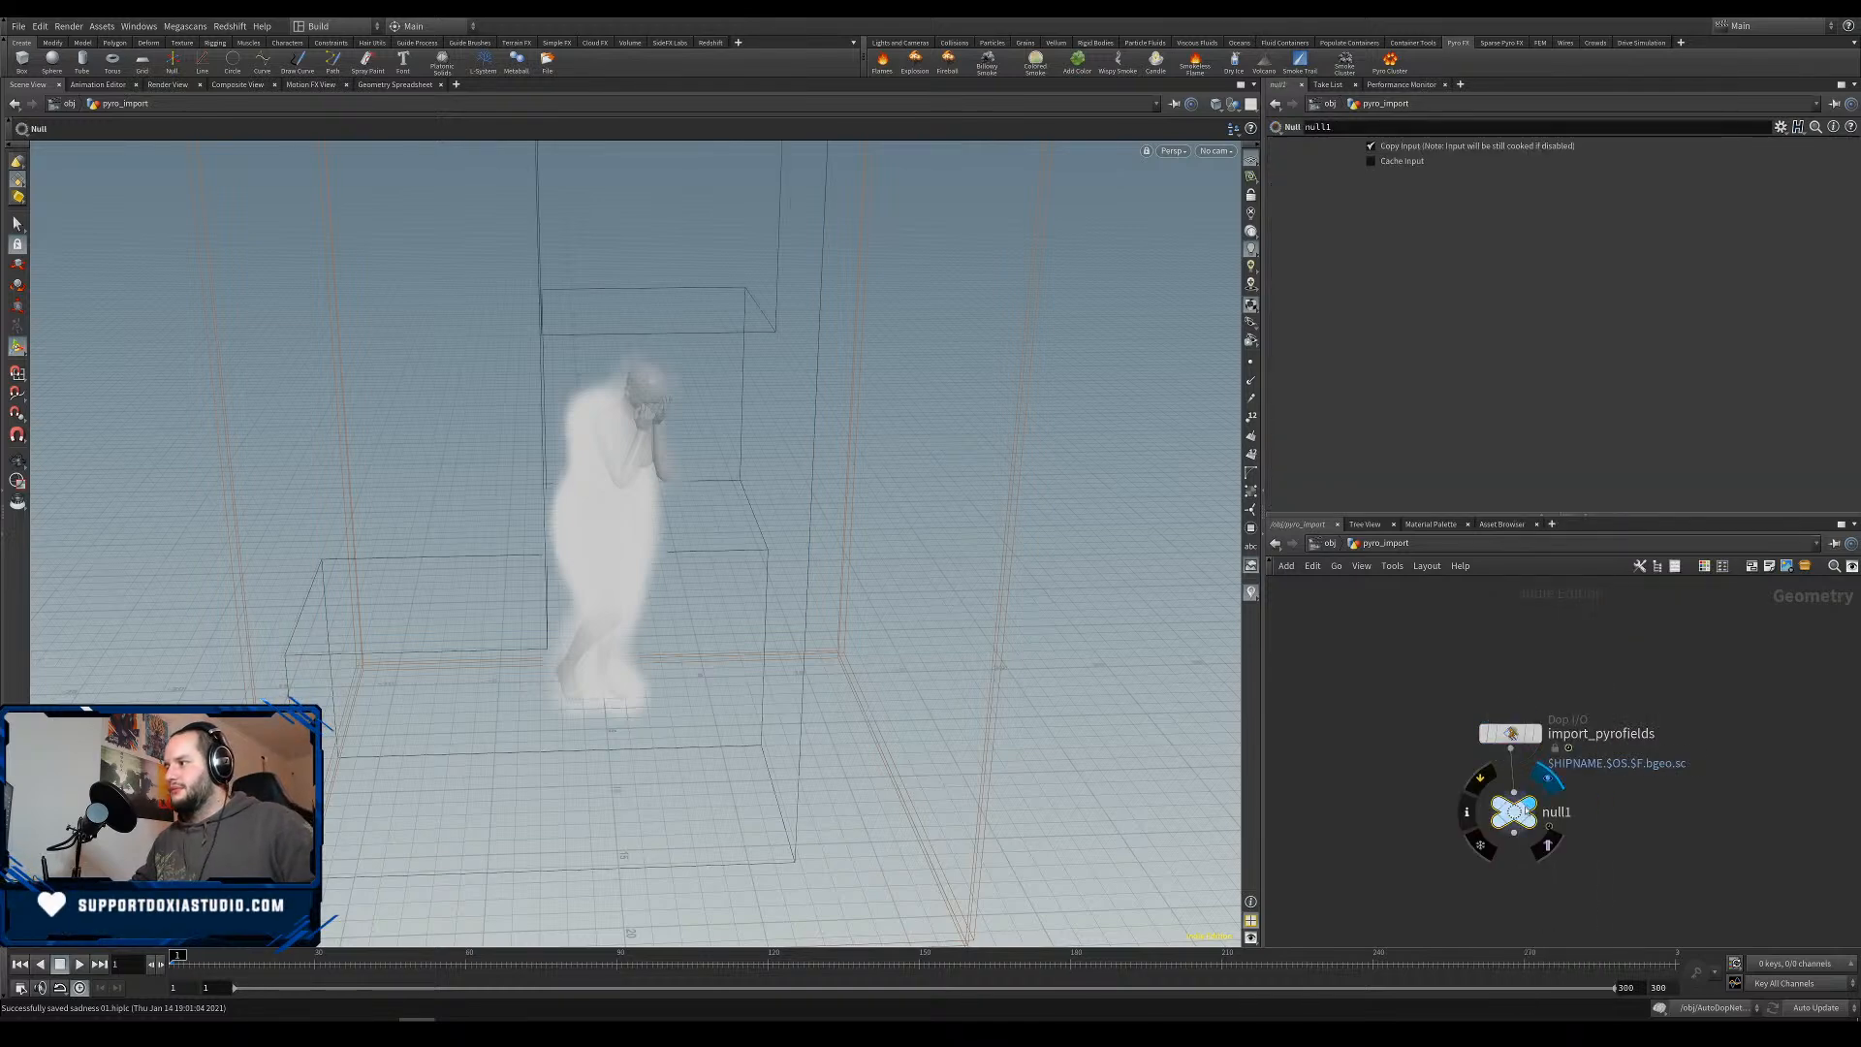
pyautogui.doubleClick(1558, 812)
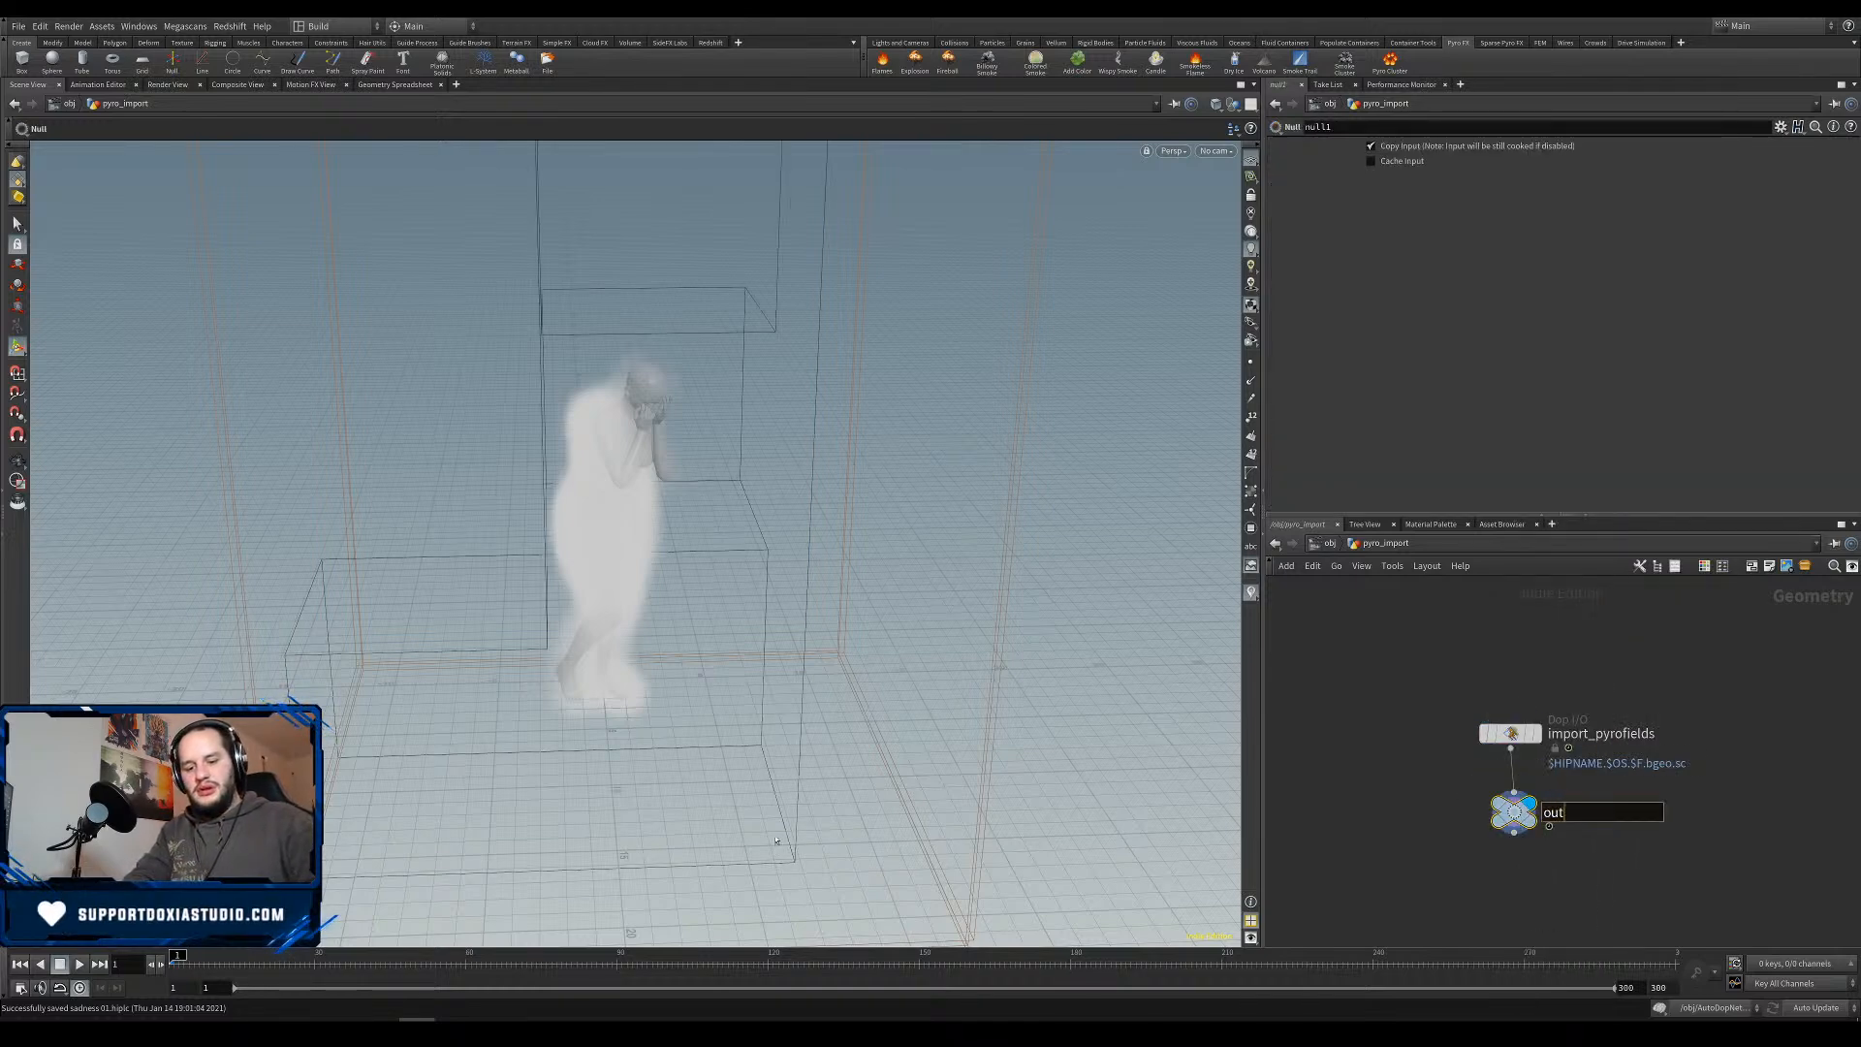
pyautogui.write('out_pyro_smoke')
pyautogui.press('Return')
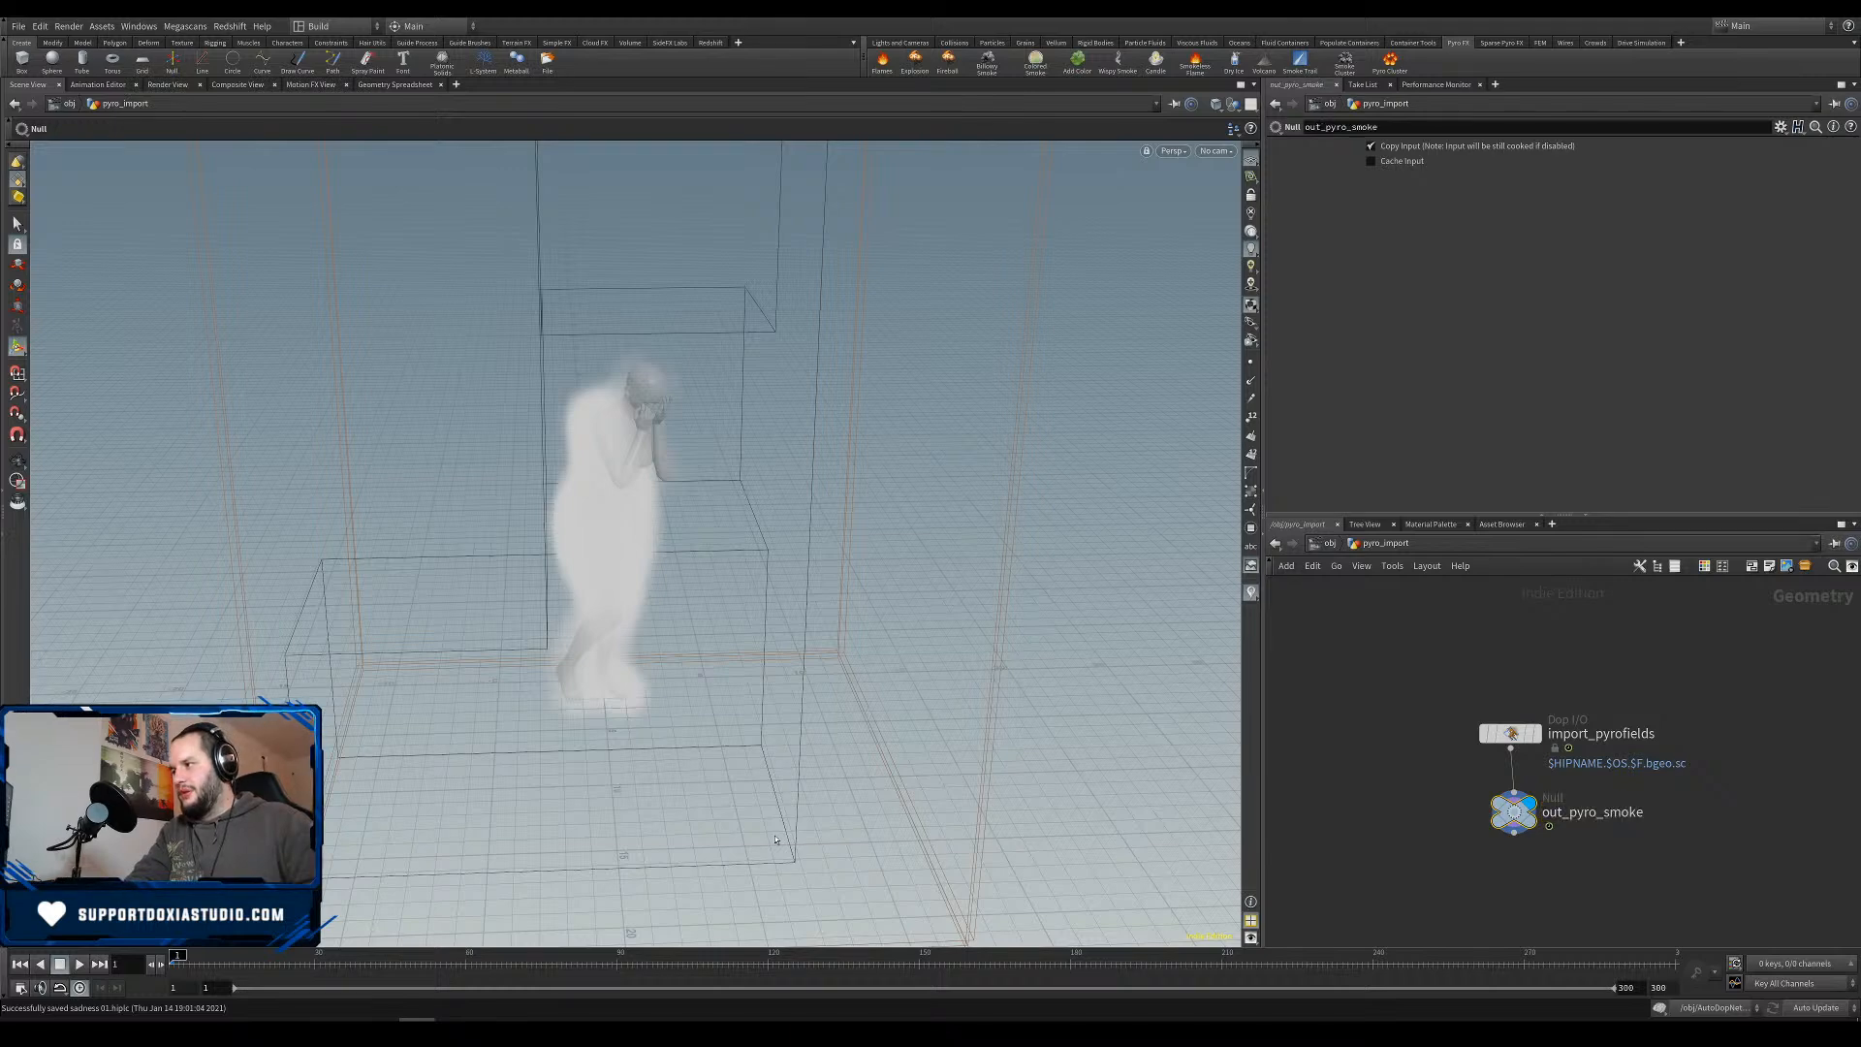
pyautogui.moveTo(1511, 734); pyautogui.dragTo(1515, 730)
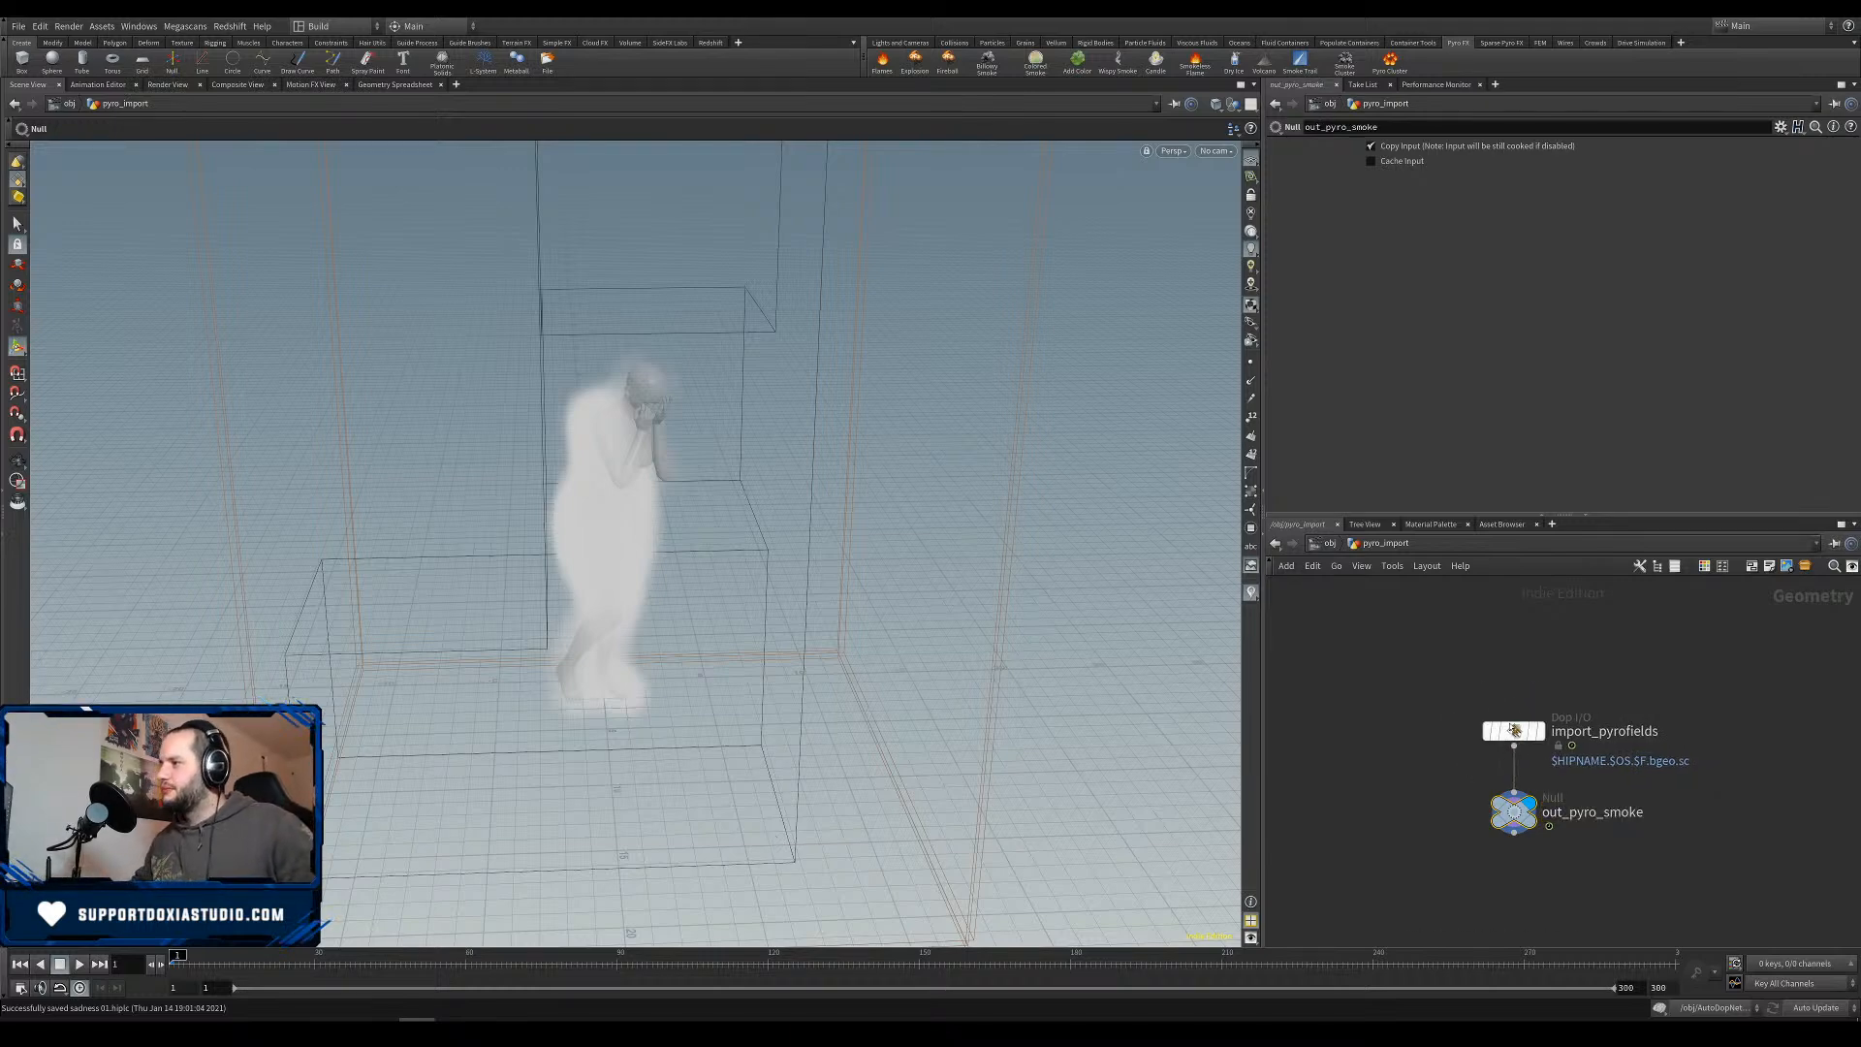
# Return to the object level and add a Distant Light to illuminate the character and smoke.
pyautogui.press('u')
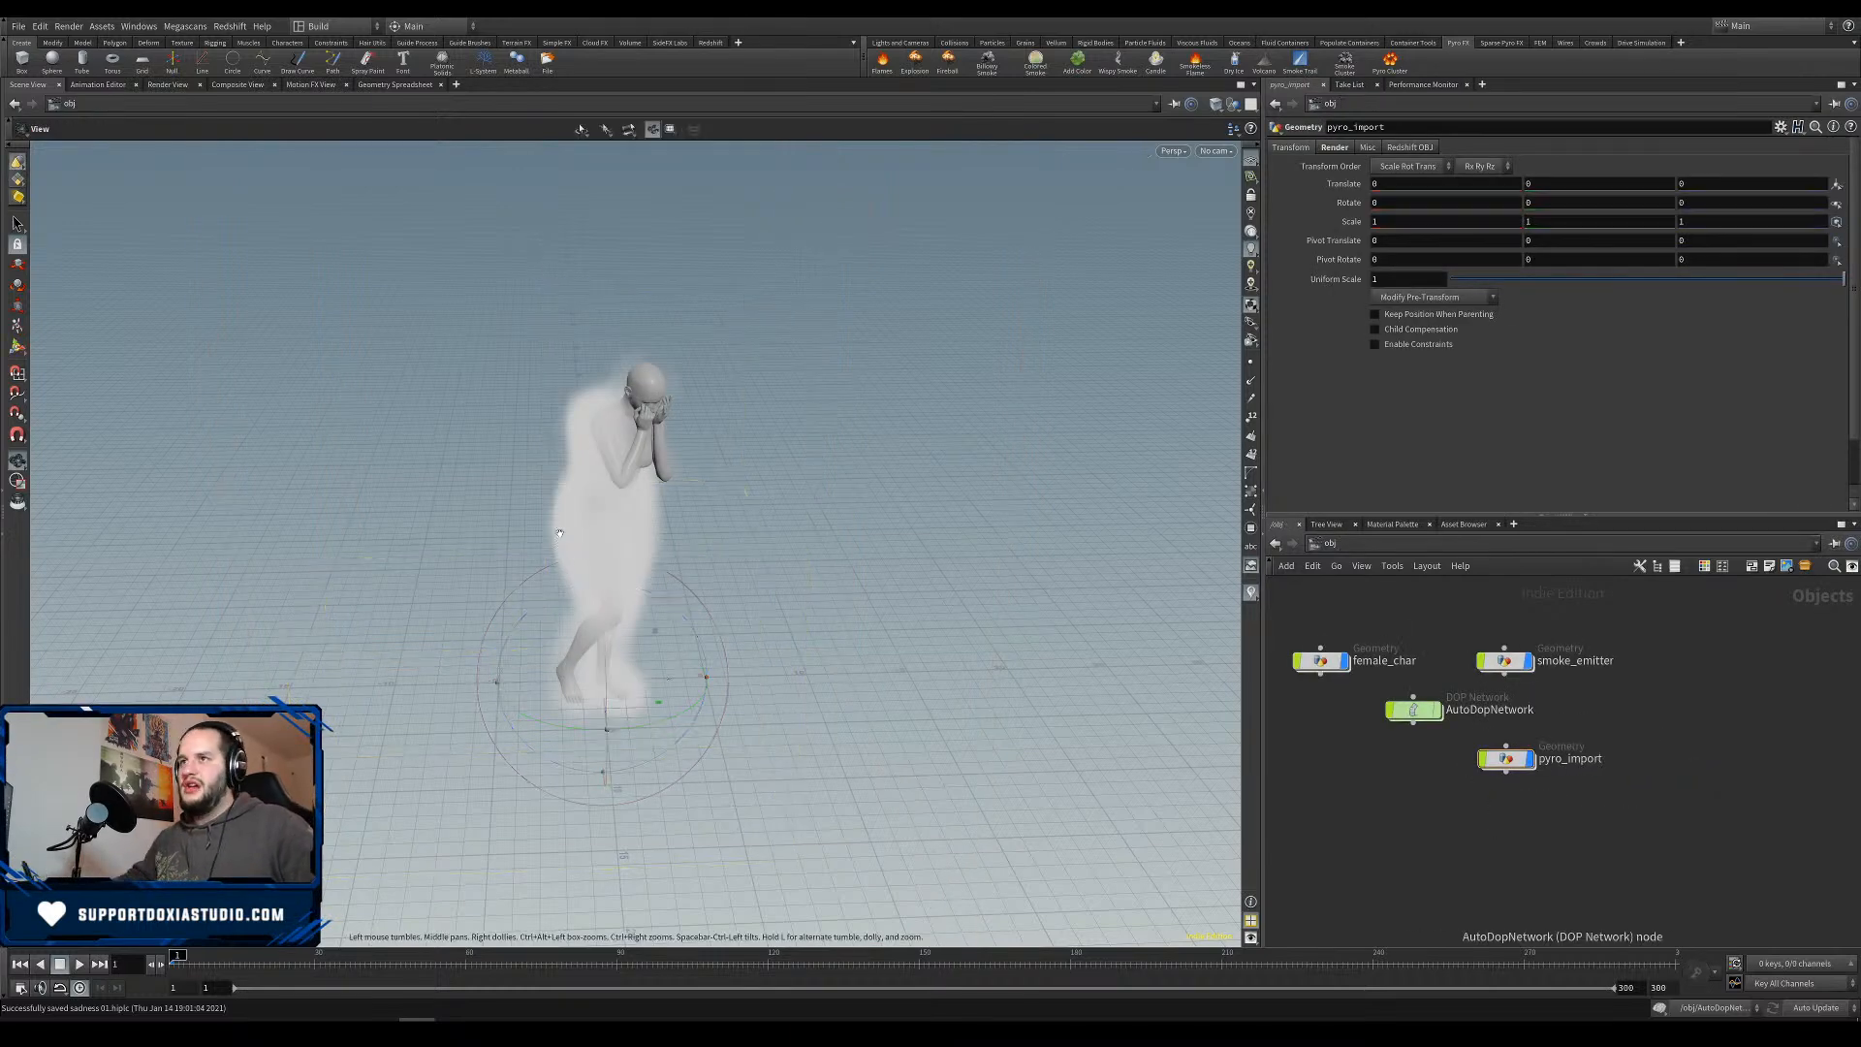
pyautogui.press('r')
pyautogui.click(901, 43)
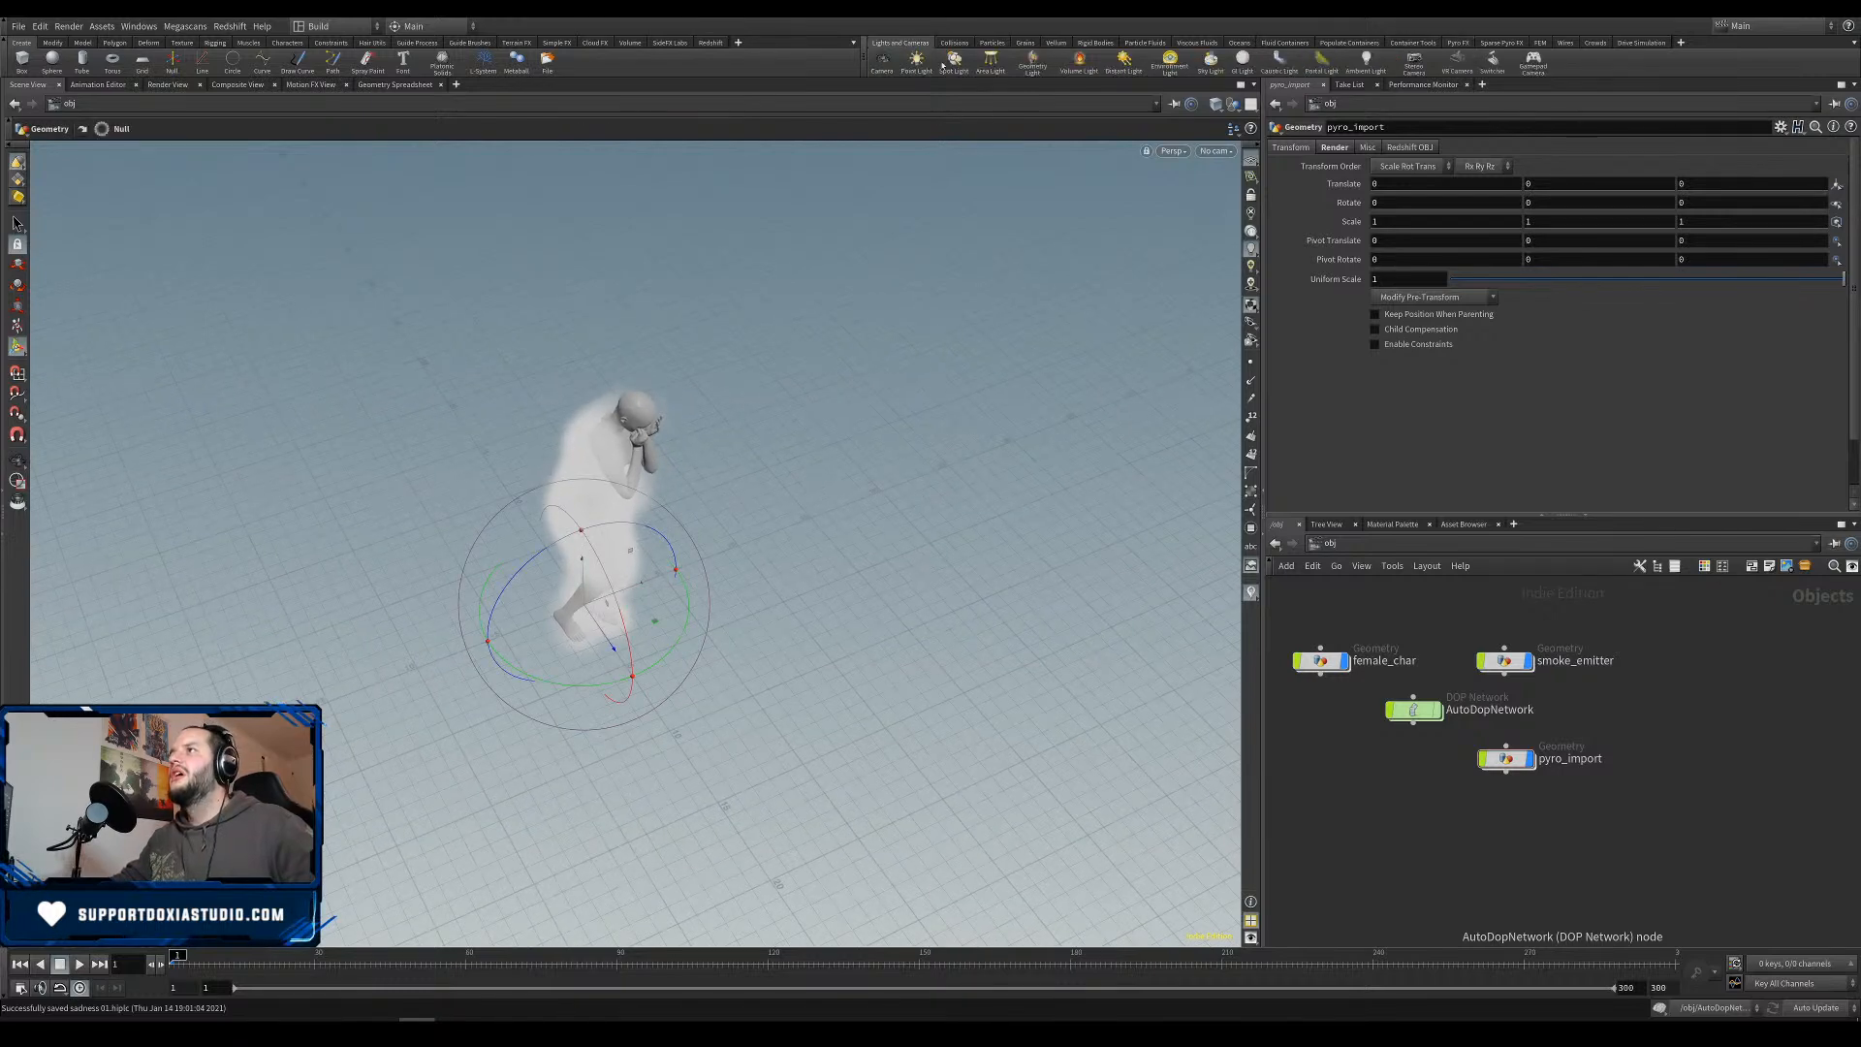
pyautogui.click(1123, 60)
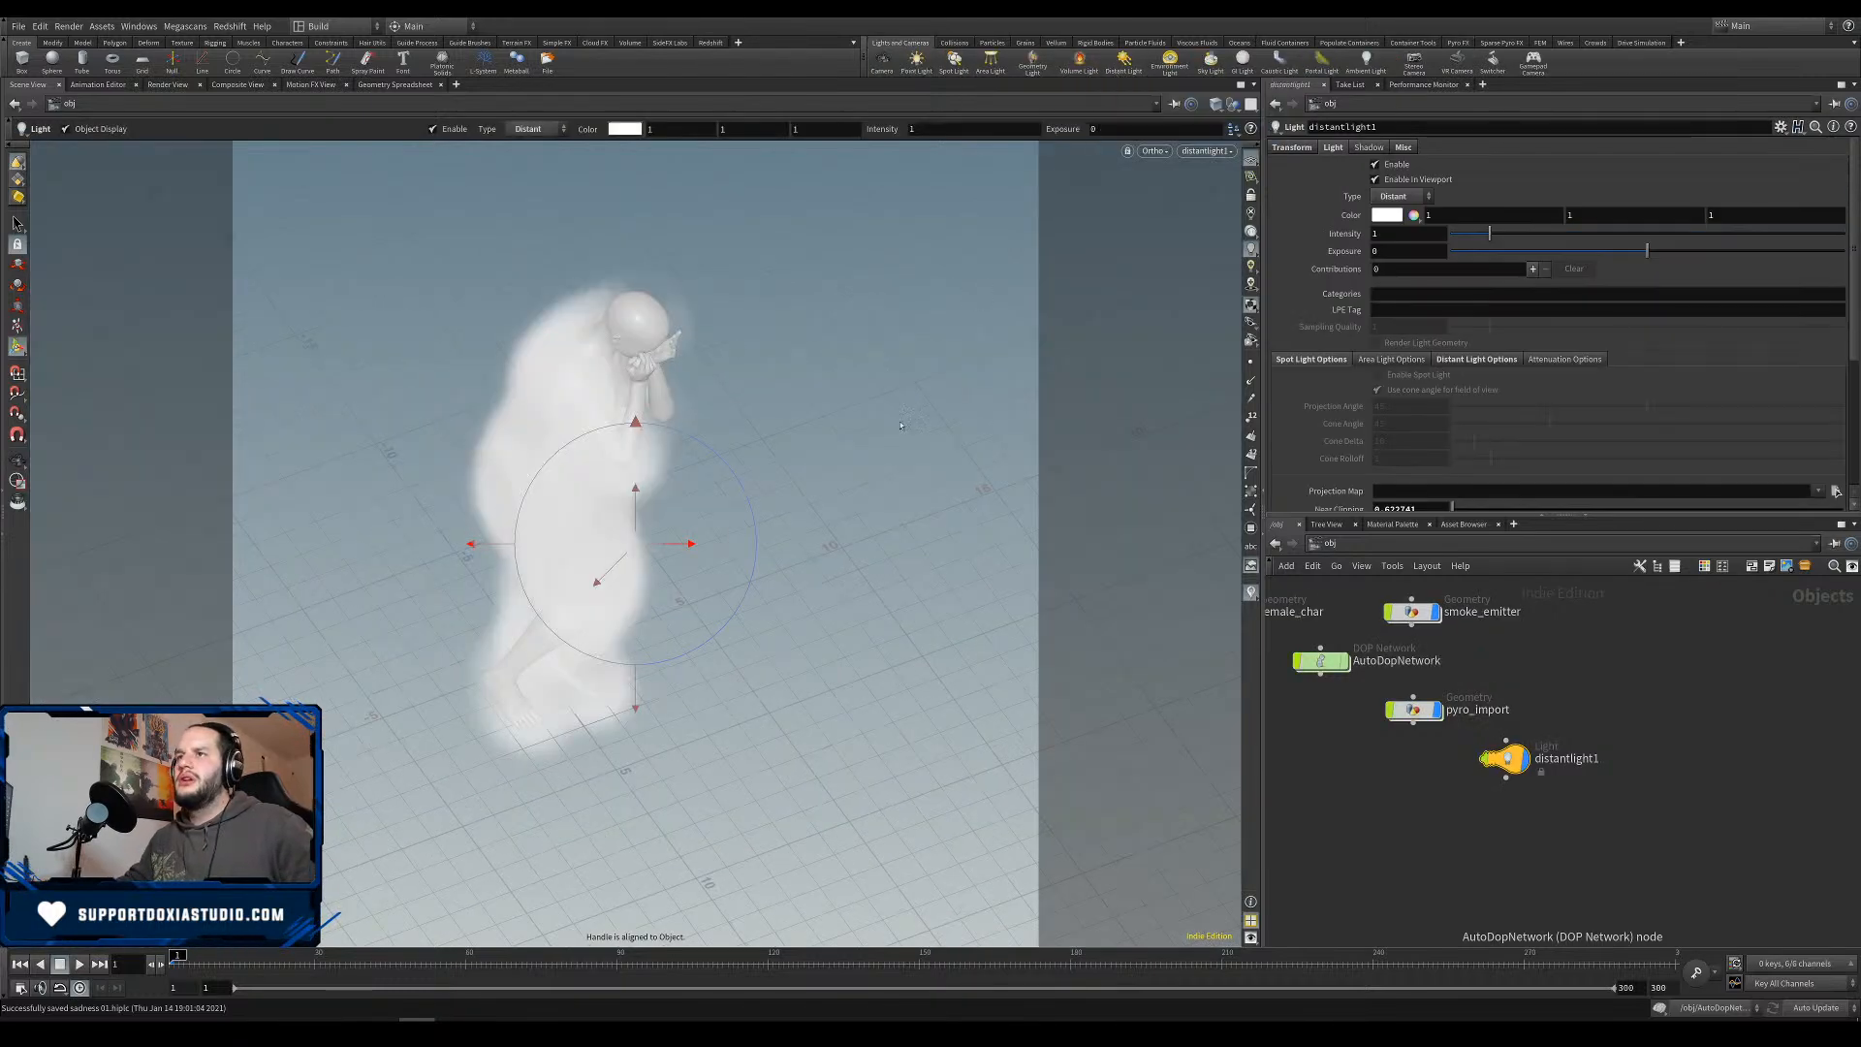
pyautogui.keyDown('alt'); pyautogui.moveTo(914, 452); pyautogui.dragTo(853, 475); pyautogui.keyUp('alt')
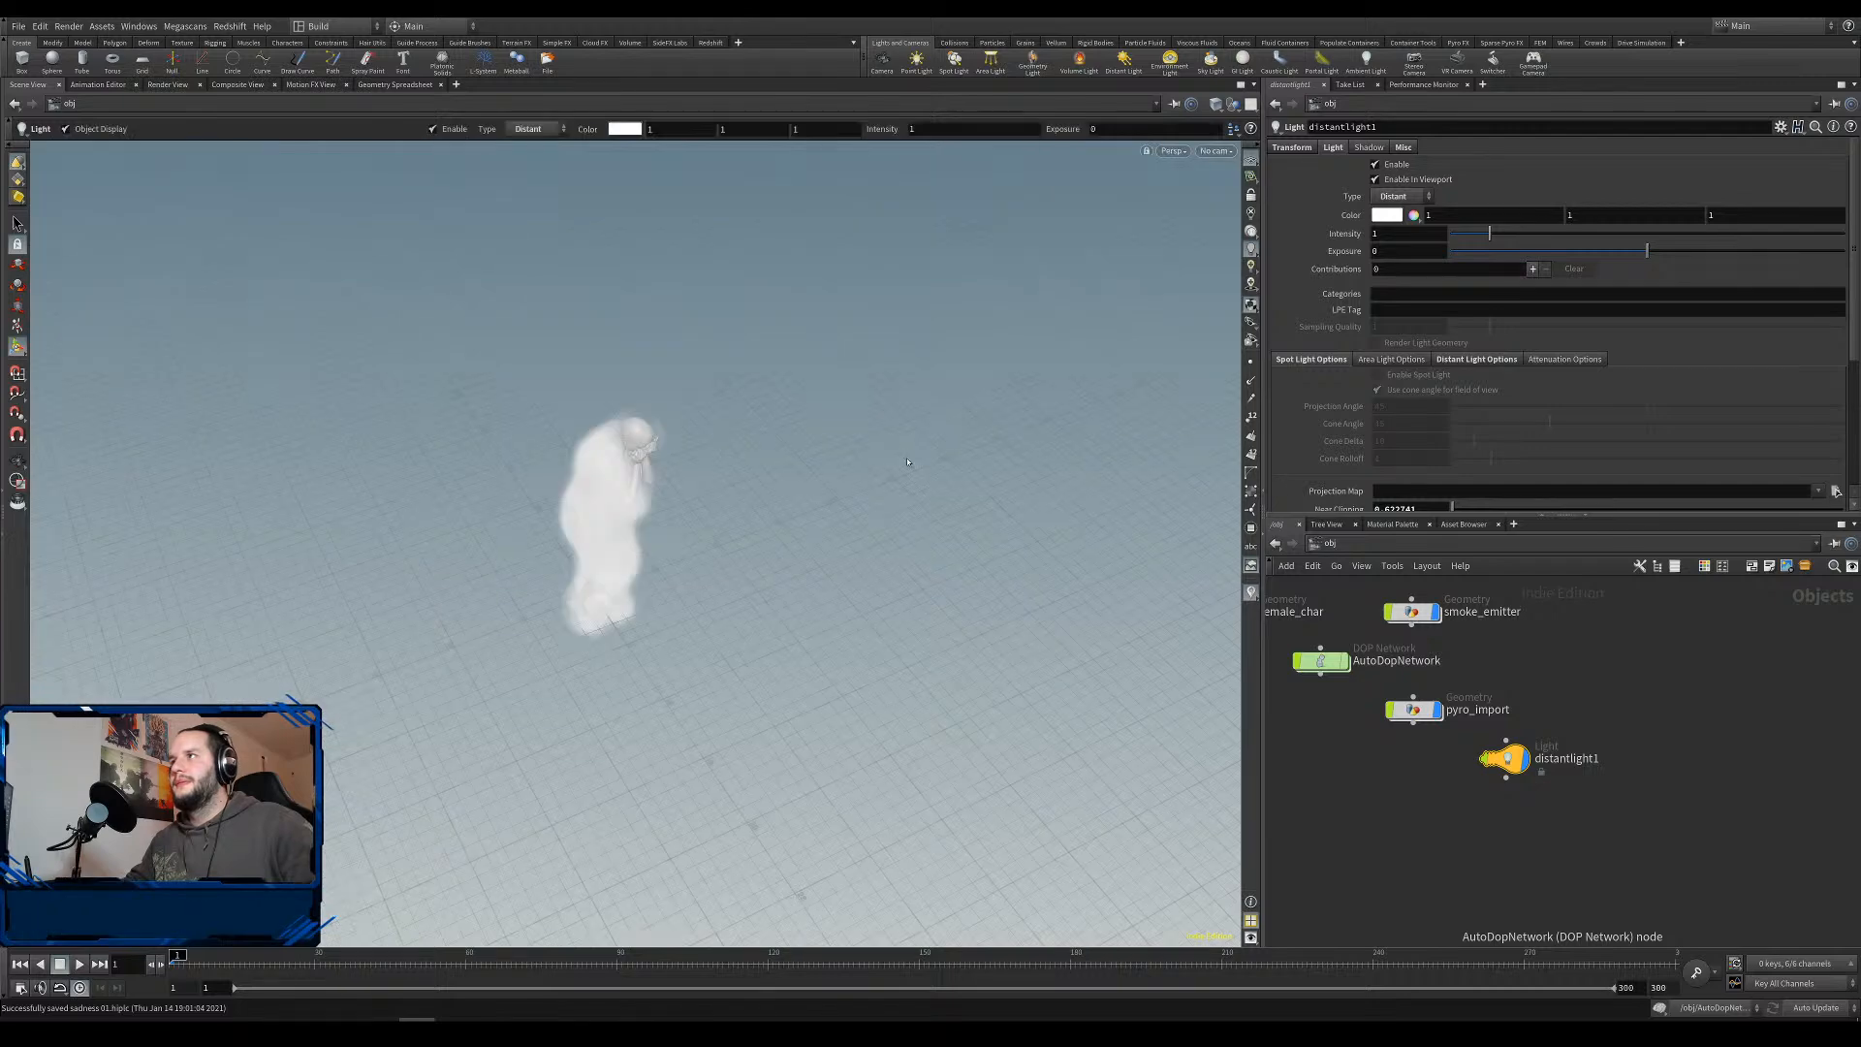
pyautogui.keyDown('alt'); pyautogui.moveTo(756, 560); pyautogui.dragTo(522, 481); pyautogui.keyUp('alt')
pyautogui.keyDown('alt'); pyautogui.moveTo(522, 482); pyautogui.dragTo(678, 523, button='right'); pyautogui.keyUp('alt')
pyautogui.keyDown('alt'); pyautogui.moveTo(872, 552); pyautogui.dragTo(993, 563); pyautogui.keyUp('alt')
# Arrange the object nodes with AutoDopNetwork between smoke_emitter and pyro_import, and distantlight1 beneath female_char.
pyautogui.moveTo(1513, 640); pyautogui.dragTo(1537, 727, button='middle')
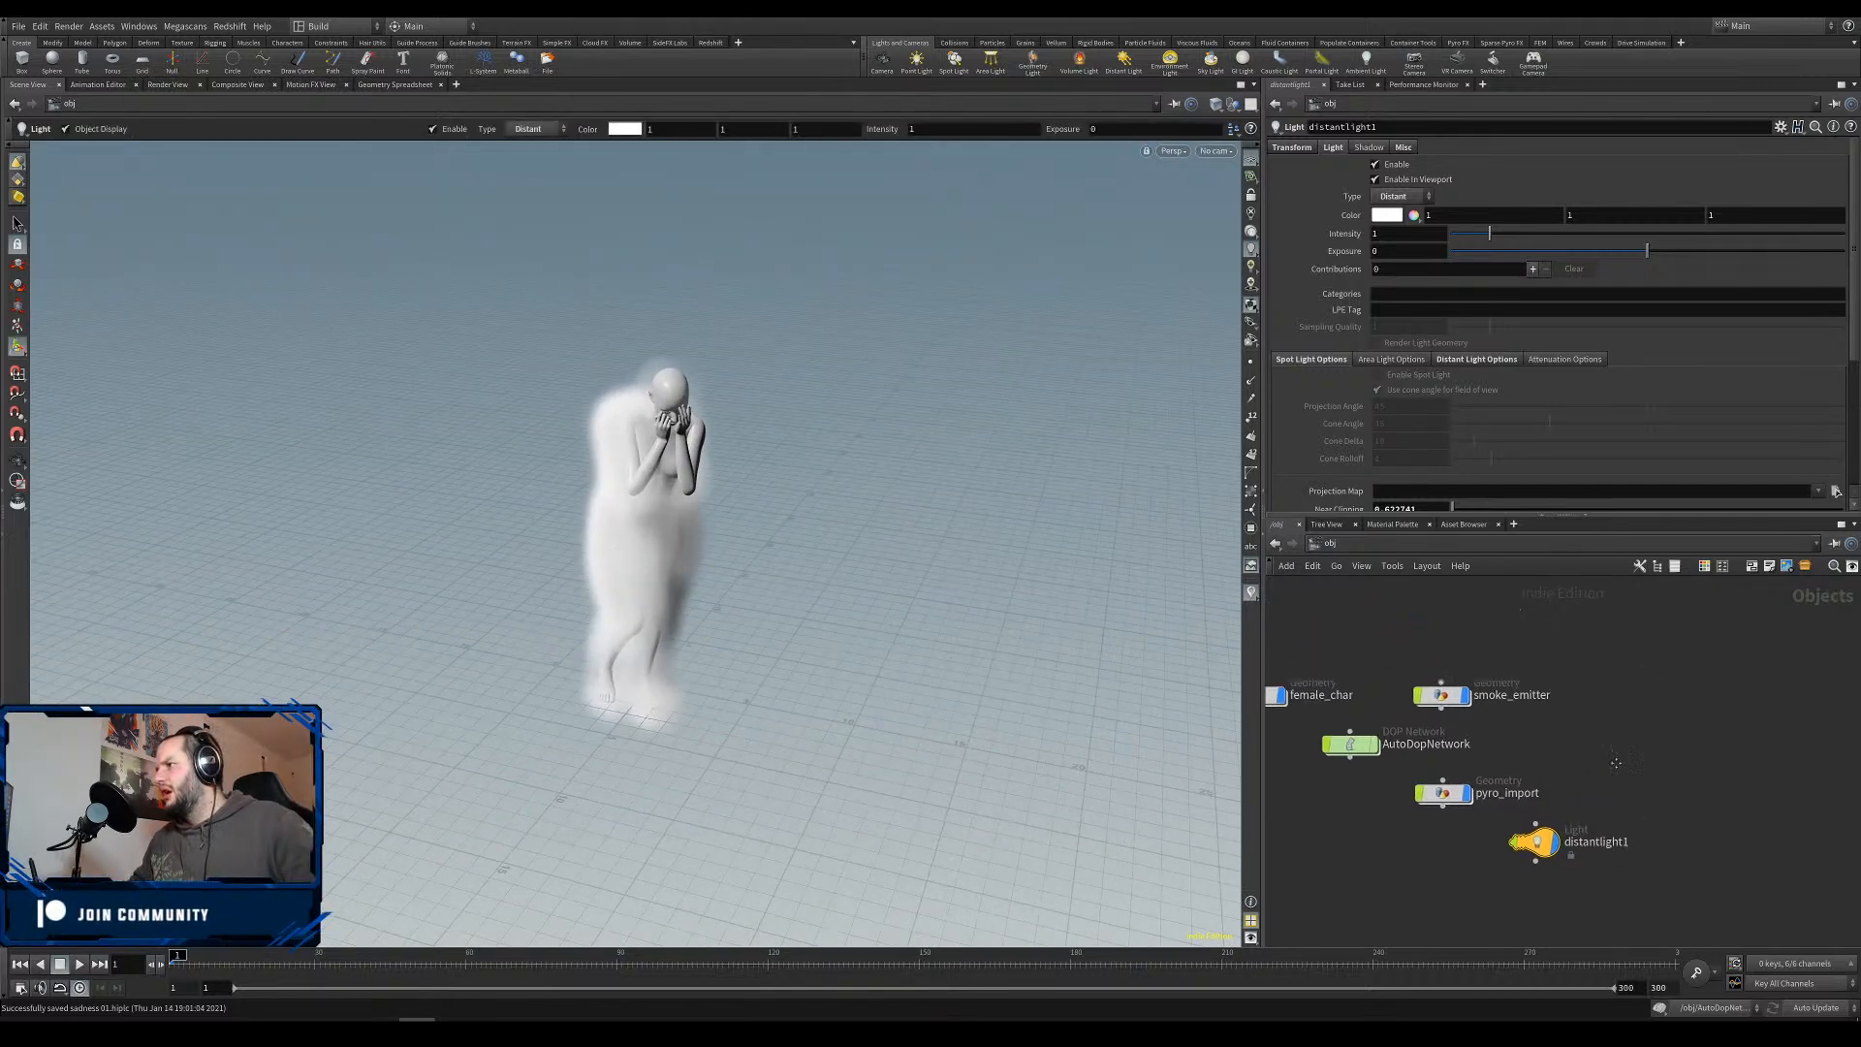
pyautogui.moveTo(1345, 752); pyautogui.dragTo(1439, 805)
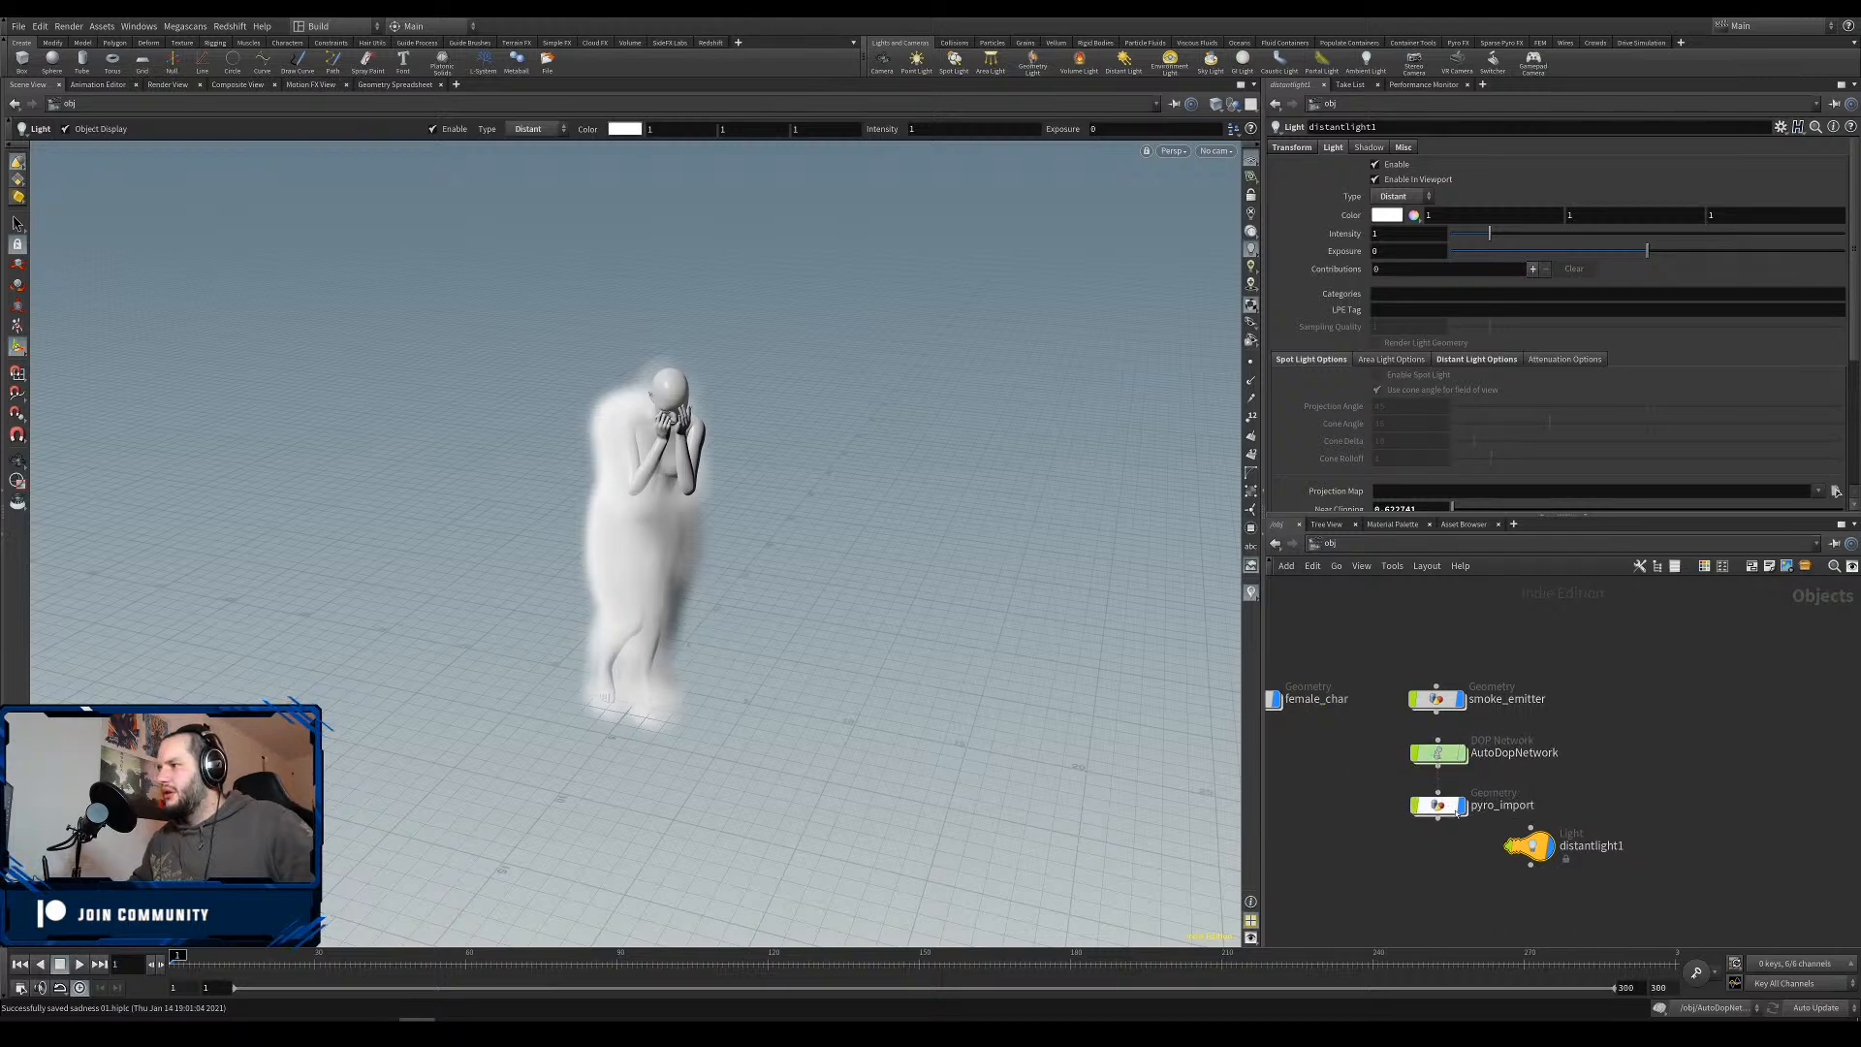
pyautogui.moveTo(1544, 848); pyautogui.dragTo(1609, 836, button='middle')
pyautogui.moveTo(1609, 836); pyautogui.dragTo(1325, 748)
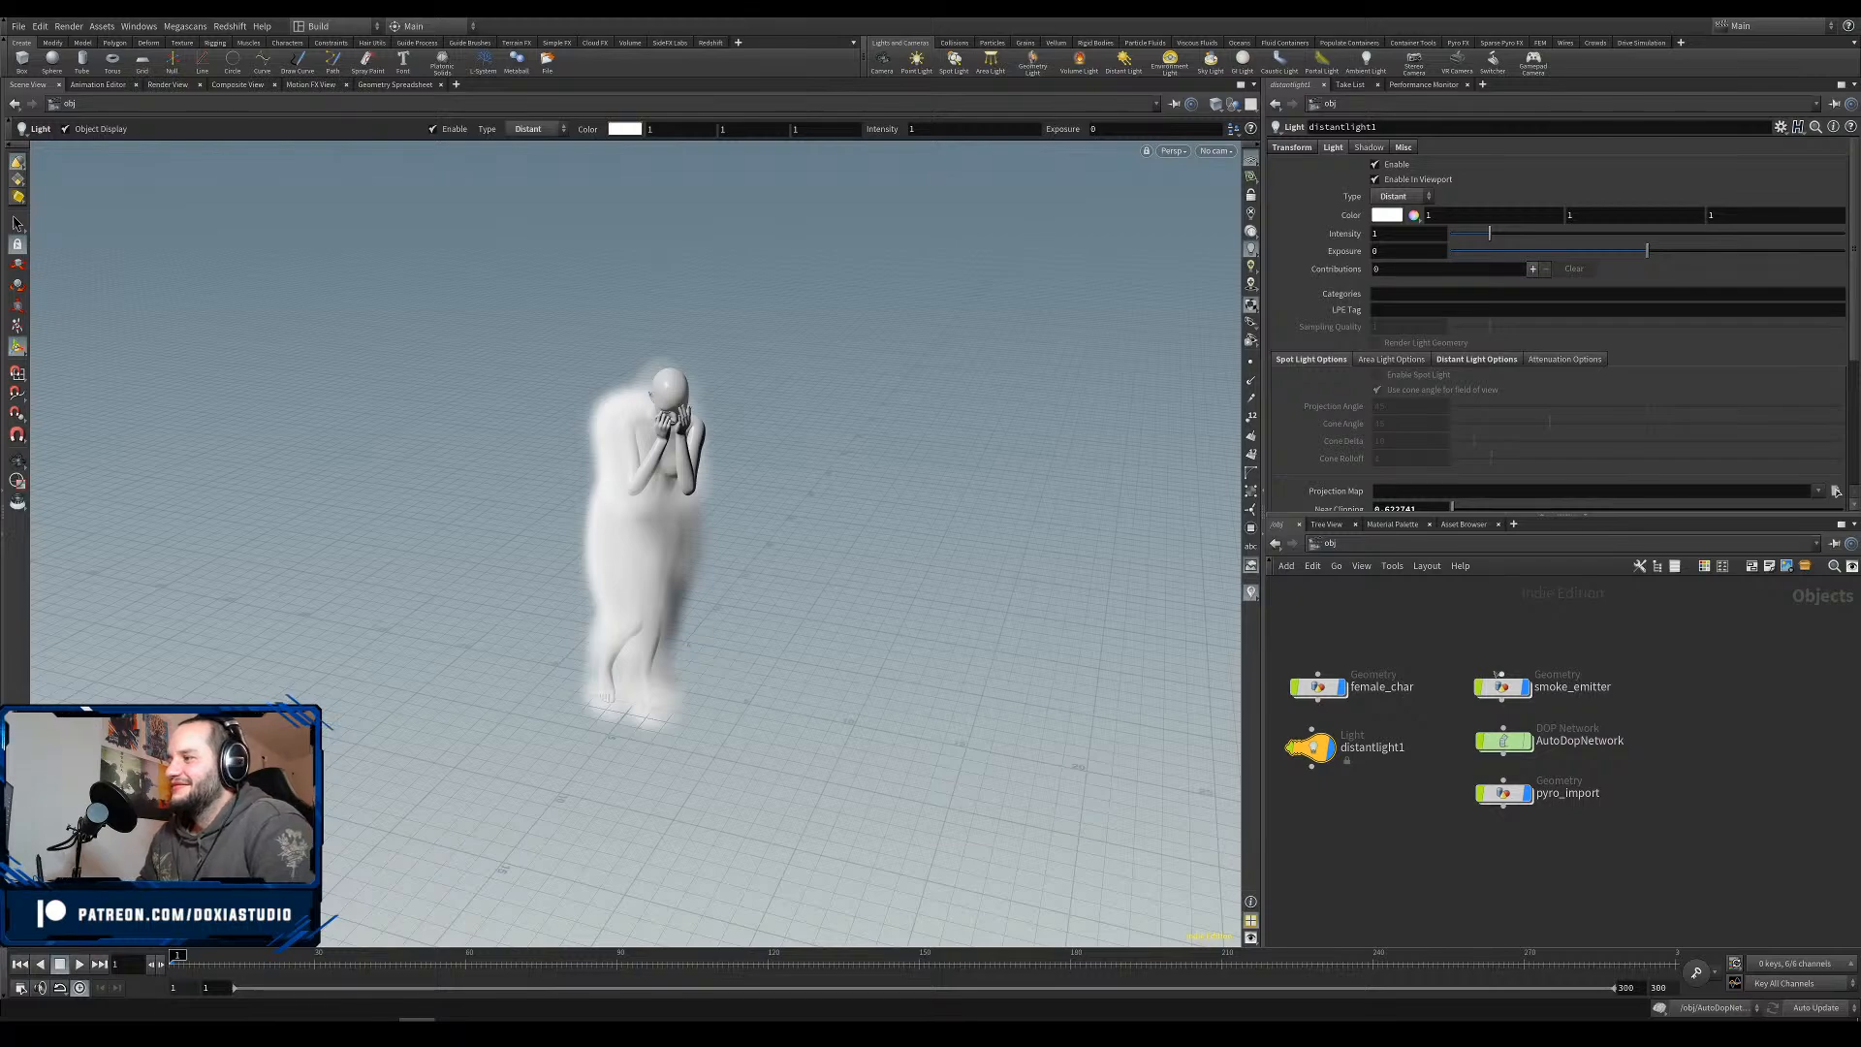
# Open the smoke_emitter network and set the display flag on create_density to work on its parameters.
pyautogui.click(1502, 687)
pyautogui.doubleClick(1502, 687)
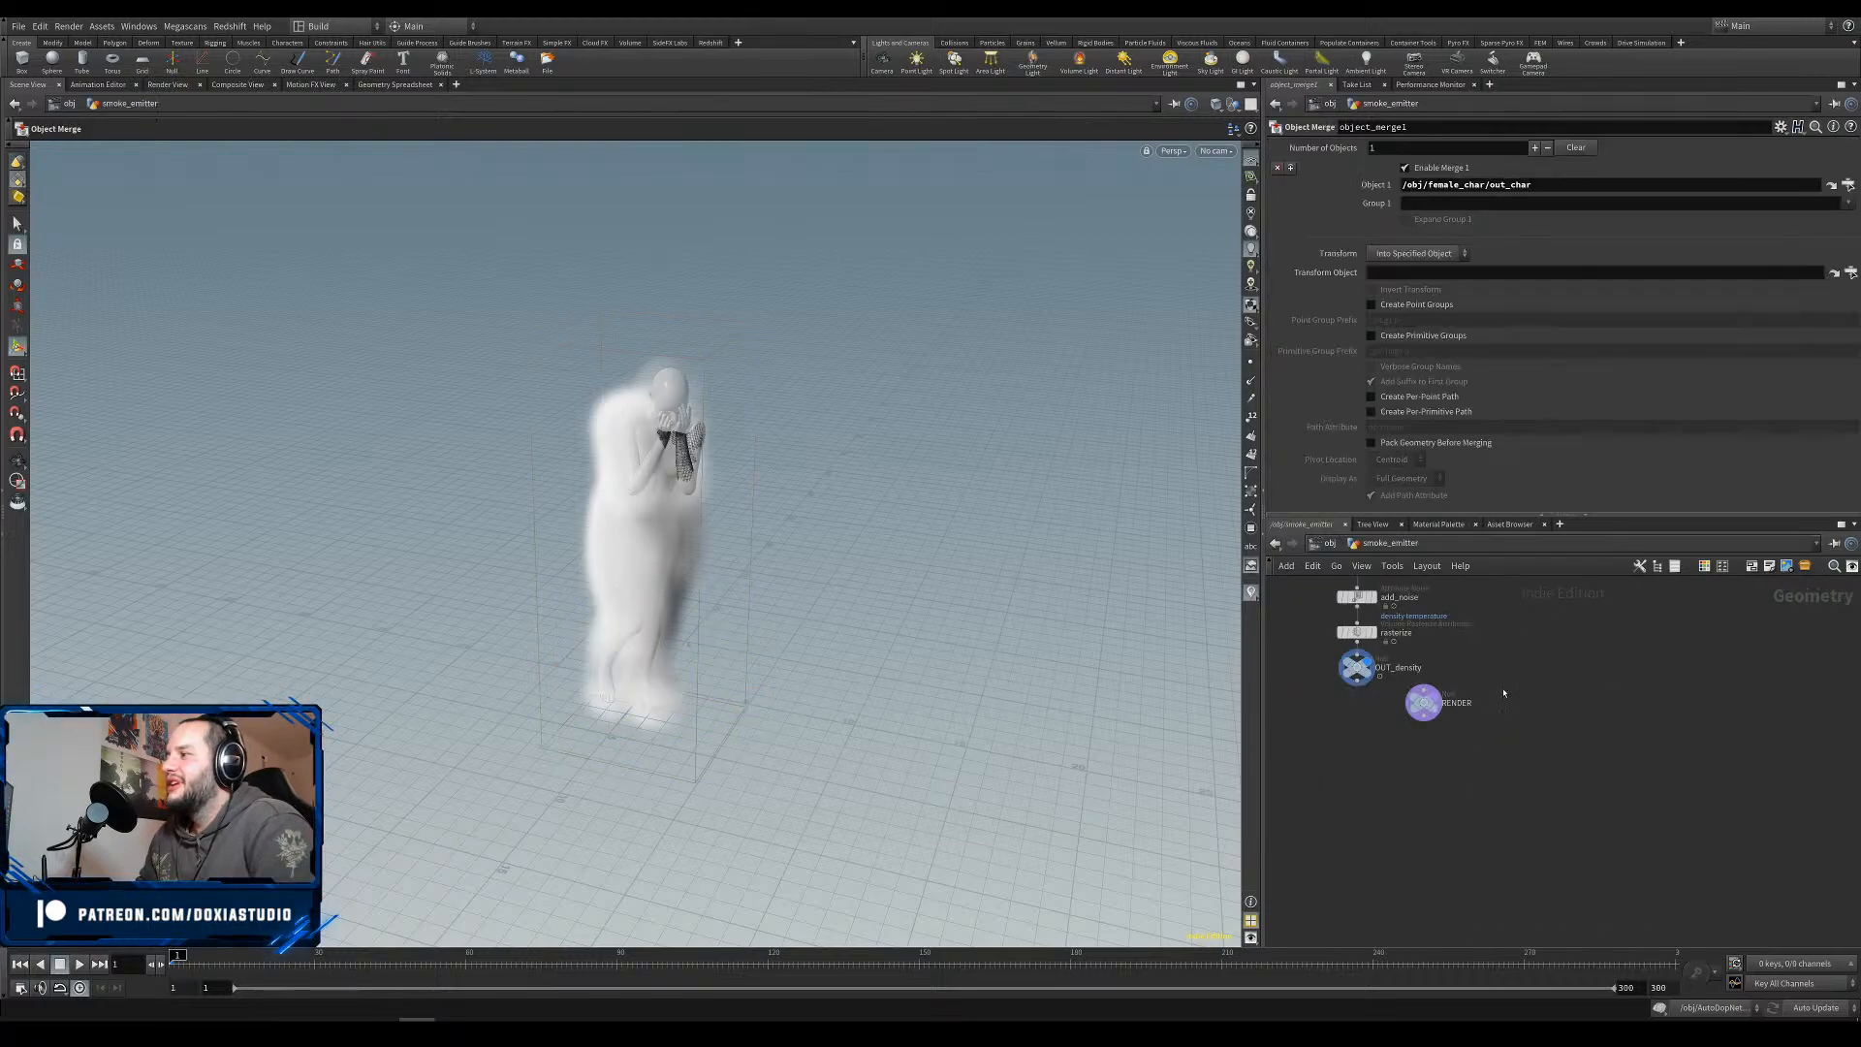
pyautogui.moveTo(1544, 584); pyautogui.dragTo(1593, 769, button='middle')
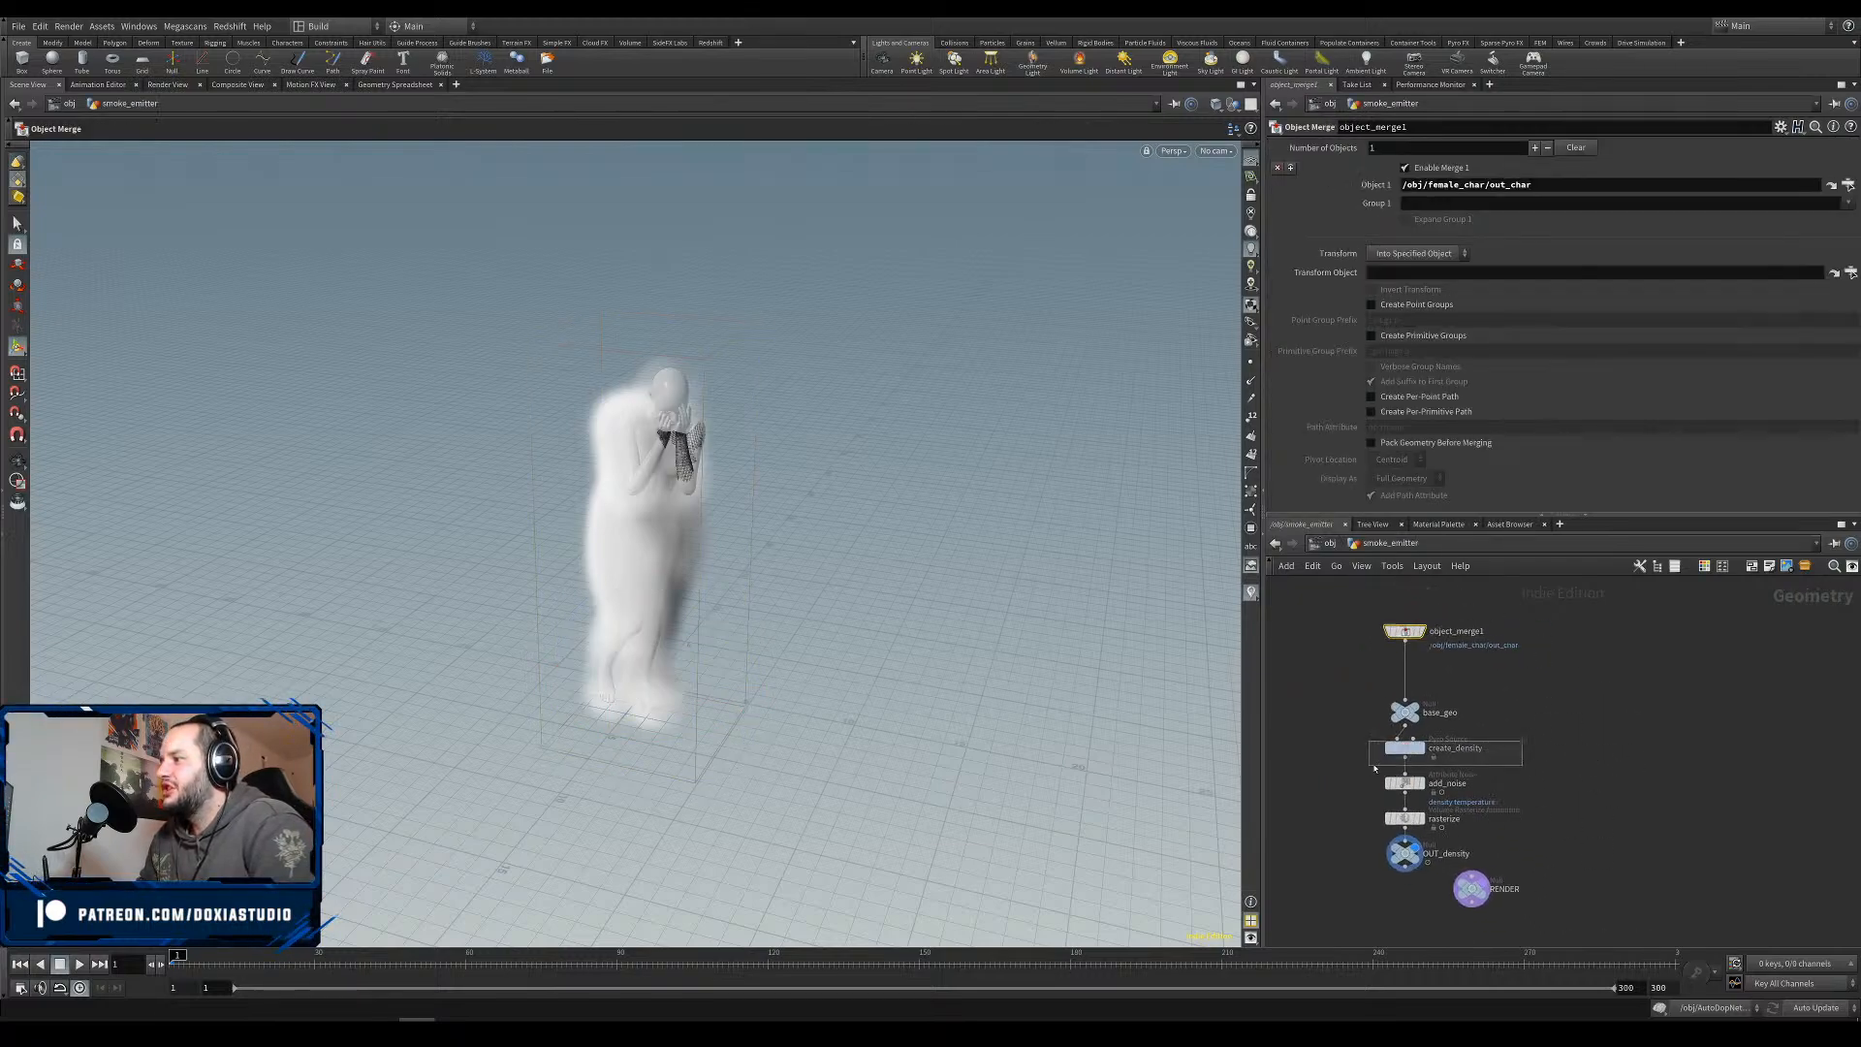
pyautogui.click(1405, 747)
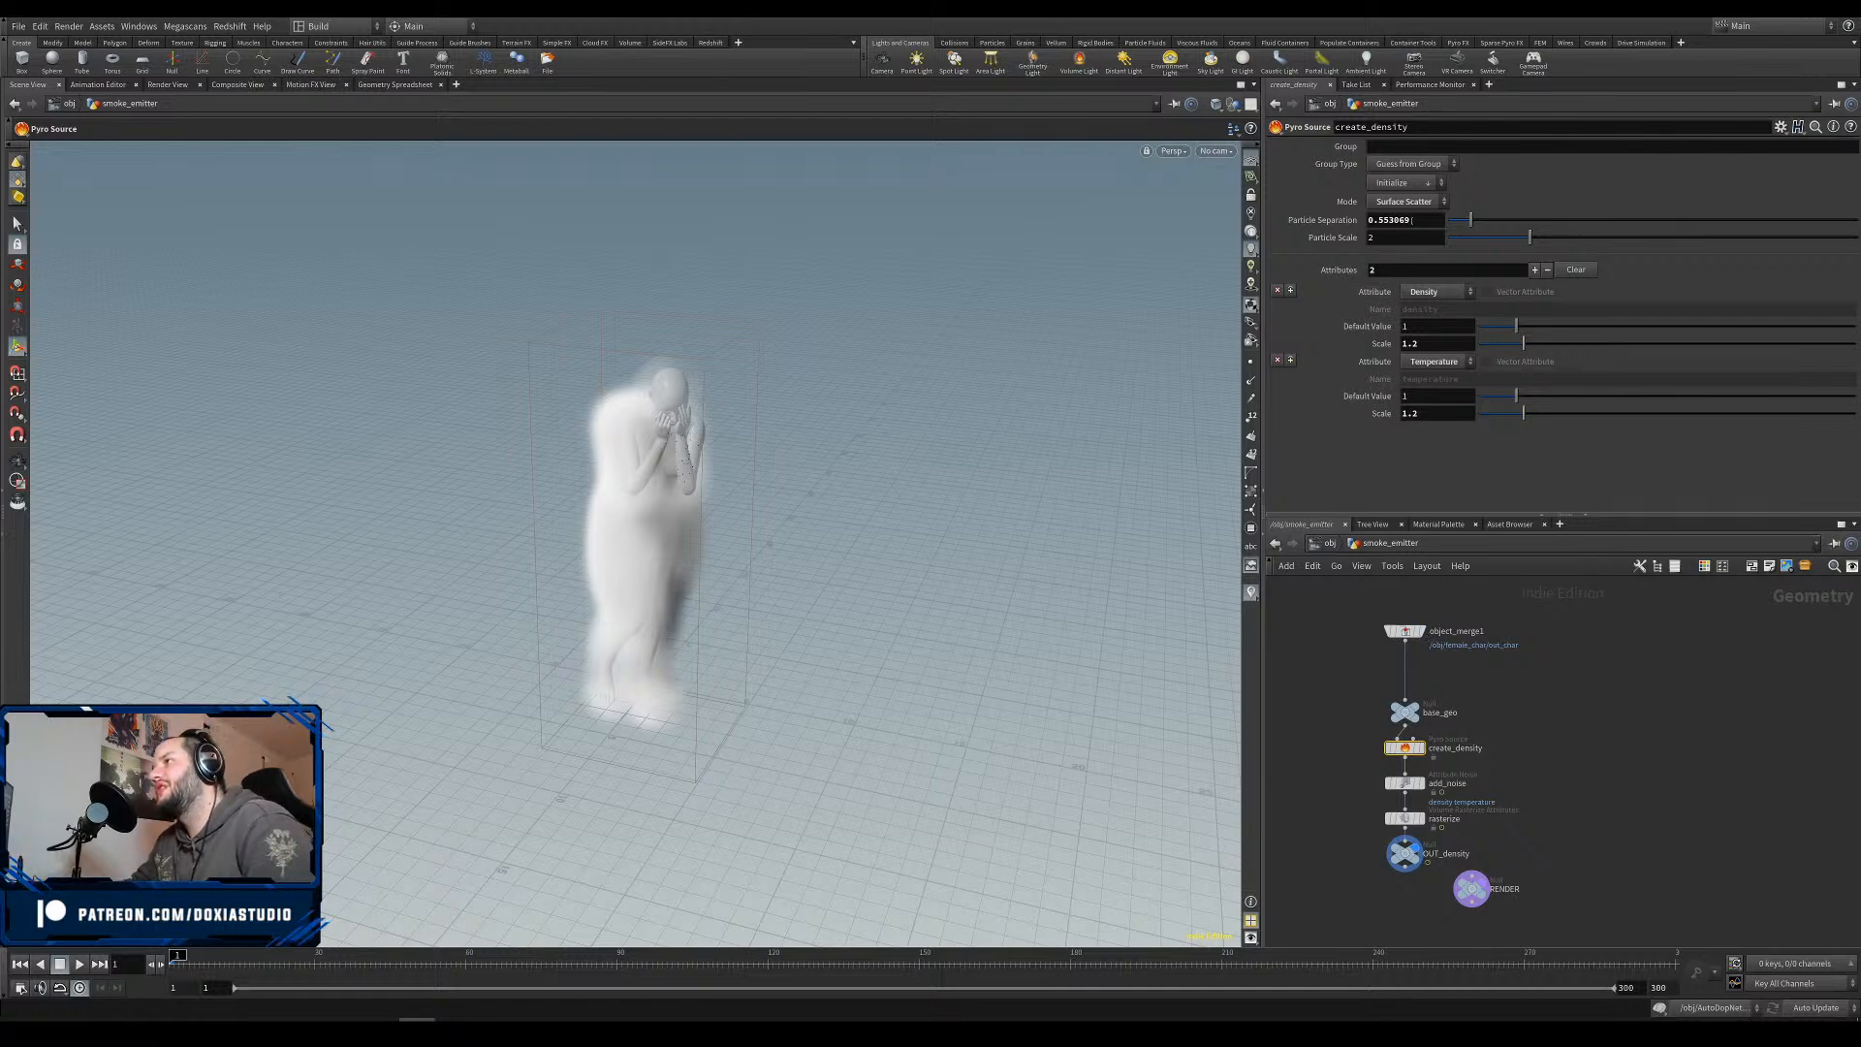
pyautogui.click(1422, 749)
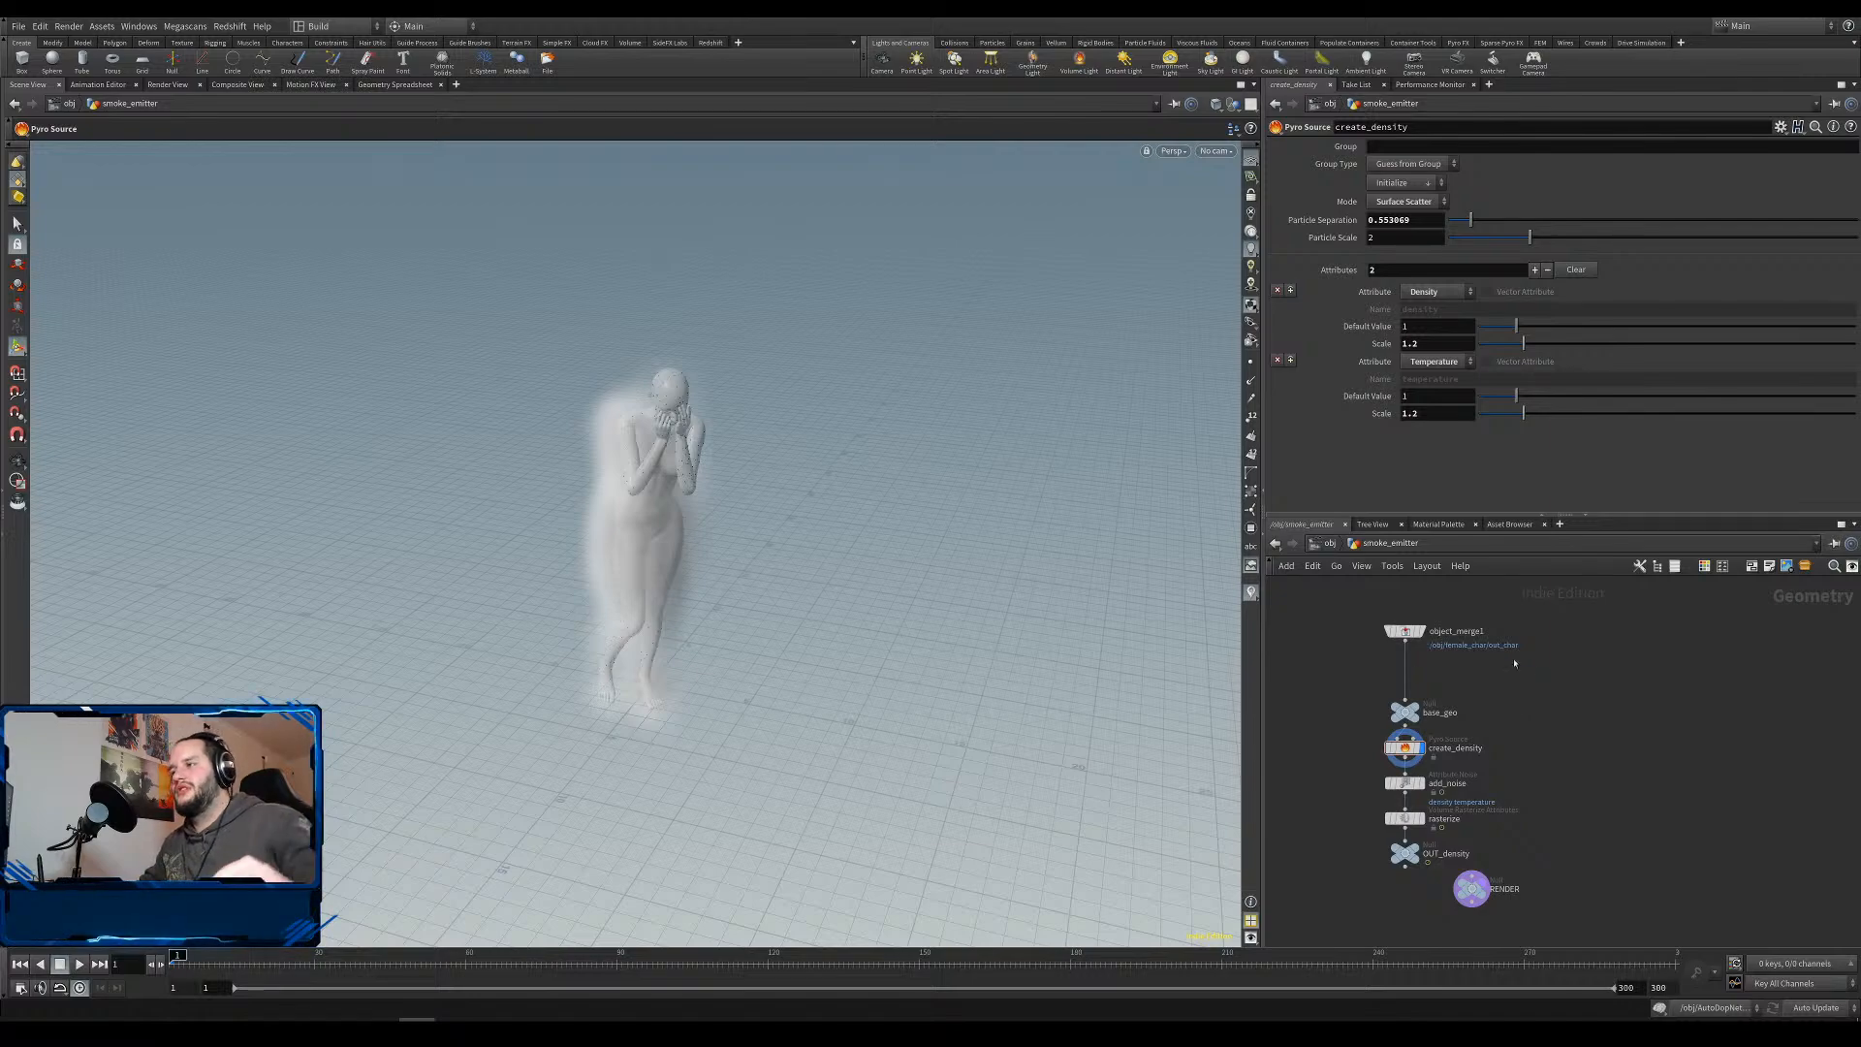
# Hide female_char and pyro_import at the object level, and go back inside smoke_emitter.
pyautogui.press('u')
pyautogui.click(1340, 695)
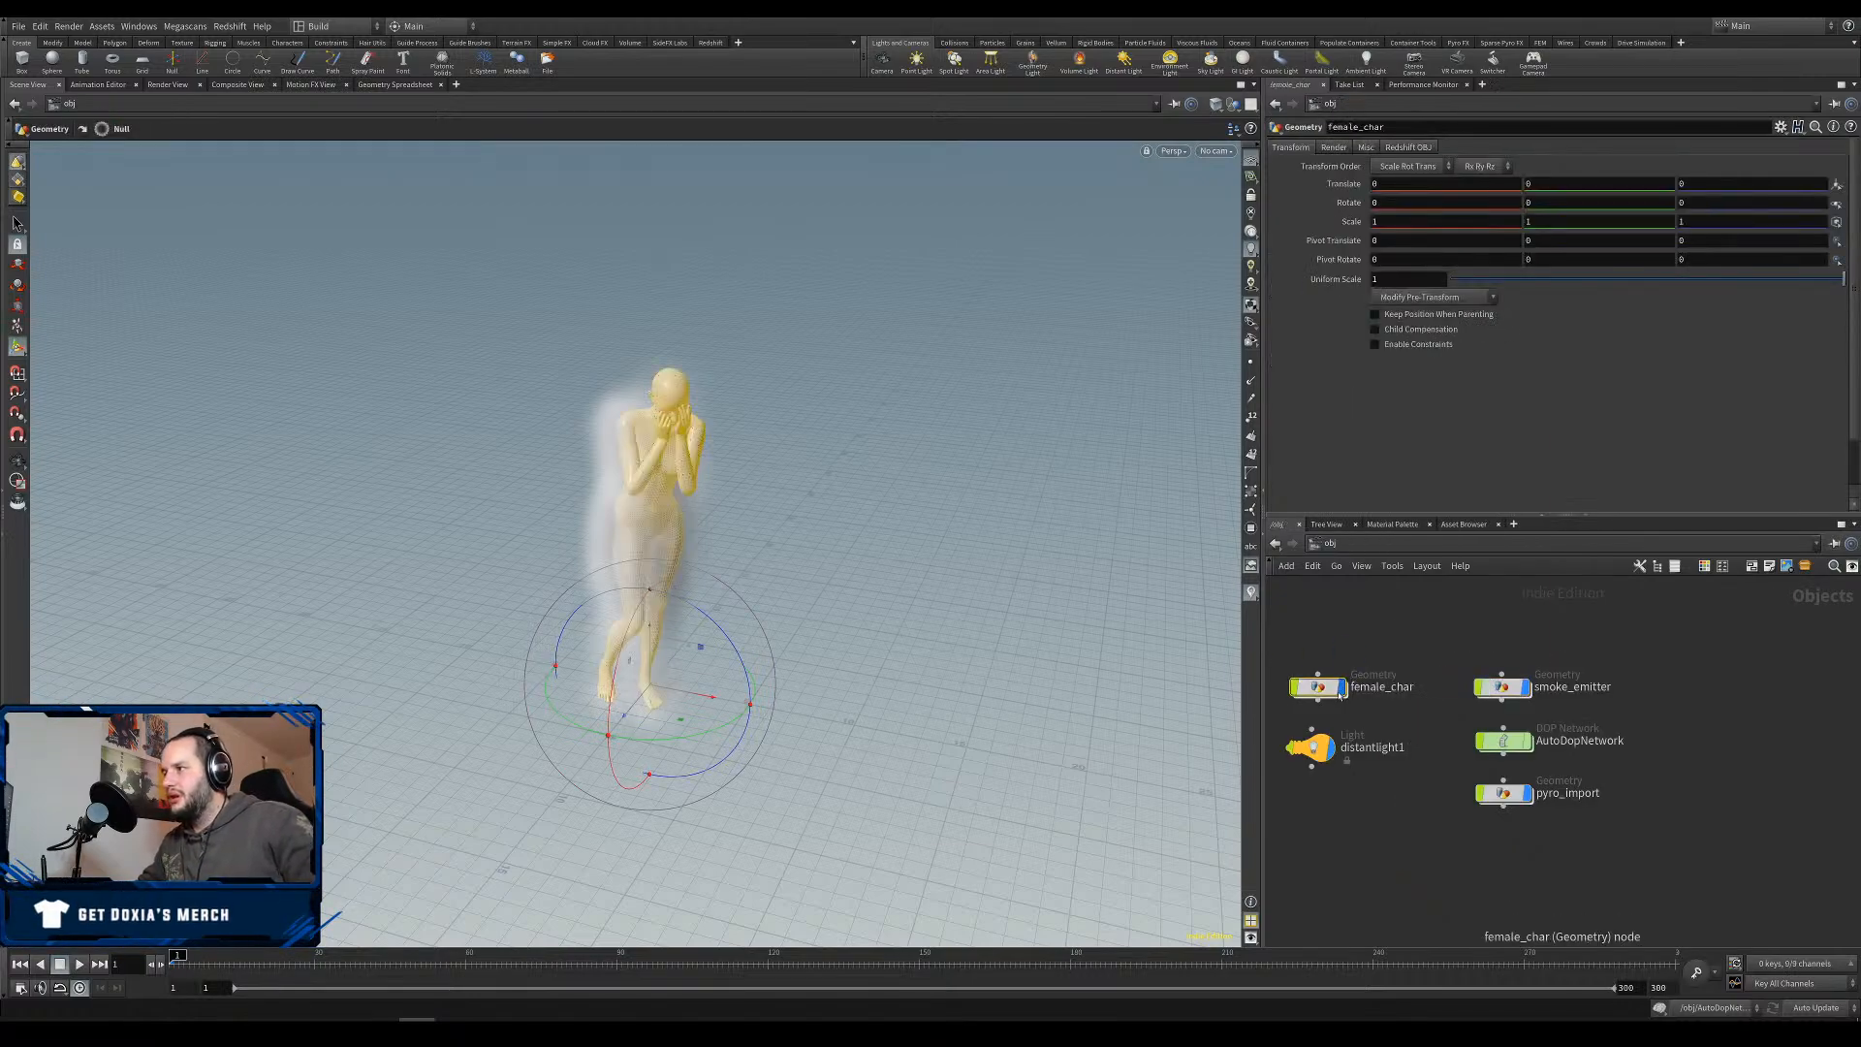
pyautogui.click(1340, 694)
pyautogui.click(1525, 793)
pyautogui.click(1511, 690)
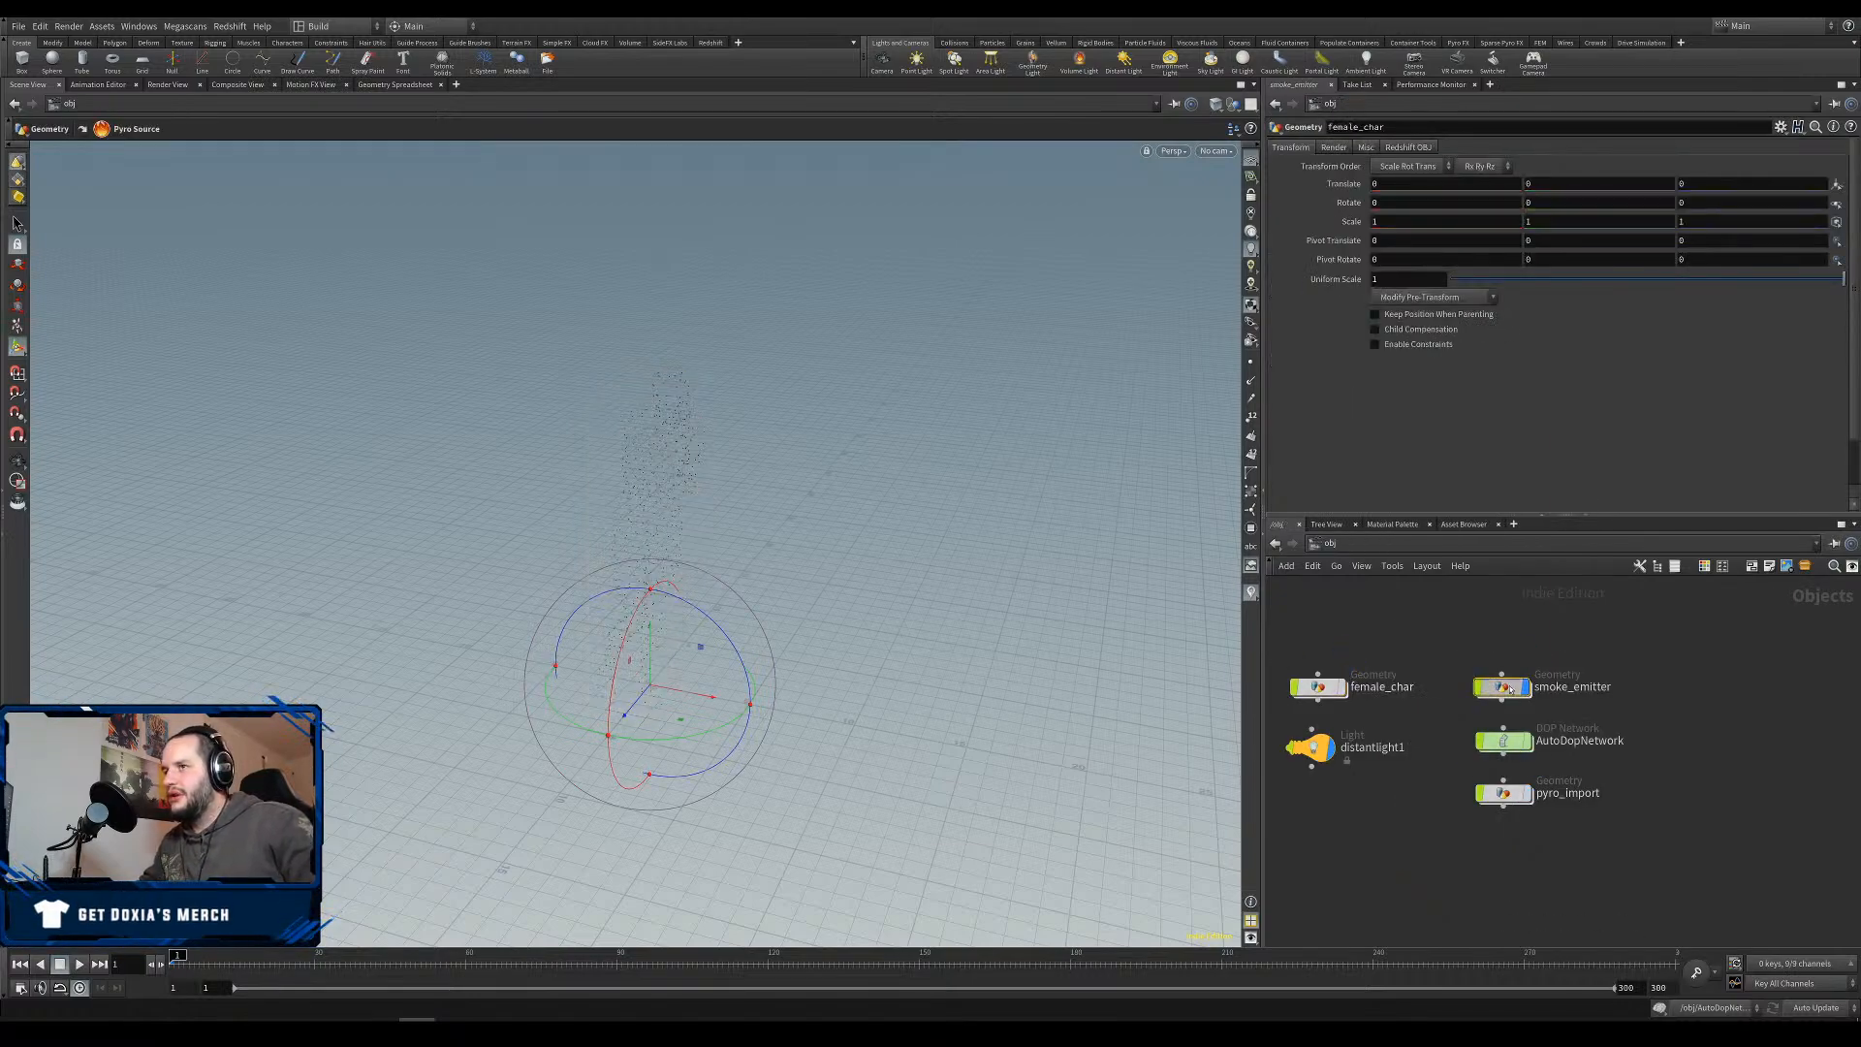
pyautogui.doubleClick(1504, 688)
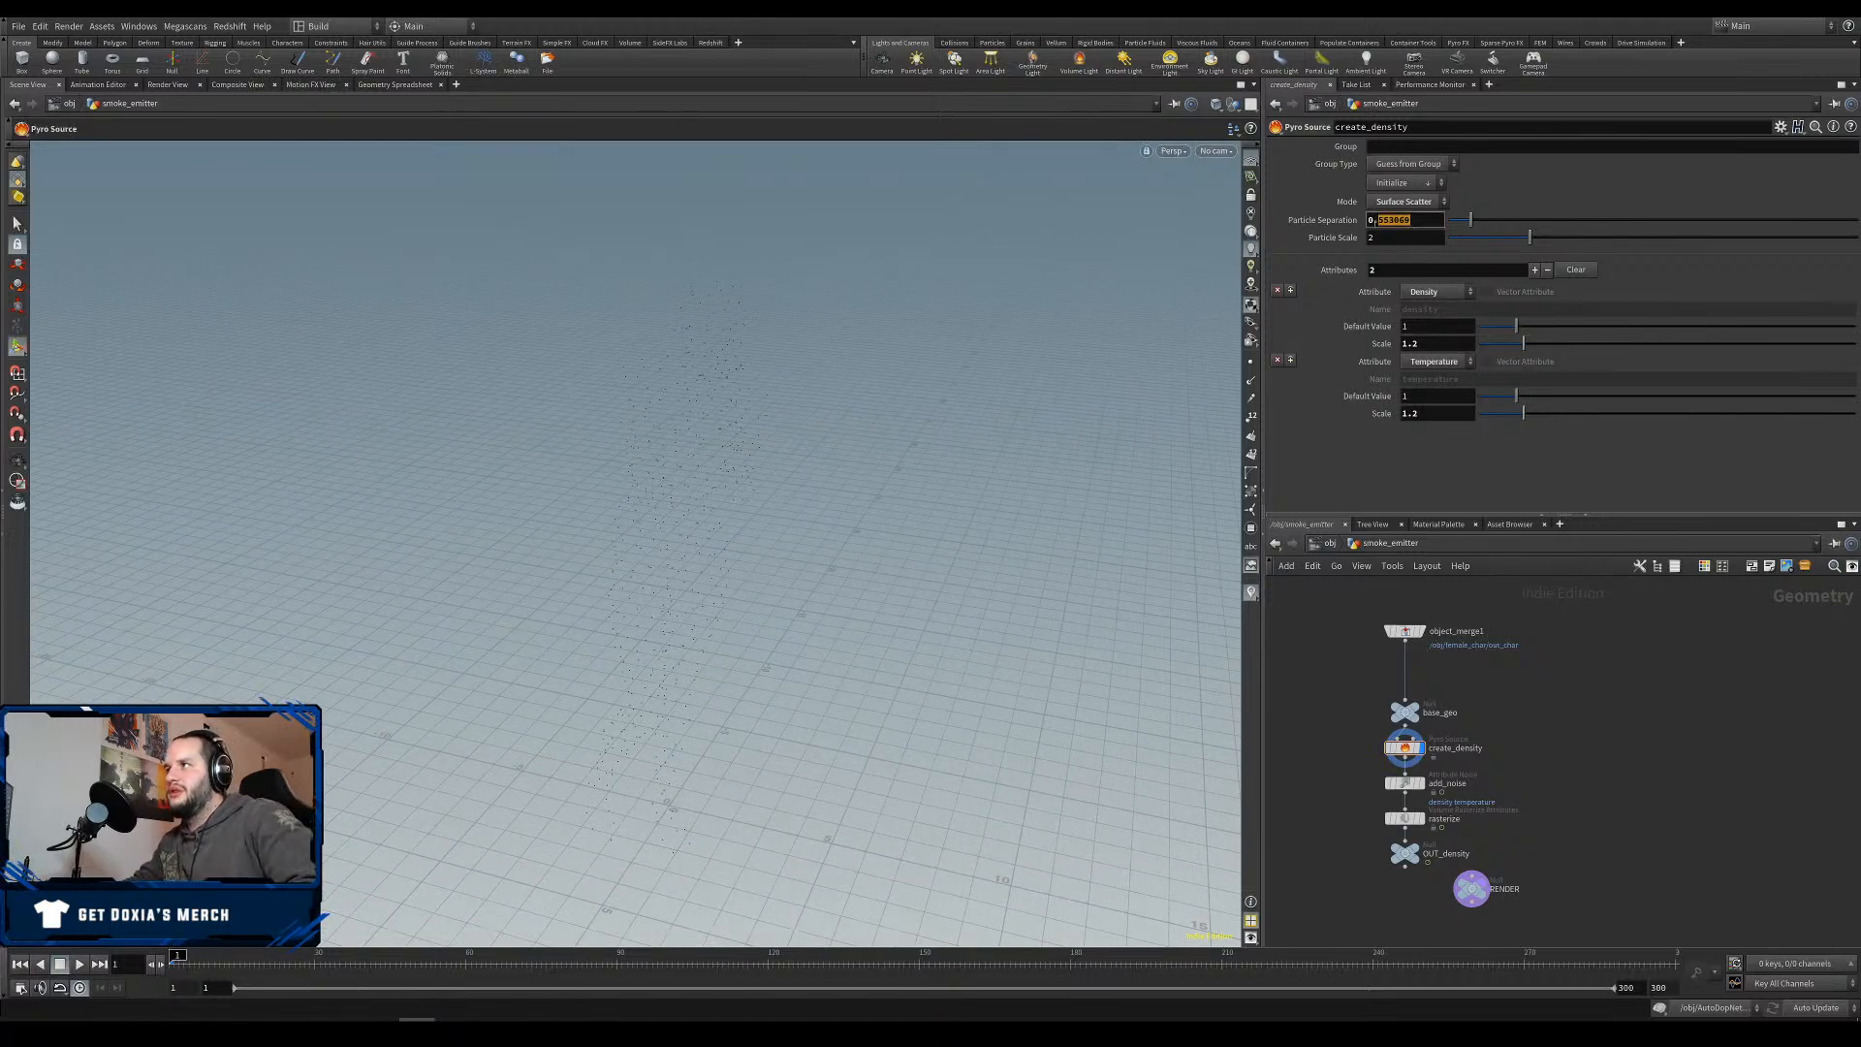
# Set the Particle Separation of create_density to 0.1 and inspect the points scattered over the character.
pyautogui.press('Return')
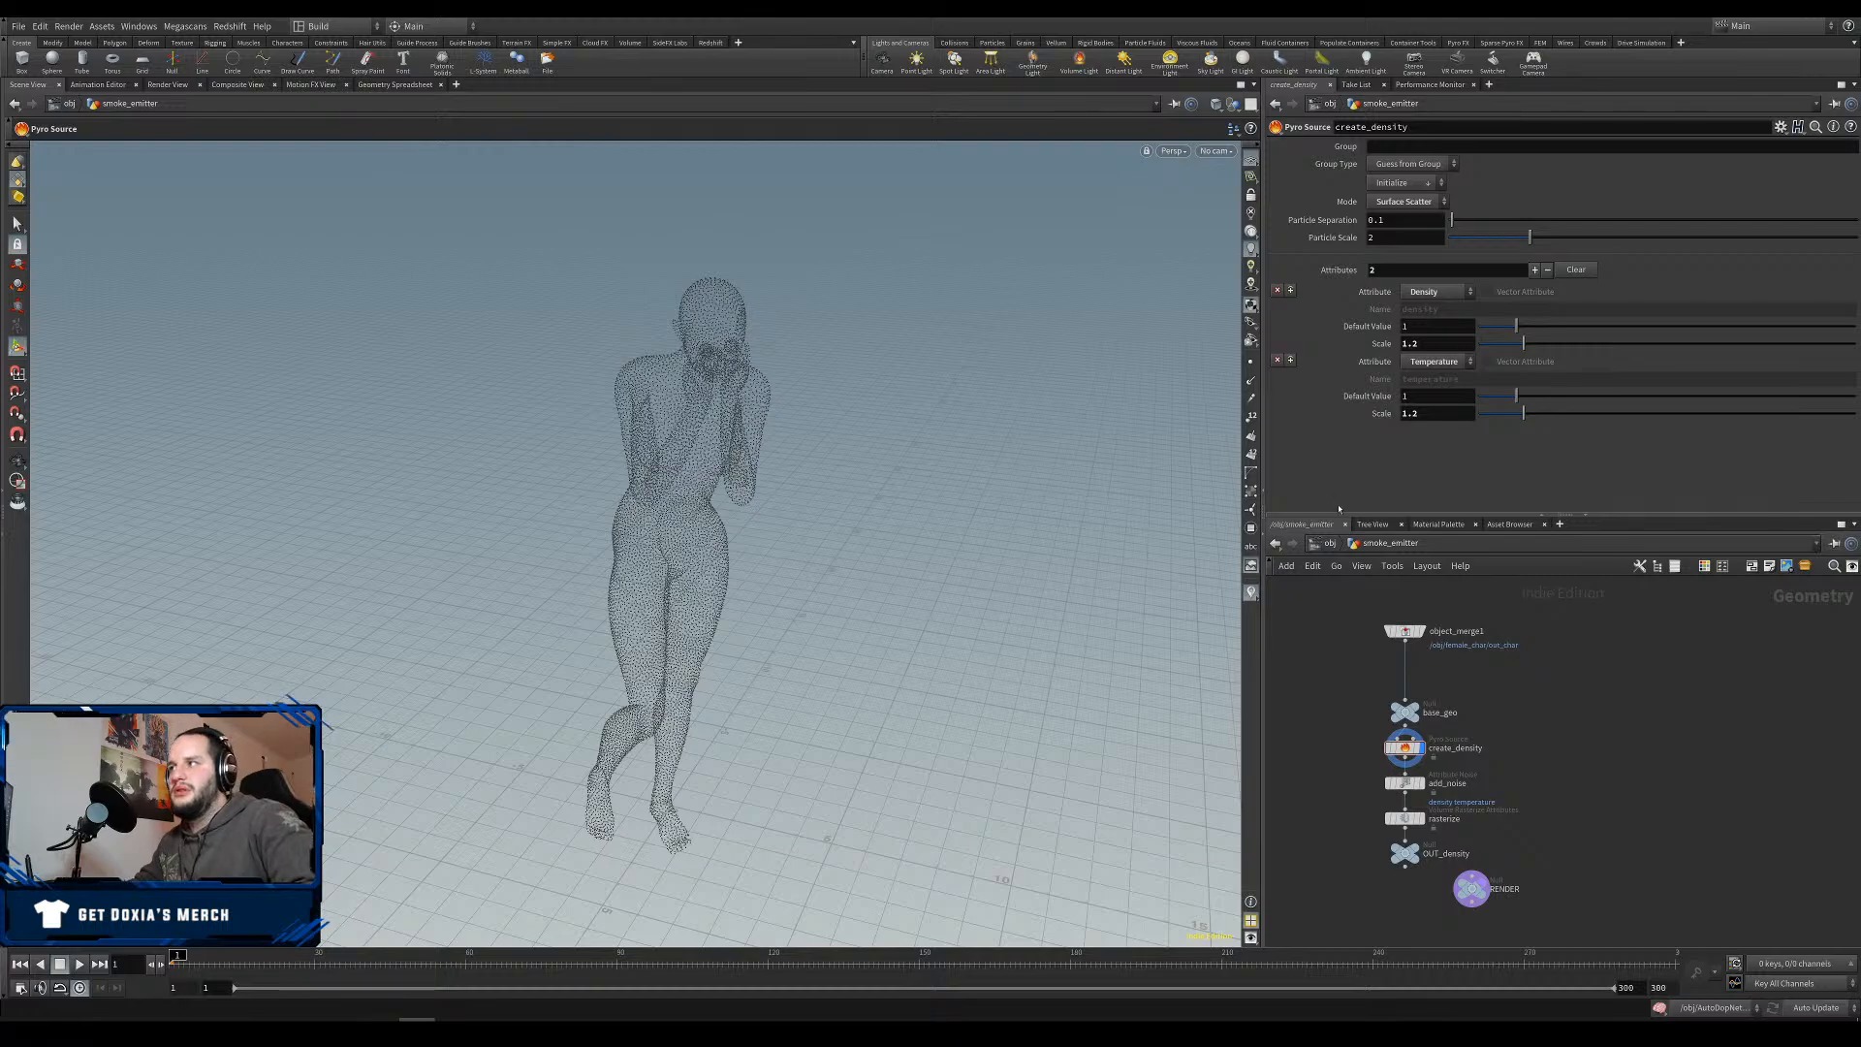
pyautogui.keyDown('alt'); pyautogui.moveTo(620, 460); pyautogui.dragTo(761, 398); pyautogui.keyUp('alt')
pyautogui.keyDown('alt'); pyautogui.moveTo(761, 397); pyautogui.dragTo(926, 329, button='right'); pyautogui.keyUp('alt')
pyautogui.keyDown('alt'); pyautogui.moveTo(710, 361); pyautogui.dragTo(740, 449, button='middle'); pyautogui.keyUp('alt')
pyautogui.keyDown('alt'); pyautogui.moveTo(739, 449); pyautogui.dragTo(793, 440, button='right'); pyautogui.keyUp('alt')
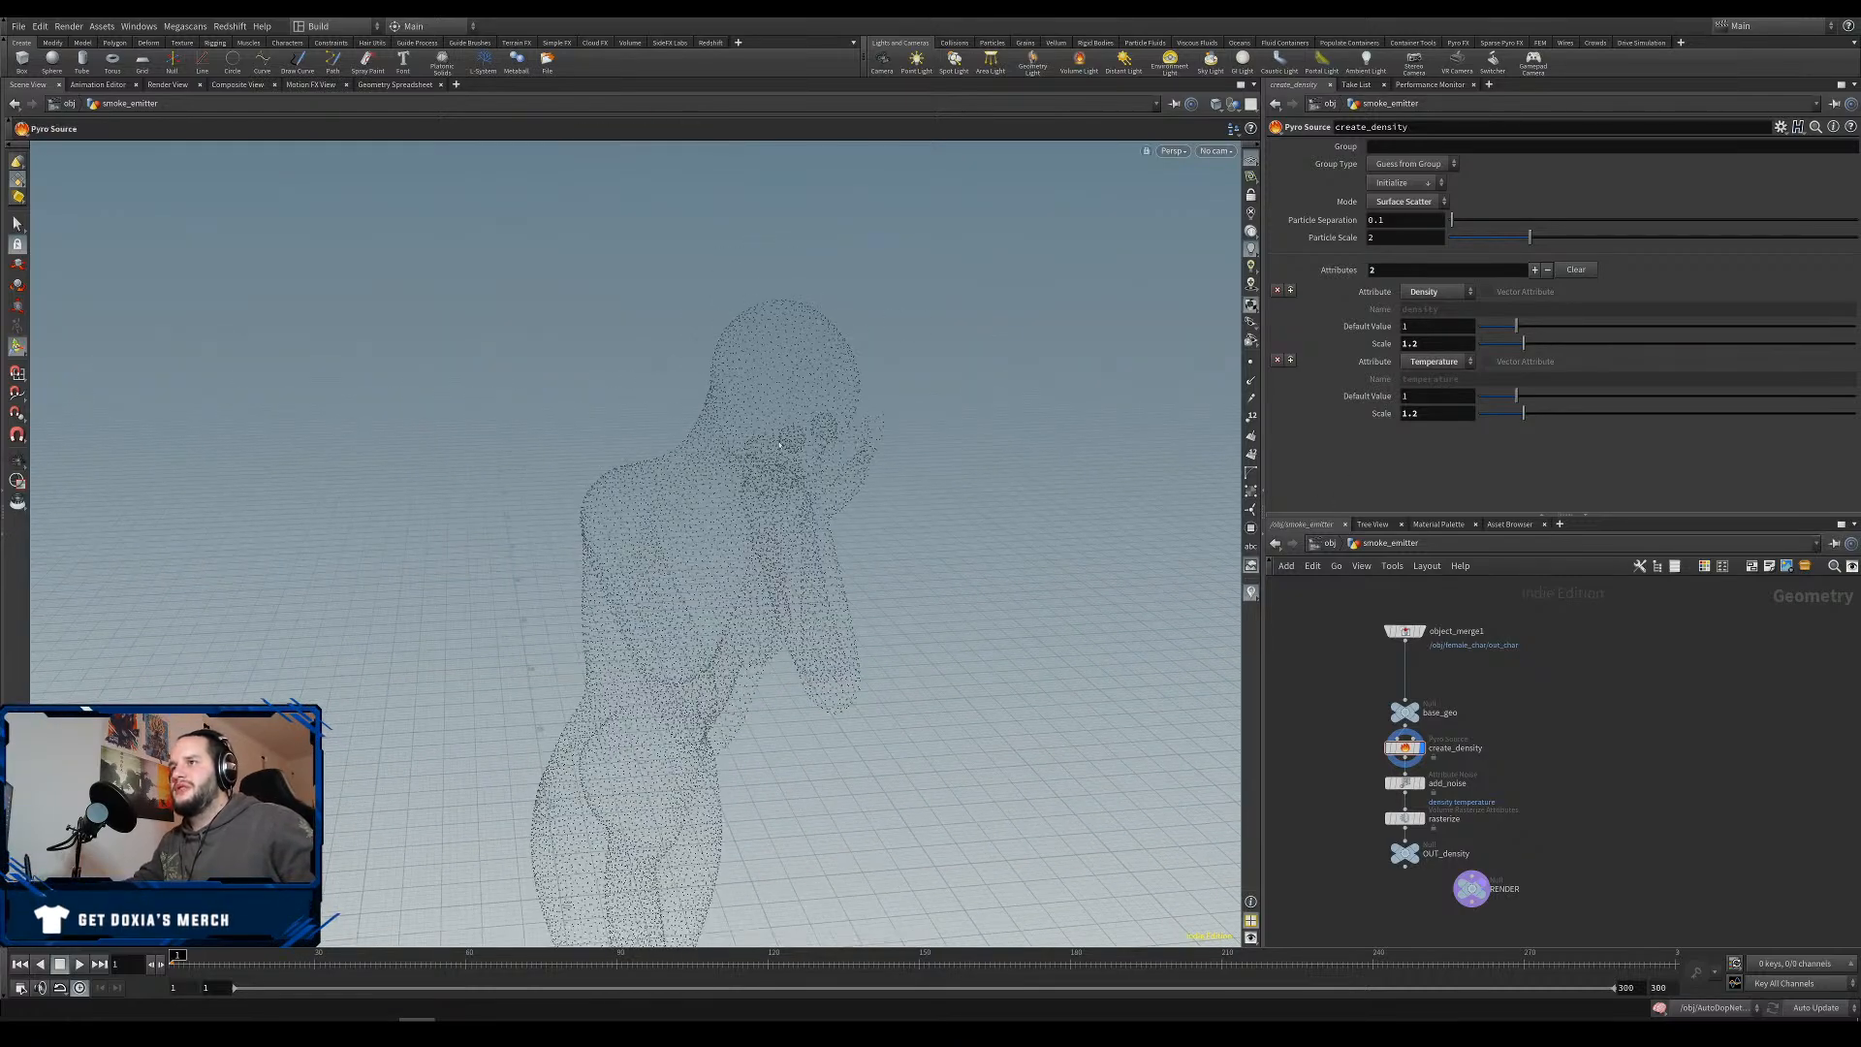
pyautogui.scroll(-2, 793, 440)
pyautogui.scroll(-2, 789, 440)
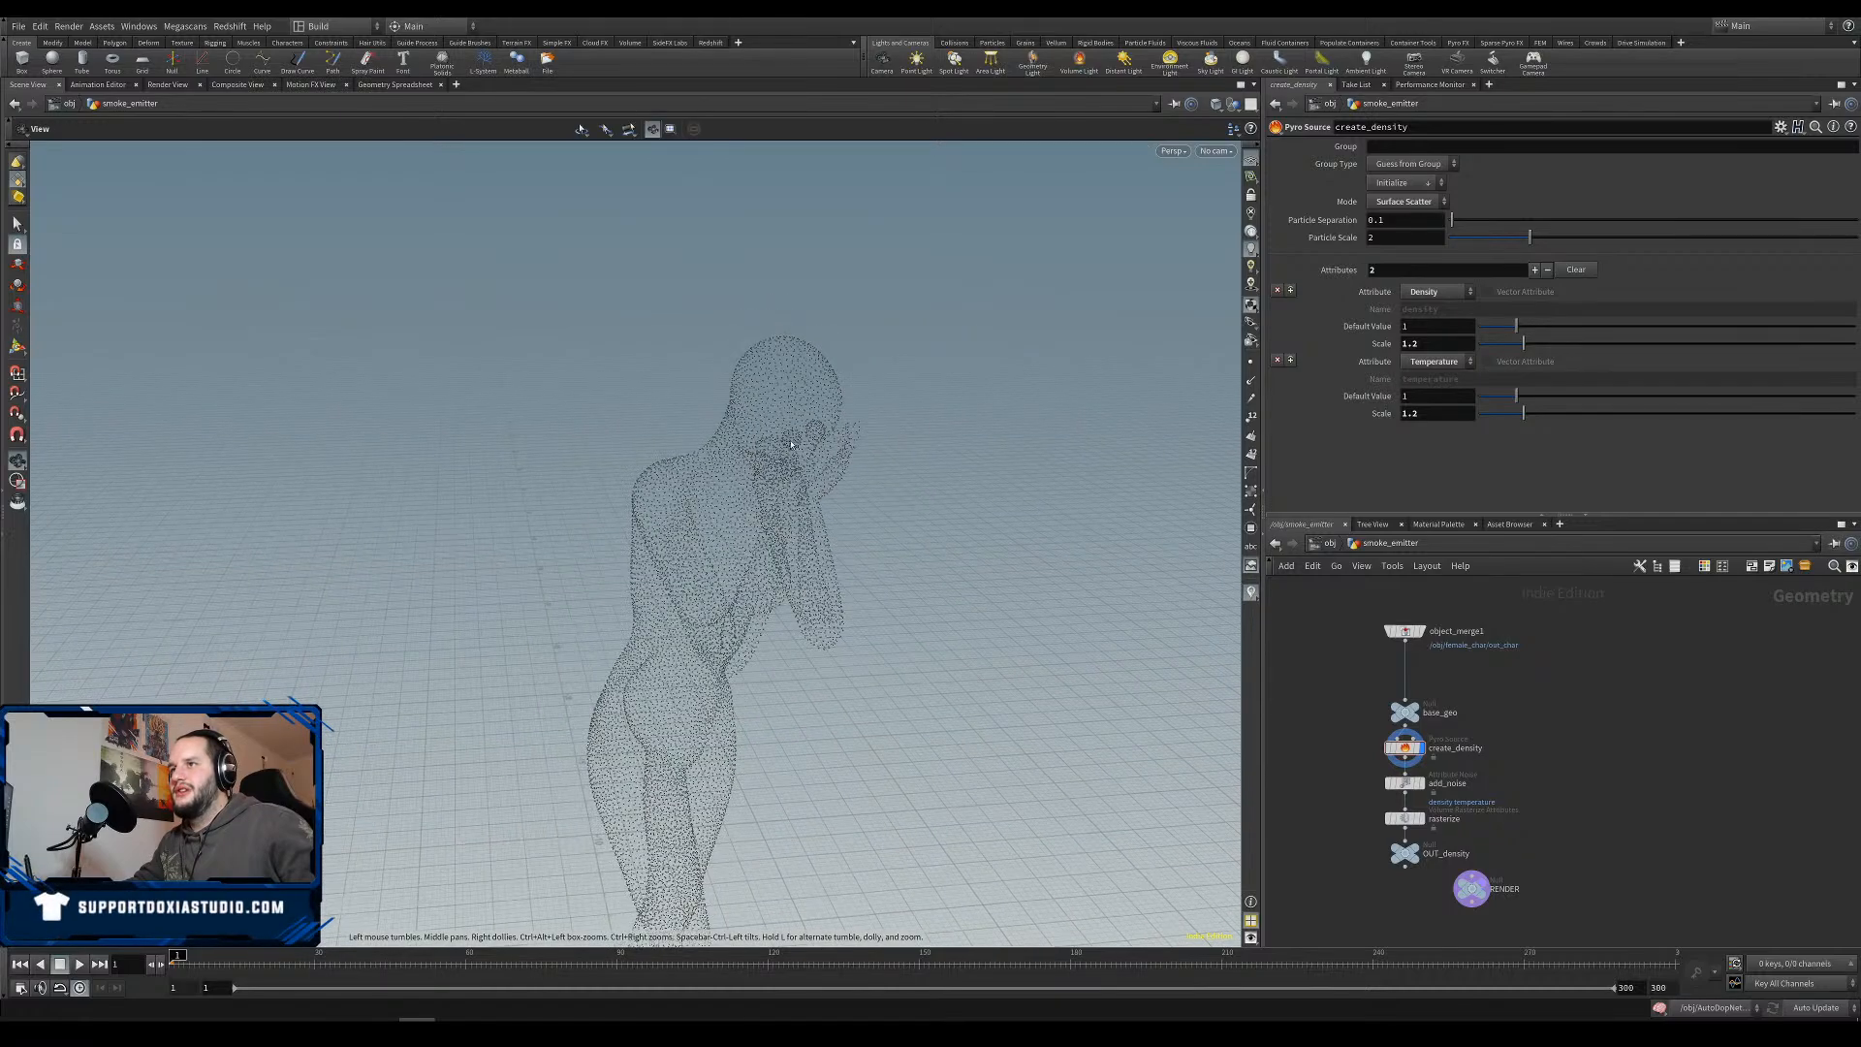
pyautogui.keyDown('alt'); pyautogui.moveTo(803, 428); pyautogui.dragTo(674, 516); pyautogui.keyUp('alt')
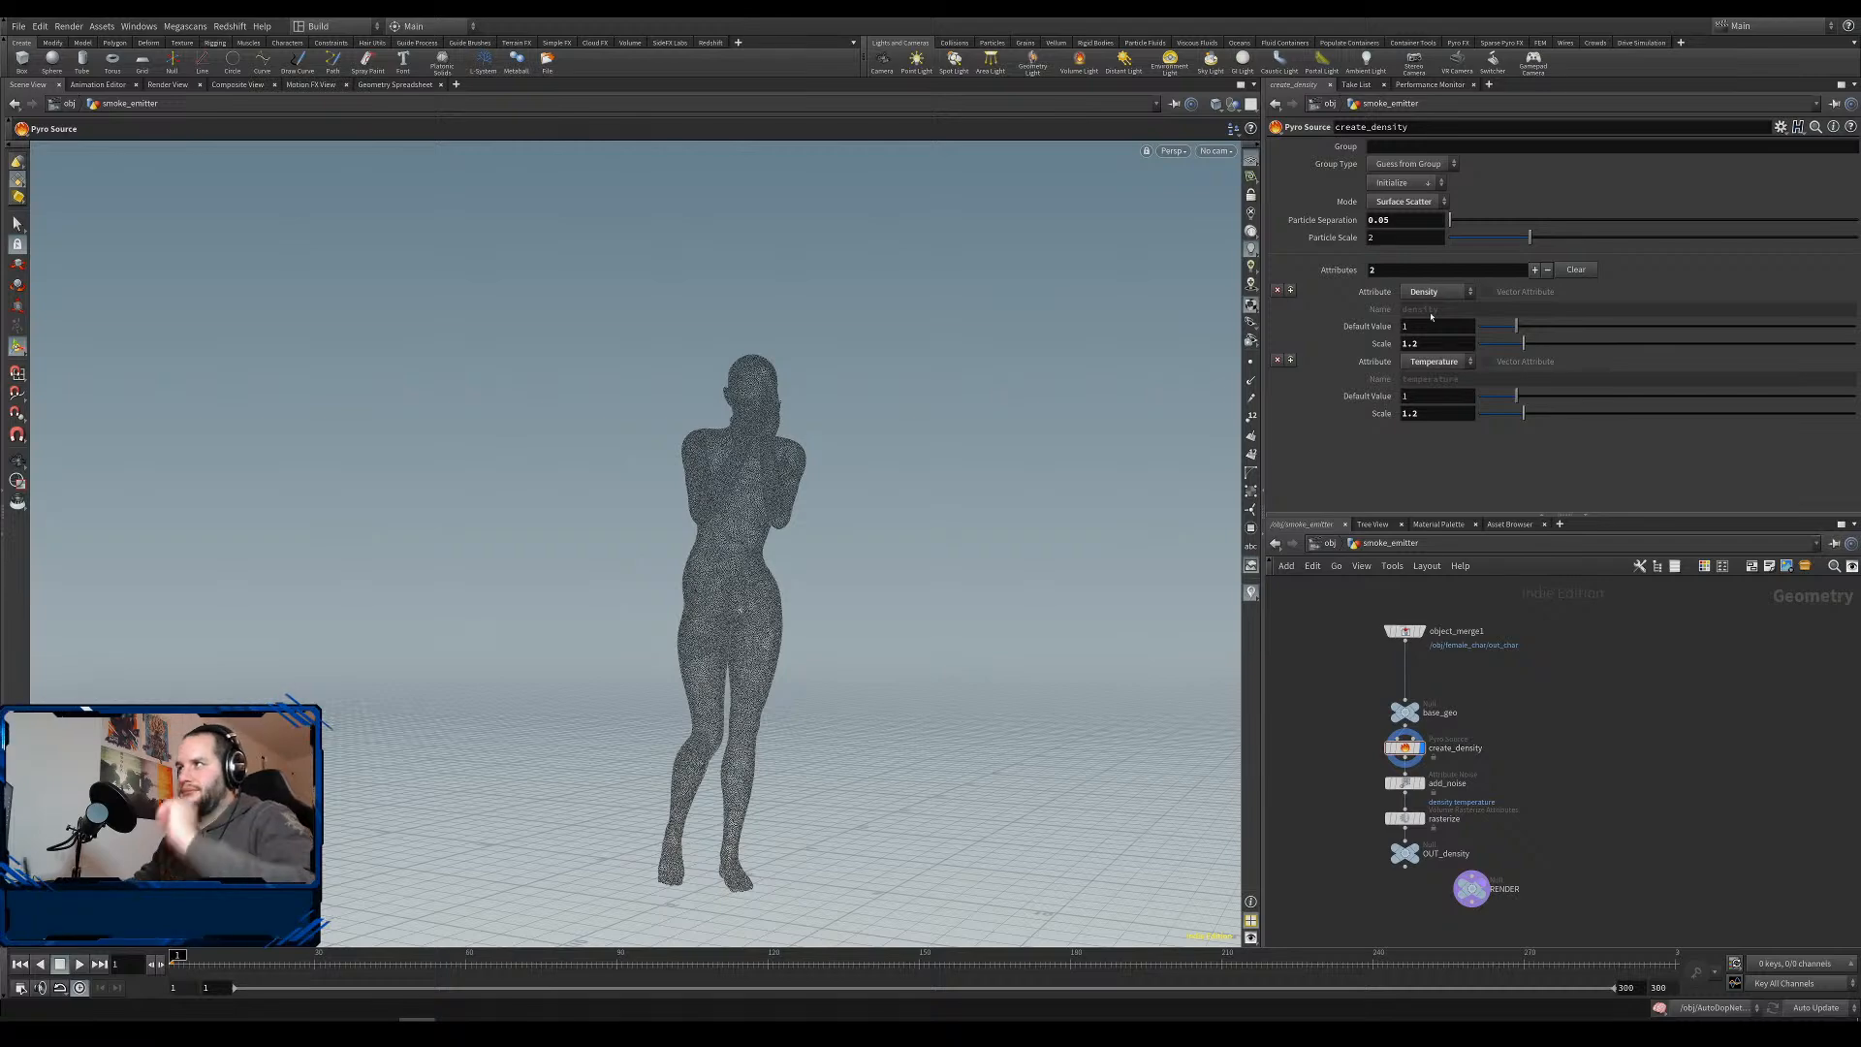
# Set the Particle Separation of create_density to 0.07.
pyautogui.moveTo(1396, 220); pyautogui.dragTo(1385, 220)
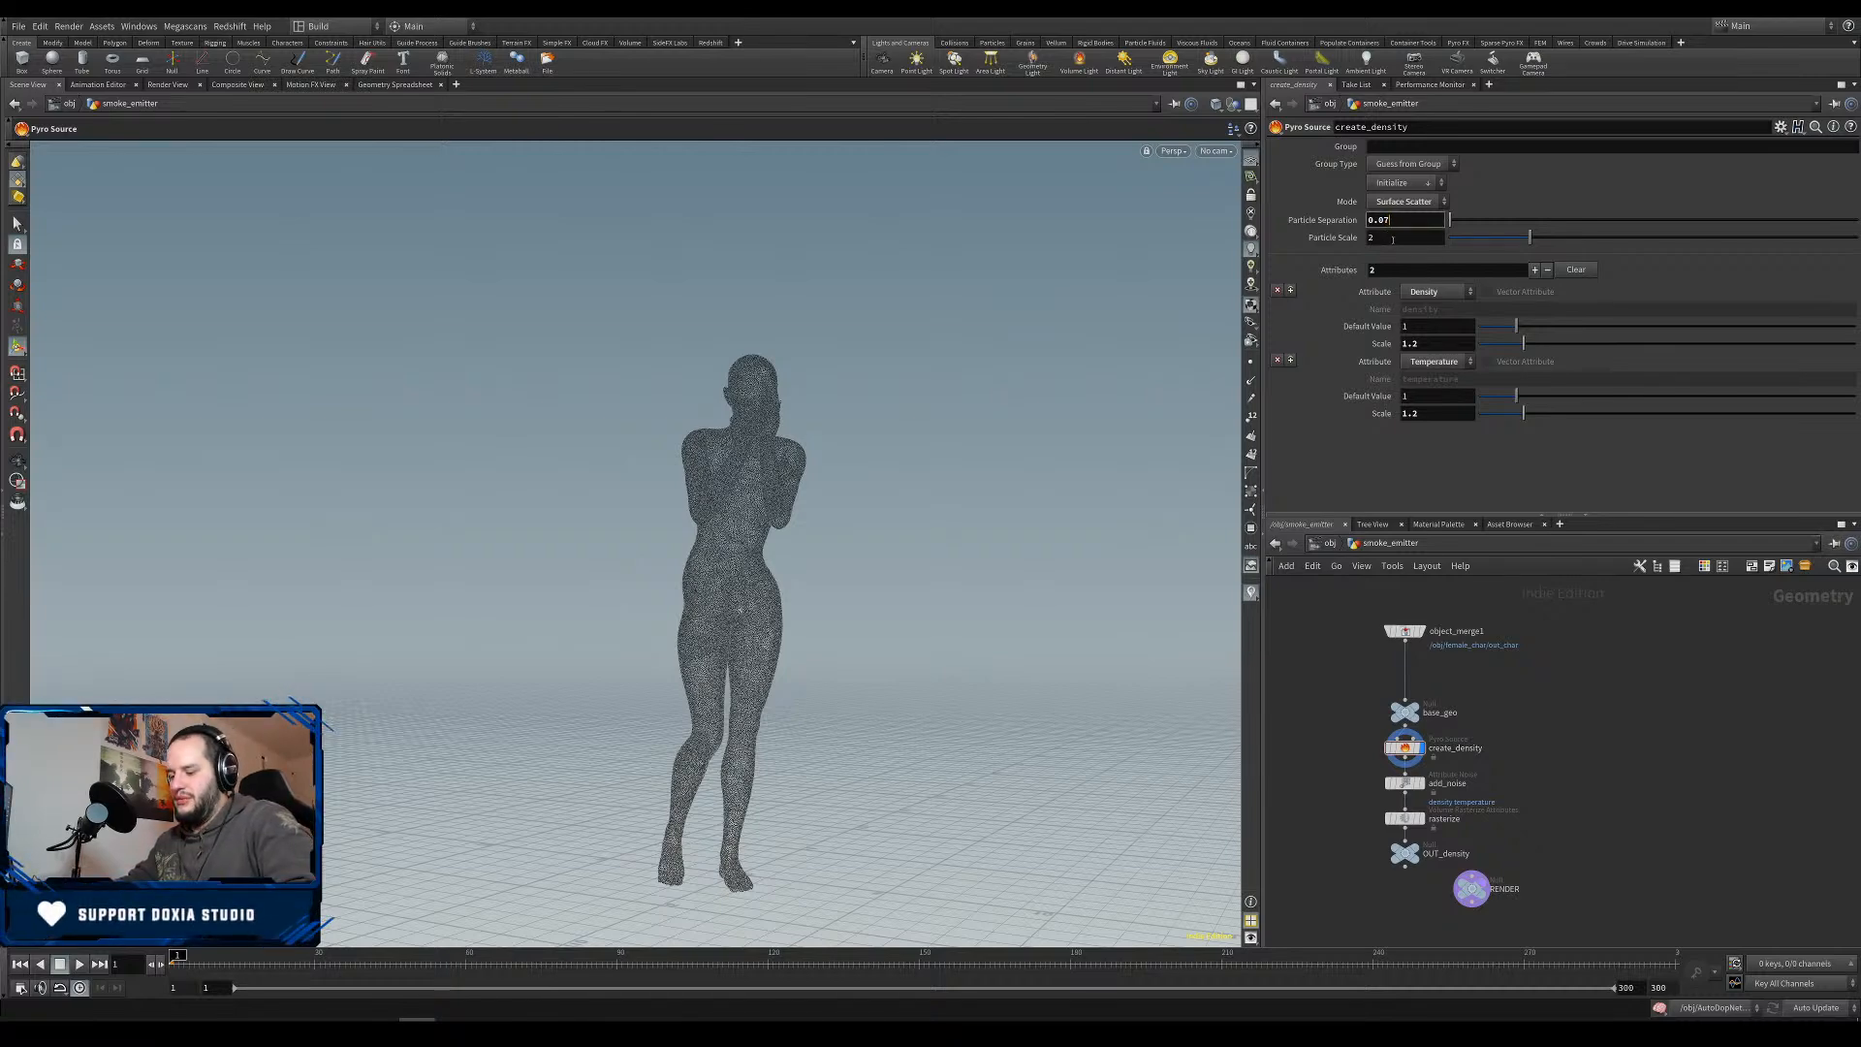
pyautogui.write('7')
pyautogui.press('Return')
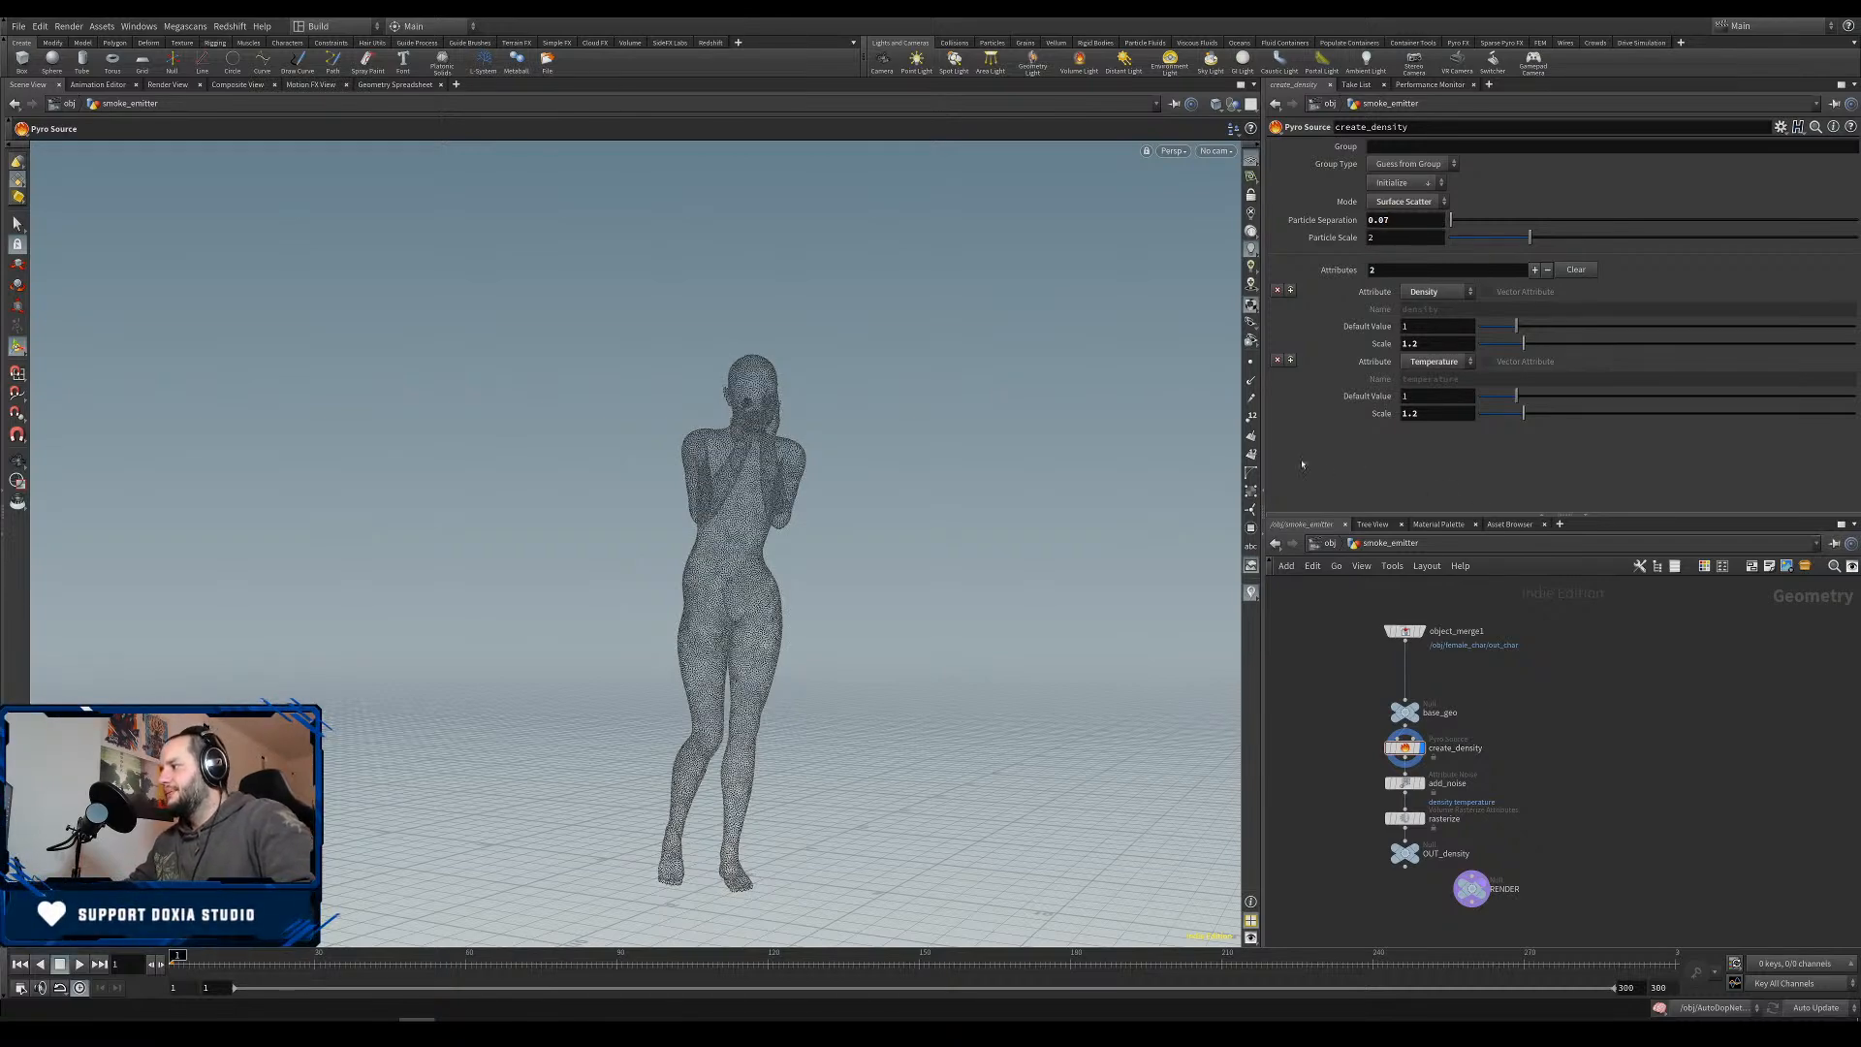
# Select add_noise to show its parameters and display the rasterize node's volume in the viewport.
pyautogui.click(1405, 783)
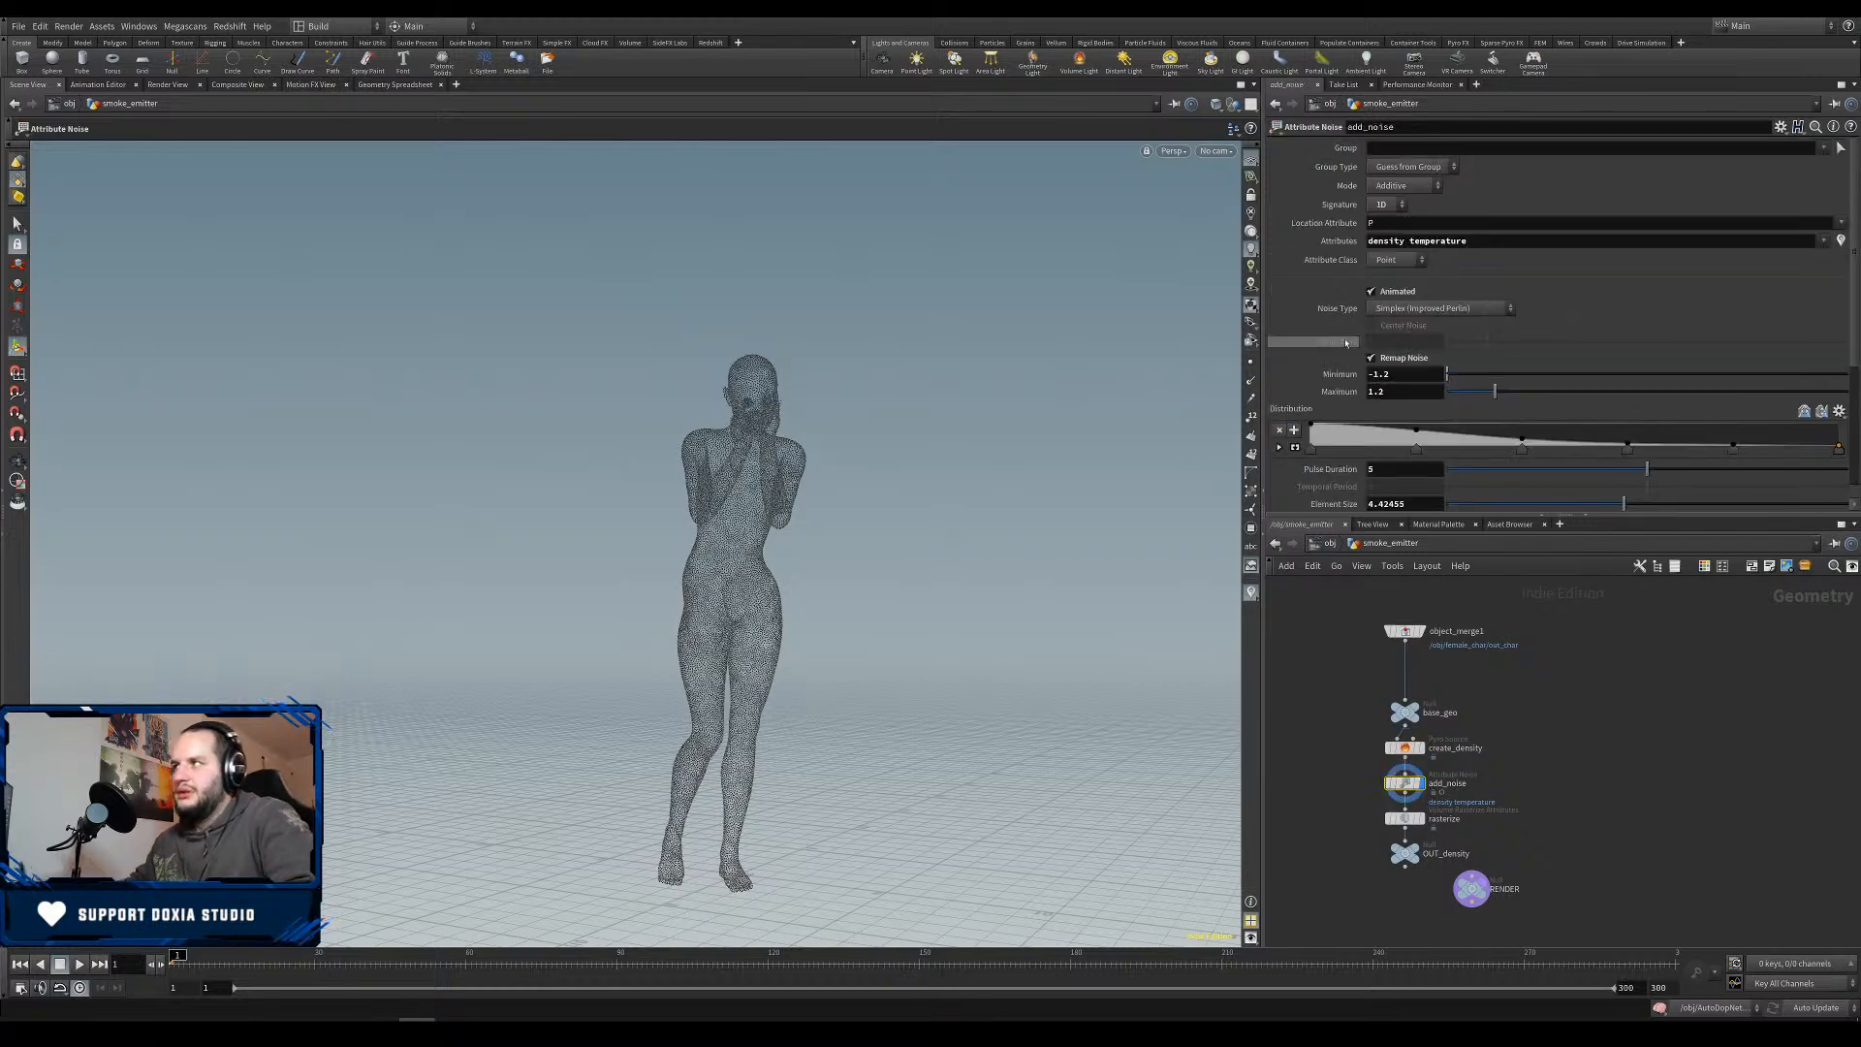
pyautogui.scroll(-3, 1393, 465)
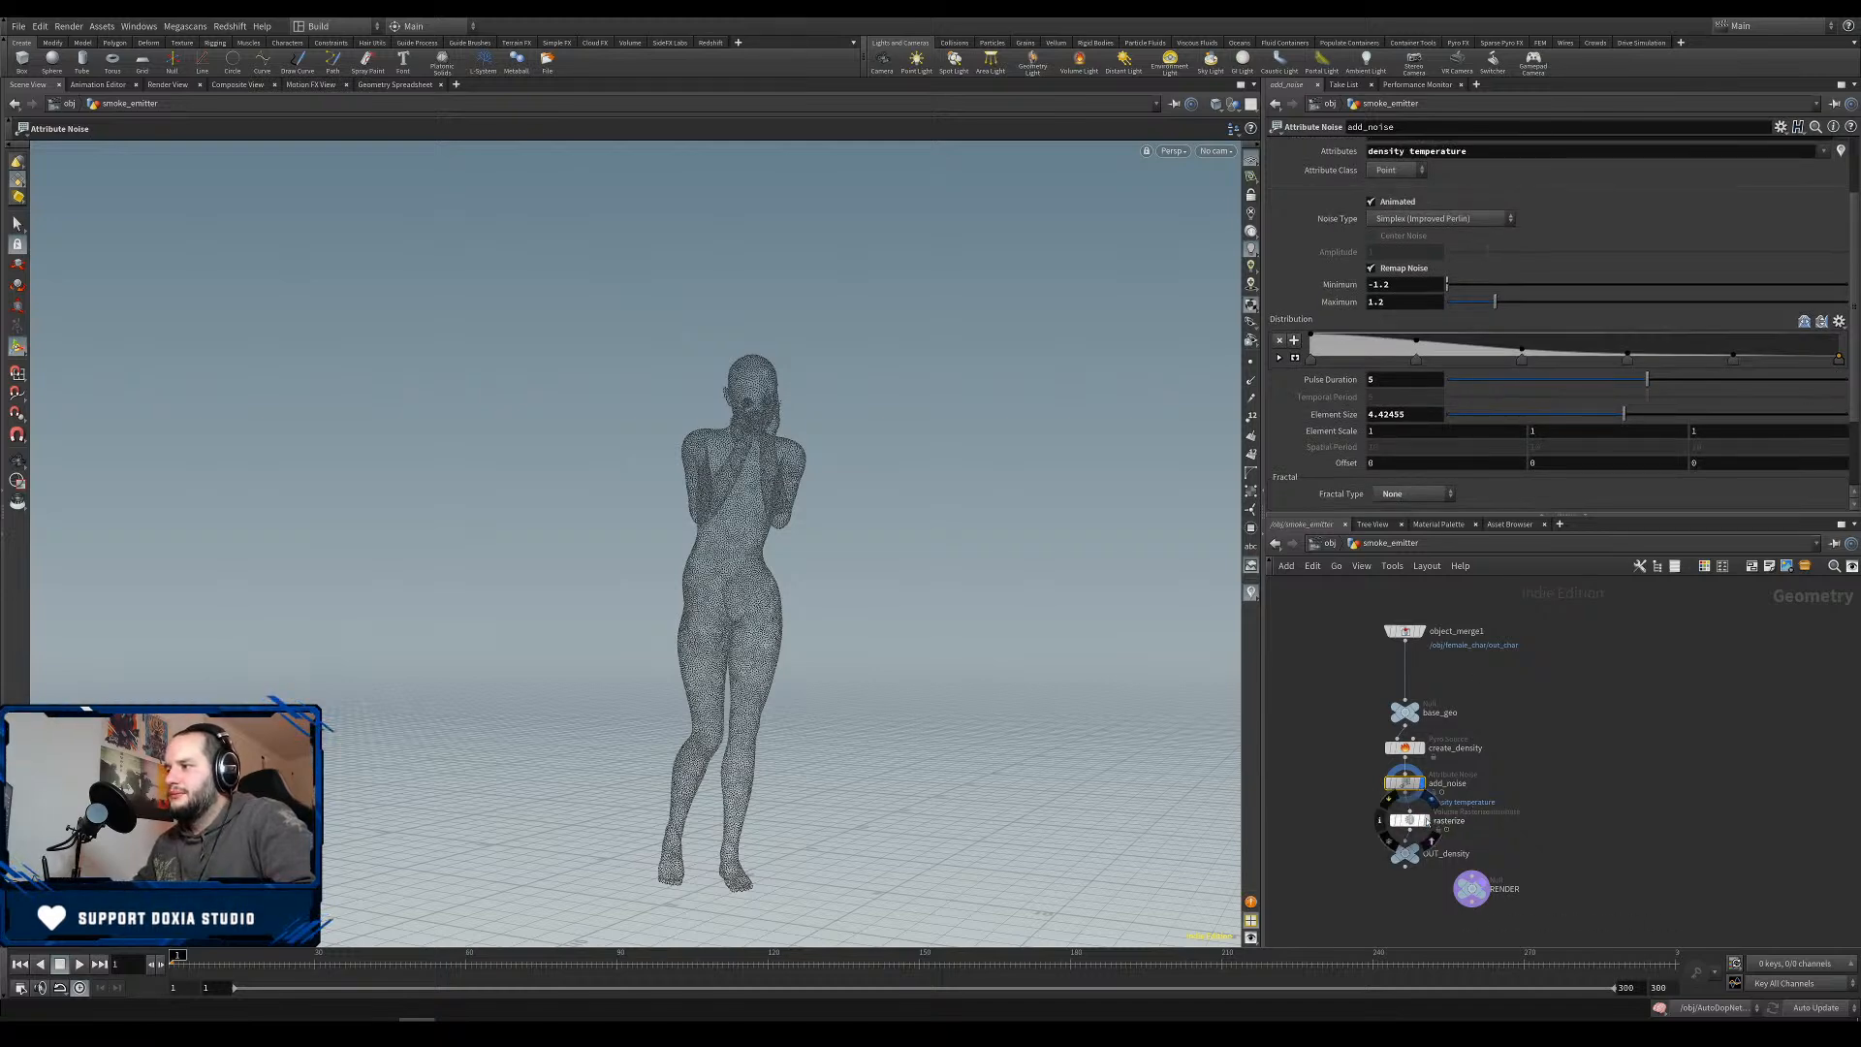
pyautogui.click(1425, 822)
pyautogui.press('Escape')
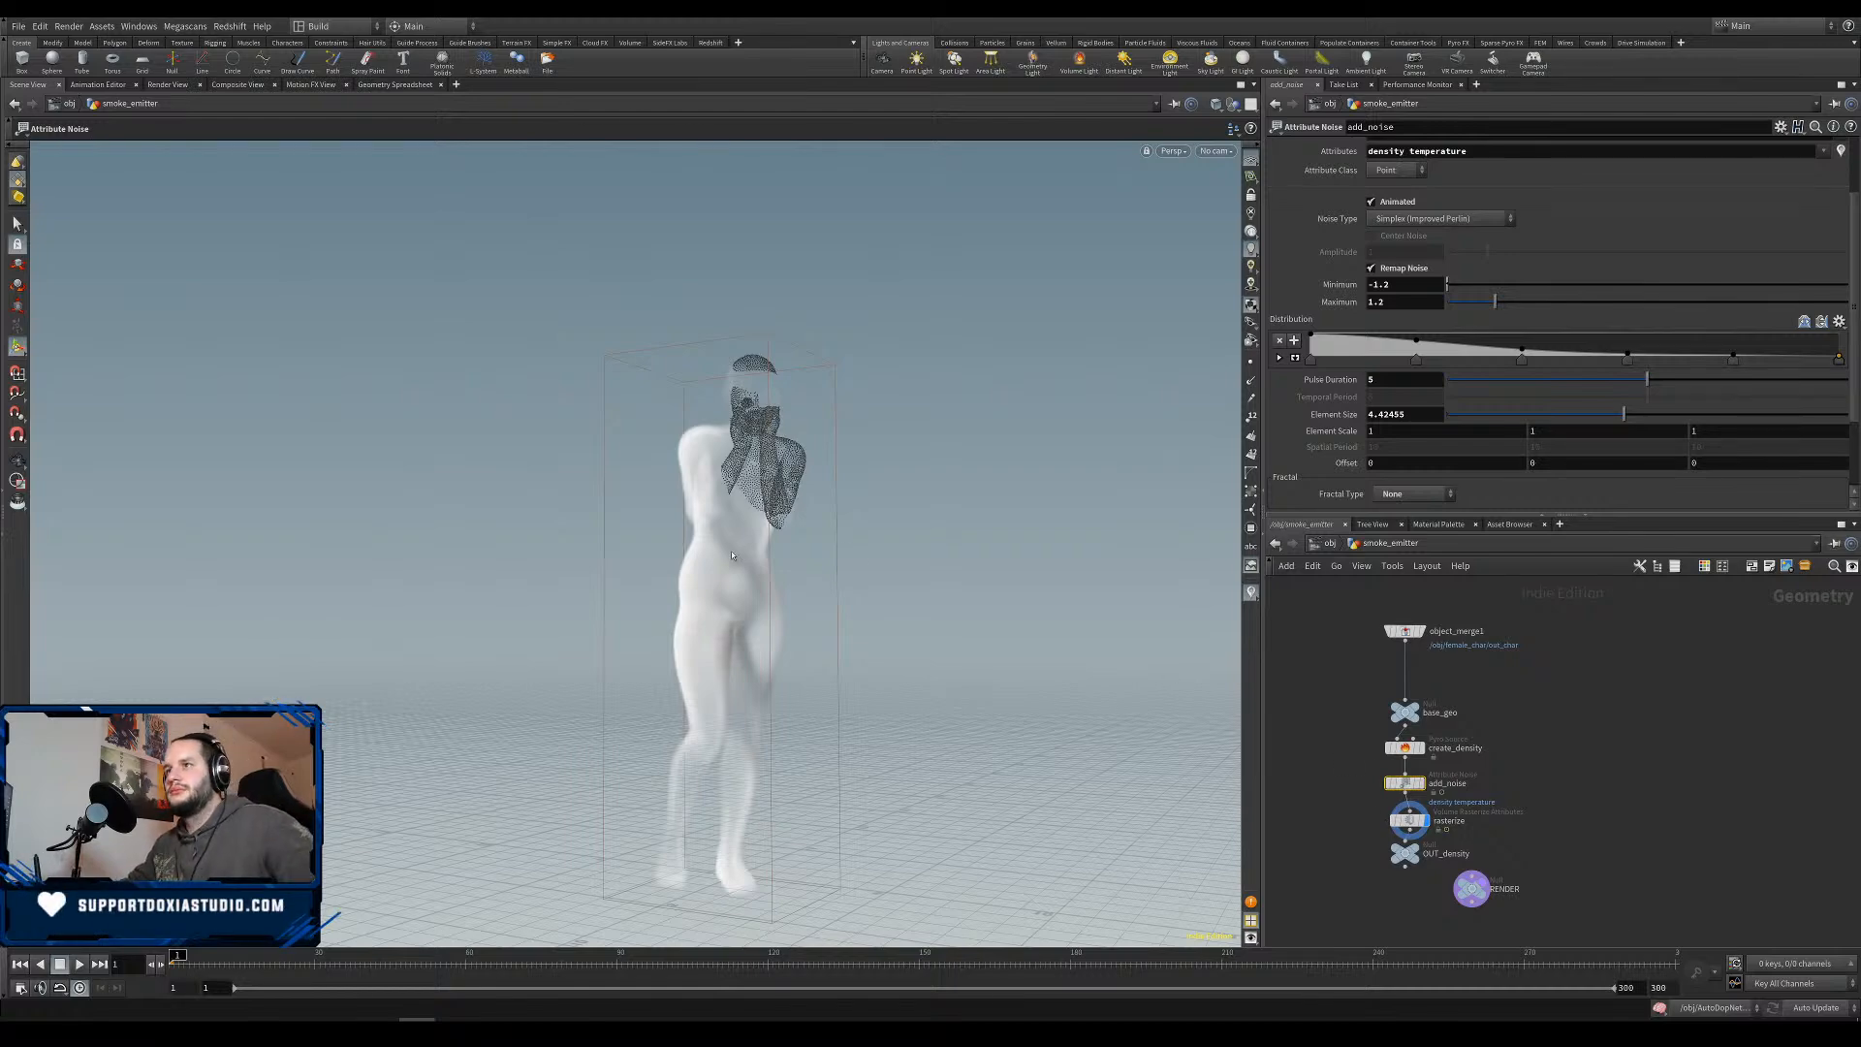
pyautogui.moveTo(791, 484); pyautogui.dragTo(756, 630)
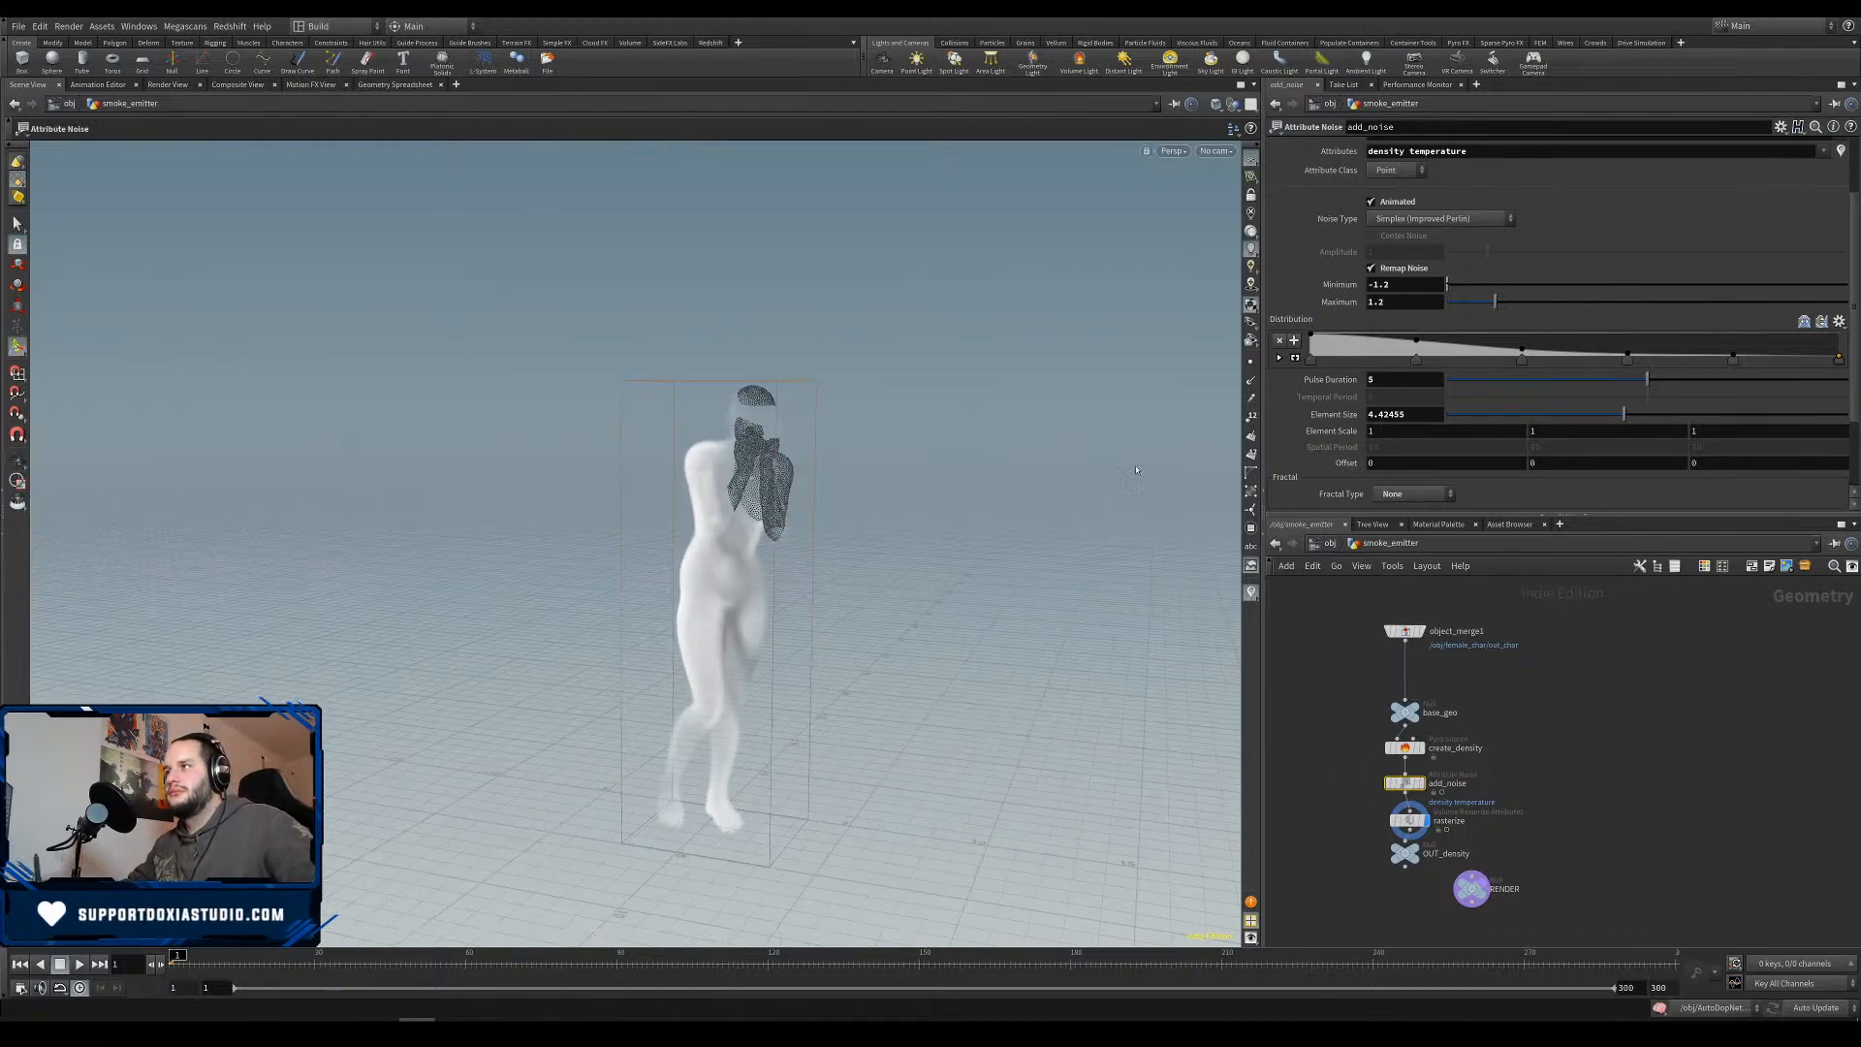
# Try an Element Size of 2 on add_noise and settle on 1.
pyautogui.click(1405, 414)
pyautogui.write('2')
pyautogui.press('Return')
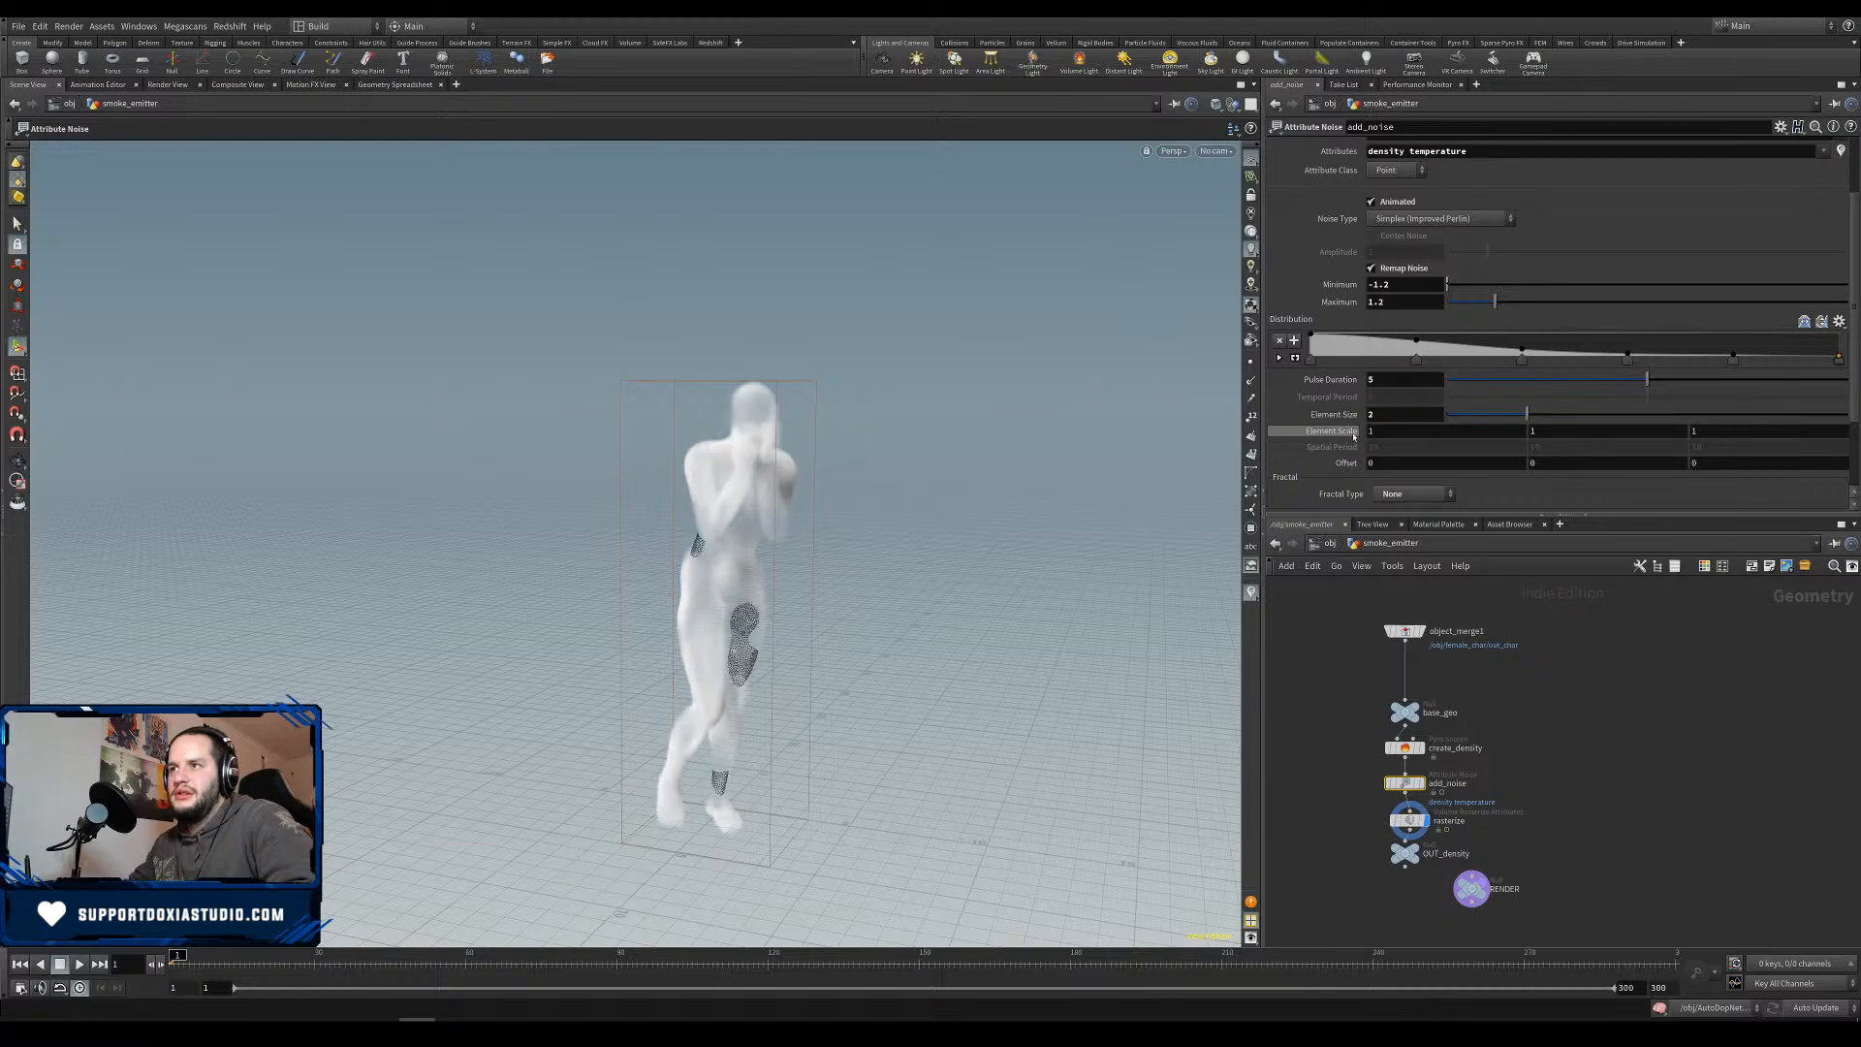
pyautogui.doubleClick(1390, 414)
pyautogui.write('1')
pyautogui.press('Return')
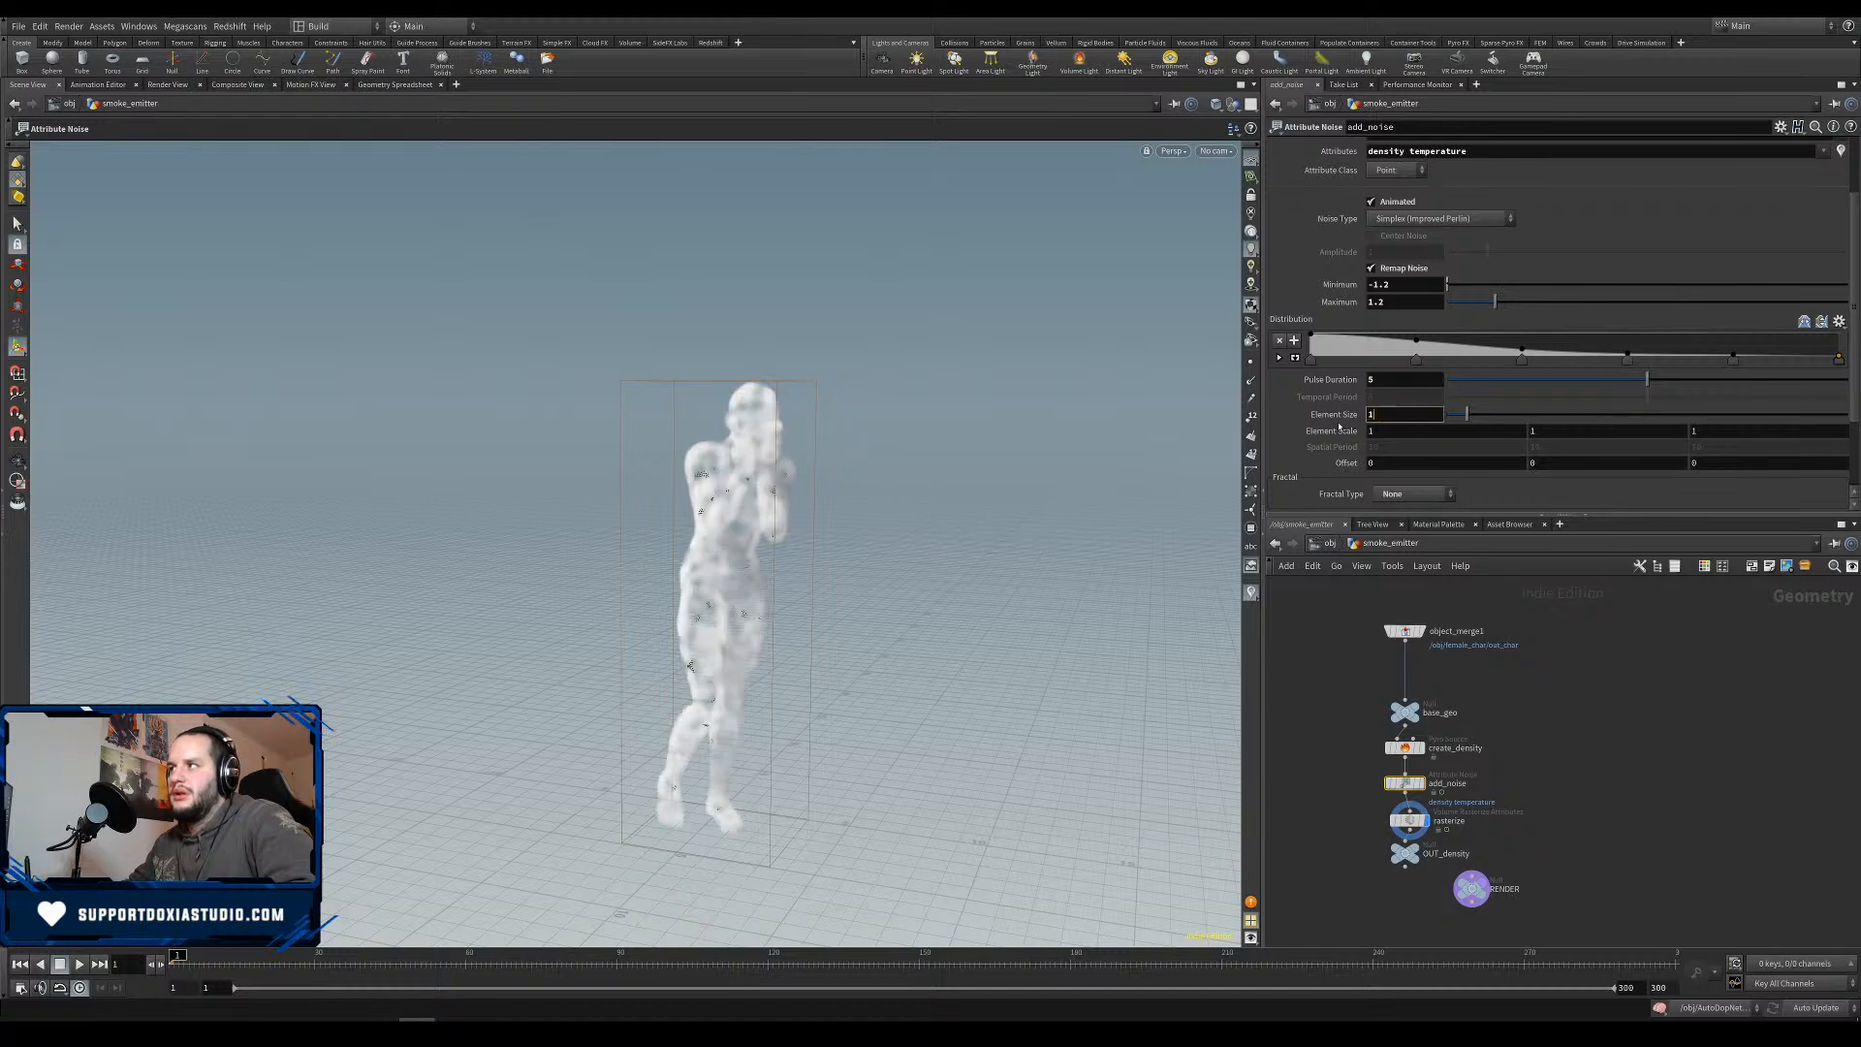
pyautogui.press('Return')
# Set the Pulse Duration of add_noise to 2.
pyautogui.moveTo(1388, 379); pyautogui.dragTo(1355, 382)
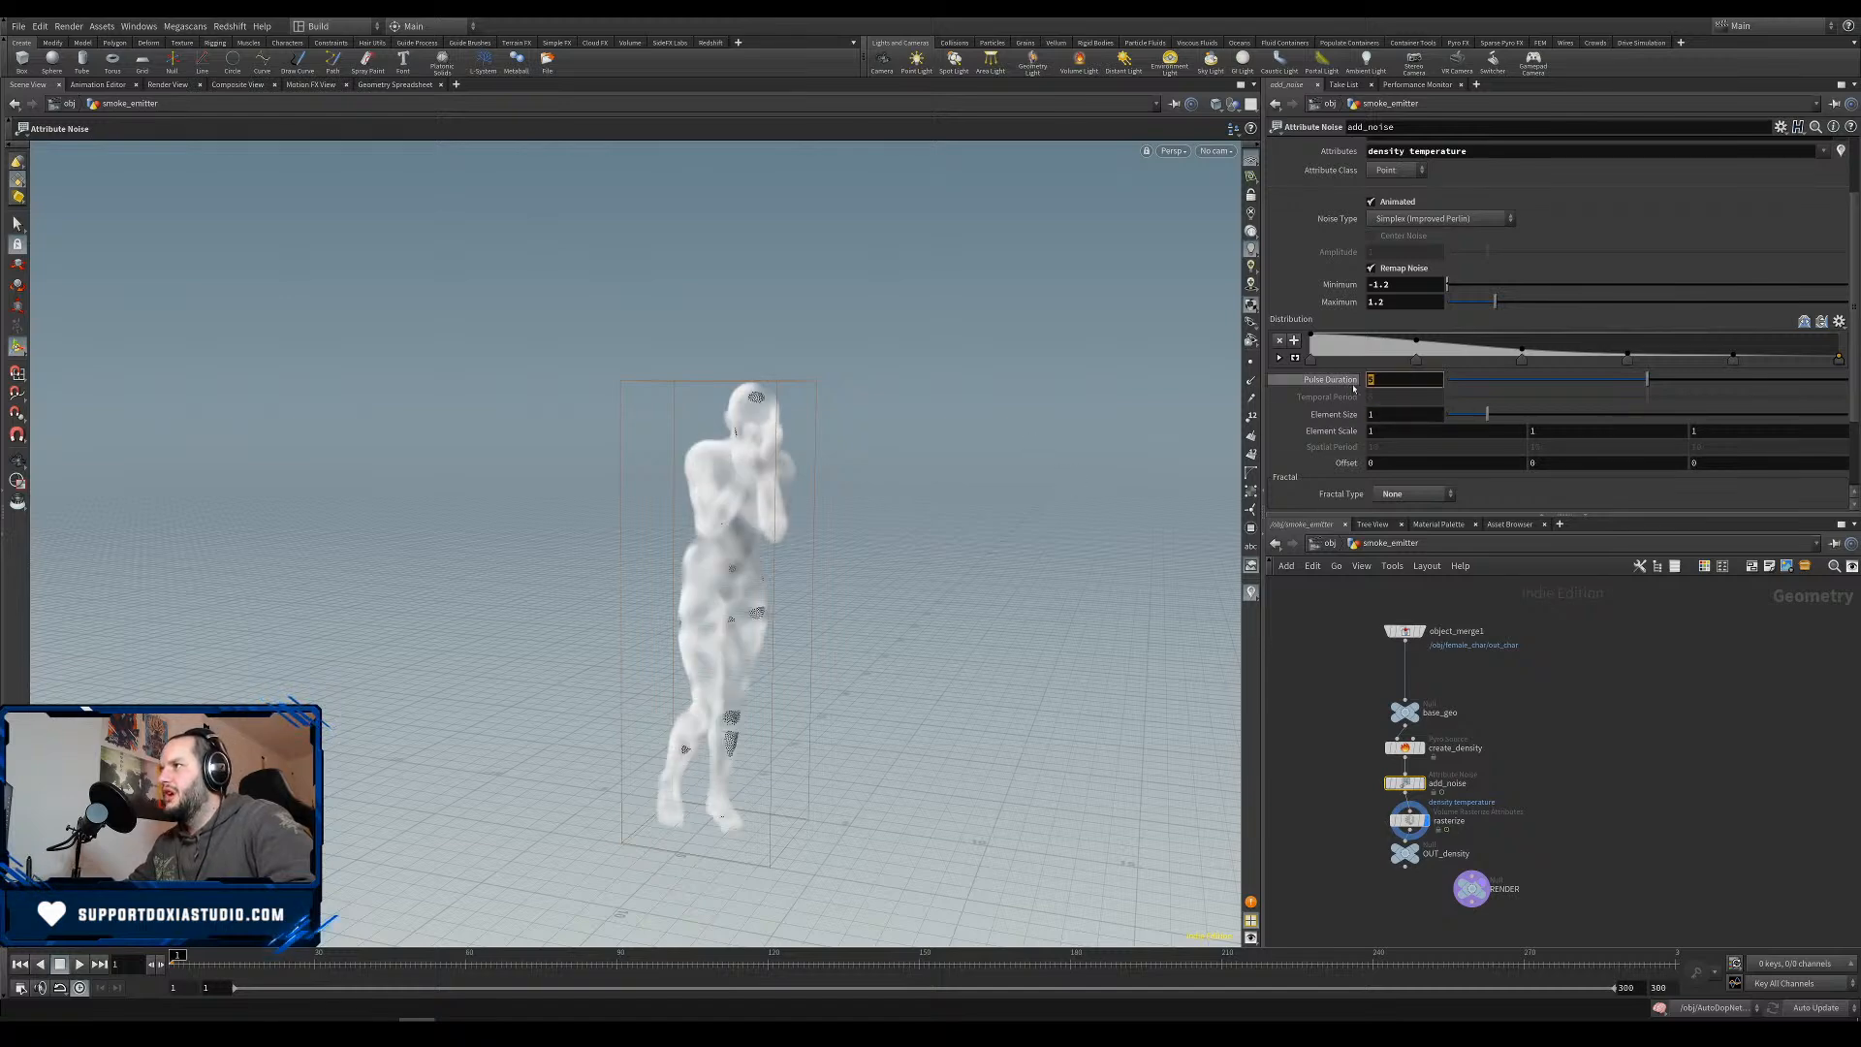
pyautogui.write('2')
pyautogui.press('Return')
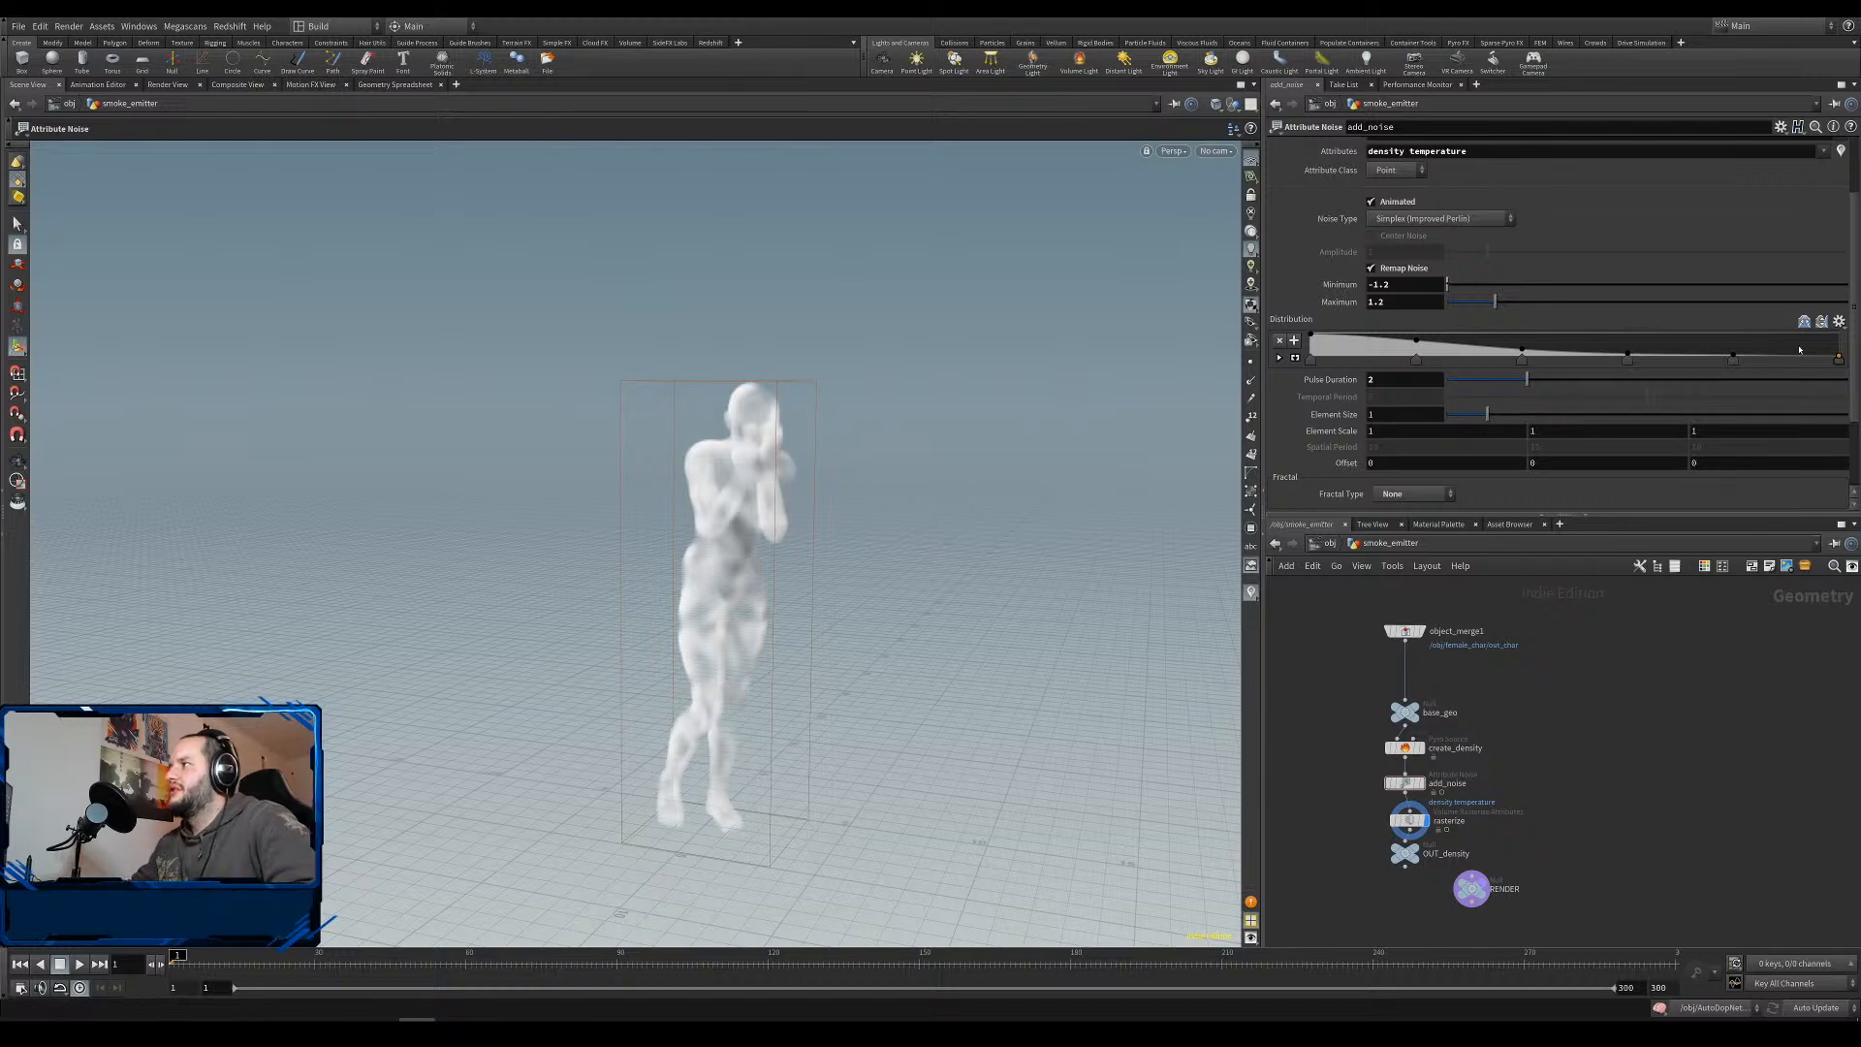
# Set the remapped noise Maximum of add_noise to 2.
pyautogui.scroll(3, 1551, 320)
pyautogui.scroll(2, 1561, 320)
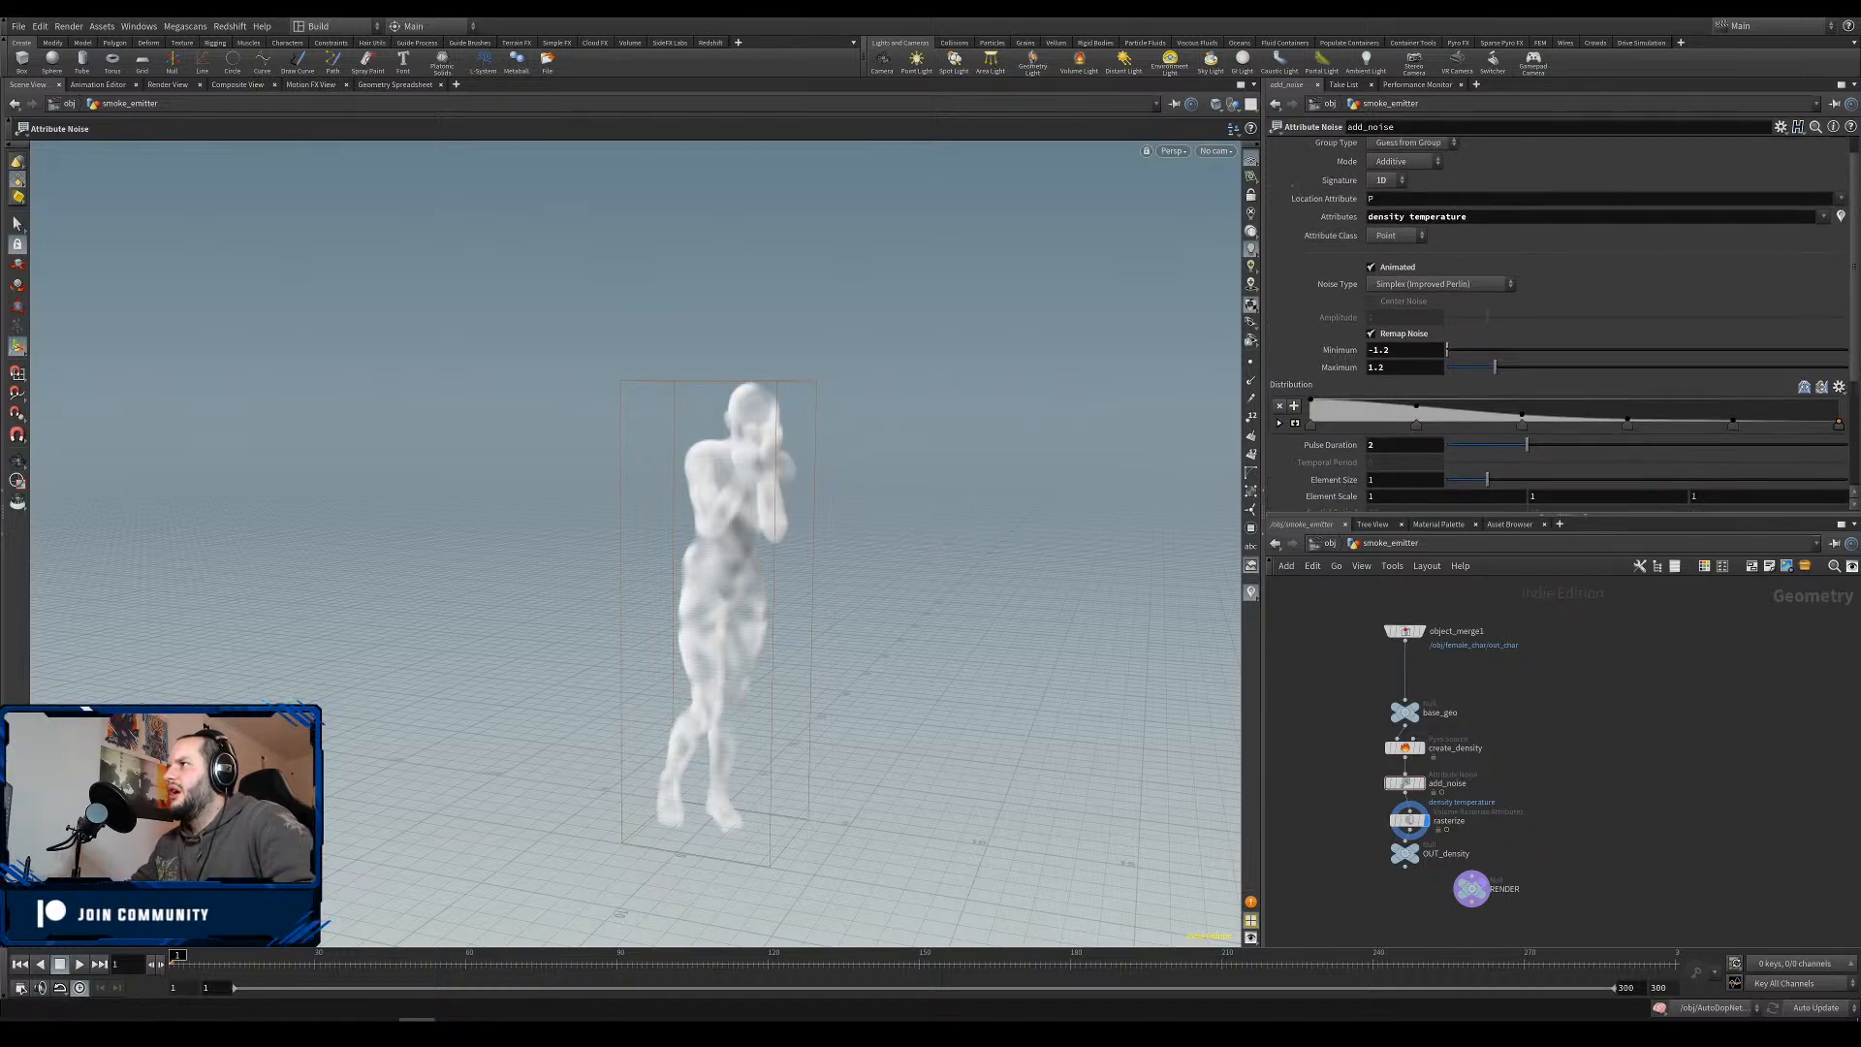
pyautogui.scroll(-5, 1842, 422)
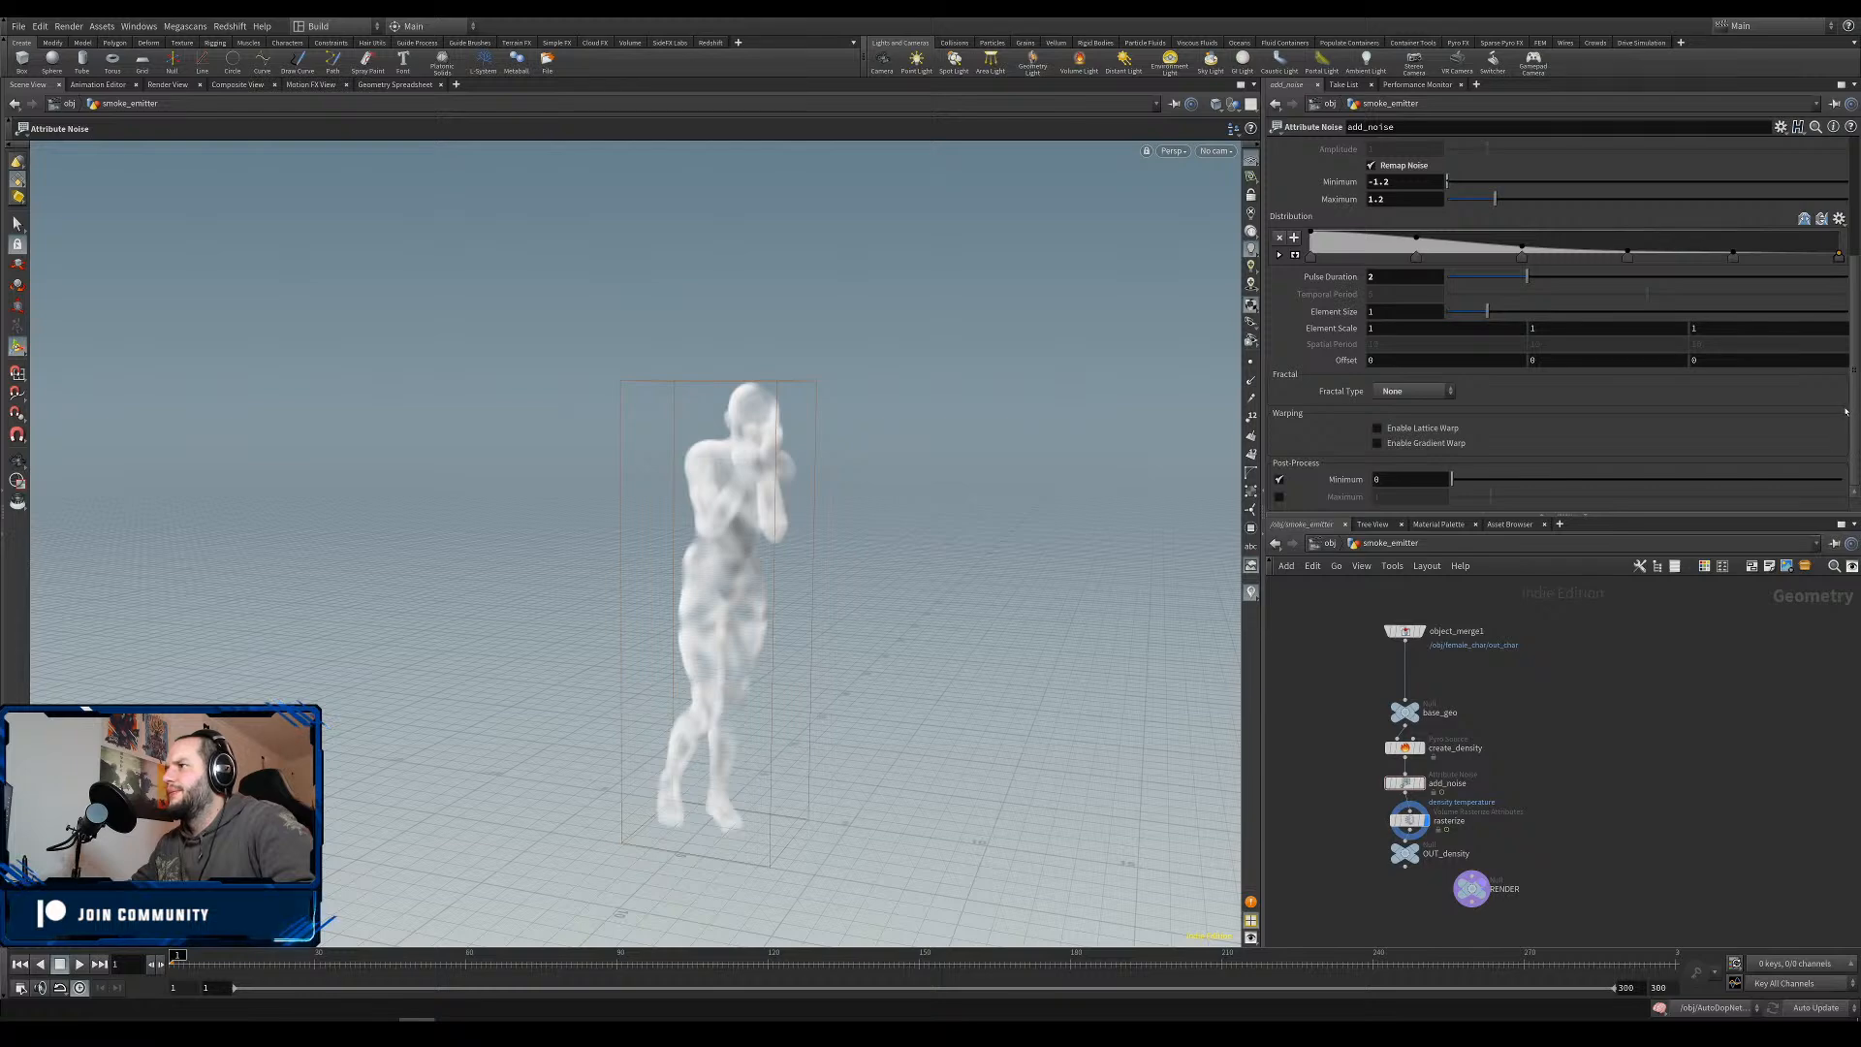
pyautogui.scroll(3, 1551, 368)
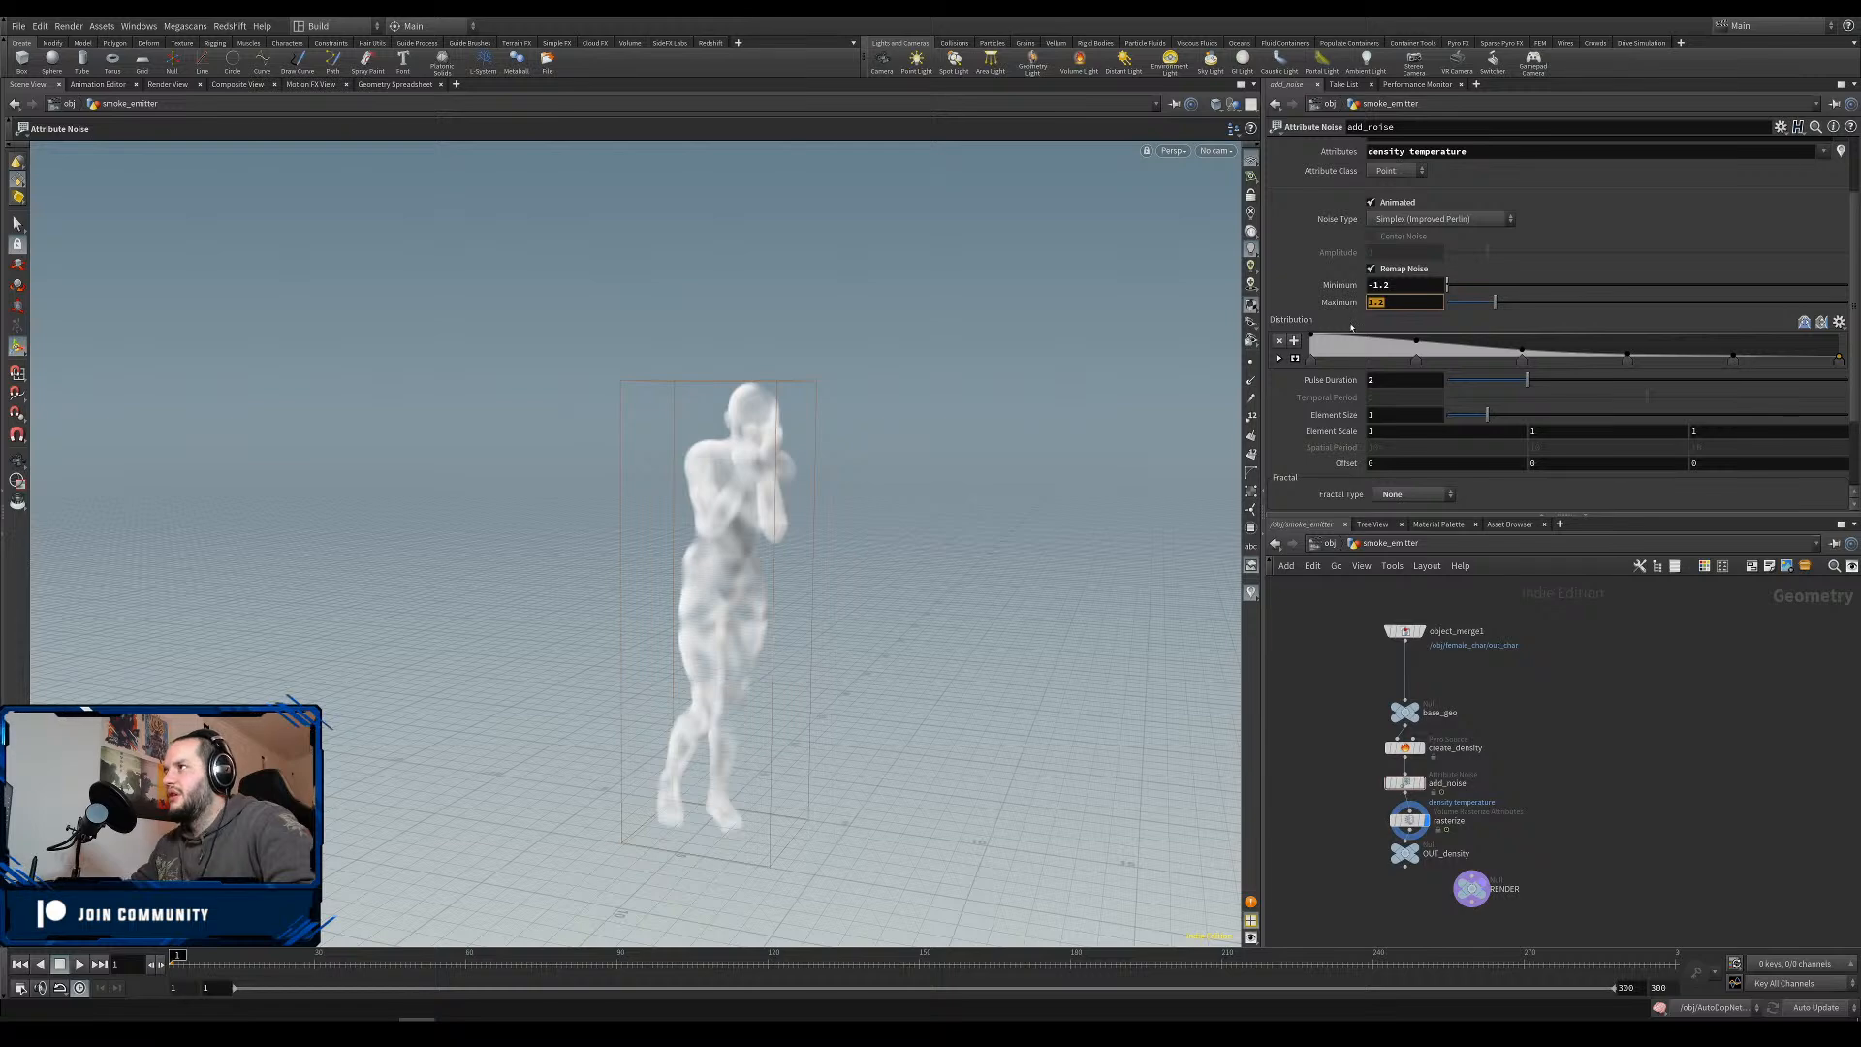
pyautogui.write('2')
pyautogui.press('Return')
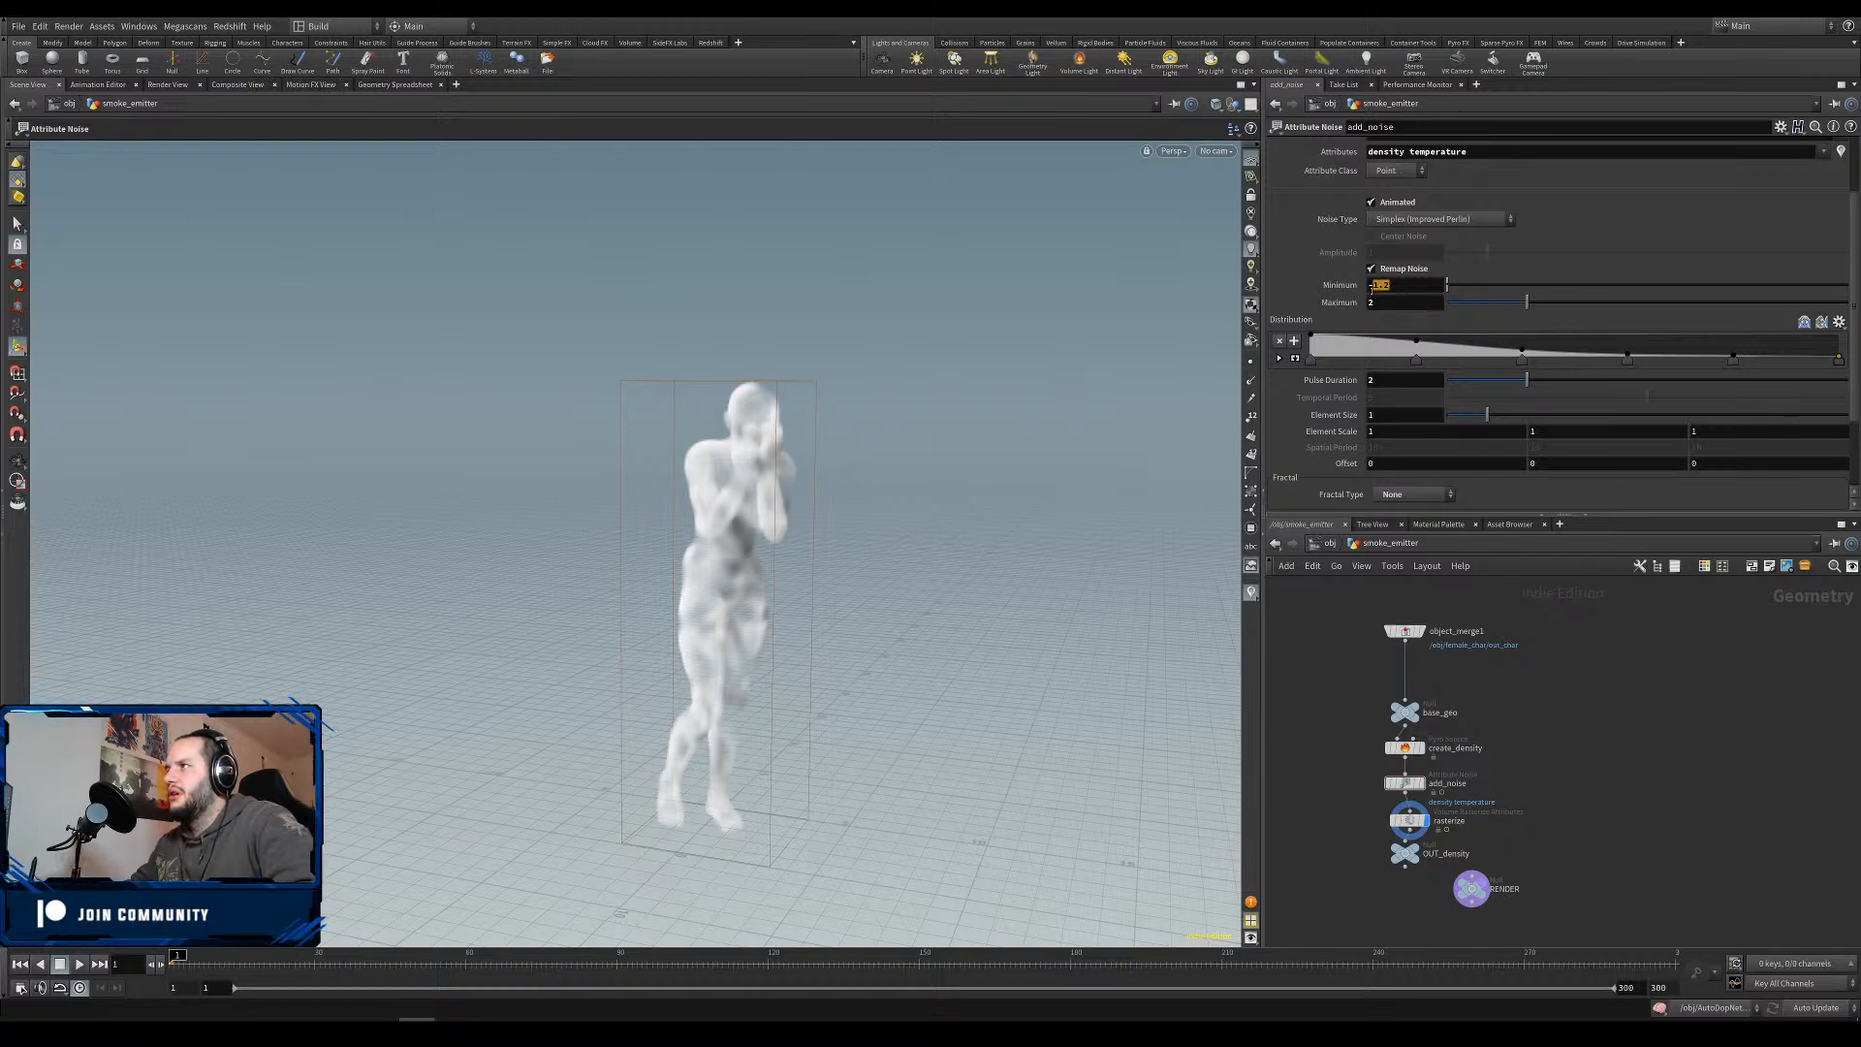
# Try a remapped noise Minimum of -2 on add_noise and settle on -1.5.
pyautogui.click(1404, 285)
pyautogui.write('-2')
pyautogui.press('Return')
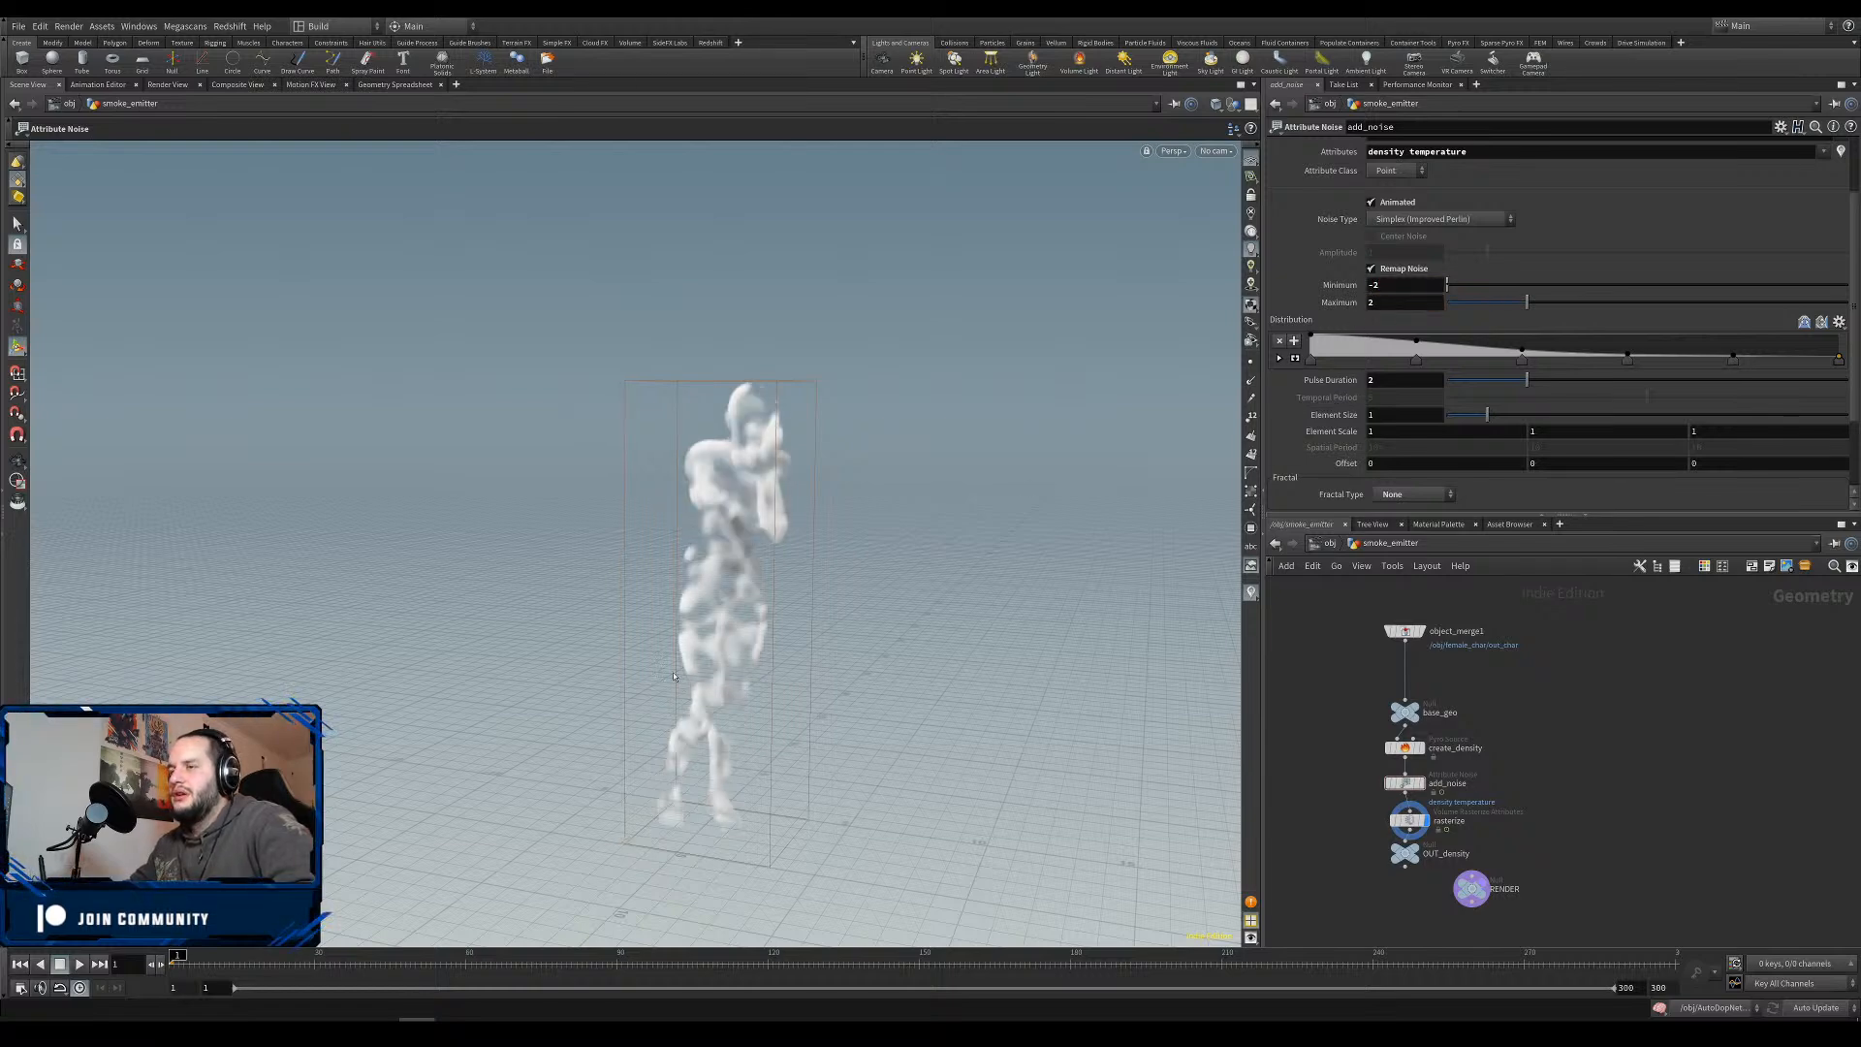
pyautogui.press('BackSpace')
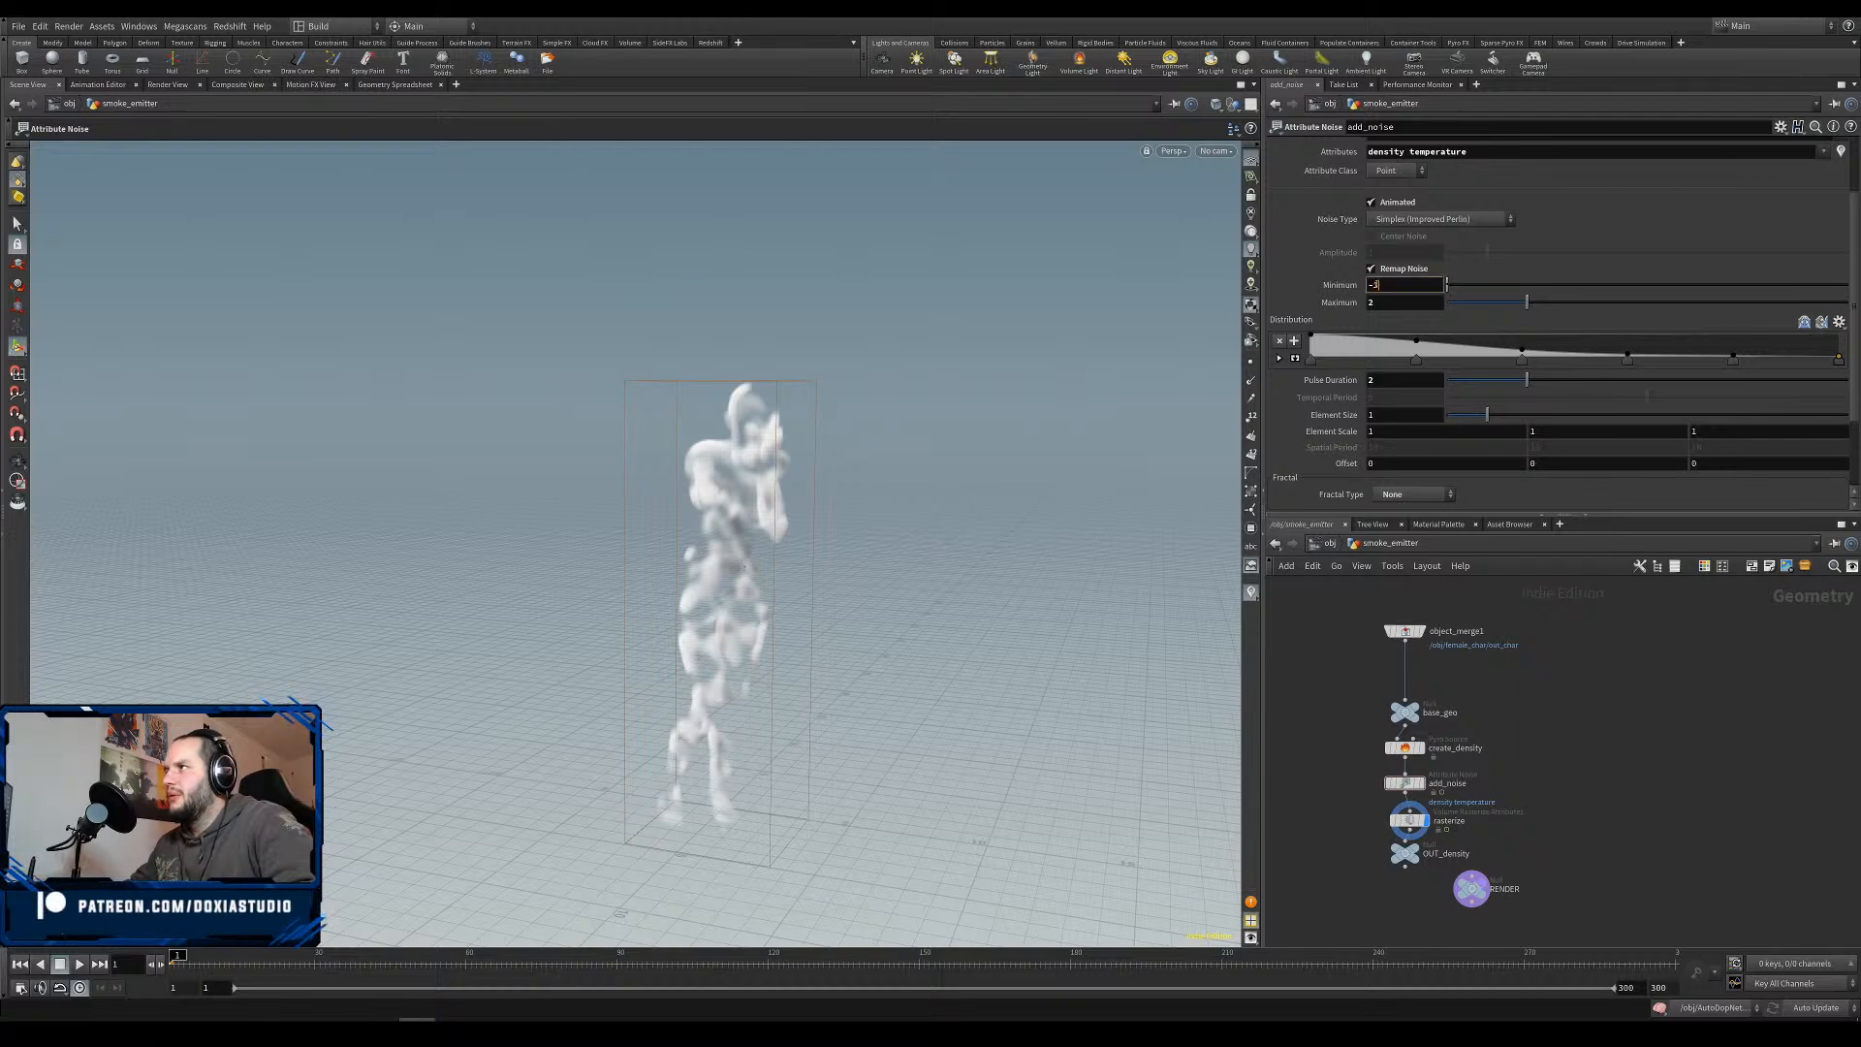
pyautogui.write('1.5')
pyautogui.press('Return')
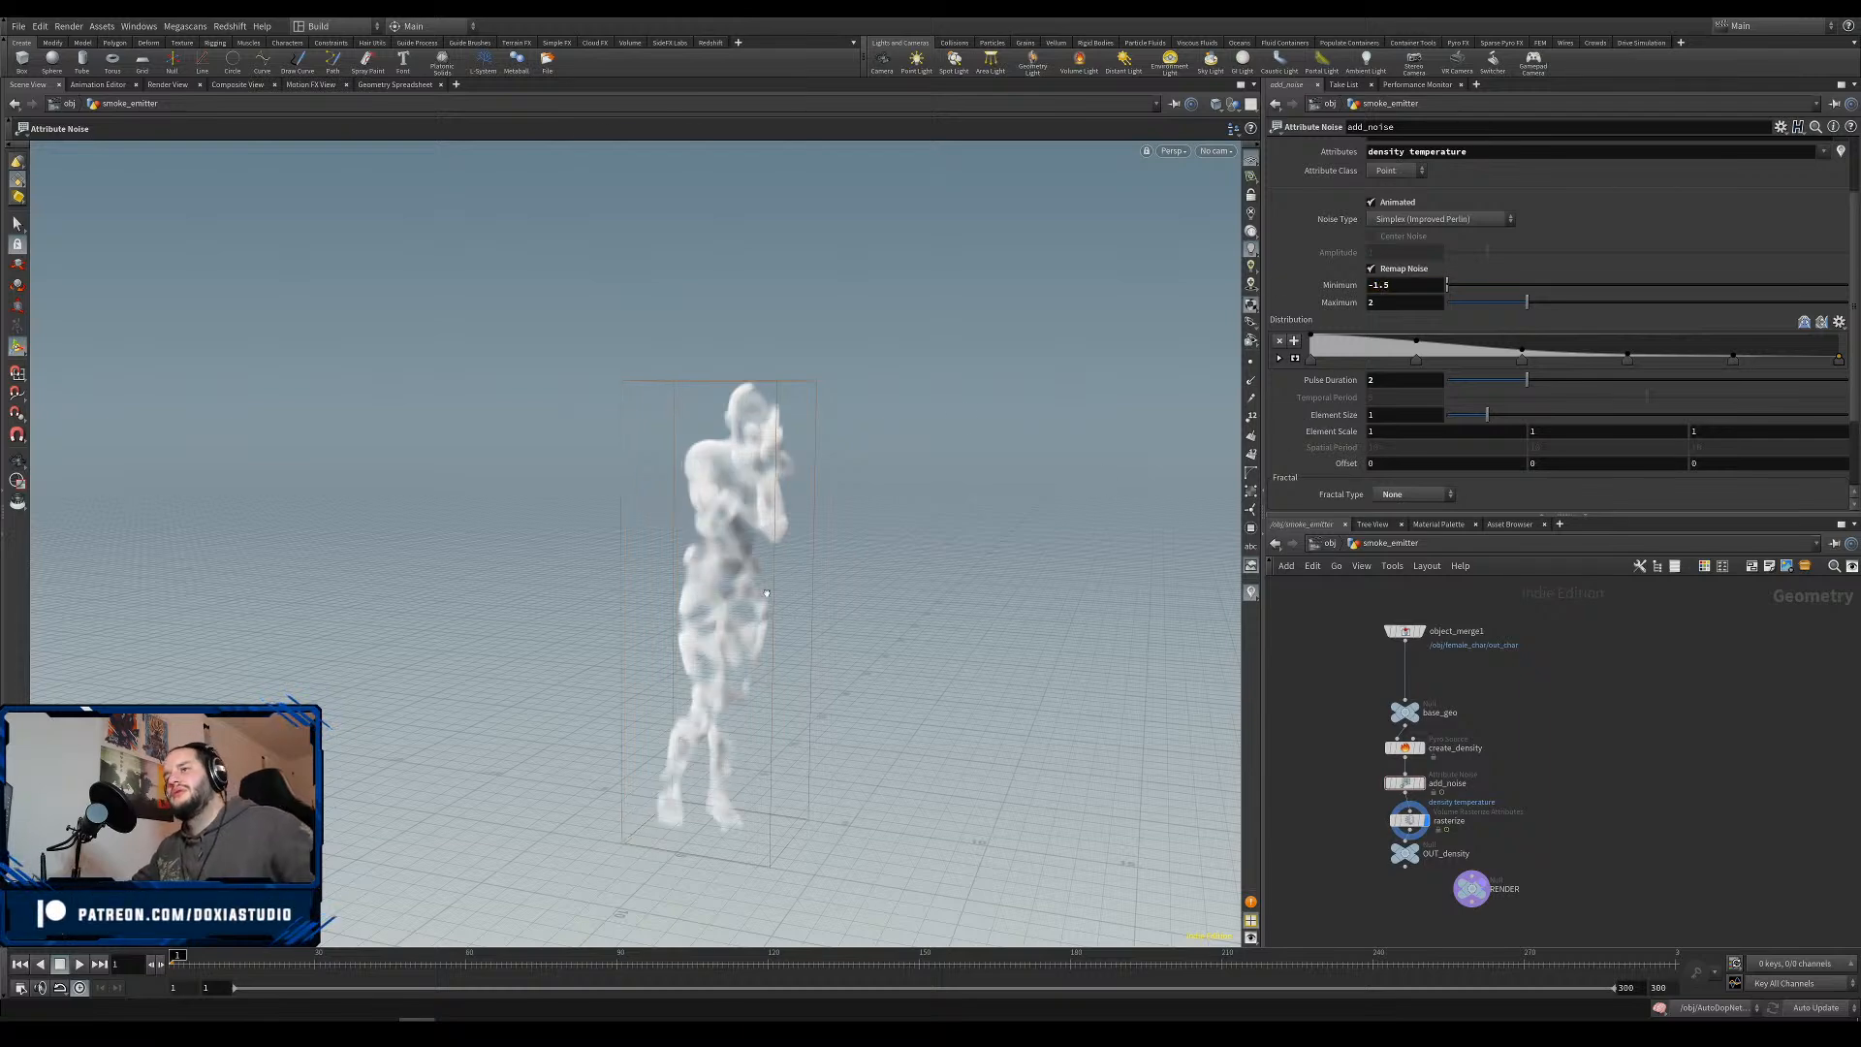
# Inspect the noisy density around the character and scrub the first frames to check the noise animation.
pyautogui.scroll(-1, 737, 620)
pyautogui.scroll(3, 737, 621)
pyautogui.keyDown('alt'); pyautogui.moveTo(737, 620); pyautogui.dragTo(679, 630); pyautogui.keyUp('alt')
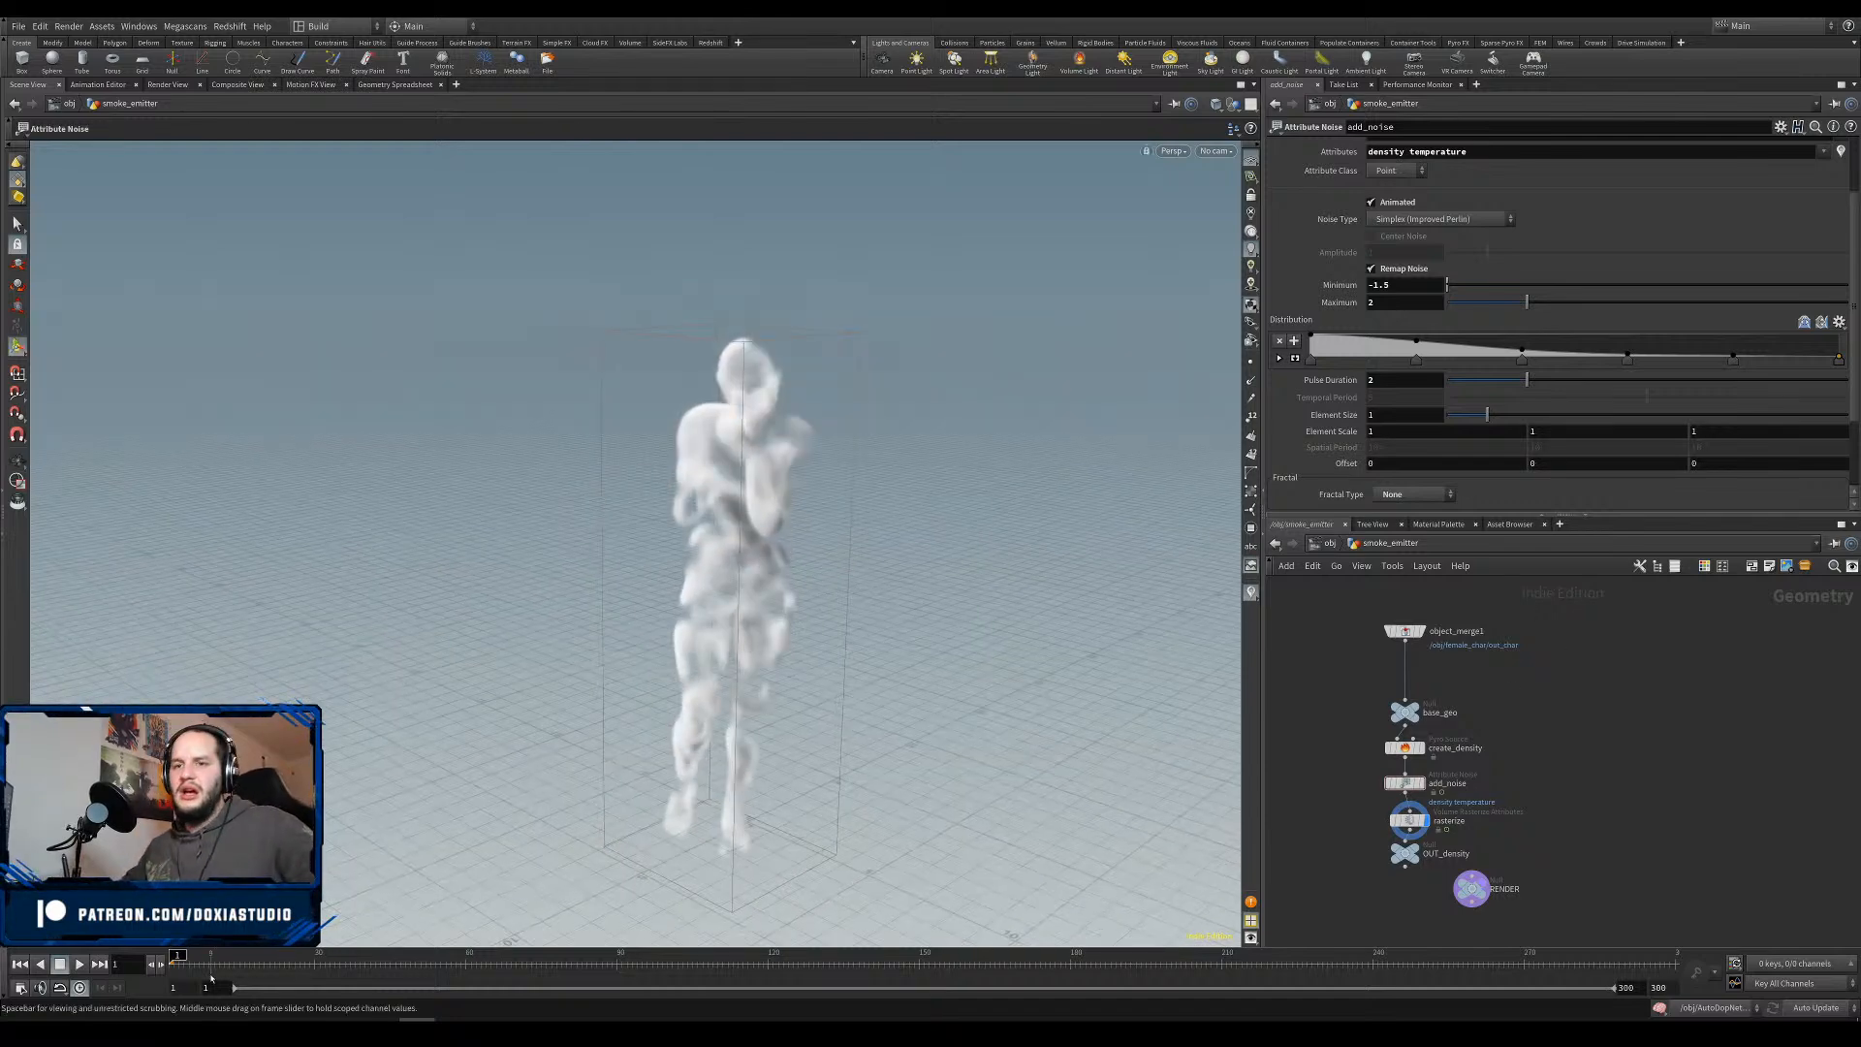
pyautogui.moveTo(223, 958); pyautogui.dragTo(140, 951)
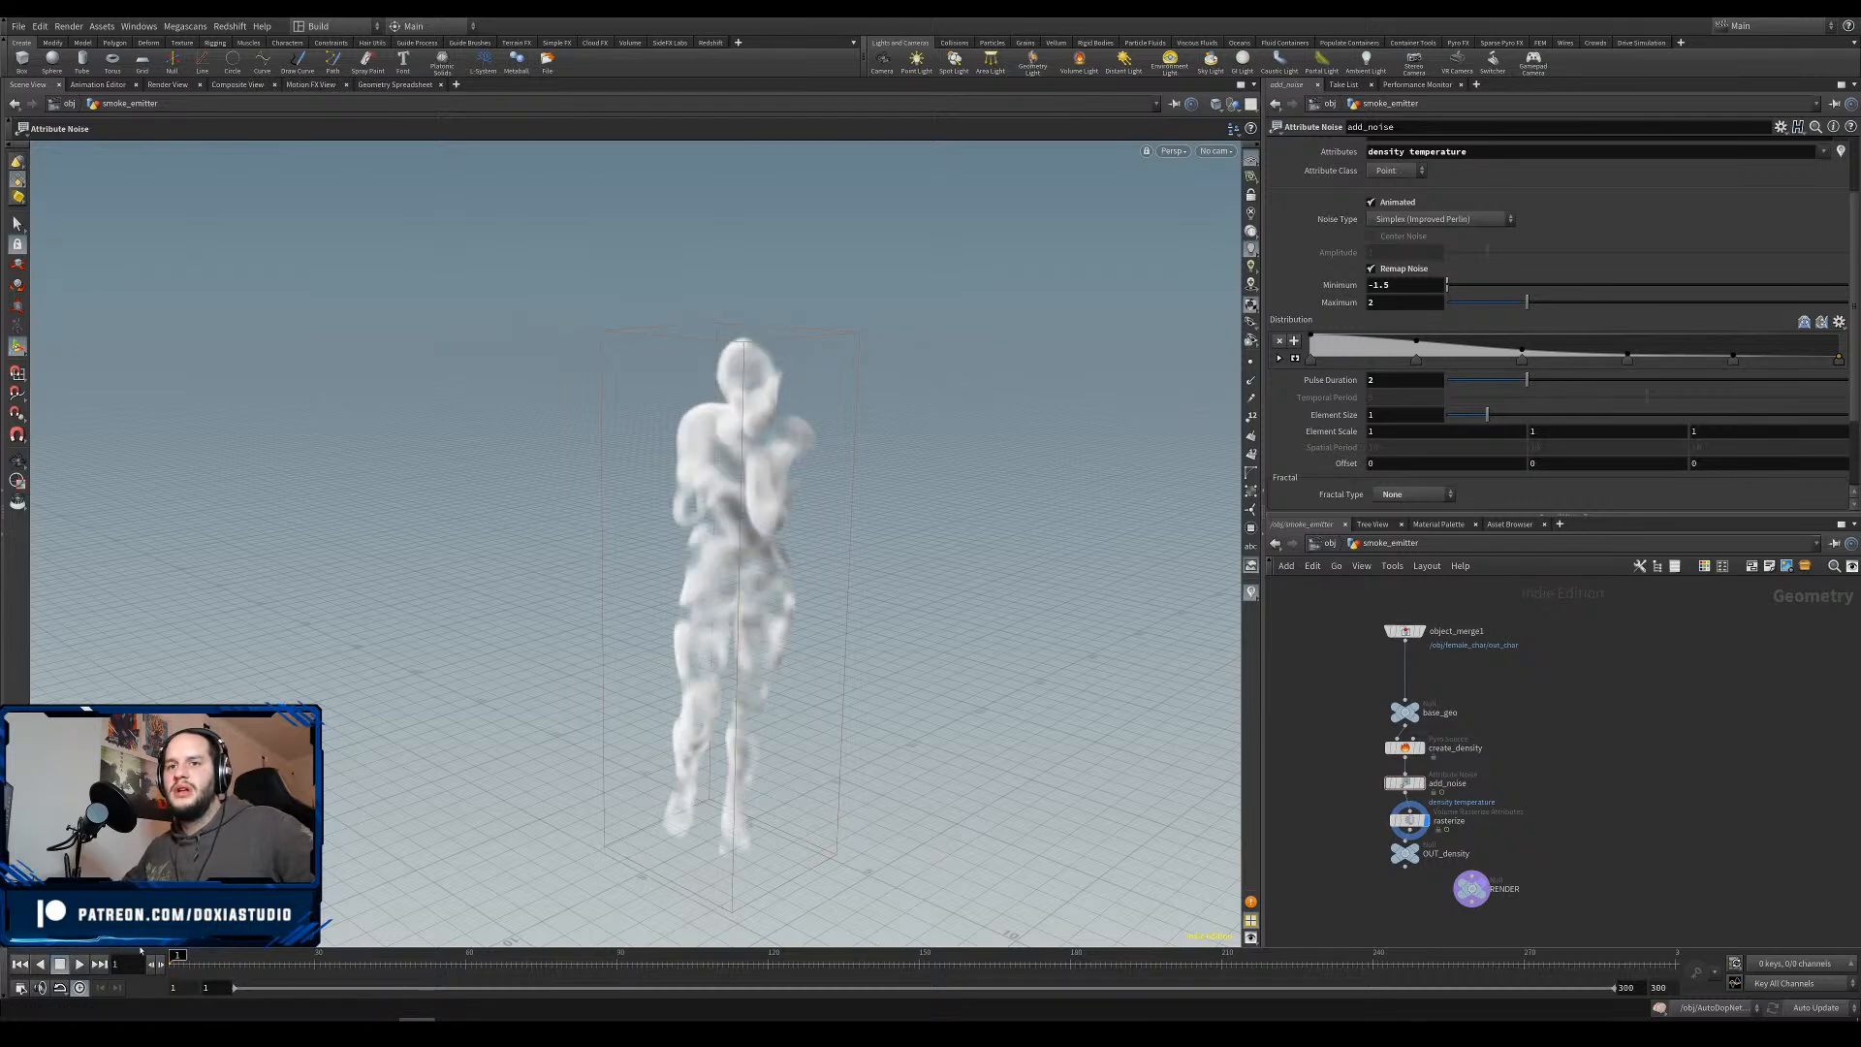
# Try Pulse Durations of 10 and 0.5 on add_noise, scrubbing the timeline to compare the noise speed.
pyautogui.click(1404, 380)
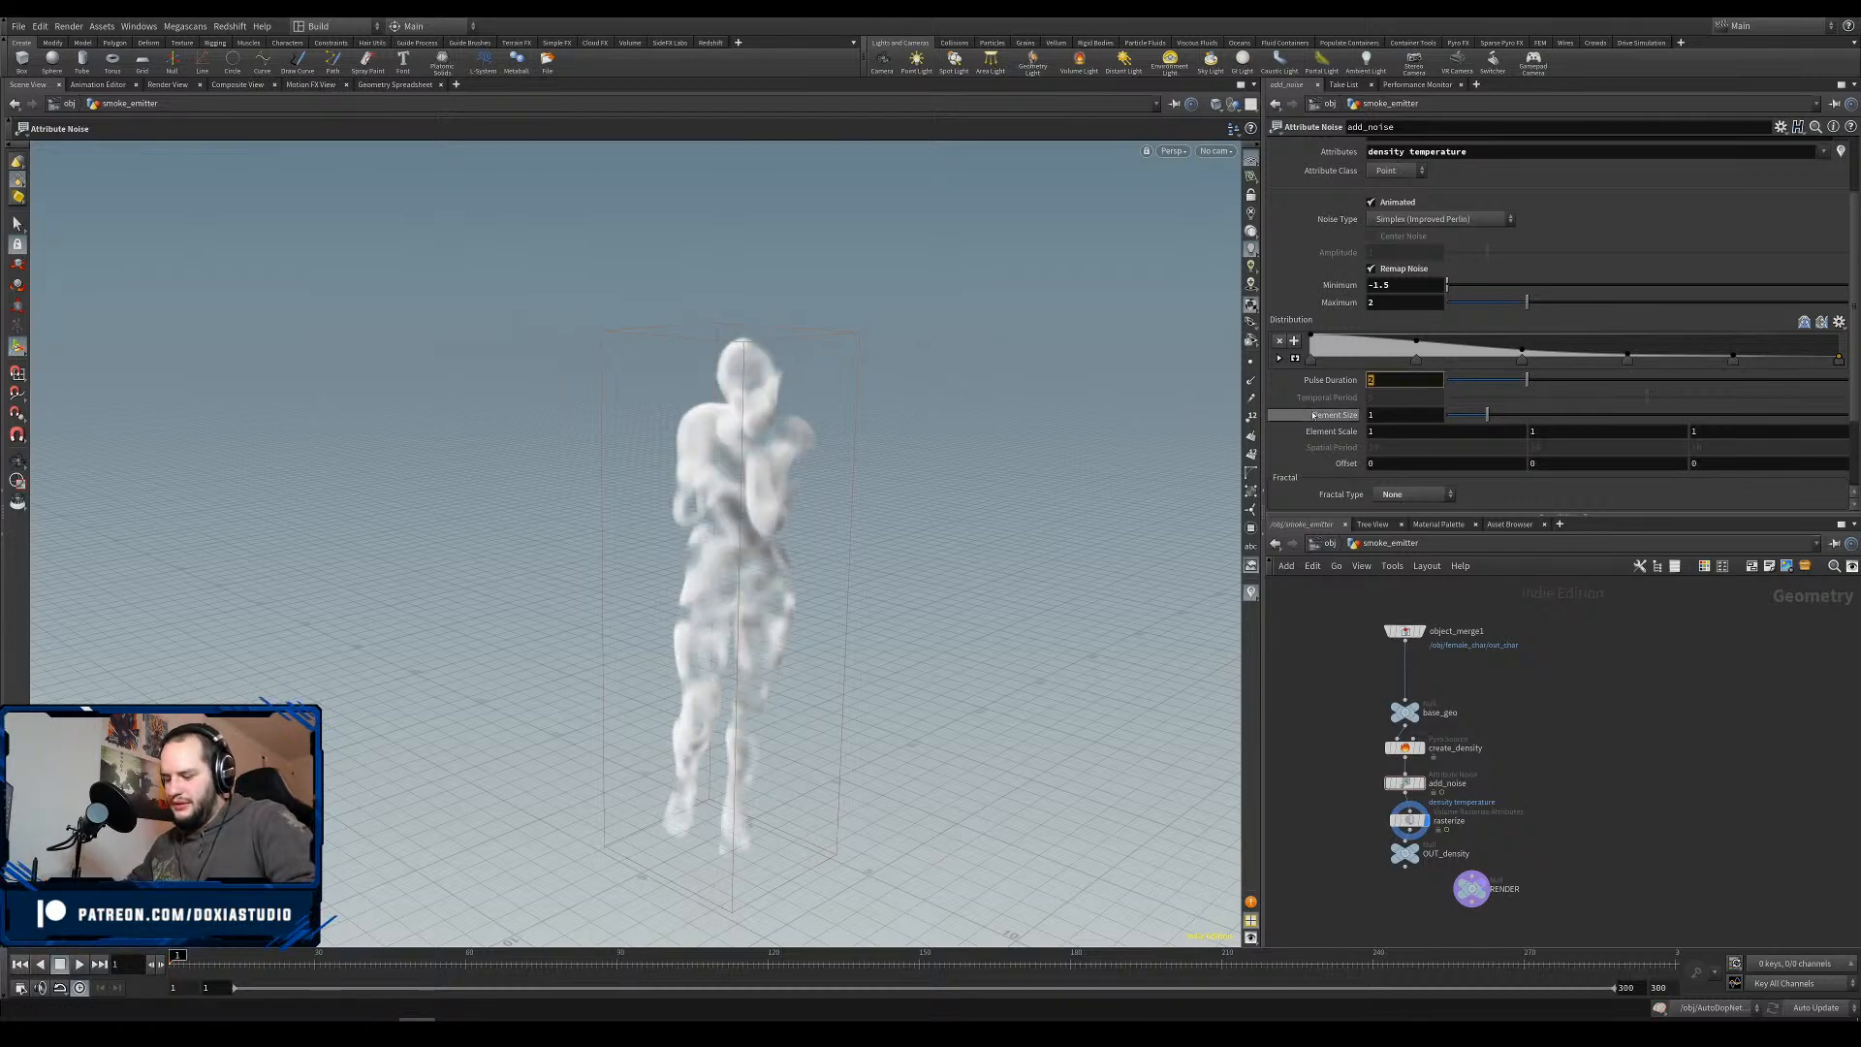
pyautogui.press('Return')
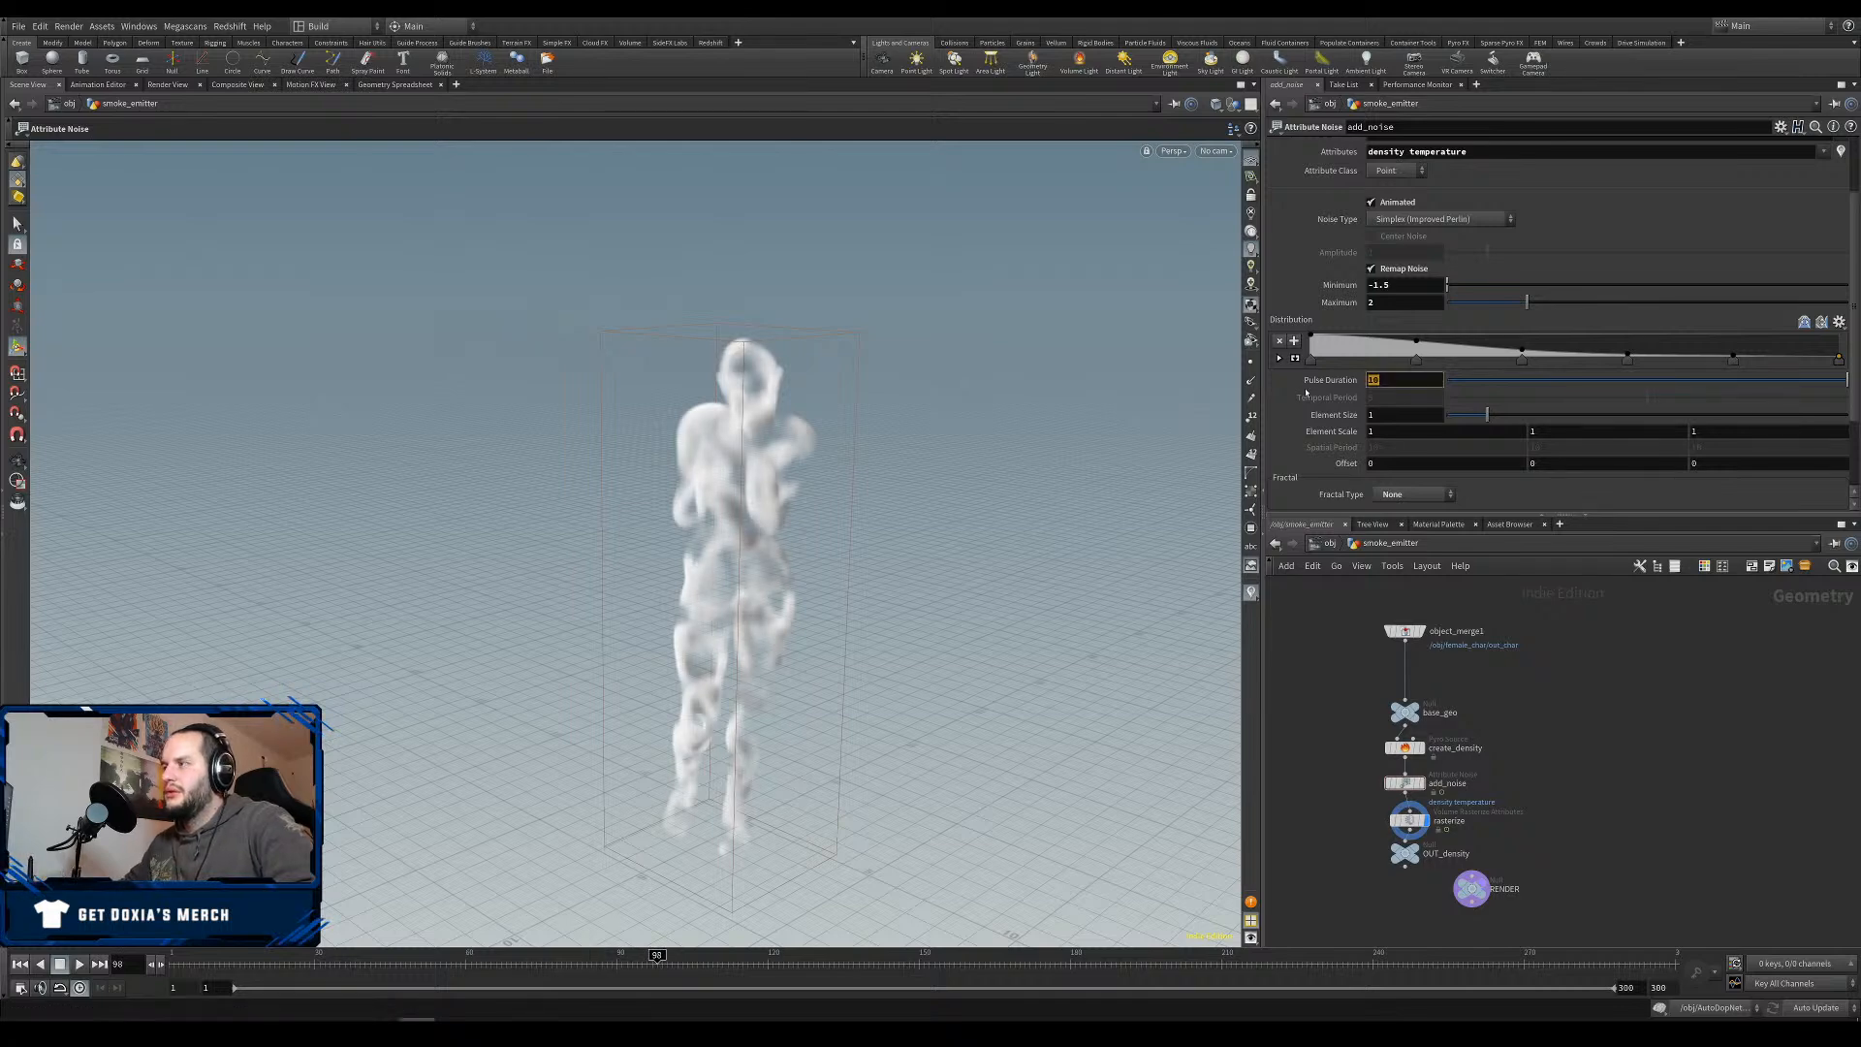
pyautogui.press('Return')
pyautogui.moveTo(217, 961); pyautogui.dragTo(176, 958)
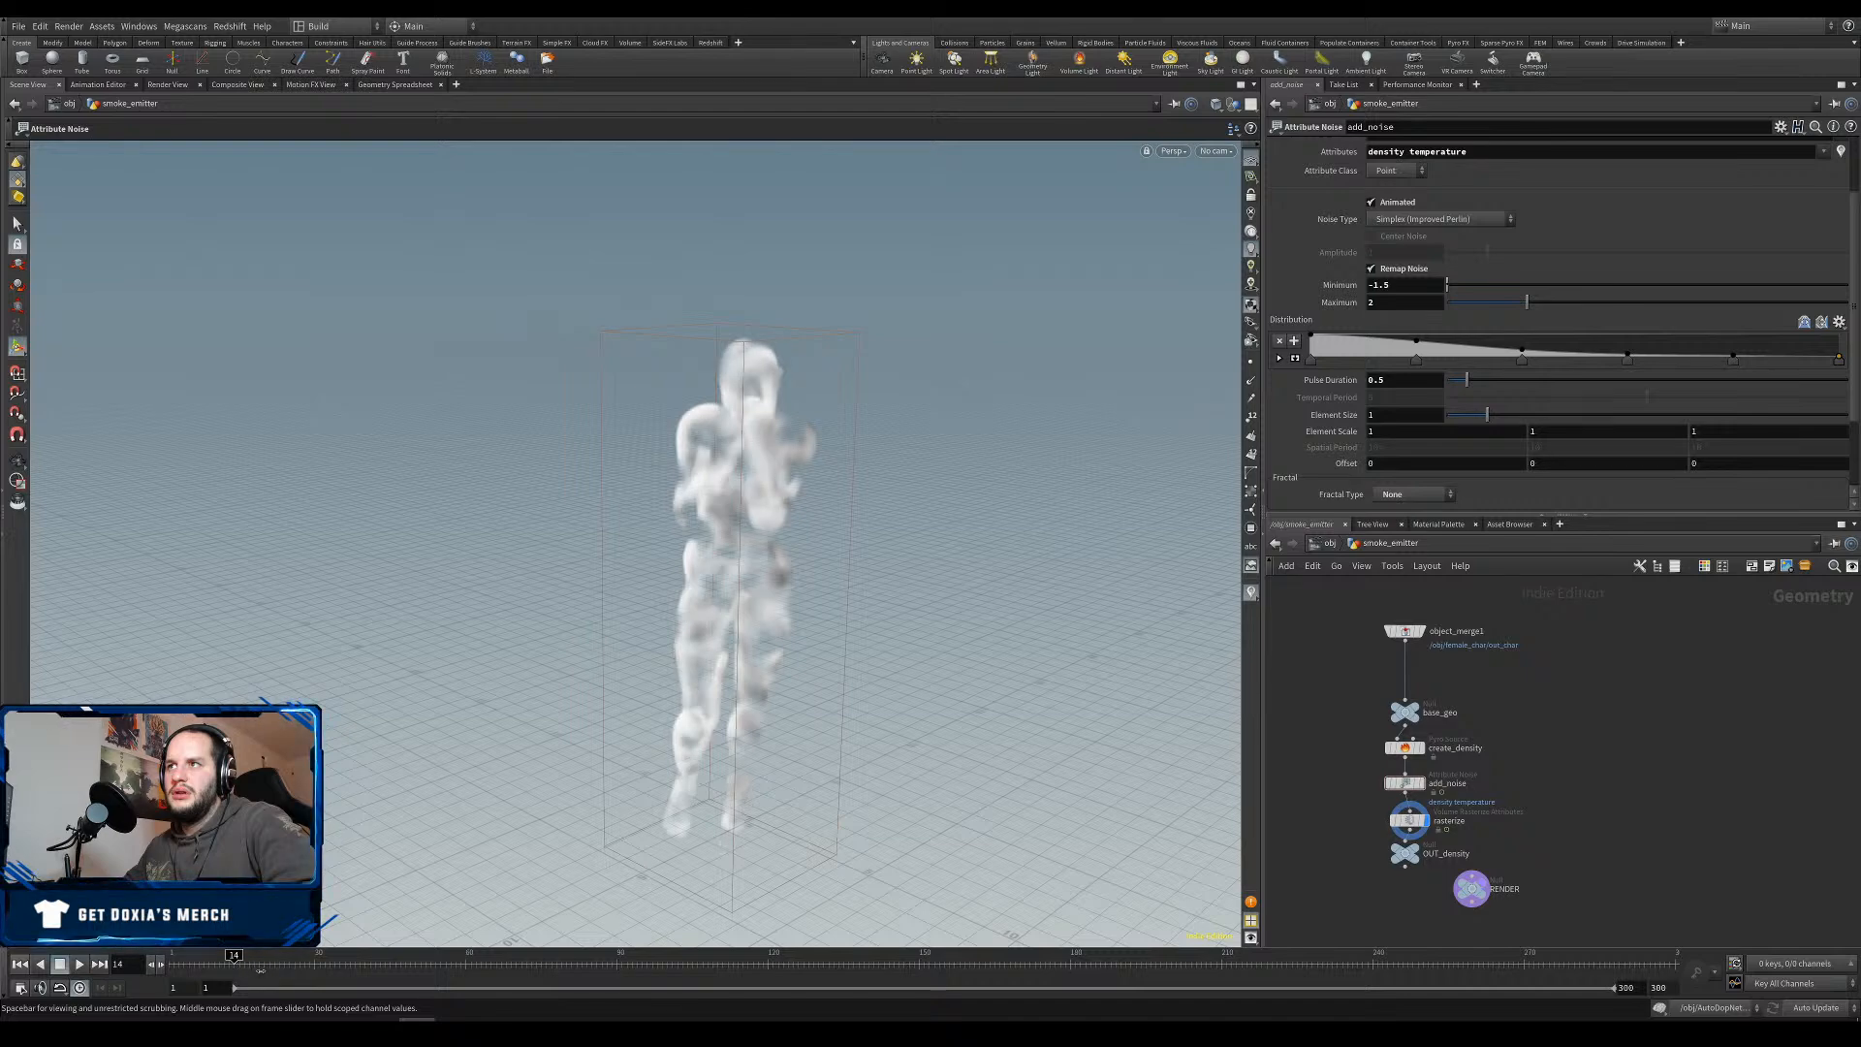
# Set the Pulse Duration of add_noise to 1 and return the timeline to the first frame.
pyautogui.moveTo(1362, 384); pyautogui.dragTo(1353, 394)
pyautogui.write('1')
pyautogui.press('Return')
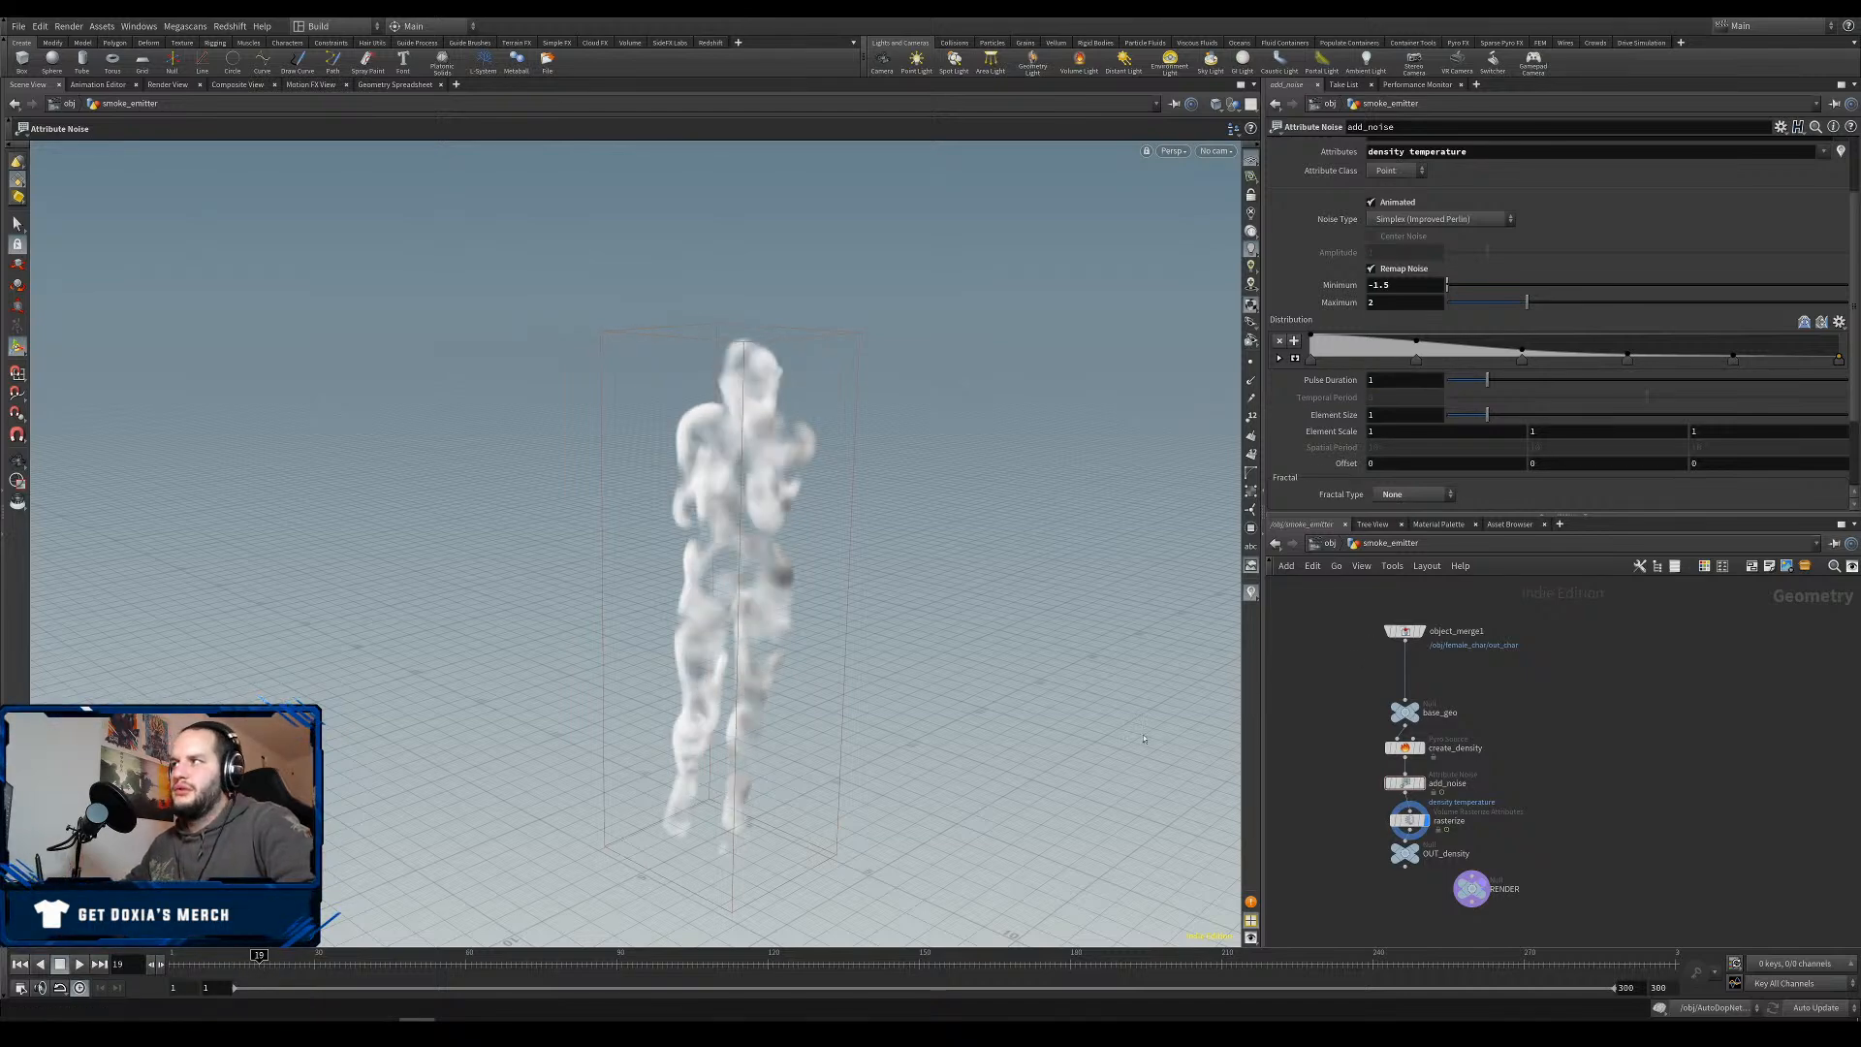
pyautogui.click(21, 964)
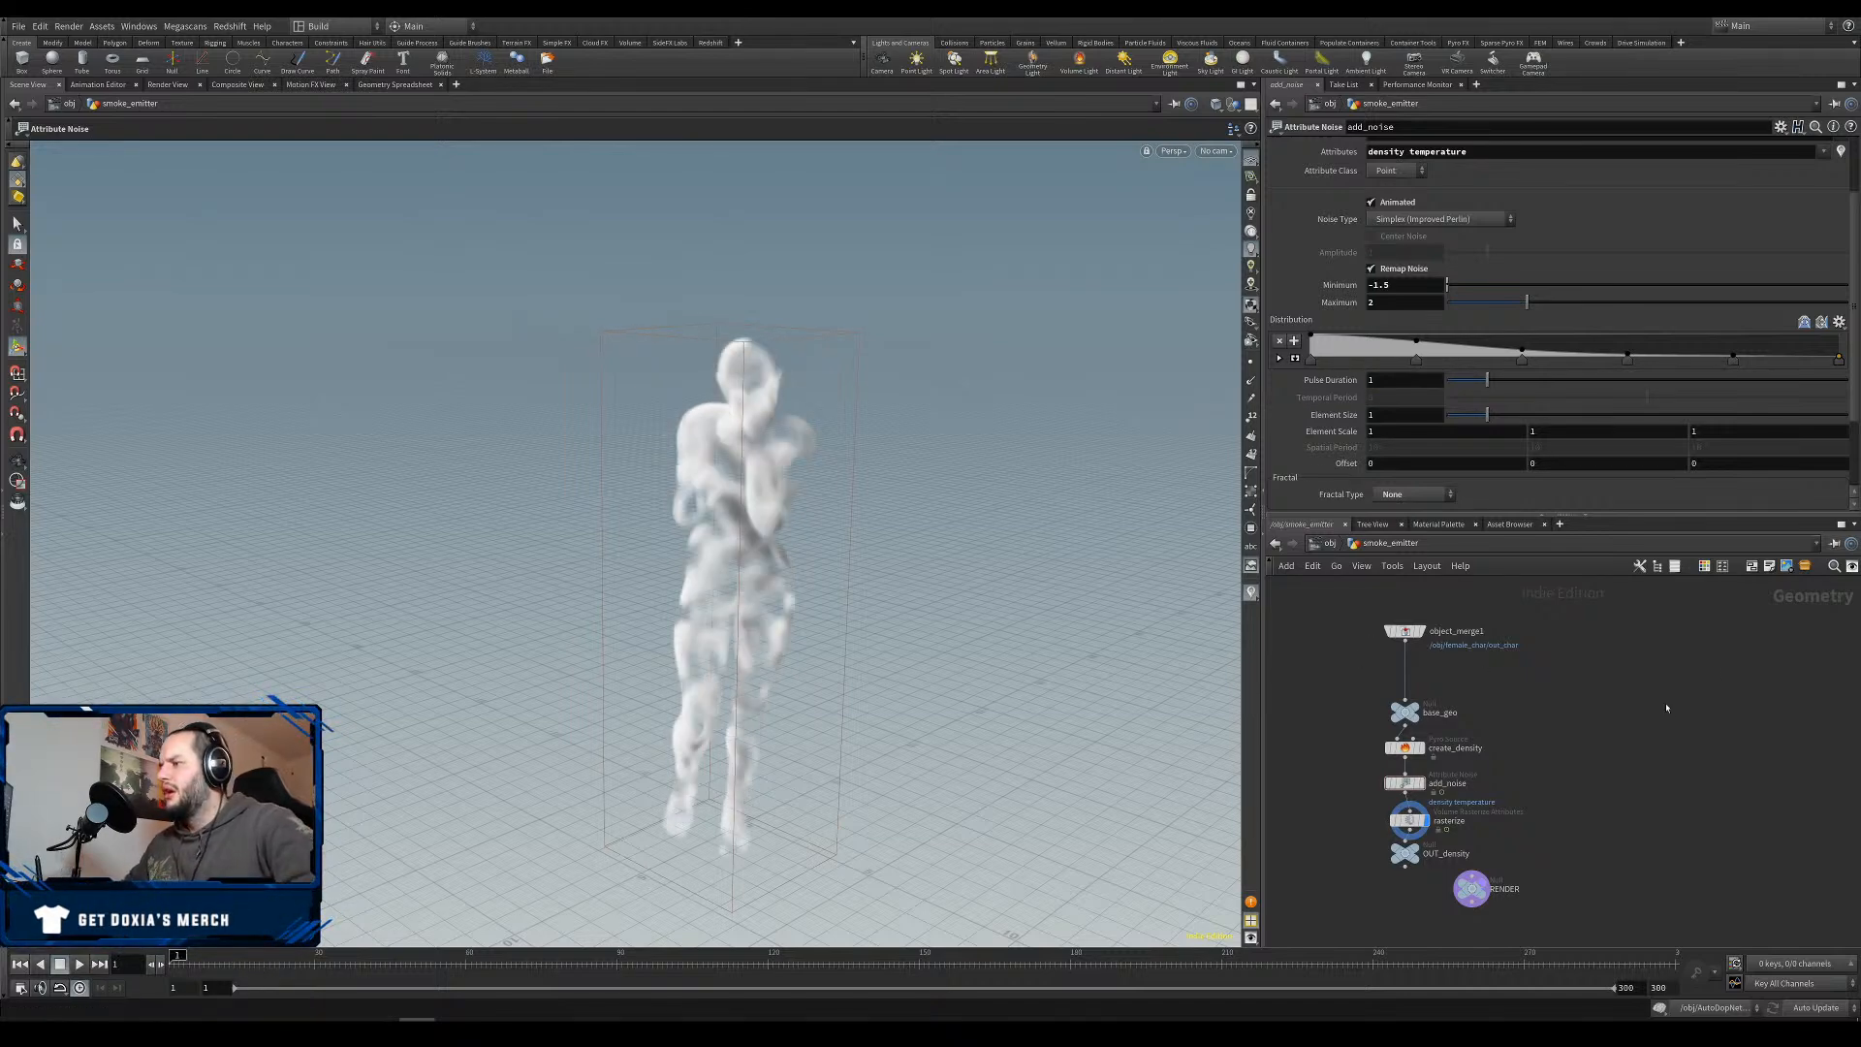
# Set OUT_density as the displayed node, return to object level, hide smoke_emitter and show pyro_import.
pyautogui.click(1404, 853)
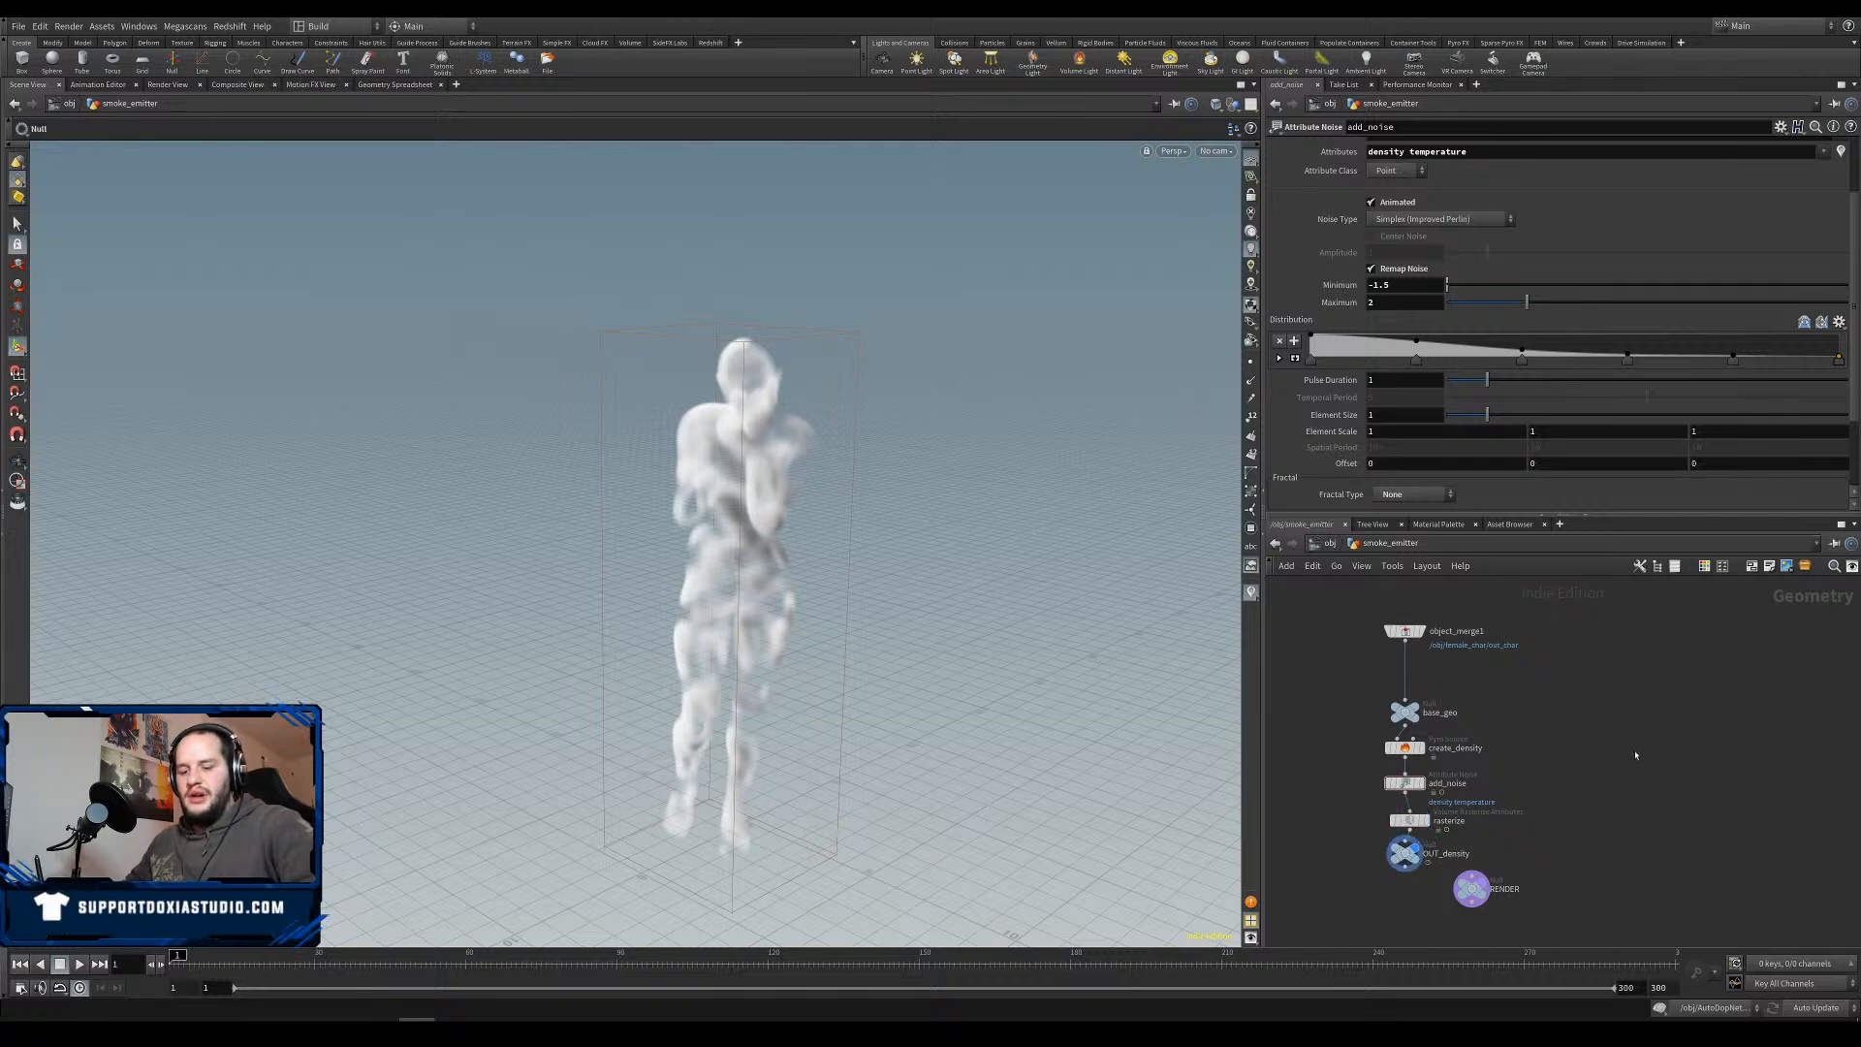
pyautogui.press('u')
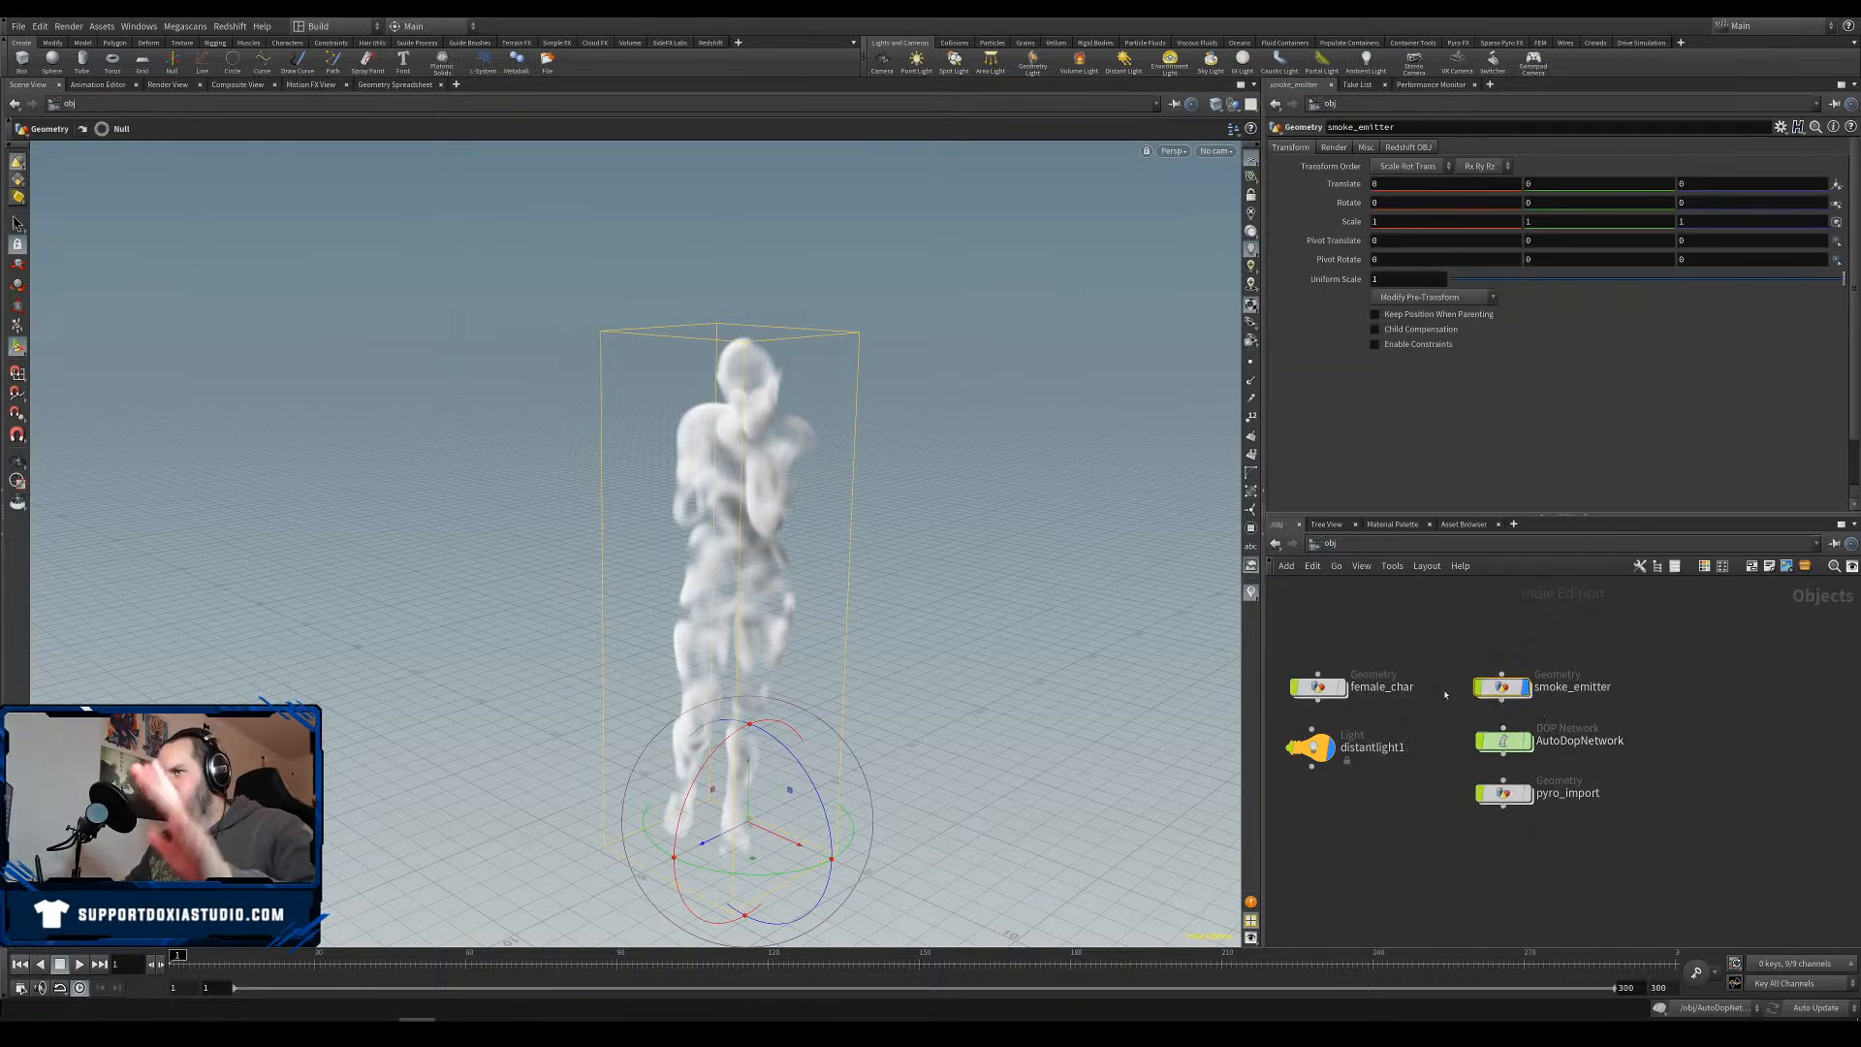
pyautogui.click(1525, 686)
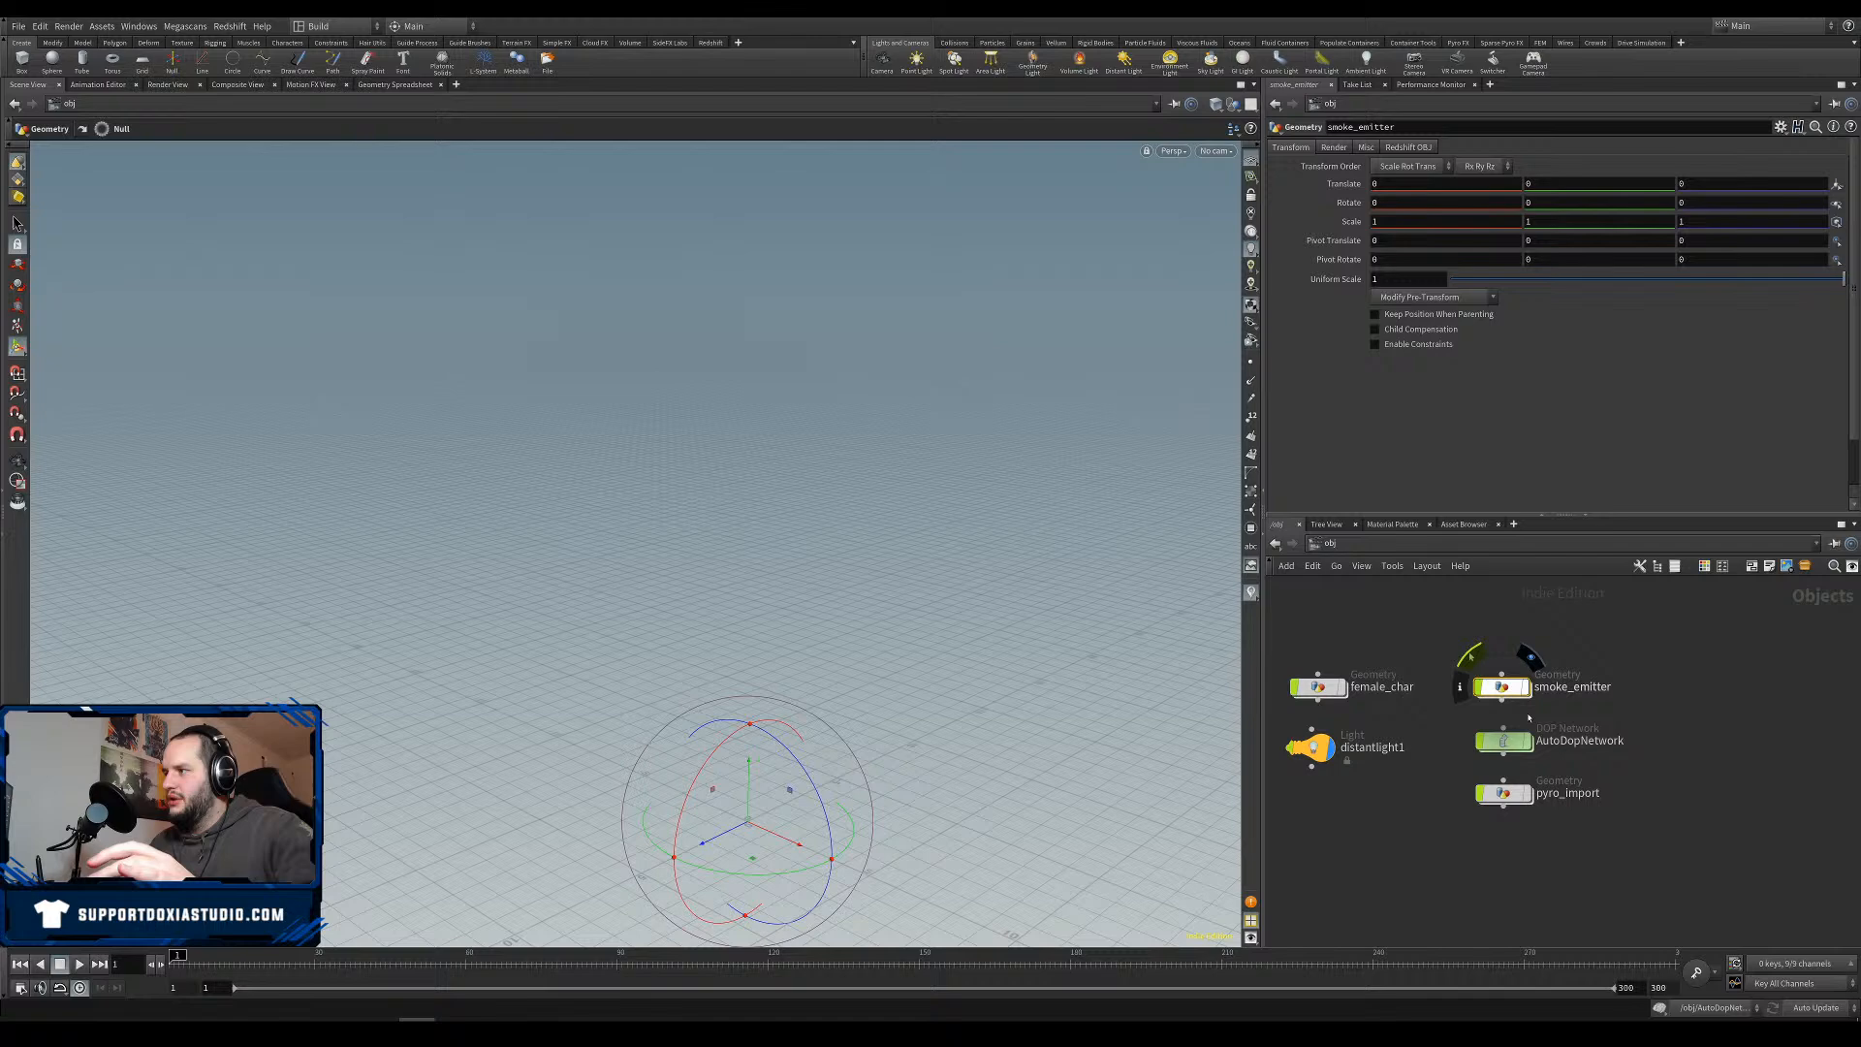
pyautogui.click(1526, 793)
# Open AutoDopNetwork and spread the pyro and resize_container nodes apart above the solver.
pyautogui.doubleClick(1510, 738)
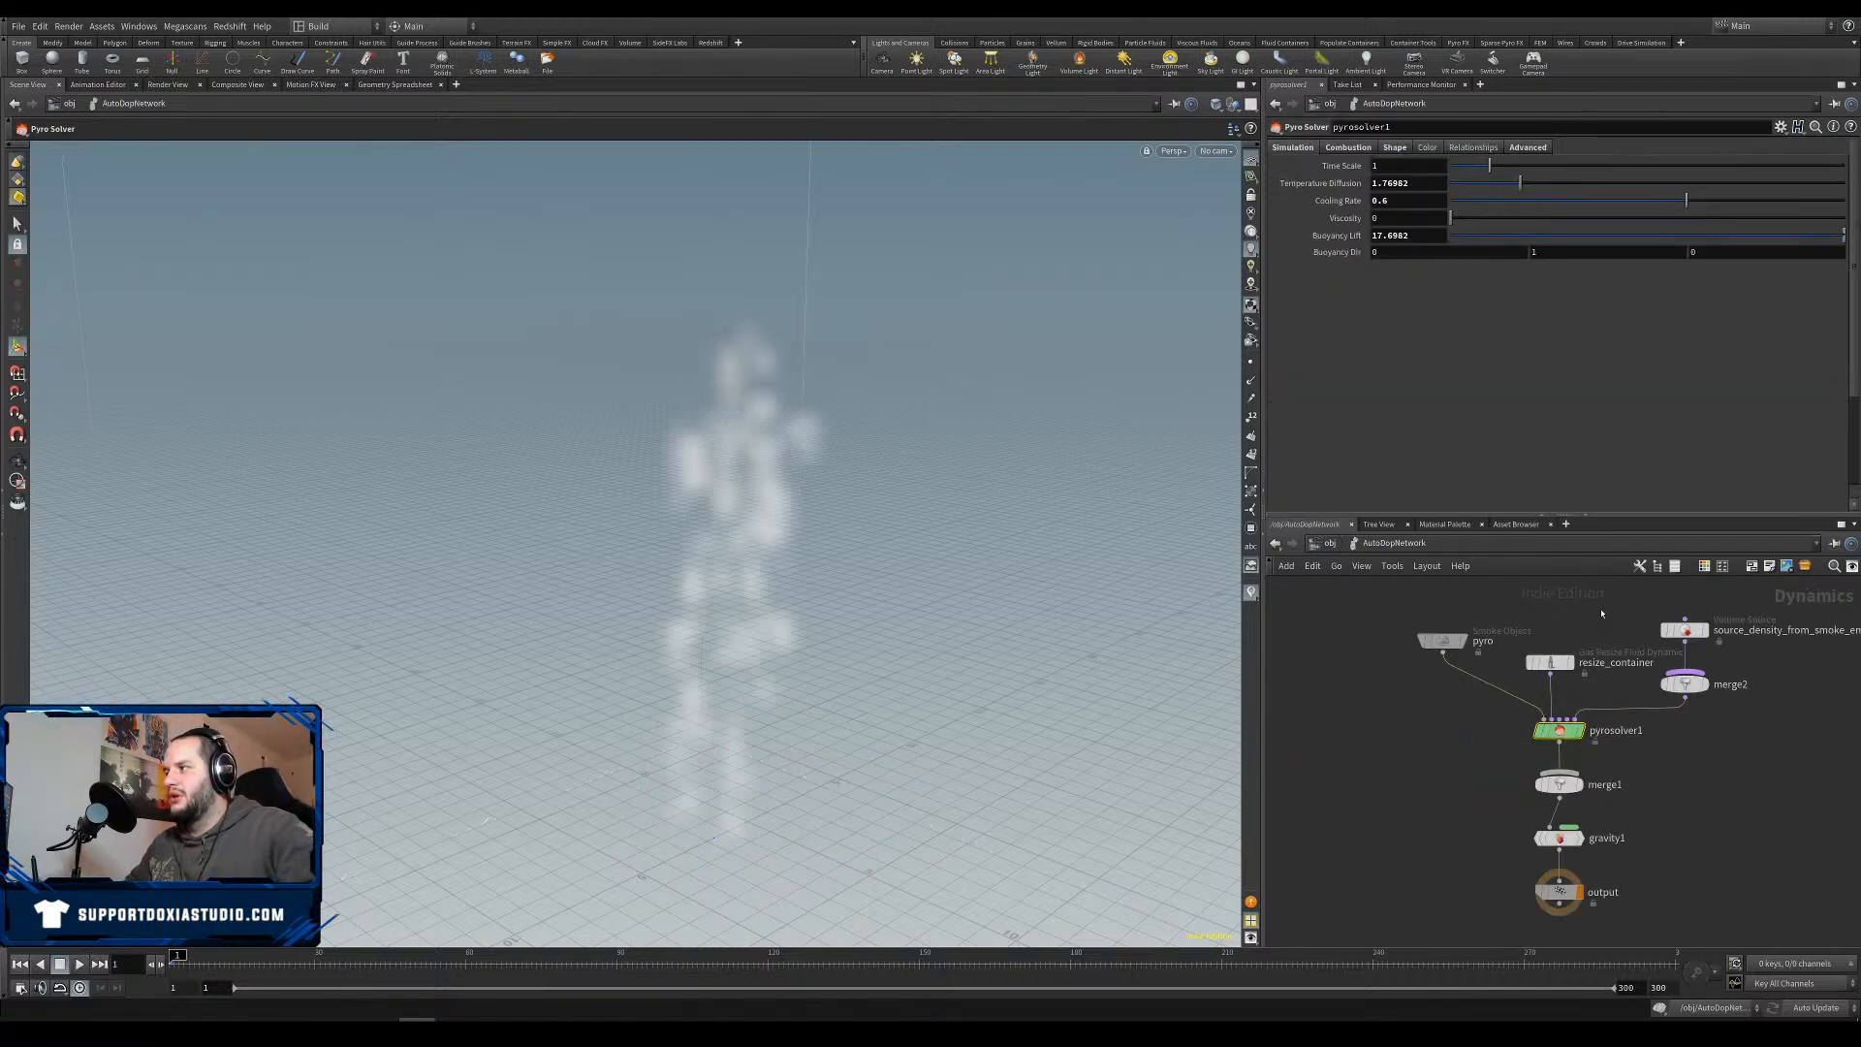
pyautogui.moveTo(1602, 613); pyautogui.dragTo(1508, 645, button='middle')
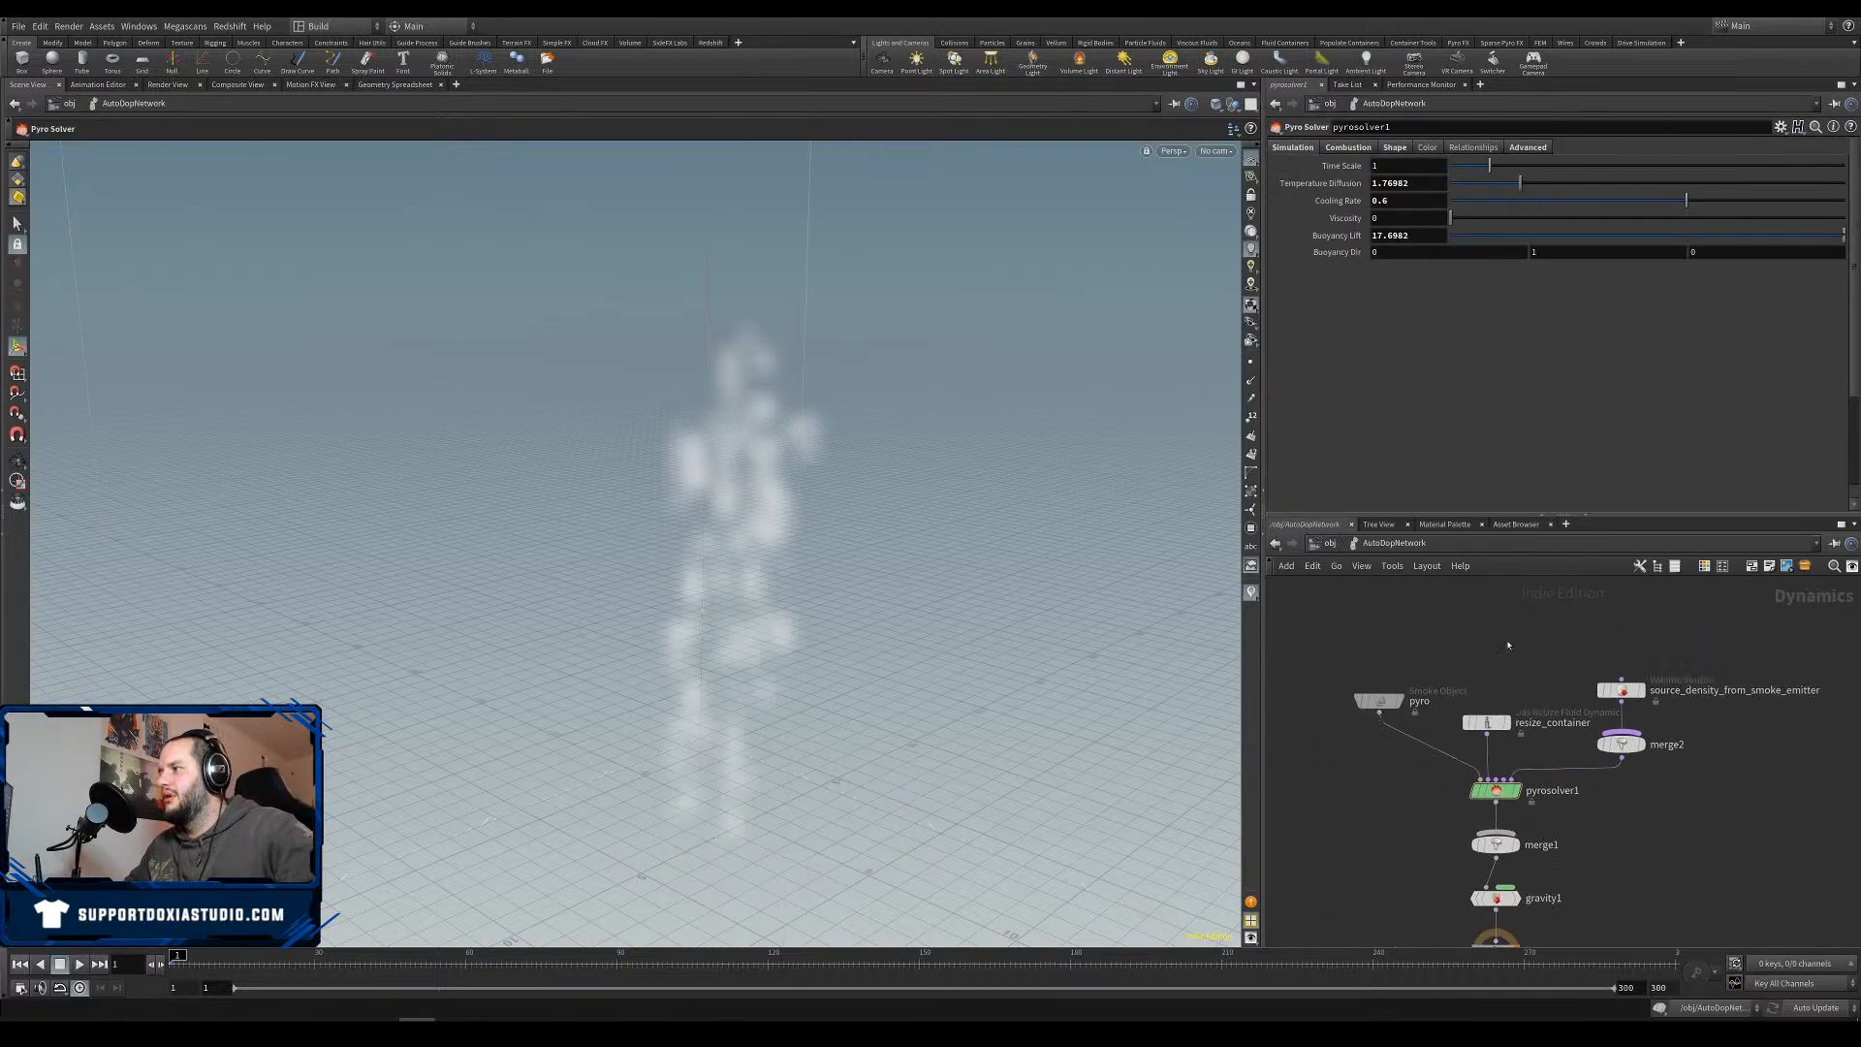
pyautogui.moveTo(1379, 700); pyautogui.dragTo(1321, 707)
pyautogui.moveTo(1486, 722); pyautogui.dragTo(1457, 696)
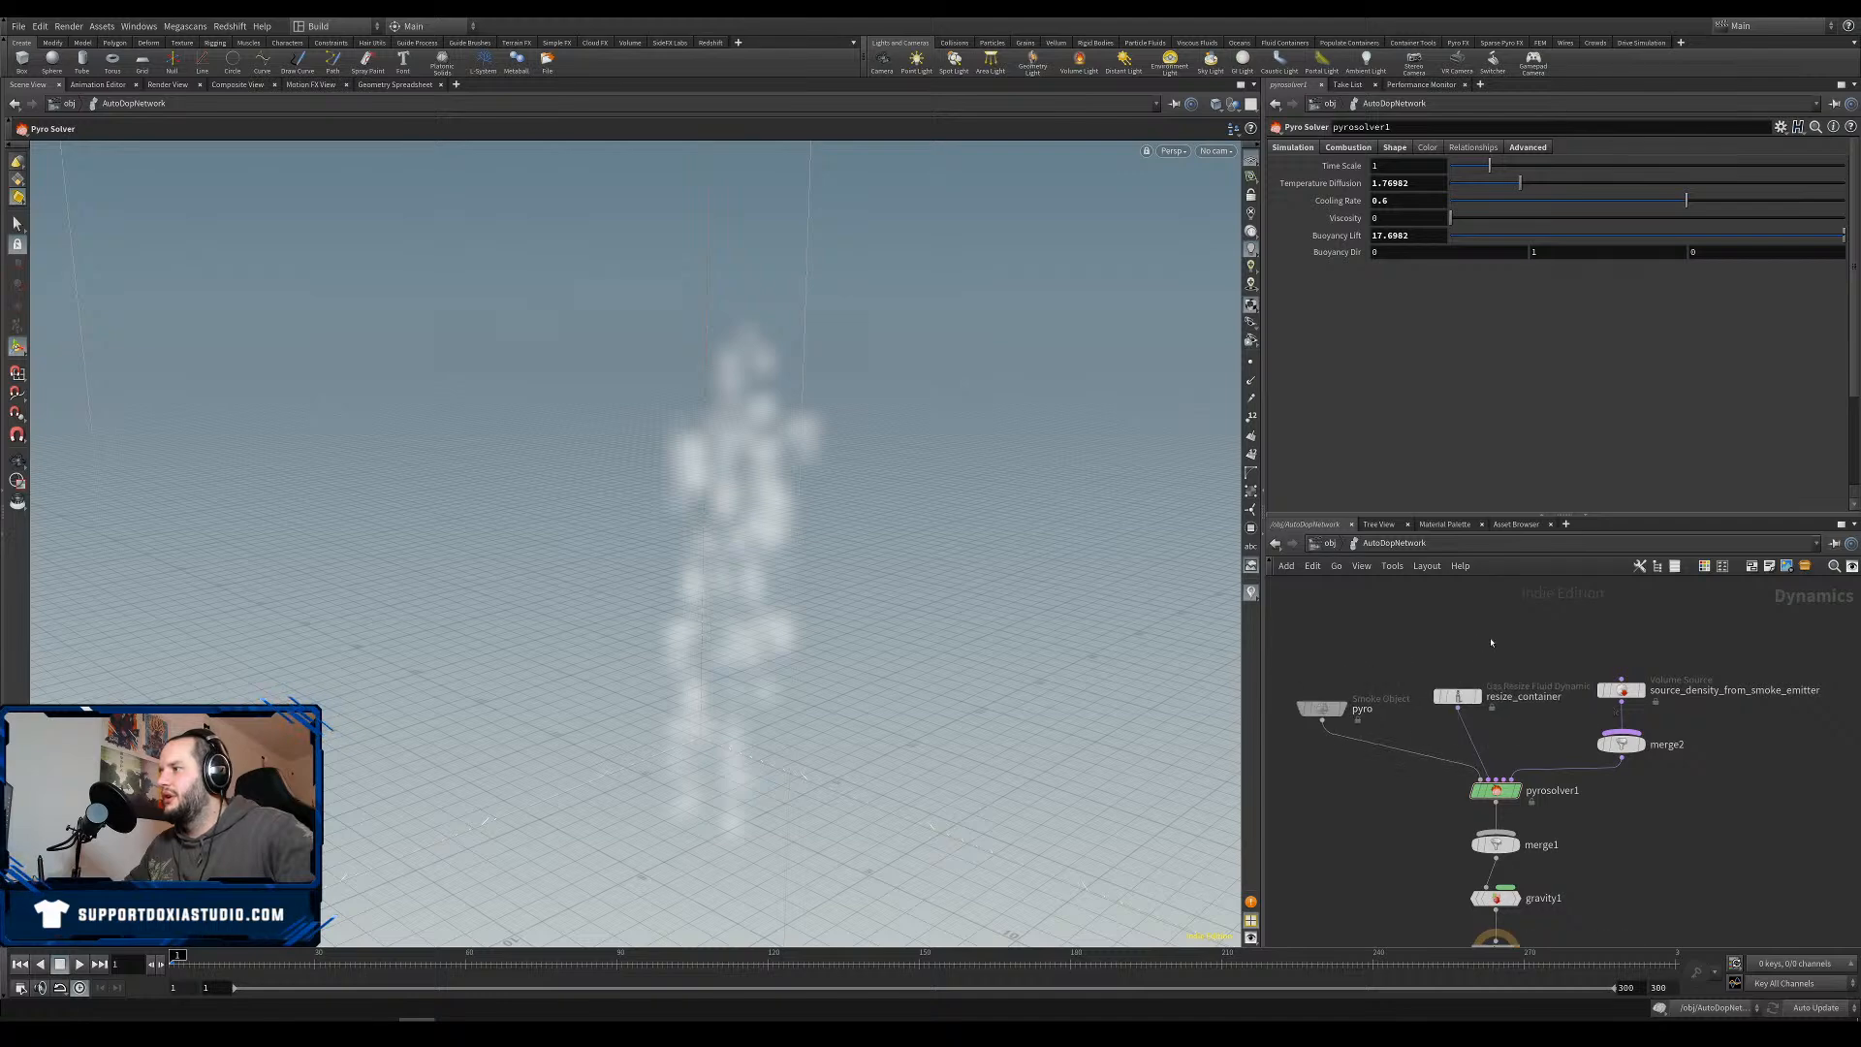
# Turn off Clamp To Maximum on resize_container and check its bounds settings.
pyautogui.click(1327, 216)
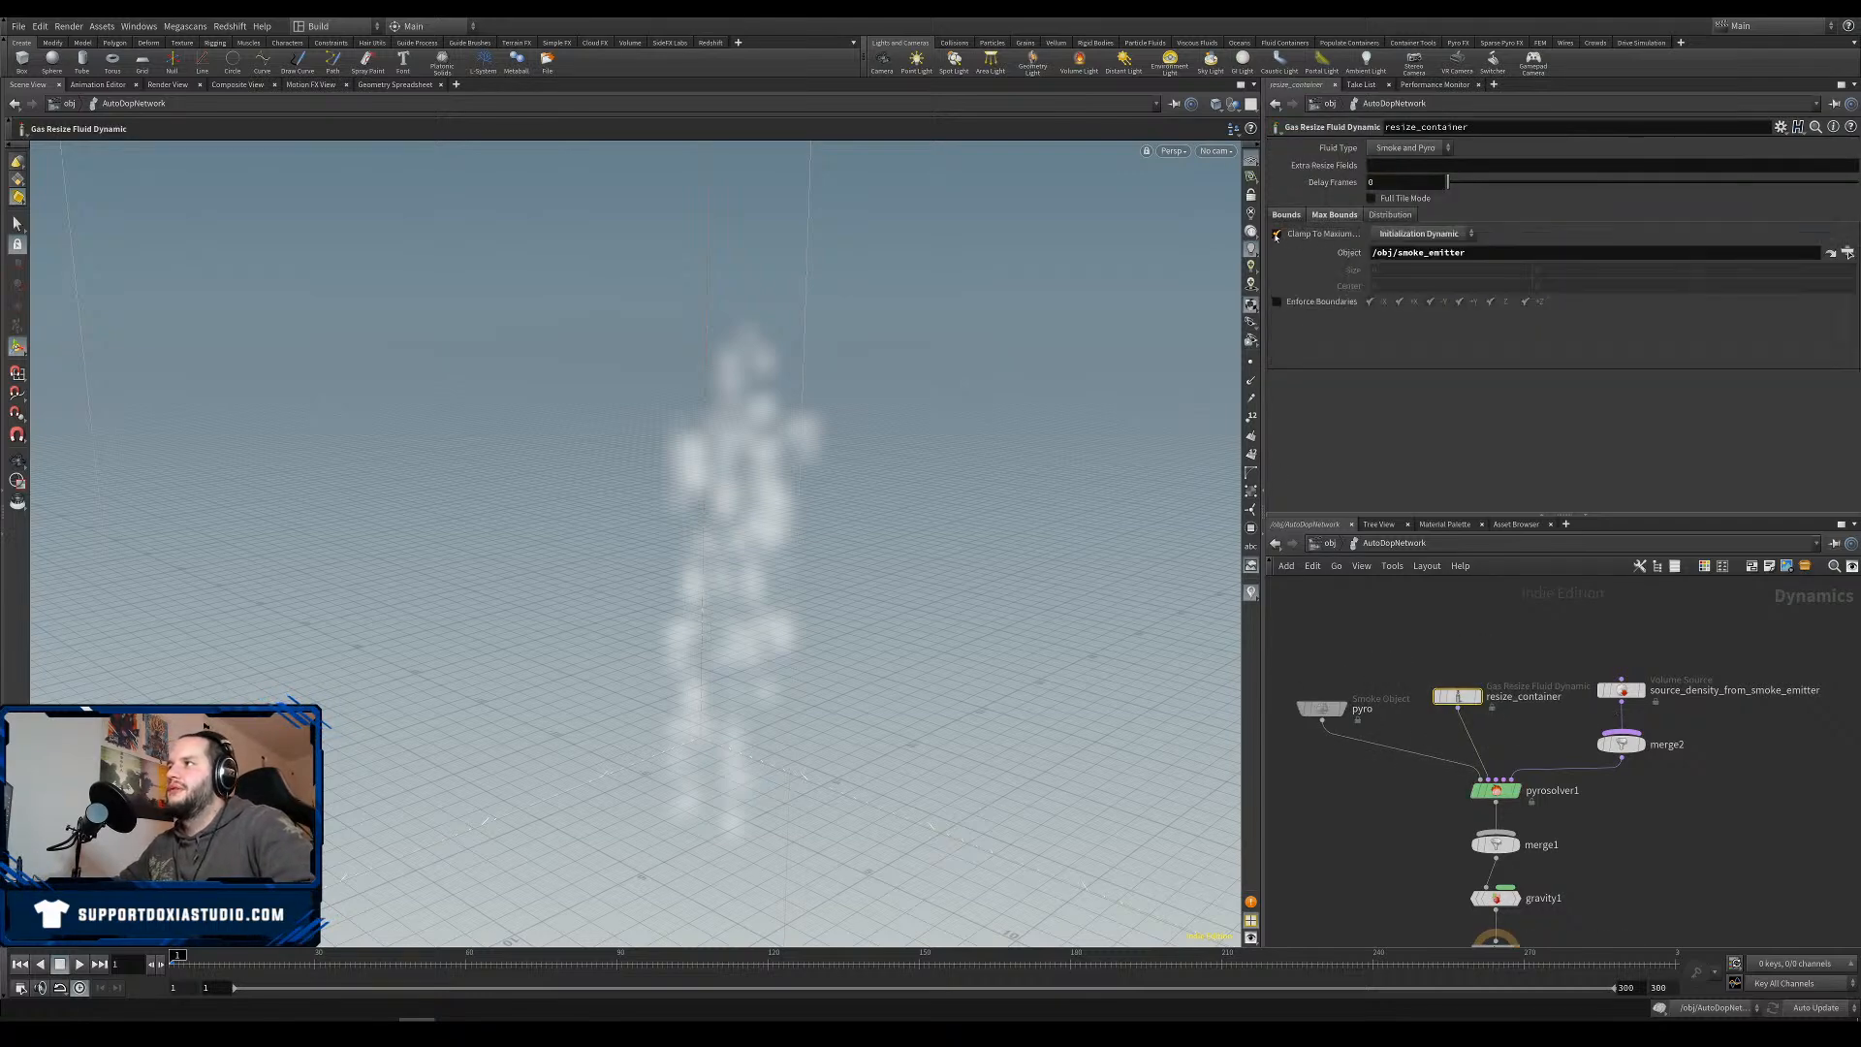
pyautogui.click(1277, 235)
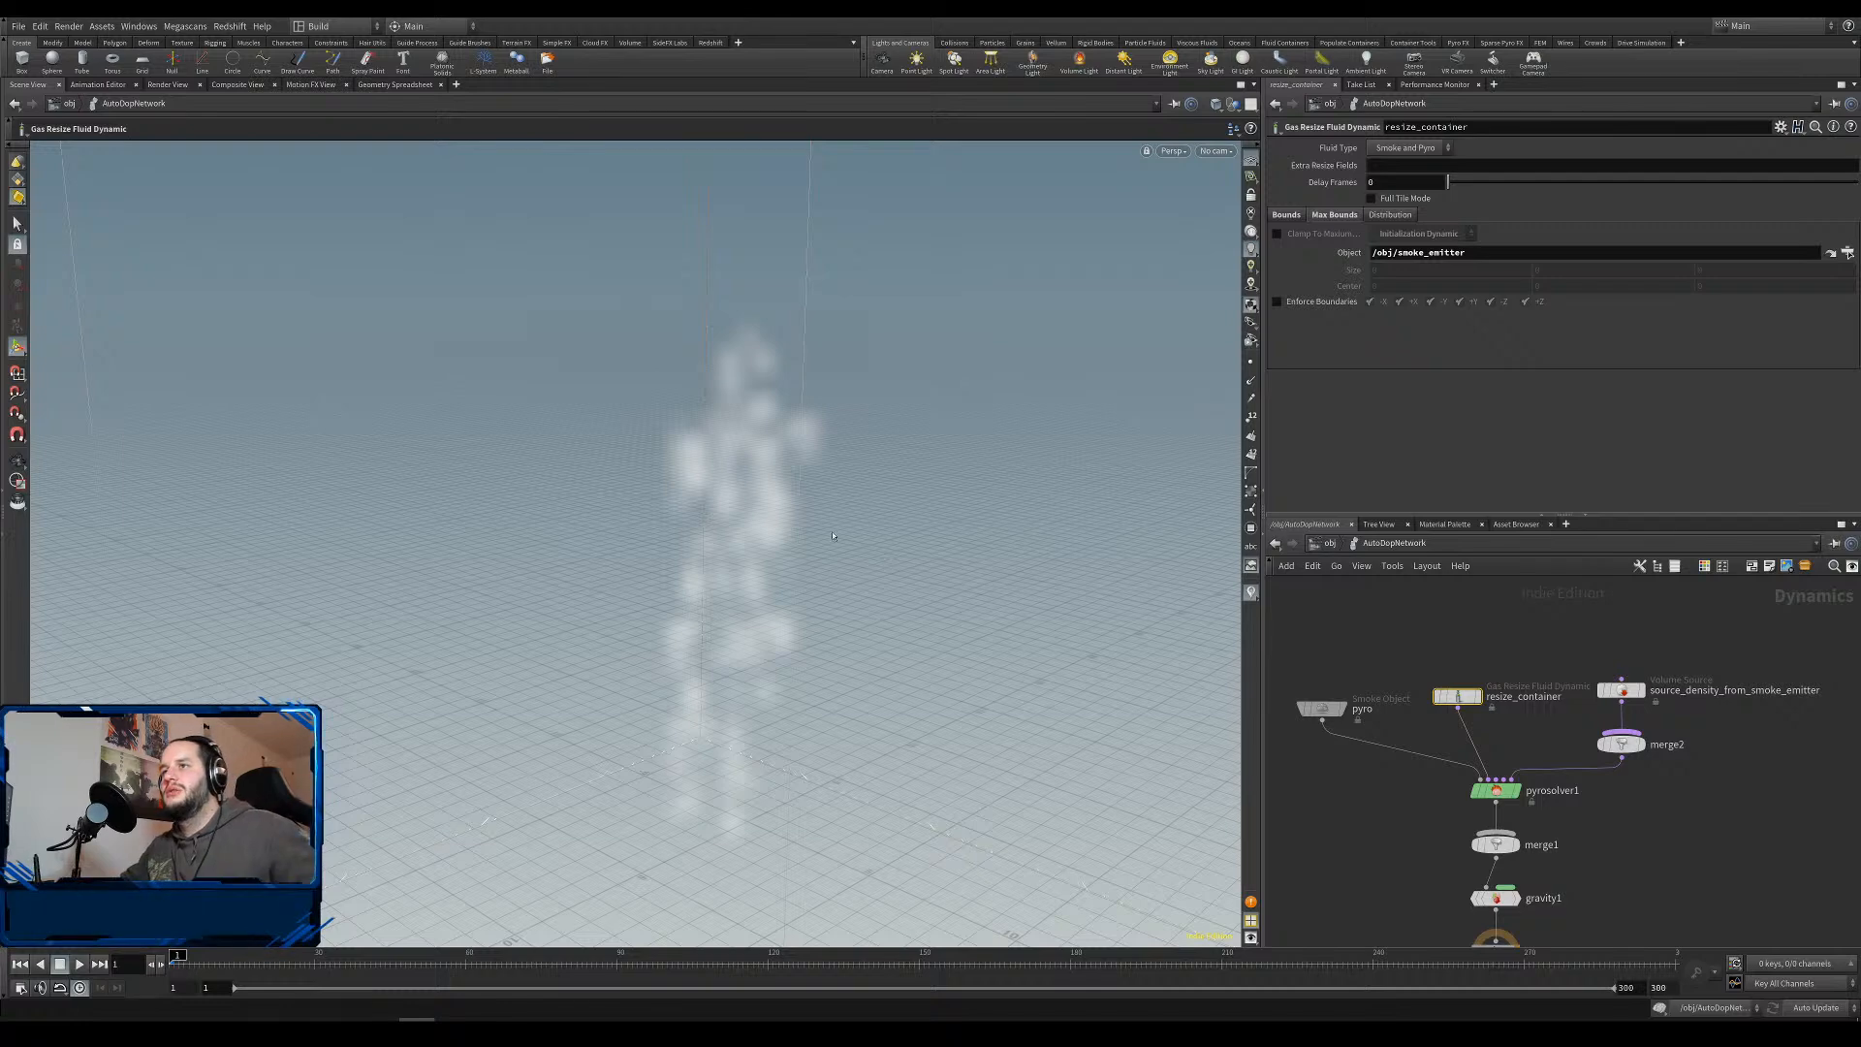
pyautogui.keyDown('alt'); pyautogui.moveTo(833, 536); pyautogui.dragTo(734, 565, button='right'); pyautogui.keyUp('alt')
pyautogui.keyDown('alt'); pyautogui.moveTo(832, 536); pyautogui.dragTo(995, 556); pyautogui.keyUp('alt')
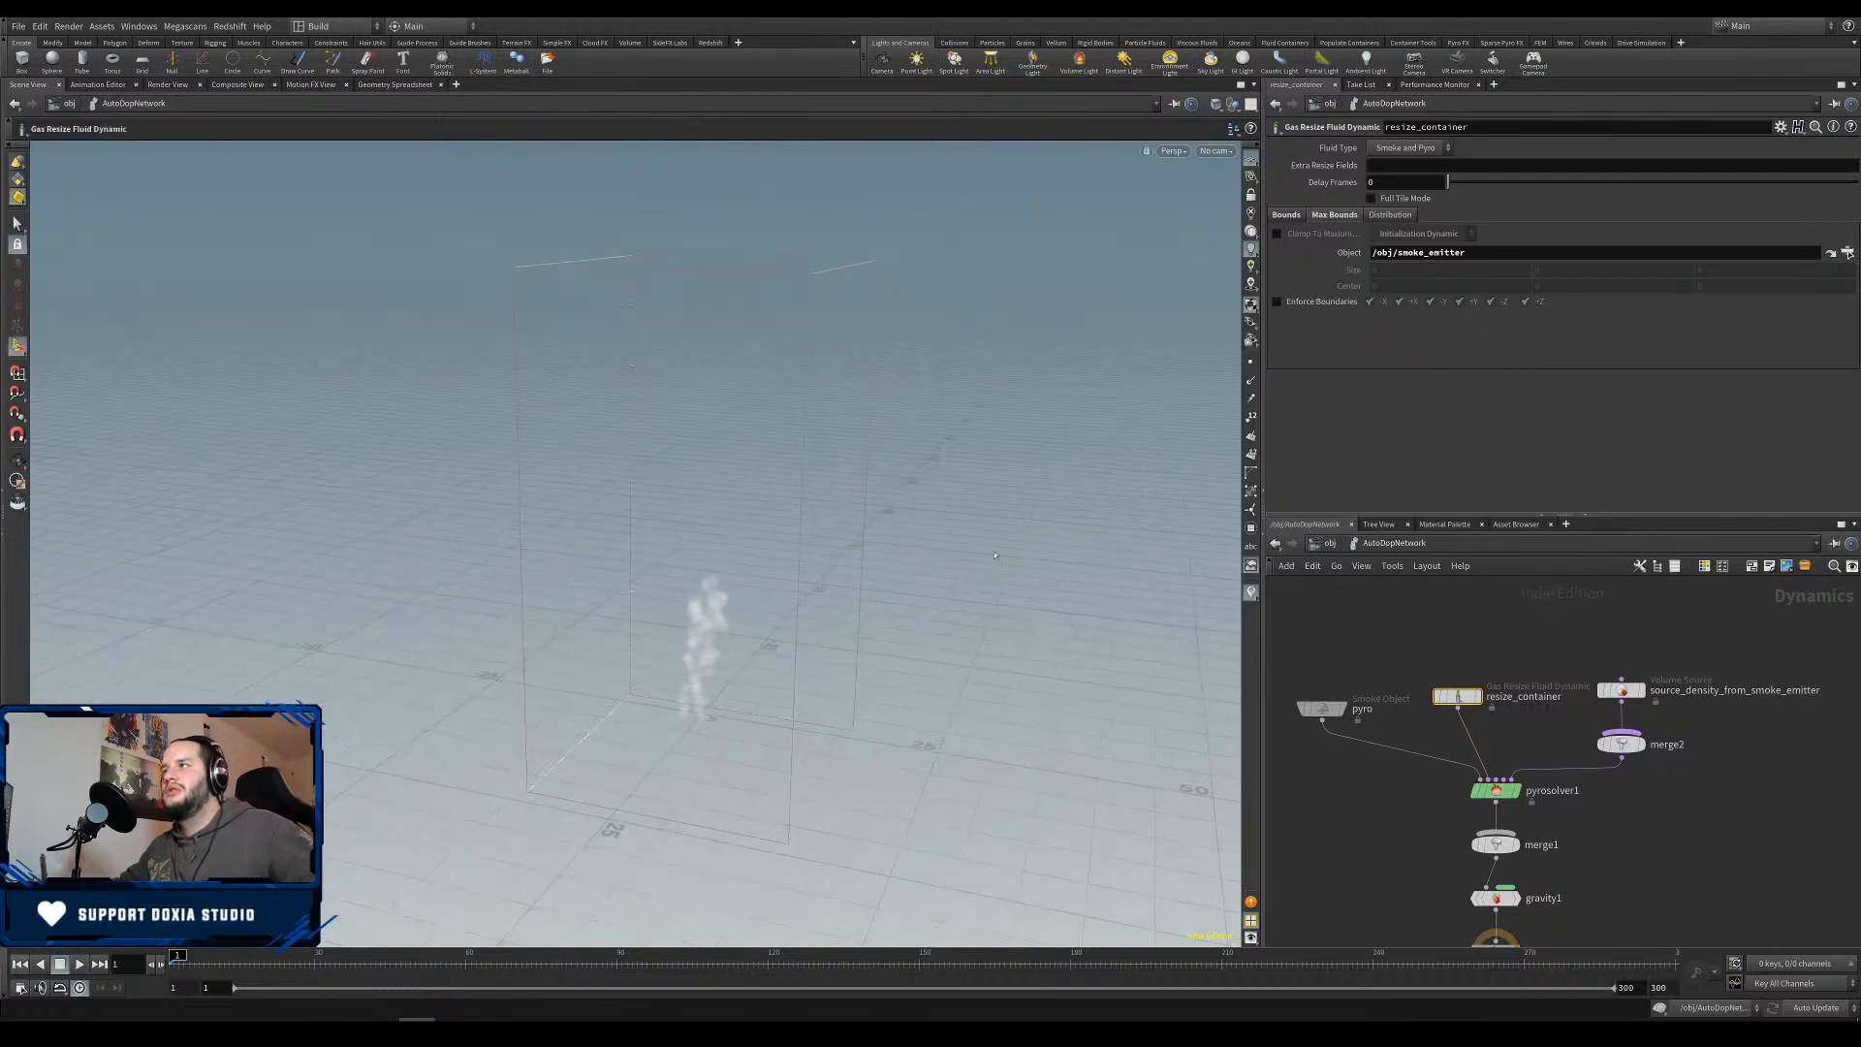
pyautogui.click(1289, 215)
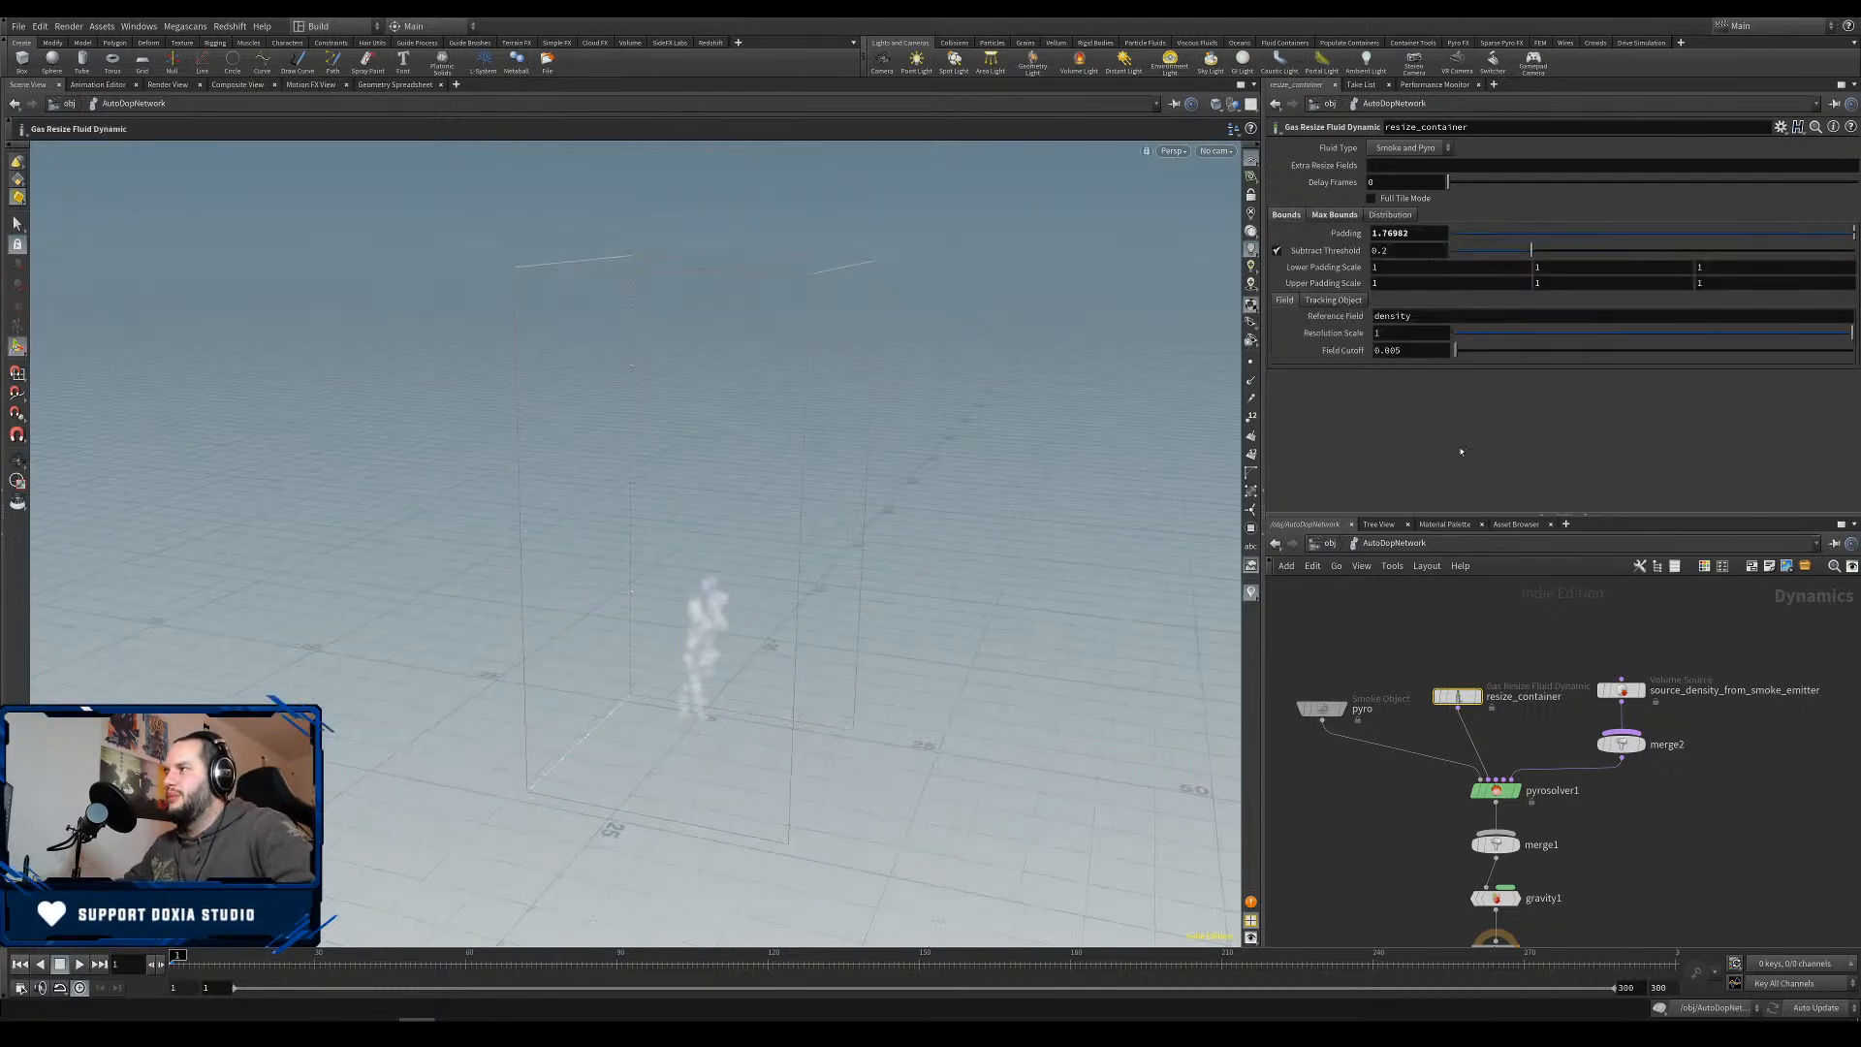
# Lower the top of the pyro container to a height of about 24 and set its Division Size to 0.4.
pyautogui.moveTo(1321, 683); pyautogui.dragTo(1279, 743)
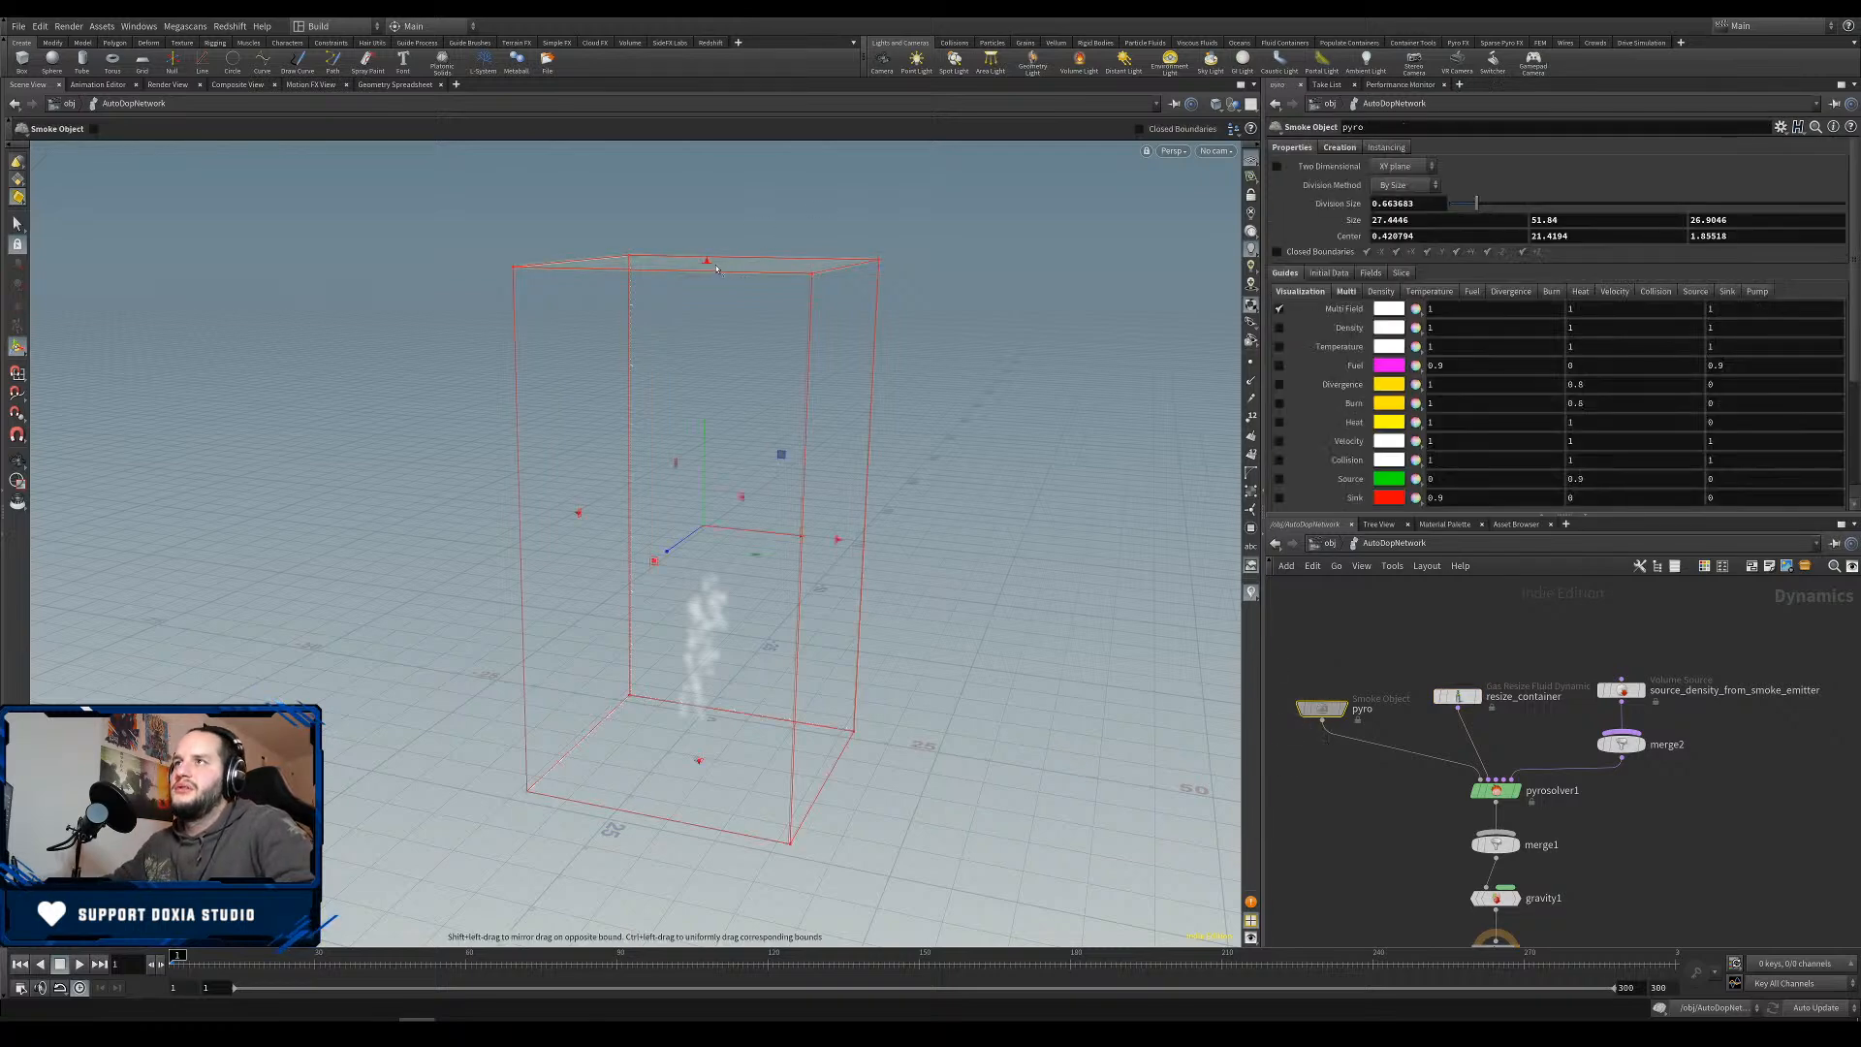
pyautogui.moveTo(707, 260); pyautogui.dragTo(722, 570)
pyautogui.scroll(-1, 748, 731)
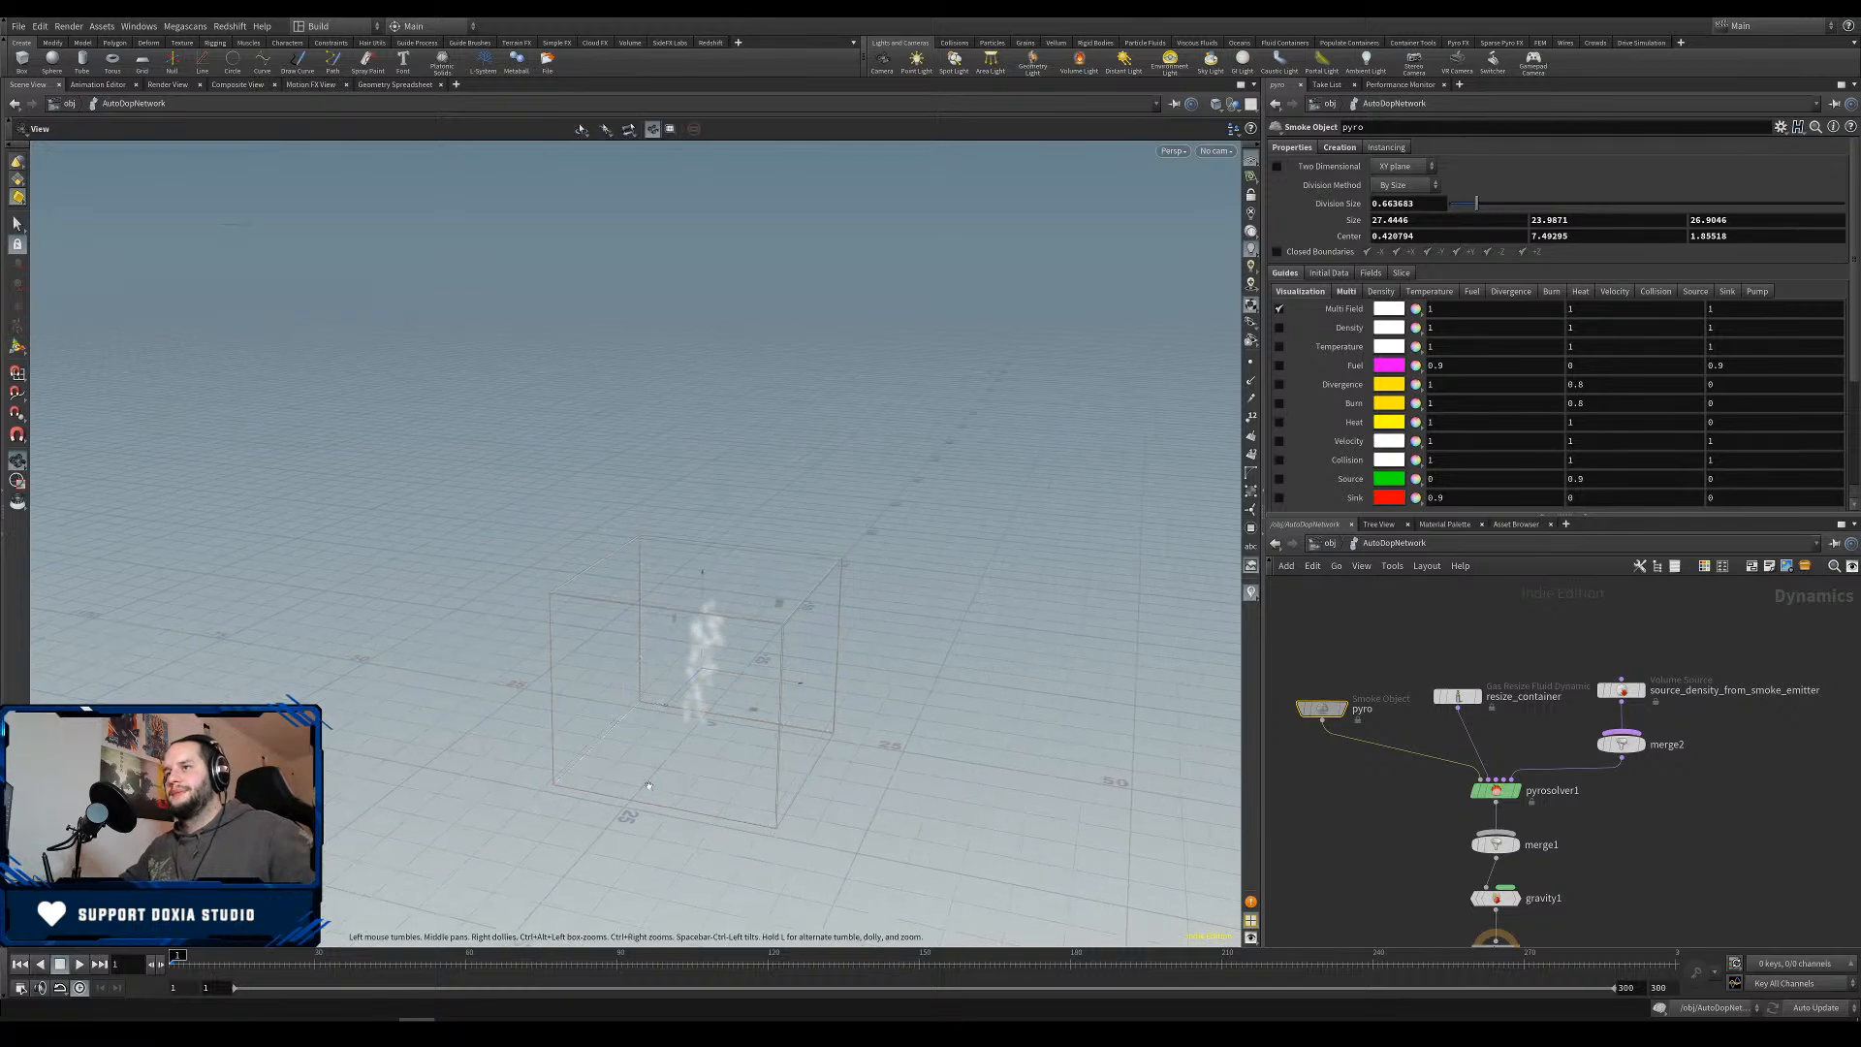
pyautogui.moveTo(748, 731)
pyautogui.keyDown('alt'); pyautogui.mouseDown()
pyautogui.moveTo(742, 650)
pyautogui.moveTo(751, 713)
pyautogui.mouseUp(); pyautogui.keyUp('alt')
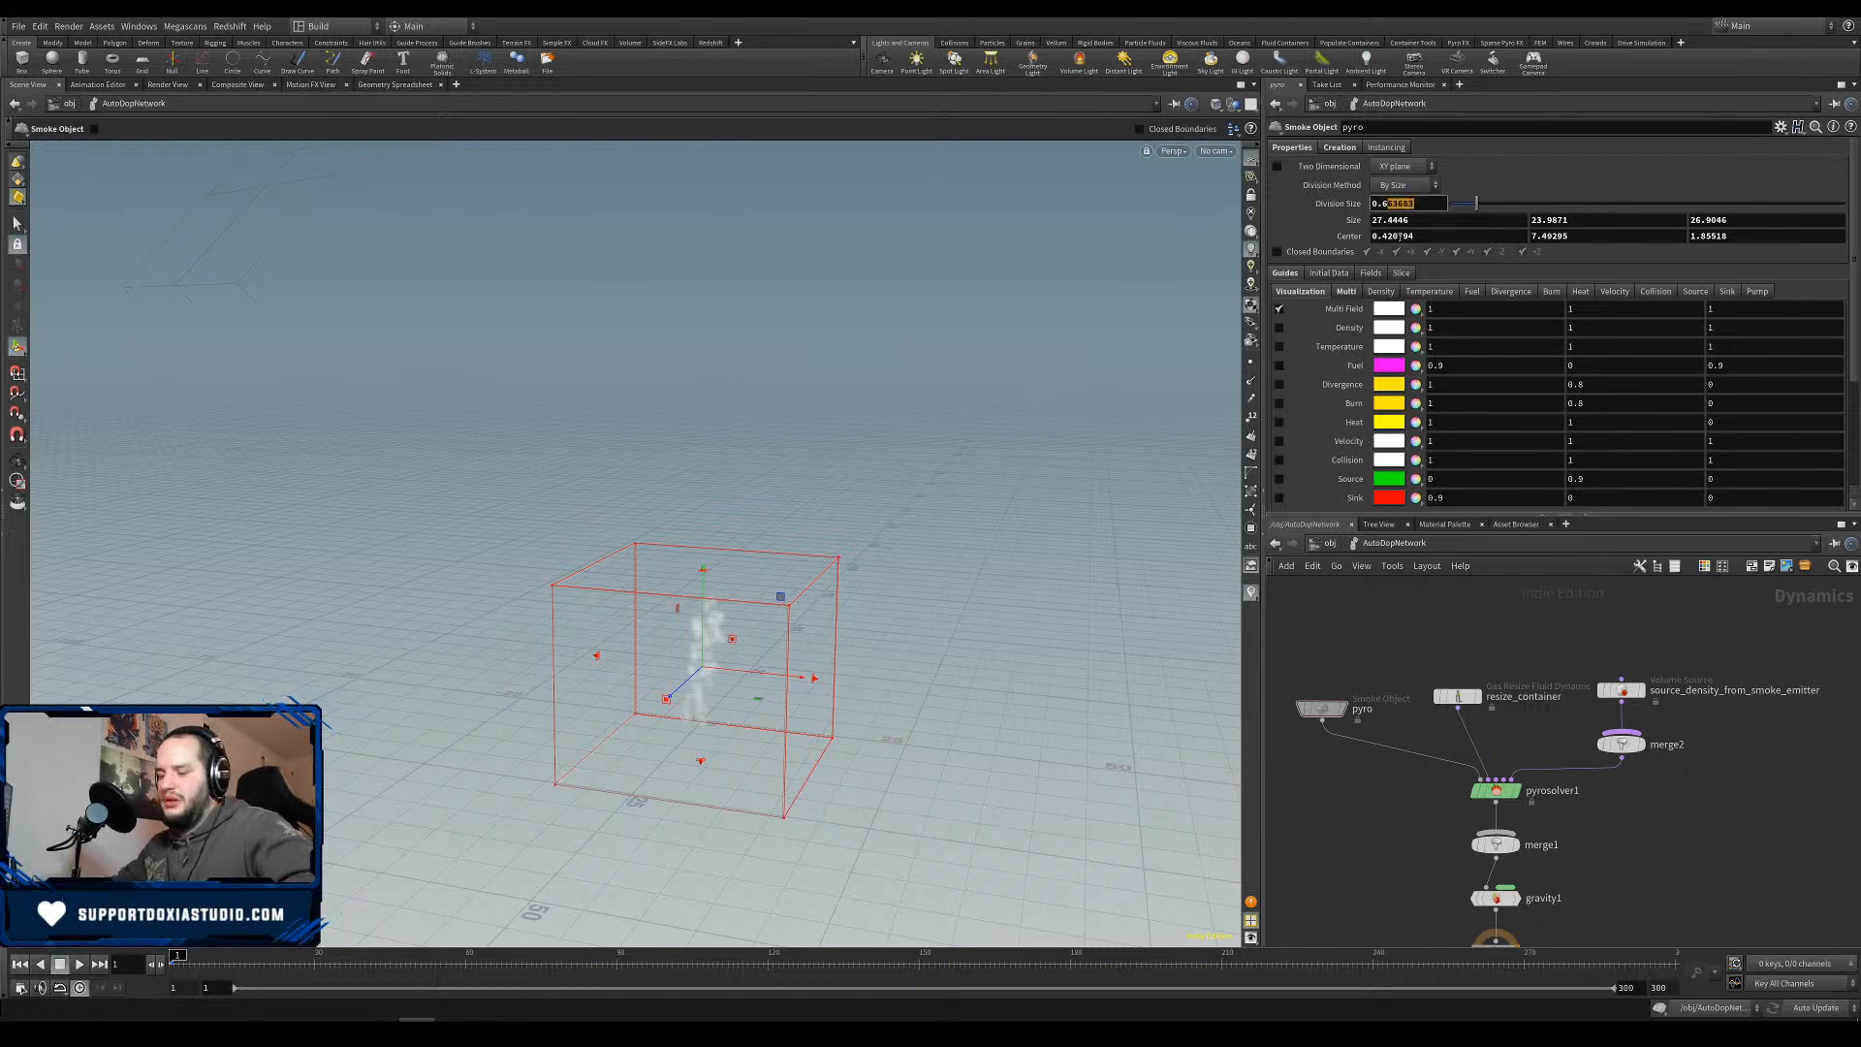
pyautogui.press('Return')
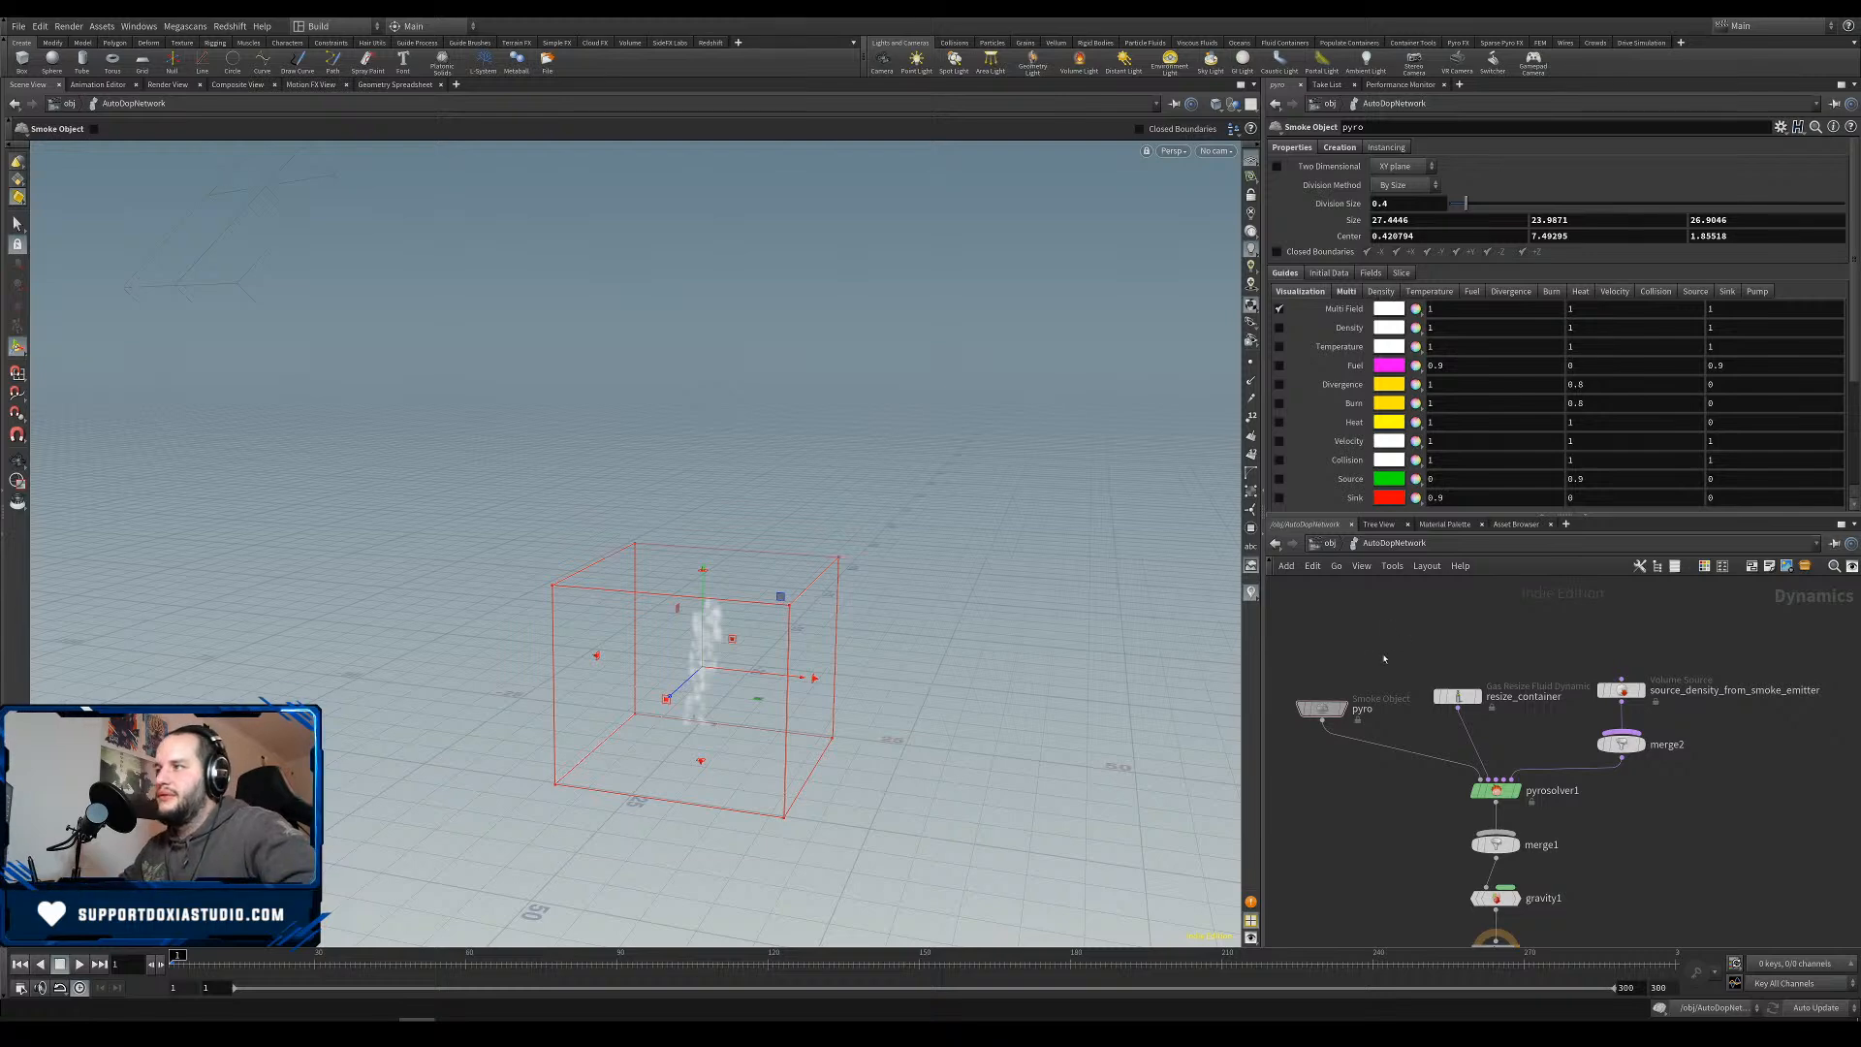
# Set the Y Buoyancy Dir of pyrosolver1 to -1 and its Buoyancy Lift to 15.
pyautogui.click(1496, 790)
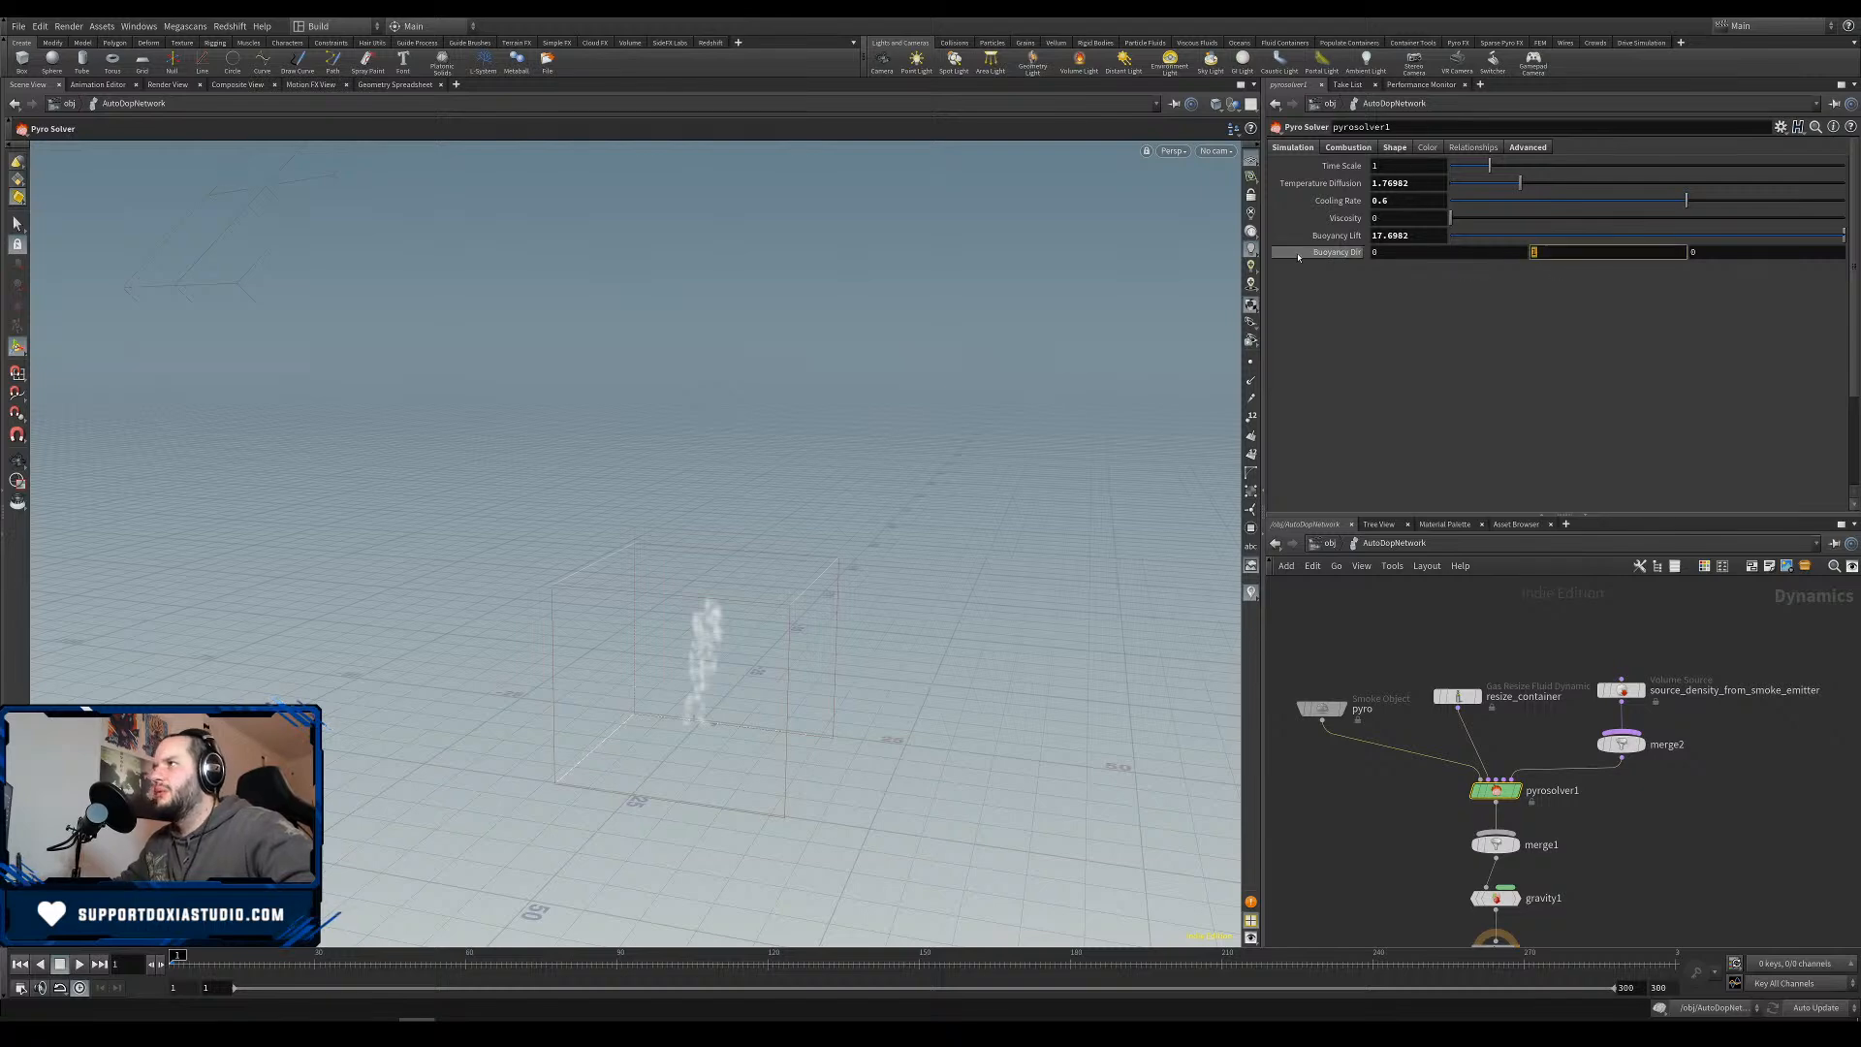
pyautogui.moveTo(1299, 257)
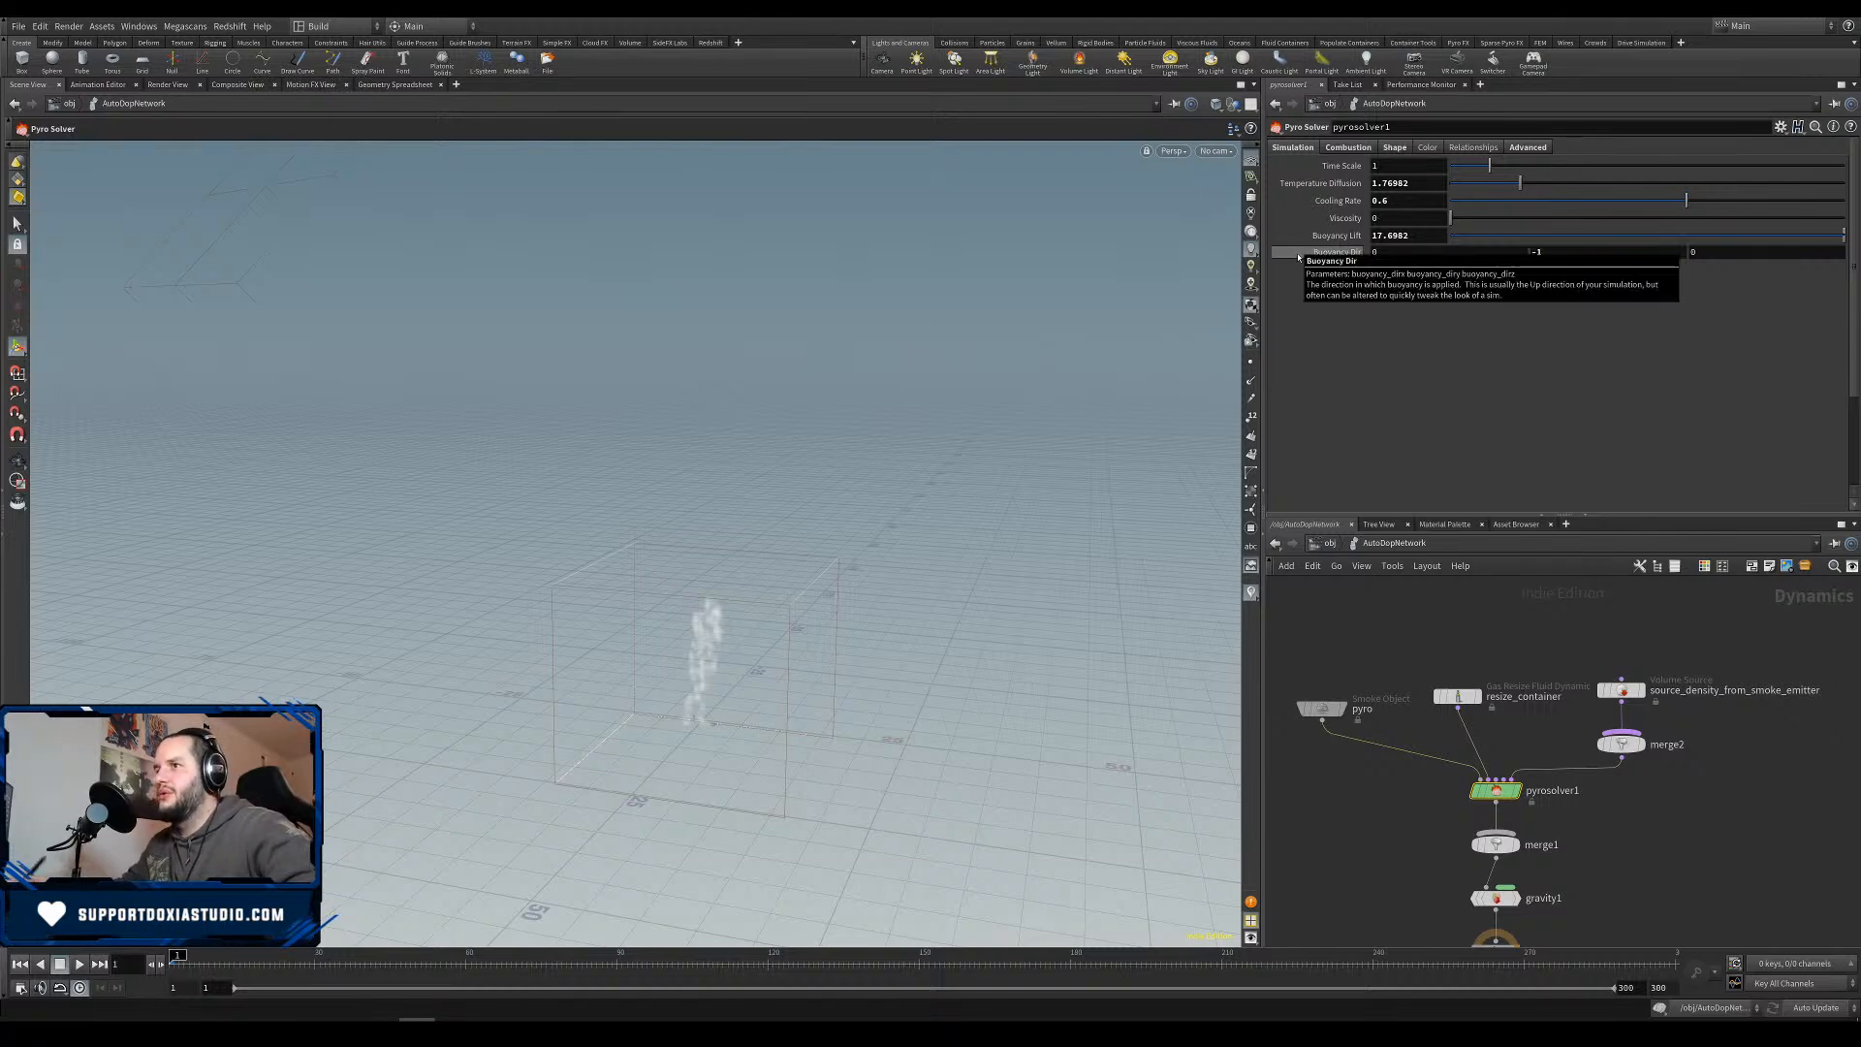
pyautogui.doubleClick(1405, 236)
pyautogui.write('15')
pyautogui.press('Return')
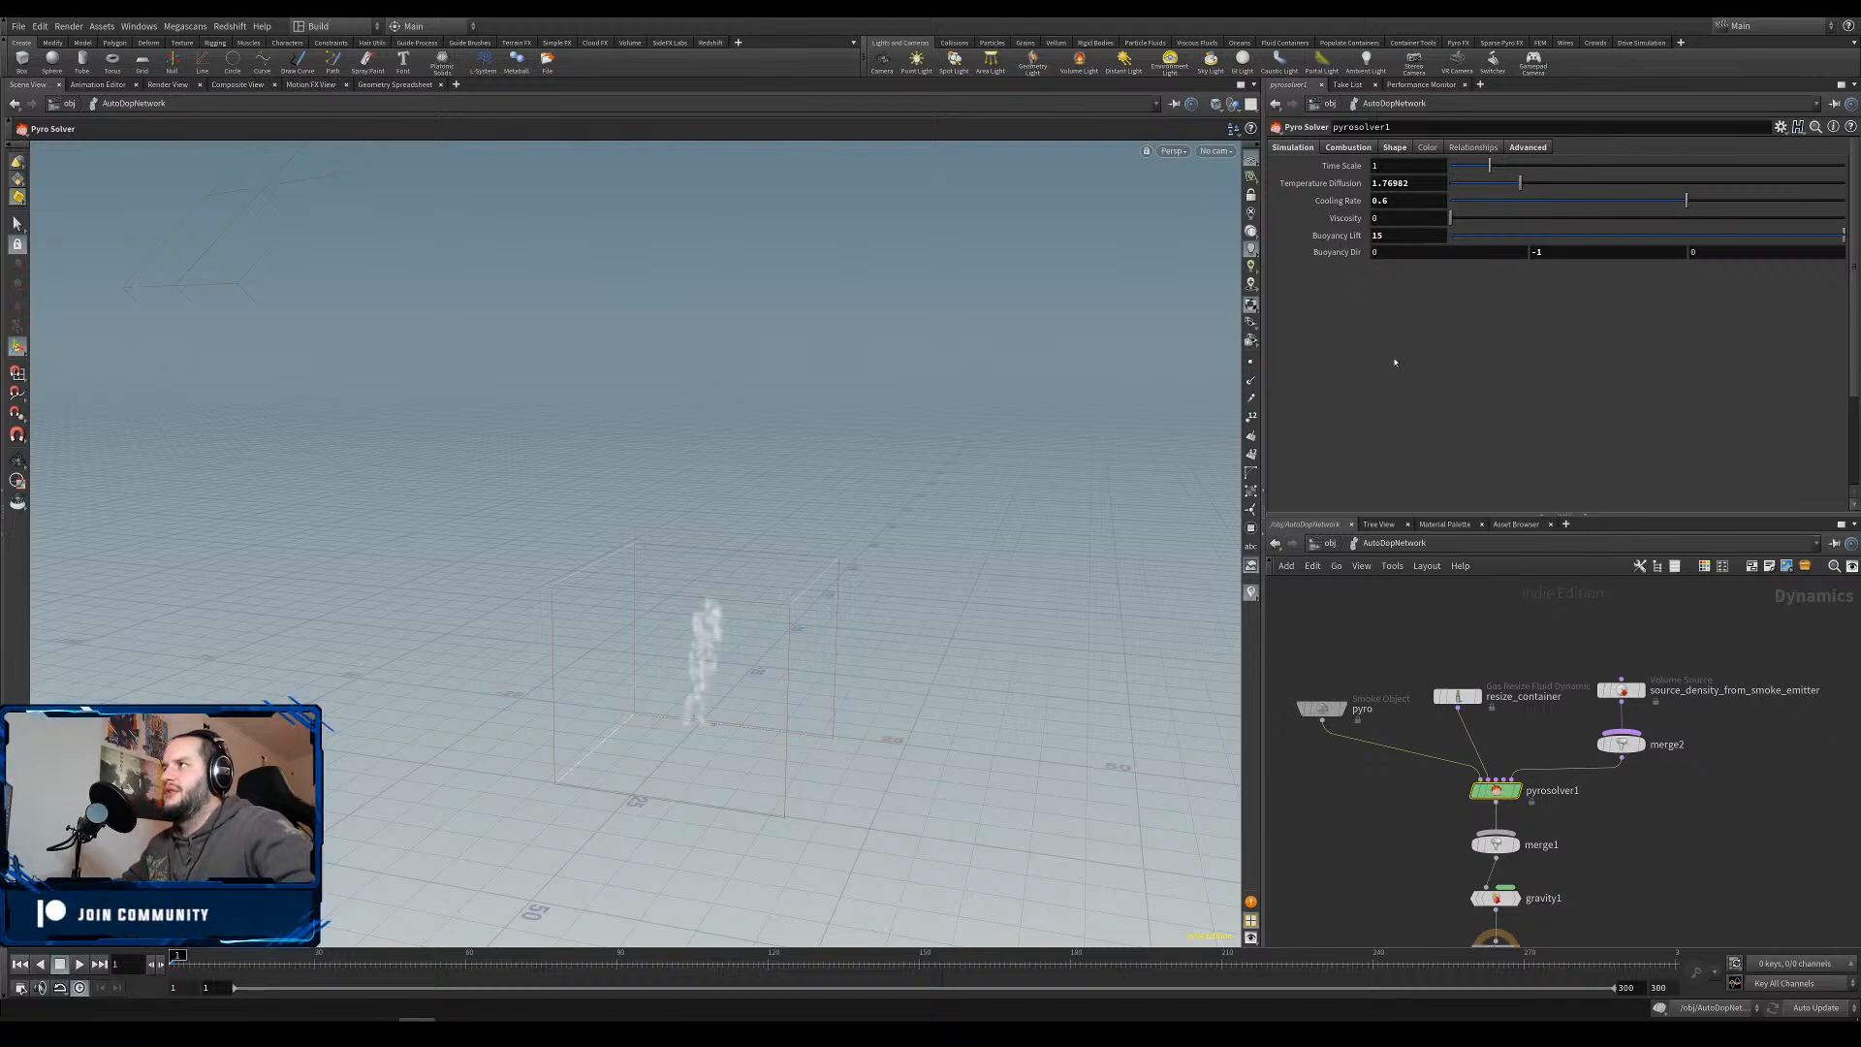
# Shape the smoke on pyrosolver1 with Disturbance 0.2, Turbulence 0.1 and Confinement enabled at 12.
pyautogui.click(1397, 146)
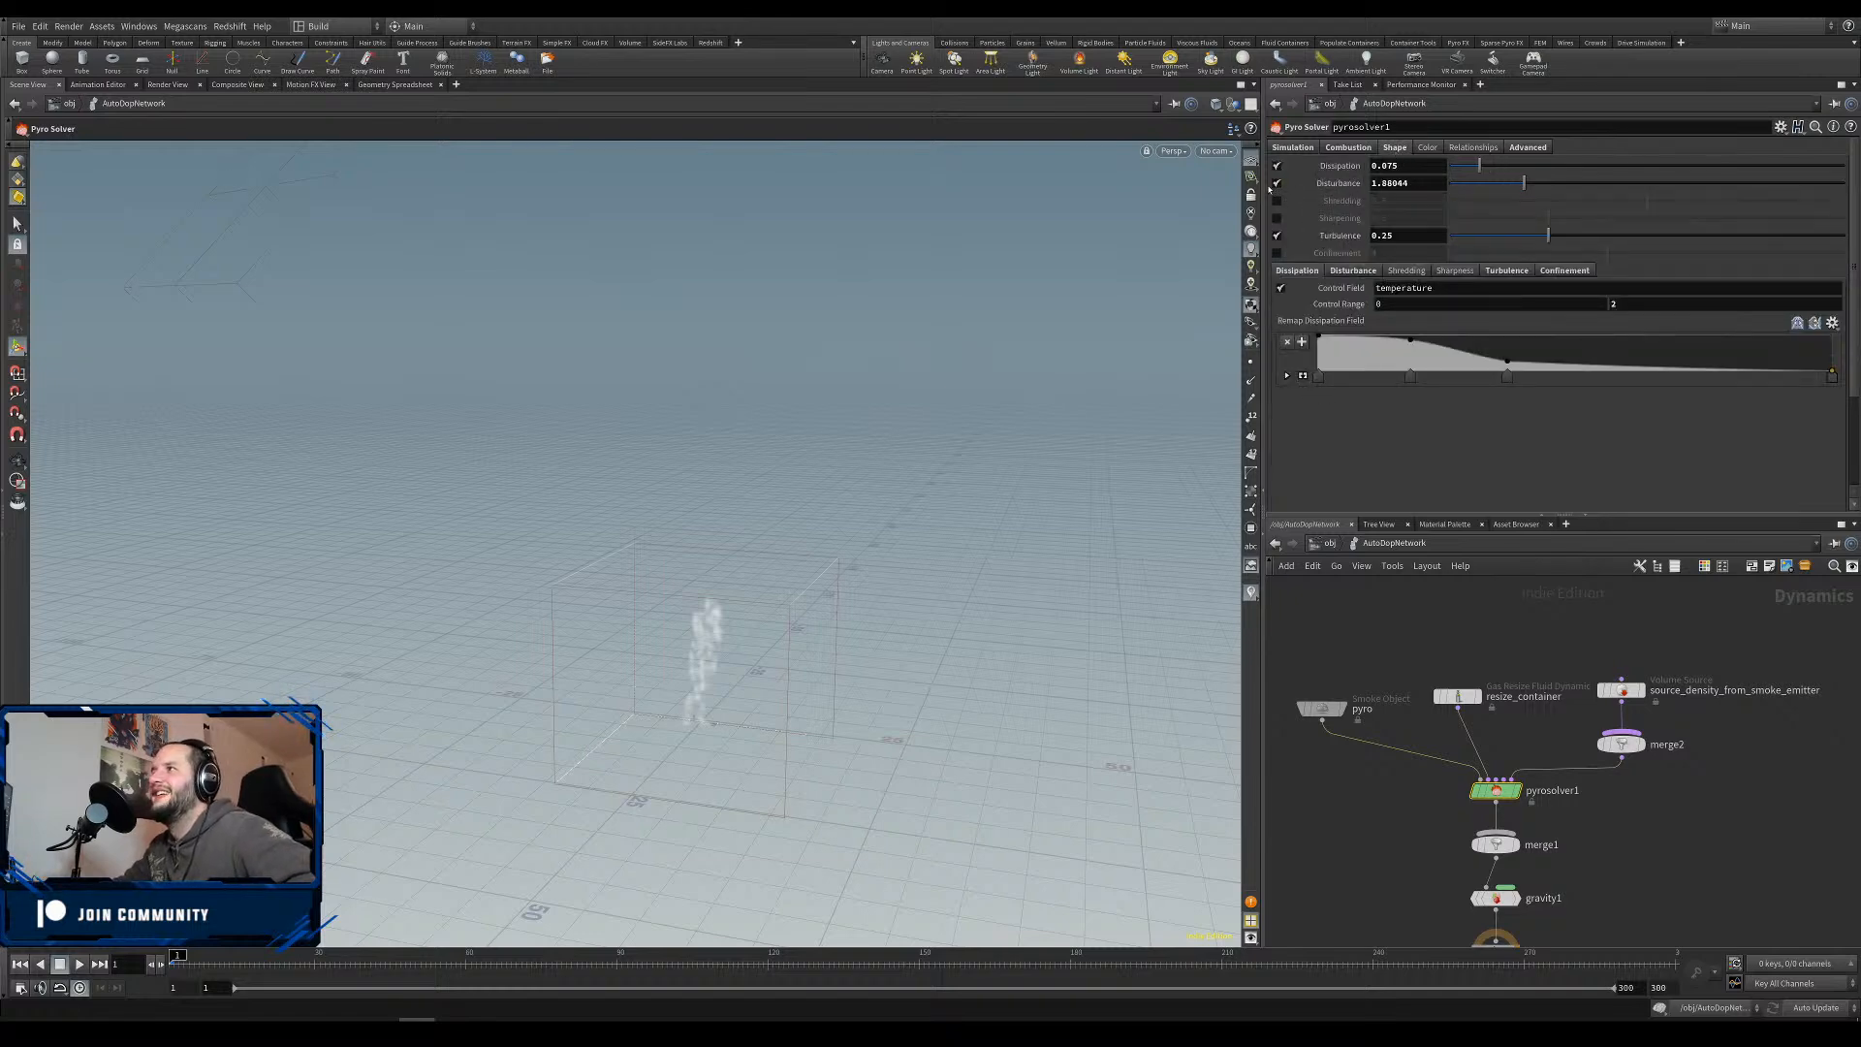
pyautogui.doubleClick(1396, 184)
pyautogui.write('0.2')
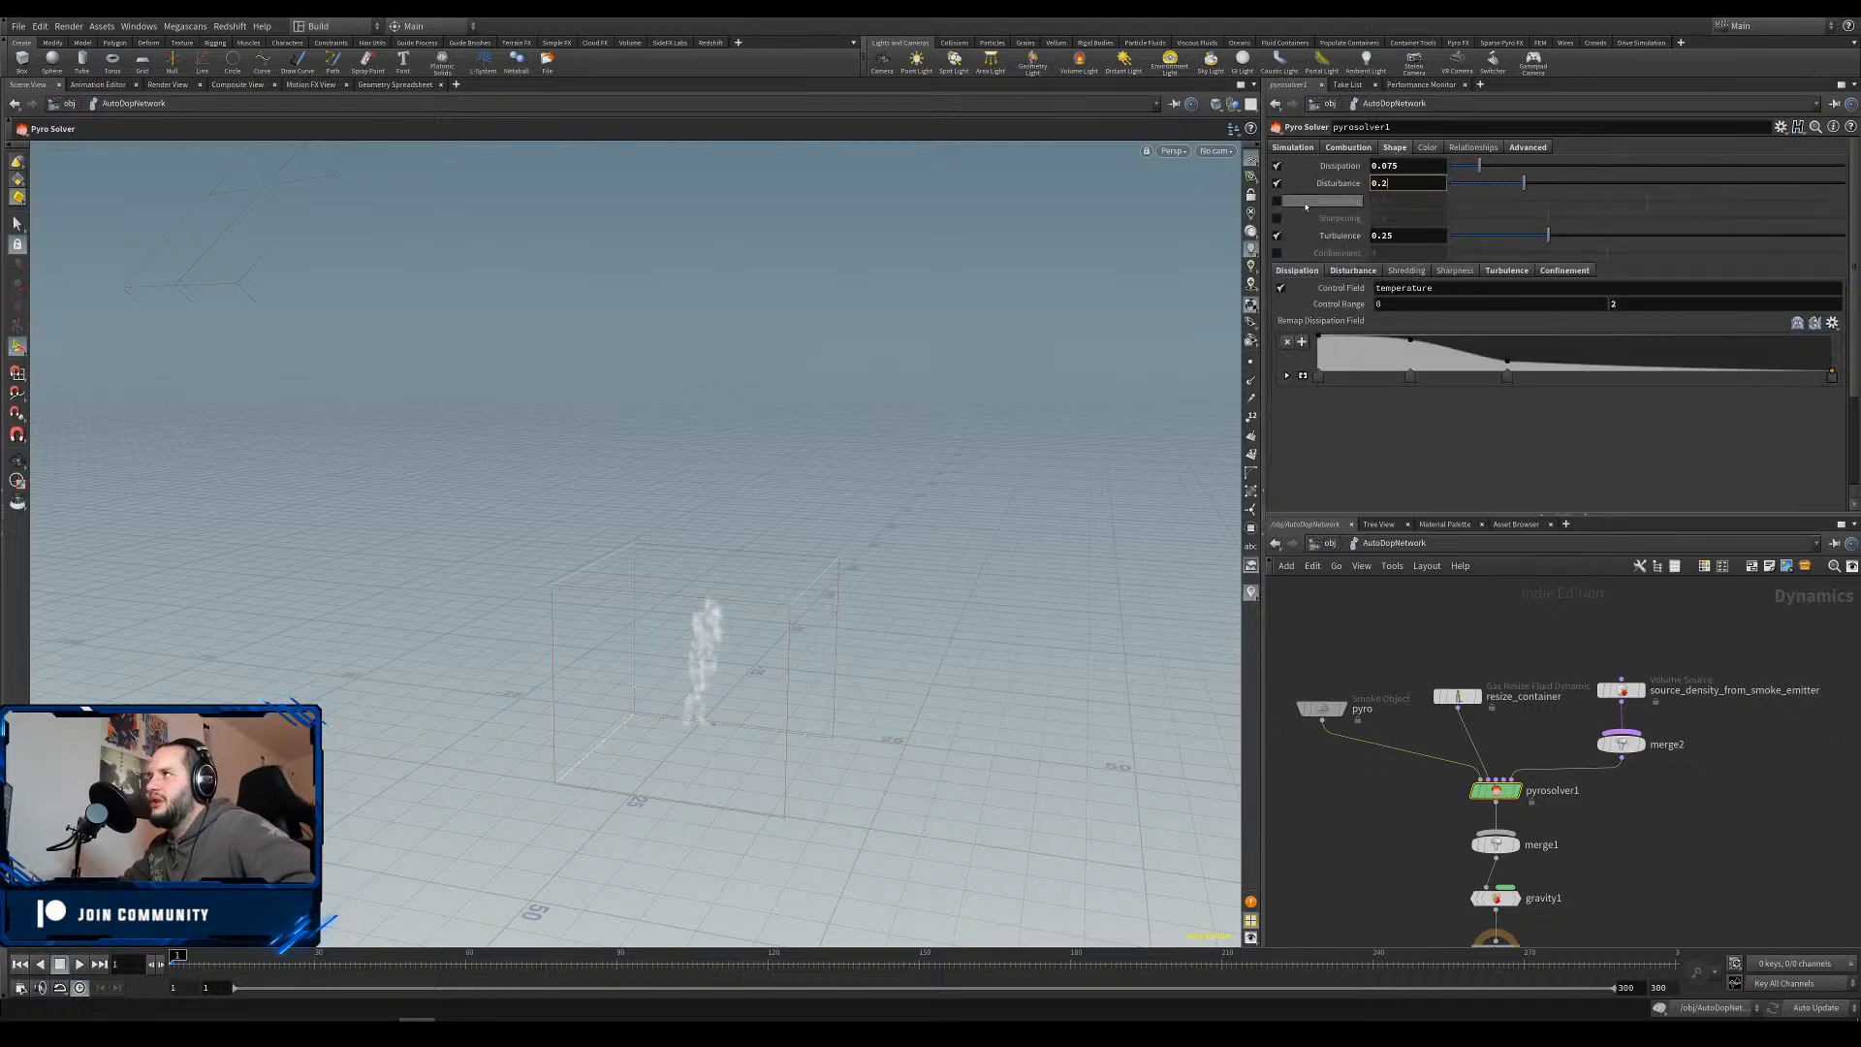
pyautogui.press('Return')
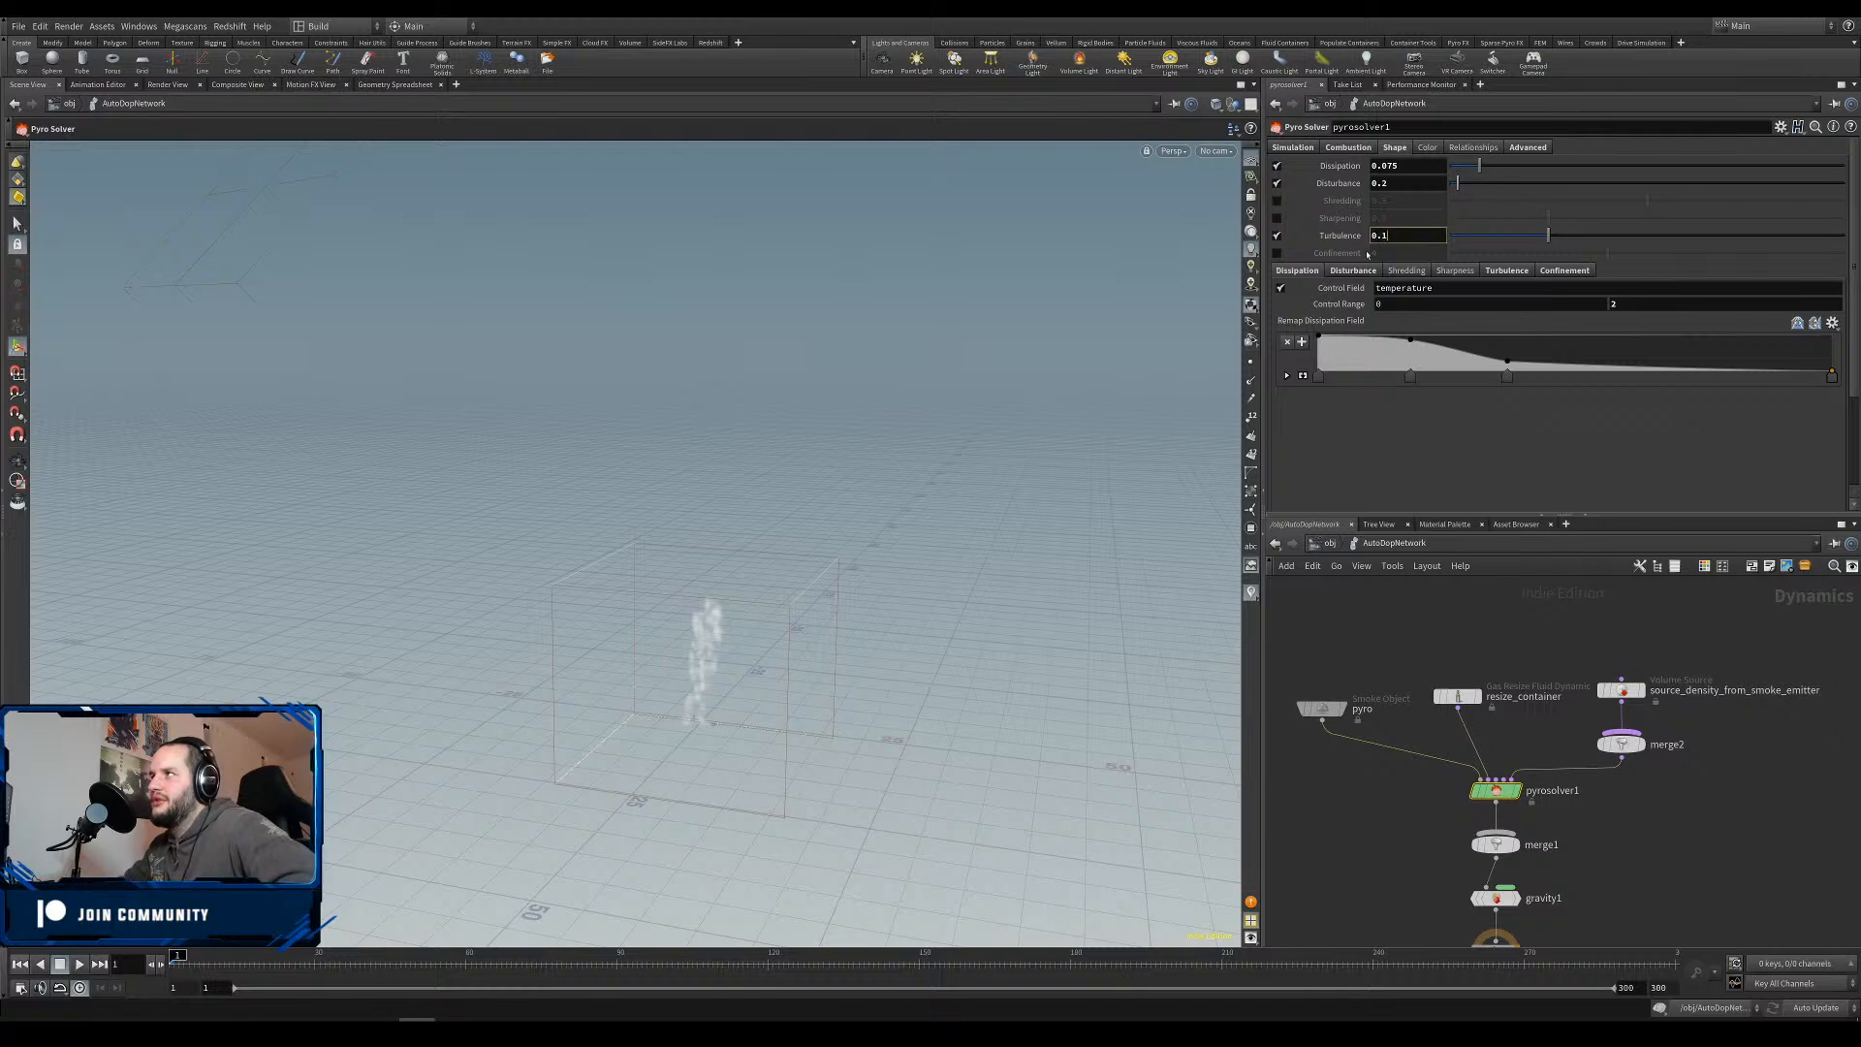
pyautogui.press('Return')
pyautogui.click(1277, 253)
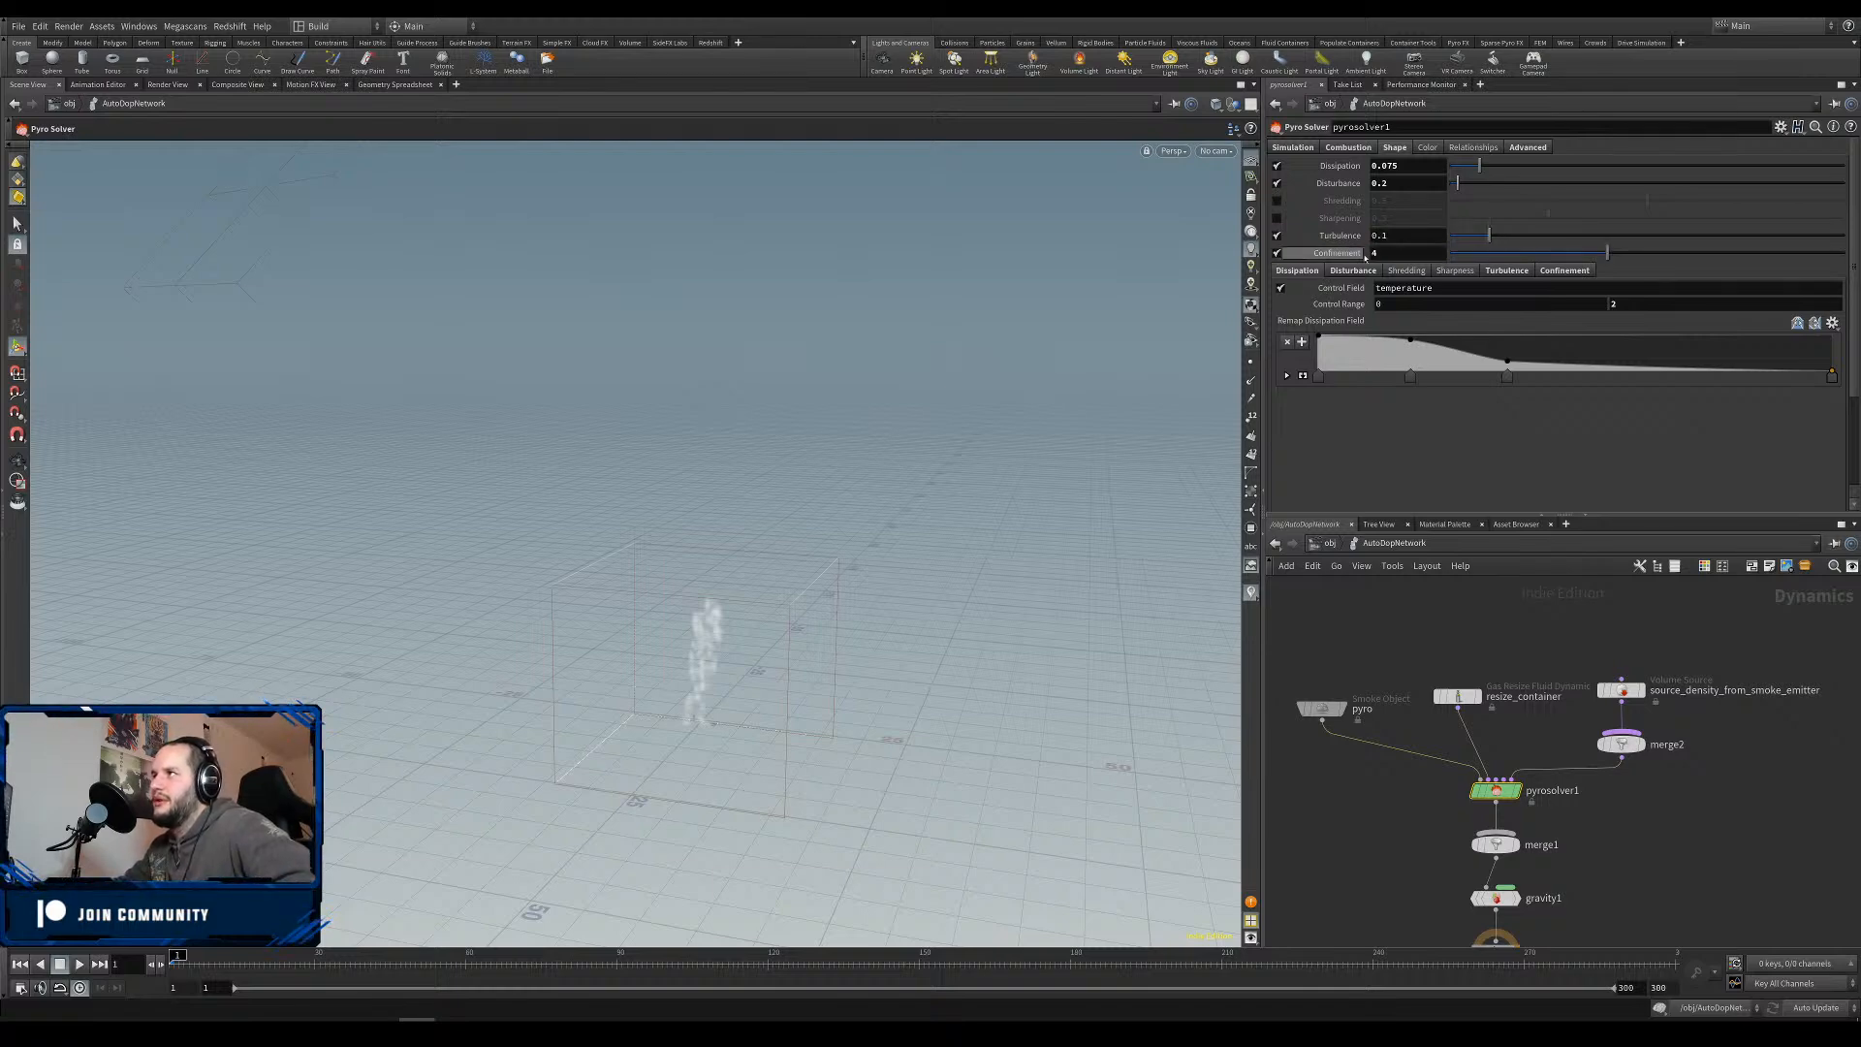
pyautogui.moveTo(1387, 254); pyautogui.dragTo(1301, 268)
pyautogui.write('12')
pyautogui.press('Return')
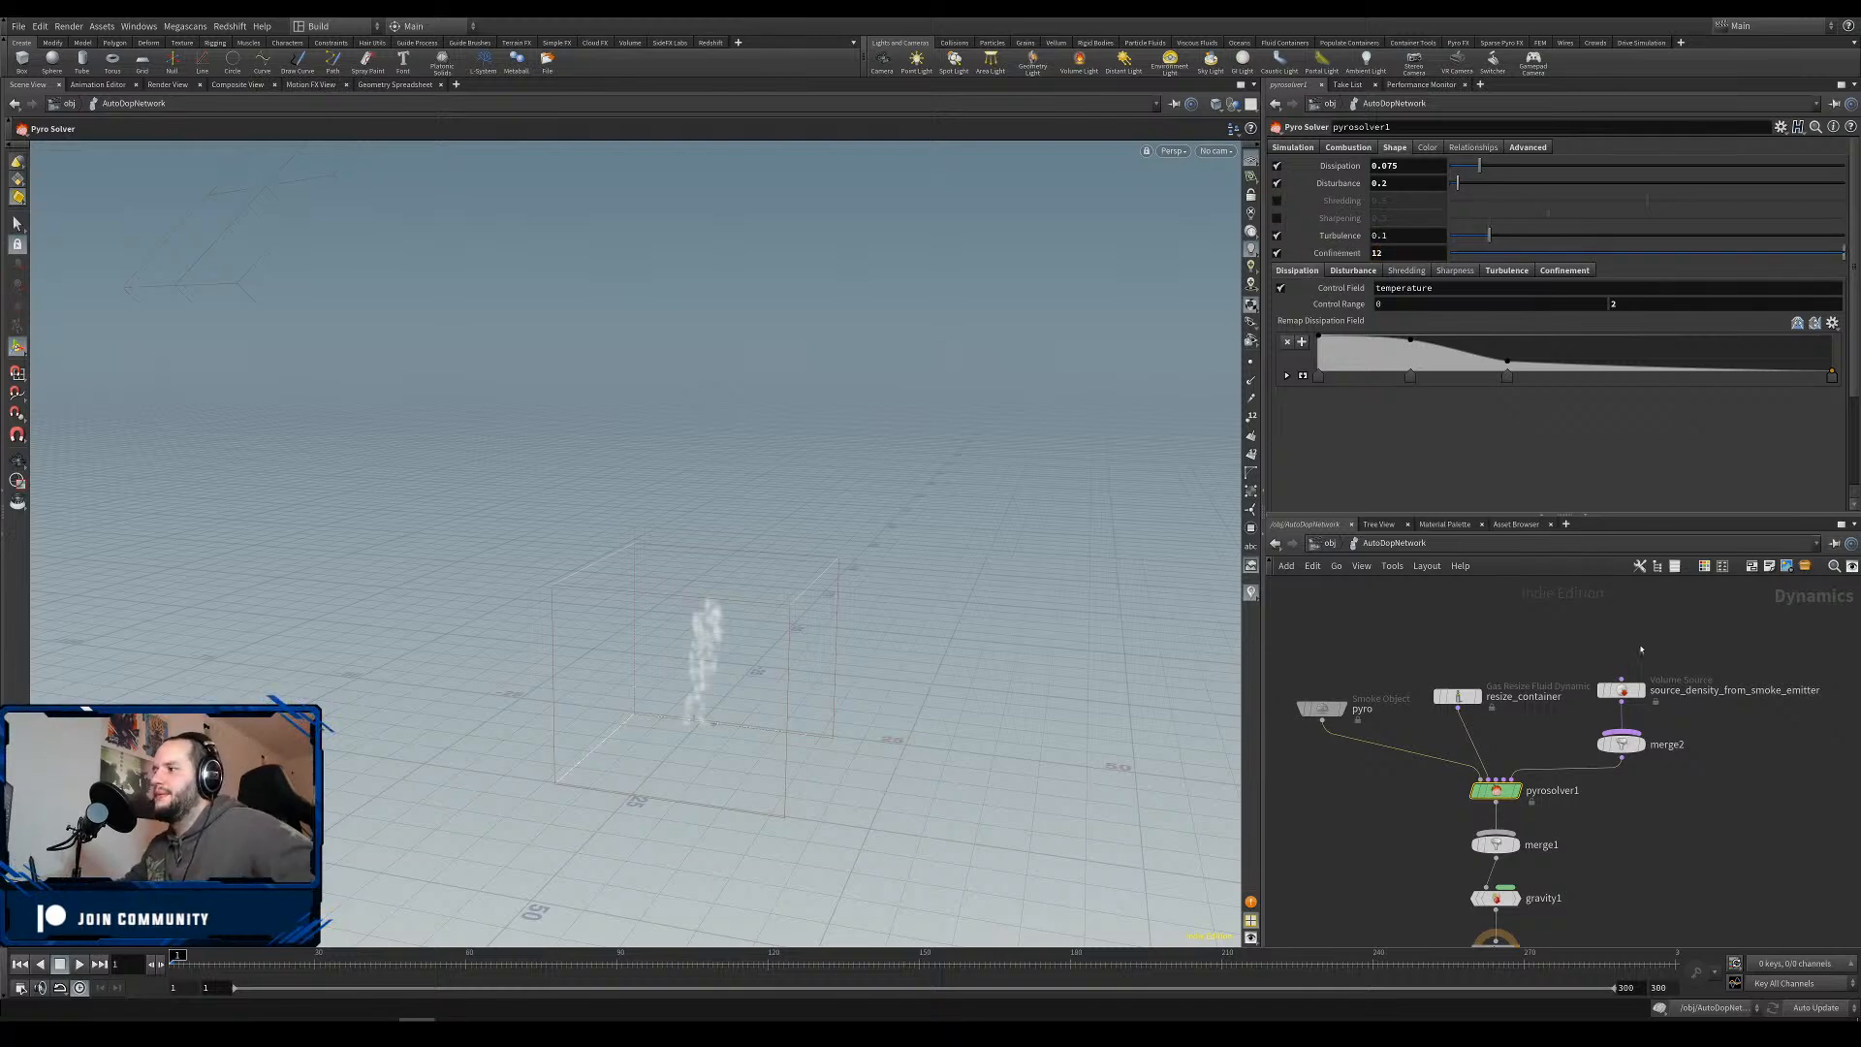
# Add a Gas Vortex Confinement node, wire it into pyrosolver1 and arrange it above the solver beside resize_container.
pyautogui.press('Tab')
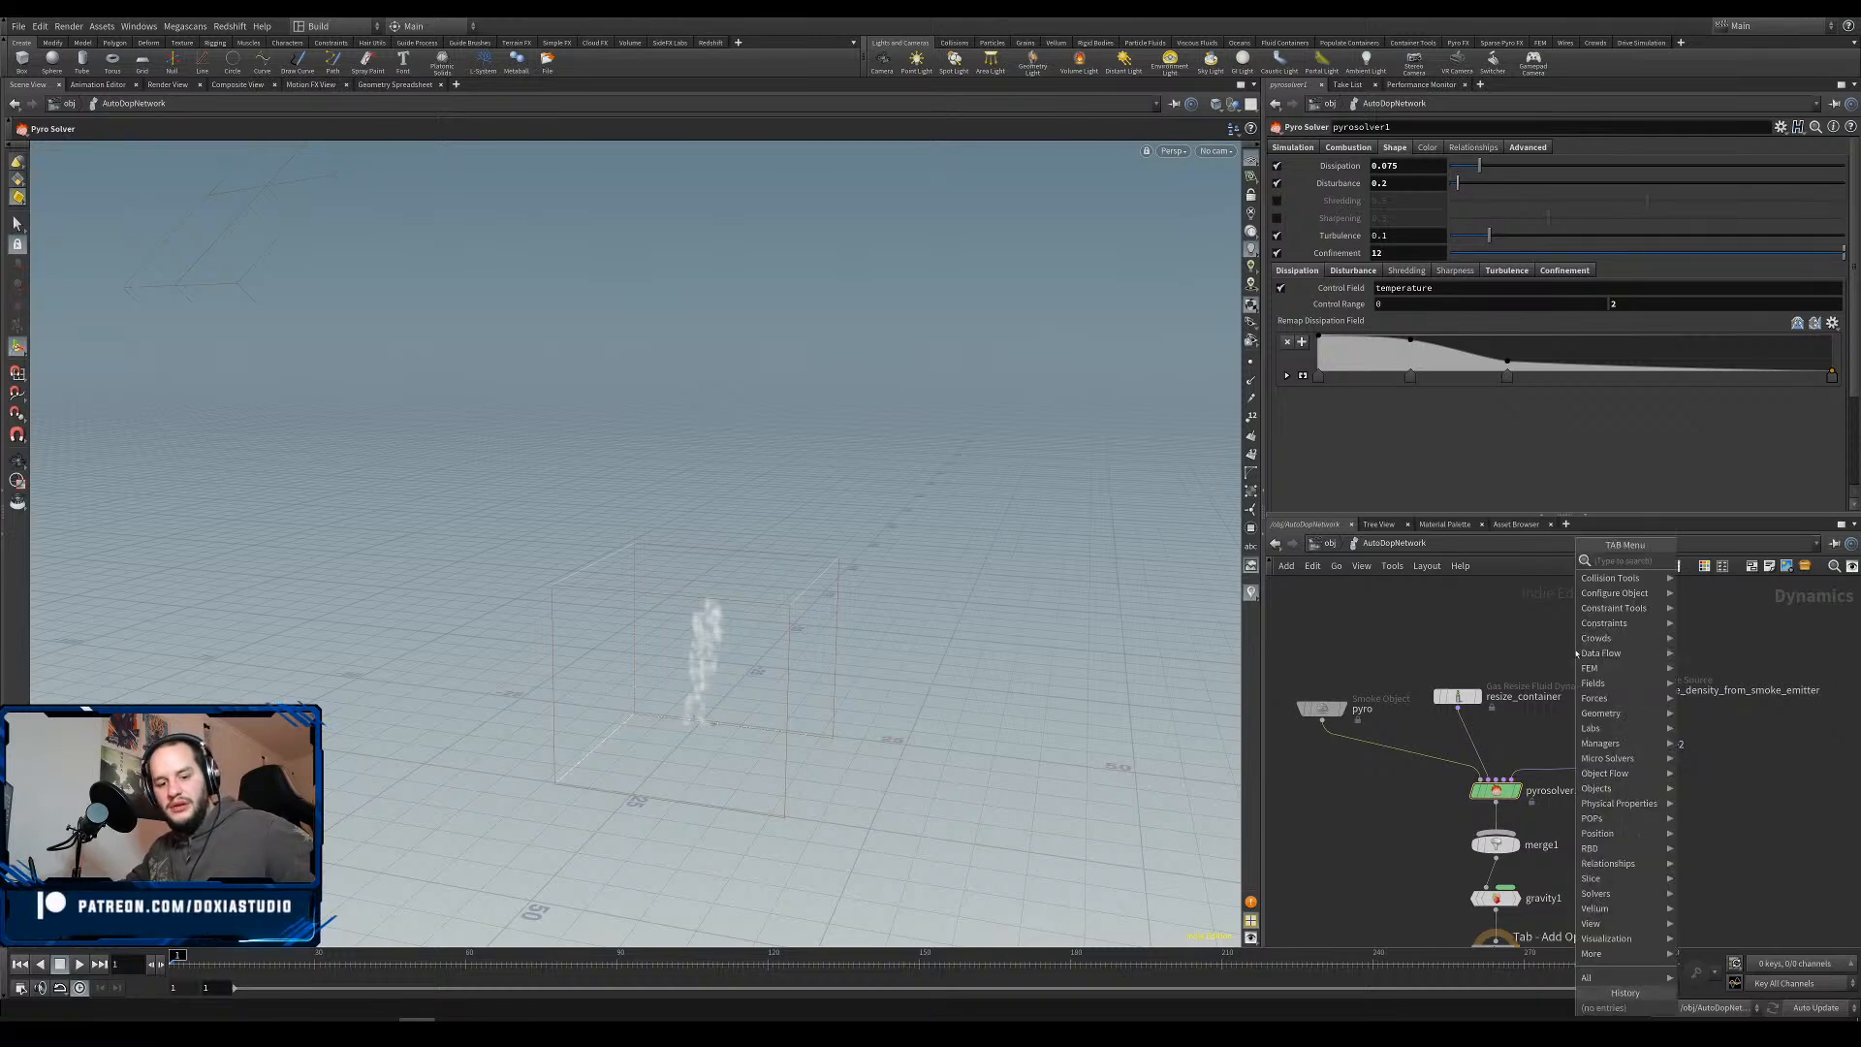
pyautogui.write('vorte')
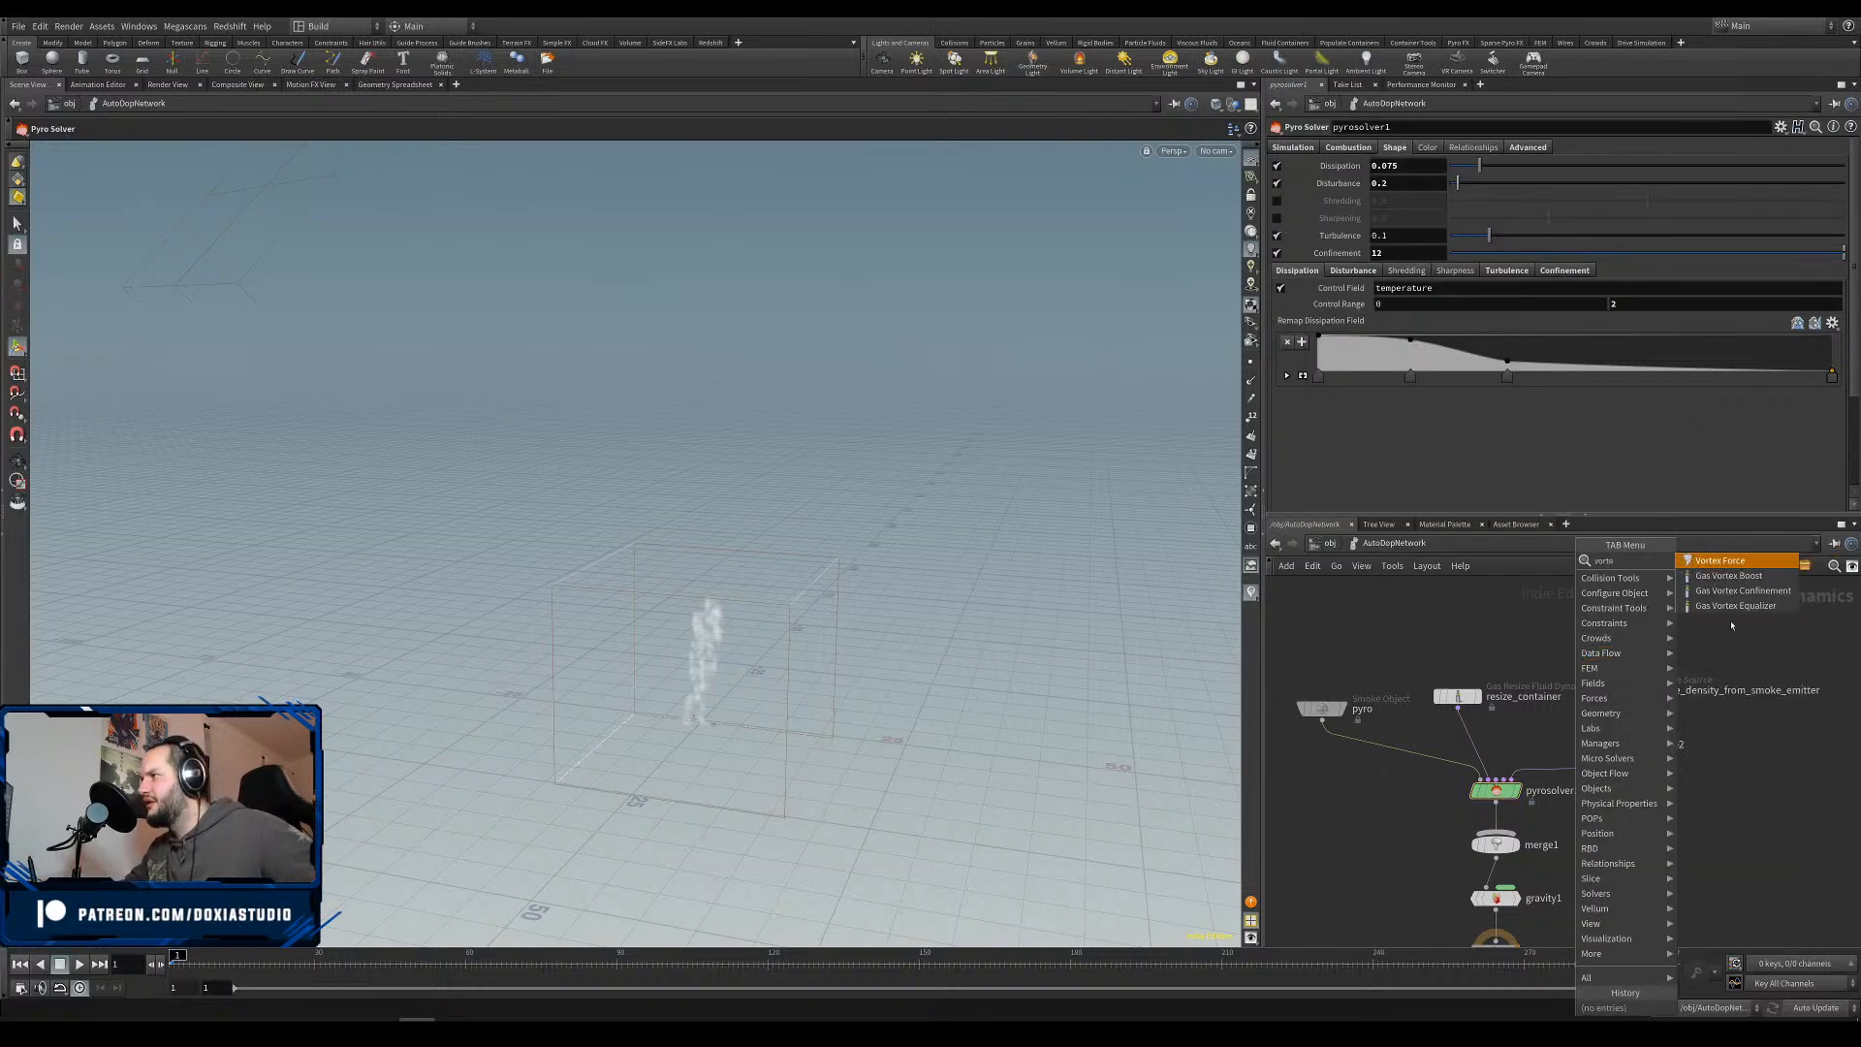
pyautogui.click(1743, 590)
pyautogui.click(1550, 628)
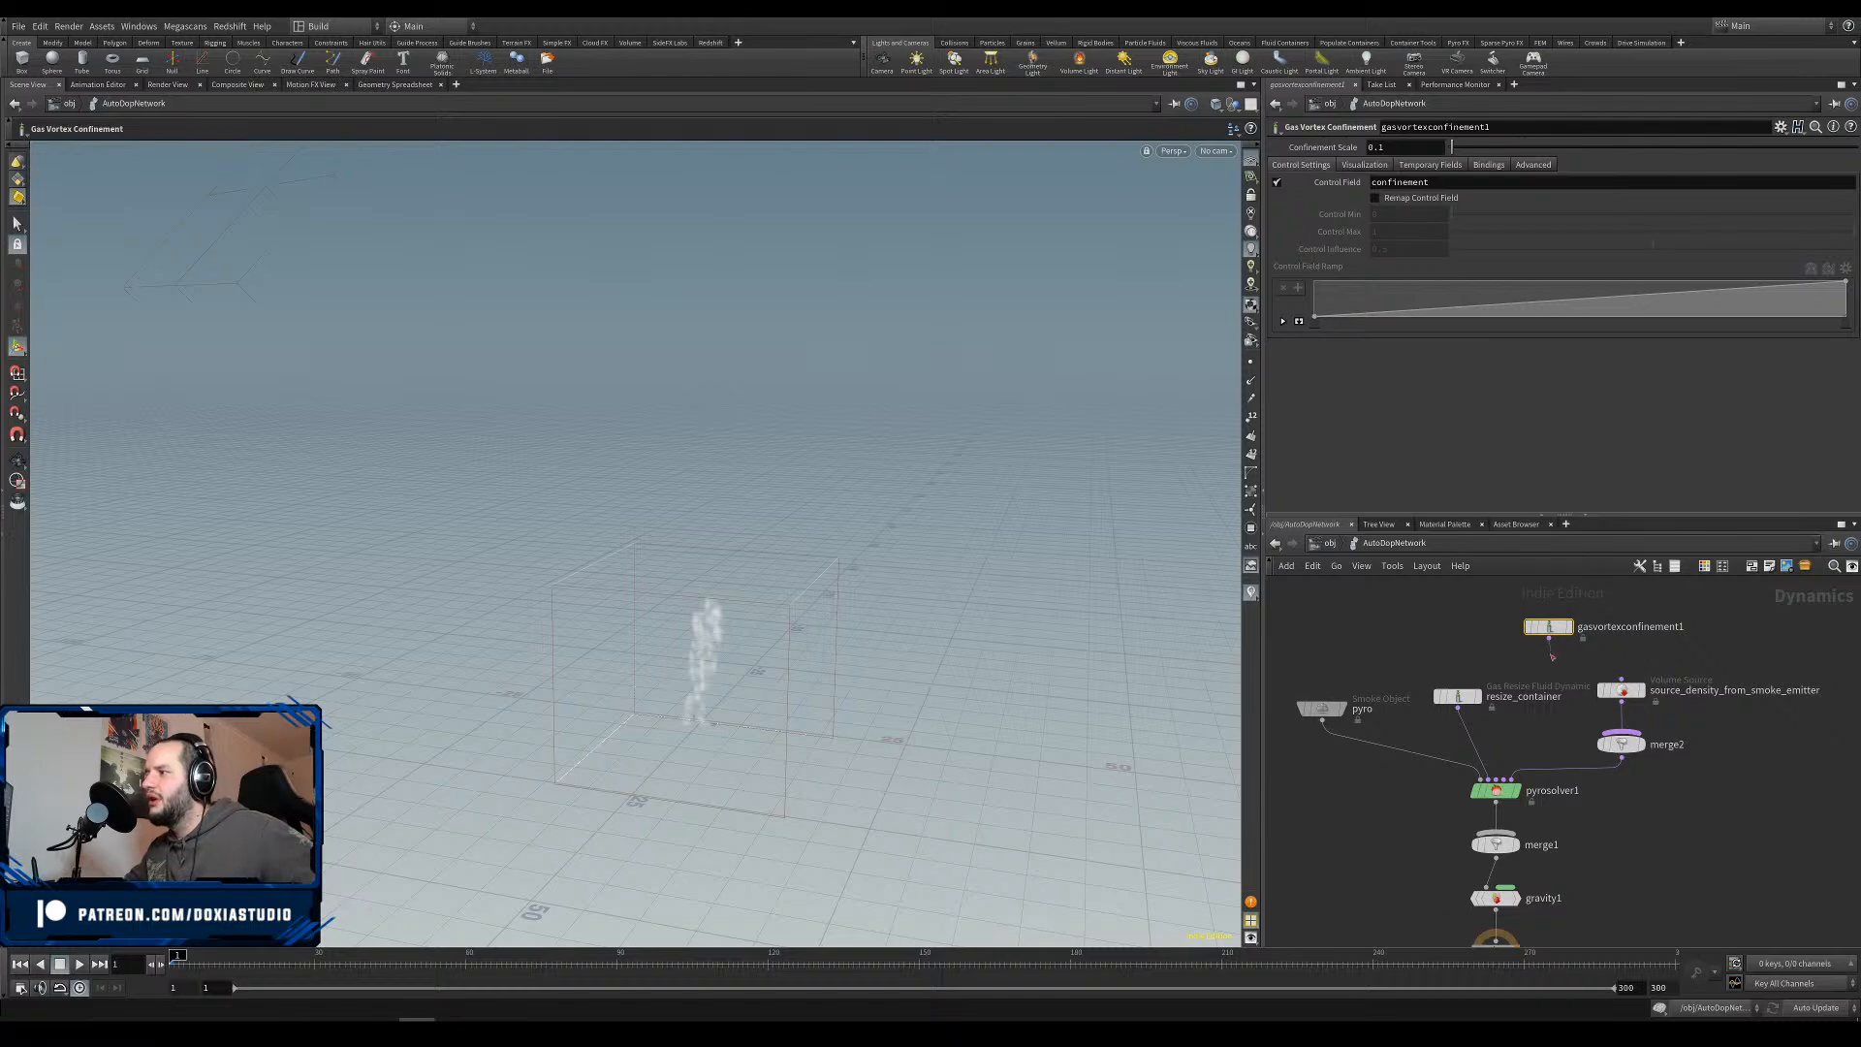
pyautogui.moveTo(1549, 636)
pyautogui.mouseDown()
pyautogui.moveTo(1498, 784)
pyautogui.moveTo(1522, 633)
pyautogui.mouseUp()
pyautogui.moveTo(1468, 700); pyautogui.dragTo(1418, 684)
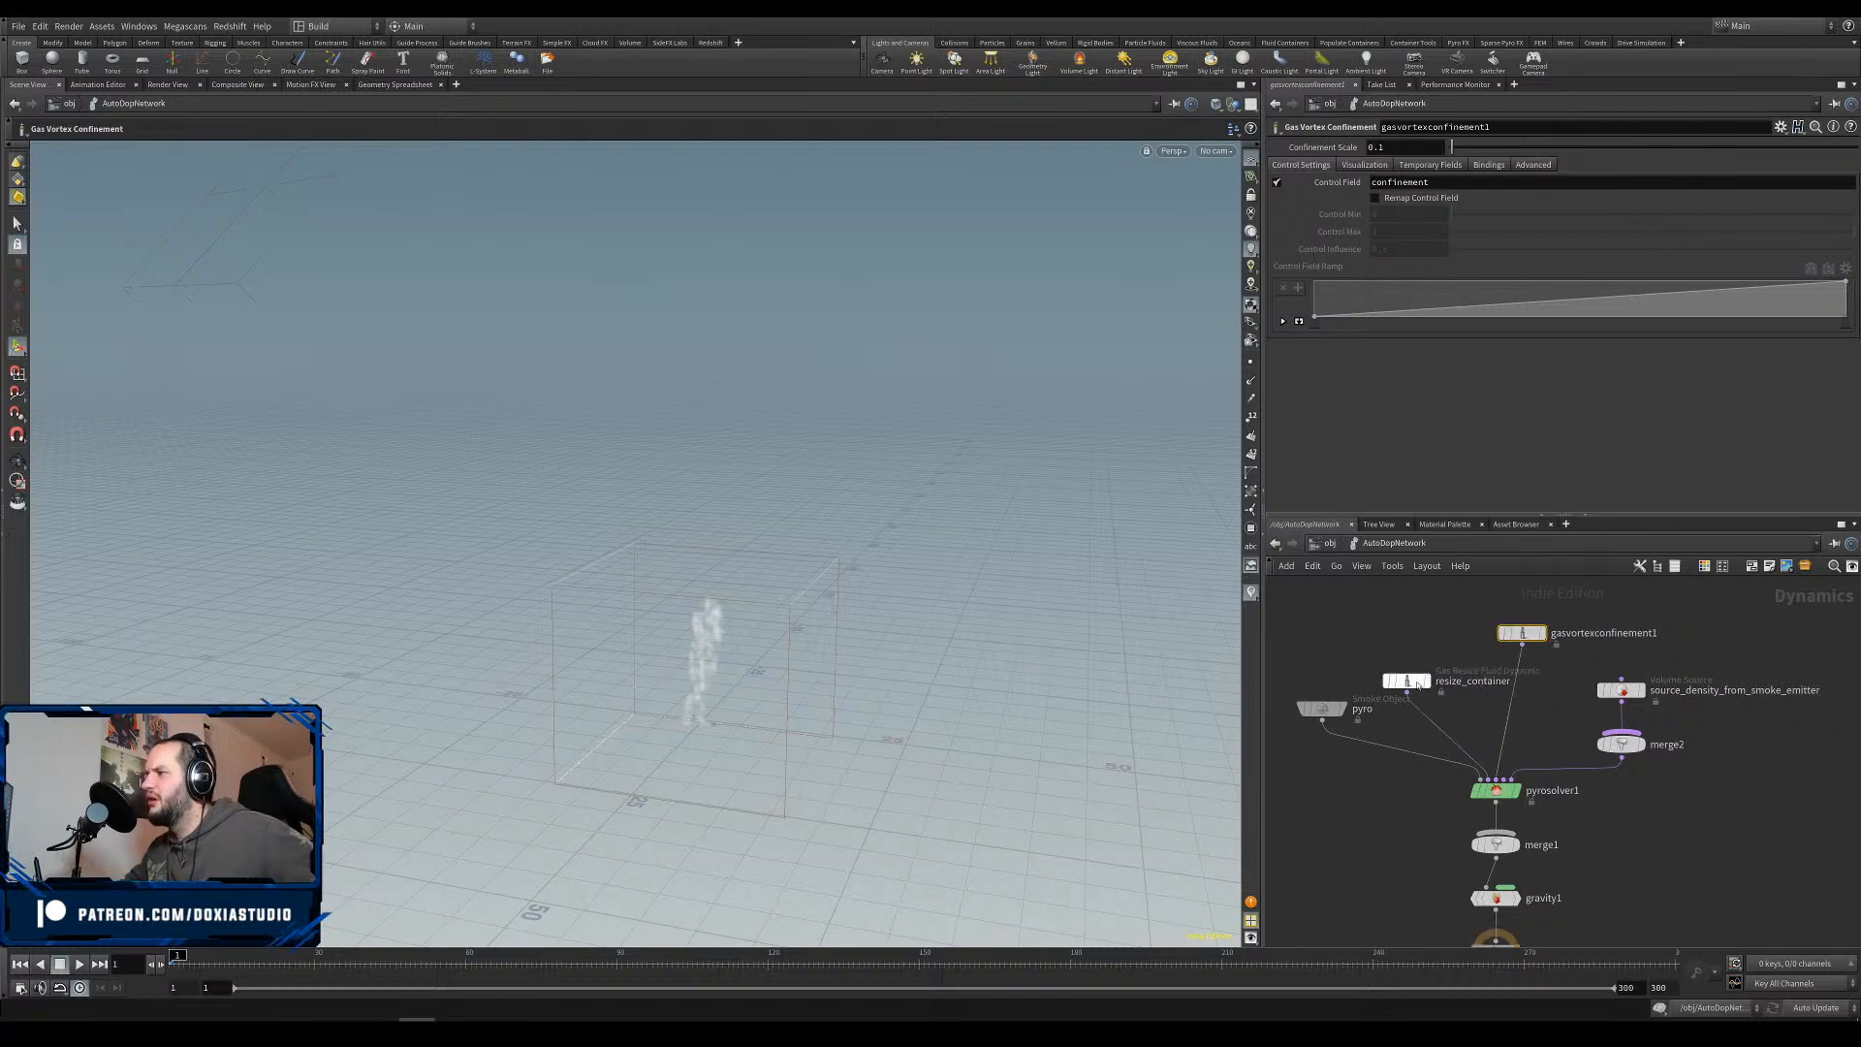
pyautogui.moveTo(1522, 633)
pyautogui.mouseDown()
pyautogui.moveTo(1522, 653)
pyautogui.moveTo(1498, 644)
pyautogui.mouseUp()
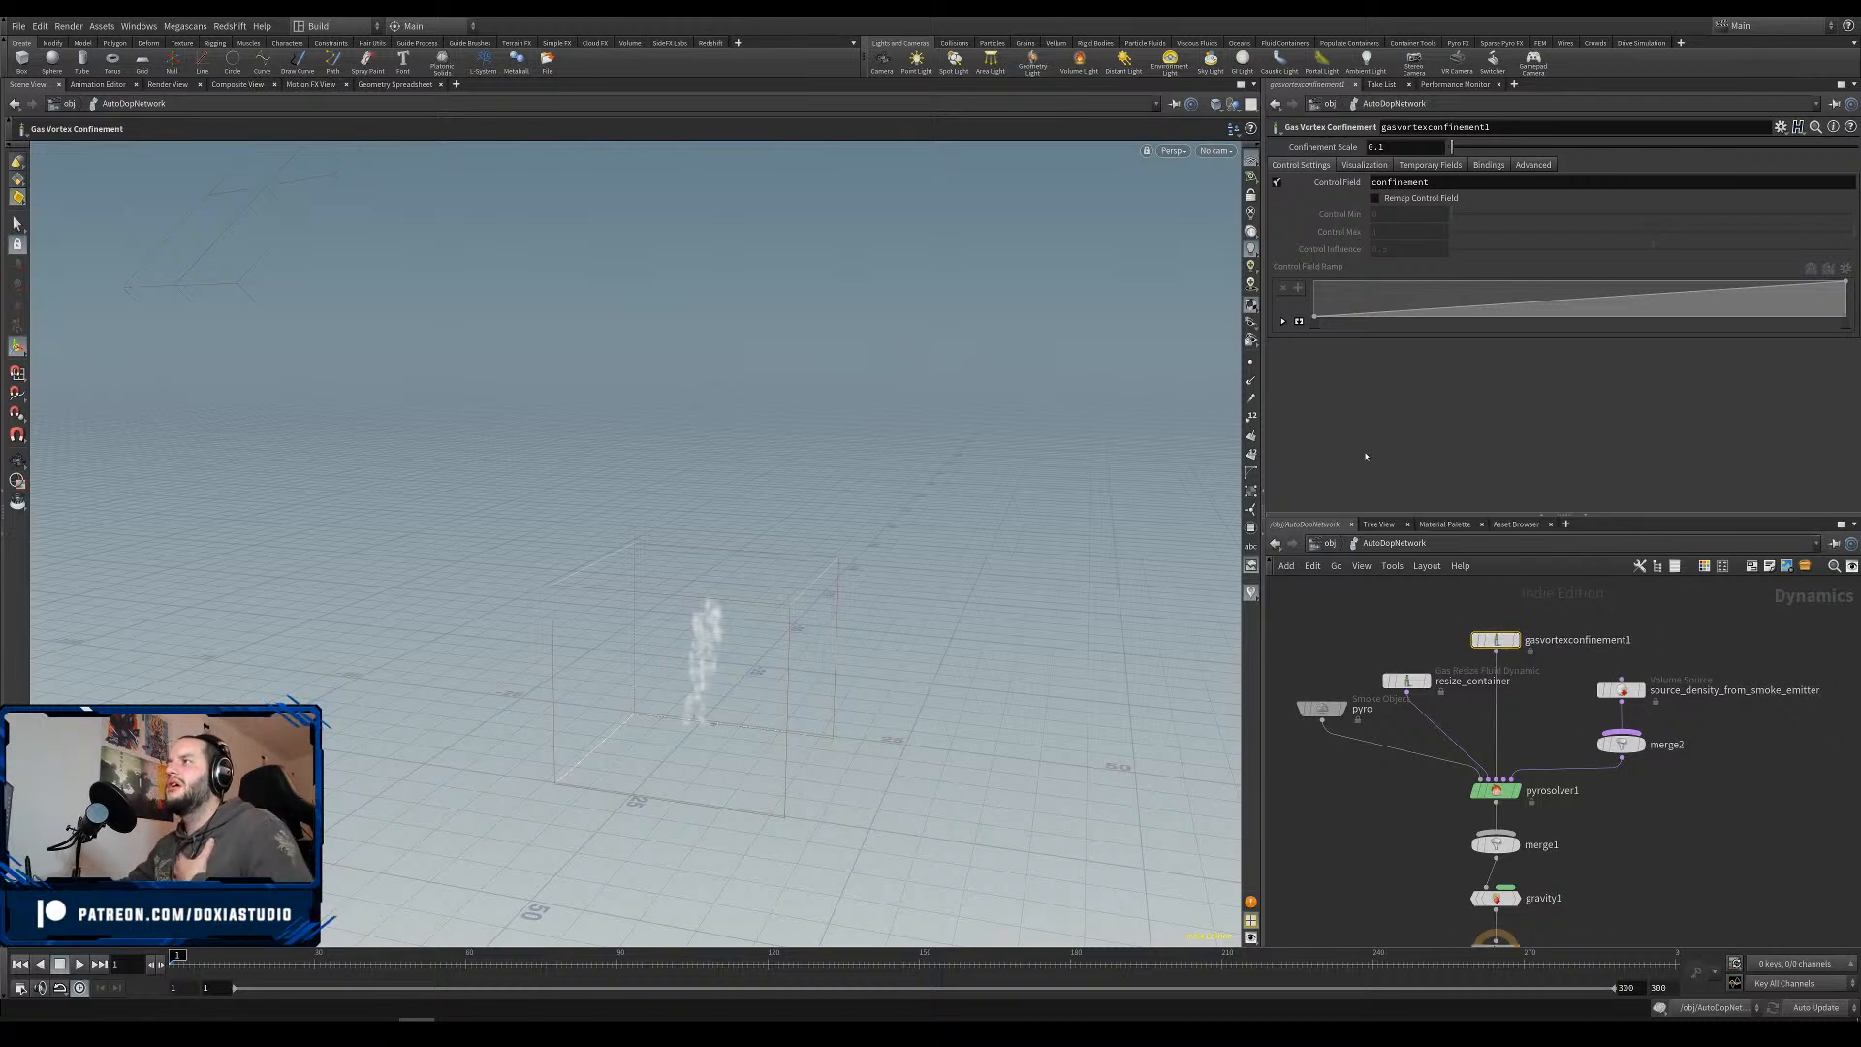
# Simulate the first 50 or so frames and inspect the falling smoke up close.
pyautogui.click(1407, 681)
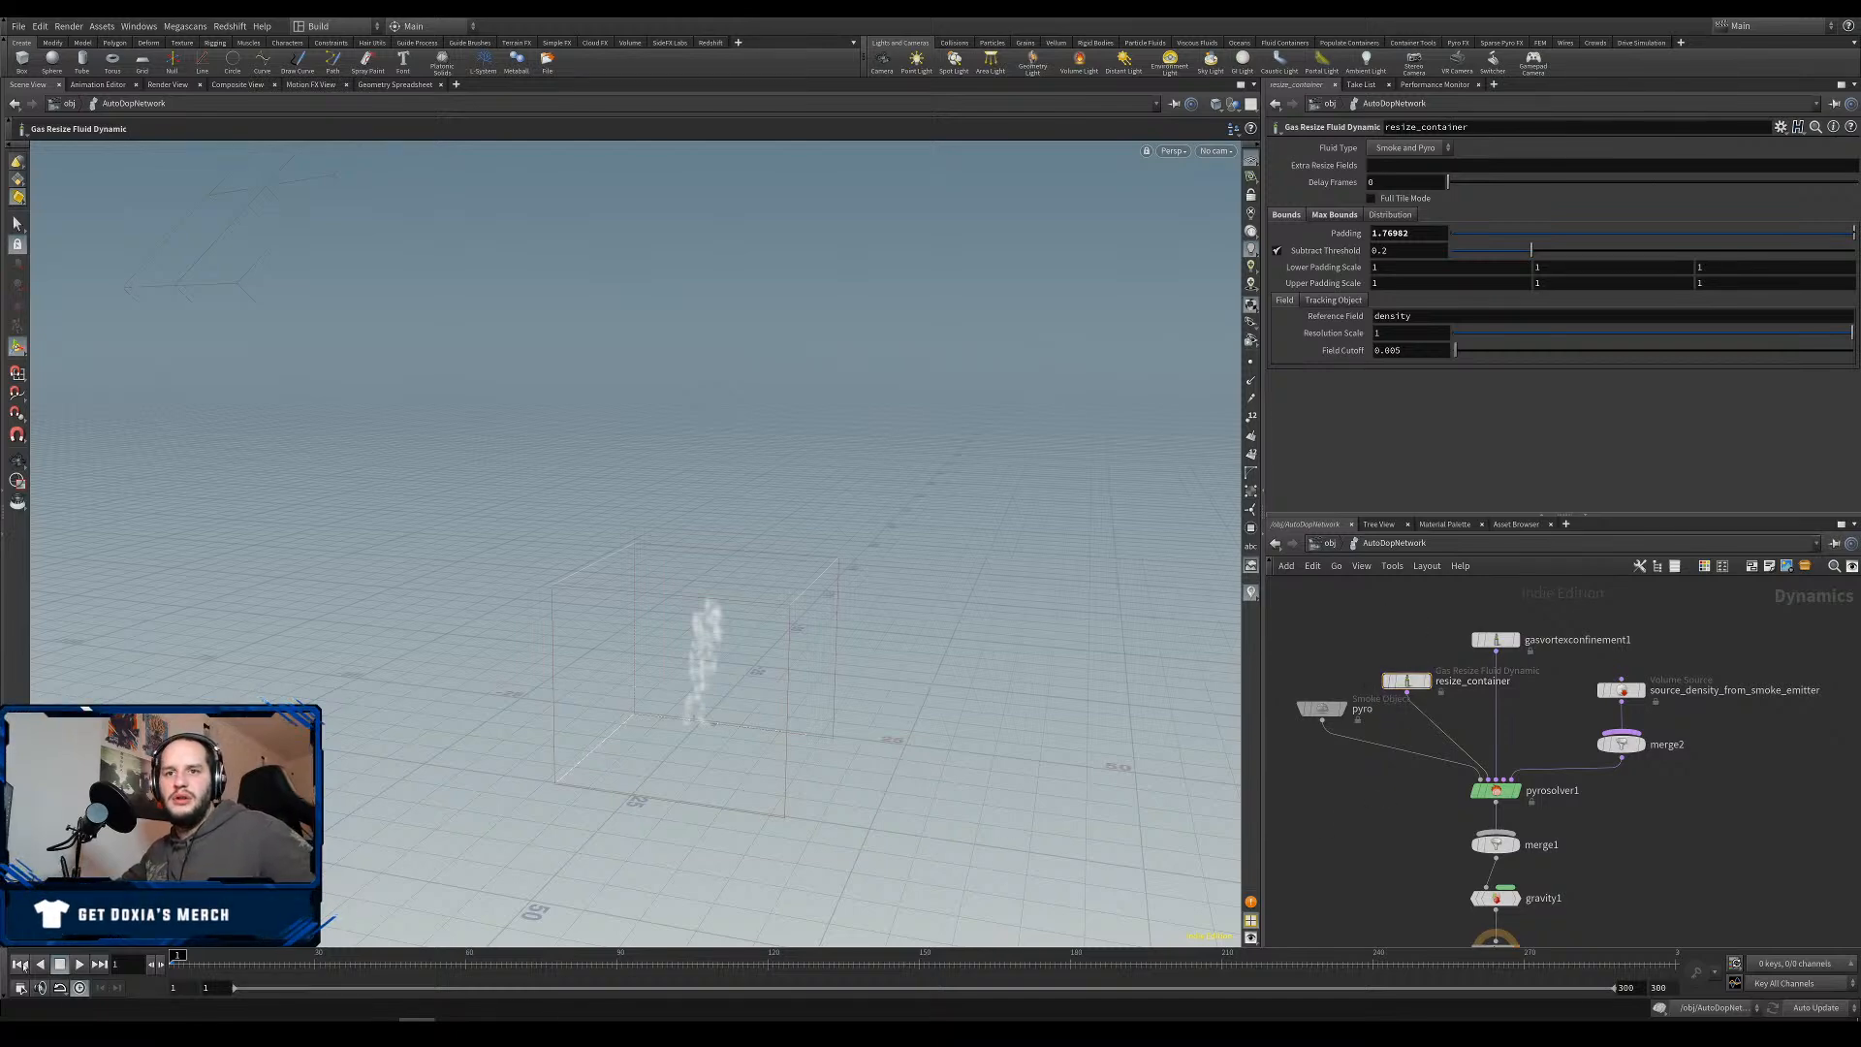
pyautogui.click(78, 963)
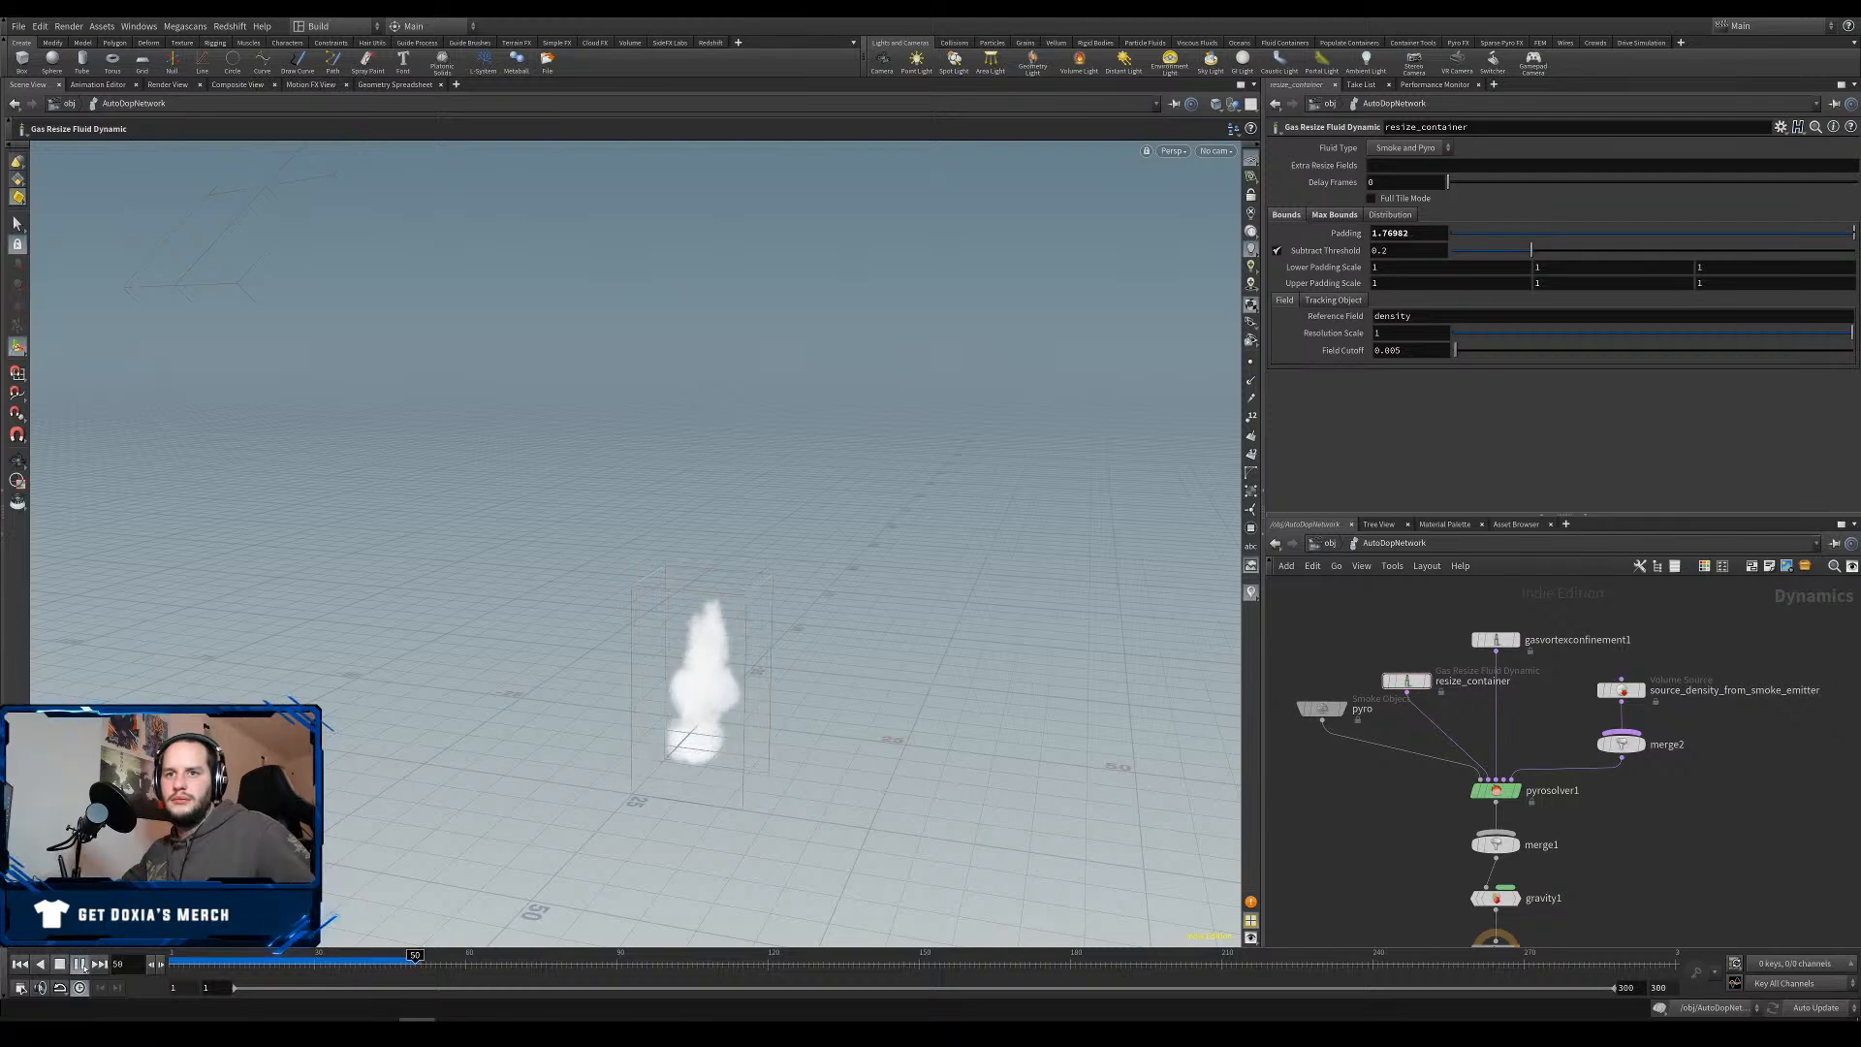
pyautogui.click(77, 965)
pyautogui.keyDown('alt'); pyautogui.moveTo(642, 737); pyautogui.dragTo(737, 766, button='right'); pyautogui.keyUp('alt')
pyautogui.moveTo(737, 766)
pyautogui.keyDown('alt'); pyautogui.mouseDown()
pyautogui.moveTo(679, 766)
pyautogui.moveTo(642, 733)
pyautogui.moveTo(722, 725)
pyautogui.moveTo(711, 713)
pyautogui.moveTo(630, 723)
pyautogui.moveTo(766, 728)
pyautogui.moveTo(765, 766)
pyautogui.mouseUp(); pyautogui.keyUp('alt')
# Add a Ground Plane collider at object level and rerun the simulation from the first frame.
pyautogui.press('u')
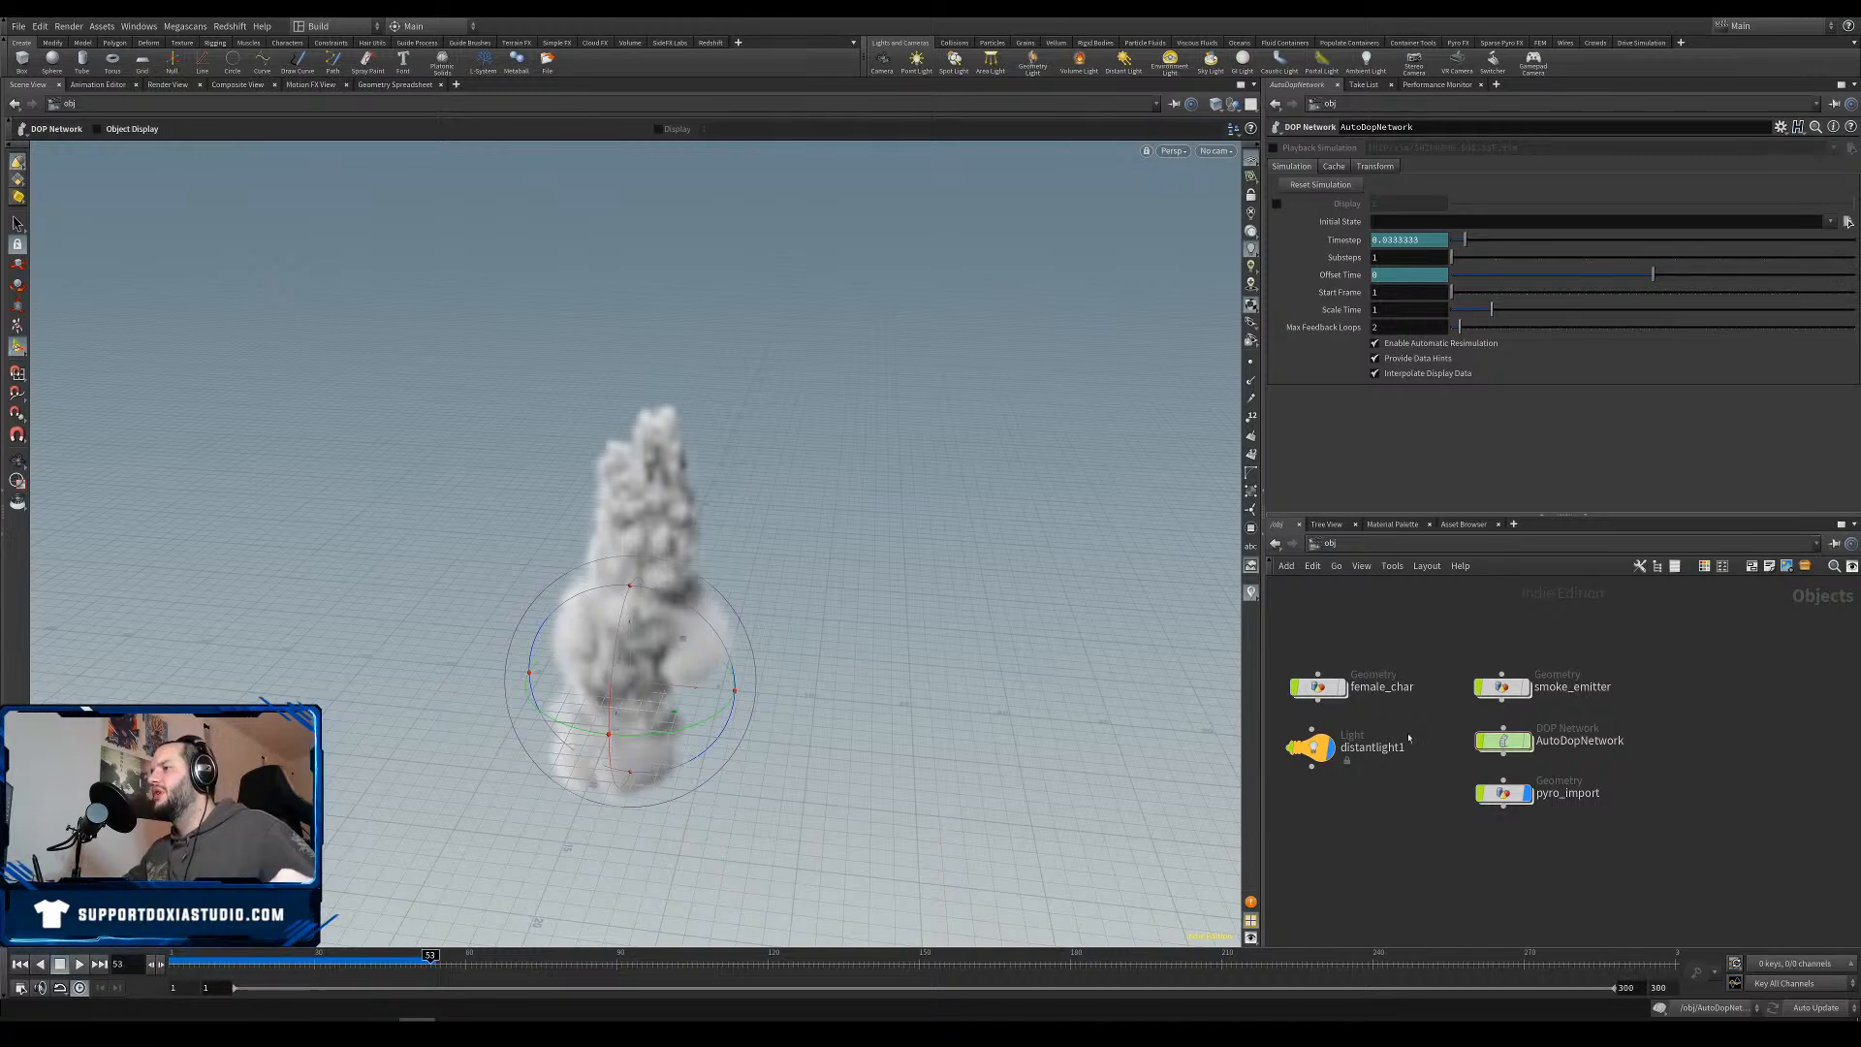
pyautogui.moveTo(1408, 740); pyautogui.dragTo(1497, 698, button='middle')
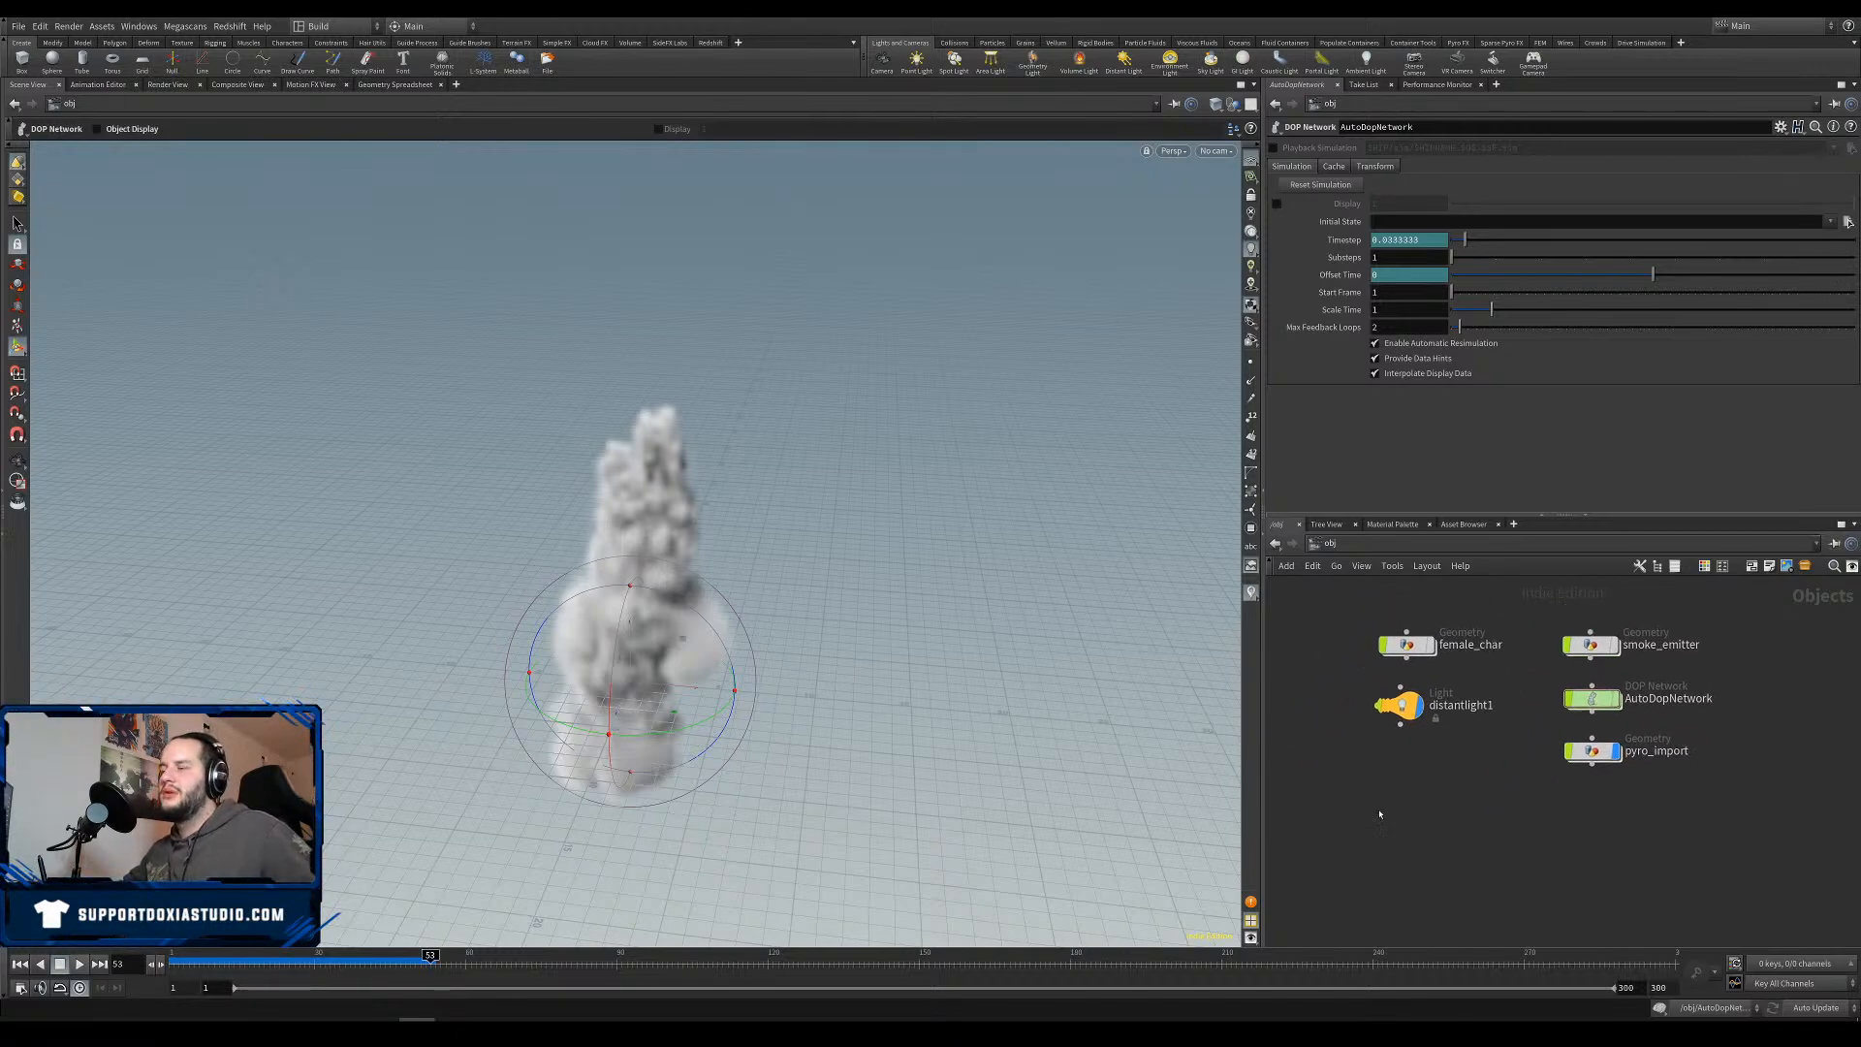
pyautogui.click(956, 43)
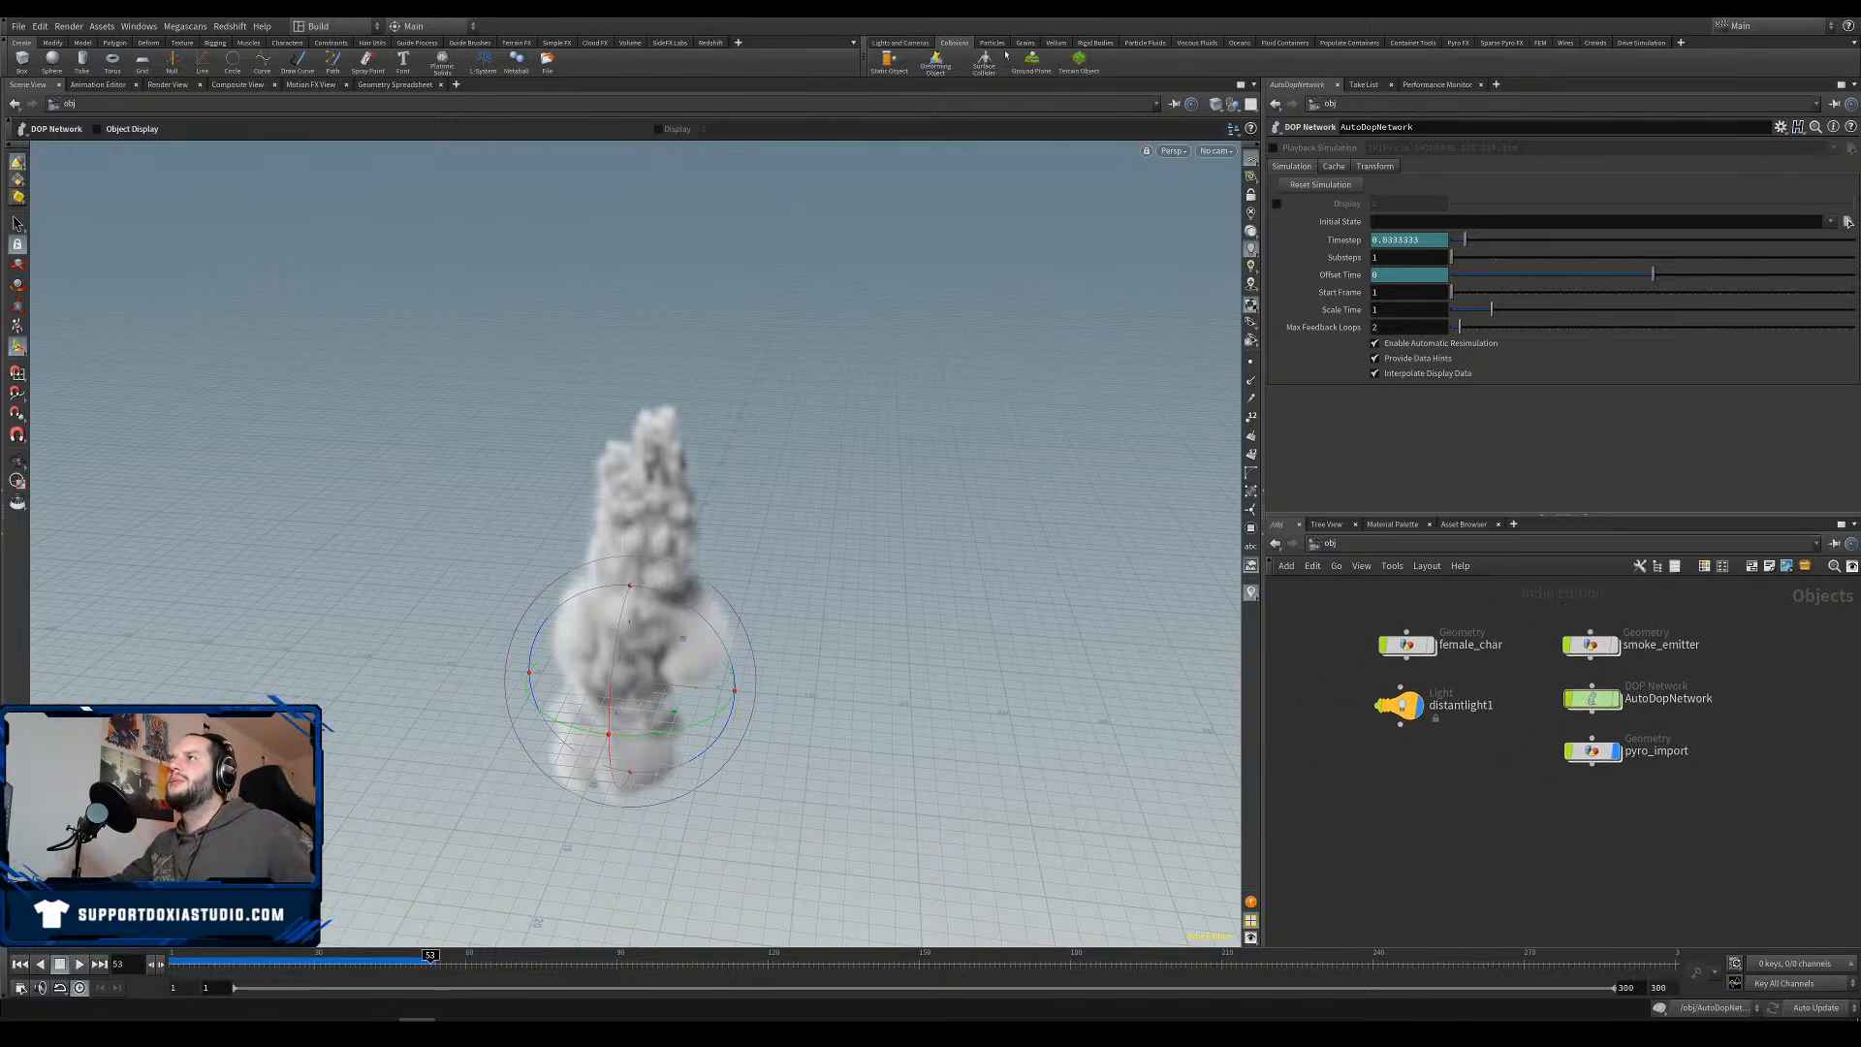
pyautogui.click(1032, 62)
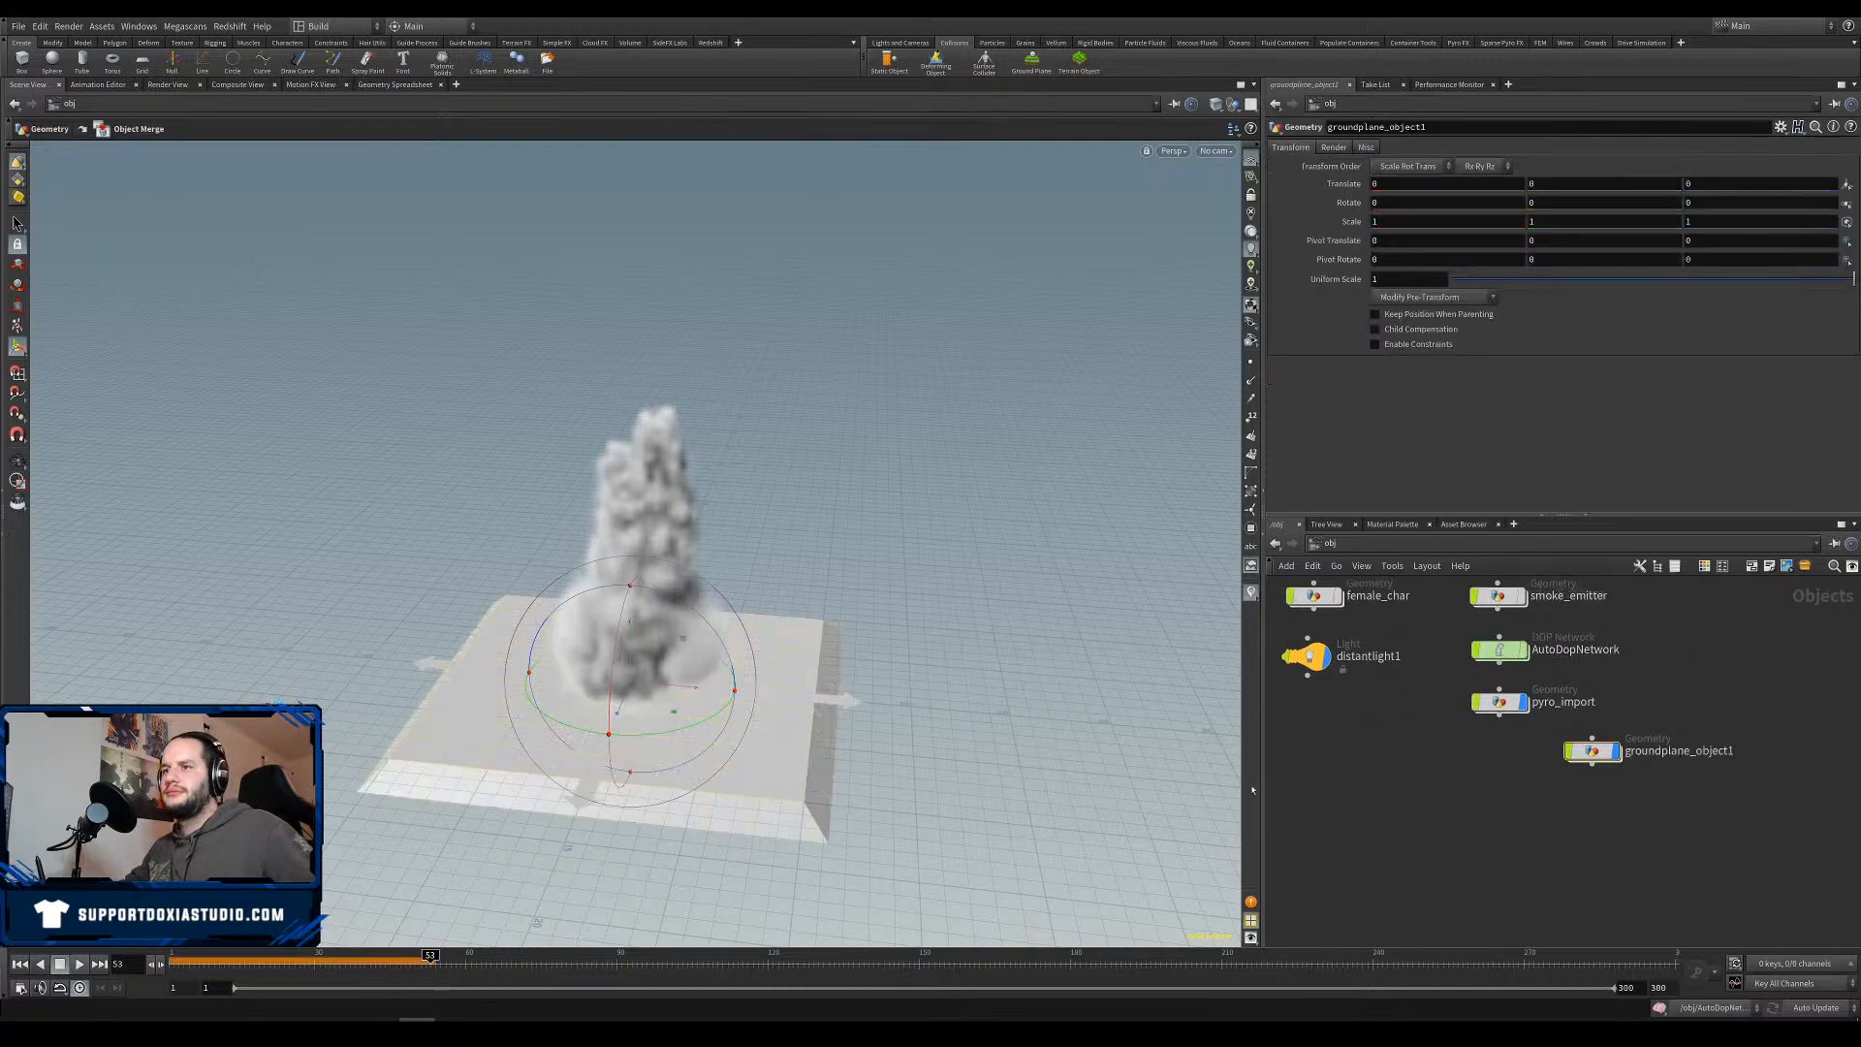
pyautogui.click(20, 963)
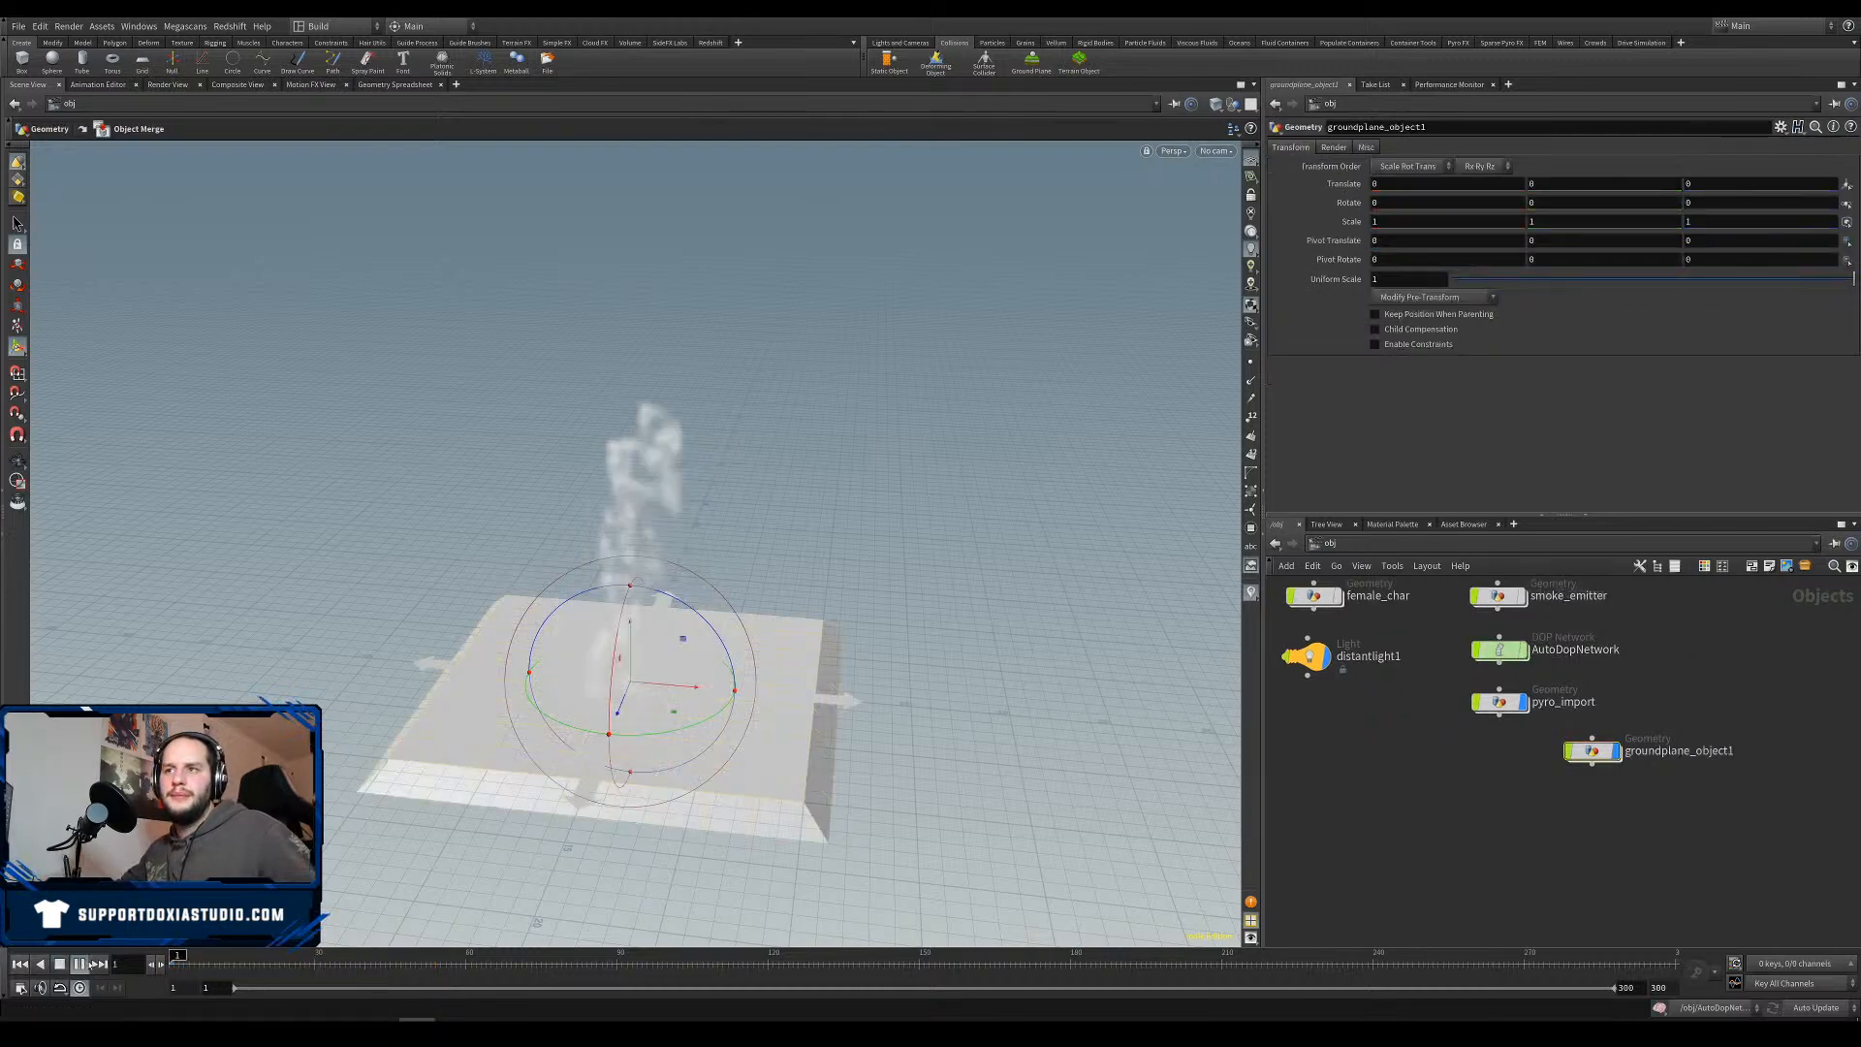
pyautogui.click(78, 968)
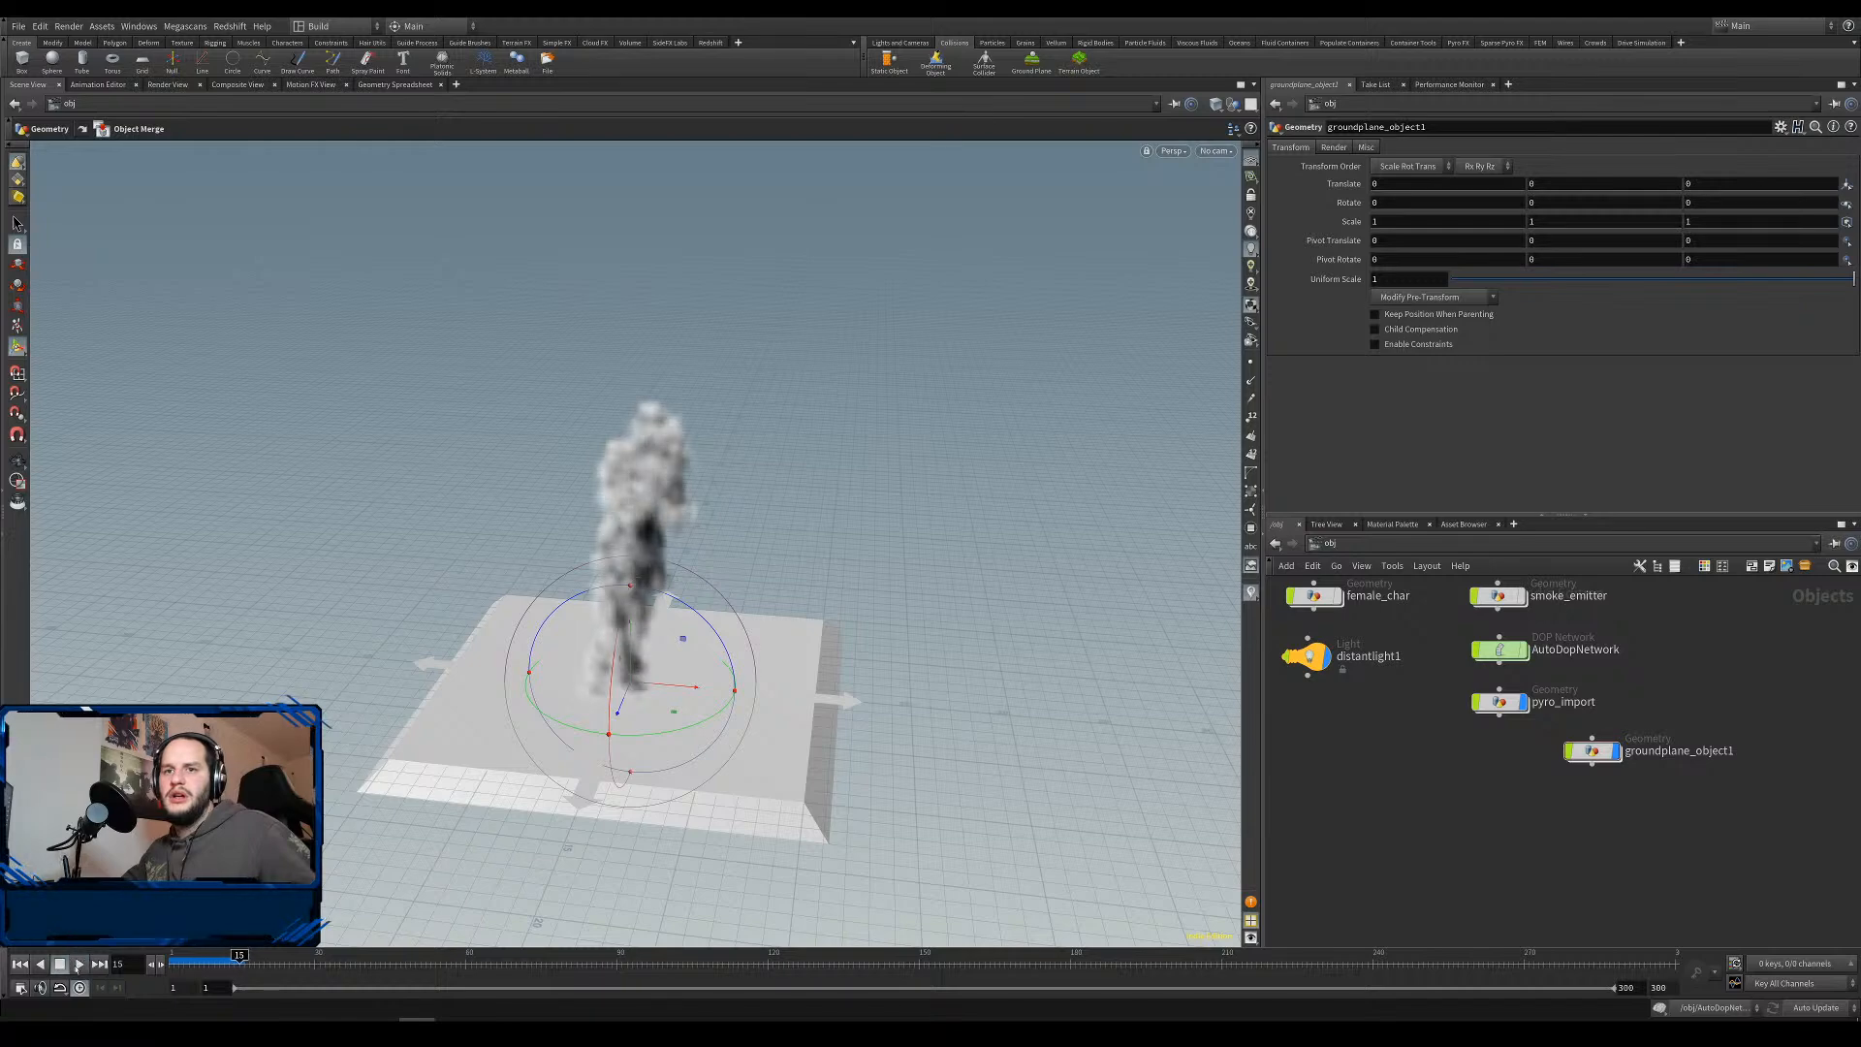
# Go back to the first frame and insert a second Transform node between transform1 and subdivide1 inside female_char.
pyautogui.click(20, 964)
pyautogui.doubleClick(1314, 595)
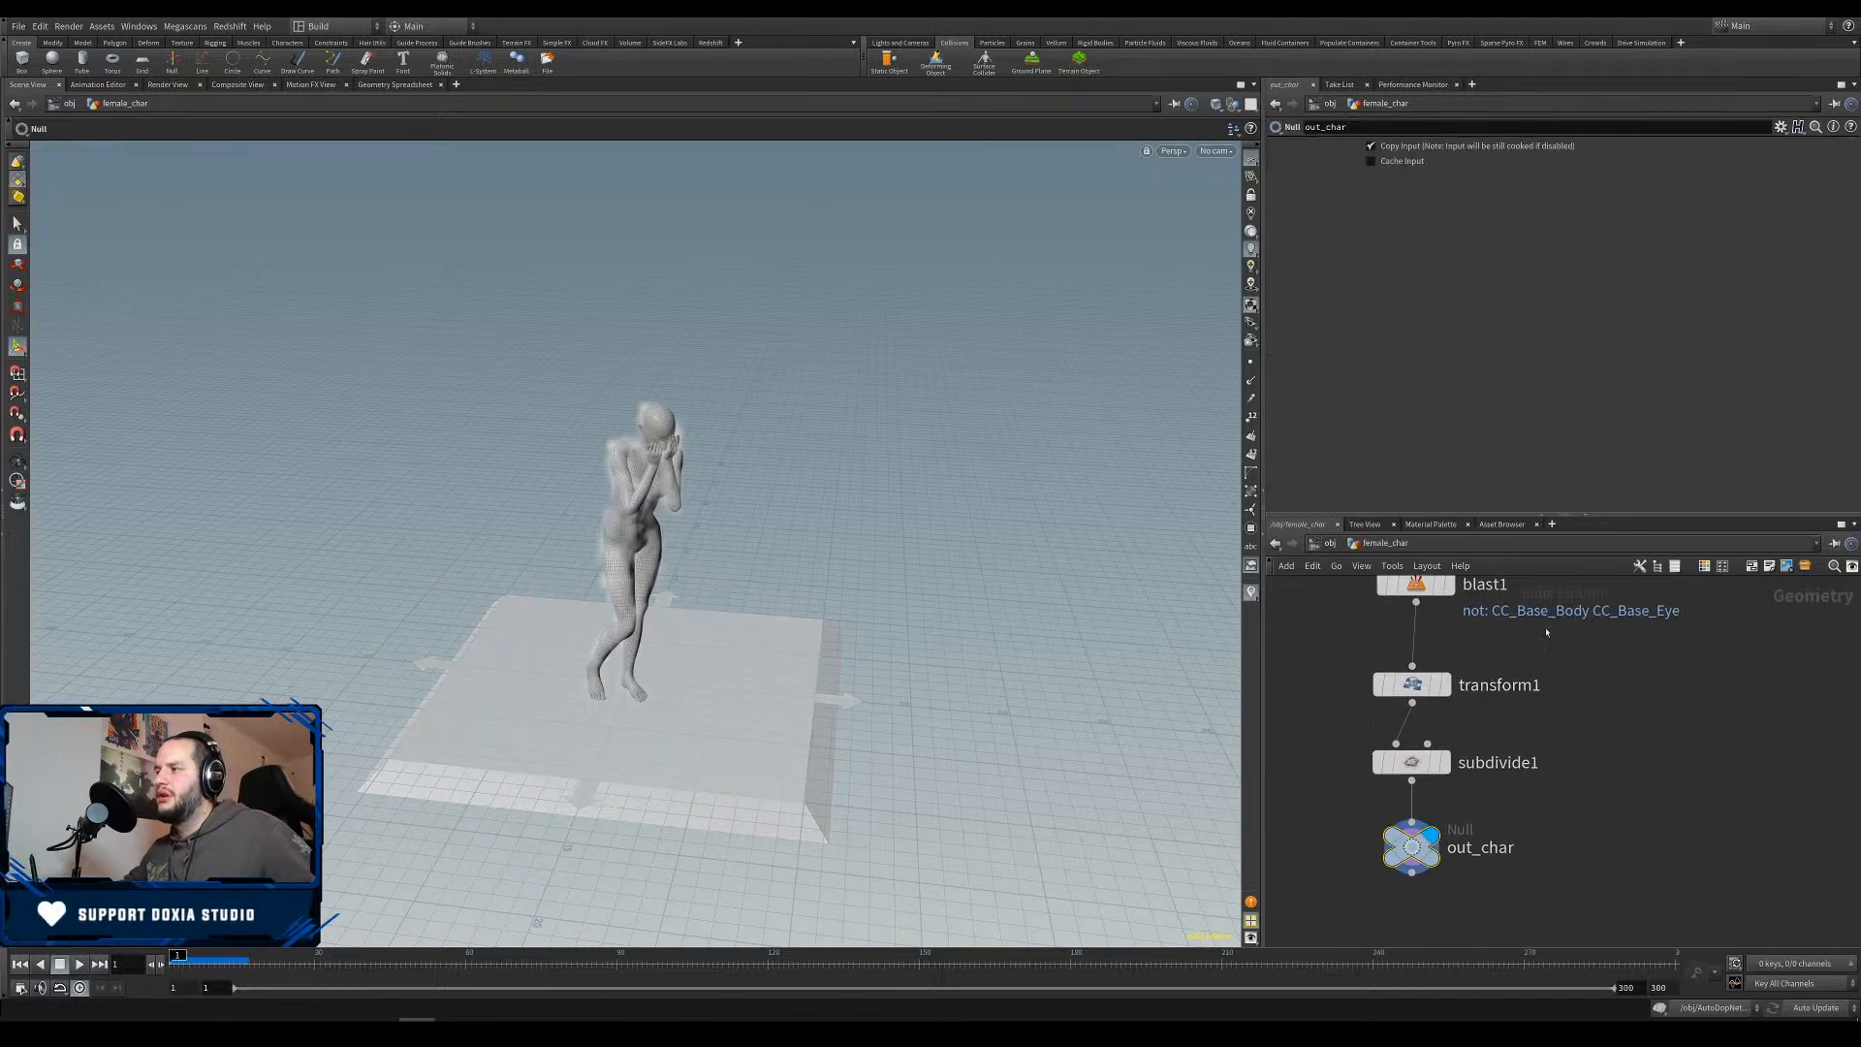
pyautogui.click(1420, 694)
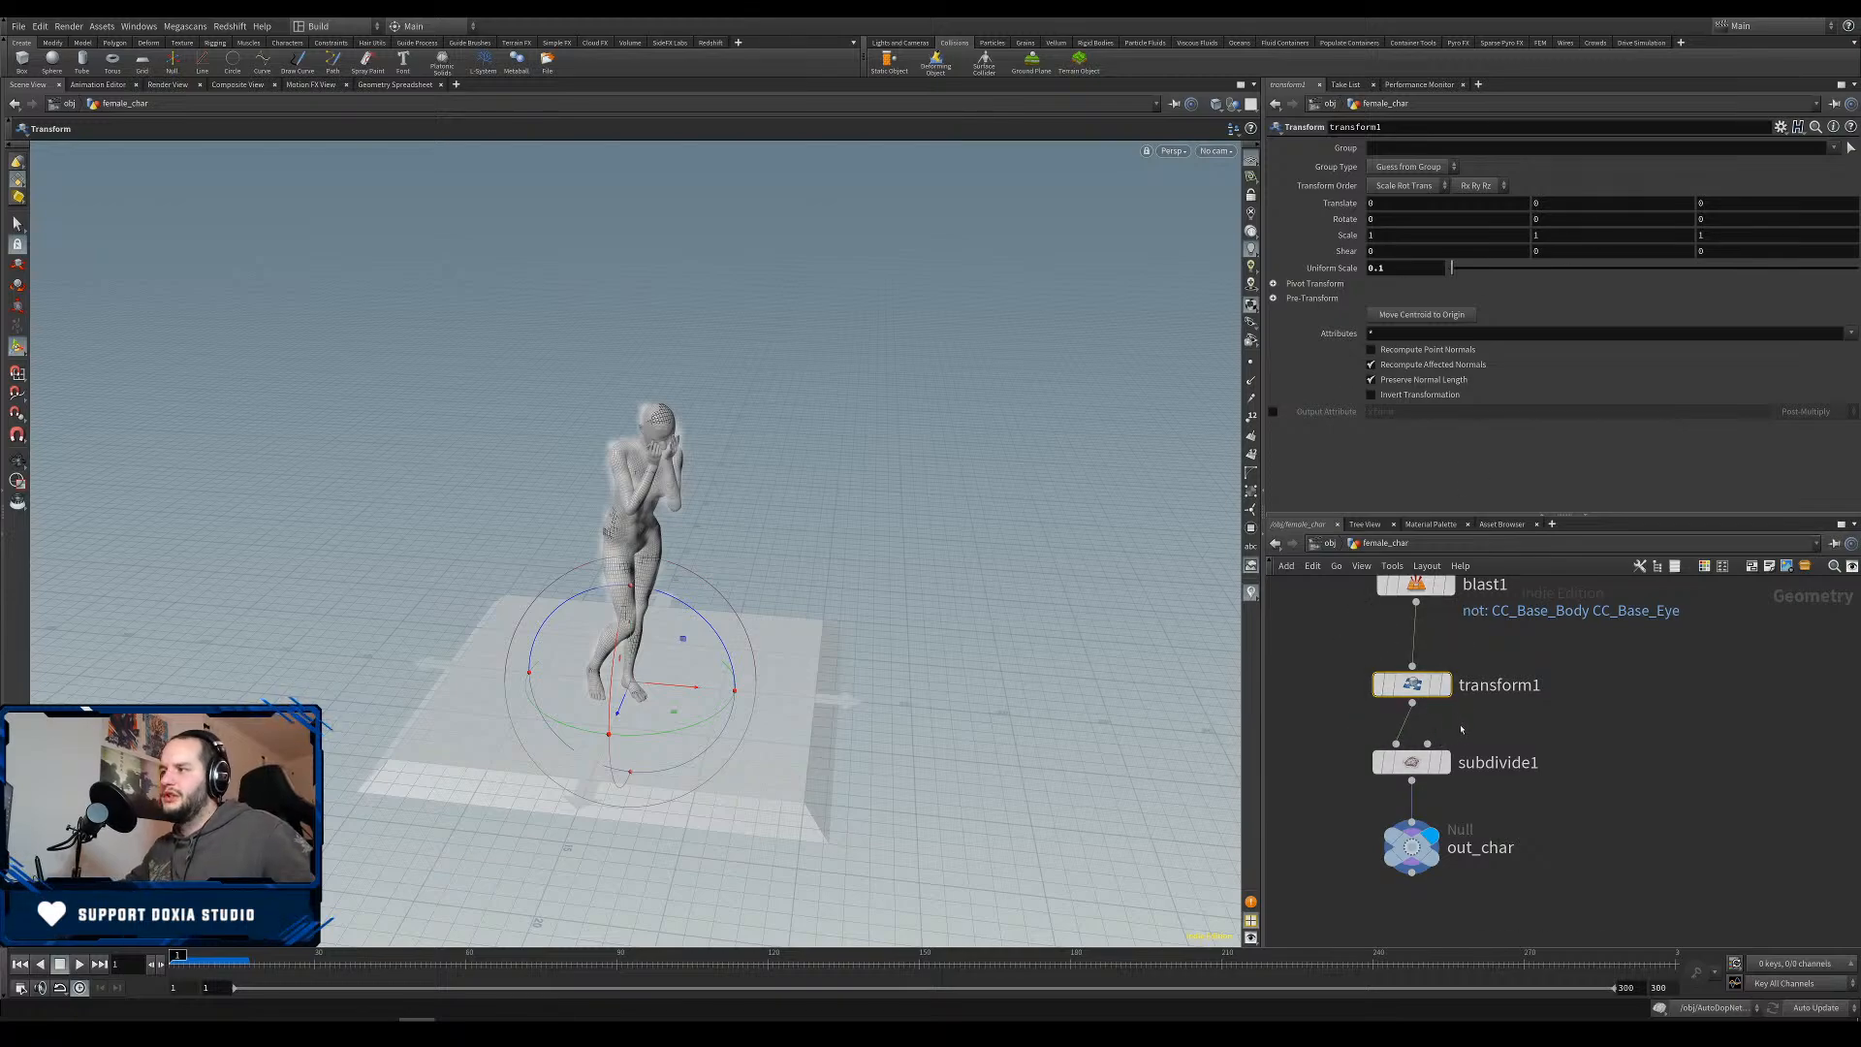
pyautogui.press('Tab')
pyautogui.write('tran')
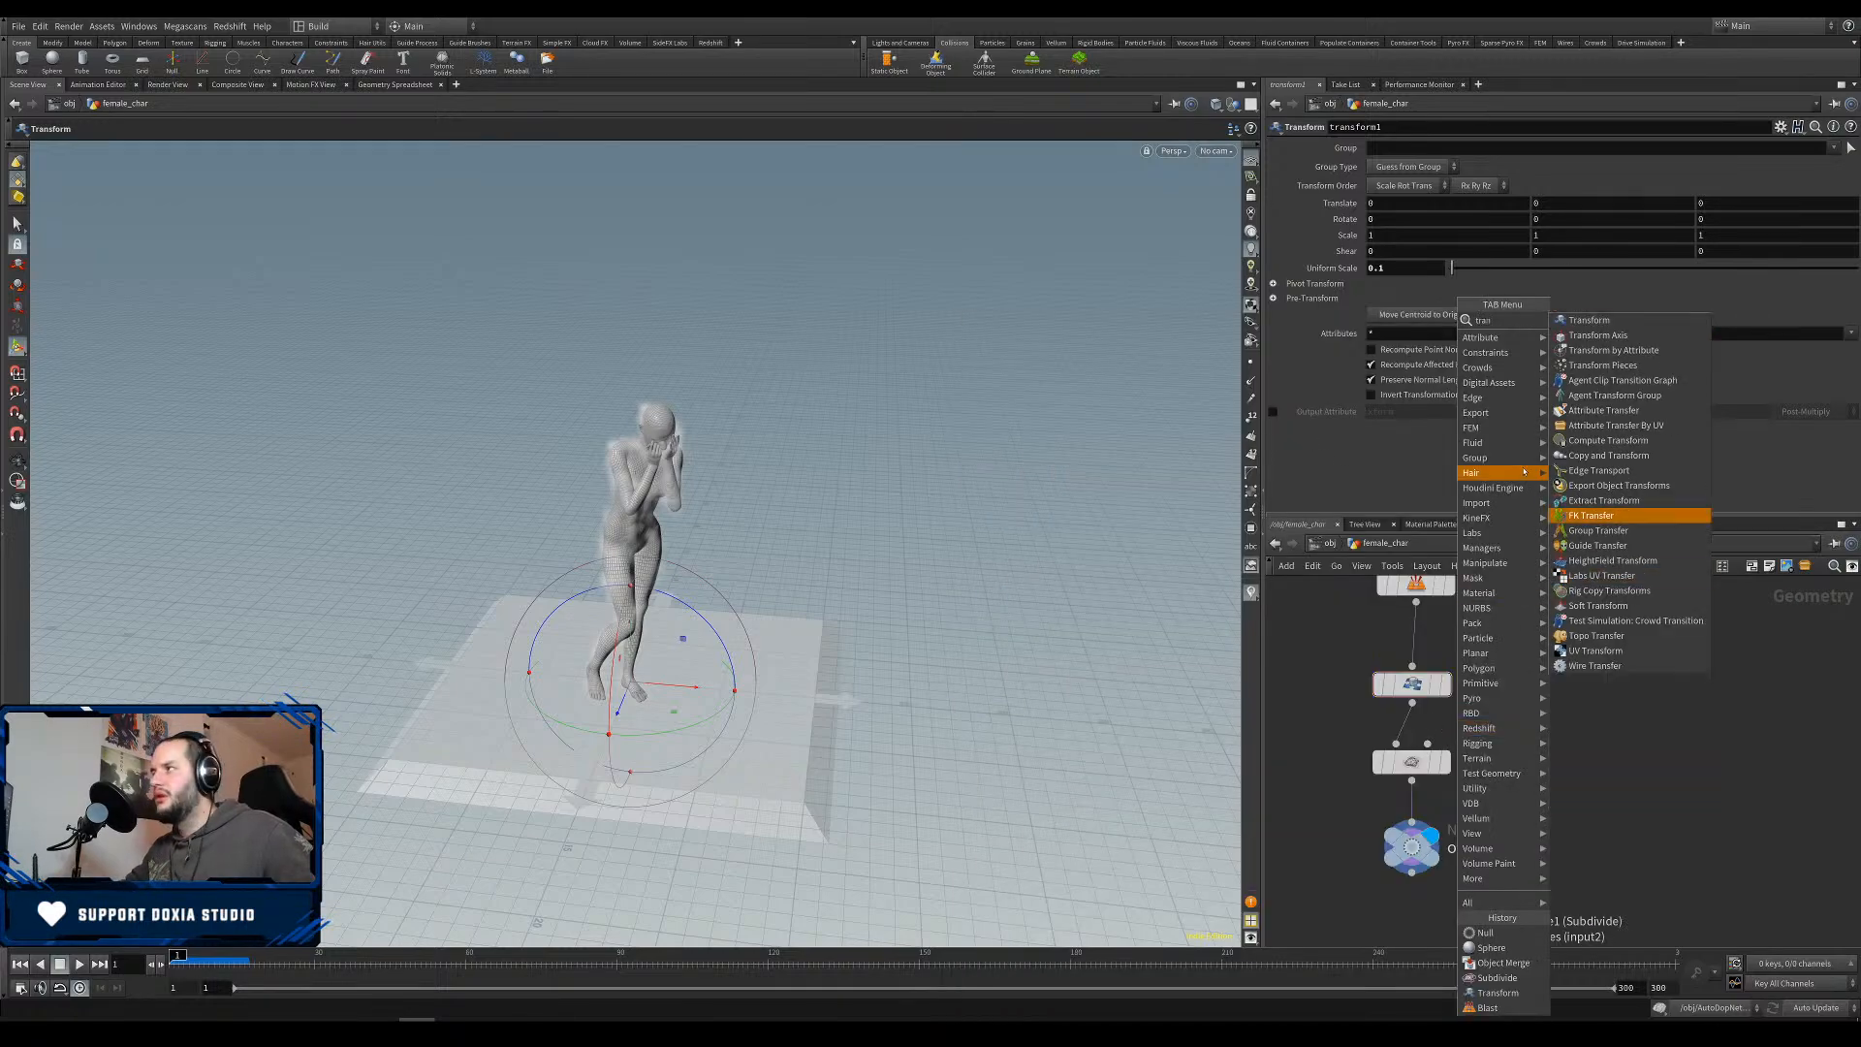
pyautogui.click(1590, 320)
pyautogui.click(1411, 732)
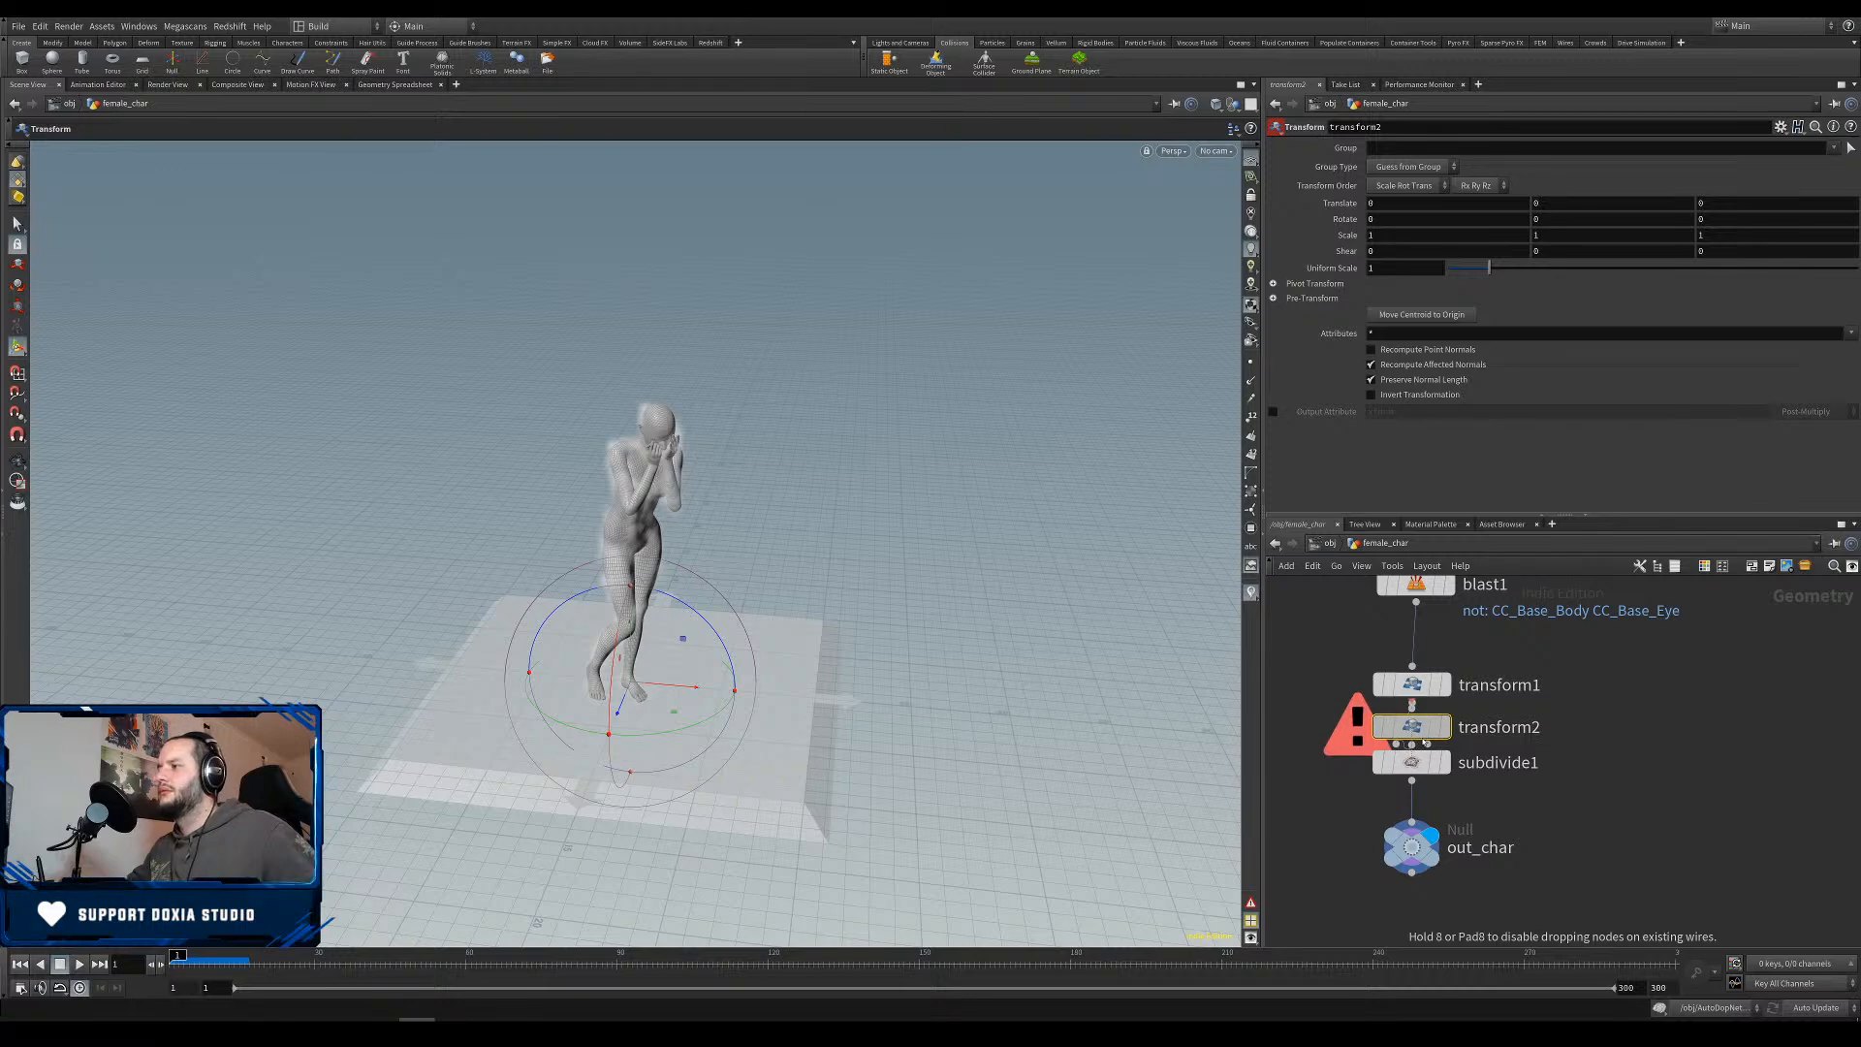
# Rename transform1 to t_scale and the new Transform node below it to t_move.
pyautogui.doubleClick(1498, 684)
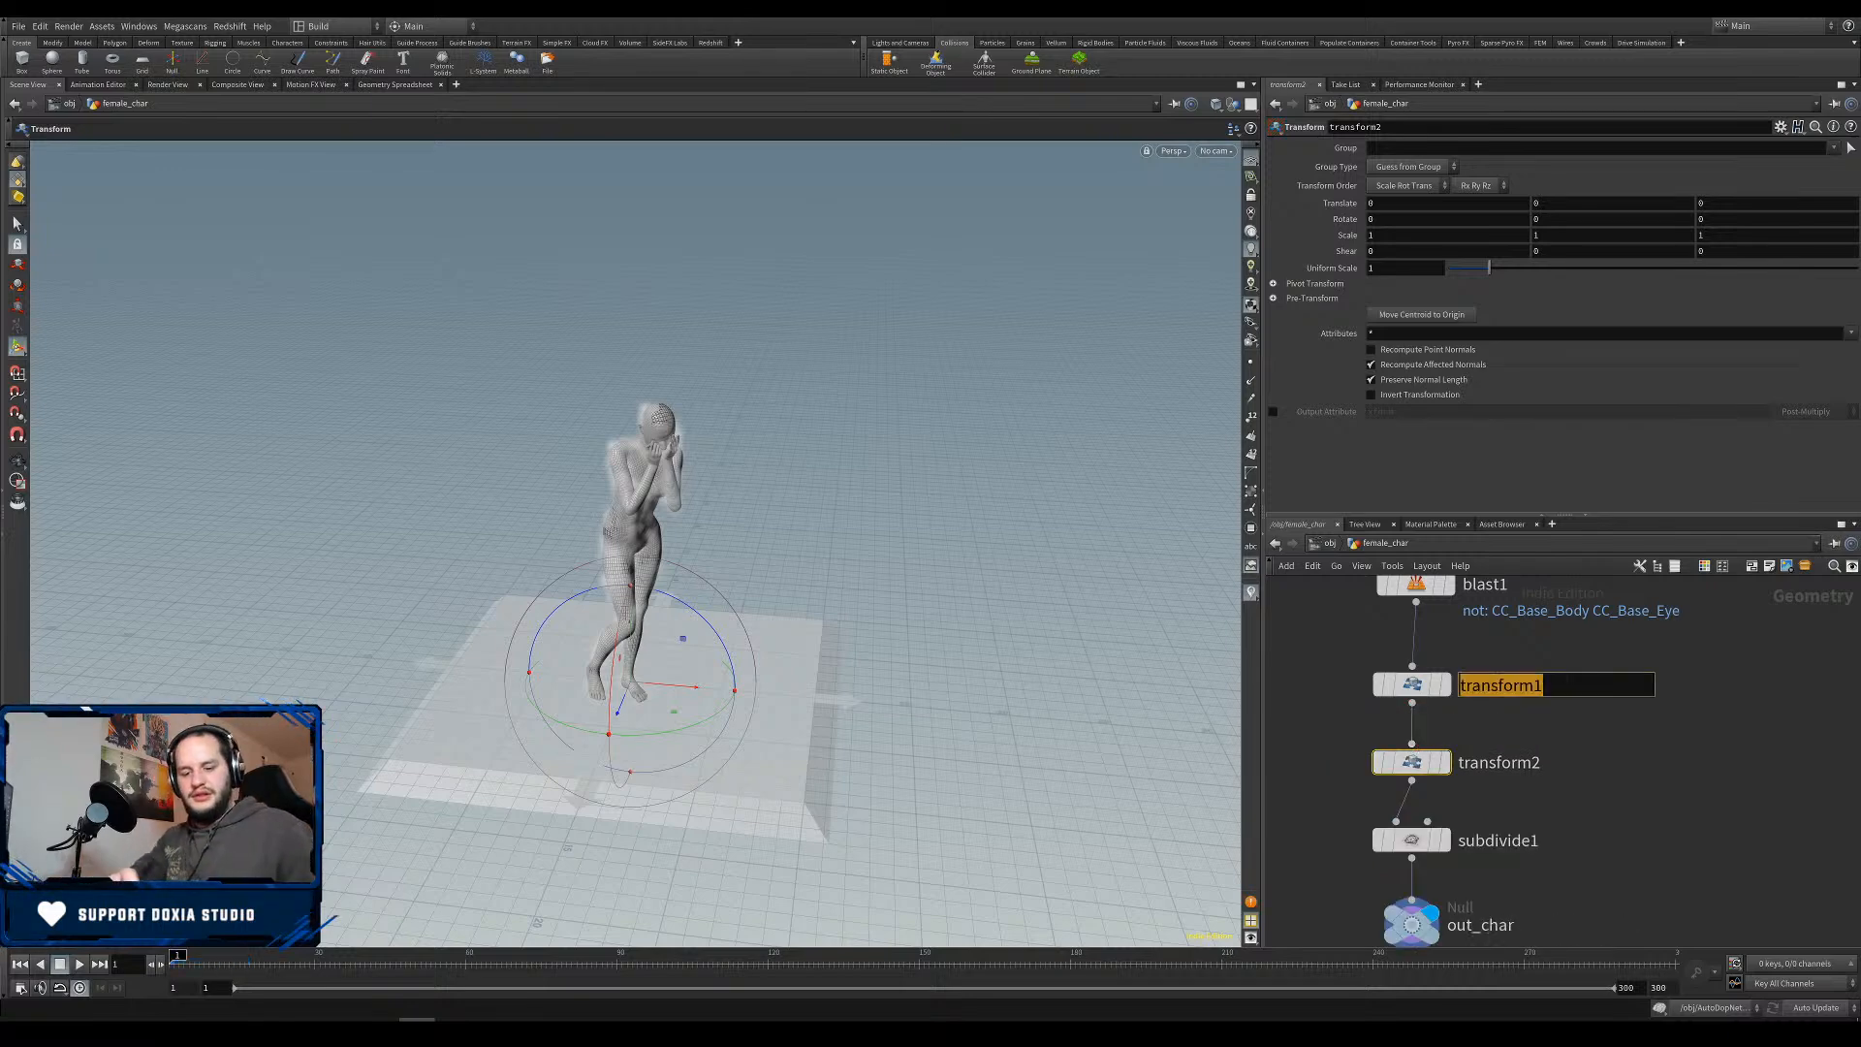
pyautogui.write('t_scale')
pyautogui.press('Return')
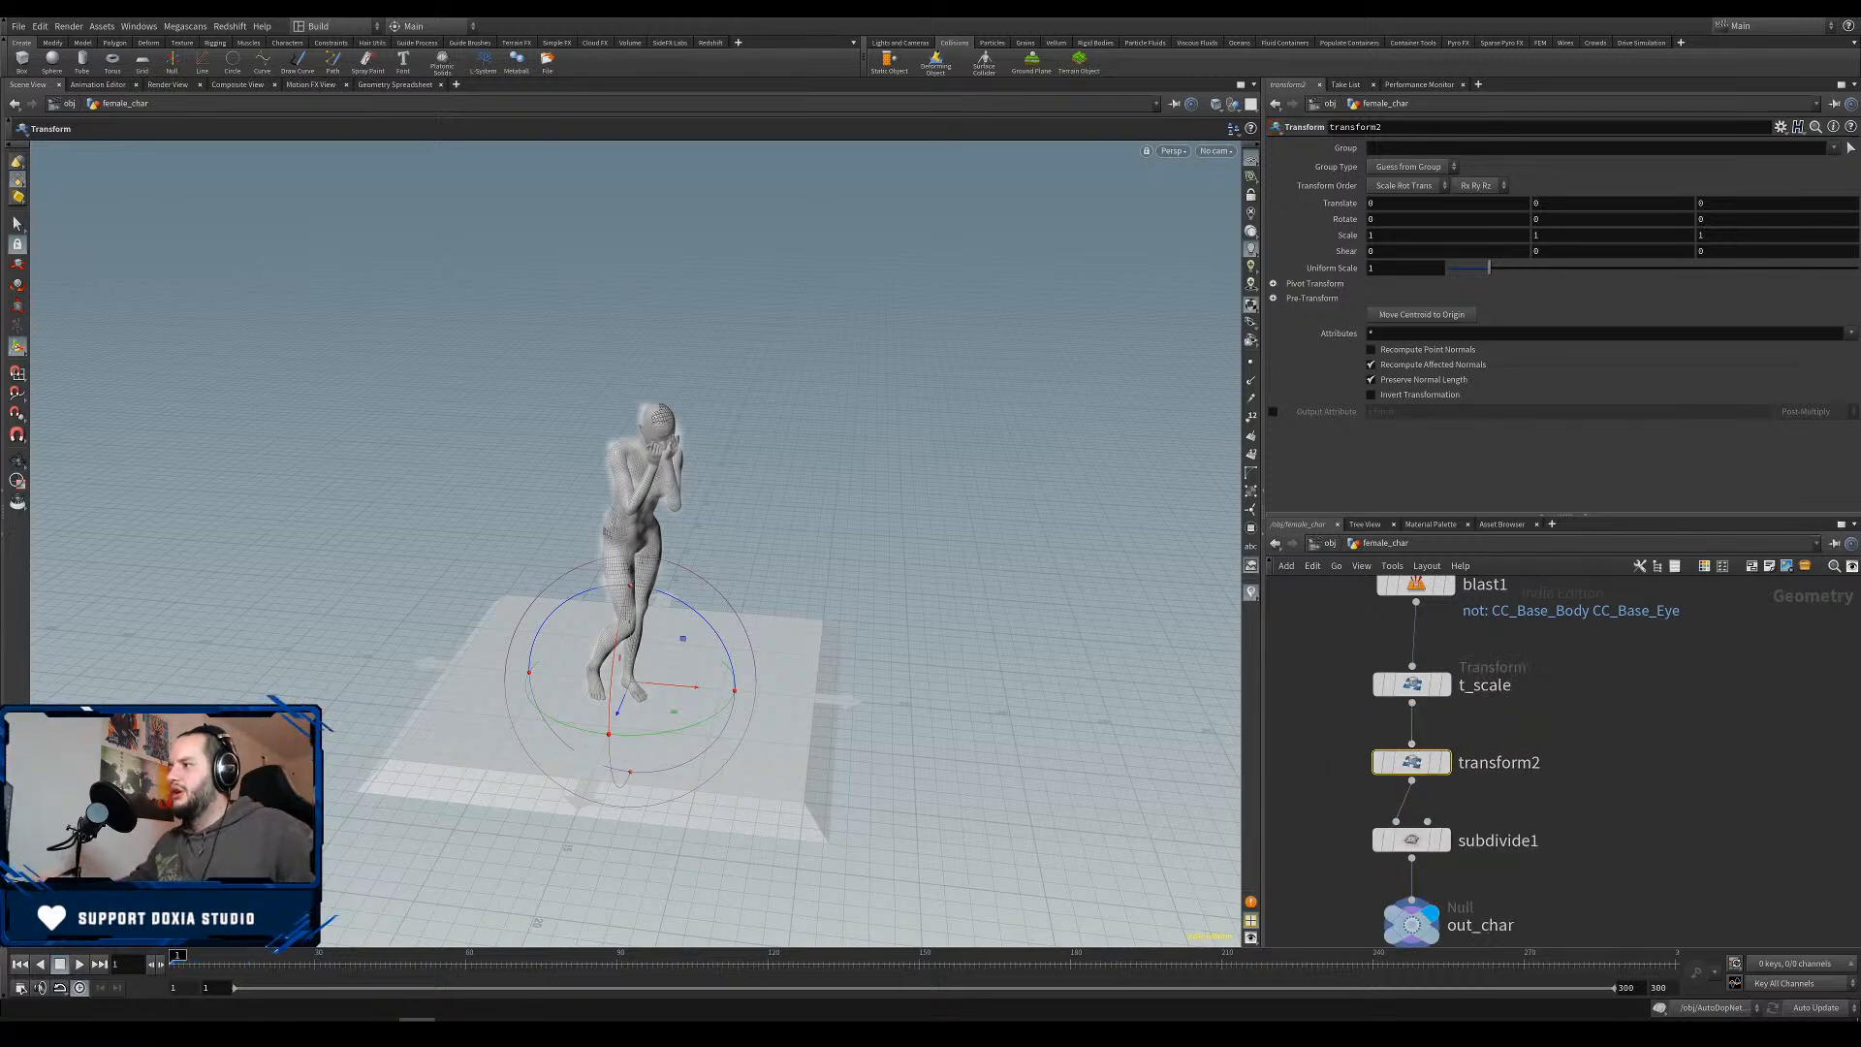
pyautogui.doubleClick(1519, 763)
pyautogui.moveTo(1565, 759); pyautogui.dragTo(1035, 818)
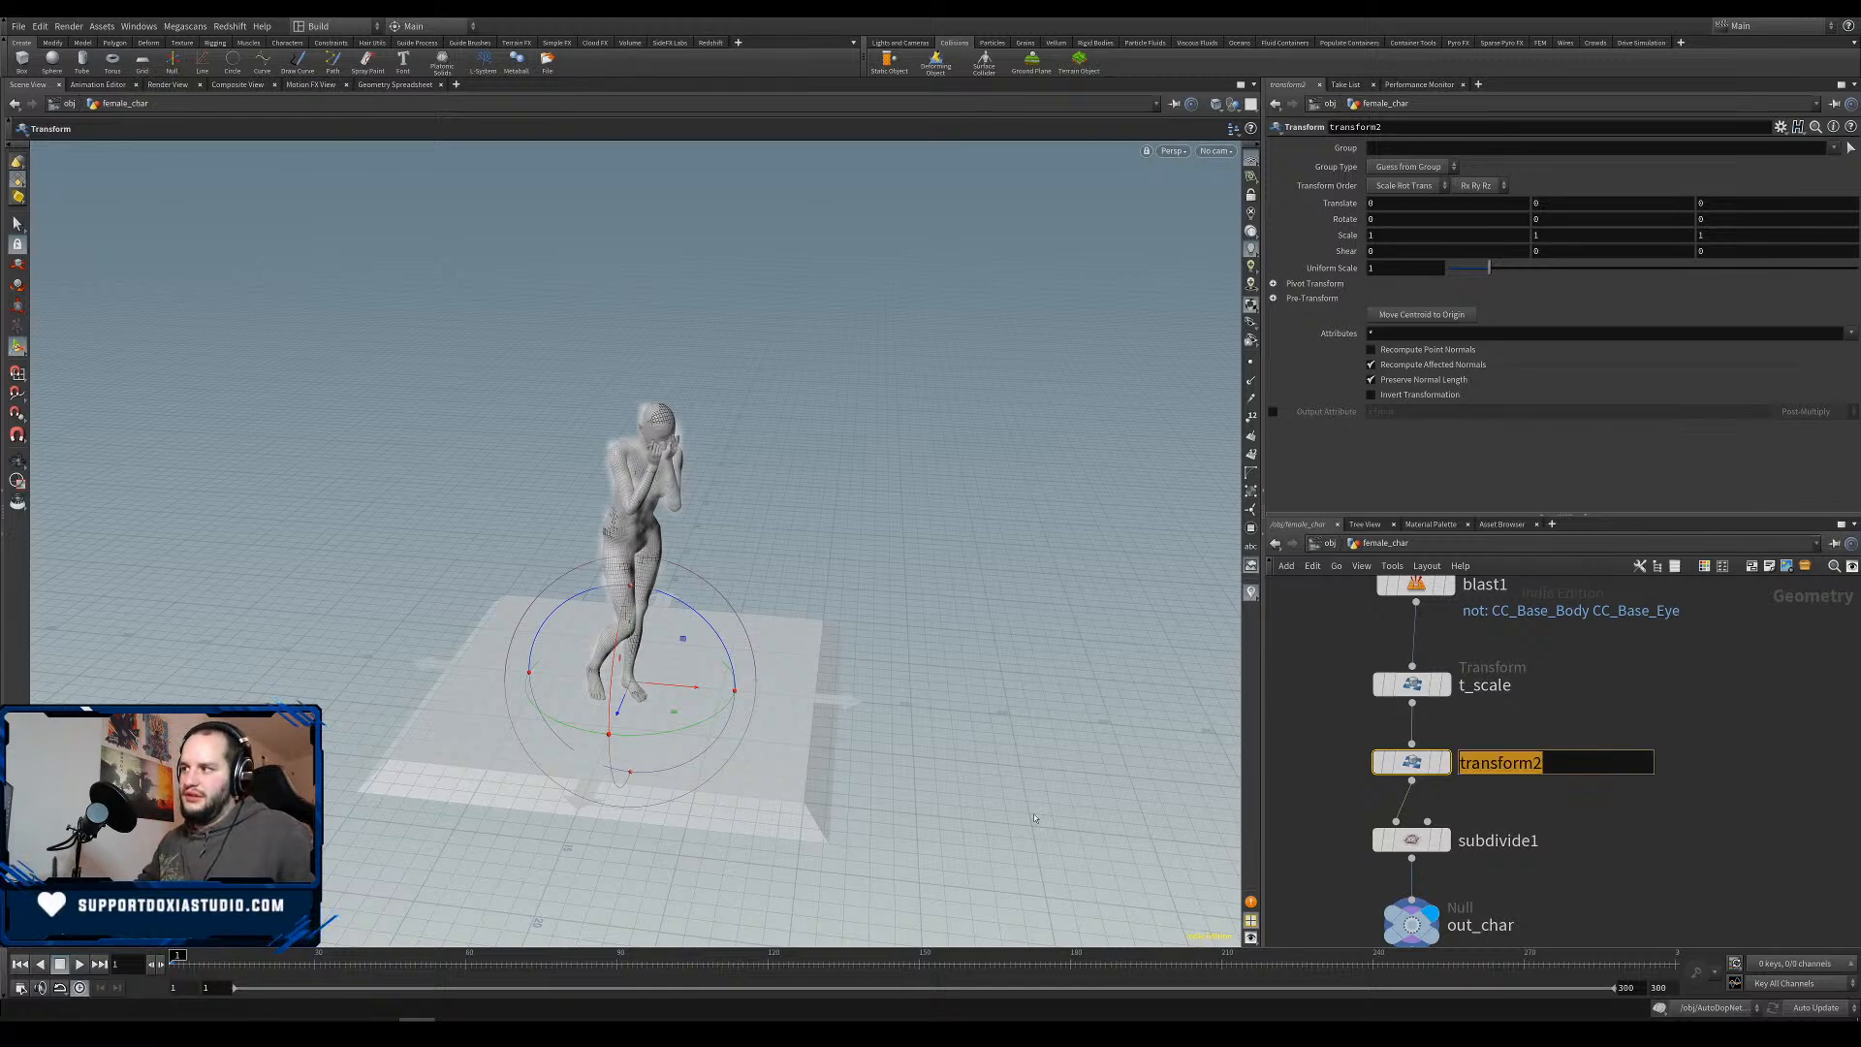
pyautogui.write('t_move')
pyautogui.press('Return')
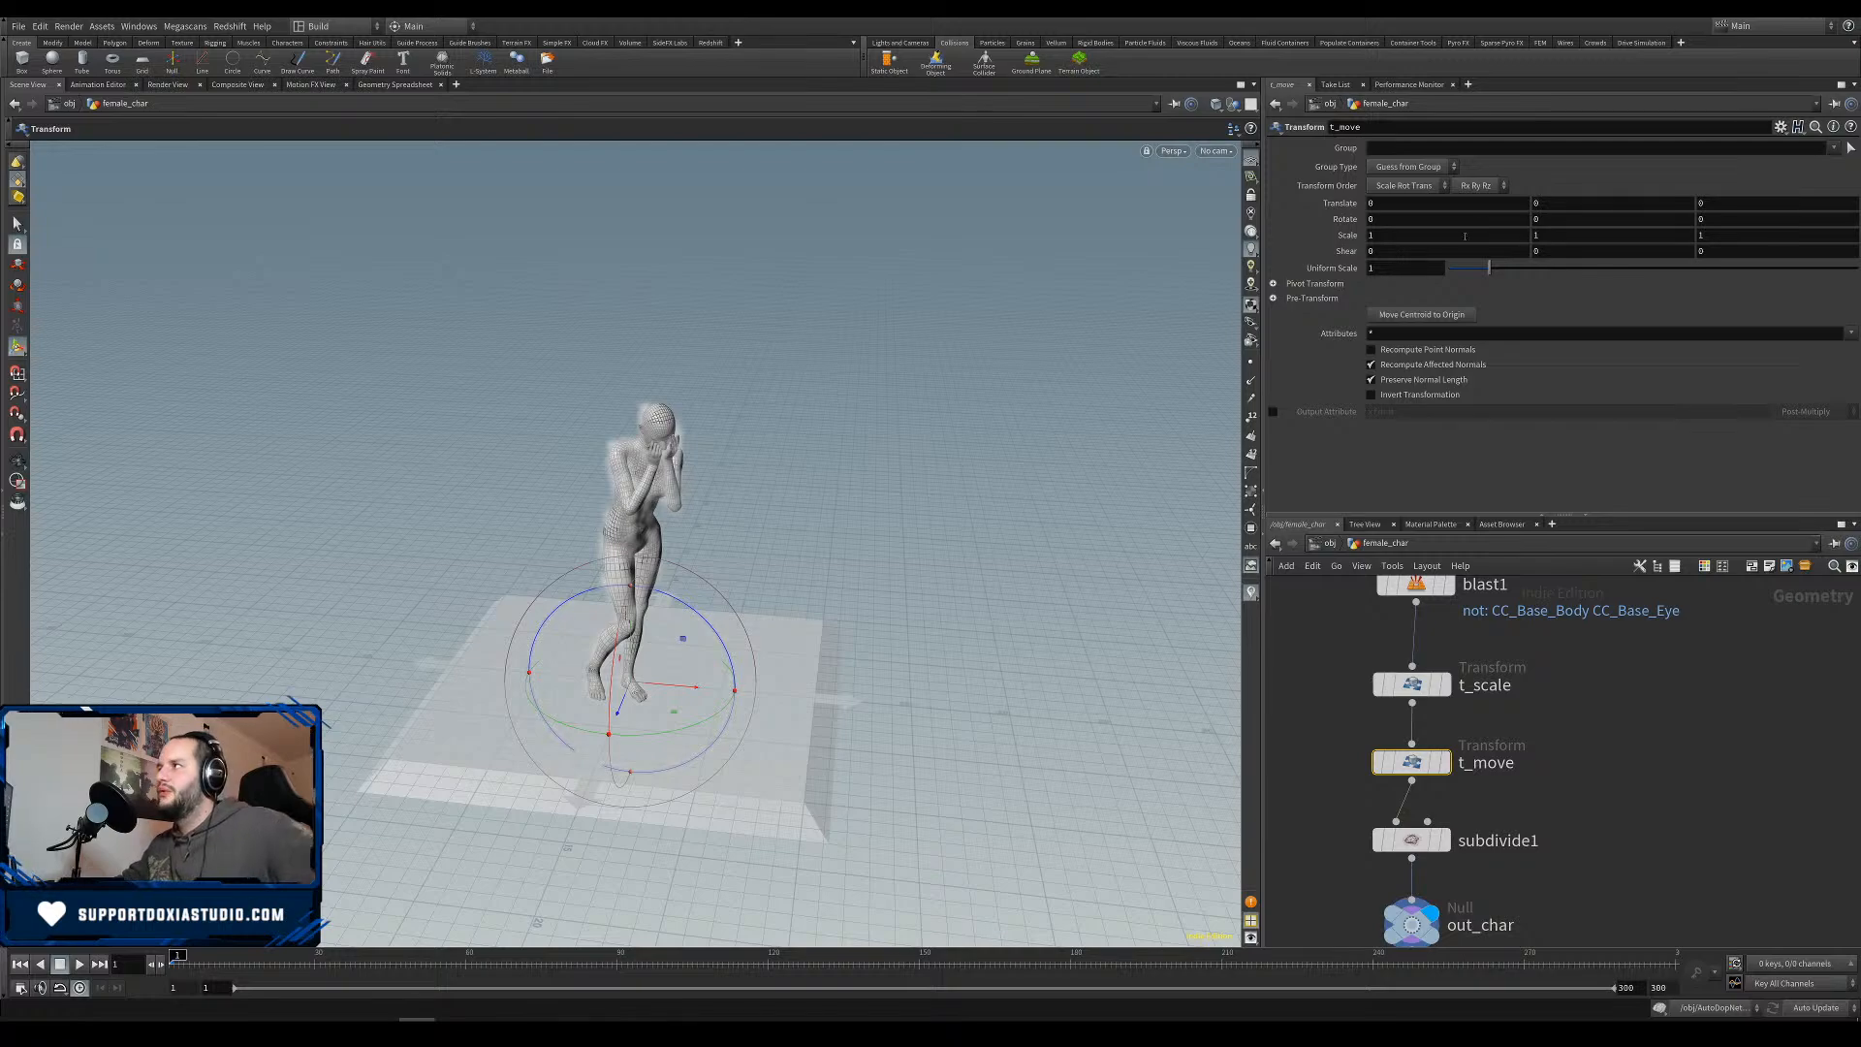
# Raise the character with a Y translation of 0.5 on t_move, then return to object level and save the scene.
pyautogui.moveTo(1505, 210); pyautogui.dragTo(1490, 239)
pyautogui.press('Return')
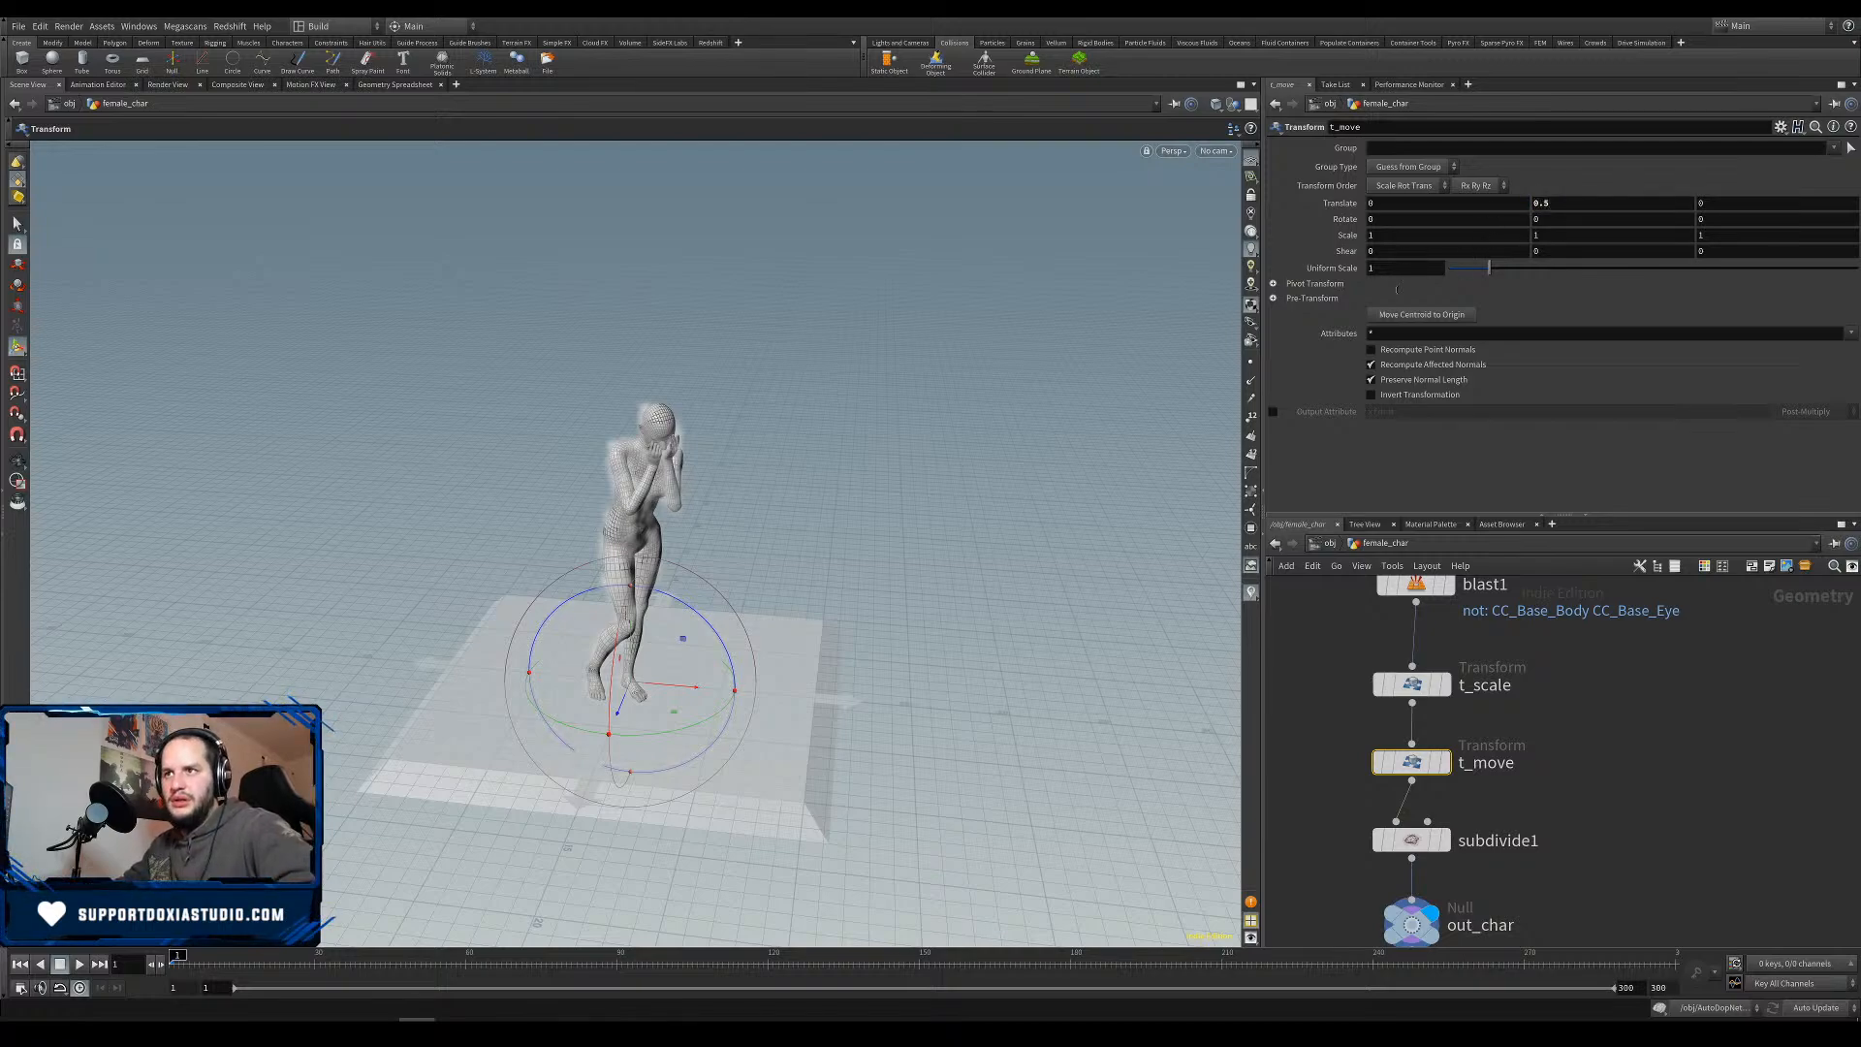
pyautogui.keyDown('alt'); pyautogui.moveTo(696, 713); pyautogui.dragTo(626, 615); pyautogui.keyUp('alt')
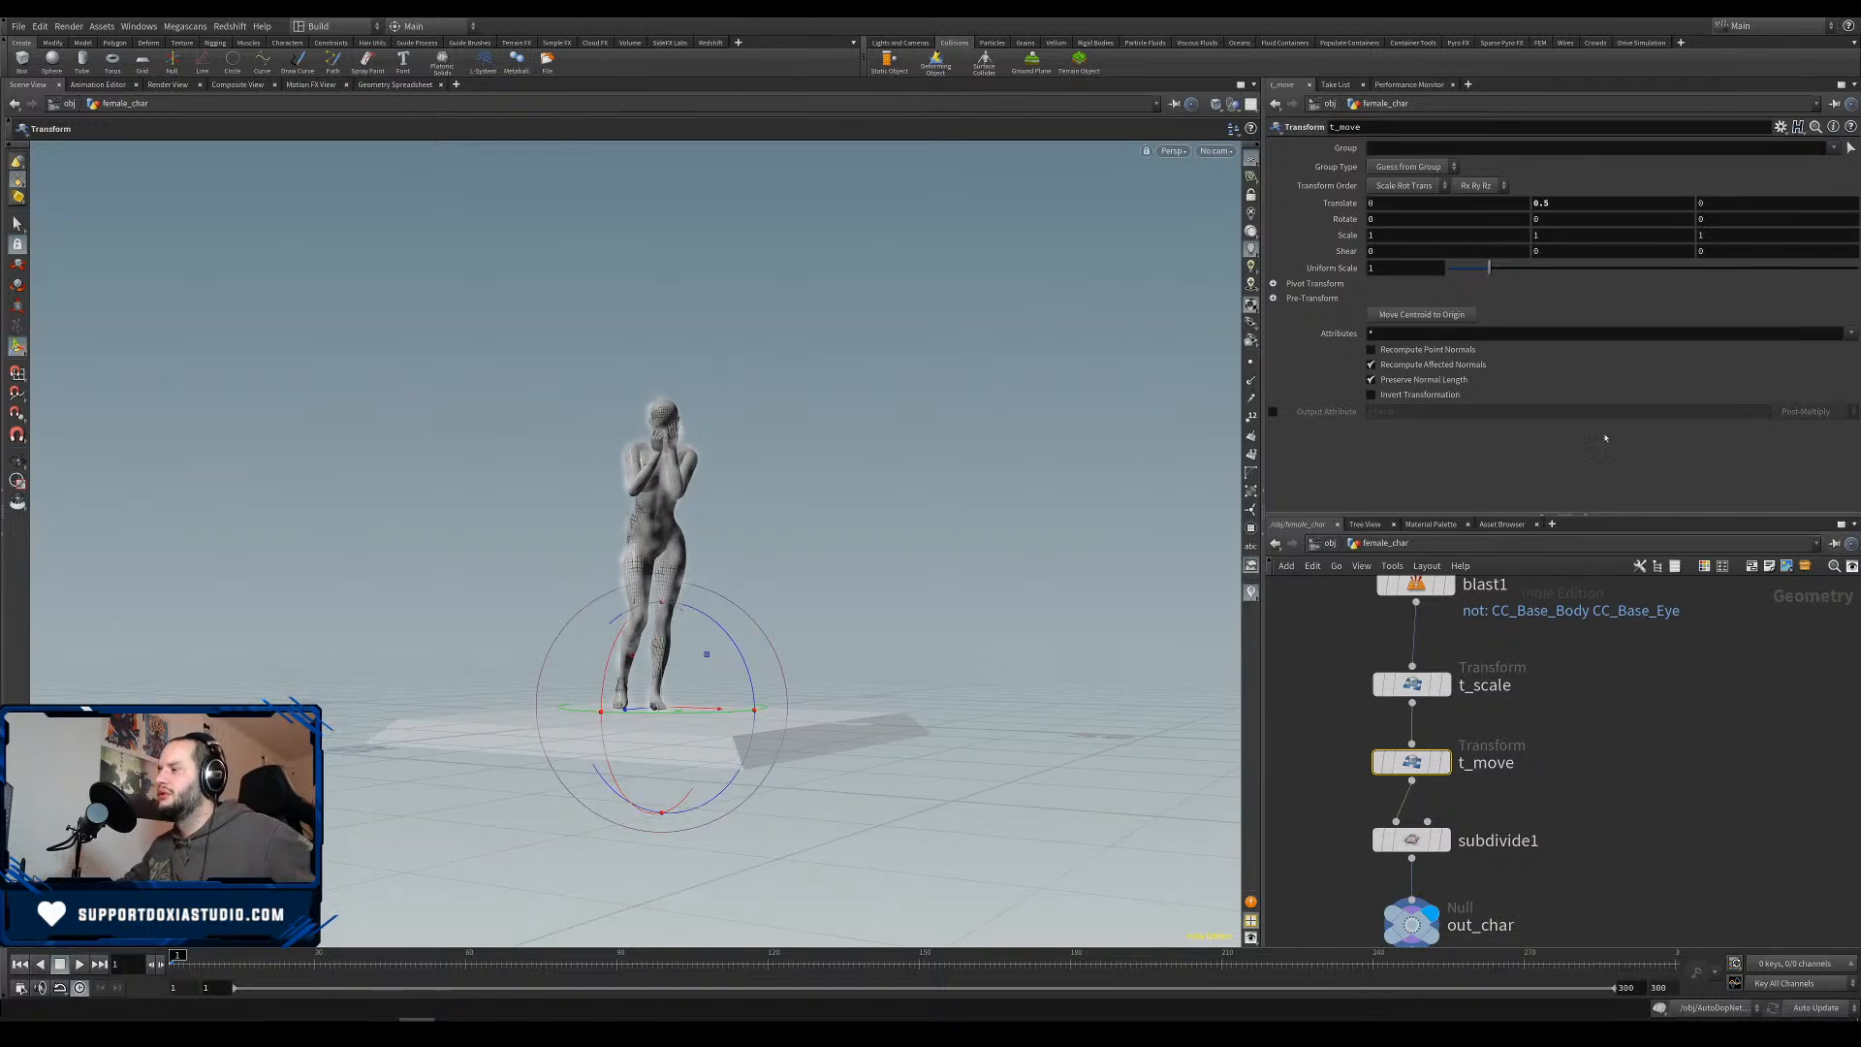
pyautogui.press('u')
pyautogui.hotkey('ctrl', 's')
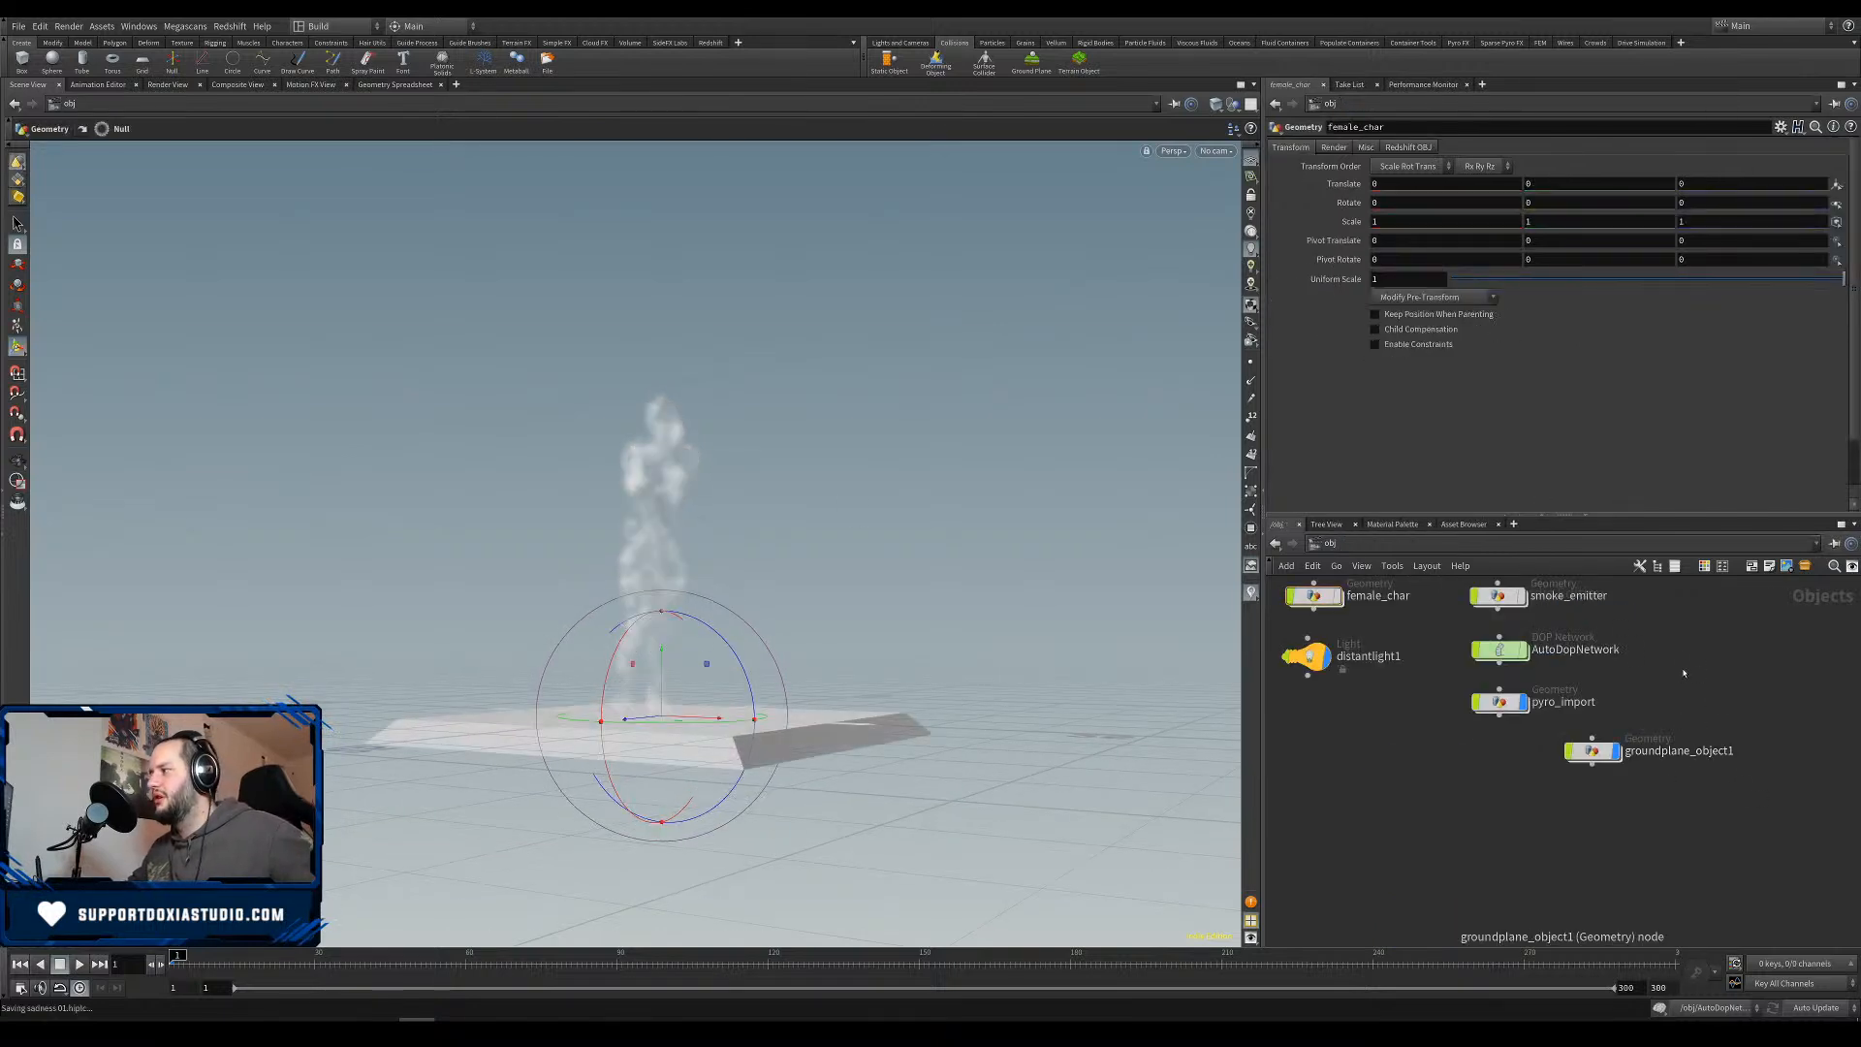
# Place groundplane_object1 below distantlight1 in the network and hide it in the viewport.
pyautogui.press('h')
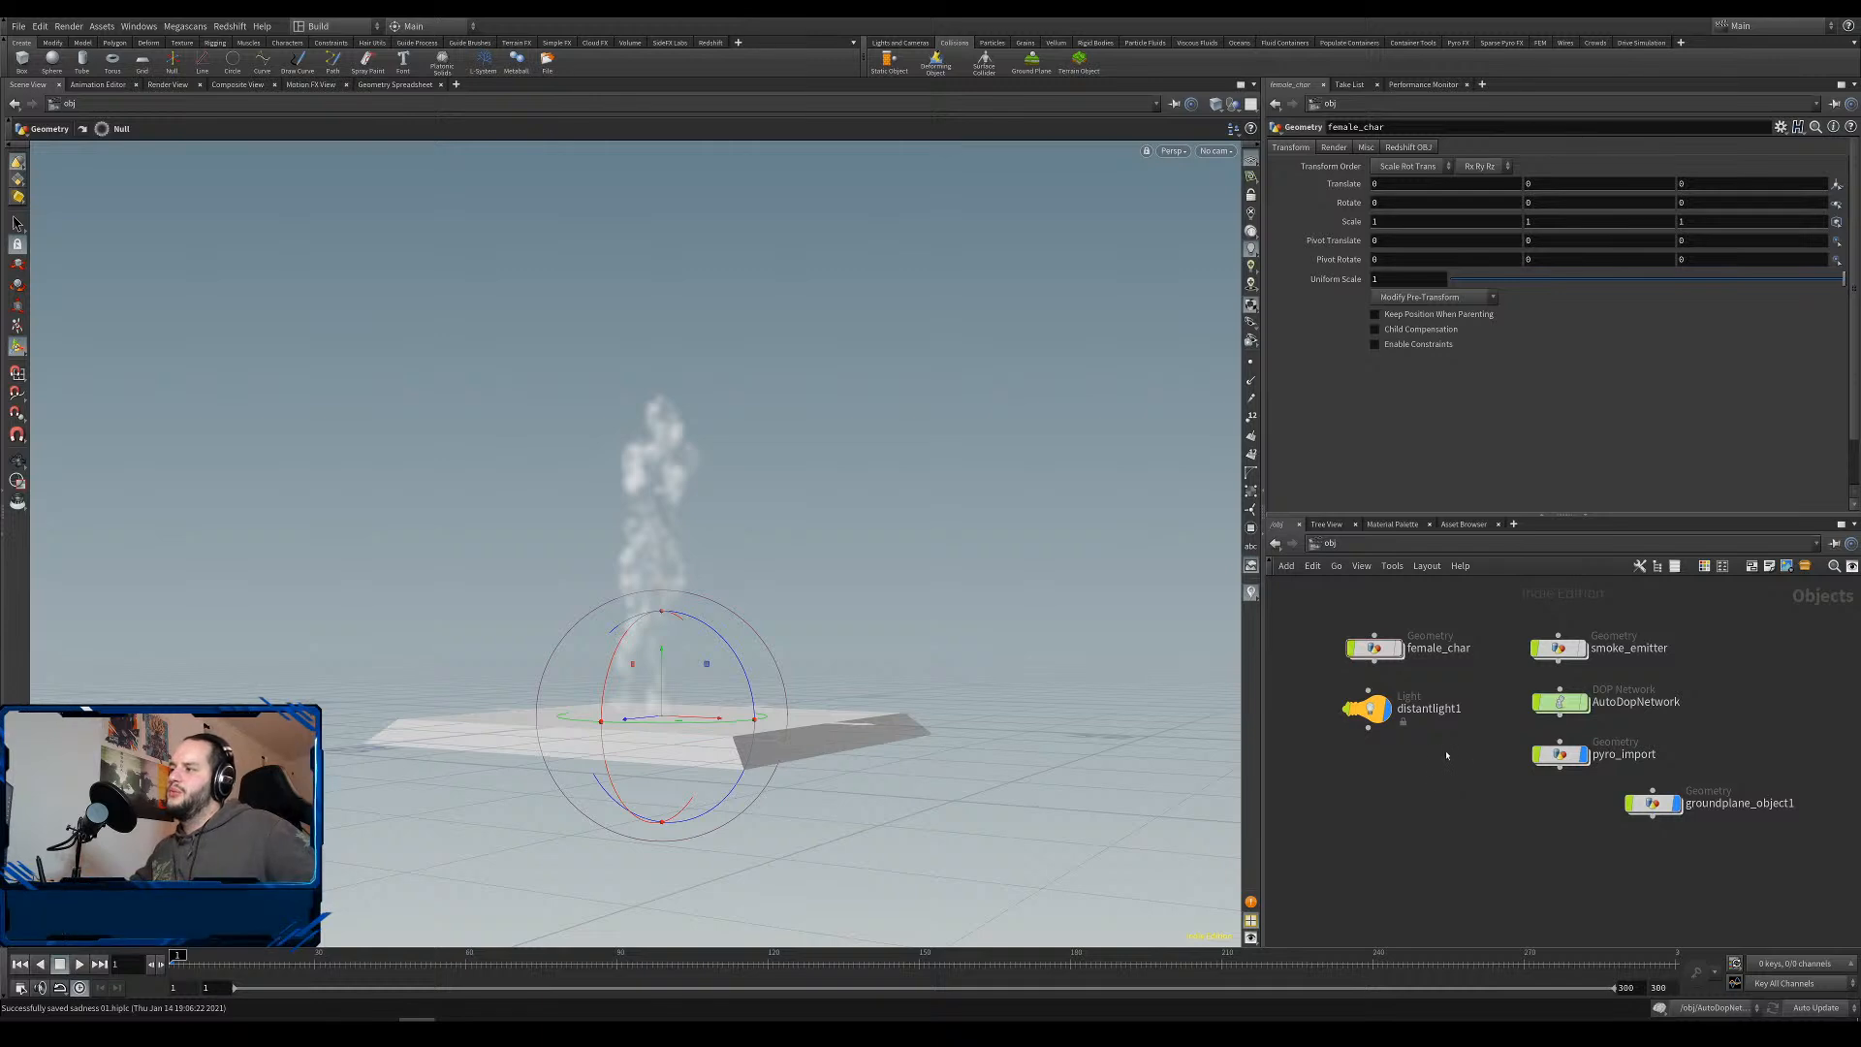
pyautogui.moveTo(1672, 813); pyautogui.dragTo(1402, 781)
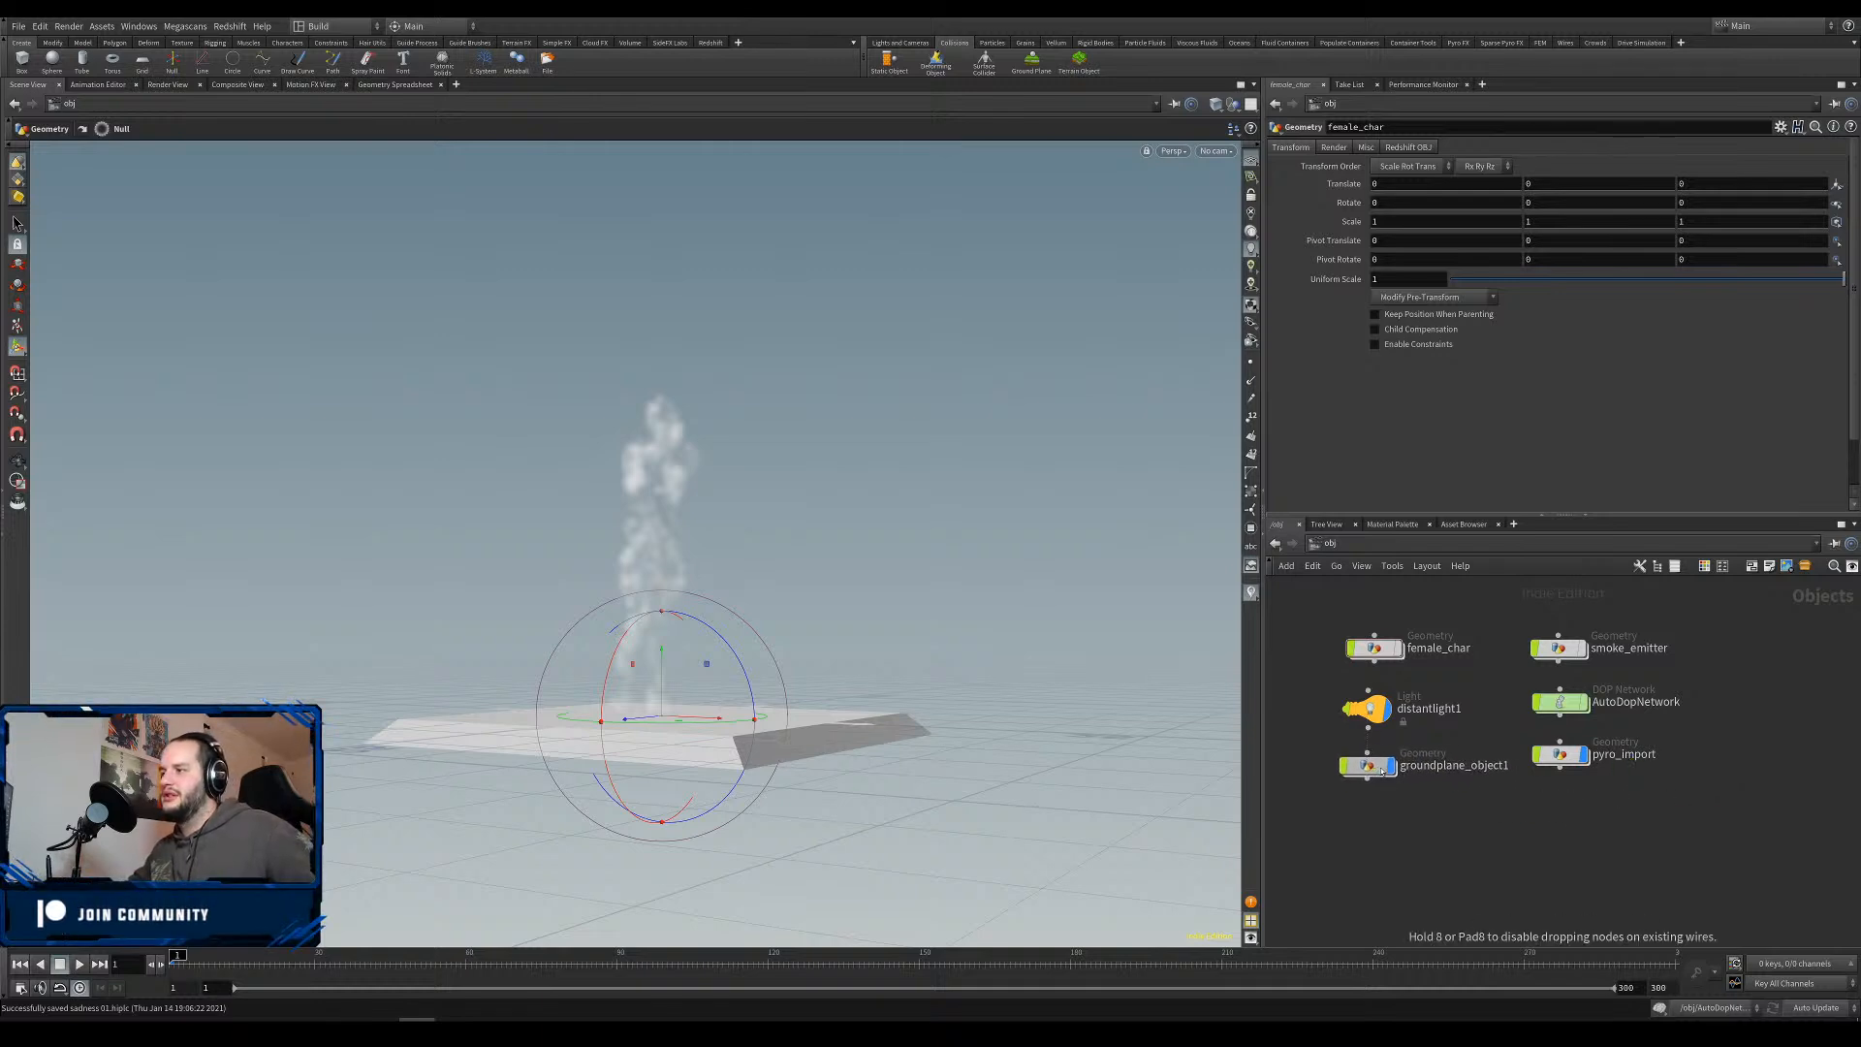
pyautogui.click(1398, 765)
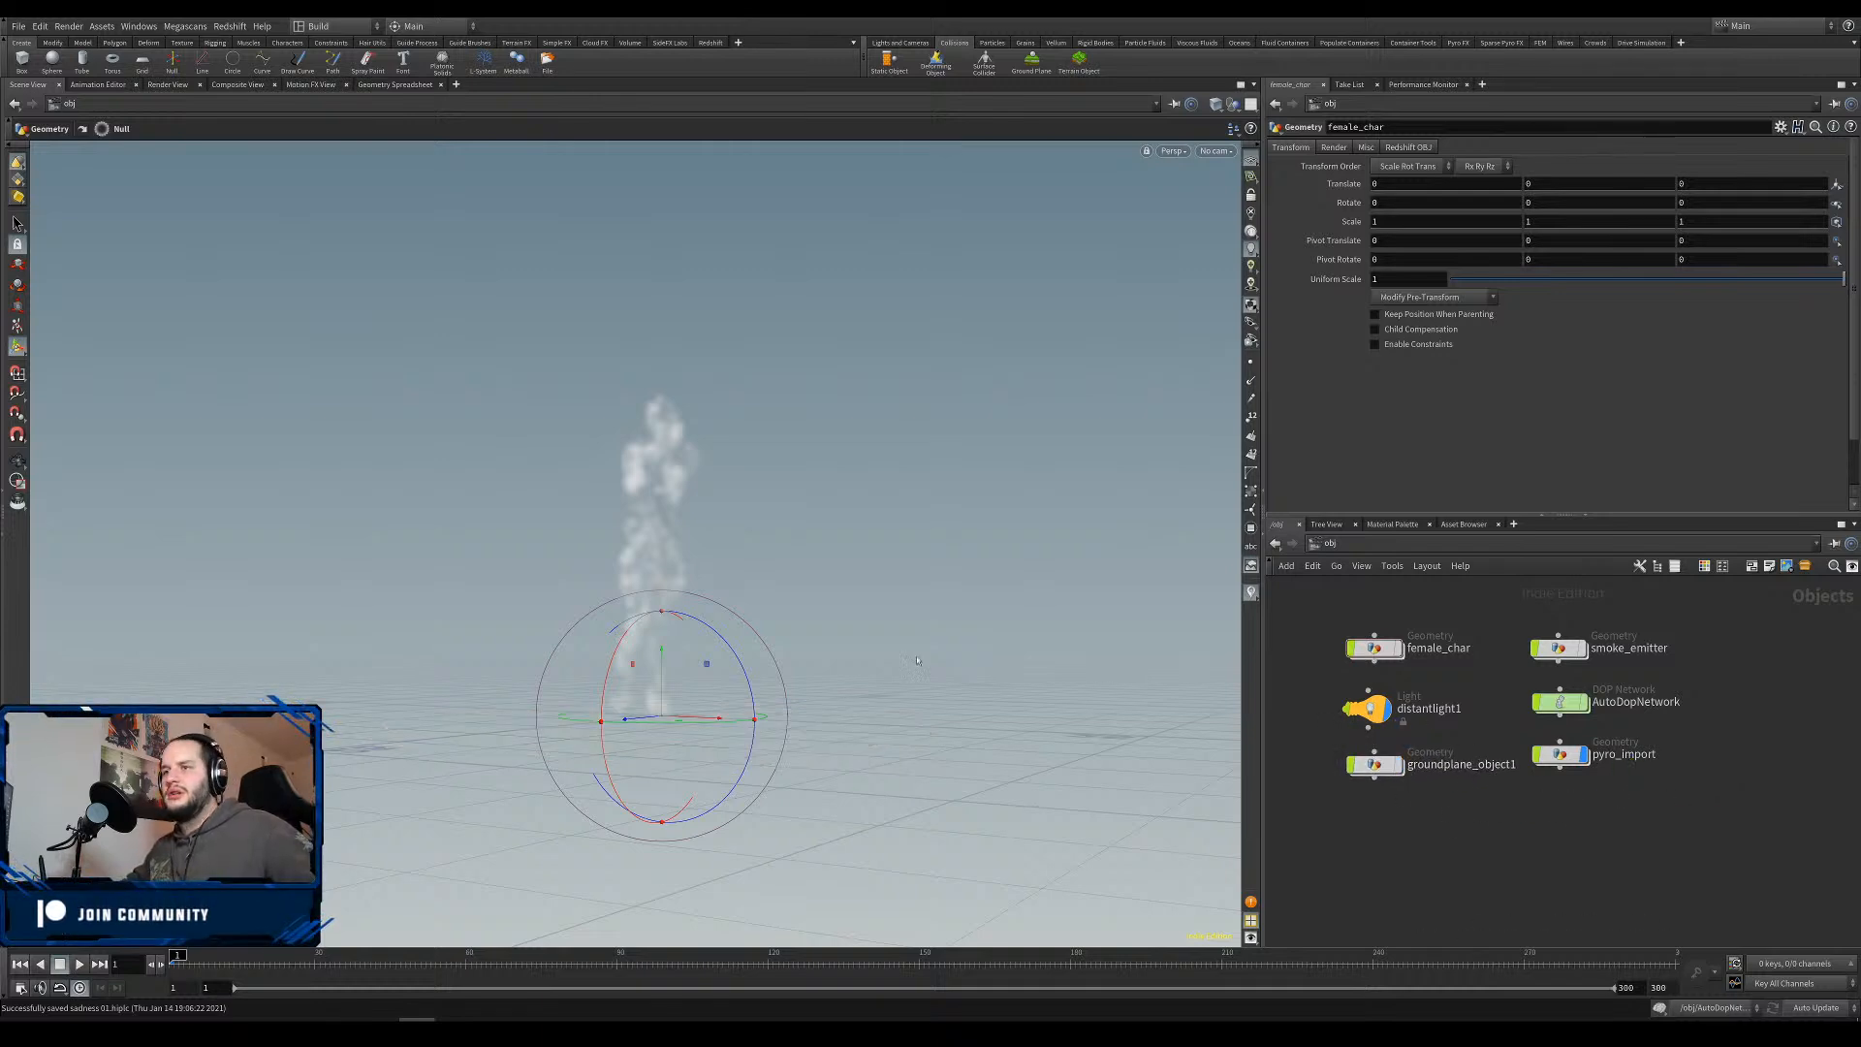
# Run the simulation to about frame 130, inspect the smoke from above, and set the end of the frame range to 60.
pyautogui.keyDown('alt'); pyautogui.moveTo(889, 741); pyautogui.dragTo(892, 839); pyautogui.keyUp('alt')
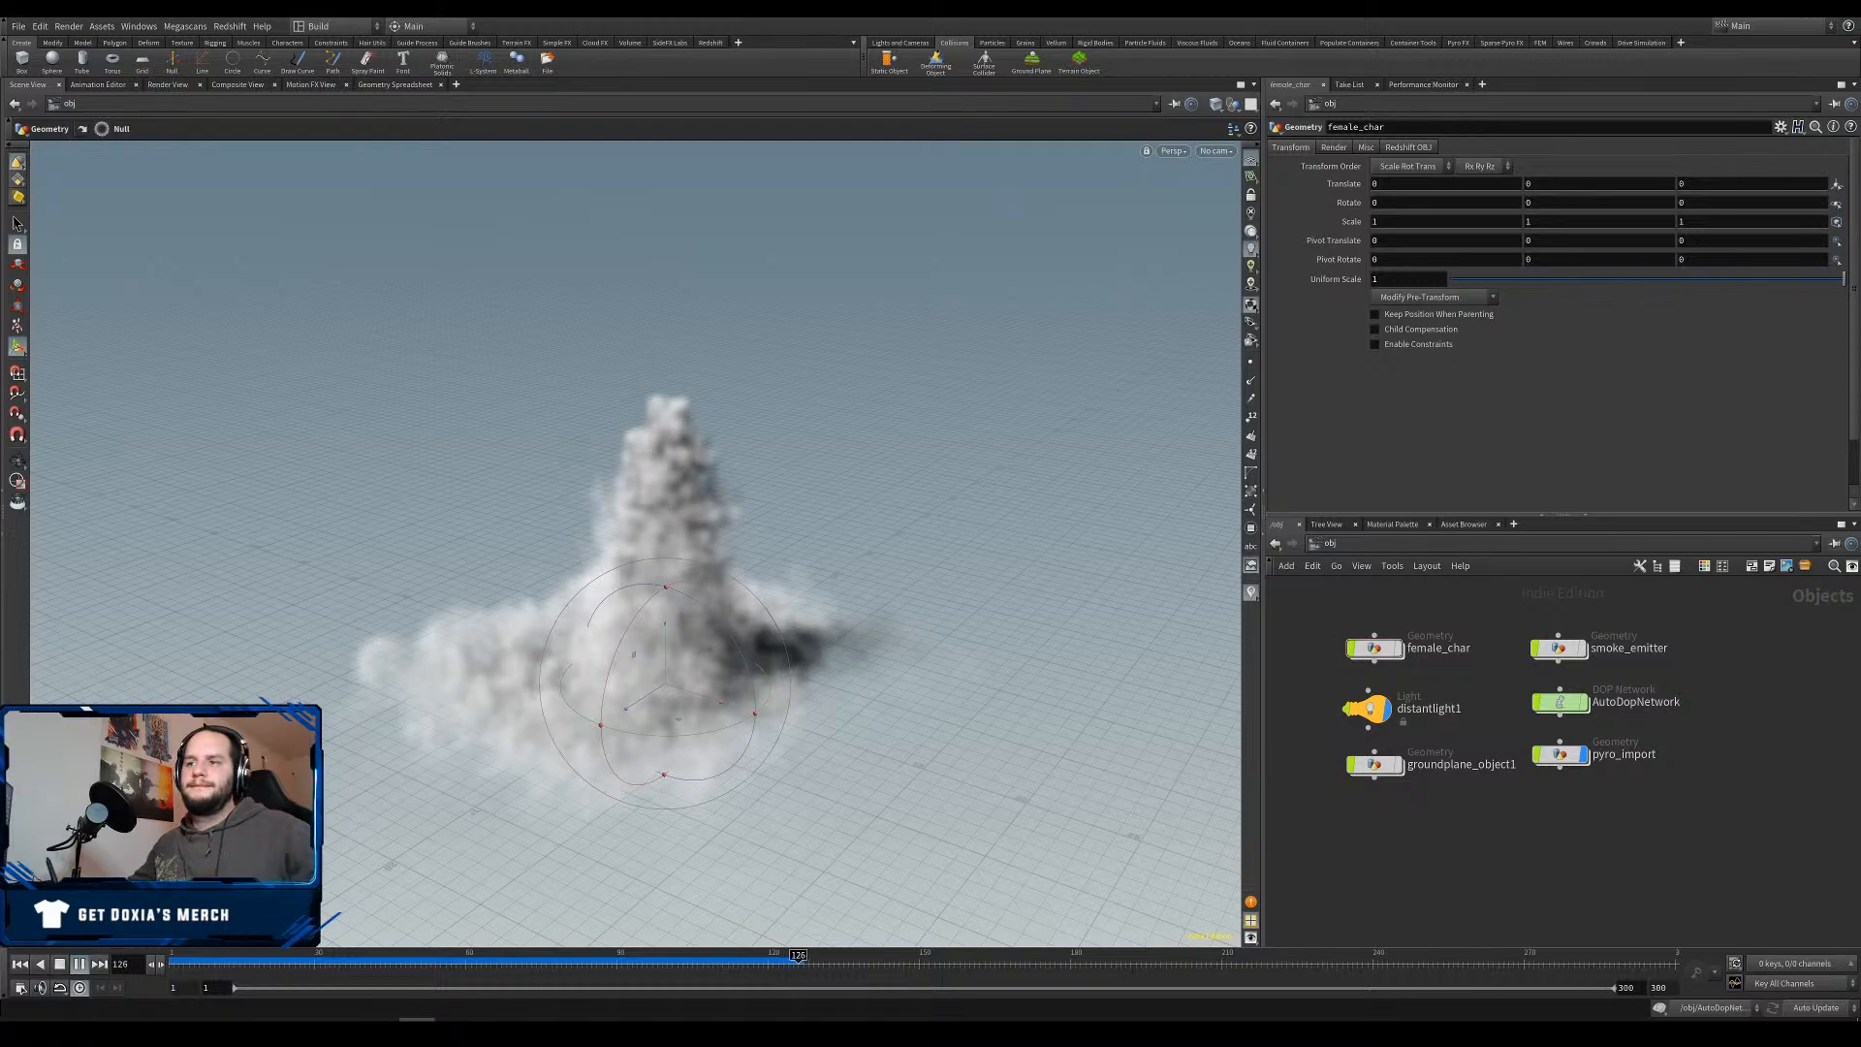
pyautogui.click(79, 964)
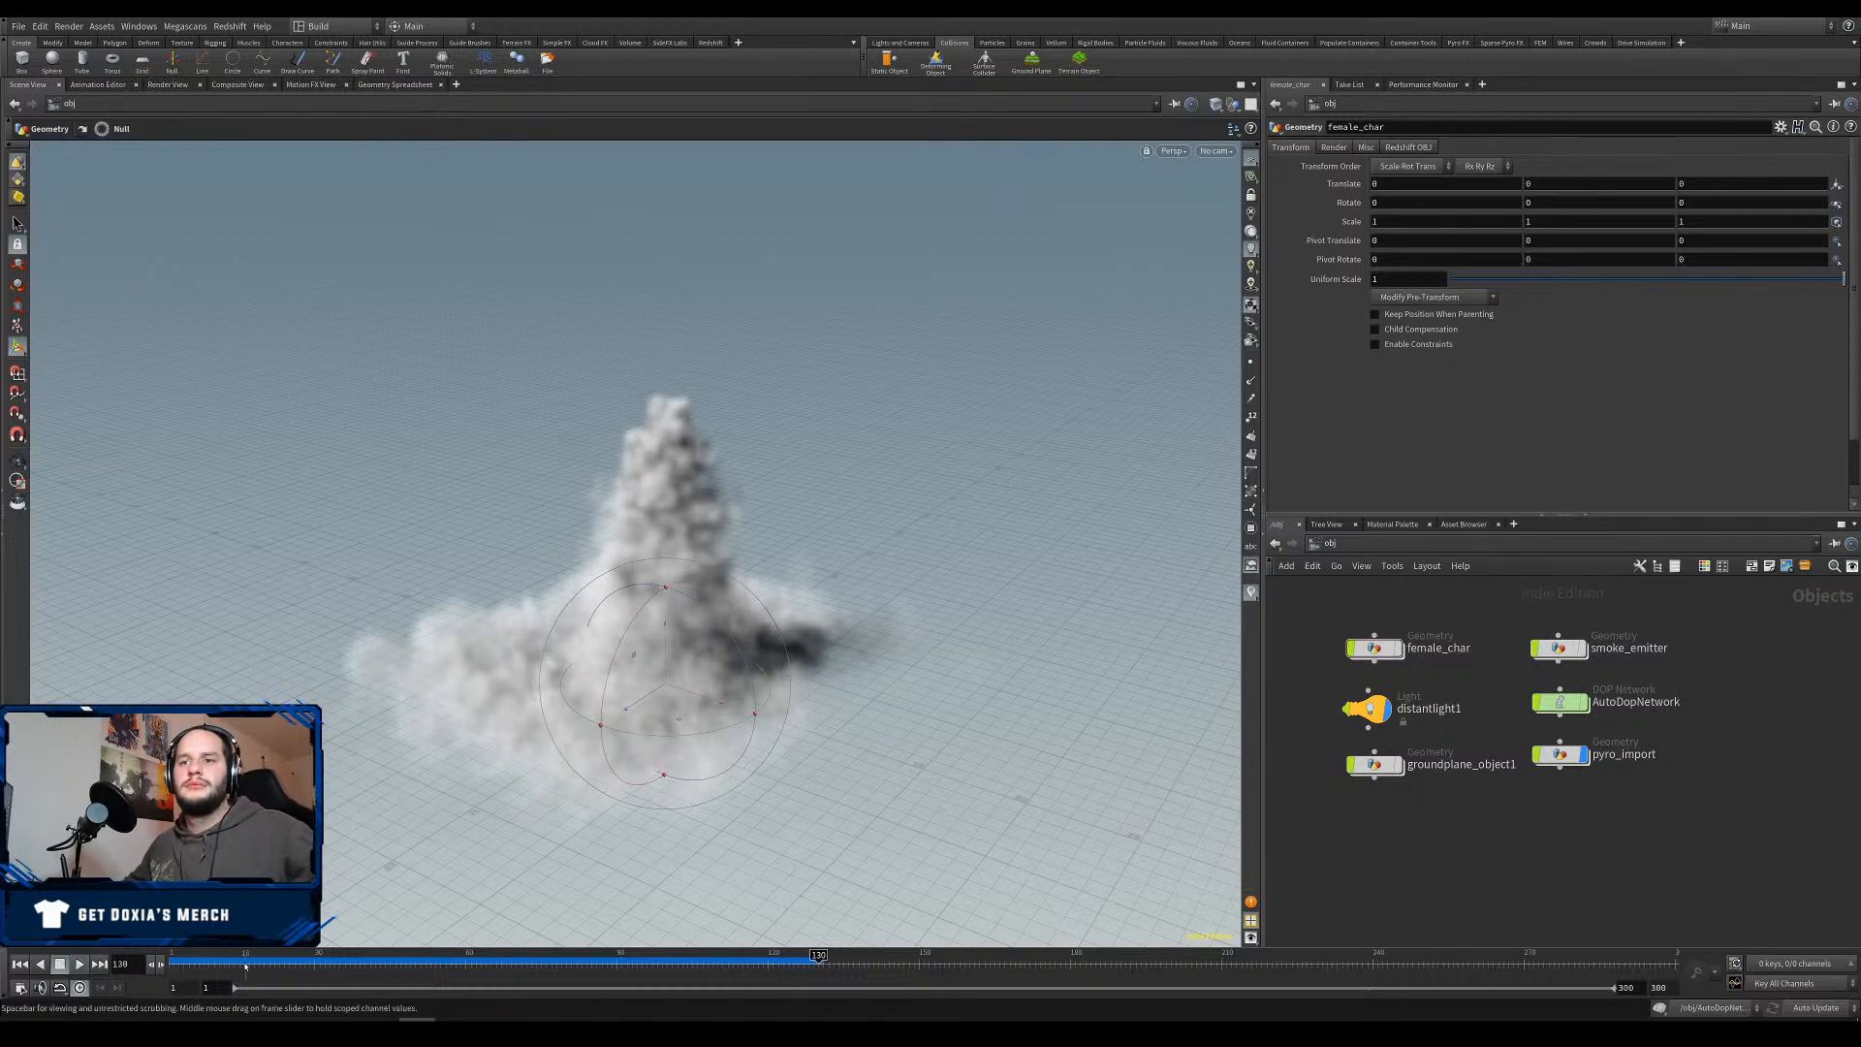
pyautogui.keyDown('alt'); pyautogui.moveTo(787, 679); pyautogui.dragTo(679, 718); pyautogui.keyUp('alt')
pyautogui.hotkey('ctrl', 'Up')
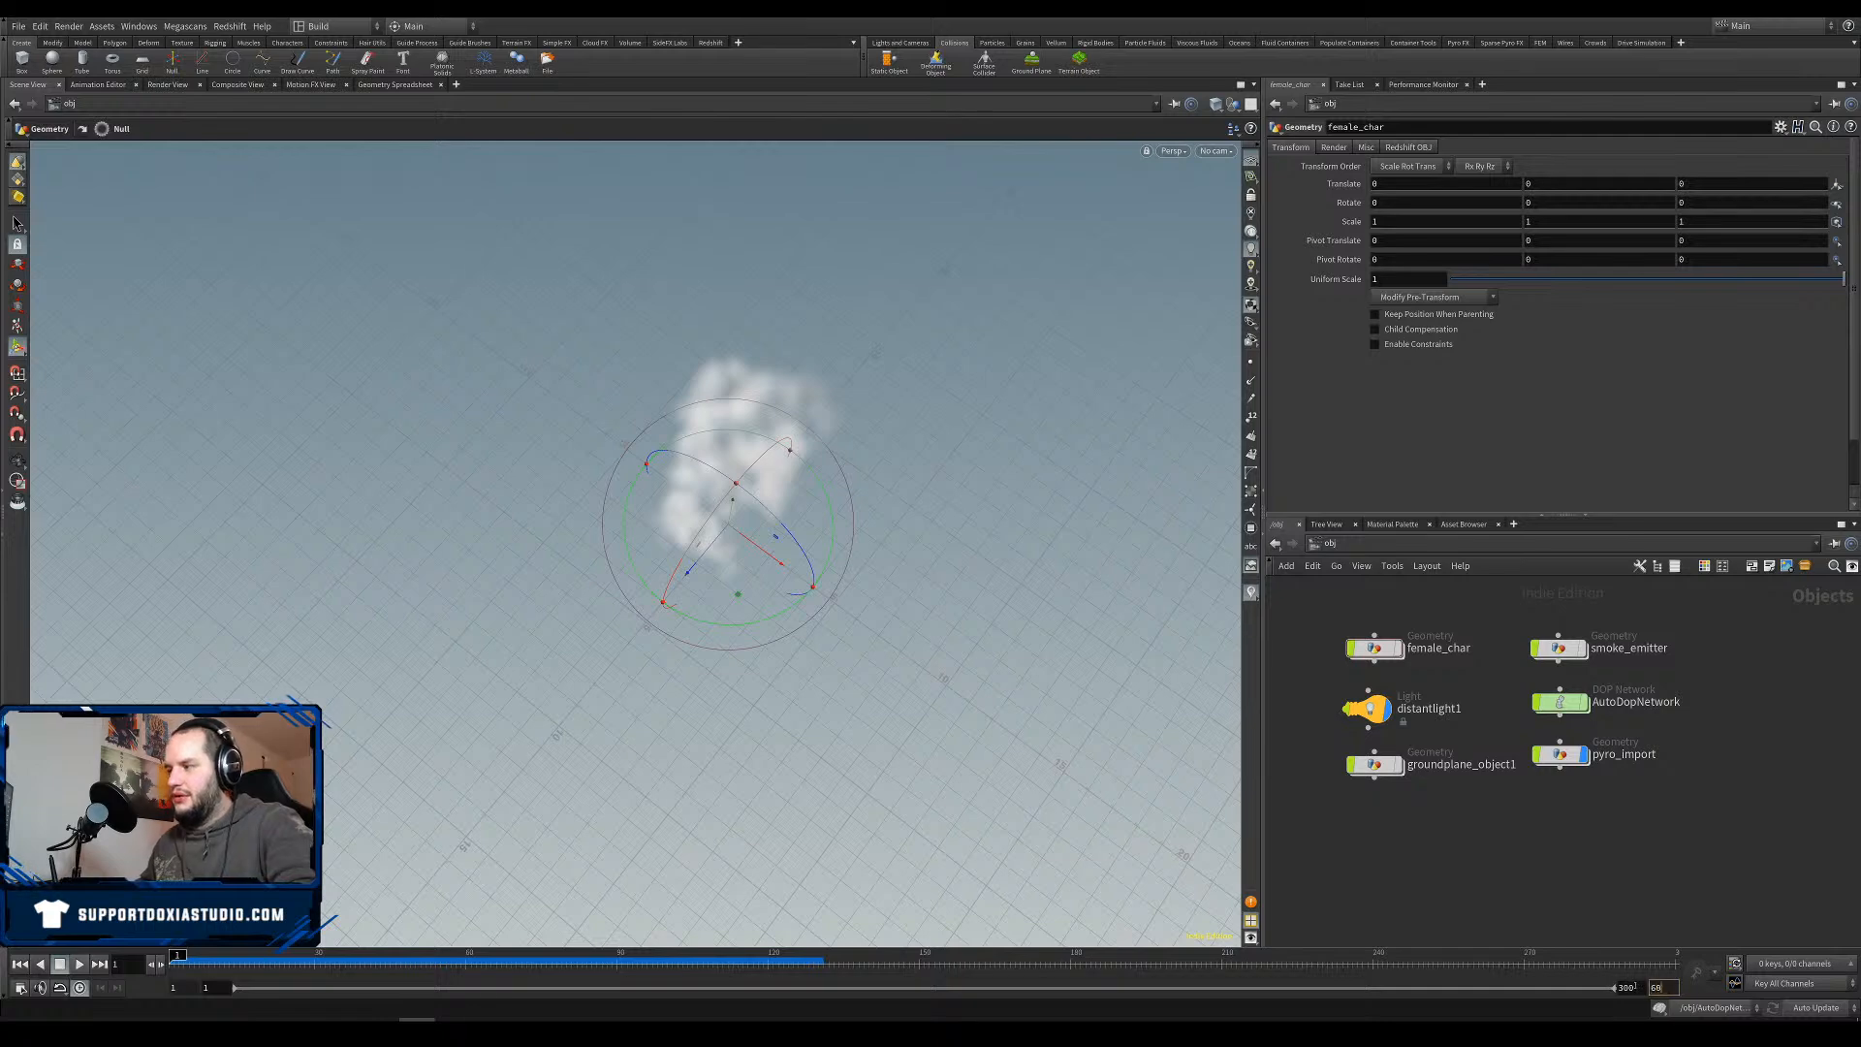
pyautogui.press('Return')
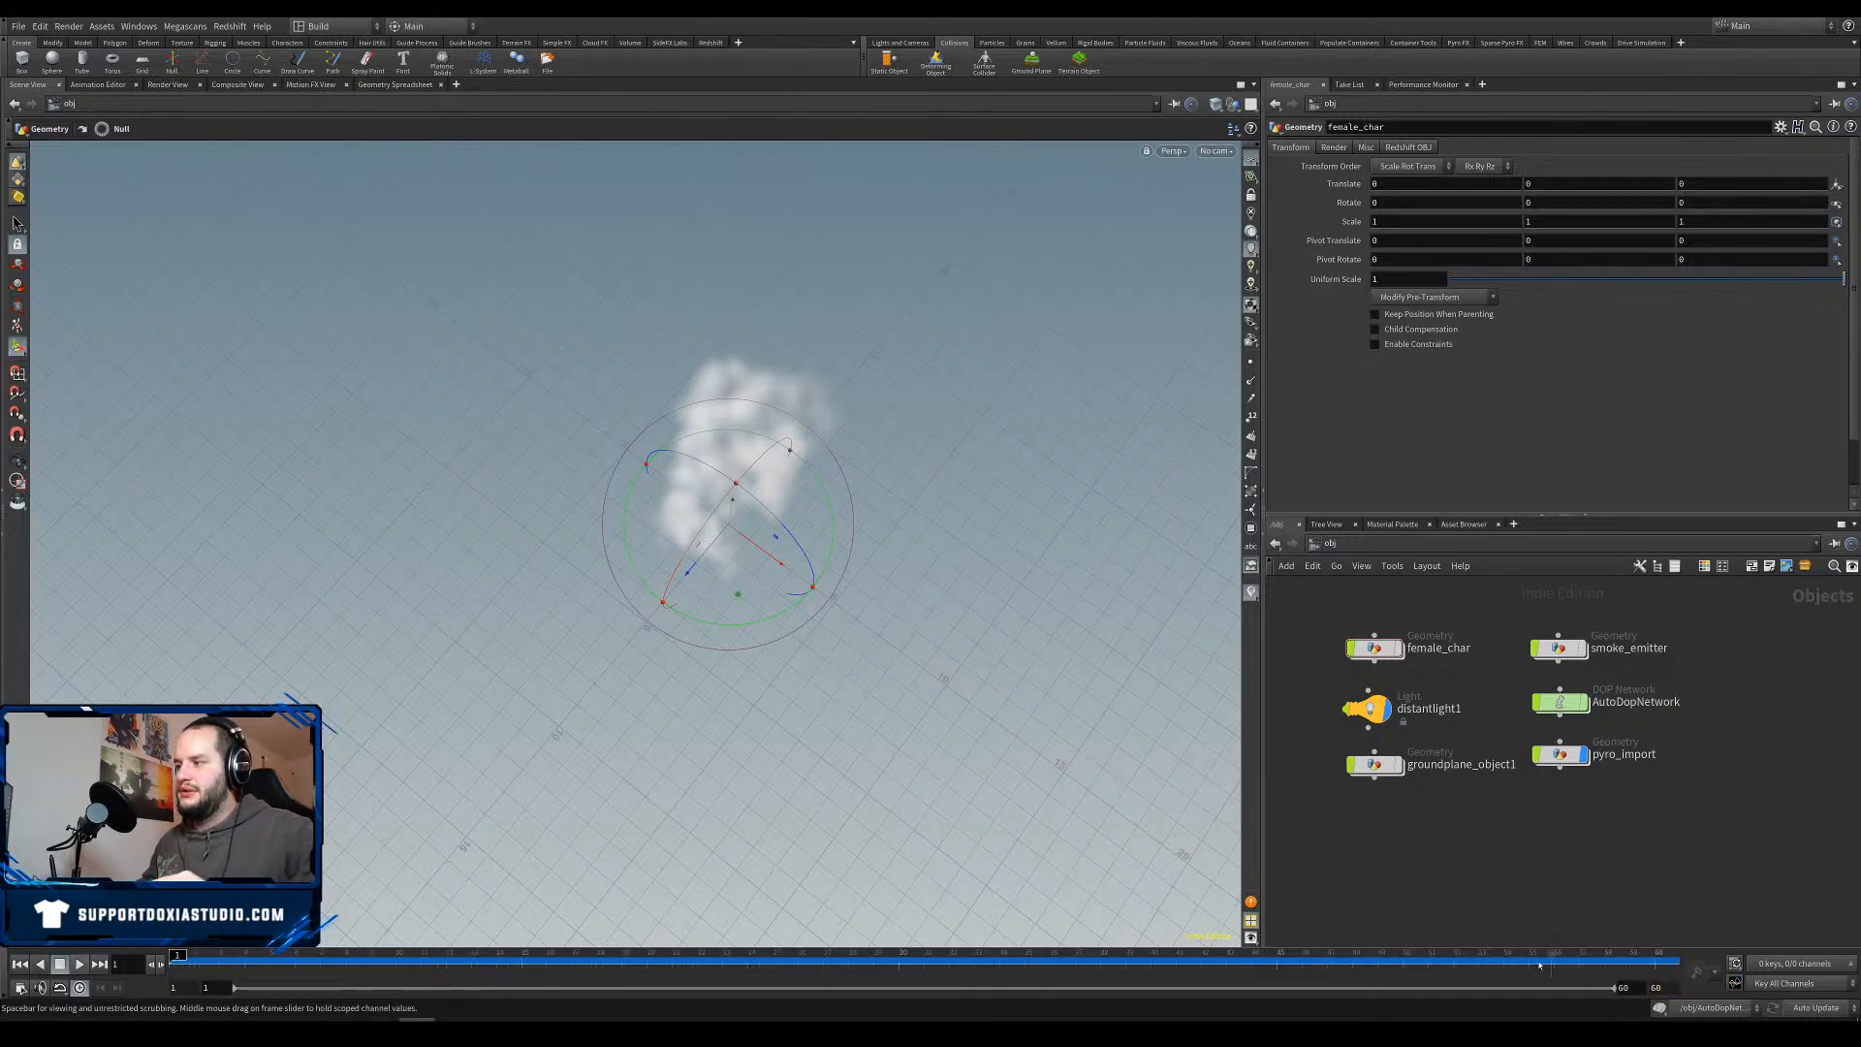
# Lay out the nodes in AutoDopNetwork and set pyrosolver1's Buoyancy Lift to 30, Temperature Diffusion to 1 and Cooling Rate to 0.5.
pyautogui.doubleClick(1561, 702)
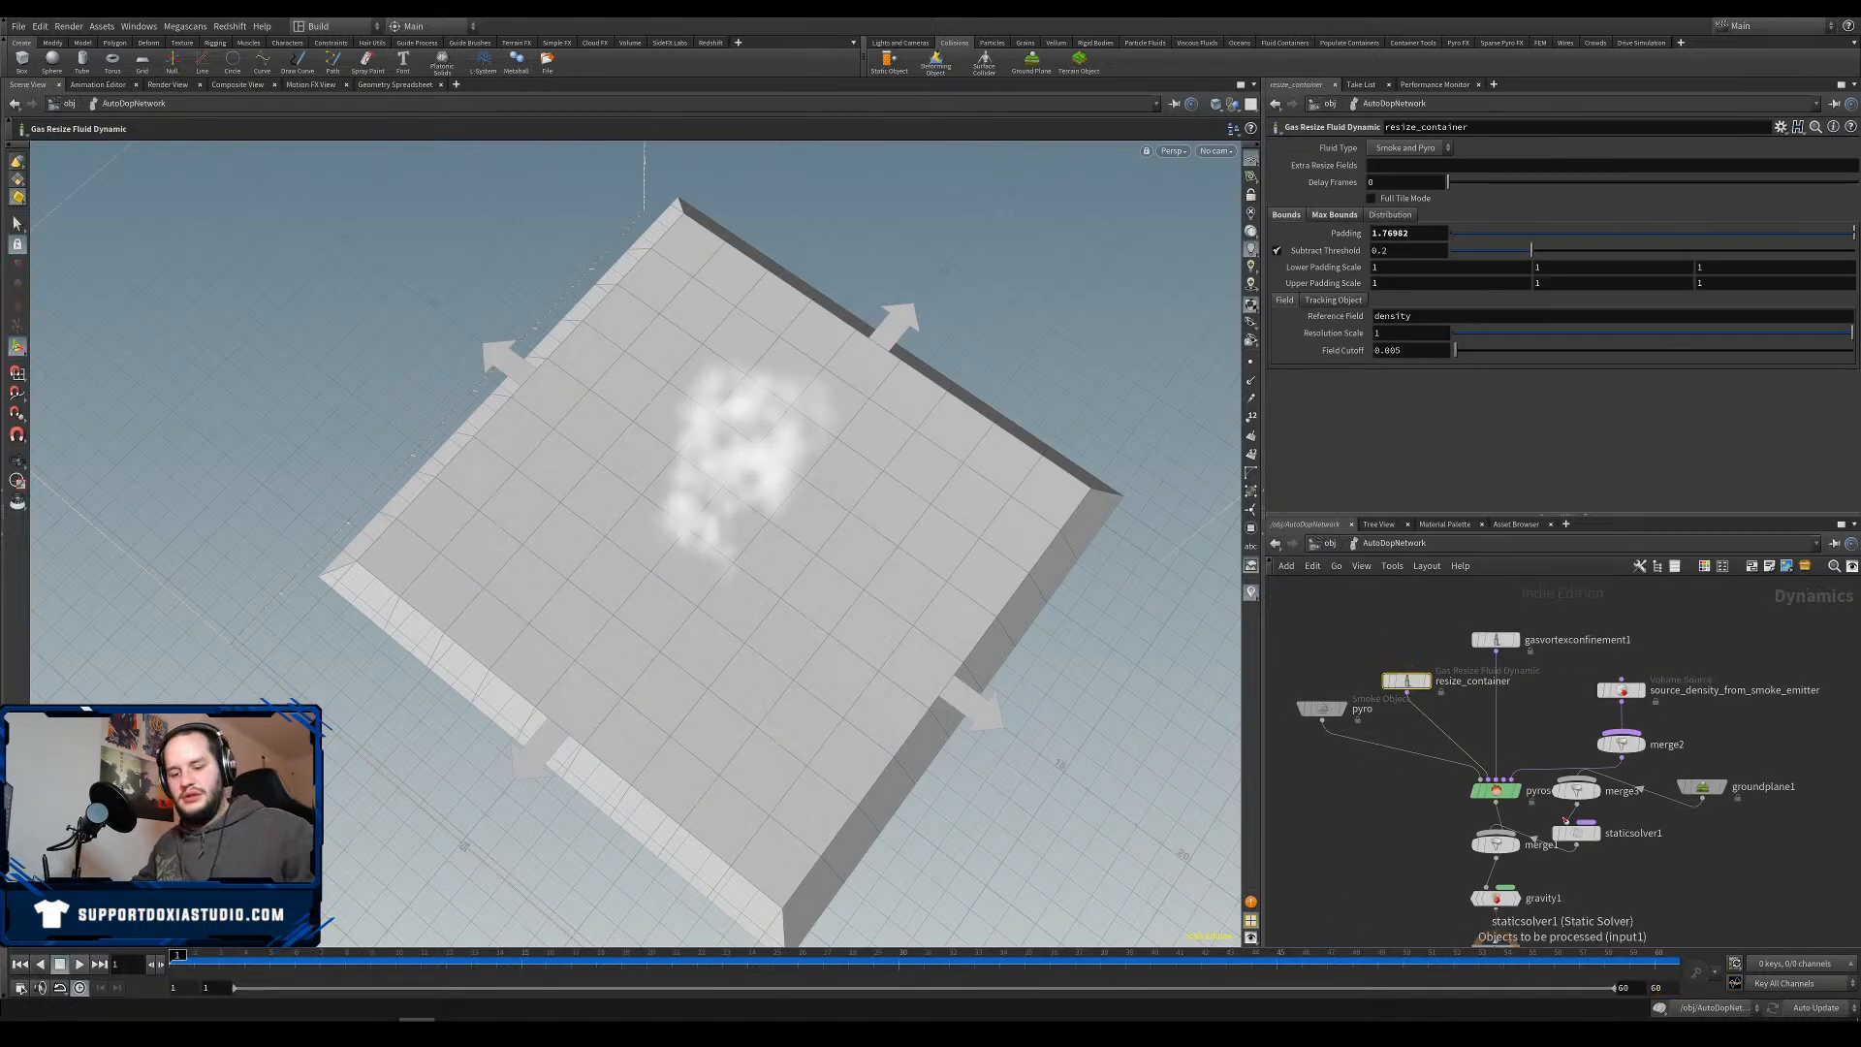
pyautogui.press('l')
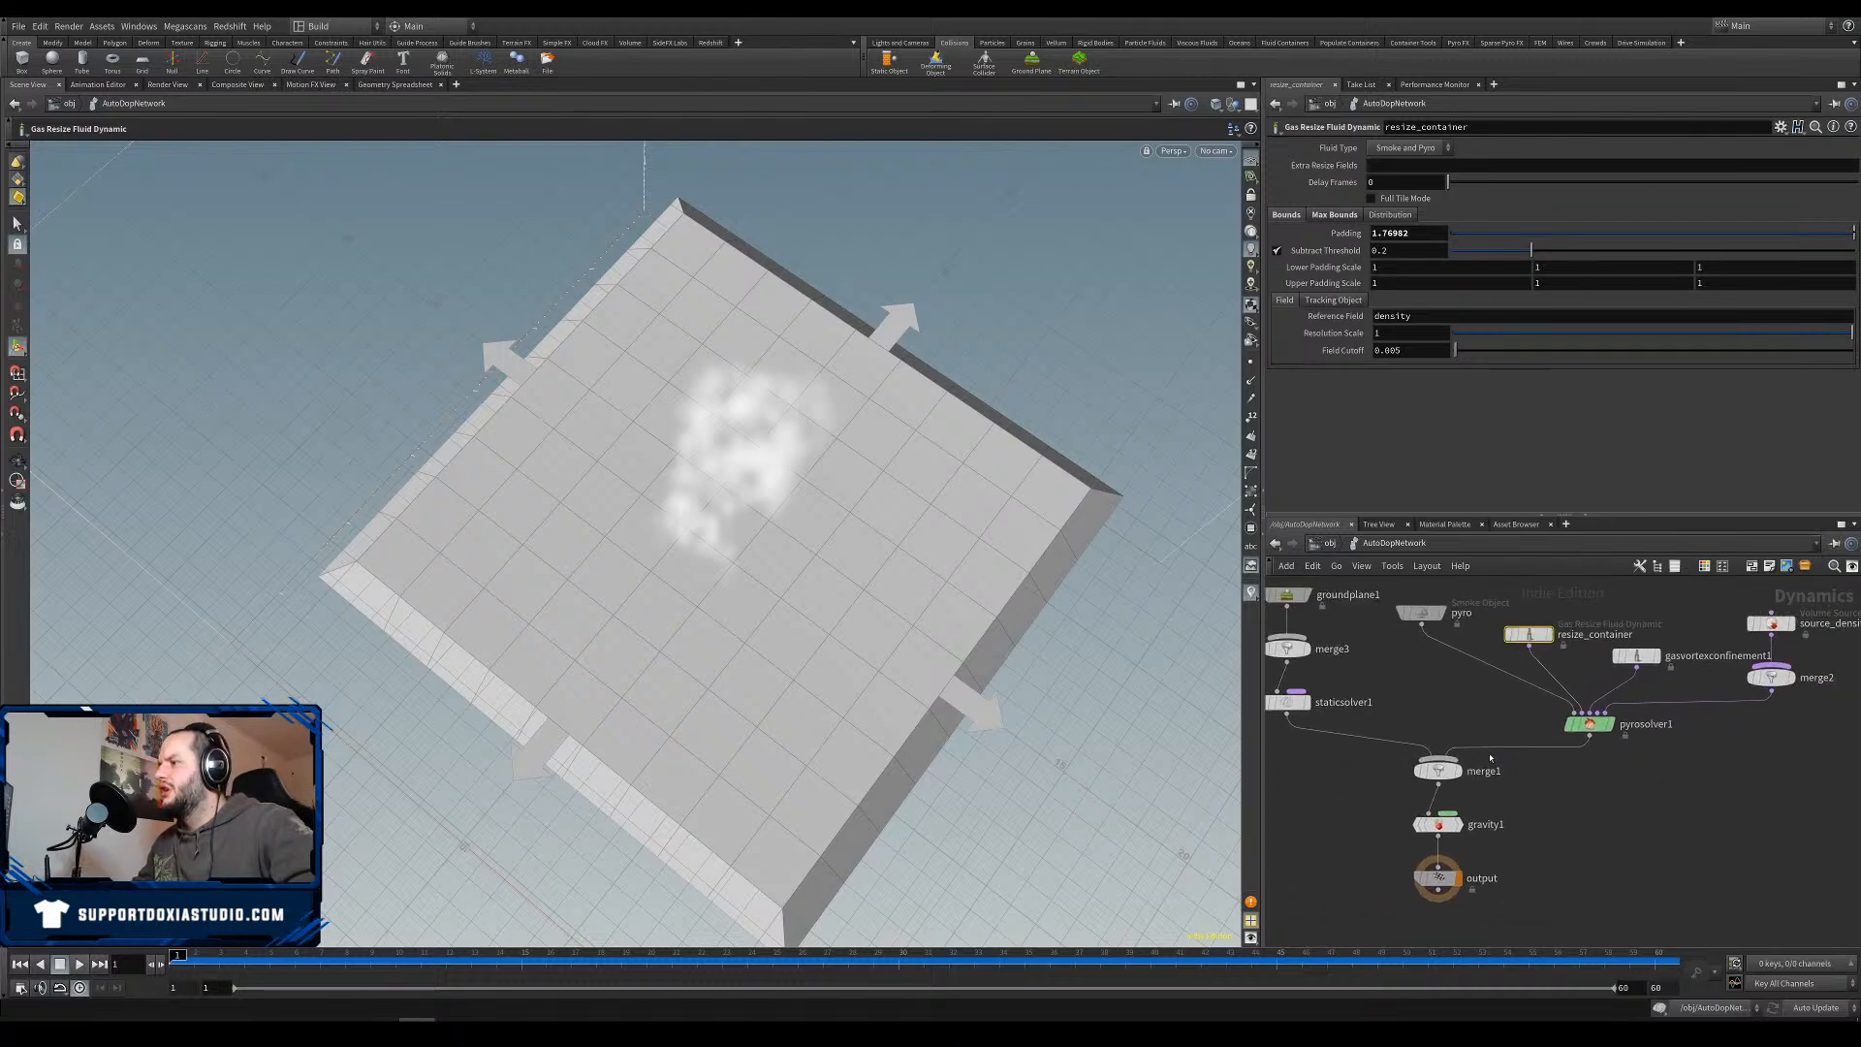
pyautogui.click(1592, 719)
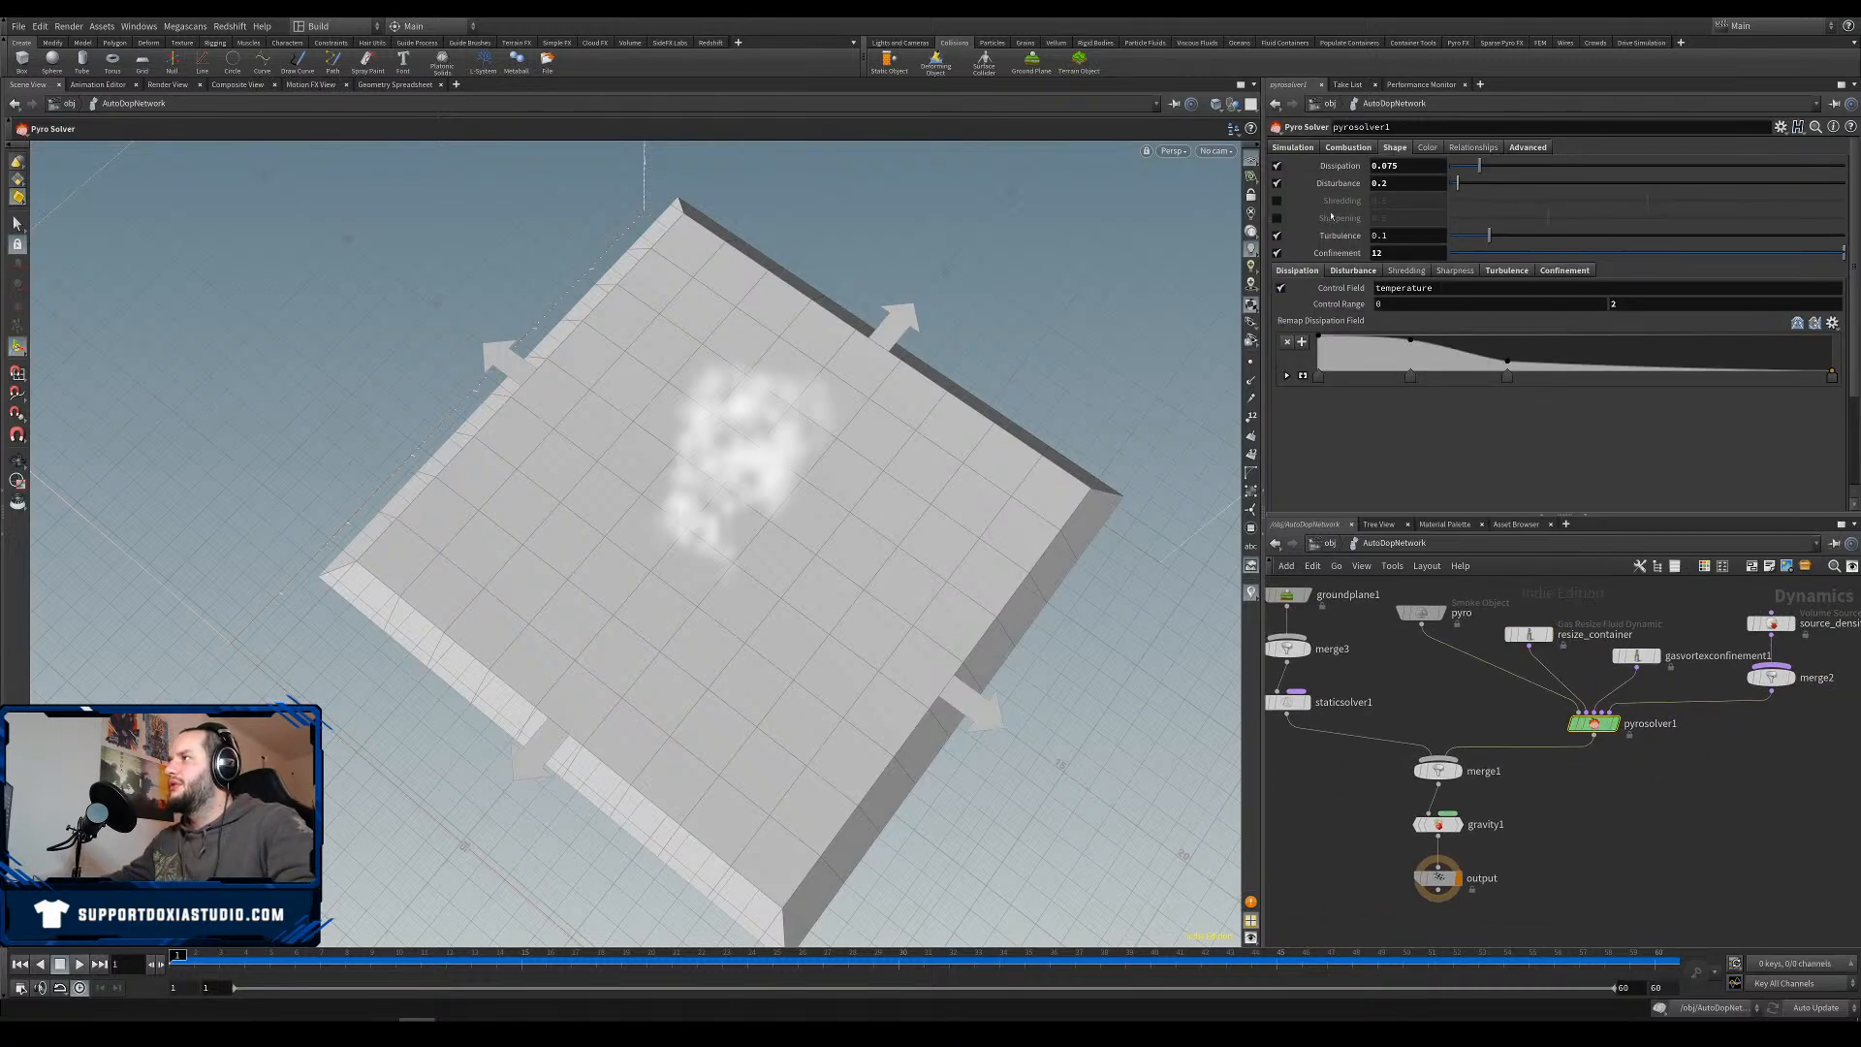
pyautogui.click(1296, 148)
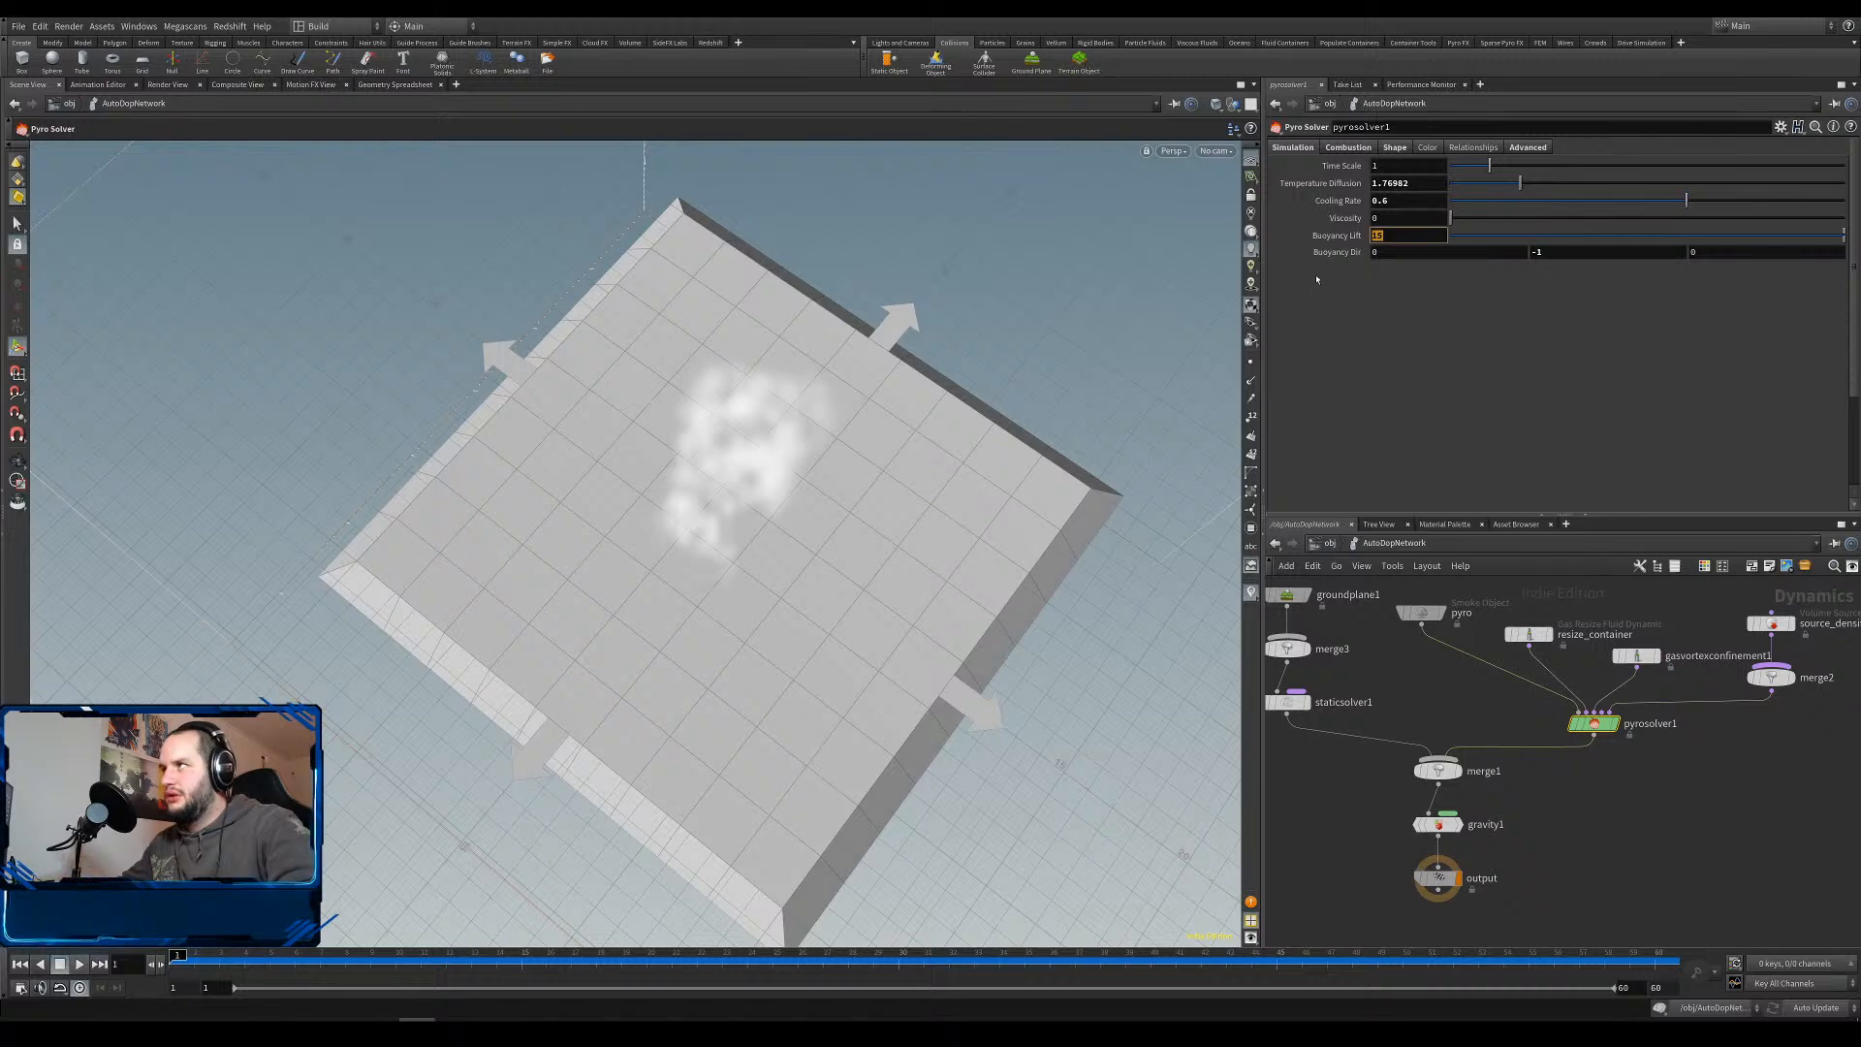
pyautogui.press('Return')
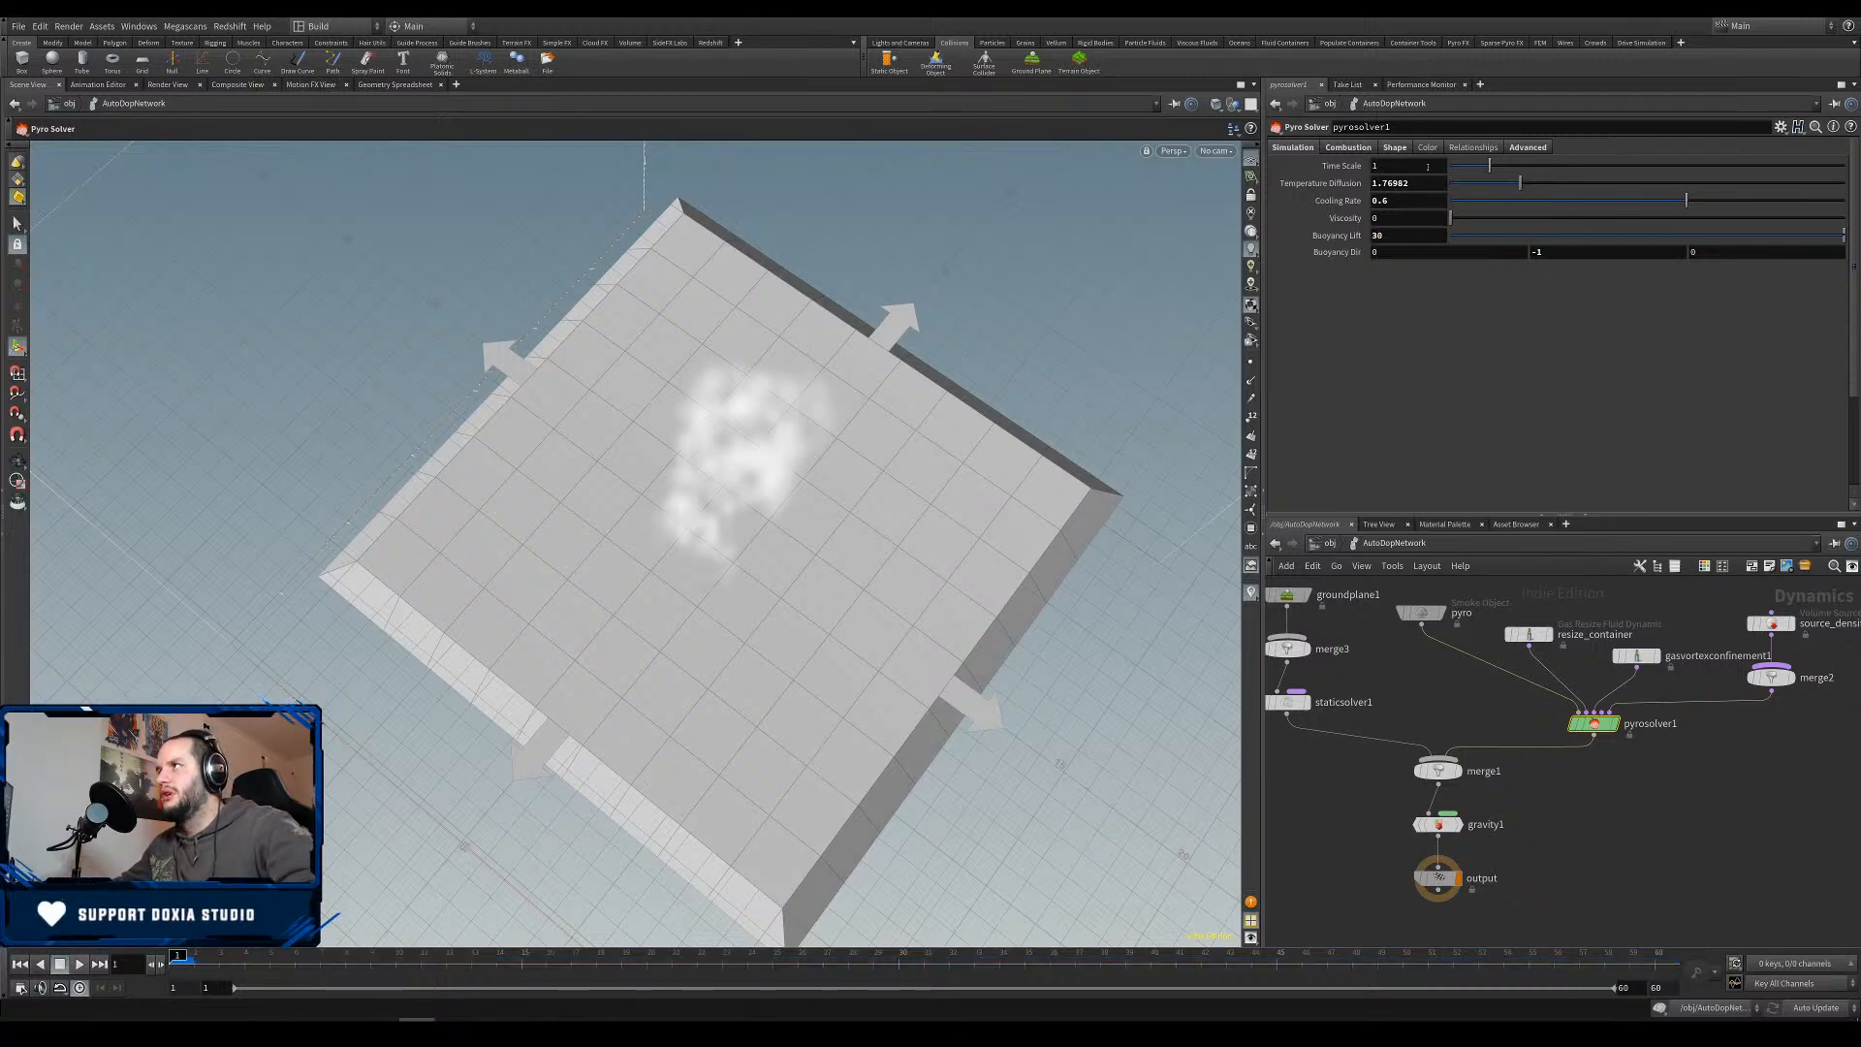
pyautogui.doubleClick(1419, 184)
pyautogui.write('1')
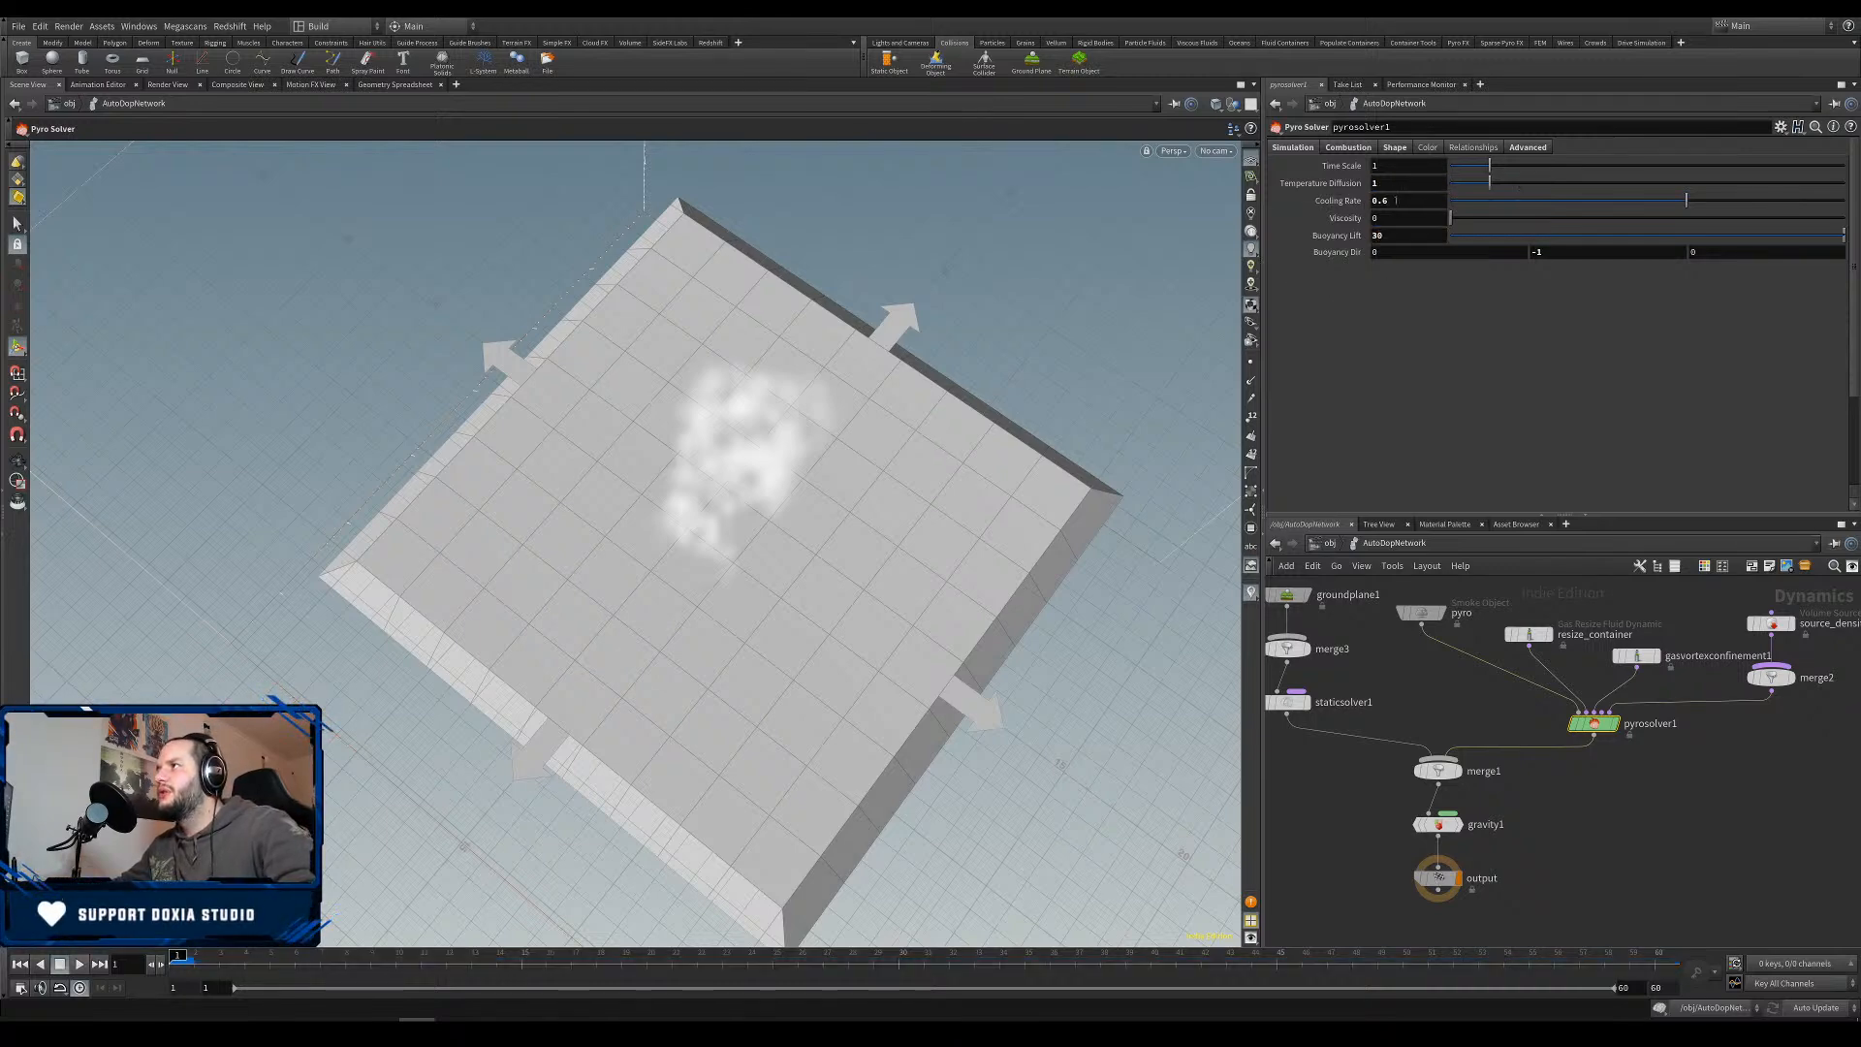
pyautogui.press('Return')
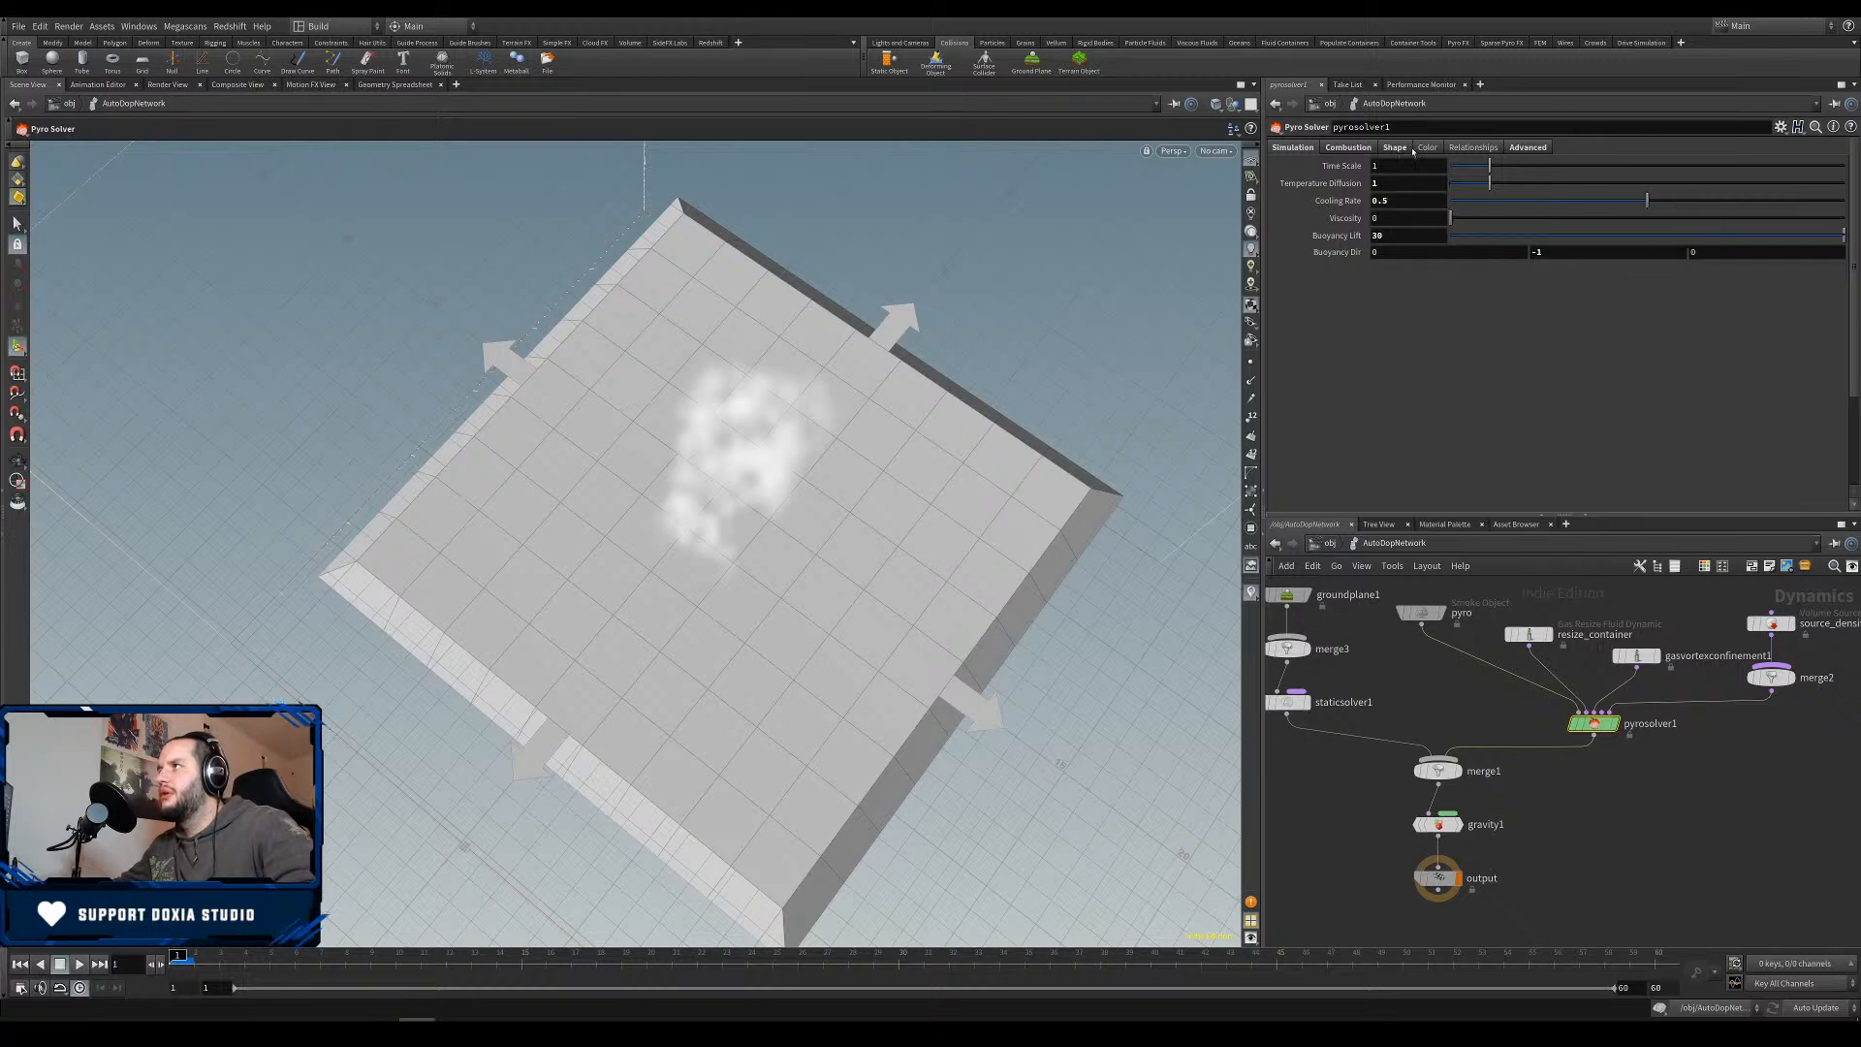
# Set pyrosolver1's shape values to Dissipation 0.02, Disturbance 0.05 and Confinement 8.
pyautogui.click(1394, 148)
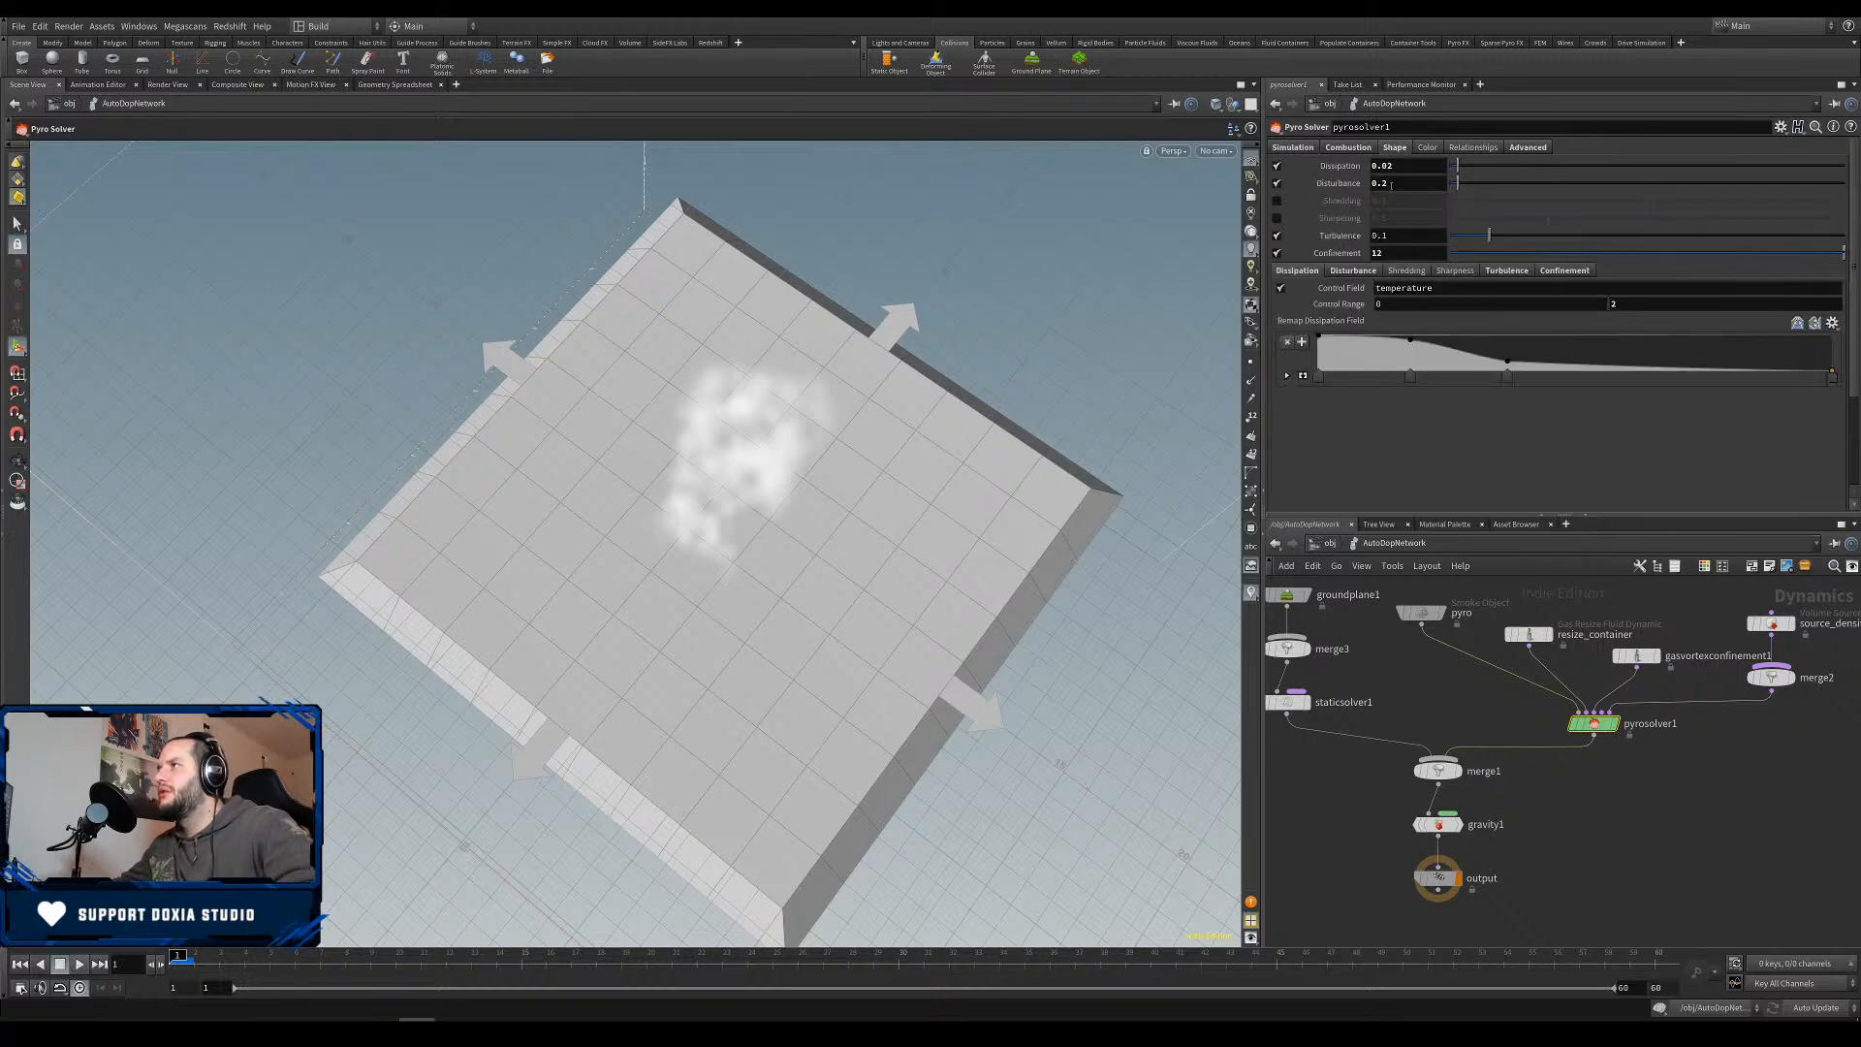
pyautogui.click(1277, 183)
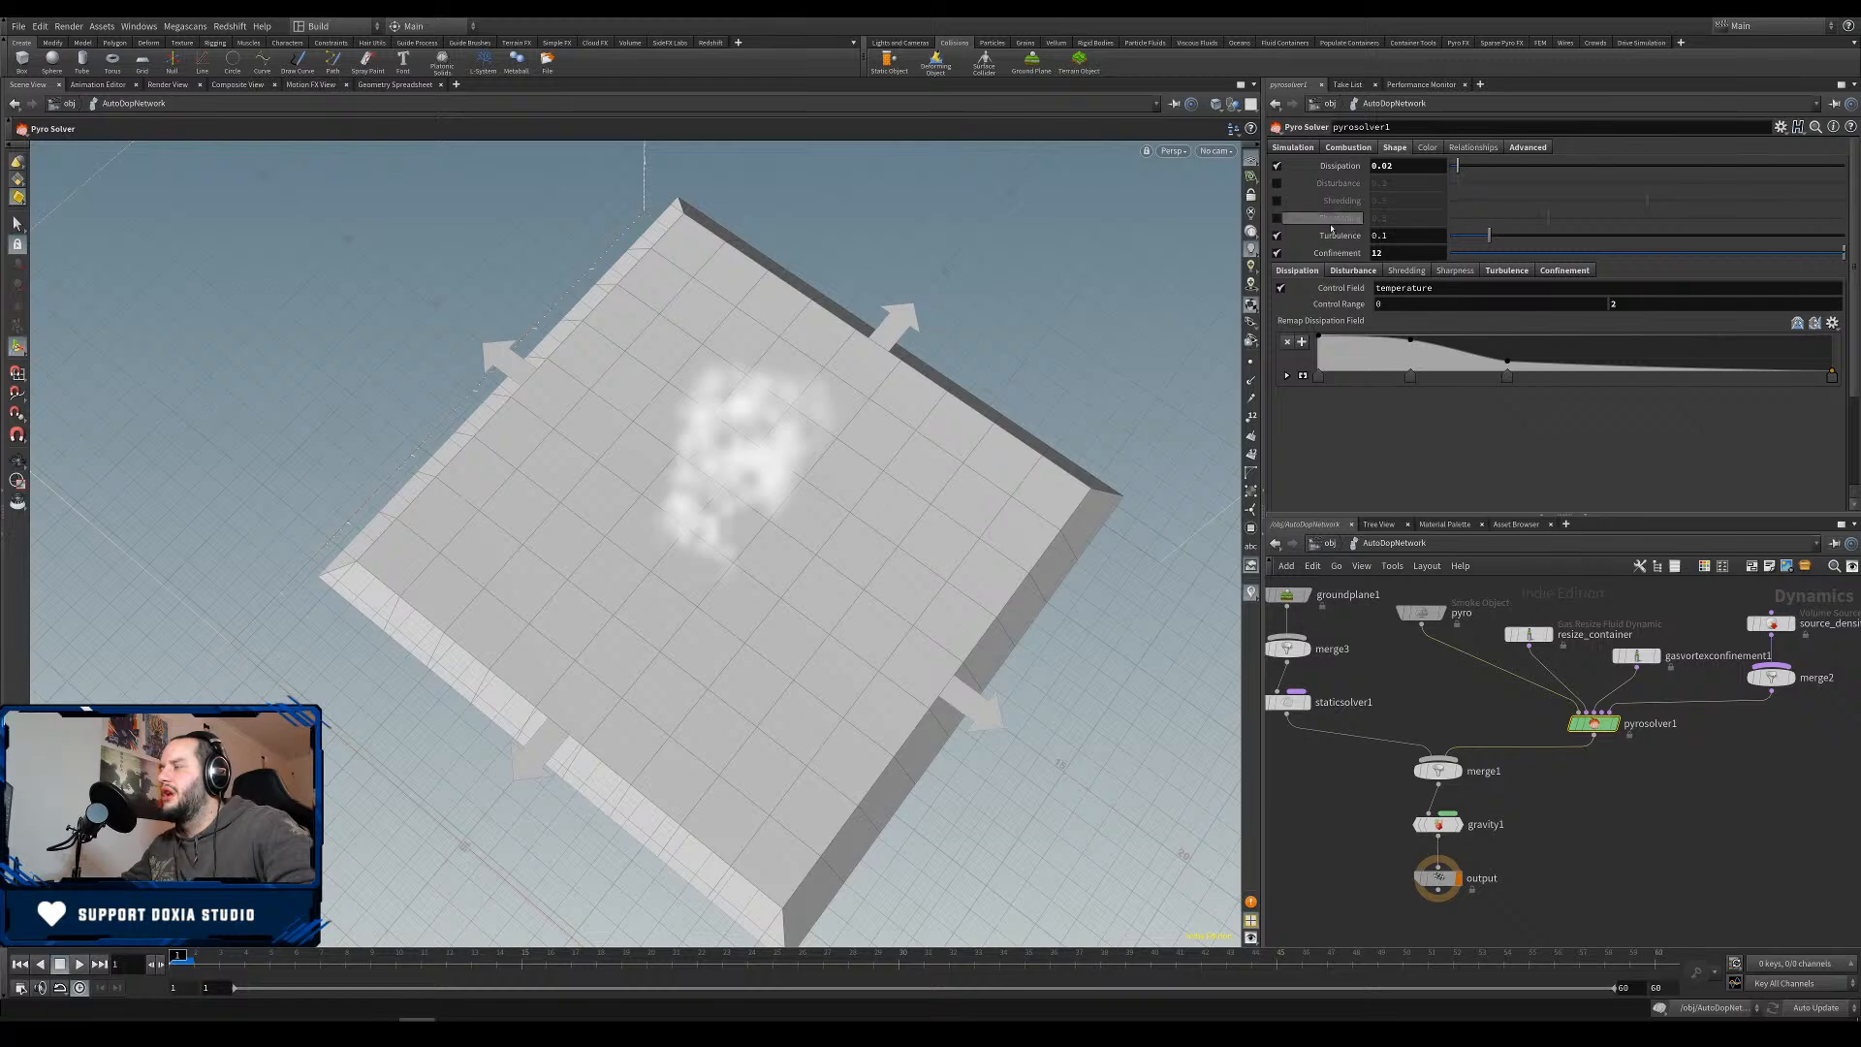
pyautogui.doubleClick(1384, 183)
pyautogui.write('05')
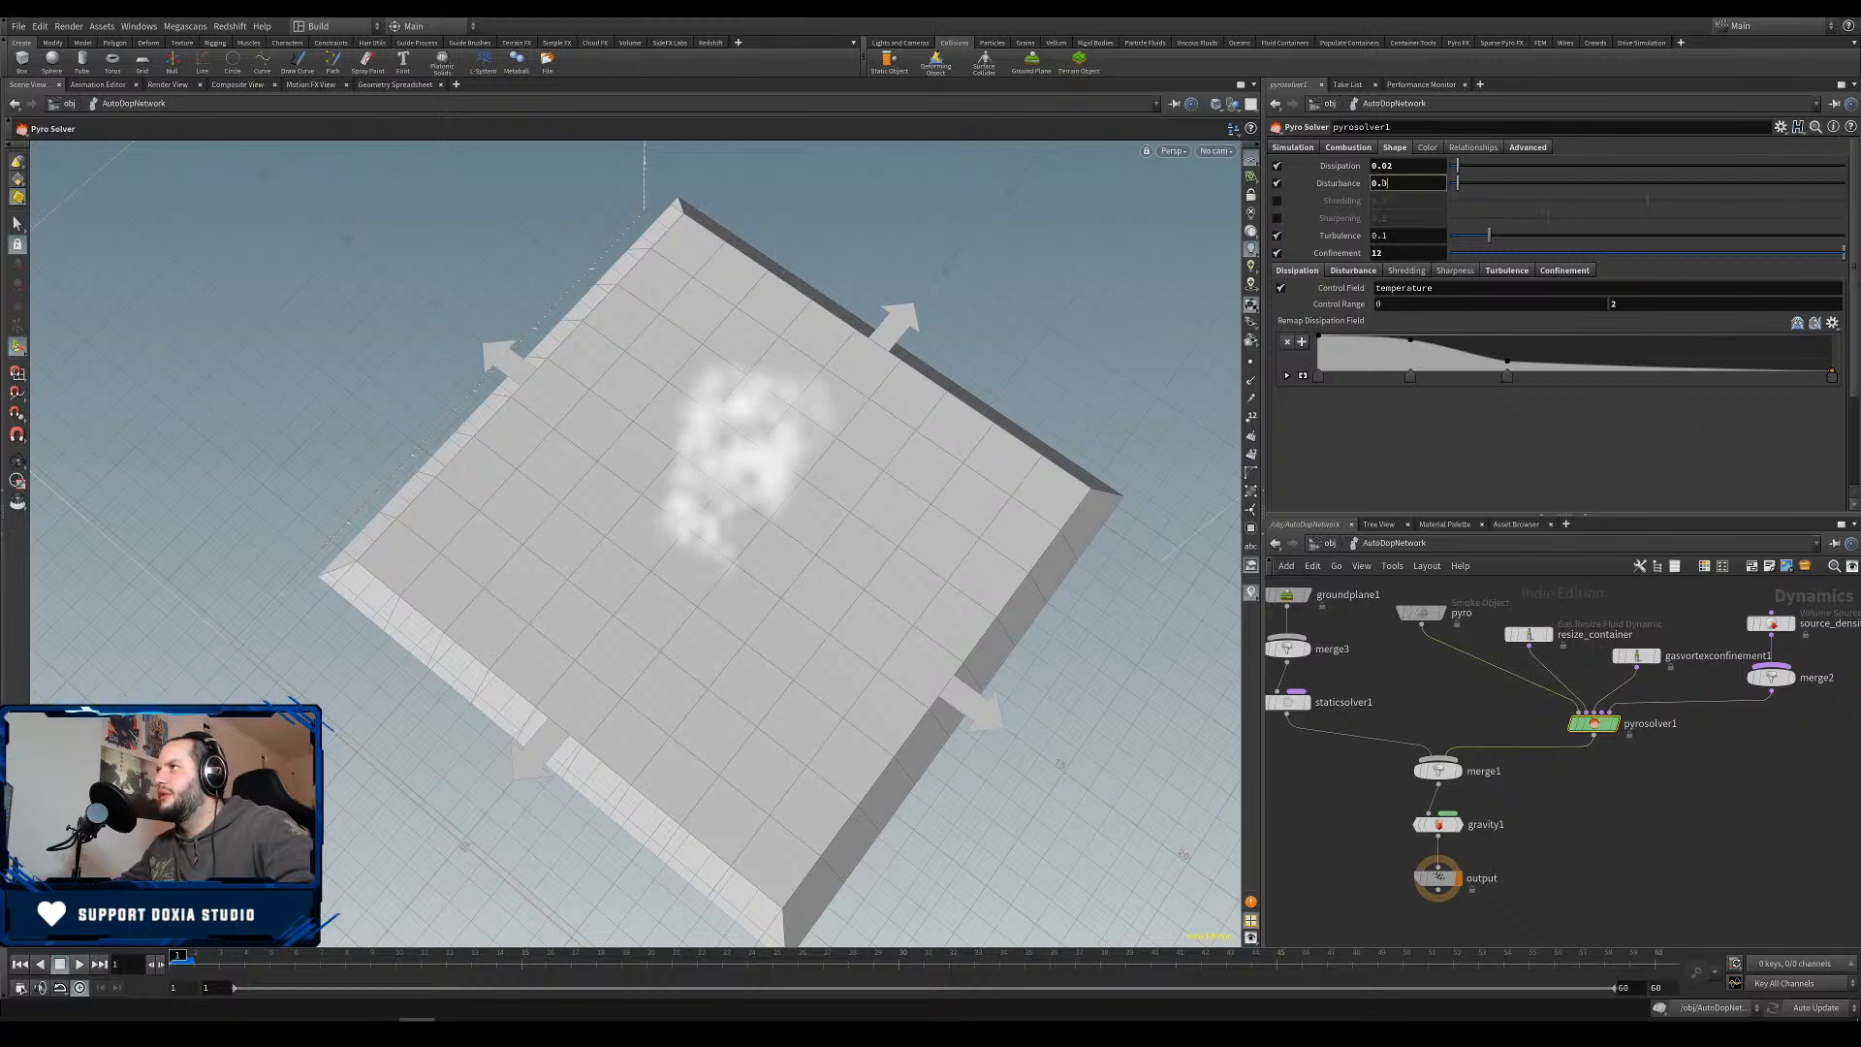
pyautogui.press('Return')
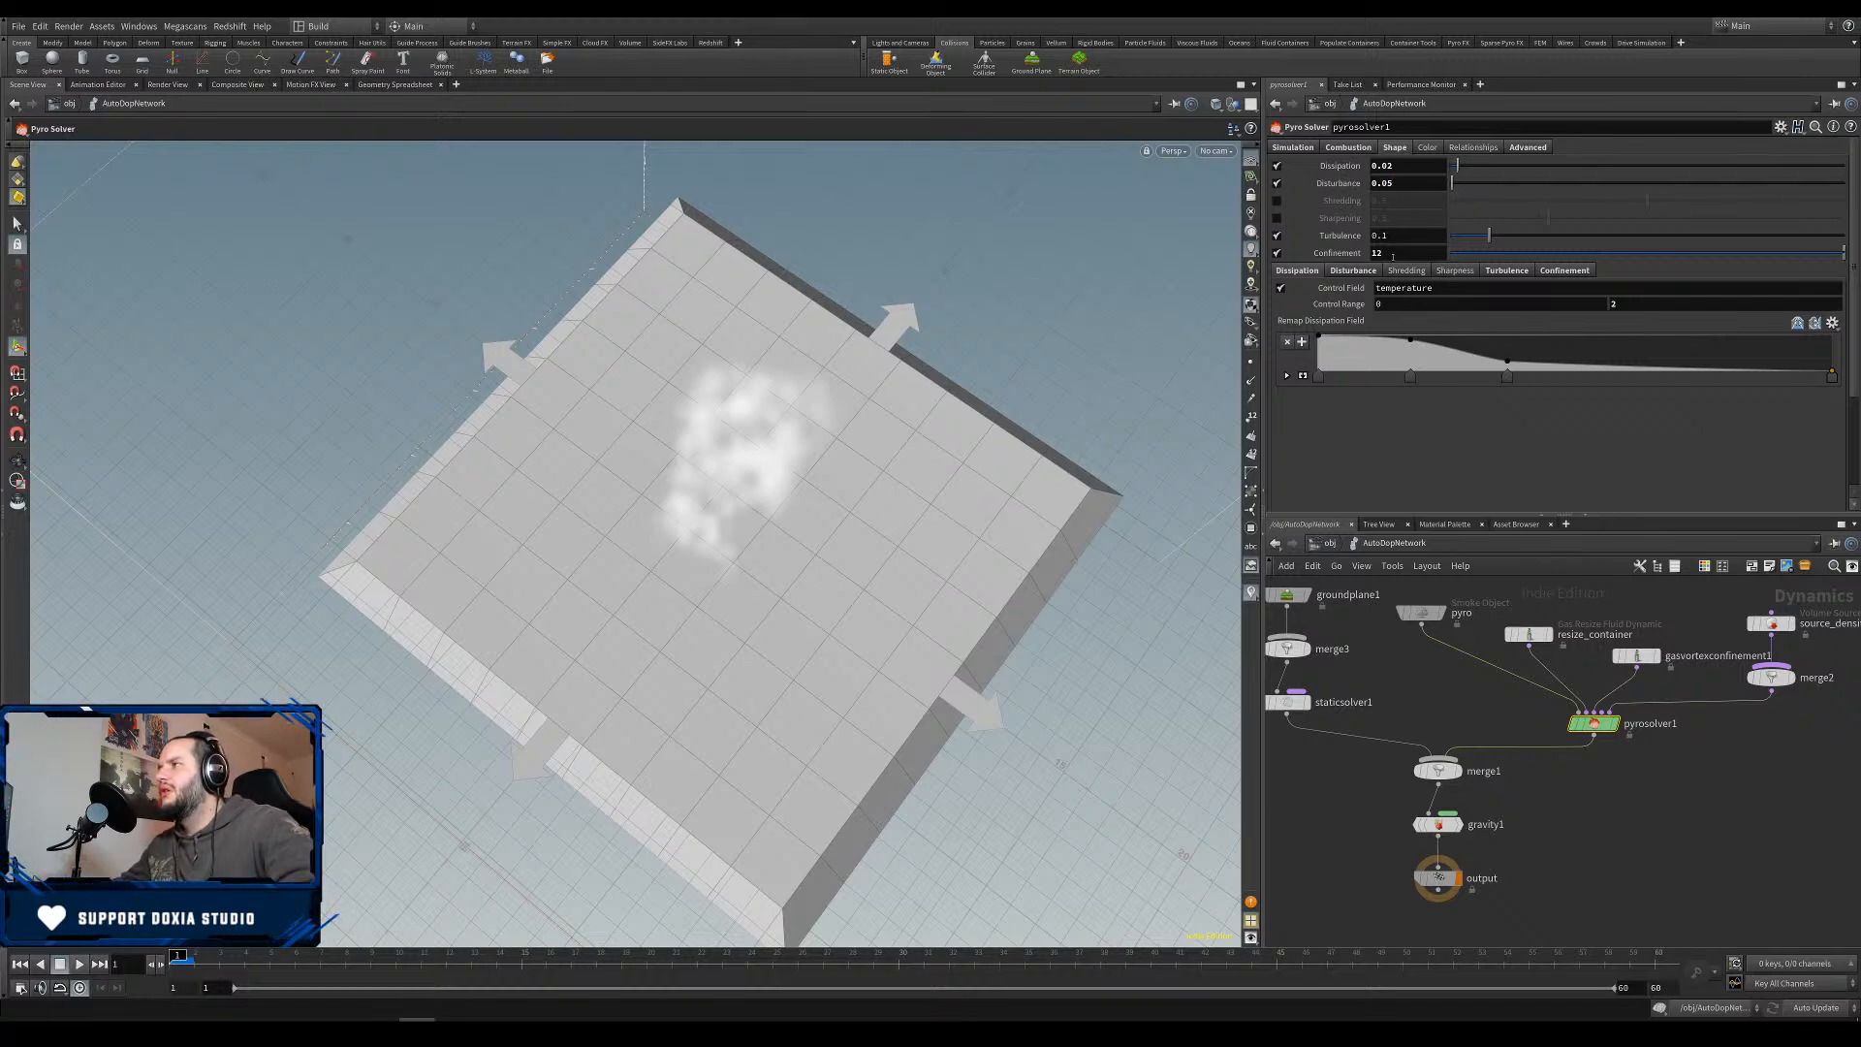
pyautogui.doubleClick(1379, 253)
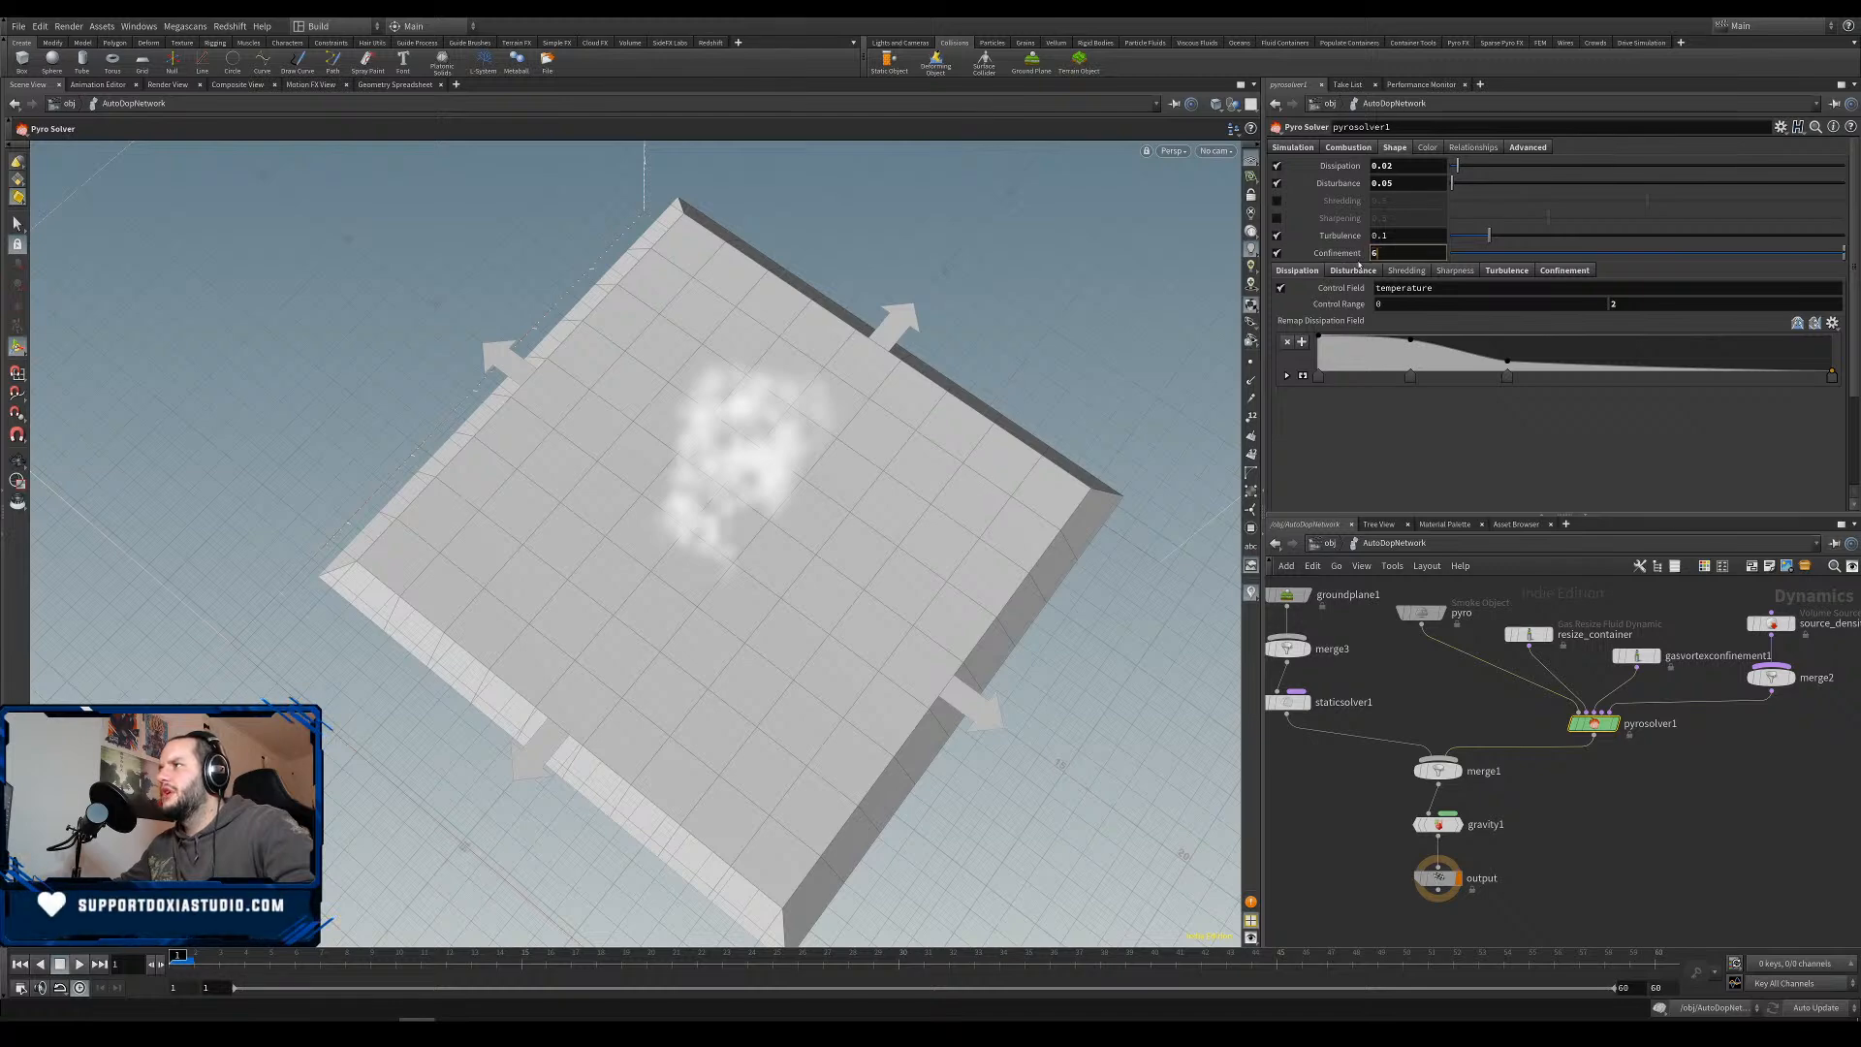
pyautogui.write('8')
pyautogui.press('Return')
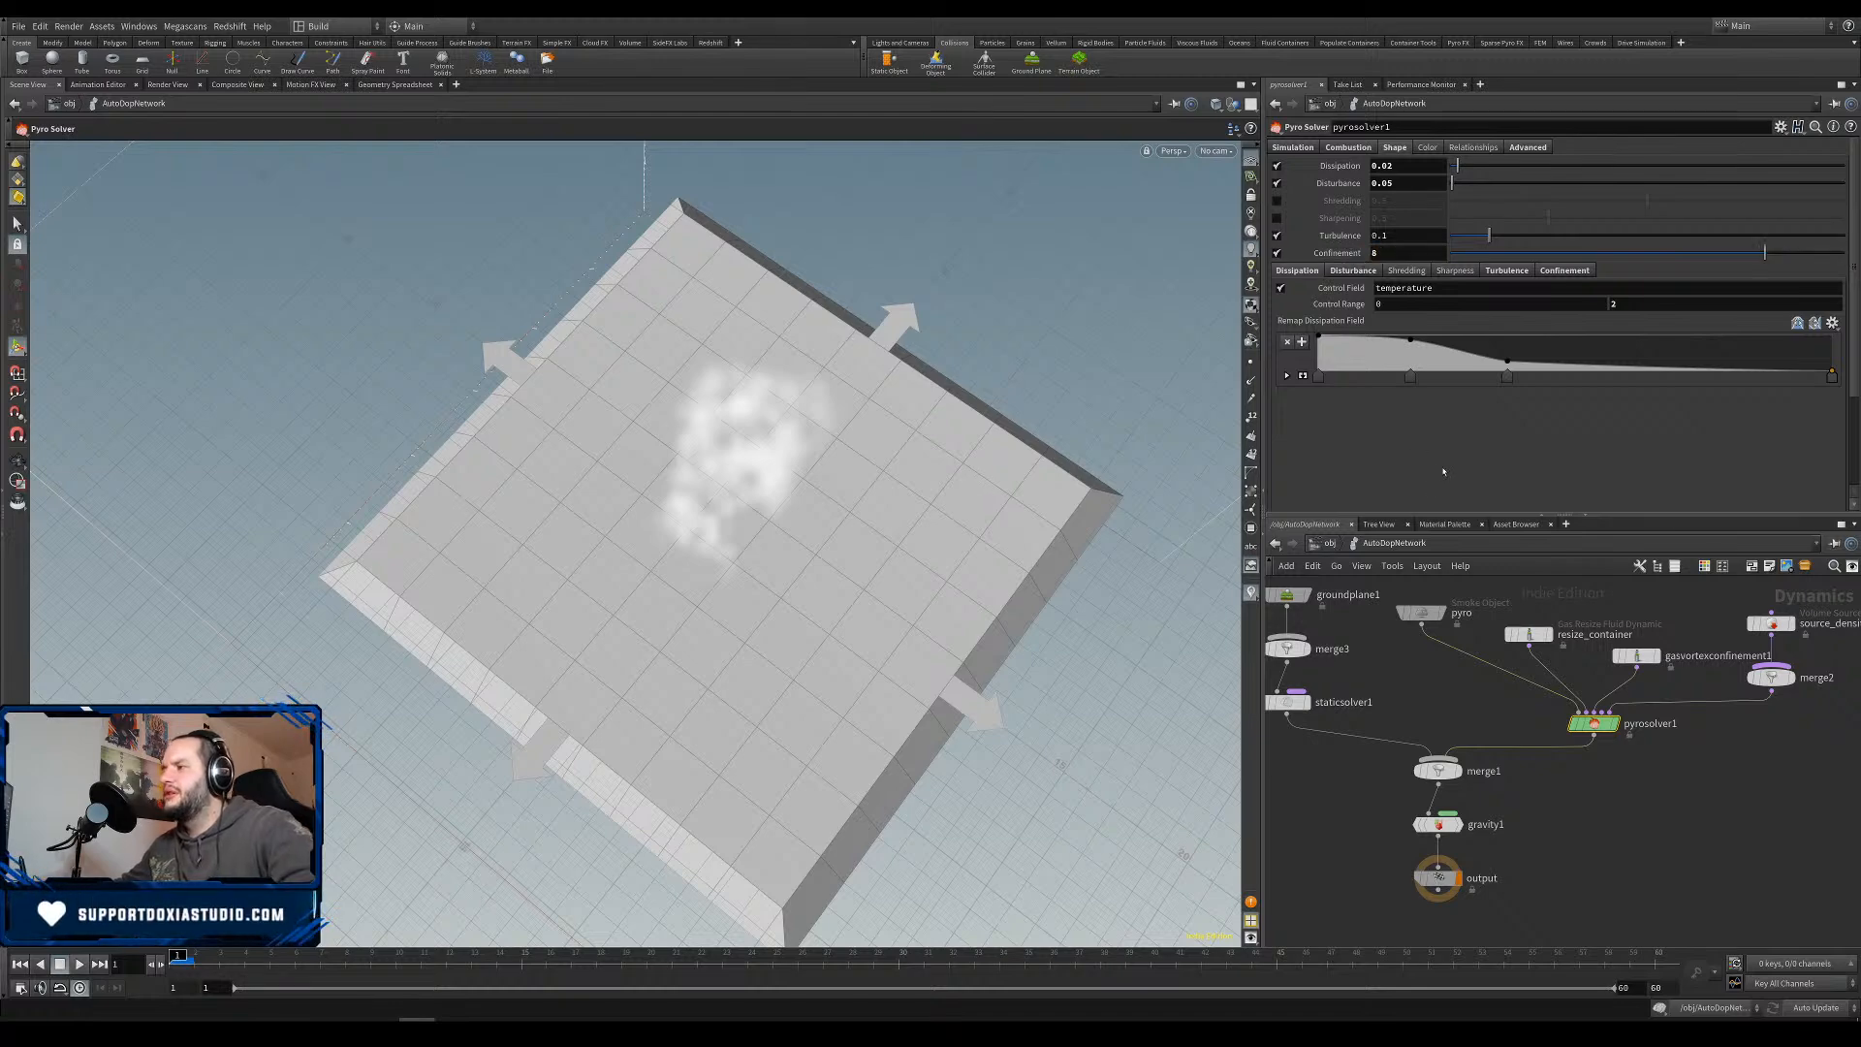
# Set the pyro smoke object's Division Size to 0.2, save the scene and return to object level.
pyautogui.click(1422, 613)
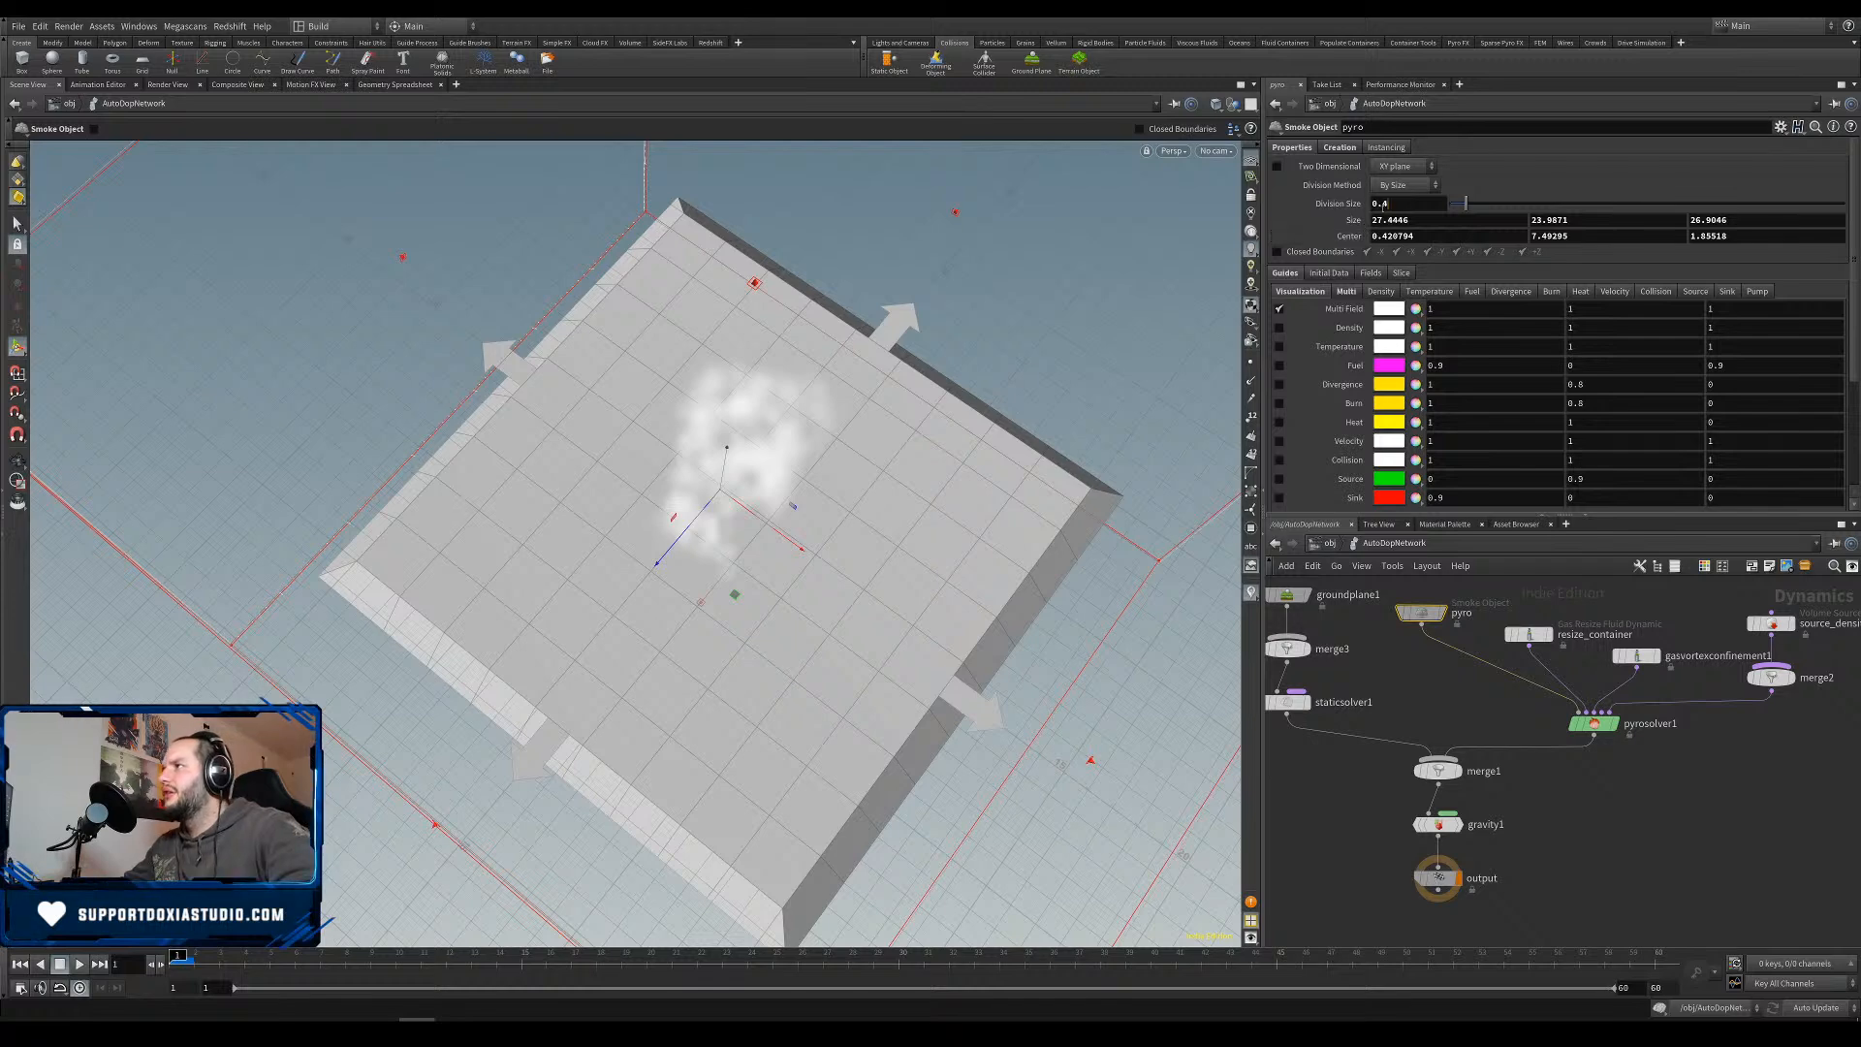
pyautogui.doubleClick(1384, 204)
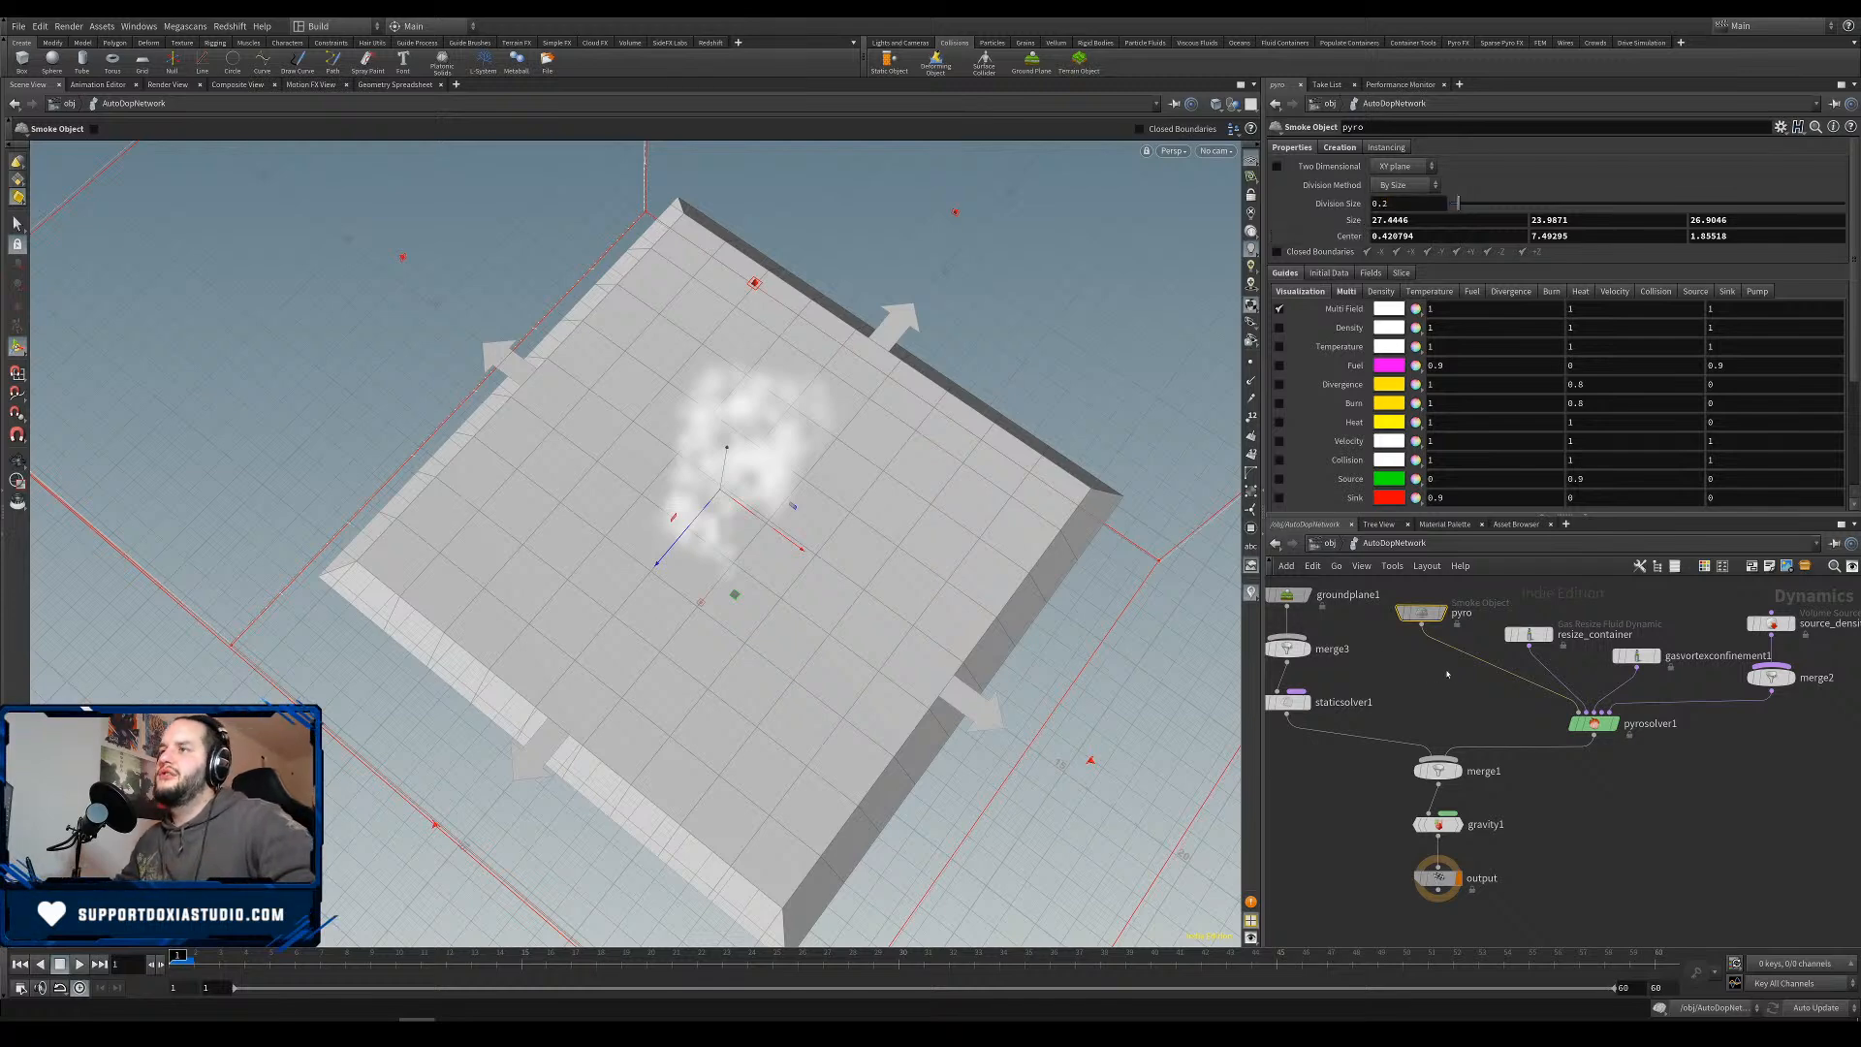
pyautogui.hotkey('ctrl', 's')
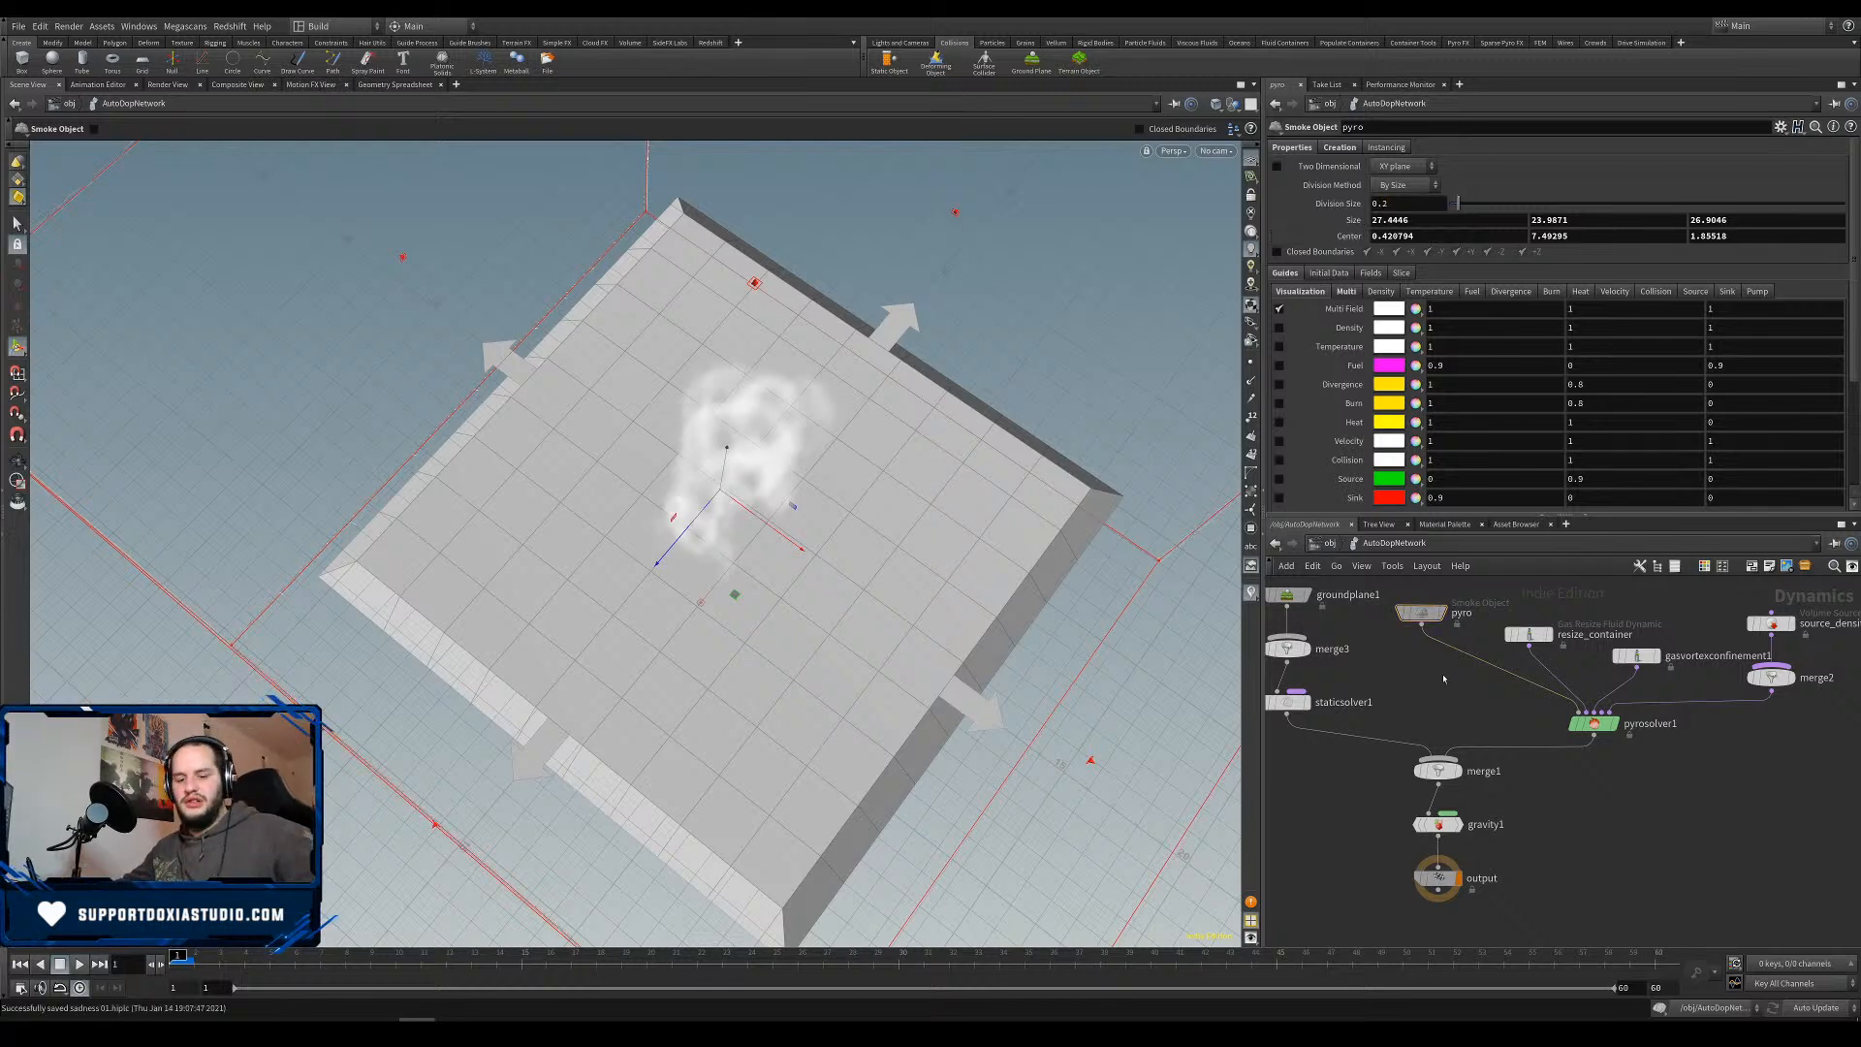
pyautogui.press('u')
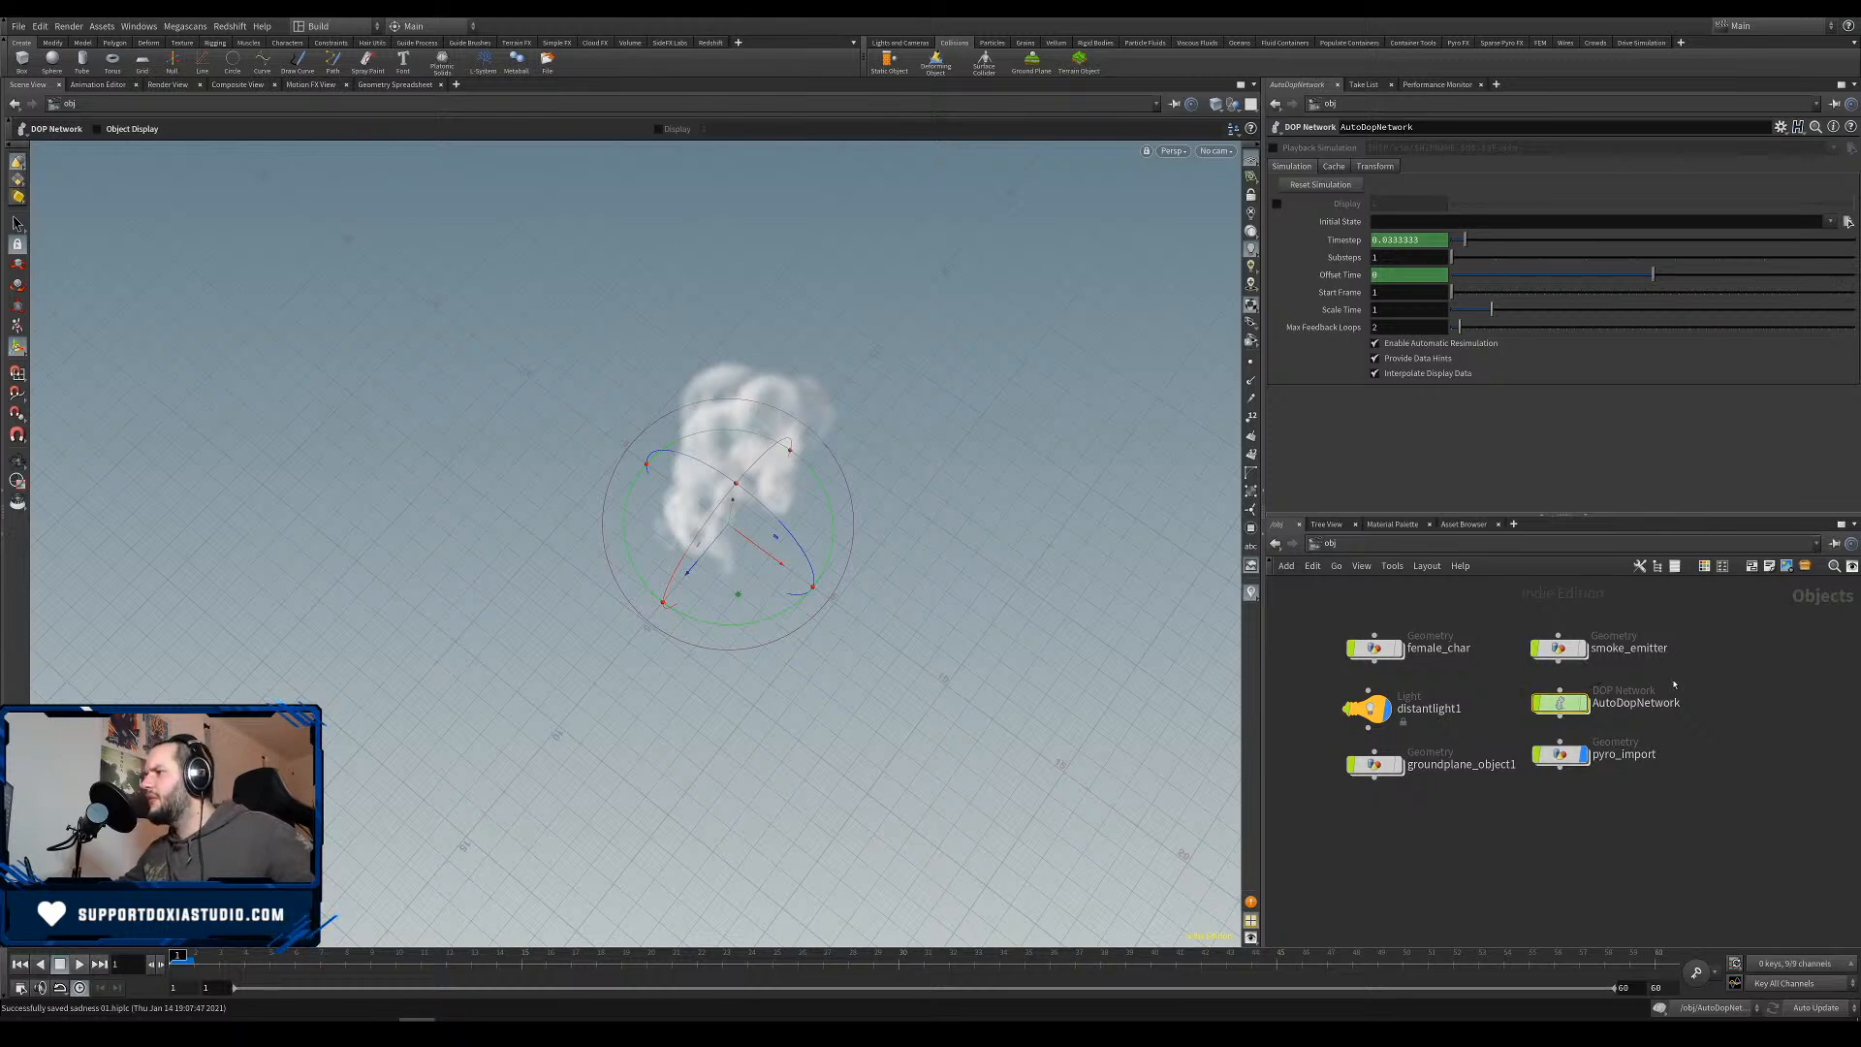
# Play the smoke simulation through to about frame 54 and examine the falling smoke from a lower side view.
pyautogui.click(82, 964)
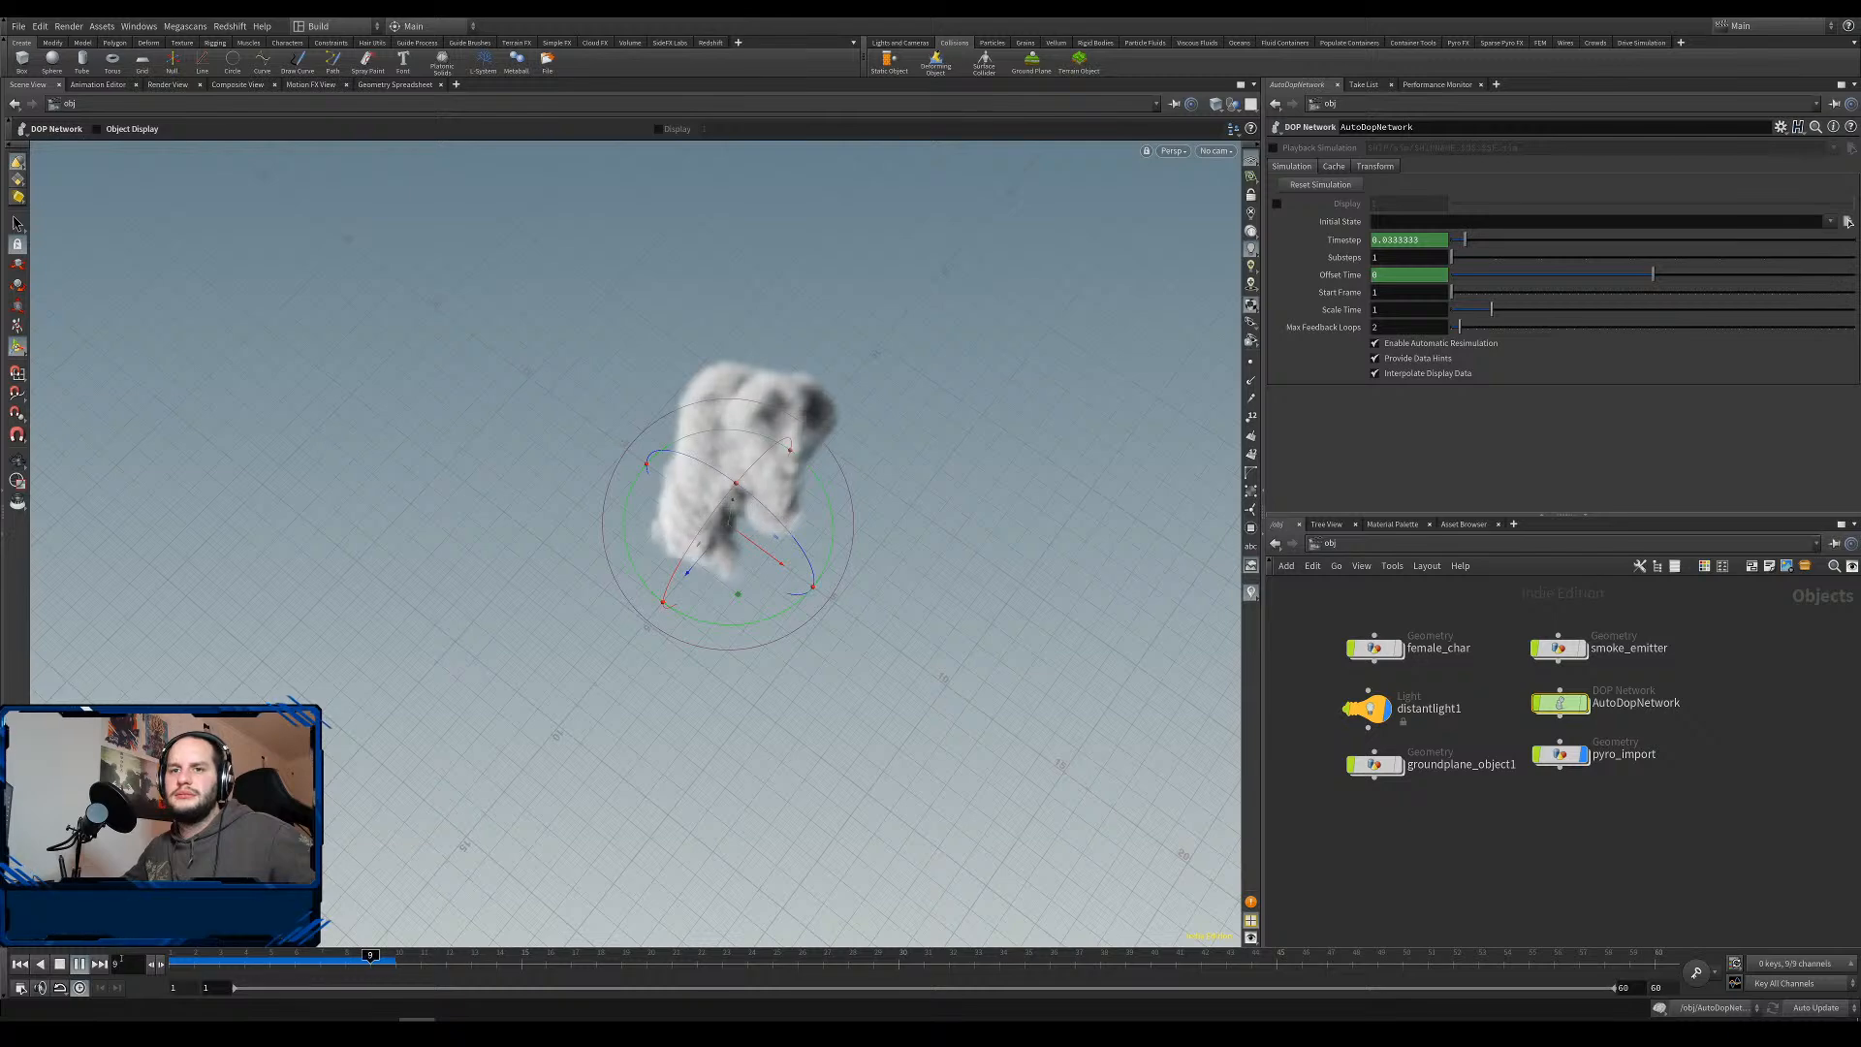
pyautogui.press('Escape')
pyautogui.keyDown('alt'); pyautogui.moveTo(660, 663); pyautogui.dragTo(596, 712, button='right'); pyautogui.keyUp('alt')
pyautogui.moveTo(597, 712); pyautogui.dragTo(350, 802)
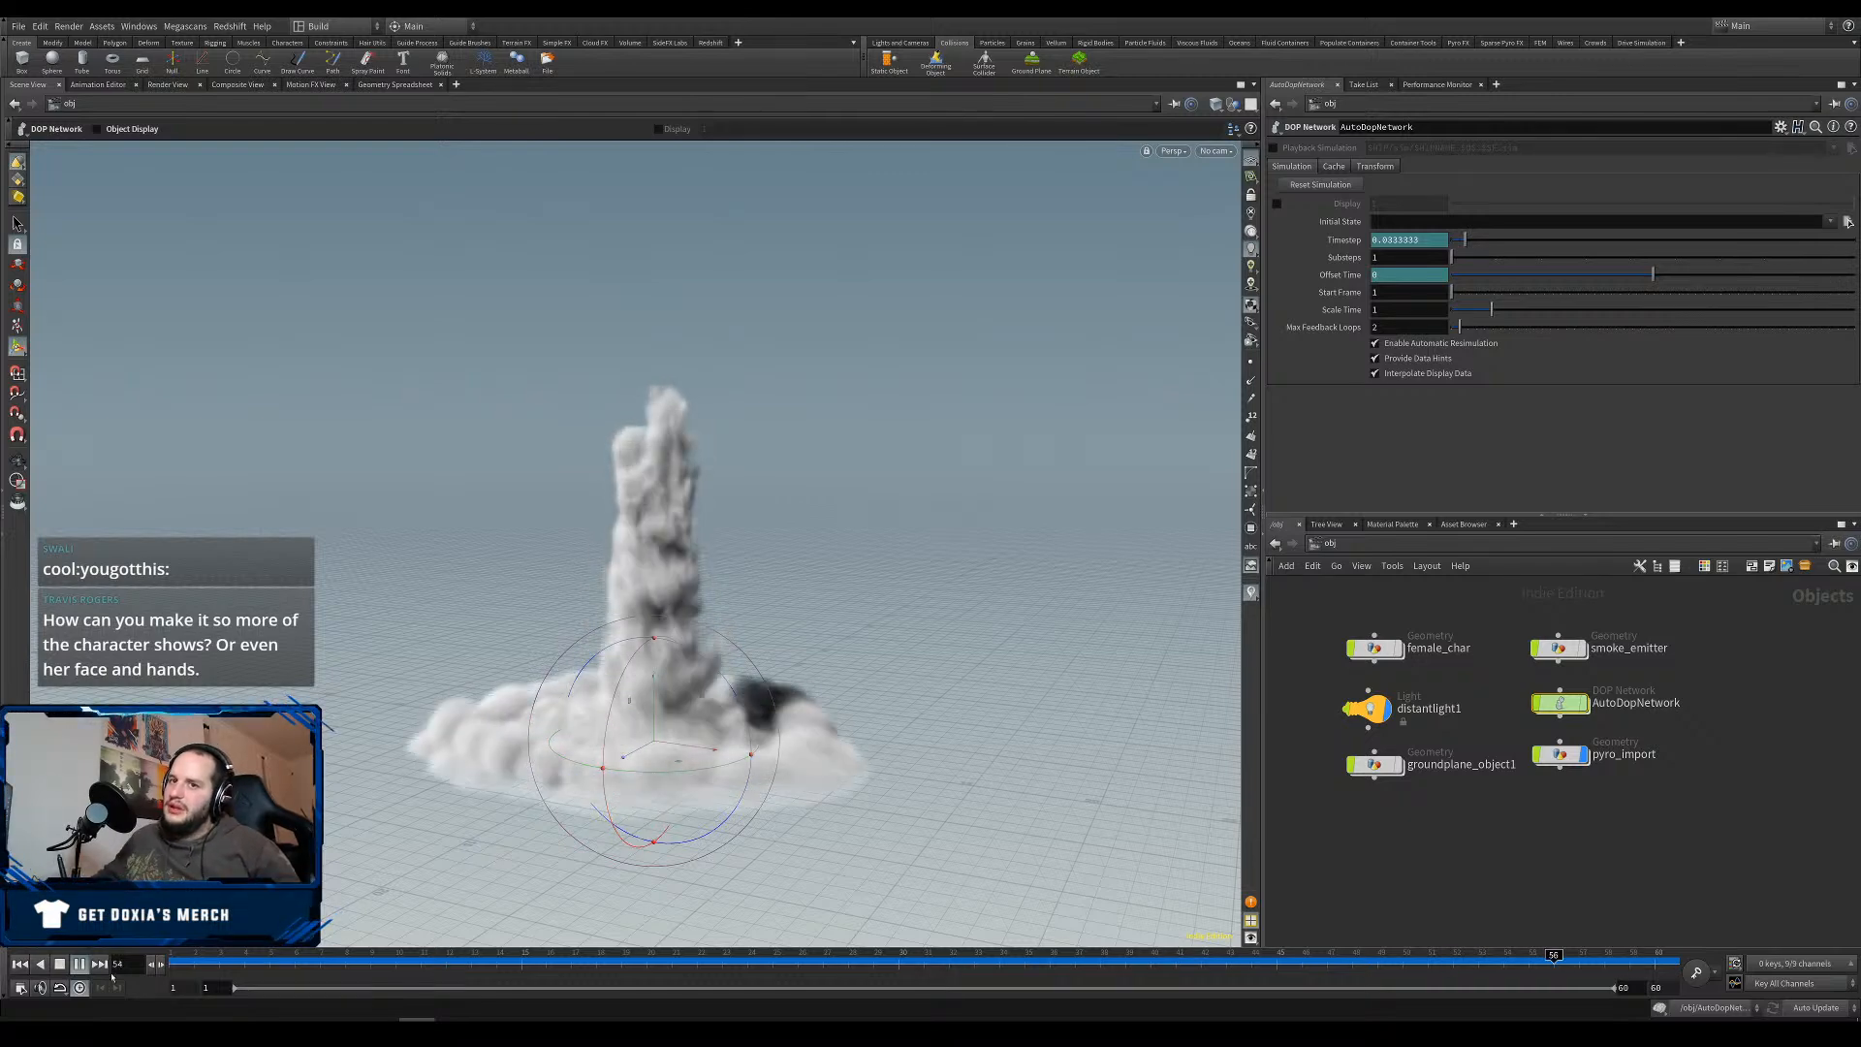
# Display the female_char geometry together with the smoke and scrub the timeline to check how much of the character shows.
pyautogui.click(1387, 659)
pyautogui.click(1397, 647)
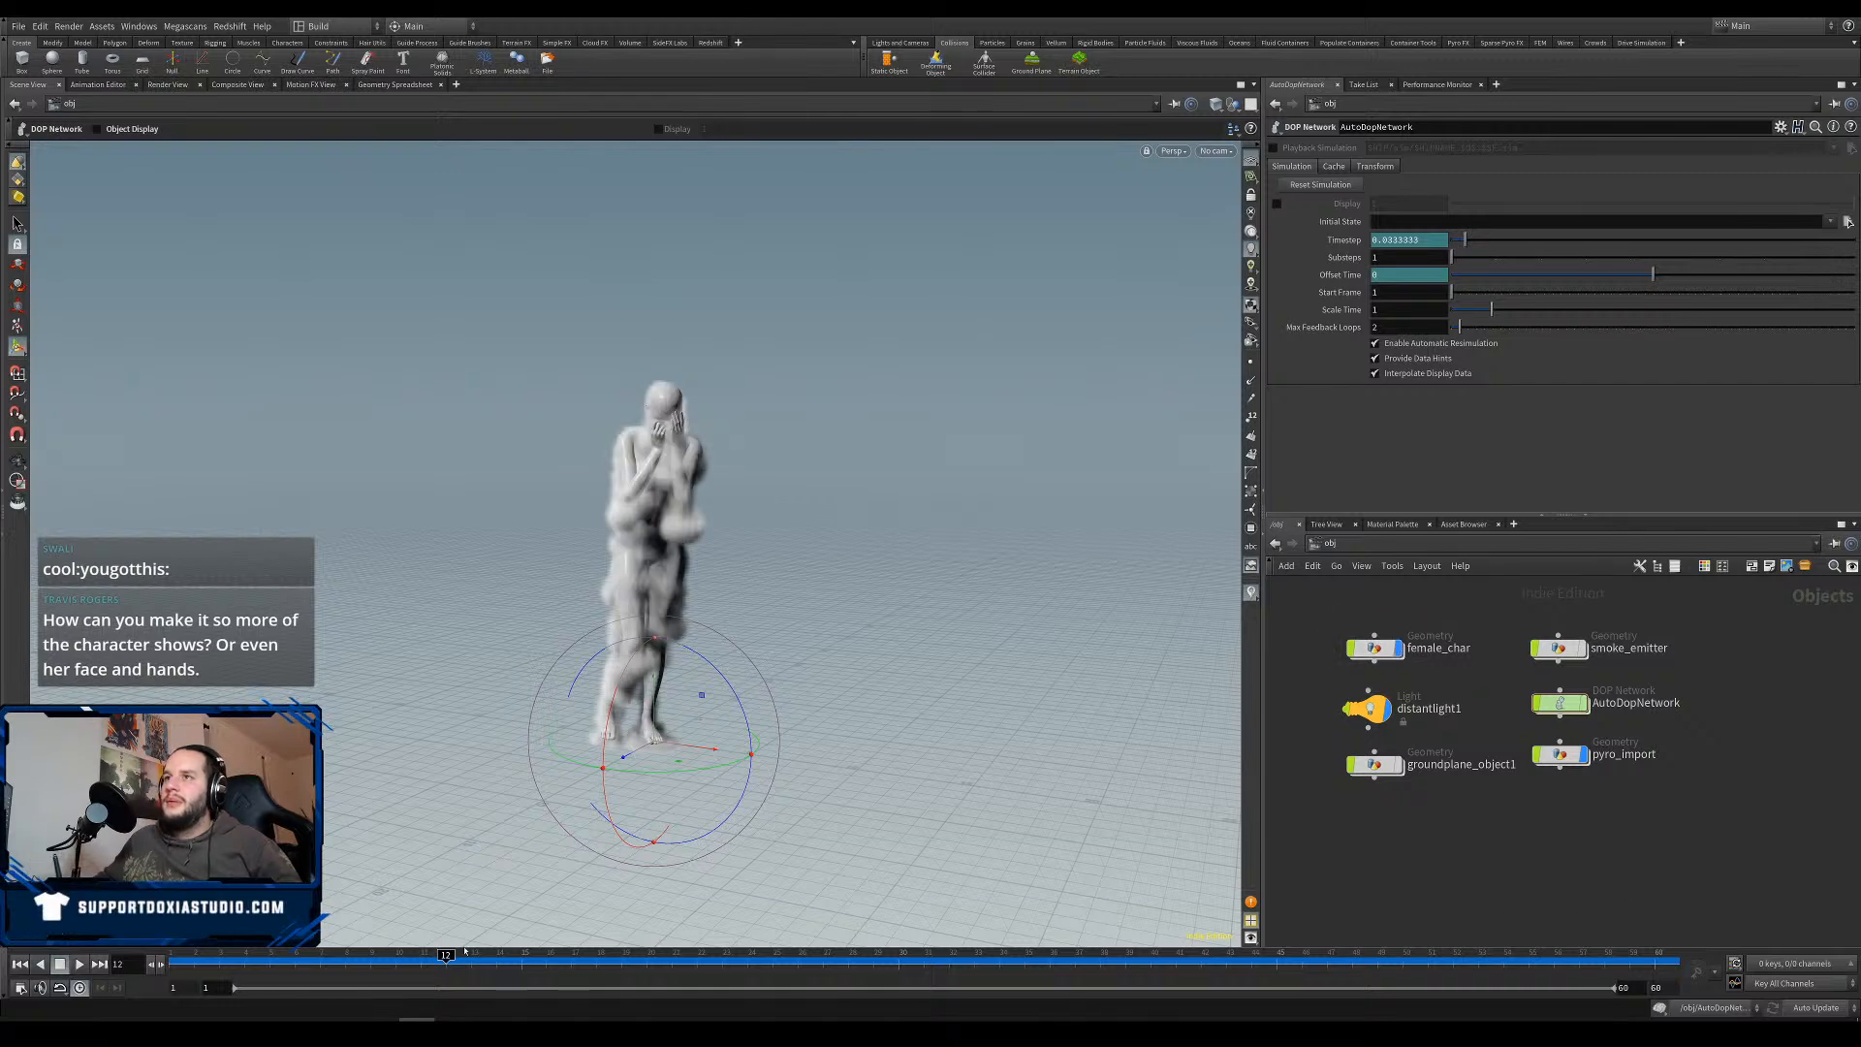
pyautogui.moveTo(446, 958); pyautogui.dragTo(779, 952)
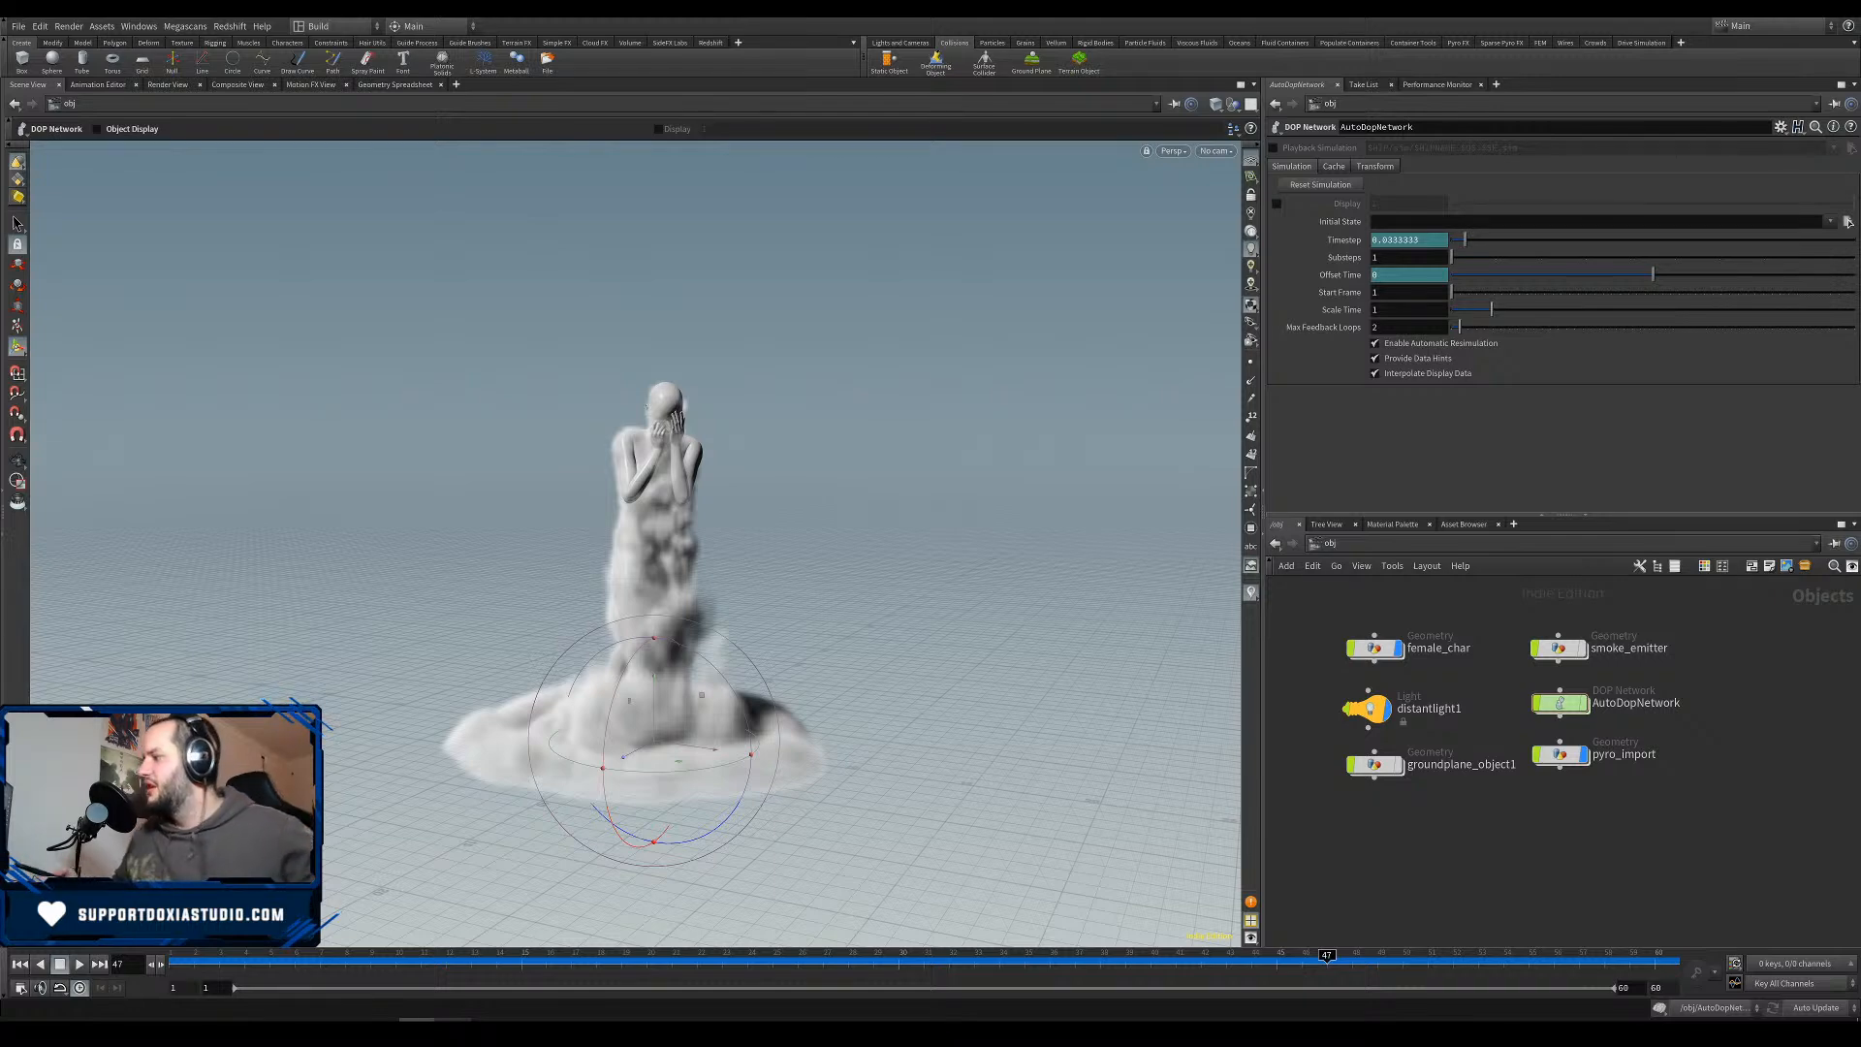
# Switch to Photos to examine the HappinessStill.jpg reference image, return to Houdini and scrub the smoke to frame 60.
pyautogui.hotkey('alt', 'Tab')
pyautogui.hotkey('alt', 'Tab')
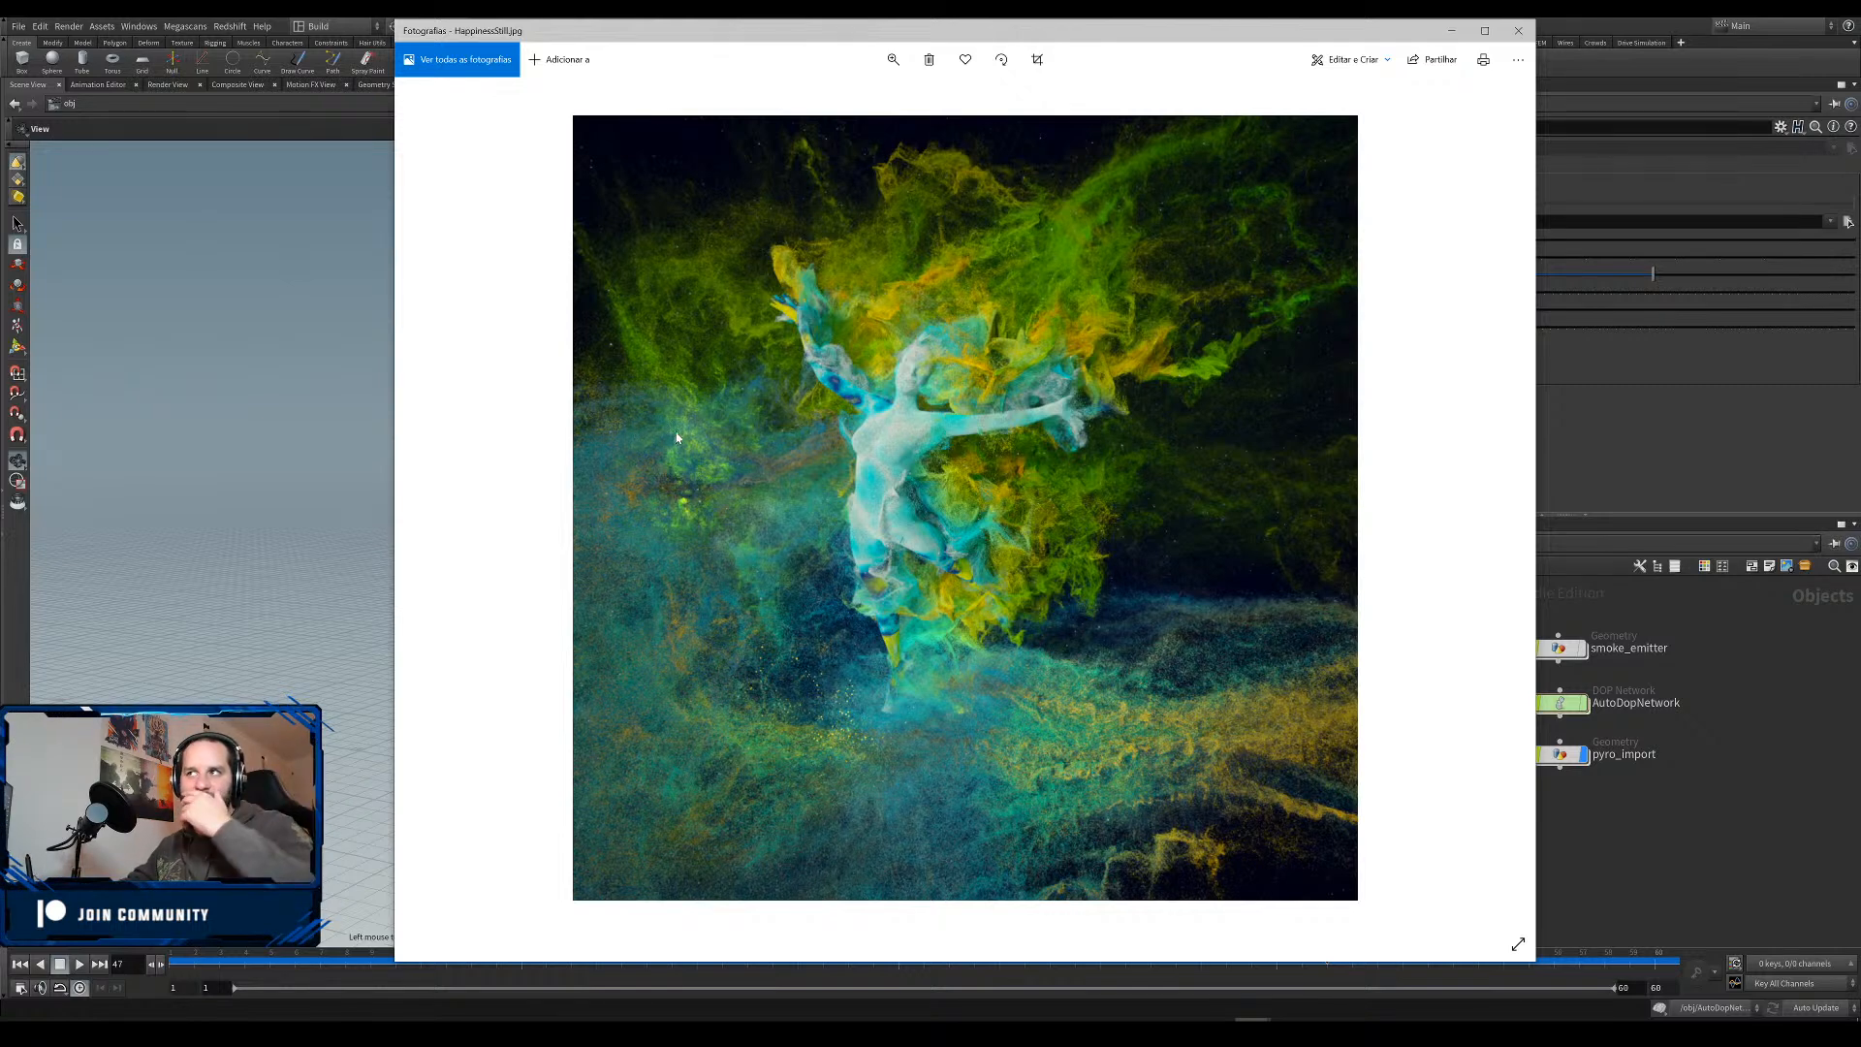
pyautogui.click(1633, 822)
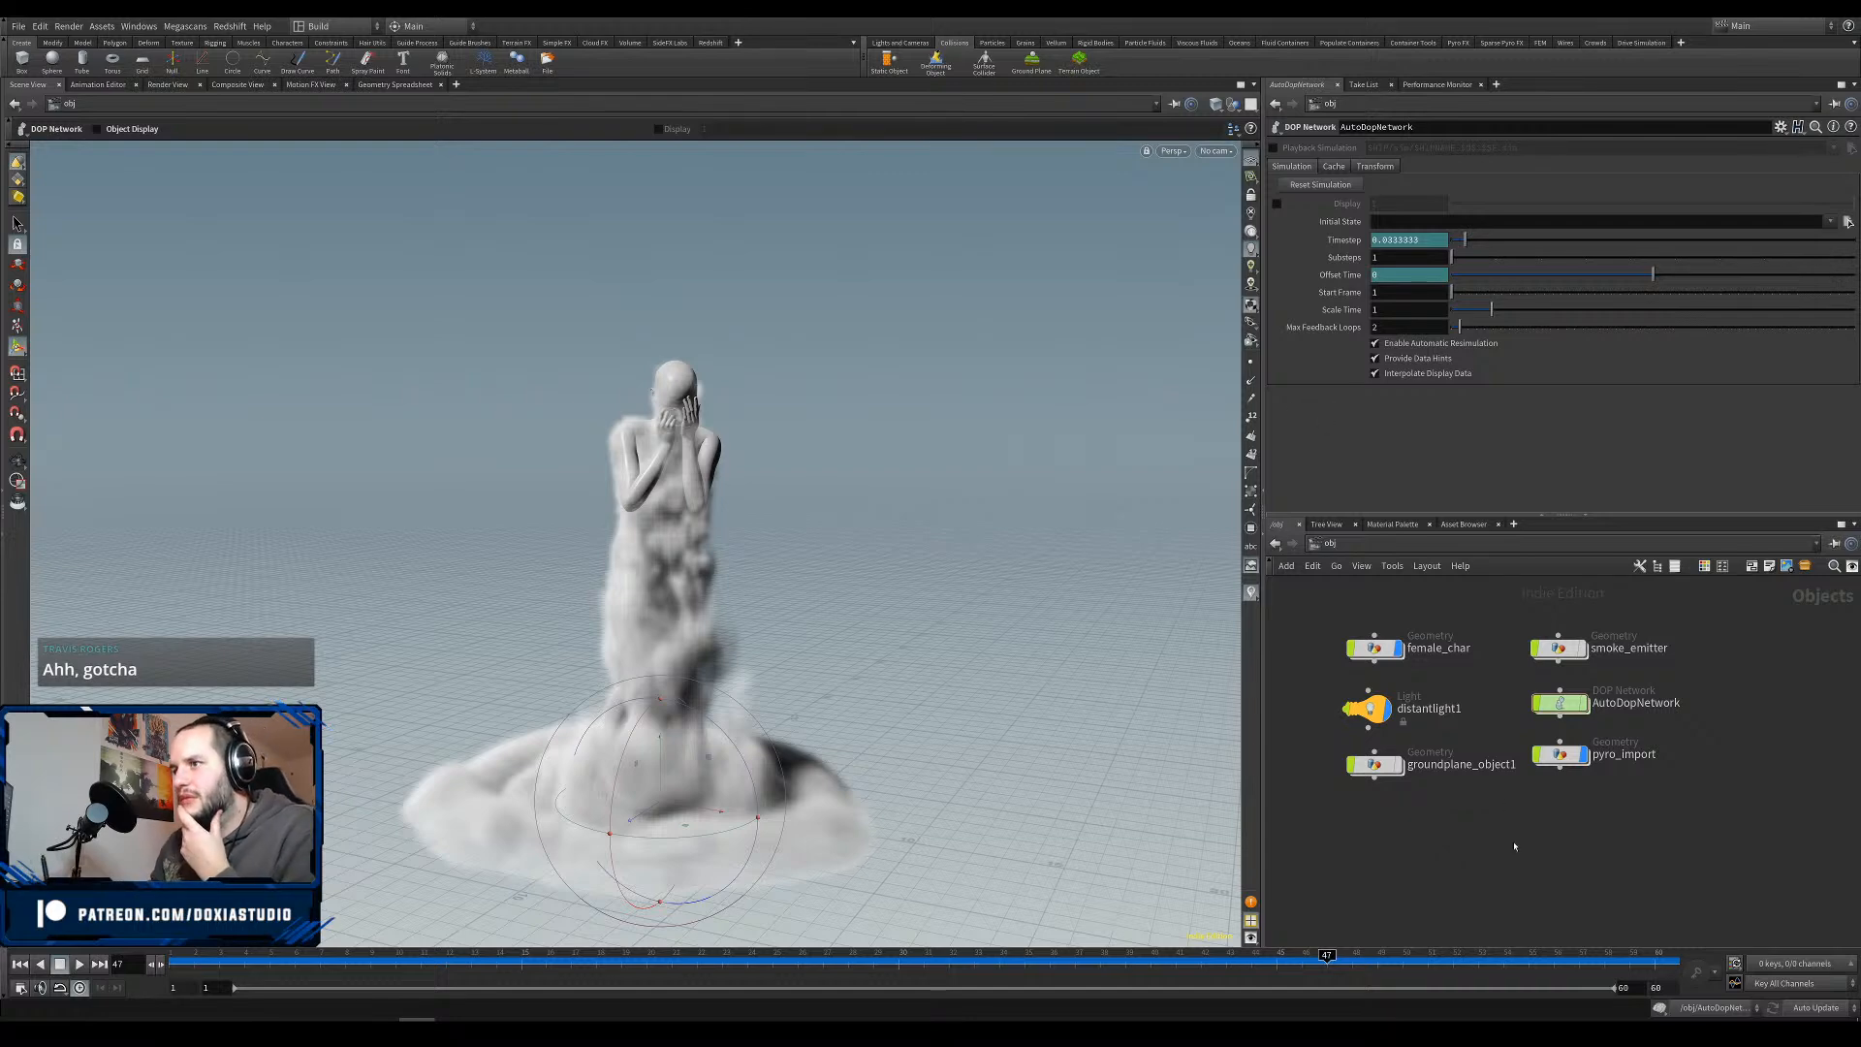
pyautogui.moveTo(422, 965); pyautogui.dragTo(1743, 892)
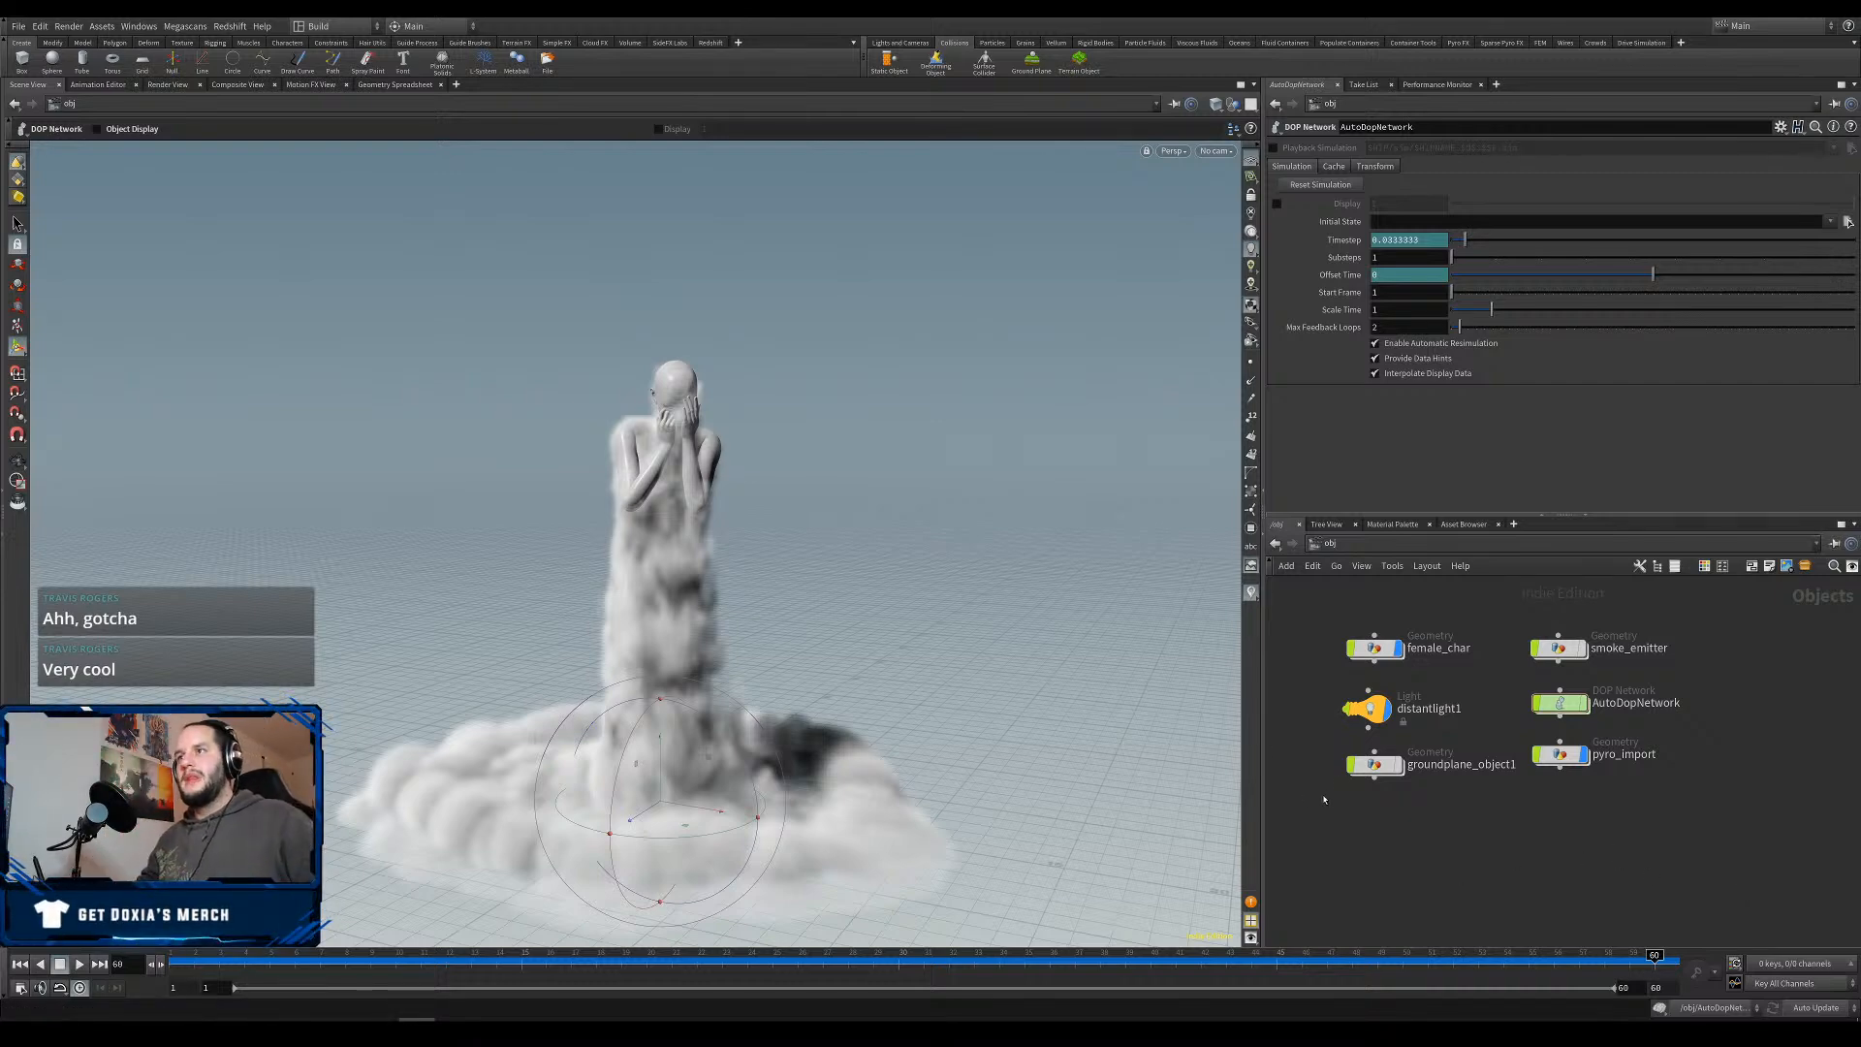
# Space out the pyro_import and AutoDopNetwork nodes and rename AutoDopNetwork as Dop_smoke01.
pyautogui.moveTo(1629, 756); pyautogui.dragTo(1630, 765)
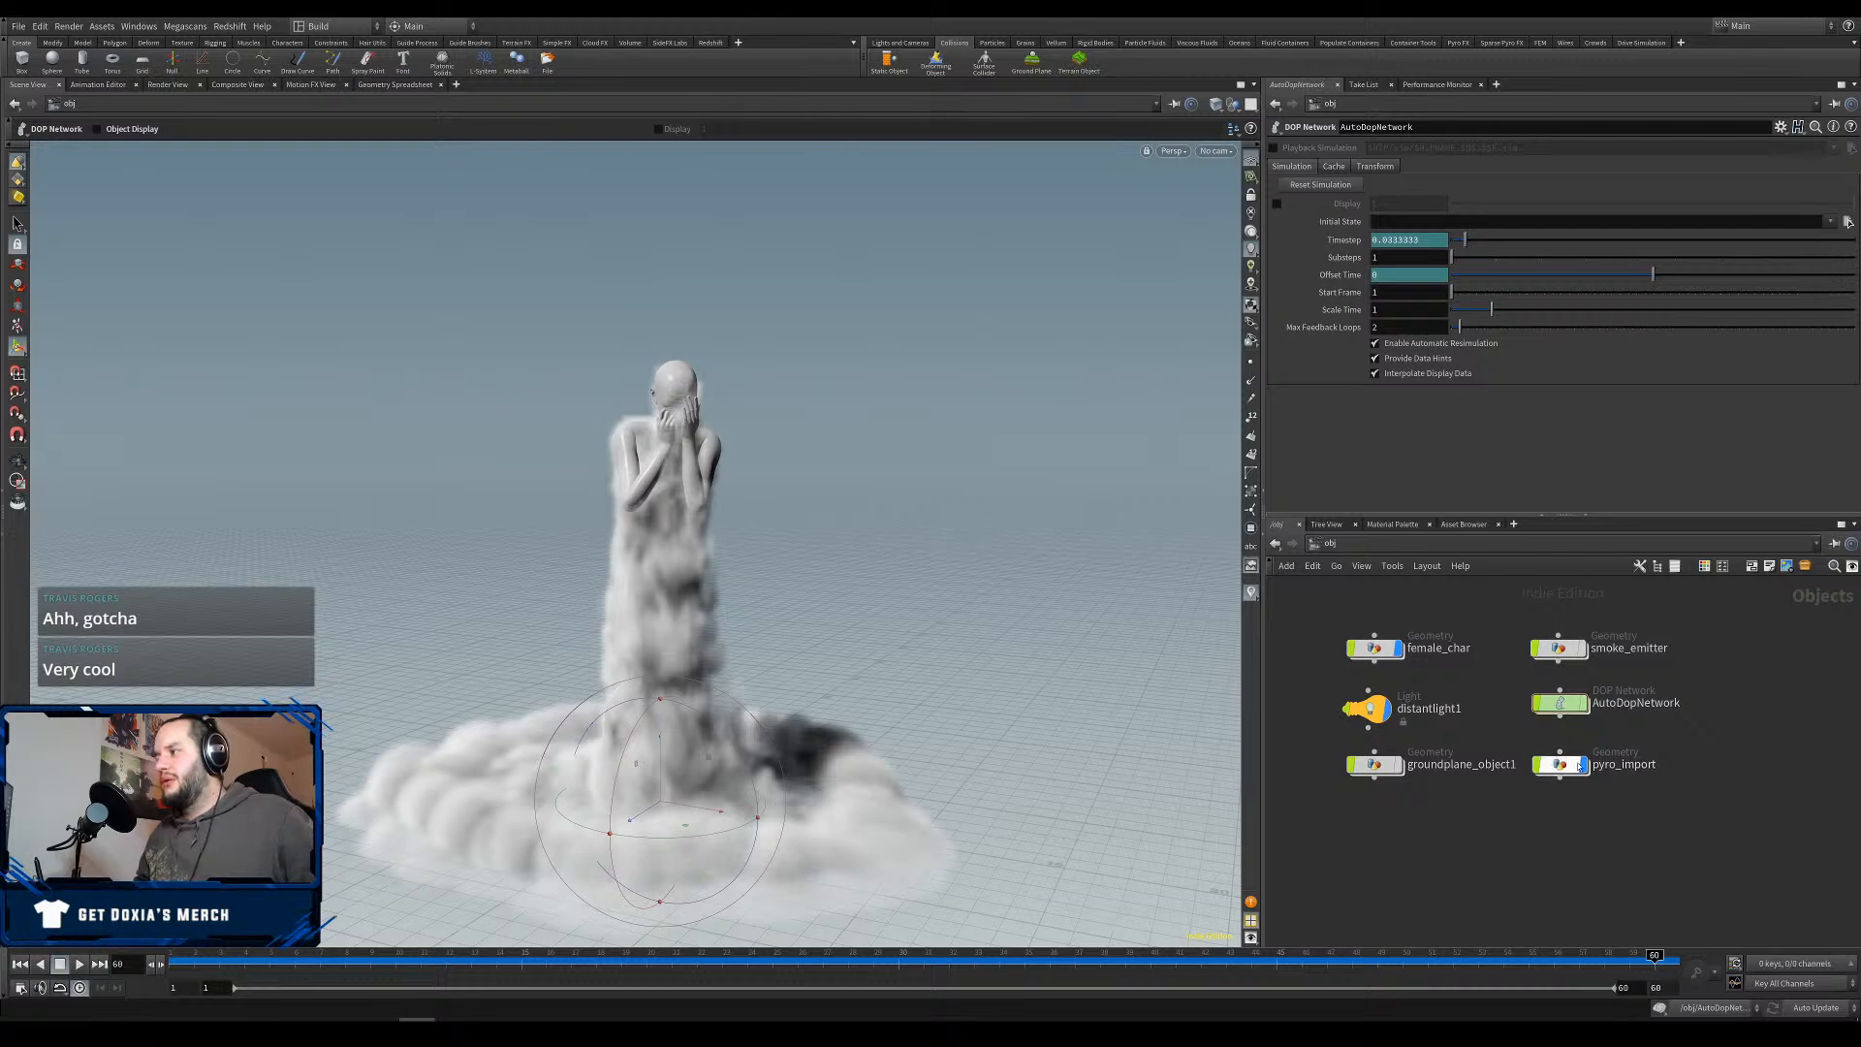
pyautogui.moveTo(1567, 712); pyautogui.dragTo(1568, 717)
pyautogui.press('F2')
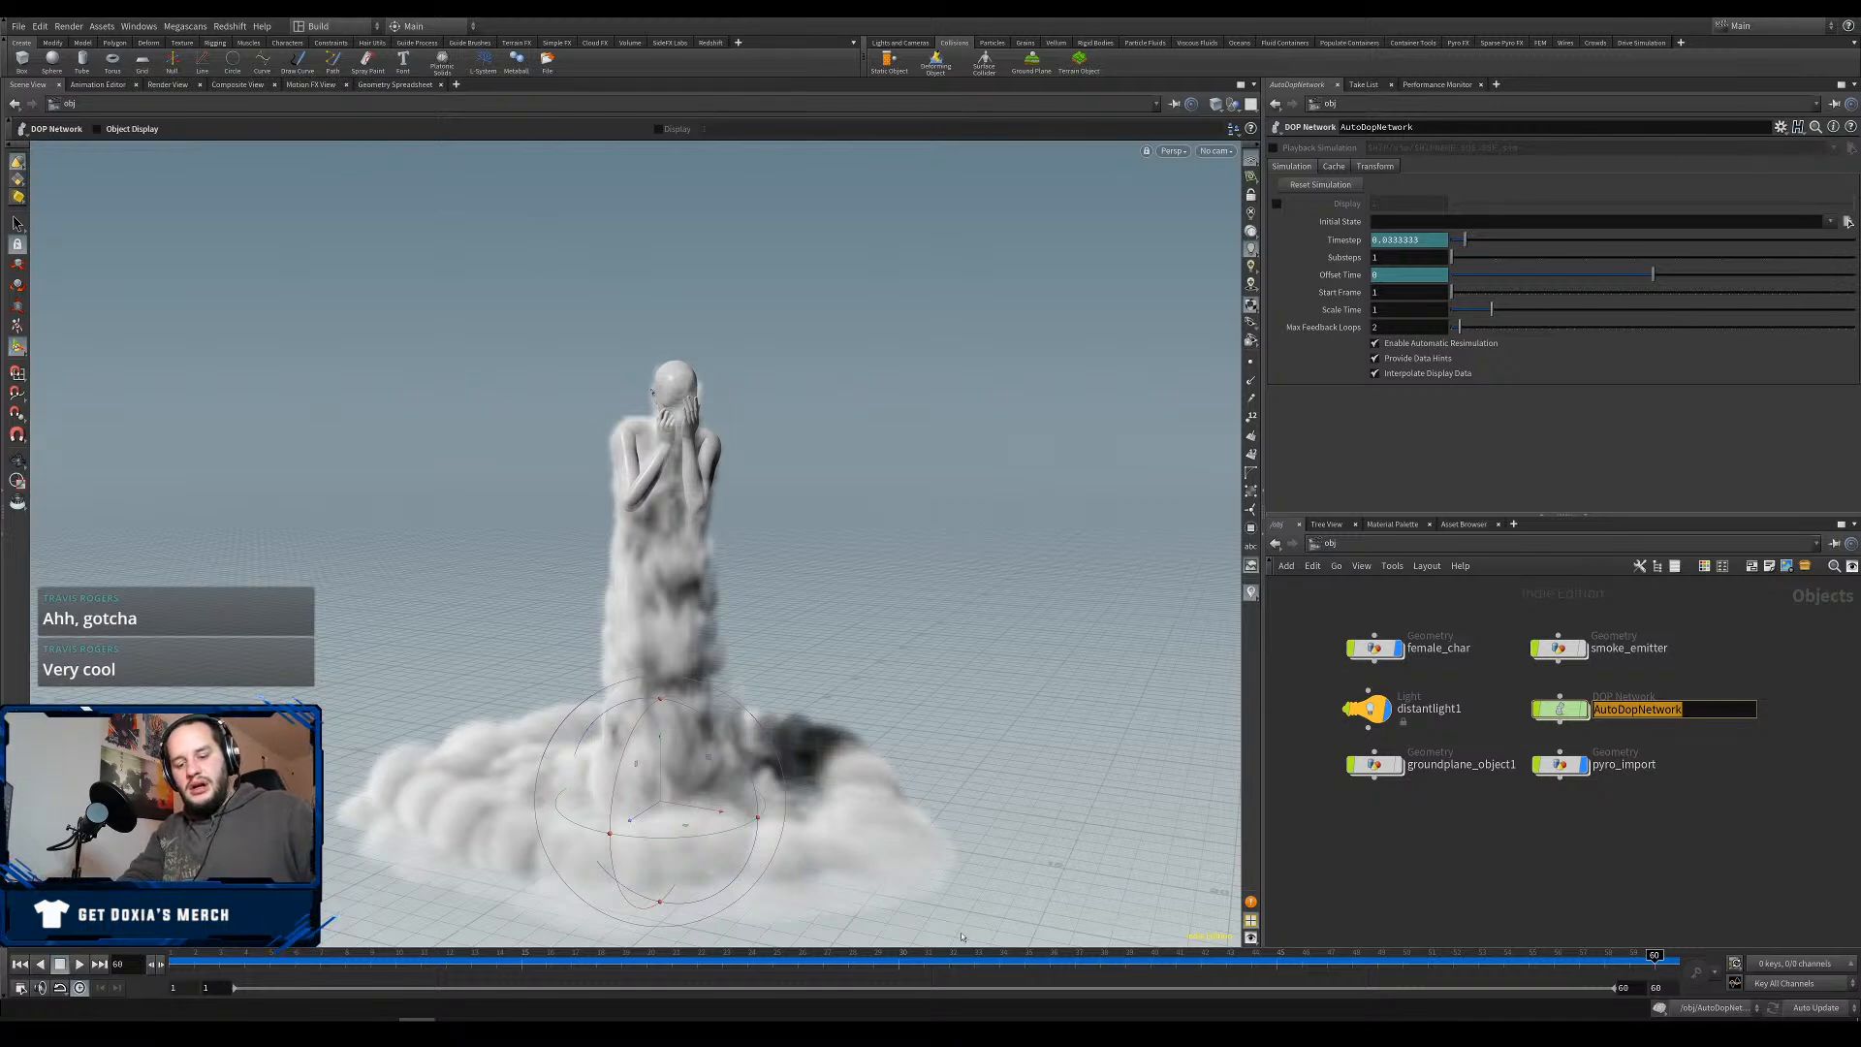
pyautogui.write('Dop')
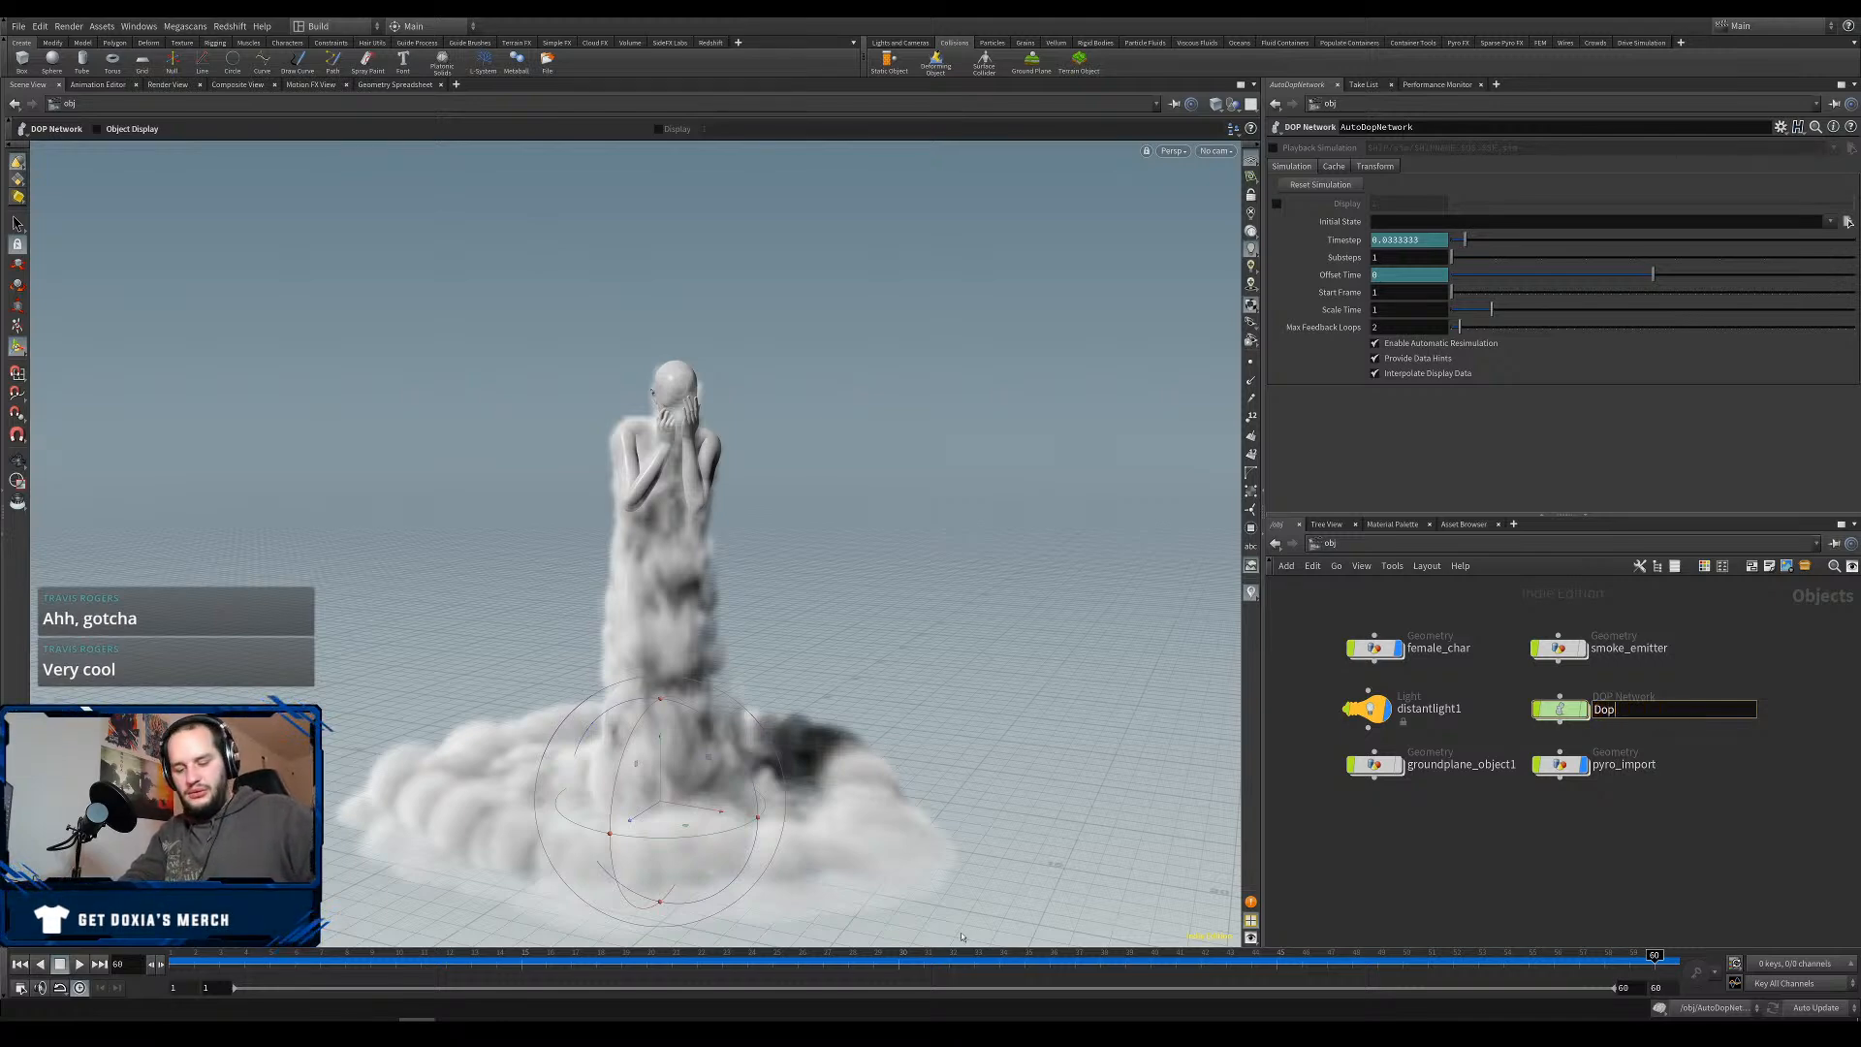
pyautogui.write('_')
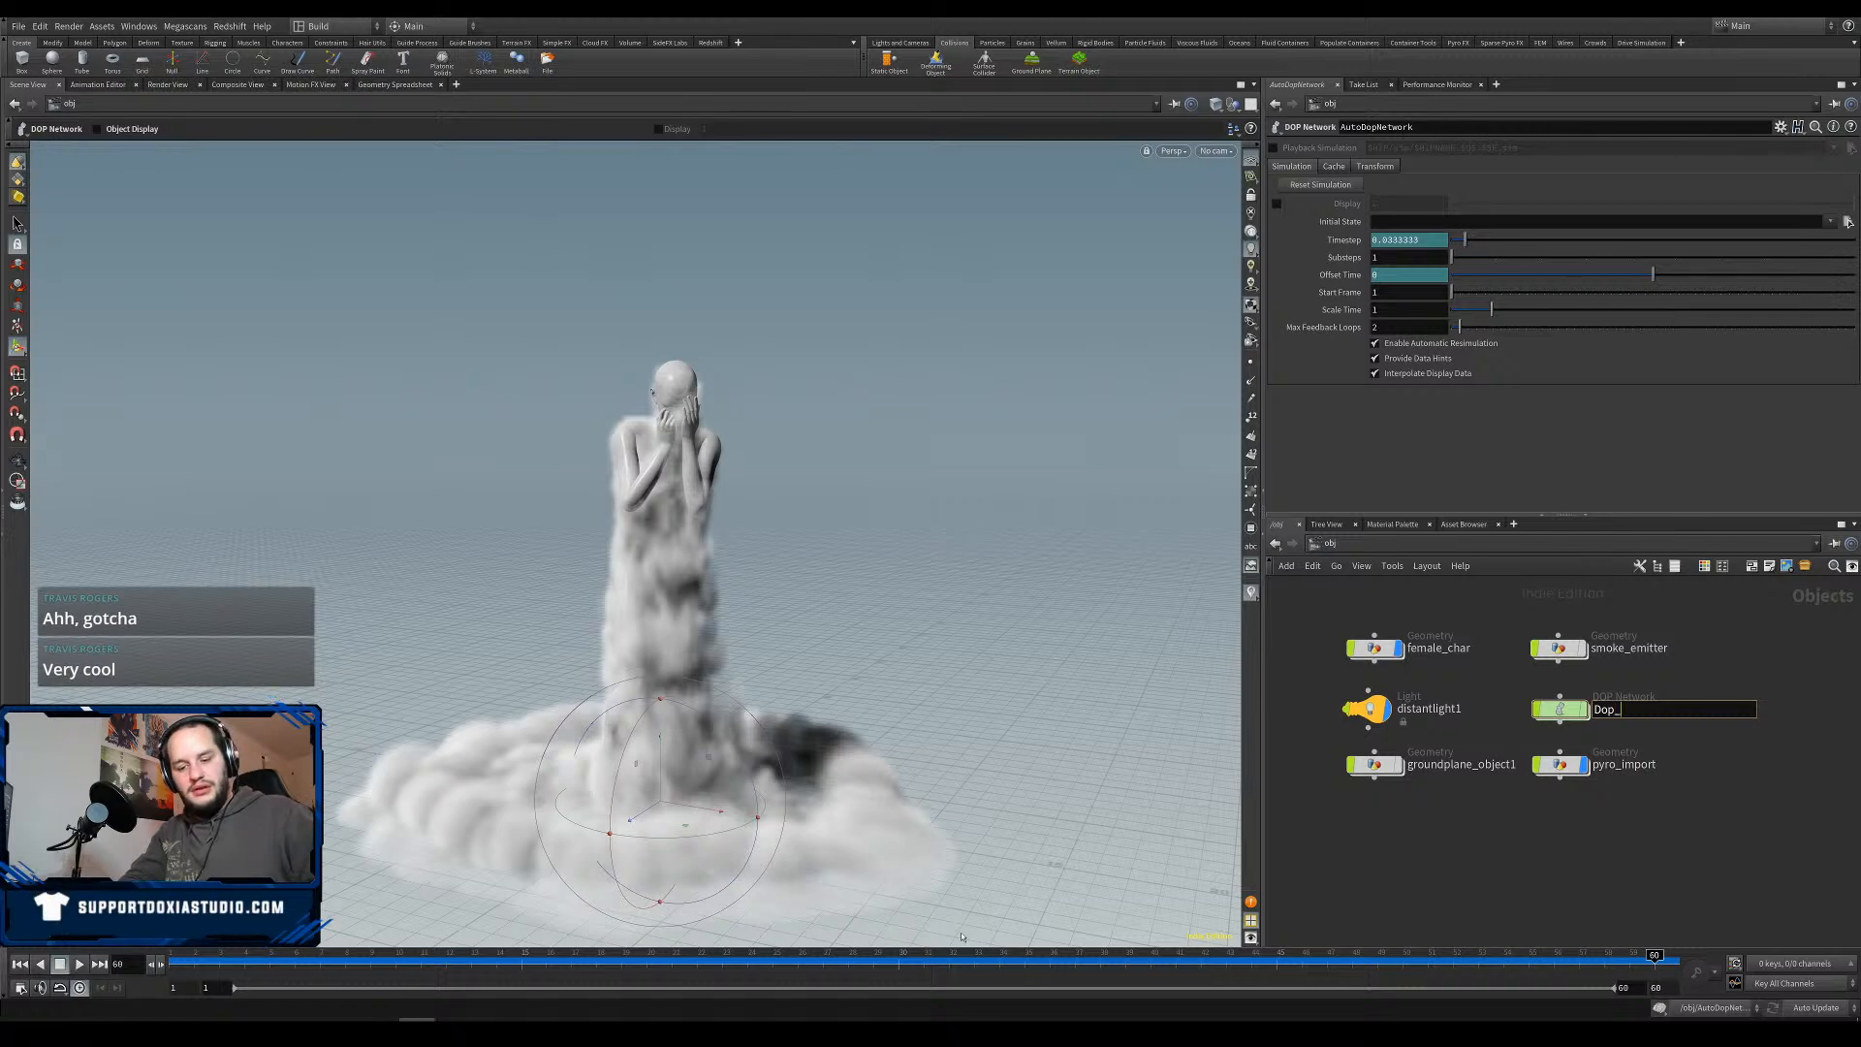
pyautogui.write('smoke')
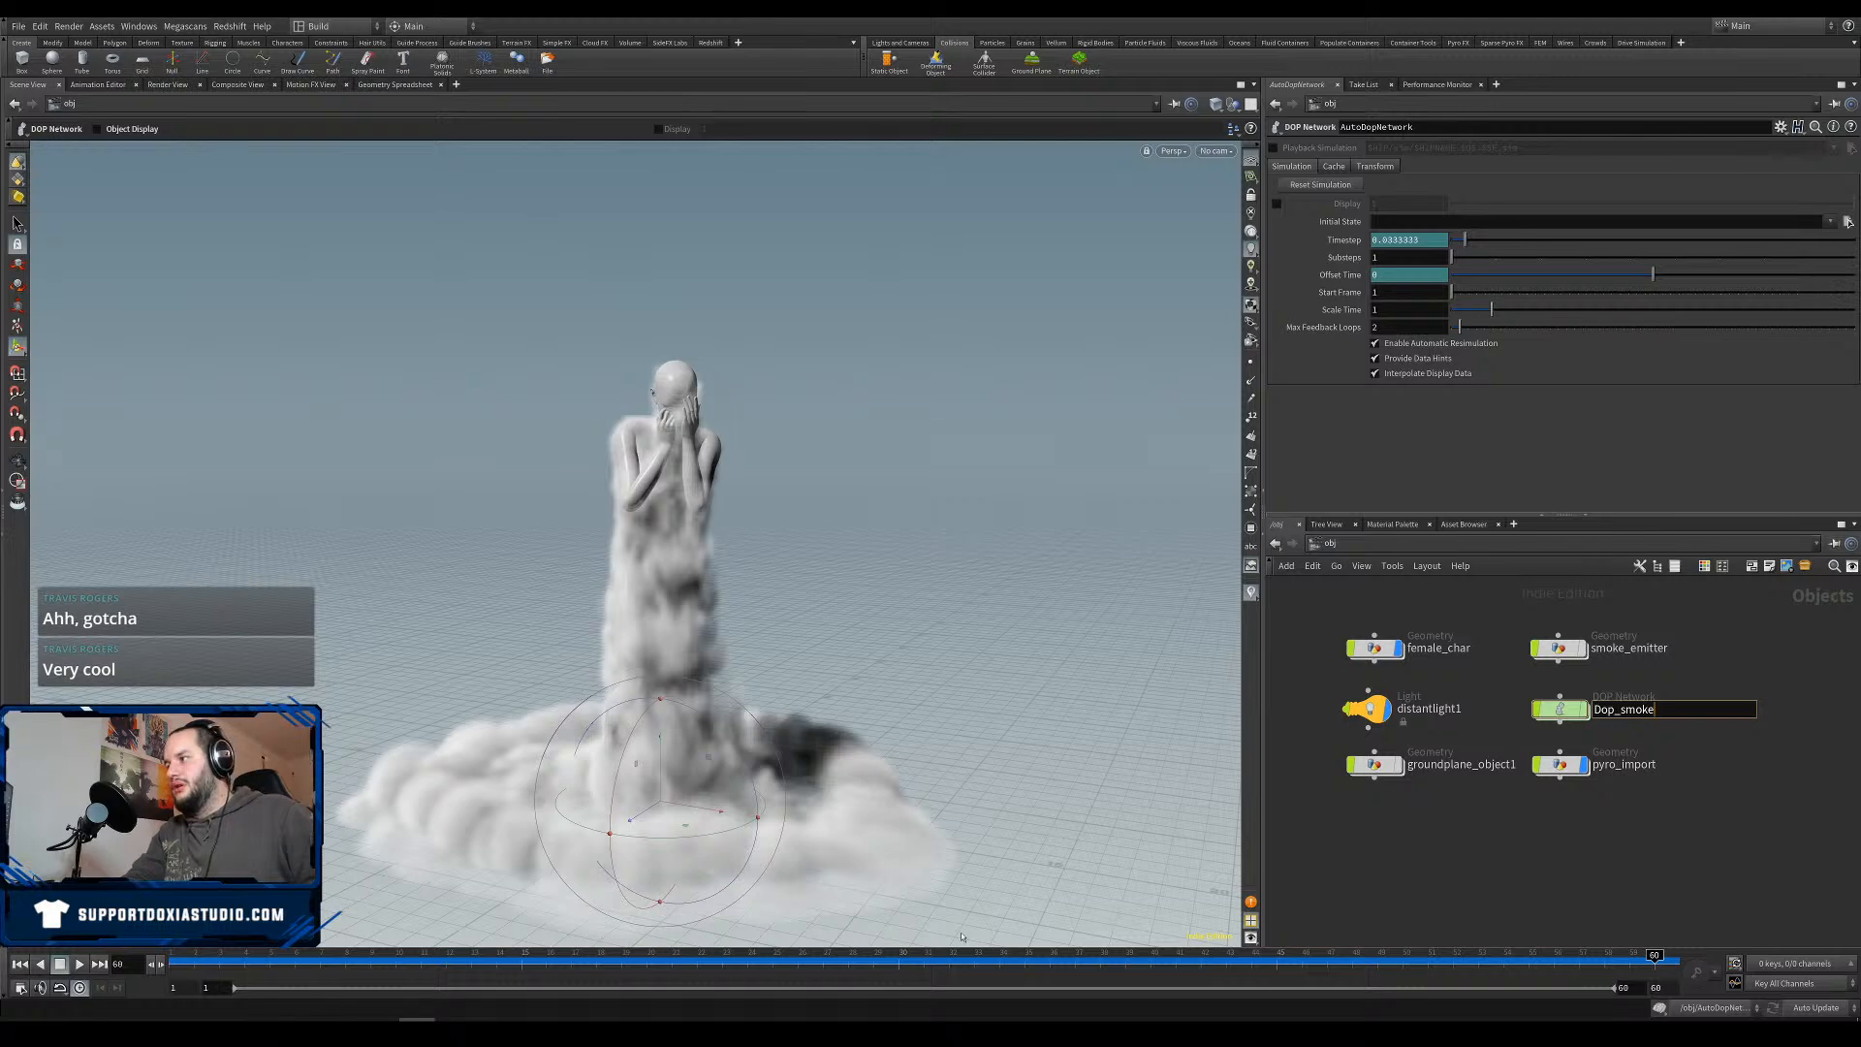
pyautogui.write('01')
pyautogui.press('Return')
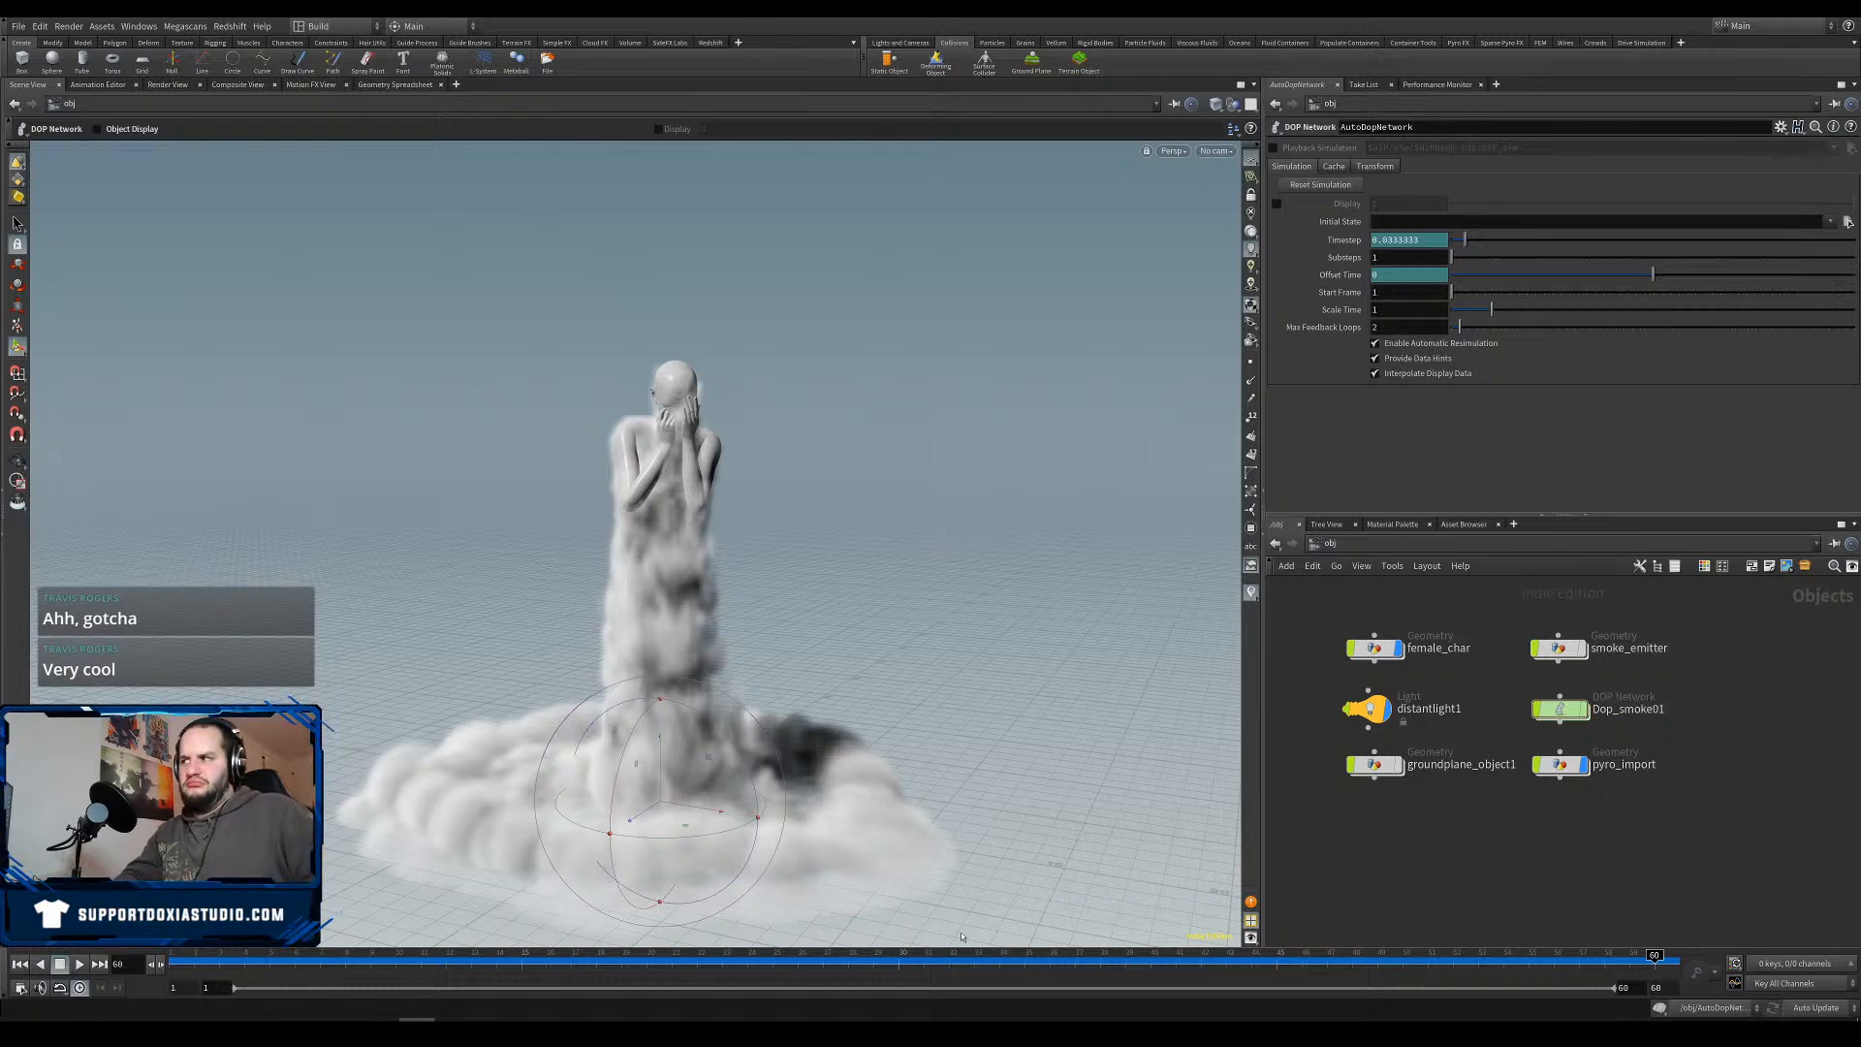
# Rename the pyro_import geometry object as smoke_01.
pyautogui.doubleClick(1625, 765)
pyautogui.write('smoke')
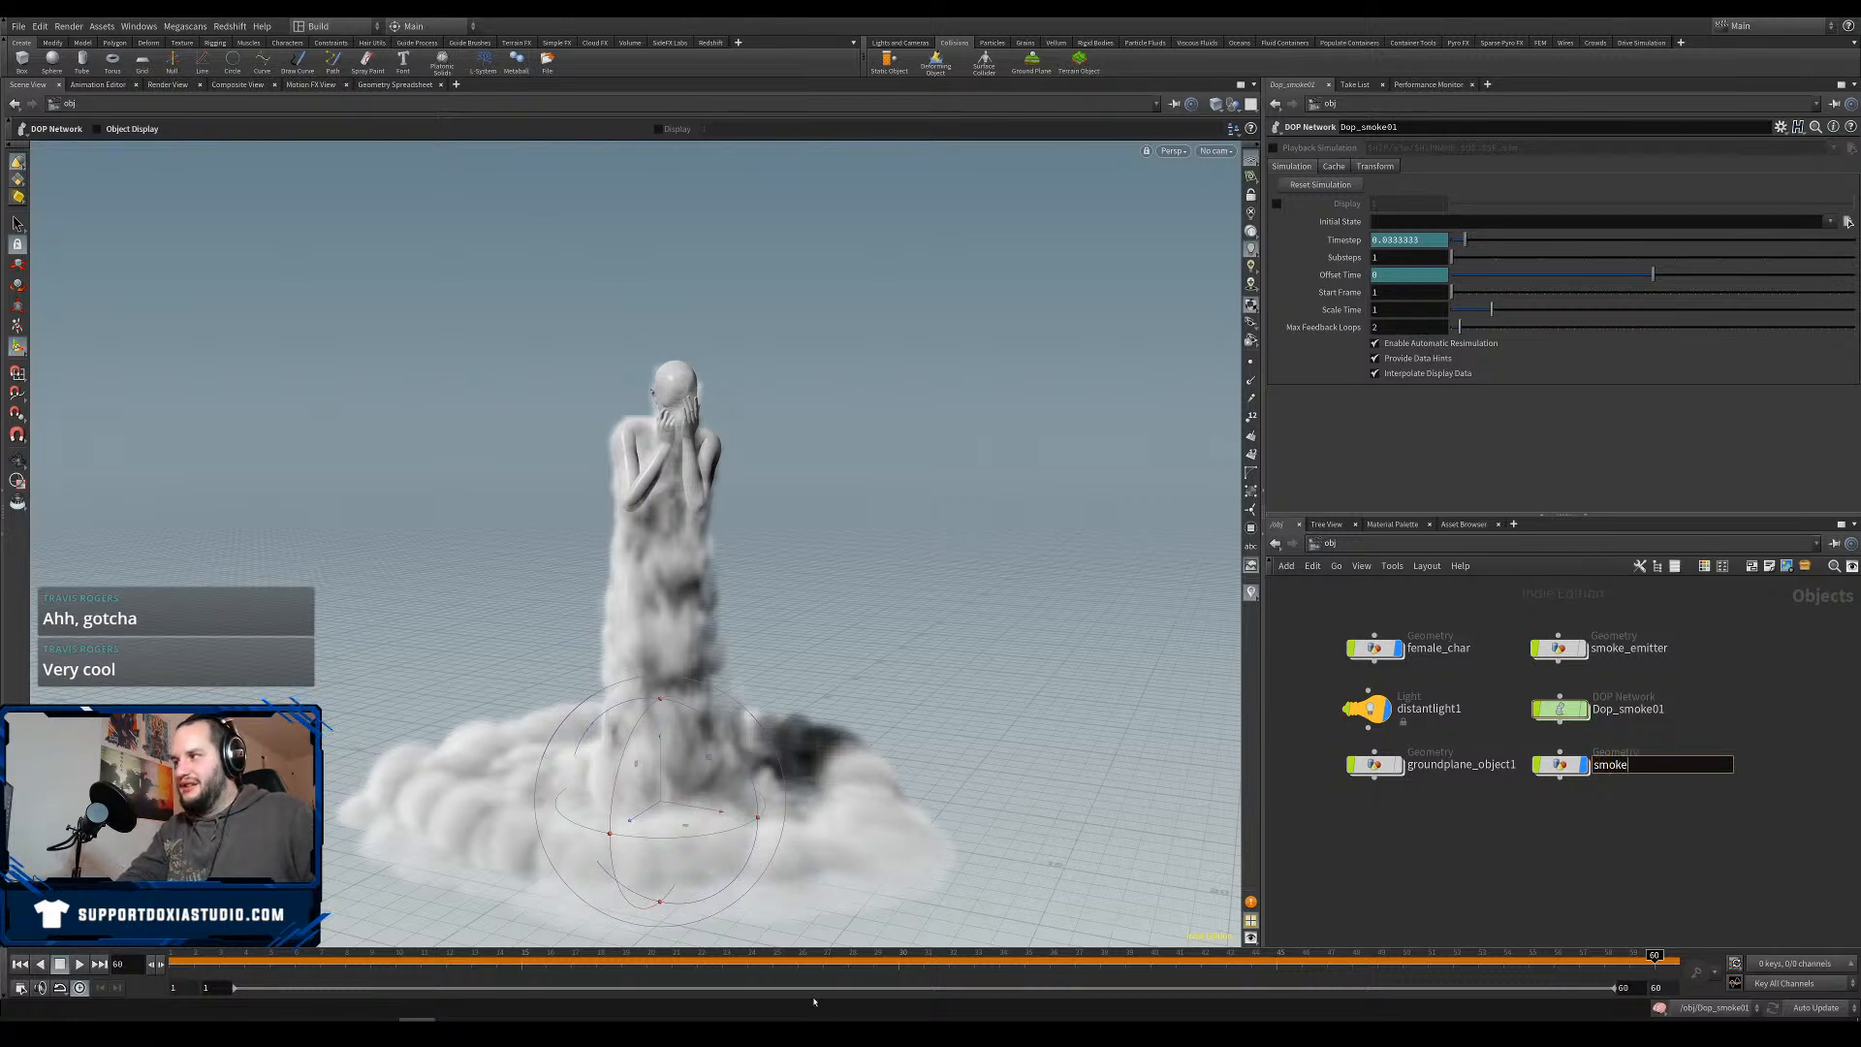
pyautogui.write('_o1')
pyautogui.press('Return')
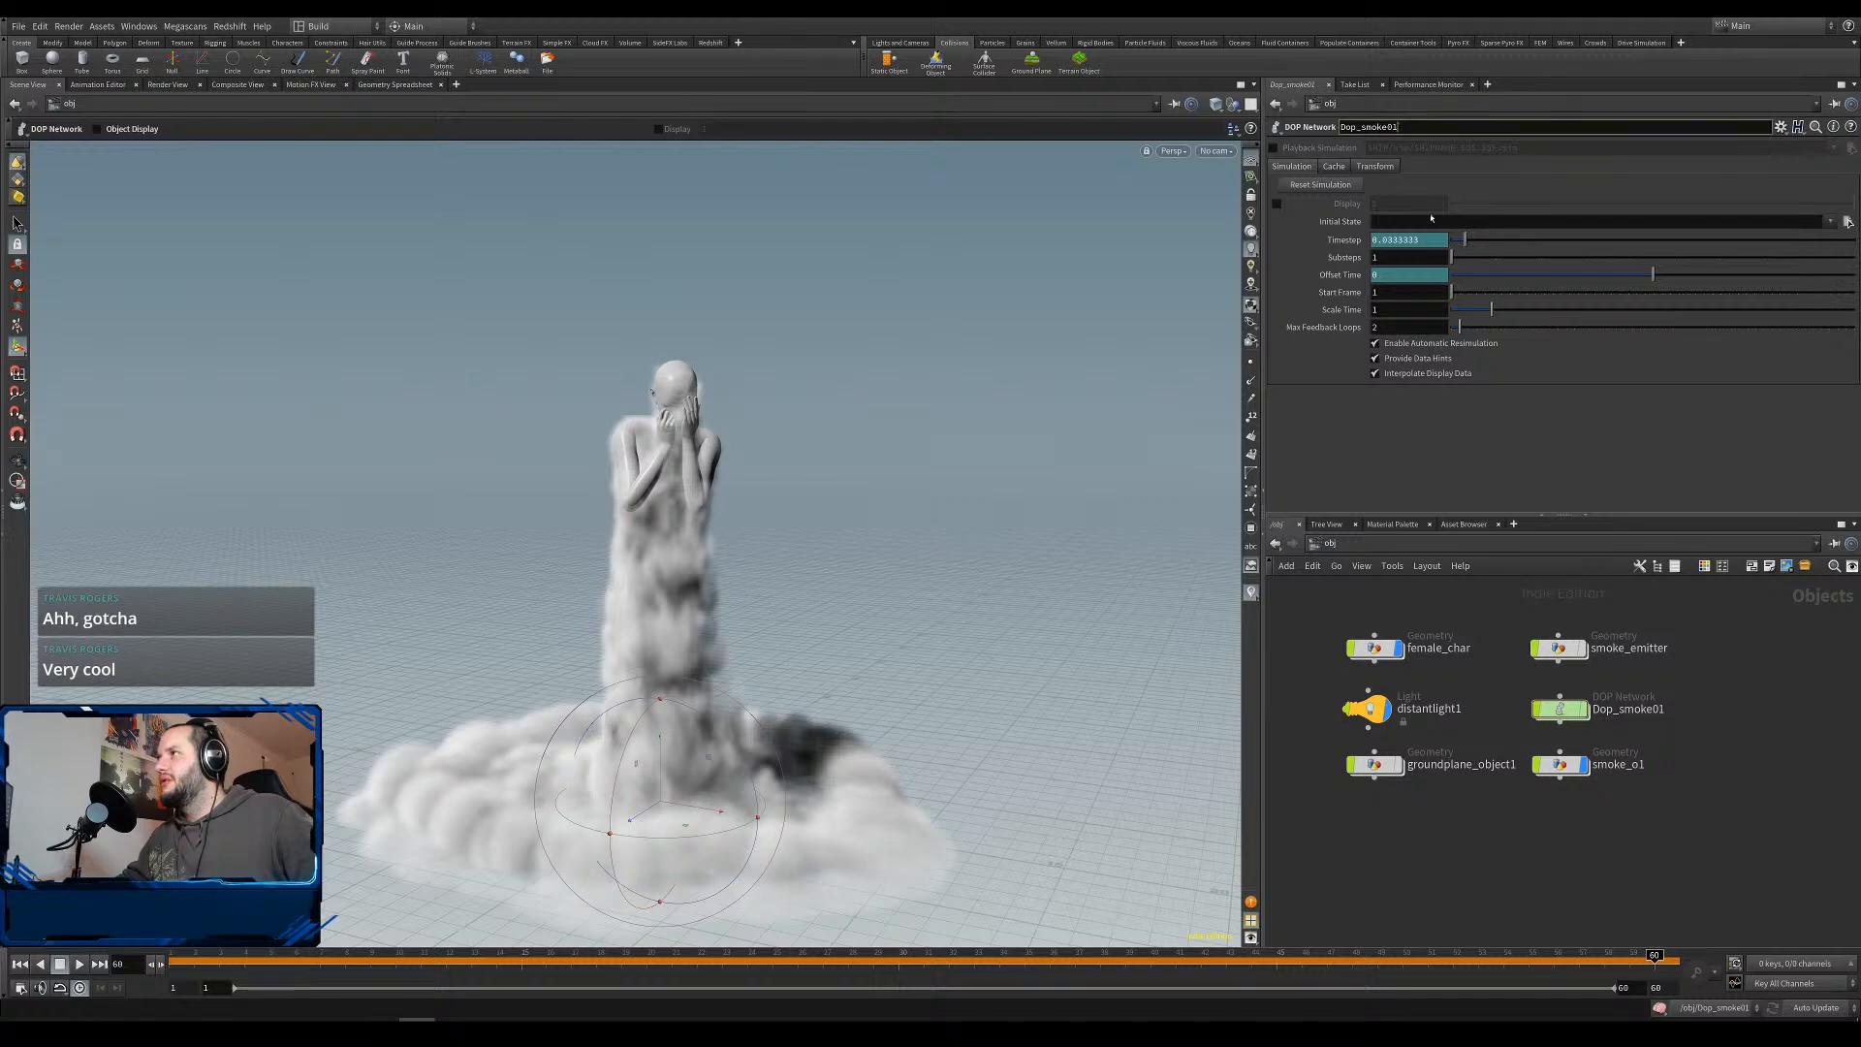
pyautogui.click(1559, 764)
pyautogui.click(1359, 127)
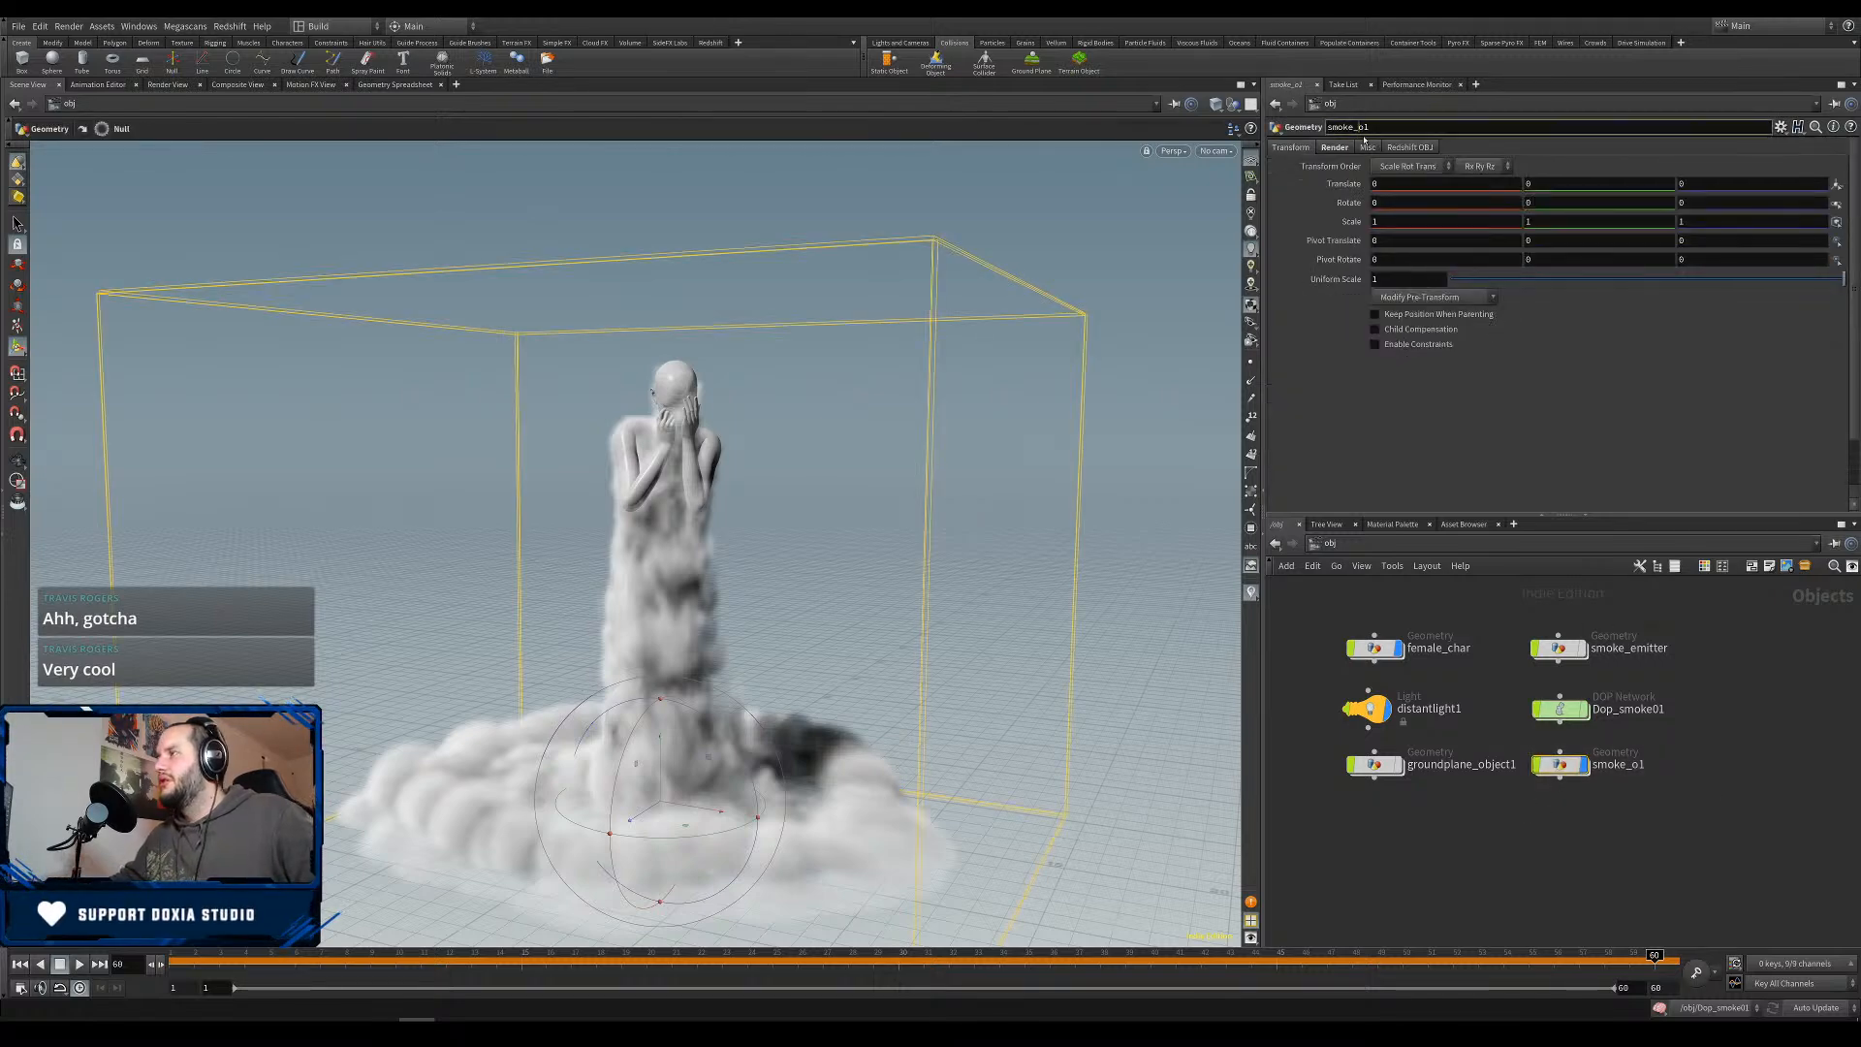
pyautogui.write('0')
pyautogui.press('Return')
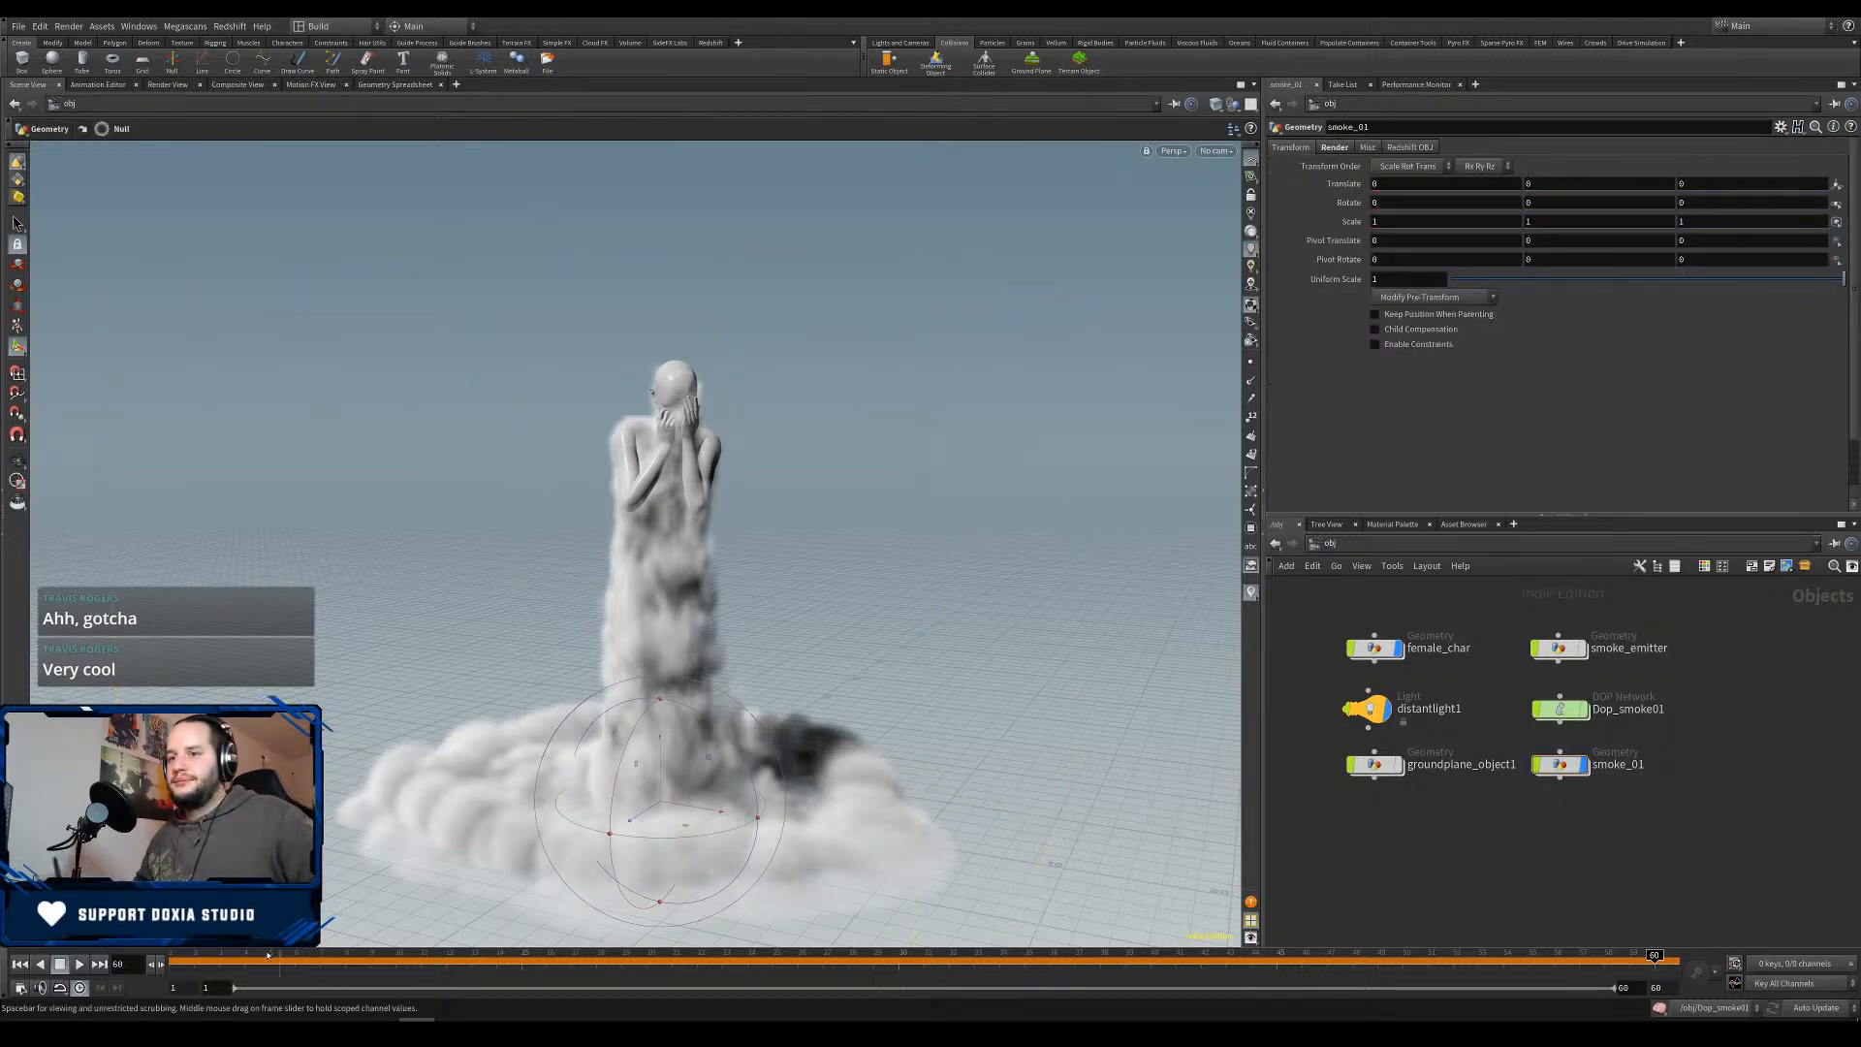
# Go back to frame 1 and set the Element Size of add_noise inside smoke_emitter to 0.75.
pyautogui.click(19, 964)
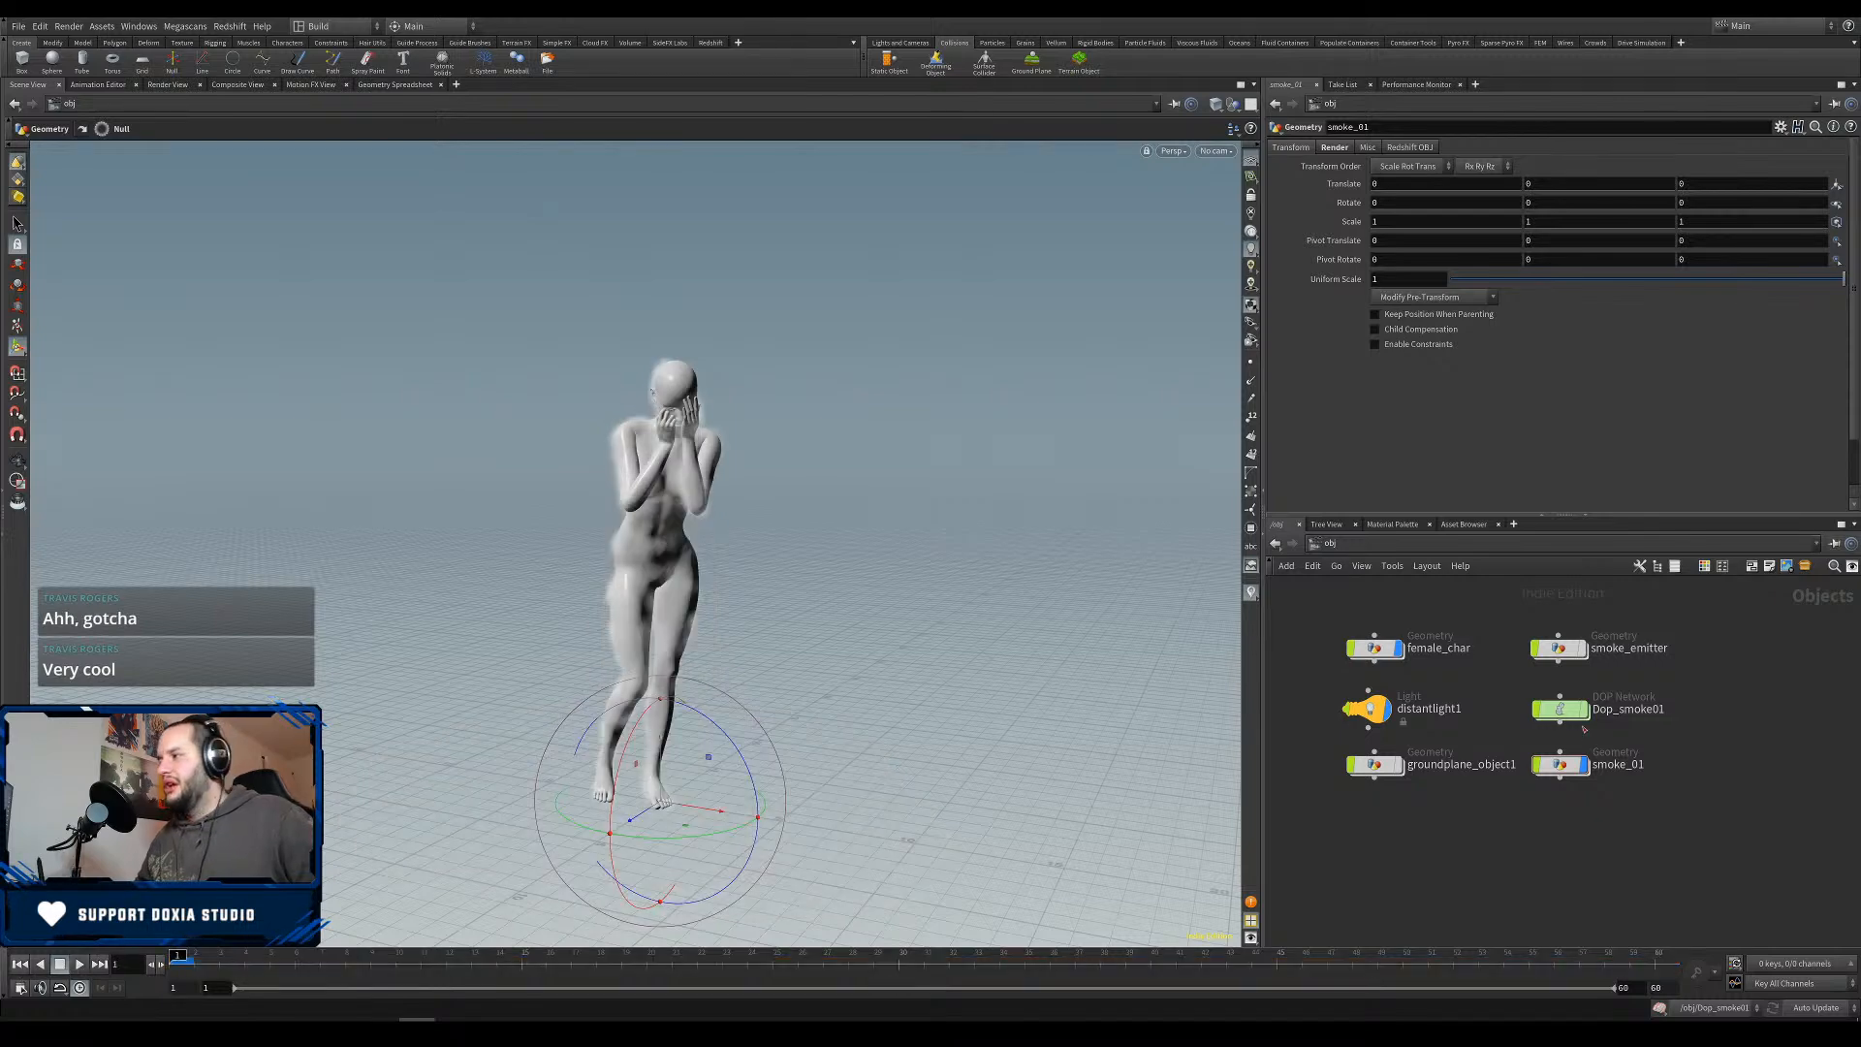
pyautogui.click(1560, 649)
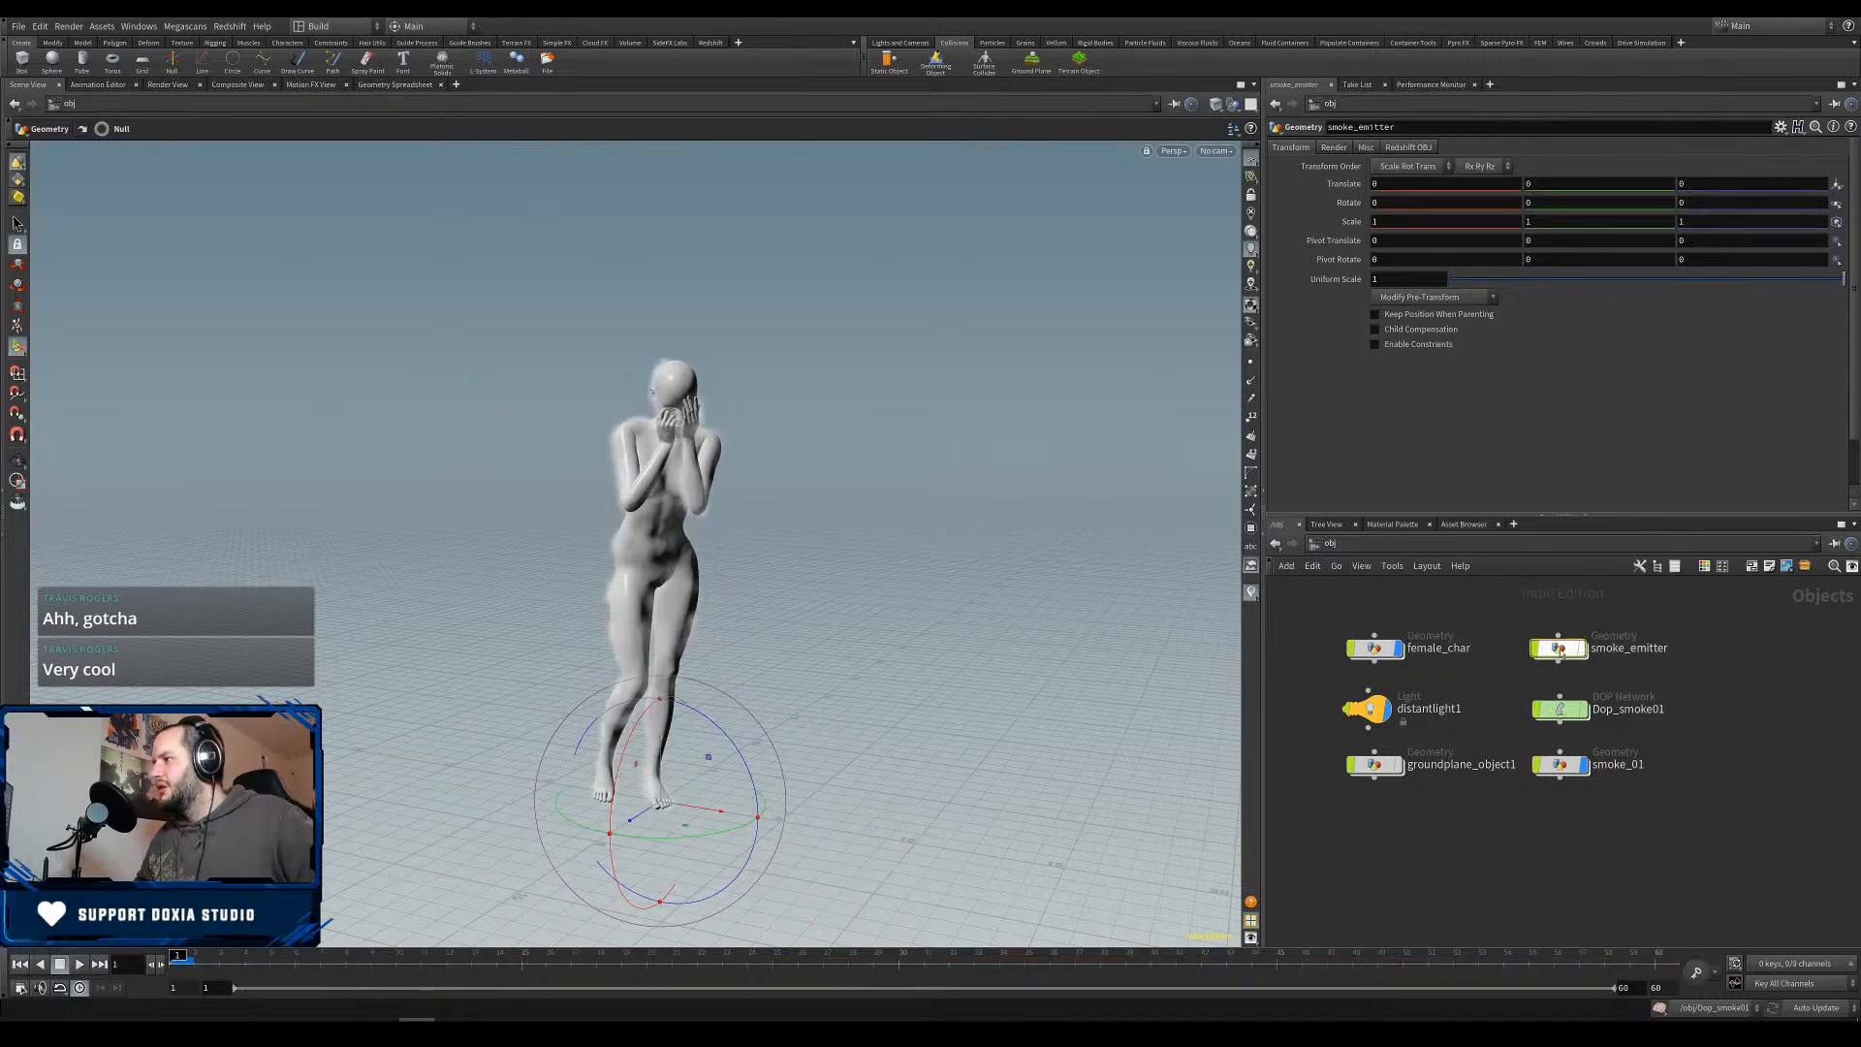
pyautogui.doubleClick(1560, 650)
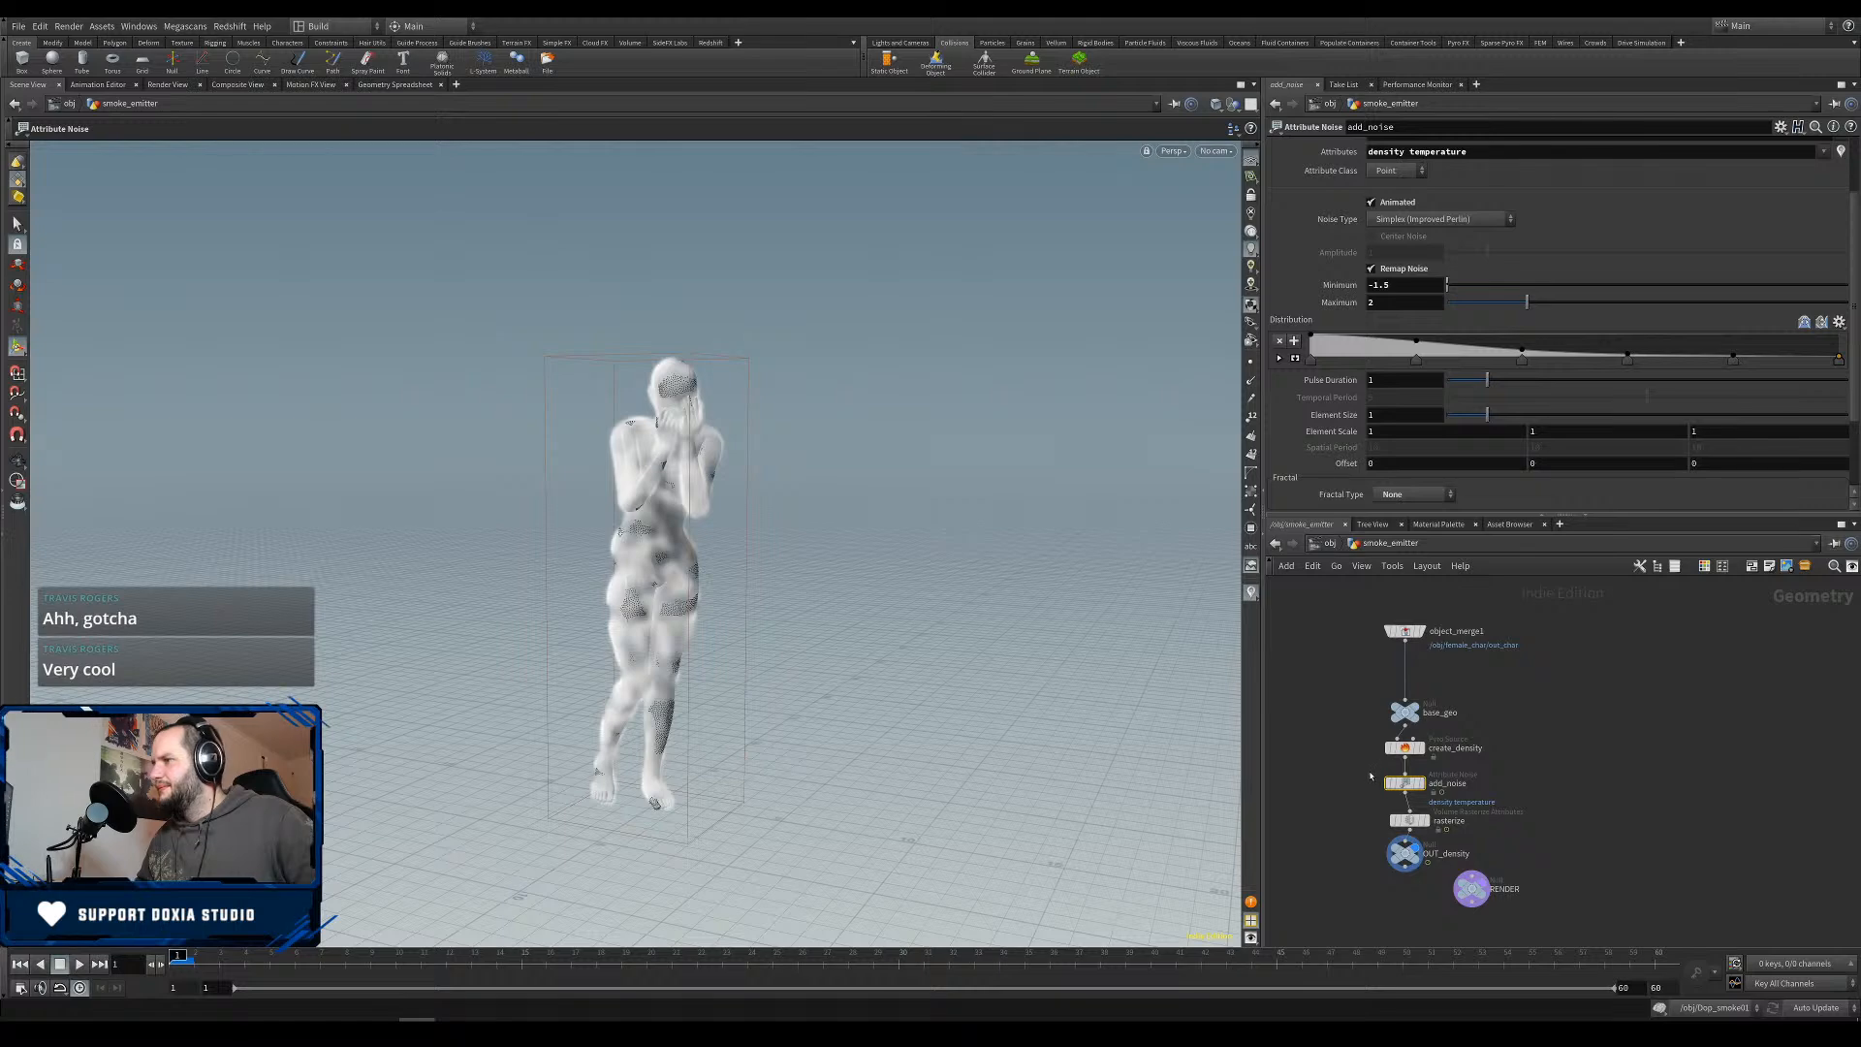
pyautogui.doubleClick(1385, 415)
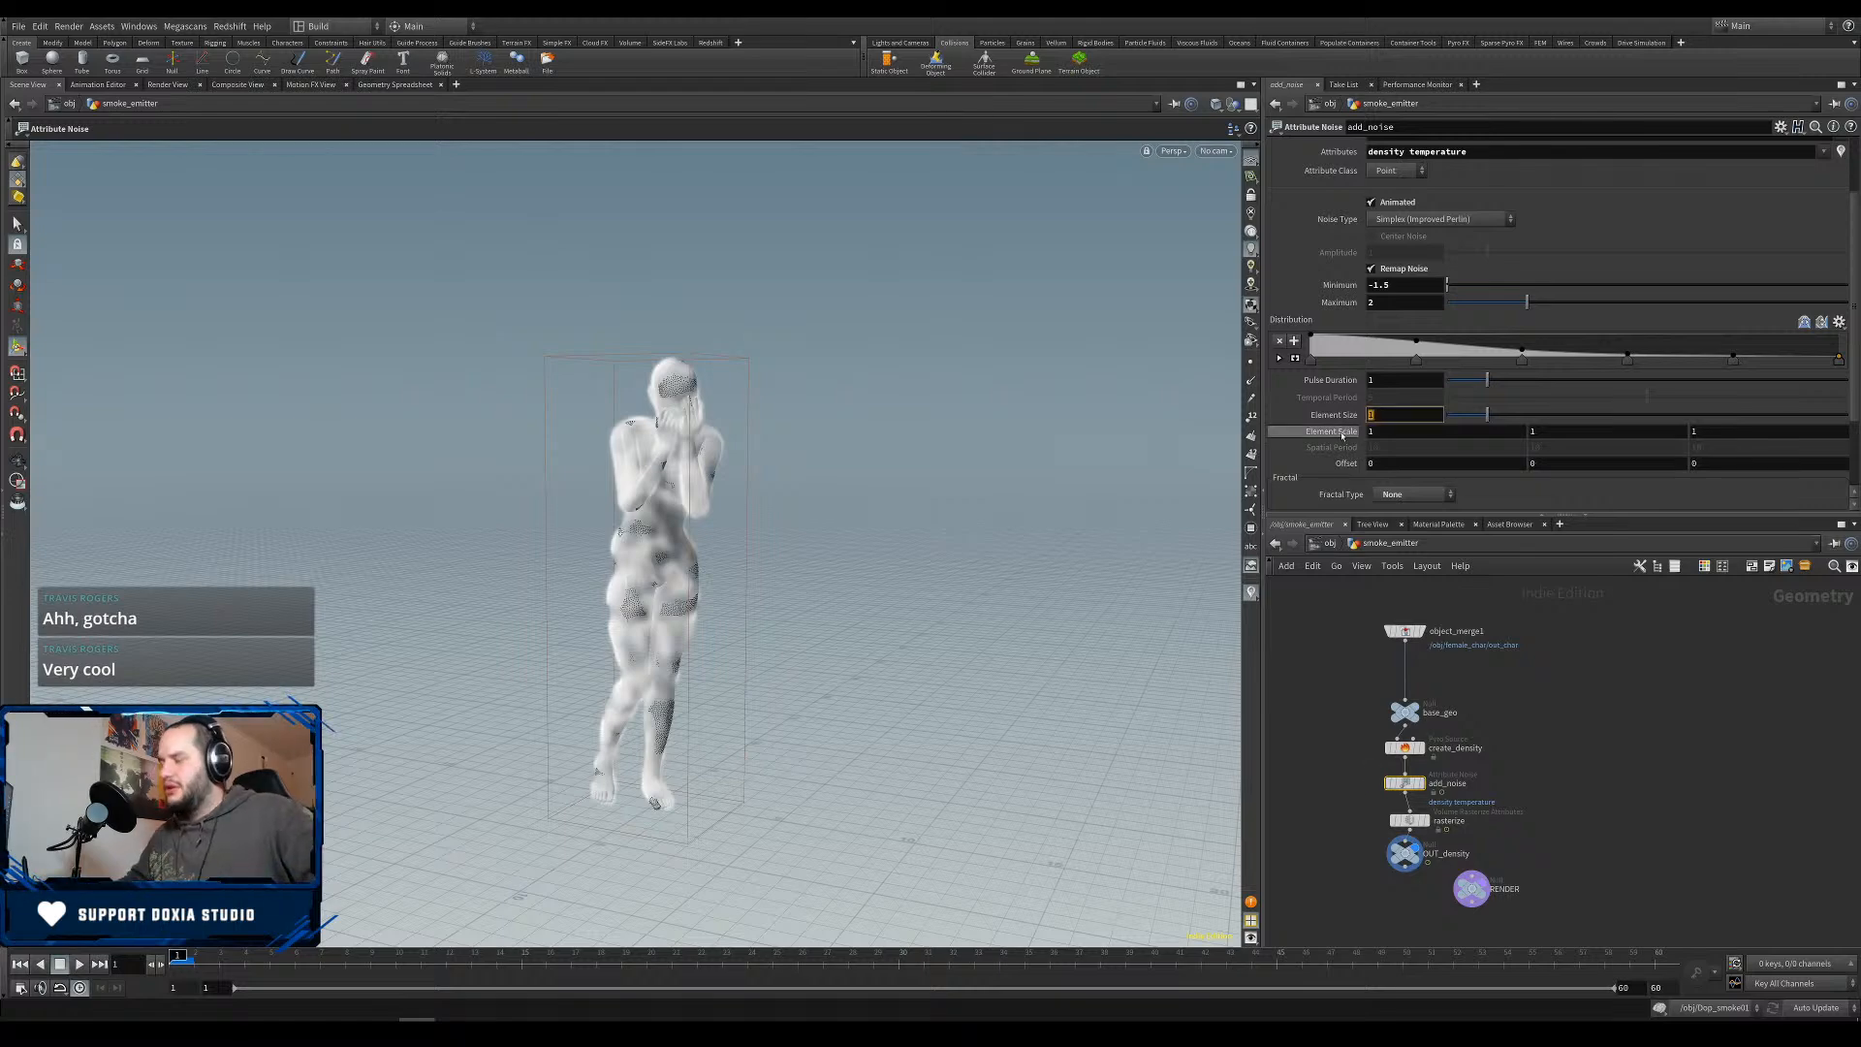
pyautogui.write('0.75')
pyautogui.press('Return')
# Set the Pulse Duration of the add_noise node to 0.5.
pyautogui.doubleClick(1371, 381)
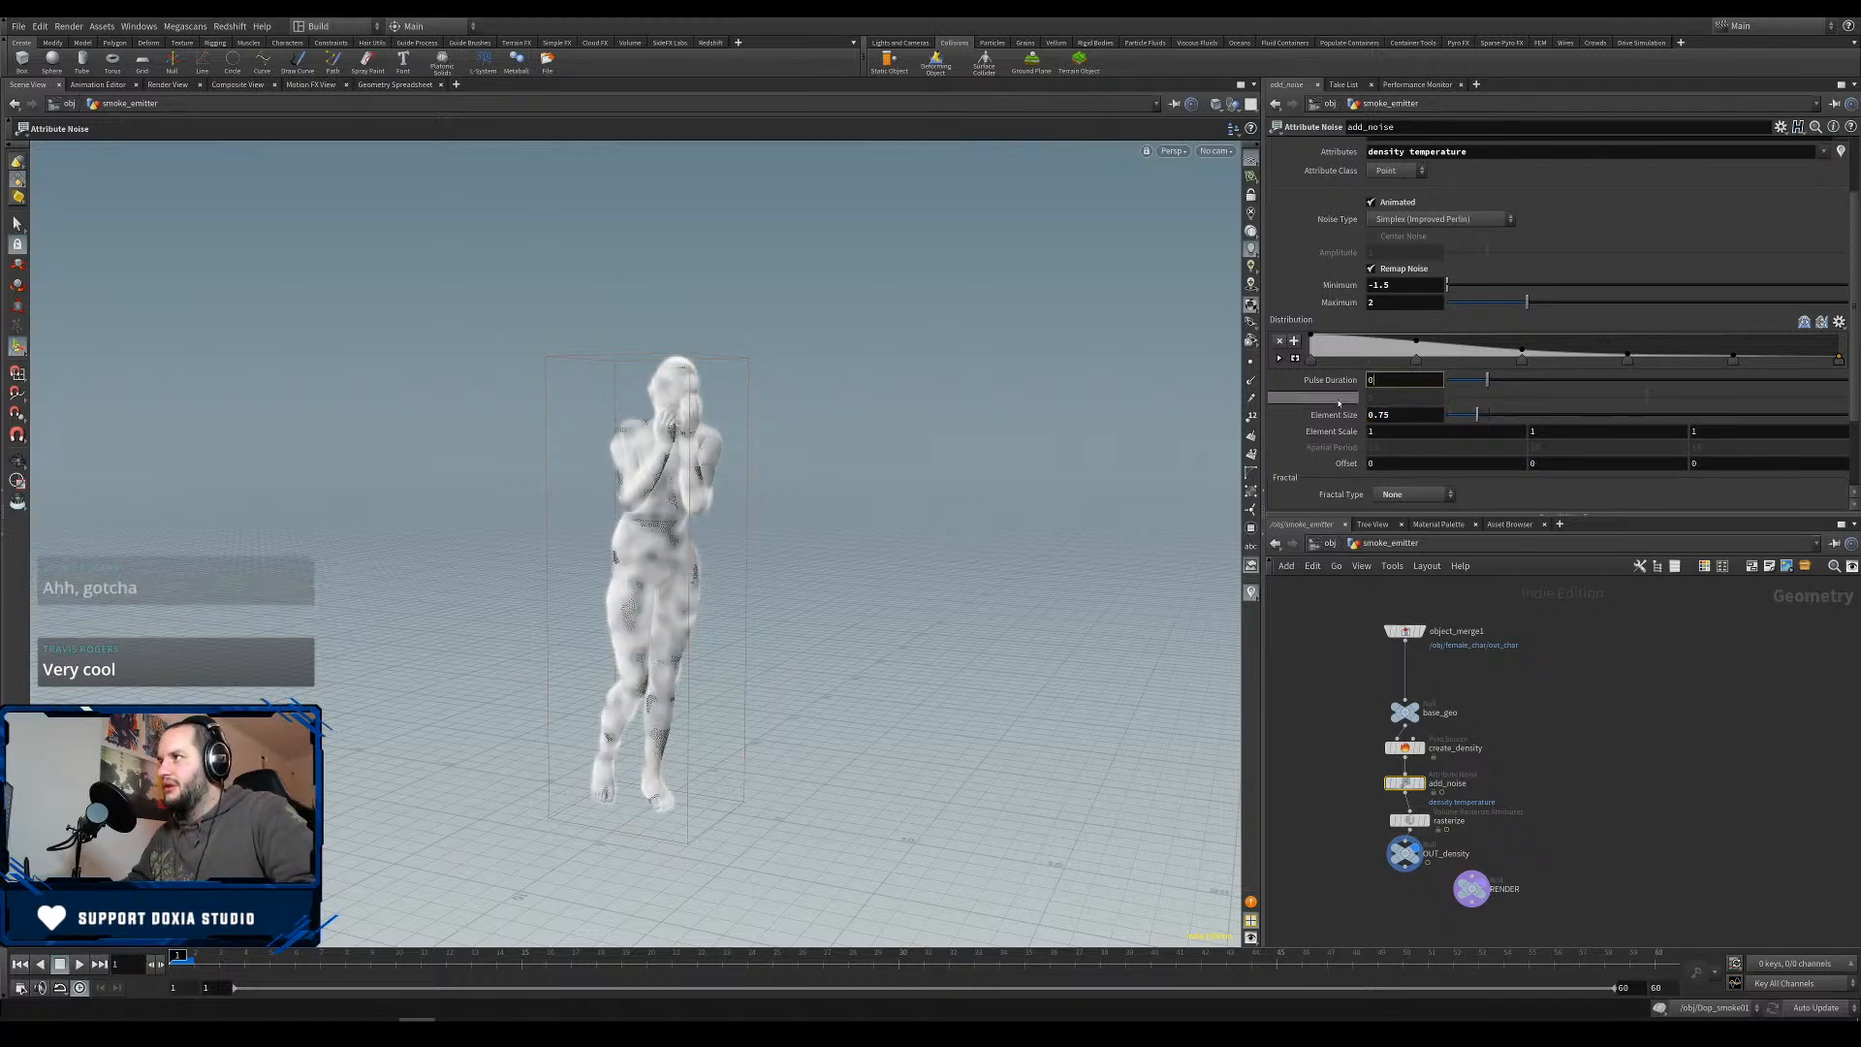
pyautogui.write('05')
pyautogui.press('Return')
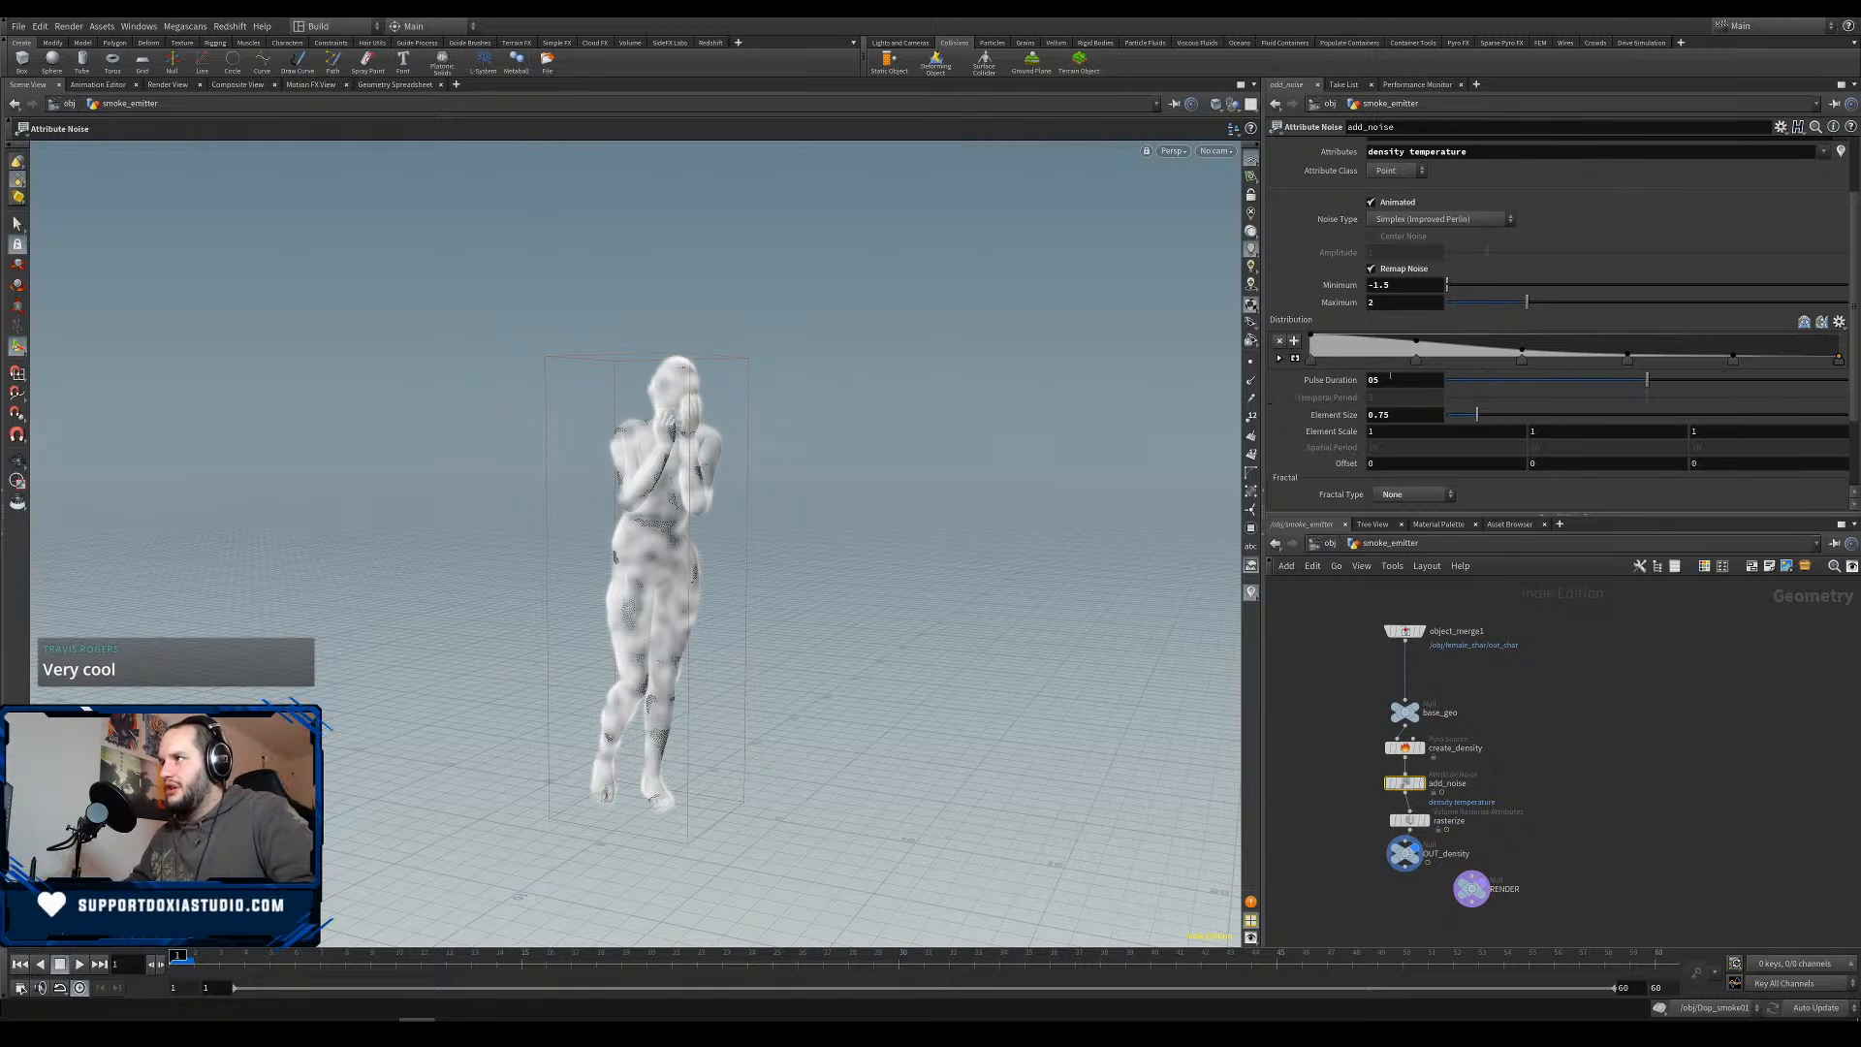
pyautogui.doubleClick(1388, 380)
pyautogui.write('0.5')
pyautogui.press('Return')
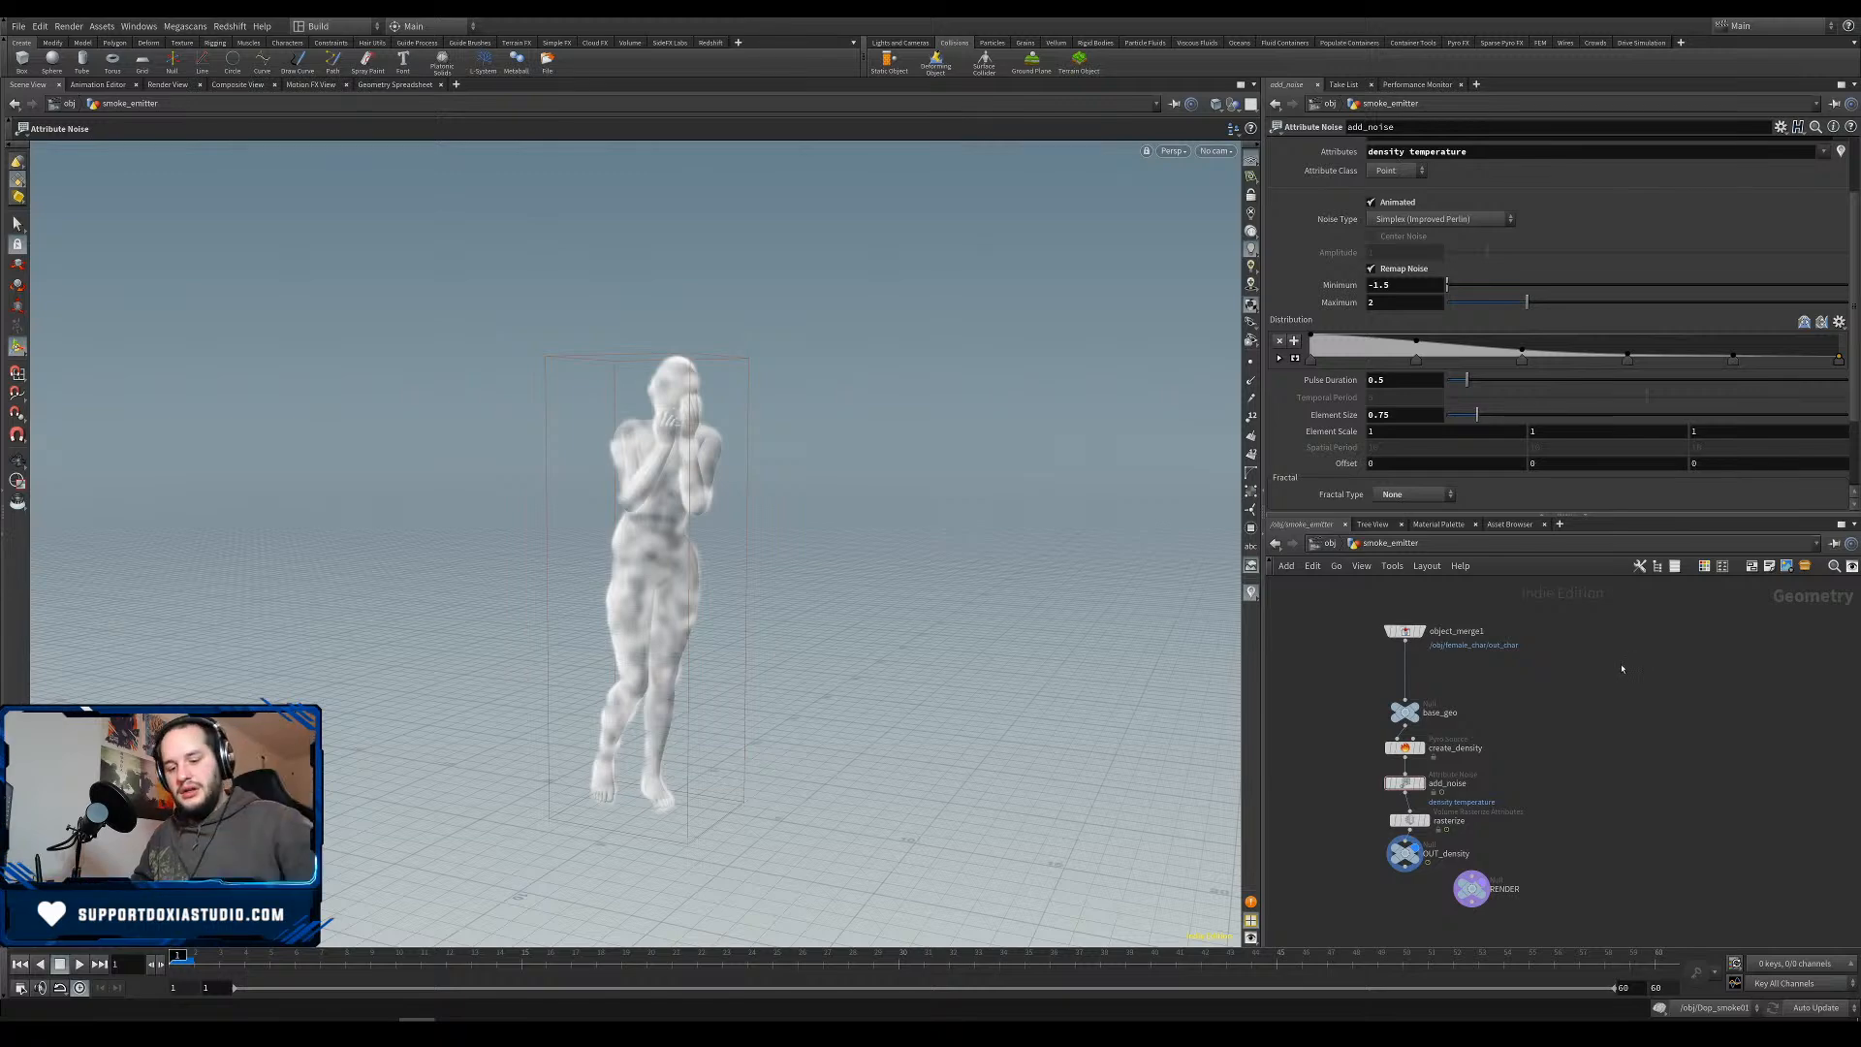
# Set pyrosolver1's Buoyancy Lift in Dop_smoke01 to 45 and return to object level.
pyautogui.press('u')
pyautogui.doubleClick(1561, 708)
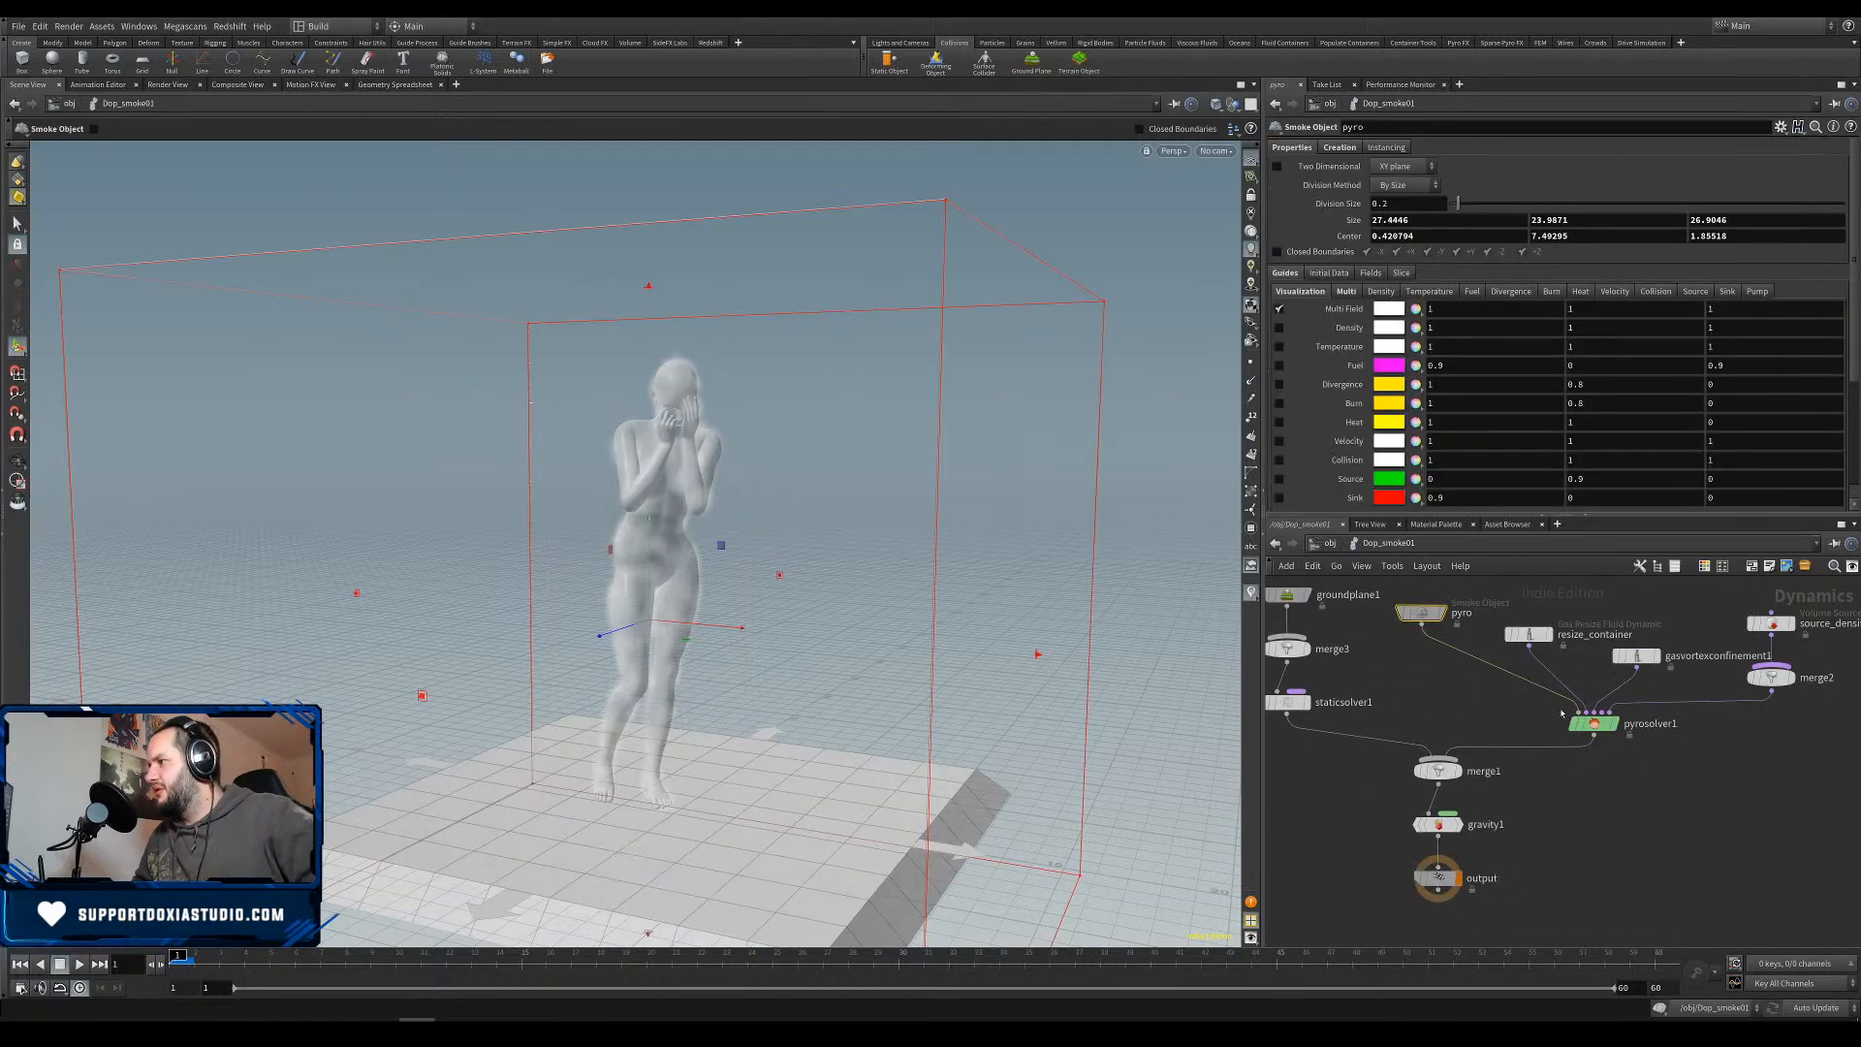
pyautogui.click(1592, 723)
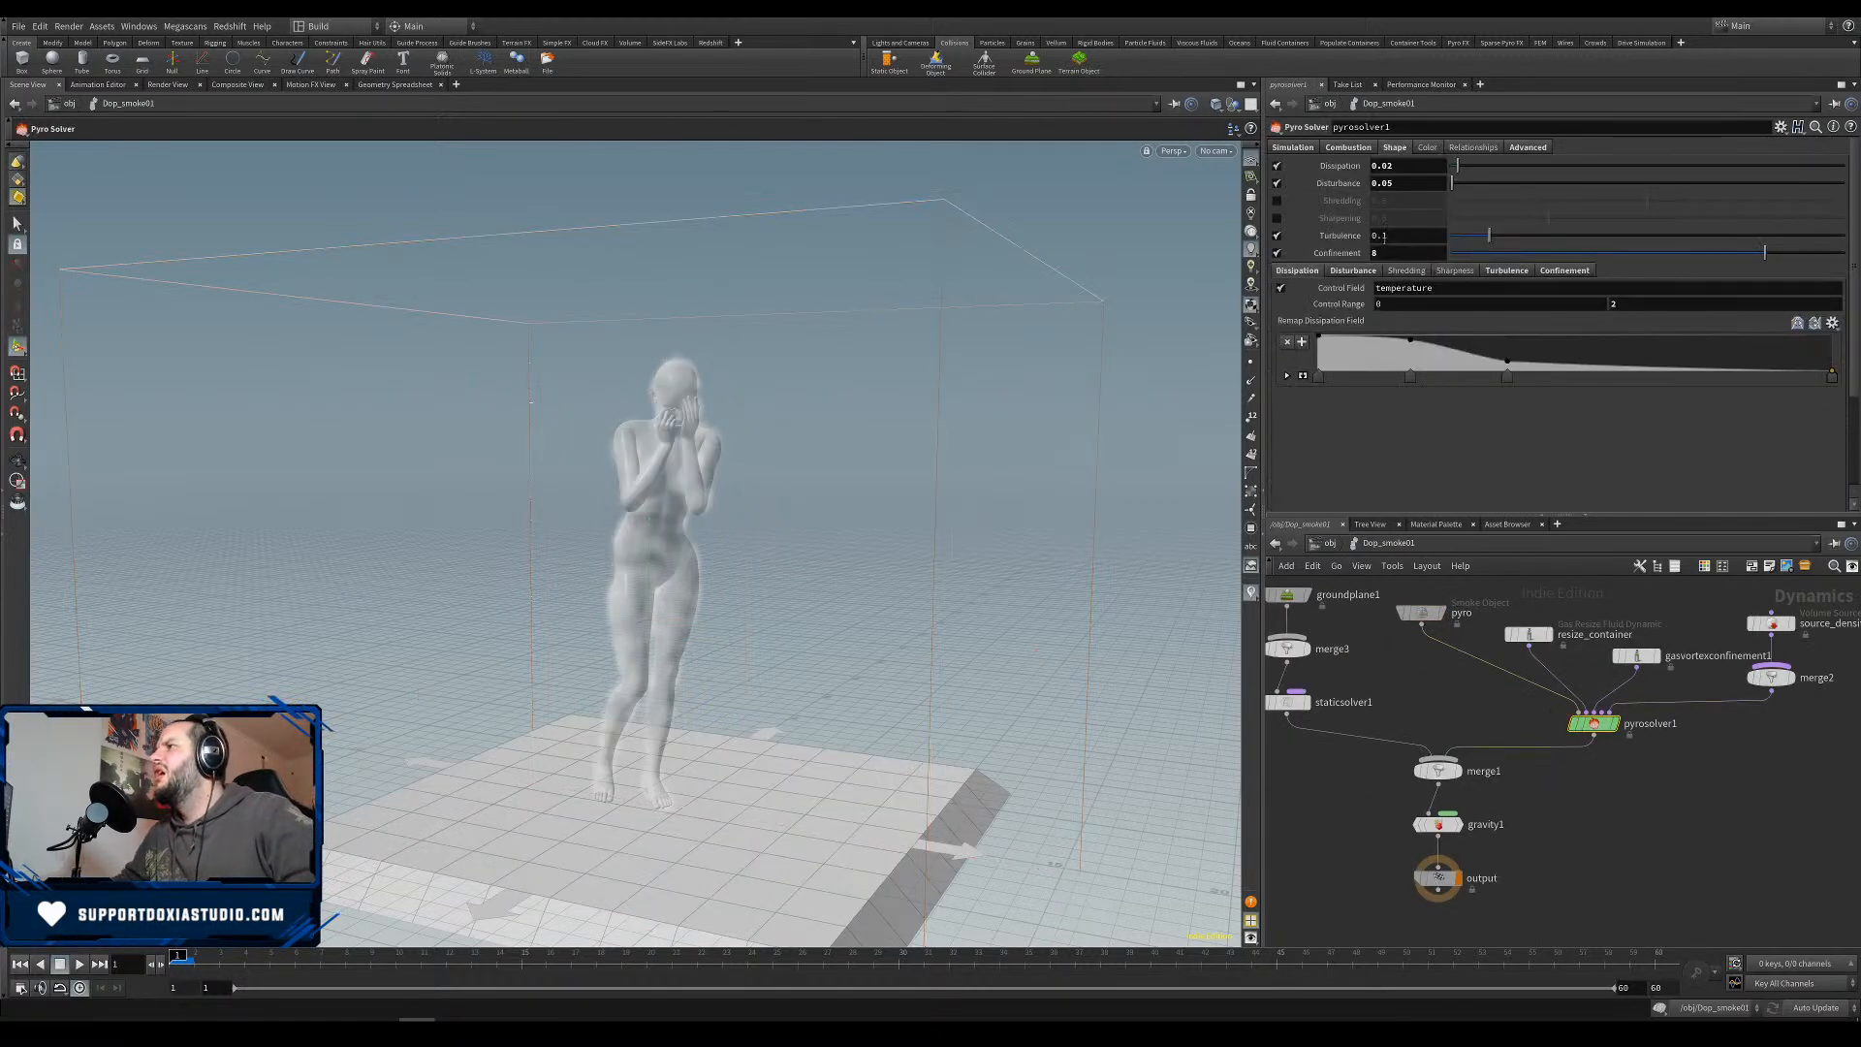
pyautogui.click(1295, 148)
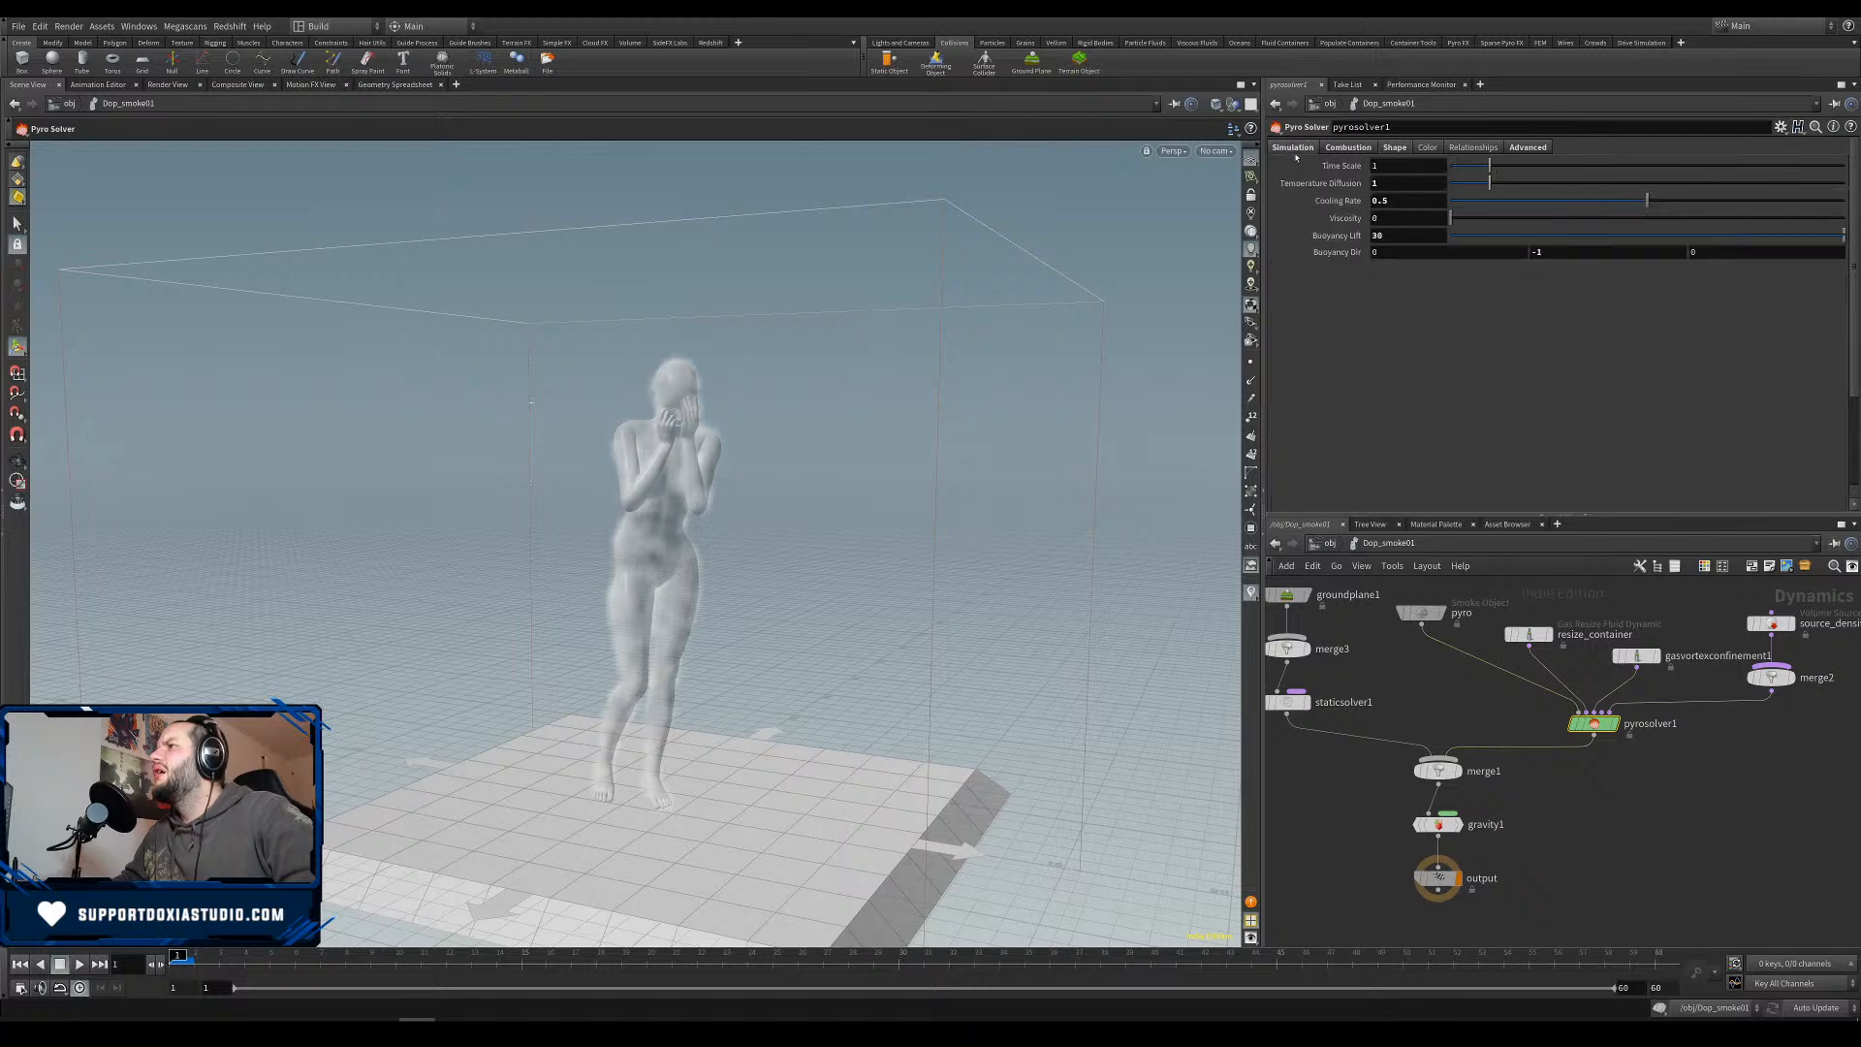
pyautogui.click(1396, 236)
pyautogui.write('45')
pyautogui.press('Return')
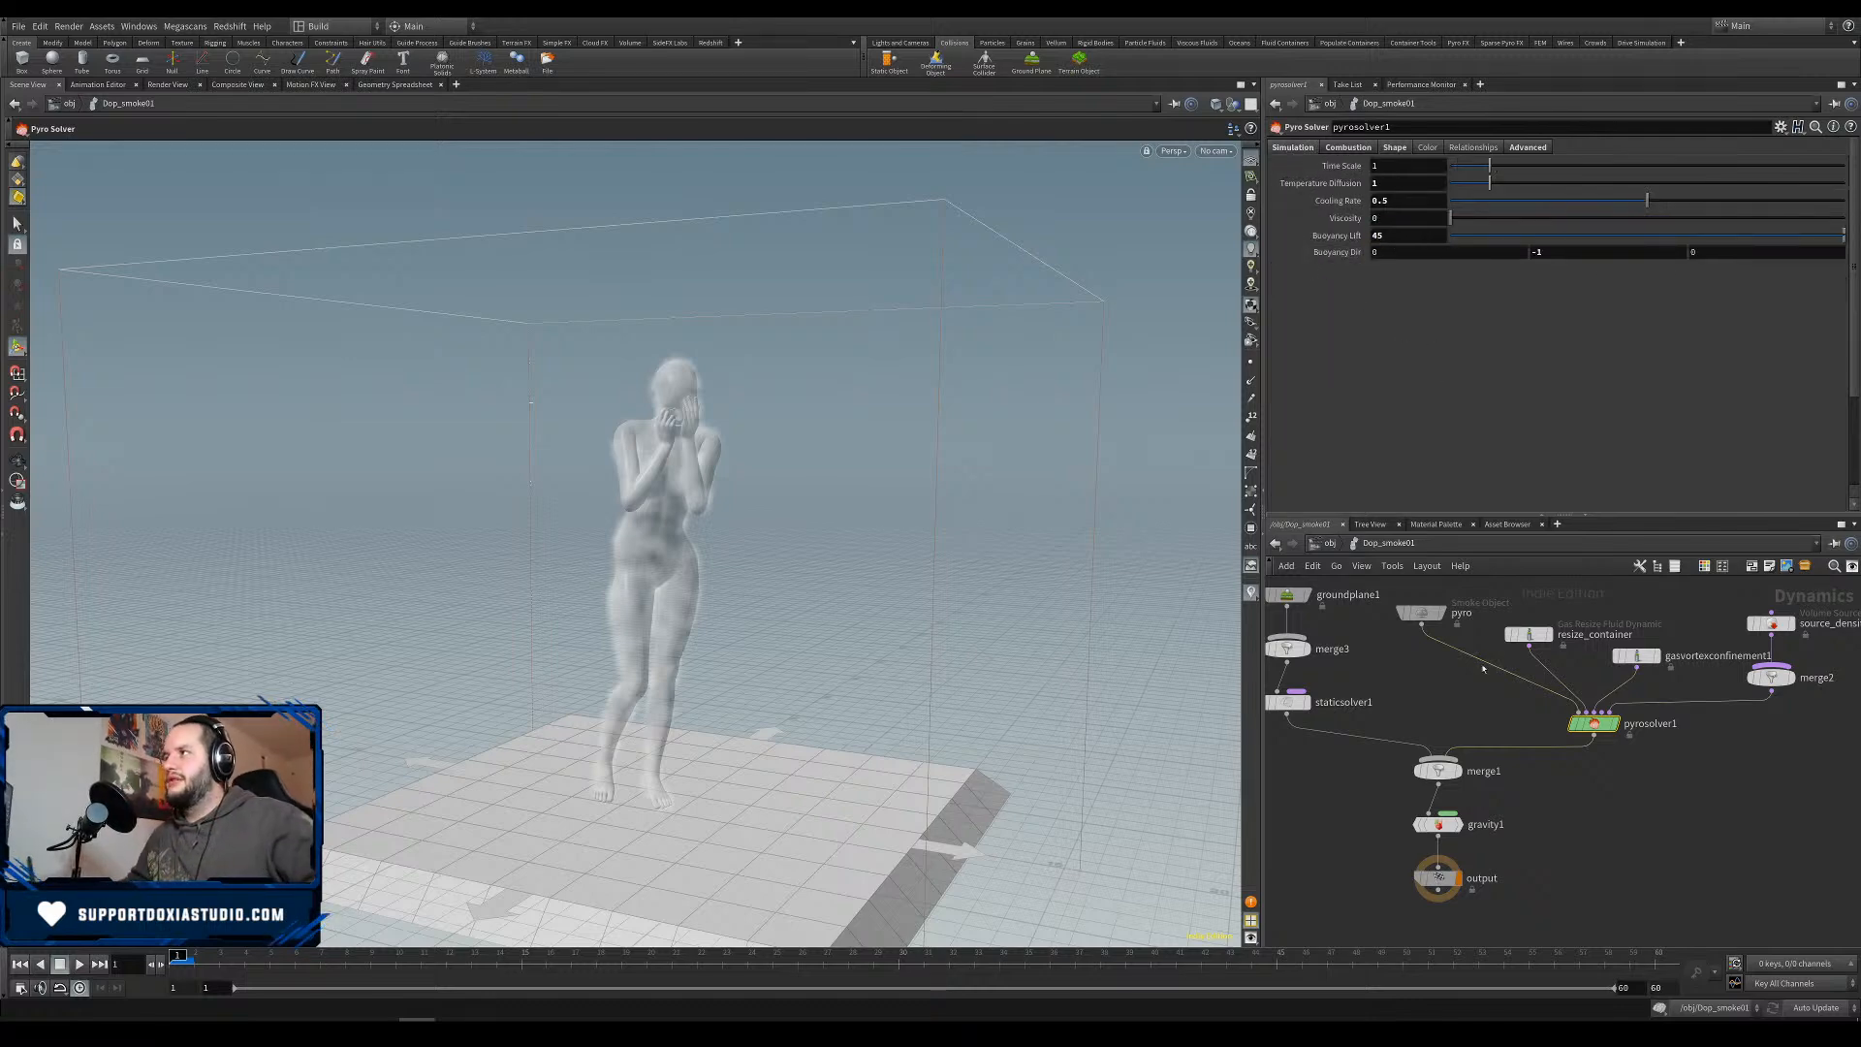
pyautogui.press('u')
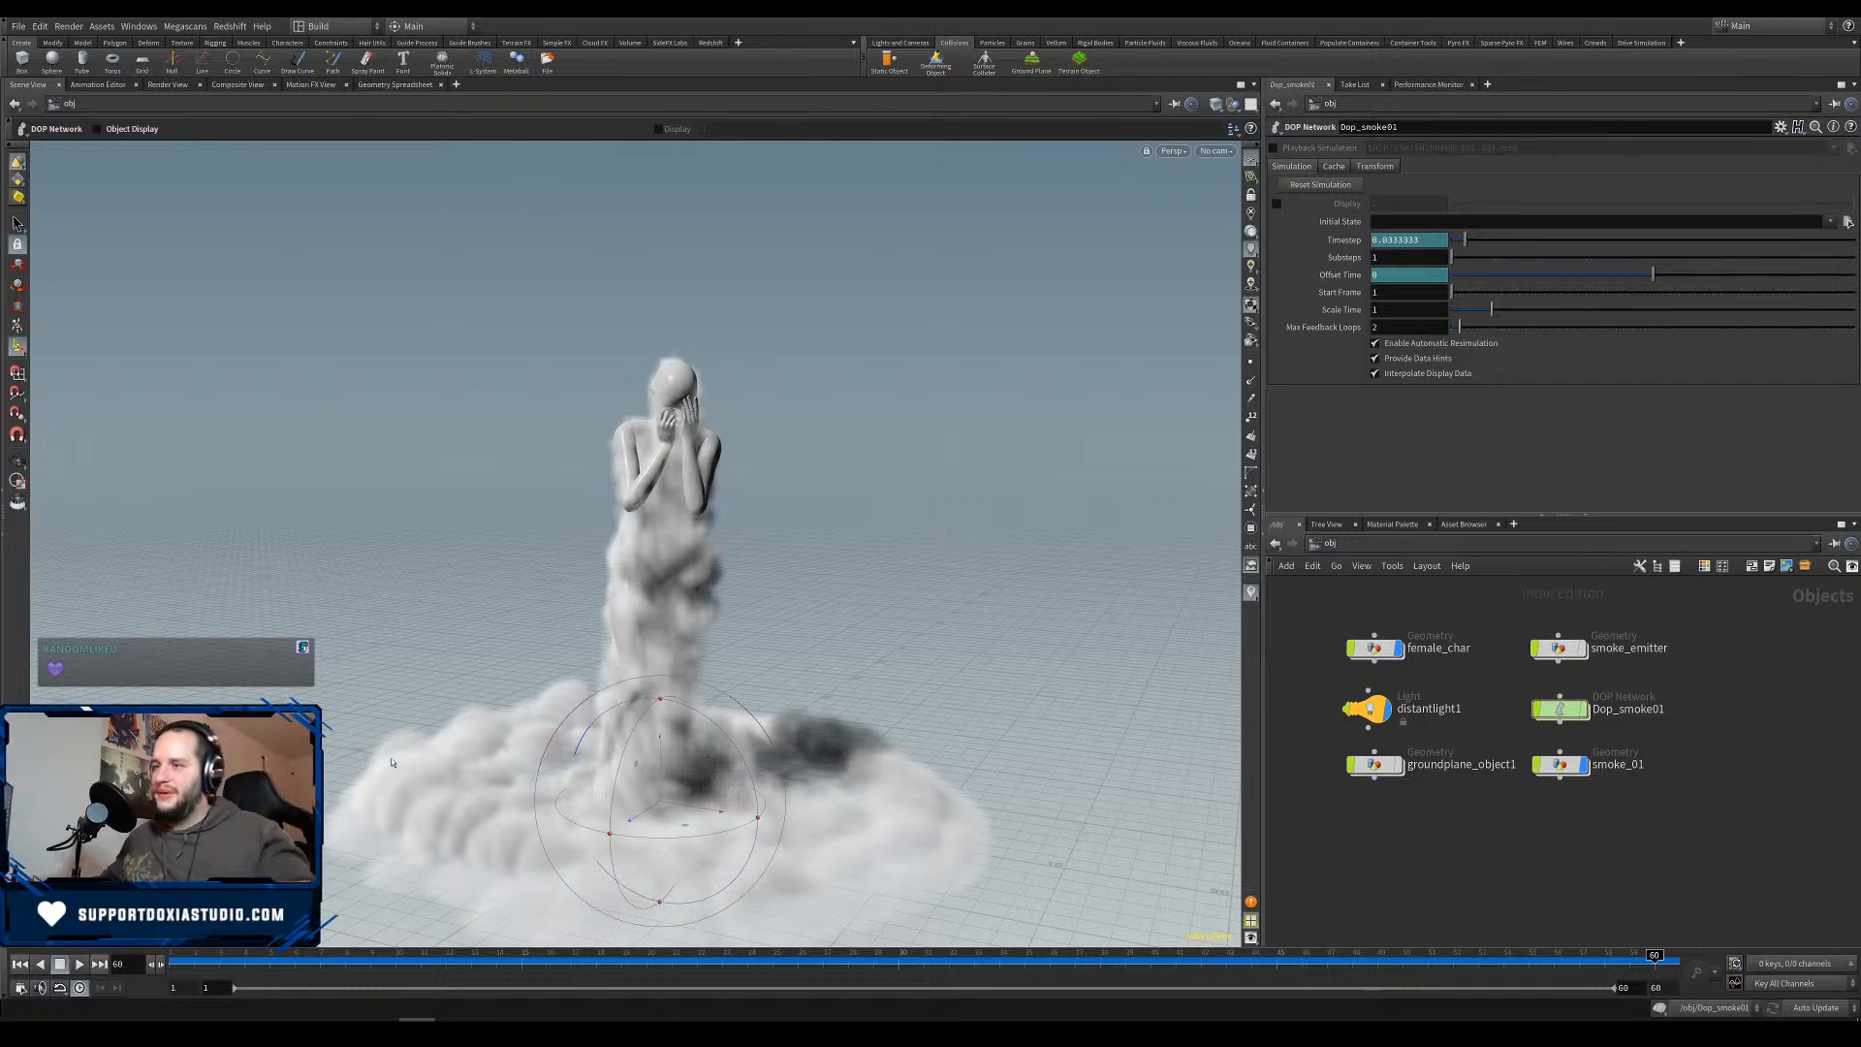
# Scrub the new simulation to frame 60, inspect the smoke from a higher angle and save the scene.
pyautogui.moveTo(208, 964); pyautogui.dragTo(1660, 977)
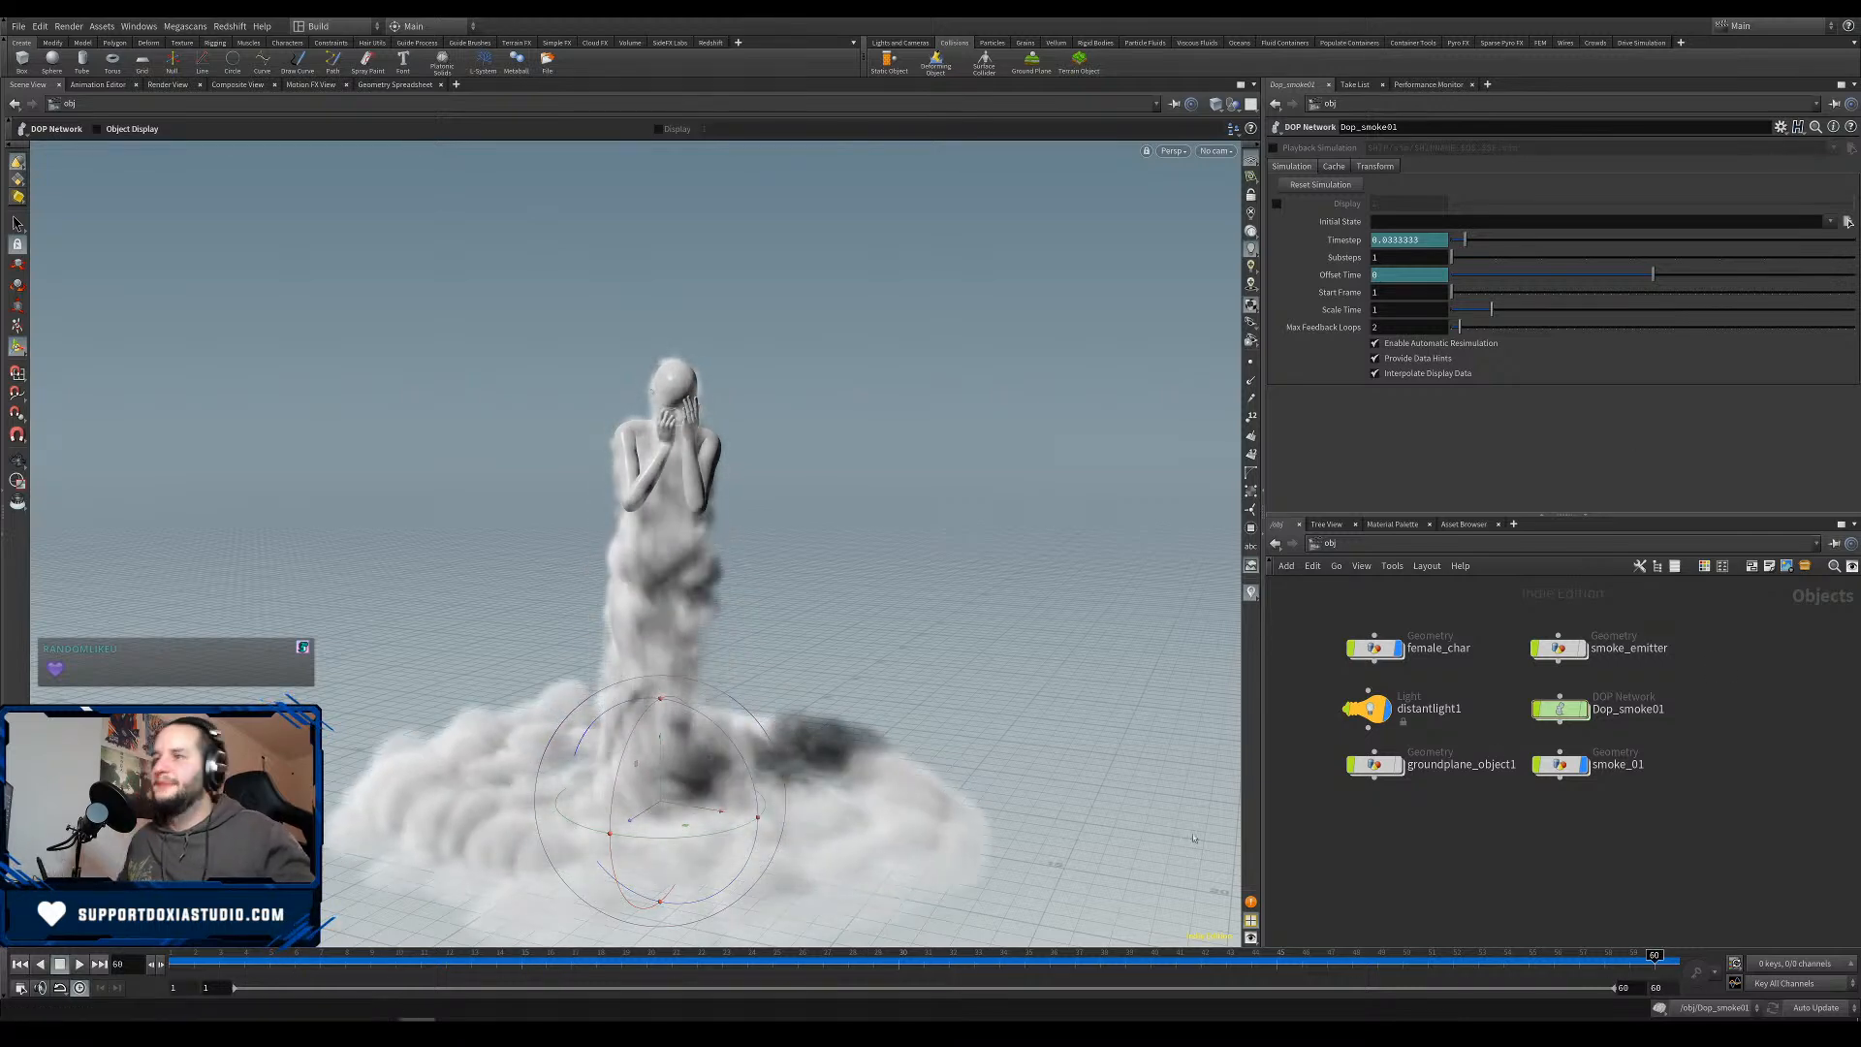
pyautogui.moveTo(727, 737); pyautogui.dragTo(689, 764, button='right')
pyautogui.moveTo(689, 764); pyautogui.dragTo(657, 553, button='middle')
pyautogui.moveTo(657, 553); pyautogui.dragTo(750, 674)
pyautogui.hotkey('ctrl', 's')
pyautogui.press('Return')
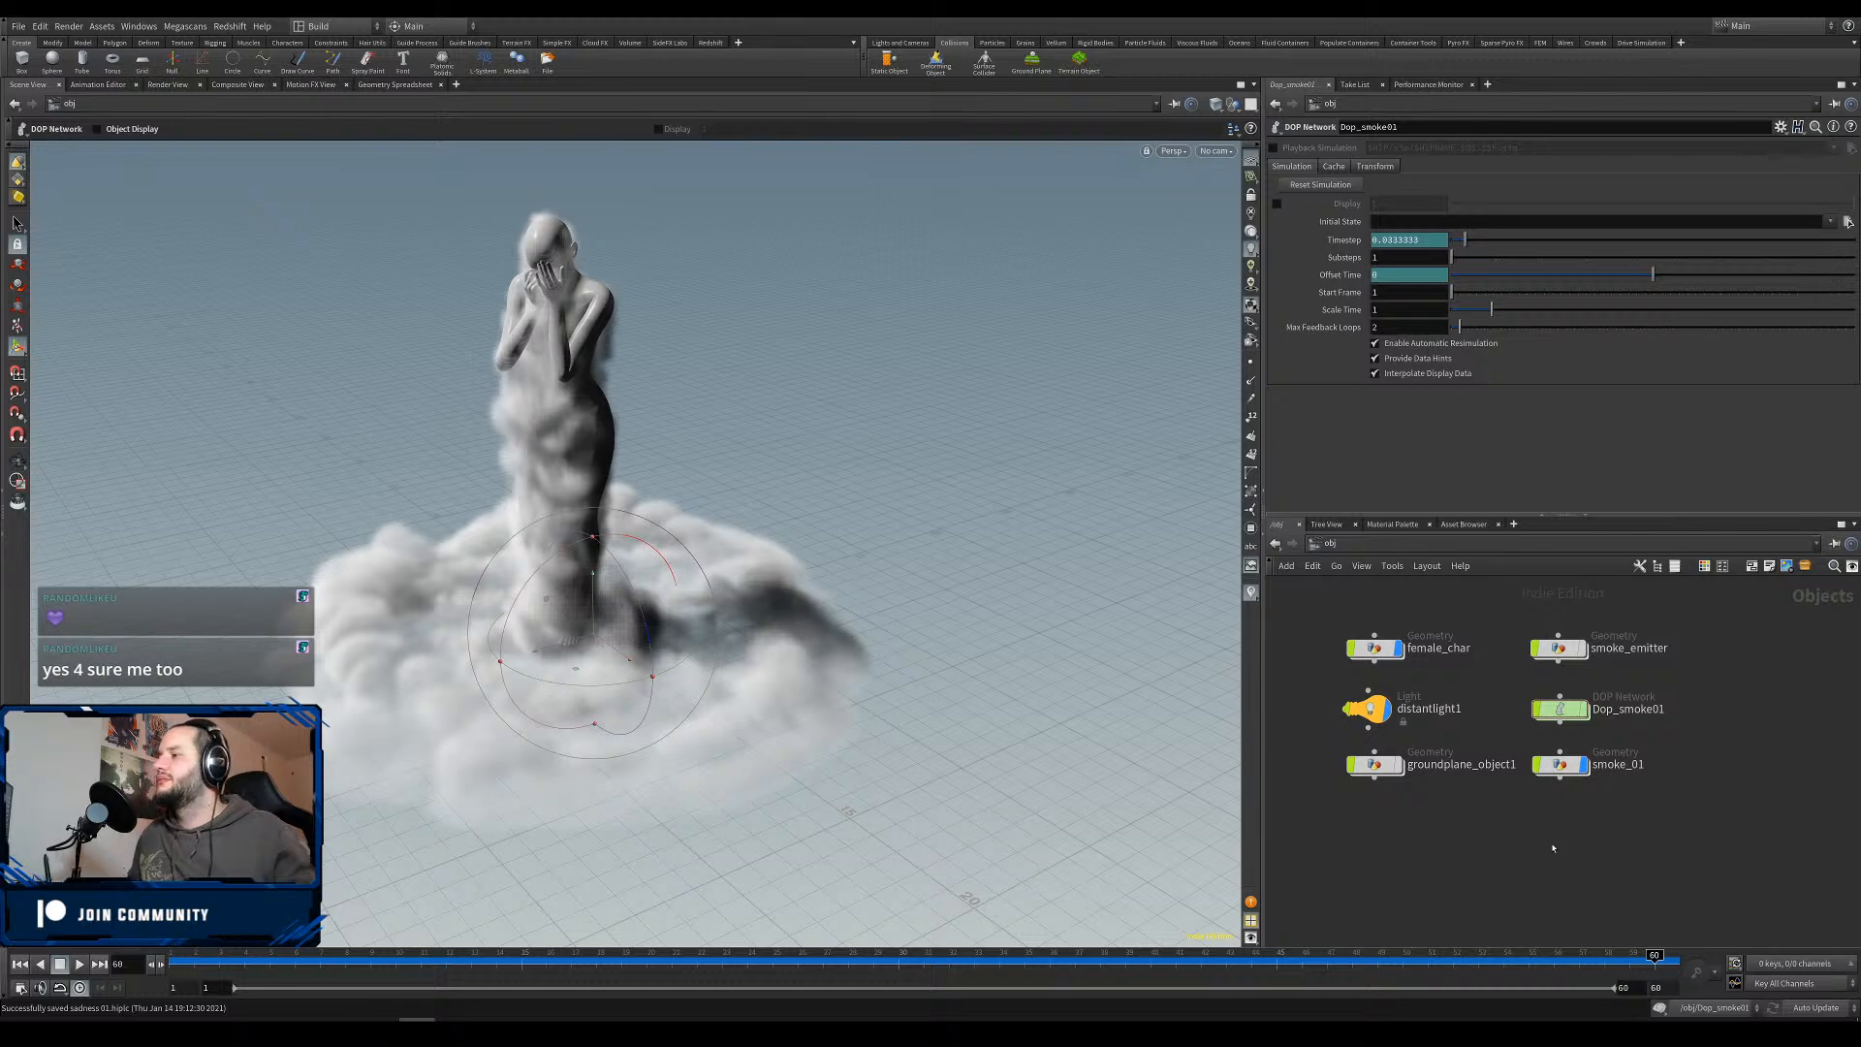
# Hide smoke_01, duplicate smoke_emitter beside the original and rename the copy fluid_char_emitter.
pyautogui.click(1586, 766)
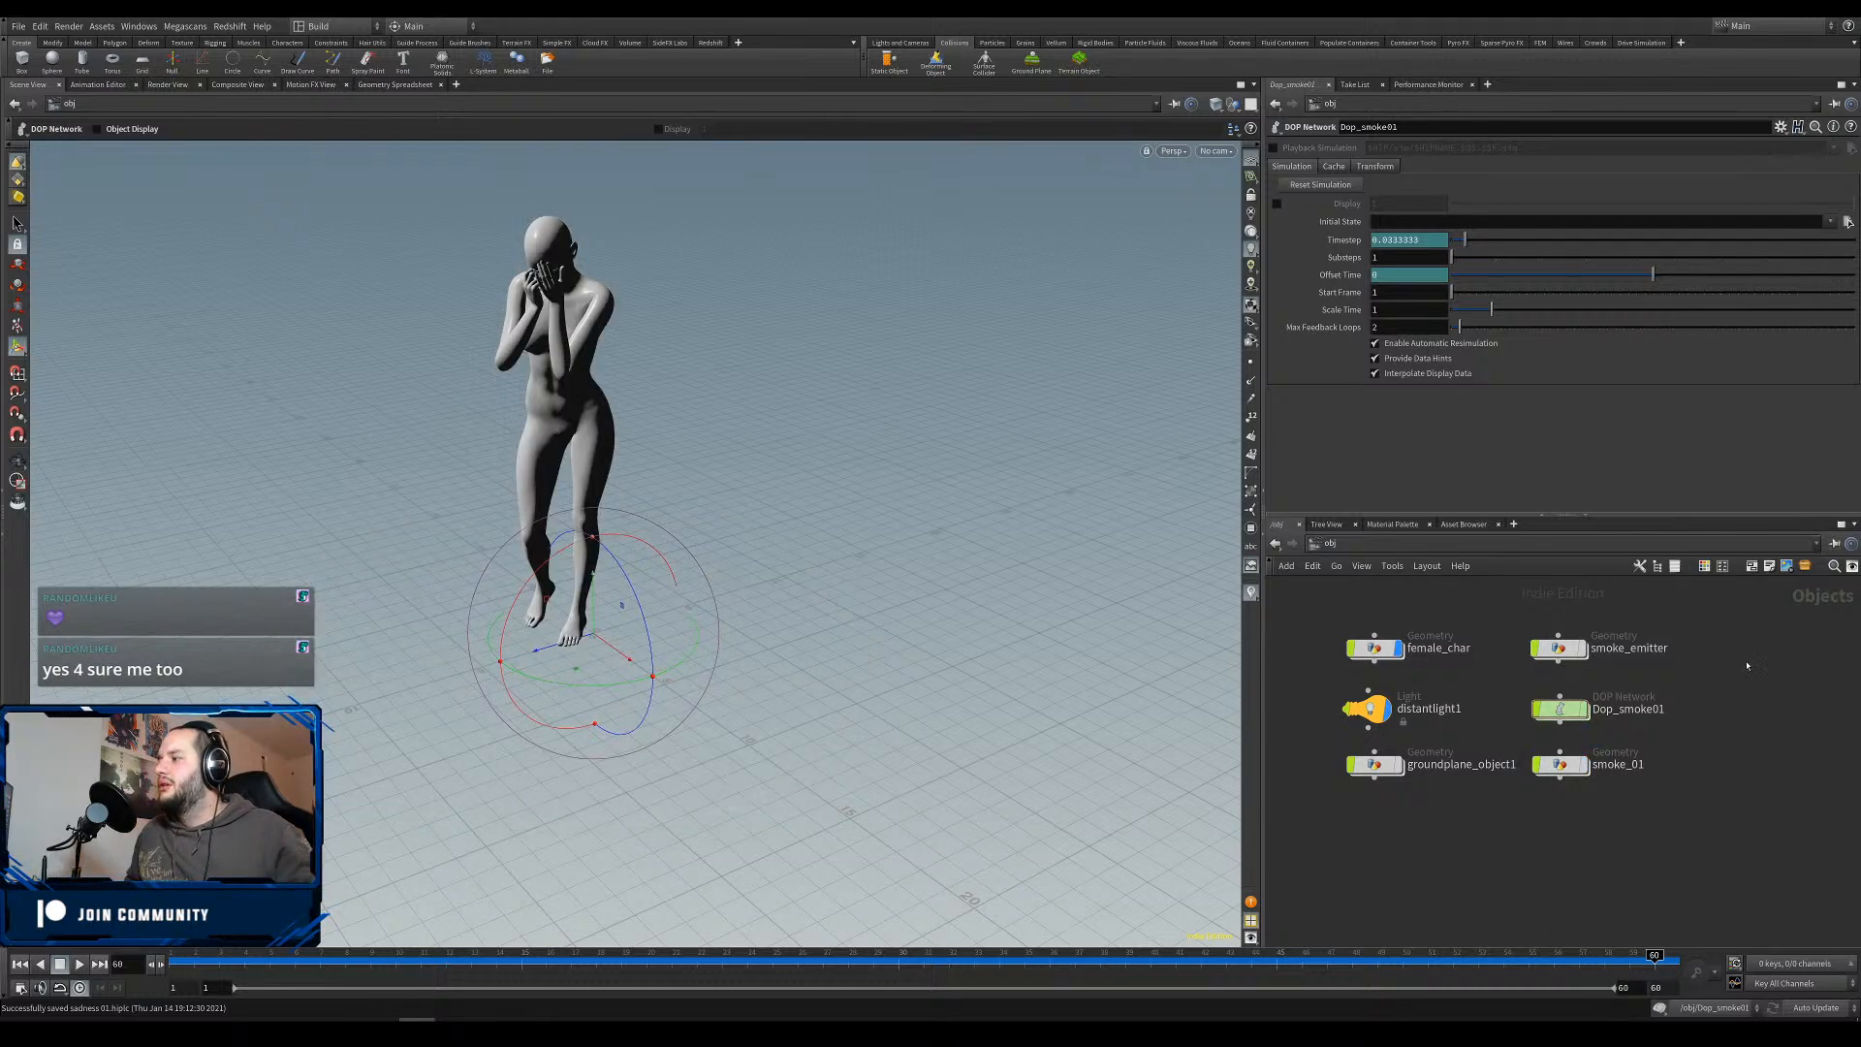
pyautogui.moveTo(1755, 650); pyautogui.dragTo(1693, 660, button='middle')
pyautogui.moveTo(1483, 664)
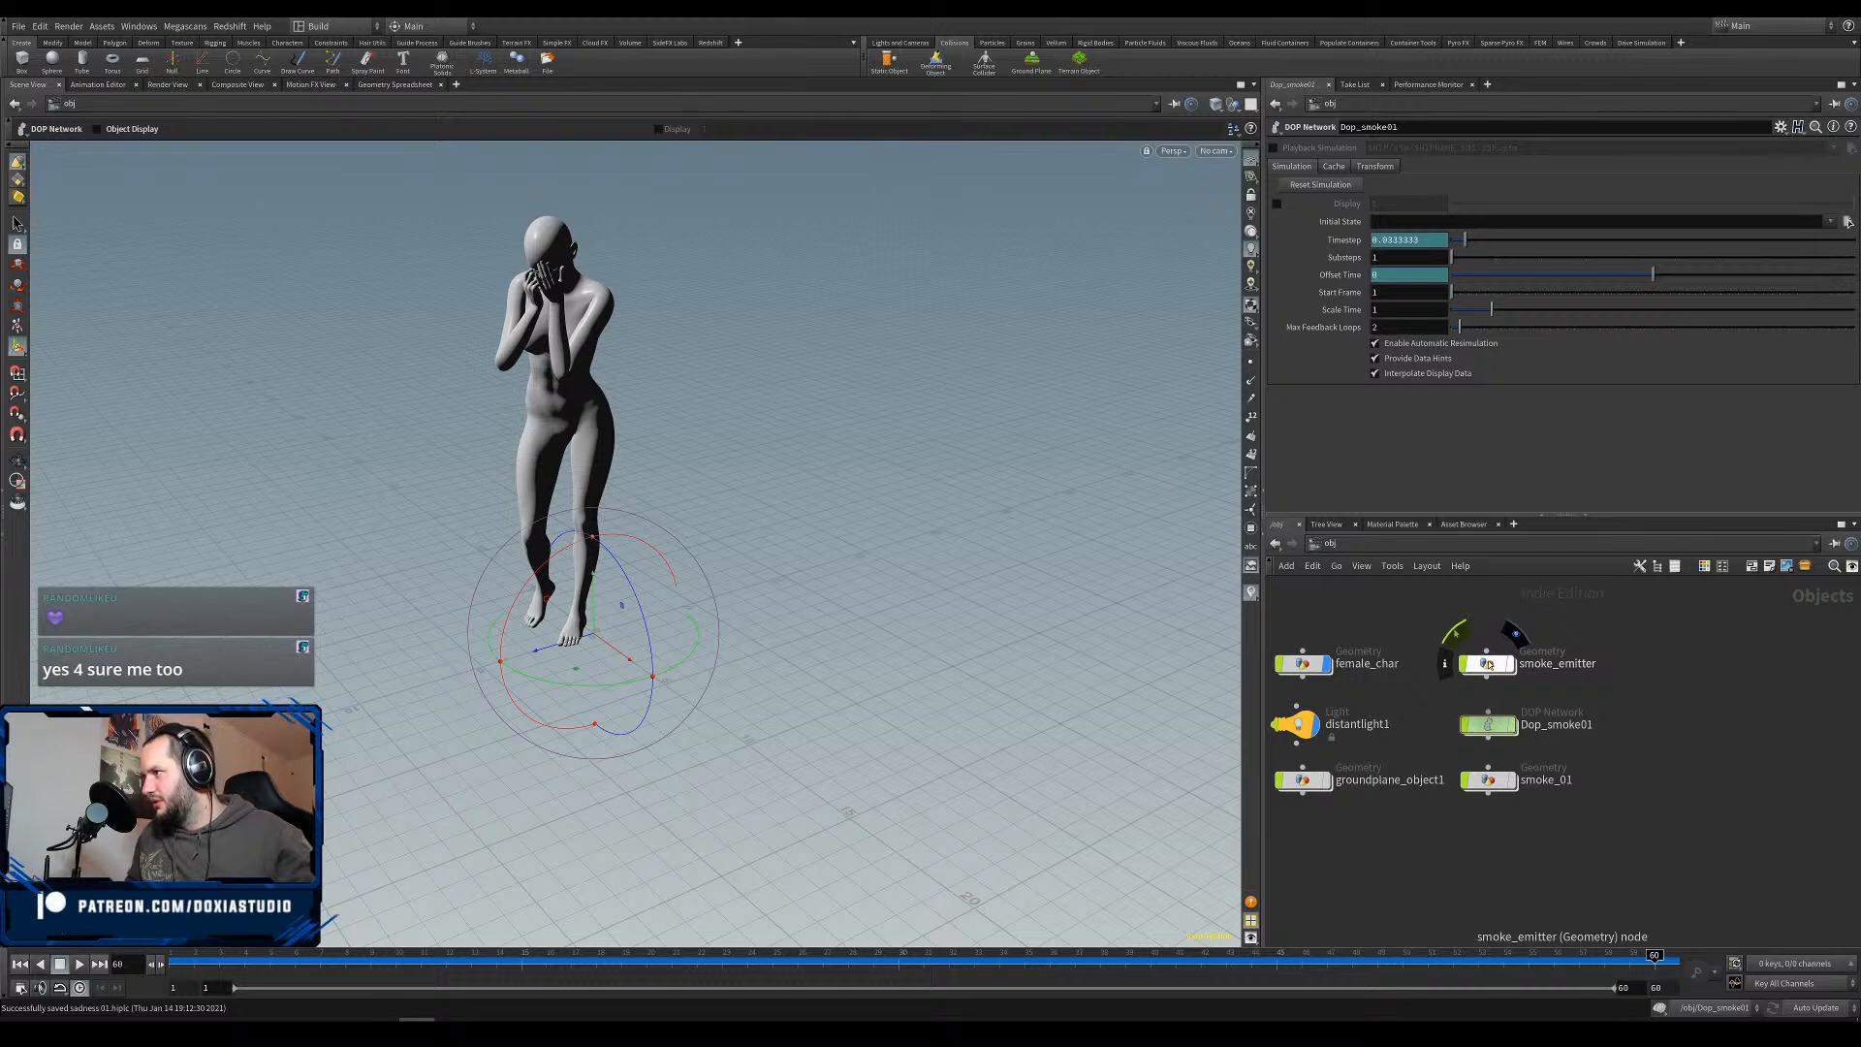
pyautogui.keyDown('alt'); pyautogui.moveTo(1490, 664); pyautogui.dragTo(1656, 664); pyautogui.keyUp('alt')
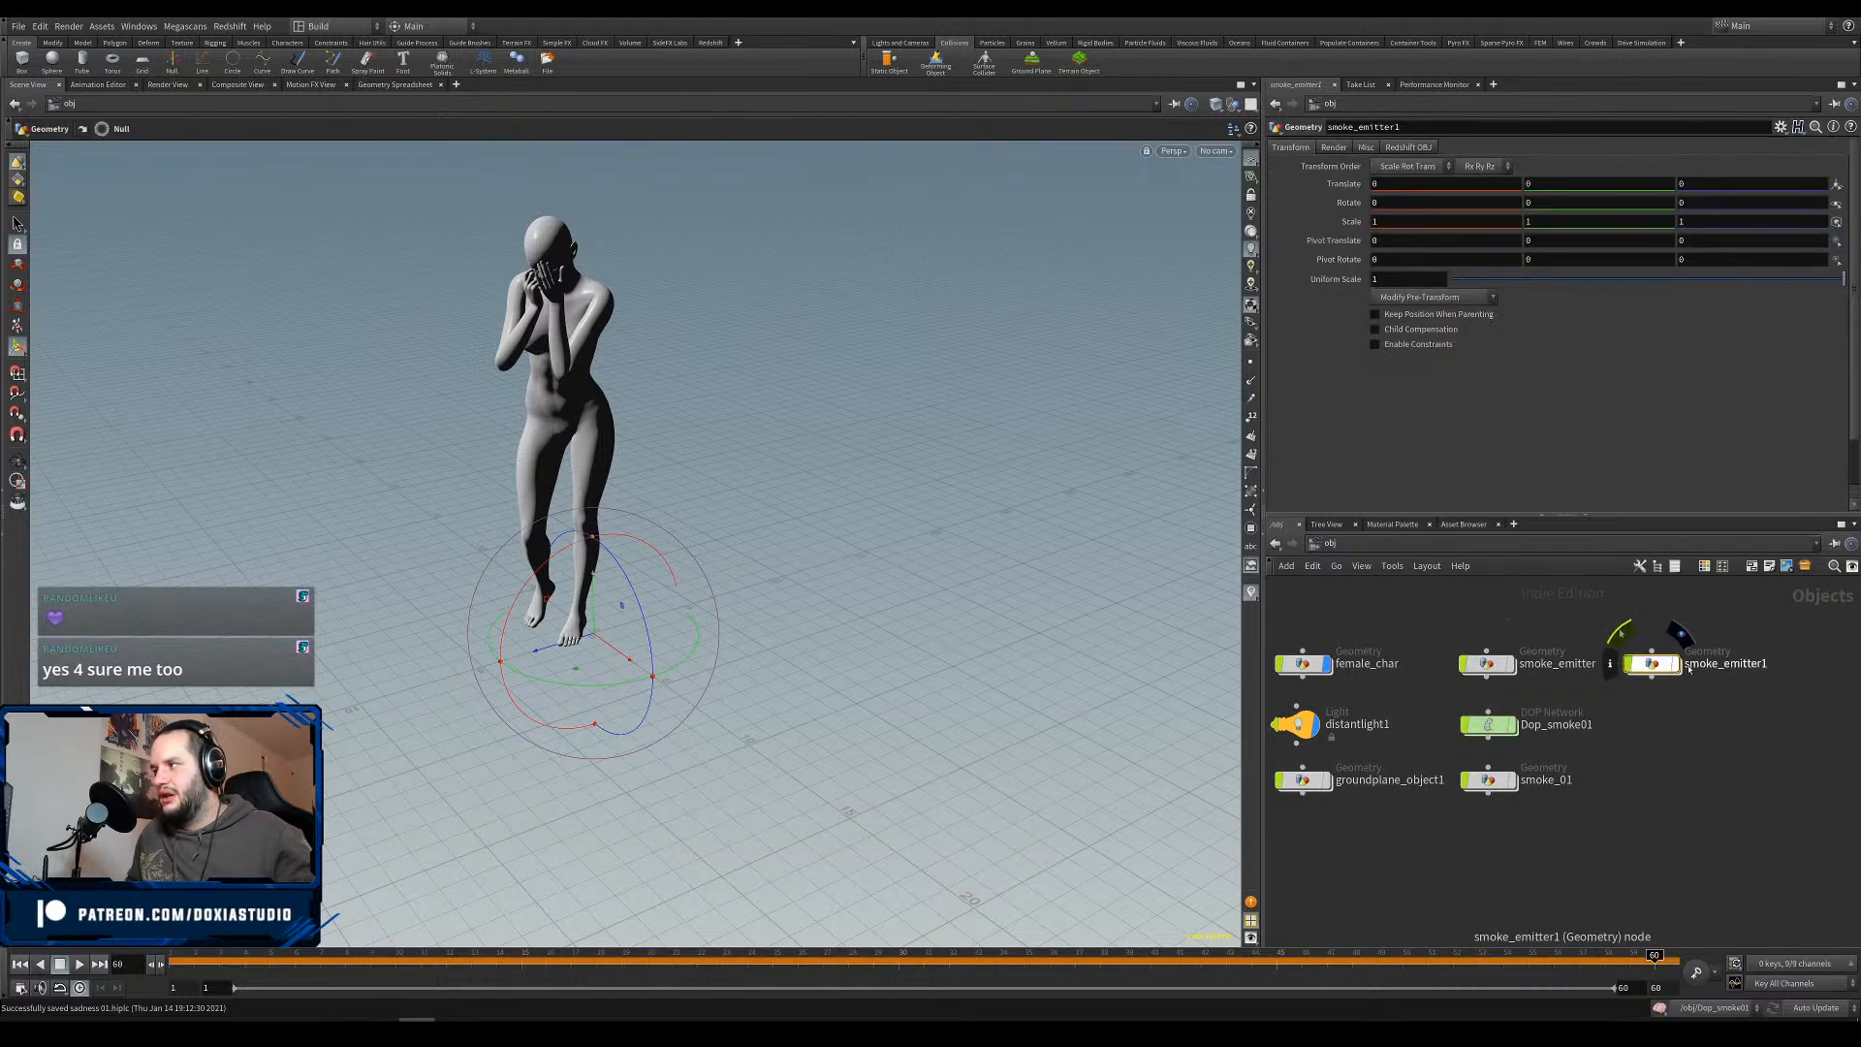
pyautogui.doubleClick(1698, 664)
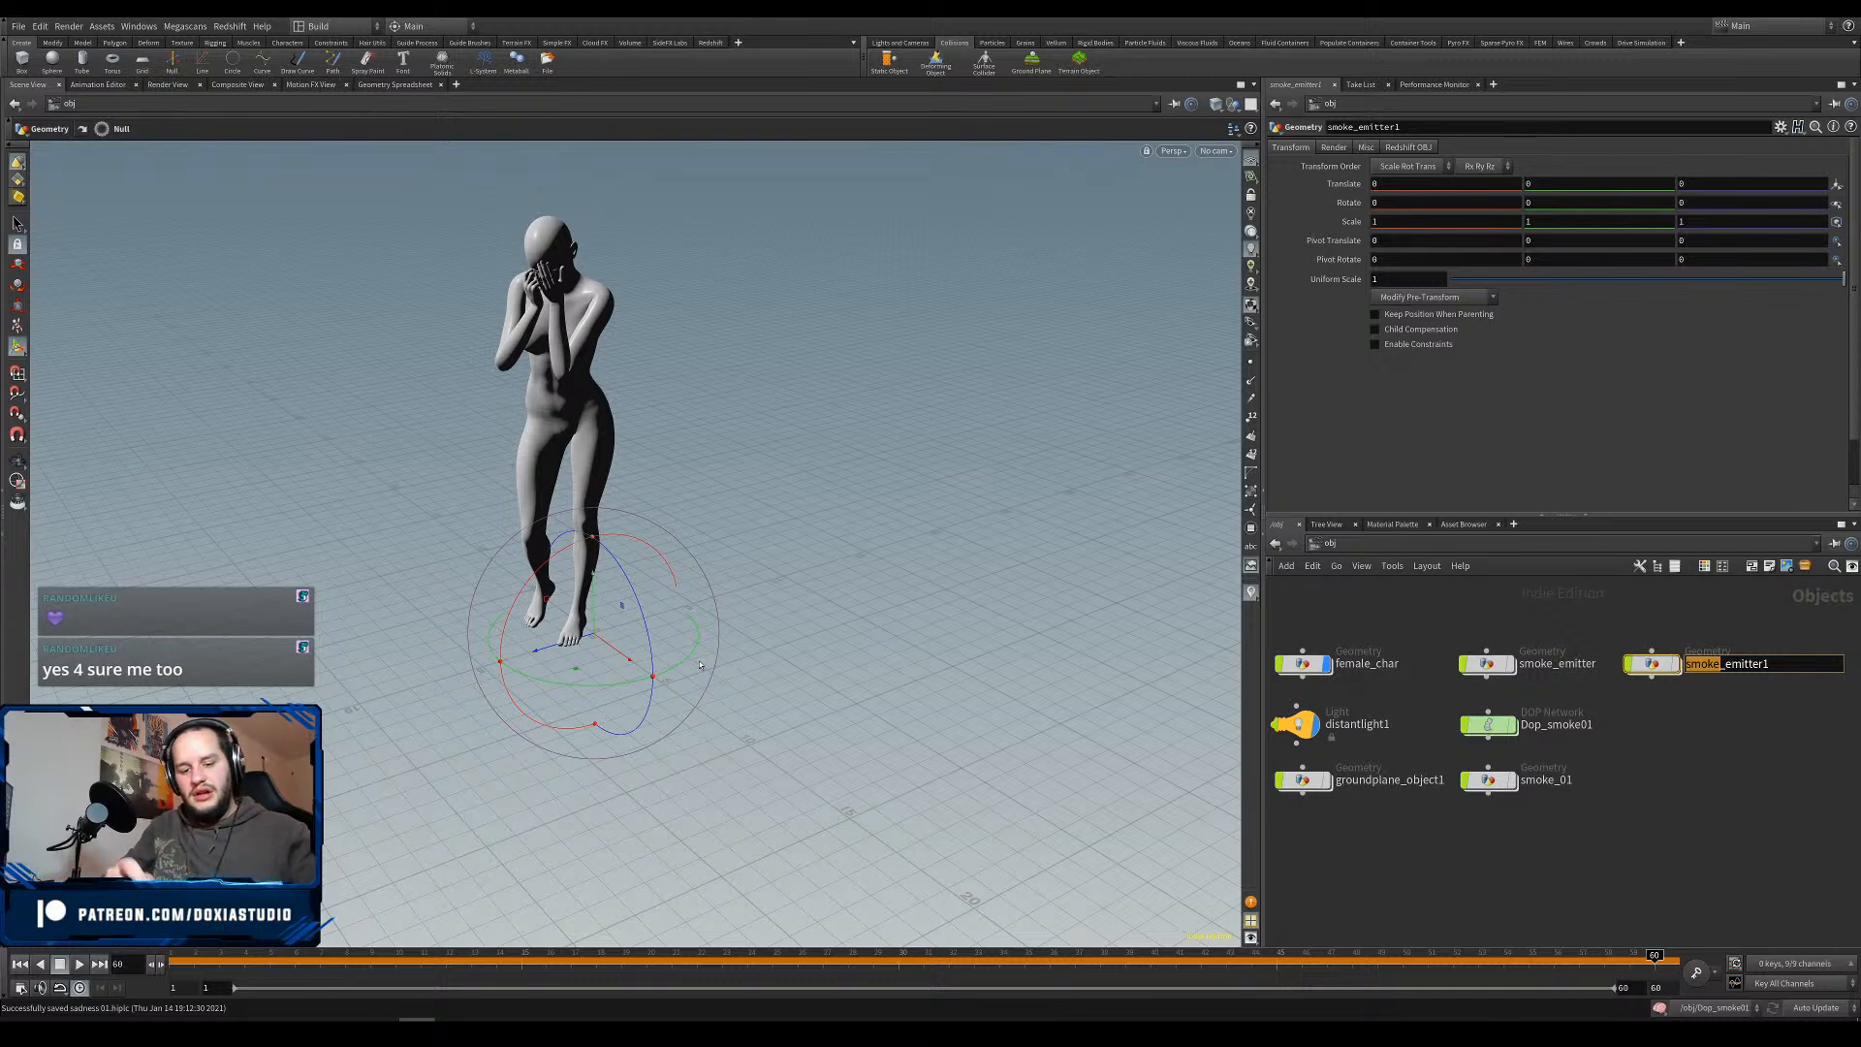
pyautogui.write('fluid_c')
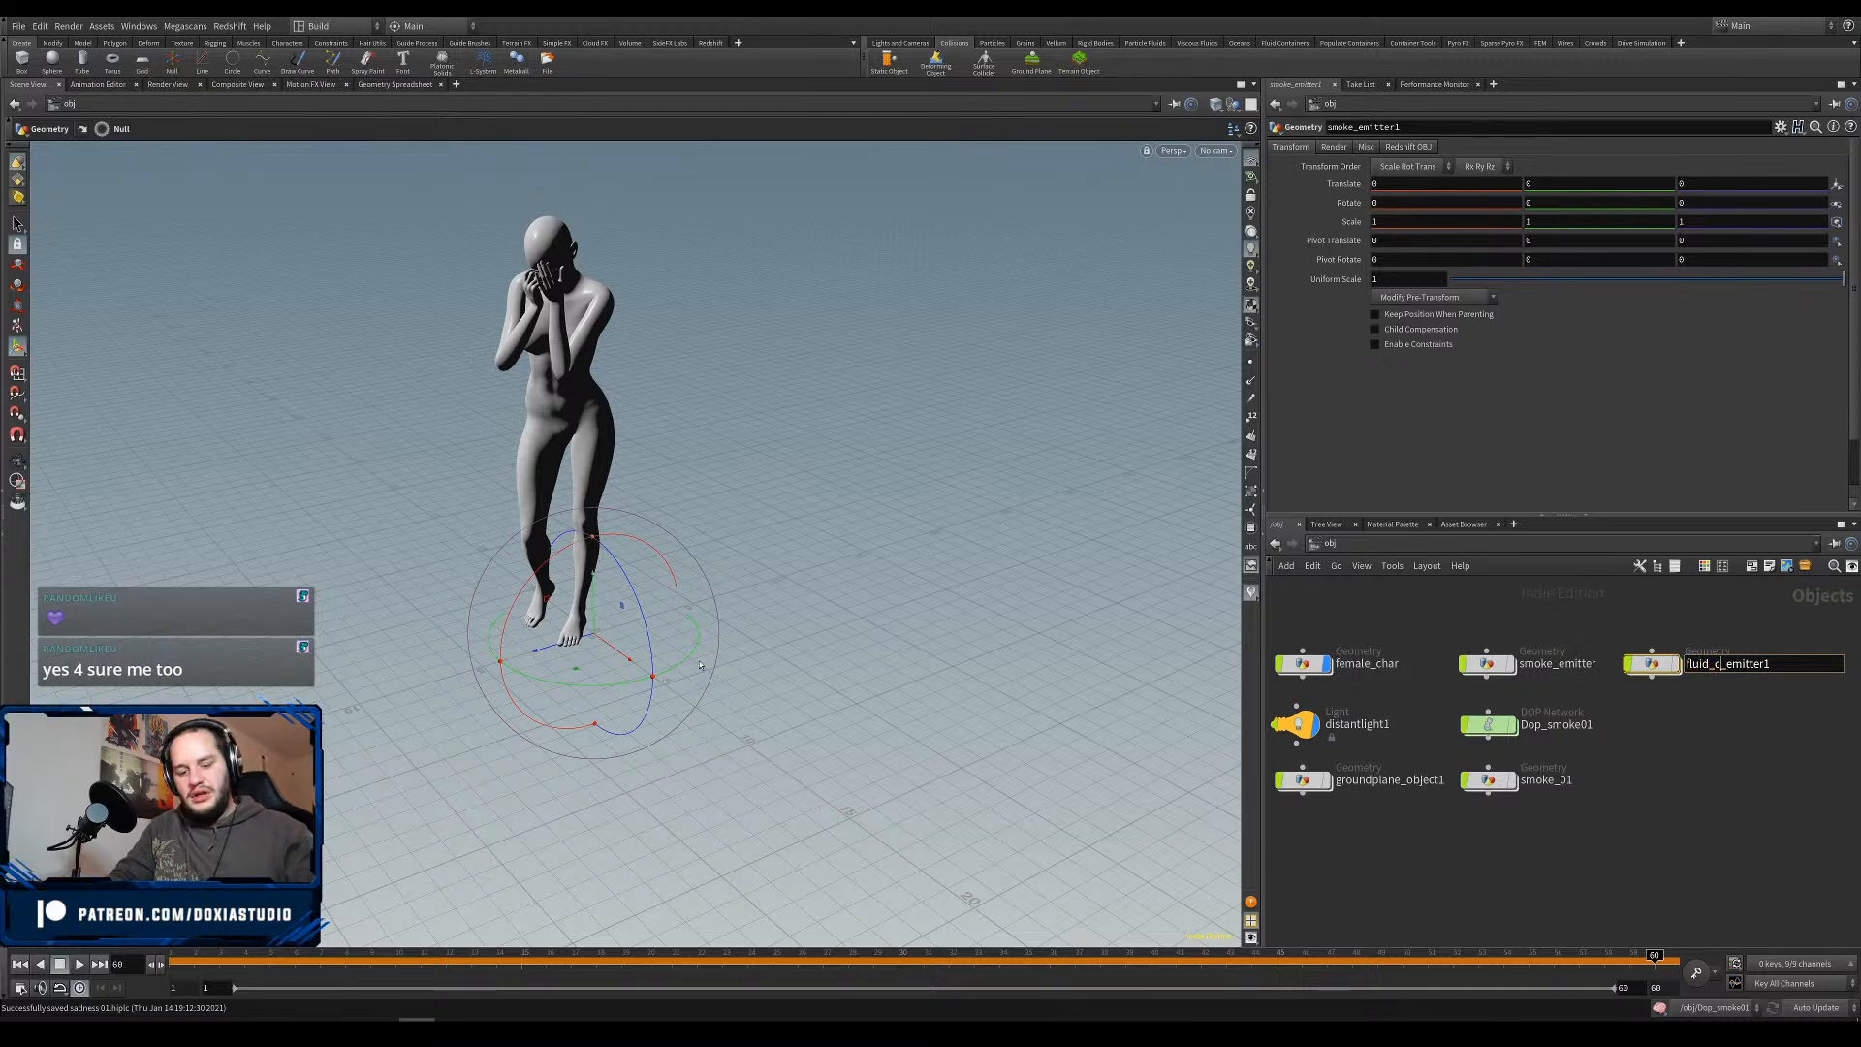
pyautogui.write('h')
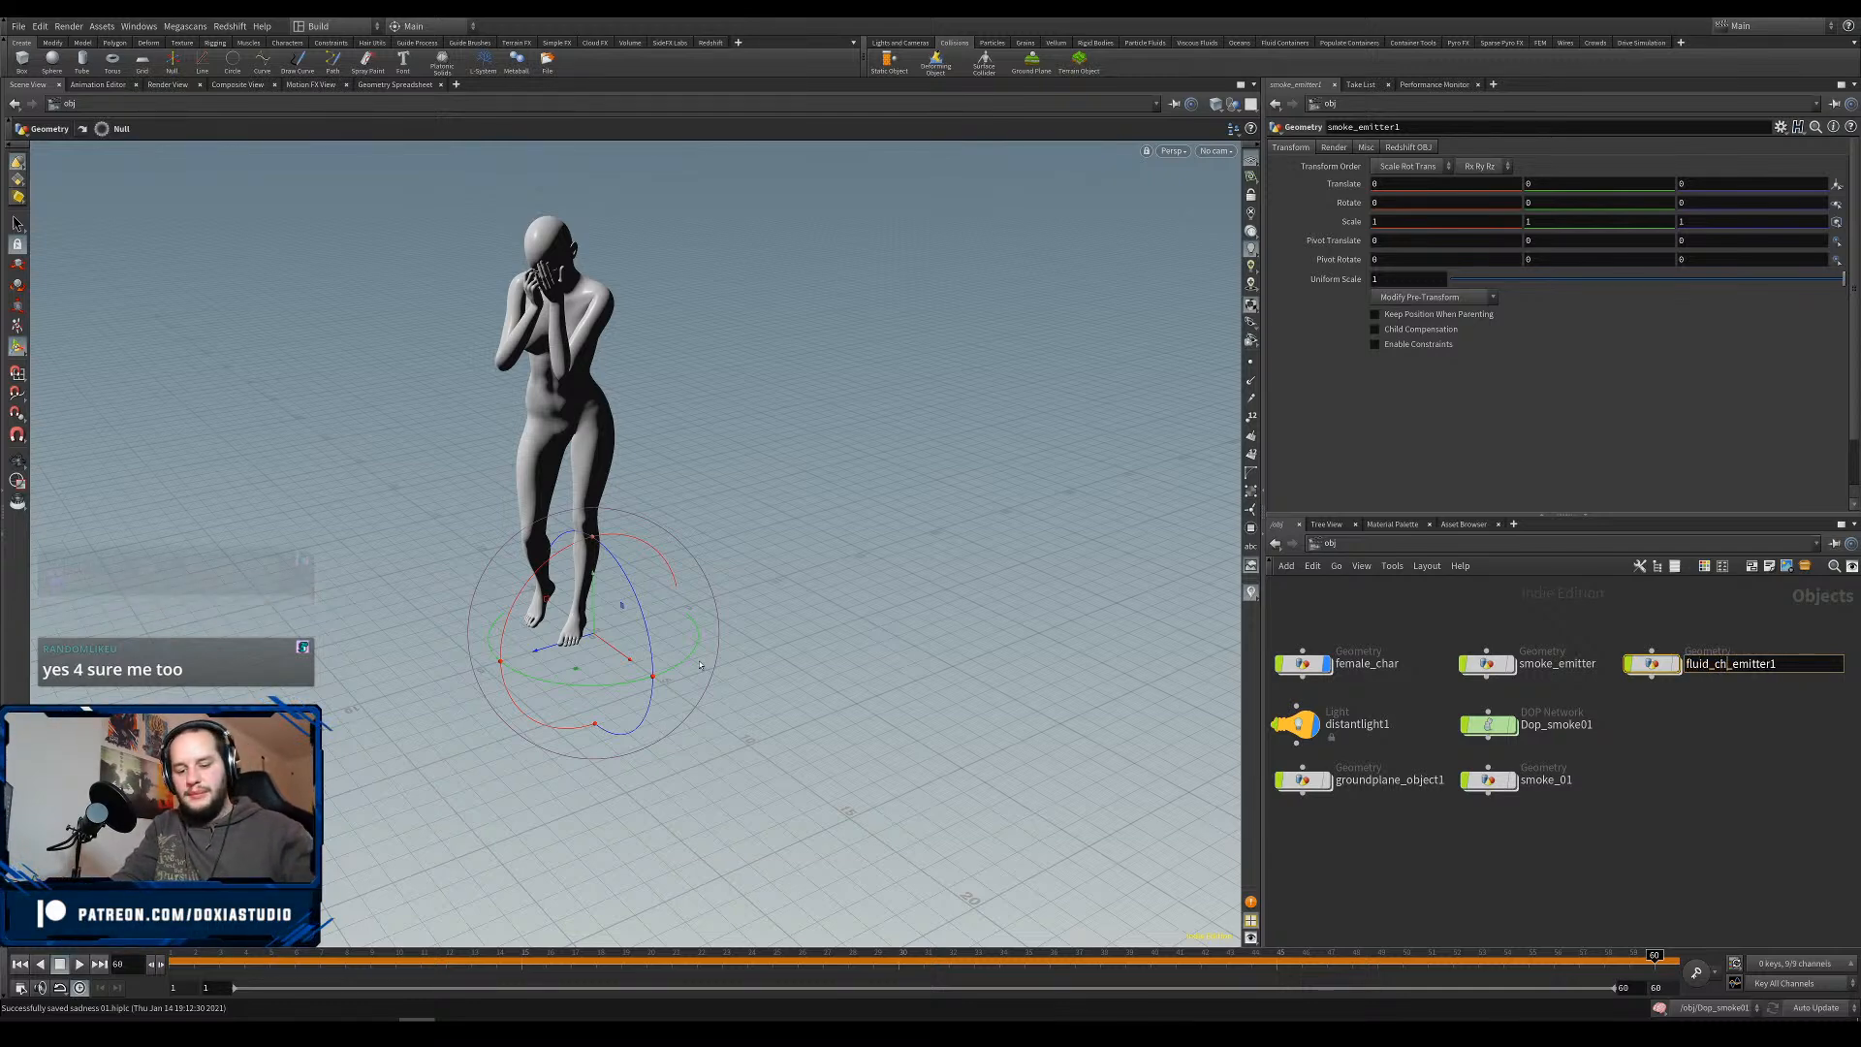
pyautogui.write('ar')
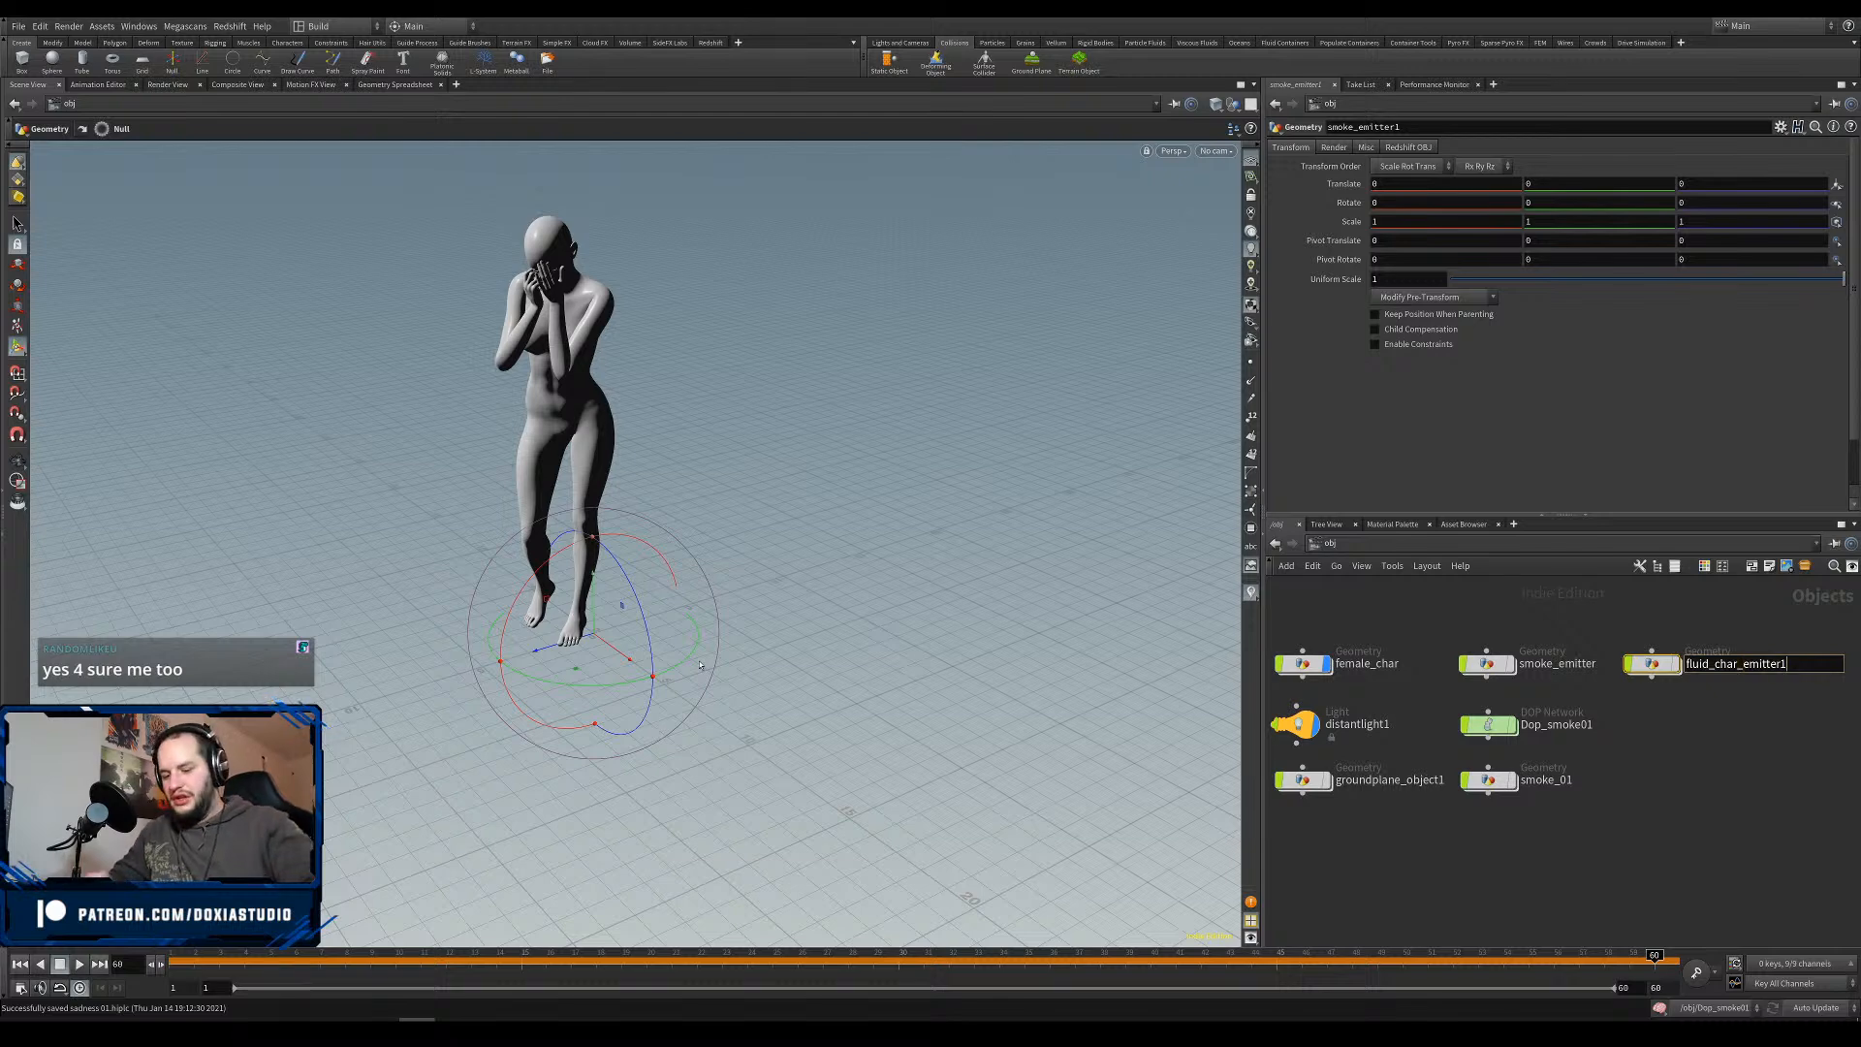
pyautogui.press('BackSpace')
pyautogui.press('Return')
# Inside fluid_char_emitter, delete create_density, add_noise, rasterize, OUT_density and RENDER, keeping object_merge1 and base_geo, and return to object level.
pyautogui.doubleClick(1651, 663)
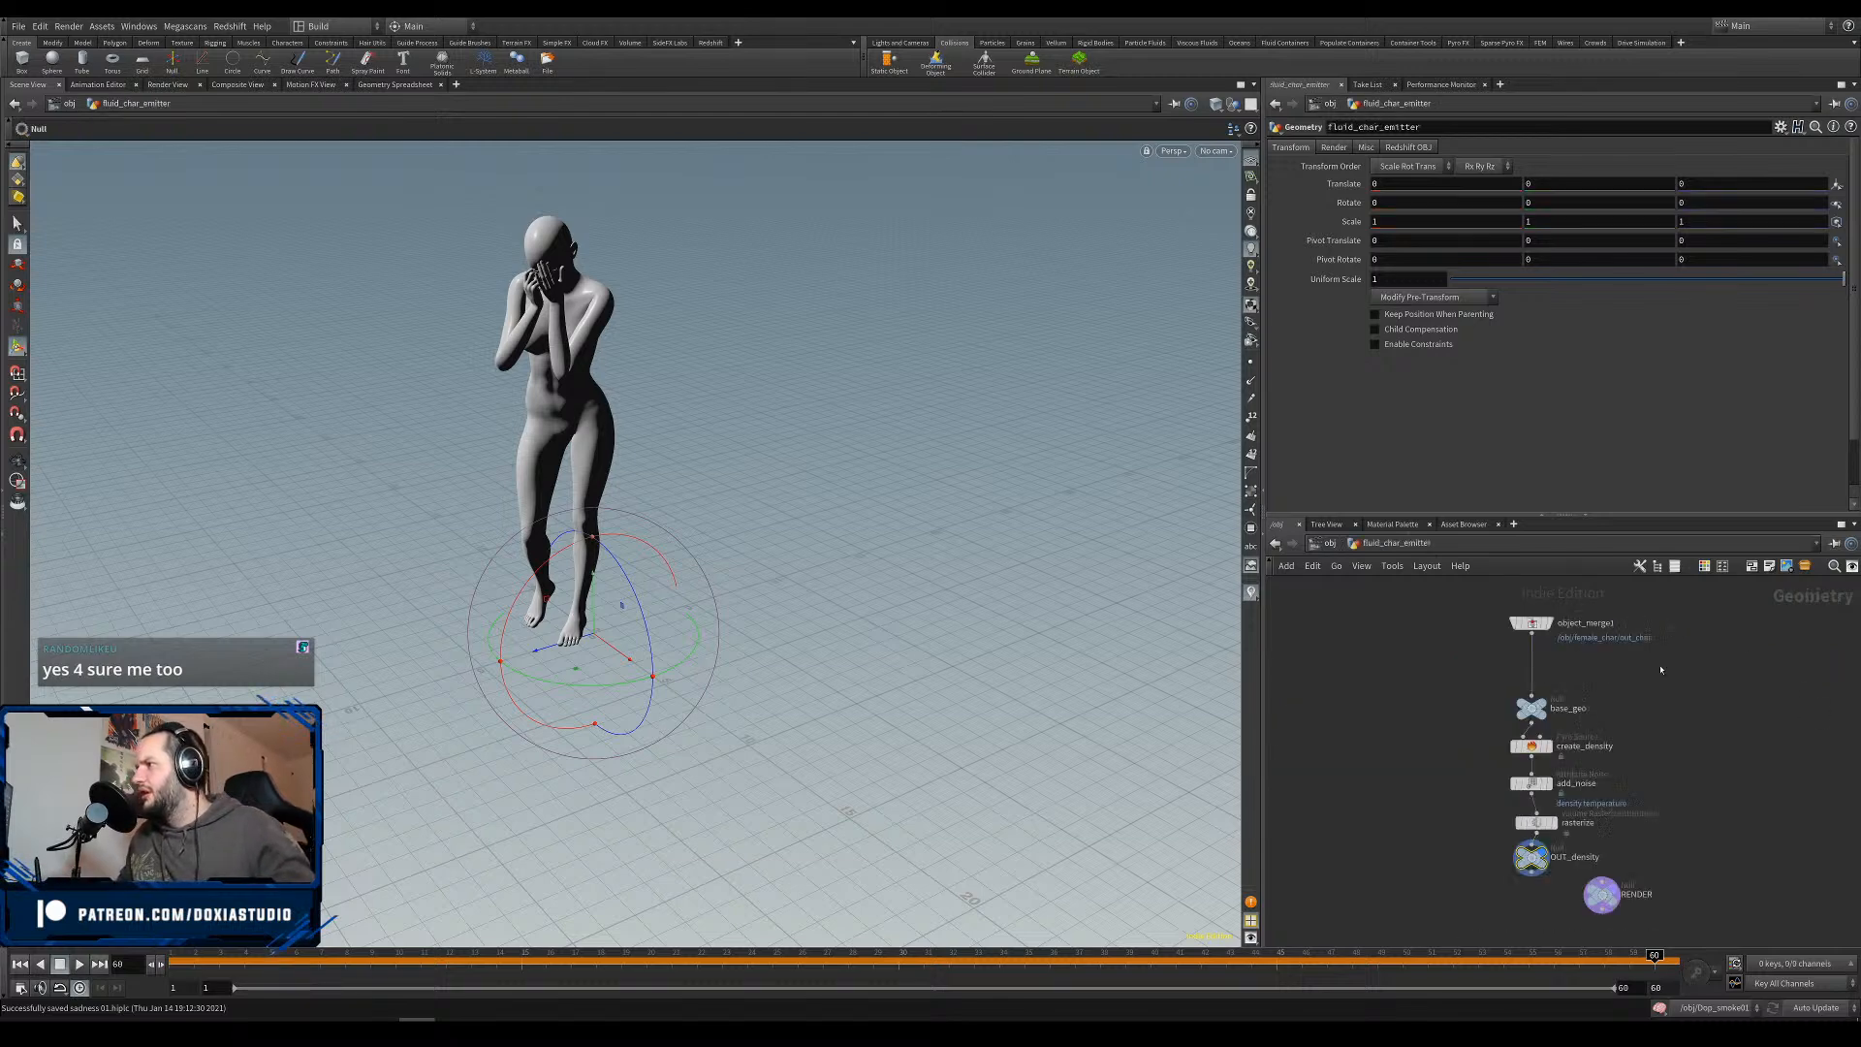
pyautogui.moveTo(1434, 910); pyautogui.dragTo(1713, 734)
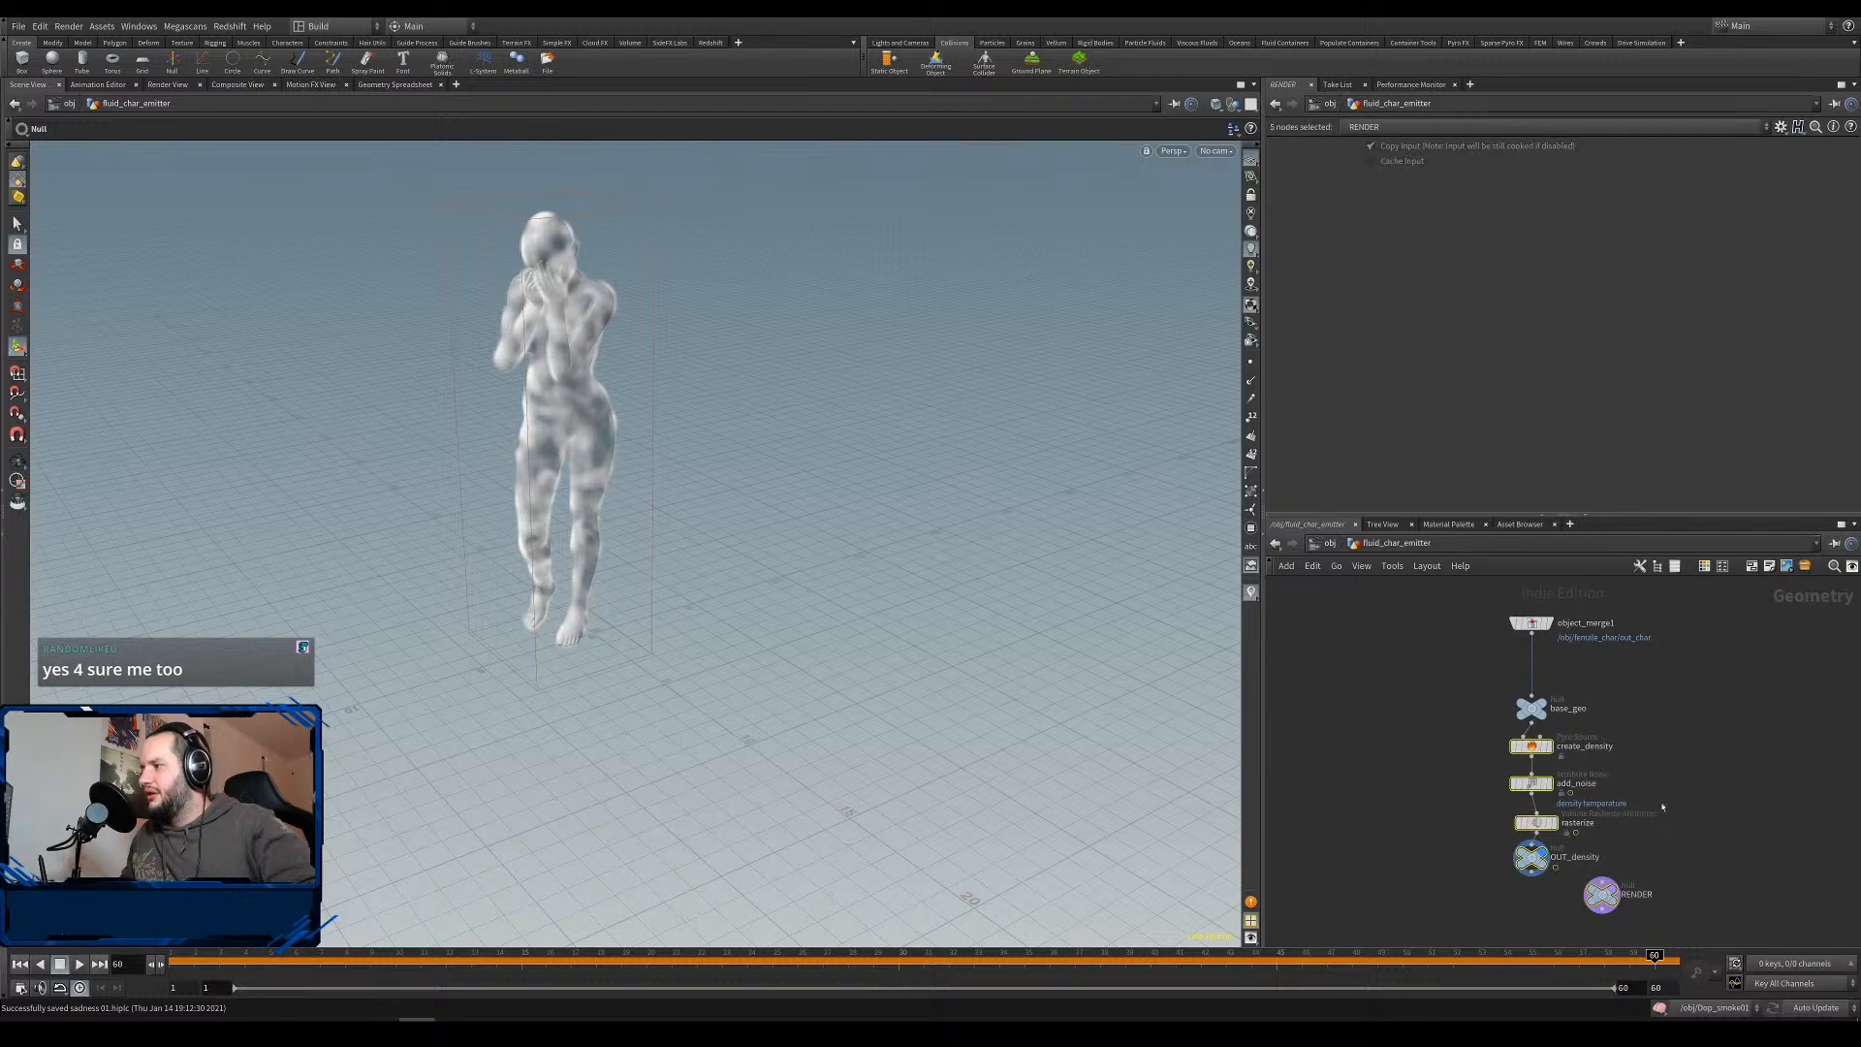
pyautogui.press('Delete')
pyautogui.press('u')
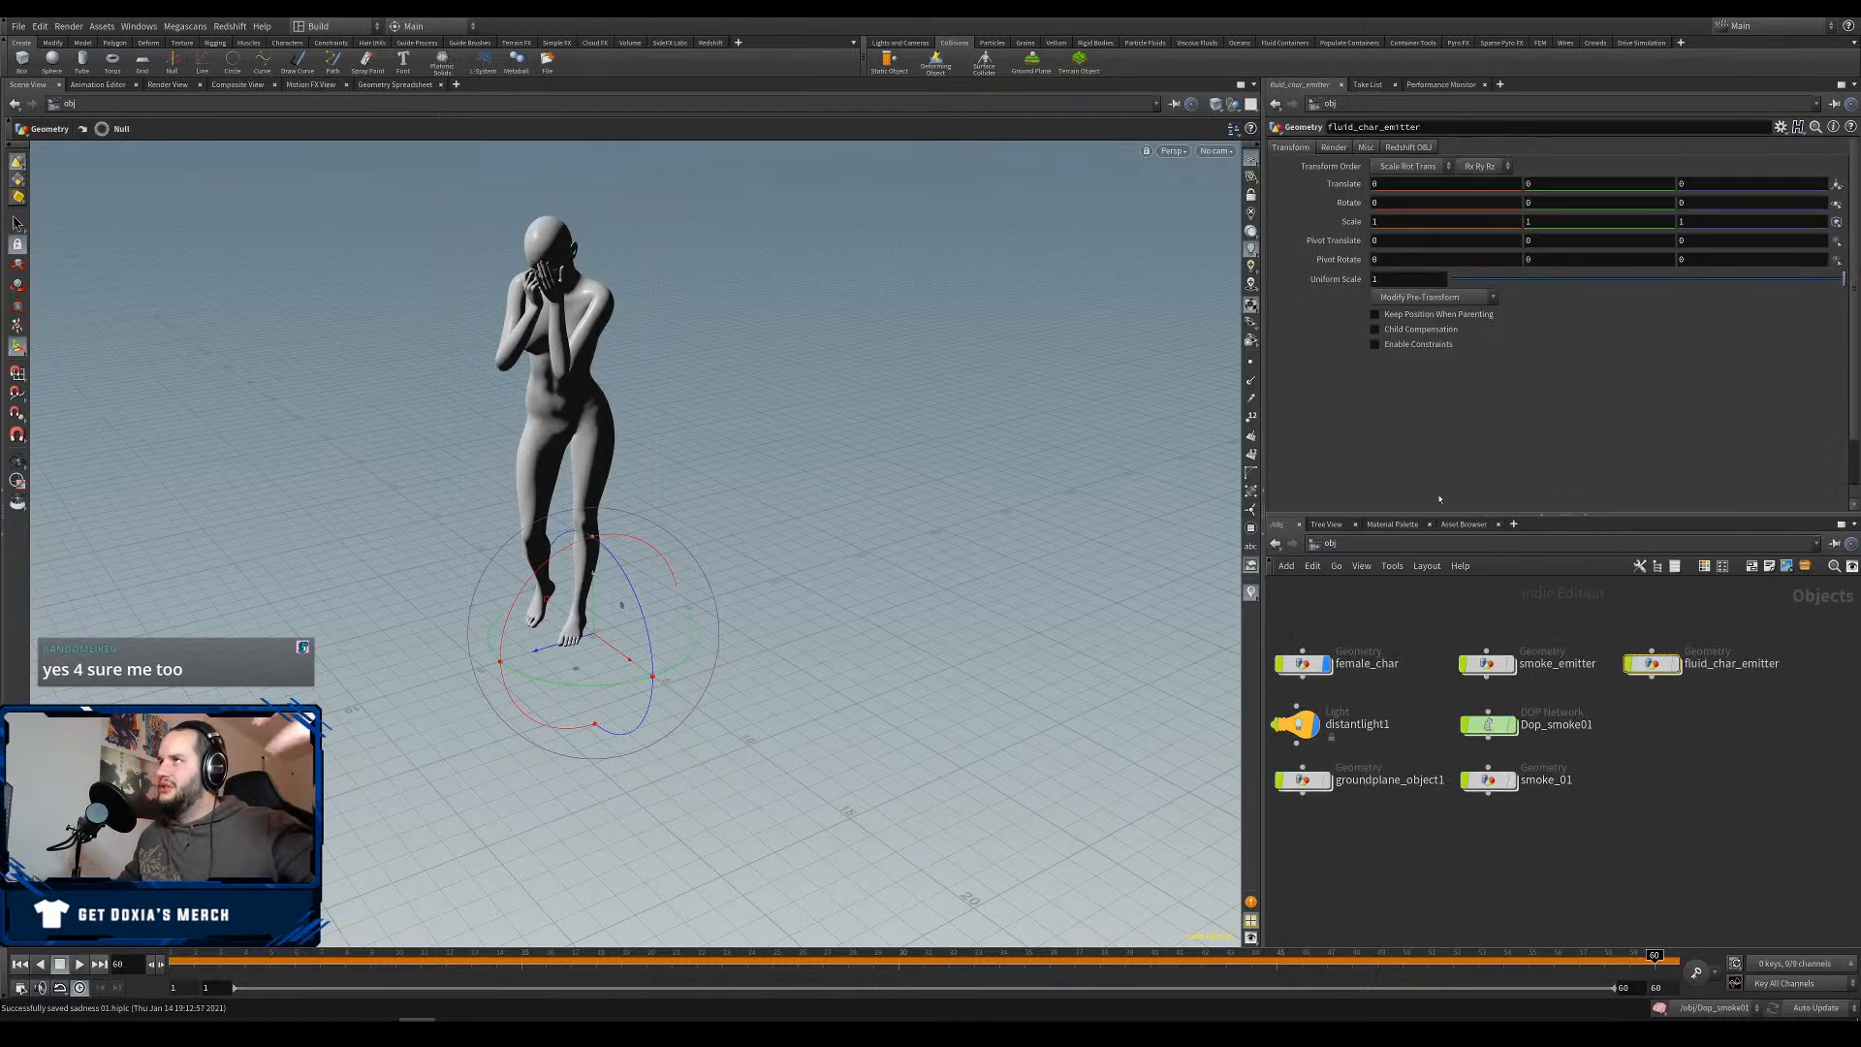
# Try to emit particle fluid from fluid_char_emitter into the existing Dop_smoke01 network and inspect it at frame 1.
pyautogui.click(1149, 45)
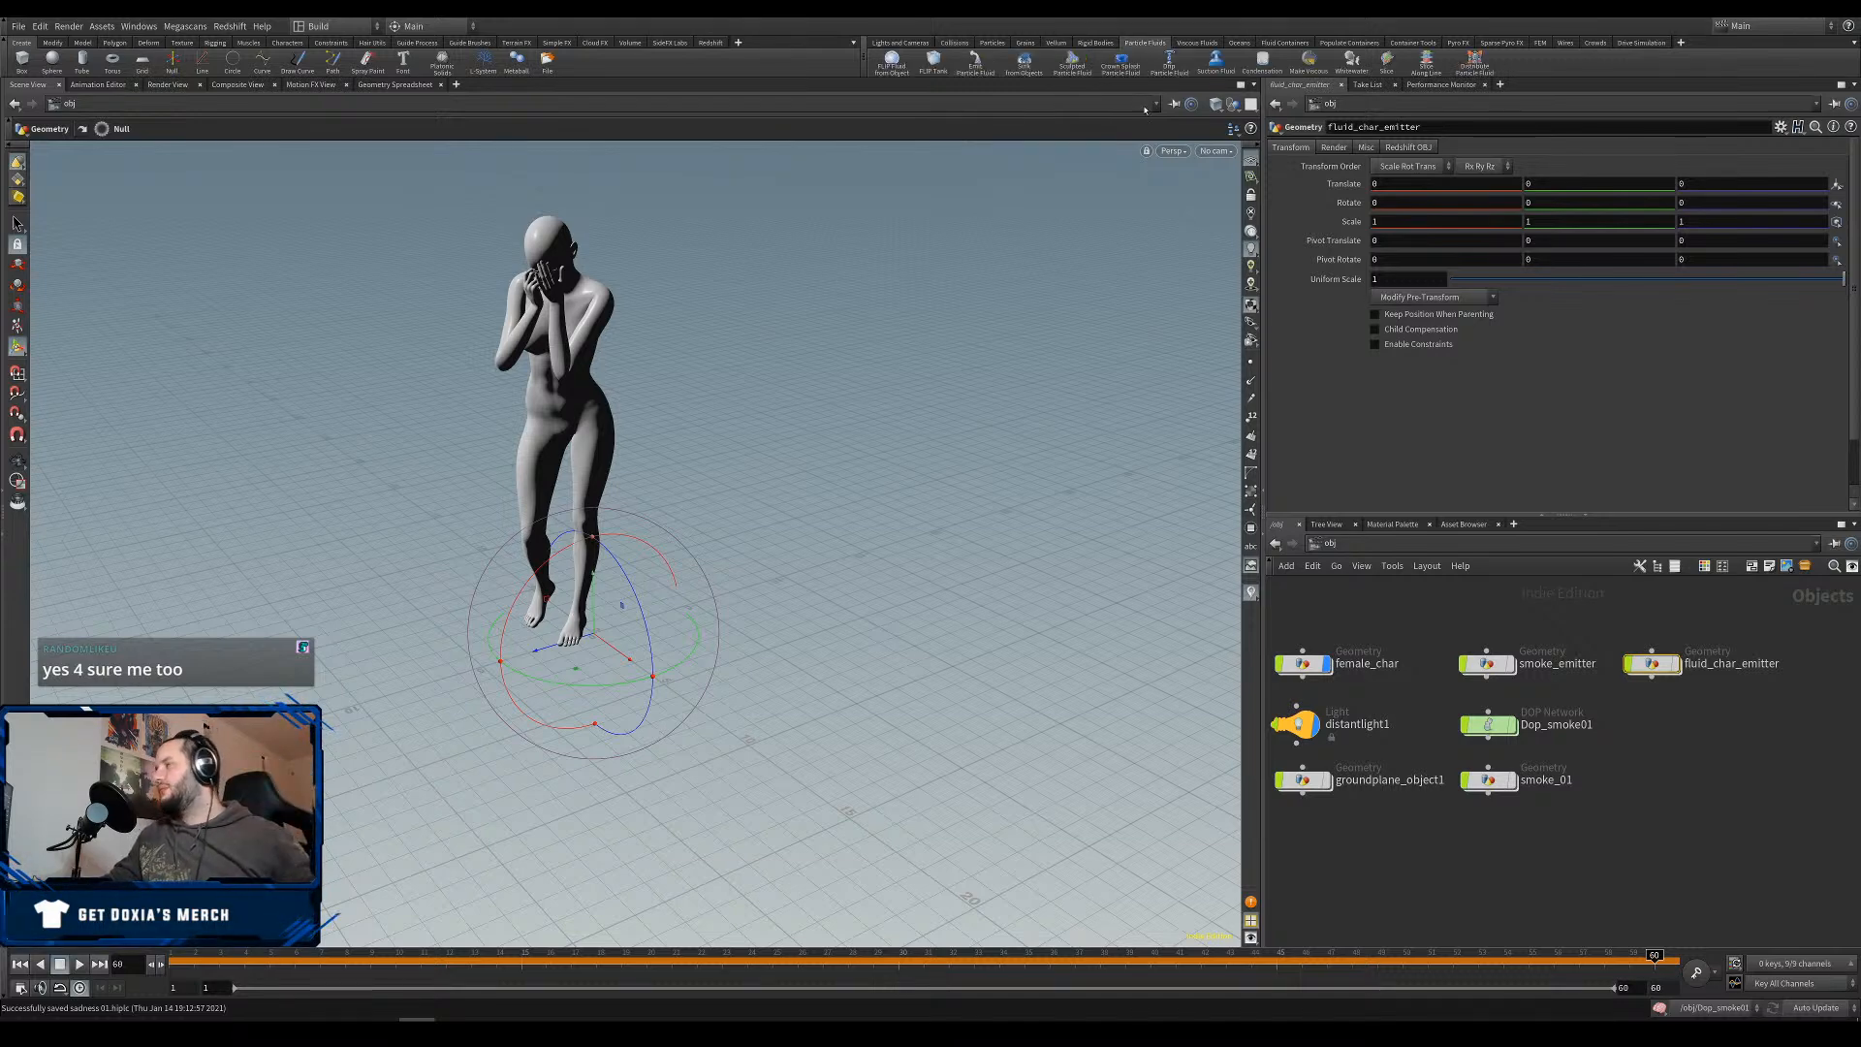
pyautogui.click(977, 63)
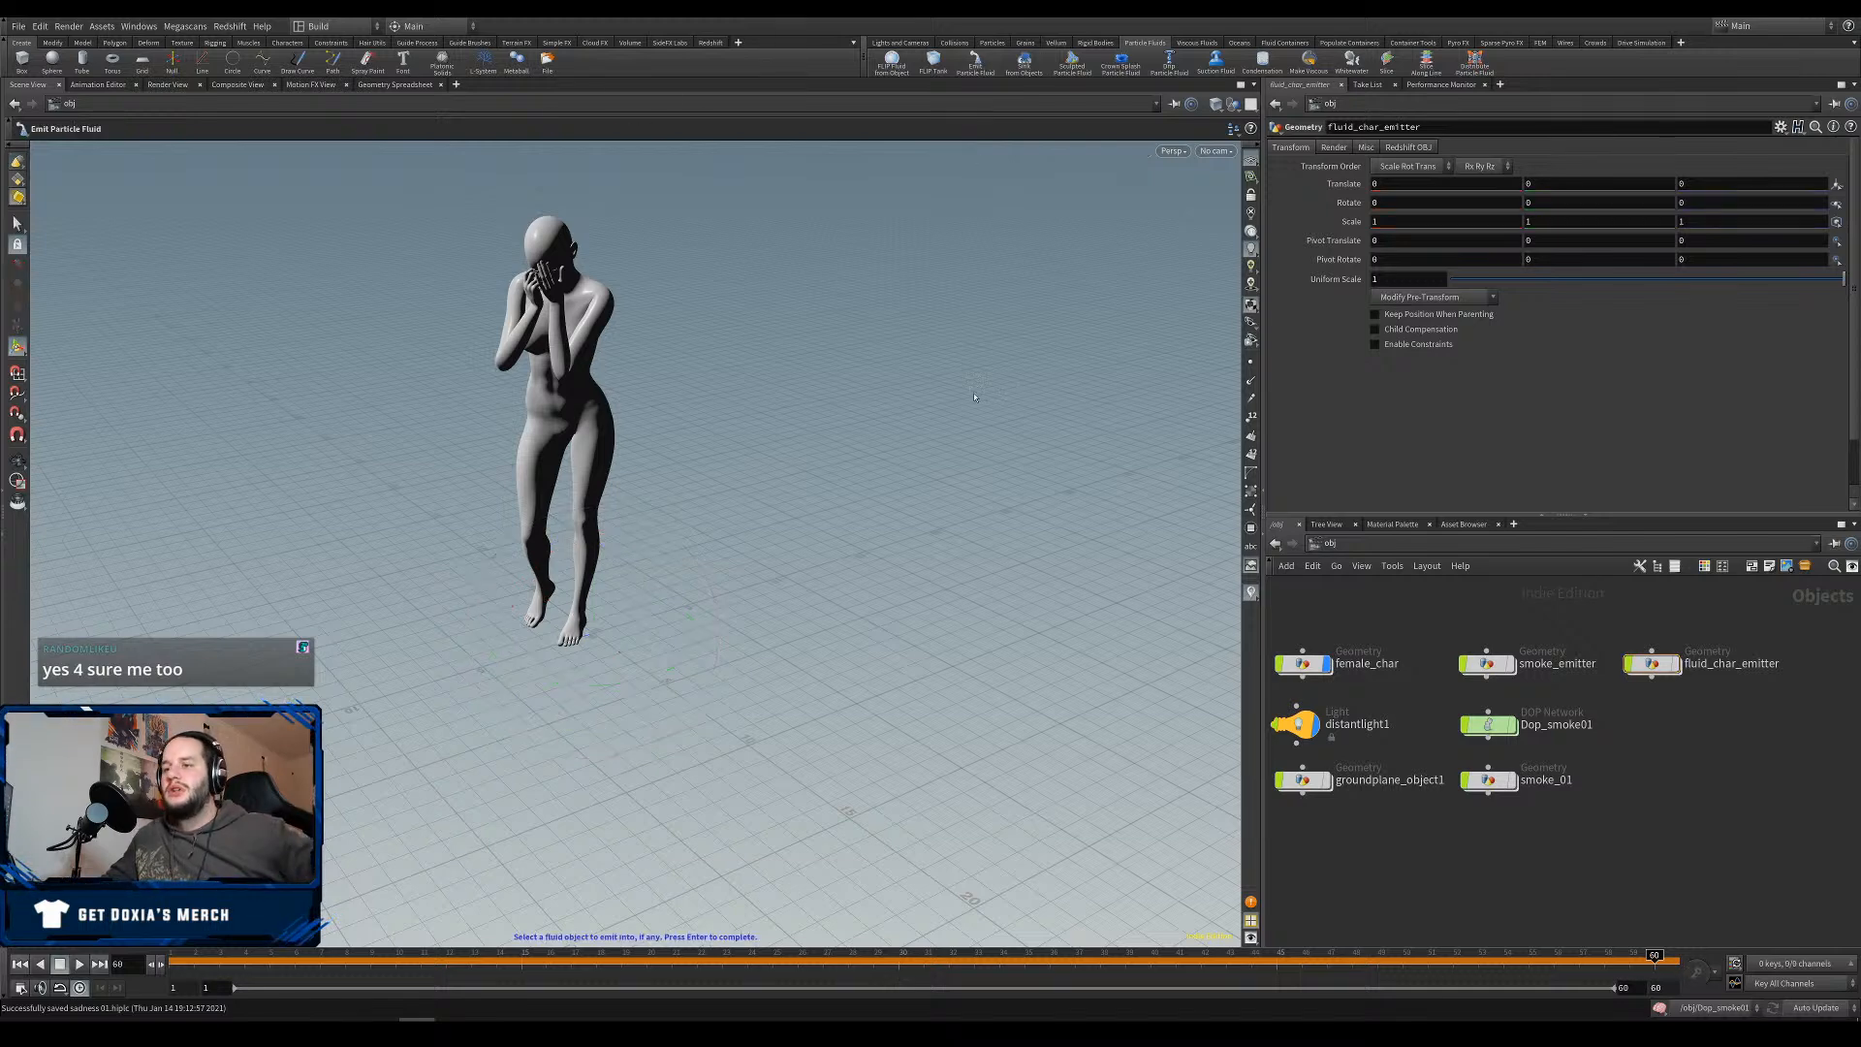
pyautogui.press('Return')
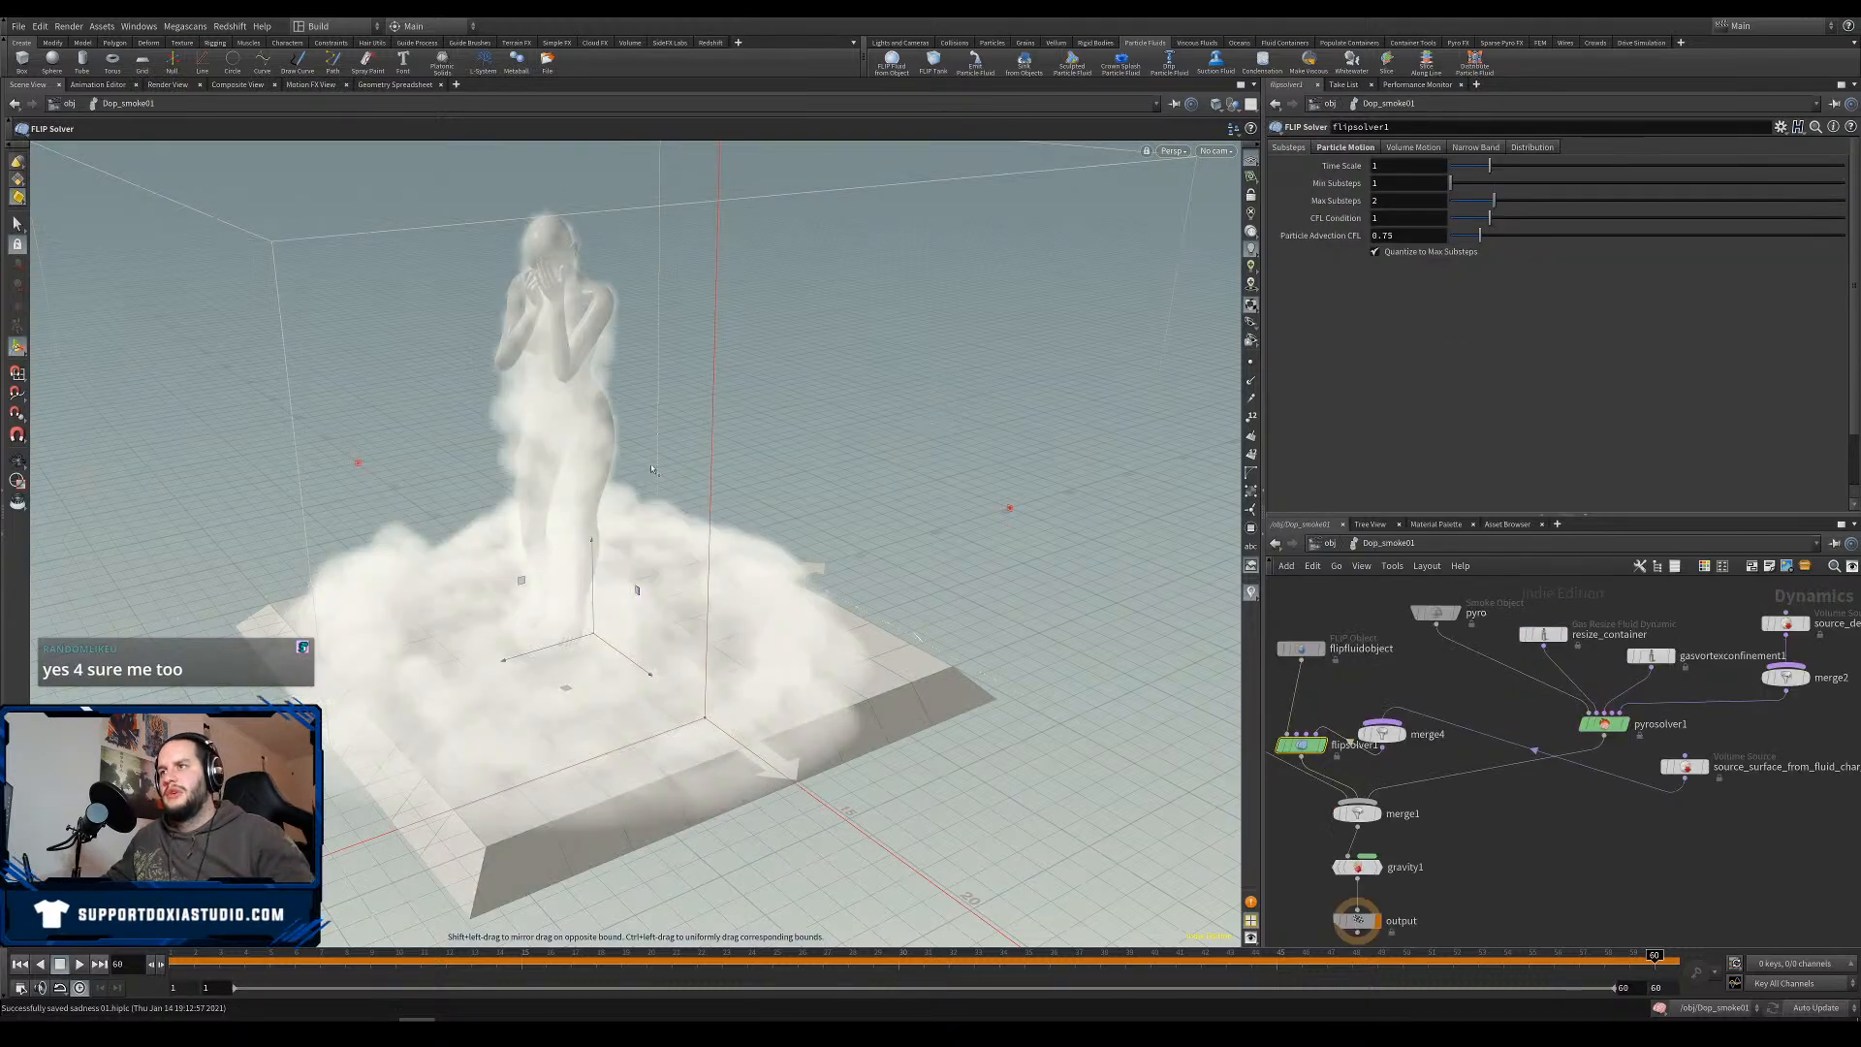
pyautogui.keyDown('alt'); pyautogui.moveTo(651, 469); pyautogui.dragTo(582, 620, button='right'); pyautogui.keyUp('alt')
pyautogui.keyDown('alt'); pyautogui.moveTo(582, 621); pyautogui.dragTo(628, 593); pyautogui.keyUp('alt')
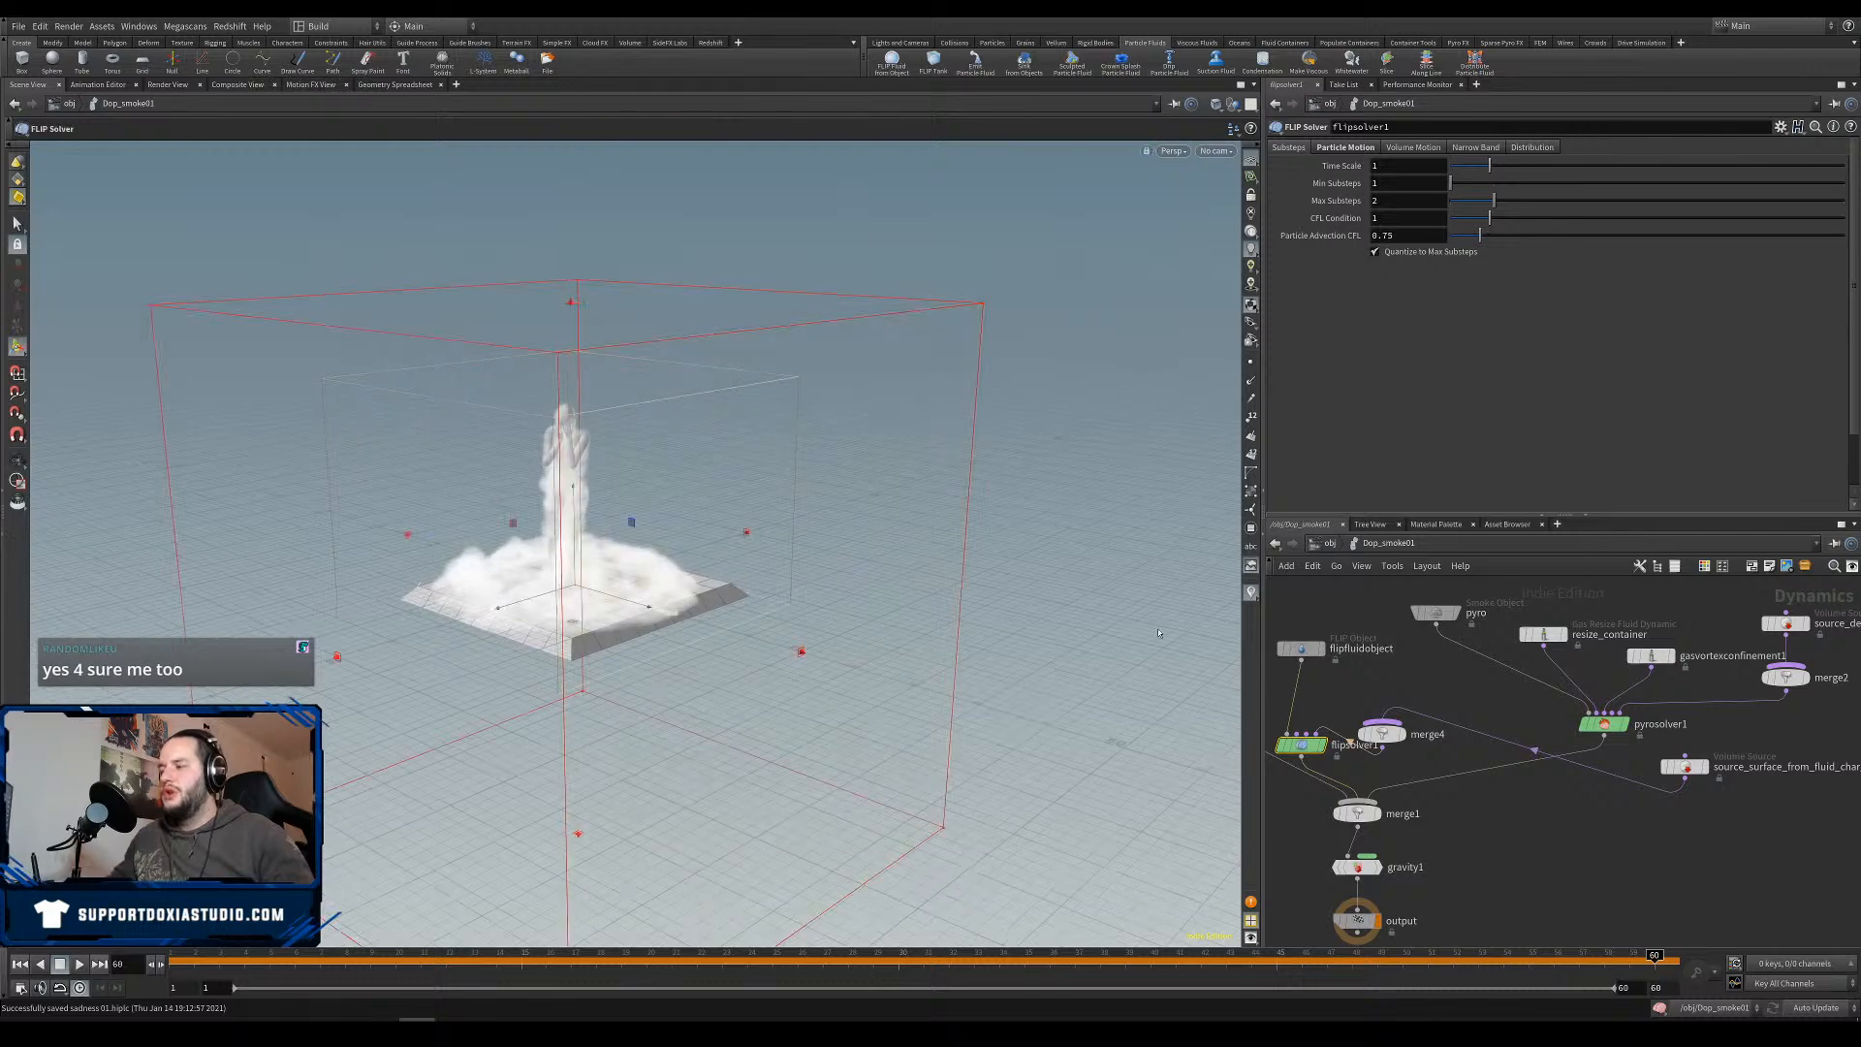
pyautogui.moveTo(1538, 748); pyautogui.dragTo(1578, 807, button='middle')
pyautogui.scroll(-5, 1575, 806)
pyautogui.scroll(2, 1578, 807)
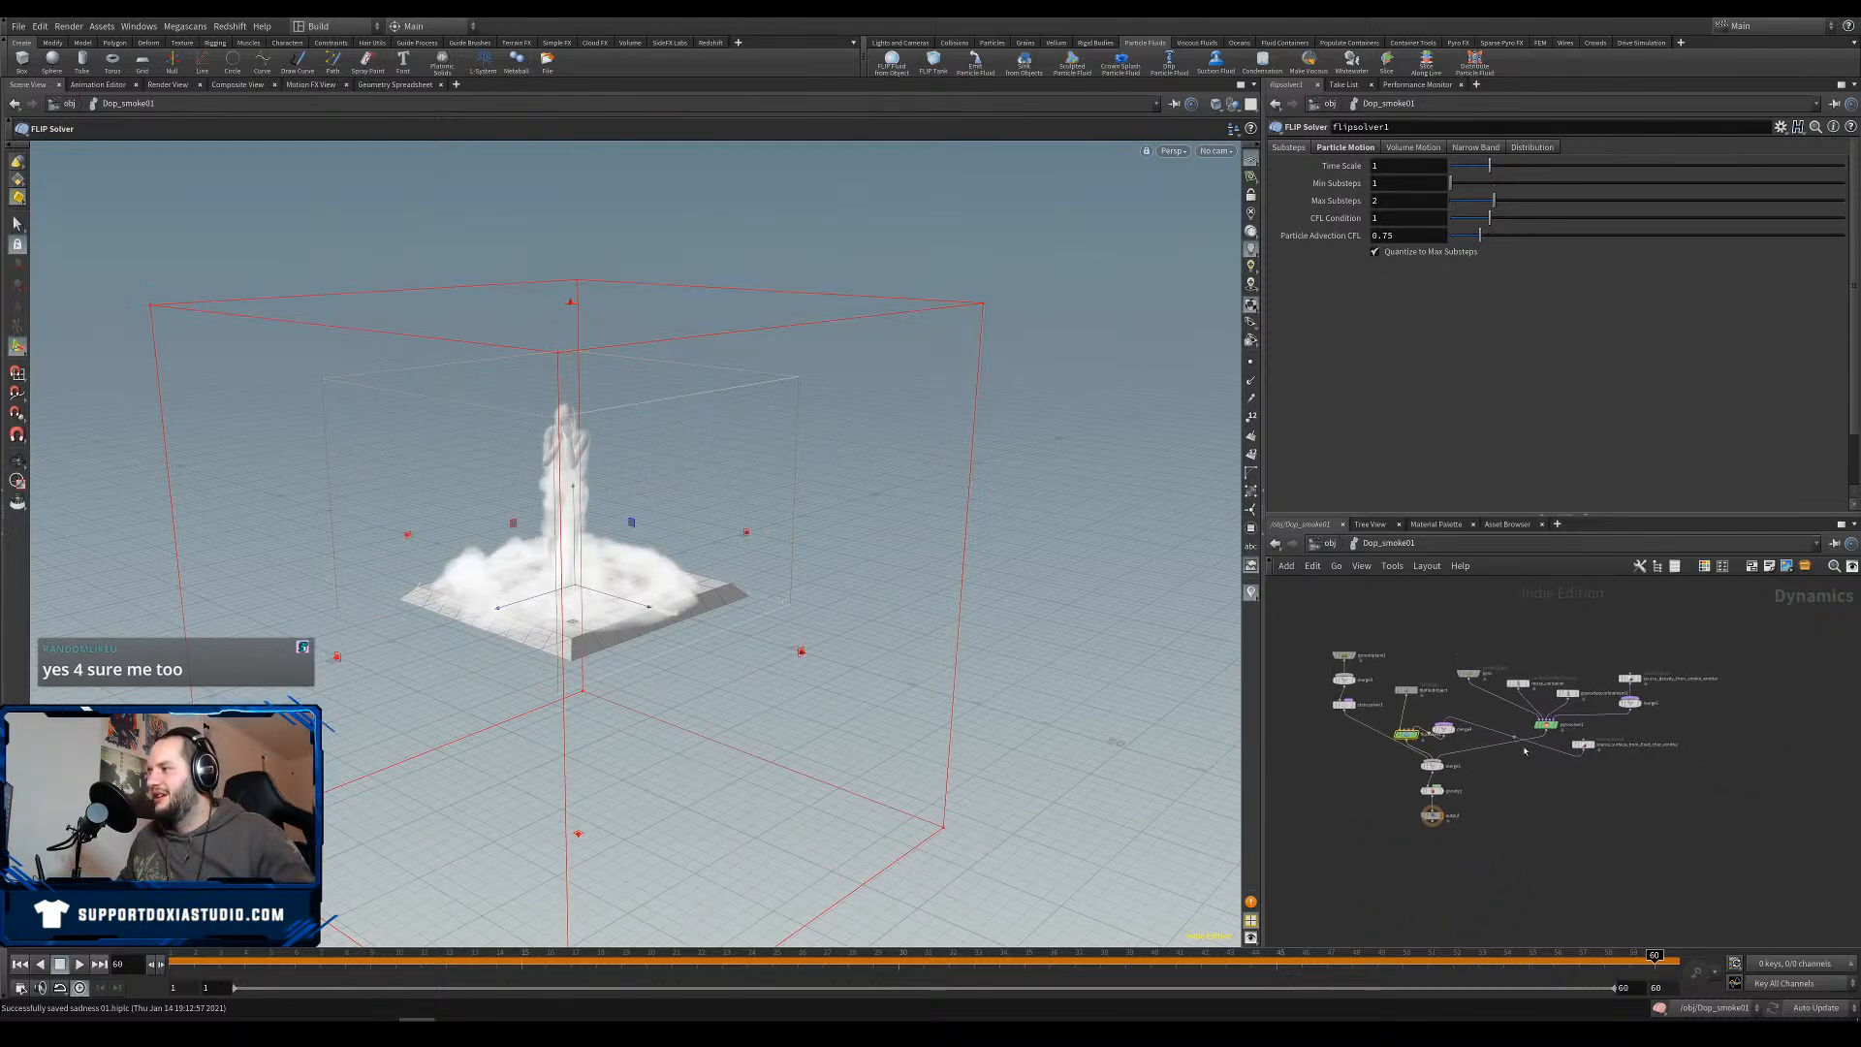
pyautogui.scroll(3, 1572, 819)
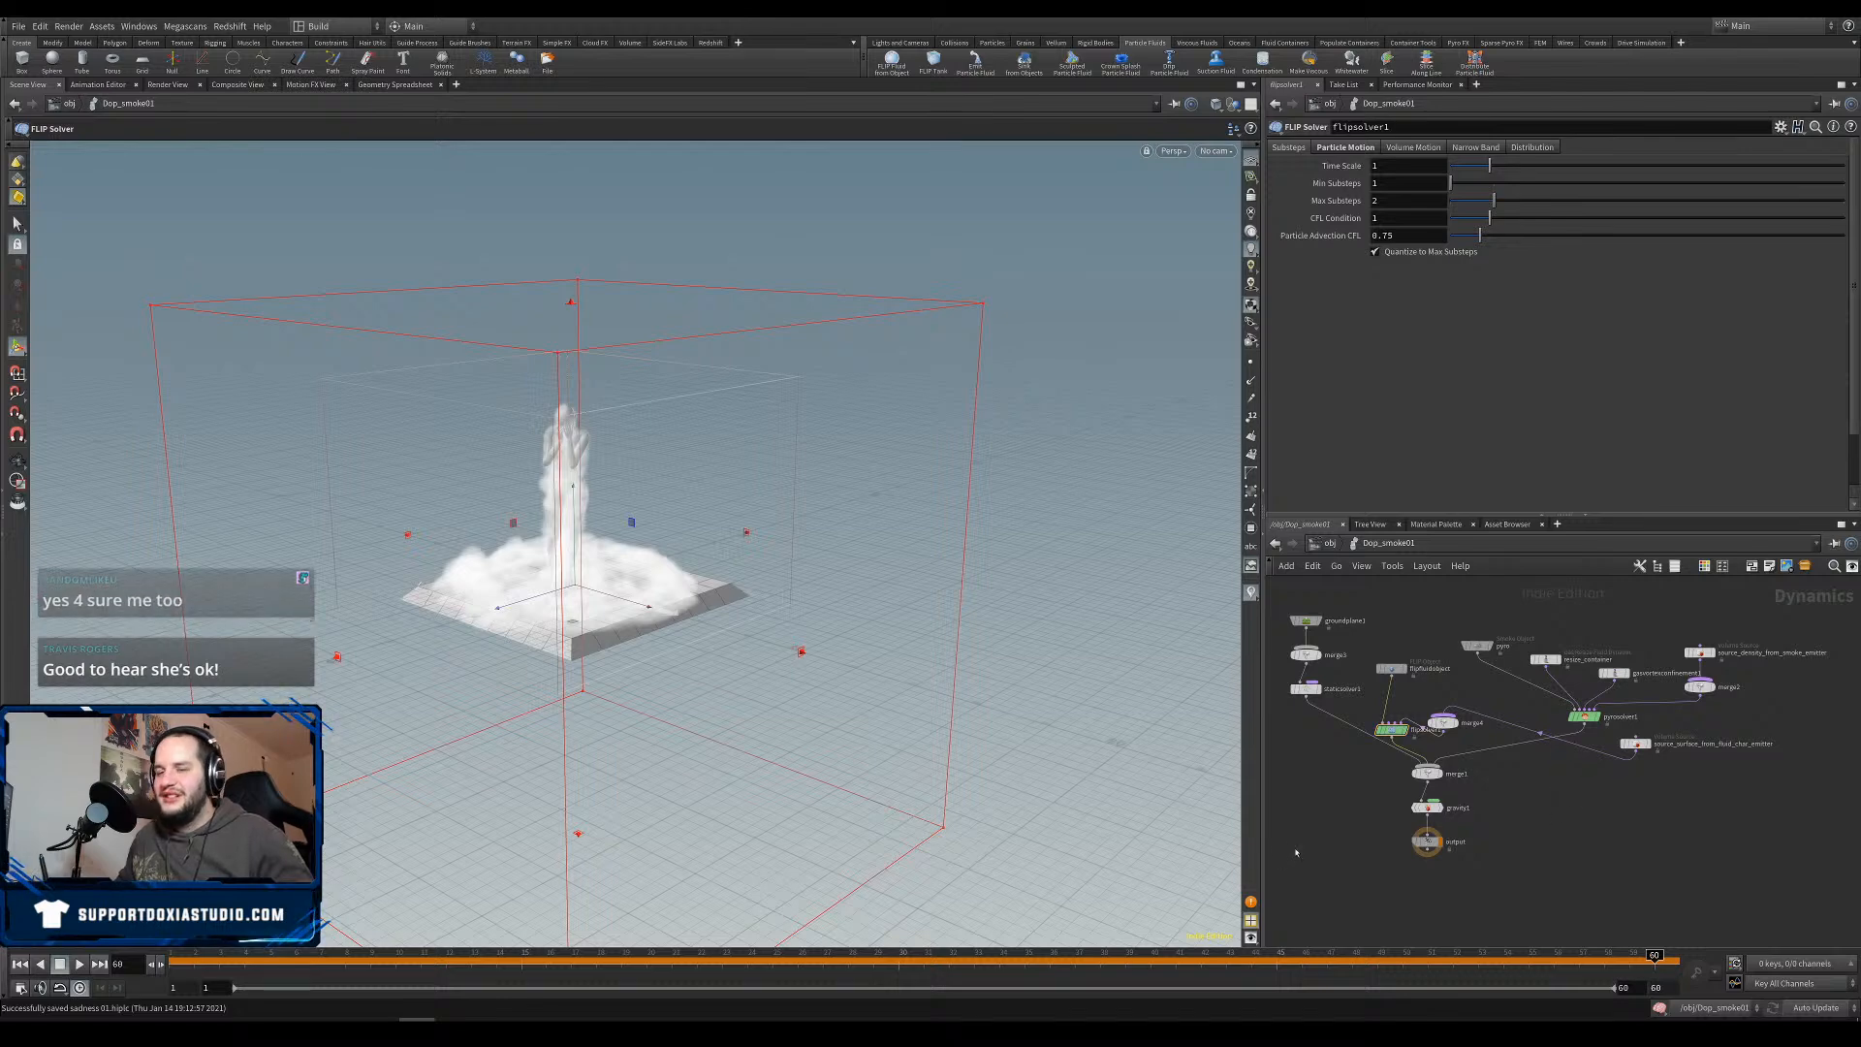
pyautogui.click(21, 964)
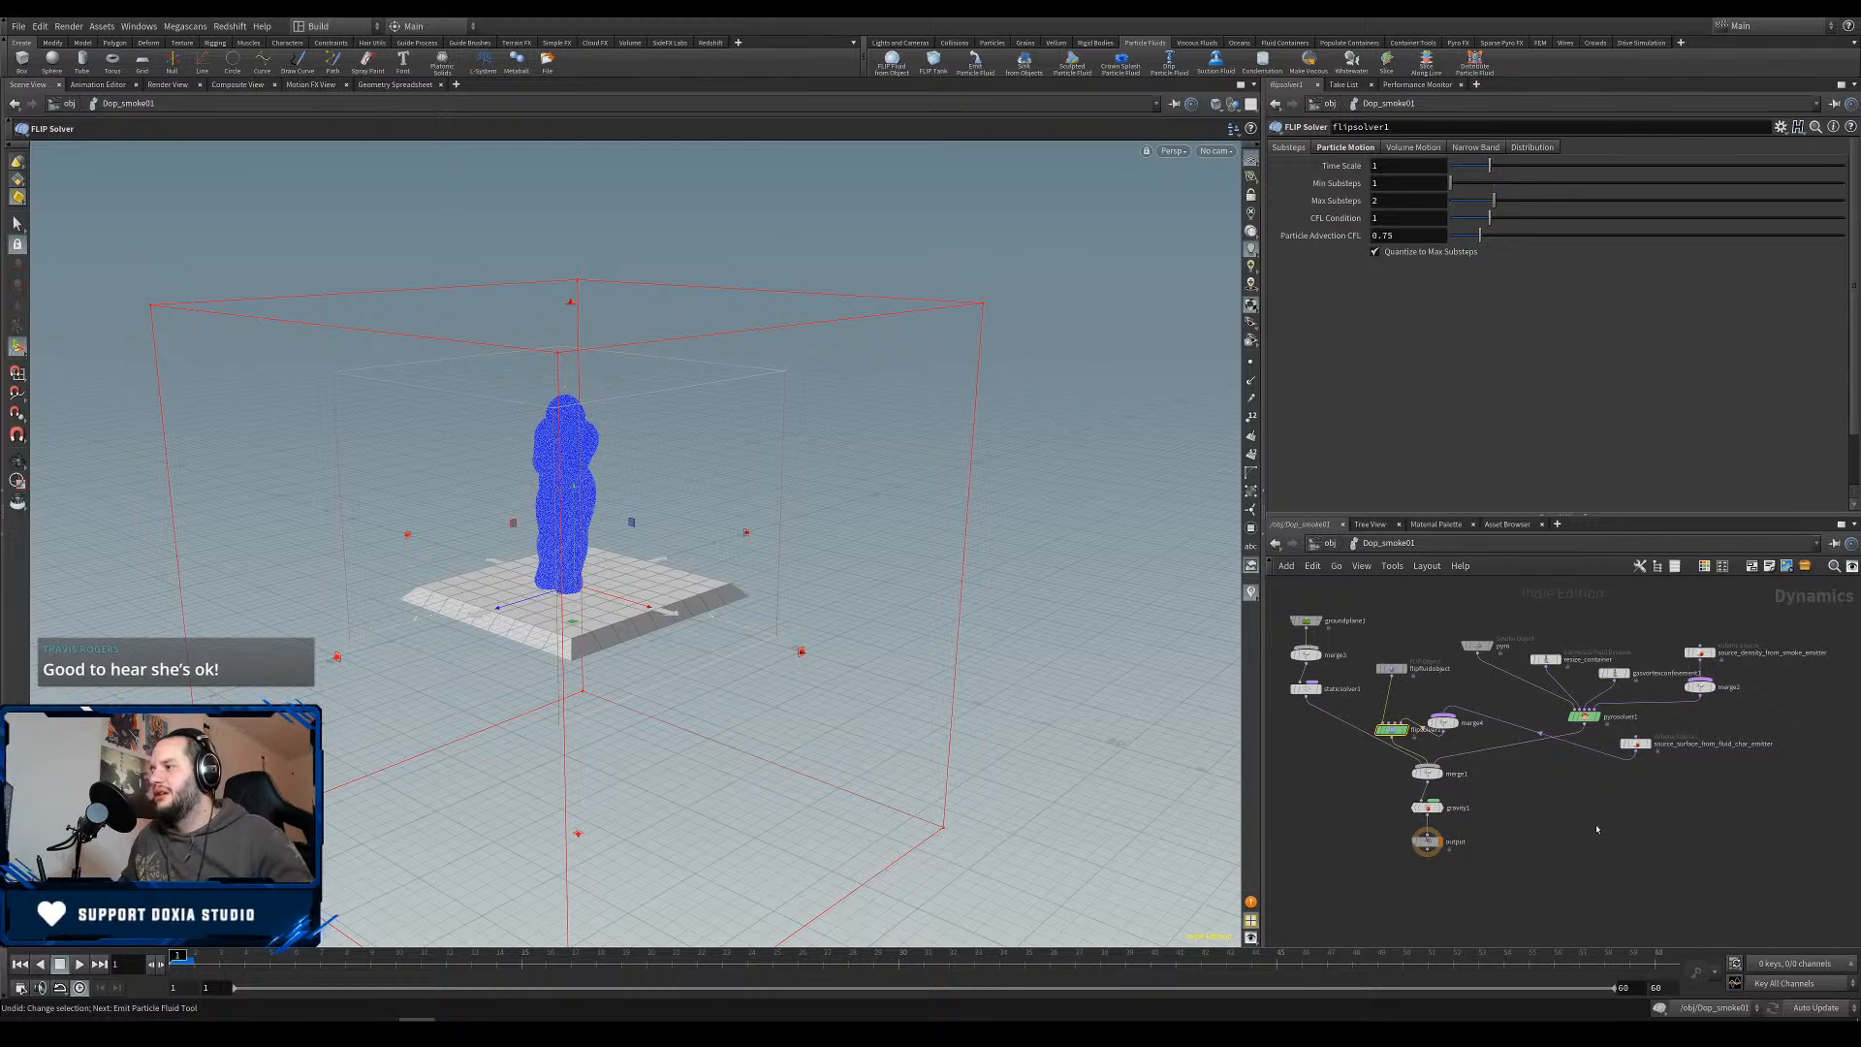
# Undo the particle fluid emission, return to object level and check the contents of Dop_smoke01.
pyautogui.hotkey('ctrl', 'z')
pyautogui.press('u')
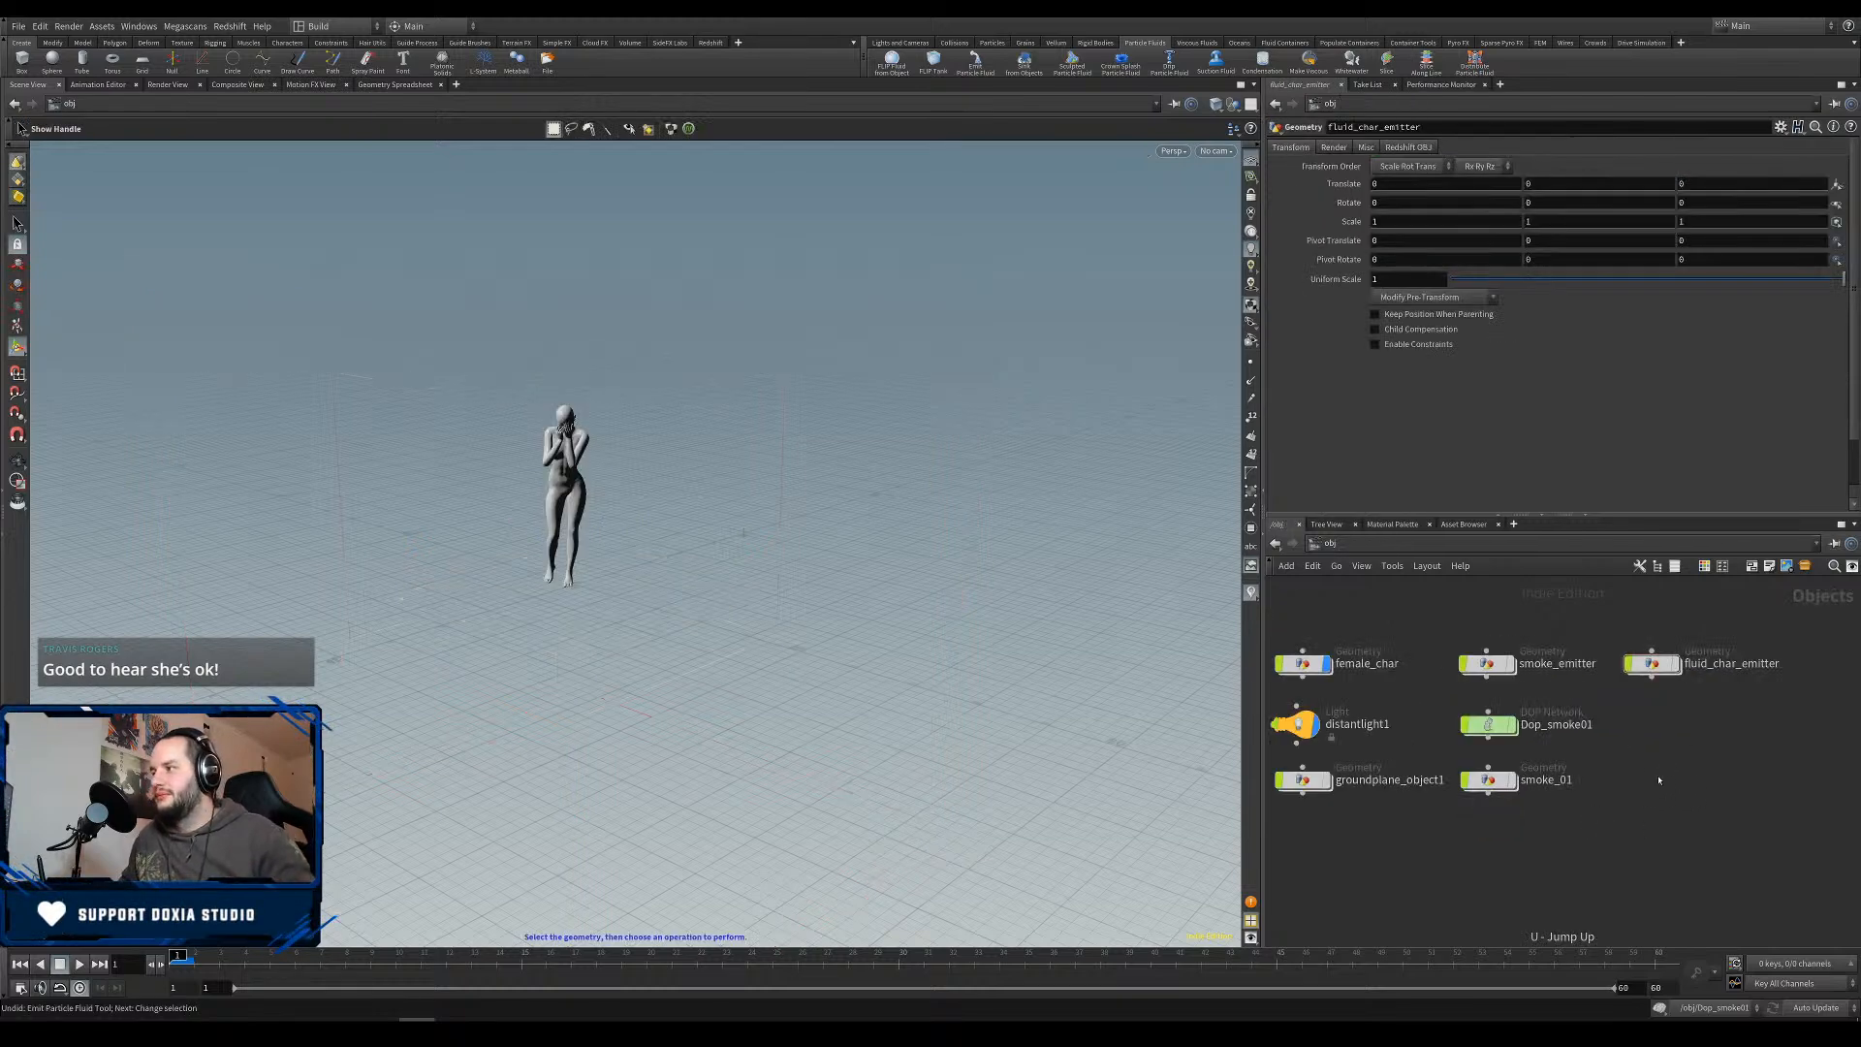
pyautogui.scroll(-4, 1659, 779)
pyautogui.scroll(4, 1656, 778)
pyautogui.click(1654, 667)
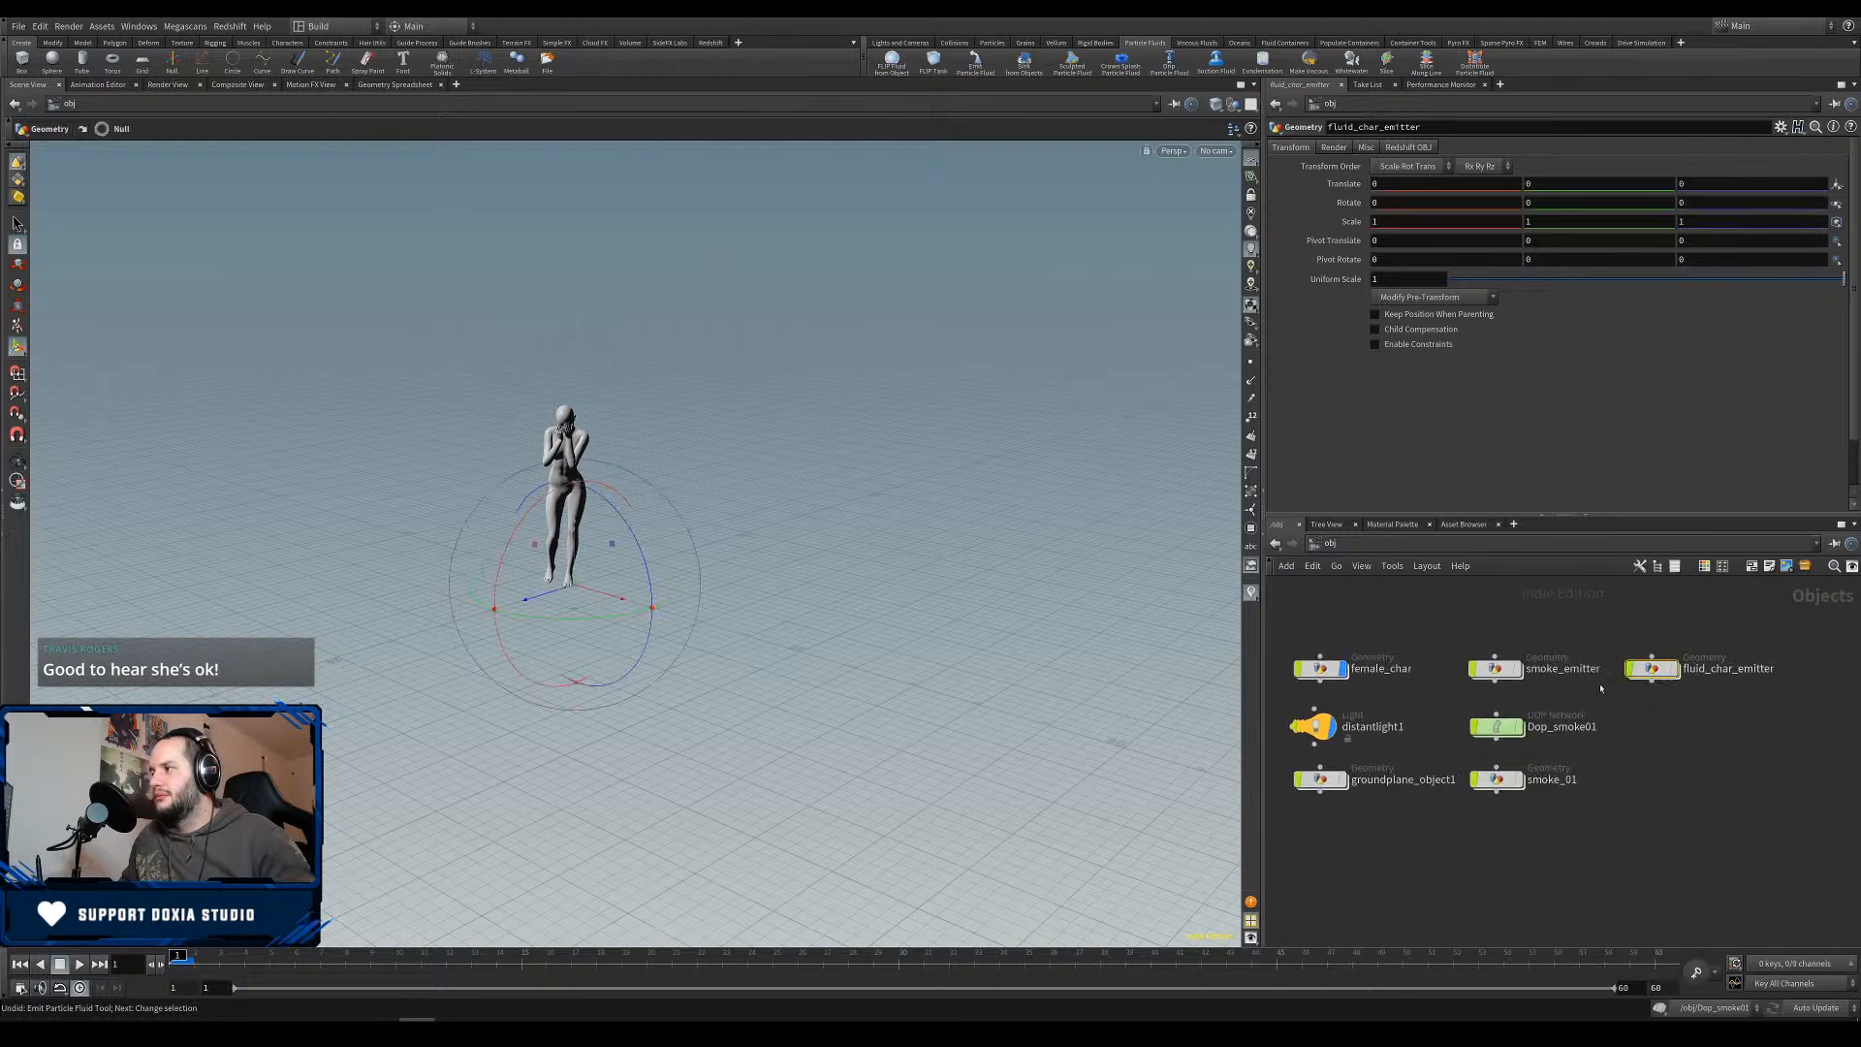
pyautogui.doubleClick(1501, 728)
pyautogui.press('u')
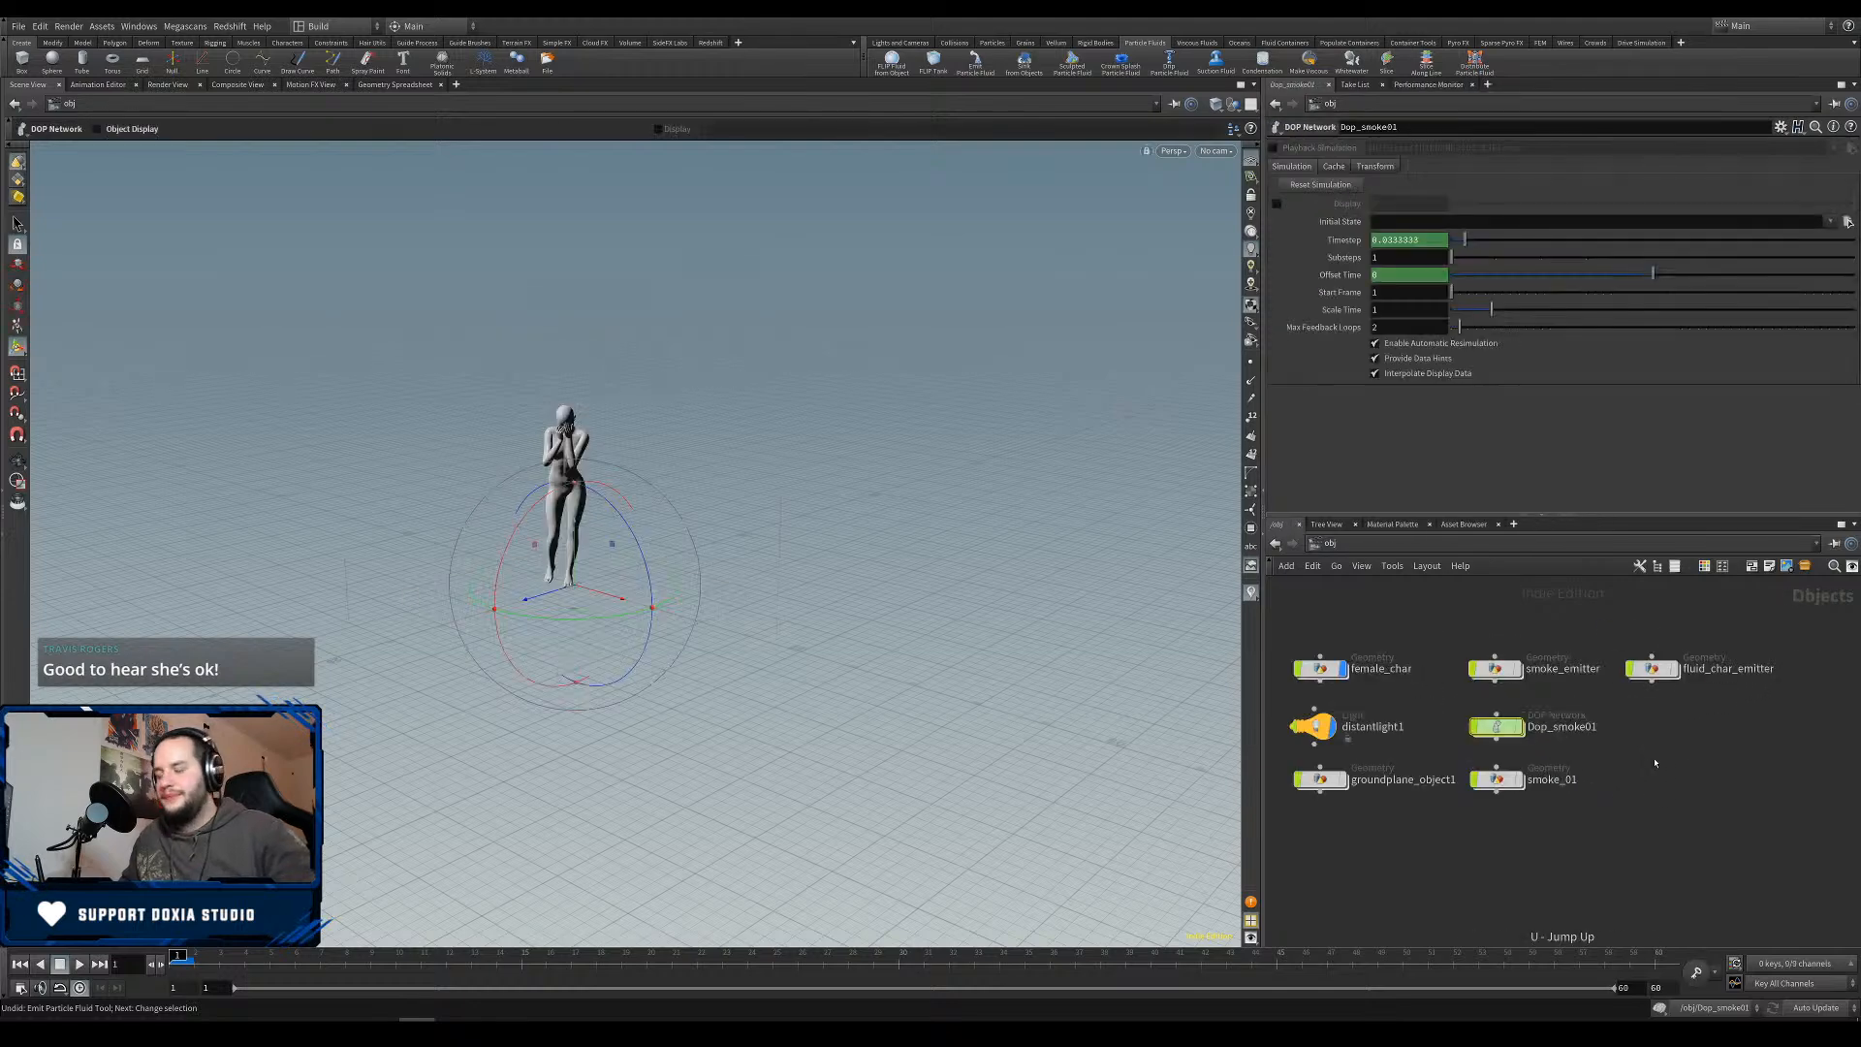
# Save the scene, check the nodes inside fluid_char_emitter and return to object level.
pyautogui.hotkey('ctrl', 's')
pyautogui.doubleClick(1653, 669)
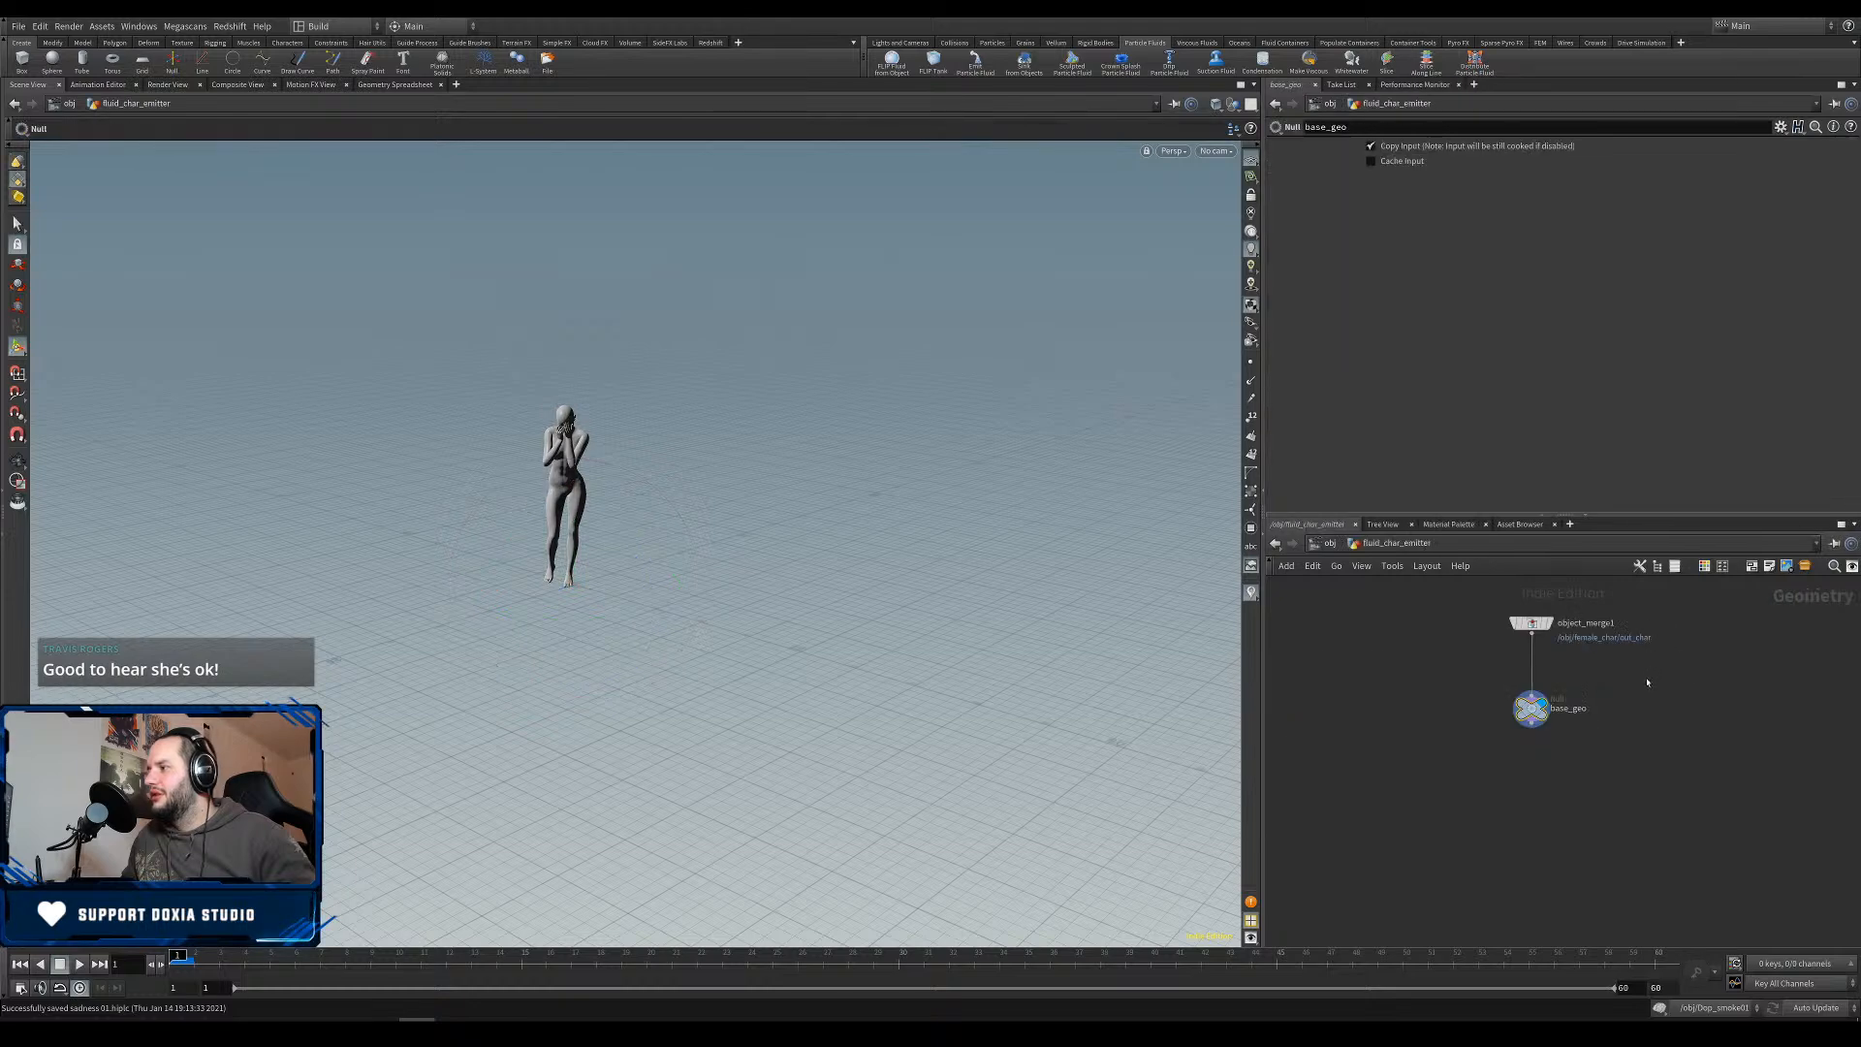
pyautogui.press('u')
pyautogui.scroll(2, 1682, 844)
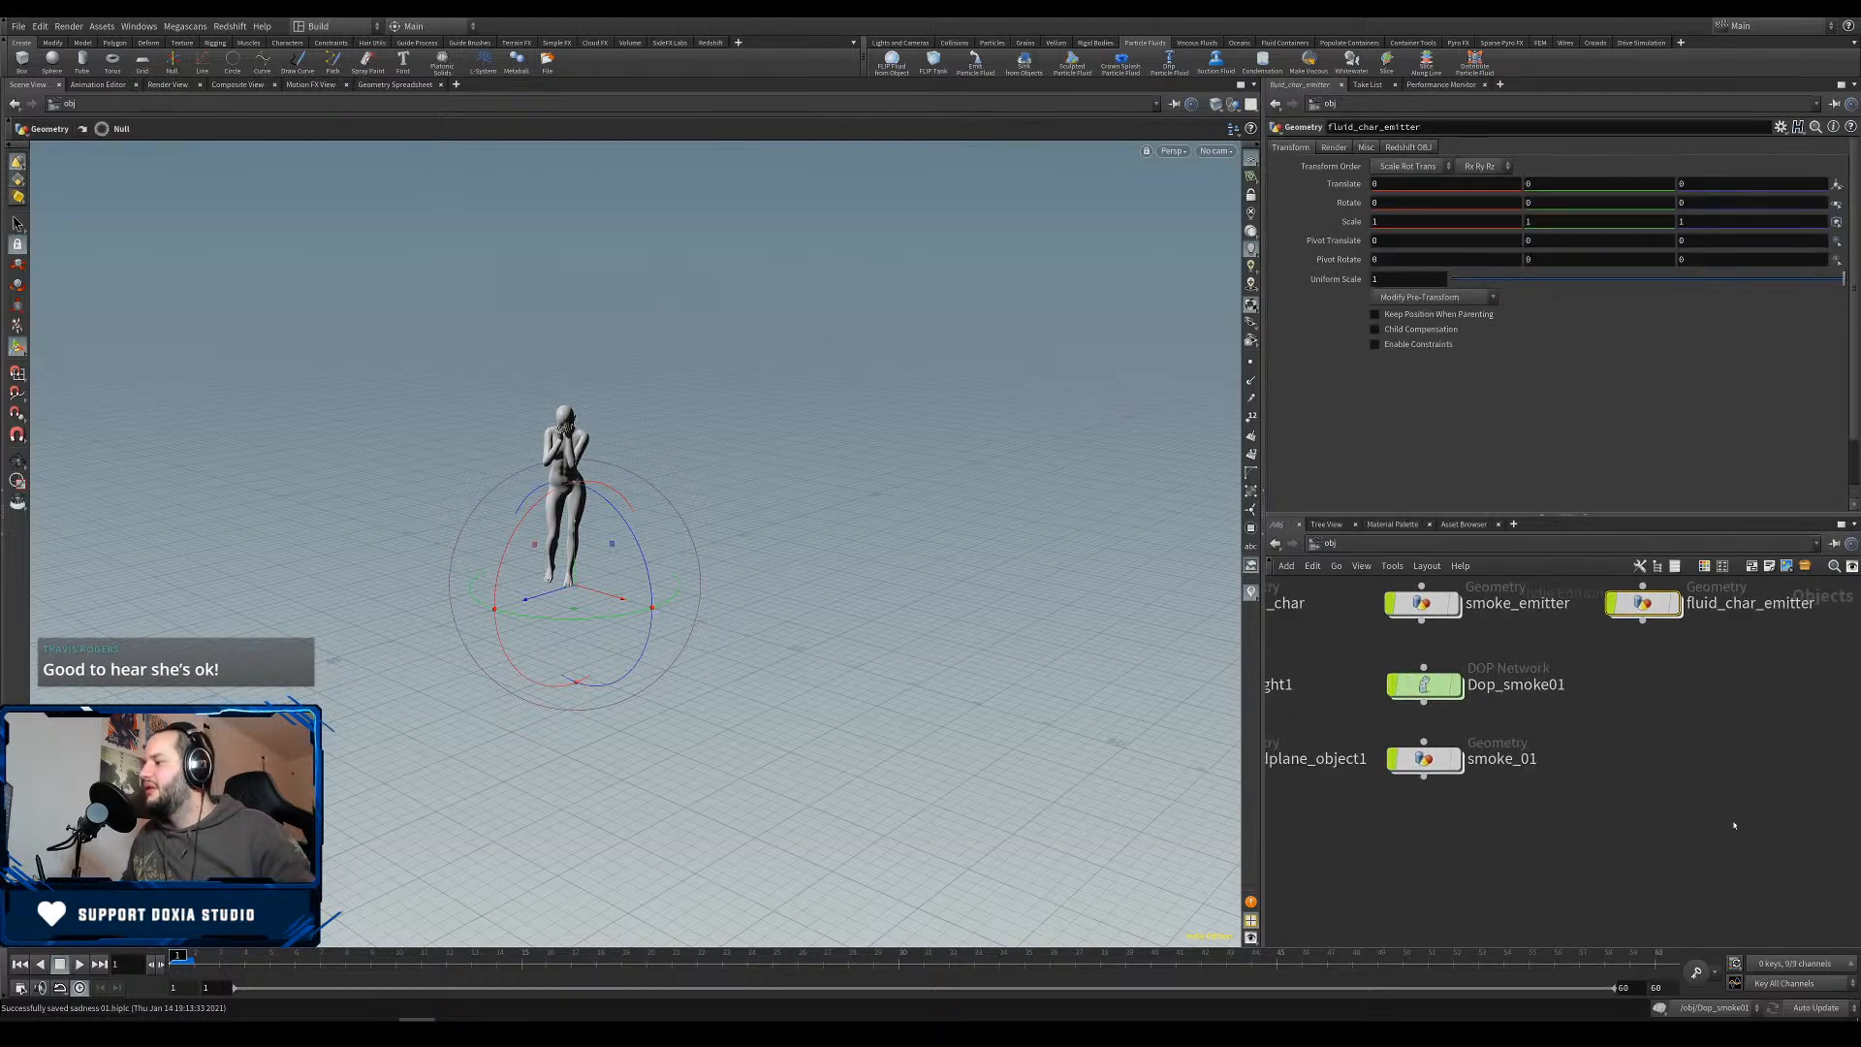
# Create a new simulation network, place it beside Dop_smoke01 and rename it Dop_Fluid_Char.
pyautogui.click(1658, 1008)
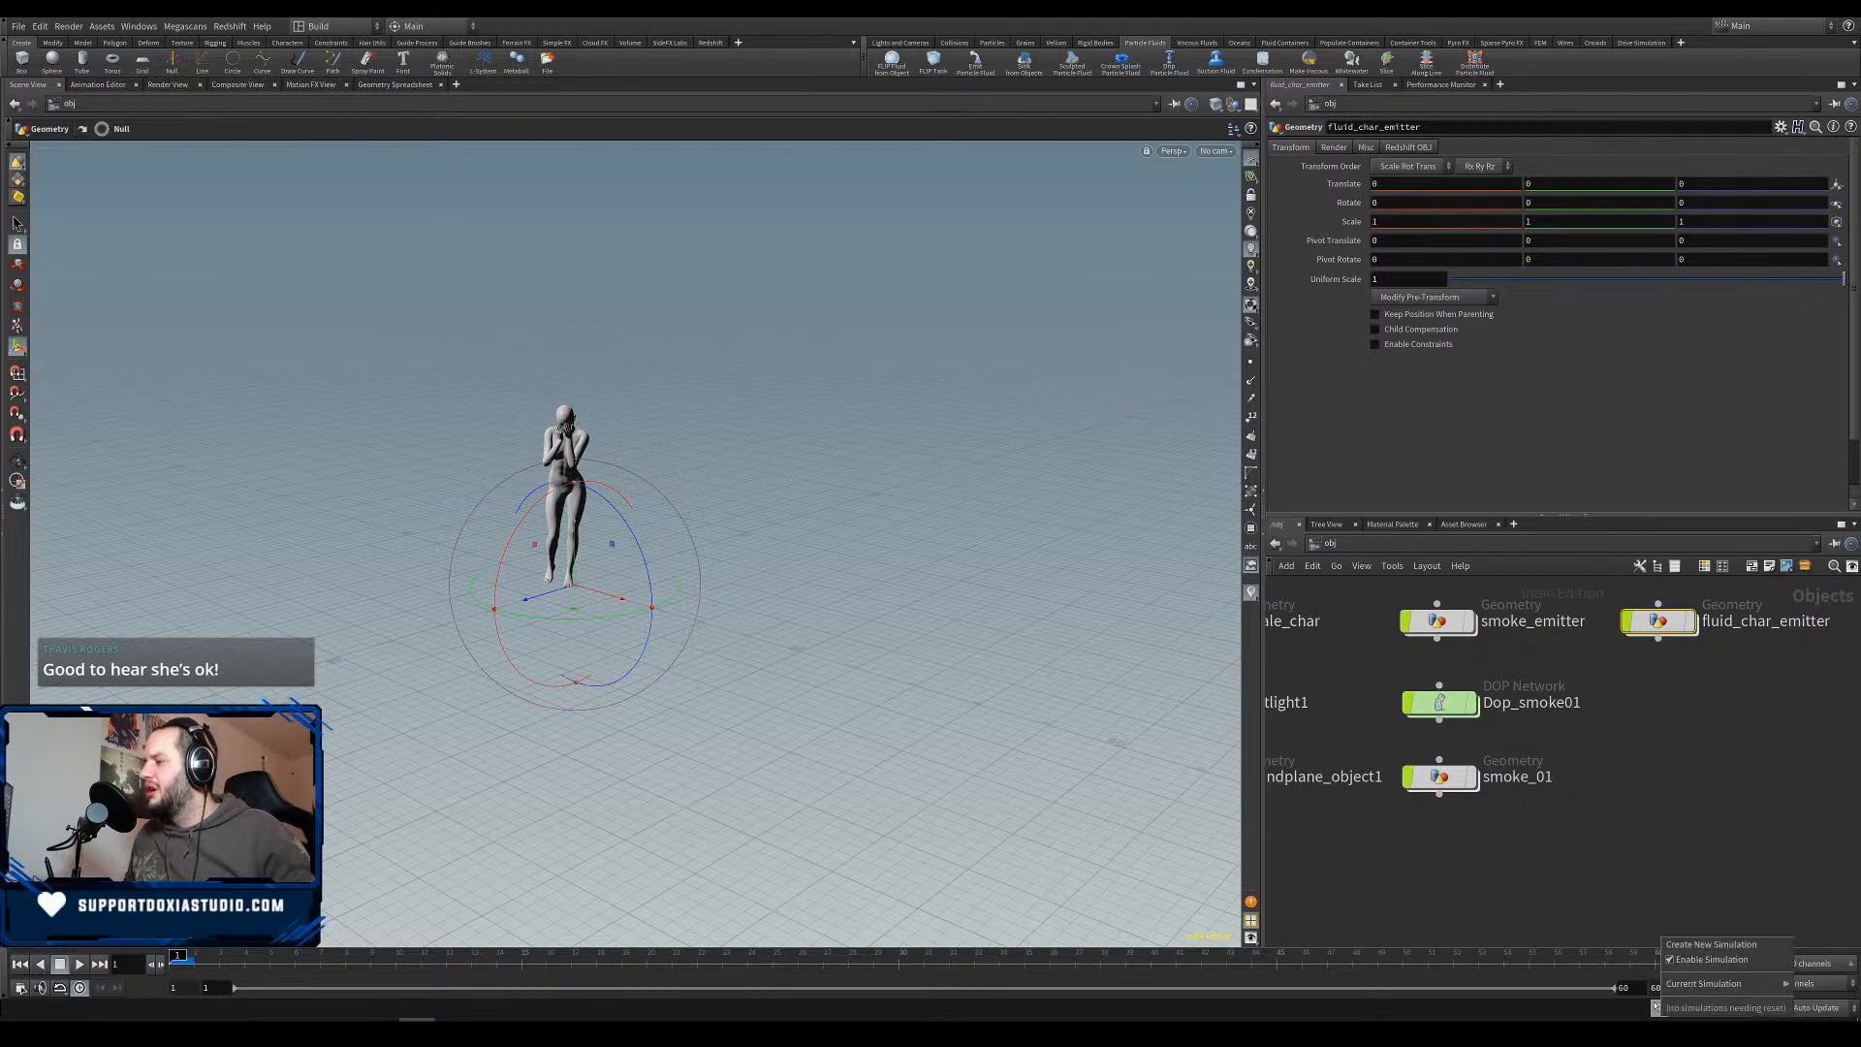
pyautogui.click(1688, 945)
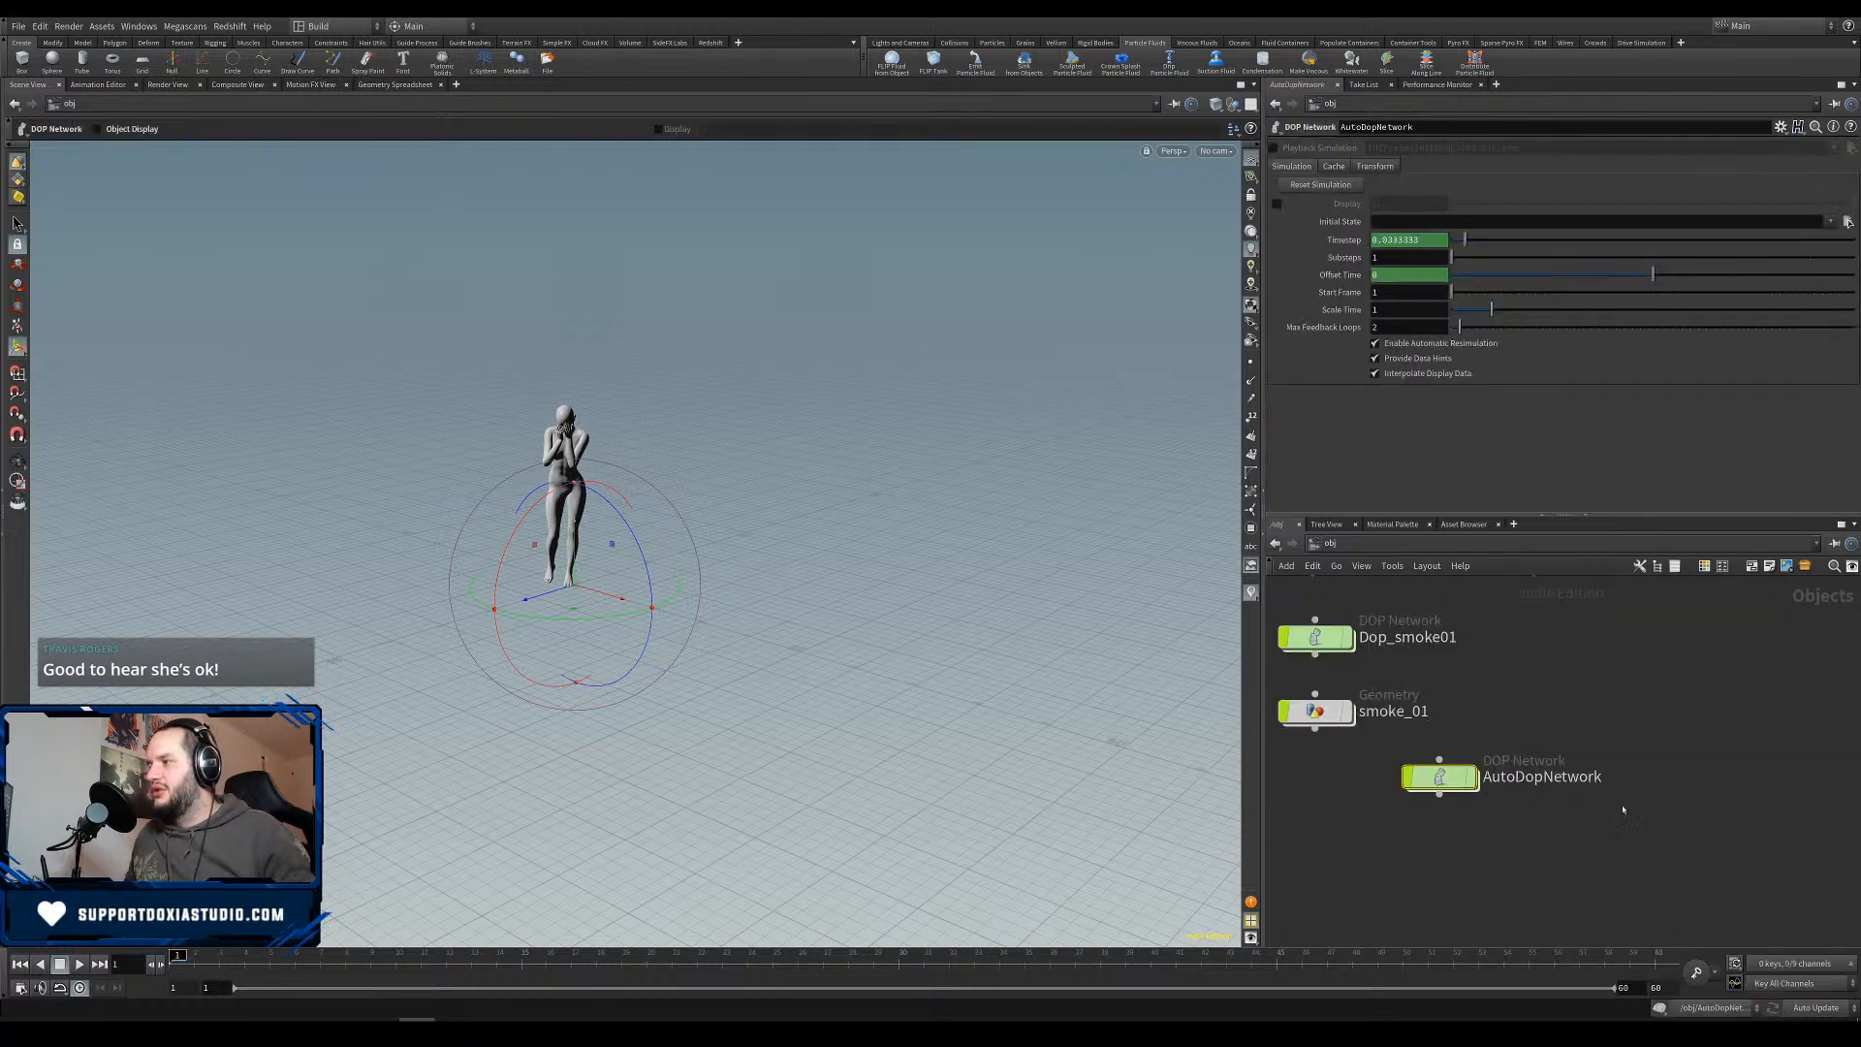
pyautogui.moveTo(1532, 865); pyautogui.dragTo(1600, 767)
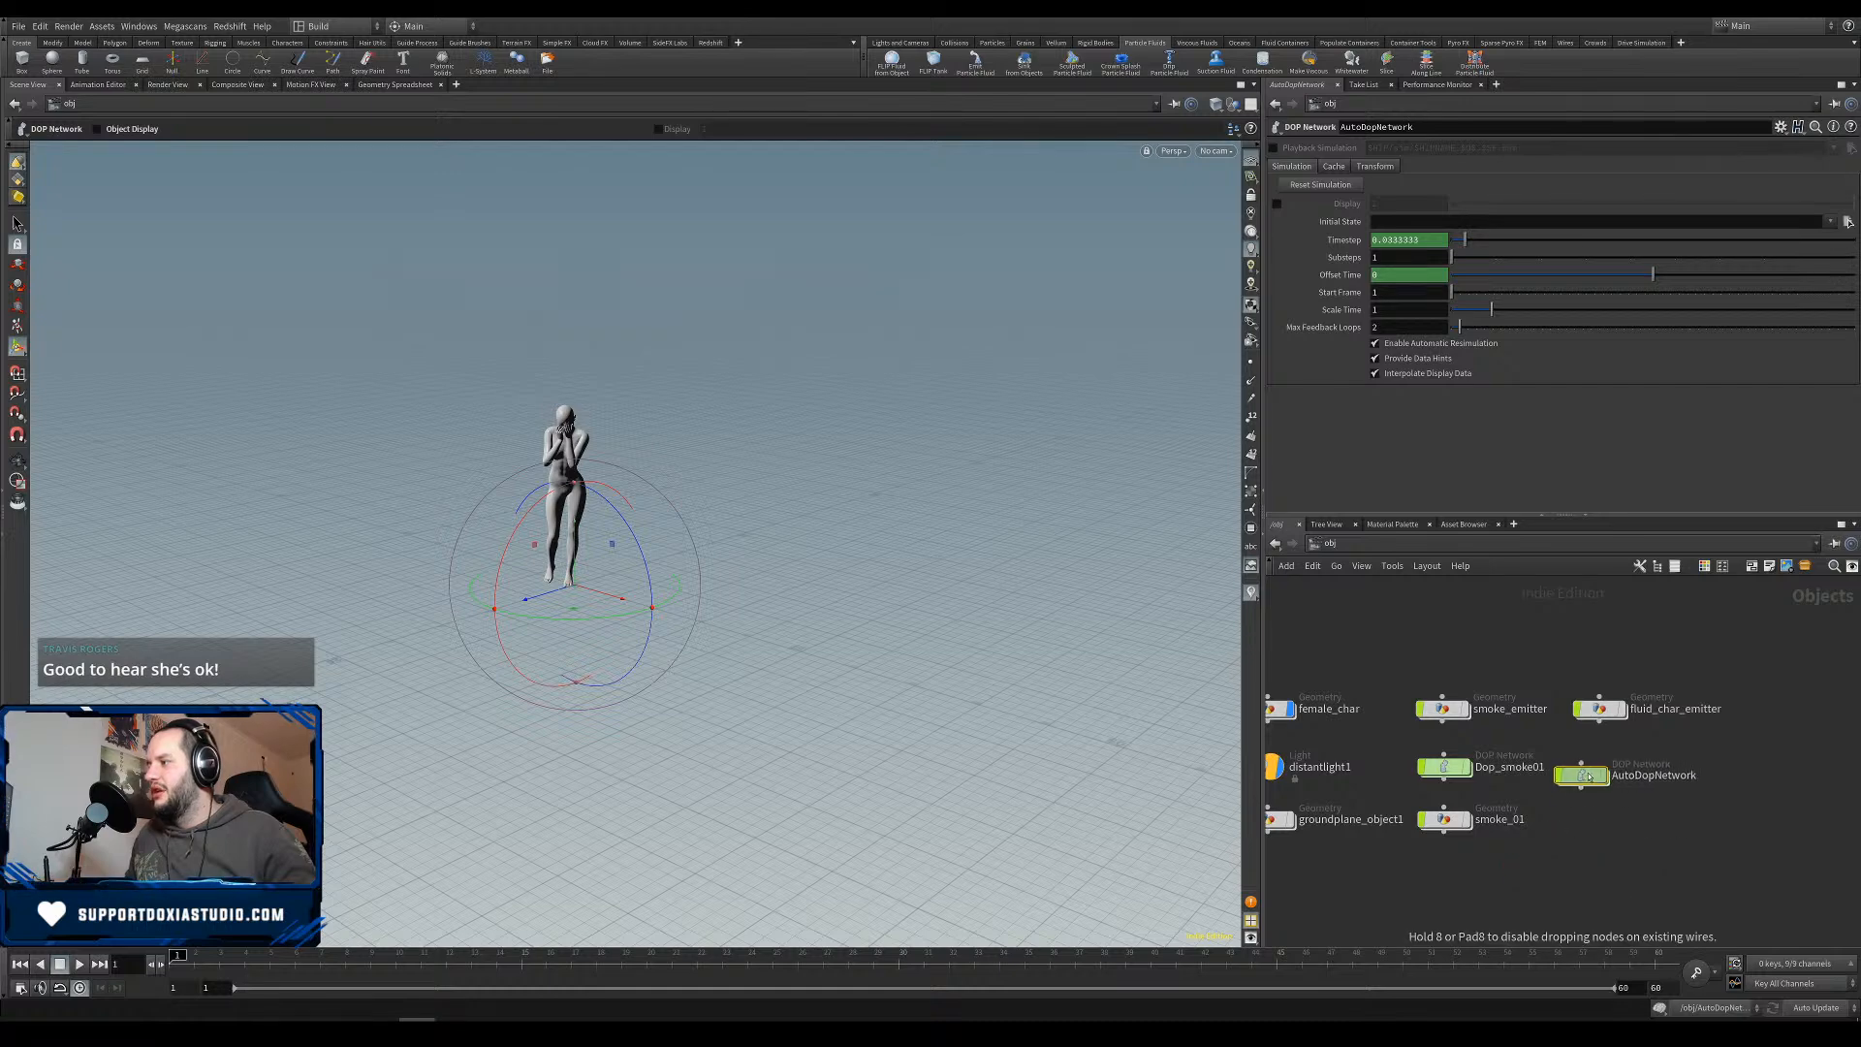
pyautogui.doubleClick(1679, 767)
pyautogui.hotkey('ctrl', 'a')
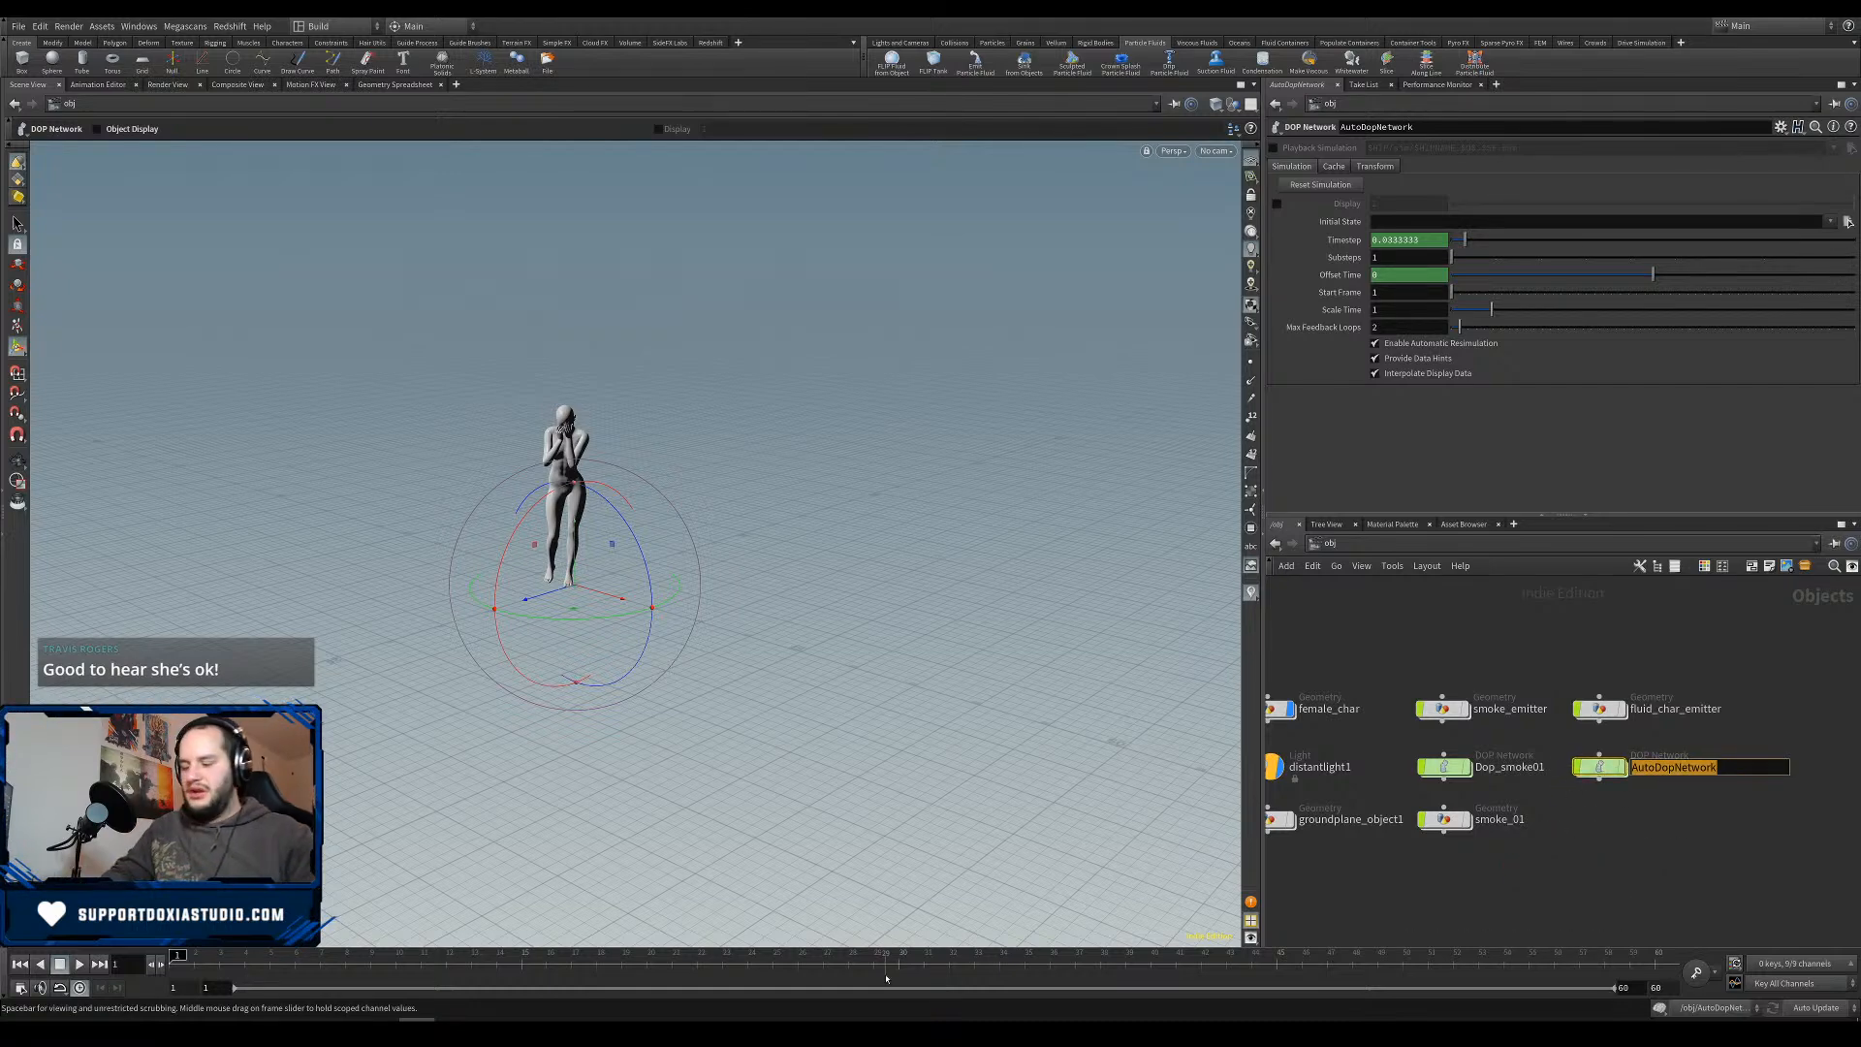
pyautogui.write('Dop_')
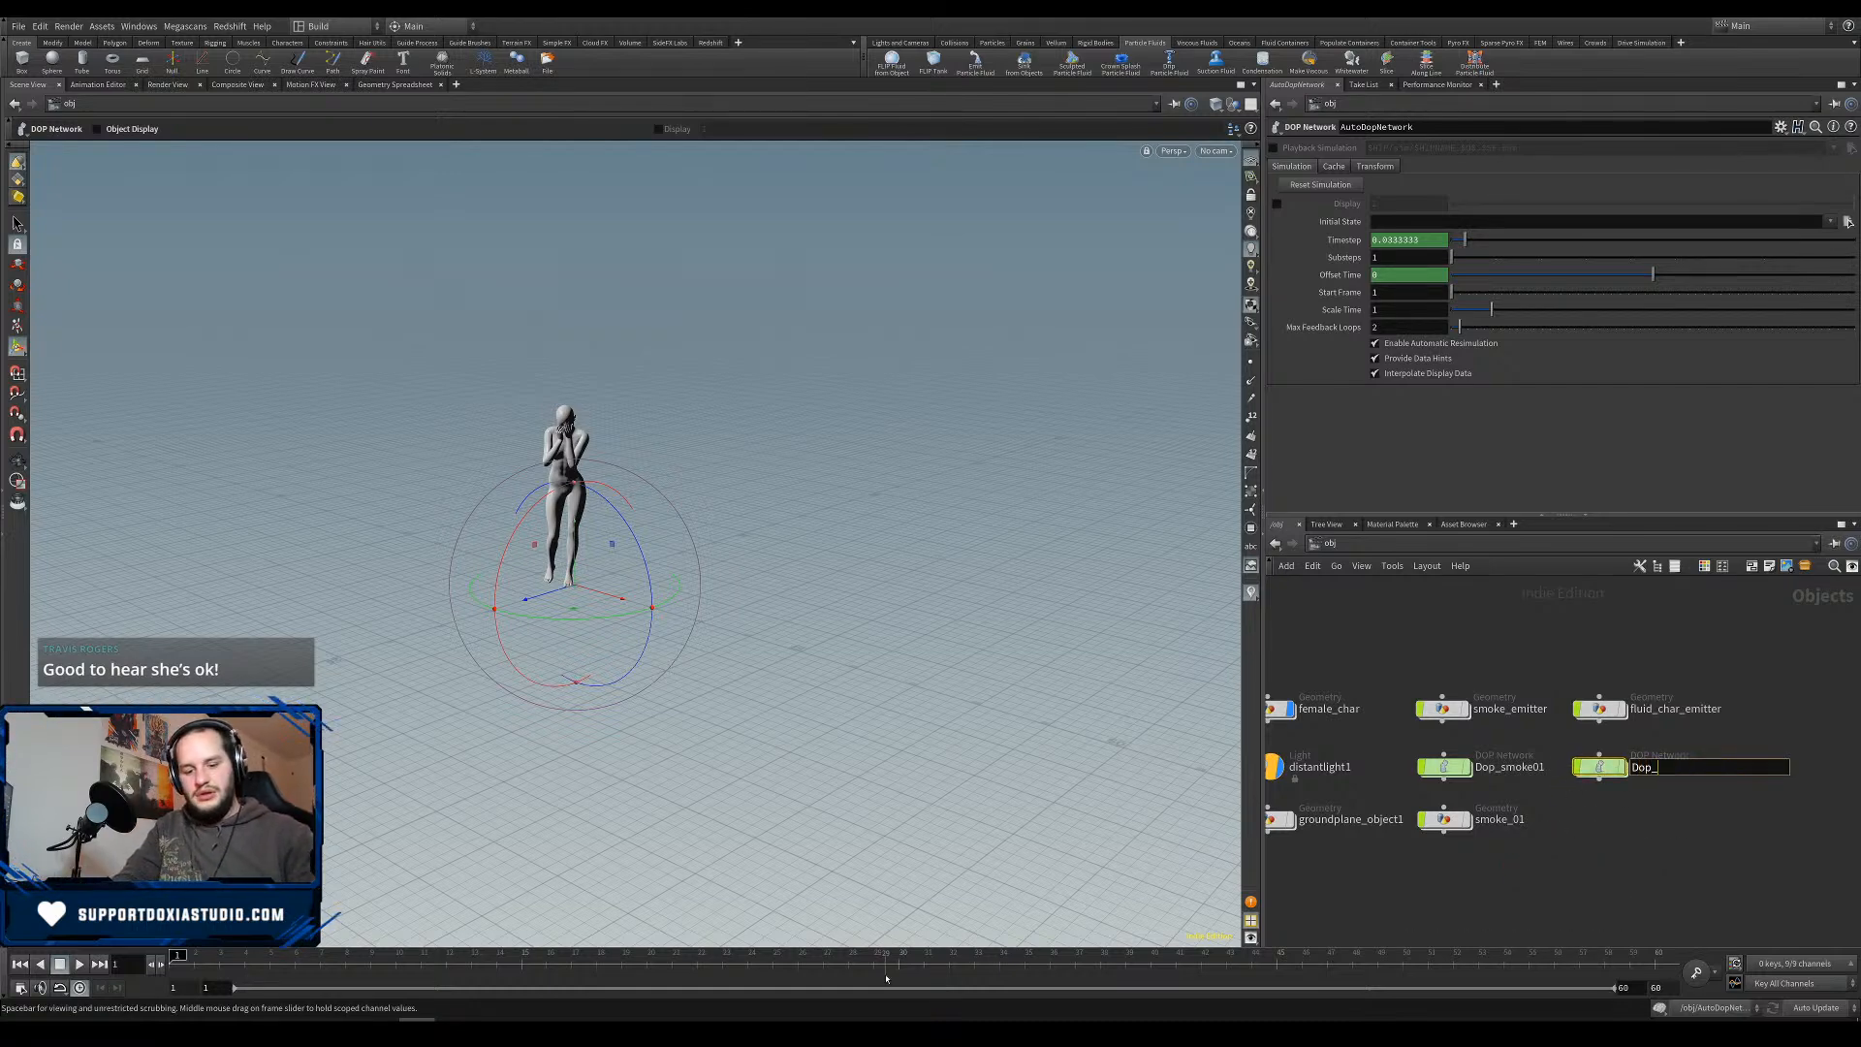
pyautogui.write('Fluid_Char')
pyautogui.press('Return')
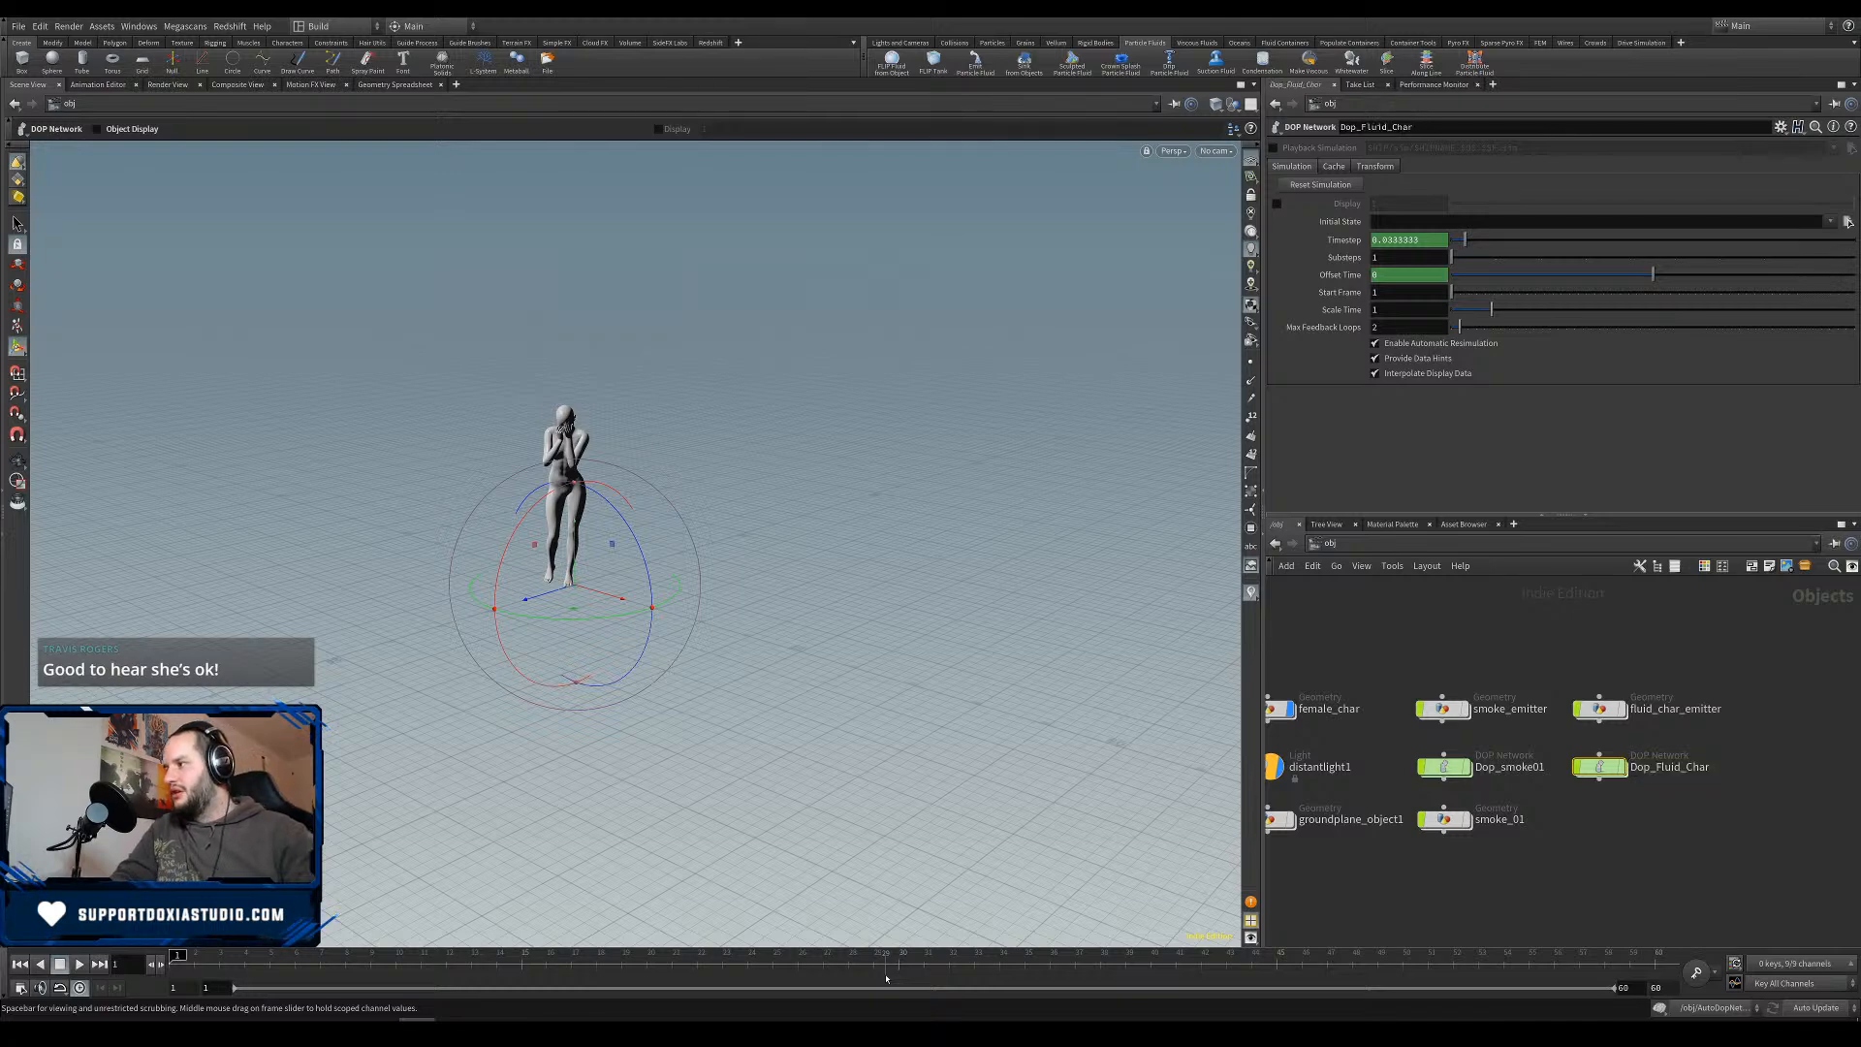
# Emit particle fluid from fluid_char_emitter into Dop_Fluid_Char and return to object level.
pyautogui.click(1601, 712)
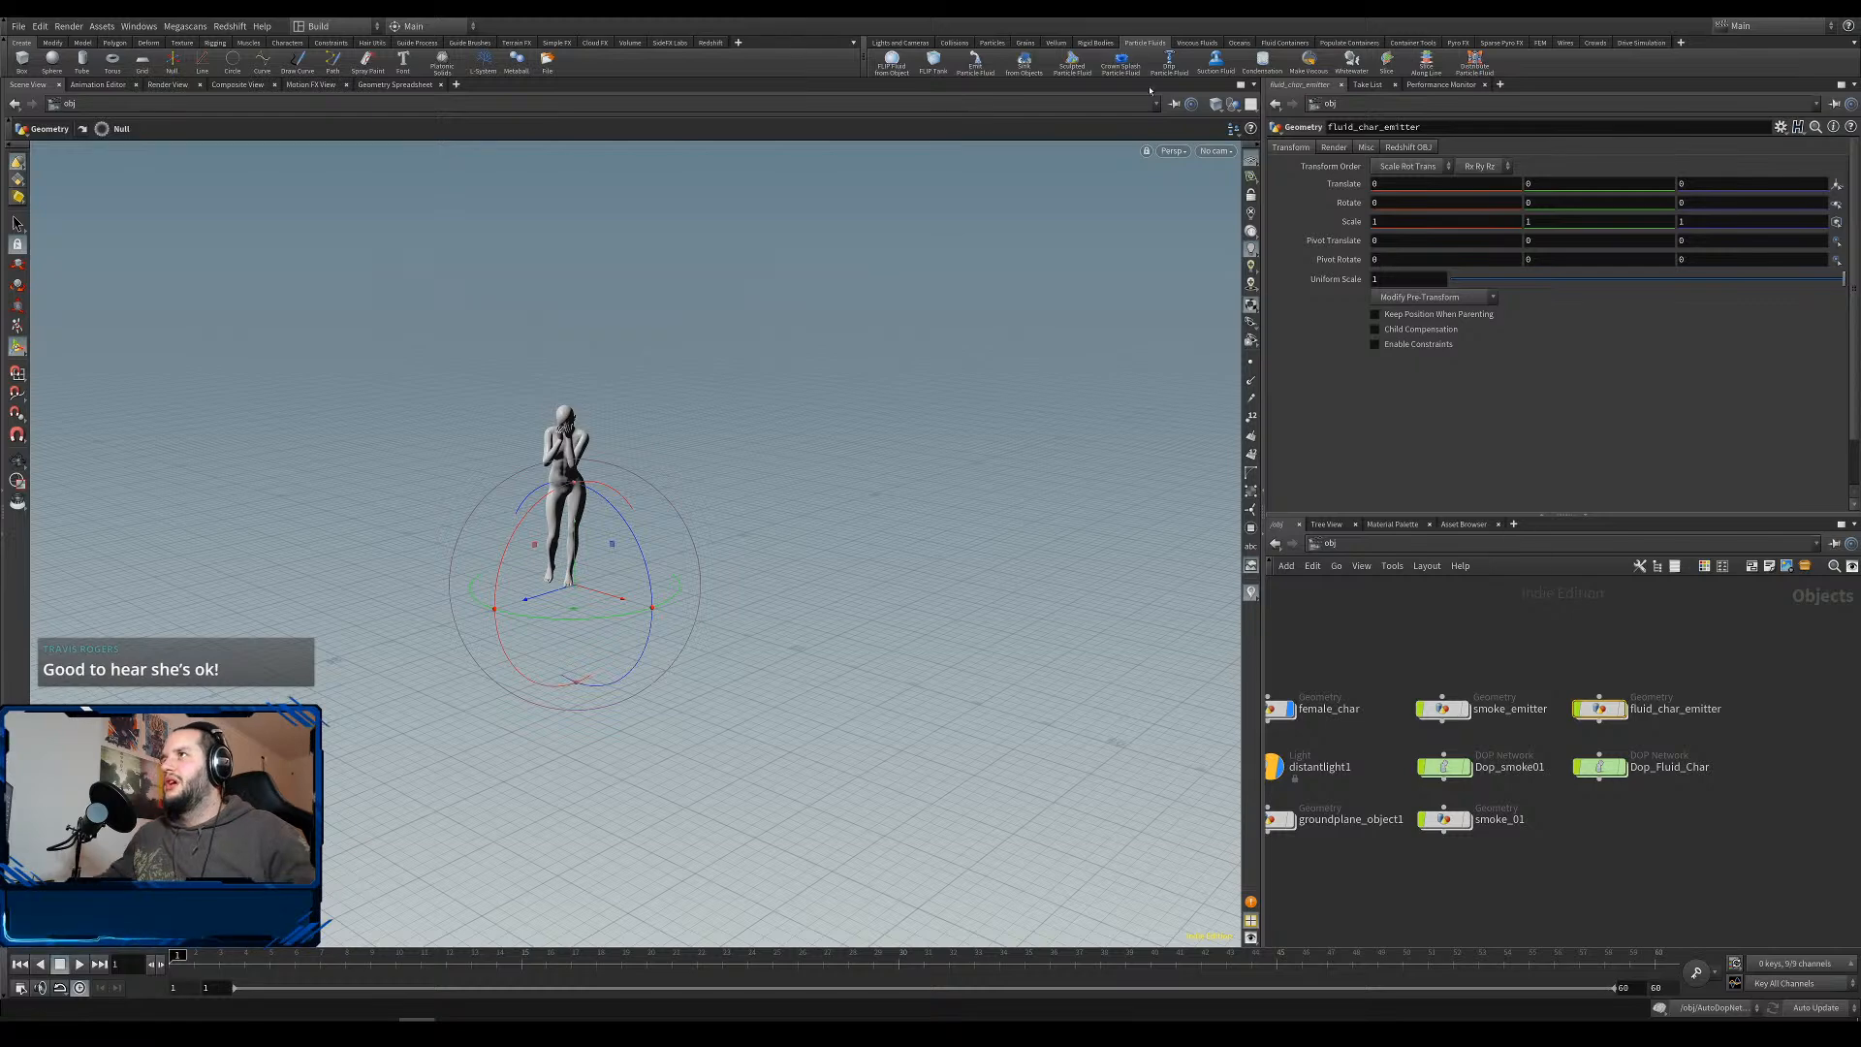
pyautogui.click(975, 60)
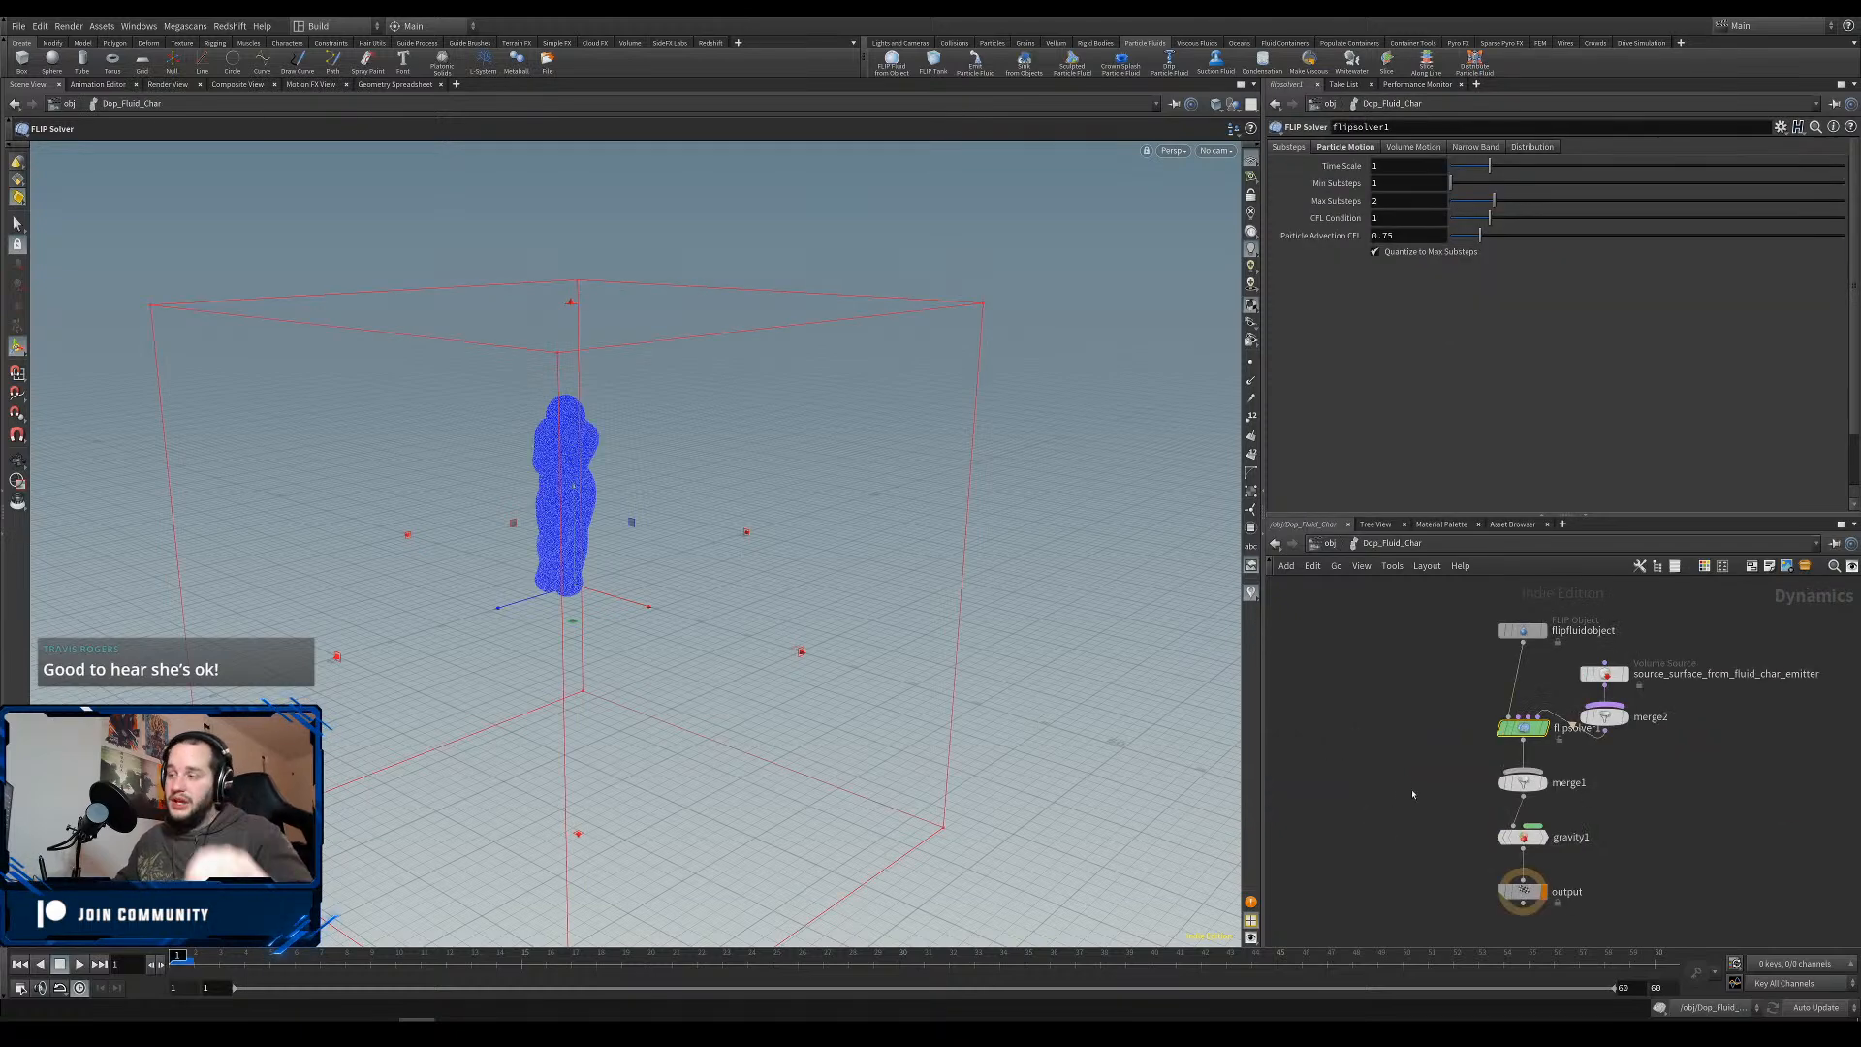
pyautogui.press('u')
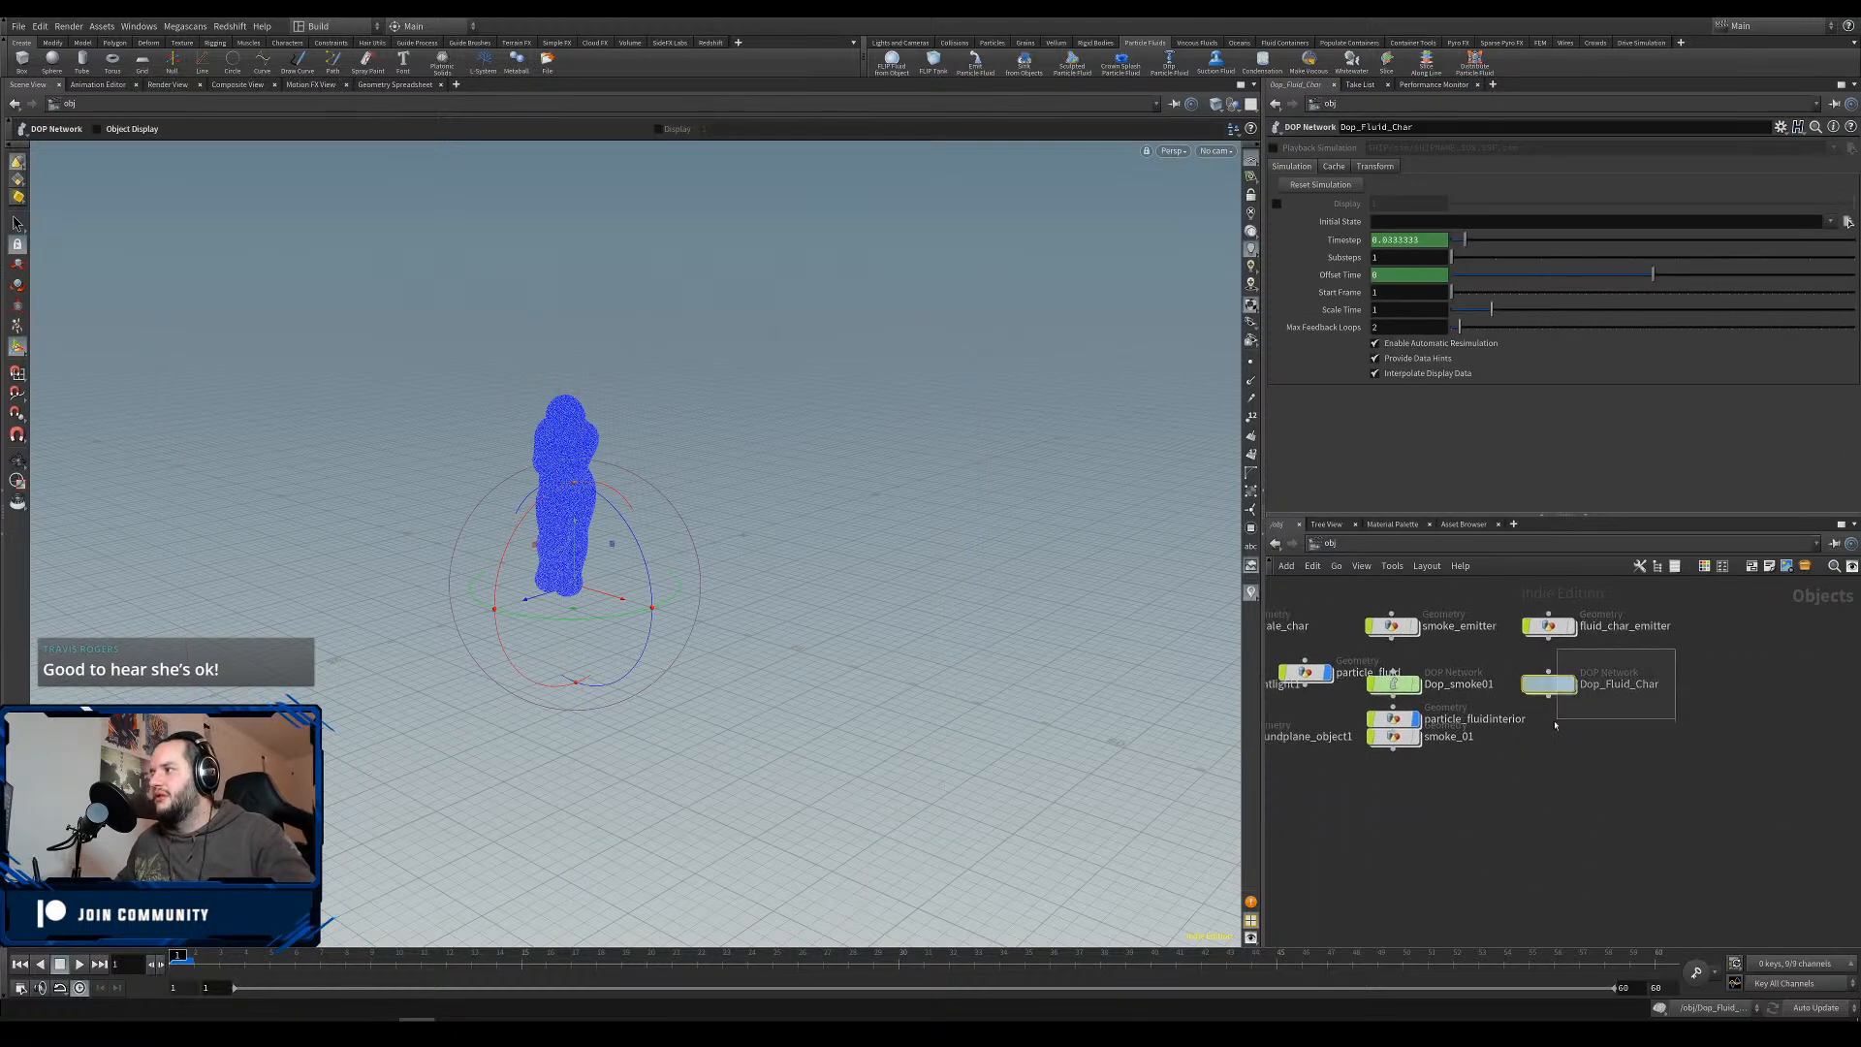
# Arrange the particle_fluid and particle_fluidinterior nodes below Dop_Fluid_Char.
pyautogui.moveTo(1408, 768); pyautogui.dragTo(1614, 850)
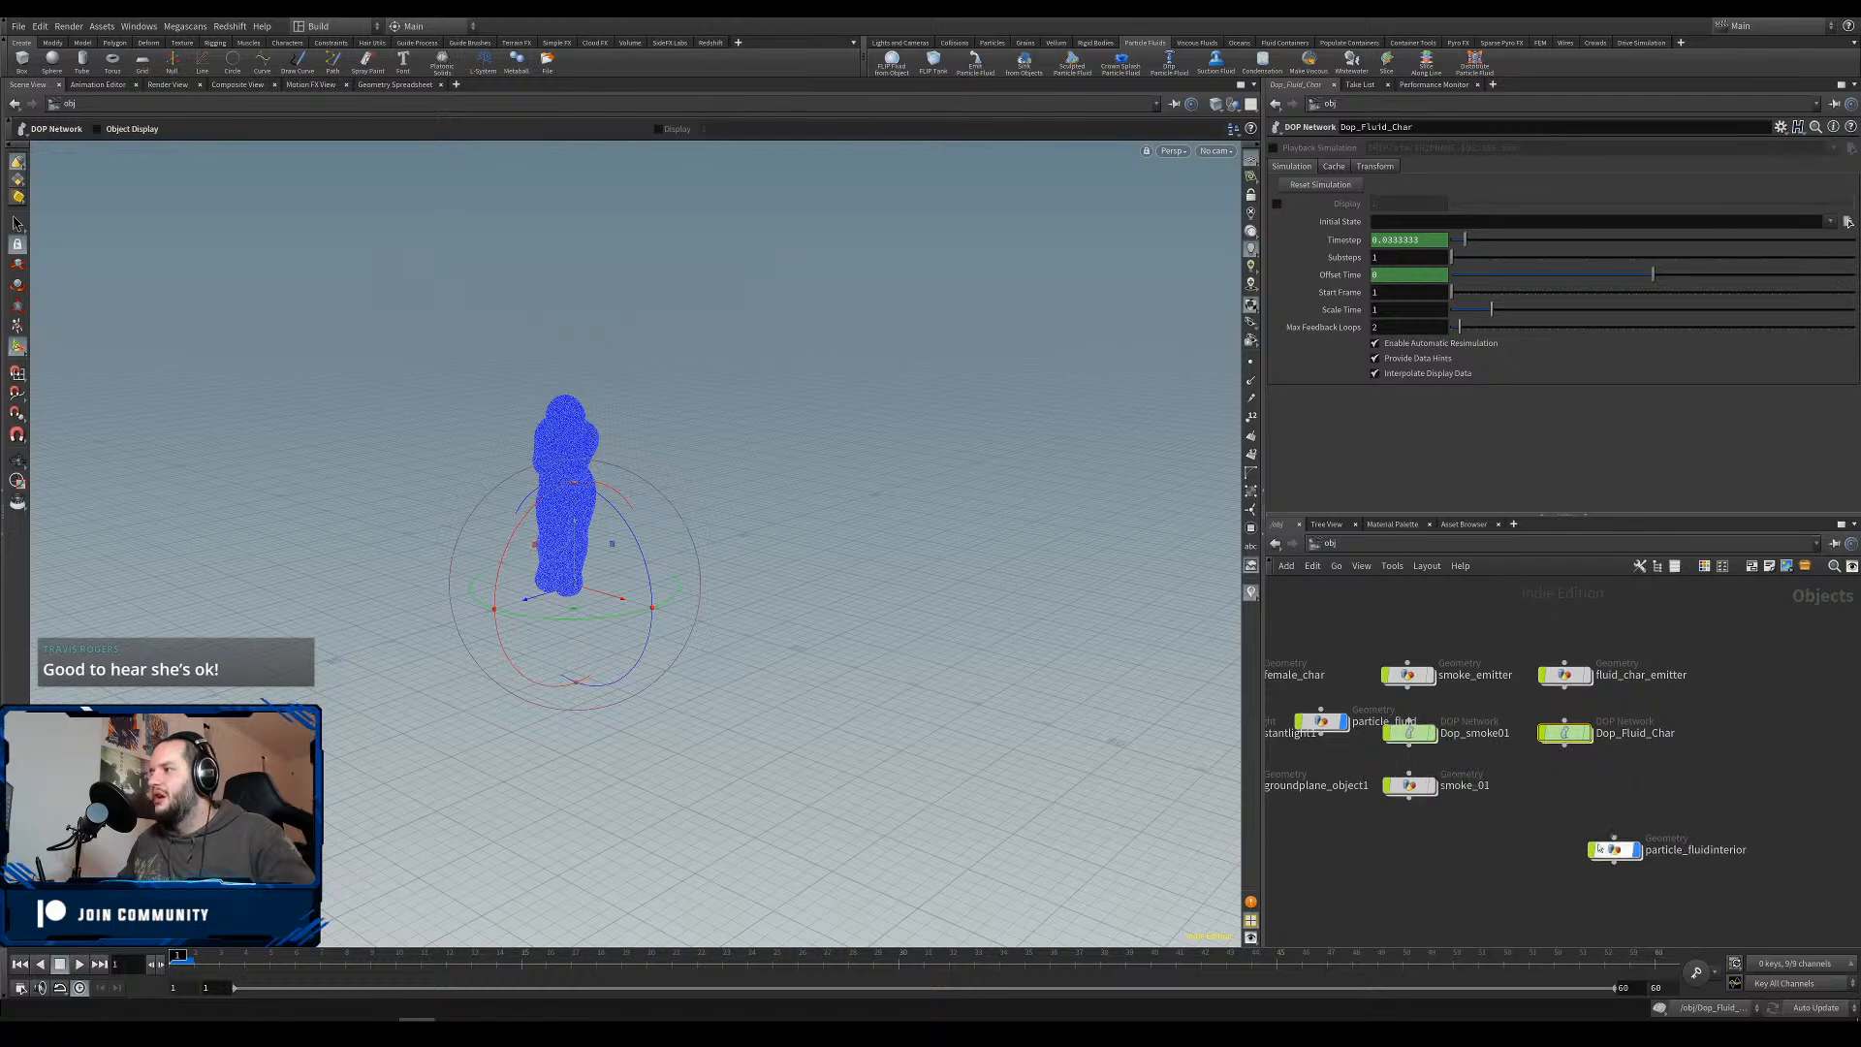
pyautogui.moveTo(1321, 722); pyautogui.dragTo(1600, 795)
pyautogui.moveTo(1600, 797)
pyautogui.mouseDown(button='middle')
pyautogui.moveTo(1742, 779)
pyautogui.moveTo(1609, 798)
pyautogui.mouseUp(button='middle')
pyautogui.moveTo(1529, 779); pyautogui.dragTo(1725, 876)
pyautogui.moveTo(1666, 808); pyautogui.dragTo(1583, 787, button='middle')
pyautogui.click(1554, 795)
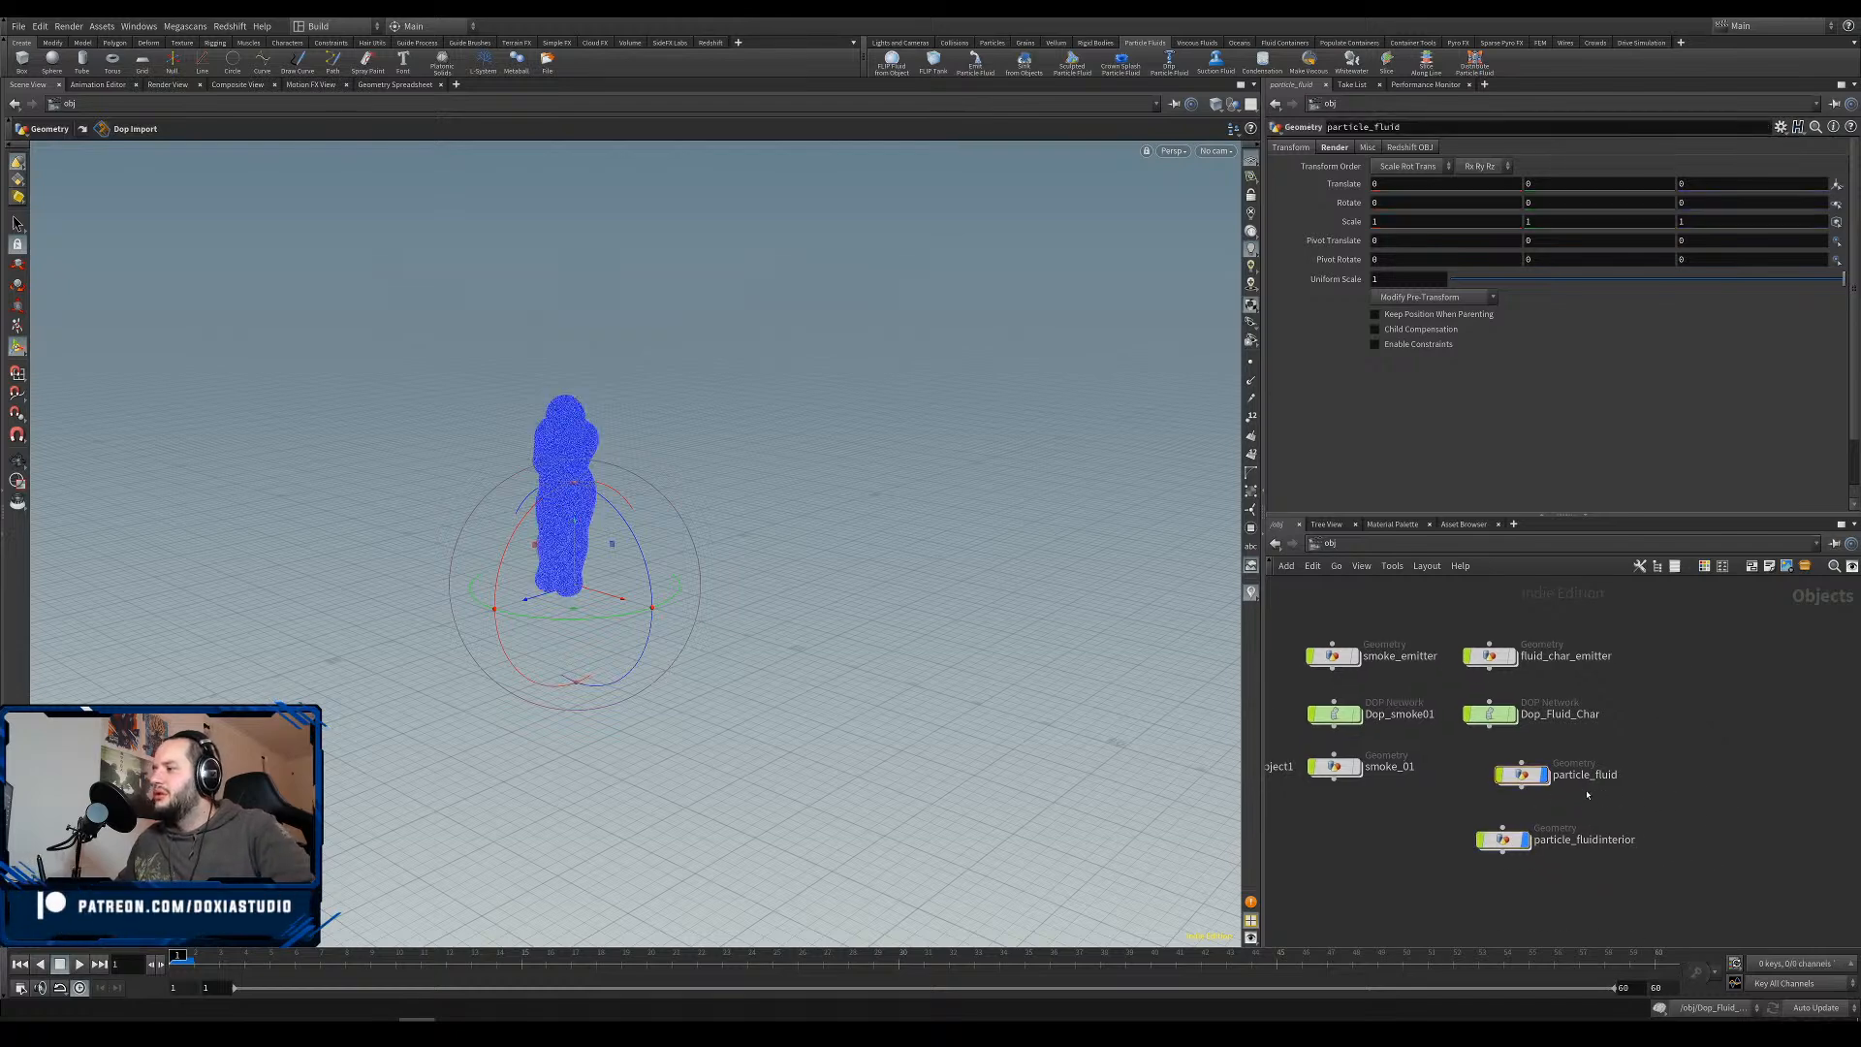
# Delete the particle_fluidinterior object and open the particle_fluid network.
pyautogui.click(1503, 840)
pyautogui.press('Delete')
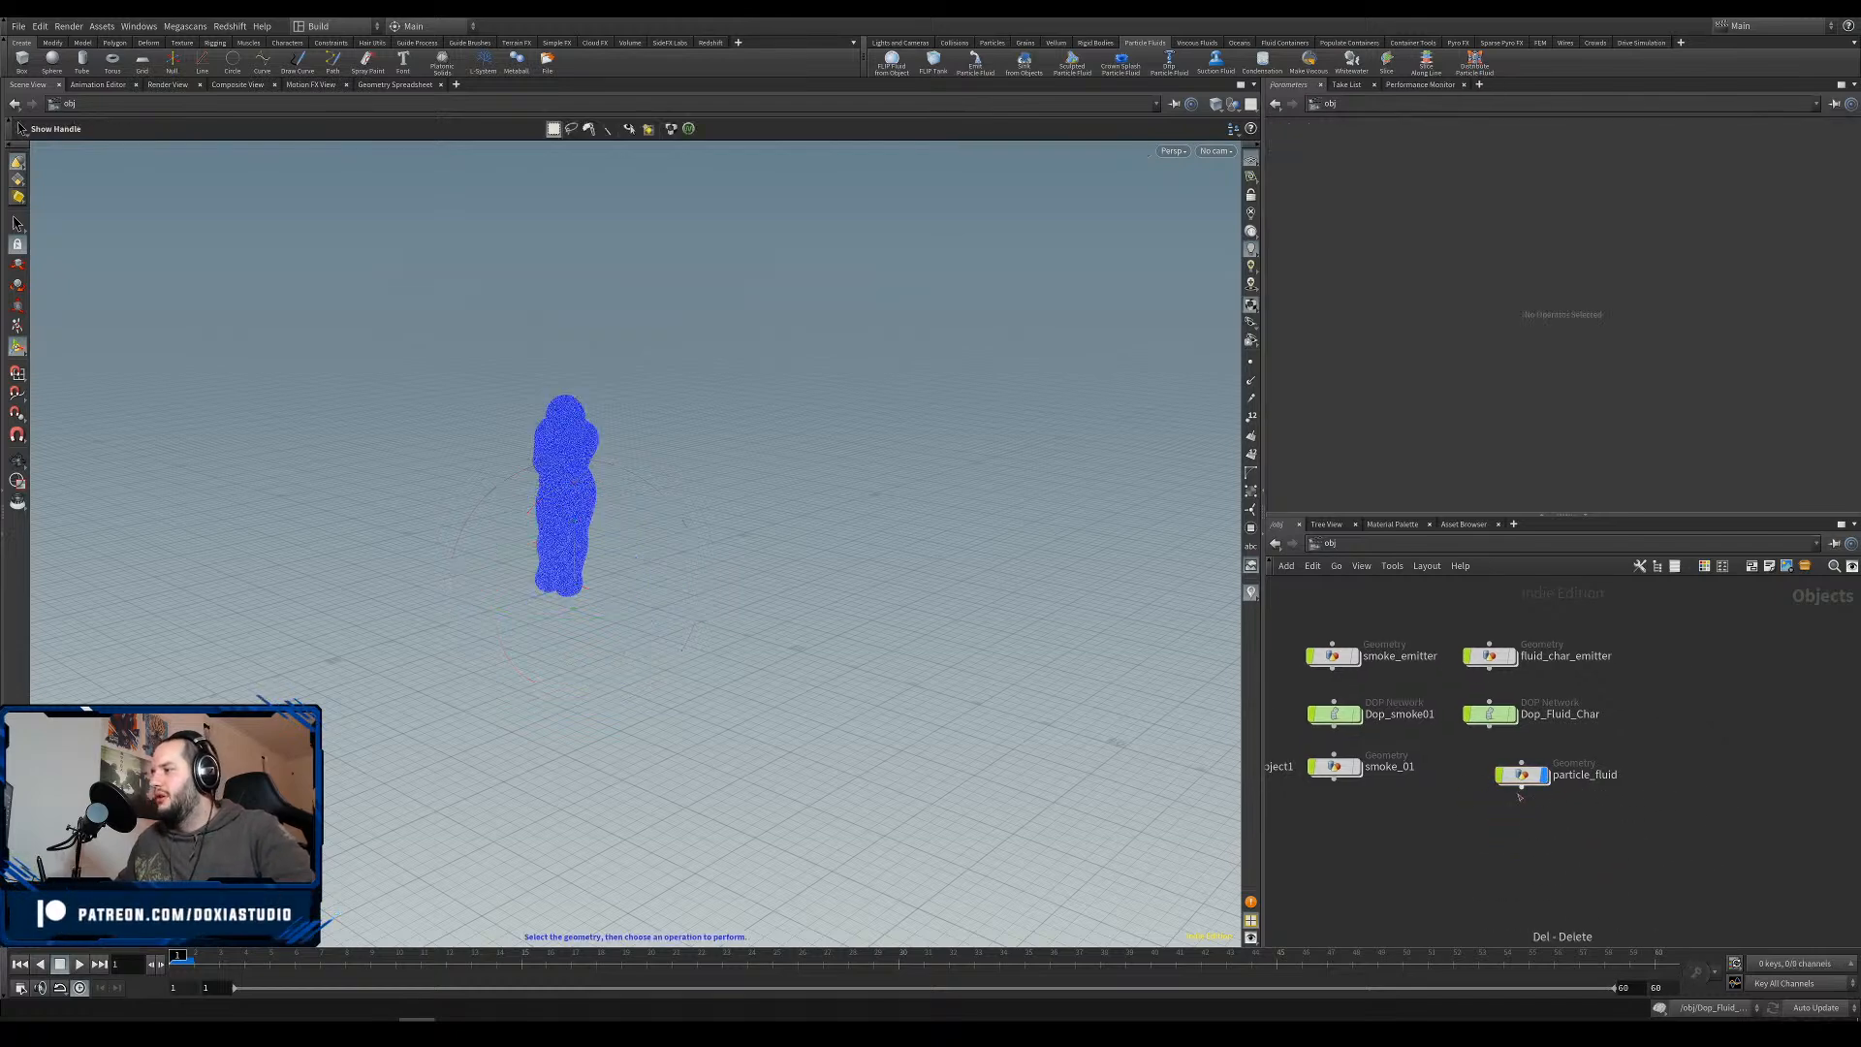
pyautogui.doubleClick(1518, 775)
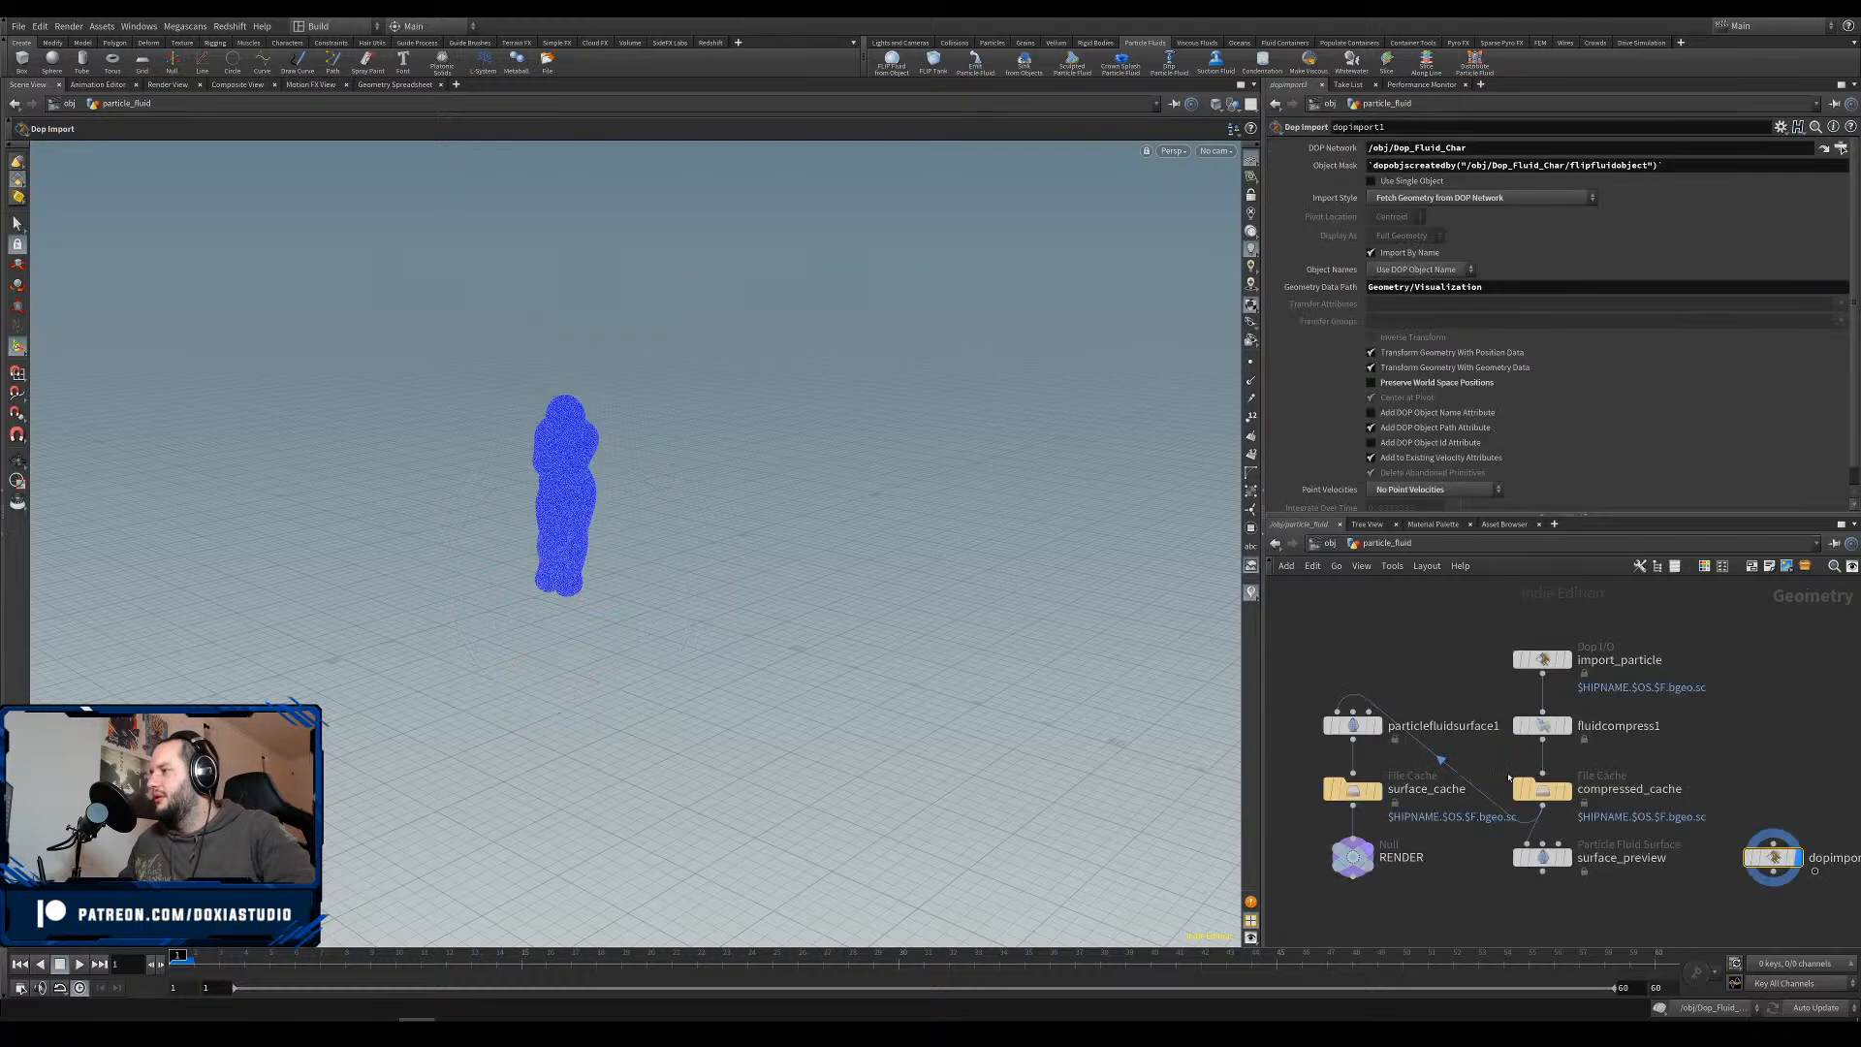
# Delete every node in particle_fluid except import_particle and turn off the import of its surface field.
pyautogui.moveTo(1740, 752); pyautogui.dragTo(1656, 727, button='middle')
pyautogui.scroll(-2, 1656, 727)
pyautogui.moveTo(1762, 688); pyautogui.dragTo(1320, 928)
pyautogui.press('Delete')
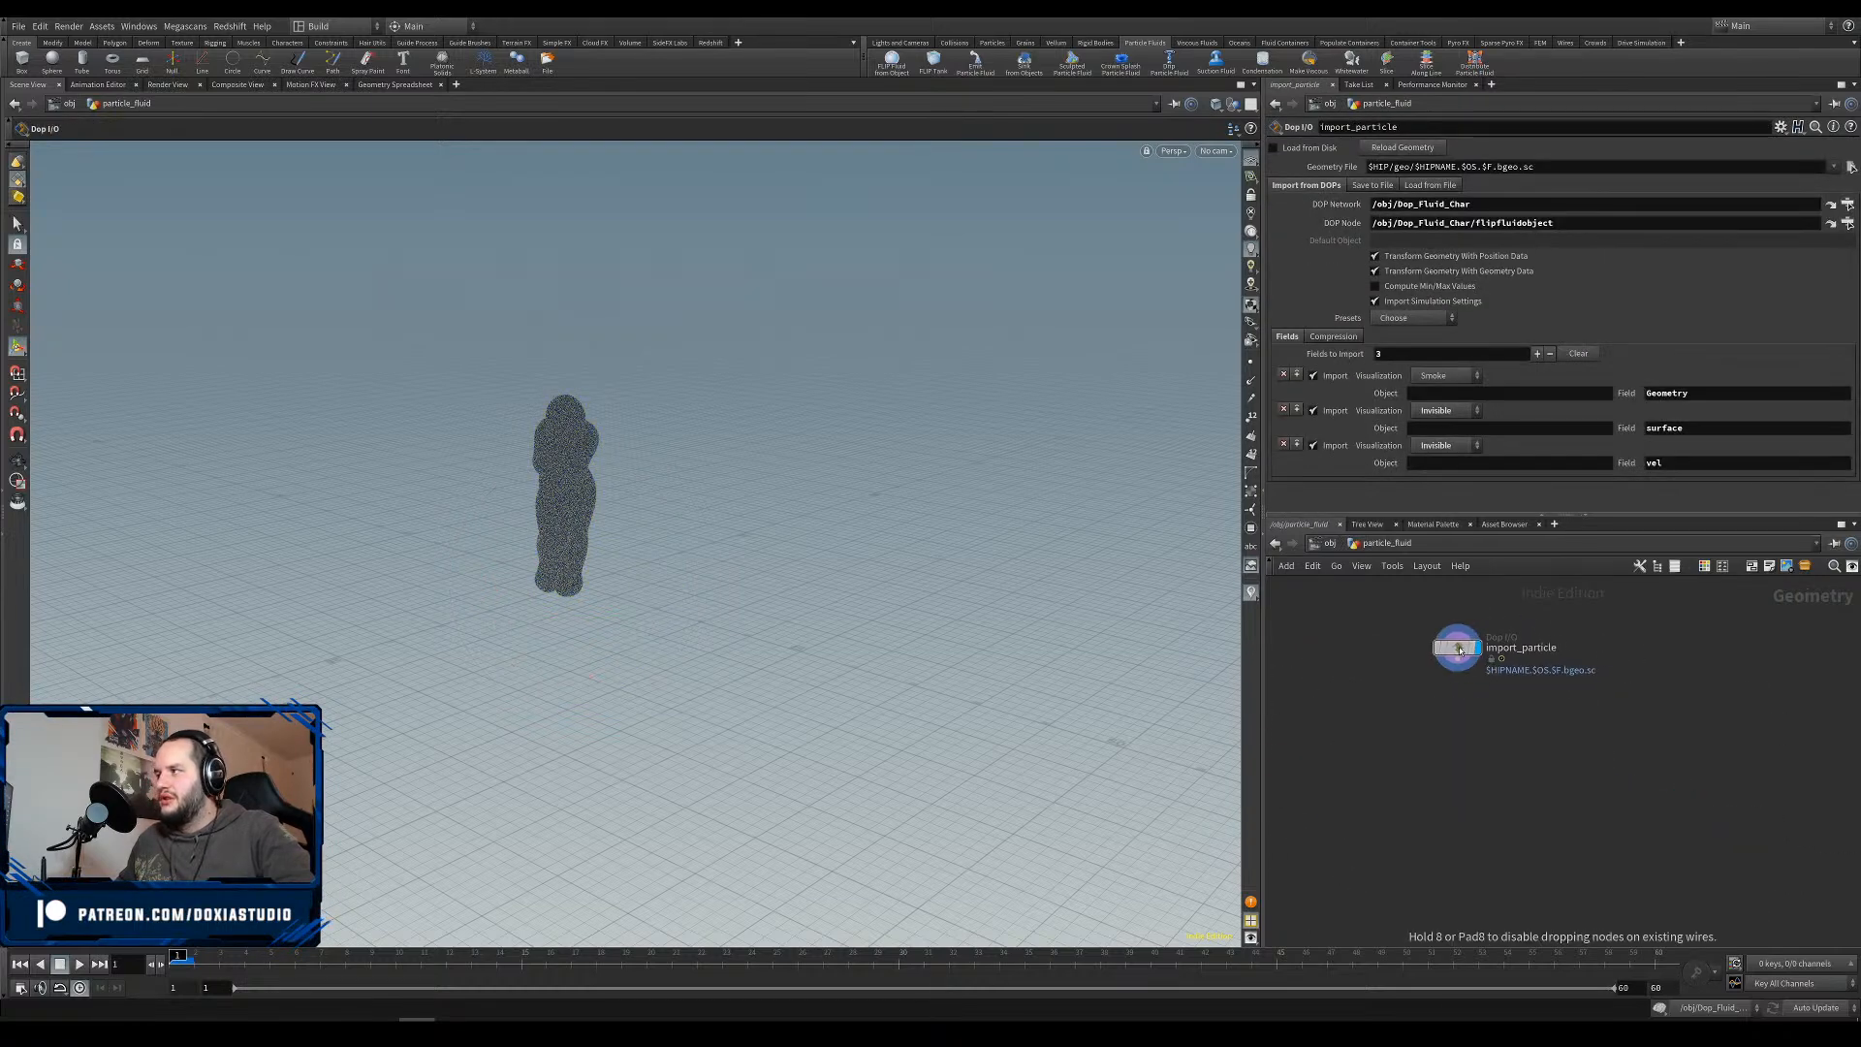
pyautogui.click(1311, 410)
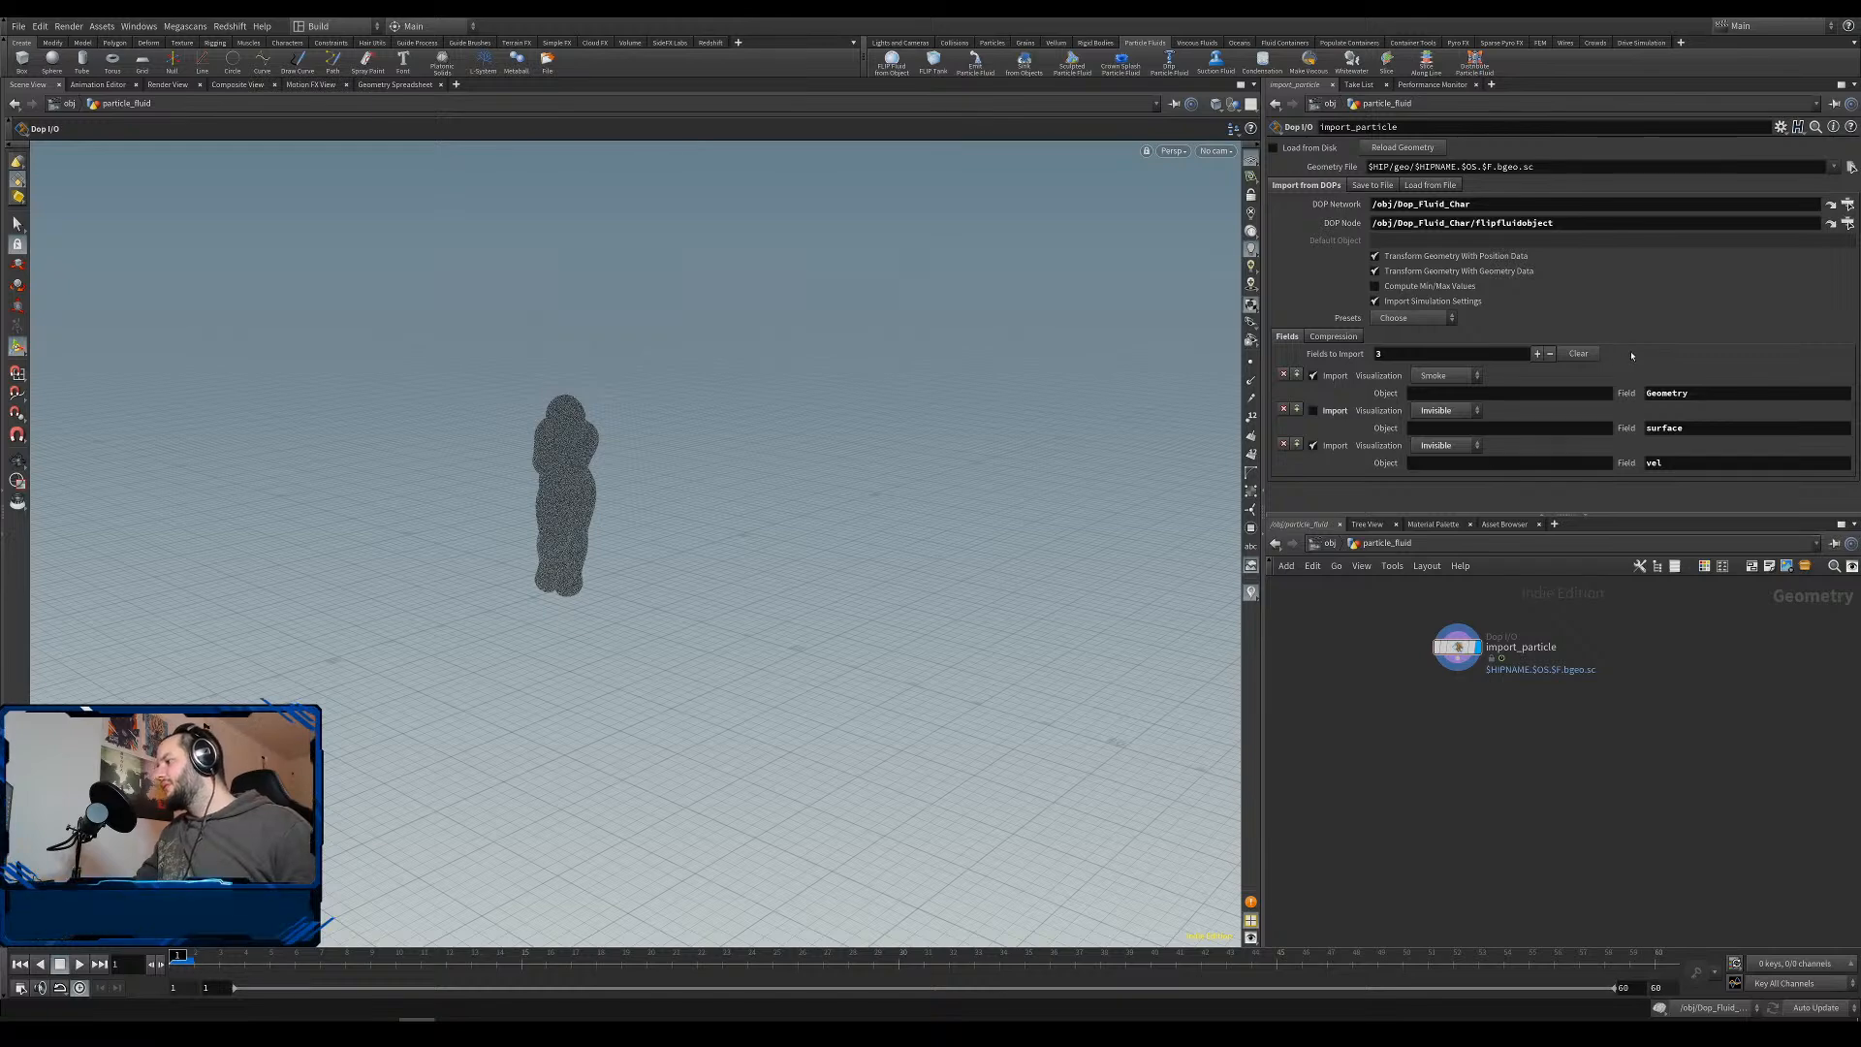
# Add a Null node connected to the output of import_particle and place it directly below.
pyautogui.moveTo(1410, 707); pyautogui.dragTo(1525, 851)
pyautogui.moveTo(1501, 829); pyautogui.dragTo(1503, 805)
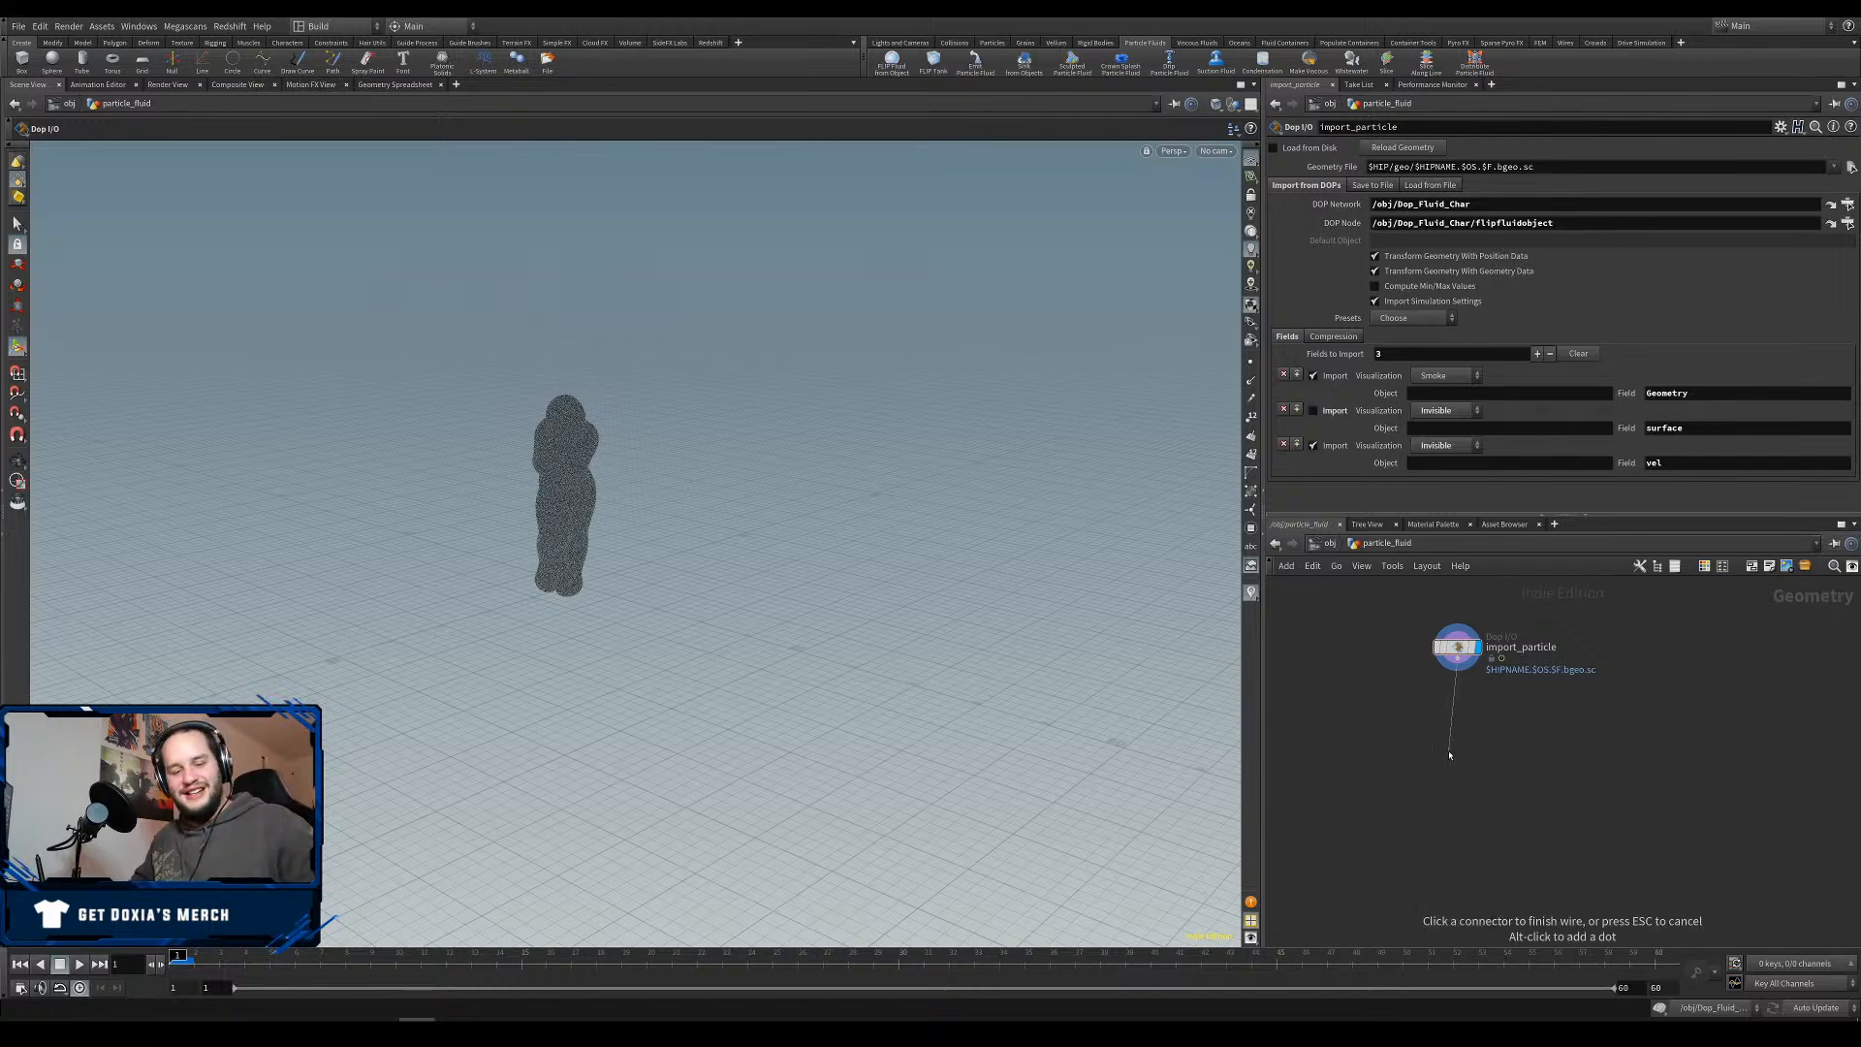
pyautogui.press('Tab')
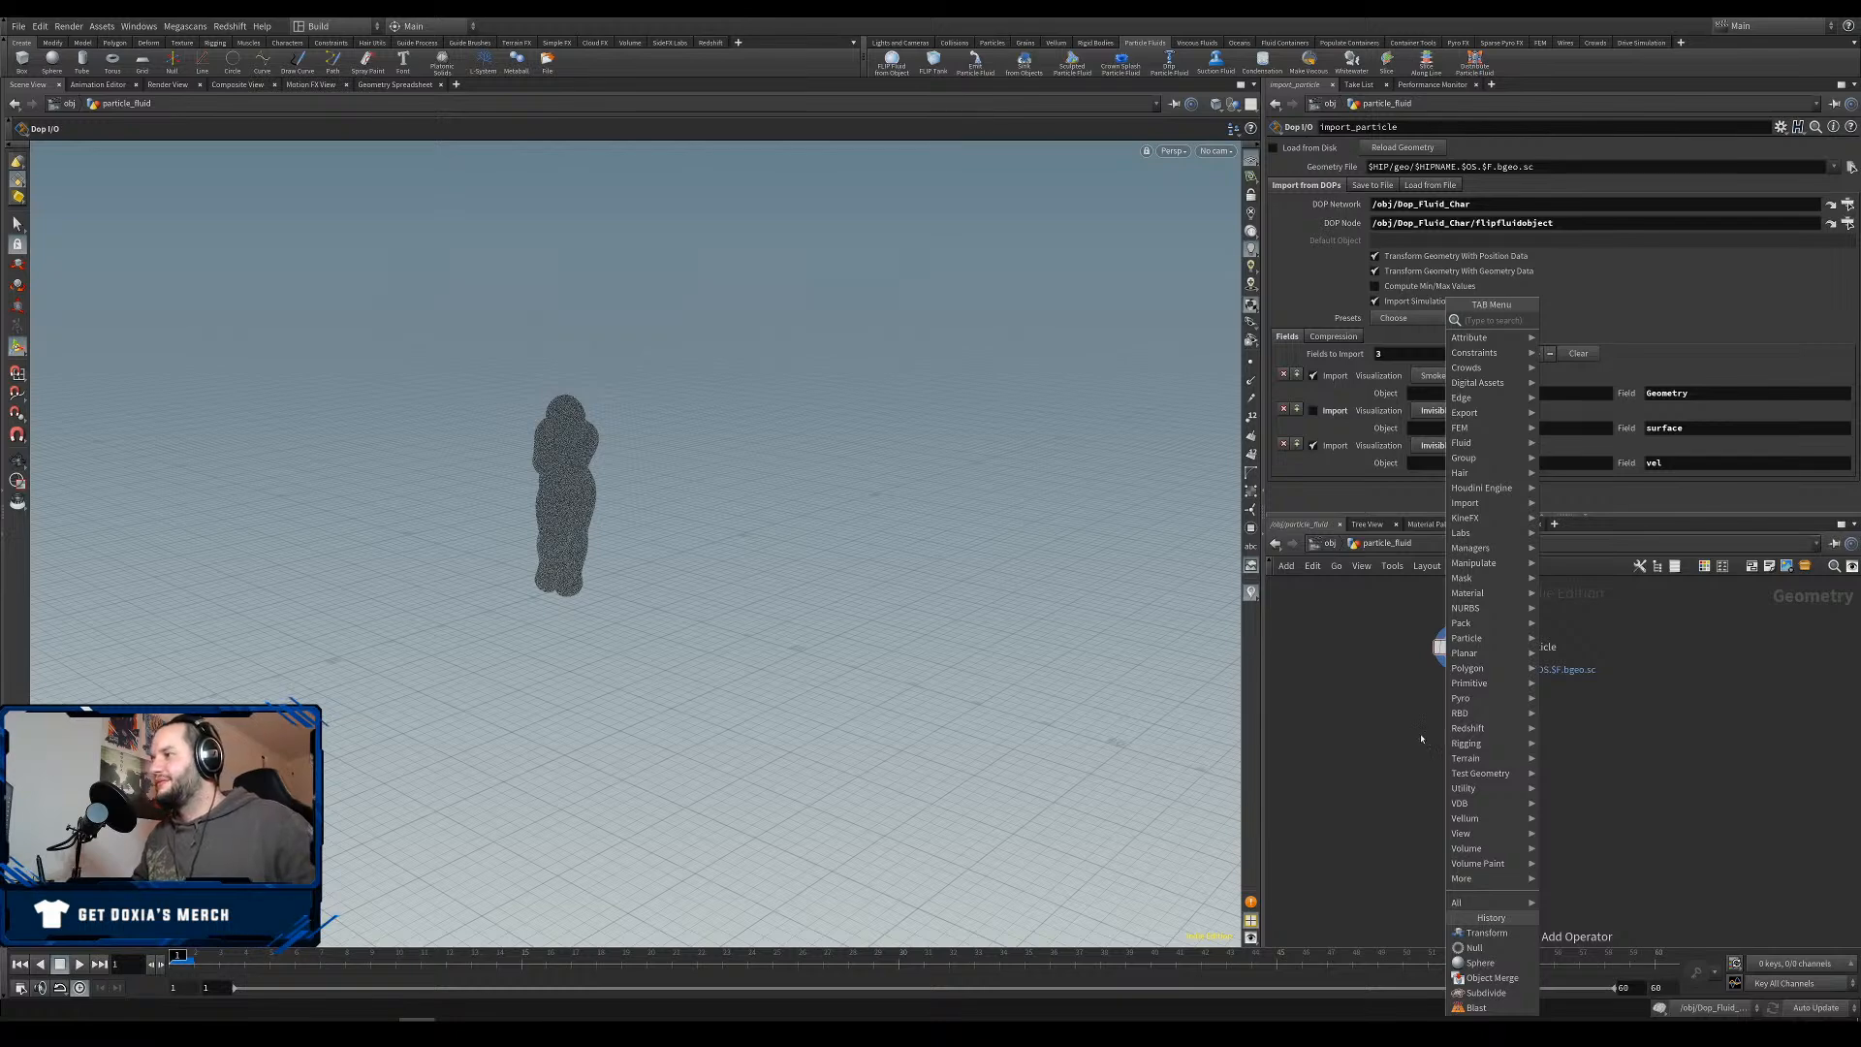
pyautogui.click(1421, 738)
pyautogui.press('Tab')
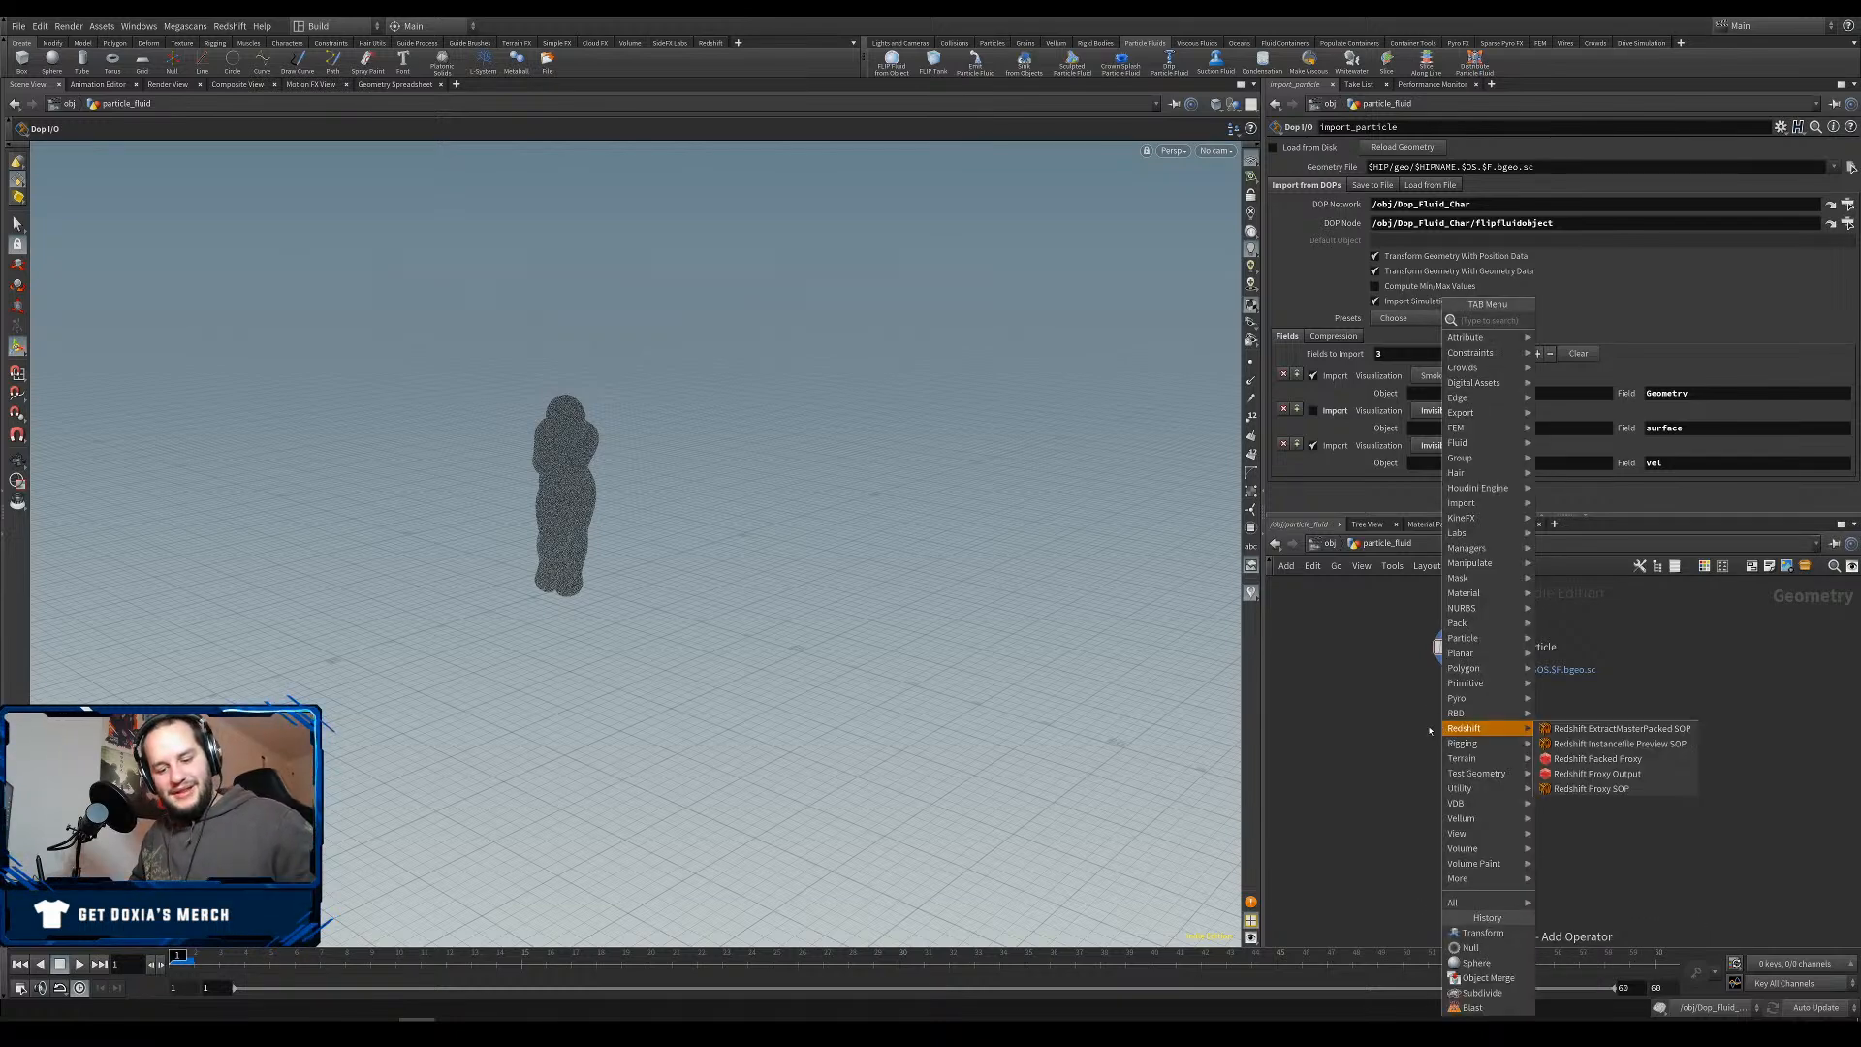
pyautogui.write('null')
pyautogui.press('Return')
pyautogui.click(1442, 723)
pyautogui.moveTo(1451, 722); pyautogui.dragTo(1466, 717)
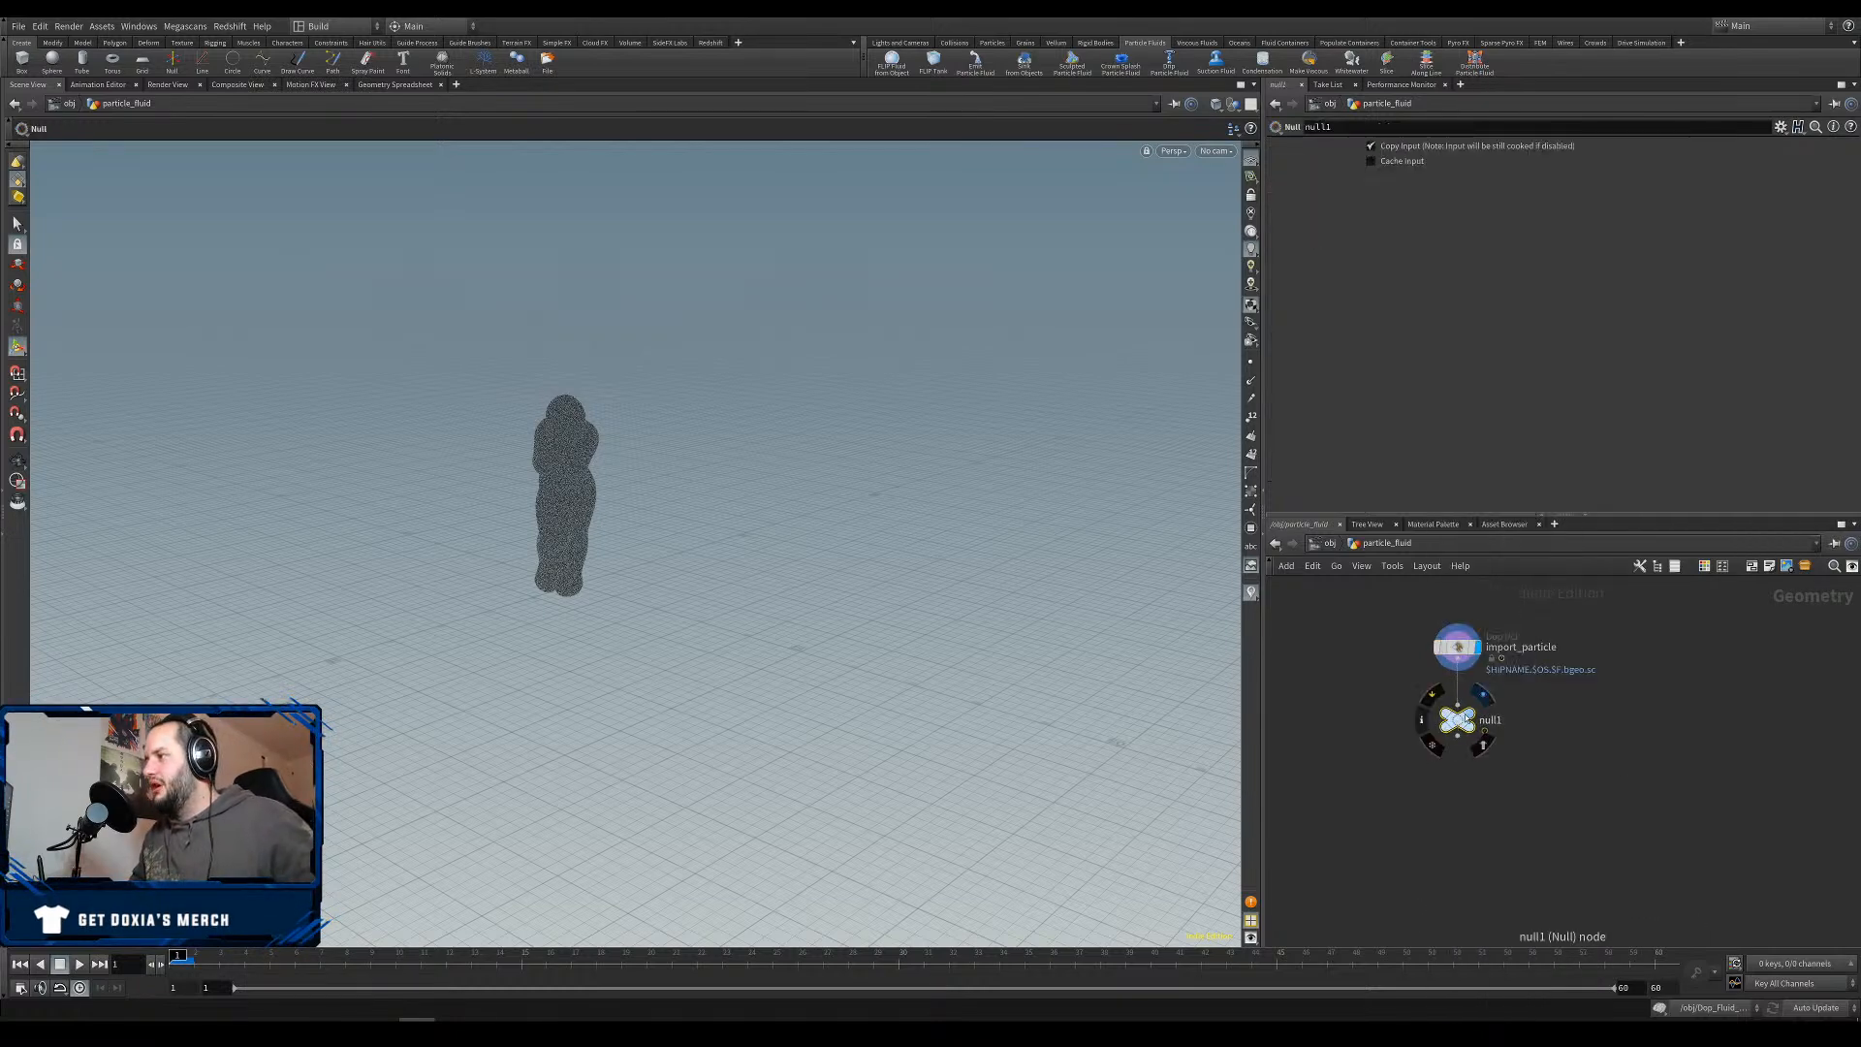
# Display the new null and rename it base_liquid.
pyautogui.doubleClick(1490, 719)
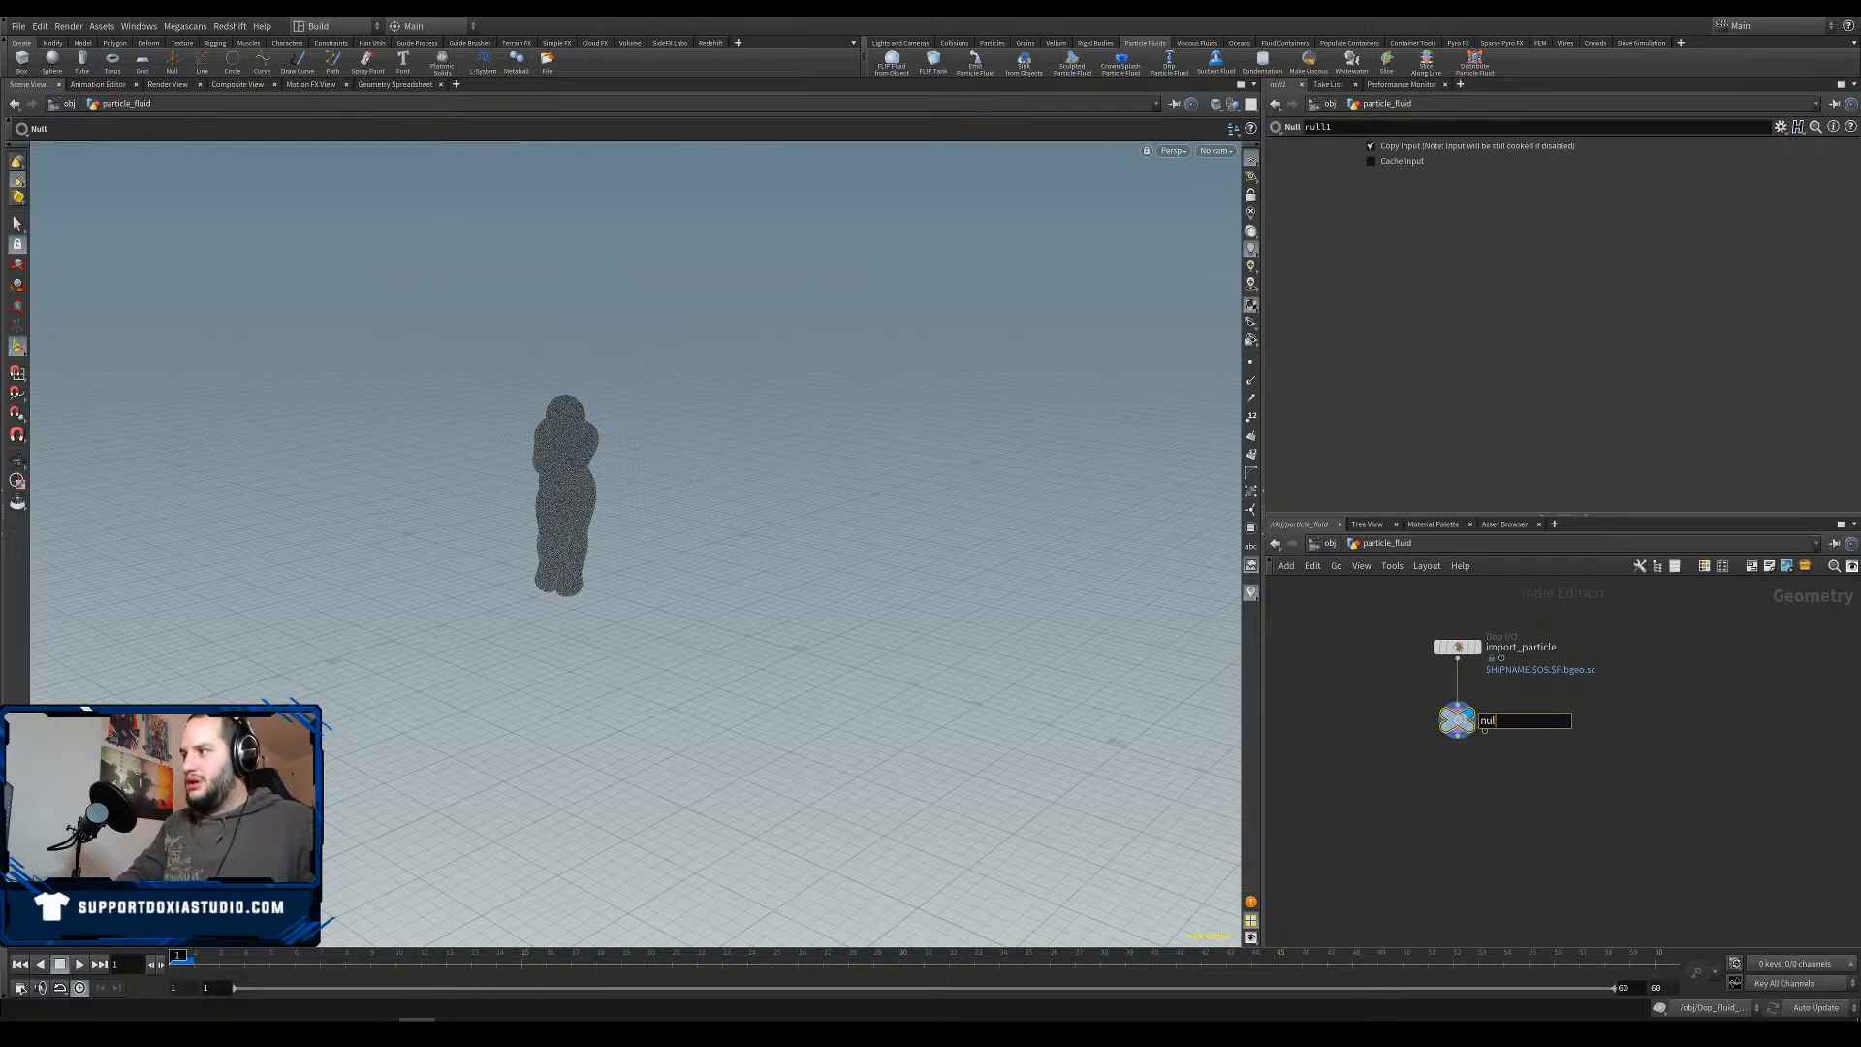
pyautogui.press('BackSpace')
pyautogui.press('BackSpace')
pyautogui.press('BackSpace')
pyautogui.write('base_liquid')
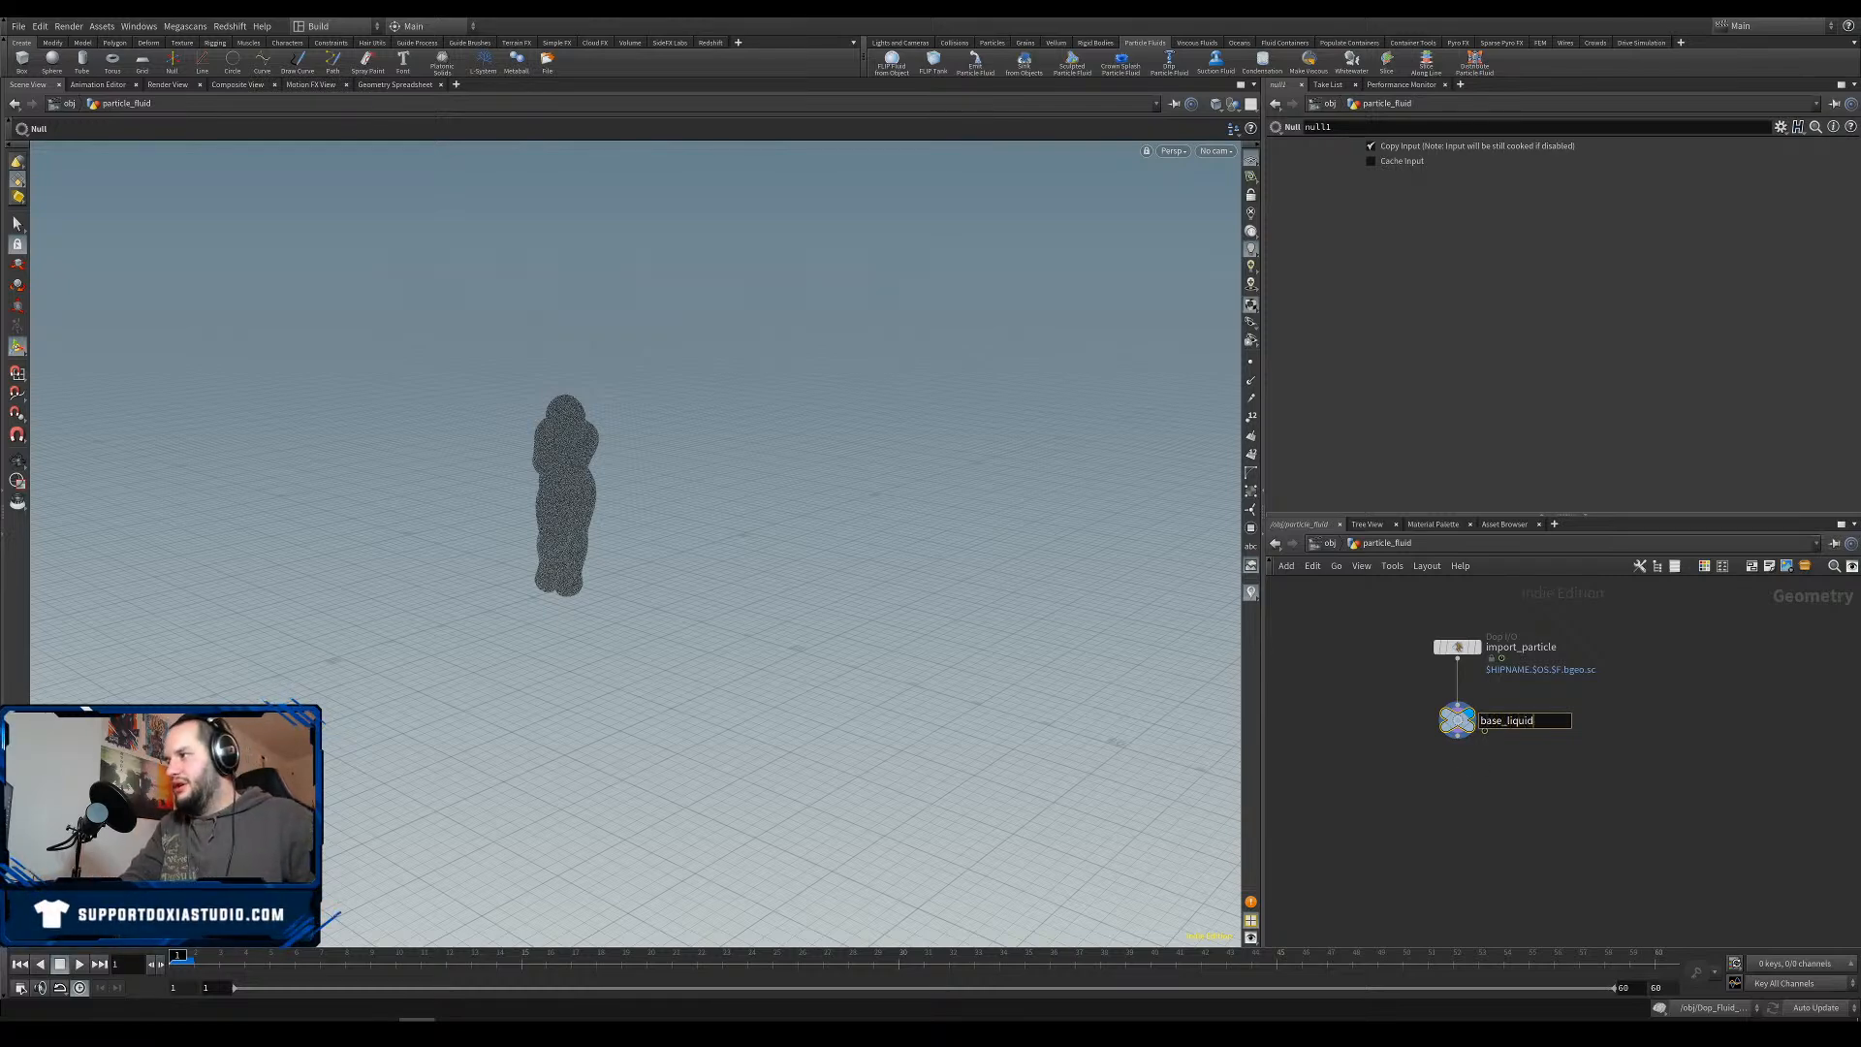
pyautogui.press('Return')
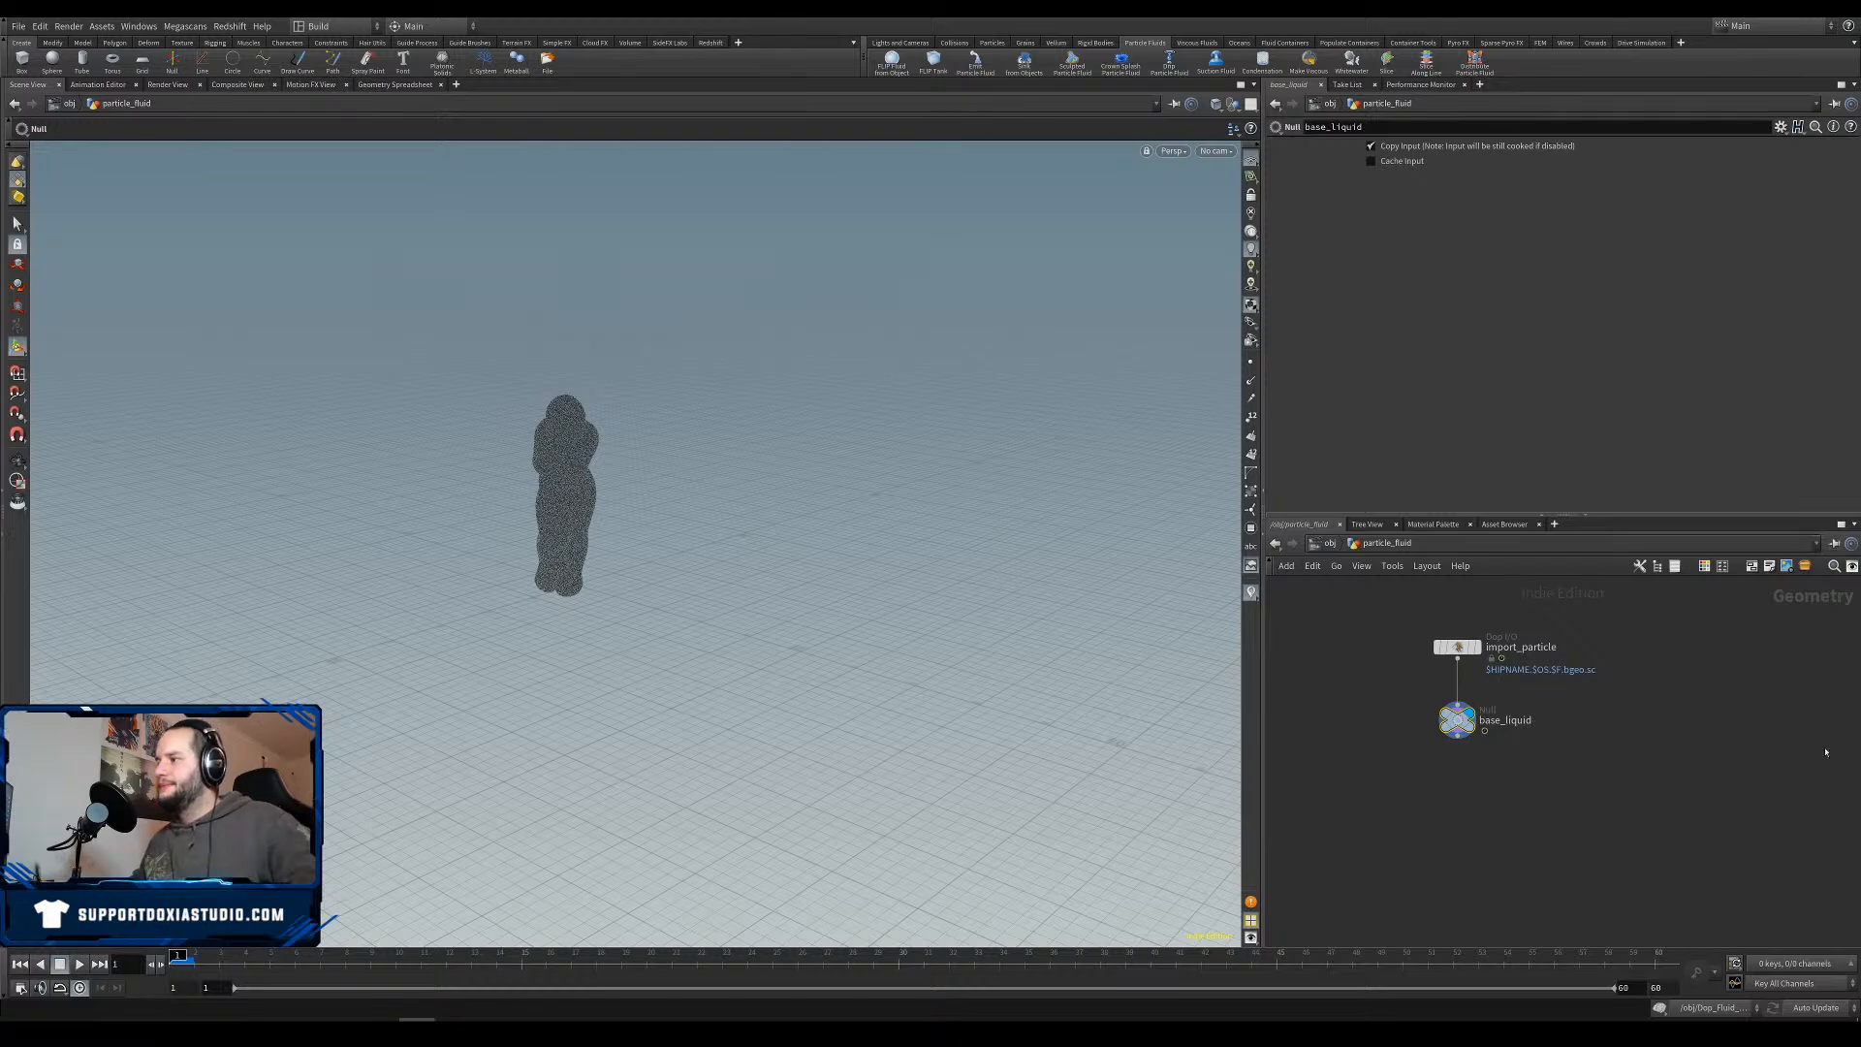
# Change the null's name to base_fluid_particles.
pyautogui.doubleClick(1507, 720)
pyautogui.moveTo(1534, 720); pyautogui.dragTo(1510, 721)
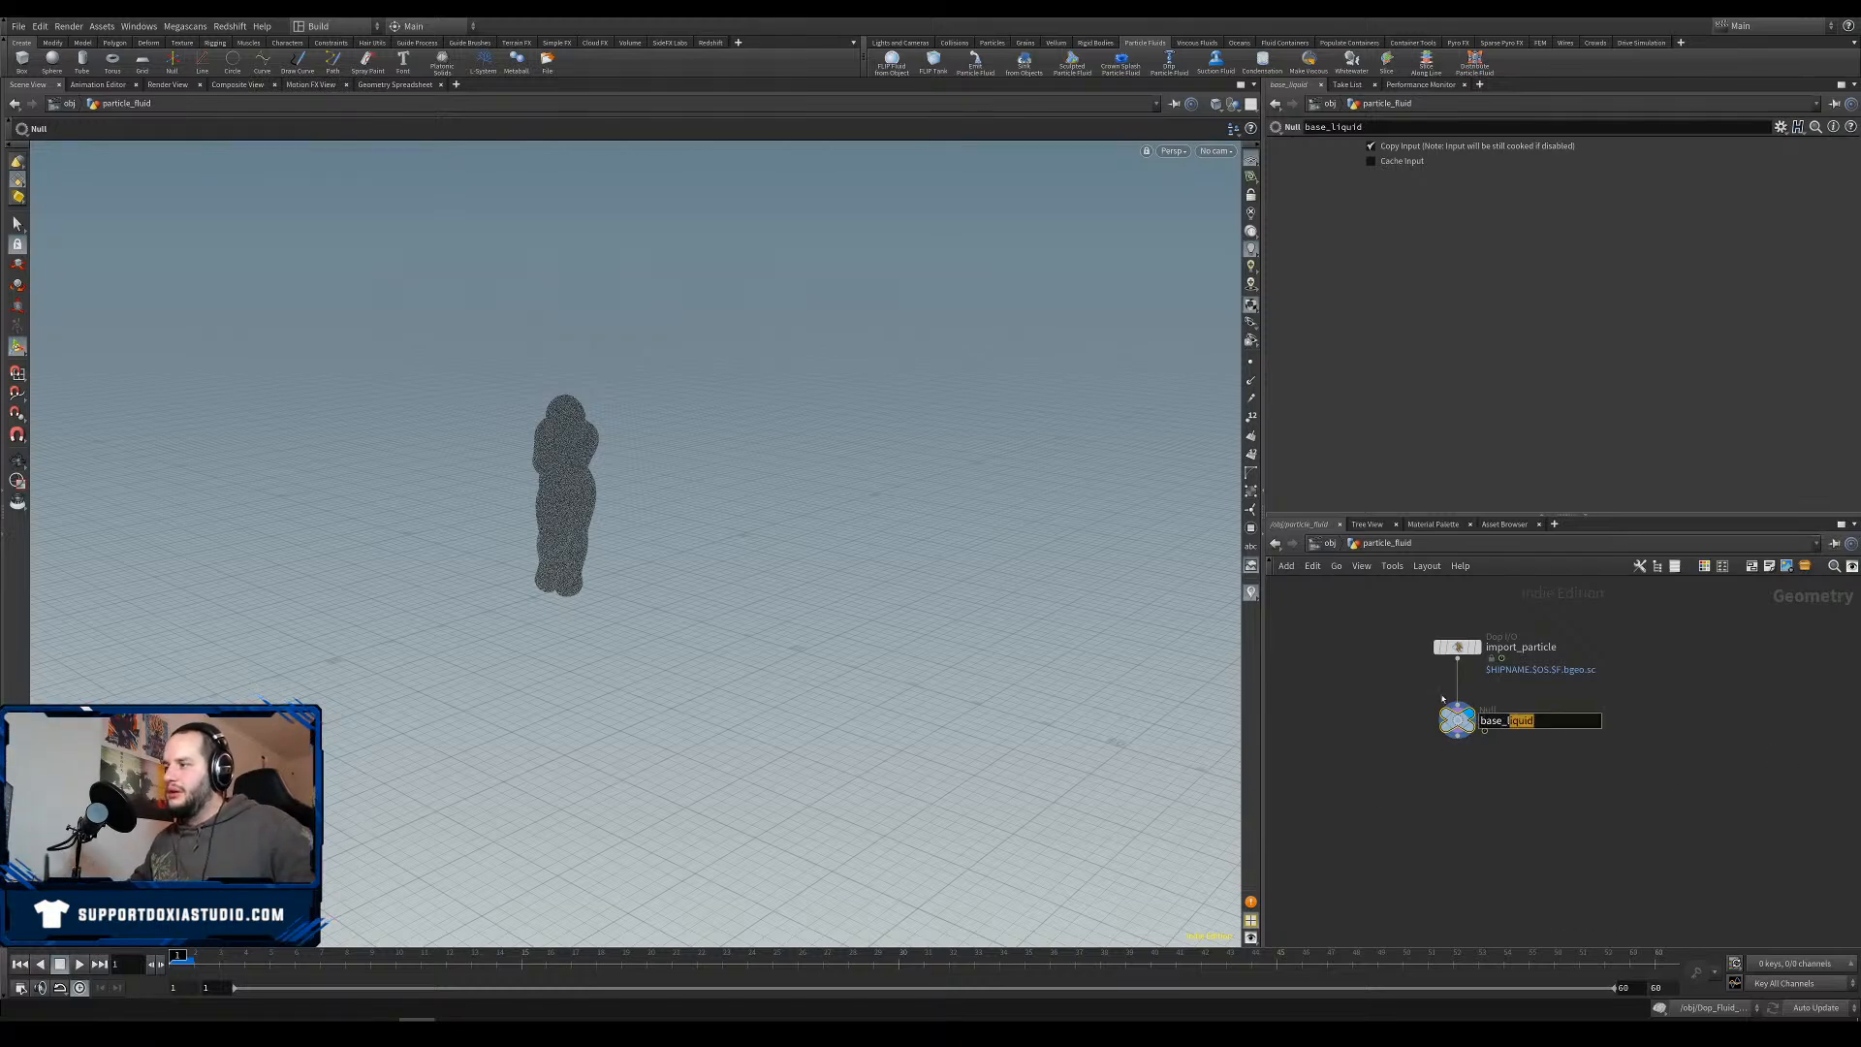
pyautogui.press('BackSpace')
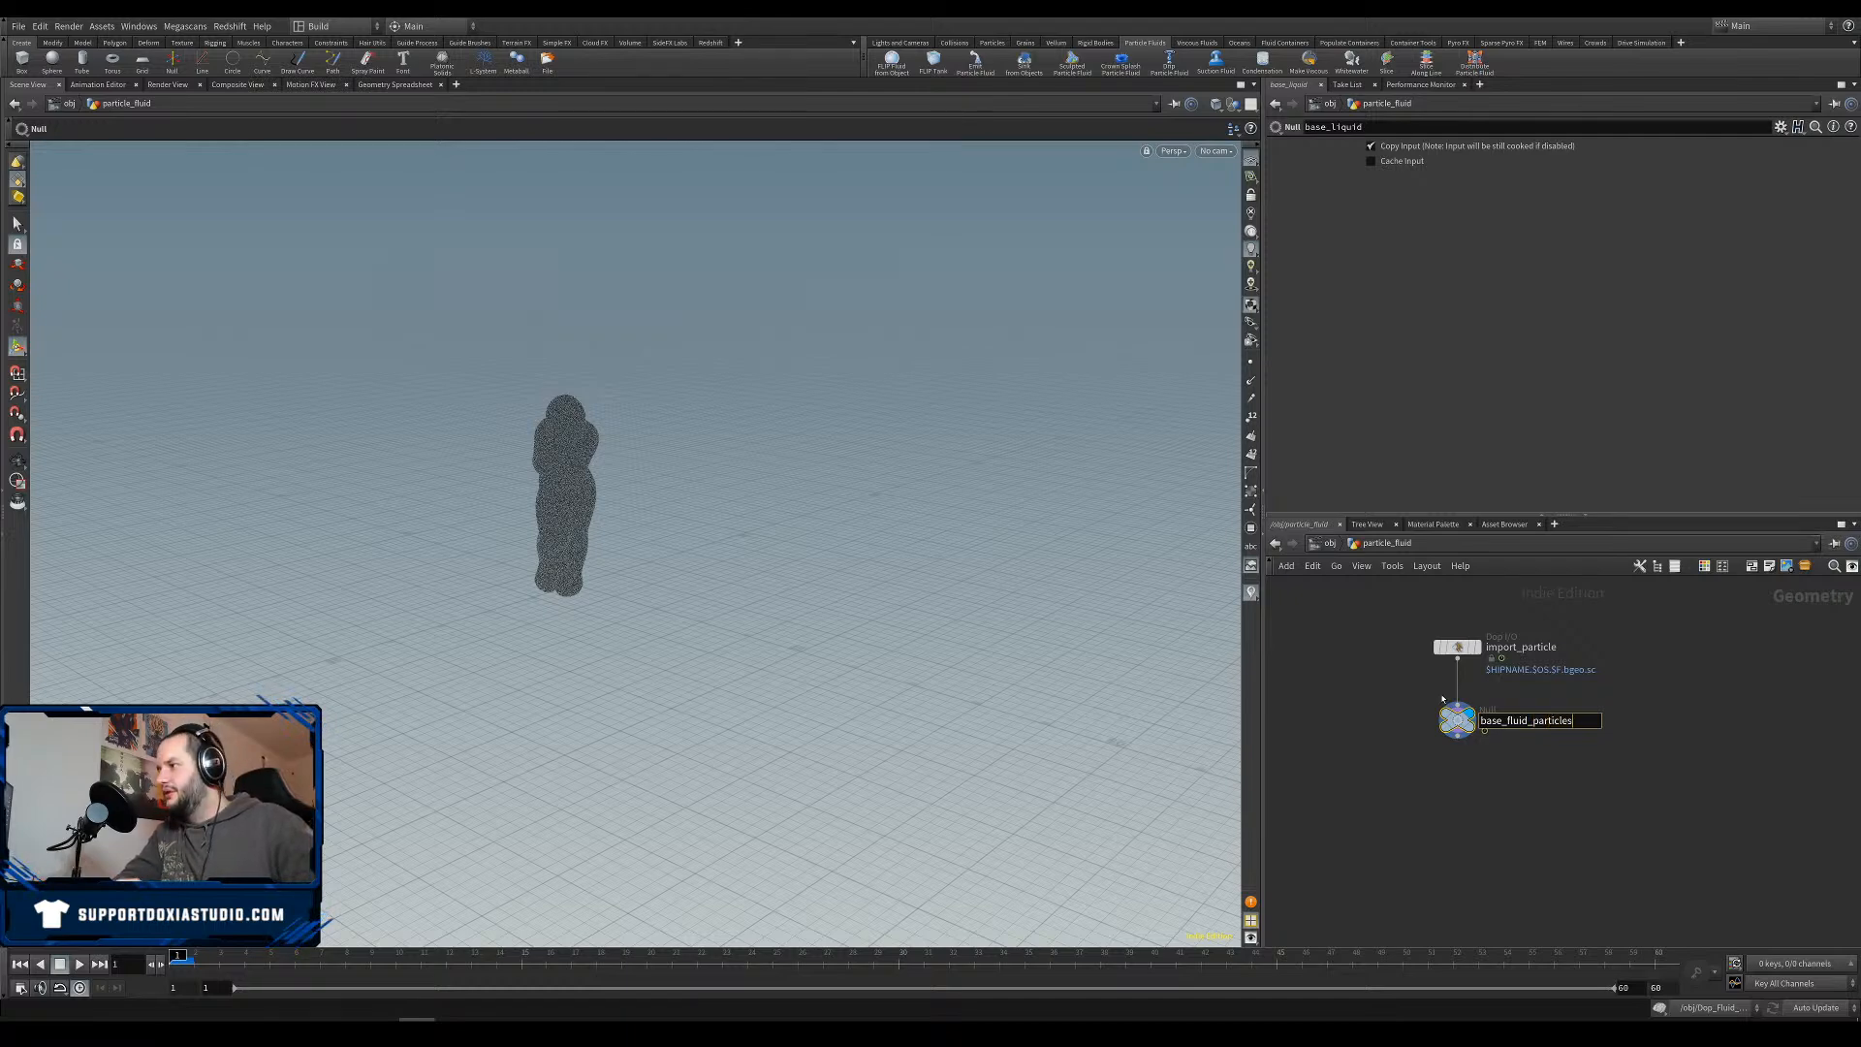
pyautogui.press('Return')
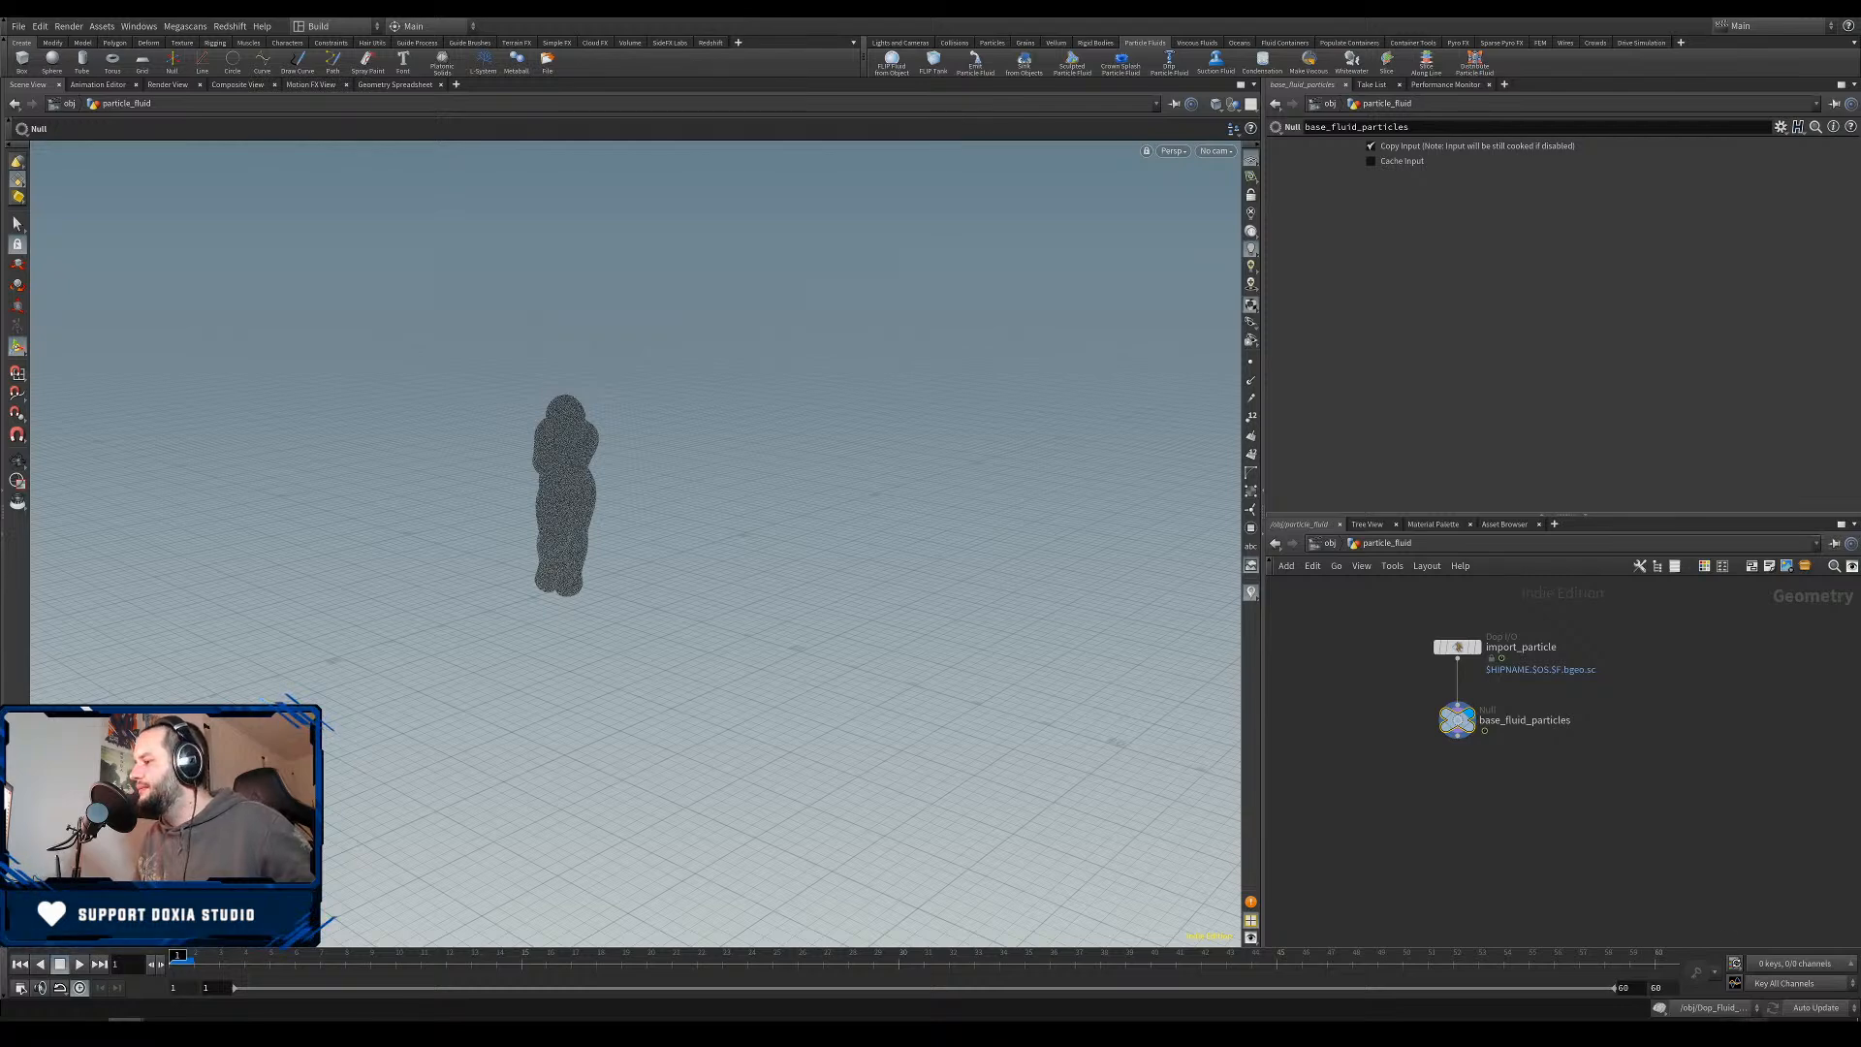
pyautogui.click(1724, 1030)
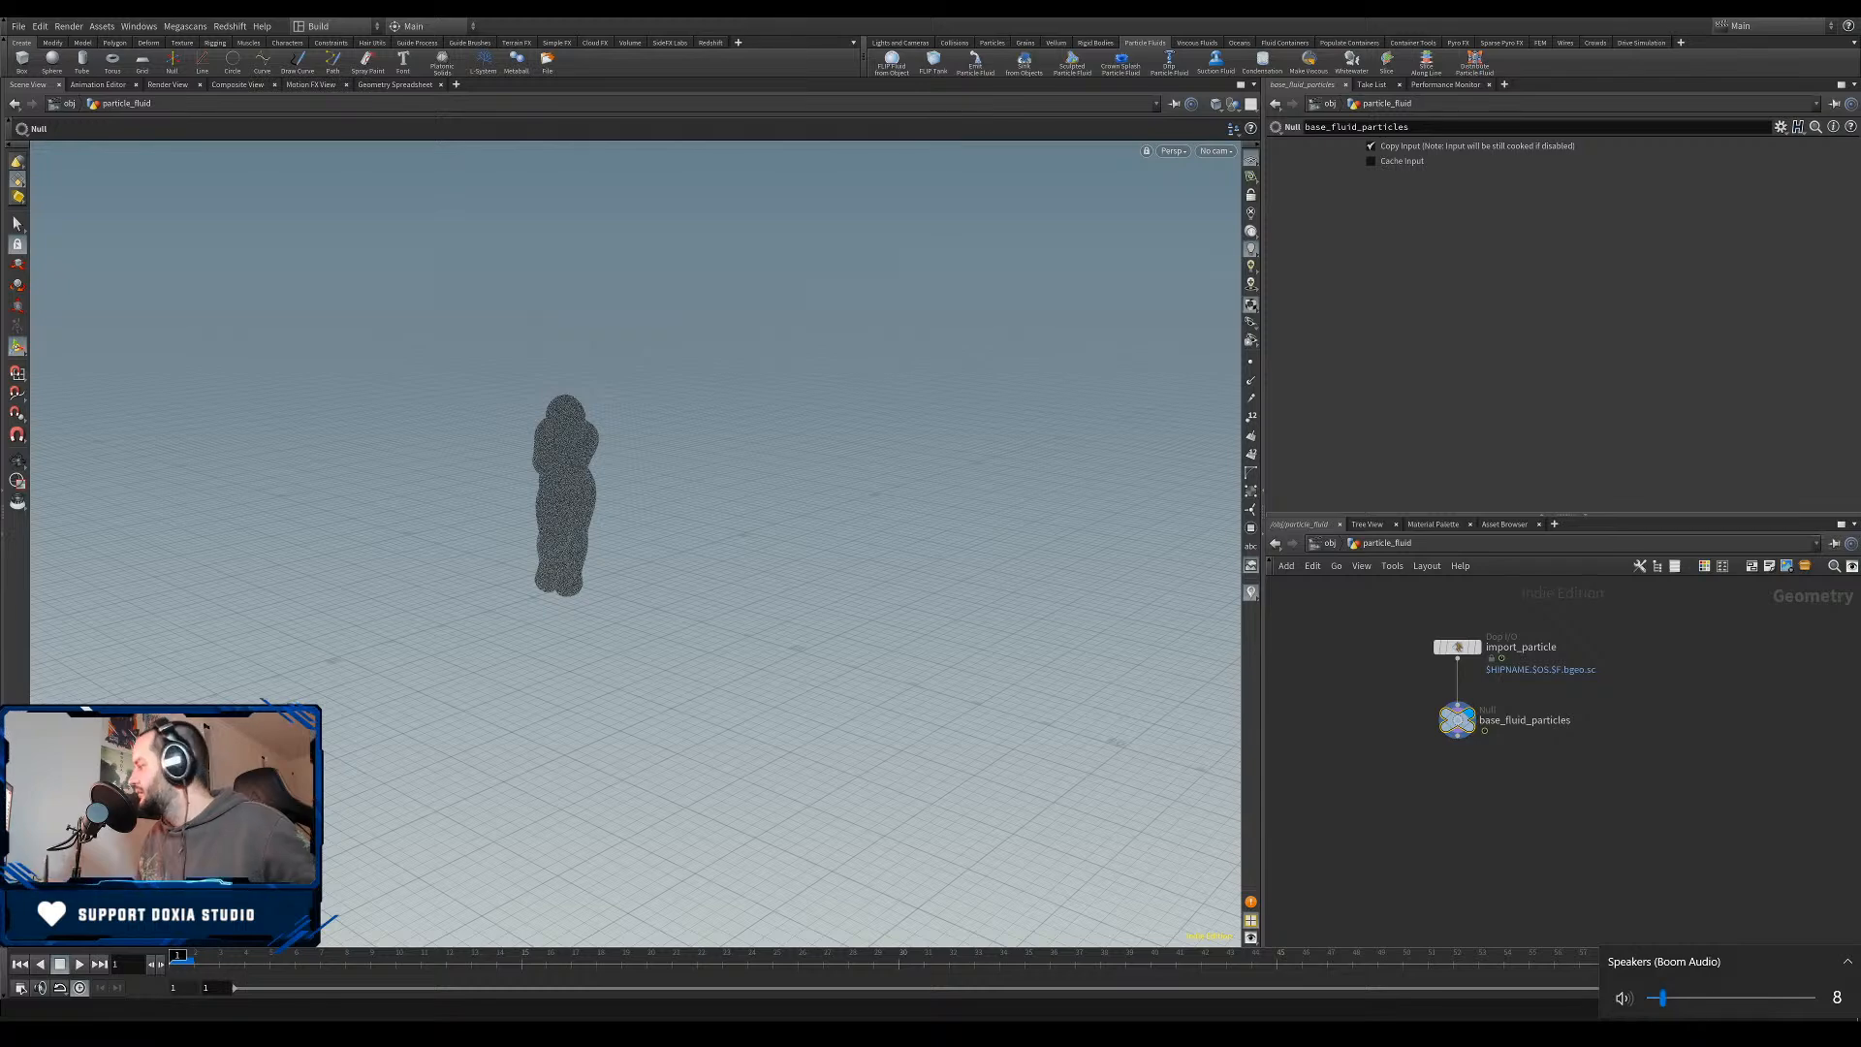
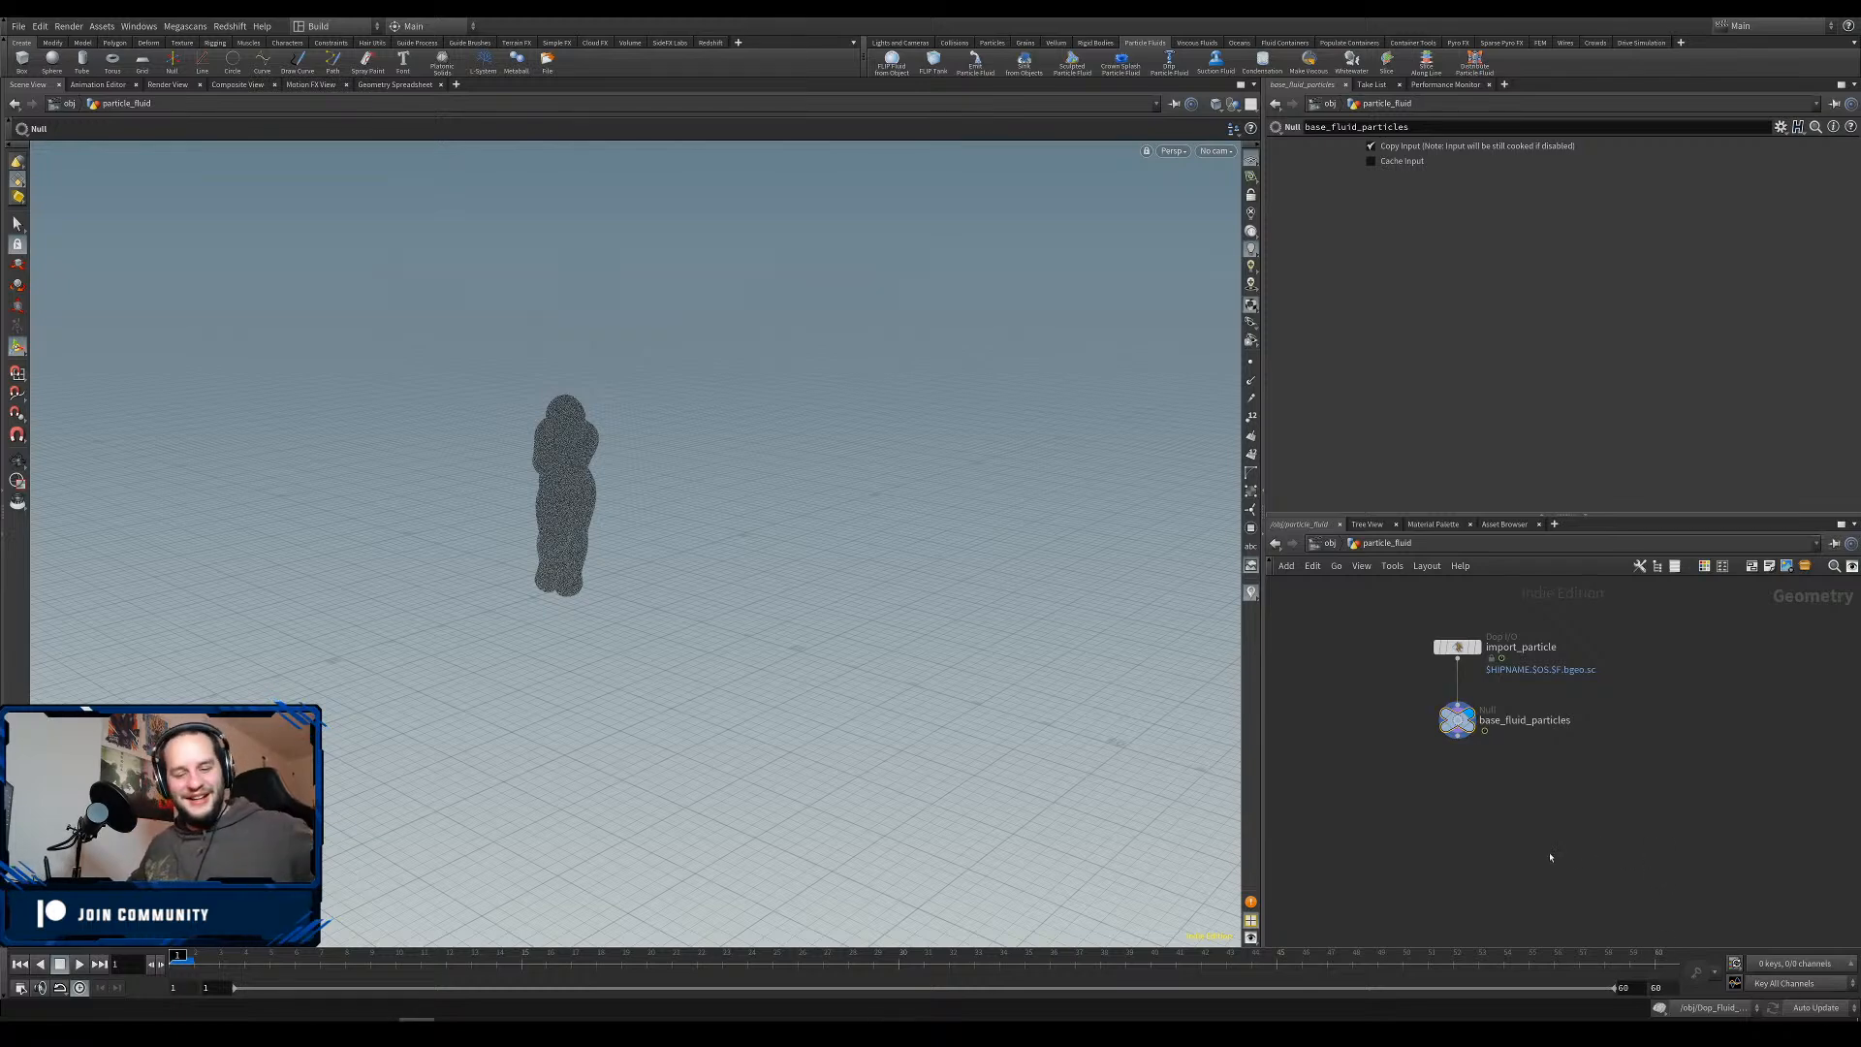
# Return to object level, open the fluid_char_emitter network and bring up the settings of its create_surface FLIP Source.
pyautogui.press('u')
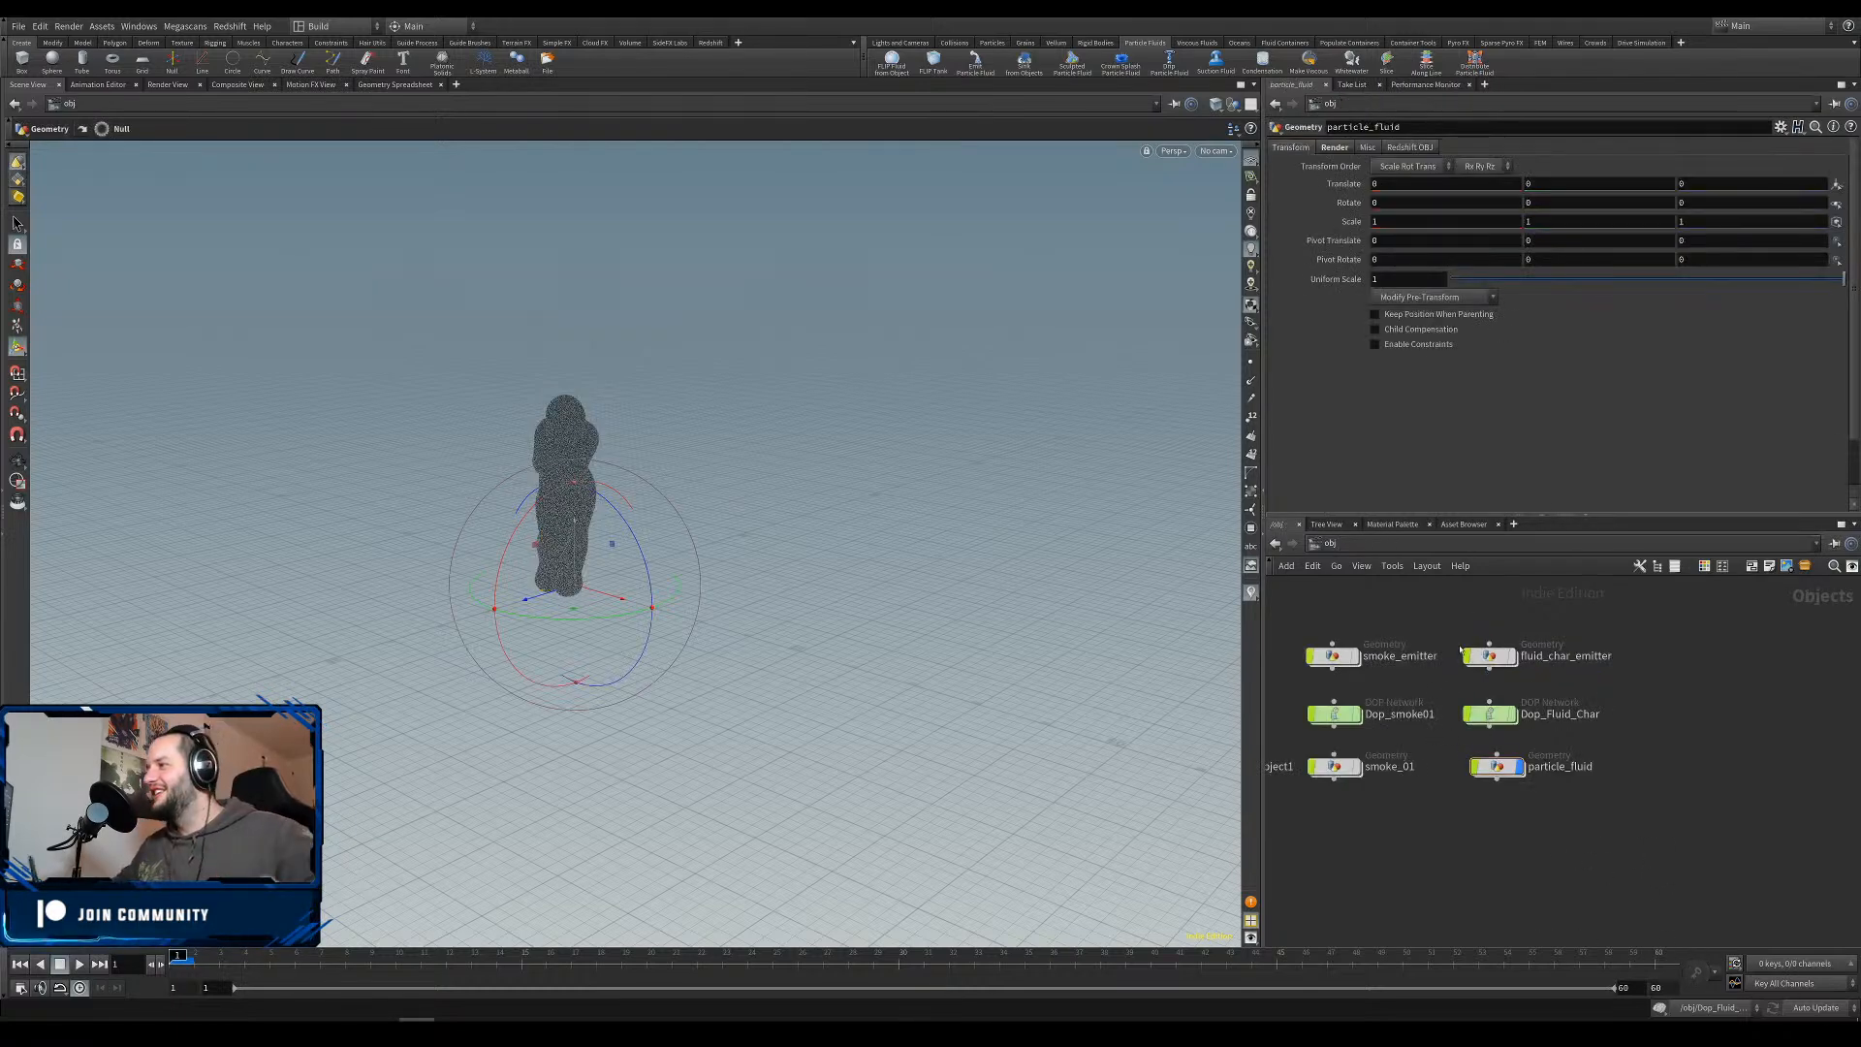
pyautogui.moveTo(1495, 660); pyautogui.dragTo(1497, 716)
pyautogui.doubleClick(1495, 657)
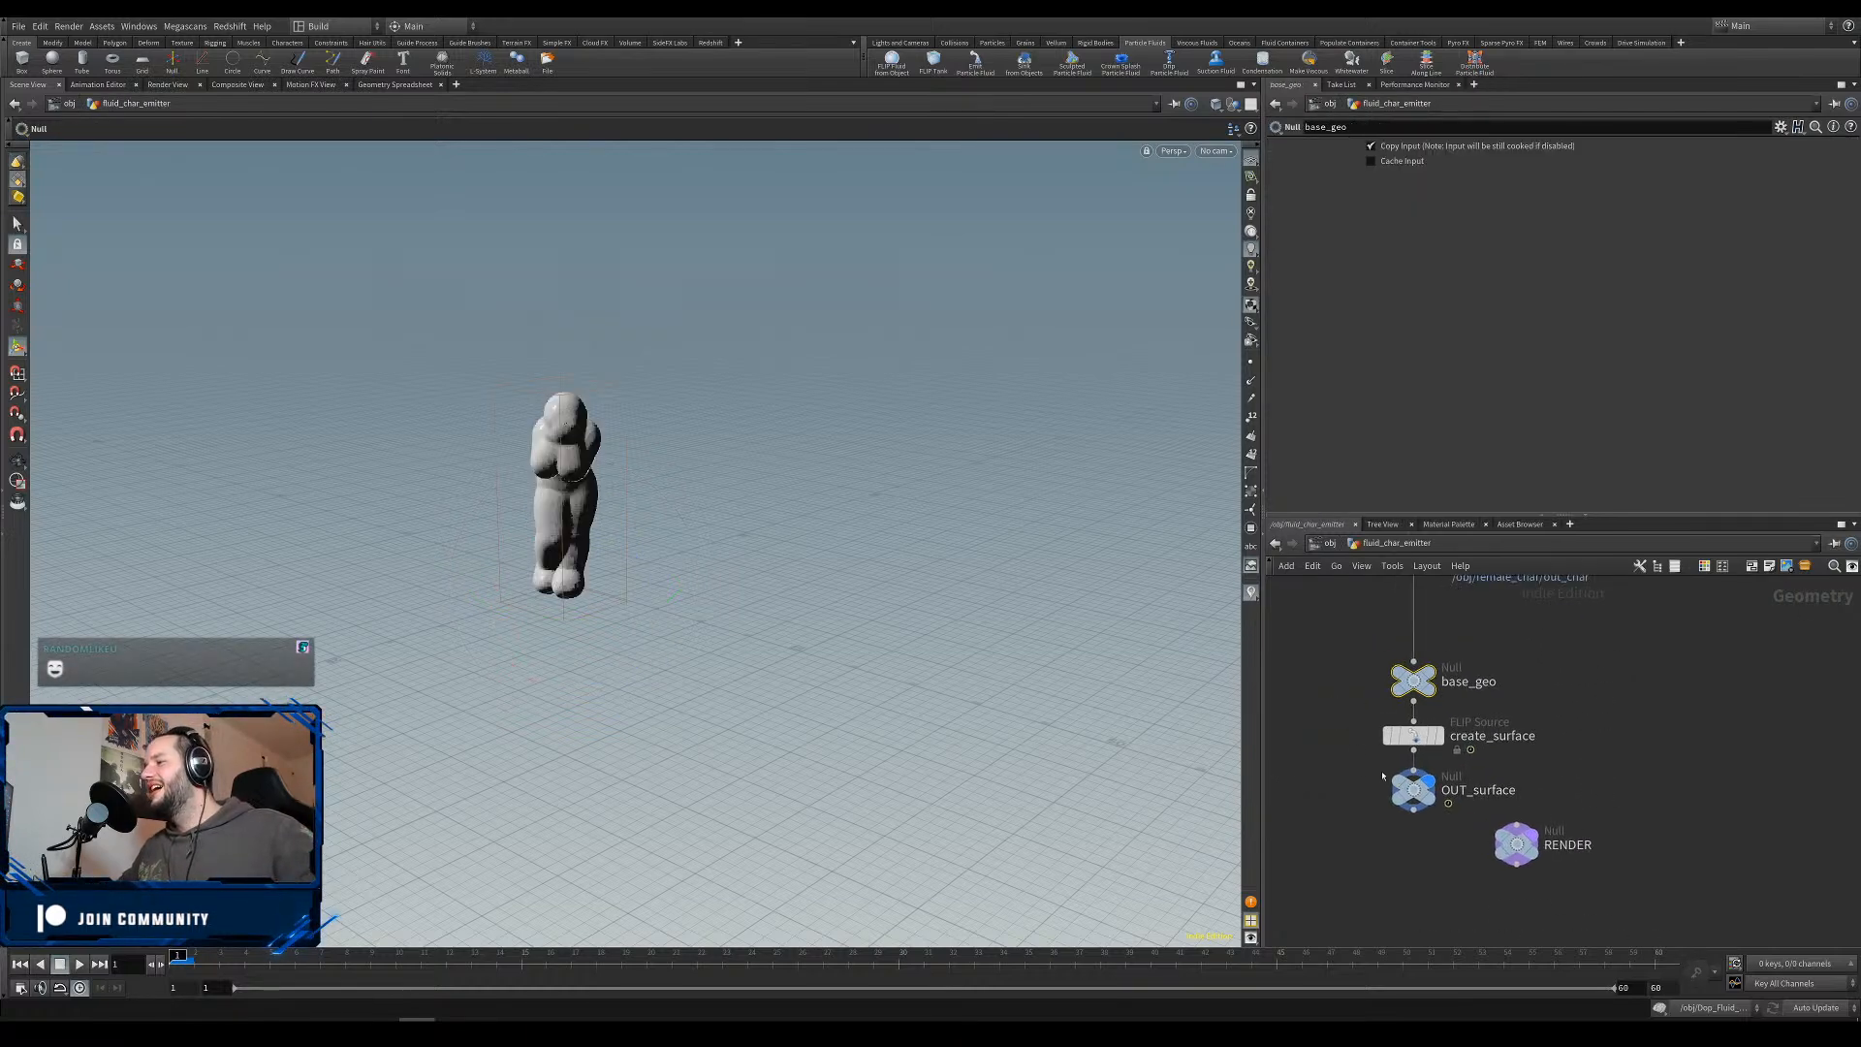
pyautogui.click(1421, 738)
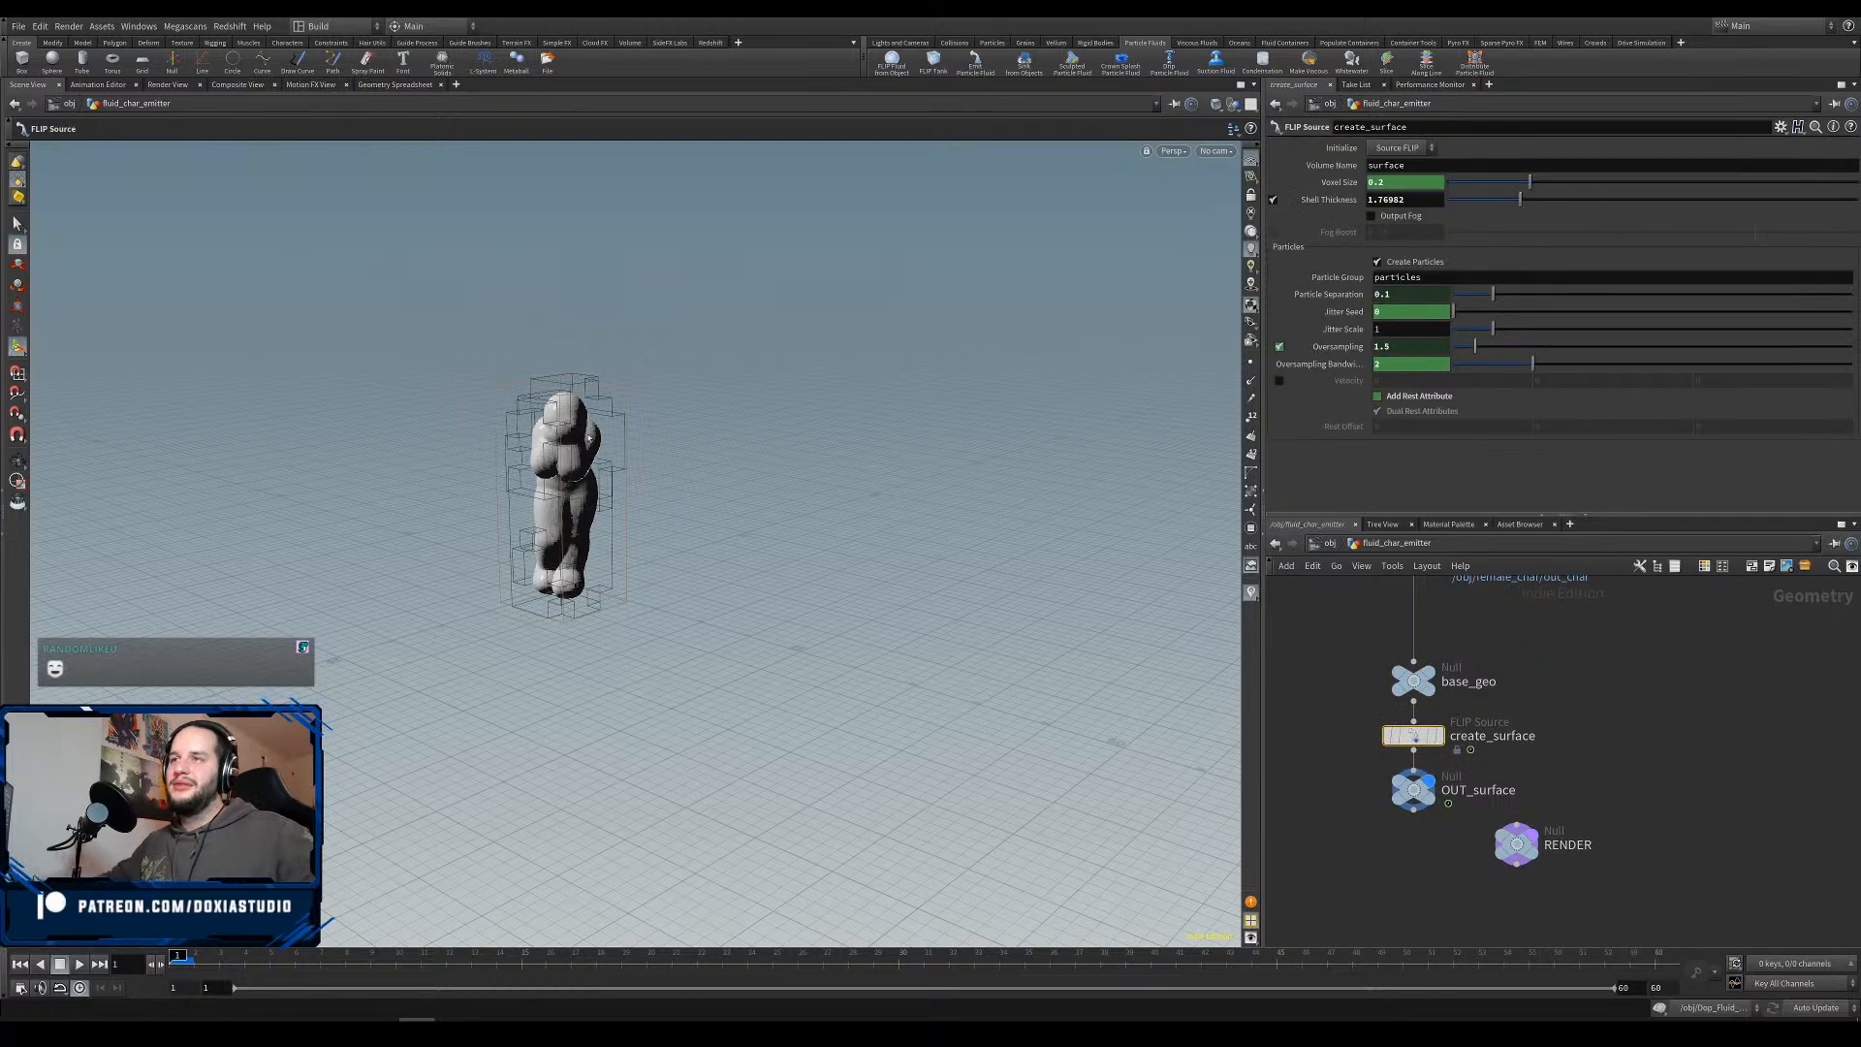
pyautogui.keyDown('alt'); pyautogui.moveTo(549, 460); pyautogui.dragTo(530, 482, button='right'); pyautogui.keyUp('alt')
pyautogui.keyDown('alt'); pyautogui.moveTo(550, 506); pyautogui.dragTo(582, 484); pyautogui.keyUp('alt')
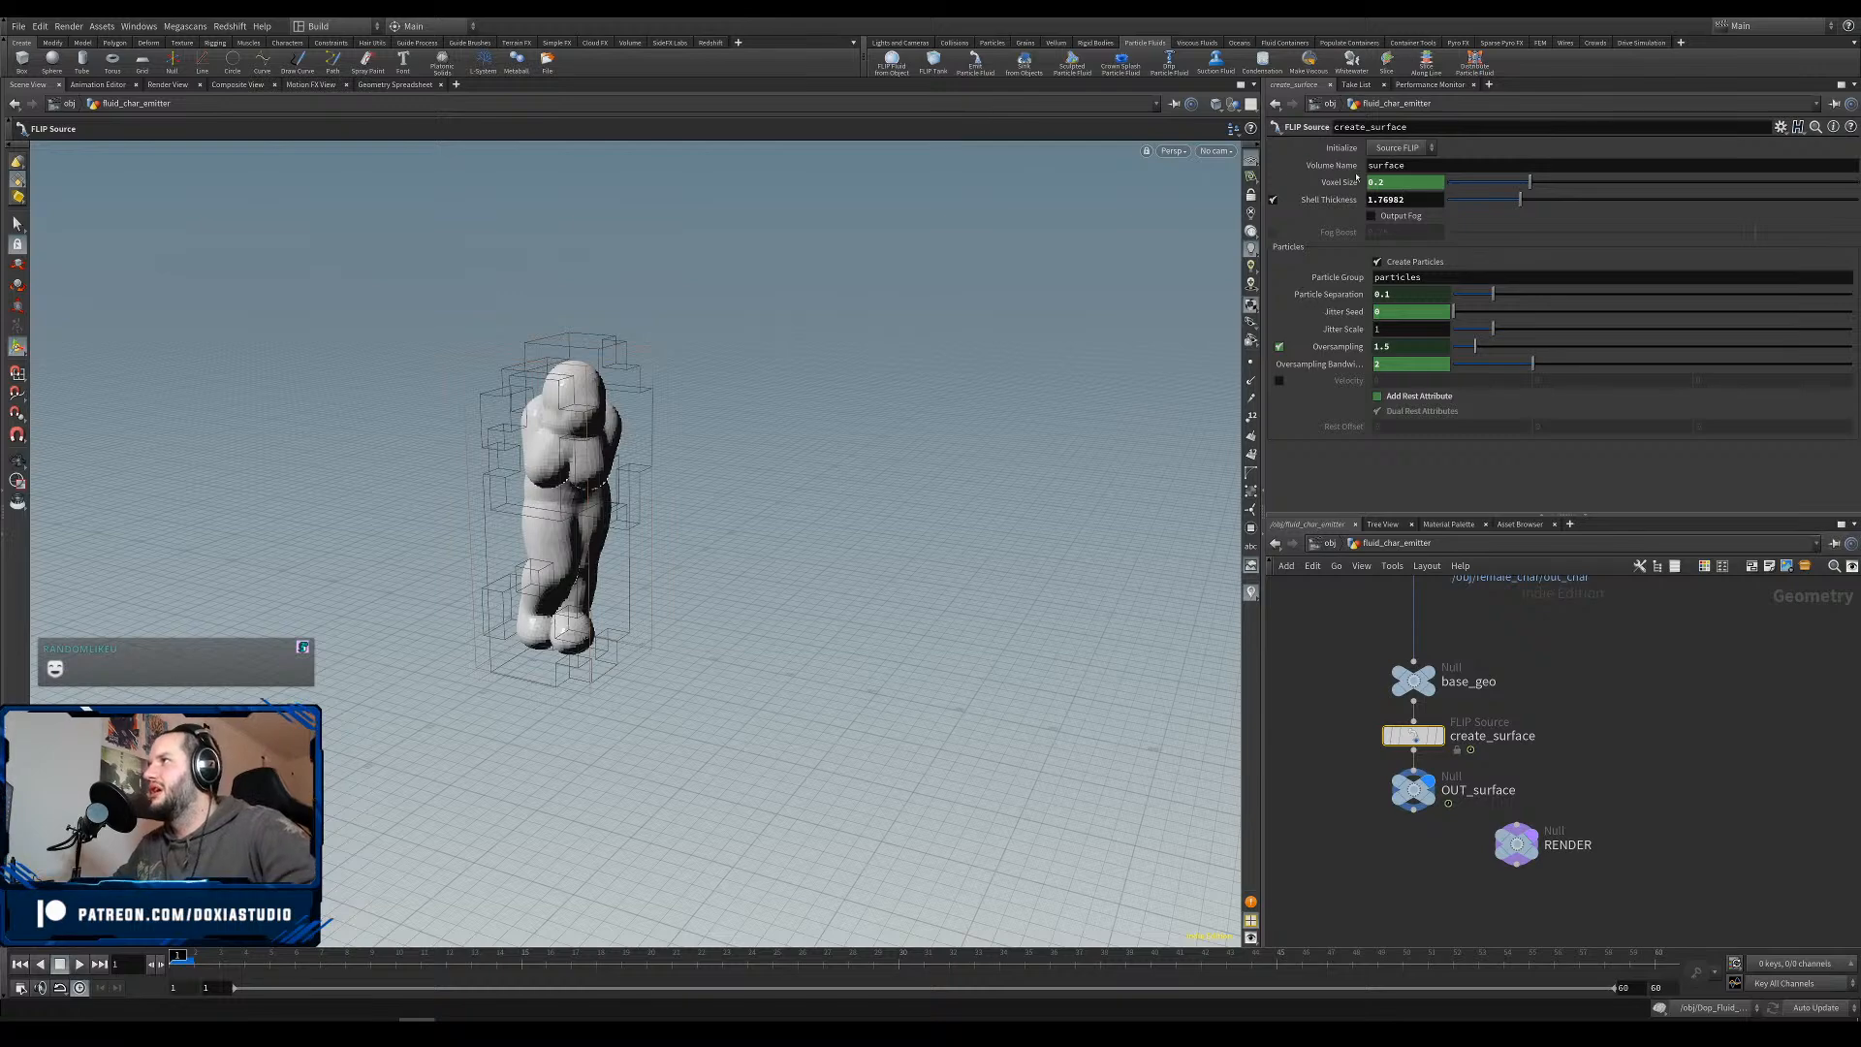
# Try Shell Thickness values of 0.01 and 0.1 on the create_surface FLIP Source.
pyautogui.click(1405, 199)
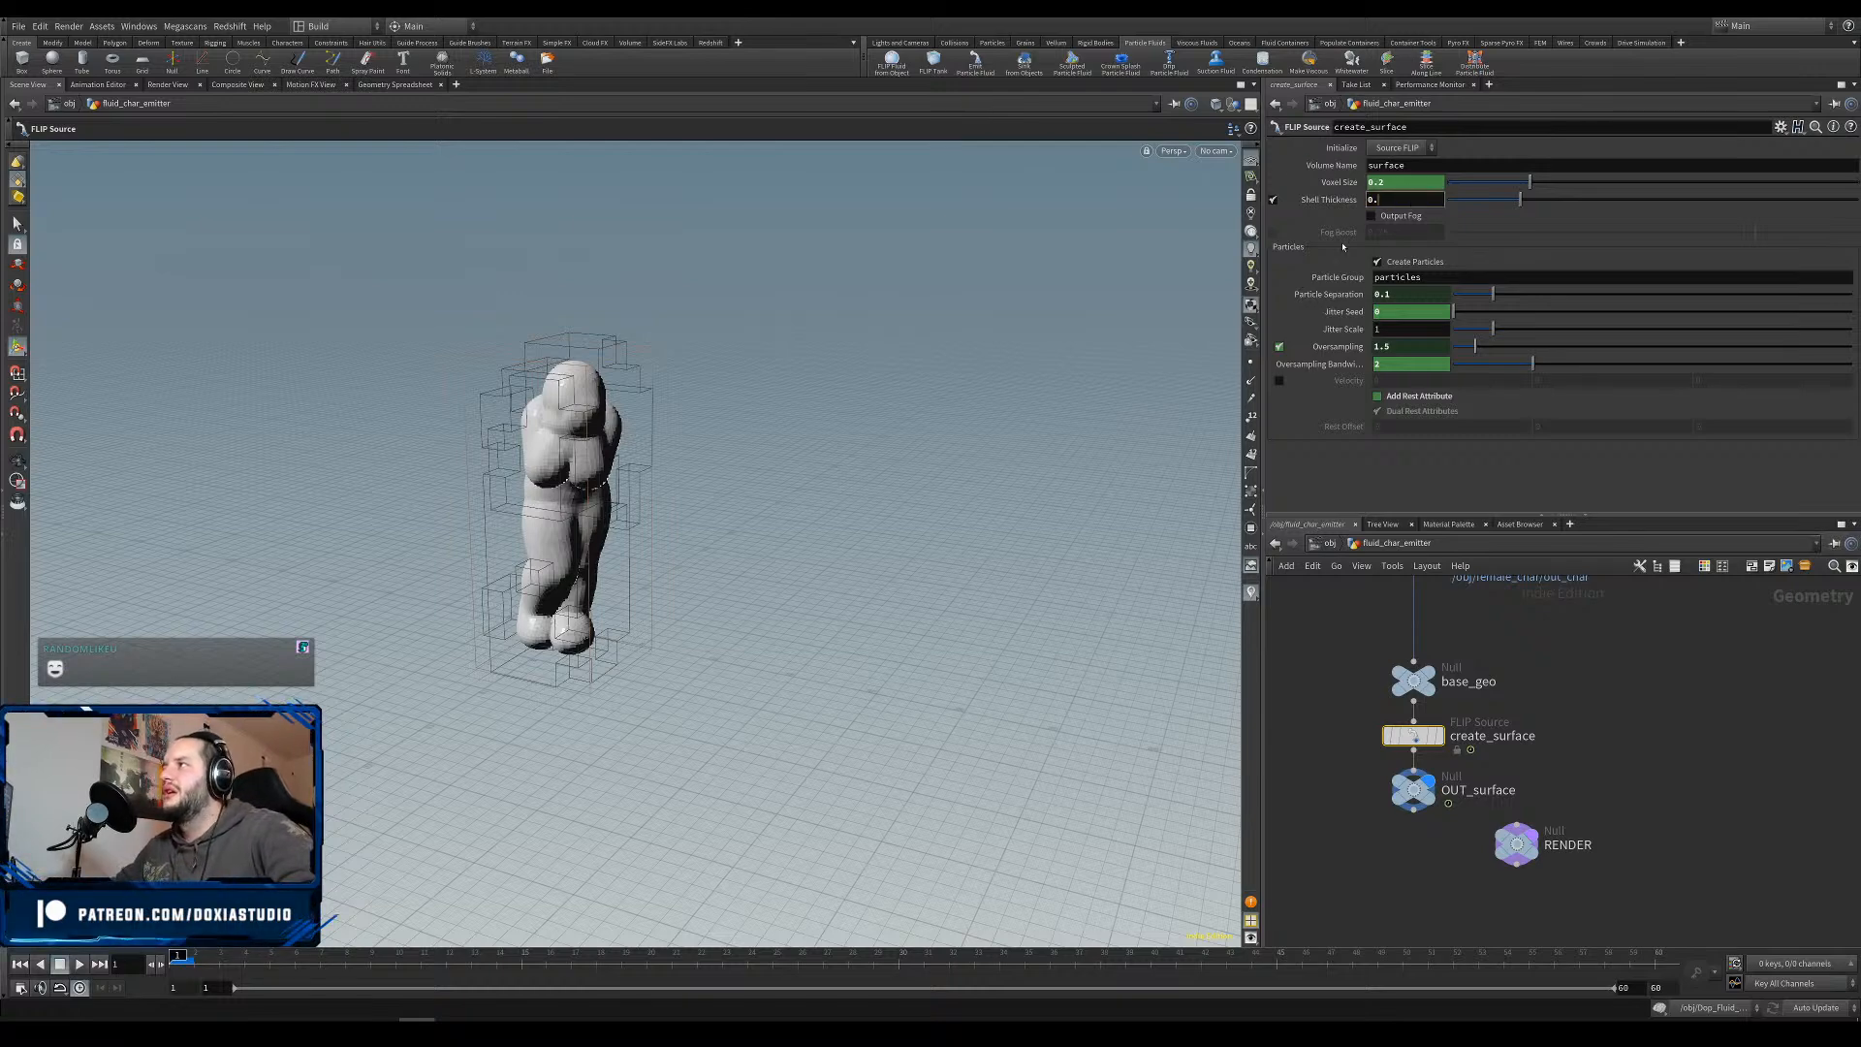
pyautogui.write('0.01')
pyautogui.press('Return')
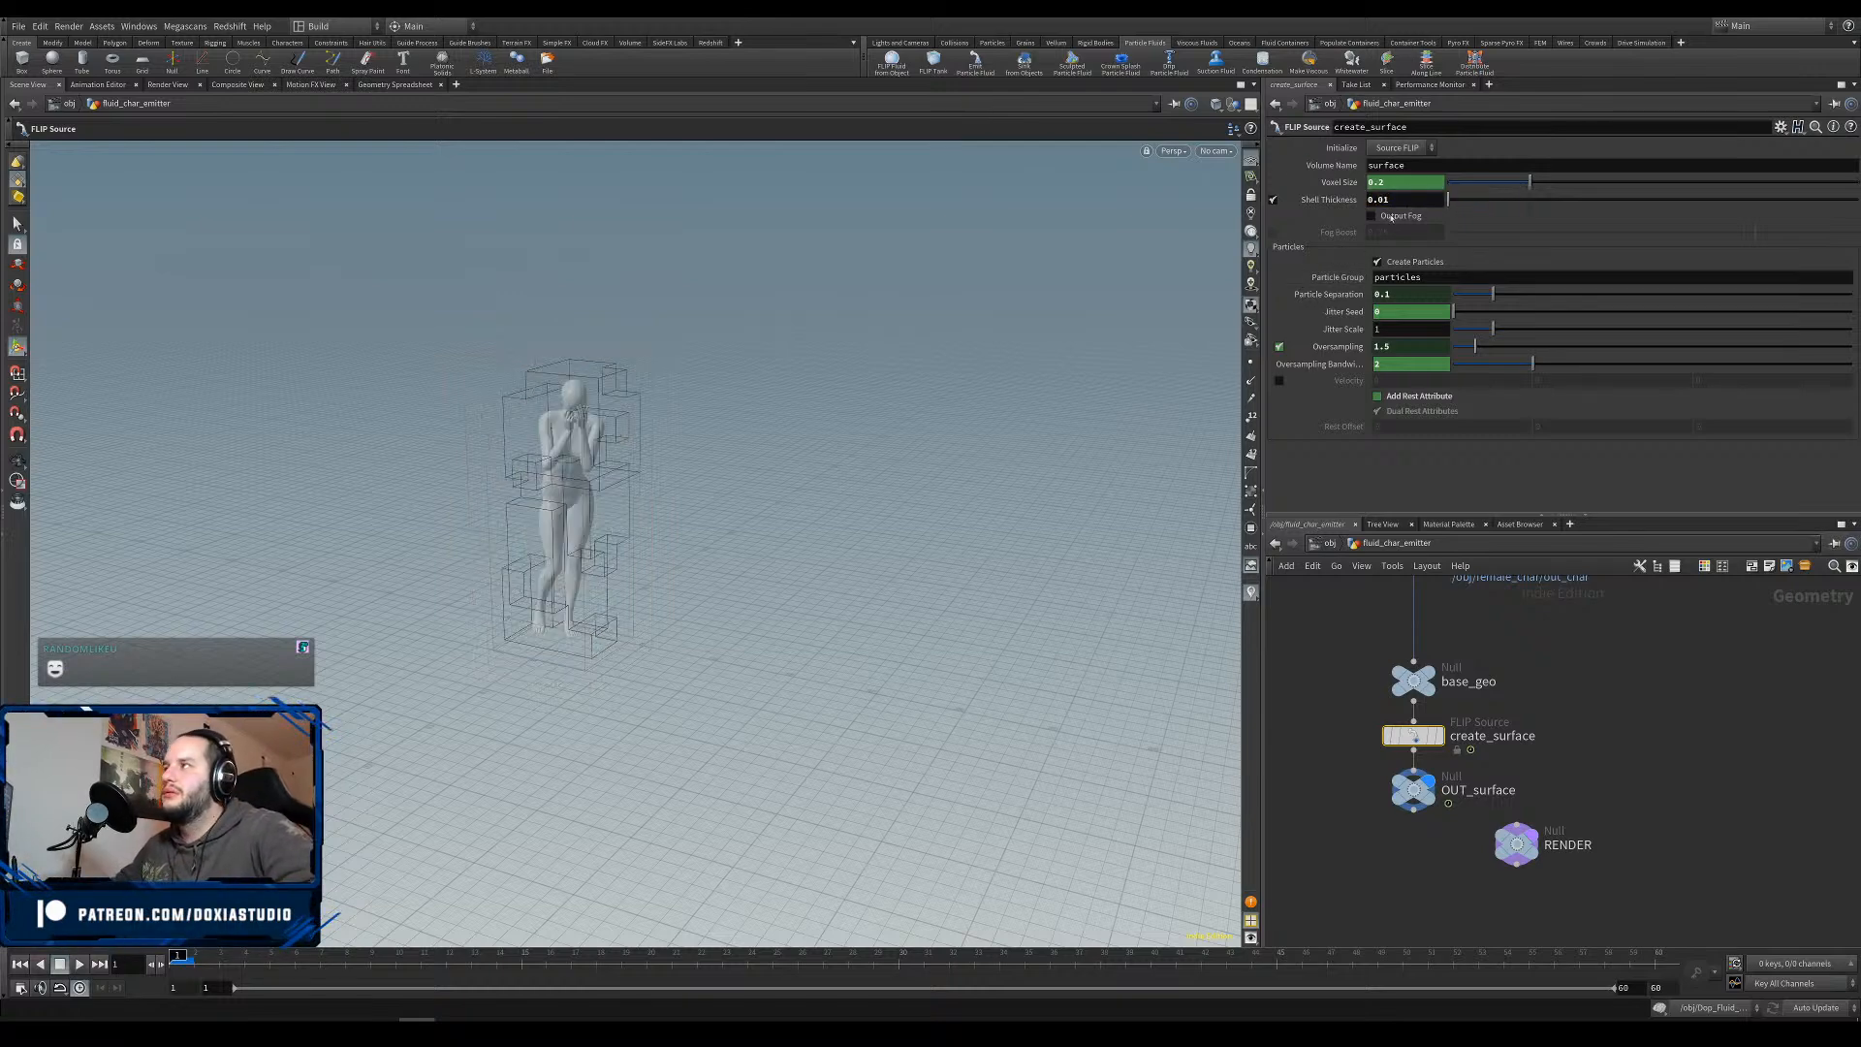
pyautogui.press('BackSpace')
pyautogui.press('Return')
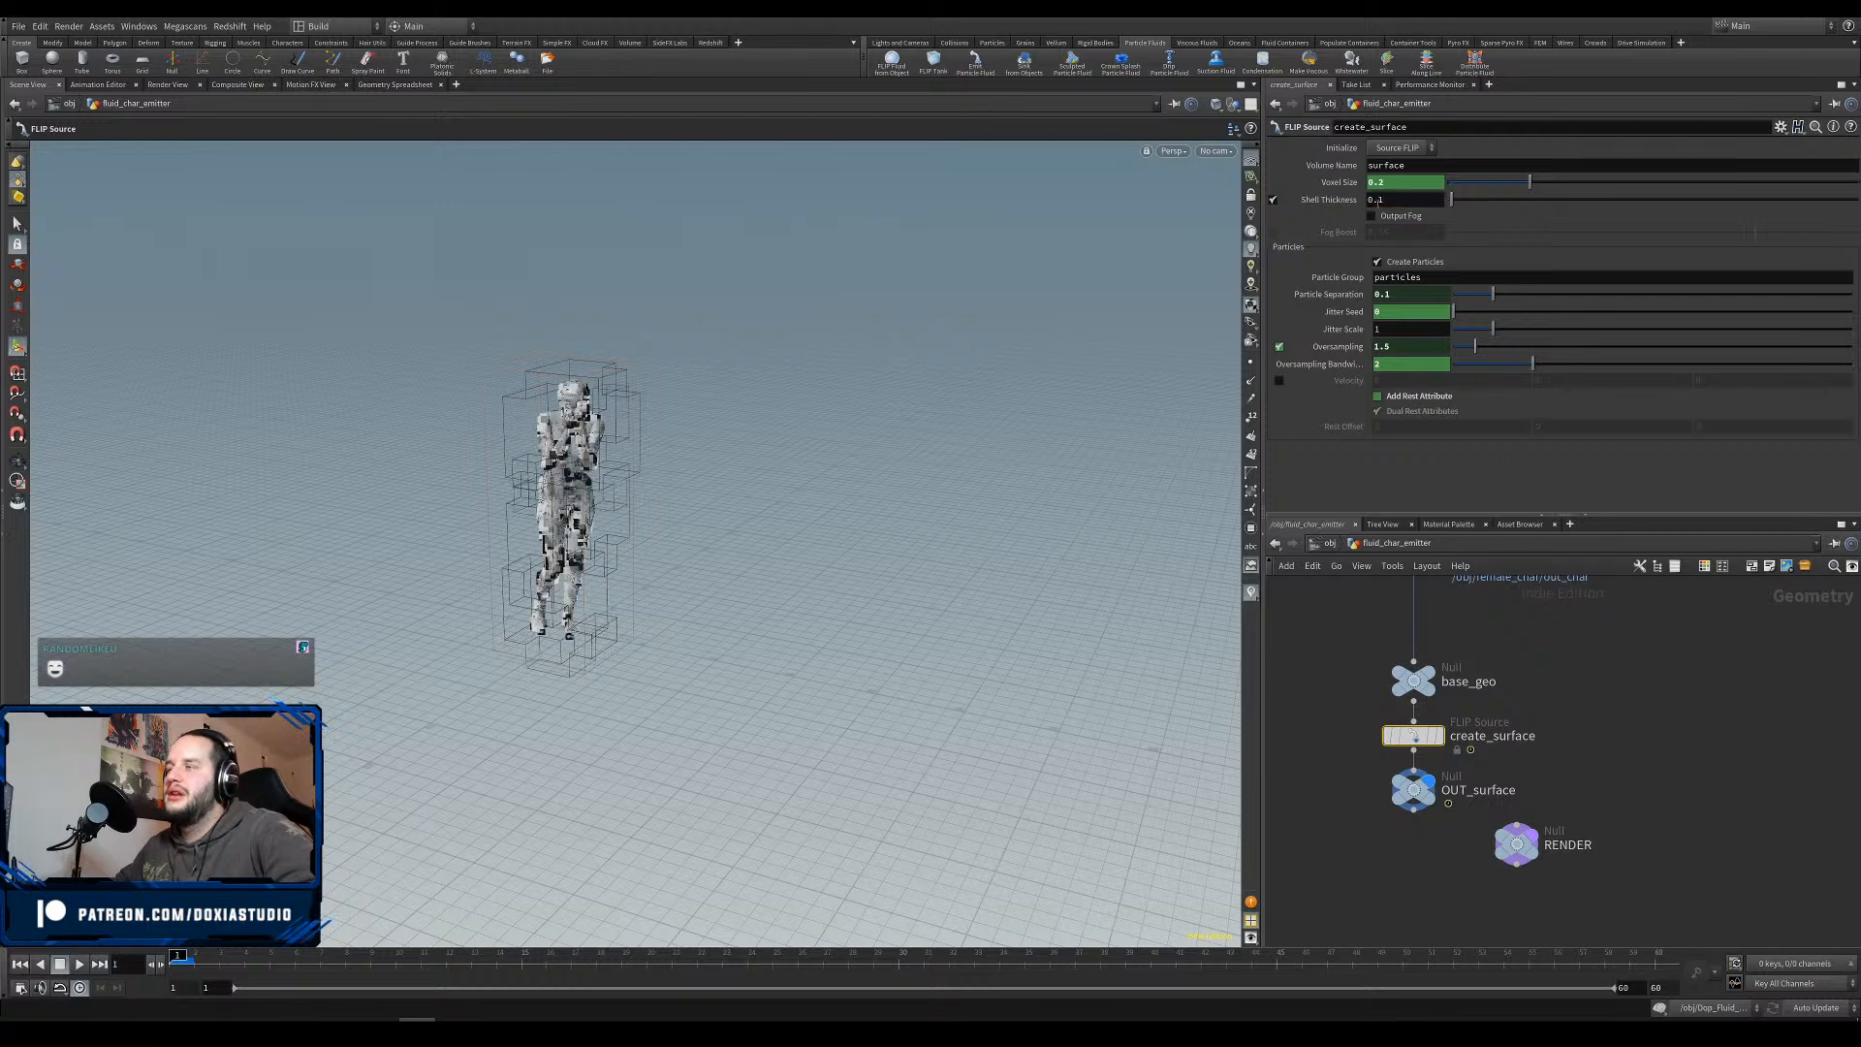
# Try larger Shell Thickness values of 0.5, 0.4 and 0.3 on create_surface.
pyautogui.moveTo(1378, 201); pyautogui.dragTo(1351, 202)
pyautogui.press('BackSpace')
pyautogui.press('Return')
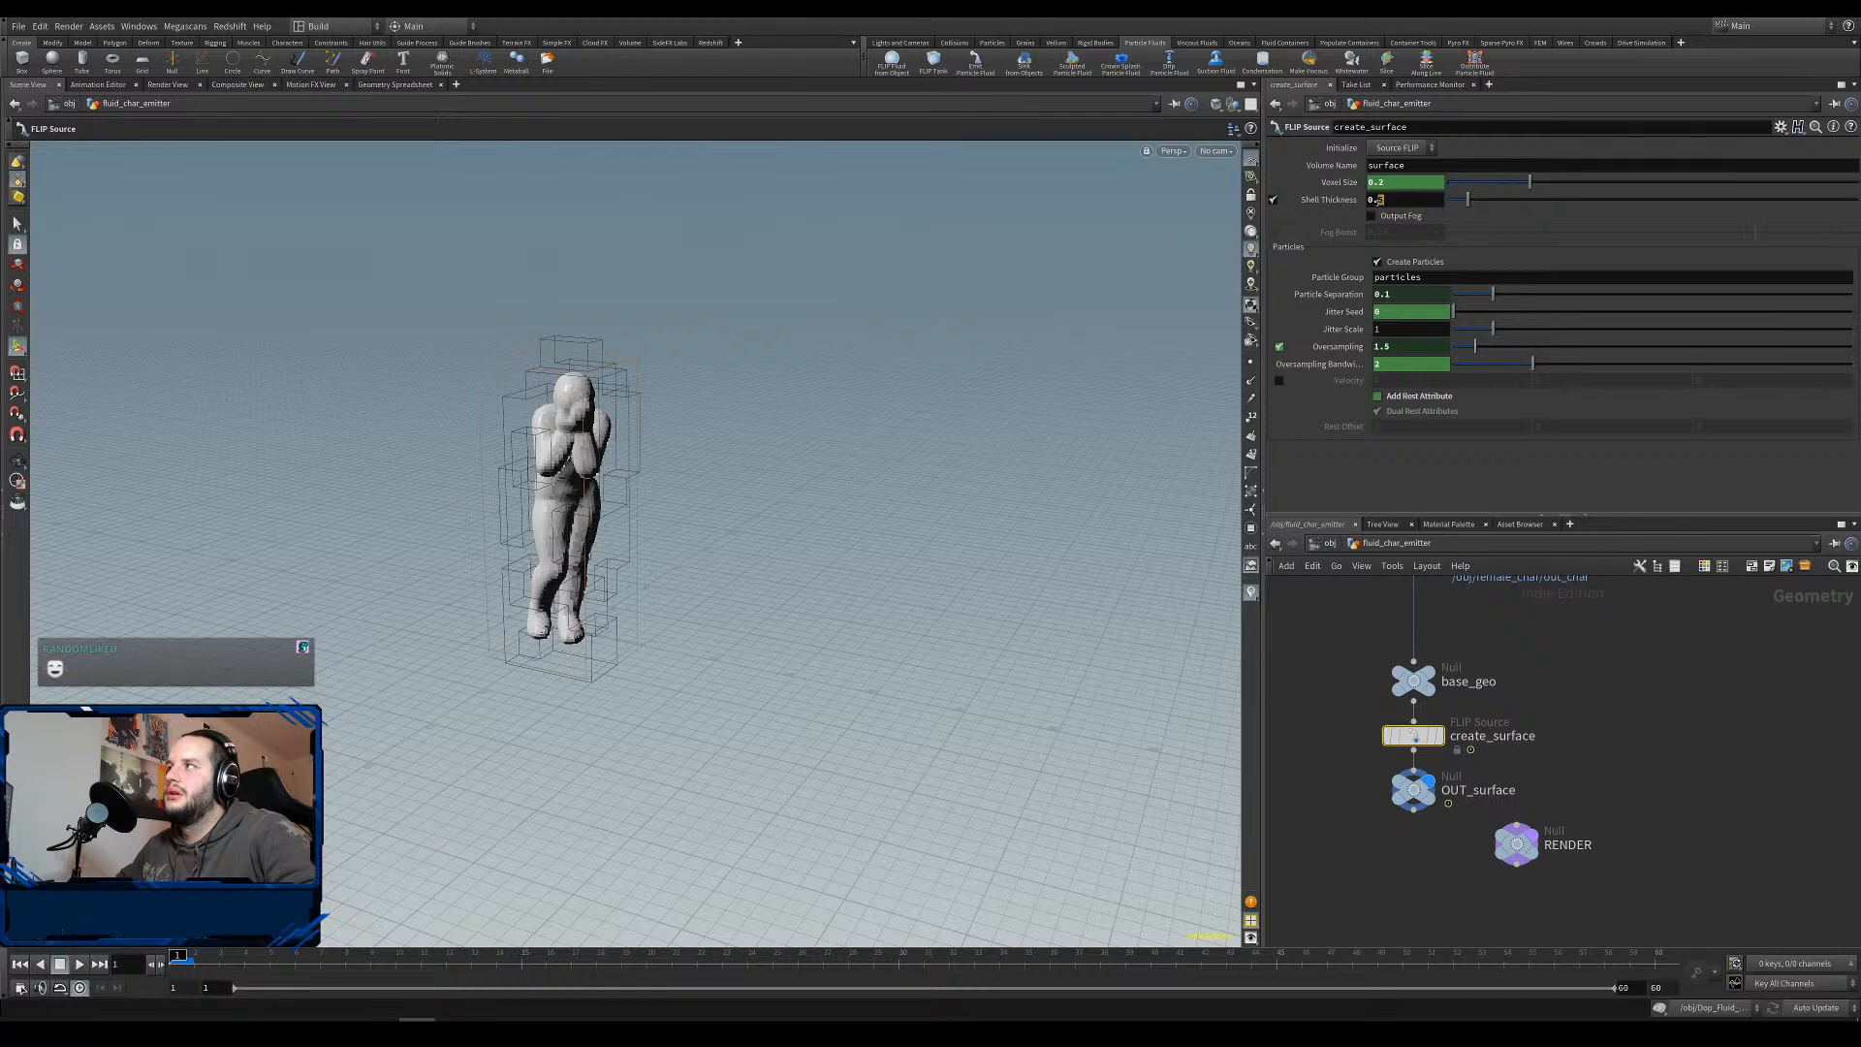
pyautogui.press('BackSpace')
pyautogui.write('4')
pyautogui.press('Return')
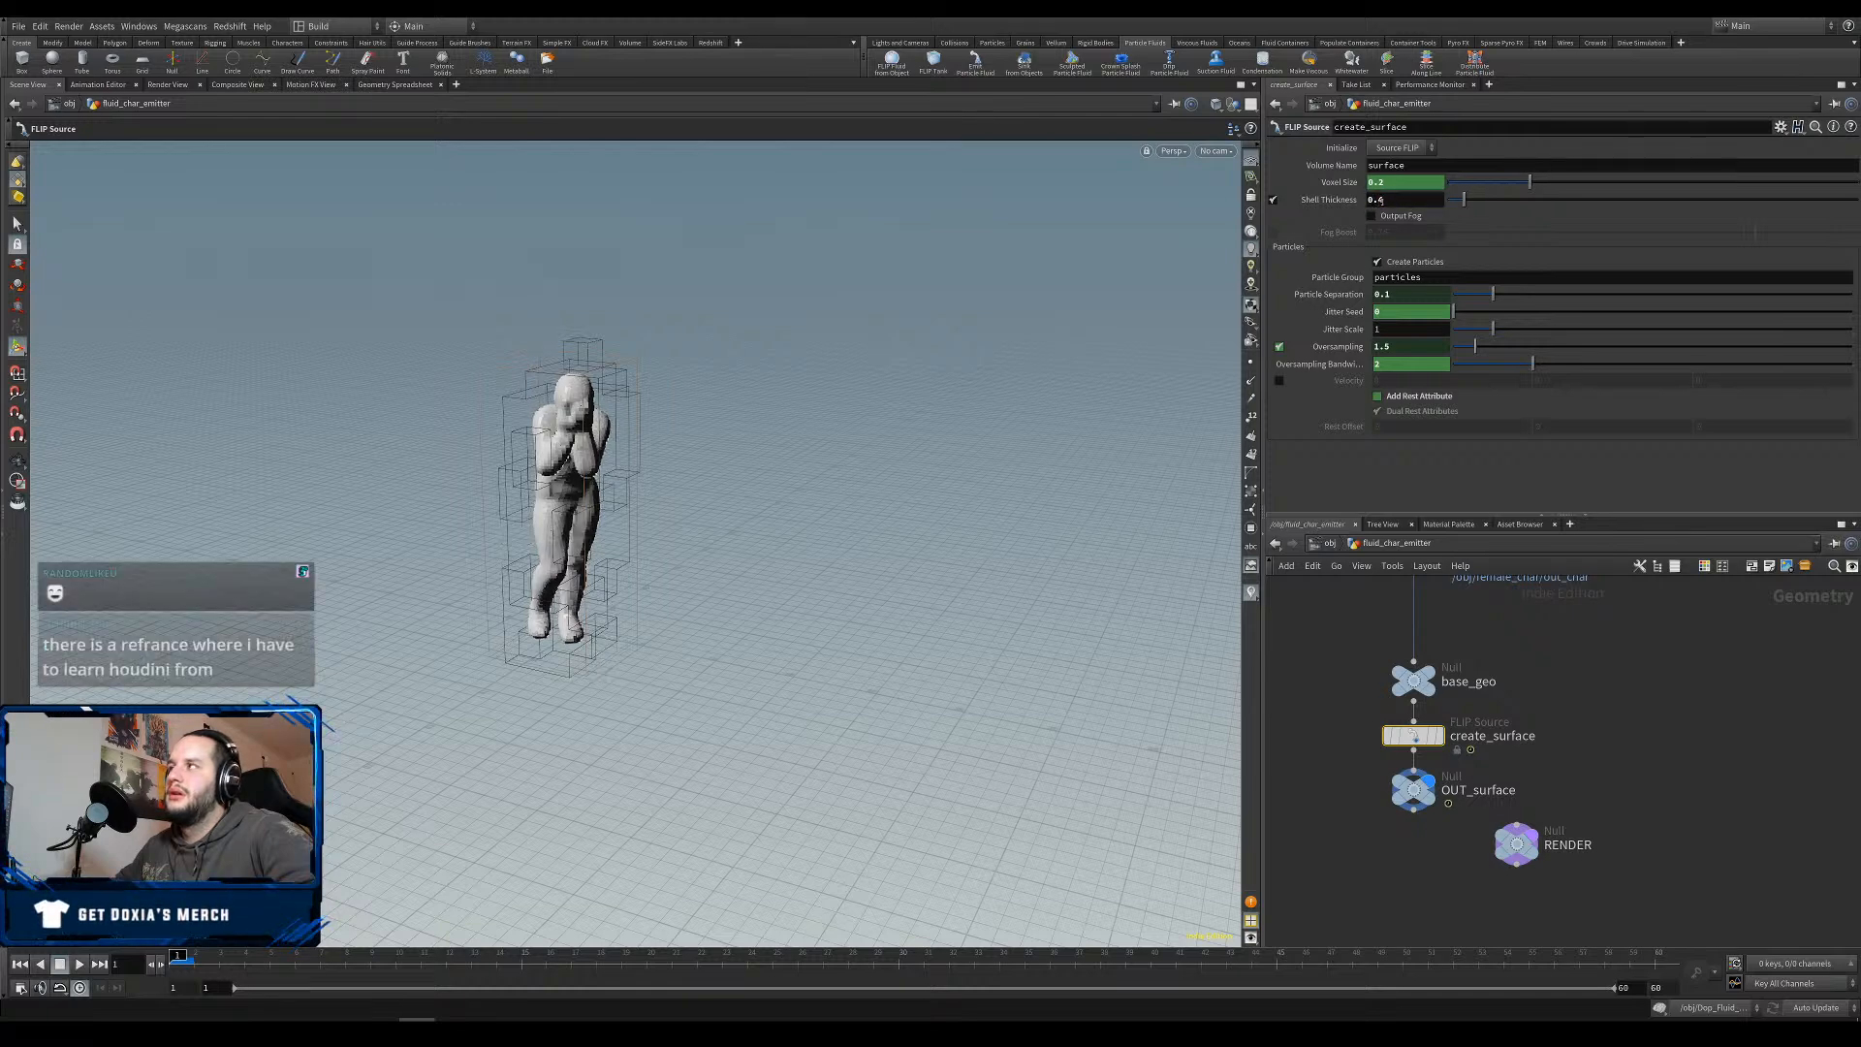
pyautogui.moveTo(1385, 199); pyautogui.dragTo(1378, 200)
pyautogui.write('3')
pyautogui.press('Return')
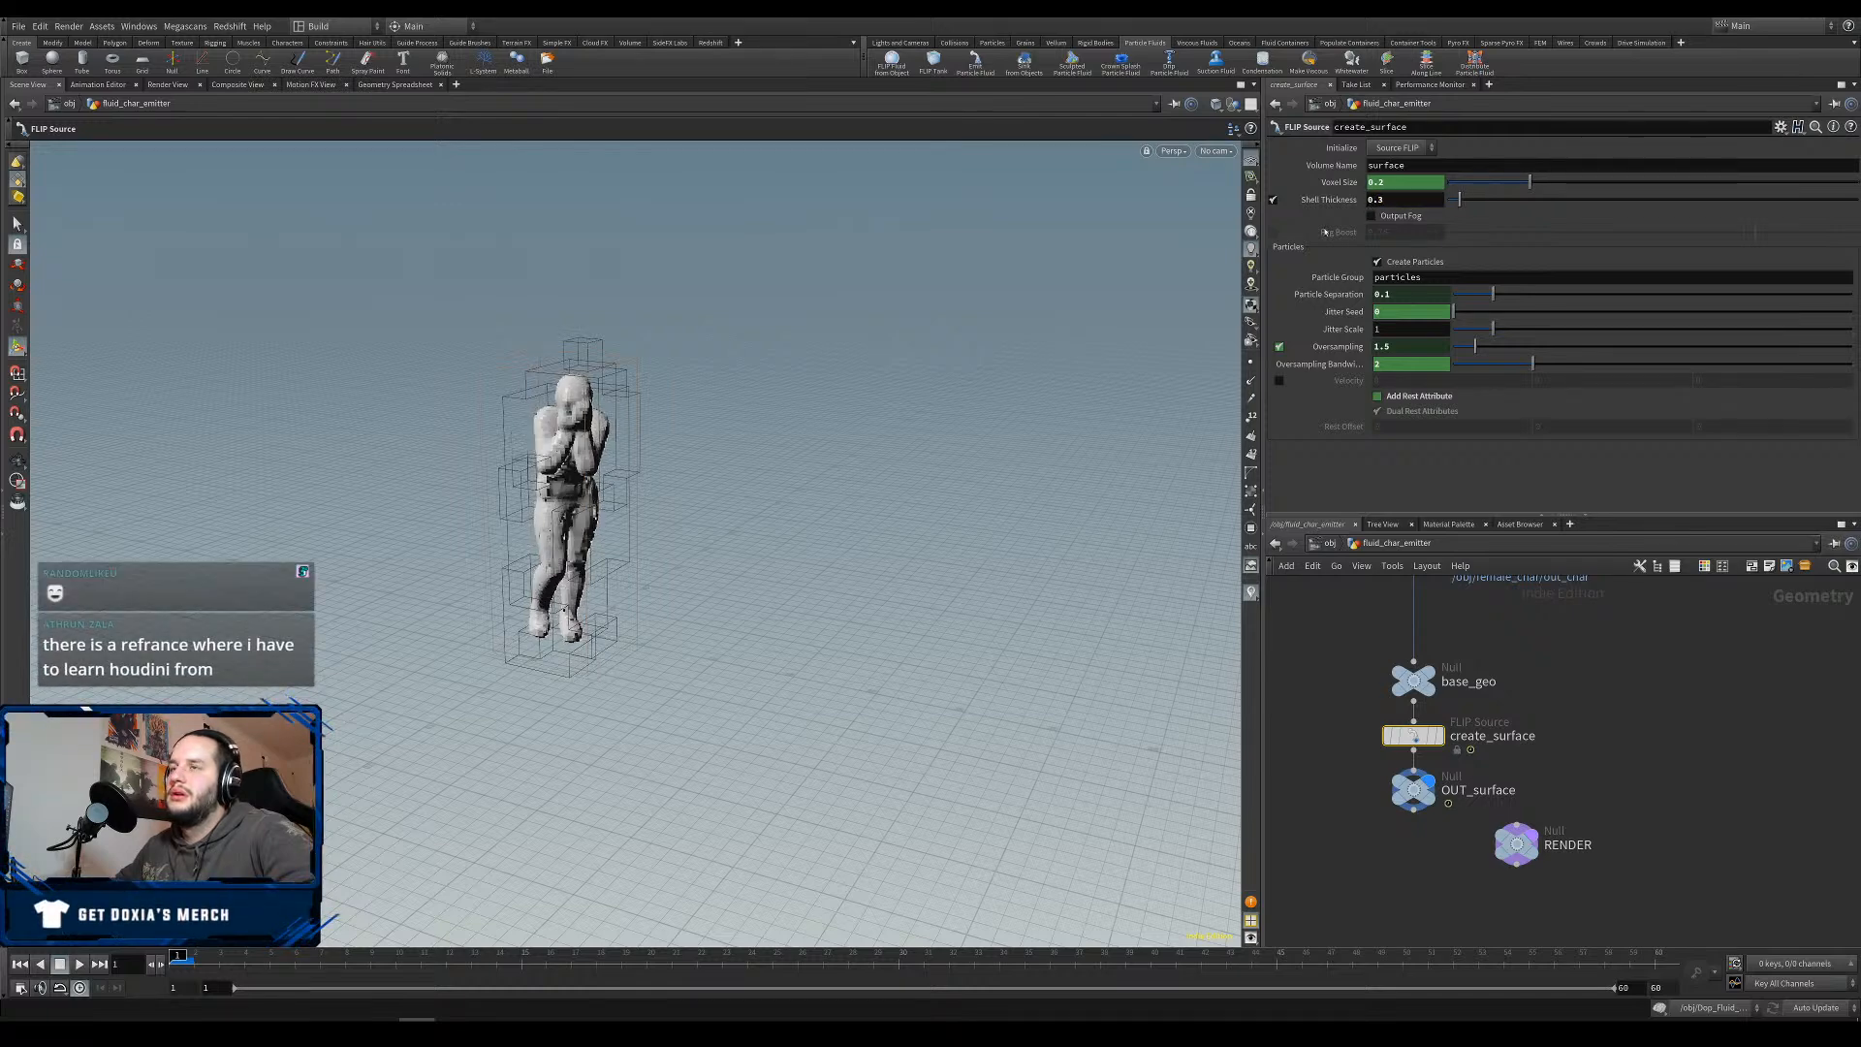
# Inspect the emitter surface from the side and try Shell Thickness values of 0.25 and 0.1.
pyautogui.keyDown('alt'); pyautogui.moveTo(694, 556); pyautogui.dragTo(736, 542, button='right'); pyautogui.keyUp('alt')
pyautogui.keyDown('alt'); pyautogui.moveTo(659, 543); pyautogui.dragTo(747, 517); pyautogui.keyUp('alt')
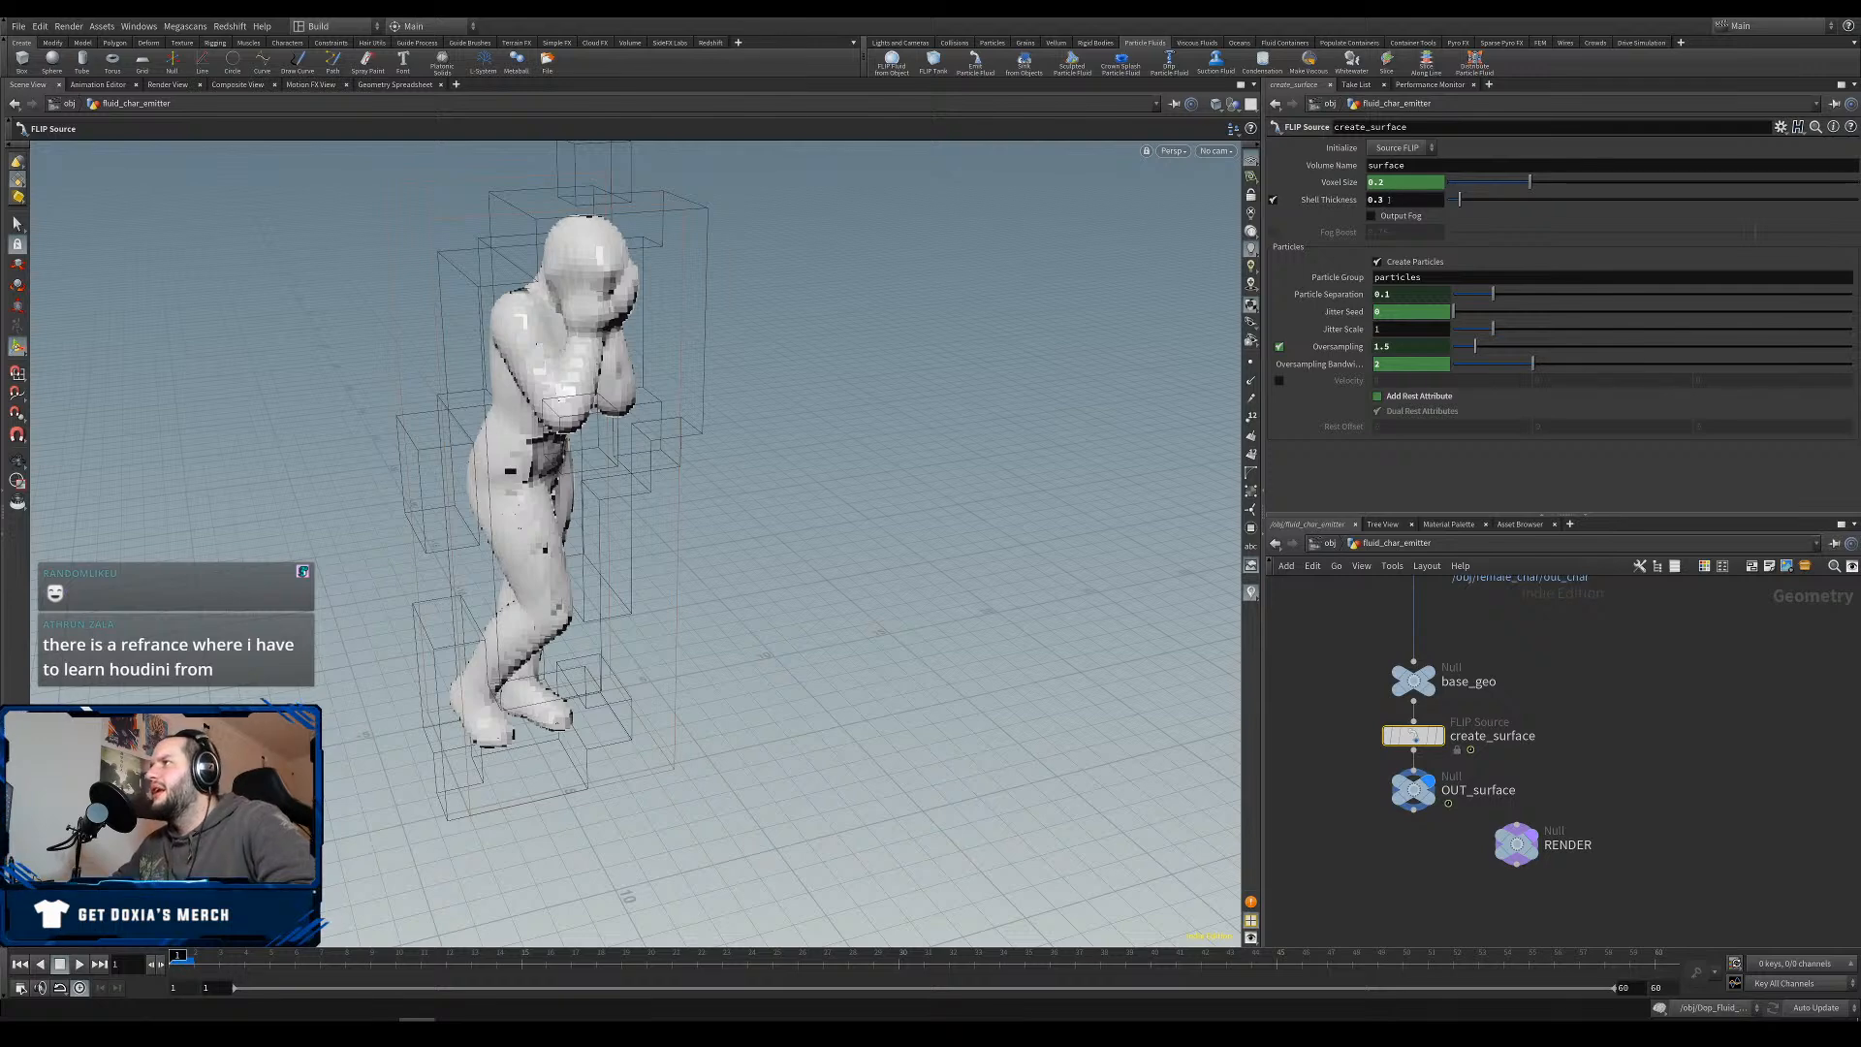
pyautogui.click(1406, 197)
pyautogui.press('BackSpace')
pyautogui.write('25')
pyautogui.press('Return')
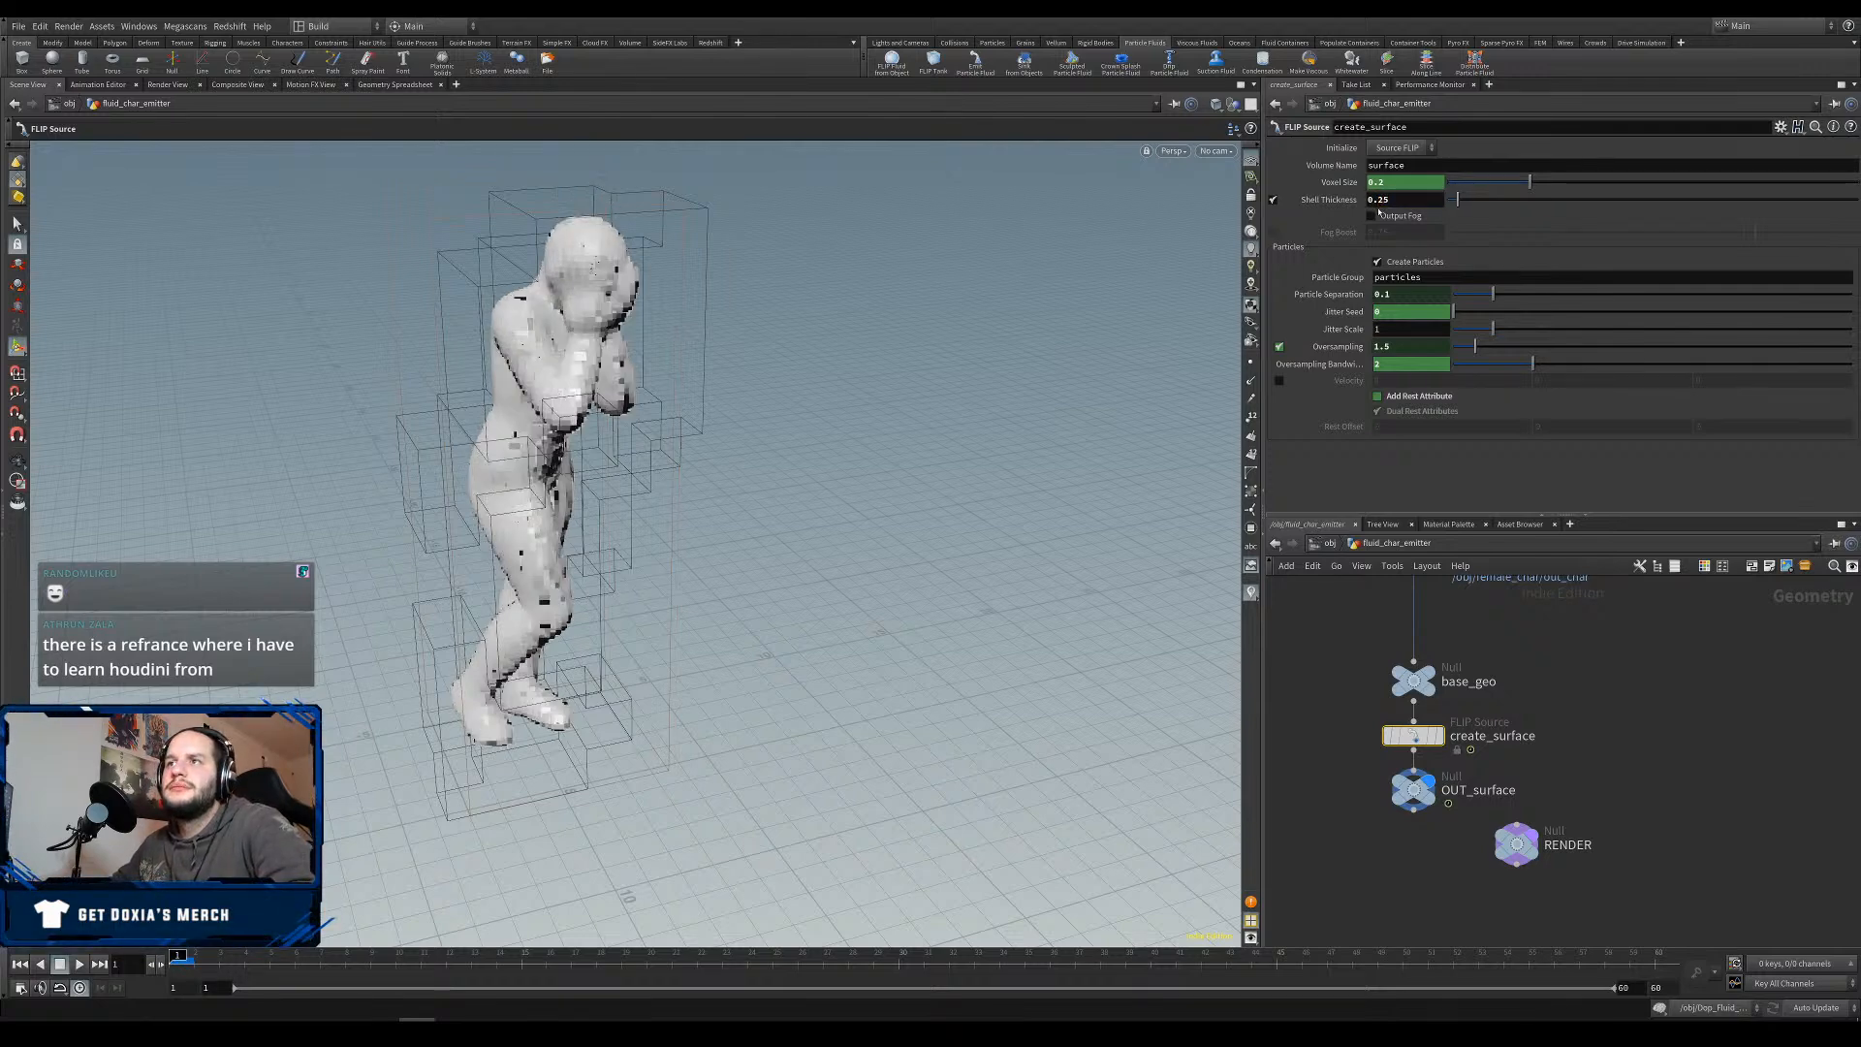
pyautogui.write('1')
pyautogui.press('Return')
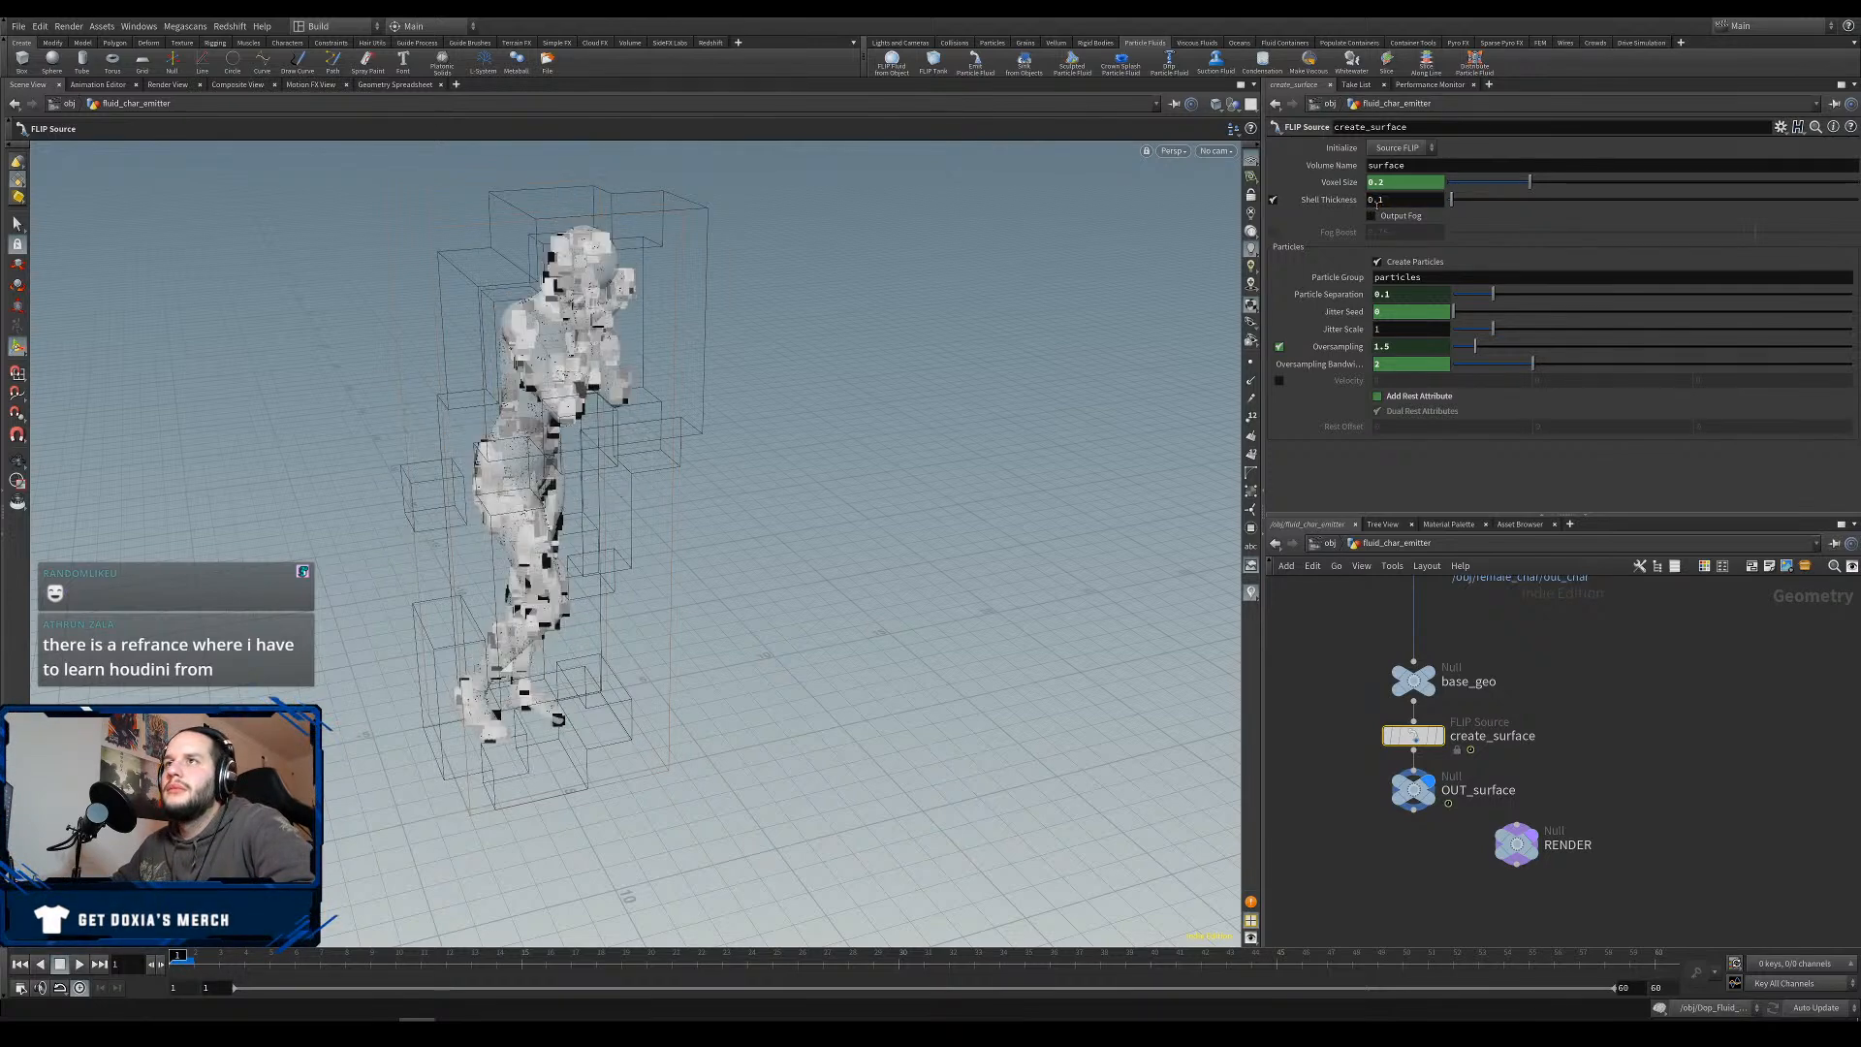
# Compare the emitter surface with and without Shell Thickness, and leave Shell Thickness disabled on create_surface.
pyautogui.click(1273, 200)
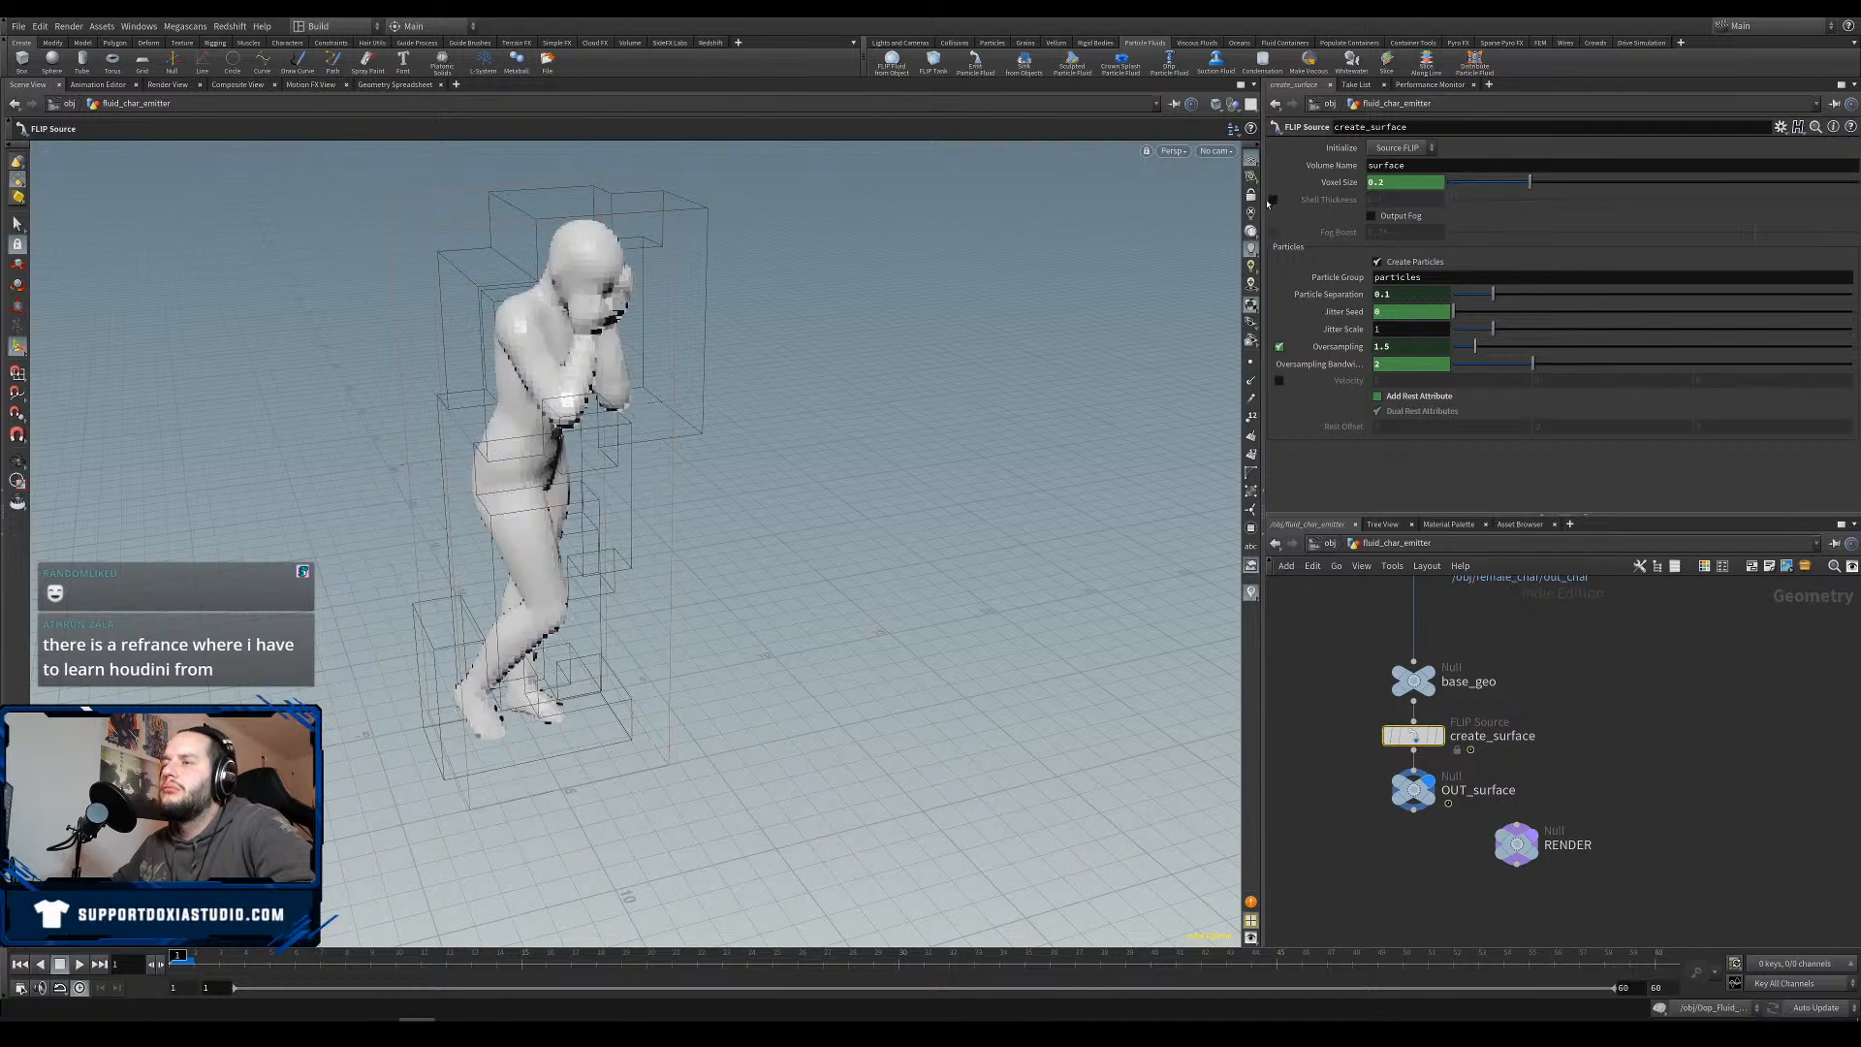
pyautogui.click(1273, 200)
pyautogui.click(1273, 200)
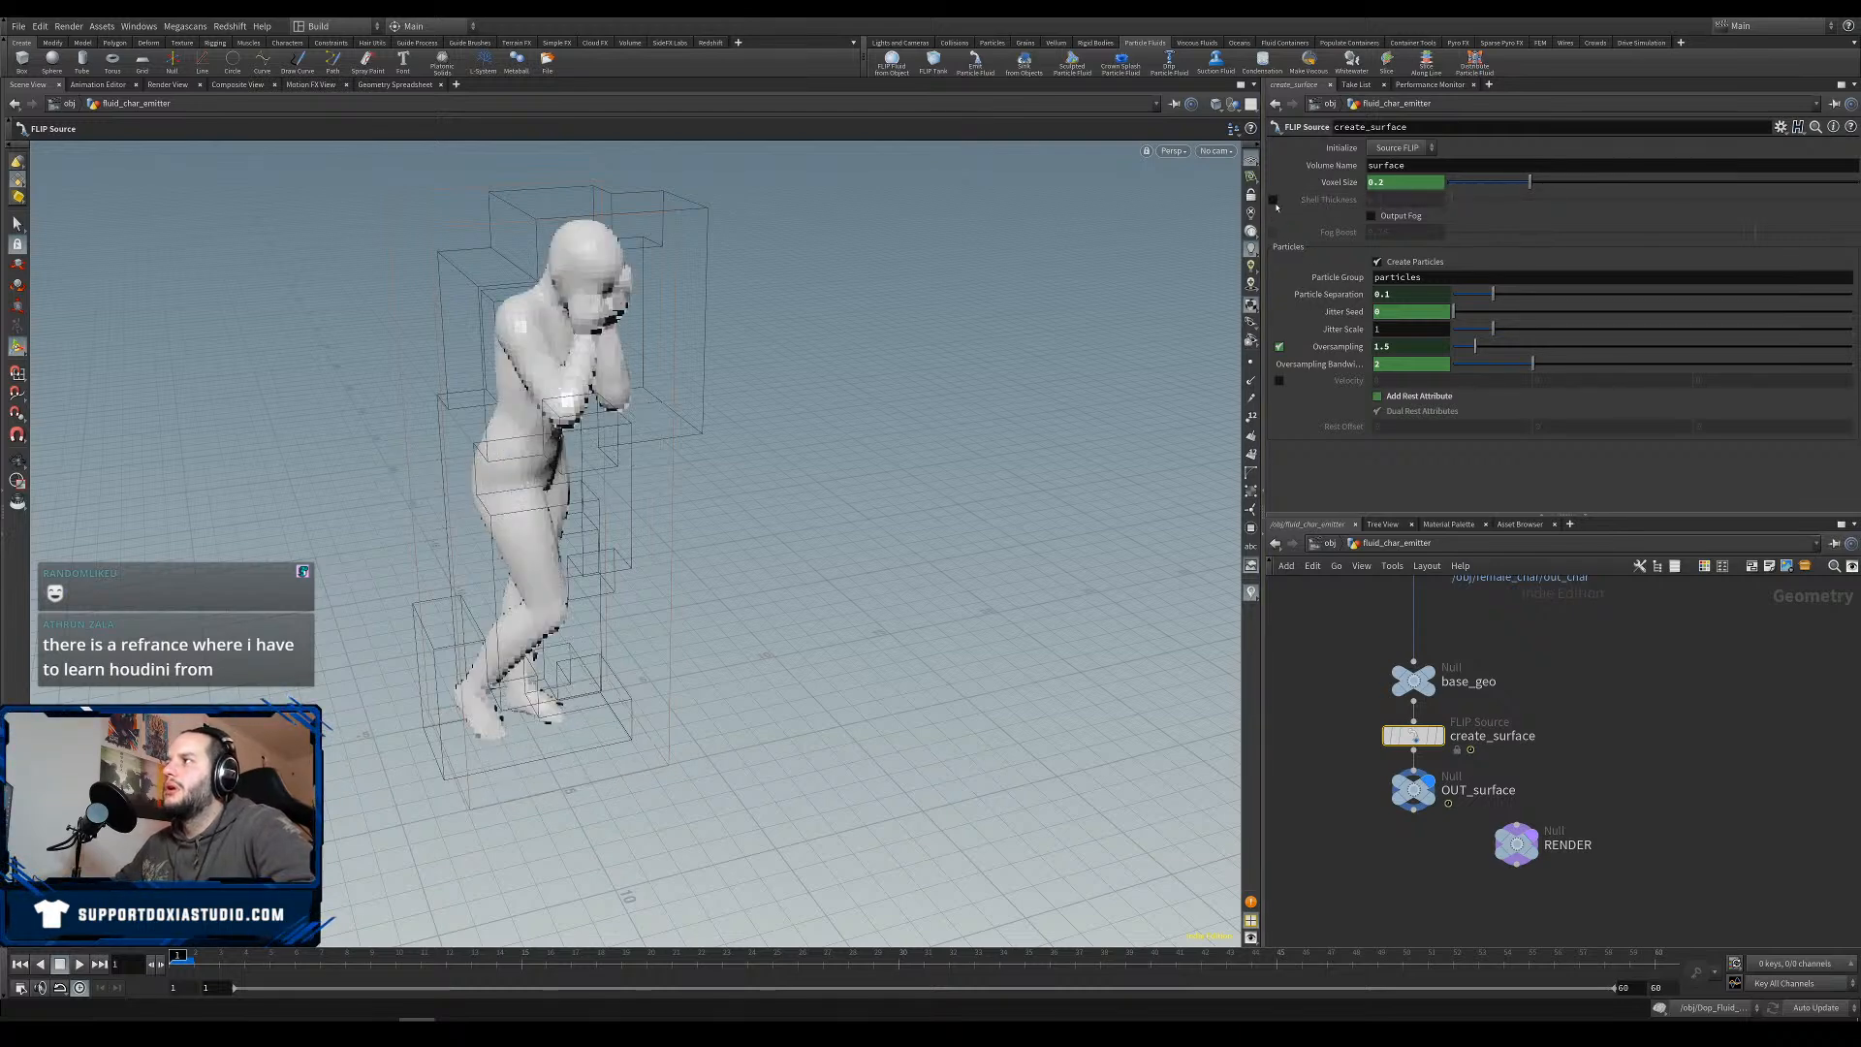
# Return to object level and open the Dop_Fluid_Char network.
pyautogui.click(1344, 704)
pyautogui.press('u')
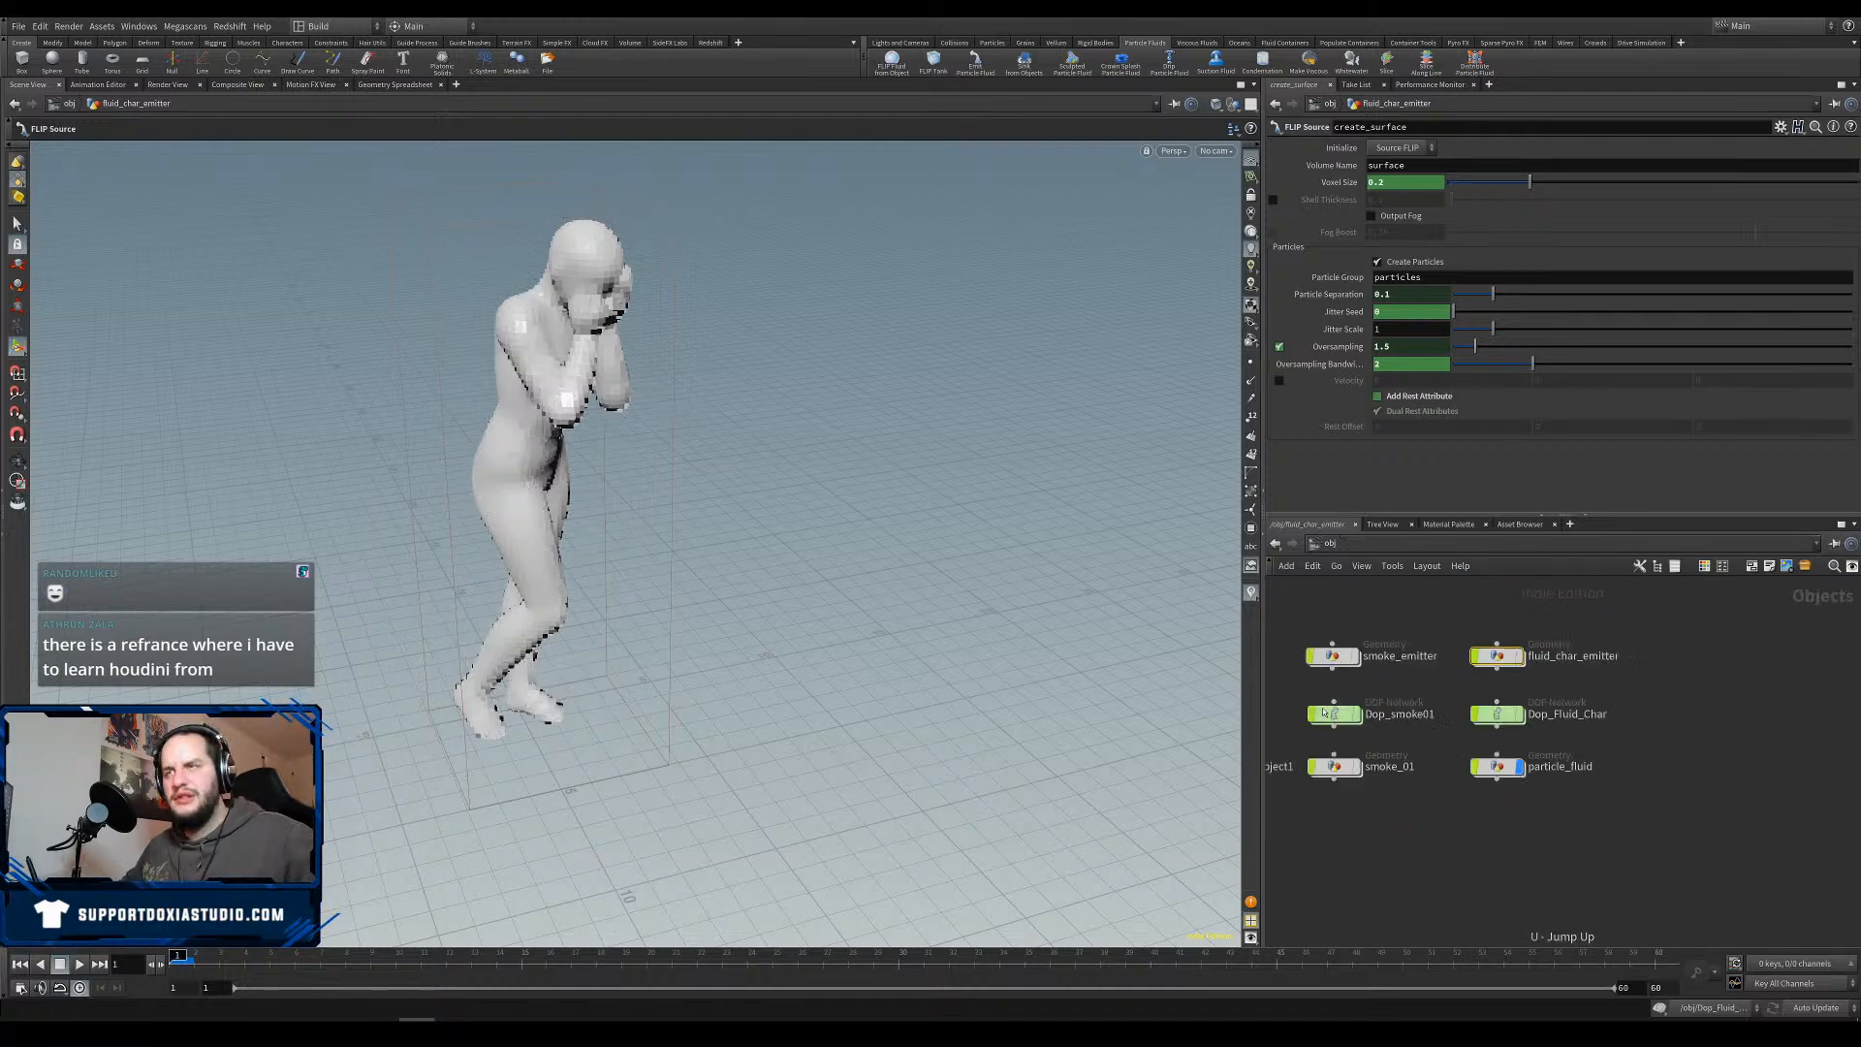
pyautogui.doubleClick(1485, 718)
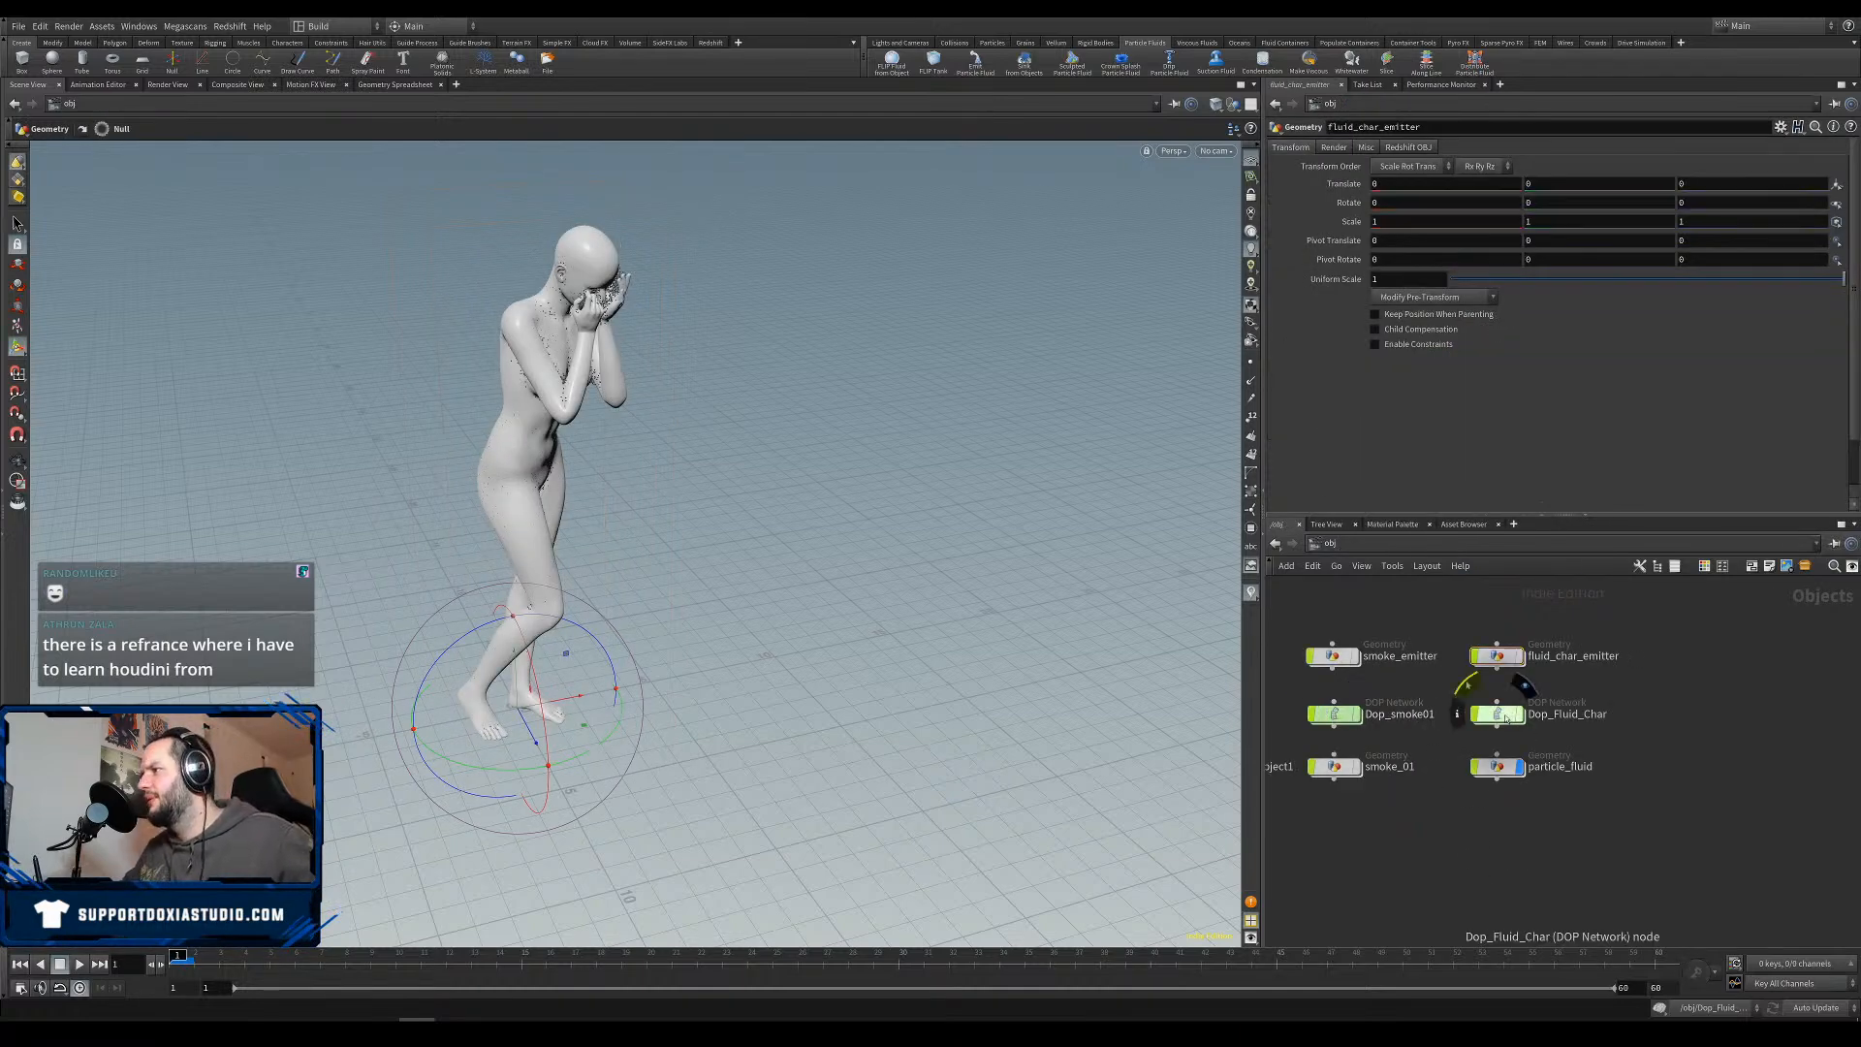
pyautogui.moveTo(1636, 741); pyautogui.dragTo(1635, 739)
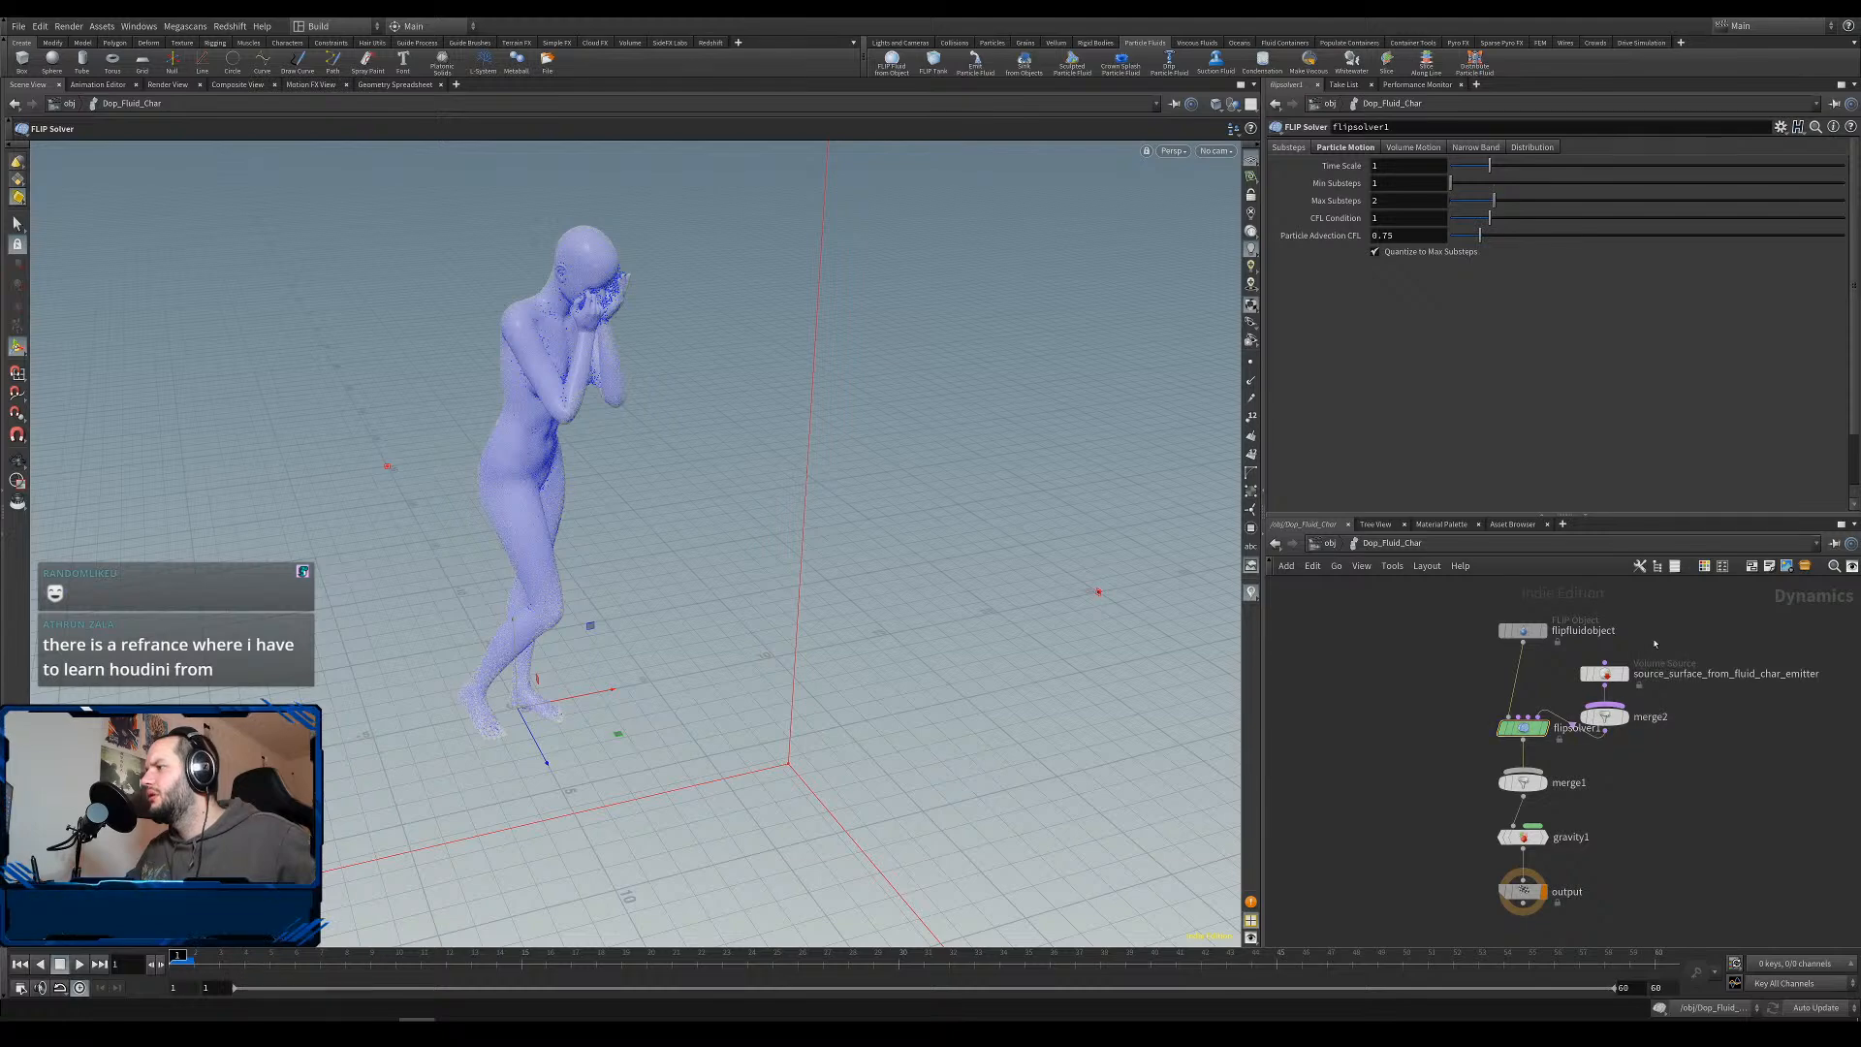
# Spread out the flipfluidobject, source_surface_from_fluid_char_emitter and merge2 nodes above flipsolver1.
pyautogui.moveTo(1654, 644); pyautogui.dragTo(1653, 681)
pyautogui.moveTo(1518, 631); pyautogui.dragTo(1424, 631)
pyautogui.click(1562, 647)
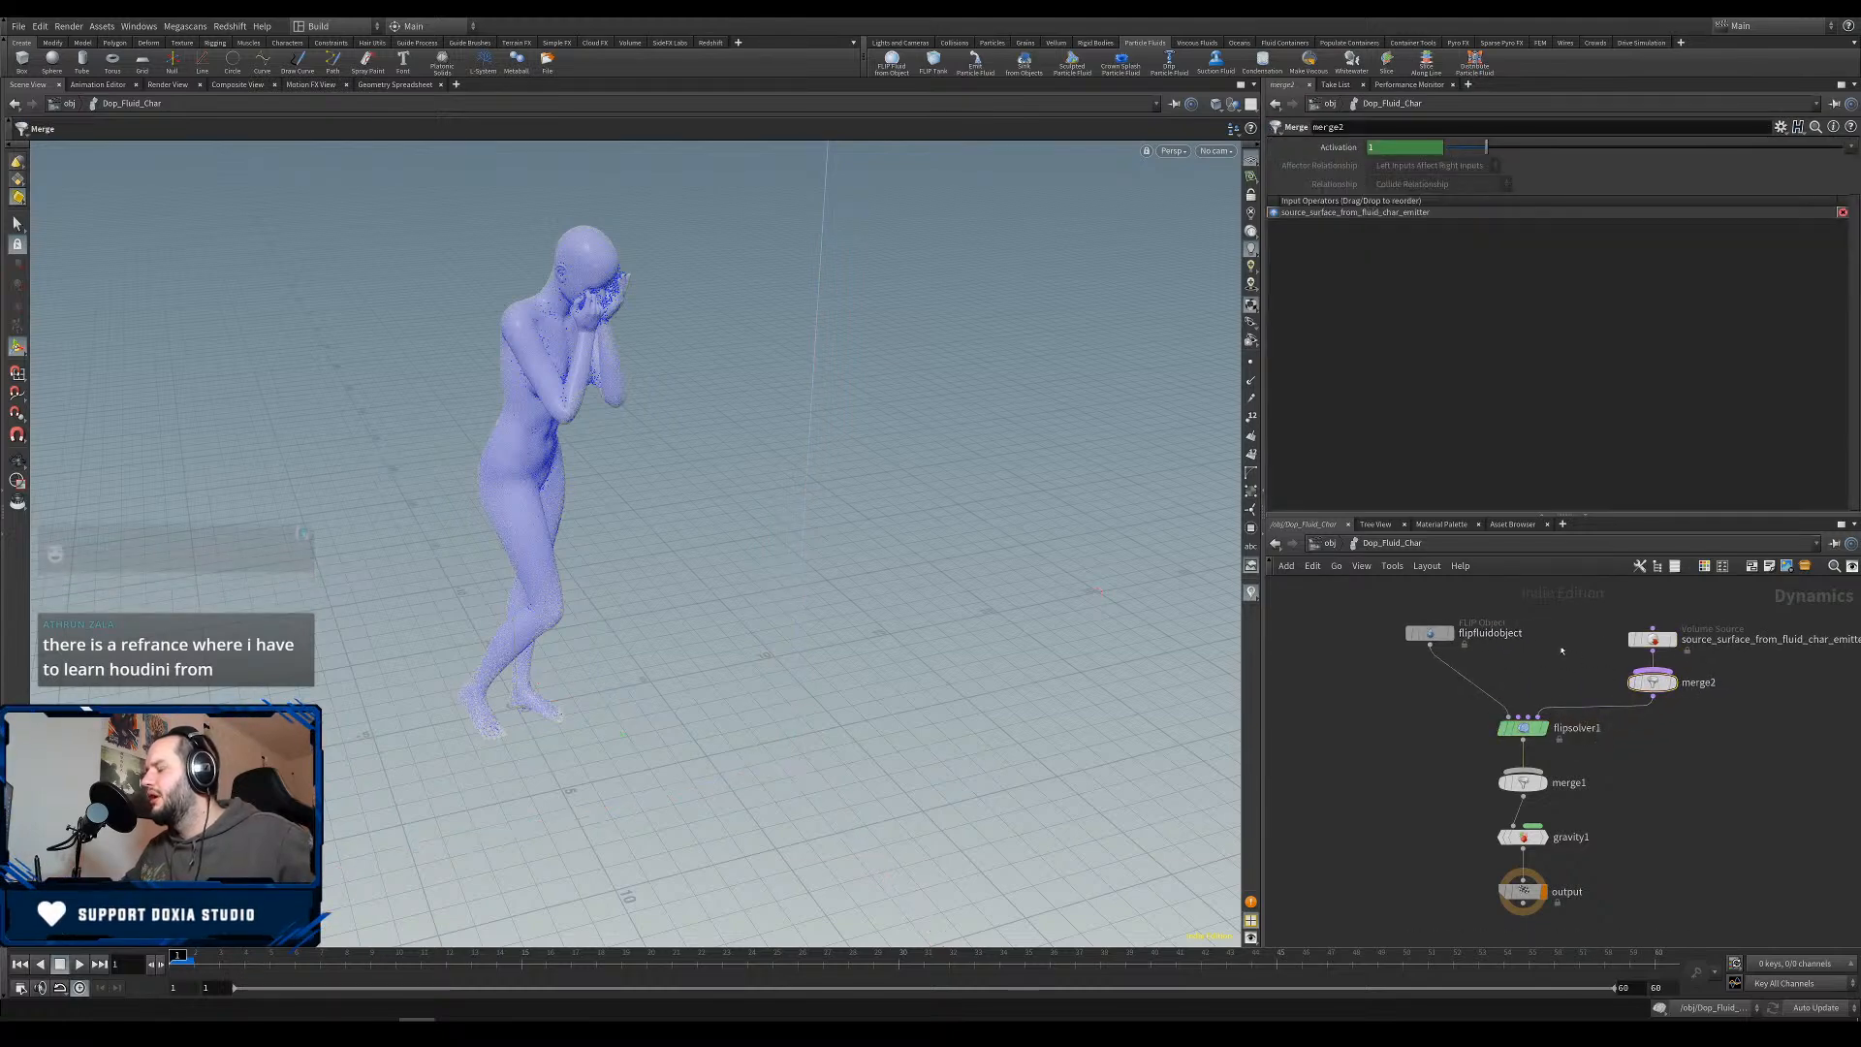
pyautogui.moveTo(1566, 678); pyautogui.dragTo(1460, 678, button='middle')
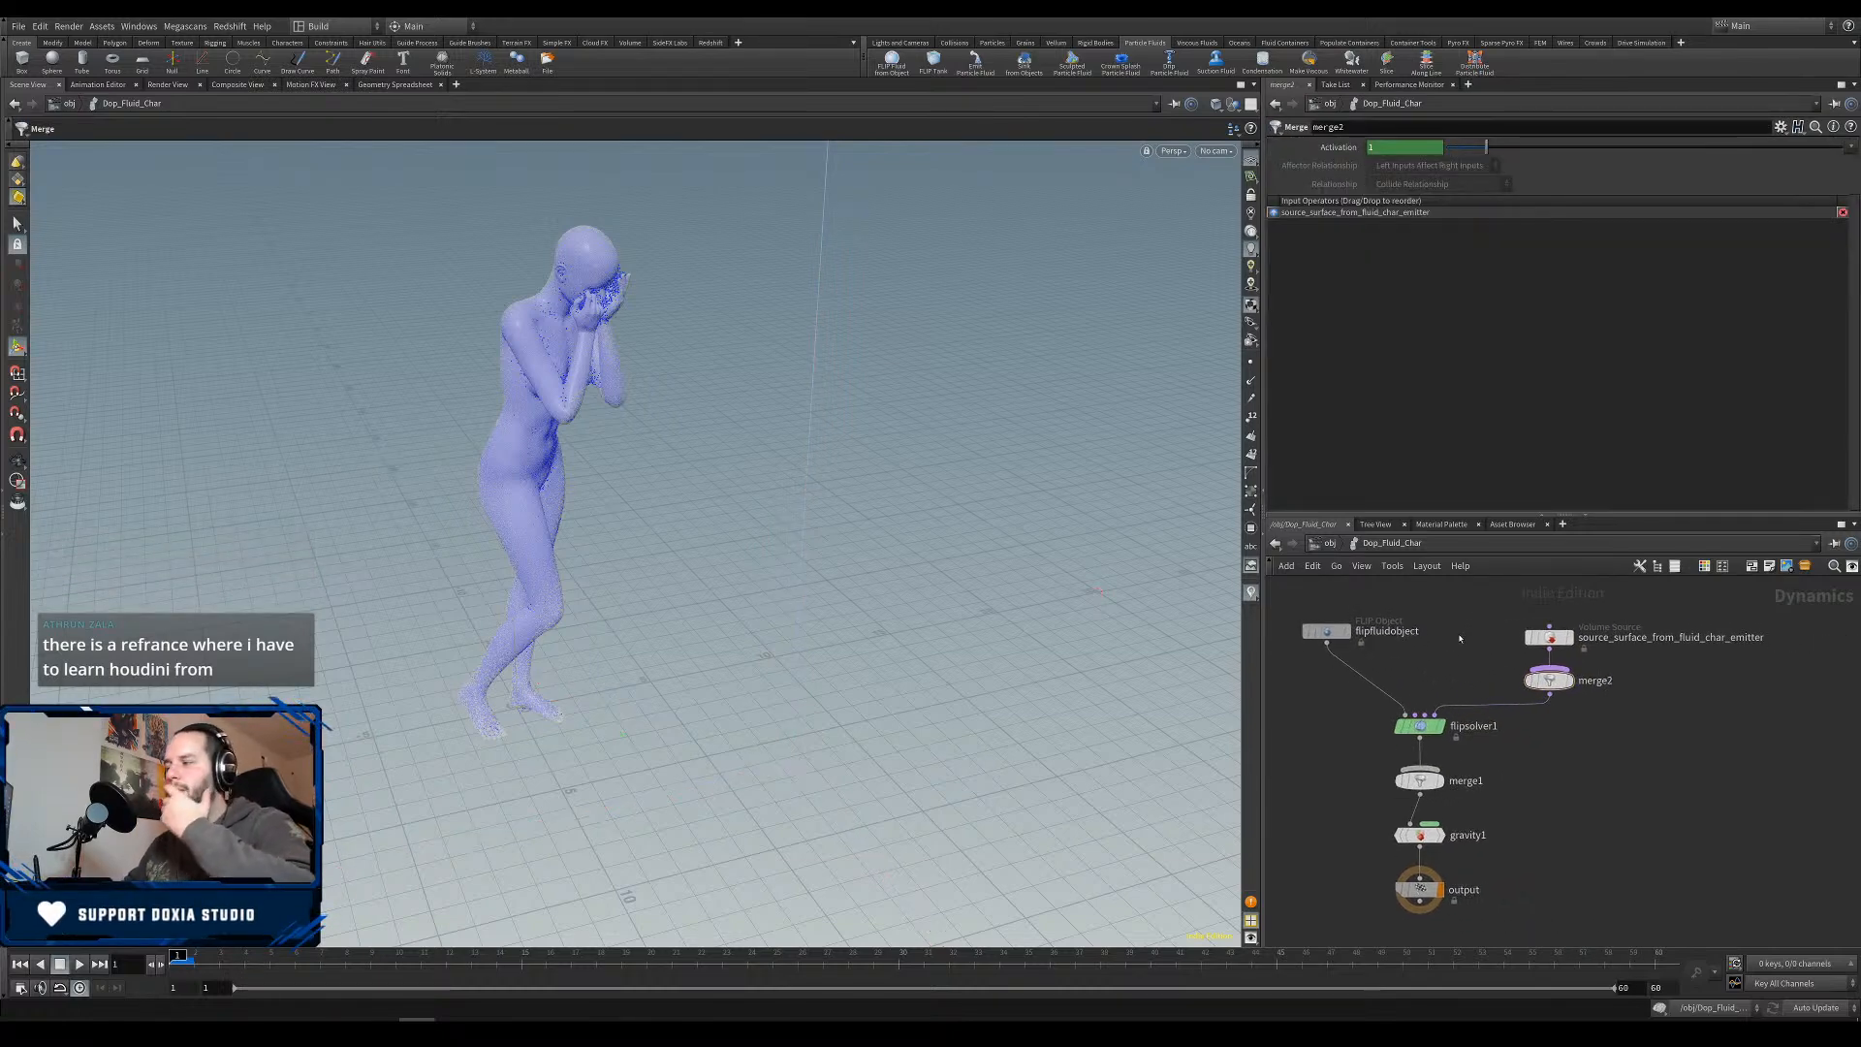
# Delete the gravity1 node from between merge1 and output.
pyautogui.moveTo(1564, 799); pyautogui.dragTo(1478, 796, button='middle')
pyautogui.click(1454, 788)
pyautogui.press('Delete')
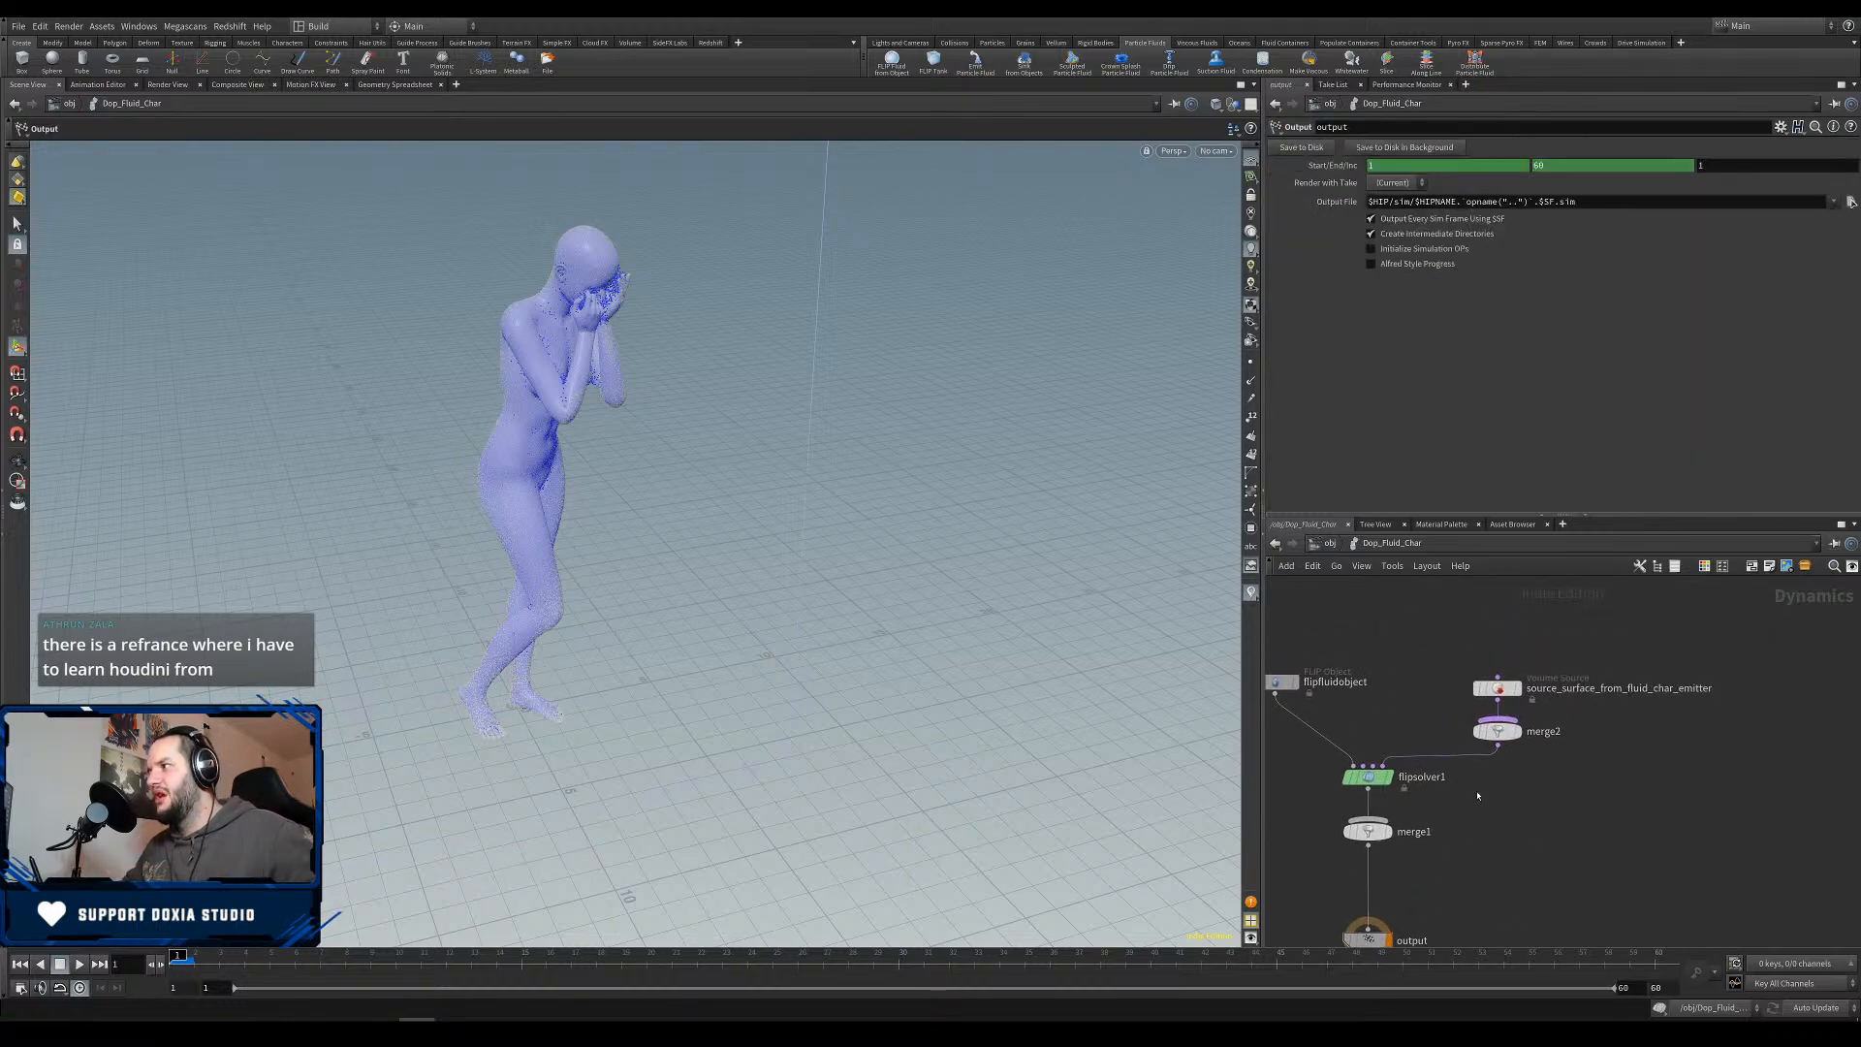
# Add a POP Advect by Volumes node and insert it between merge2 and flipsolver1.
pyautogui.press('Tab')
pyautogui.write('adve')
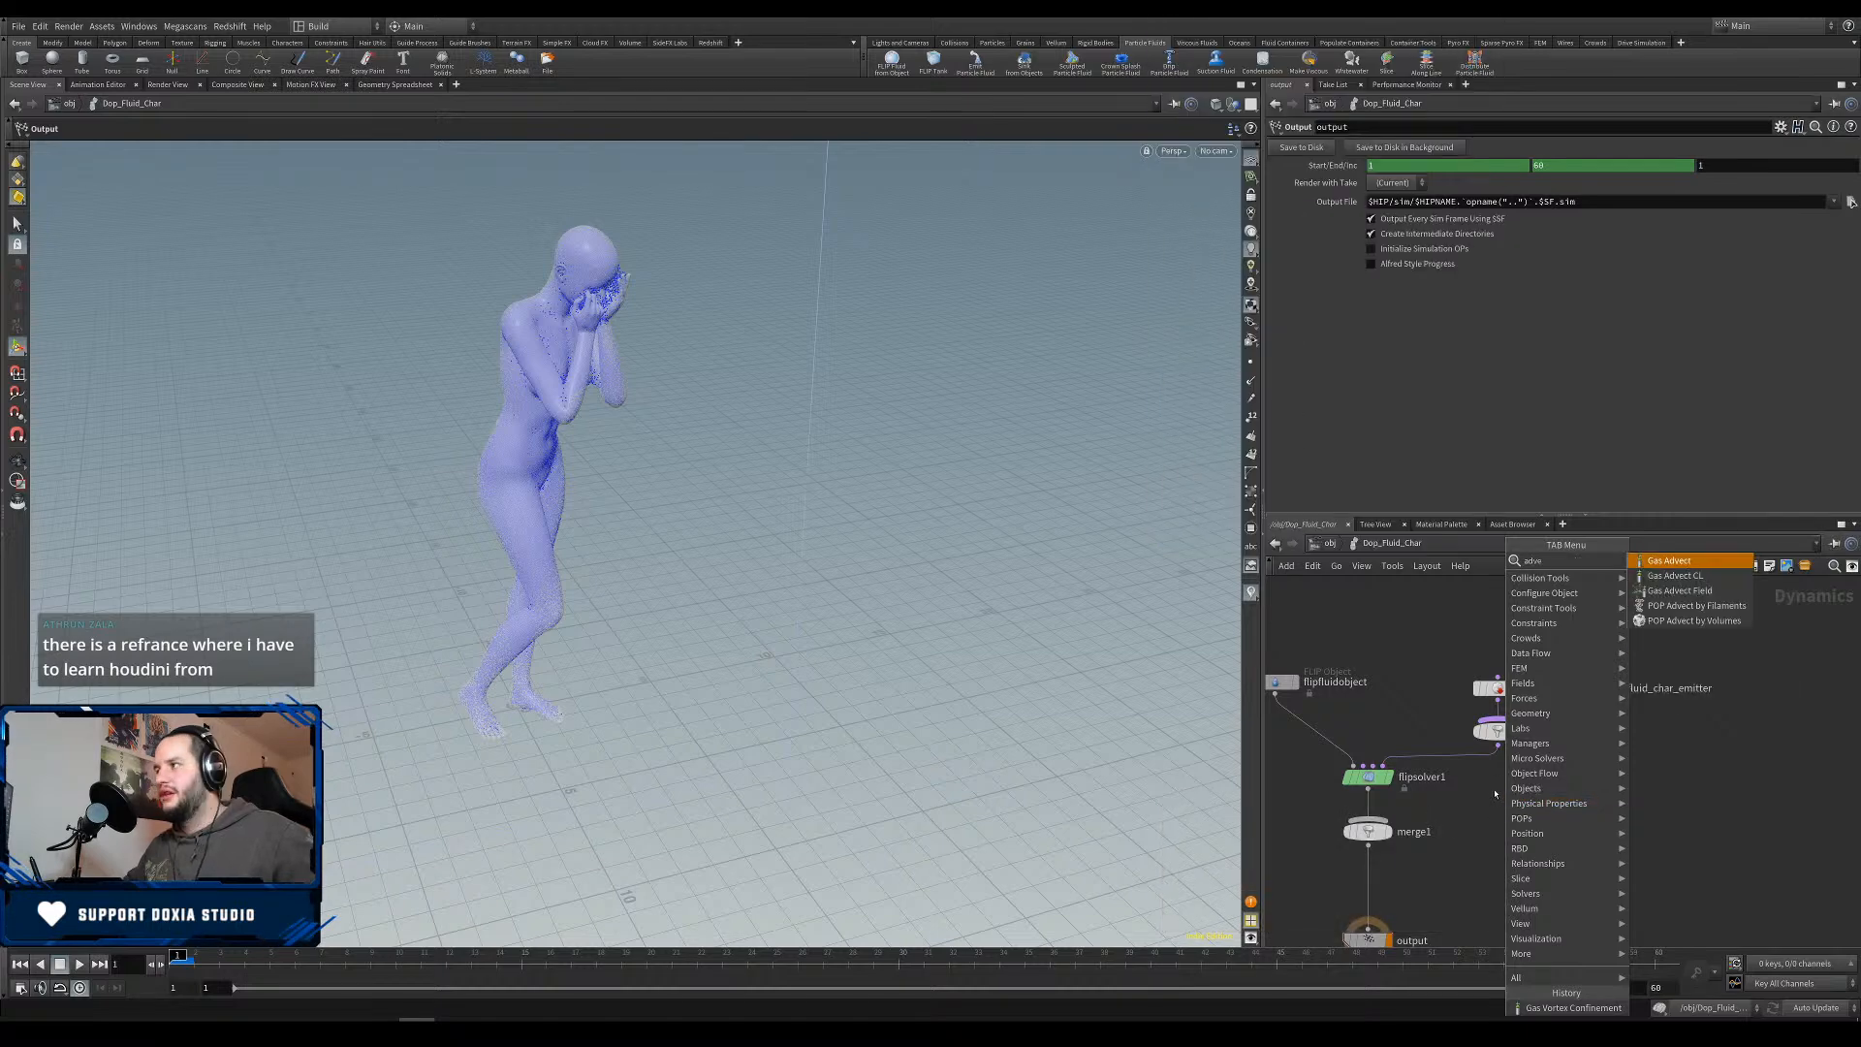
pyautogui.click(1695, 621)
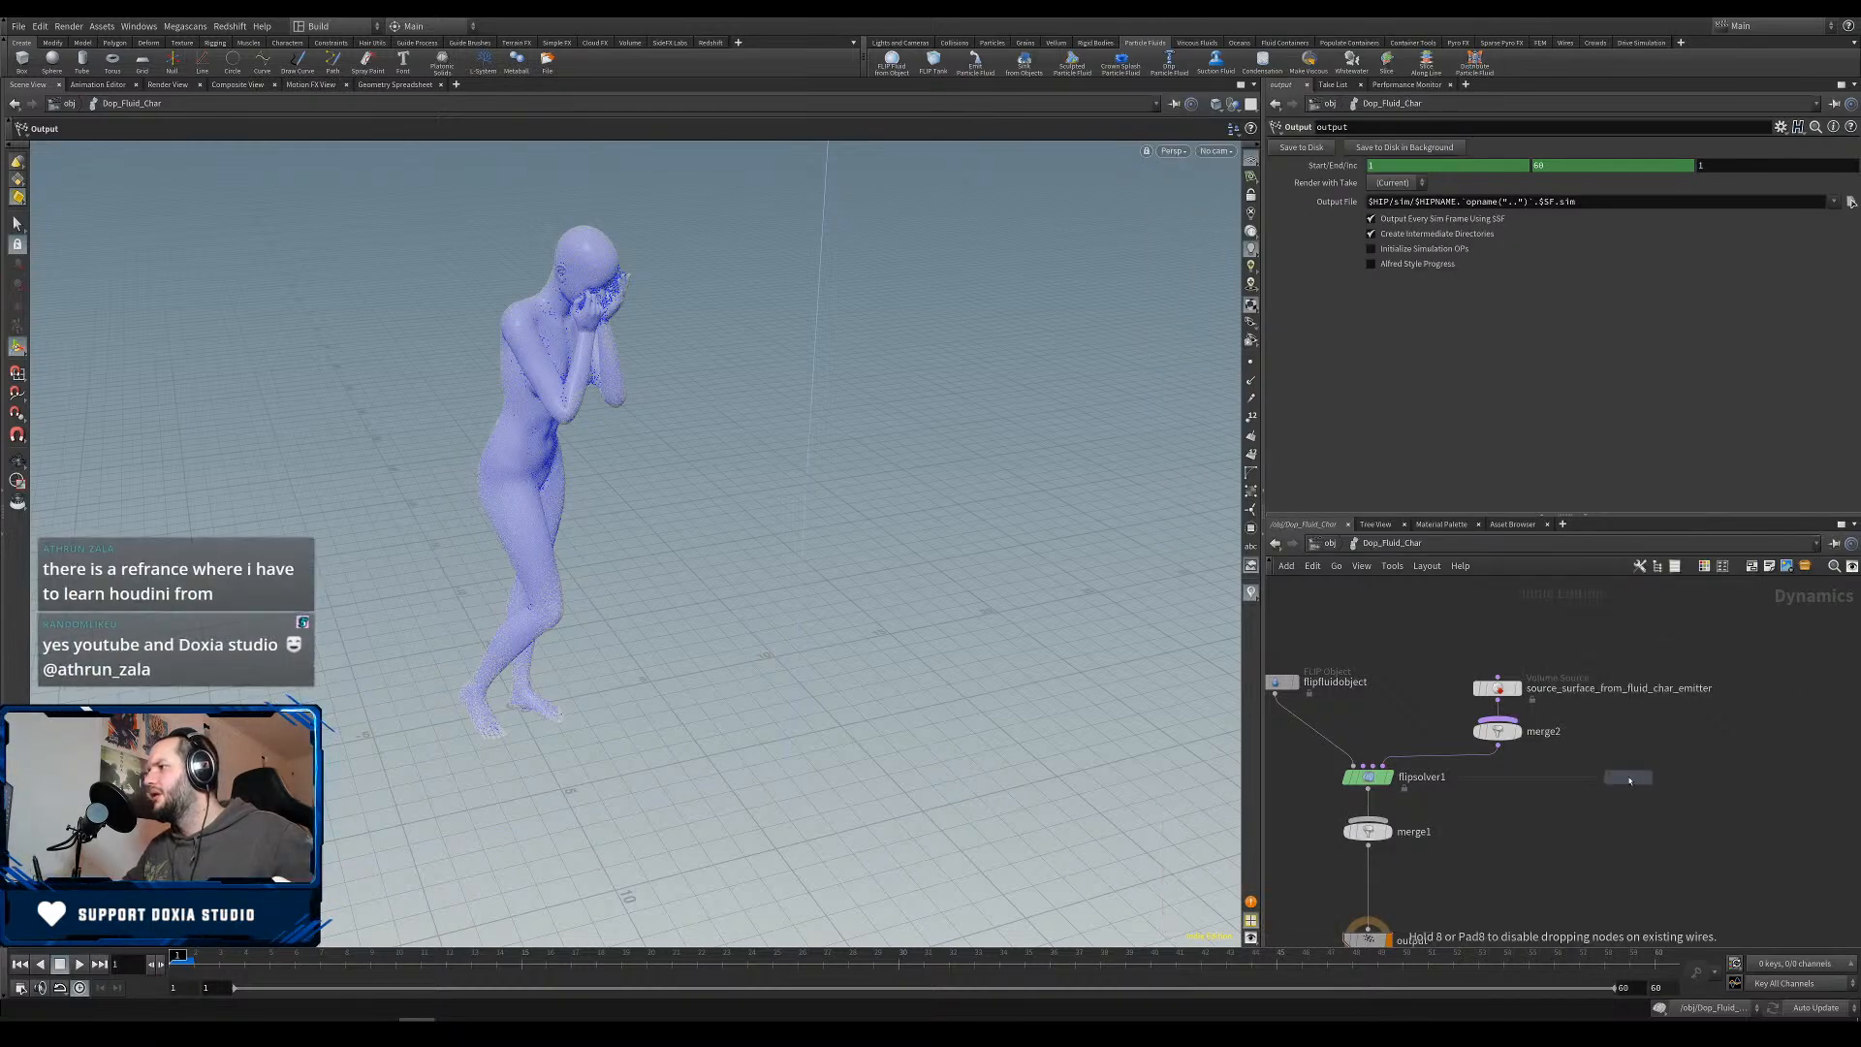
pyautogui.click(1620, 785)
pyautogui.moveTo(1620, 785); pyautogui.dragTo(1449, 790)
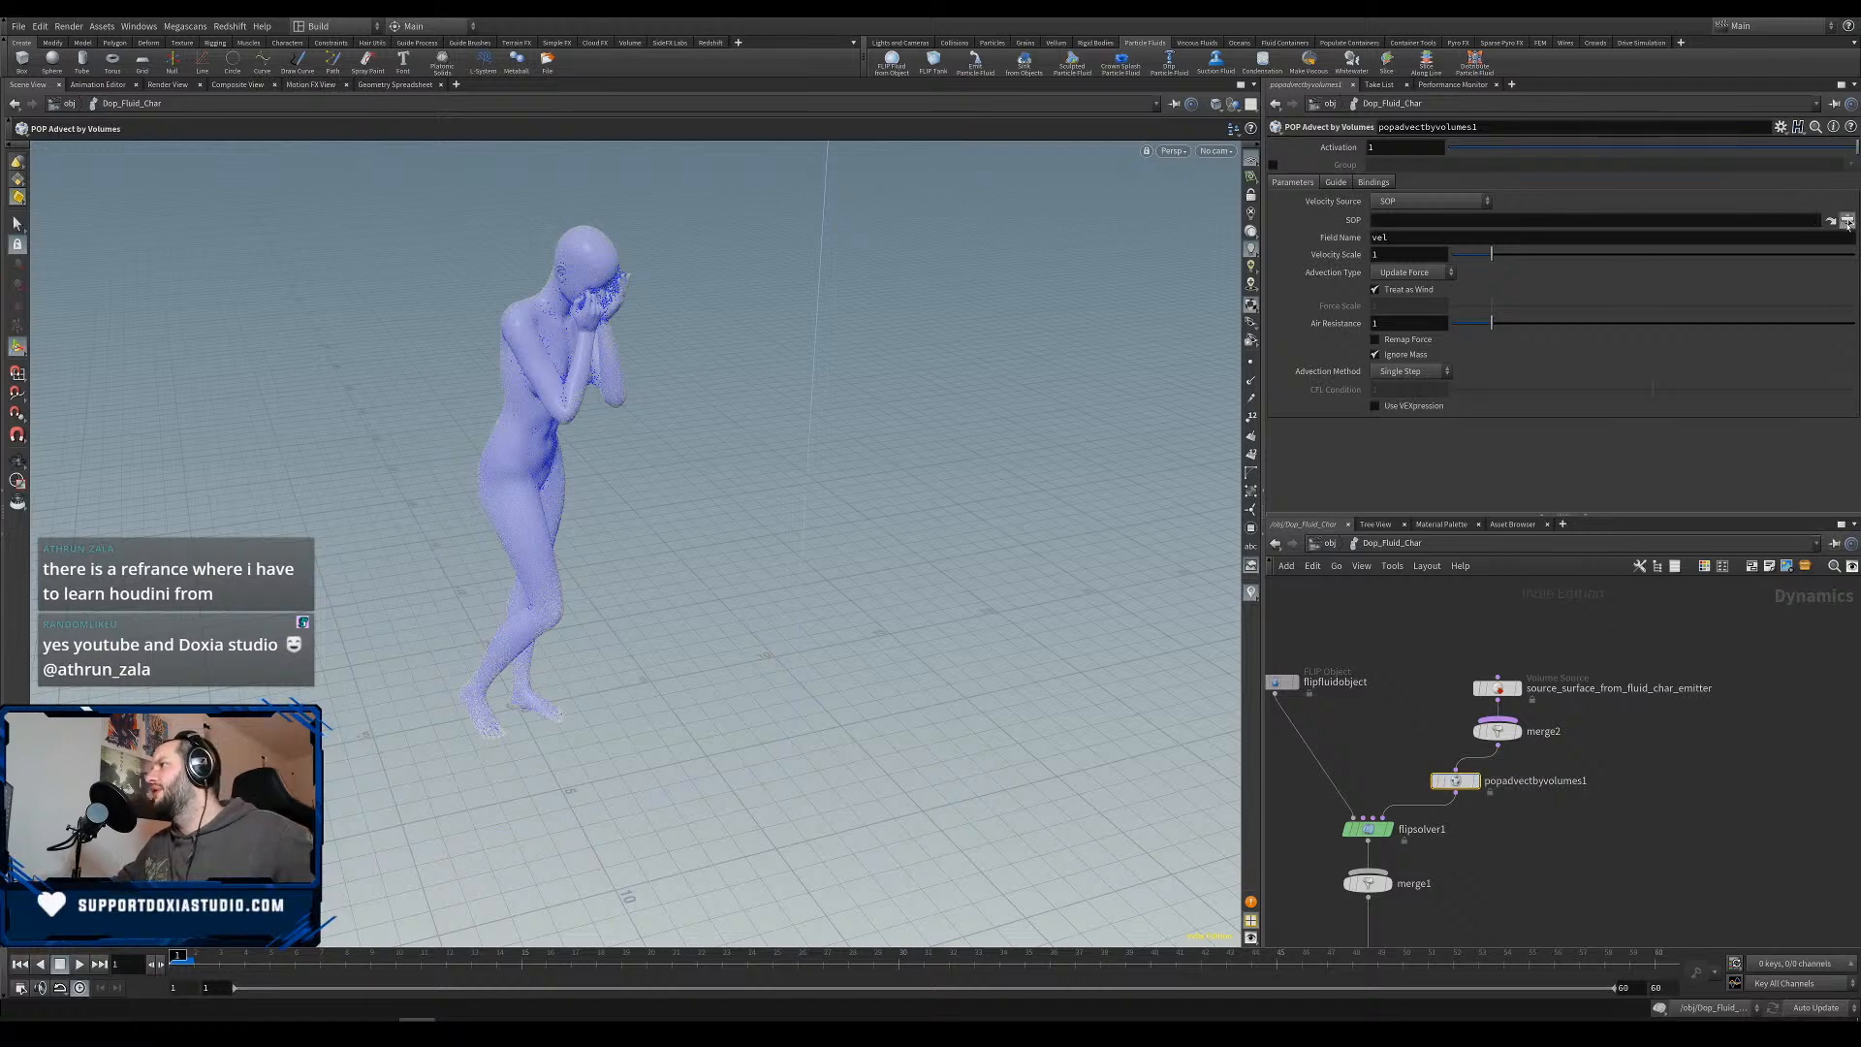
# Set popadvectbyvolumes1's velocity source SOP to /obj/smoke_01/out_pyro_smoke.
pyautogui.click(1848, 221)
pyautogui.click(1702, 215)
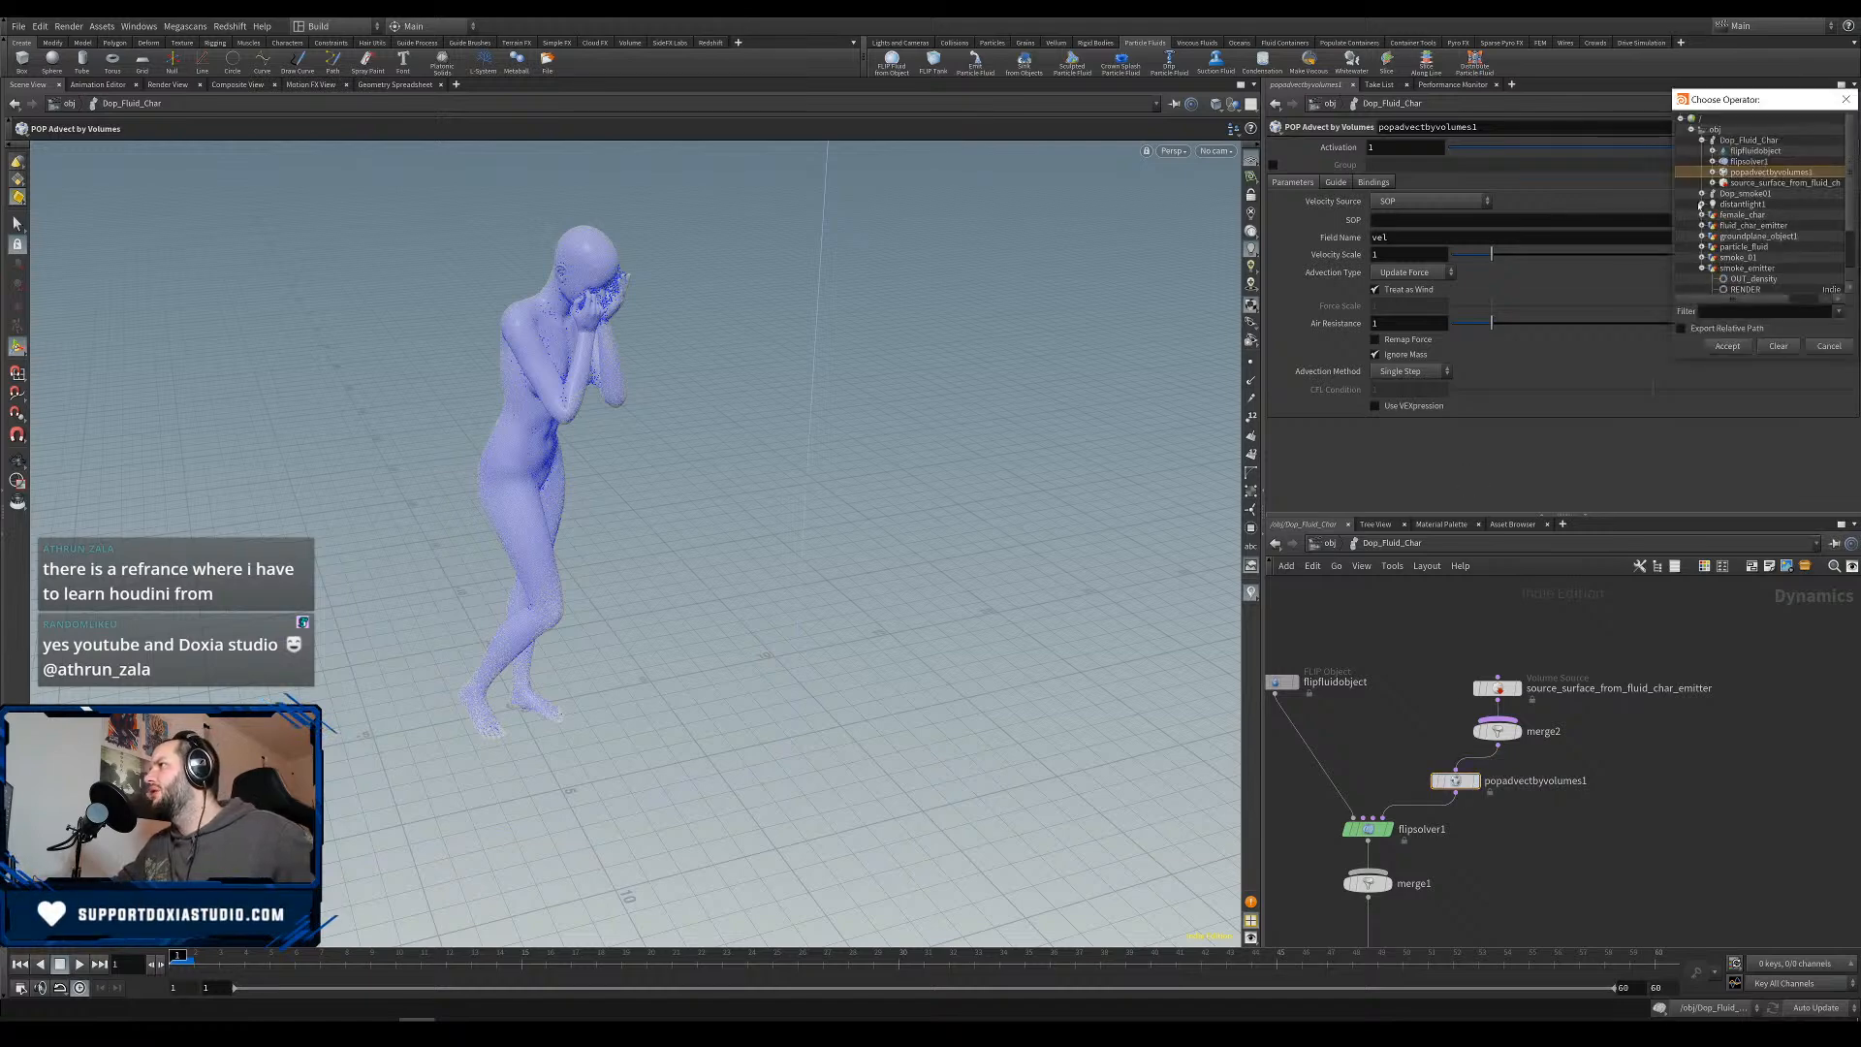
pyautogui.click(1701, 141)
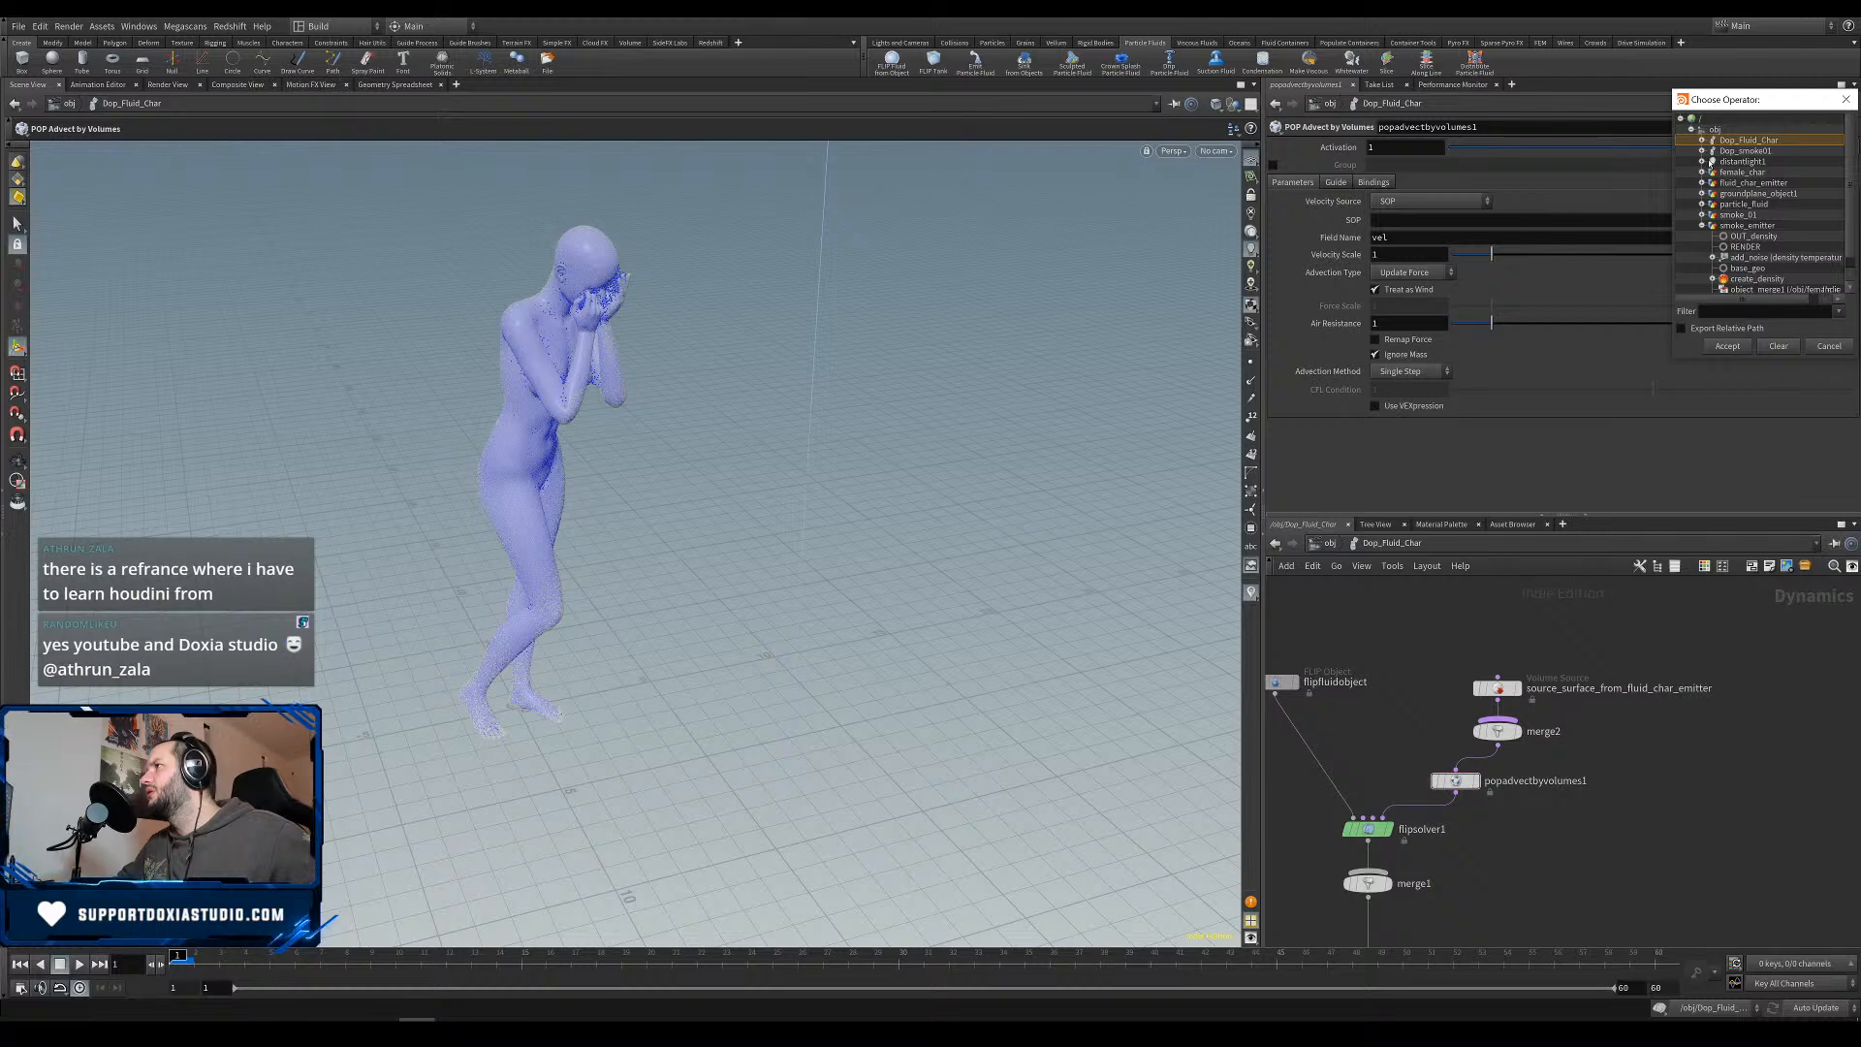
pyautogui.click(1703, 214)
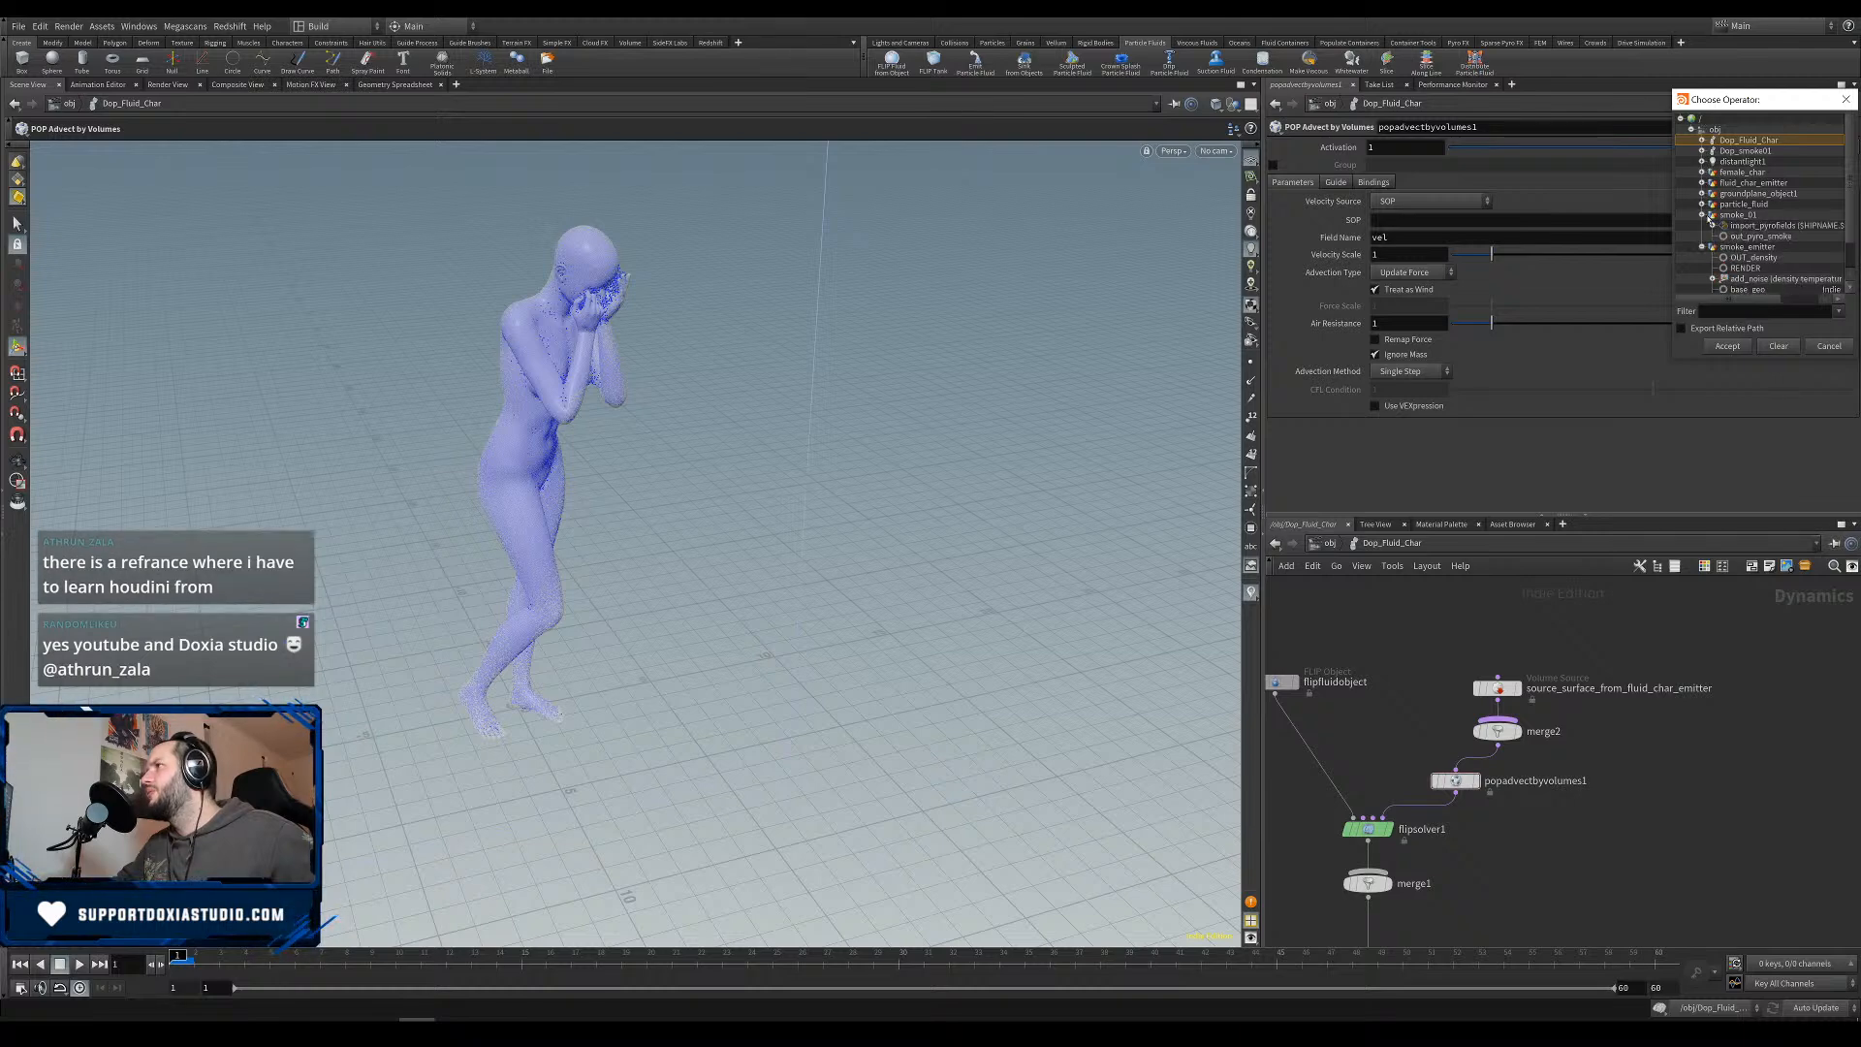
pyautogui.click(1702, 246)
pyautogui.click(1770, 237)
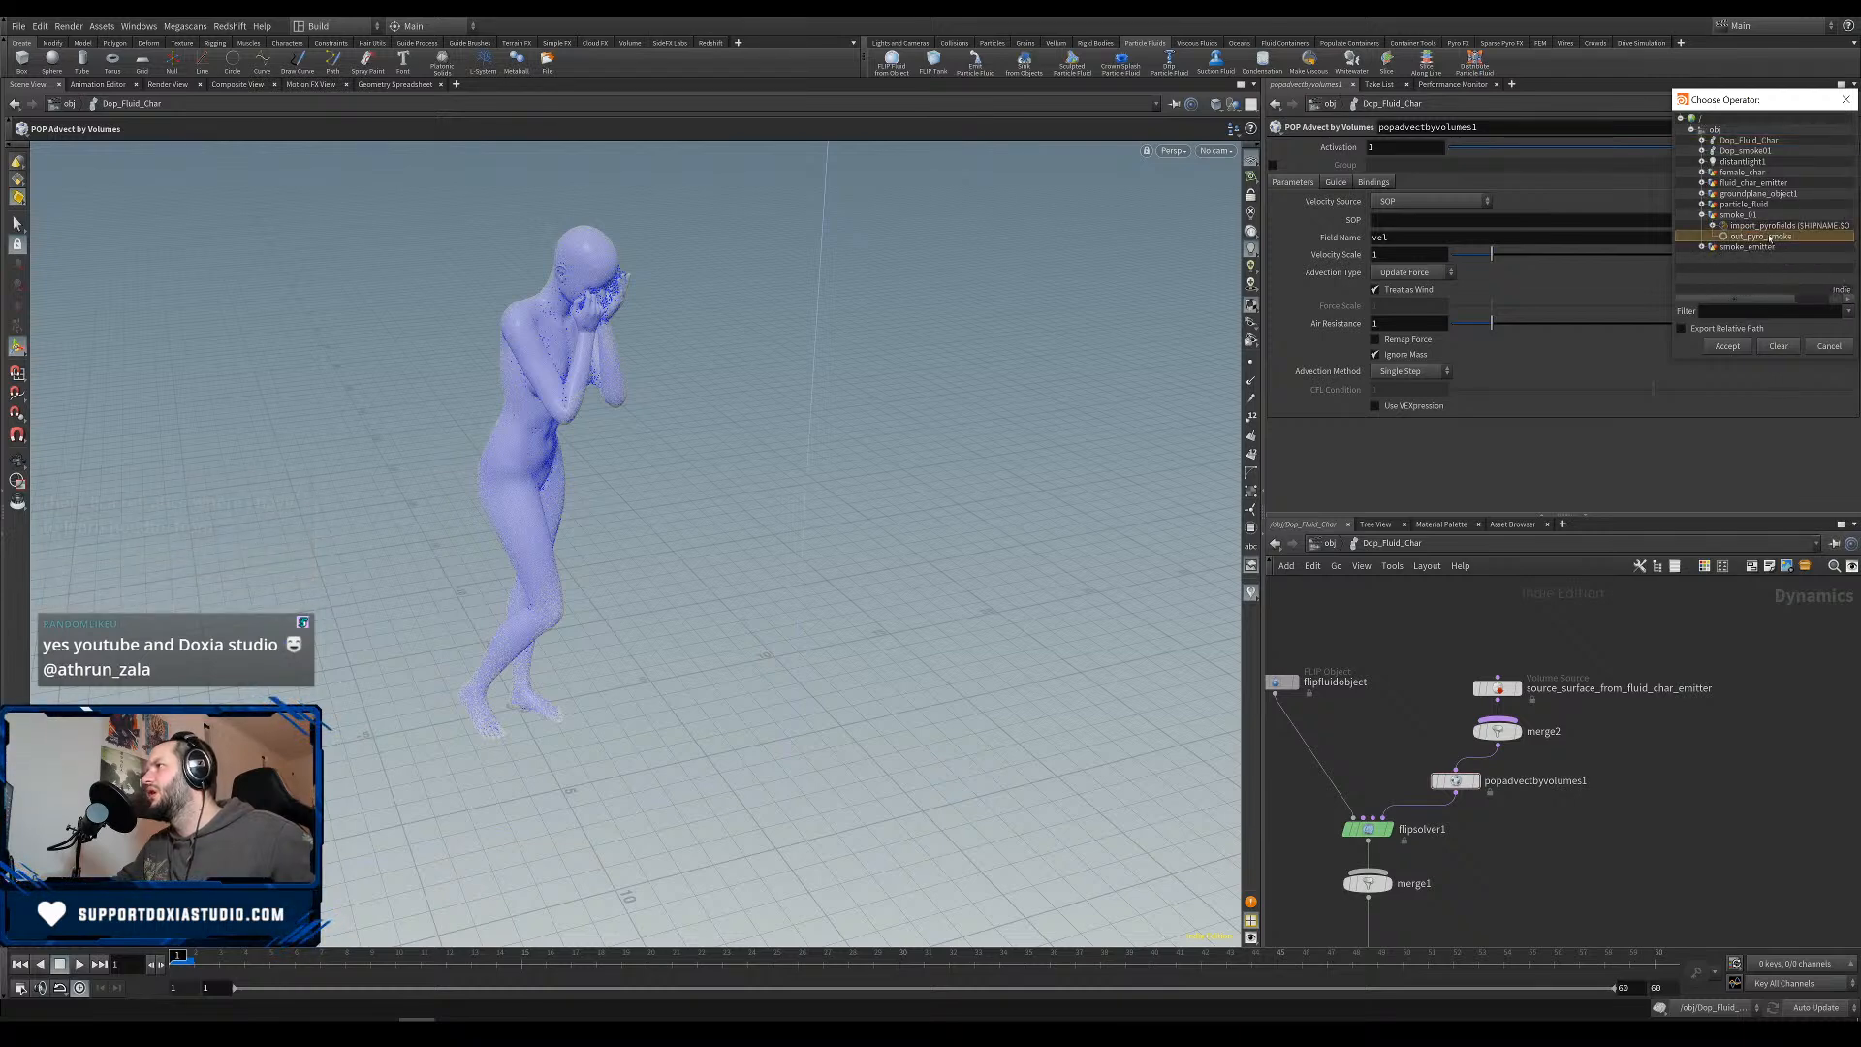
pyautogui.click(1731, 346)
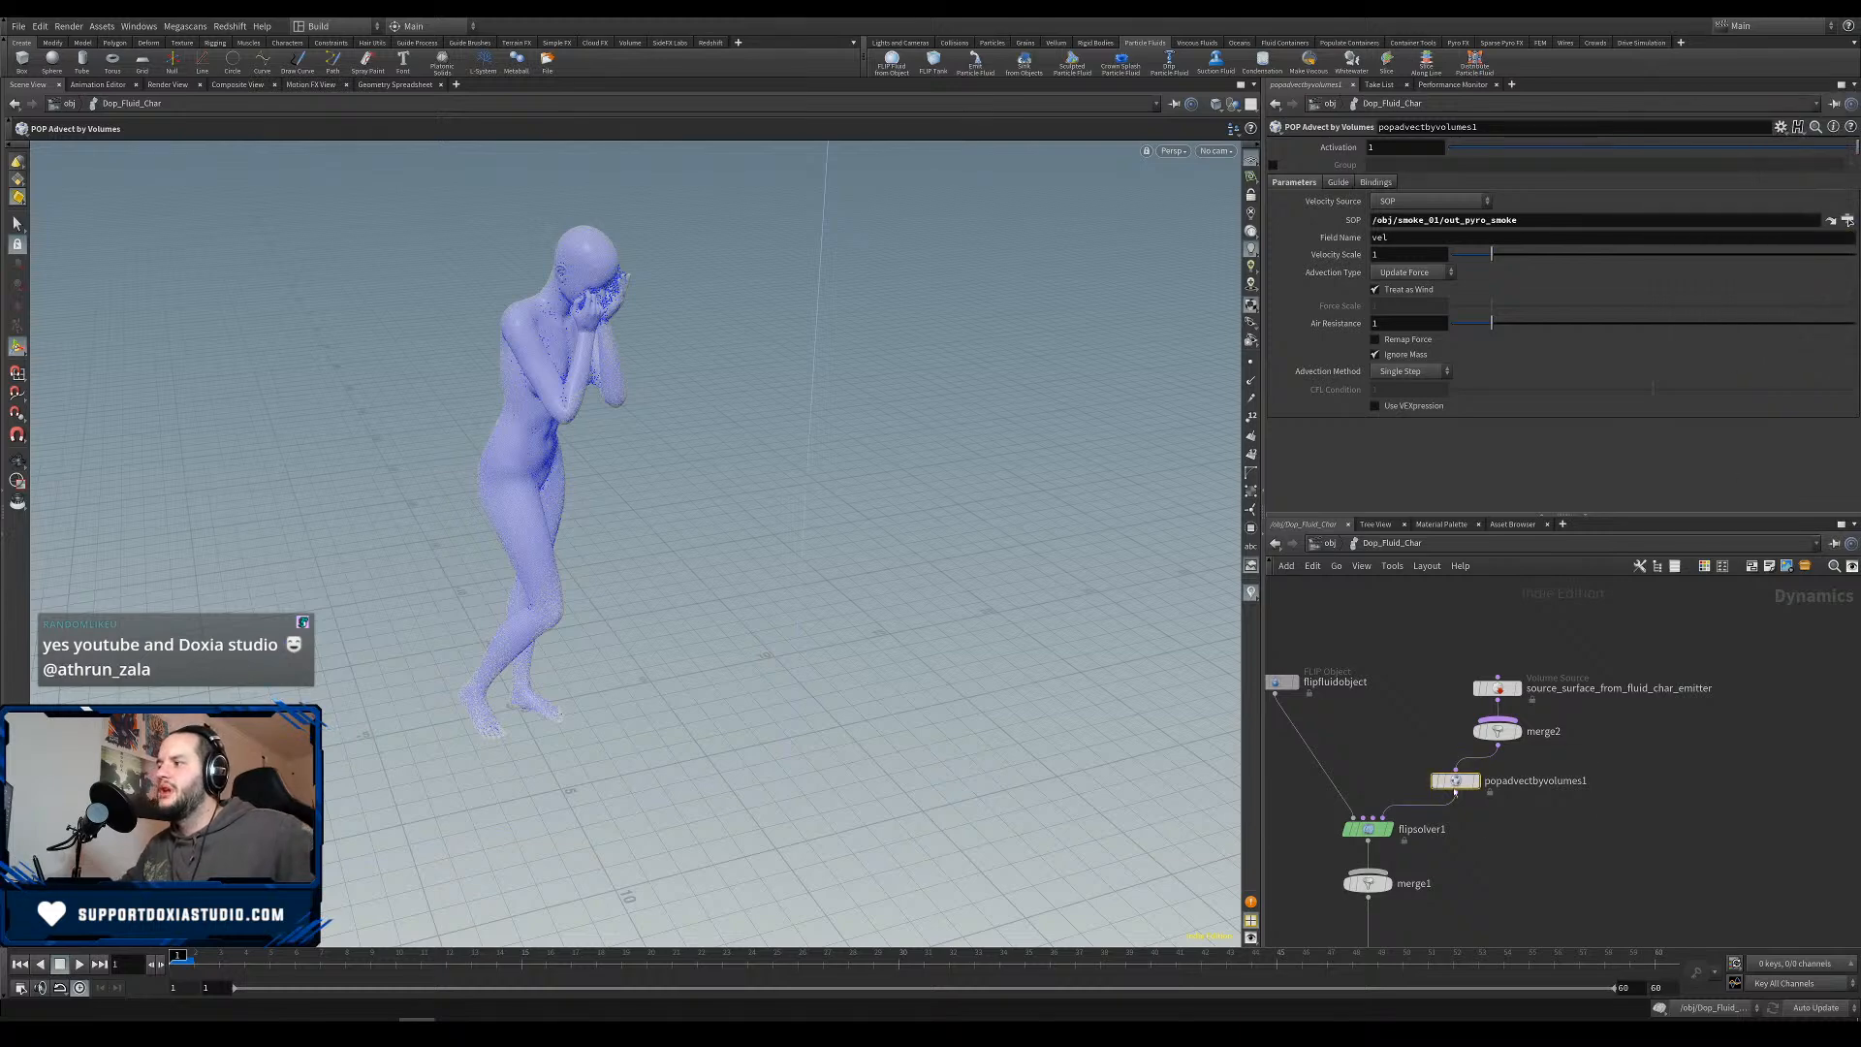
# Set popadvectbyvolumes1's Advection Type to Update Velocity and its Advection Method to Trace.
pyautogui.click(1413, 272)
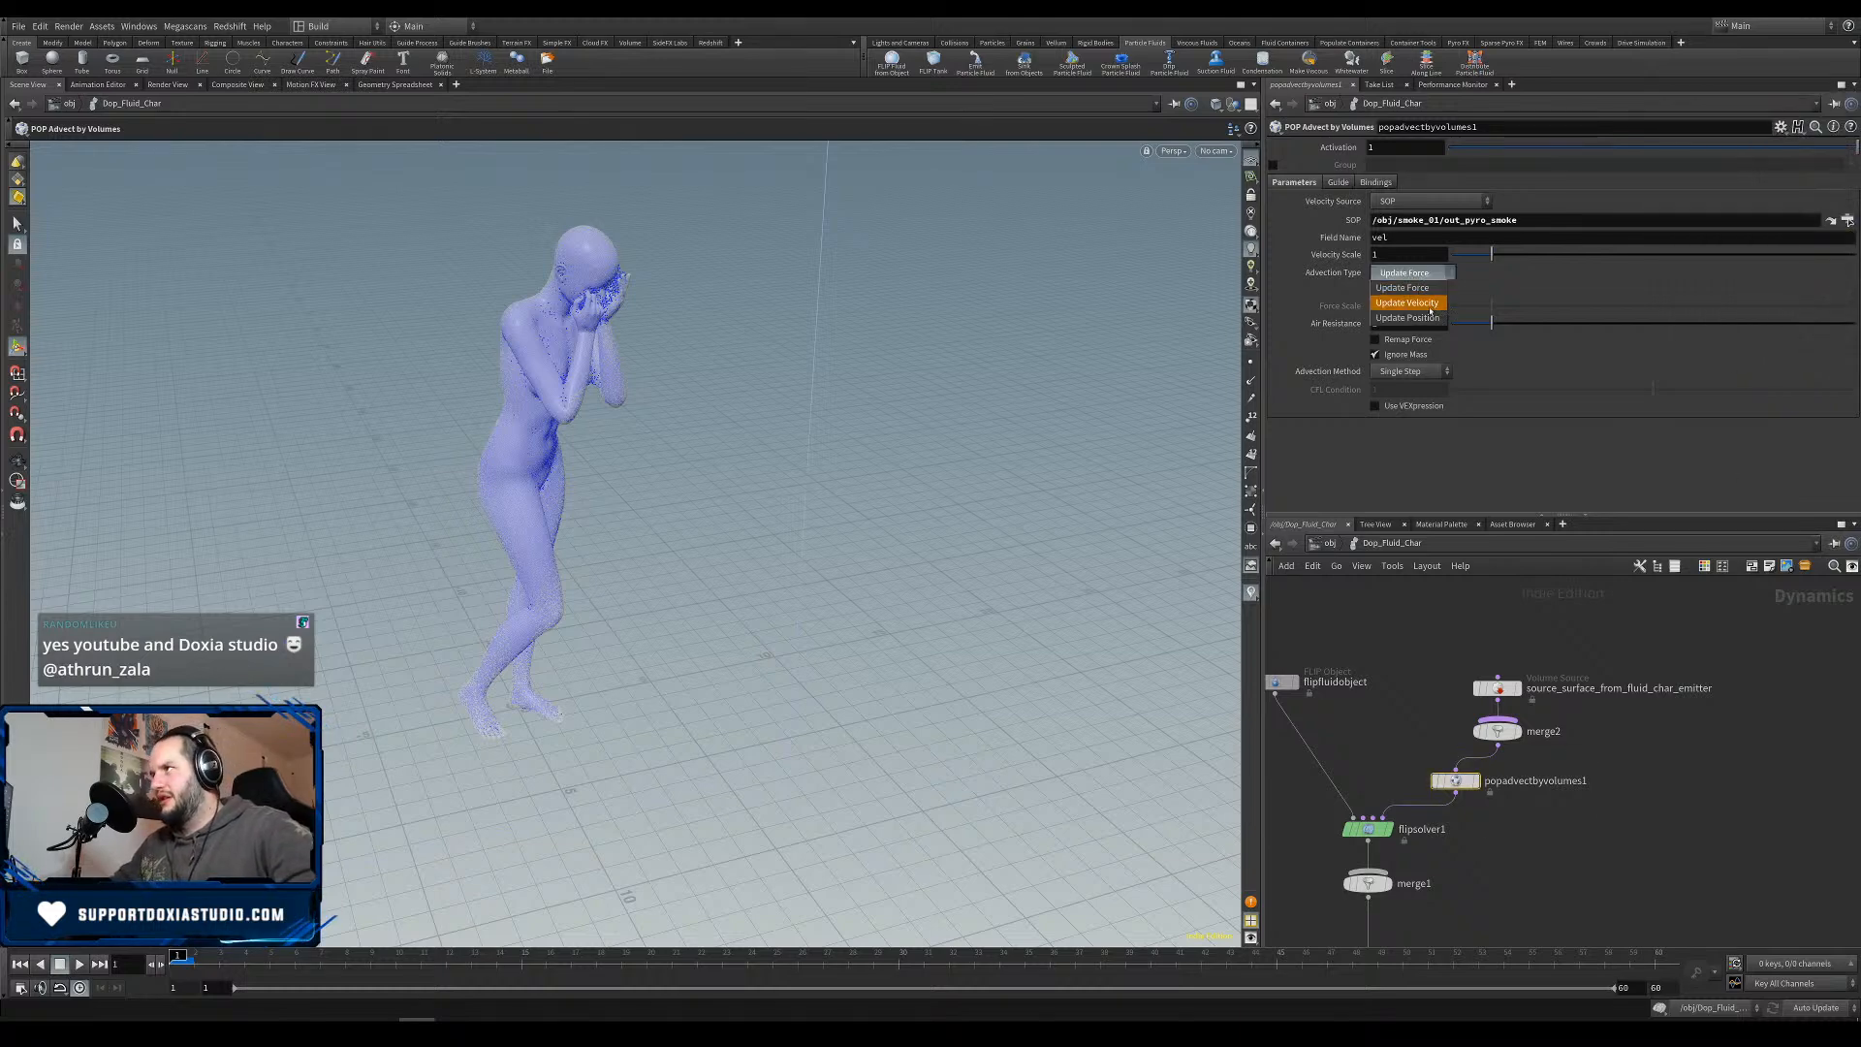
pyautogui.click(1431, 308)
pyautogui.click(1430, 309)
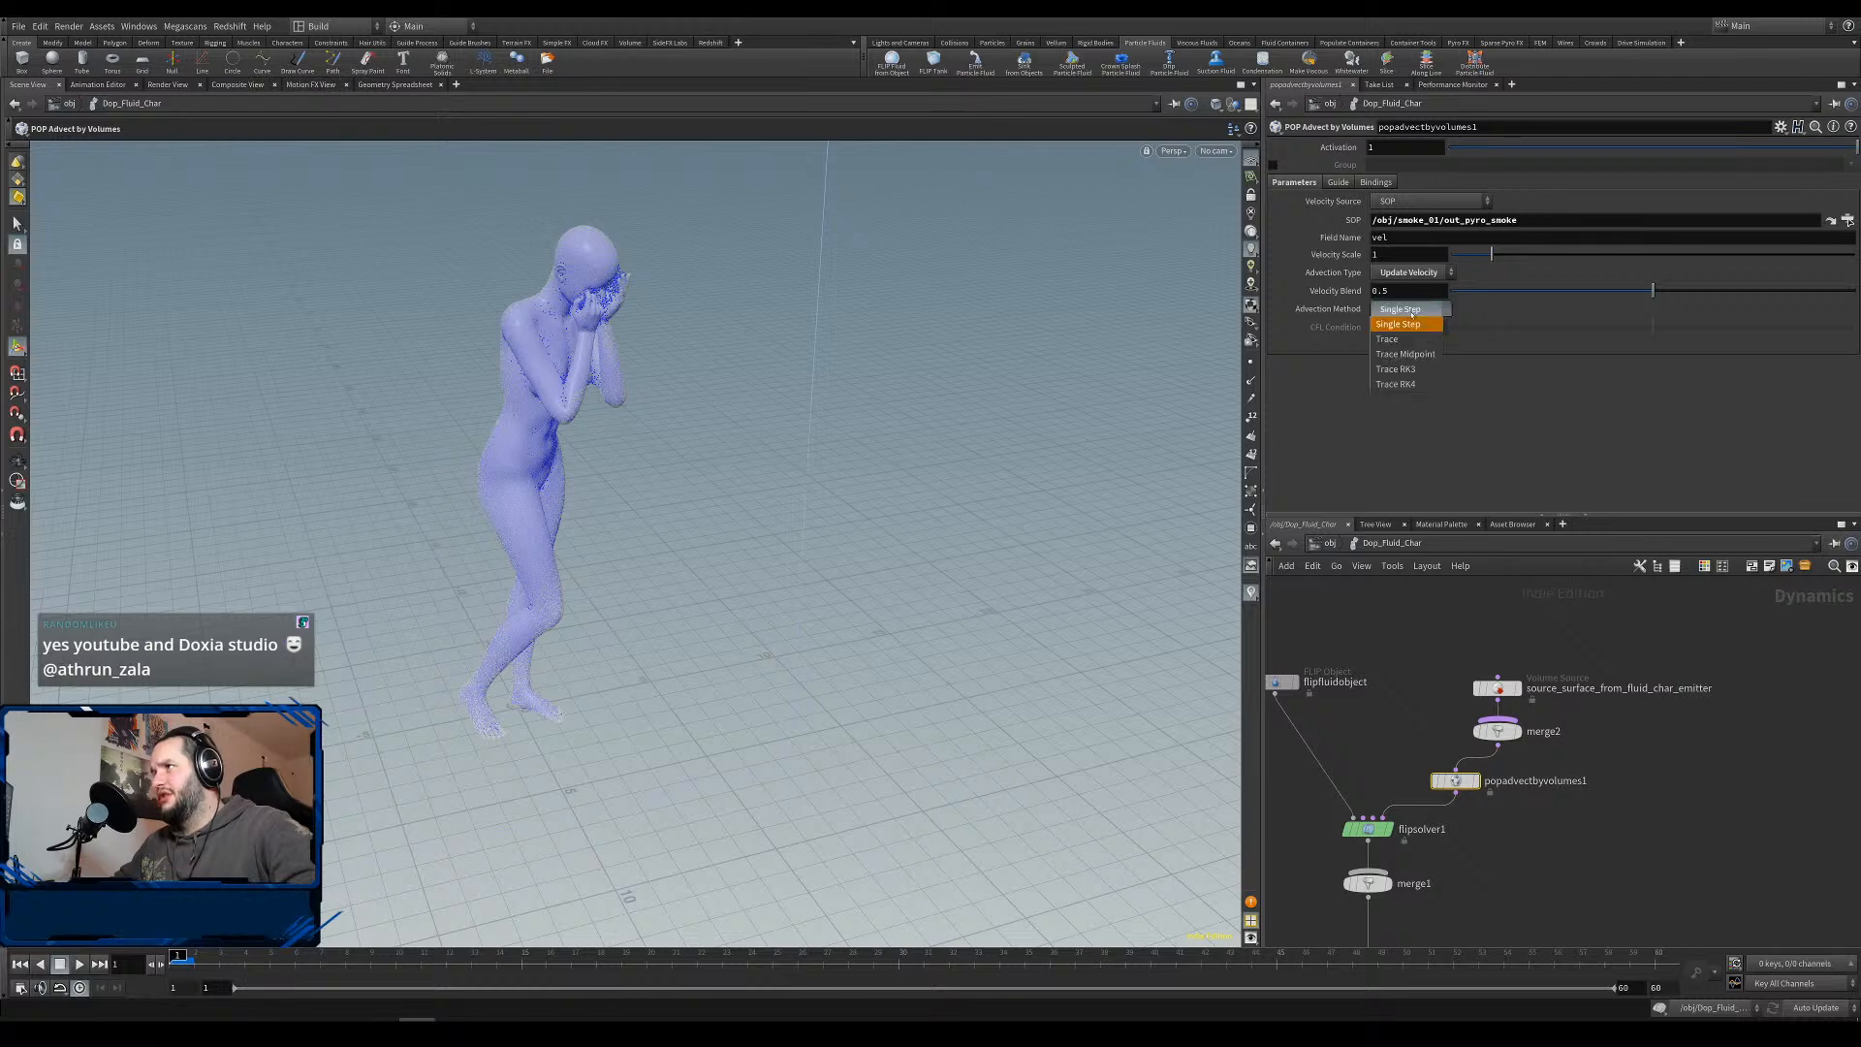
pyautogui.click(1408, 339)
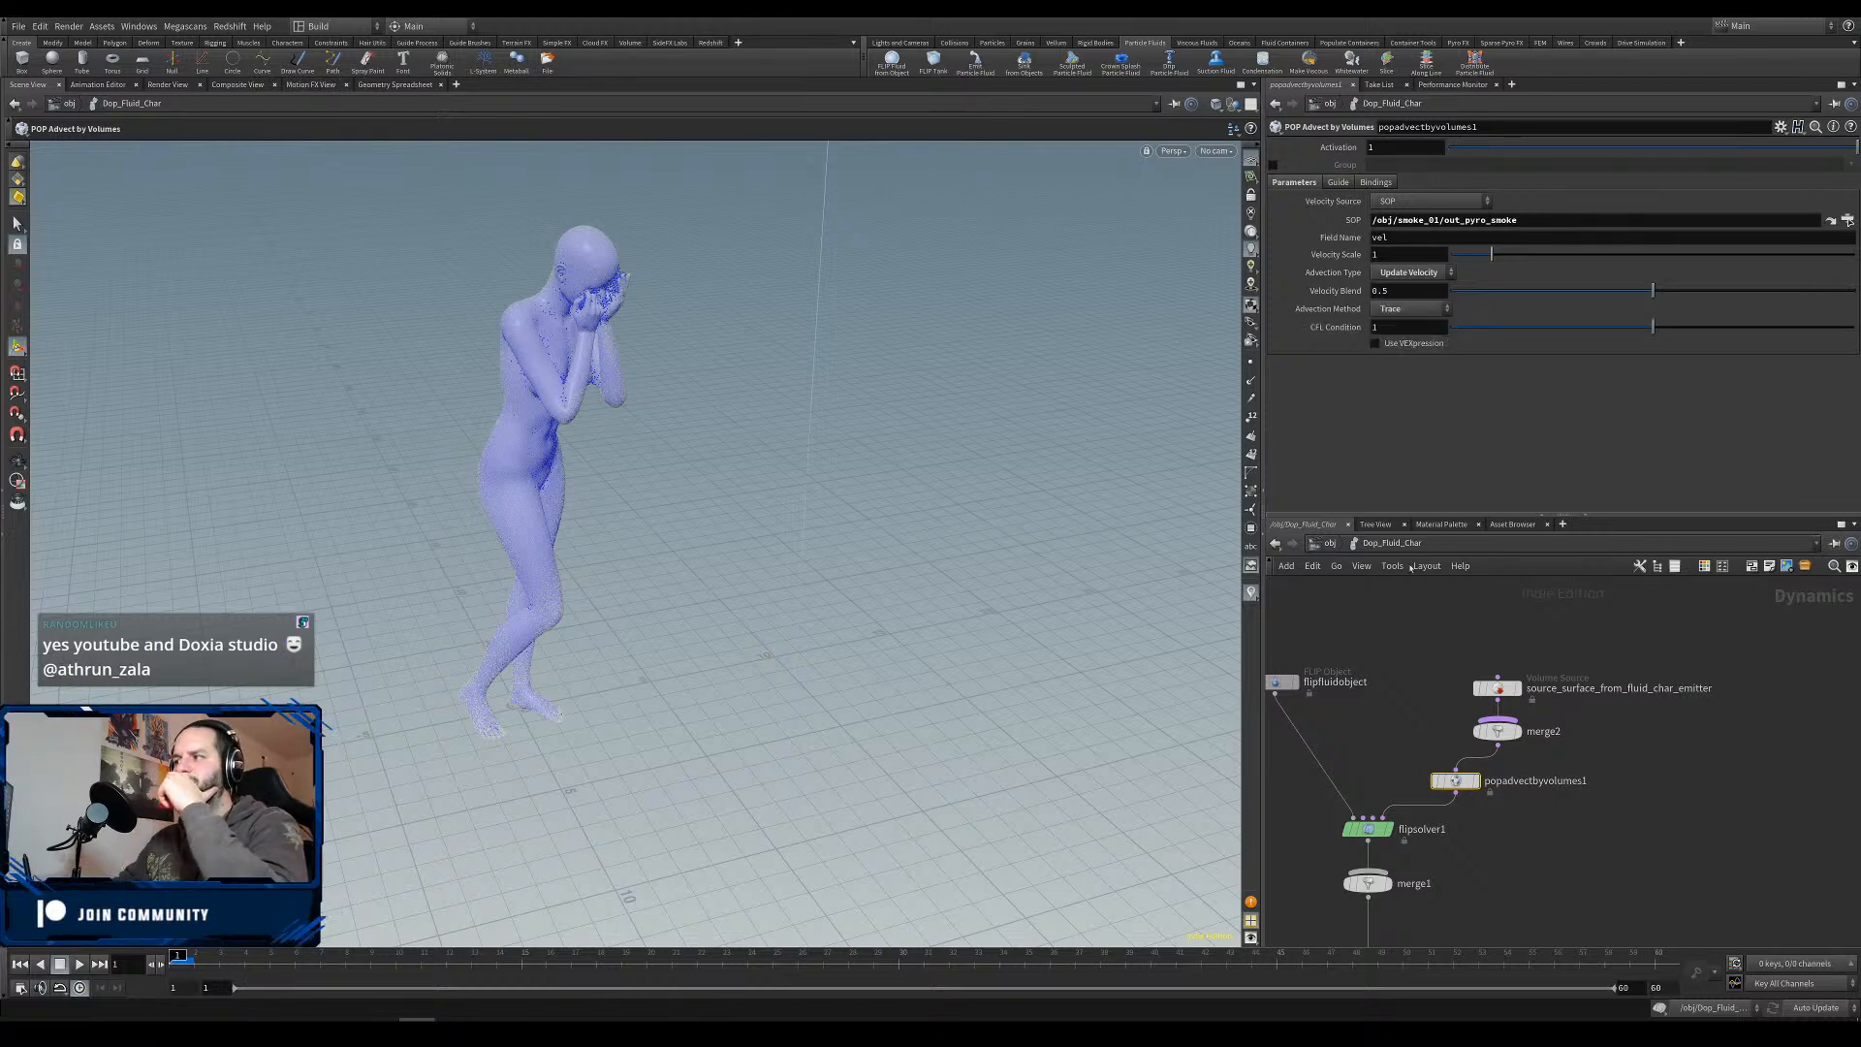
# Review the physical, collision and initial data settings of the flipfluidobject node.
pyautogui.moveTo(1518, 671); pyautogui.dragTo(1576, 655, button='middle')
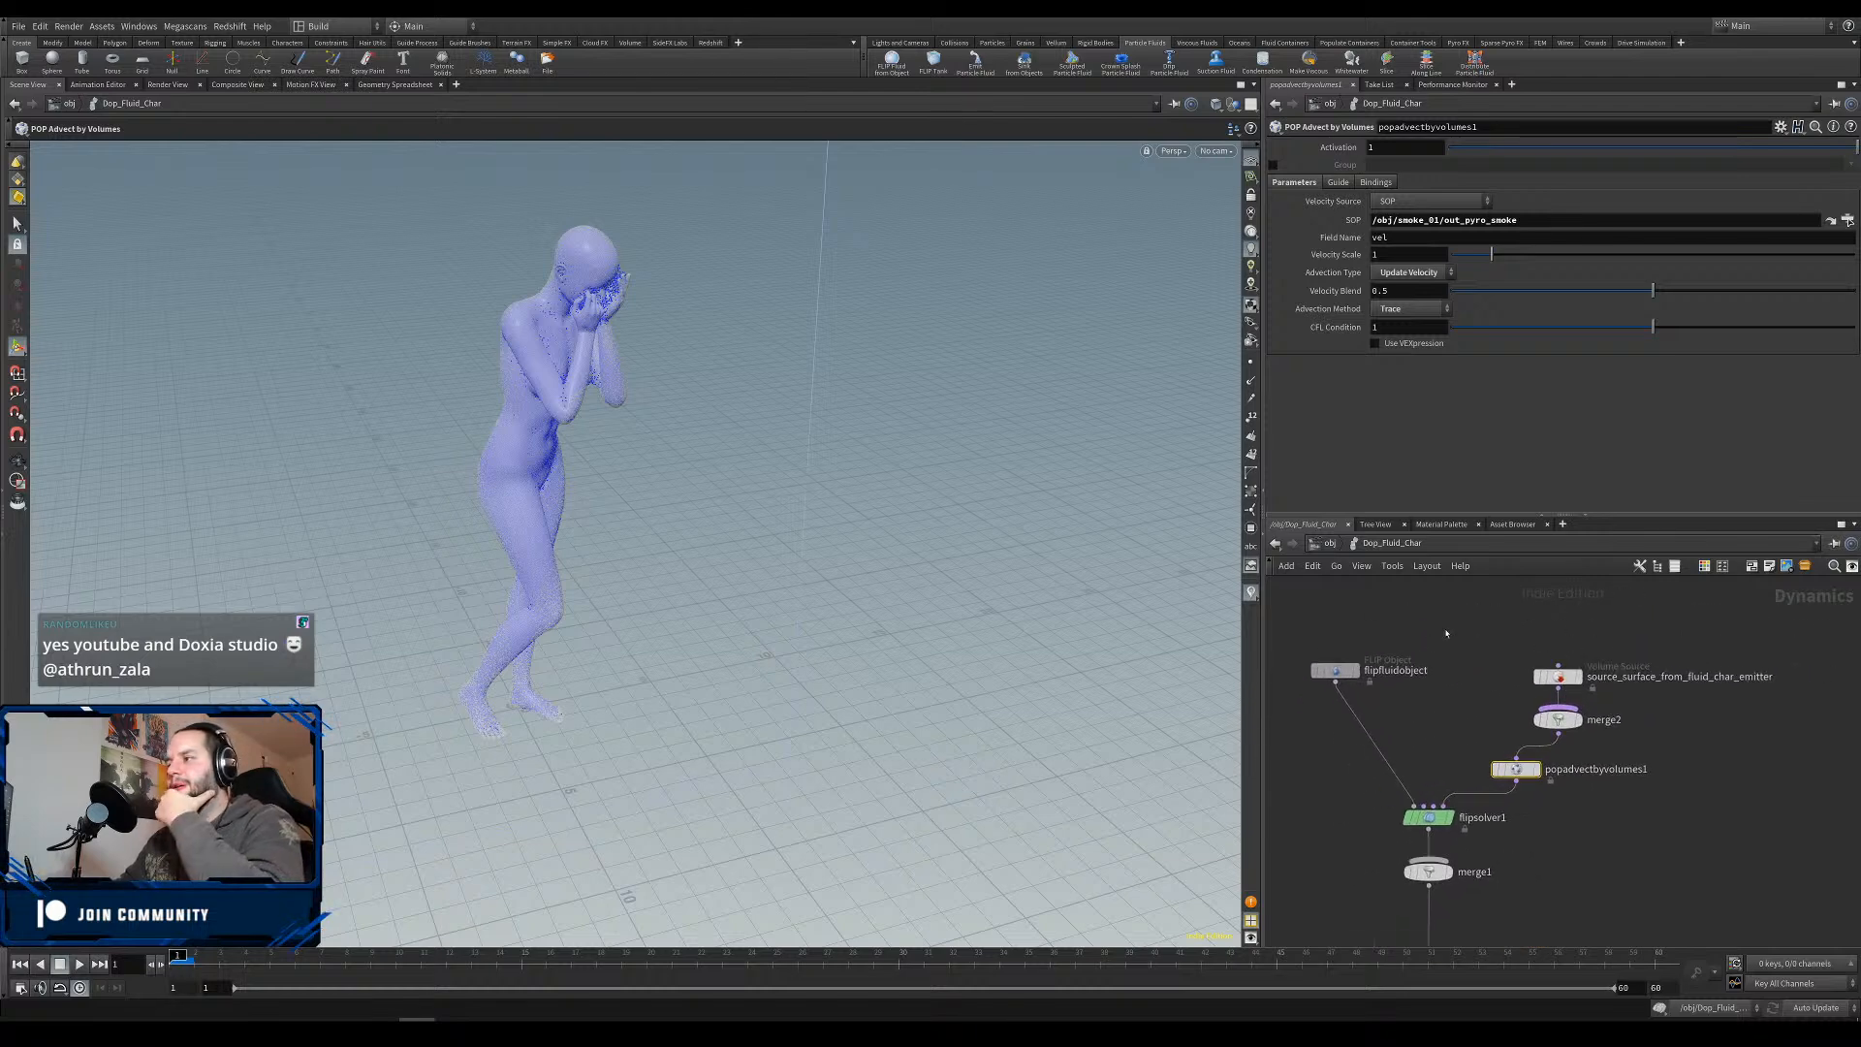
pyautogui.click(1337, 671)
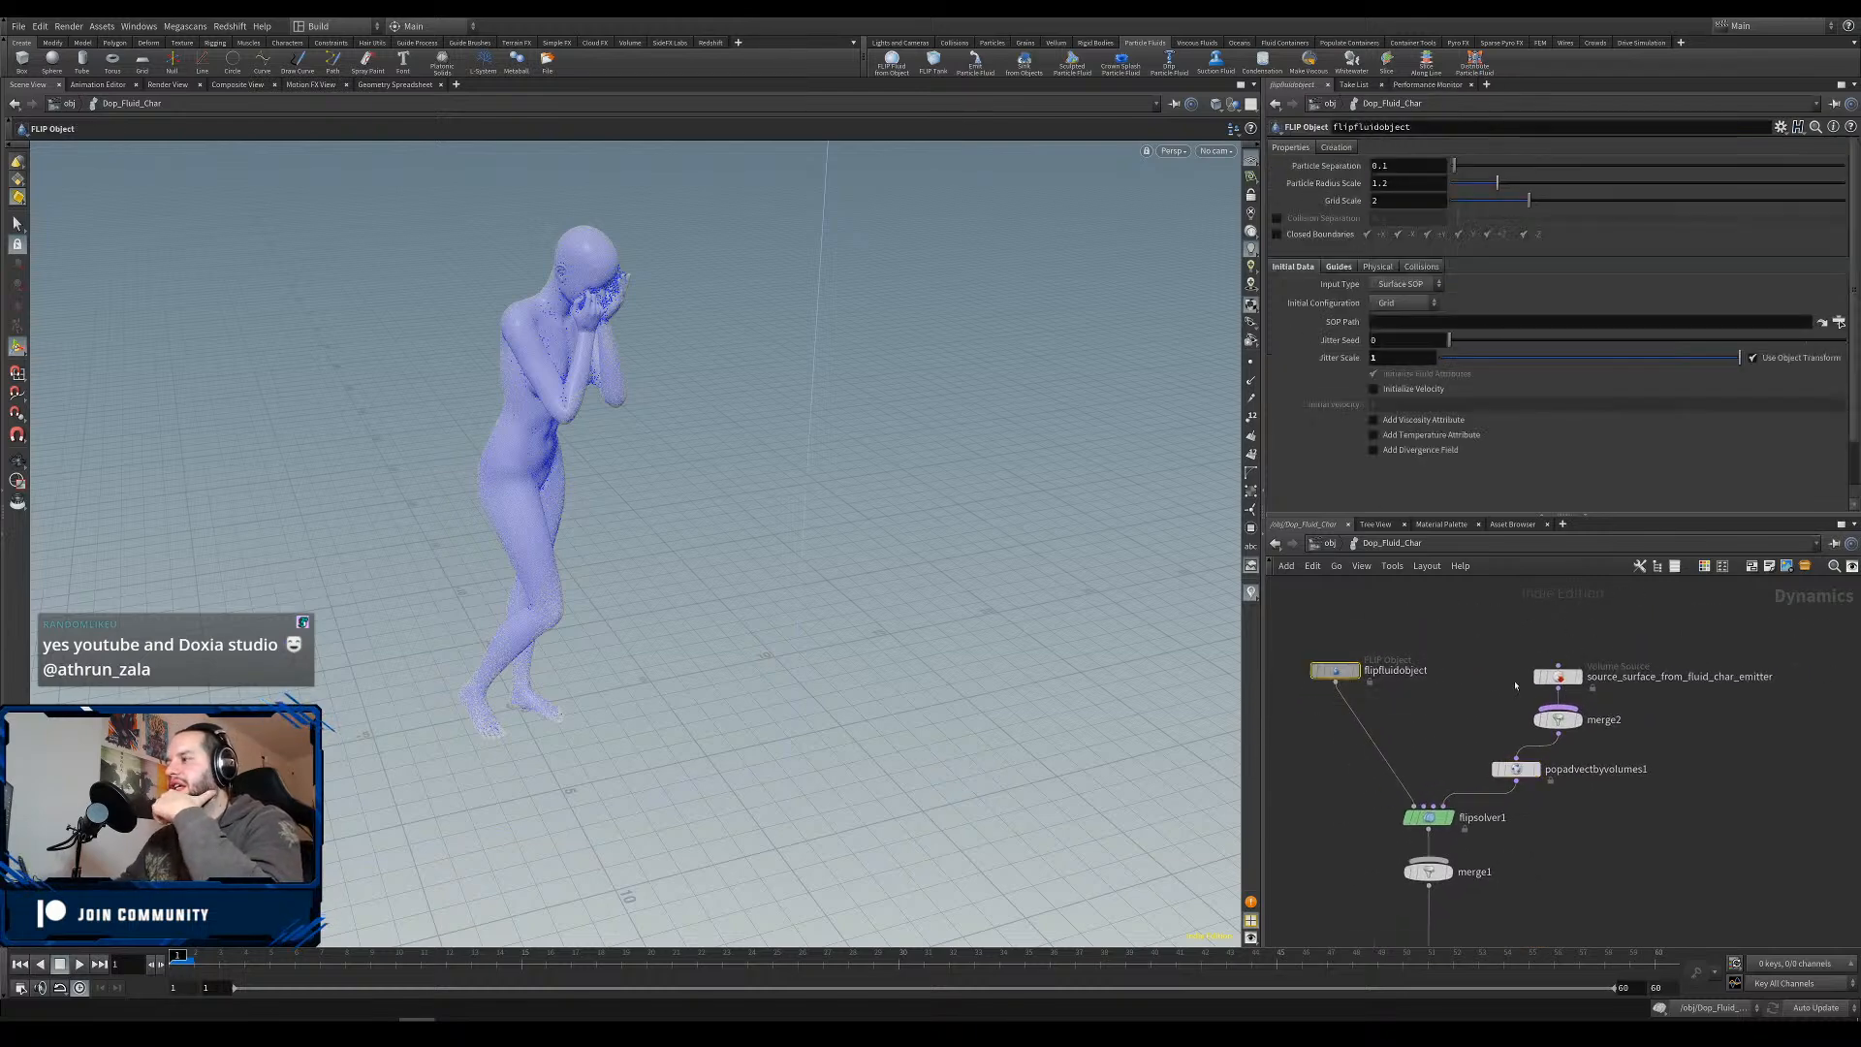
pyautogui.click(1383, 268)
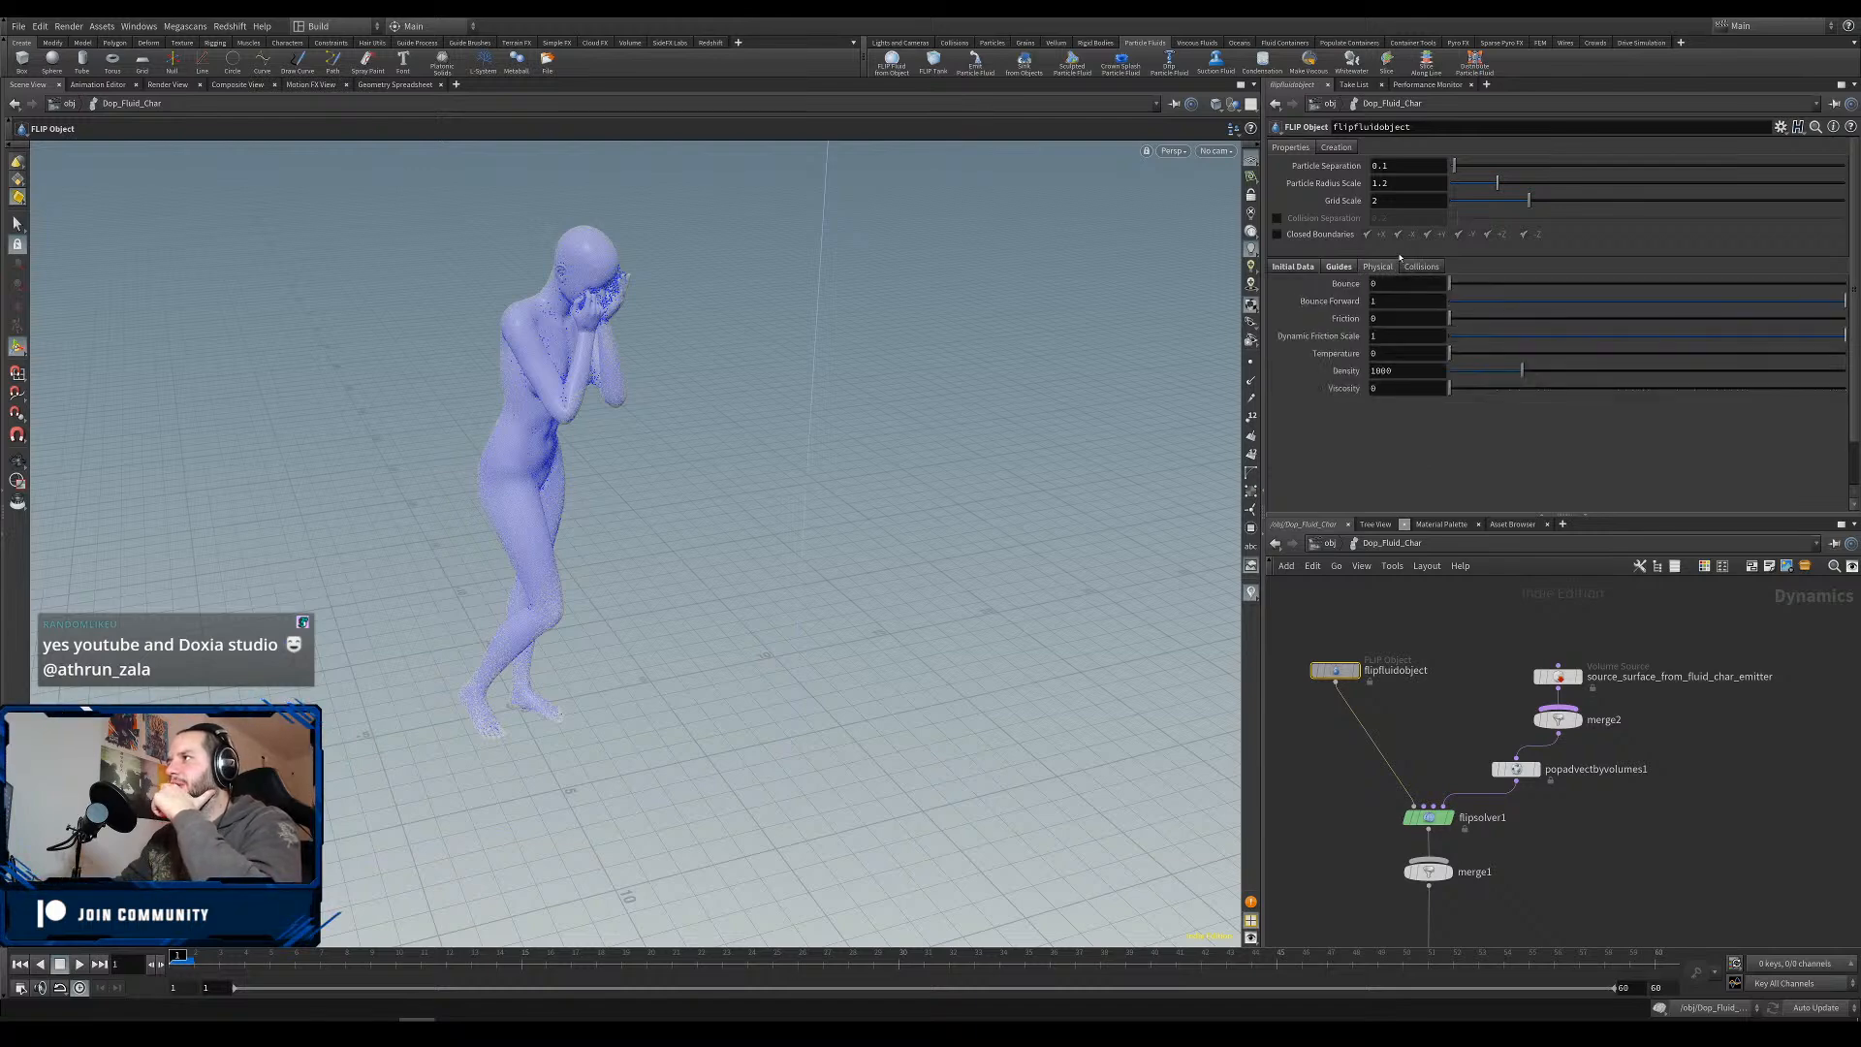
pyautogui.click(1417, 268)
pyautogui.click(1377, 267)
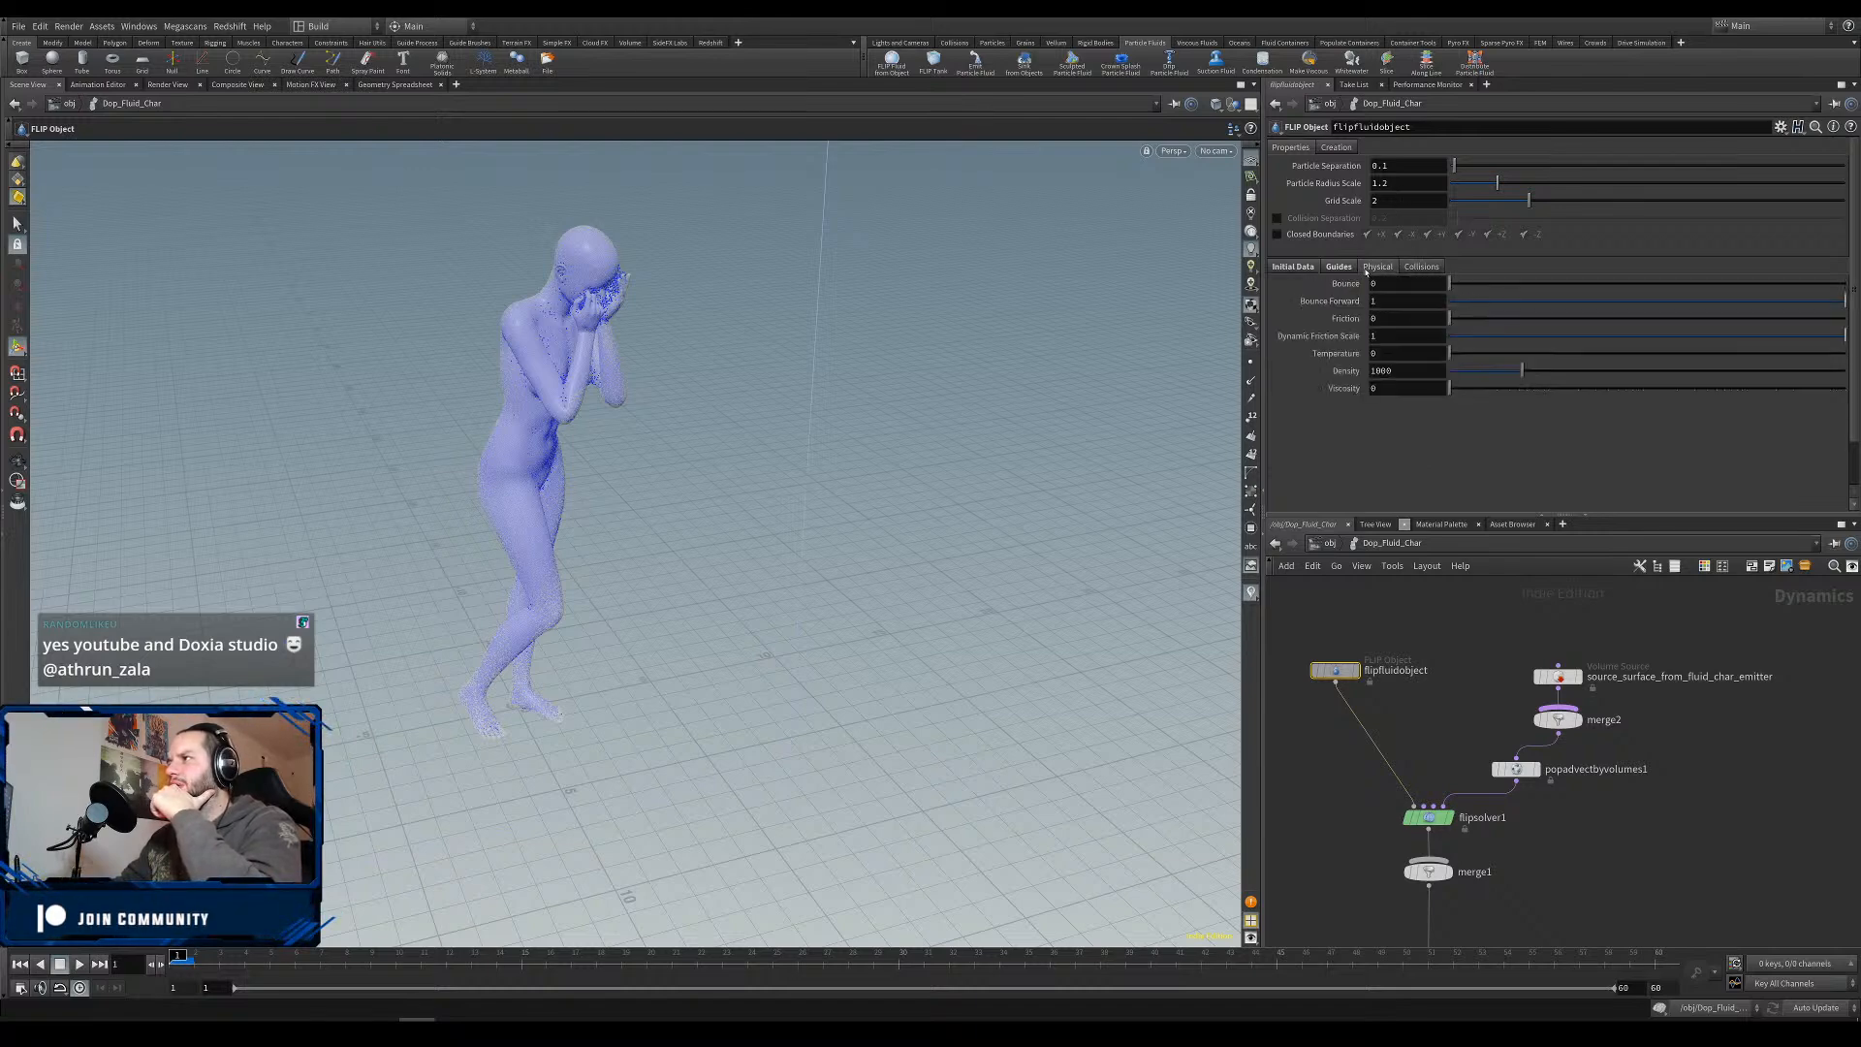
pyautogui.click(1308, 269)
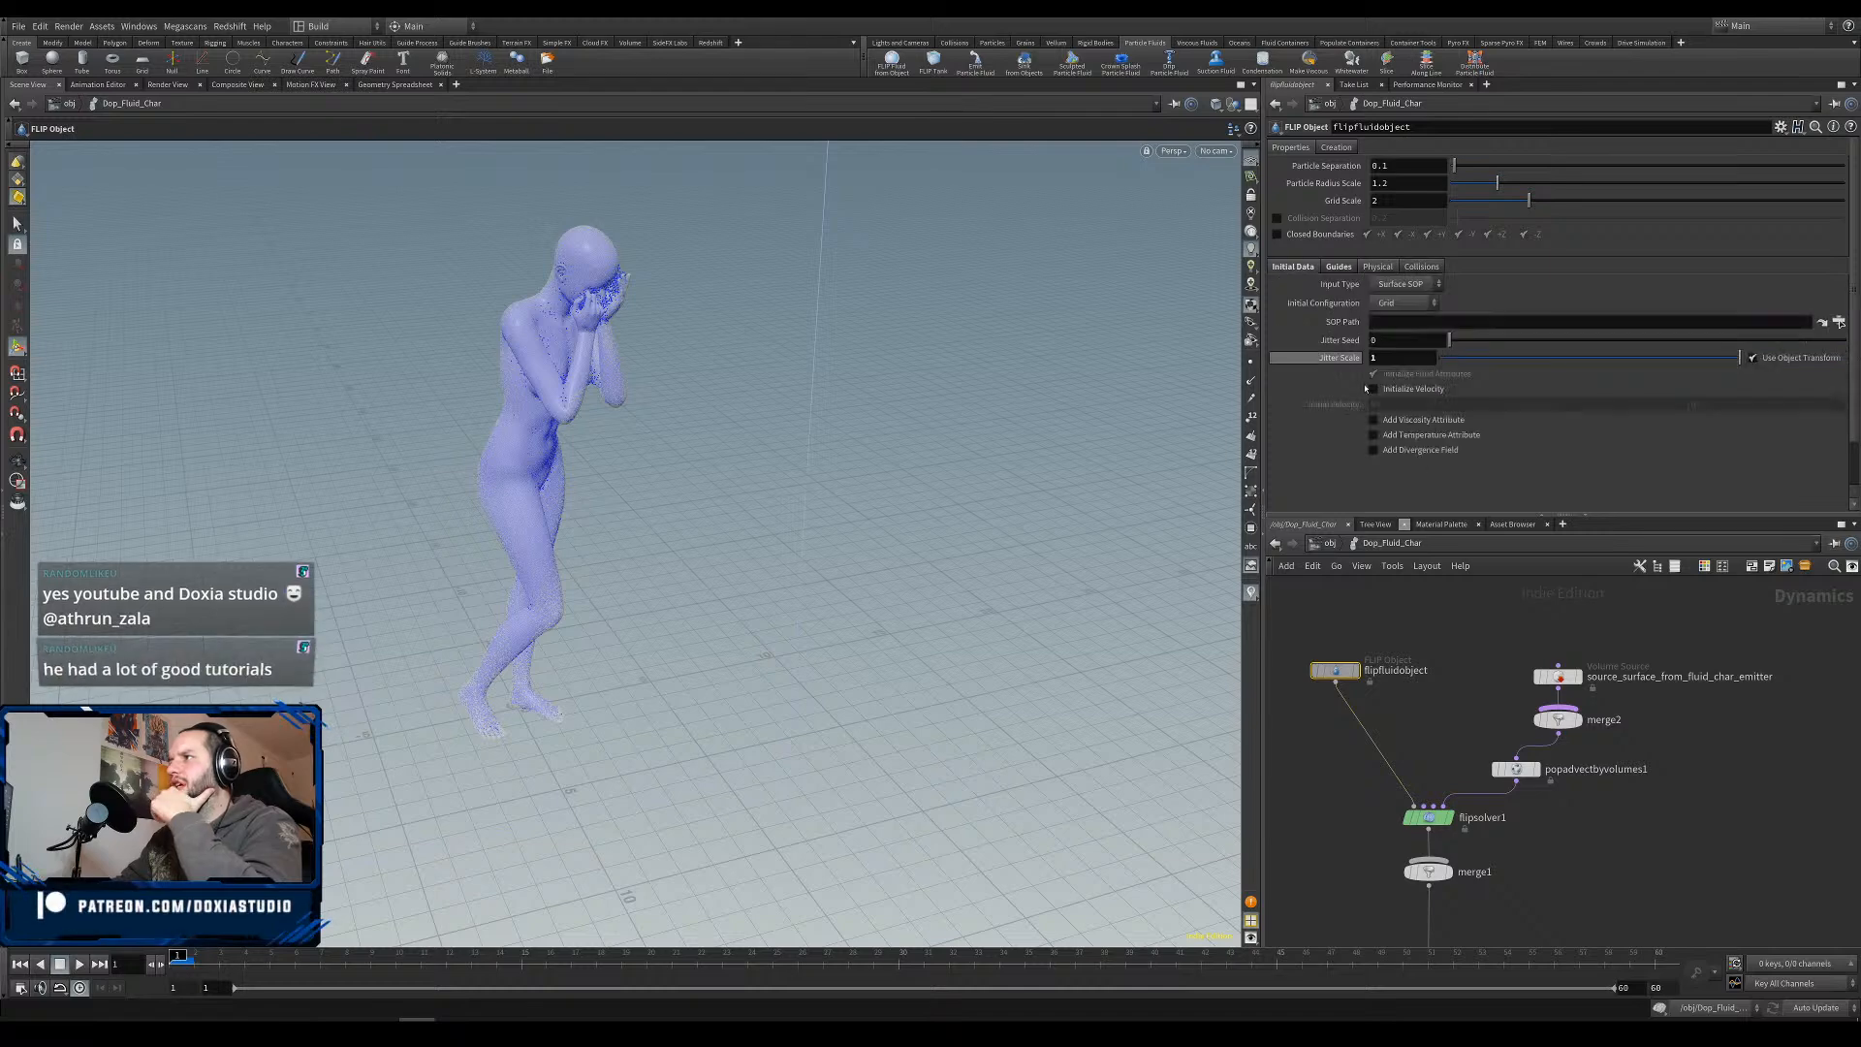
# Enable Add Vorticity Attribute in flipsolver1's particle motion settings and set the Vorticity Scale to 2500.
pyautogui.click(1428, 817)
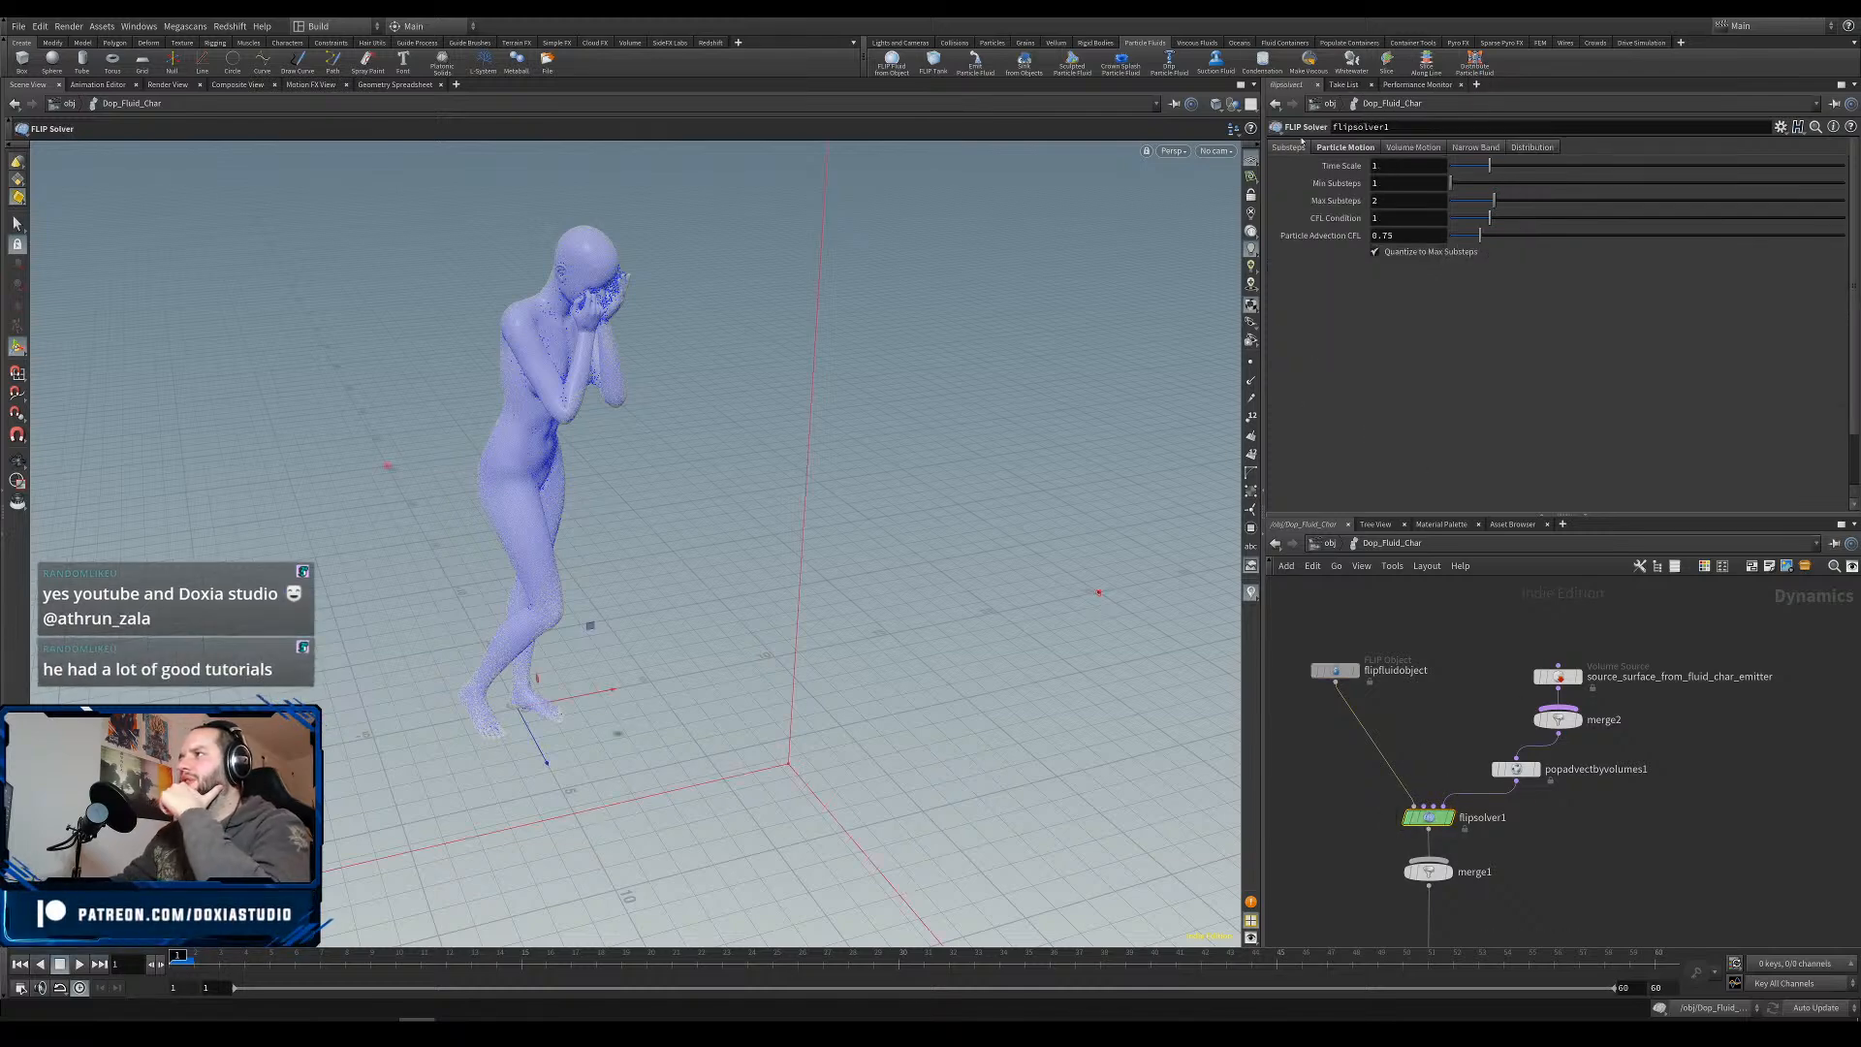
pyautogui.click(1363, 148)
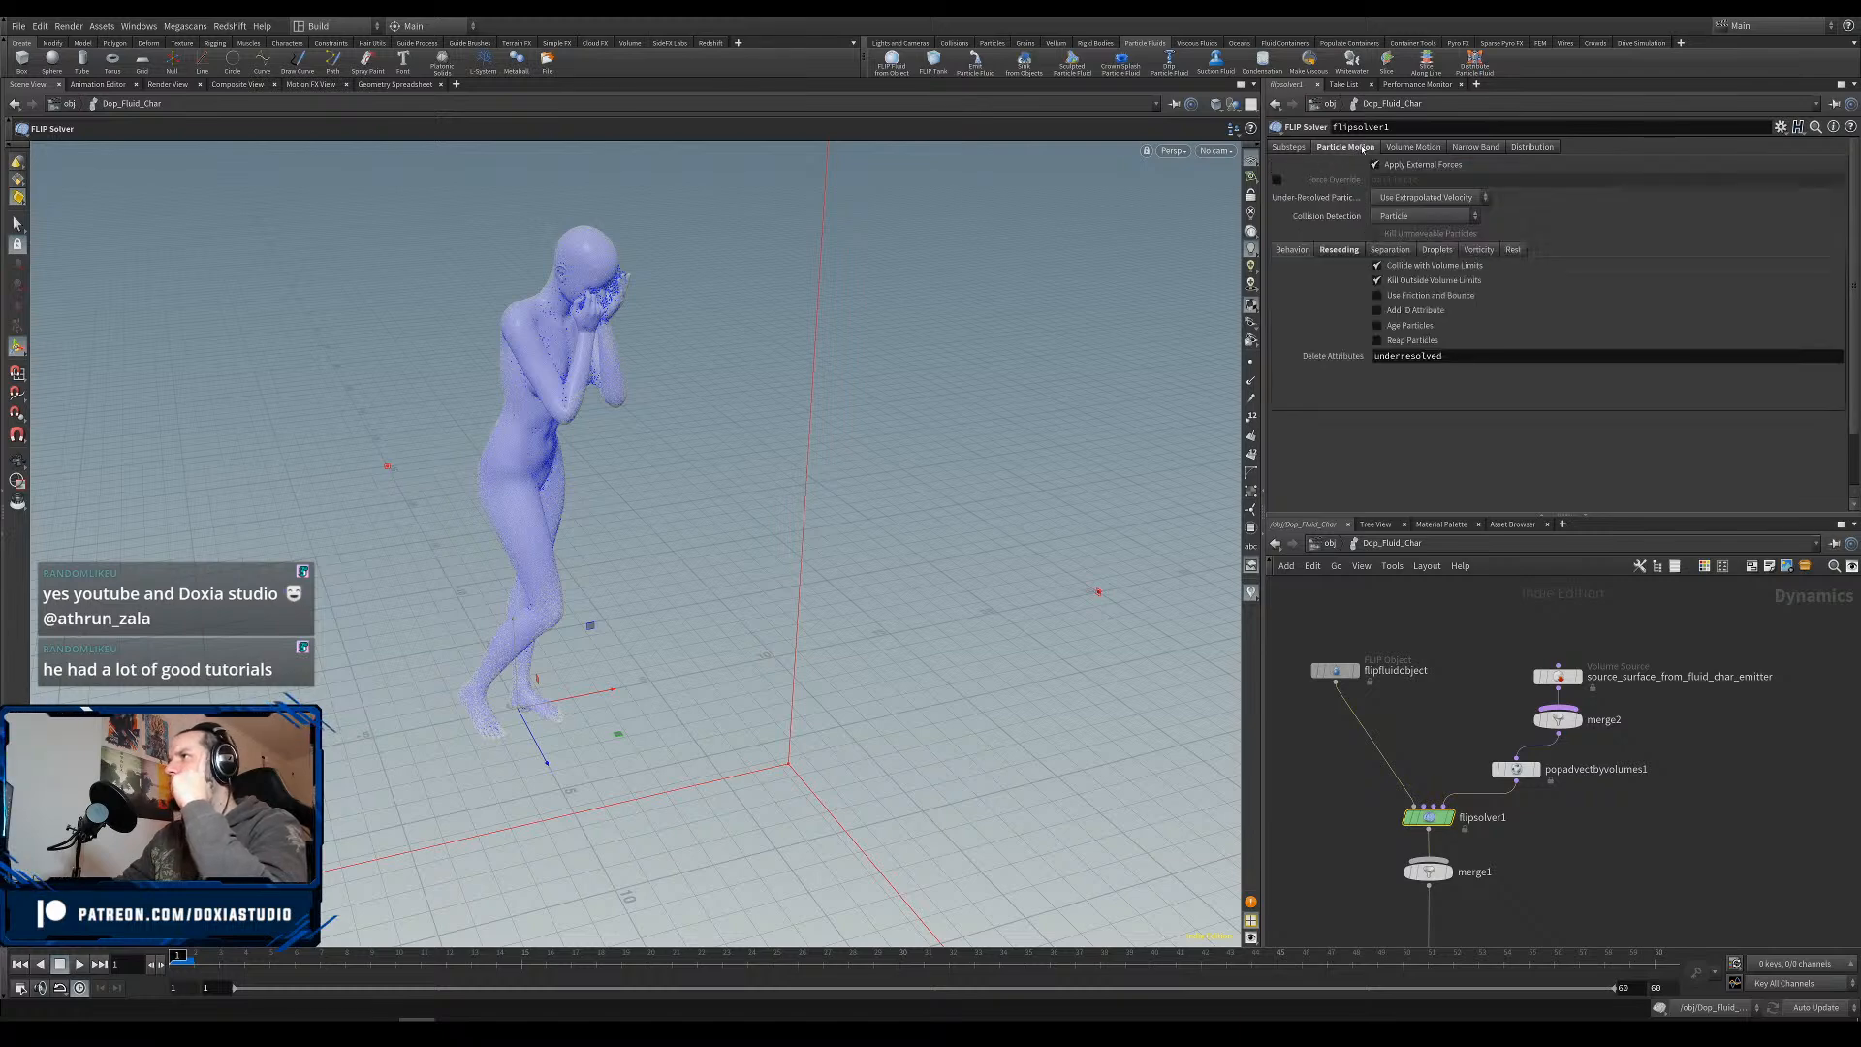
pyautogui.click(1341, 251)
pyautogui.click(1438, 250)
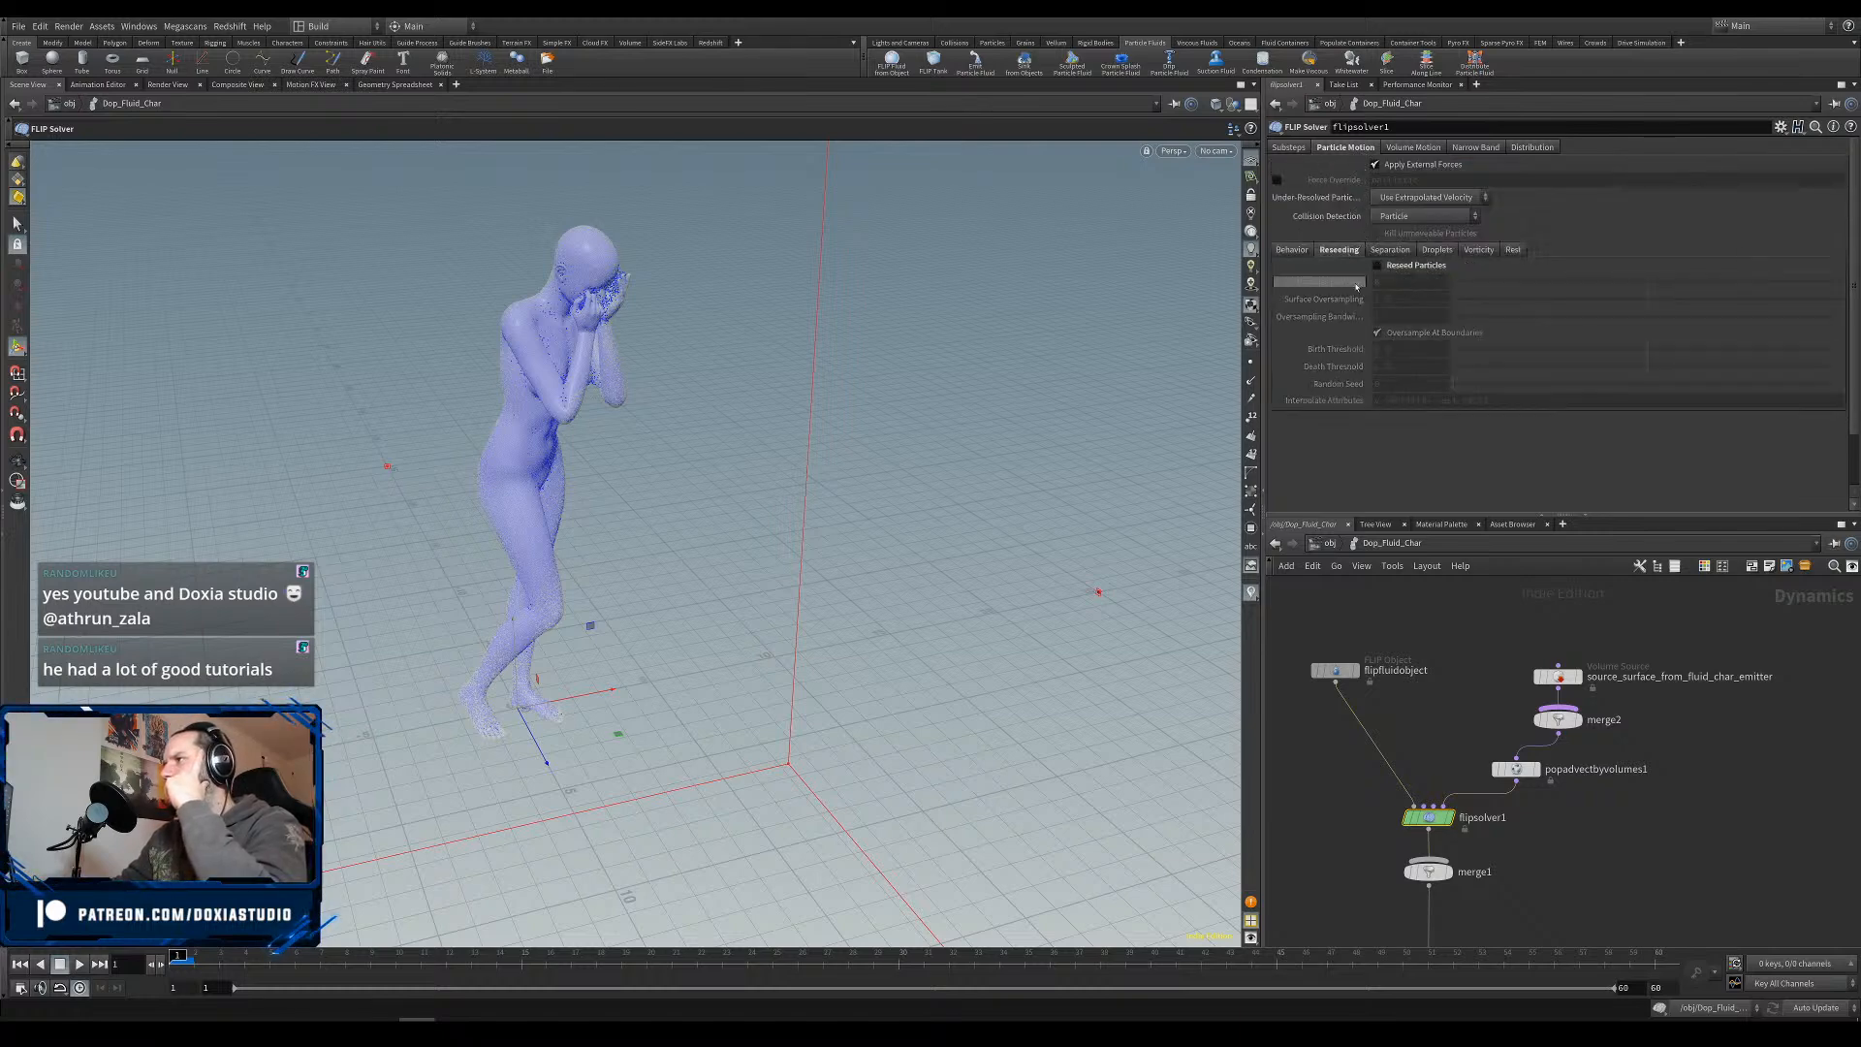
pyautogui.click(1479, 250)
pyautogui.click(1441, 267)
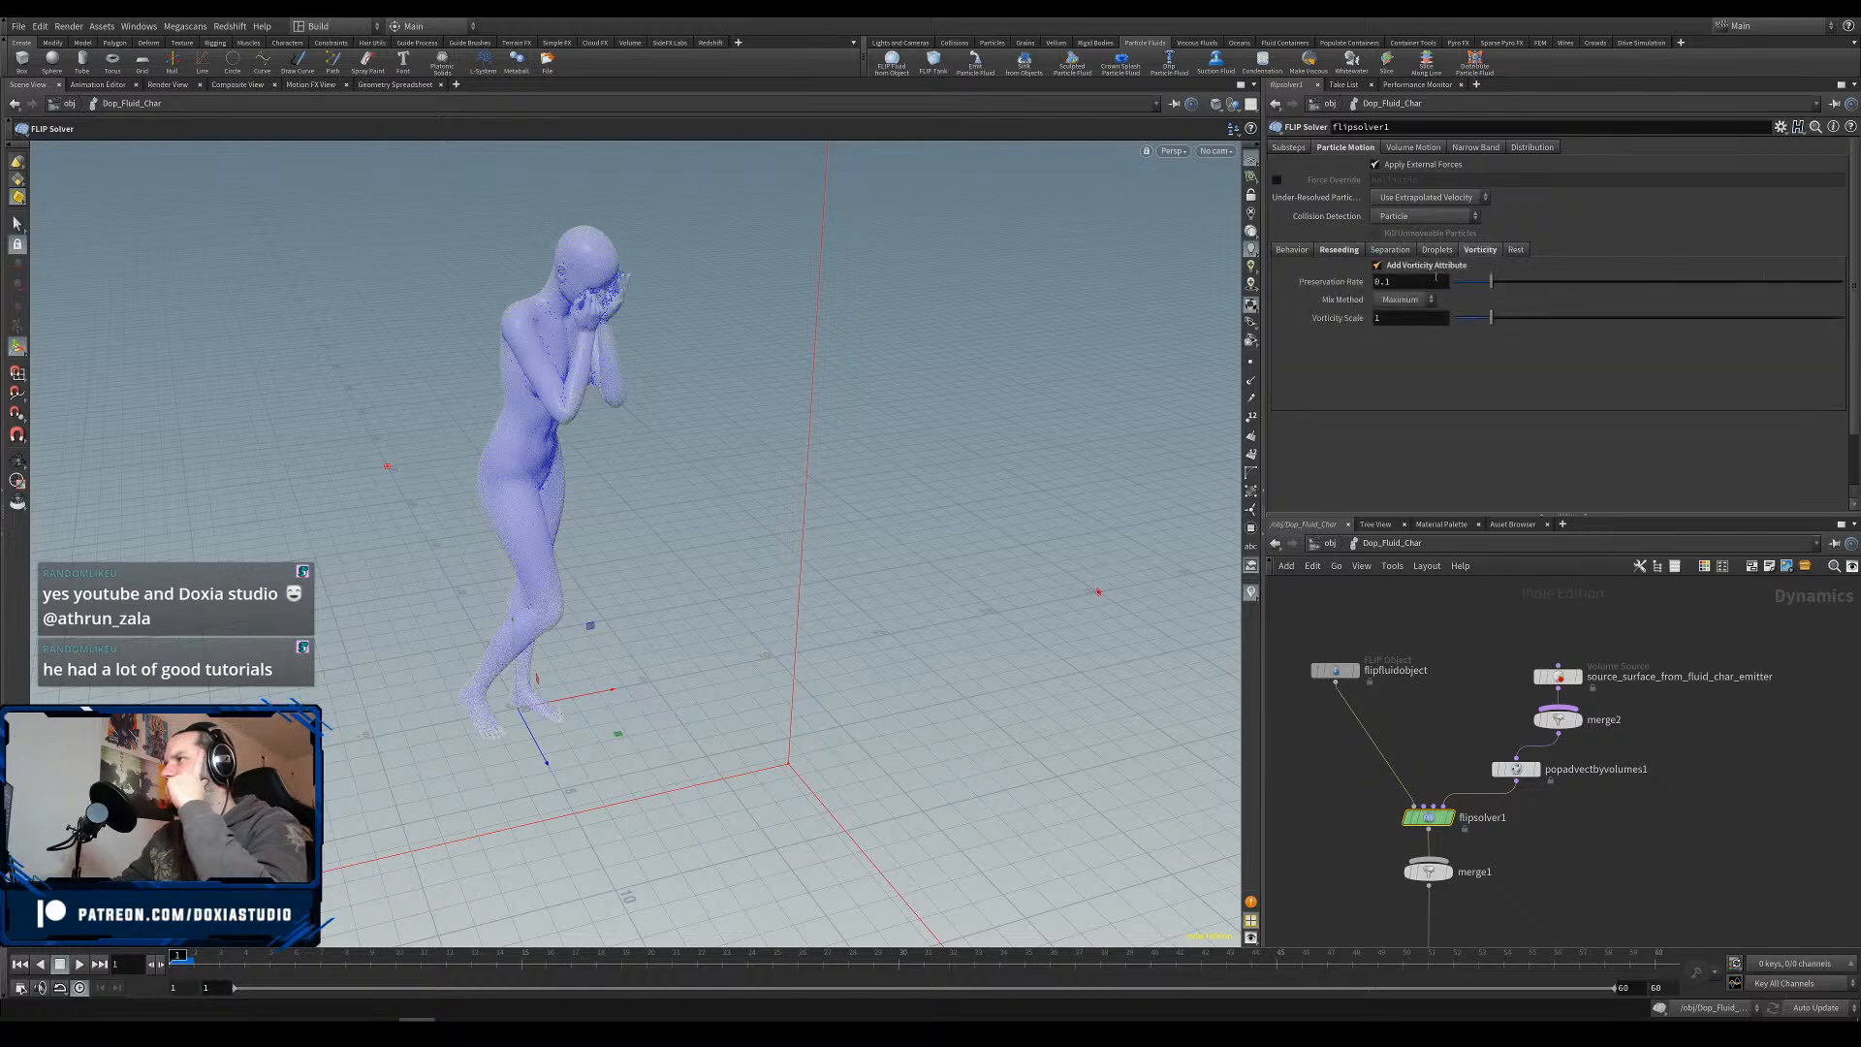
pyautogui.click(1409, 320)
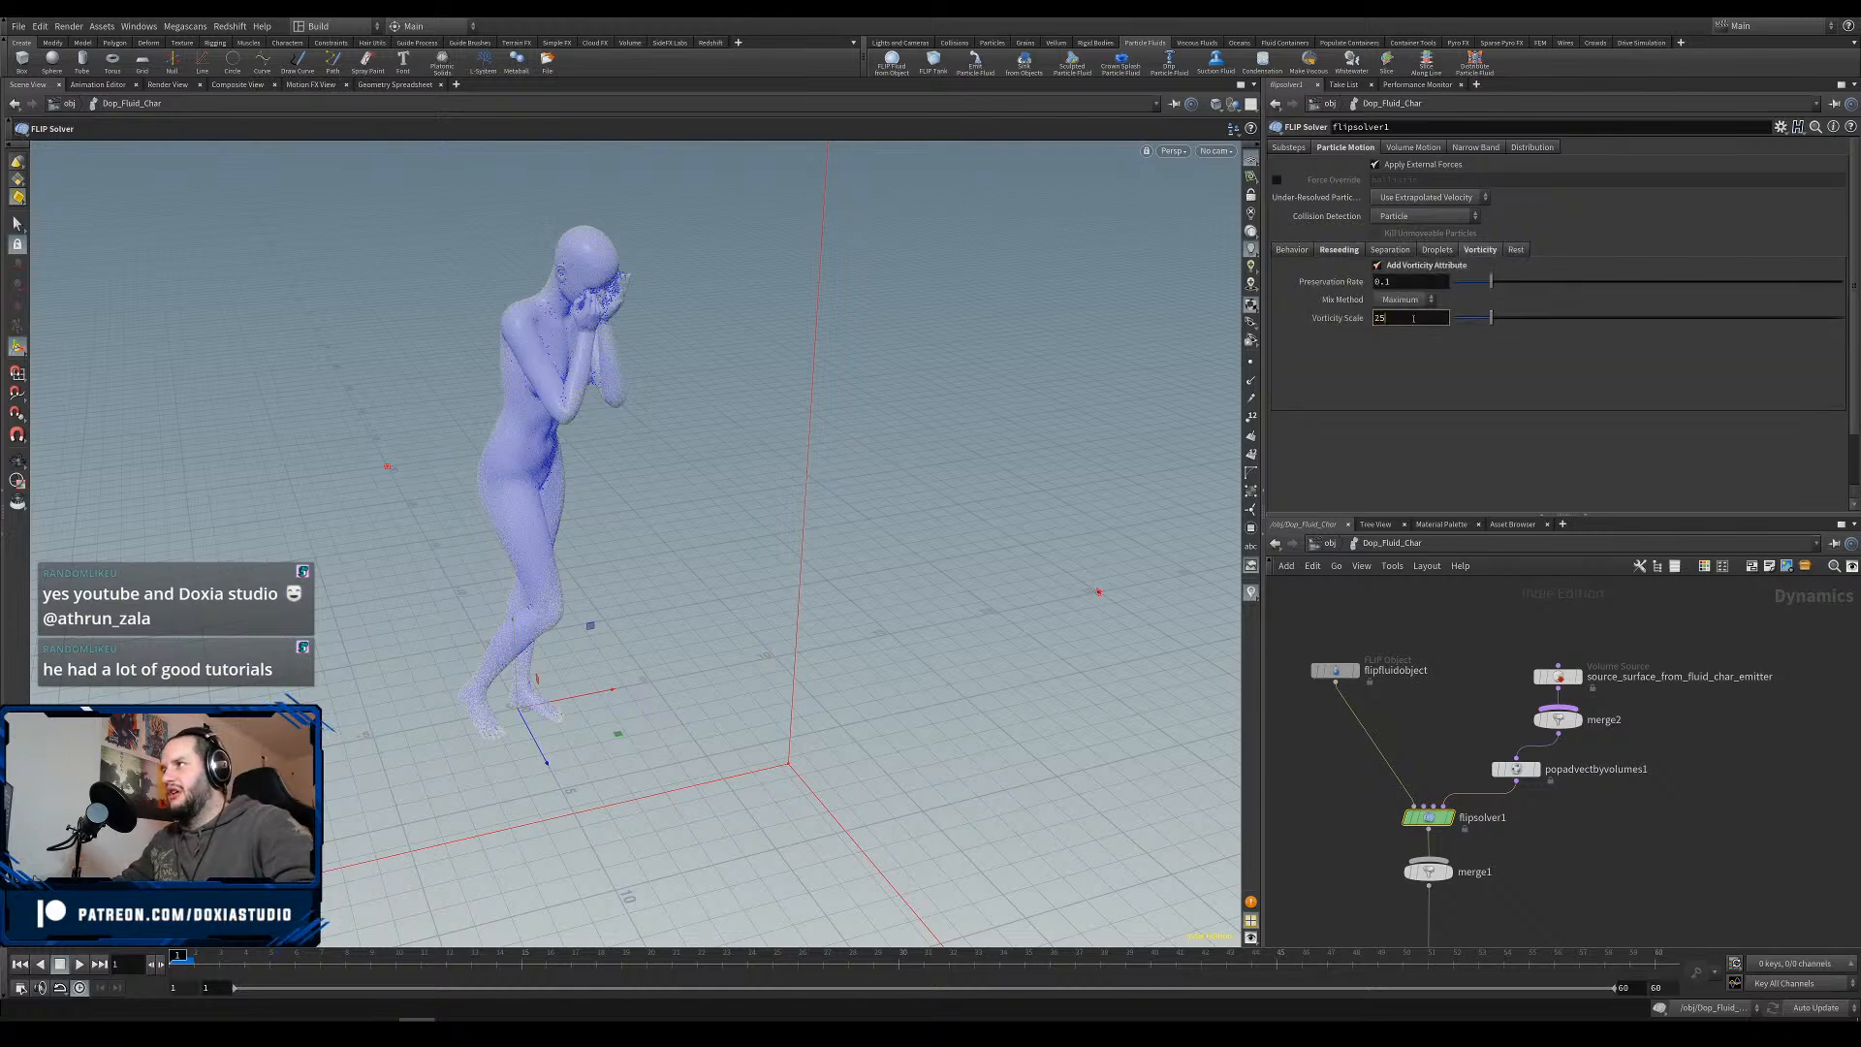
pyautogui.press('Return')
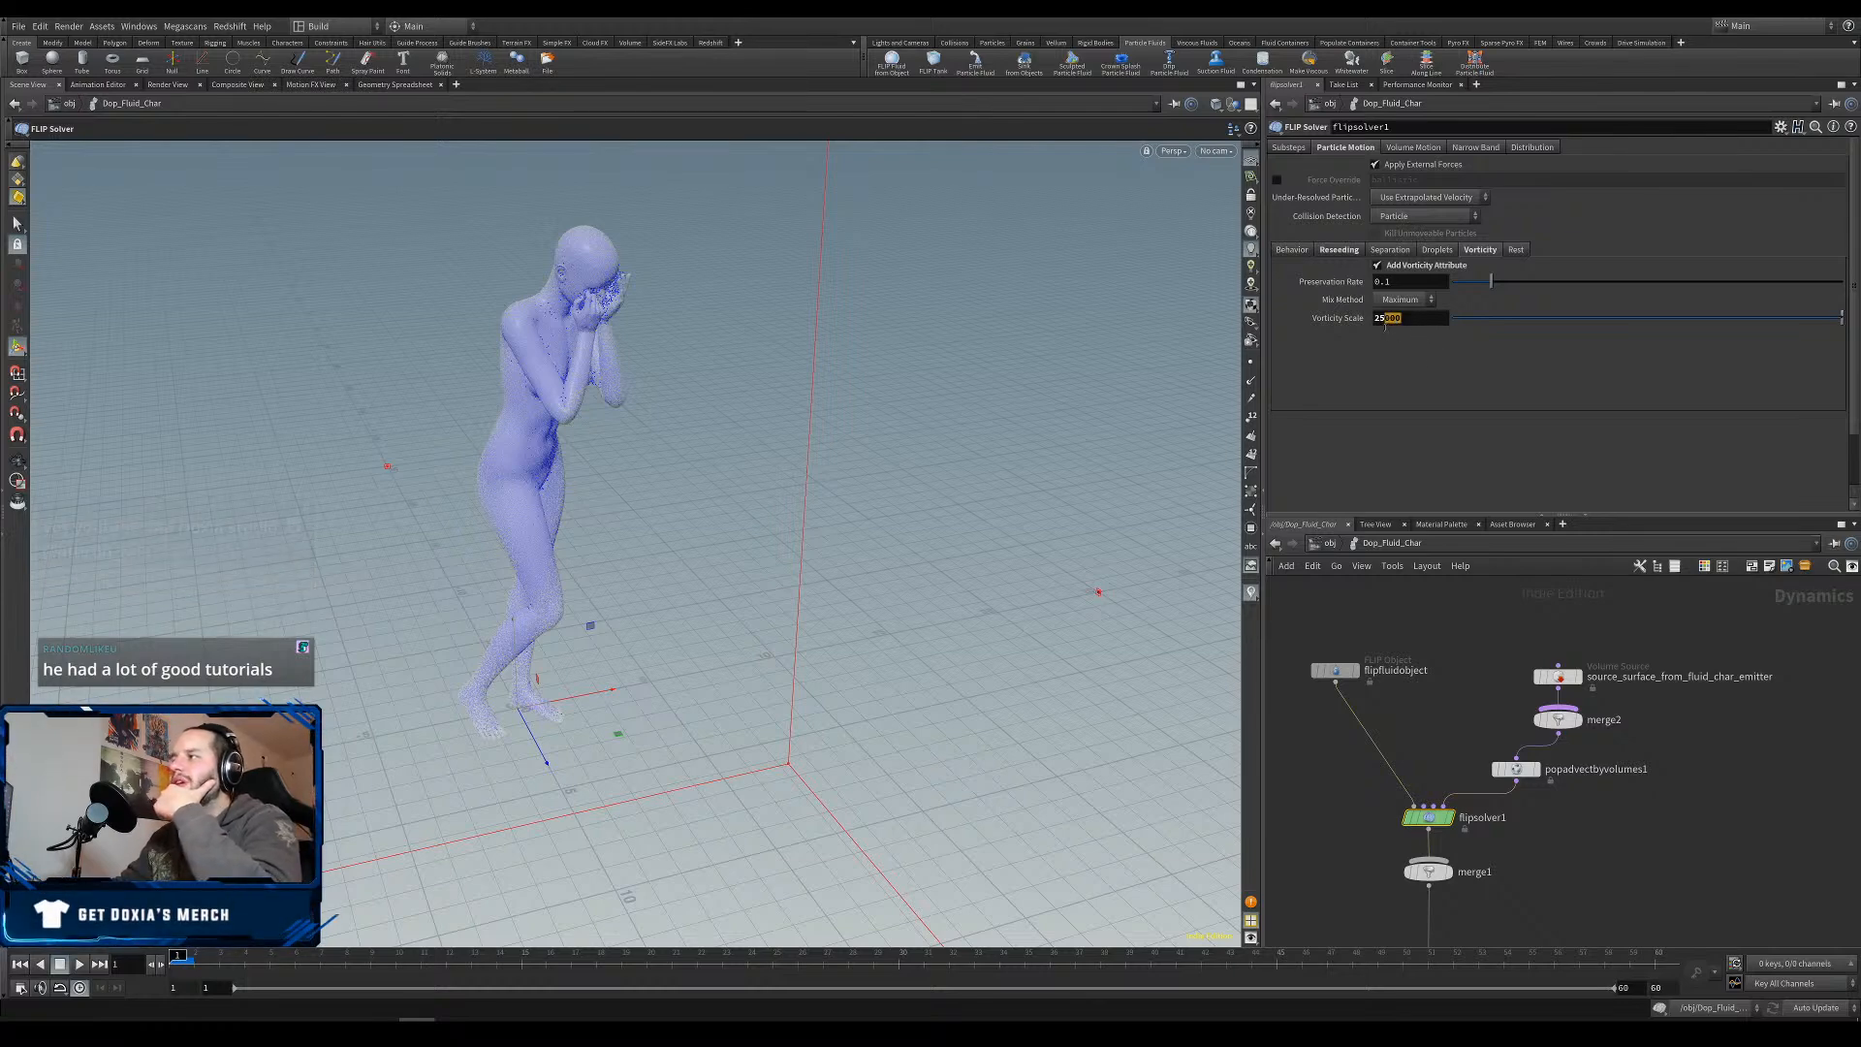
pyautogui.moveTo(1416, 318); pyautogui.dragTo(1388, 320)
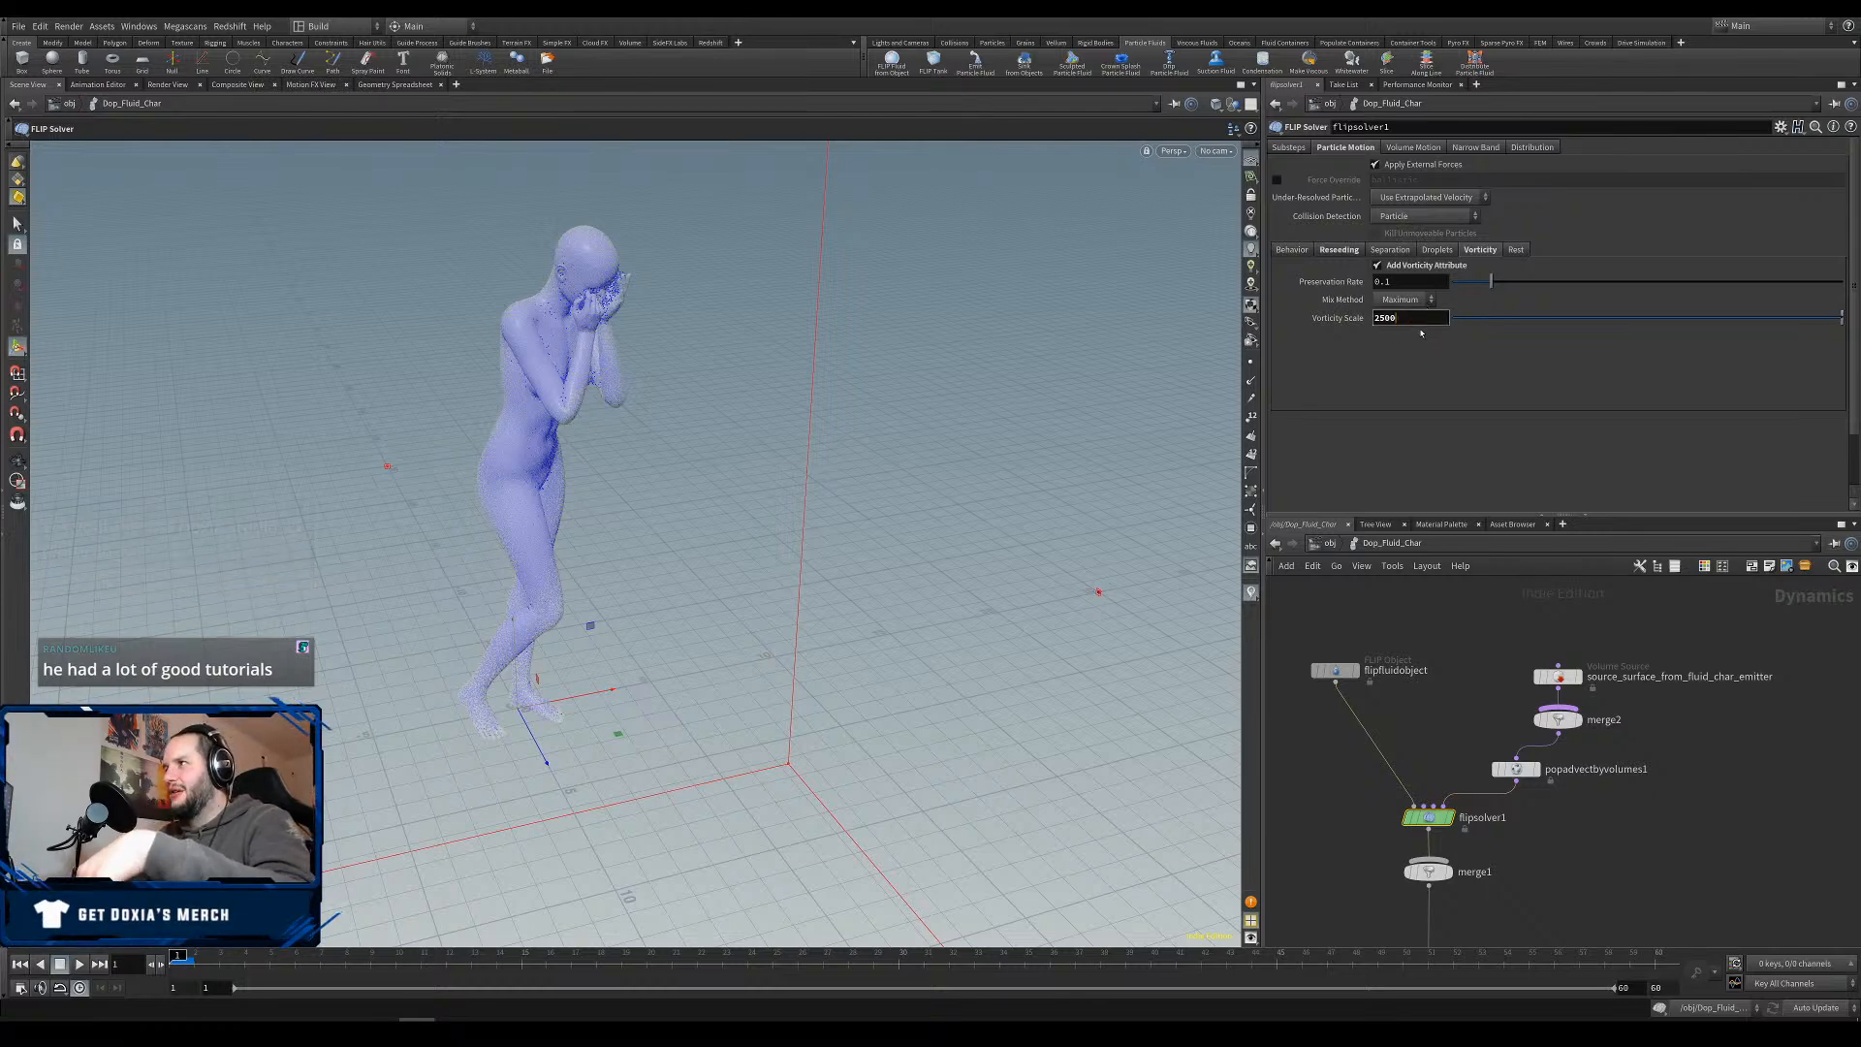
pyautogui.press('Return')
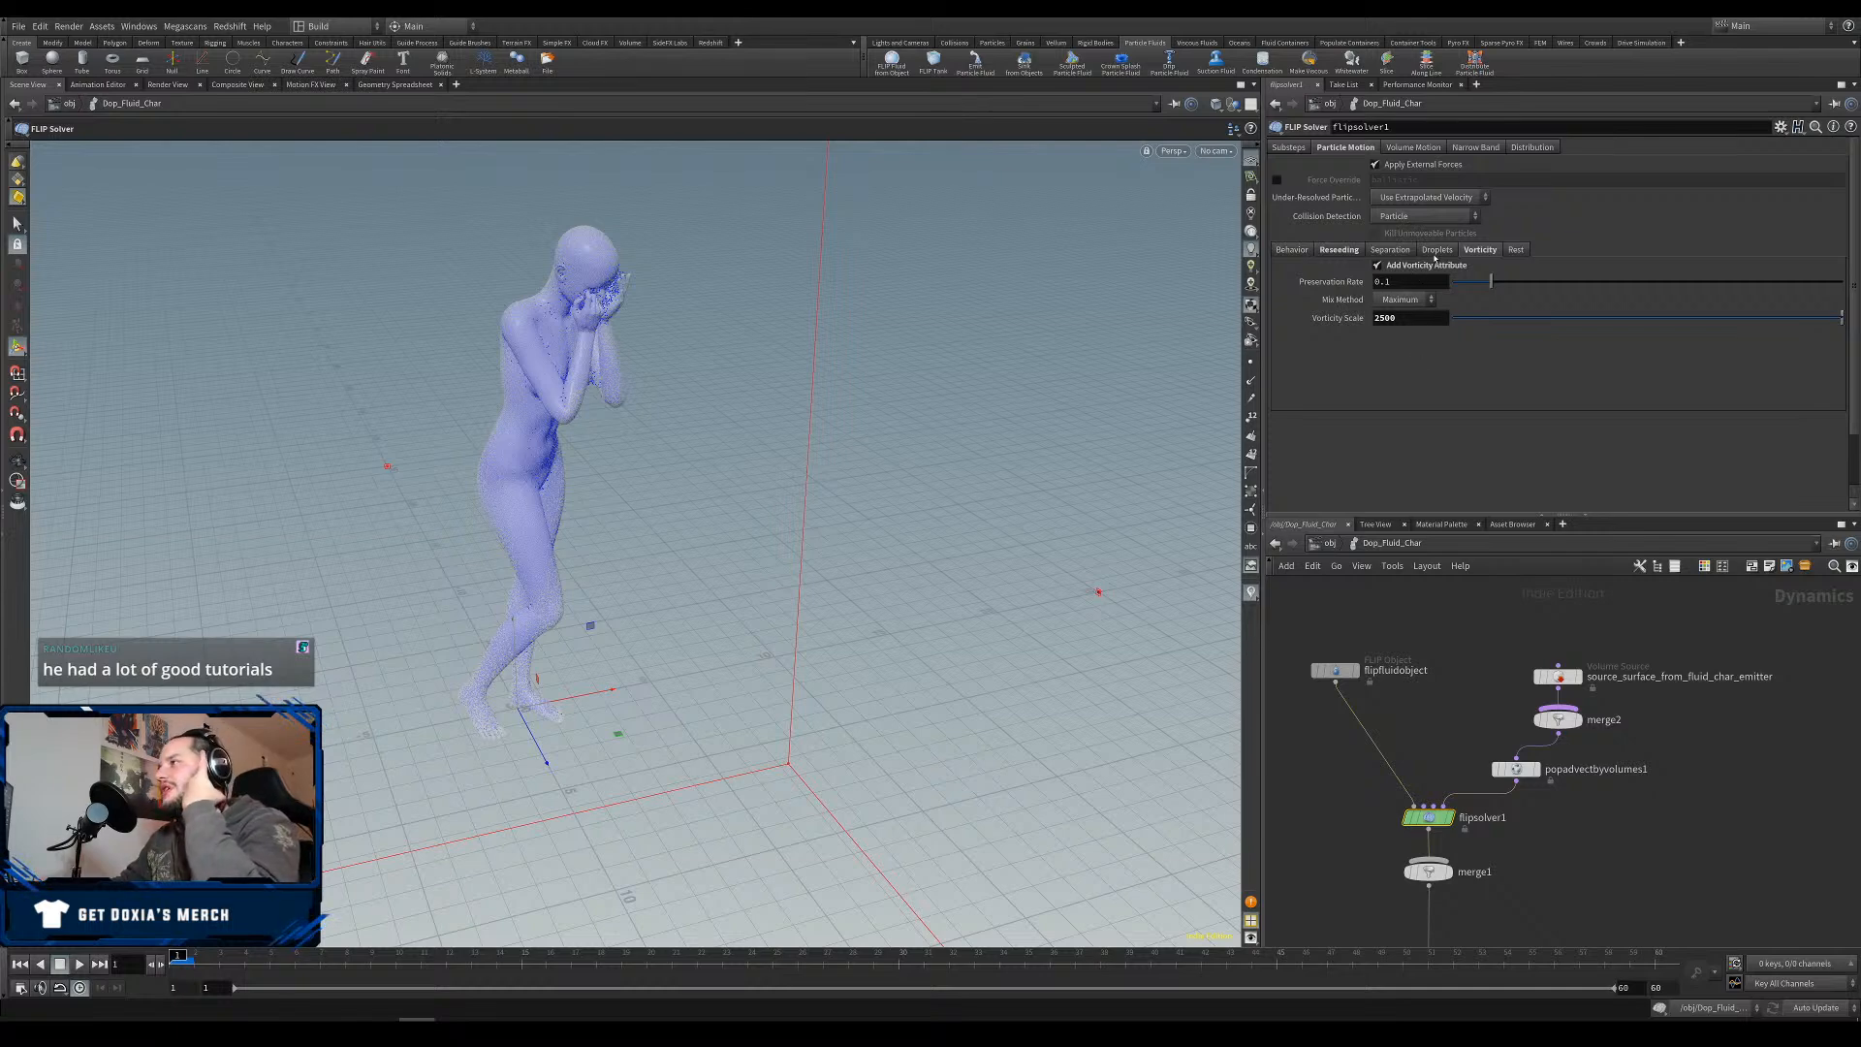
# Enable Age Particles and Add ID Attribute in flipsolver1's particle behavior settings.
pyautogui.click(1292, 250)
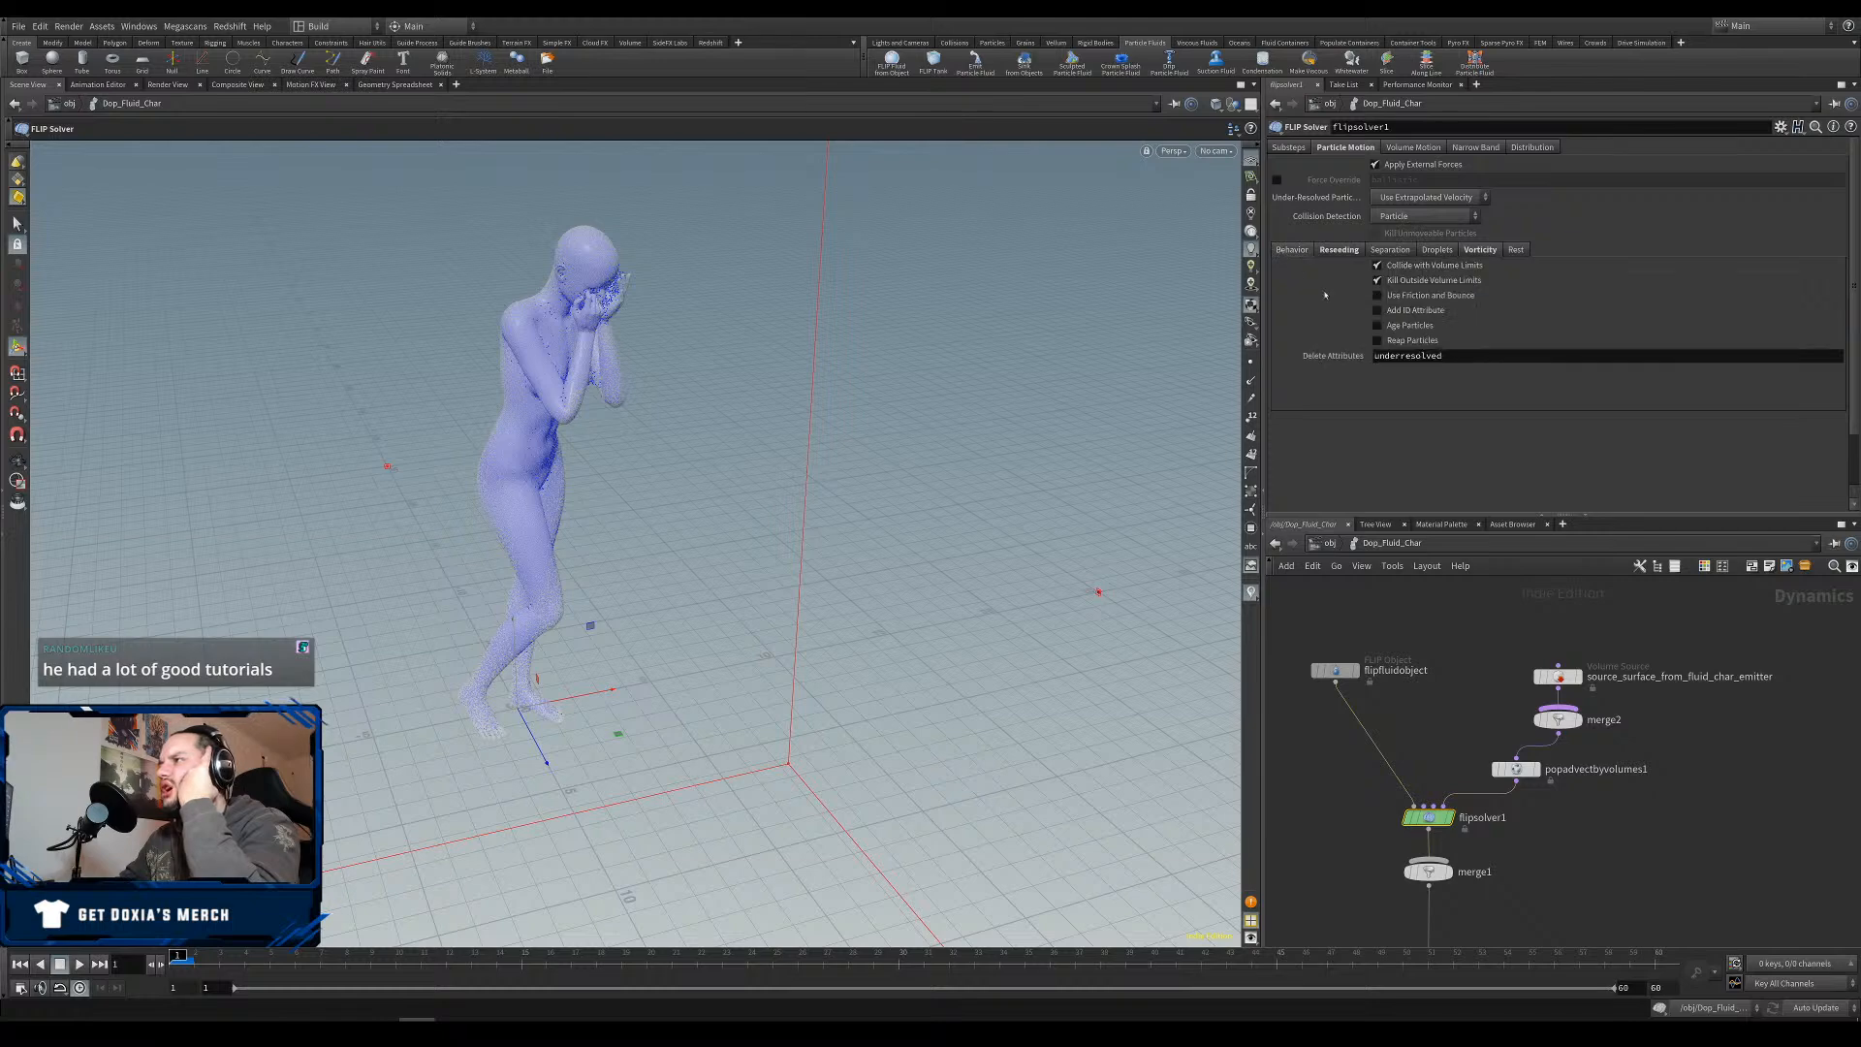
pyautogui.click(1390, 327)
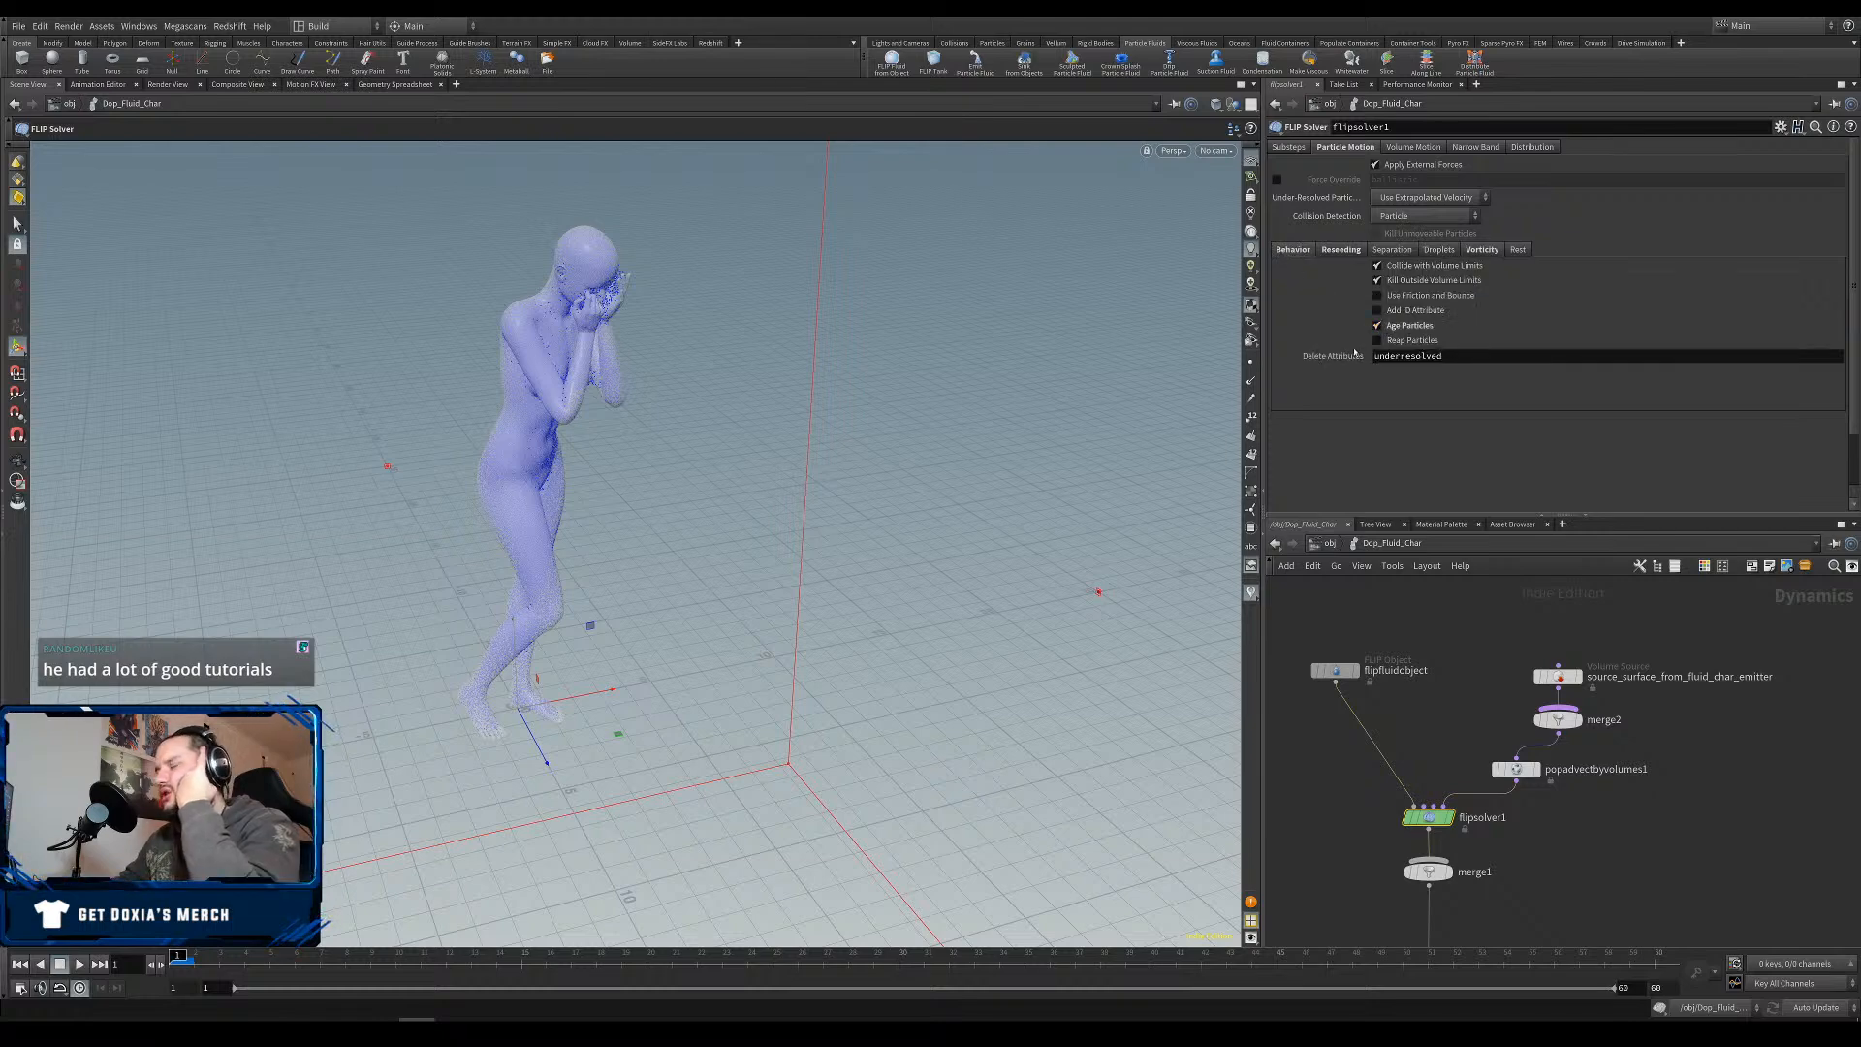
pyautogui.click(1378, 310)
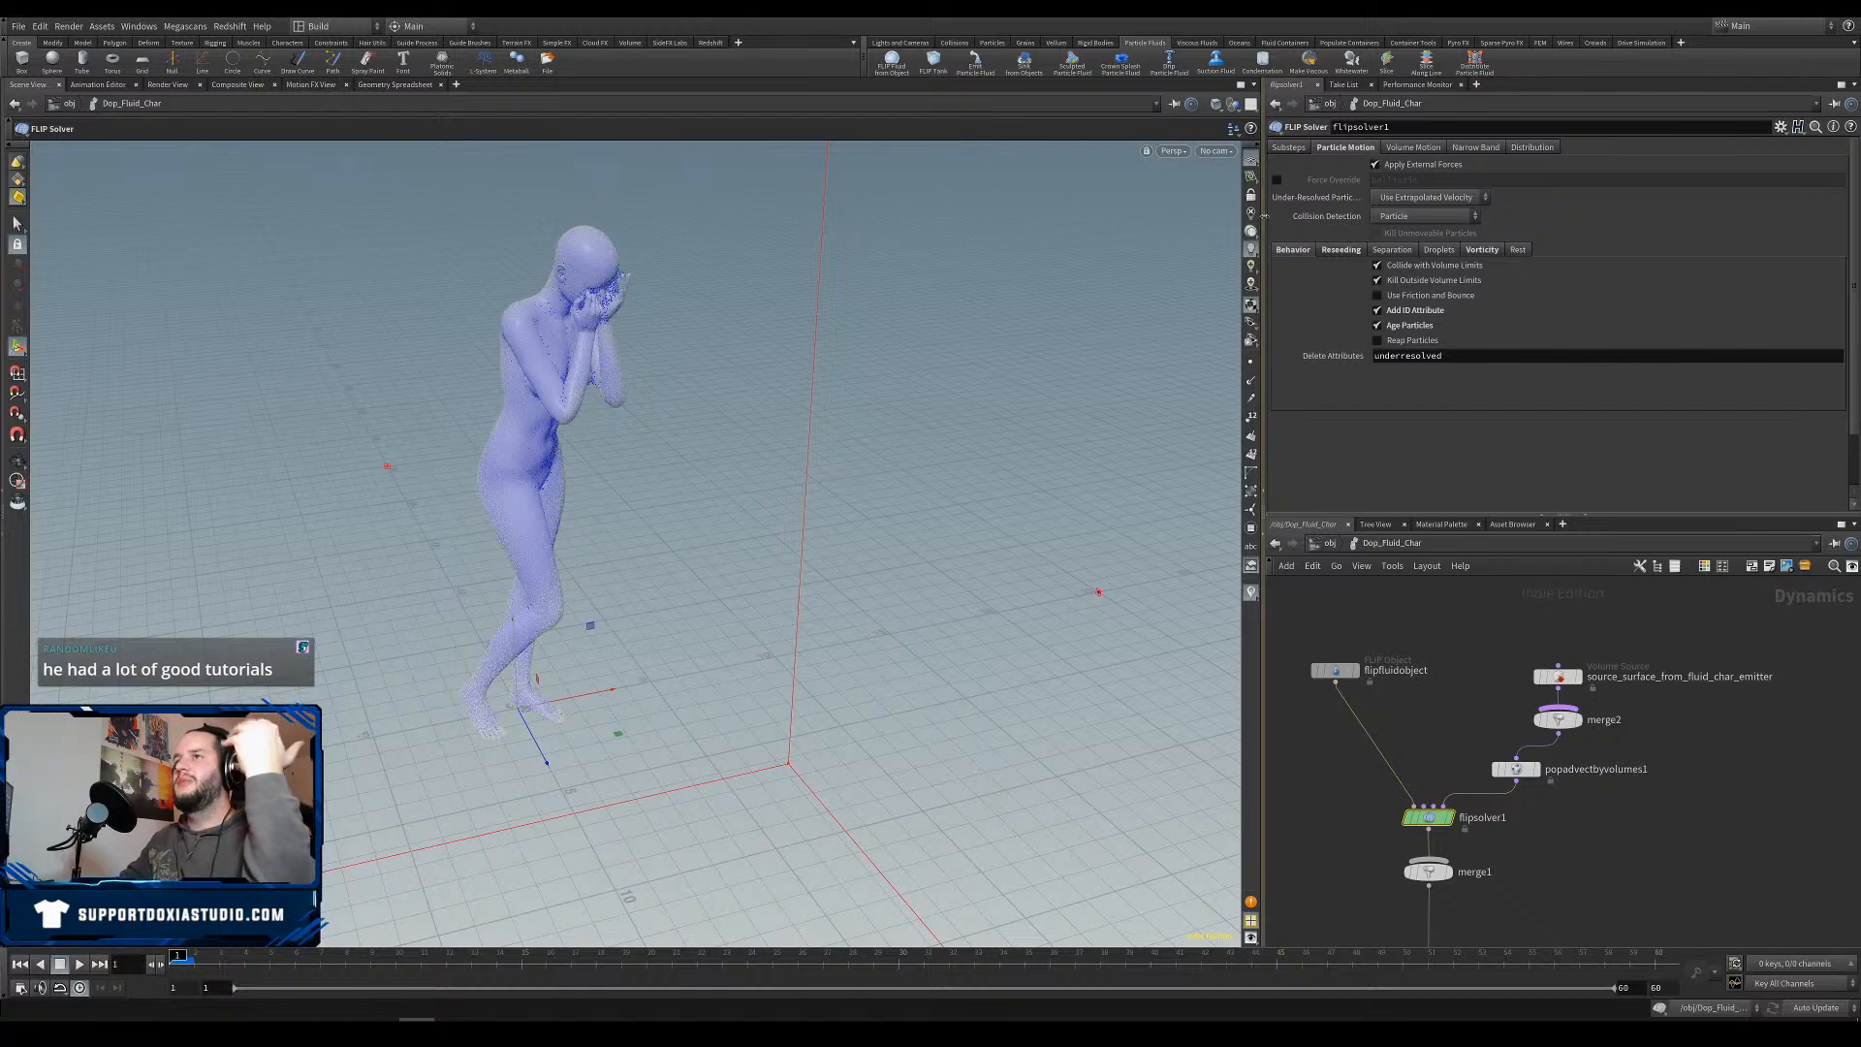
# Look through flipsolver1's volume motion, narrow band and distribution settings, including viscosity, density, air, divergence and surface tension.
pyautogui.click(1422, 148)
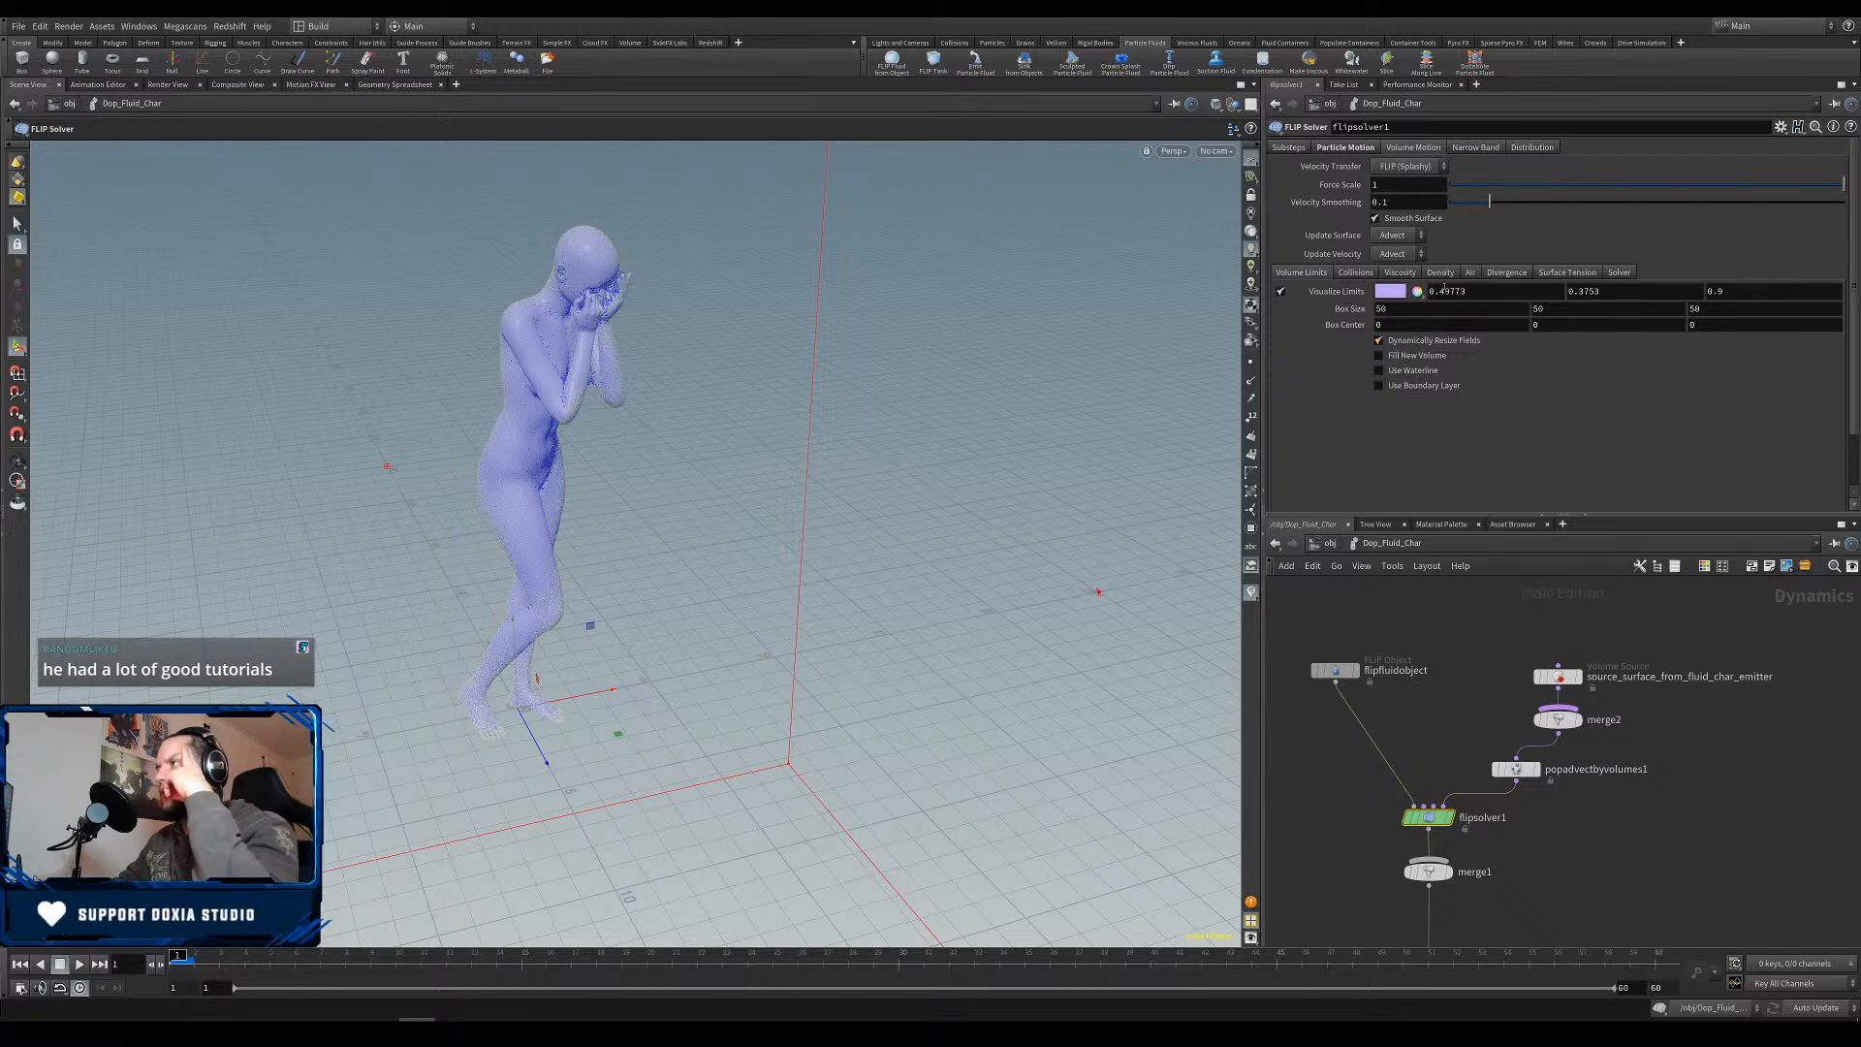
pyautogui.click(1400, 273)
pyautogui.click(1440, 272)
pyautogui.click(1470, 272)
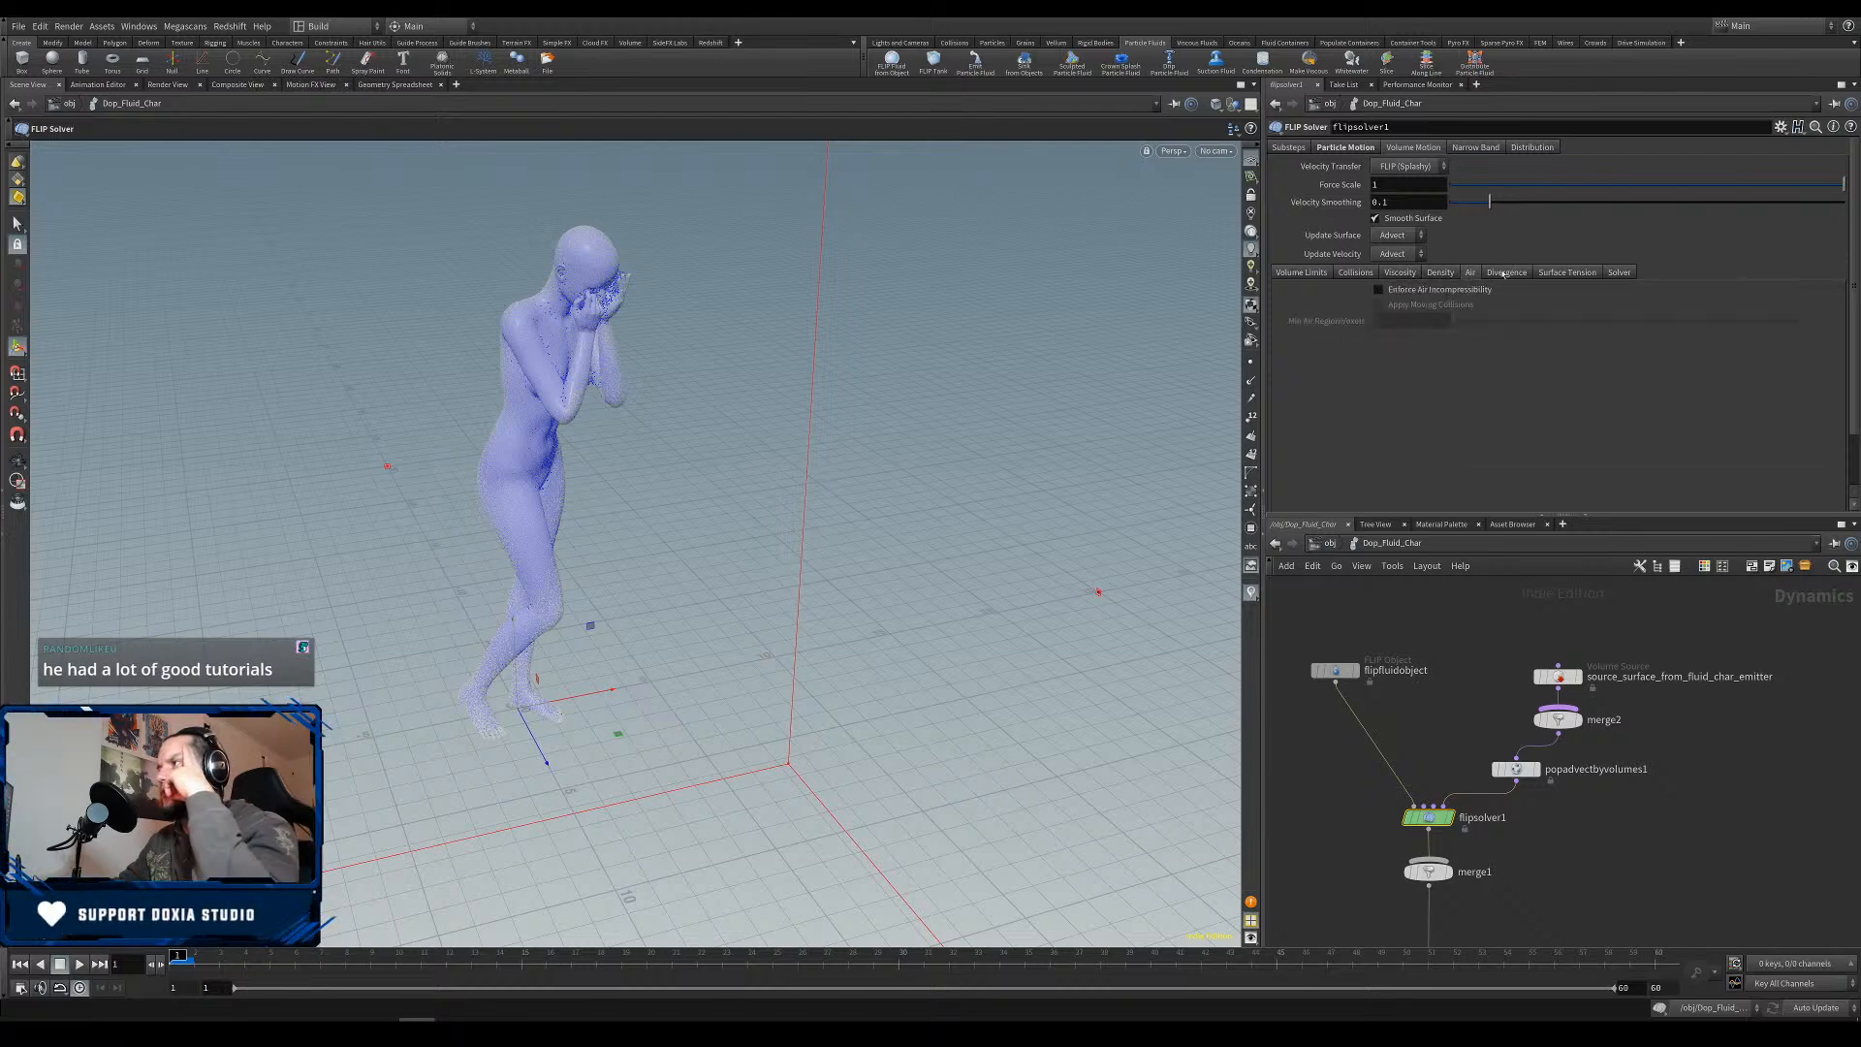
pyautogui.click(1506, 272)
pyautogui.click(1564, 272)
pyautogui.click(1301, 272)
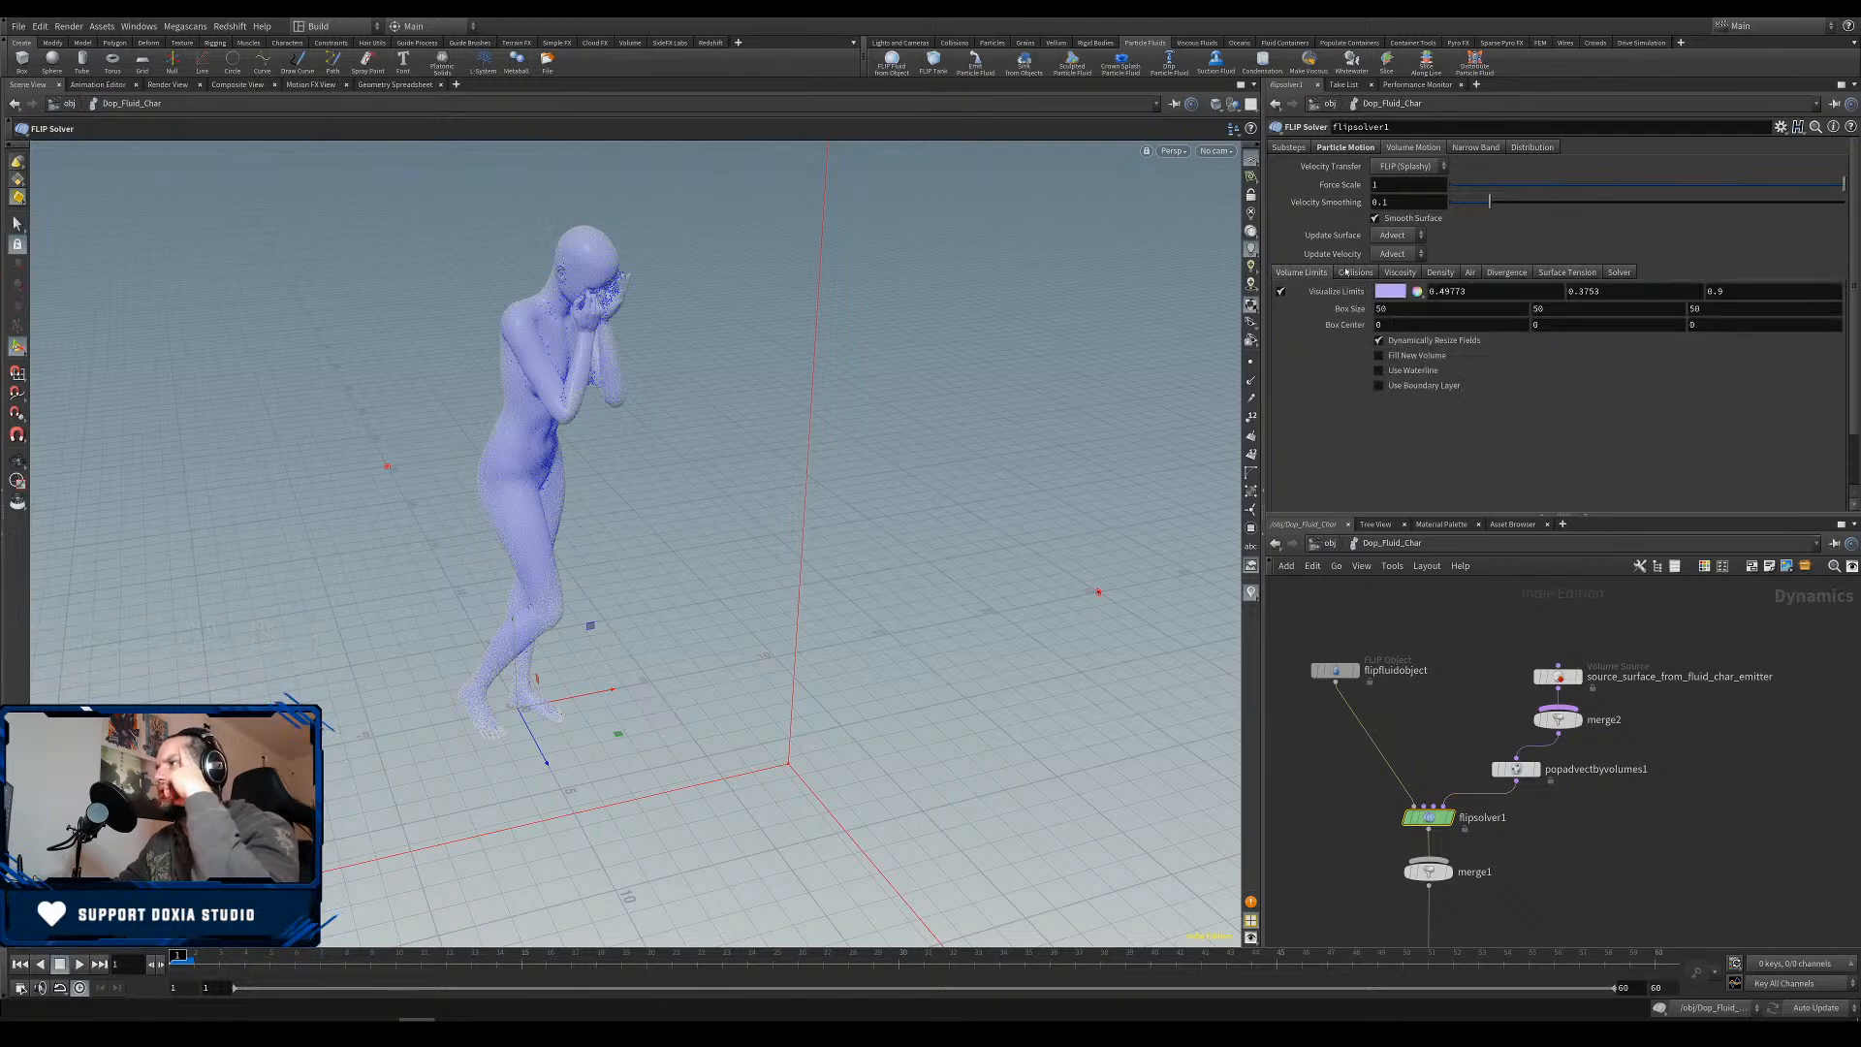
pyautogui.click(1476, 147)
pyautogui.click(1532, 147)
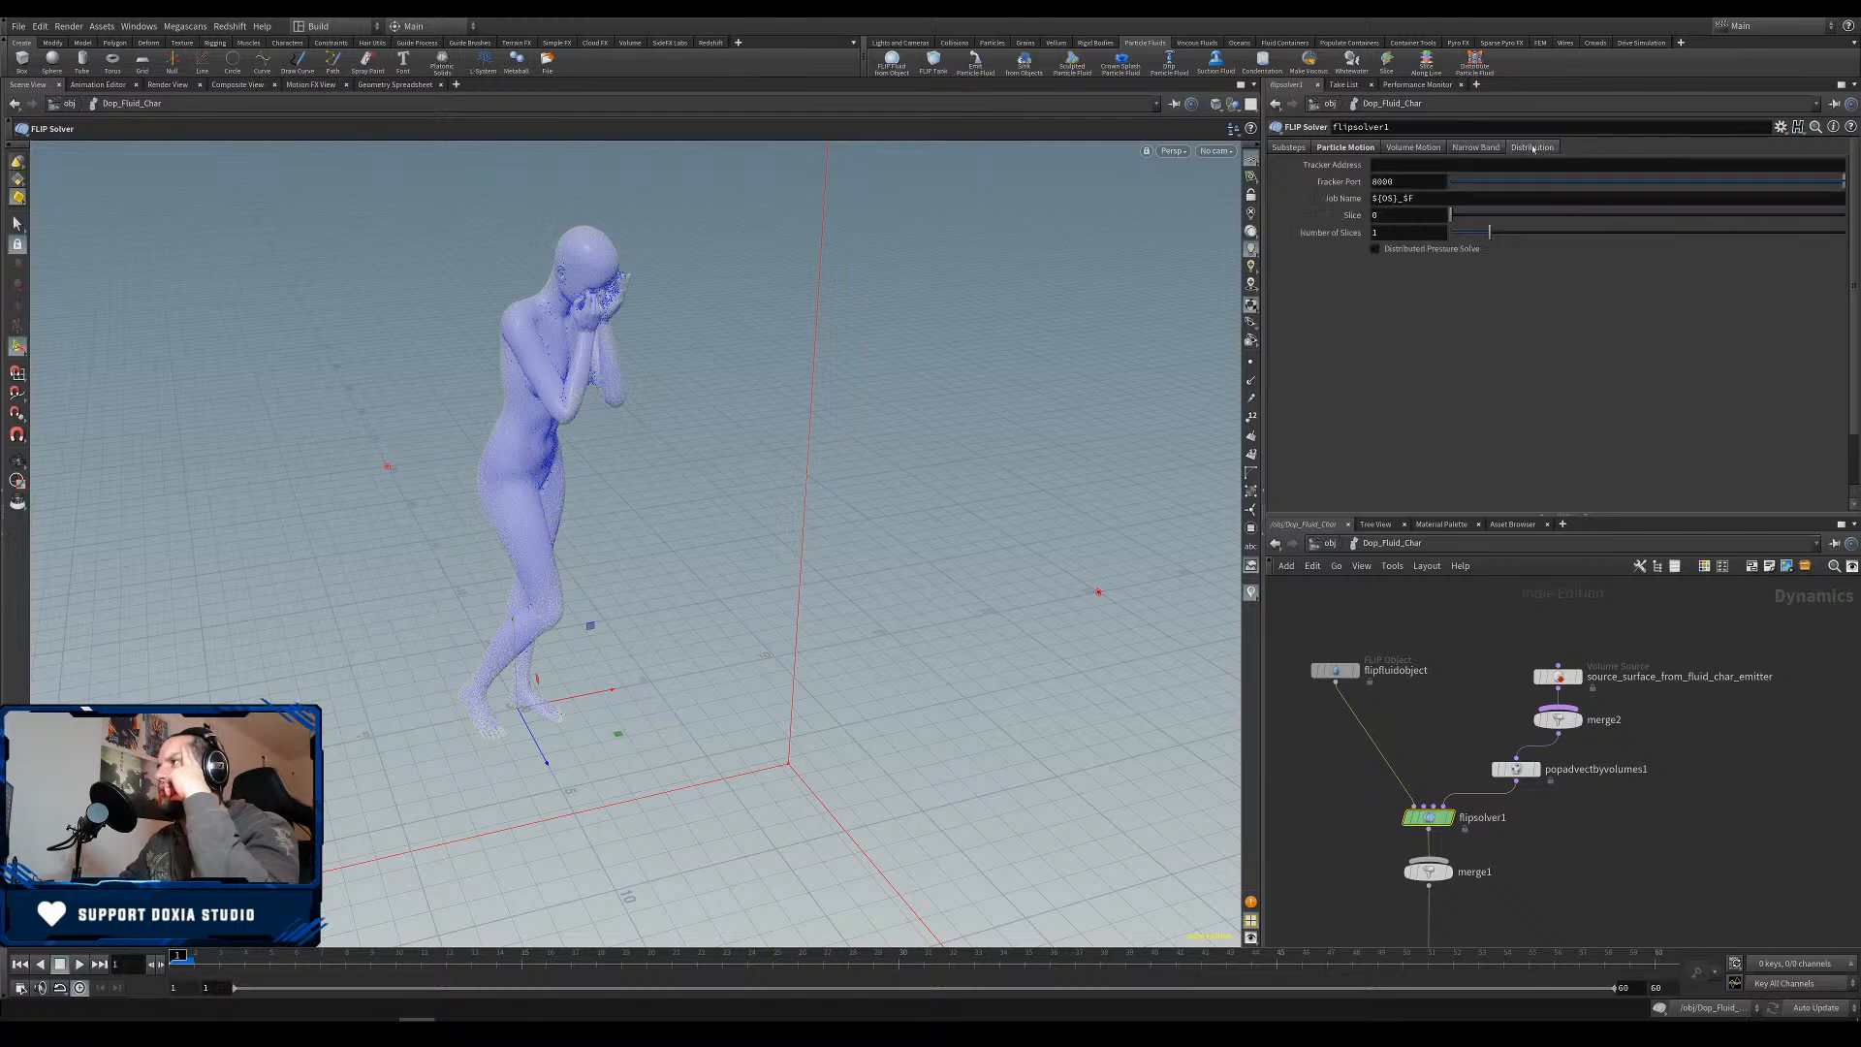
# Disable Collide with Volume Limits and Kill Outside Volume Limits in flipsolver1's particle behavior settings.
pyautogui.click(1346, 147)
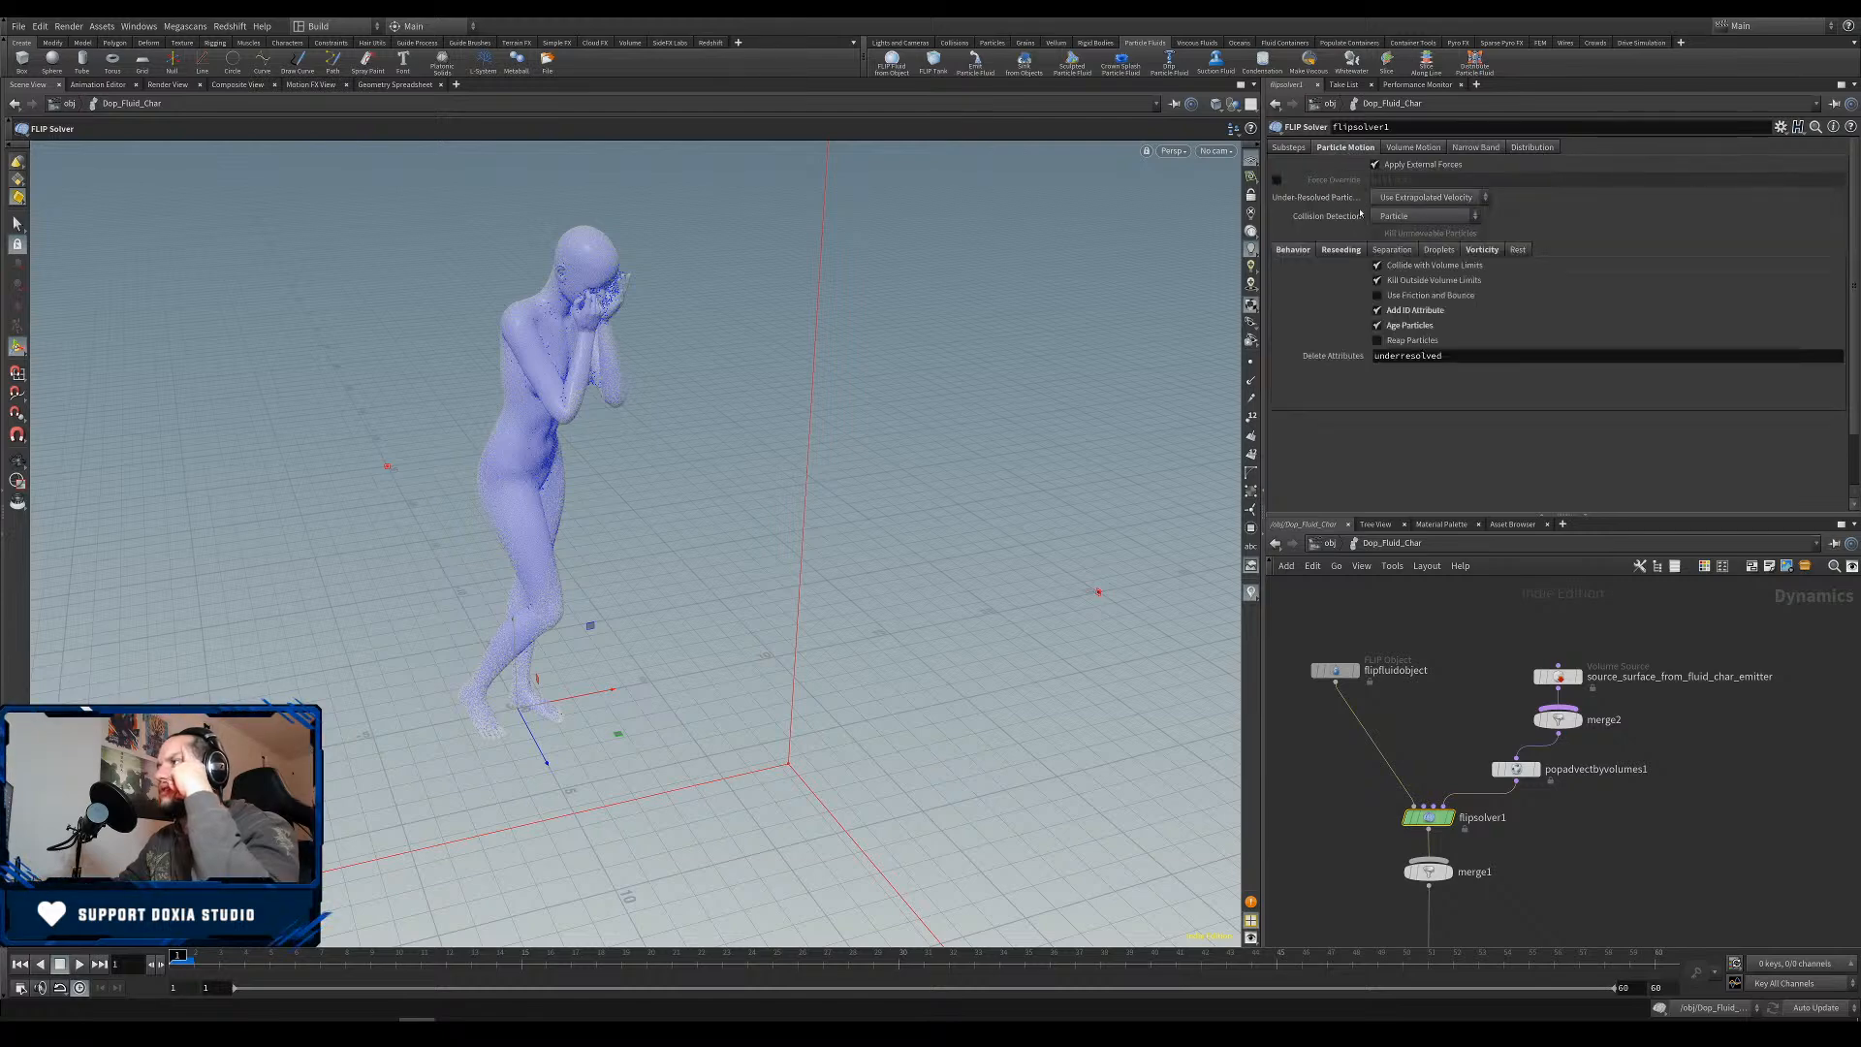
pyautogui.click(1427, 280)
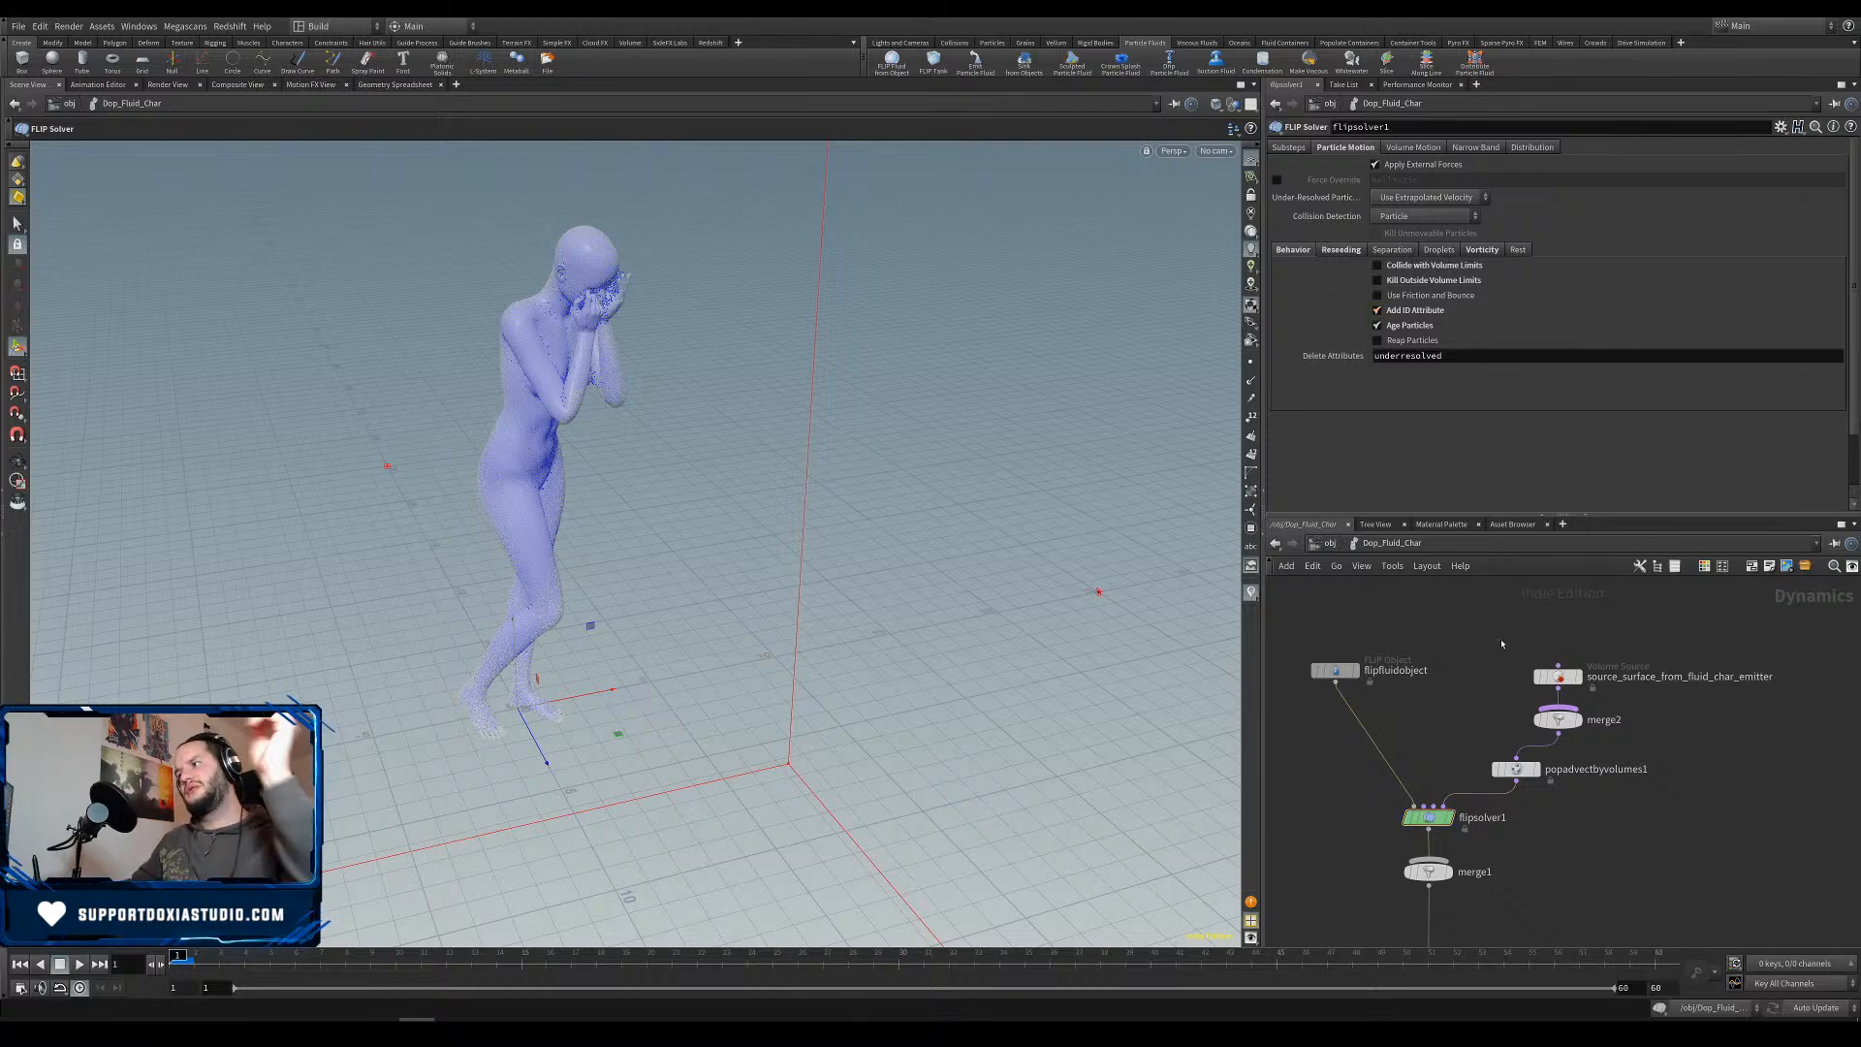
# Set the Particle Separation of flipfluidobject to 0.2.
pyautogui.click(1335, 670)
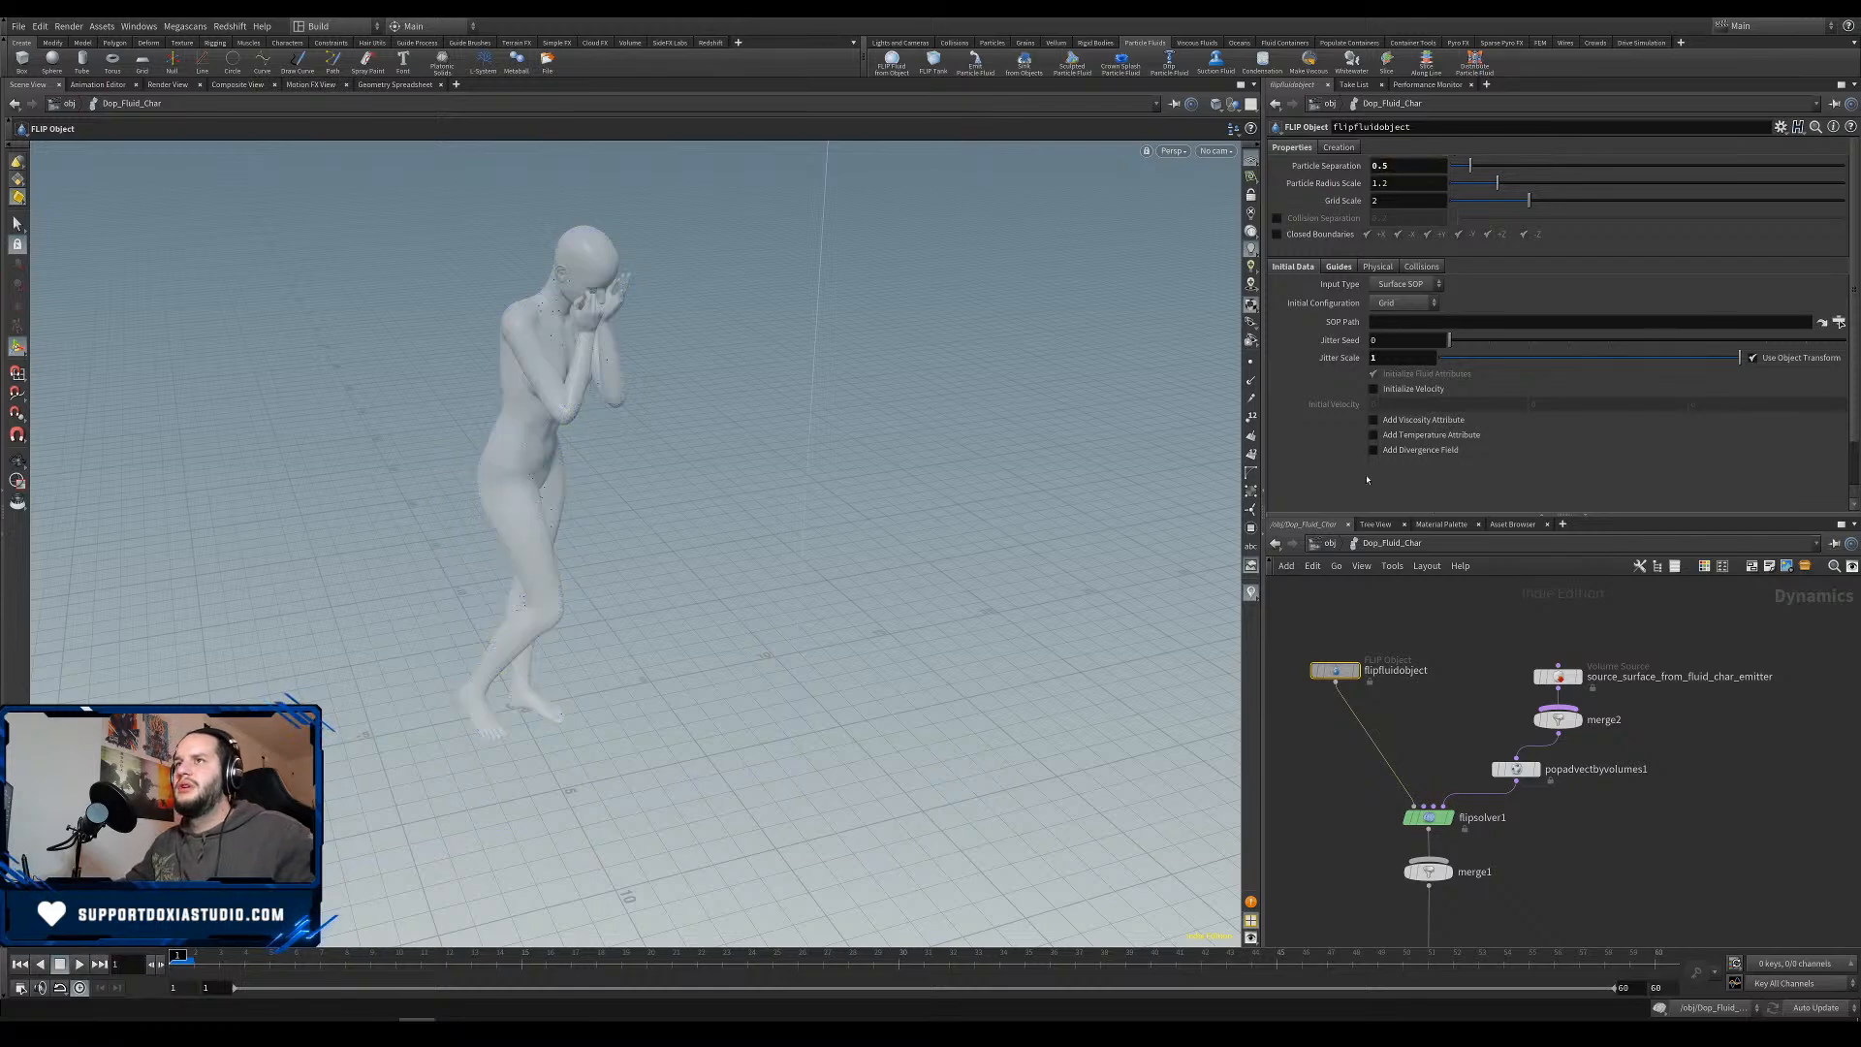
pyautogui.write('2')
pyautogui.press('Return')
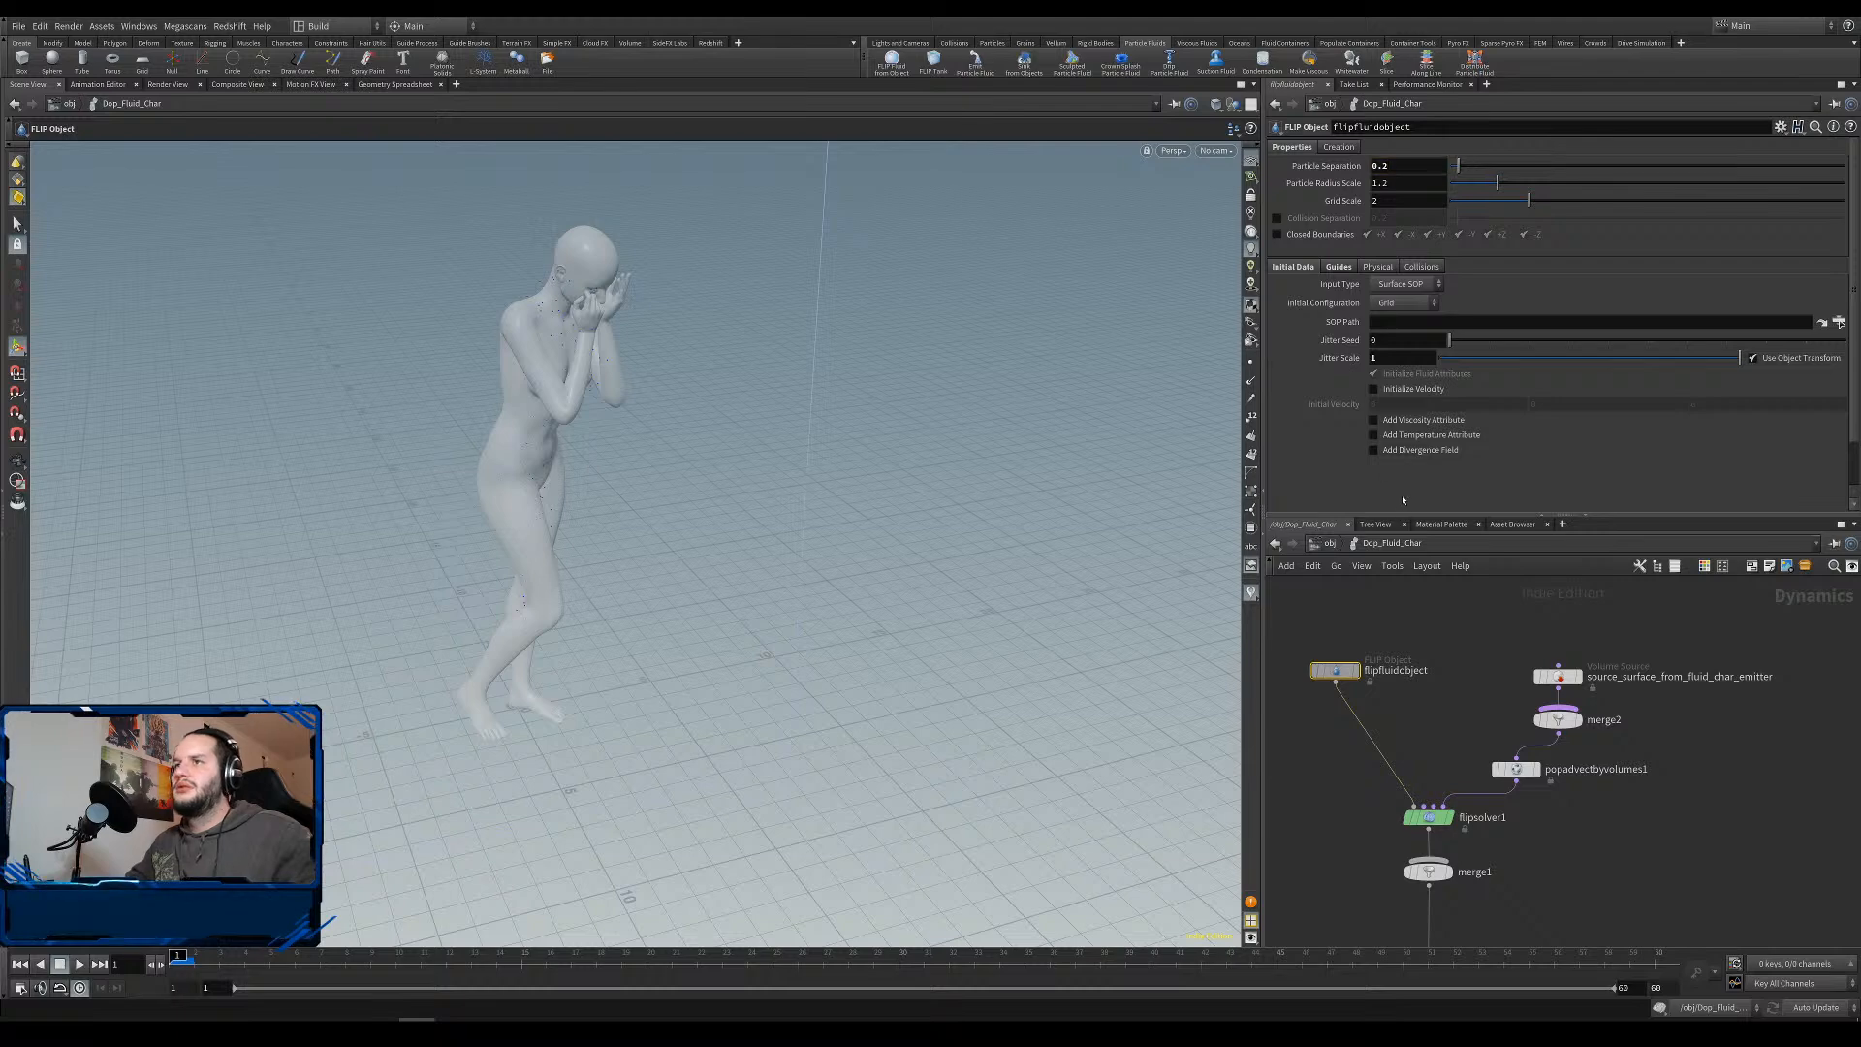
# Insert a File Cache node between import_pyrofields and out_pyro_smoke in the smoke_01 network.
pyautogui.keyDown('alt'); pyautogui.moveTo(795, 465); pyautogui.dragTo(686, 494, button='right'); pyautogui.keyUp('alt')
pyautogui.keyDown('alt'); pyautogui.moveTo(687, 495); pyautogui.dragTo(727, 461, button='middle'); pyautogui.keyUp('alt')
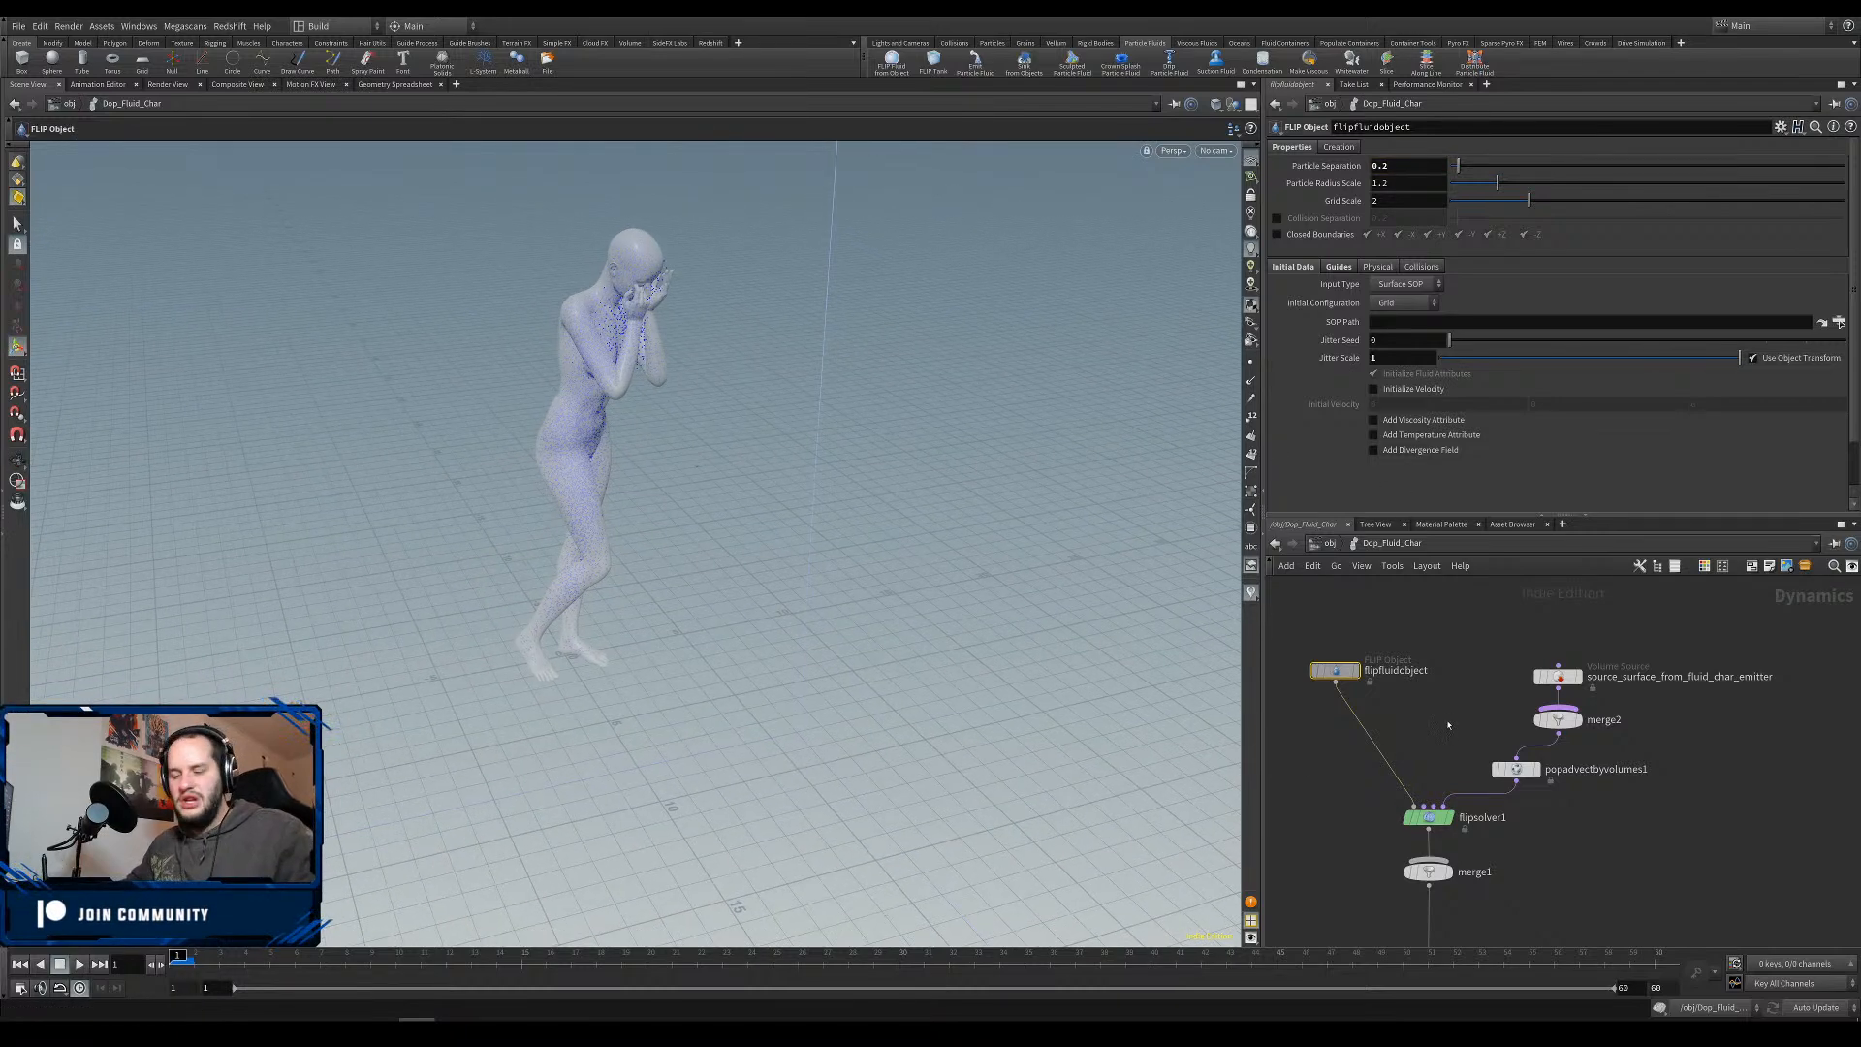
pyautogui.press('u')
pyautogui.doubleClick(1357, 767)
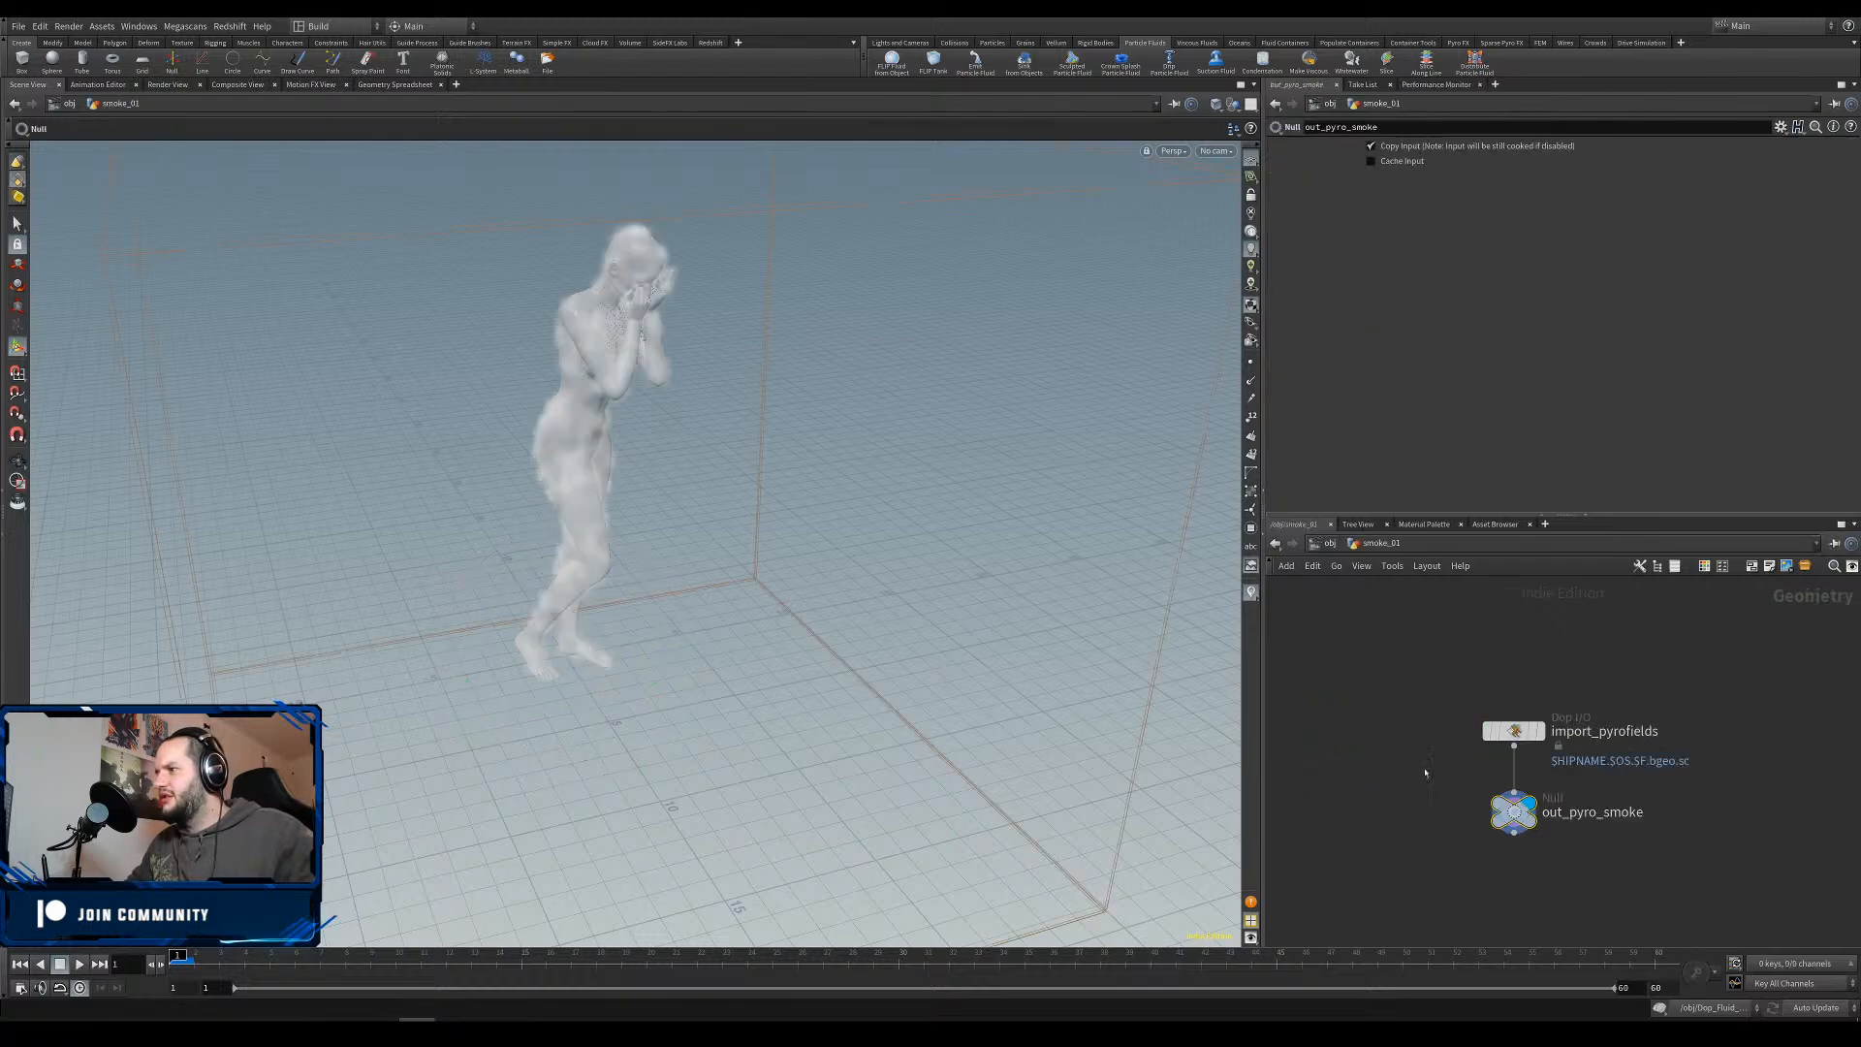
pyautogui.press('Tab')
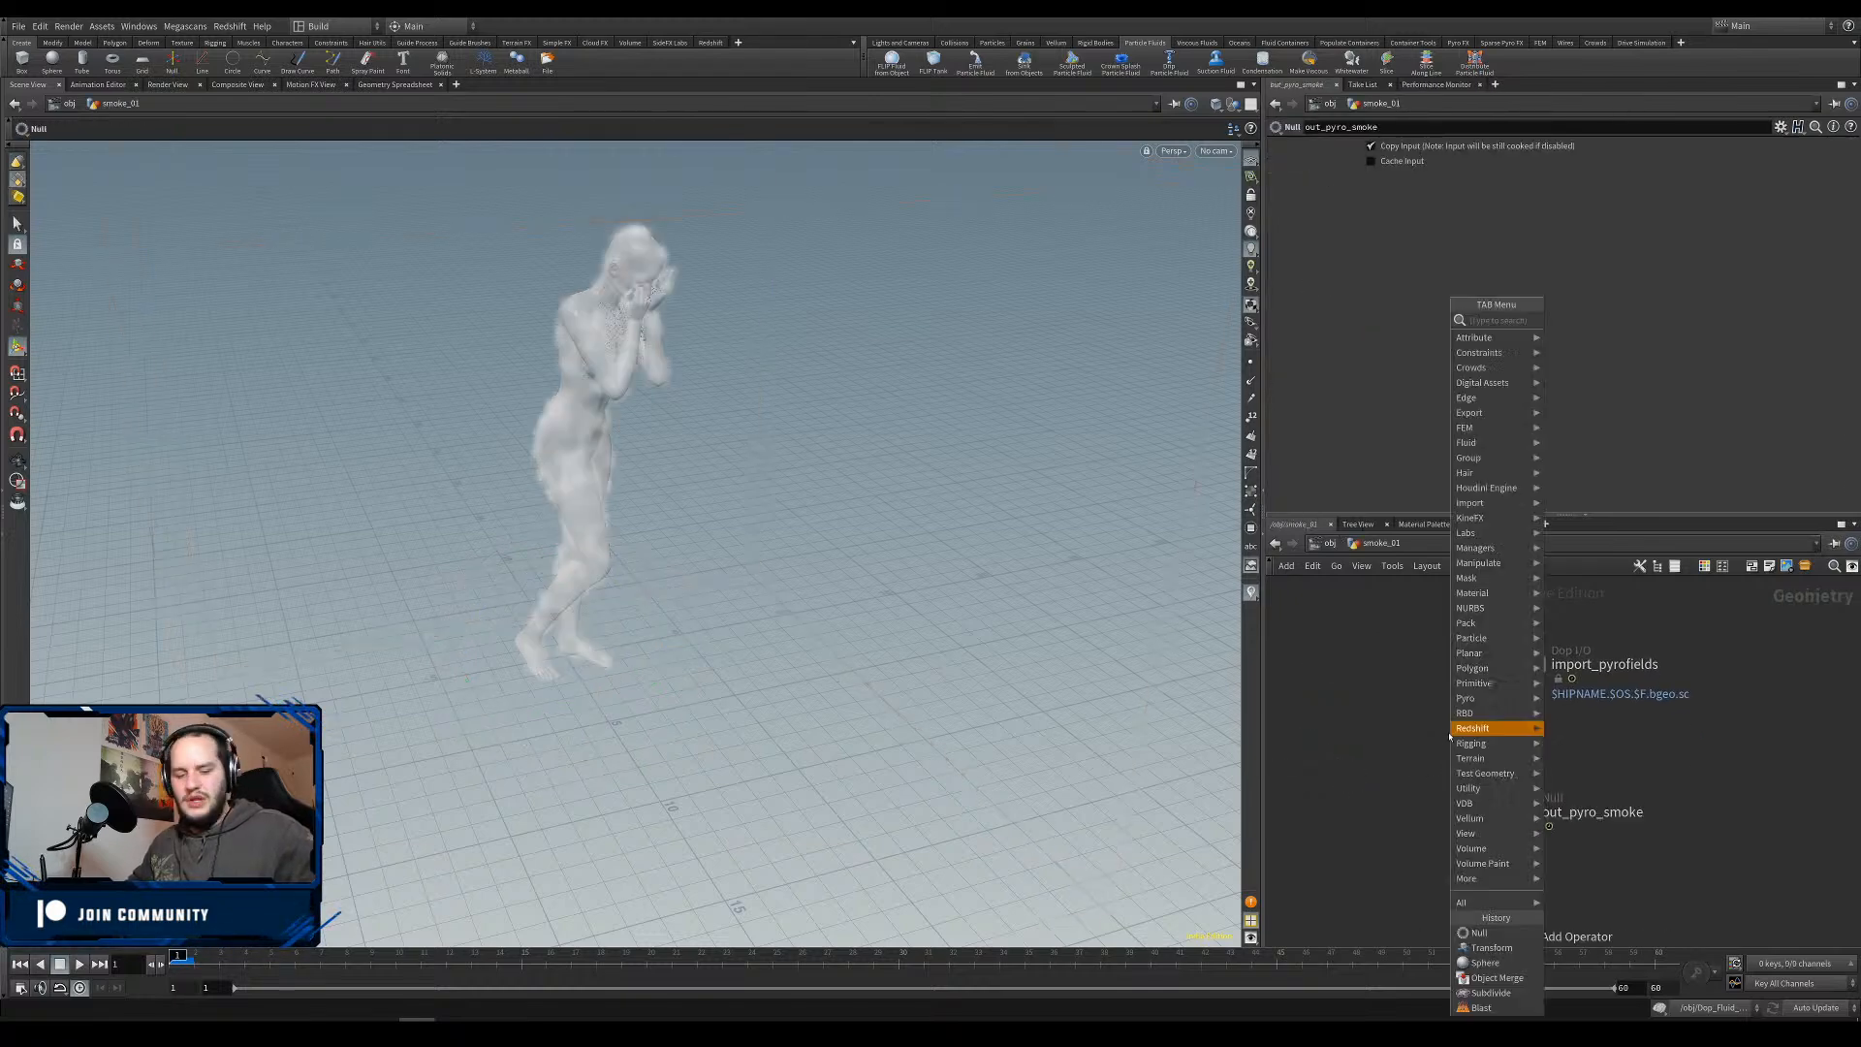
pyautogui.write('file')
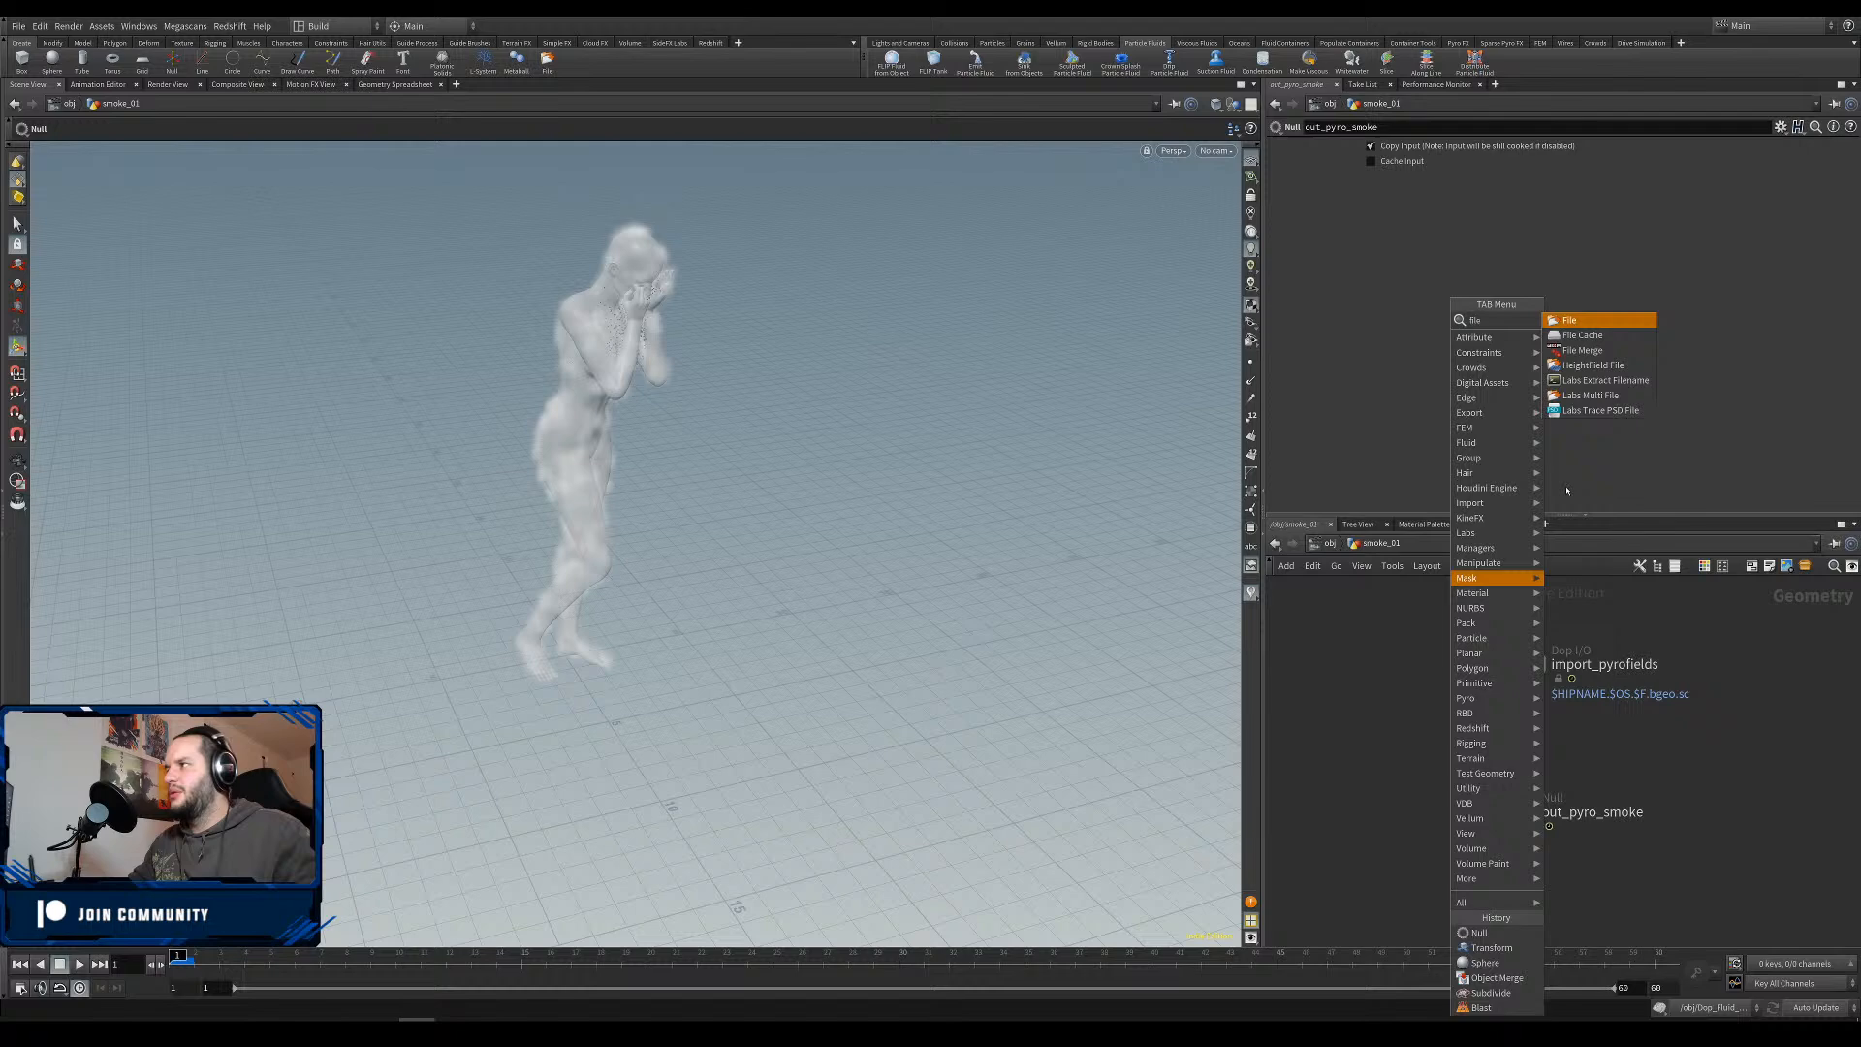
pyautogui.click(1582, 336)
pyautogui.click(1430, 781)
pyautogui.moveTo(1431, 783); pyautogui.dragTo(1514, 733)
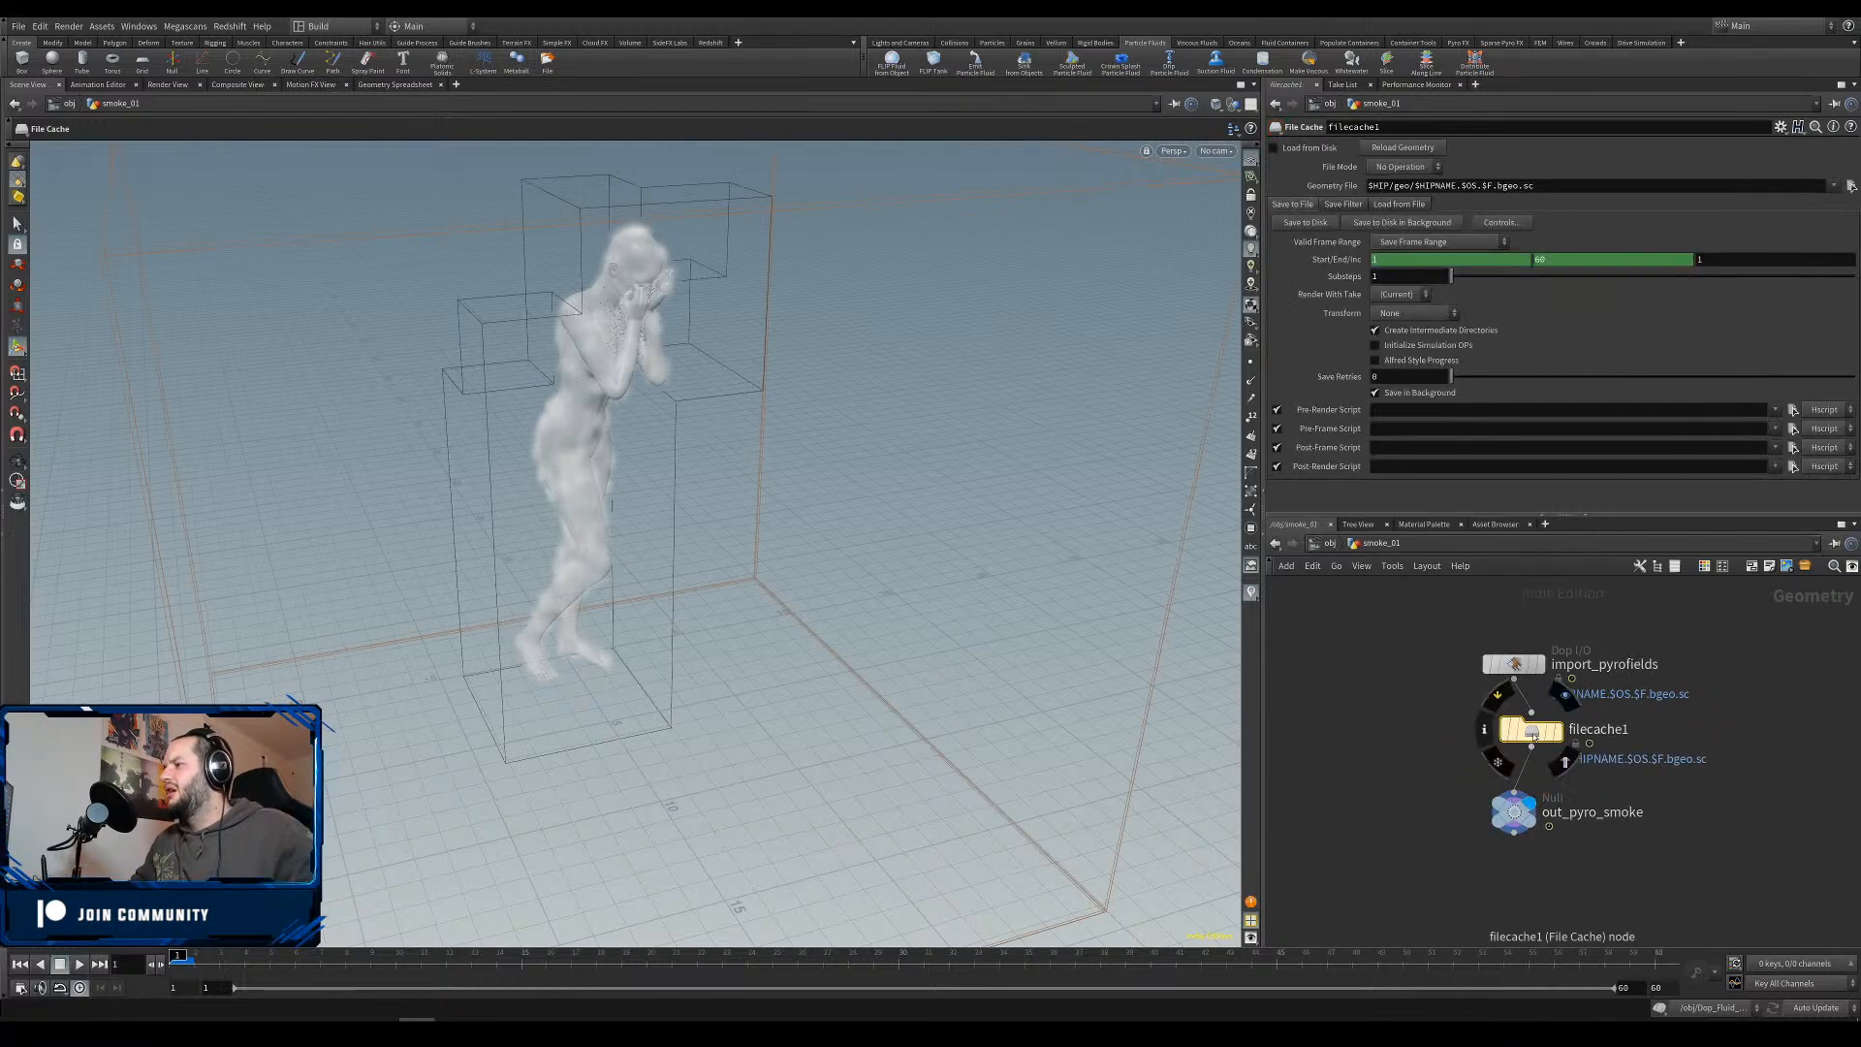
# Rename the File Cache smoke01_cache, set its Geometry File to $HIP/geo/$OS.$F.bgeo.sc and enable Load from Disk.
pyautogui.doubleClick(1380, 127)
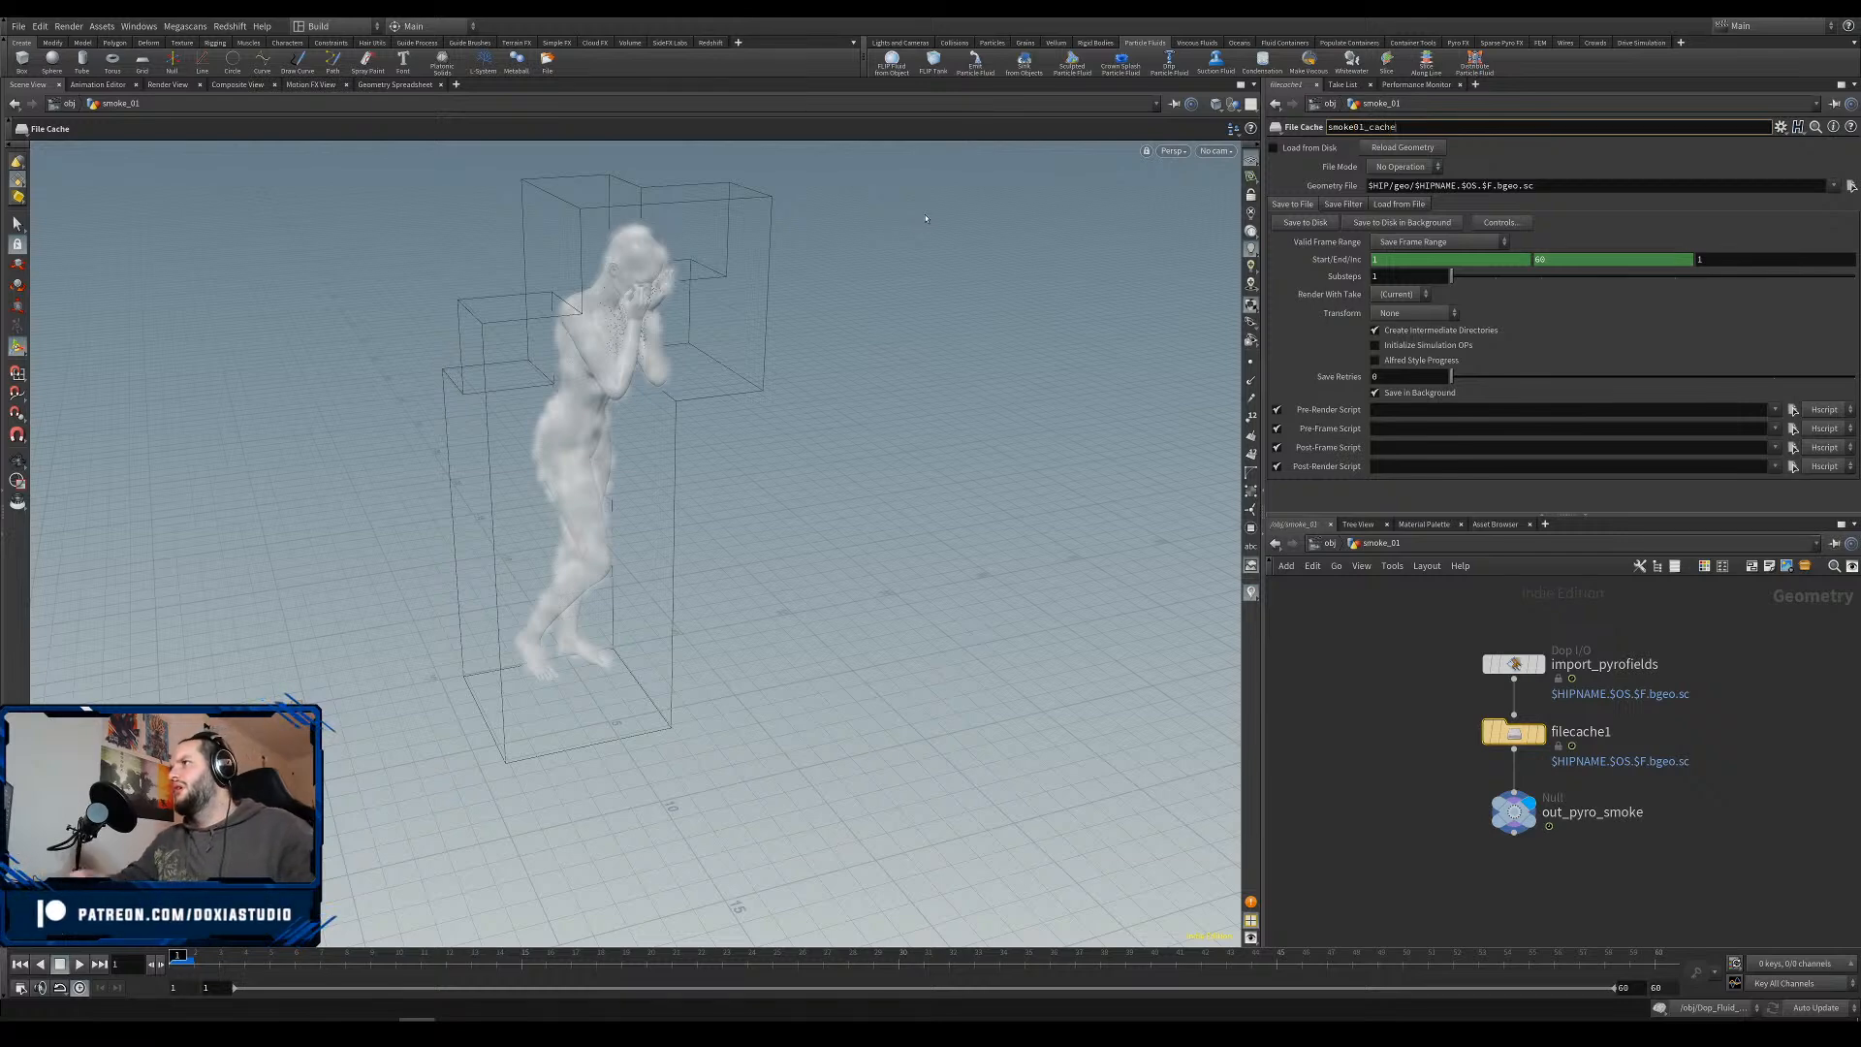
pyautogui.press('Return')
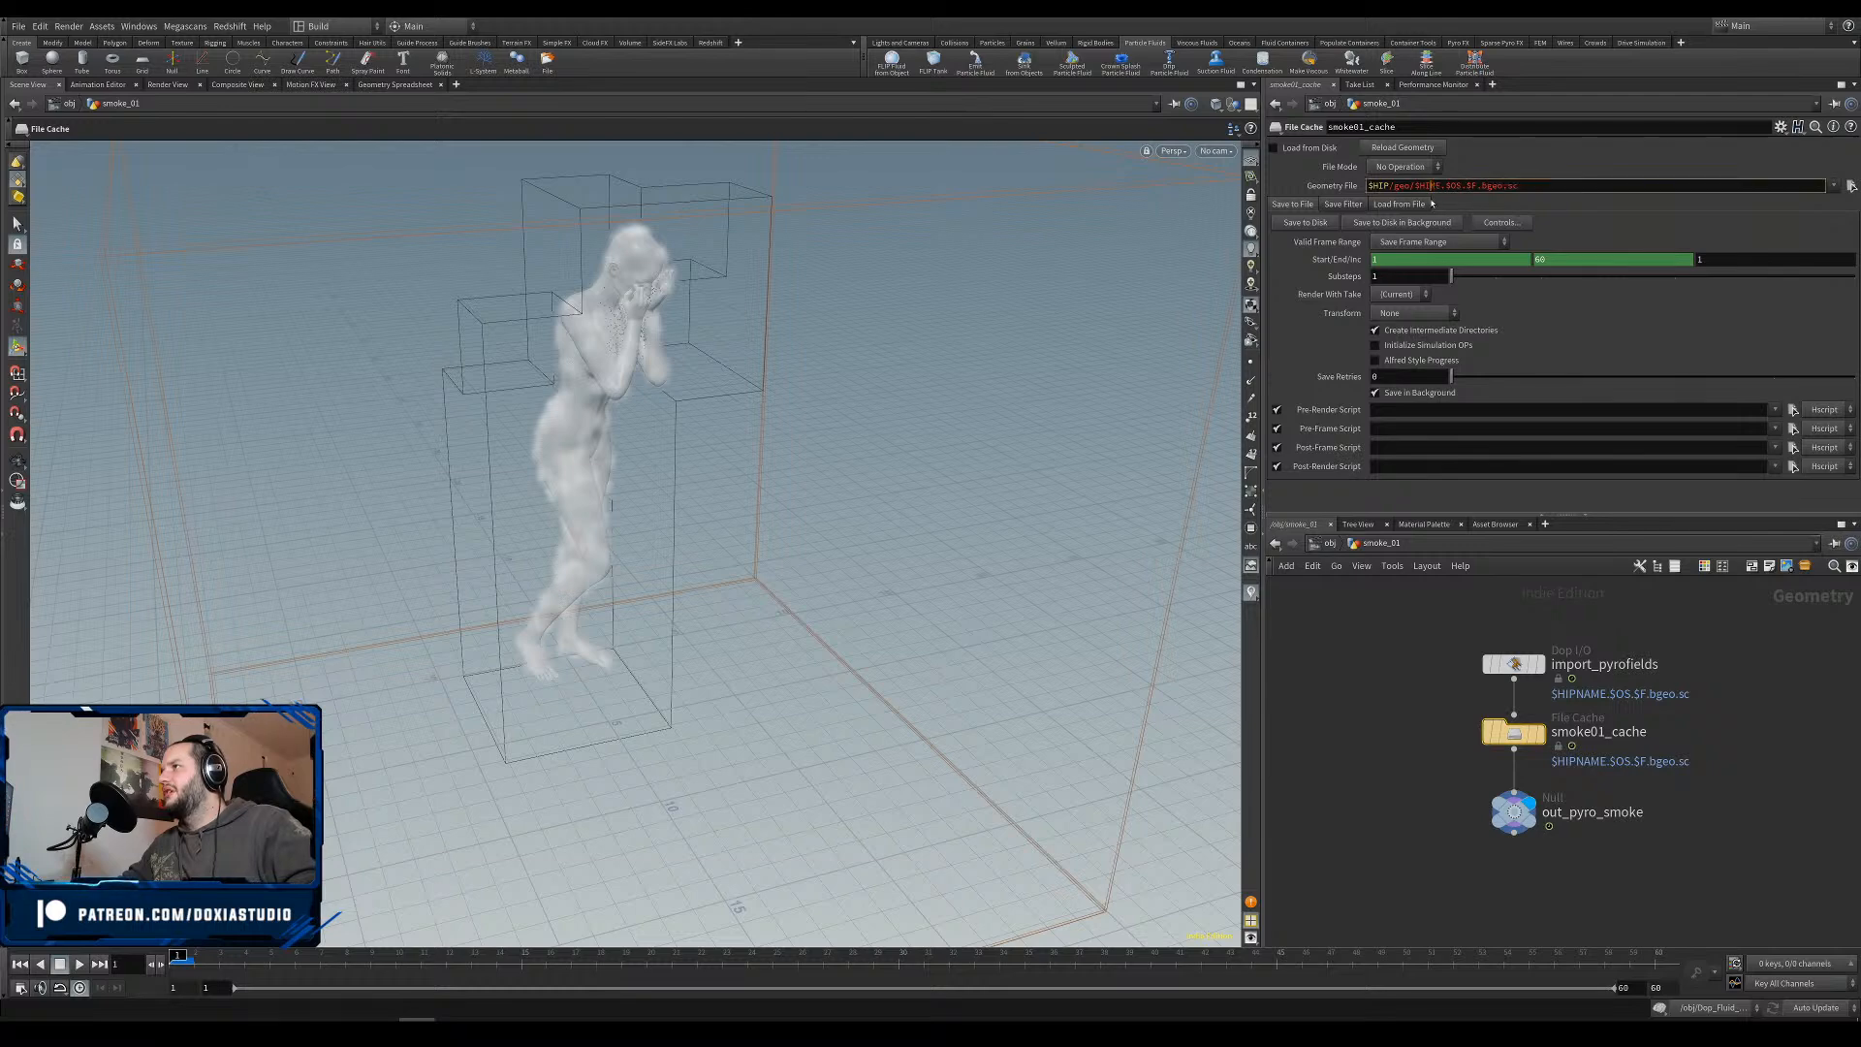
pyautogui.press('Return')
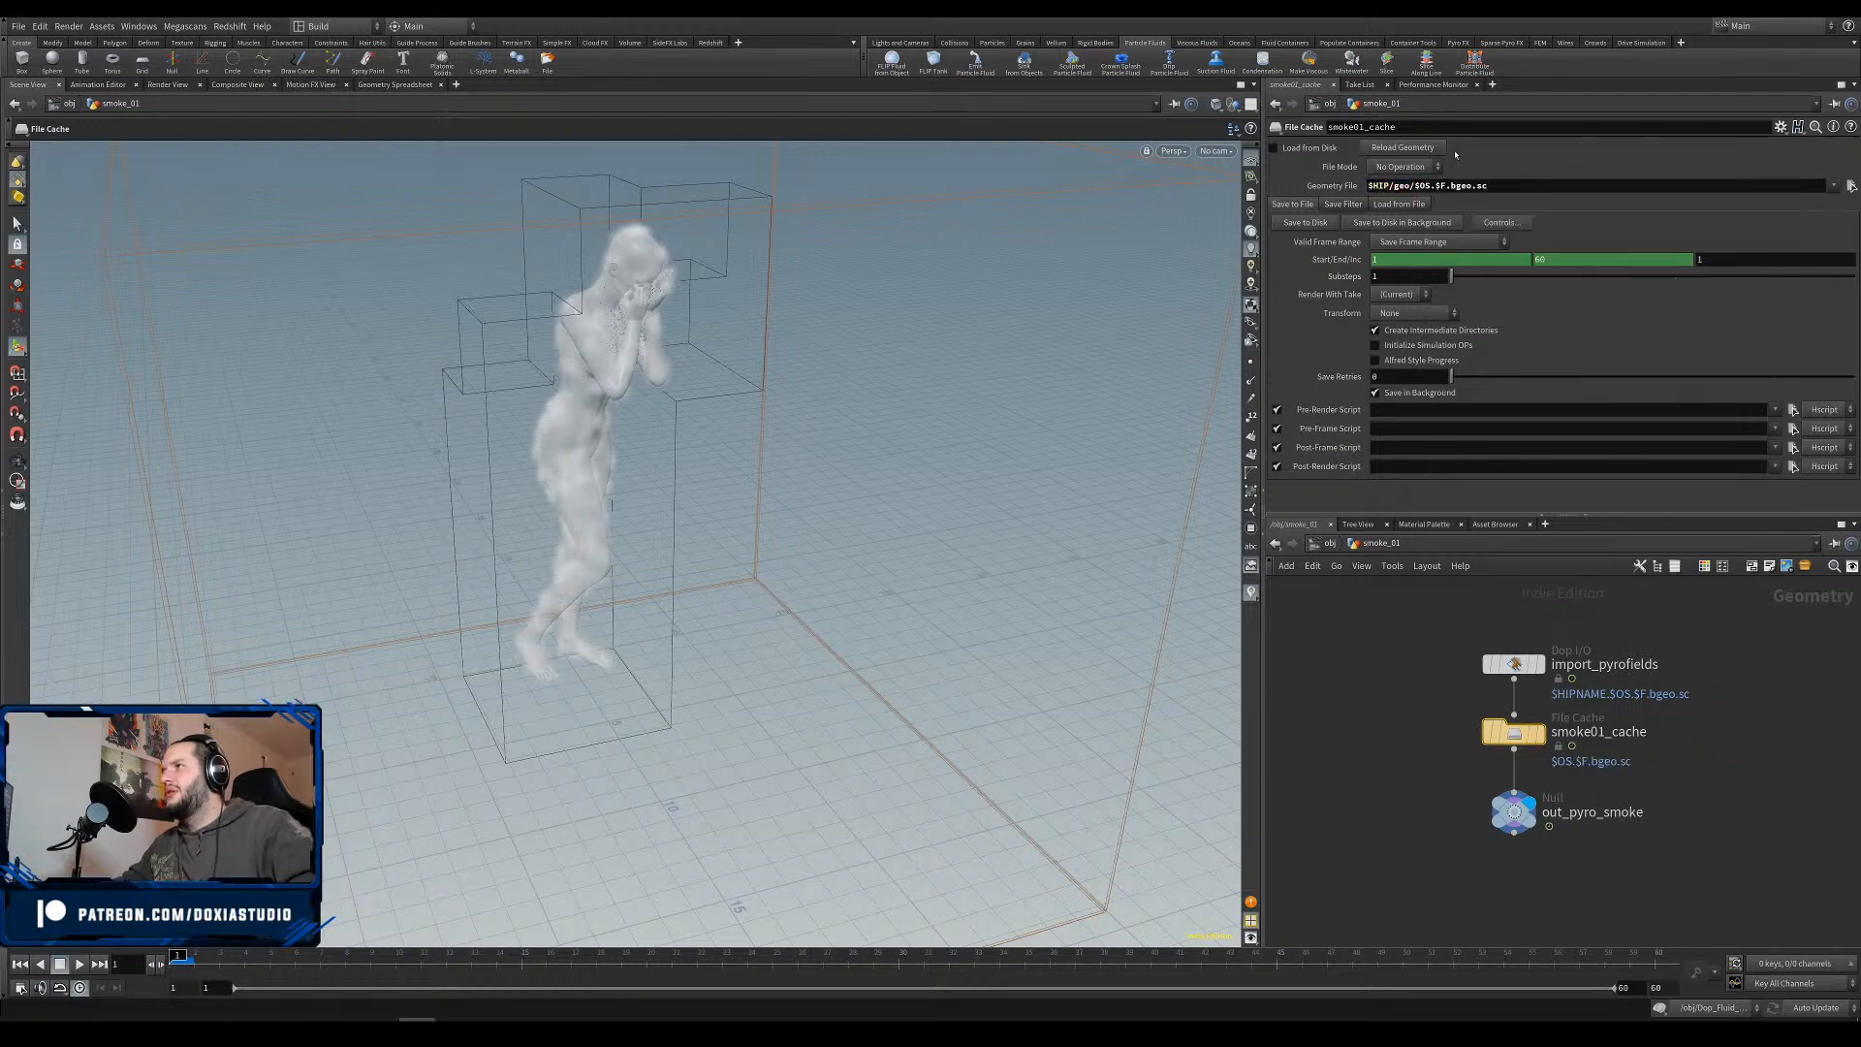
pyautogui.click(1277, 148)
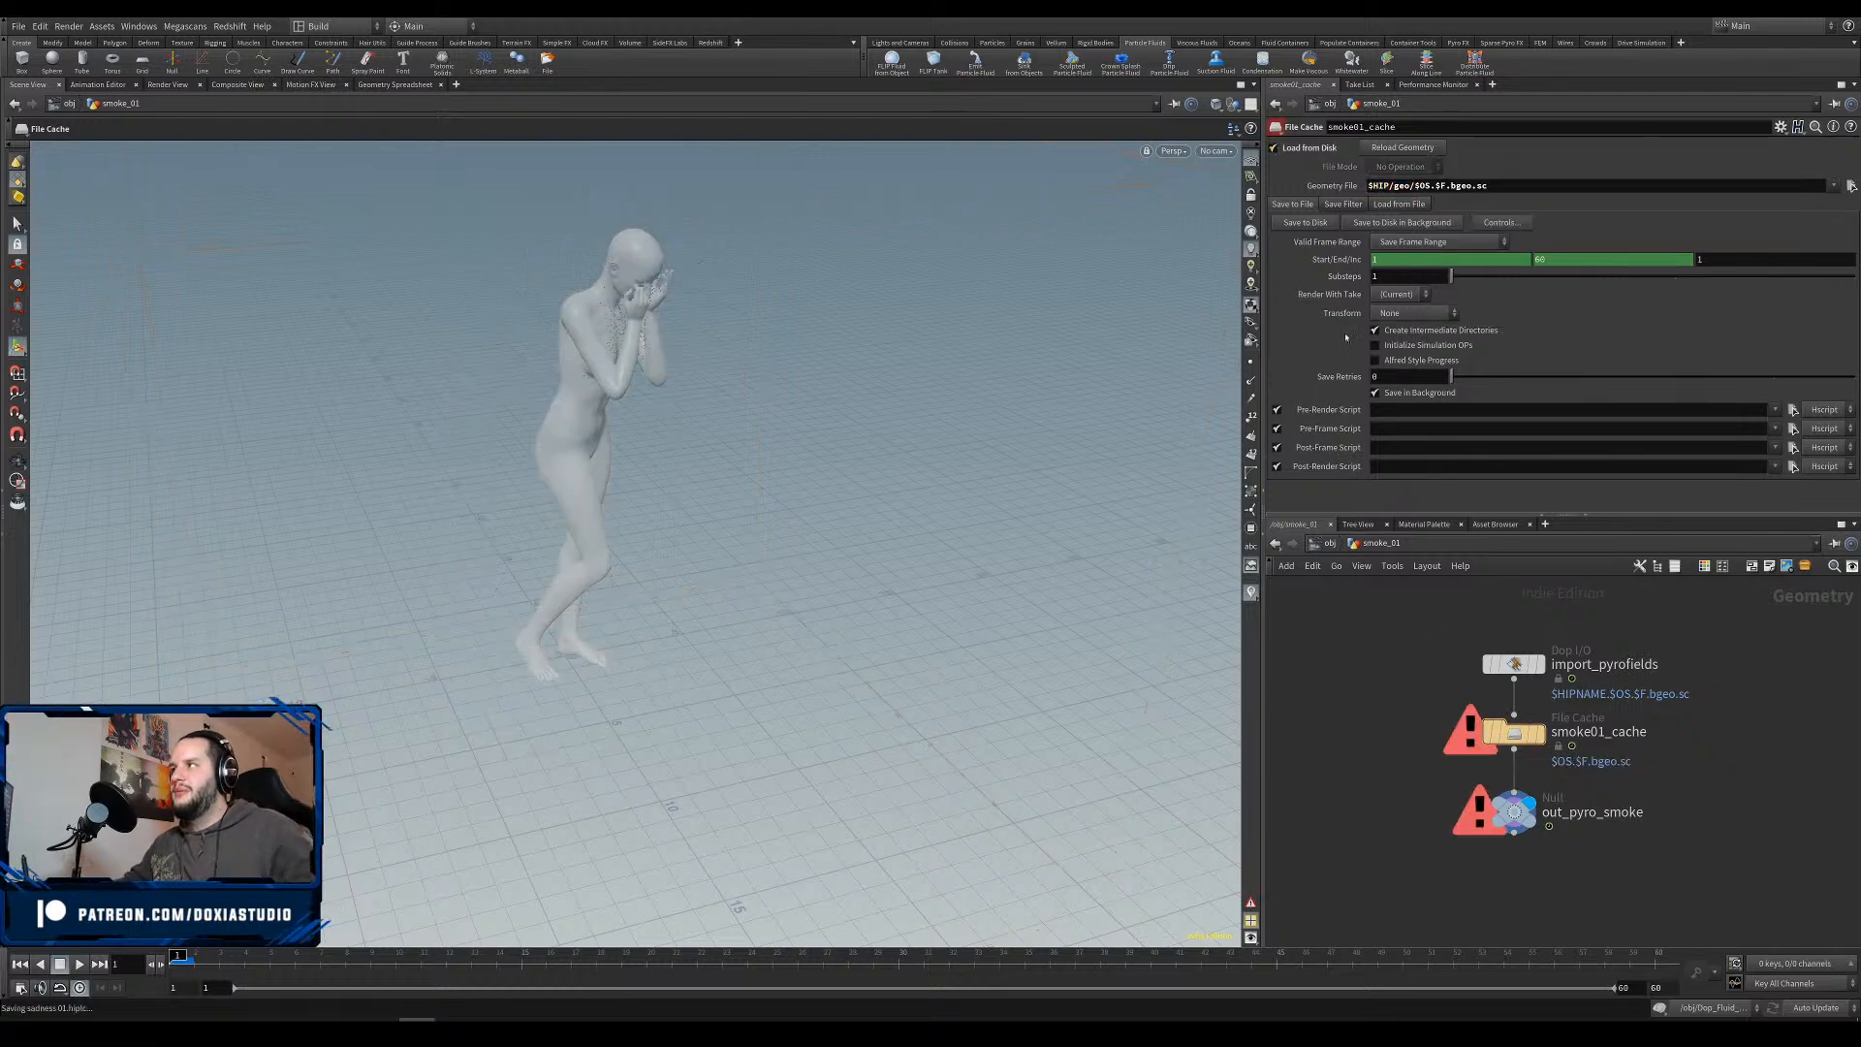
# Set the timeline's end frame to 120.
pyautogui.doubleClick(1656, 988)
pyautogui.write('120')
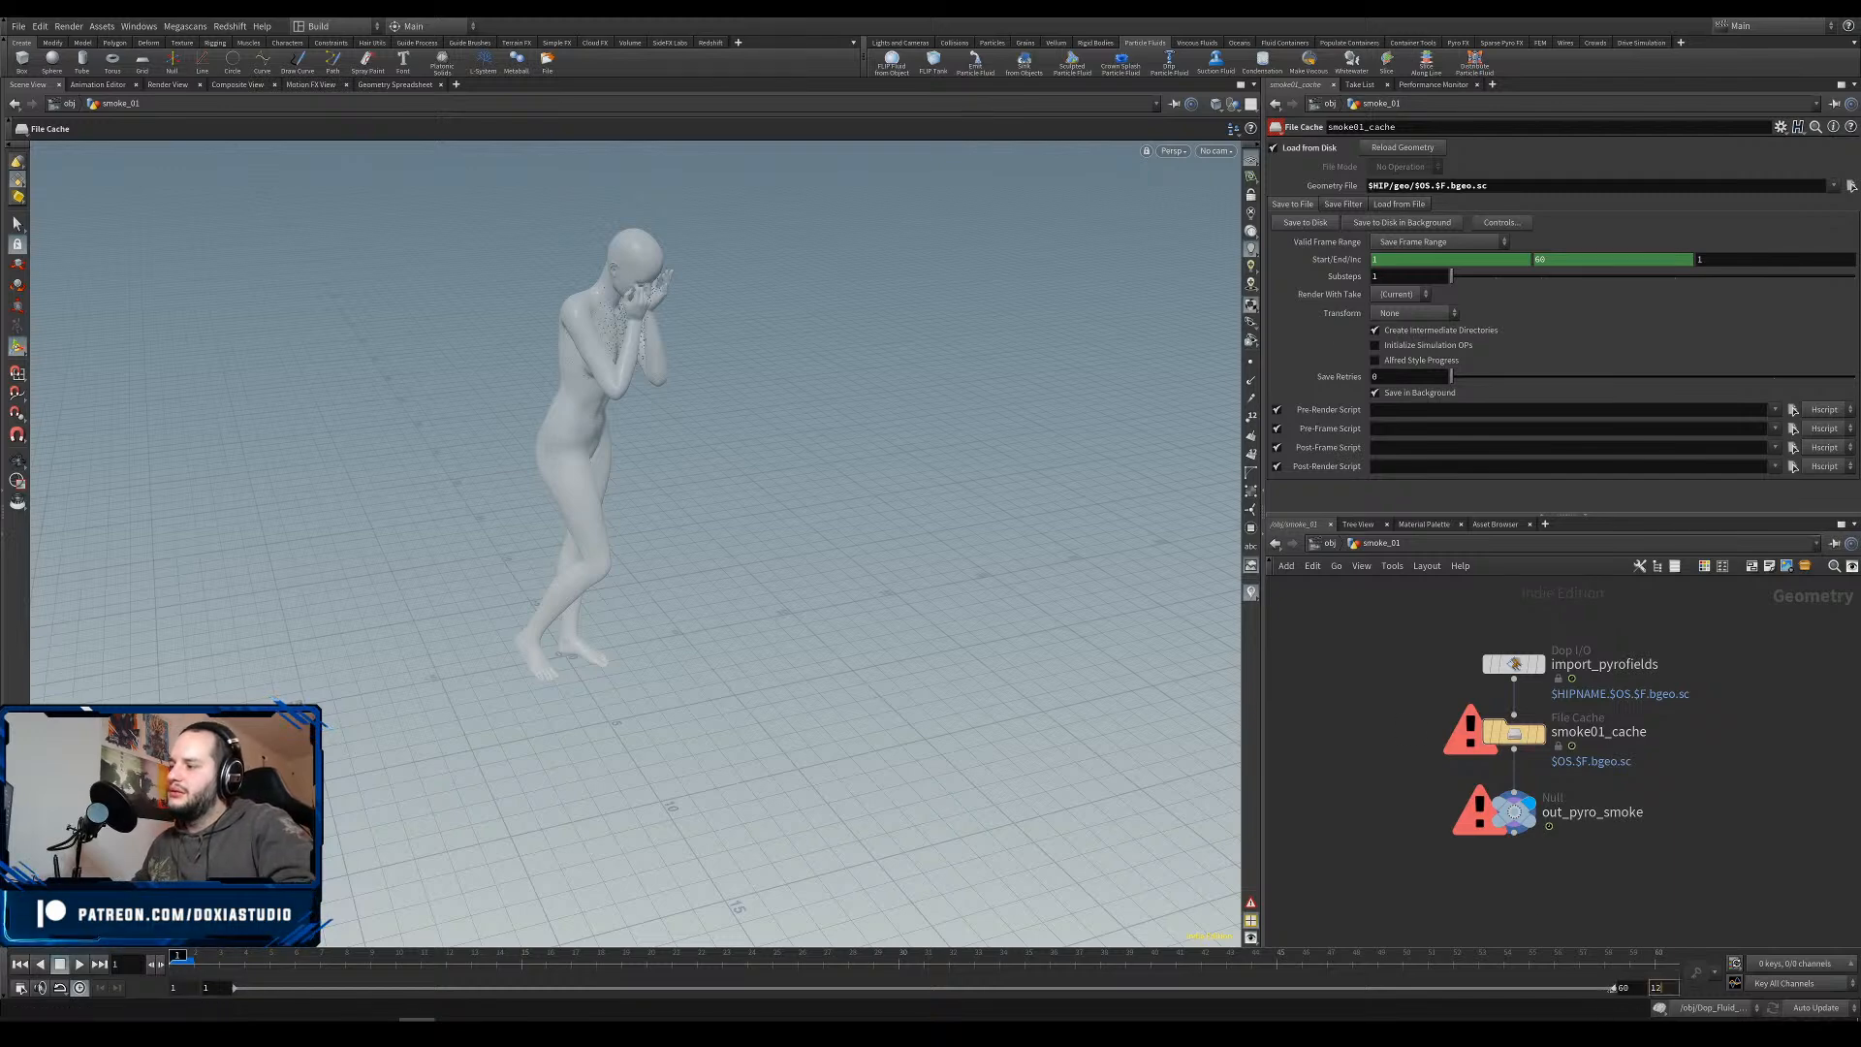
pyautogui.press('Return')
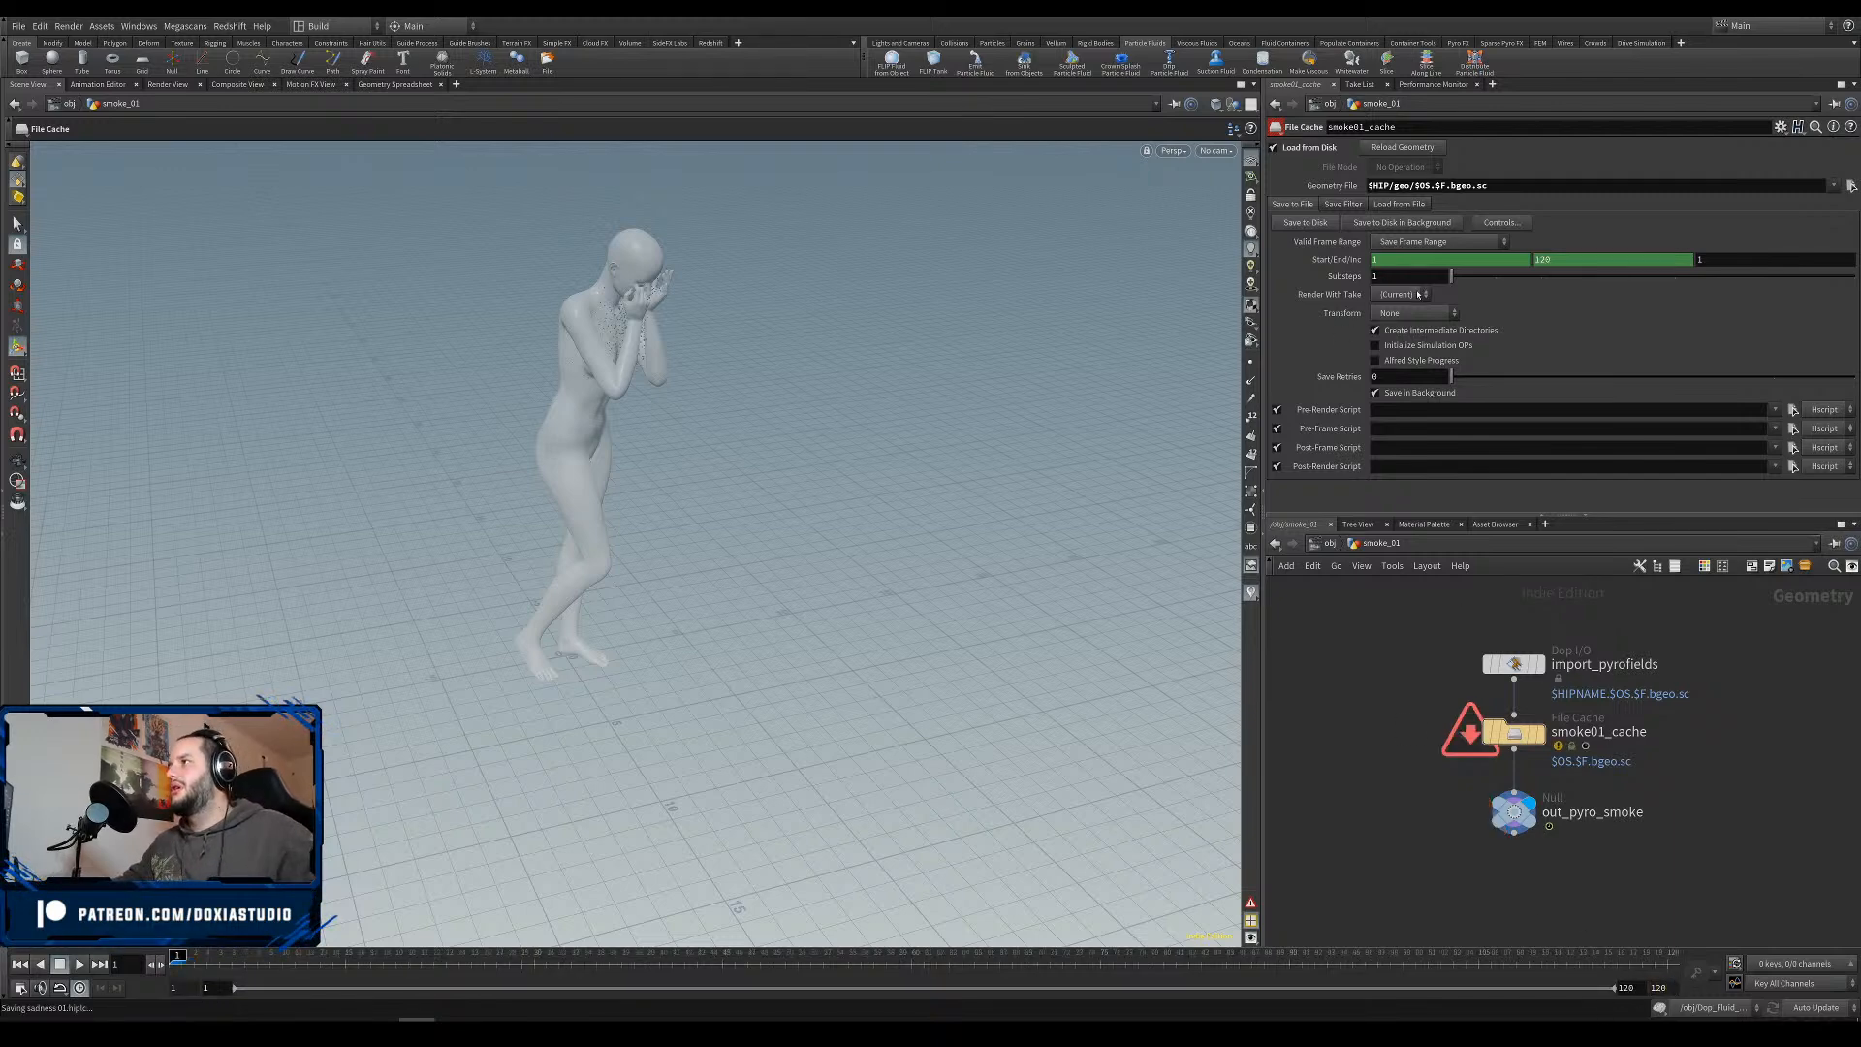
# Set the timeline's end frame to 90 and save the smoke01_cache frames to disk.
pyautogui.doubleClick(1659, 987)
pyautogui.write('90')
pyautogui.press('Return')
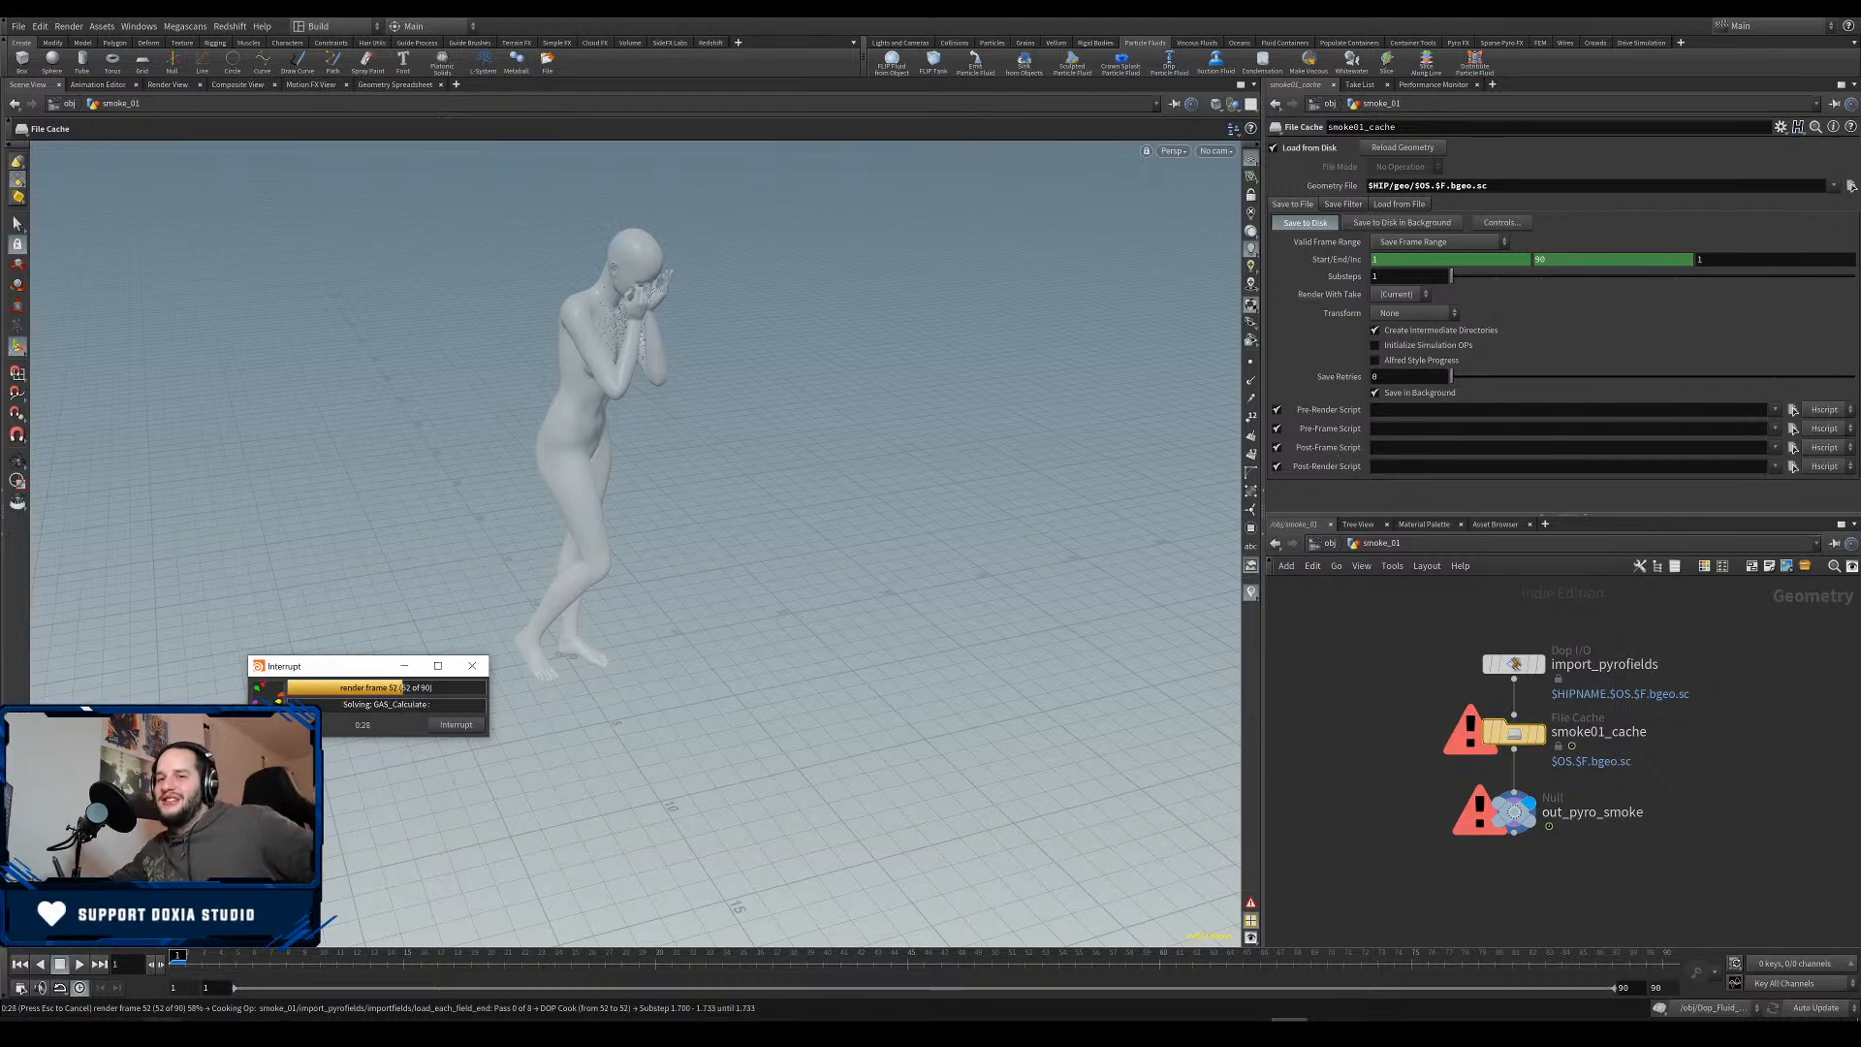
# Switch to File Explorer and play the Colorful Infection video from 2021, 01-12, AFX, ColorfulInfection_AME.
pyautogui.hotkey('alt', 'Tab')
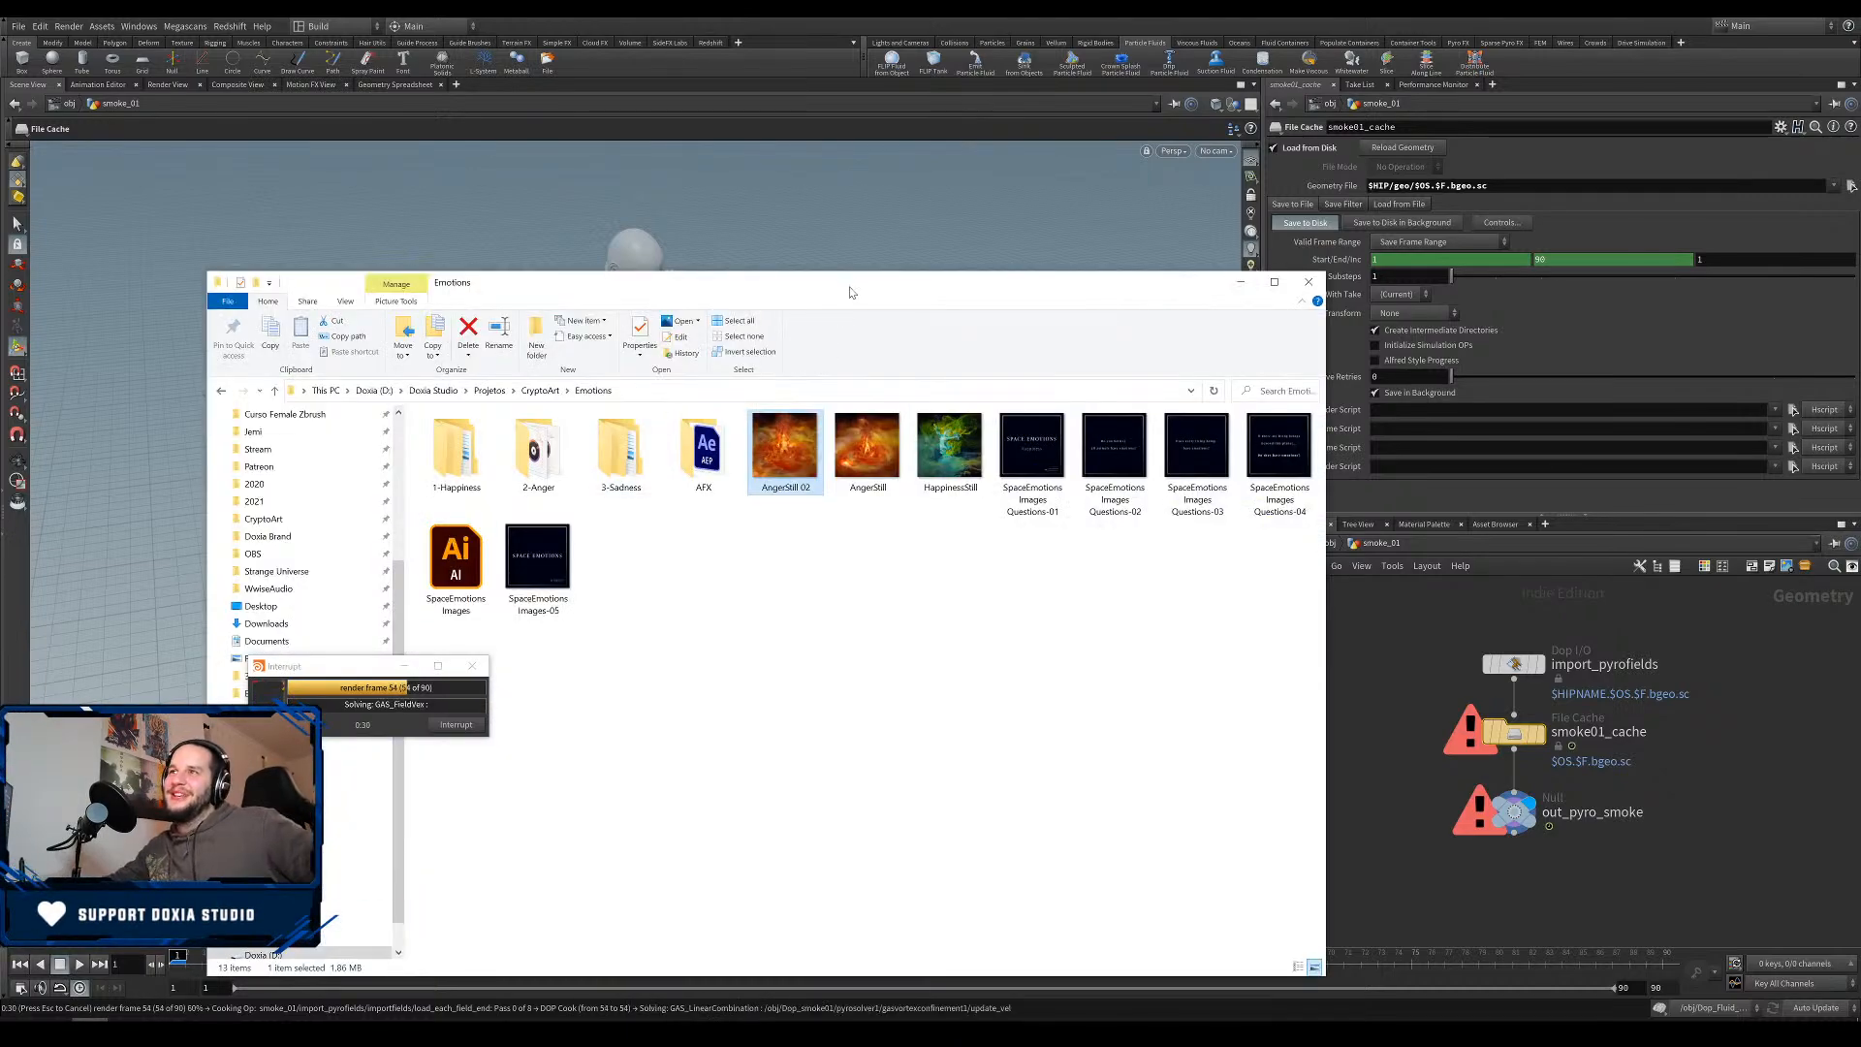
pyautogui.moveTo(601, 282); pyautogui.dragTo(928, 238)
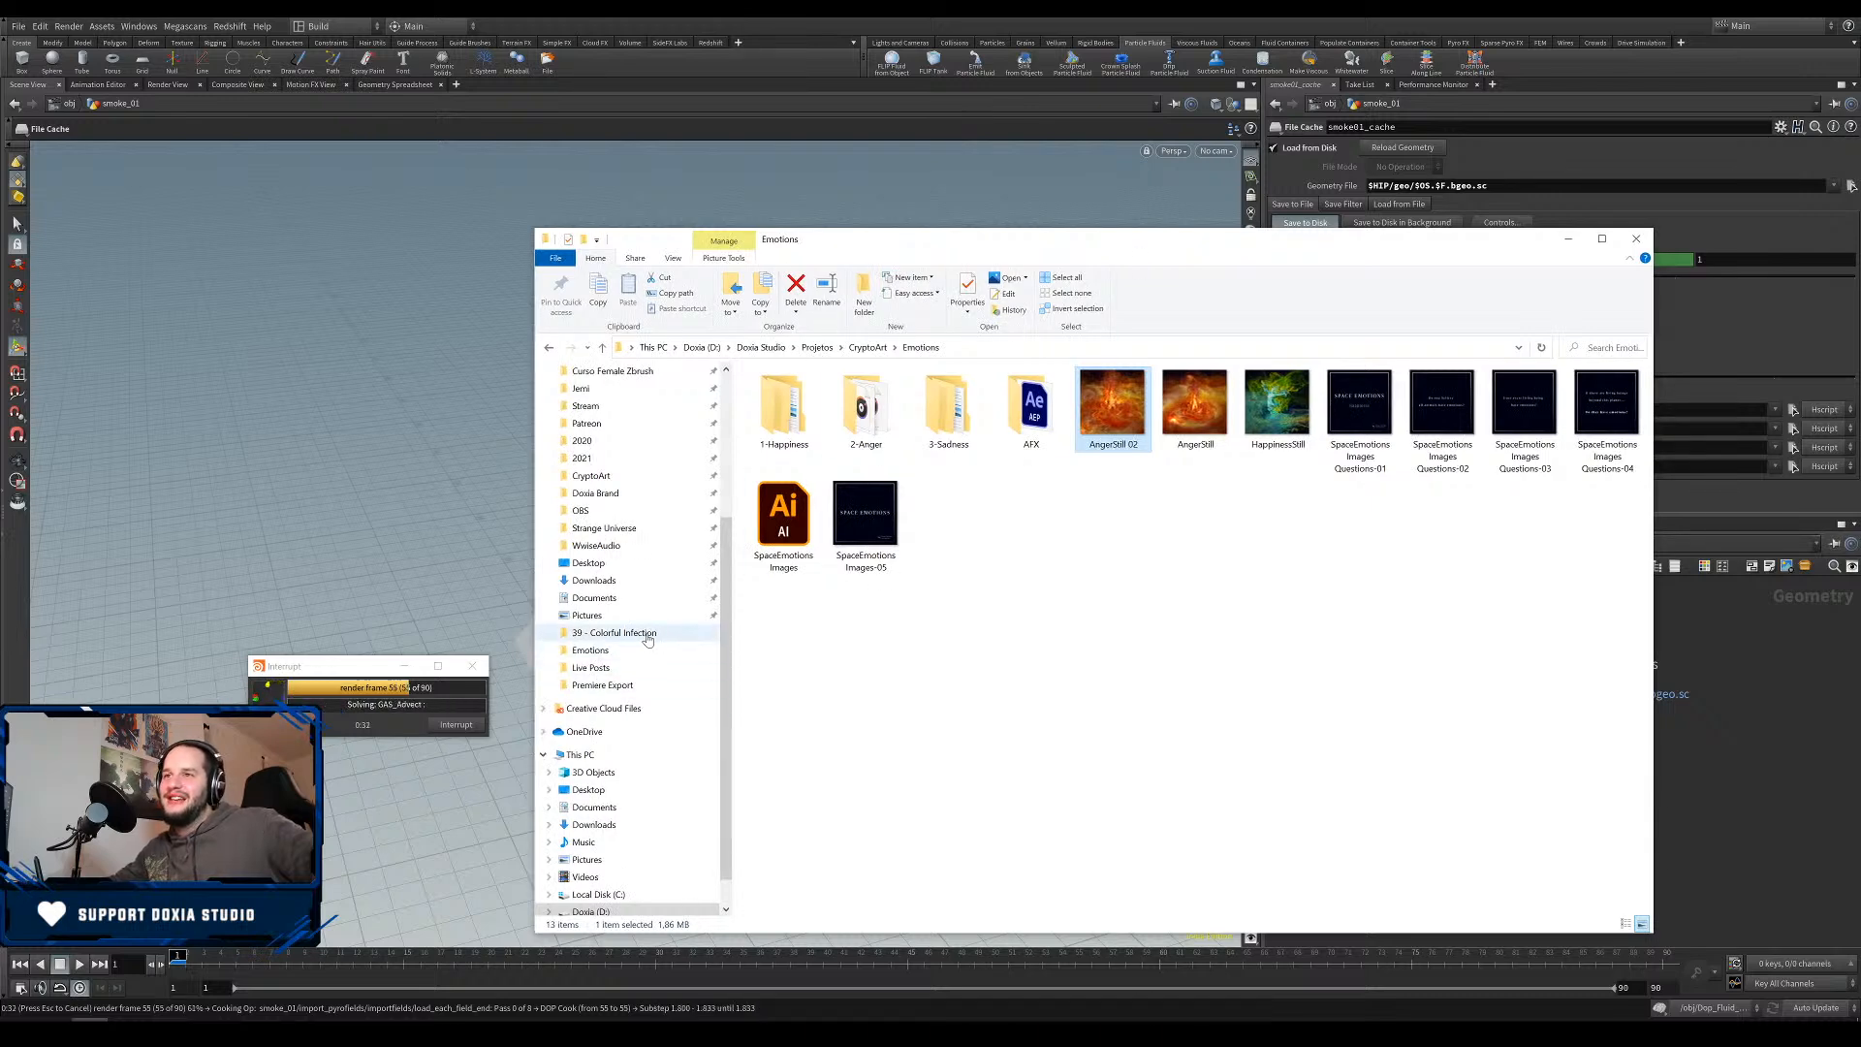
pyautogui.click(582, 457)
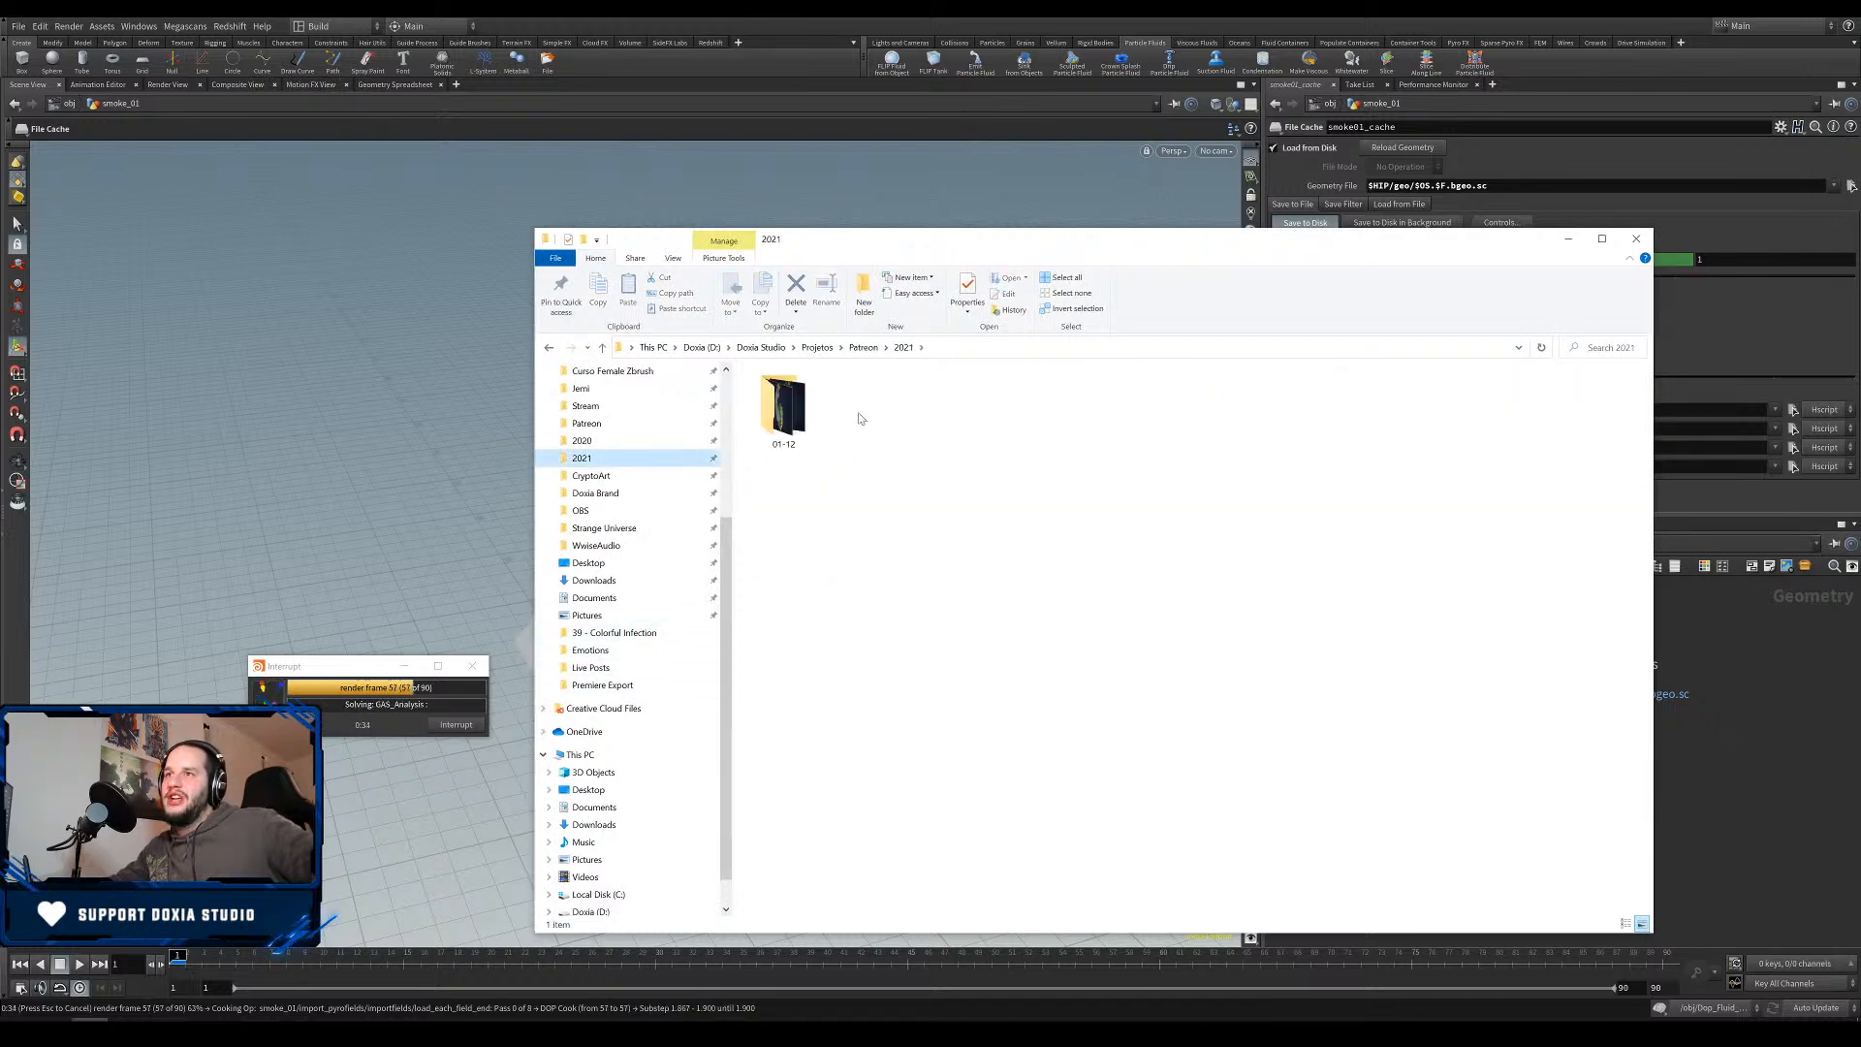
pyautogui.click(802, 414)
pyautogui.doubleClick(802, 414)
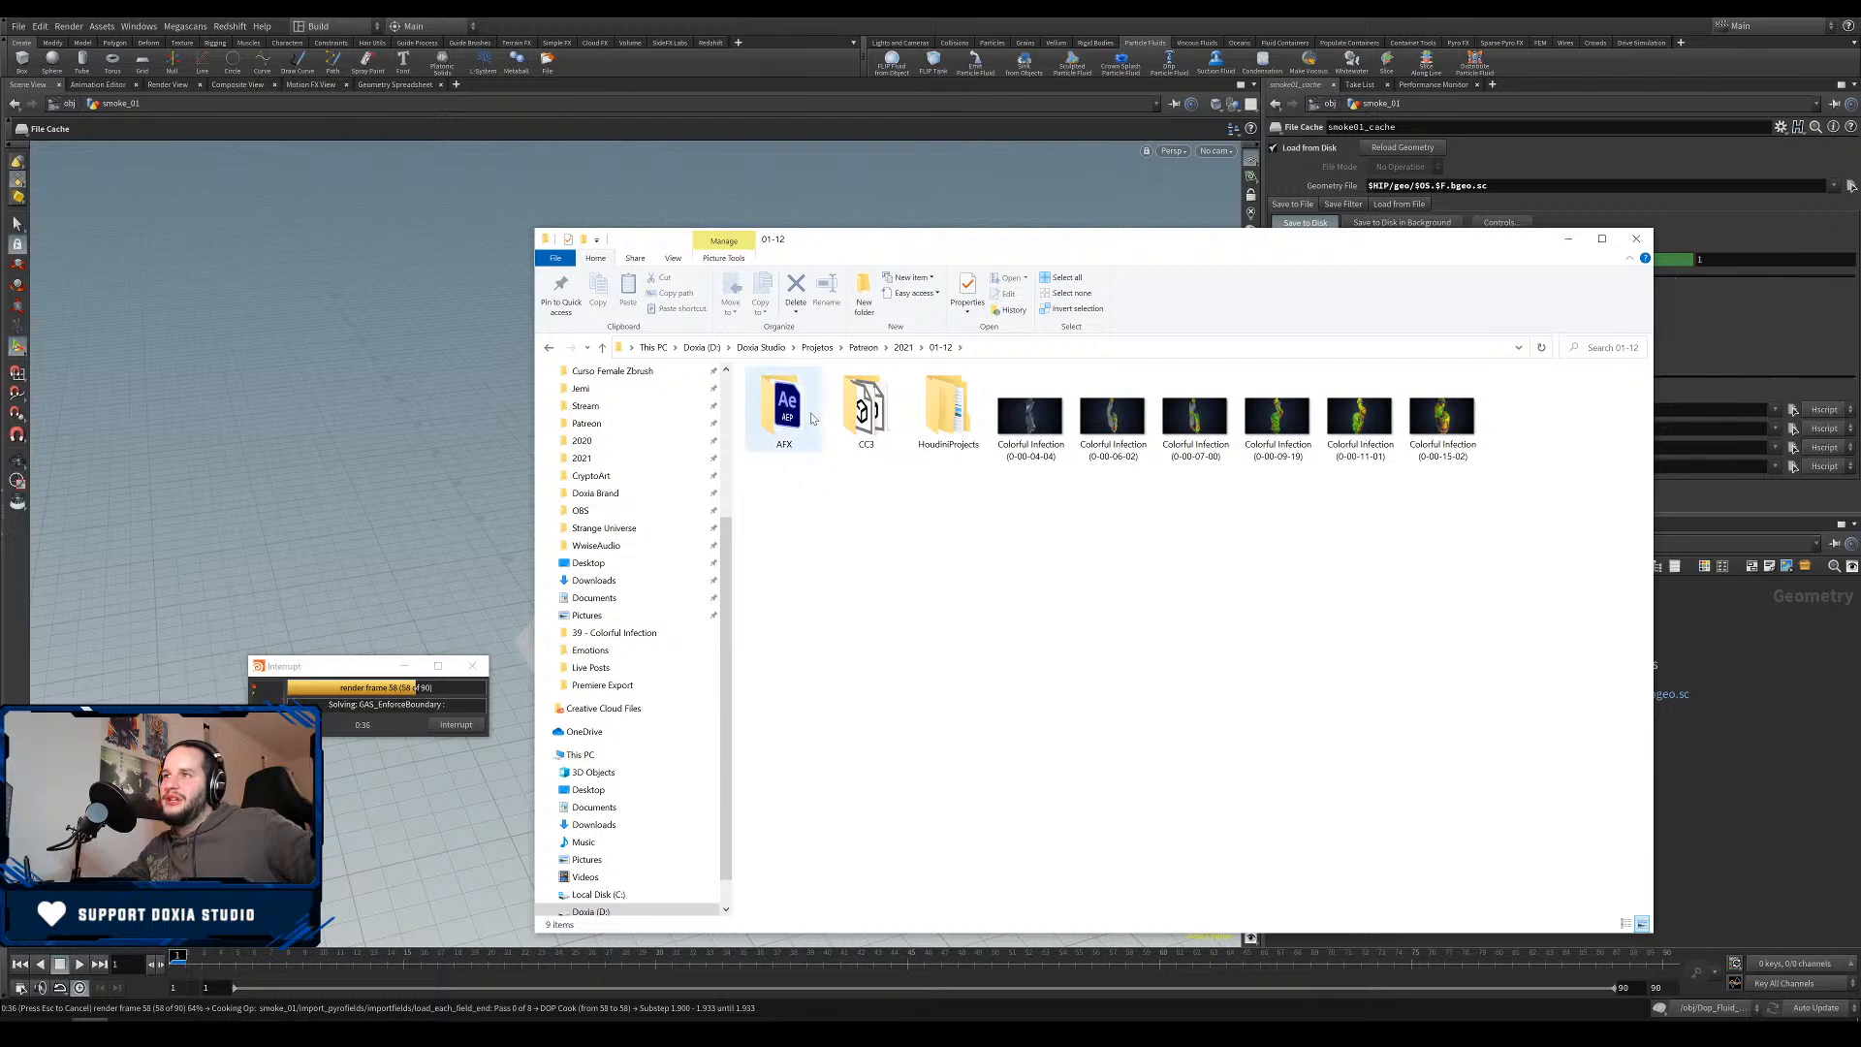
pyautogui.doubleClick(782, 415)
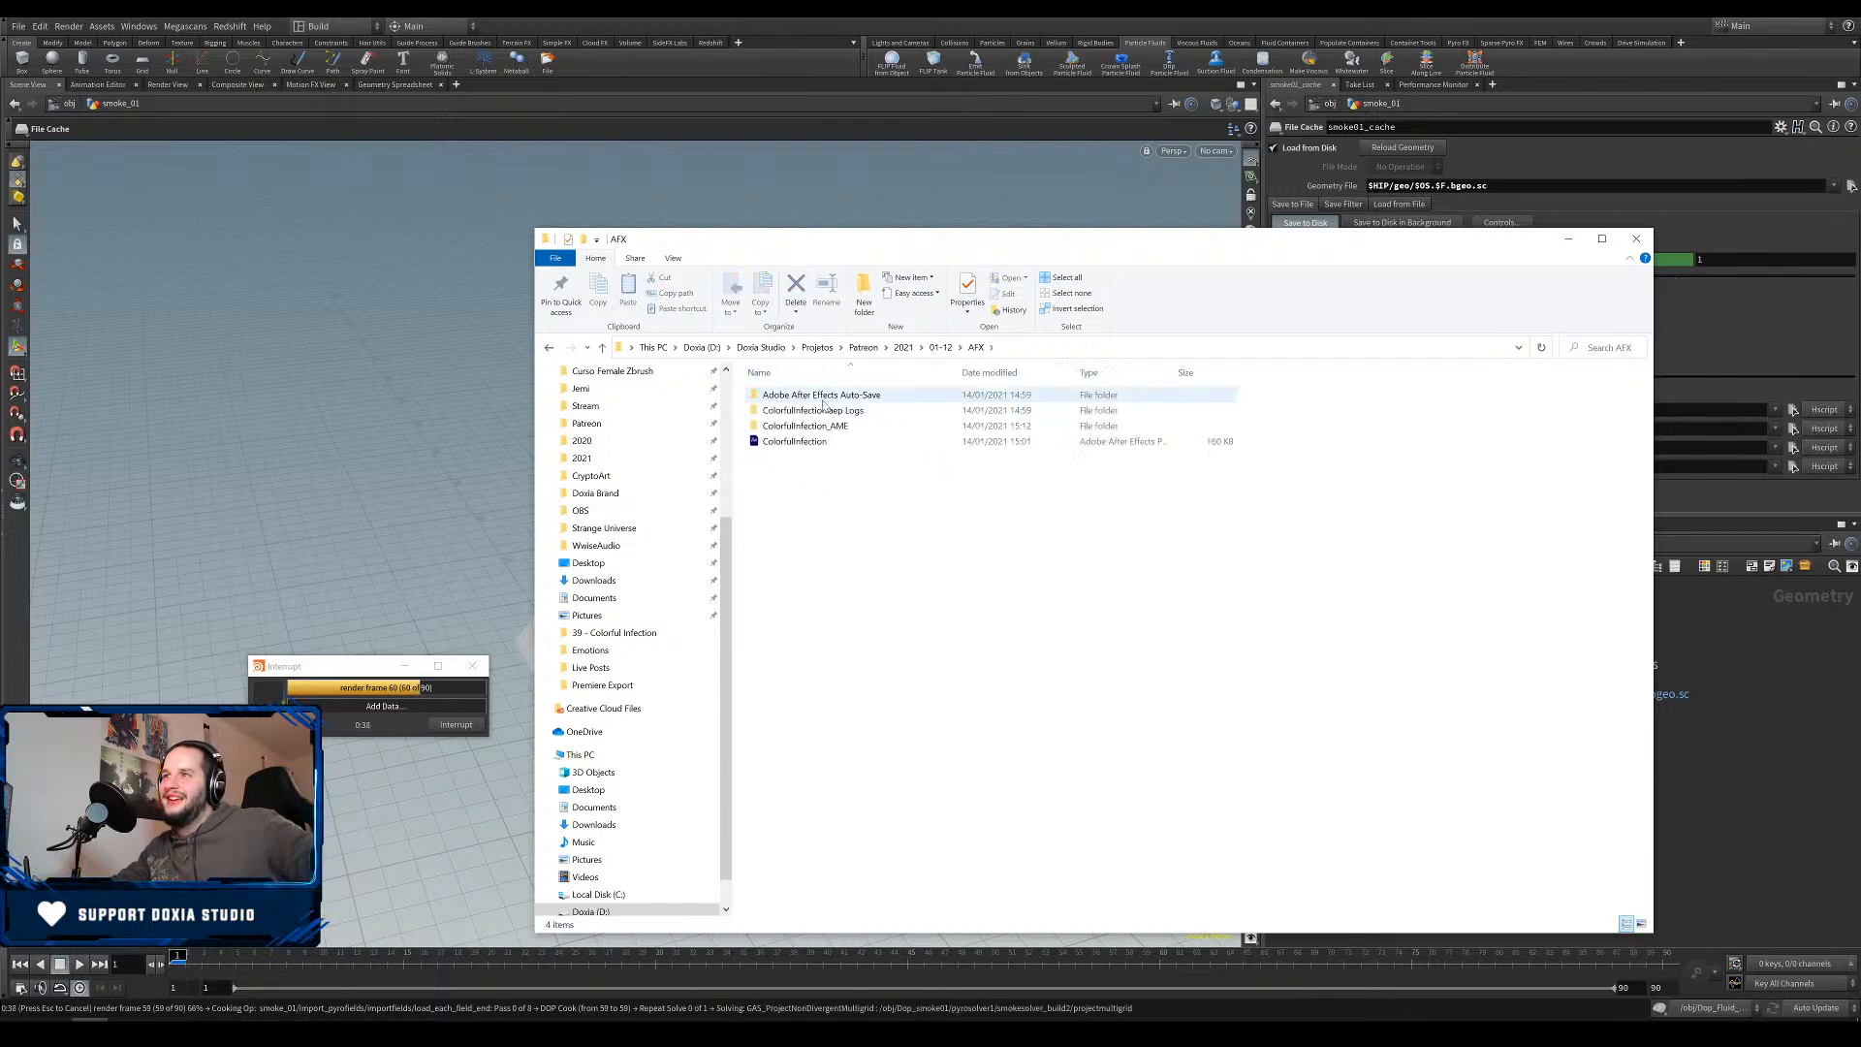
pyautogui.doubleClick(815, 428)
pyautogui.click(772, 442)
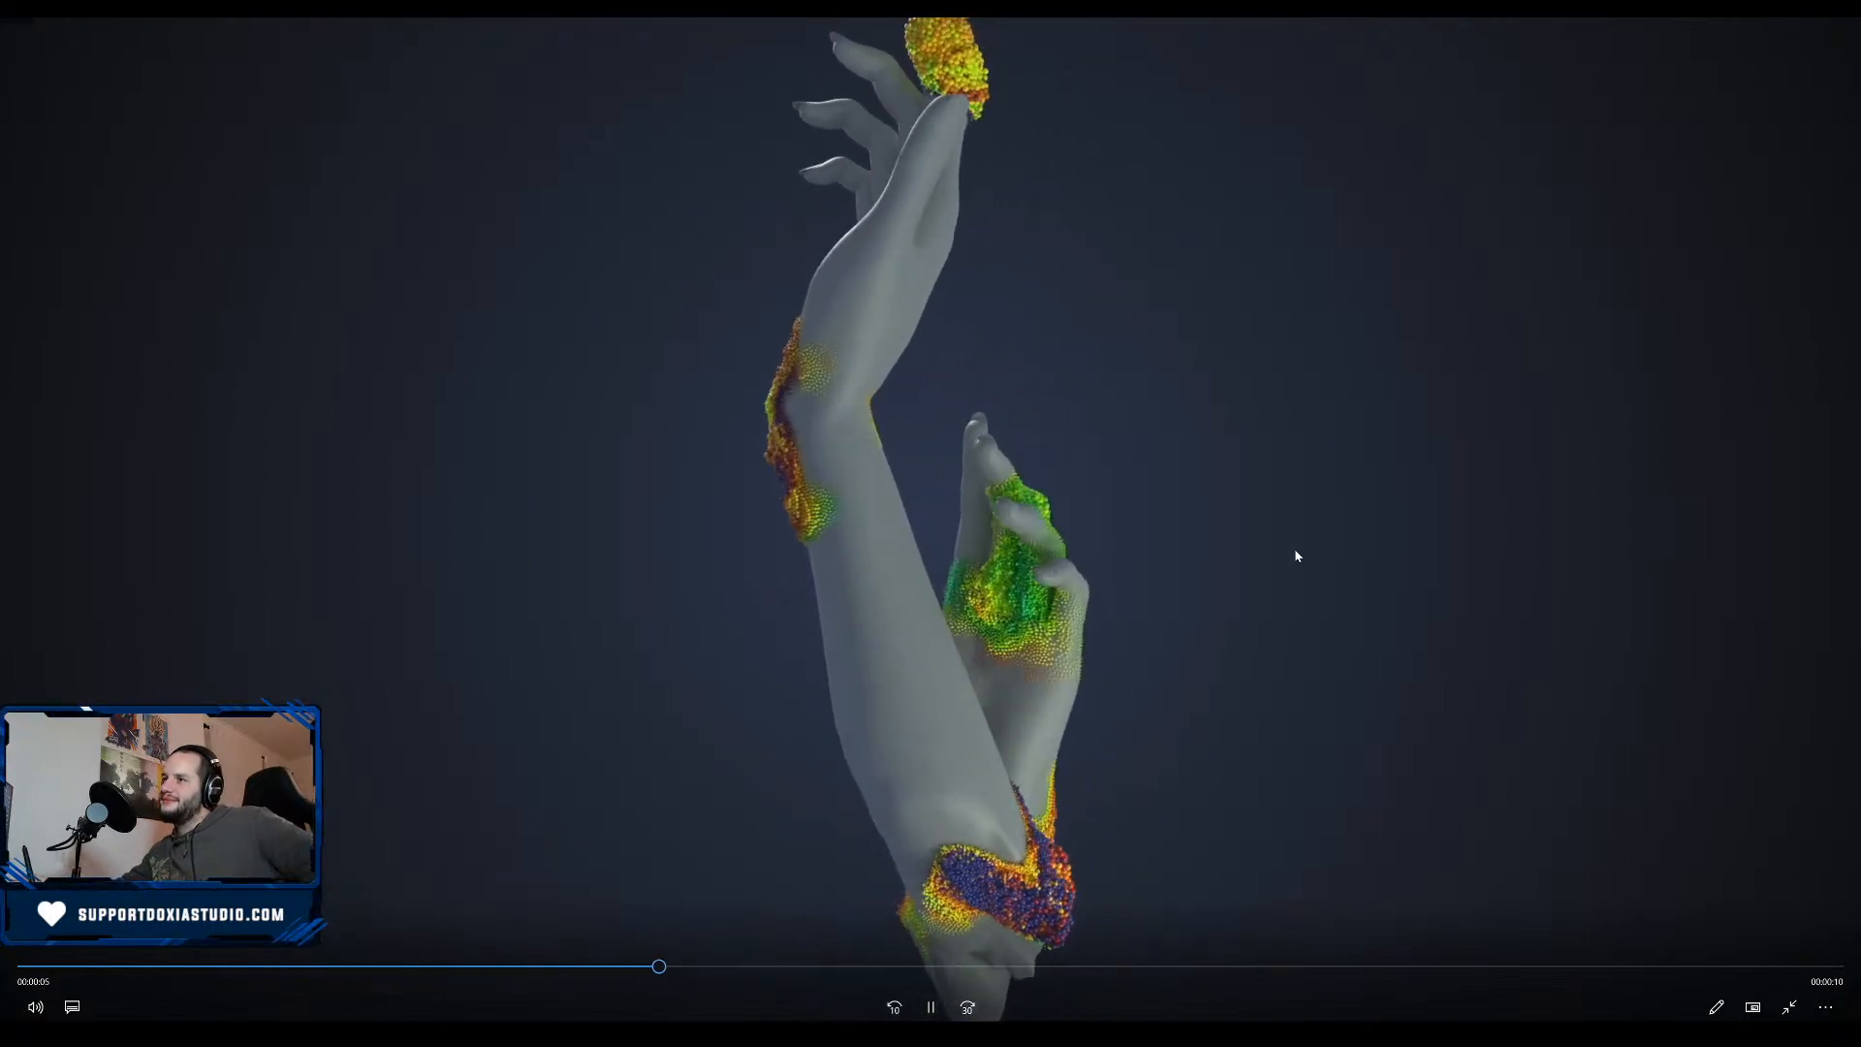
# Watch the Colorful Infection video on repeat, close the player and minimize the folder window.
pyautogui.click(1826, 1007)
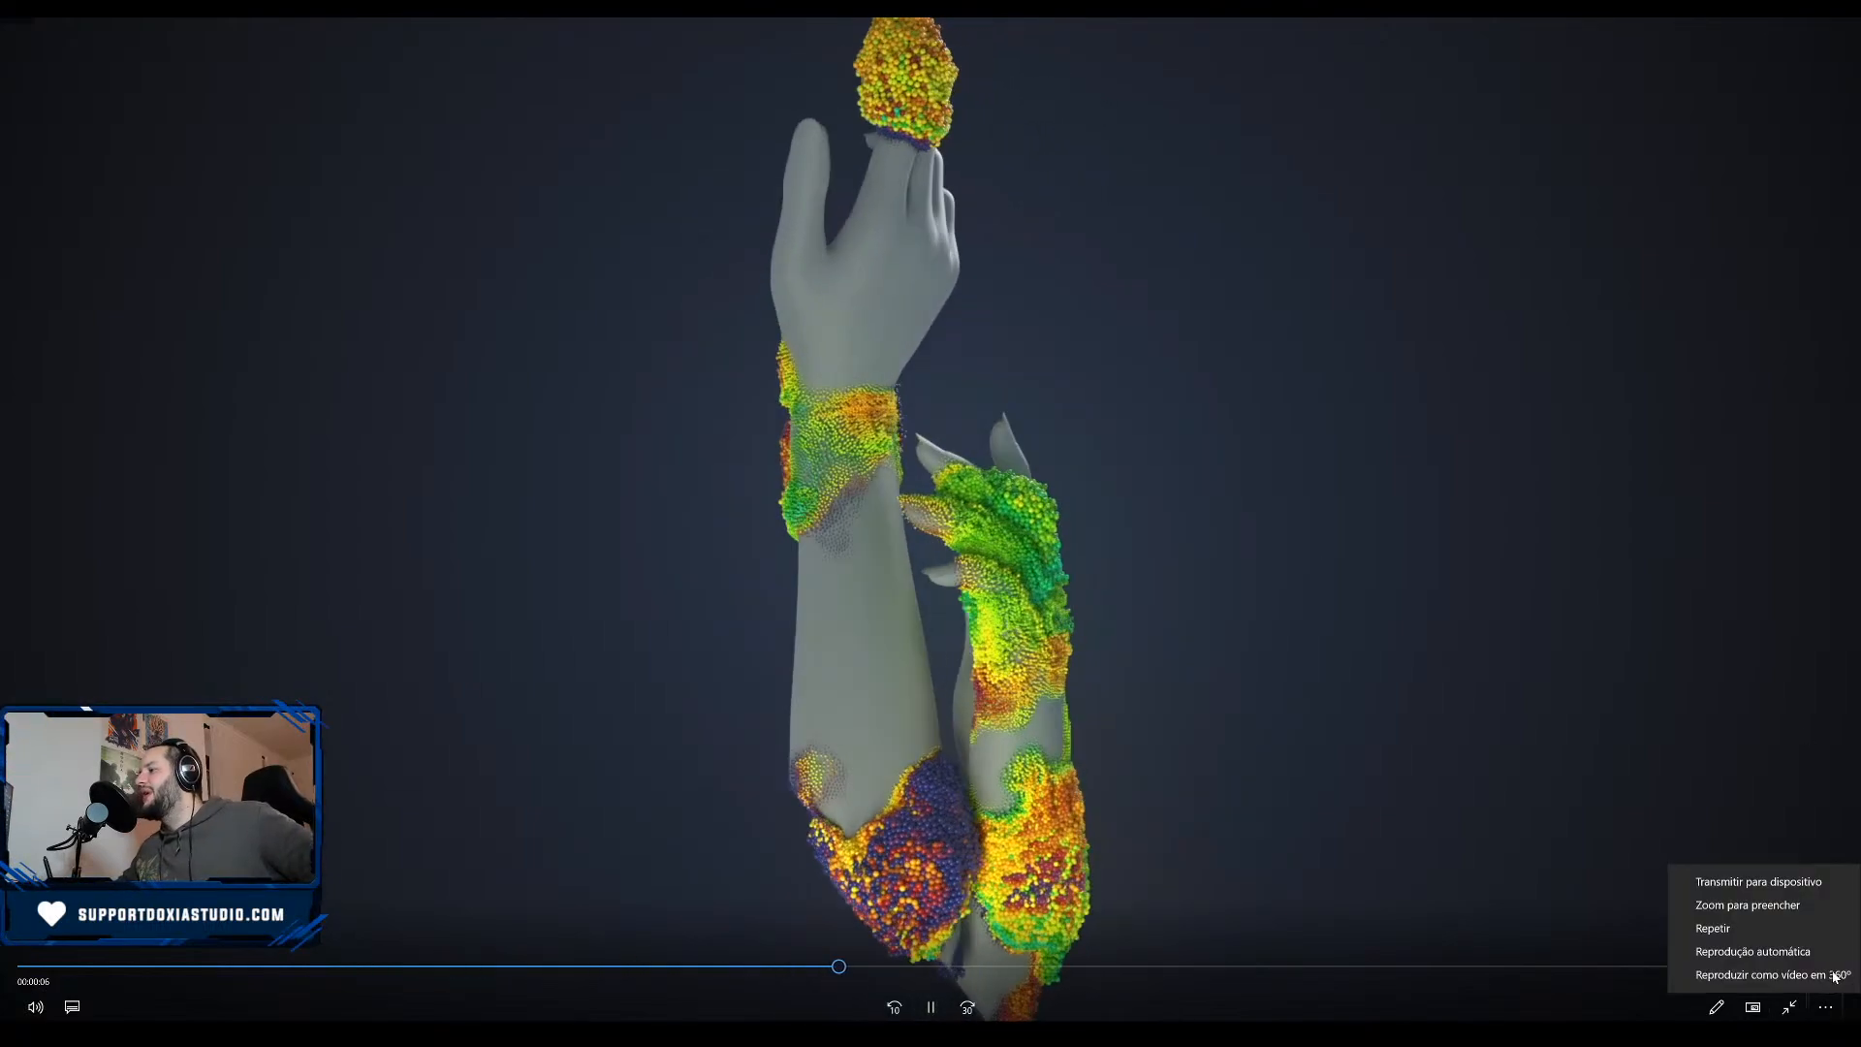
pyautogui.click(1770, 933)
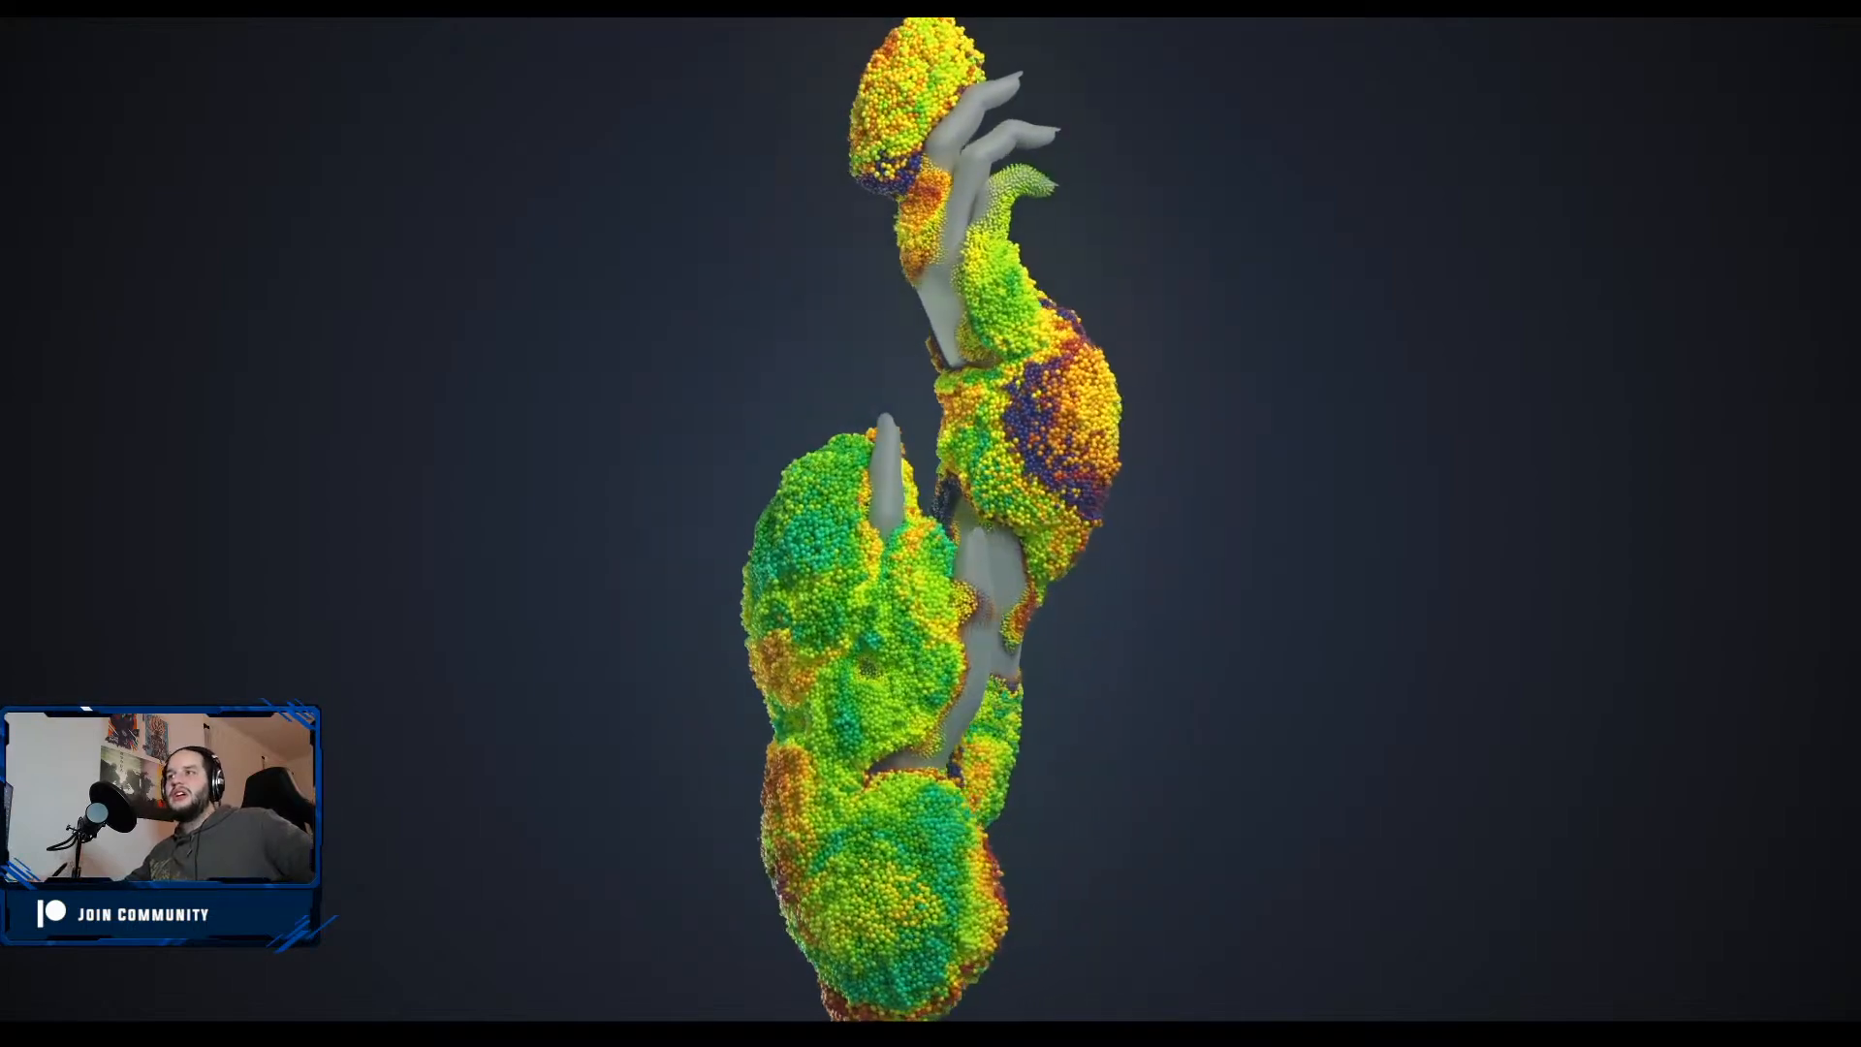
pyautogui.moveTo(1347, 862)
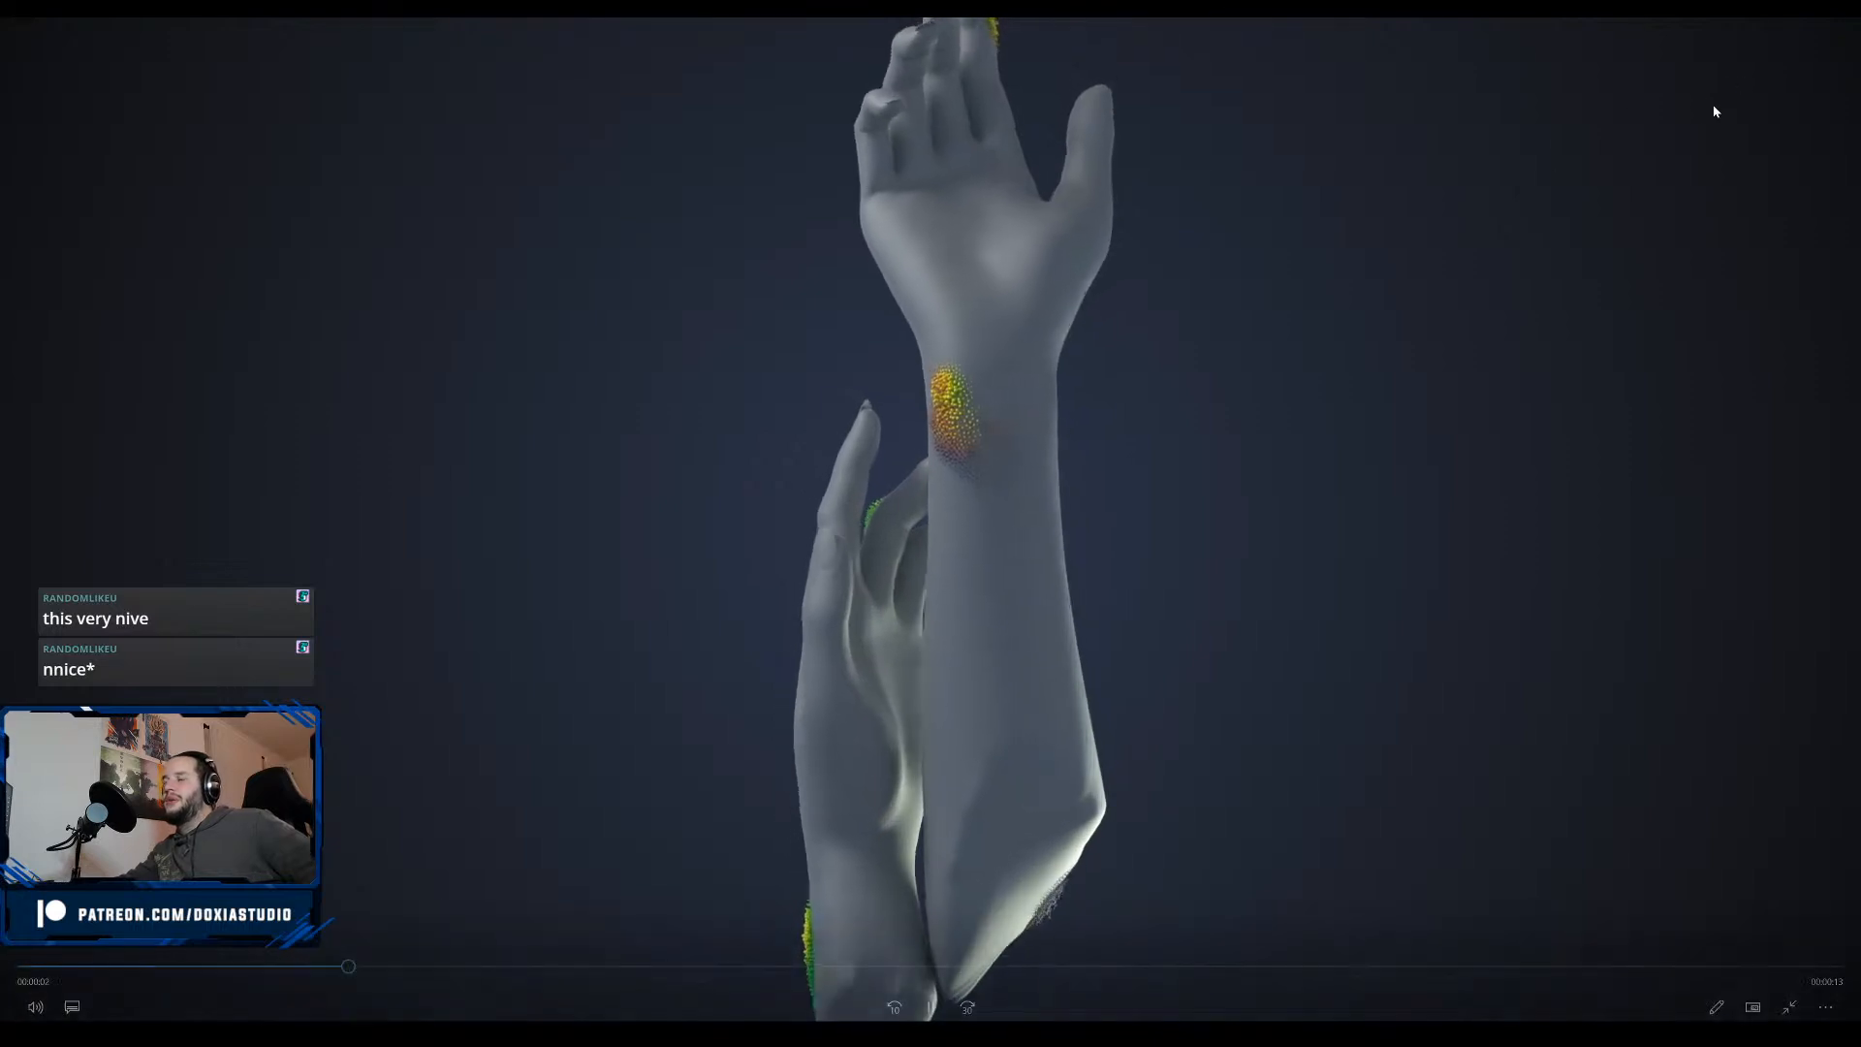
pyautogui.click(932, 1005)
pyautogui.doubleClick(1264, 295)
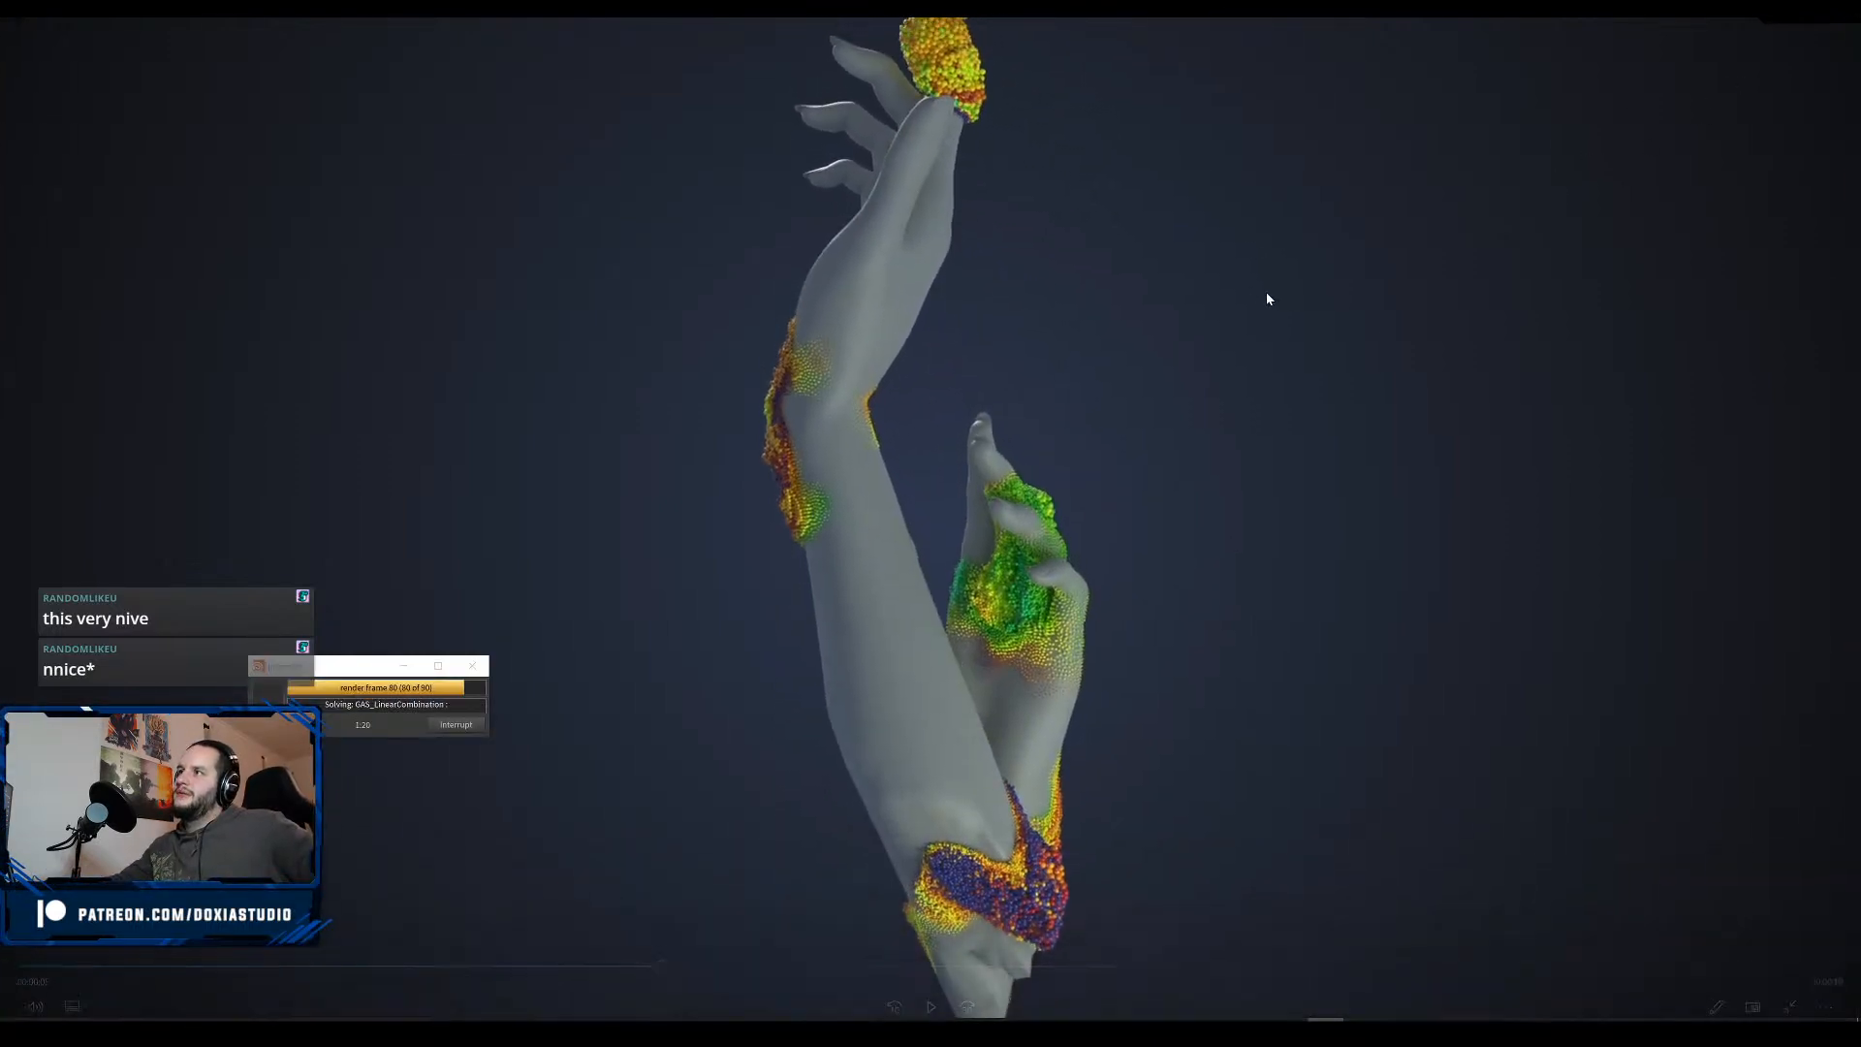
pyautogui.click(1849, 19)
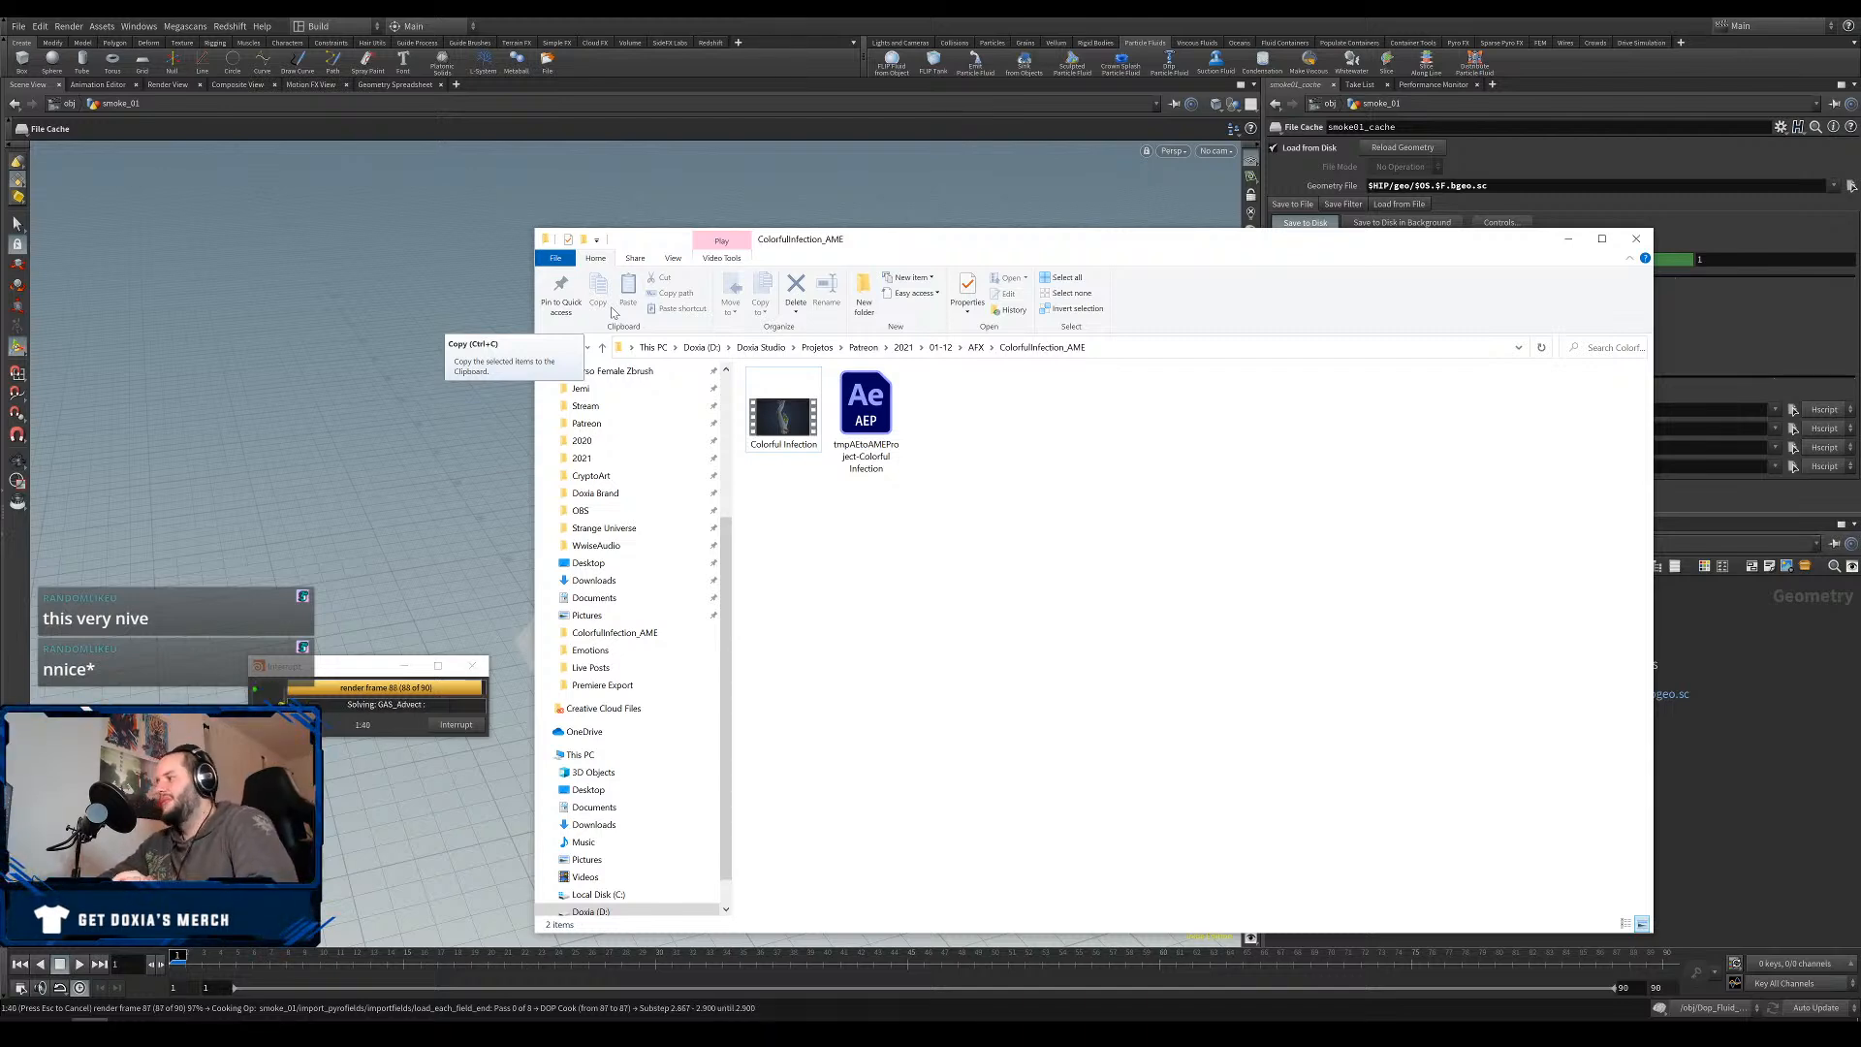
pyautogui.moveTo(1035, 528); pyautogui.dragTo(1030, 539)
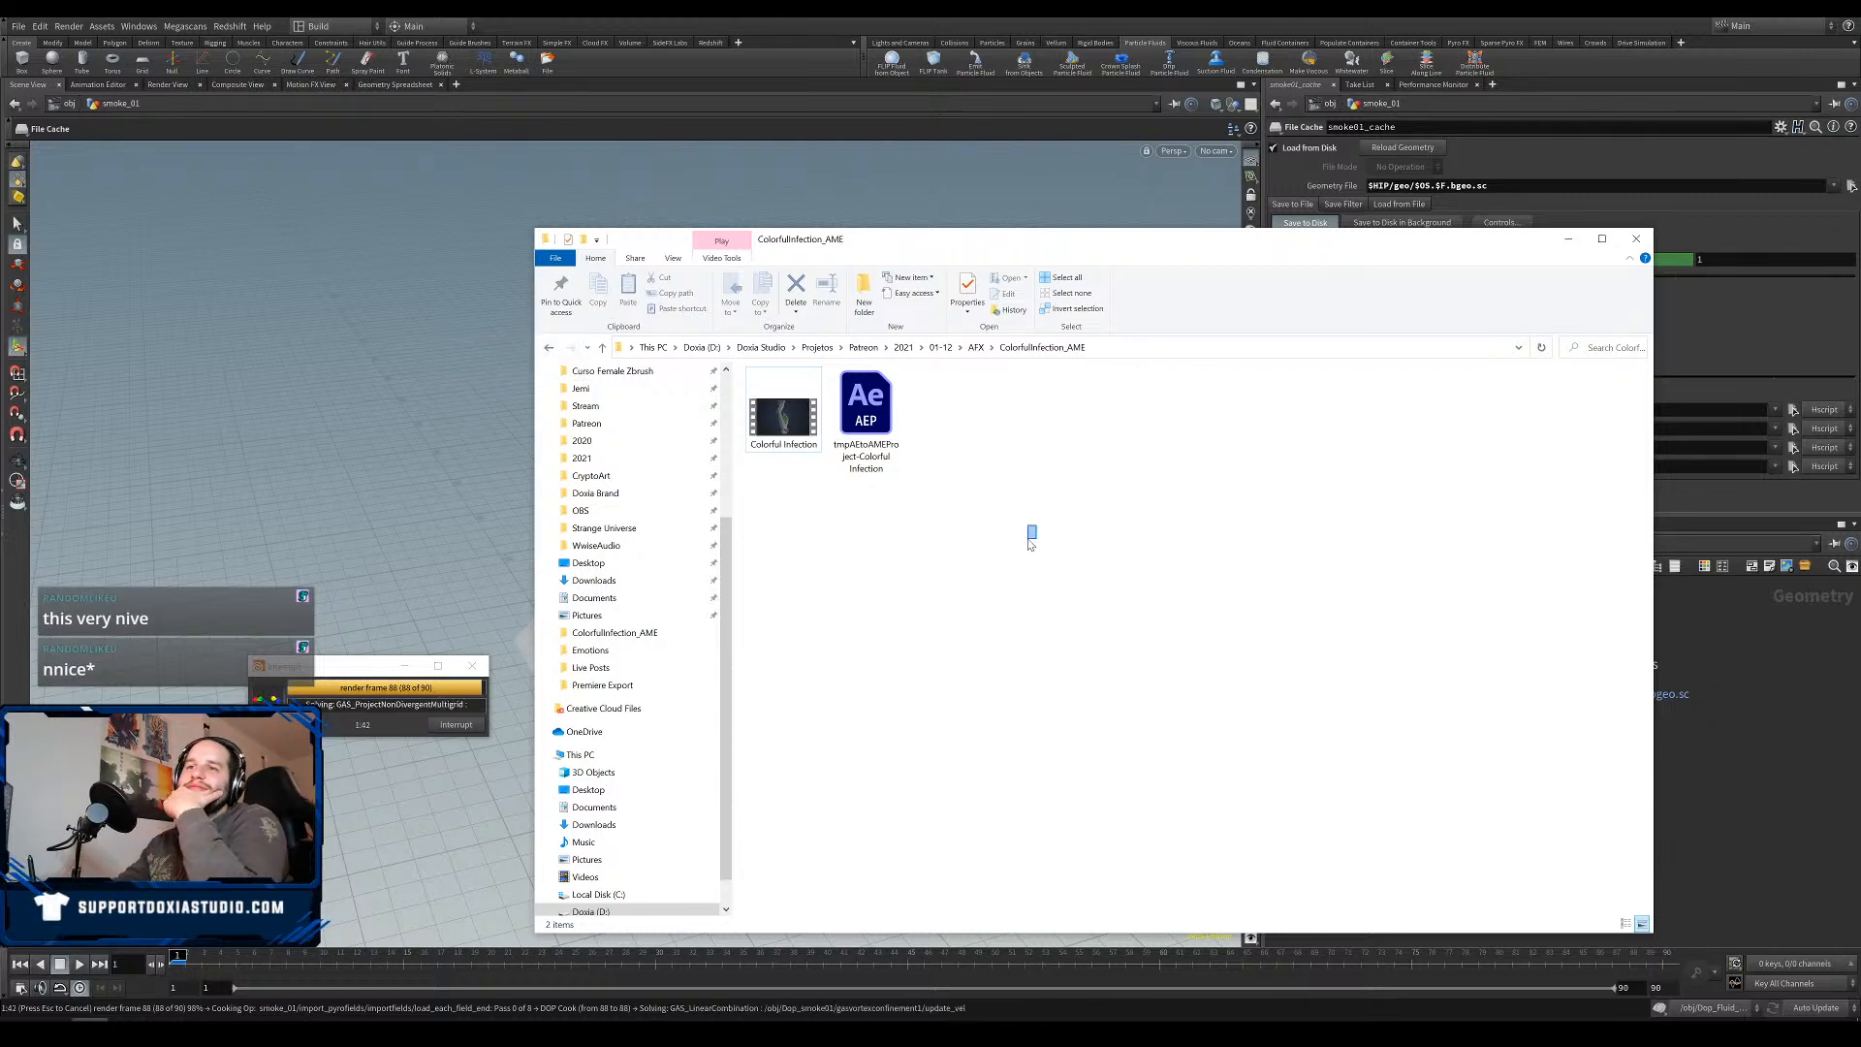
pyautogui.click(1569, 239)
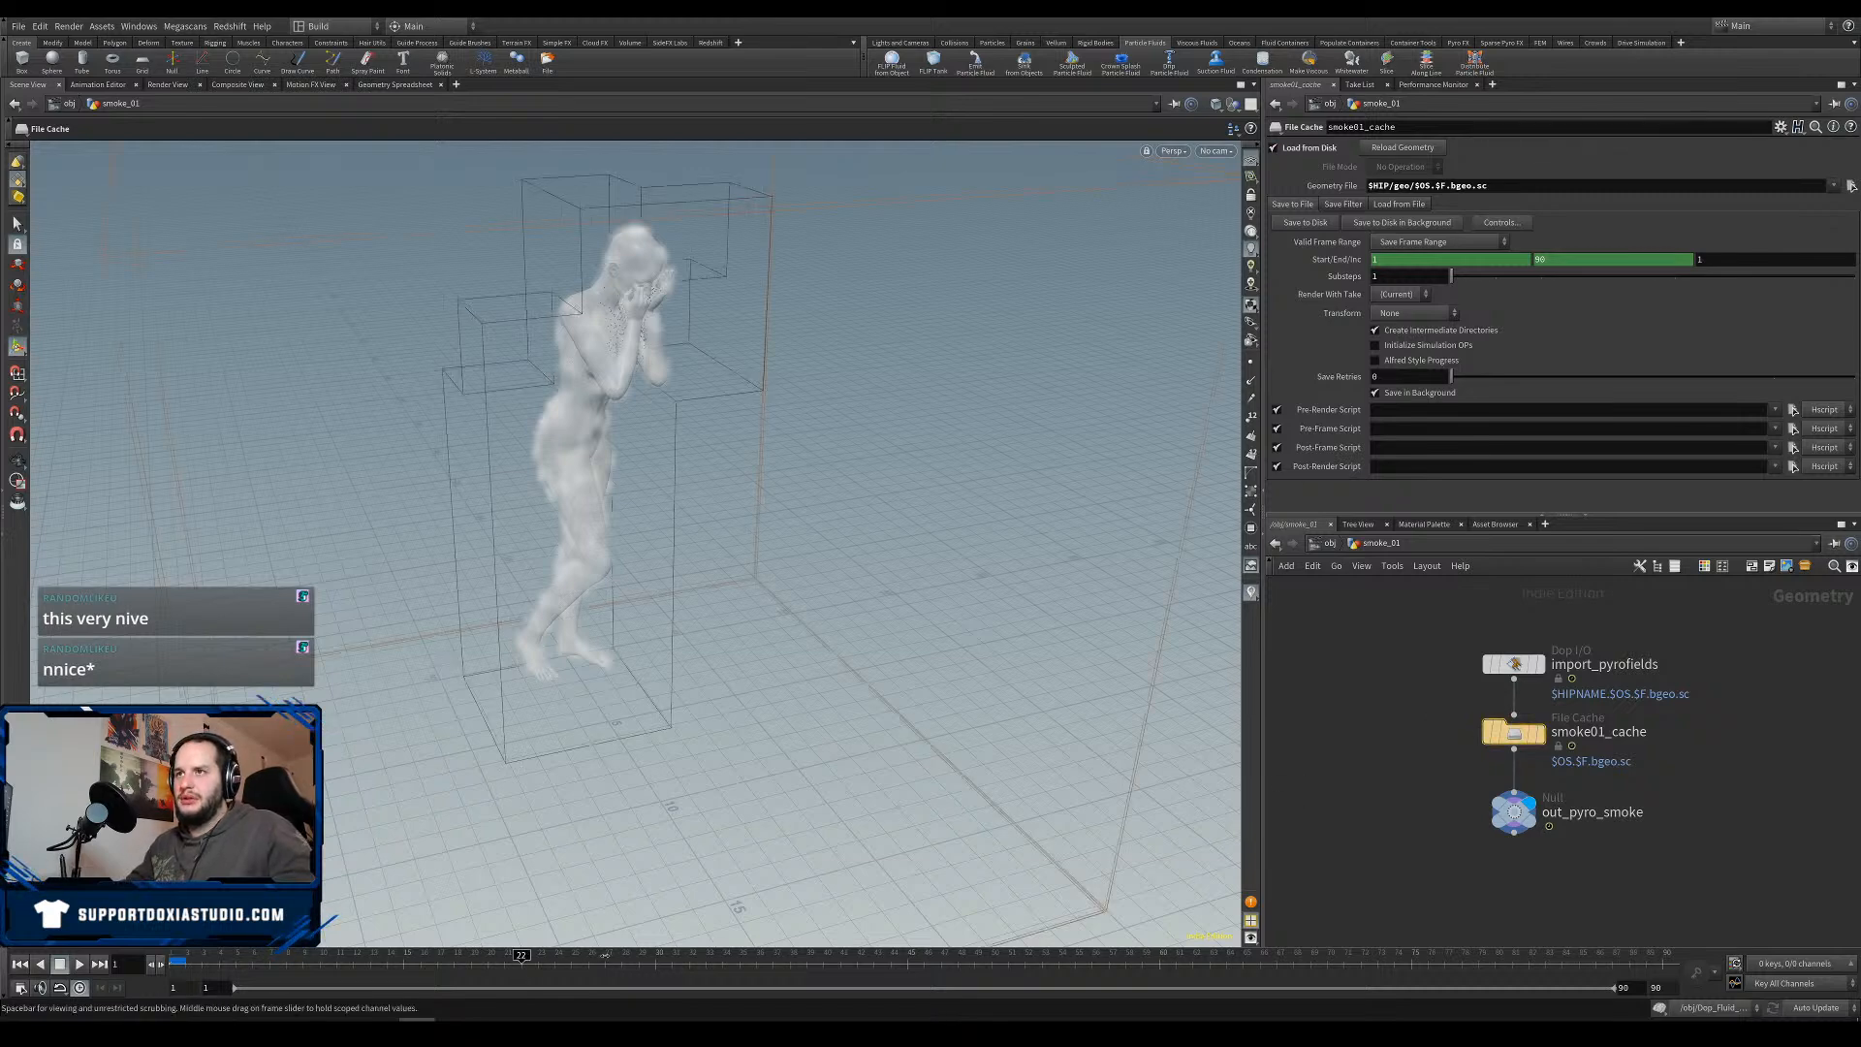
# Dismiss the Houdini Console and scrub smoke_01 to frame 90 to review the cached smoke.
pyautogui.moveTo(558, 980); pyautogui.dragTo(605, 978)
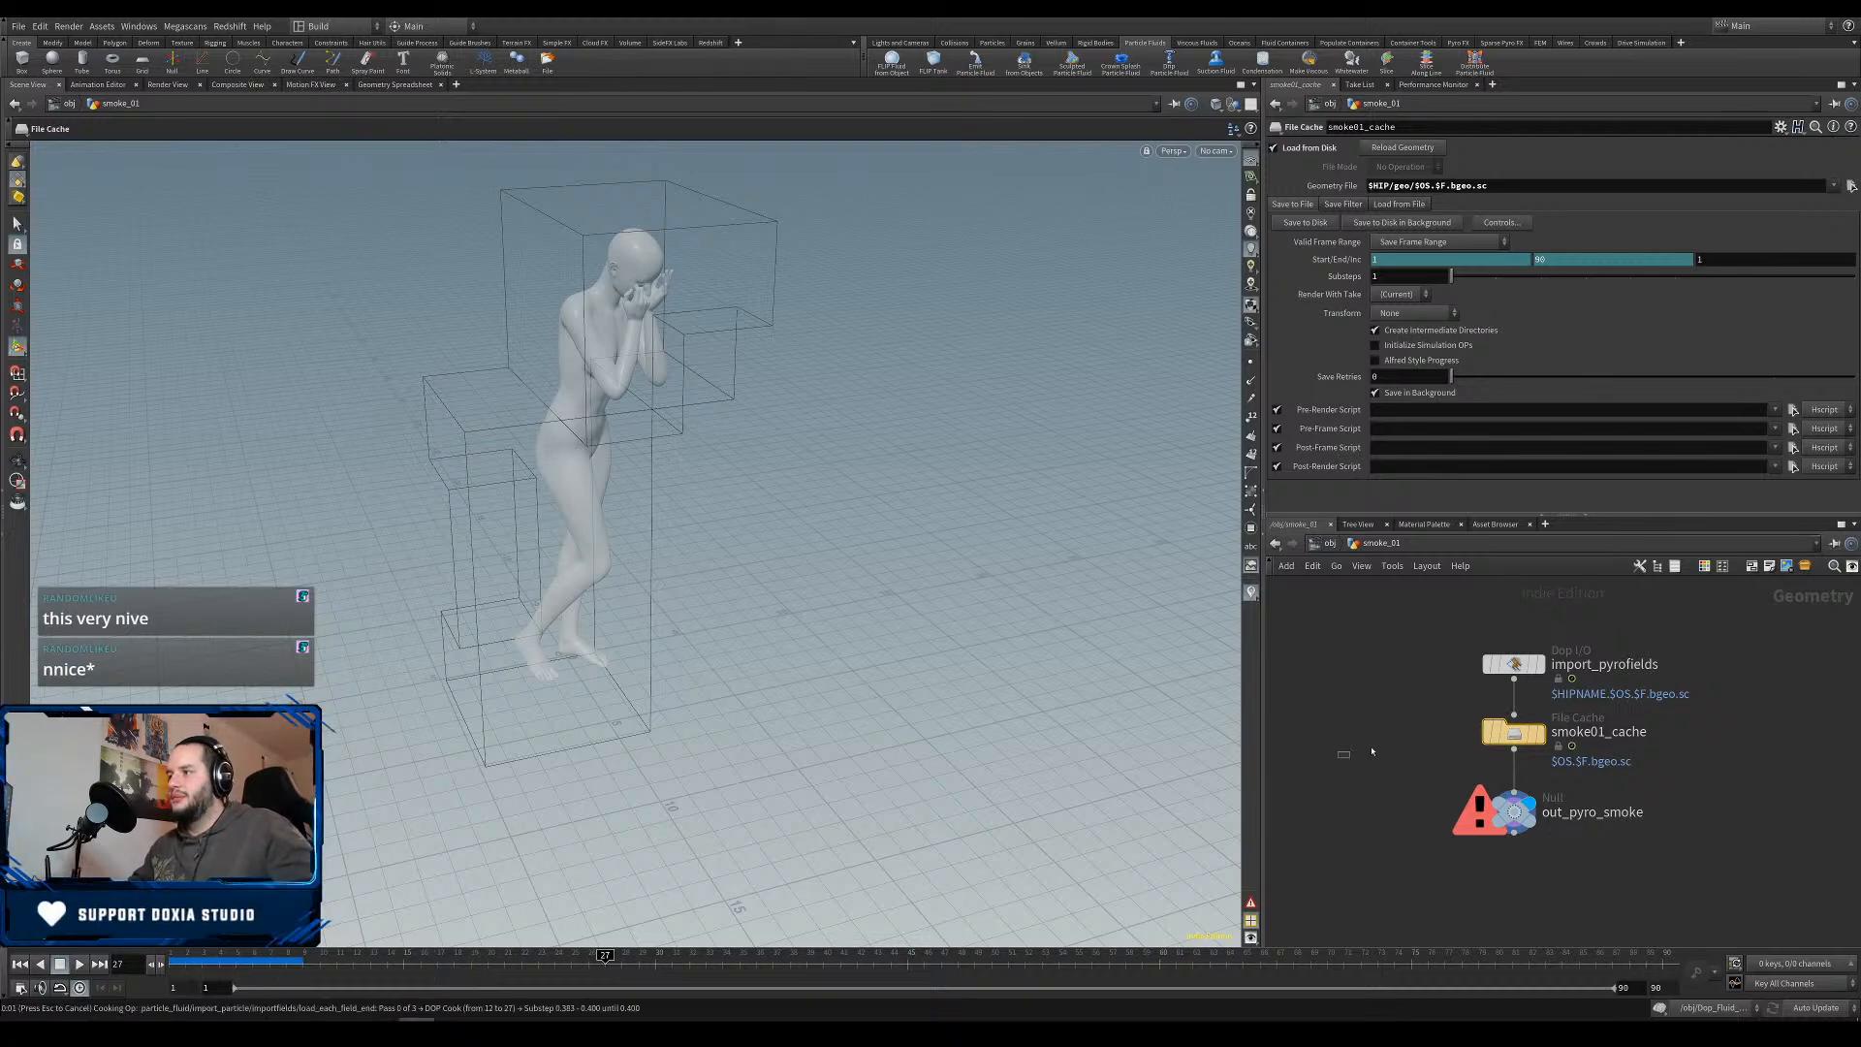
pyautogui.press('u')
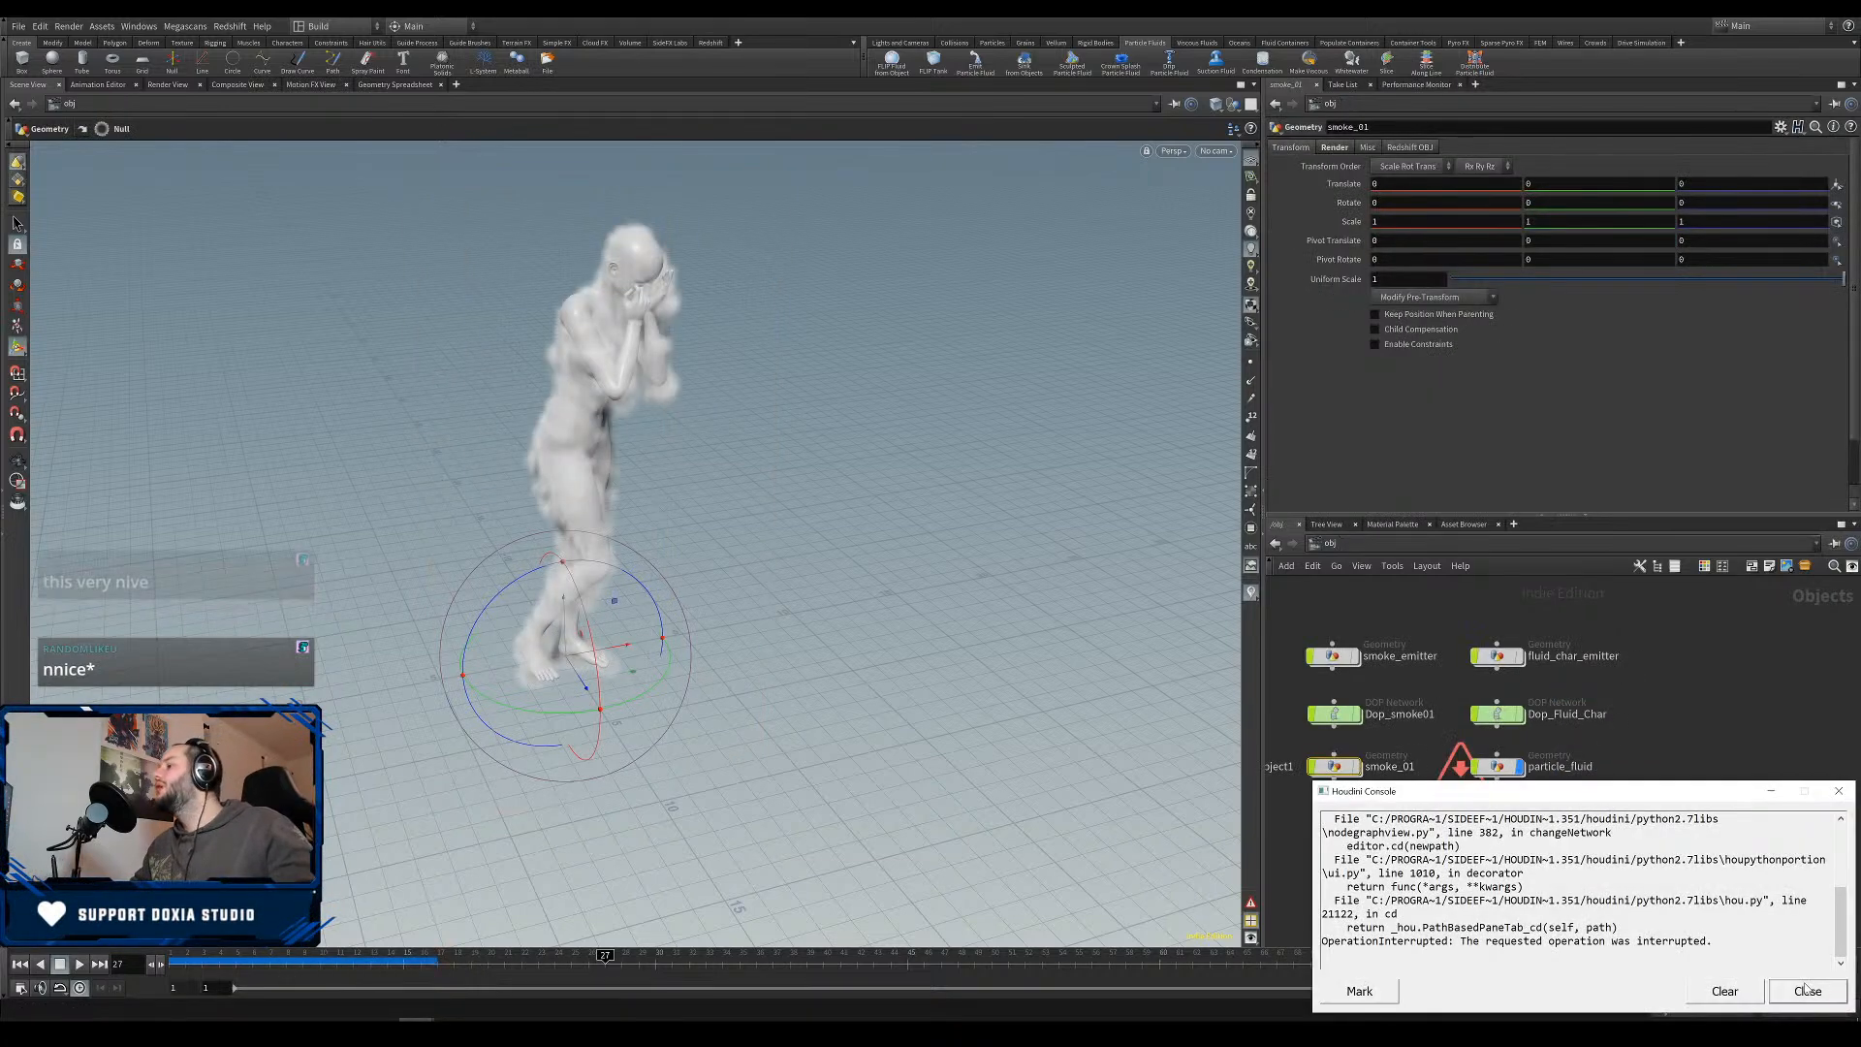
pyautogui.click(1807, 991)
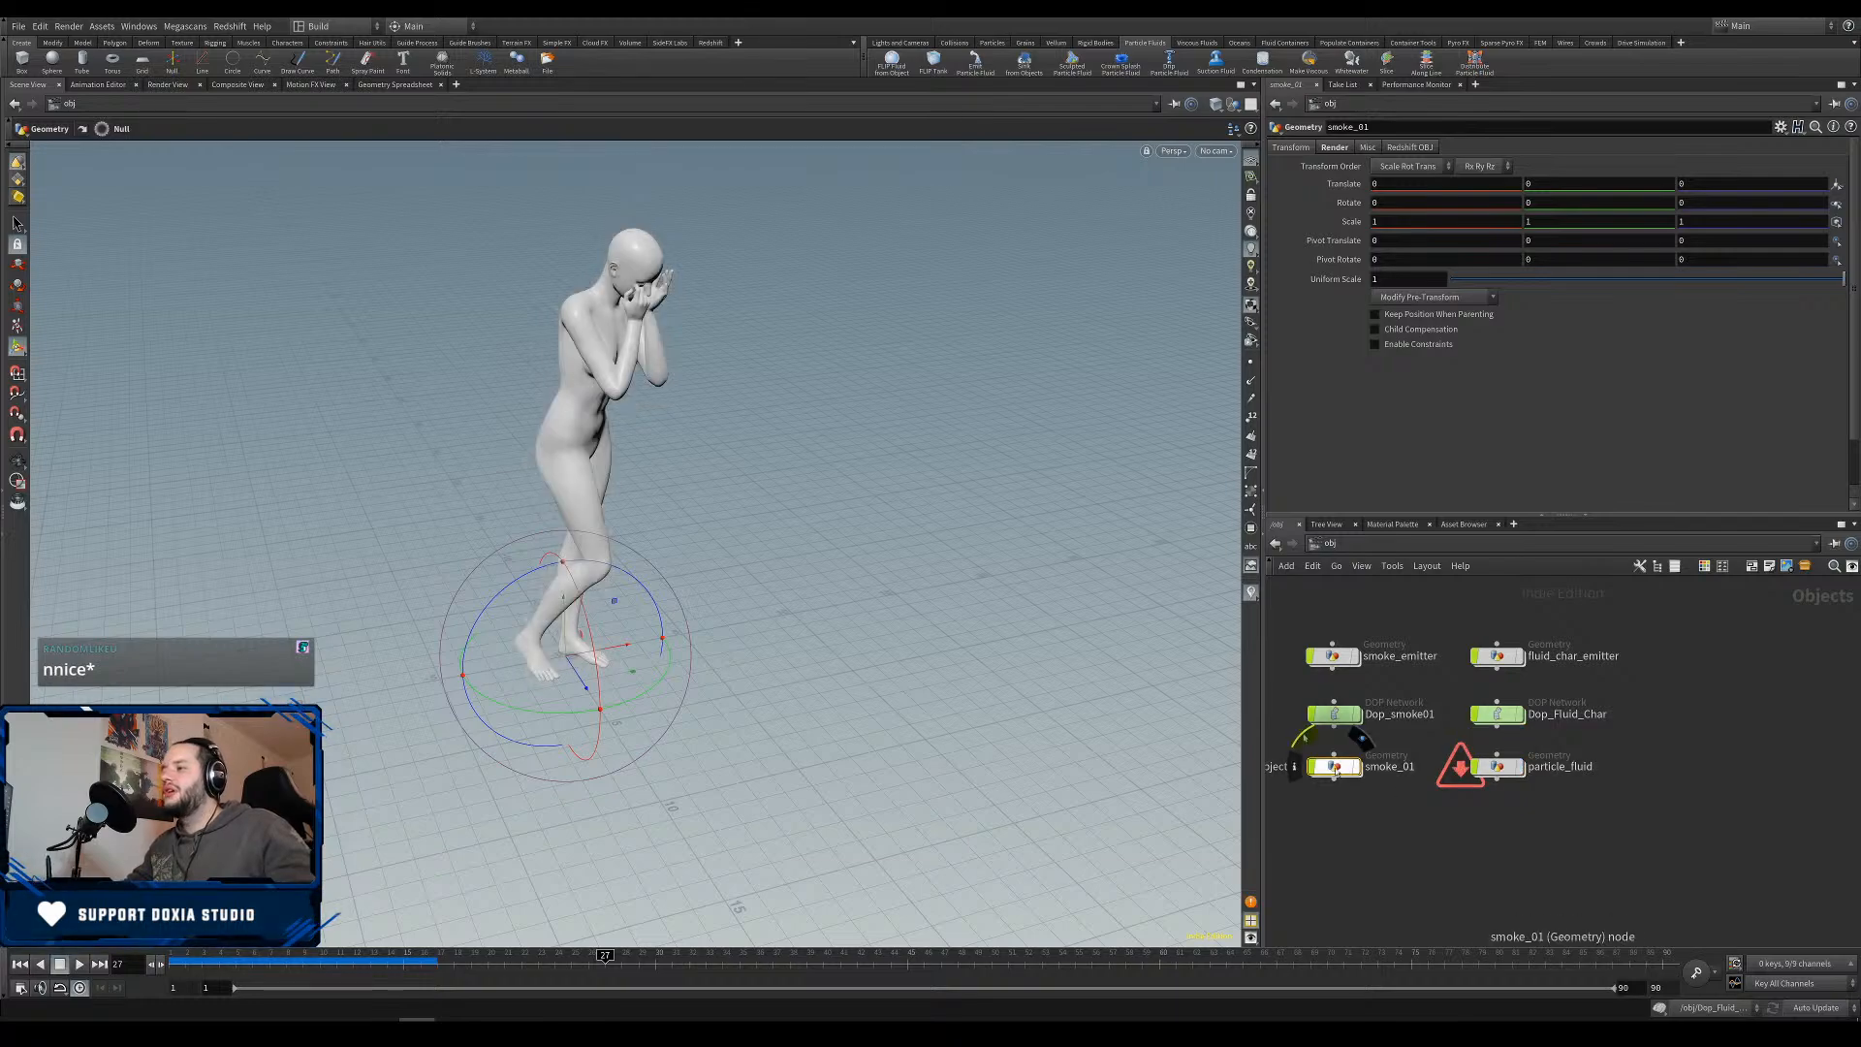
pyautogui.doubleClick(1343, 769)
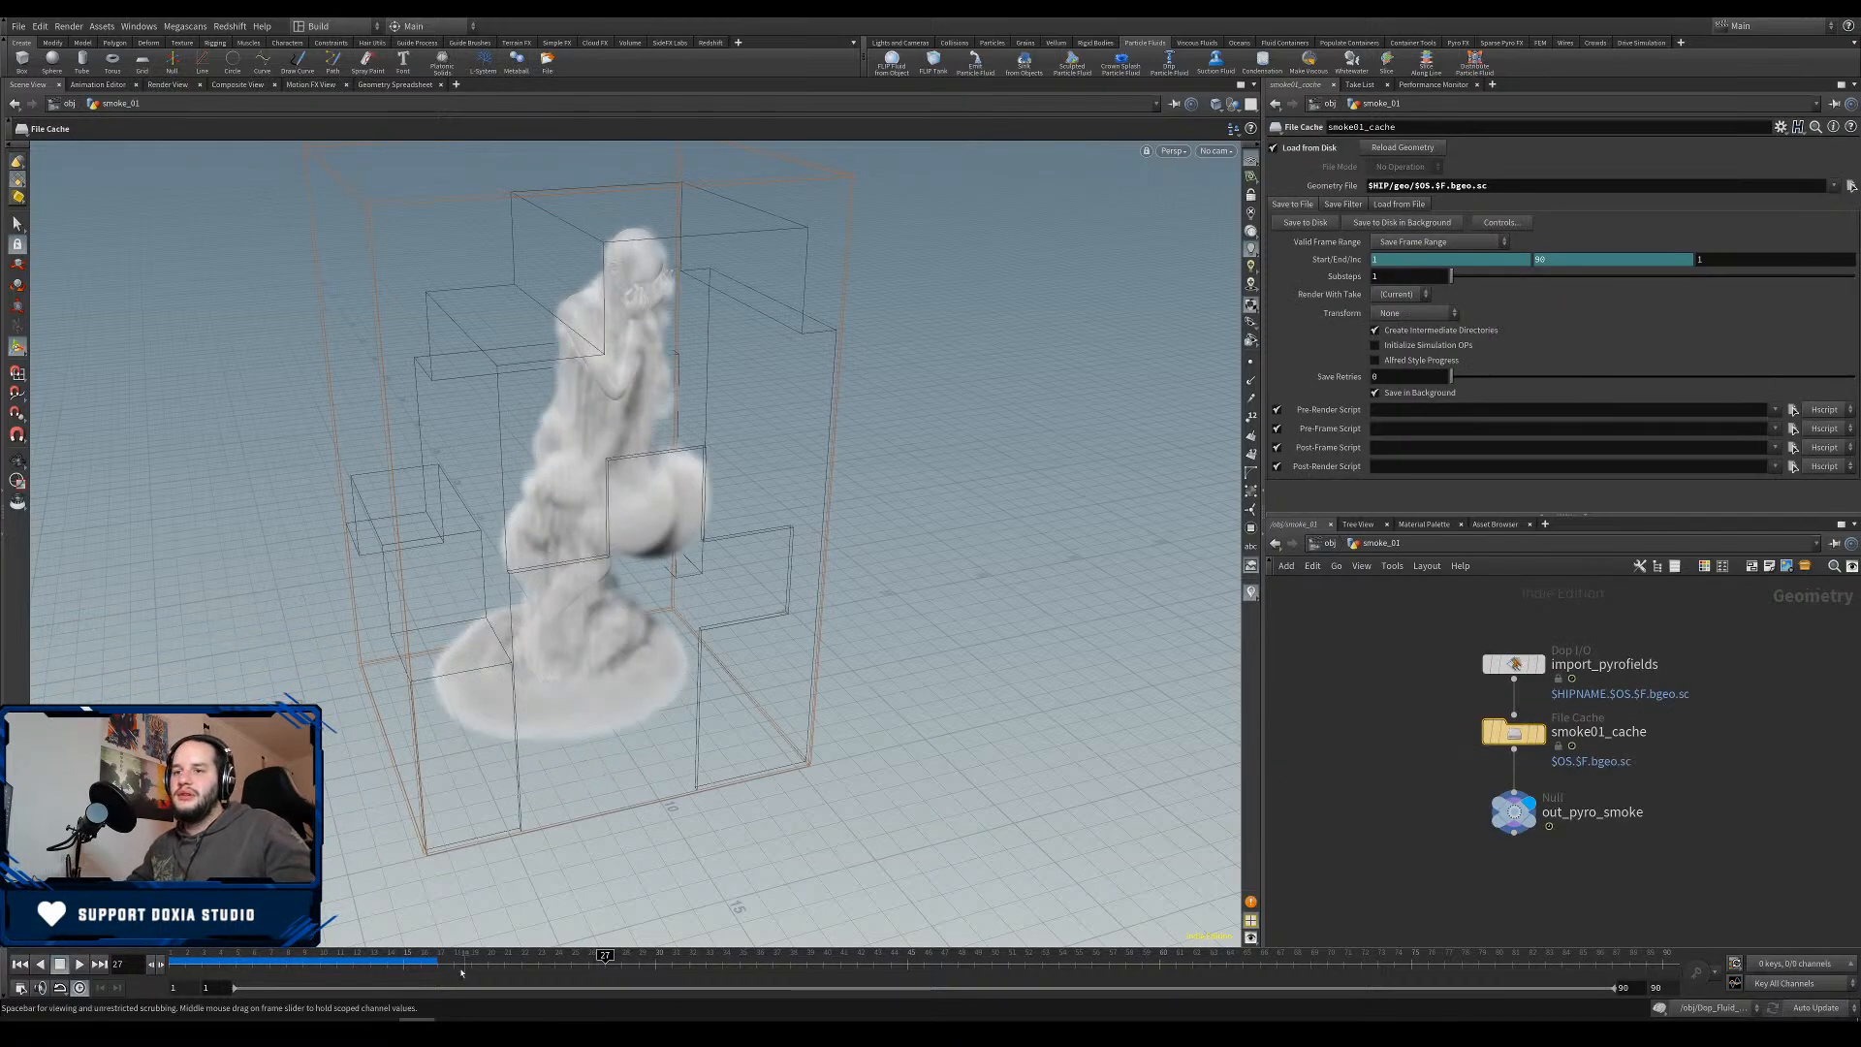
pyautogui.moveTo(462, 965); pyautogui.dragTo(1669, 961)
pyautogui.press('Escape')
pyautogui.moveTo(924, 757); pyautogui.dragTo(864, 672)
pyautogui.press('Return')
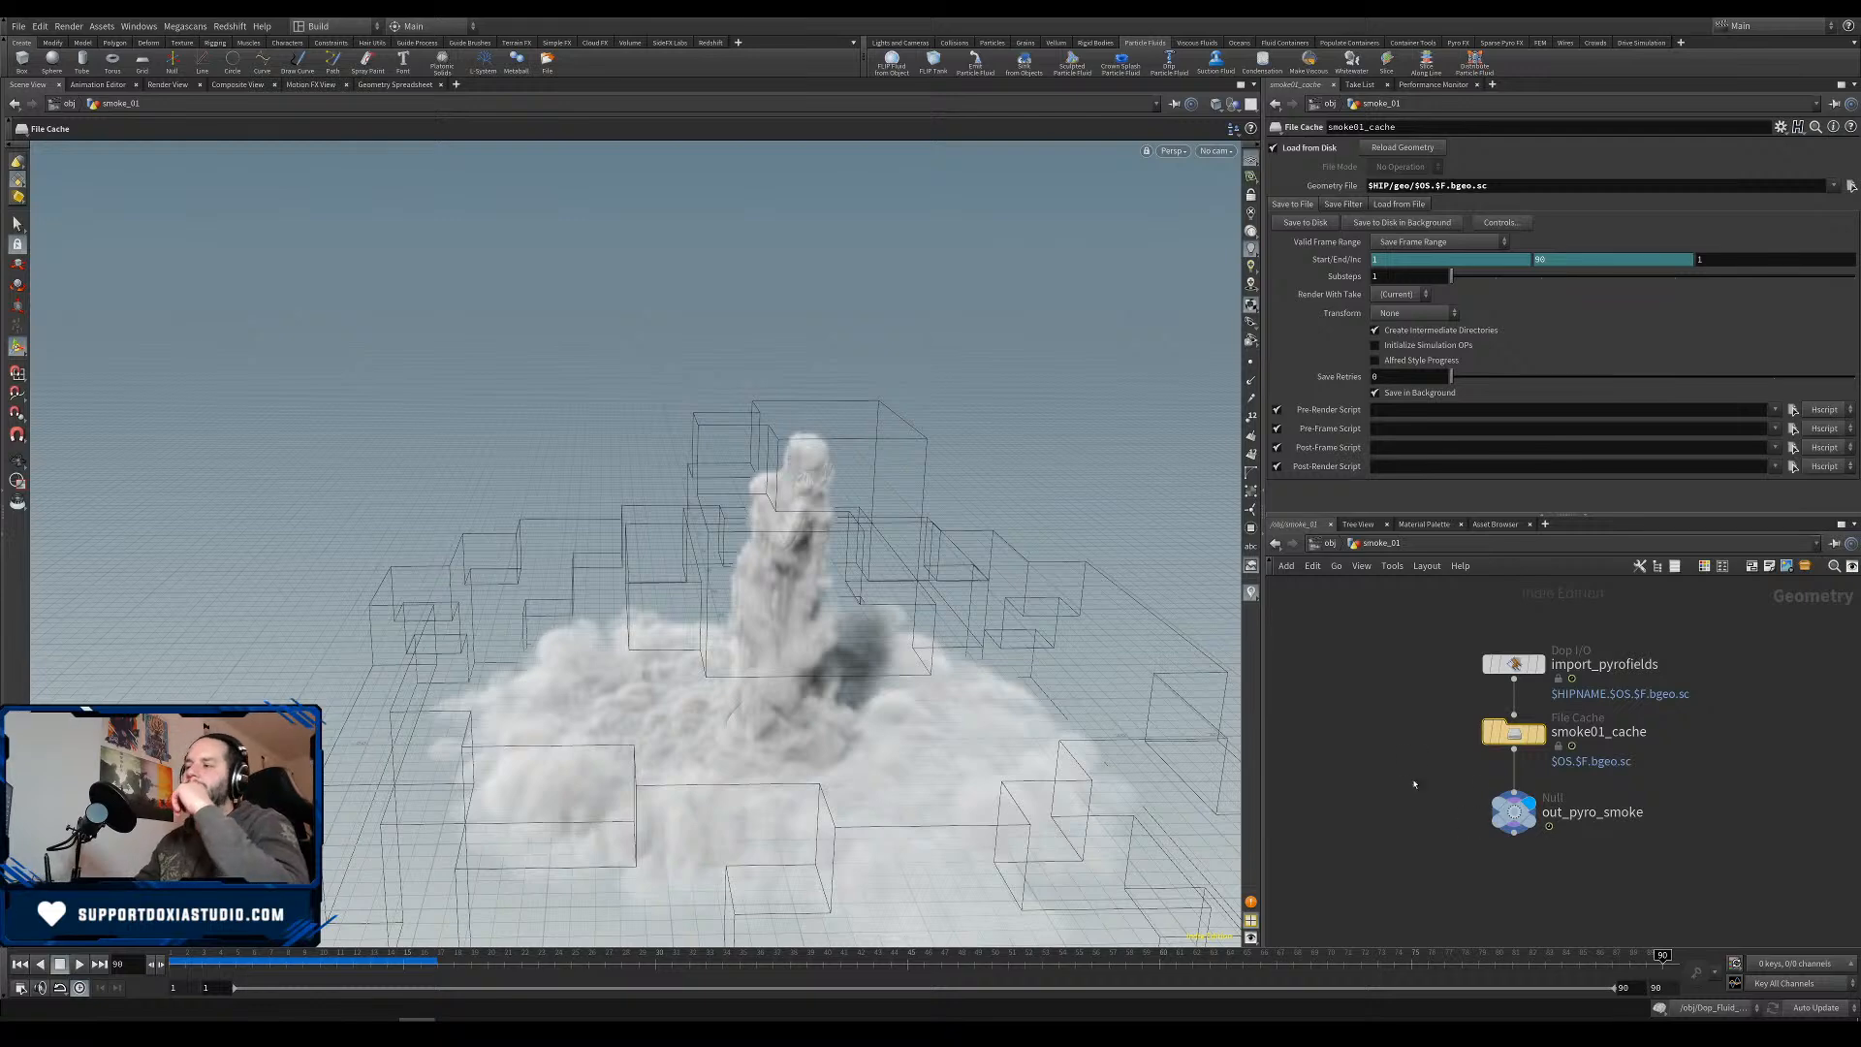
# Play the Dop_Fluid_Char simulation from frame 1 and examine how the fluid particles move around the character.
pyautogui.press('u')
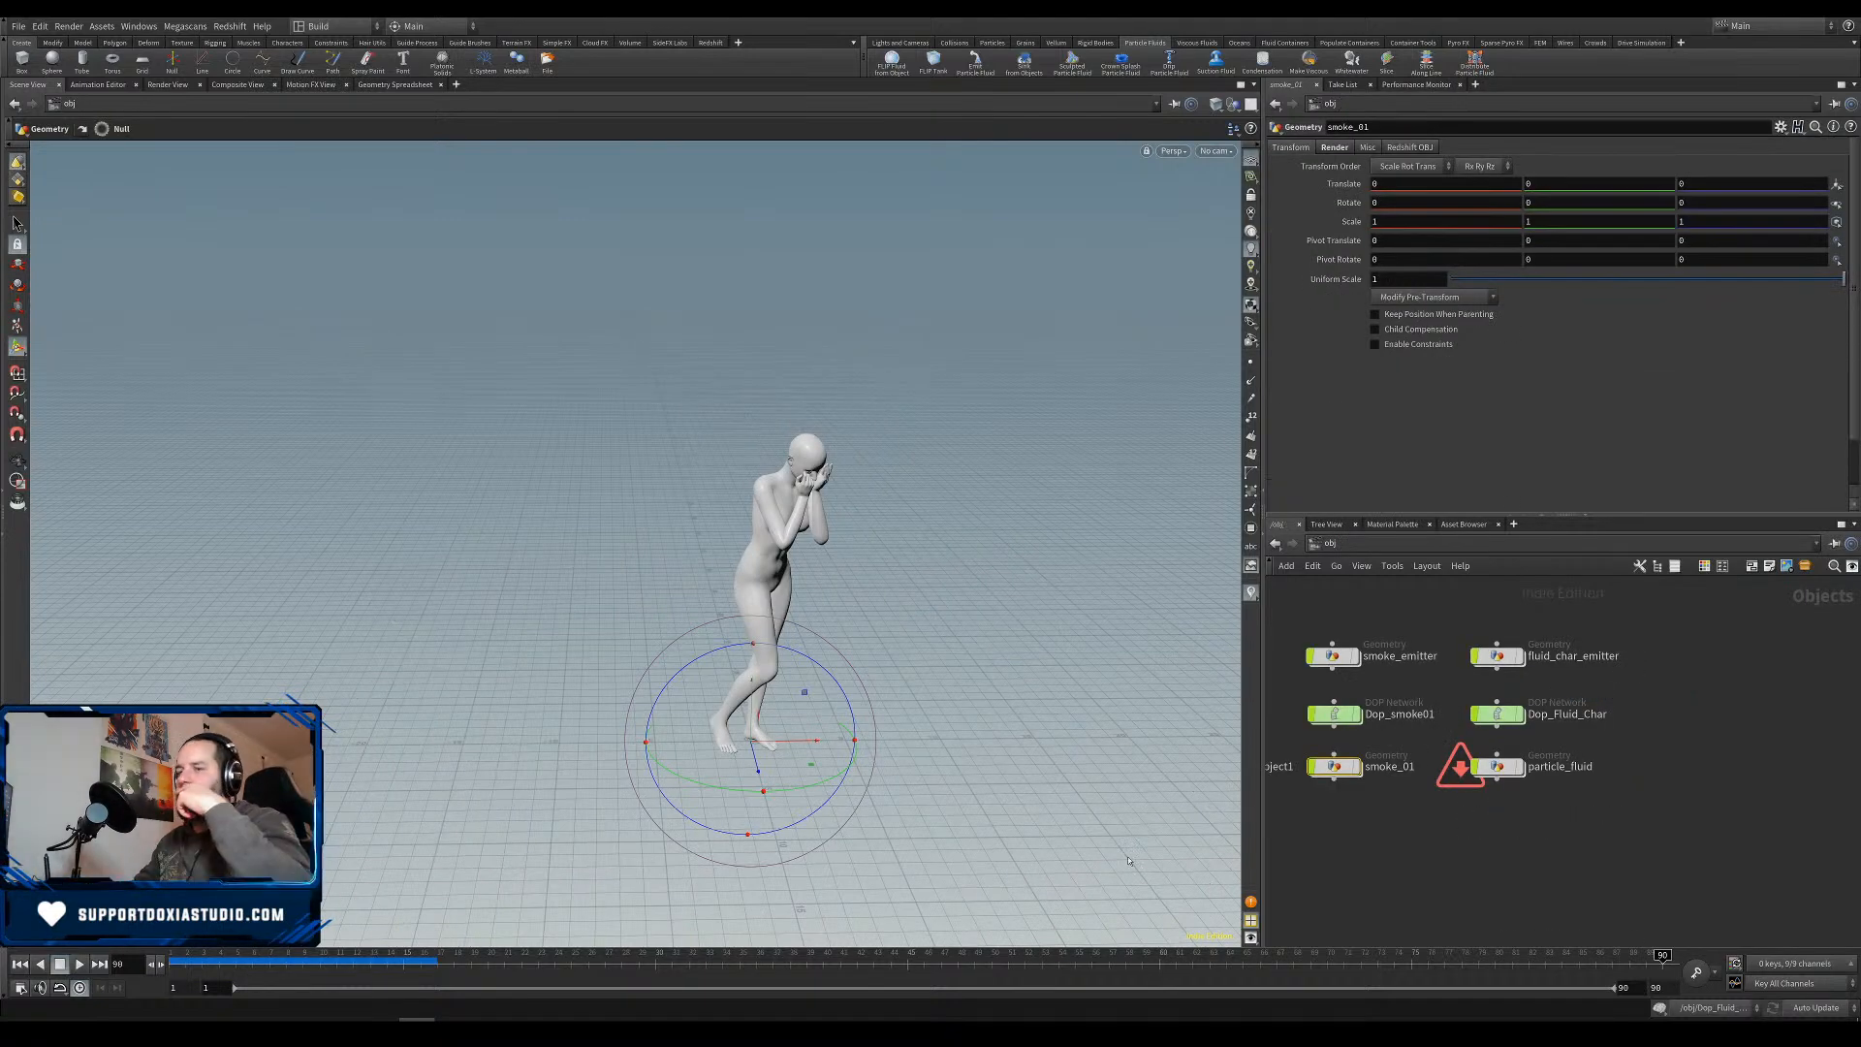
pyautogui.doubleClick(1497, 714)
pyautogui.press('u')
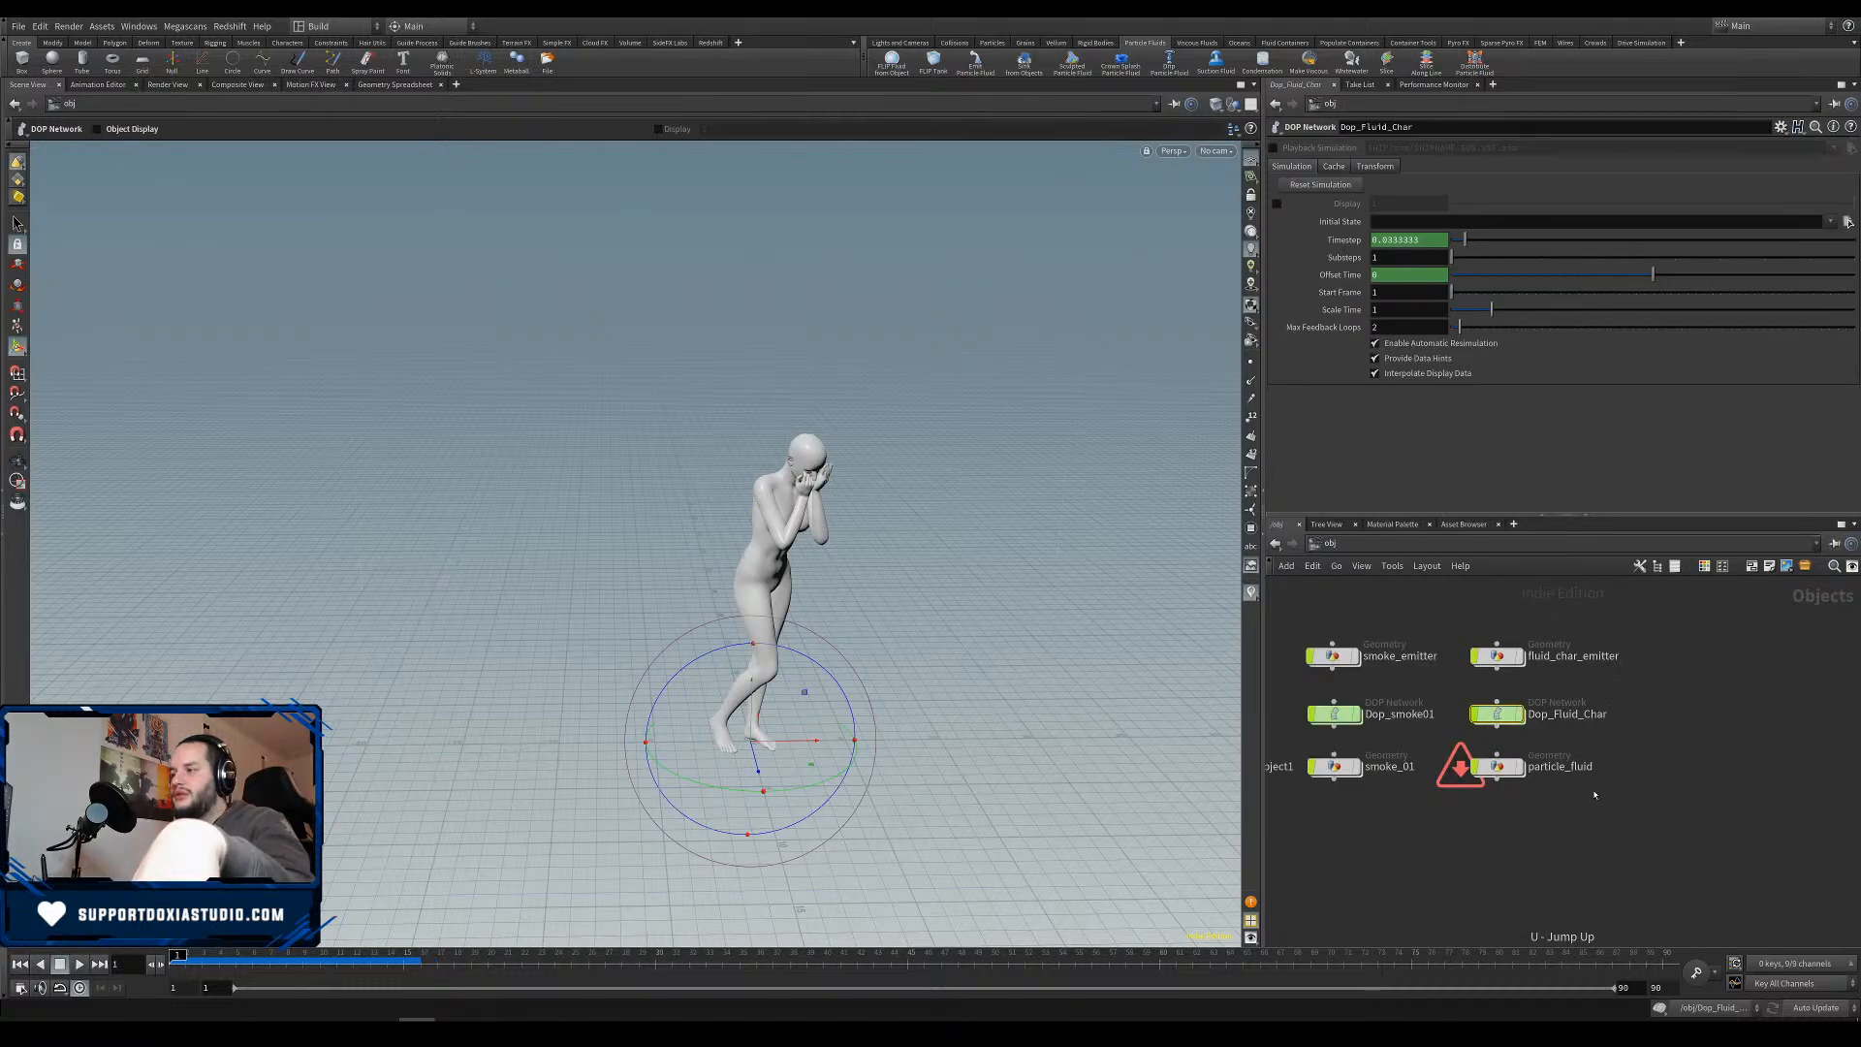
pyautogui.doubleClick(1497, 715)
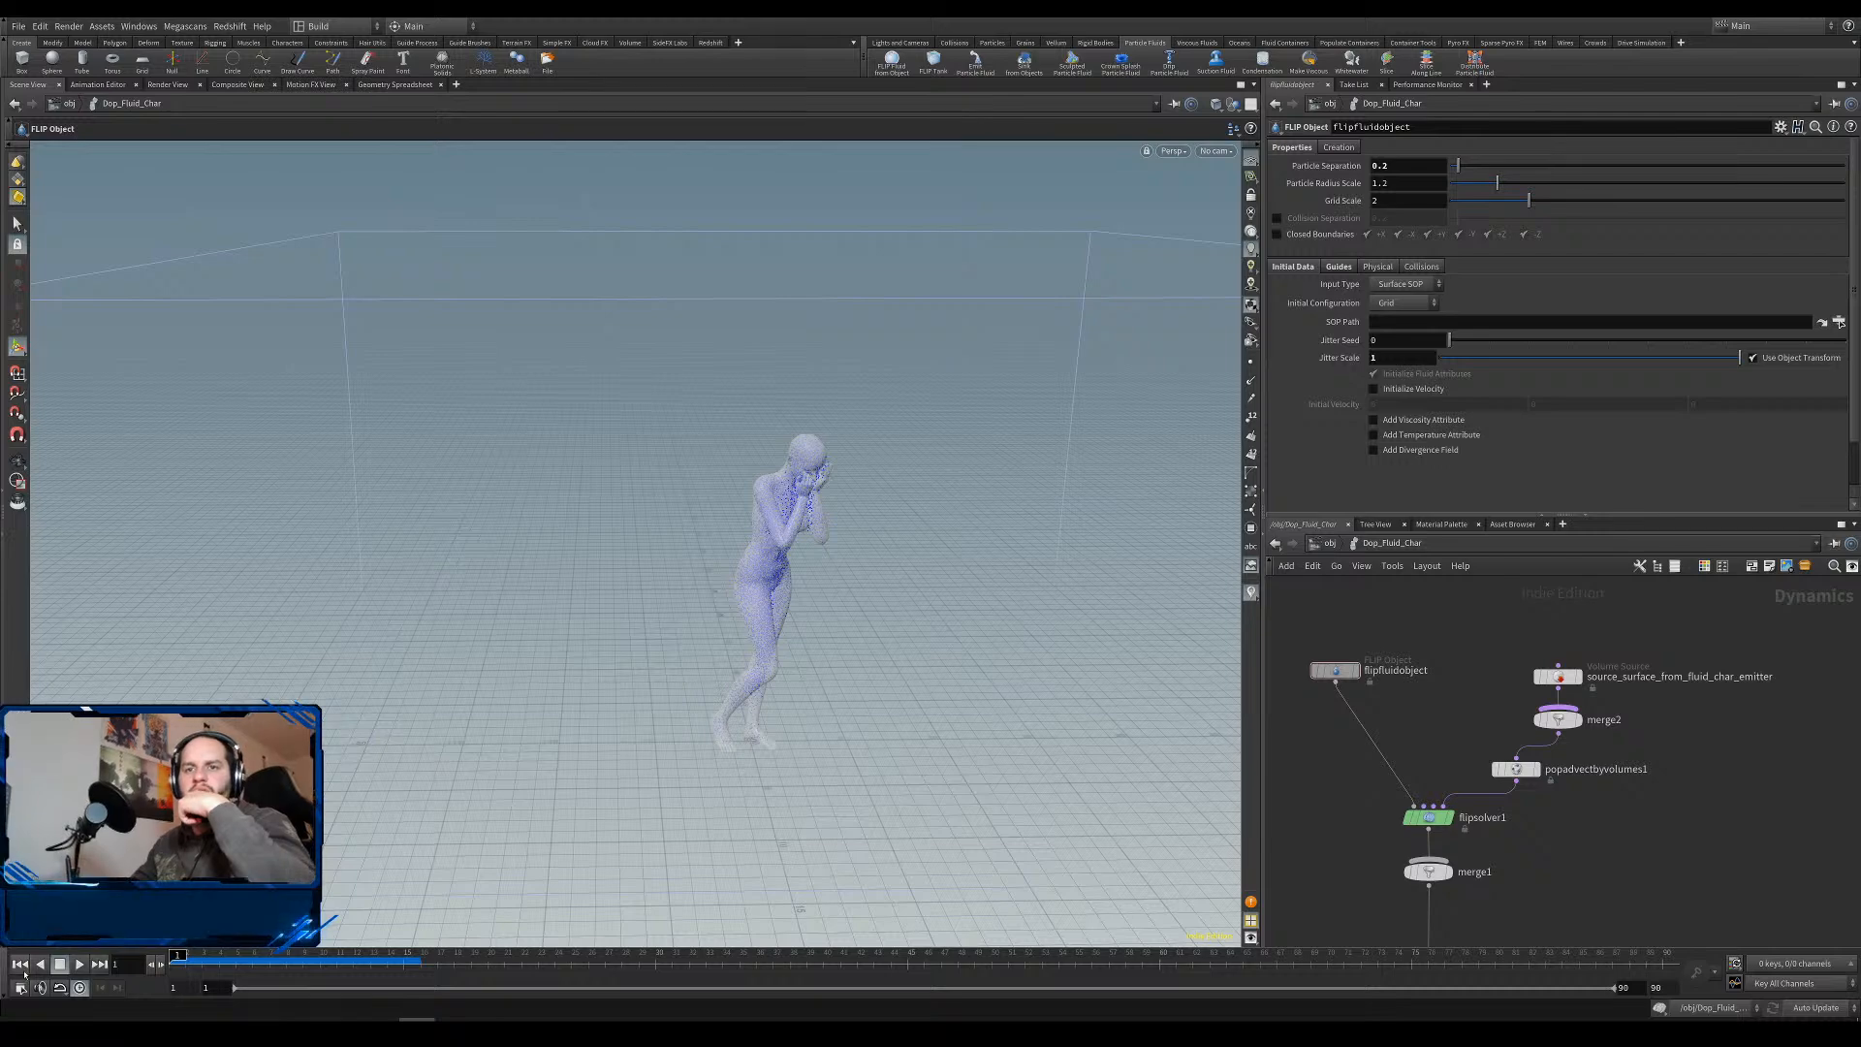
pyautogui.click(78, 964)
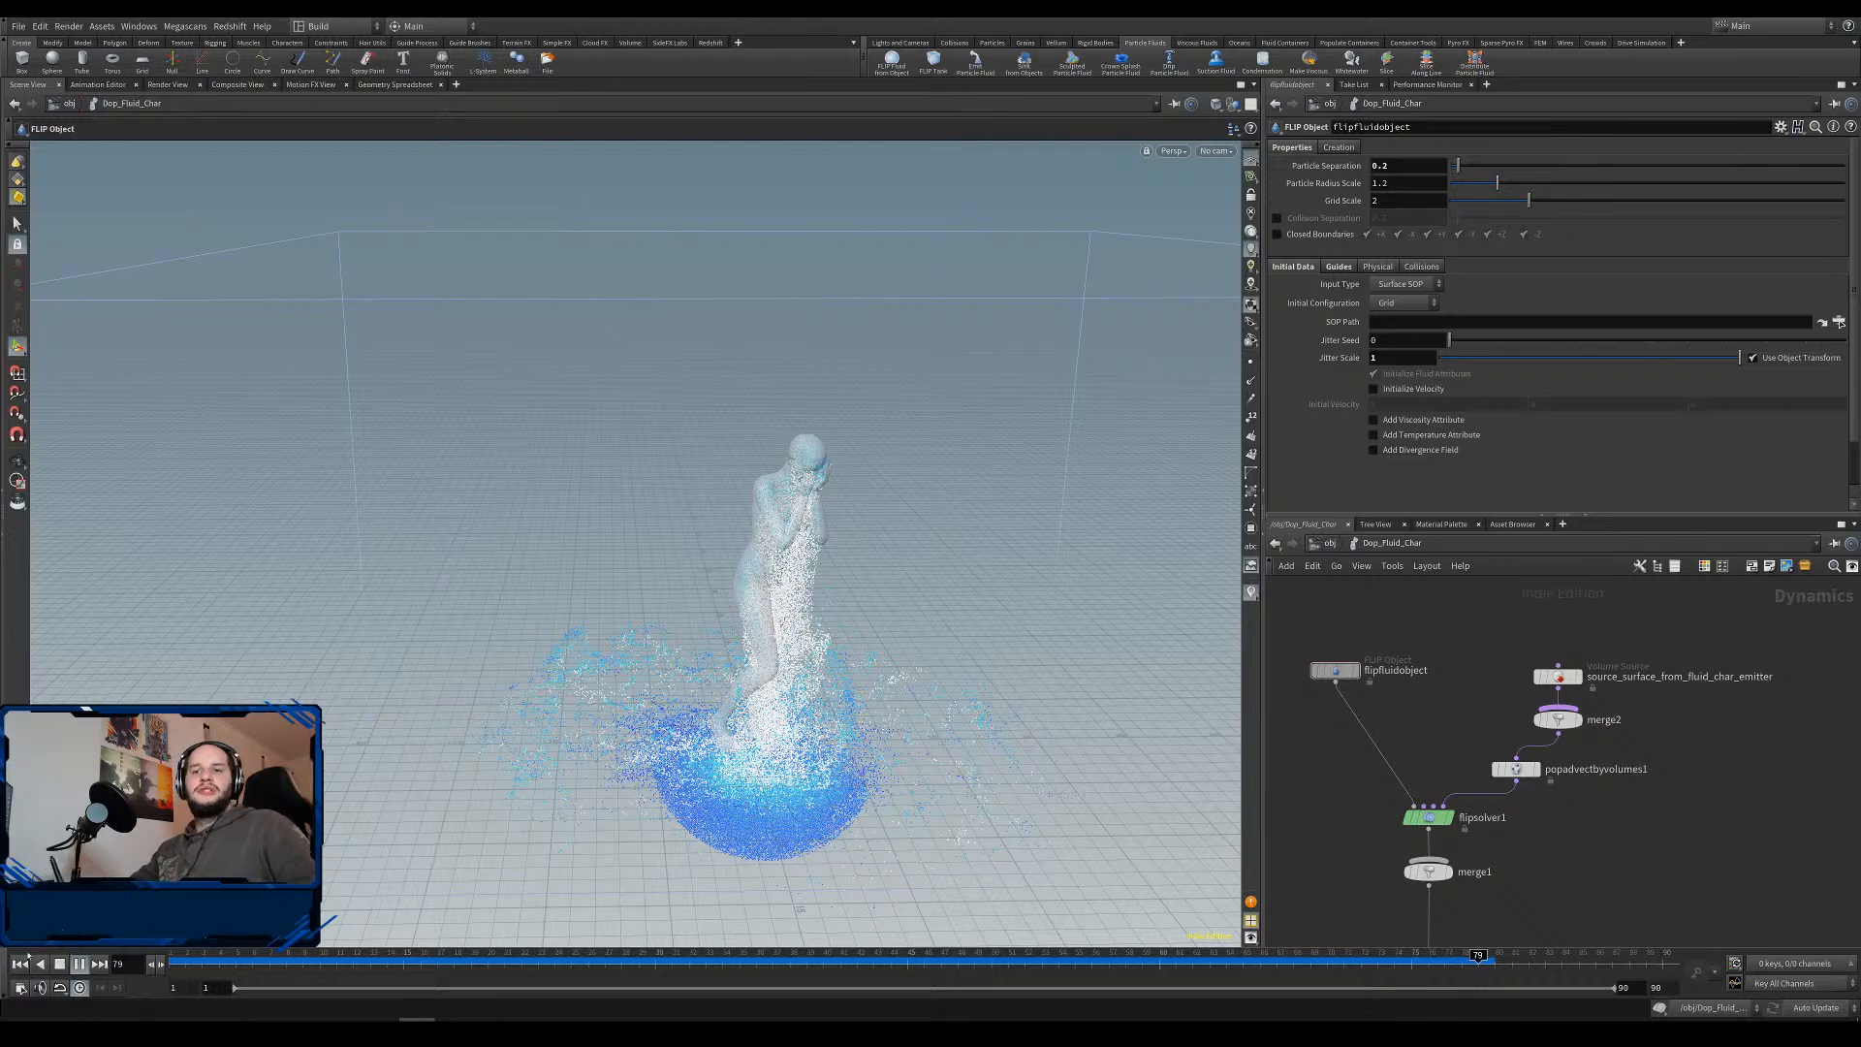
pyautogui.click(80, 967)
pyautogui.keyDown('alt'); pyautogui.moveTo(703, 700); pyautogui.dragTo(833, 700, button='right'); pyautogui.keyUp('alt')
pyautogui.moveTo(836, 659)
pyautogui.keyDown('alt'); pyautogui.mouseDown()
pyautogui.moveTo(853, 565)
pyautogui.moveTo(840, 658)
pyautogui.mouseUp(); pyautogui.keyUp('alt')
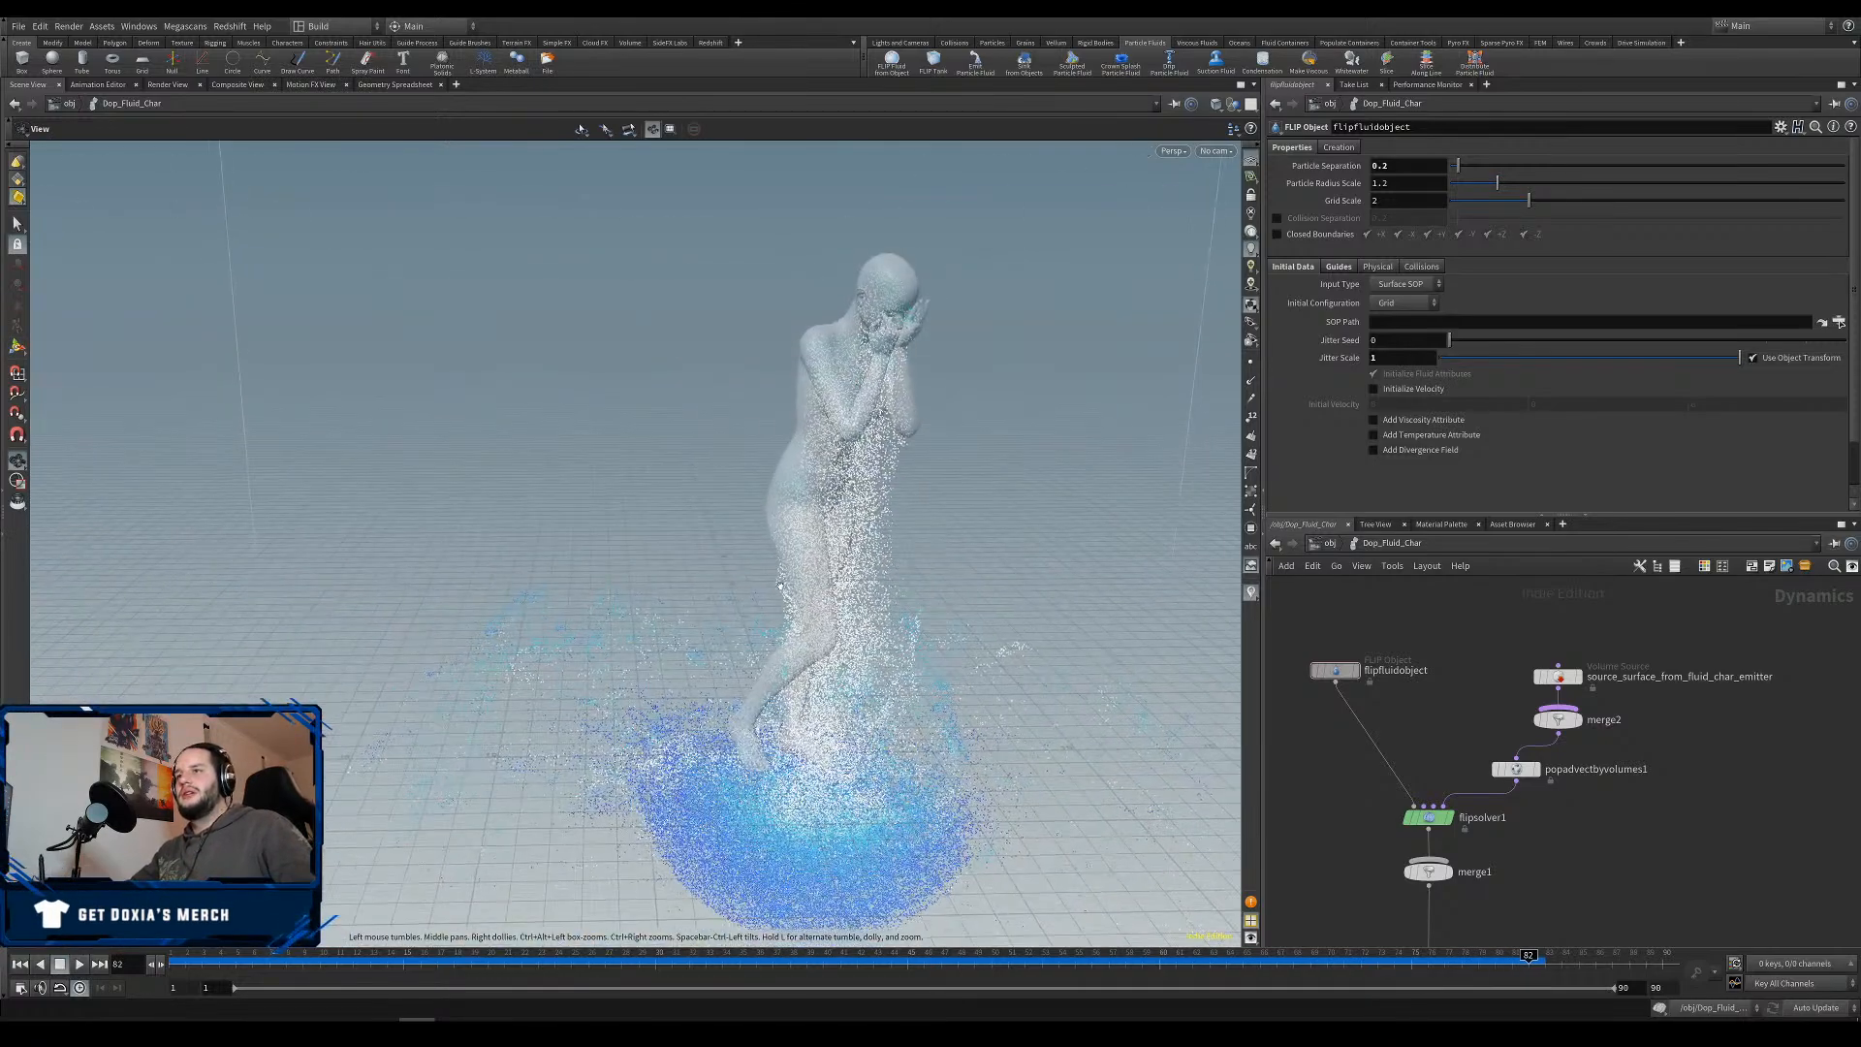
# Examine the fluid particles around the character and on the floor at frame 82, both inside Dop_Fluid_Char and at object level.
pyautogui.keyDown('alt'); pyautogui.moveTo(840, 657); pyautogui.dragTo(822, 620, button='middle'); pyautogui.keyUp('alt')
pyautogui.keyDown('alt'); pyautogui.moveTo(822, 620); pyautogui.dragTo(1086, 315, button='right'); pyautogui.keyUp('alt')
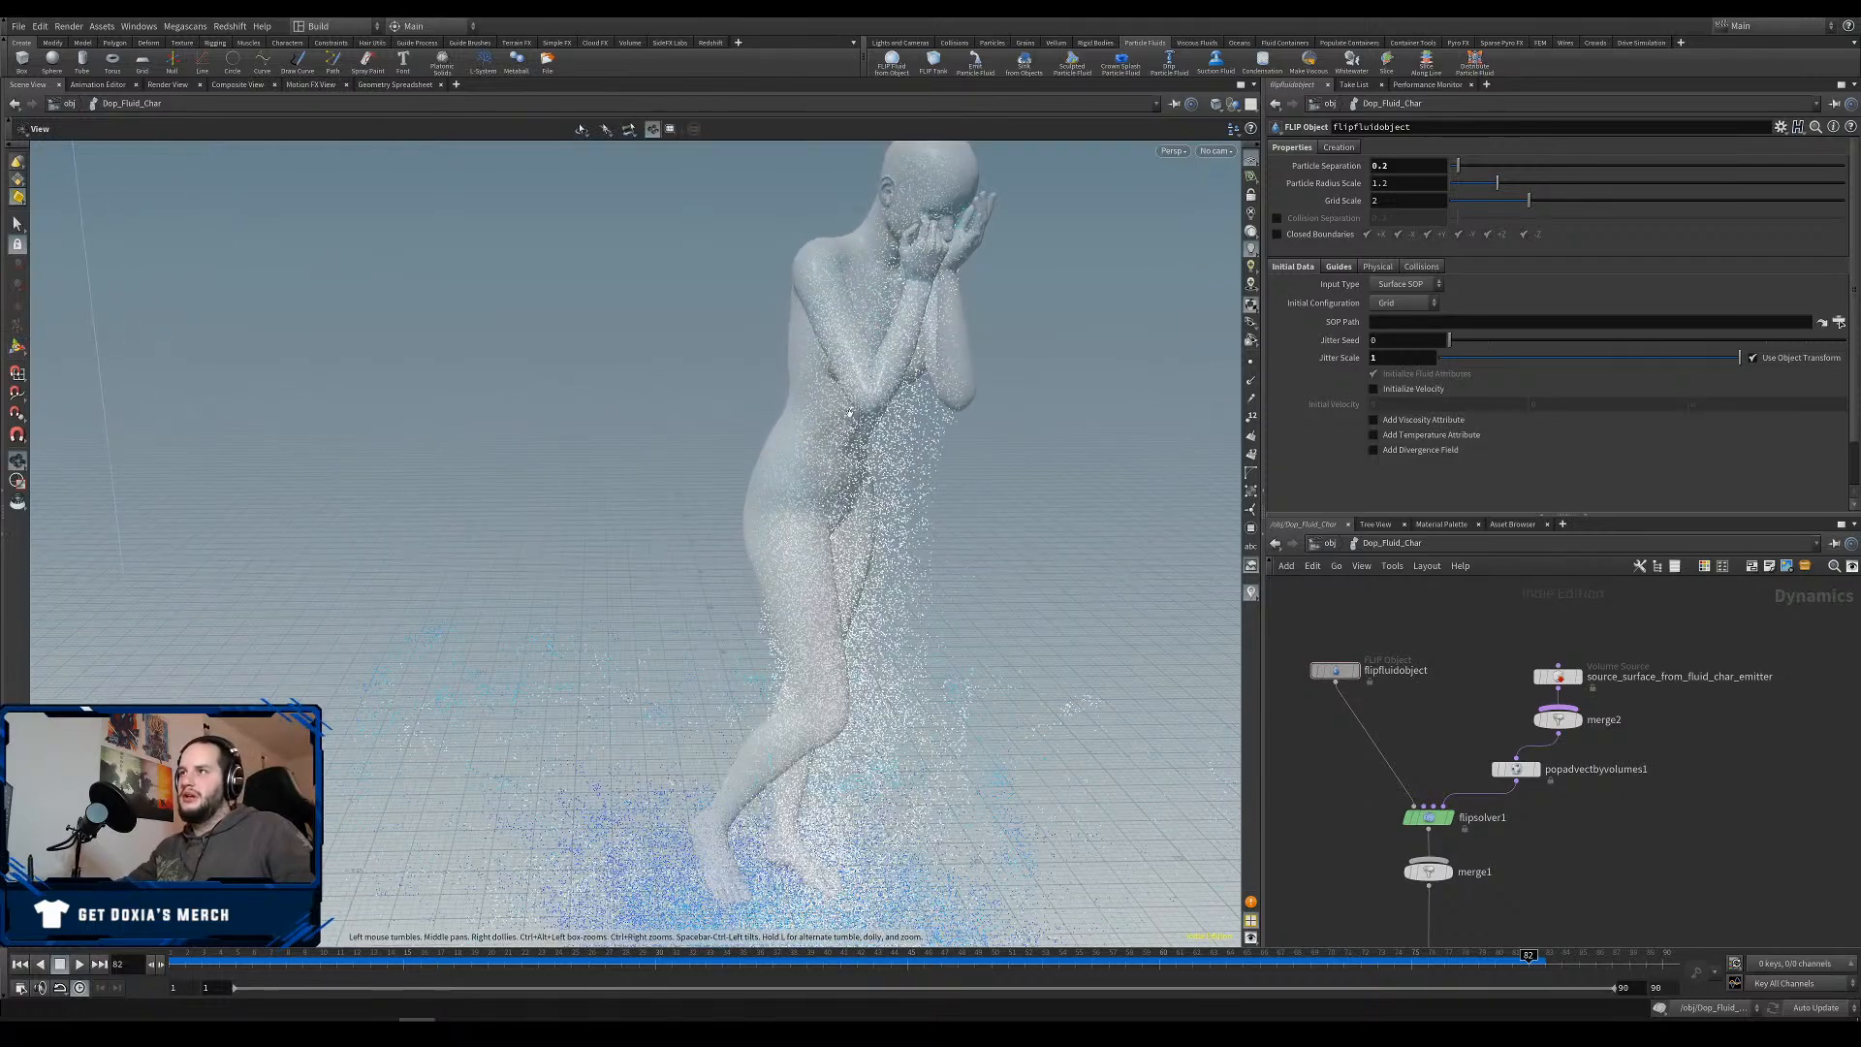
pyautogui.keyDown('alt'); pyautogui.moveTo(994, 399); pyautogui.dragTo(914, 398, button='middle'); pyautogui.keyUp('alt')
pyautogui.press('u')
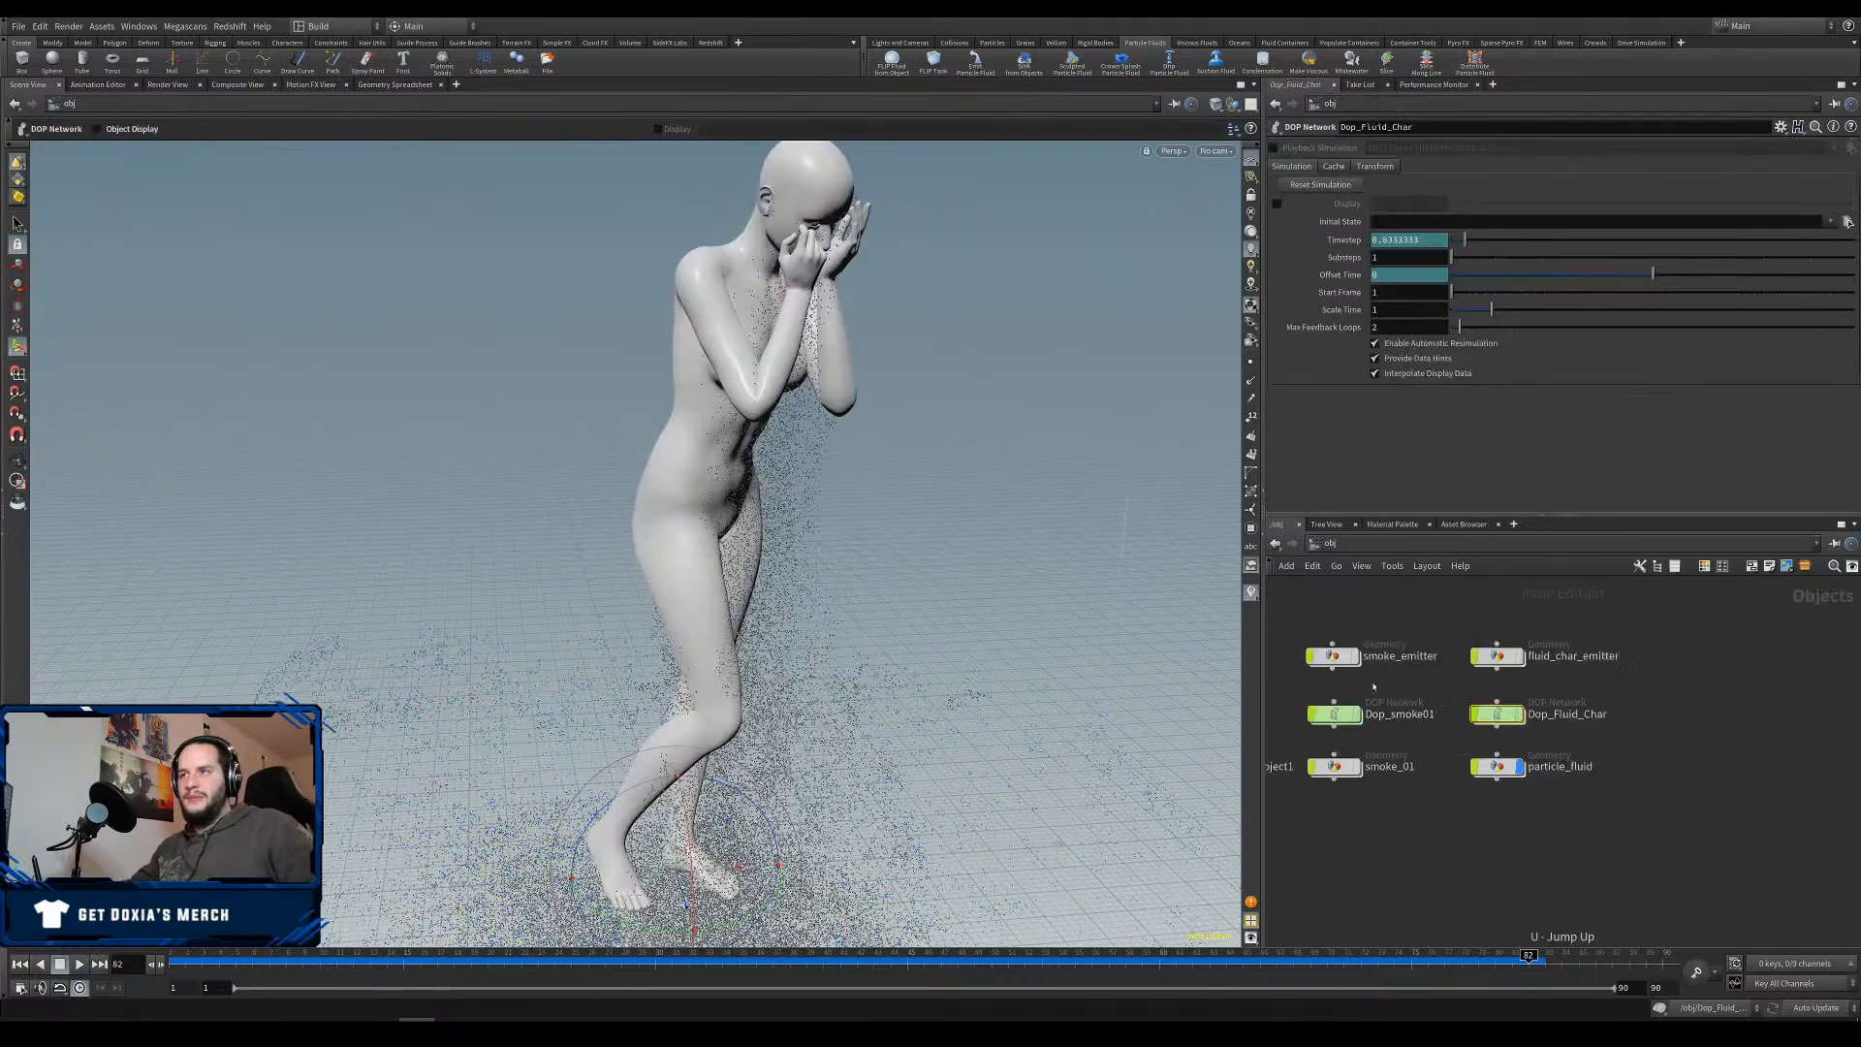
pyautogui.keyDown('alt'); pyautogui.moveTo(621, 388); pyautogui.dragTo(716, 376); pyautogui.keyUp('alt')
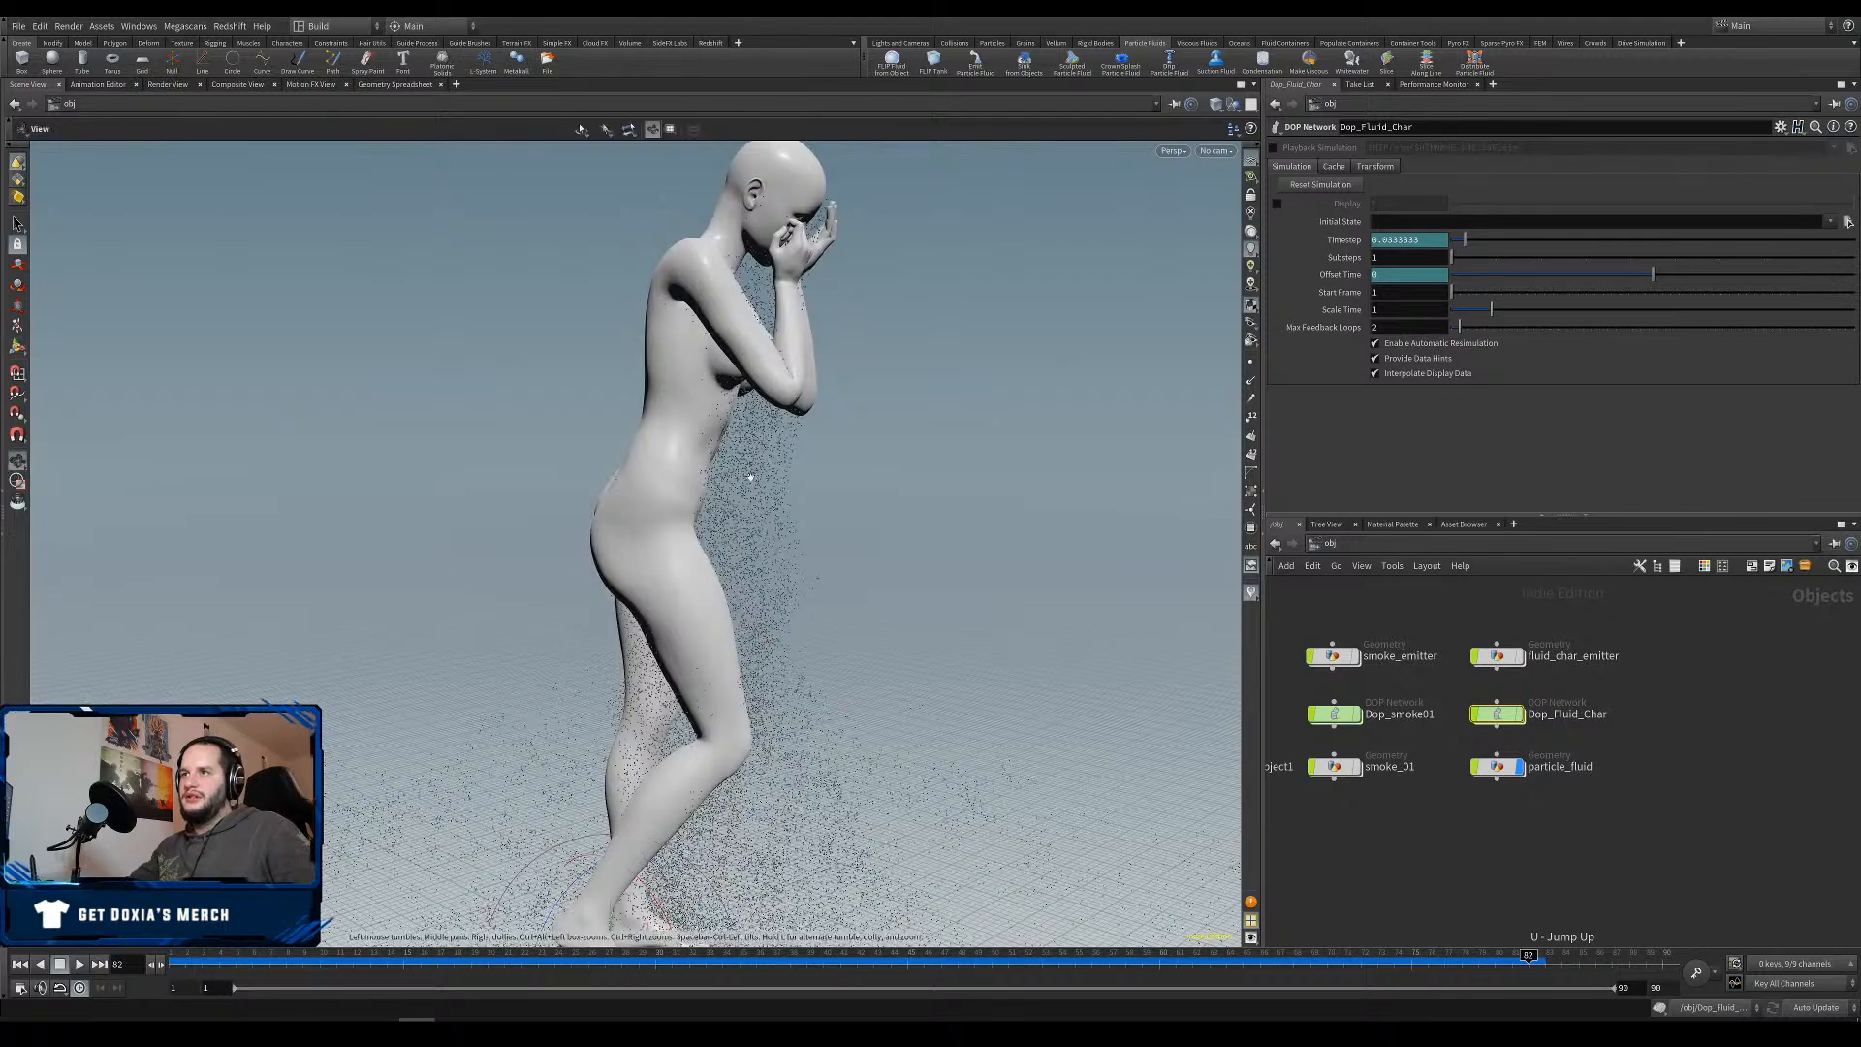
pyautogui.keyDown('alt'); pyautogui.moveTo(715, 376); pyautogui.dragTo(725, 426, button='right'); pyautogui.keyUp('alt')
pyautogui.keyDown('alt'); pyautogui.moveTo(725, 427); pyautogui.dragTo(757, 399); pyautogui.keyUp('alt')
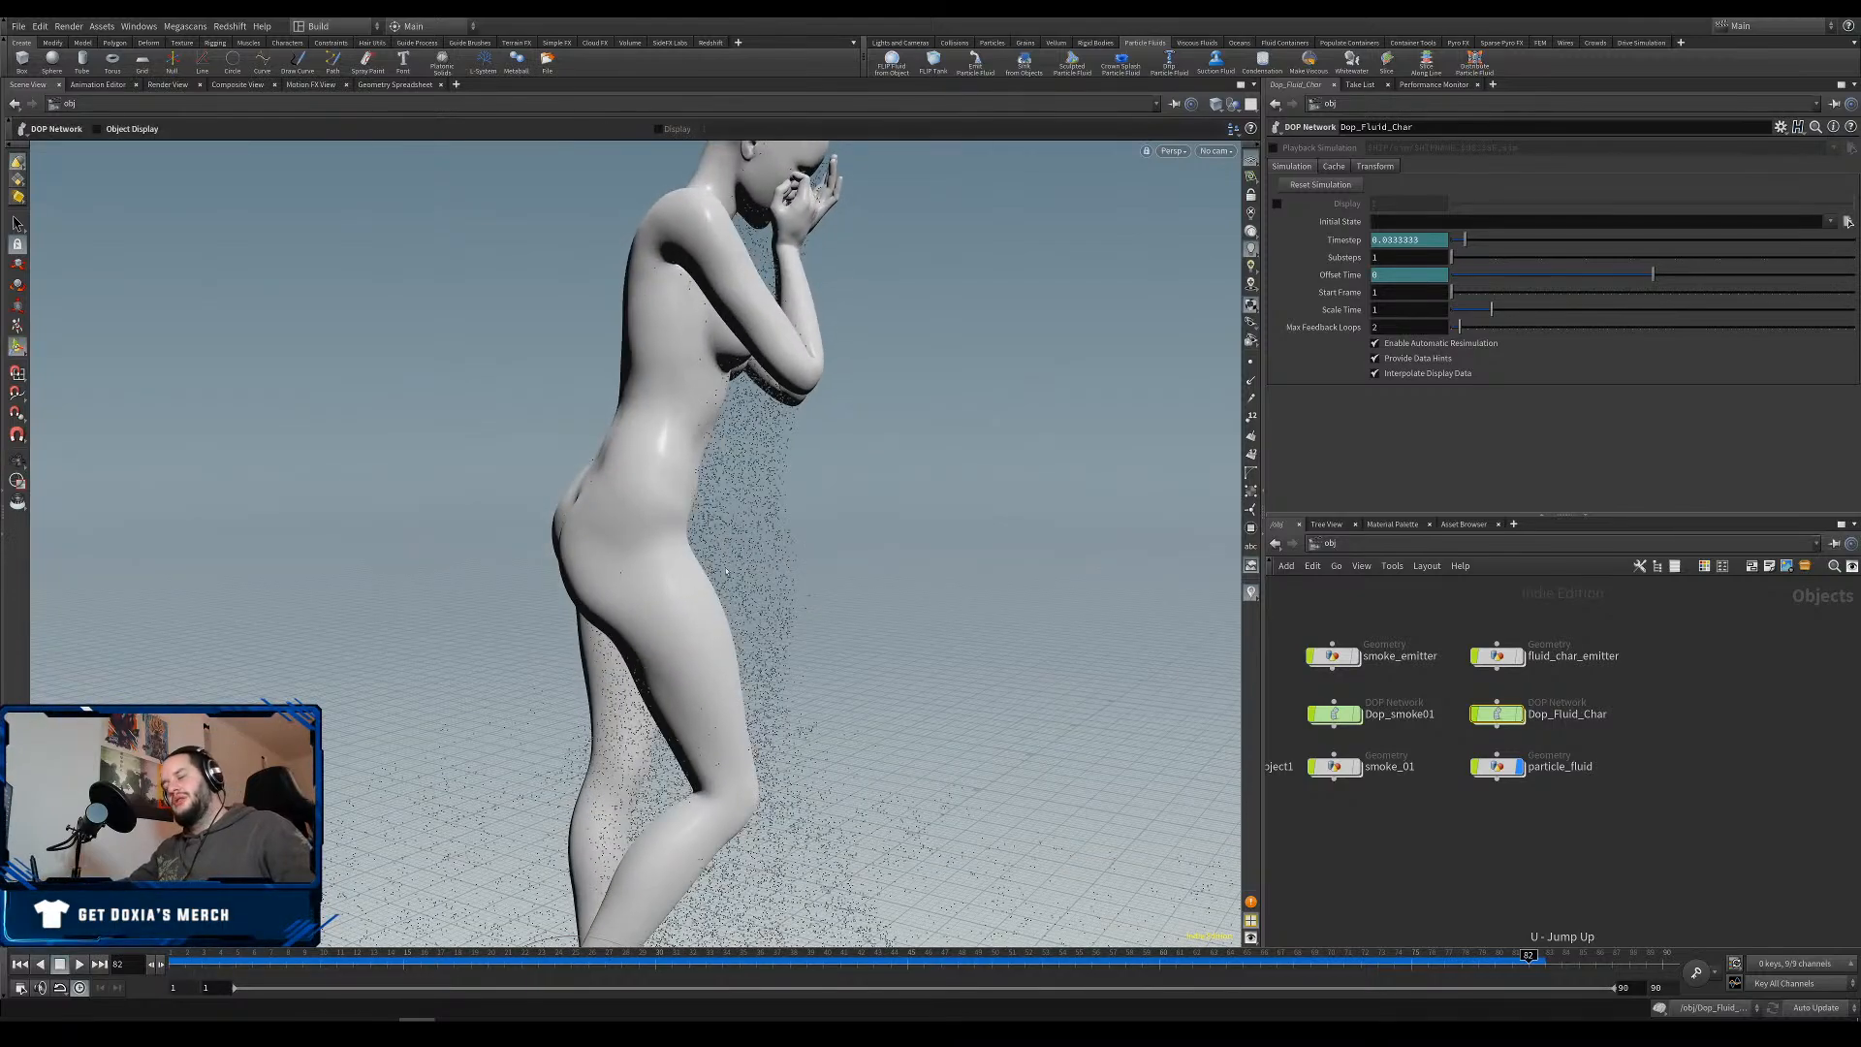
pyautogui.keyDown('alt'); pyautogui.moveTo(726, 572); pyautogui.dragTo(754, 633, button='right'); pyautogui.keyUp('alt')
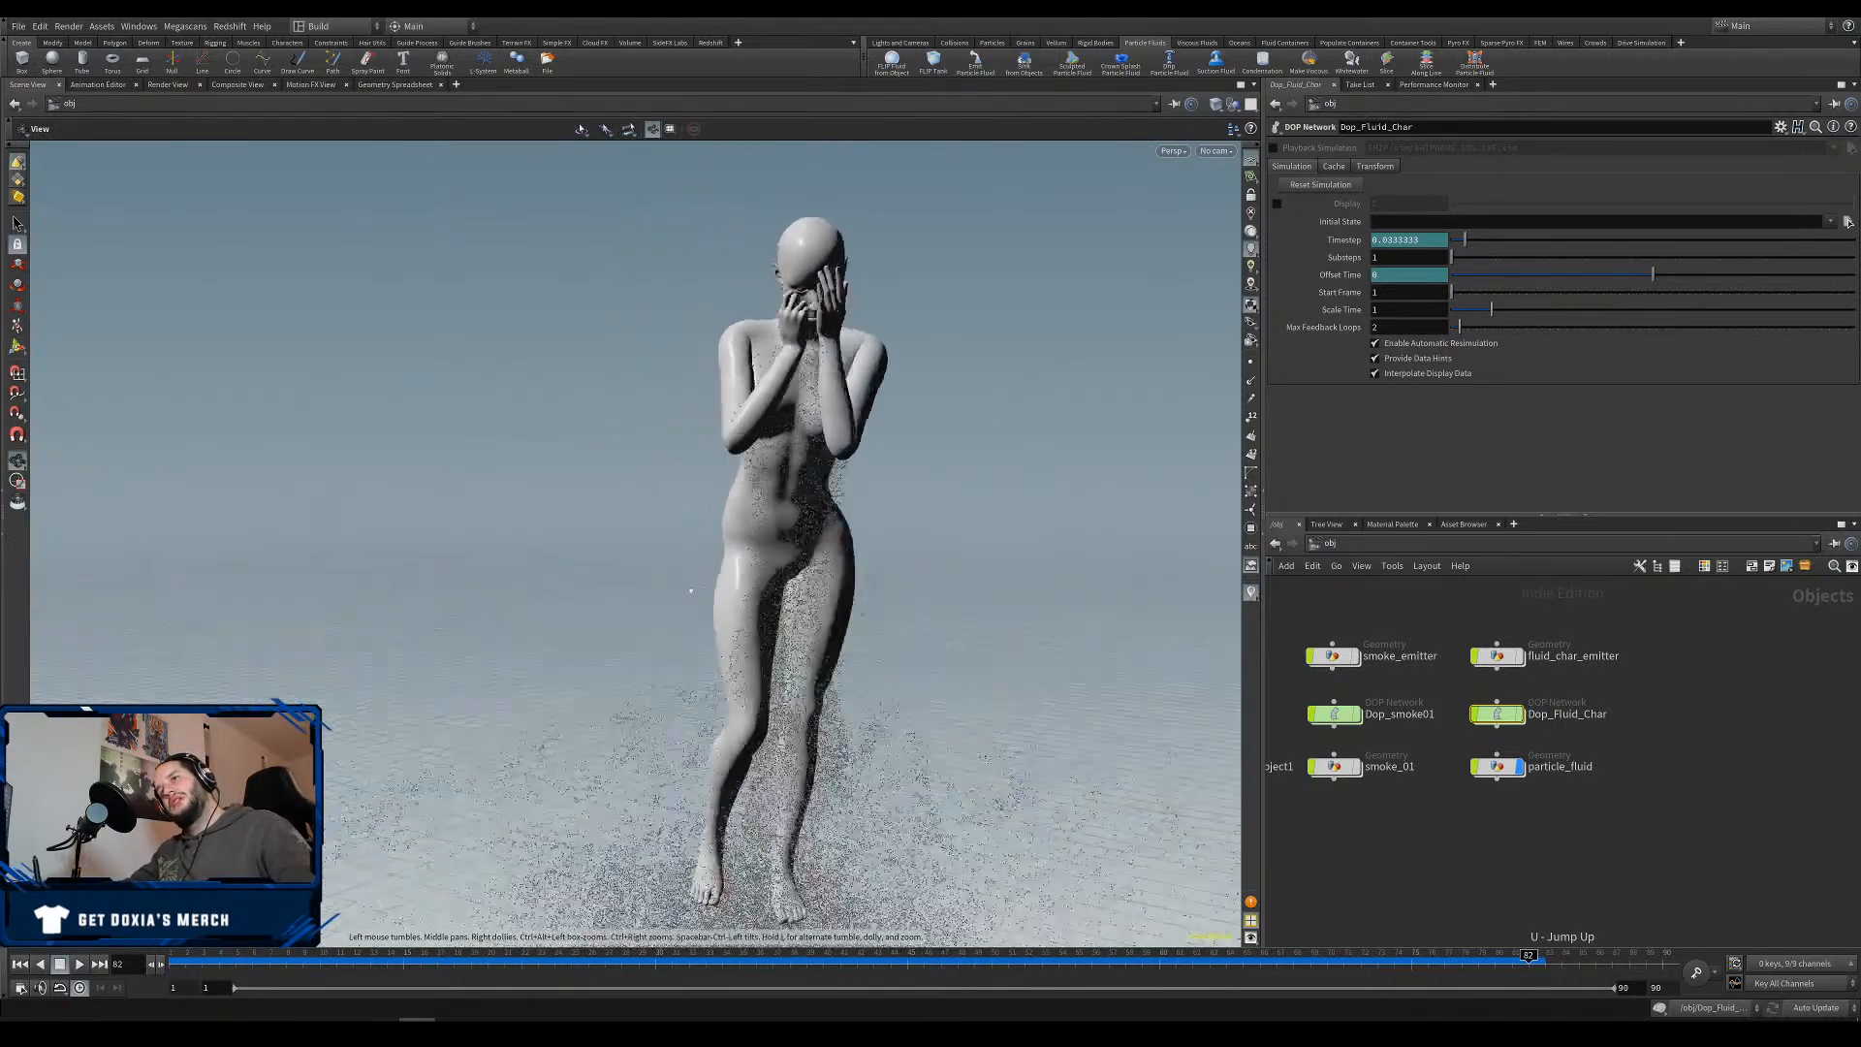
pyautogui.moveTo(475, 631); pyautogui.dragTo(785, 592)
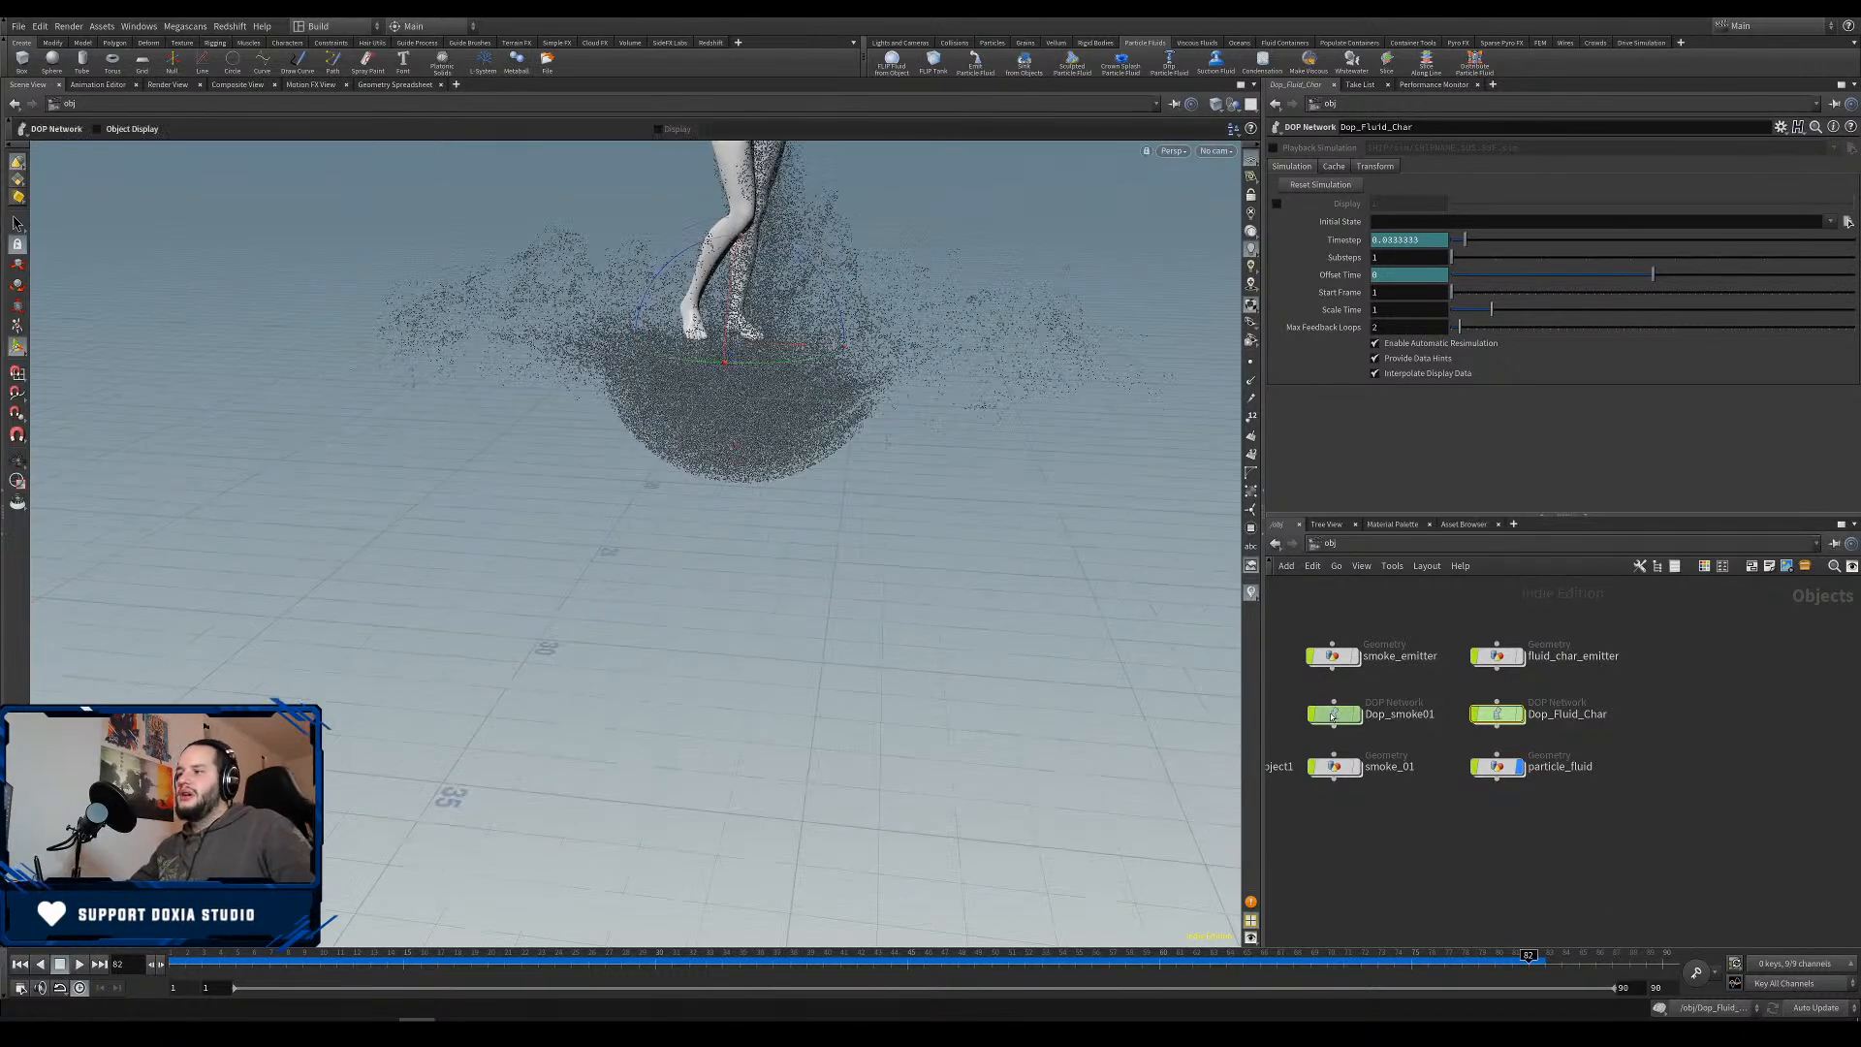
# Copy the ground plane, its merge and the static solver from Dop_smoke01 into the Dop_Fluid_Char network.
pyautogui.doubleClick(1334, 715)
pyautogui.moveTo(1353, 640); pyautogui.dragTo(1405, 753)
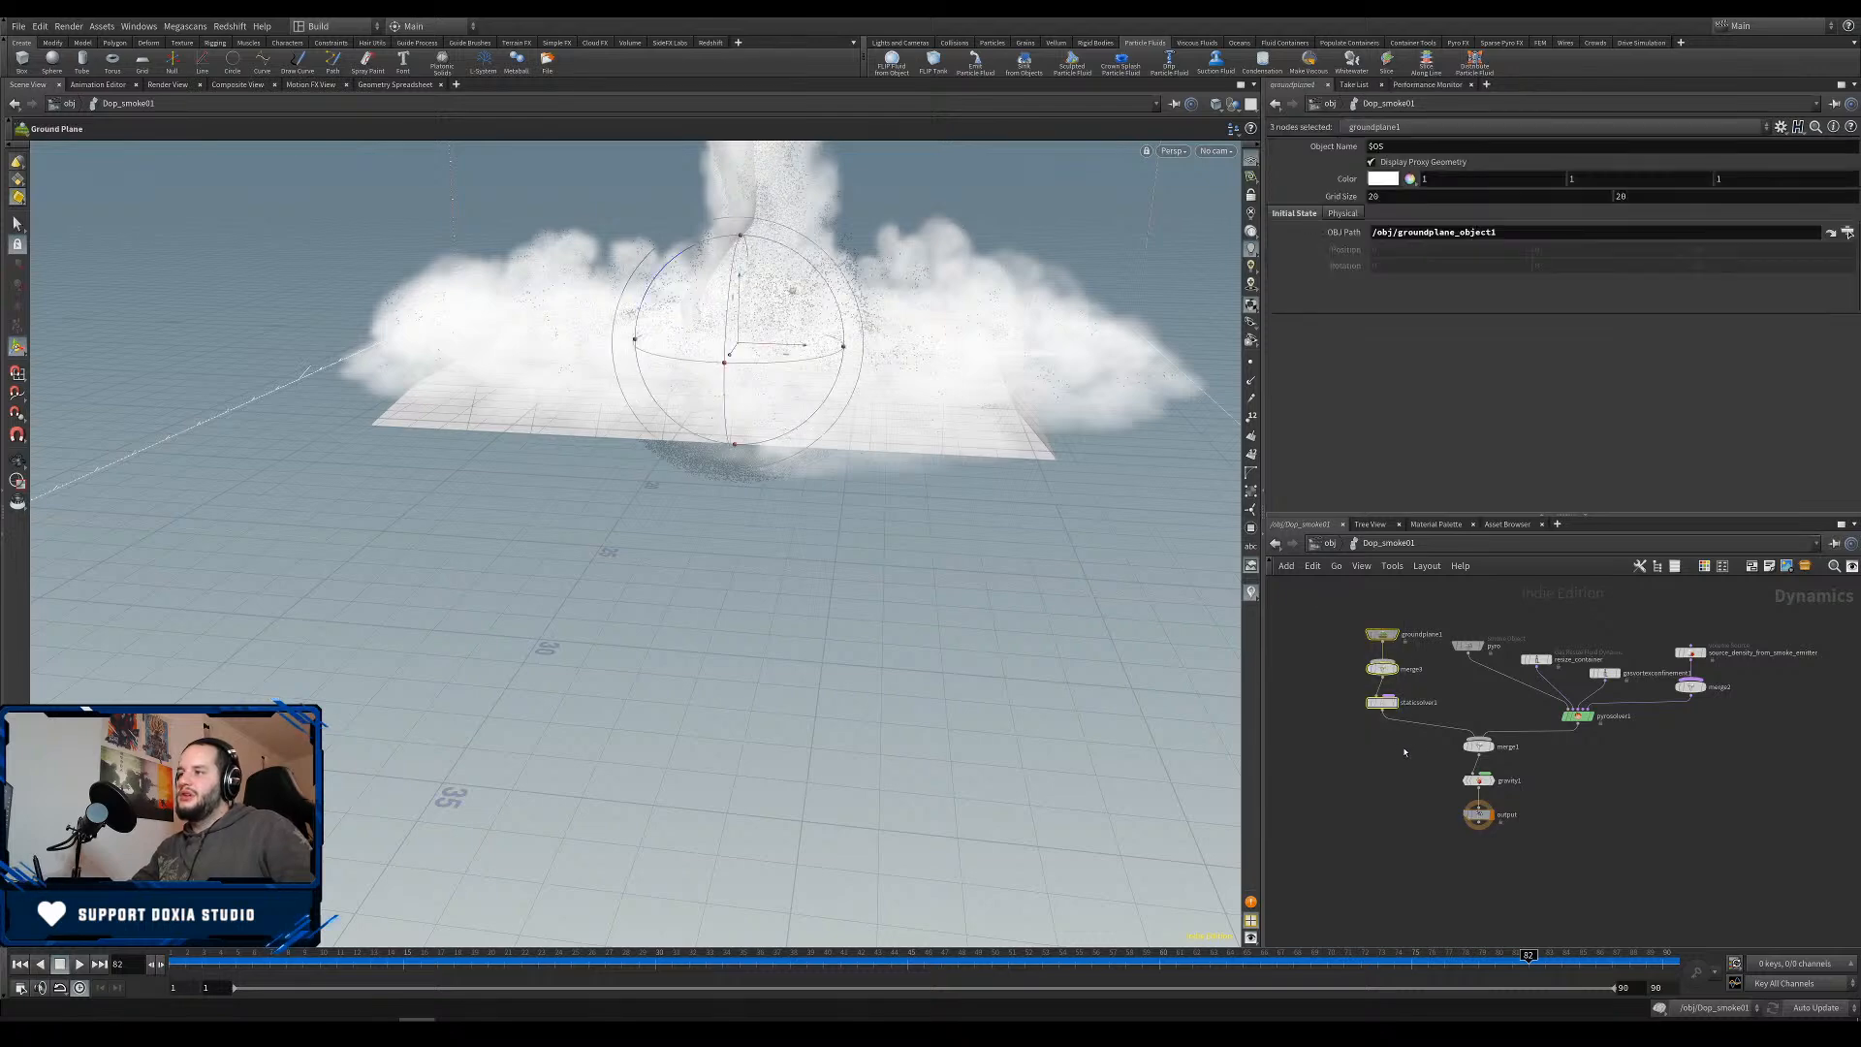
pyautogui.hotkey('ctrl', 'c')
pyautogui.press('u')
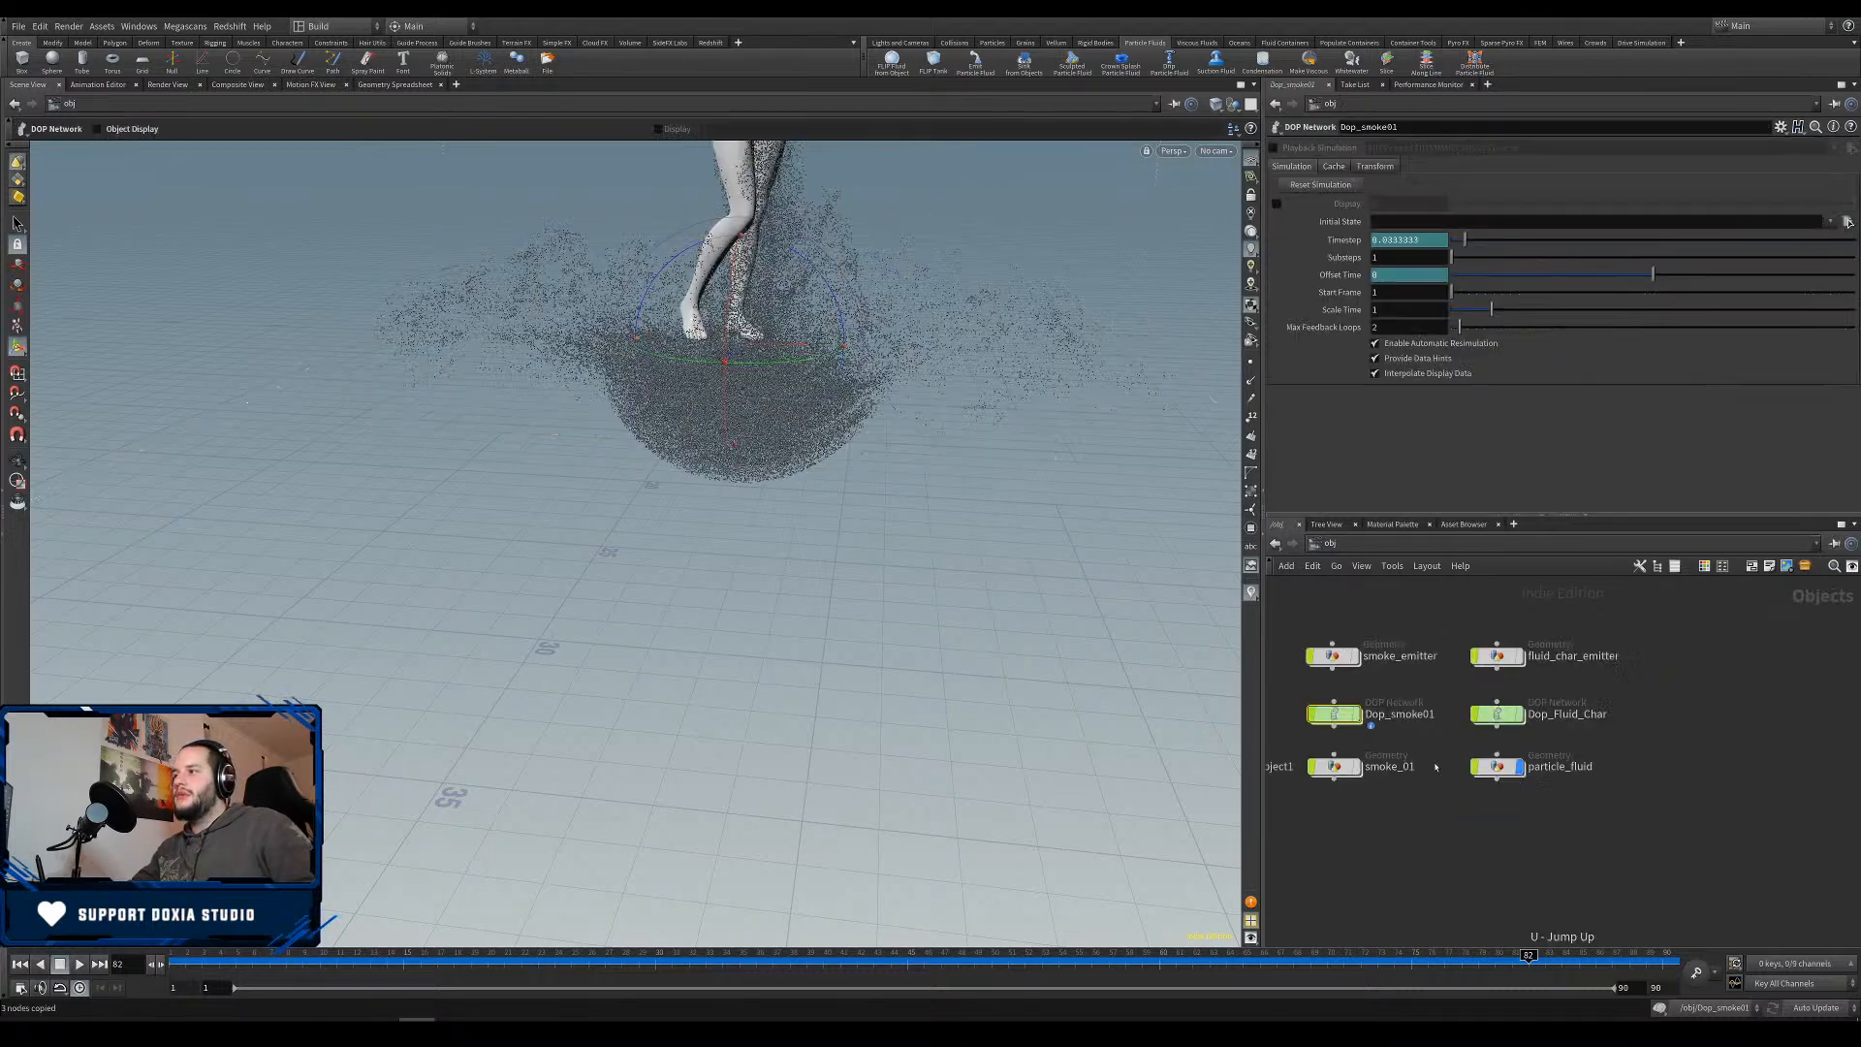
pyautogui.doubleClick(1498, 714)
pyautogui.moveTo(1440, 716); pyautogui.dragTo(1549, 585, button='middle')
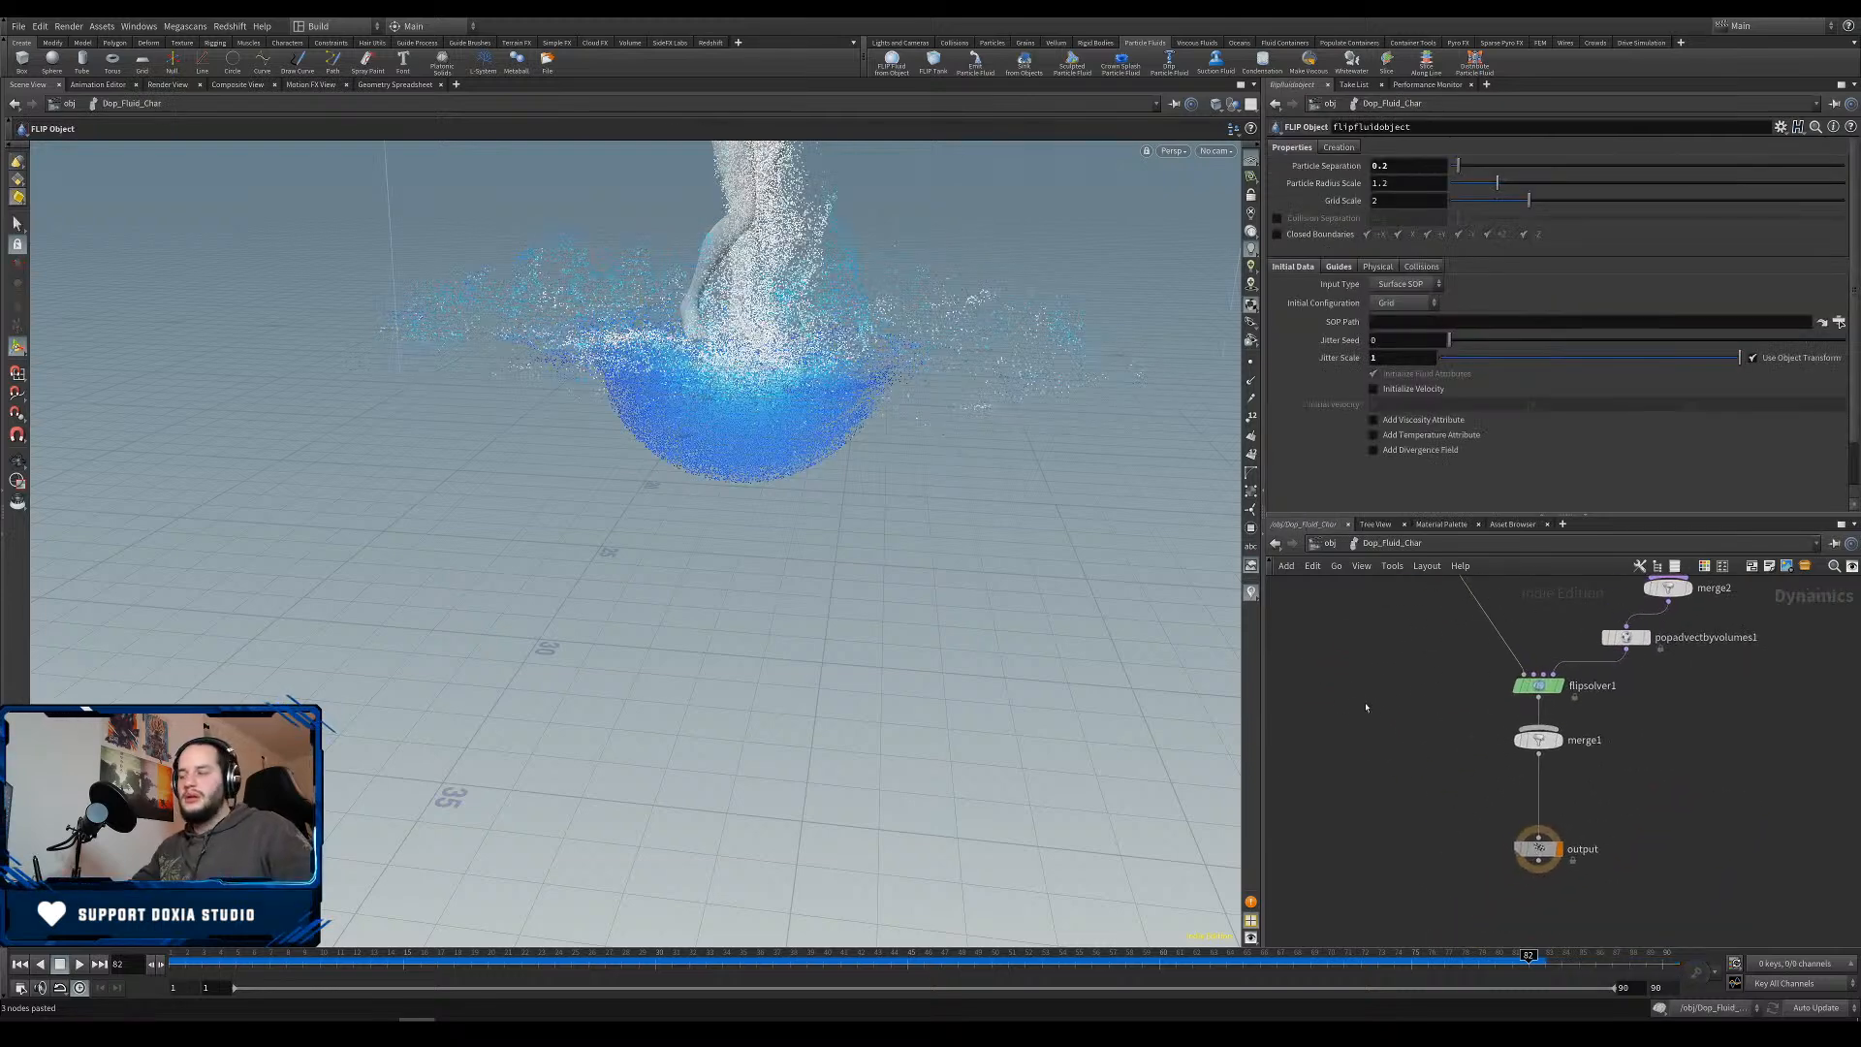
pyautogui.hotkey('ctrl', 'v')
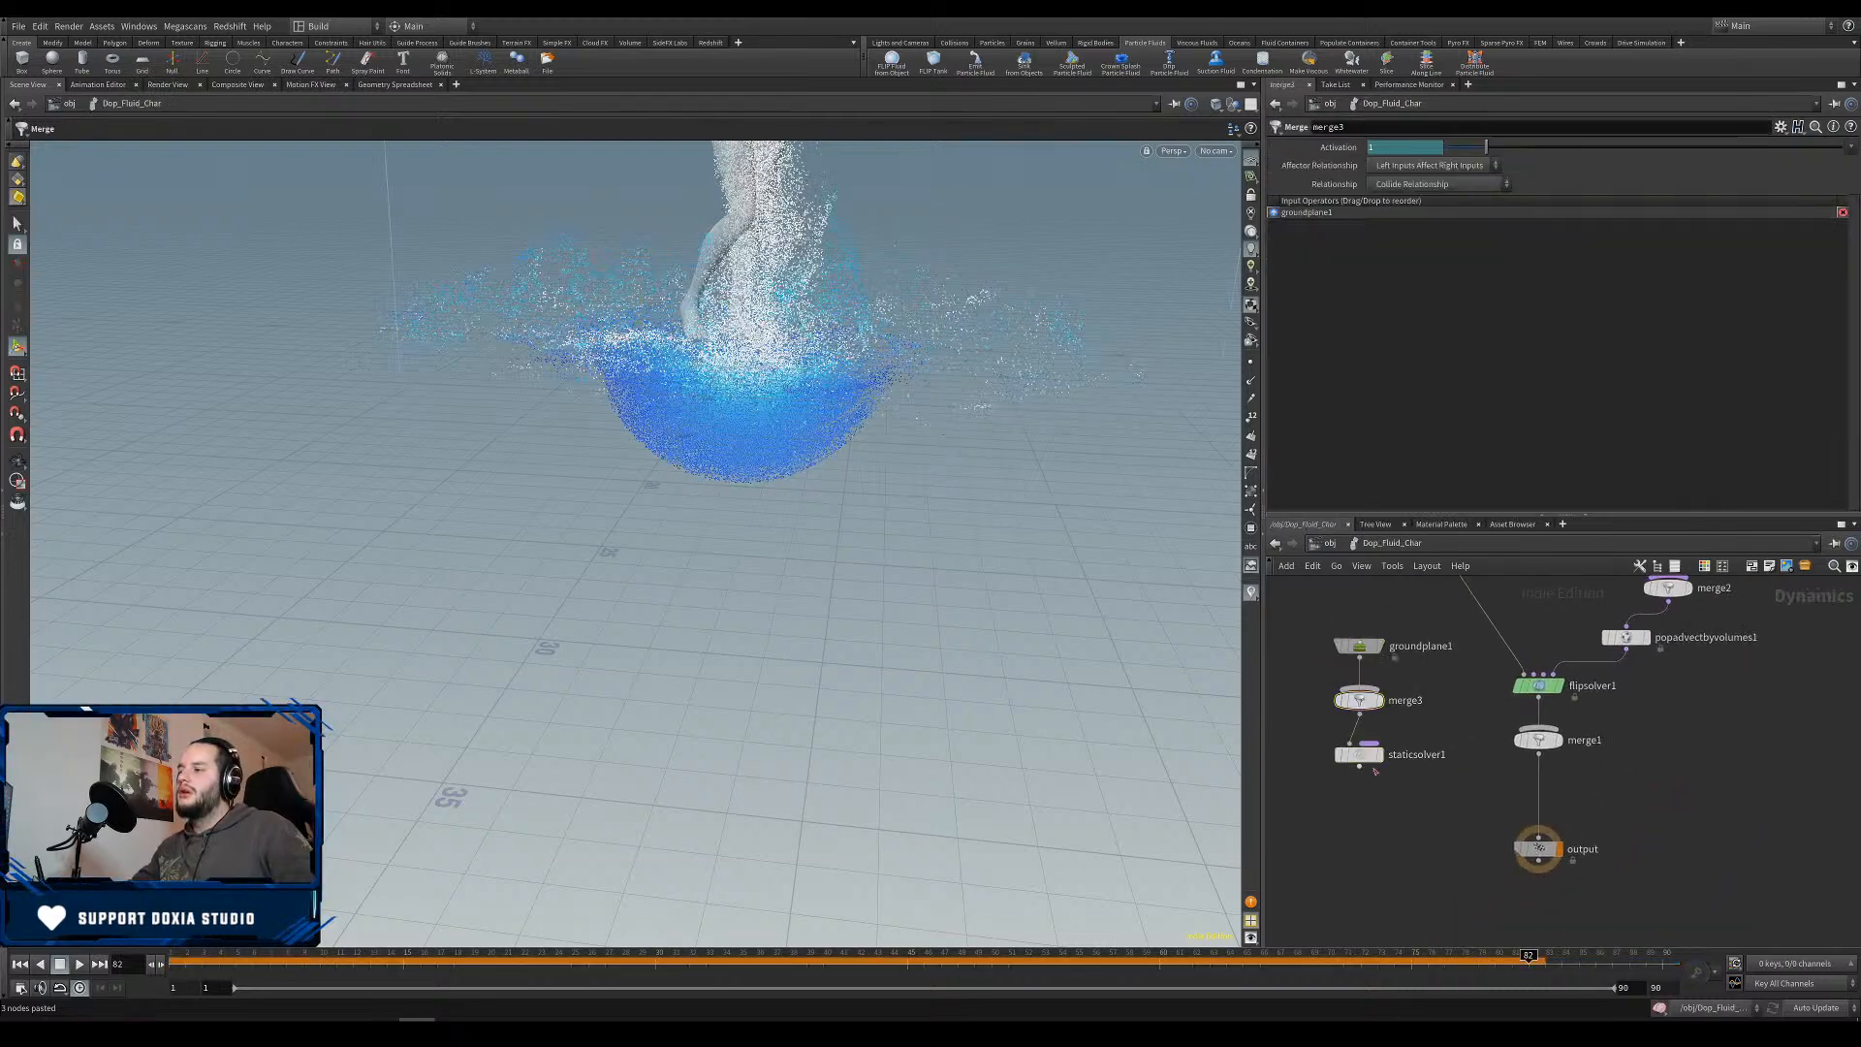
# Wire the pasted staticsolver1 into merge1 alongside the FLIP solver.
pyautogui.click(1360, 765)
pyautogui.click(1541, 729)
pyautogui.click(1537, 740)
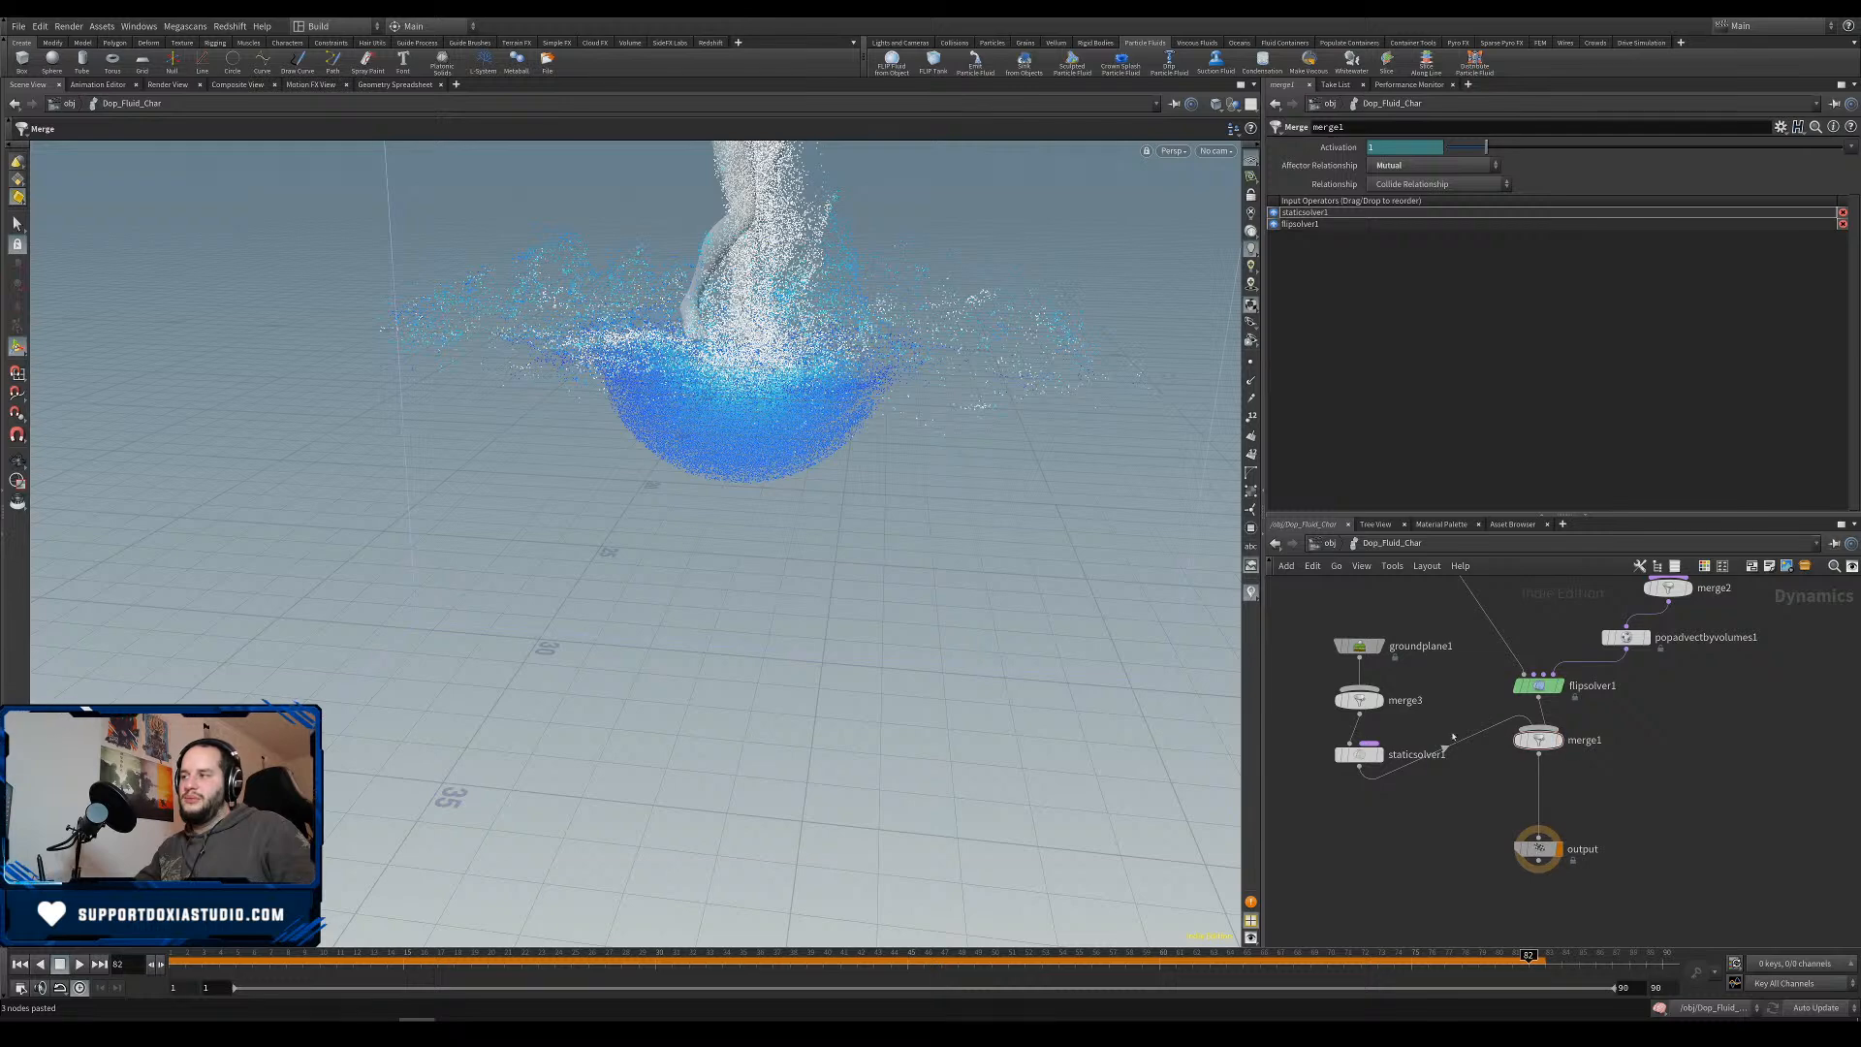
# Return to object level, rewind the timeline to frame 1 and save the scene.
pyautogui.press('u')
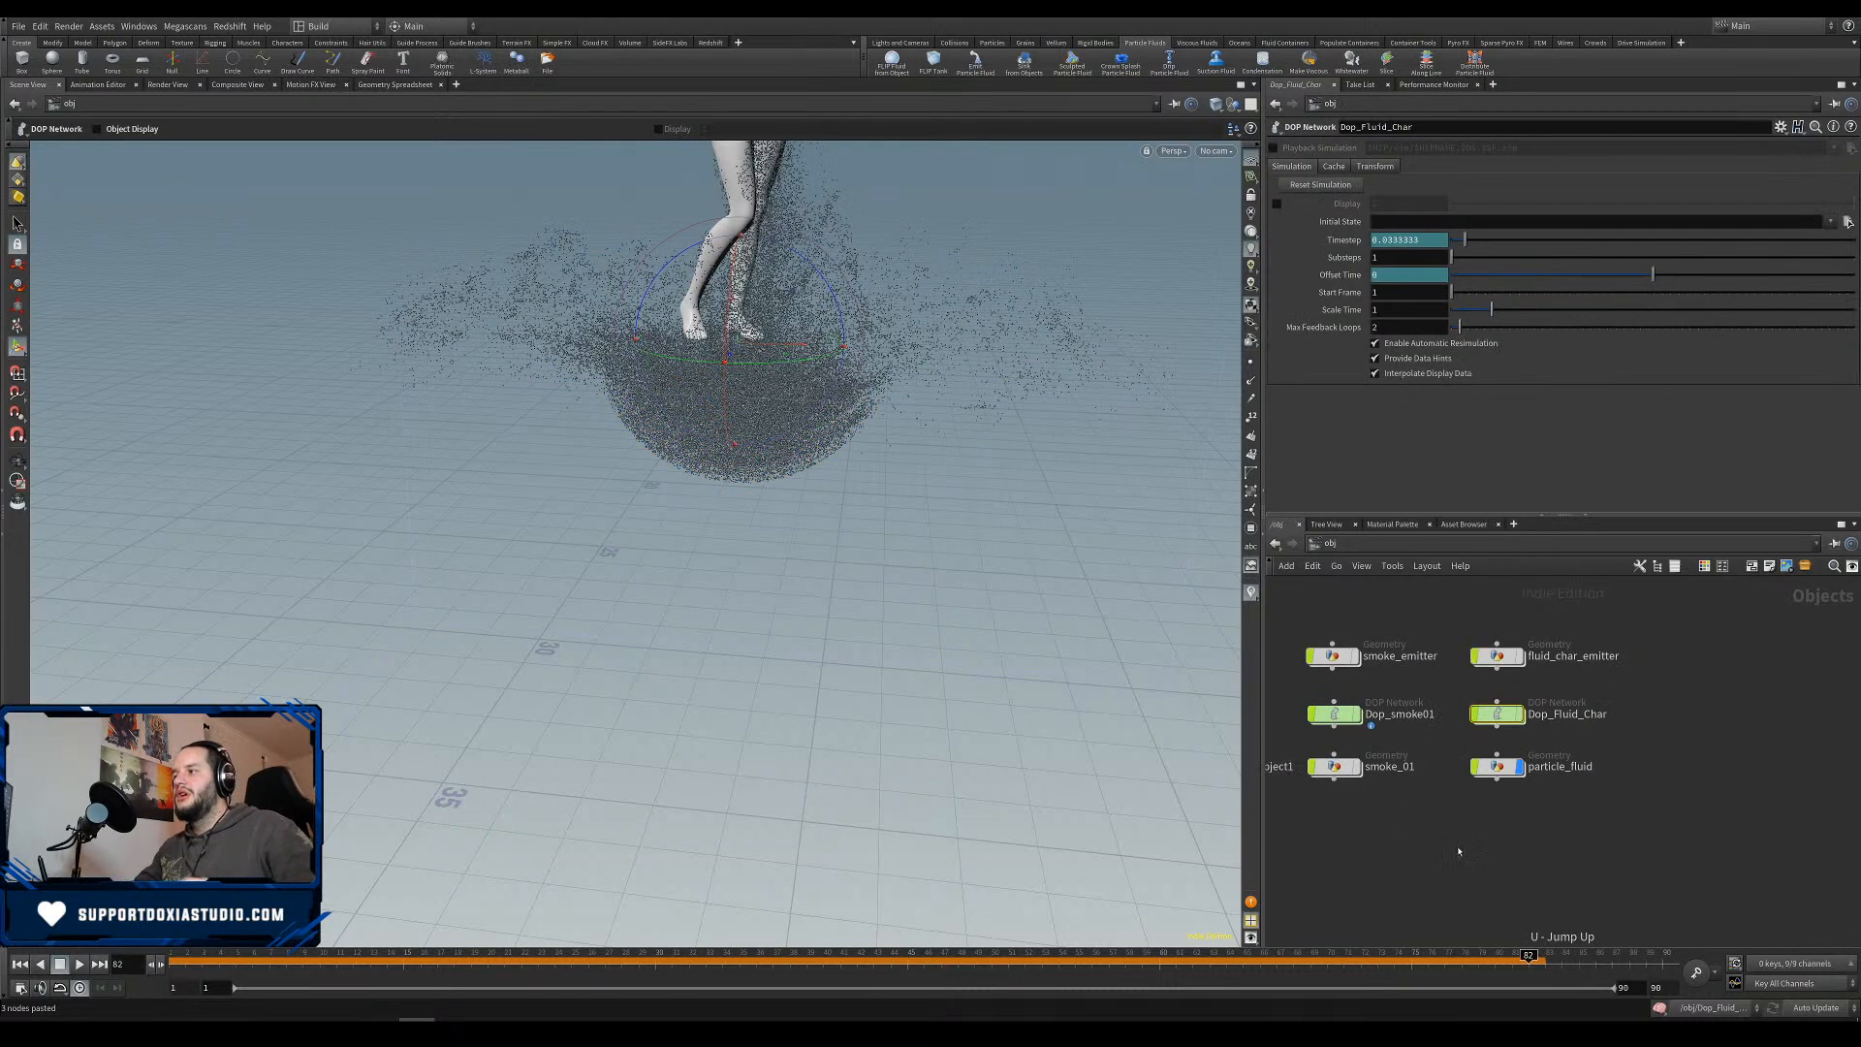
pyautogui.click(23, 965)
pyautogui.hotkey('ctrl', 's')
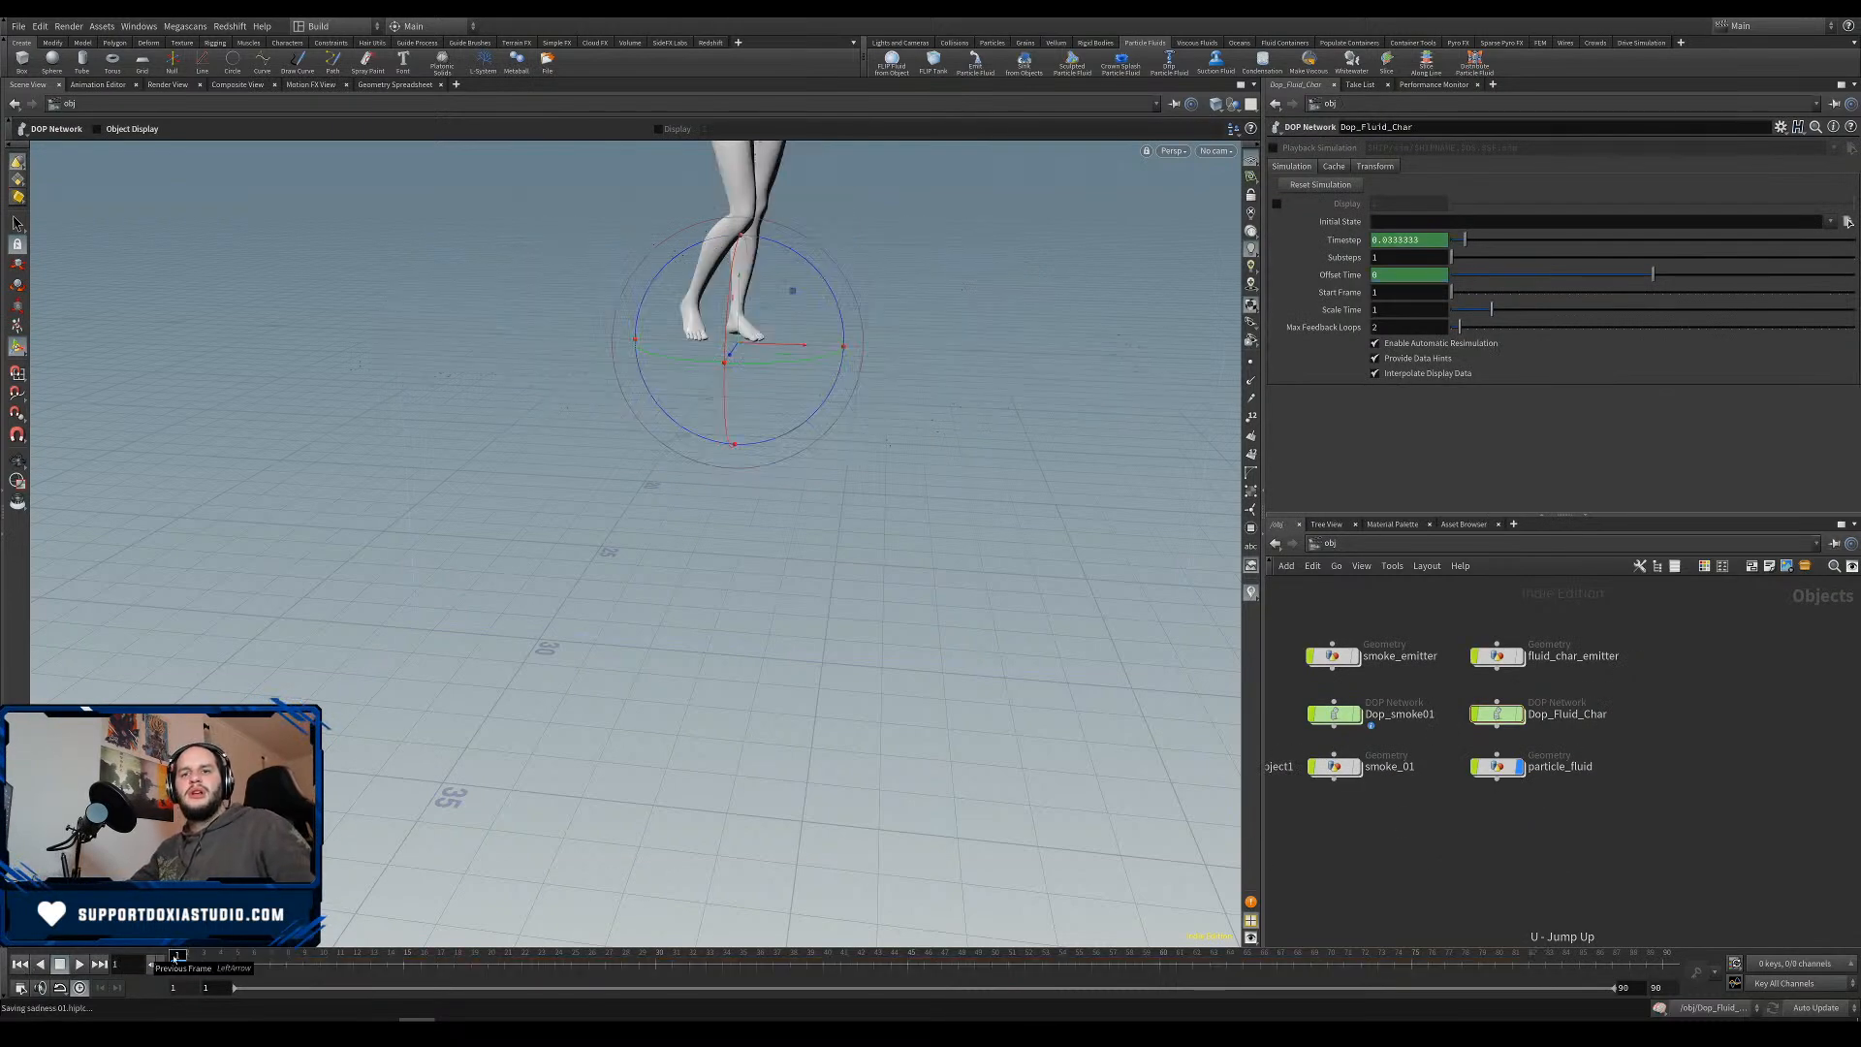
pyautogui.keyDown('alt'); pyautogui.moveTo(761, 629); pyautogui.dragTo(751, 944, button='middle'); pyautogui.keyUp('alt')
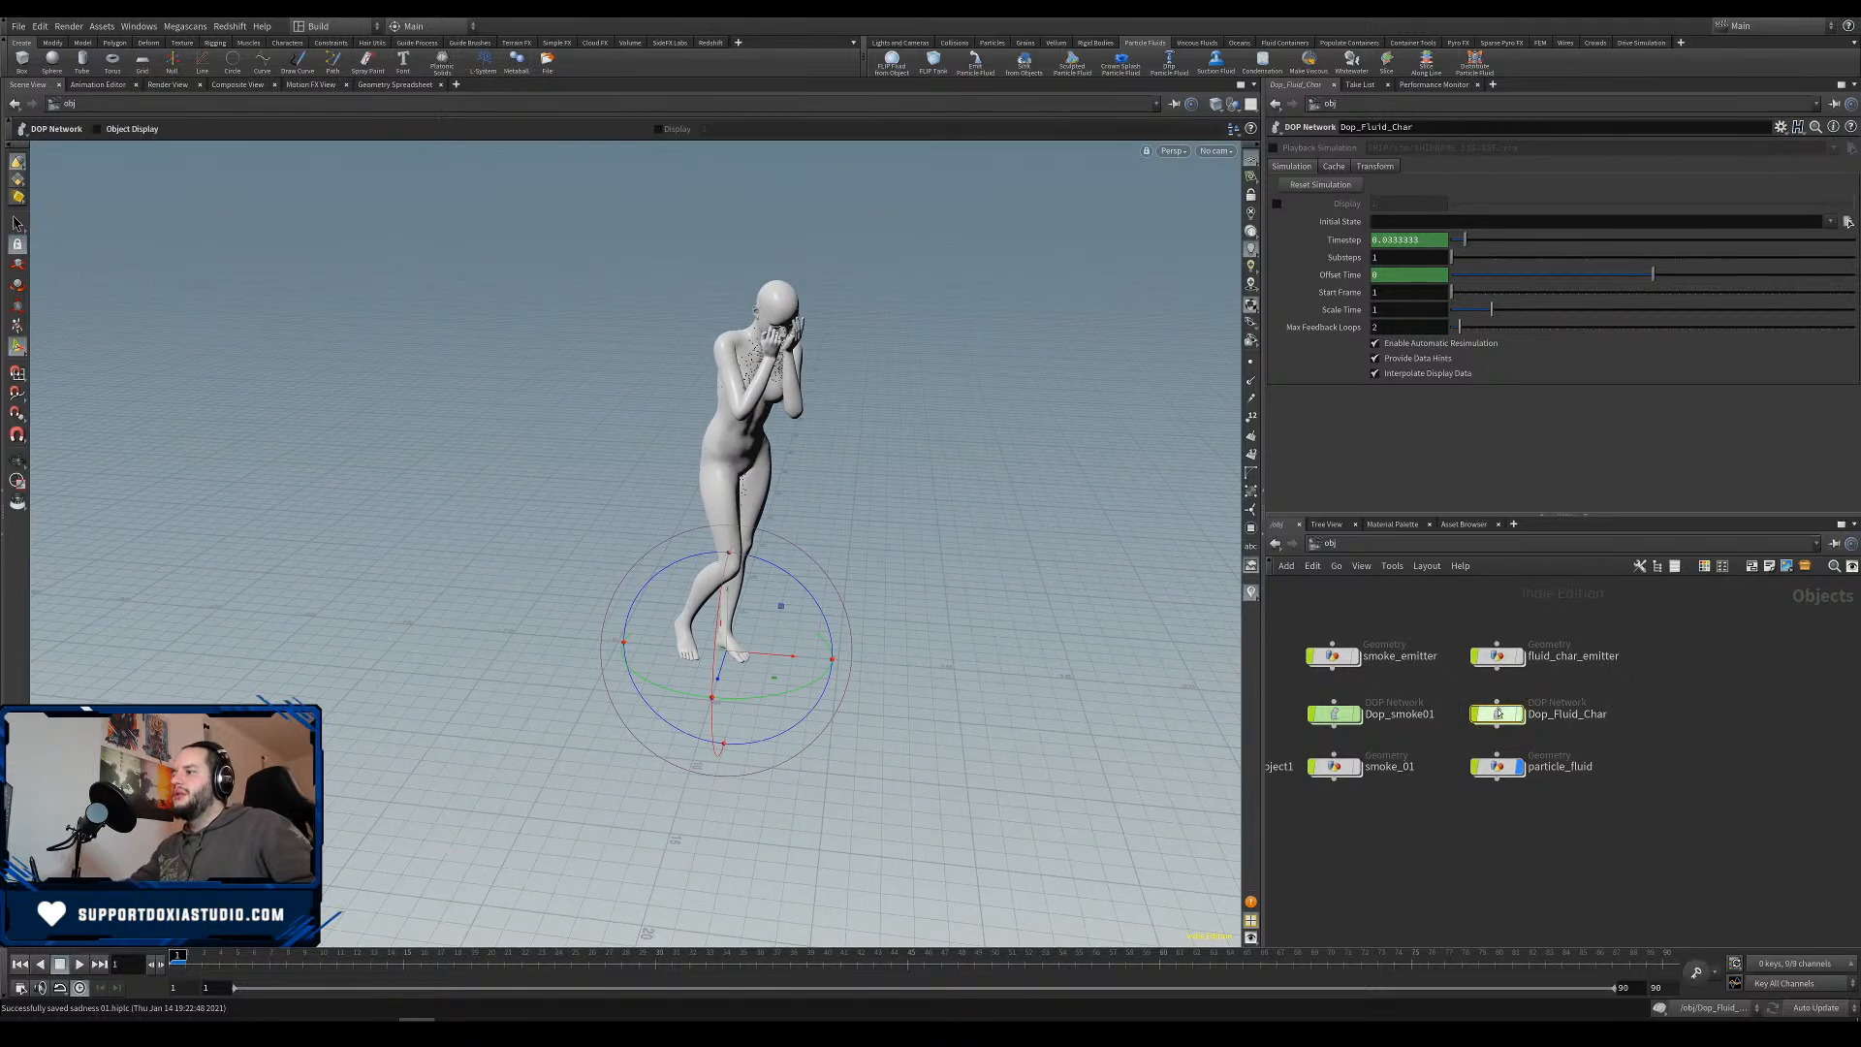
# Set the particle separation of flipfluidobject in Dop_Fluid_Char to 0.1 and save the scene from object level.
pyautogui.press('i')
pyautogui.moveTo(1592, 638); pyautogui.dragTo(1597, 773, button='middle')
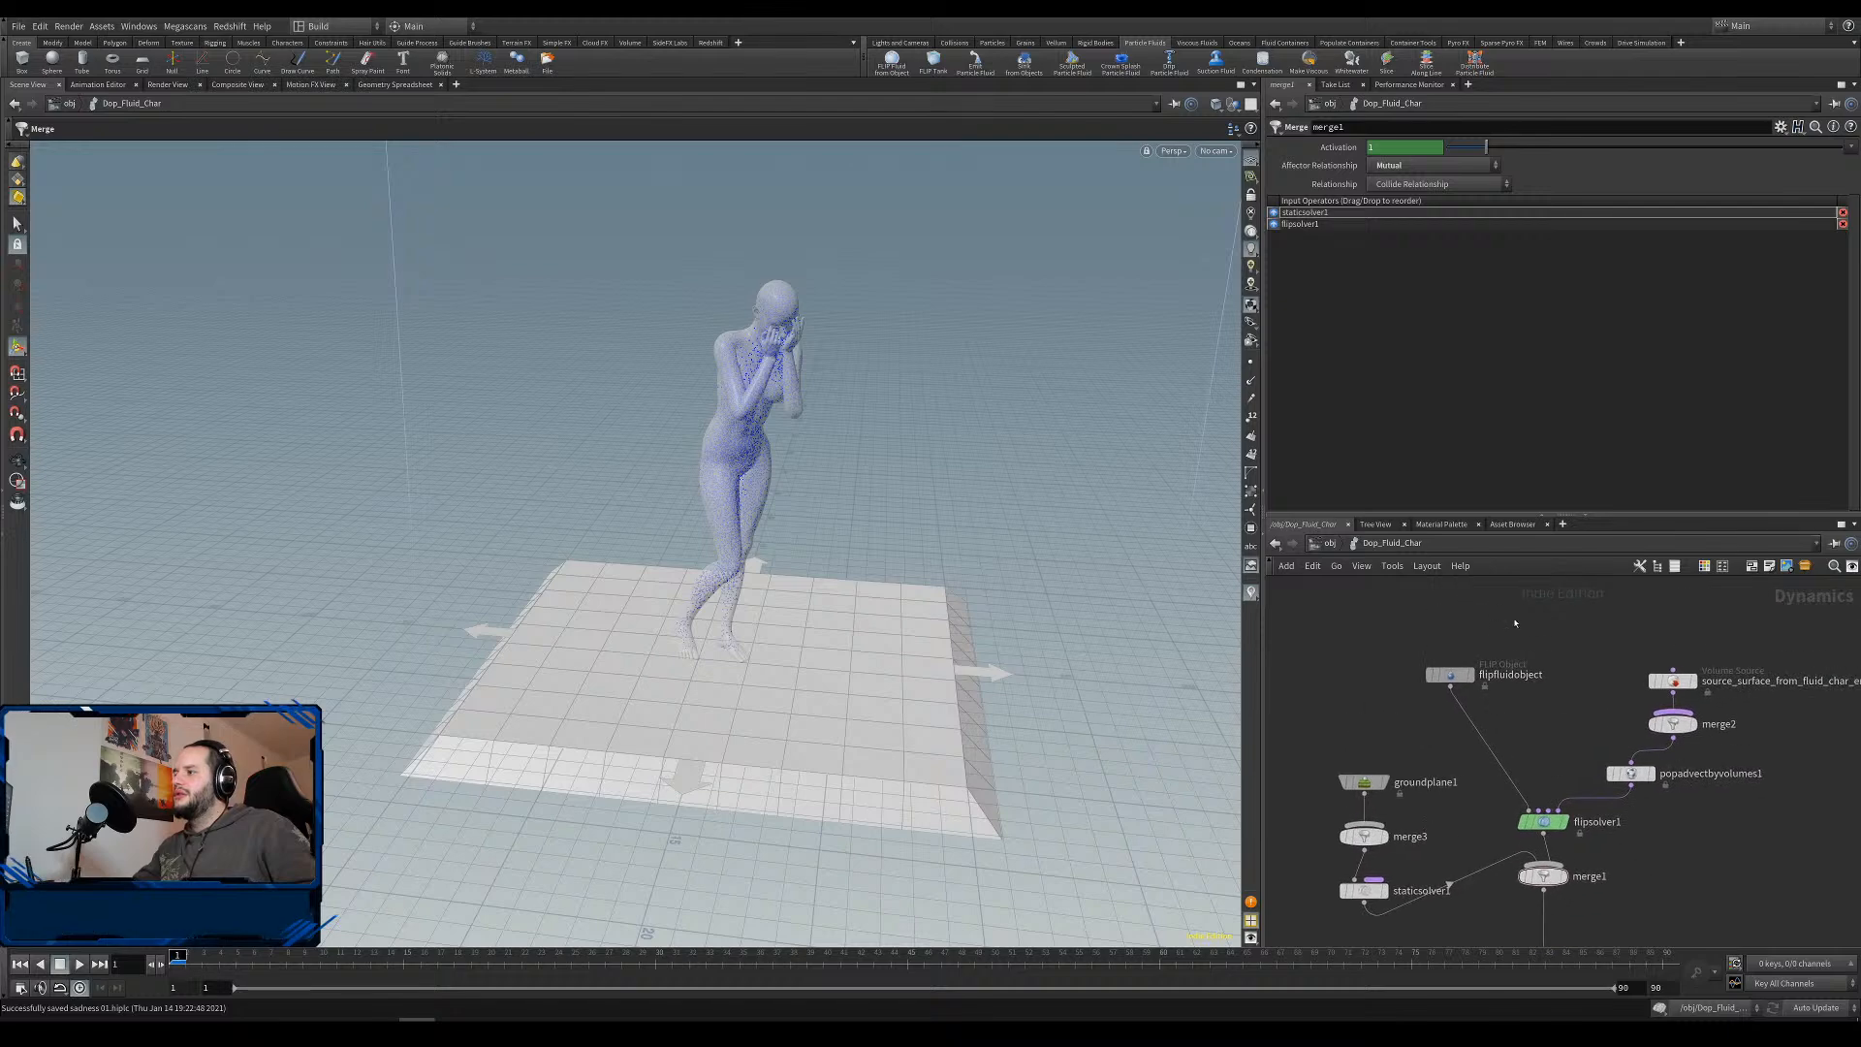
pyautogui.click(1450, 673)
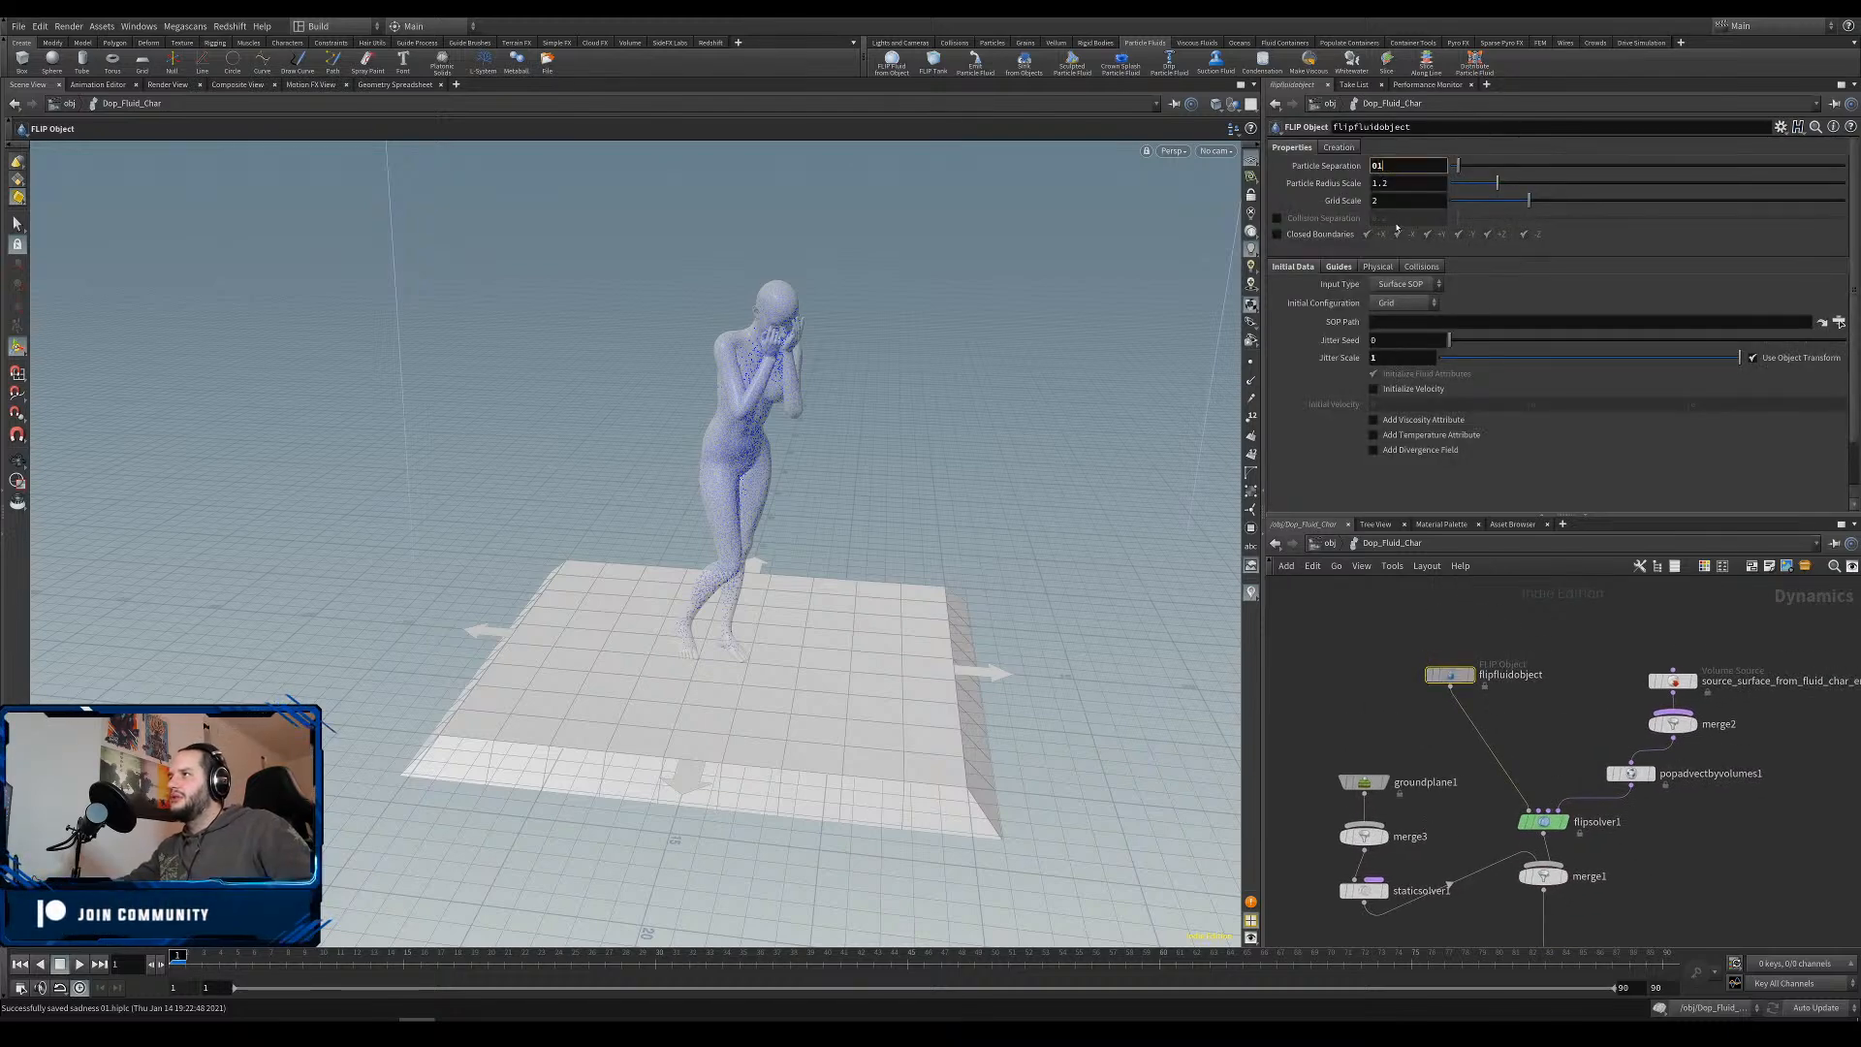
pyautogui.write('0.1')
pyautogui.press('Return')
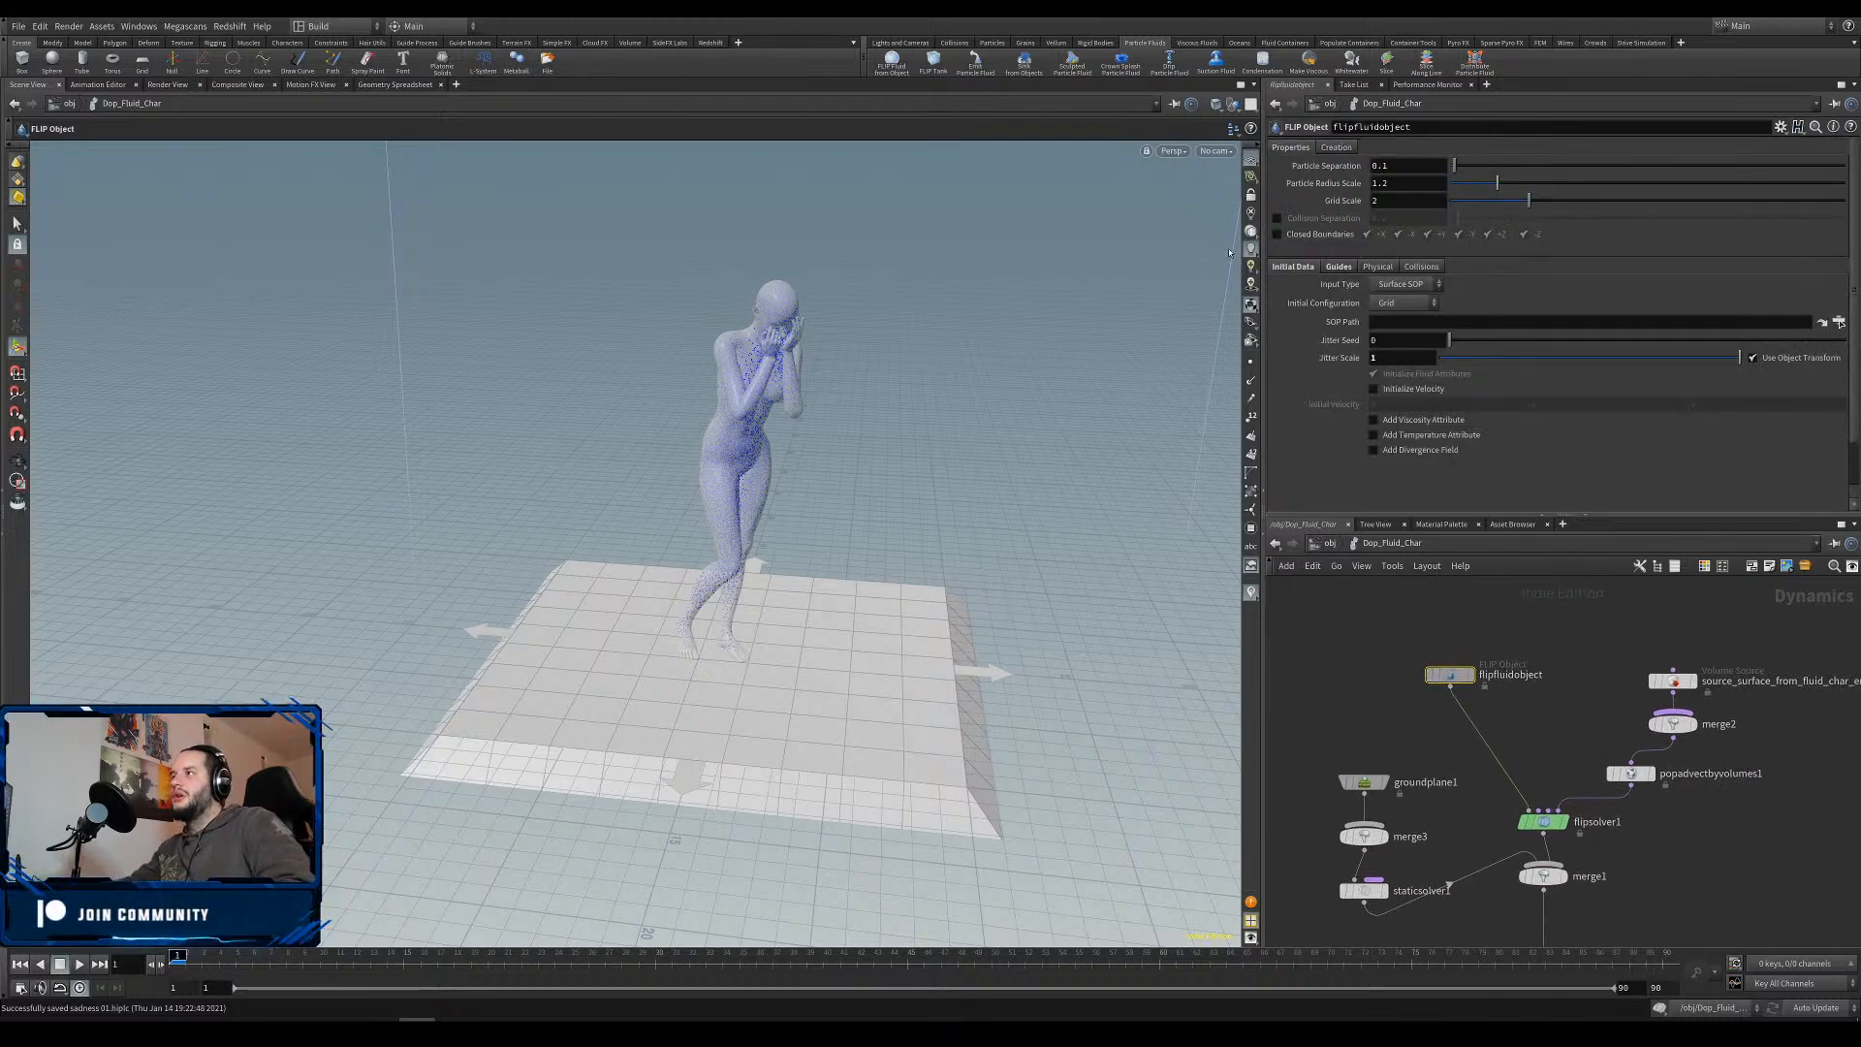
pyautogui.press('u')
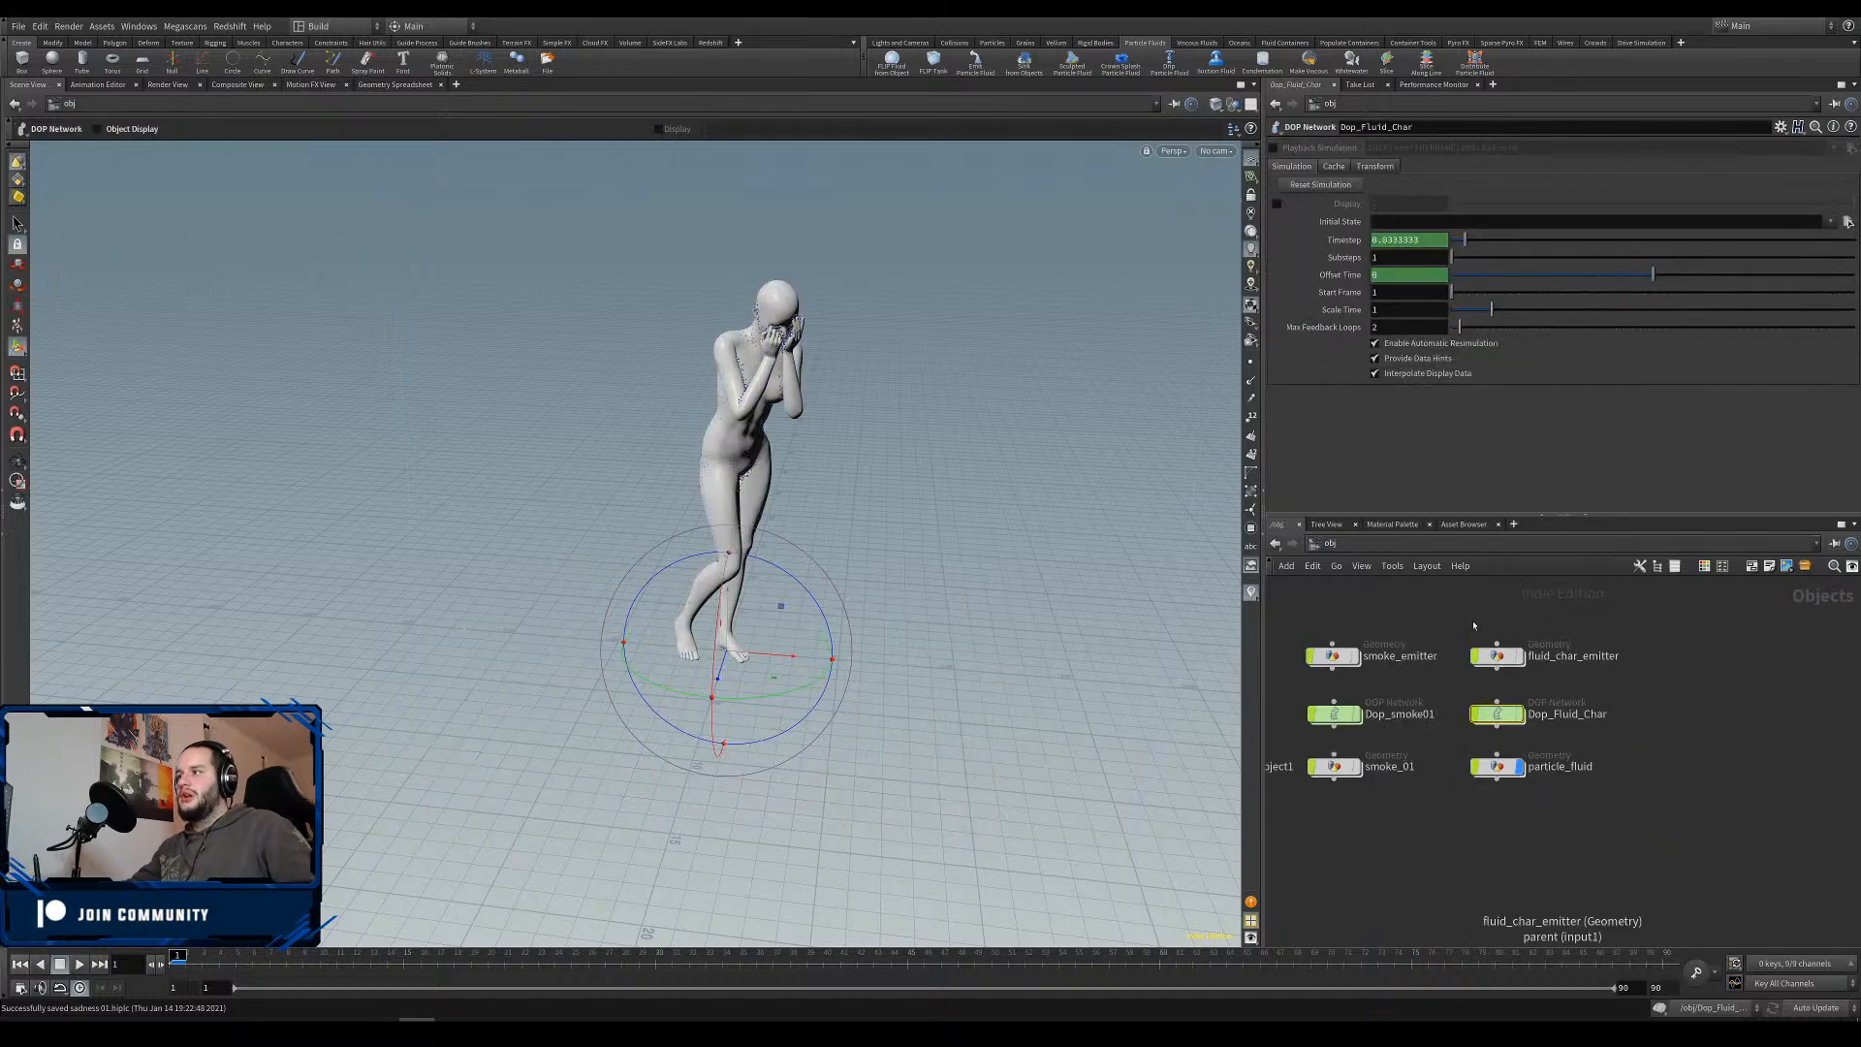
pyautogui.hotkey('ctrl', 's')
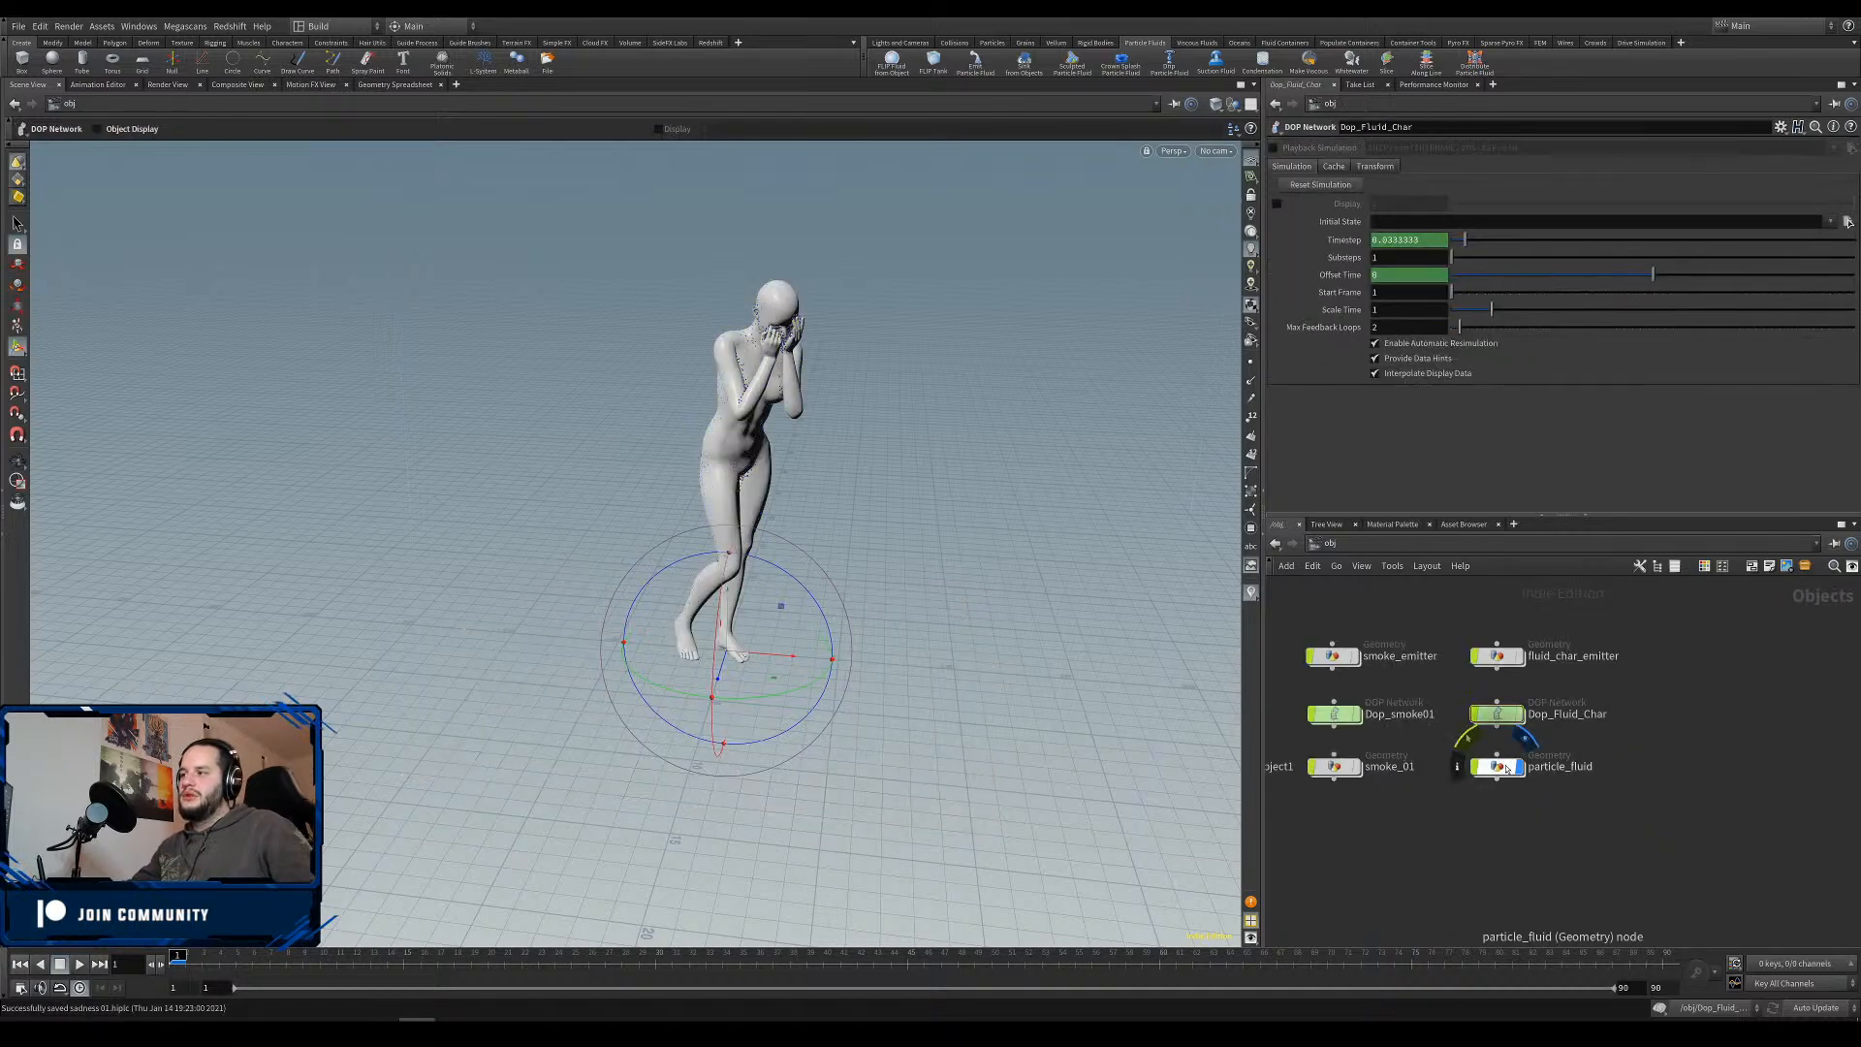
# Search for a Color node to add inside the particle_fluid geometry network.
pyautogui.doubleClick(1501, 767)
pyautogui.press('Tab')
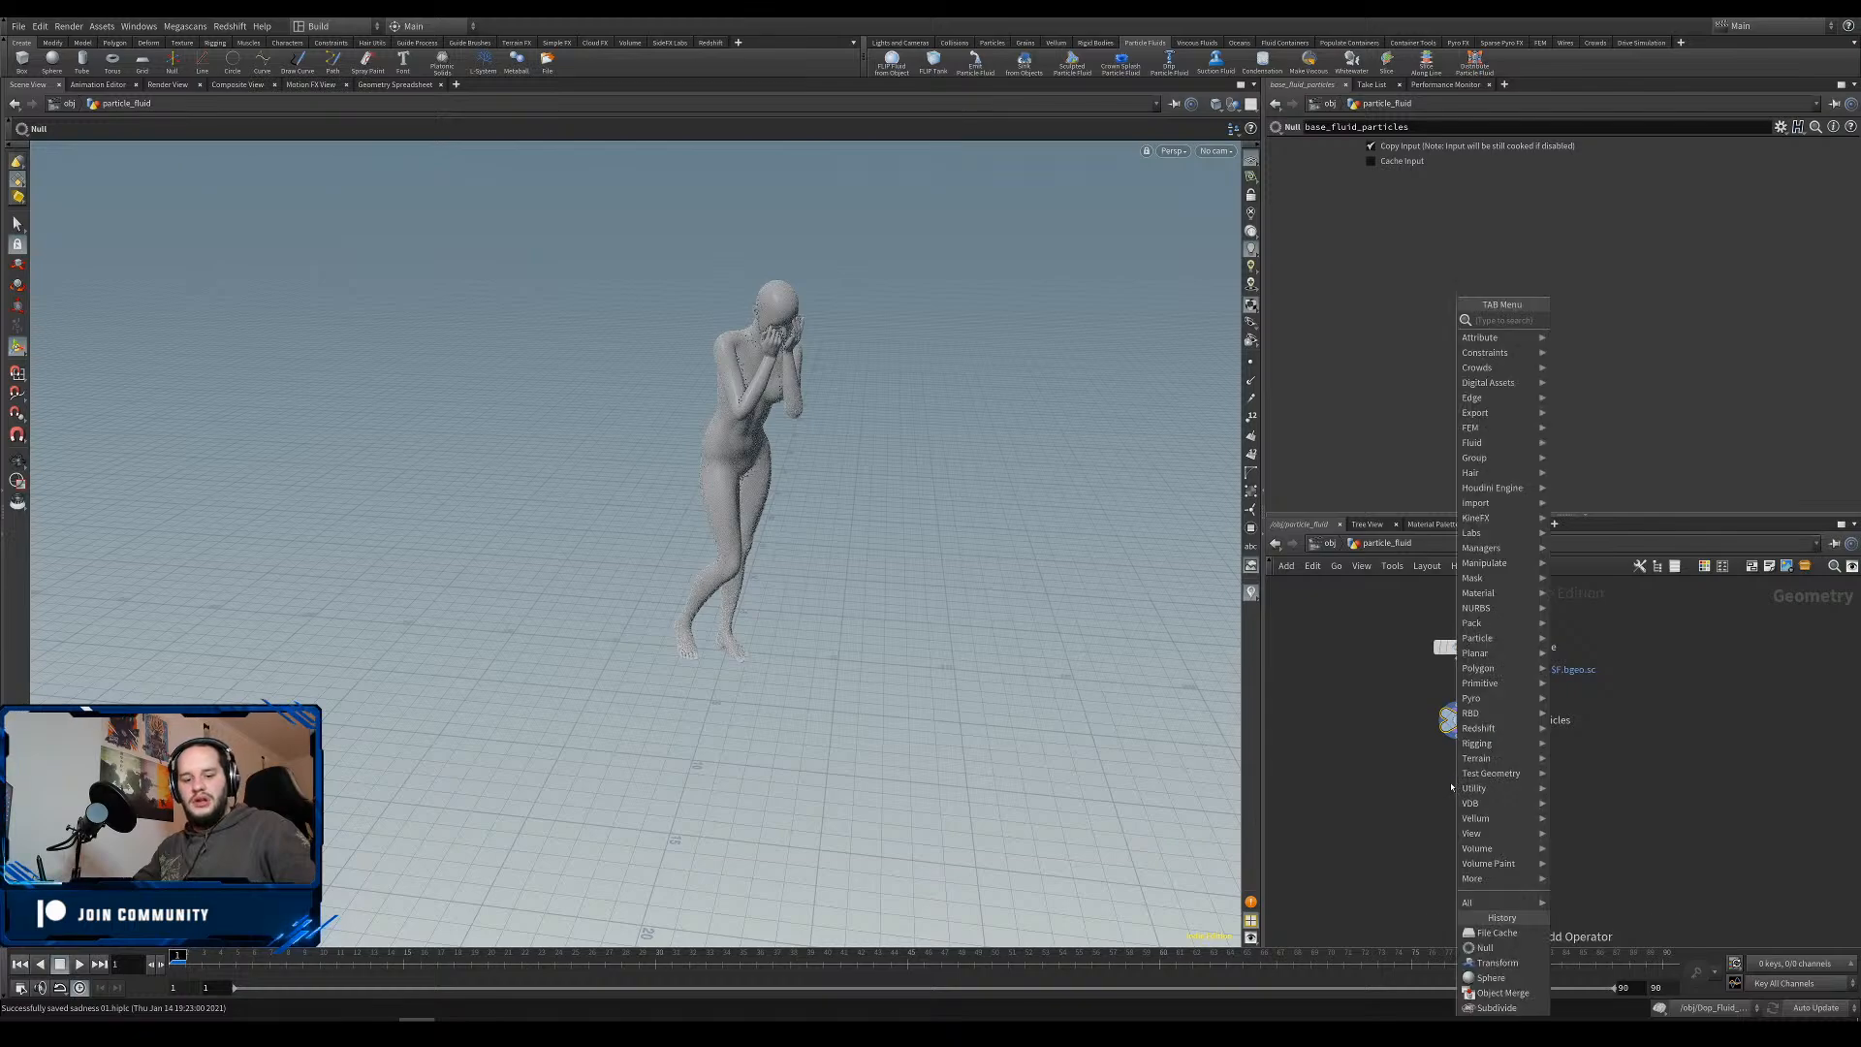
pyautogui.write('colo')
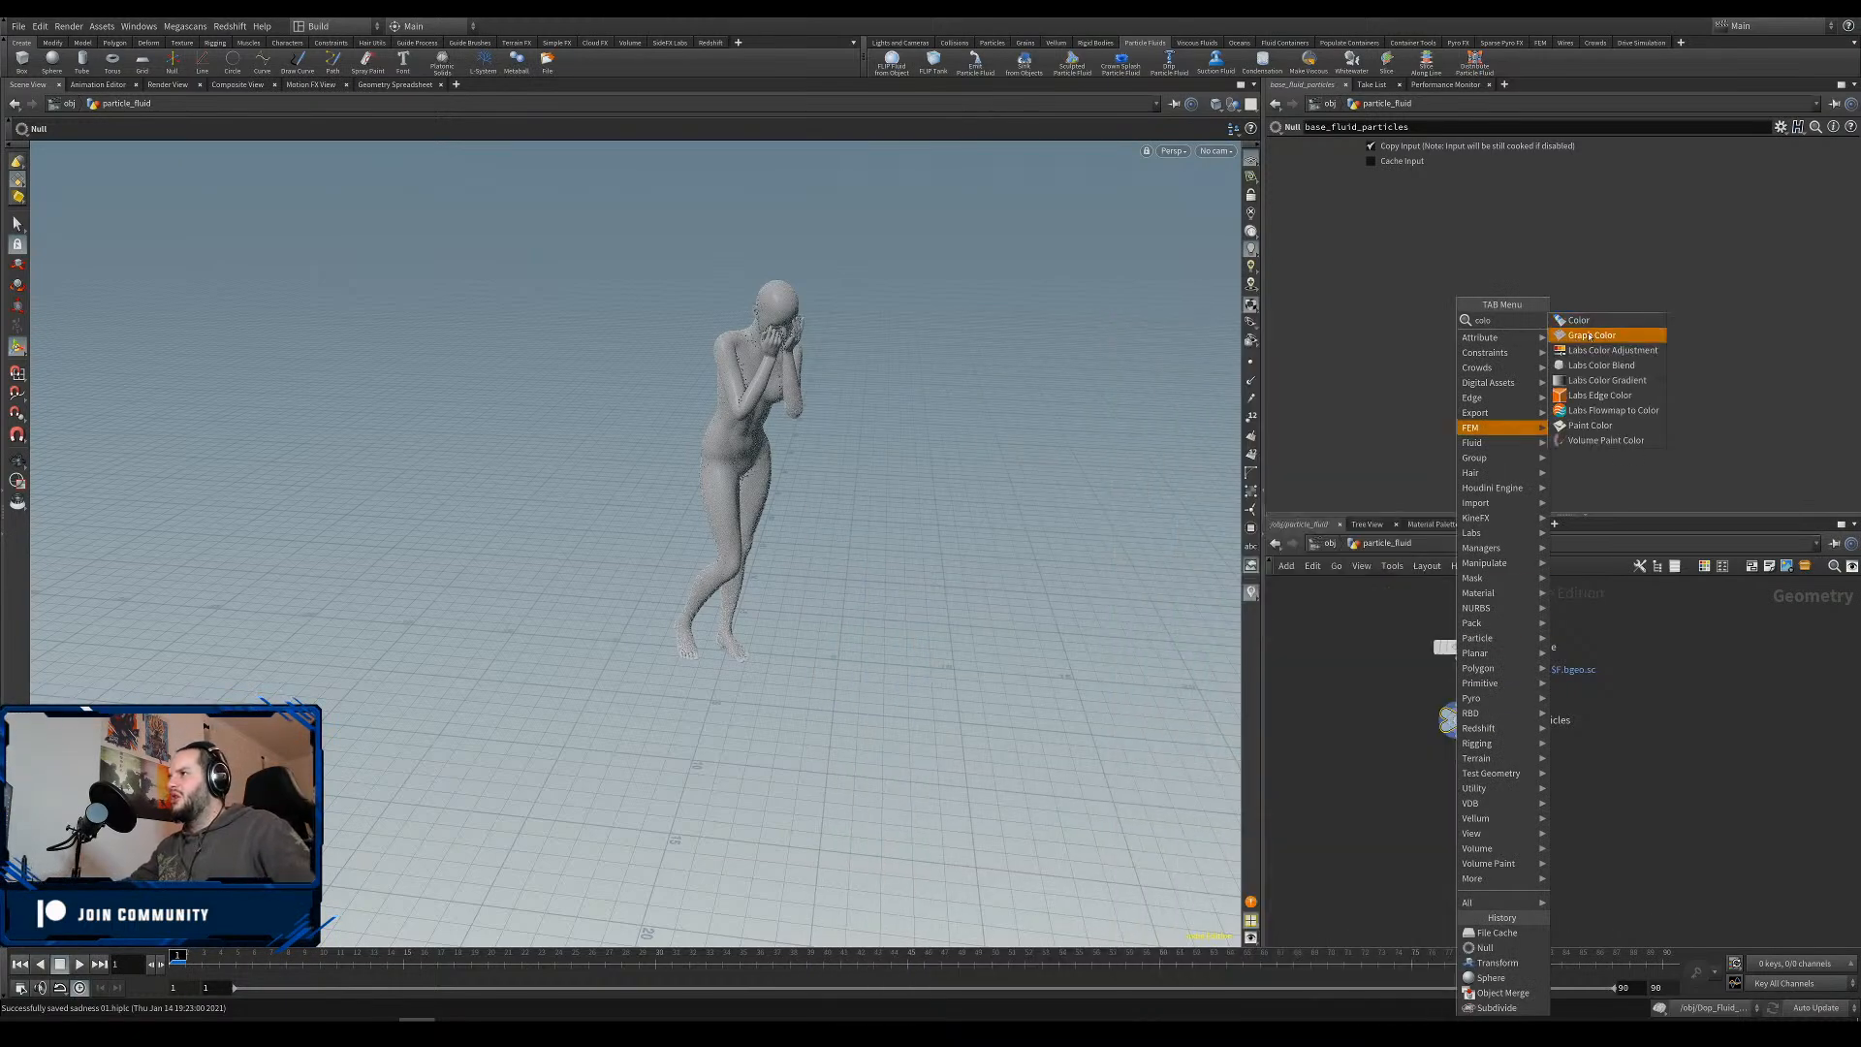
# Add a Color node below base_fluid_particles and set its color type to Ramp from Attribute.
pyautogui.click(1590, 327)
pyautogui.click(1448, 814)
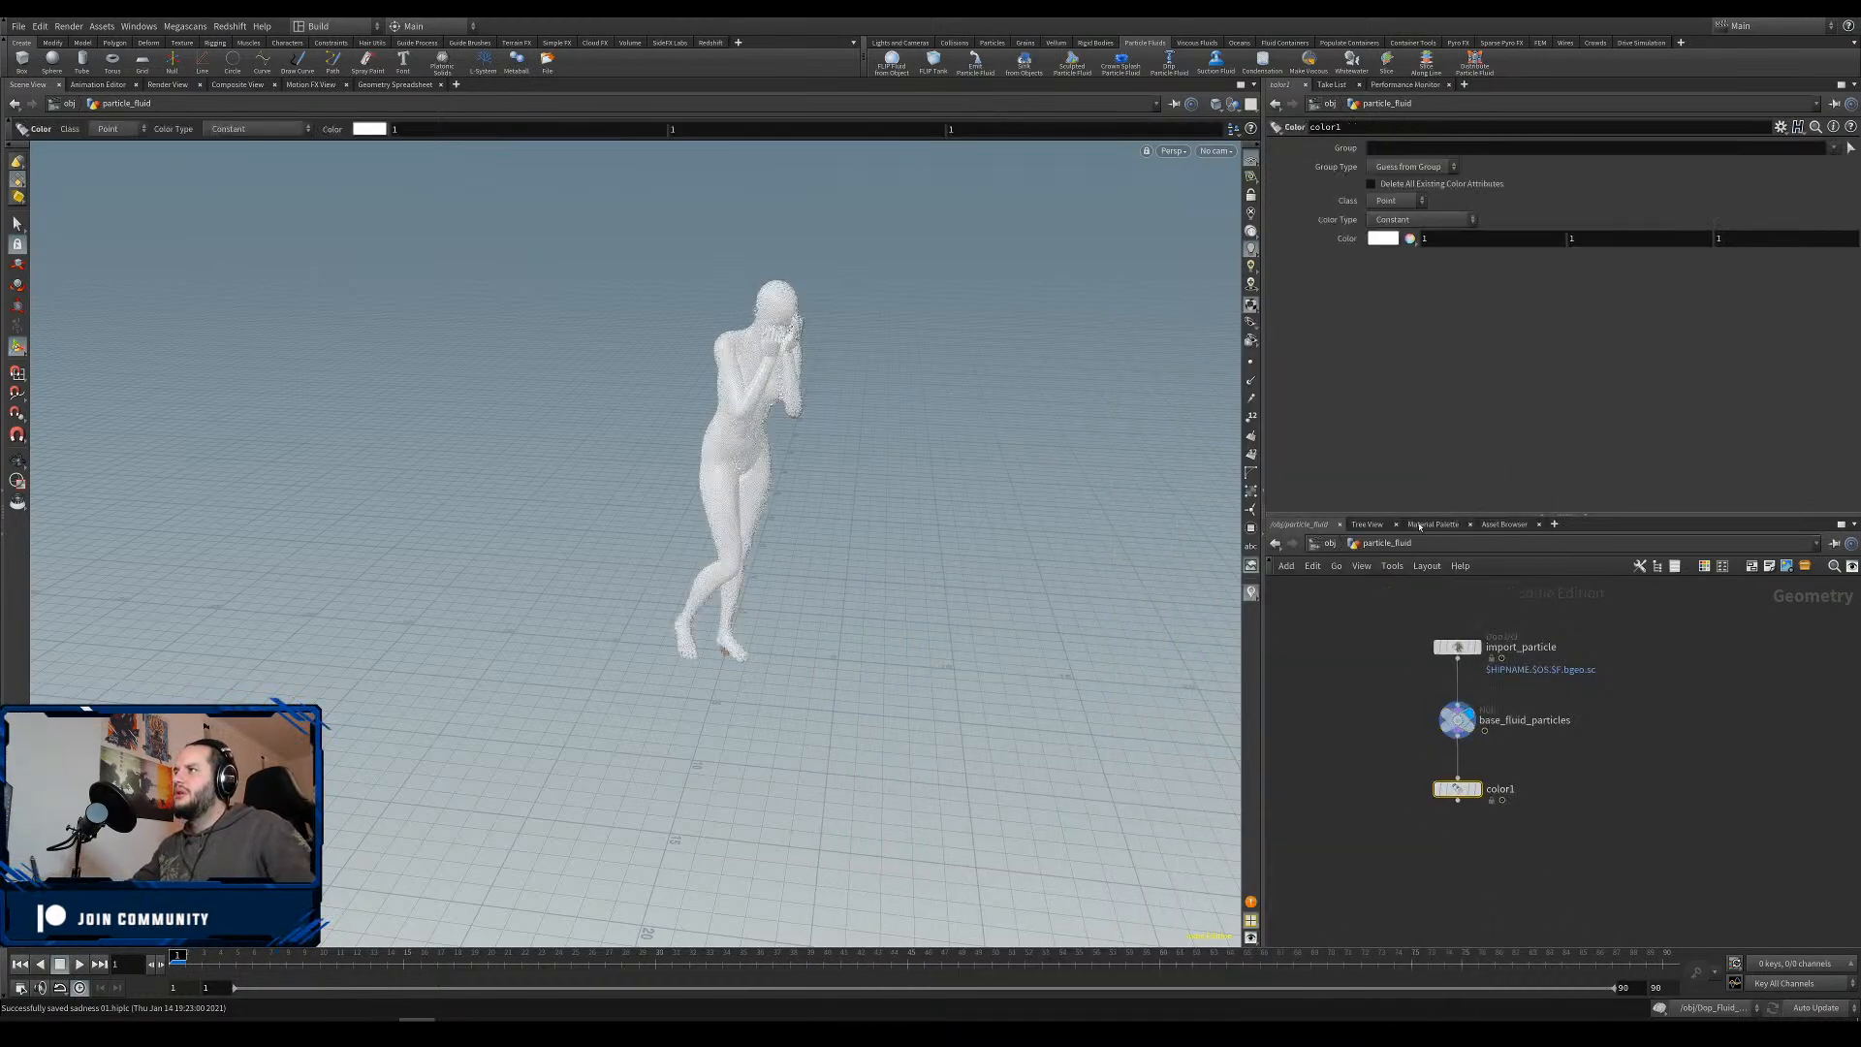
pyautogui.click(1403, 221)
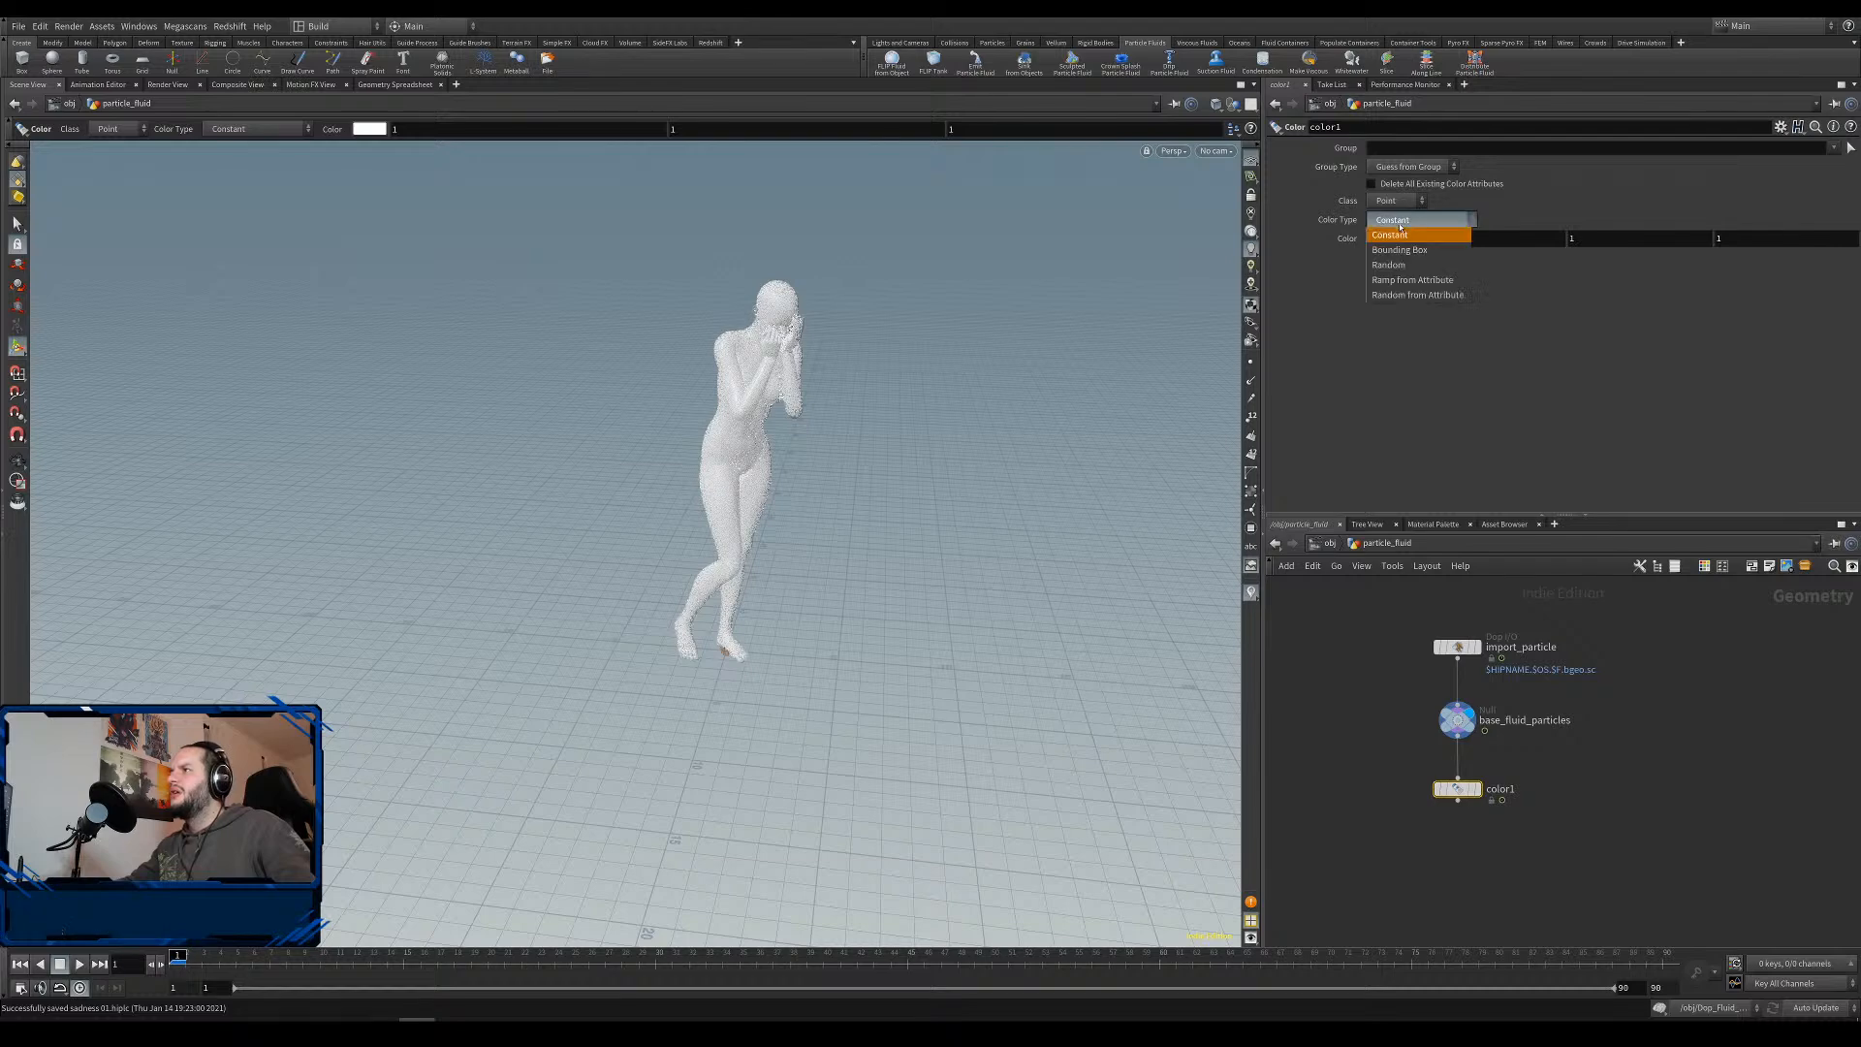
pyautogui.click(1443, 279)
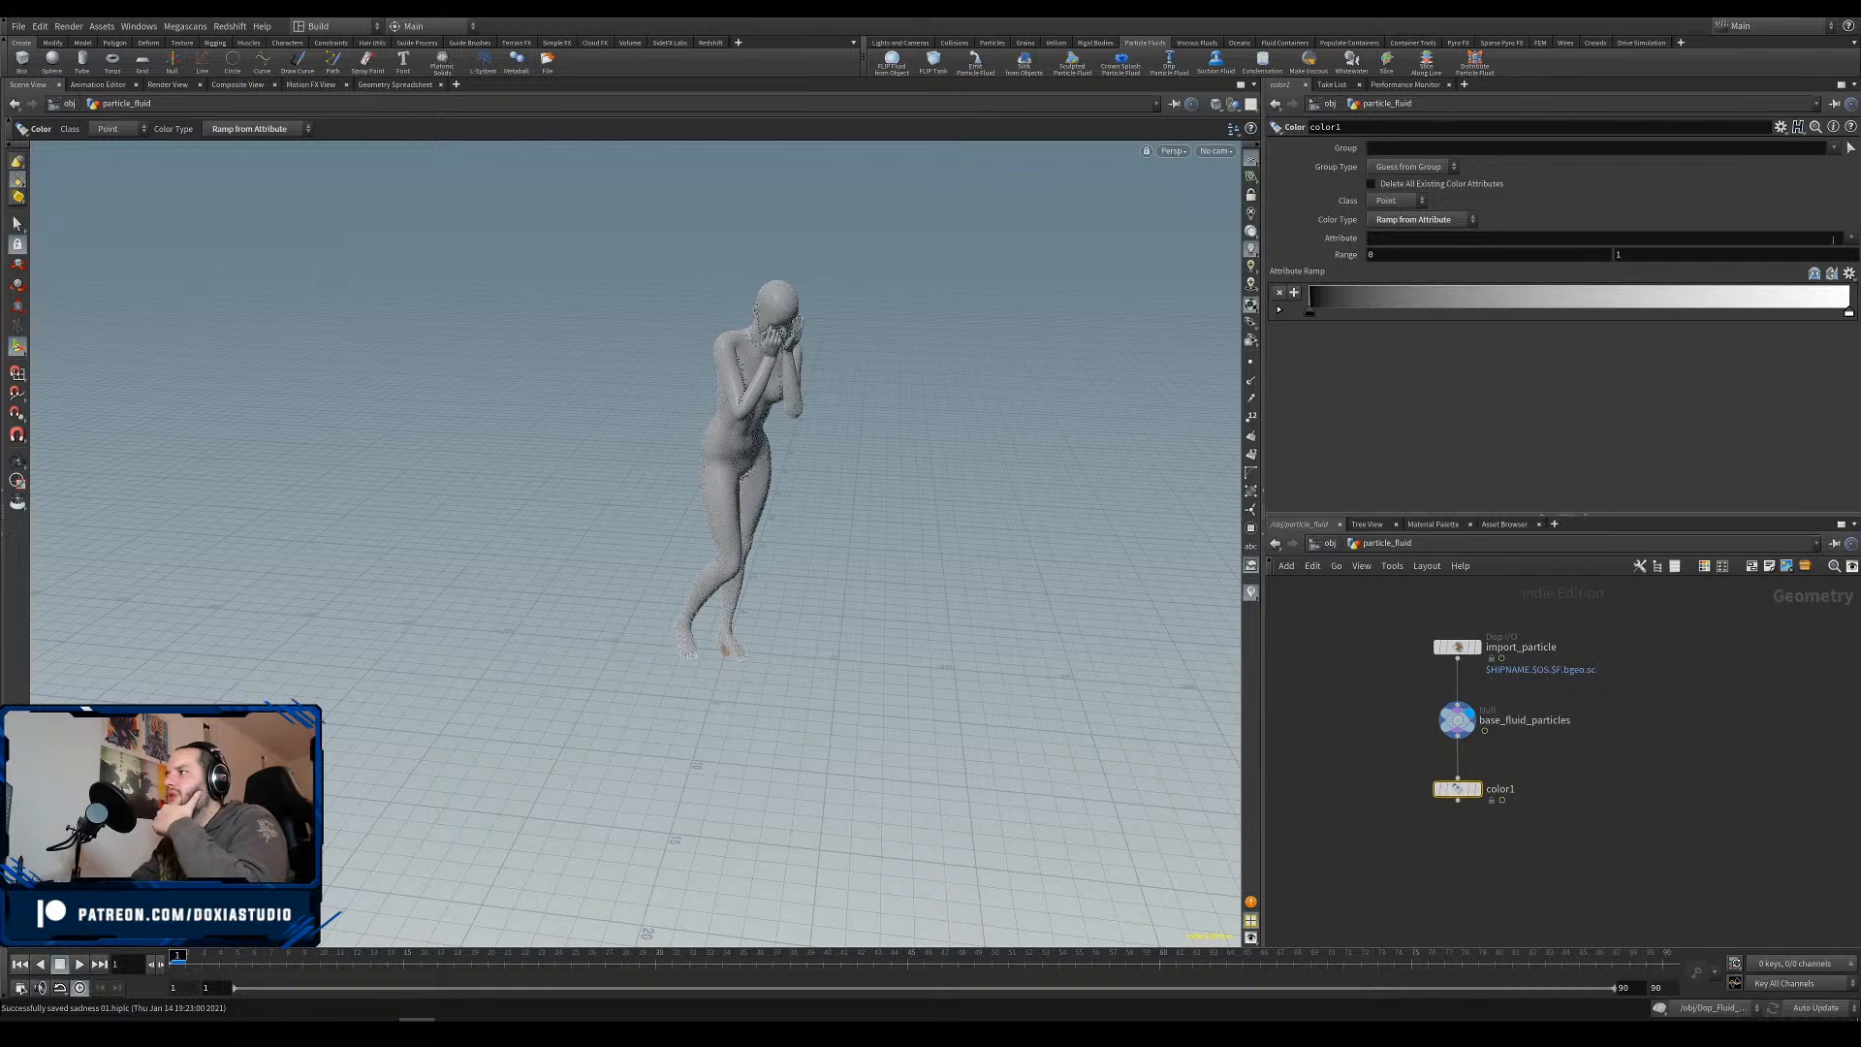
# Advance the simulation to frame 6 and choose age as the attribute driving the color ramp.
pyautogui.click(1849, 238)
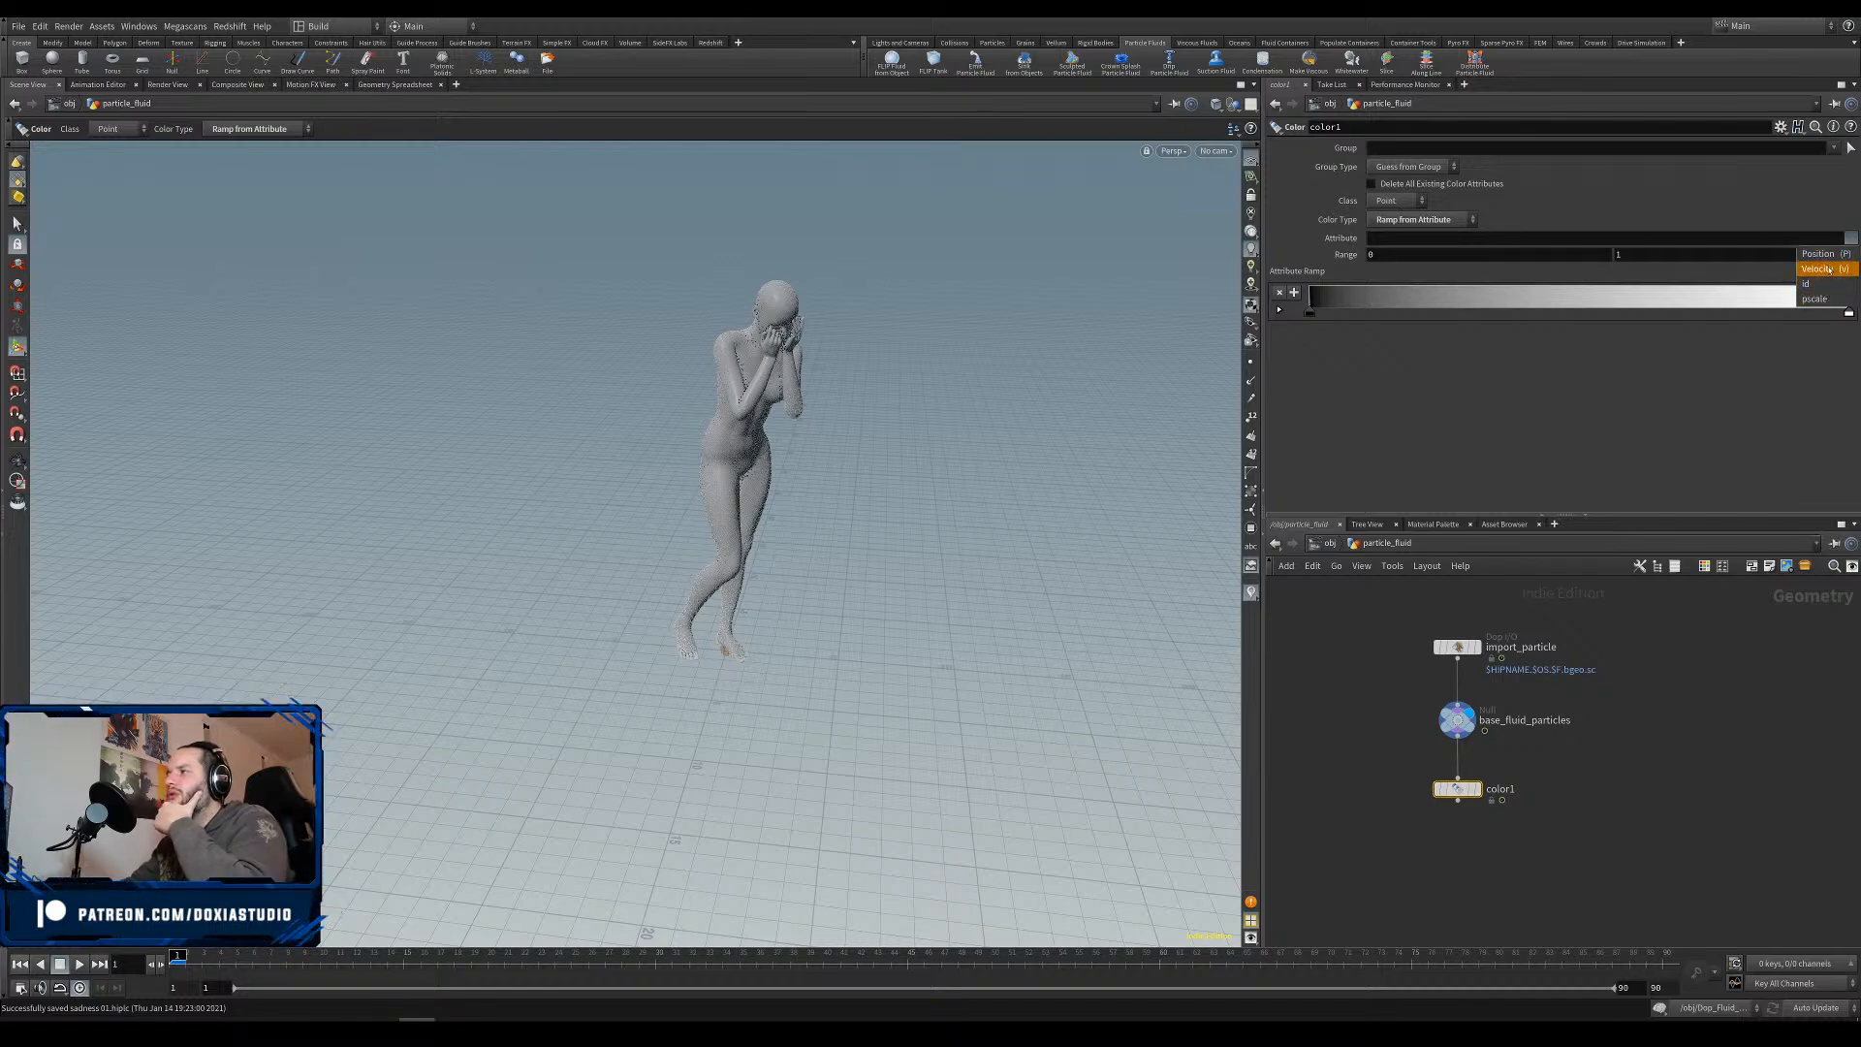
pyautogui.click(1608, 357)
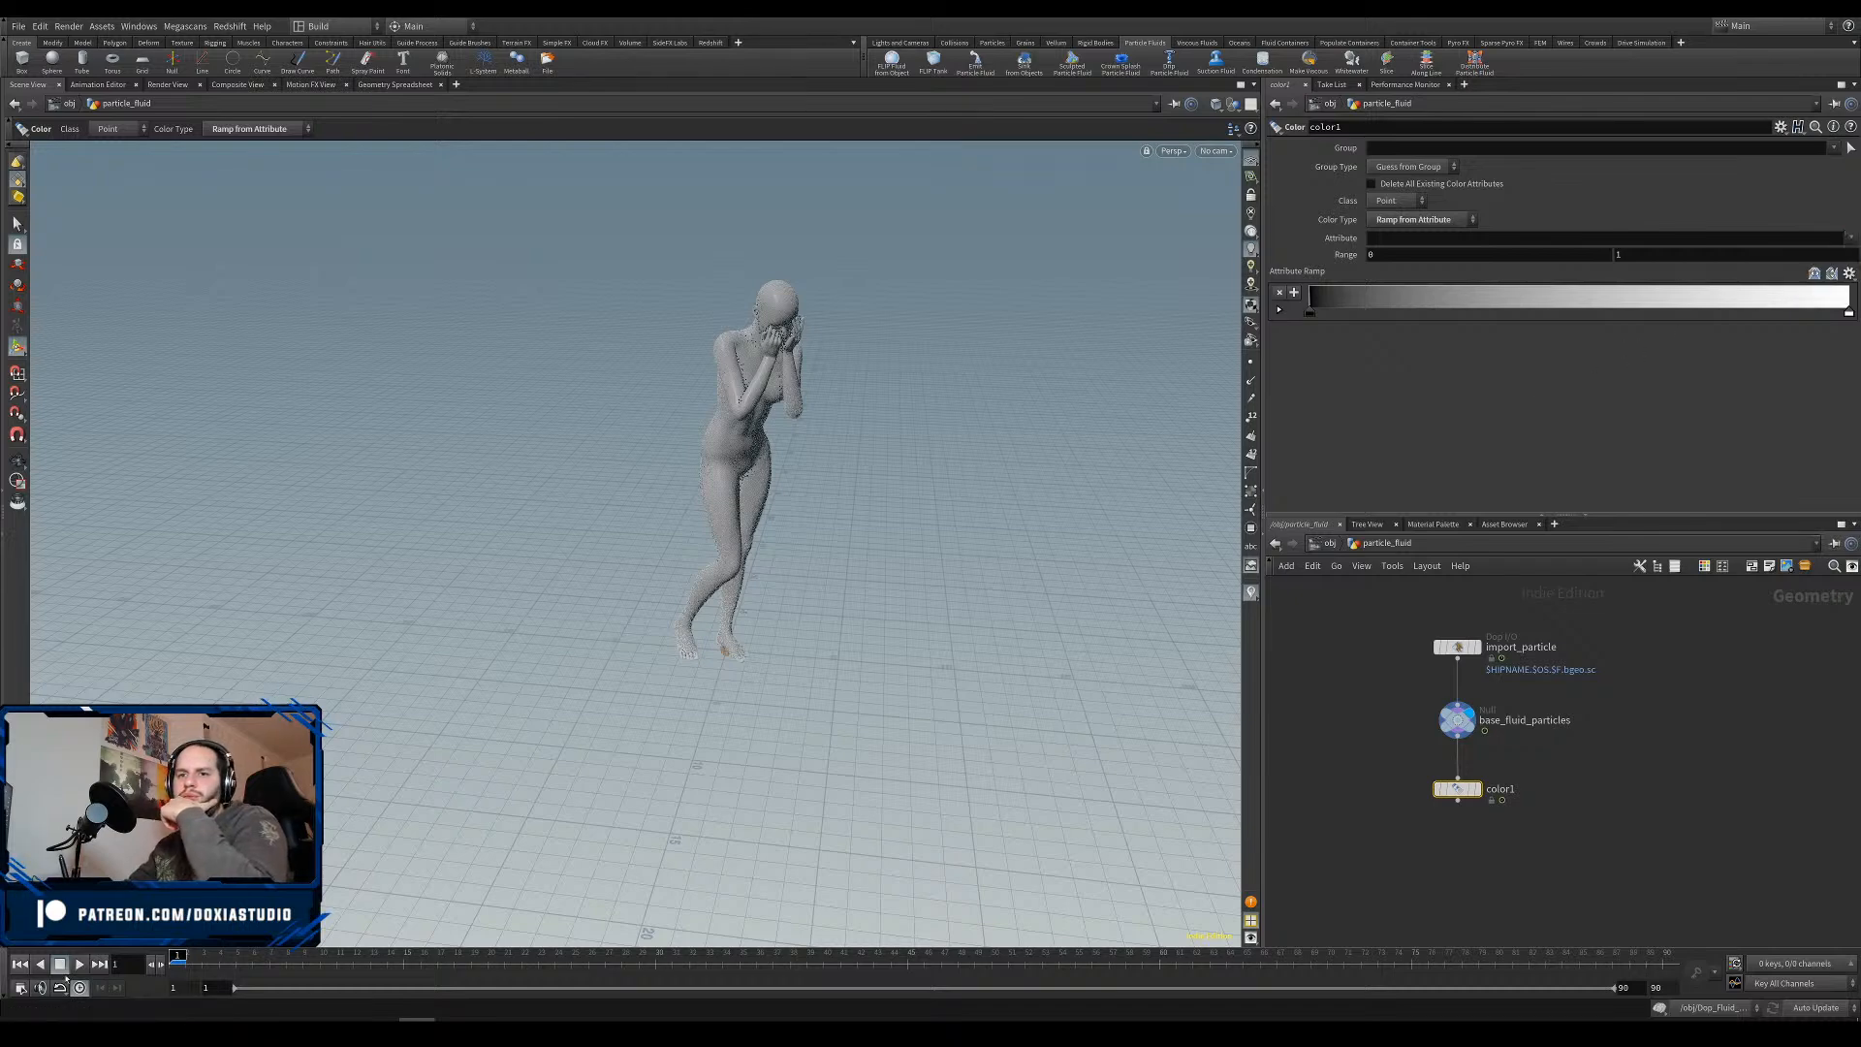
pyautogui.click(83, 965)
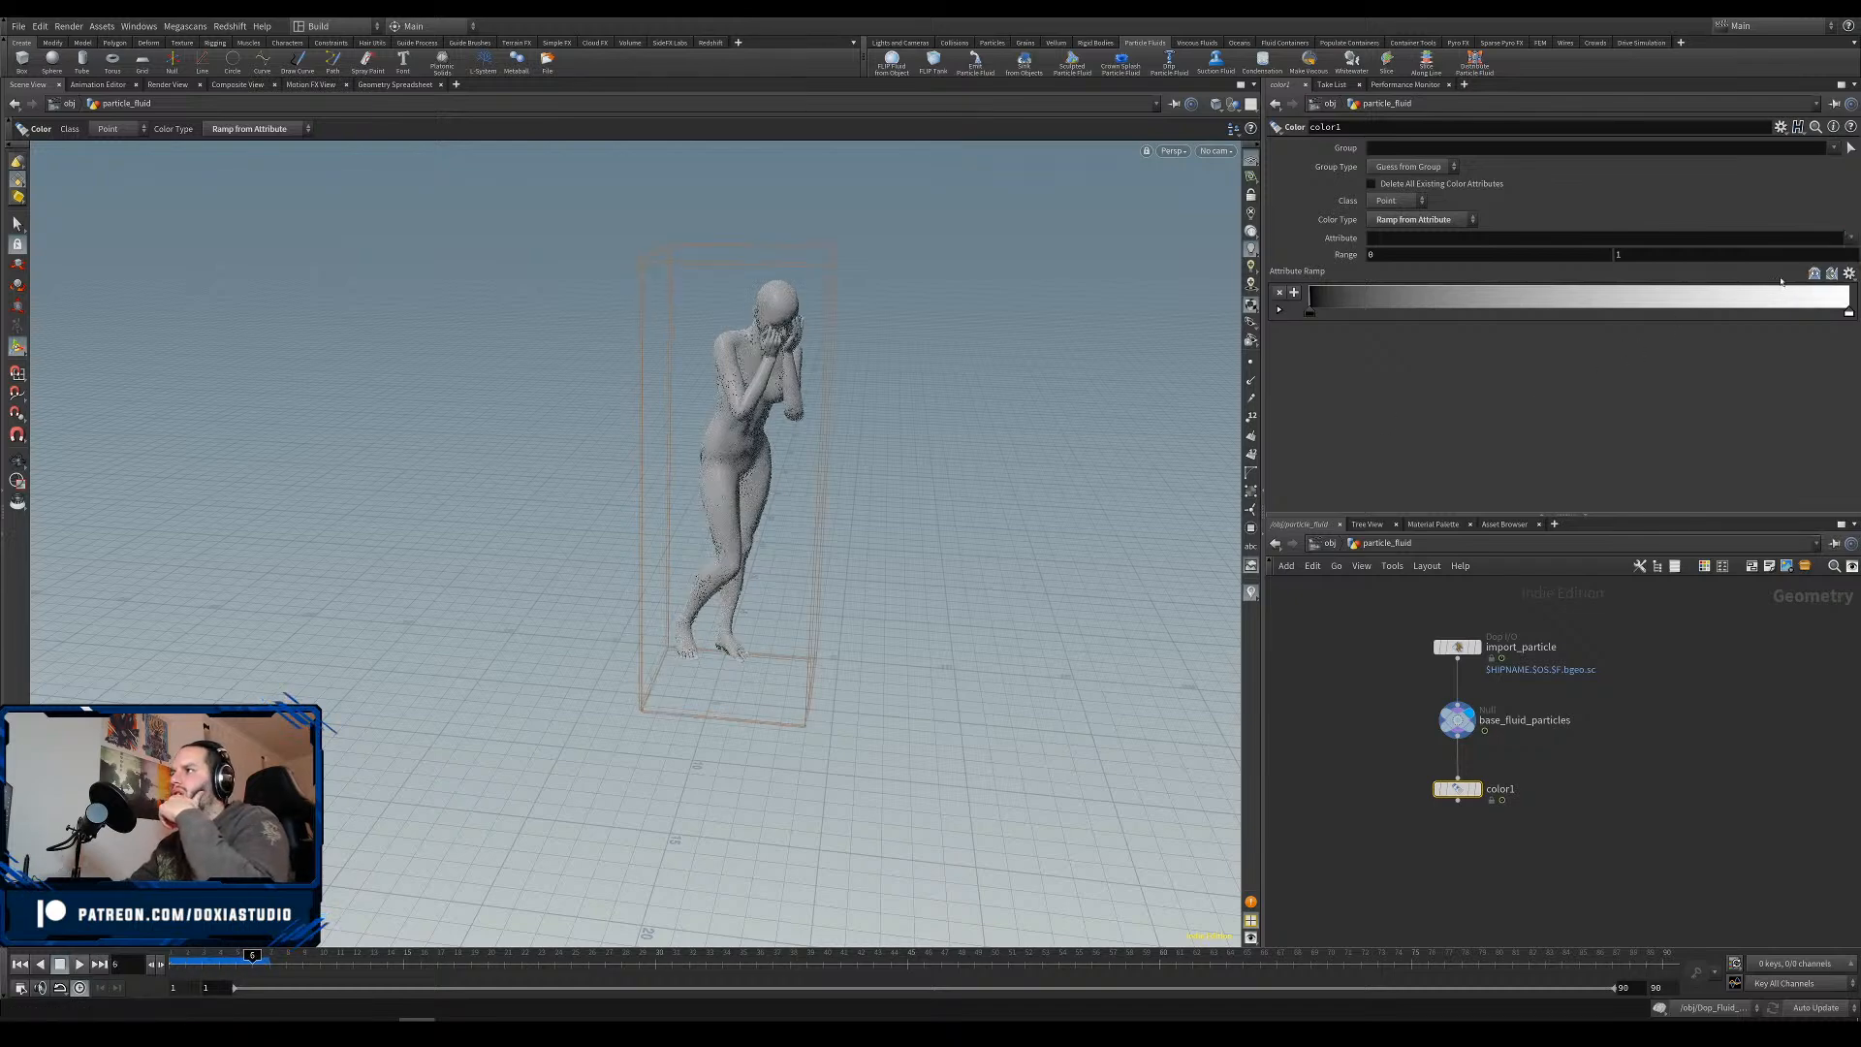
pyautogui.click(1853, 241)
pyautogui.click(1823, 285)
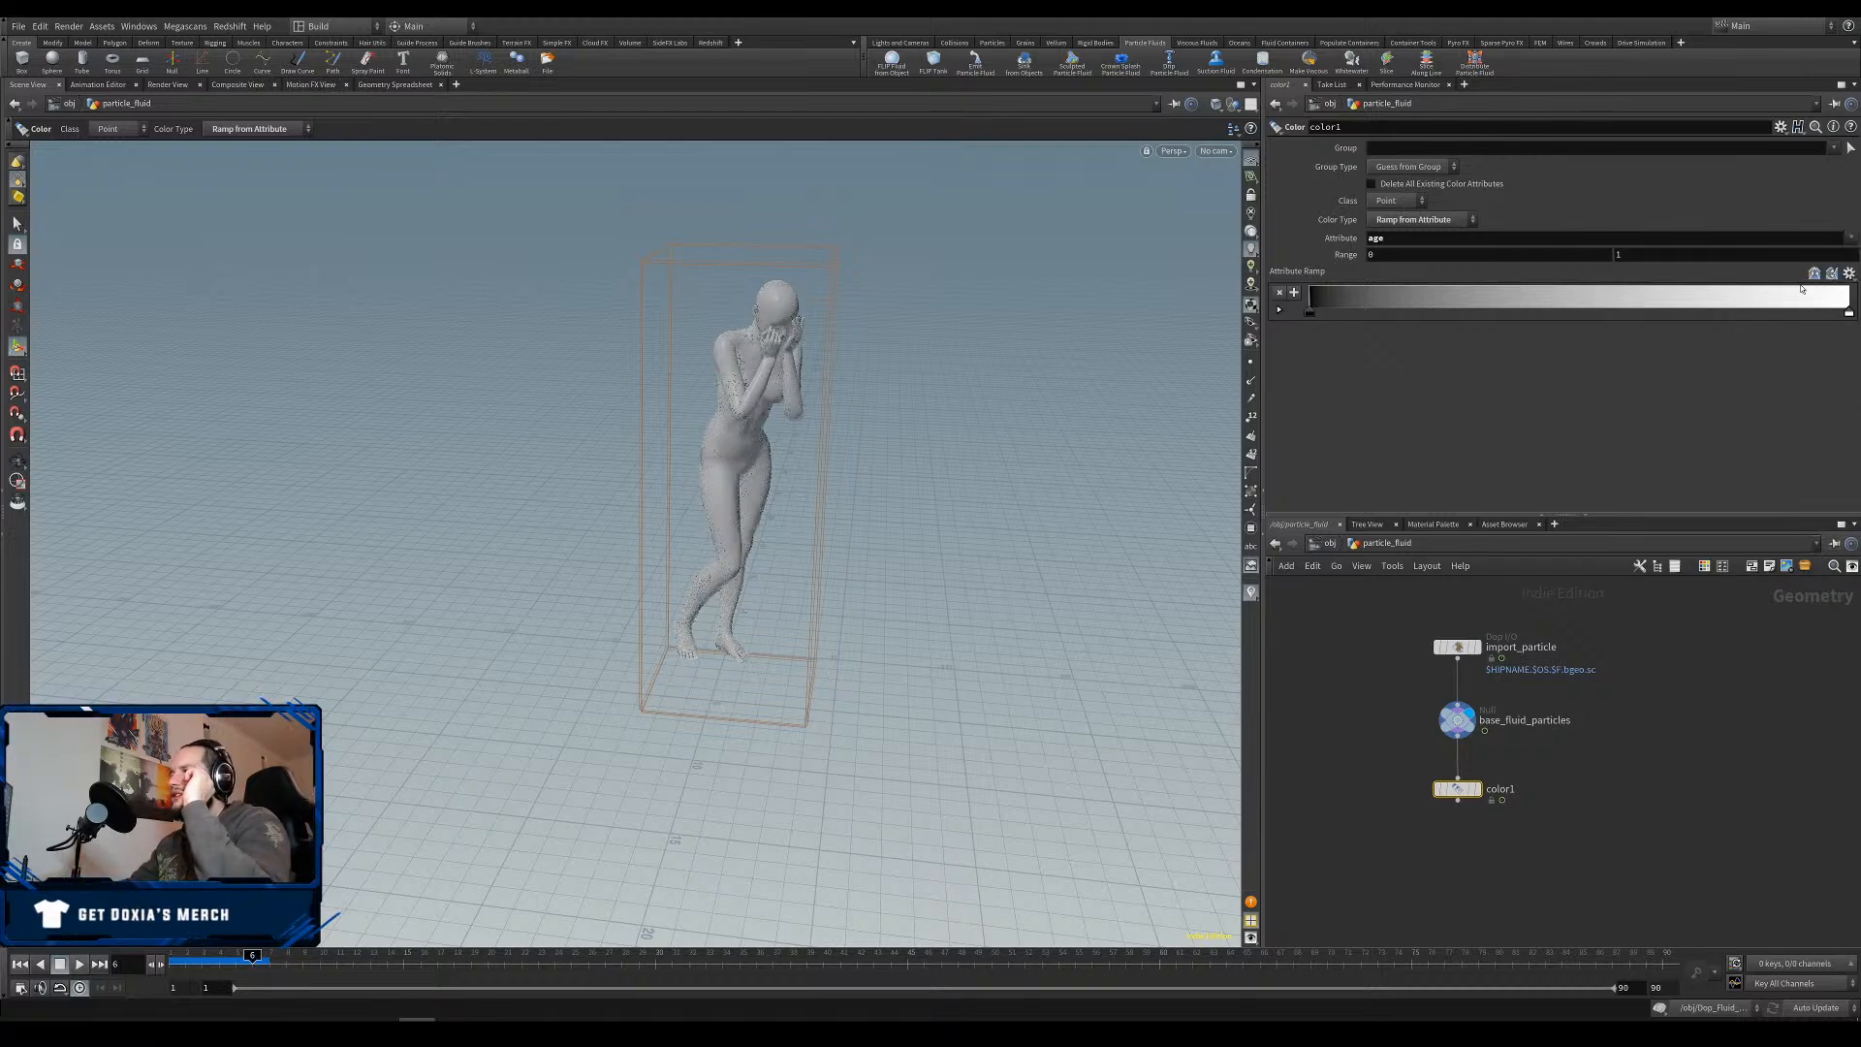
# Reverse the ramp to run from white to black and add a cyan (0, 1, 1) point about a quarter of the way along.
pyautogui.click(1798, 293)
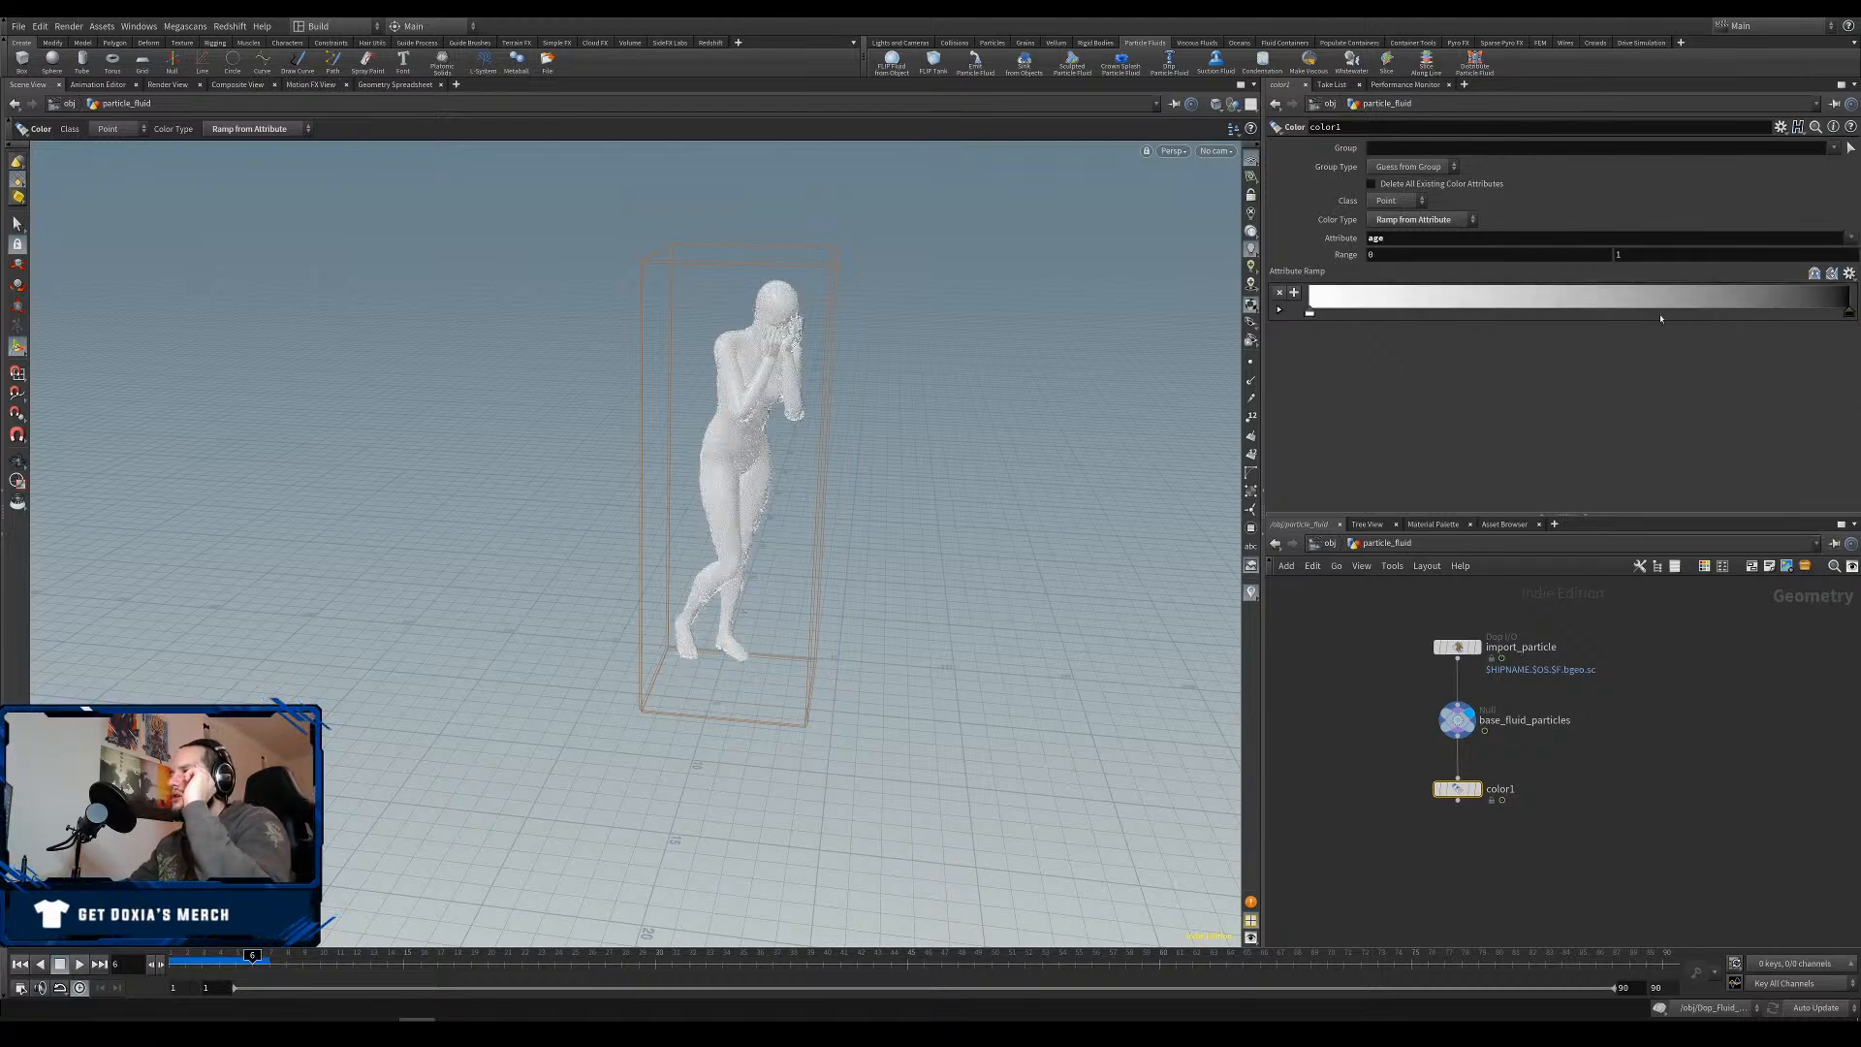
pyautogui.click(1279, 310)
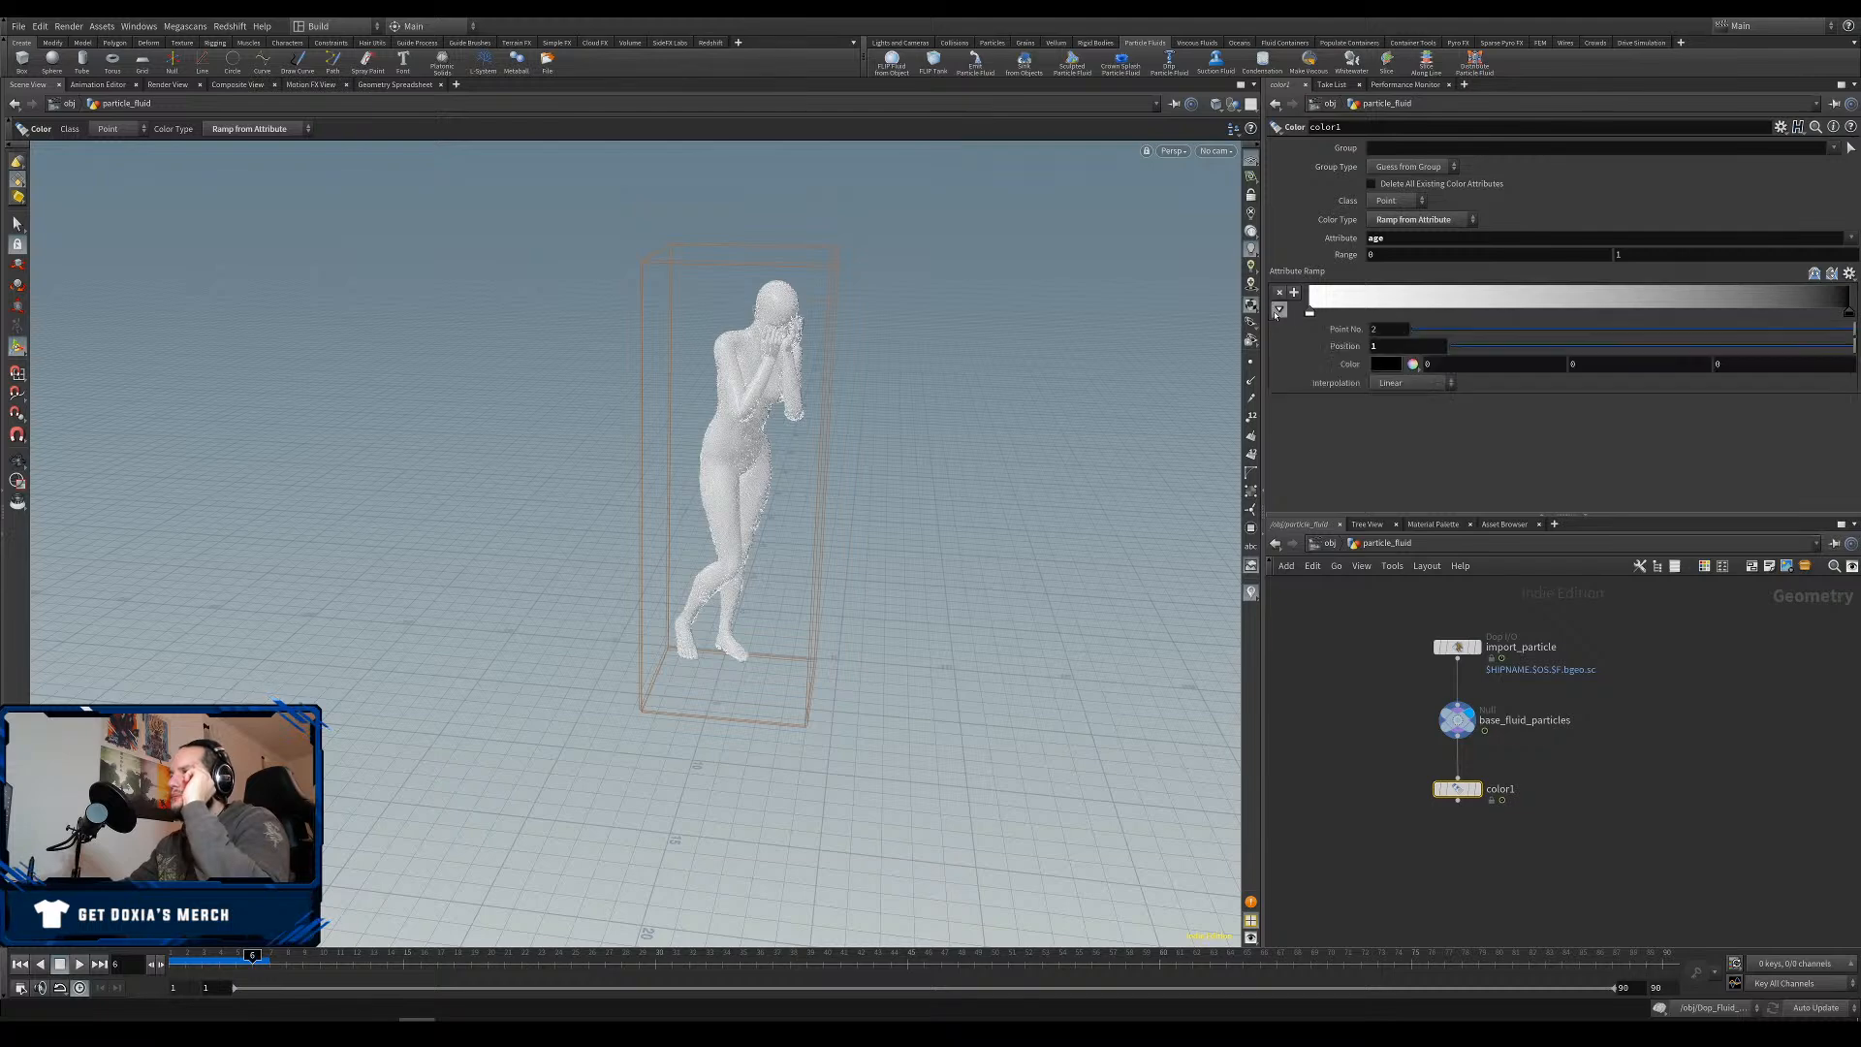
pyautogui.click(1573, 311)
pyautogui.moveTo(1573, 313); pyautogui.dragTo(1449, 314)
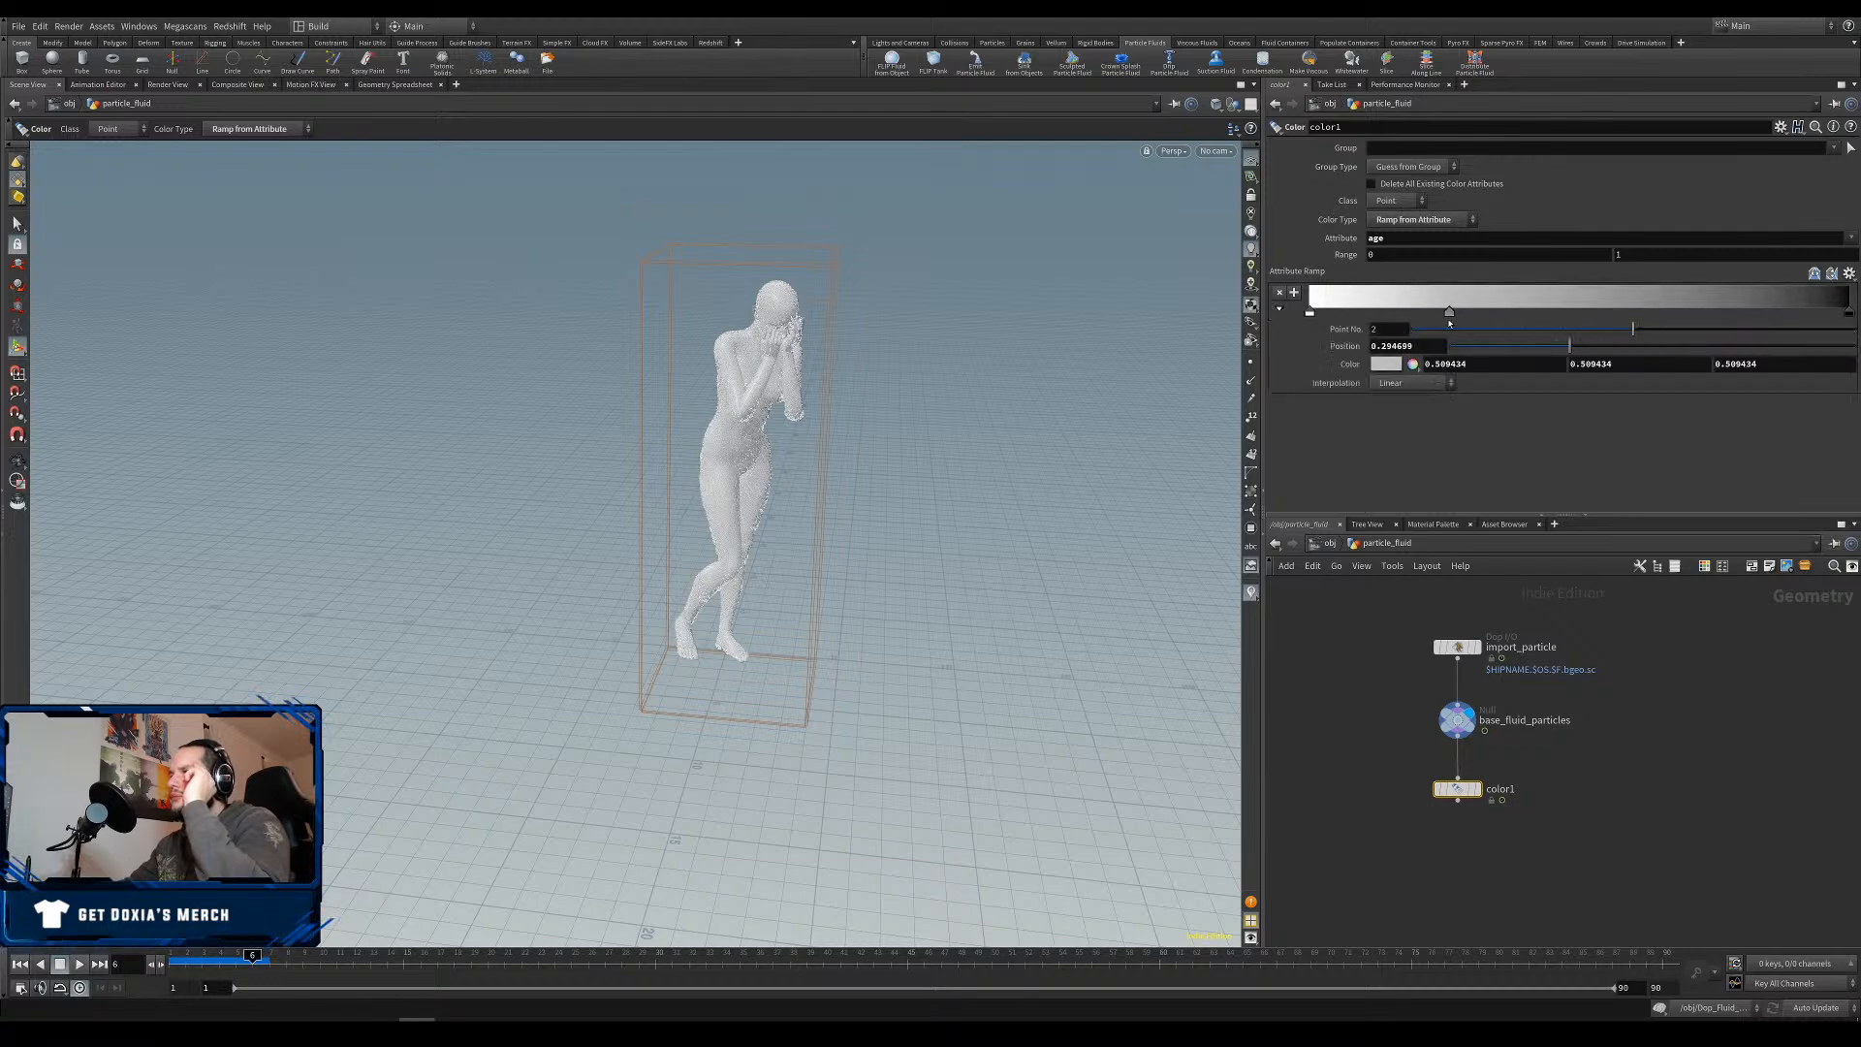
pyautogui.click(1385, 365)
pyautogui.click(1467, 271)
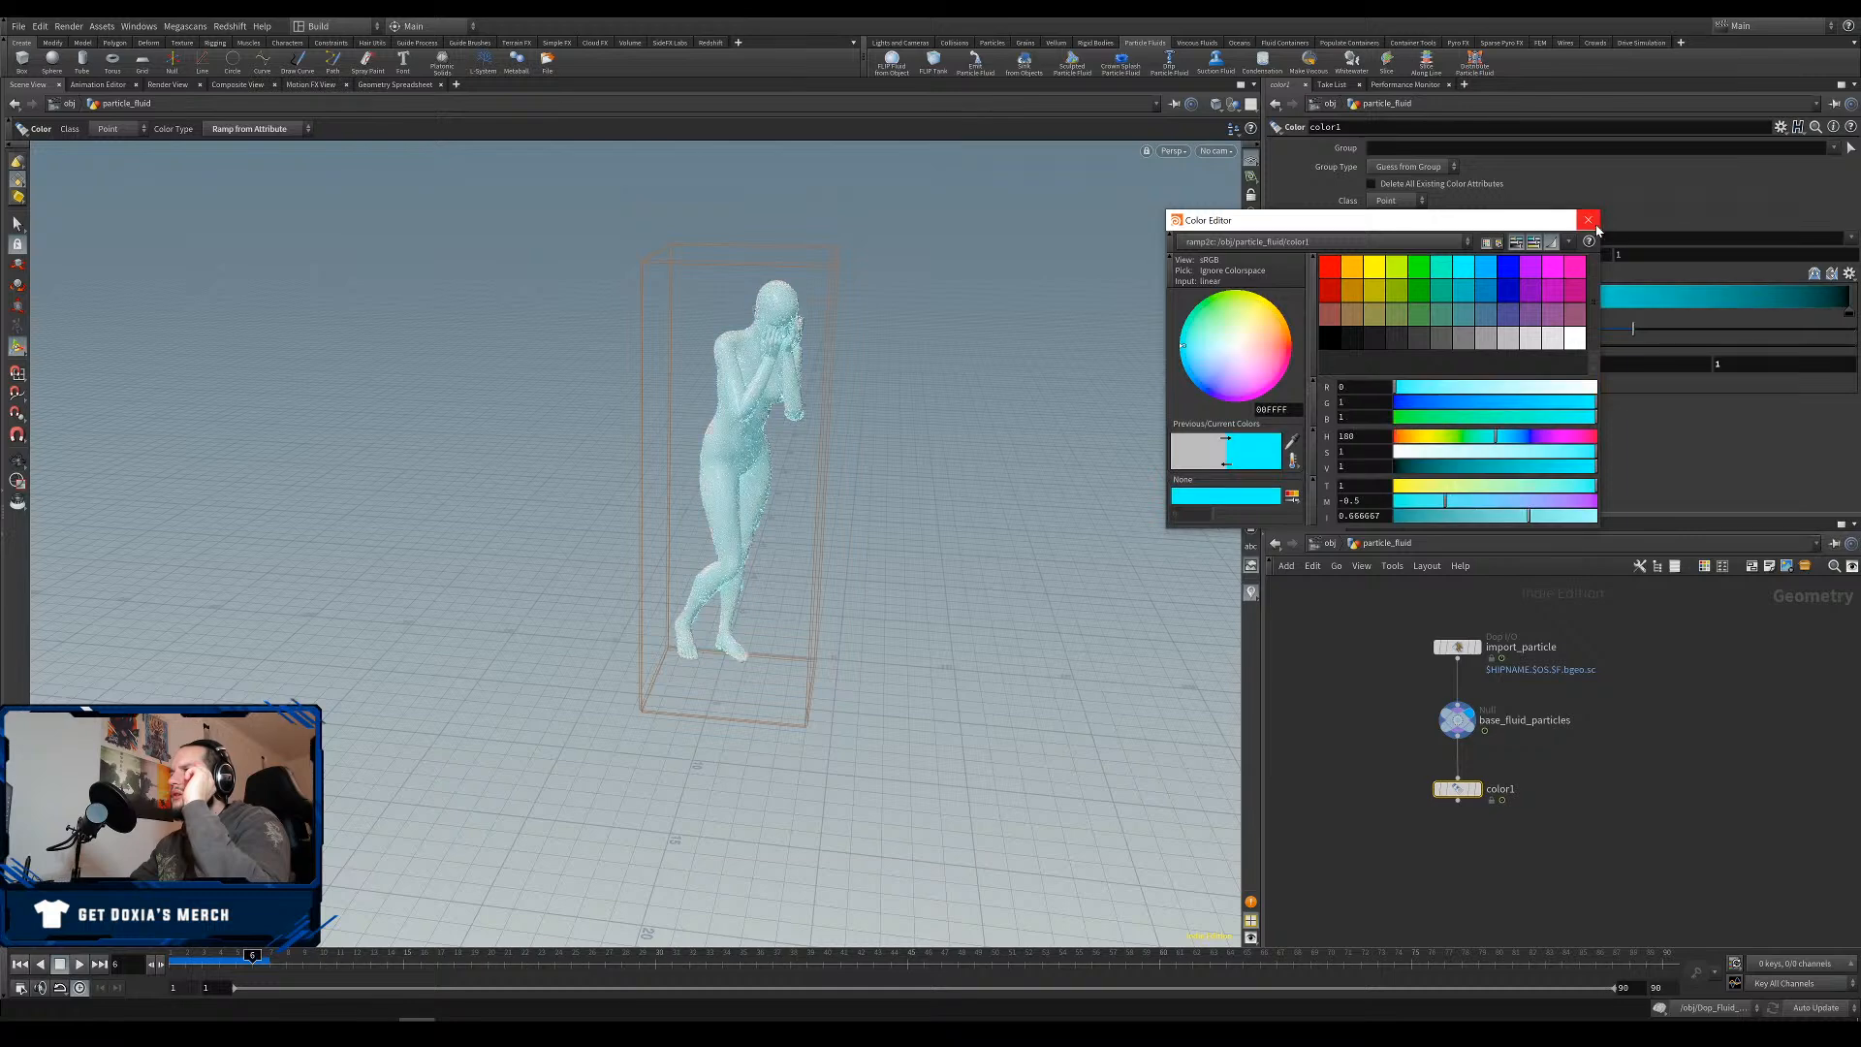
pyautogui.click(1588, 220)
# Color the ramp's end point dark blue (0, 0.0695, 0.139).
pyautogui.click(1849, 312)
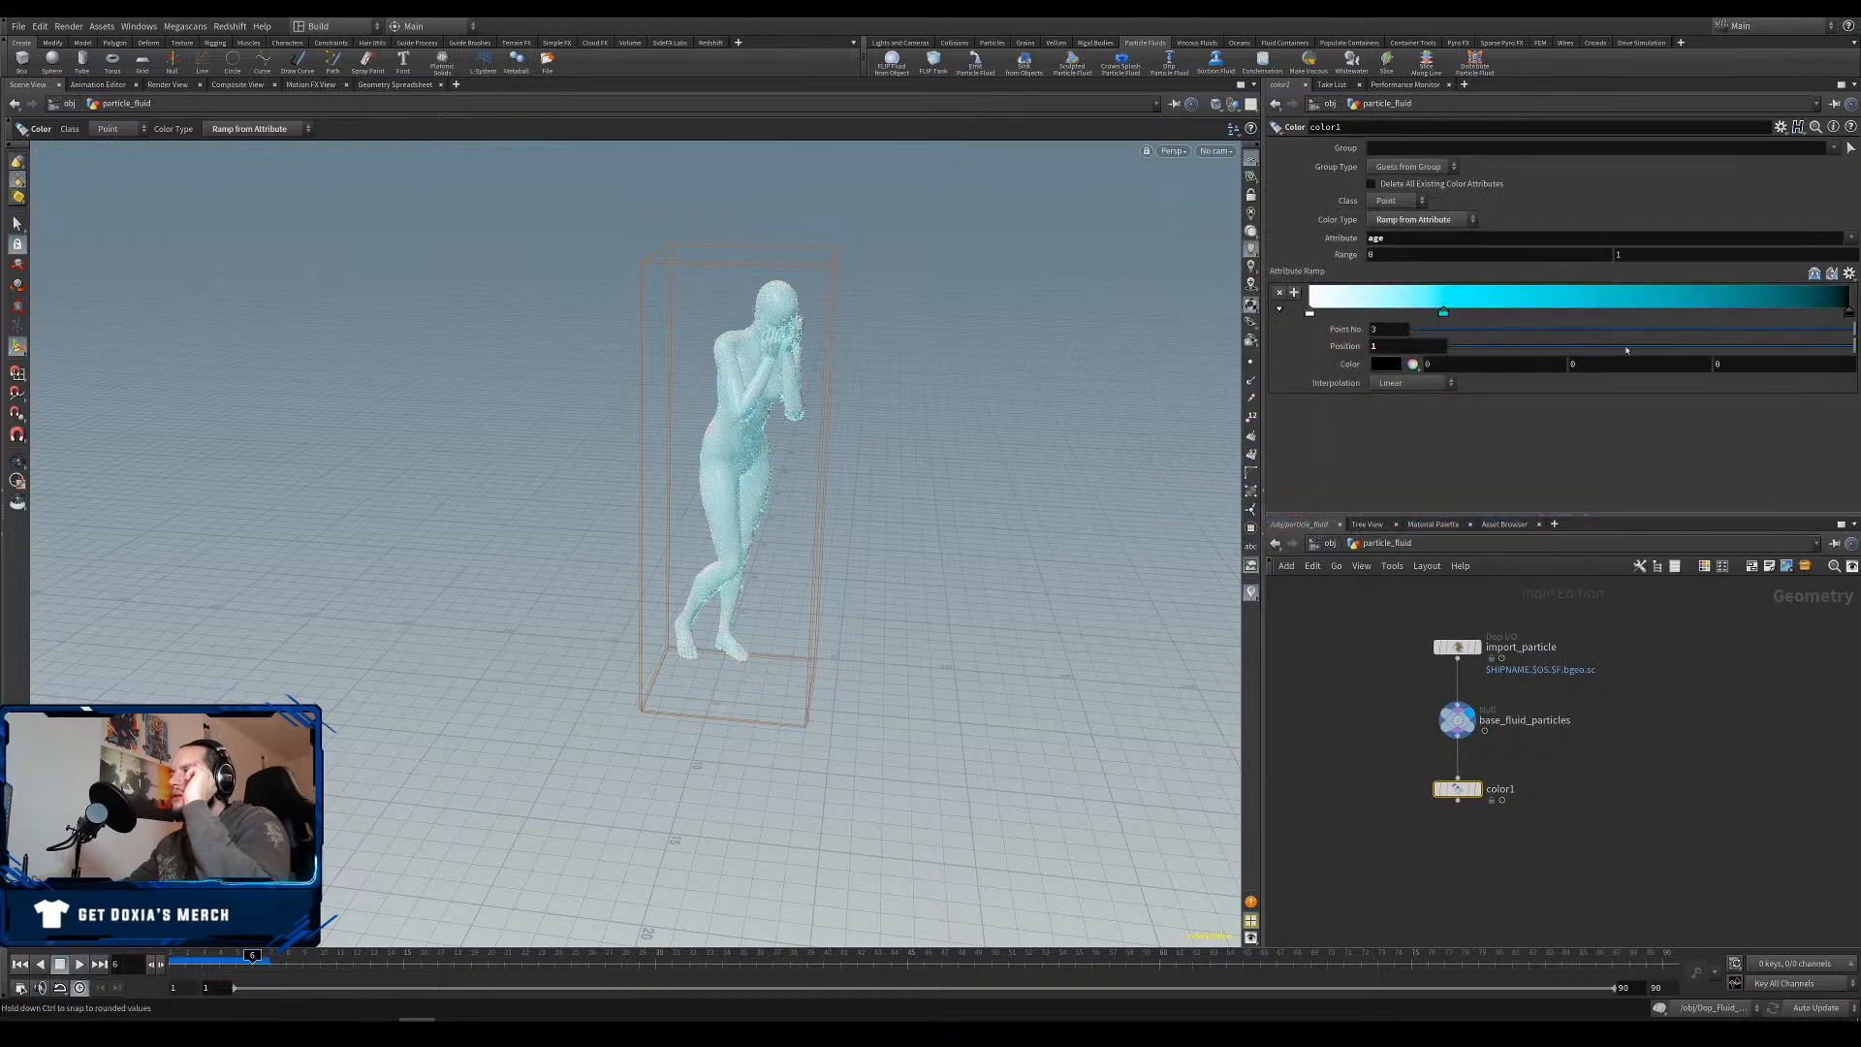
pyautogui.click(1385, 366)
pyautogui.click(1501, 296)
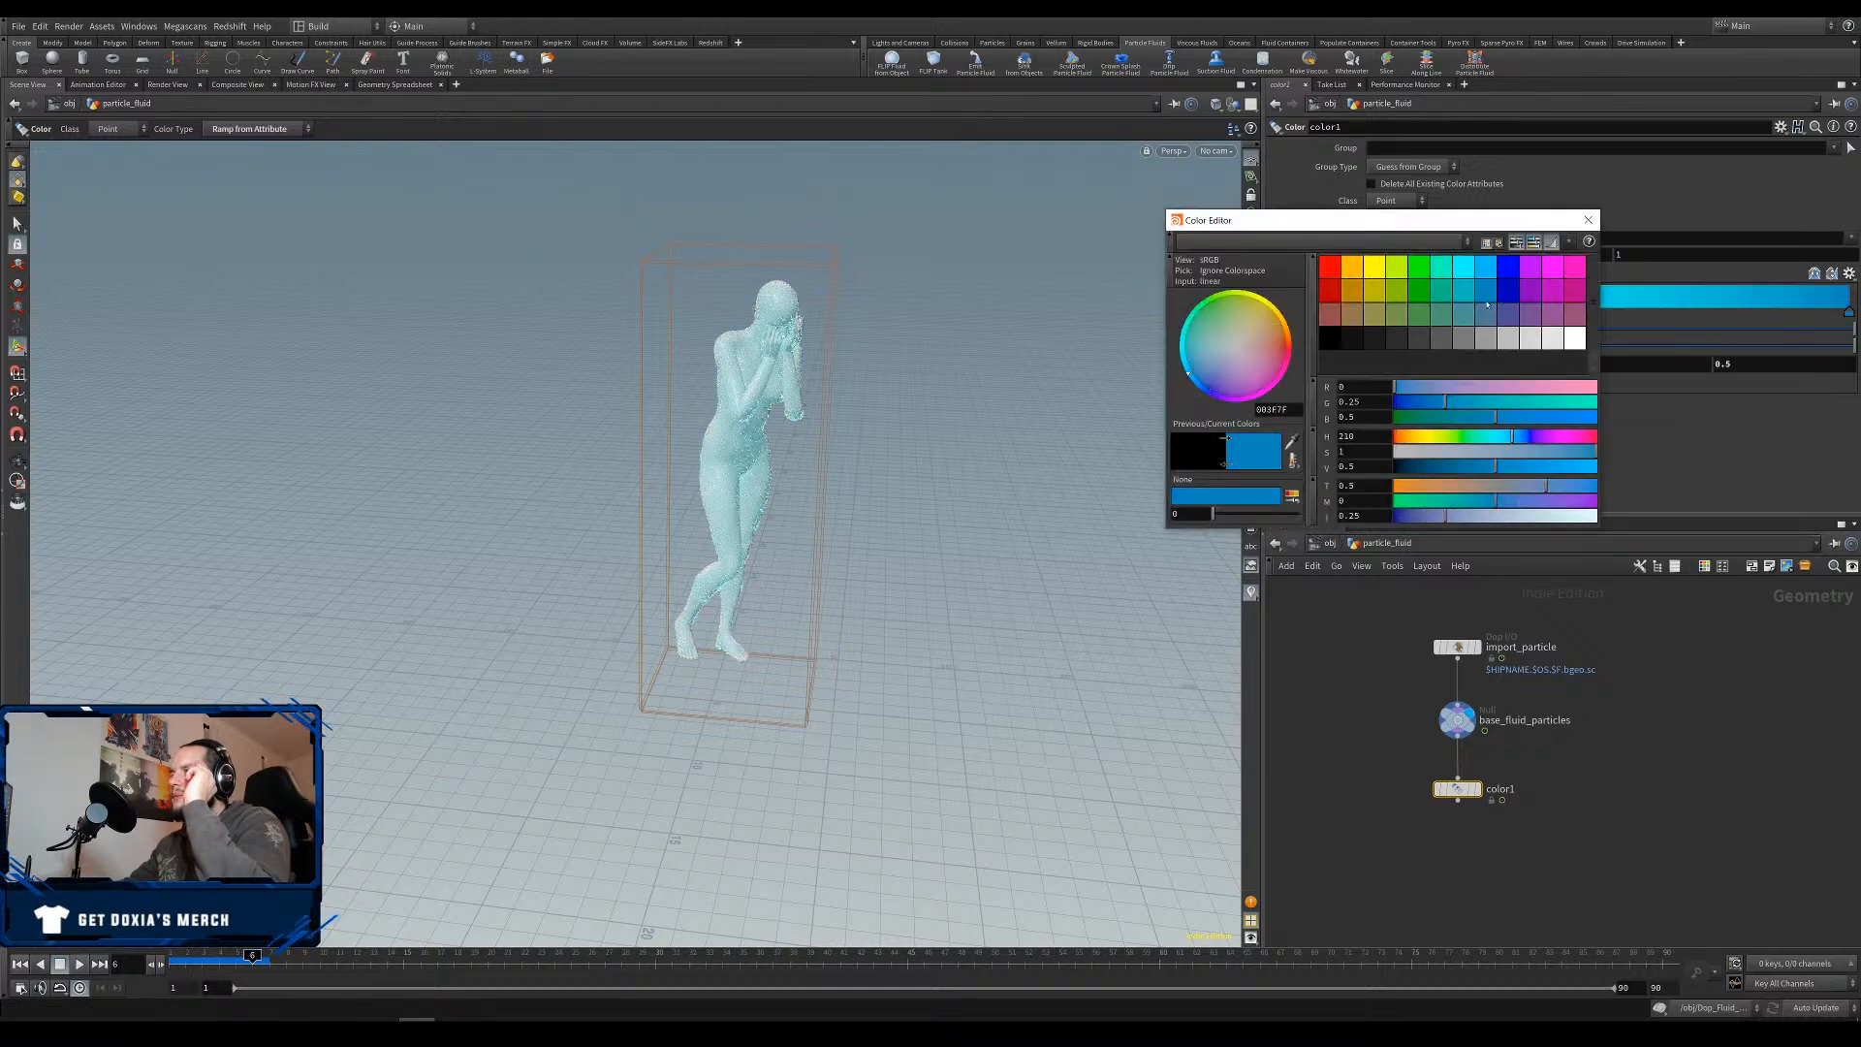
pyautogui.click(1513, 300)
pyautogui.click(1523, 309)
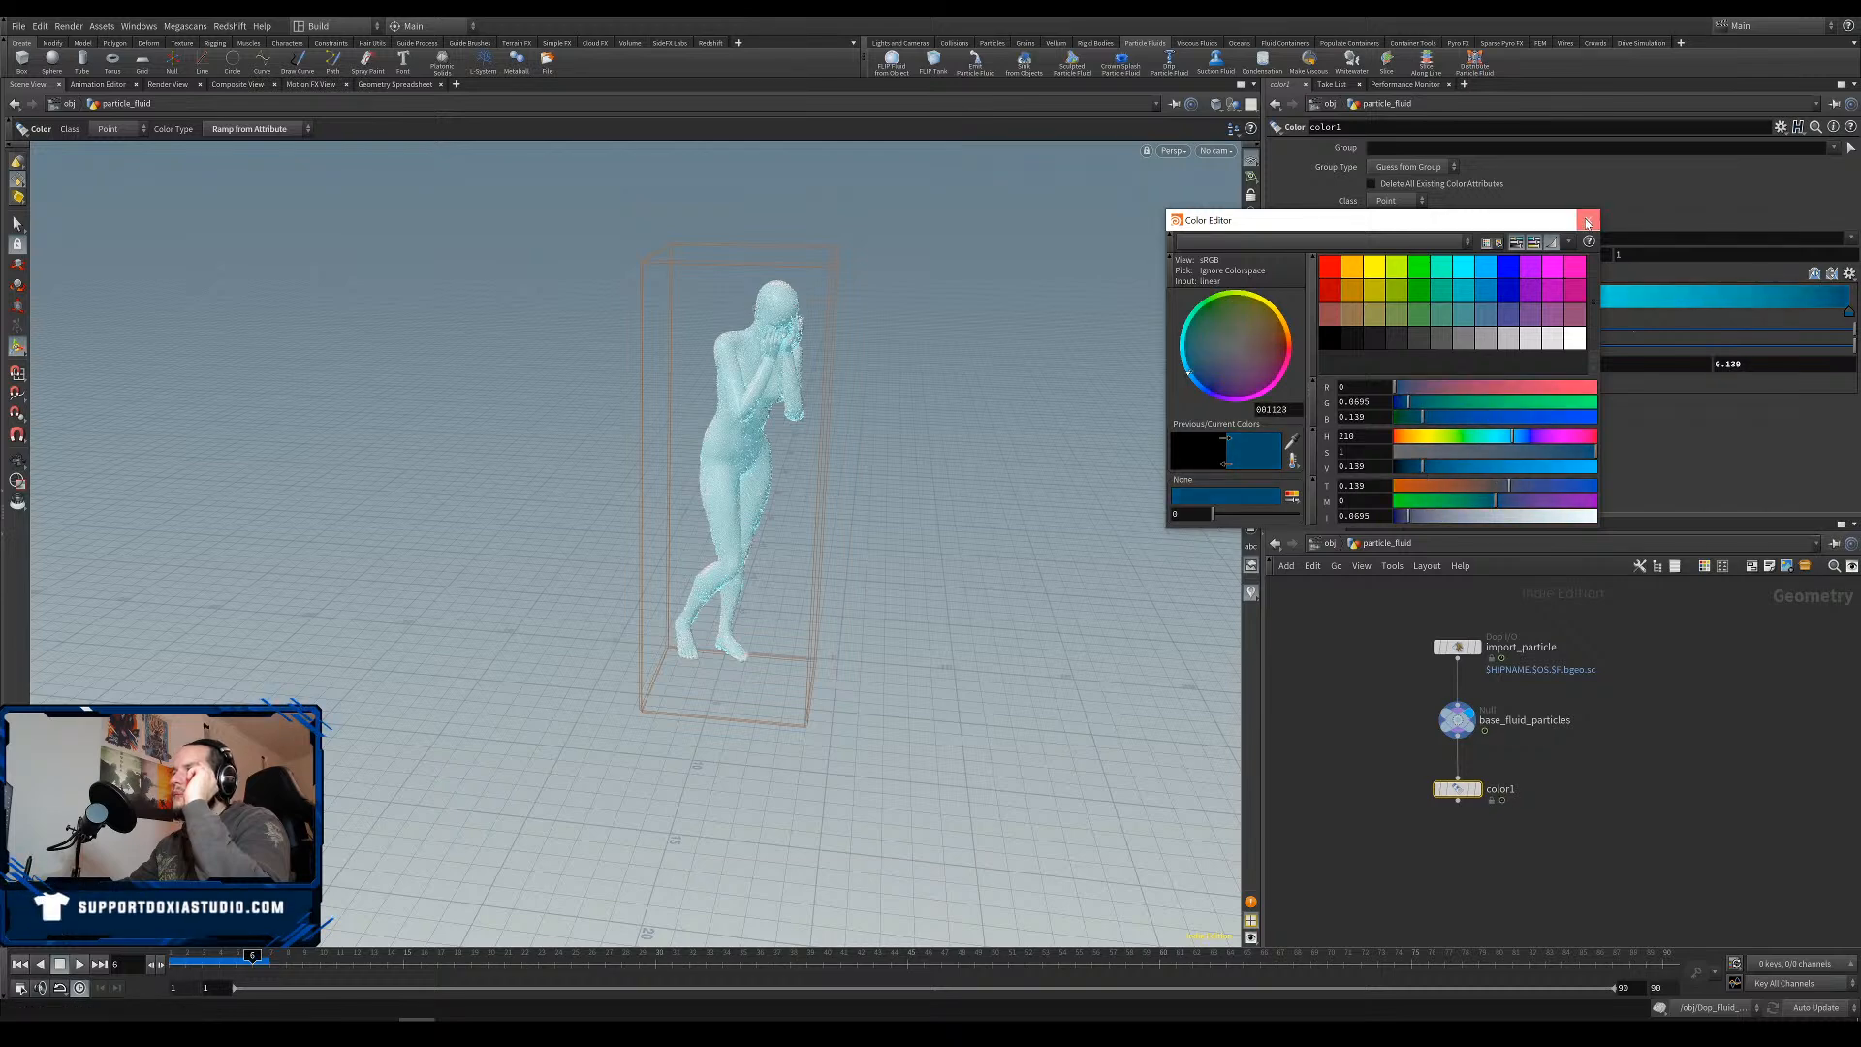
pyautogui.click(1588, 220)
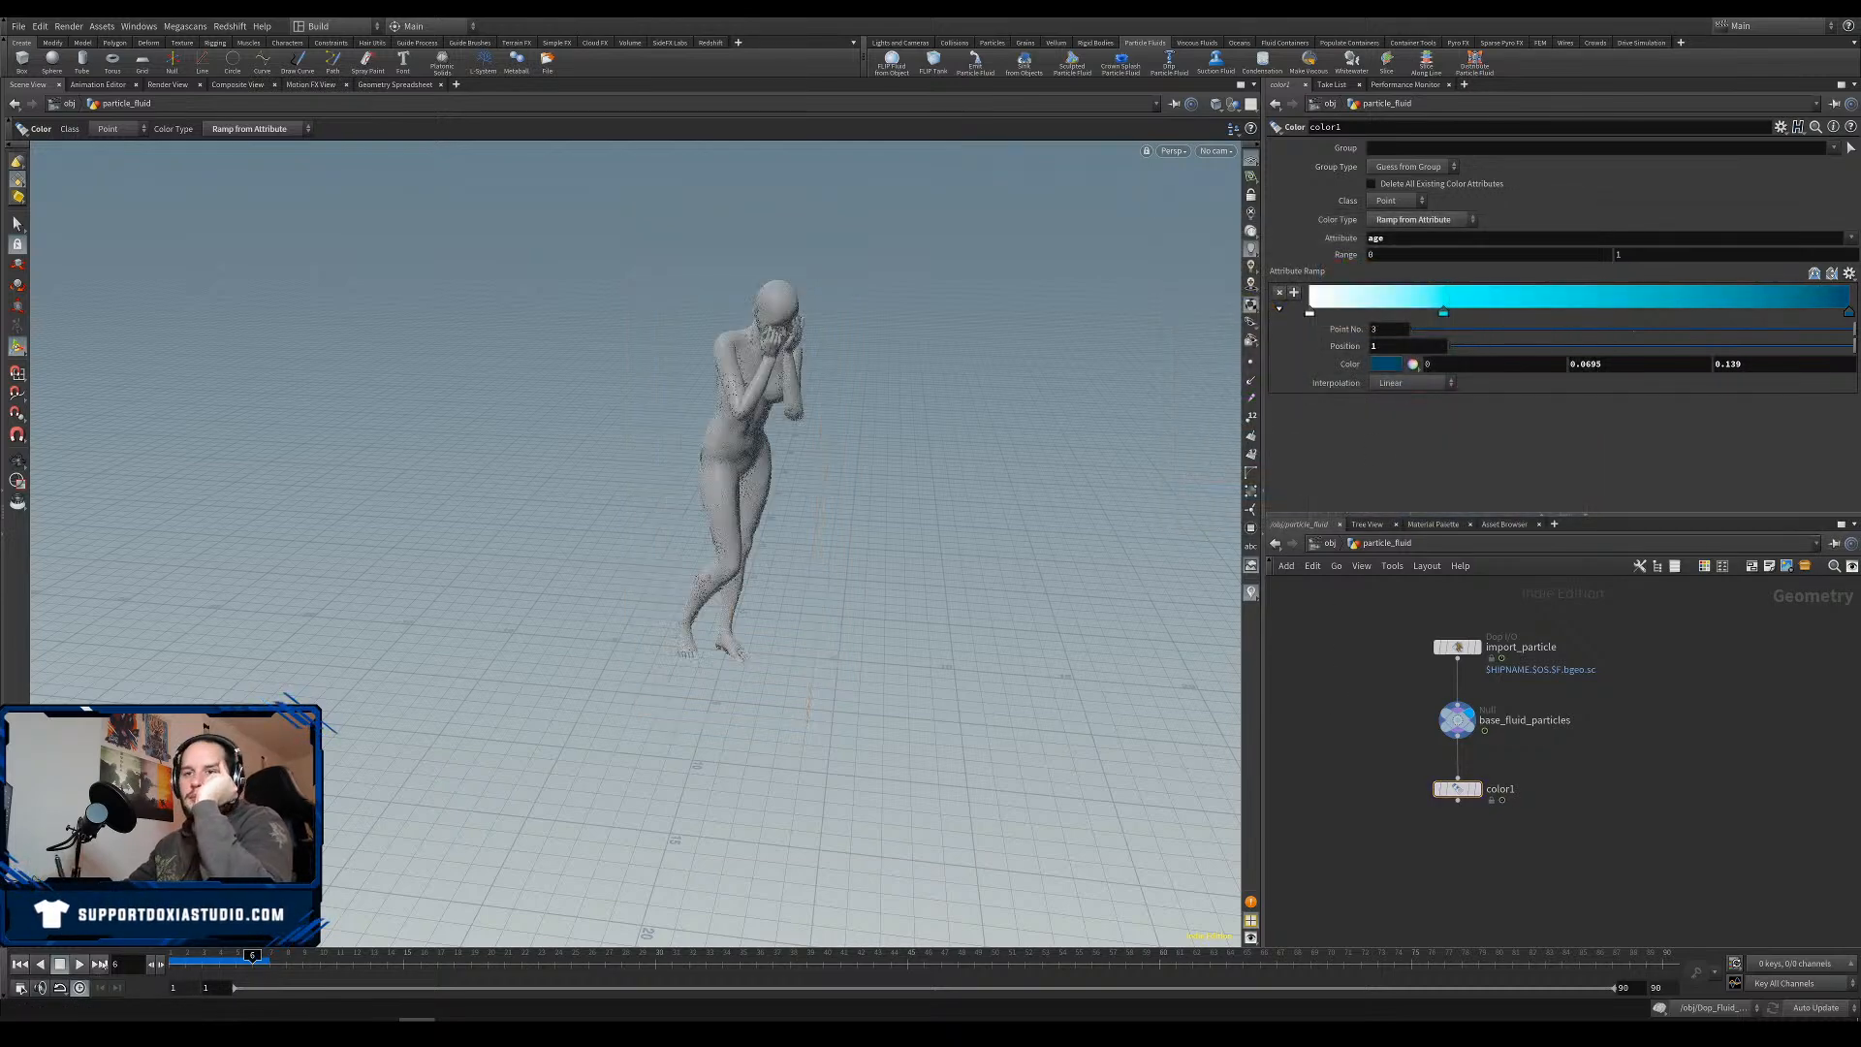
# Display the color1 node and play the simulation to about frame 52 to check the age-based particle colors.
pyautogui.click(1478, 790)
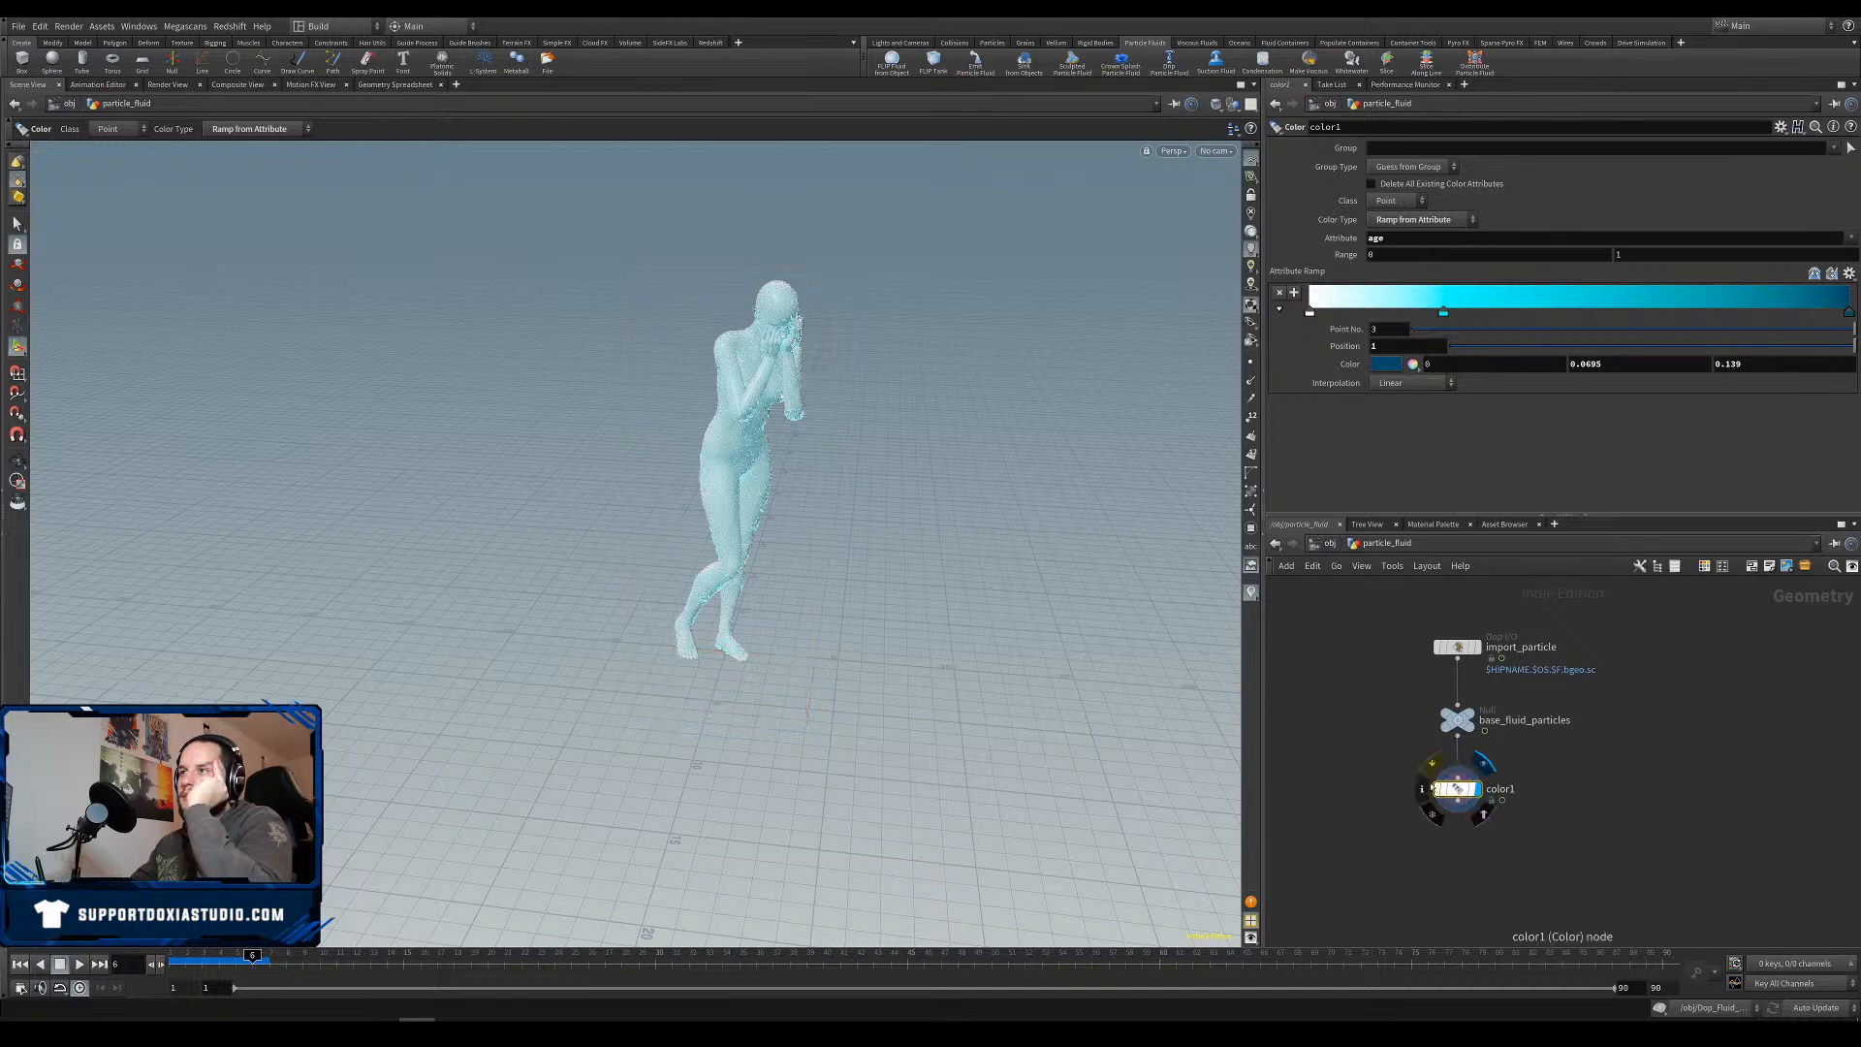
pyautogui.click(79, 964)
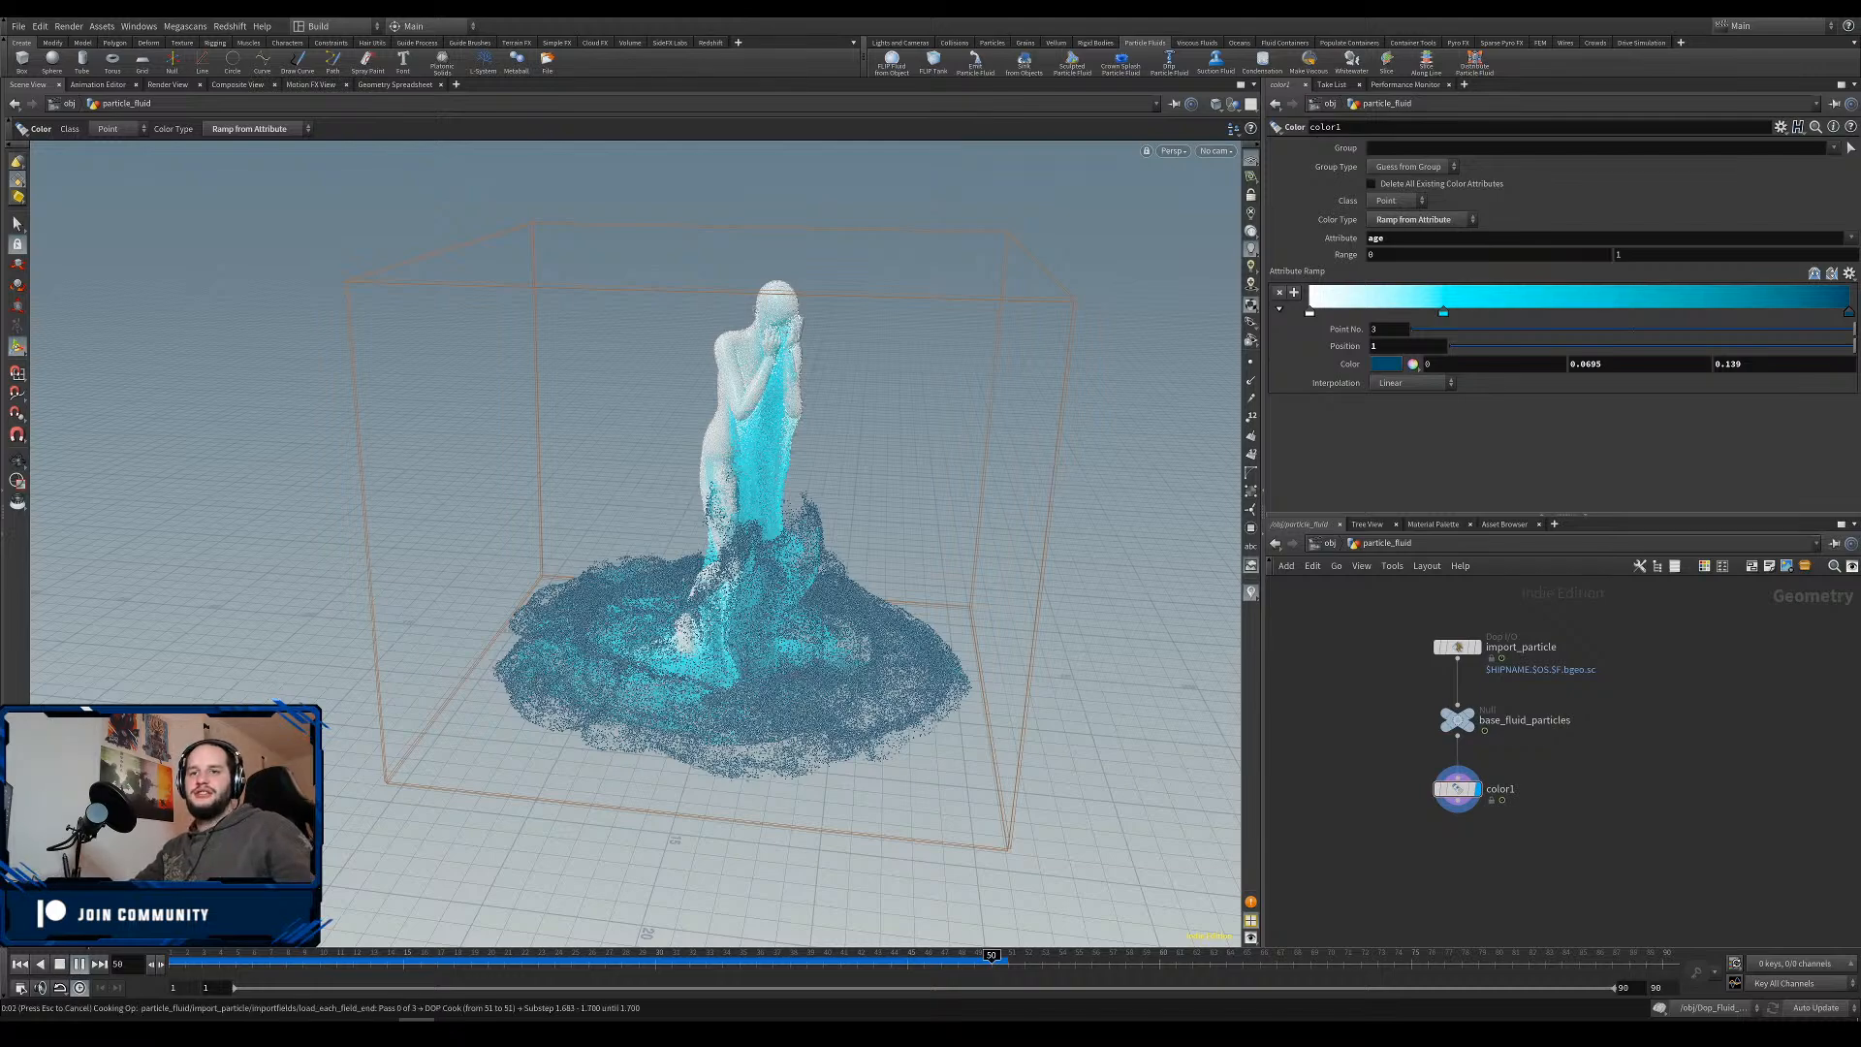
pyautogui.click(79, 964)
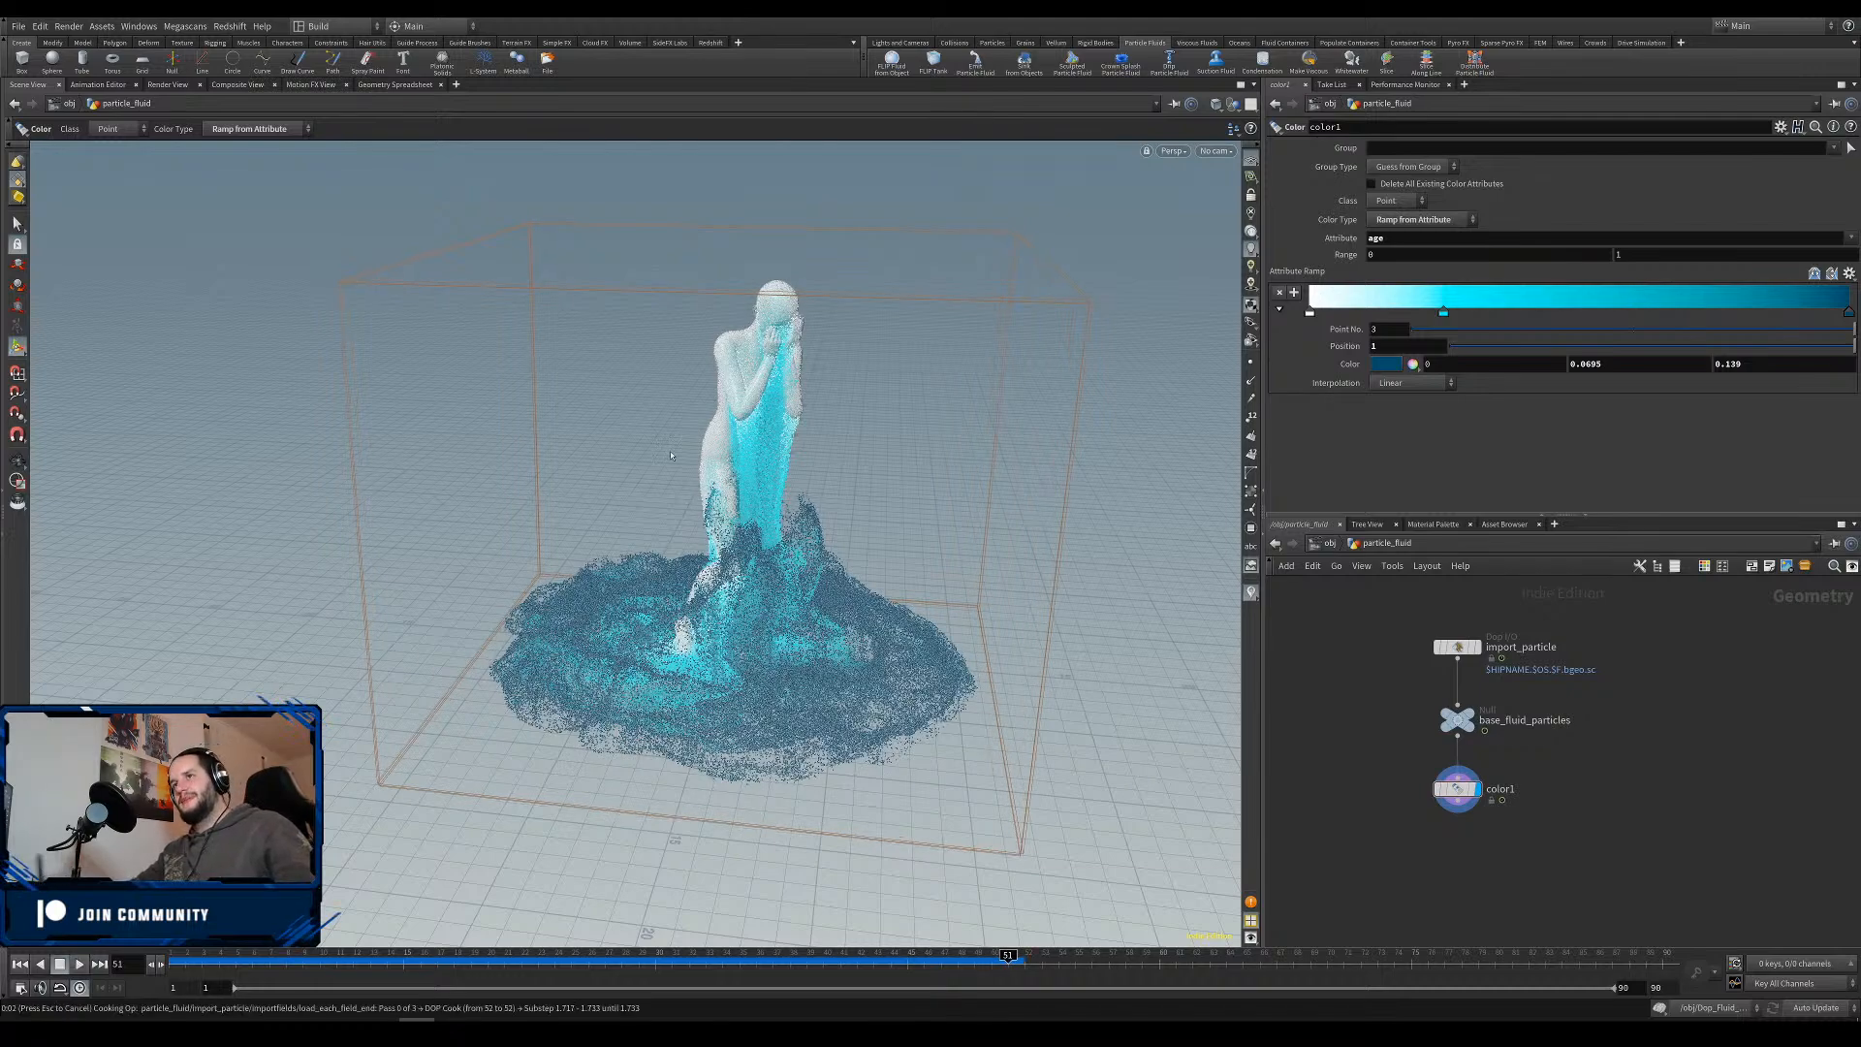
pyautogui.press('Escape')
pyautogui.moveTo(670, 455); pyautogui.dragTo(868, 452)
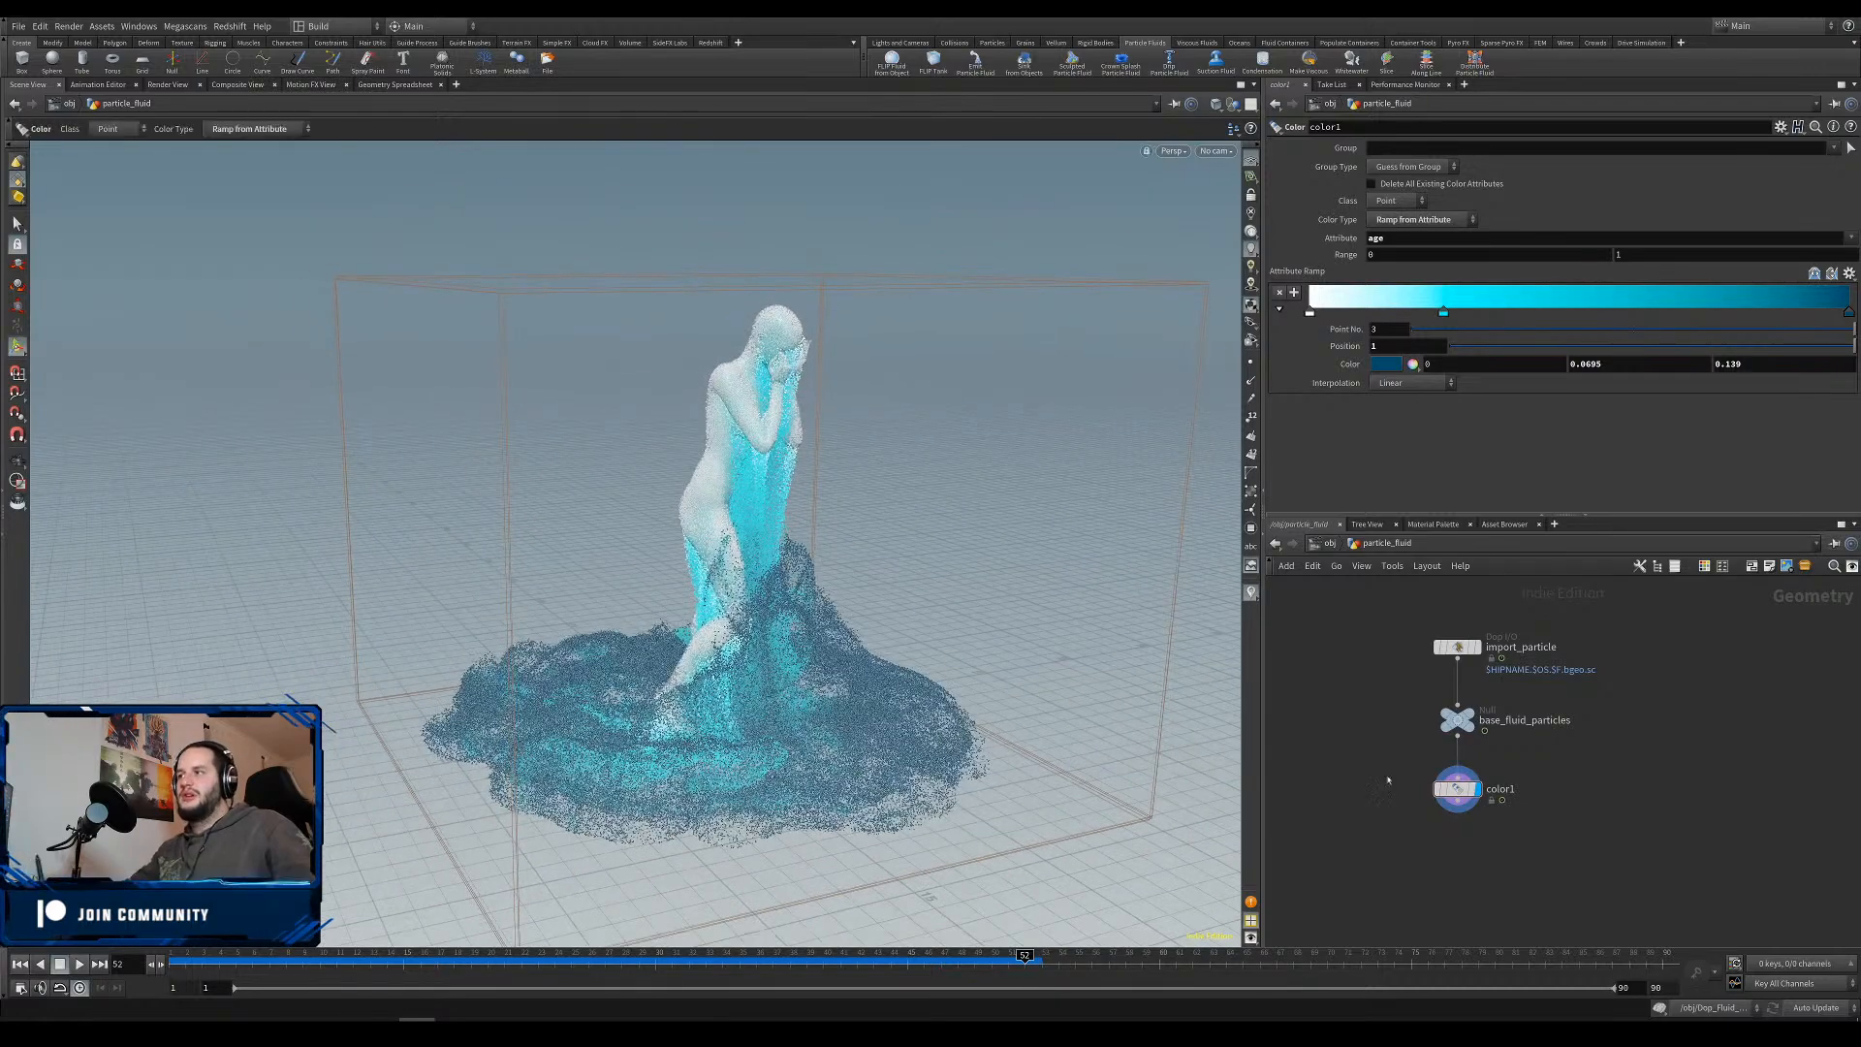
# Return to the object level, hide female_char and examine the colored fluid particles from several angles.
pyautogui.press('u')
pyautogui.moveTo(1366, 671); pyautogui.dragTo(1552, 658, button='middle')
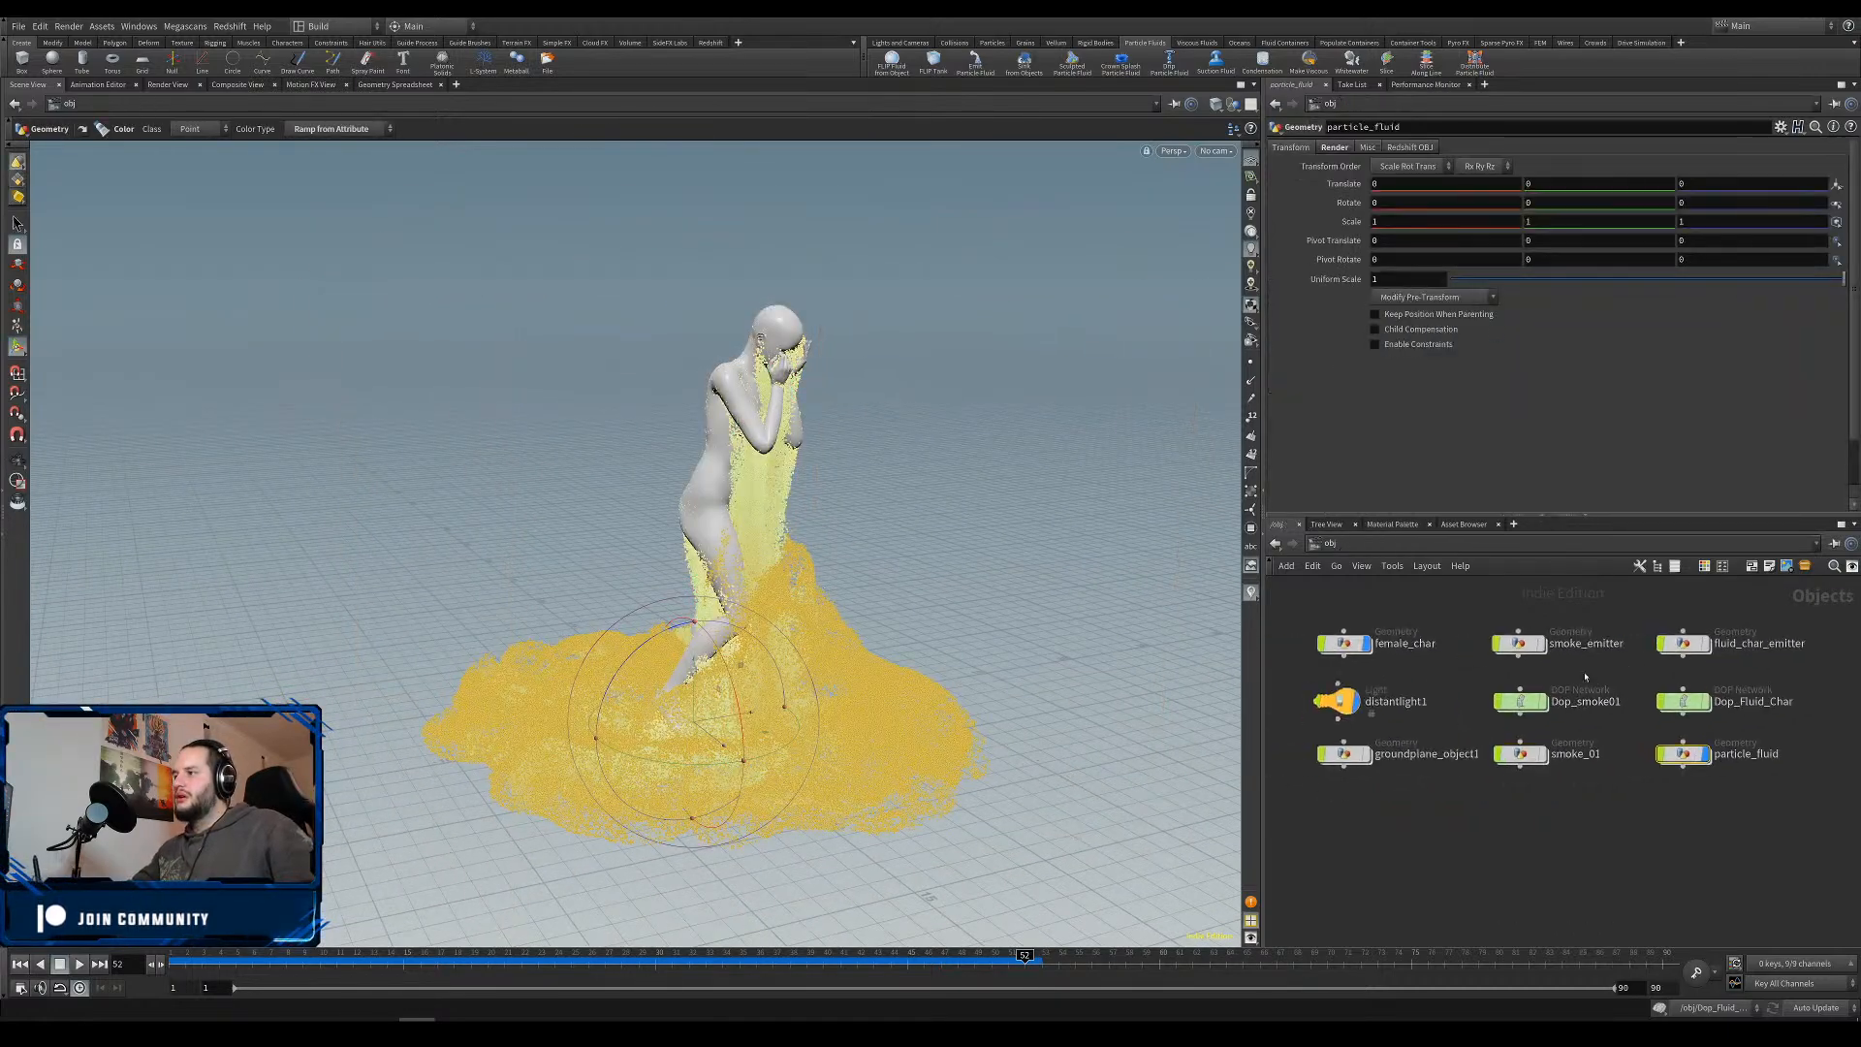
pyautogui.click(1366, 643)
pyautogui.press('Escape')
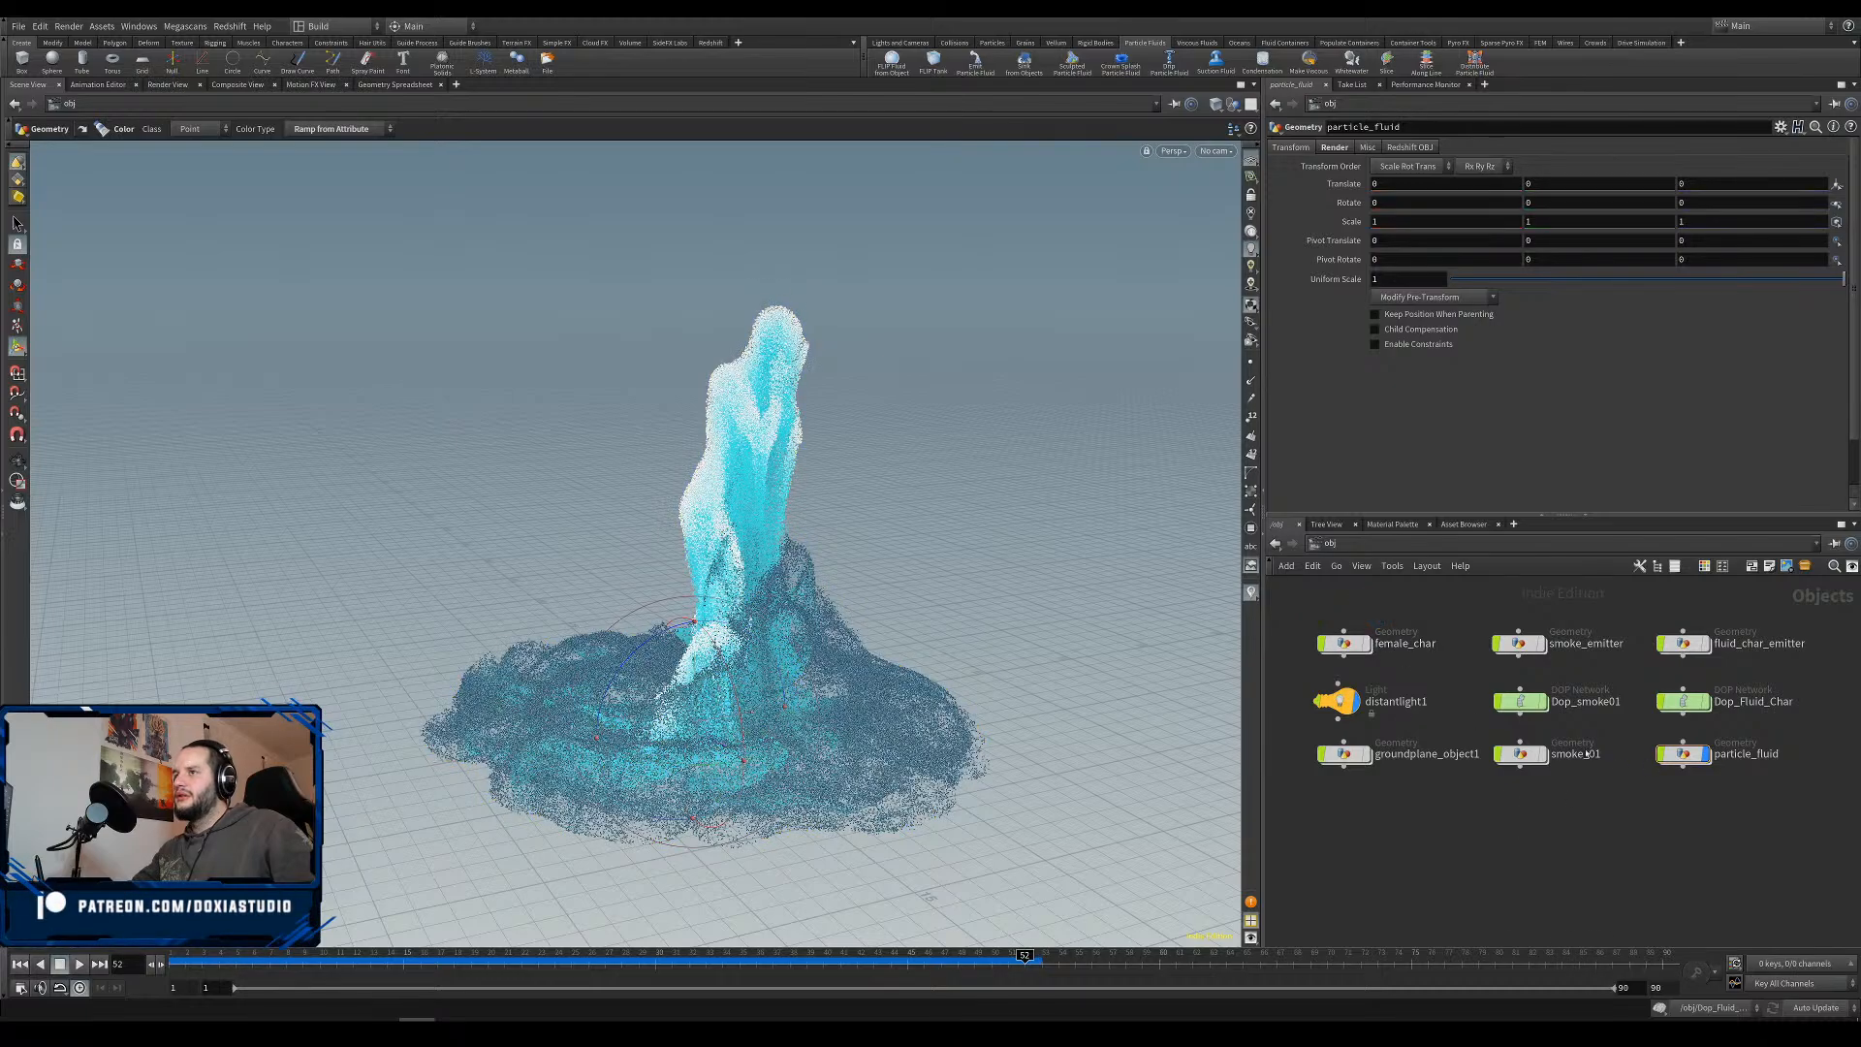
pyautogui.moveTo(538, 643); pyautogui.dragTo(593, 451)
pyautogui.moveTo(612, 504); pyautogui.dragTo(689, 548)
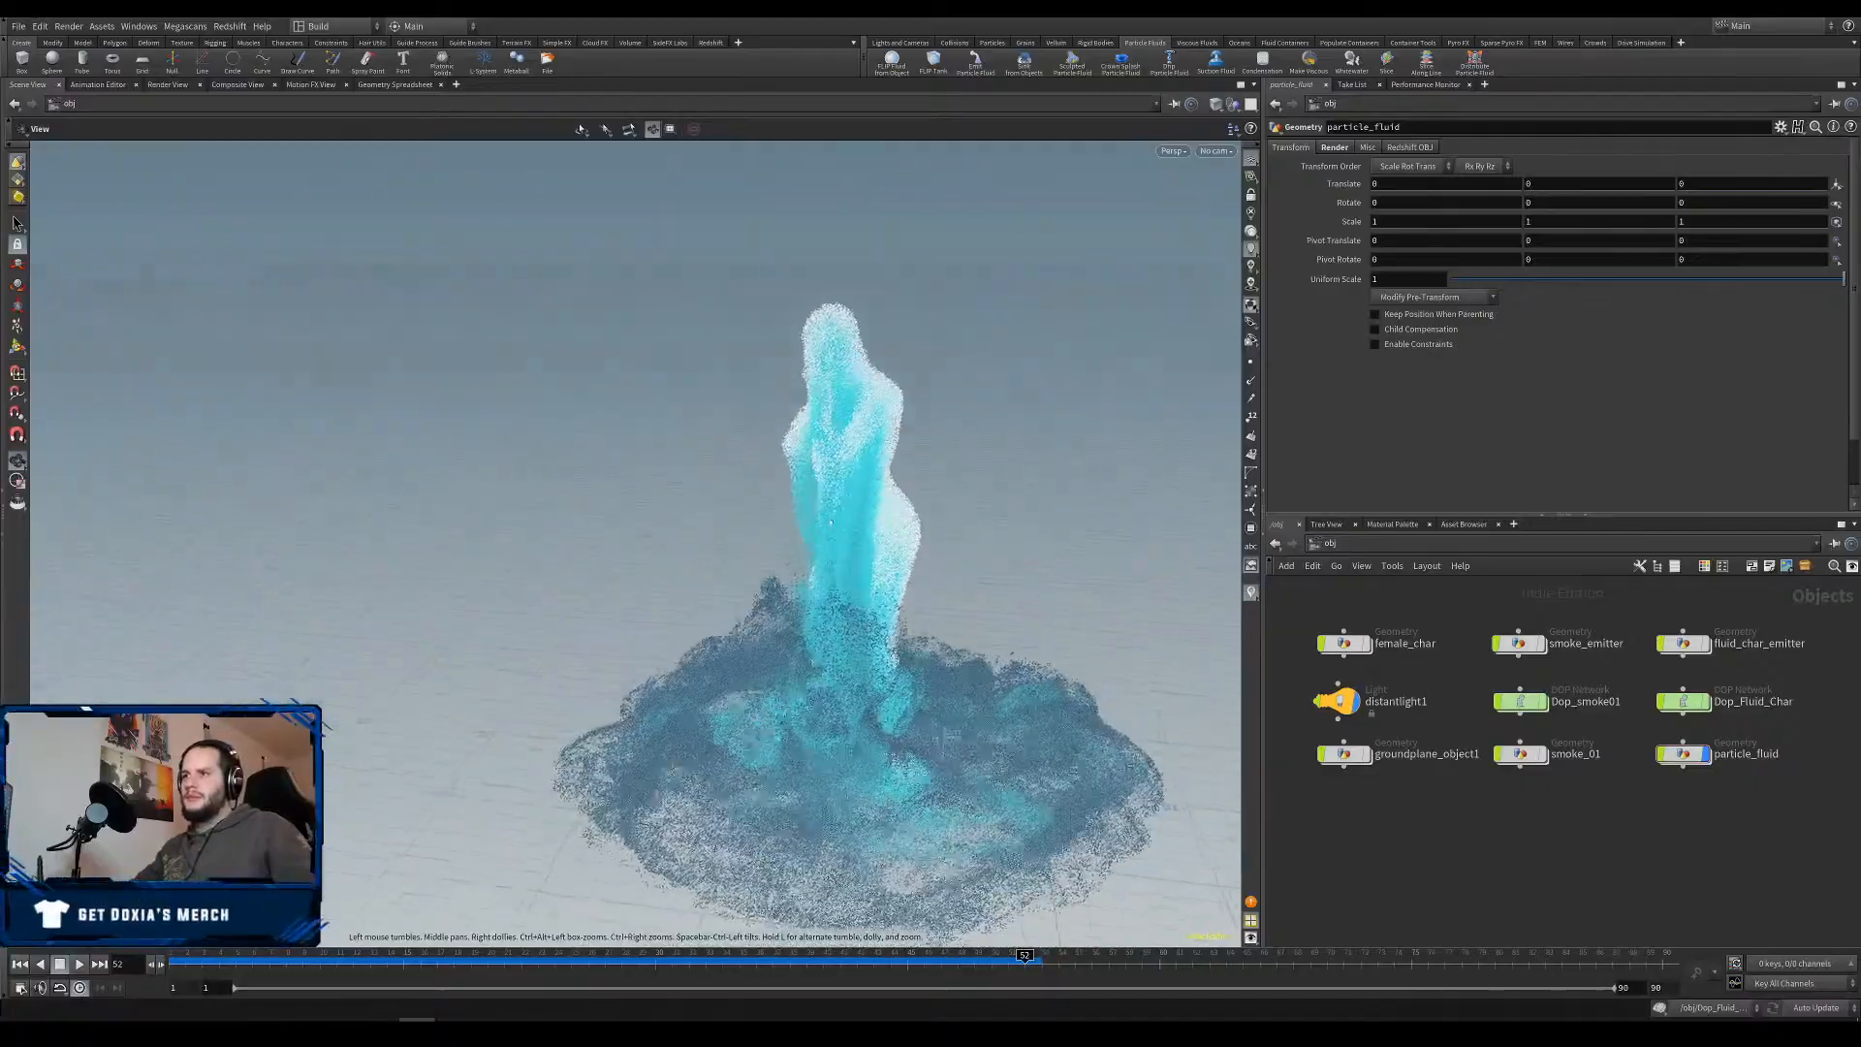
pyautogui.moveTo(831, 521); pyautogui.dragTo(1088, 514)
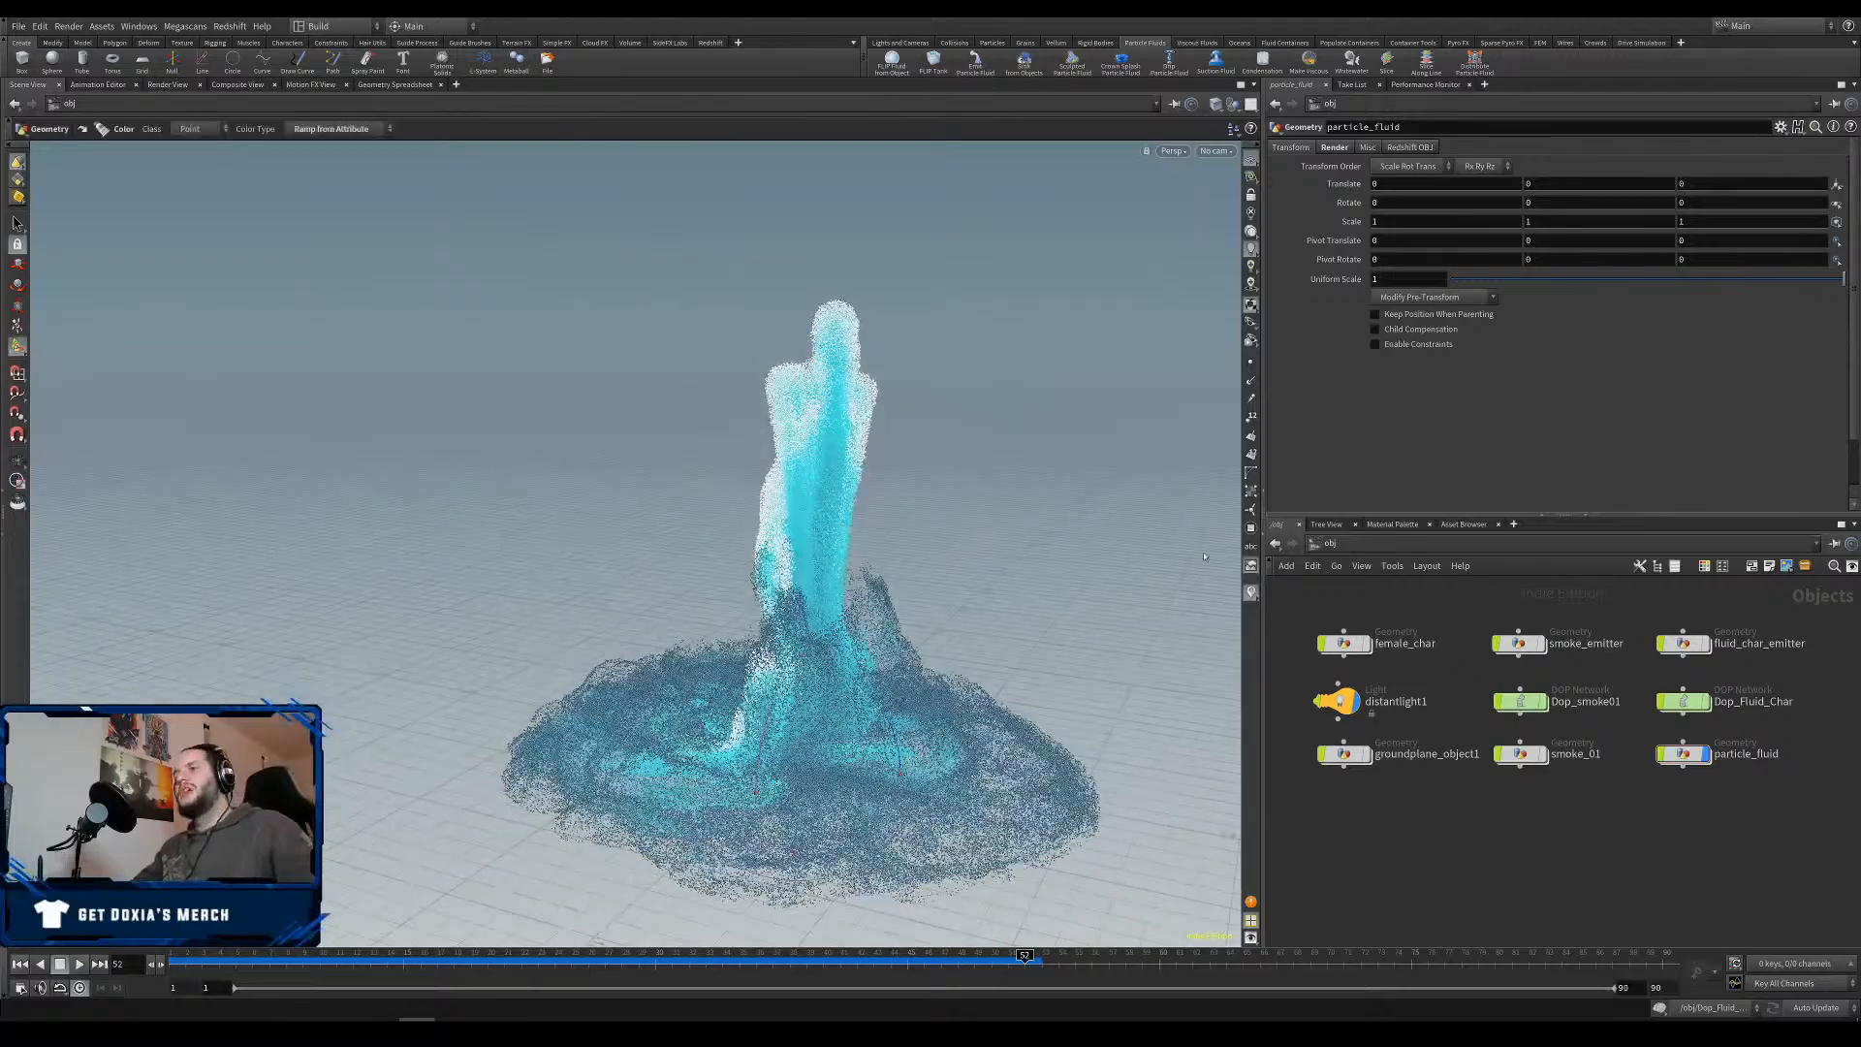
pyautogui.moveTo(918, 579); pyautogui.dragTo(948, 522)
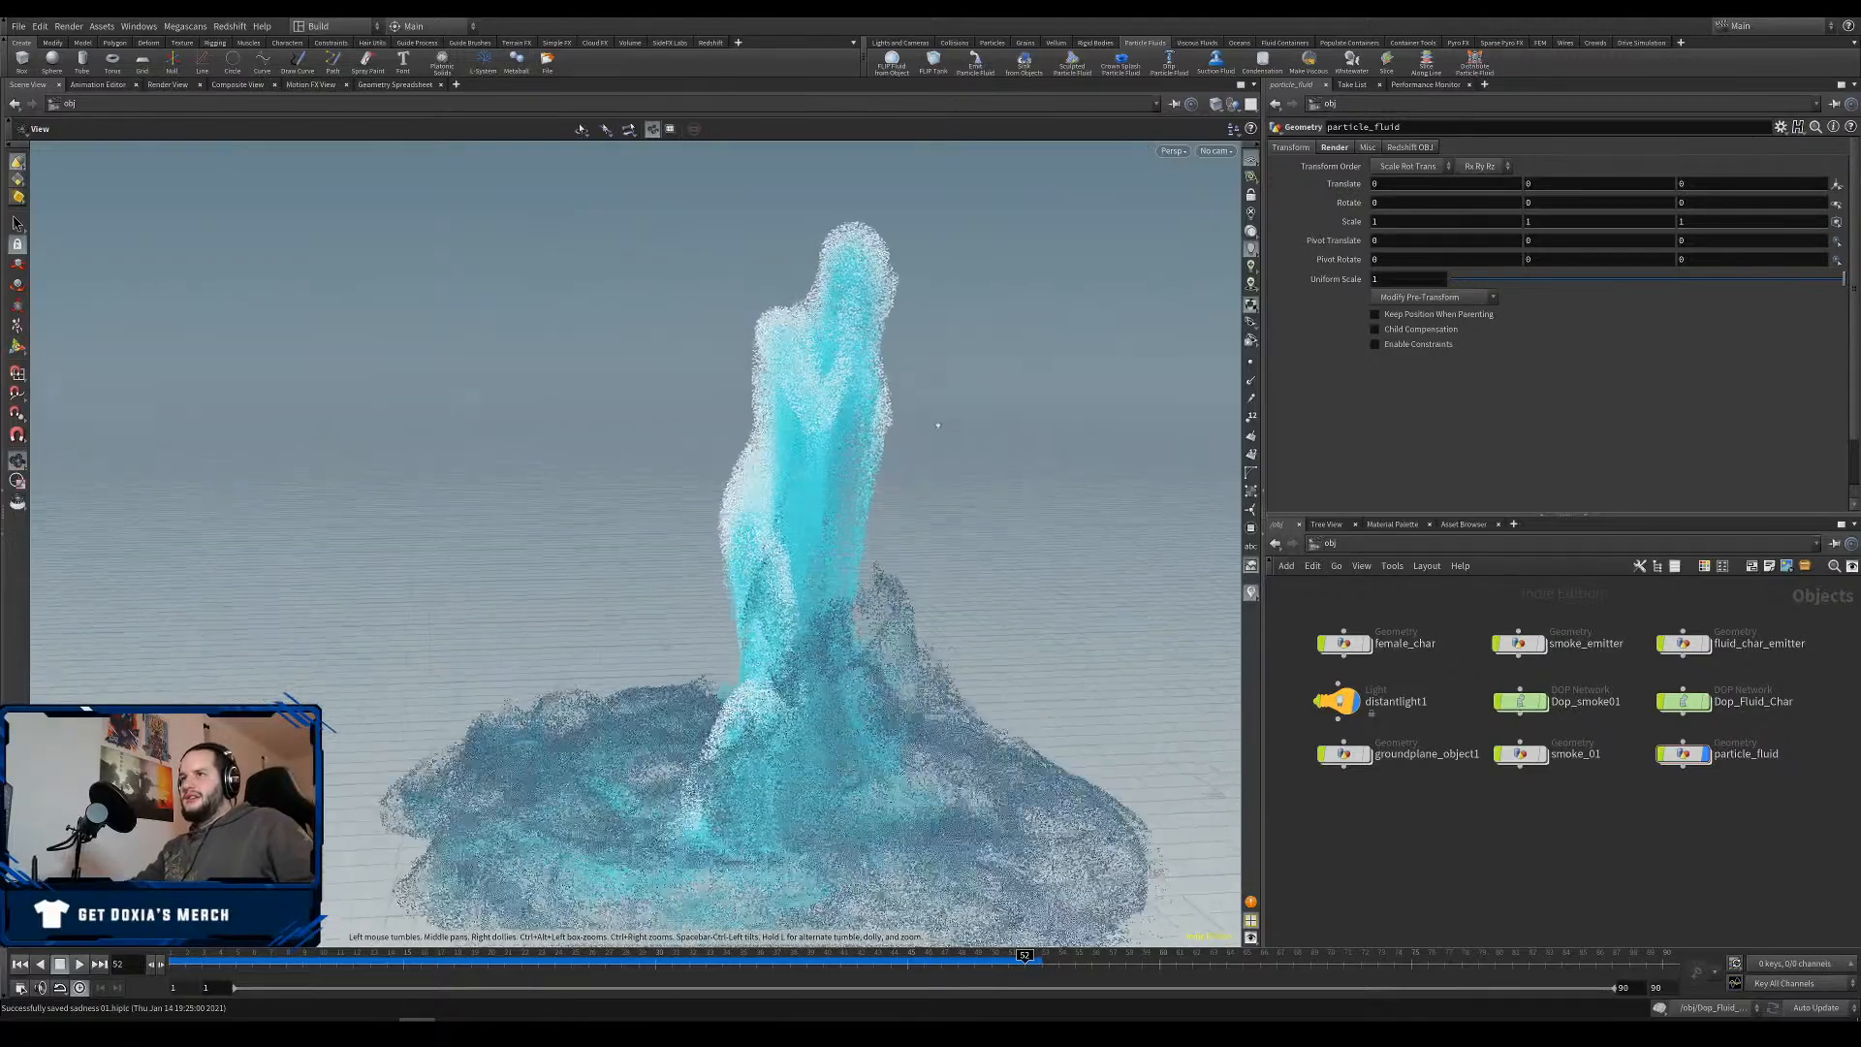
pyautogui.moveTo(937, 425); pyautogui.dragTo(853, 426)
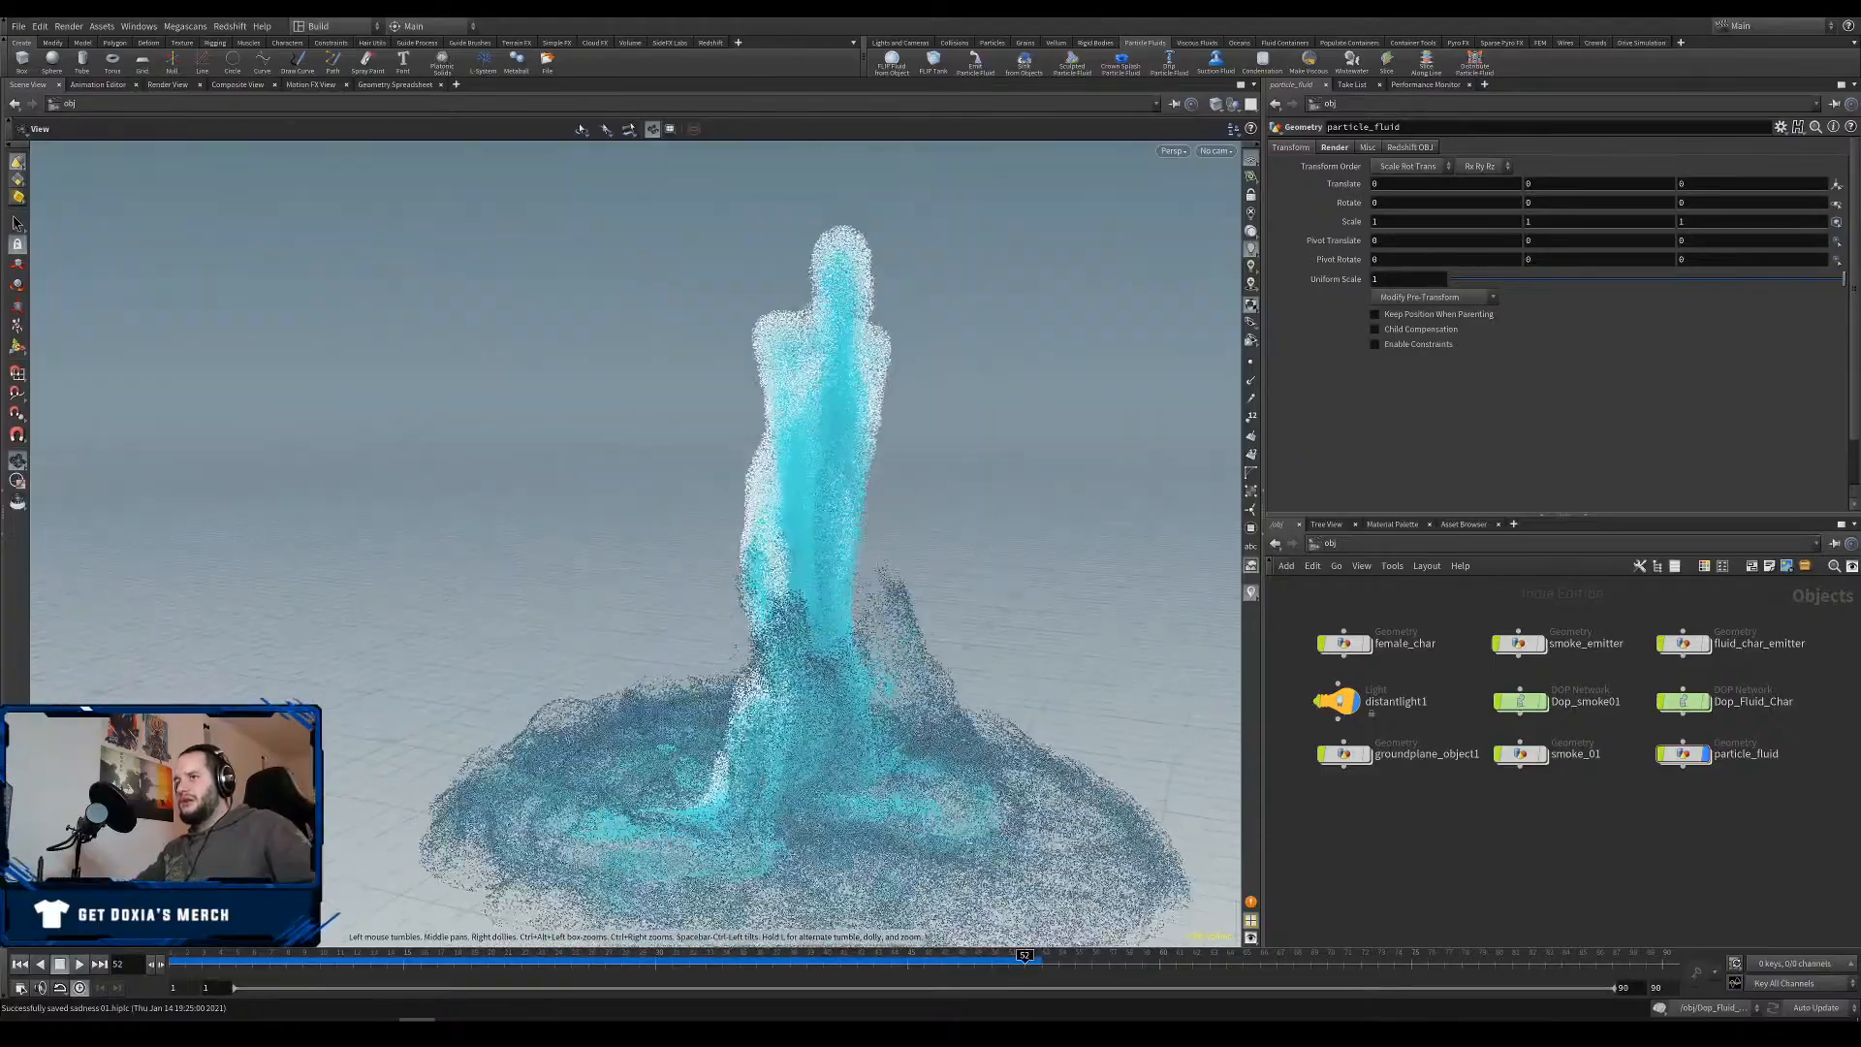
# Rewind to frame 1 and display the base_geo node inside fluid_char_emitter.
pyautogui.click(21, 965)
pyautogui.click(1692, 652)
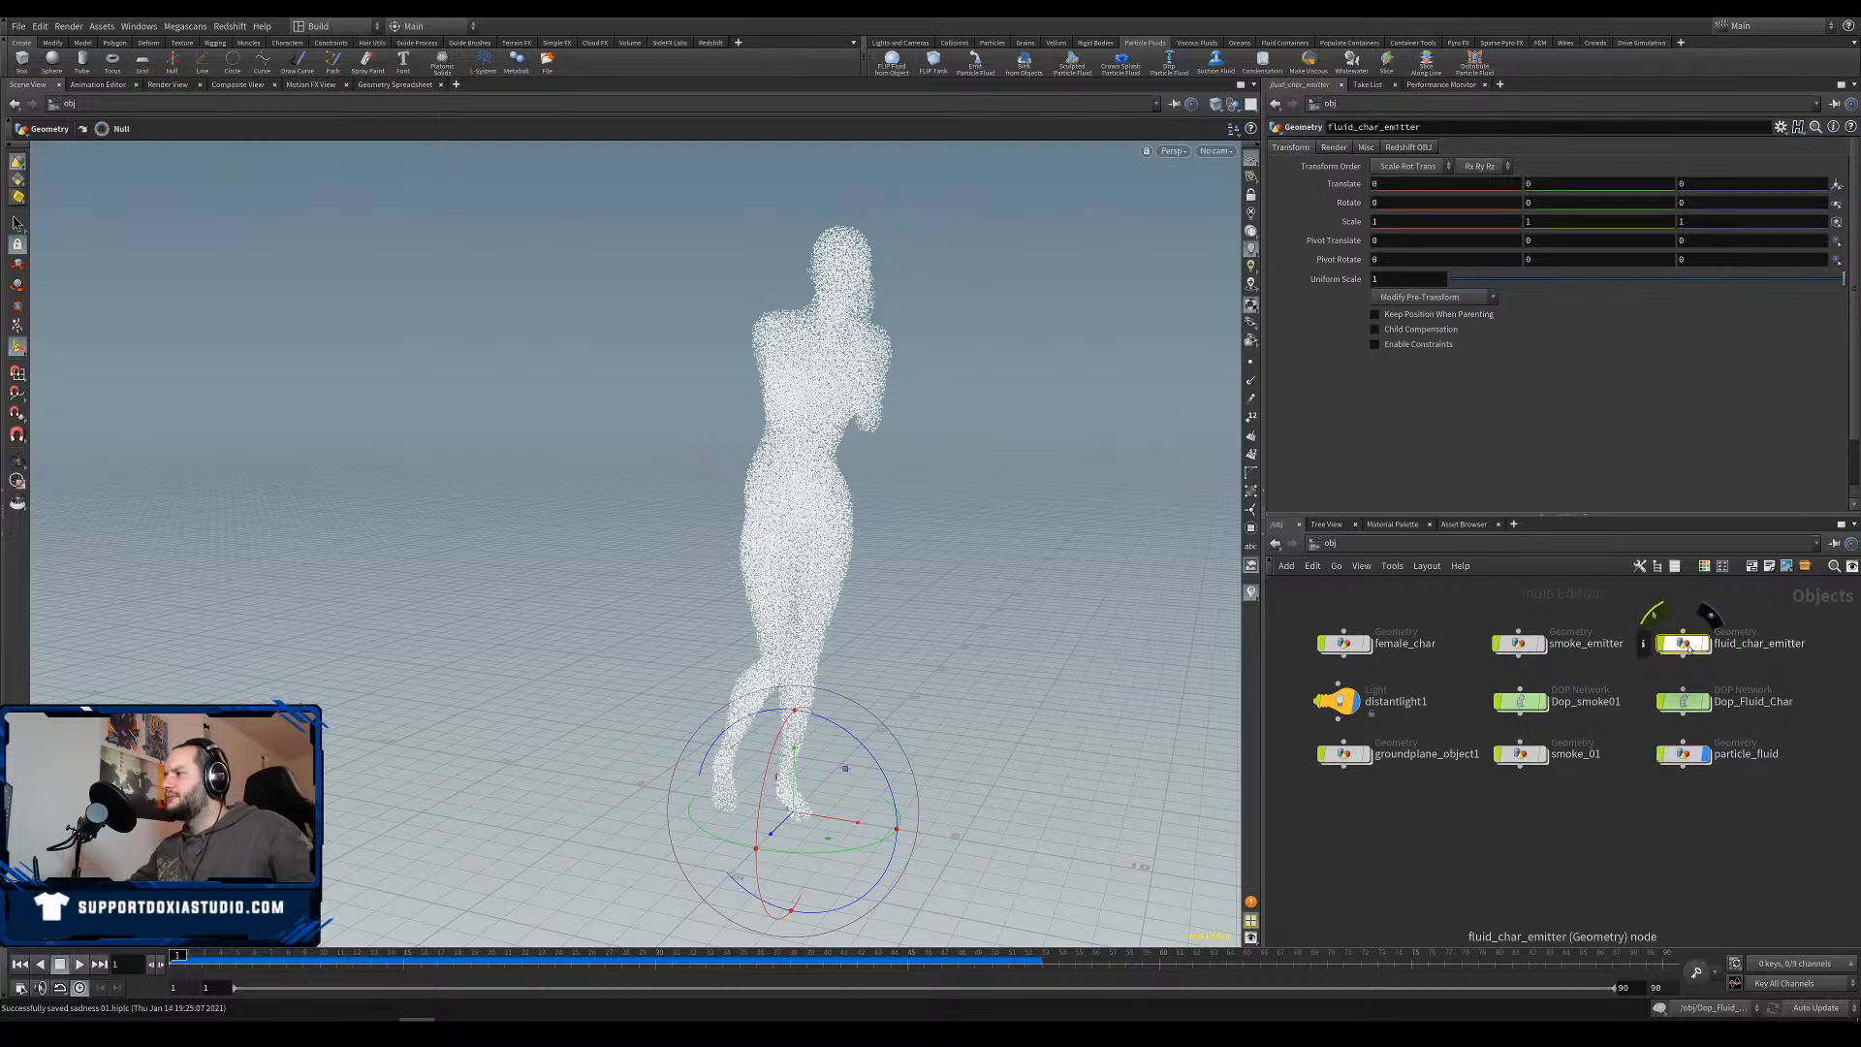
pyautogui.doubleClick(1689, 647)
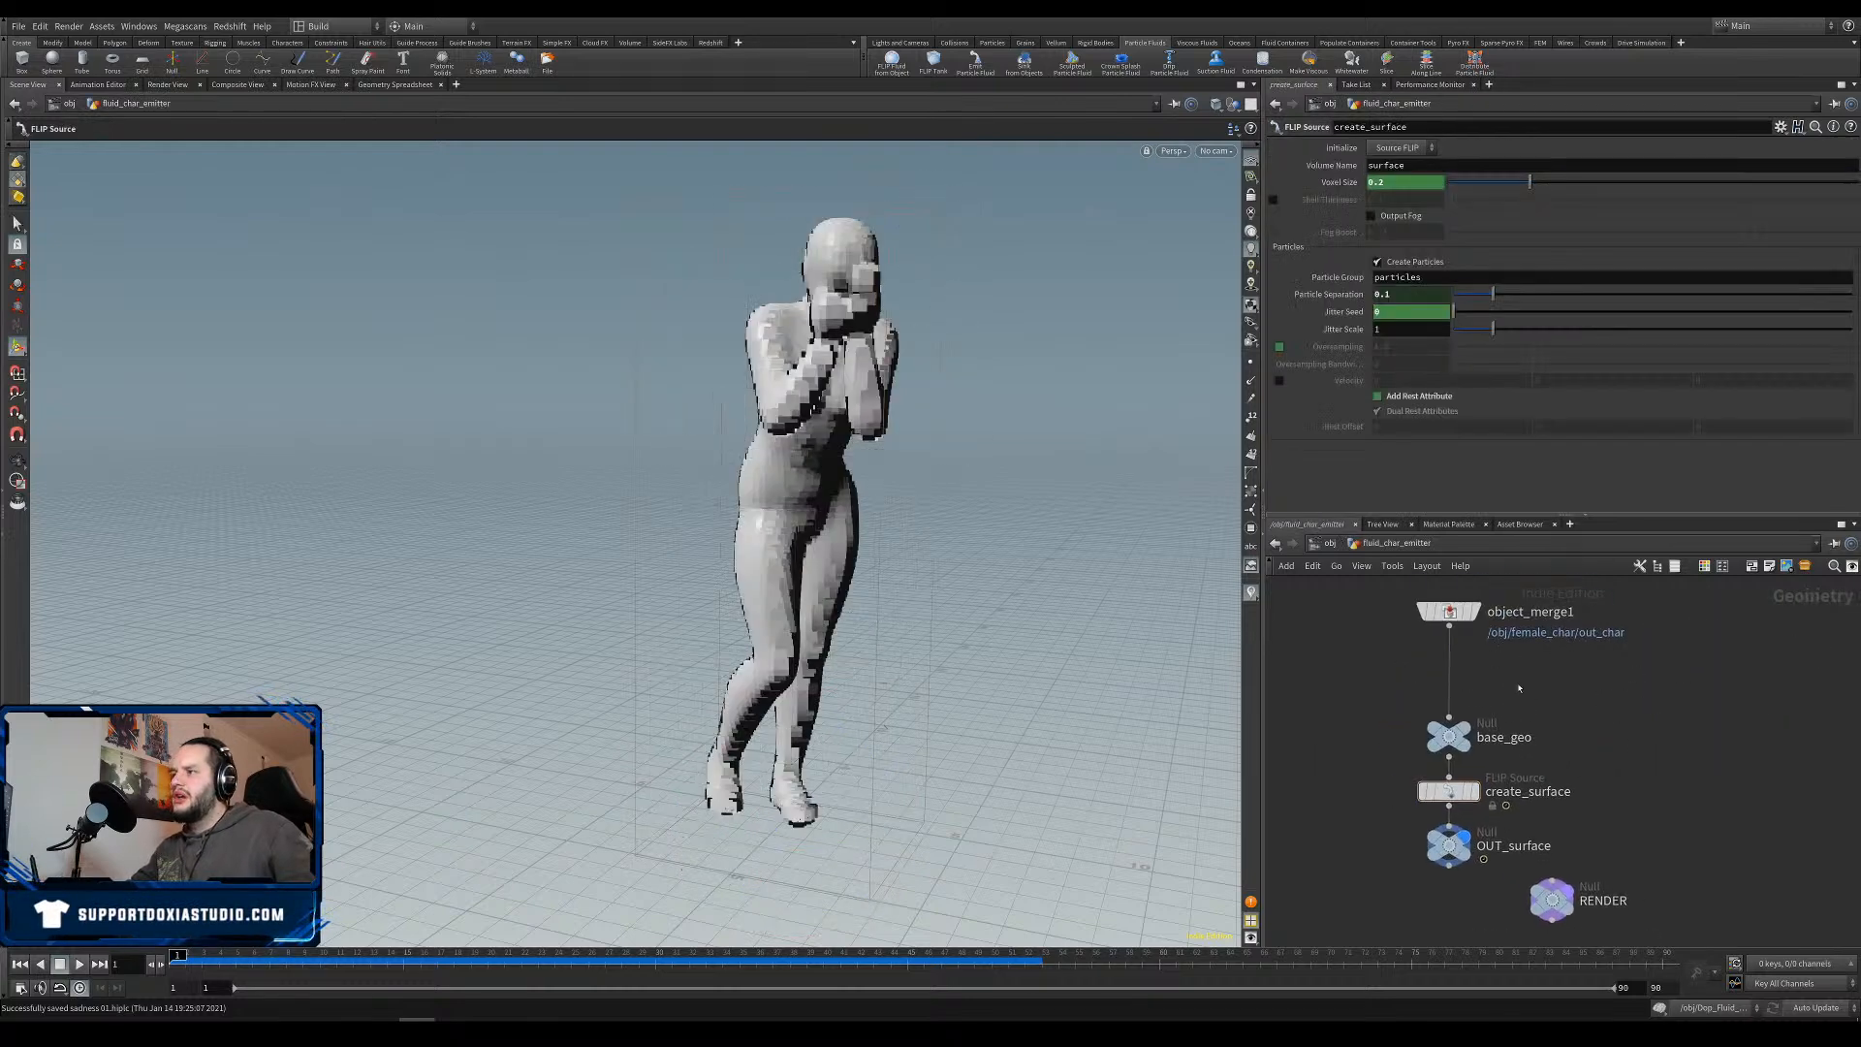
pyautogui.click(1481, 705)
# Insert a Paint Color node between object_merge1 and base_geo.
pyautogui.scroll(2, 818, 469)
pyautogui.keyDown('alt'); pyautogui.moveTo(684, 456); pyautogui.dragTo(721, 407); pyautogui.keyUp('alt')
pyautogui.keyDown('alt'); pyautogui.moveTo(721, 407); pyautogui.dragTo(845, 373, button='right'); pyautogui.keyUp('alt')
pyautogui.keyDown('alt'); pyautogui.moveTo(845, 373); pyautogui.dragTo(762, 474, button='middle'); pyautogui.keyUp('alt')
pyautogui.keyDown('alt'); pyautogui.moveTo(762, 475); pyautogui.dragTo(765, 399); pyautogui.keyUp('alt')
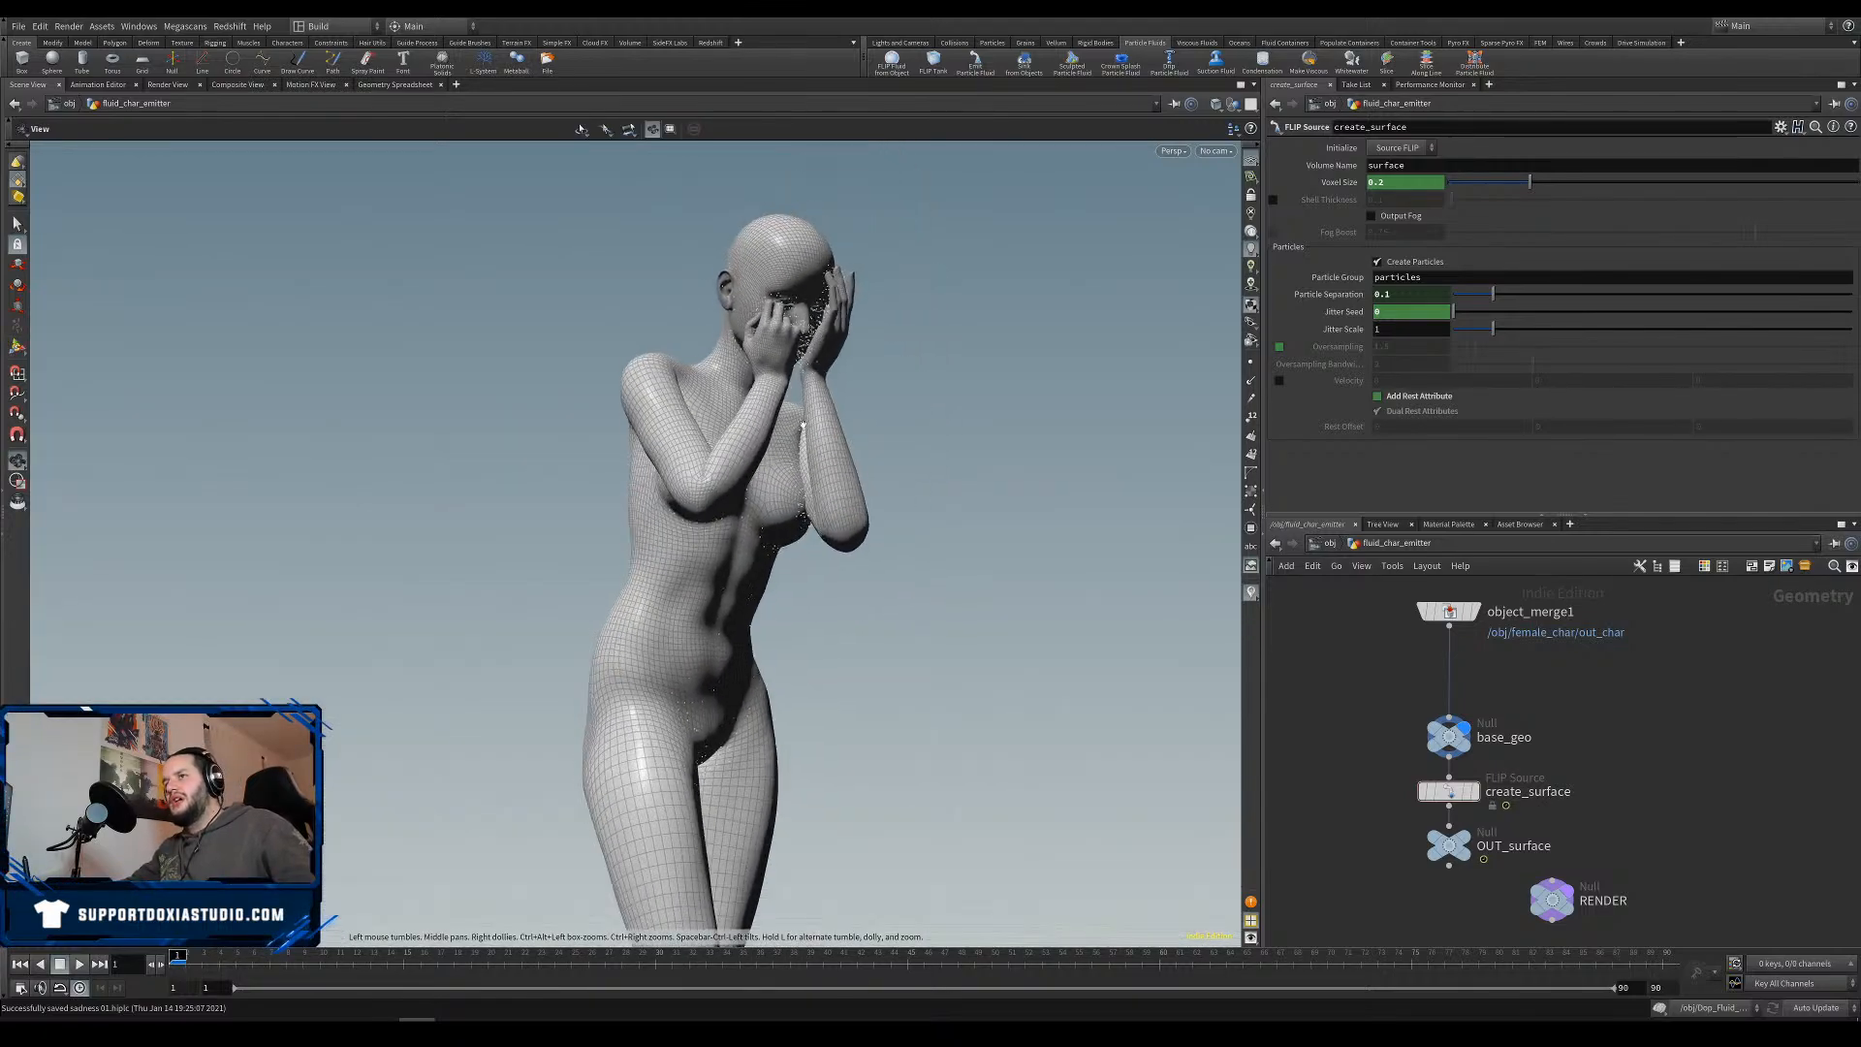
pyautogui.keyDown('alt'); pyautogui.moveTo(669, 495); pyautogui.dragTo(676, 563); pyautogui.keyUp('alt')
pyautogui.press('Tab')
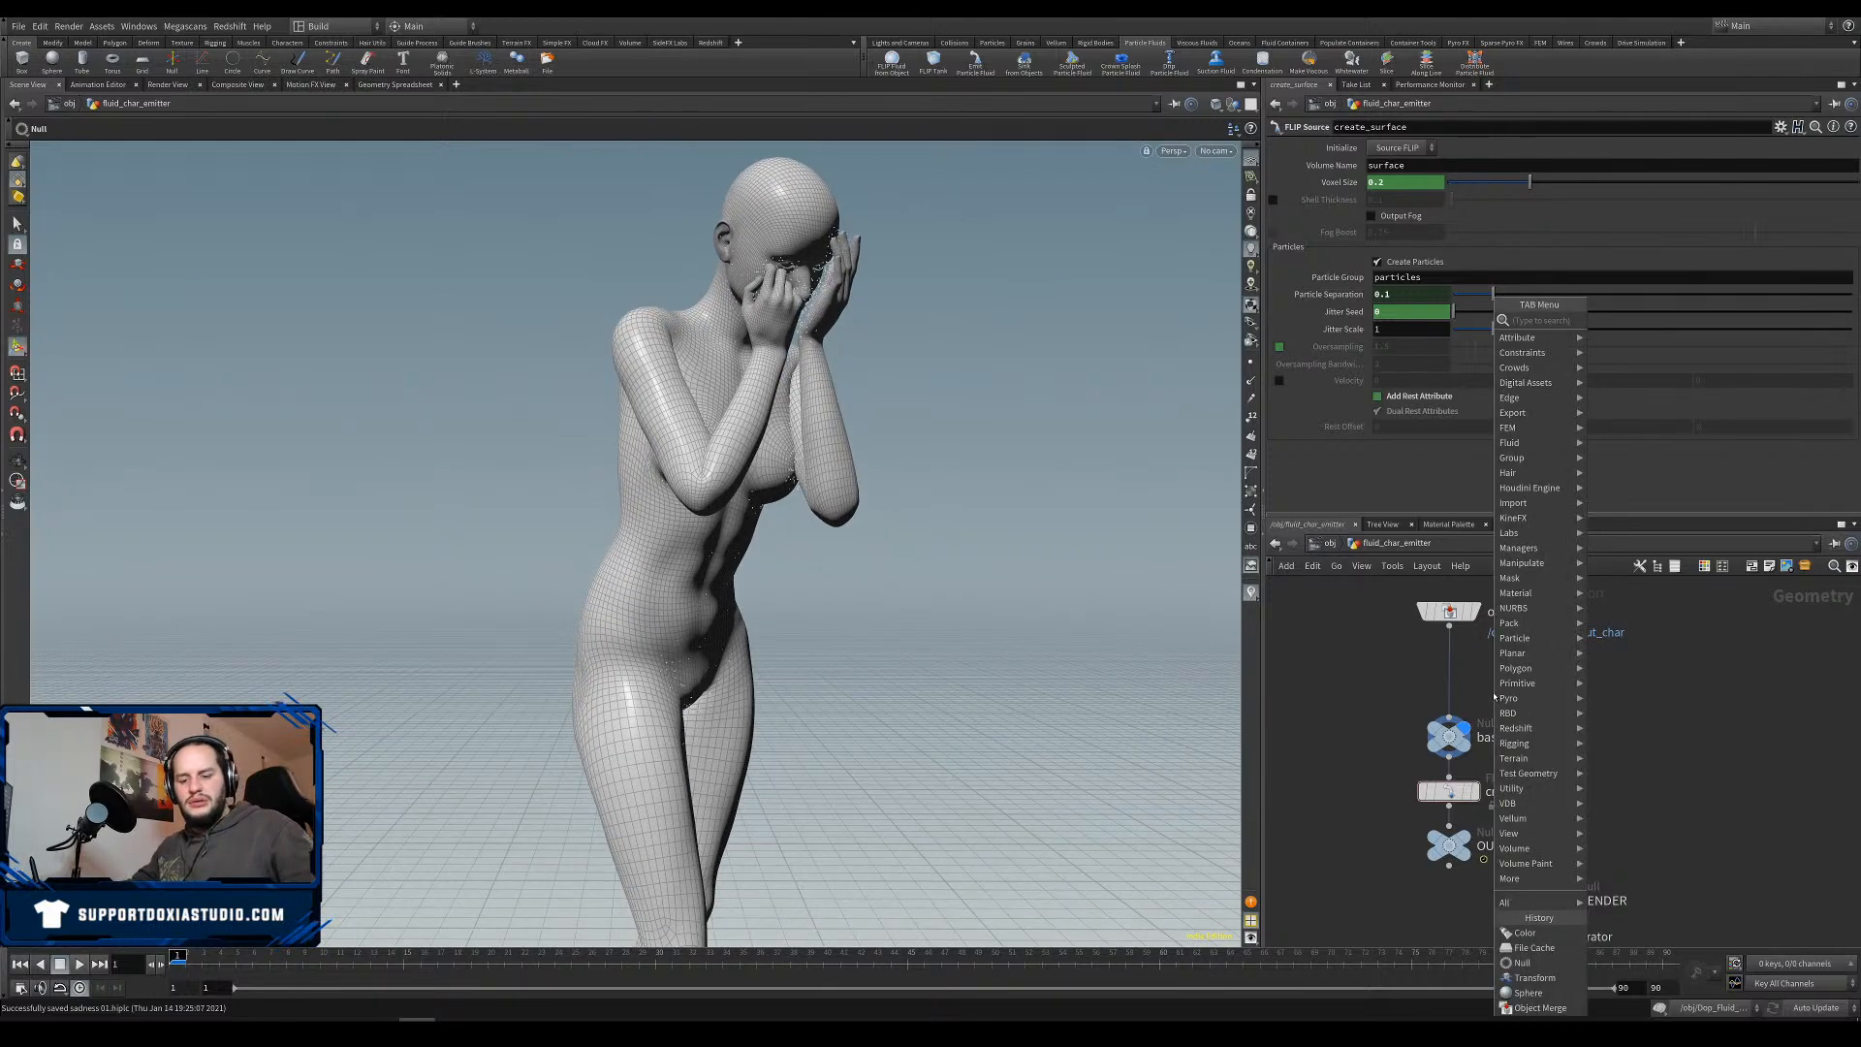
pyautogui.write('paint')
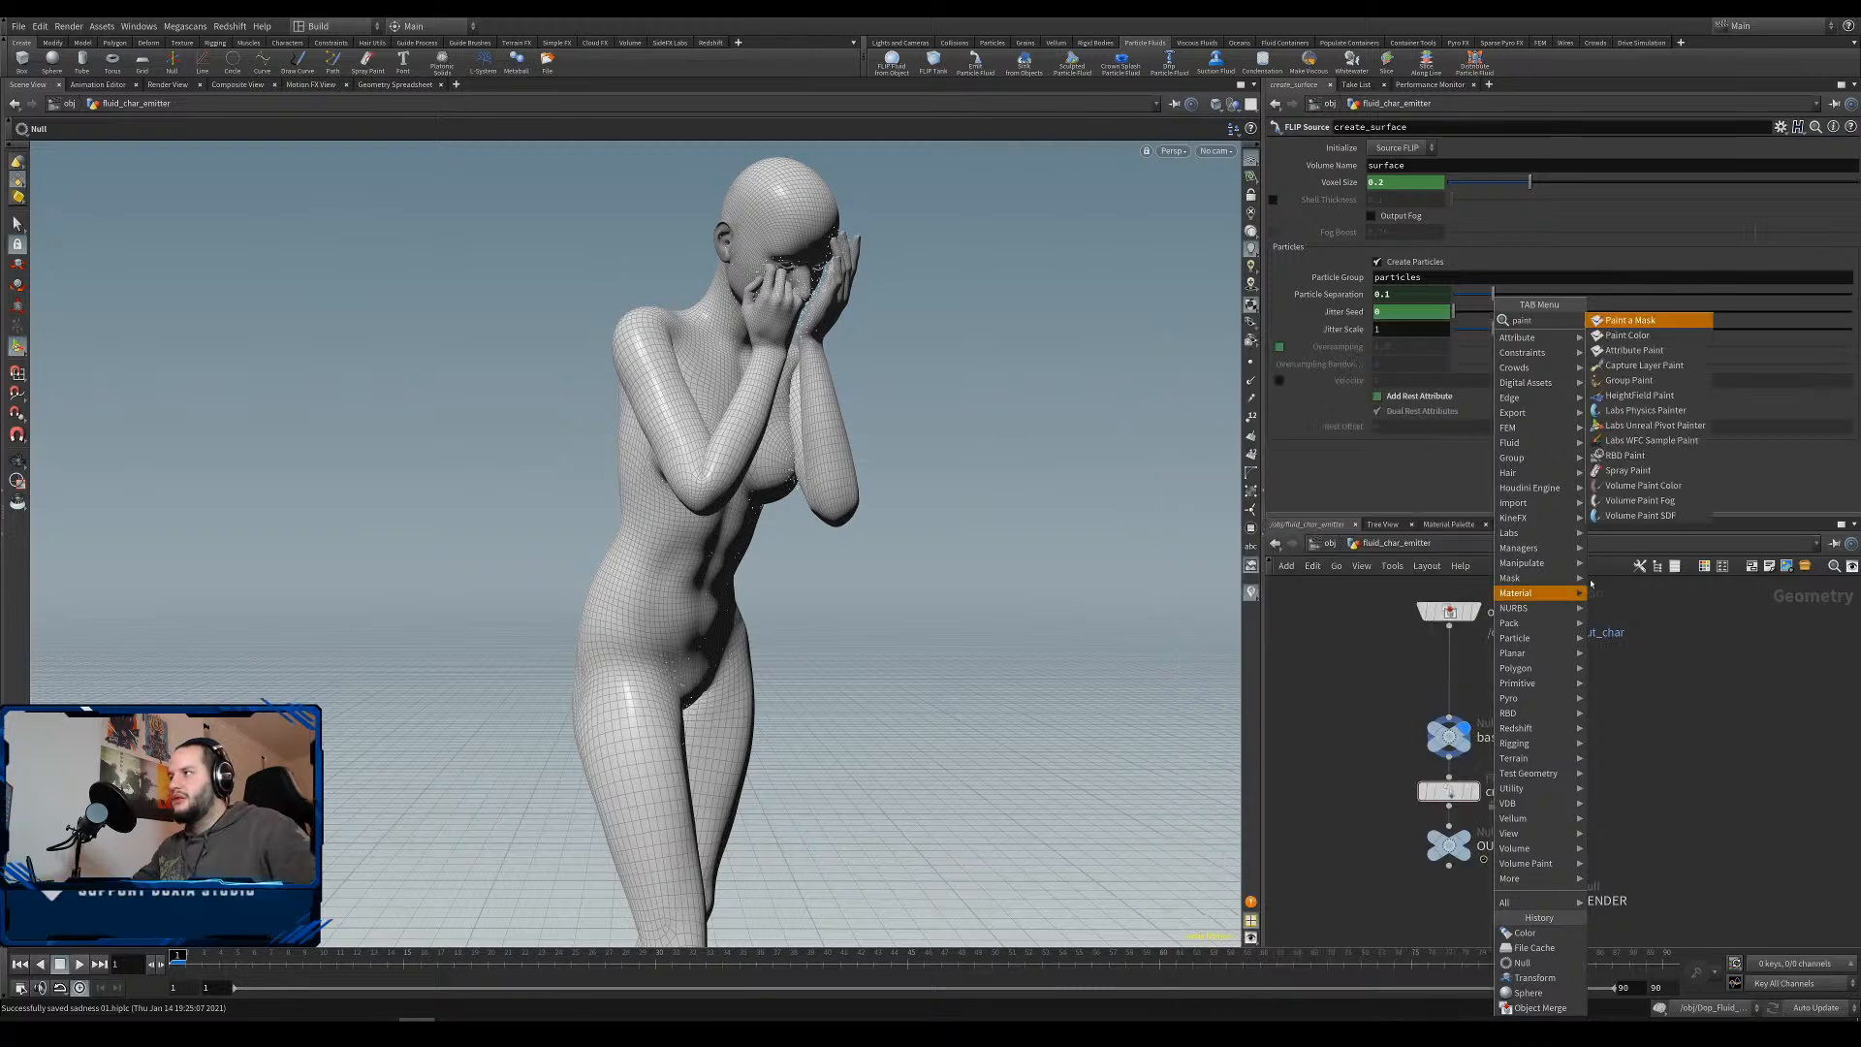
pyautogui.click(1615, 339)
pyautogui.click(1573, 692)
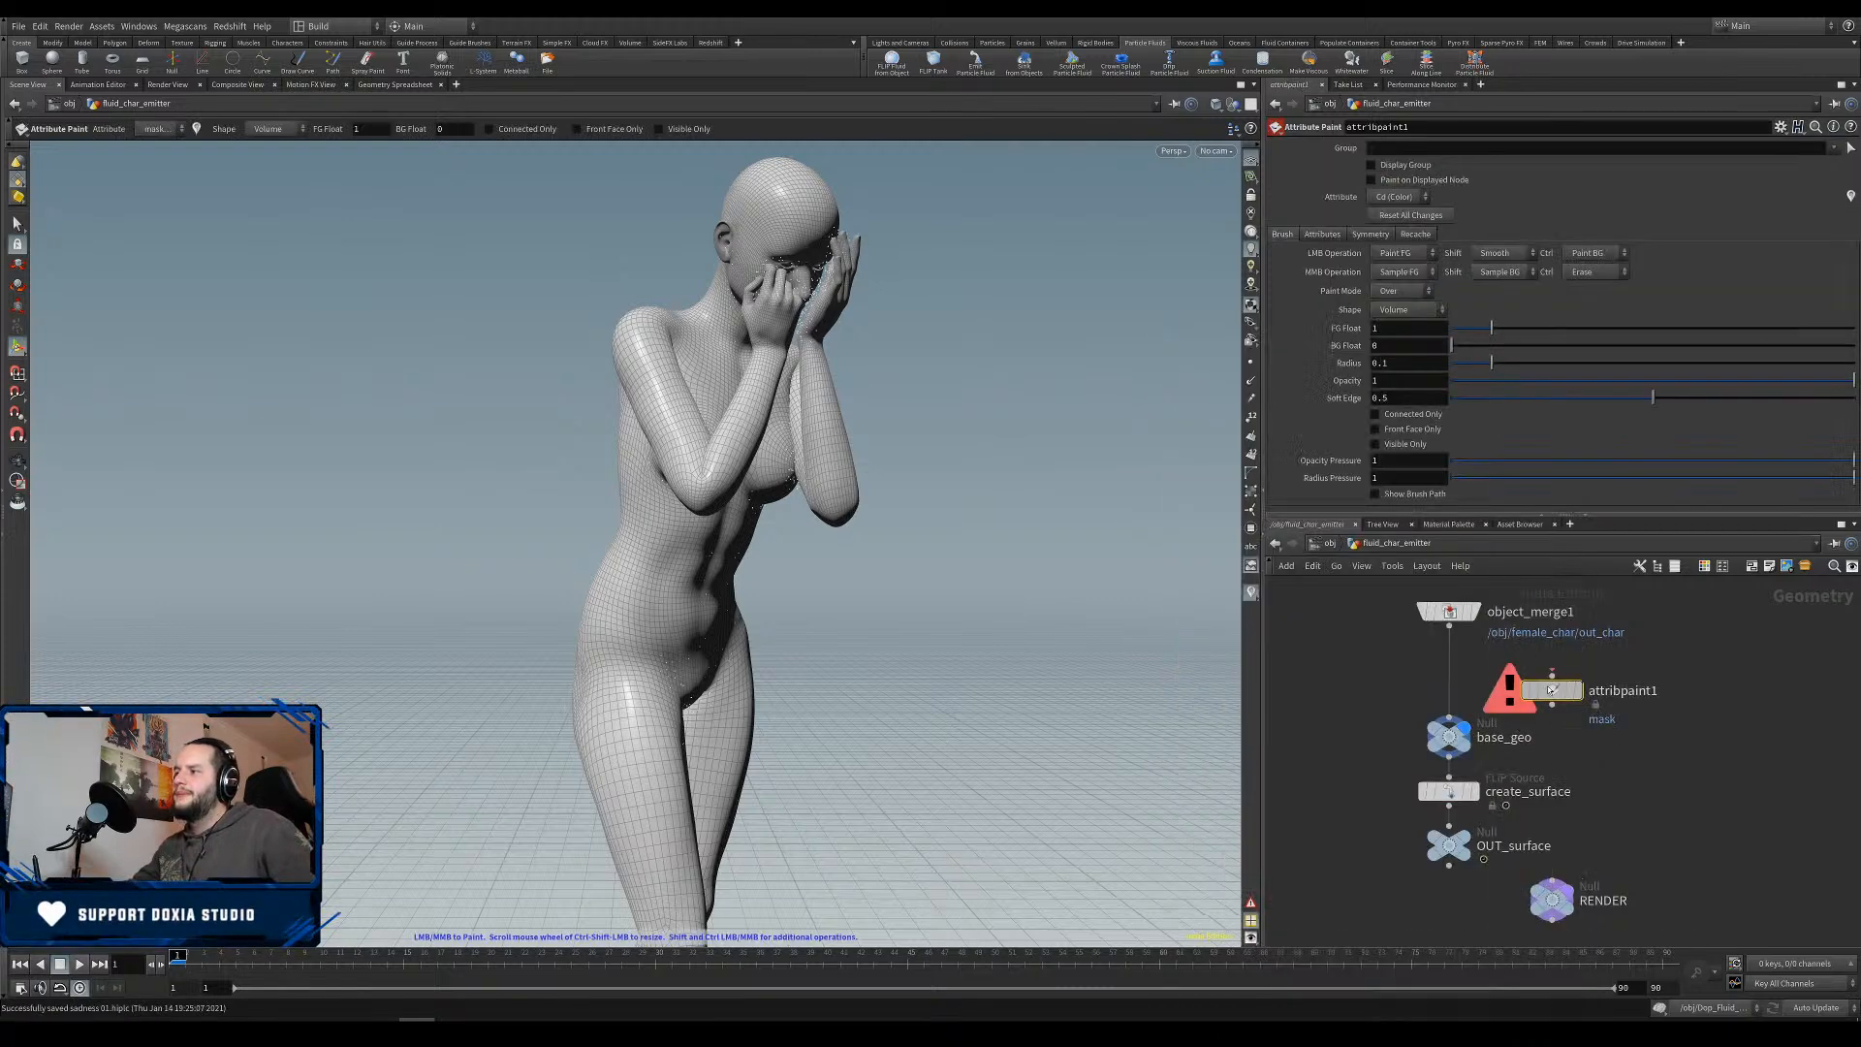
pyautogui.moveTo(1551, 689); pyautogui.dragTo(1448, 681)
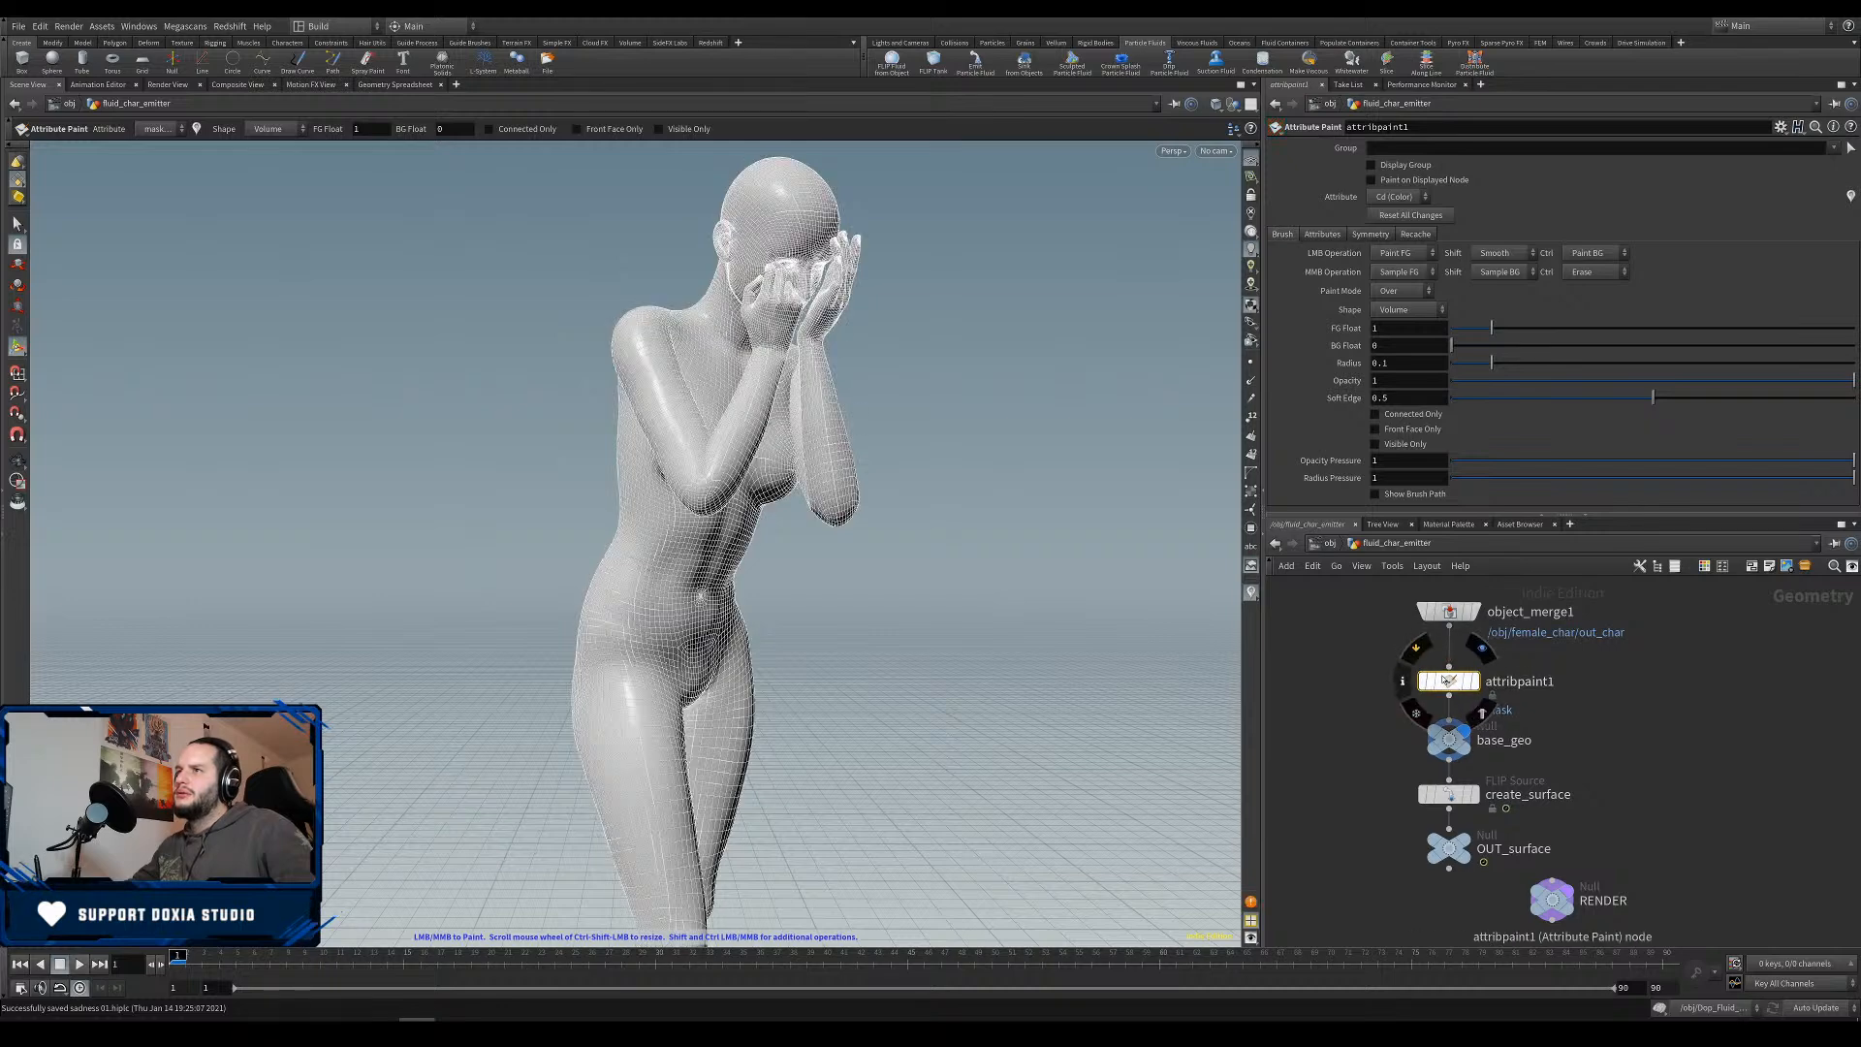
# Display the attribpaint1 node with Cd (Color) as the attribute for painting on the figure.
pyautogui.press('Tab')
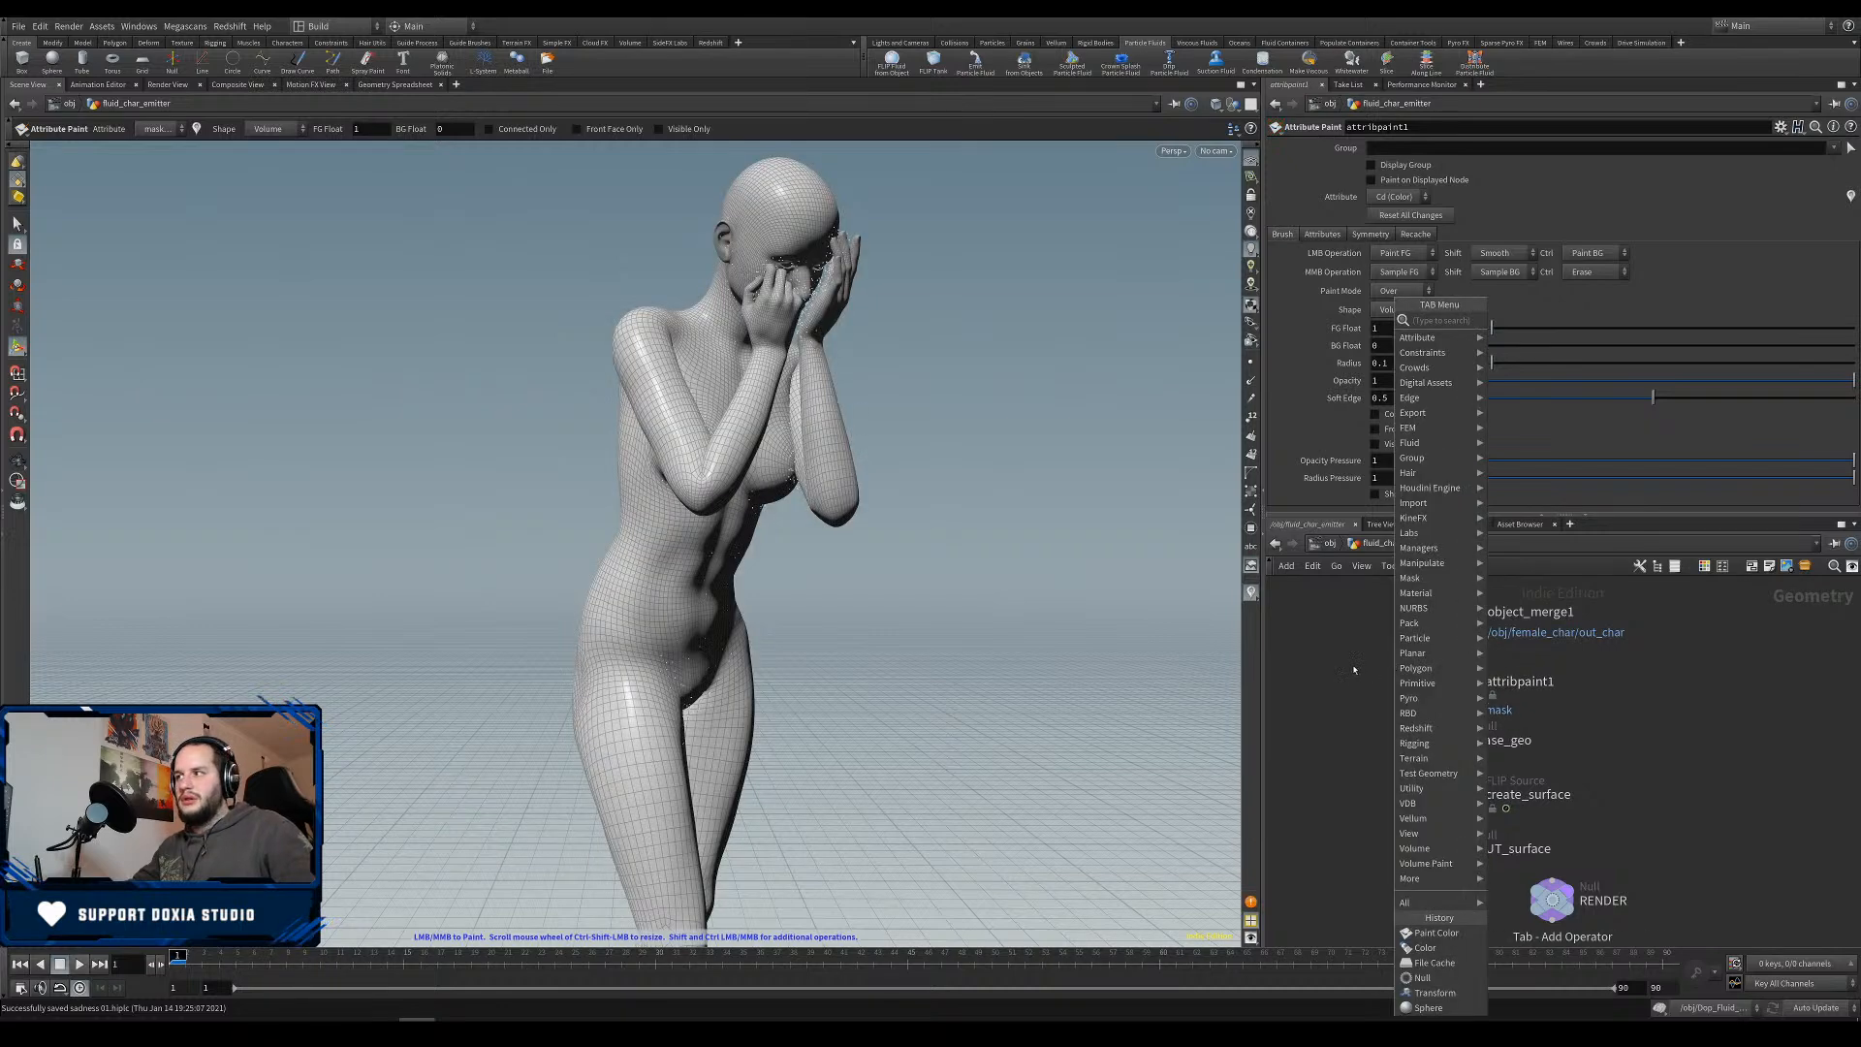
pyautogui.click(1355, 670)
pyautogui.rightClick(830, 659)
pyautogui.click(748, 679)
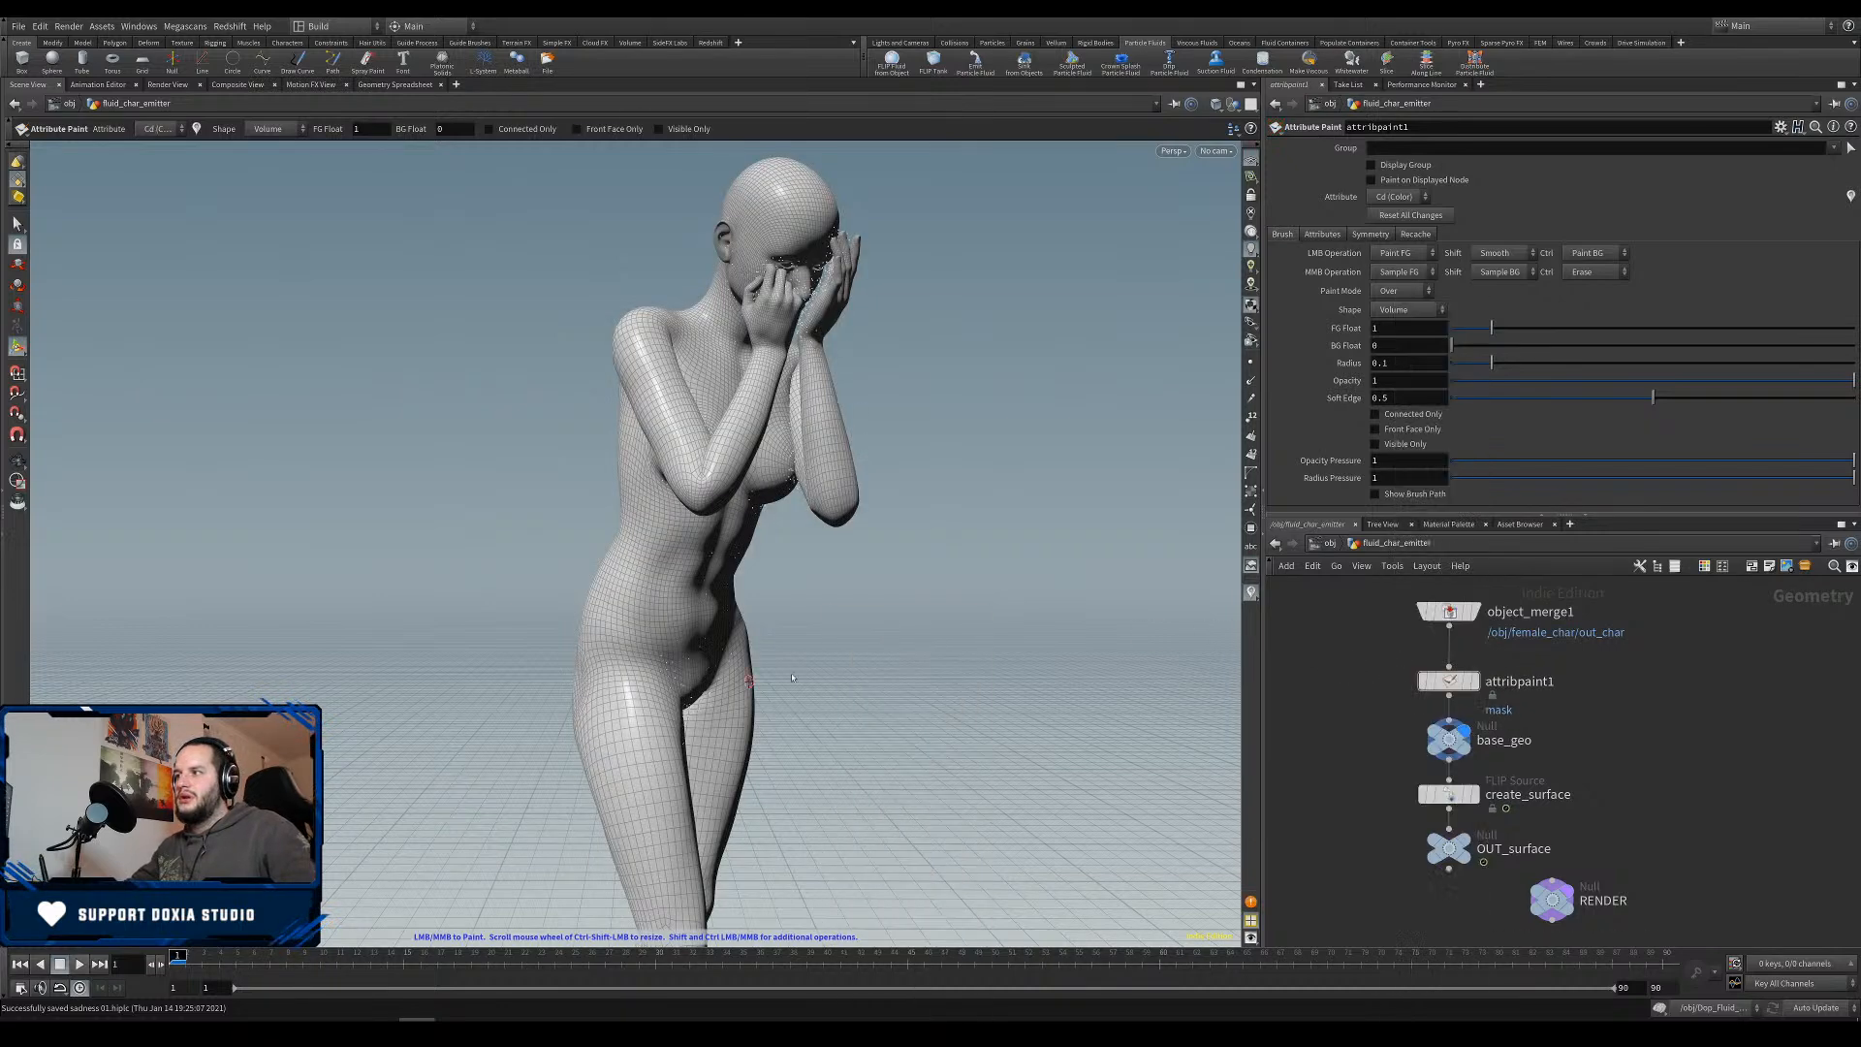
pyautogui.click(1474, 685)
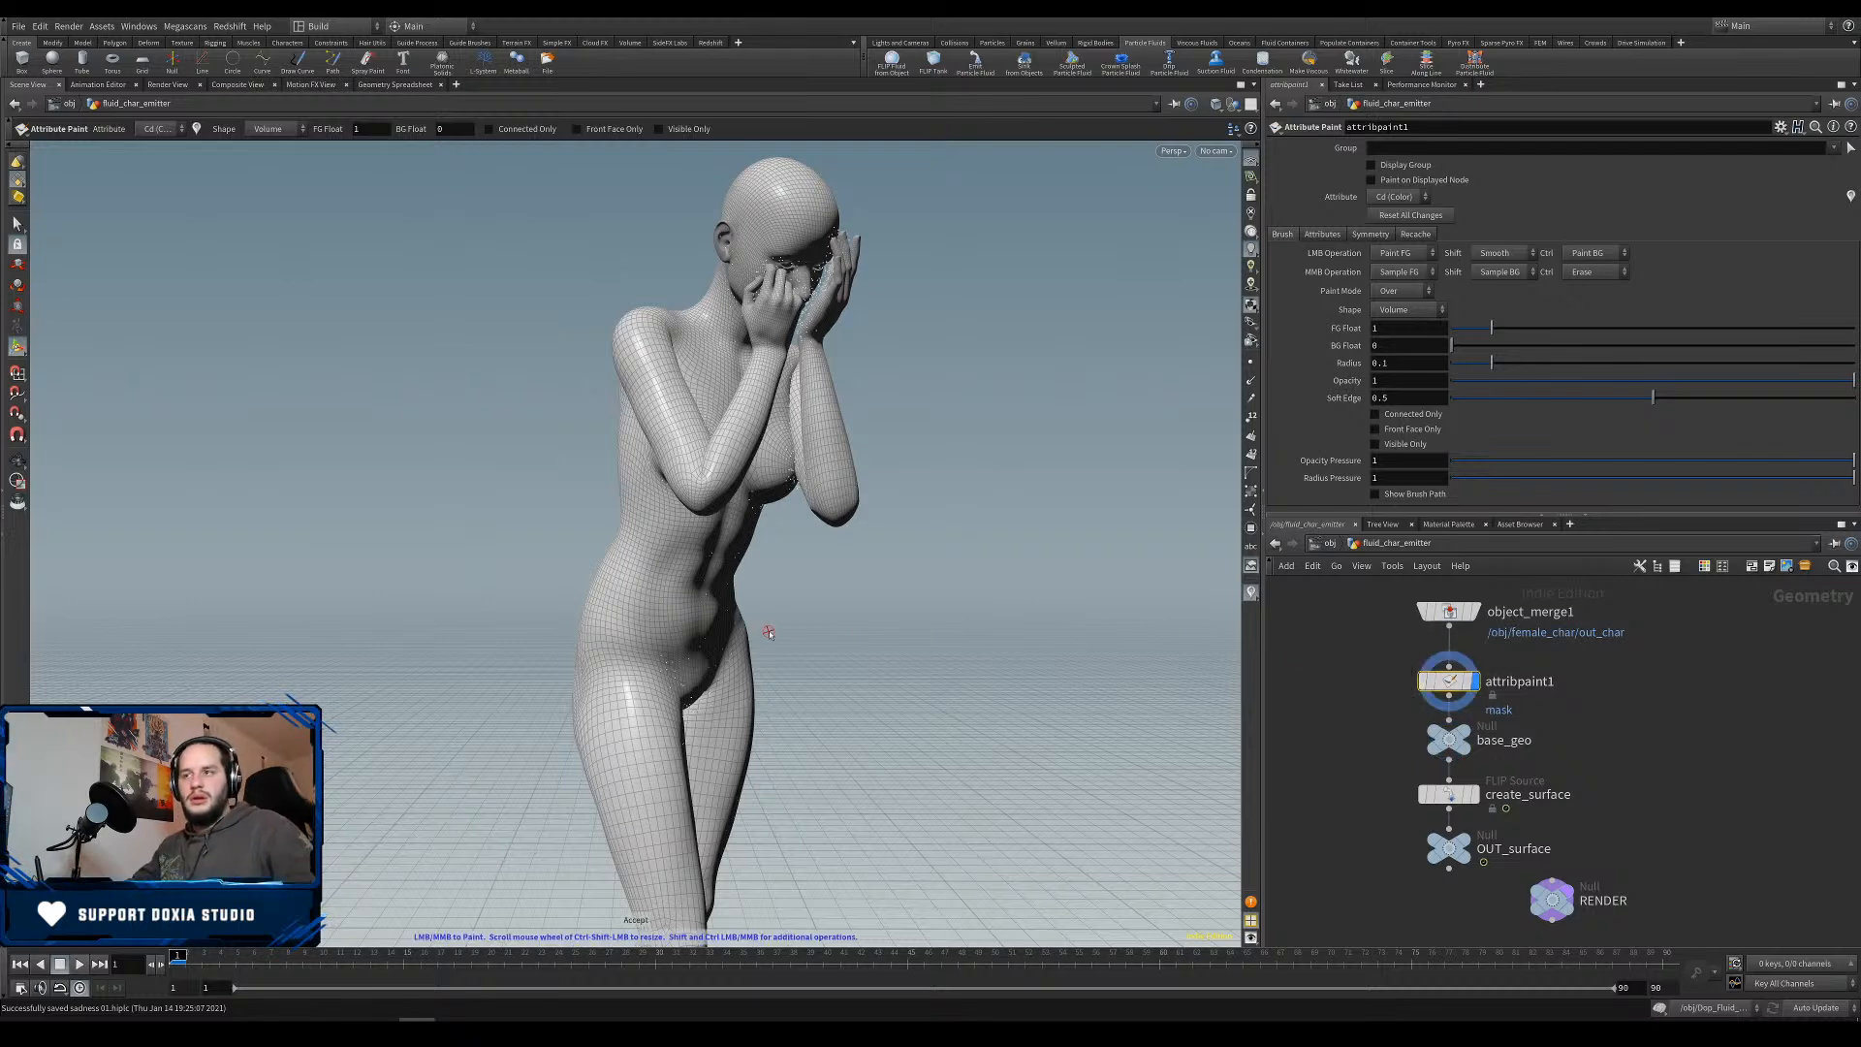
# Enlarge the brush radius to about 2.59, set MMB Operation to Paint BG and paint the figure's upper body black.
pyautogui.keyDown('ctrl'); pyautogui.keyDown('shift'); pyautogui.moveTo(789, 629); pyautogui.dragTo(1090, 610); pyautogui.keyUp('shift'); pyautogui.keyUp('ctrl')
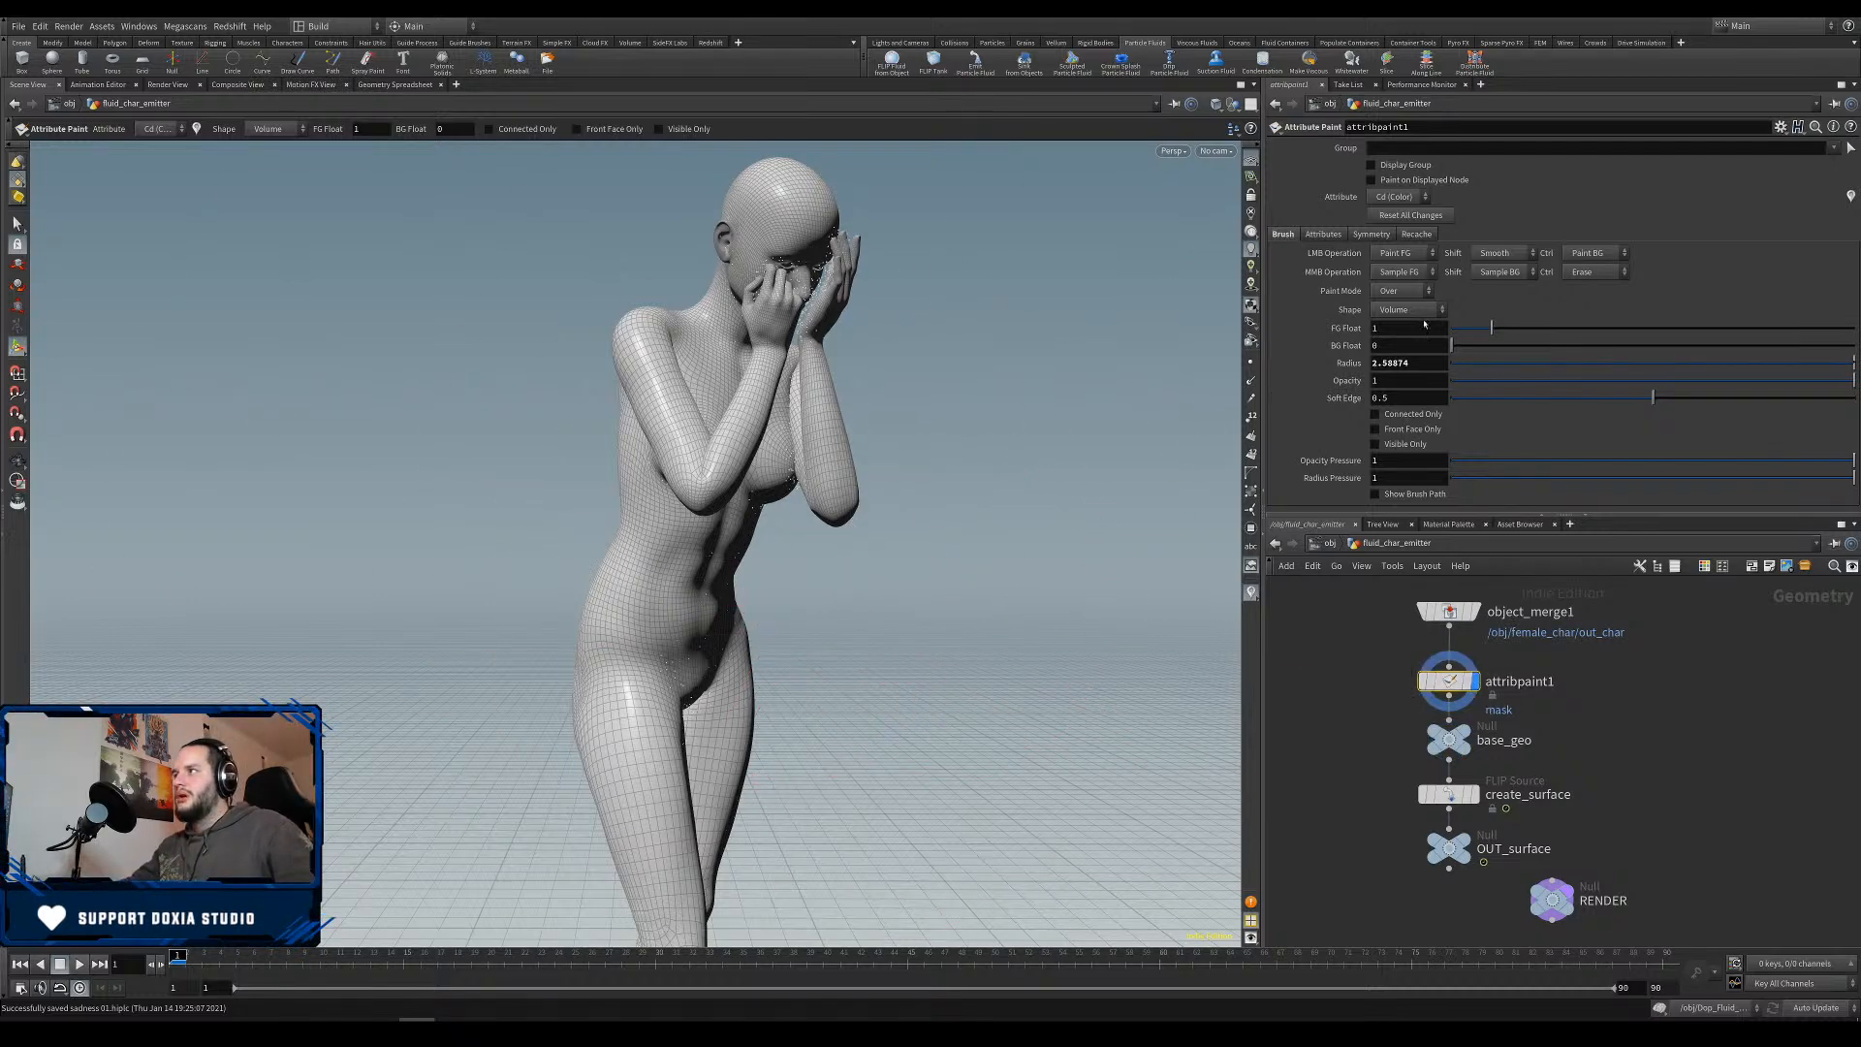
pyautogui.click(1399, 272)
pyautogui.click(1402, 348)
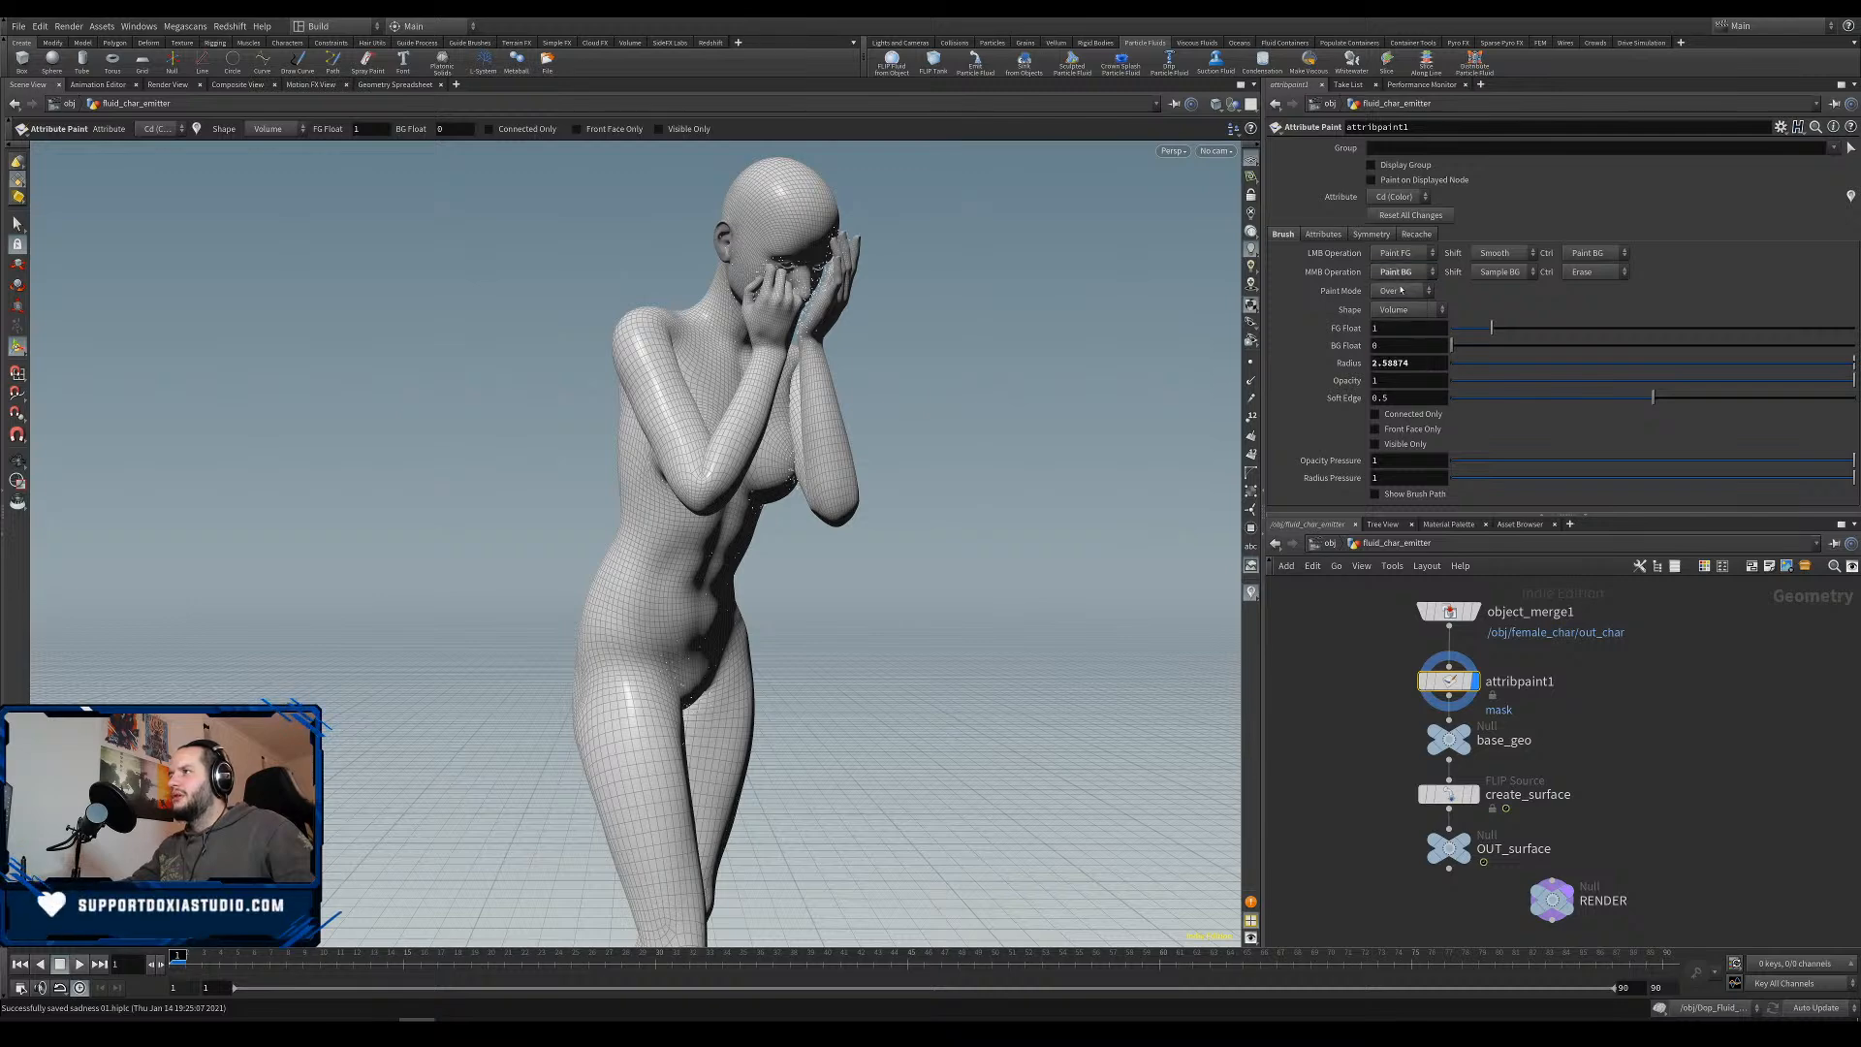
pyautogui.click(1399, 273)
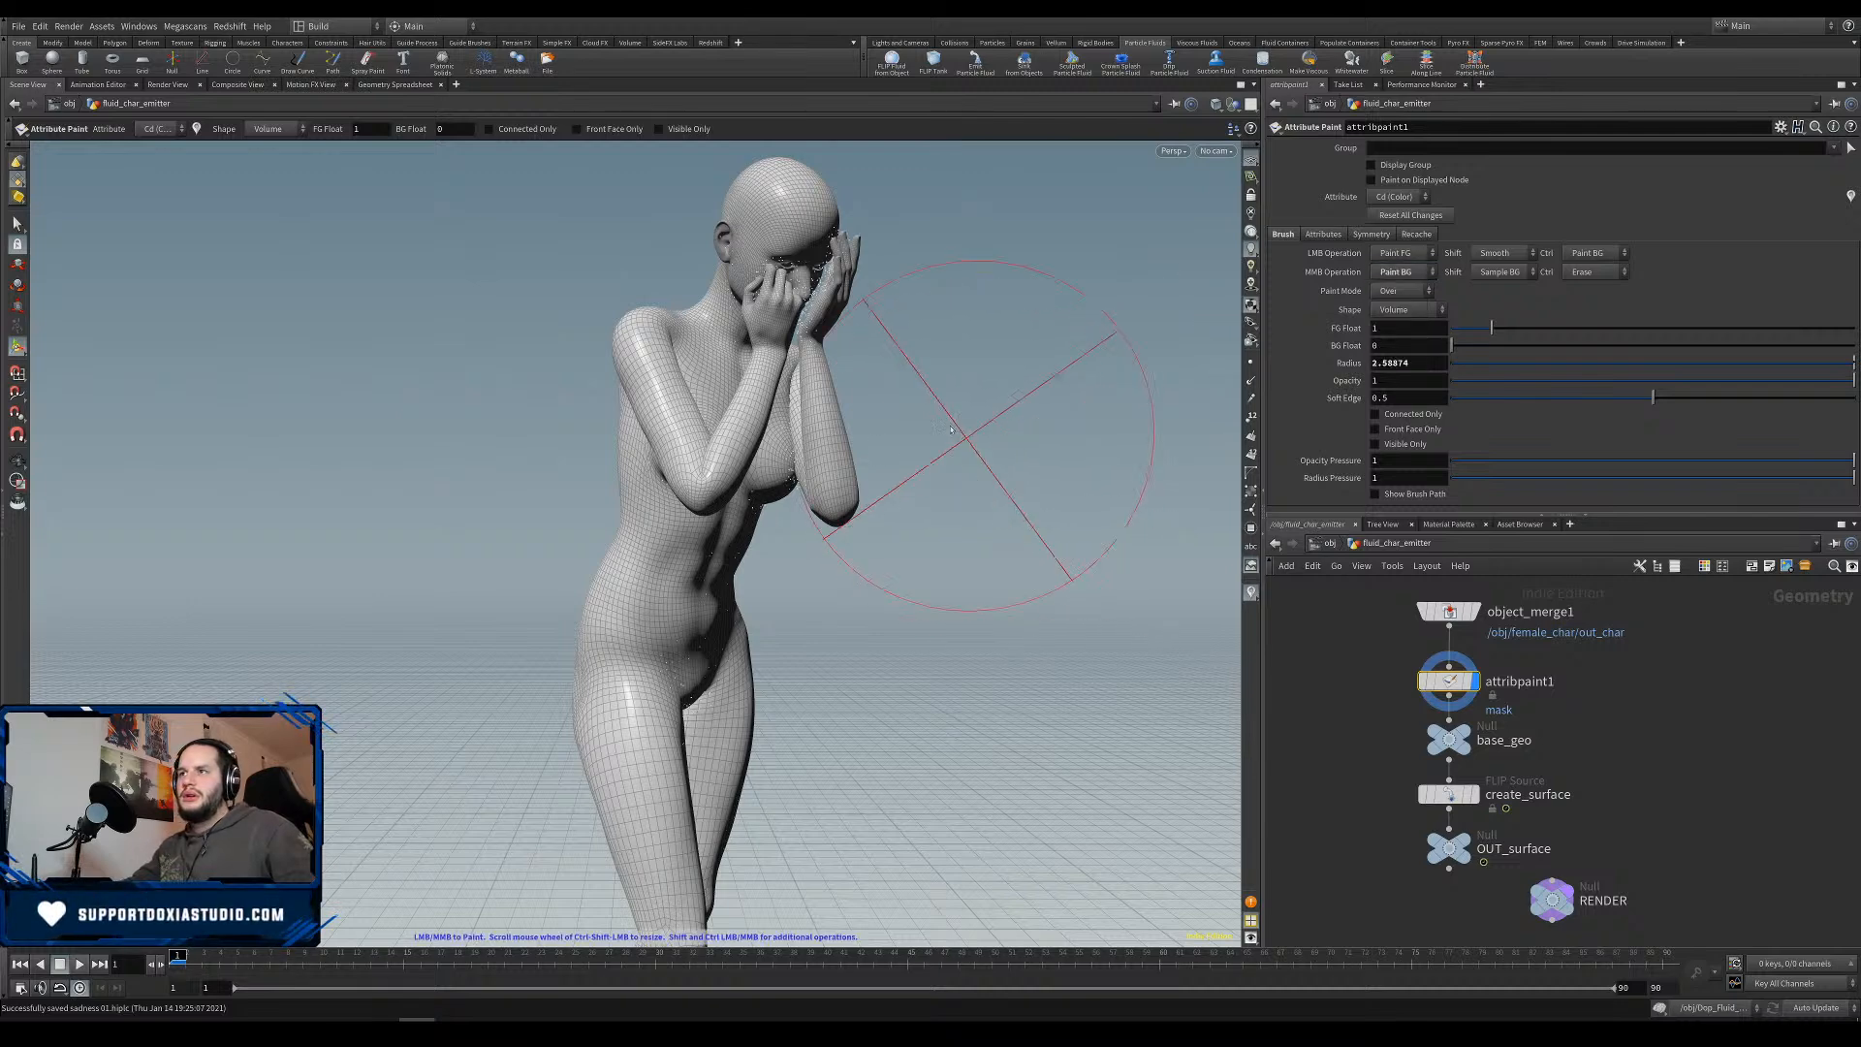
pyautogui.moveTo(601, 485)
pyautogui.mouseDown(button='middle')
pyautogui.moveTo(624, 394)
pyautogui.moveTo(561, 416)
pyautogui.moveTo(776, 213)
pyautogui.mouseUp(button='middle')
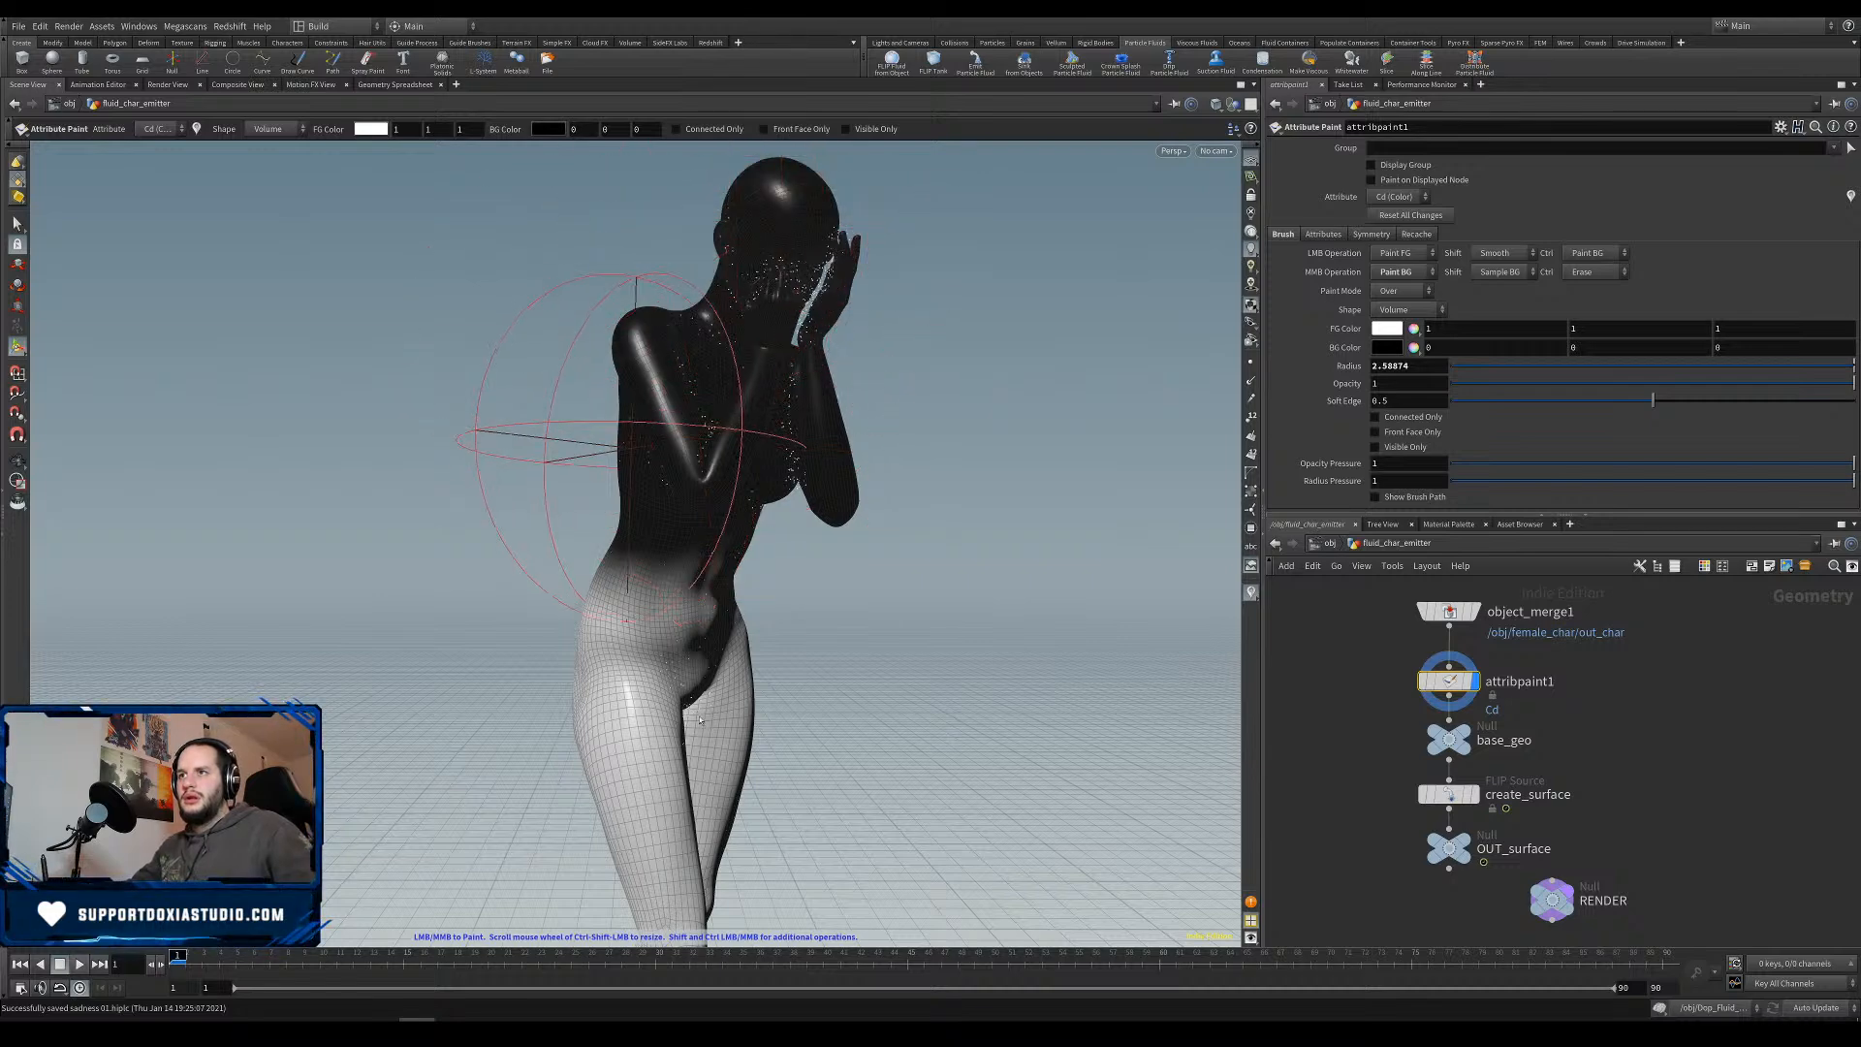
pyautogui.moveTo(584, 484)
pyautogui.mouseDown(button='middle')
pyautogui.moveTo(602, 727)
pyautogui.moveTo(540, 623)
pyautogui.moveTo(686, 614)
pyautogui.moveTo(740, 657)
pyautogui.mouseUp(button='middle')
# Reduce the brush radius to about 0.87 and paint white over the front of the abdomen.
pyautogui.press('Escape')
pyautogui.moveTo(738, 657); pyautogui.dragTo(722, 542)
pyautogui.moveTo(722, 542); pyautogui.dragTo(756, 588, button='middle')
pyautogui.moveTo(756, 588)
pyautogui.mouseDown()
pyautogui.moveTo(843, 635)
pyautogui.moveTo(751, 620)
pyautogui.moveTo(852, 556)
pyautogui.moveTo(813, 552)
pyautogui.moveTo(832, 550)
pyautogui.mouseUp()
pyautogui.scroll(6, 793, 553)
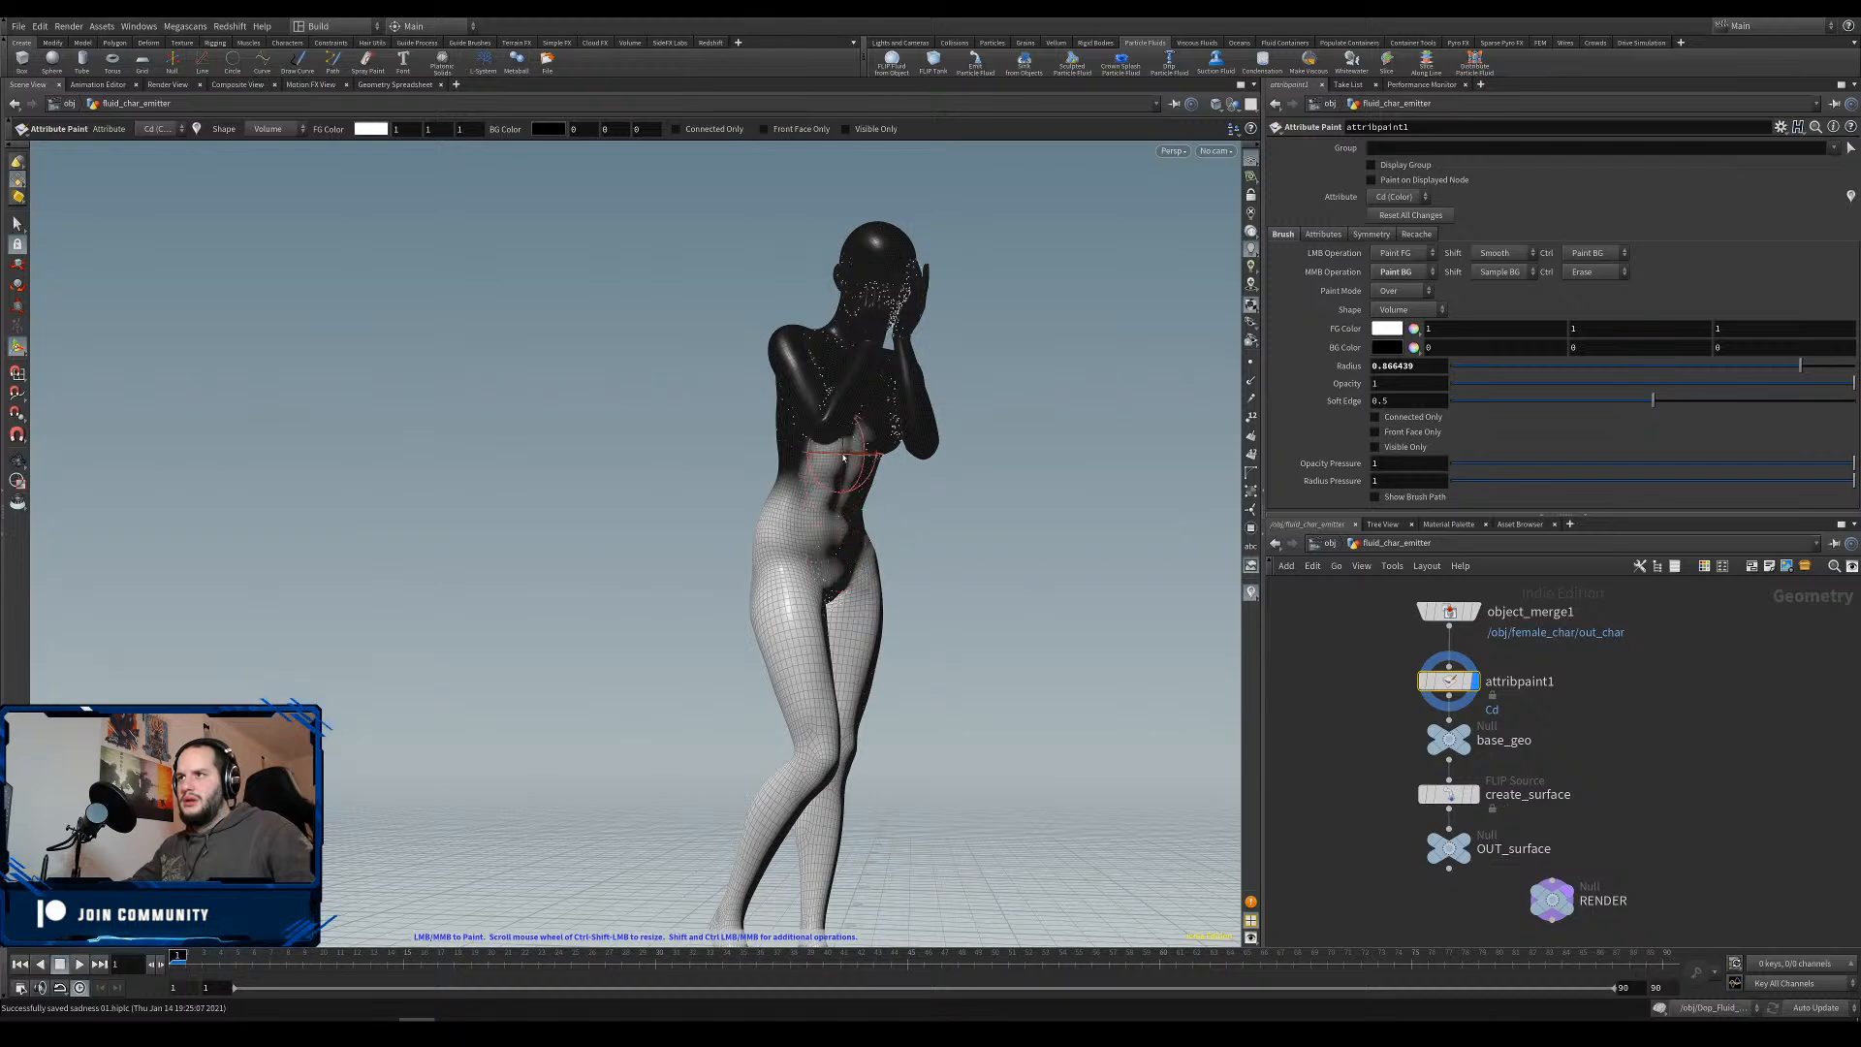
pyautogui.scroll(8, 860, 442)
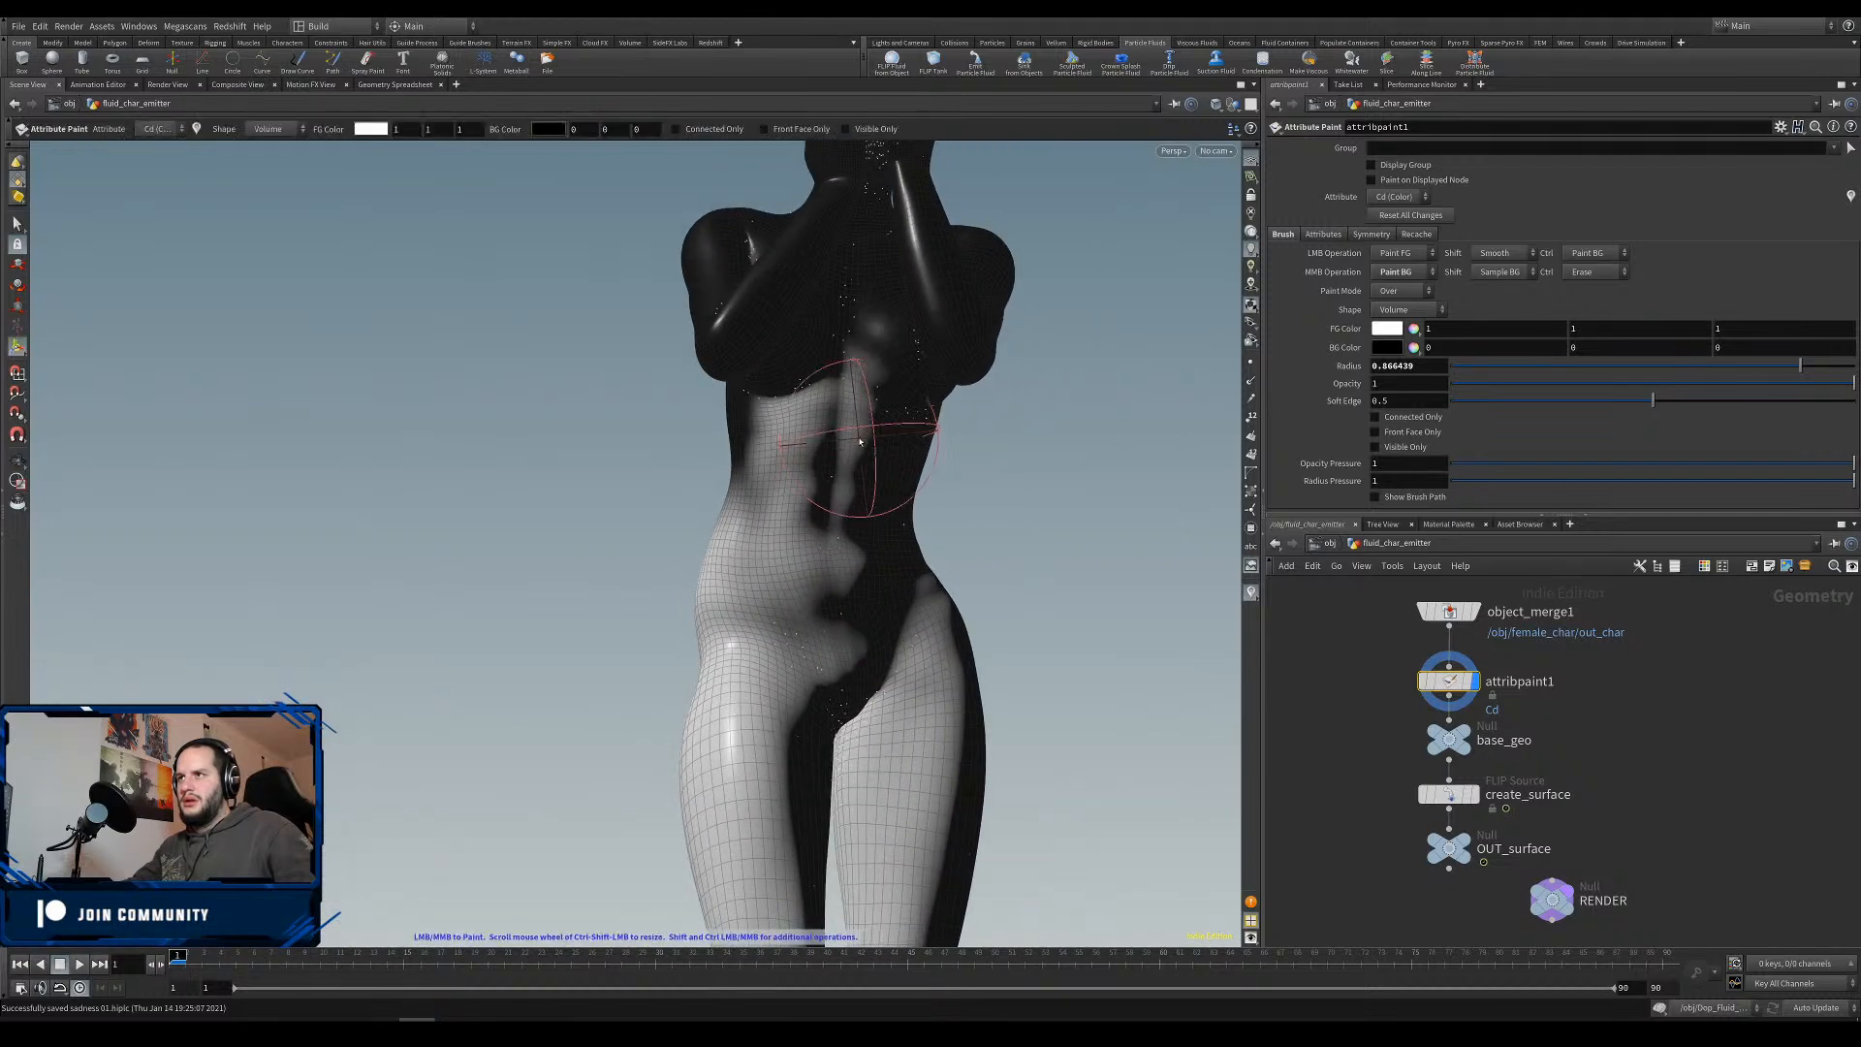
# Disable the viewport lighting and paint the figure's hips, waist and lower back white.
pyautogui.click(1249, 216)
pyautogui.keyDown('alt'); pyautogui.moveTo(1066, 339); pyautogui.dragTo(418, 577); pyautogui.keyUp('alt')
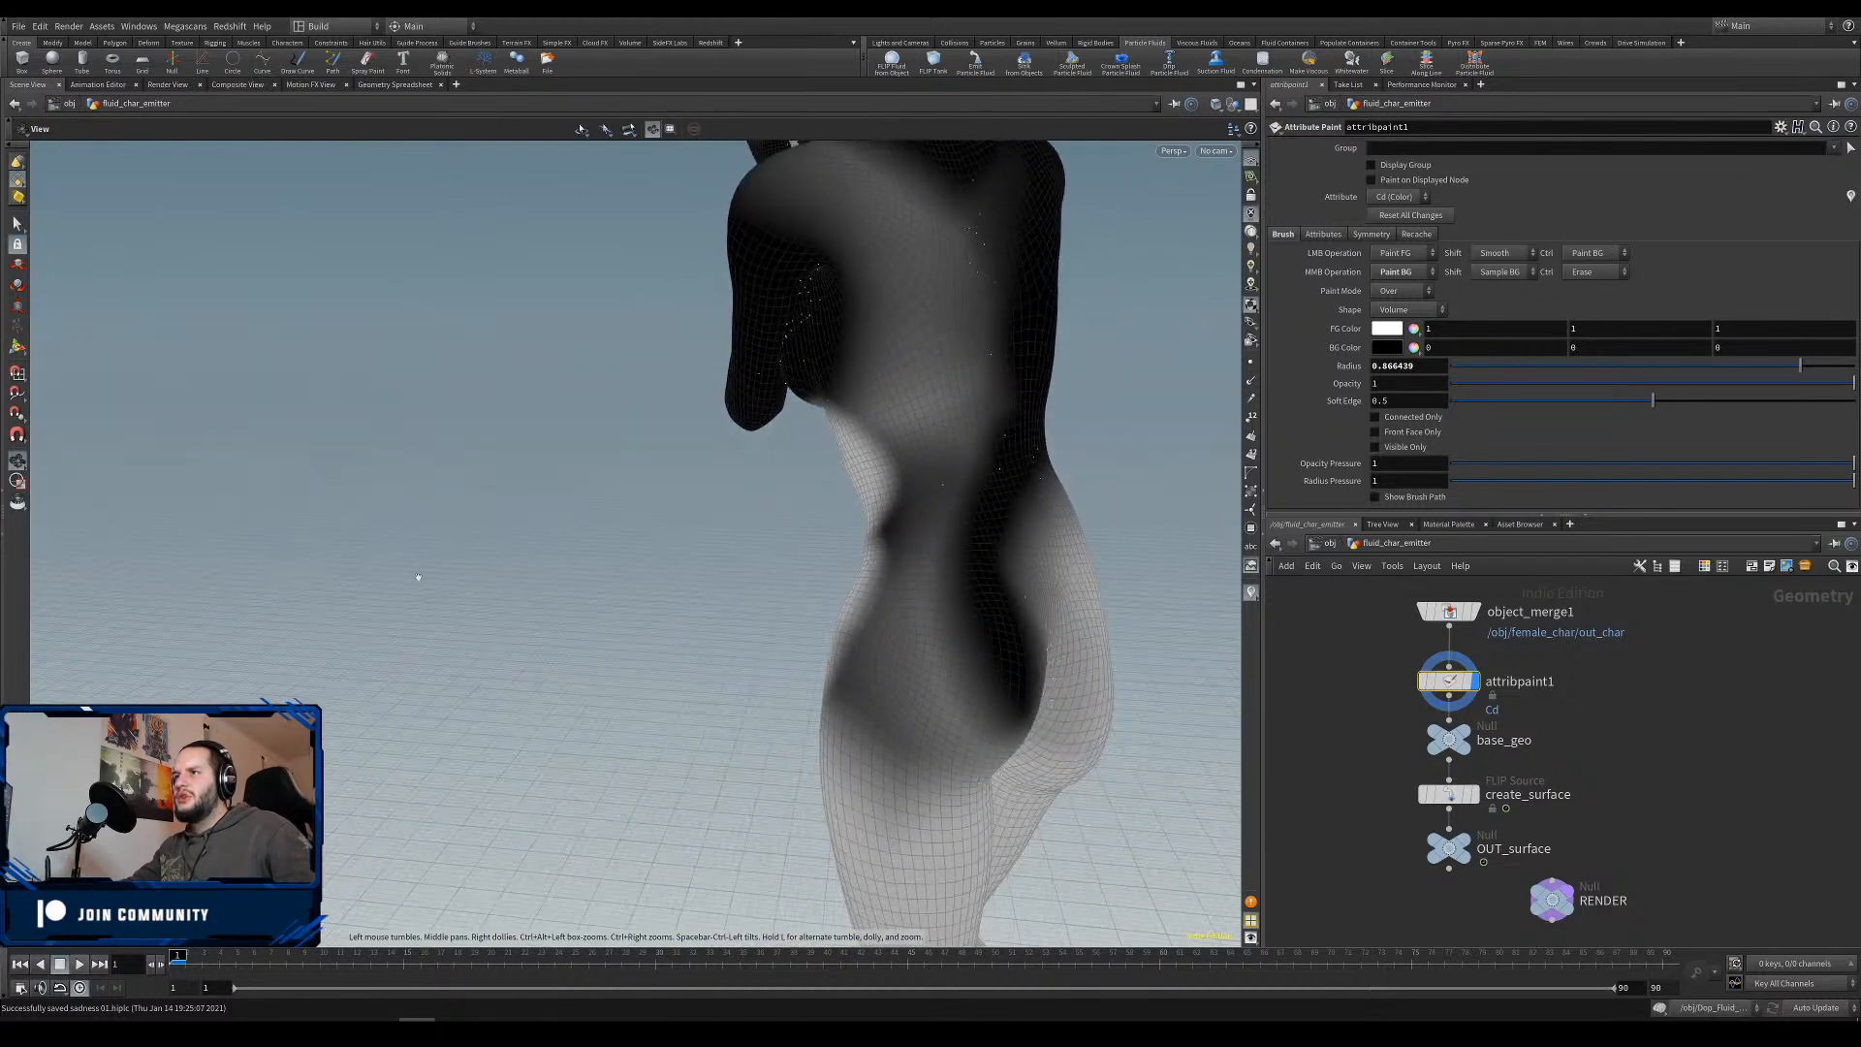
pyautogui.press('Return')
pyautogui.moveTo(999, 665)
pyautogui.mouseDown()
pyautogui.moveTo(885, 790)
pyautogui.moveTo(976, 727)
pyautogui.moveTo(1067, 746)
pyautogui.mouseUp()
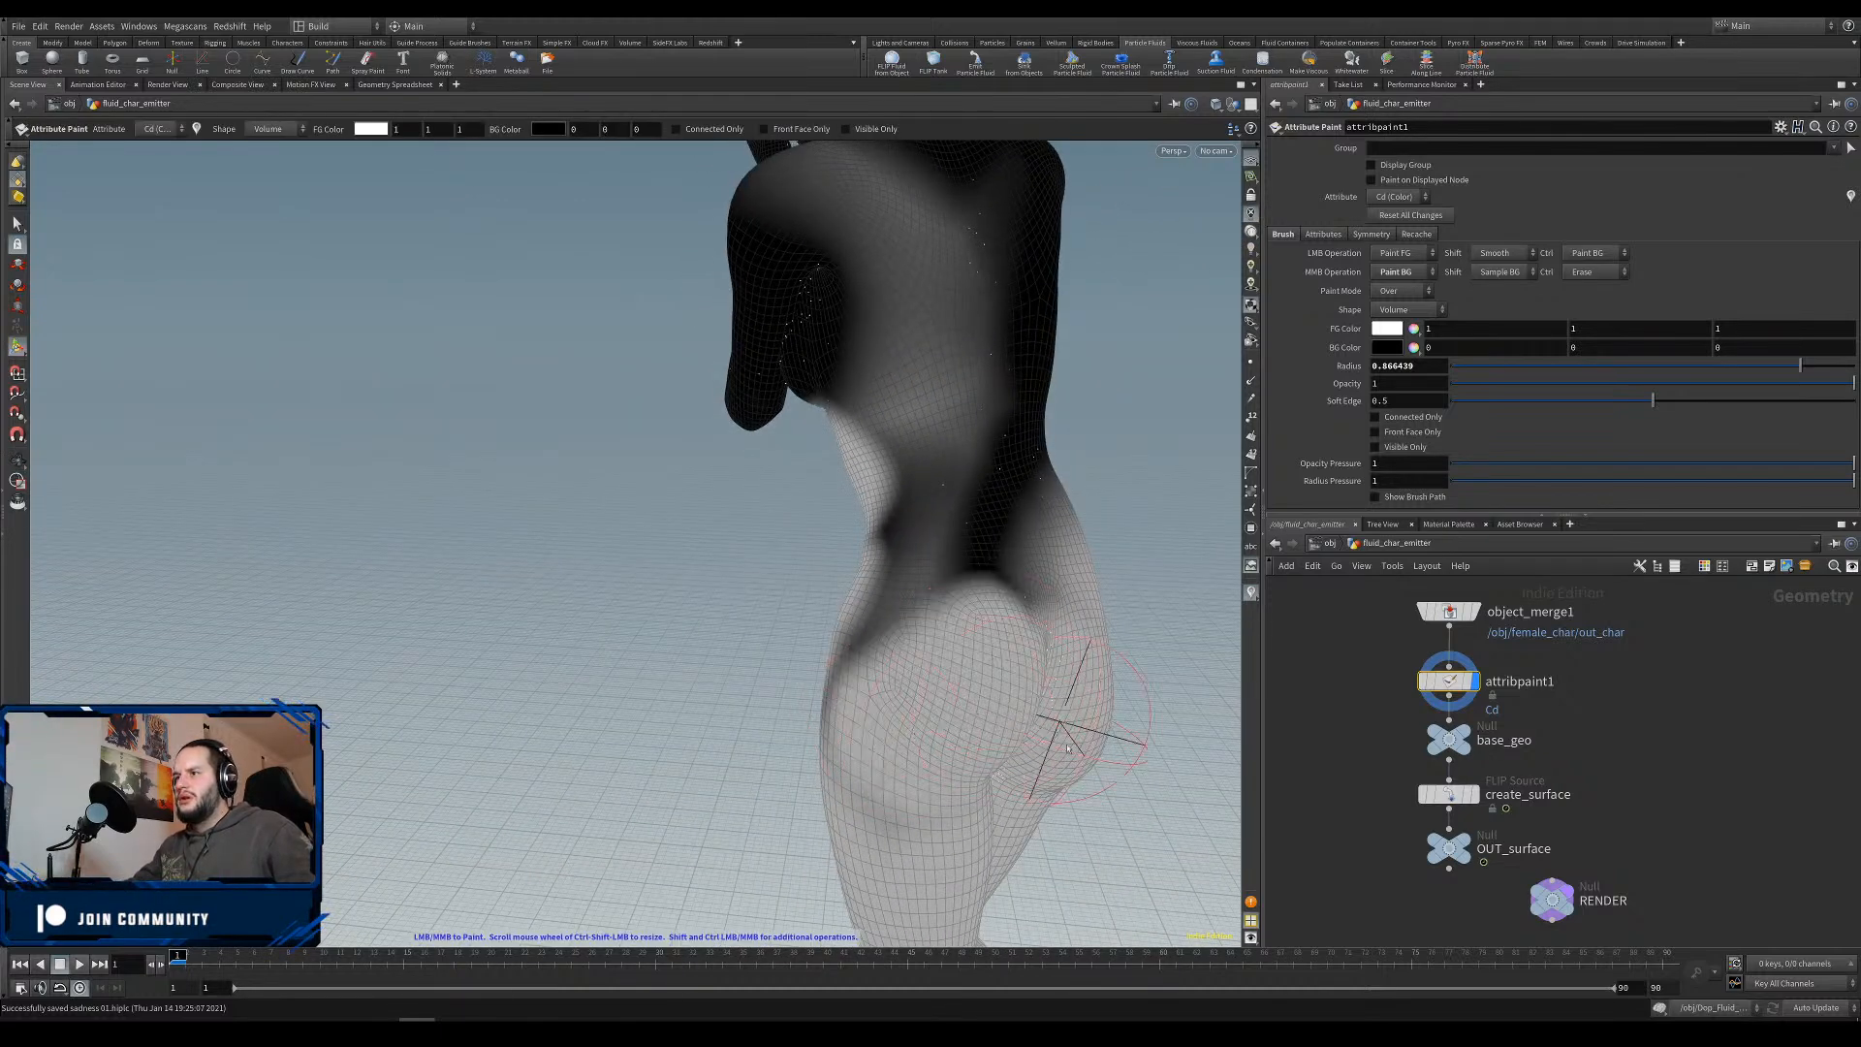
pyautogui.moveTo(857, 712)
pyautogui.mouseDown()
pyautogui.moveTo(851, 690)
pyautogui.moveTo(956, 586)
pyautogui.moveTo(1070, 532)
pyautogui.moveTo(882, 640)
pyautogui.moveTo(902, 528)
pyautogui.moveTo(936, 519)
pyautogui.moveTo(1065, 564)
pyautogui.mouseUp()
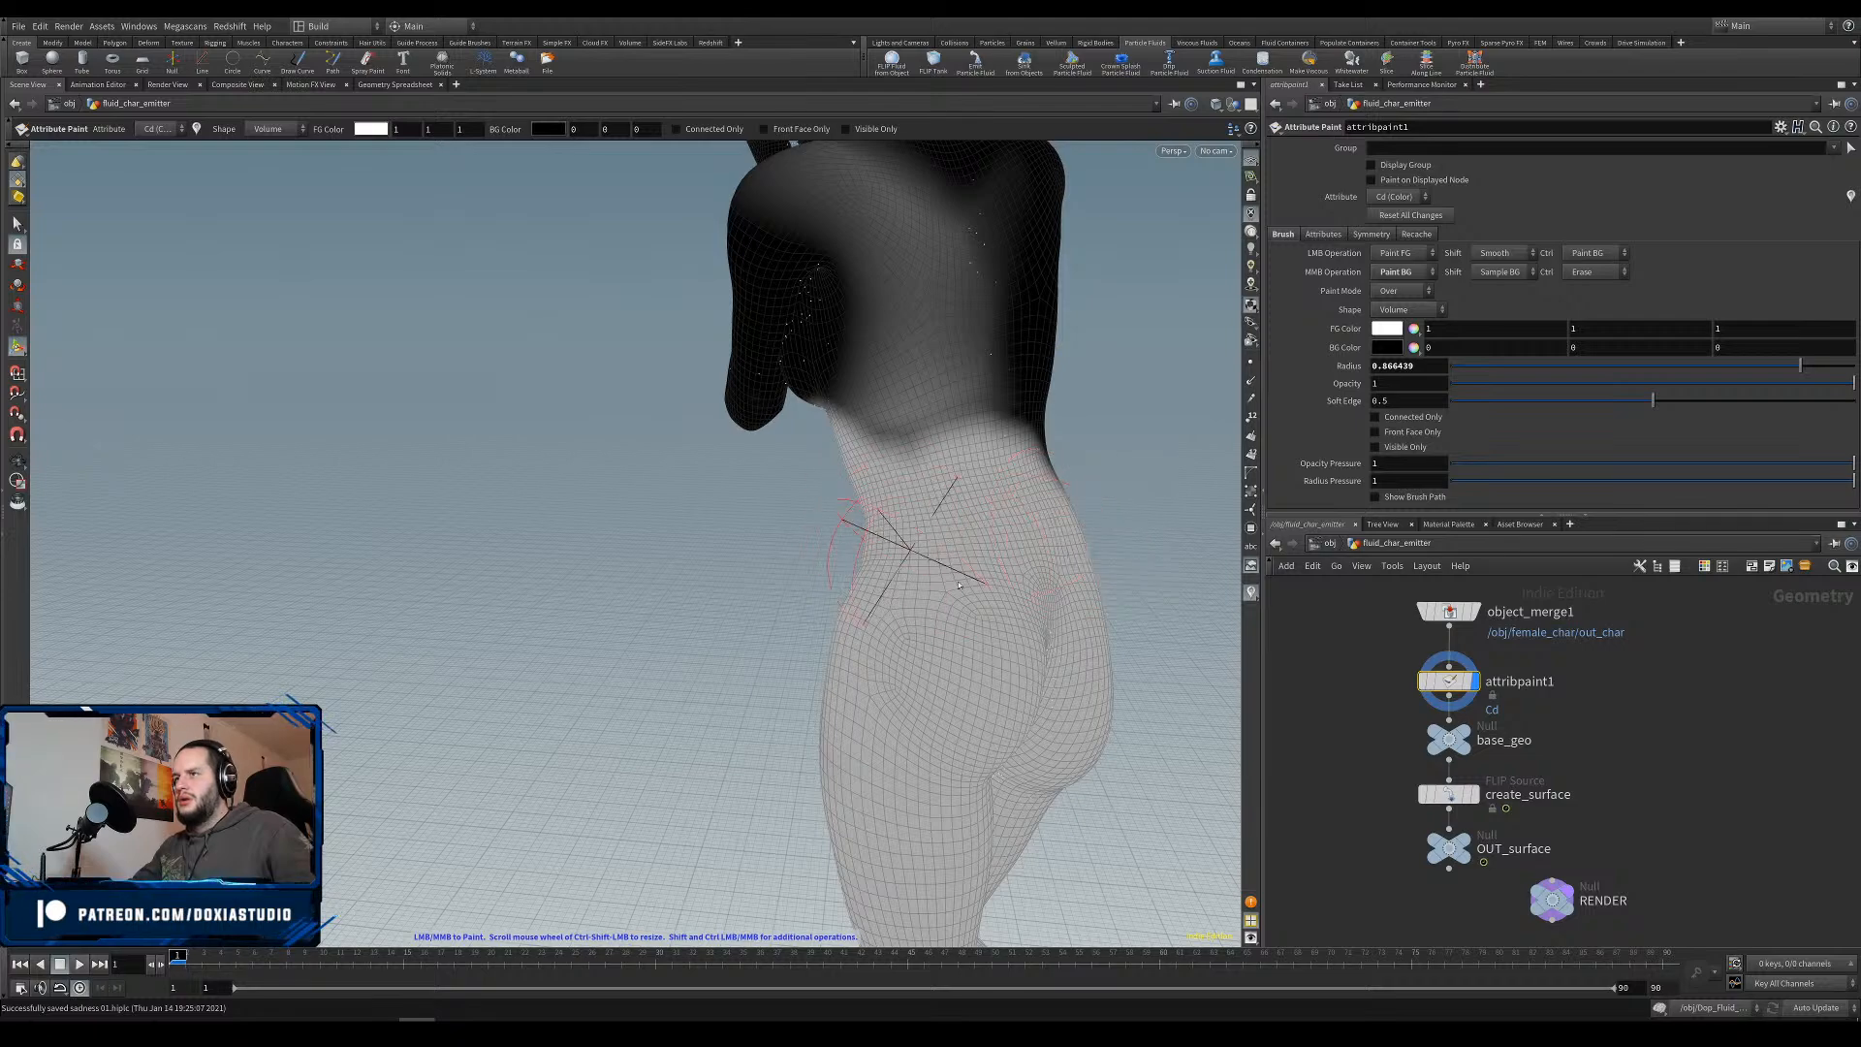
# Paint white over the figure's back and both sides of the torso up to below the shoulders and chest.
pyautogui.keyDown('alt'); pyautogui.scroll(-3, 958, 584); pyautogui.keyUp('alt')
pyautogui.moveTo(1223, 549)
pyautogui.keyDown('alt'); pyautogui.mouseDown()
pyautogui.moveTo(1066, 524)
pyautogui.moveTo(1036, 441)
pyautogui.mouseUp(); pyautogui.keyUp('alt')
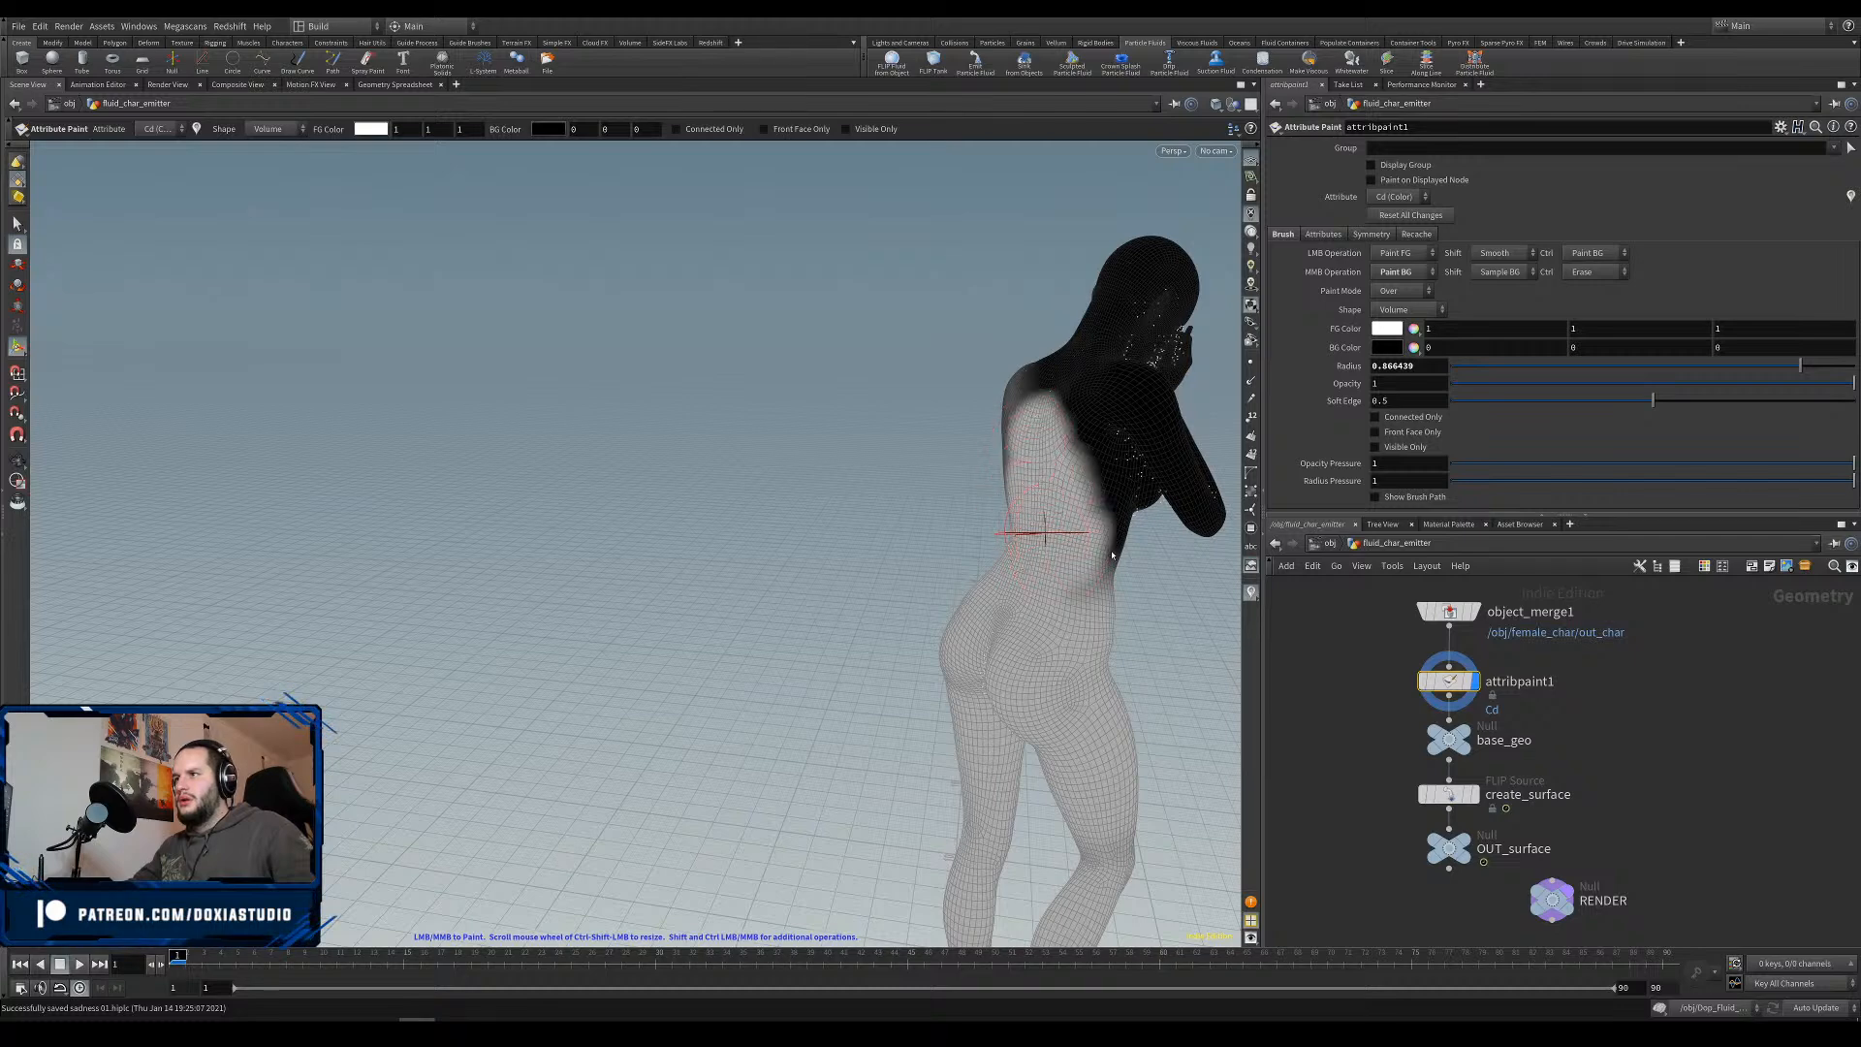
pyautogui.keyDown('alt'); pyautogui.moveTo(1108, 578); pyautogui.dragTo(974, 620); pyautogui.keyUp('alt')
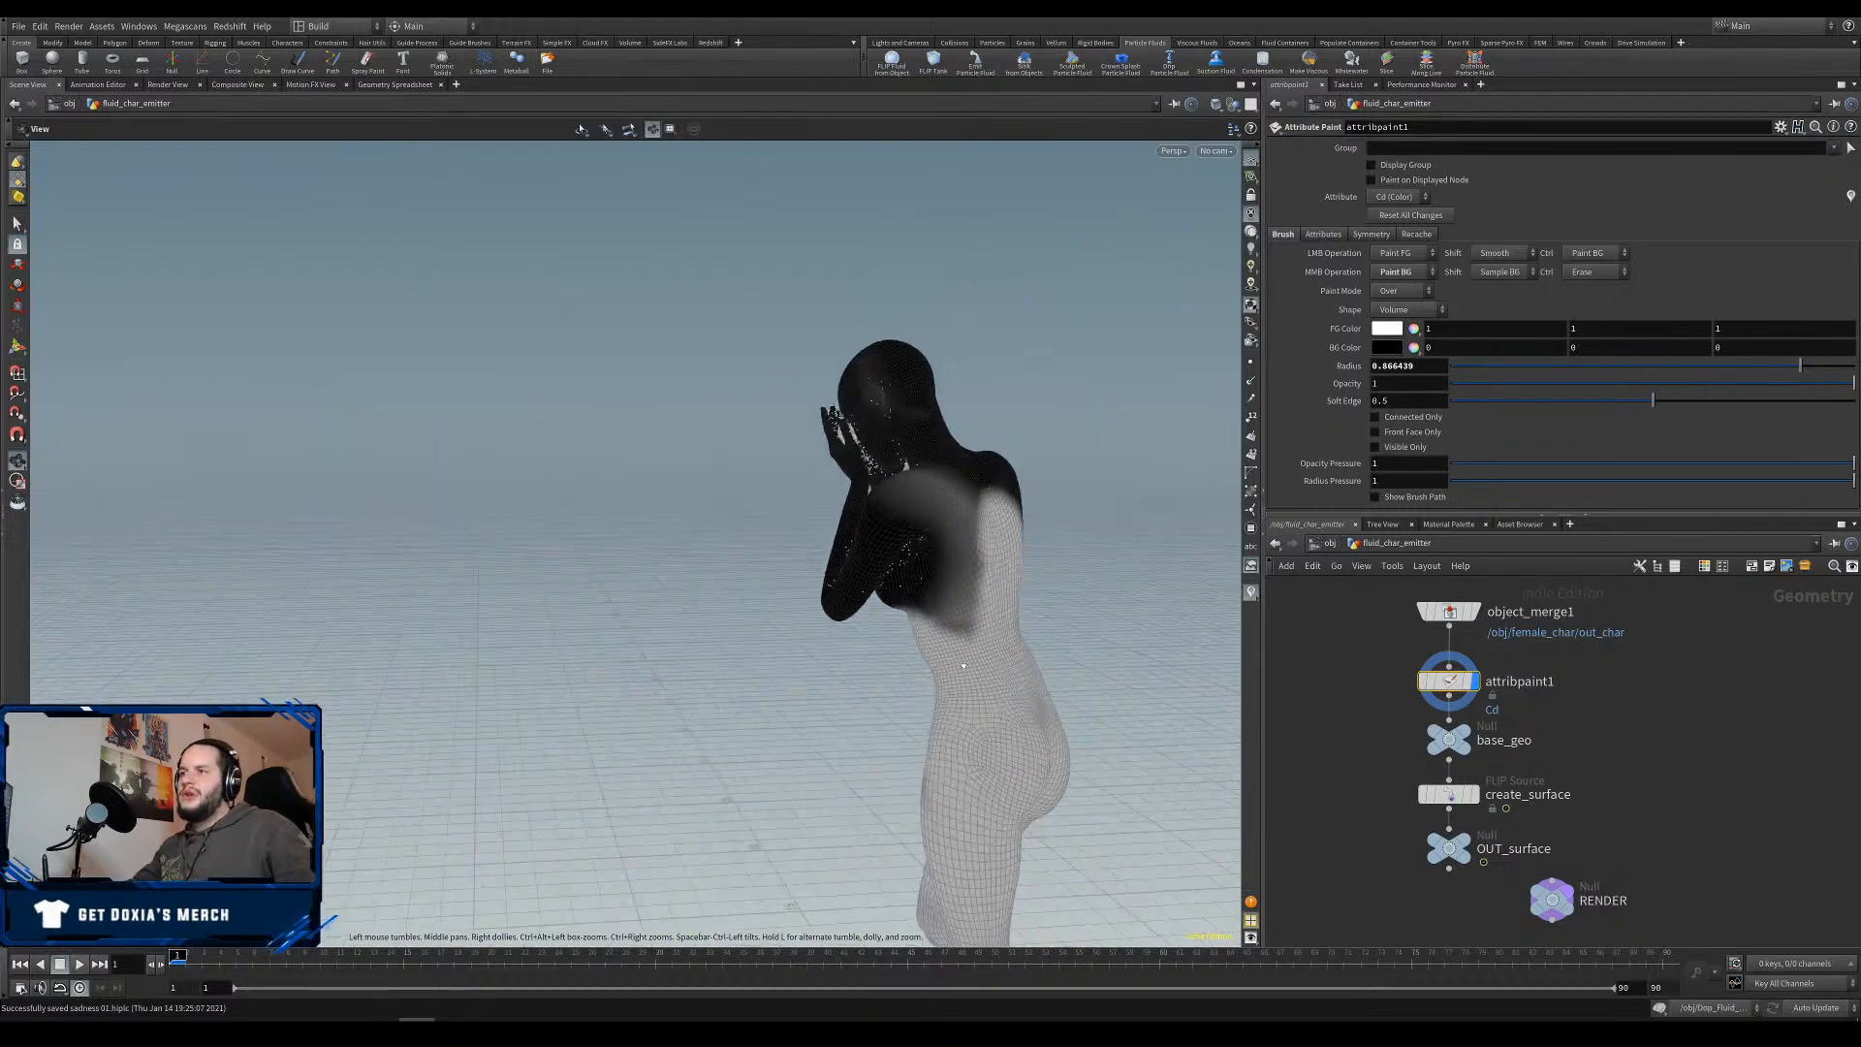
pyautogui.moveTo(968, 547); pyautogui.dragTo(958, 517)
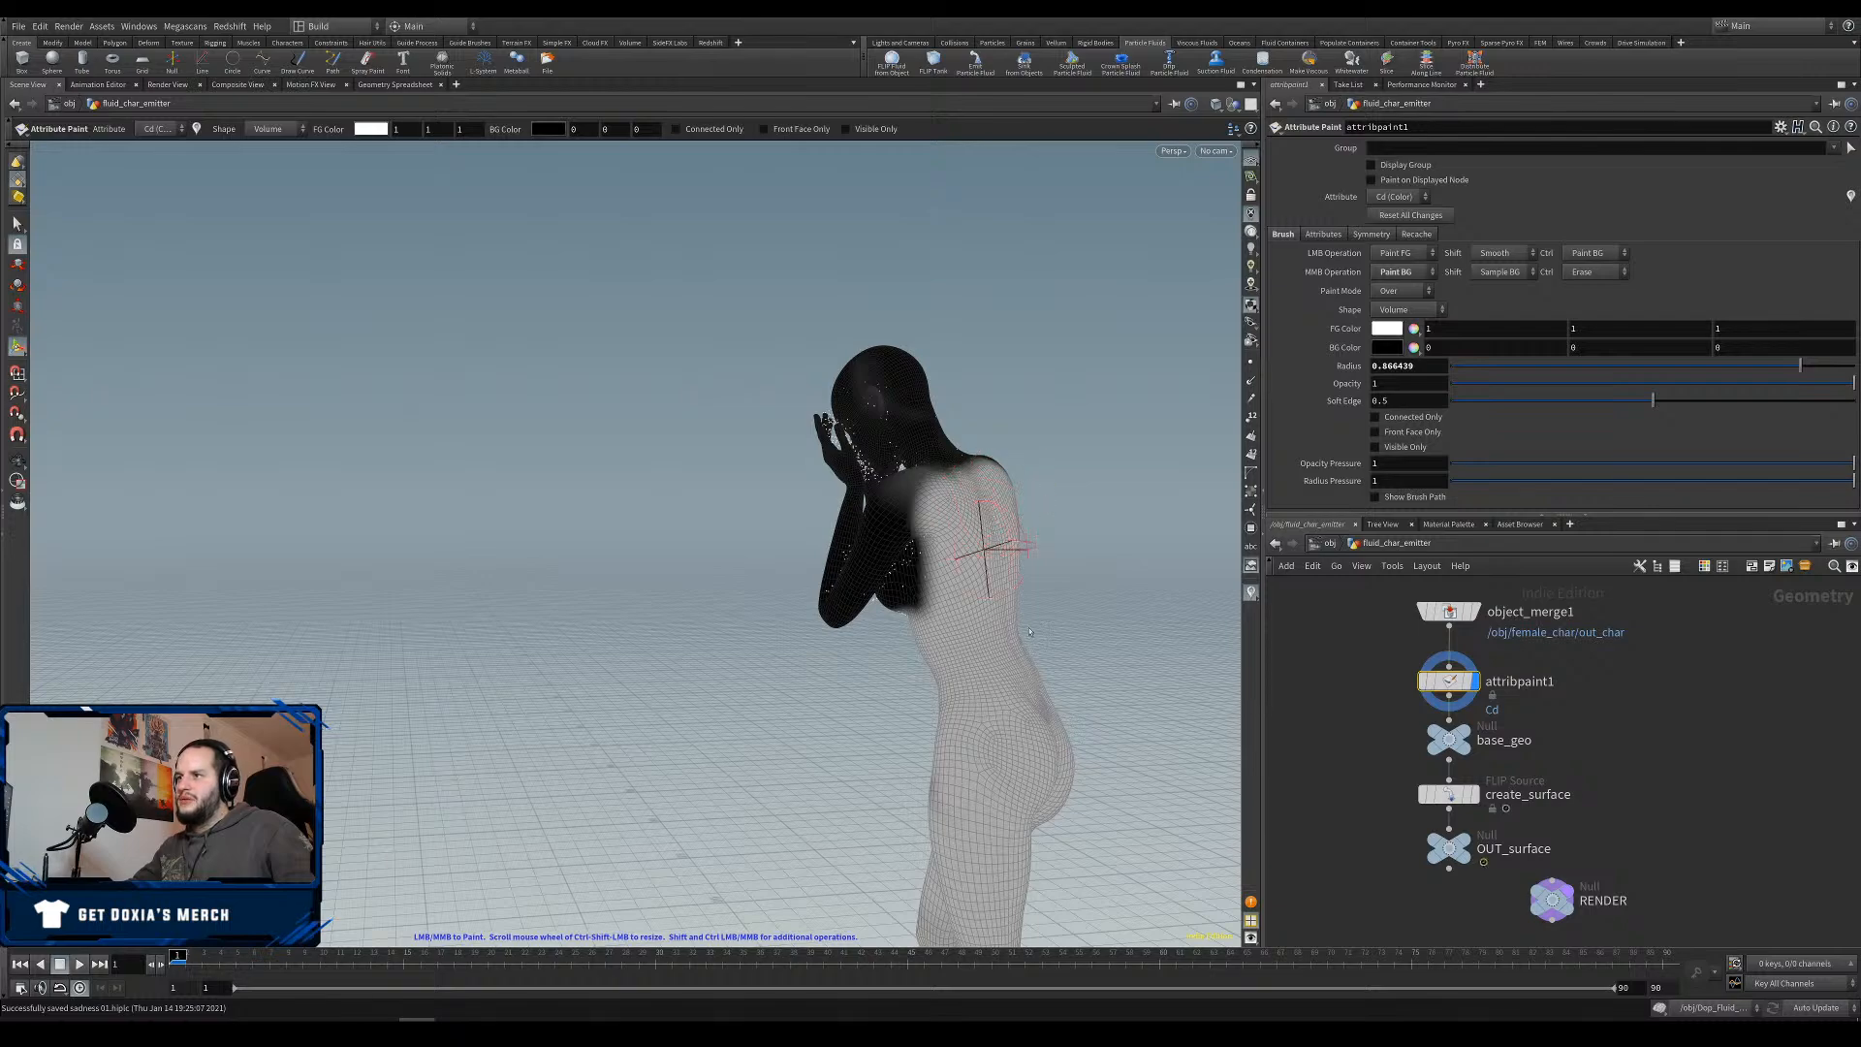
pyautogui.moveTo(1030, 631)
pyautogui.keyDown('alt'); pyautogui.mouseDown()
pyautogui.moveTo(1105, 589)
pyautogui.moveTo(1135, 596)
pyautogui.moveTo(1086, 591)
pyautogui.mouseUp(); pyautogui.keyUp('alt')
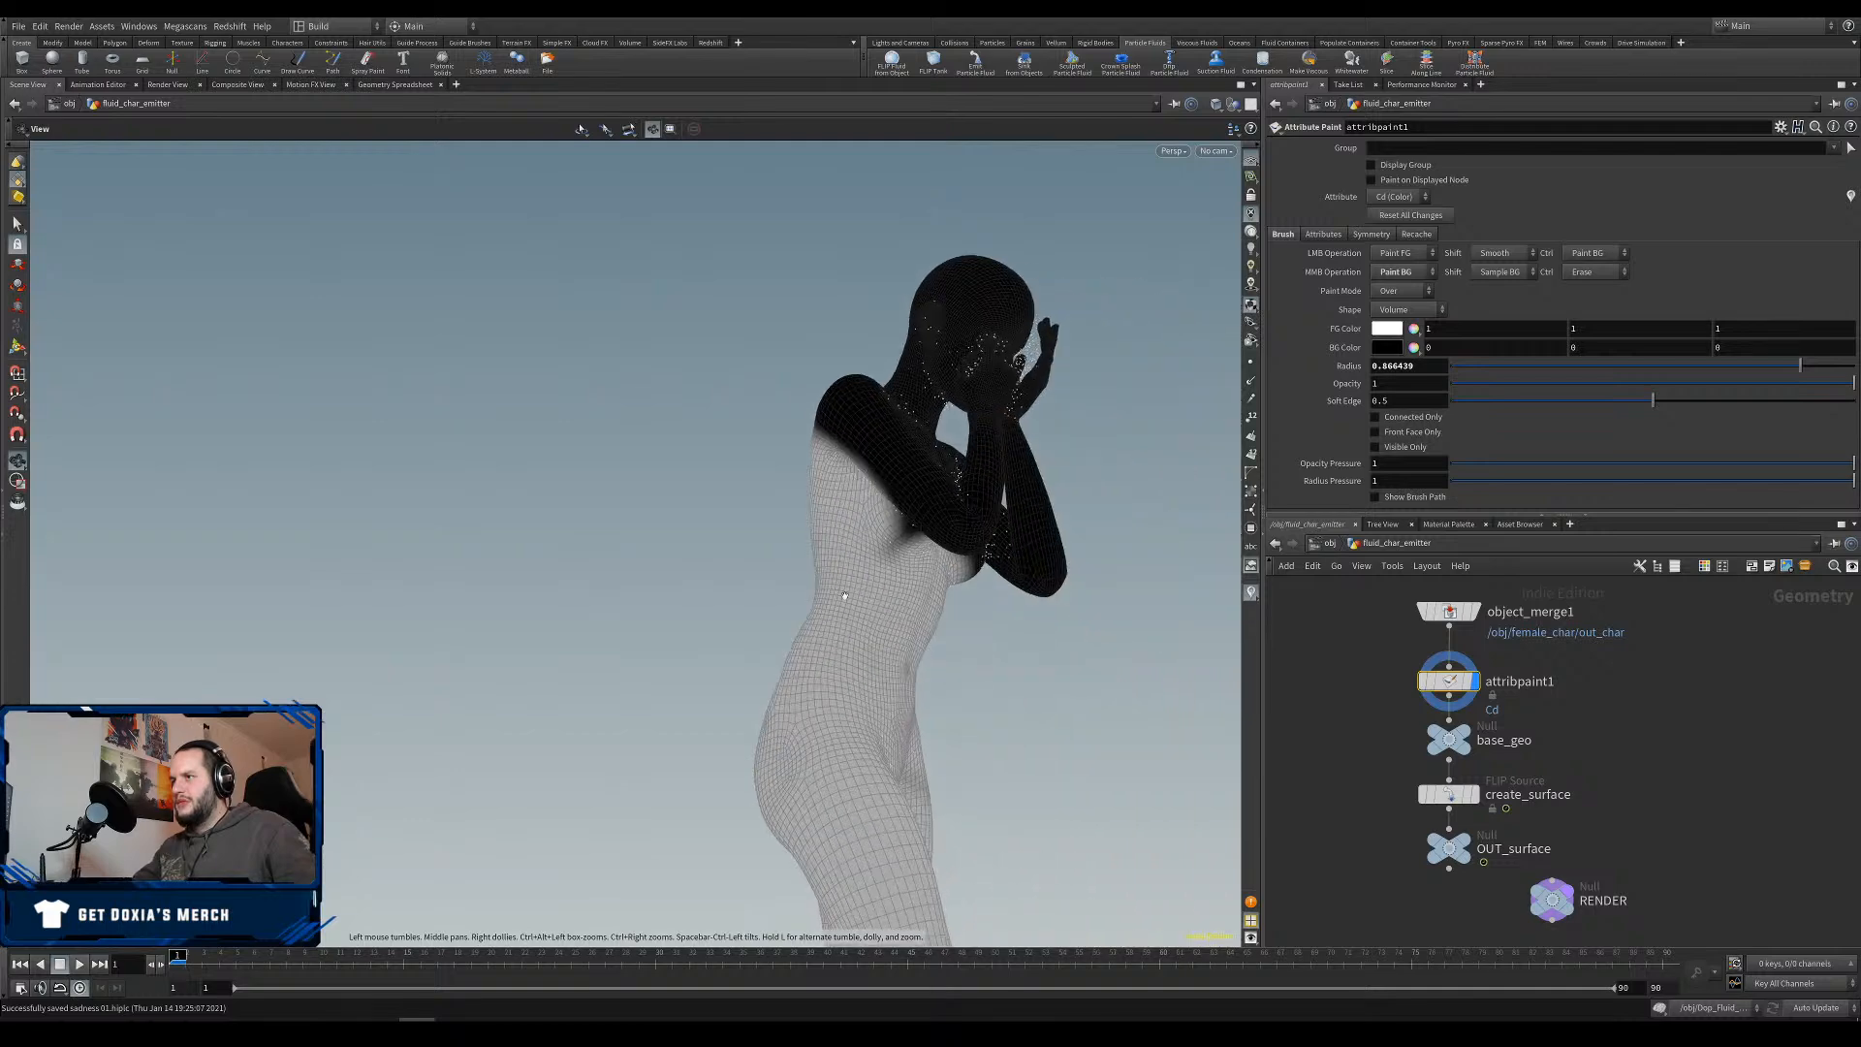
pyautogui.keyDown('alt'); pyautogui.scroll(5, 1086, 592); pyautogui.keyUp('alt')
pyautogui.moveTo(1008, 419); pyautogui.dragTo(956, 398)
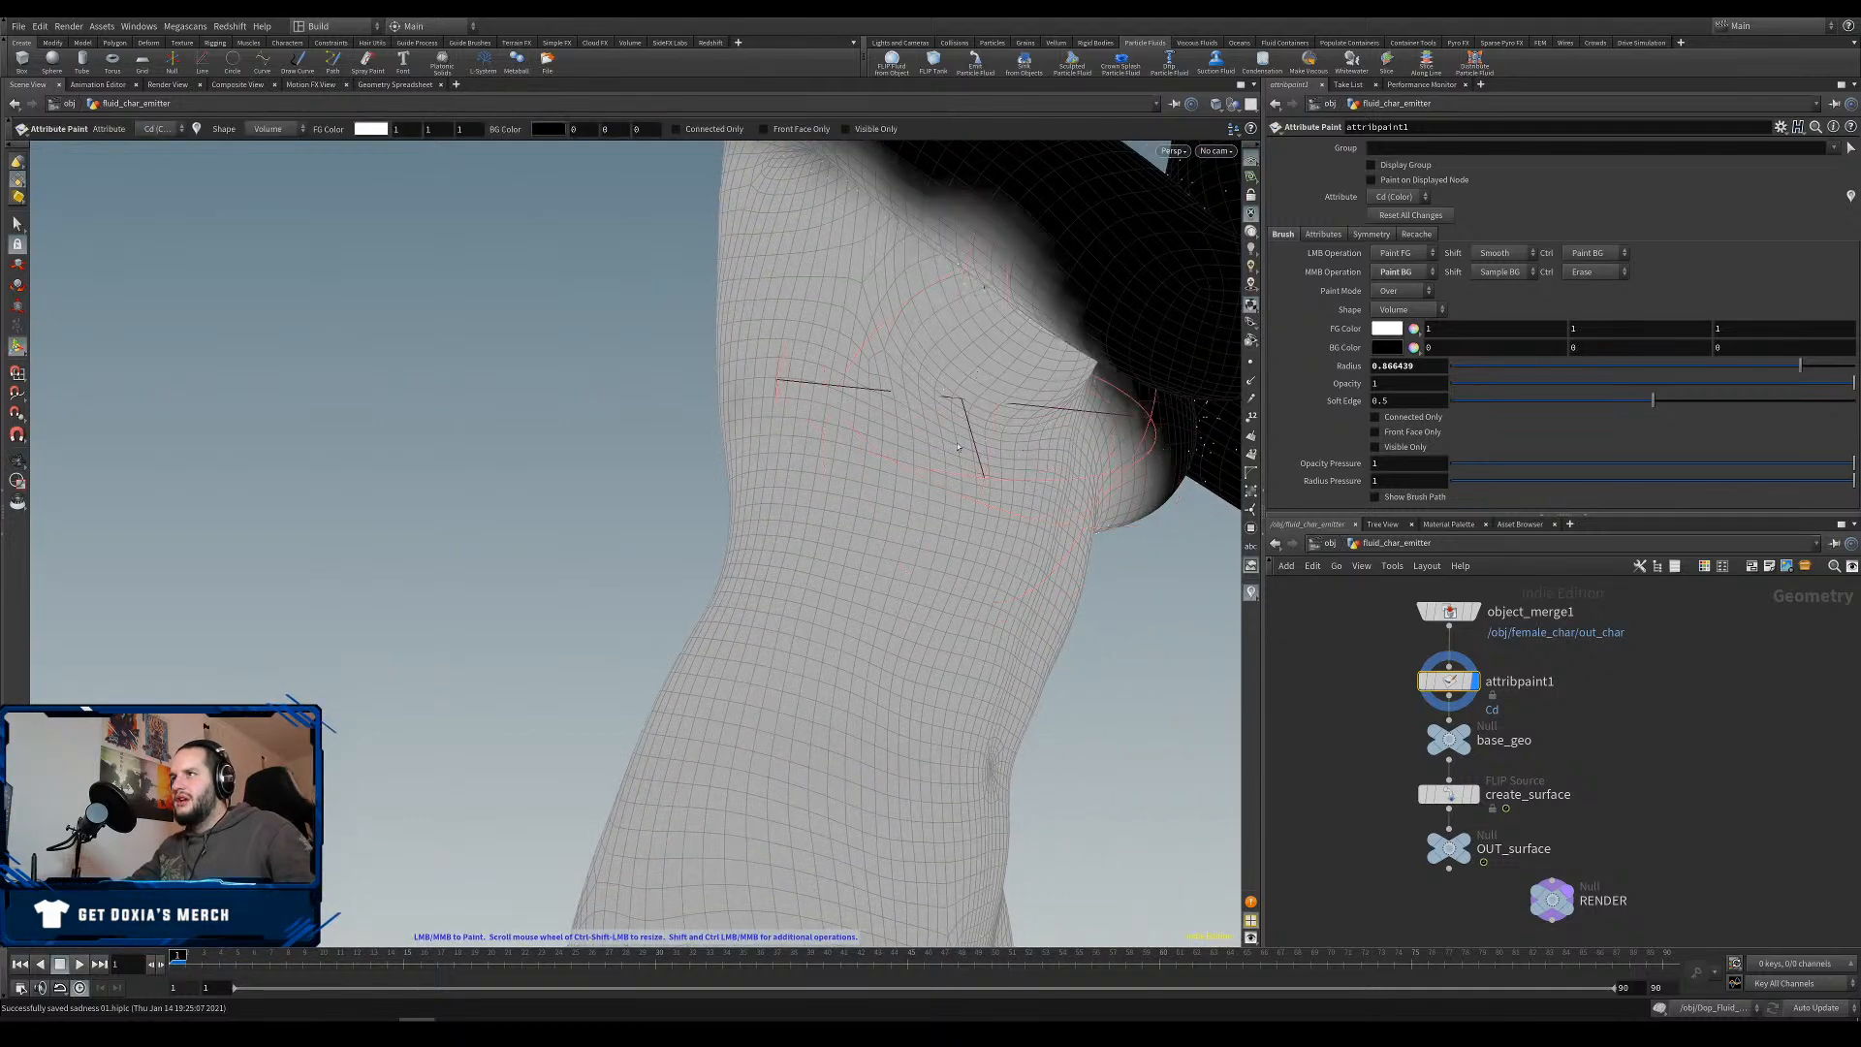
# Reduce the brush radius to about 0.18 and paint the underside of the right upper arm and armpit white.
pyautogui.keyDown('ctrl'); pyautogui.keyDown('shift'); pyautogui.moveTo(954, 482); pyautogui.dragTo(845, 482); pyautogui.keyUp('shift'); pyautogui.keyUp('ctrl')
pyautogui.keyDown('alt'); pyautogui.moveTo(901, 478); pyautogui.dragTo(659, 708, button='middle'); pyautogui.keyUp('alt')
pyautogui.moveTo(737, 620)
pyautogui.keyDown('alt'); pyautogui.mouseDown()
pyautogui.moveTo(864, 552)
pyautogui.moveTo(843, 568)
pyautogui.mouseUp(); pyautogui.keyUp('alt')
pyautogui.moveTo(703, 408)
pyautogui.mouseDown()
pyautogui.moveTo(693, 354)
pyautogui.moveTo(740, 403)
pyautogui.moveTo(686, 303)
pyautogui.moveTo(878, 512)
pyautogui.moveTo(948, 540)
pyautogui.moveTo(999, 600)
pyautogui.moveTo(911, 586)
pyautogui.moveTo(798, 509)
pyautogui.mouseUp()
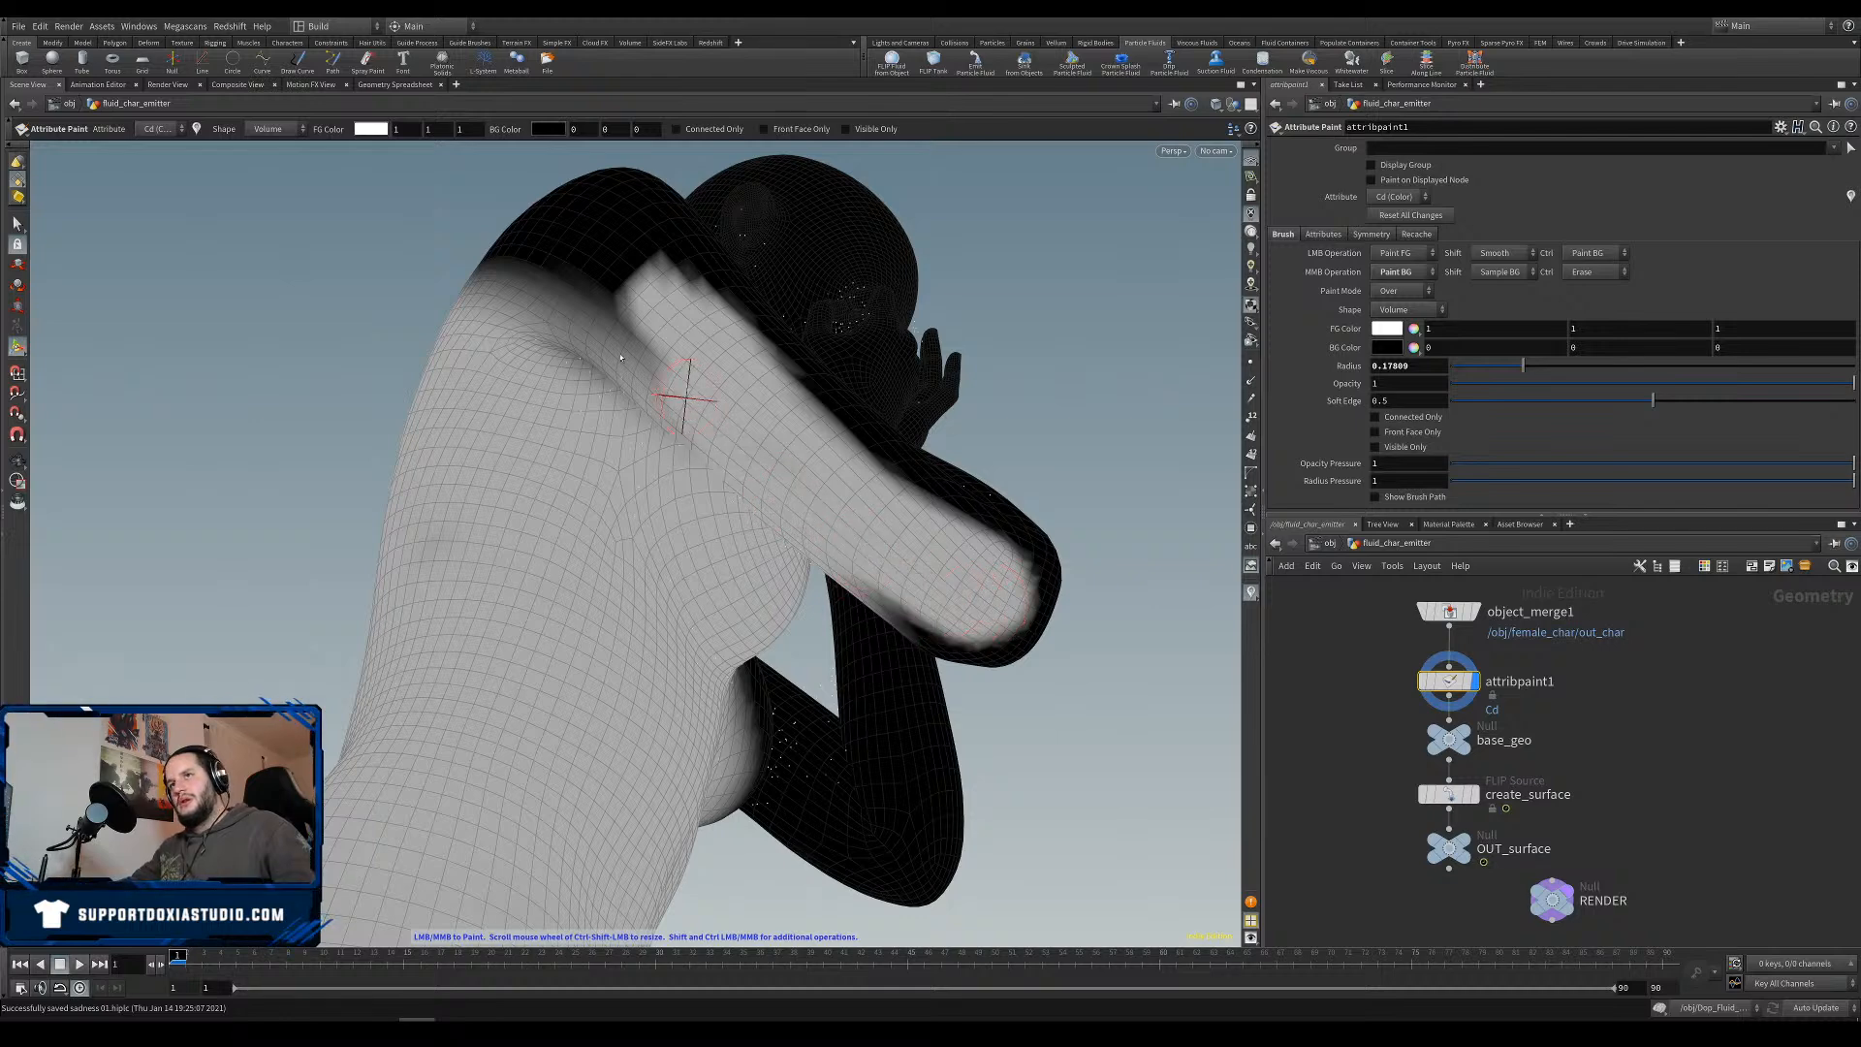
pyautogui.moveTo(621, 358)
pyautogui.mouseDown()
pyautogui.moveTo(608, 319)
pyautogui.moveTo(476, 328)
pyautogui.mouseUp()
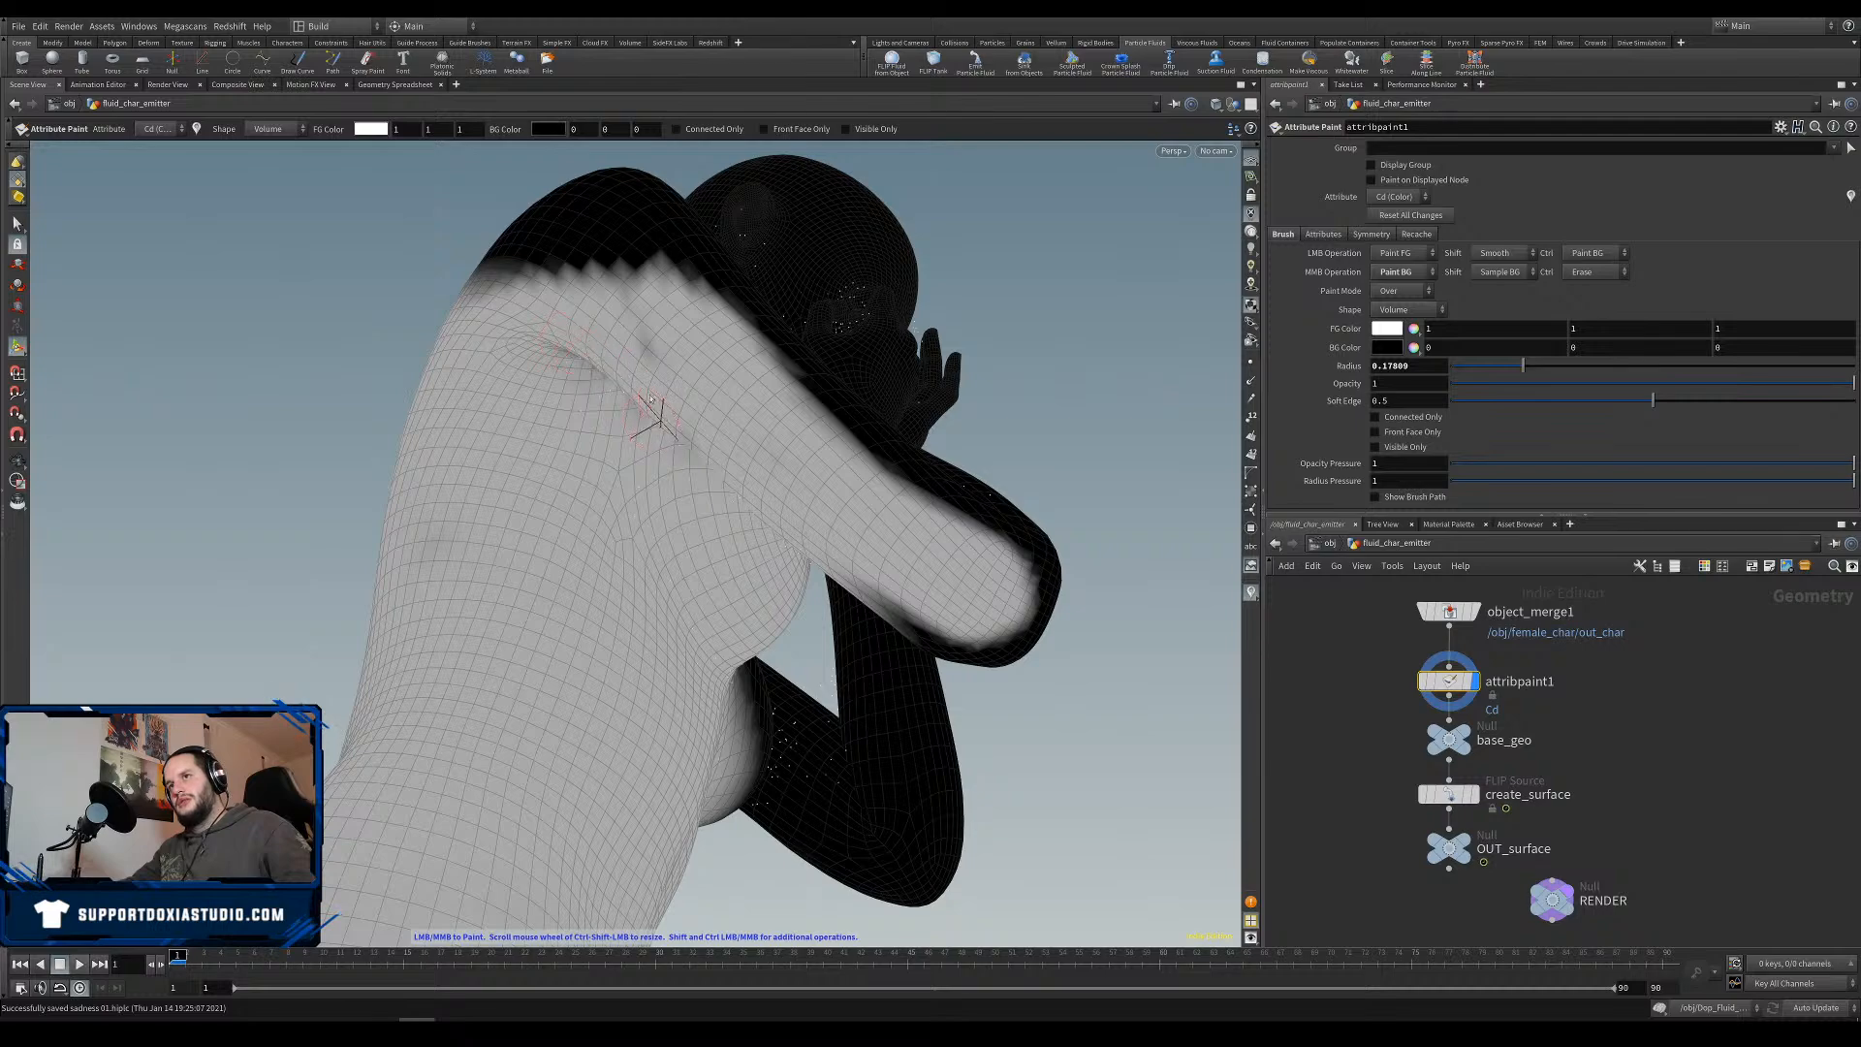
# Paint the underside of the figure's right forearm white from near the wrist to the elbow.
pyautogui.moveTo(731, 451)
pyautogui.keyDown('alt'); pyautogui.mouseDown()
pyautogui.moveTo(586, 471)
pyautogui.moveTo(546, 615)
pyautogui.mouseUp(); pyautogui.keyUp('alt')
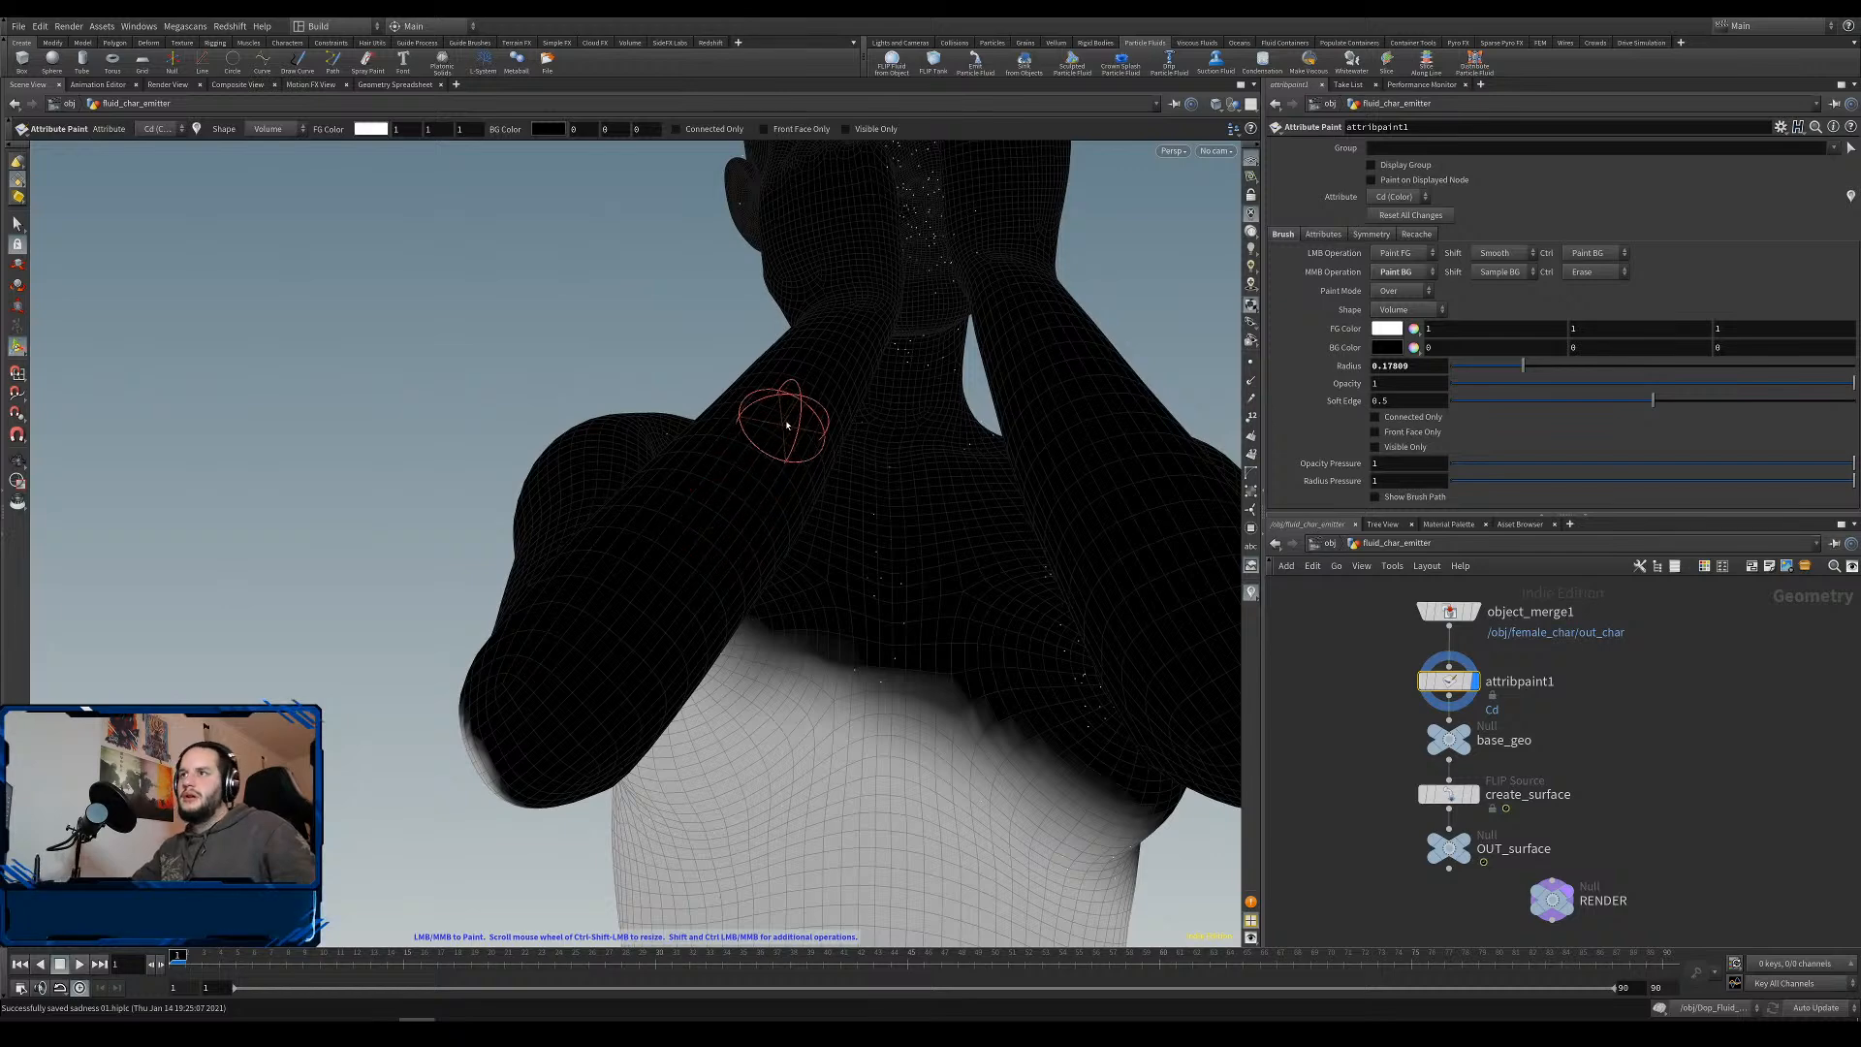
pyautogui.moveTo(781, 416)
pyautogui.mouseDown()
pyautogui.moveTo(688, 514)
pyautogui.moveTo(696, 429)
pyautogui.moveTo(623, 553)
pyautogui.moveTo(623, 614)
pyautogui.moveTo(572, 737)
pyautogui.moveTo(520, 728)
pyautogui.moveTo(519, 768)
pyautogui.moveTo(615, 715)
pyautogui.moveTo(780, 470)
pyautogui.moveTo(739, 533)
pyautogui.moveTo(708, 660)
pyautogui.mouseUp()
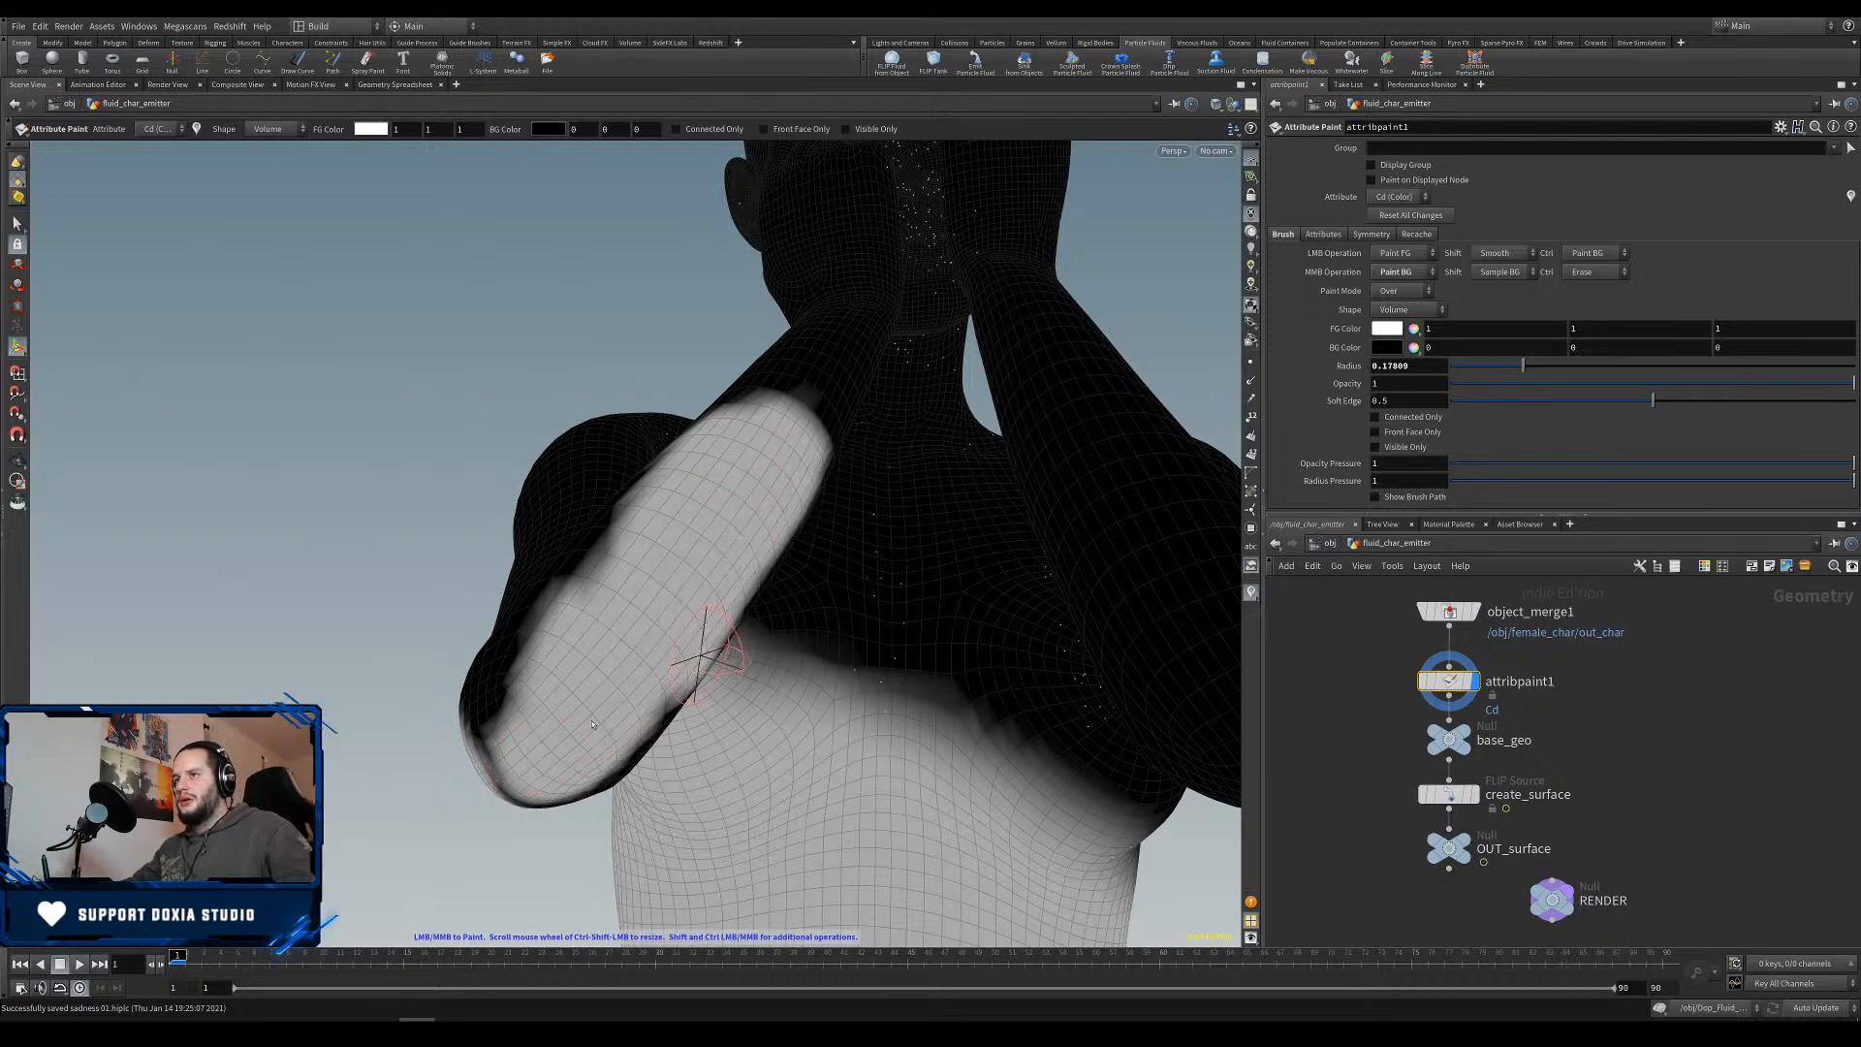
pyautogui.moveTo(634, 519); pyautogui.dragTo(583, 618)
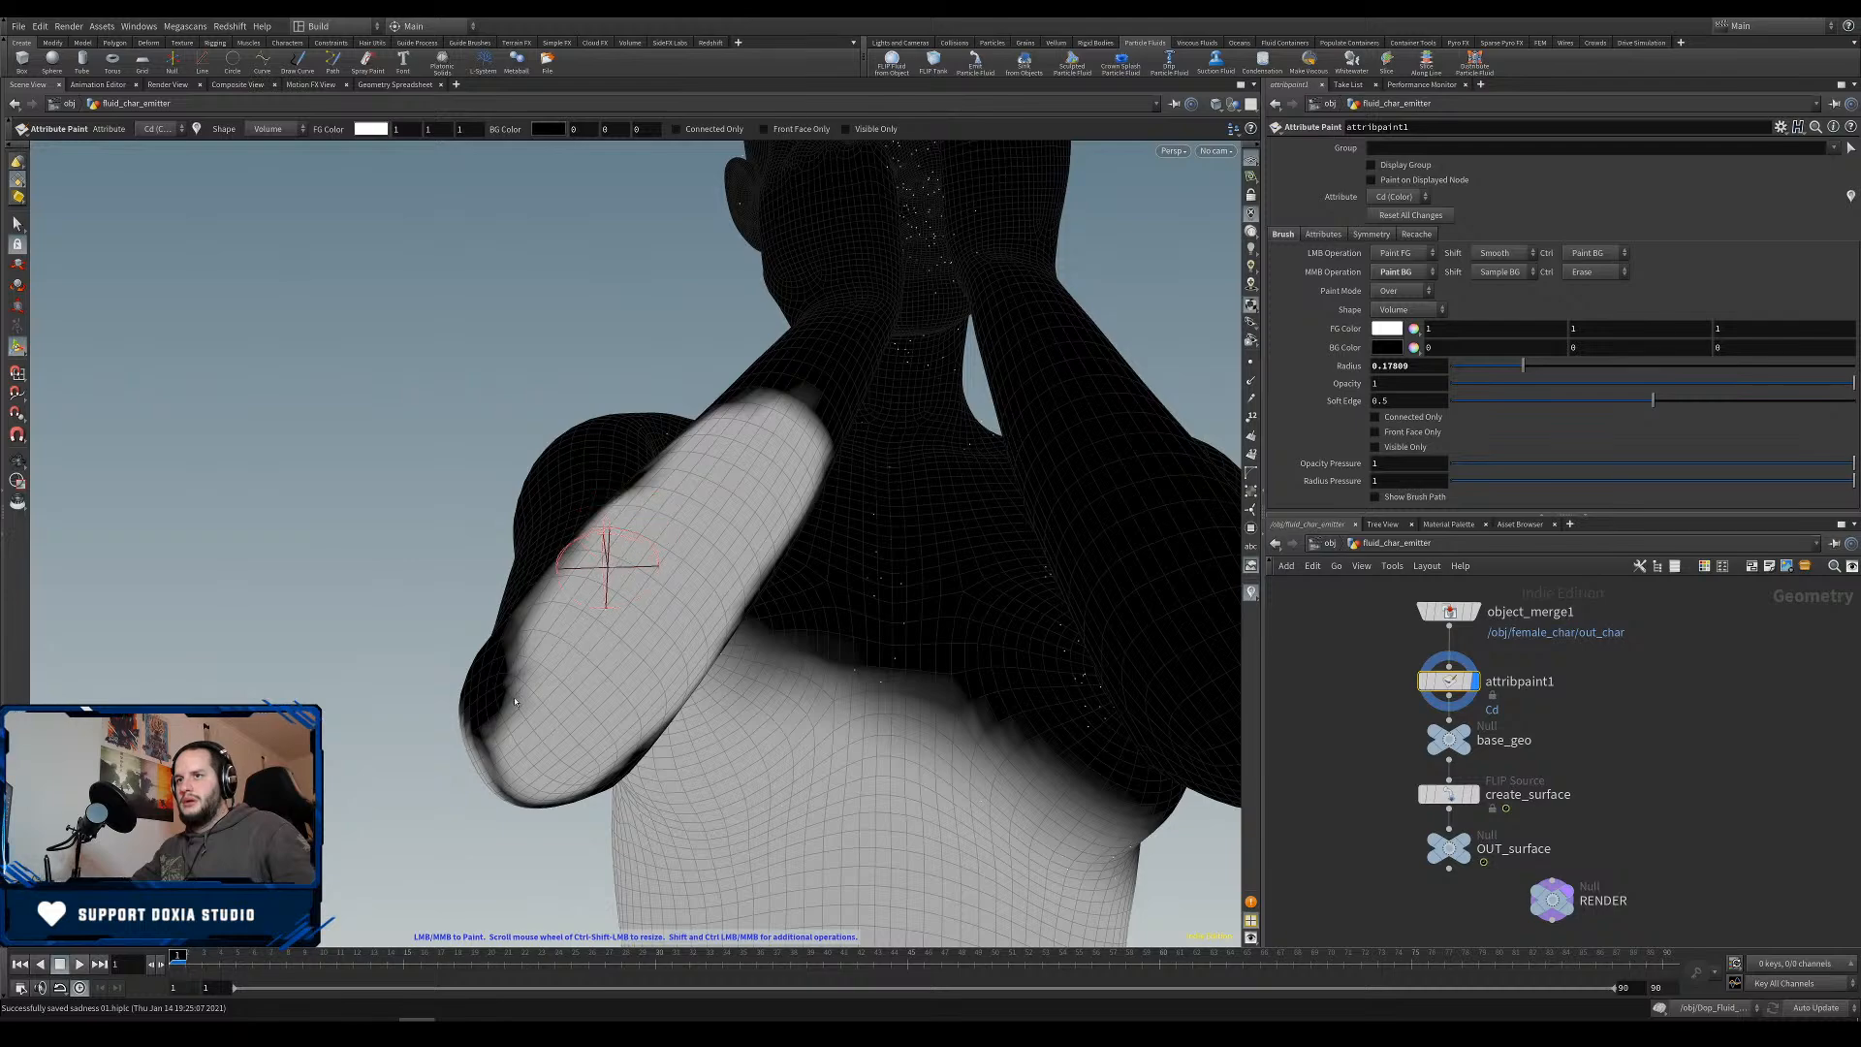
pyautogui.moveTo(515, 702)
pyautogui.mouseDown()
pyautogui.moveTo(489, 722)
pyautogui.moveTo(494, 776)
pyautogui.moveTo(543, 797)
pyautogui.moveTo(639, 739)
pyautogui.moveTo(730, 764)
pyautogui.mouseUp()
# Enlarge the brush slightly and fill the remaining dark areas of the right inner elbow and forearm up to the wrist with white.
pyautogui.keyDown('alt'); pyautogui.moveTo(733, 764); pyautogui.dragTo(764, 761, button='right'); pyautogui.keyUp('alt')
pyautogui.scroll(8, 769, 777)
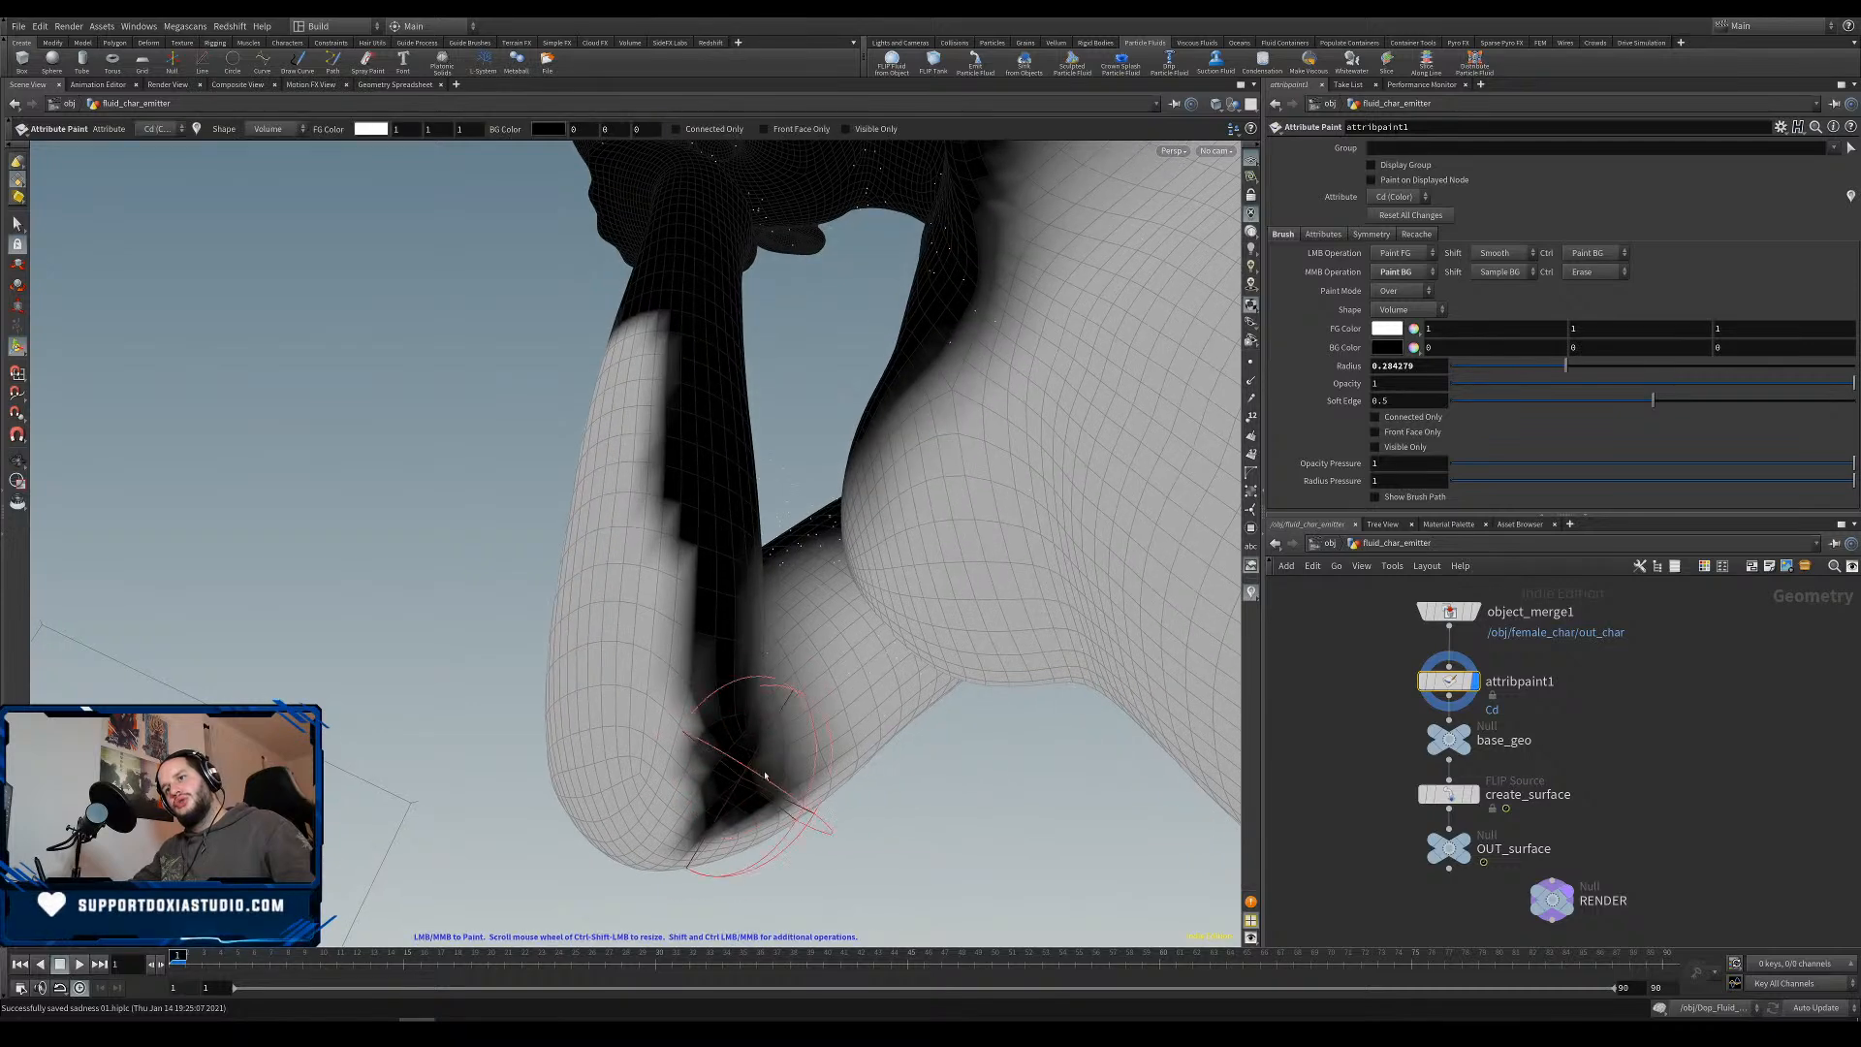
pyautogui.scroll(-4, 789, 772)
pyautogui.moveTo(731, 805)
pyautogui.mouseDown()
pyautogui.moveTo(747, 788)
pyautogui.moveTo(727, 808)
pyautogui.moveTo(665, 684)
pyautogui.moveTo(666, 410)
pyautogui.moveTo(642, 338)
pyautogui.moveTo(718, 408)
pyautogui.moveTo(805, 543)
pyautogui.moveTo(797, 762)
pyautogui.mouseUp()
pyautogui.moveTo(797, 762)
pyautogui.keyDown('alt'); pyautogui.mouseDown(button='middle')
pyautogui.moveTo(700, 985)
pyautogui.moveTo(671, 950)
pyautogui.mouseUp(button='middle'); pyautogui.keyUp('alt')
pyautogui.moveTo(639, 647)
pyautogui.mouseDown()
pyautogui.moveTo(679, 556)
pyautogui.moveTo(667, 509)
pyautogui.moveTo(693, 529)
pyautogui.mouseUp()
pyautogui.moveTo(702, 451)
pyautogui.mouseDown()
pyautogui.moveTo(739, 416)
pyautogui.moveTo(760, 282)
pyautogui.moveTo(769, 311)
pyautogui.mouseUp()
pyautogui.keyDown('alt'); pyautogui.moveTo(692, 527); pyautogui.dragTo(620, 542, button='right'); pyautogui.keyUp('alt')
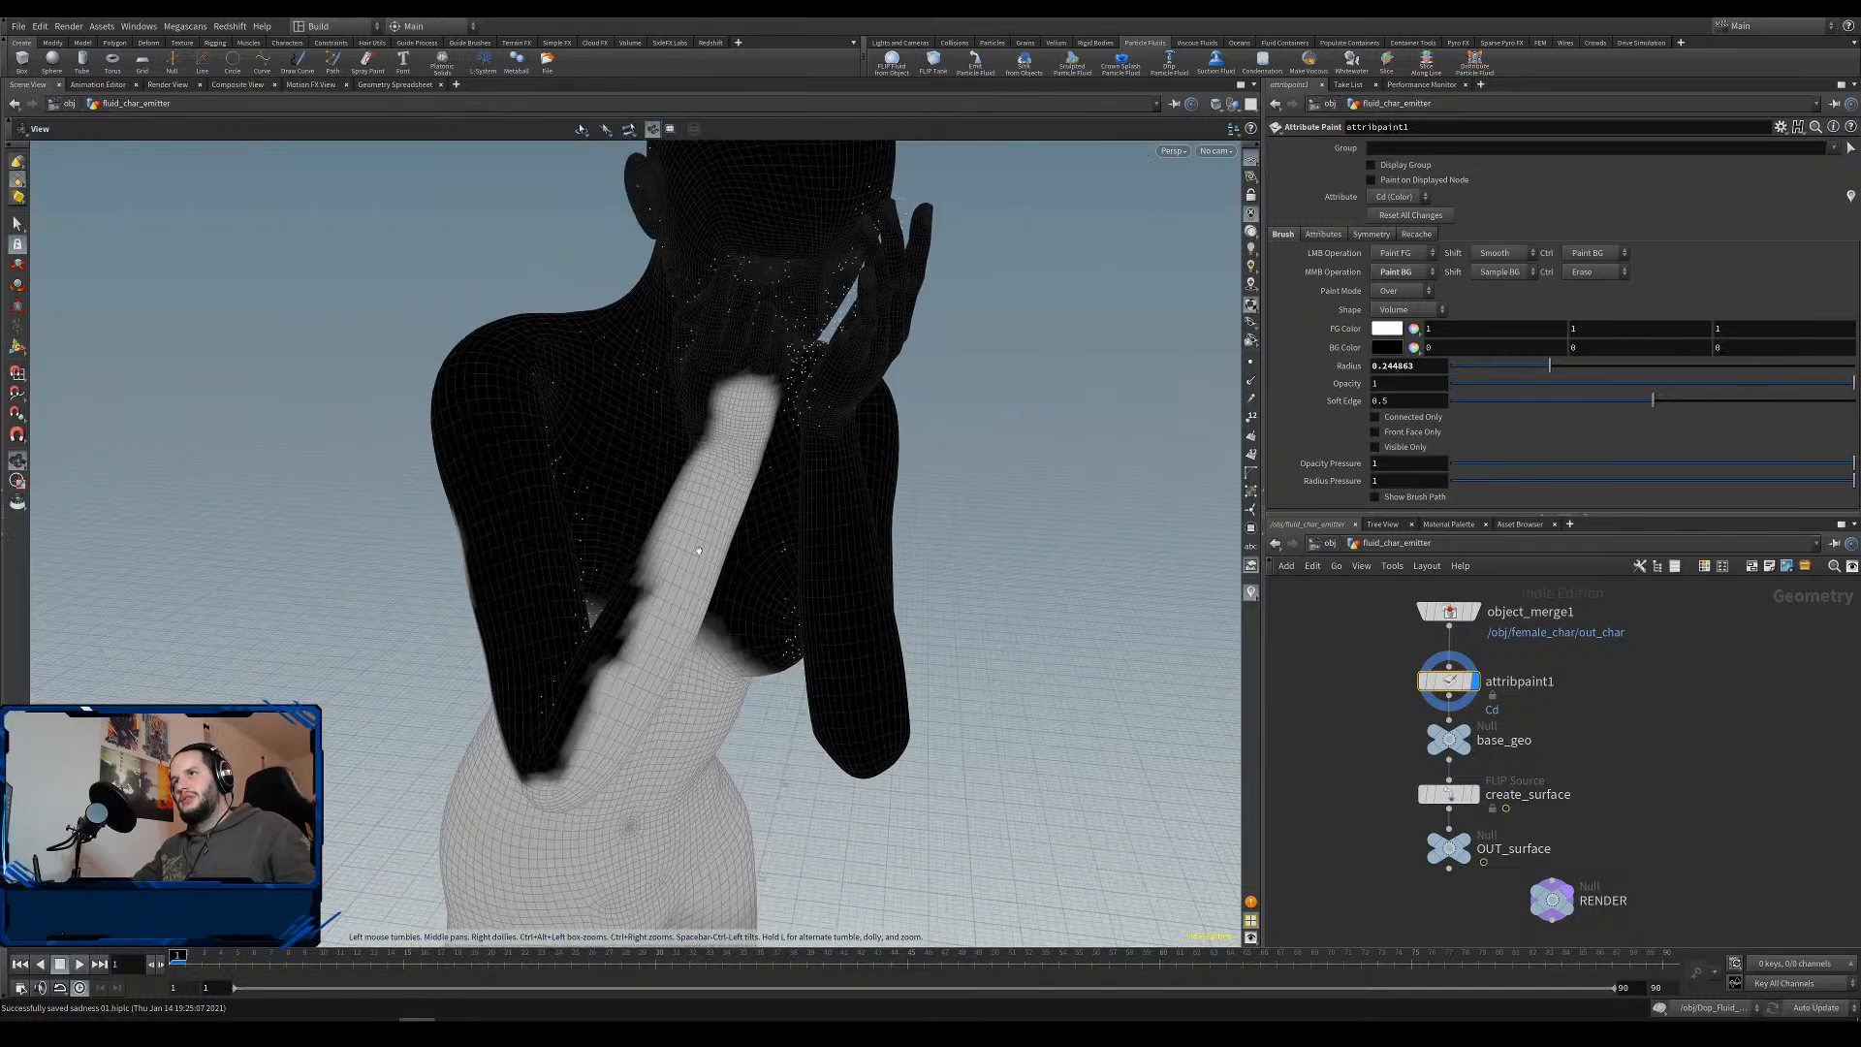
# Paint the left forearm white, enlarge the brush radius to about 0.54 and start whitening the left upper arm's underside.
pyautogui.keyDown('alt'); pyautogui.moveTo(698, 528); pyautogui.dragTo(572, 451); pyautogui.keyUp('alt')
pyautogui.moveTo(875, 399)
pyautogui.mouseDown()
pyautogui.moveTo(861, 384)
pyautogui.moveTo(897, 804)
pyautogui.moveTo(921, 853)
pyautogui.moveTo(1042, 723)
pyautogui.mouseUp()
pyautogui.scroll(5, 887, 718)
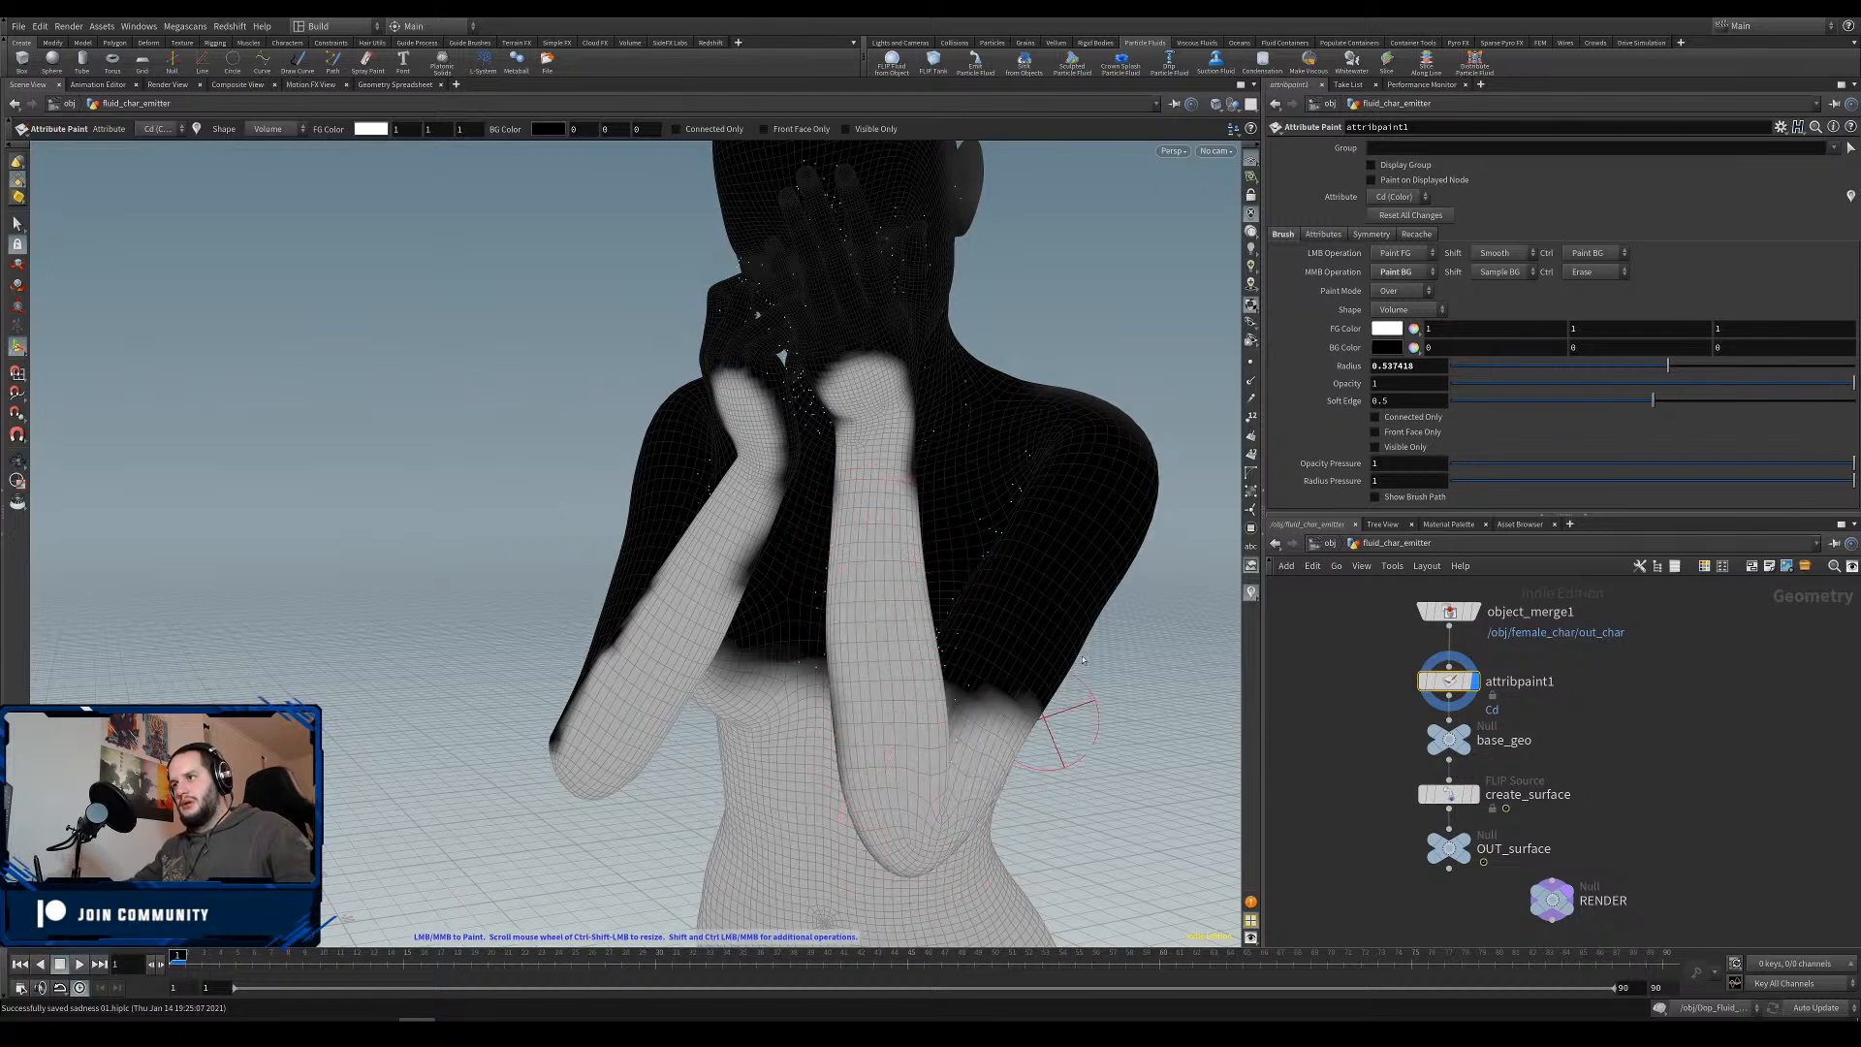
pyautogui.moveTo(1088, 622)
pyautogui.mouseDown()
pyautogui.moveTo(1020, 727)
pyautogui.moveTo(1066, 543)
pyautogui.mouseUp()
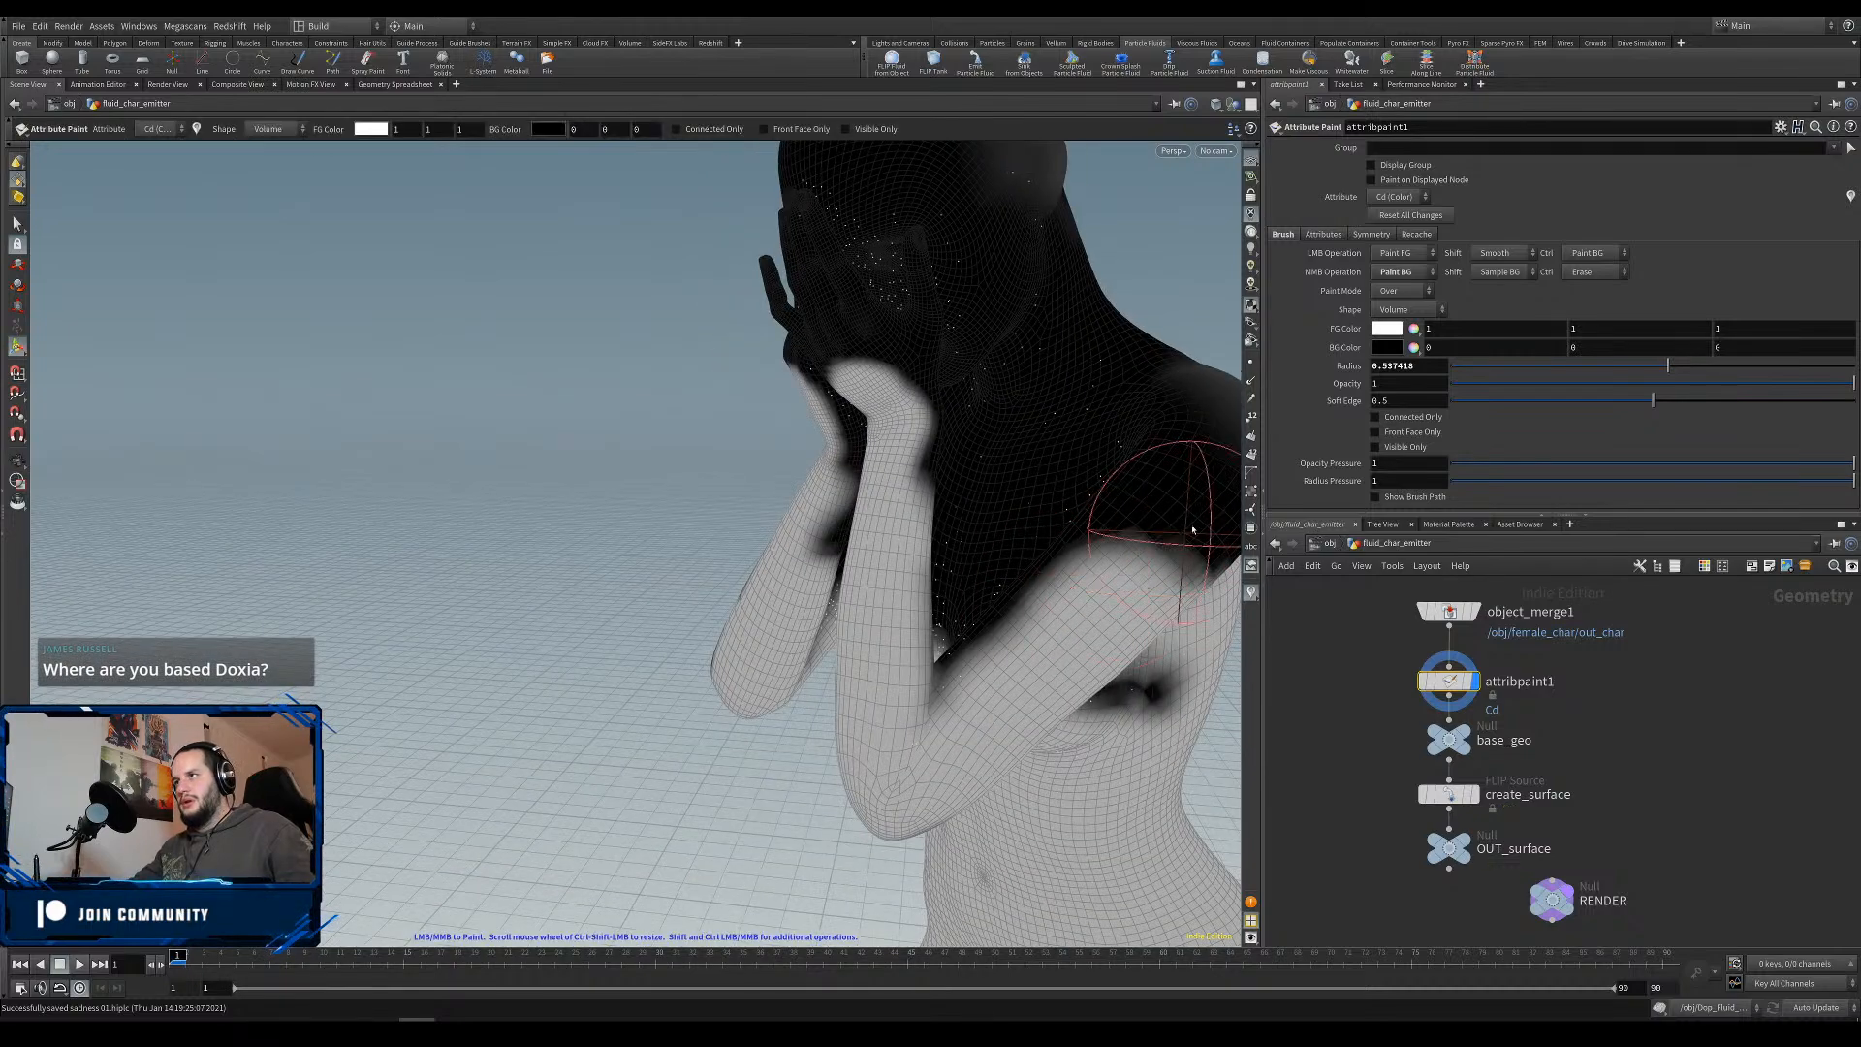
# Paint the rest of the left upper arm's outer side and the dark patches around the elbows white.
pyautogui.press('Escape')
pyautogui.moveTo(1203, 497); pyautogui.dragTo(771, 564)
pyautogui.press('Return')
pyautogui.moveTo(964, 671)
pyautogui.mouseDown()
pyautogui.moveTo(1008, 591)
pyautogui.moveTo(998, 543)
pyautogui.moveTo(1018, 601)
pyautogui.moveTo(940, 798)
pyautogui.moveTo(905, 785)
pyautogui.moveTo(893, 814)
pyautogui.moveTo(952, 696)
pyautogui.mouseUp()
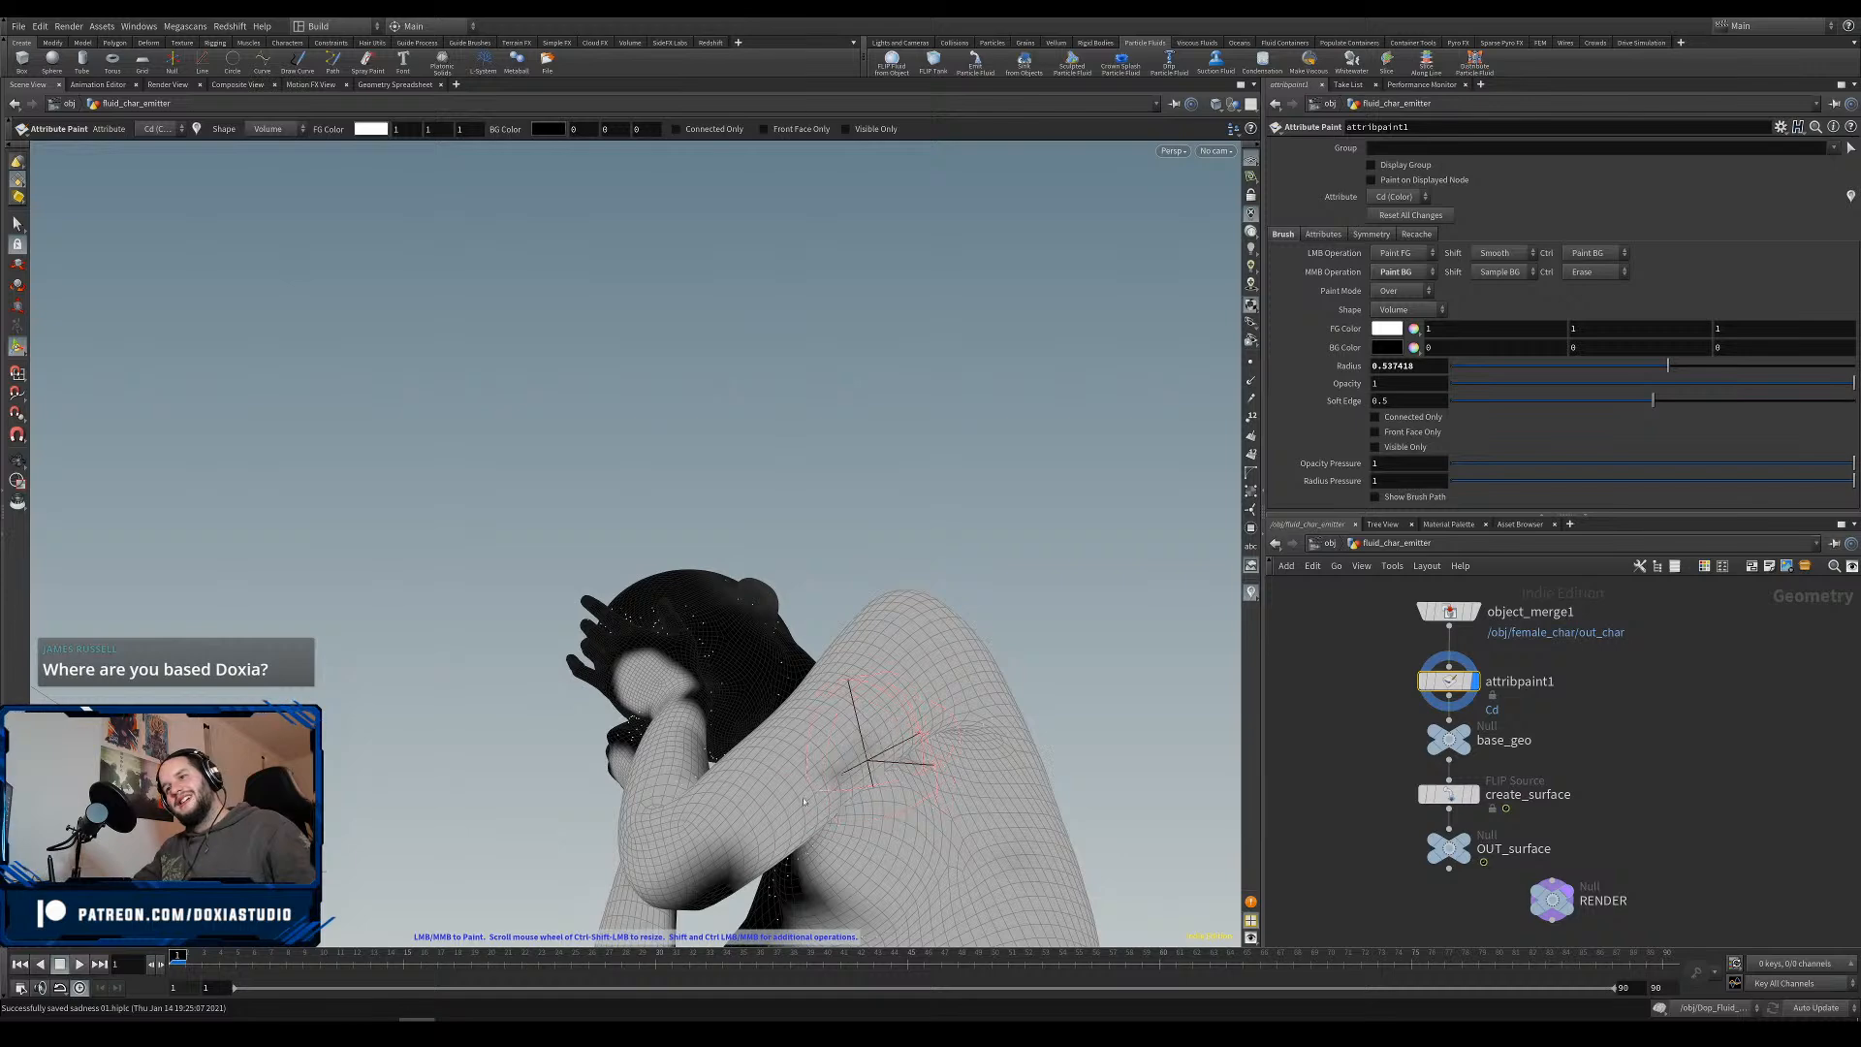
pyautogui.moveTo(718, 862)
pyautogui.mouseDown()
pyautogui.moveTo(714, 877)
pyautogui.moveTo(897, 853)
pyautogui.moveTo(875, 780)
pyautogui.moveTo(714, 761)
pyautogui.mouseUp()
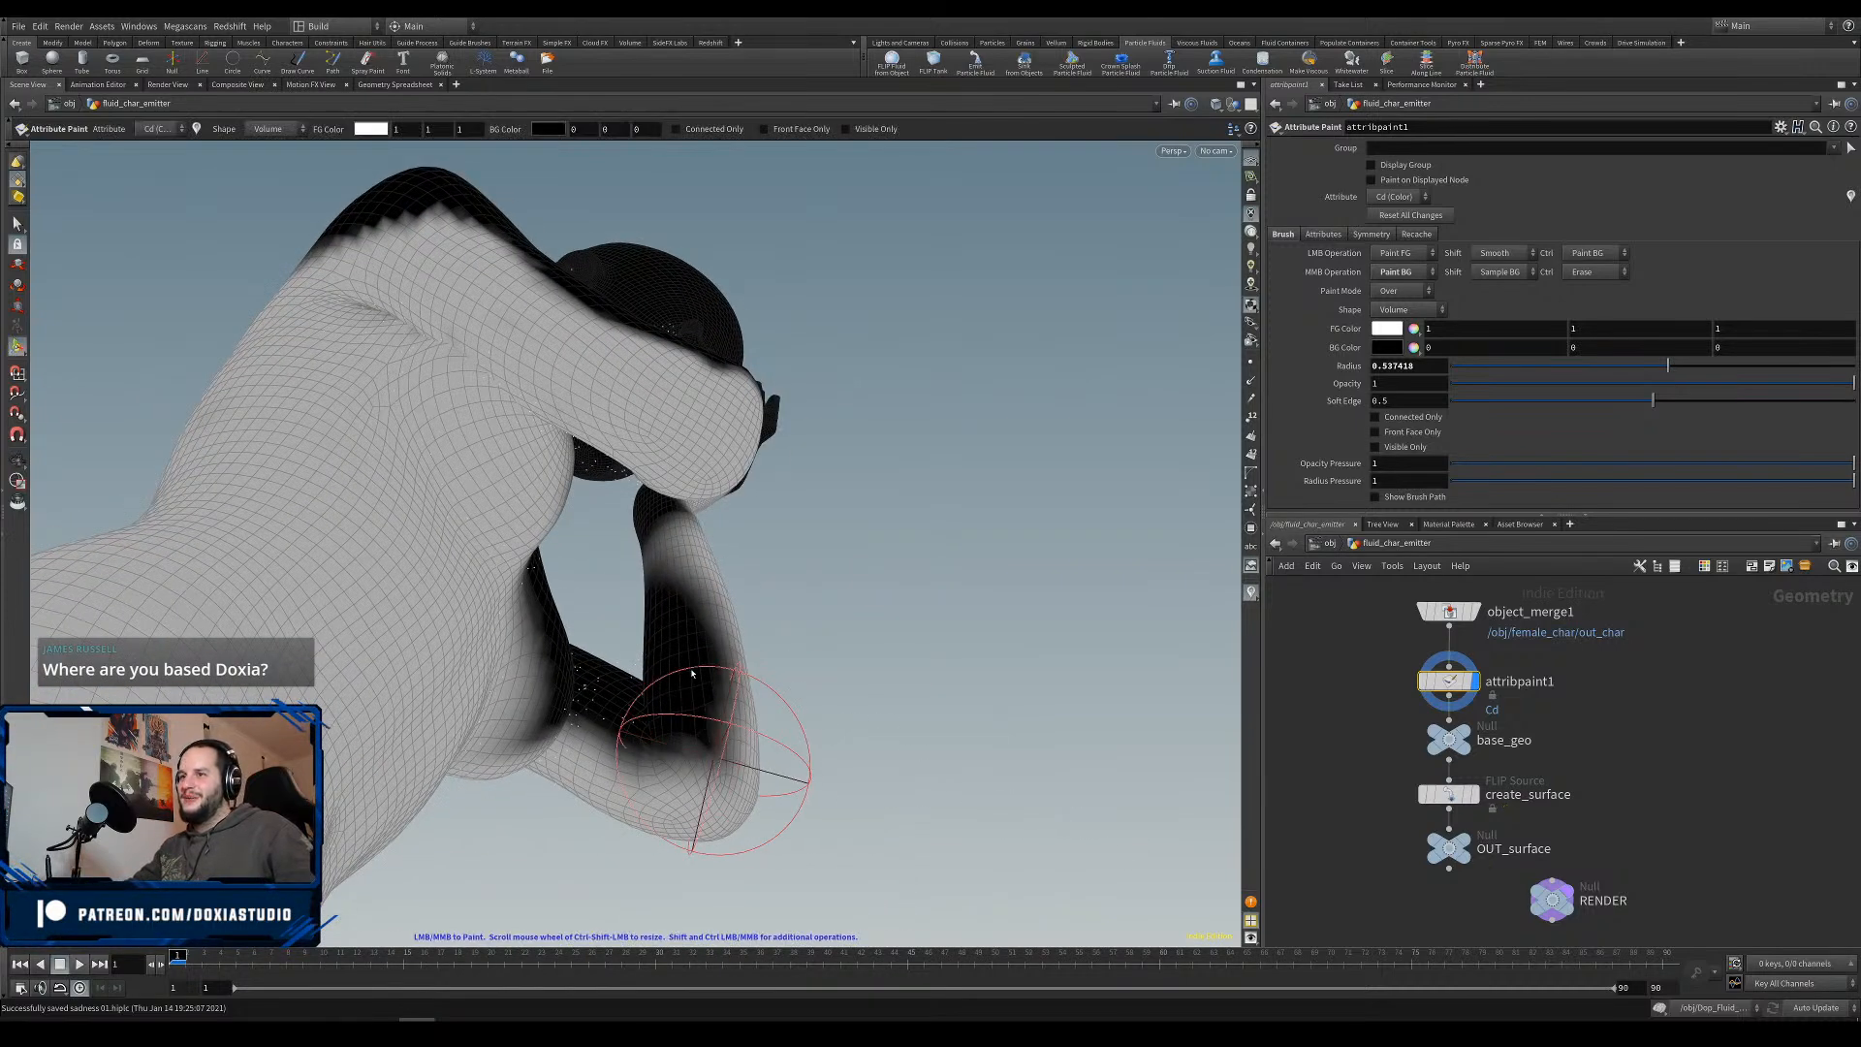
pyautogui.moveTo(692, 672)
pyautogui.mouseDown()
pyautogui.moveTo(694, 624)
pyautogui.moveTo(714, 678)
pyautogui.moveTo(547, 839)
pyautogui.moveTo(776, 618)
pyautogui.moveTo(924, 603)
pyautogui.mouseUp()
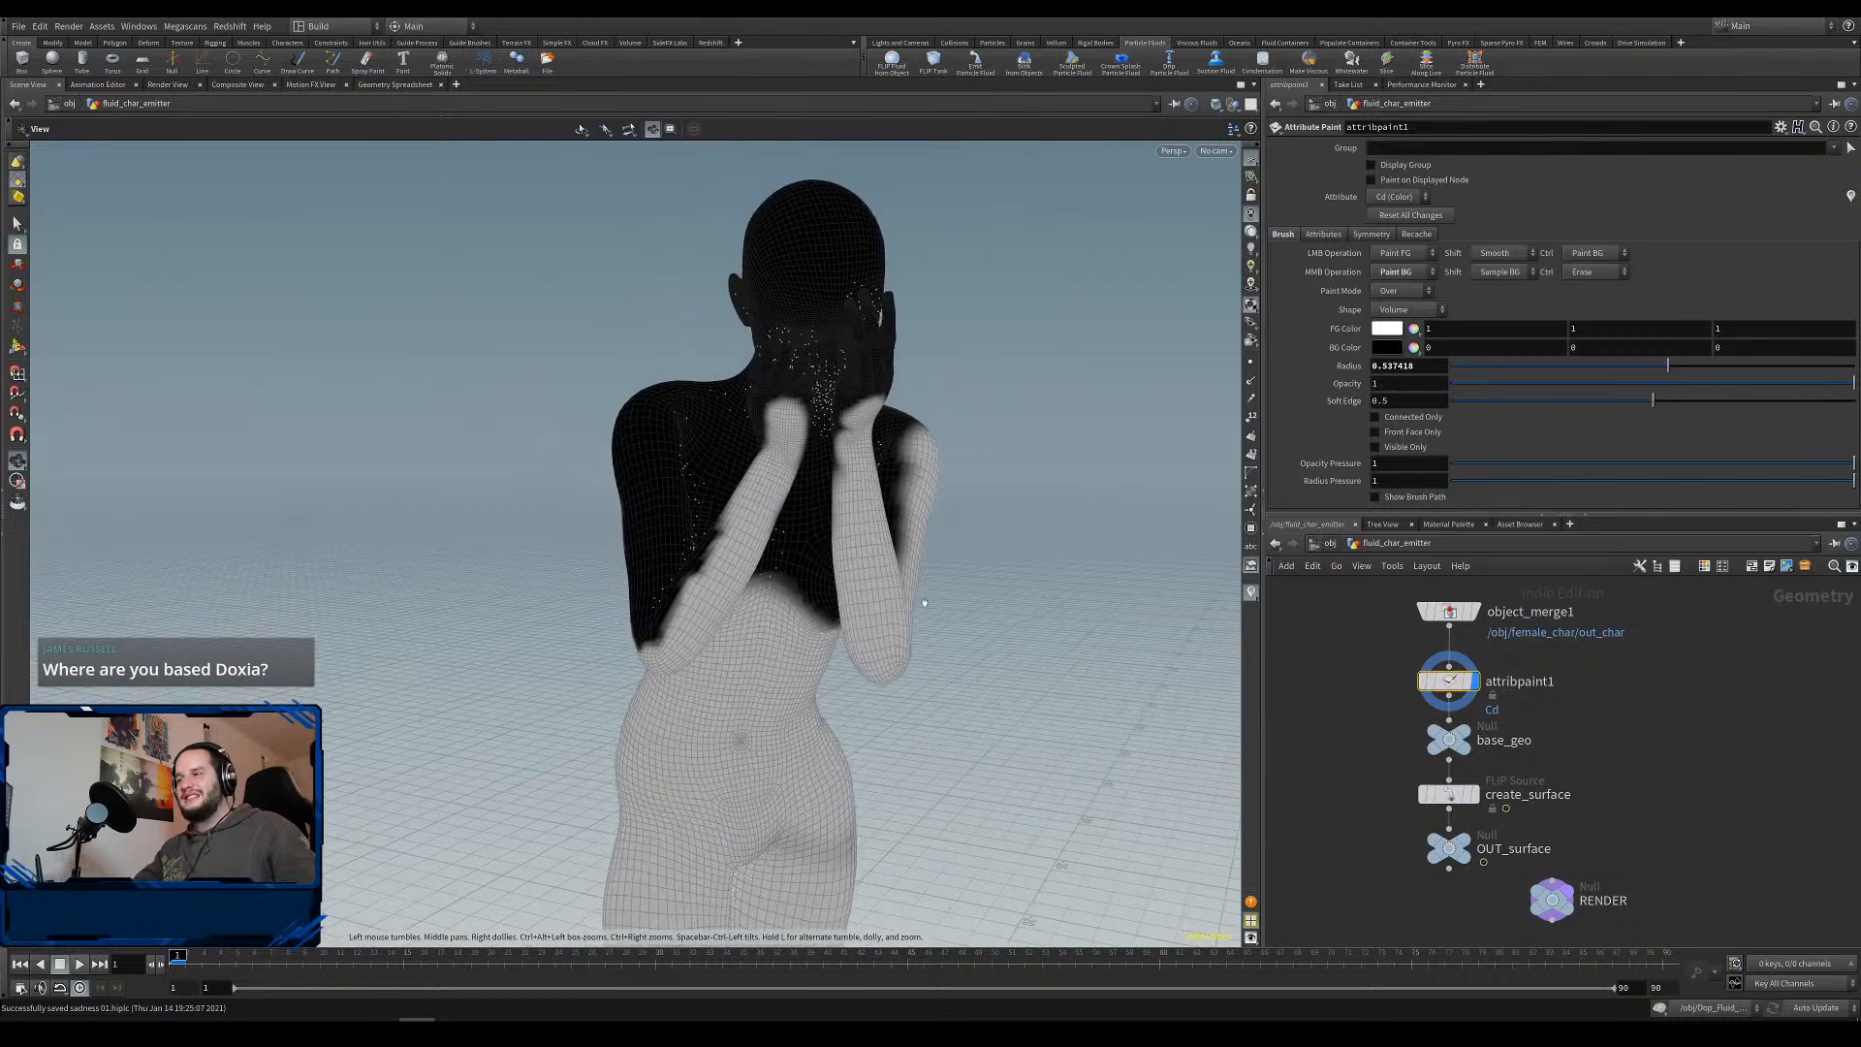
pyautogui.press('Return')
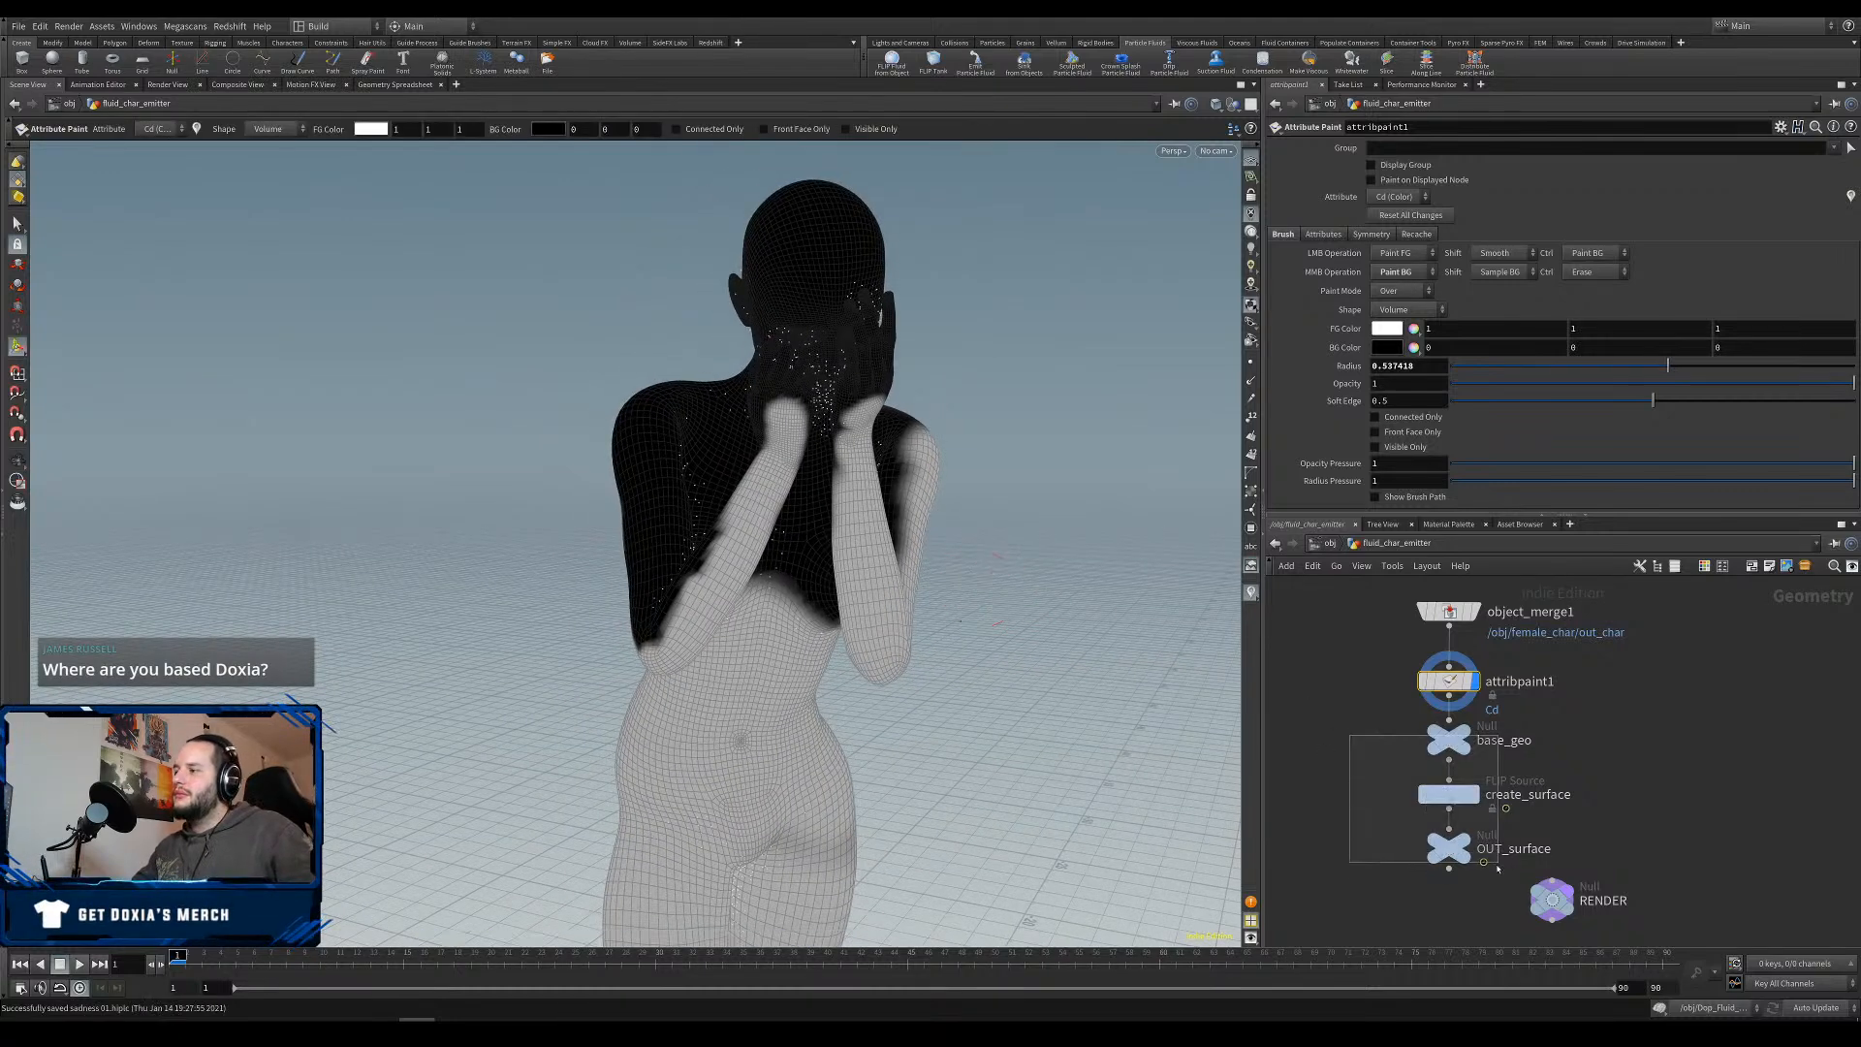
# Move the base_geo, create_surface and OUT_surface nodes down to make room below attribpaint1.
pyautogui.moveTo(1498, 869); pyautogui.dragTo(1457, 901)
pyautogui.click(1357, 773)
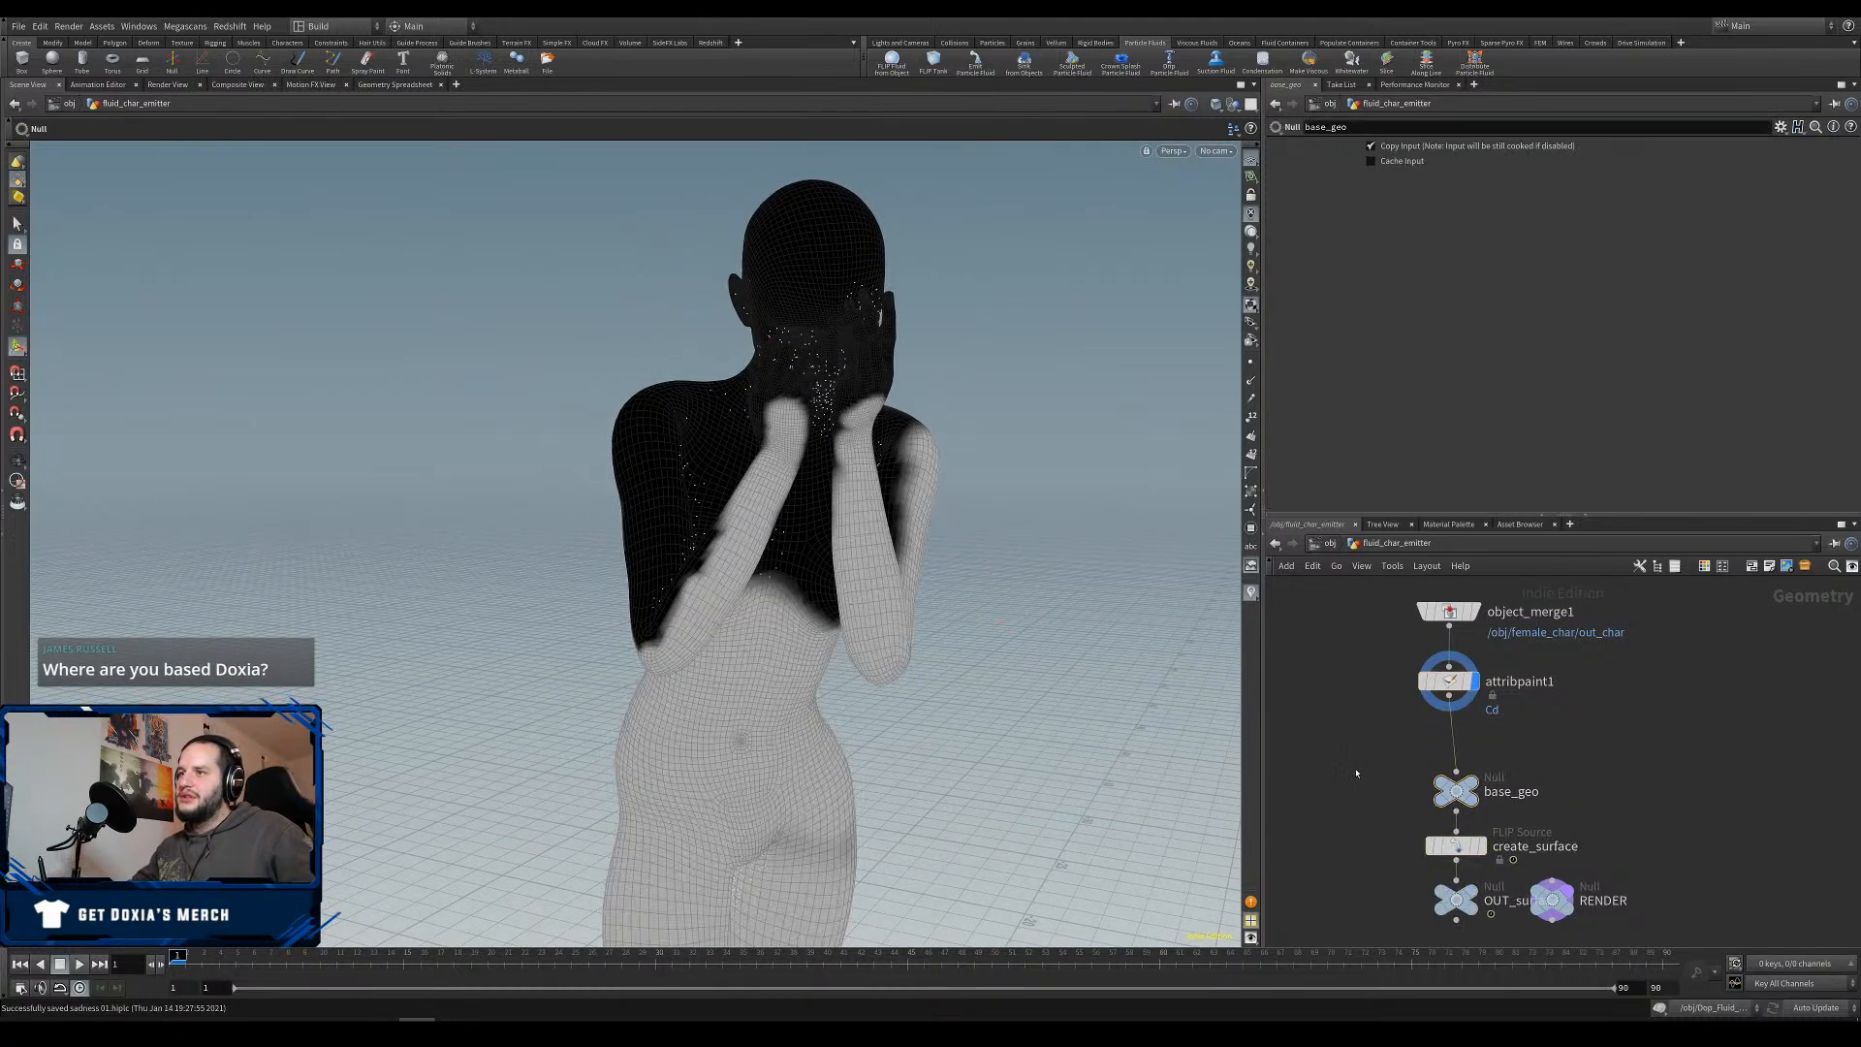
pyautogui.press('Tab')
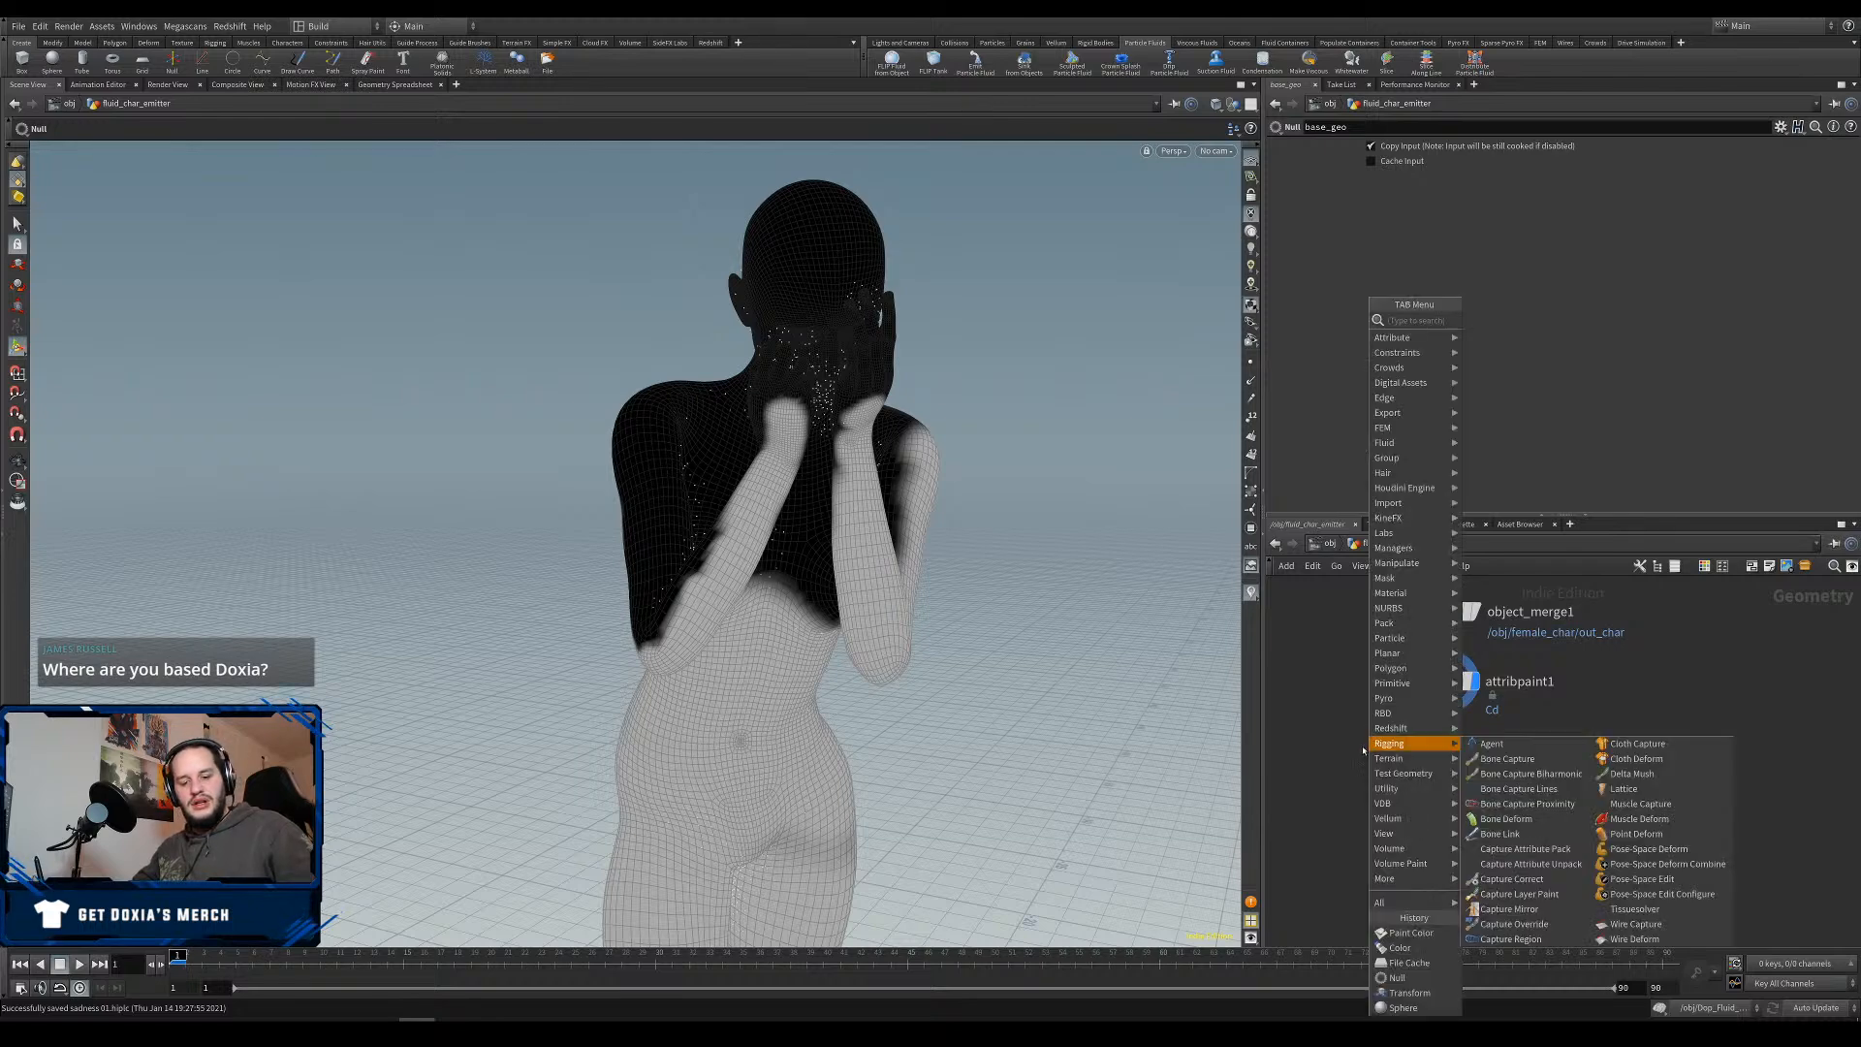
pyautogui.click(1328, 737)
pyautogui.press('Tab')
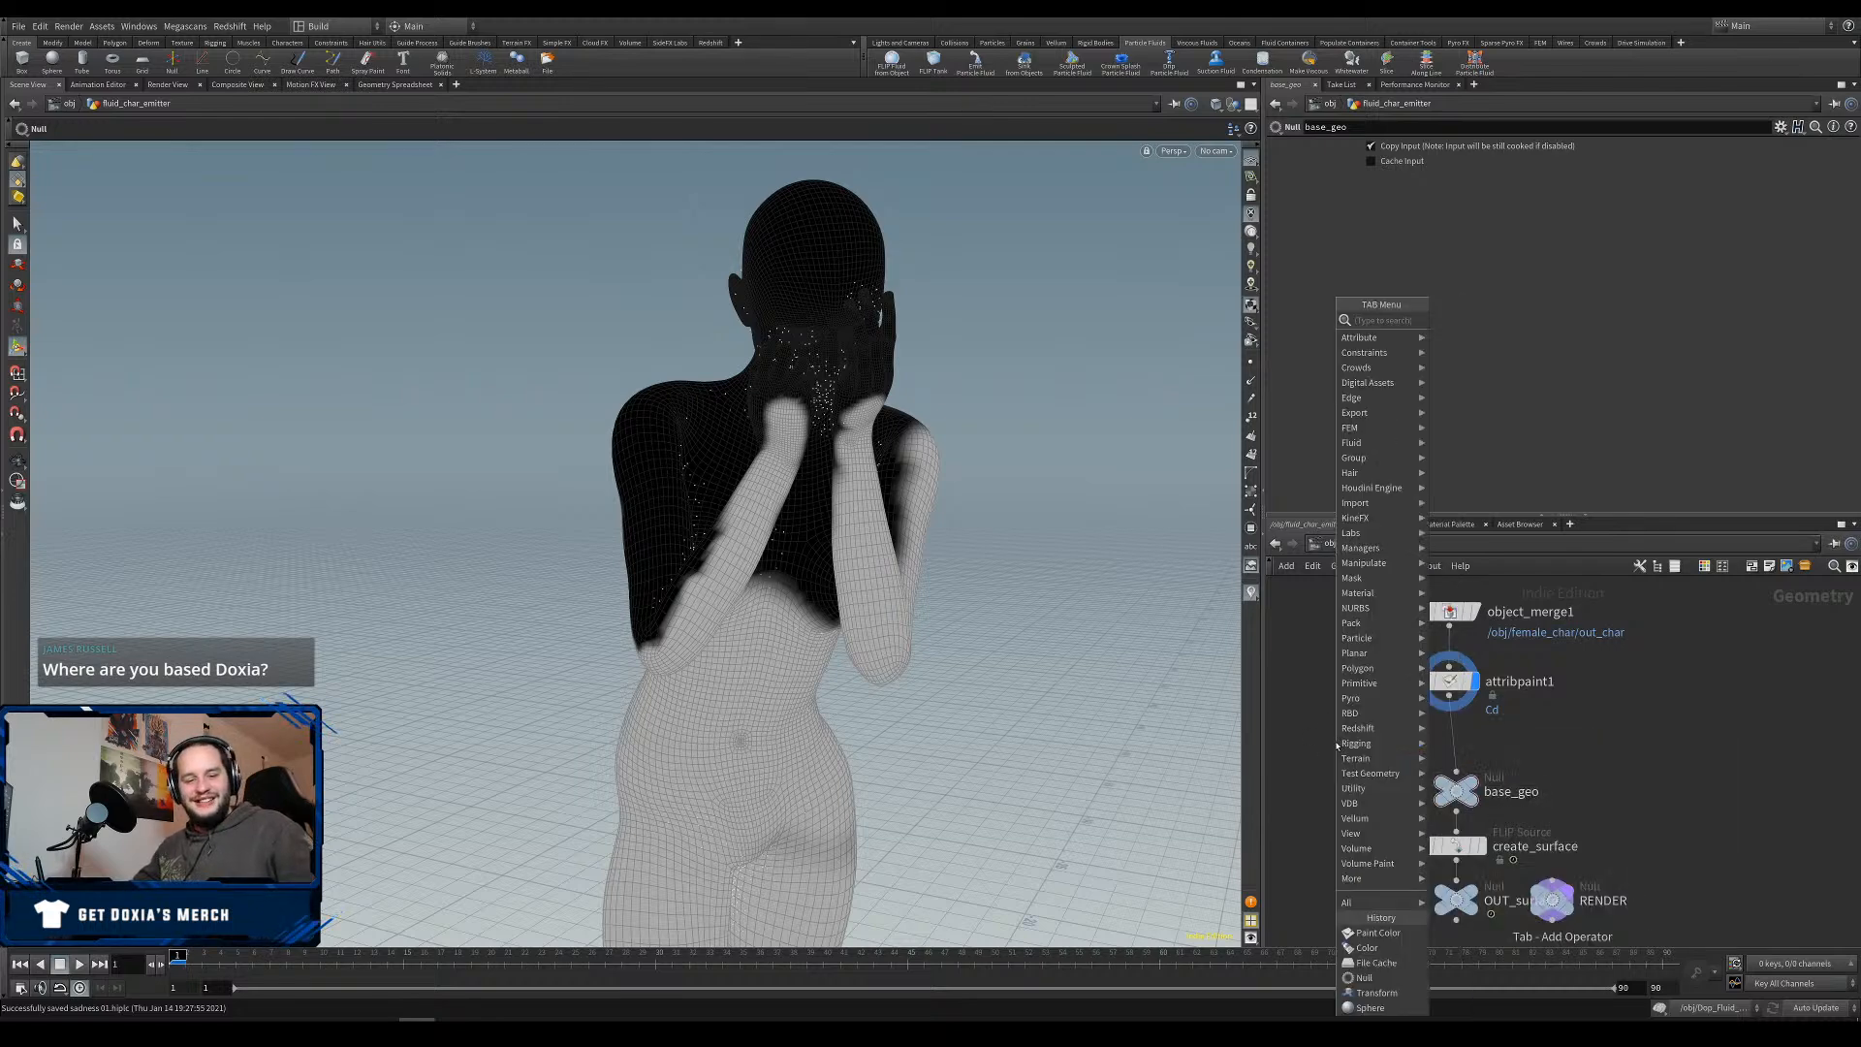
pyautogui.moveTo(1341, 746)
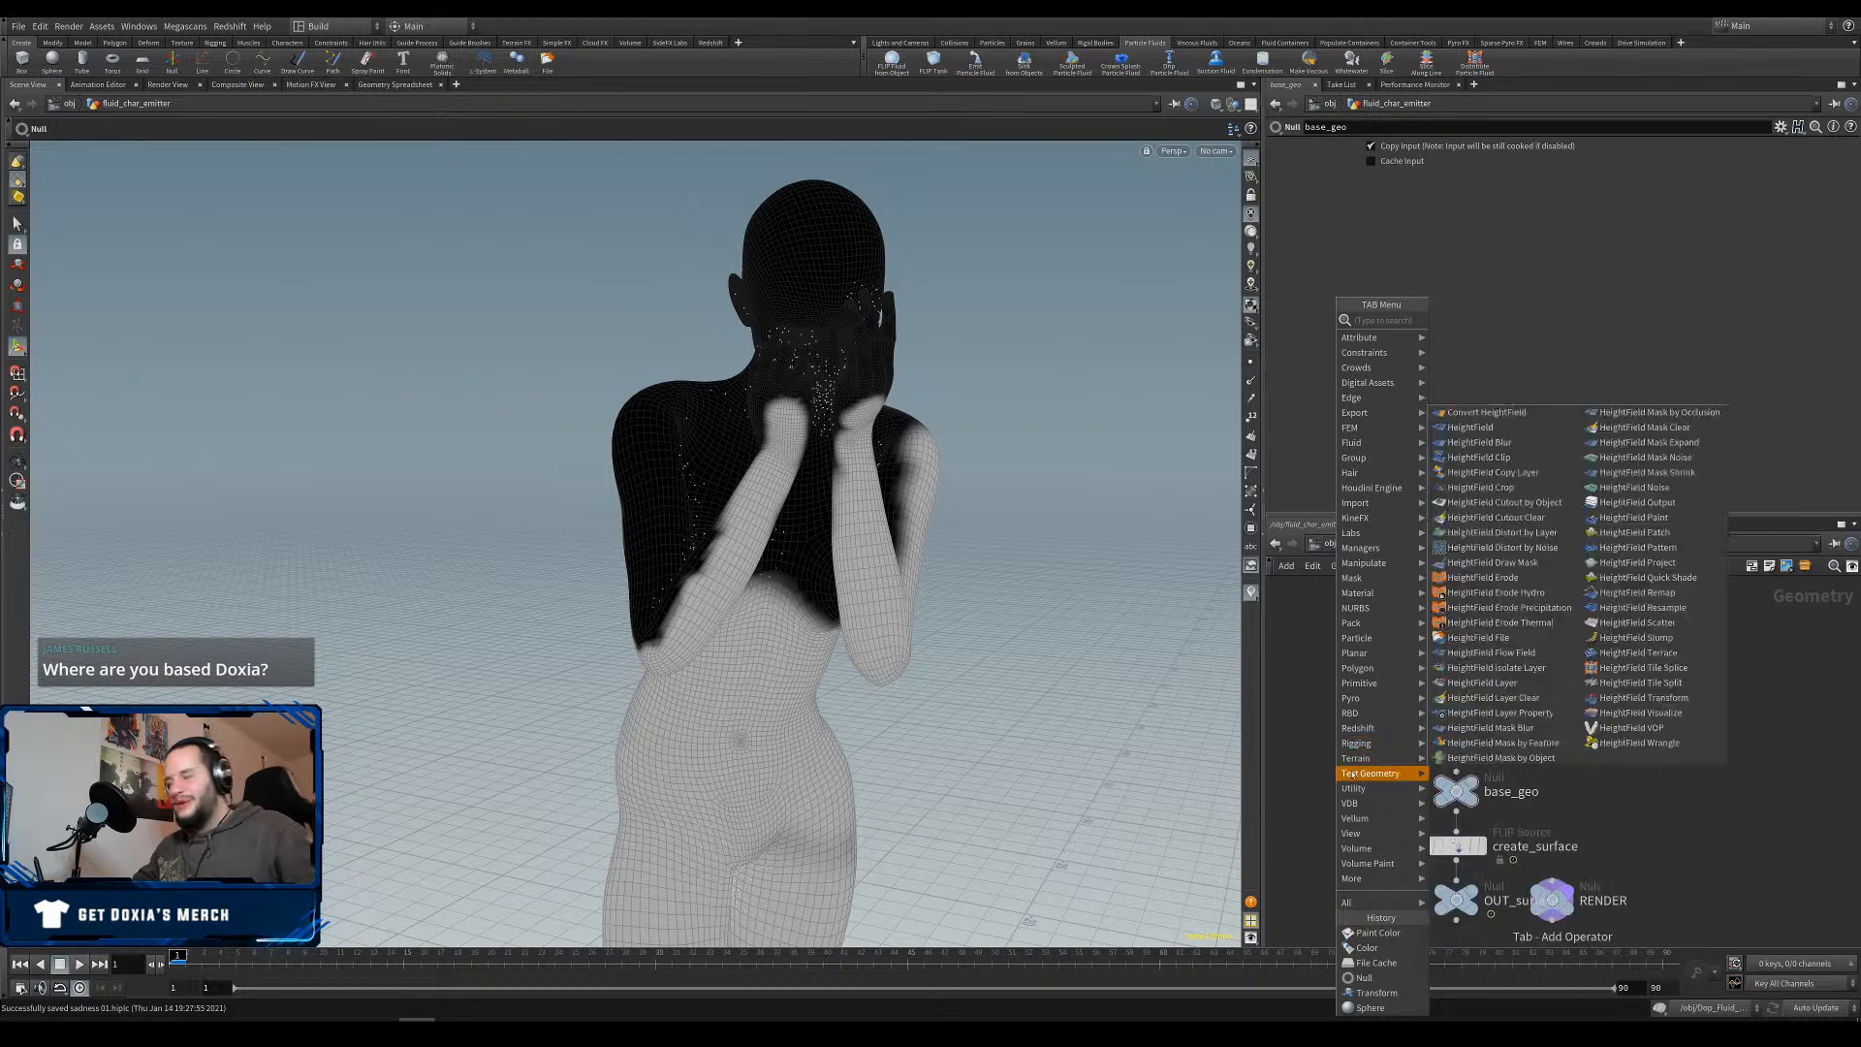
pyautogui.moveTo(1375, 790)
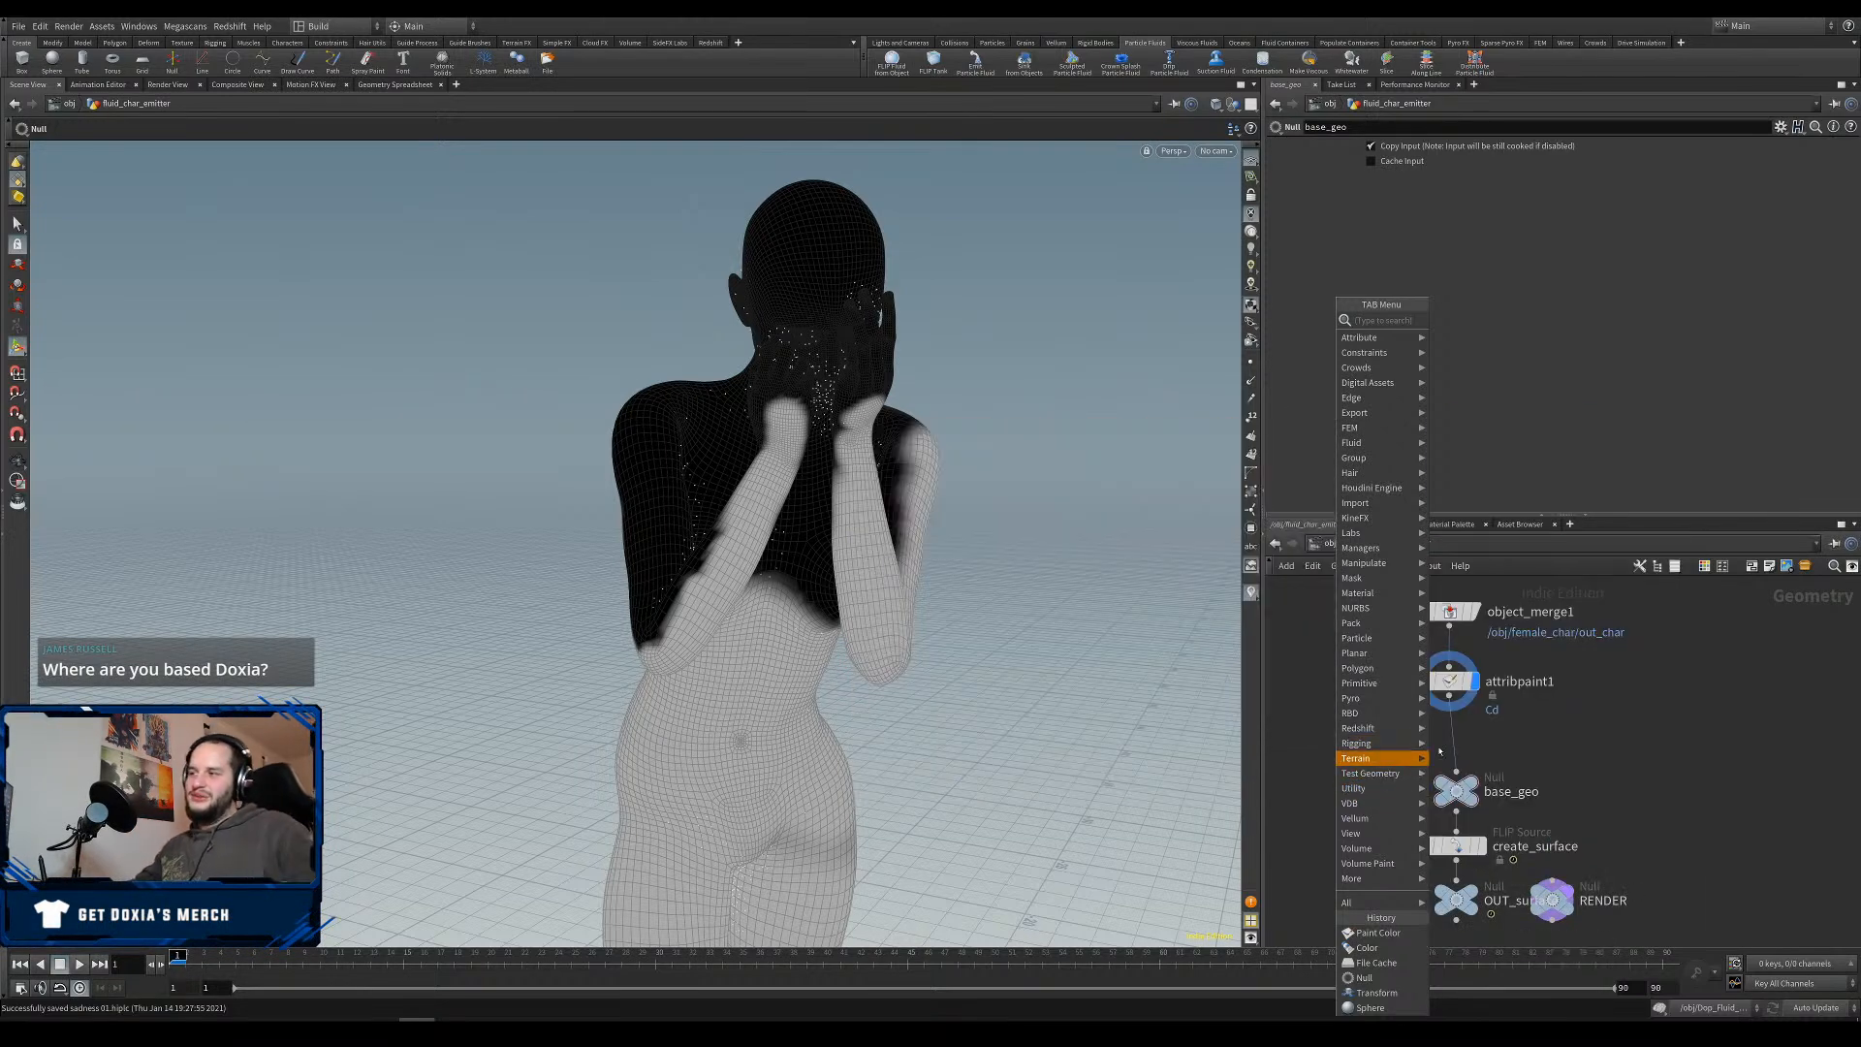
pyautogui.click(1527, 734)
# Insert a Delete node between attribpaint1 and base_geo.
pyautogui.press('Tab')
pyautogui.moveTo(1394, 760)
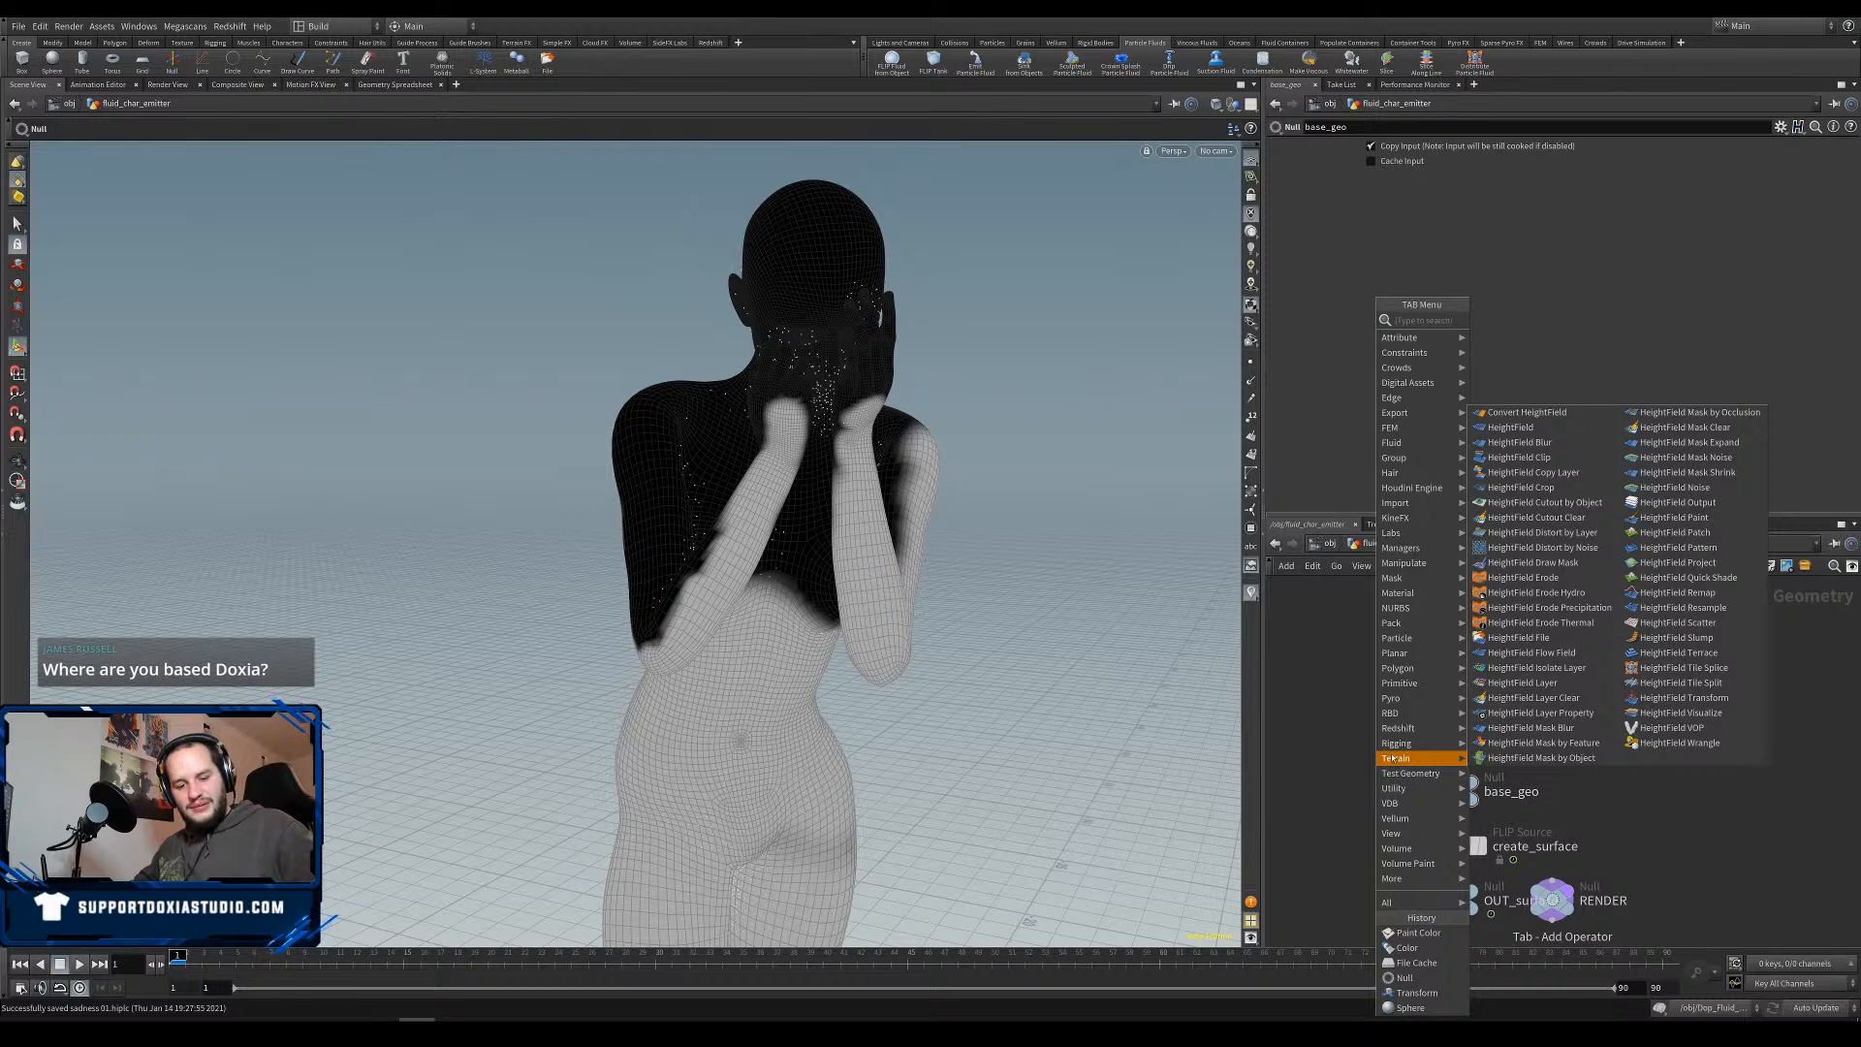
pyautogui.write('delete')
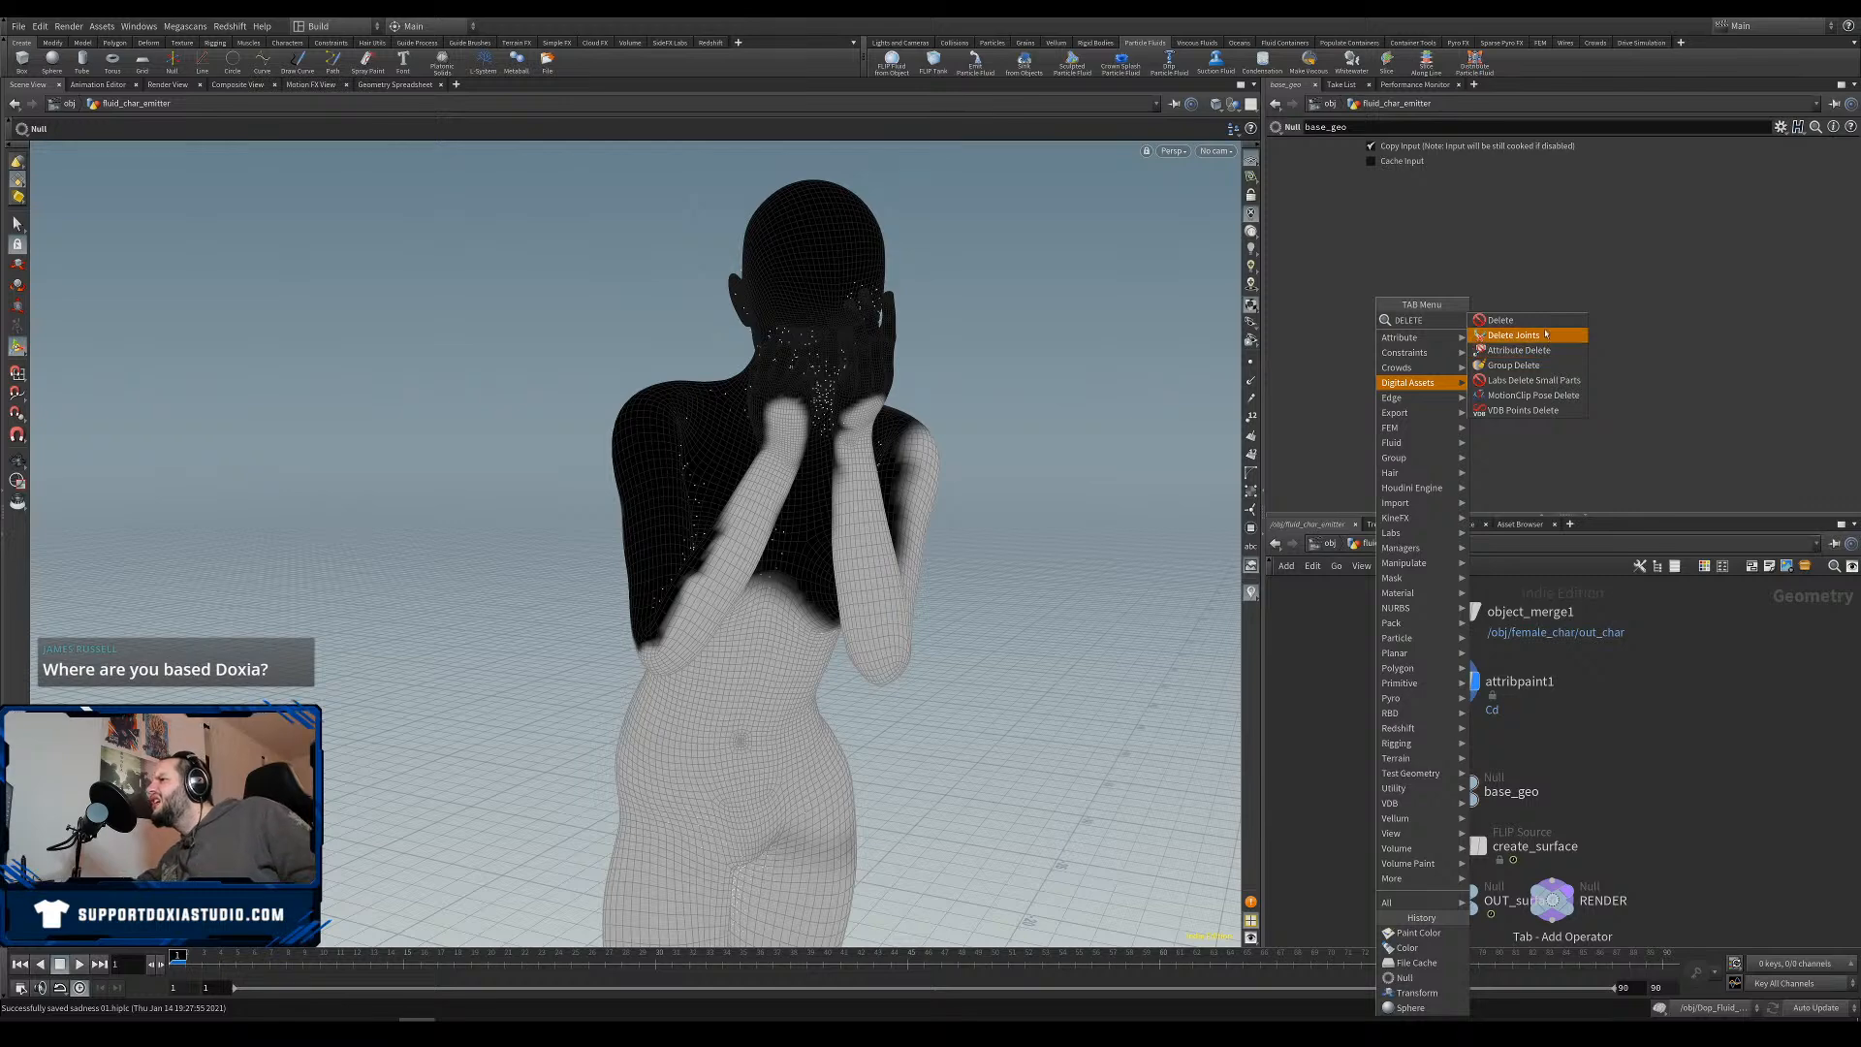
pyautogui.click(1501, 321)
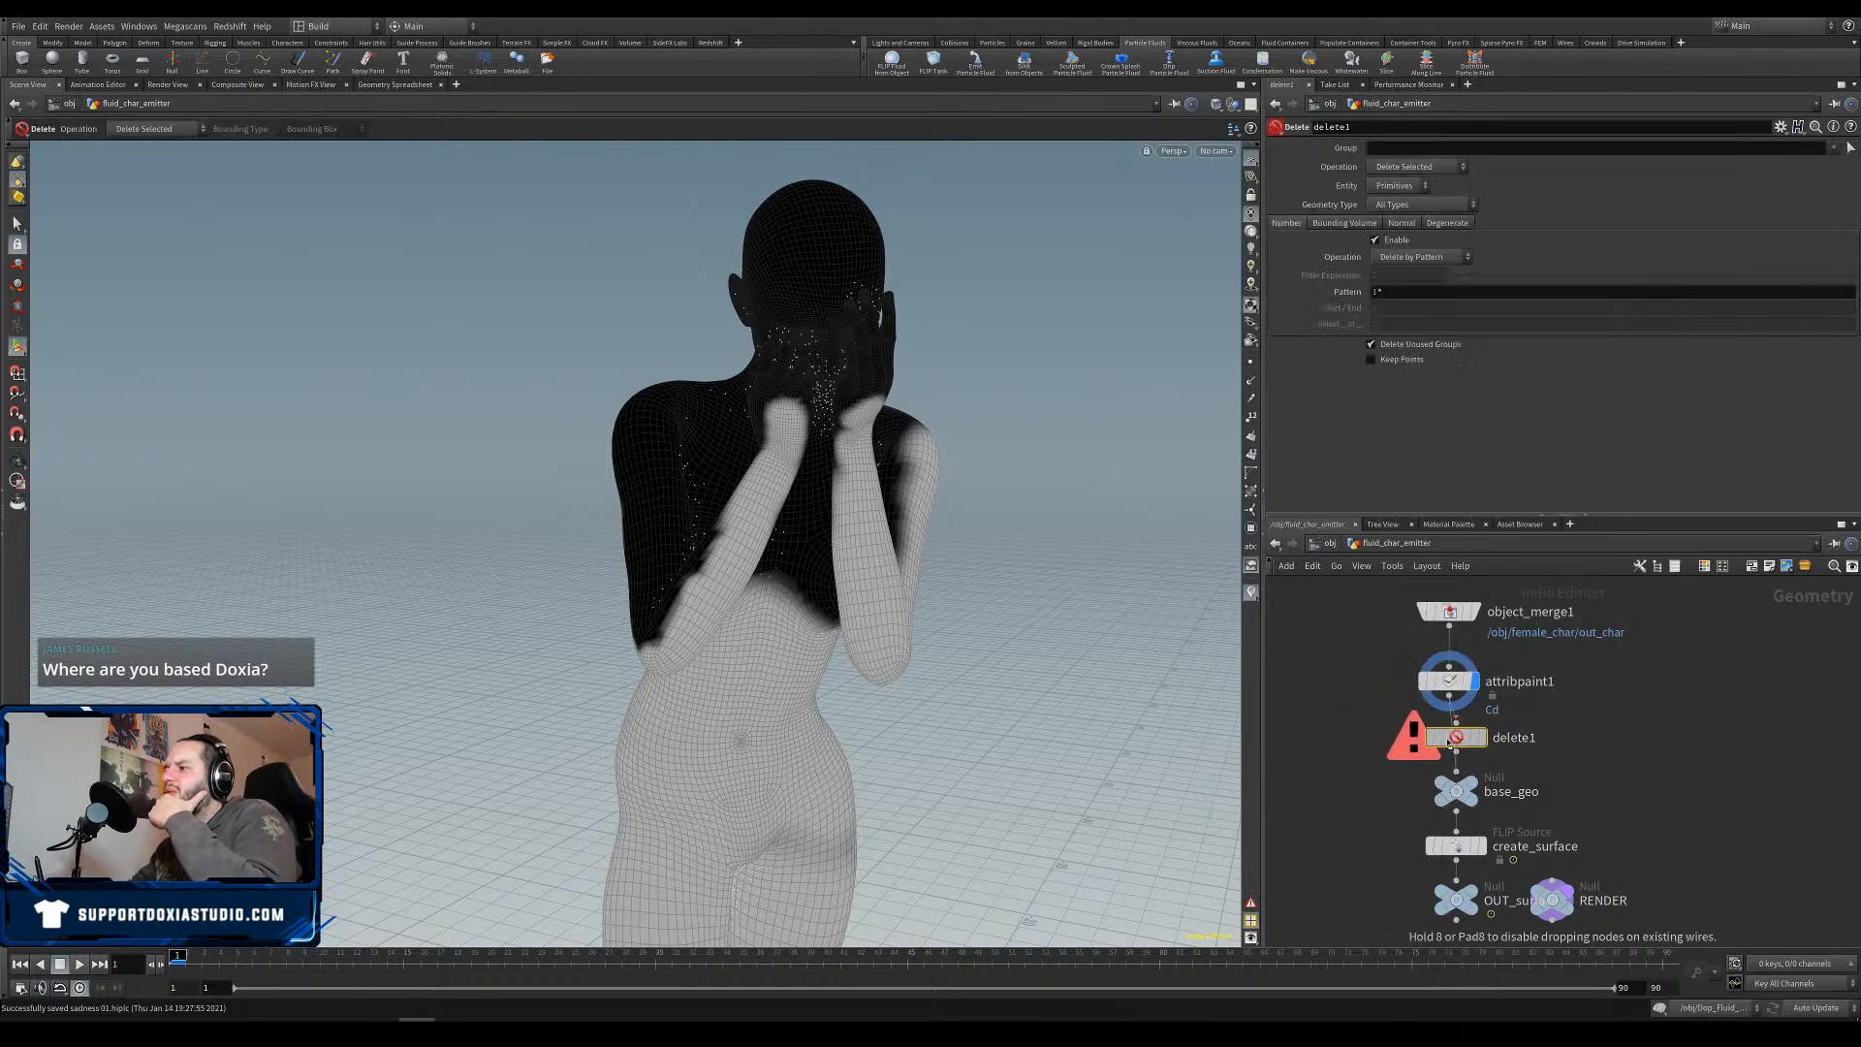
pyautogui.click(1448, 740)
pyautogui.click(1474, 743)
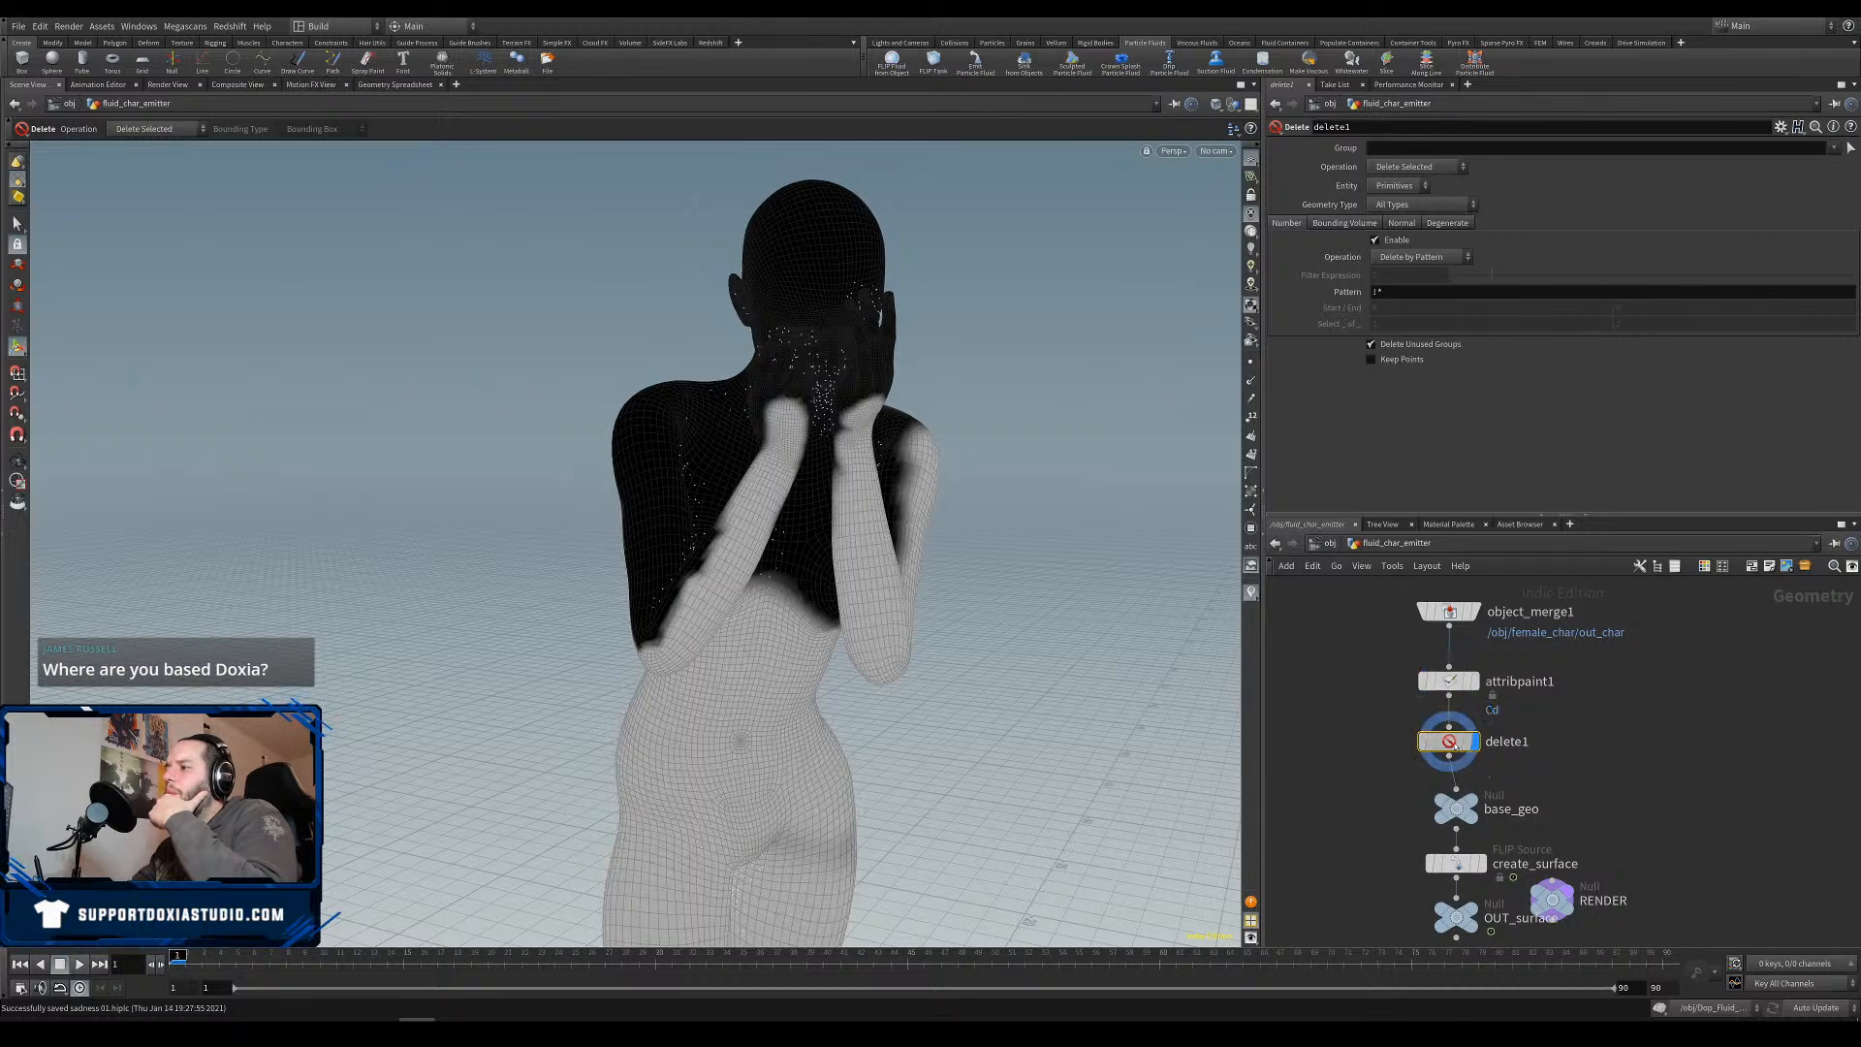
pyautogui.moveTo(1394, 291); pyautogui.dragTo(1362, 292)
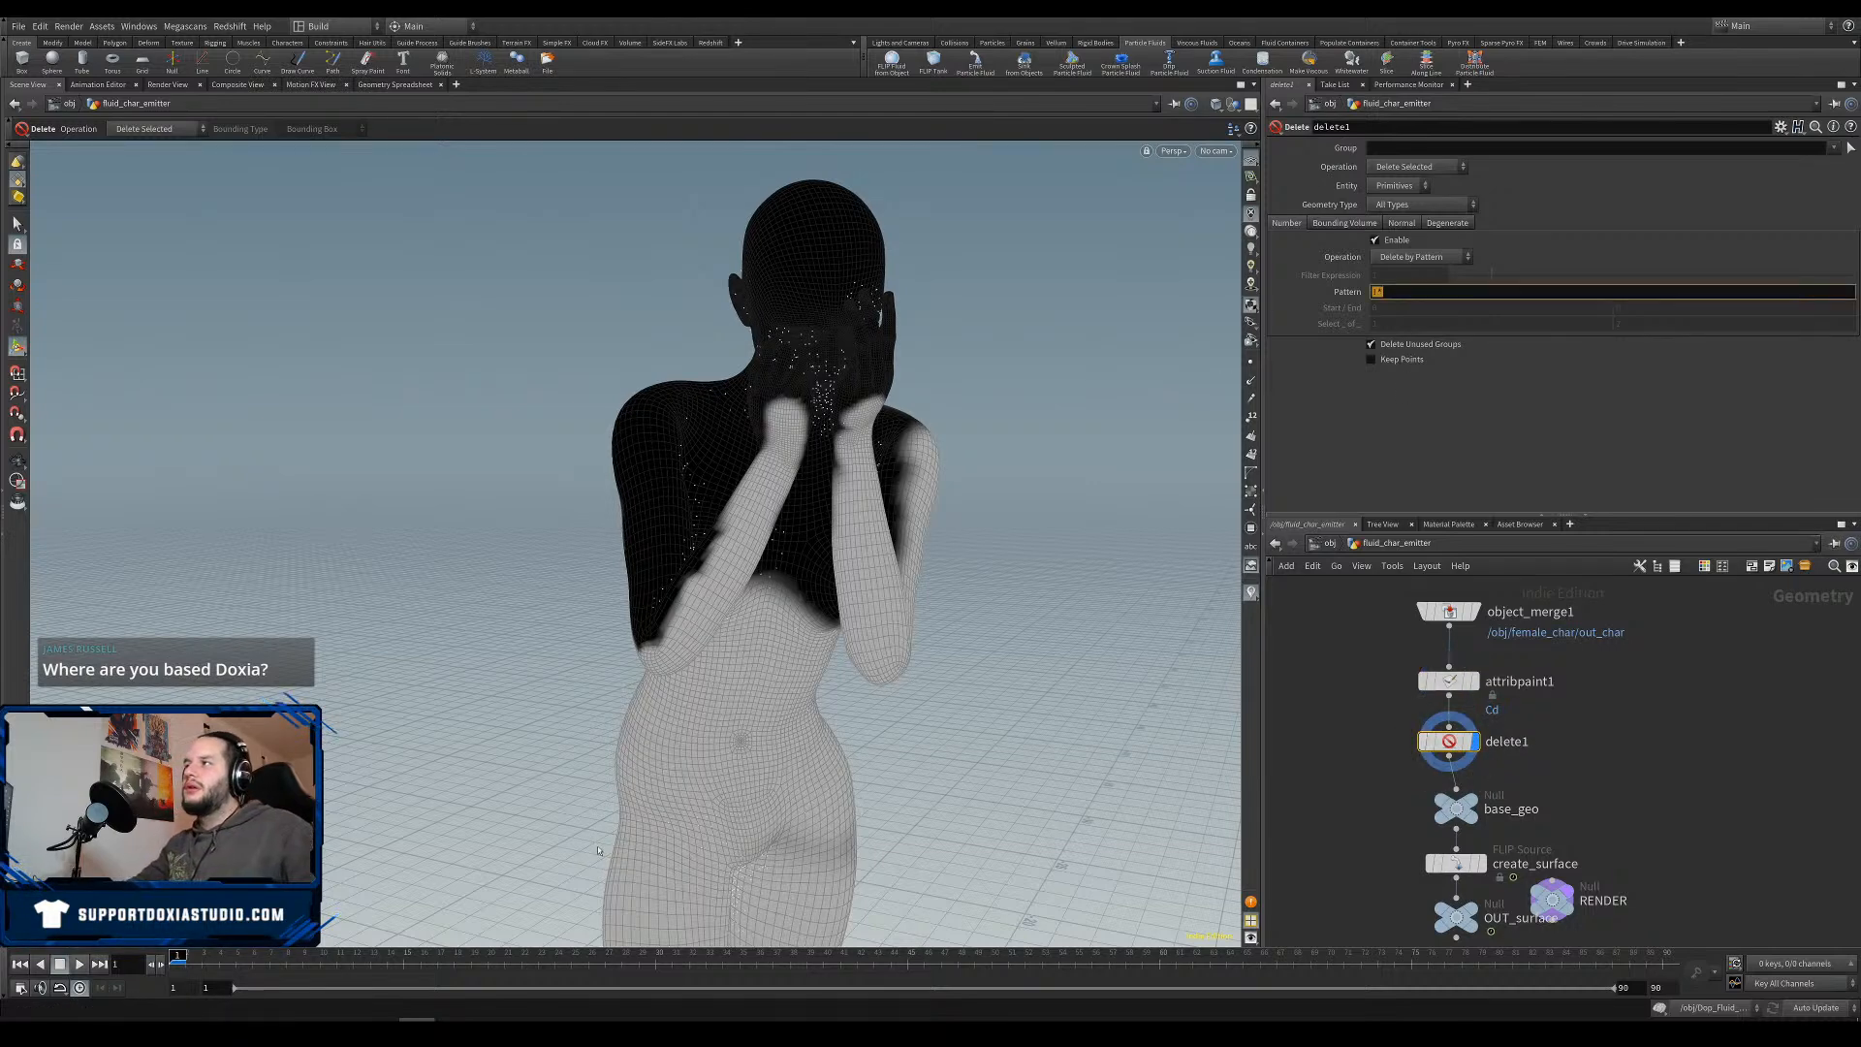
pyautogui.click(1423, 257)
pyautogui.click(1409, 281)
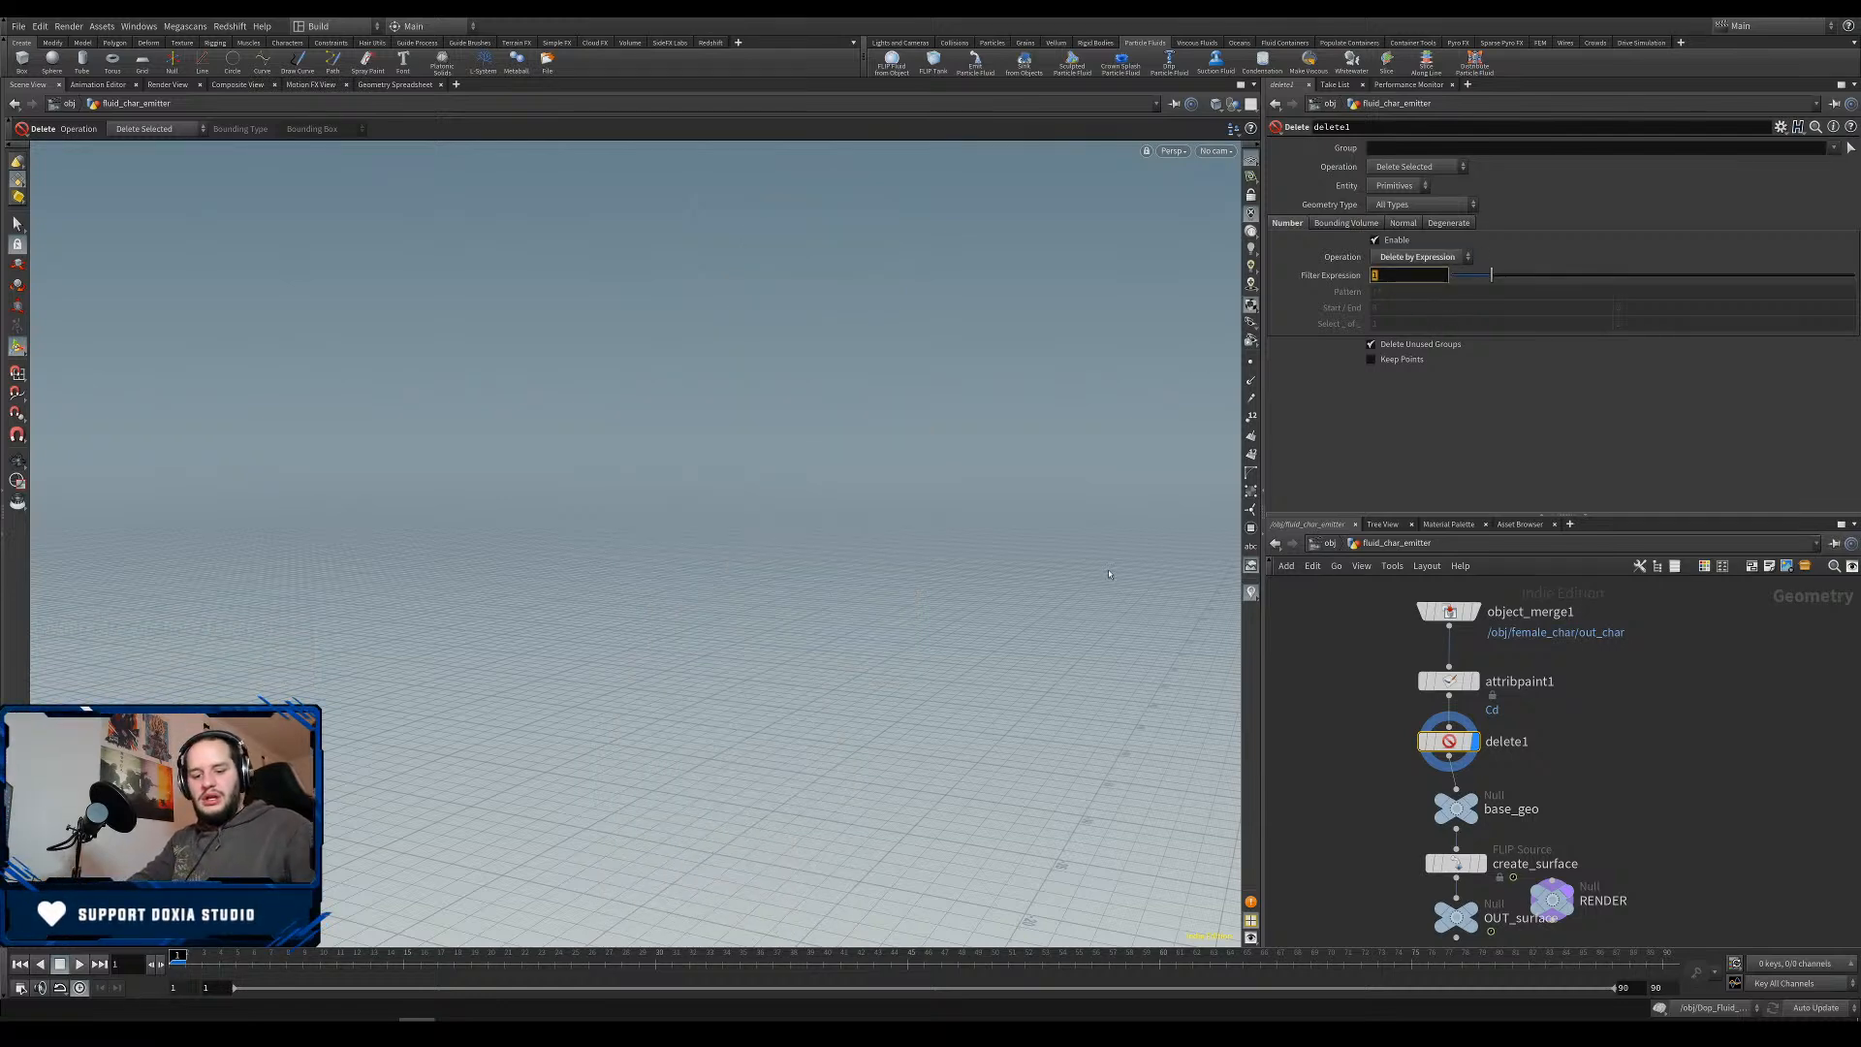
pyautogui.write('cD')
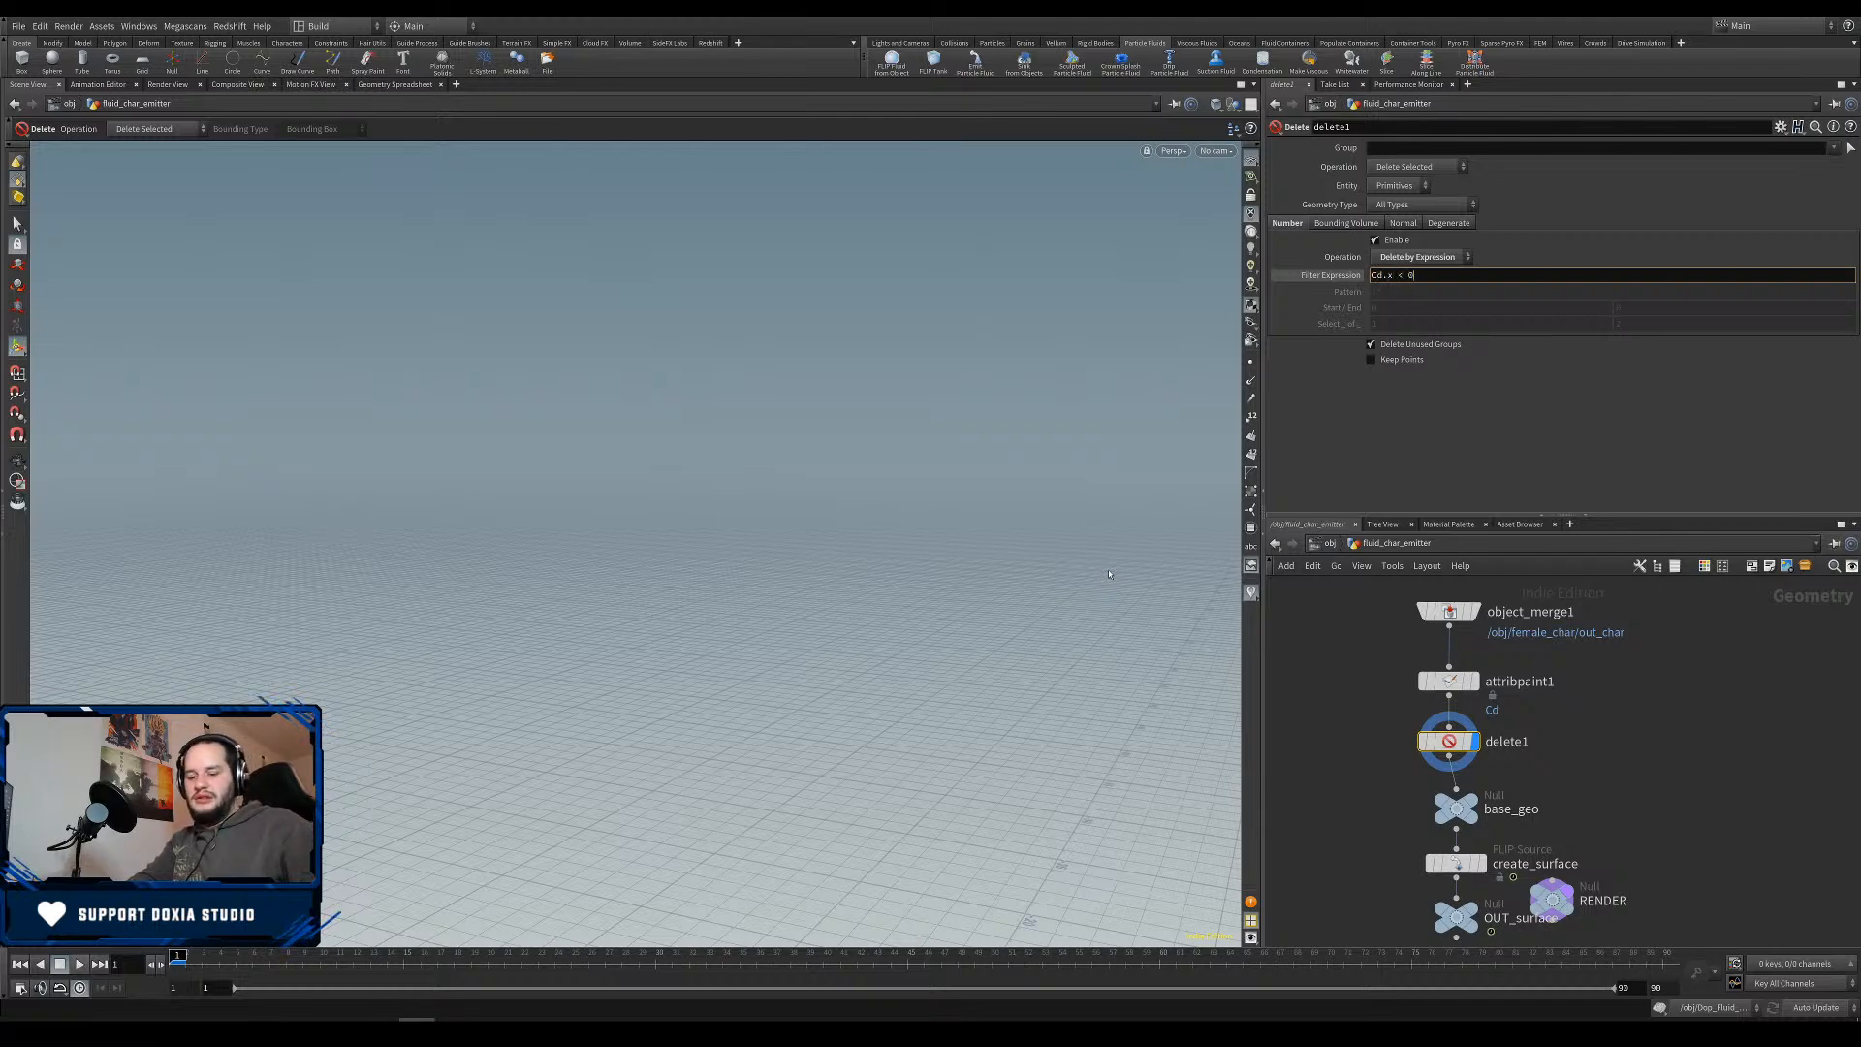
pyautogui.press('Return')
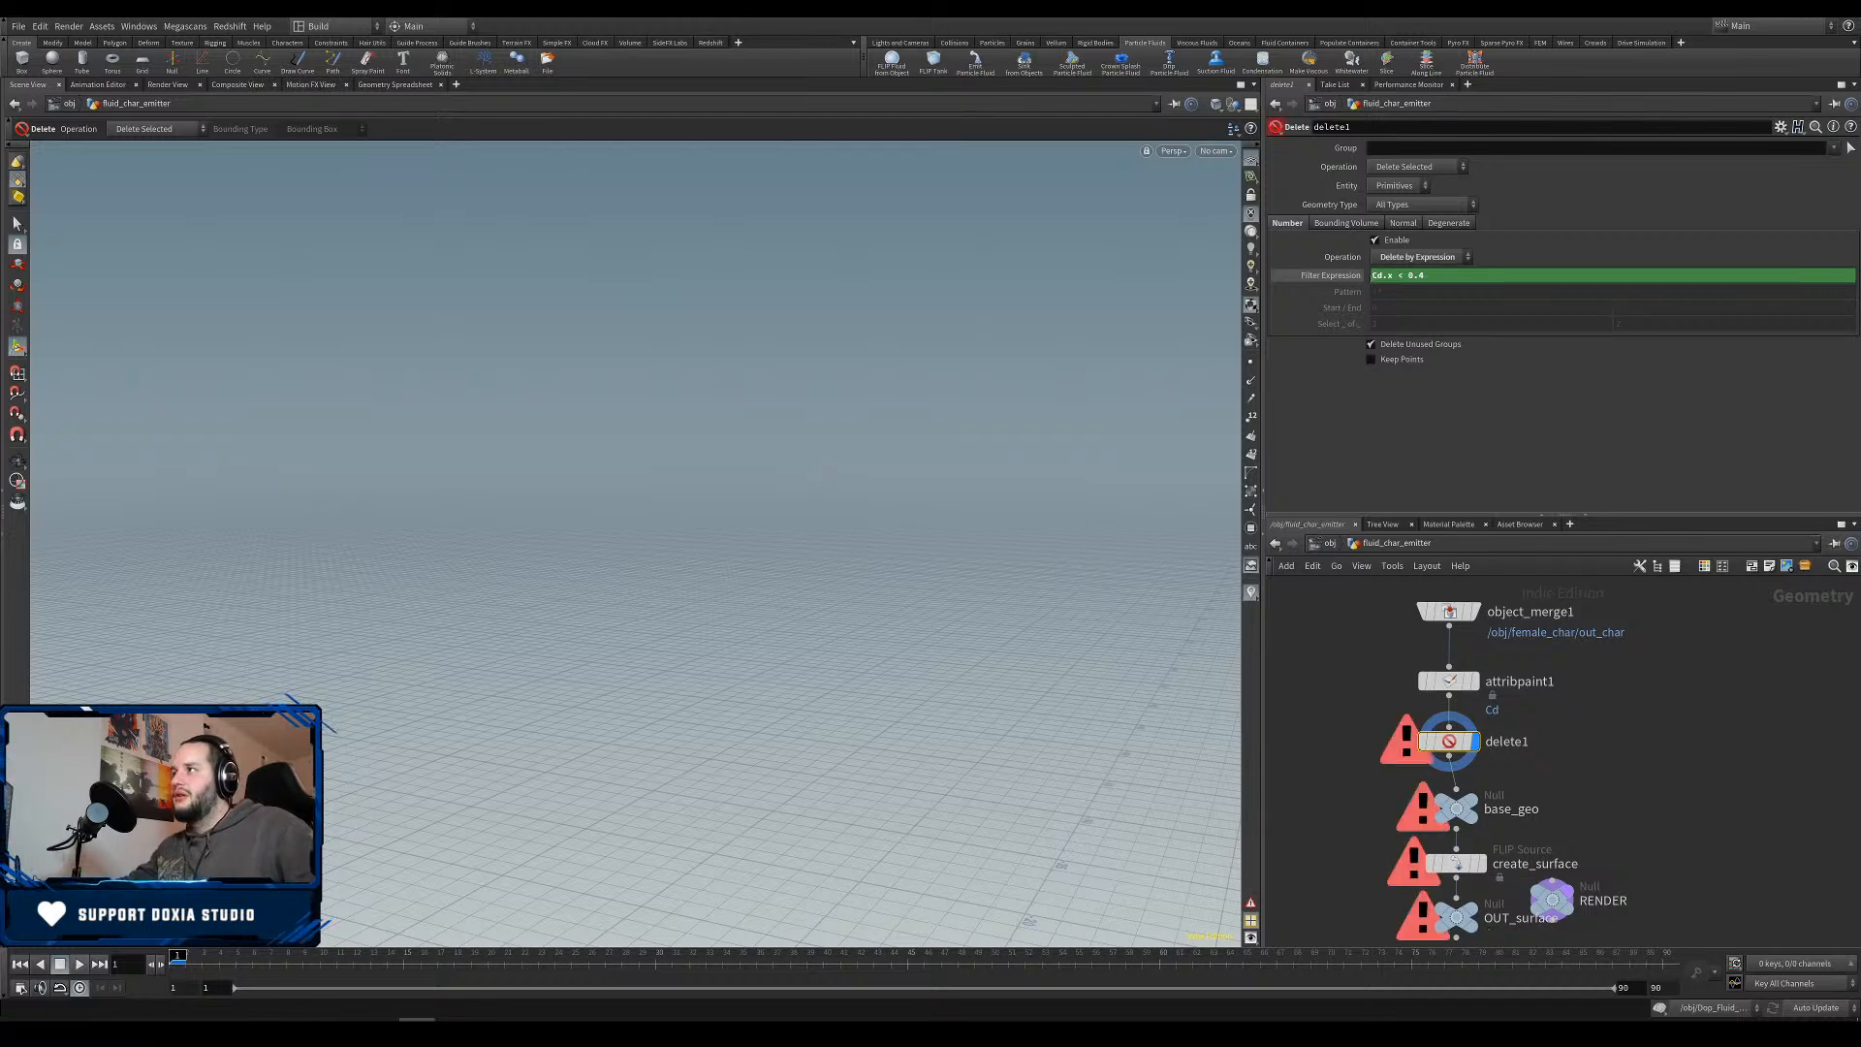
pyautogui.write('@')
pyautogui.press('Return')
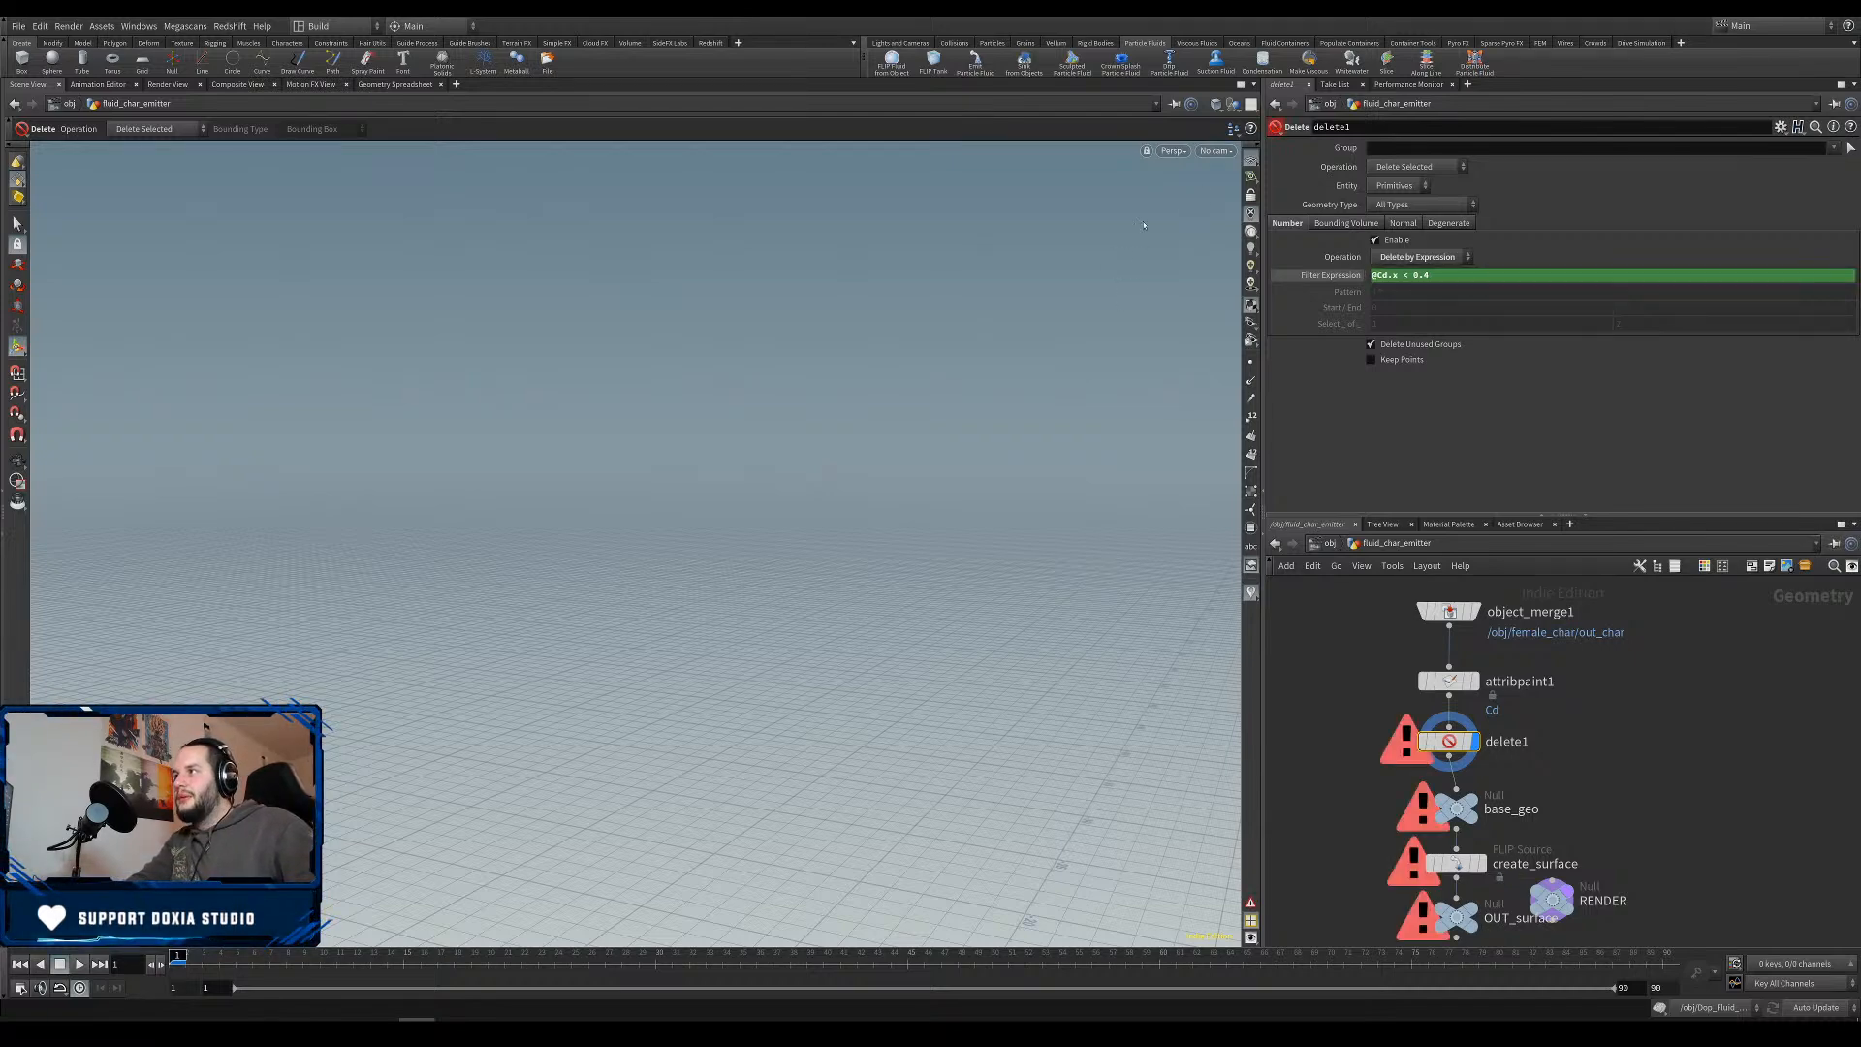
pyautogui.keyDown('alt'); pyautogui.moveTo(872, 560); pyautogui.dragTo(1028, 620); pyautogui.keyUp('alt')
pyautogui.moveTo(1430, 275); pyautogui.dragTo(1422, 278)
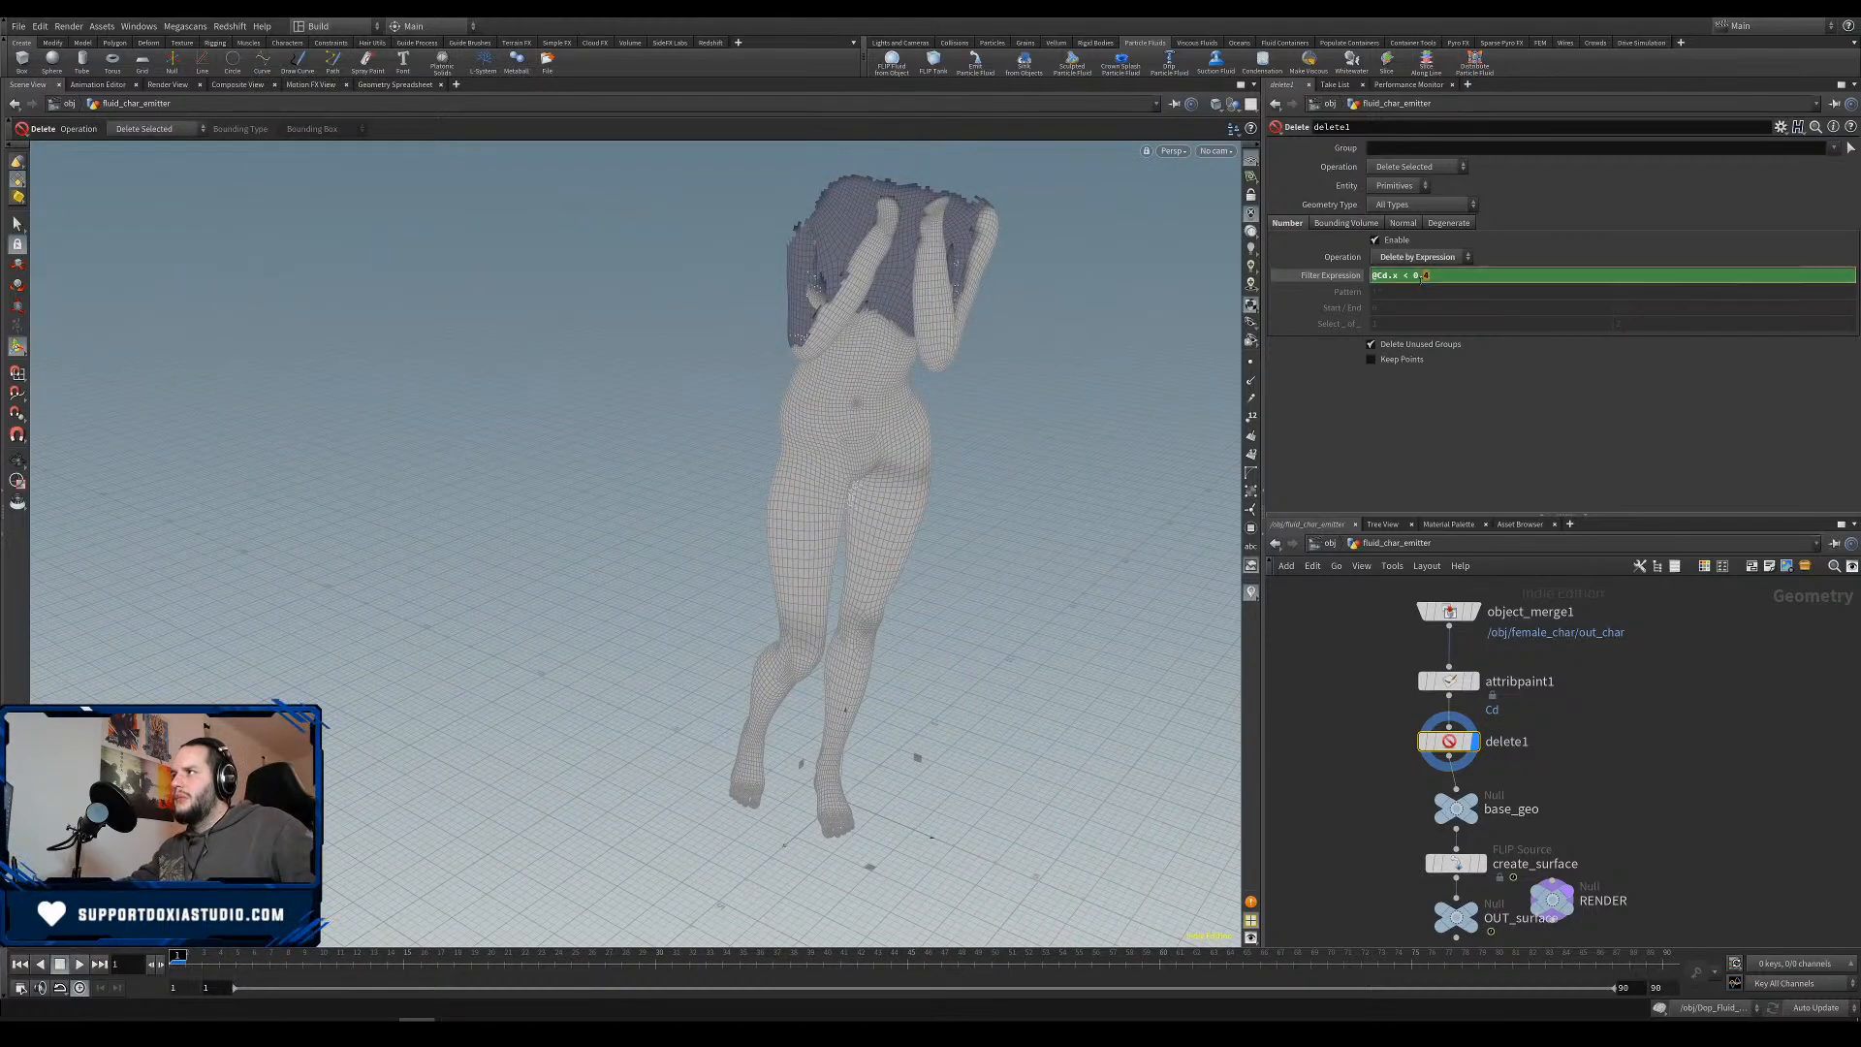
pyautogui.press('Return')
pyautogui.keyDown('alt'); pyautogui.moveTo(998, 668); pyautogui.dragTo(926, 711); pyautogui.keyUp('alt')
pyautogui.click(1480, 863)
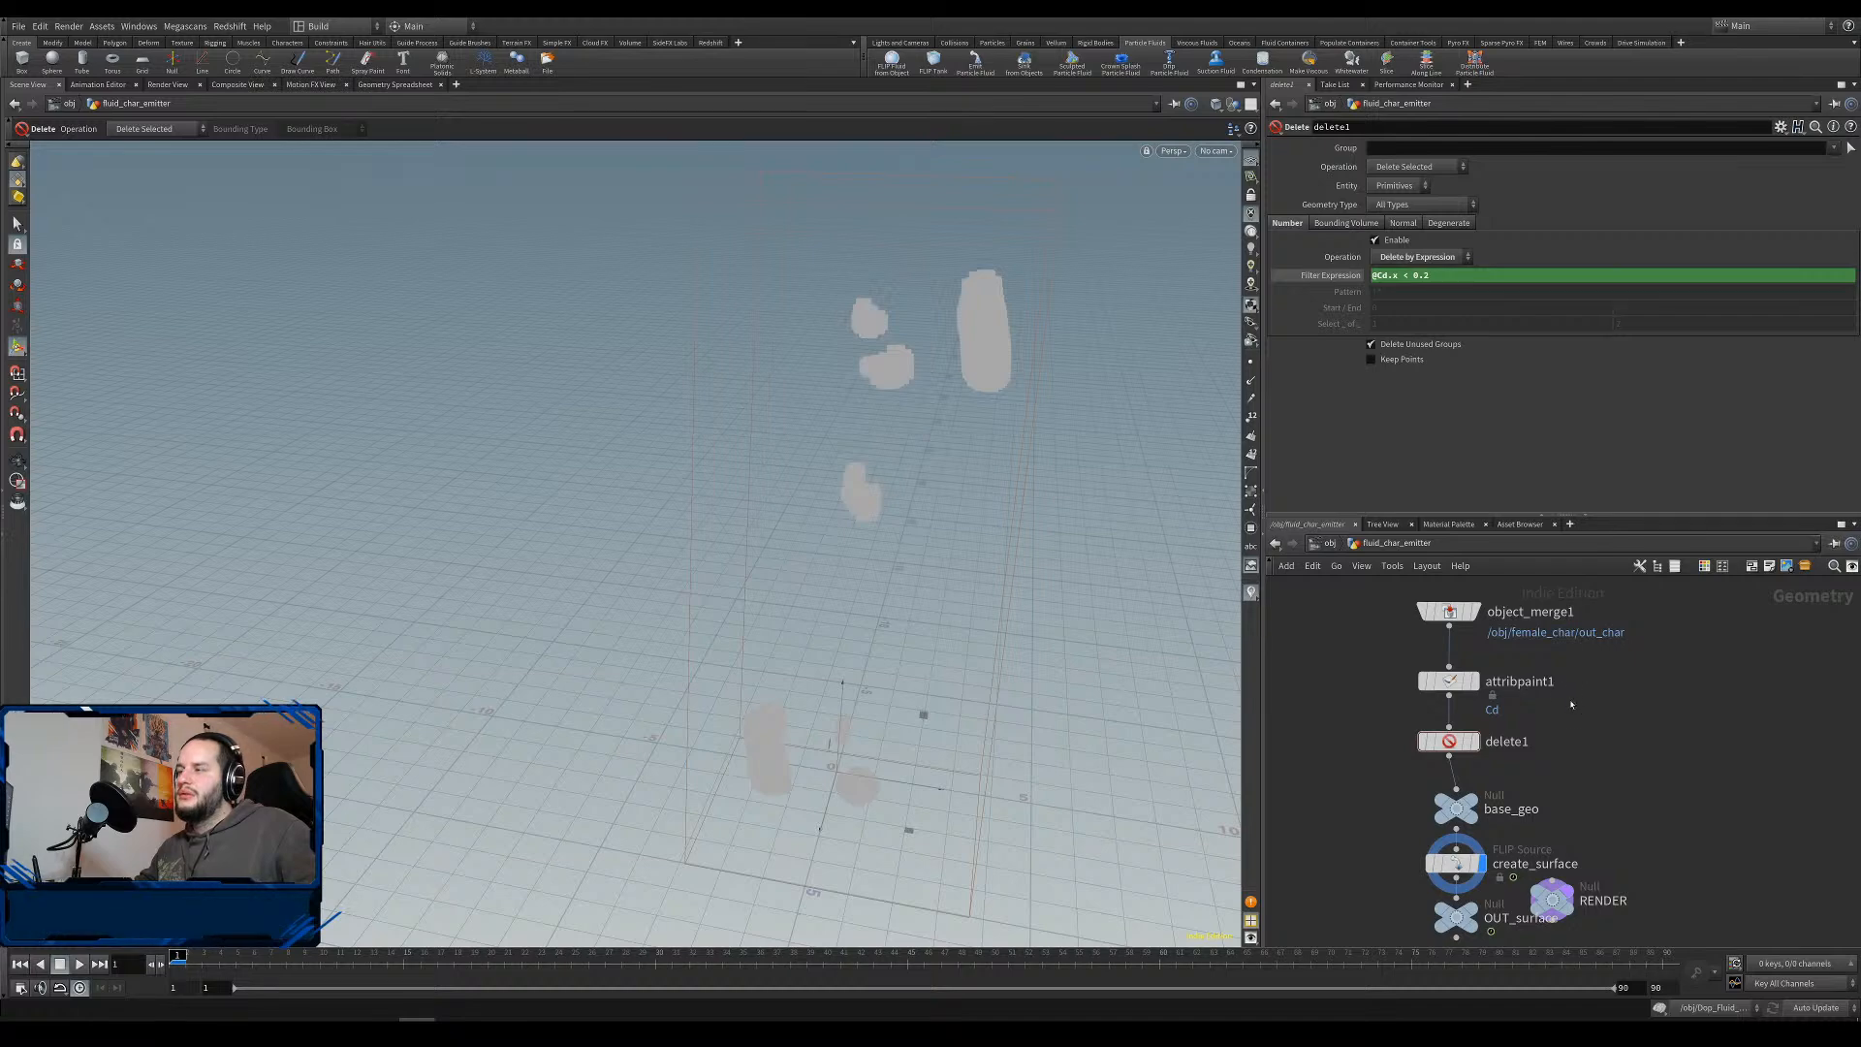
pyautogui.click(1475, 741)
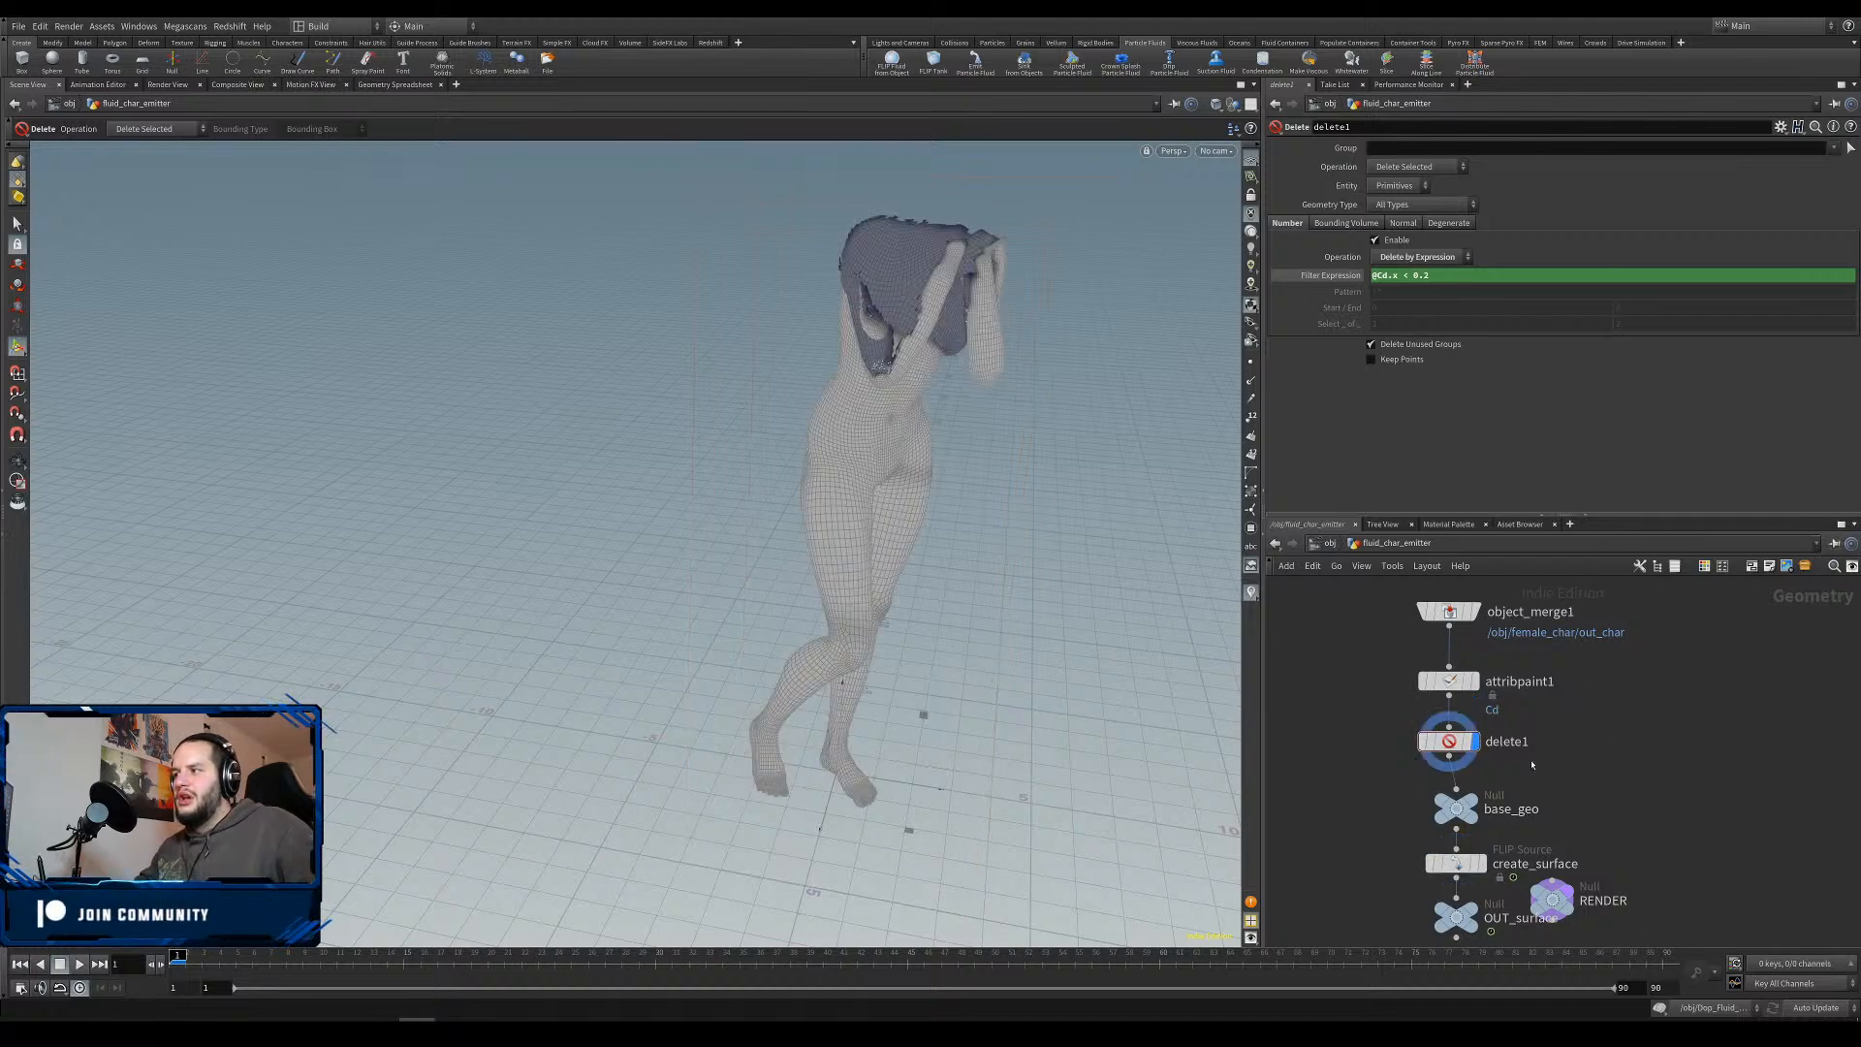
# Insert a PolyExtrude node between delete1 and base_geo.
pyautogui.press('Tab')
pyautogui.write('poly')
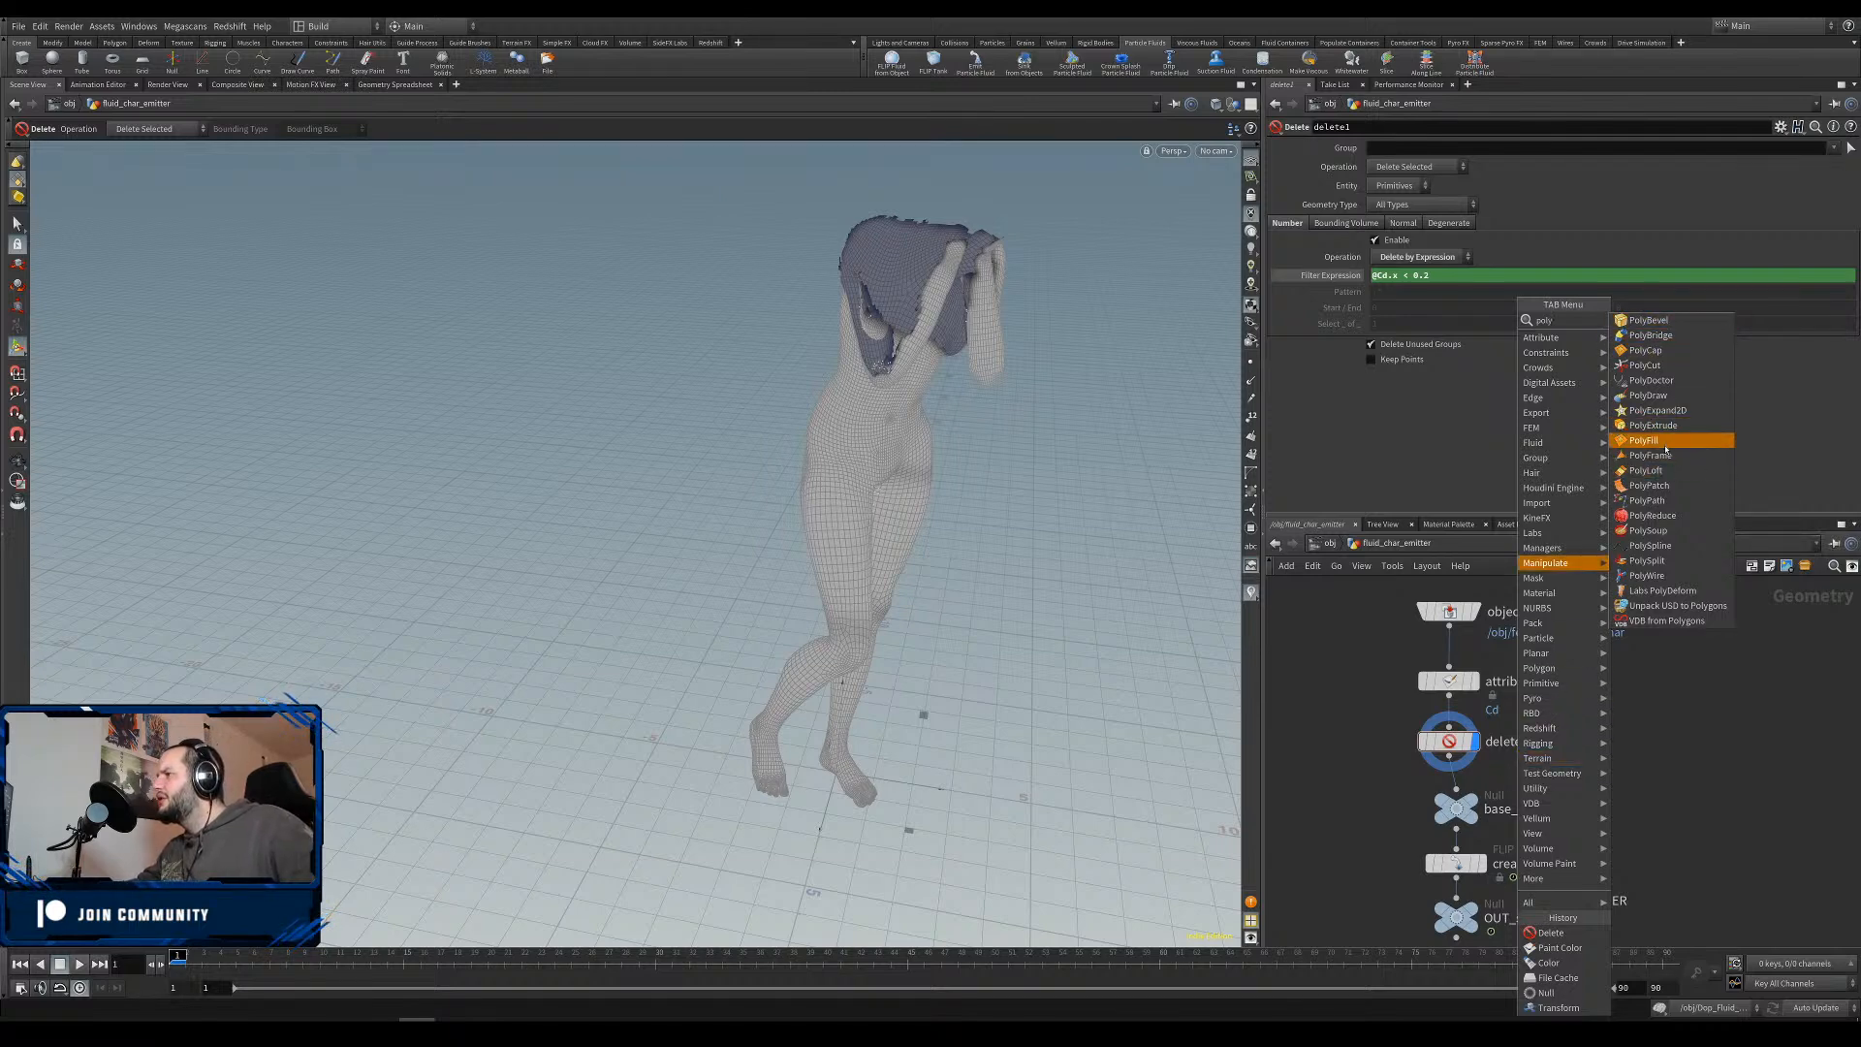
pyautogui.click(1653, 425)
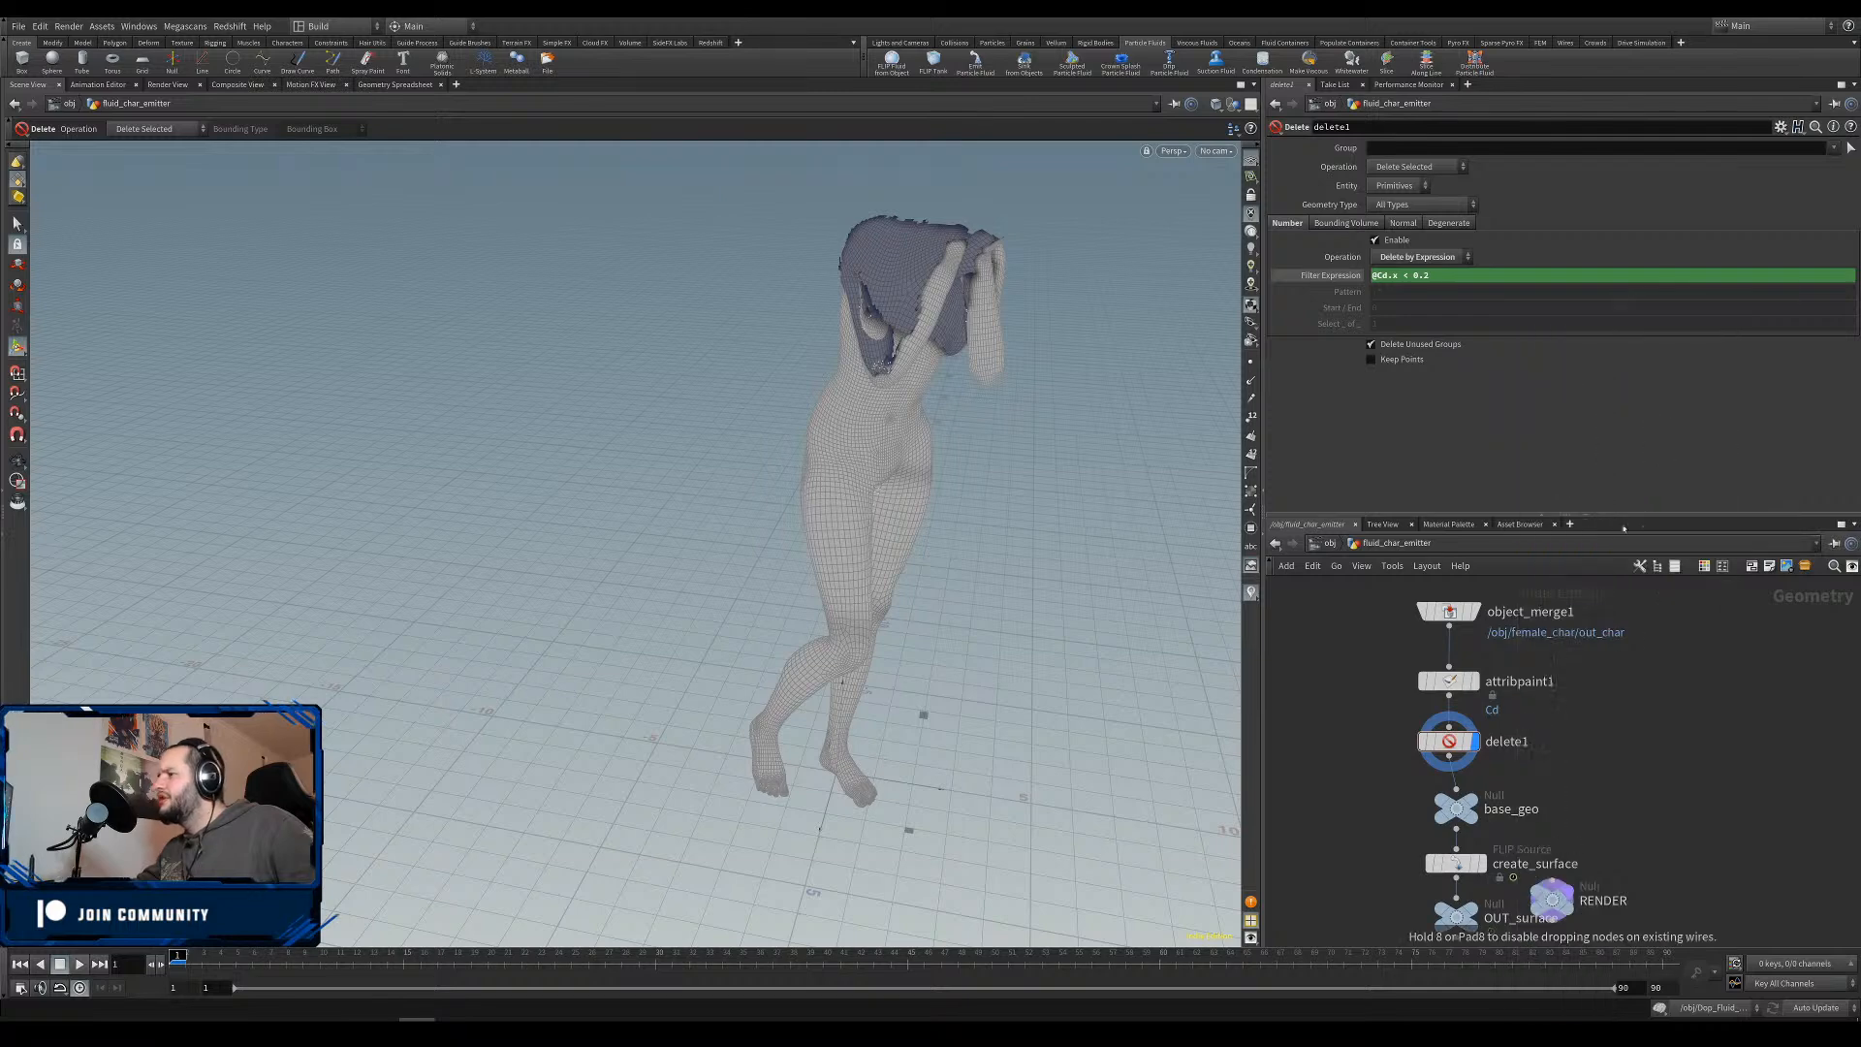
pyautogui.click(1456, 800)
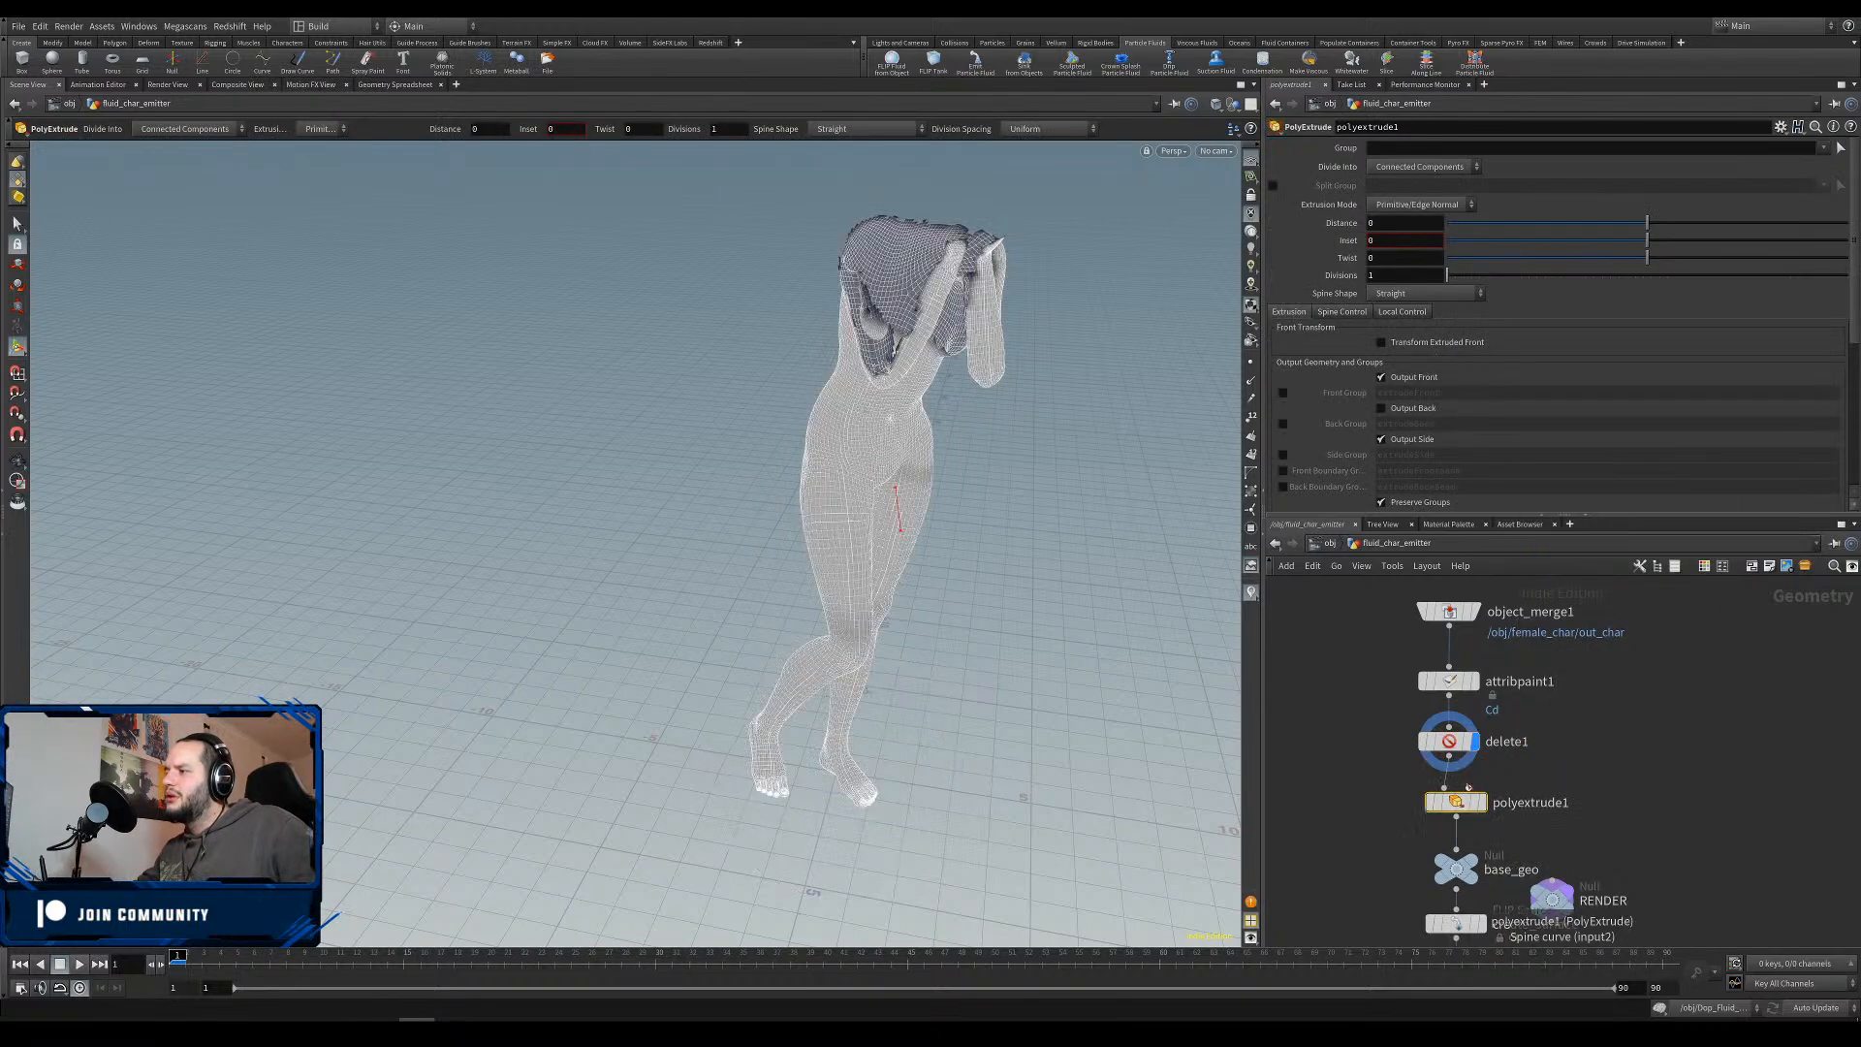
# Display polyextrude1, set its extrusion distance to -0.25 and enable Output Back.
pyautogui.click(1405, 222)
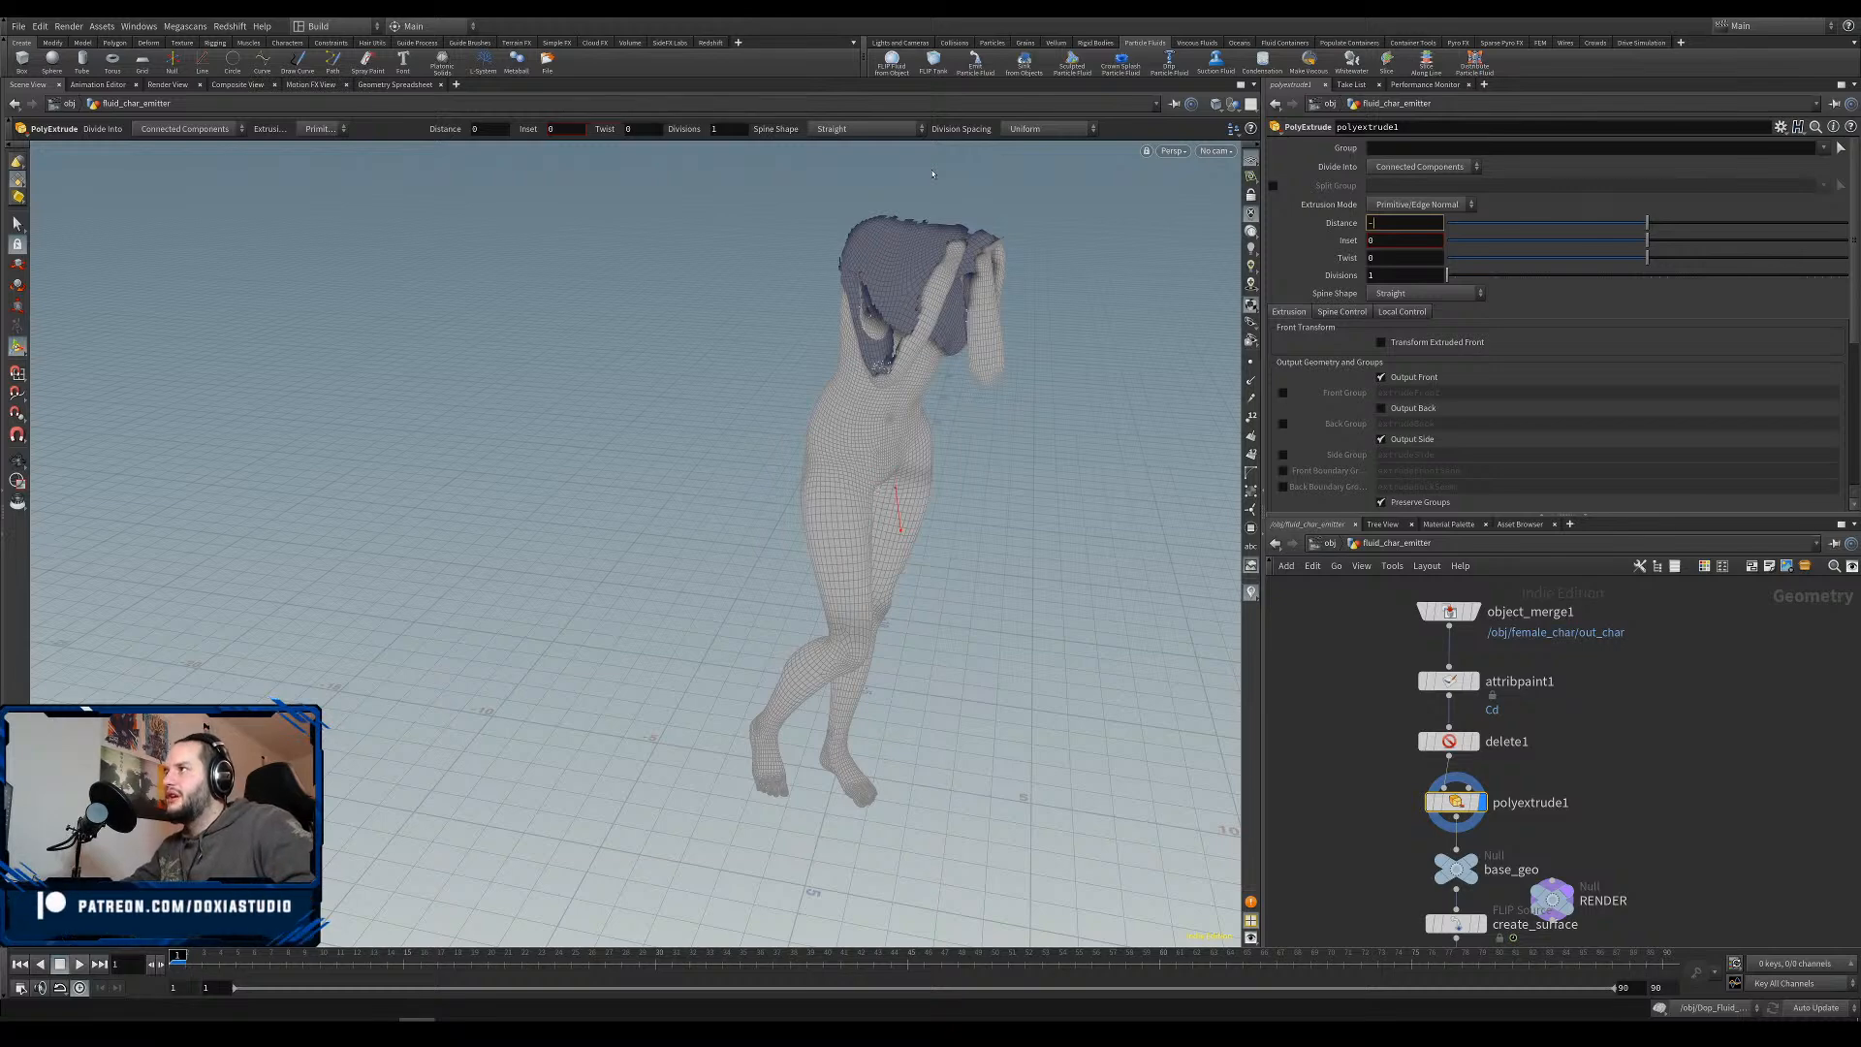
pyautogui.write('-0.25')
pyautogui.press('Return')
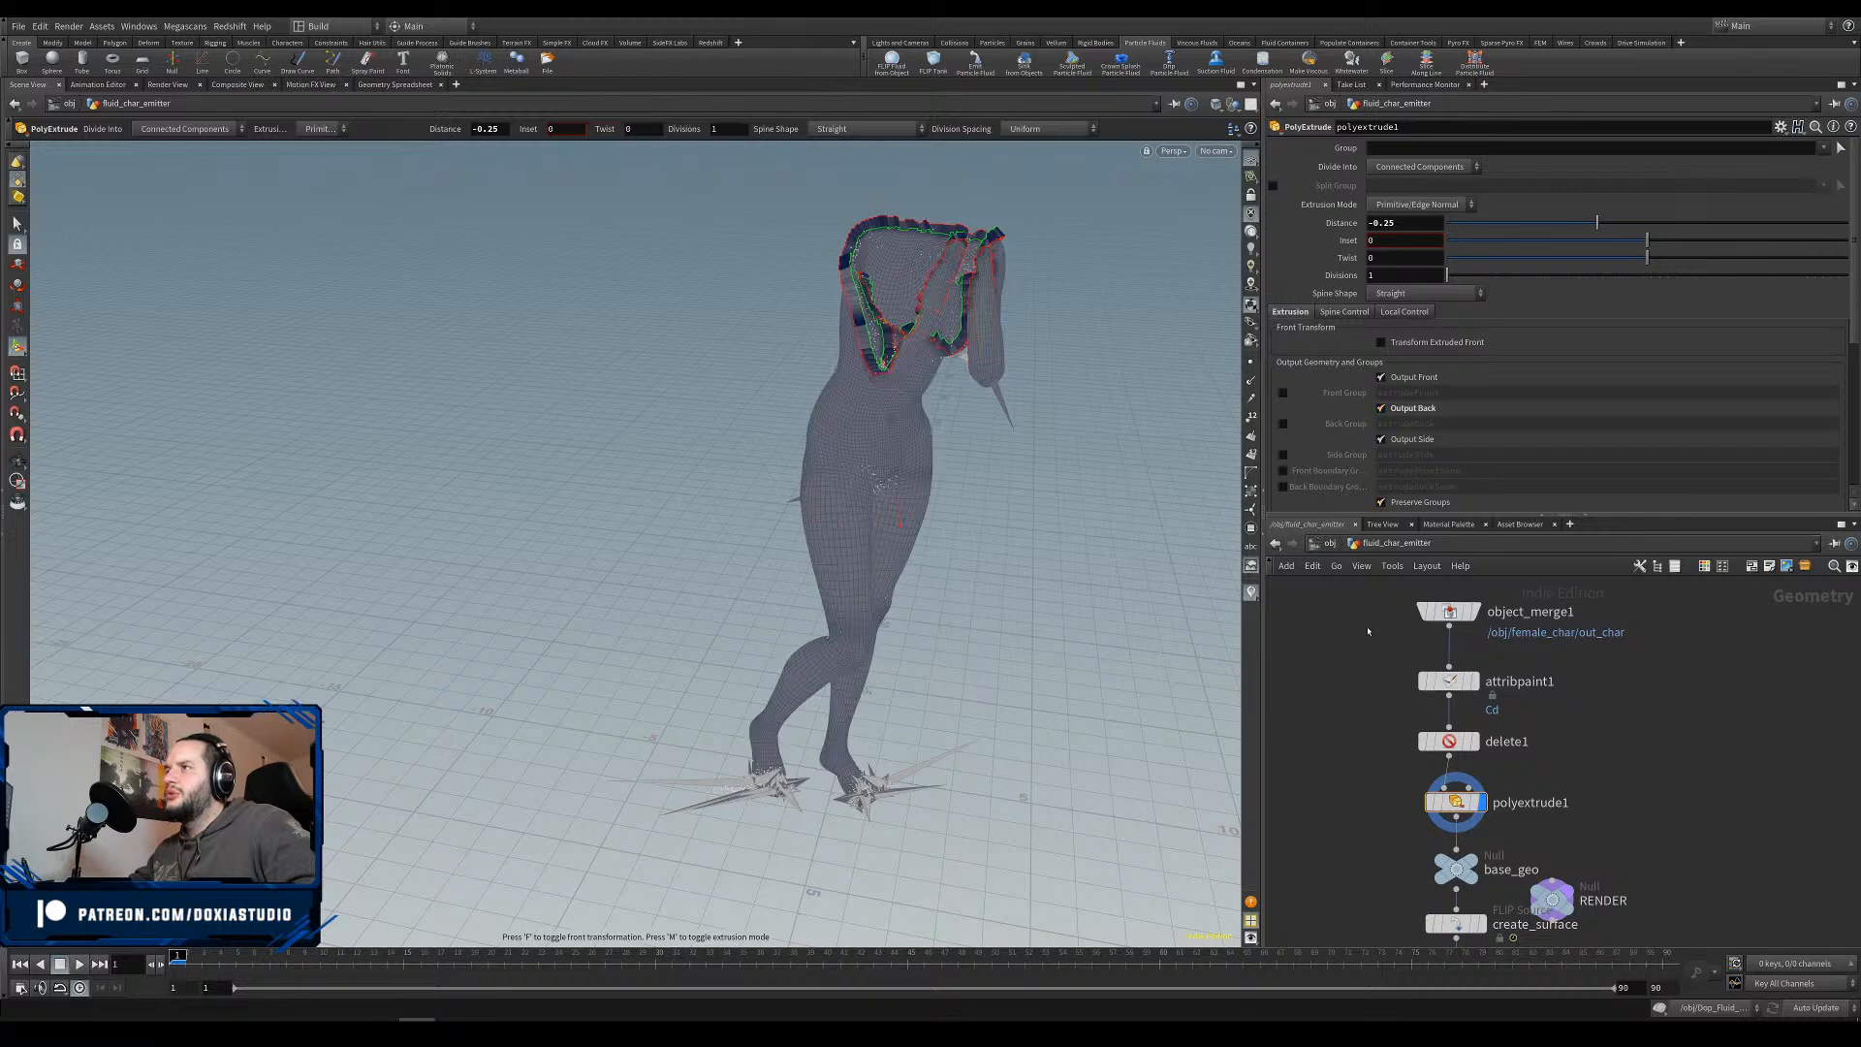
# Display base_geo and create_surface in turn to examine the emitter volume made from the extruded mesh.
pyautogui.click(1456, 868)
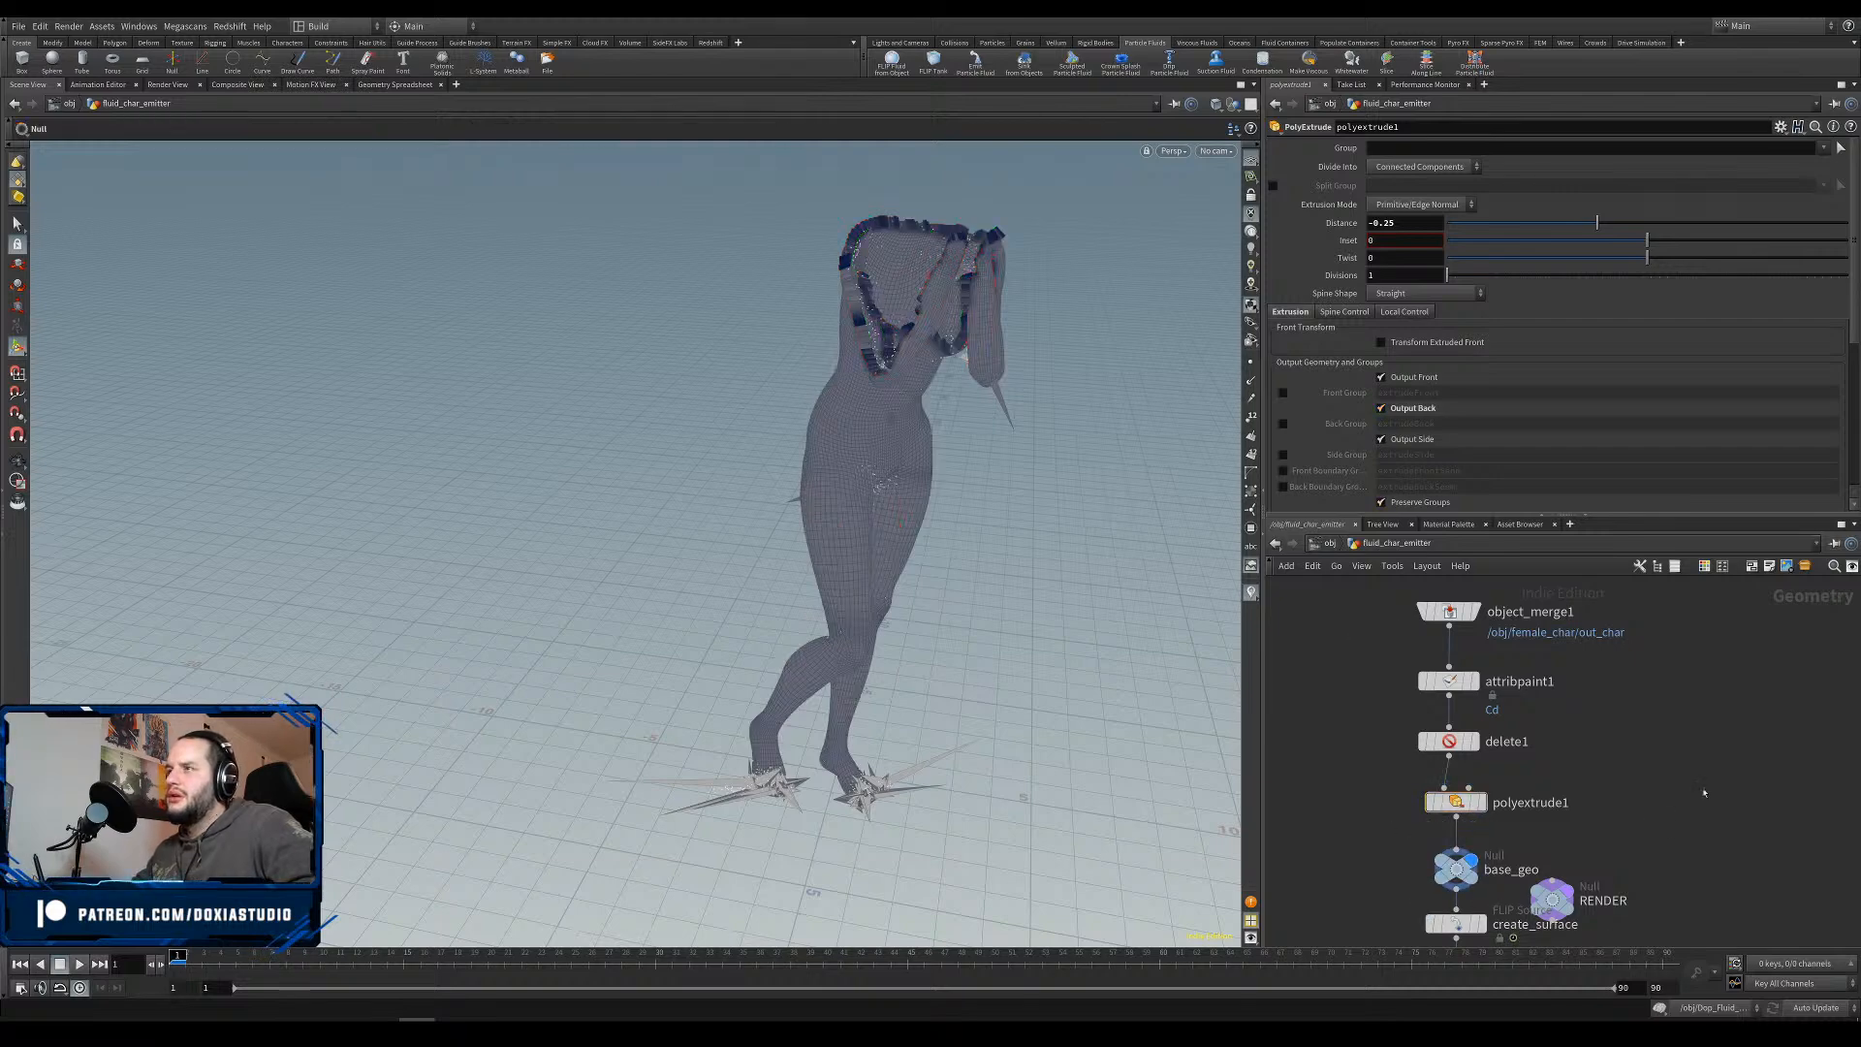
pyautogui.moveTo(1464, 902); pyautogui.dragTo(1386, 763, button='middle')
pyautogui.click(1406, 787)
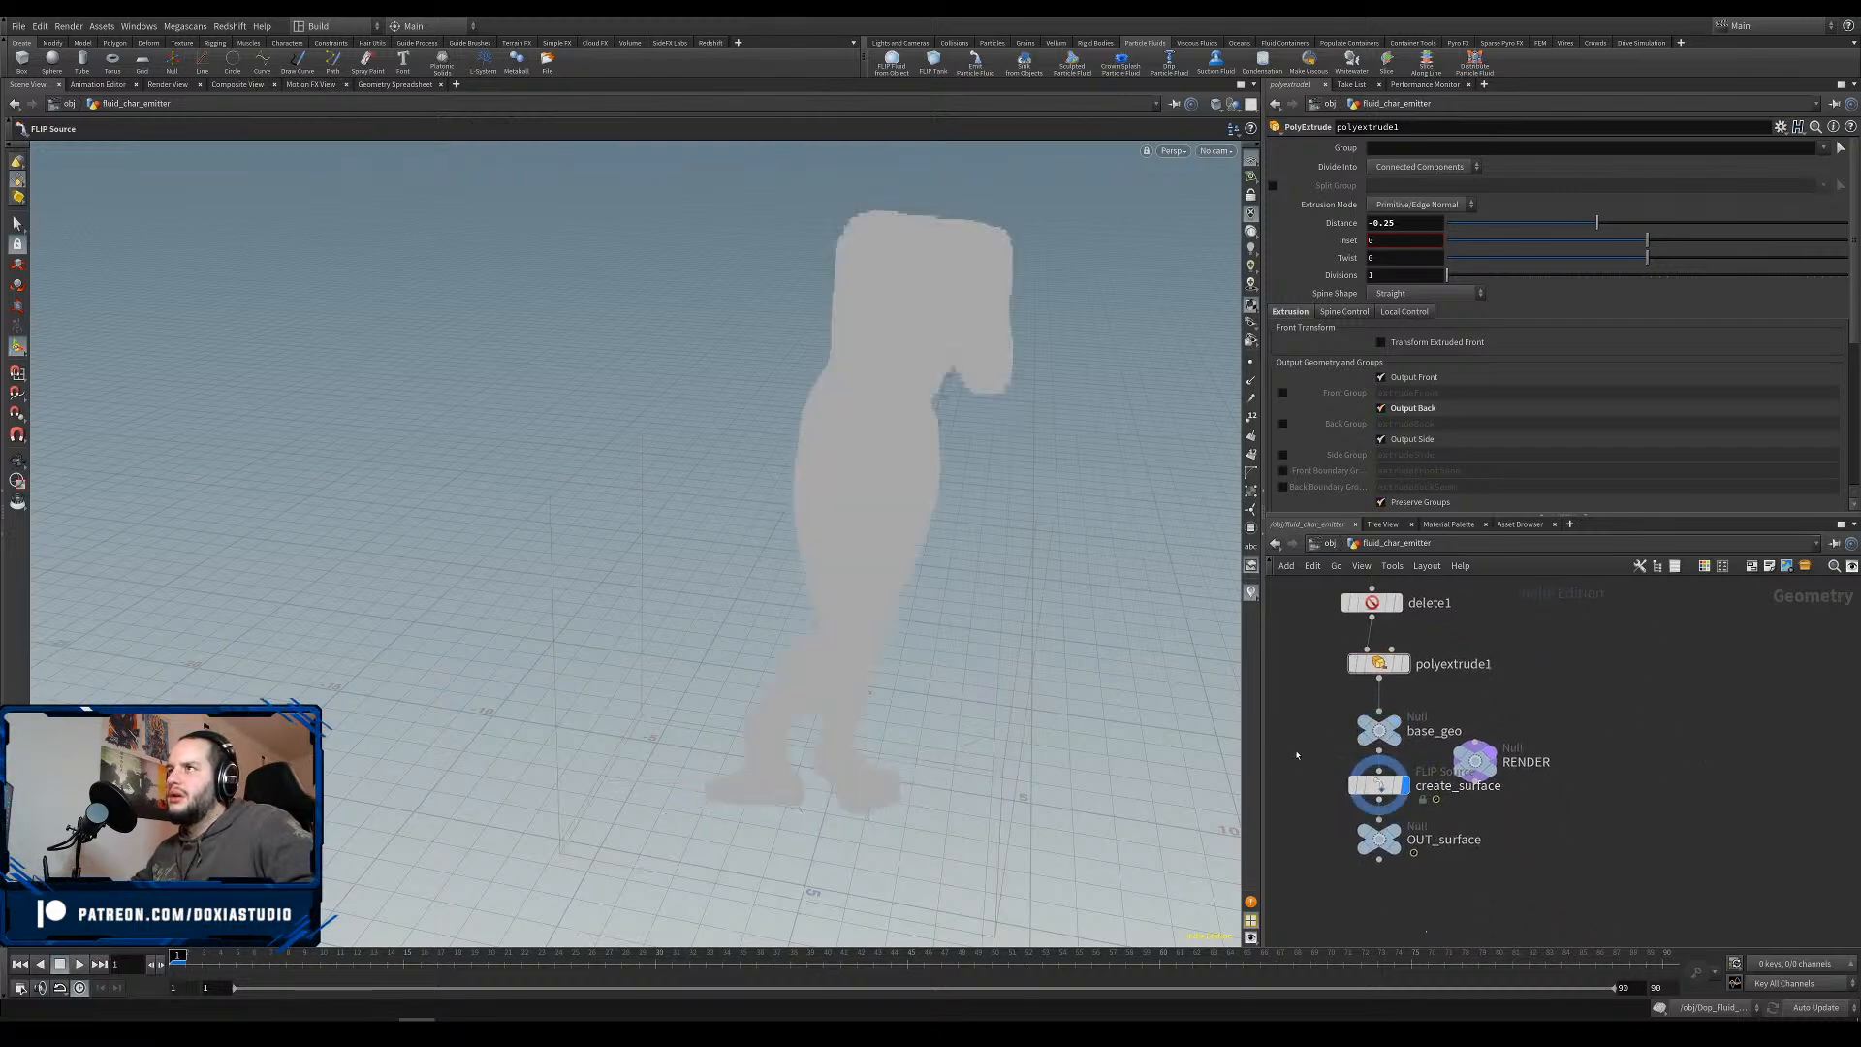
pyautogui.moveTo(938, 639); pyautogui.dragTo(620, 727)
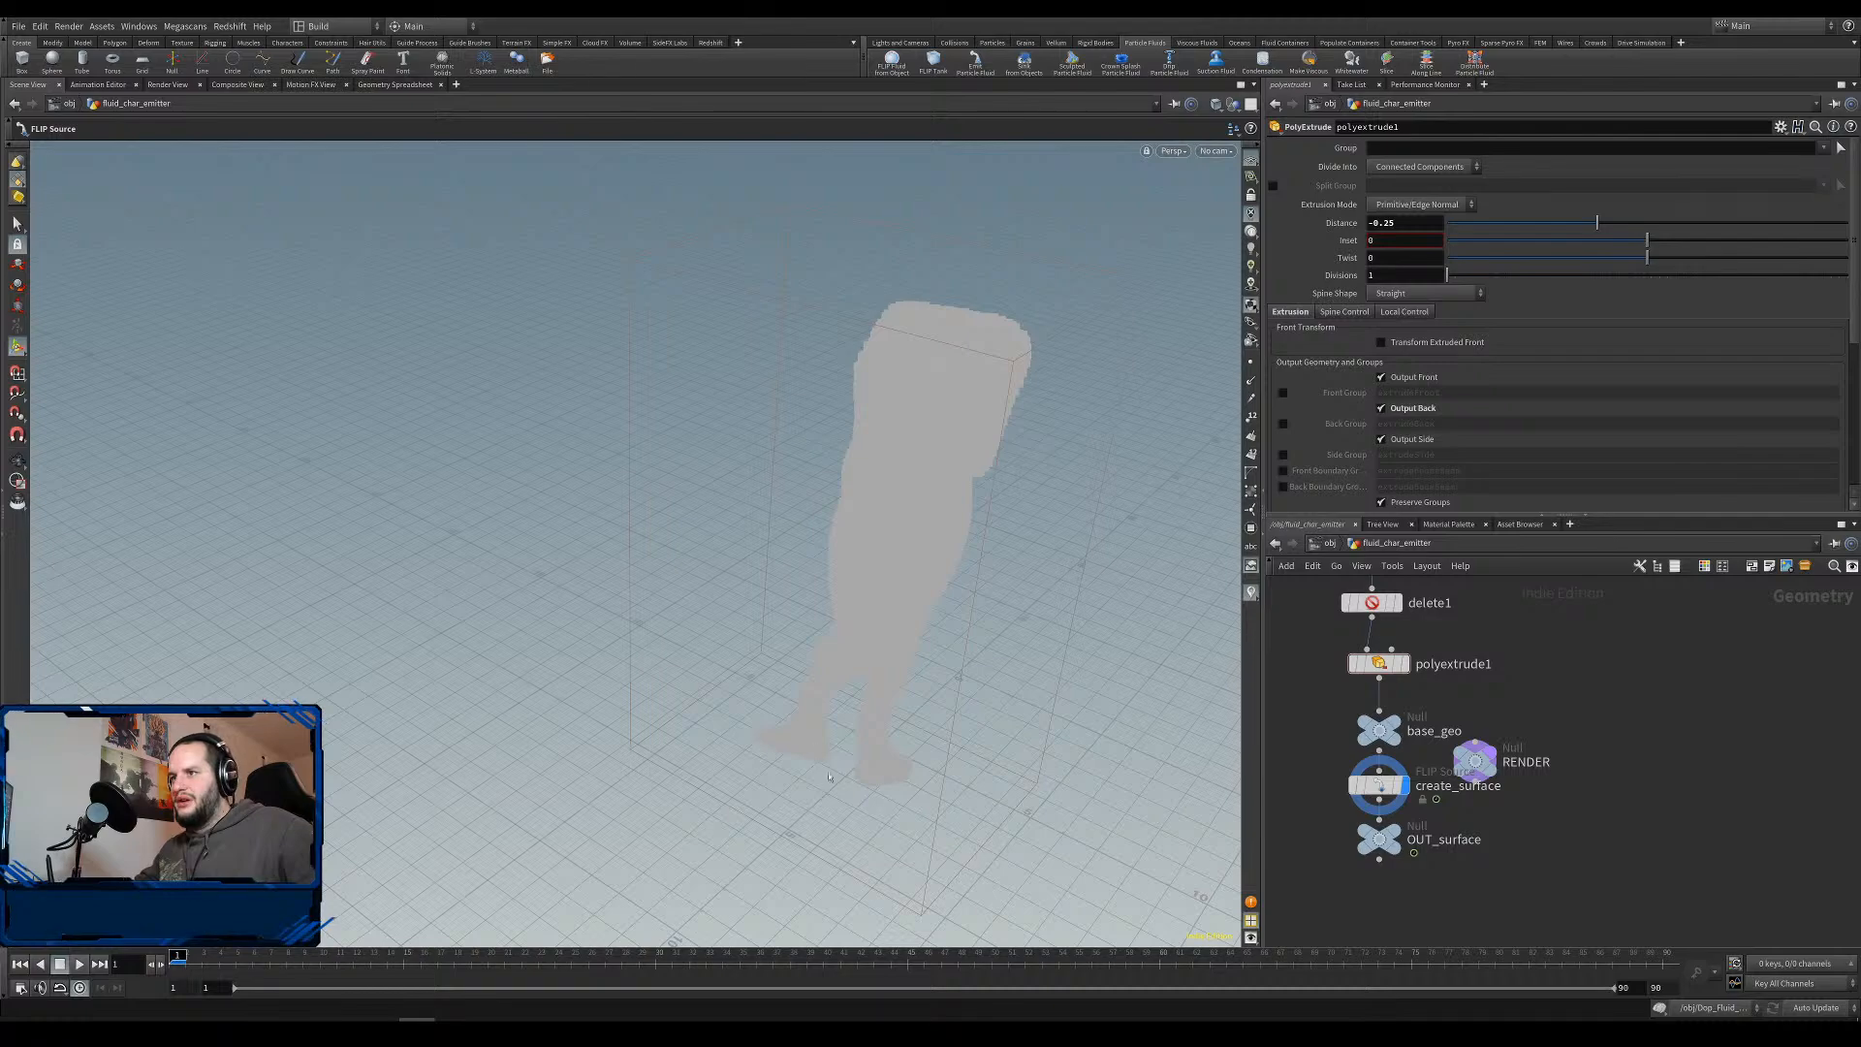
# Return to the object level and go inside the particle_fluid object.
pyautogui.press('u')
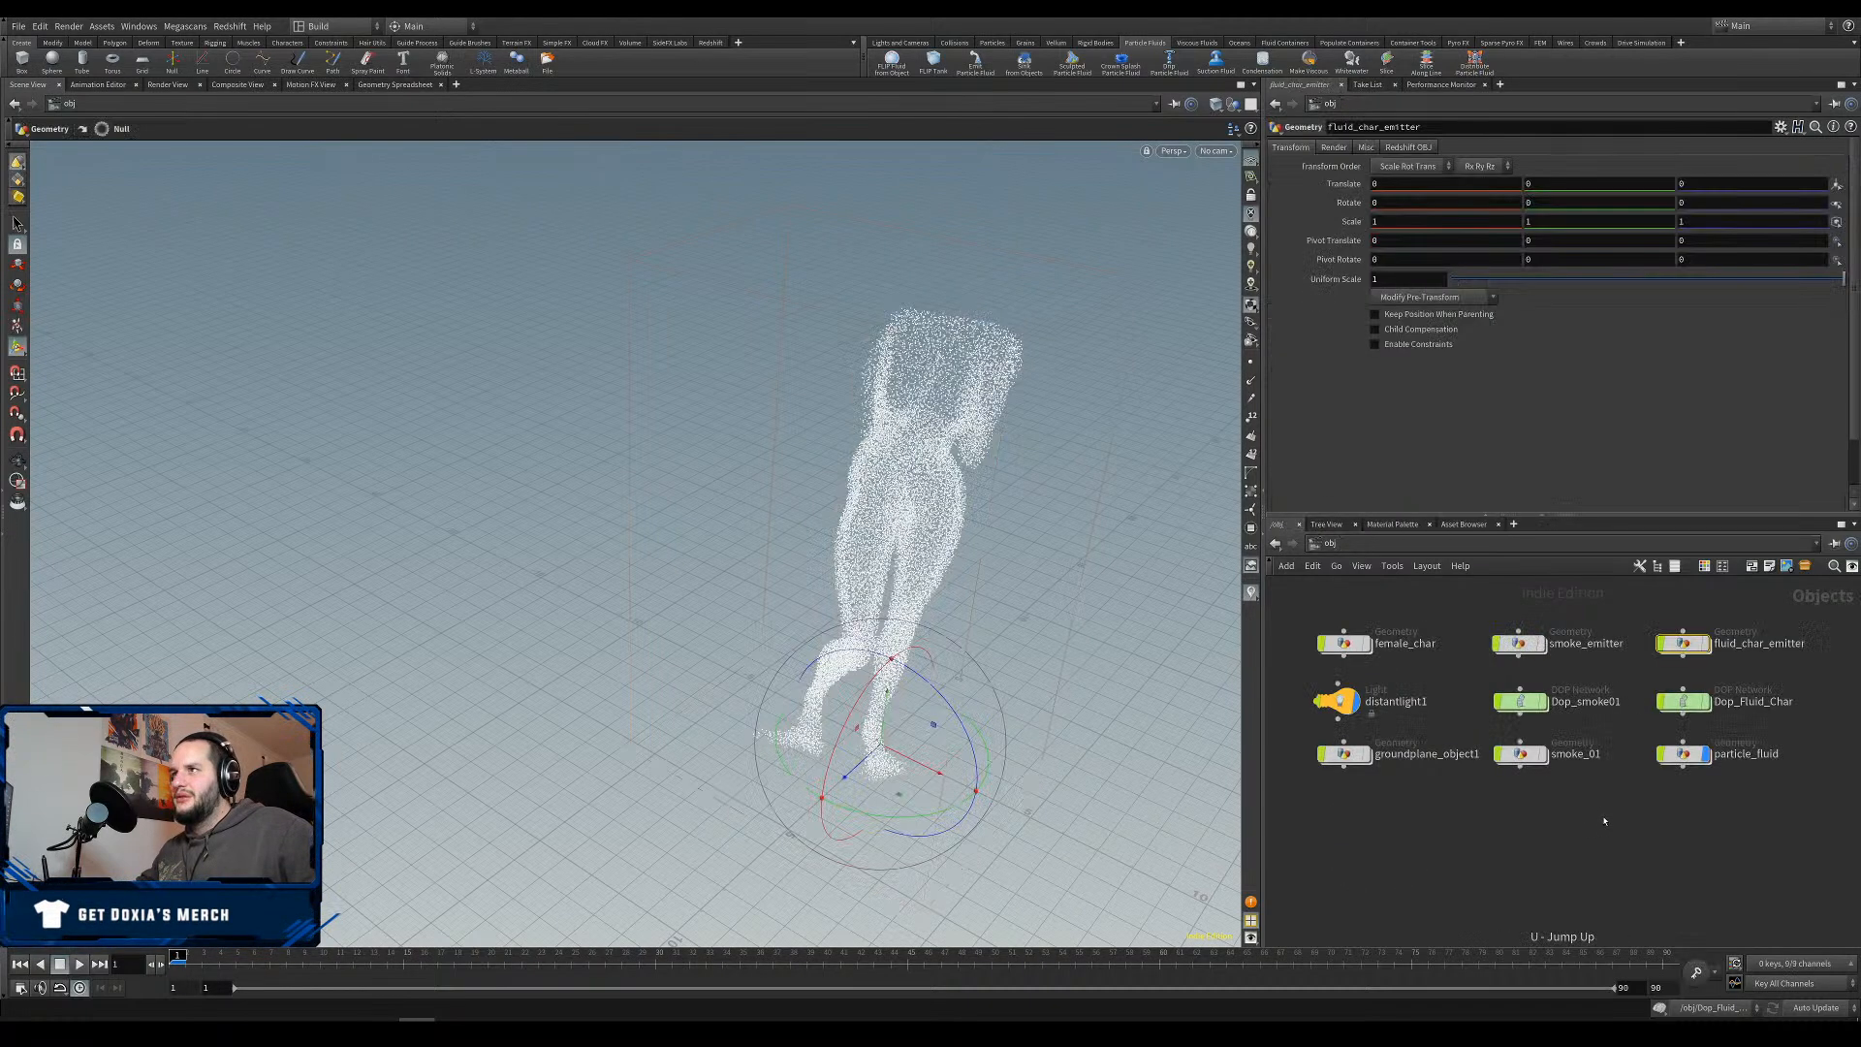
pyautogui.click(1554, 861)
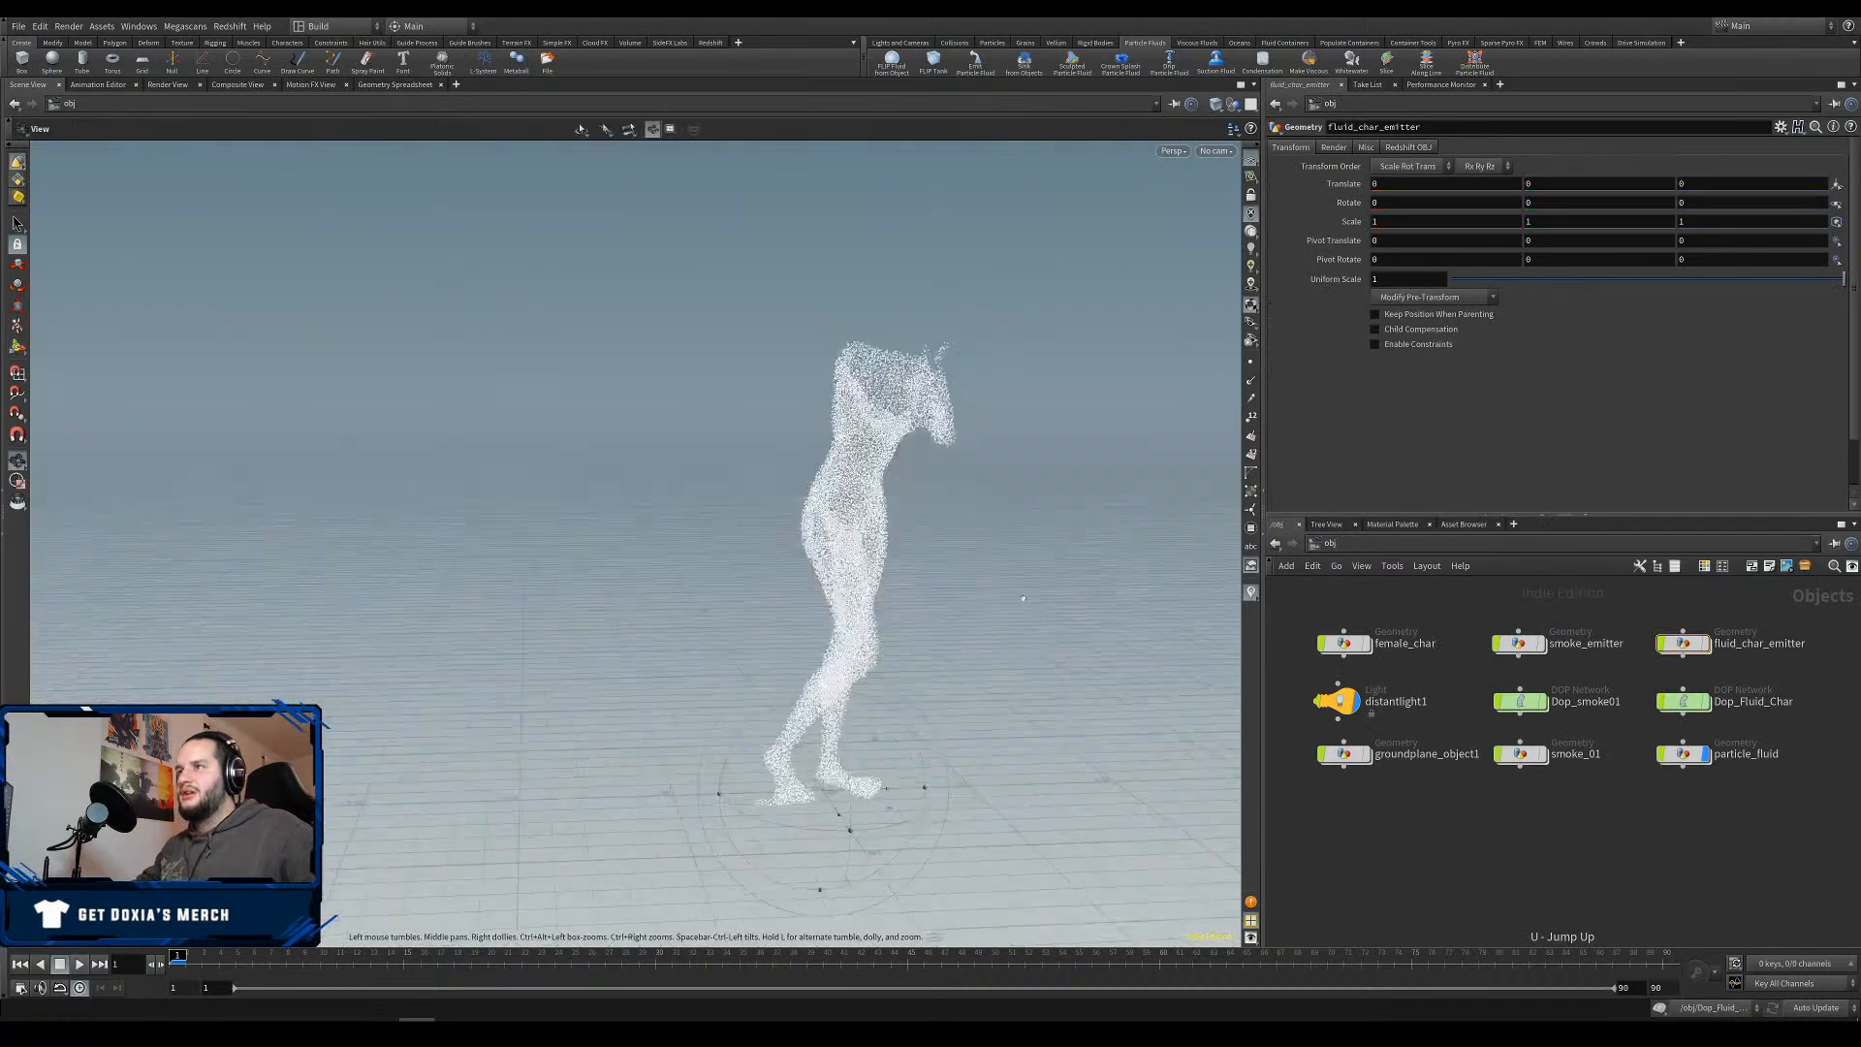
pyautogui.press('Return')
pyautogui.click(1706, 763)
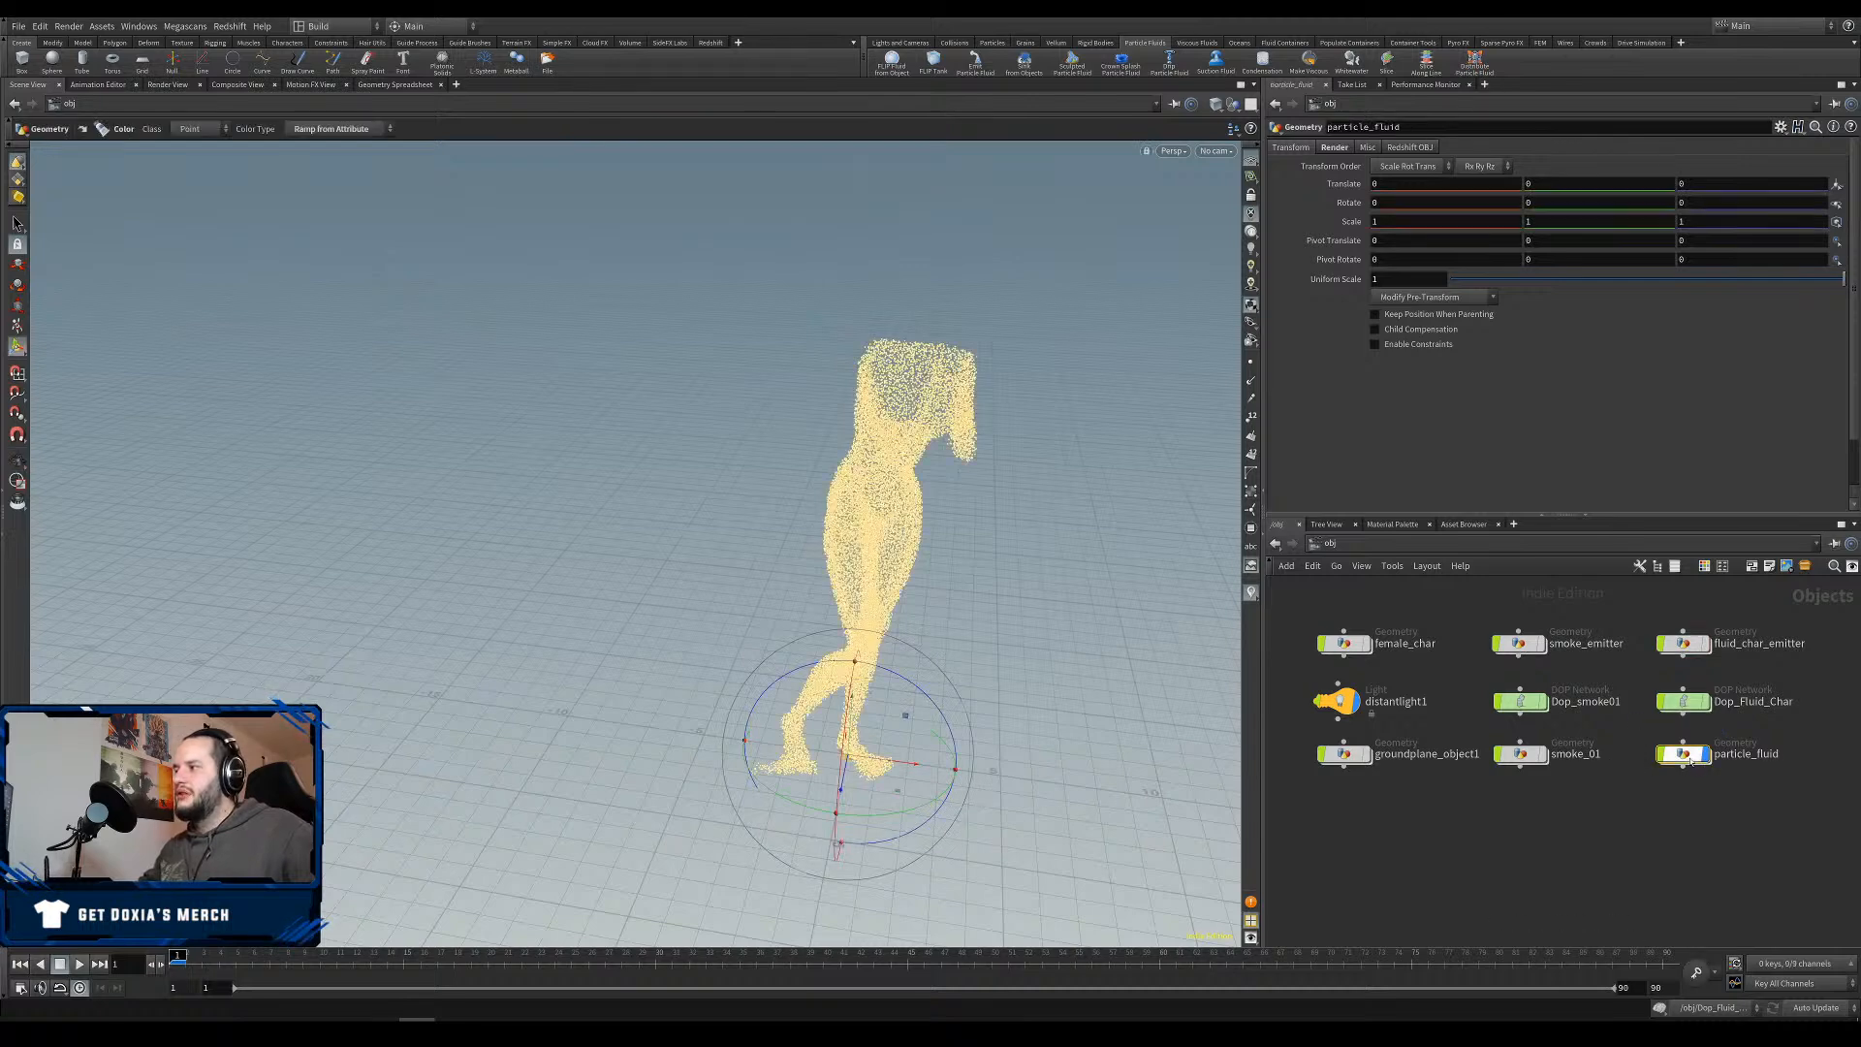
pyautogui.doubleClick(1701, 761)
# Add an Object Merge node beside the particle chain and point it to /obj/female_char/out_char.
pyautogui.press('Tab')
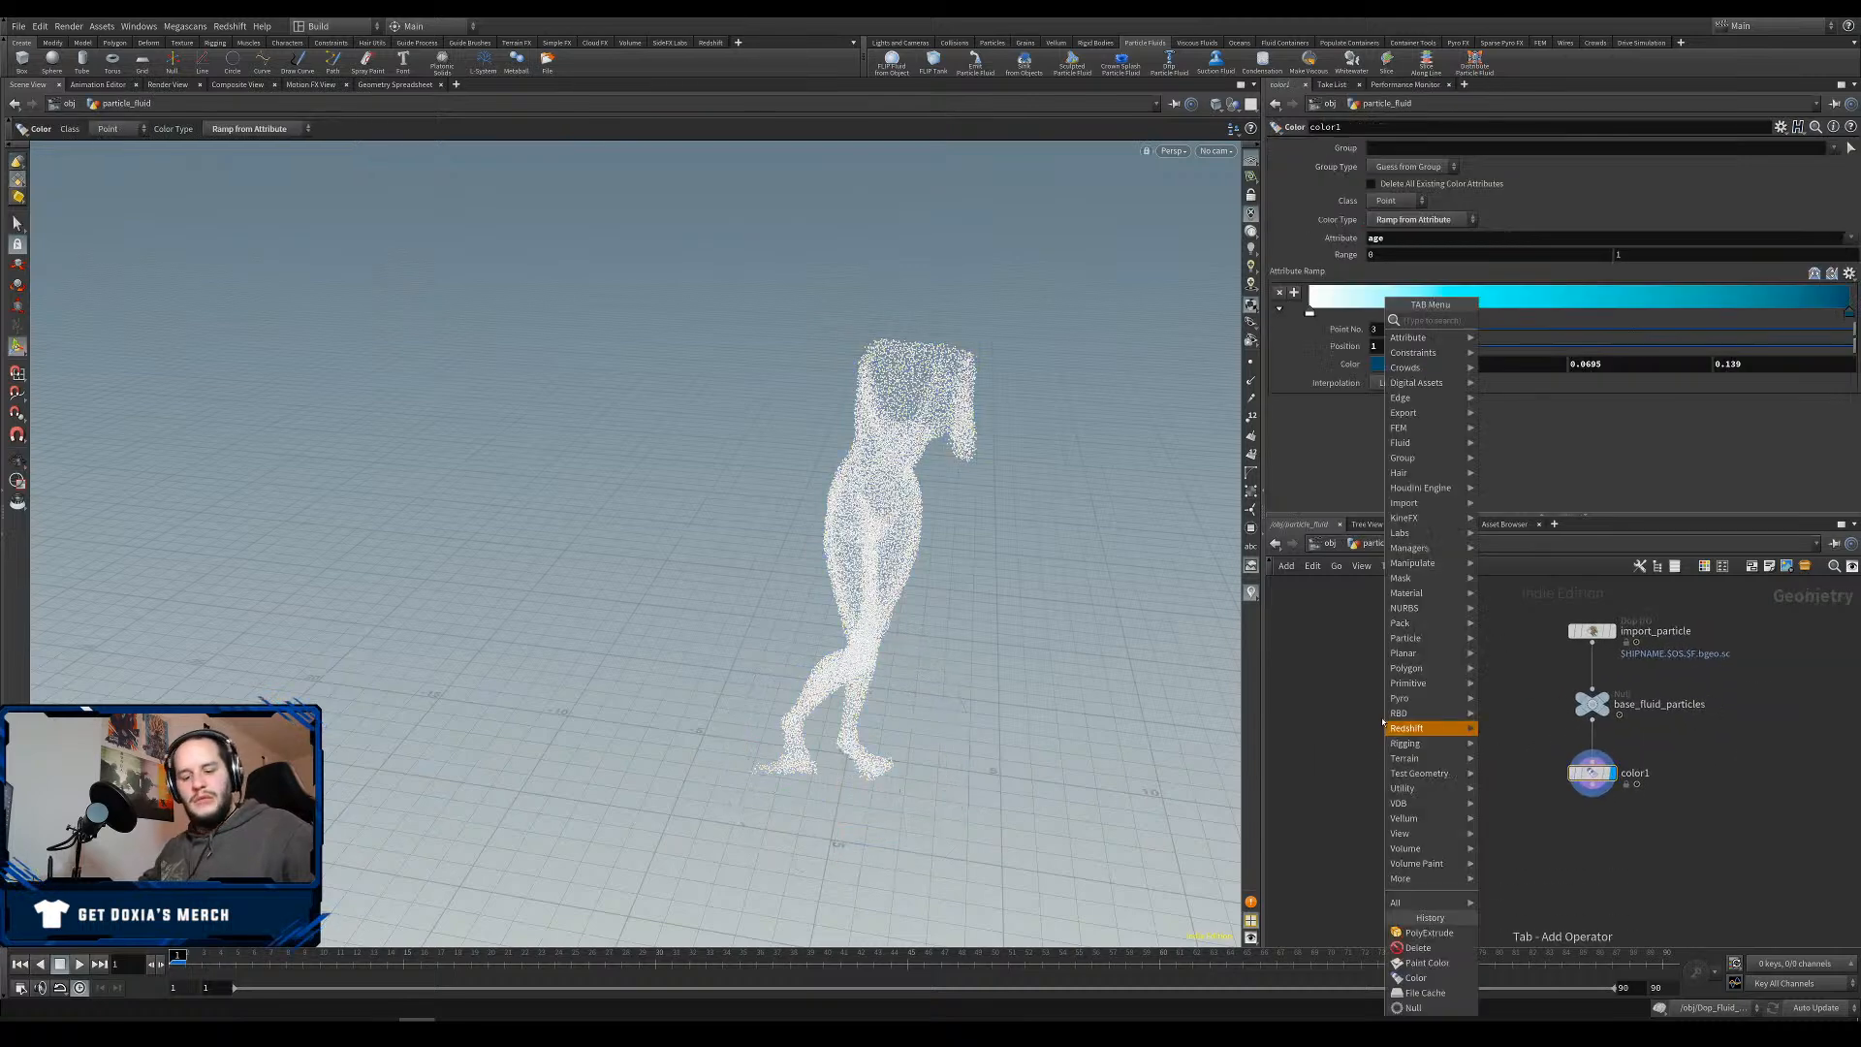
pyautogui.write('merge')
pyautogui.click(1546, 366)
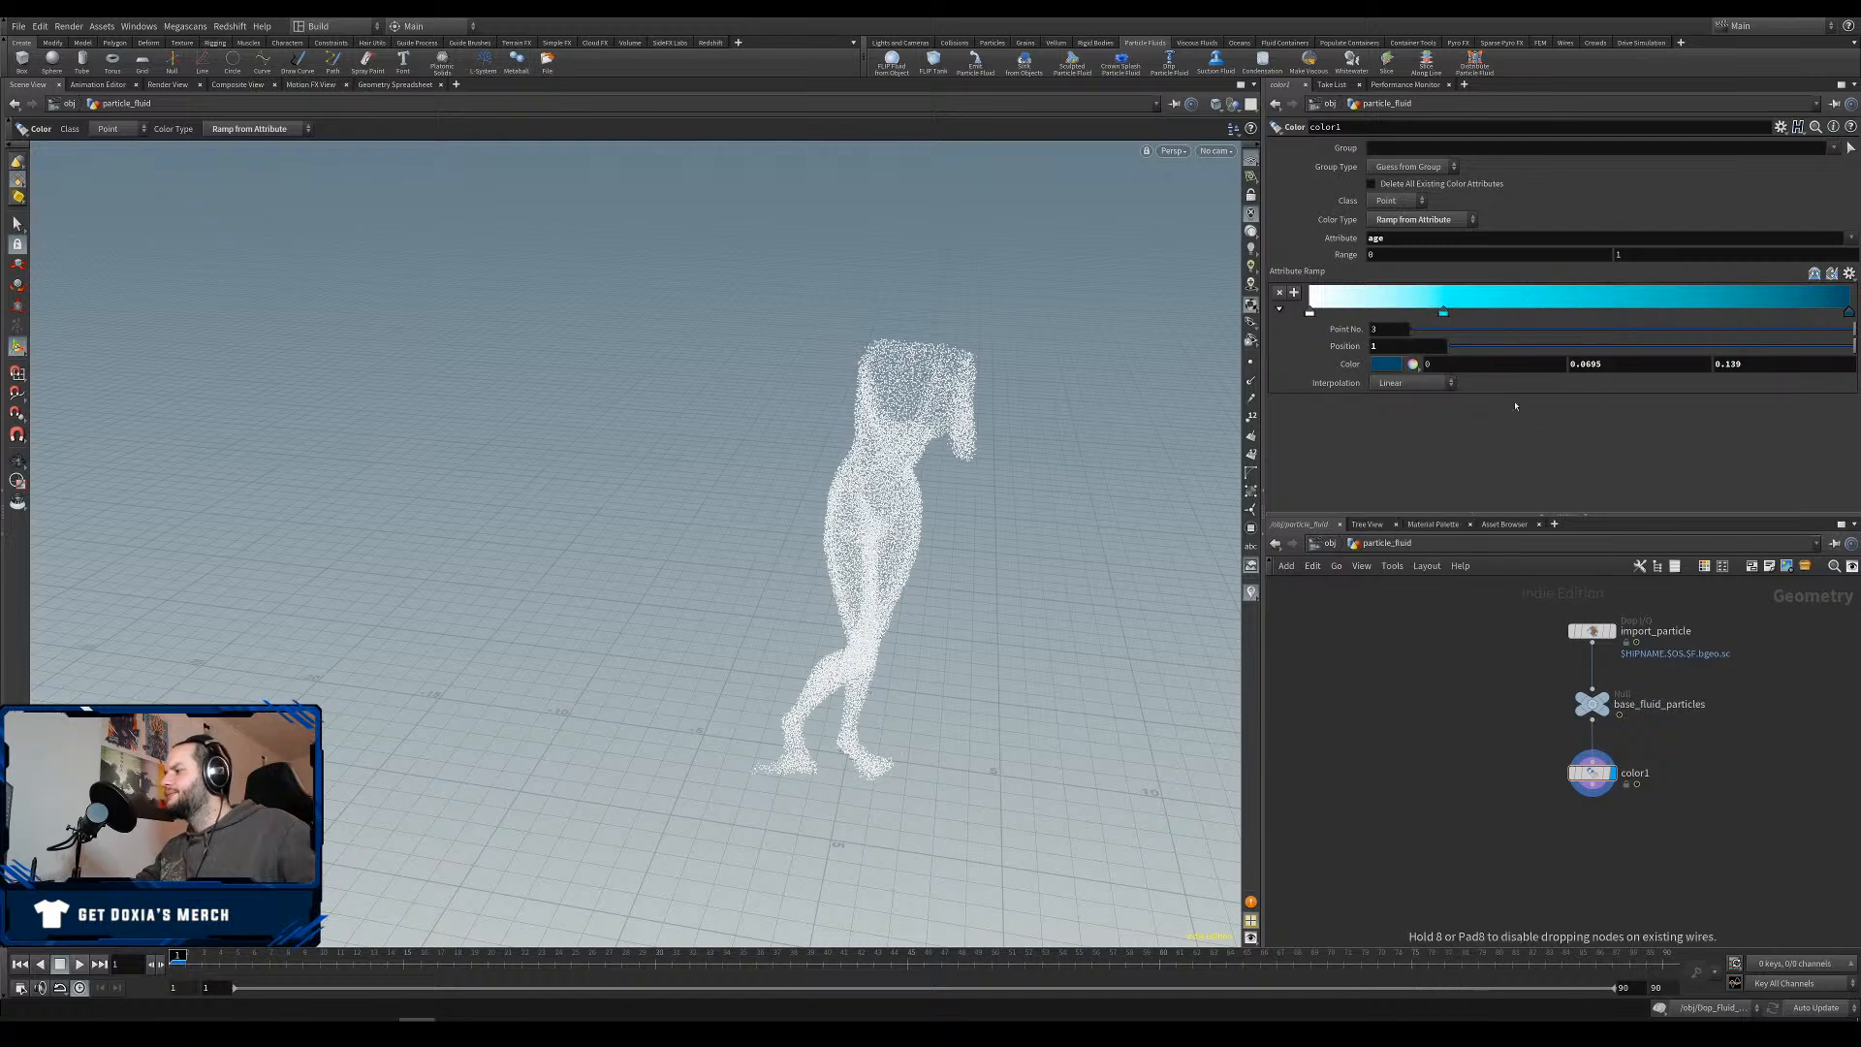
pyautogui.click(1410, 703)
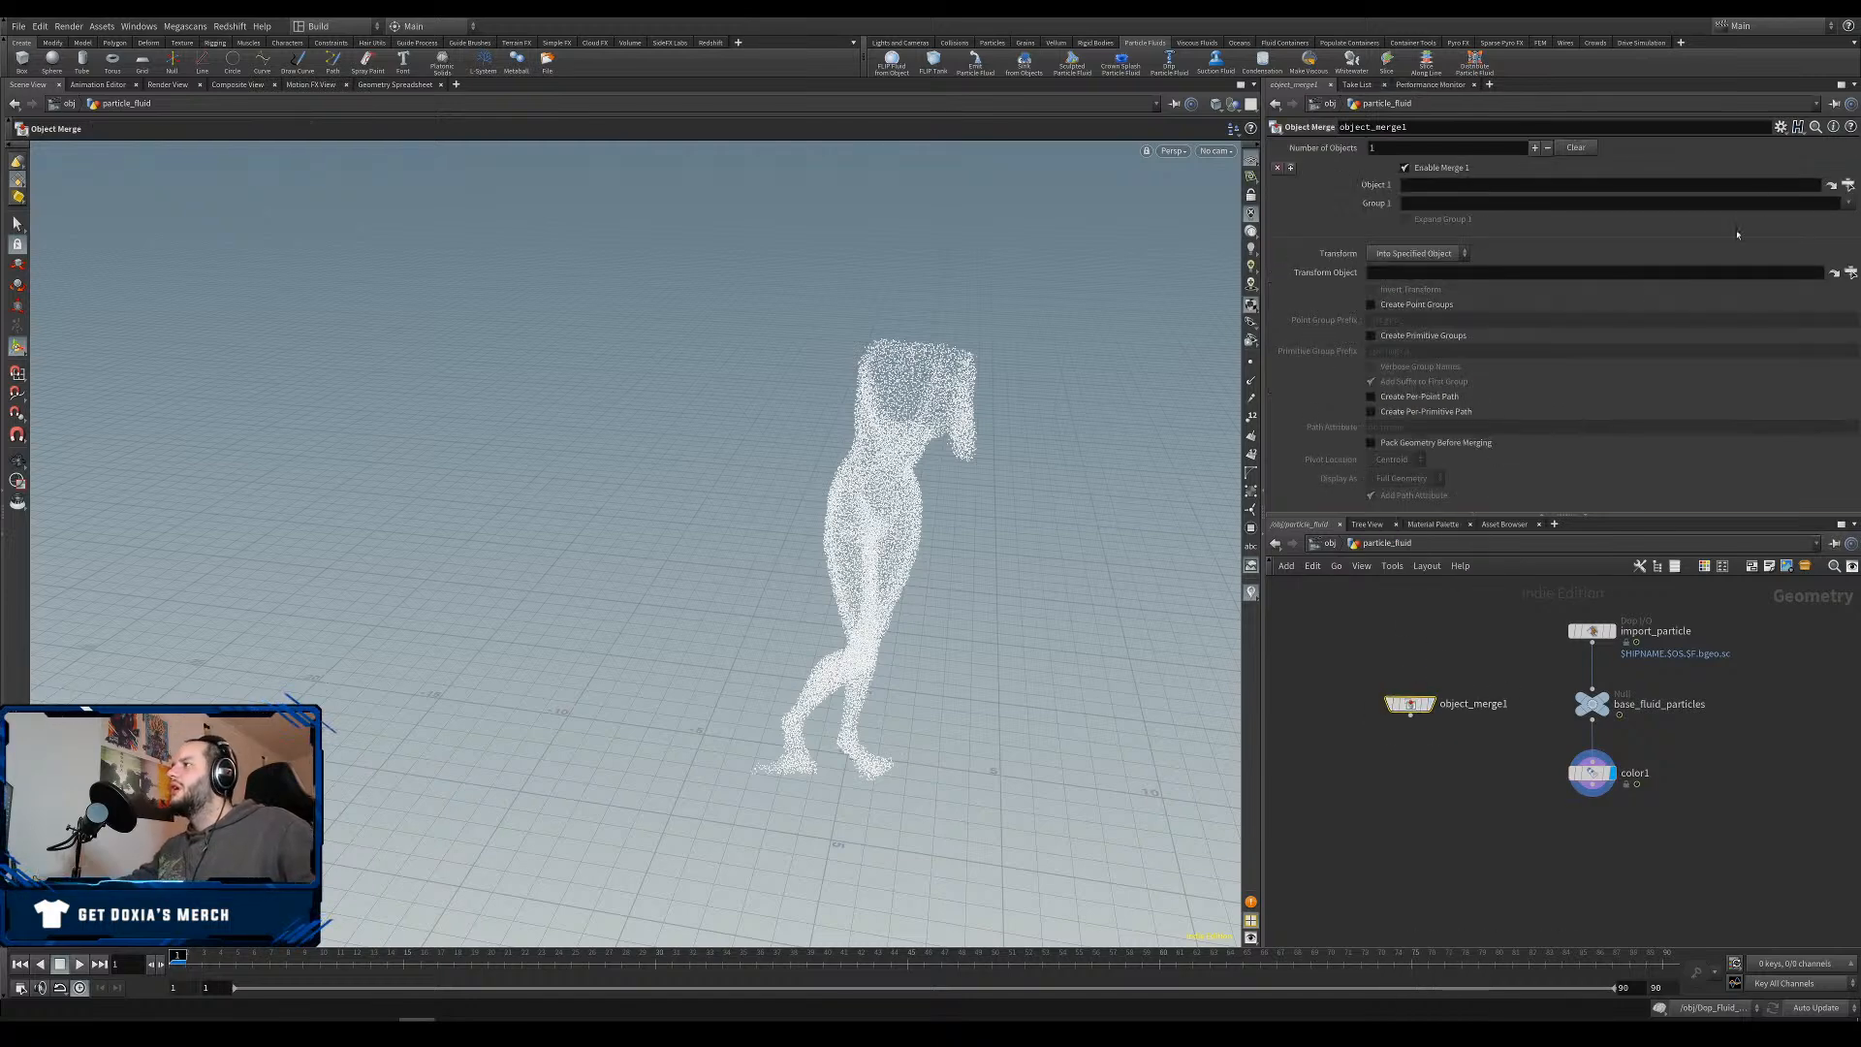
pyautogui.click(1849, 185)
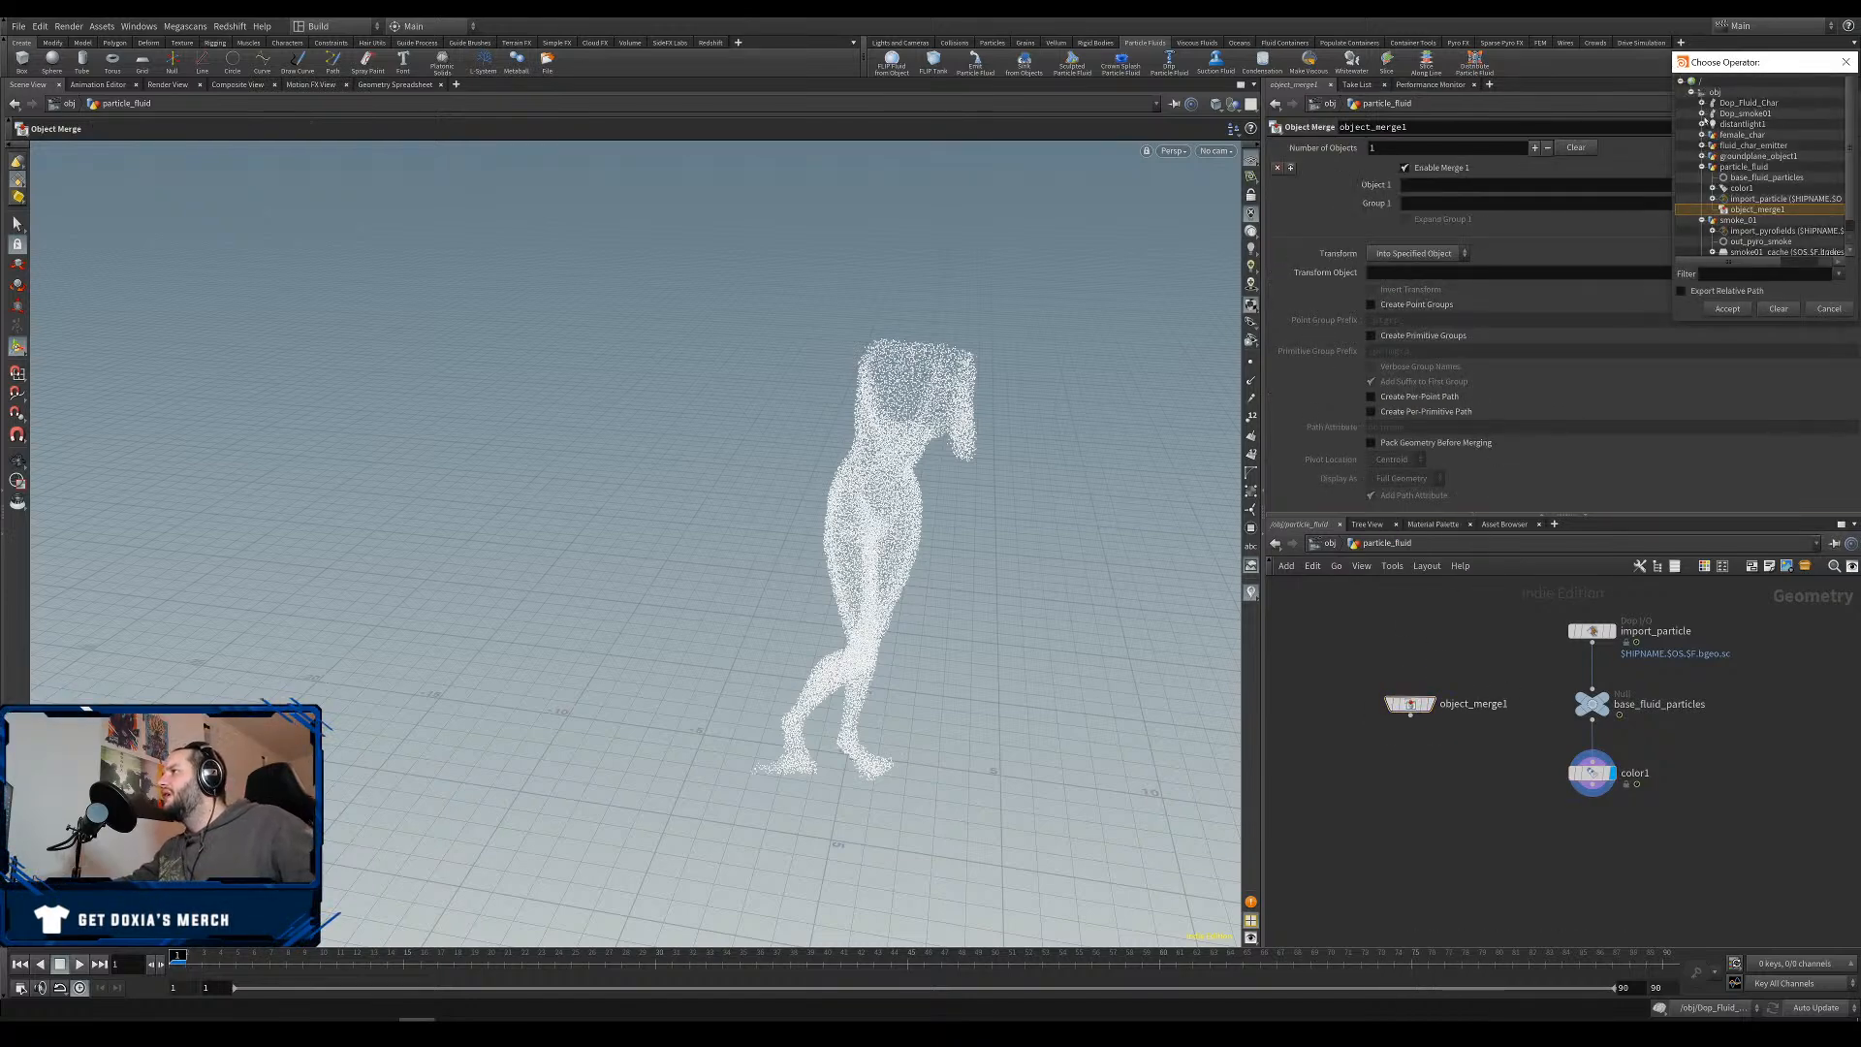
pyautogui.click(1703, 136)
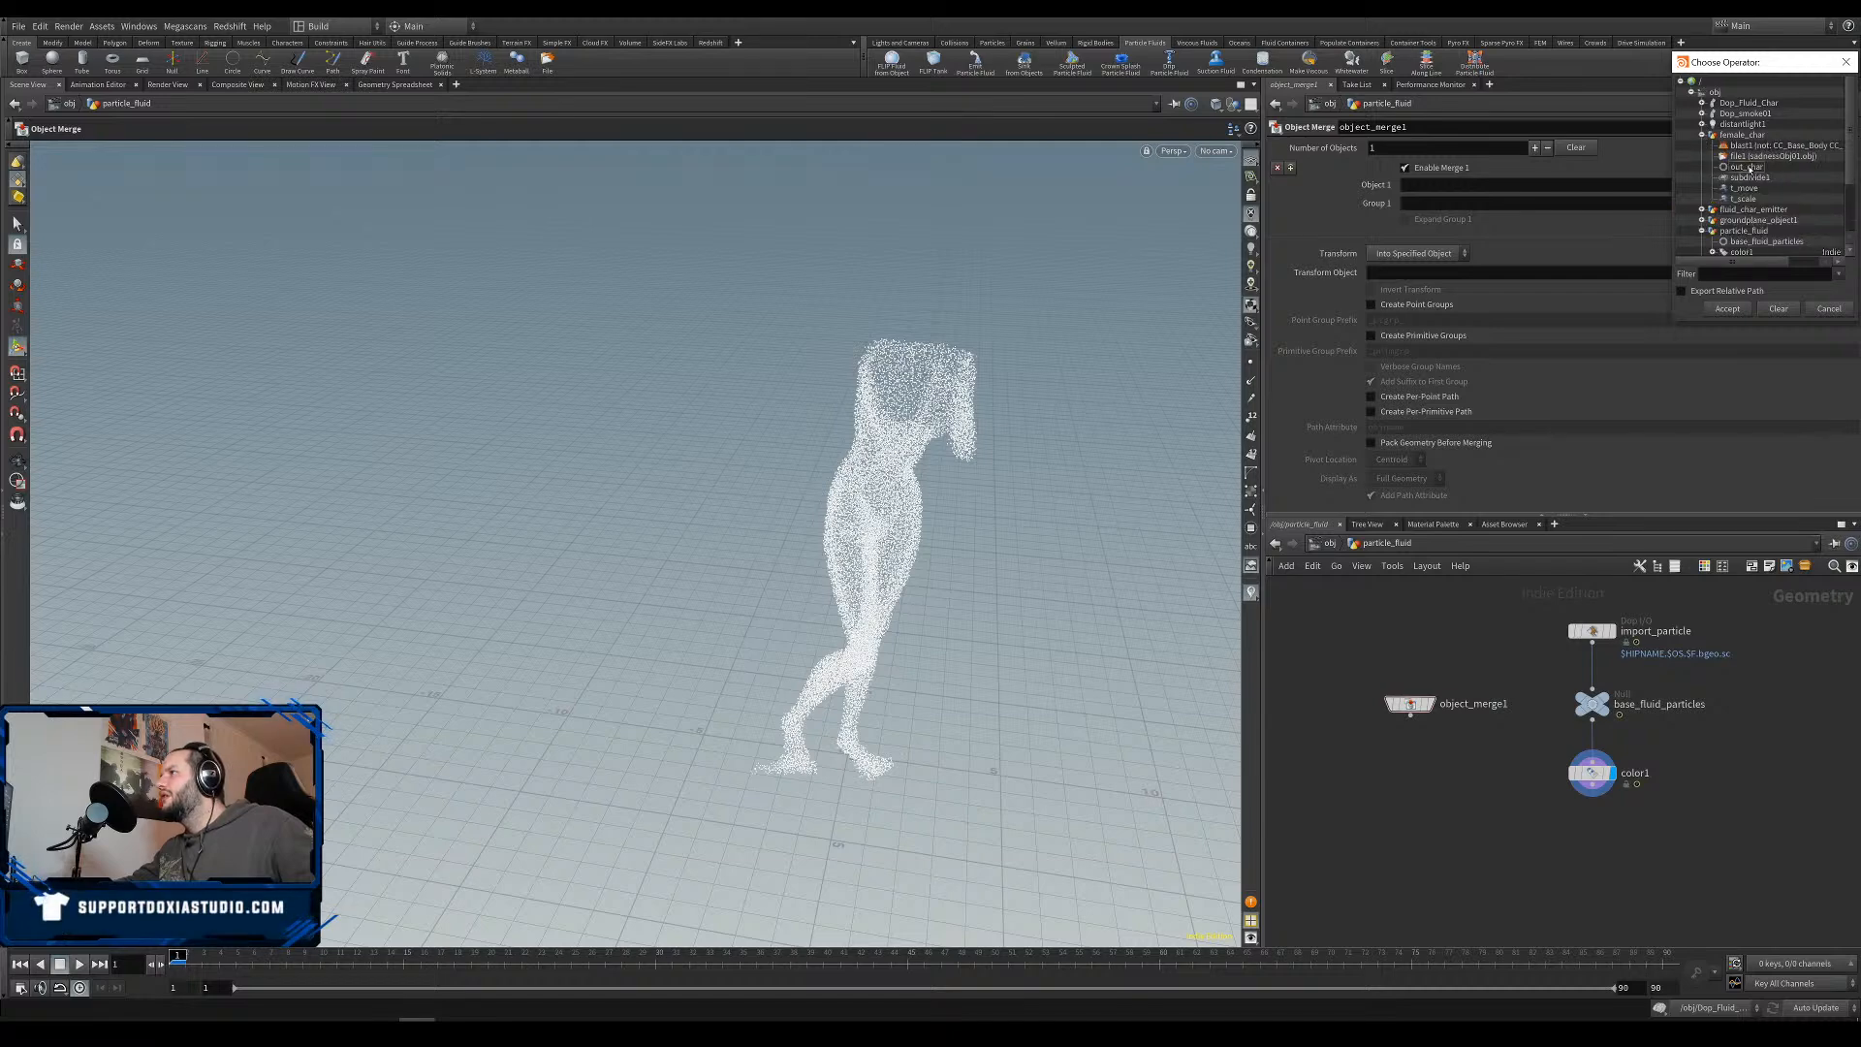
pyautogui.doubleClick(1748, 167)
# Add a Scatter node wired below object_merge1.
pyautogui.click(1462, 821)
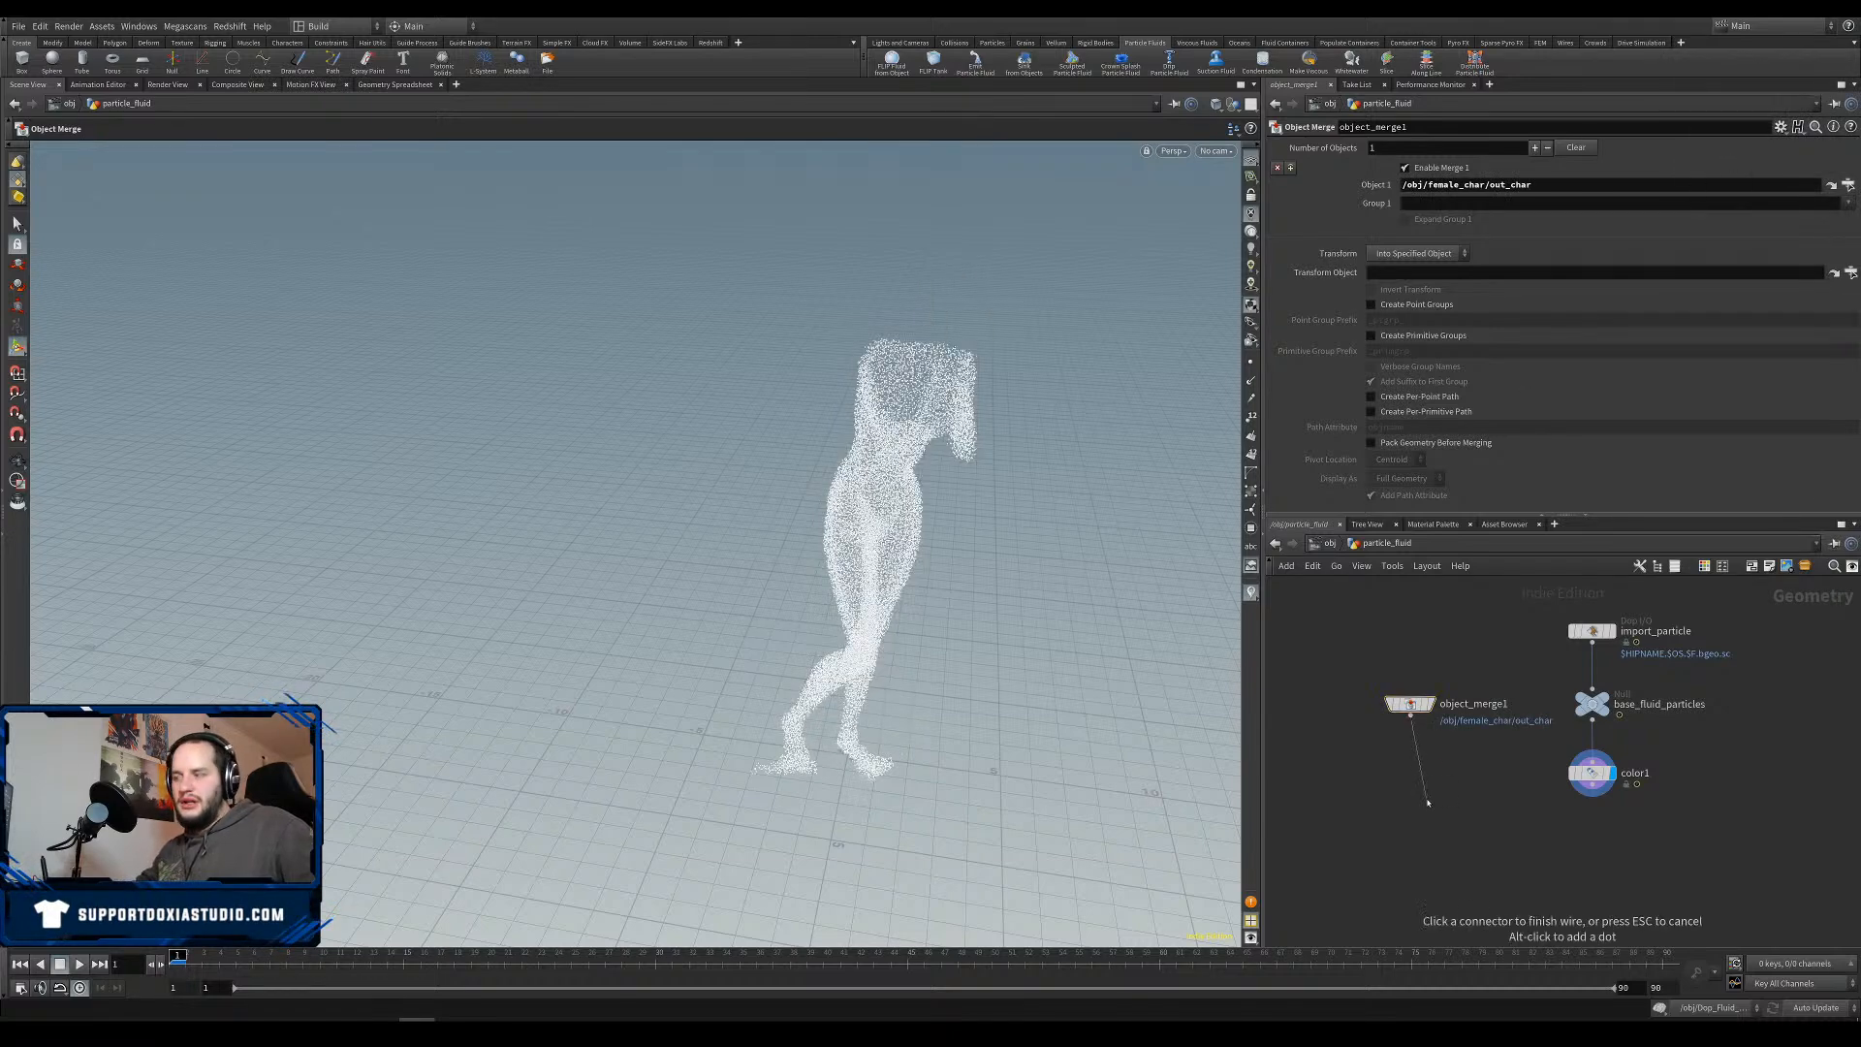
pyautogui.press('Tab')
pyautogui.write('scat')
pyautogui.press('Return')
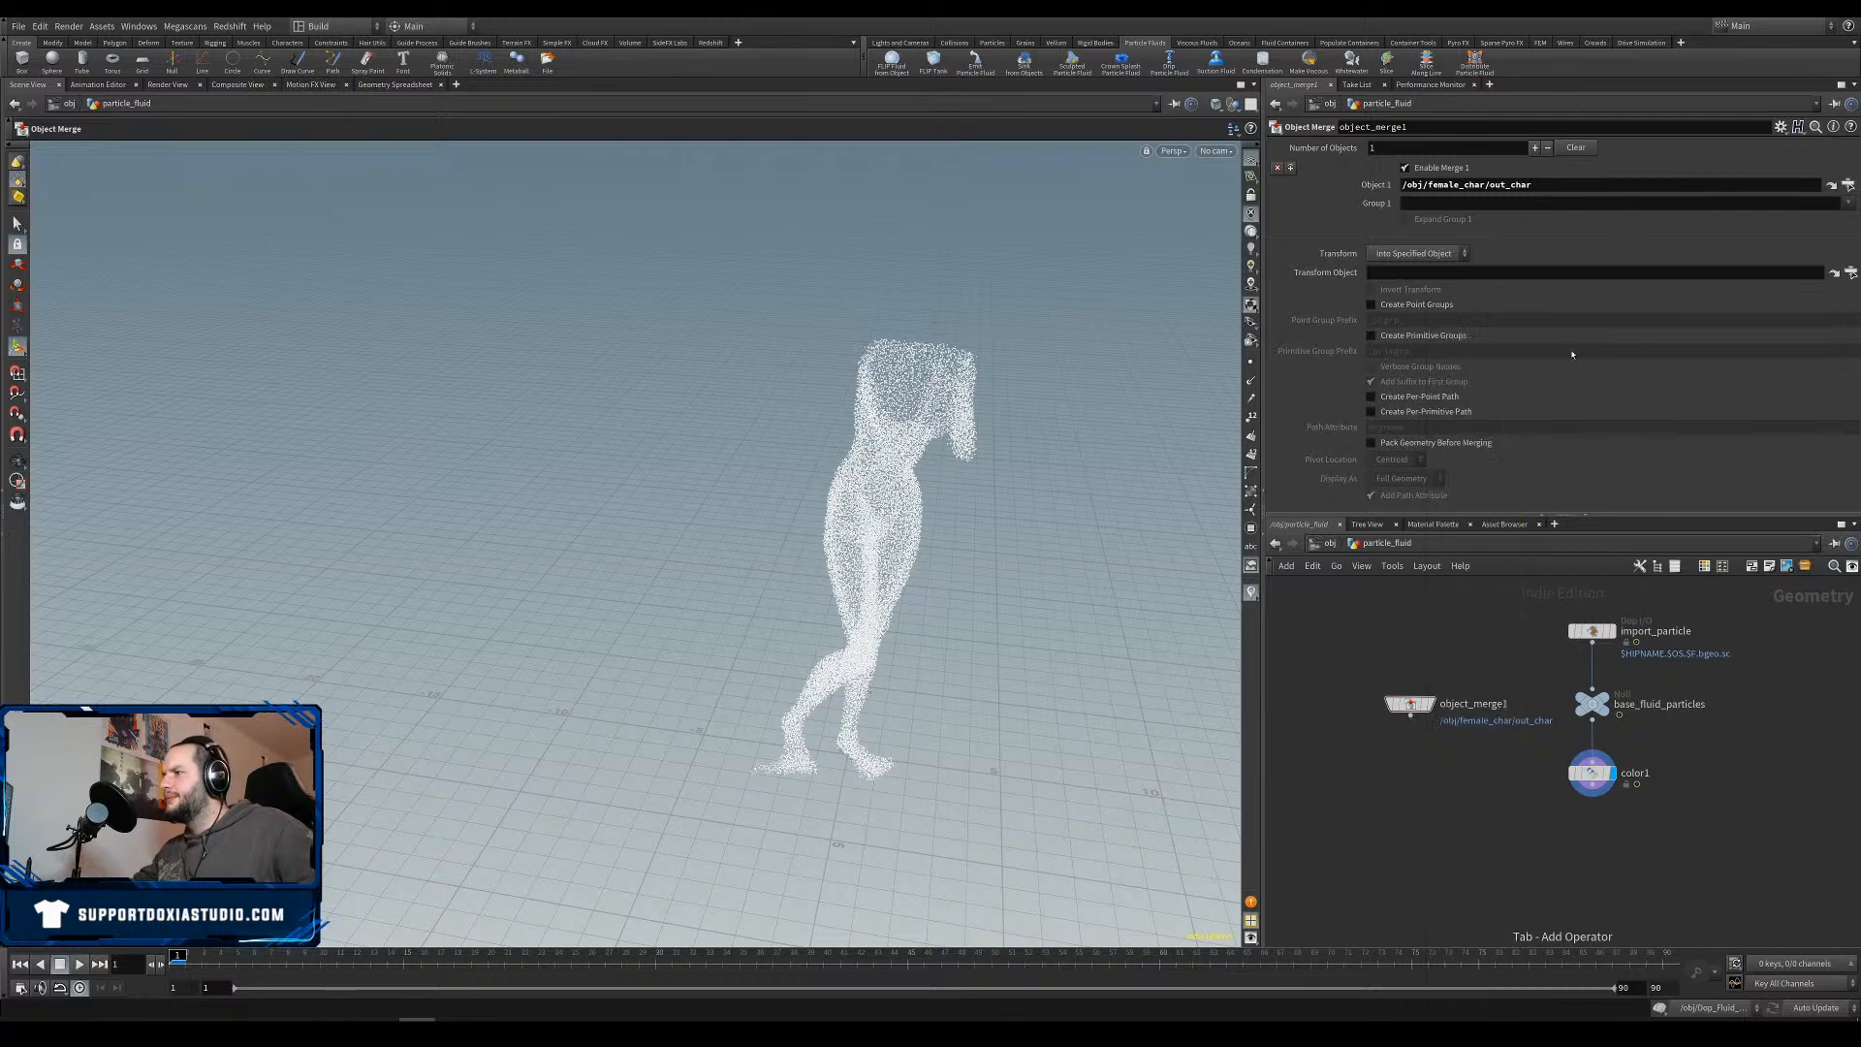
pyautogui.click(1403, 783)
# Connect a Color node below scatter1, align scatter1 above it, and display the new Color node.
pyautogui.press('Tab')
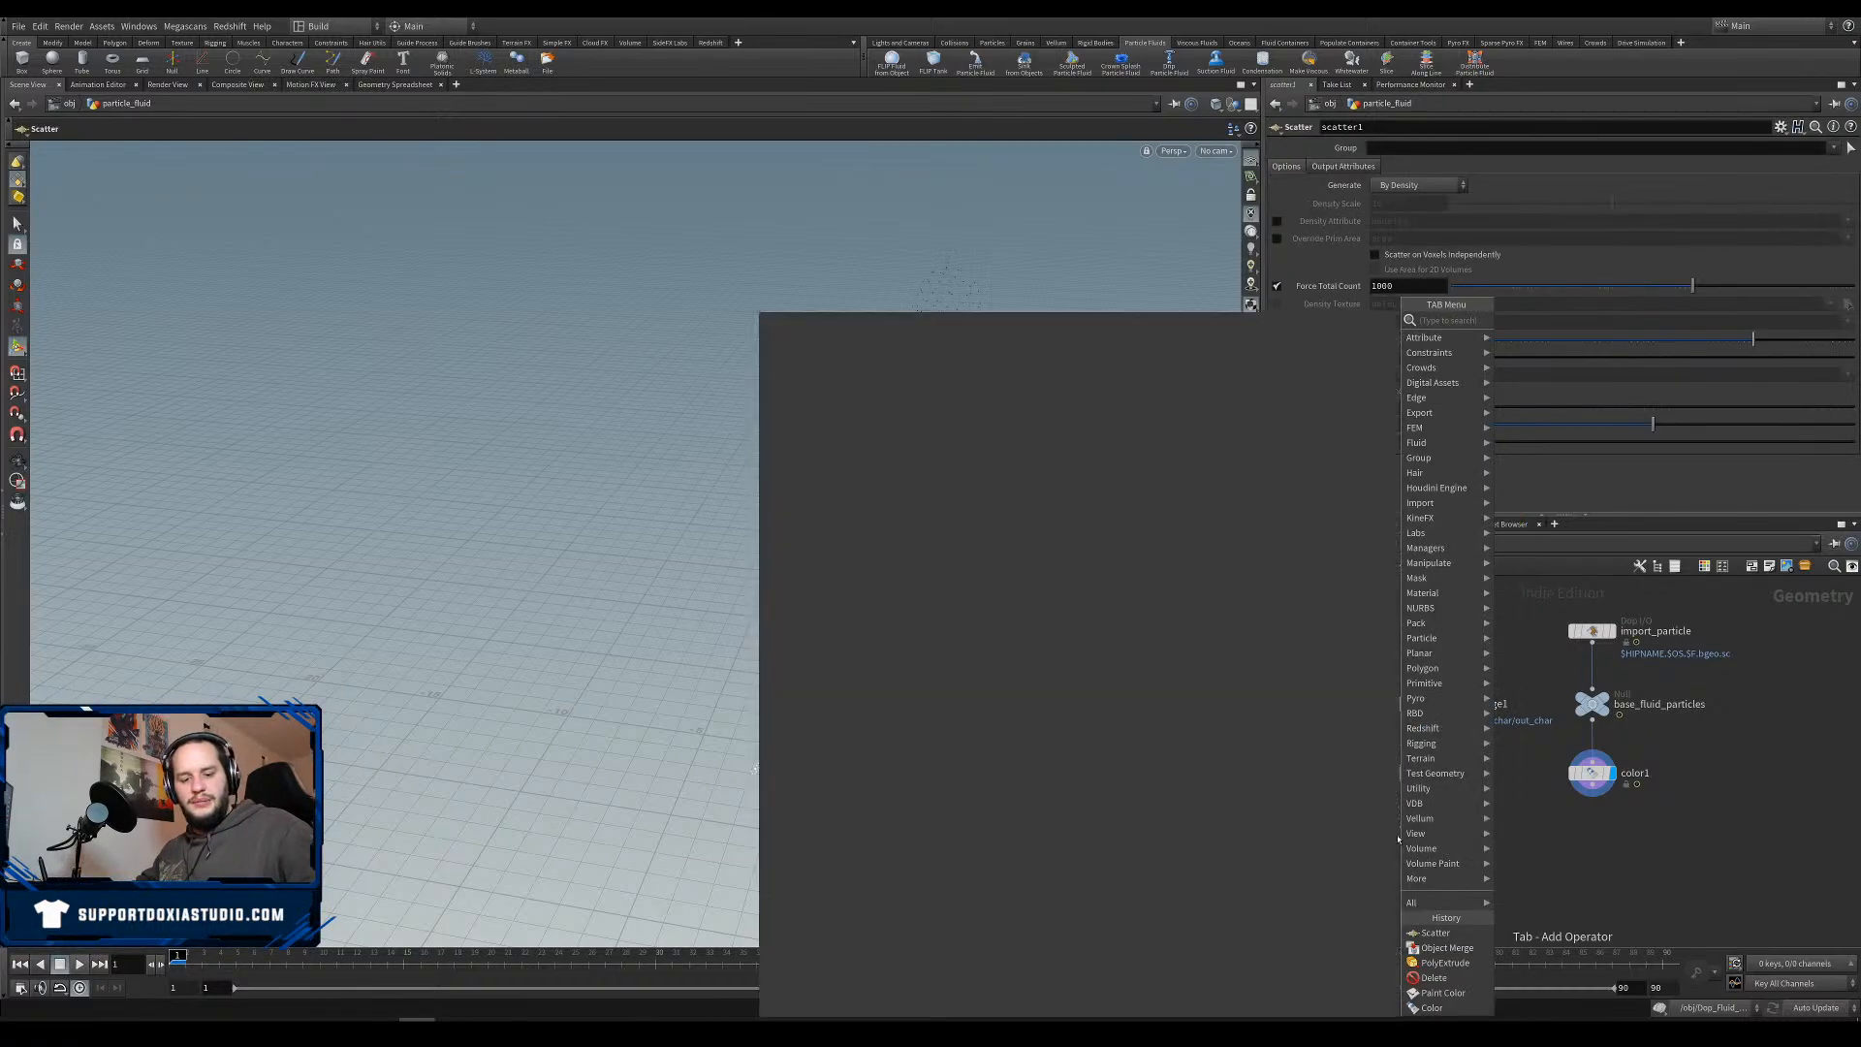
pyautogui.write('colo')
pyautogui.click(1522, 320)
pyautogui.click(1401, 840)
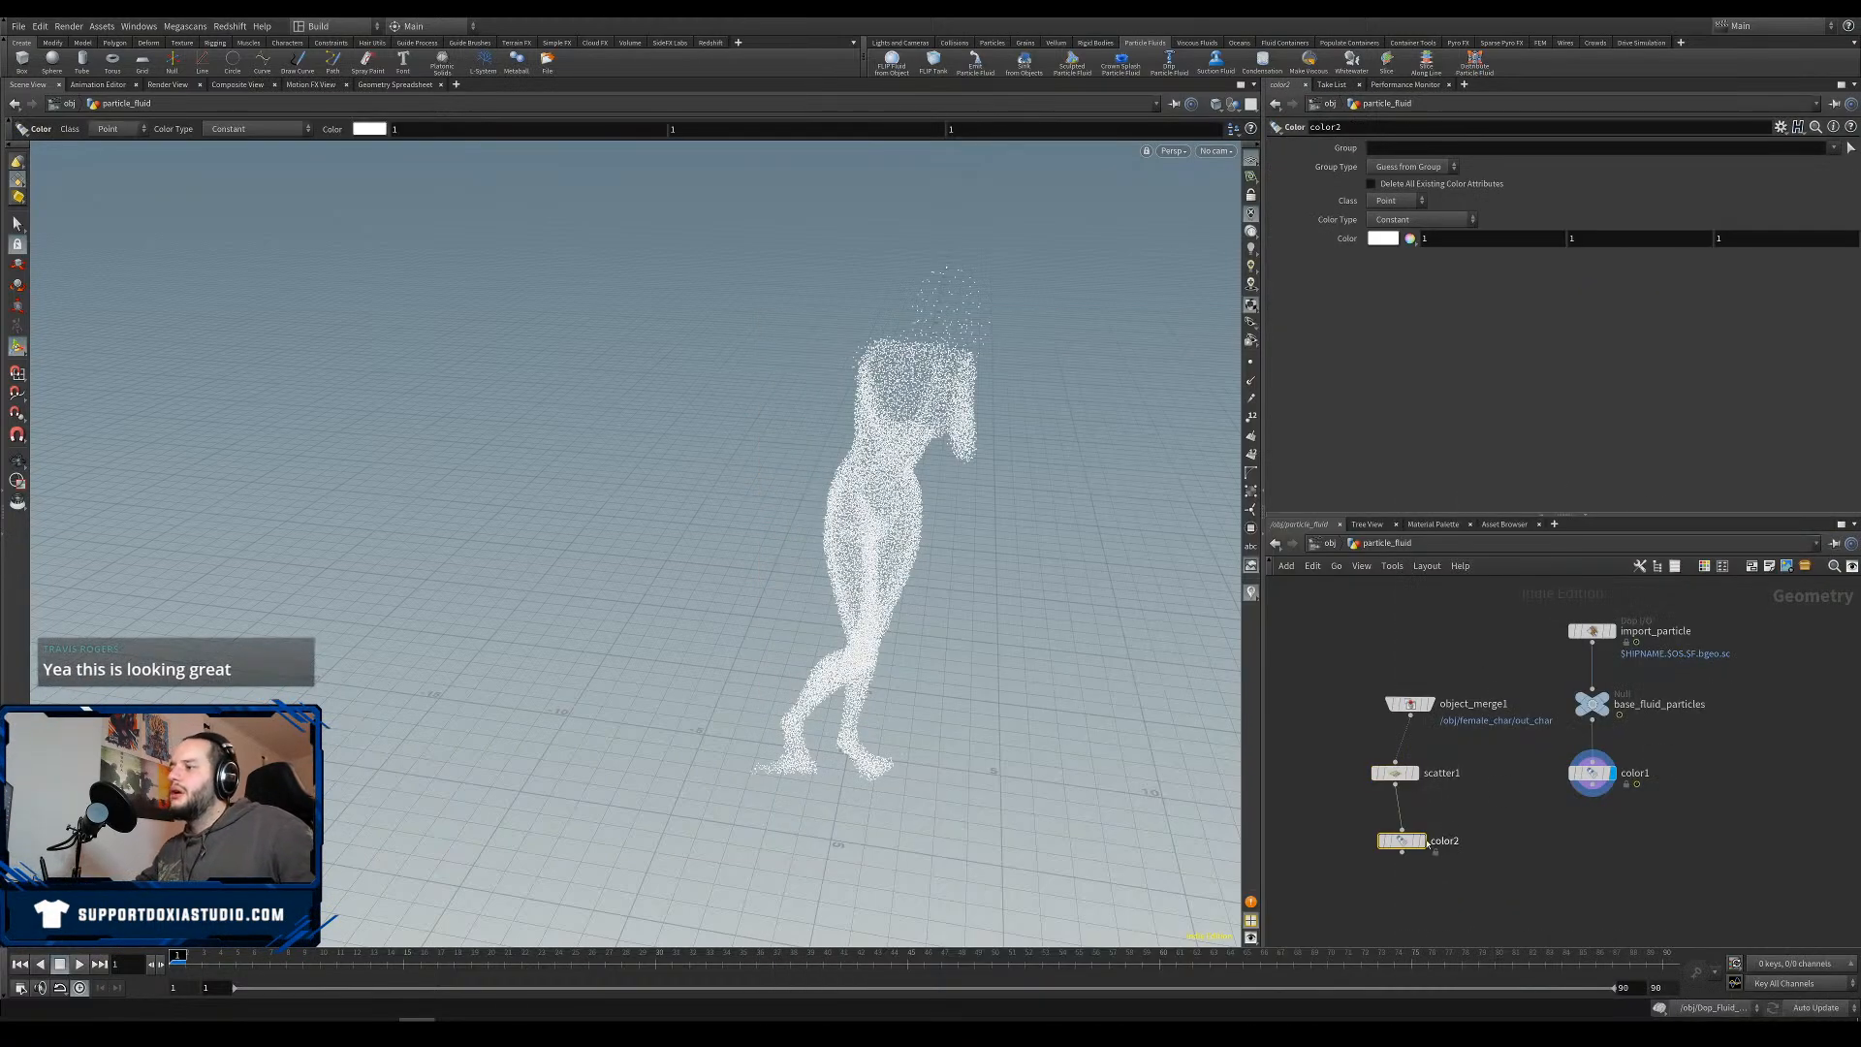
pyautogui.moveTo(1410, 778); pyautogui.dragTo(1418, 779)
# Turn off Relax Iterations on scatter1 and raise its Force Total Count to 500000.
pyautogui.click(1405, 777)
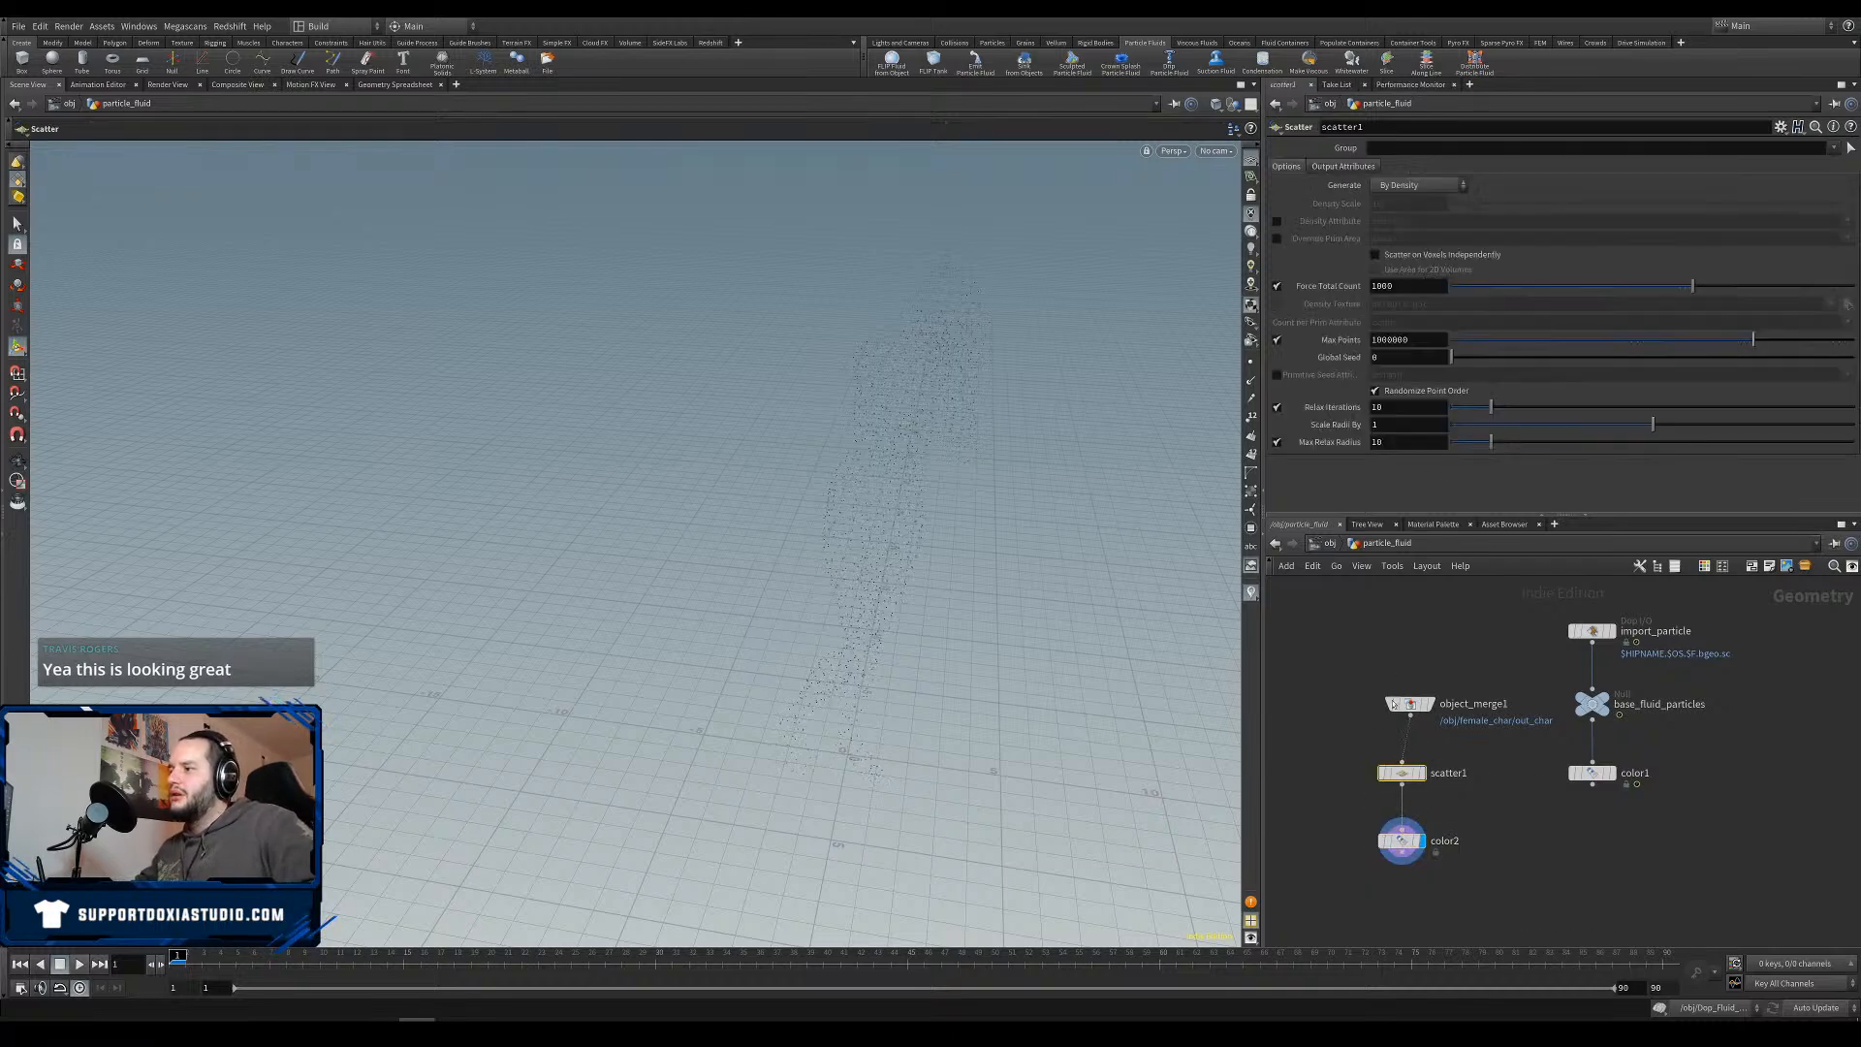
pyautogui.click(1277, 407)
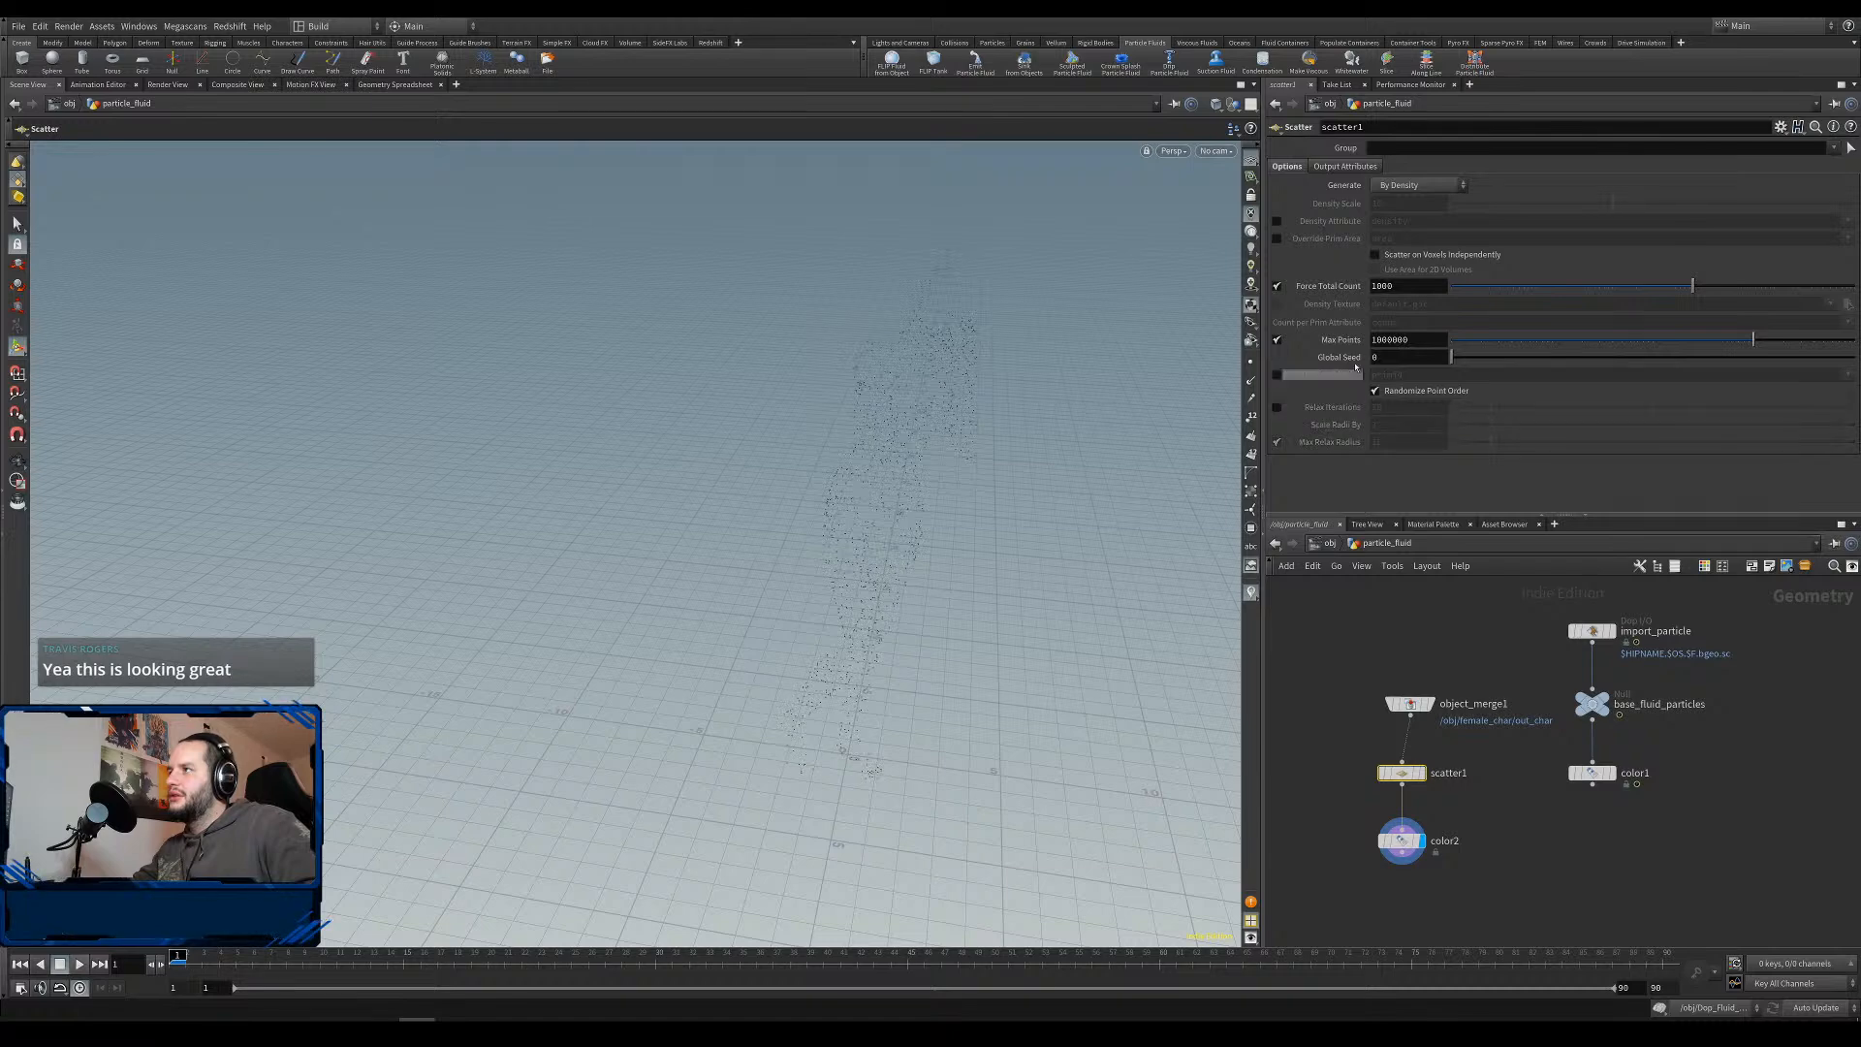
pyautogui.press('Return')
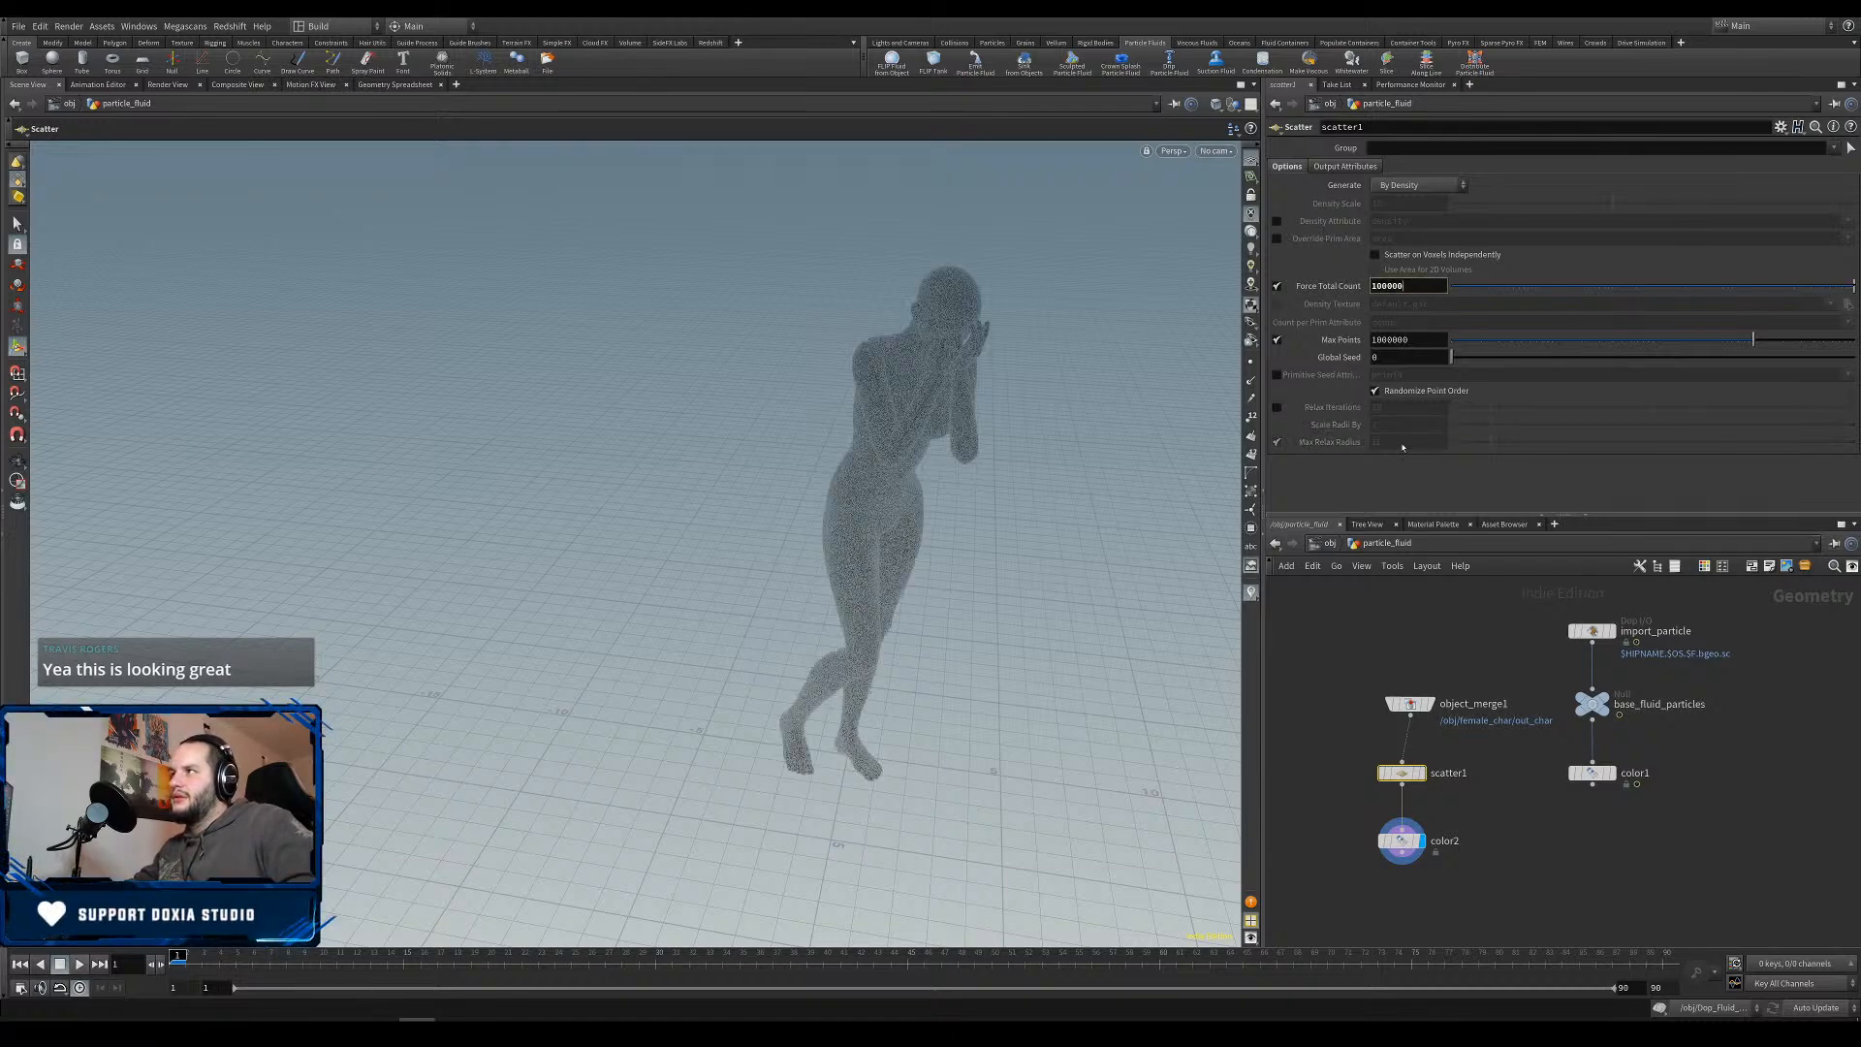
pyautogui.press('Return')
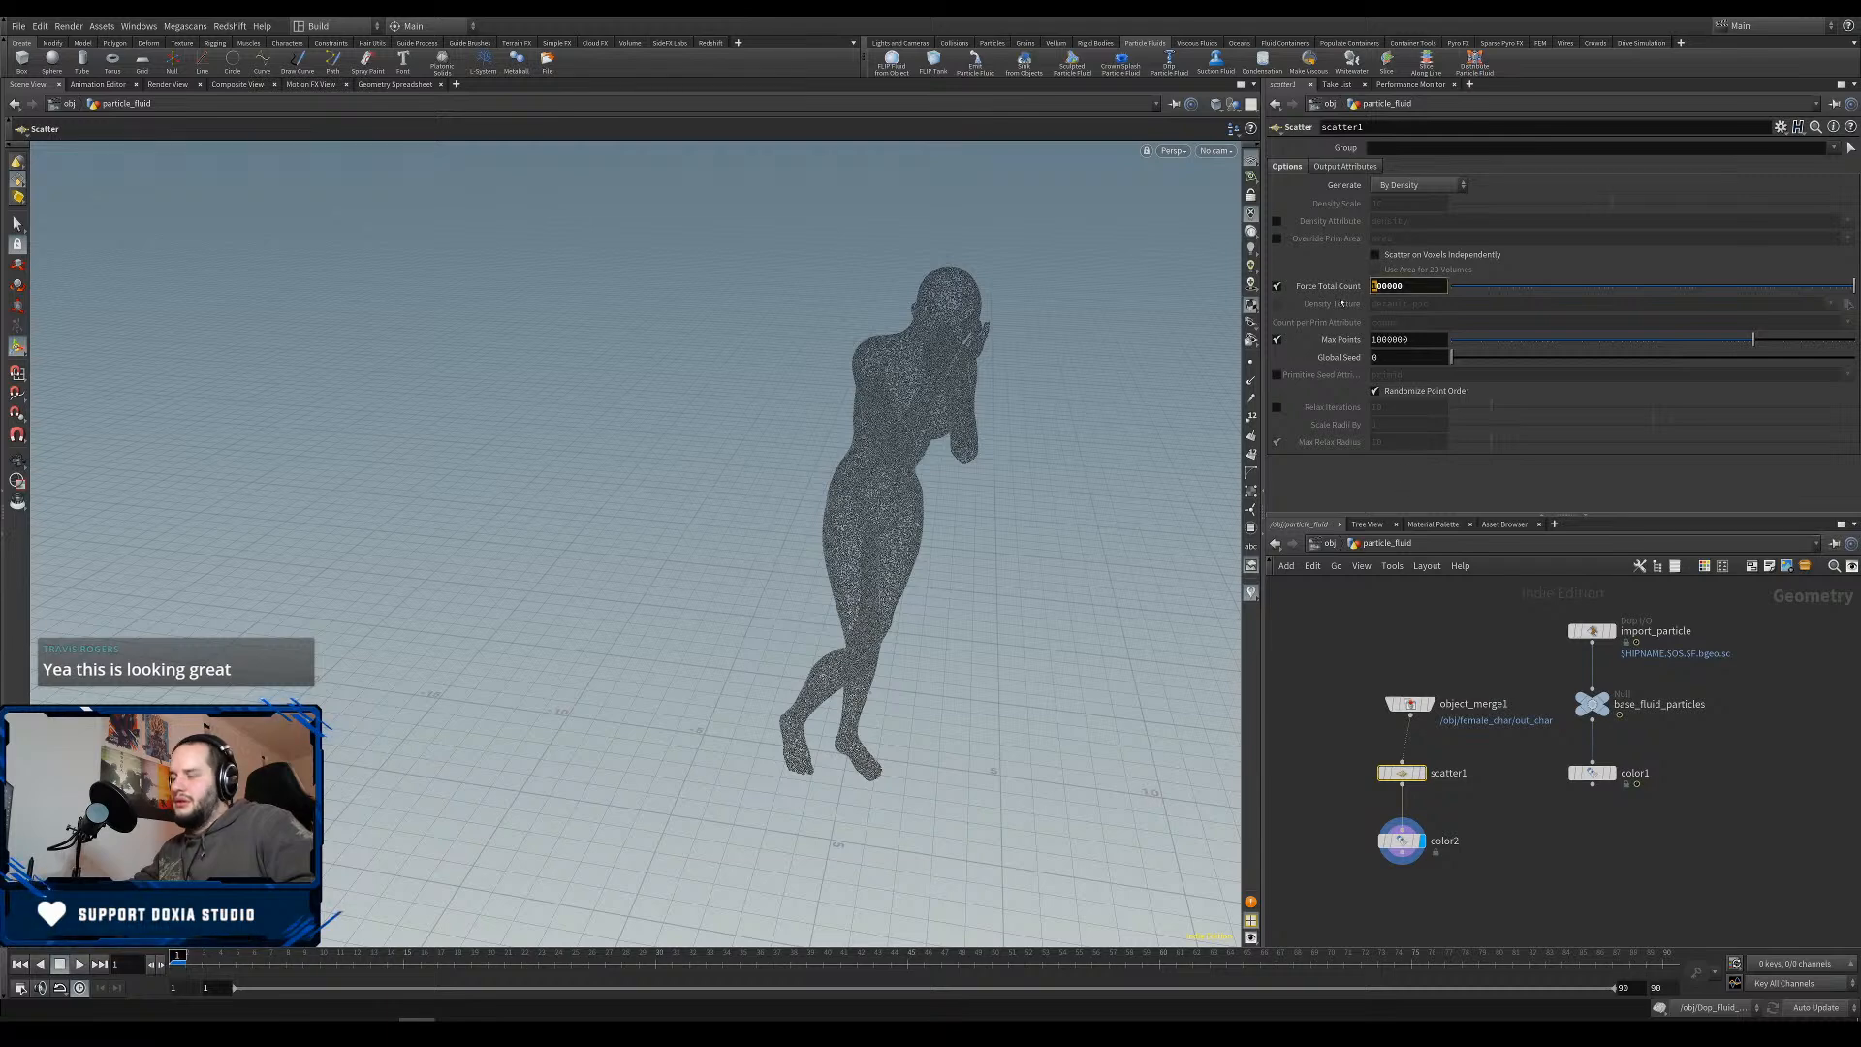
pyautogui.press('Return')
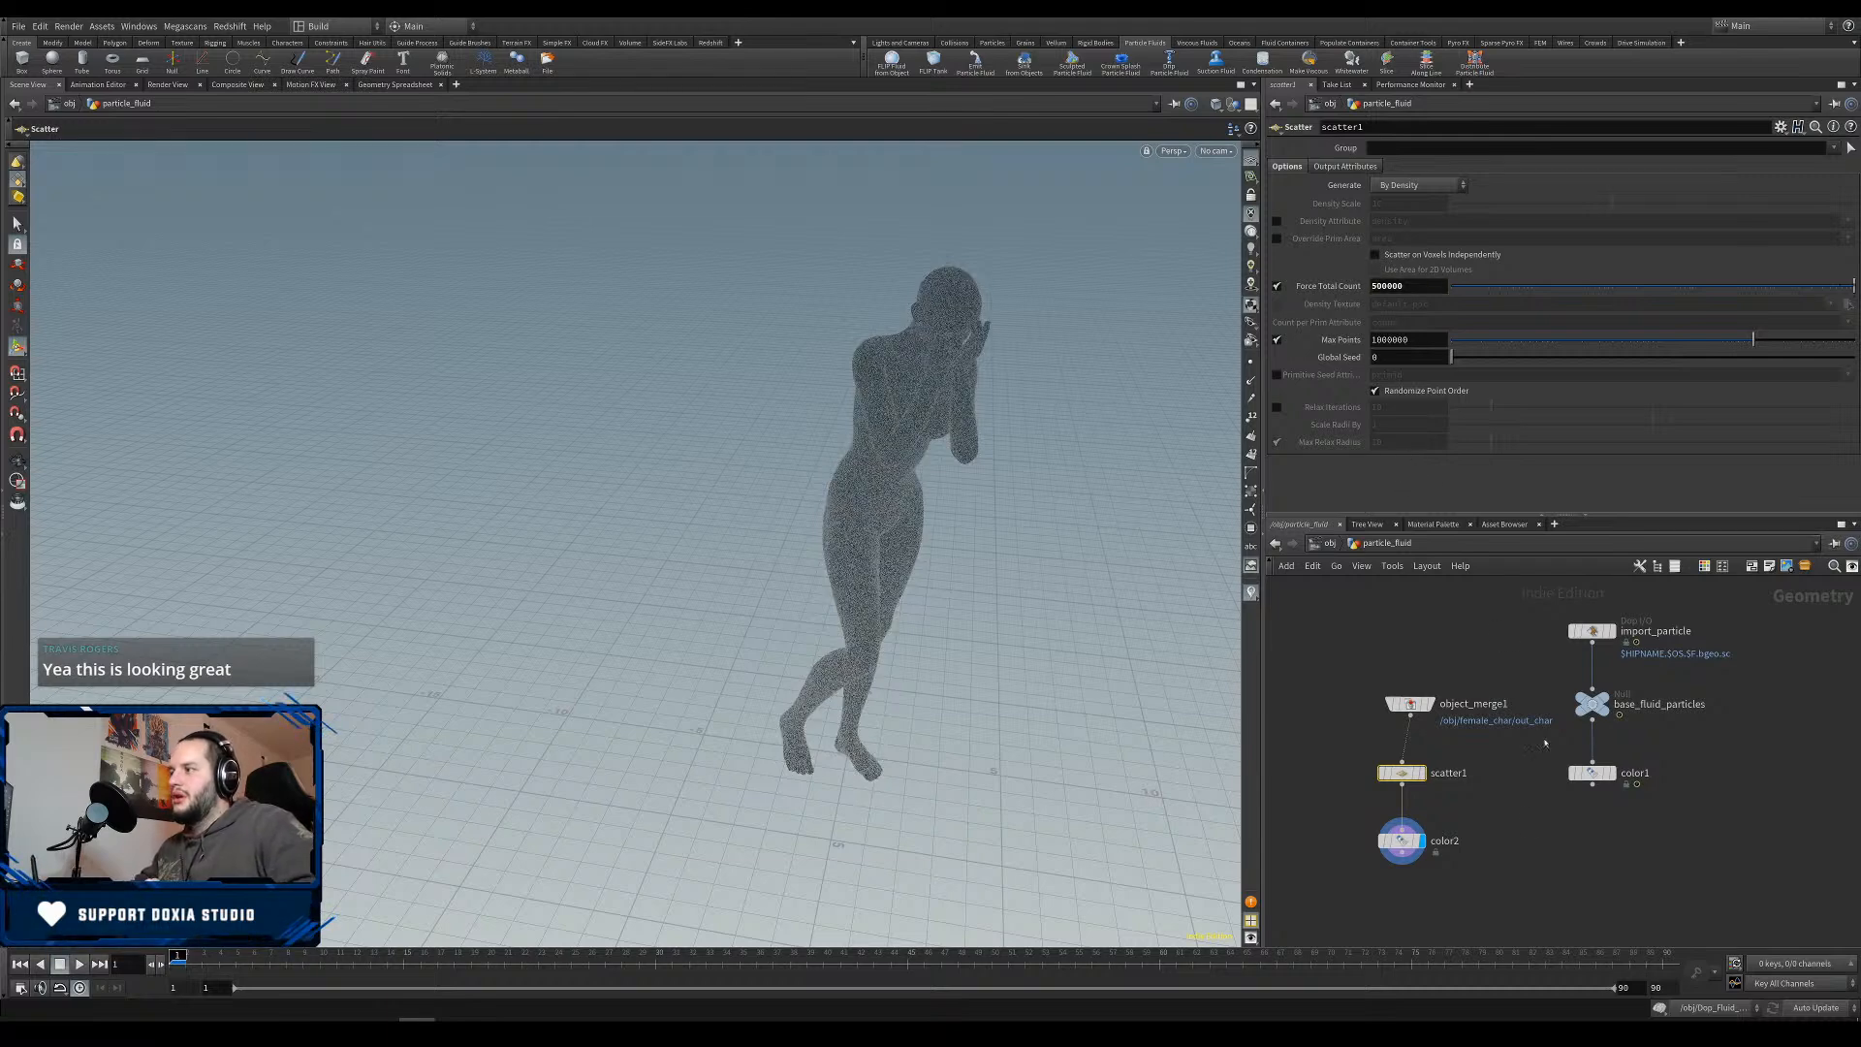
# Move color1 level with color2, add a Merge node combining color2 and color1, and display the merged result.
pyautogui.moveTo(1592, 773); pyautogui.dragTo(1570, 836)
pyautogui.press('Tab')
pyautogui.write('merge')
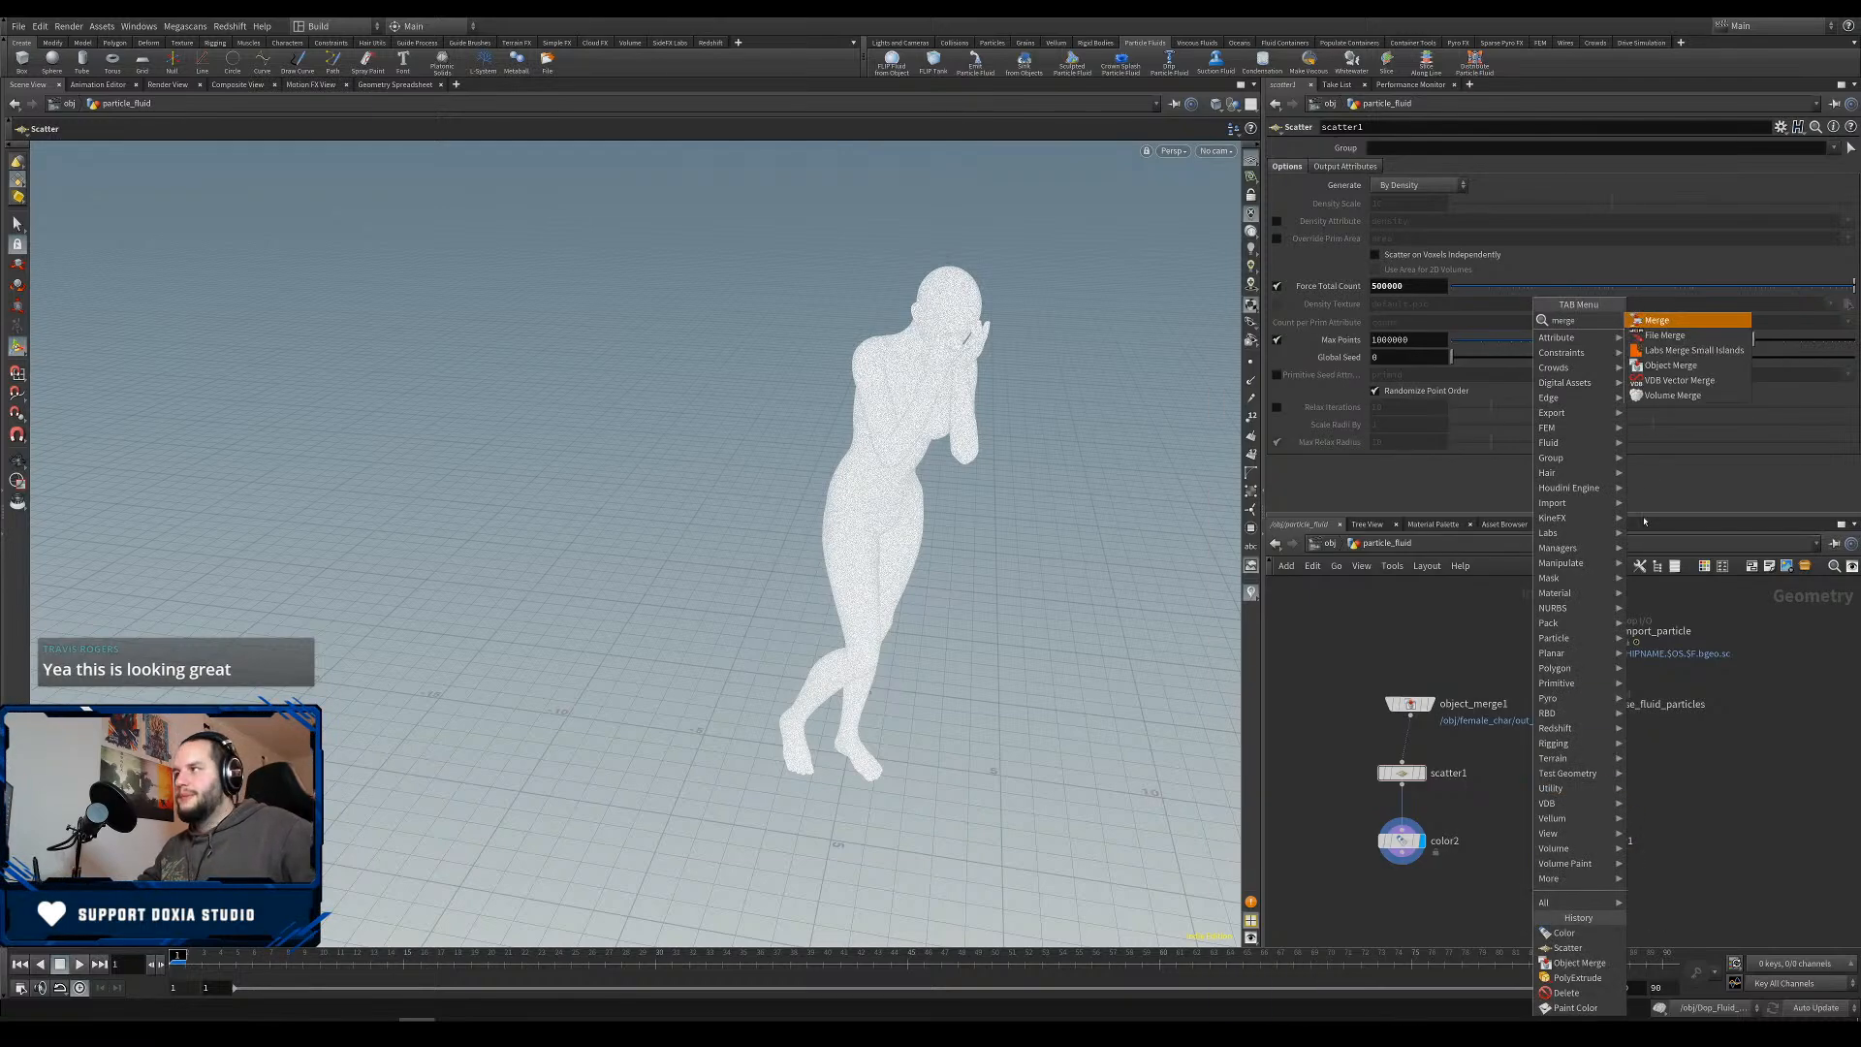
pyautogui.press('Return')
pyautogui.click(1488, 895)
pyautogui.moveTo(1403, 854); pyautogui.dragTo(1489, 886)
pyautogui.click(1509, 898)
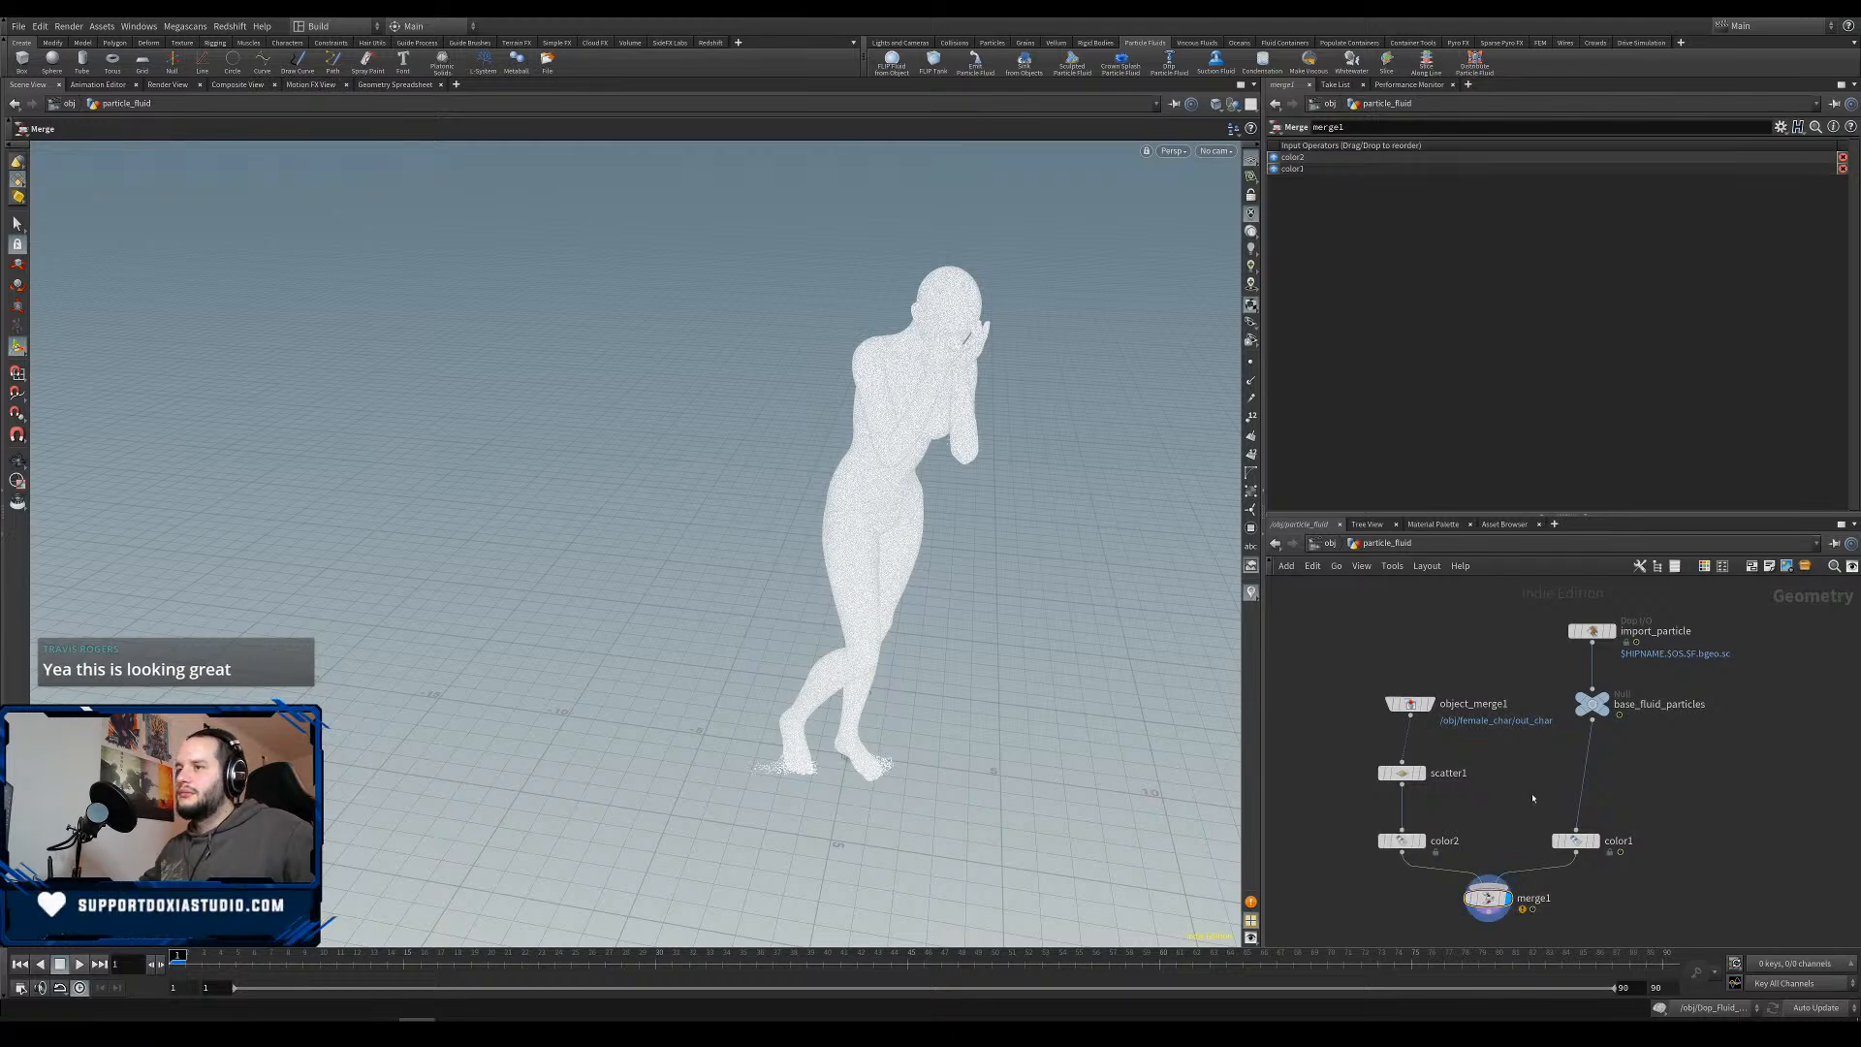
pyautogui.scroll(-1, 1533, 798)
pyautogui.moveTo(1532, 797); pyautogui.dragTo(1518, 691, button='middle')
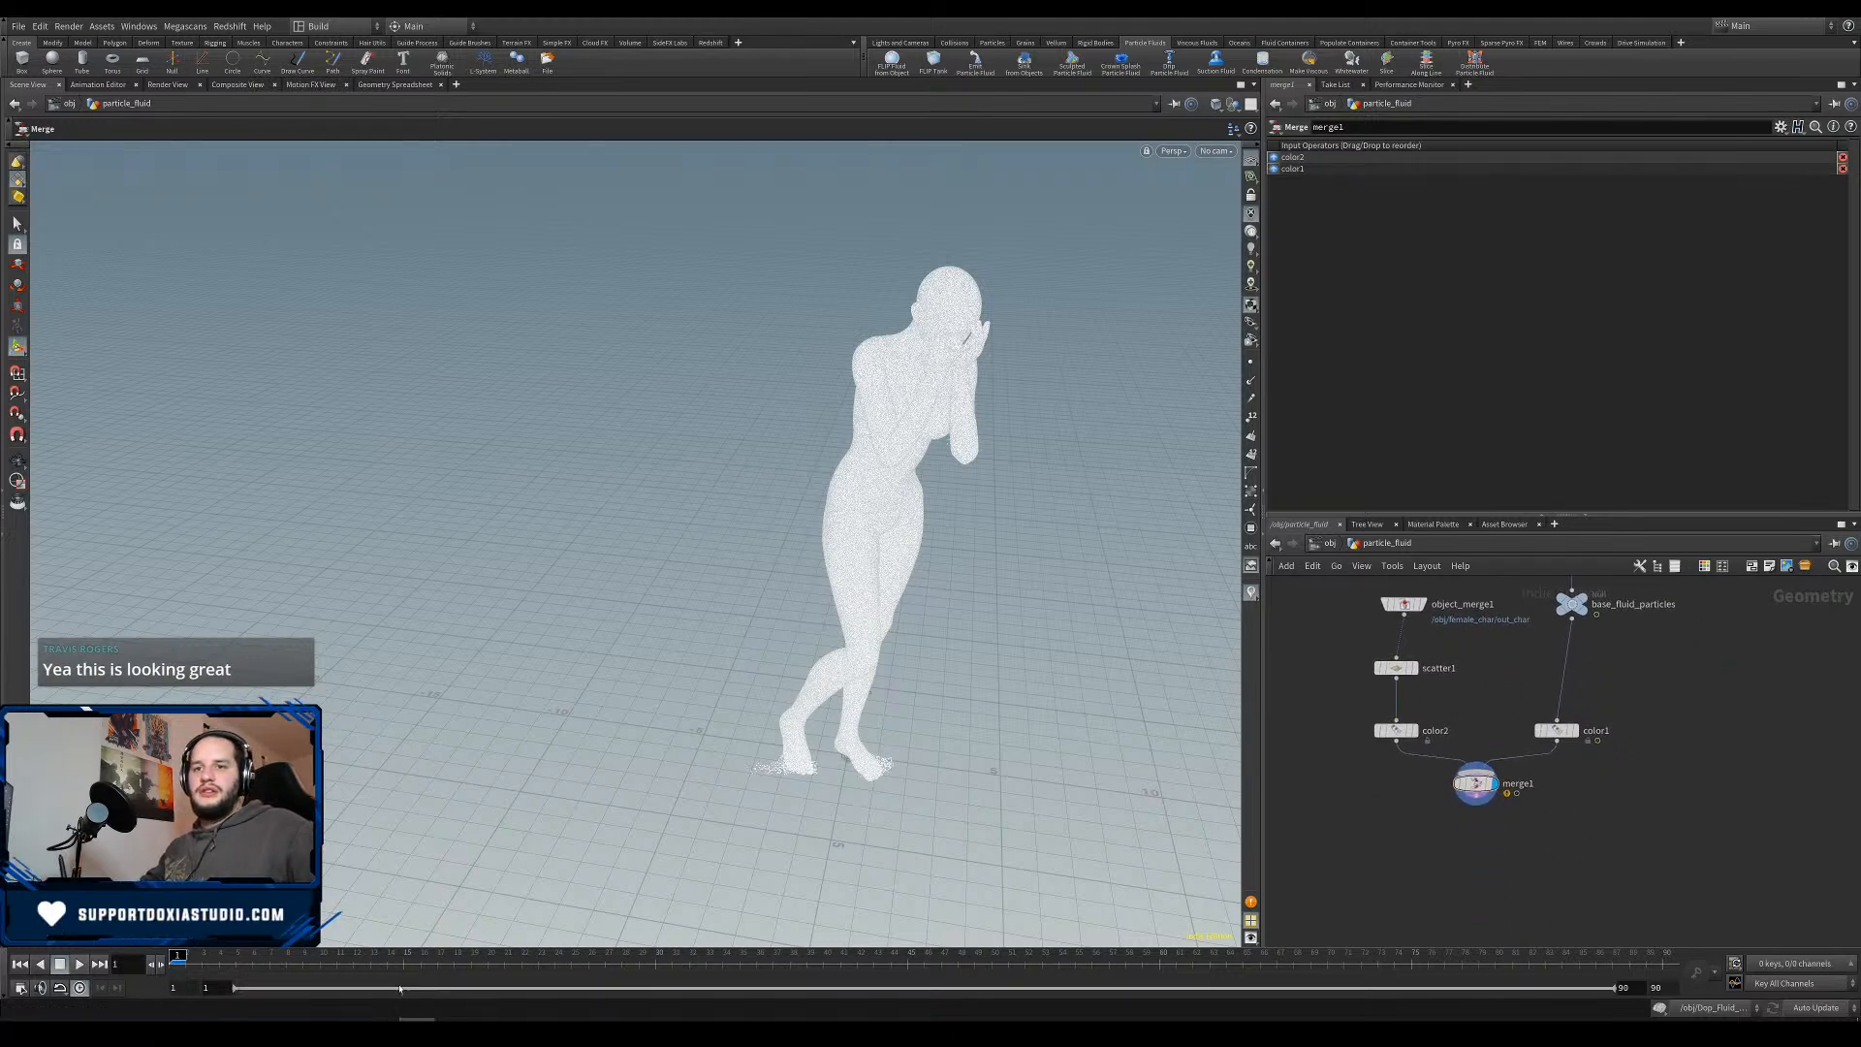
# Play the simulation through to frame 90 and examine the merged fluid and character points from several angles.
pyautogui.hotkey('ctrl', 's')
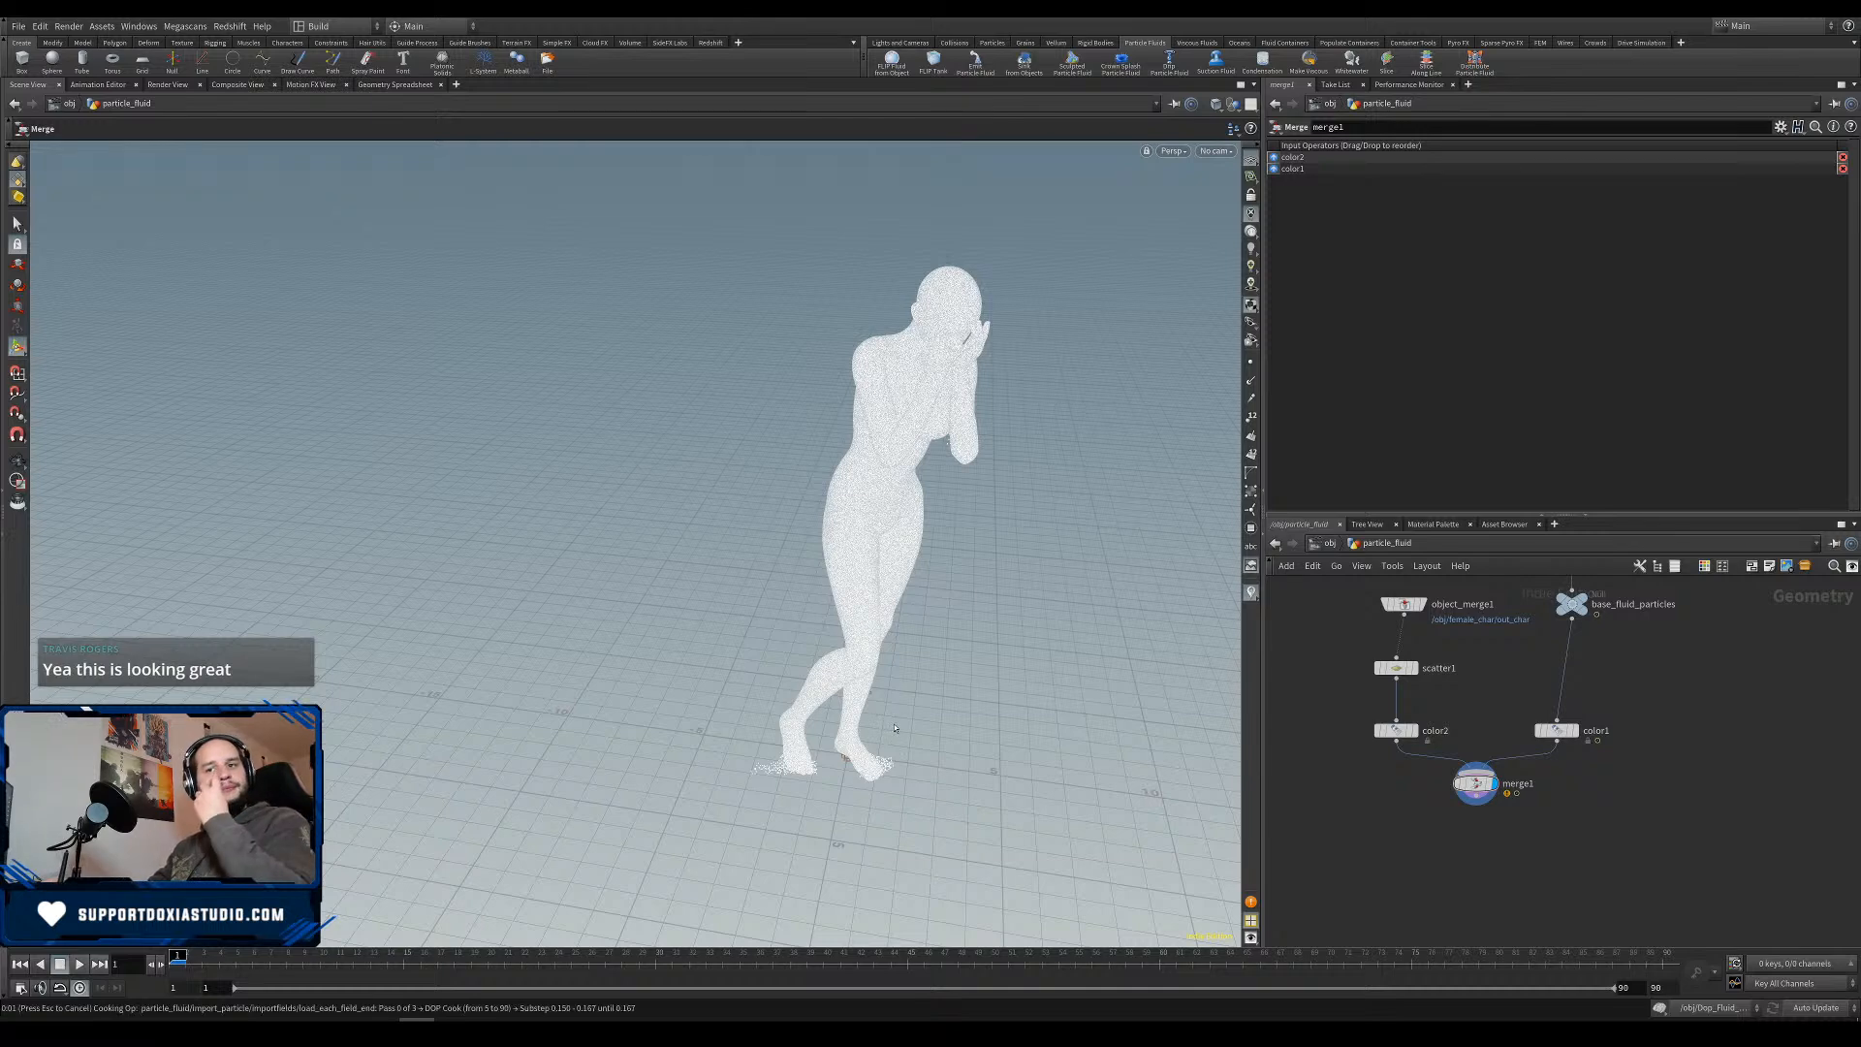
pyautogui.press('Escape')
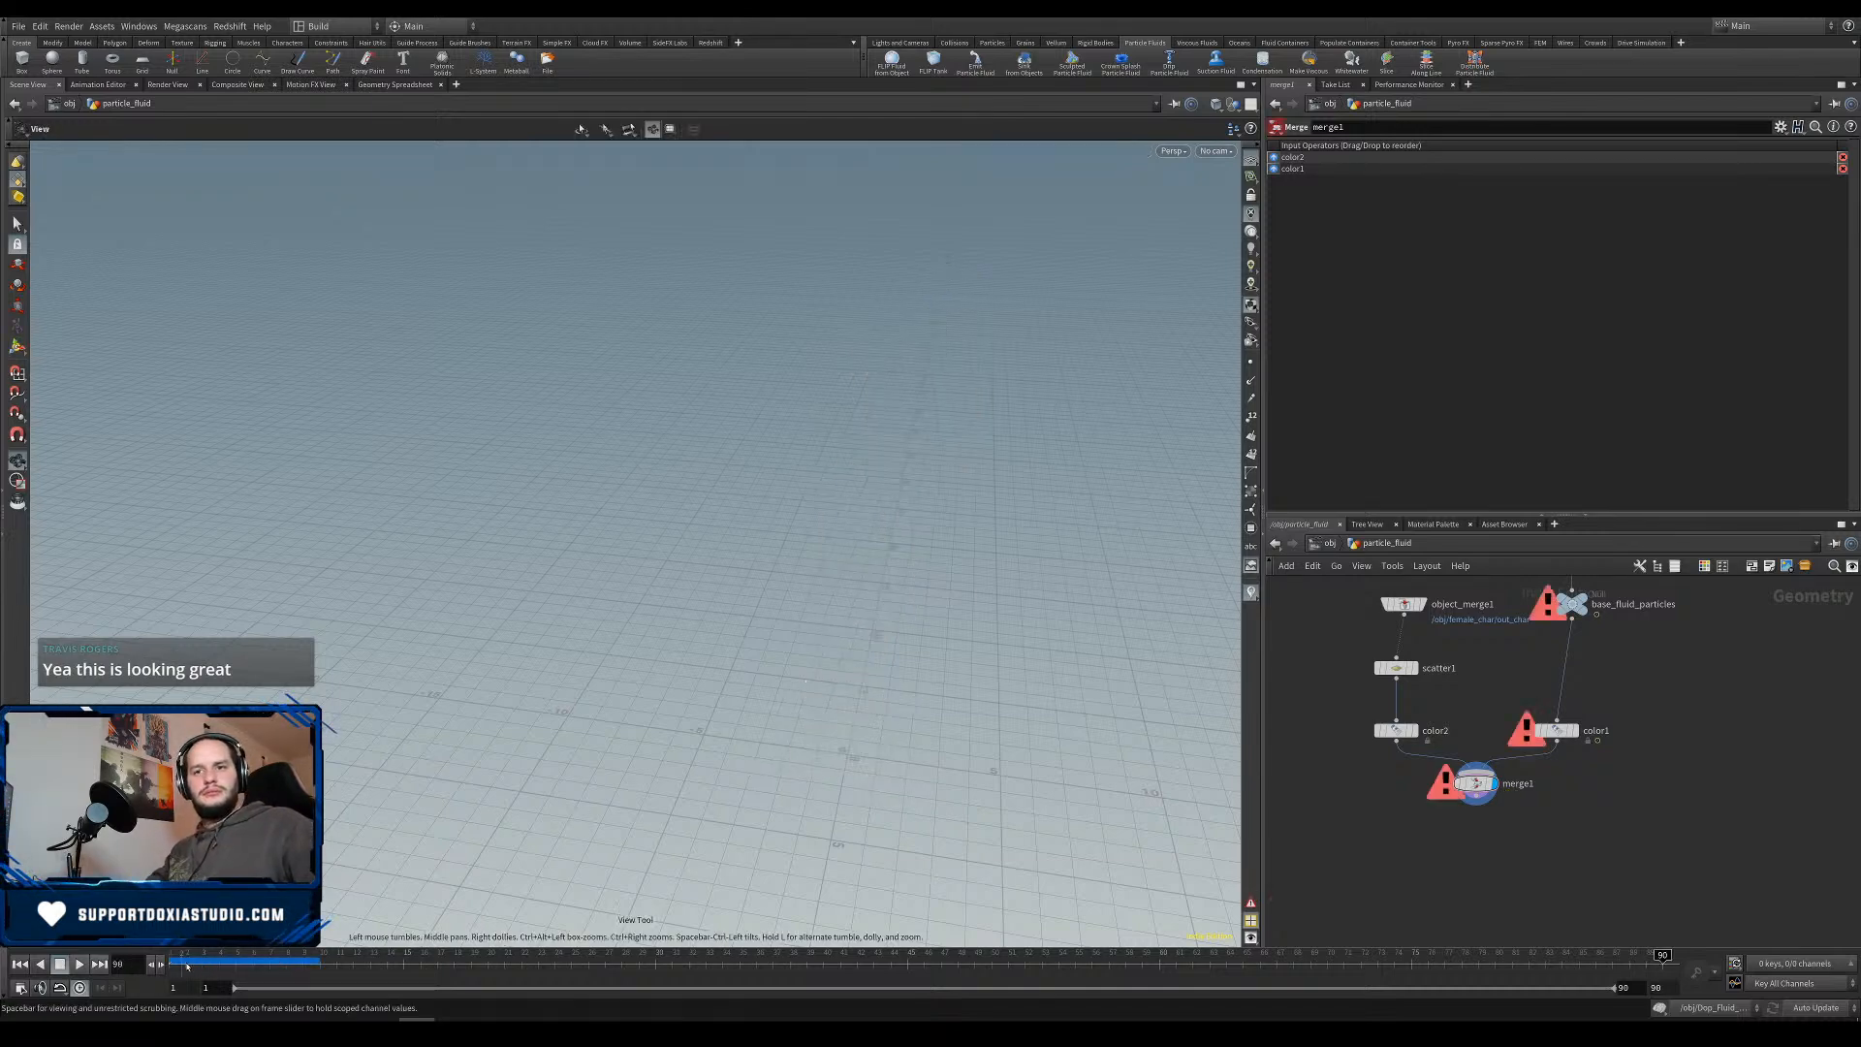
pyautogui.moveTo(179, 960); pyautogui.dragTo(258, 959)
pyautogui.click(80, 964)
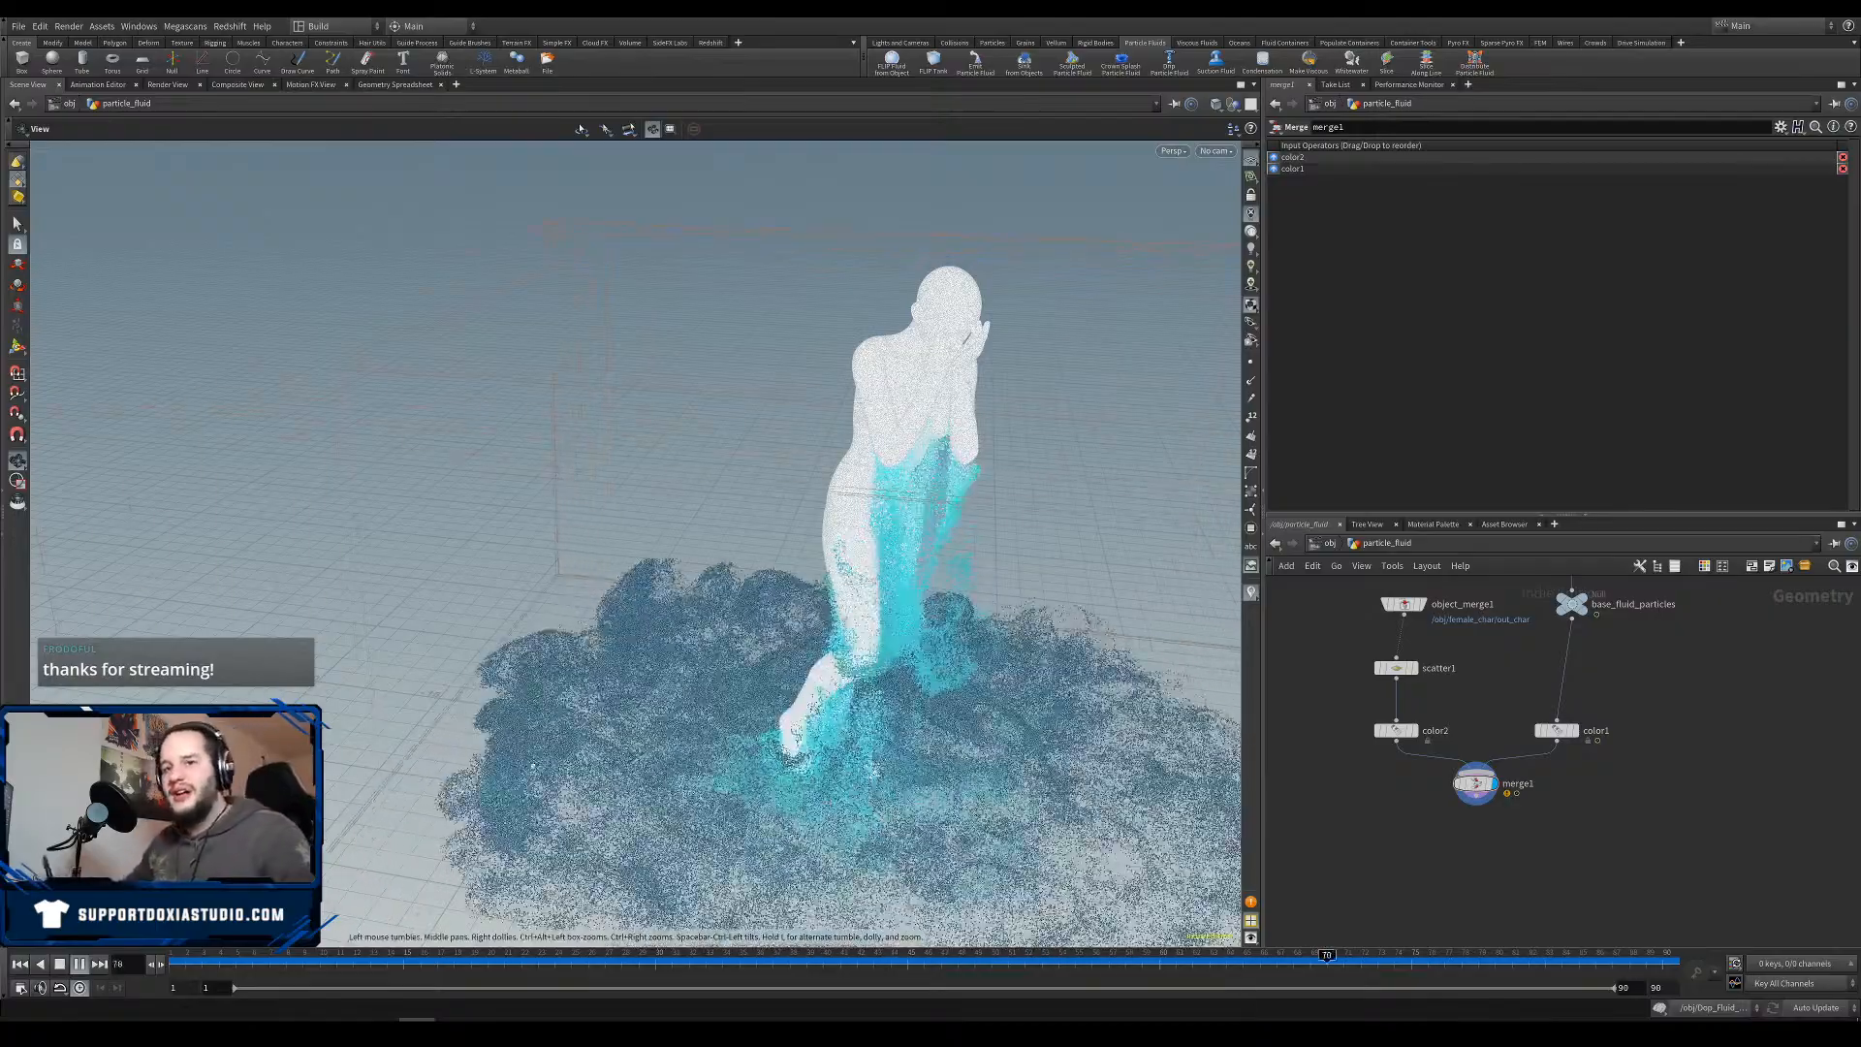
pyautogui.moveTo(289, 956); pyautogui.dragTo(1664, 940)
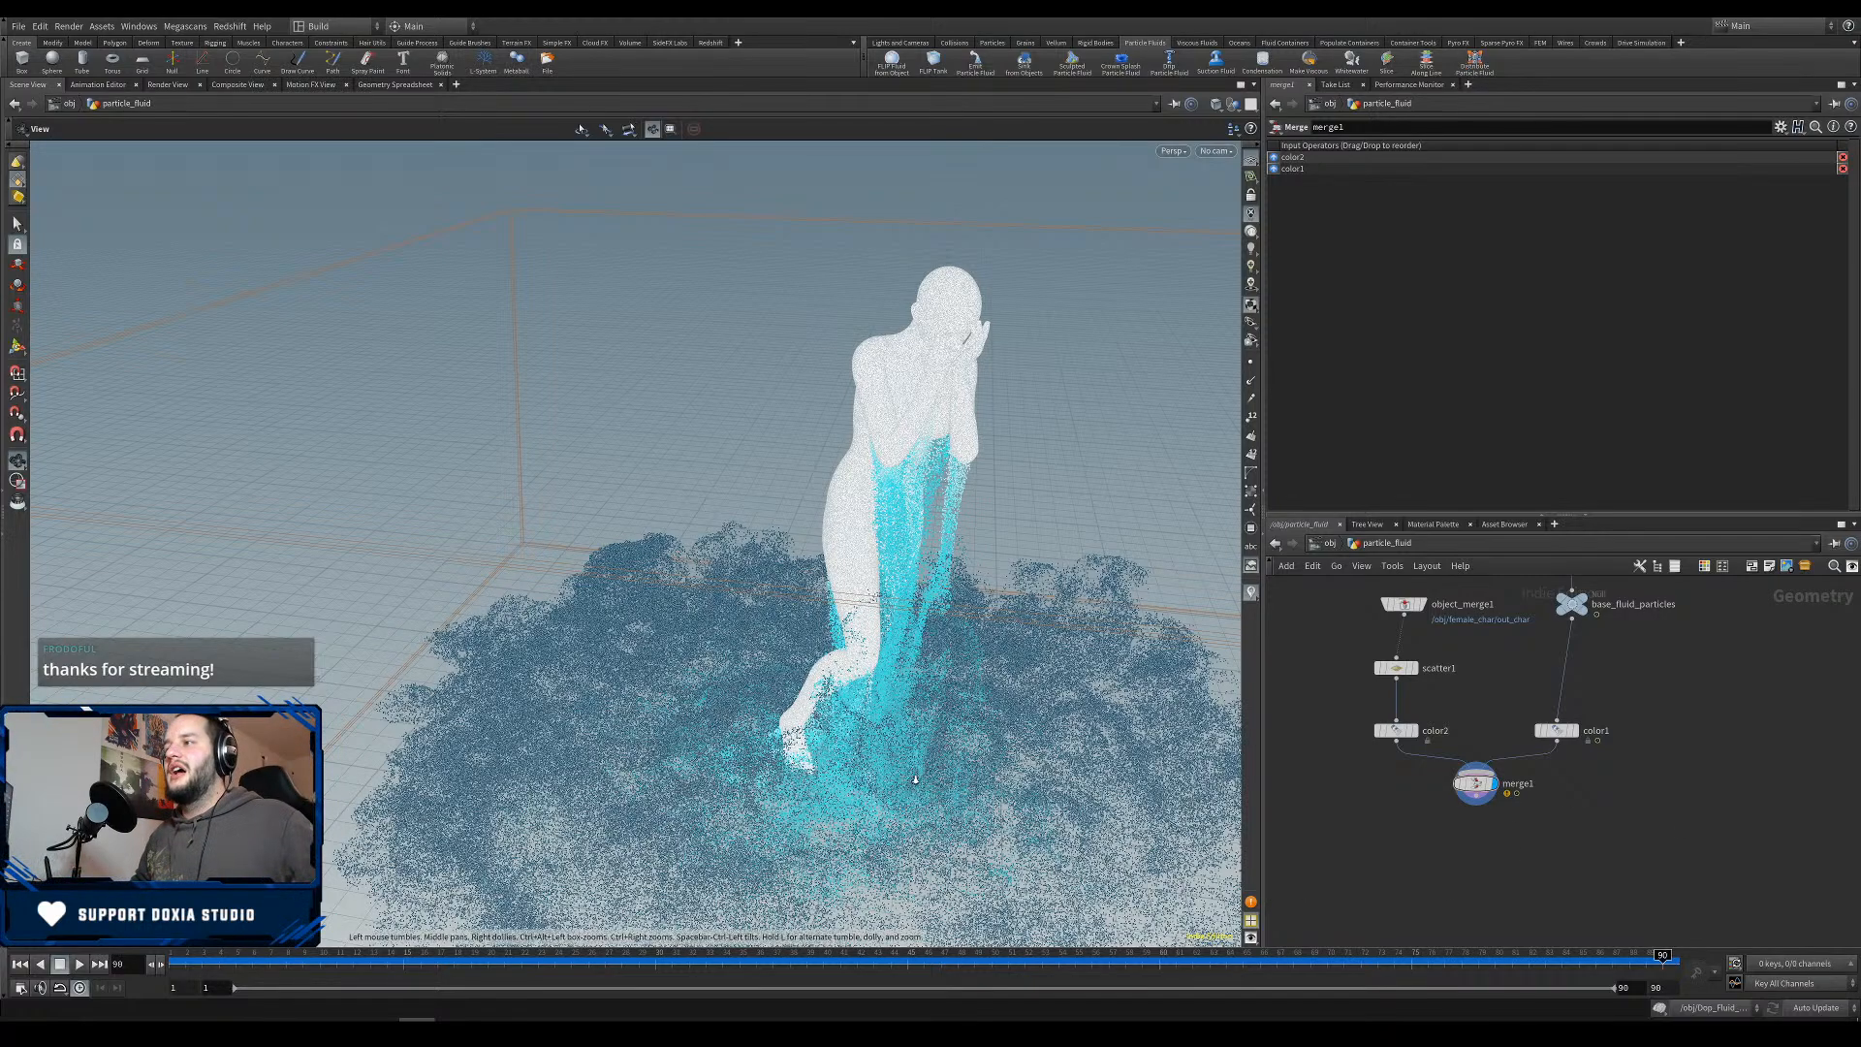
pyautogui.moveTo(938, 804); pyautogui.dragTo(940, 834)
pyautogui.moveTo(941, 834); pyautogui.dragTo(834, 688, button='middle')
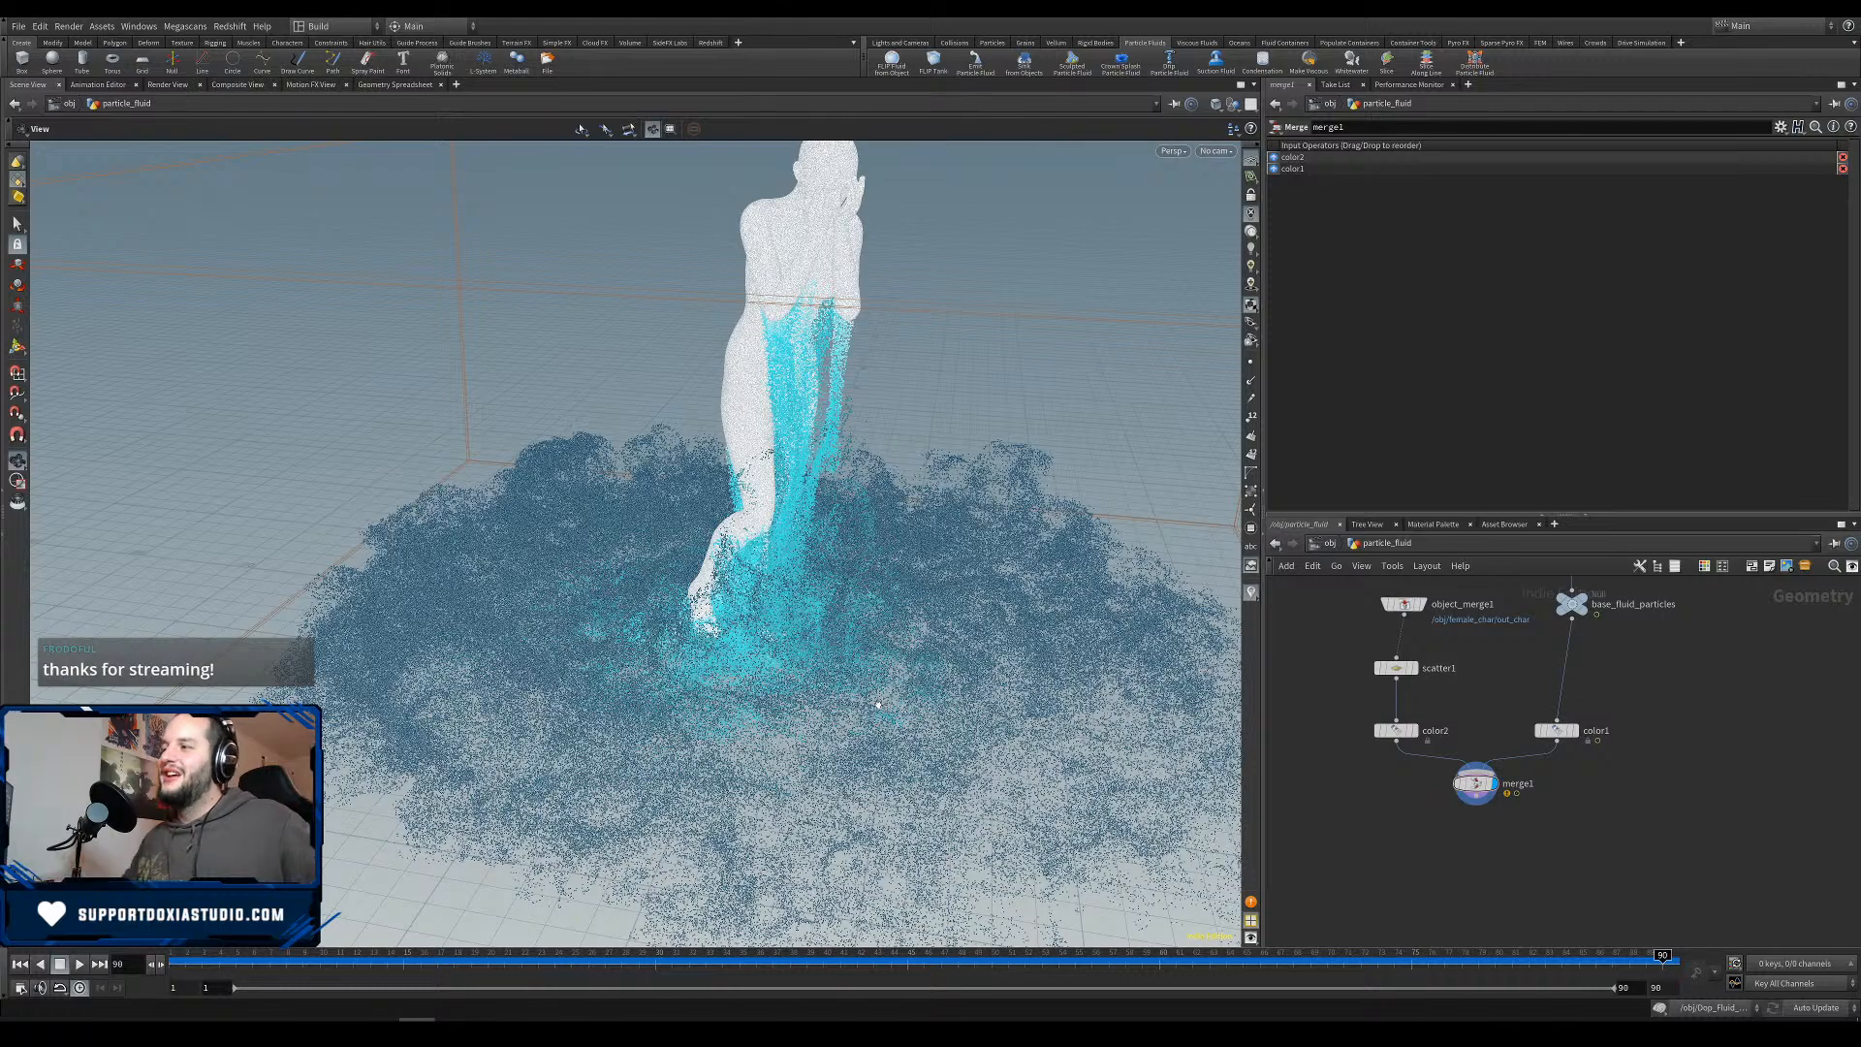
pyautogui.moveTo(955, 666); pyautogui.dragTo(841, 716, button='right')
pyautogui.moveTo(841, 717); pyautogui.dragTo(701, 697)
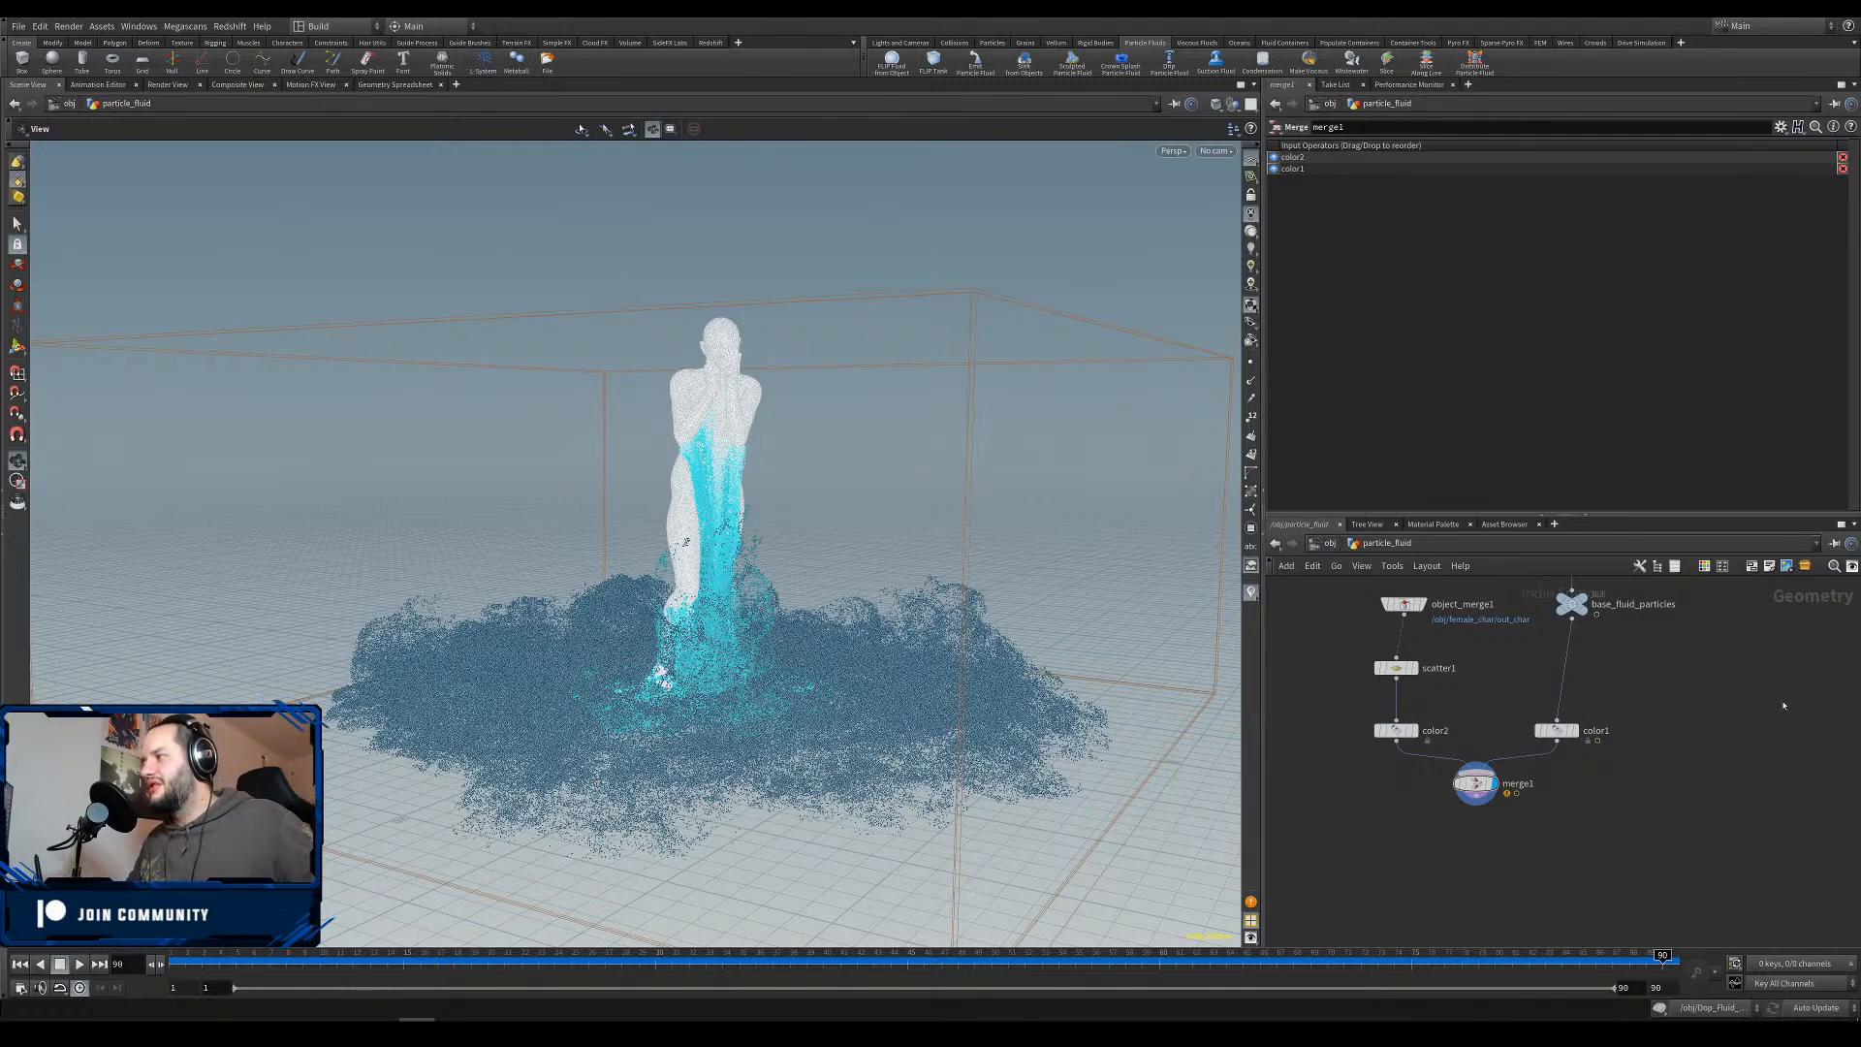
# Tidy the network by lowering merge1, stacking import_particle, base_fluid_particles and color1 in one column, and aligning object_merge1 above scatter1.
pyautogui.moveTo(1500, 784); pyautogui.dragTo(1500, 815)
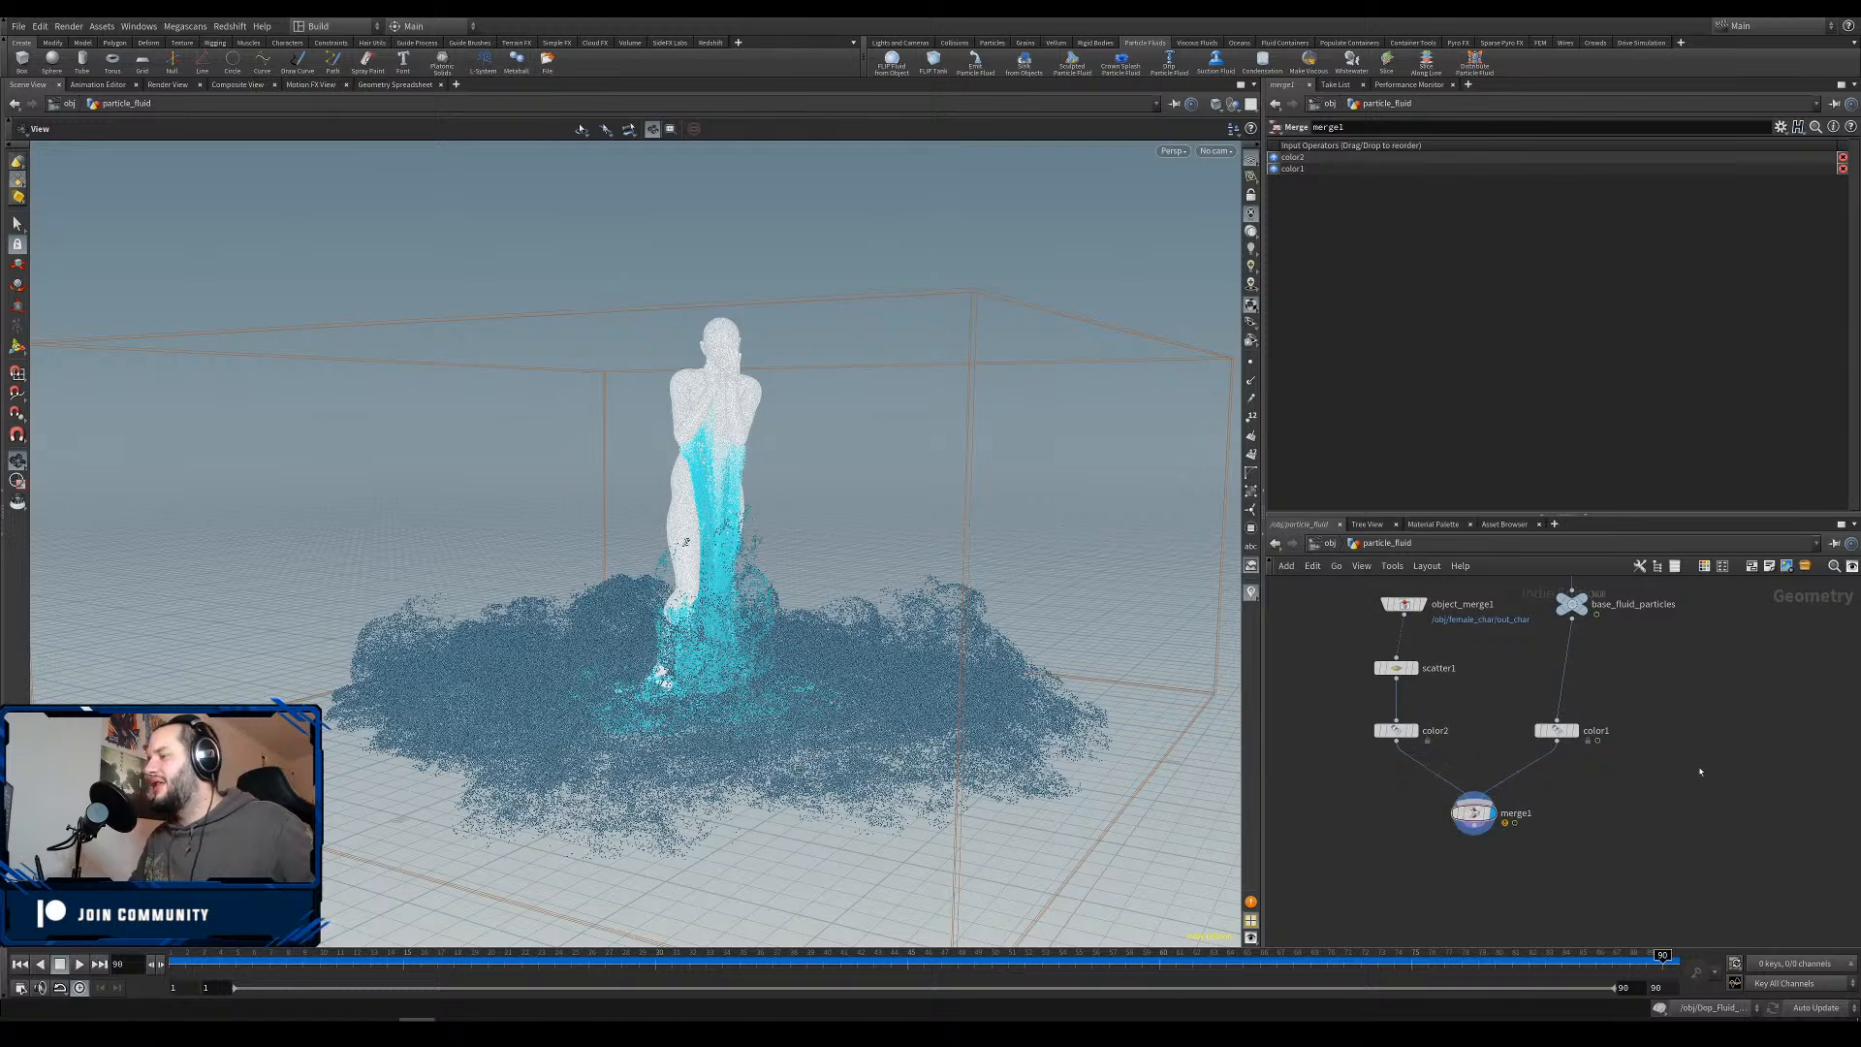
pyautogui.moveTo(1737, 773); pyautogui.dragTo(1692, 842, button='middle')
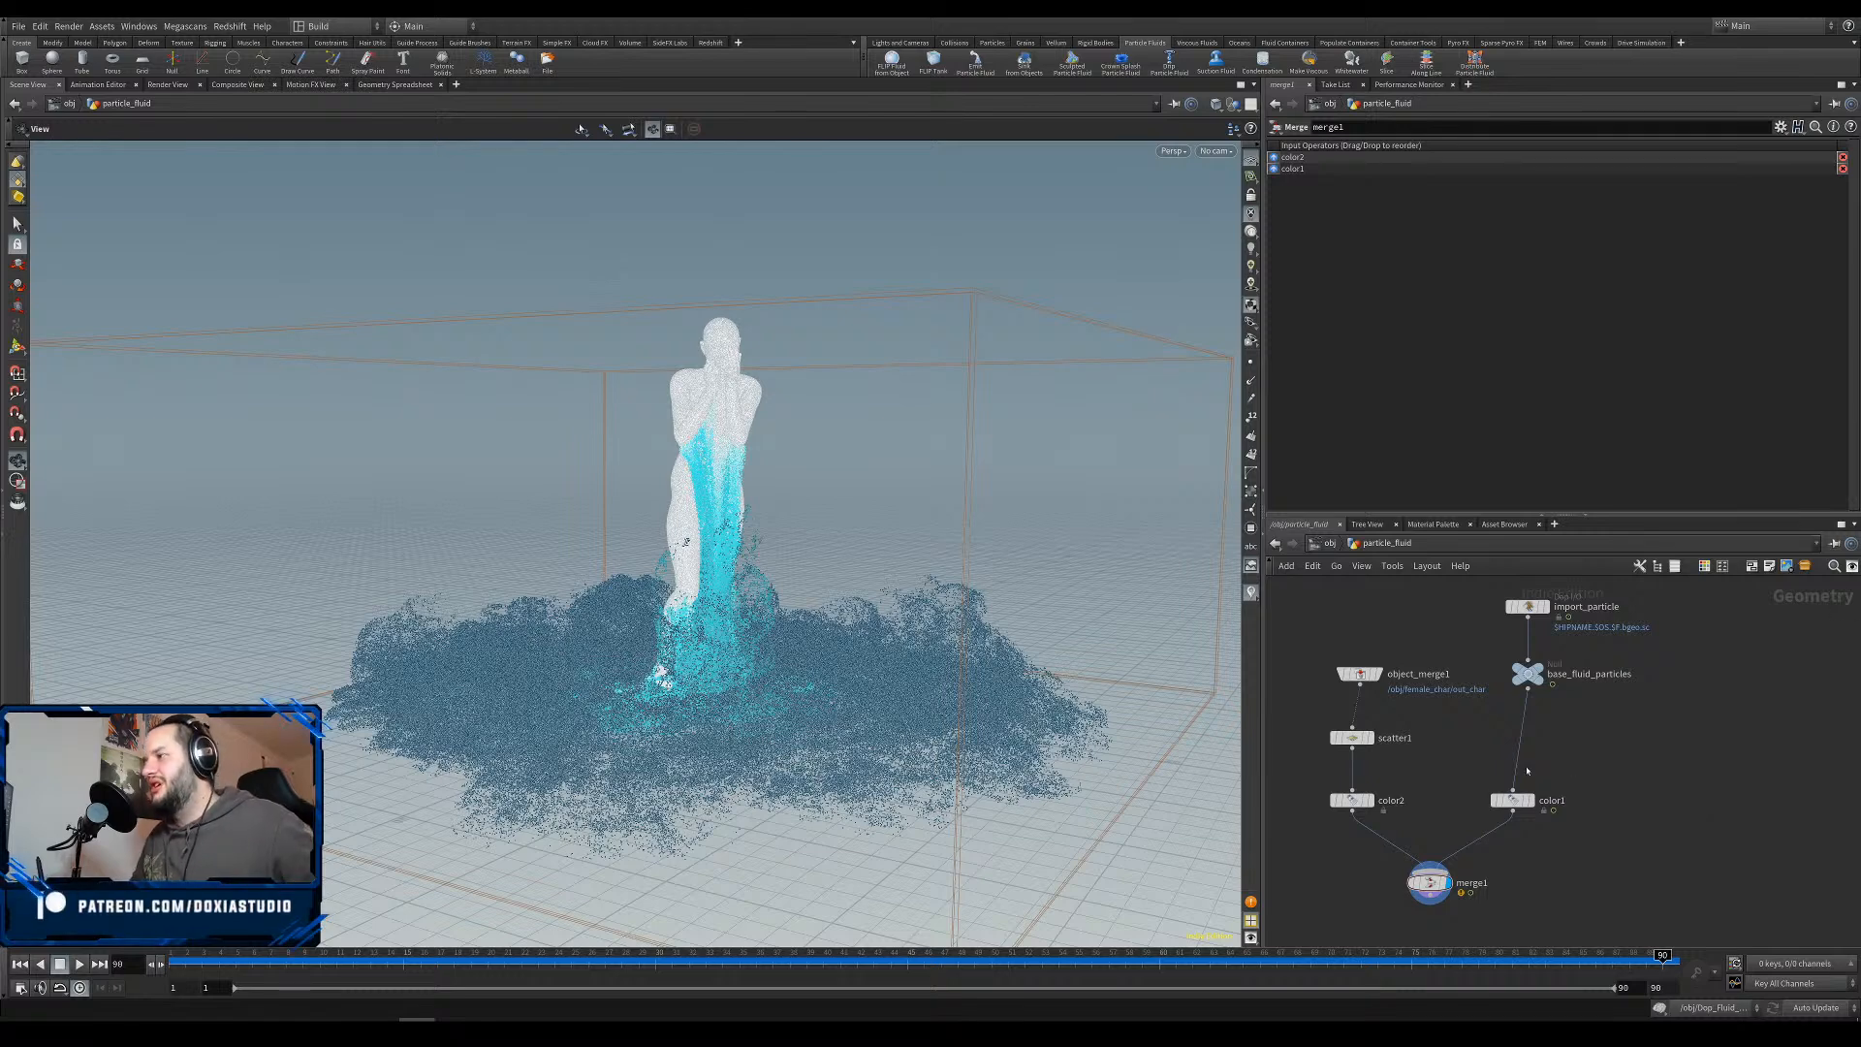
pyautogui.moveTo(1521, 800); pyautogui.dragTo(1537, 803)
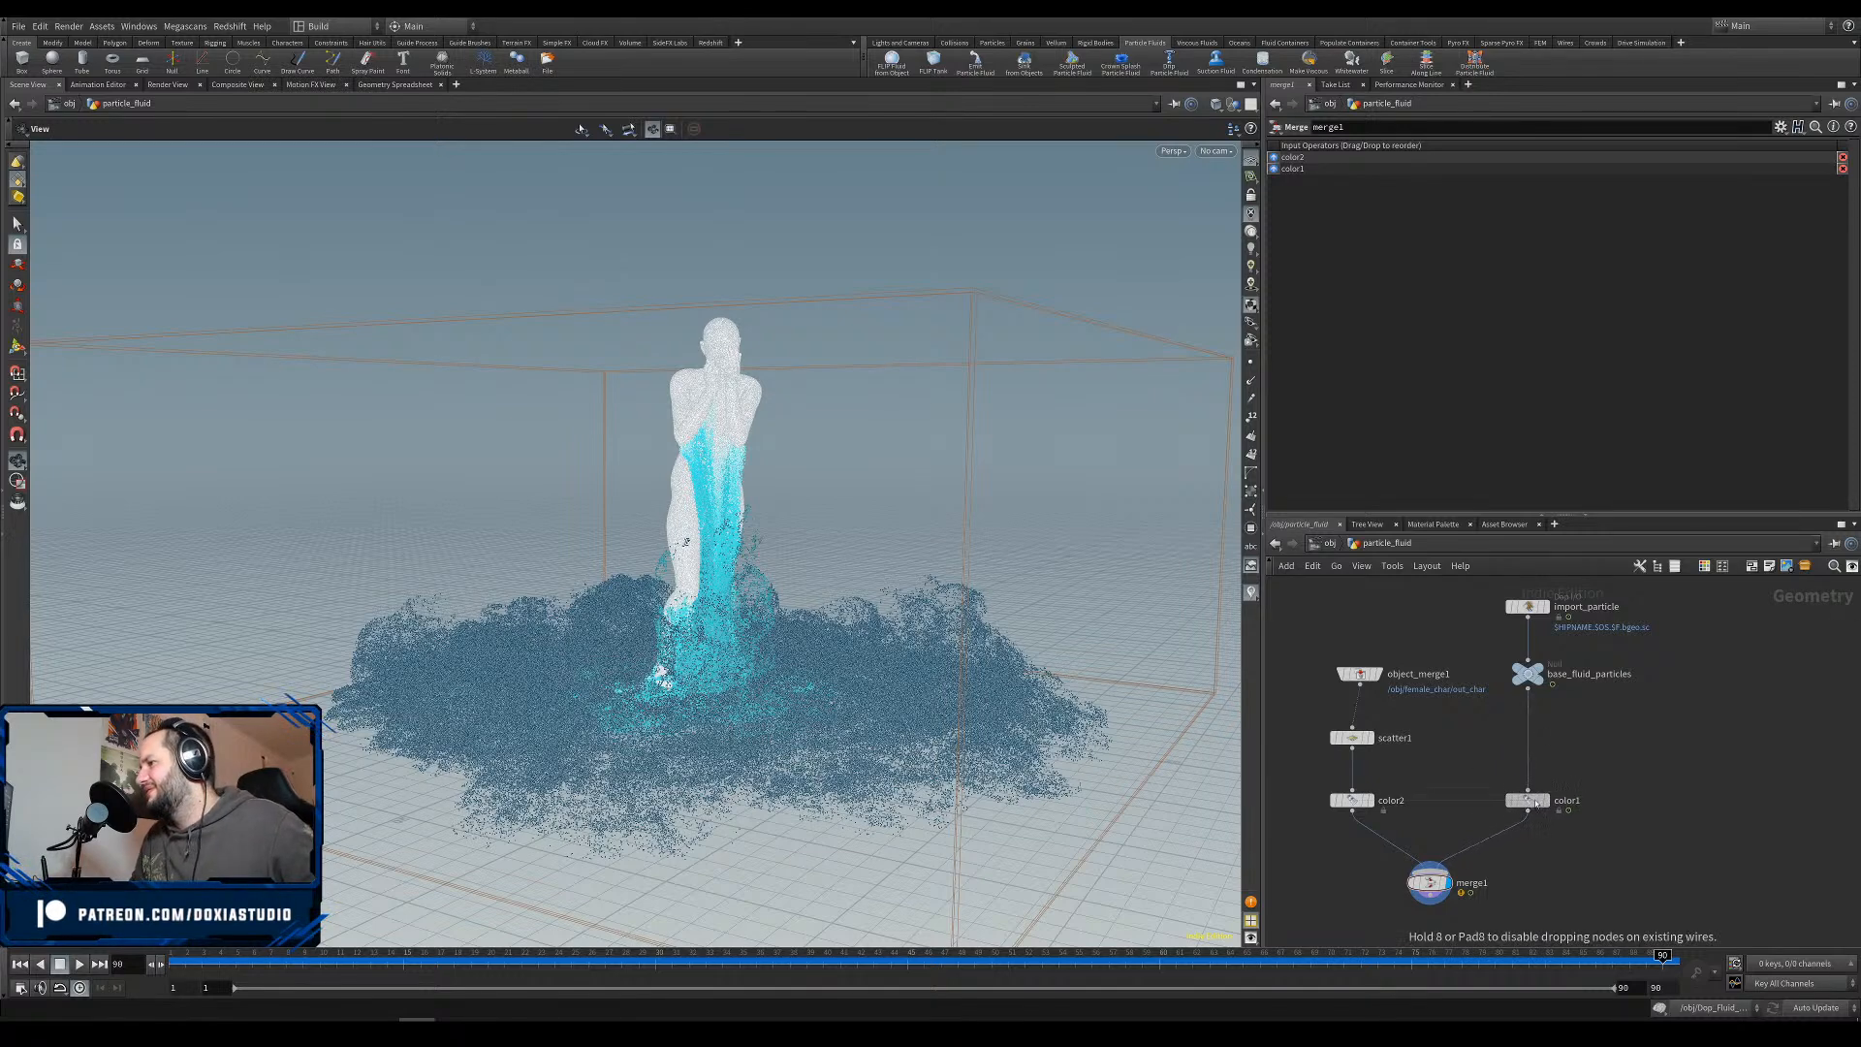
pyautogui.moveTo(1522, 673); pyautogui.dragTo(1526, 737)
pyautogui.moveTo(1527, 606); pyautogui.dragTo(1529, 679)
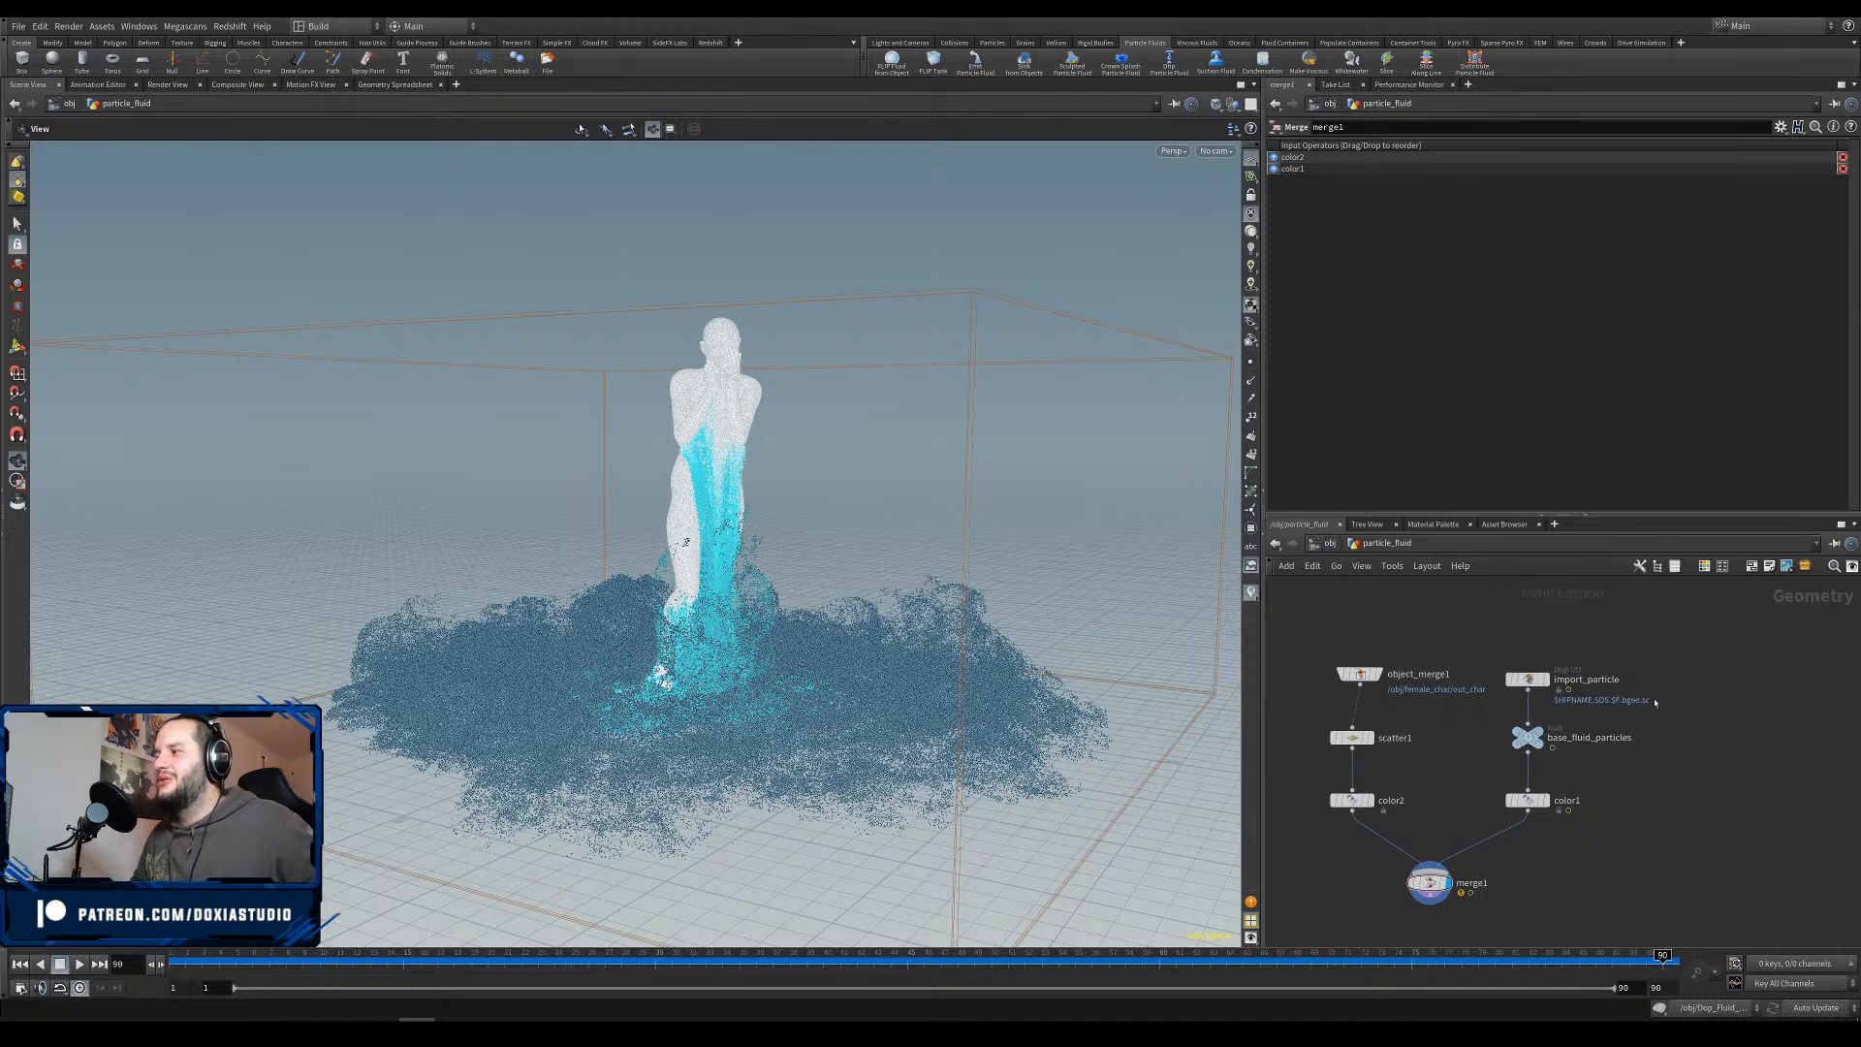
pyautogui.moveTo(1359, 673); pyautogui.dragTo(1353, 679)
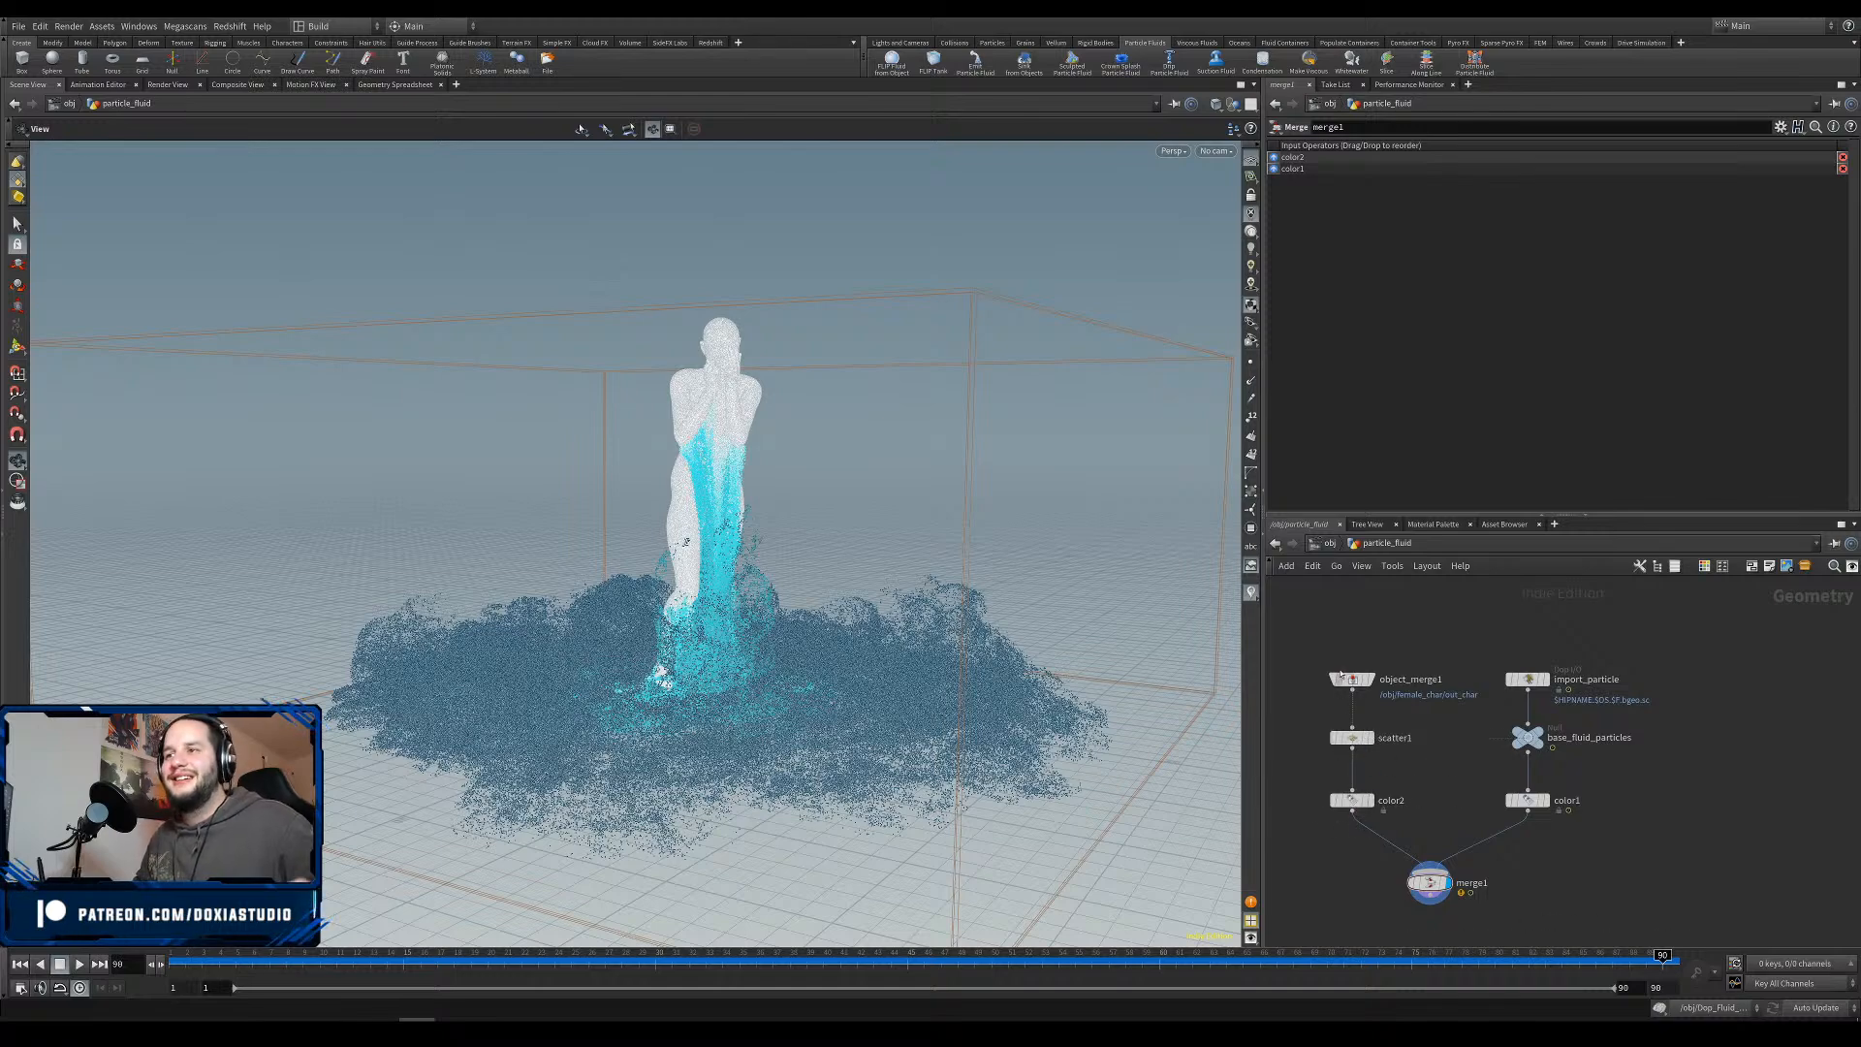
# Go up to the object level and inspect the fluid and character points from another angle.
pyautogui.scroll(-3, 665, 760)
pyautogui.moveTo(665, 760); pyautogui.dragTo(906, 805)
pyautogui.press('u')
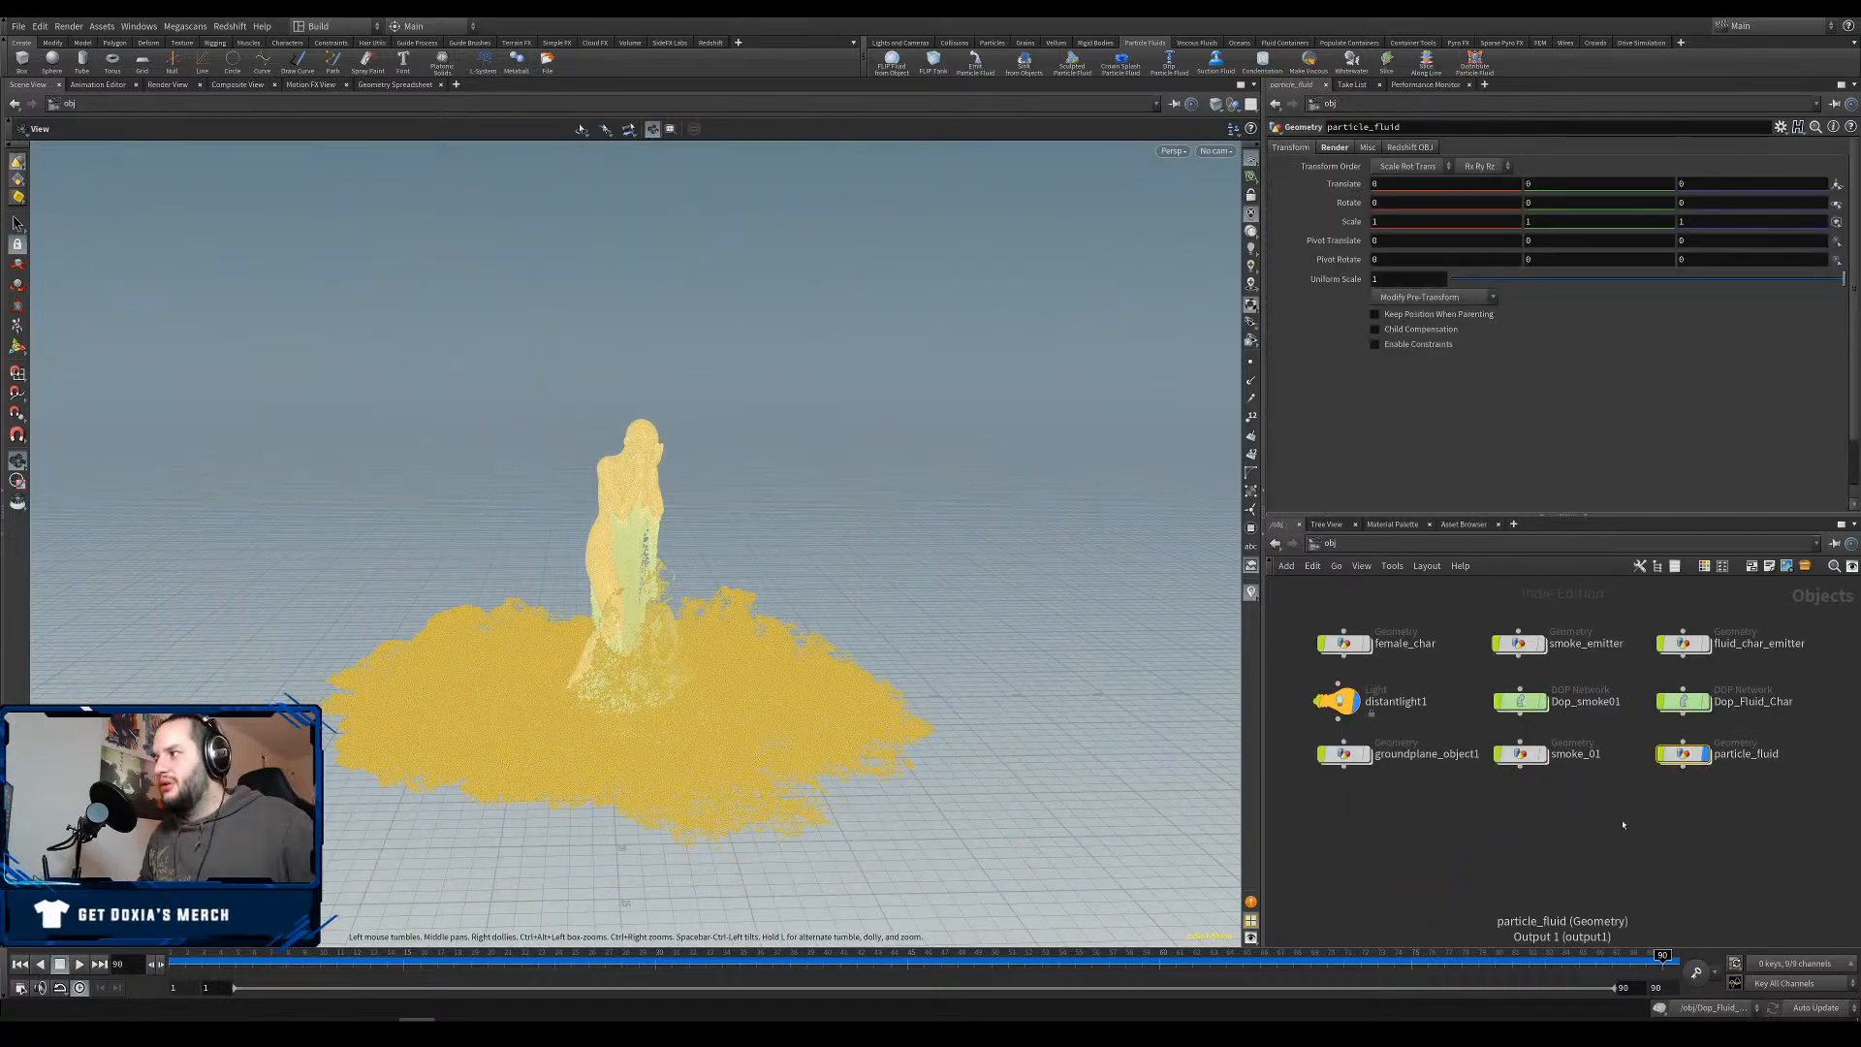
pyautogui.click(1624, 825)
pyautogui.scroll(4, 785, 553)
pyautogui.moveTo(785, 552); pyautogui.dragTo(810, 637)
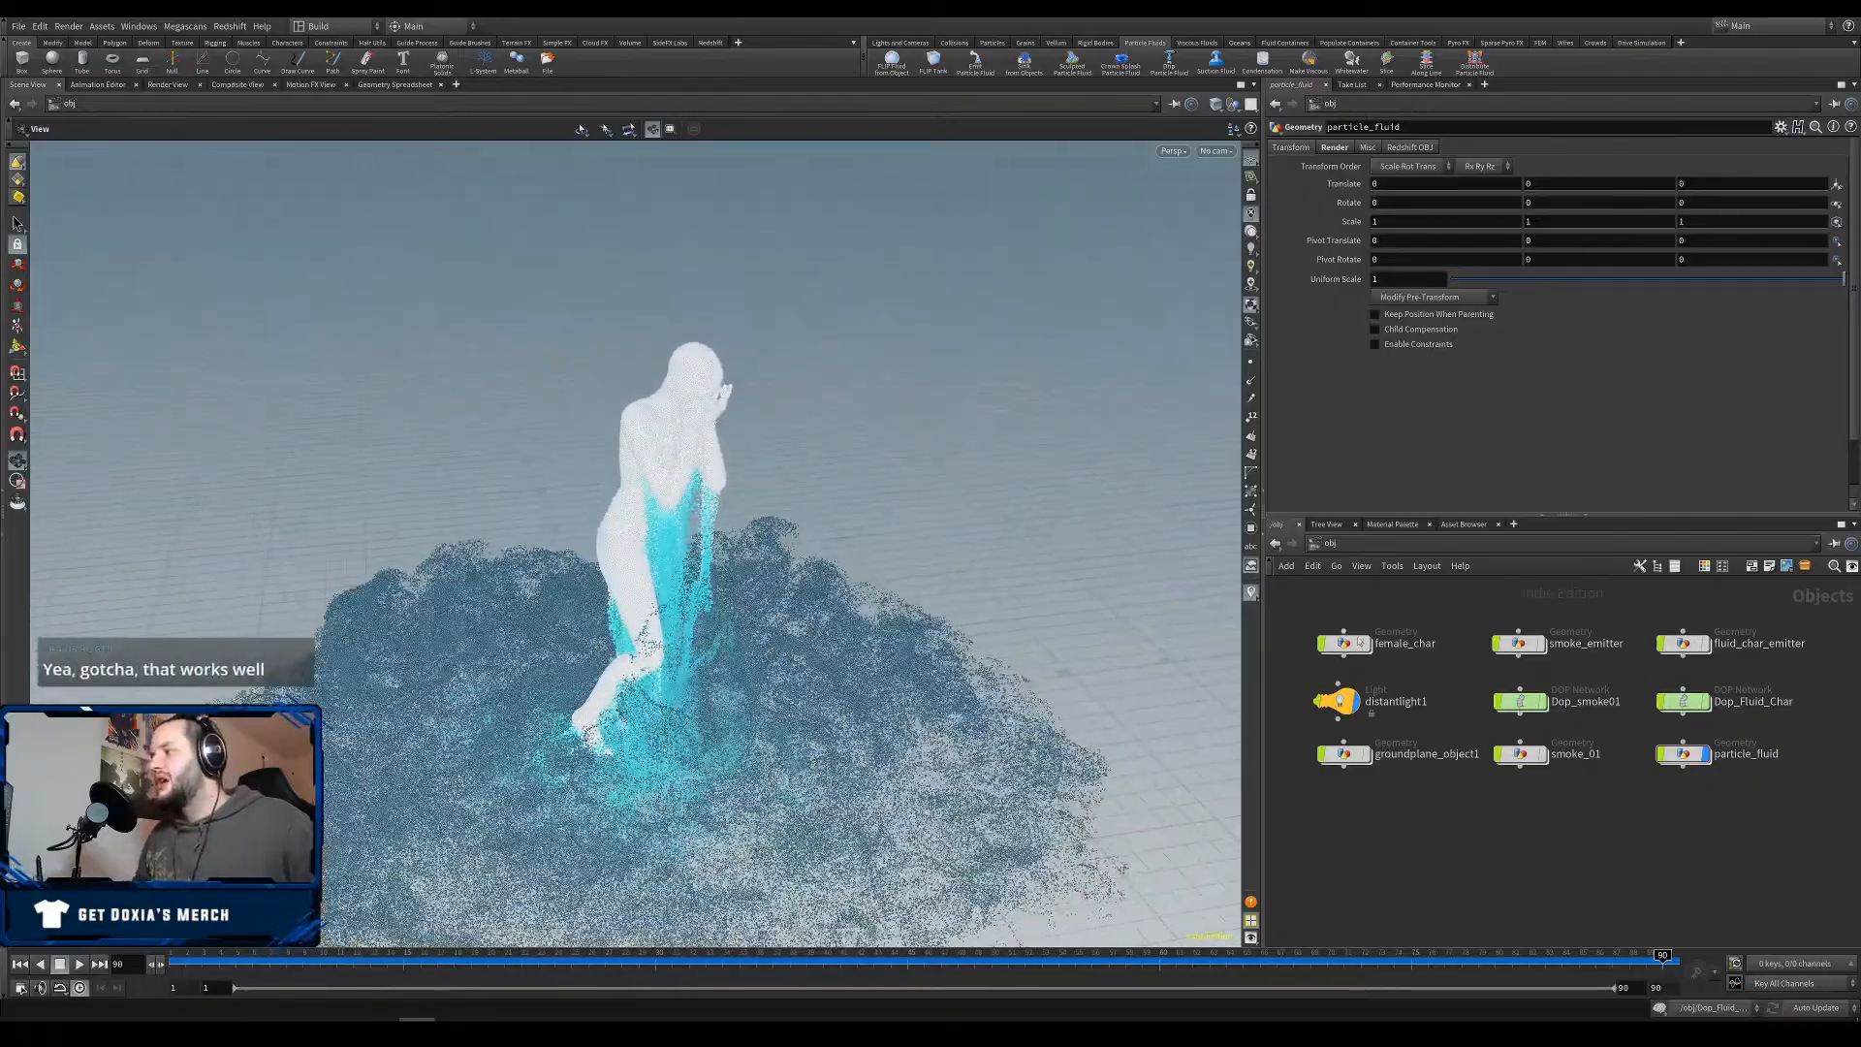
# Inside fluid_char_emitter, review the settings of attribpaint1 and the extrusion distance of polyextrude1.
pyautogui.doubleClick(1682, 645)
pyautogui.scroll(4, 1610, 757)
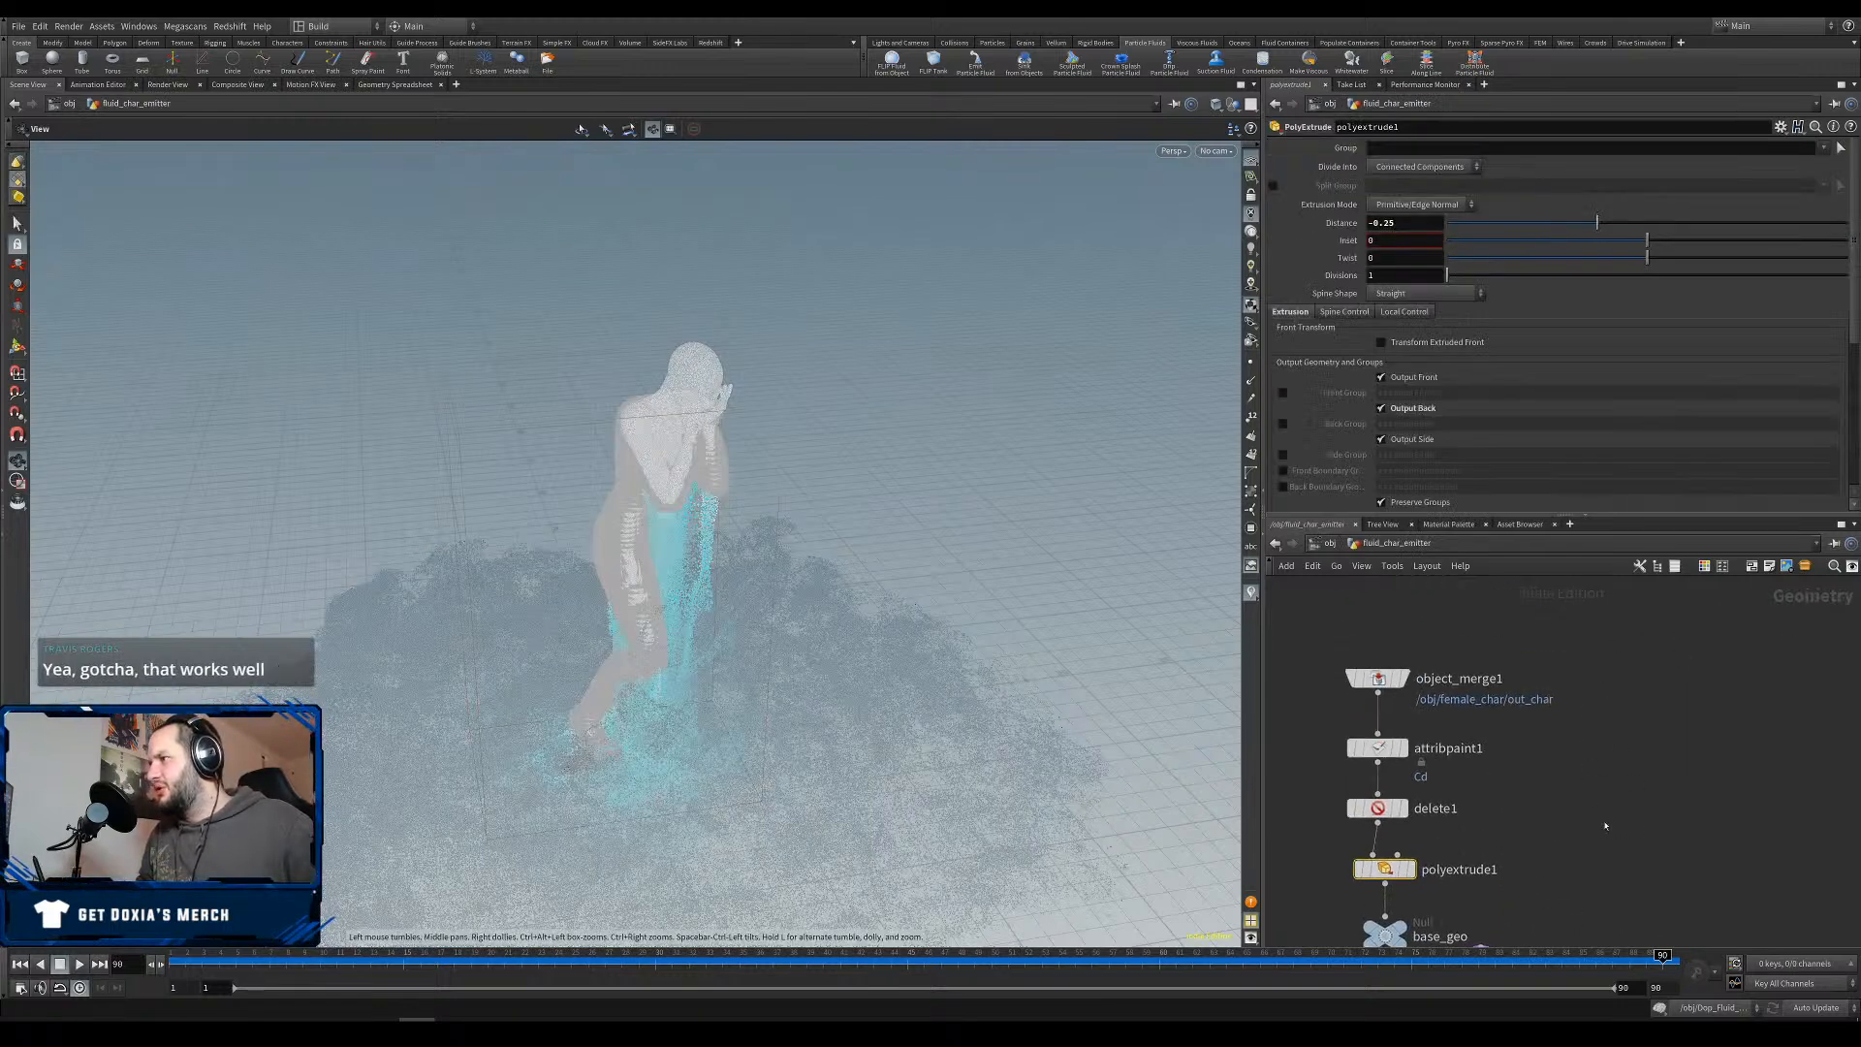
pyautogui.moveTo(1484, 743); pyautogui.dragTo(1625, 727, button='middle')
pyautogui.moveTo(1501, 715); pyautogui.dragTo(1634, 754)
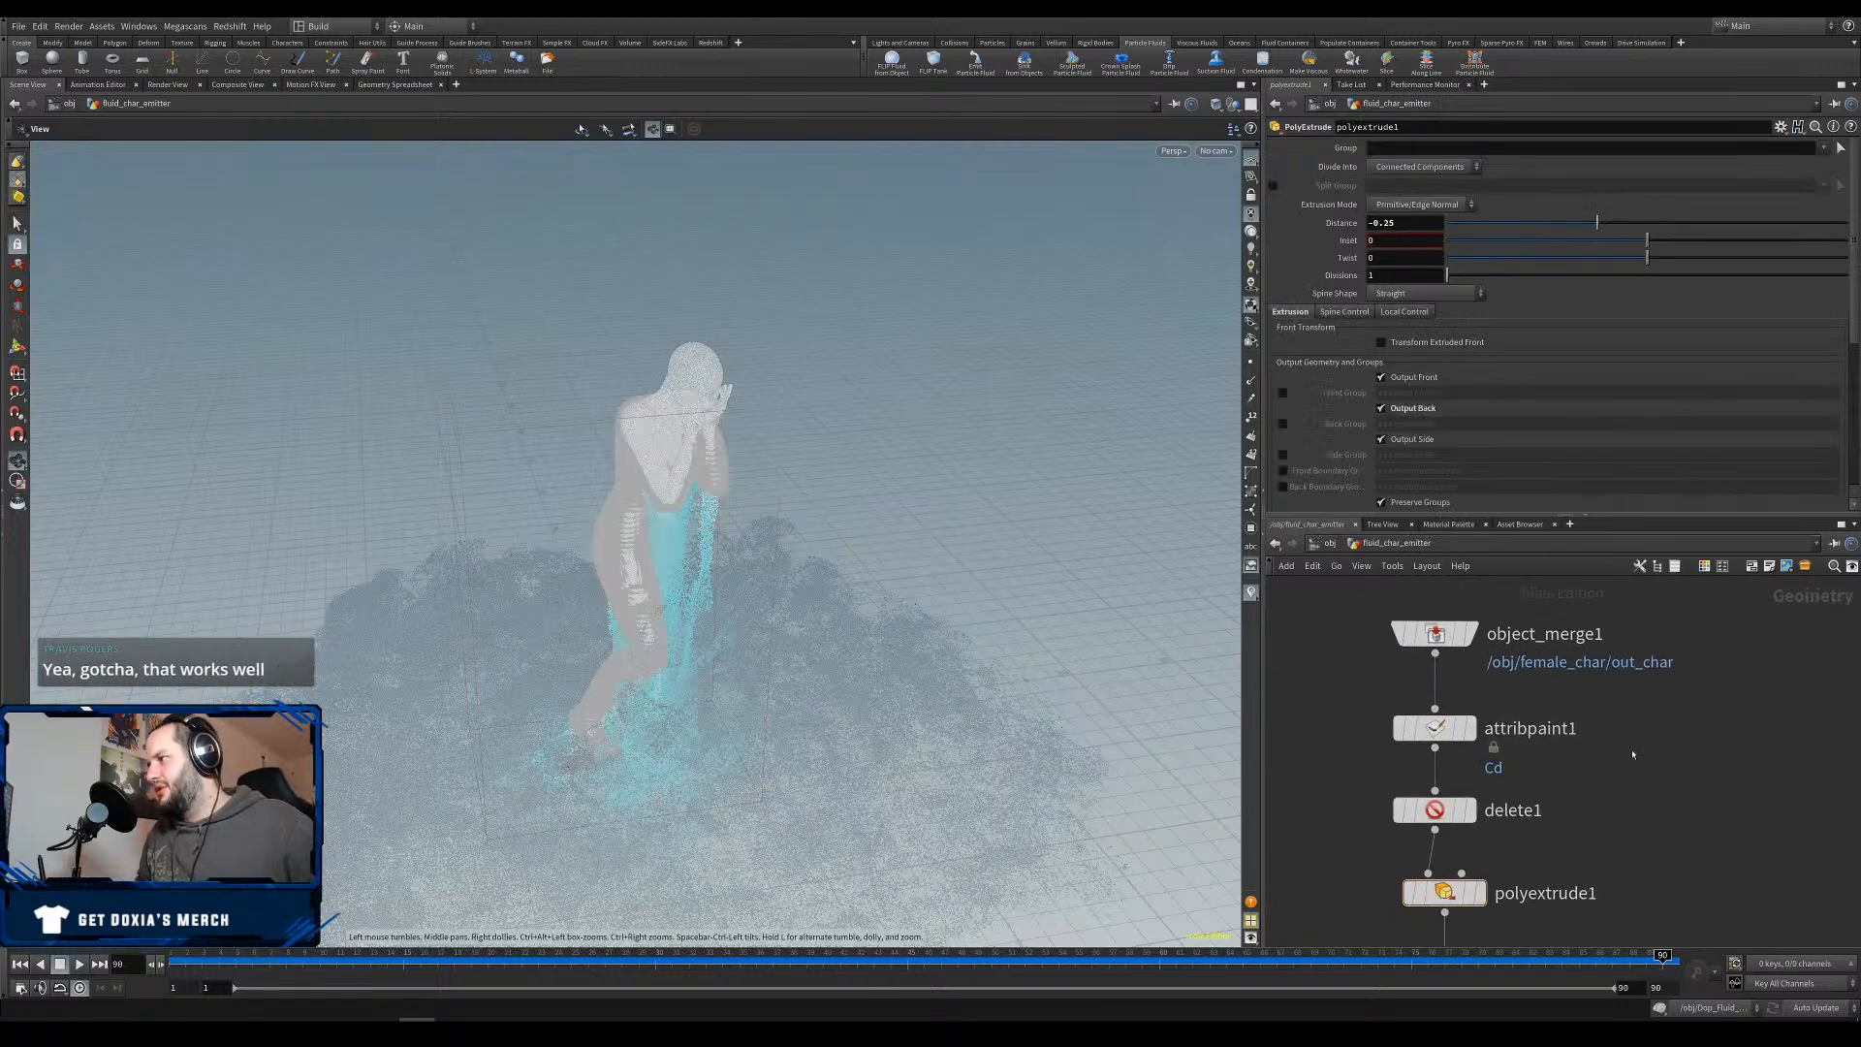
pyautogui.click(1466, 734)
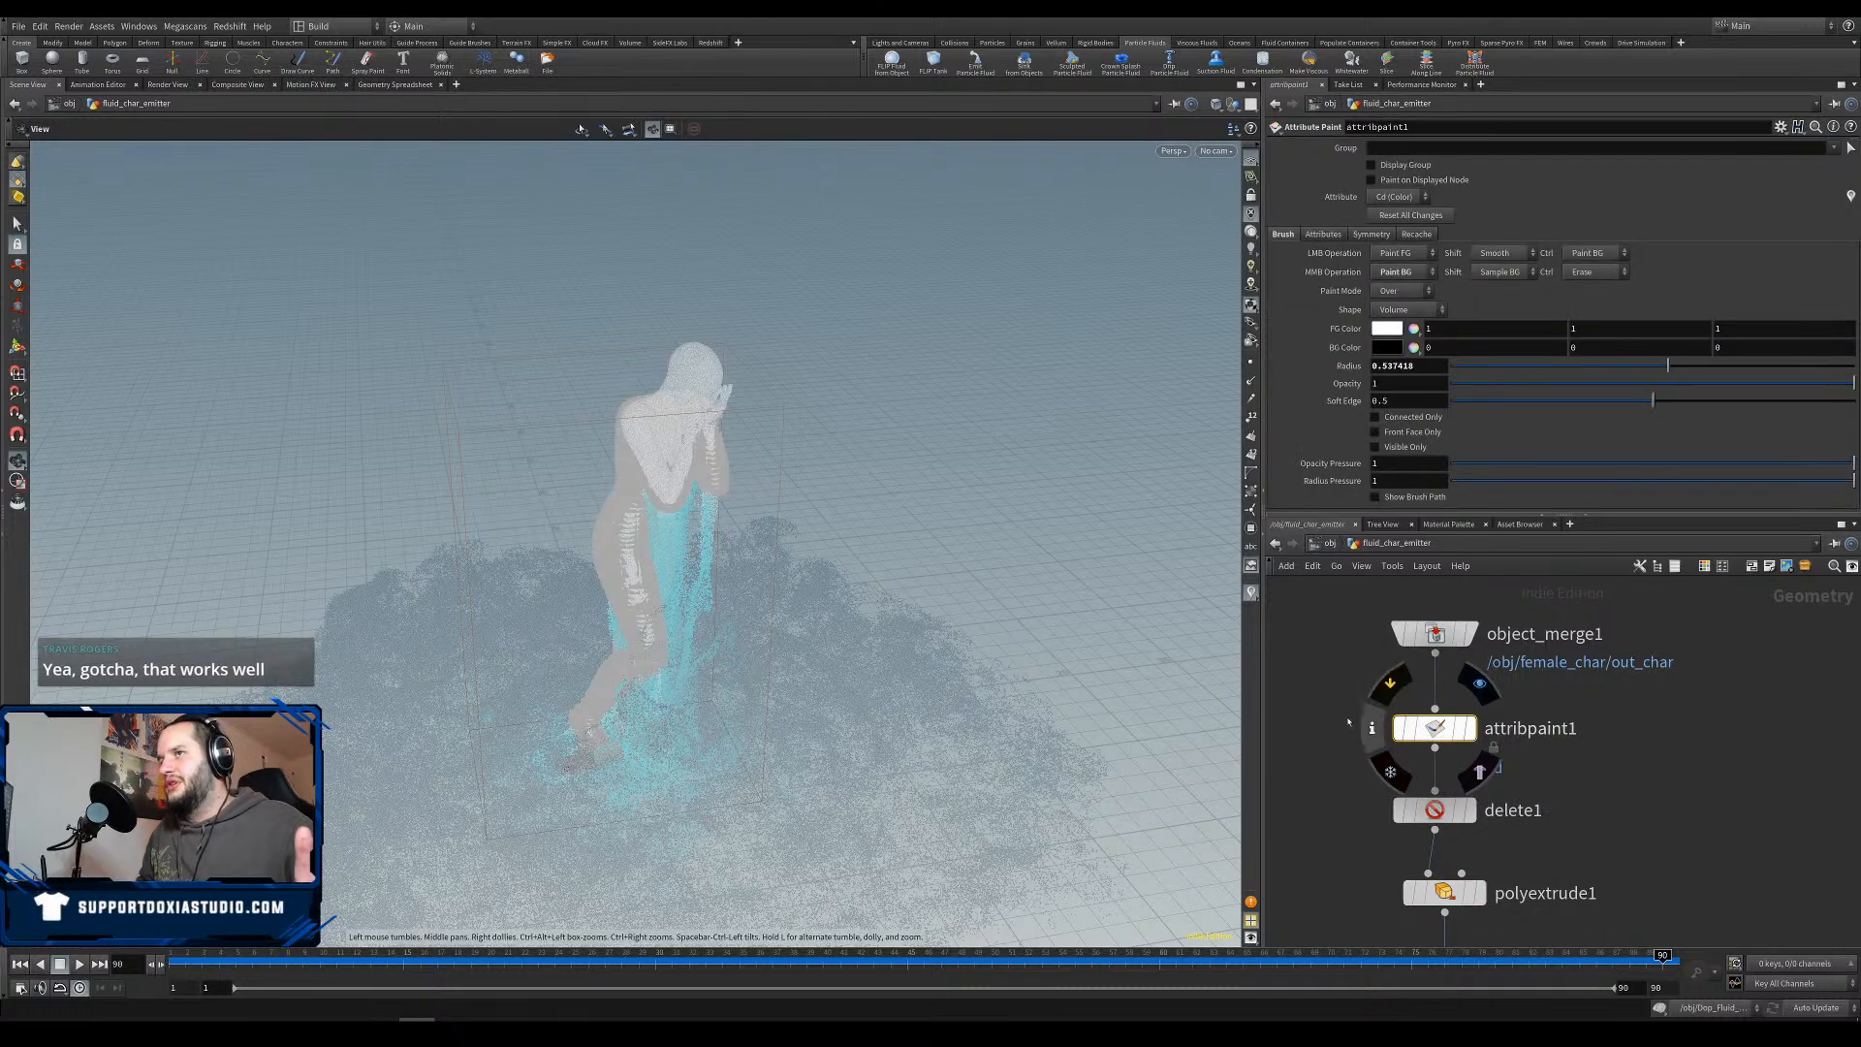
pyautogui.moveTo(1522, 777); pyautogui.dragTo(1583, 687, button='middle')
pyautogui.click(1449, 761)
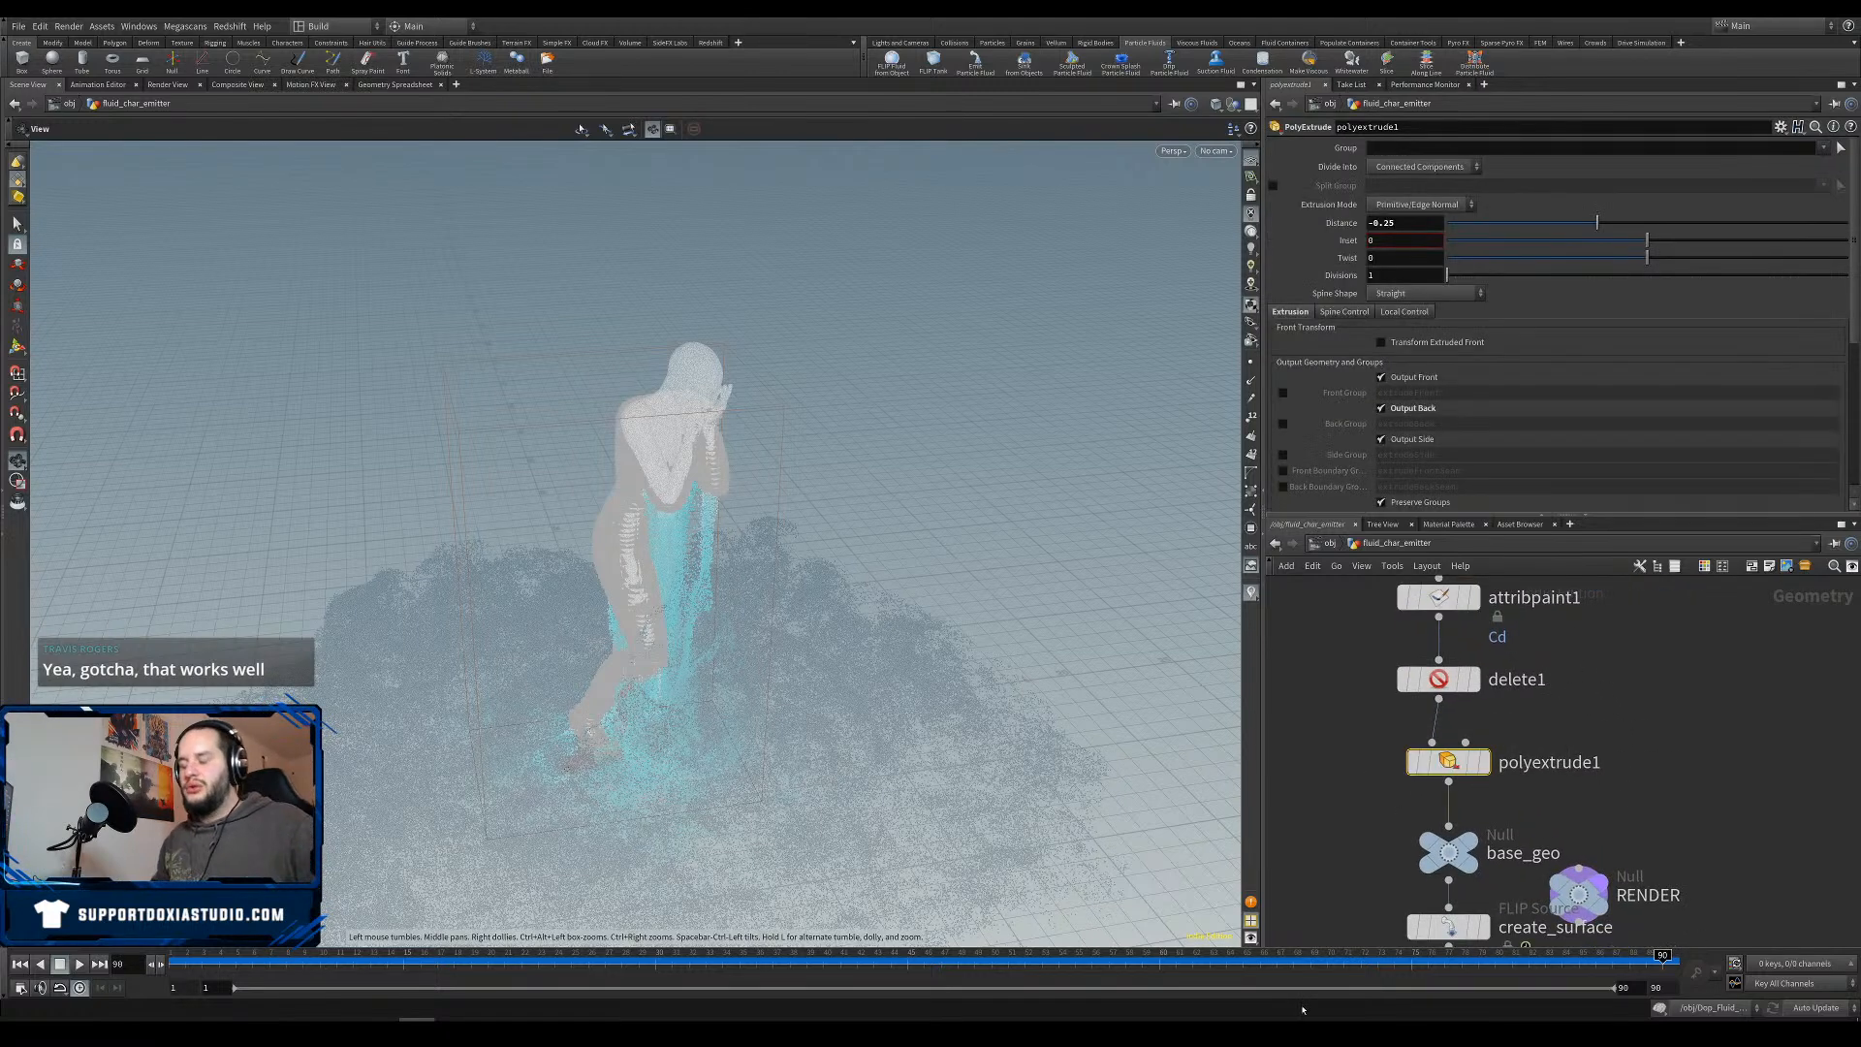
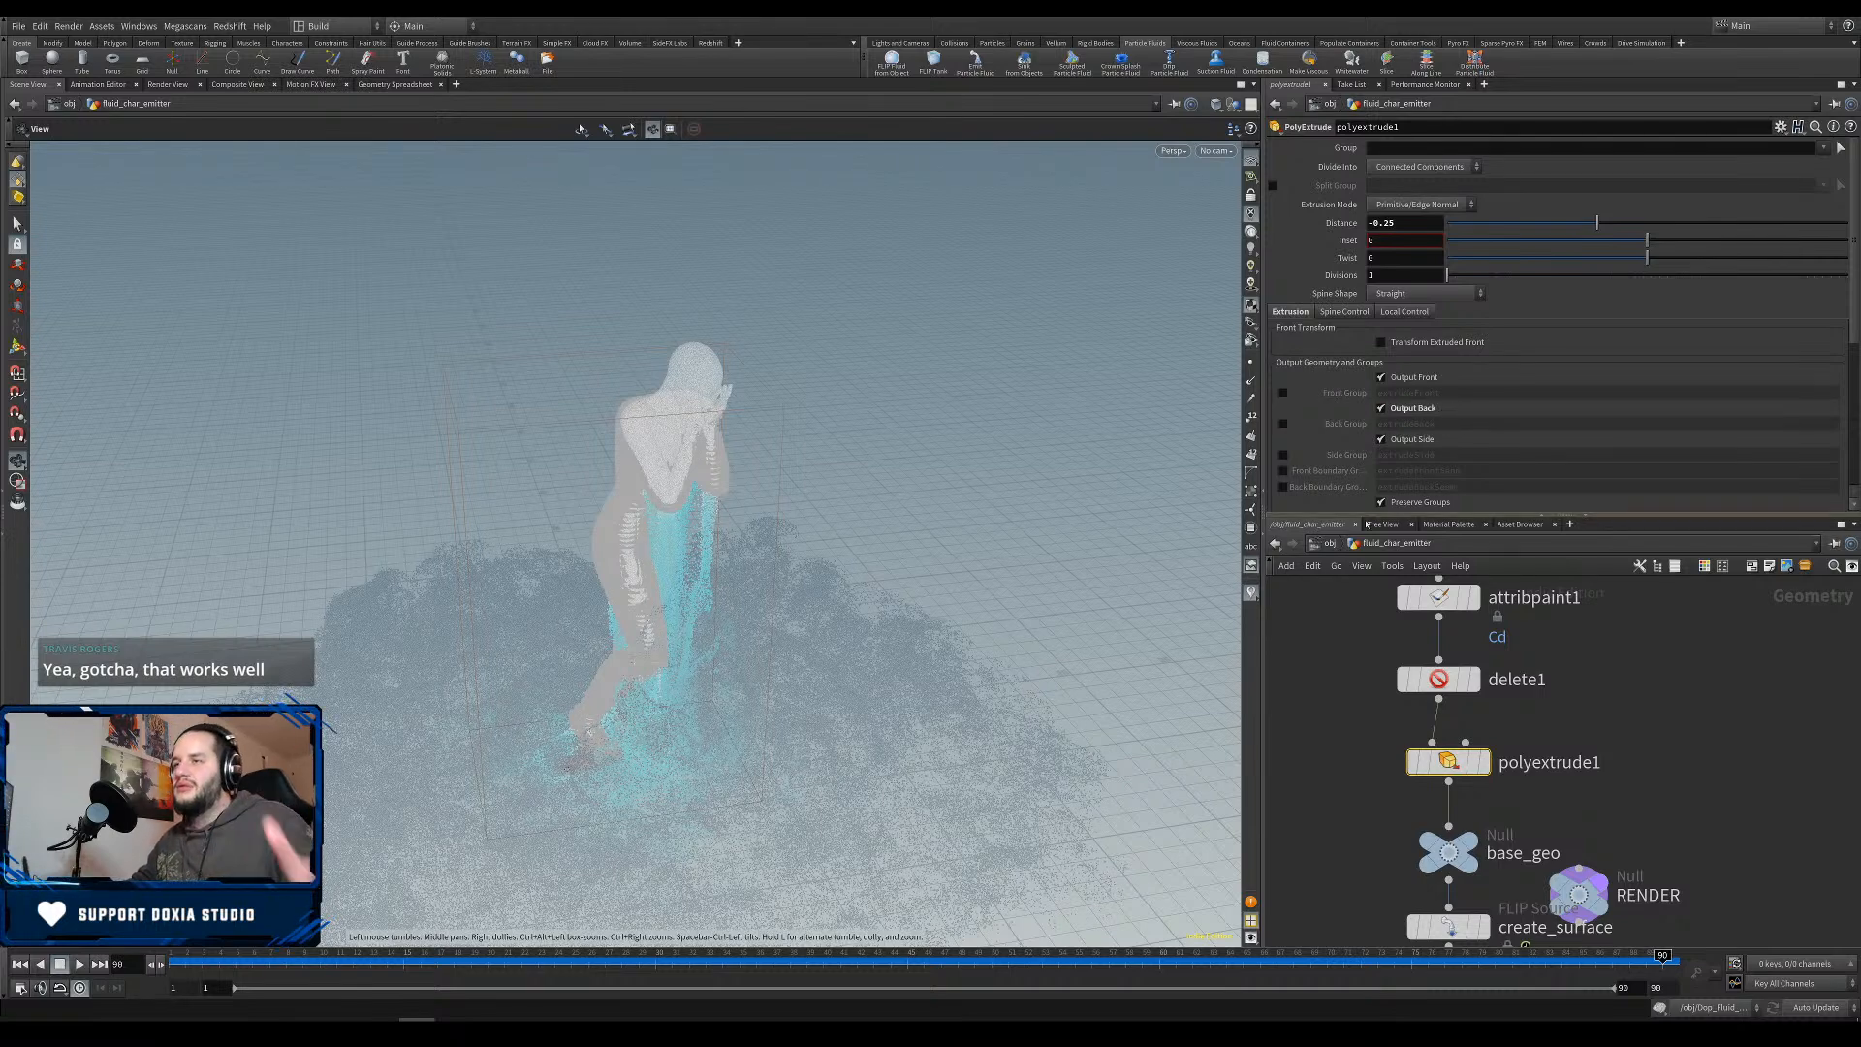
pyautogui.moveTo(1370, 731); pyautogui.dragTo(1497, 788)
pyautogui.moveTo(1397, 223); pyautogui.dragTo(1358, 227)
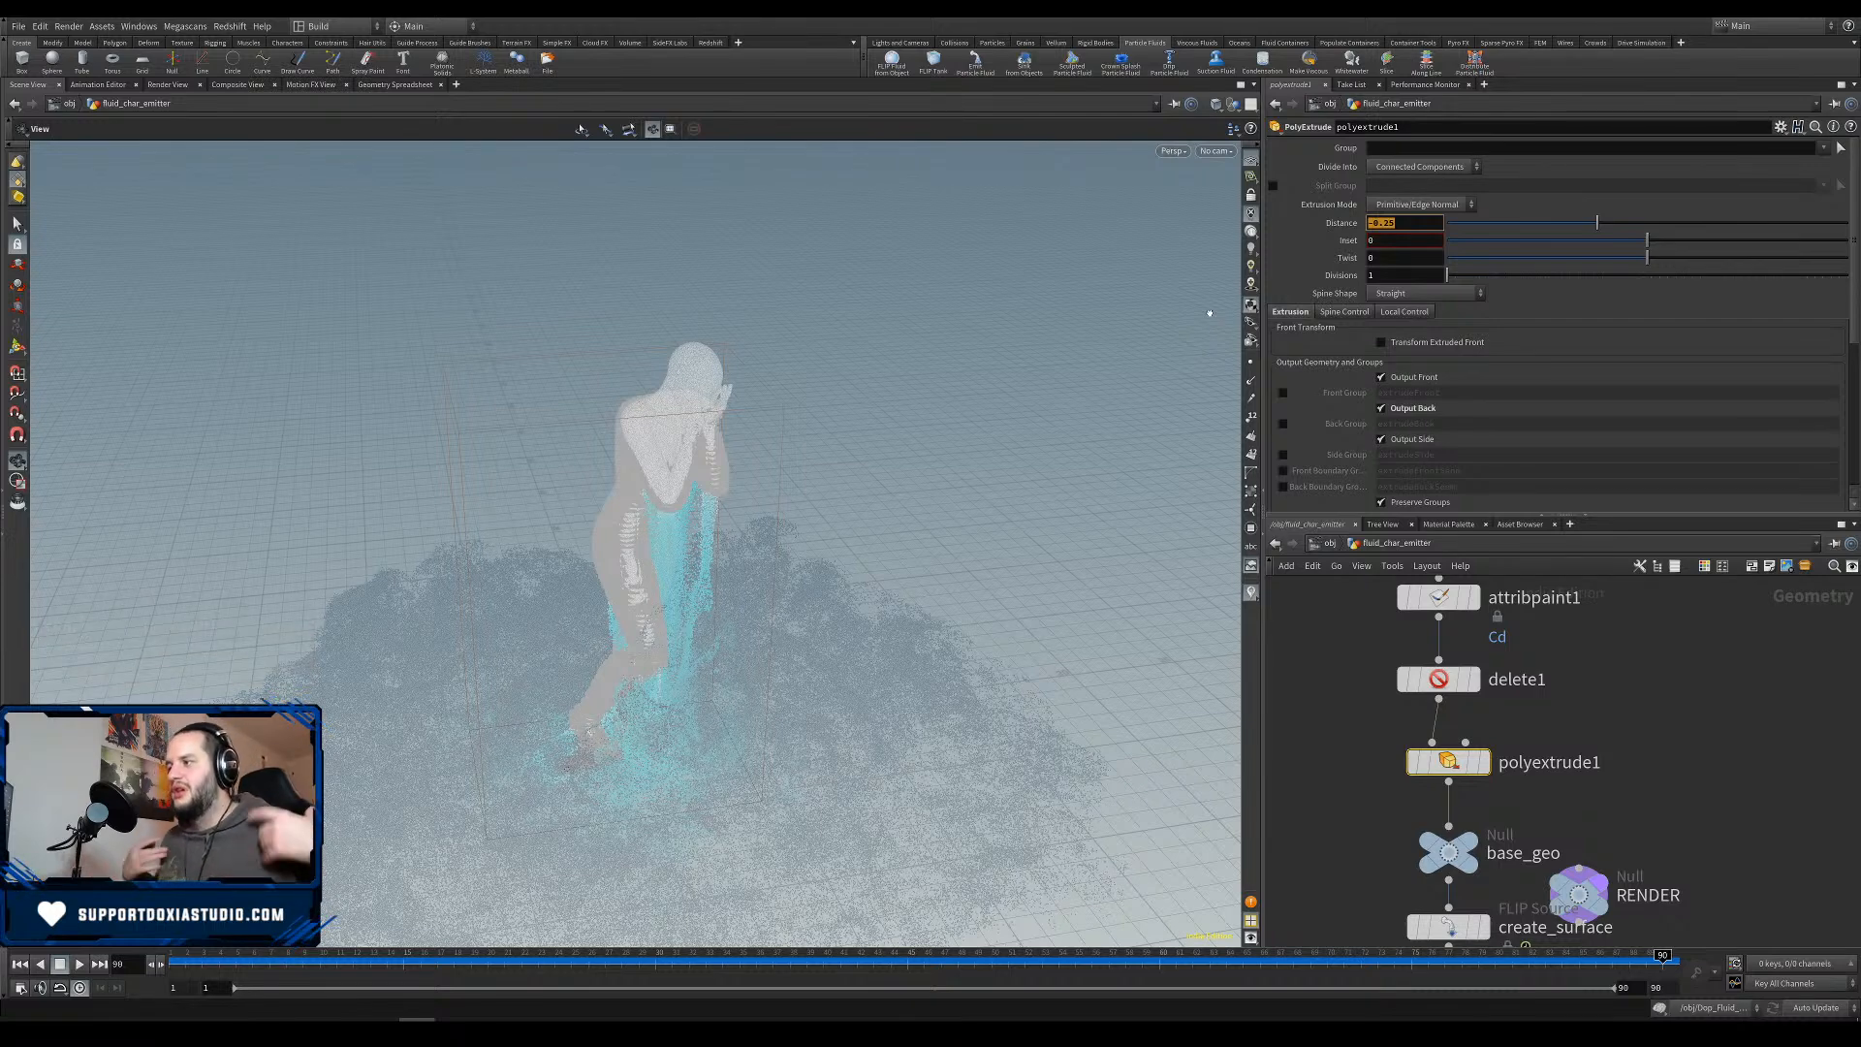
pyautogui.click(1701, 737)
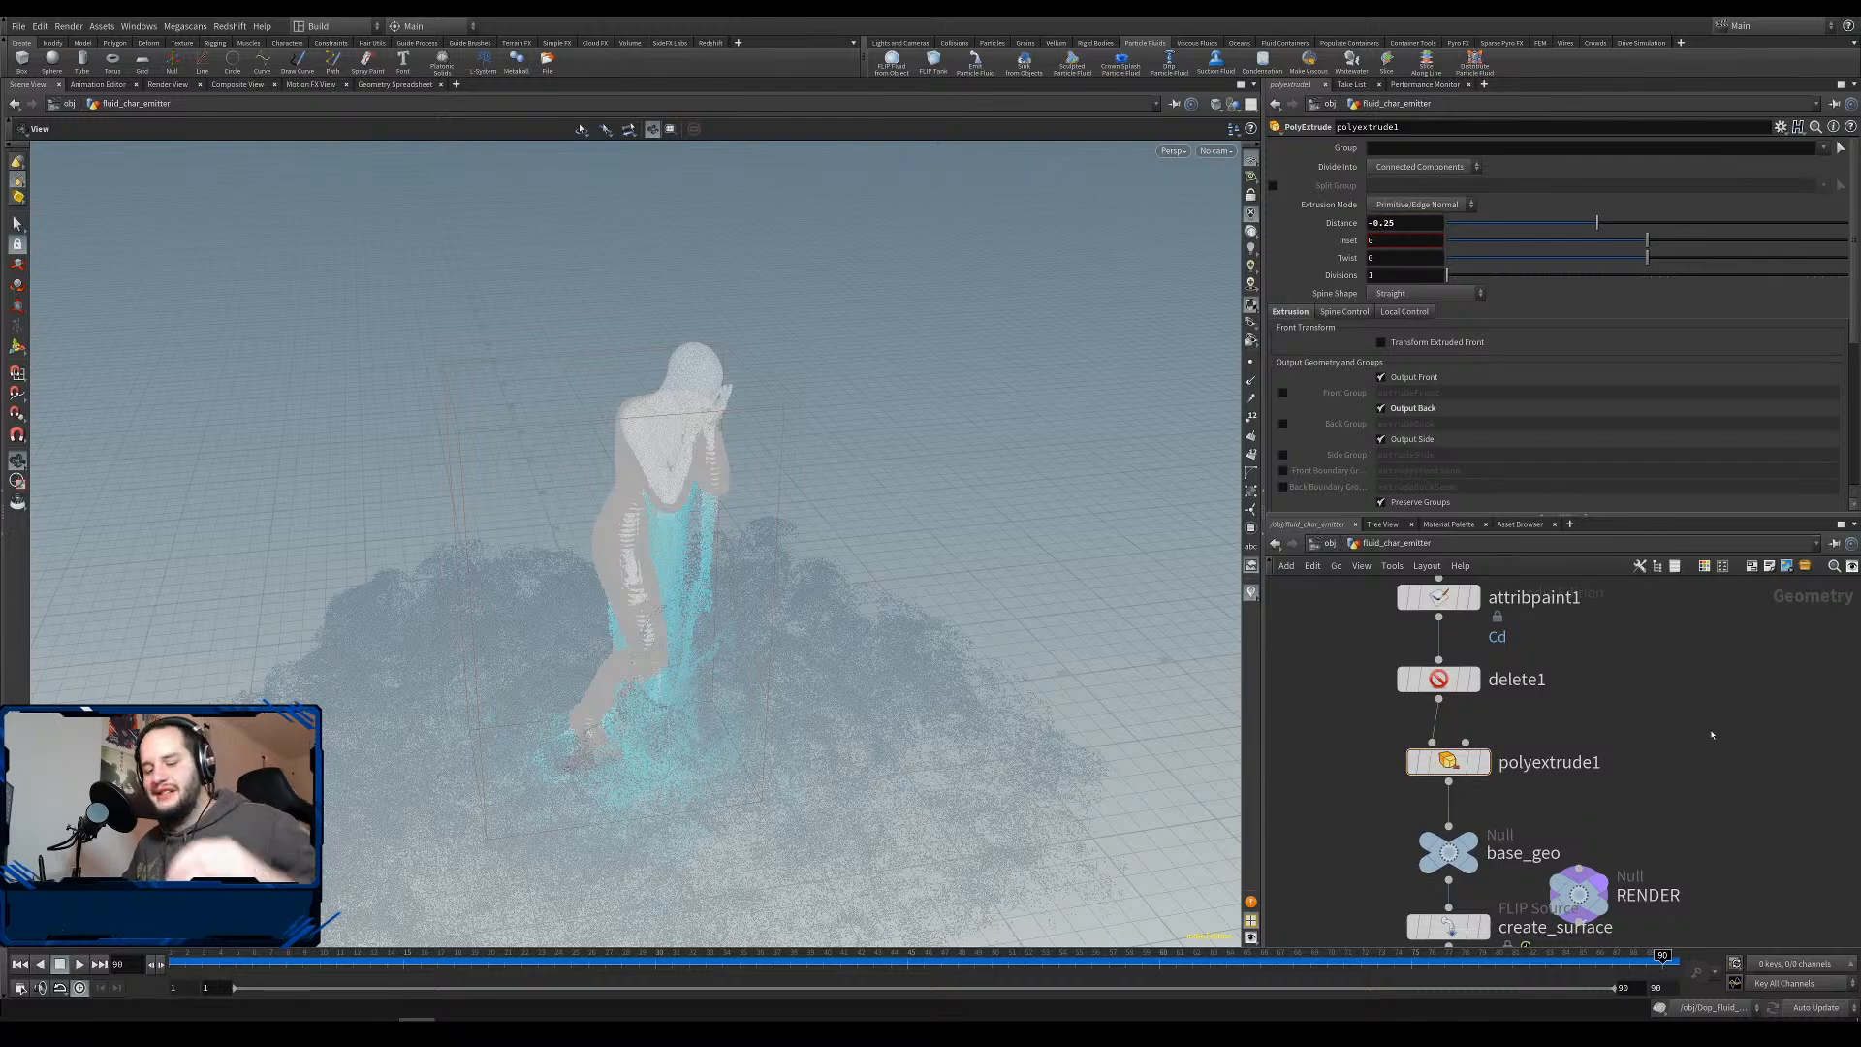
# Return to the object level and save the scene.
pyautogui.press('u')
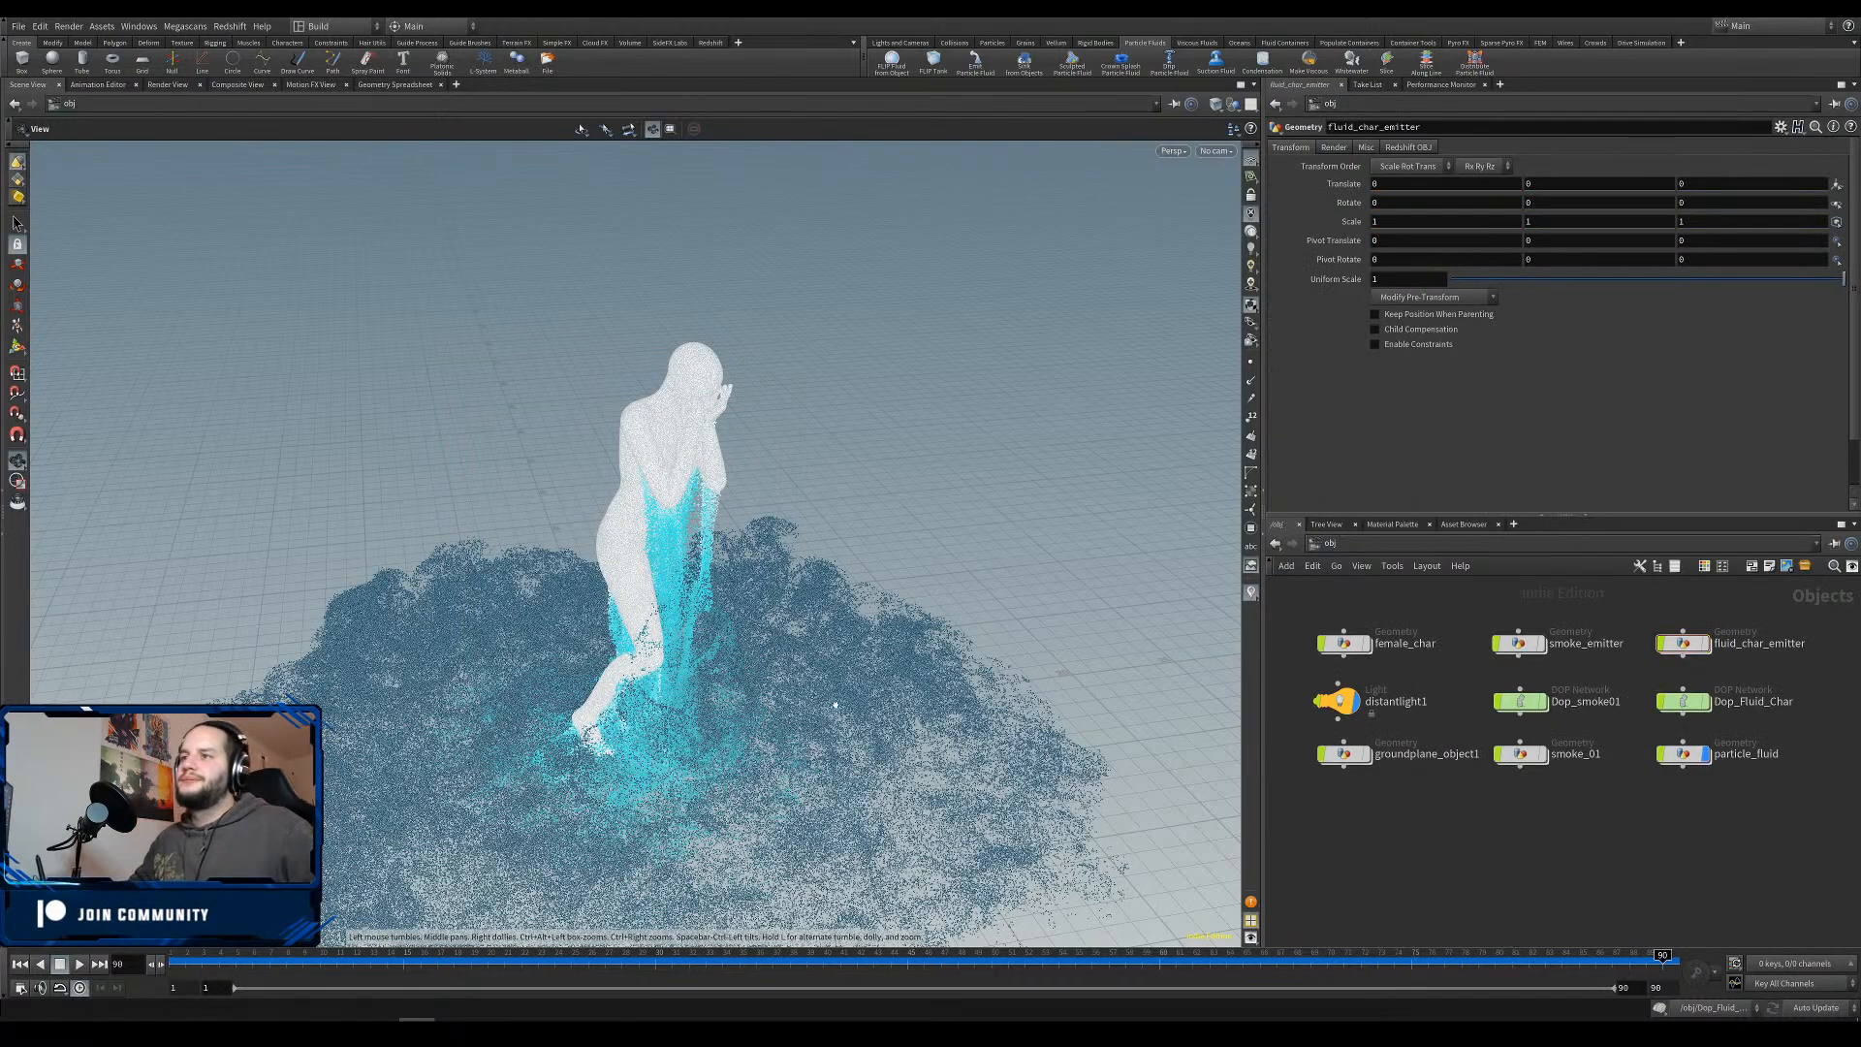
pyautogui.moveTo(705, 749); pyautogui.dragTo(610, 466)
pyautogui.hotkey('ctrl', 's')
pyautogui.hotkey('ctrl', 's')
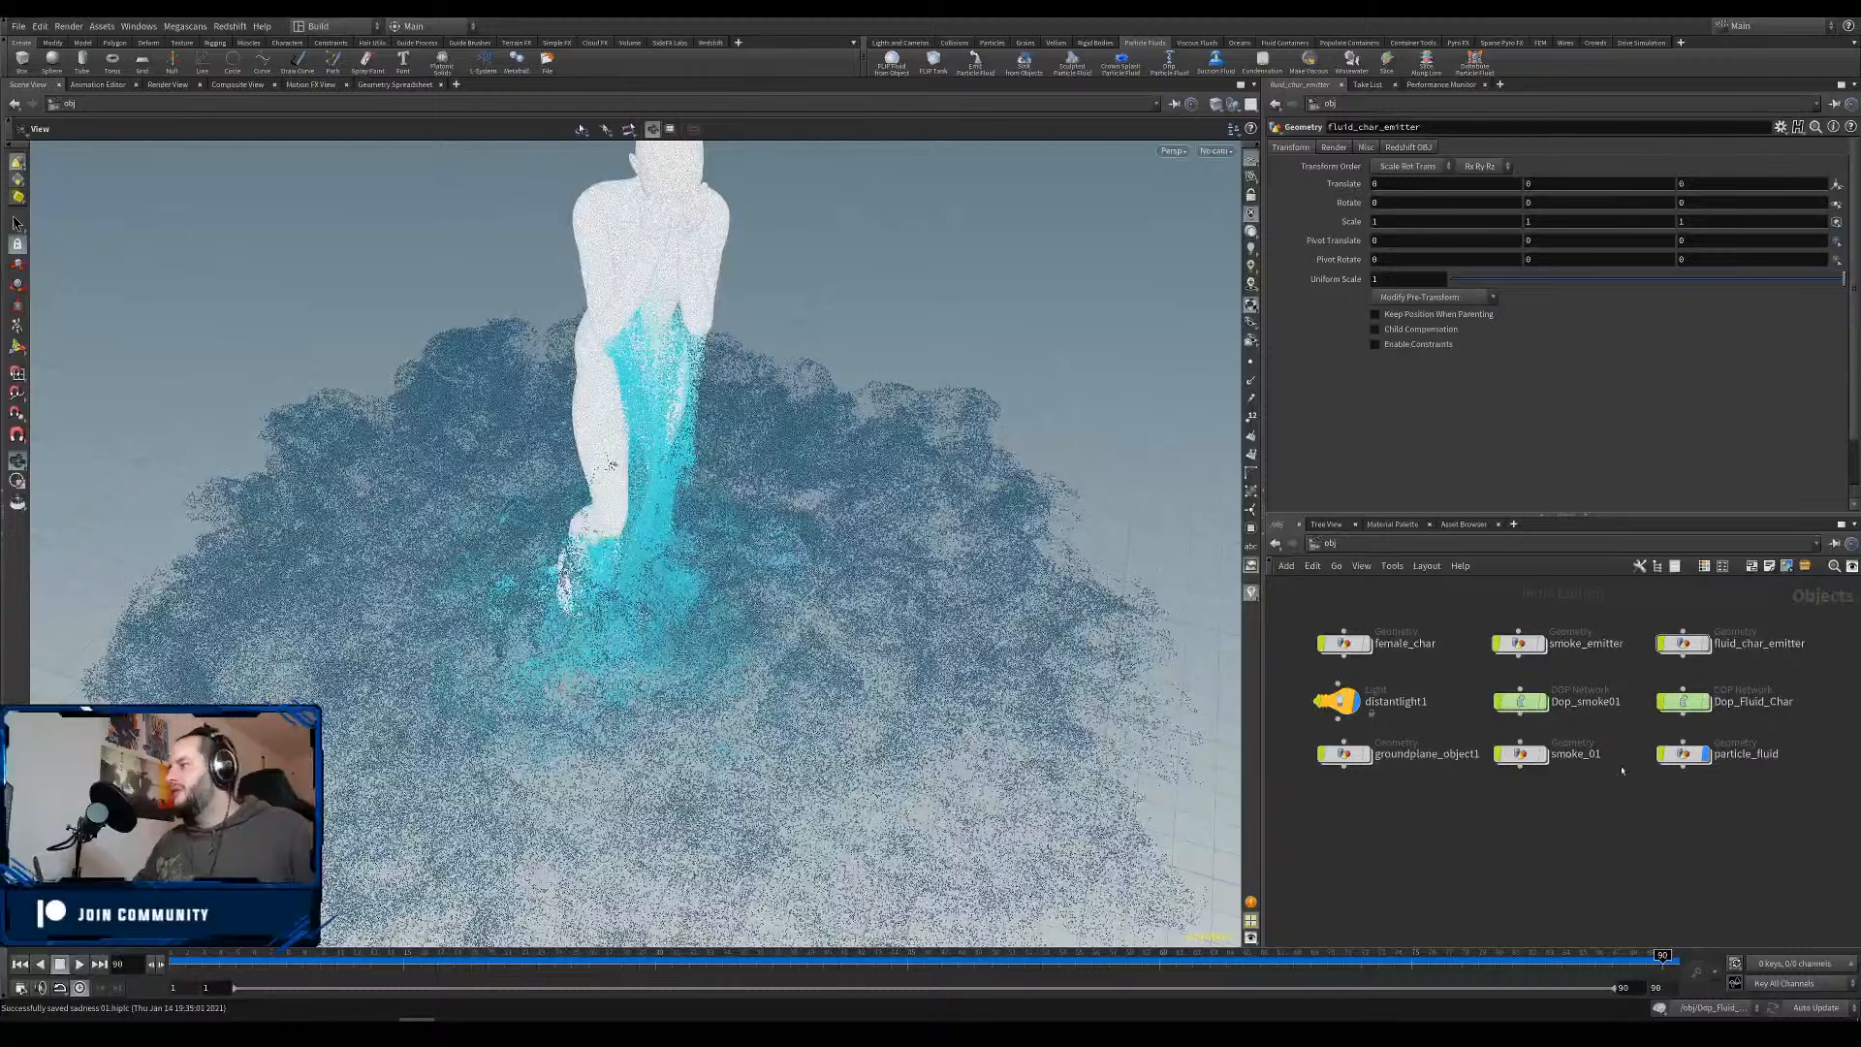
# Open the particle_fluid network and inspect the node info of color1.
pyautogui.doubleClick(1688, 759)
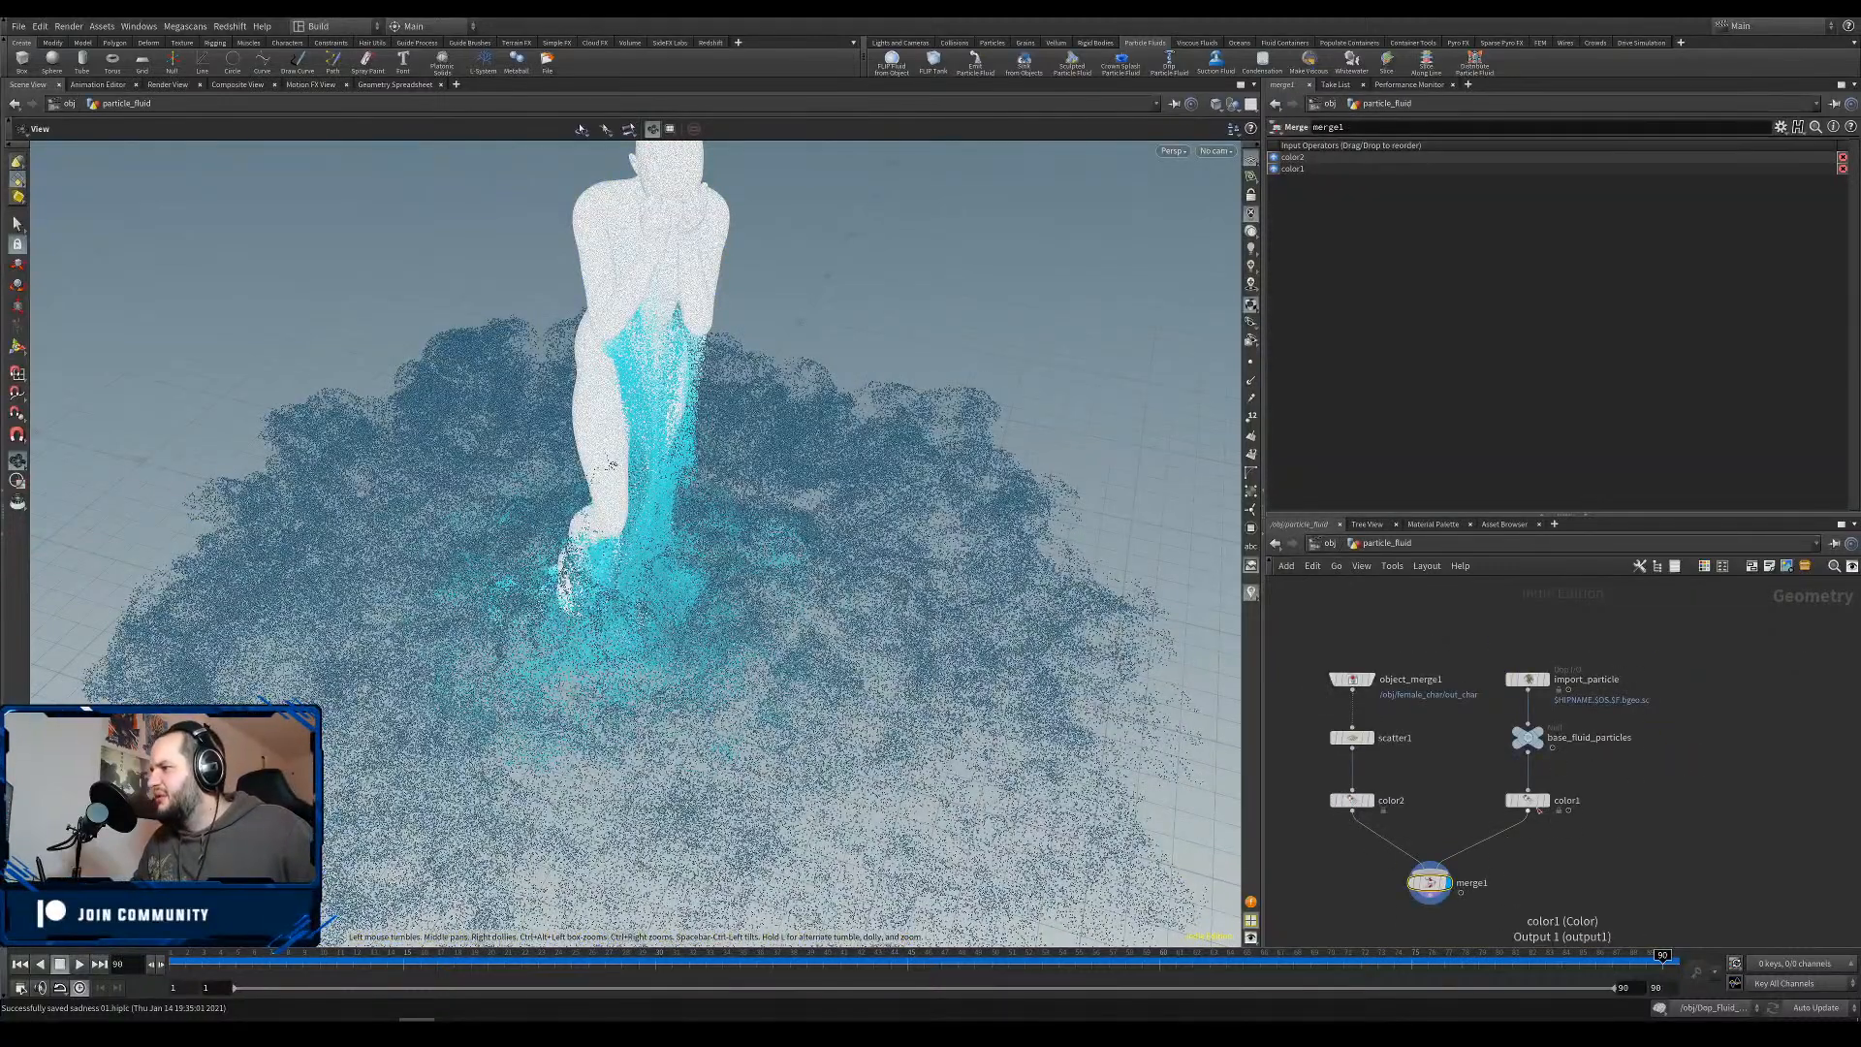
pyautogui.click(1495, 800)
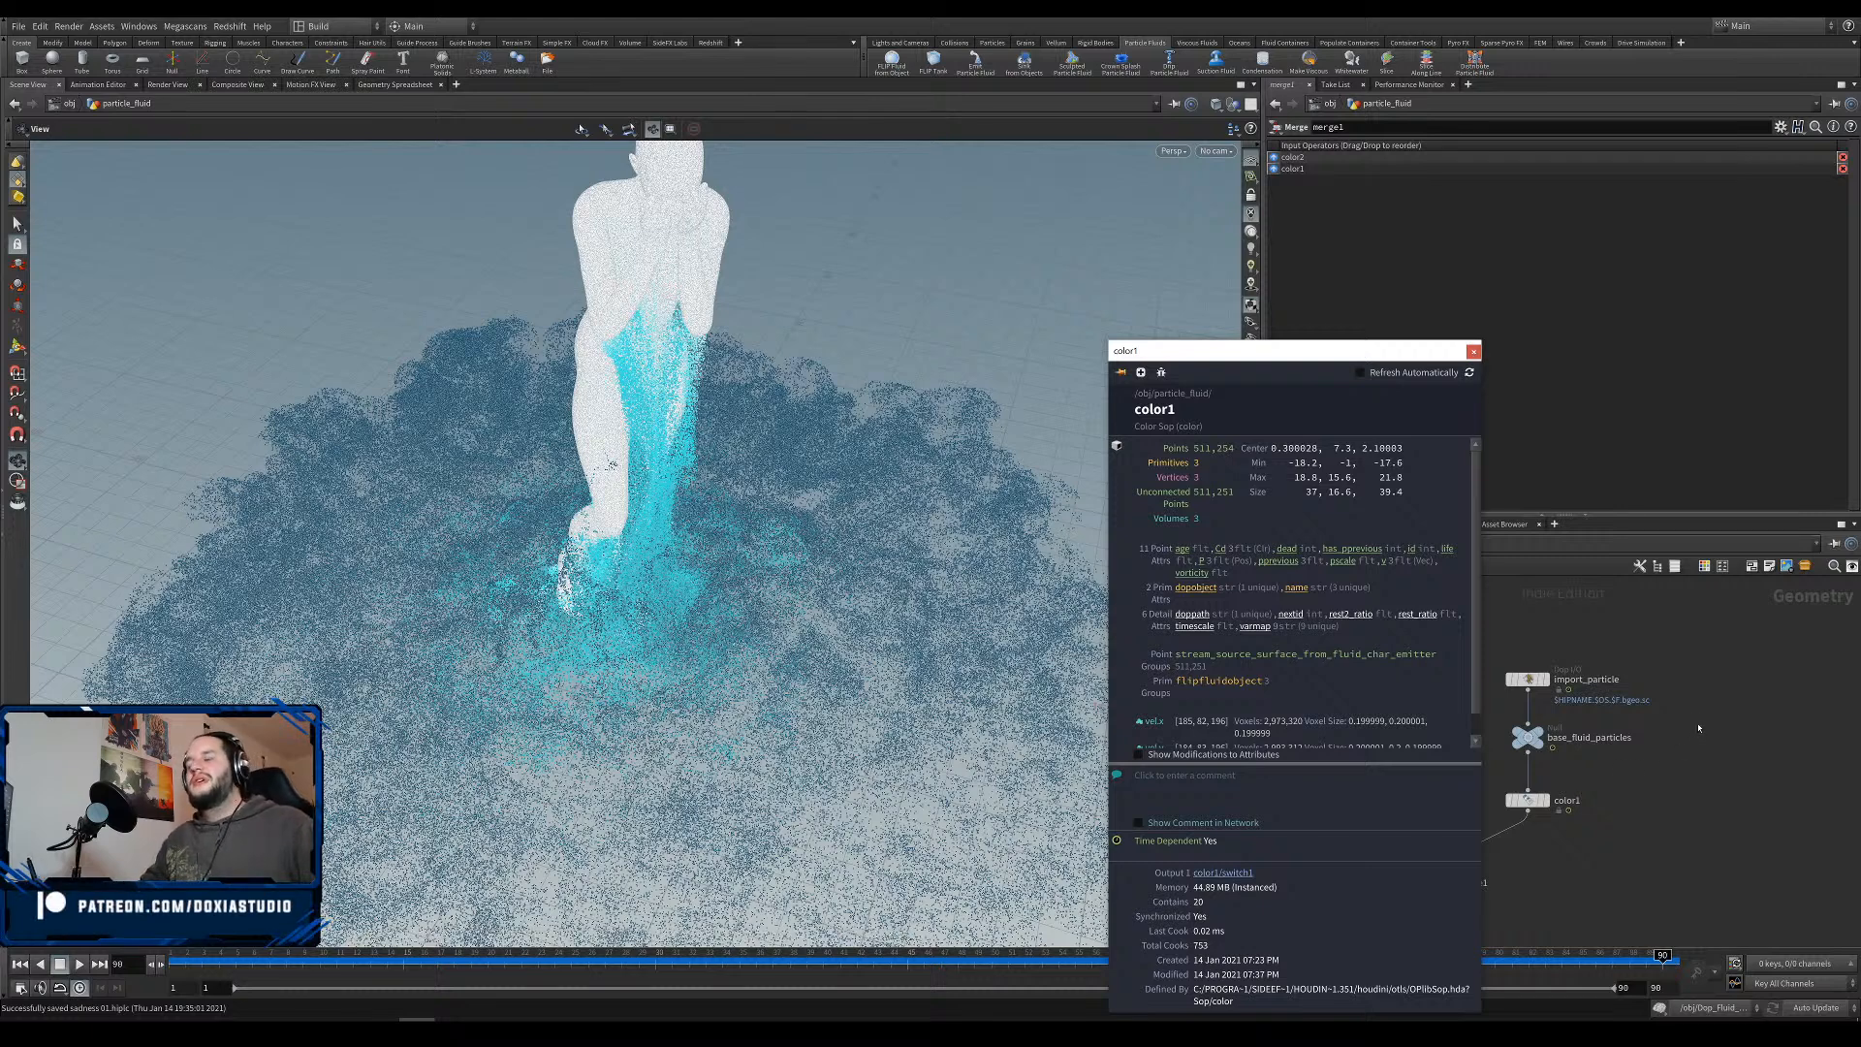
pyautogui.click(1738, 758)
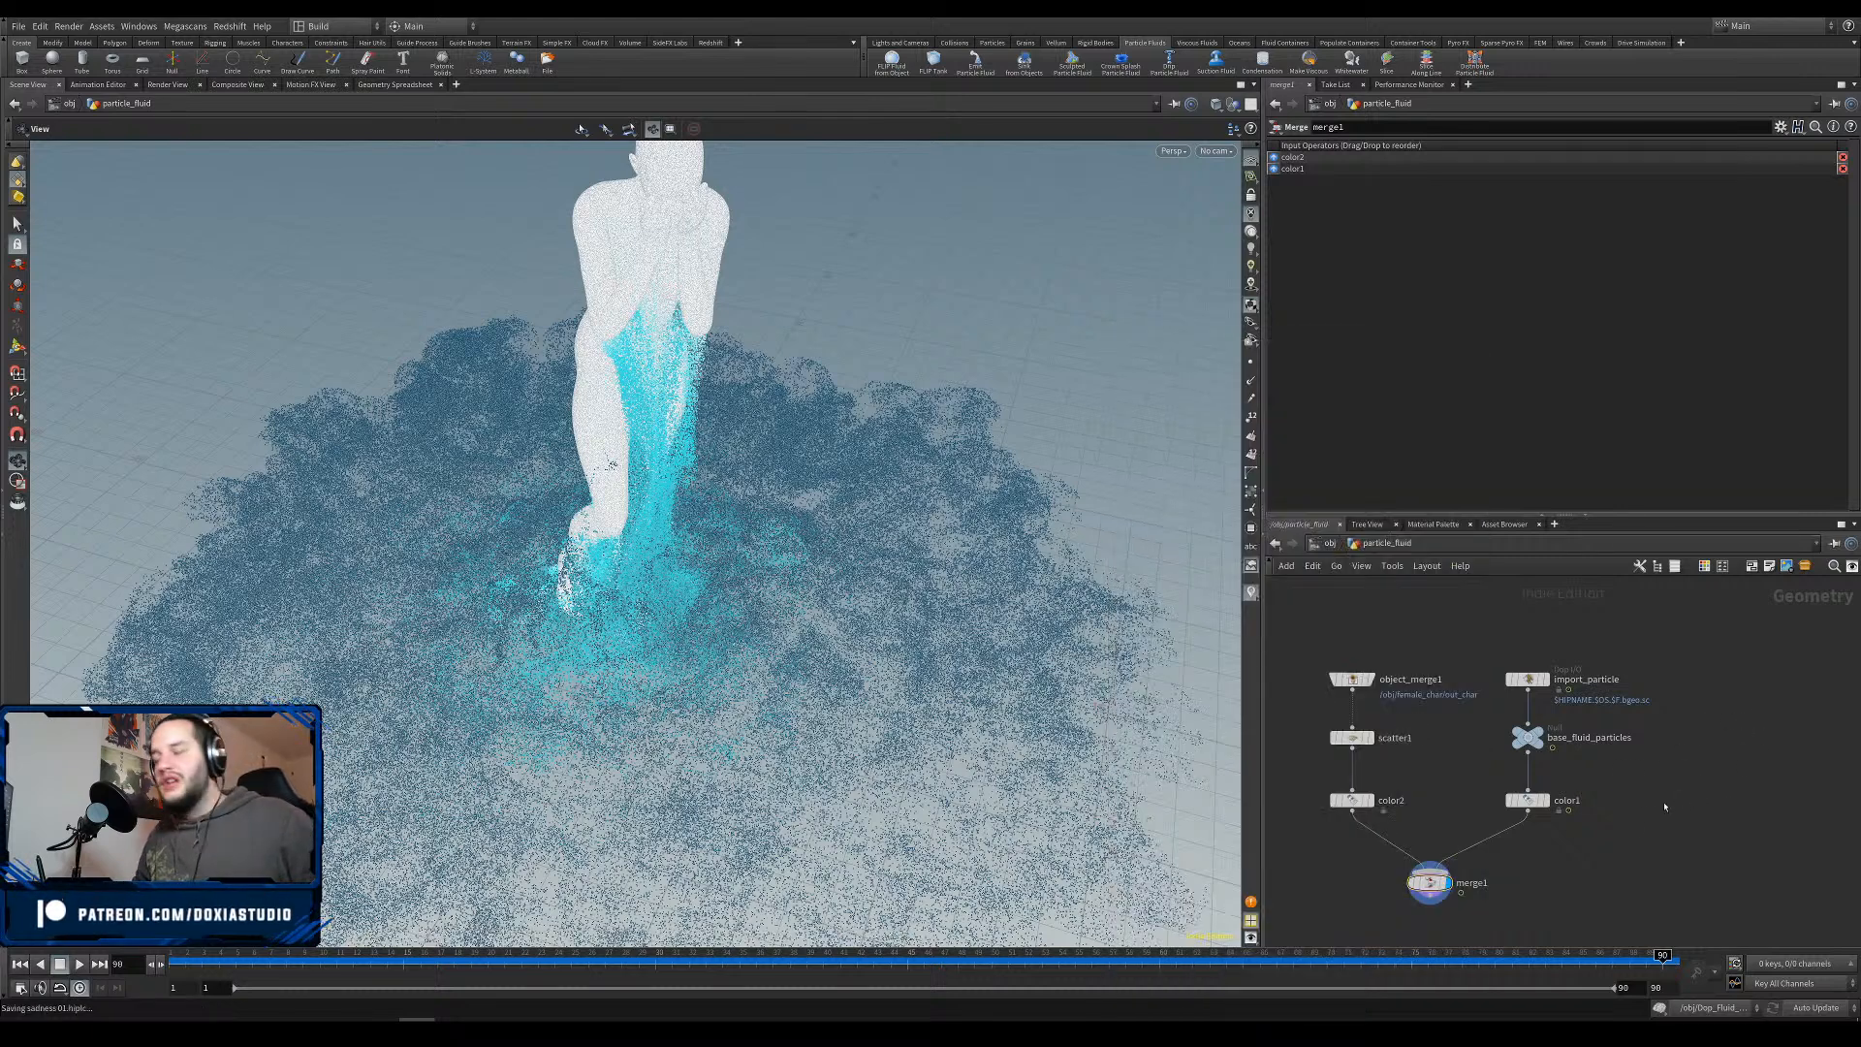
# Shift color1 down slightly, branch a File Cache node off base_fluid_particles, and place it beside color1.
pyautogui.moveTo(1528, 801); pyautogui.dragTo(1529, 809)
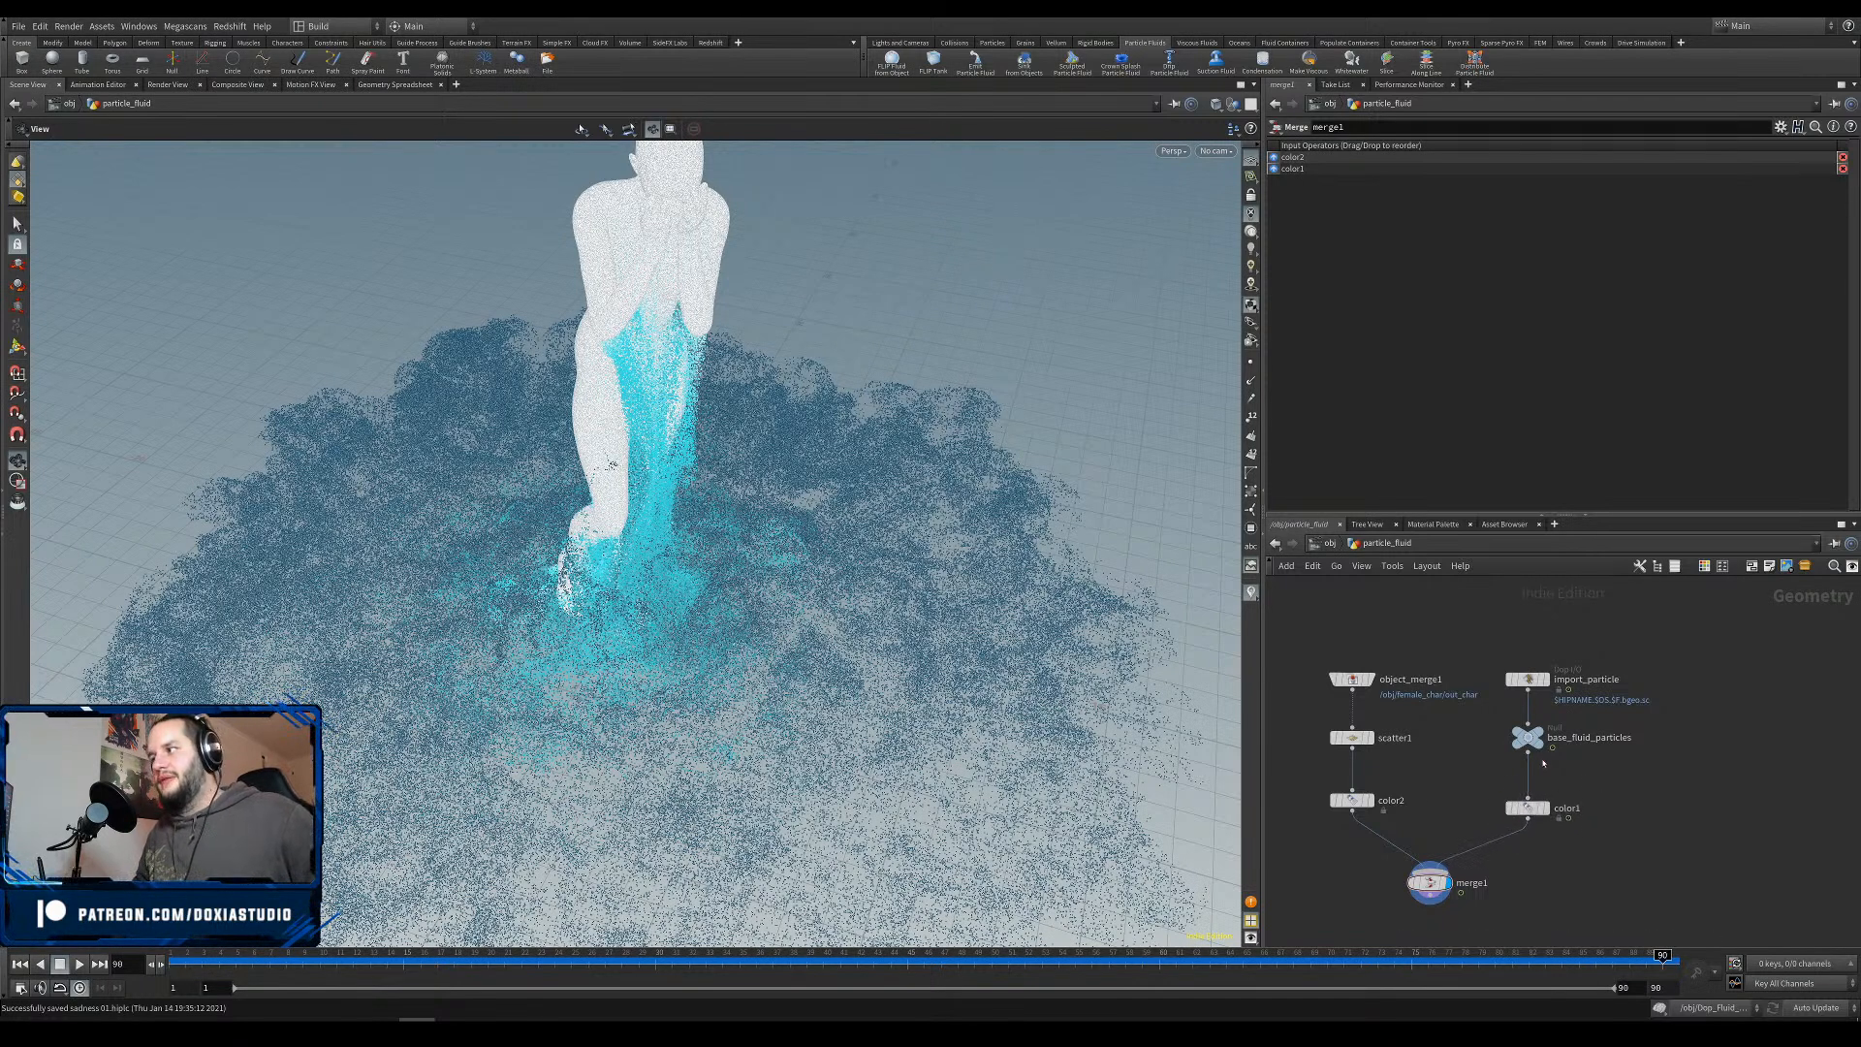
pyautogui.press('Tab')
pyautogui.write('file')
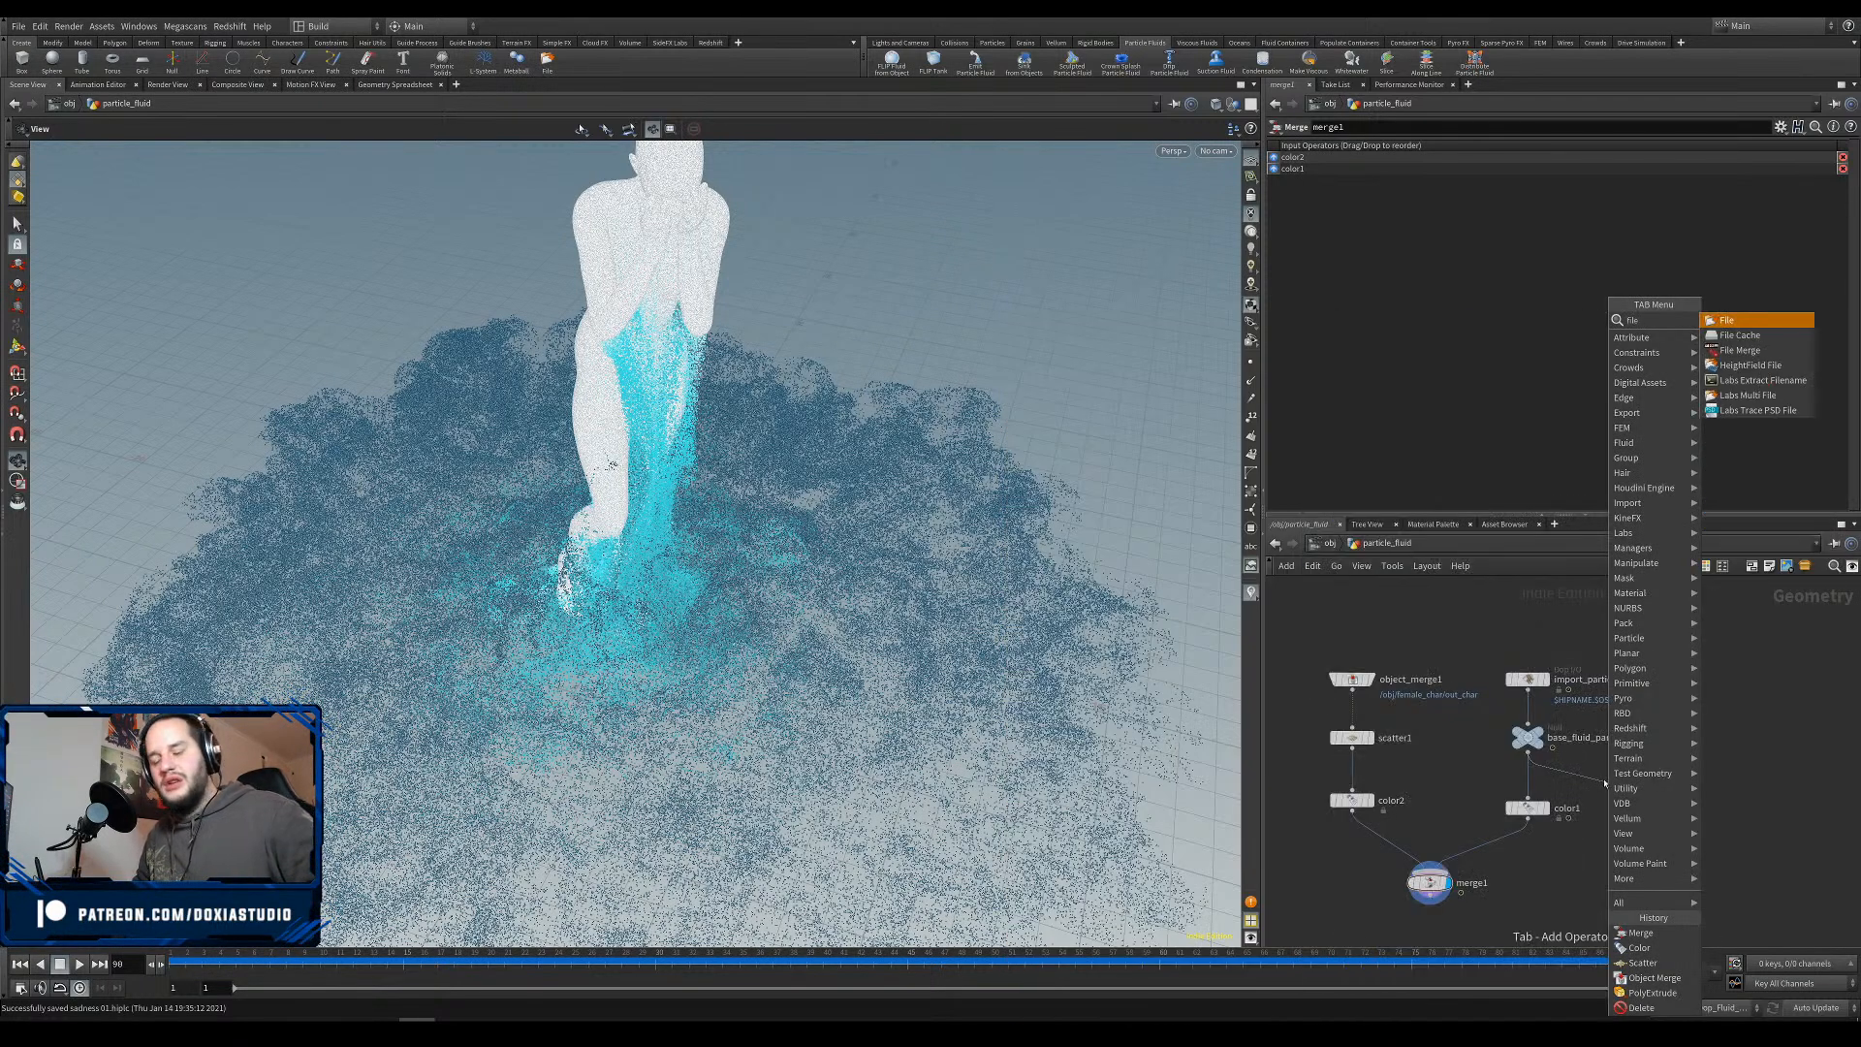
pyautogui.click(1757, 338)
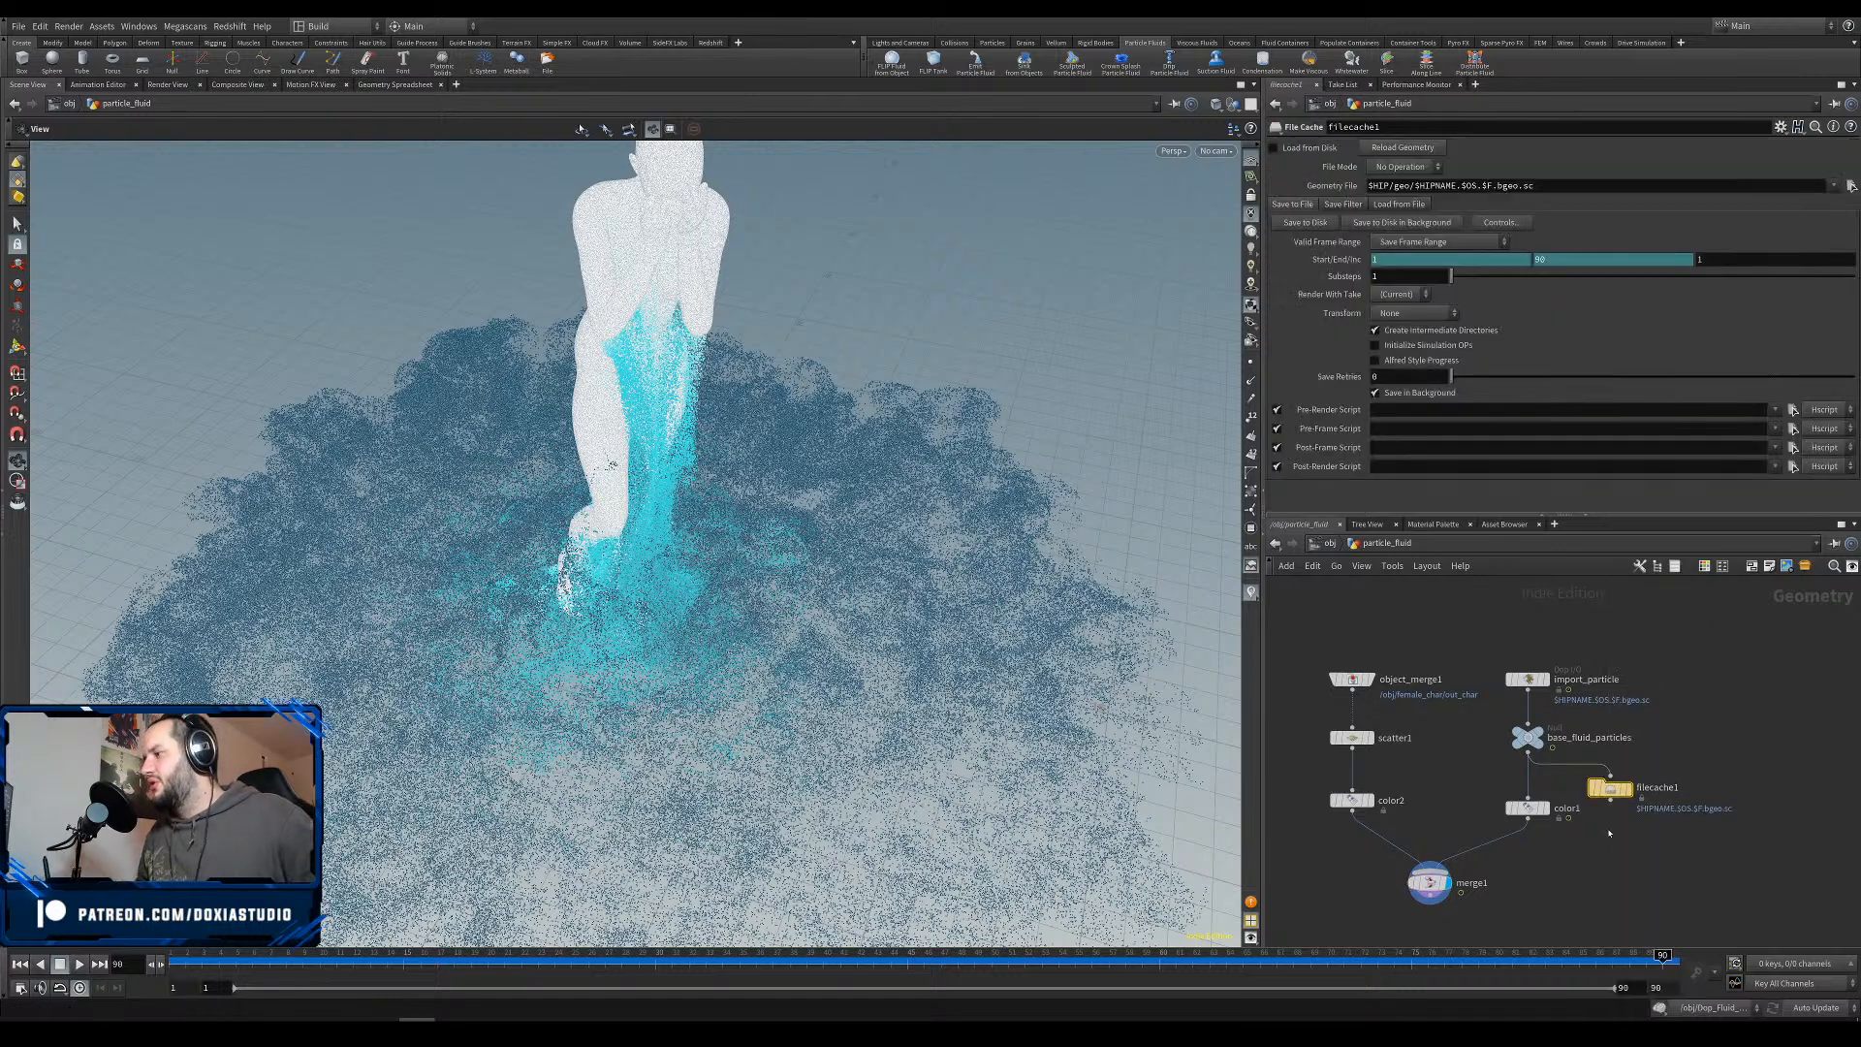
pyautogui.click(1650, 800)
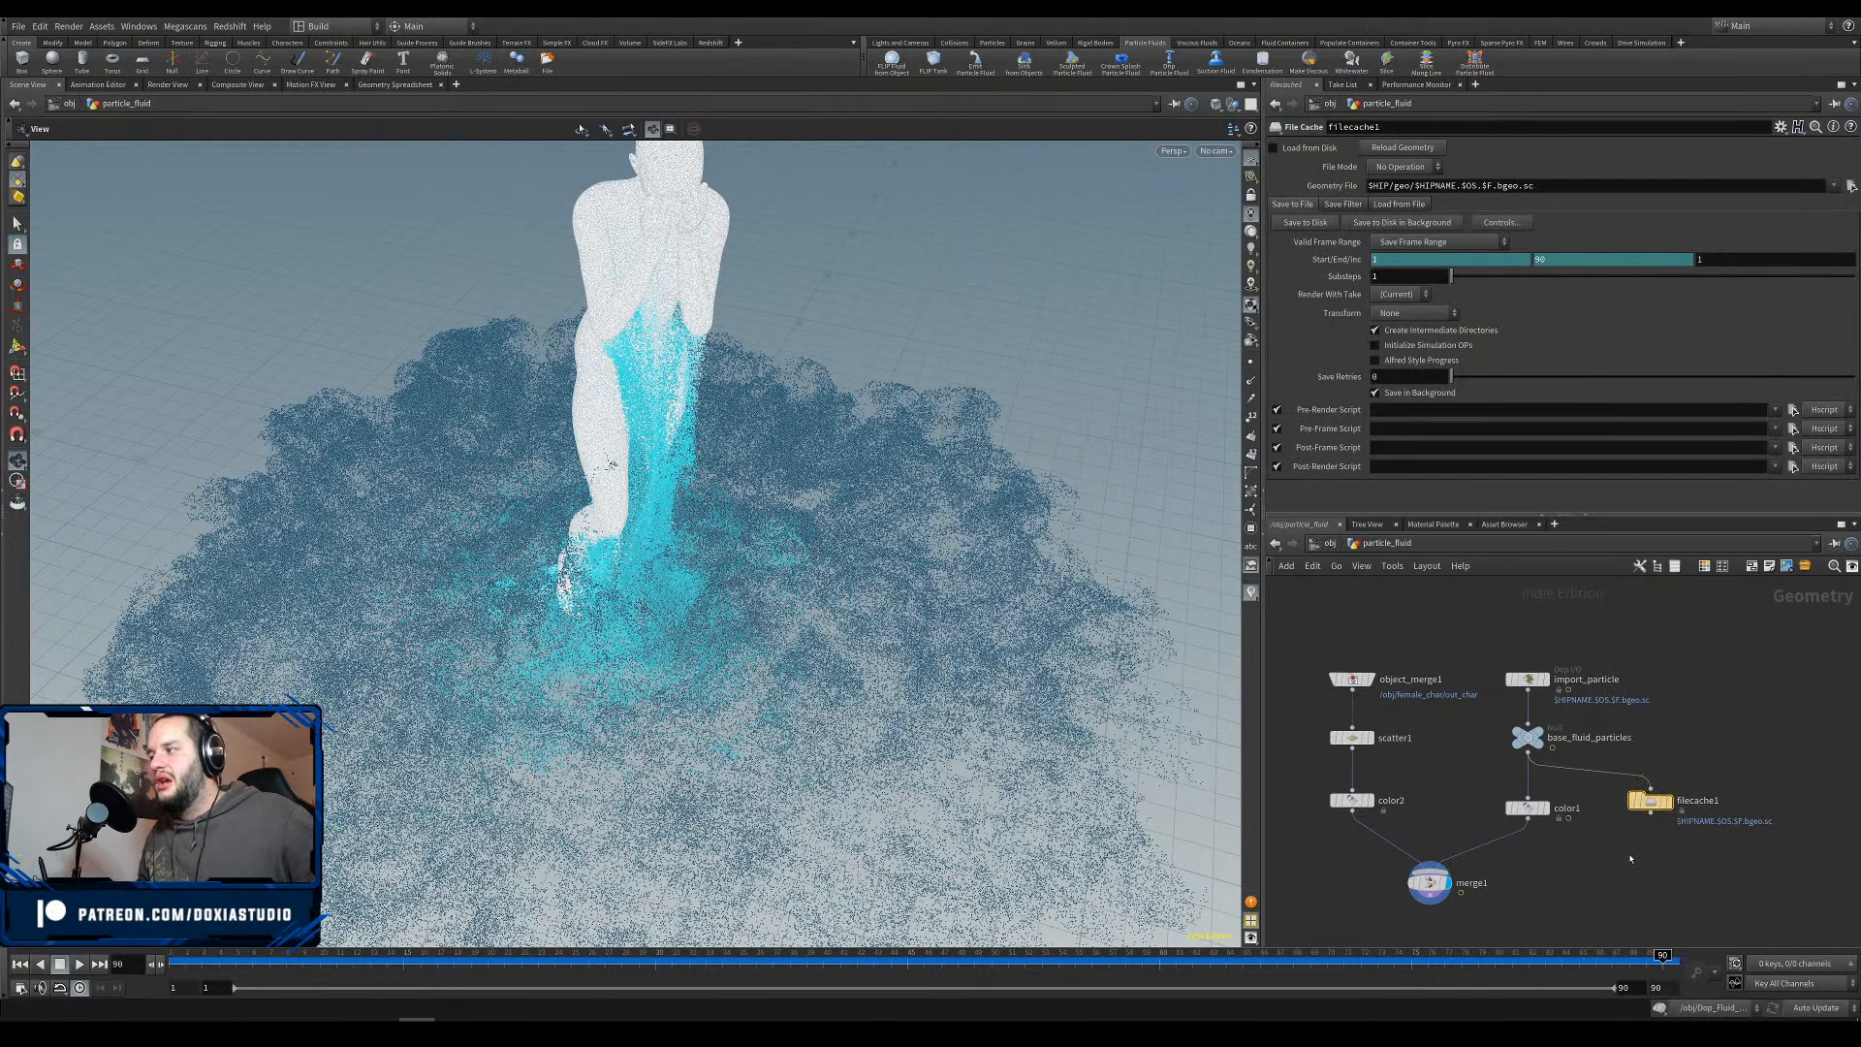
pyautogui.moveTo(1650, 801); pyautogui.dragTo(1658, 809)
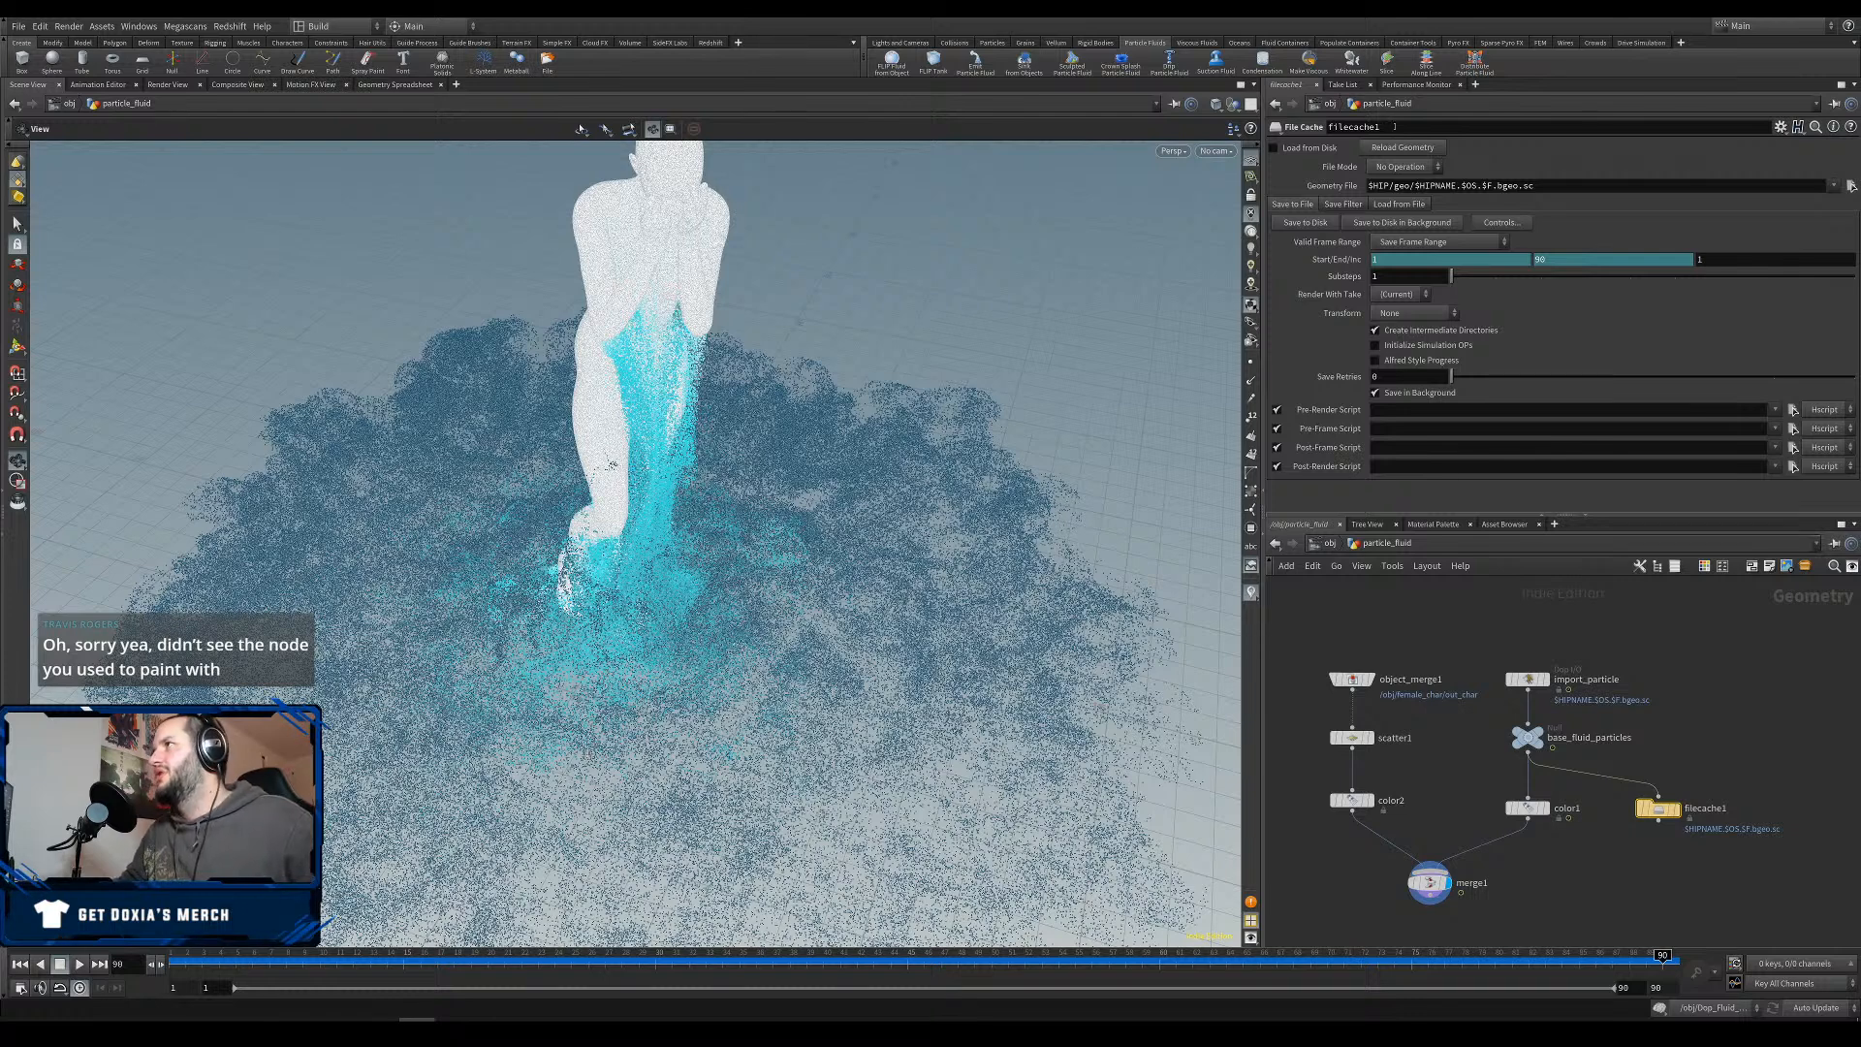
# Rename the File Cache node as cache_particles.
pyautogui.moveTo(1338, 133); pyautogui.dragTo(902, 392)
pyautogui.write('ca')
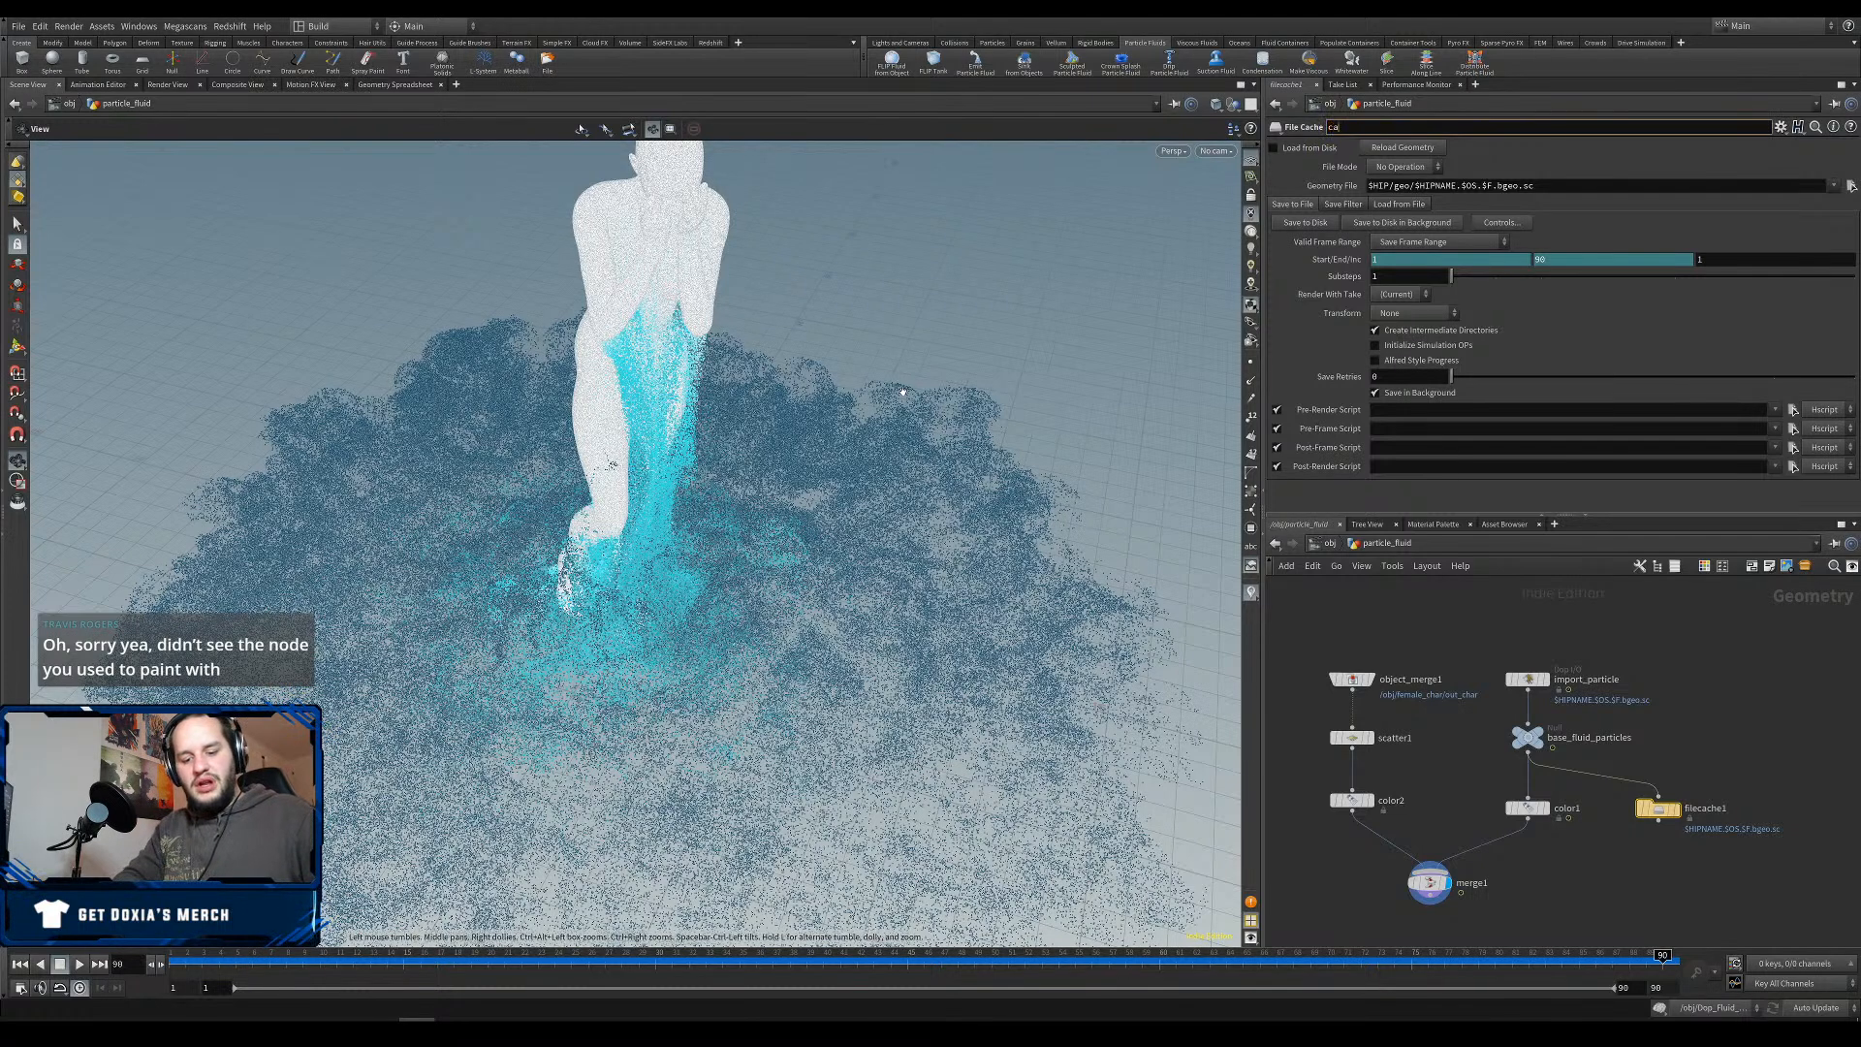
pyautogui.write('che_particles')
pyautogui.press('Return')
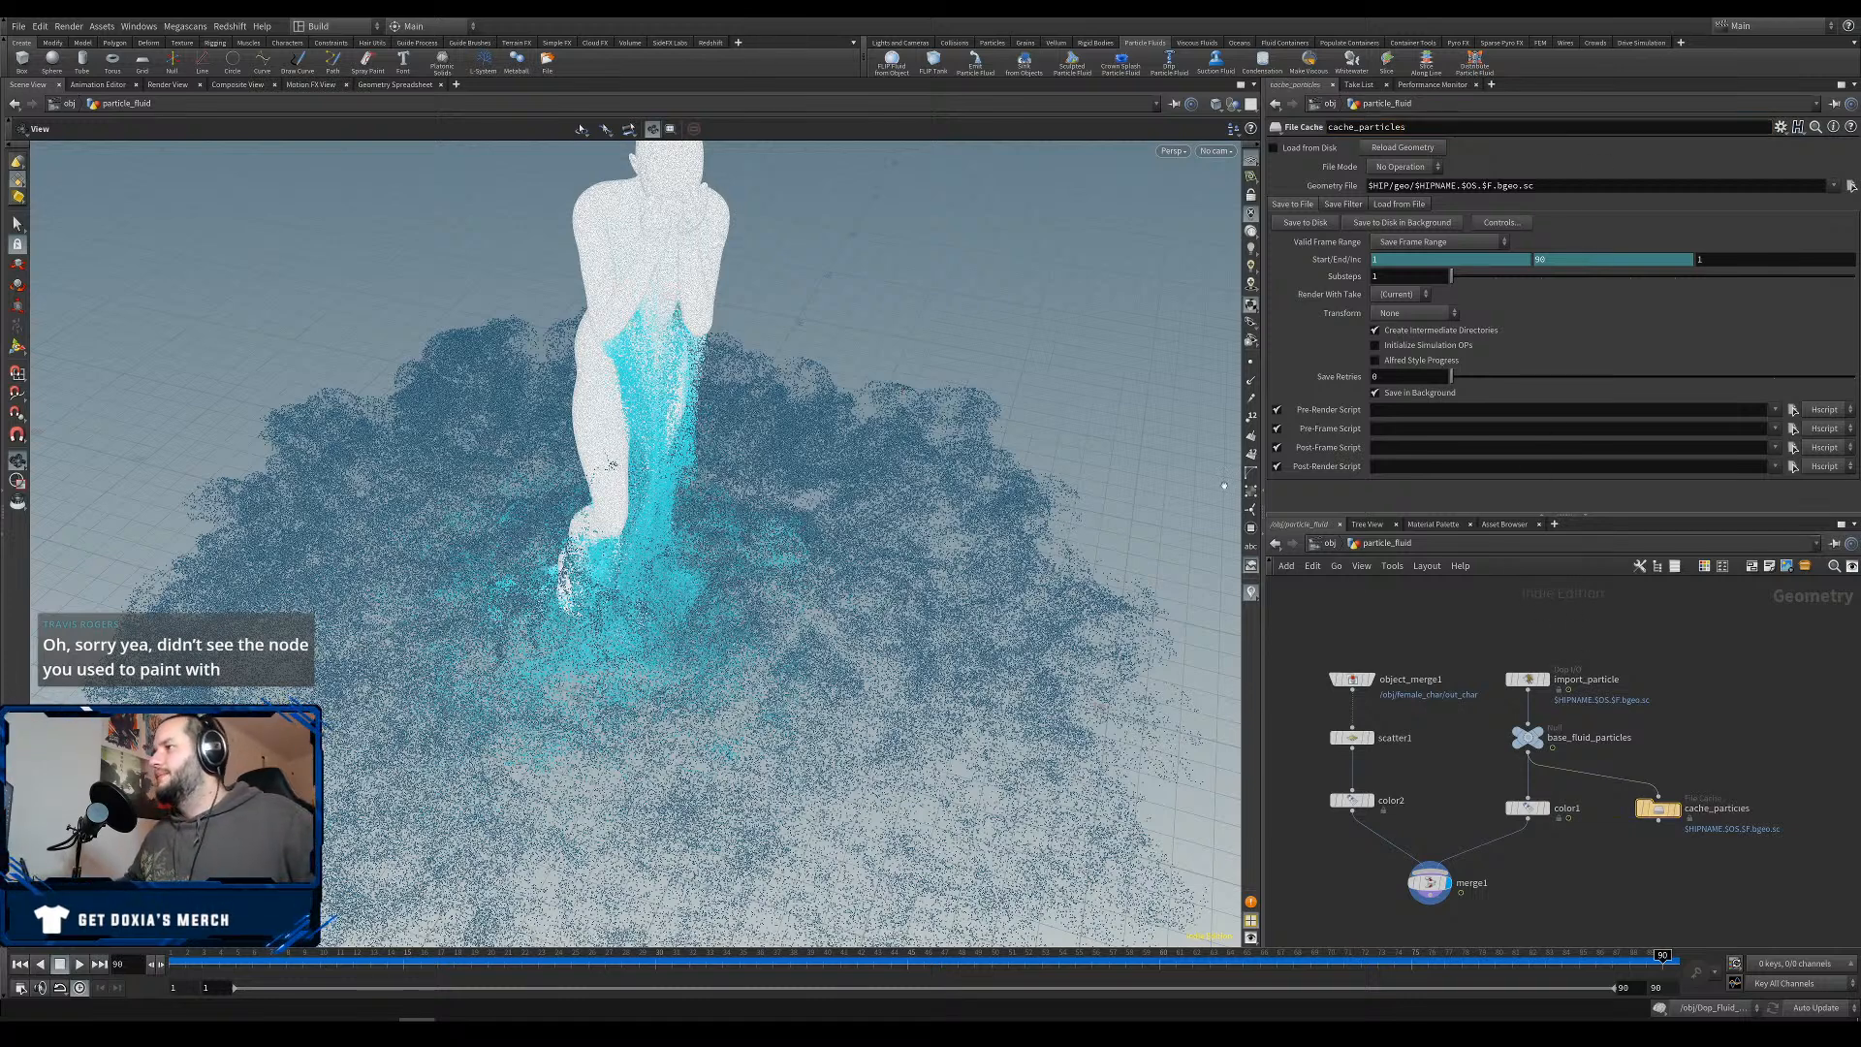
# Place the network editor beside the parameter pane and widen both by narrowing the 3D viewport.
pyautogui.click(1566, 516)
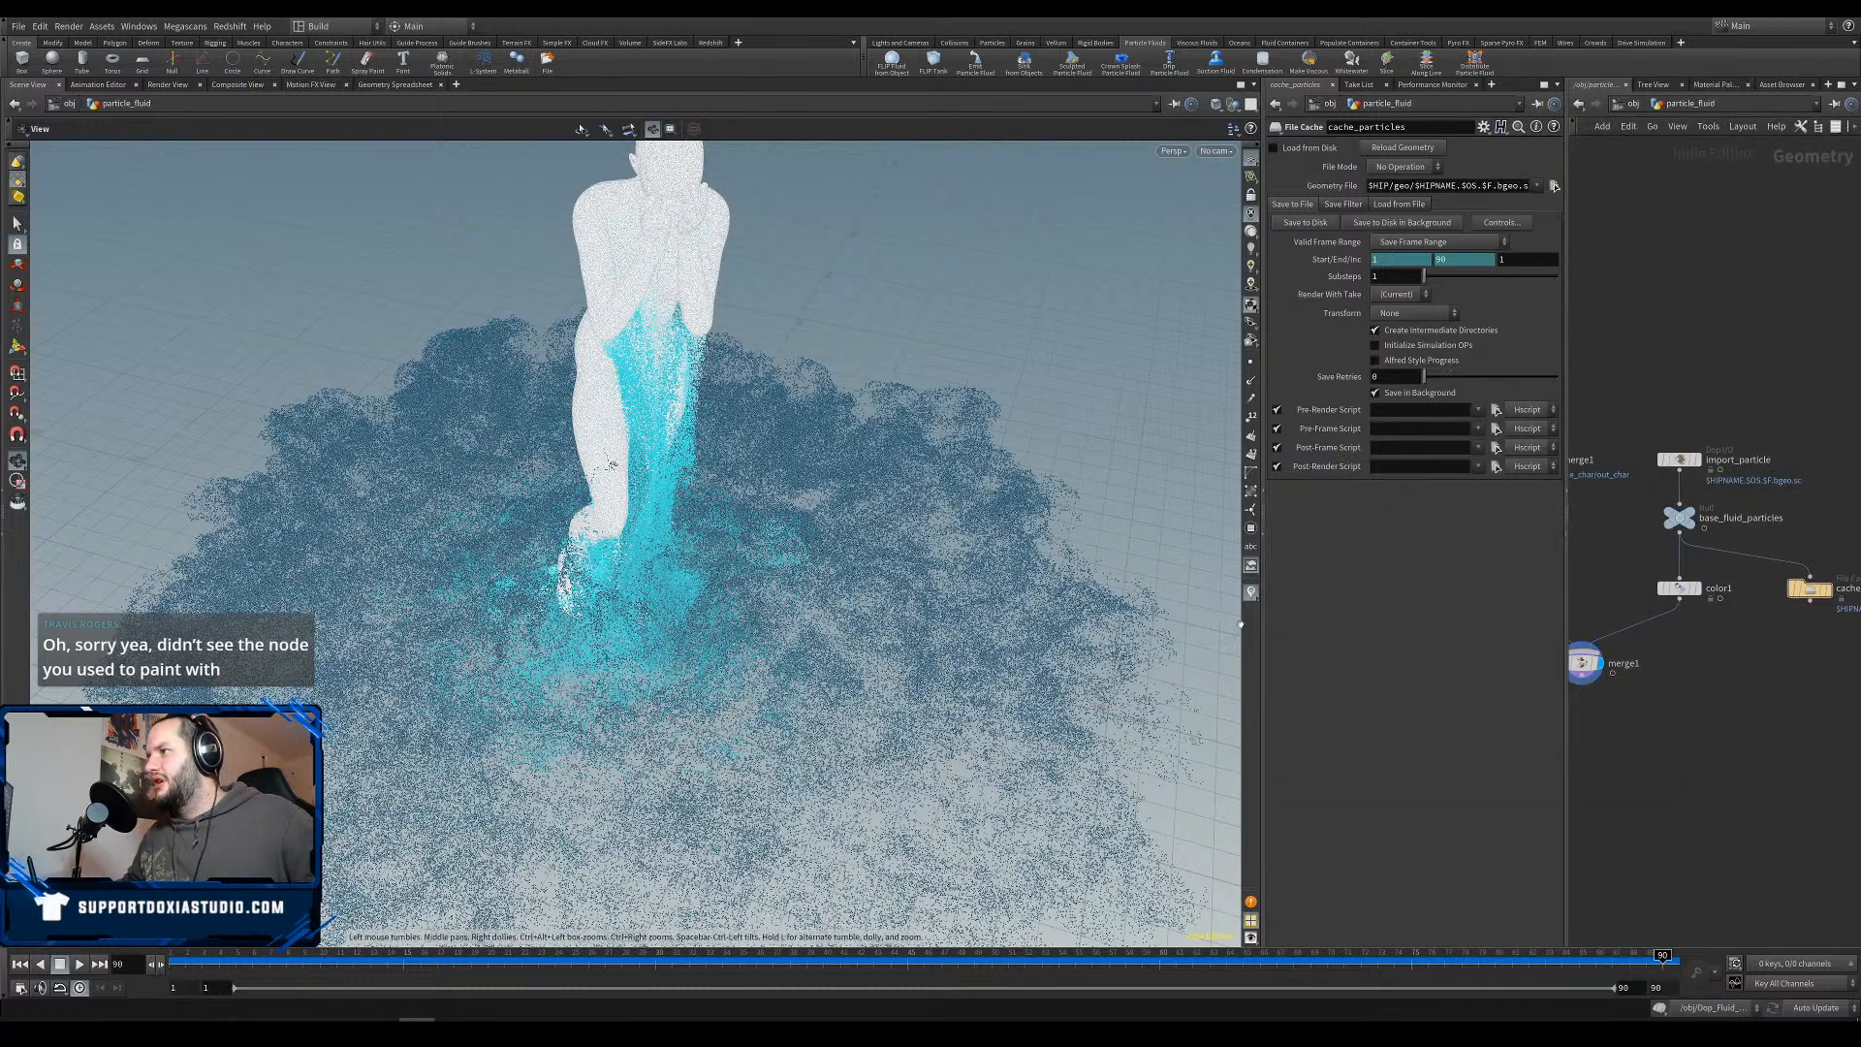
pyautogui.moveTo(1262, 626); pyautogui.dragTo(704, 660)
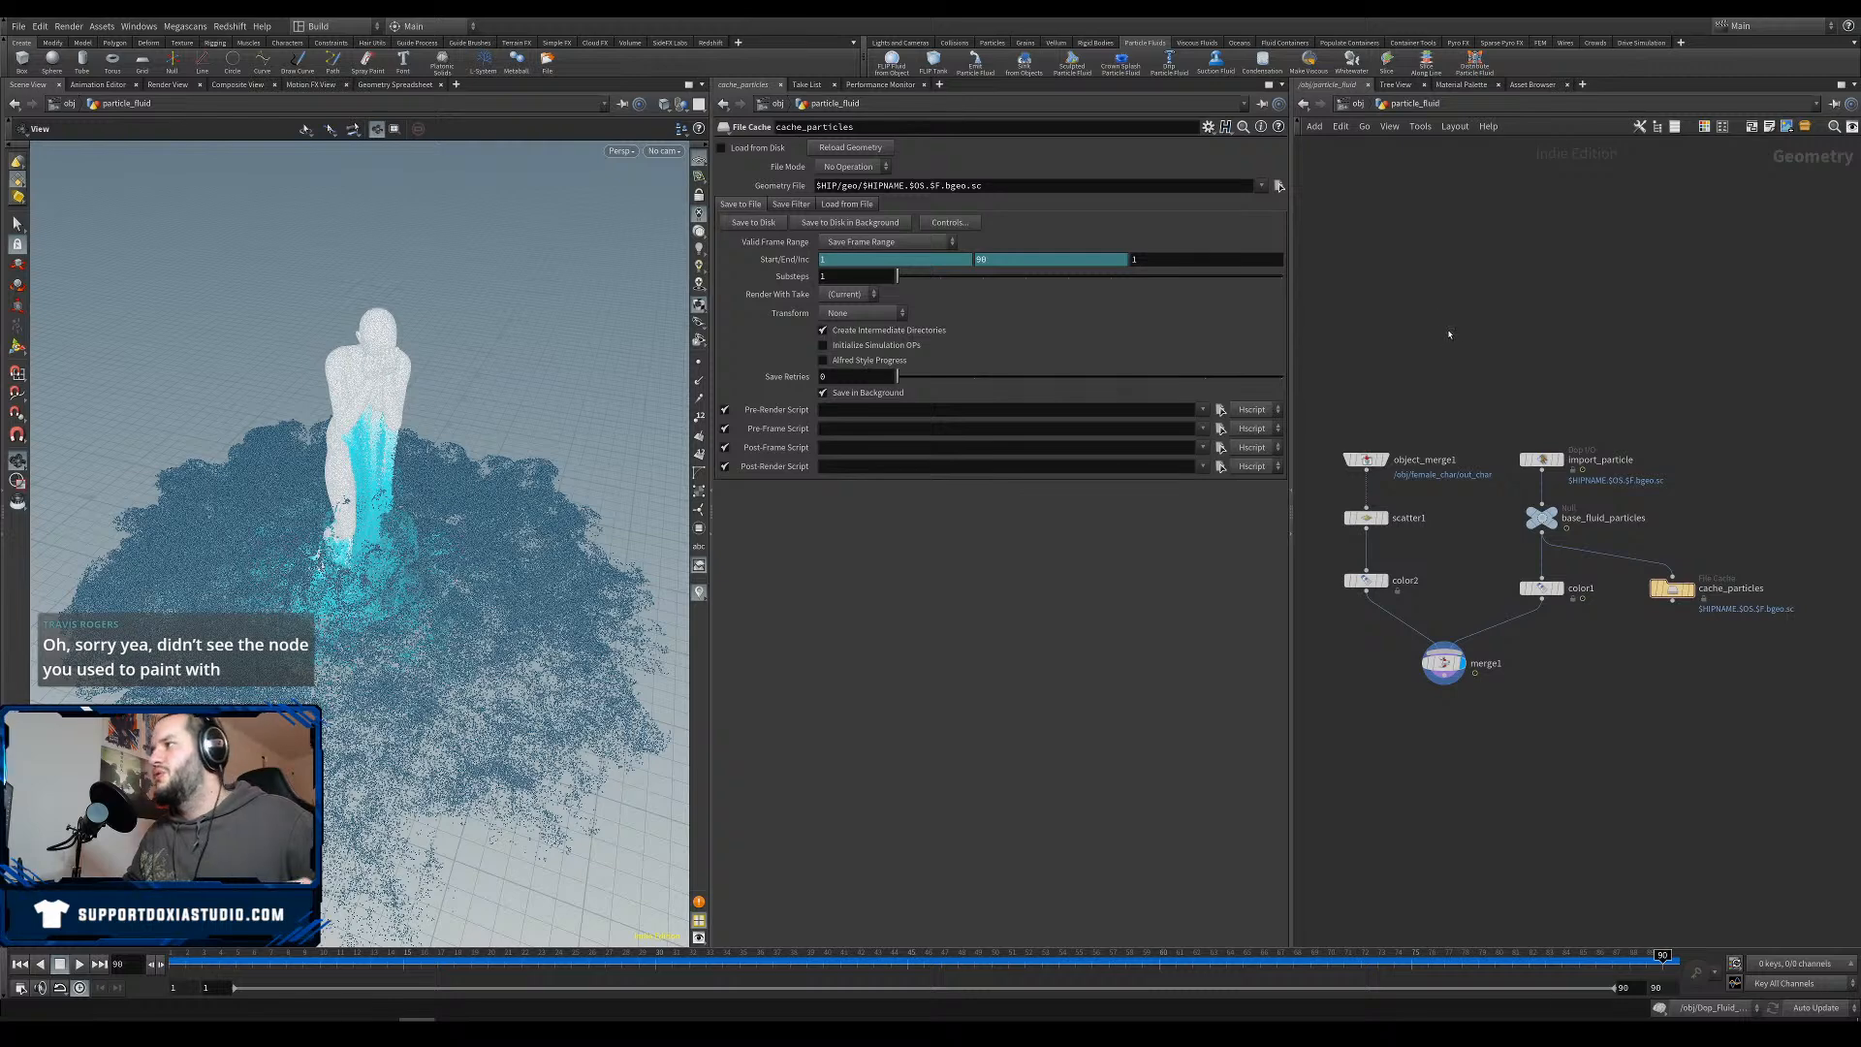
pyautogui.moveTo(1609, 375); pyautogui.dragTo(1547, 279, button='middle')
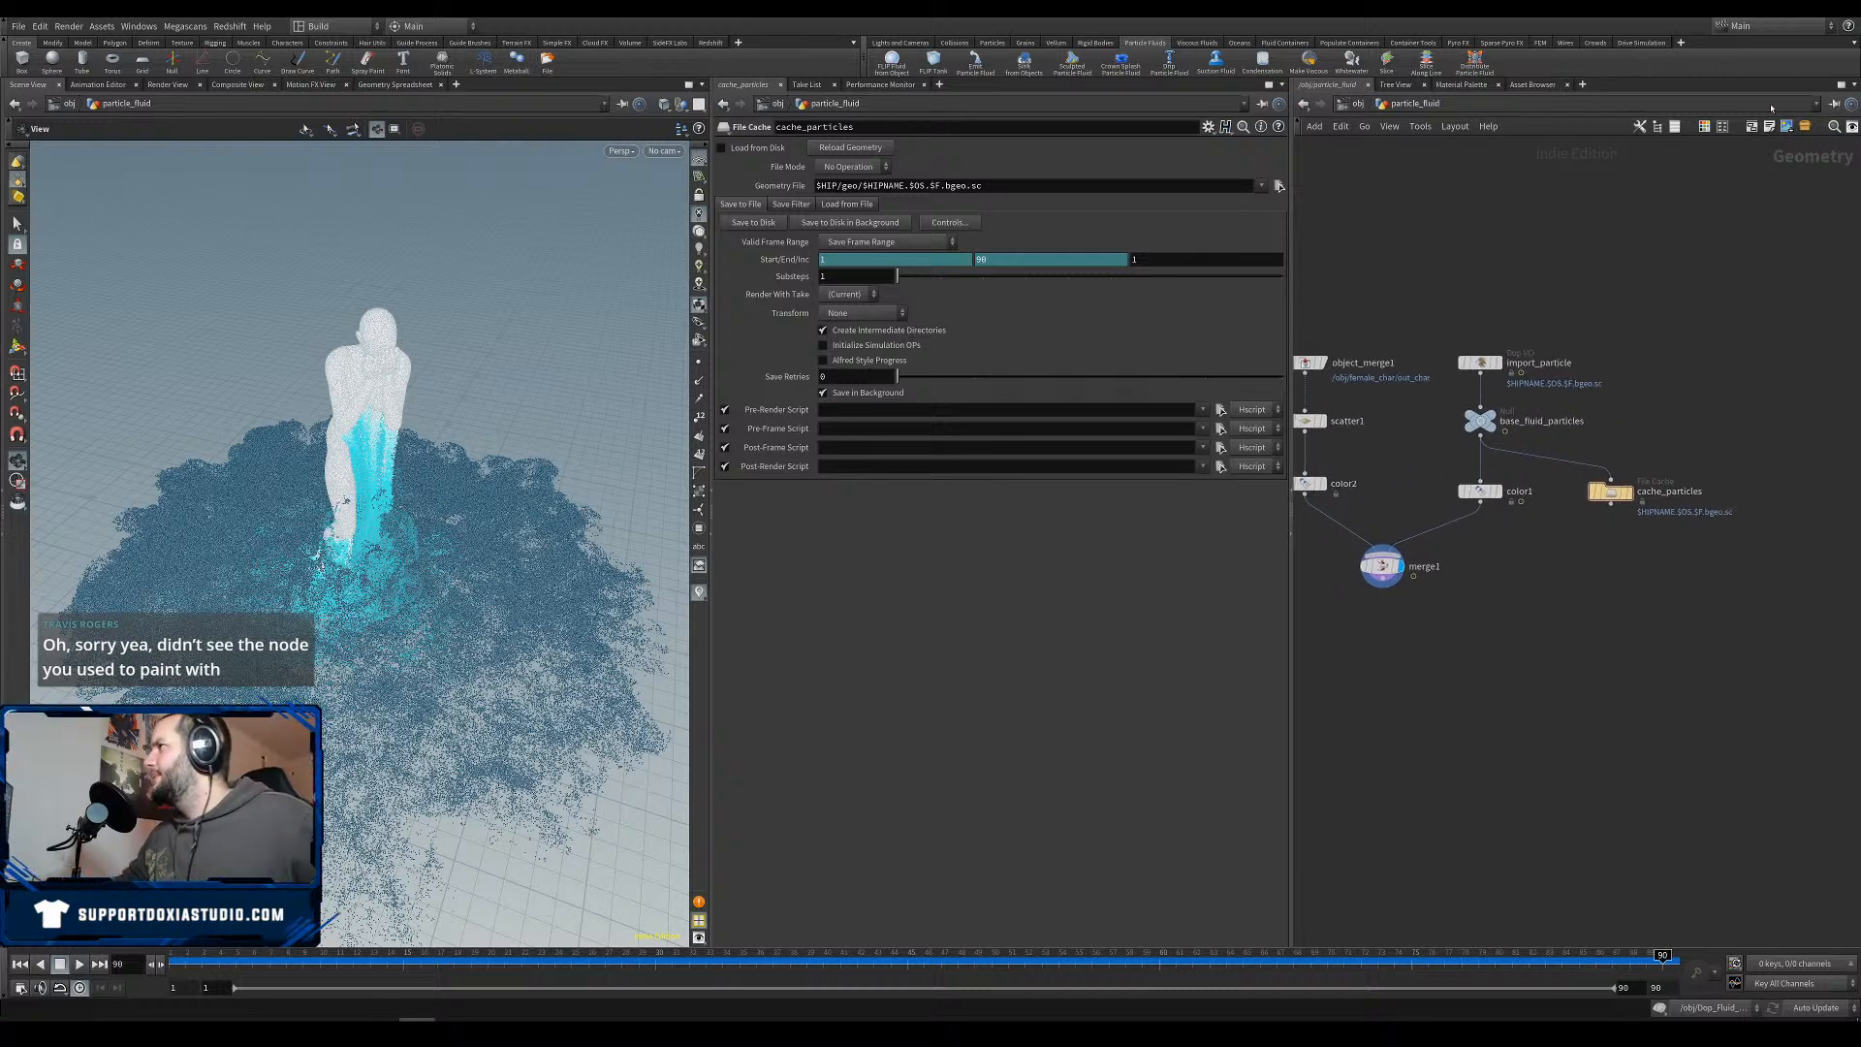
# Split the network editor pane into an upper and a lower pane.
pyautogui.click(1852, 85)
pyautogui.click(1783, 168)
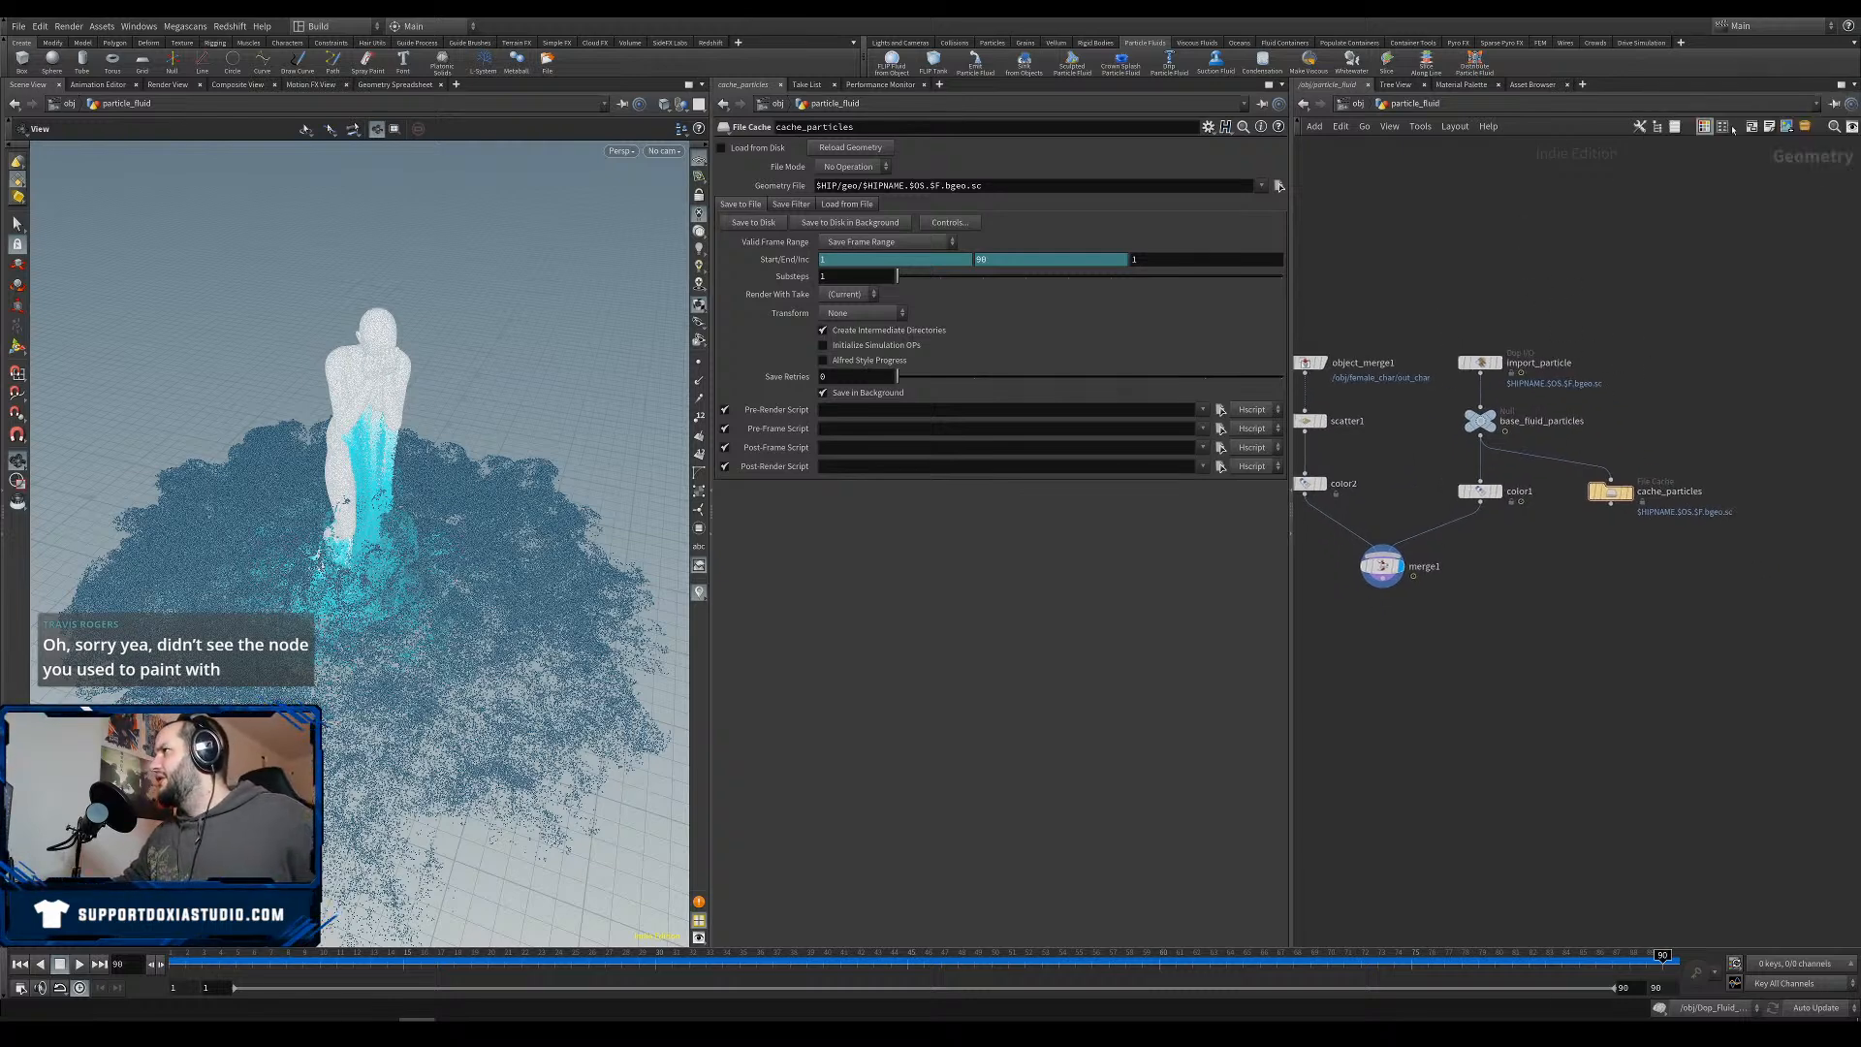
pyautogui.click(1853, 85)
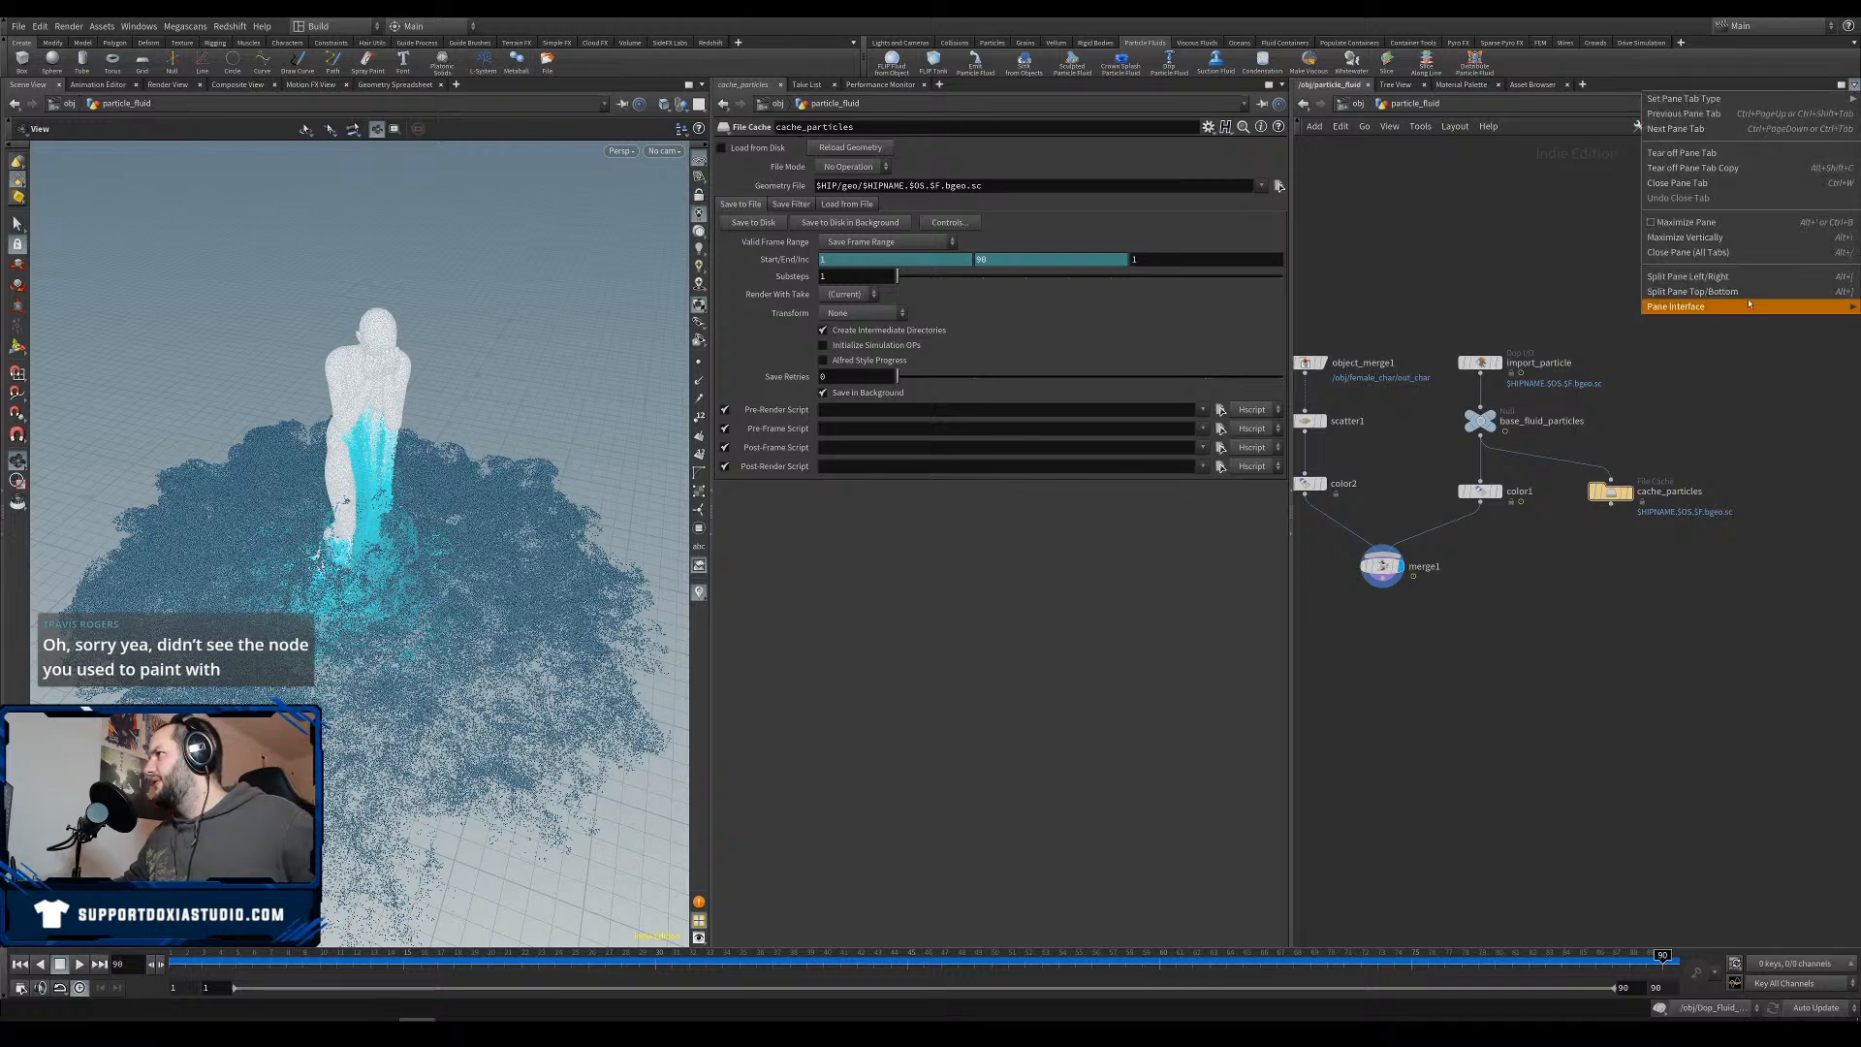
pyautogui.click(1687, 290)
# Show the out network in the lower network pane and enlarge the upper particle_fluid pane.
pyautogui.click(1394, 540)
pyautogui.click(1357, 539)
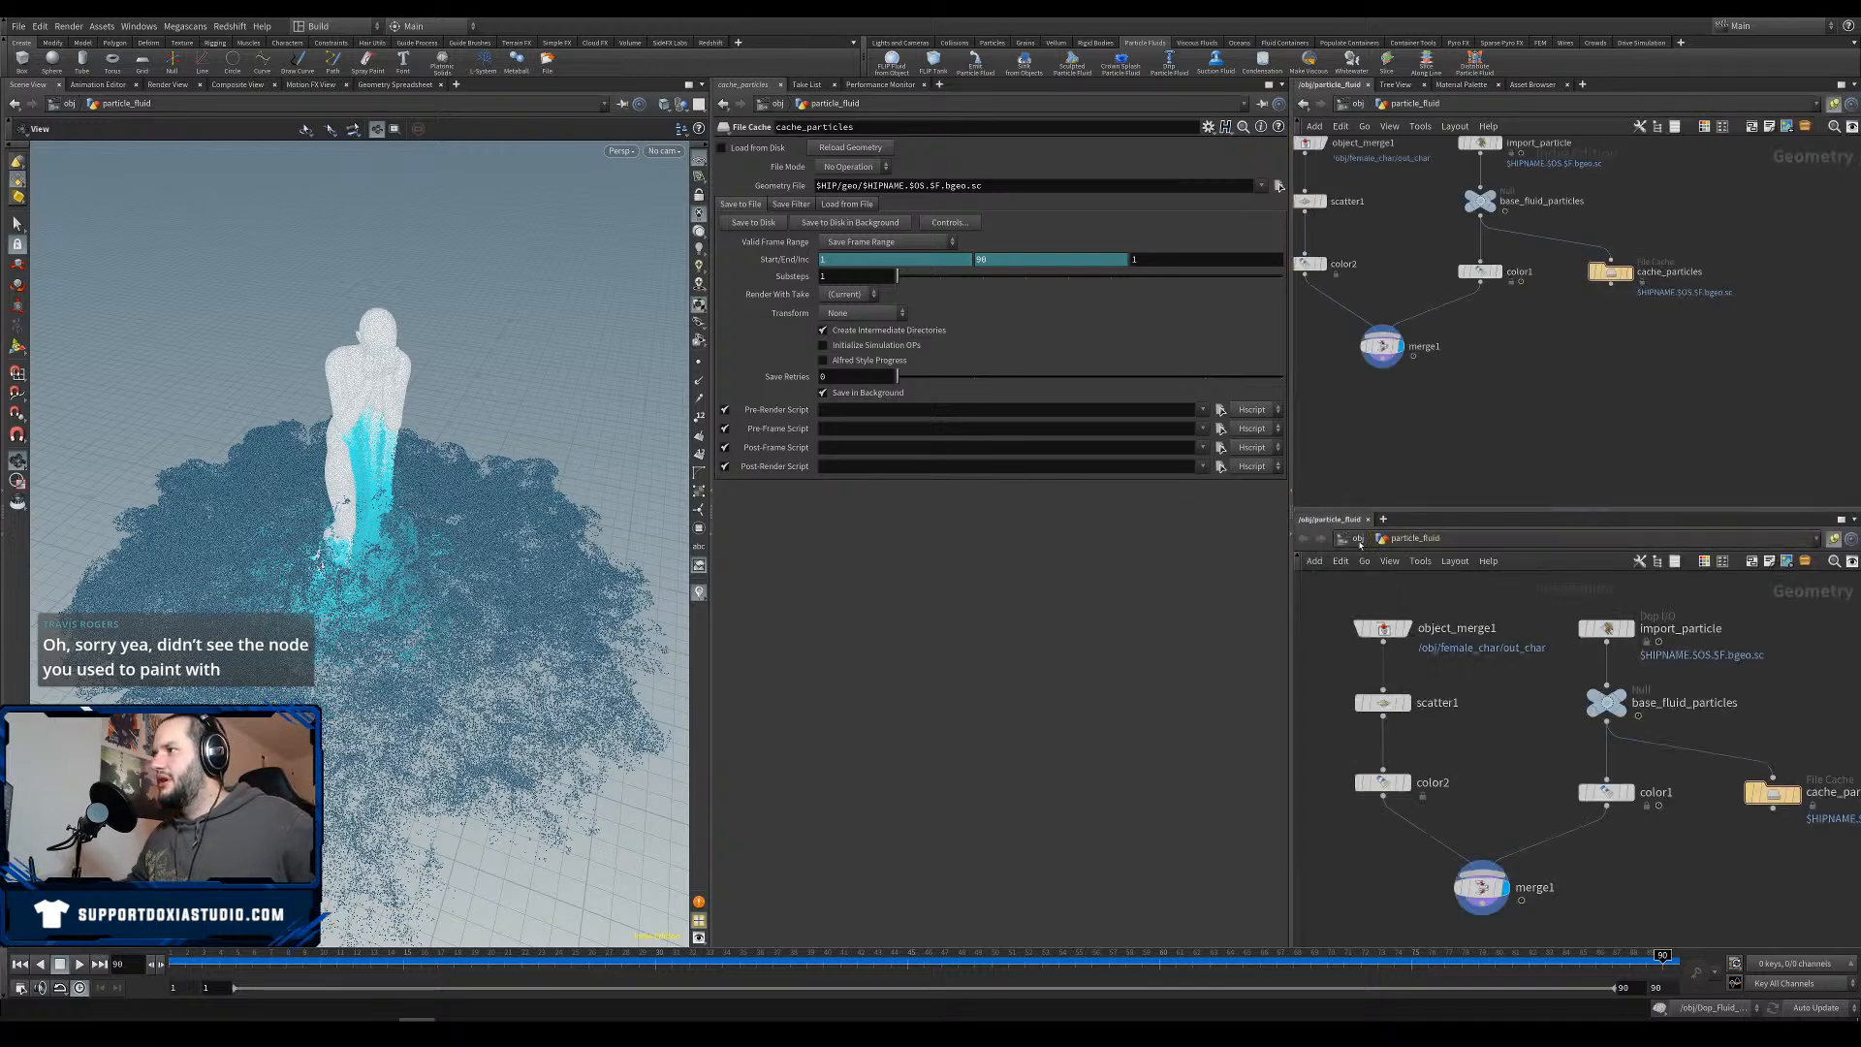
pyautogui.click(1358, 539)
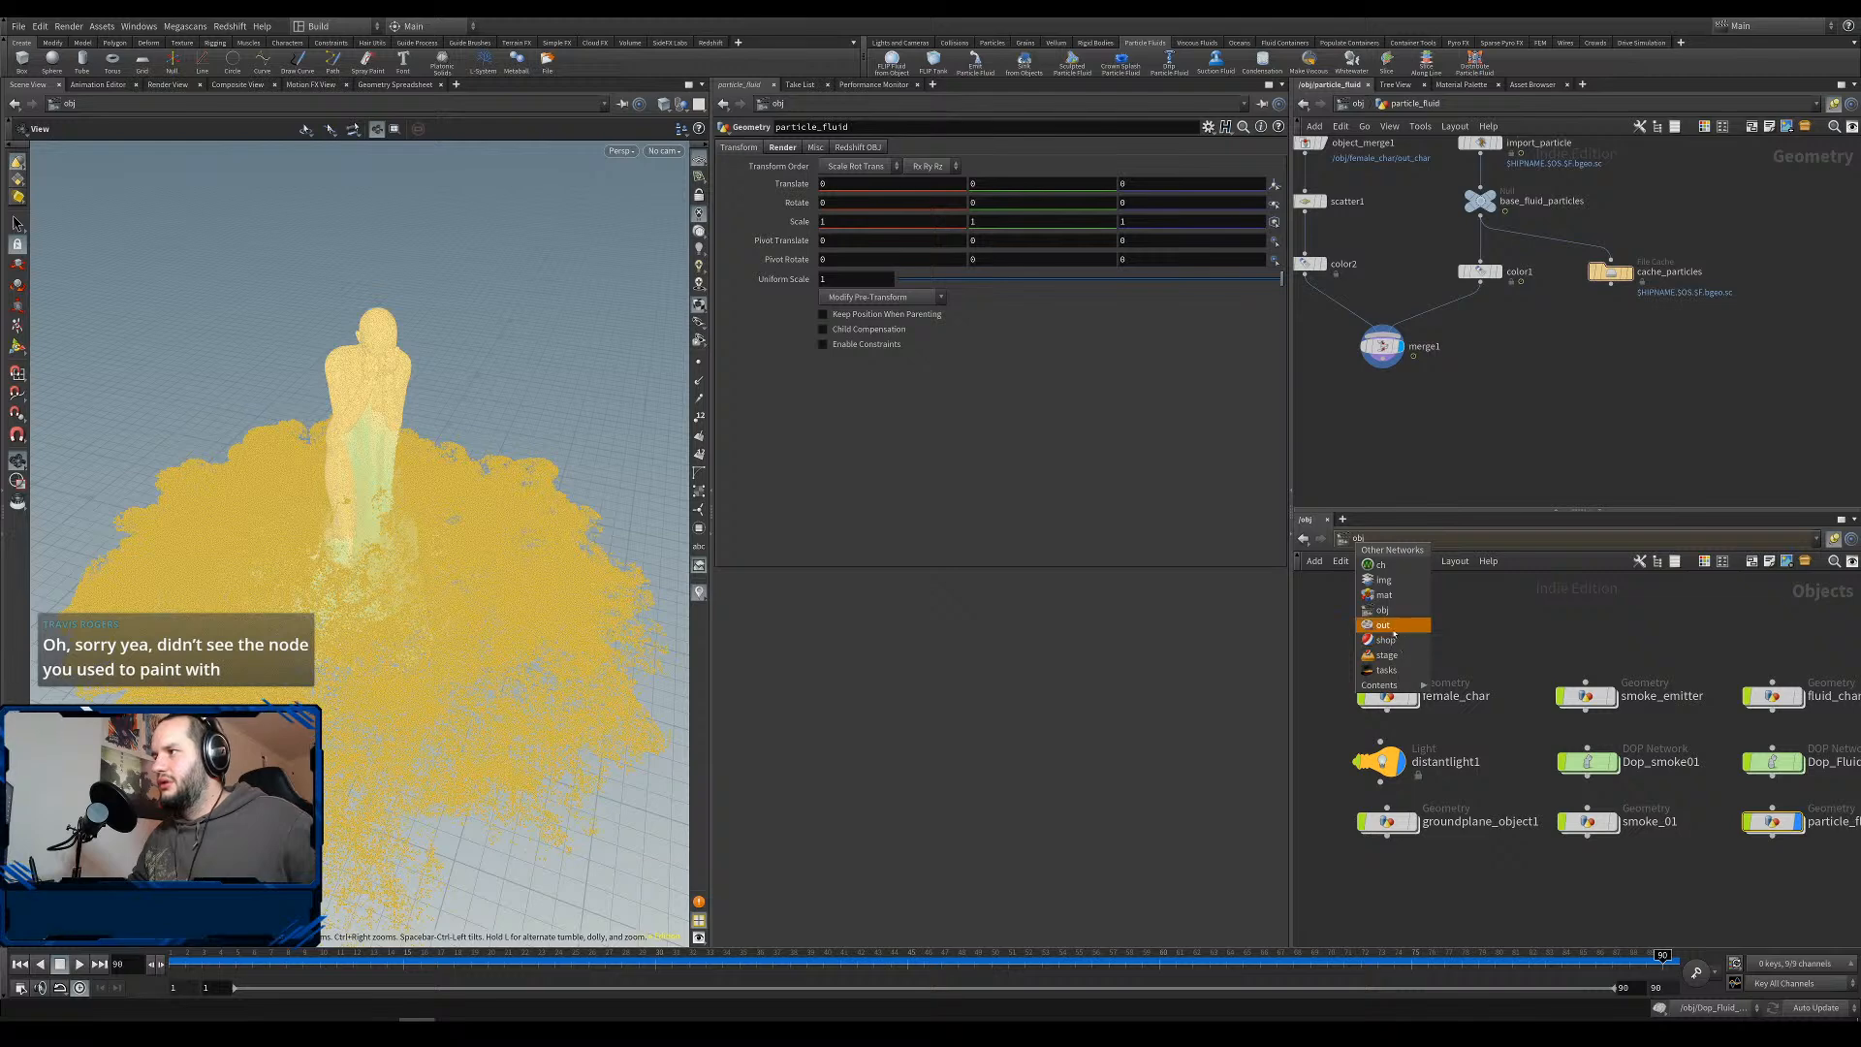
pyautogui.click(1384, 624)
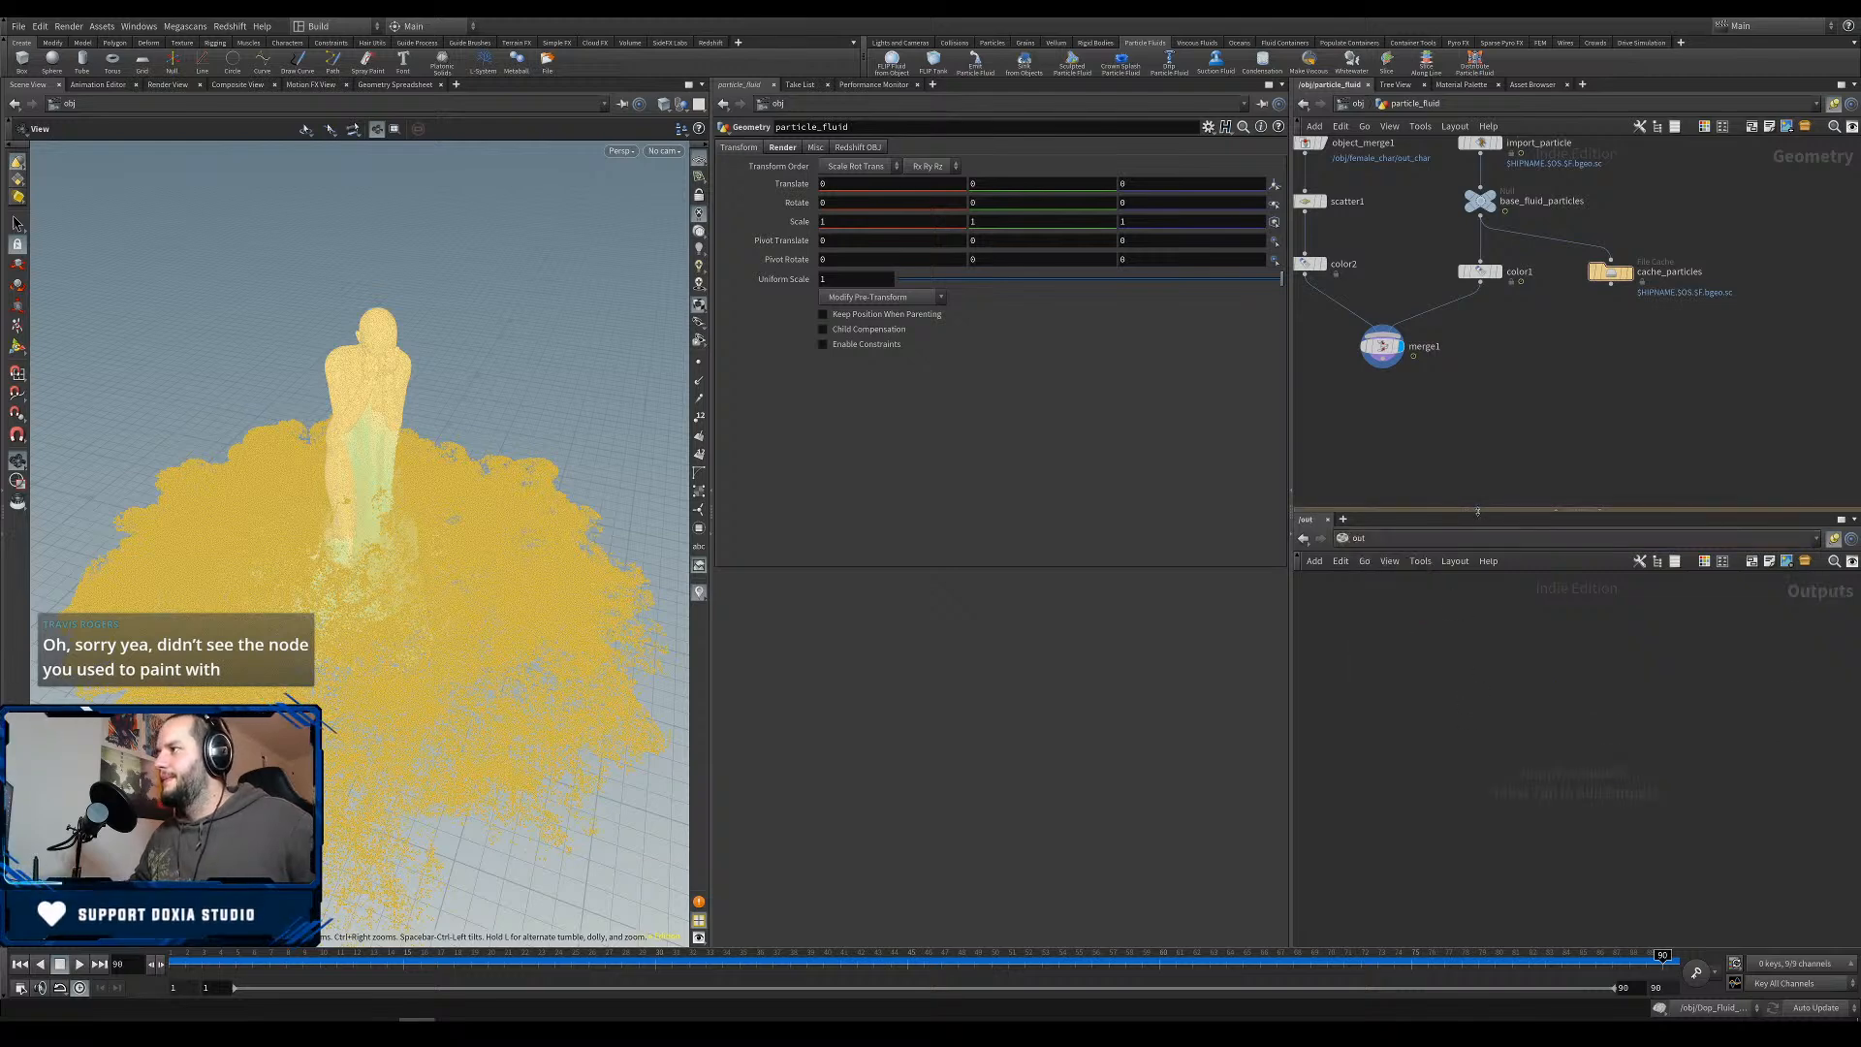
pyautogui.moveTo(1459, 510); pyautogui.dragTo(1457, 723)
pyautogui.moveTo(1456, 619); pyautogui.dragTo(1535, 622, button='middle')
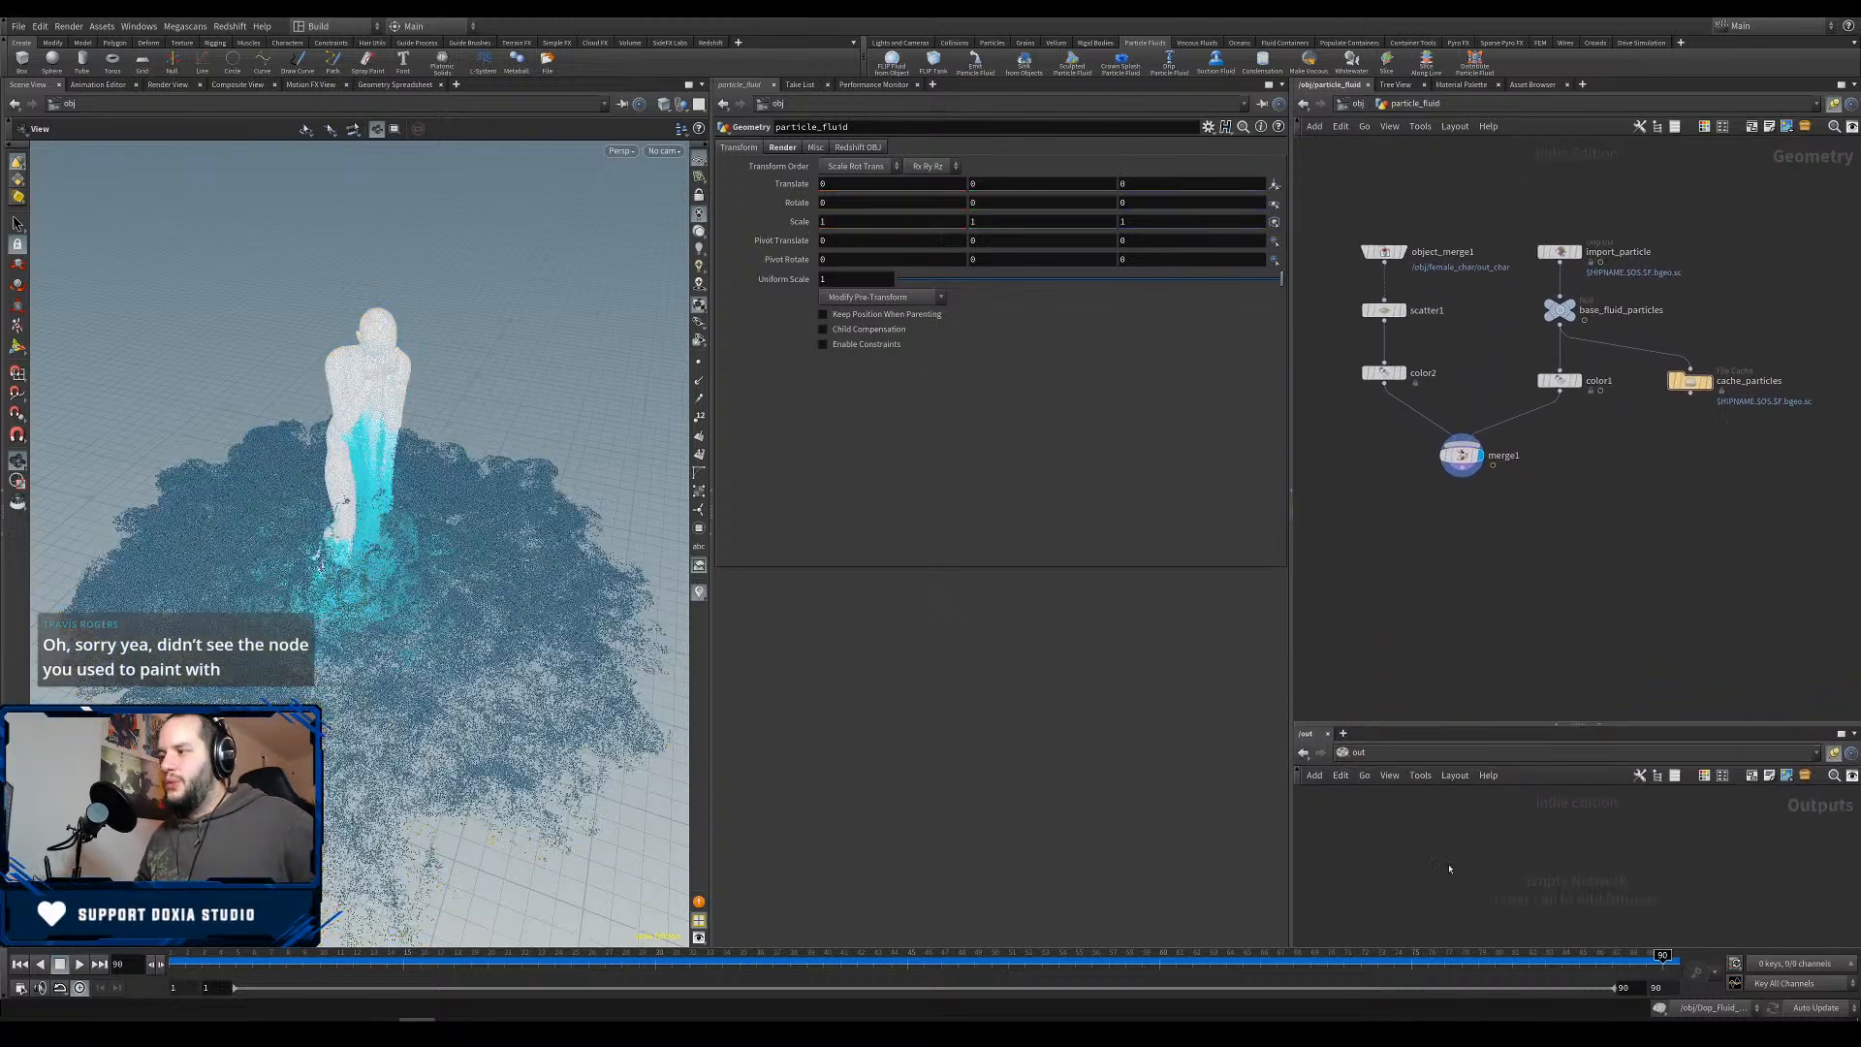
# Add a Wedge node in the out network and rename it wedge_fluid_char.
pyautogui.press('Tab')
pyautogui.write('we')
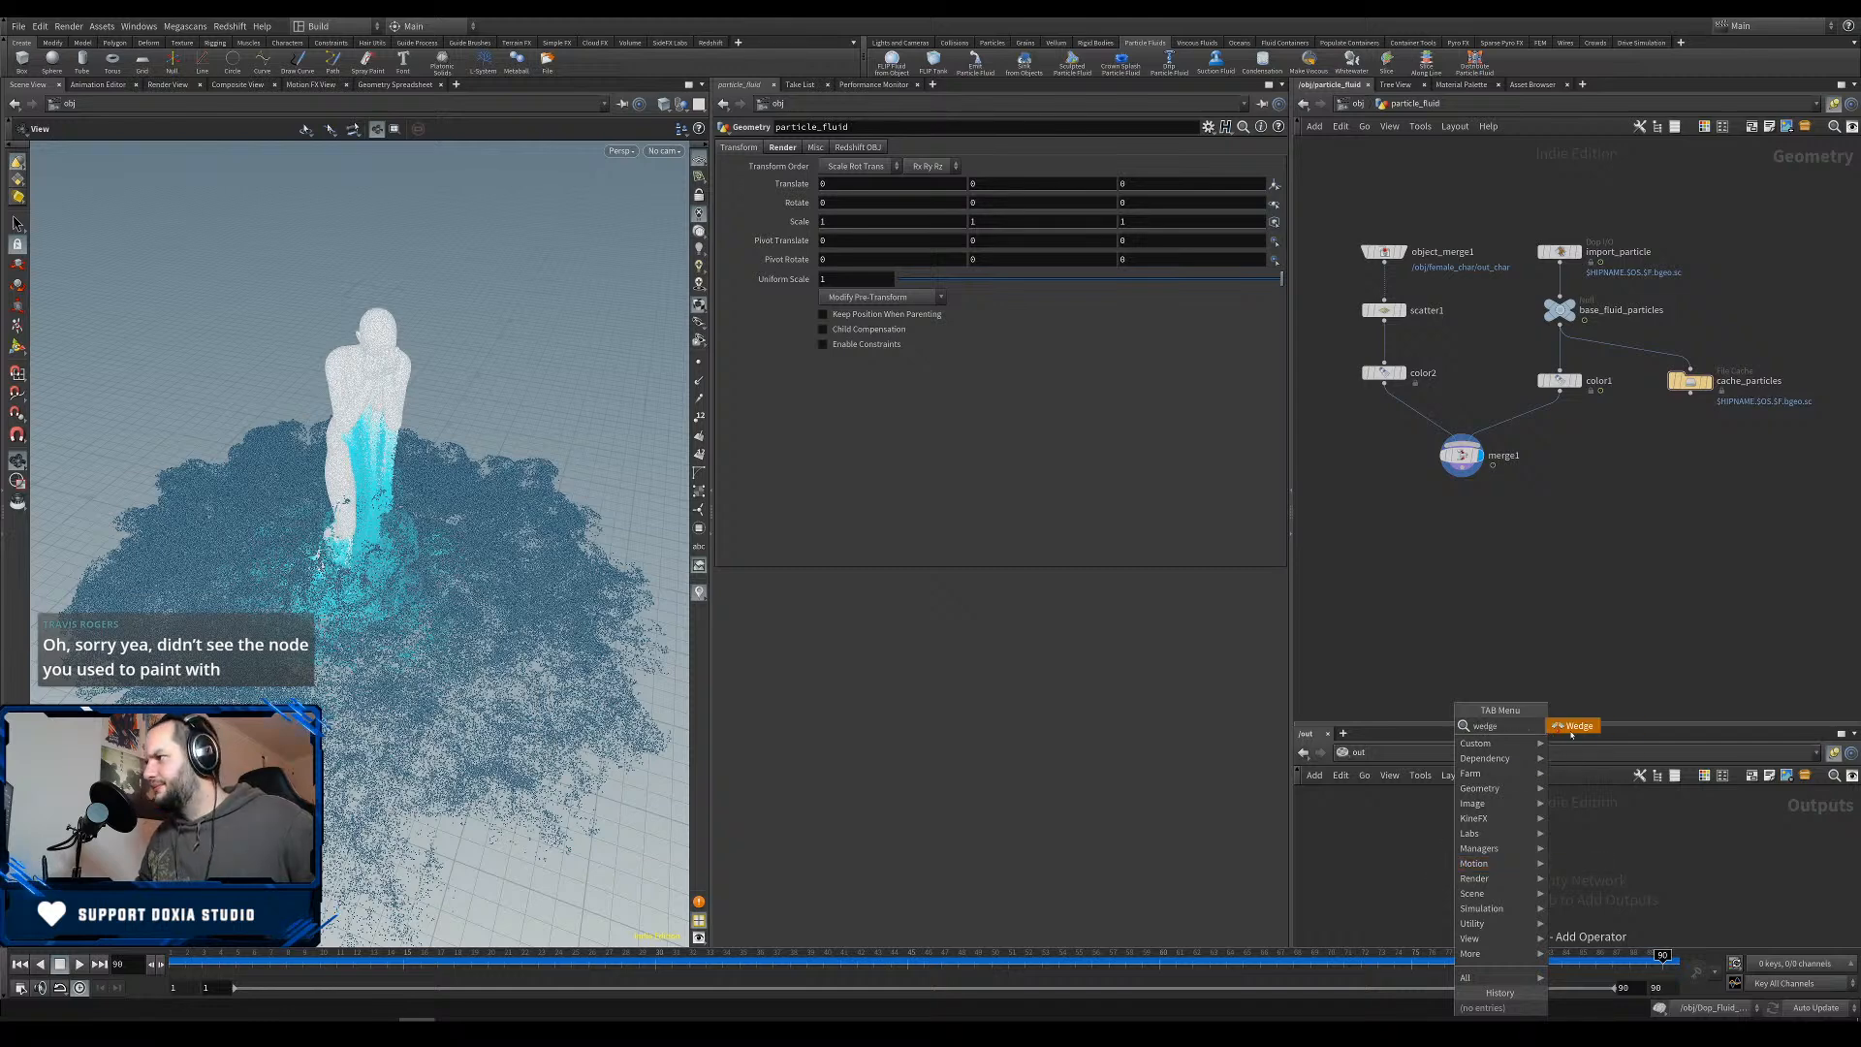
pyautogui.press('Return')
pyautogui.click(1454, 832)
pyautogui.doubleClick(1457, 832)
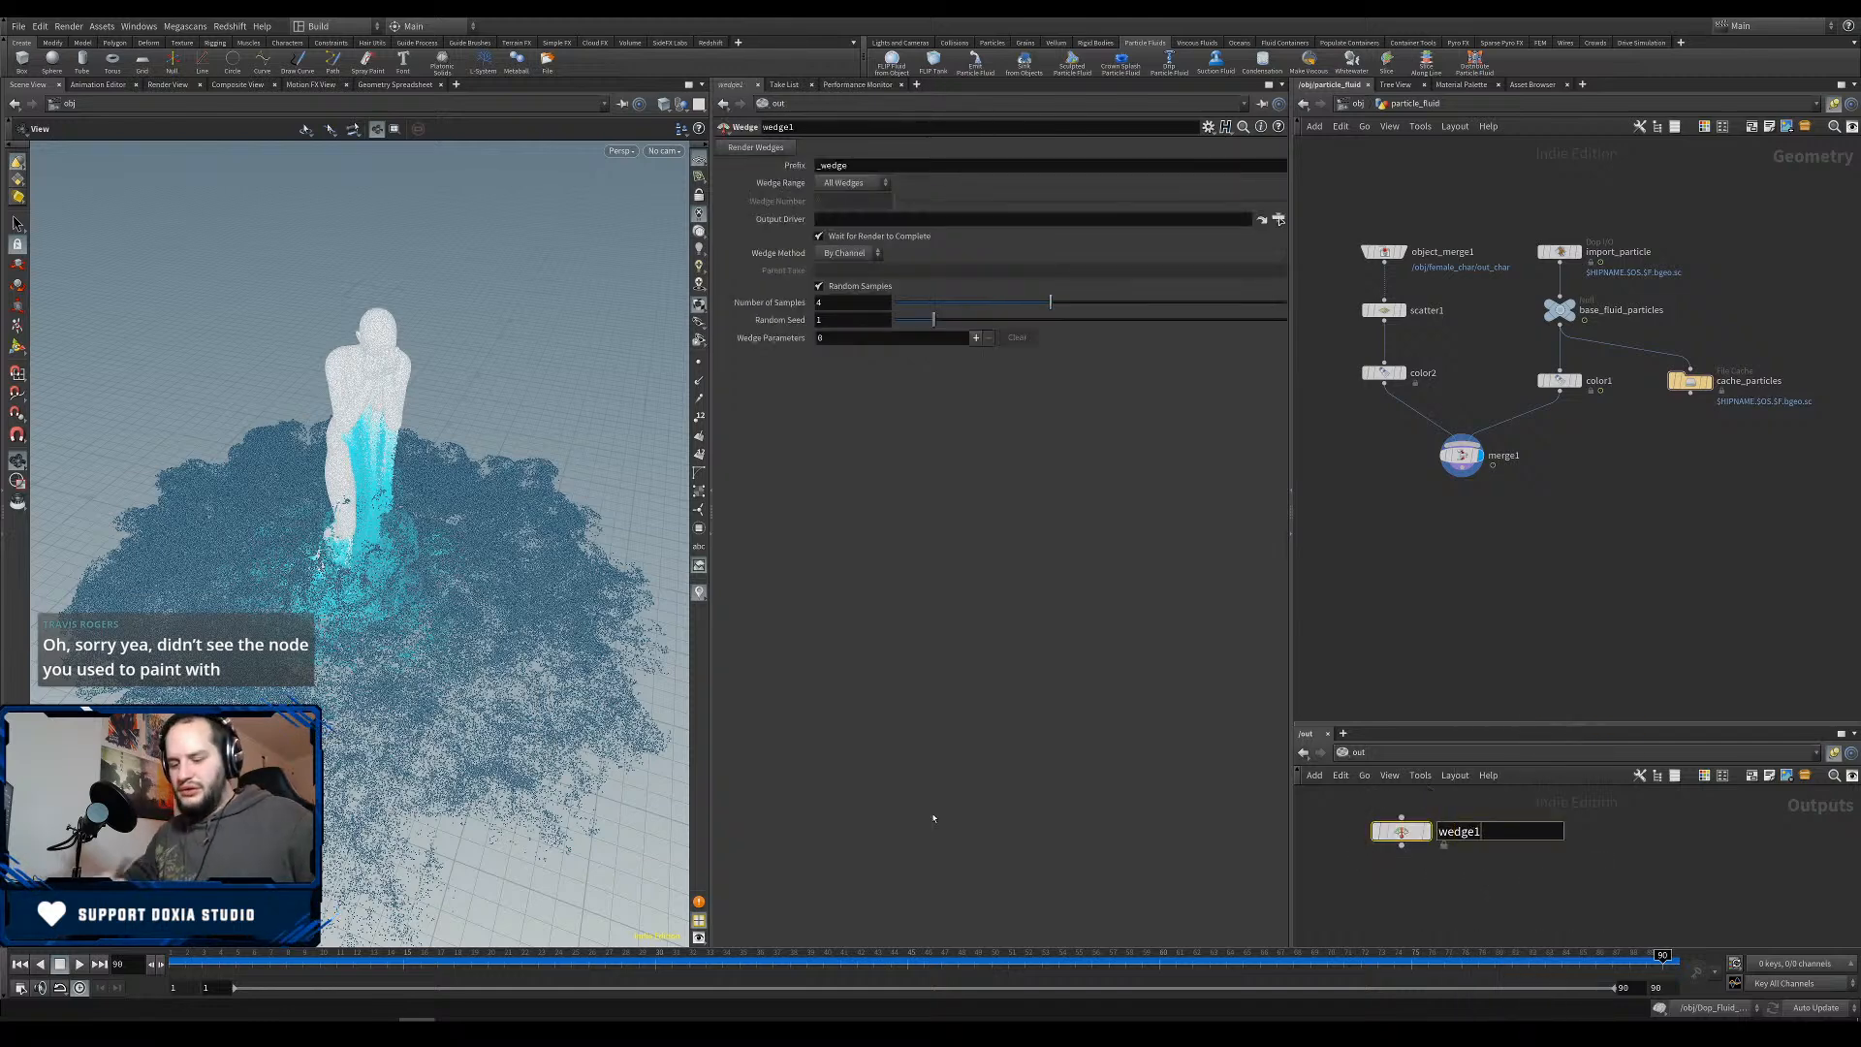
pyautogui.write('wedge_f')
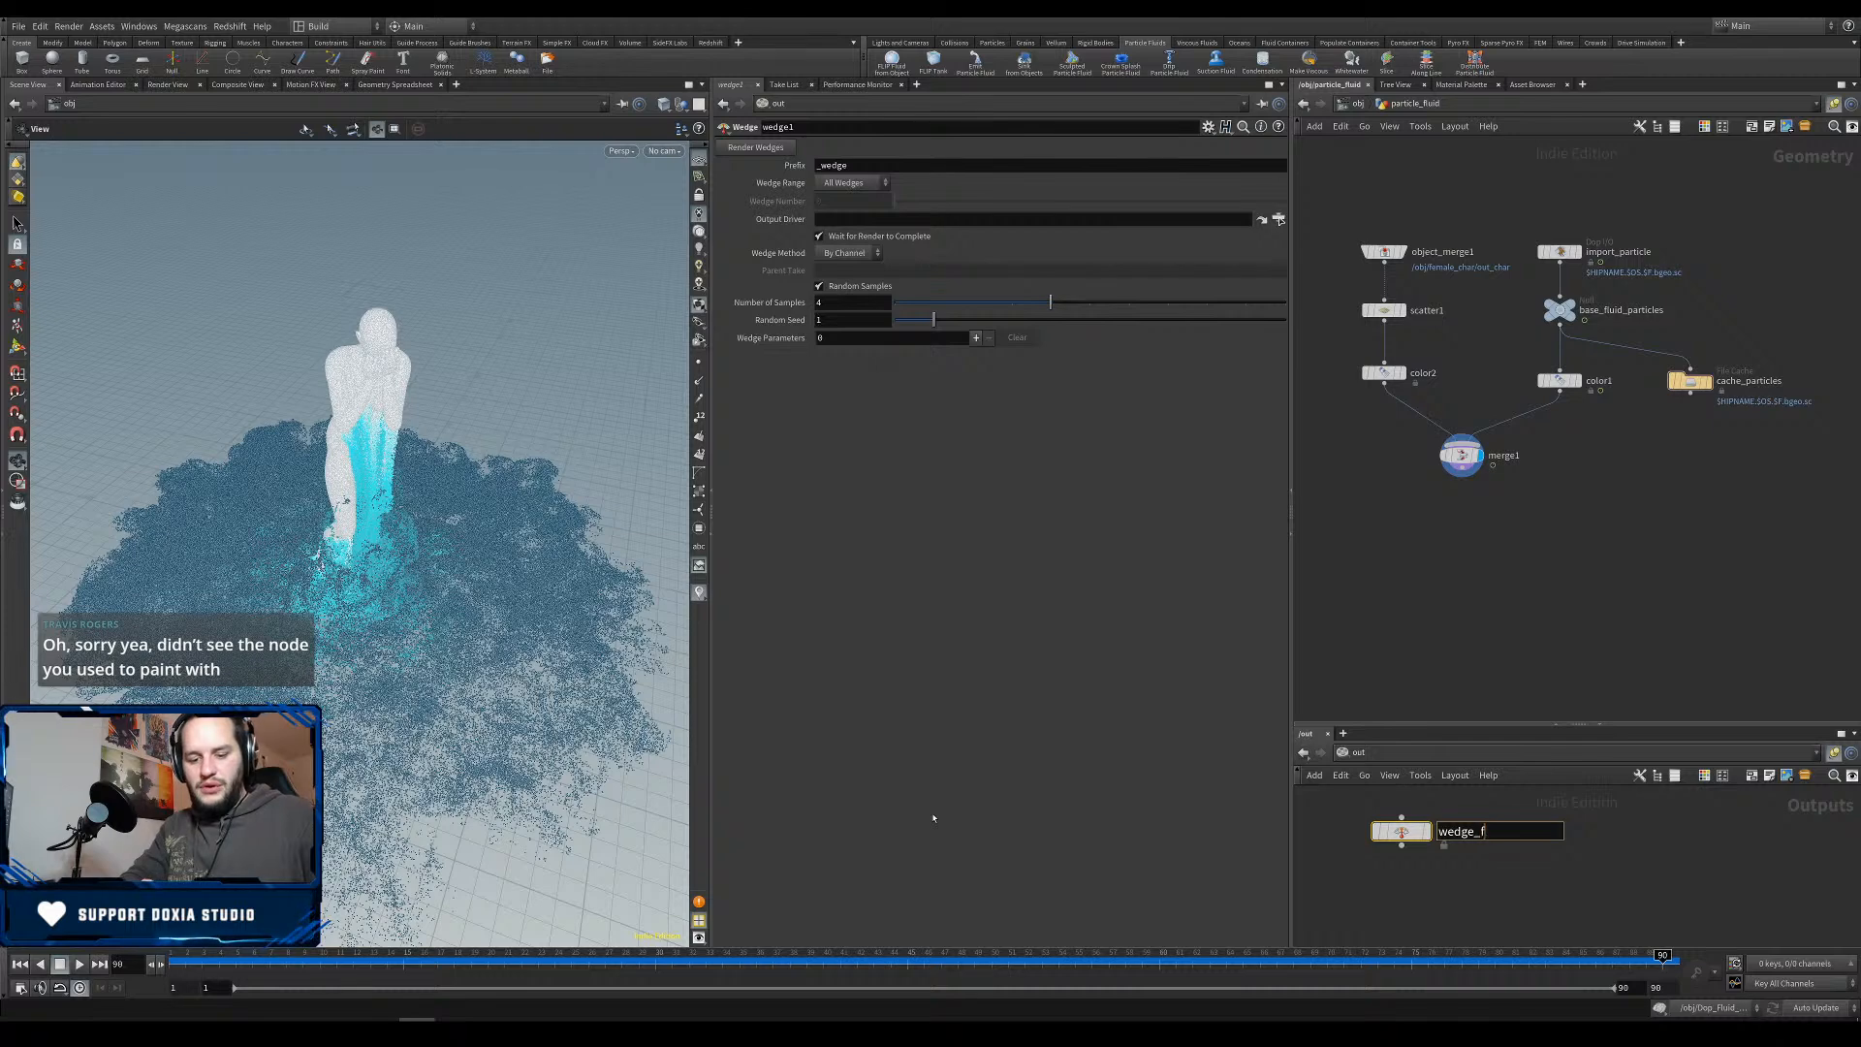
pyautogui.write('luid_char')
pyautogui.press('Return')
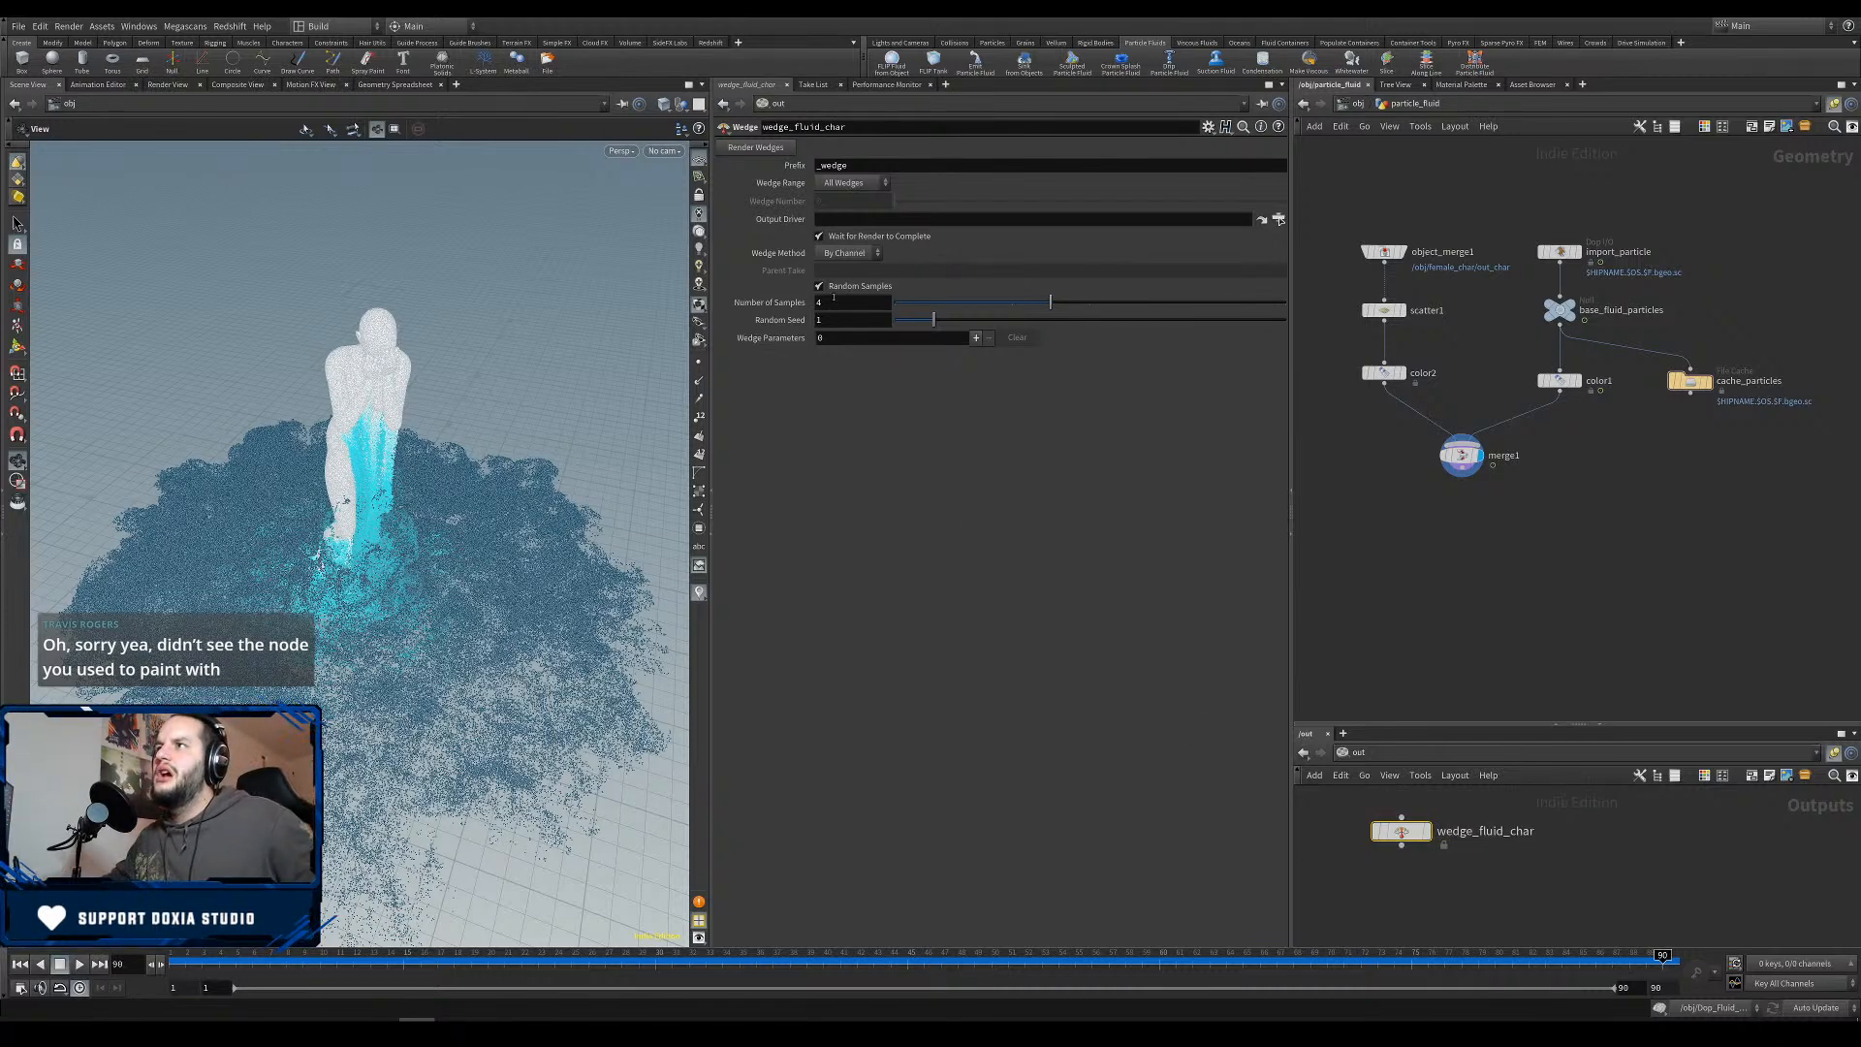
# Try 20 as the number of samples on wedge_fluid_char and restore it to 4.
pyautogui.click(834, 299)
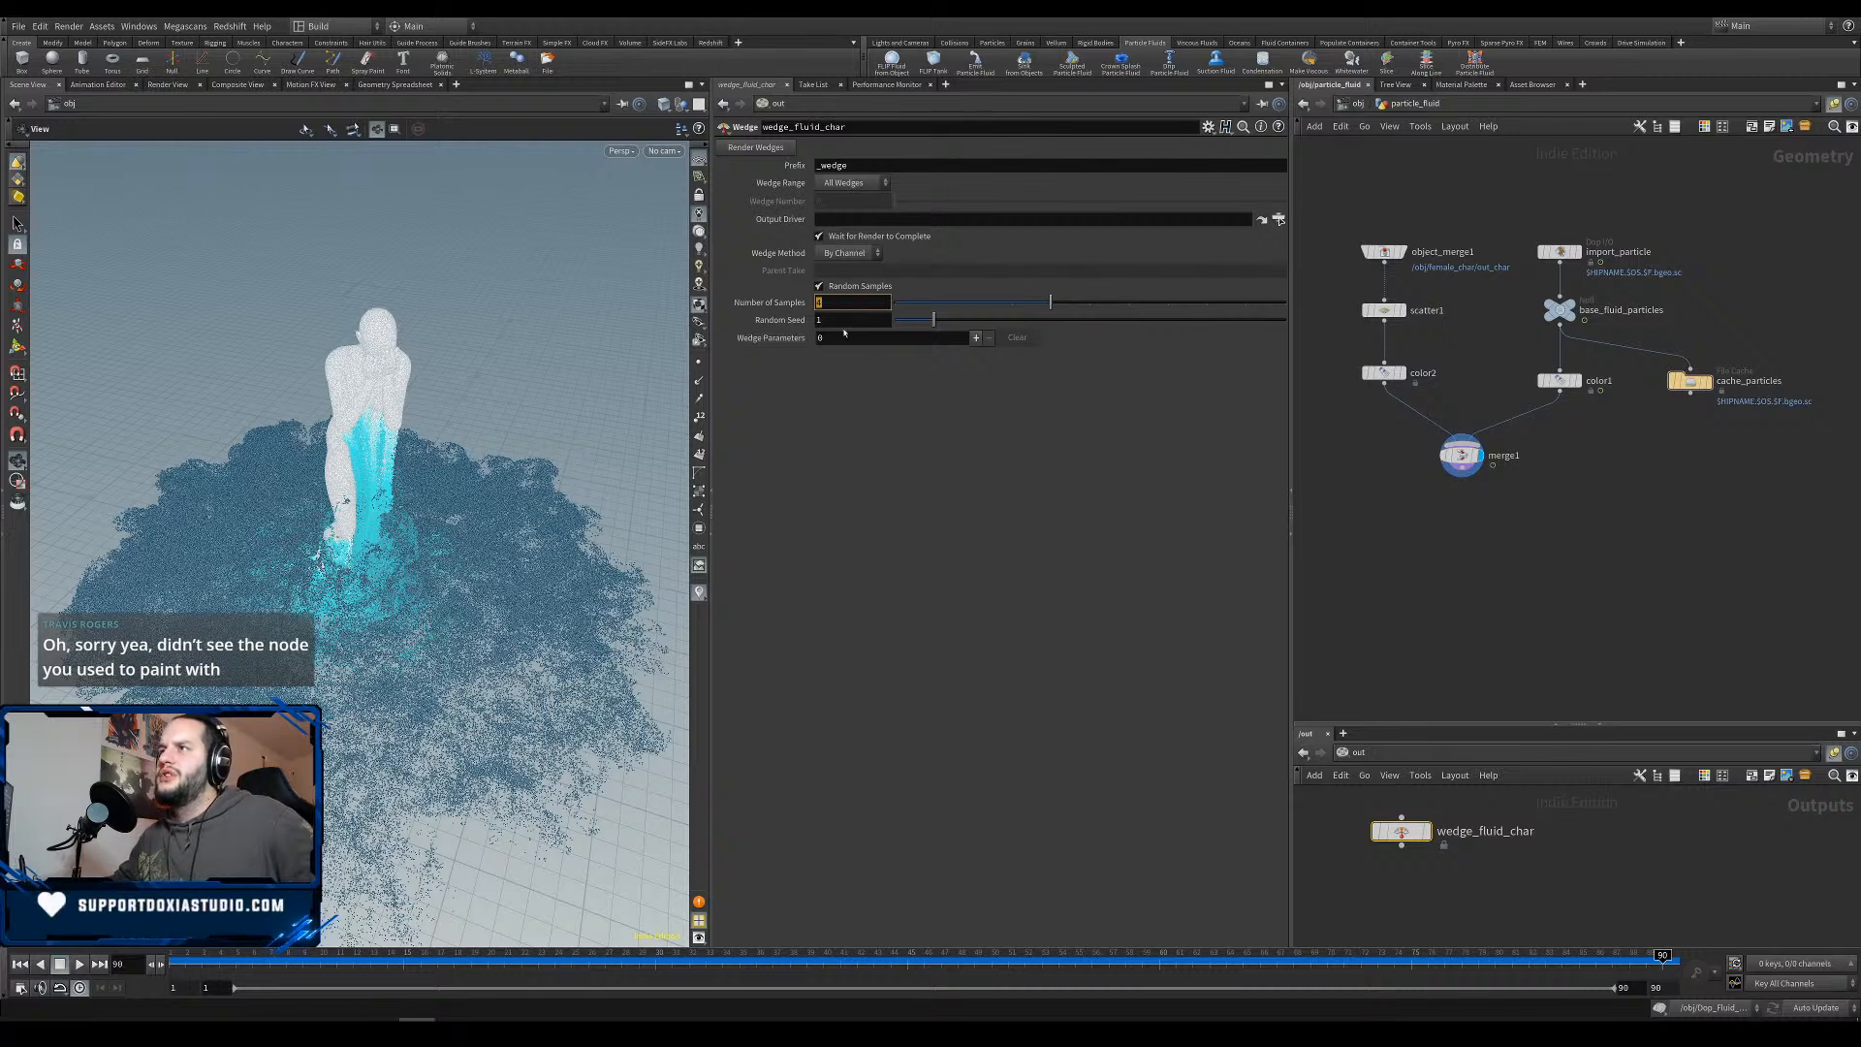
pyautogui.click(868, 438)
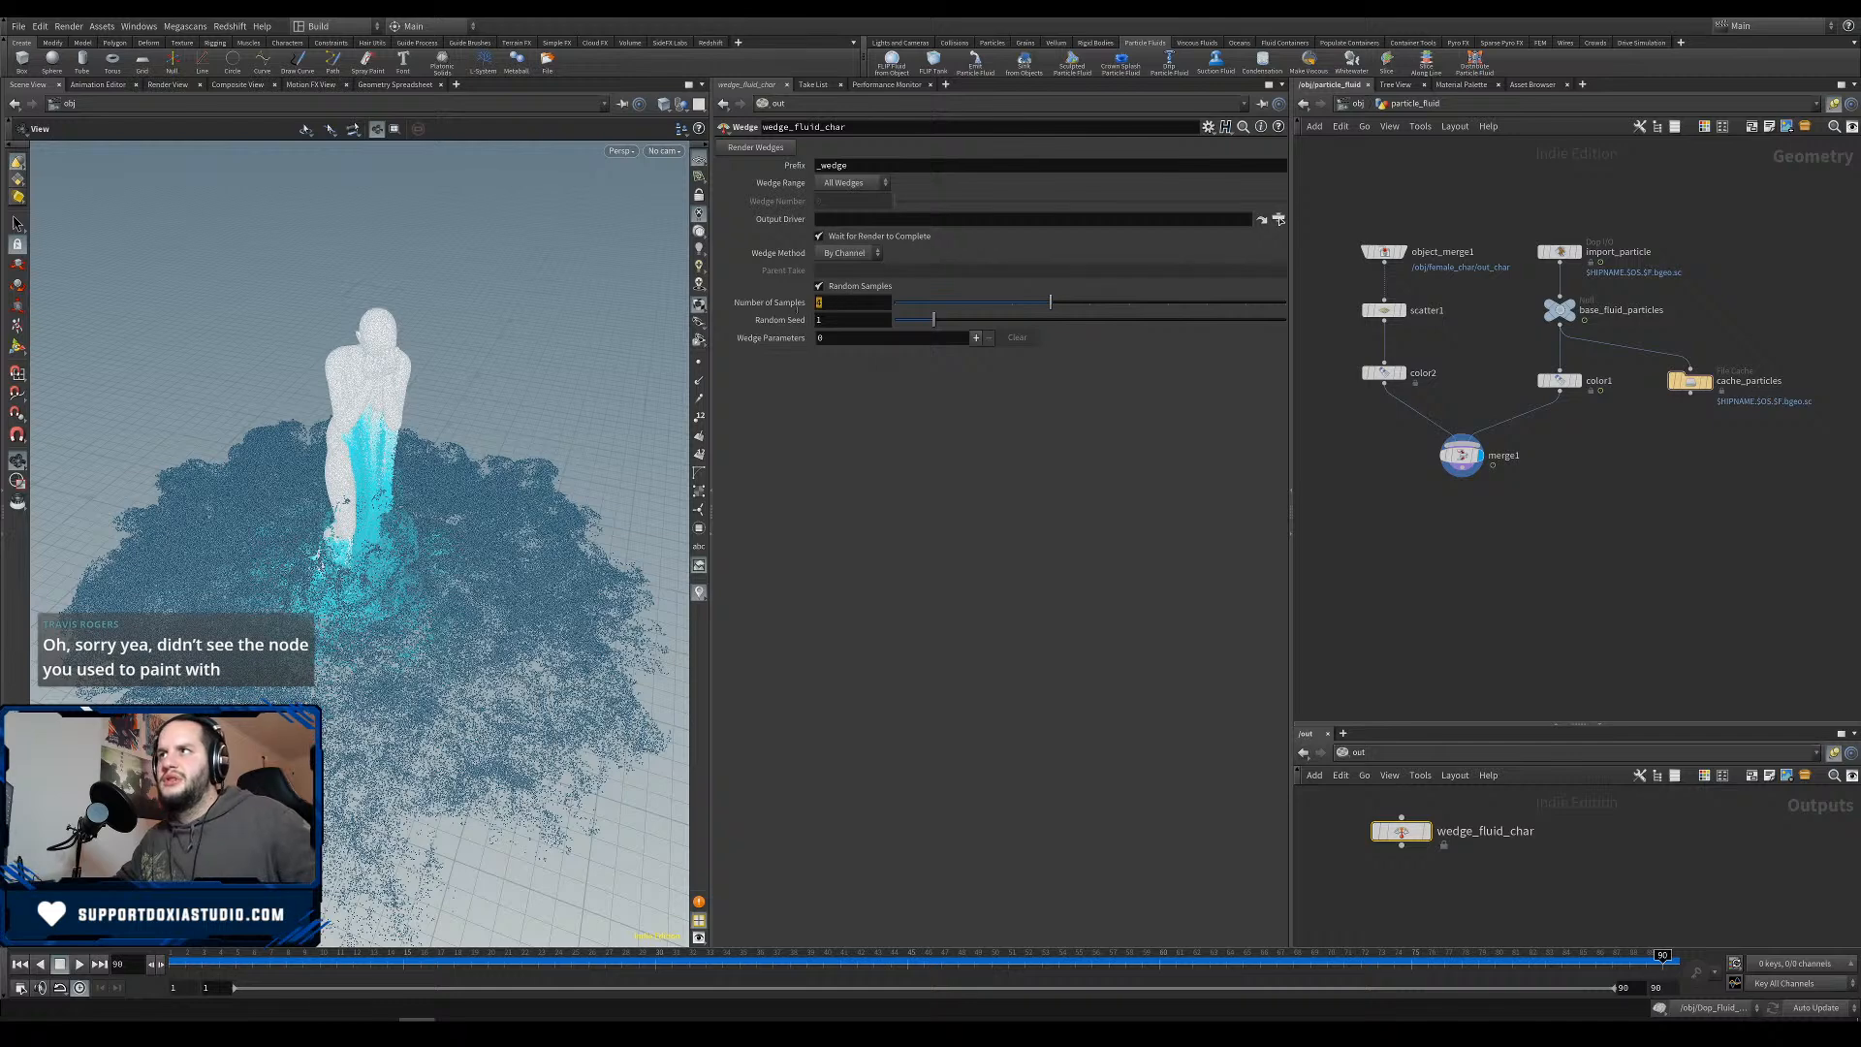
pyautogui.click(867, 462)
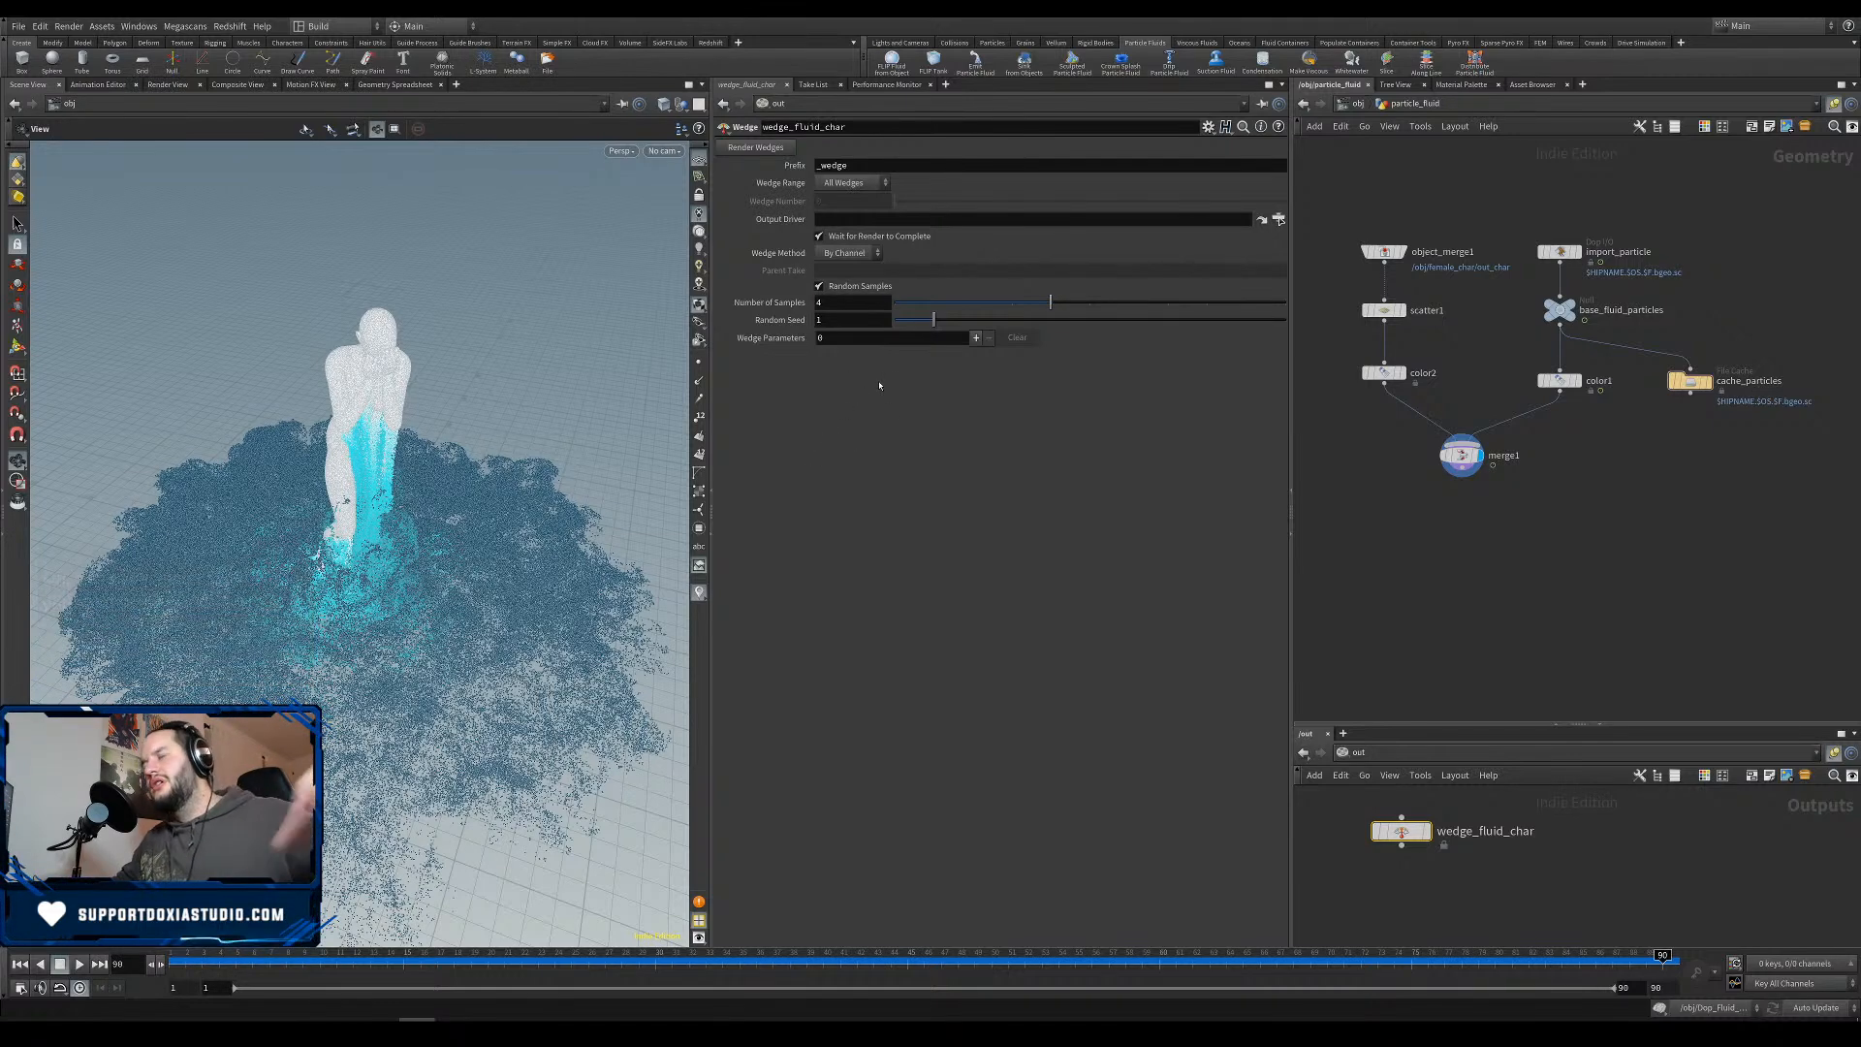
pyautogui.click(856, 303)
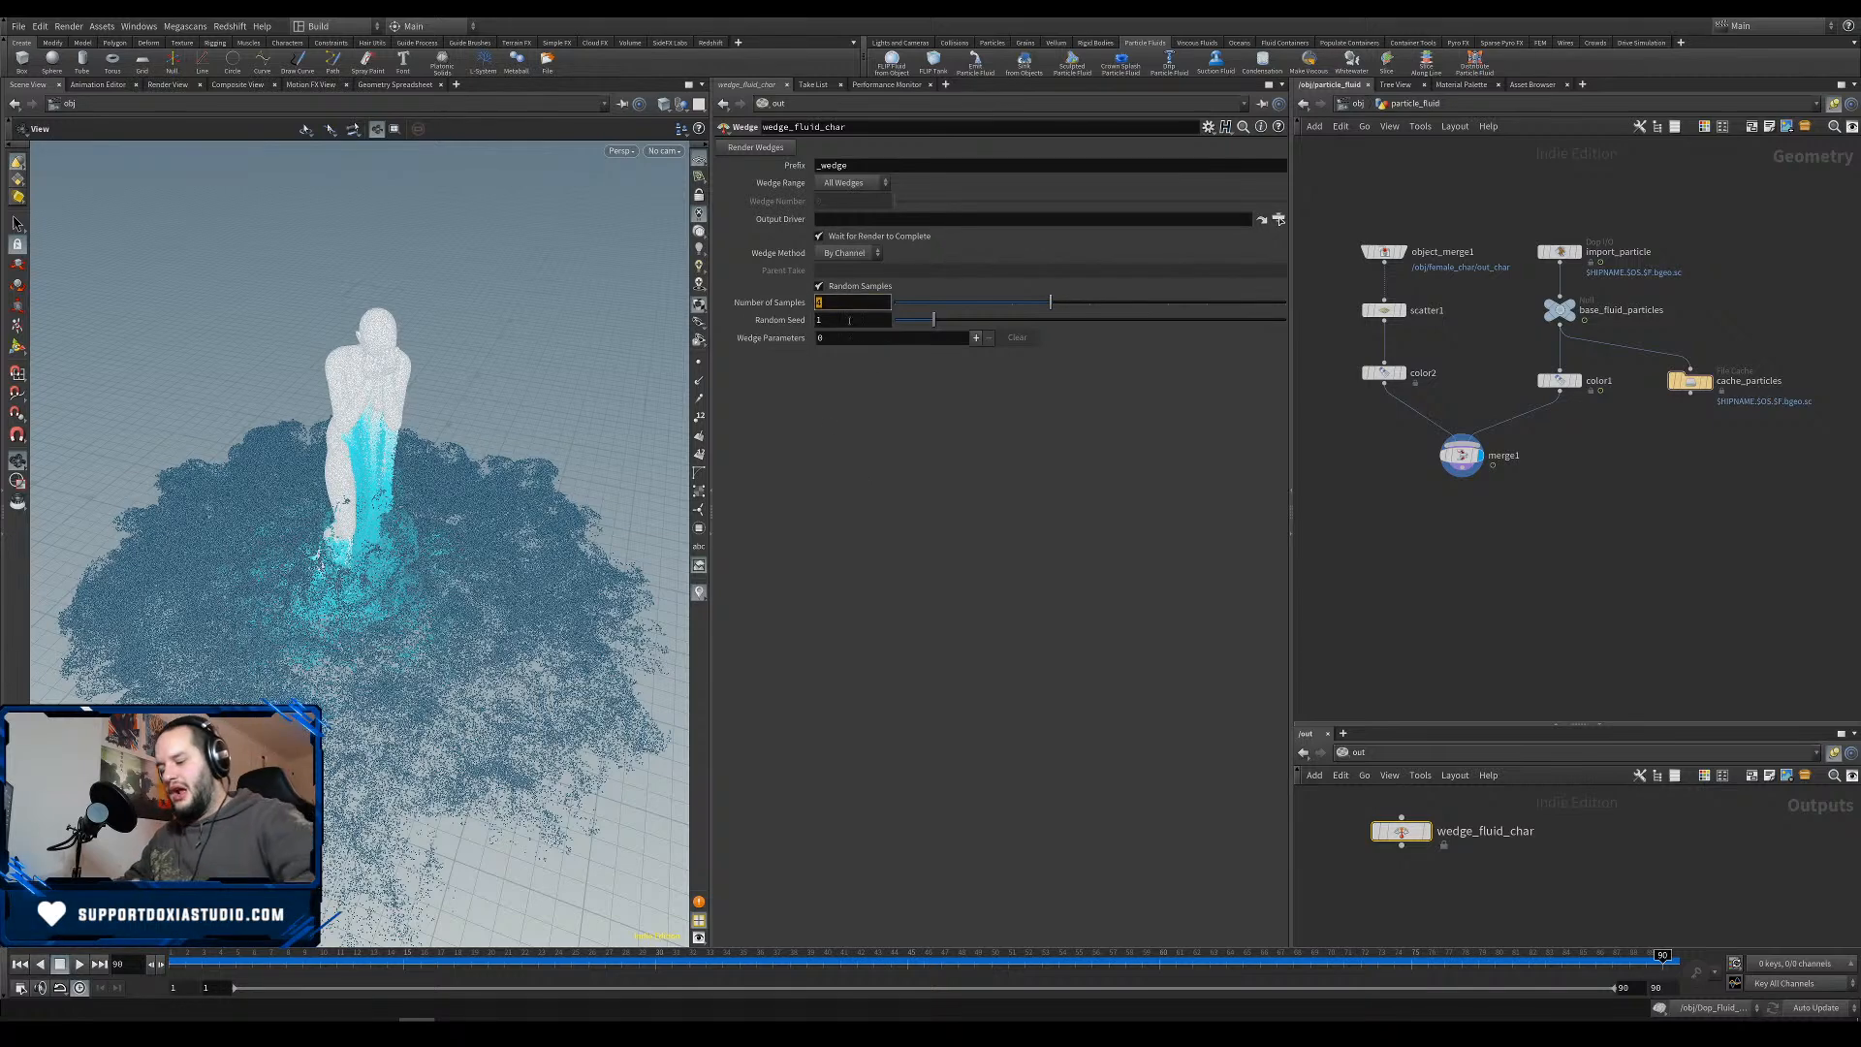
pyautogui.write('20')
pyautogui.press('Return')
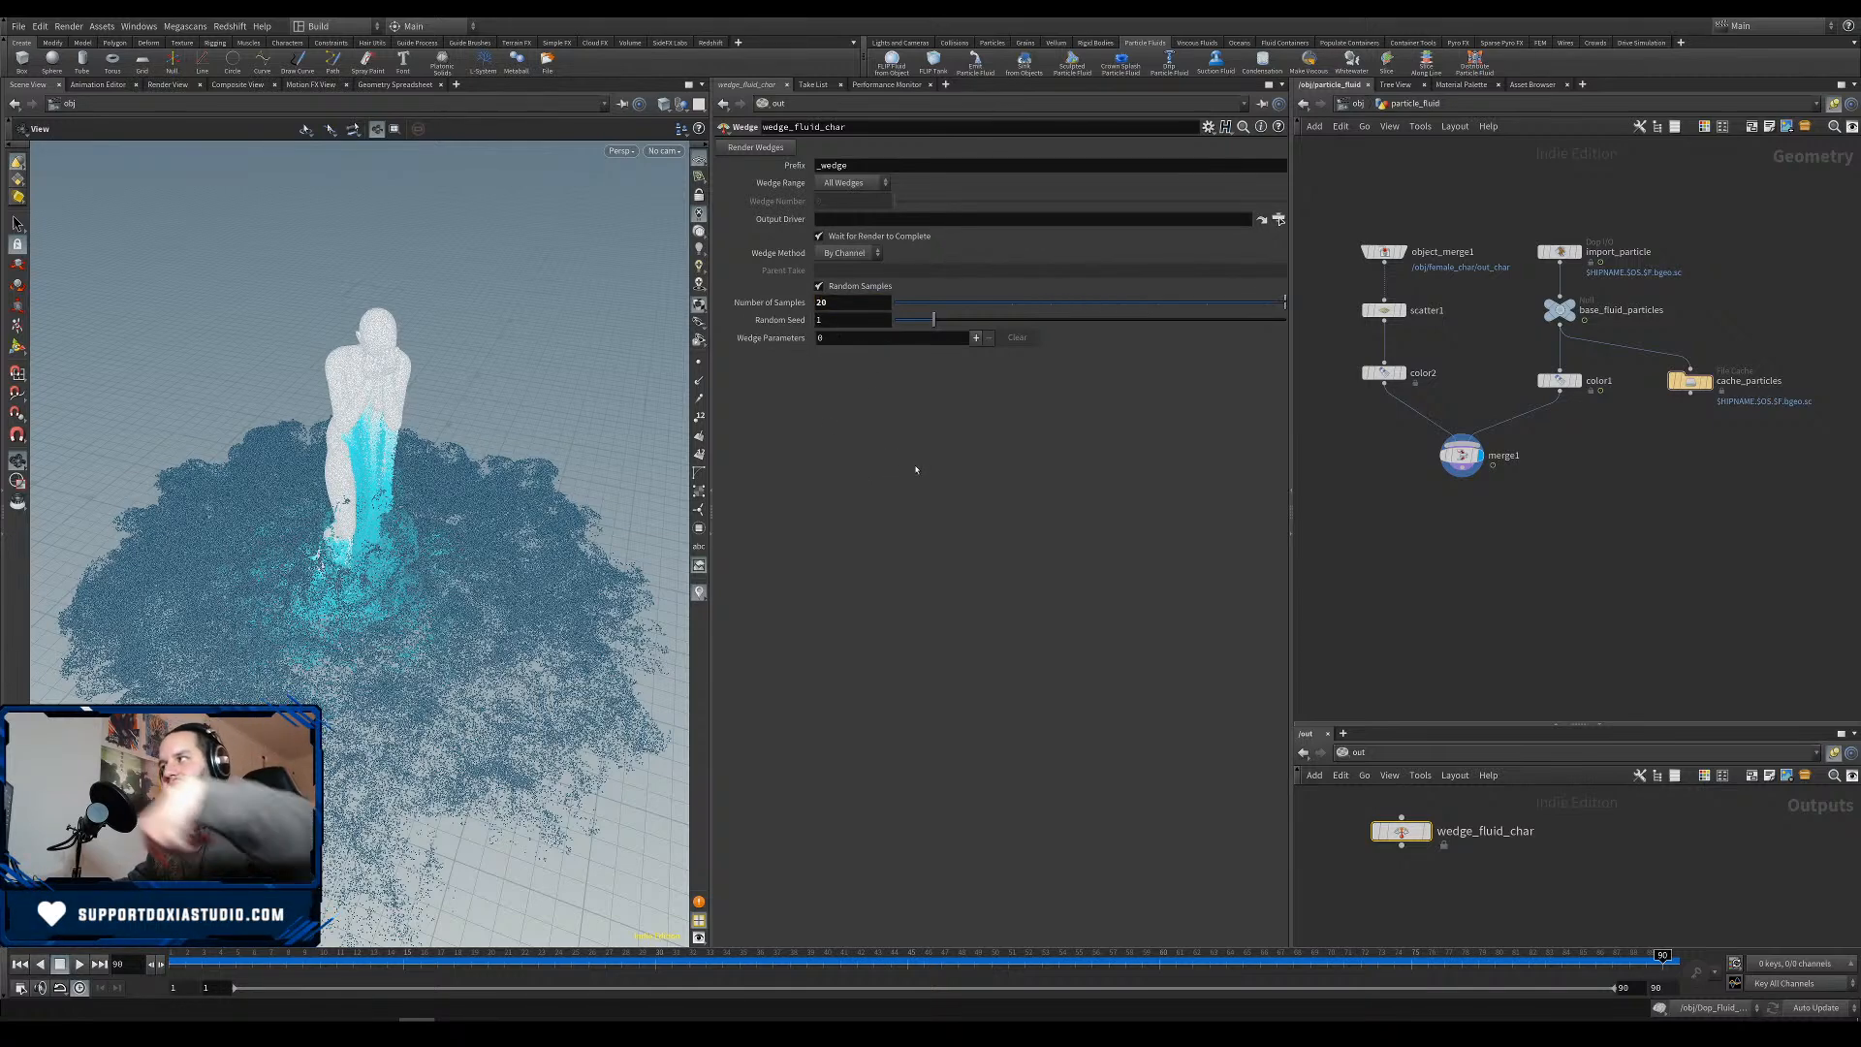
pyautogui.doubleClick(822, 303)
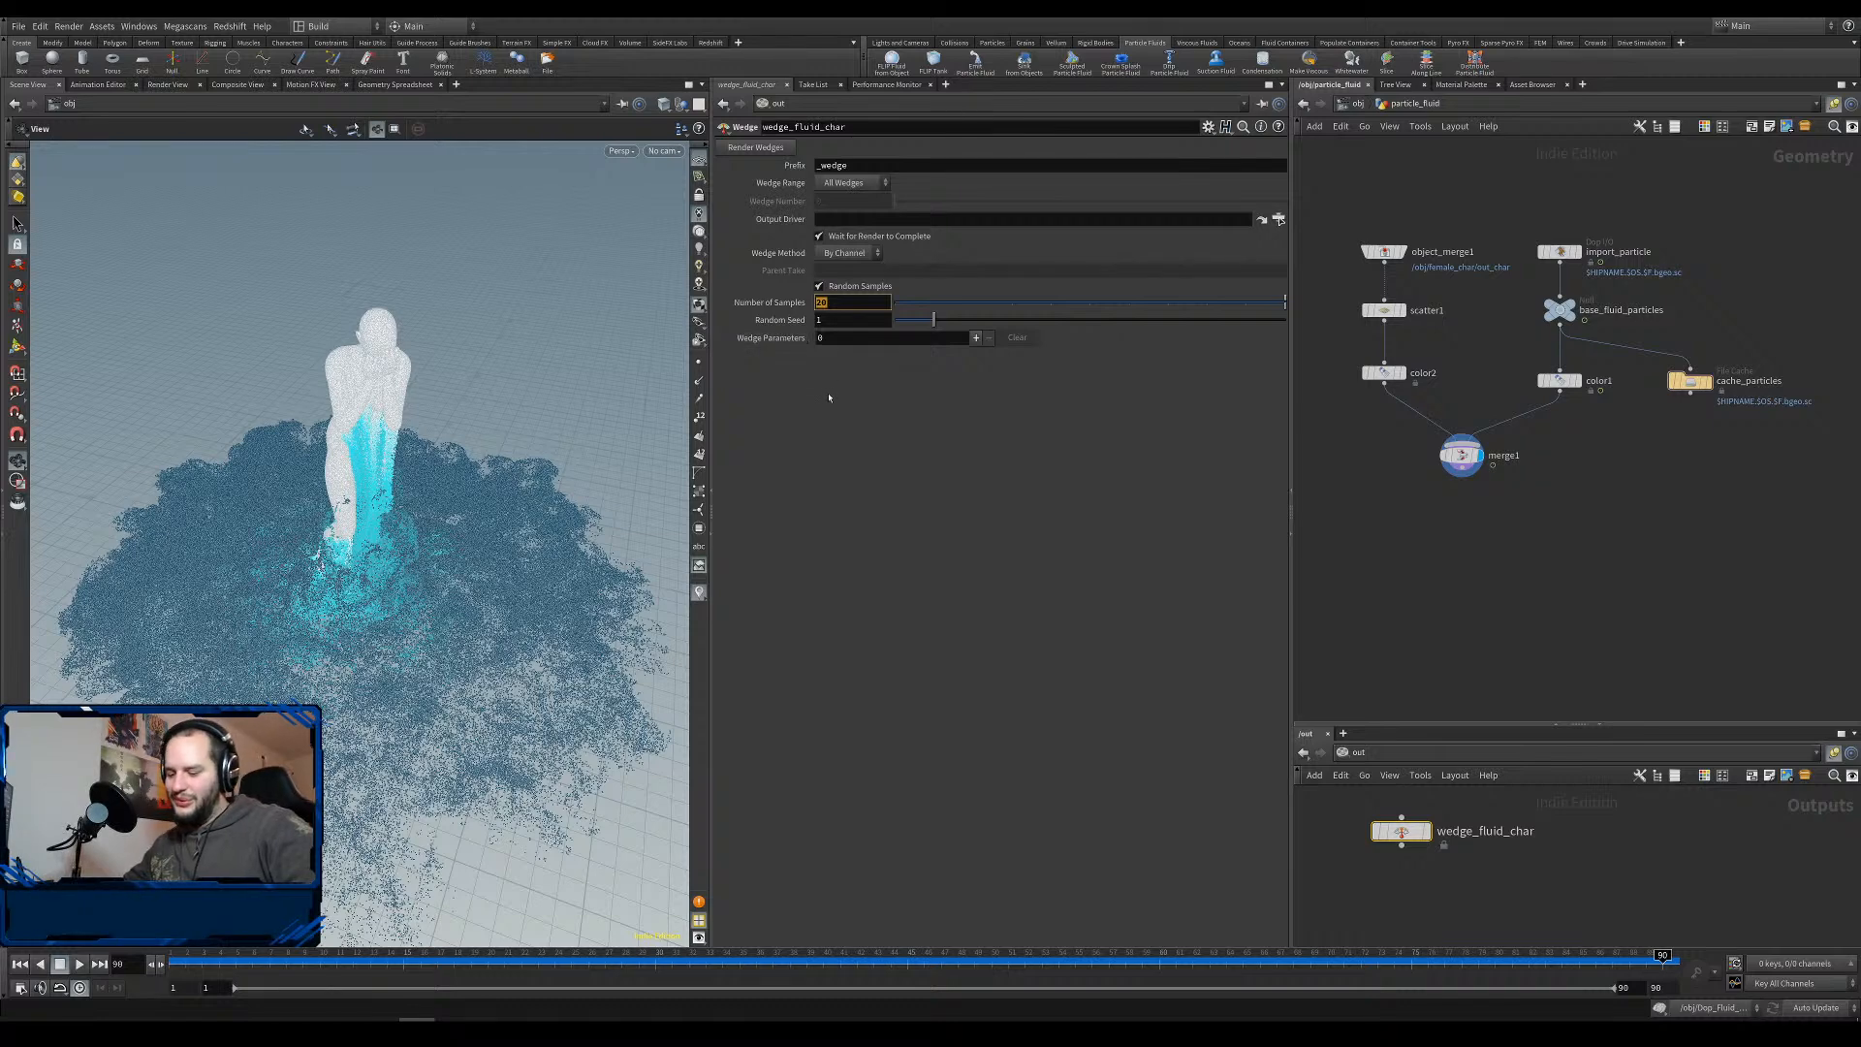
pyautogui.write('4')
pyautogui.press('Return')
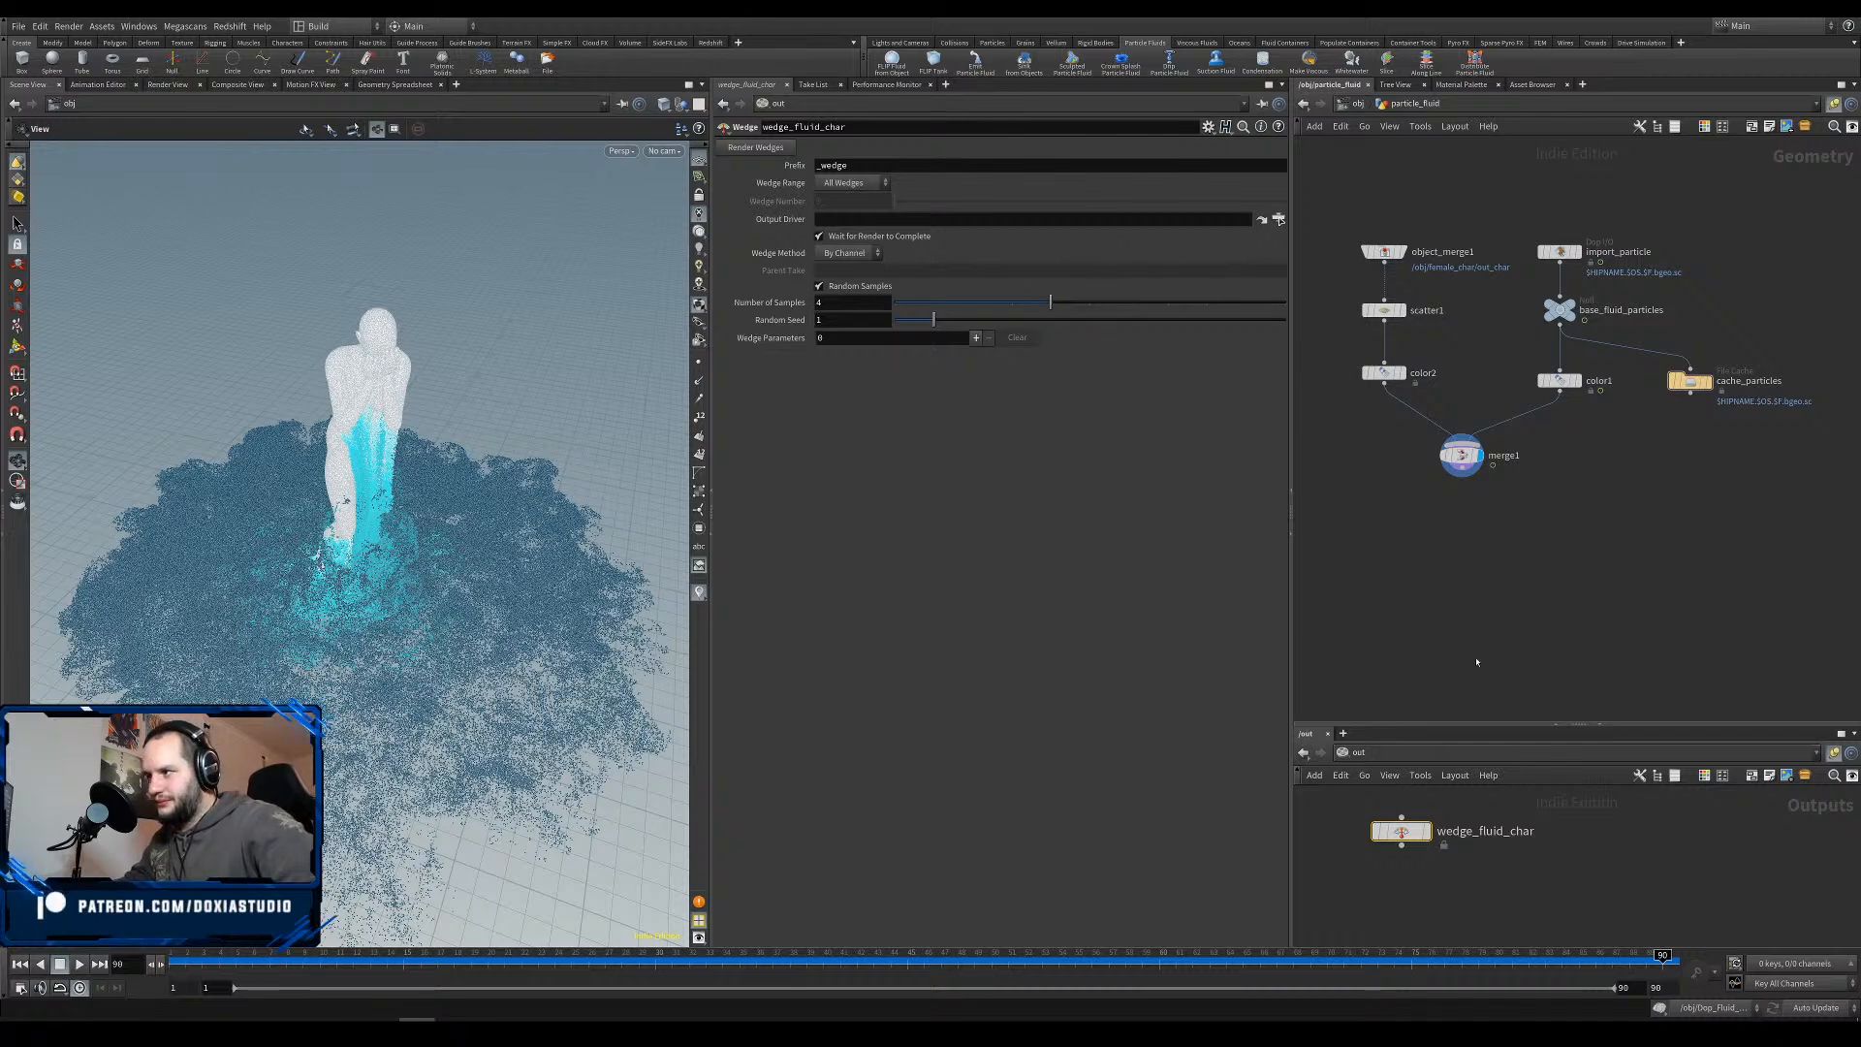
# Set the wedge's Output Driver to the render node inside cache_particles, /obj/particle_fluid/cache_particles/render.
pyautogui.moveTo(1677, 381); pyautogui.dragTo(987, 221)
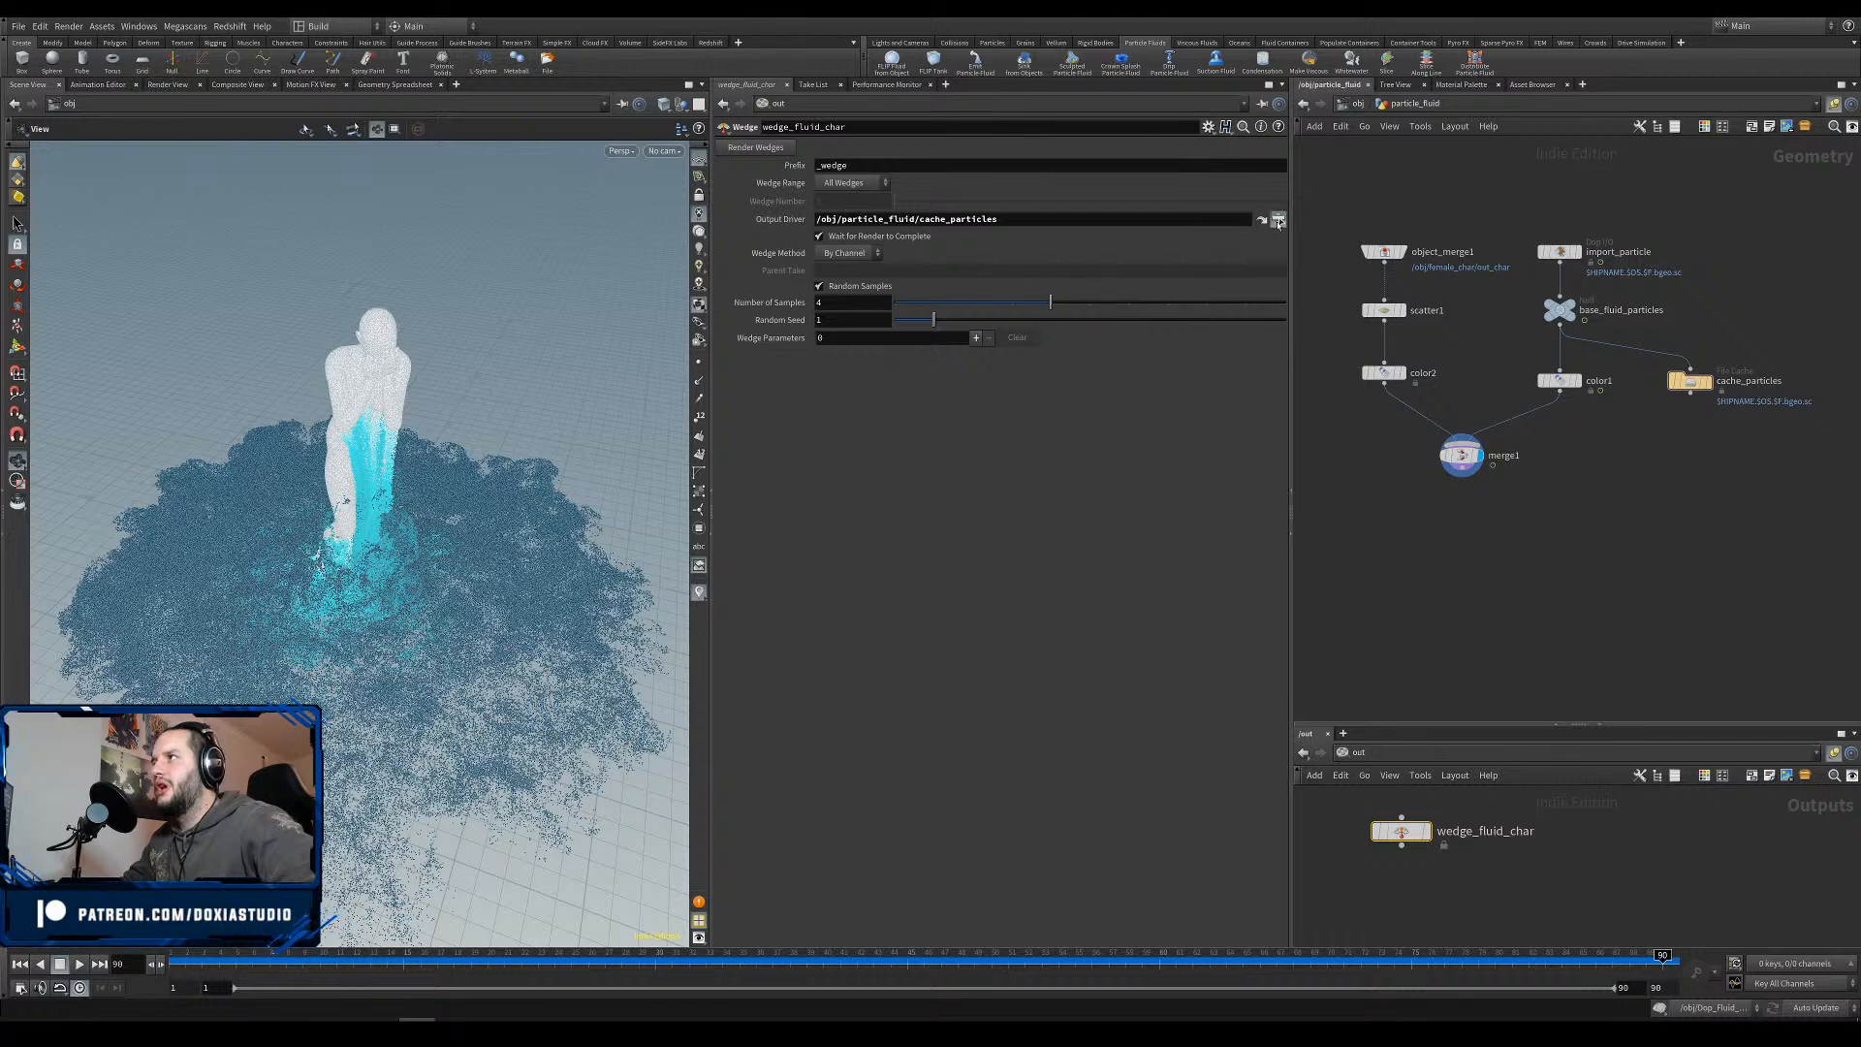
pyautogui.click(1278, 219)
pyautogui.click(1224, 171)
pyautogui.click(1266, 183)
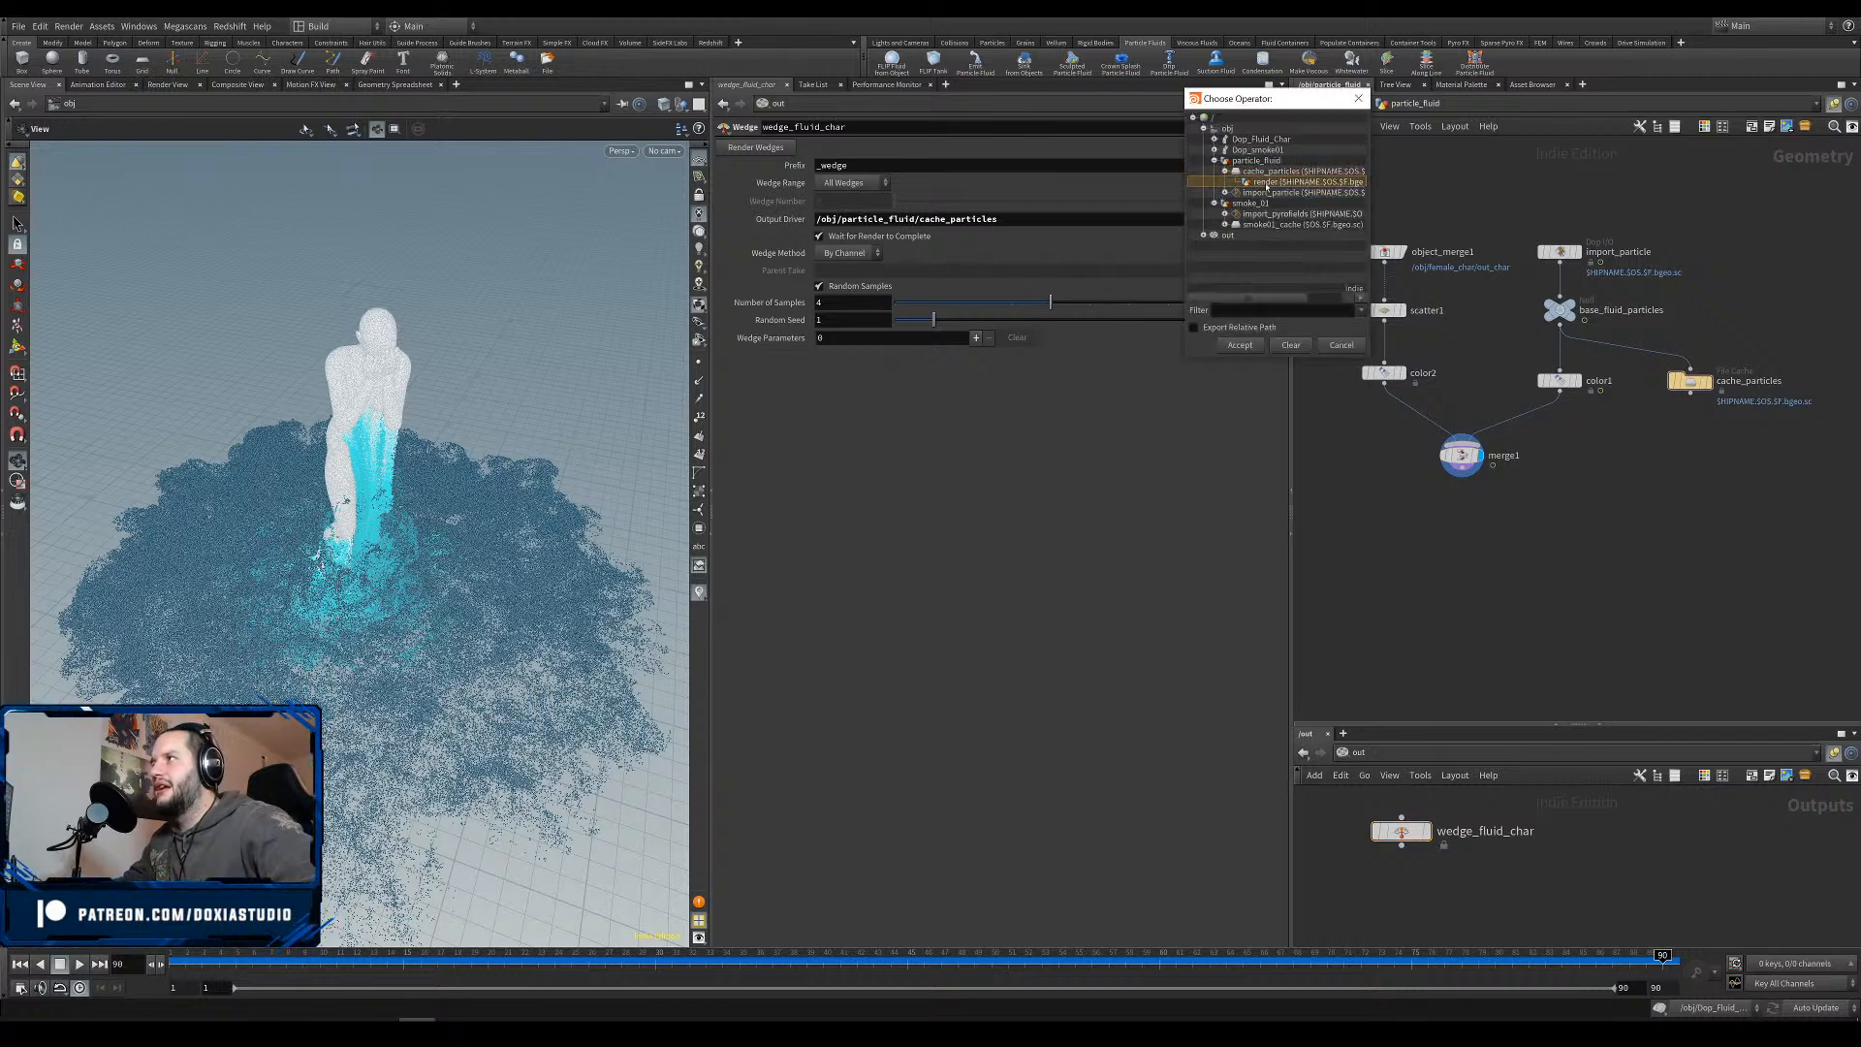
pyautogui.click(1262, 348)
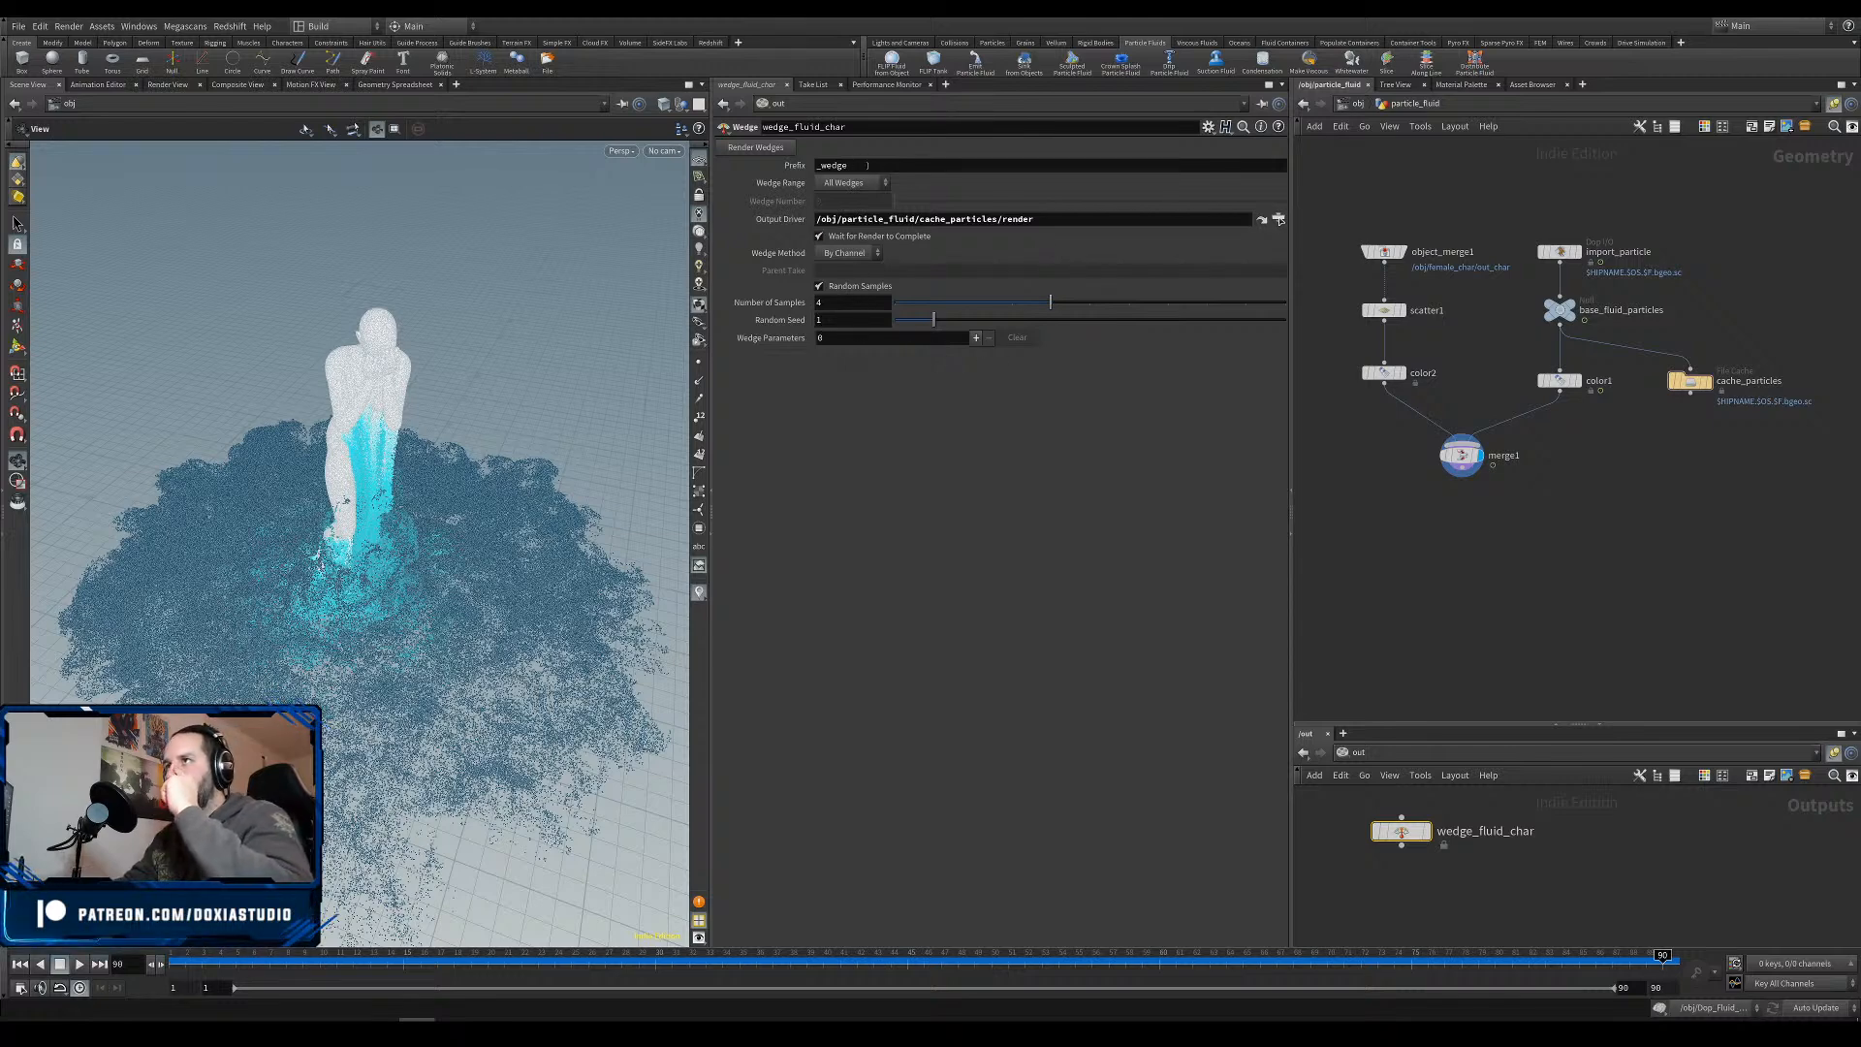
# Set the geometry file path of cache_particles to $HIP/geo/$OS.$WEDGE.$F.bgeo.sc.
pyautogui.click(1698, 378)
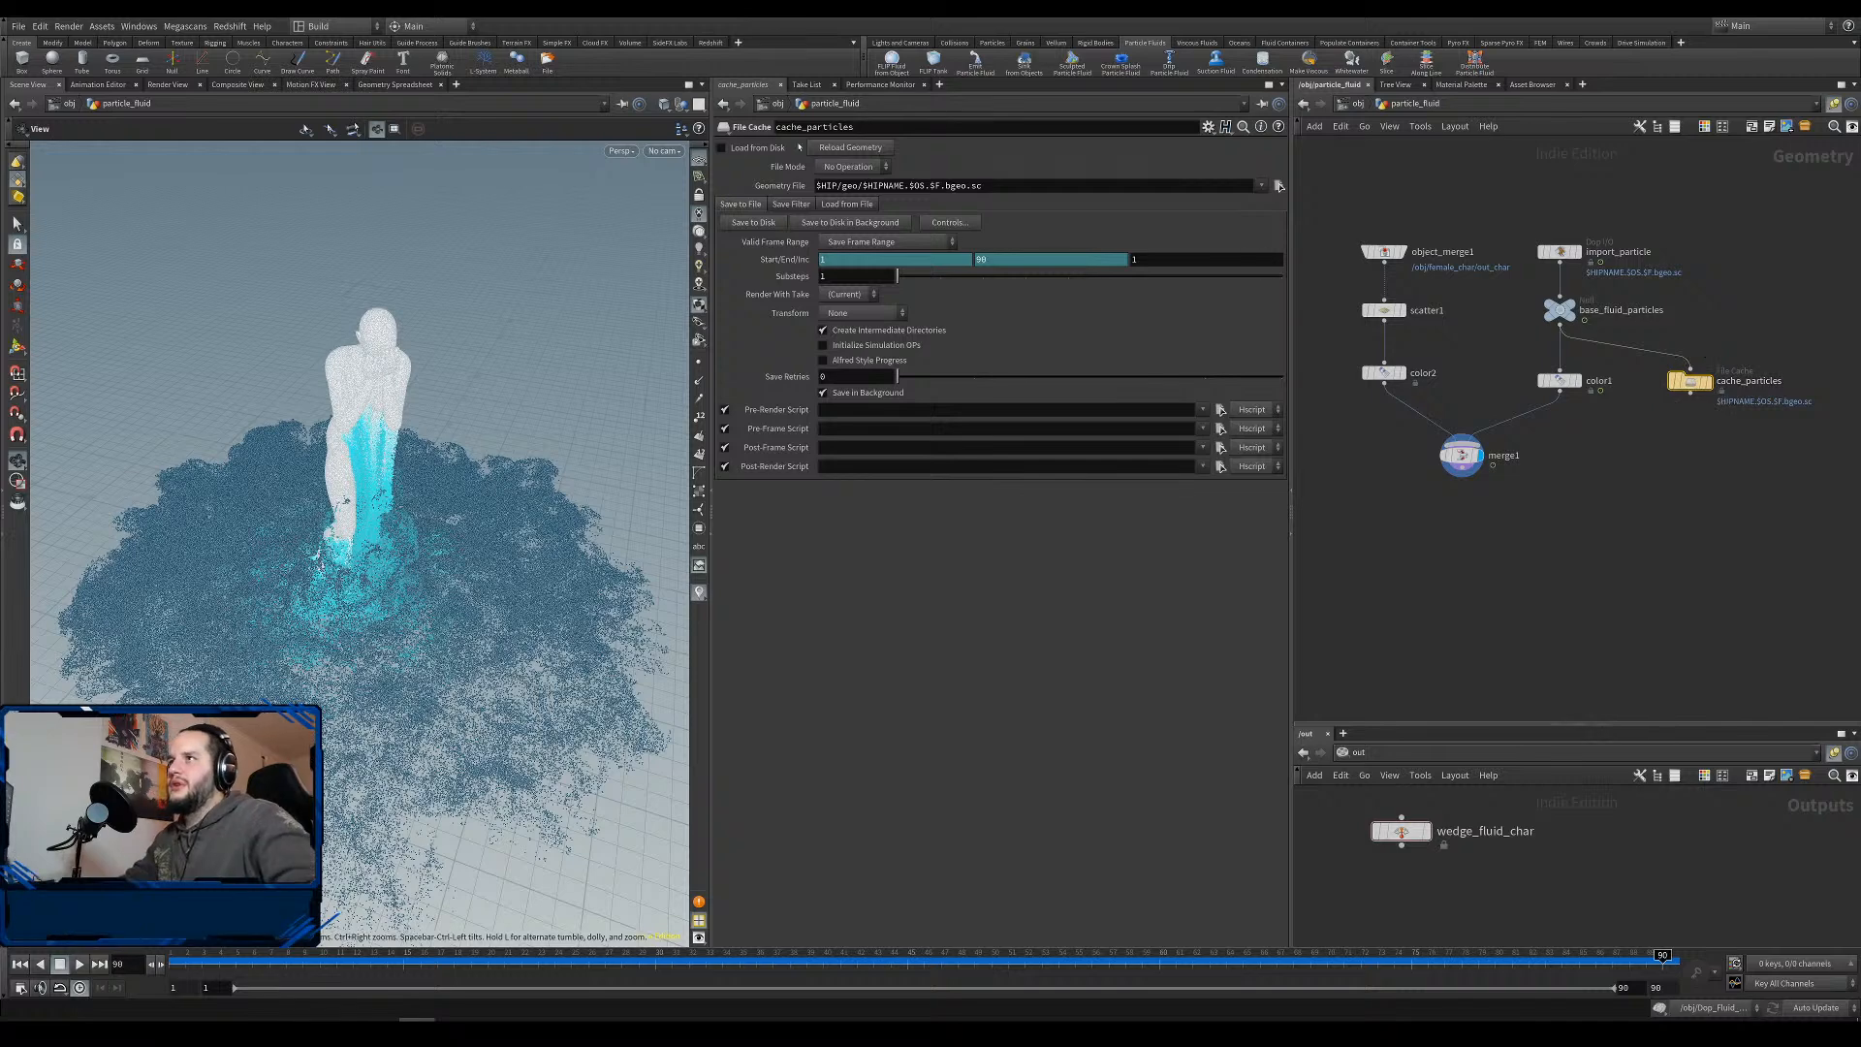
pyautogui.moveTo(909, 188); pyautogui.dragTo(863, 188)
pyautogui.press('BackSpace')
pyautogui.press('BackSpace')
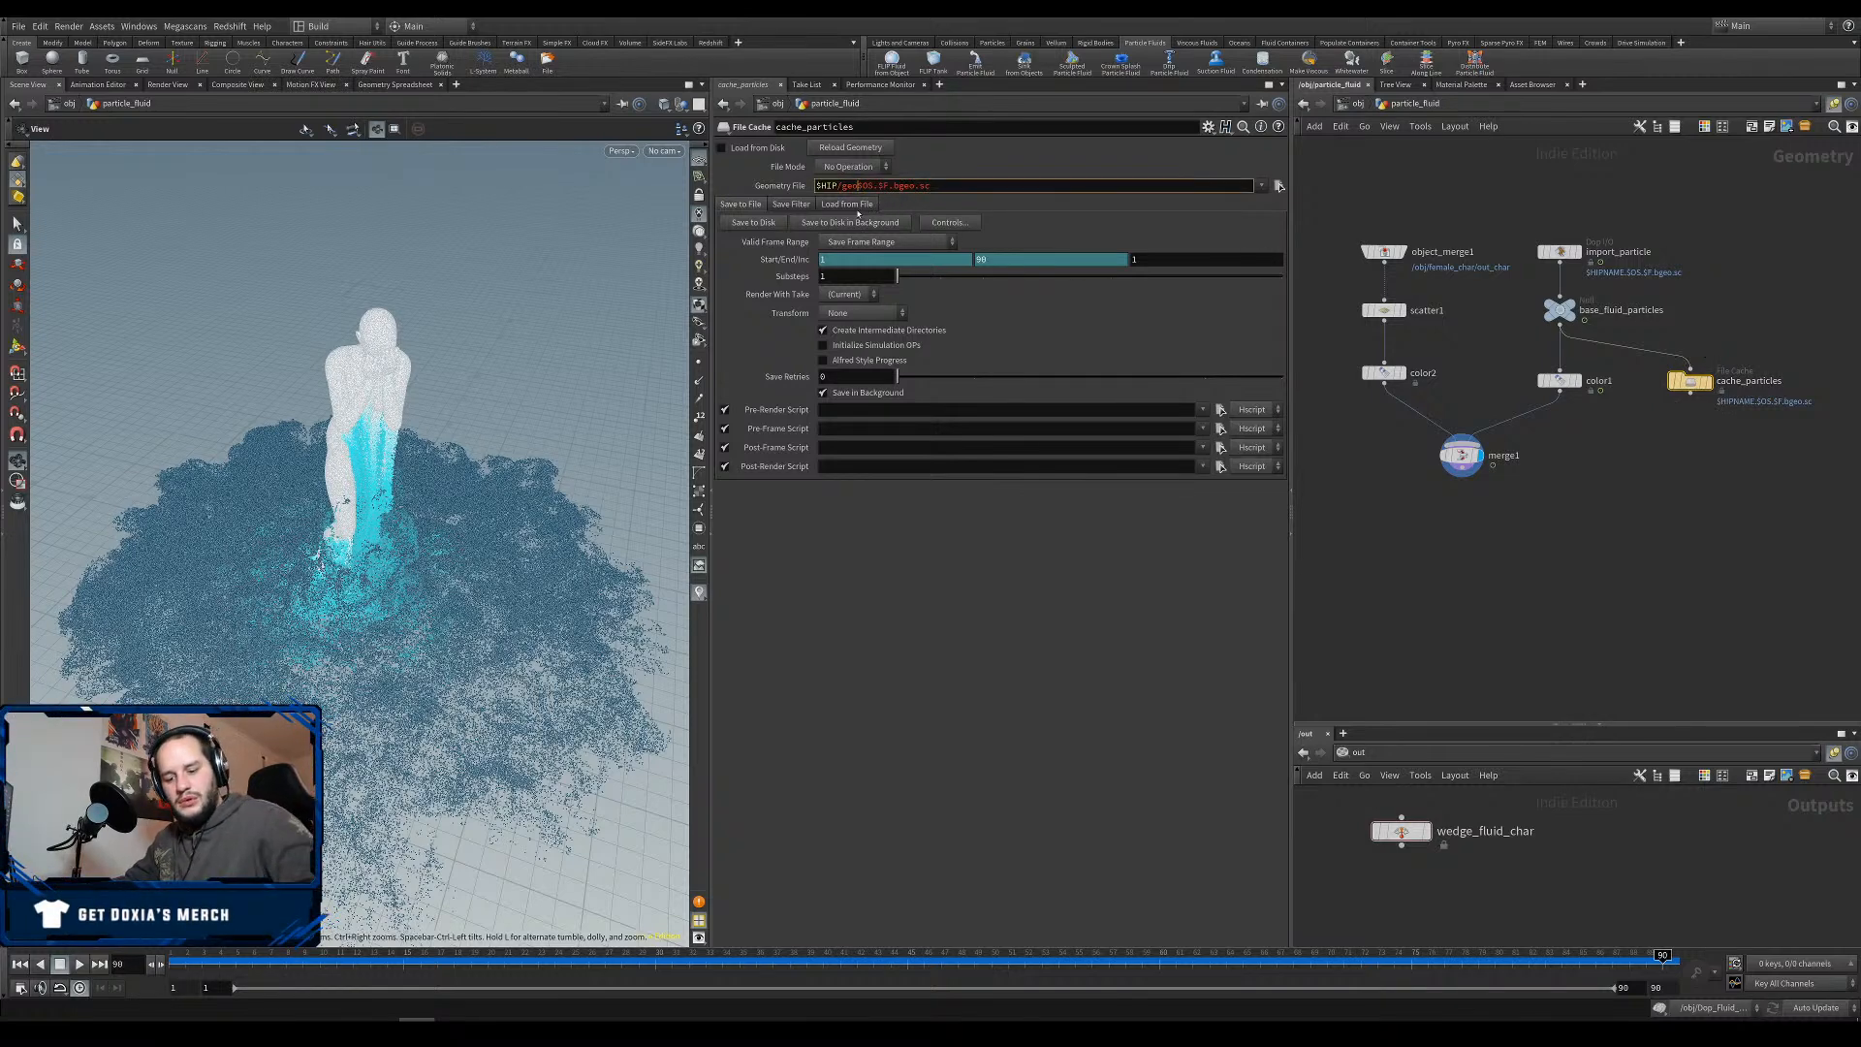
pyautogui.write('/')
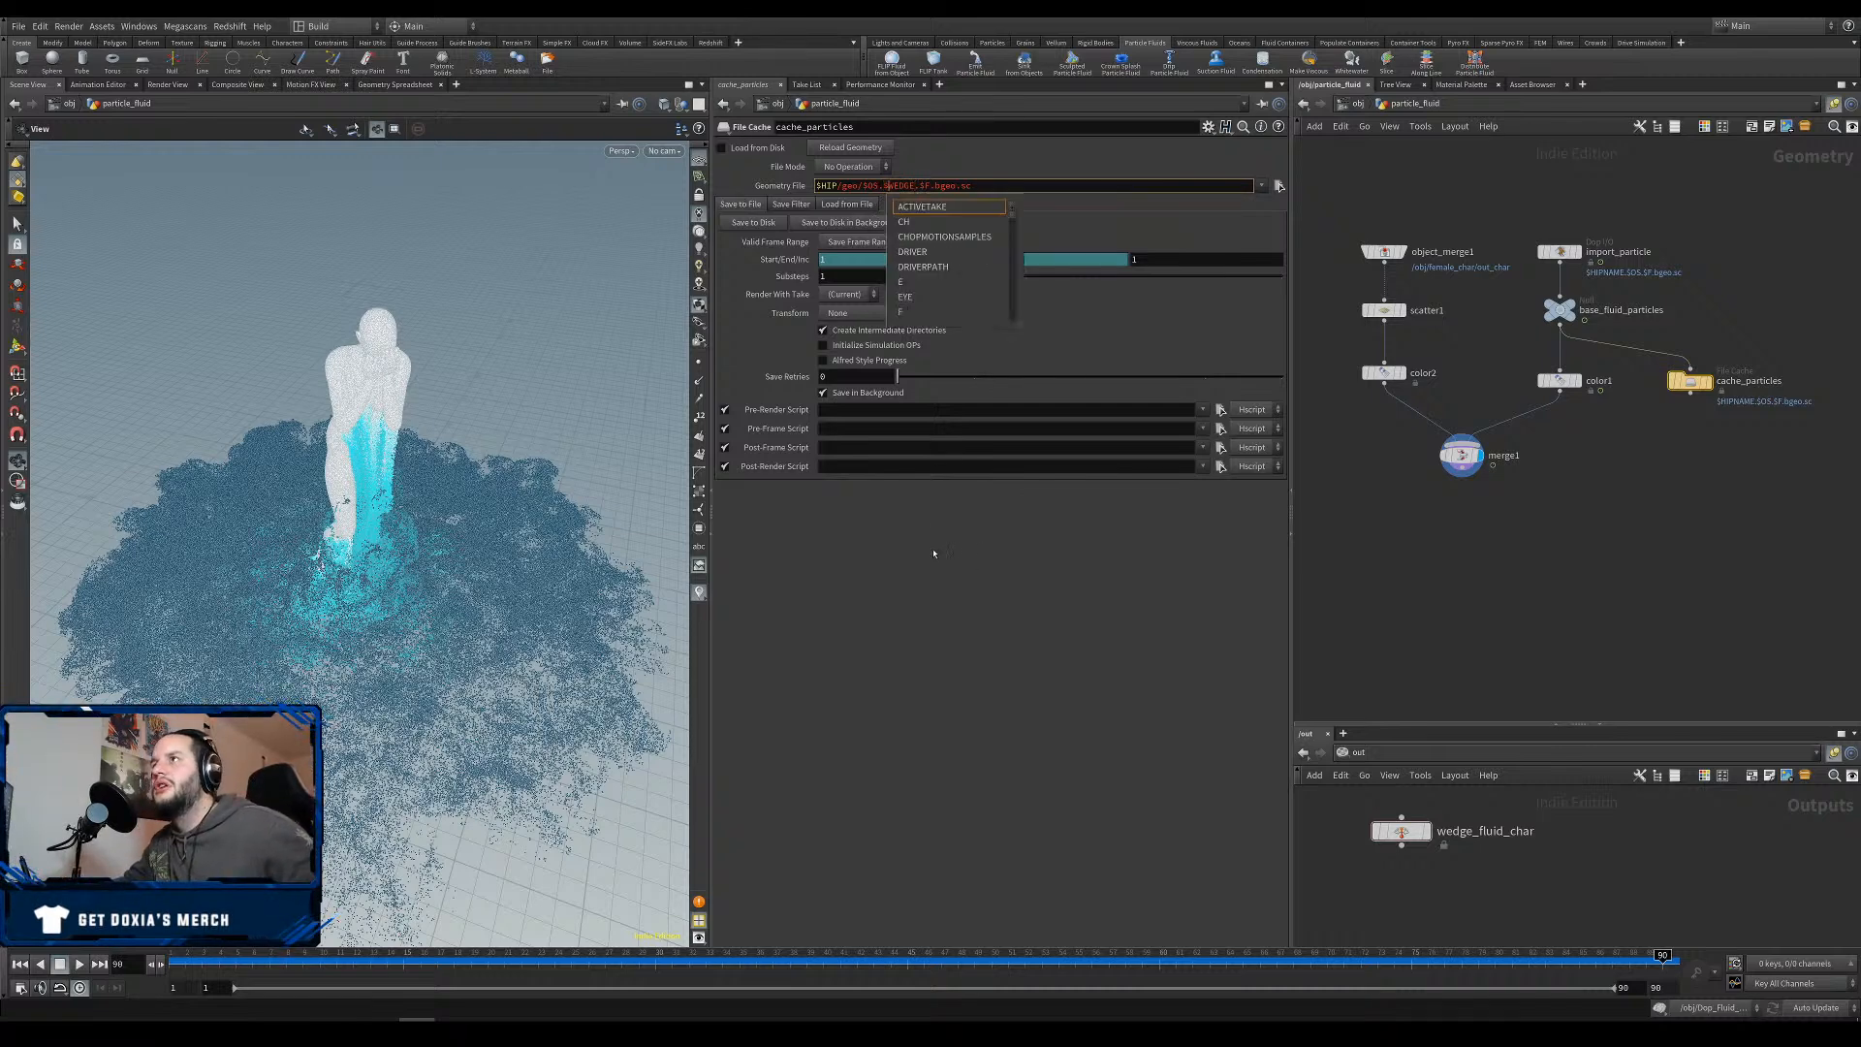
pyautogui.press('Return')
pyautogui.click(1402, 830)
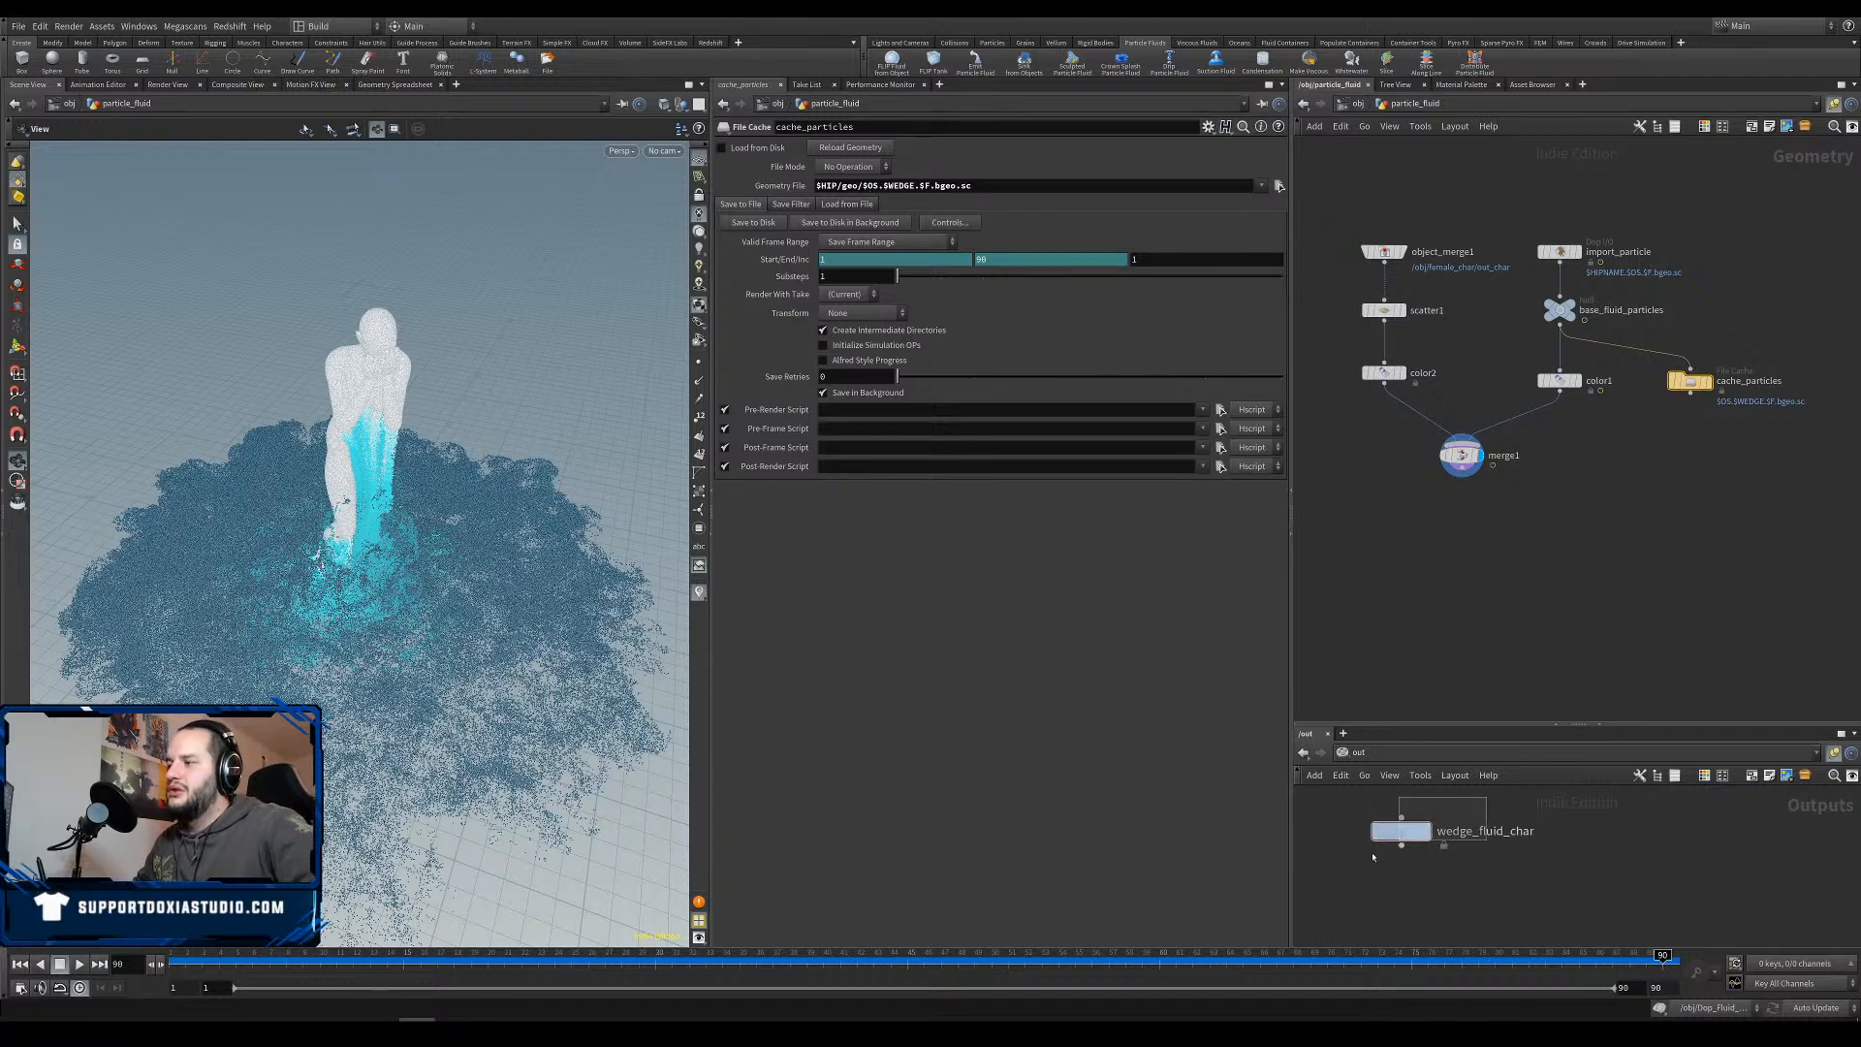
pyautogui.click(1689, 381)
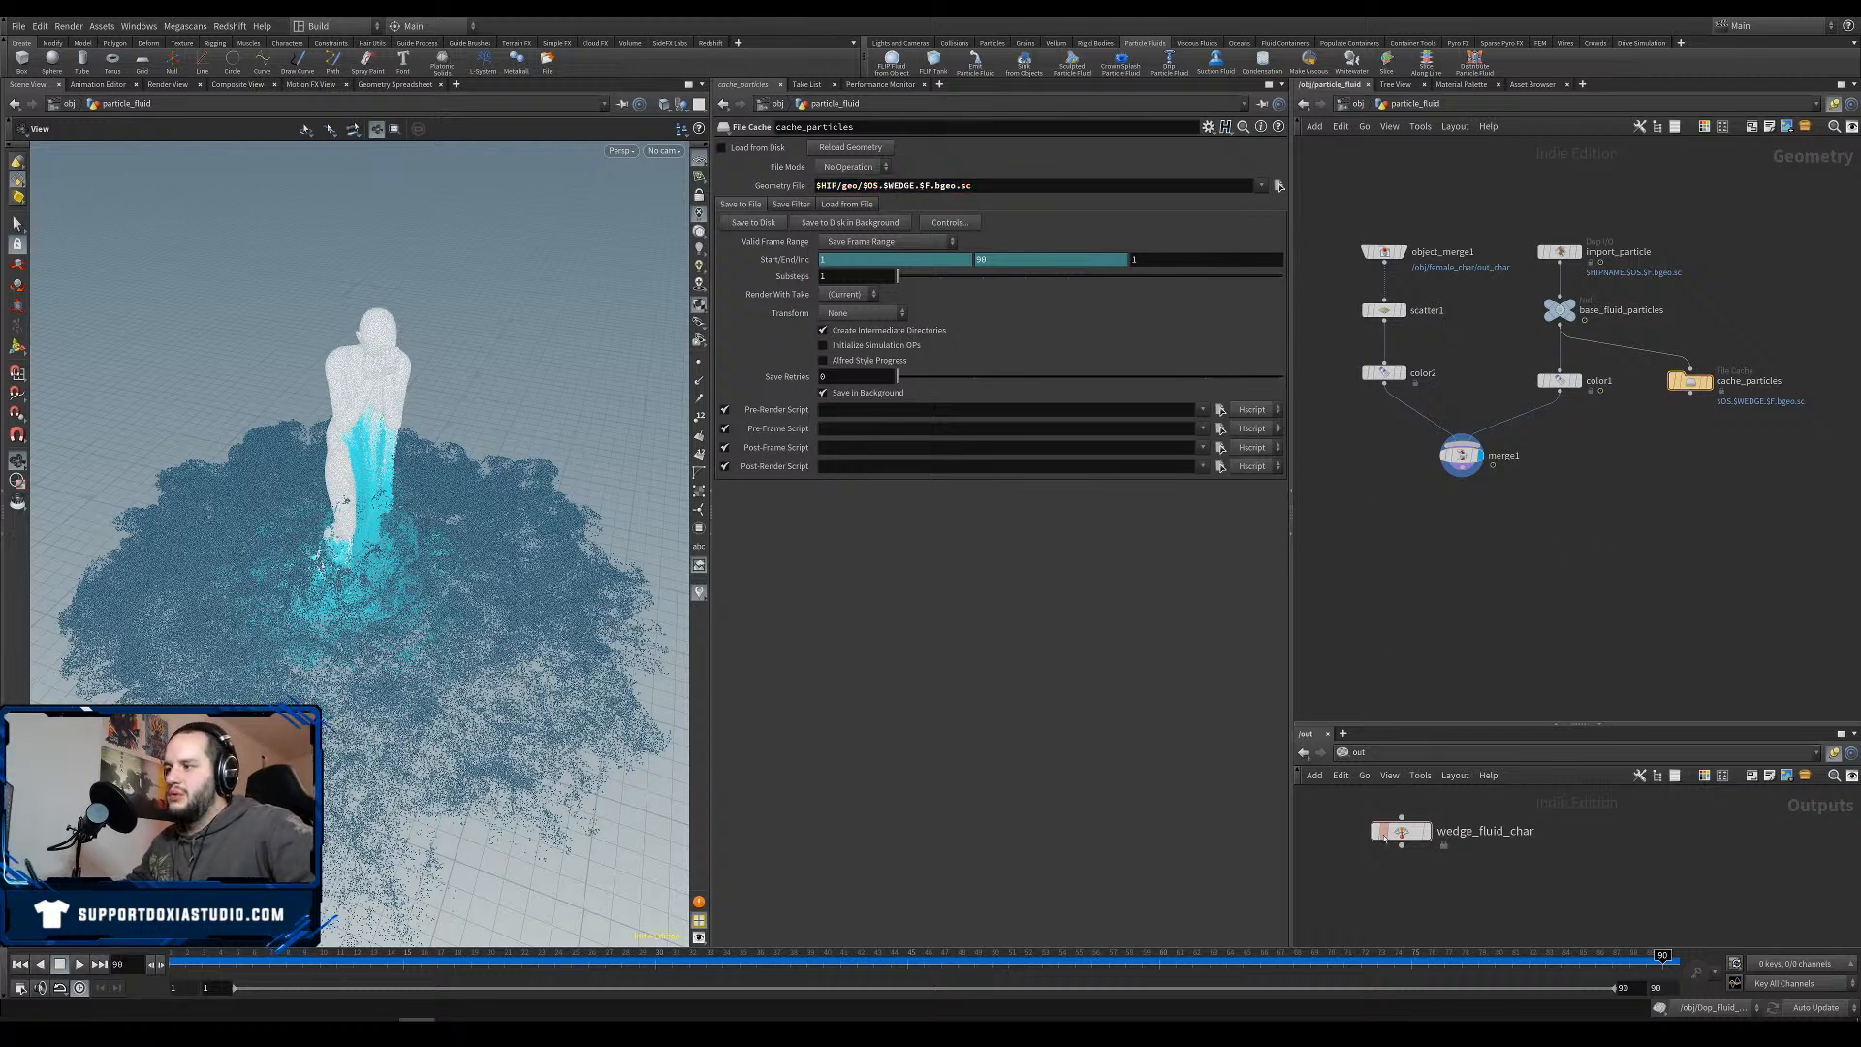
pyautogui.click(1402, 831)
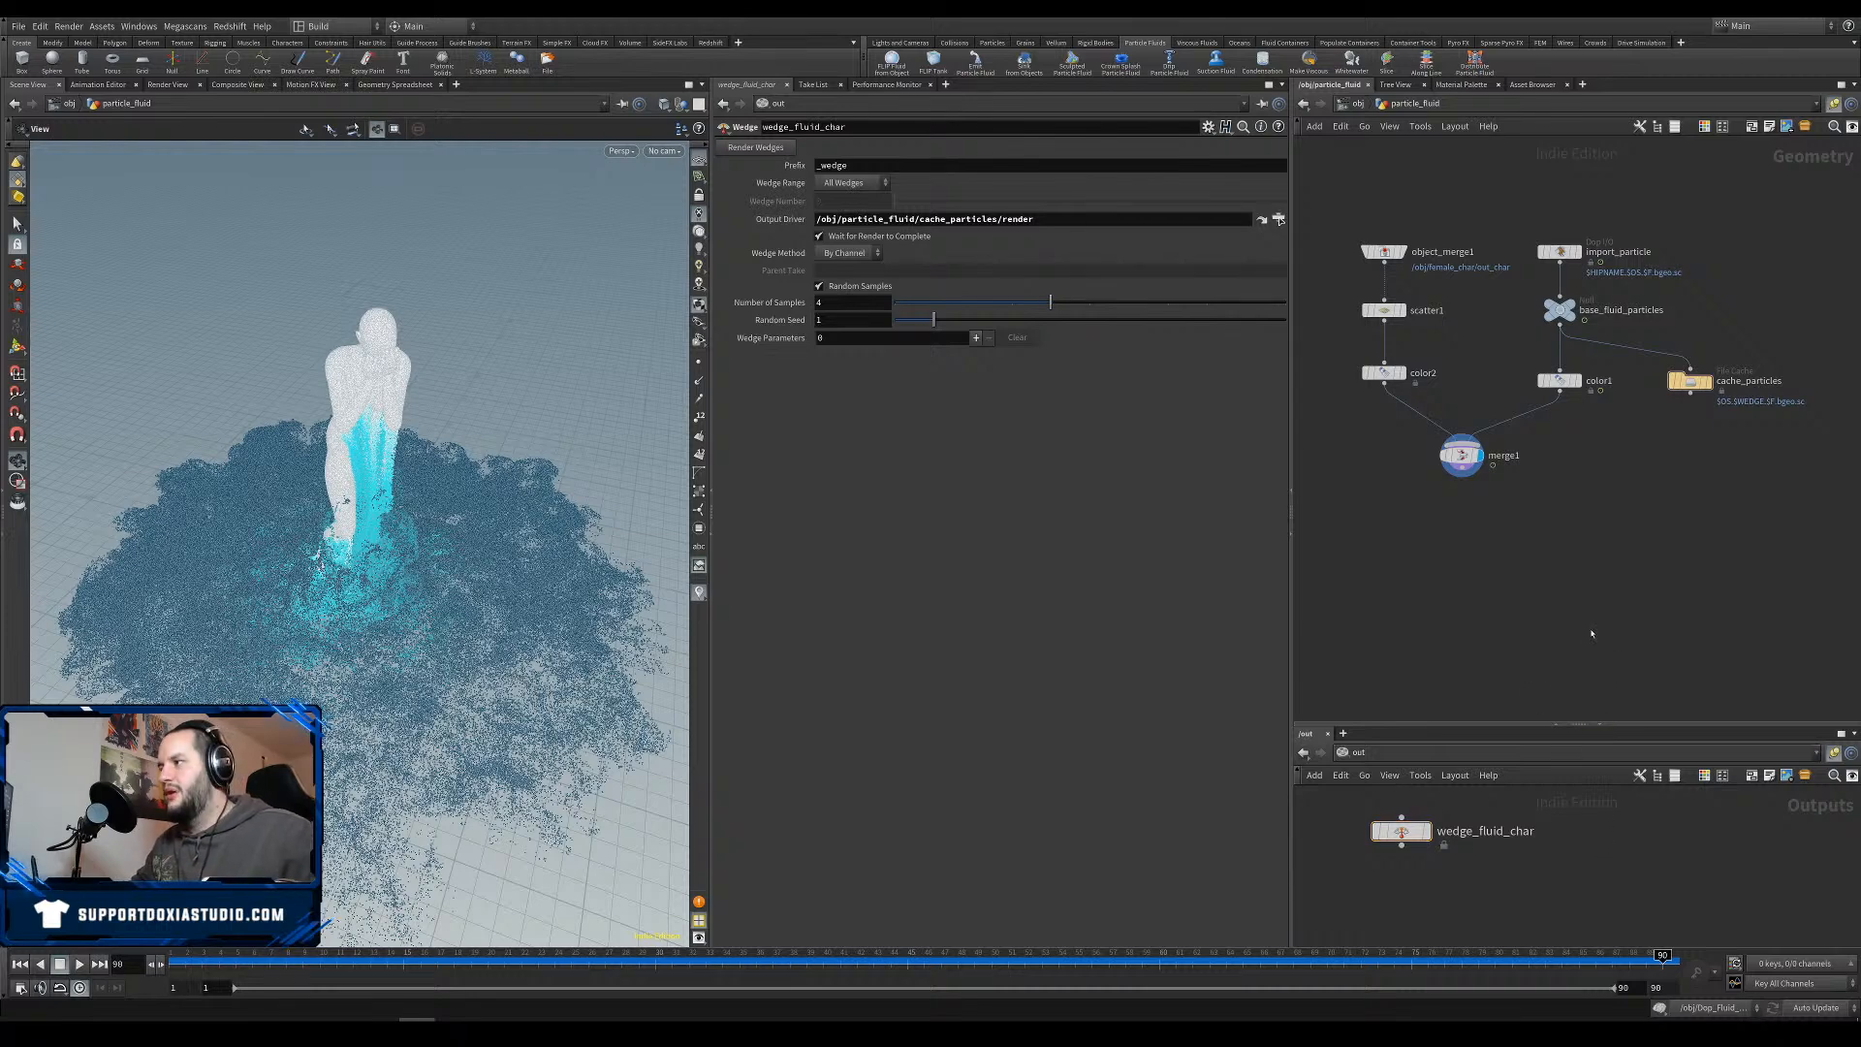
# Return to the object level, open the fluid_char_emitter network, and move the RENDER null below OUT_surface.
pyautogui.press('u')
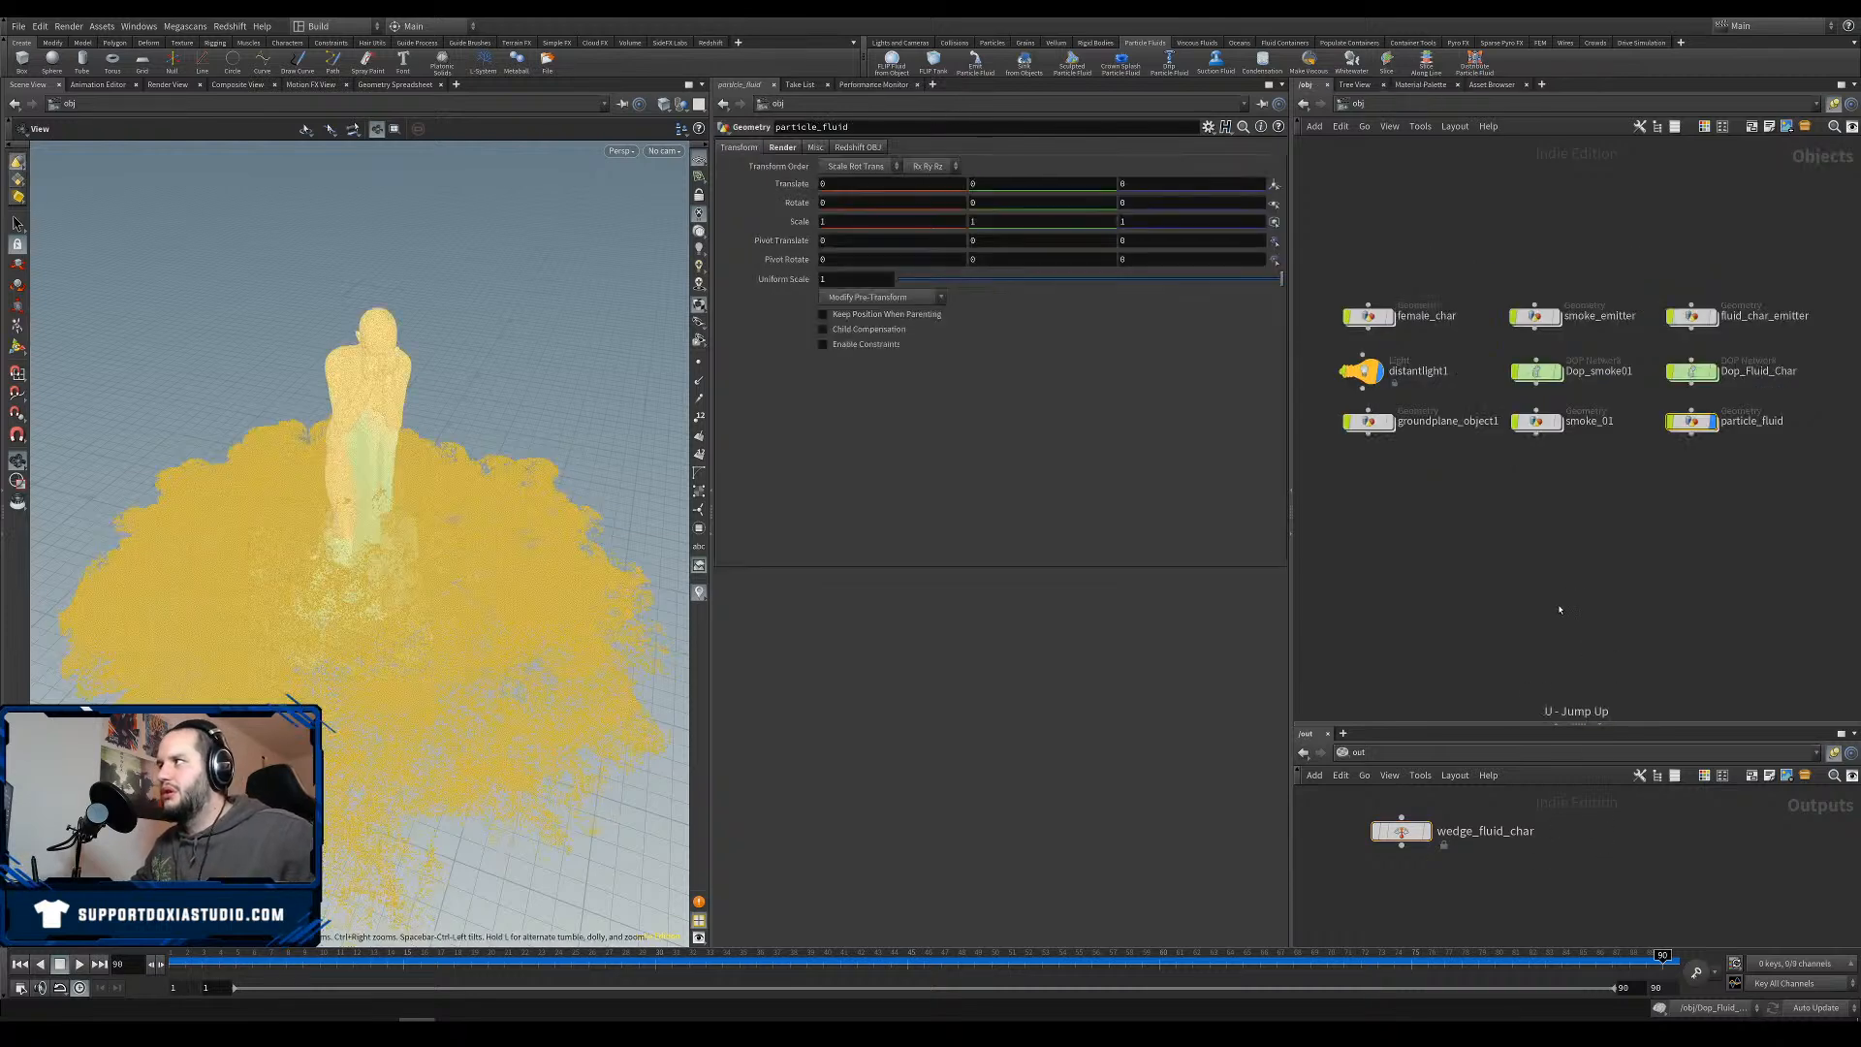
pyautogui.click(1571, 579)
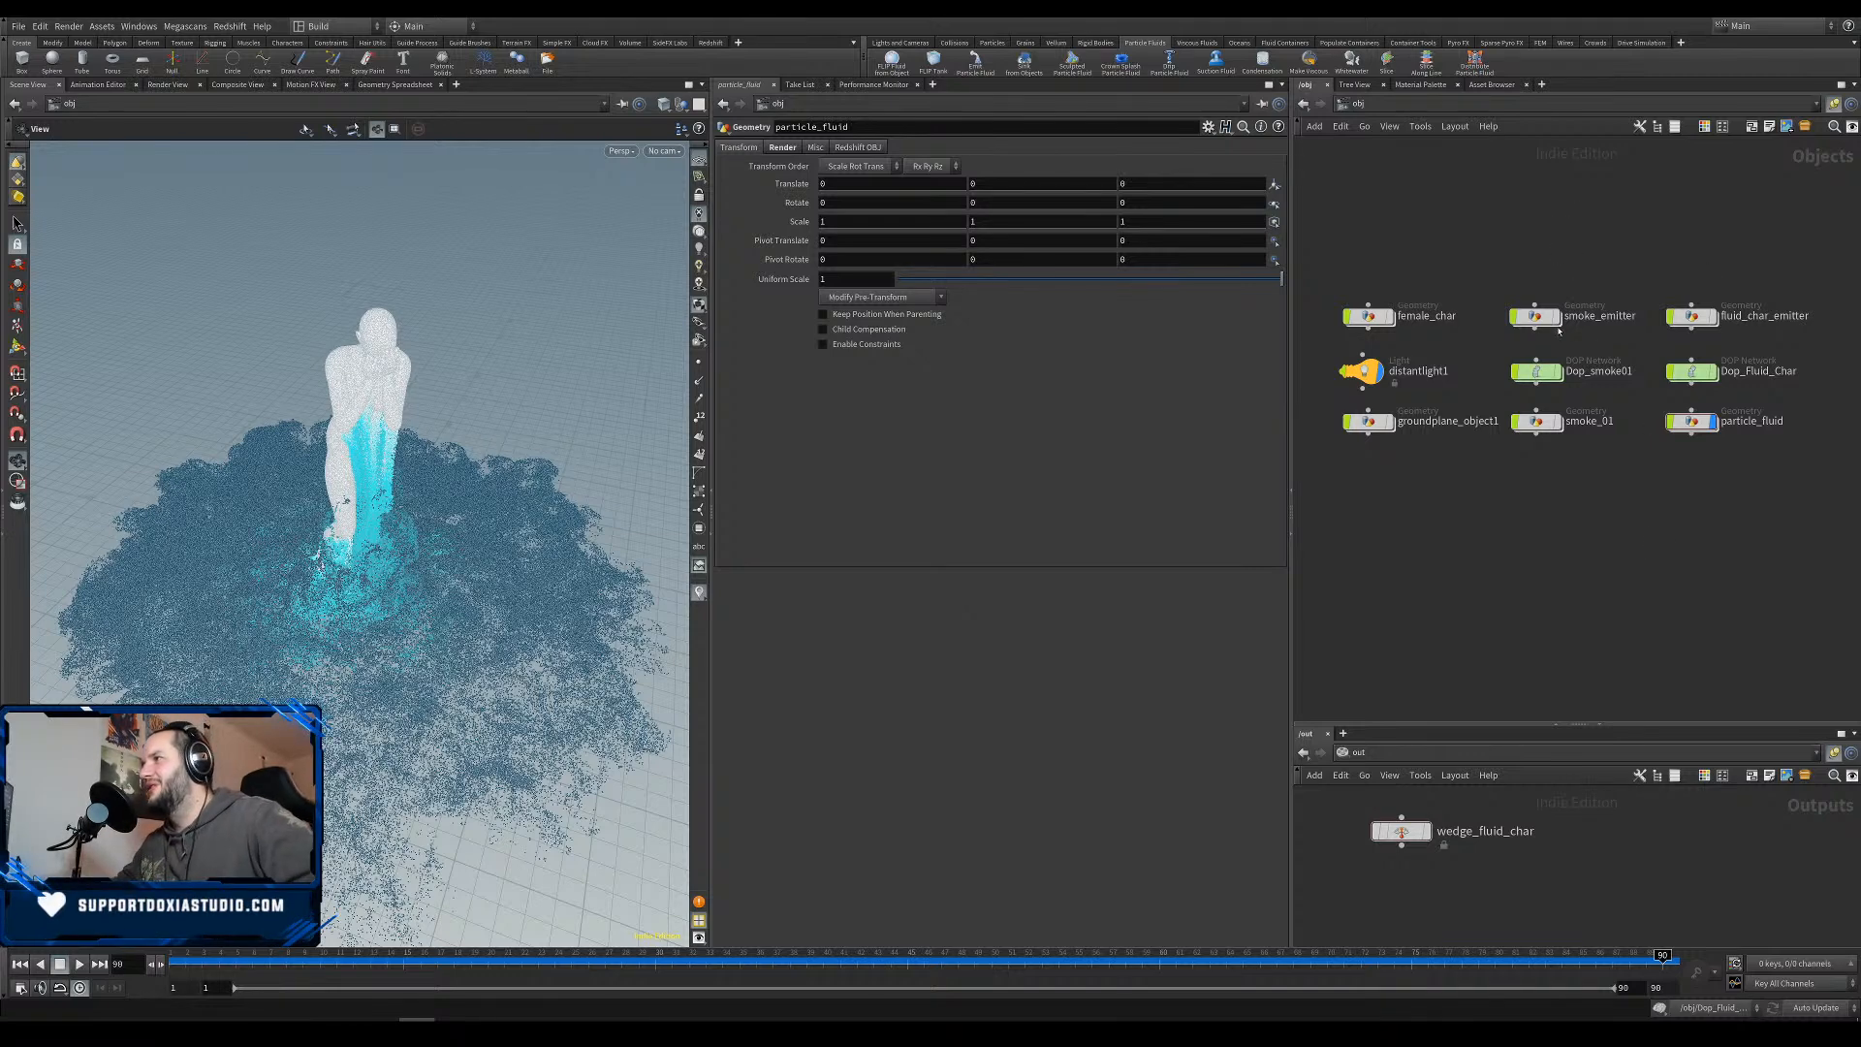
pyautogui.doubleClick(1695, 317)
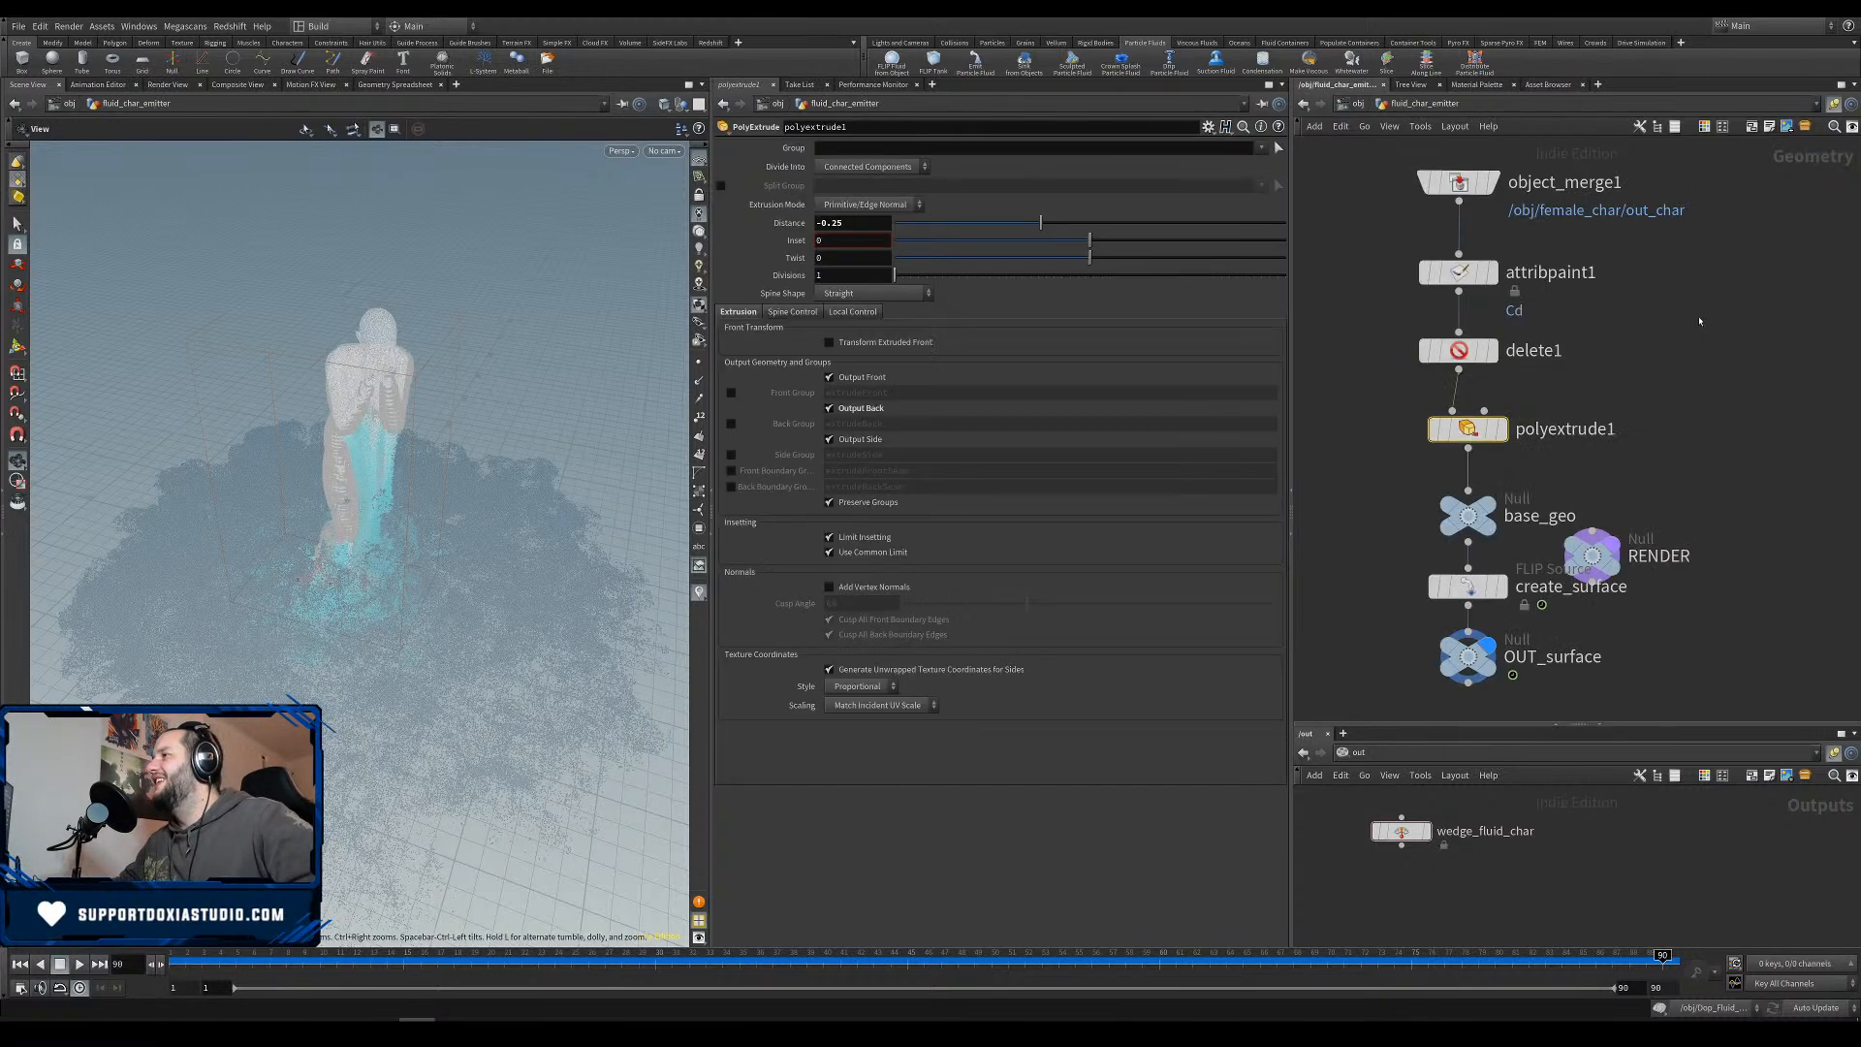
pyautogui.moveTo(1715, 382); pyautogui.dragTo(1669, 331, button='middle')
pyautogui.moveTo(1547, 506); pyautogui.dragTo(1550, 680)
# Check the Jitter Seed expression of create_surface and open the parameter interface editor of the OUT_surface null.
pyautogui.scroll(-3, 1597, 603)
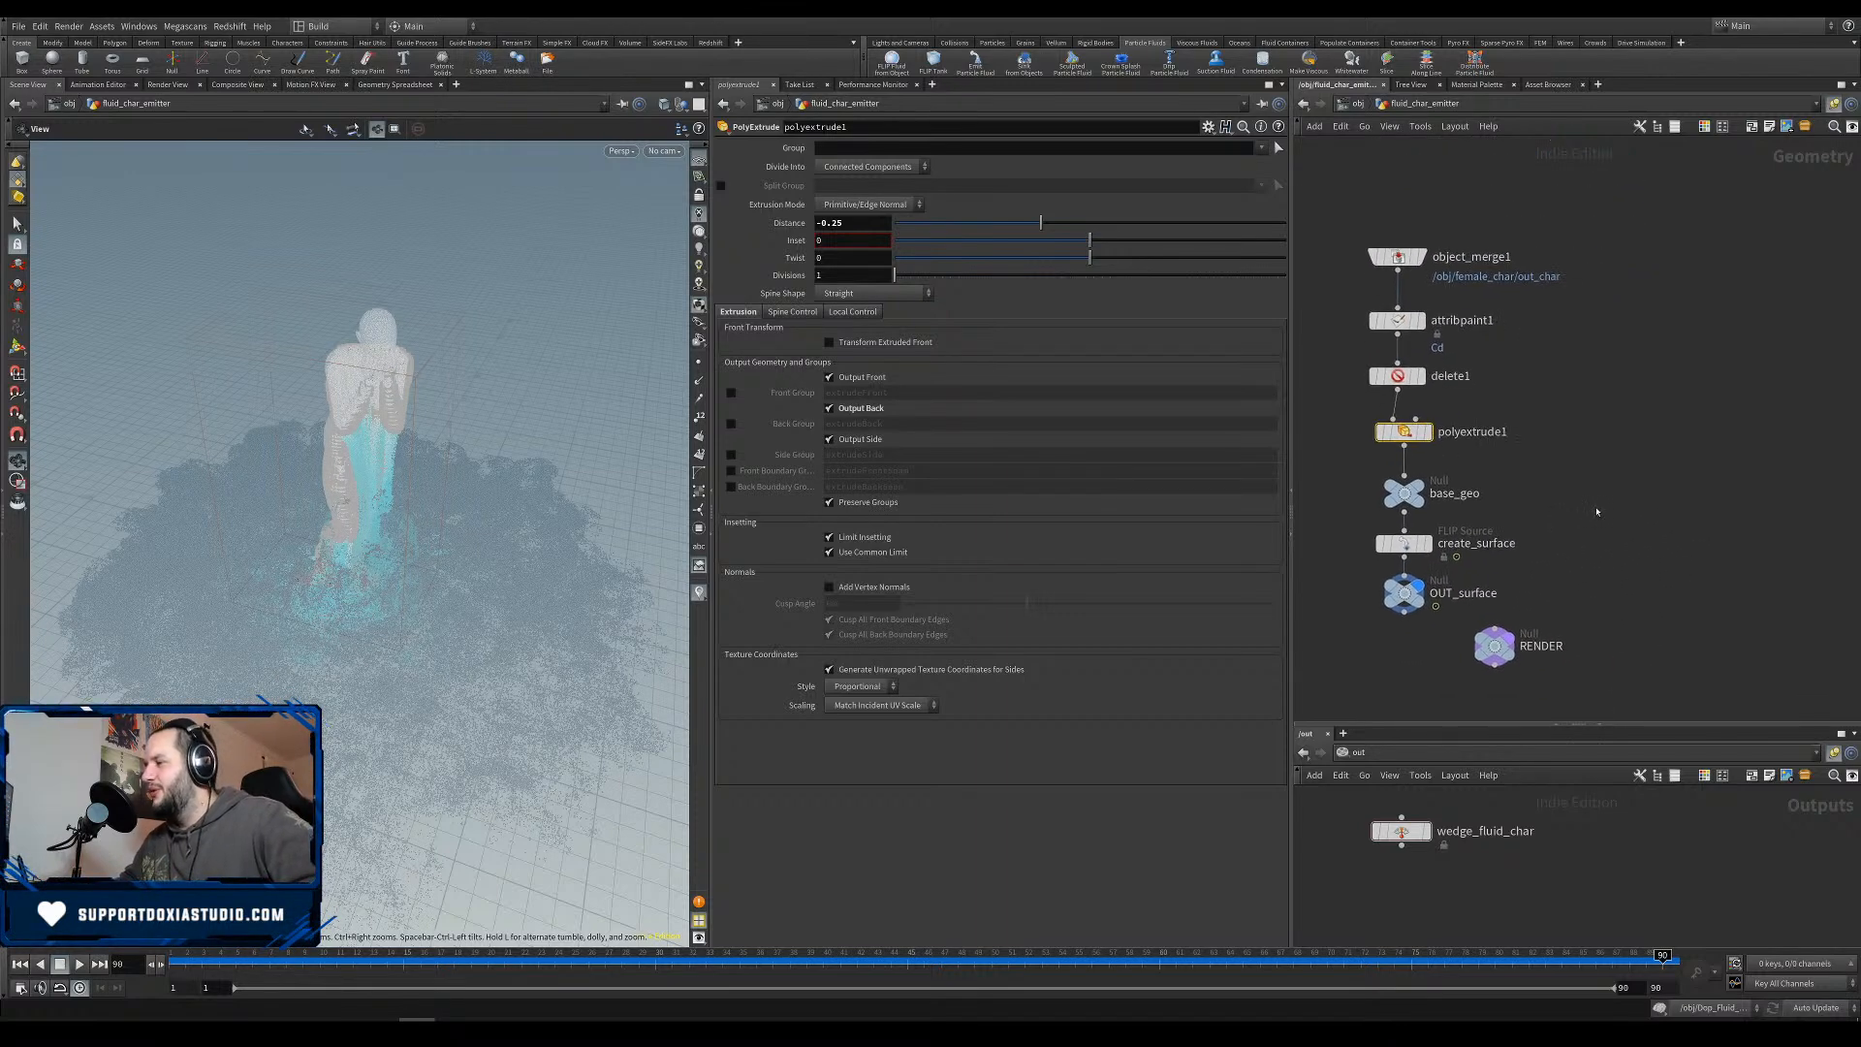
pyautogui.moveTo(1630, 500); pyautogui.dragTo(1681, 498, button='middle')
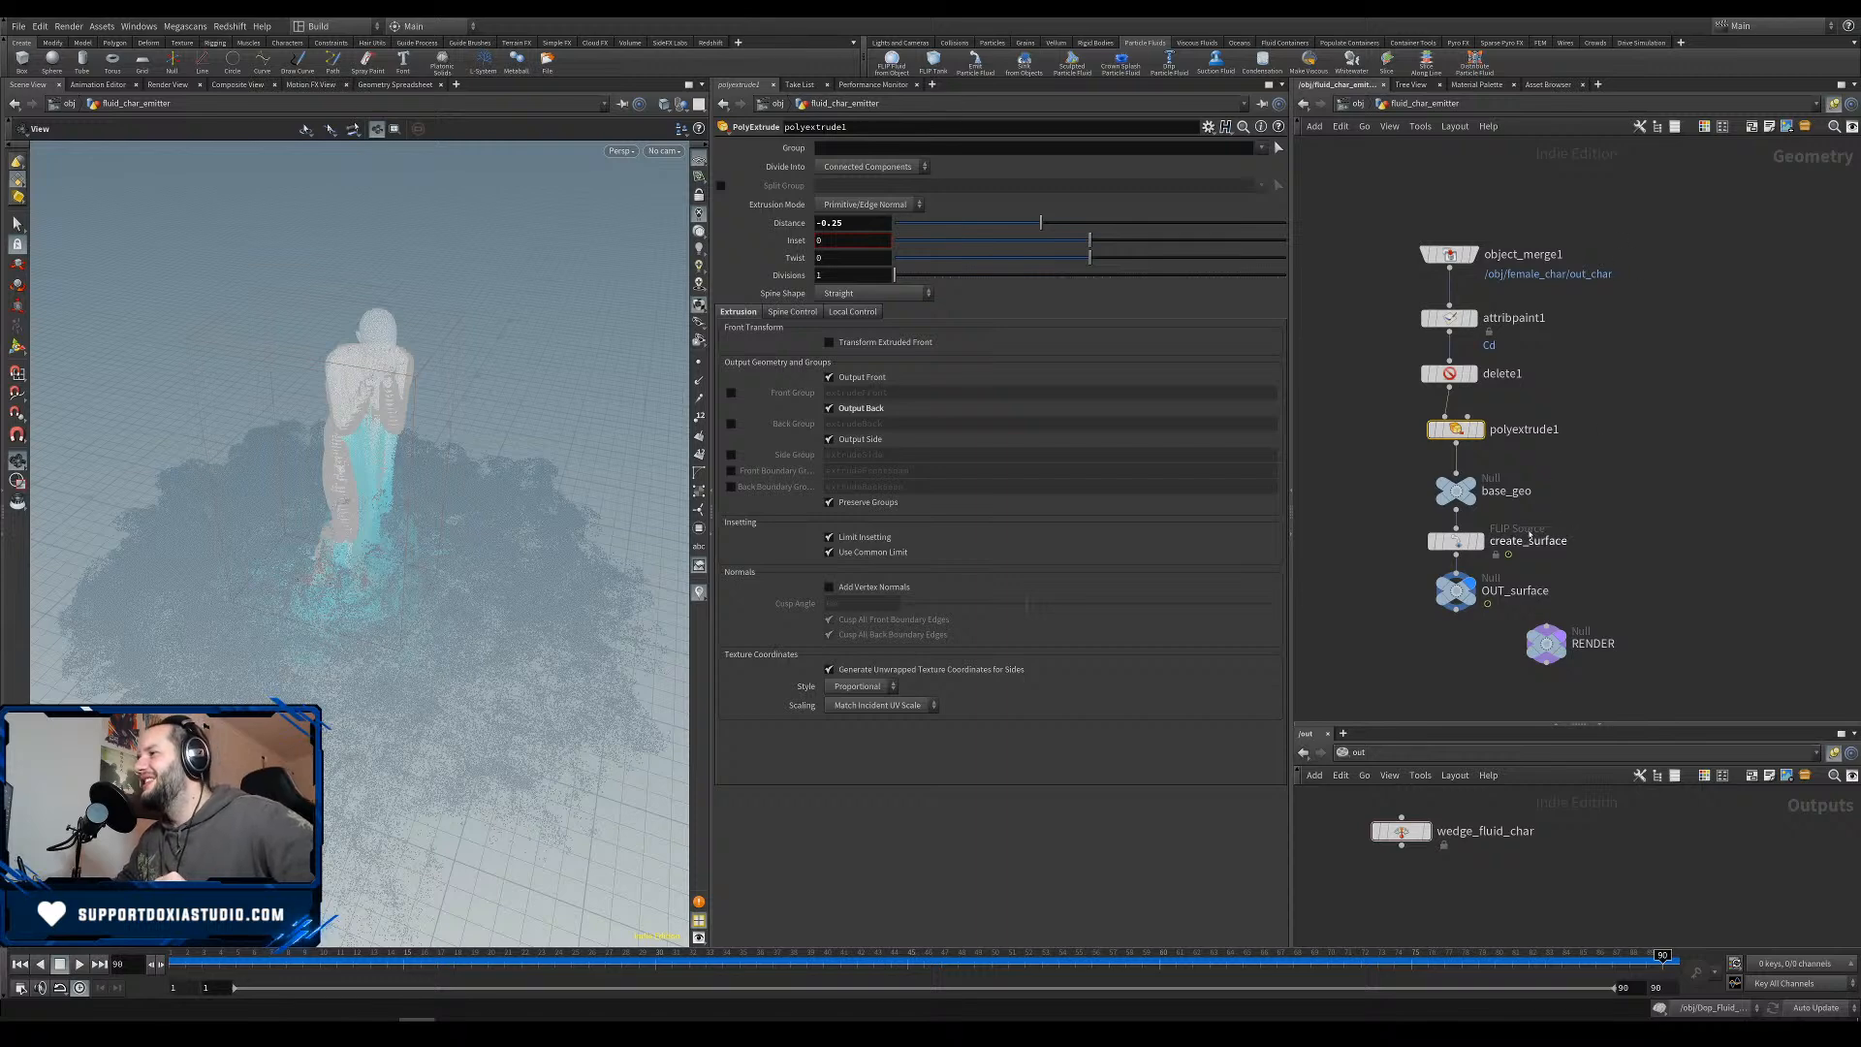
pyautogui.click(1536, 538)
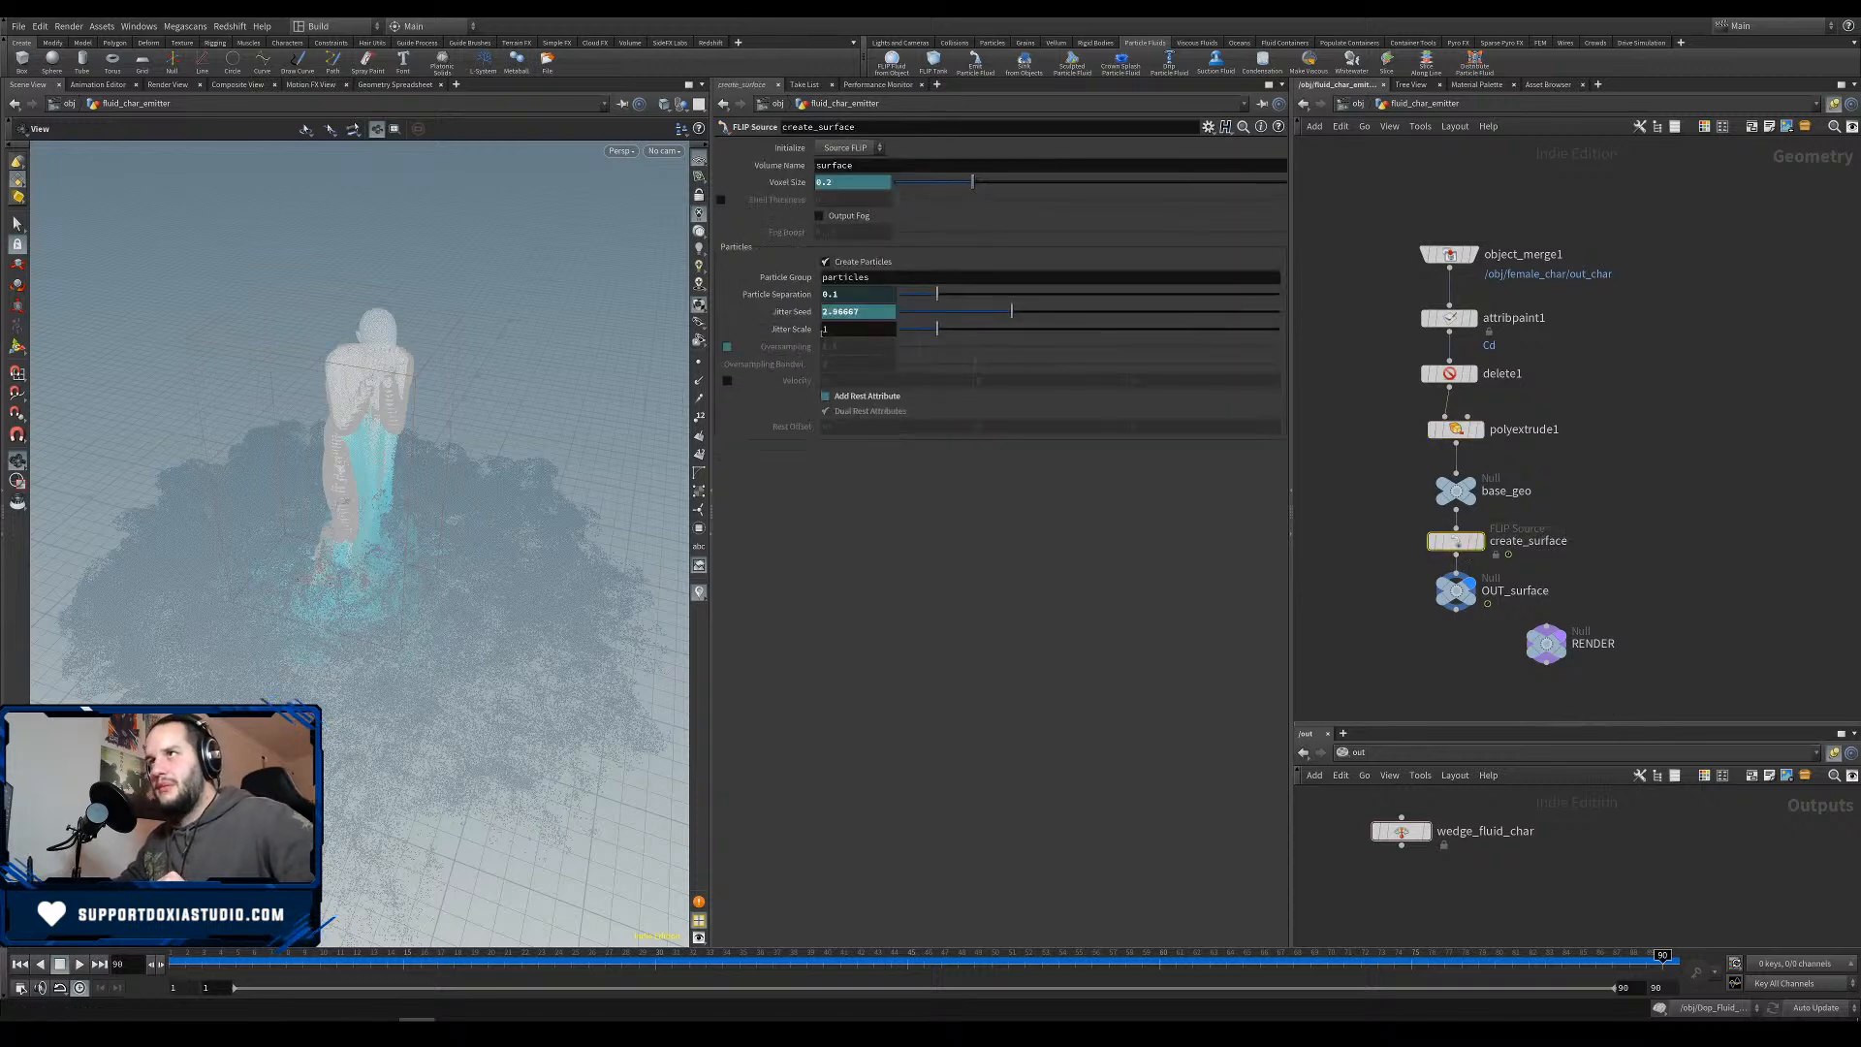
pyautogui.click(785, 311)
pyautogui.click(786, 311)
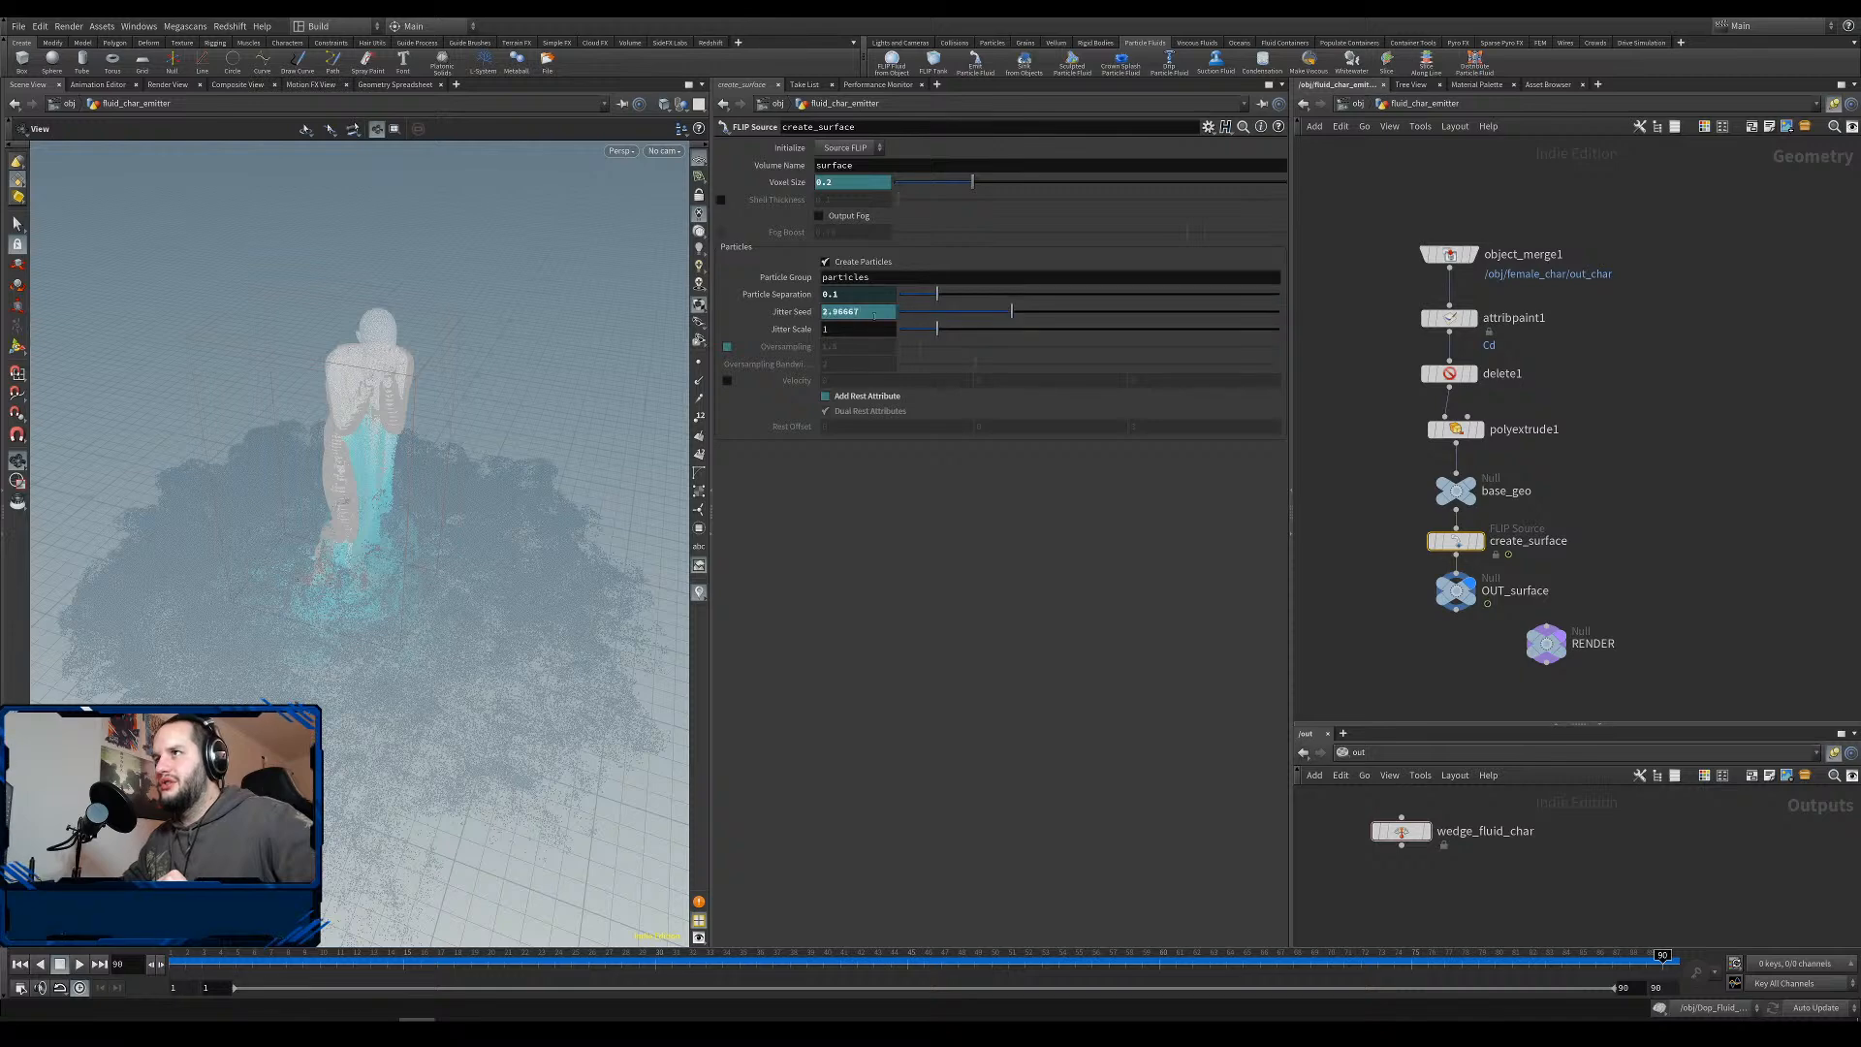
pyautogui.click(1456, 590)
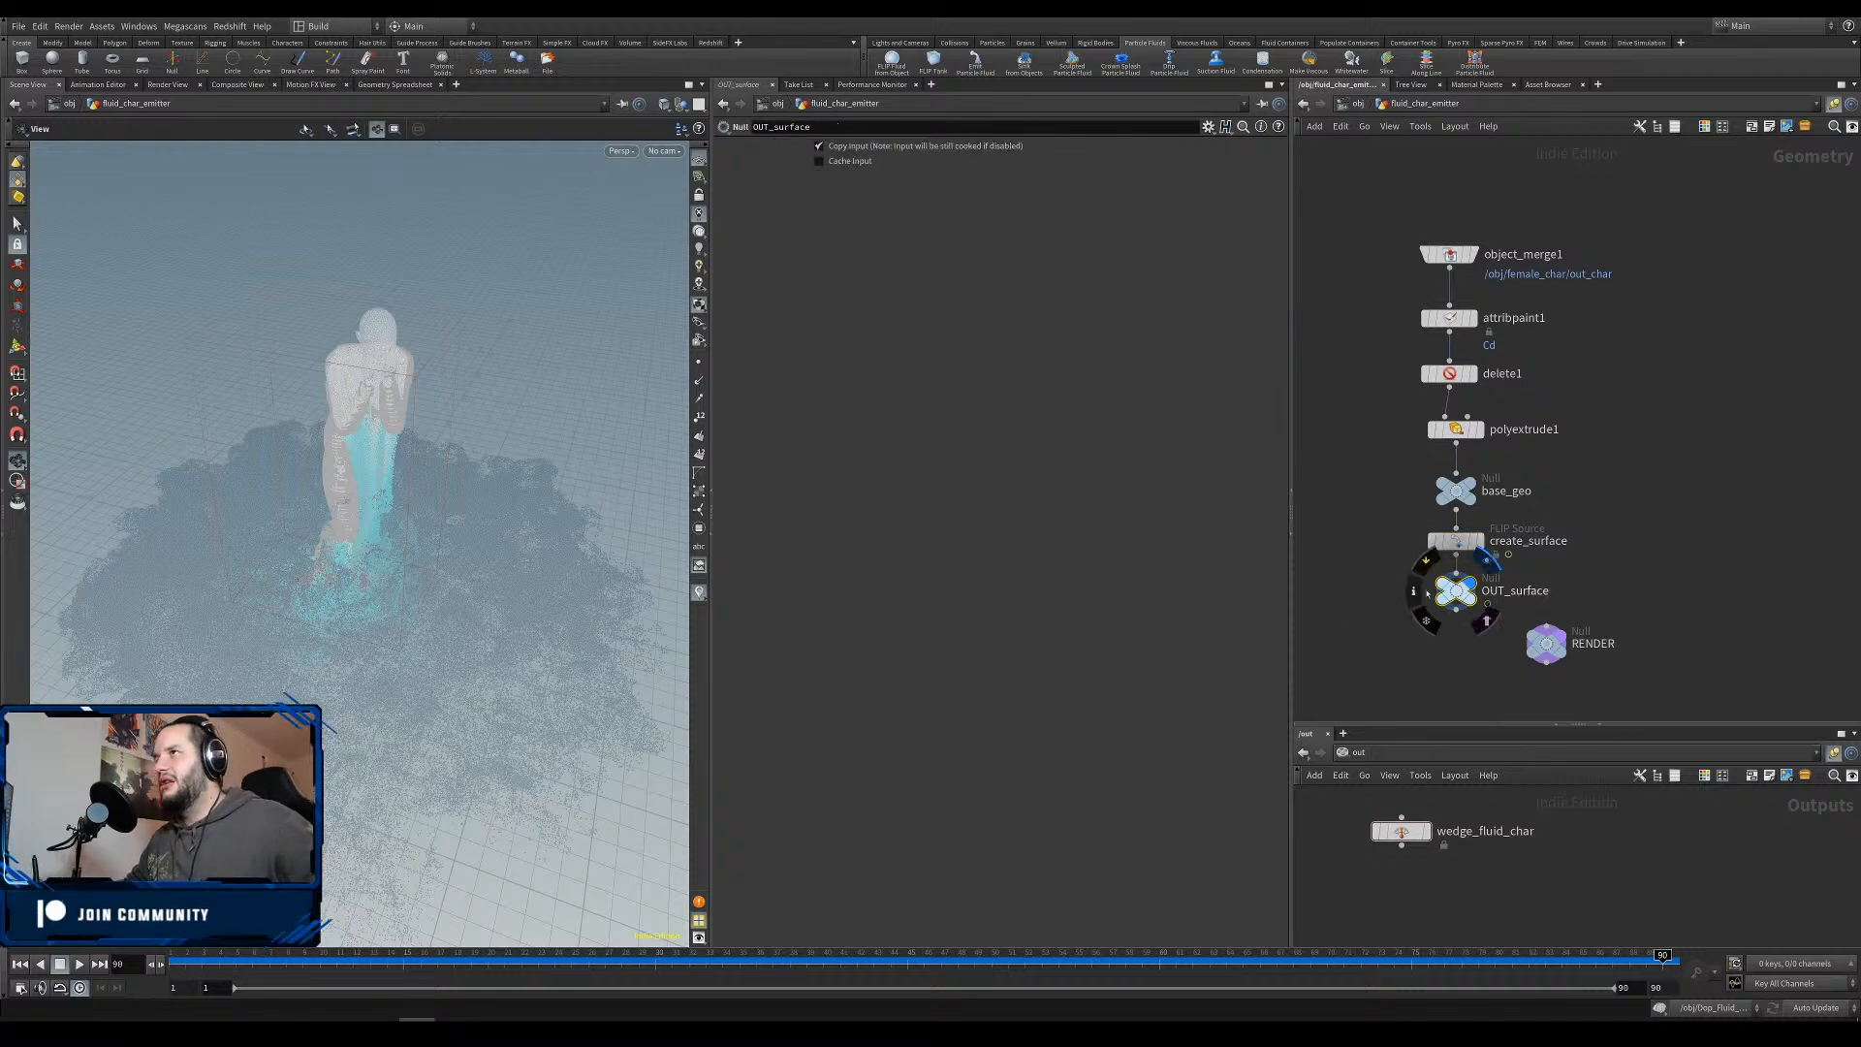
pyautogui.click(1207, 127)
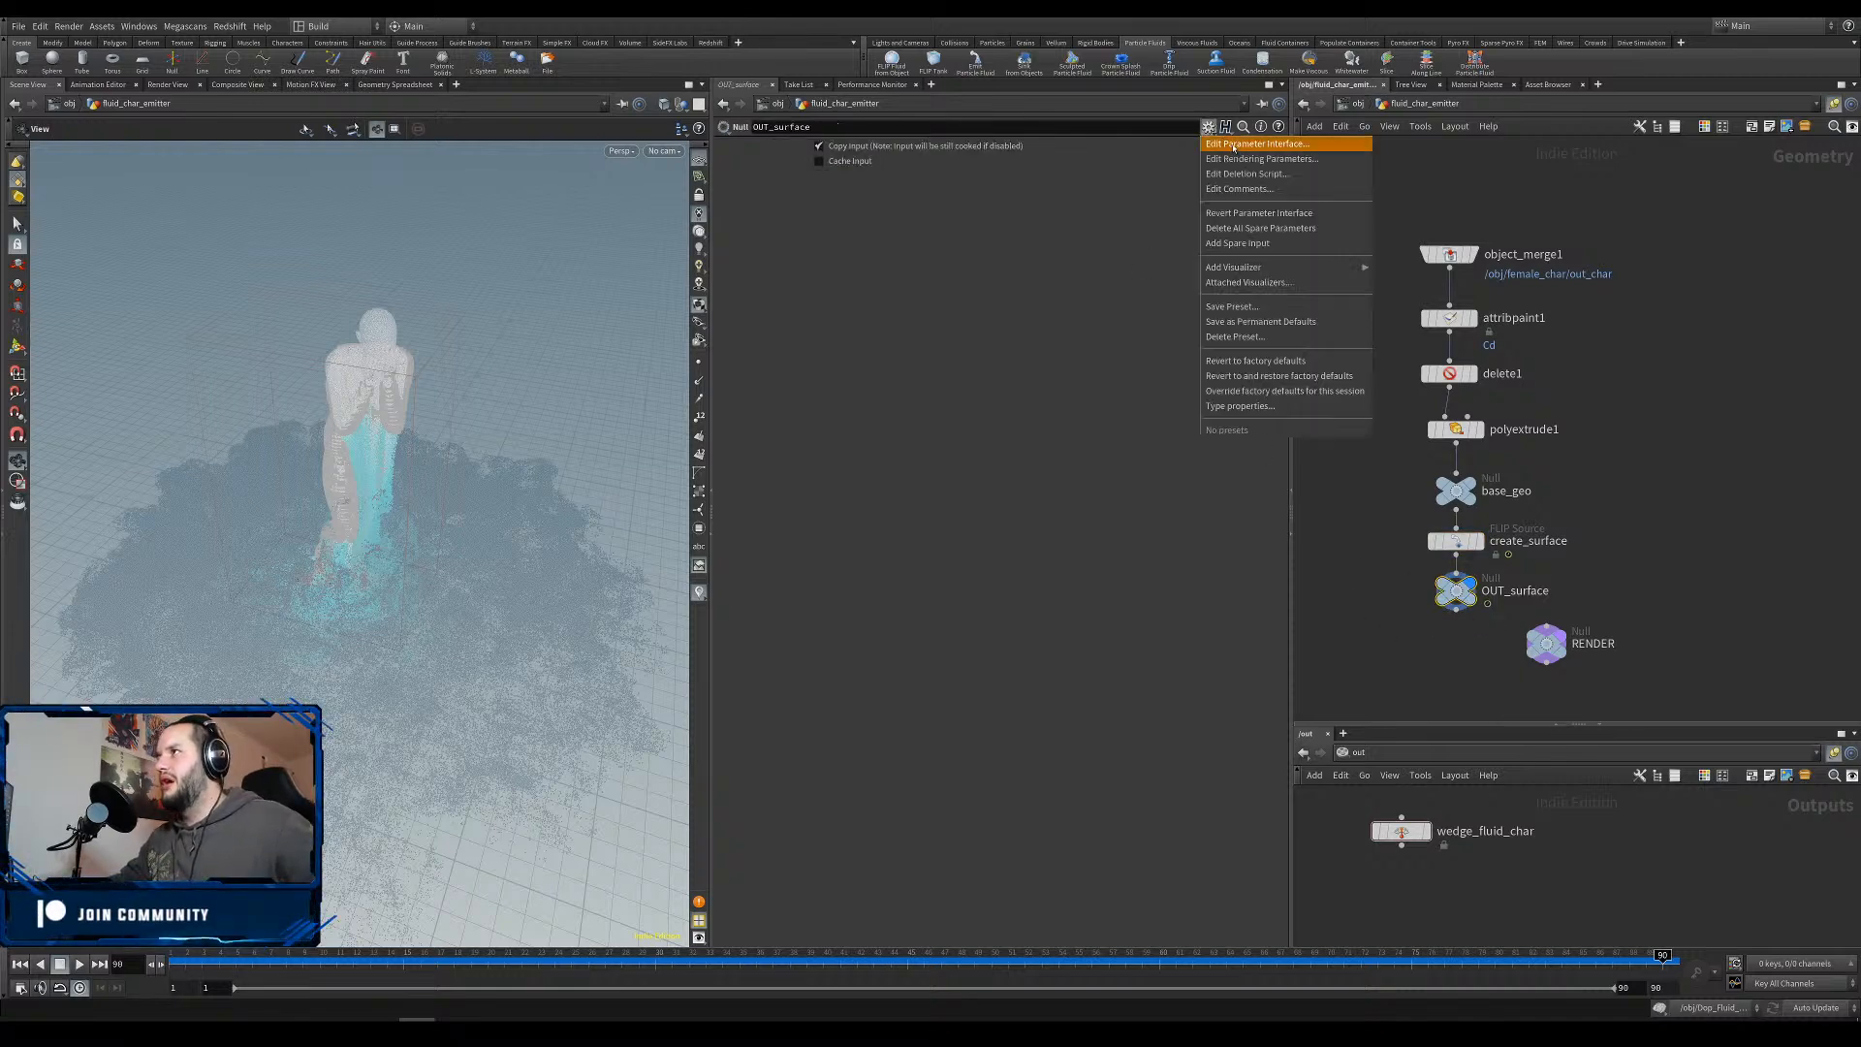
pyautogui.click(1229, 151)
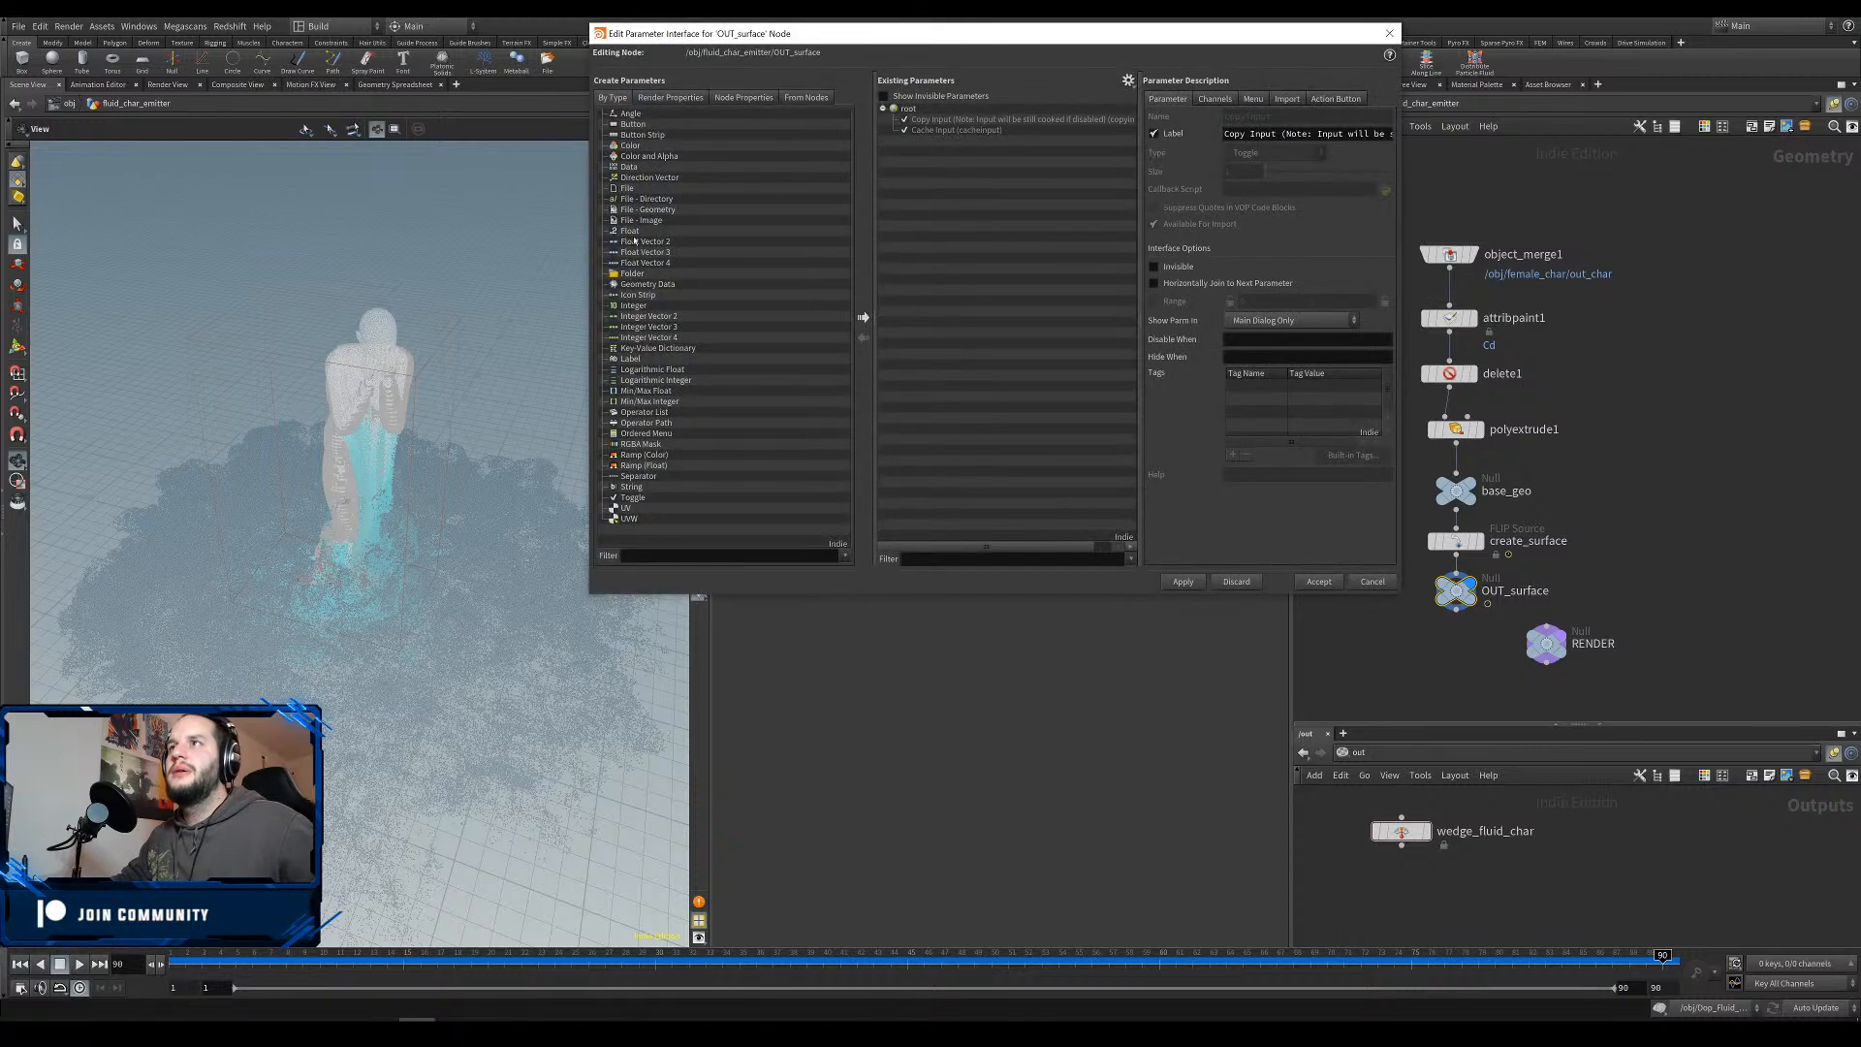
# Add a Float parameter with both name and label seed to OUT_surface and accept the edited interface.
pyautogui.moveTo(883, 214); pyautogui.dragTo(993, 205)
pyautogui.doubleClick(1287, 116)
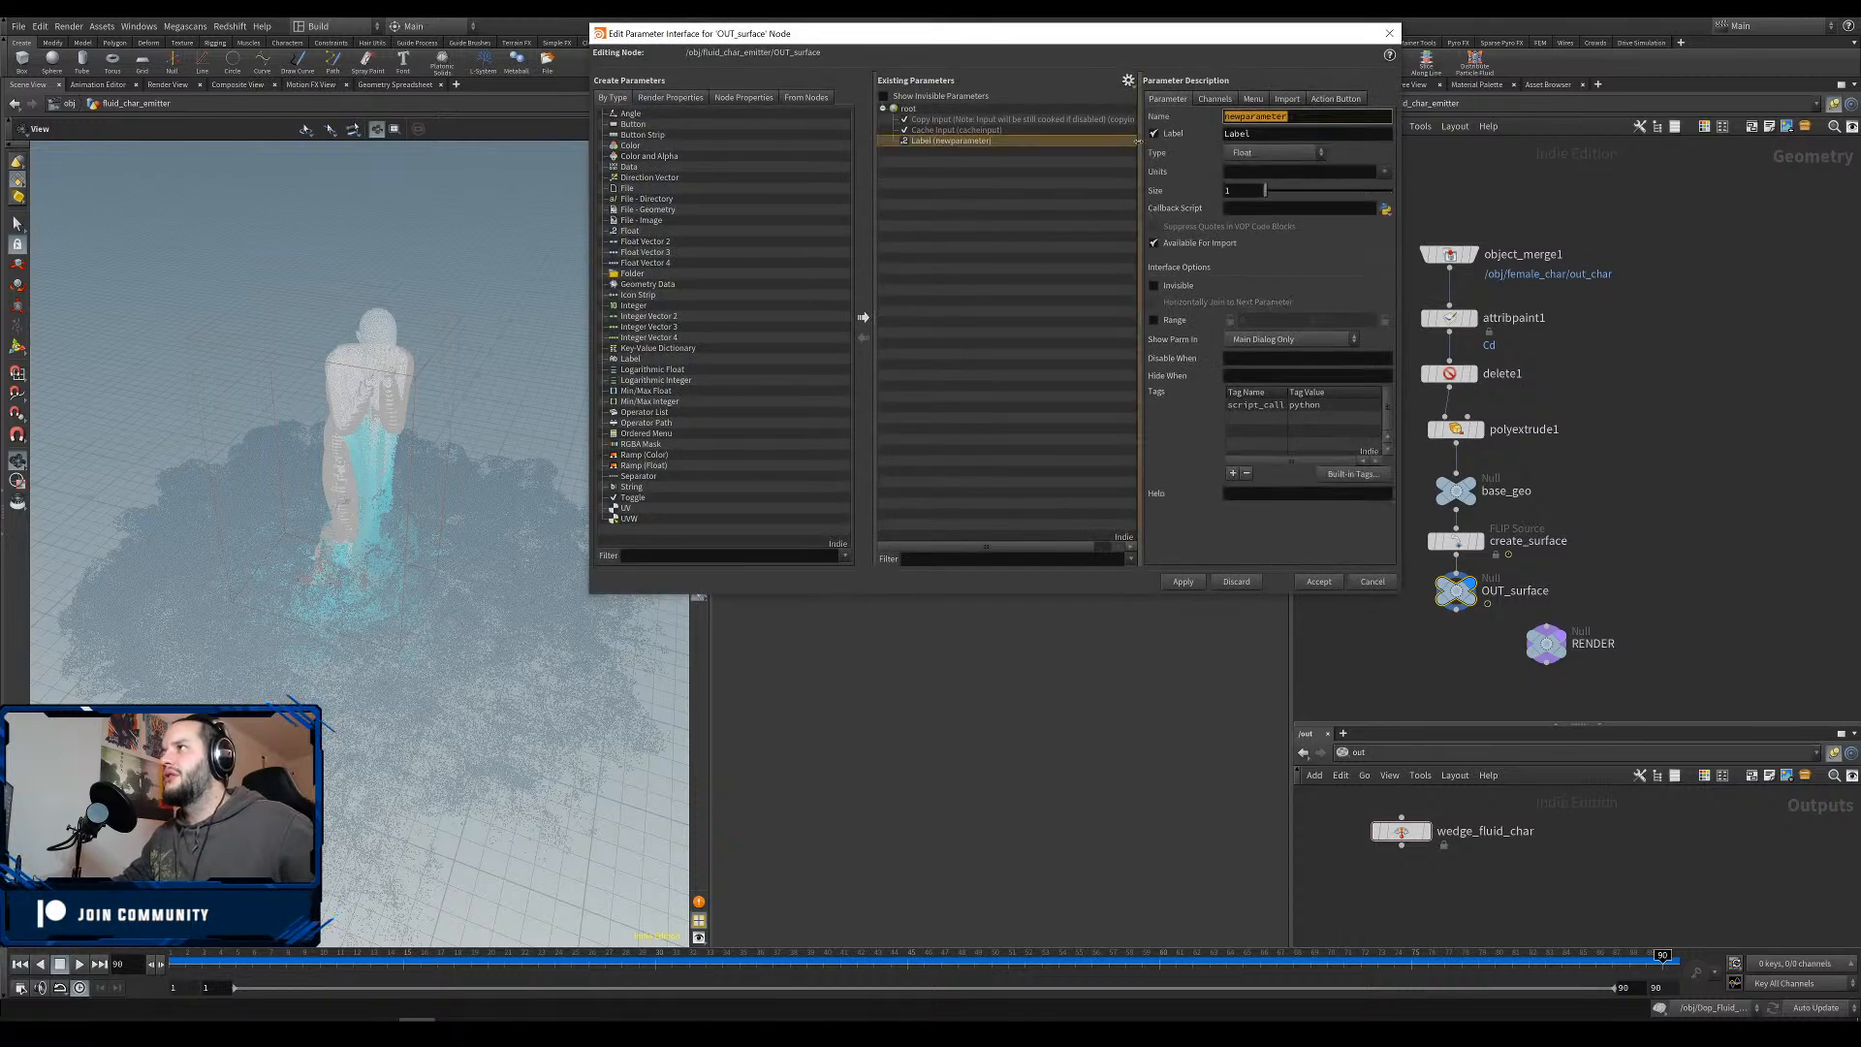
pyautogui.write('seed')
pyautogui.press('Tab')
pyautogui.write('seed')
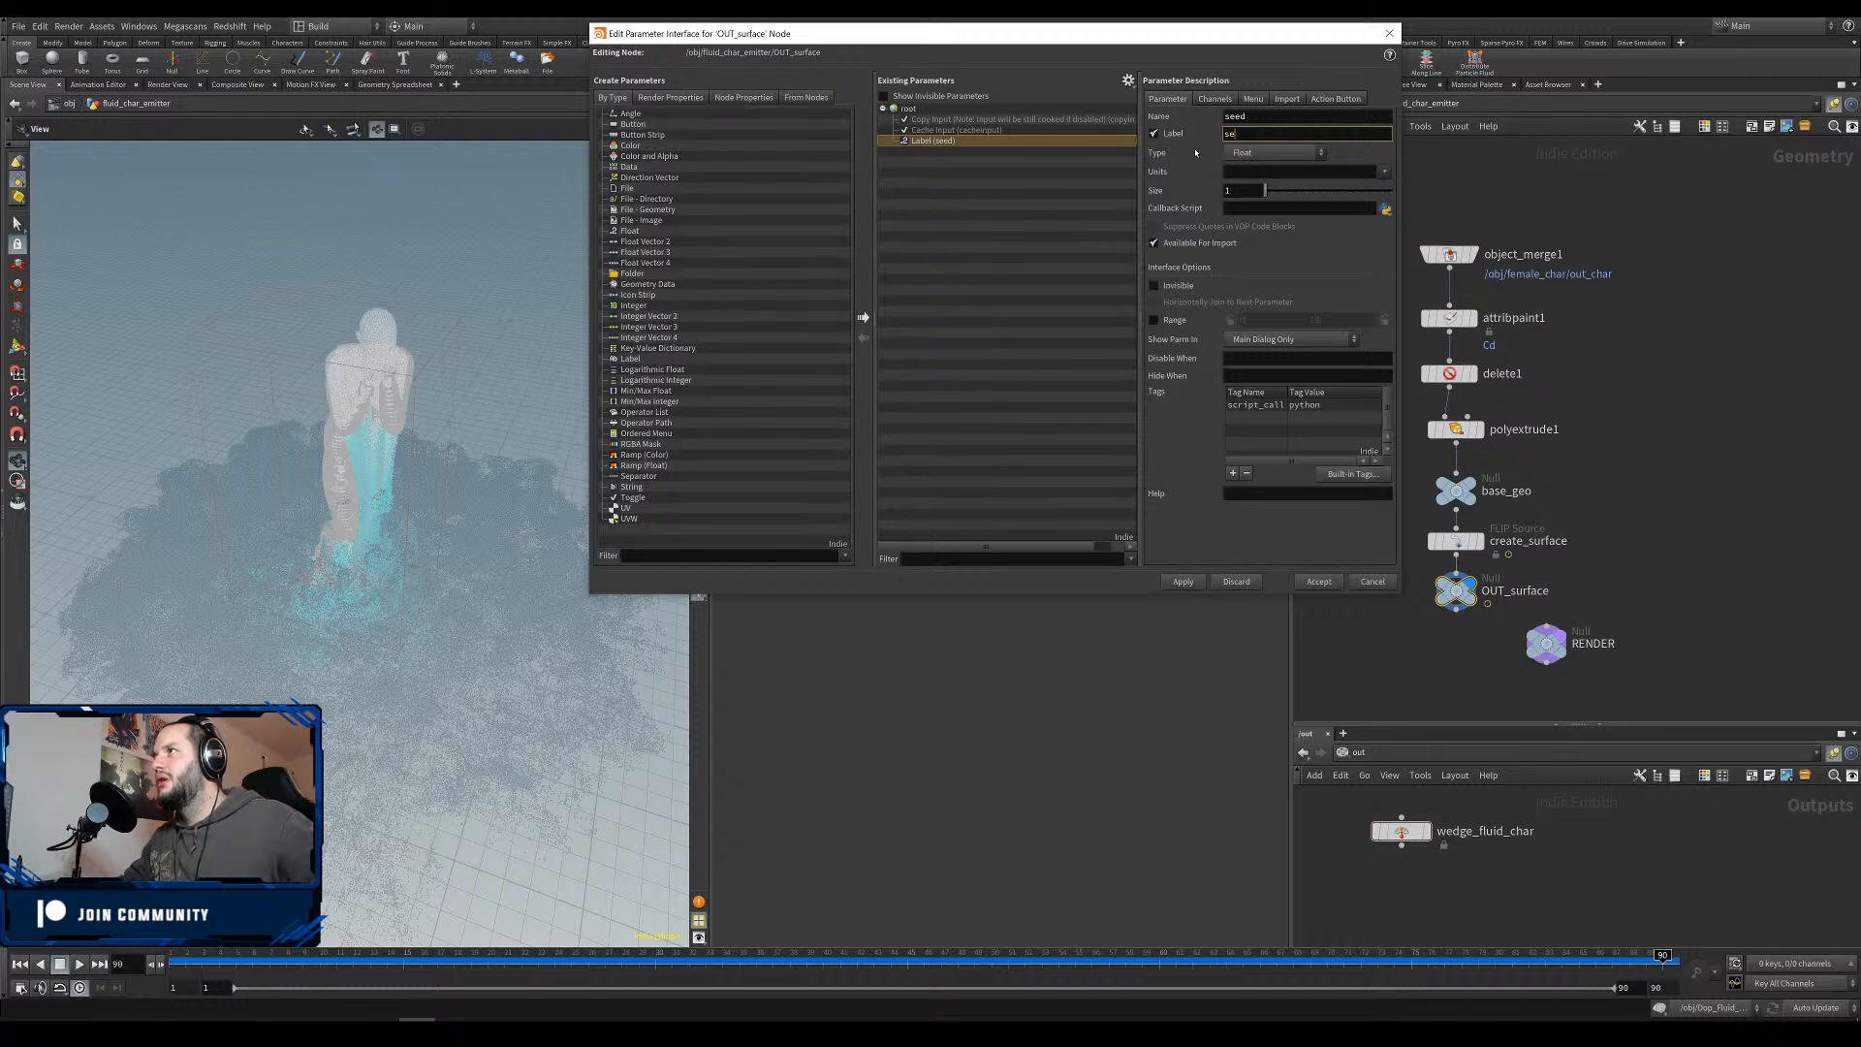
pyautogui.click(1320, 581)
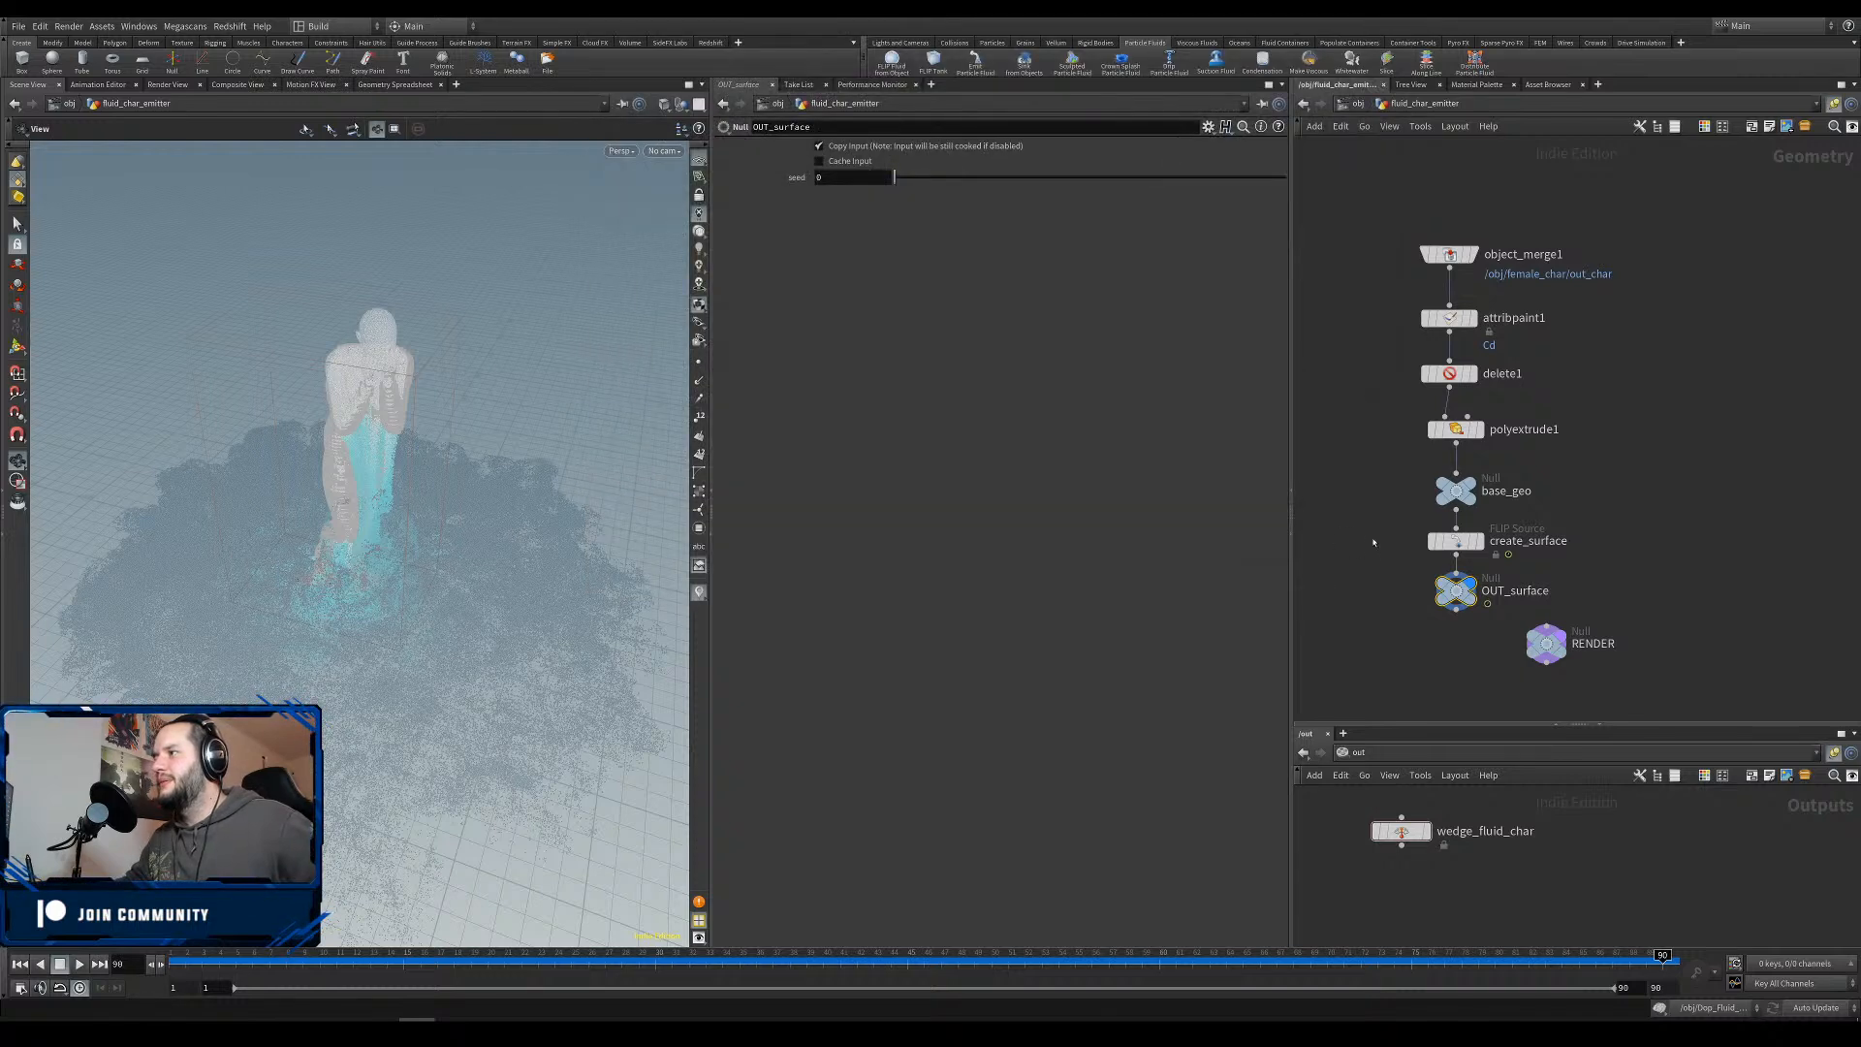
# Set OUT_surface's seed to 1.61 and copy the seed parameter.
pyautogui.moveTo(798, 178); pyautogui.dragTo(801, 181)
pyautogui.rightClick(801, 181)
pyautogui.click(872, 282)
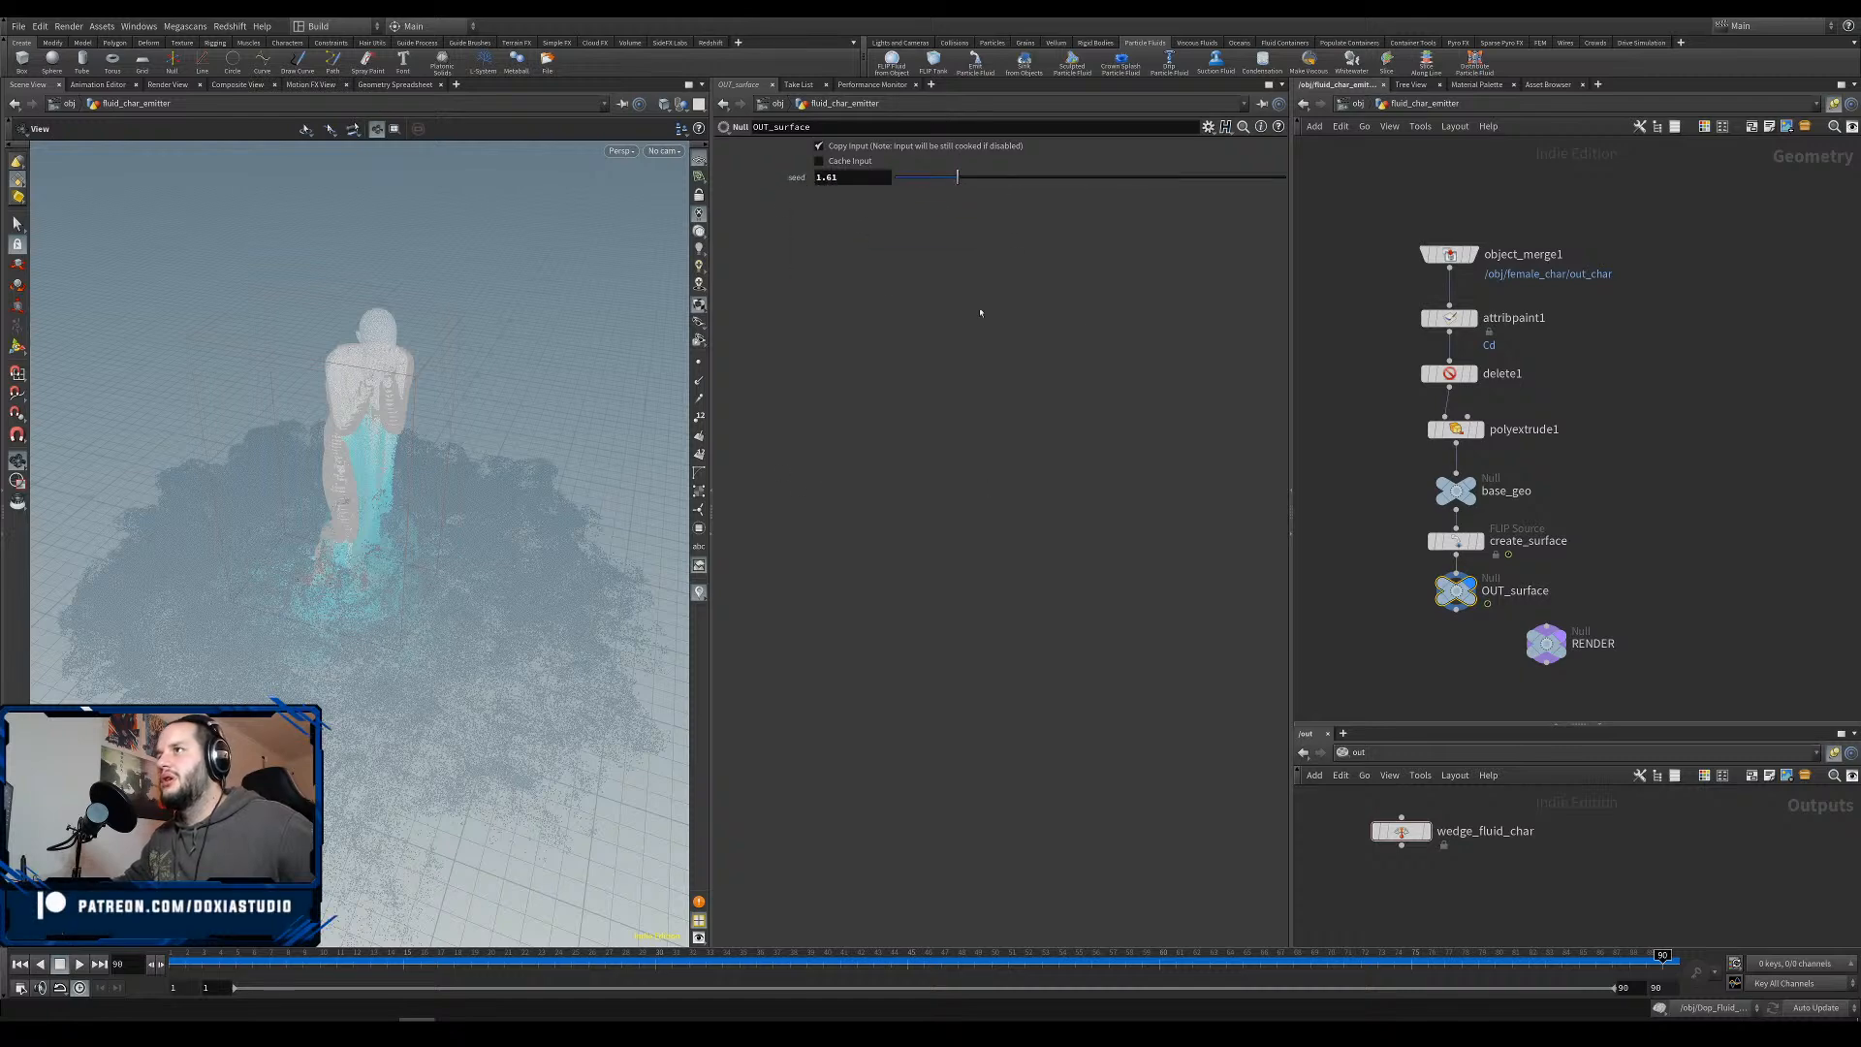
# Set create_surface's Jitter Seed to $T + ch("../OUT_surface/seed") using a relative reference, and return the timeline to frame 1.
pyautogui.moveTo(1460, 434)
pyautogui.click(1456, 541)
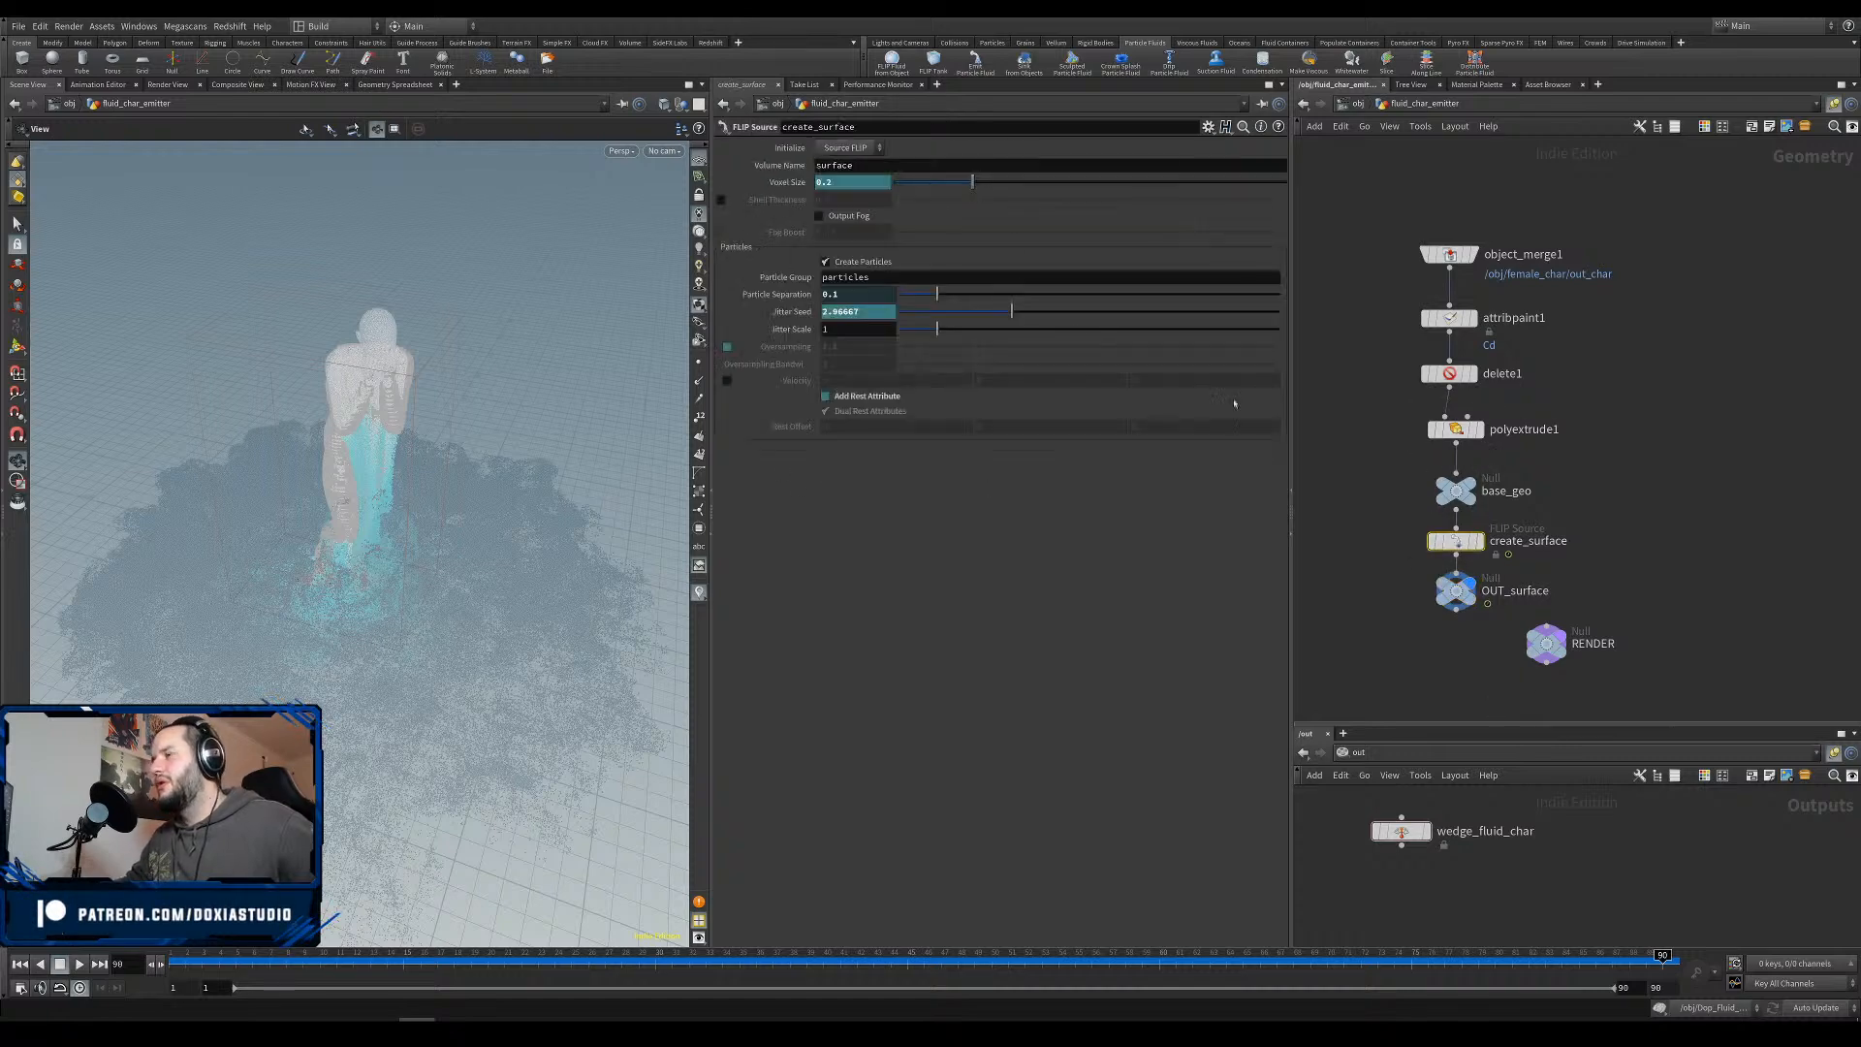
pyautogui.write('$T')
pyautogui.press('Return')
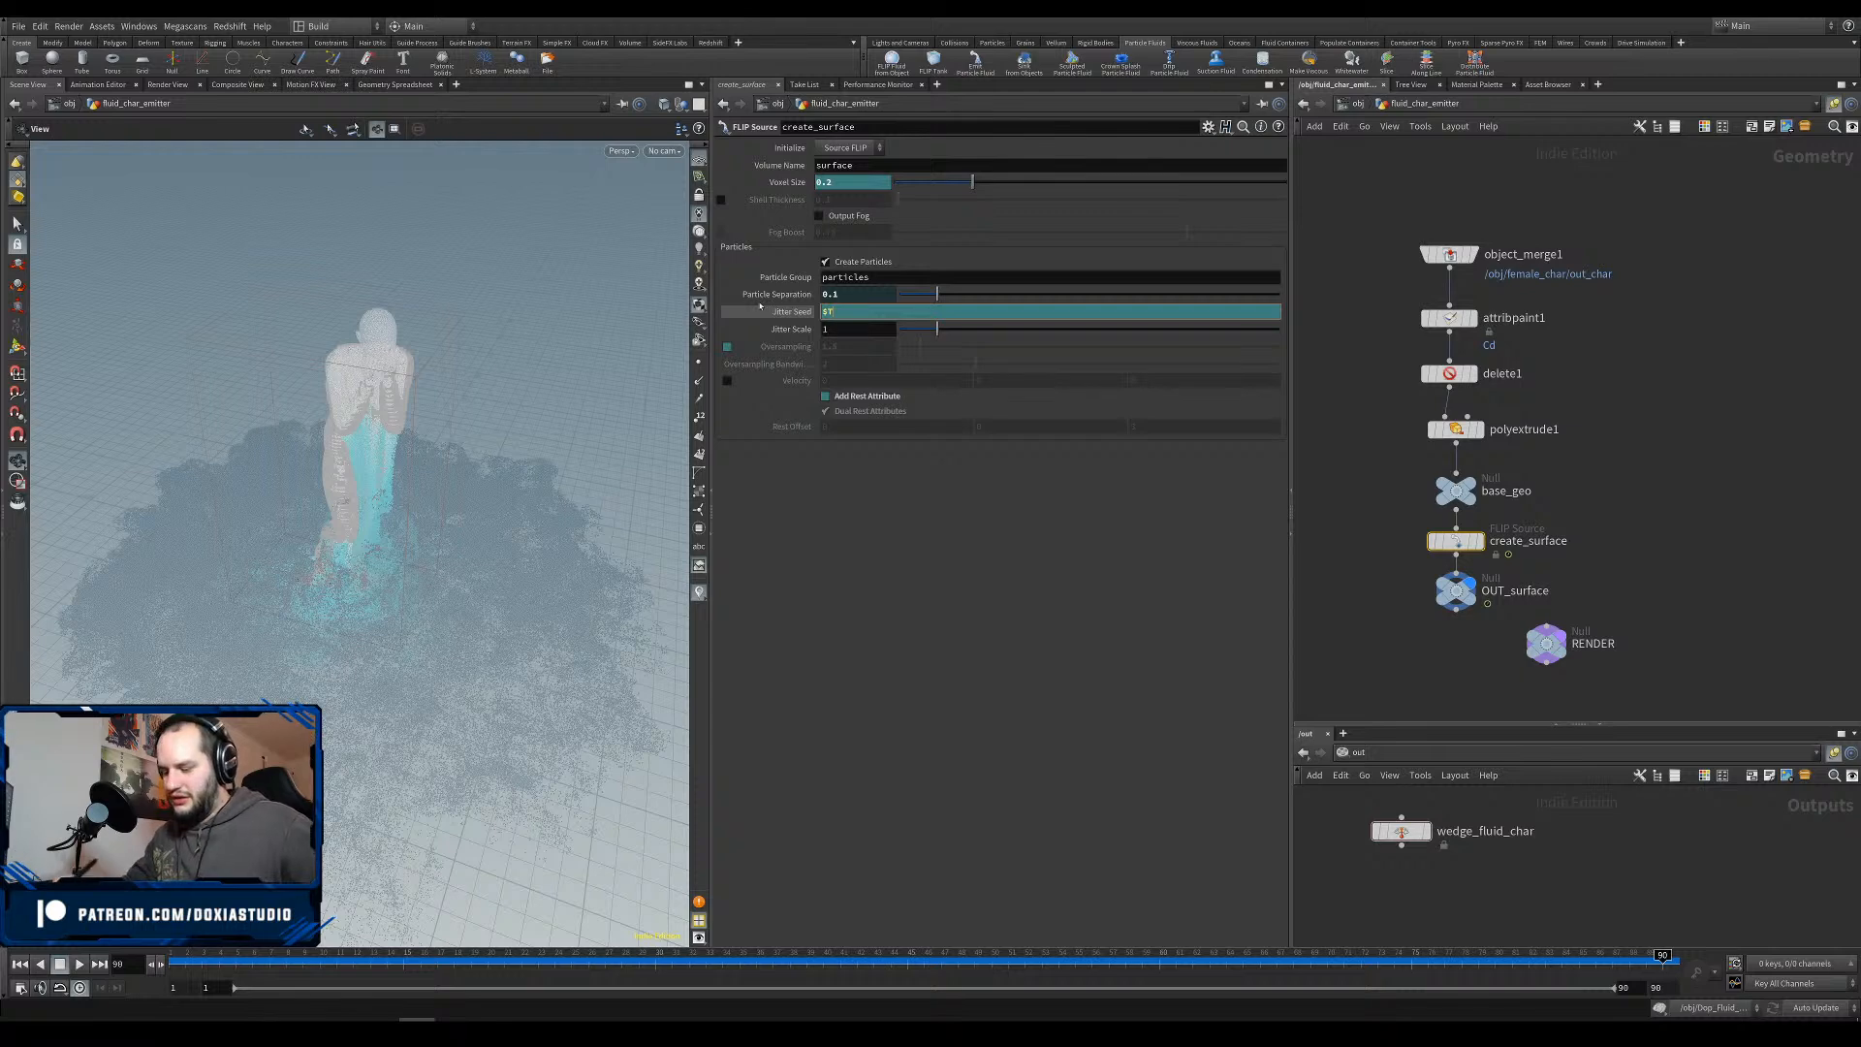
pyautogui.rightClick(959, 313)
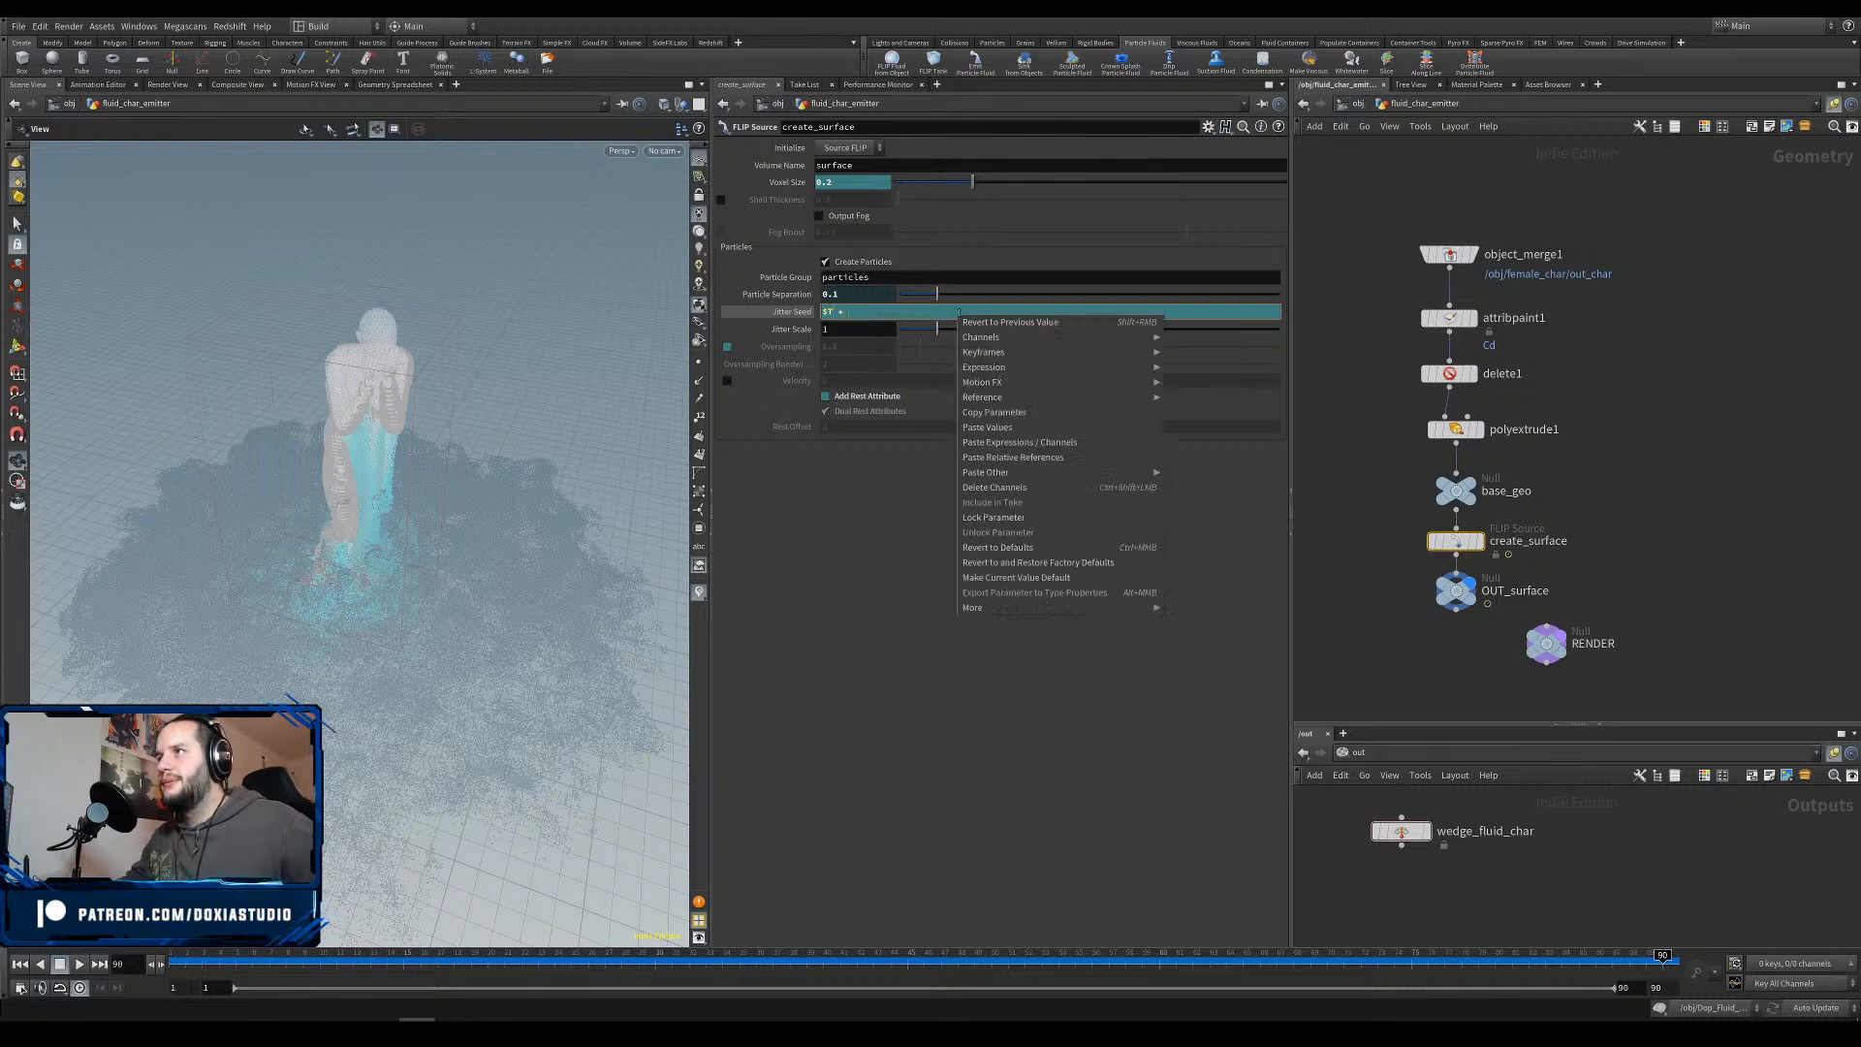
pyautogui.click(1044, 459)
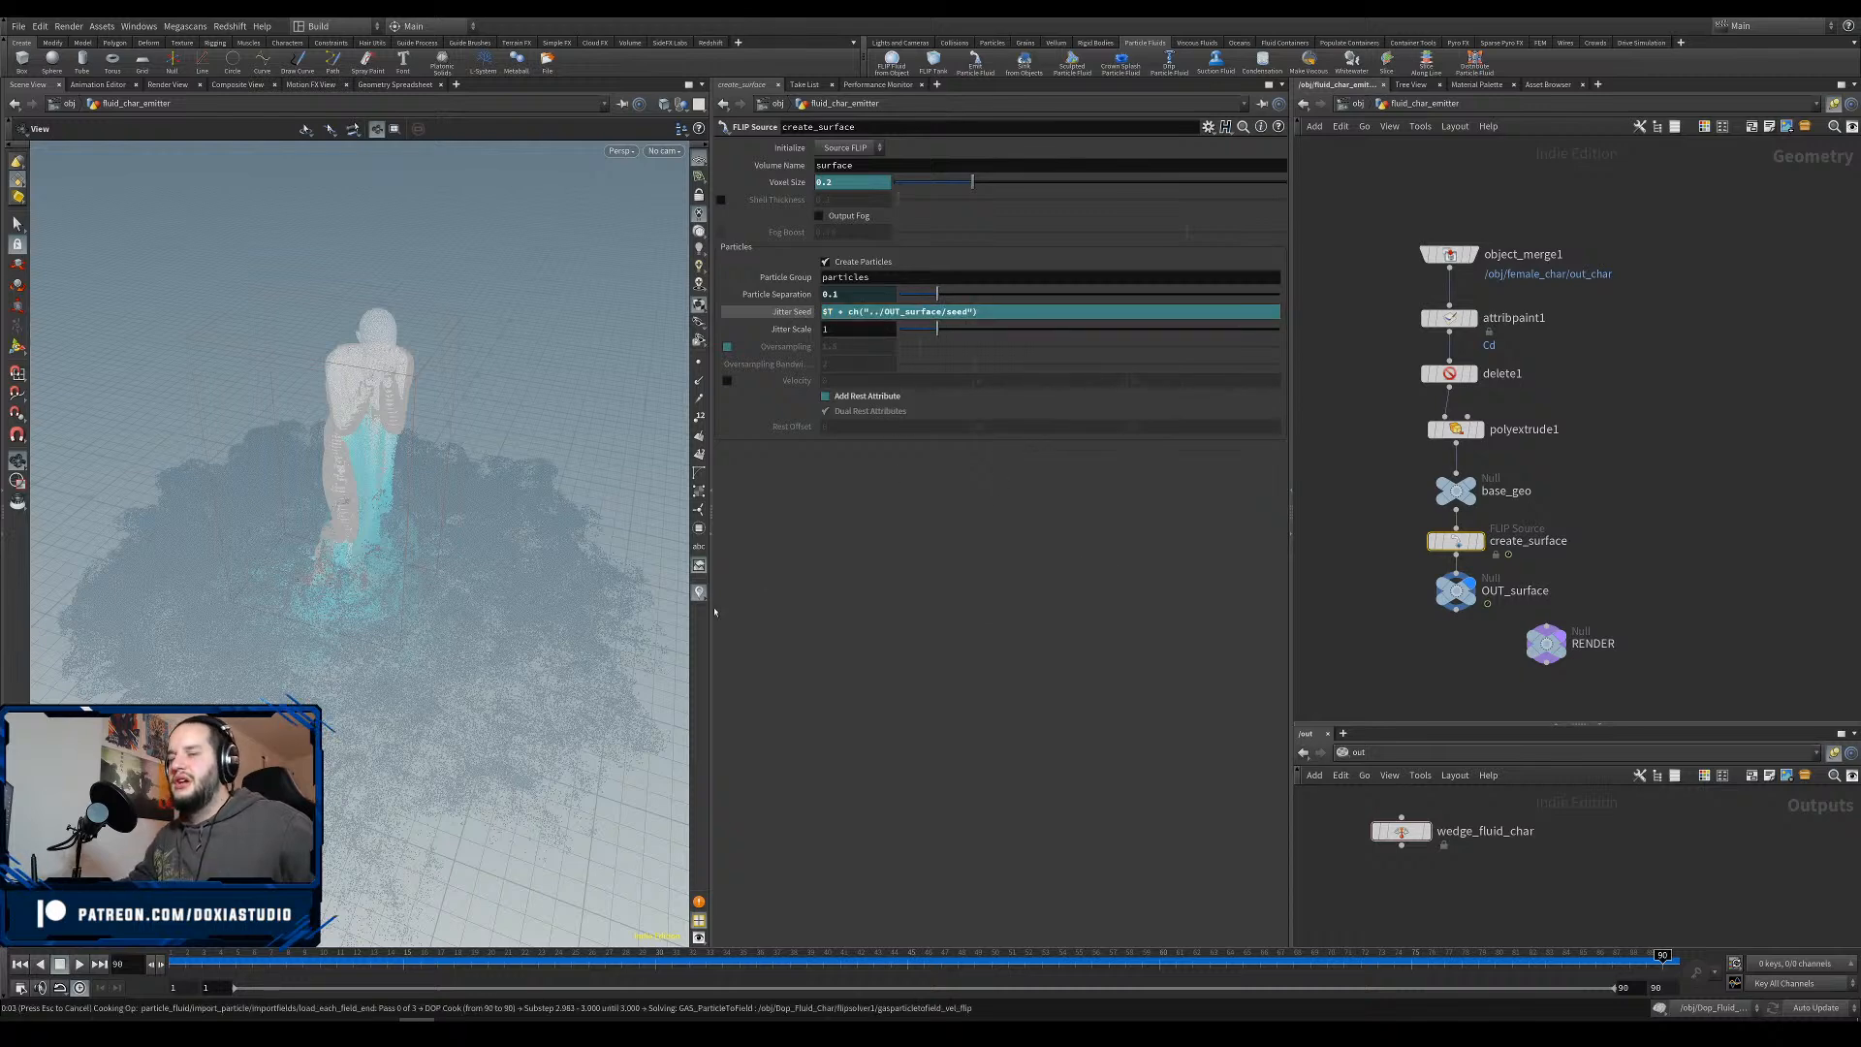
pyautogui.click(1375, 653)
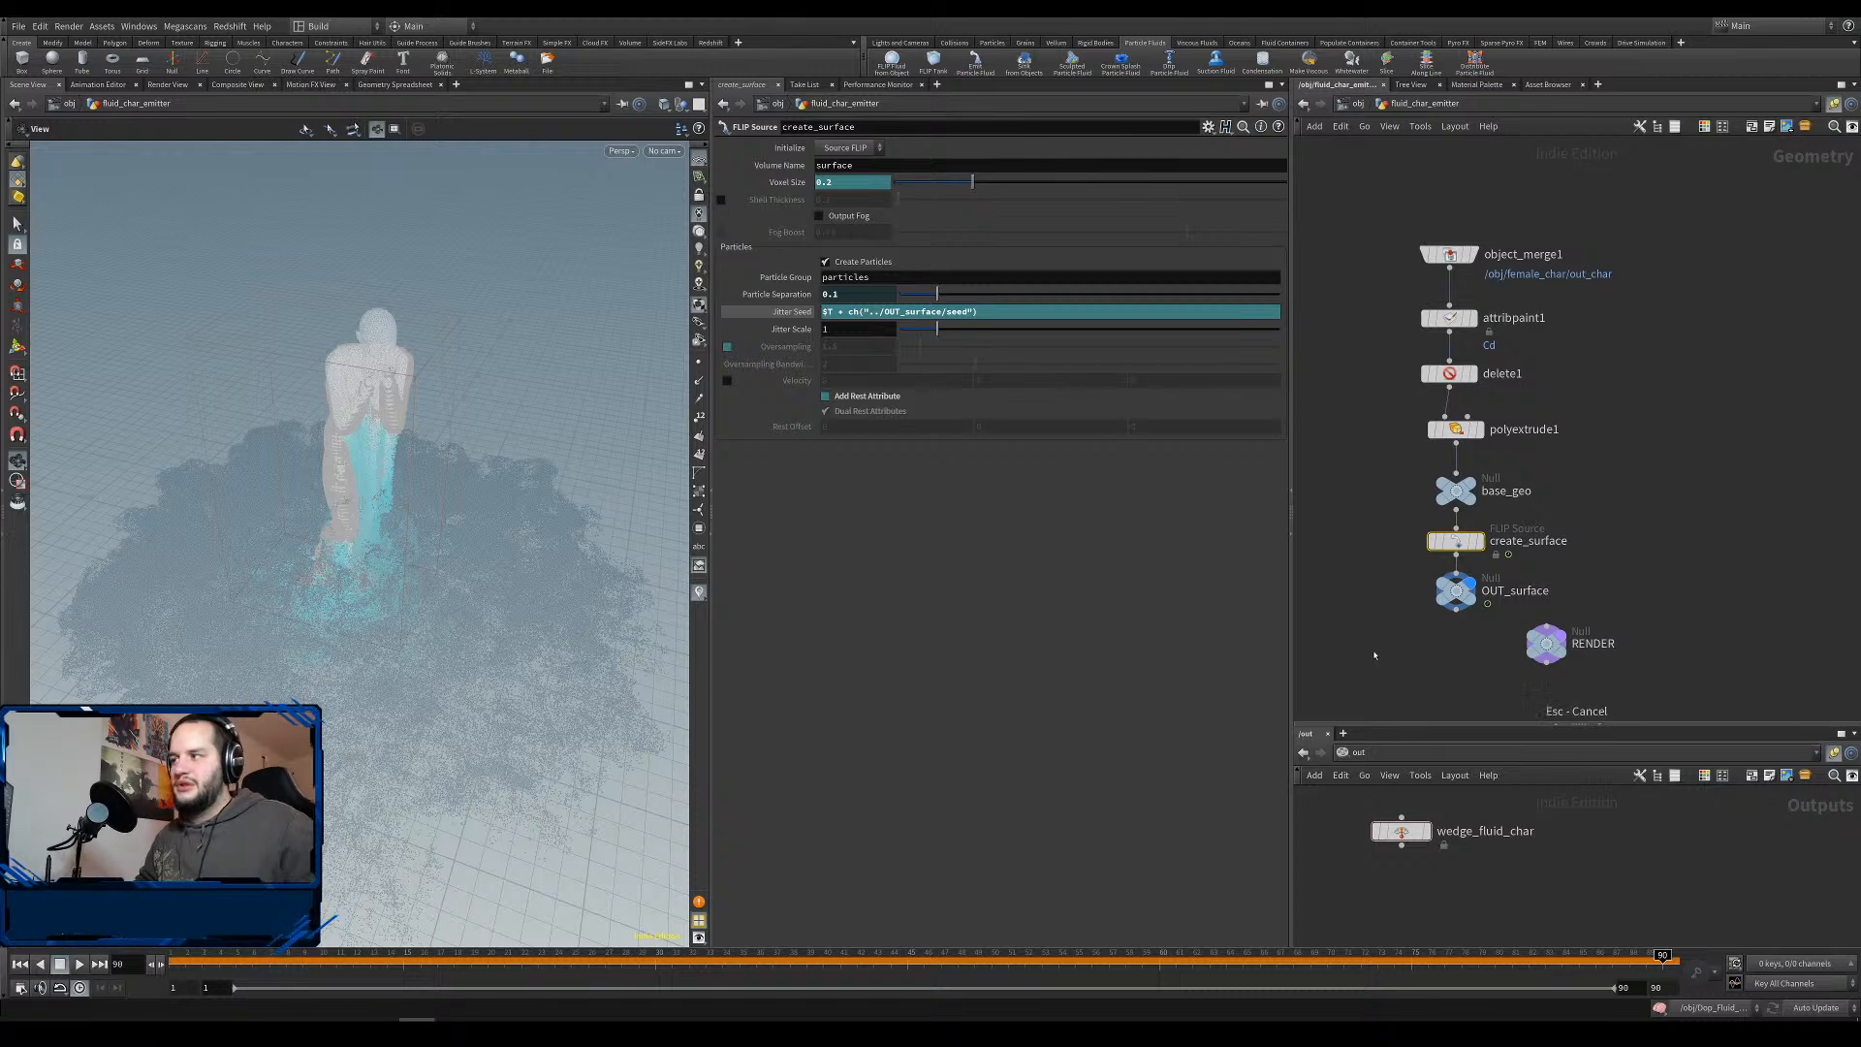
pyautogui.click(19, 964)
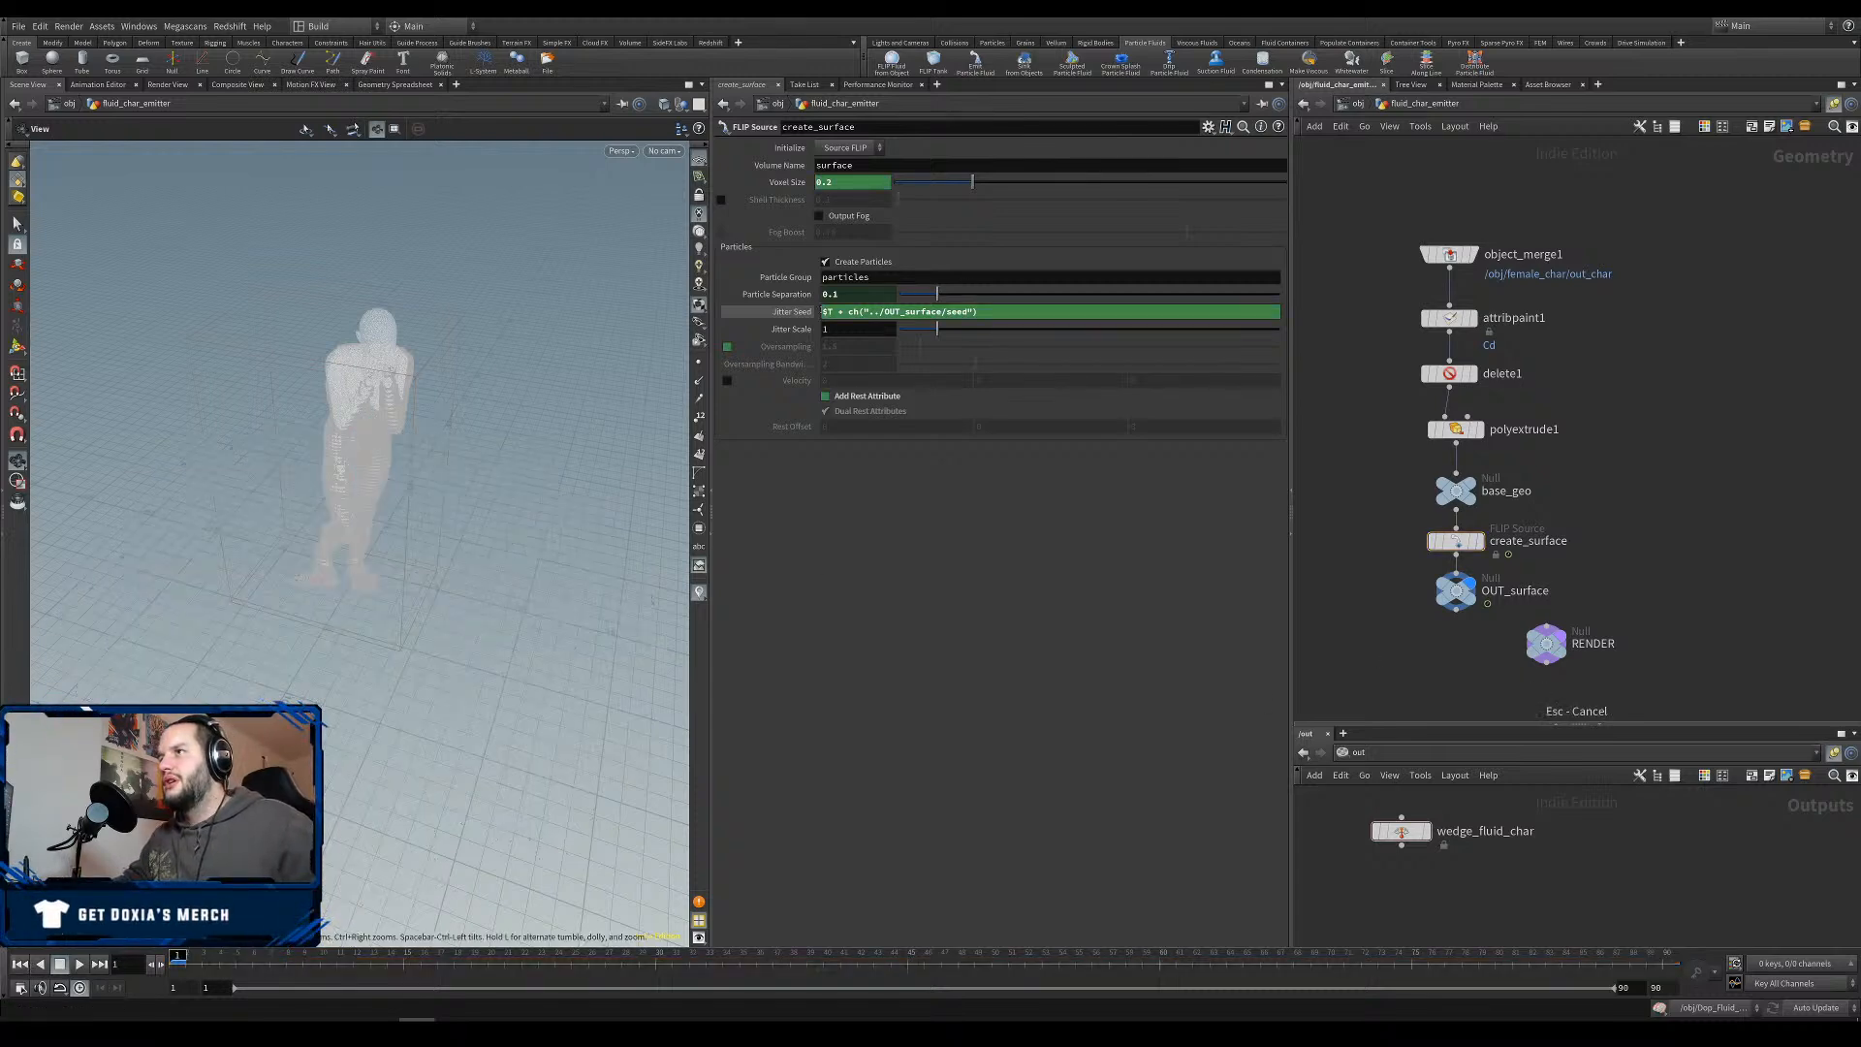
pyautogui.moveTo(878, 311); pyautogui.dragTo(977, 312)
pyautogui.click(789, 312)
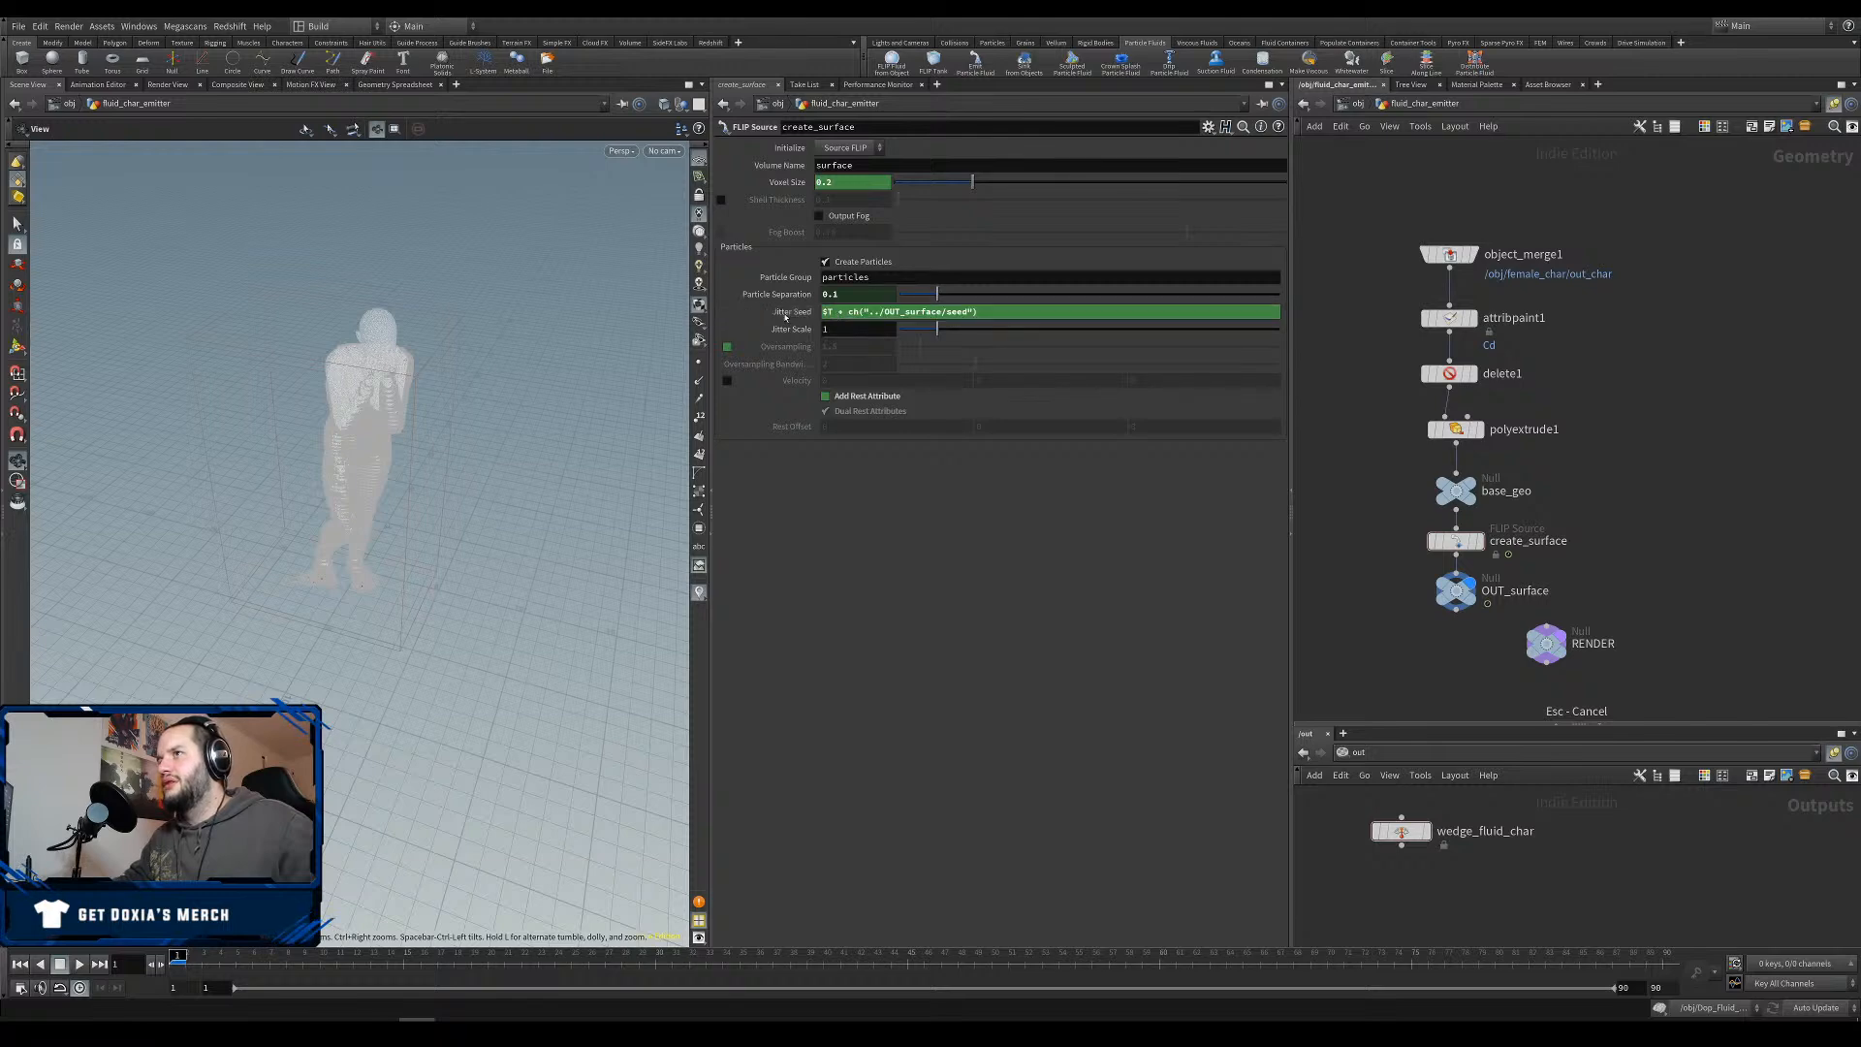
# Add one wedge parameter to wedge_fluid_char and name it seed.
pyautogui.click(1464, 591)
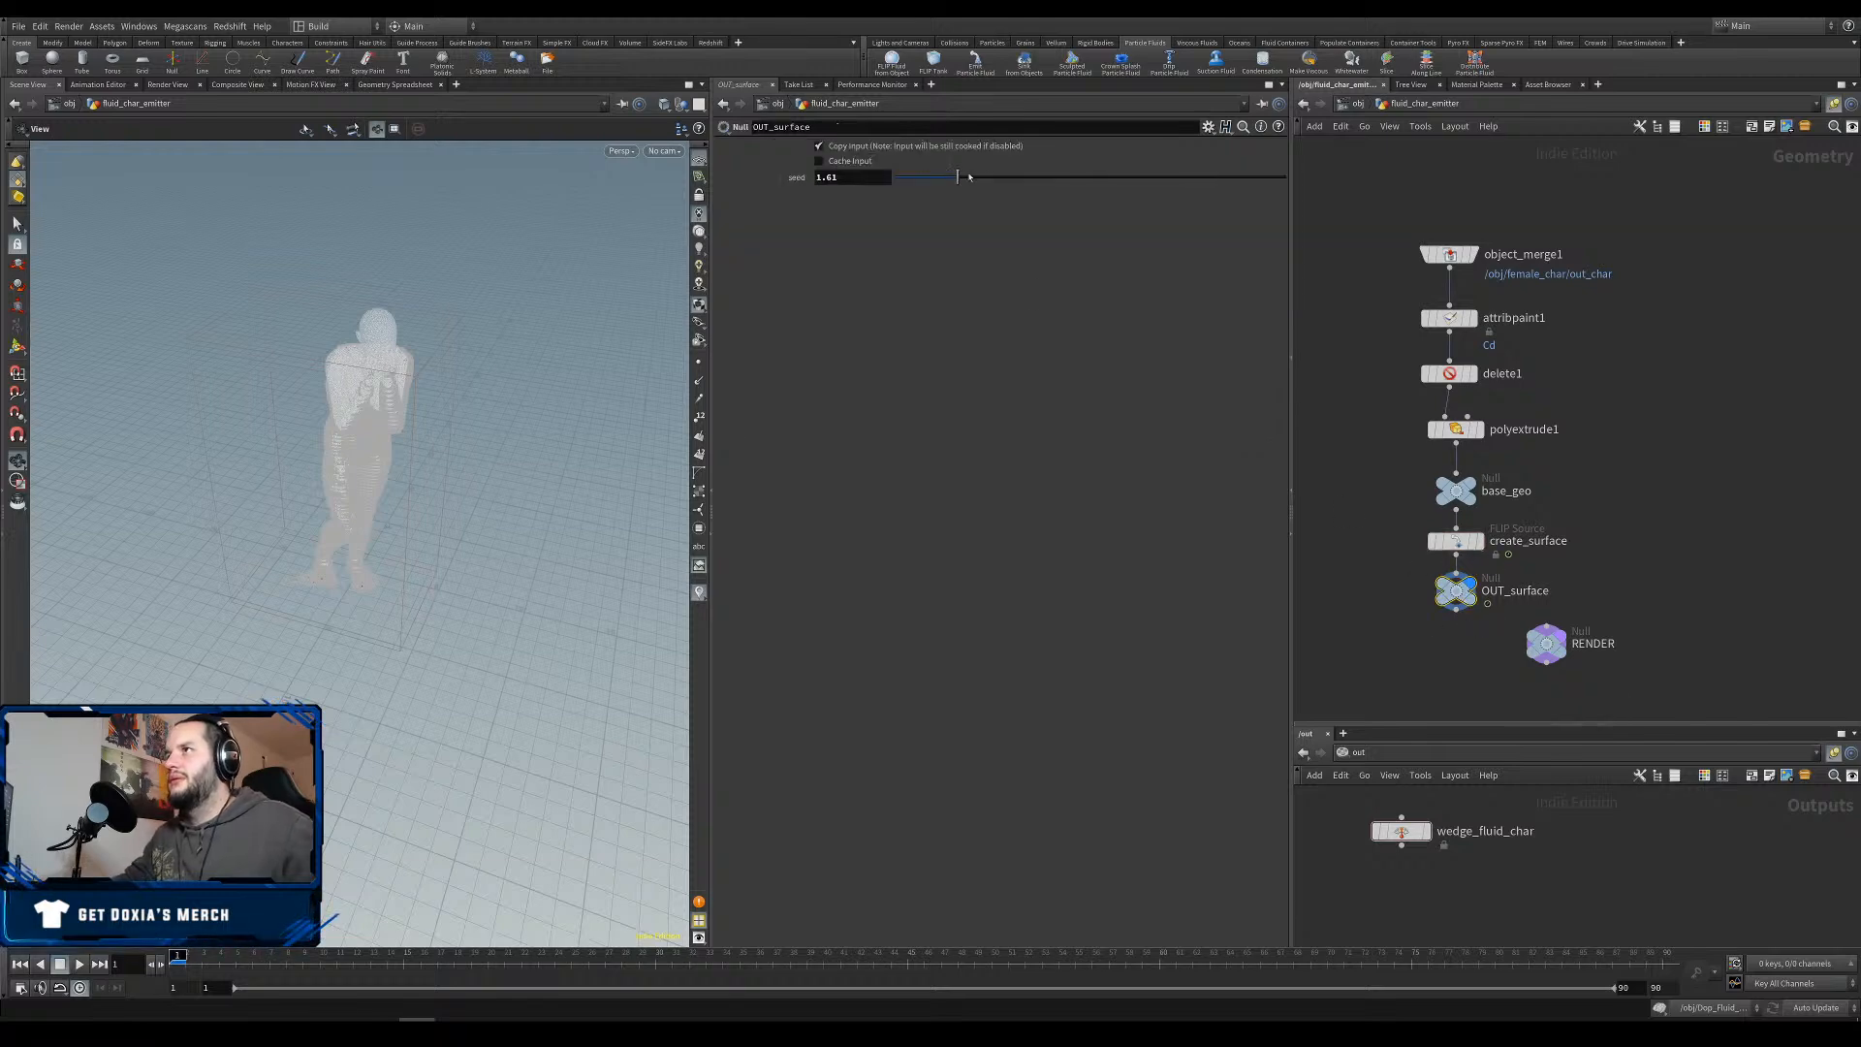
pyautogui.click(1401, 831)
pyautogui.click(975, 338)
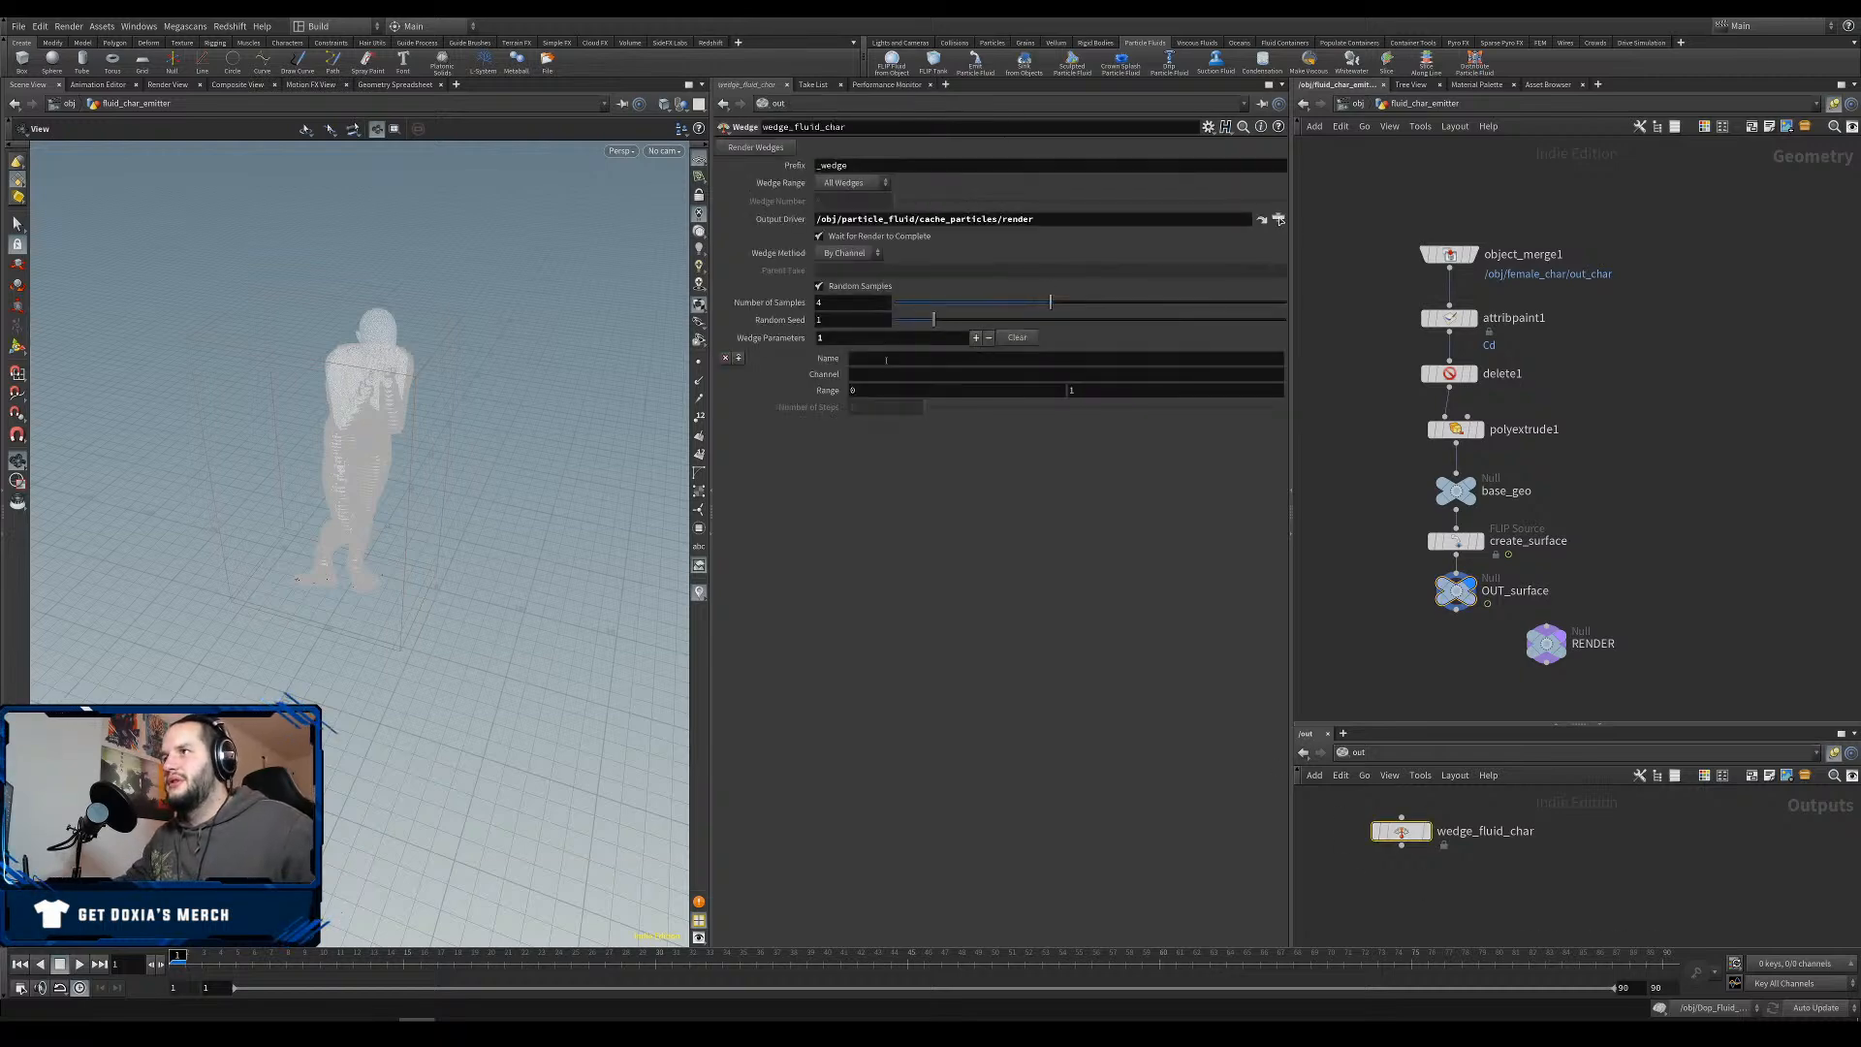
pyautogui.click(892, 358)
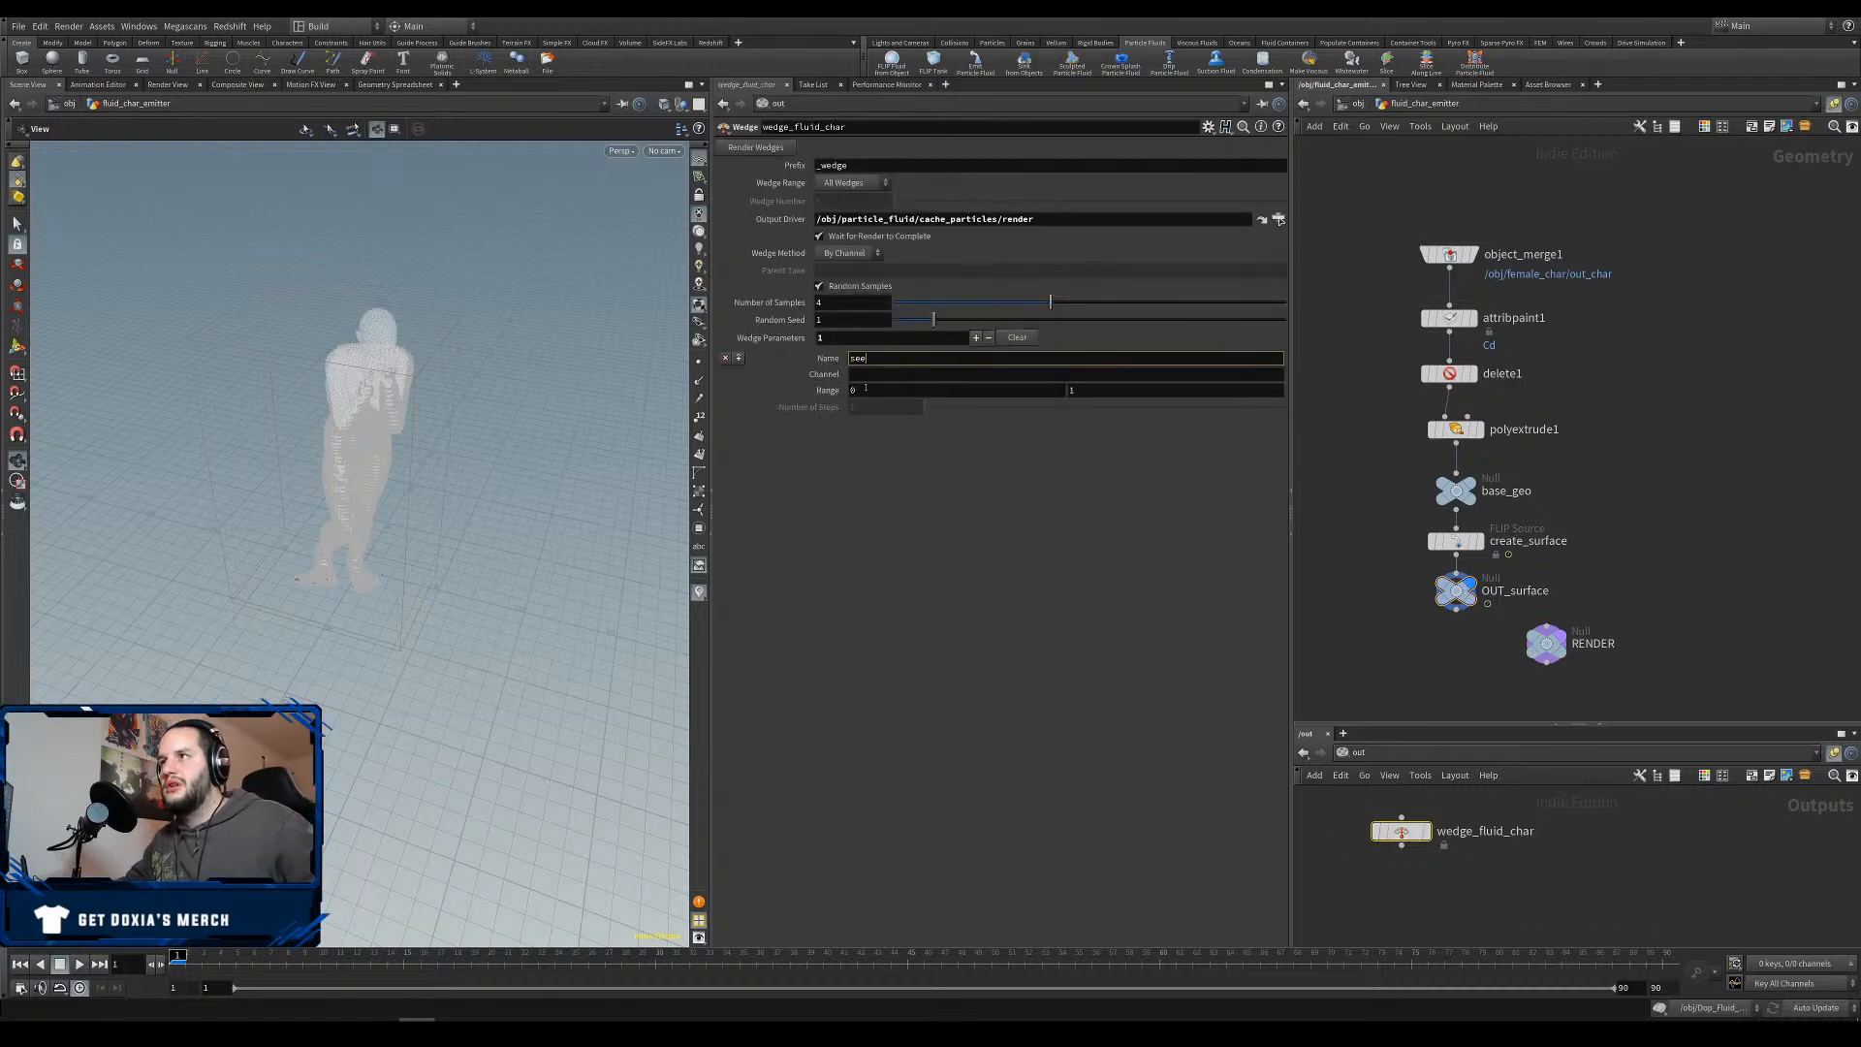
pyautogui.write('seed')
# Paste the seed reference as the wedge parameter's channel and reduce it to the plain path ../../obj/fluid_char_emitter/OUT_surface/seed.
pyautogui.rightClick(879, 376)
pyautogui.click(928, 521)
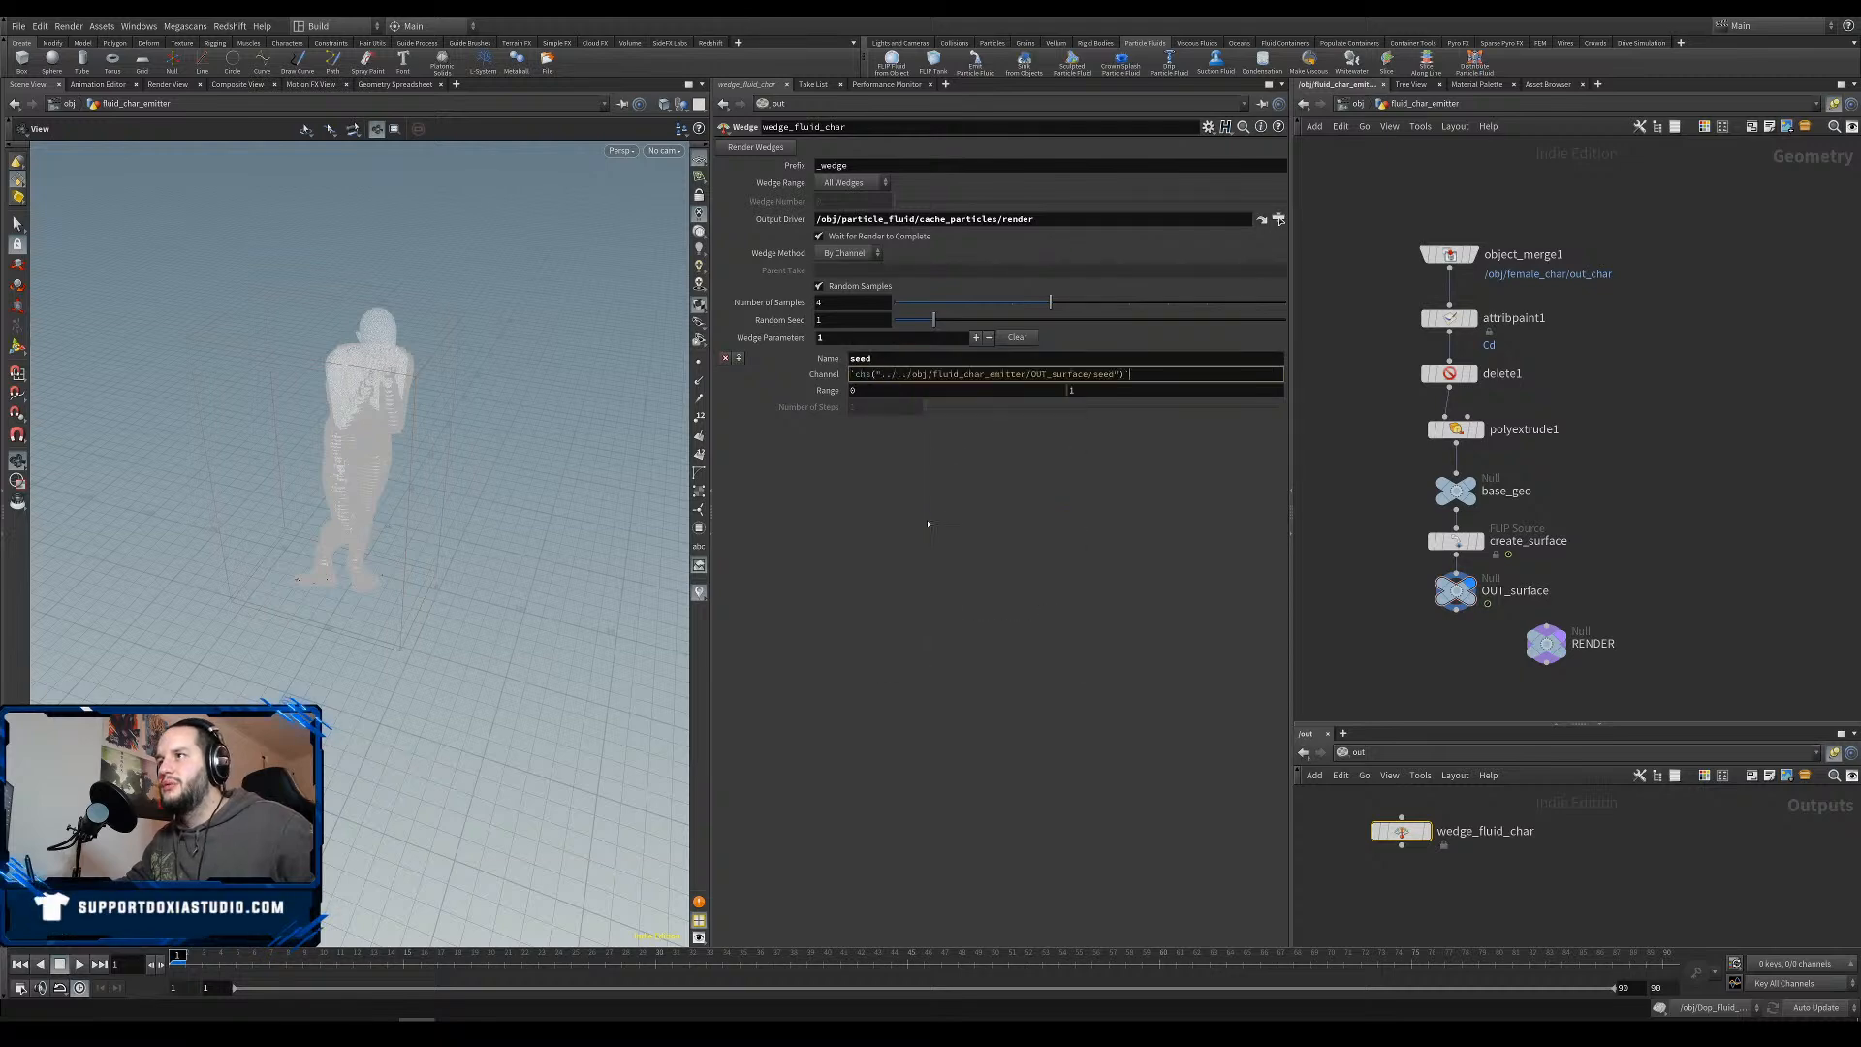
pyautogui.click(1144, 378)
pyautogui.press('BackSpace')
pyautogui.press('BackSpace')
pyautogui.press('BackSpace')
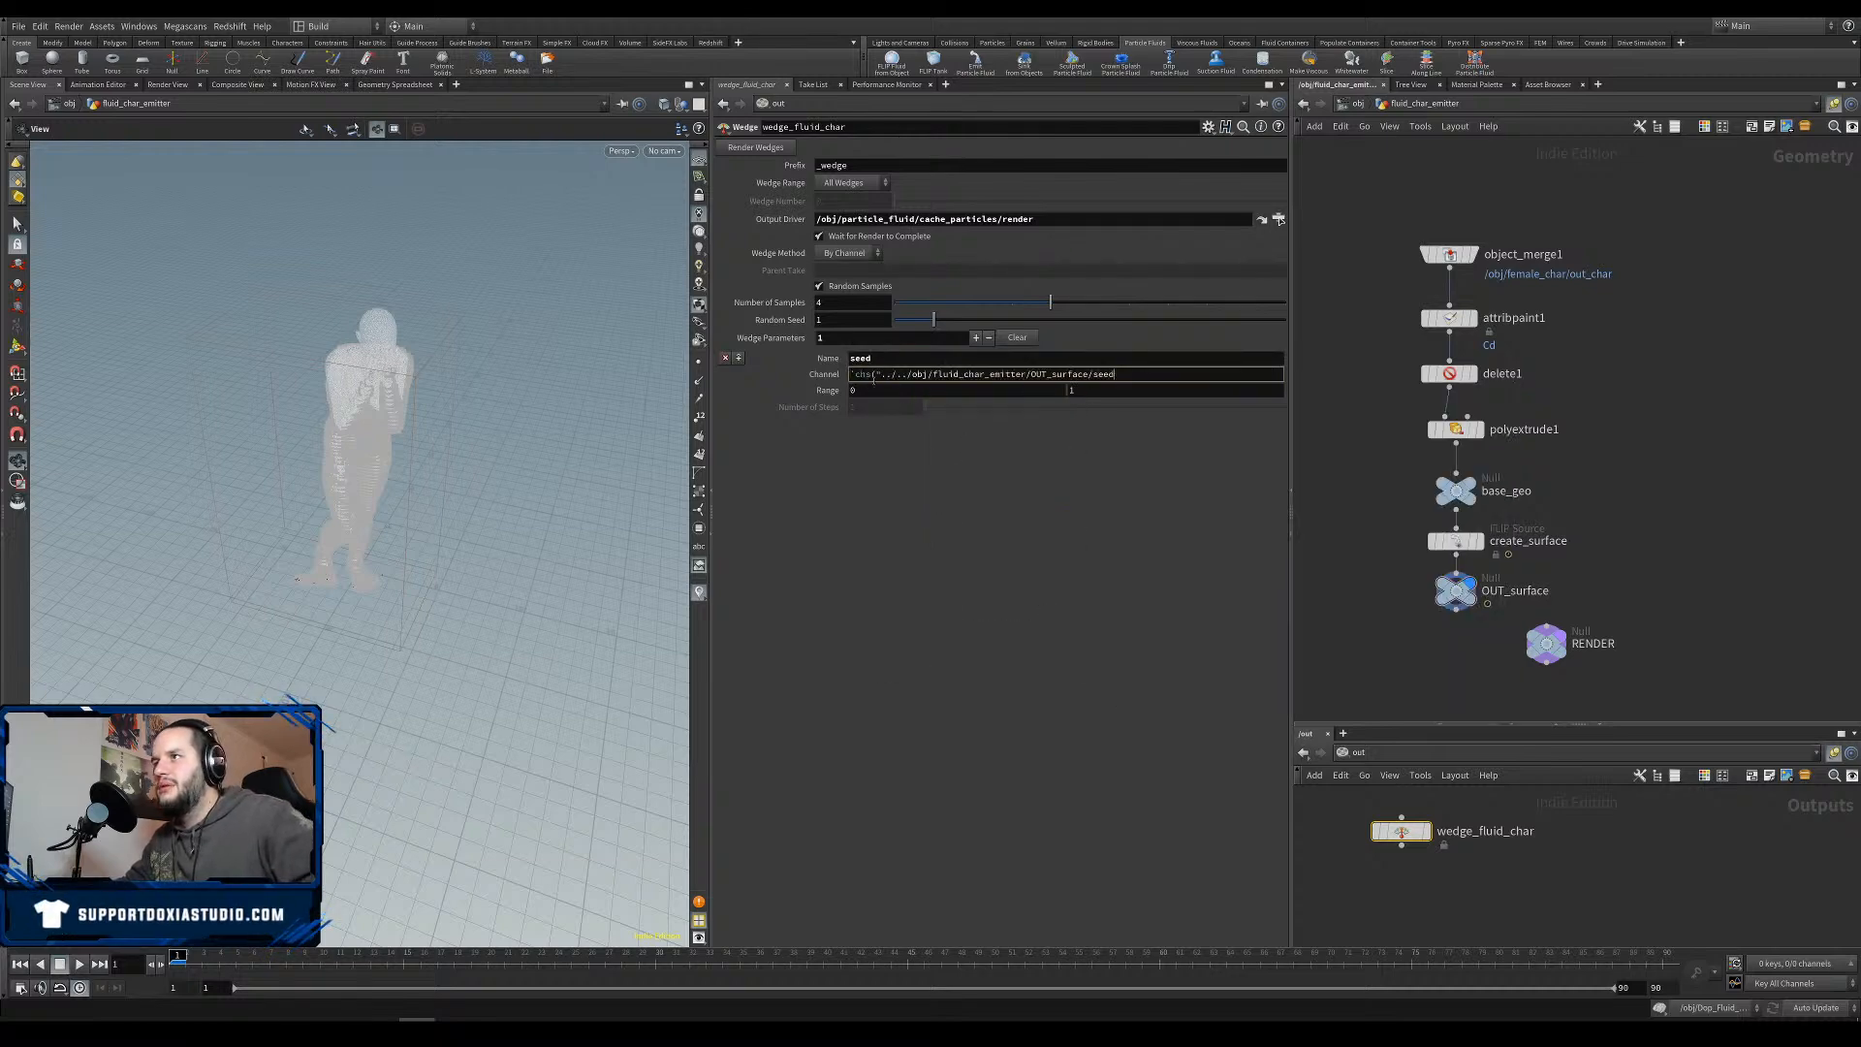
pyautogui.press('BackSpace')
pyautogui.press('BackSpace')
pyautogui.press('BackSpace')
pyautogui.press('BackSpace')
pyautogui.press('BackSpace')
pyautogui.press('BackSpace')
# Set the seed wedge parameter's range from 15 to 11235.
pyautogui.click(895, 388)
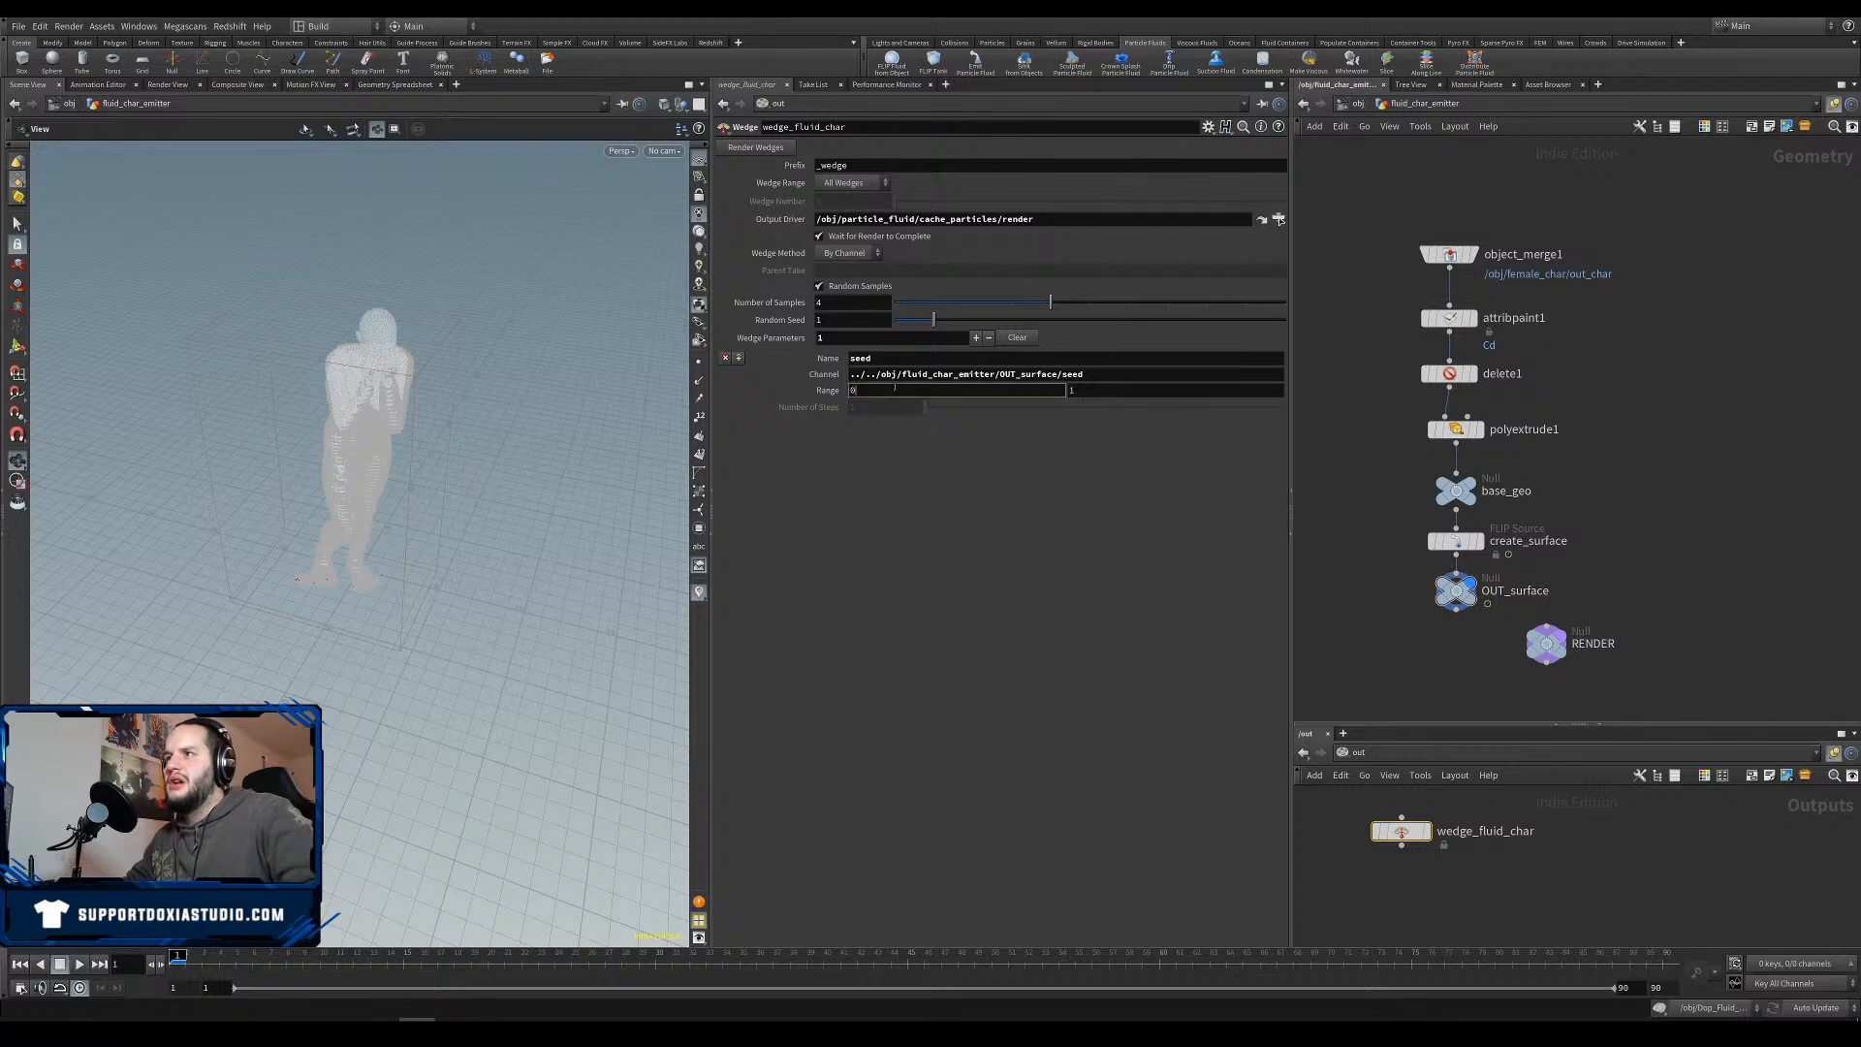
pyautogui.write('1531')
pyautogui.press('Tab')
pyautogui.write('11235')
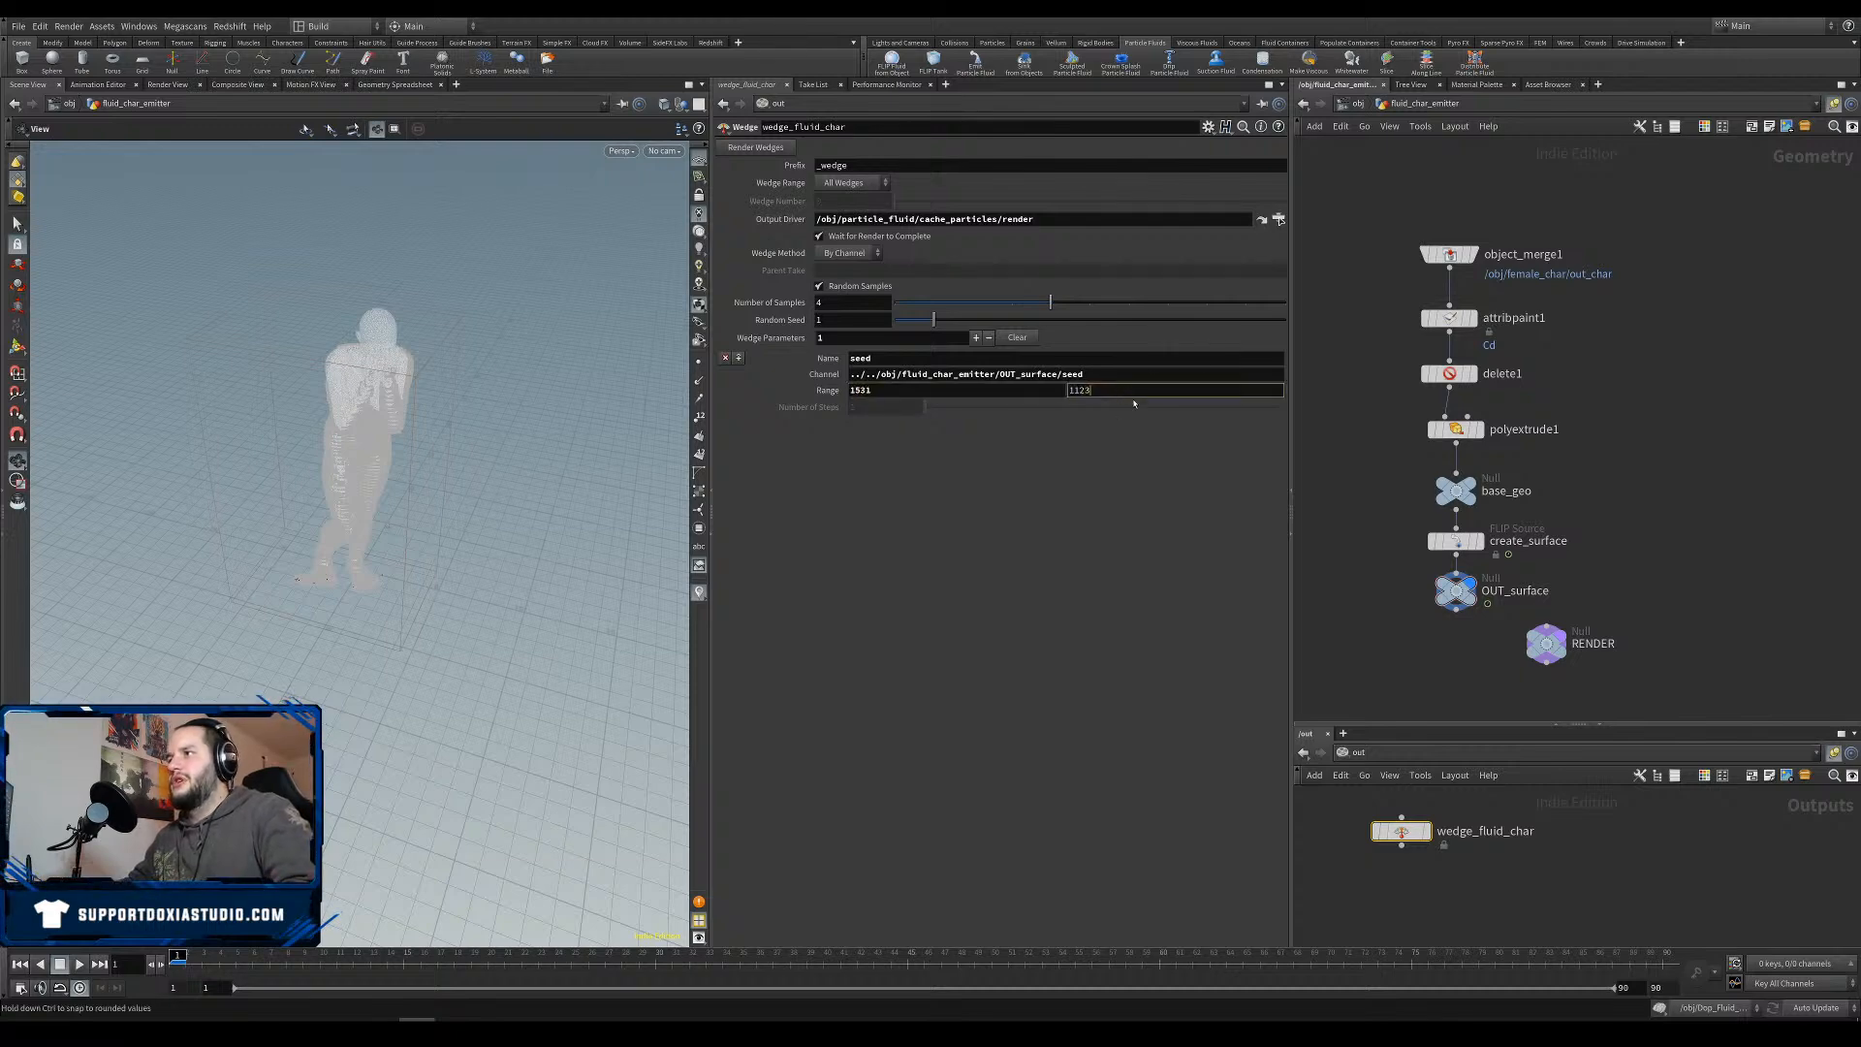
pyautogui.press('Return')
pyautogui.click(916, 391)
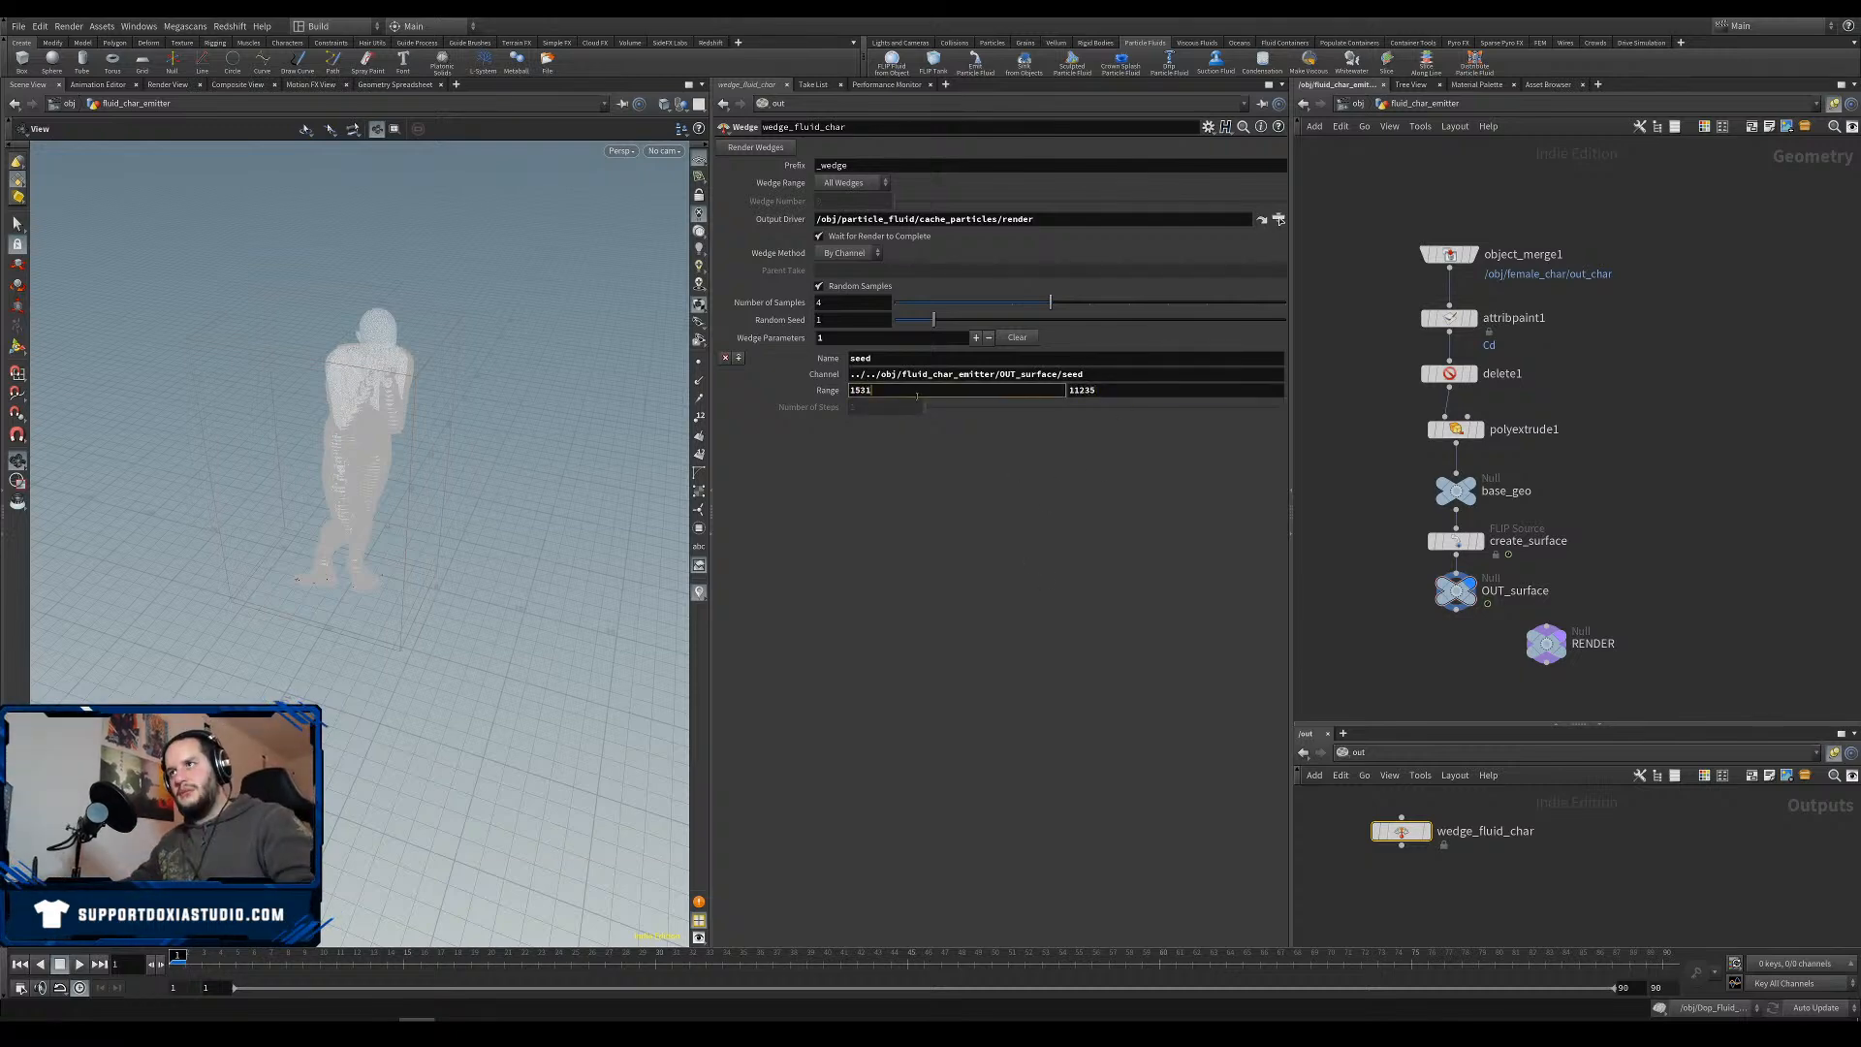
pyautogui.press('BackSpace')
pyautogui.press('Return')
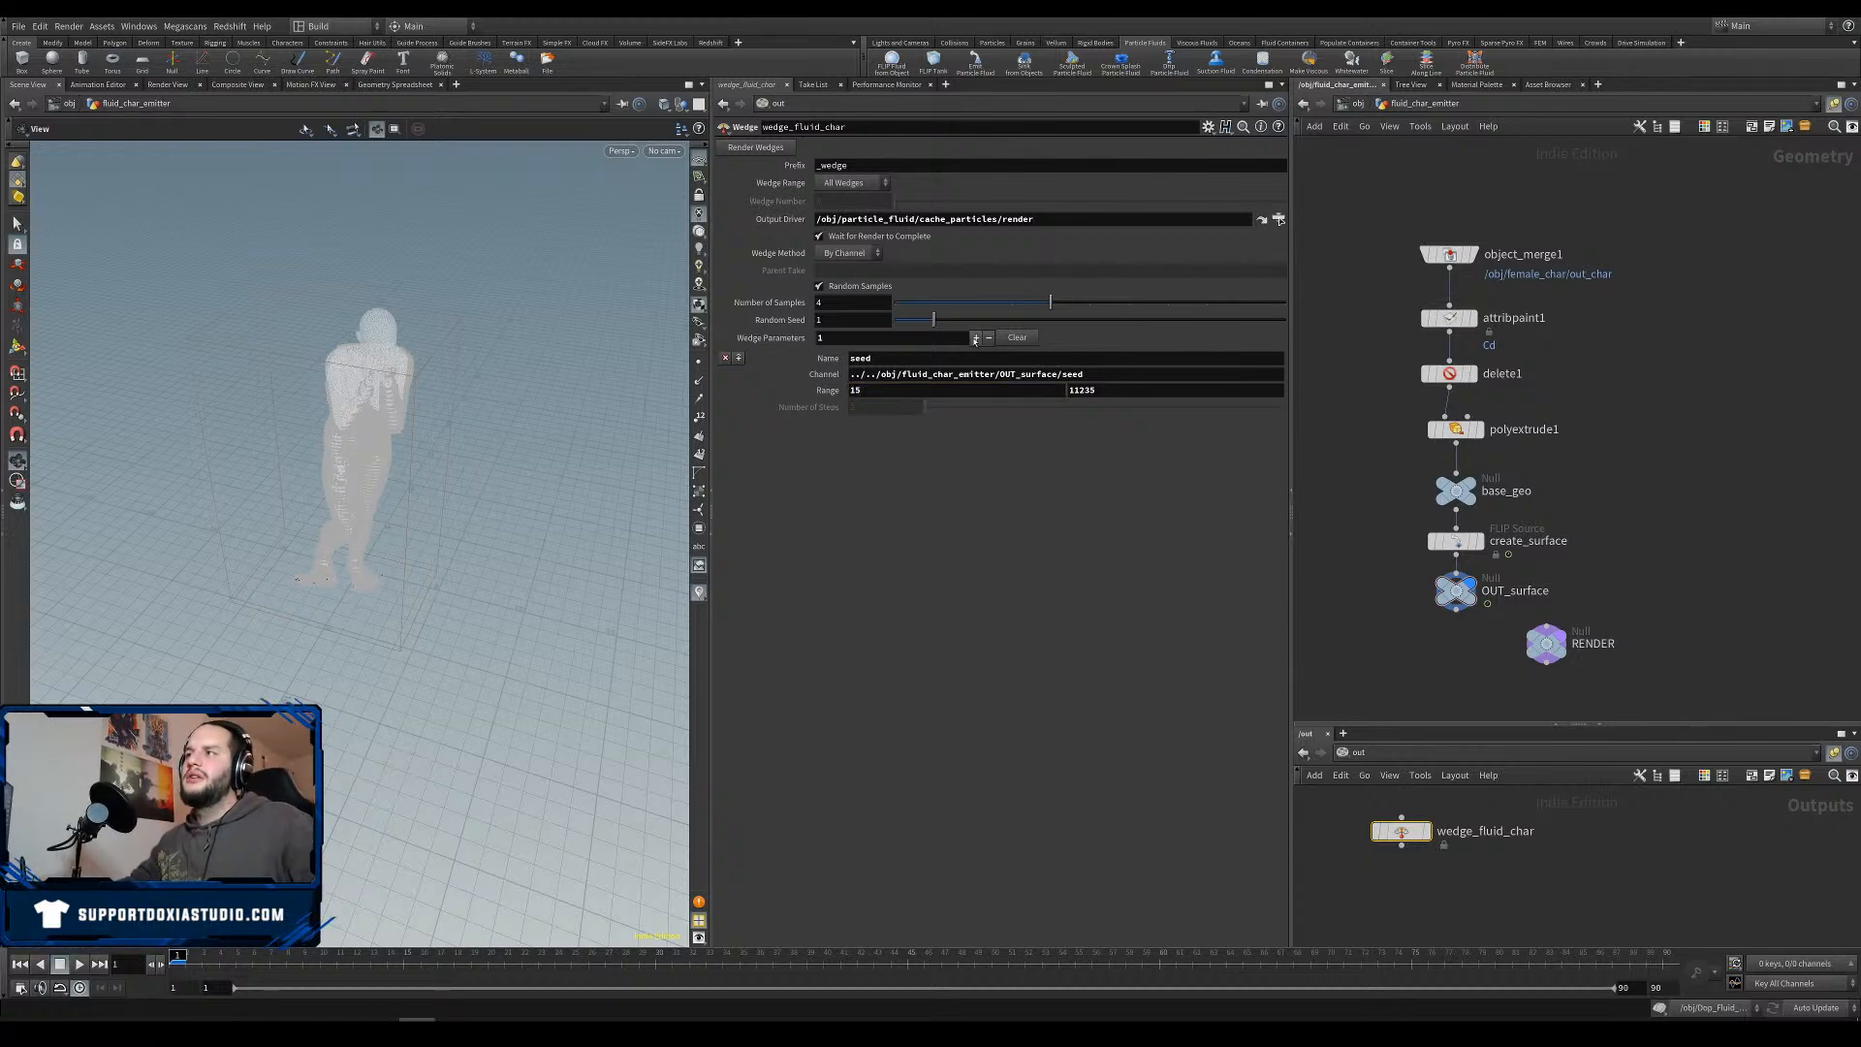
# Open the Dop_Fluid_Char network and align source_surface_from_fluid_char_emitter, merge2 and popadvectbyvolumes1 in a vertical column.
pyautogui.press('u')
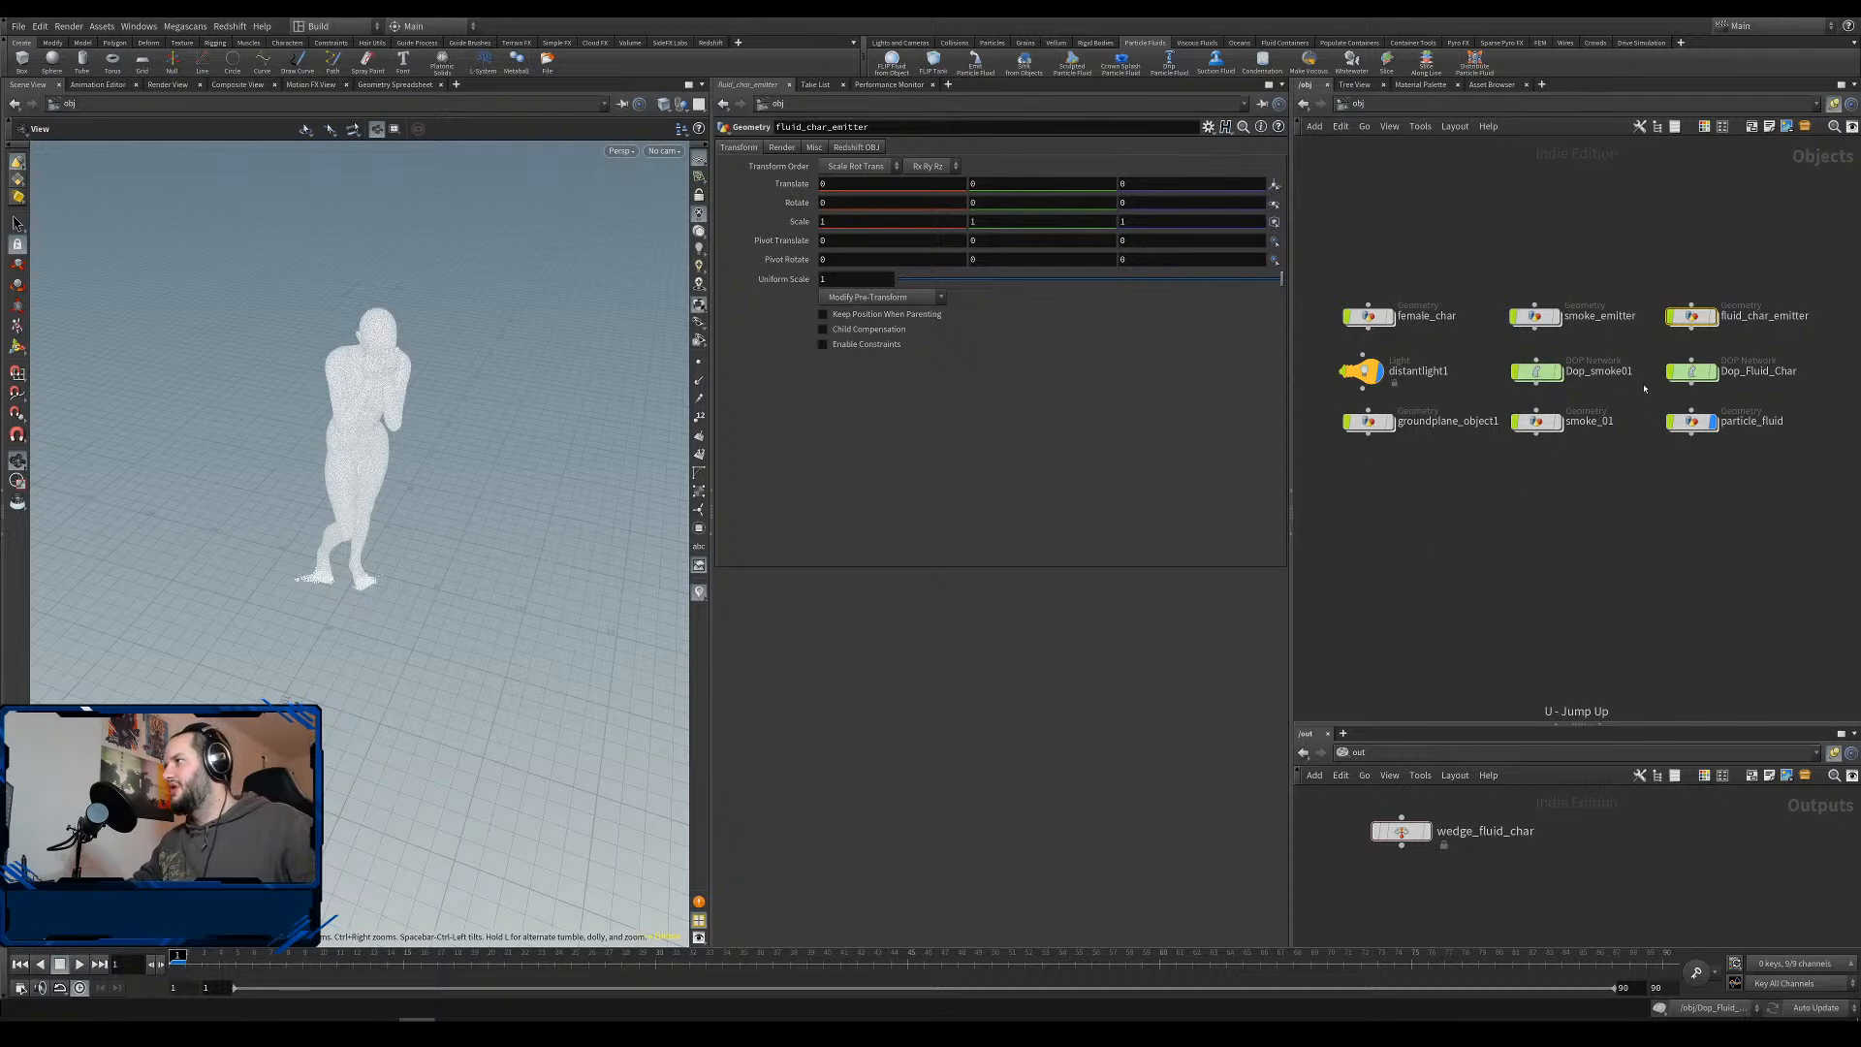
pyautogui.doubleClick(1692, 373)
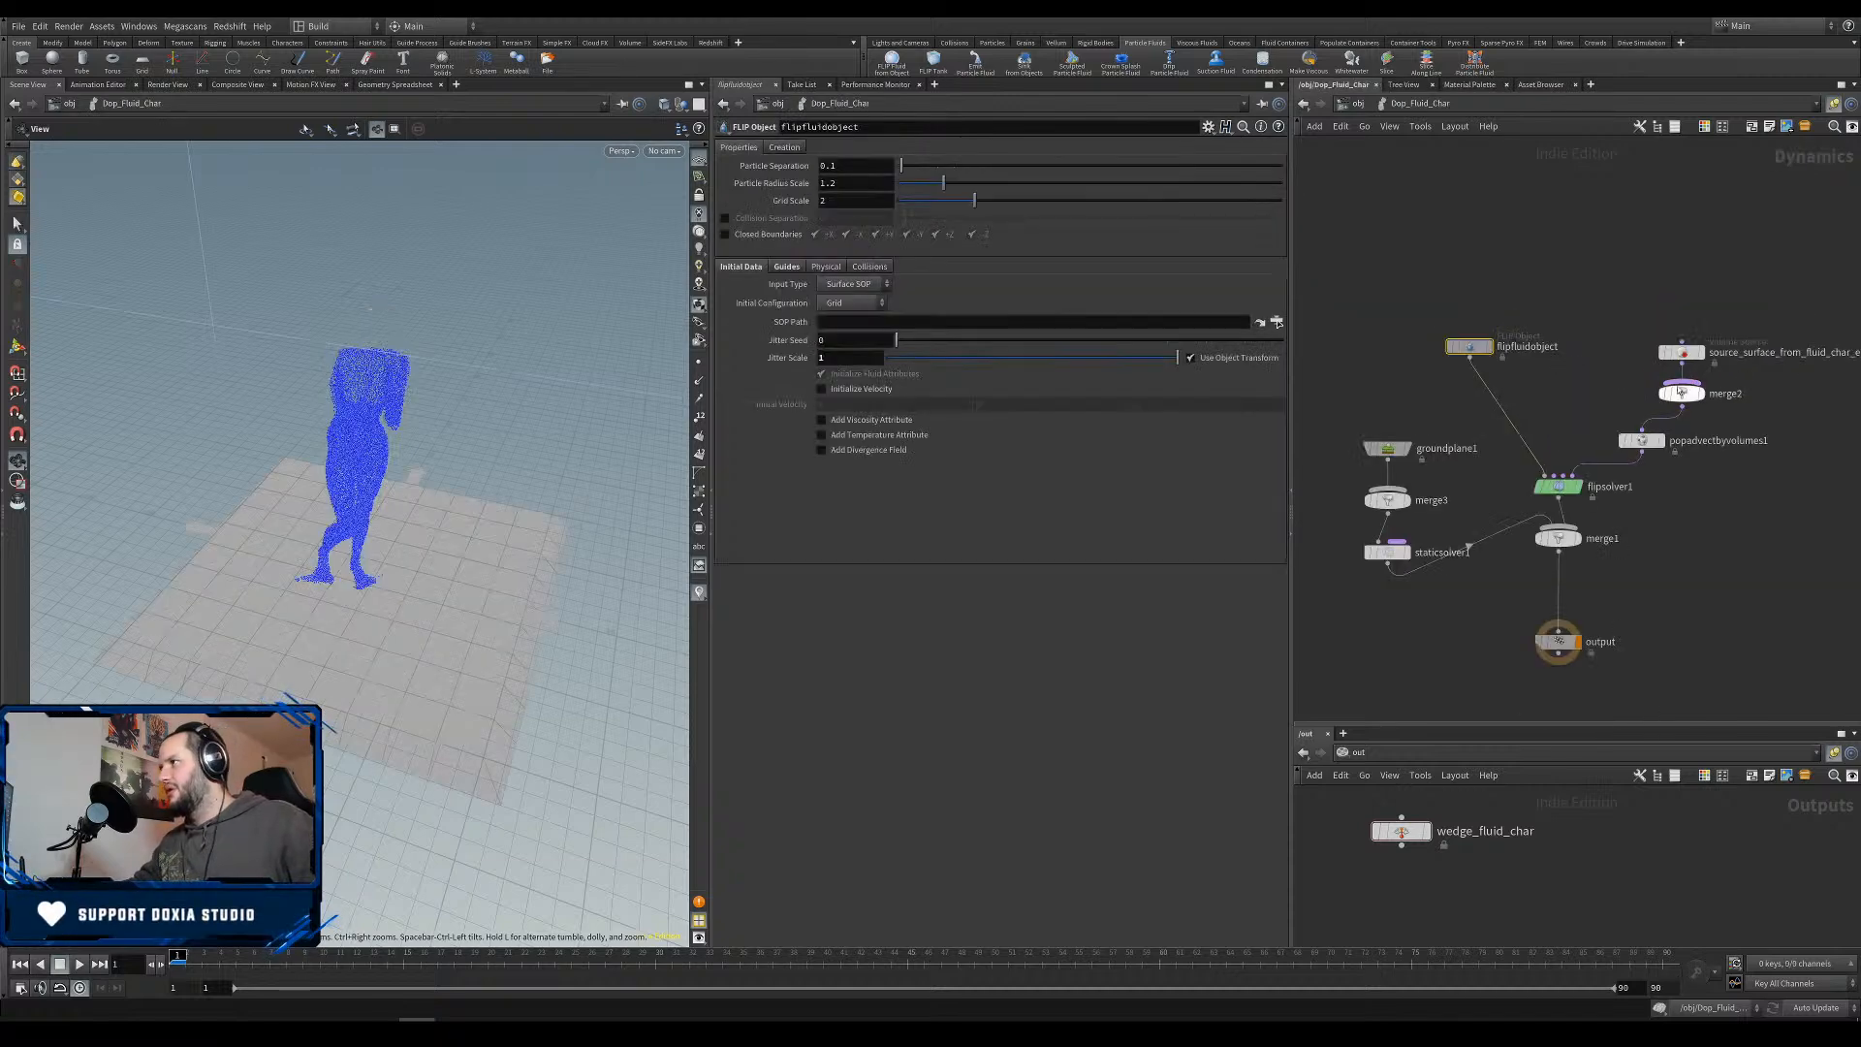
pyautogui.moveTo(1611, 369); pyautogui.dragTo(1616, 341)
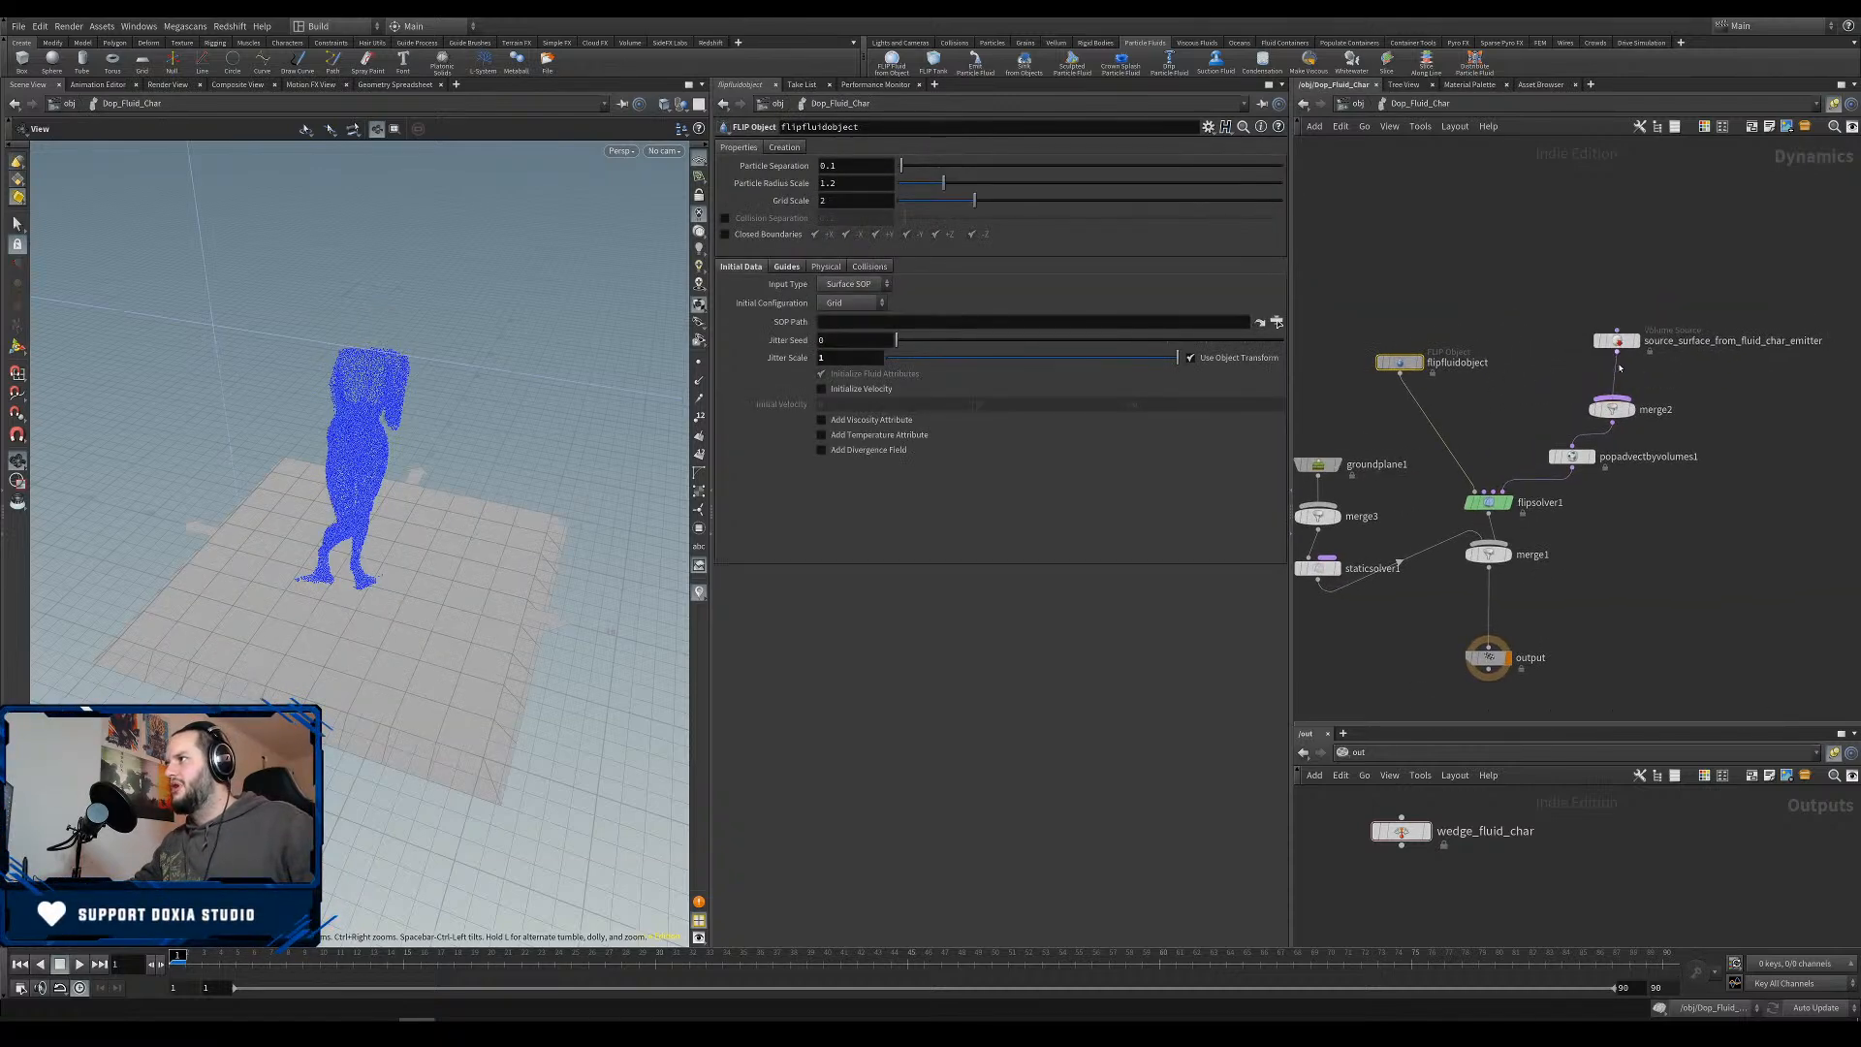
pyautogui.moveTo(1611, 409); pyautogui.dragTo(1626, 397)
pyautogui.moveTo(1573, 456); pyautogui.dragTo(1618, 339)
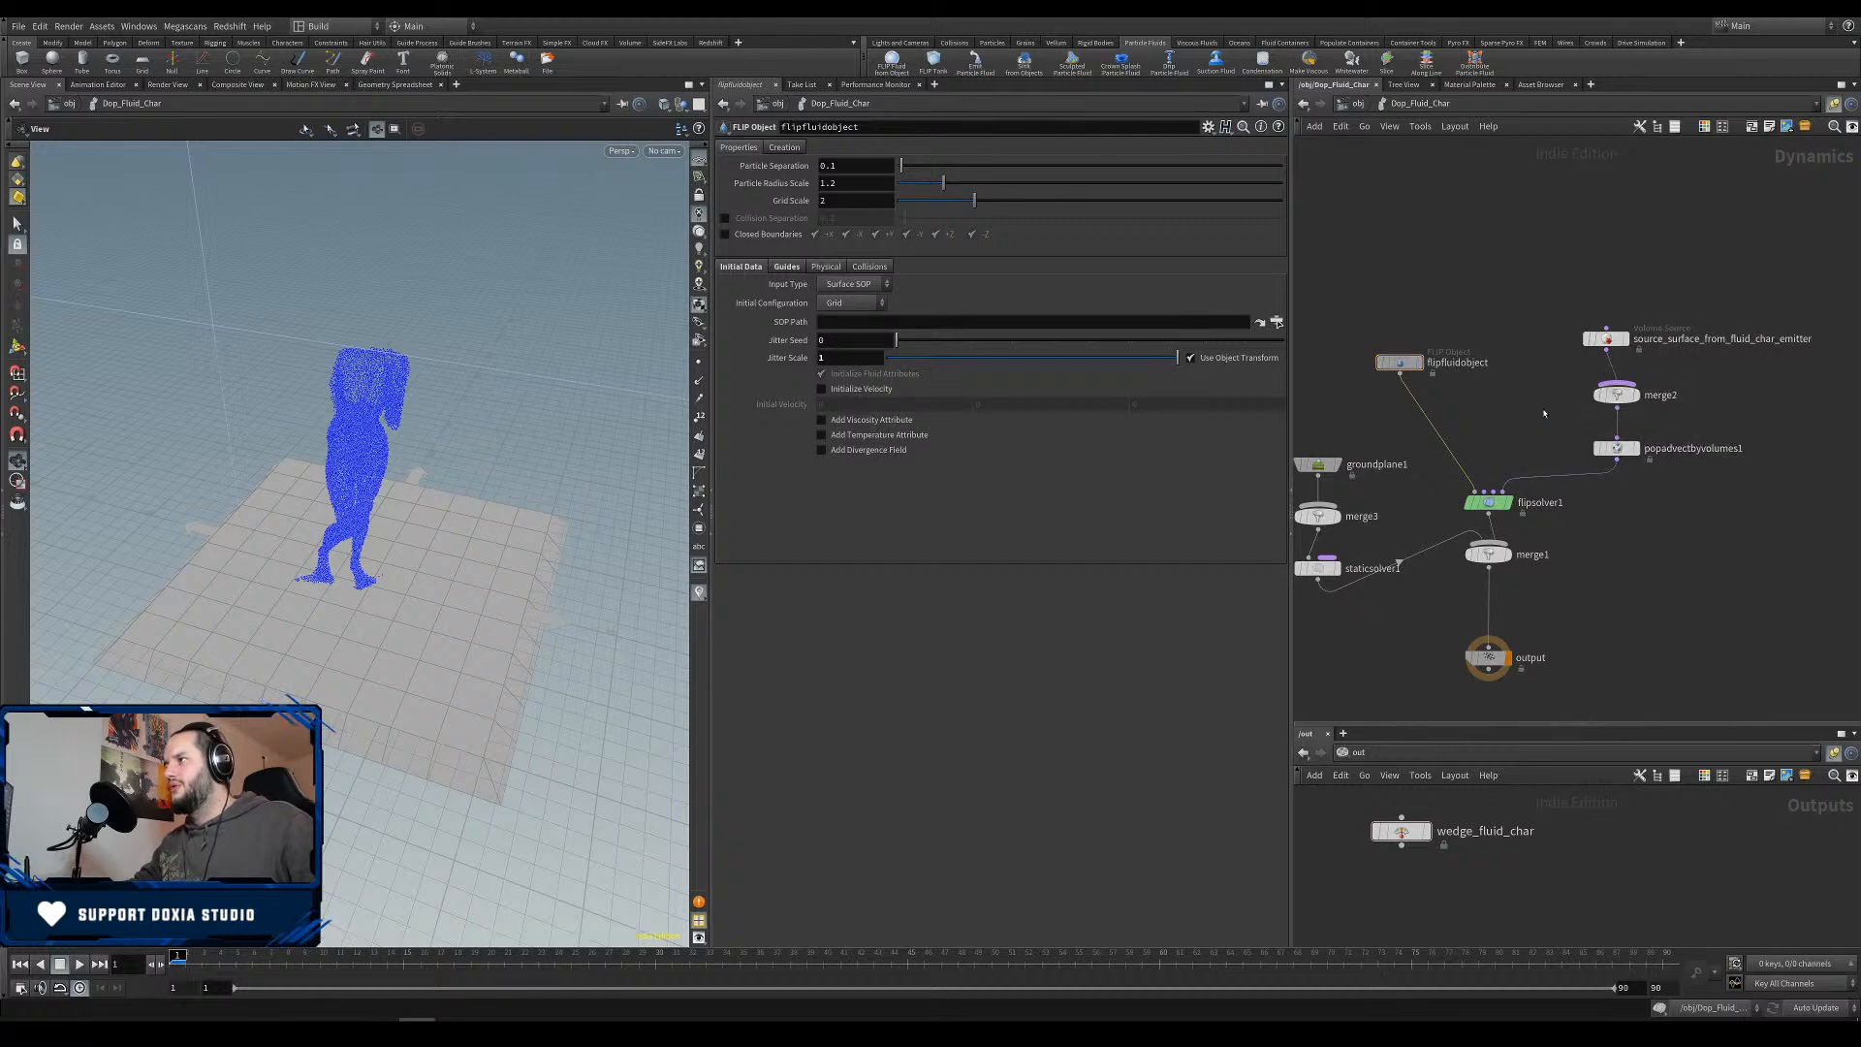
# Examine the settings of popadvectbyvolumes1 and the vorticity, droplet, separation and reseeding settings of flipsolver1.
pyautogui.click(1618, 451)
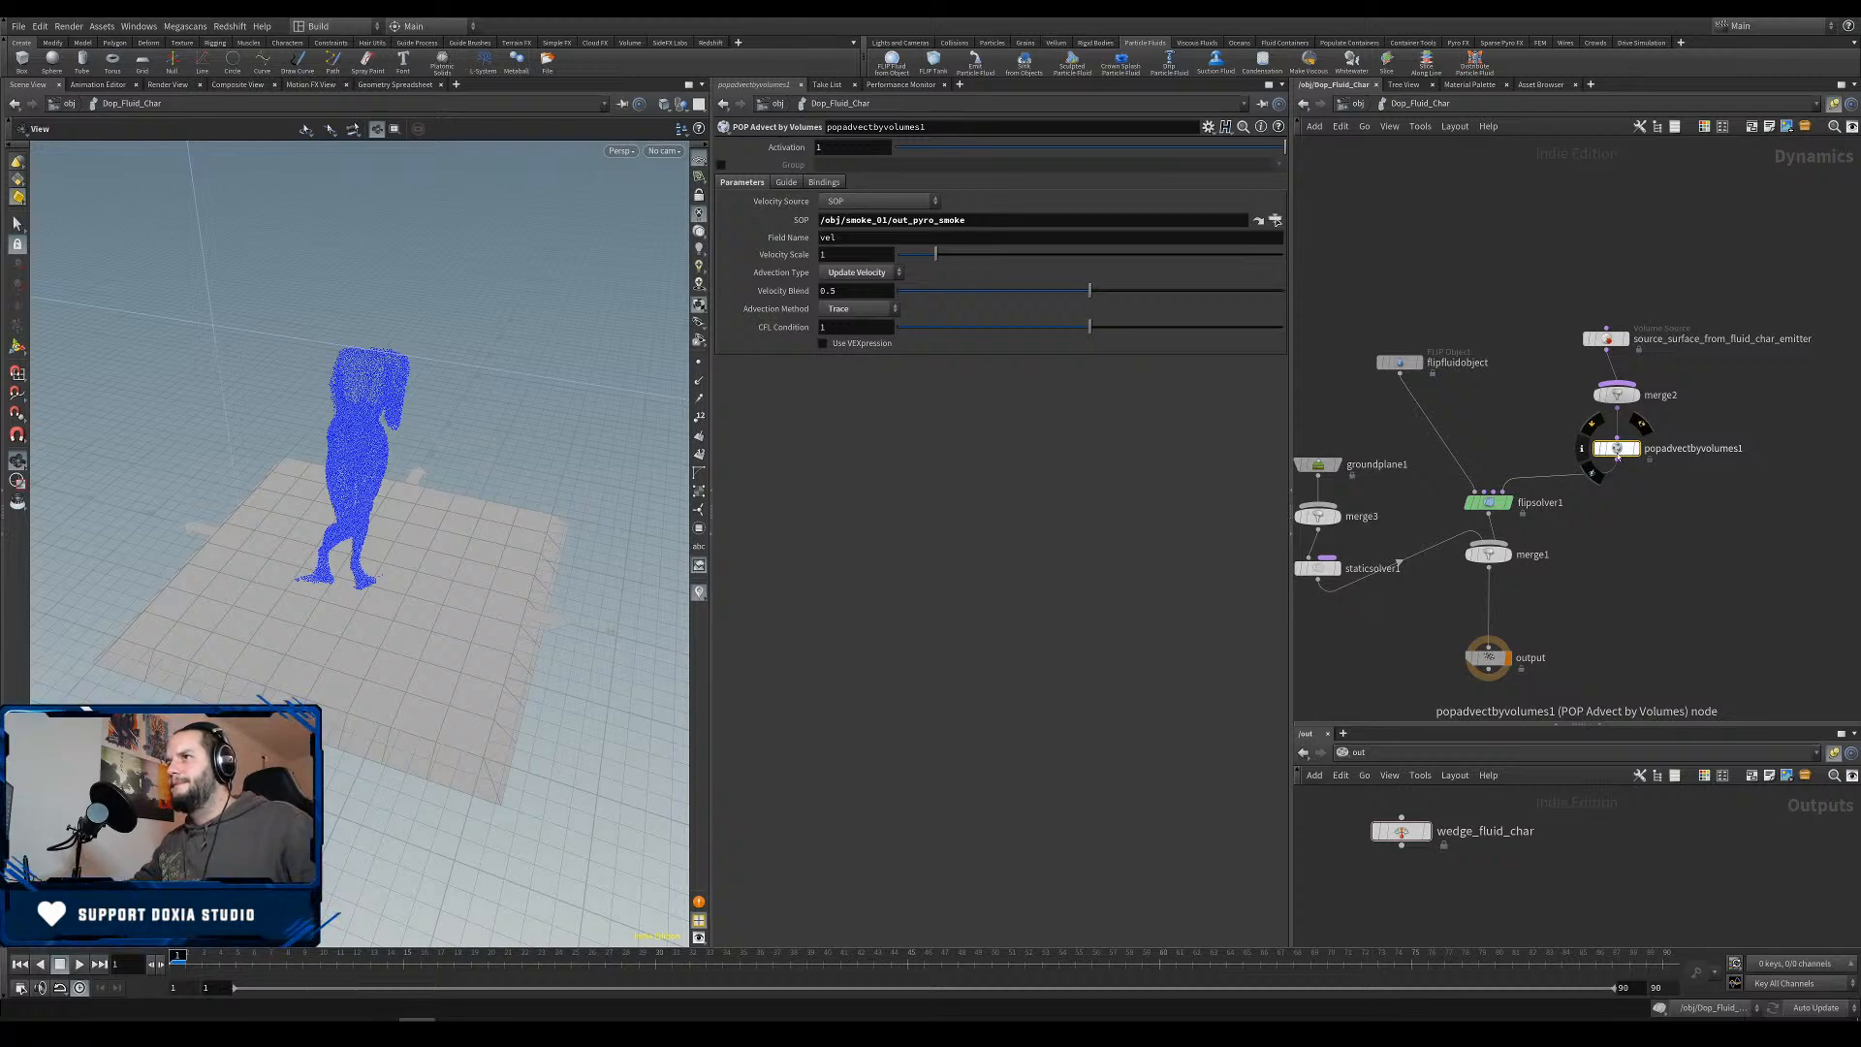
pyautogui.click(1489, 503)
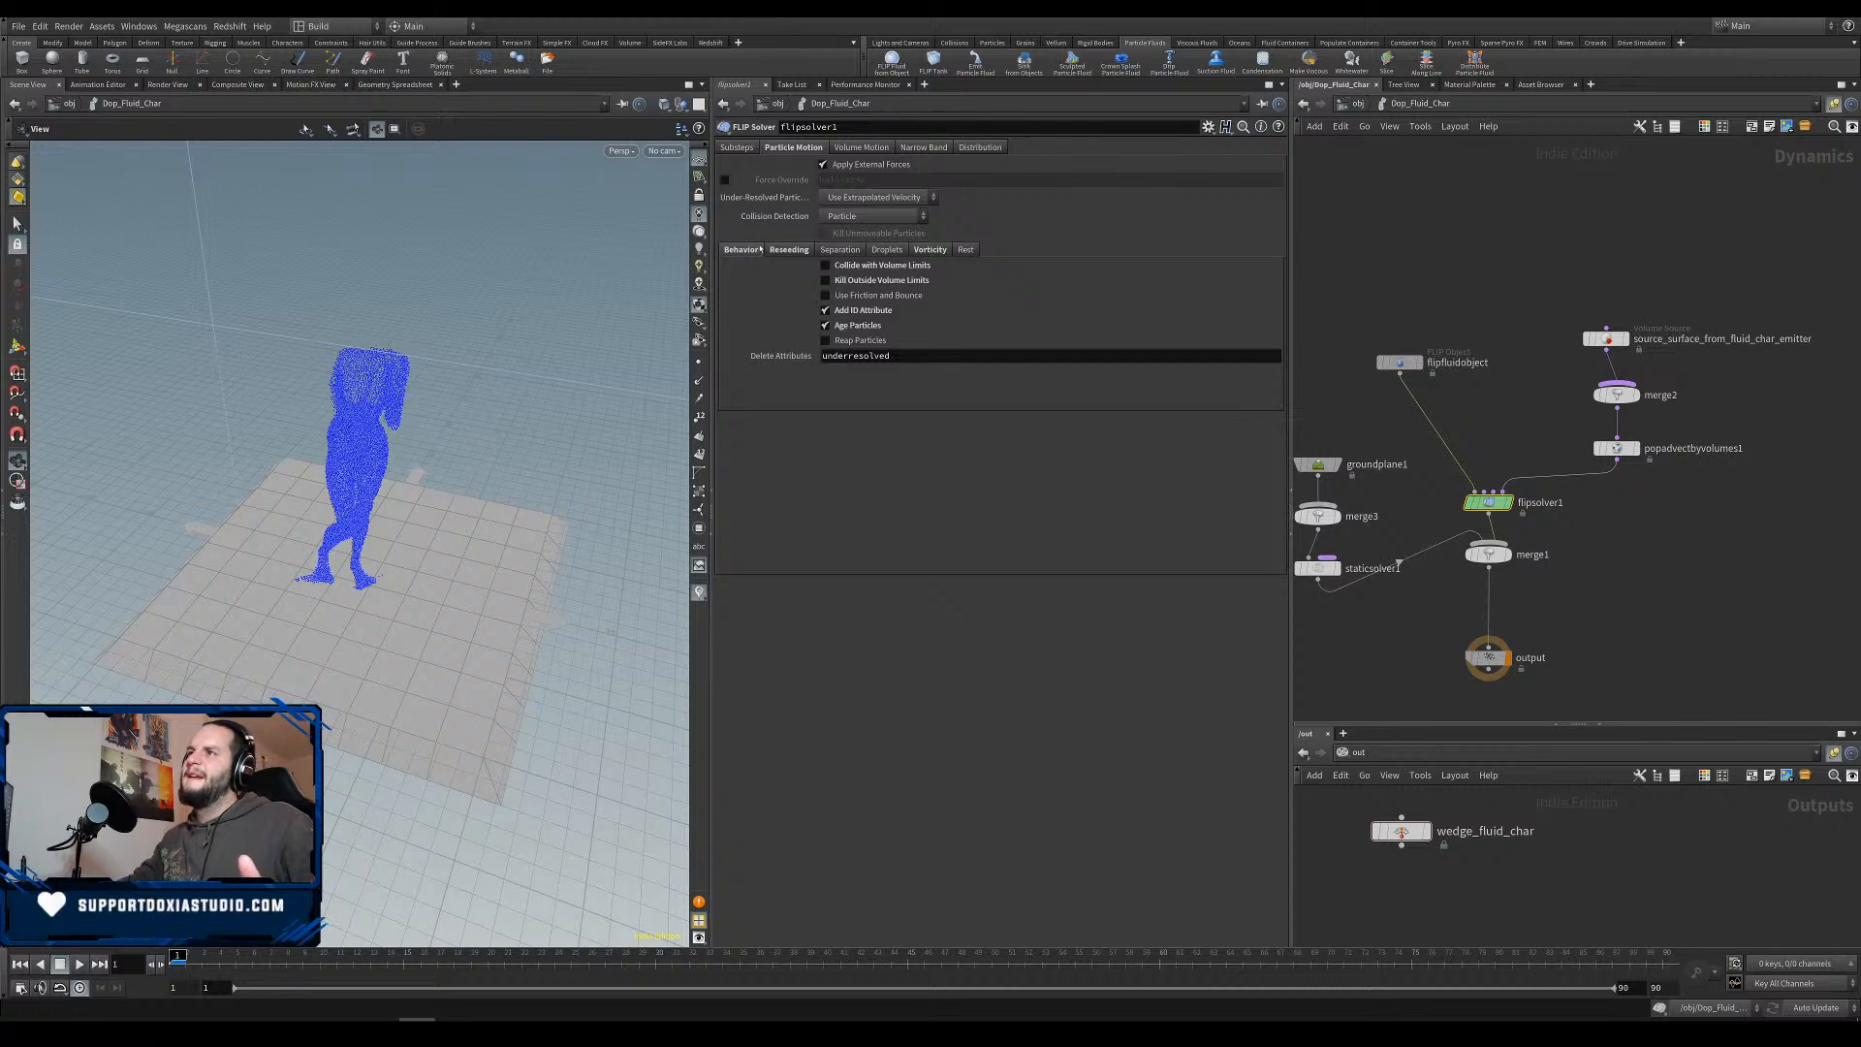
pyautogui.click(917, 250)
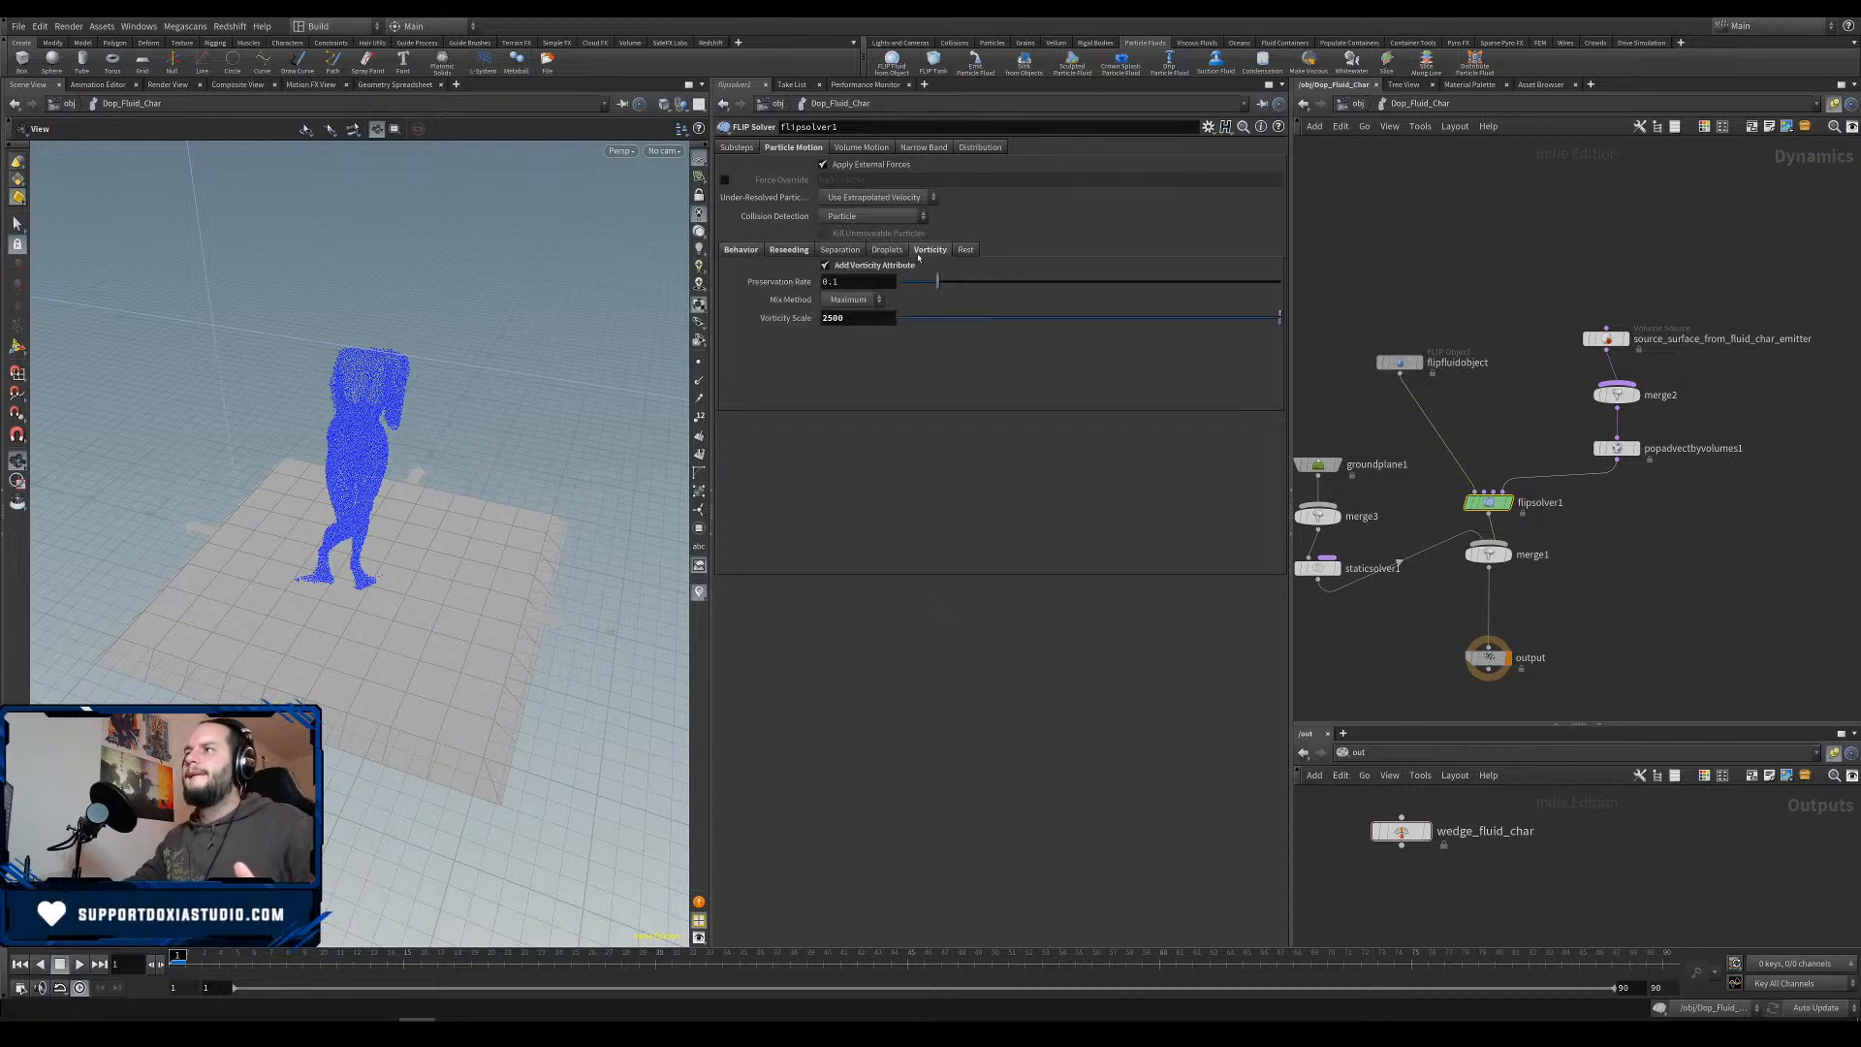
pyautogui.click(887, 251)
pyautogui.click(839, 250)
pyautogui.click(793, 250)
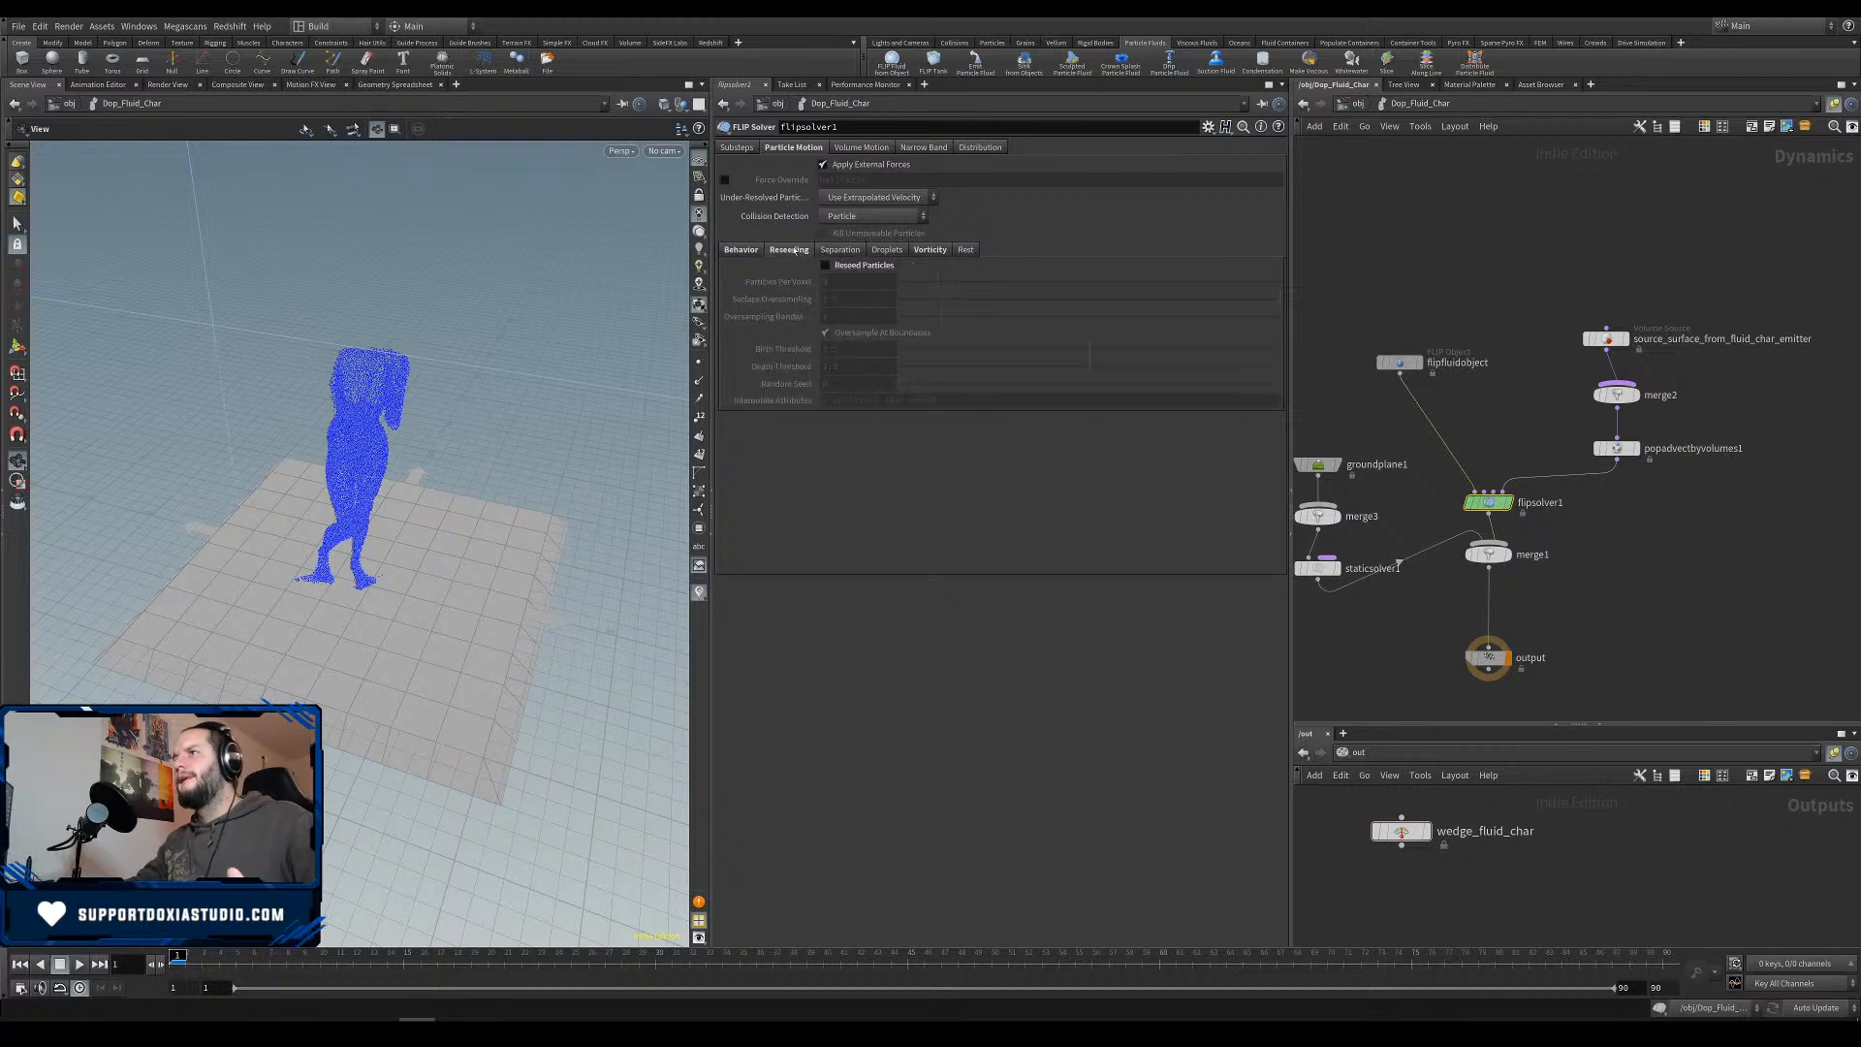
# Insert a POP VOP between popadvectbyvolumes1 and flipsolver1, and open its network.
pyautogui.click(729, 250)
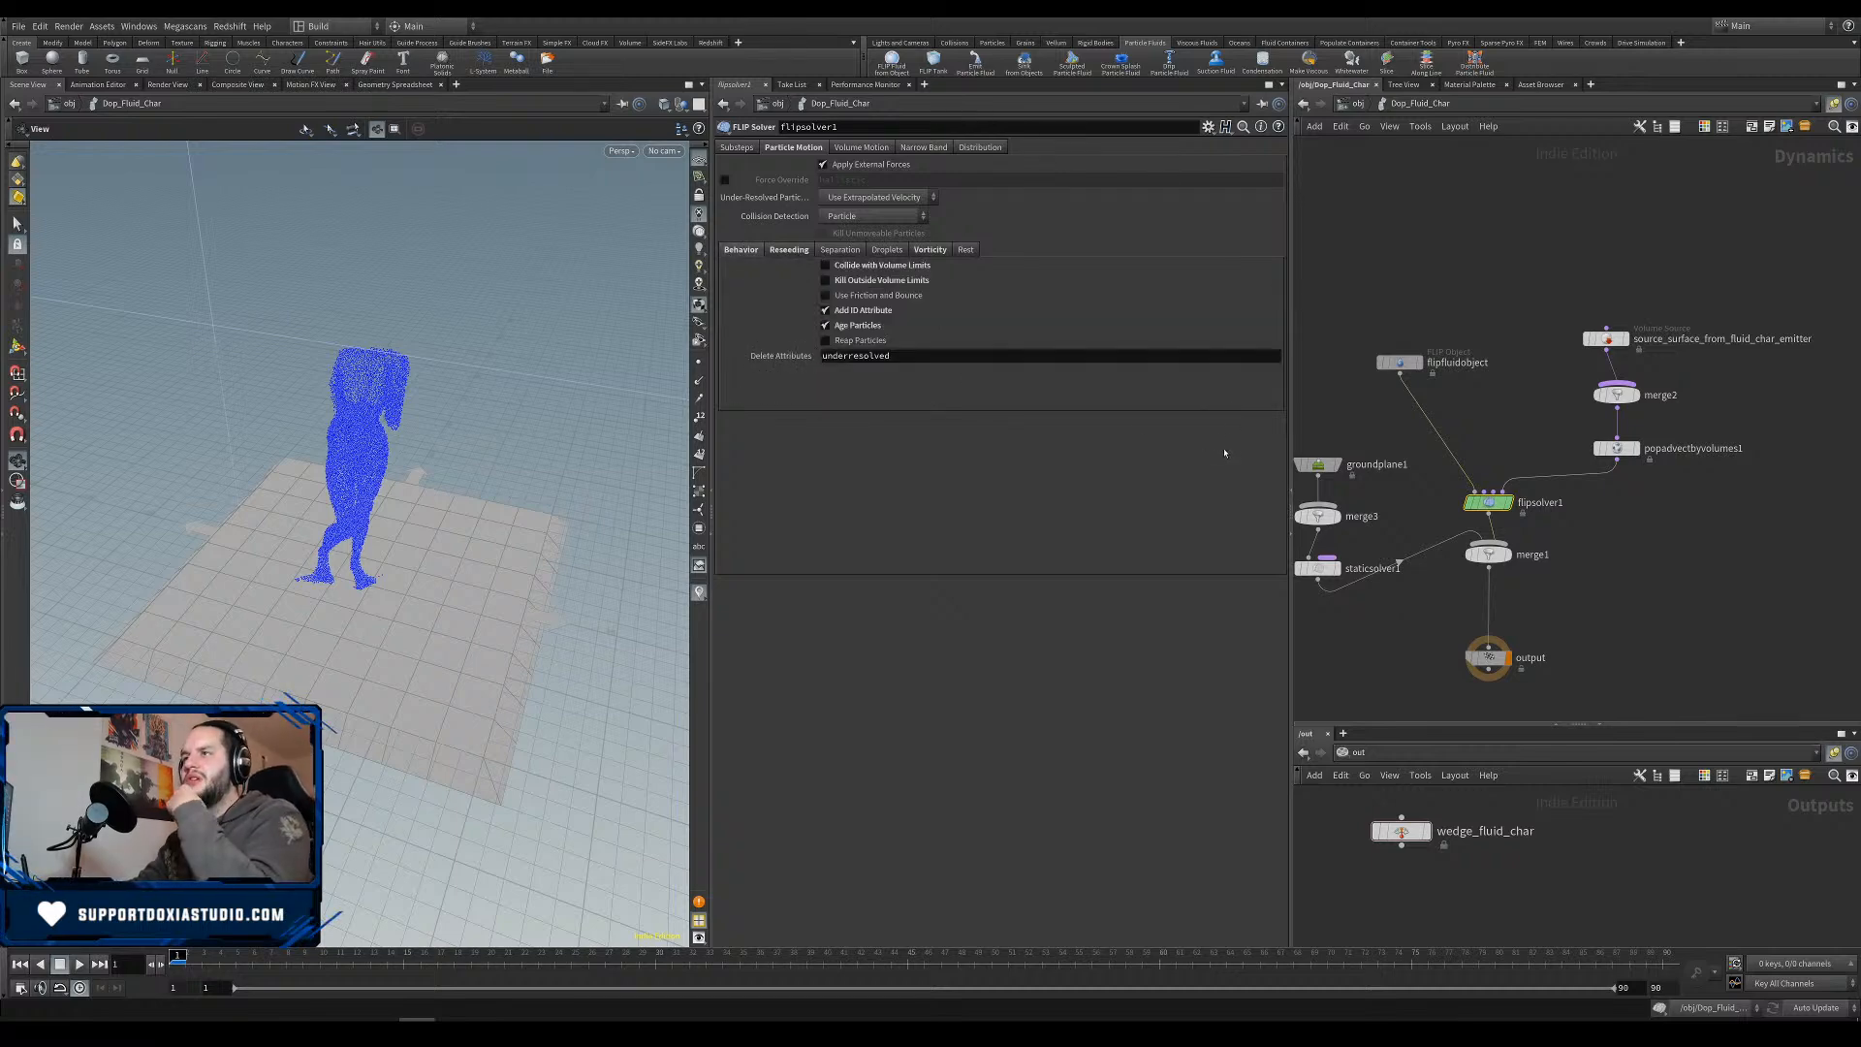
pyautogui.click(1617, 395)
pyautogui.click(1616, 449)
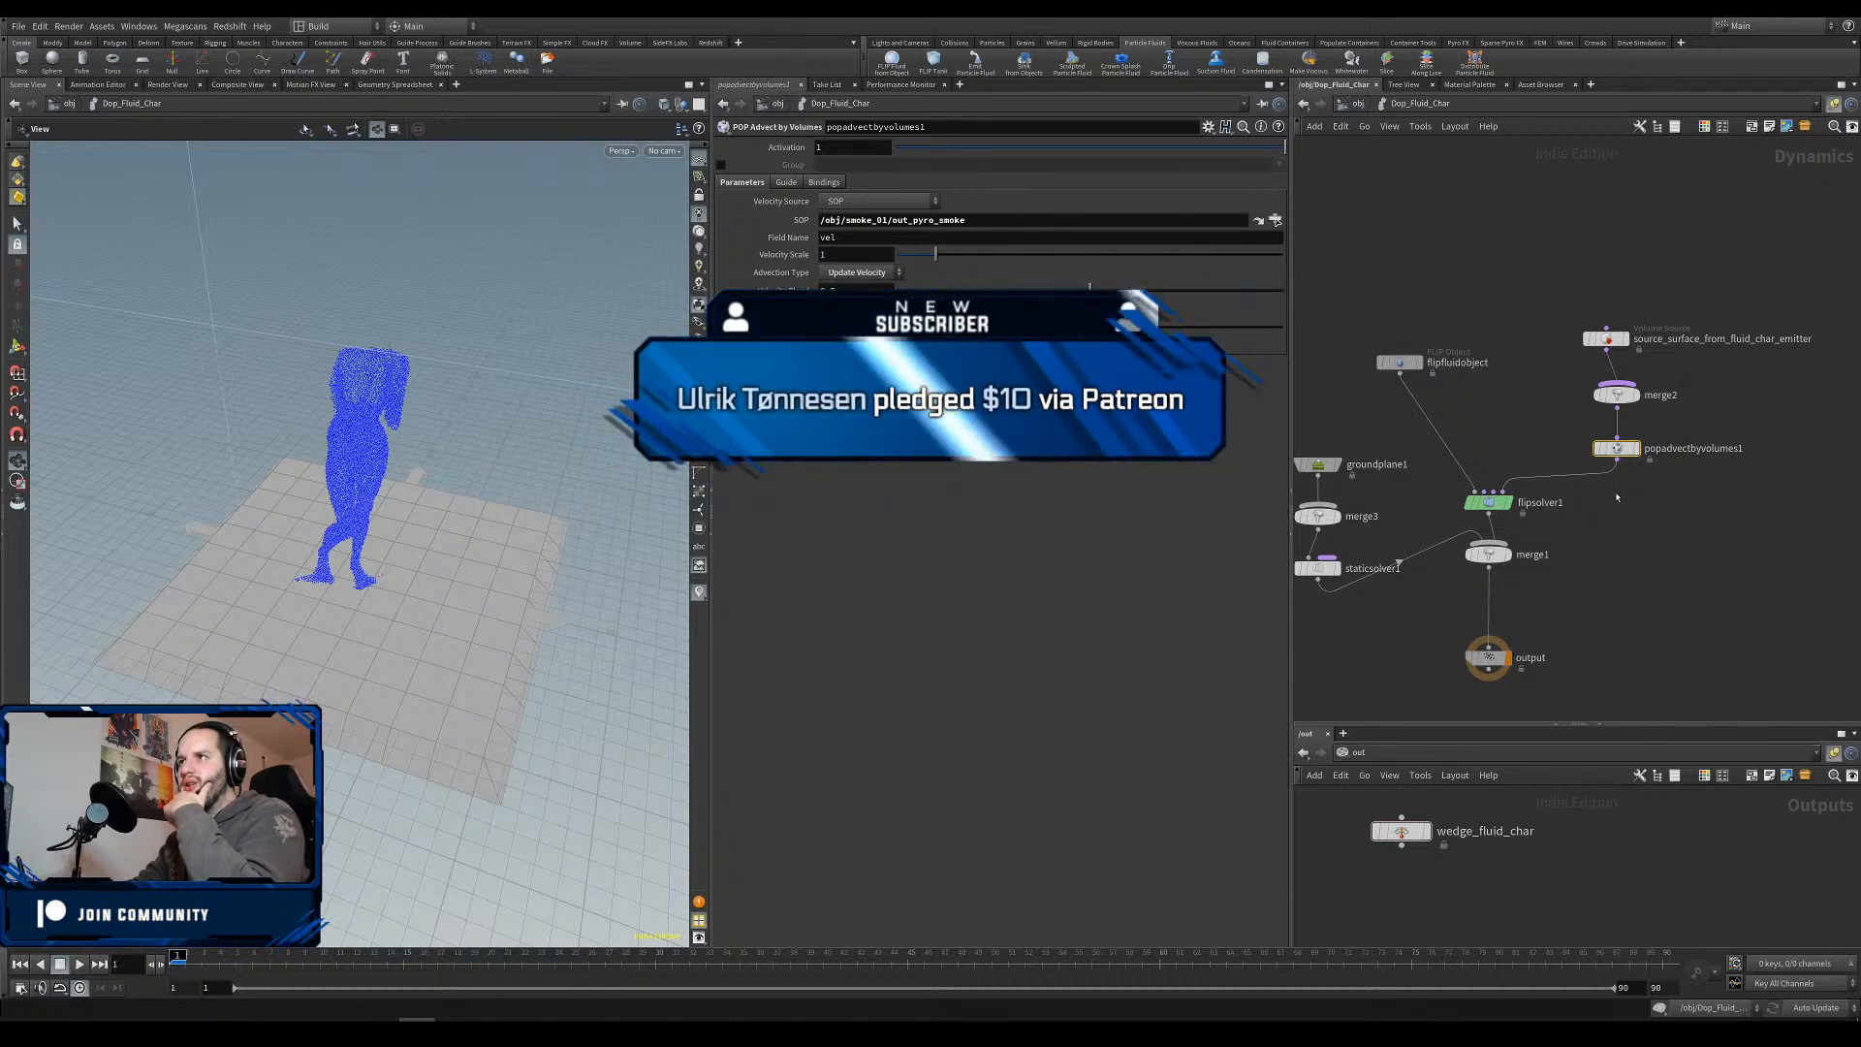
pyautogui.moveTo(1601, 451); pyautogui.dragTo(1602, 440)
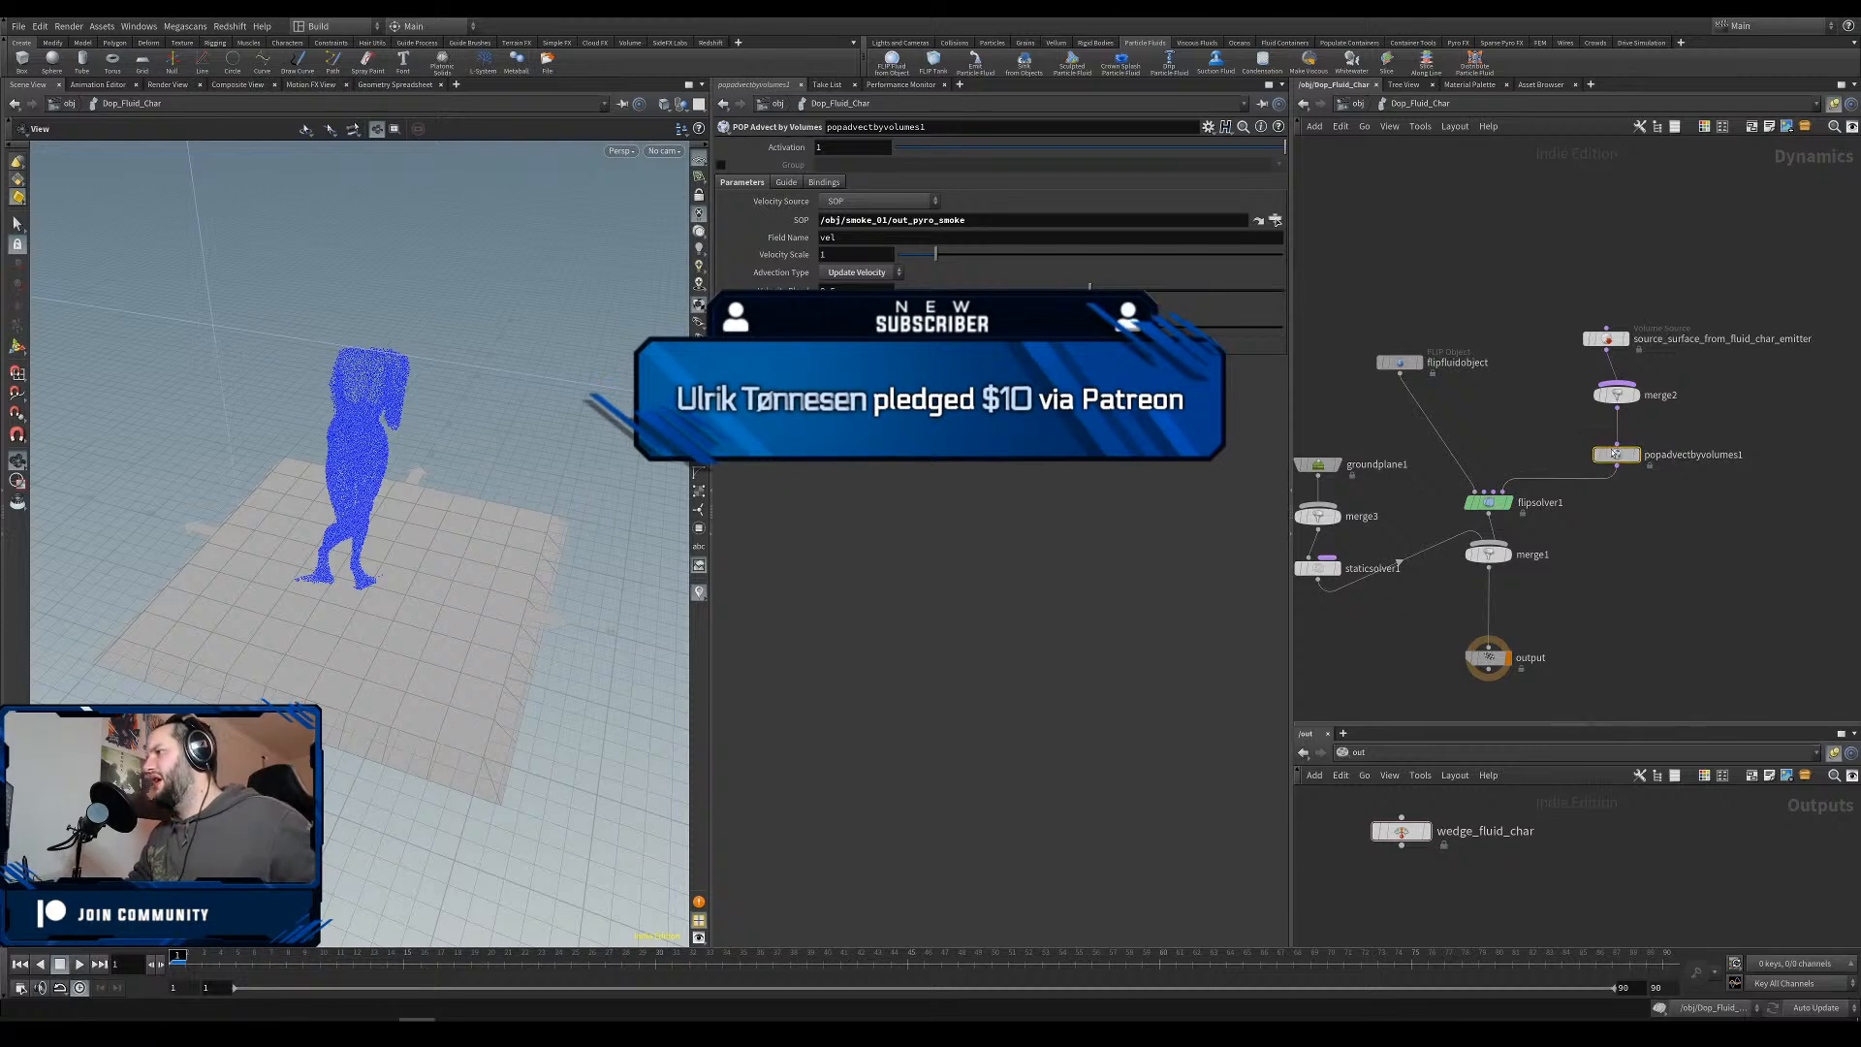
pyautogui.press('Tab')
pyautogui.write('vop')
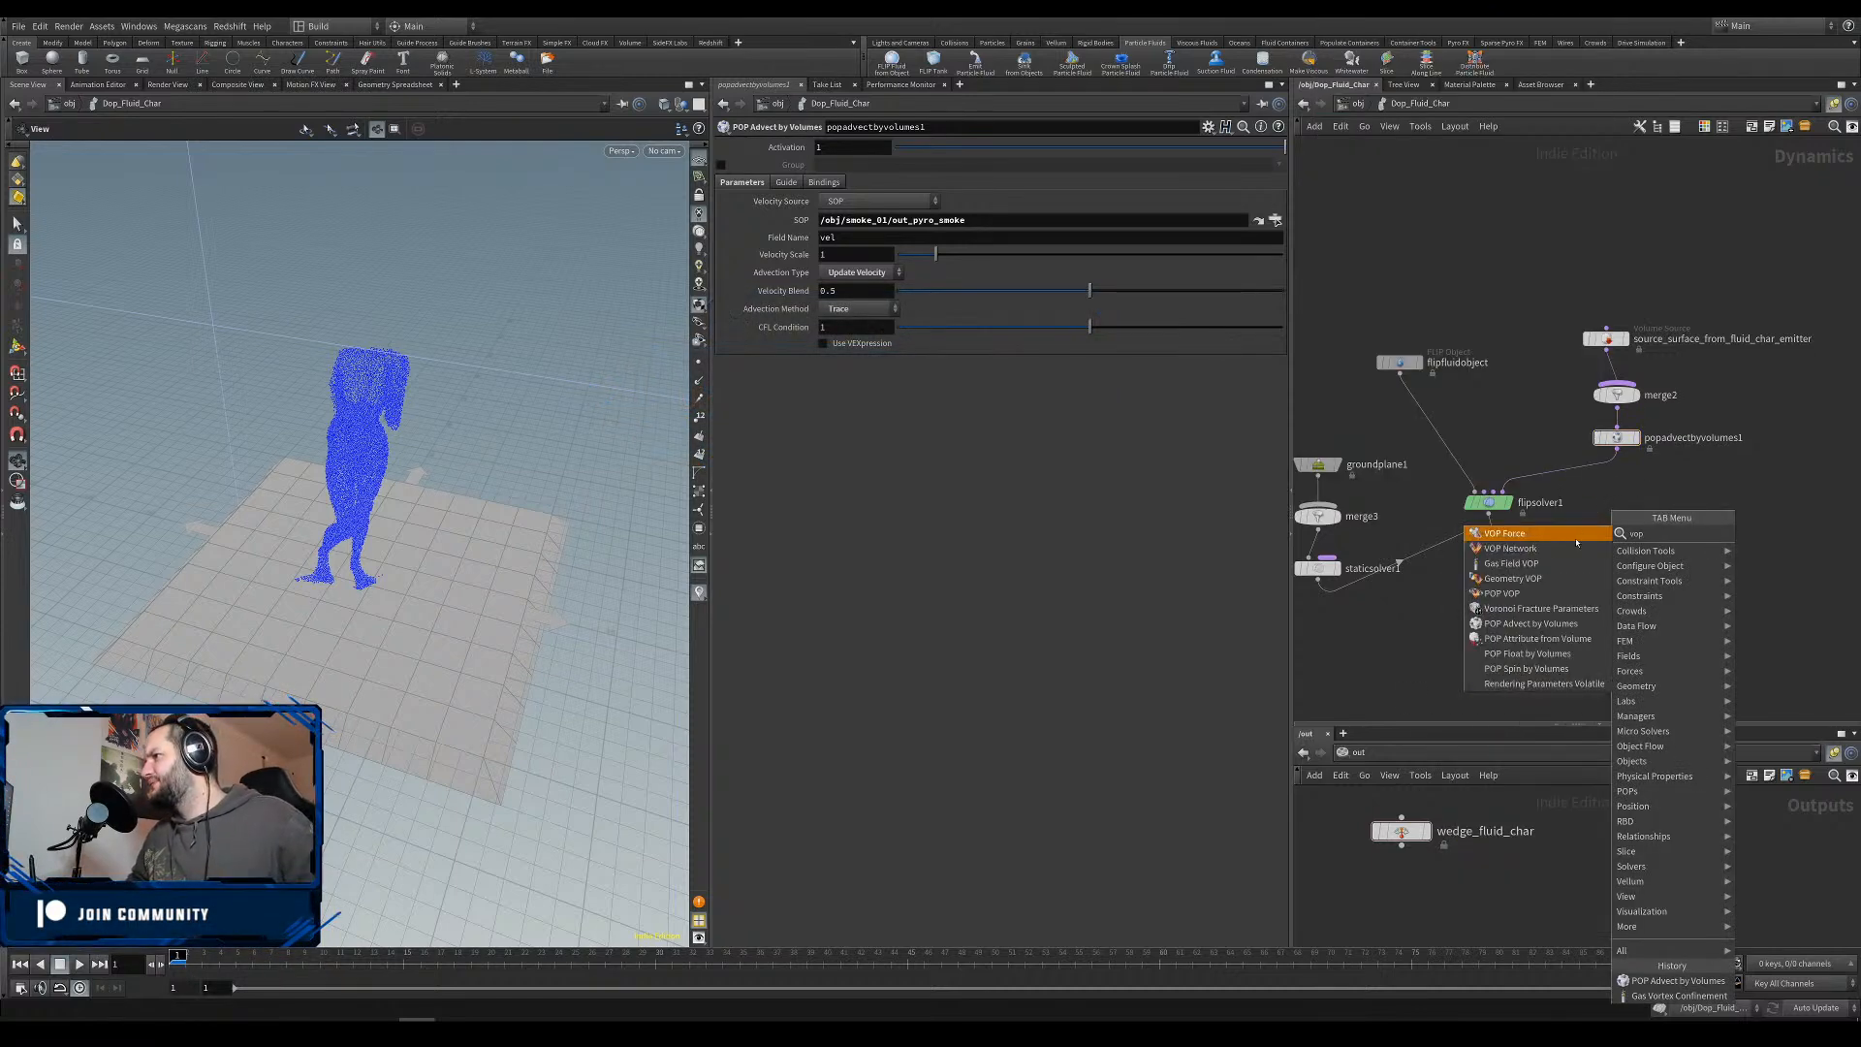
pyautogui.click(1541, 593)
pyautogui.click(1637, 511)
pyautogui.moveTo(1639, 516); pyautogui.dragTo(1582, 485)
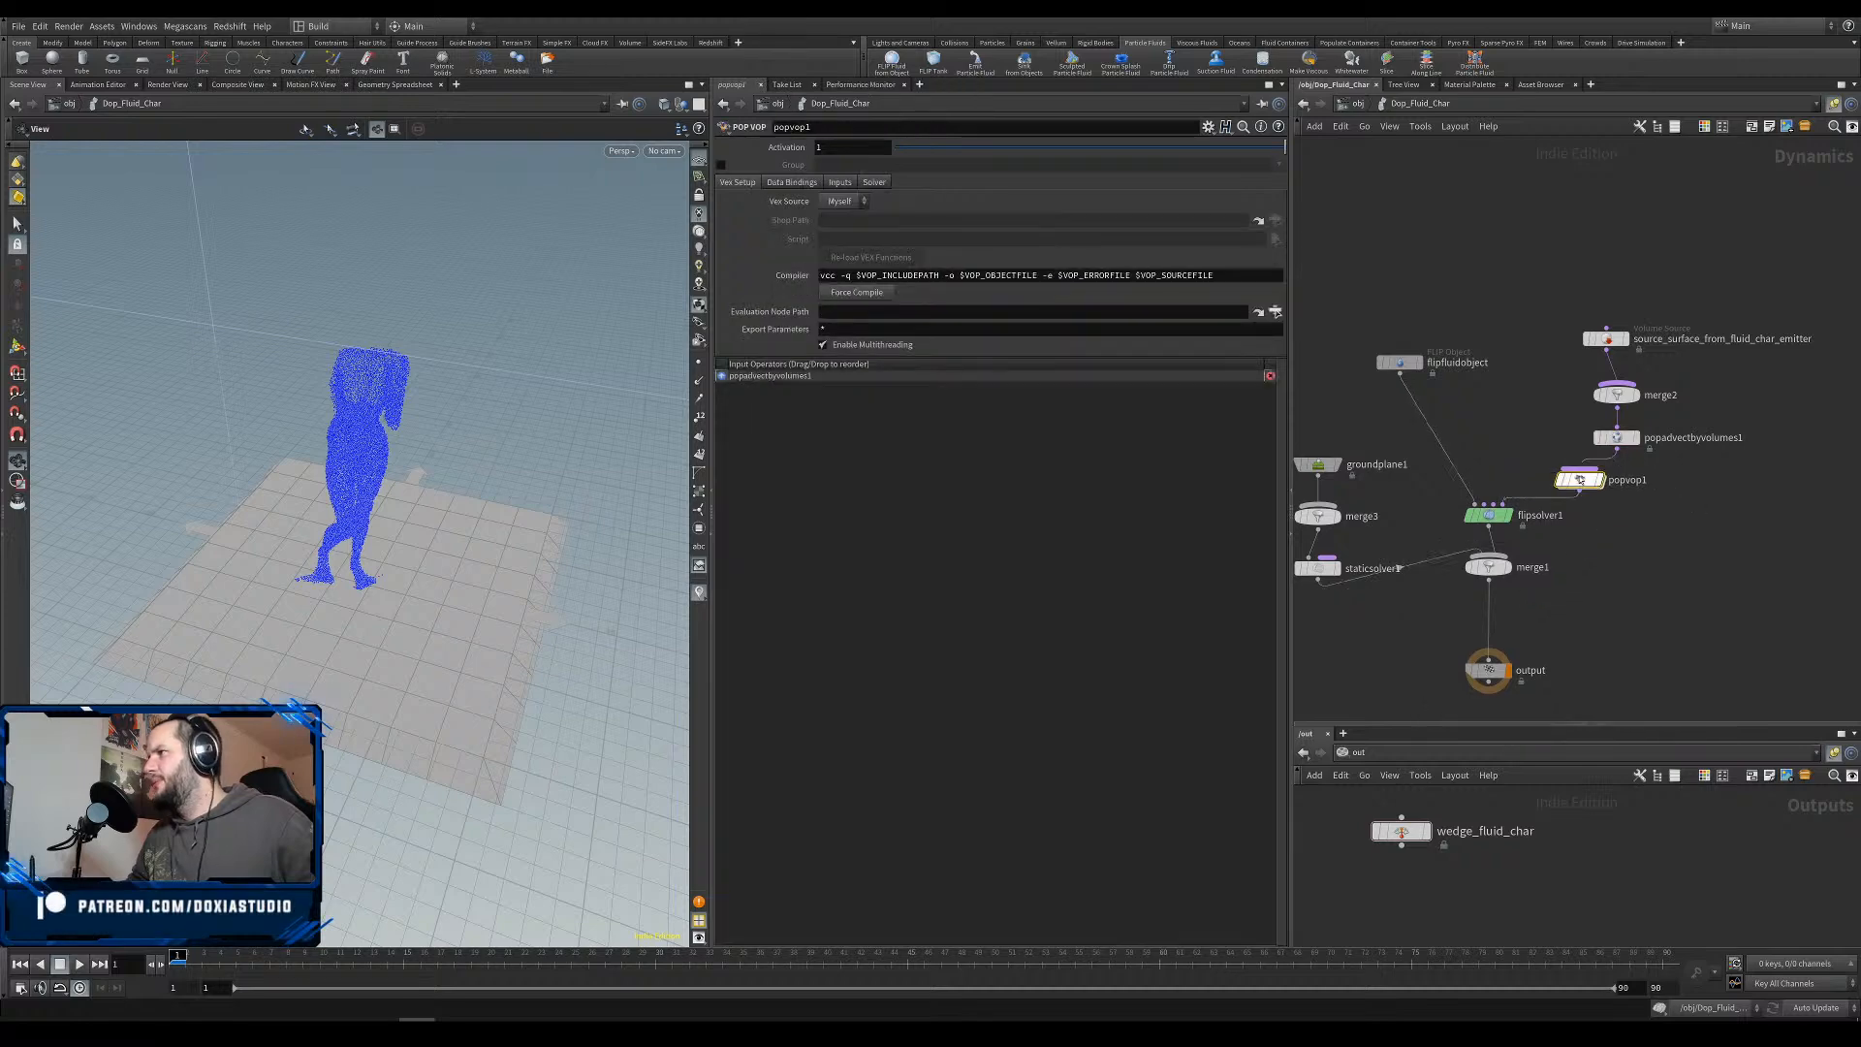
pyautogui.doubleClick(1587, 487)
pyautogui.moveTo(1430, 372); pyautogui.dragTo(1361, 370)
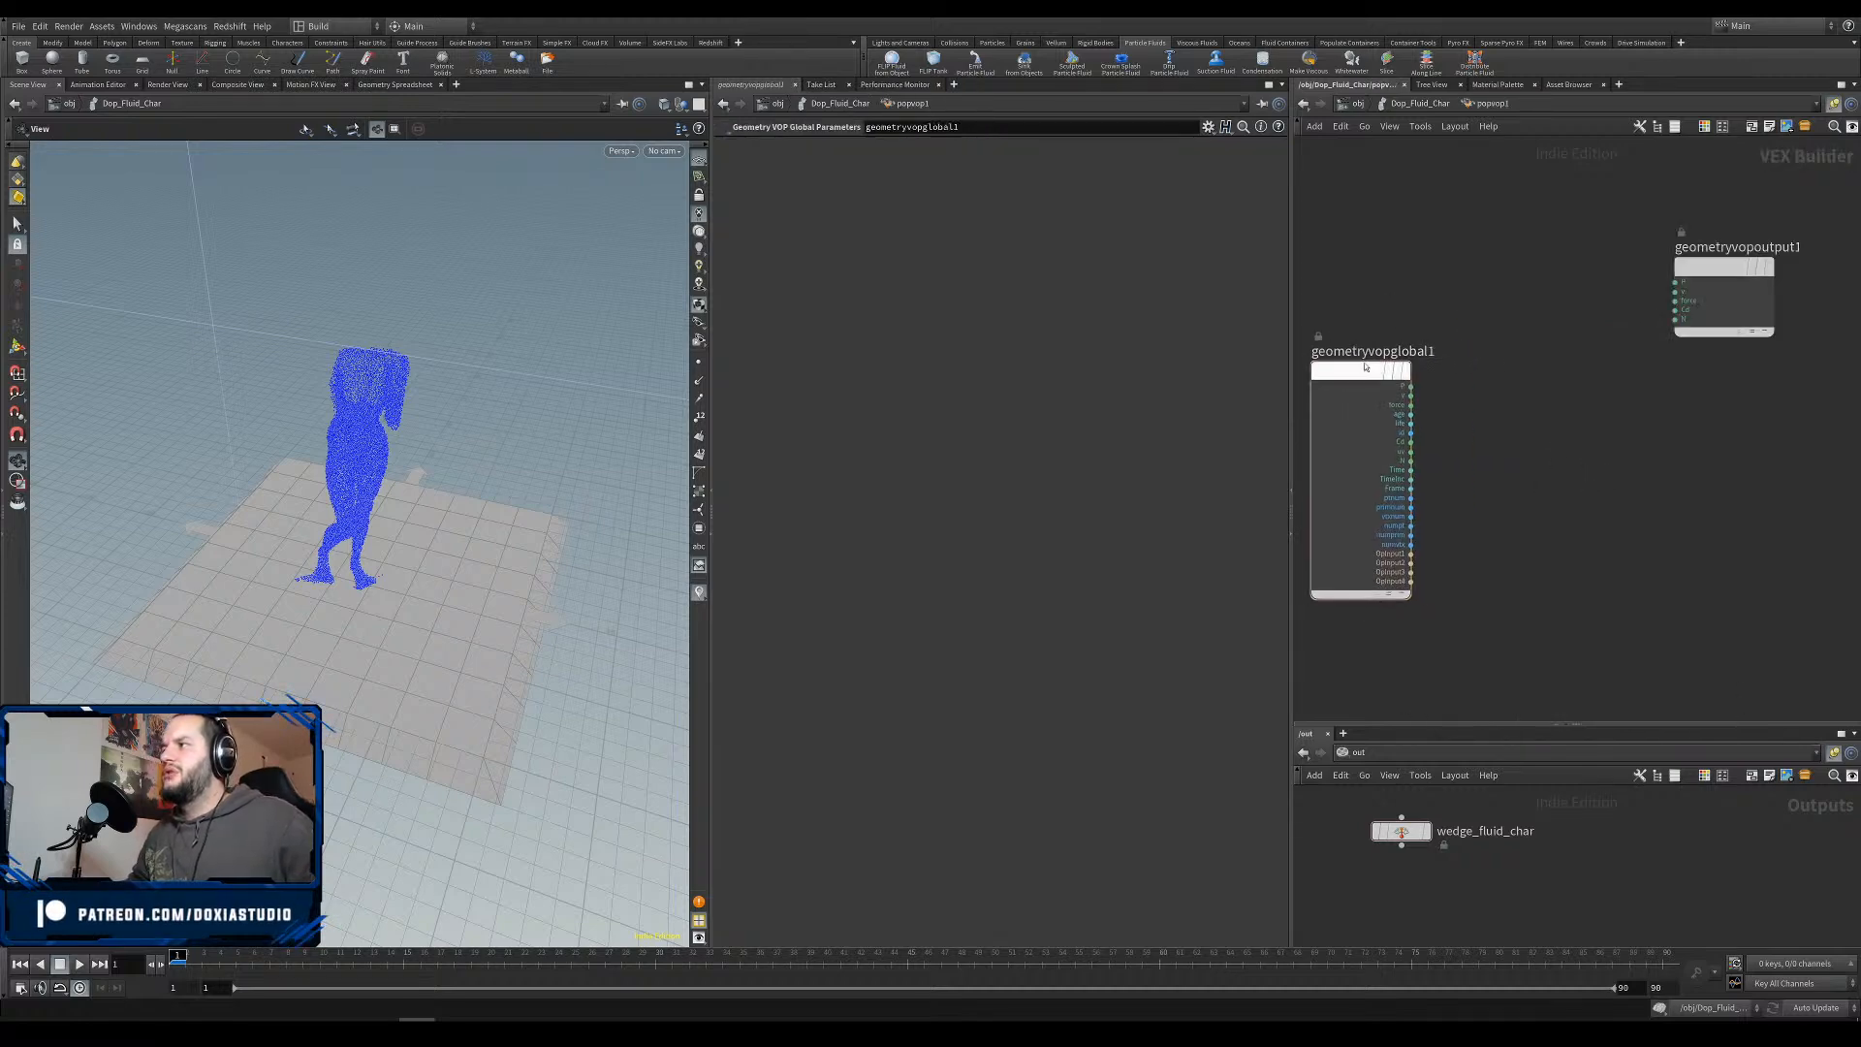
# Try a Turbulent Noise node driven by P with the 3D noise signature, and delete it.
pyautogui.press('Tab')
pyautogui.write('turb')
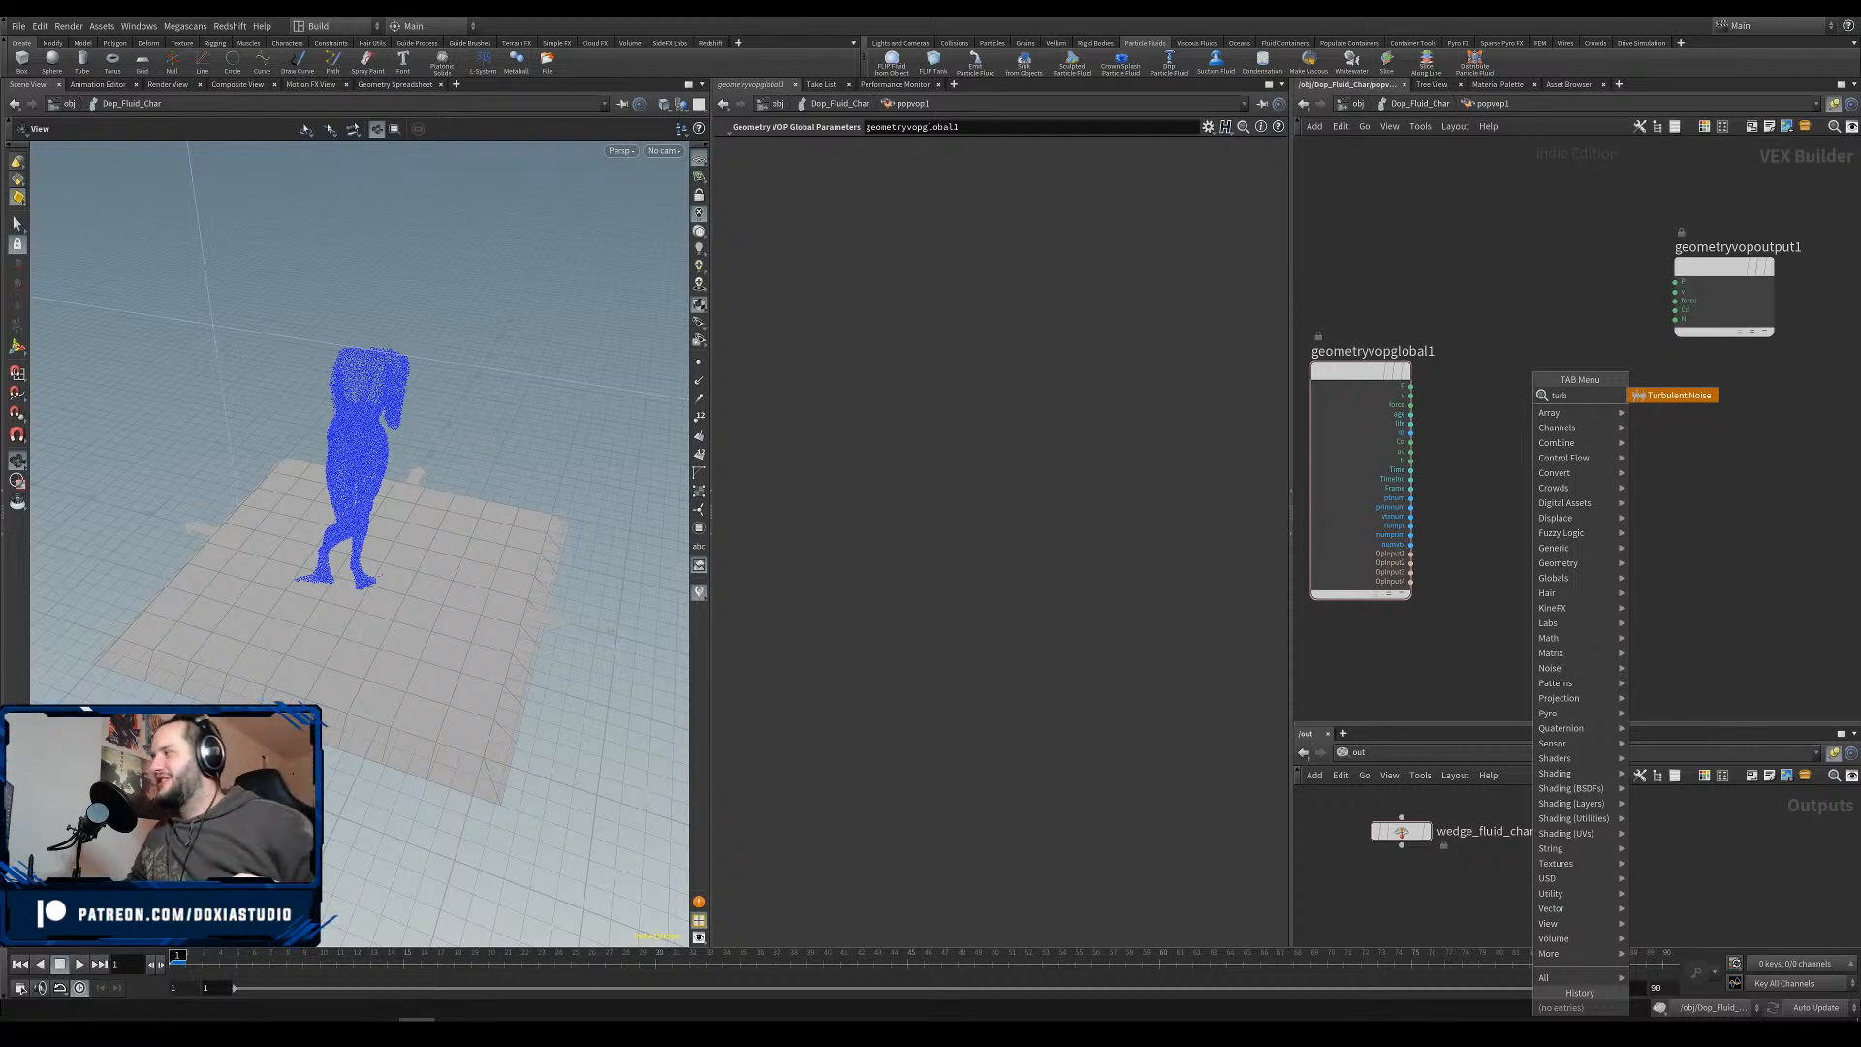
pyautogui.click(1663, 395)
pyautogui.click(1559, 442)
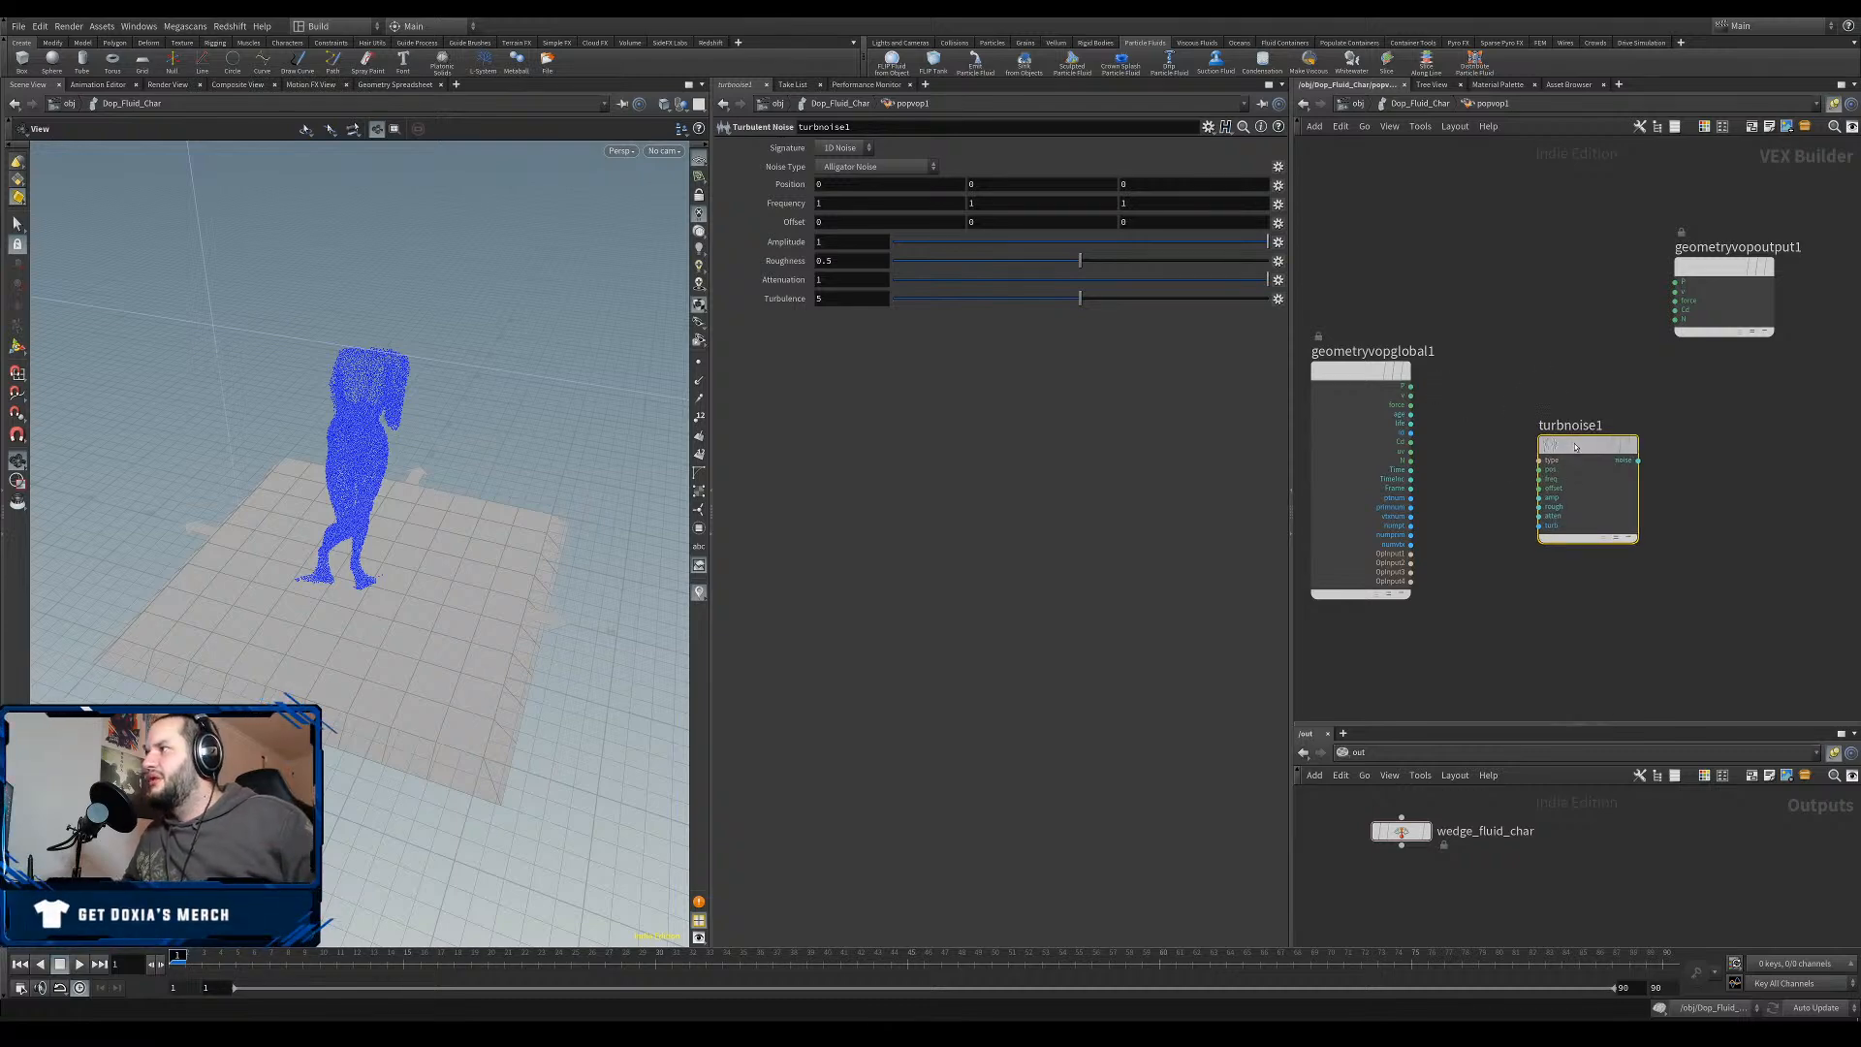
pyautogui.moveTo(1587, 441); pyautogui.dragTo(1566, 453)
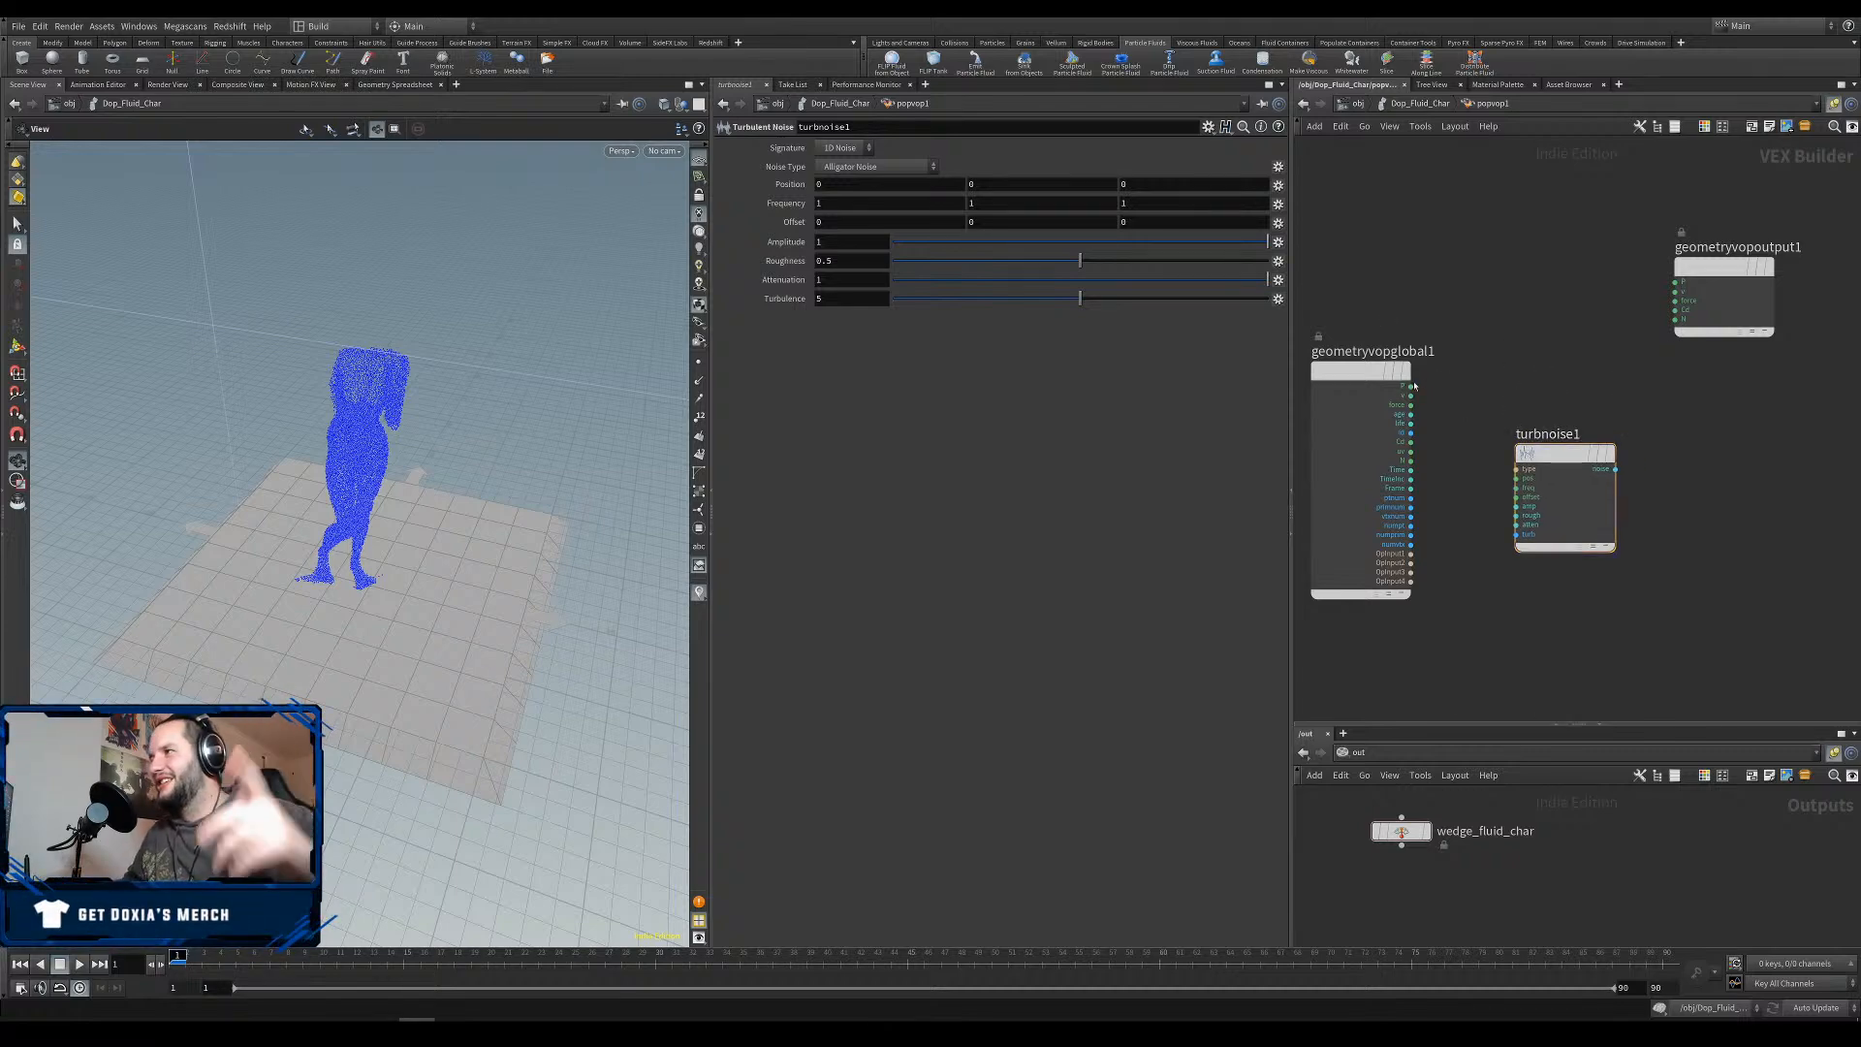
pyautogui.moveTo(1411, 386); pyautogui.dragTo(1516, 478)
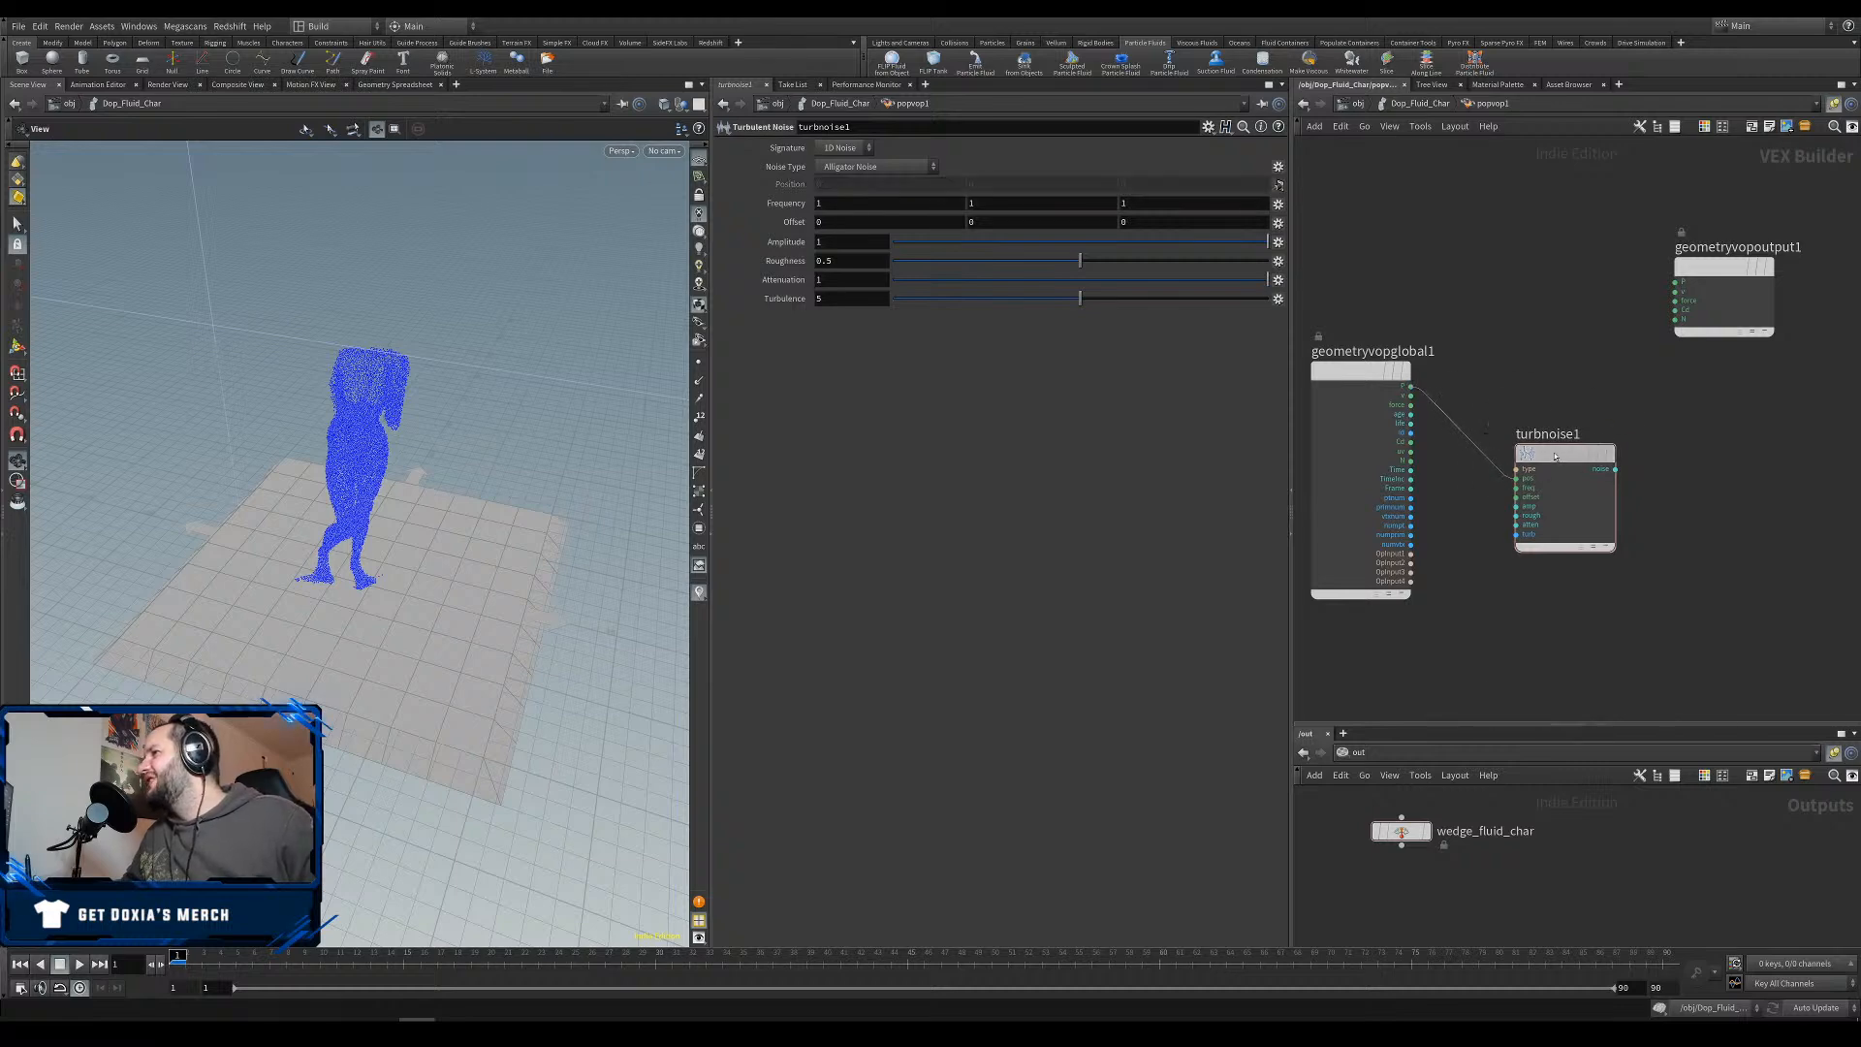
pyautogui.click(1554, 456)
pyautogui.click(842, 148)
pyautogui.click(859, 180)
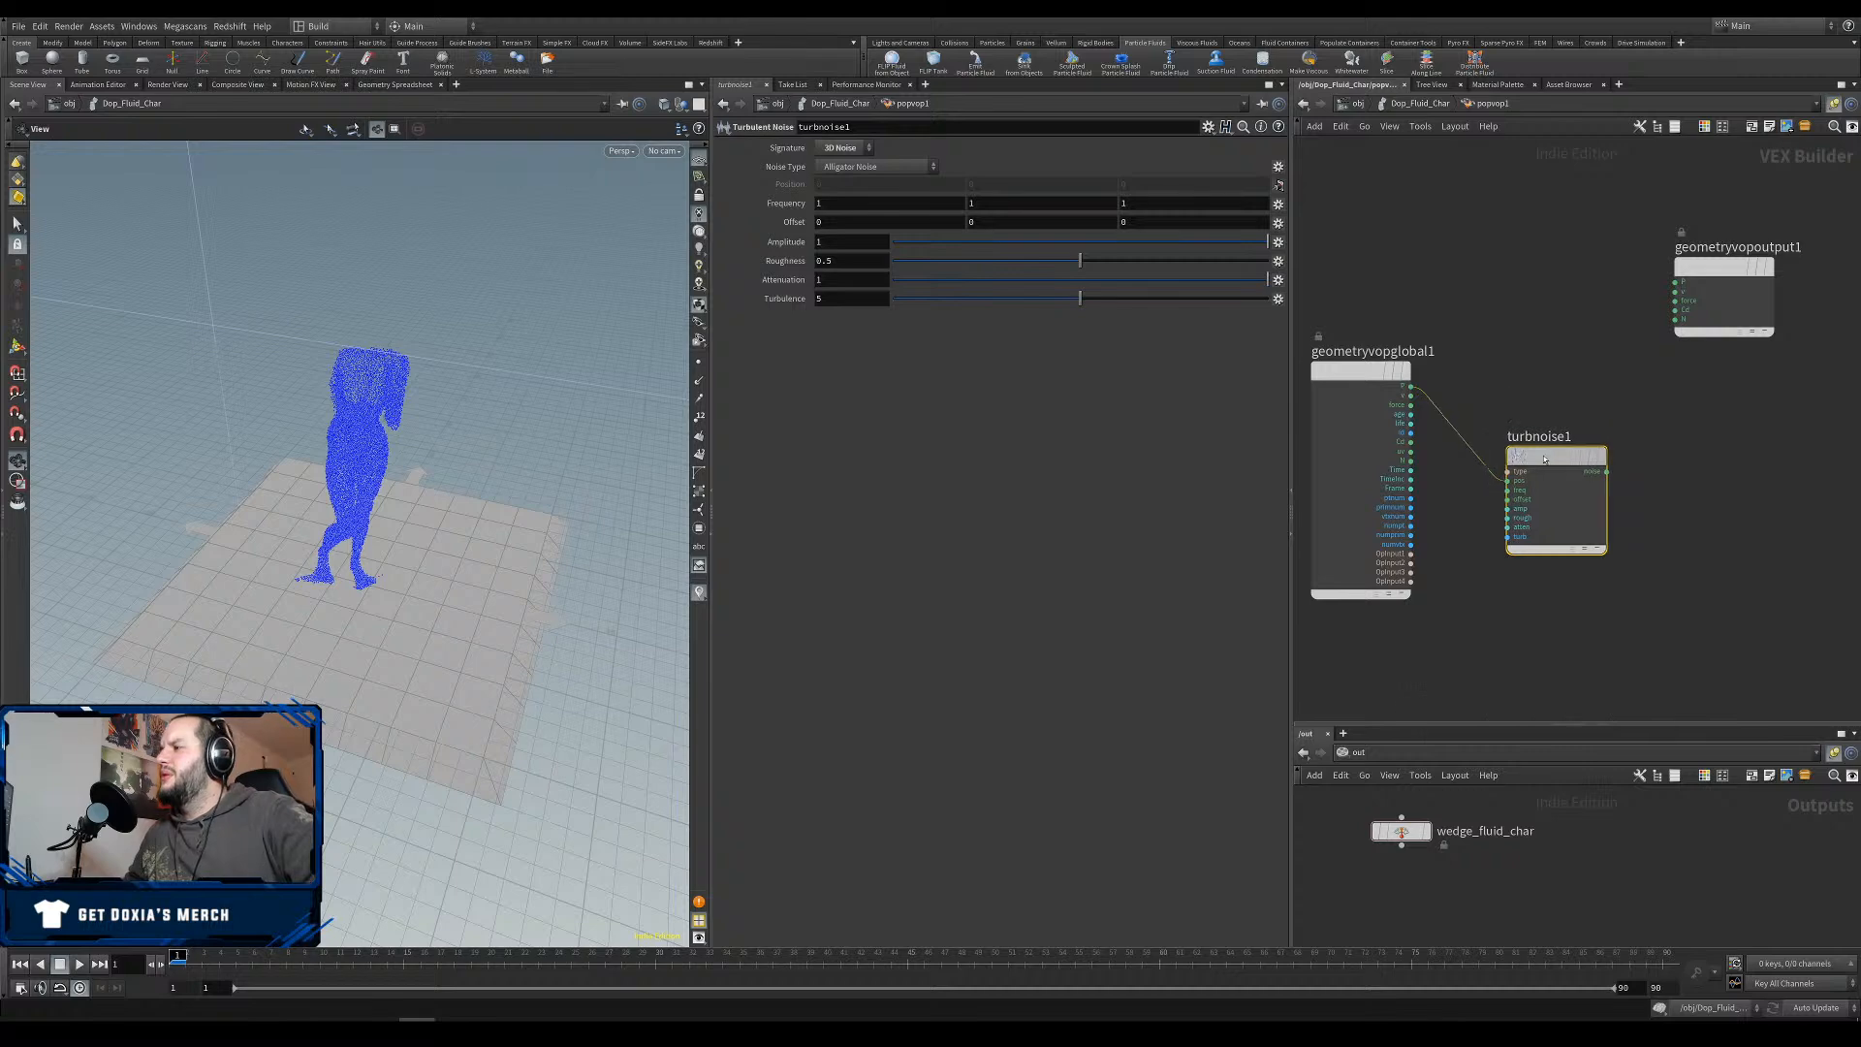
pyautogui.press('Delete')
# Add an Anti-Aliased Flow Noise with the 3D Input, 3D Noise signature and feed P into its position input.
pyautogui.press('Tab')
pyautogui.write('flow')
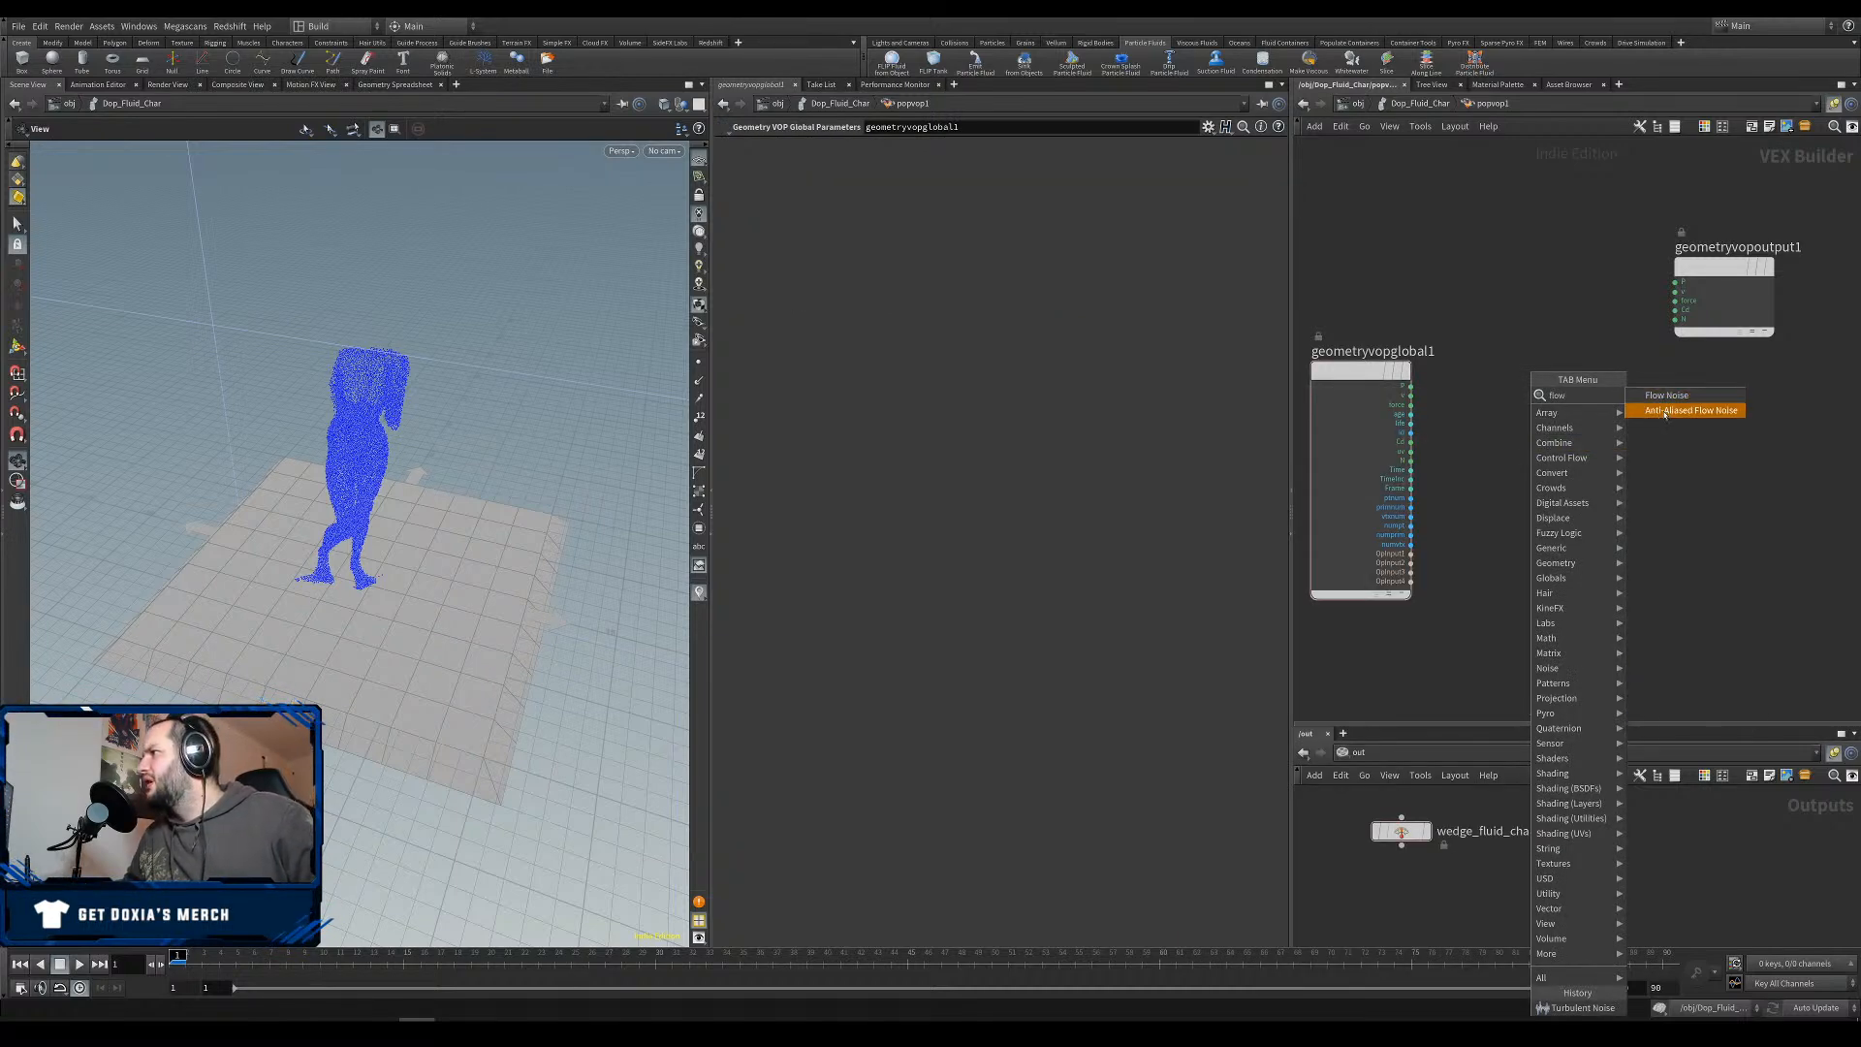
pyautogui.click(1666, 412)
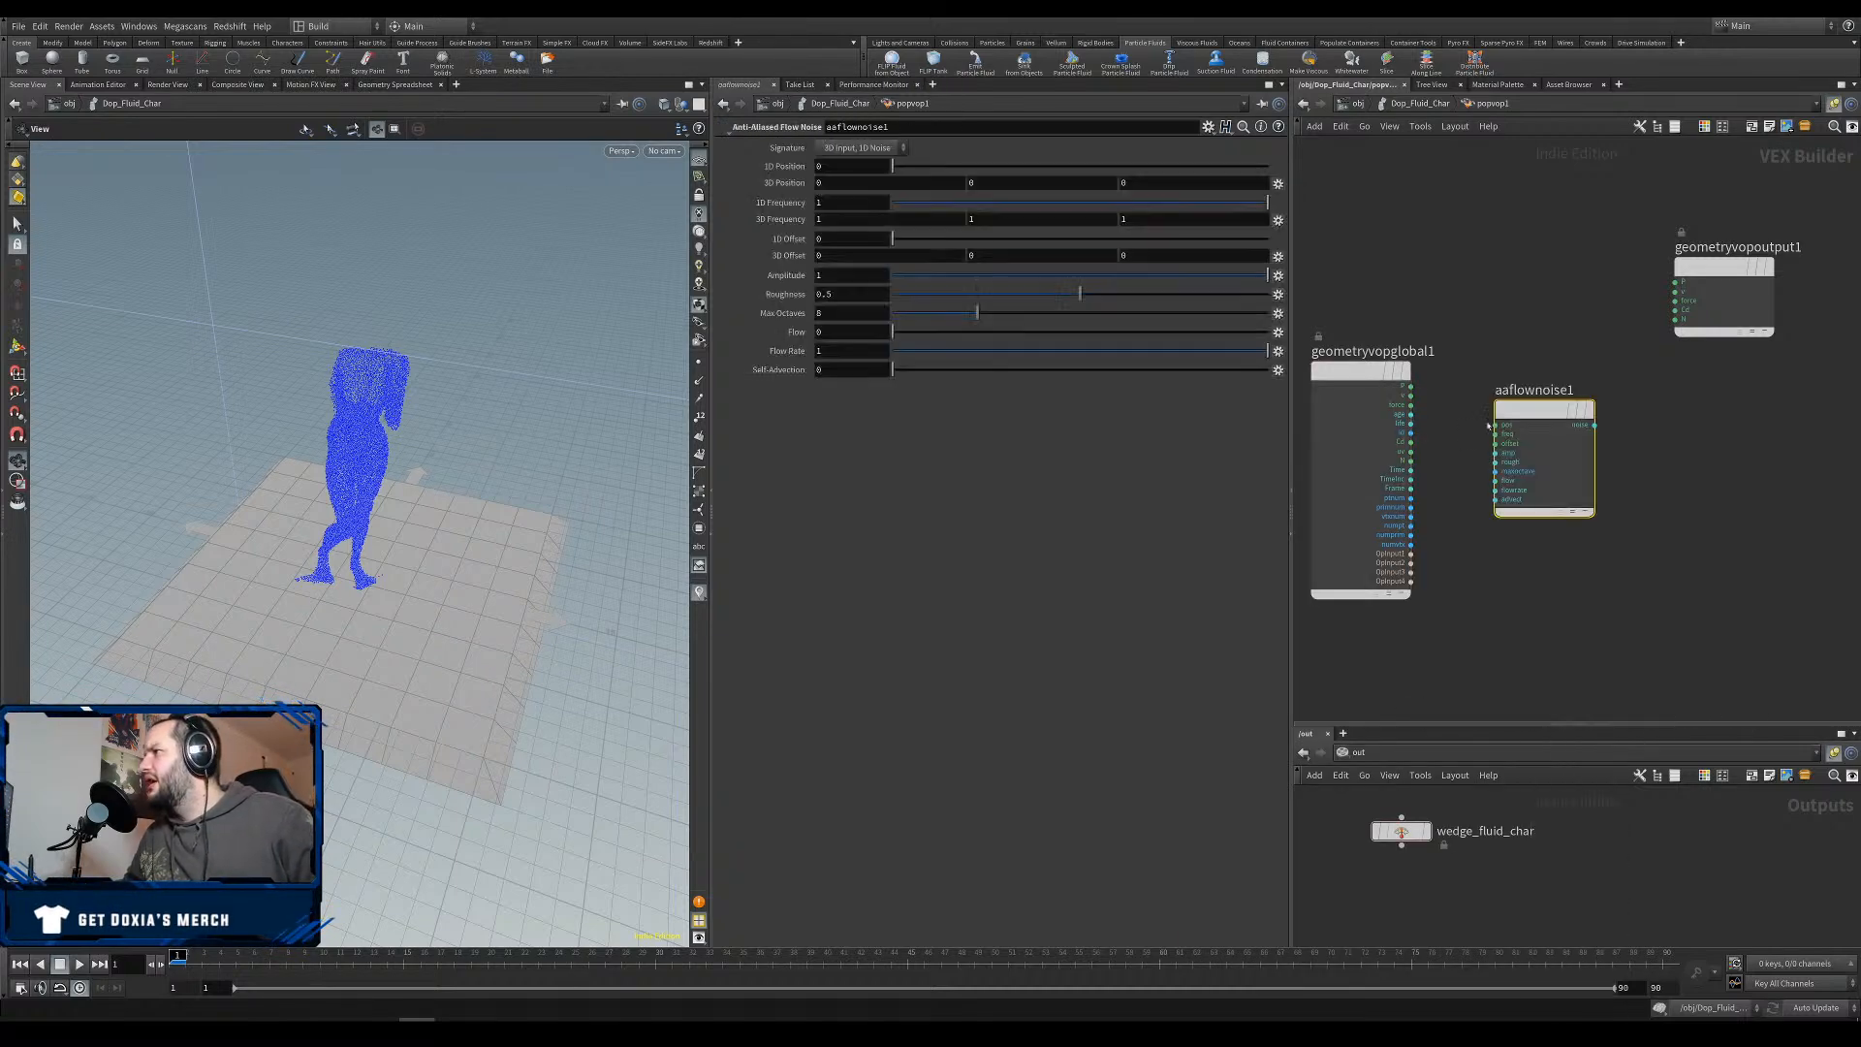
pyautogui.click(858, 147)
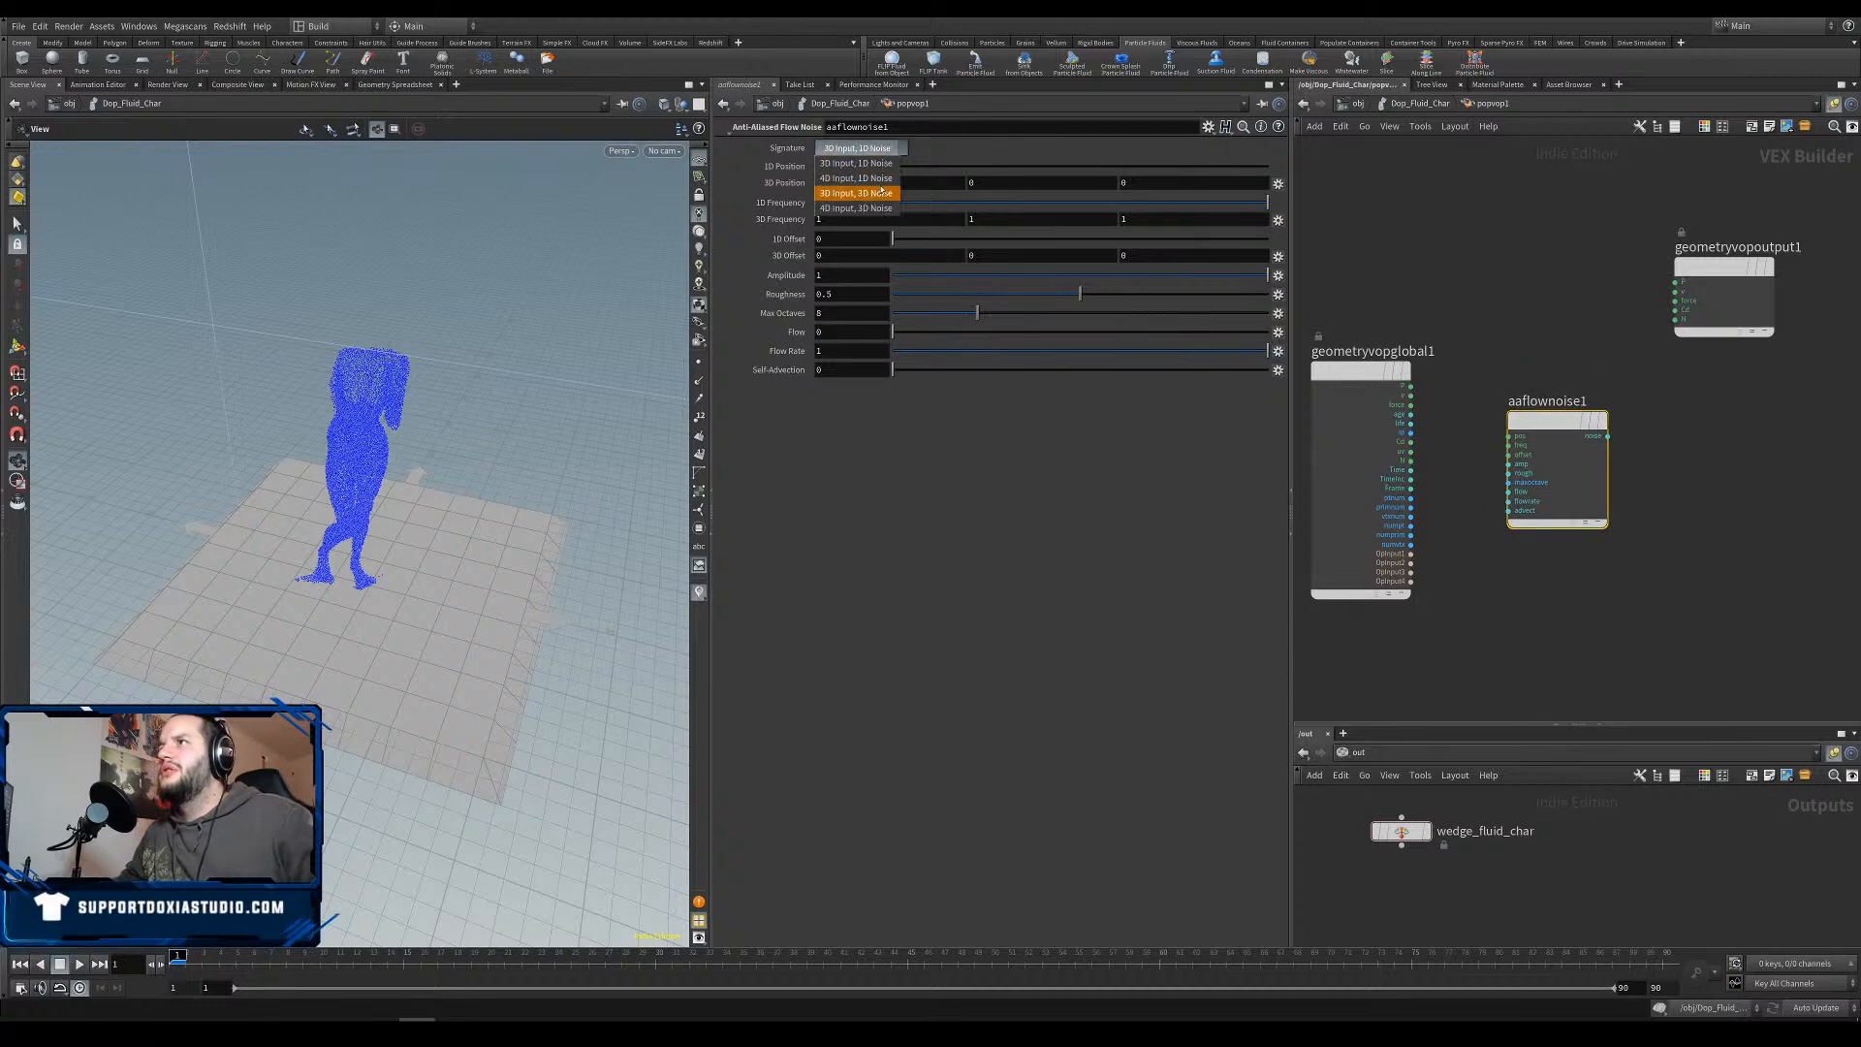
pyautogui.click(873, 194)
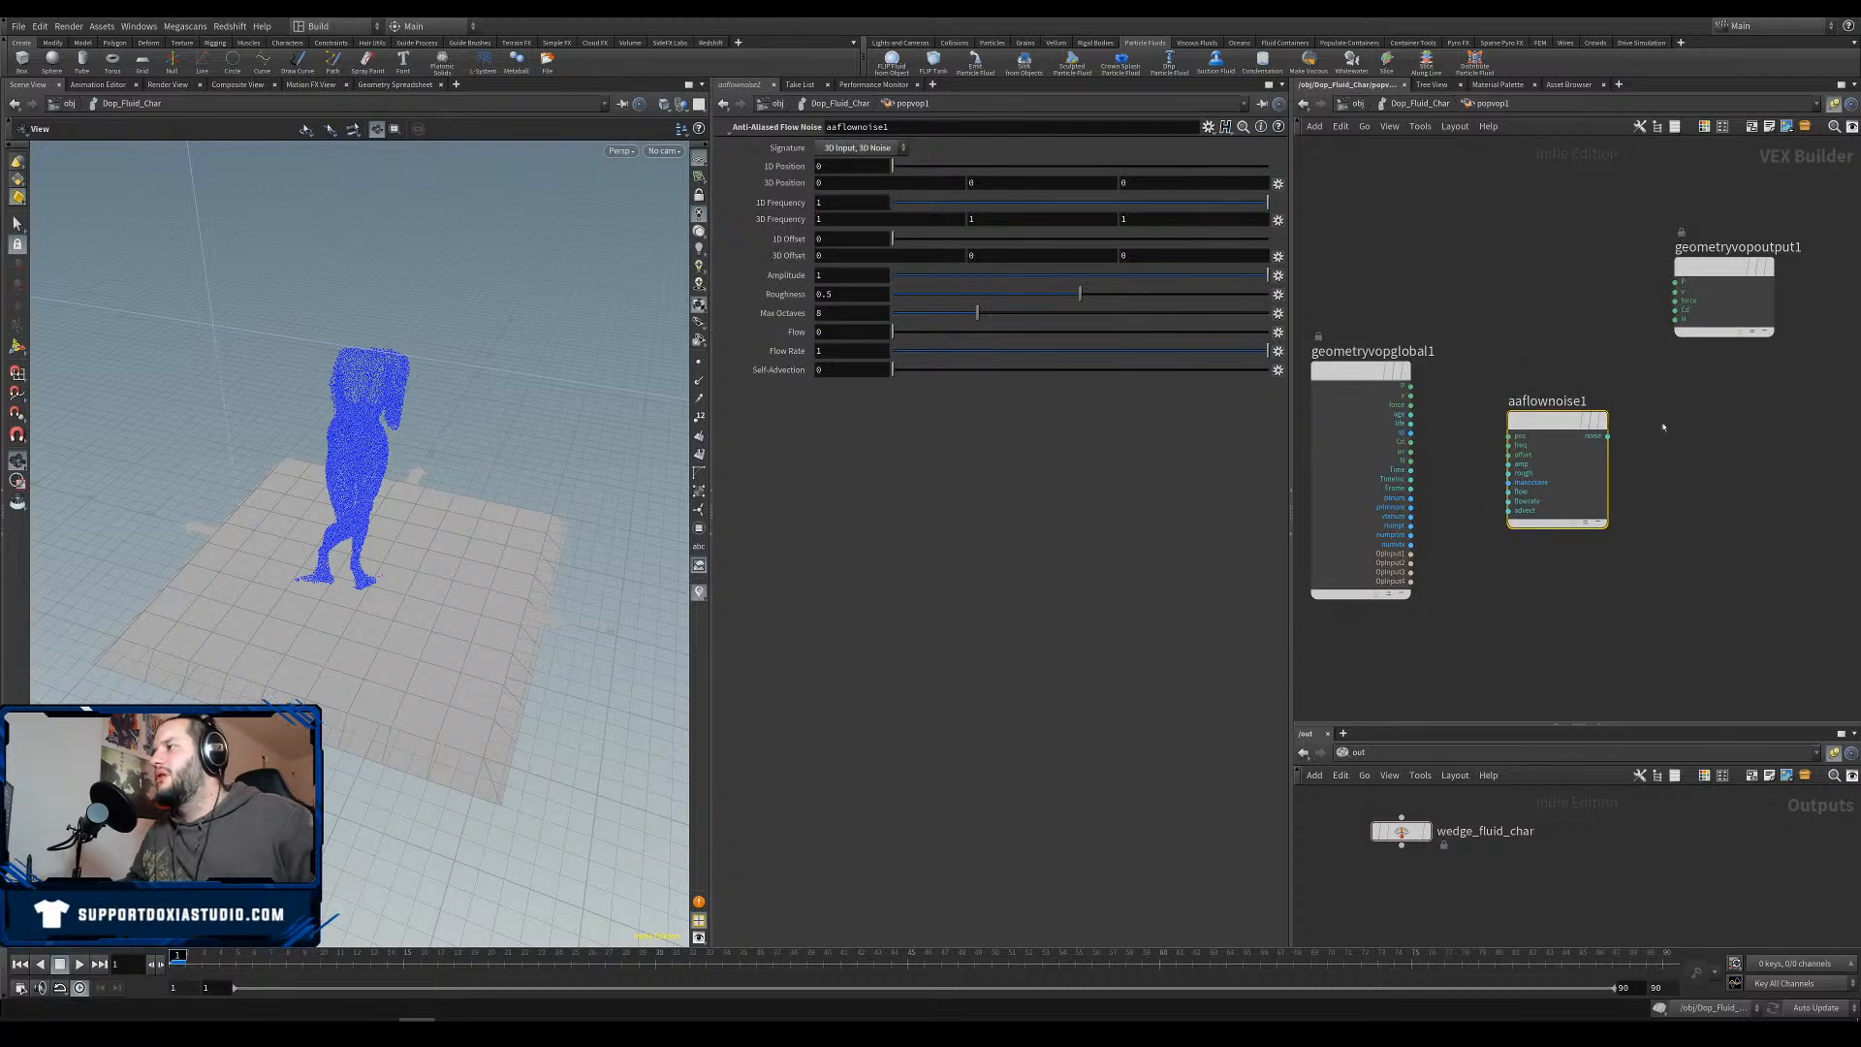
pyautogui.moveTo(1413, 387); pyautogui.dragTo(1549, 434)
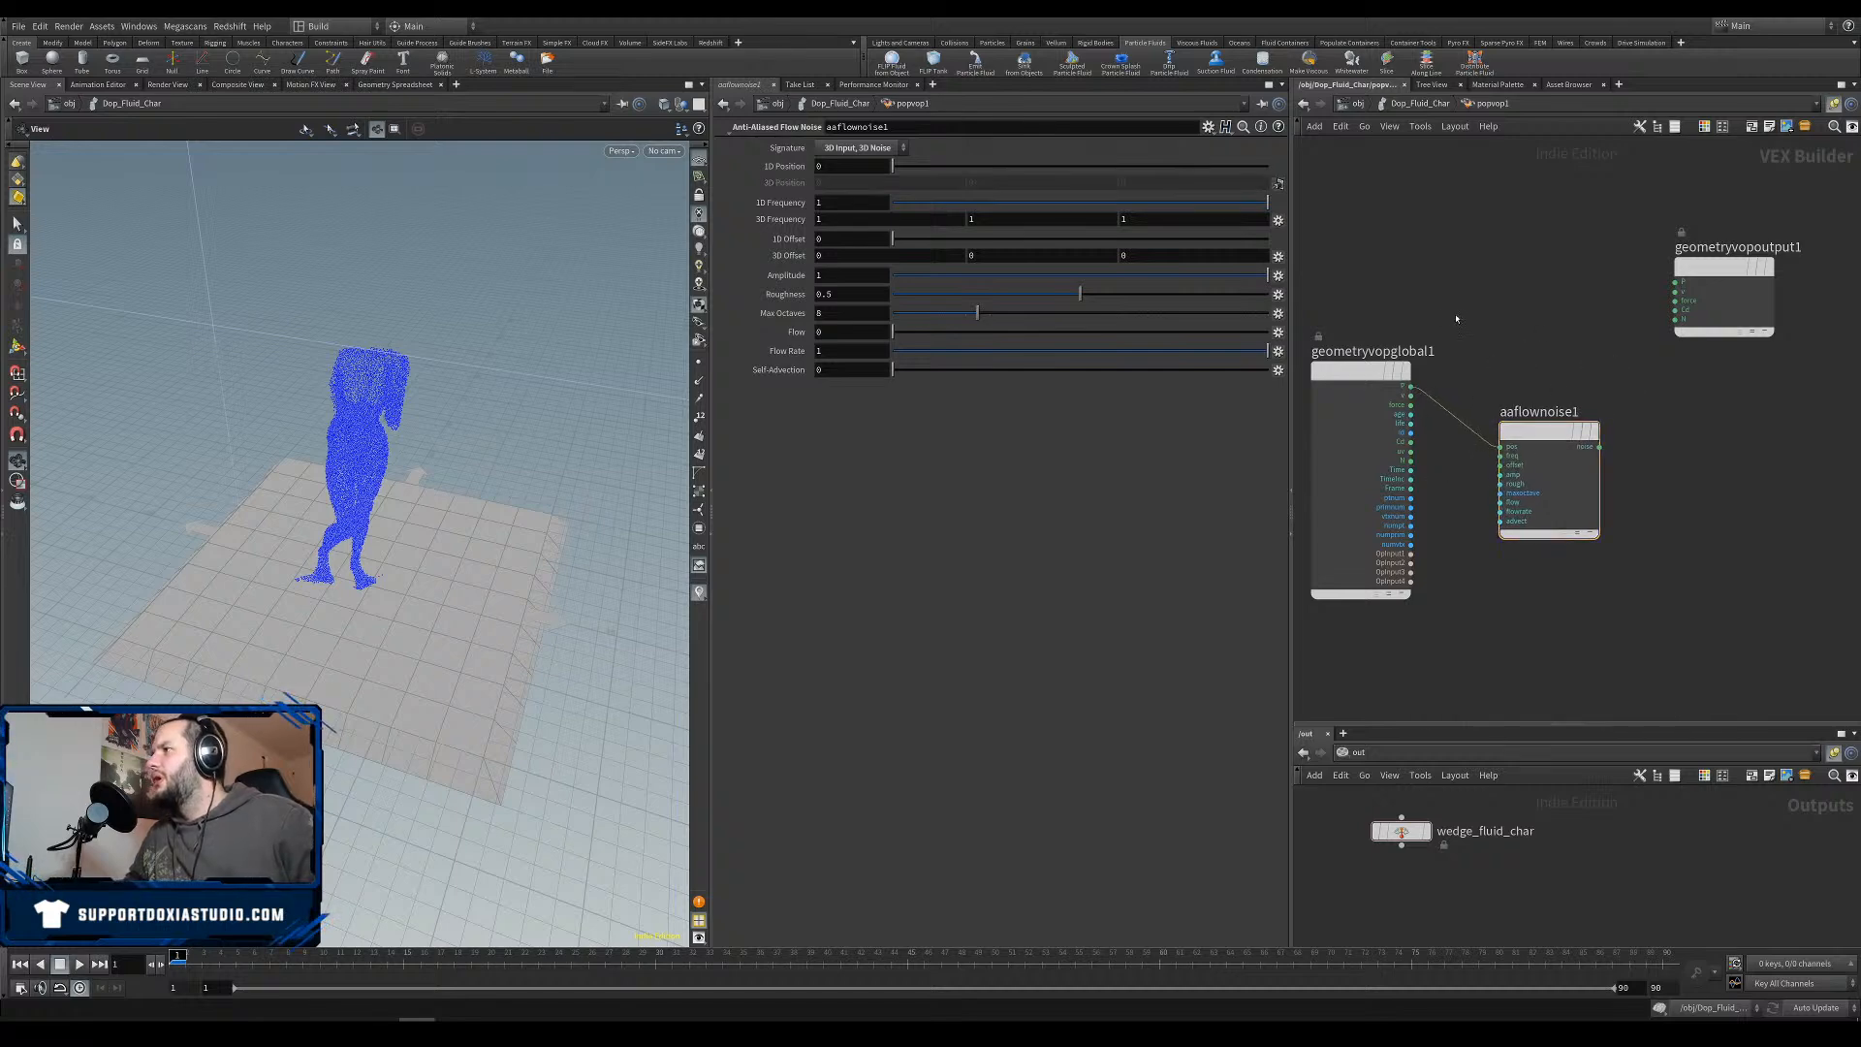
# Sum the global v and the flow noise in an Add node and connect the result to geometryvopoutput1's v.
pyautogui.press('Tab')
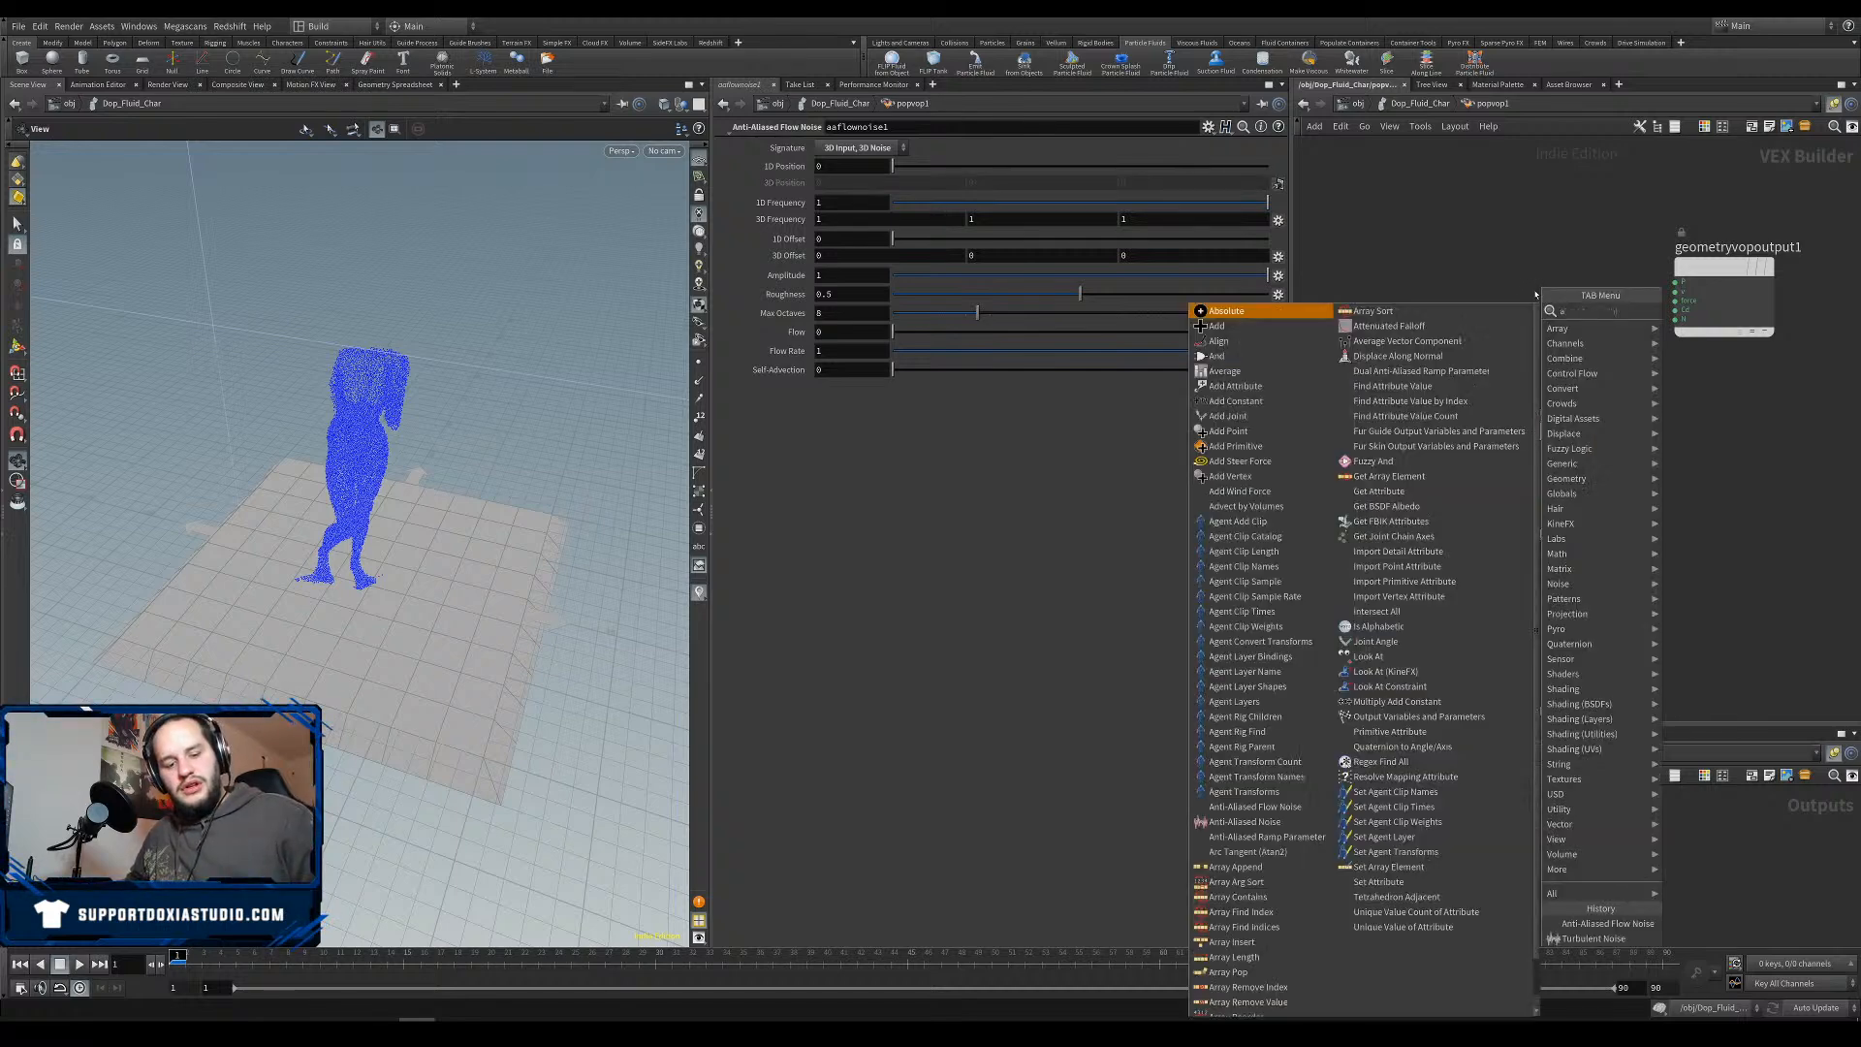
pyautogui.write('add')
pyautogui.click(1703, 314)
pyautogui.click(1562, 278)
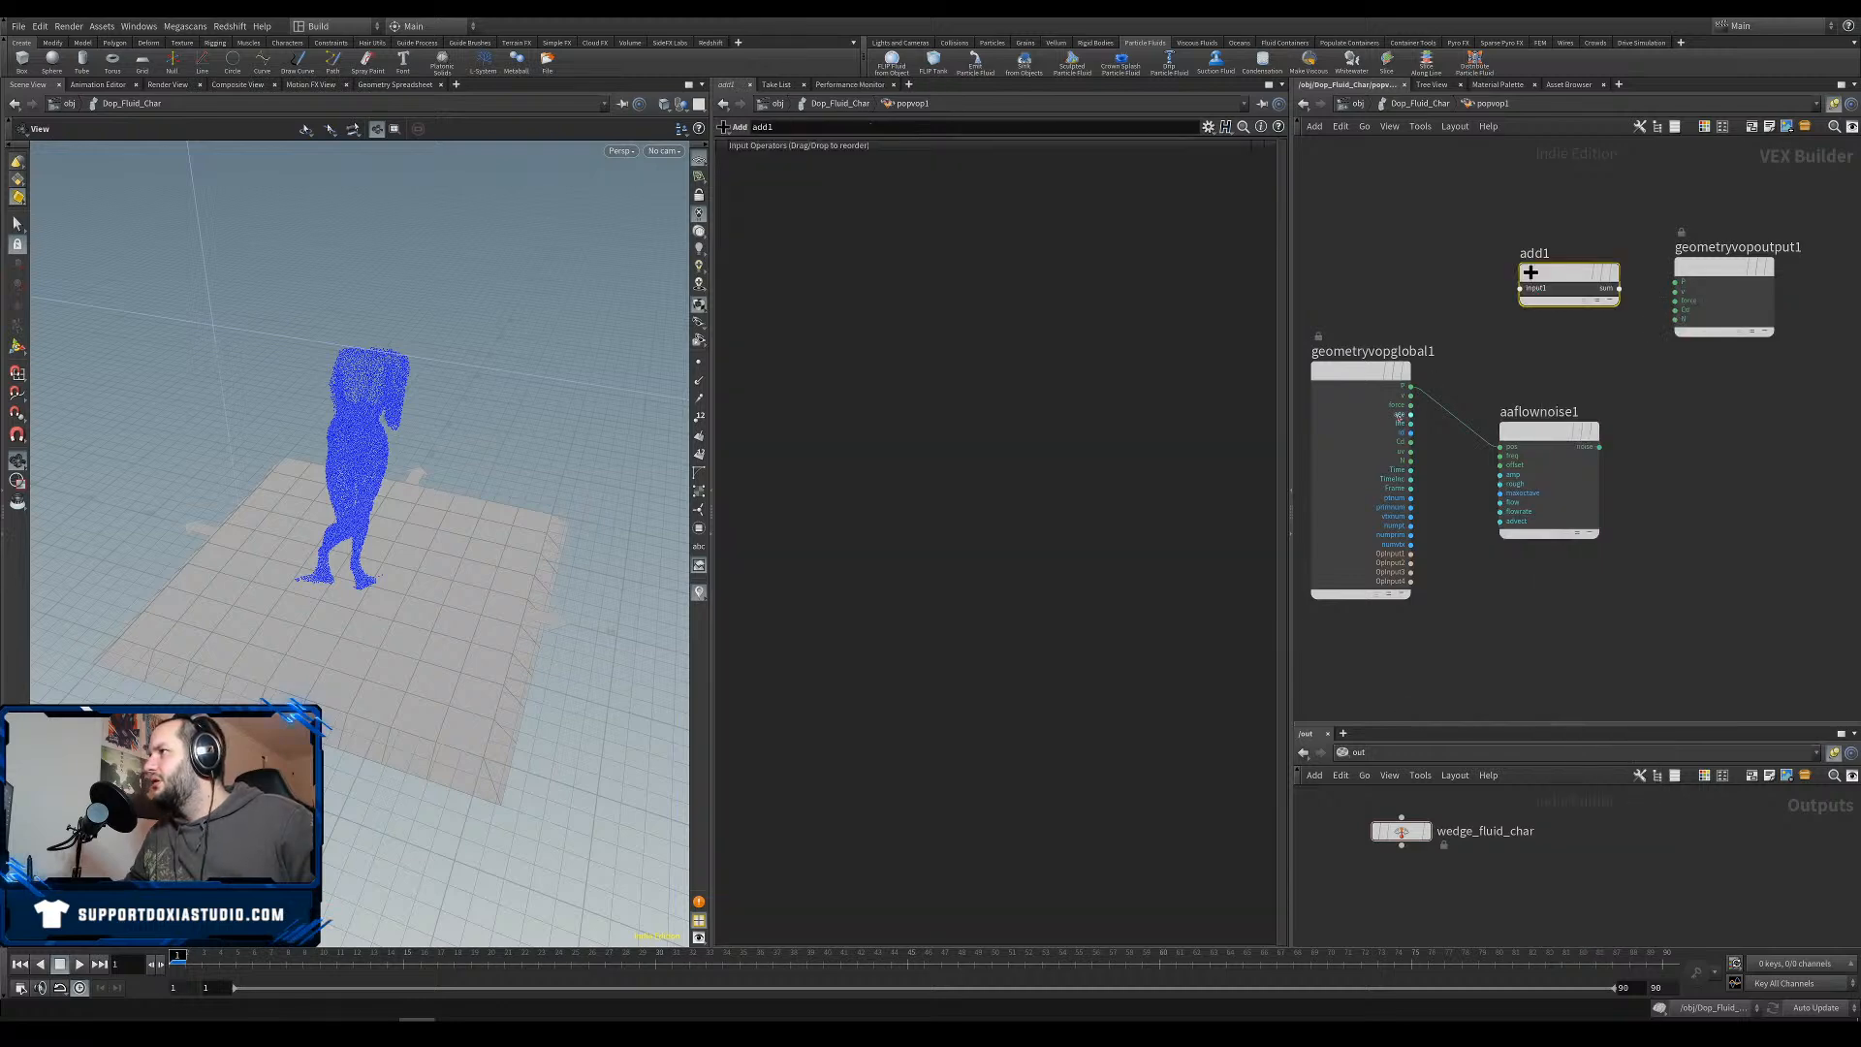
pyautogui.moveTo(1411, 386); pyautogui.dragTo(1520, 288)
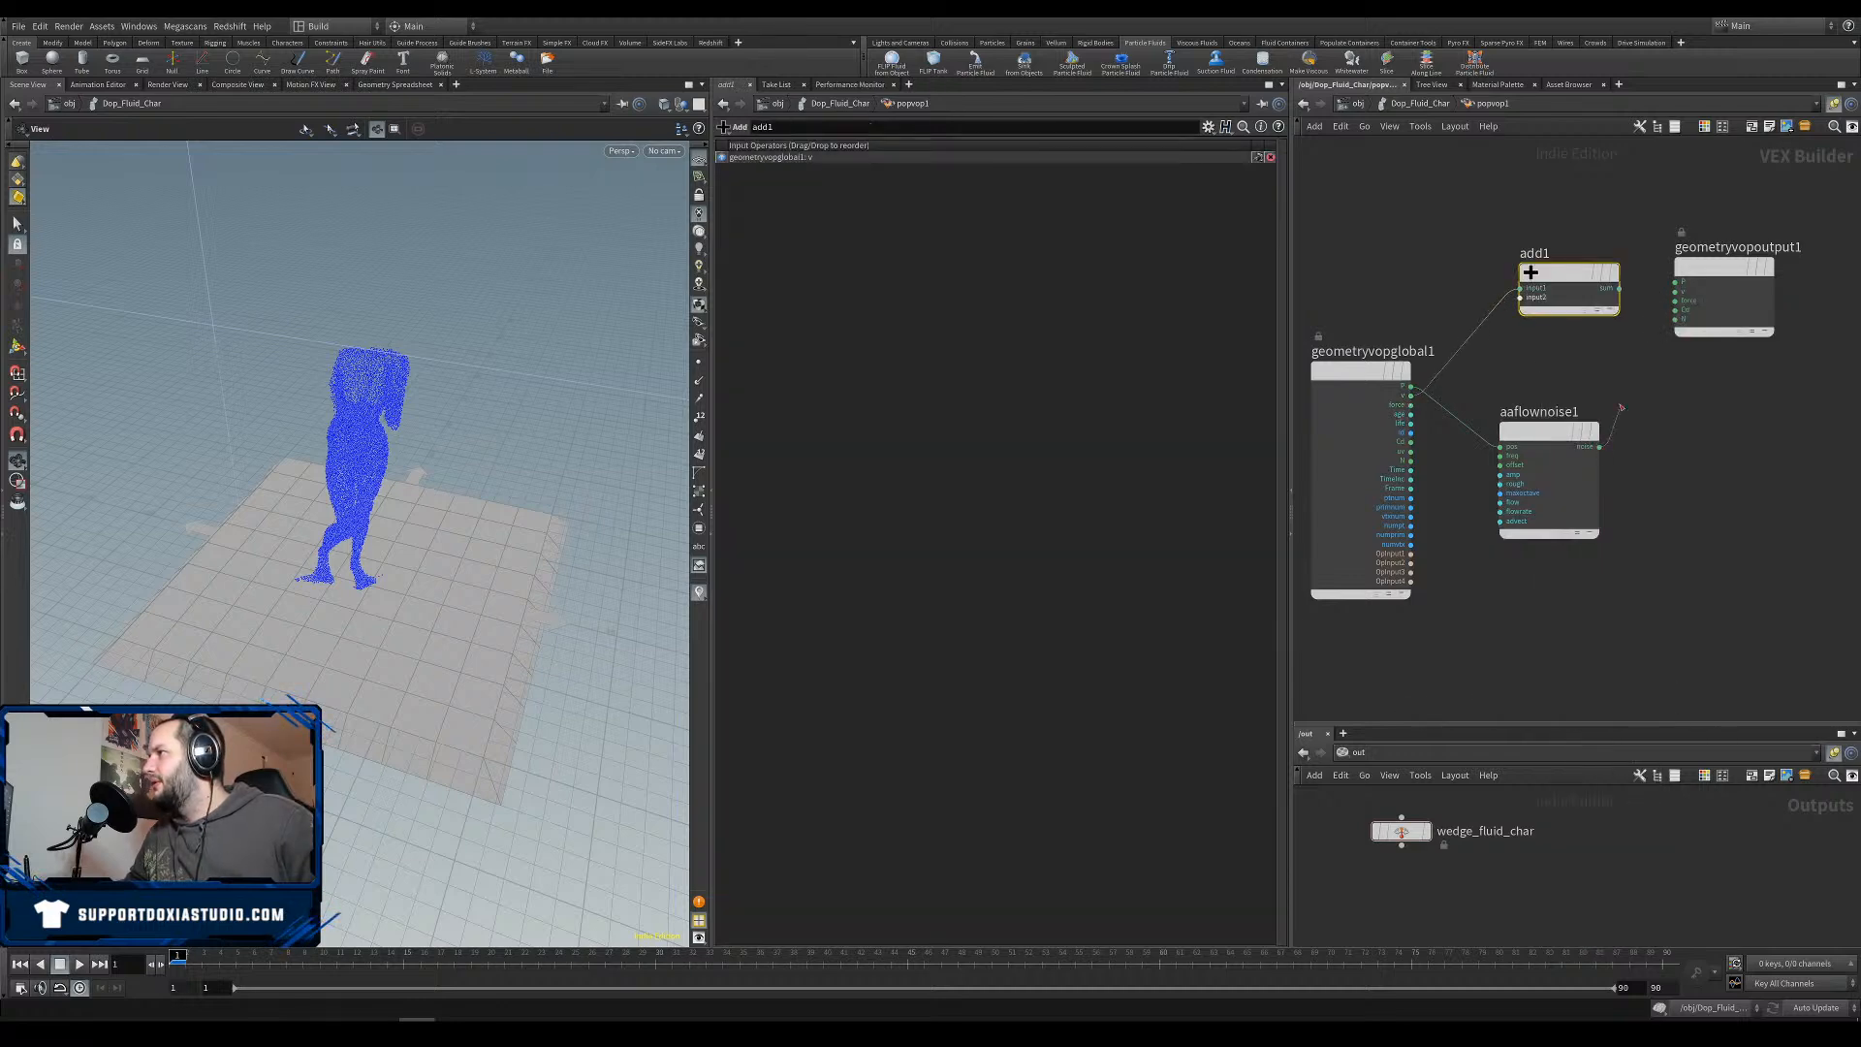
pyautogui.moveTo(1600, 447); pyautogui.dragTo(1520, 297)
pyautogui.moveTo(1741, 271); pyautogui.dragTo(1777, 268)
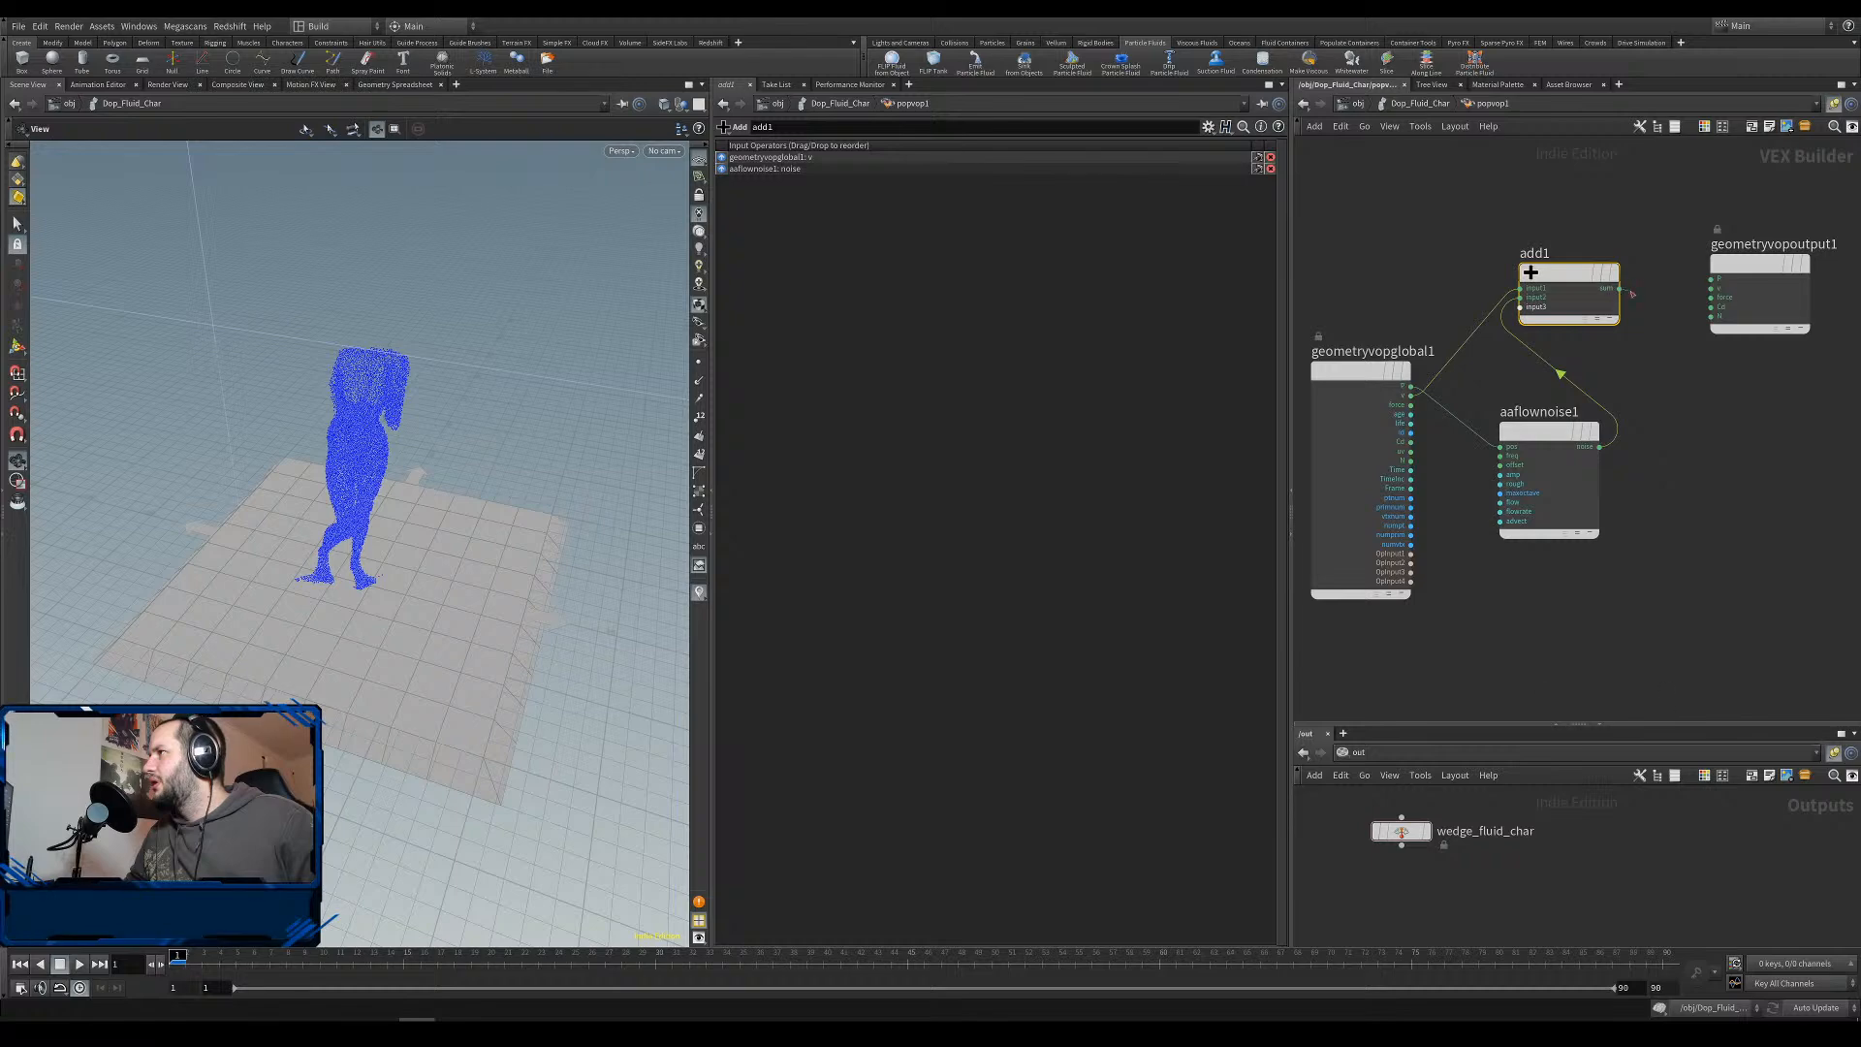
pyautogui.moveTo(1618, 288); pyautogui.dragTo(1711, 288)
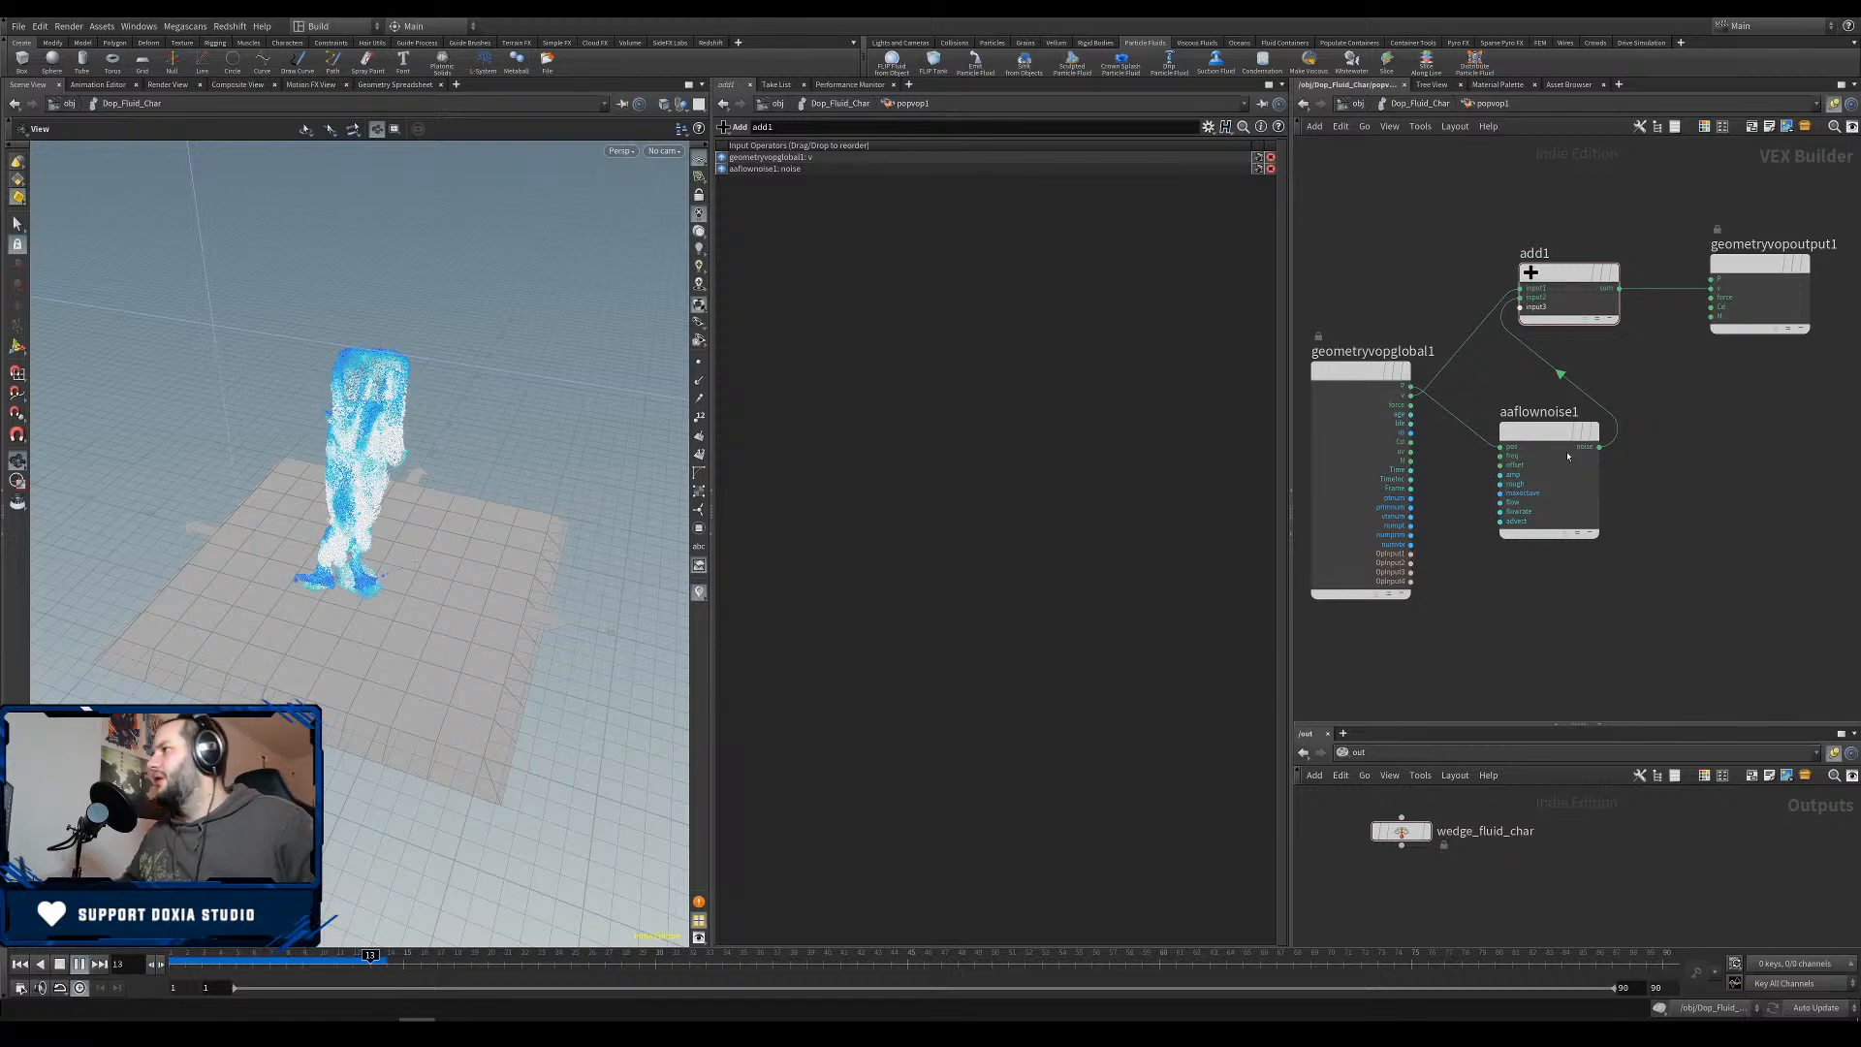
# Stop the simulation playback and place a Parameter node below aaflownoise1.
pyautogui.moveTo(1567, 452); pyautogui.dragTo(1550, 453)
pyautogui.press('Escape')
pyautogui.press('Tab')
pyautogui.write('para')
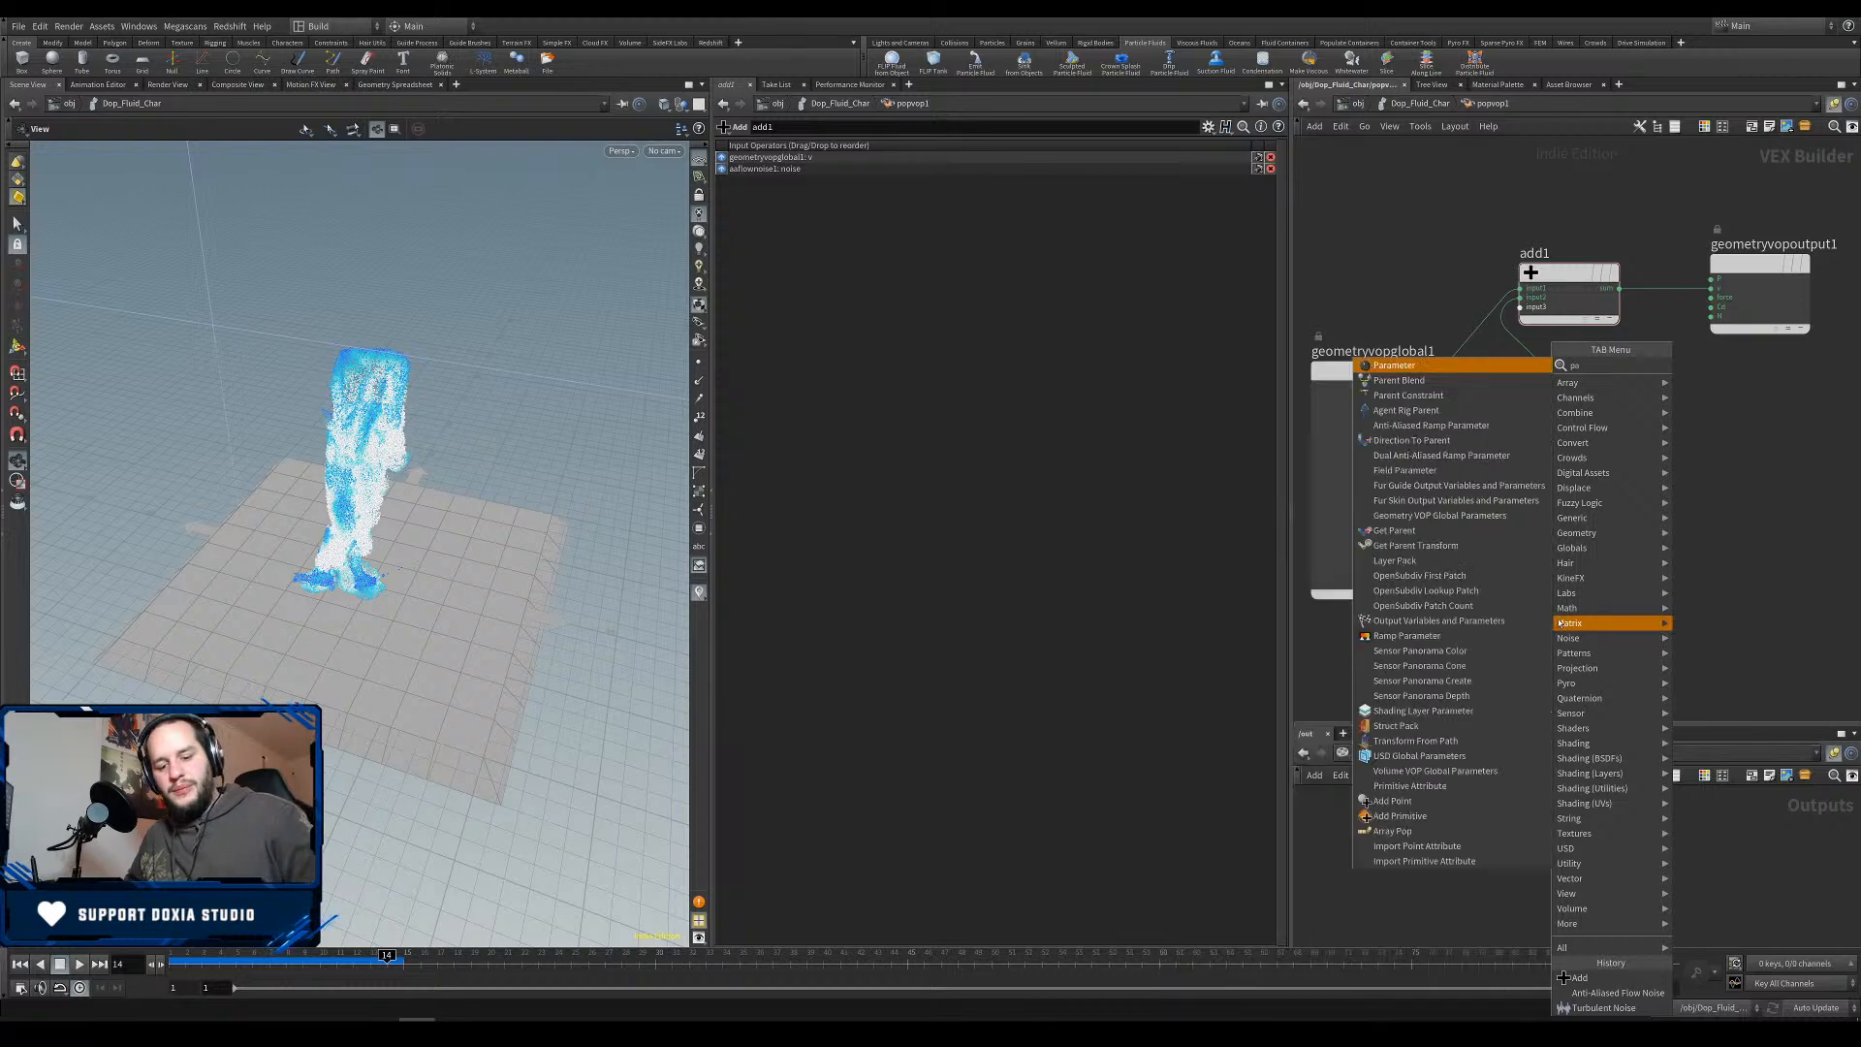
pyautogui.click(1496, 369)
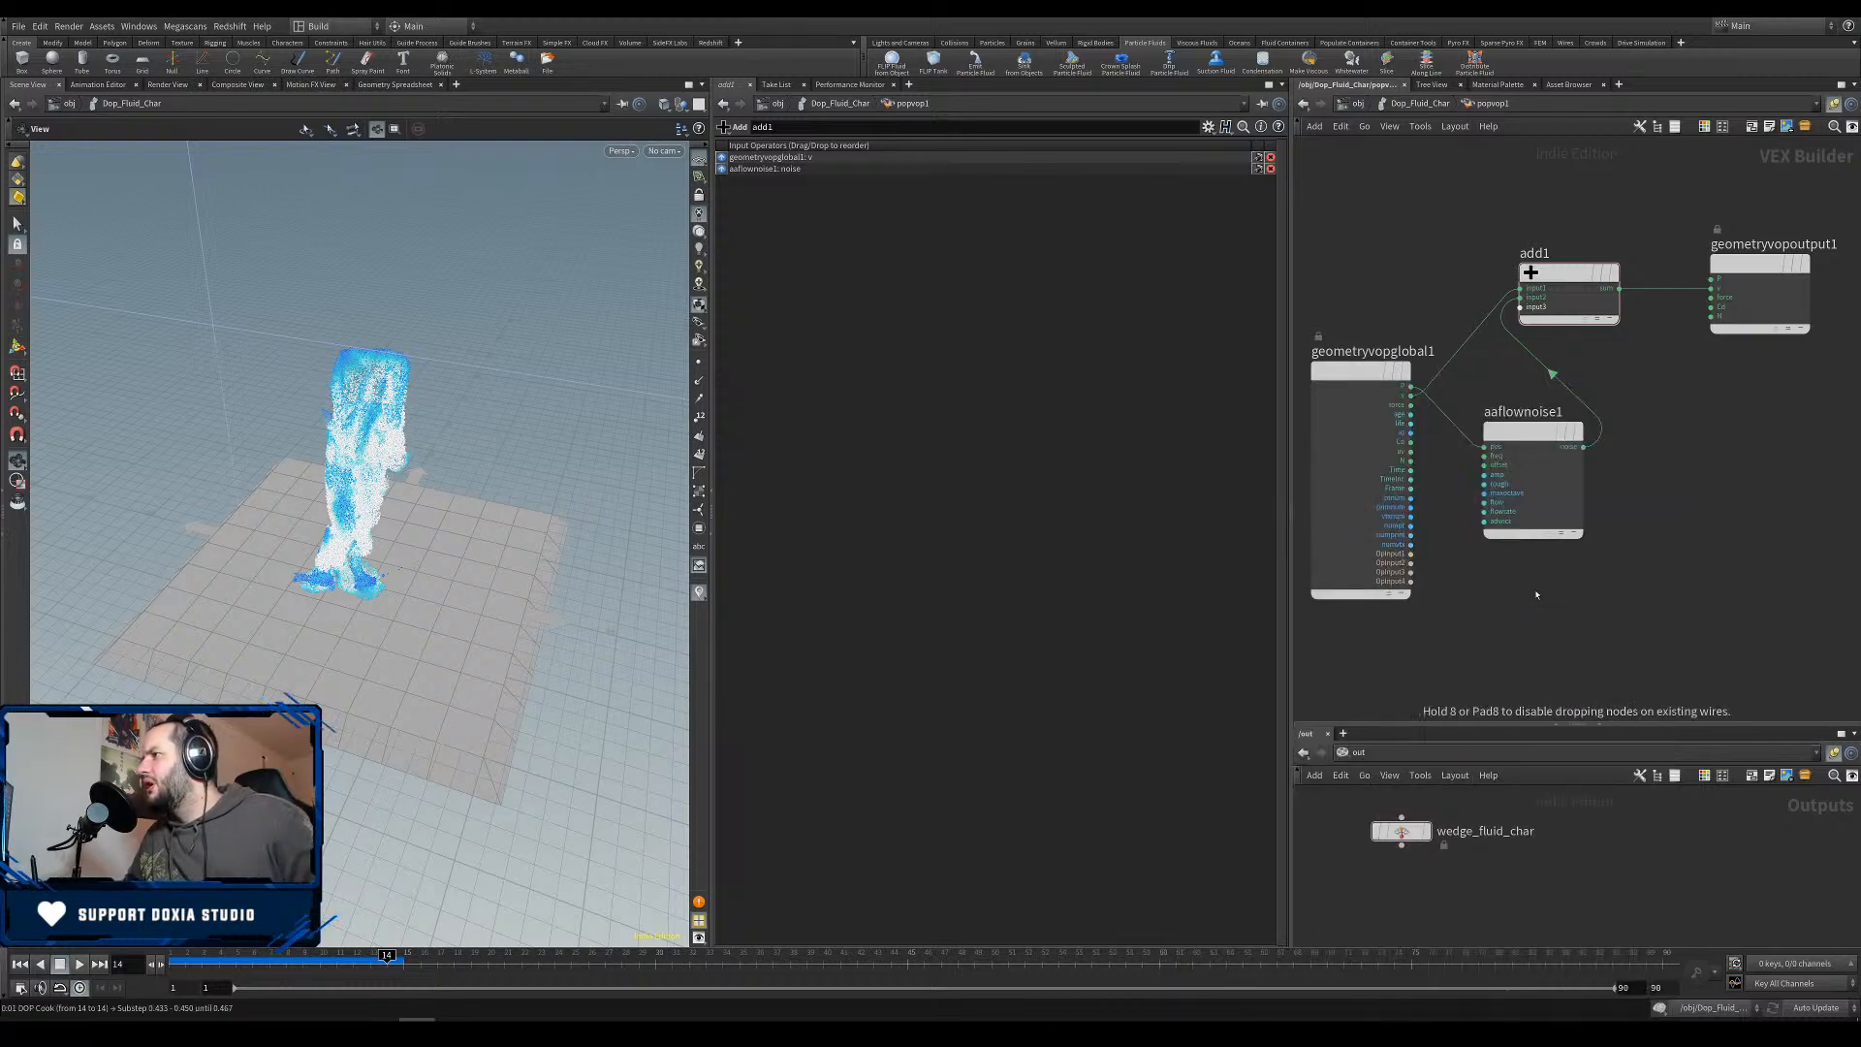
pyautogui.click(1532, 596)
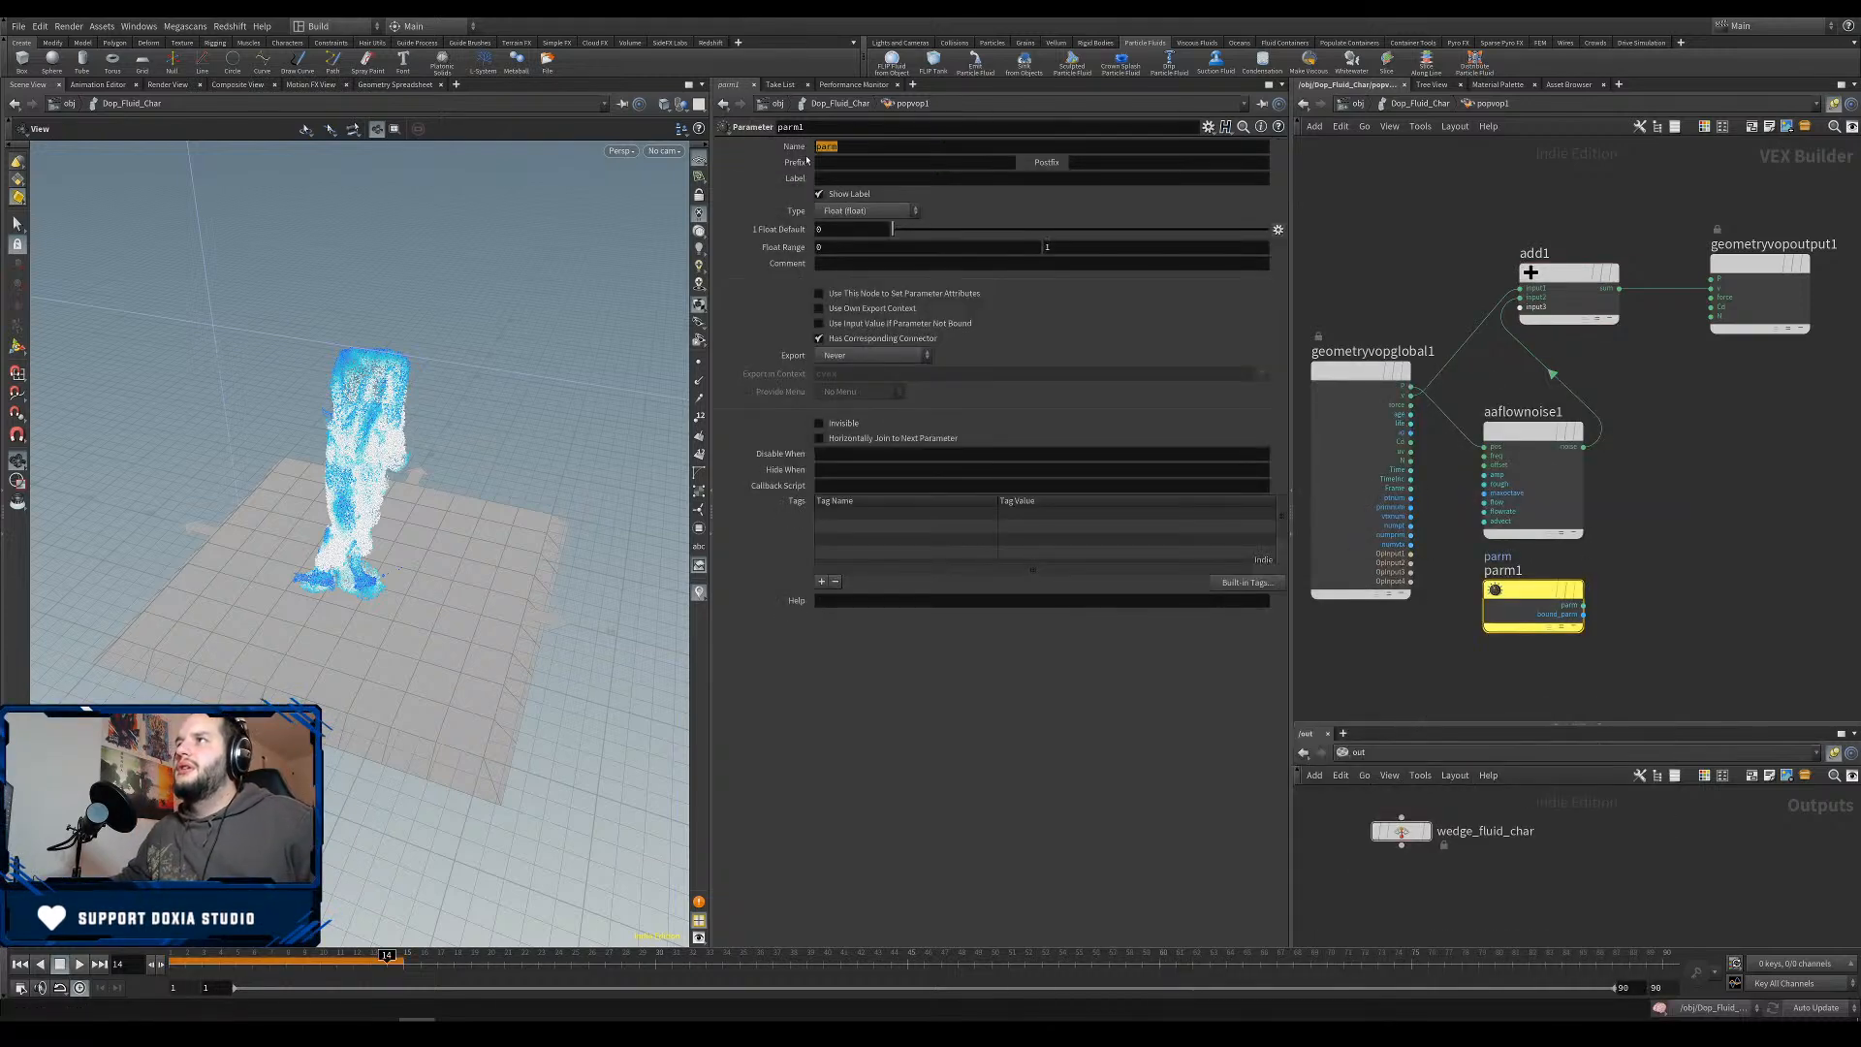
# Name and label the parameter noiseMult with a float default of 1, and save the scene at frame 1.
pyautogui.write('noiseMult')
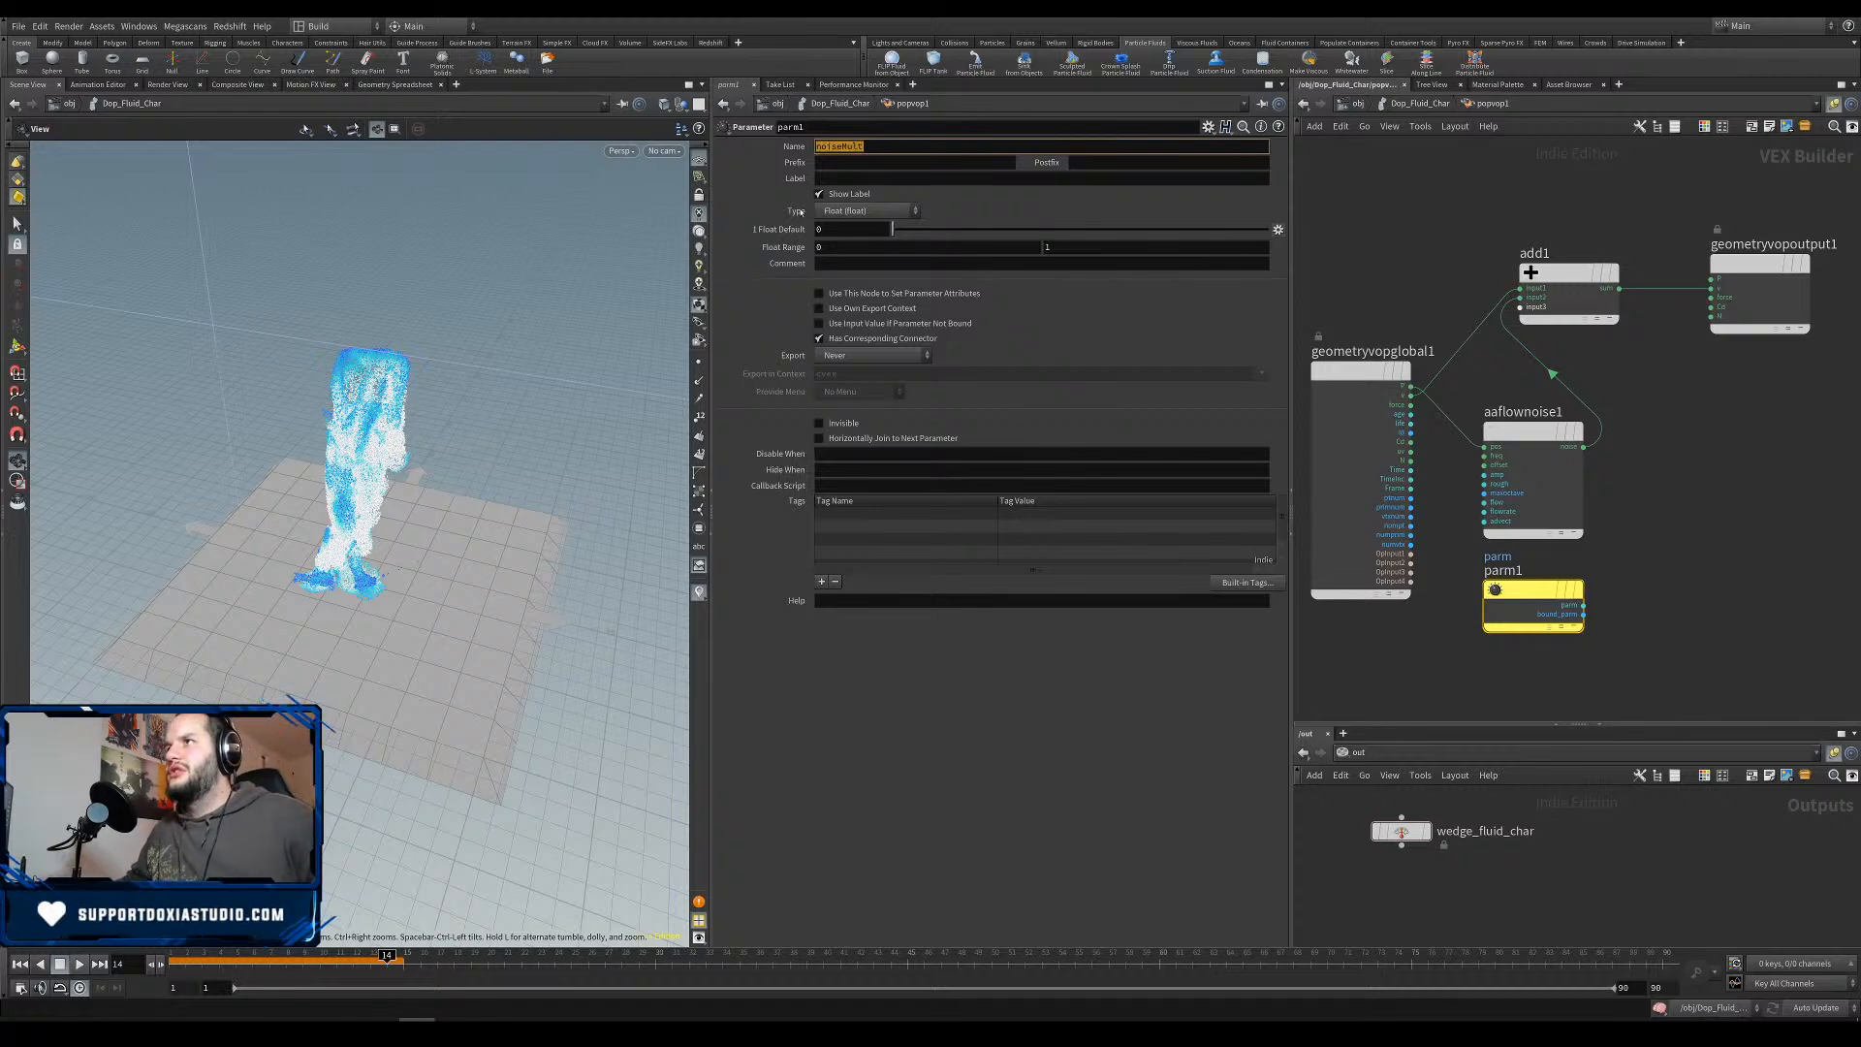
pyautogui.click(862, 181)
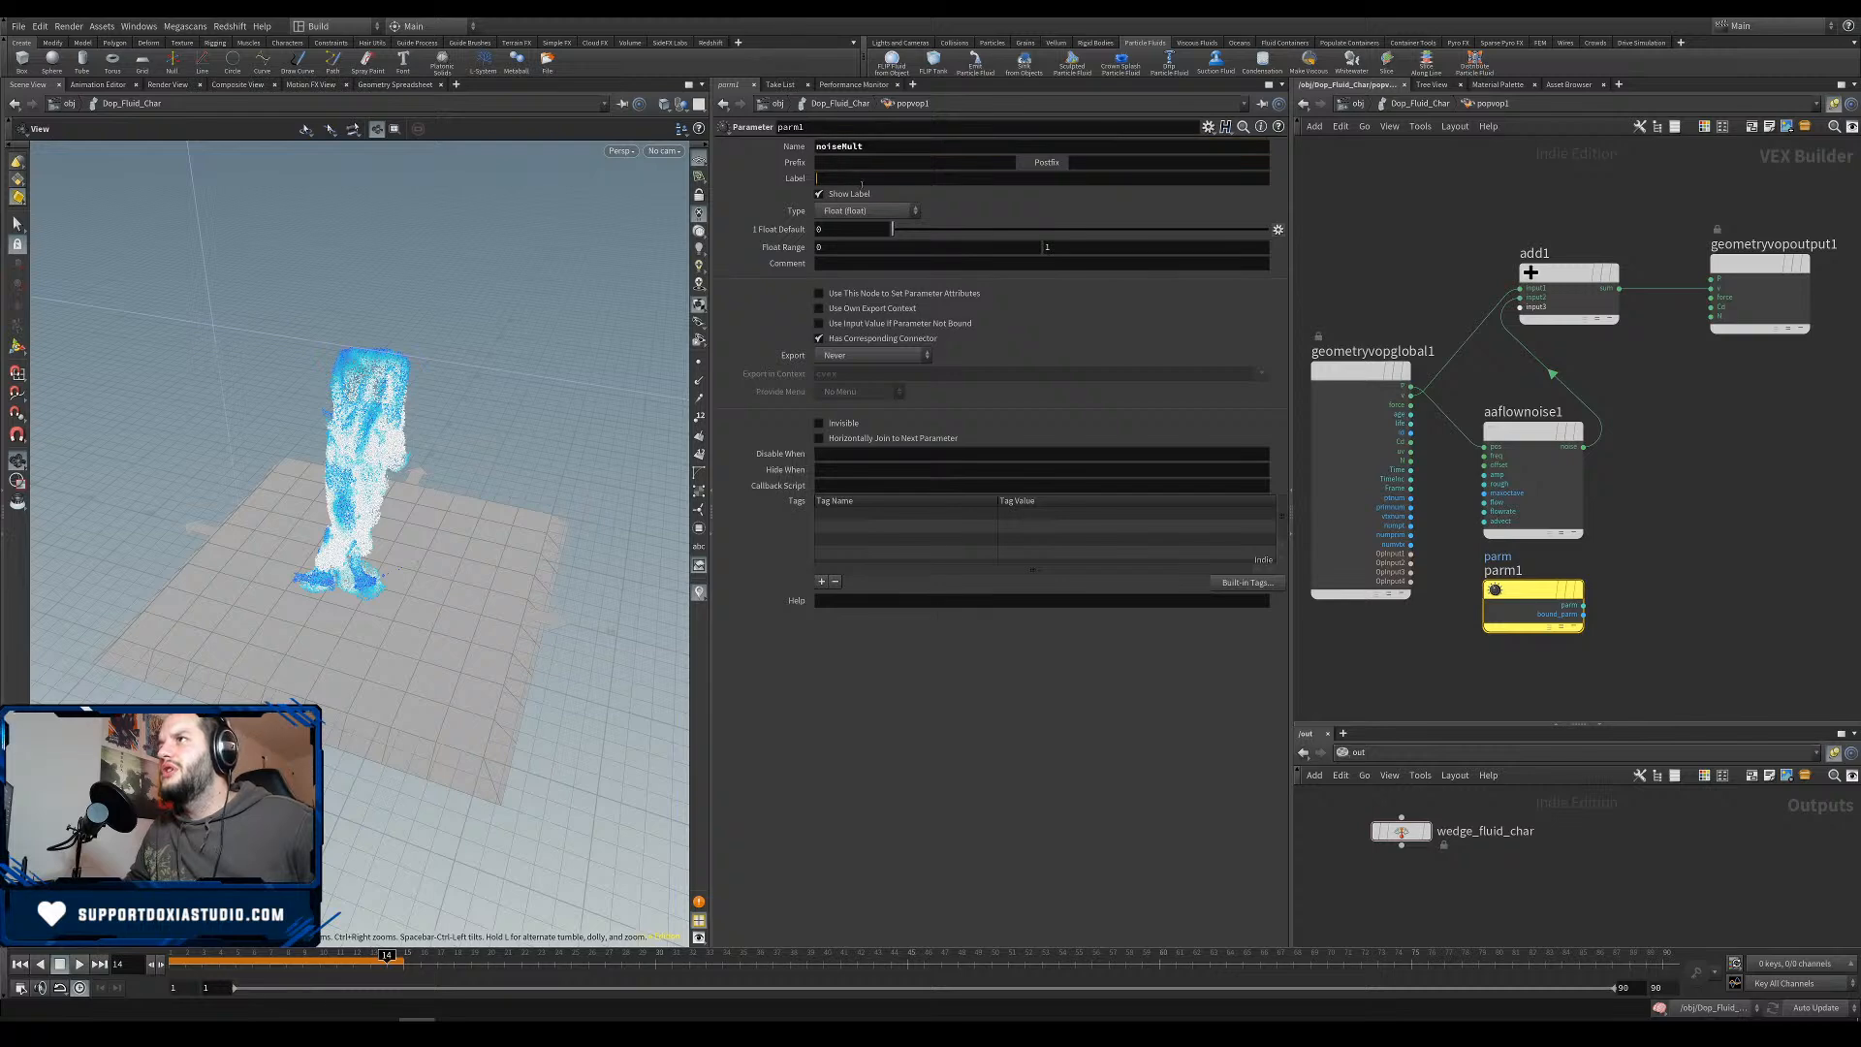
pyautogui.write('noiseMult')
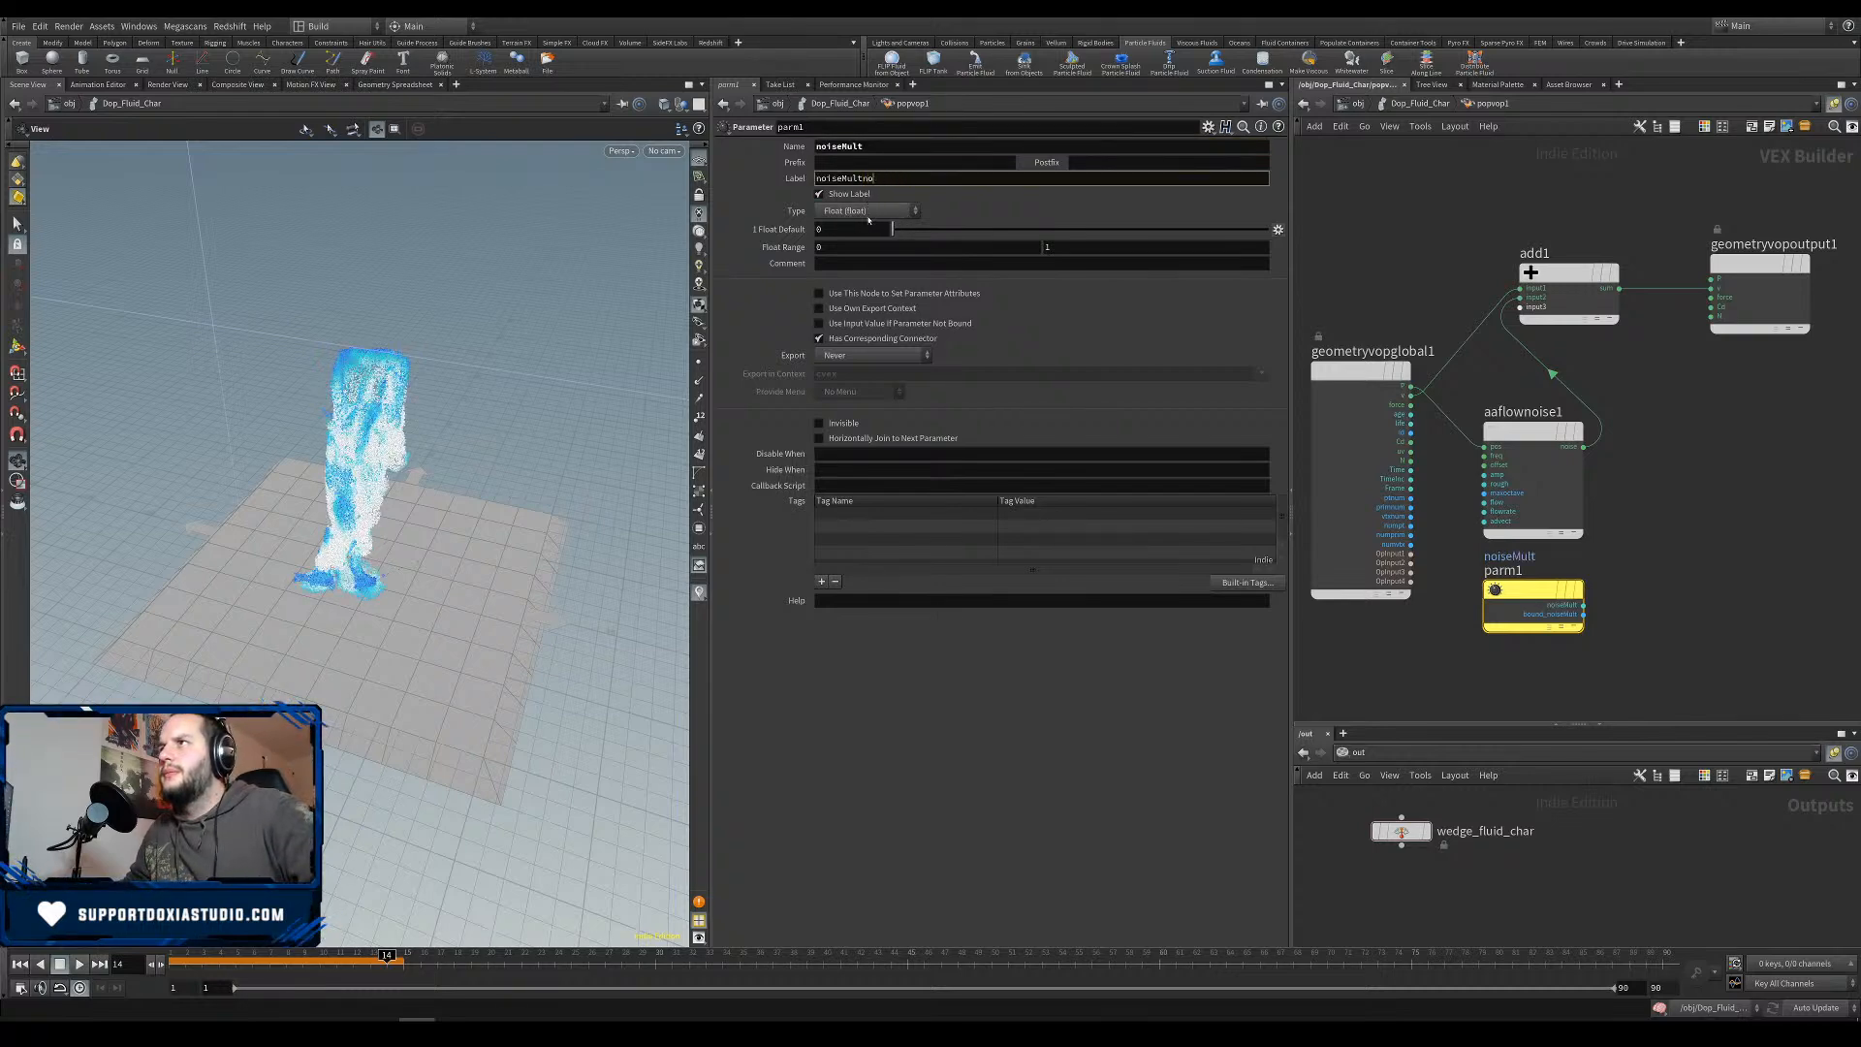
pyautogui.click(850, 230)
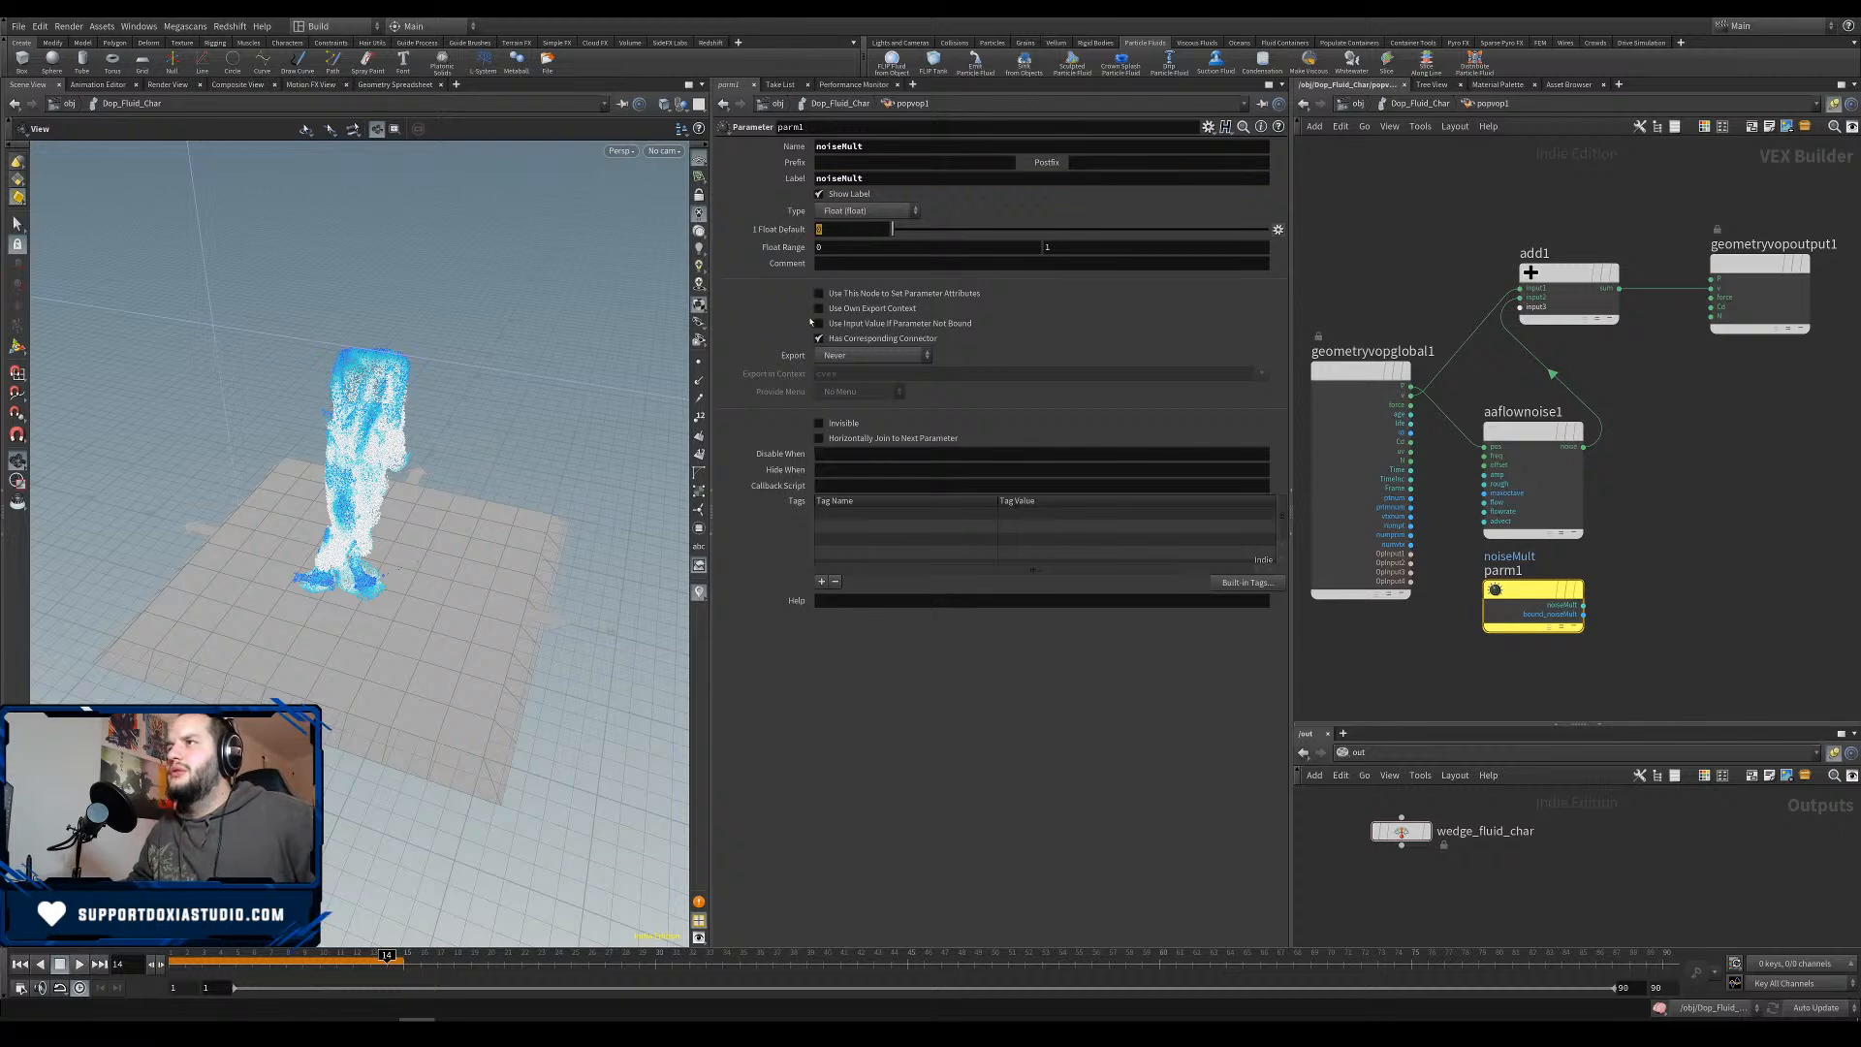
pyautogui.write('1')
pyautogui.press('Return')
pyautogui.click(19, 964)
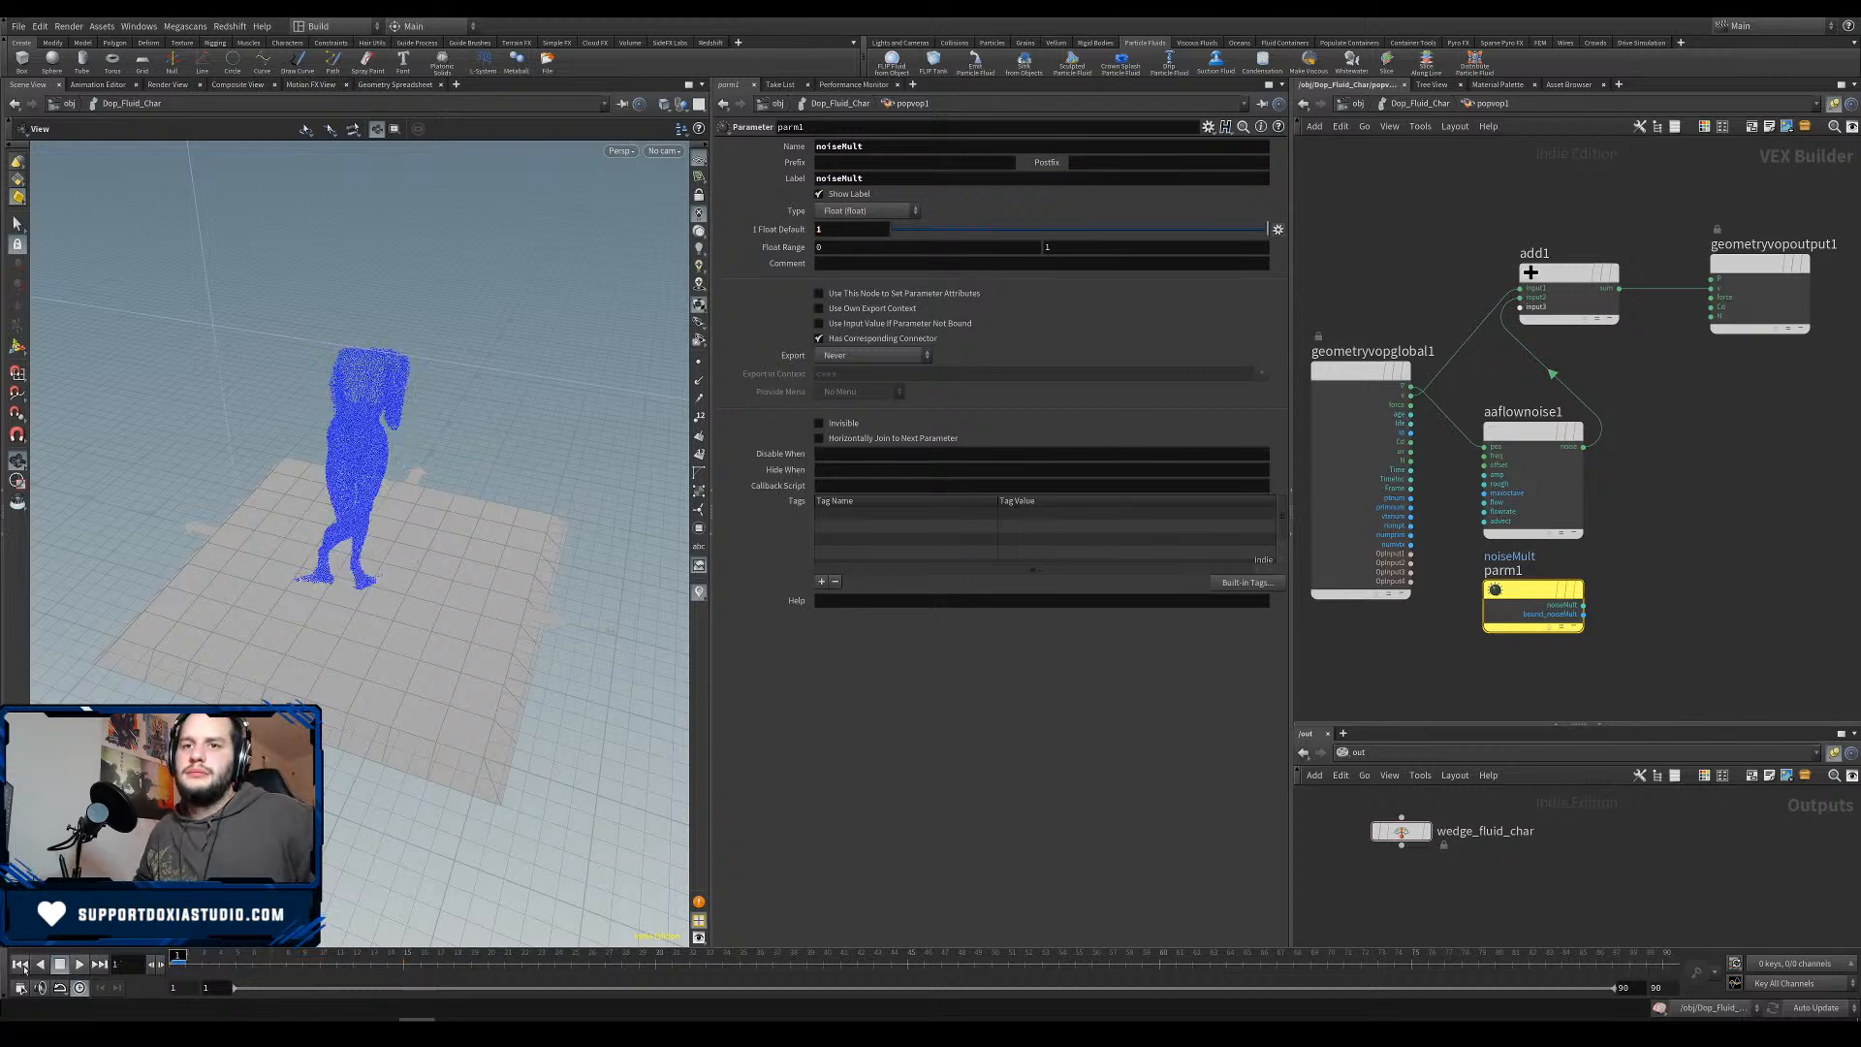
pyautogui.hotkey('ctrl', 's')
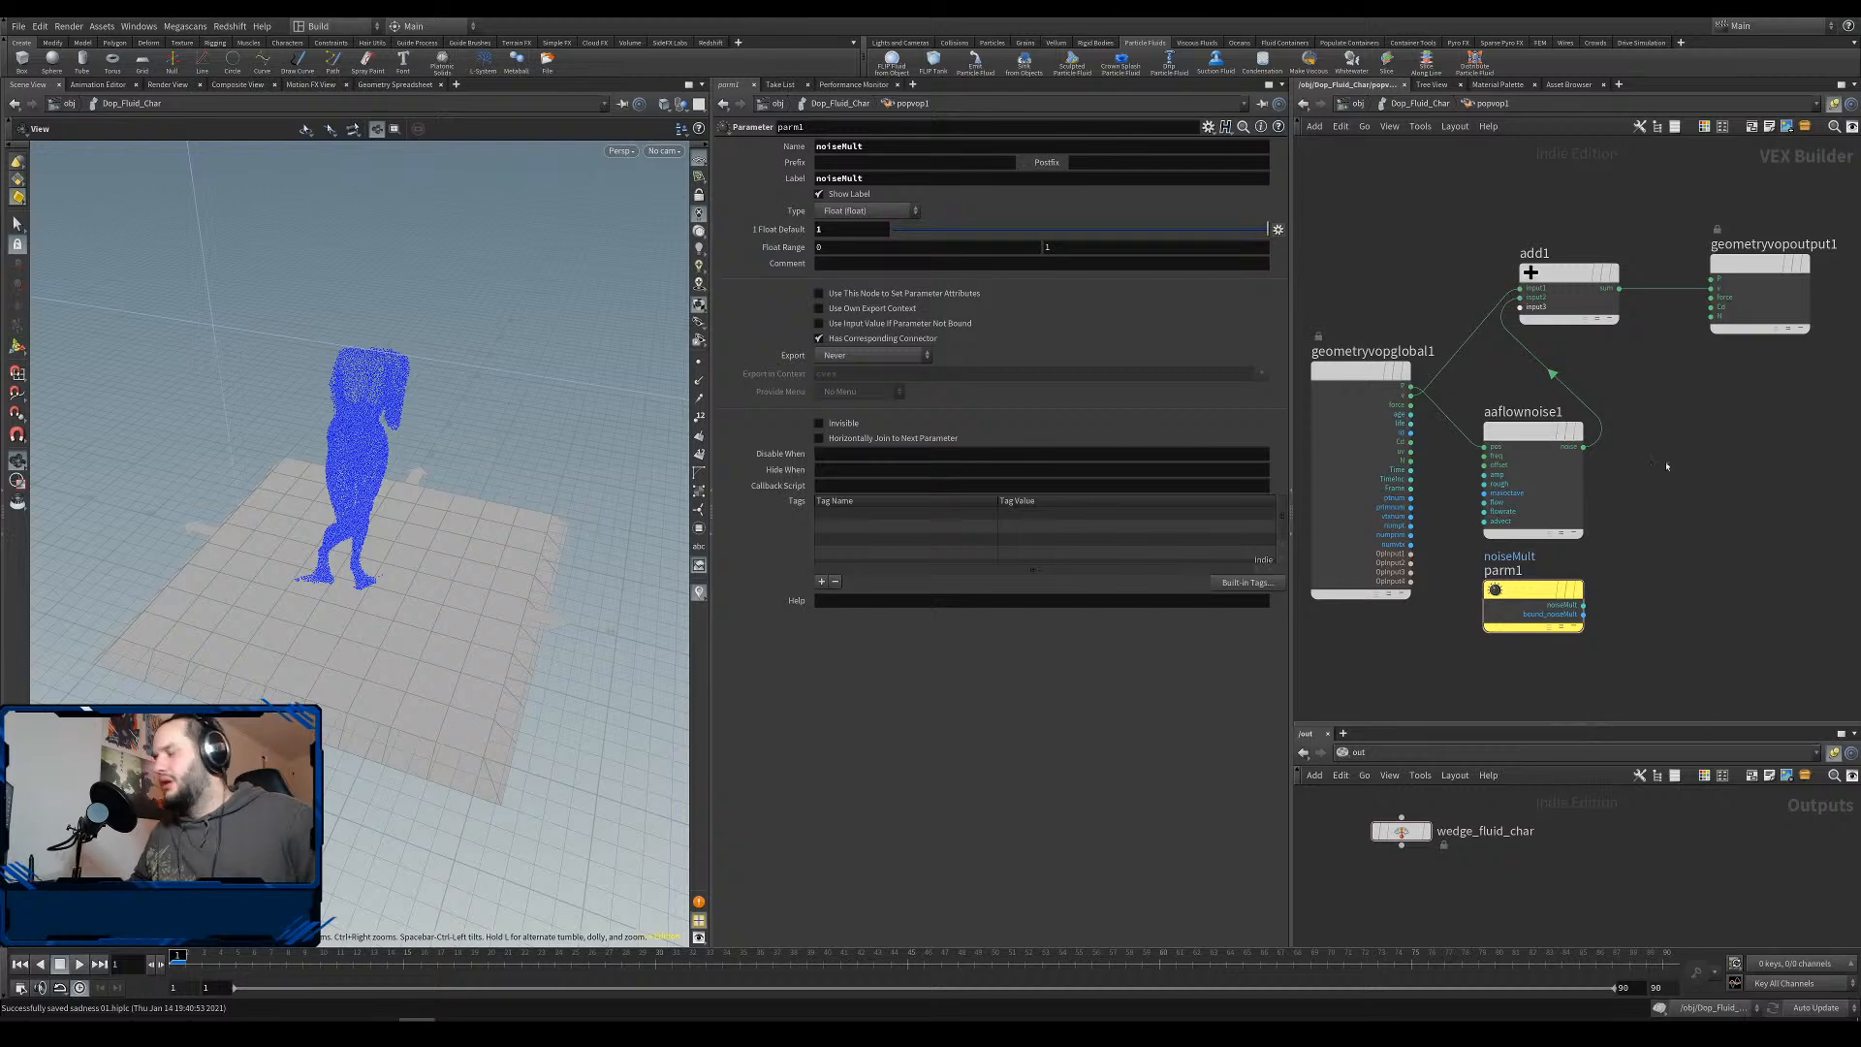
# Add a Multiply node that scales the flow noise by noiseMult and feeds the product into add1.
pyautogui.press('Tab')
pyautogui.write('mult')
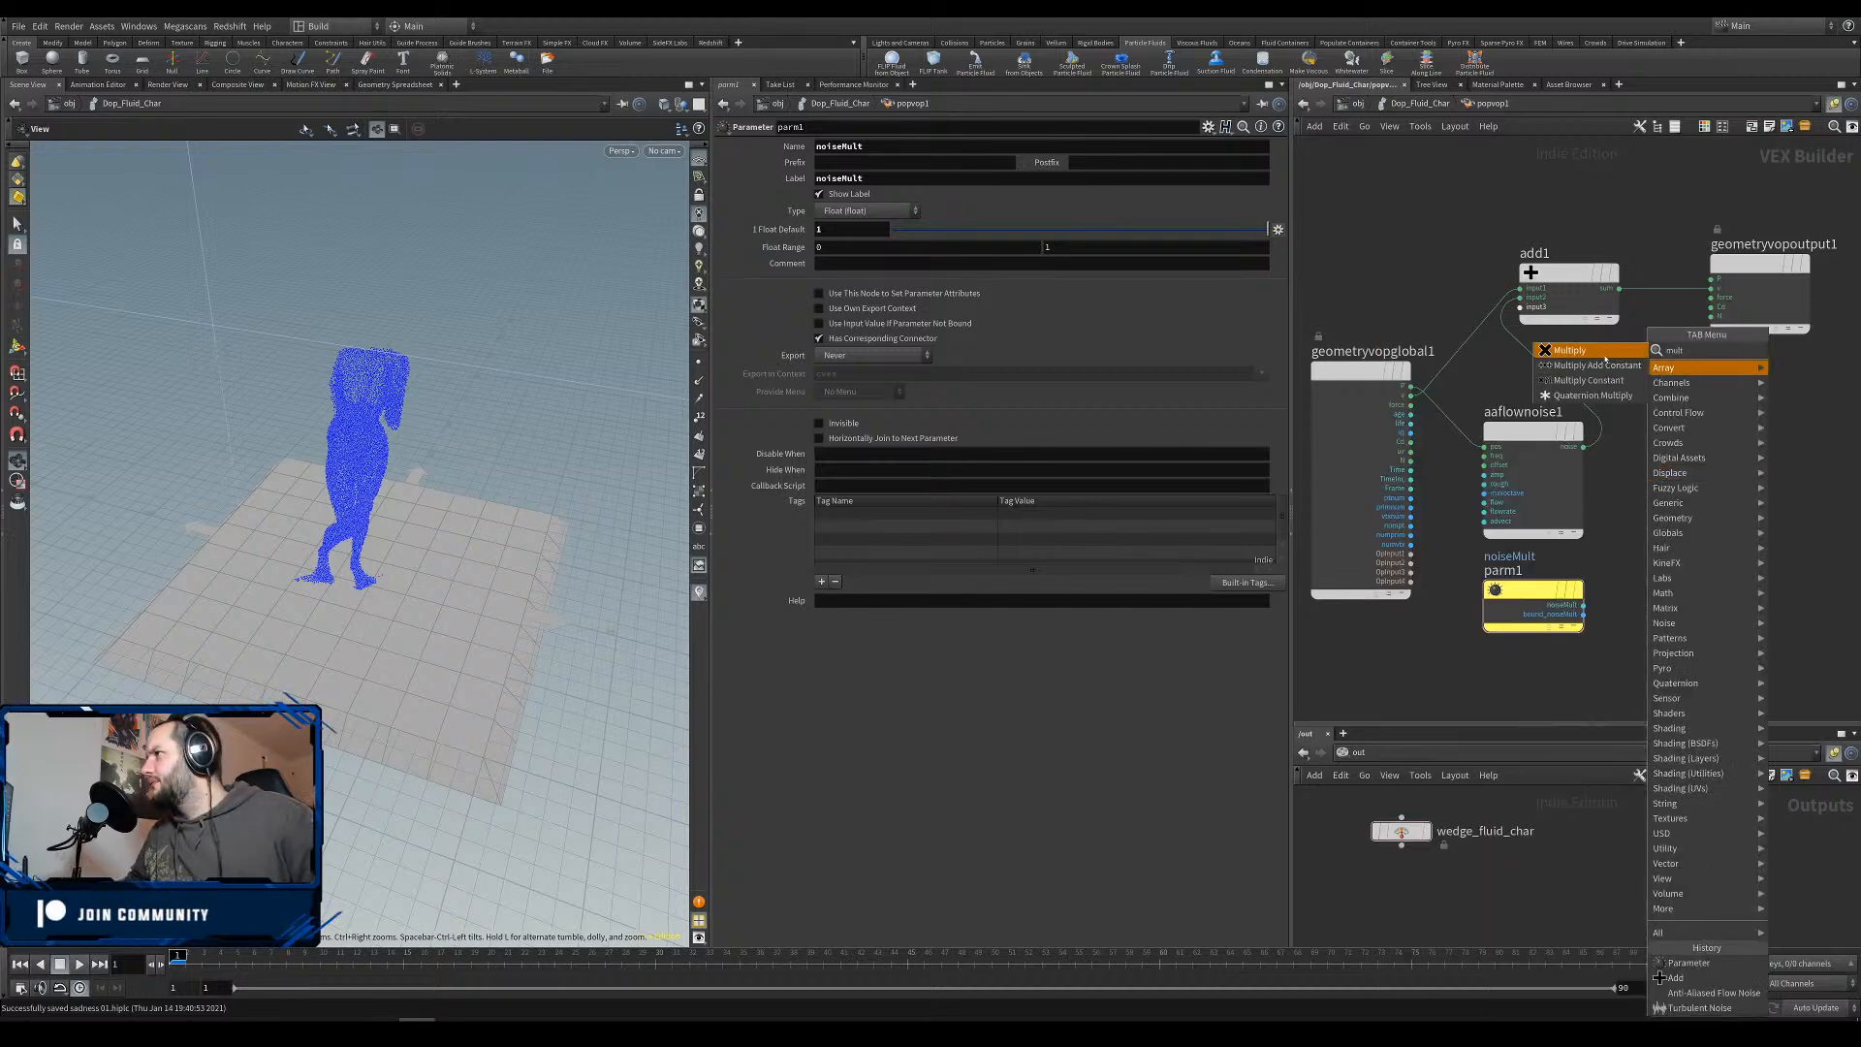
pyautogui.click(1605, 358)
pyautogui.click(1654, 435)
pyautogui.moveTo(1583, 447); pyautogui.dragTo(1698, 446)
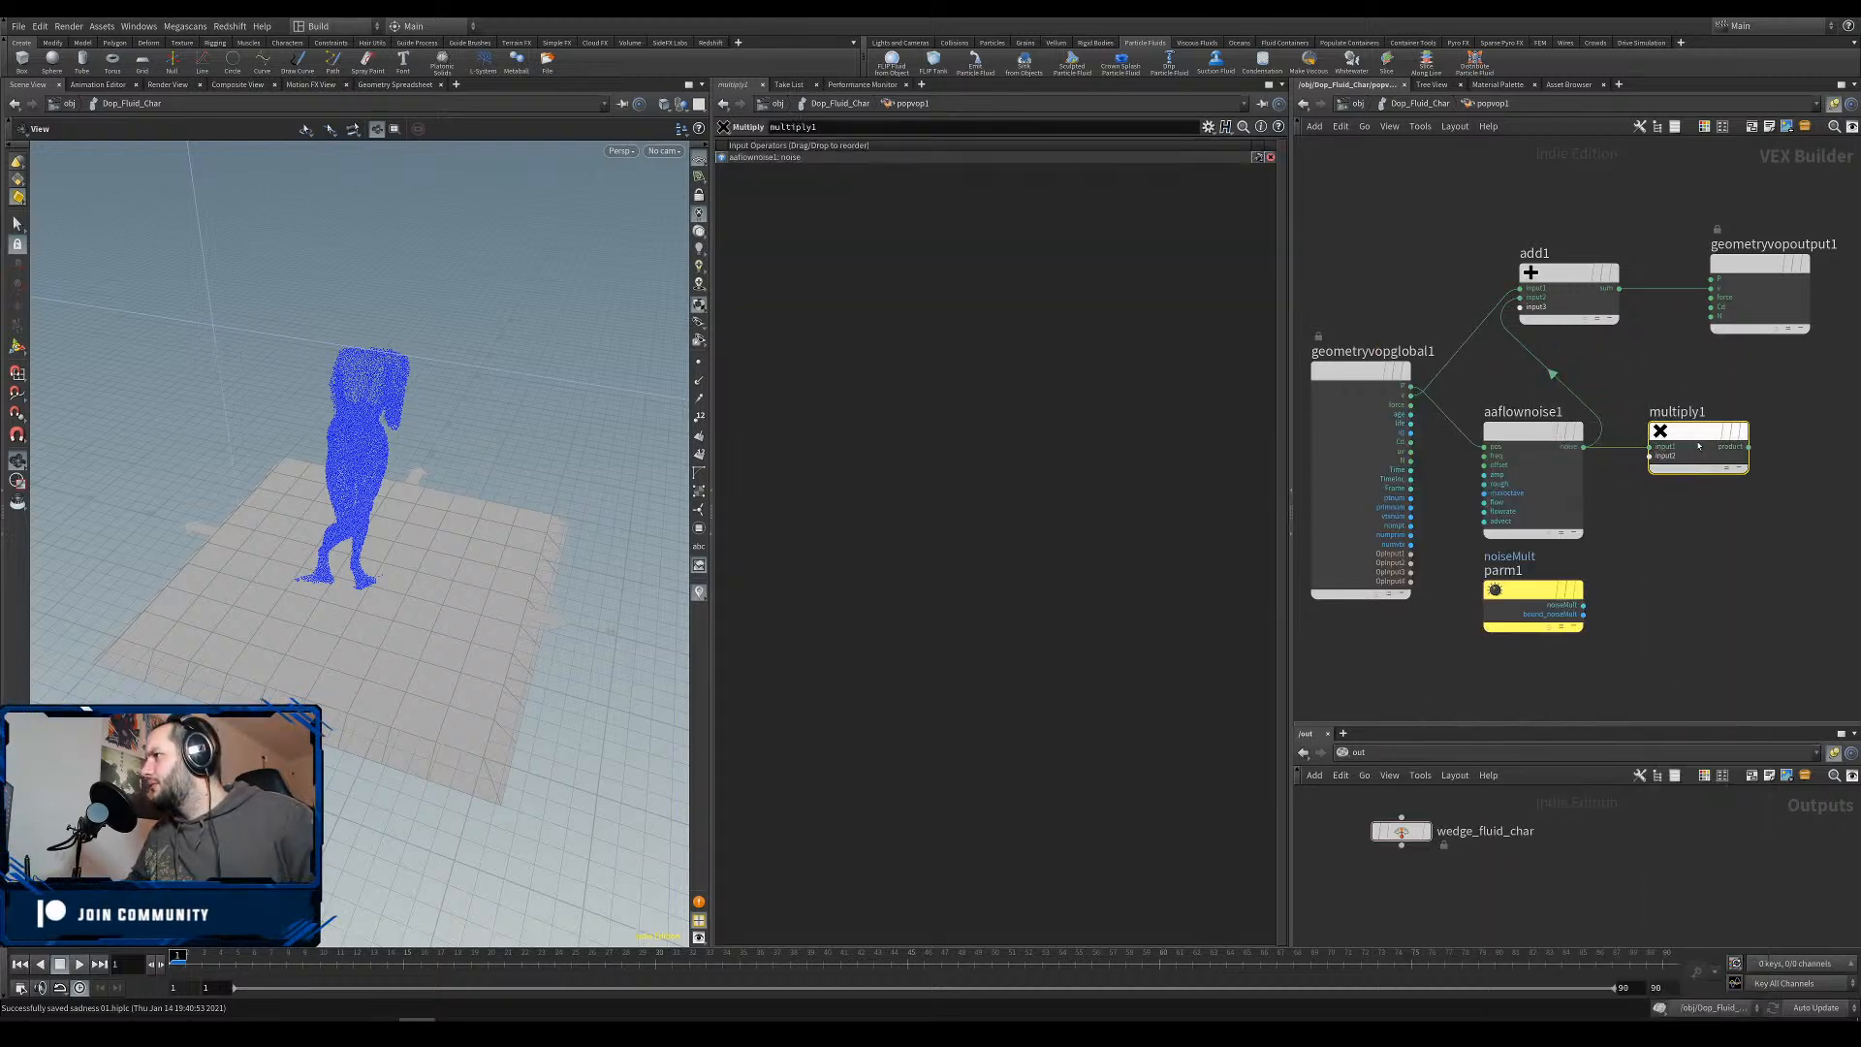
pyautogui.moveTo(1583, 604); pyautogui.dragTo(1532, 300)
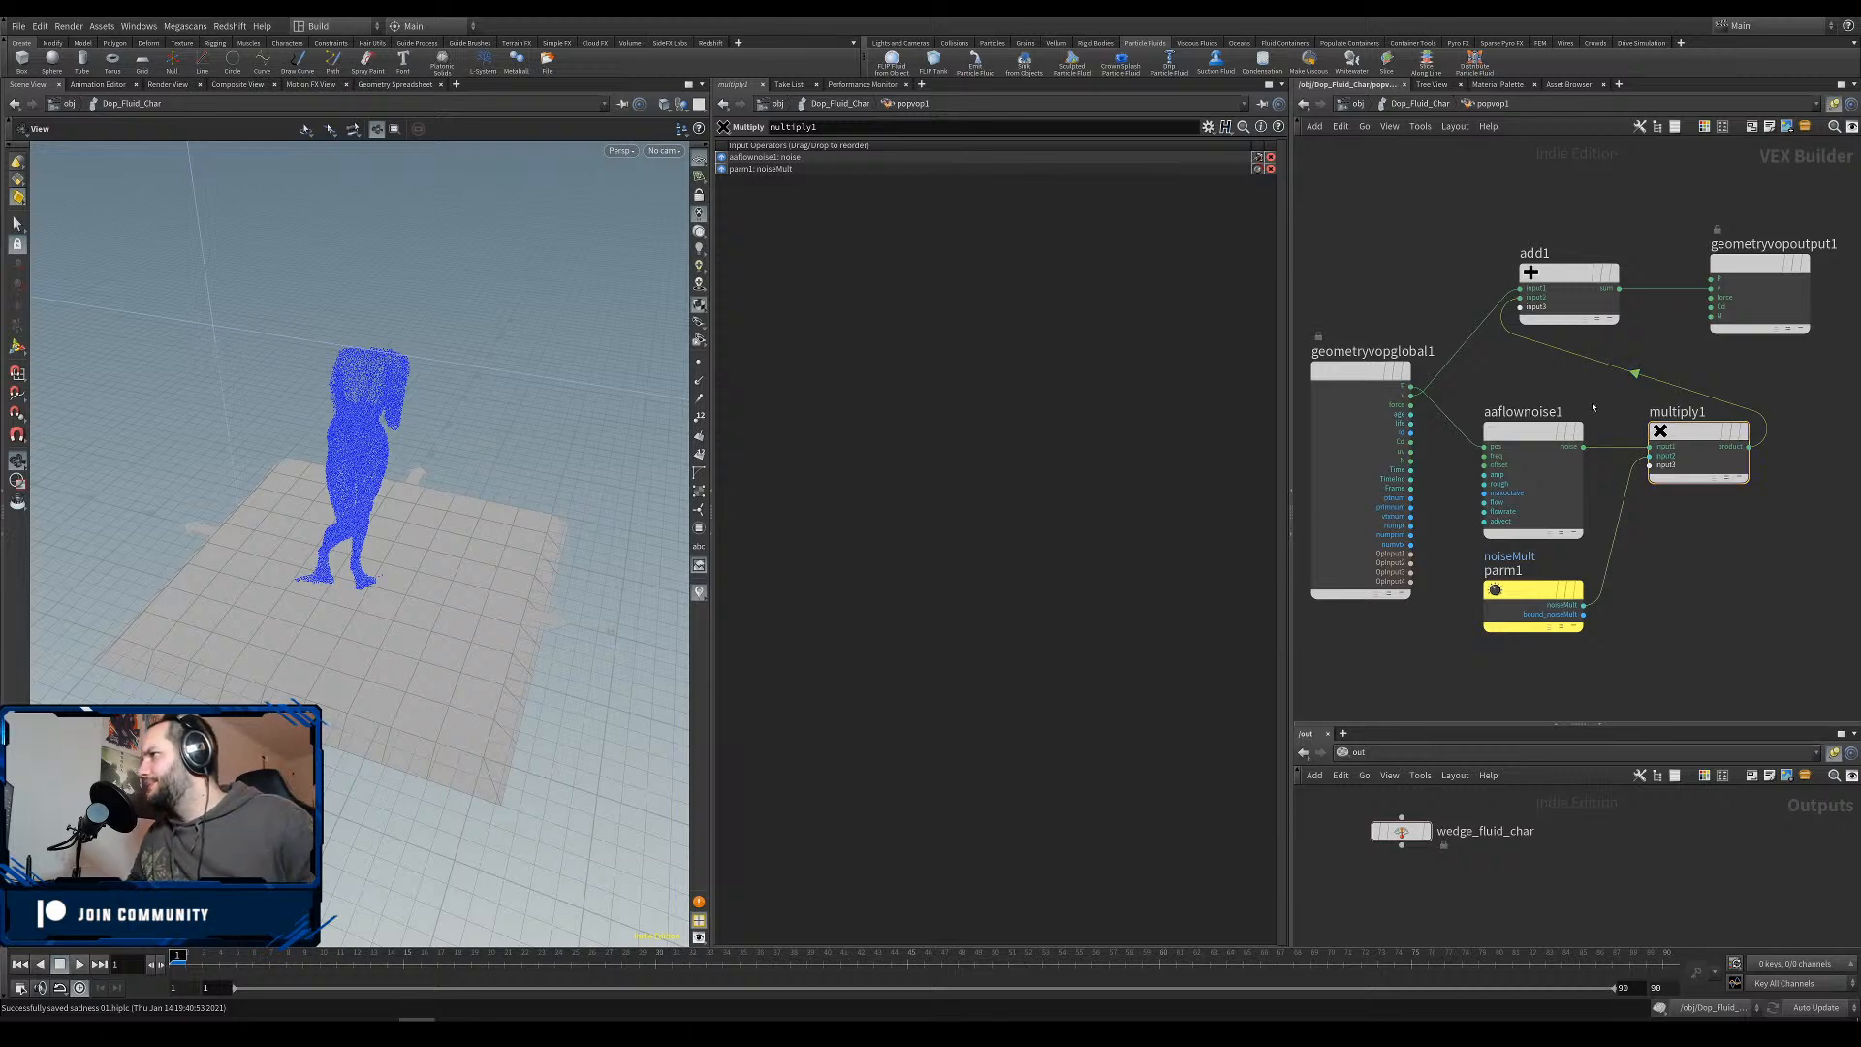
# Move aaflownoise1 slightly up and promote its 3D Frequency, 3D Offset and Amplitude to parameters.
pyautogui.moveTo(1520, 434); pyautogui.dragTo(1520, 413)
pyautogui.click(1519, 413)
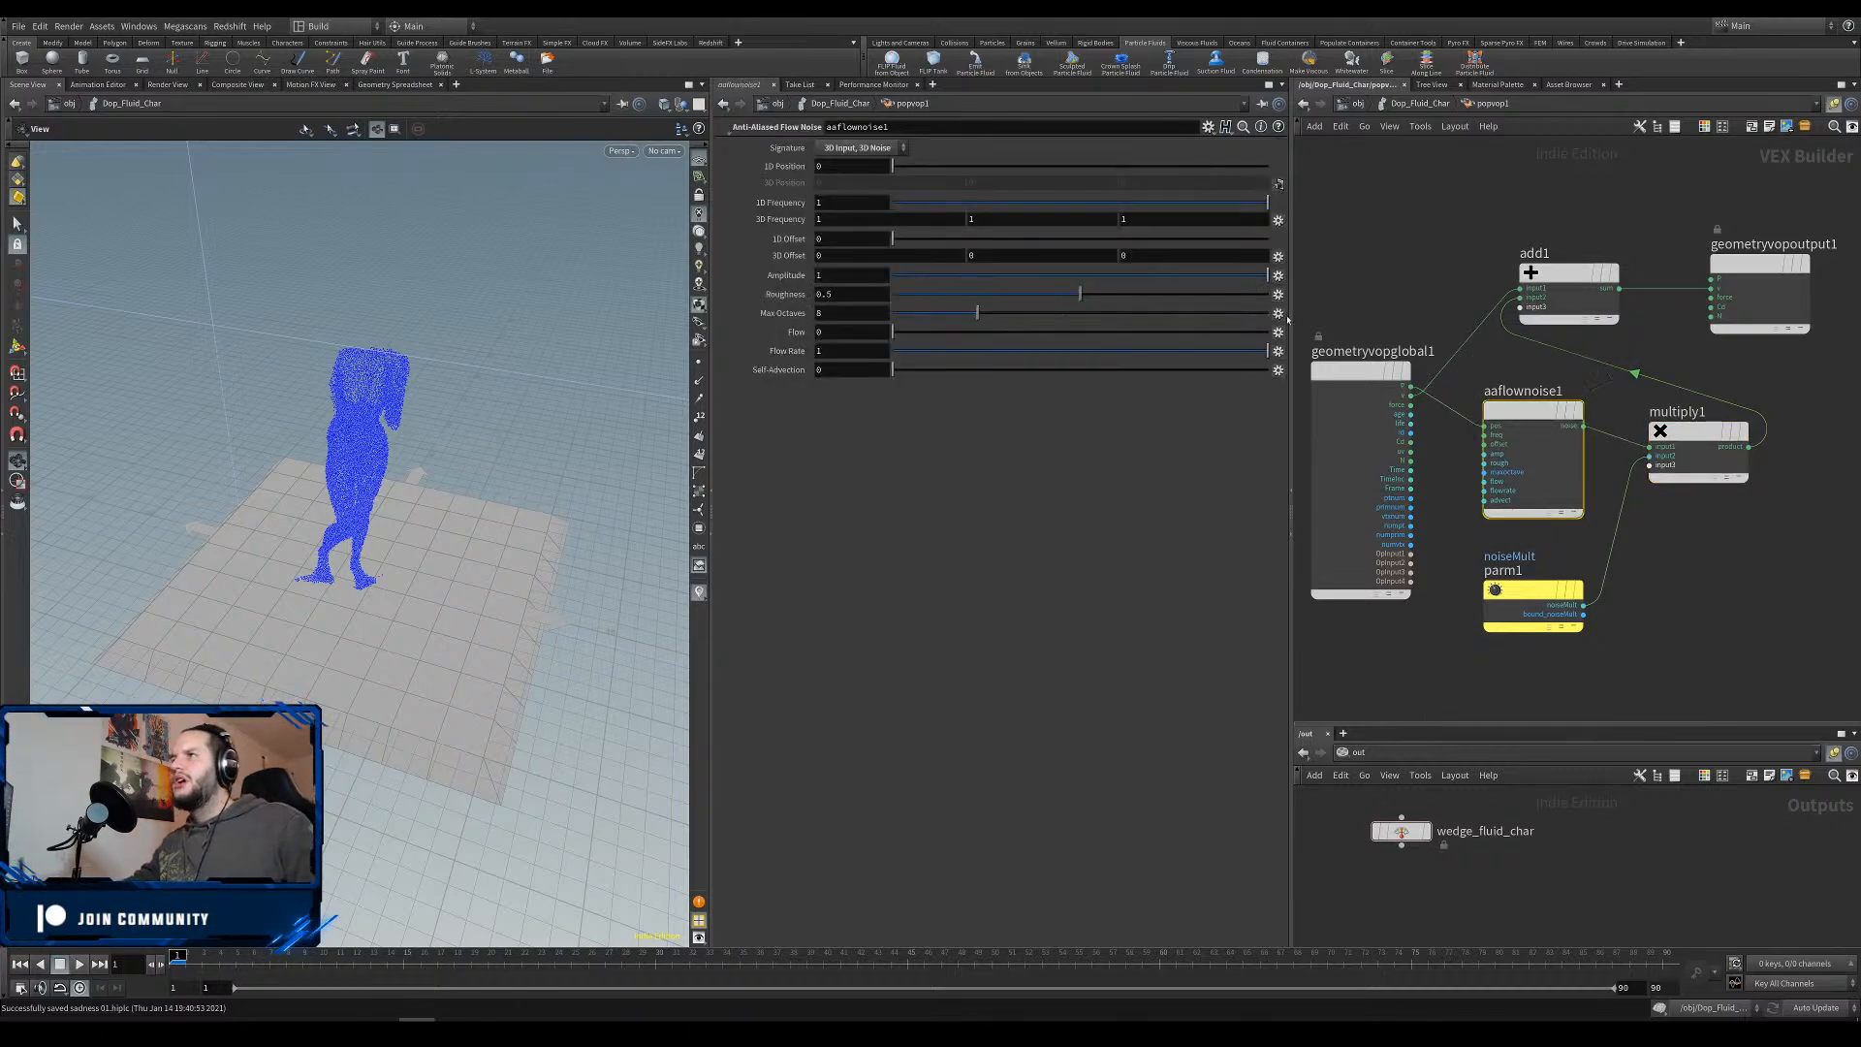
pyautogui.click(1278, 221)
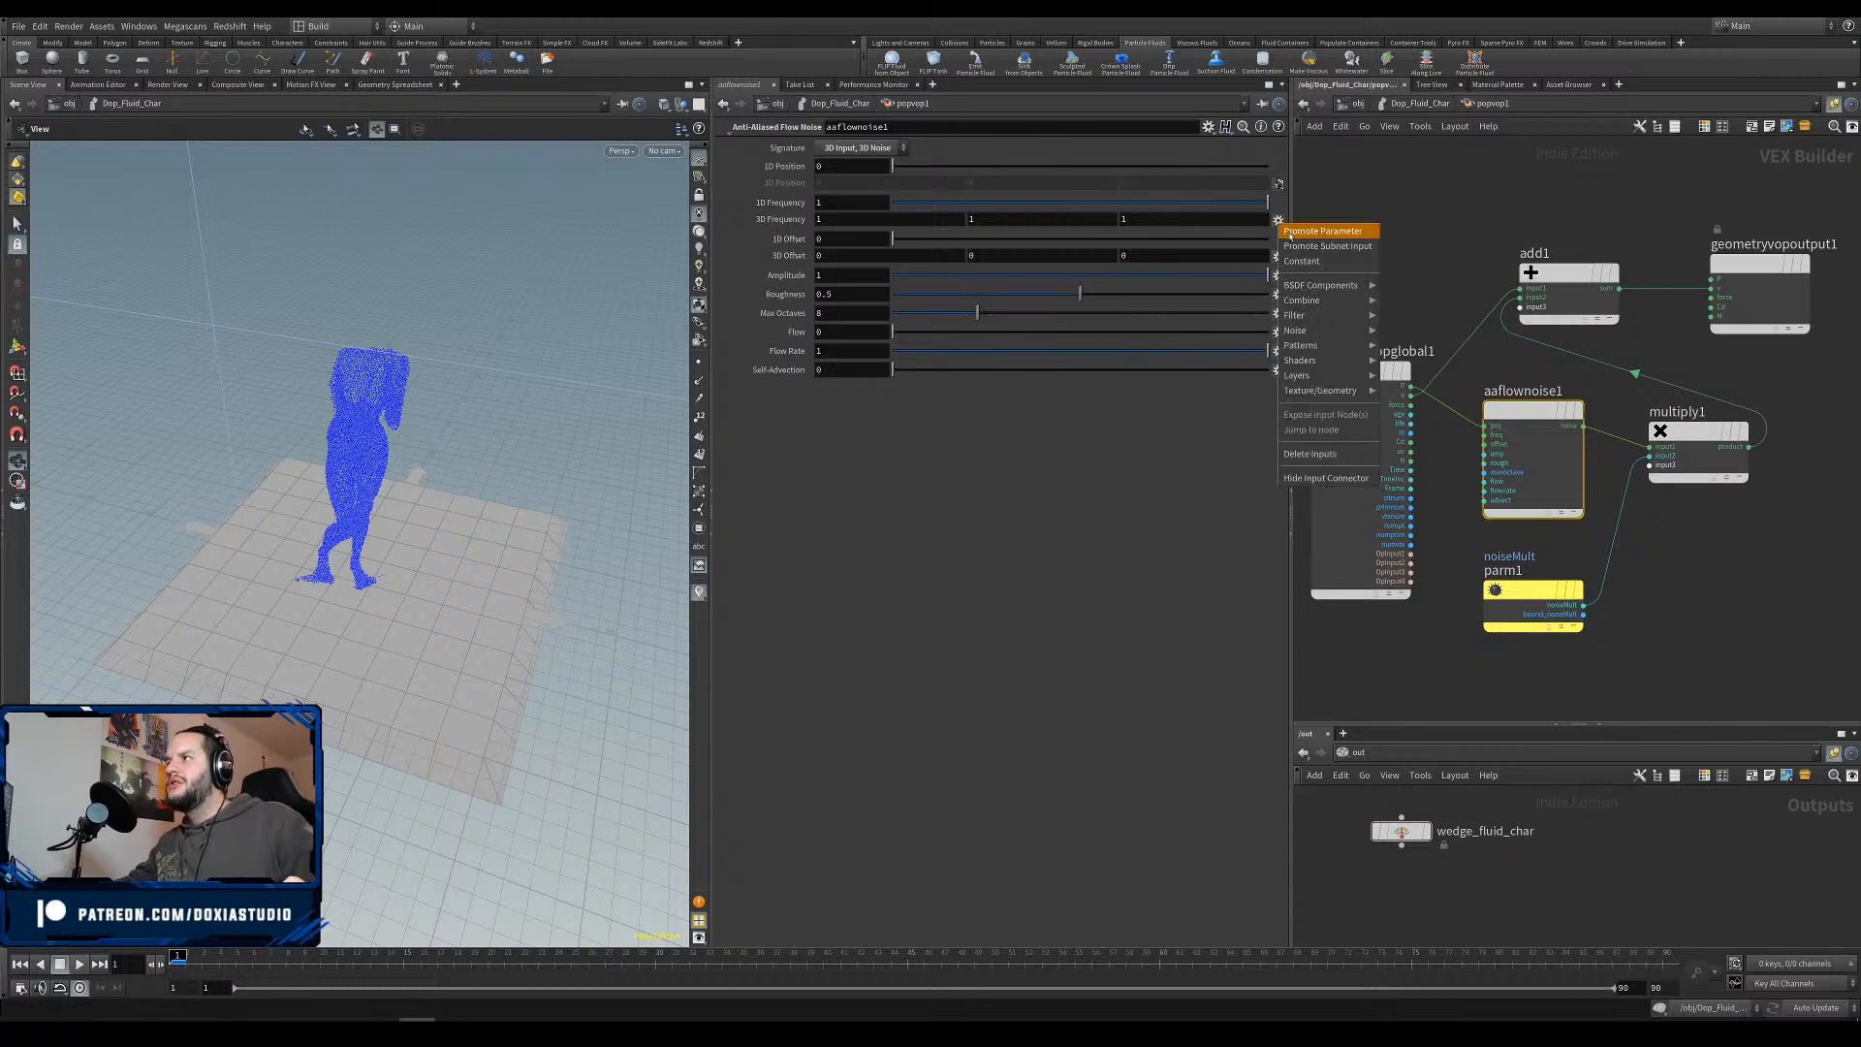
pyautogui.click(1296, 248)
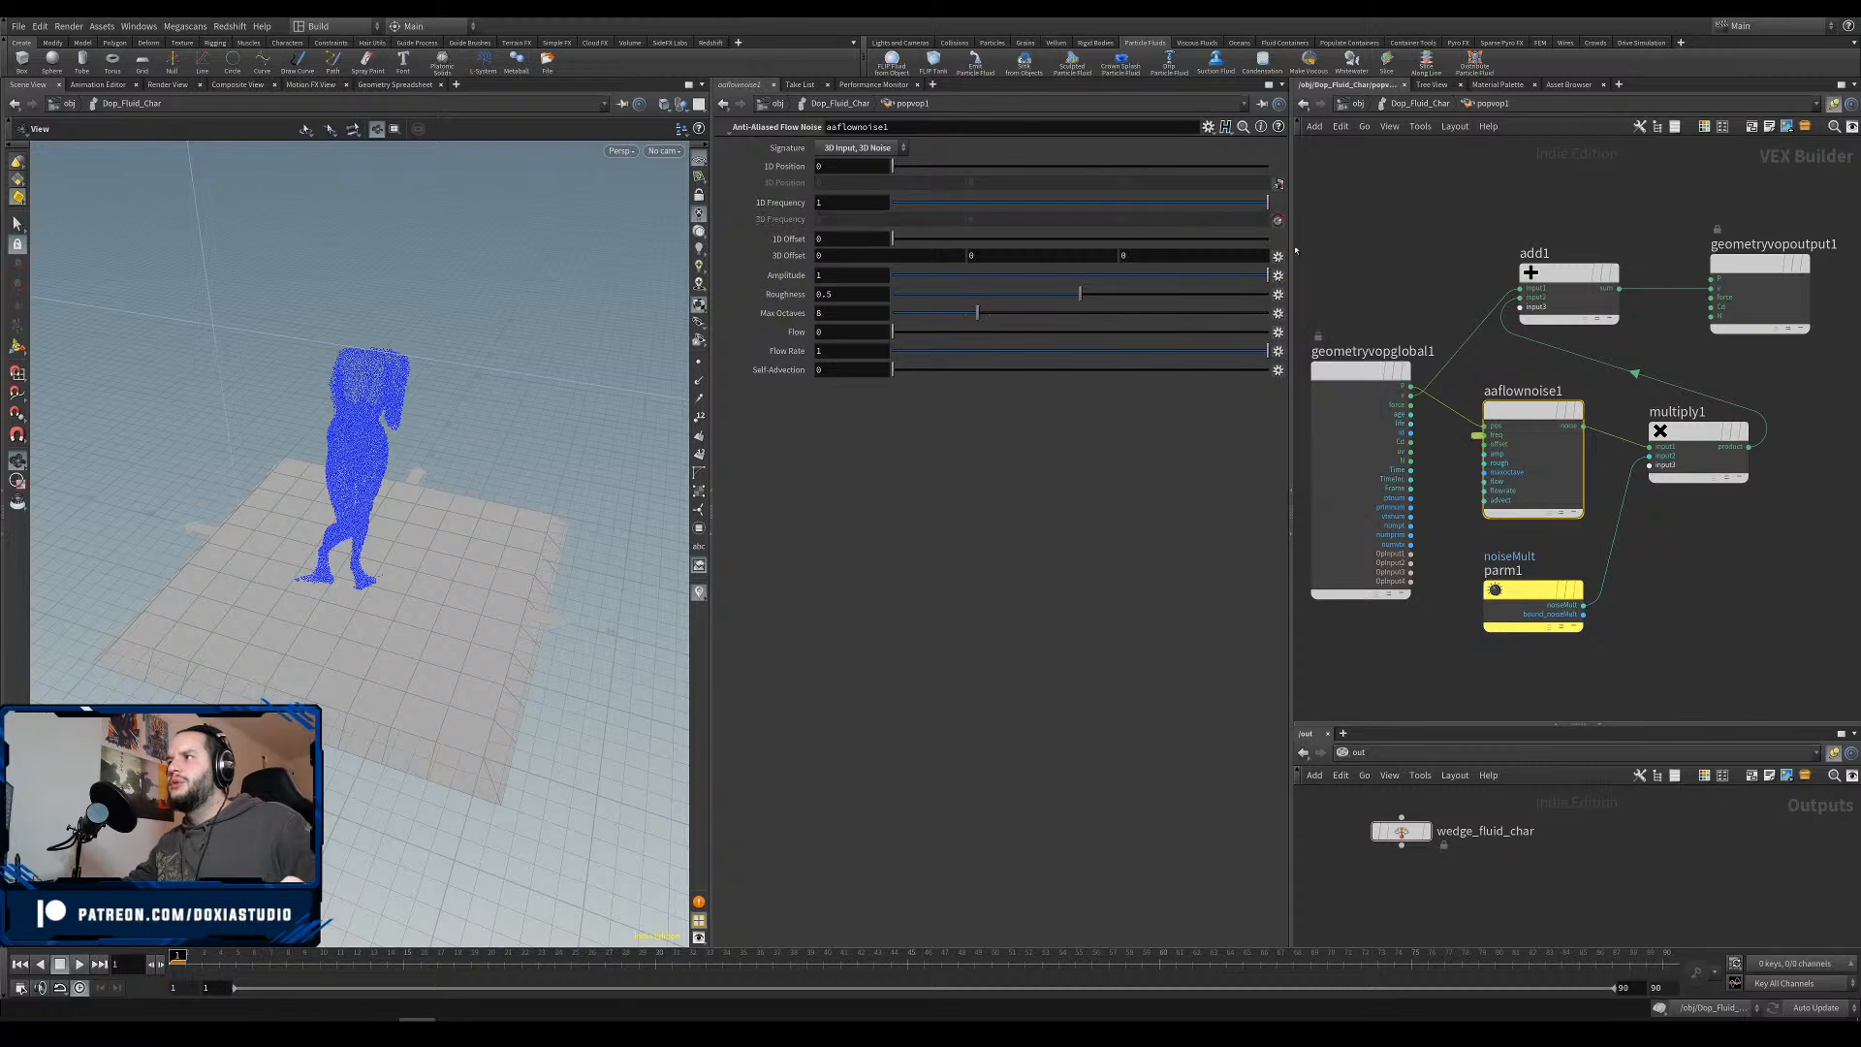
pyautogui.click(1279, 257)
pyautogui.click(1295, 285)
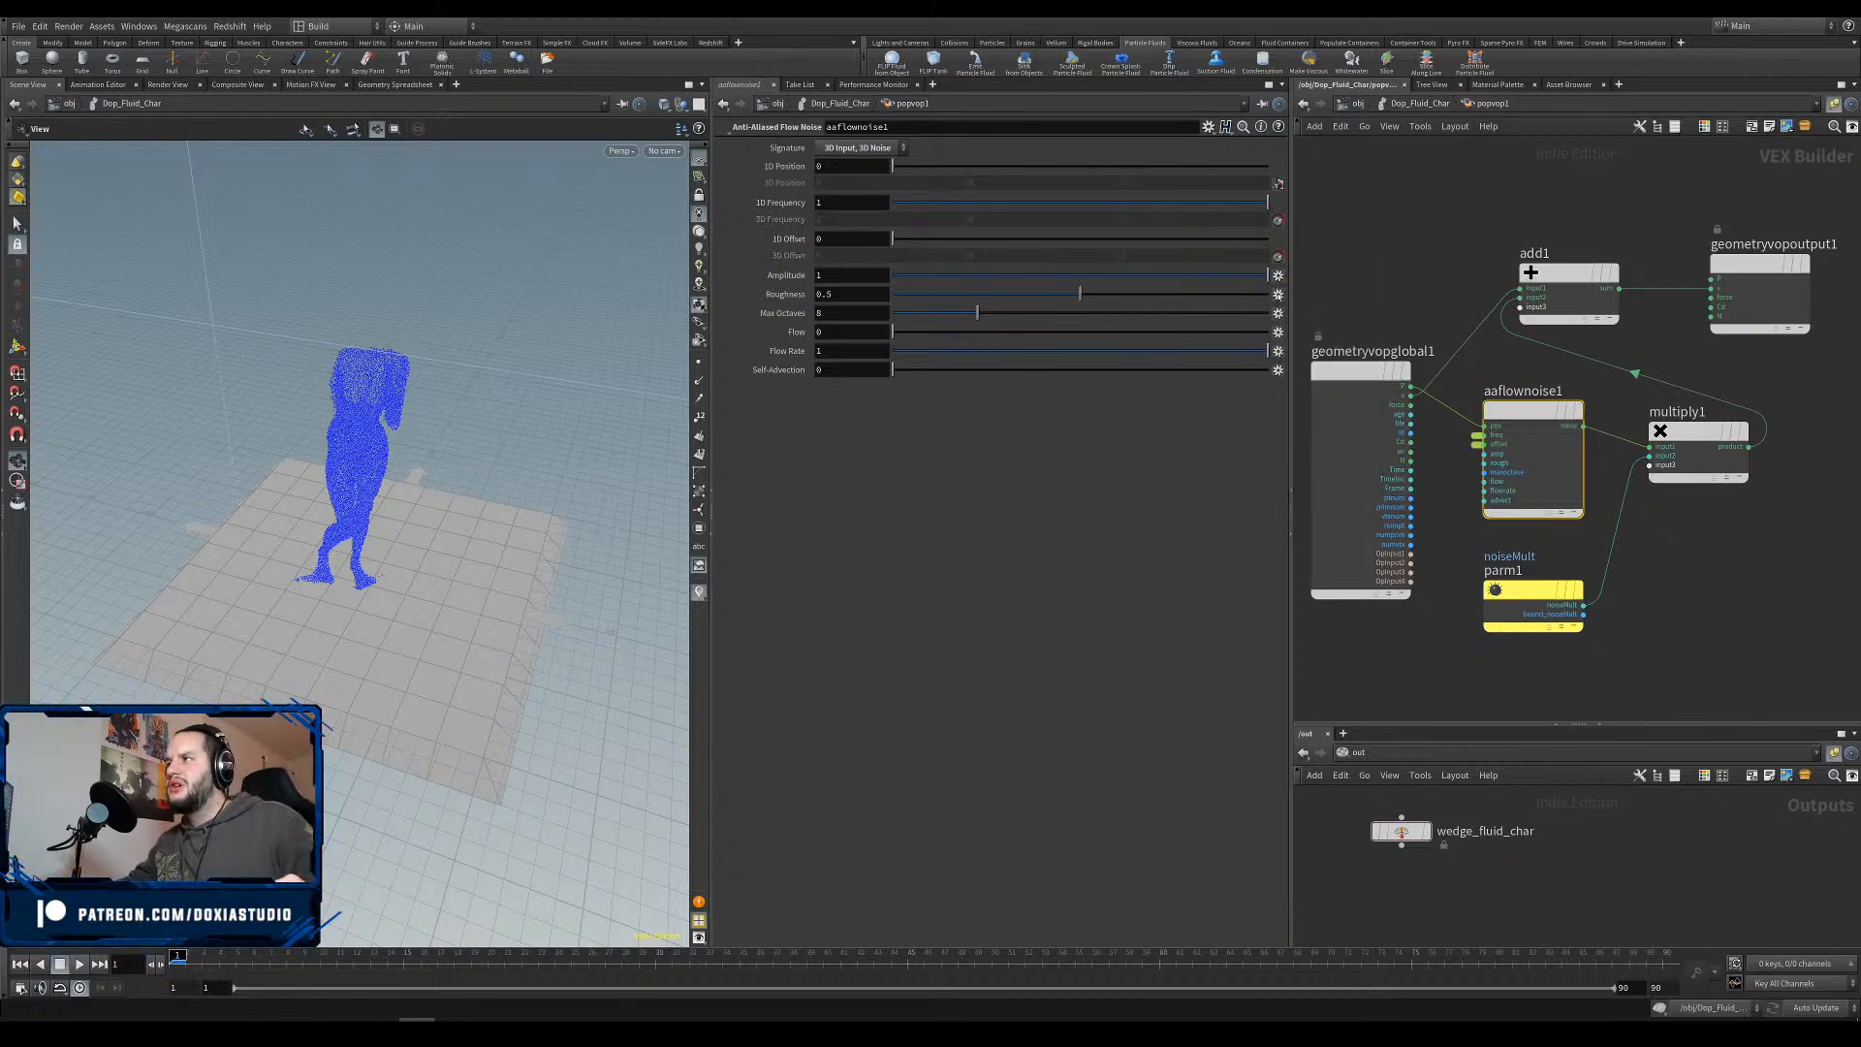
pyautogui.click(1278, 275)
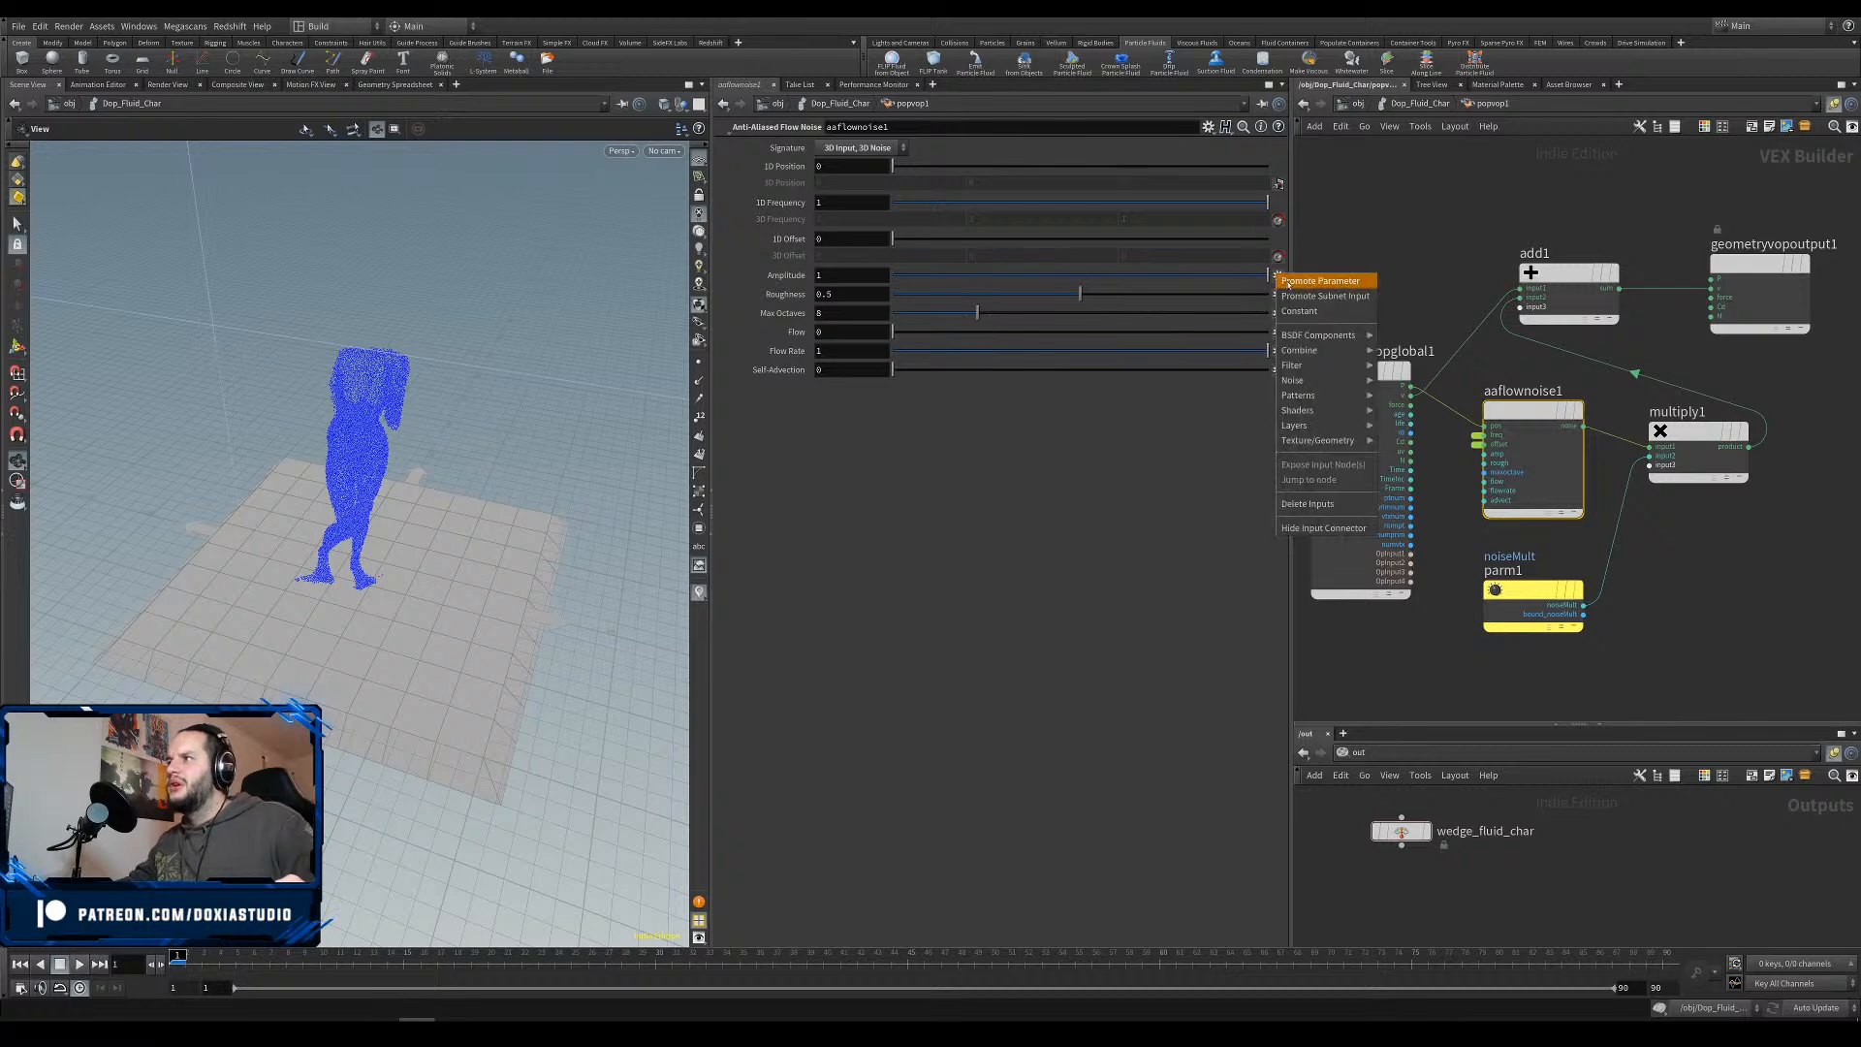
pyautogui.click(1297, 284)
pyautogui.click(1279, 295)
pyautogui.press('Escape')
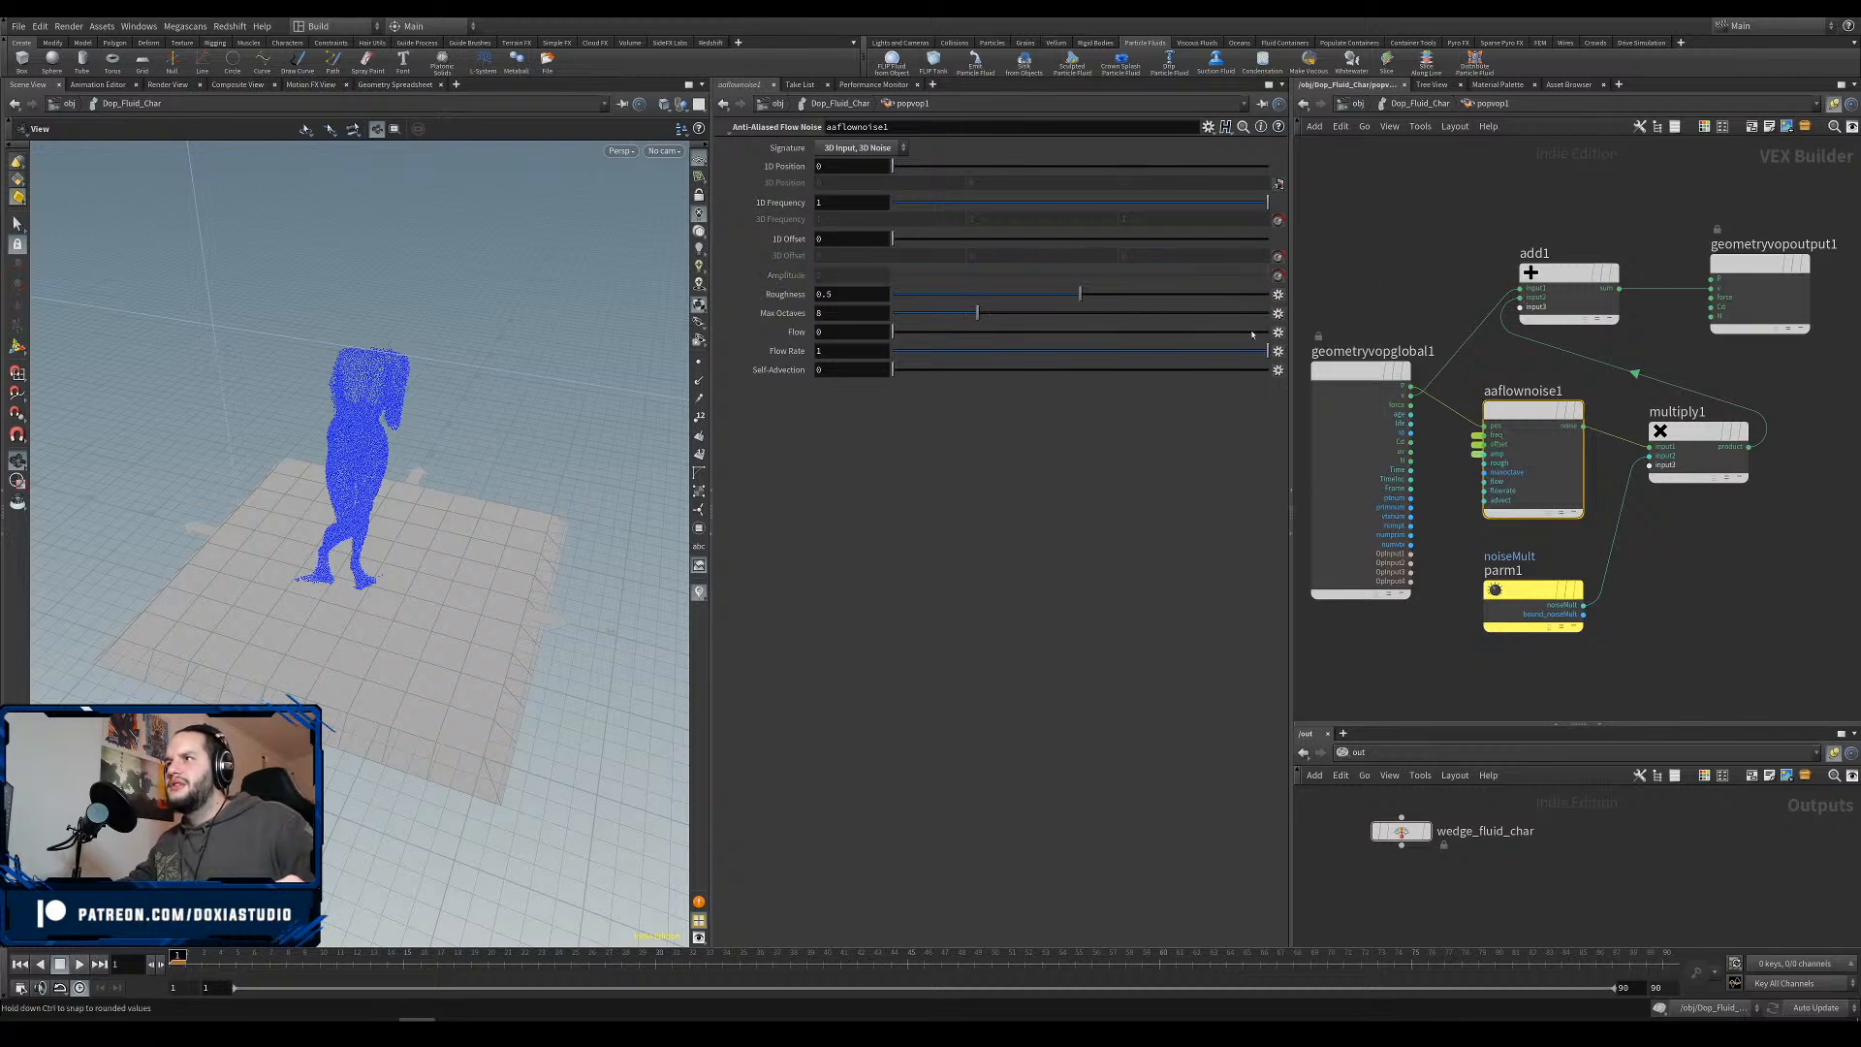
# Set the flow noise's Flow to 10 and its Self-Advection to 1.
pyautogui.moveTo(842, 332); pyautogui.dragTo(806, 334)
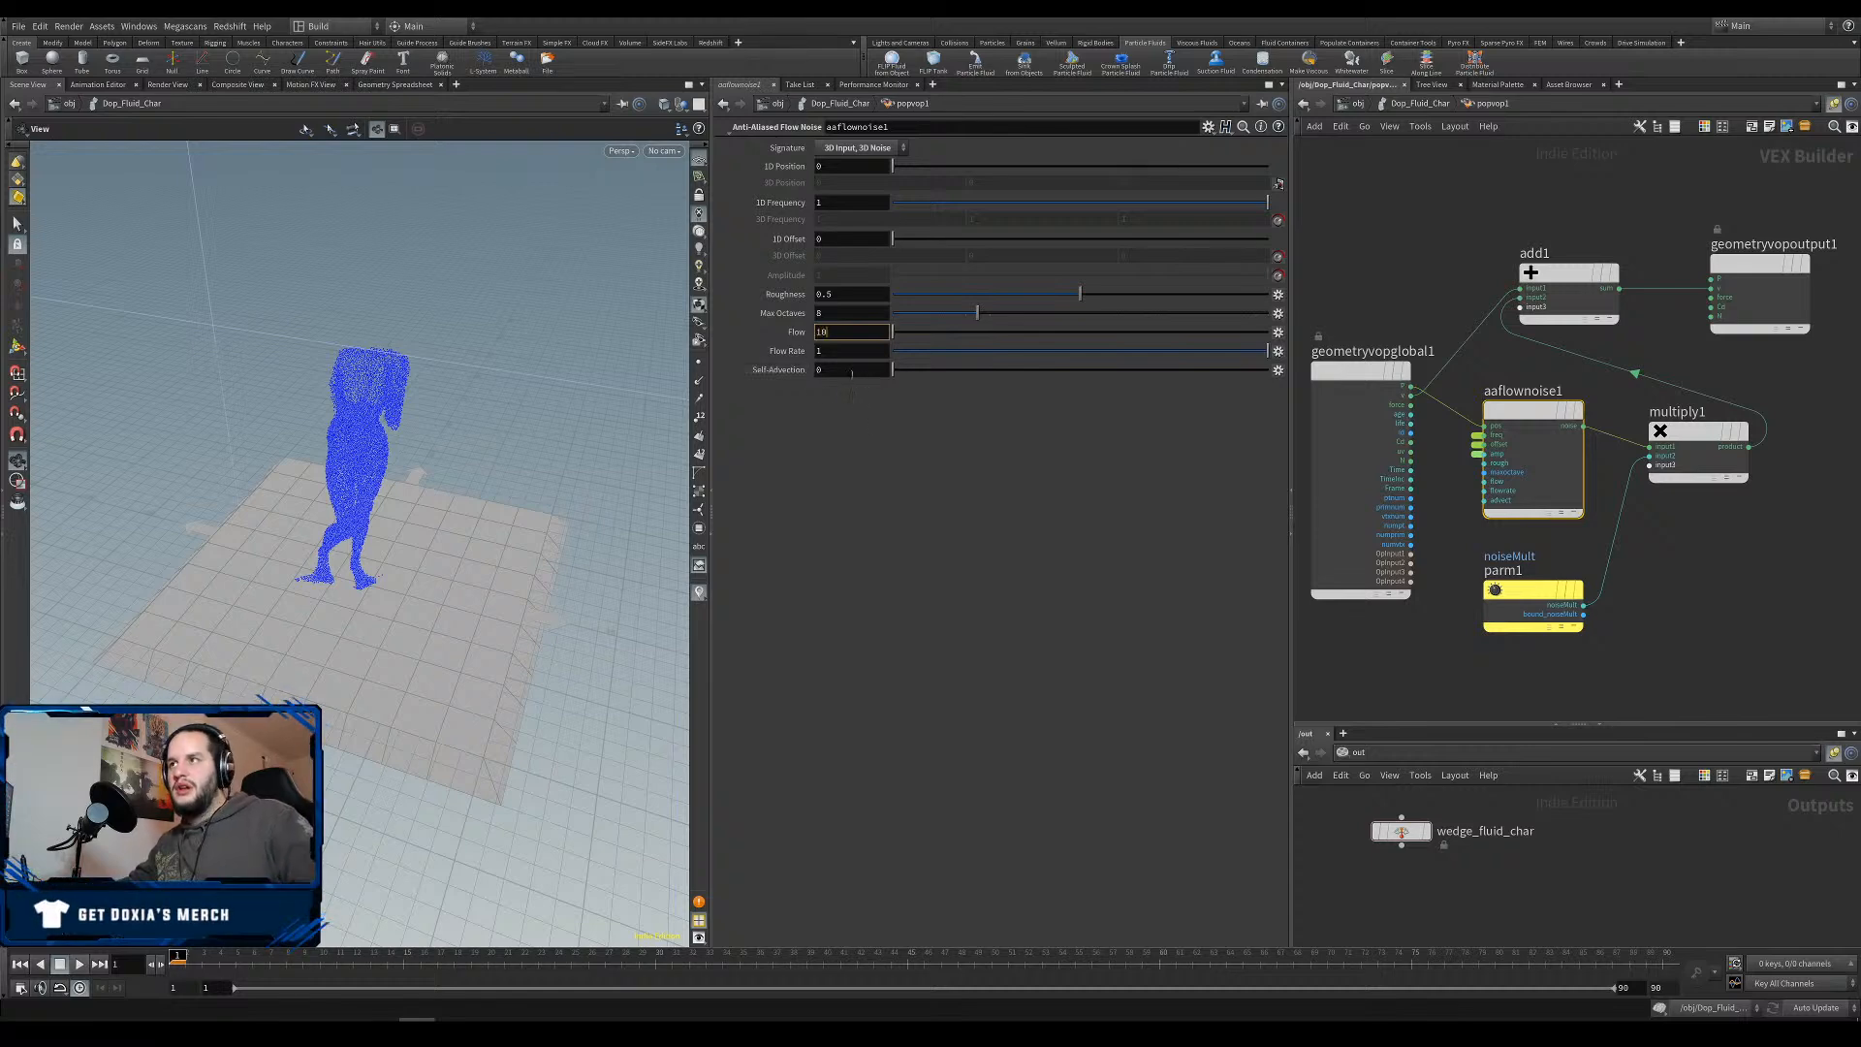
pyautogui.write('10')
pyautogui.press('Tab')
pyautogui.press('Tab')
pyautogui.write('1')
pyautogui.press('Return')
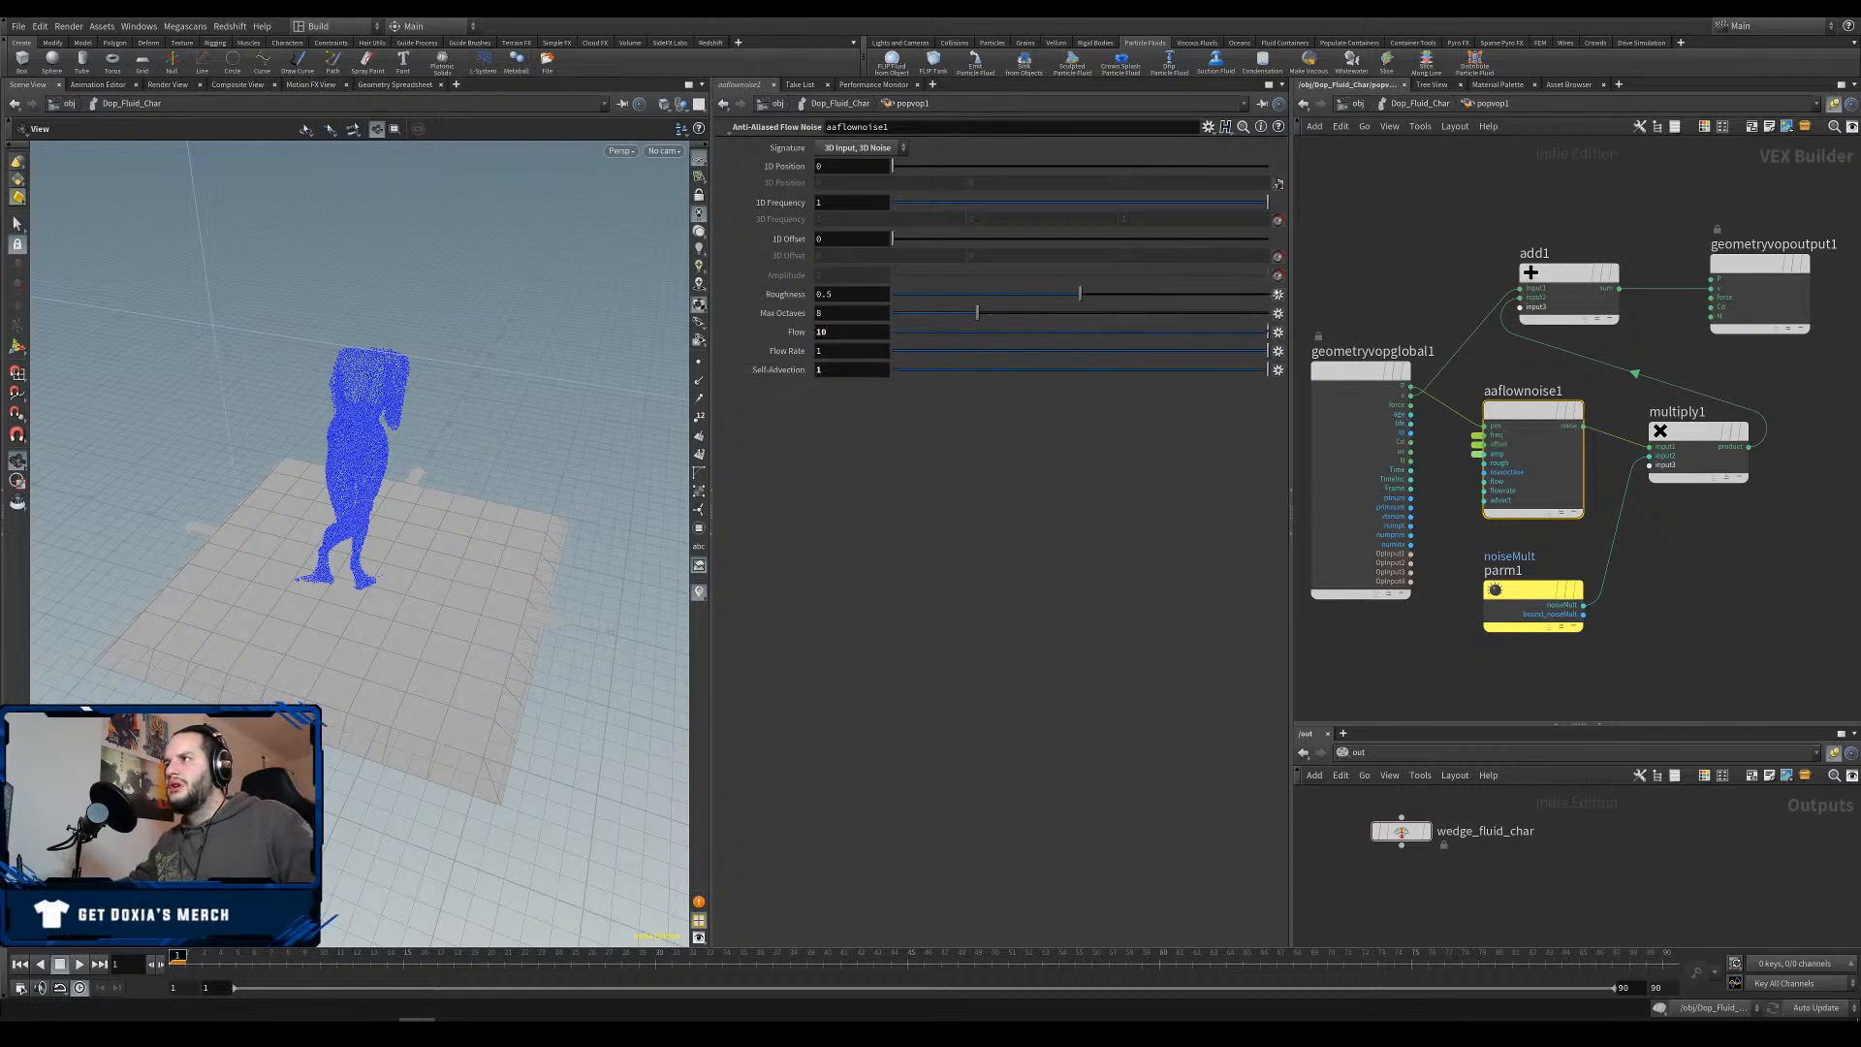
# Promote the flow noise's Roughness to a parameter, and line up popvop1 below popadvectbyvolumes1 in the Dop_Fluid_Char network.
pyautogui.rightClick(1278, 294)
pyautogui.click(1292, 304)
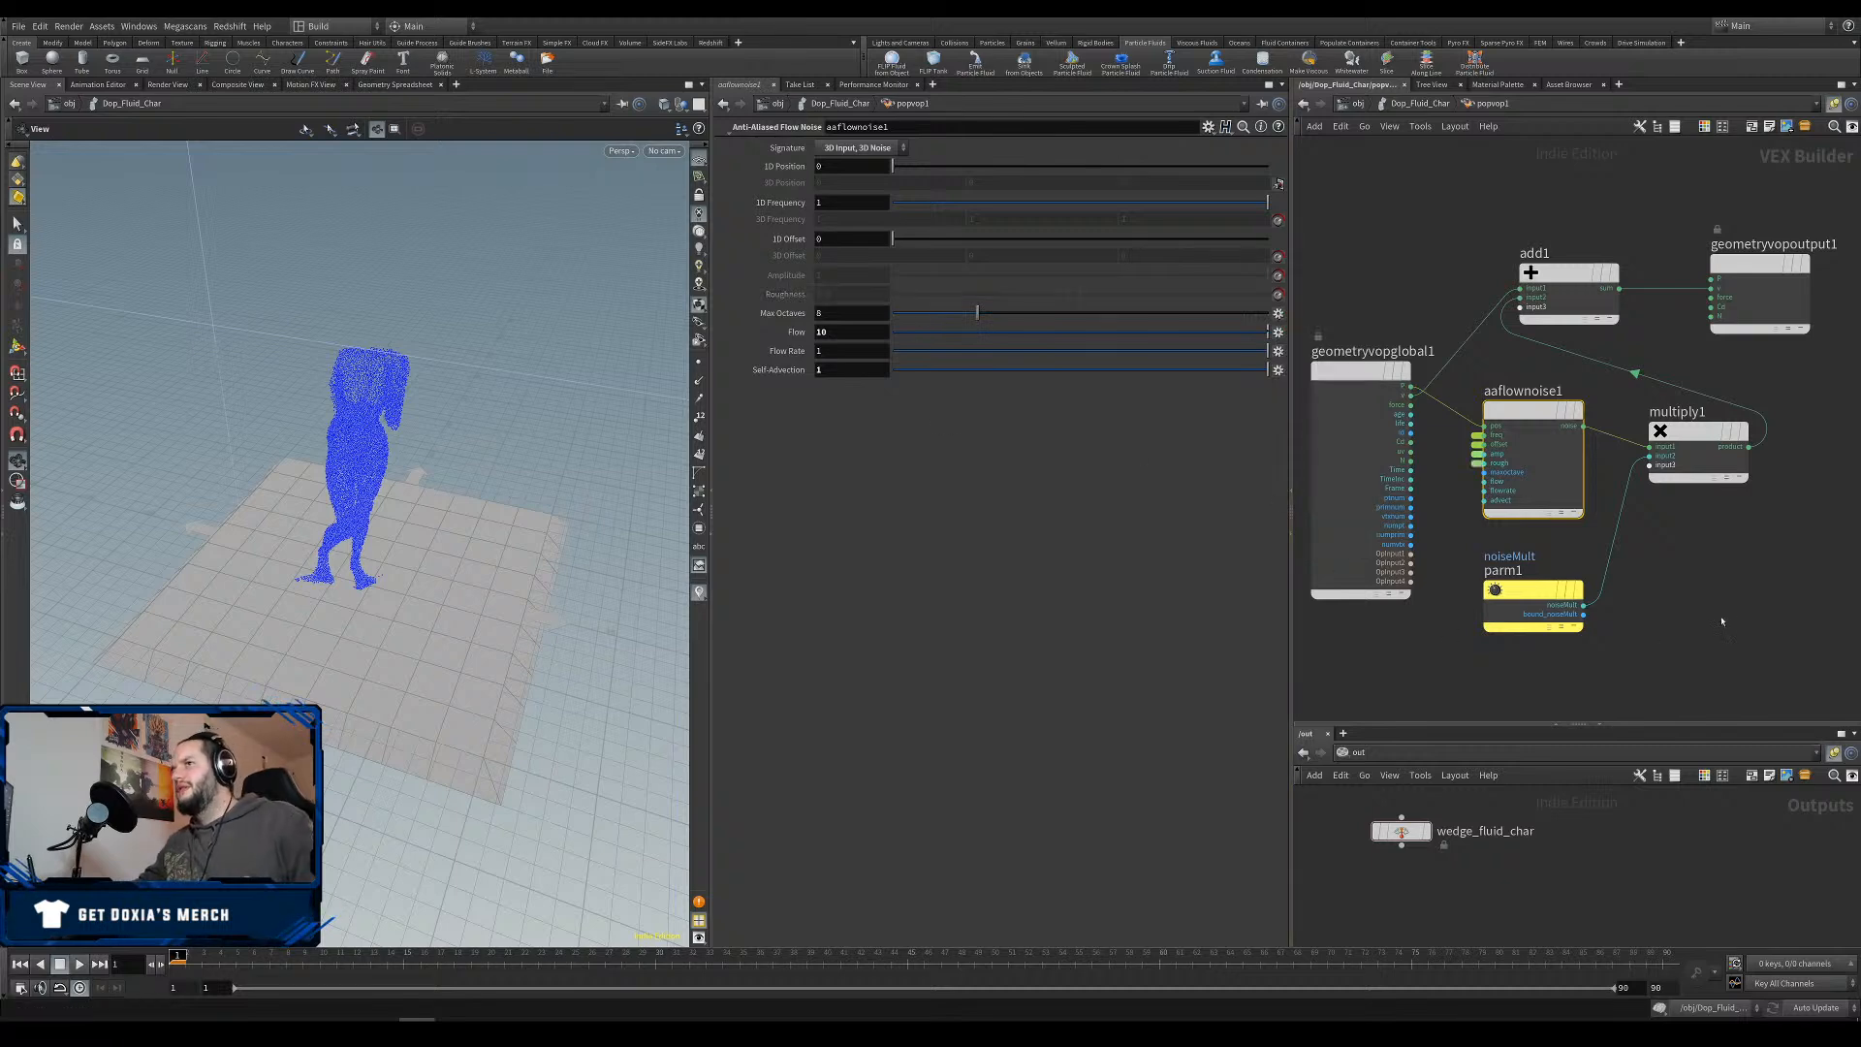
pyautogui.press('u')
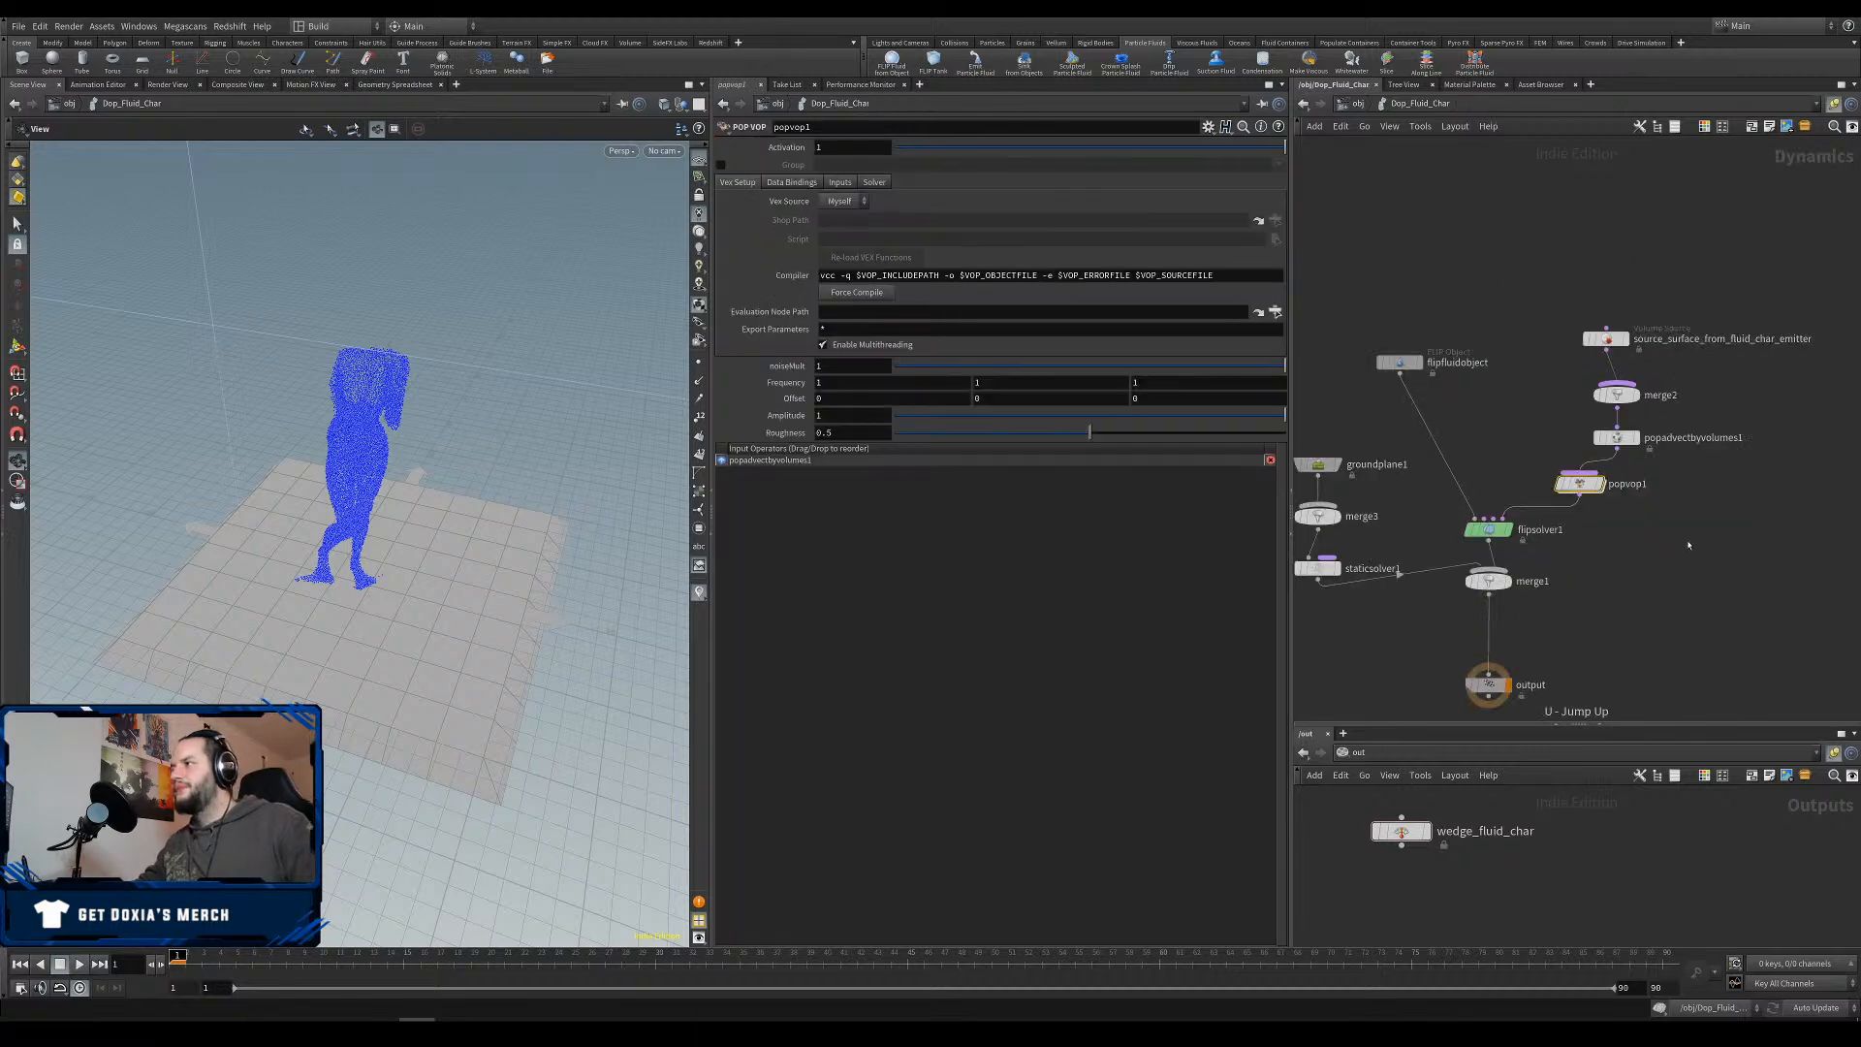
pyautogui.moveTo(1579, 483); pyautogui.dragTo(1617, 496)
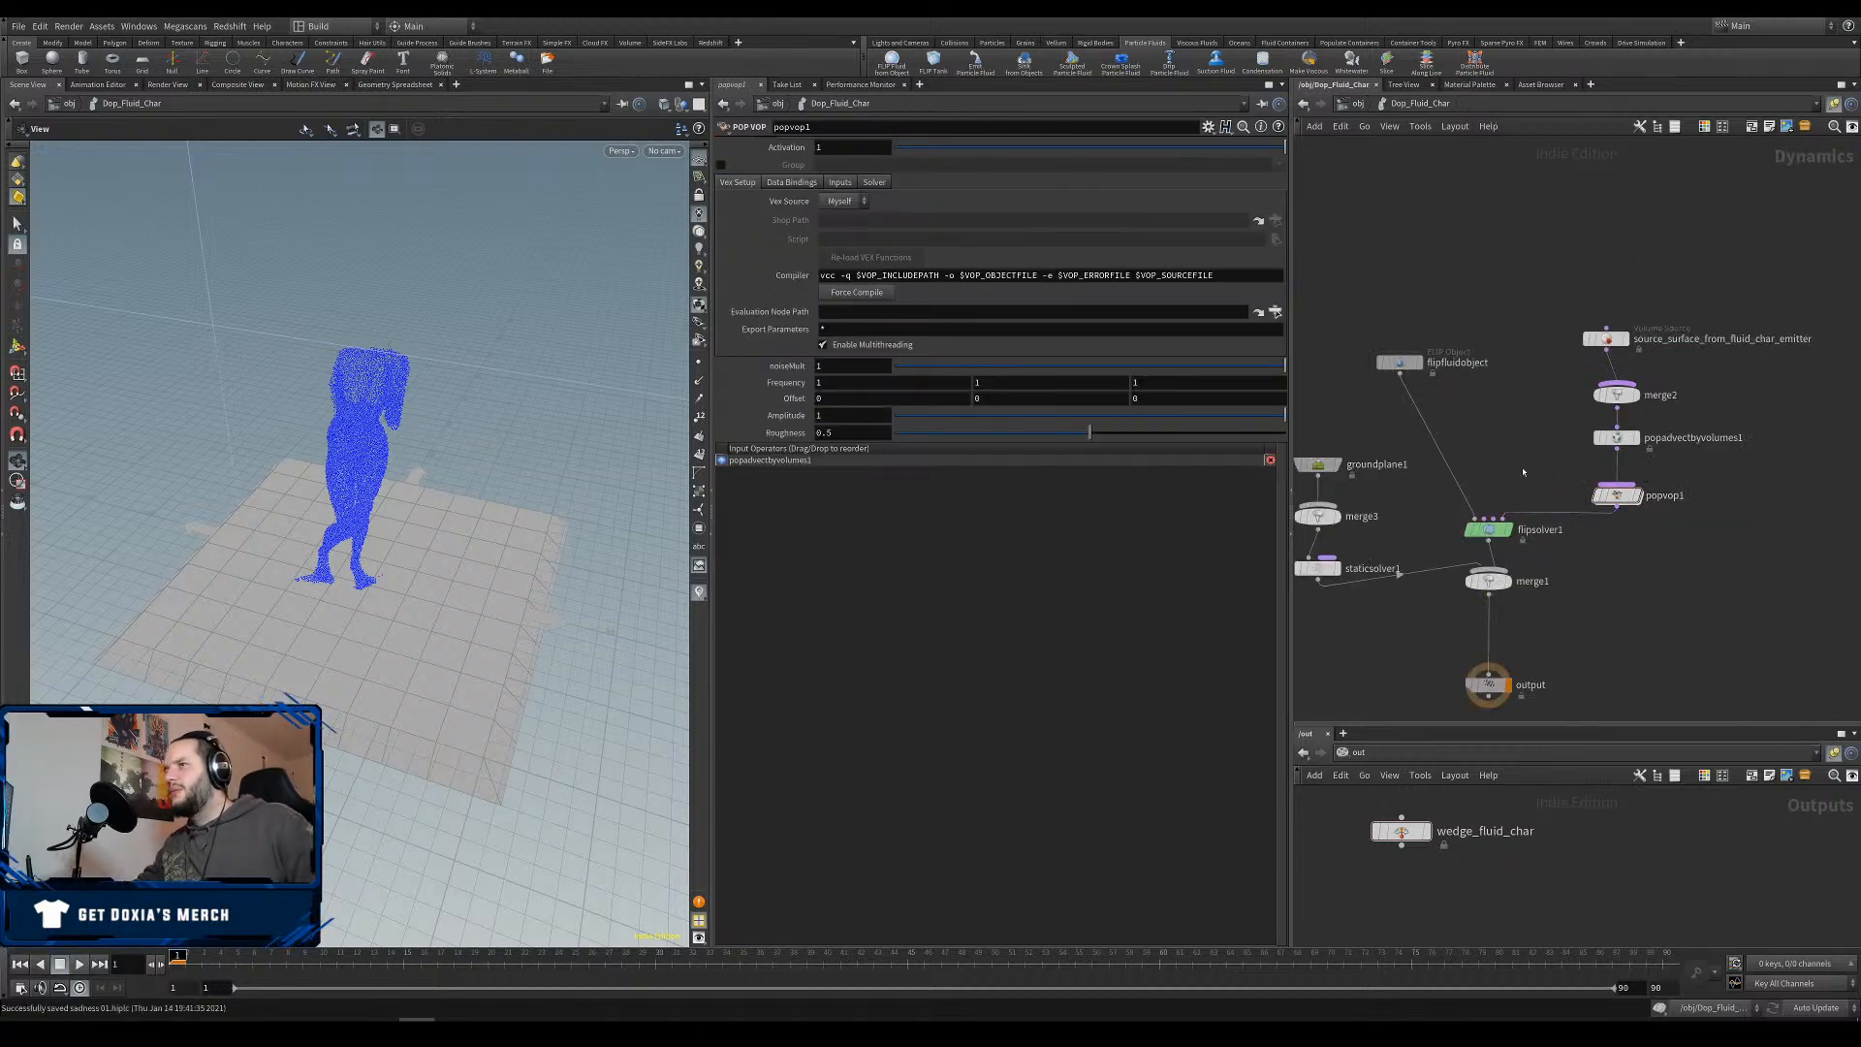
# Set popvop1's noiseMult to 10 and play the simulation.
pyautogui.doubleClick(819, 365)
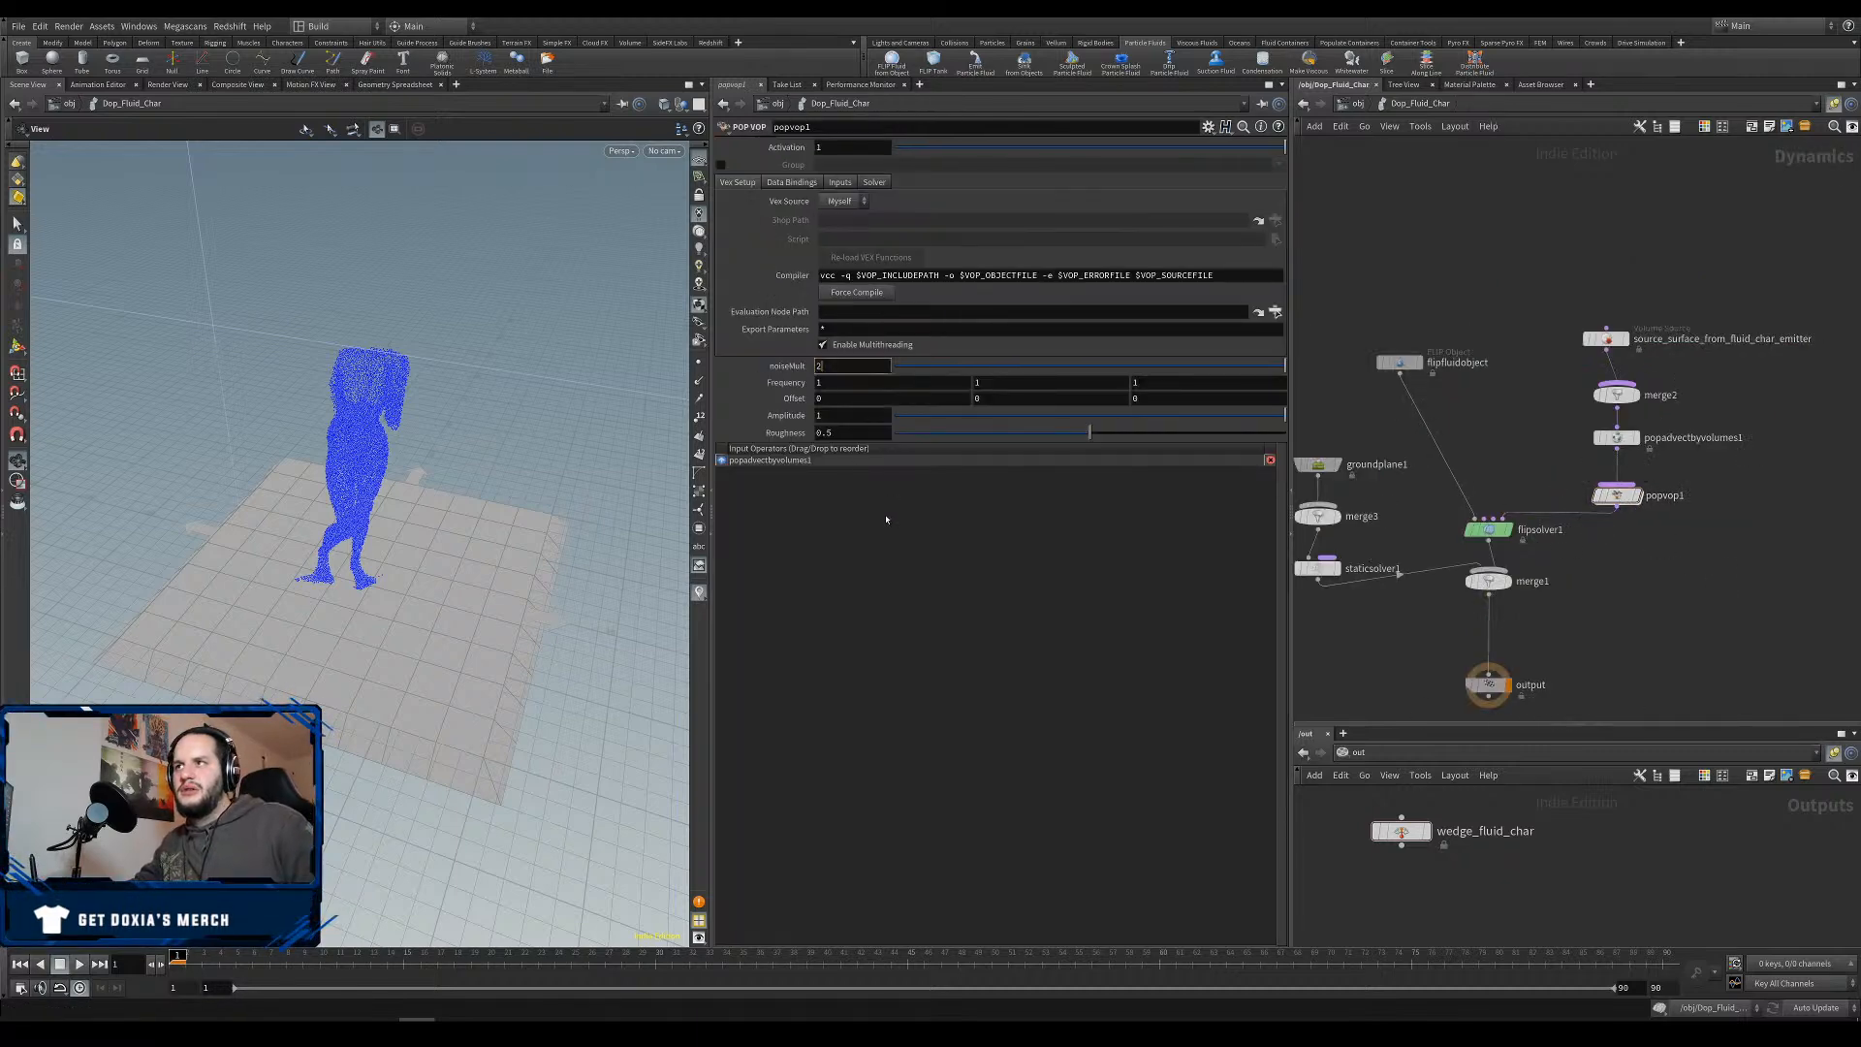
pyautogui.write('2')
pyautogui.press('BackSpace')
pyautogui.write('10')
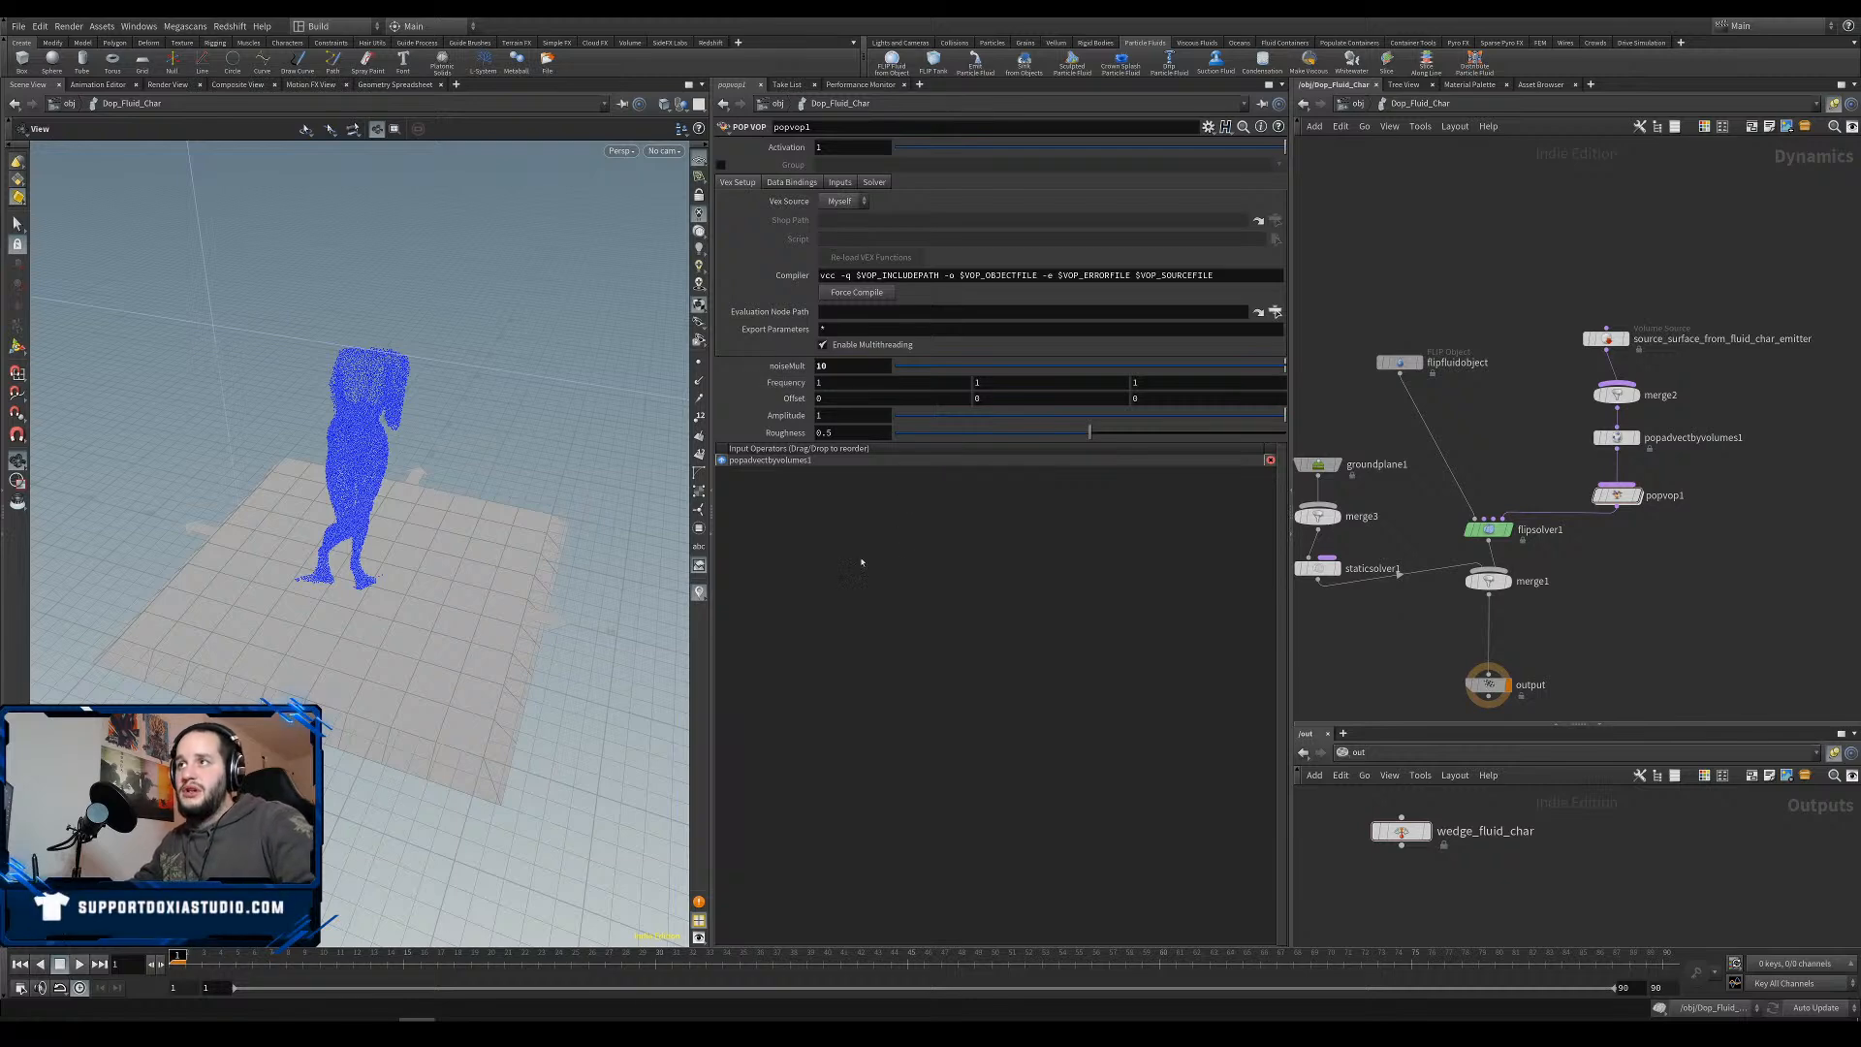
pyautogui.click(82, 964)
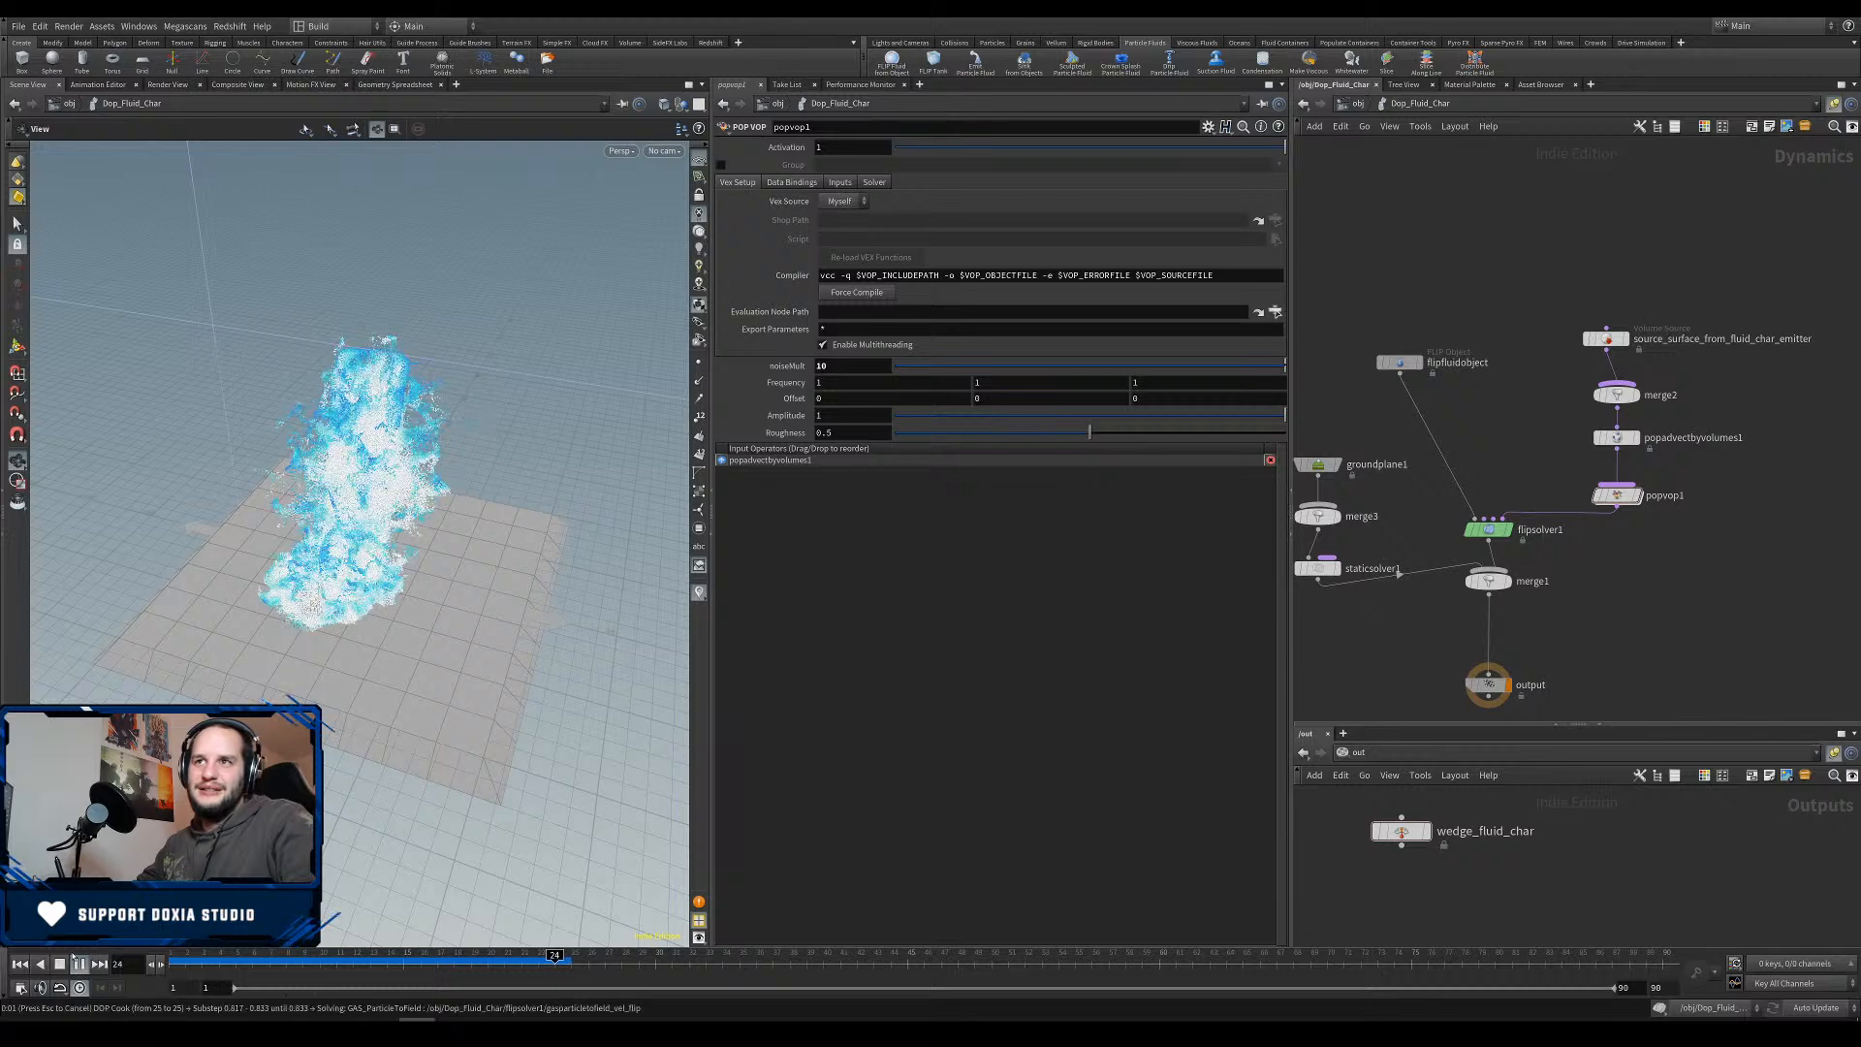
# Set popvop1's noiseMult to 5, all Frequency components to 1.5, Amplitude to 4 and Roughness to about 0.391.
pyautogui.click(836, 365)
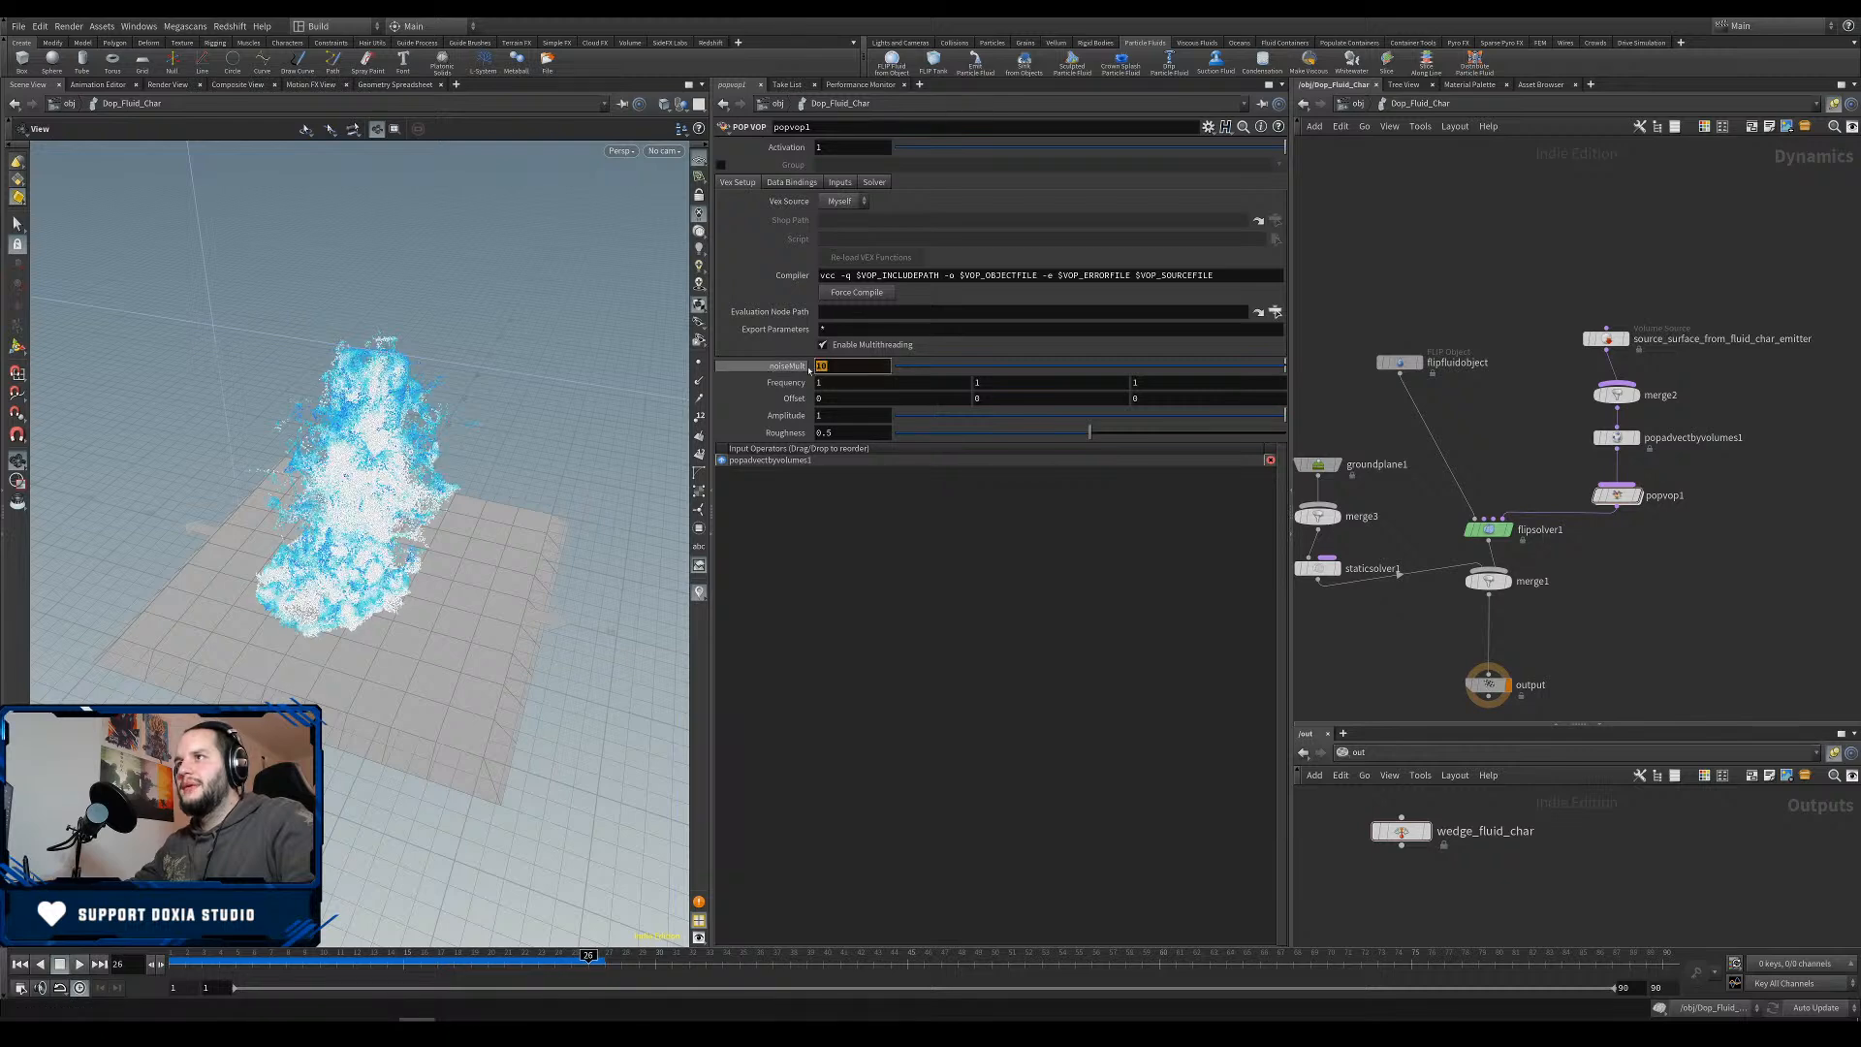
pyautogui.write('5')
pyautogui.press('Return')
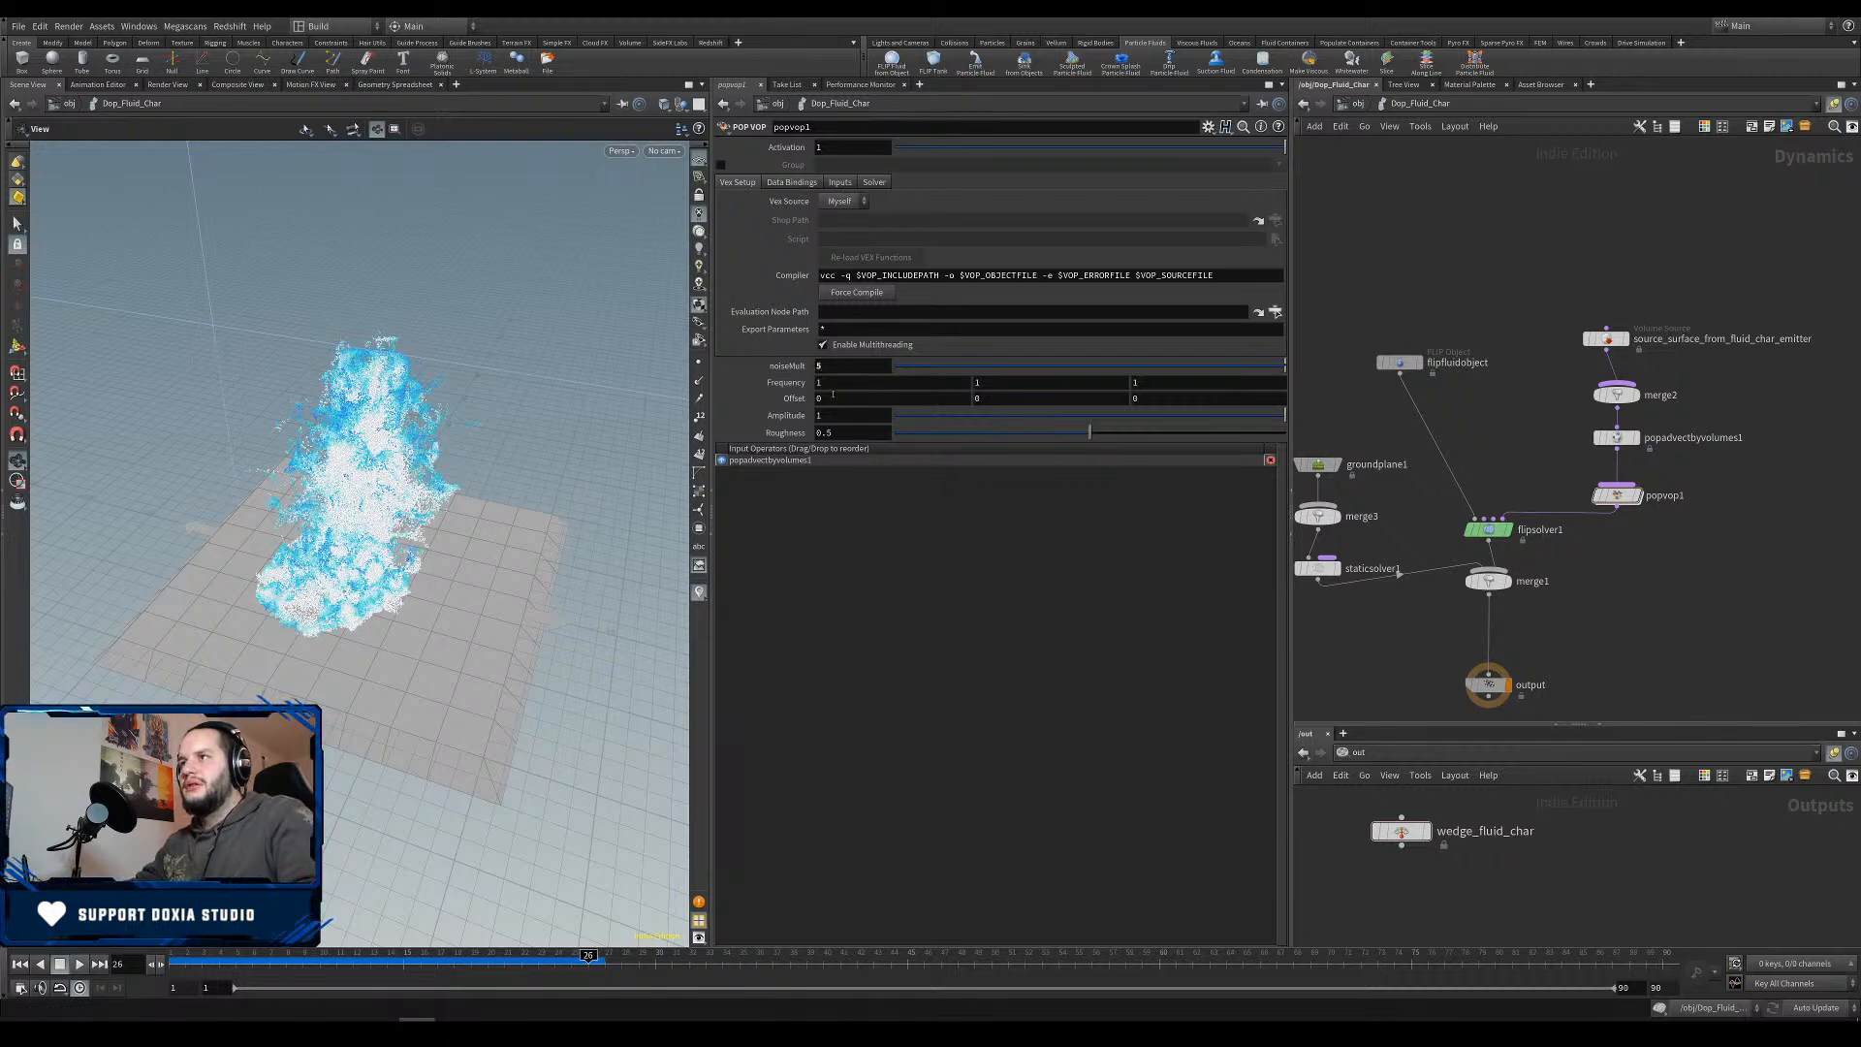
pyautogui.moveTo(793, 382); pyautogui.dragTo(862, 382, button='middle')
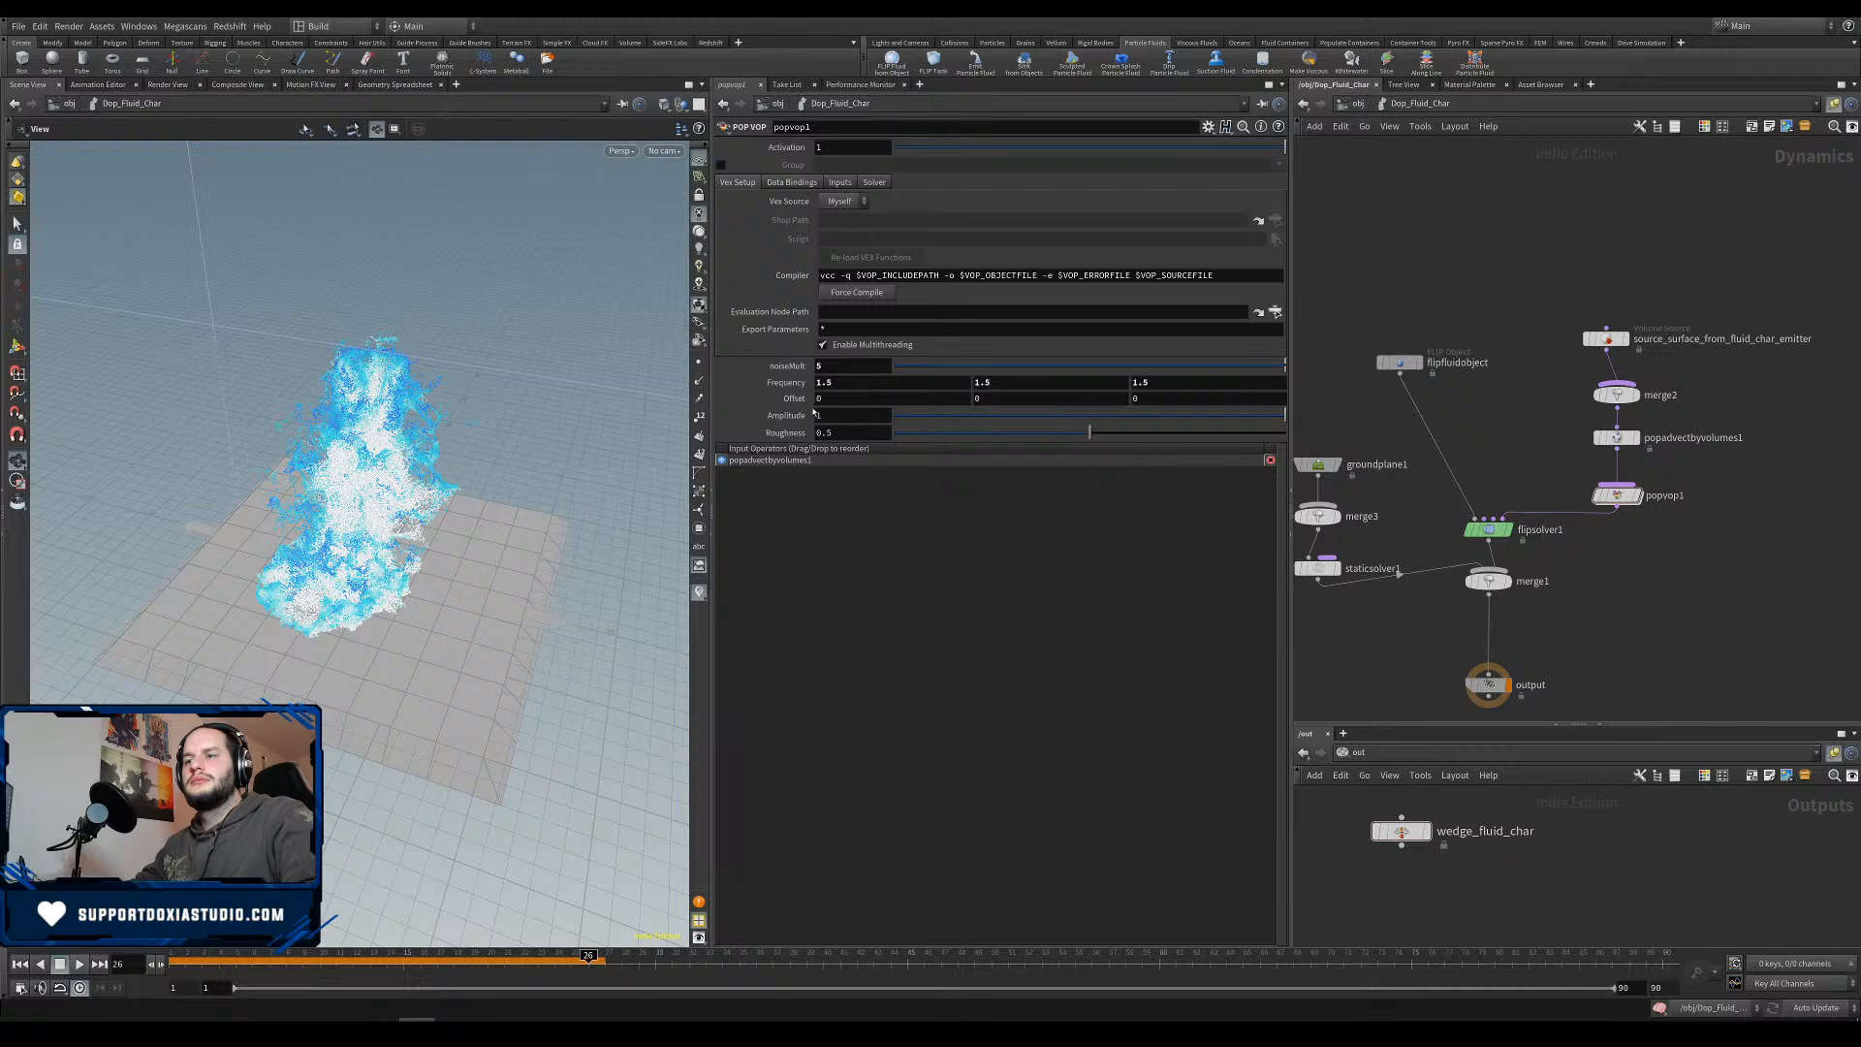
pyautogui.doubleClick(837, 416)
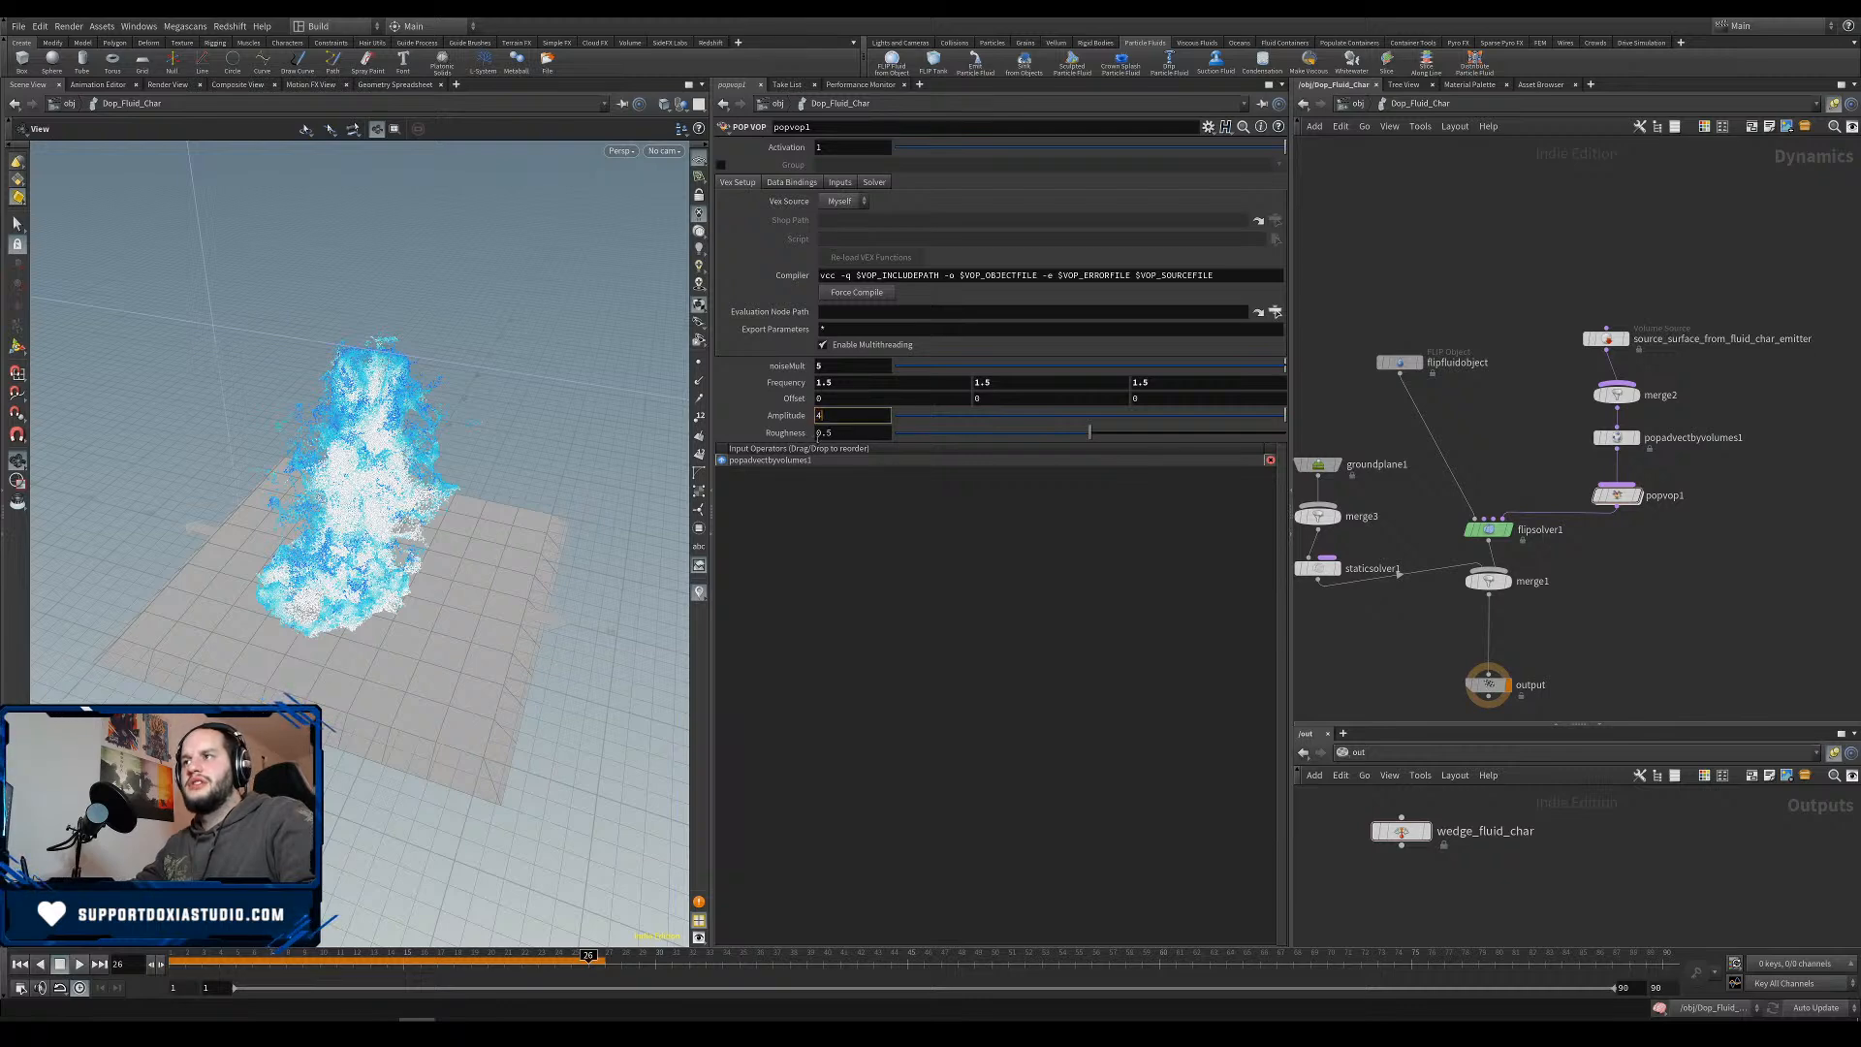
pyautogui.write('4')
pyautogui.press('Return')
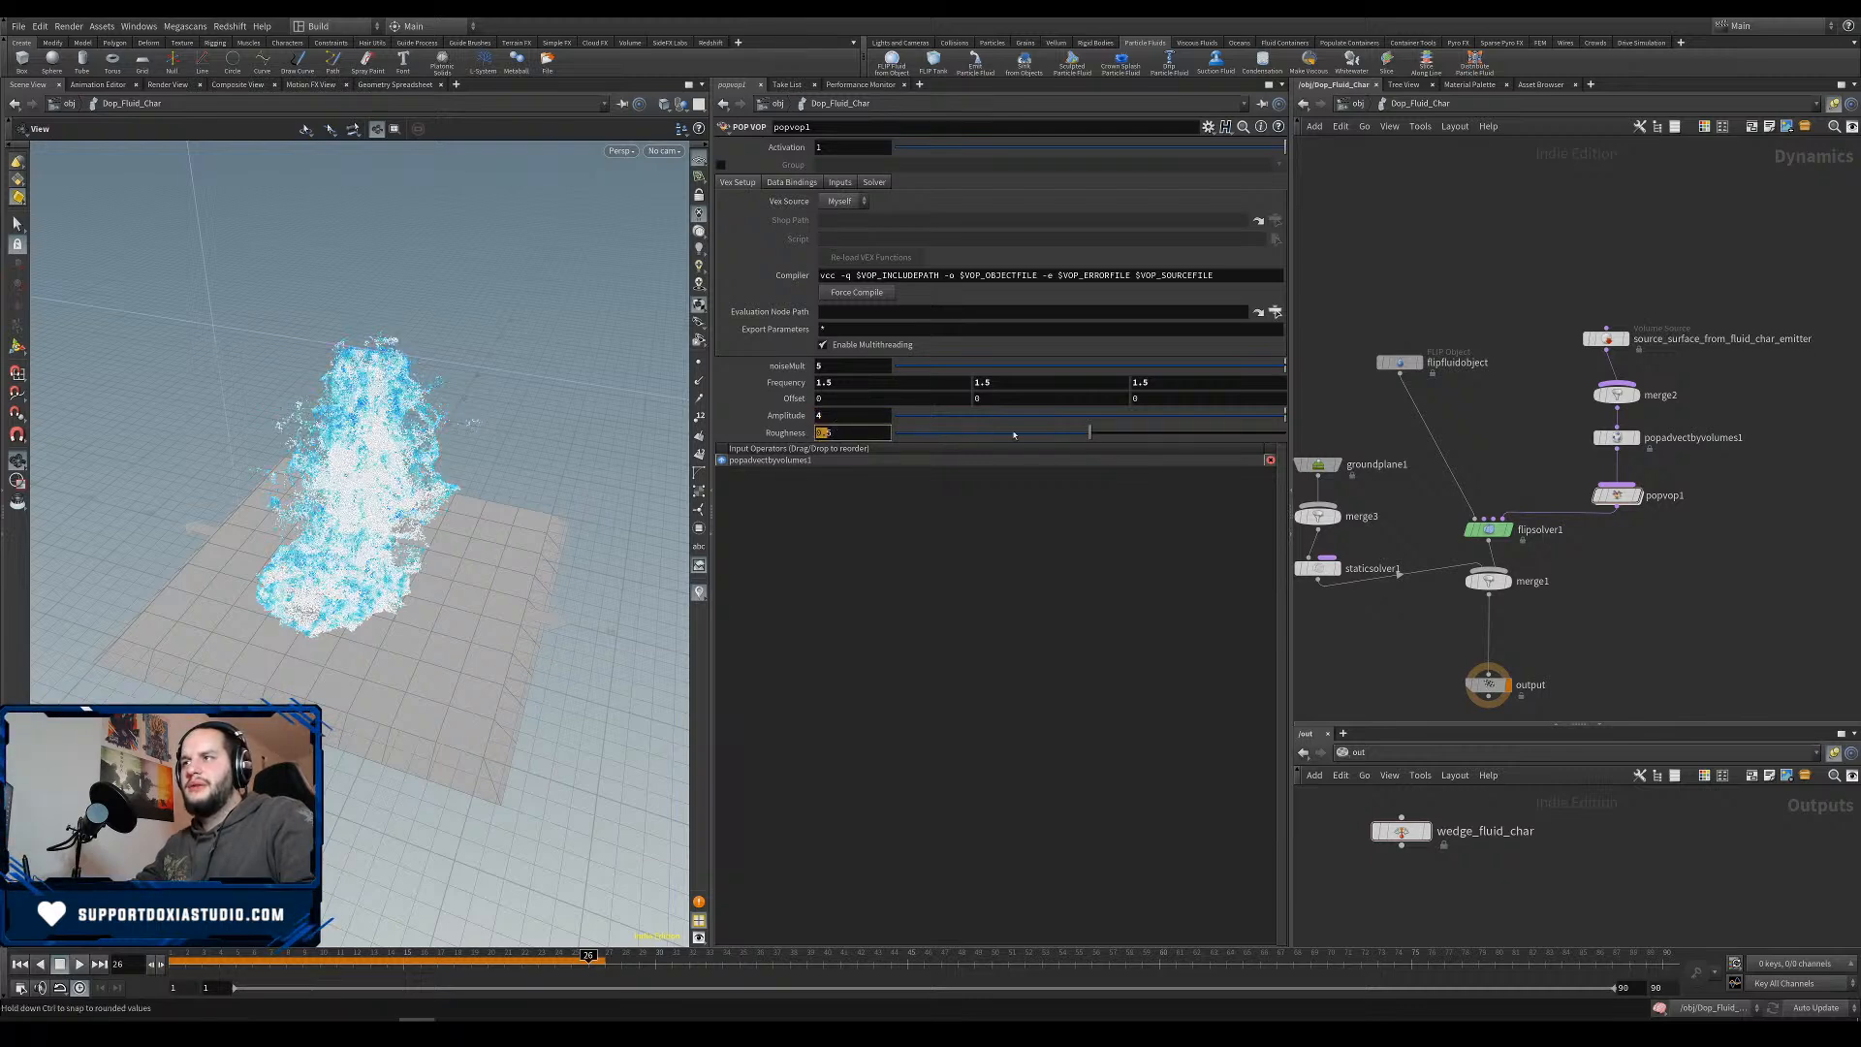
pyautogui.moveTo(1089, 432); pyautogui.dragTo(1037, 445)
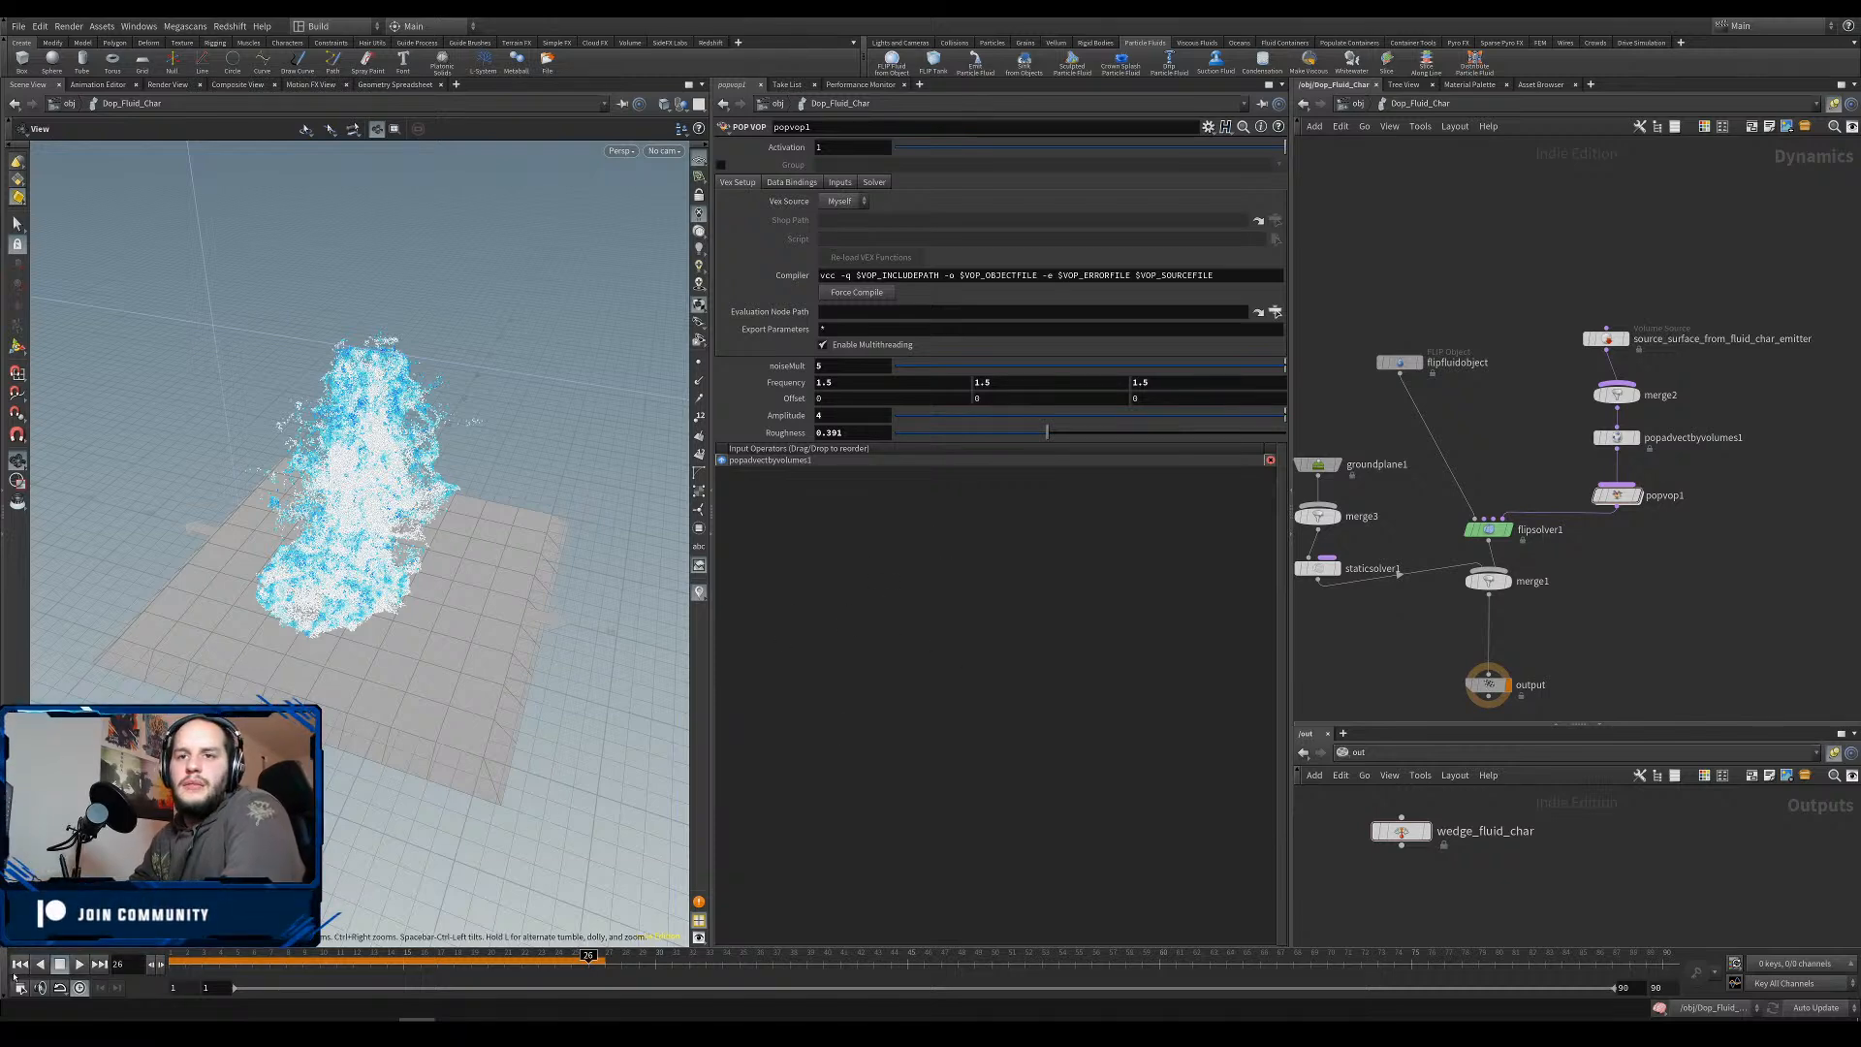
# Replay the simulation from frame 1, reset the first Frequency component to its default, and rewind to the start.
pyautogui.click(20, 964)
pyautogui.click(79, 964)
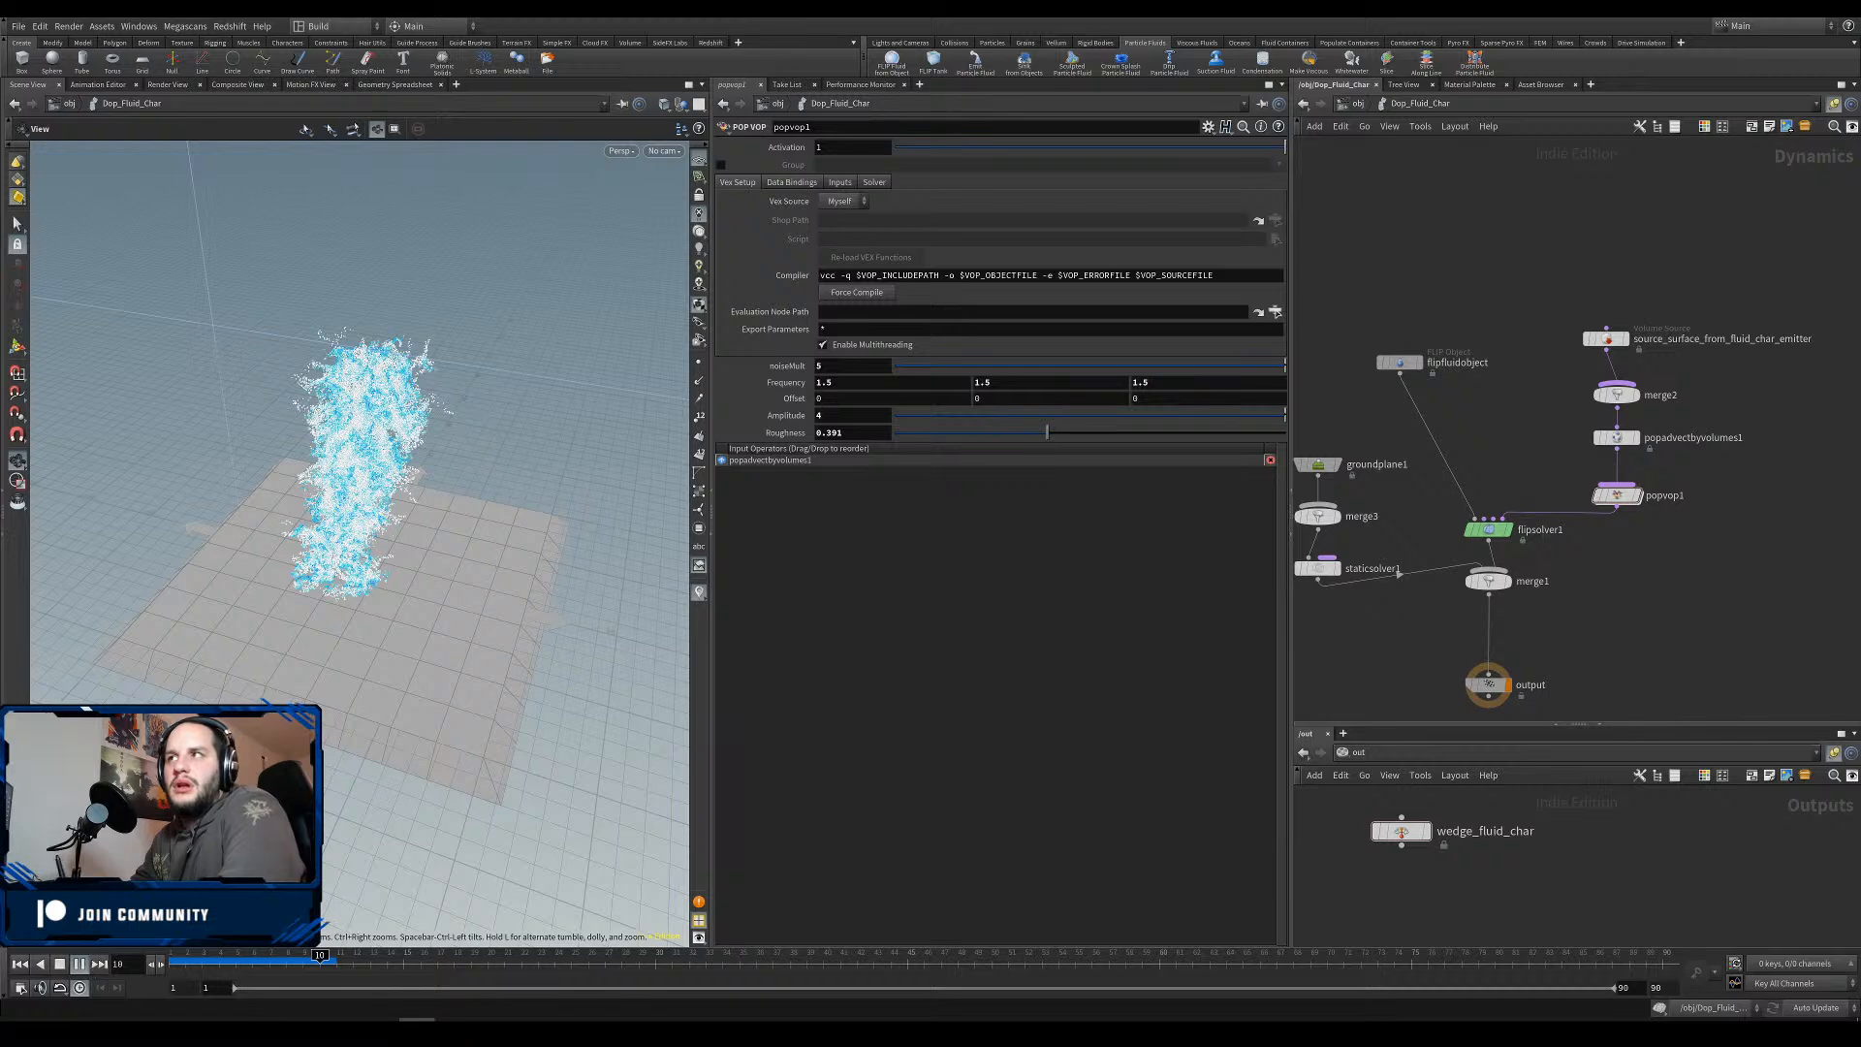
pyautogui.rightClick(901, 383)
pyautogui.click(908, 387)
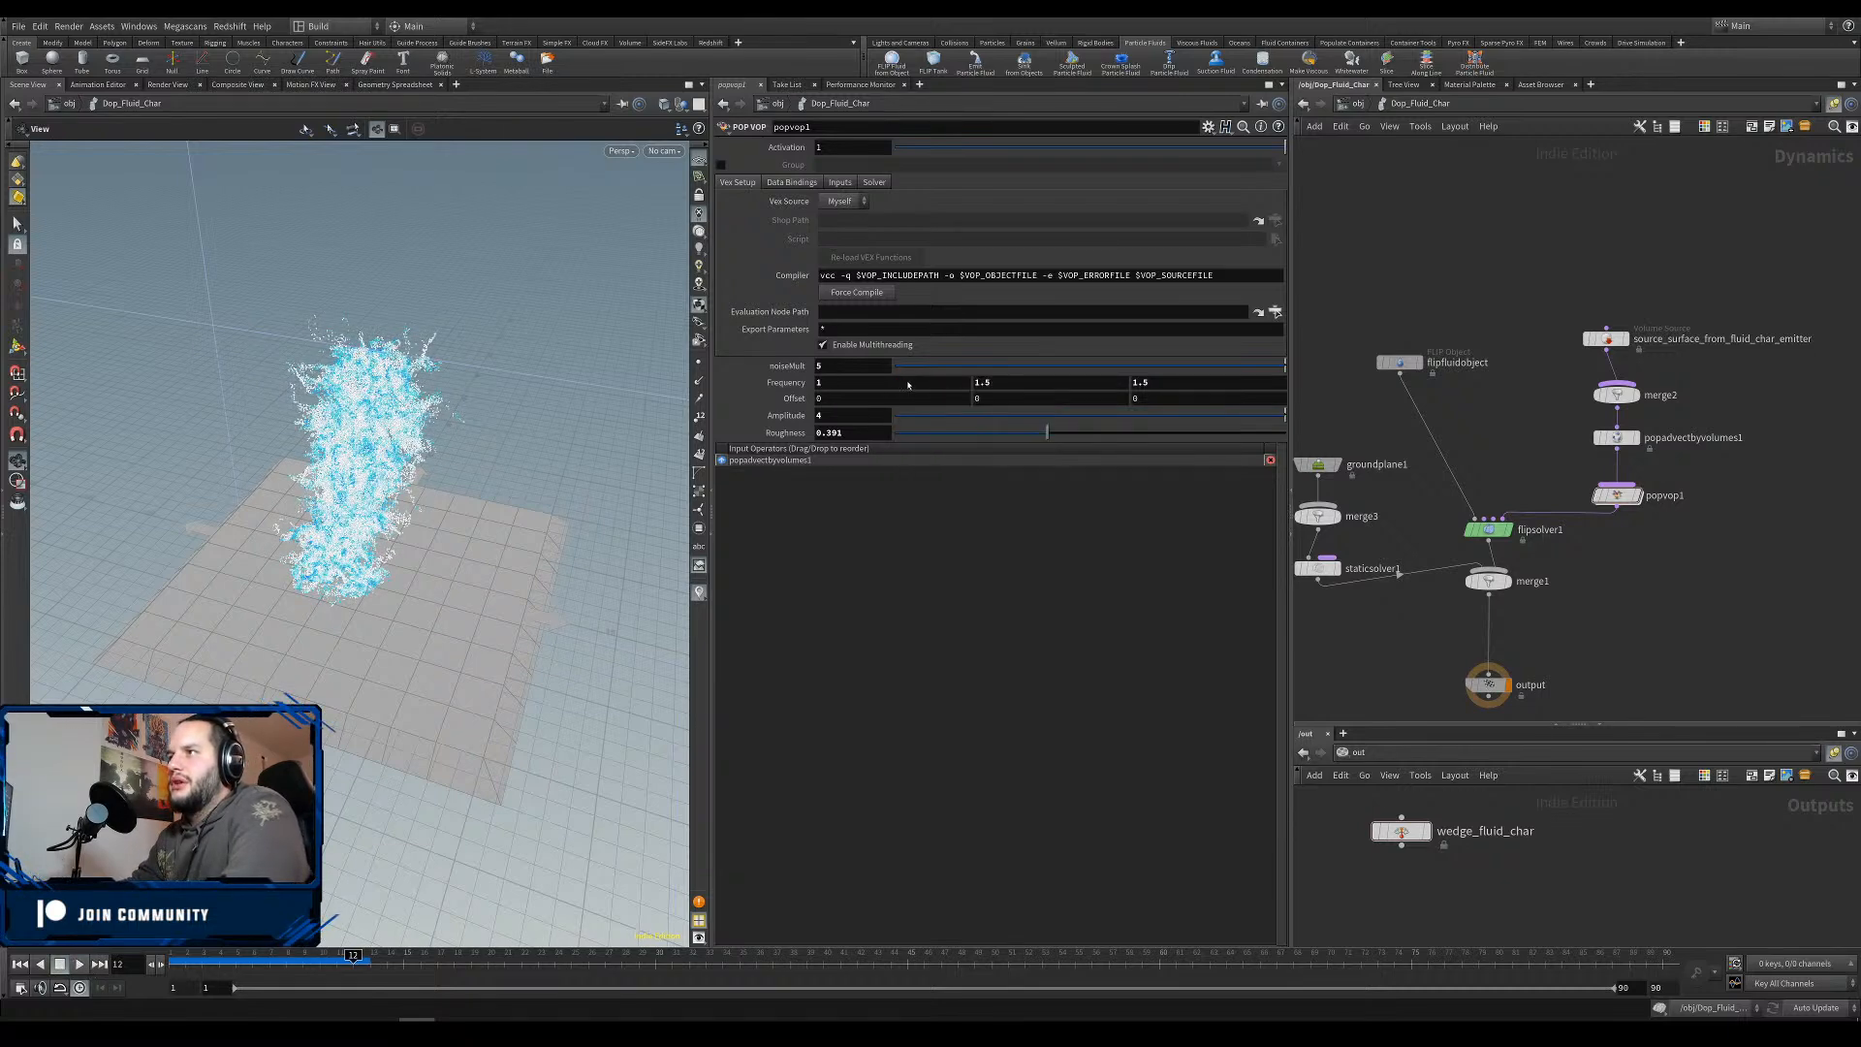
pyautogui.click(20, 964)
# Copy popvop1's first Frequency component and paste it as a relative reference into the second and third components.
pyautogui.rightClick(780, 383)
pyautogui.click(880, 353)
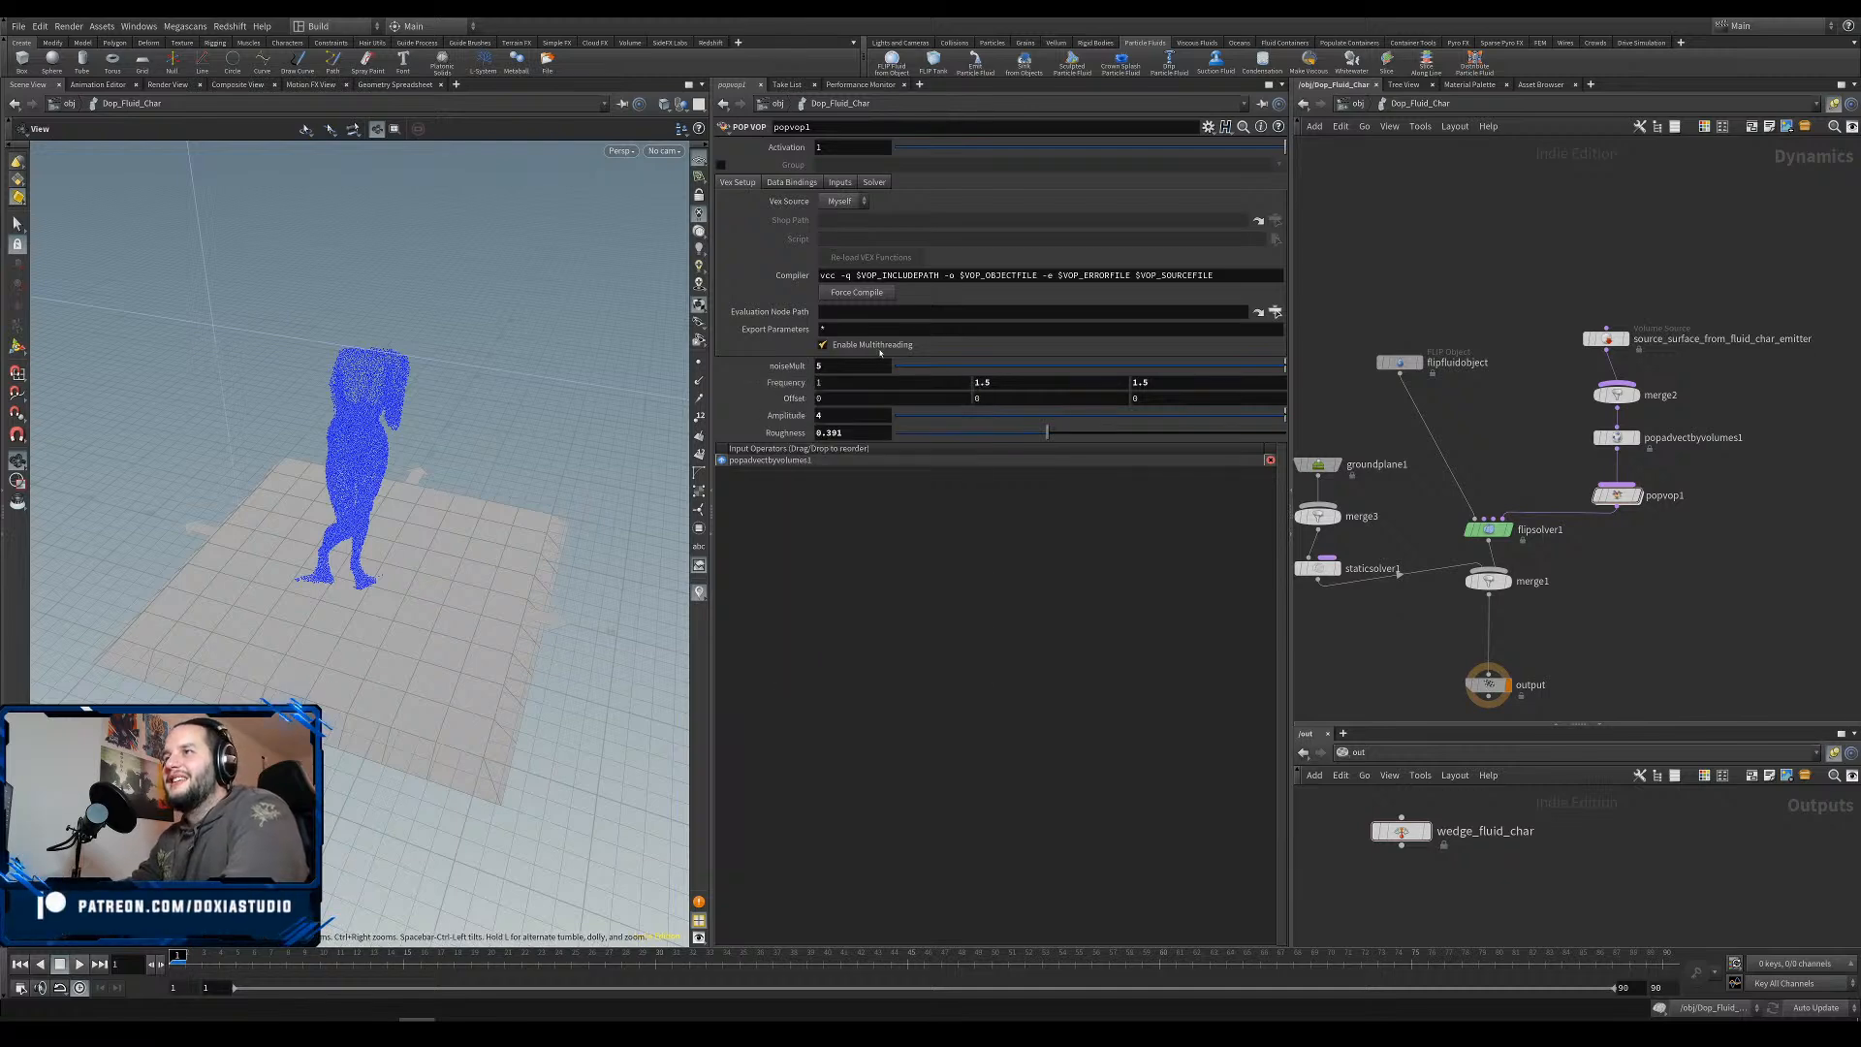
pyautogui.rightClick(881, 381)
pyautogui.click(931, 481)
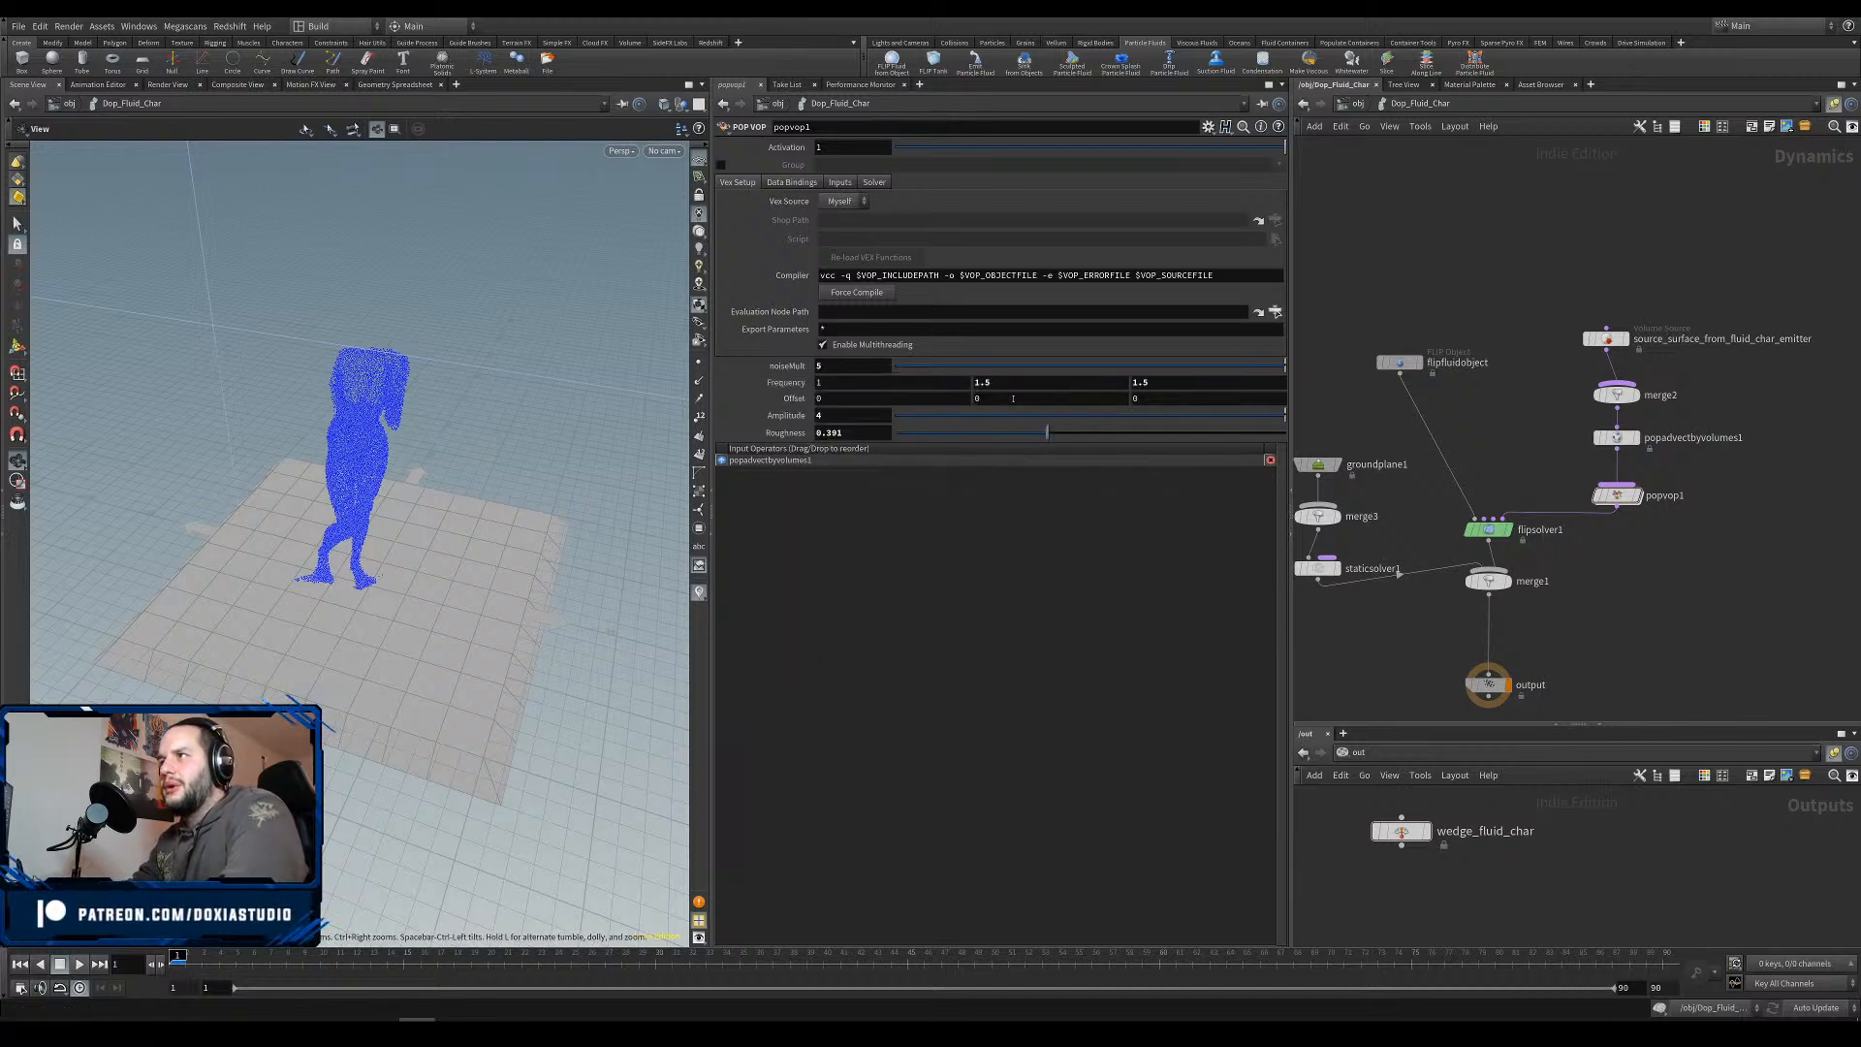
pyautogui.rightClick(1013, 383)
pyautogui.click(1114, 528)
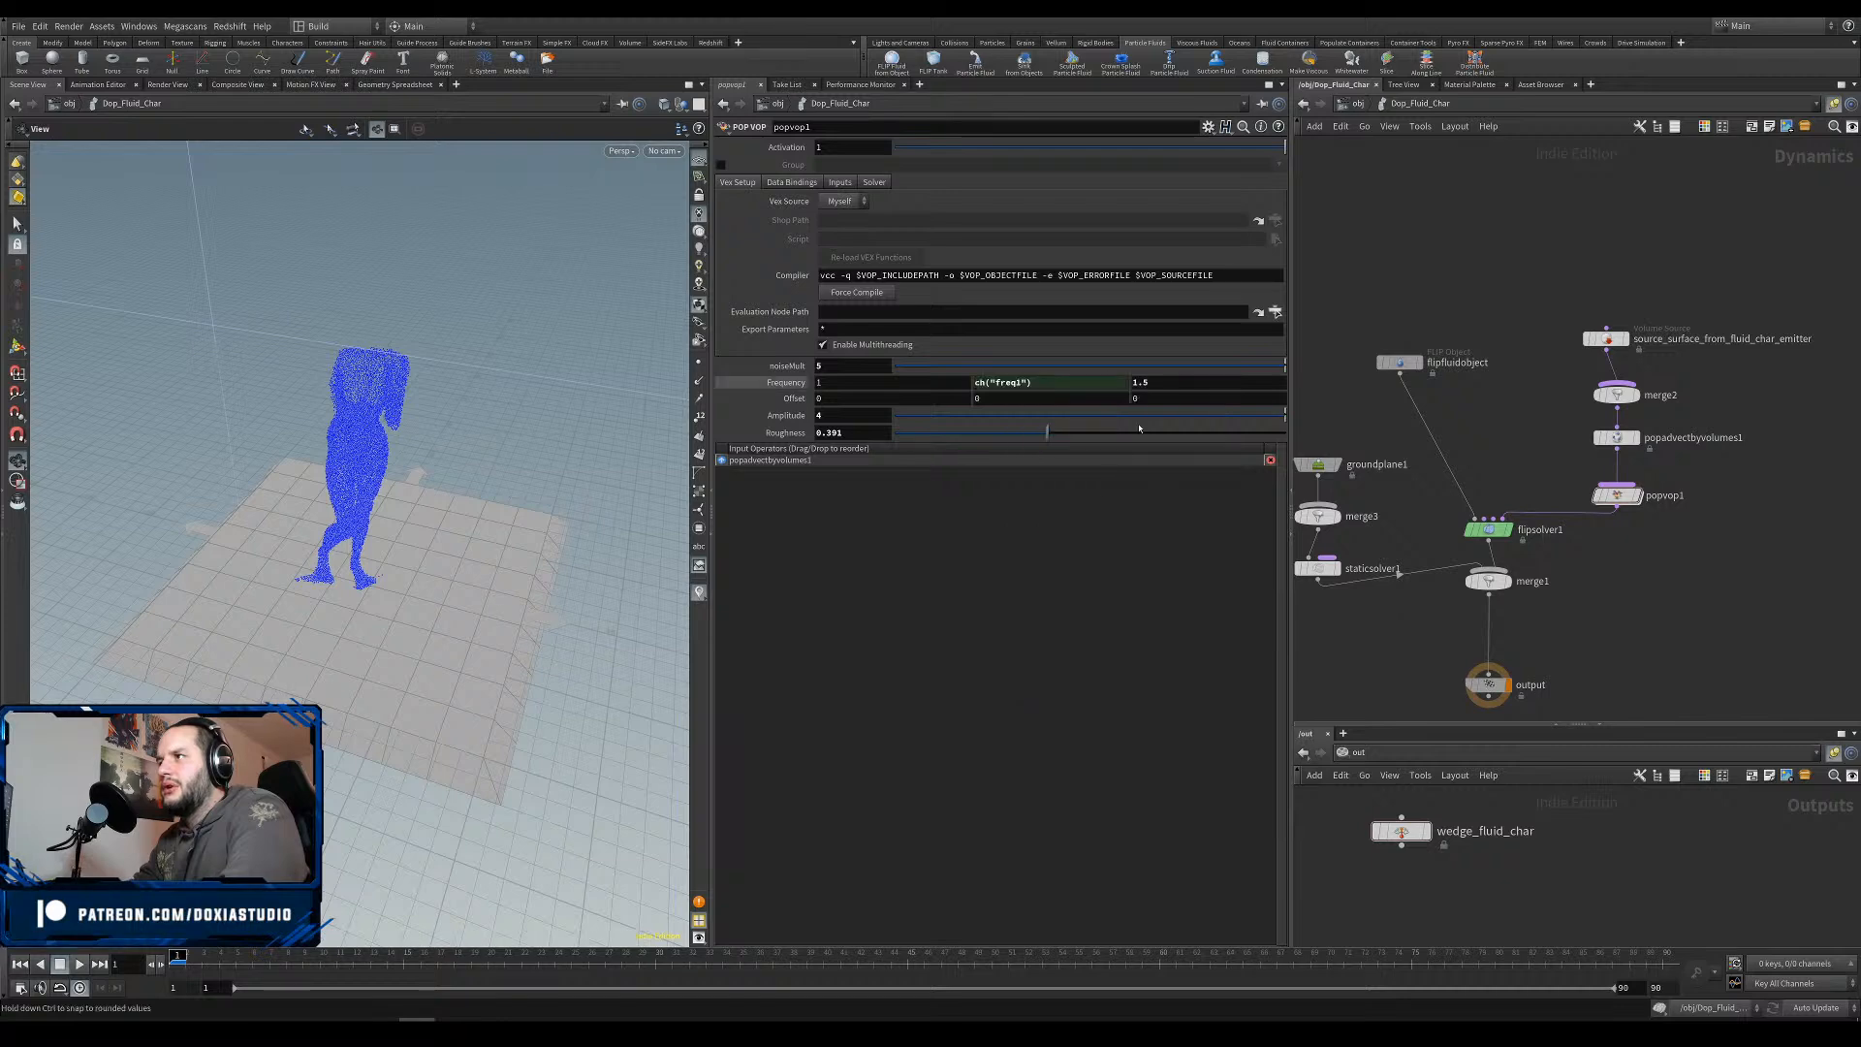
pyautogui.rightClick(1170, 383)
pyautogui.click(1260, 529)
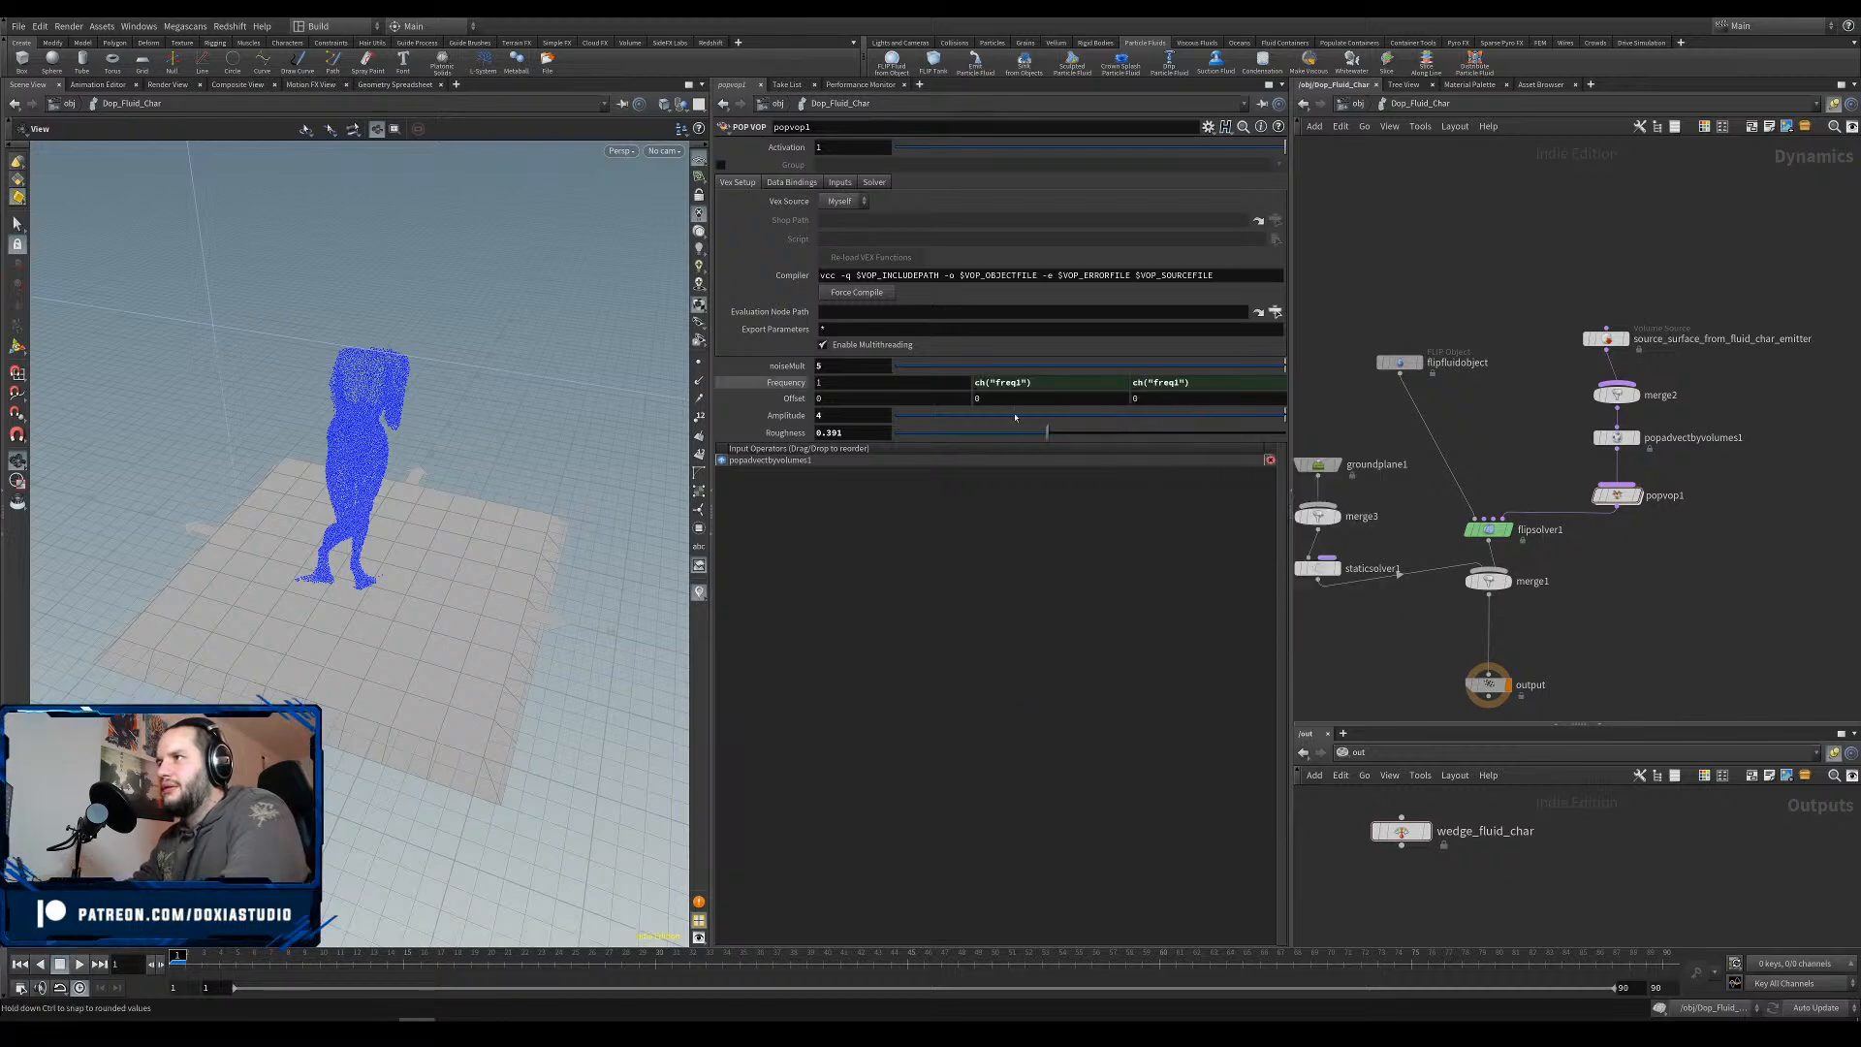
# Set popvop1's linked Frequency to 0.75, noiseMult to 0.5 and Amplitude to 2.
pyautogui.click(827, 383)
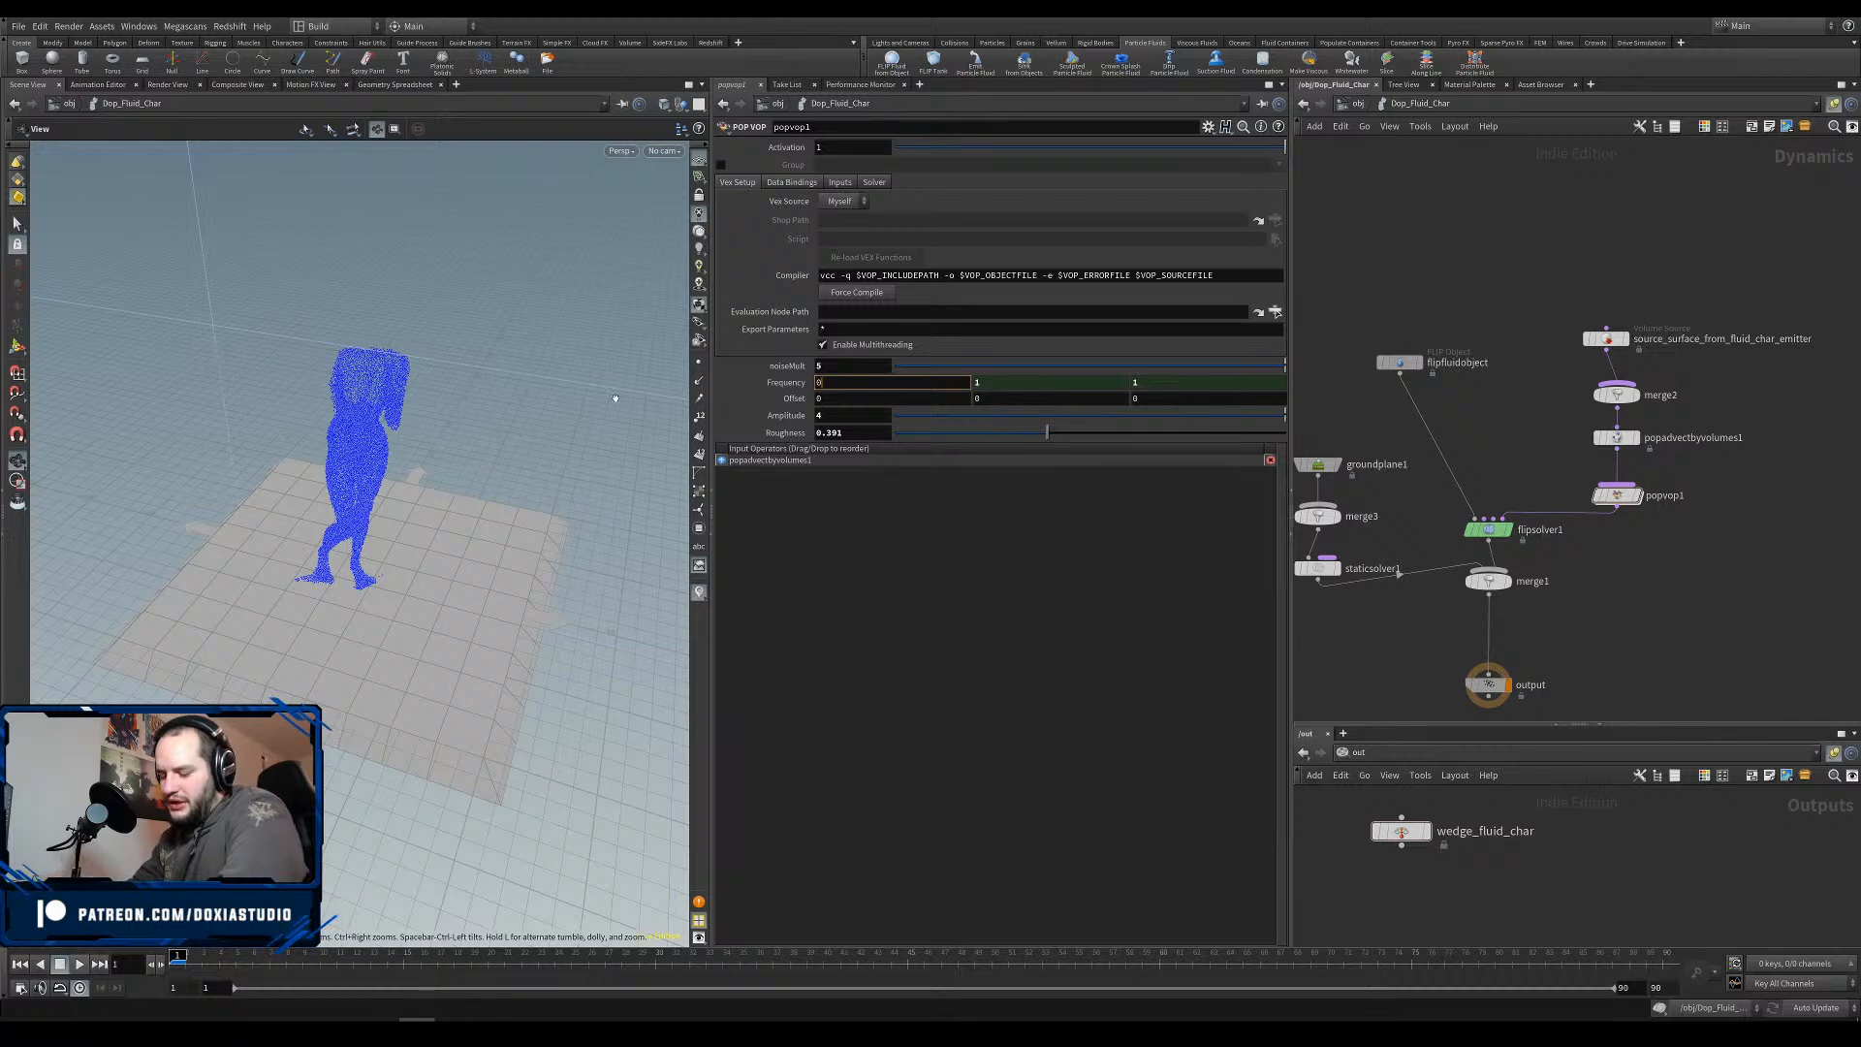
pyautogui.write('0.75')
pyautogui.press('Return')
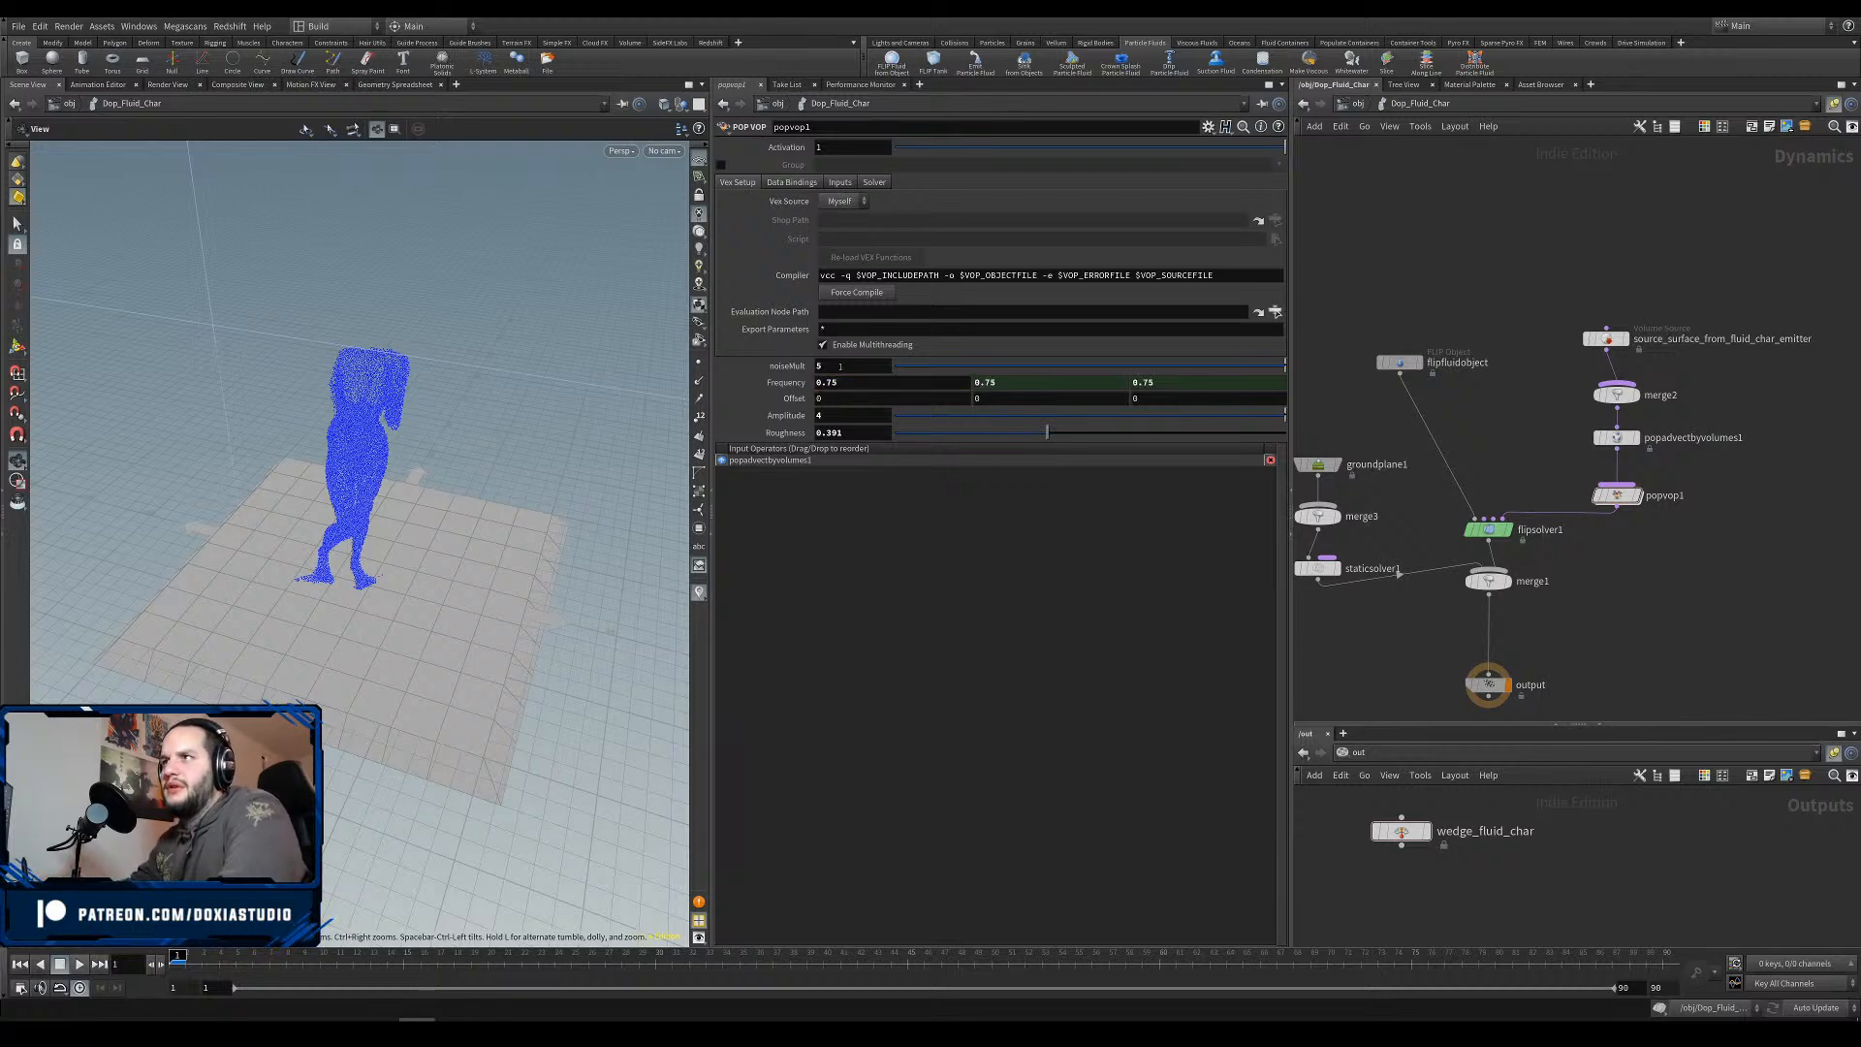
pyautogui.click(841, 366)
pyautogui.write('0.5')
pyautogui.press('Return')
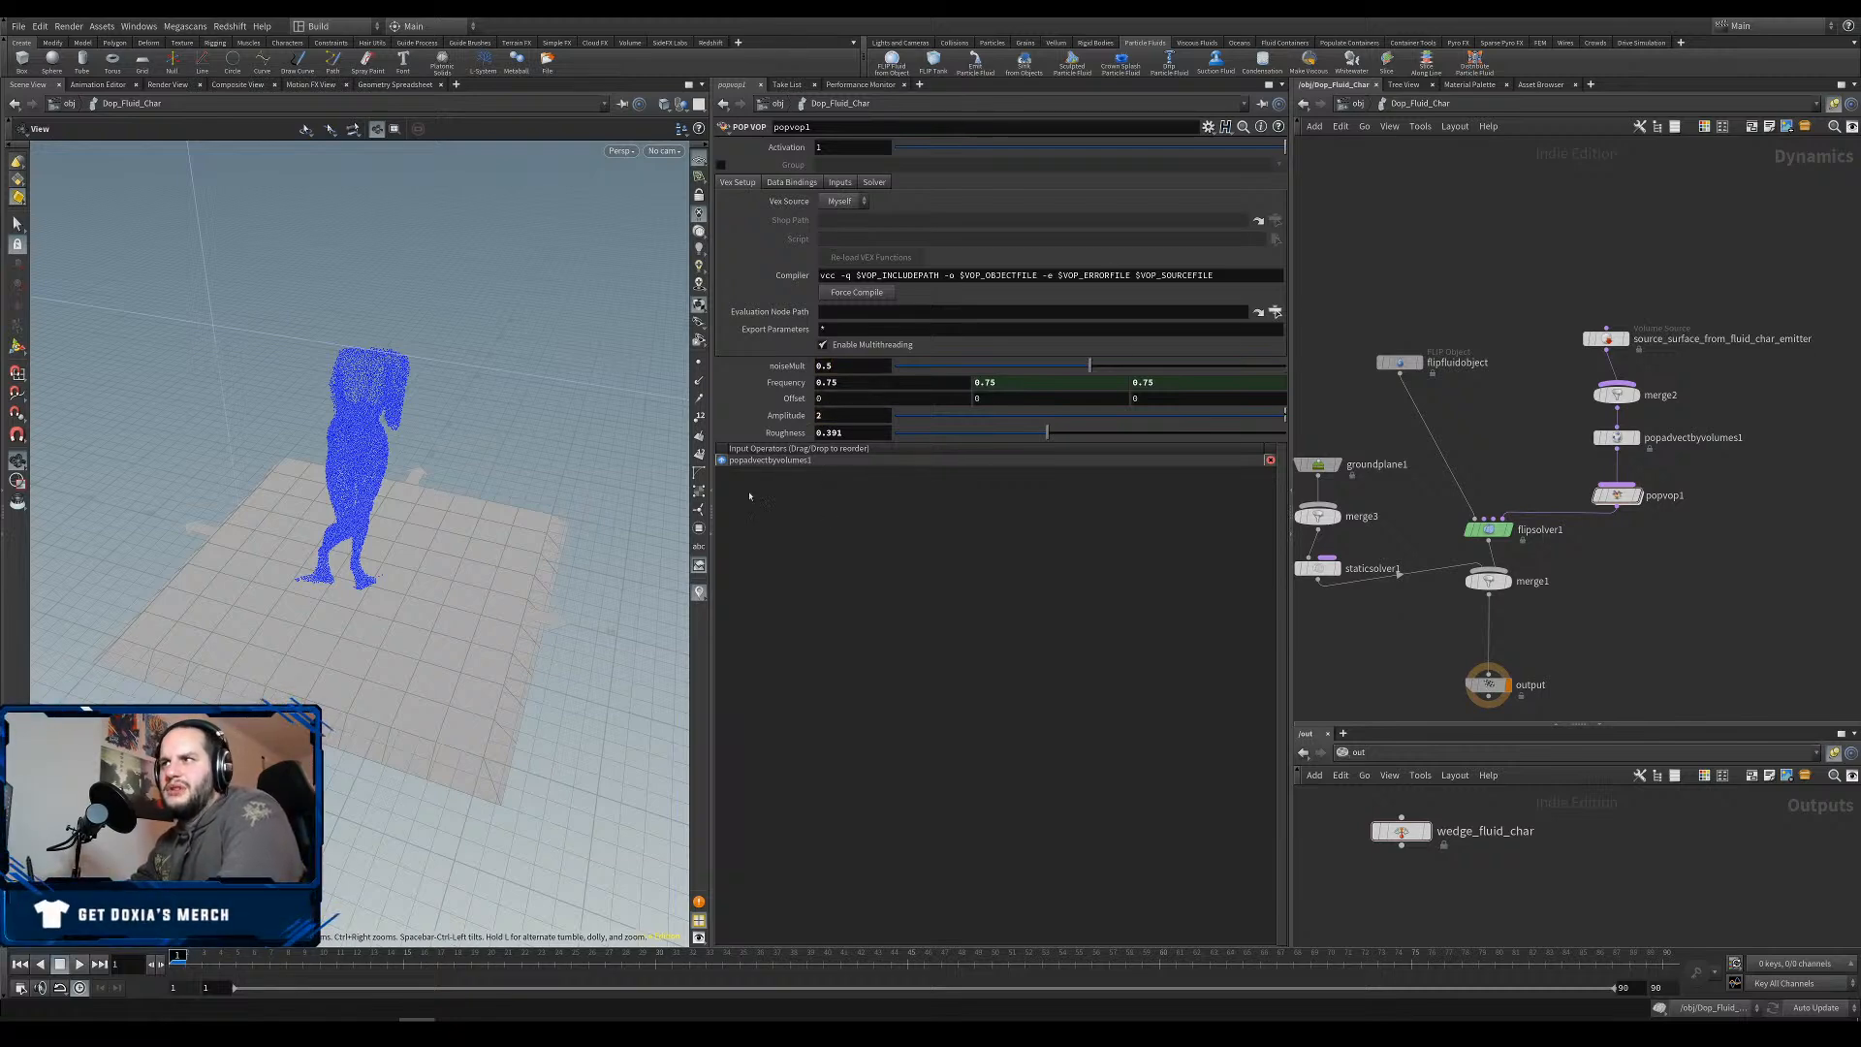
# Set popvop1's Roughness to 0.4 and play the simulation from frame 1 to frame 32.
pyautogui.click(857, 434)
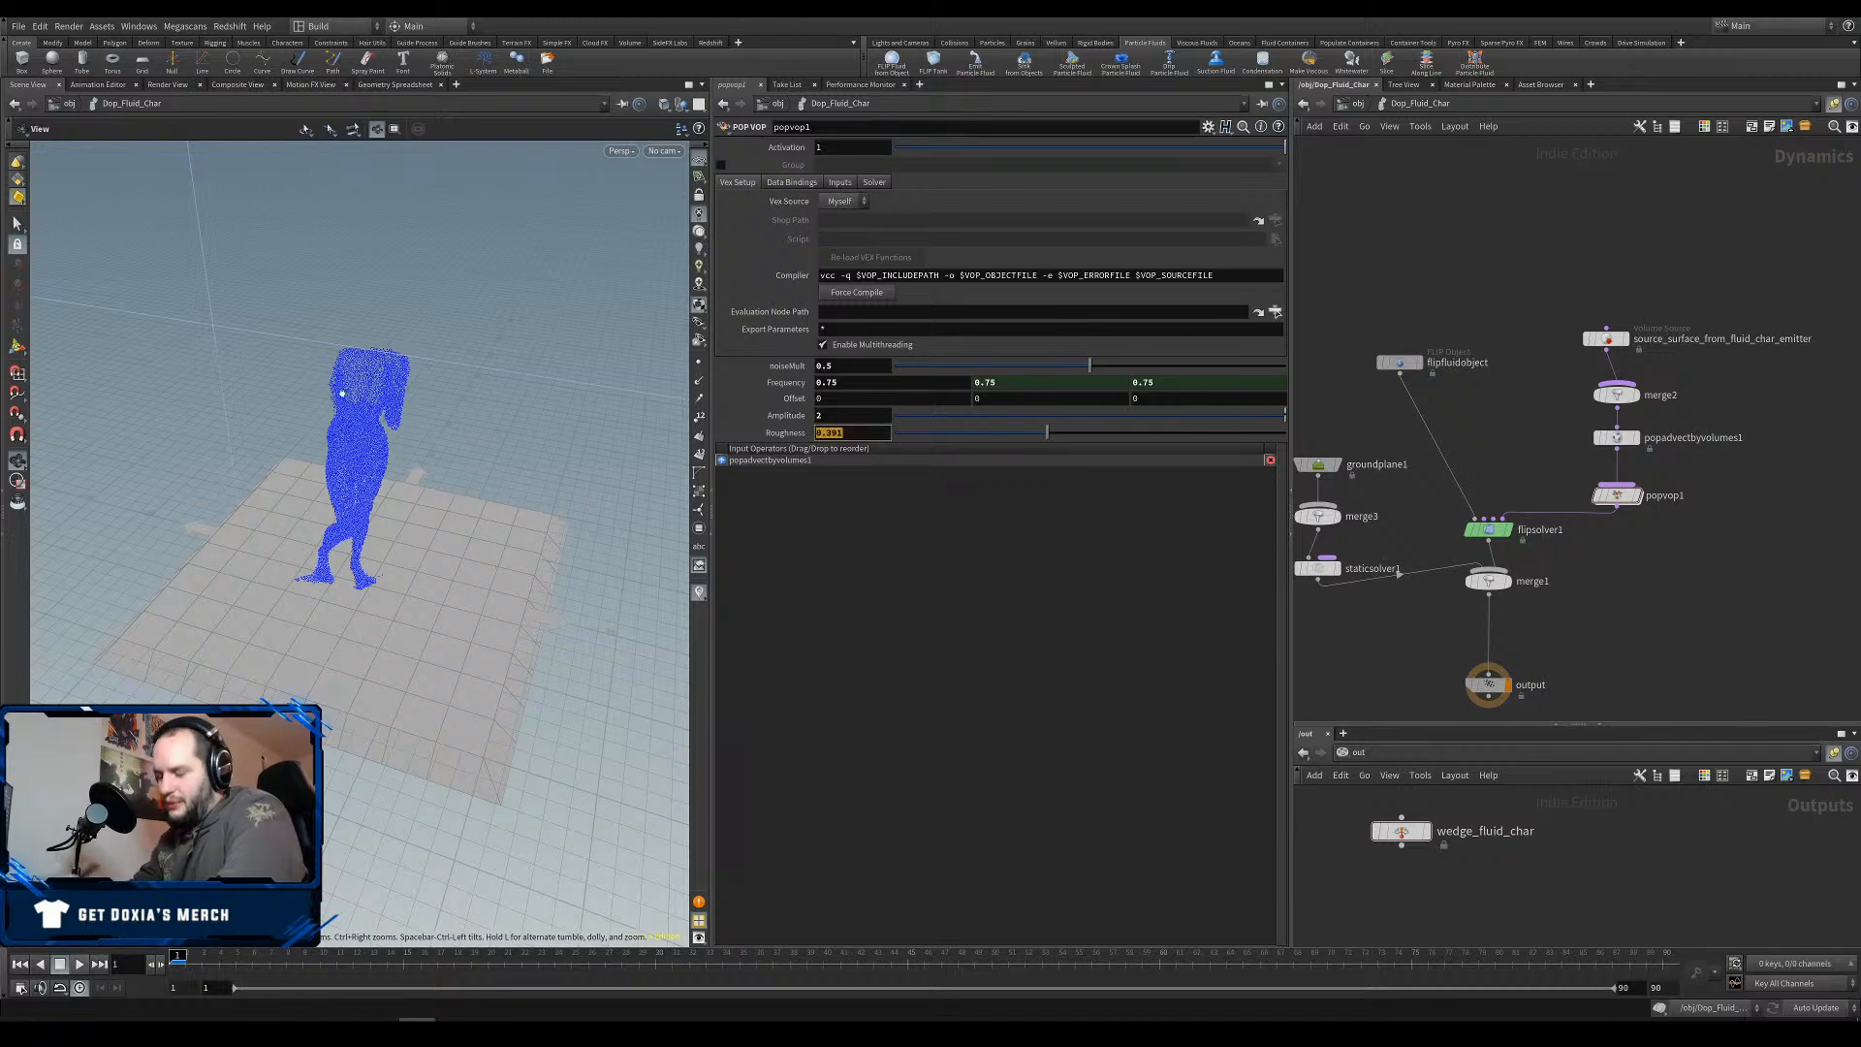
pyautogui.write('0.4')
pyautogui.press('Return')
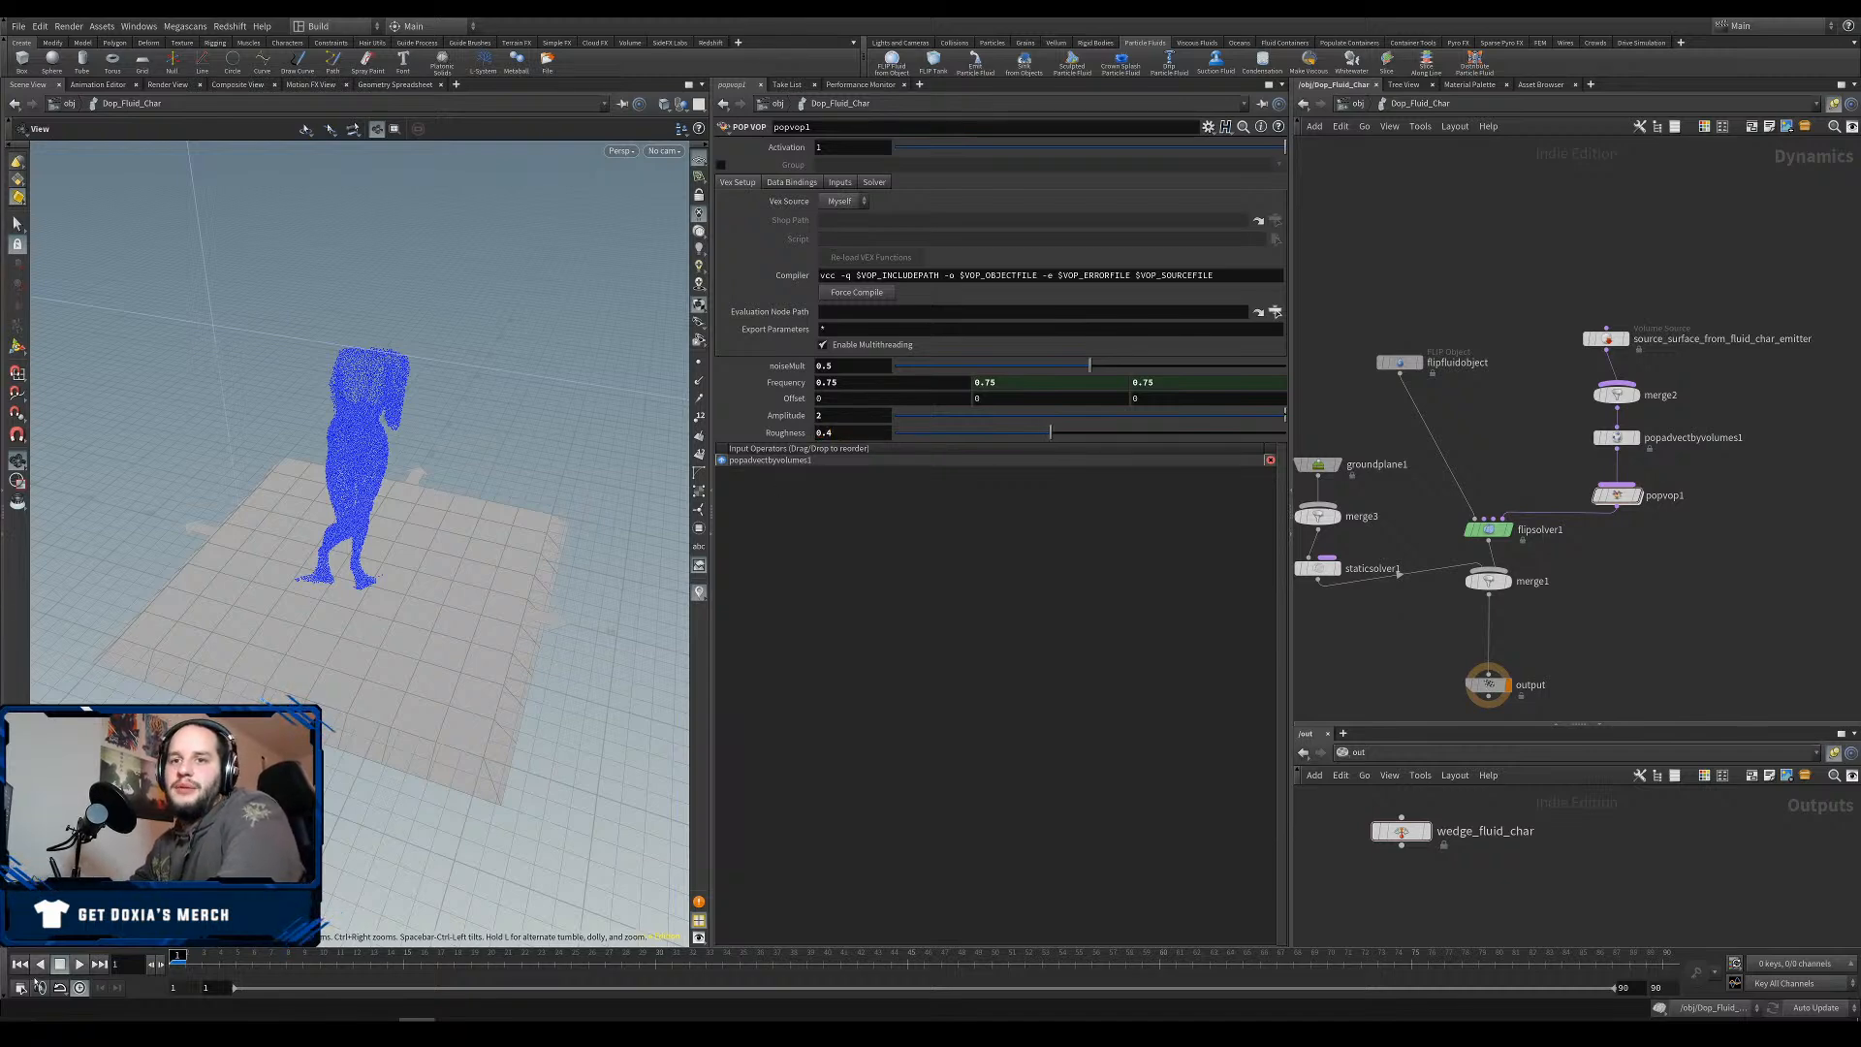
pyautogui.click(80, 964)
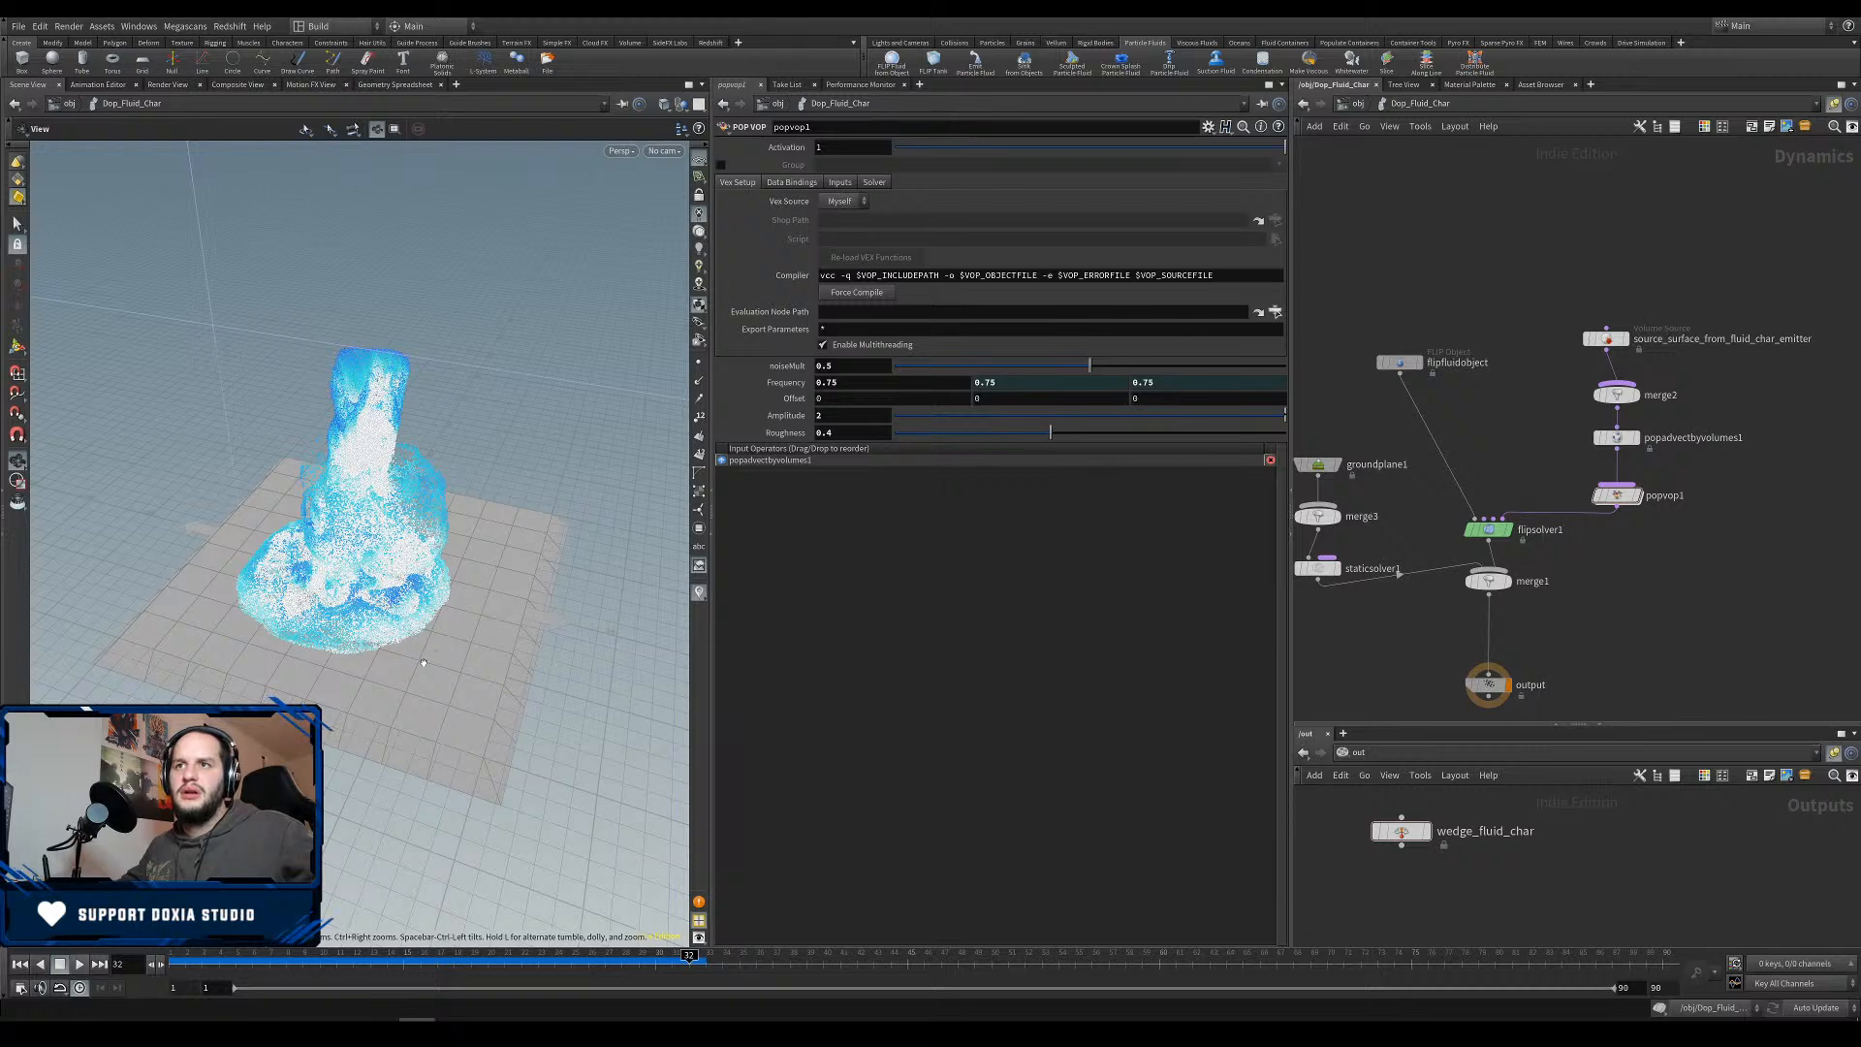
# Inspect the fluid from a lower angle and raise popvop1's noiseMult to 1.5.
pyautogui.moveTo(402, 680); pyautogui.dragTo(384, 620, button='right')
pyautogui.moveTo(384, 620); pyautogui.dragTo(460, 543)
pyautogui.moveTo(836, 366); pyautogui.dragTo(777, 392)
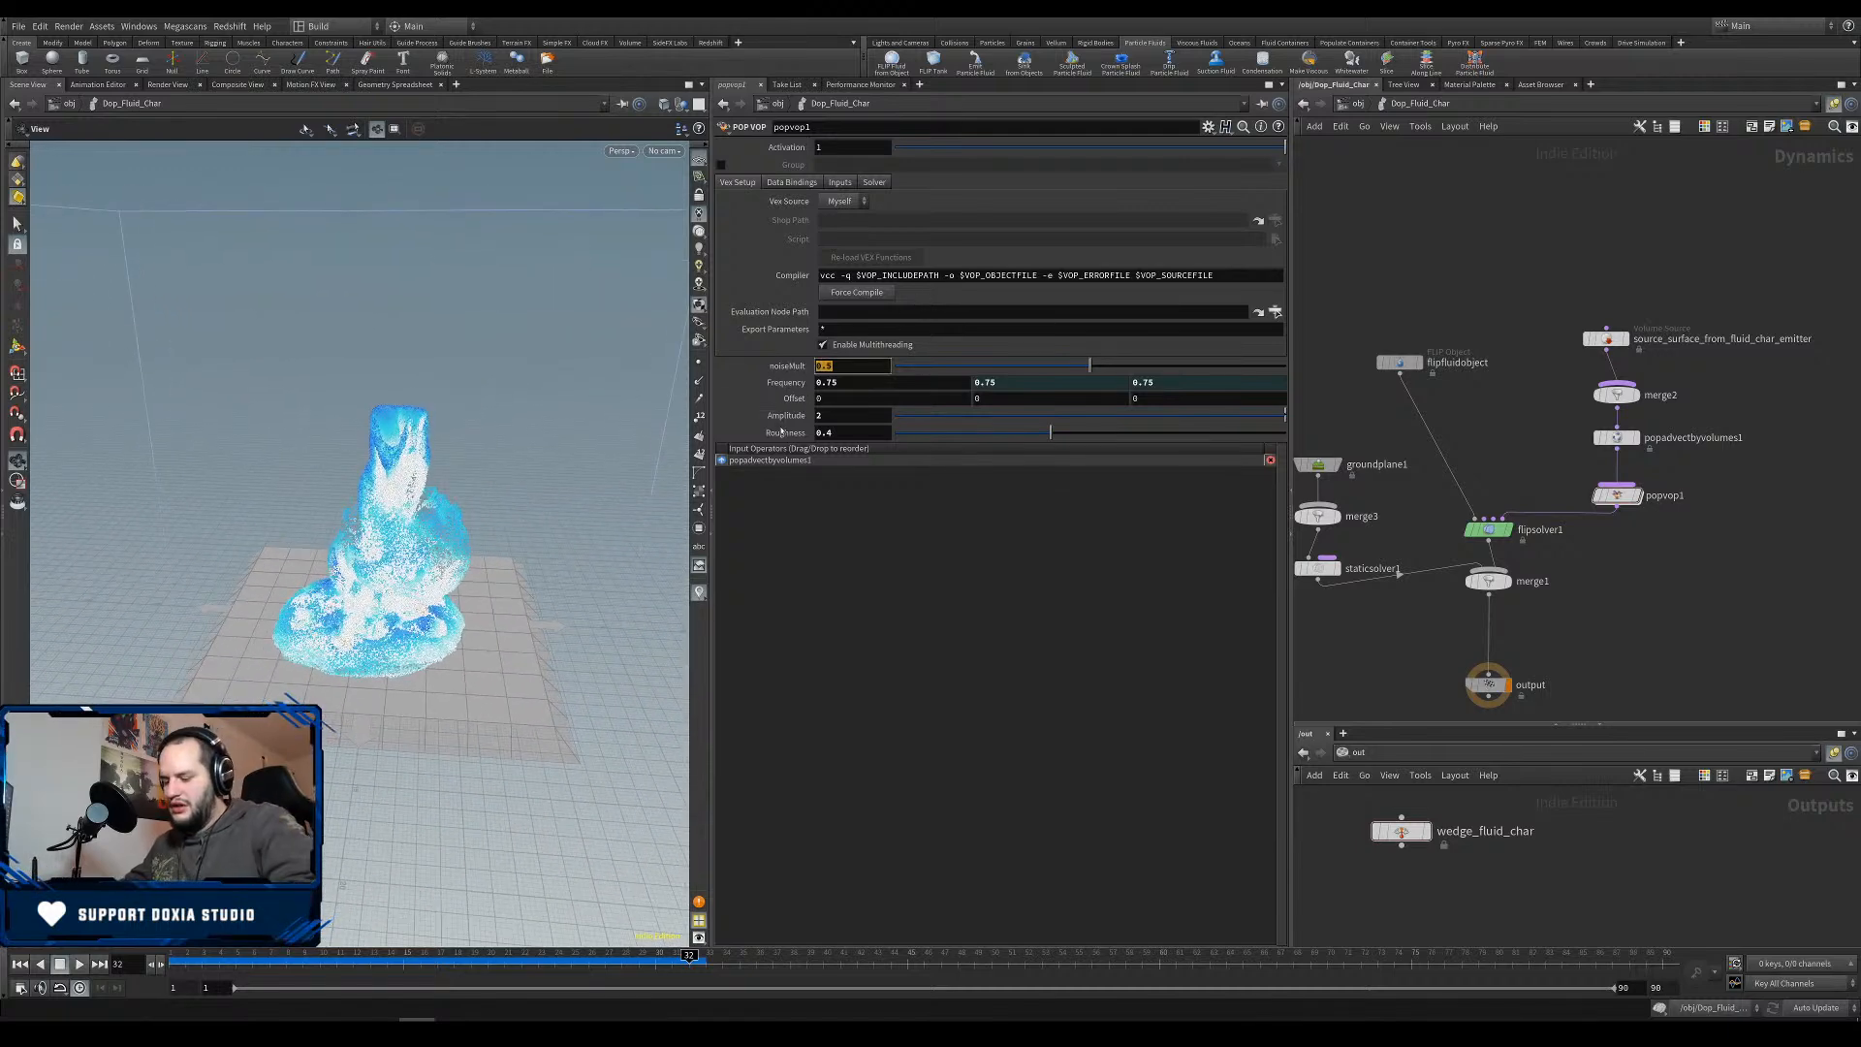
pyautogui.press('BackSpace')
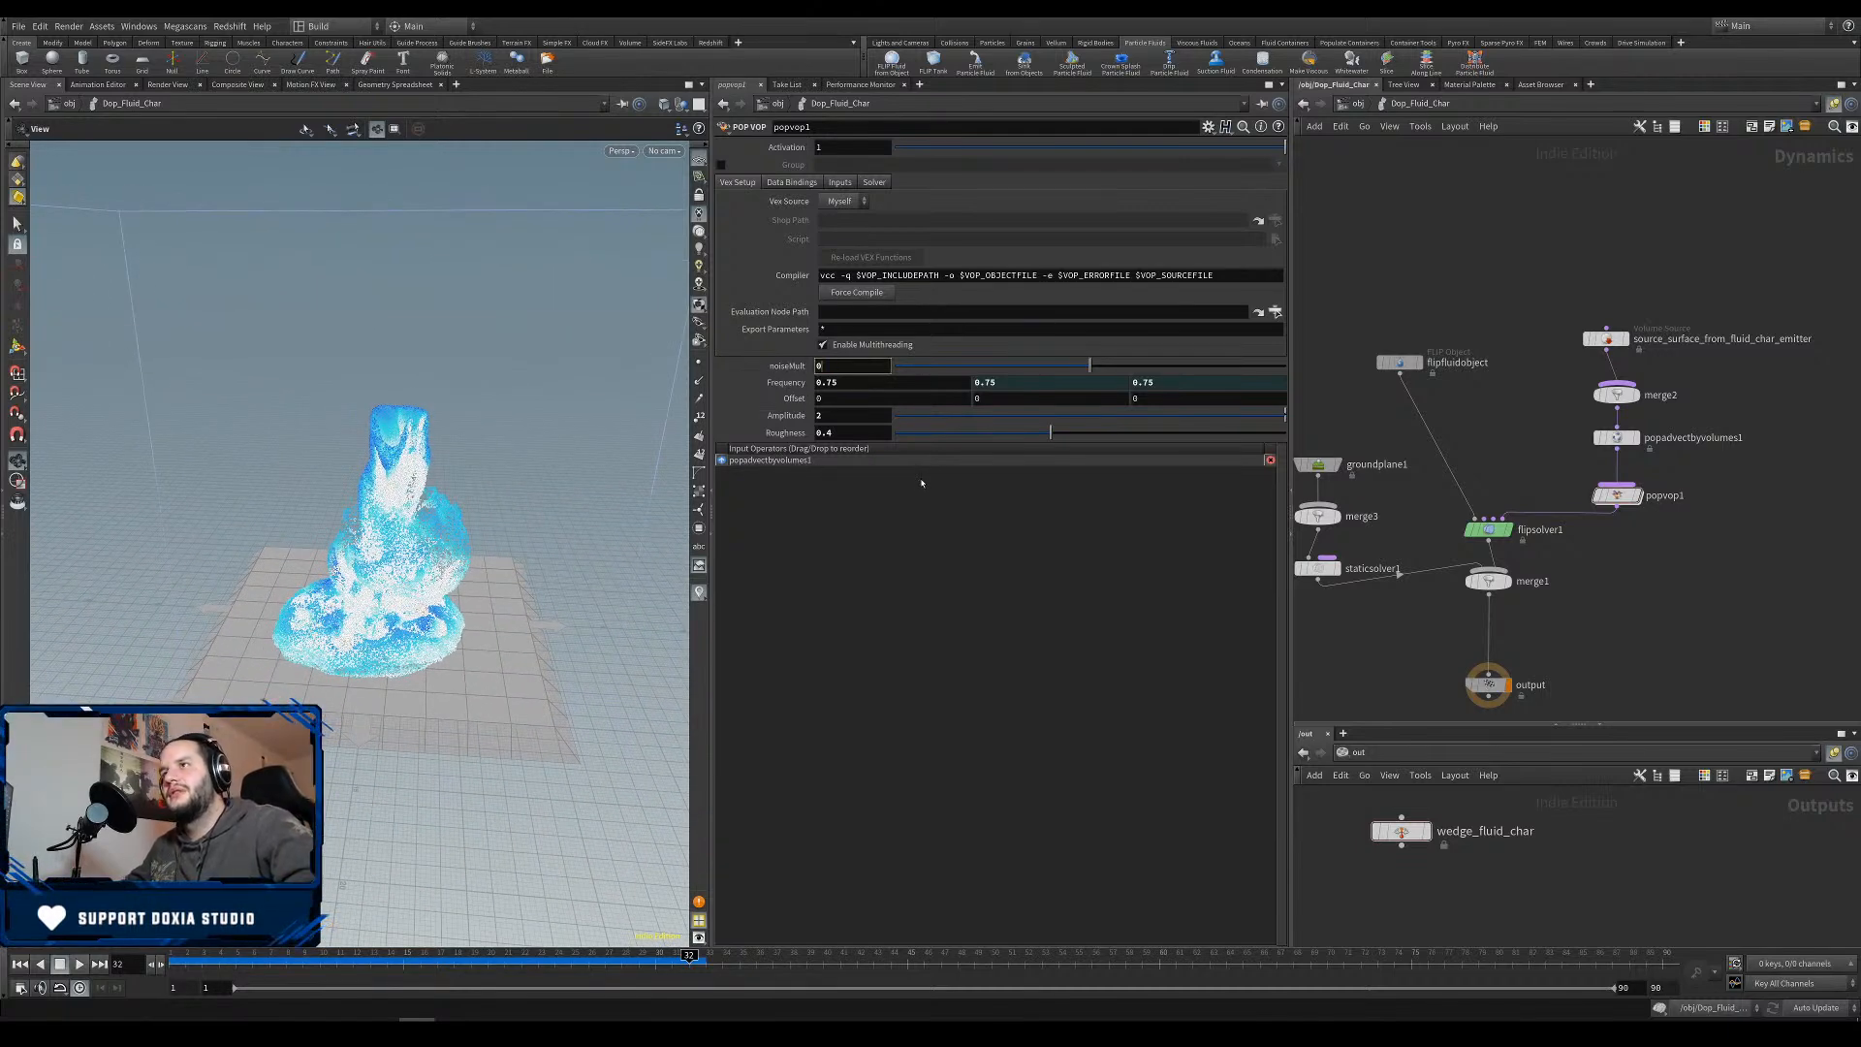
pyautogui.write('1.5')
pyautogui.press('Return')
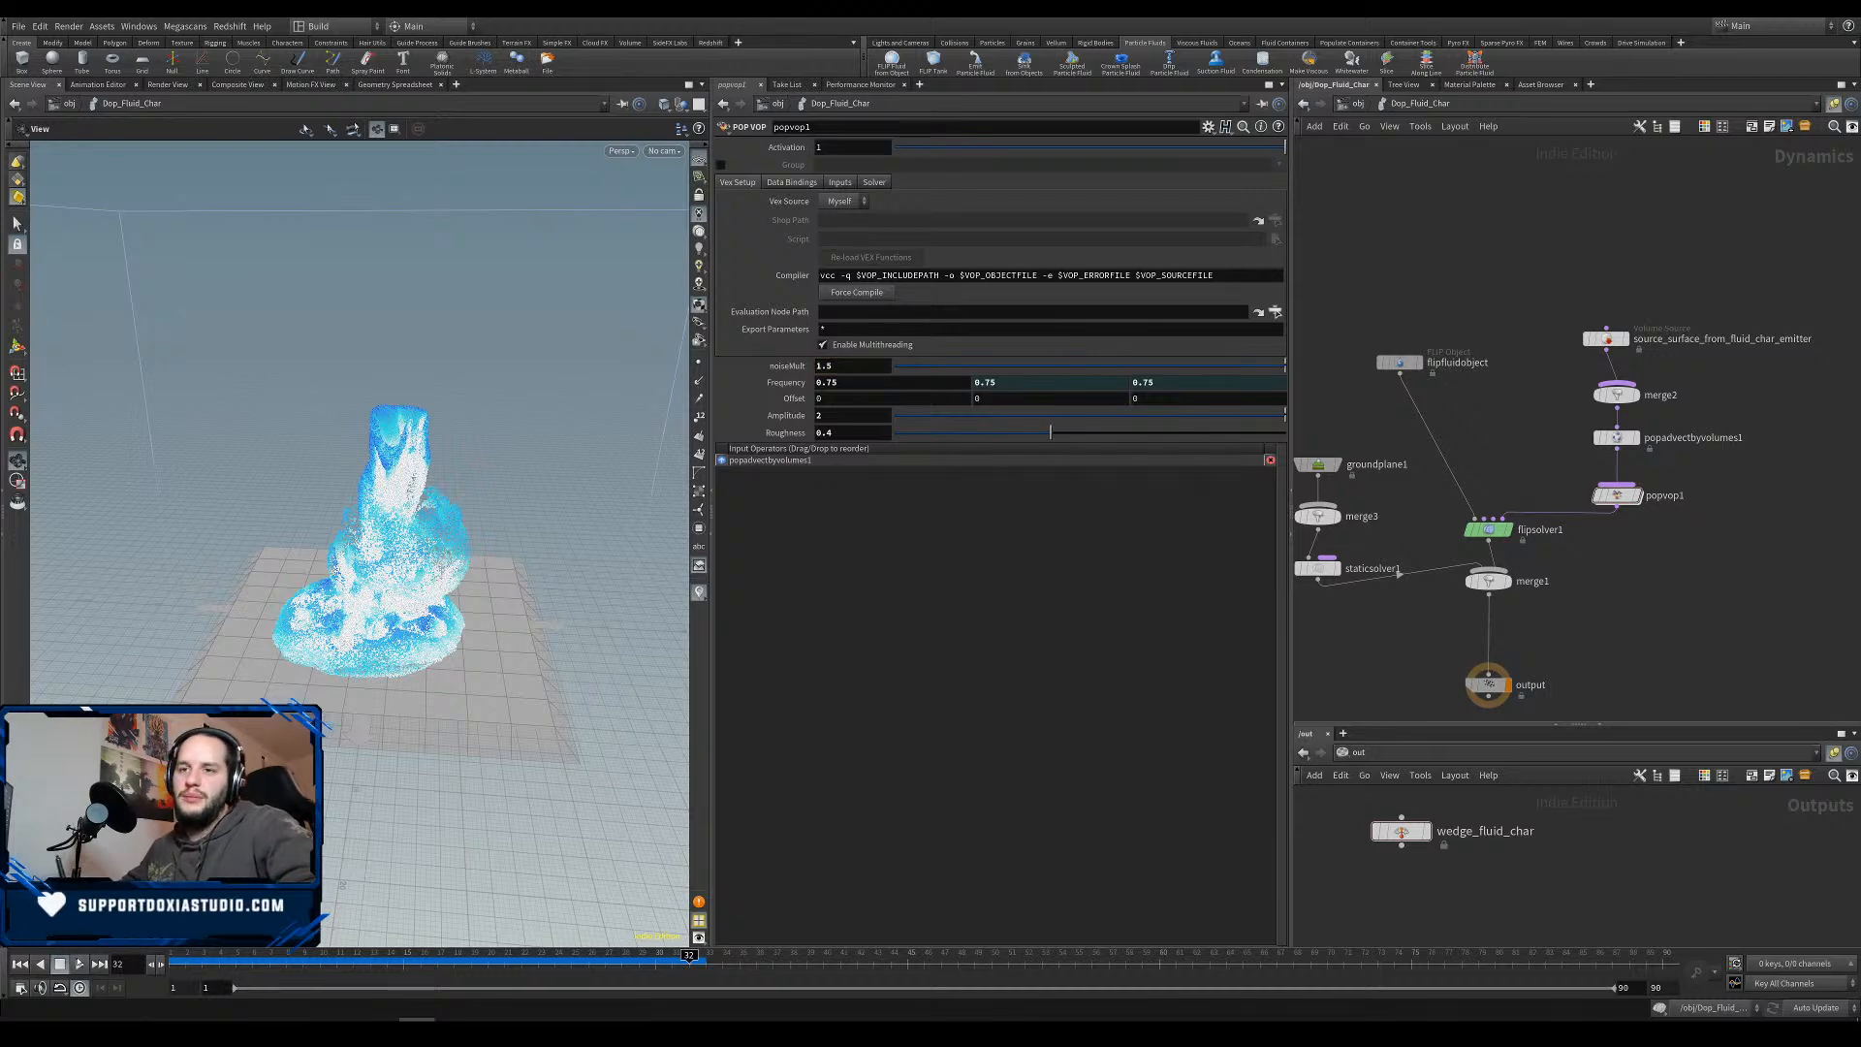
# Replay the simulation from frame 1 to frame 24 and set popvop1's noiseMult to 1.
pyautogui.click(19, 964)
pyautogui.press('Up')
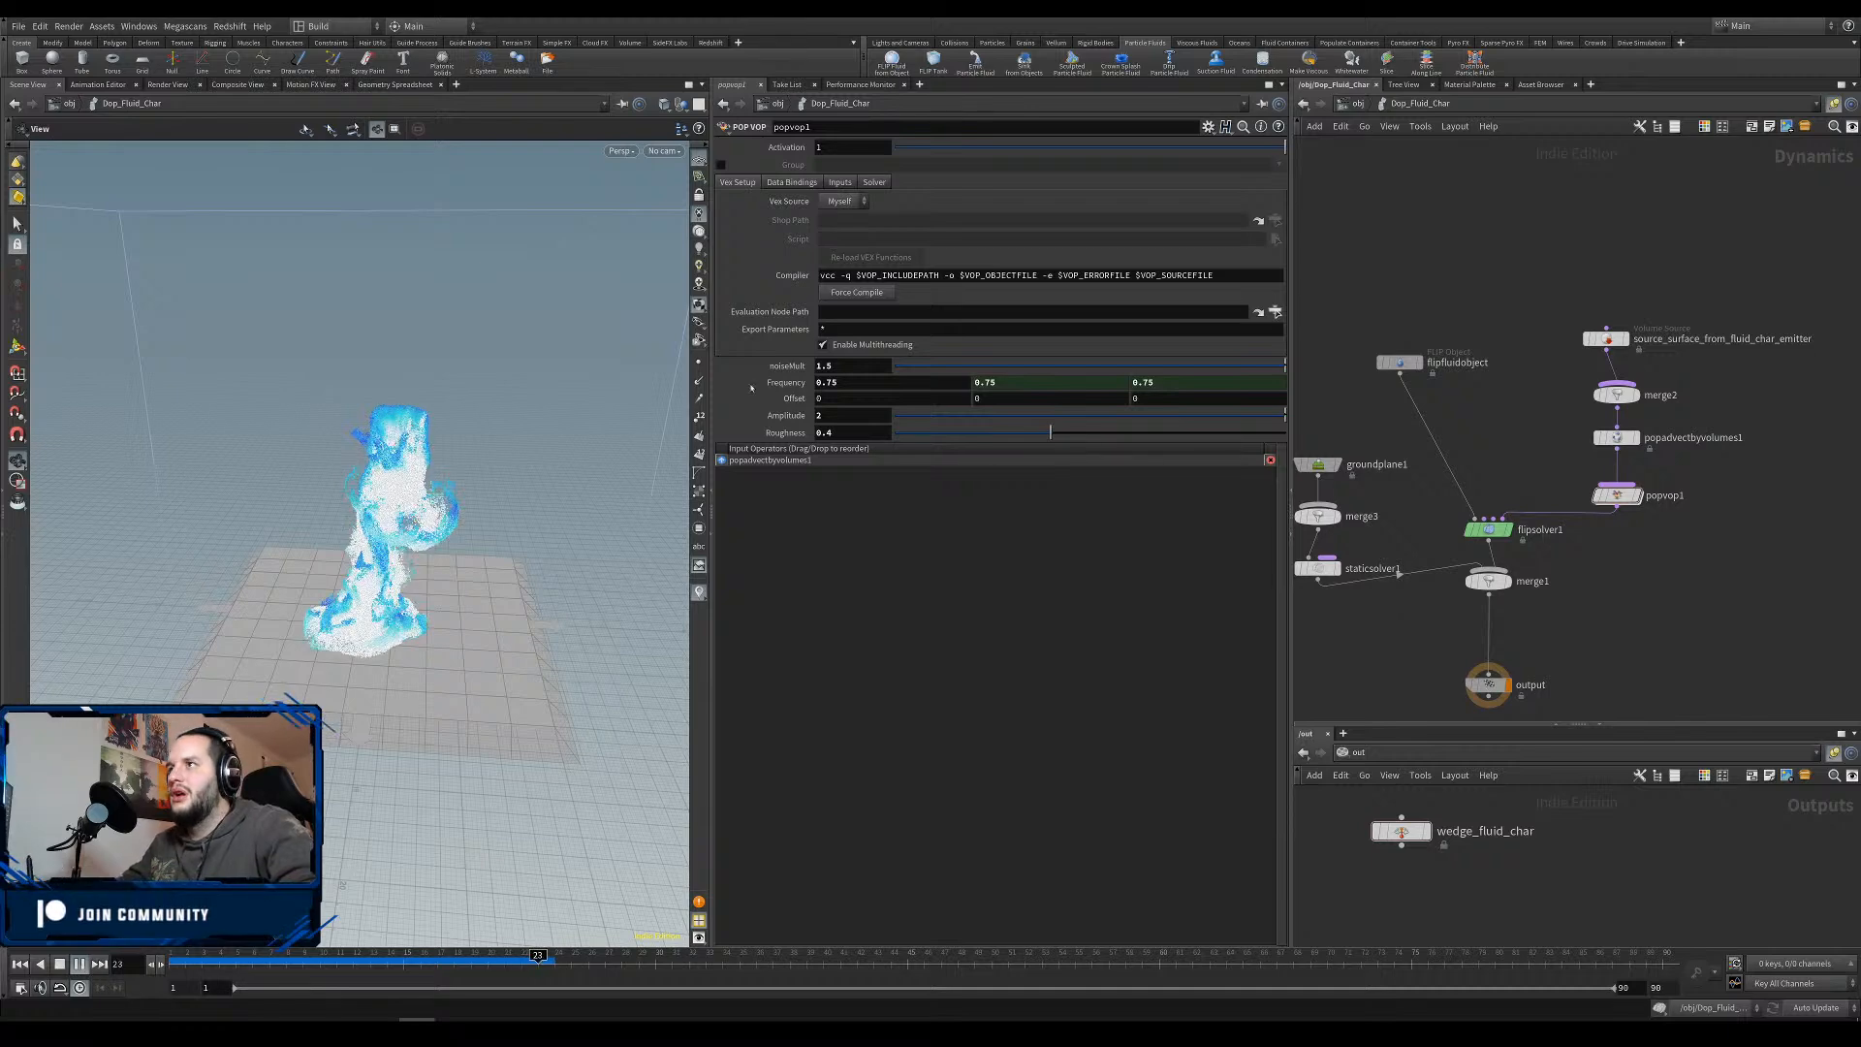
pyautogui.doubleClick(853, 366)
pyautogui.write('1')
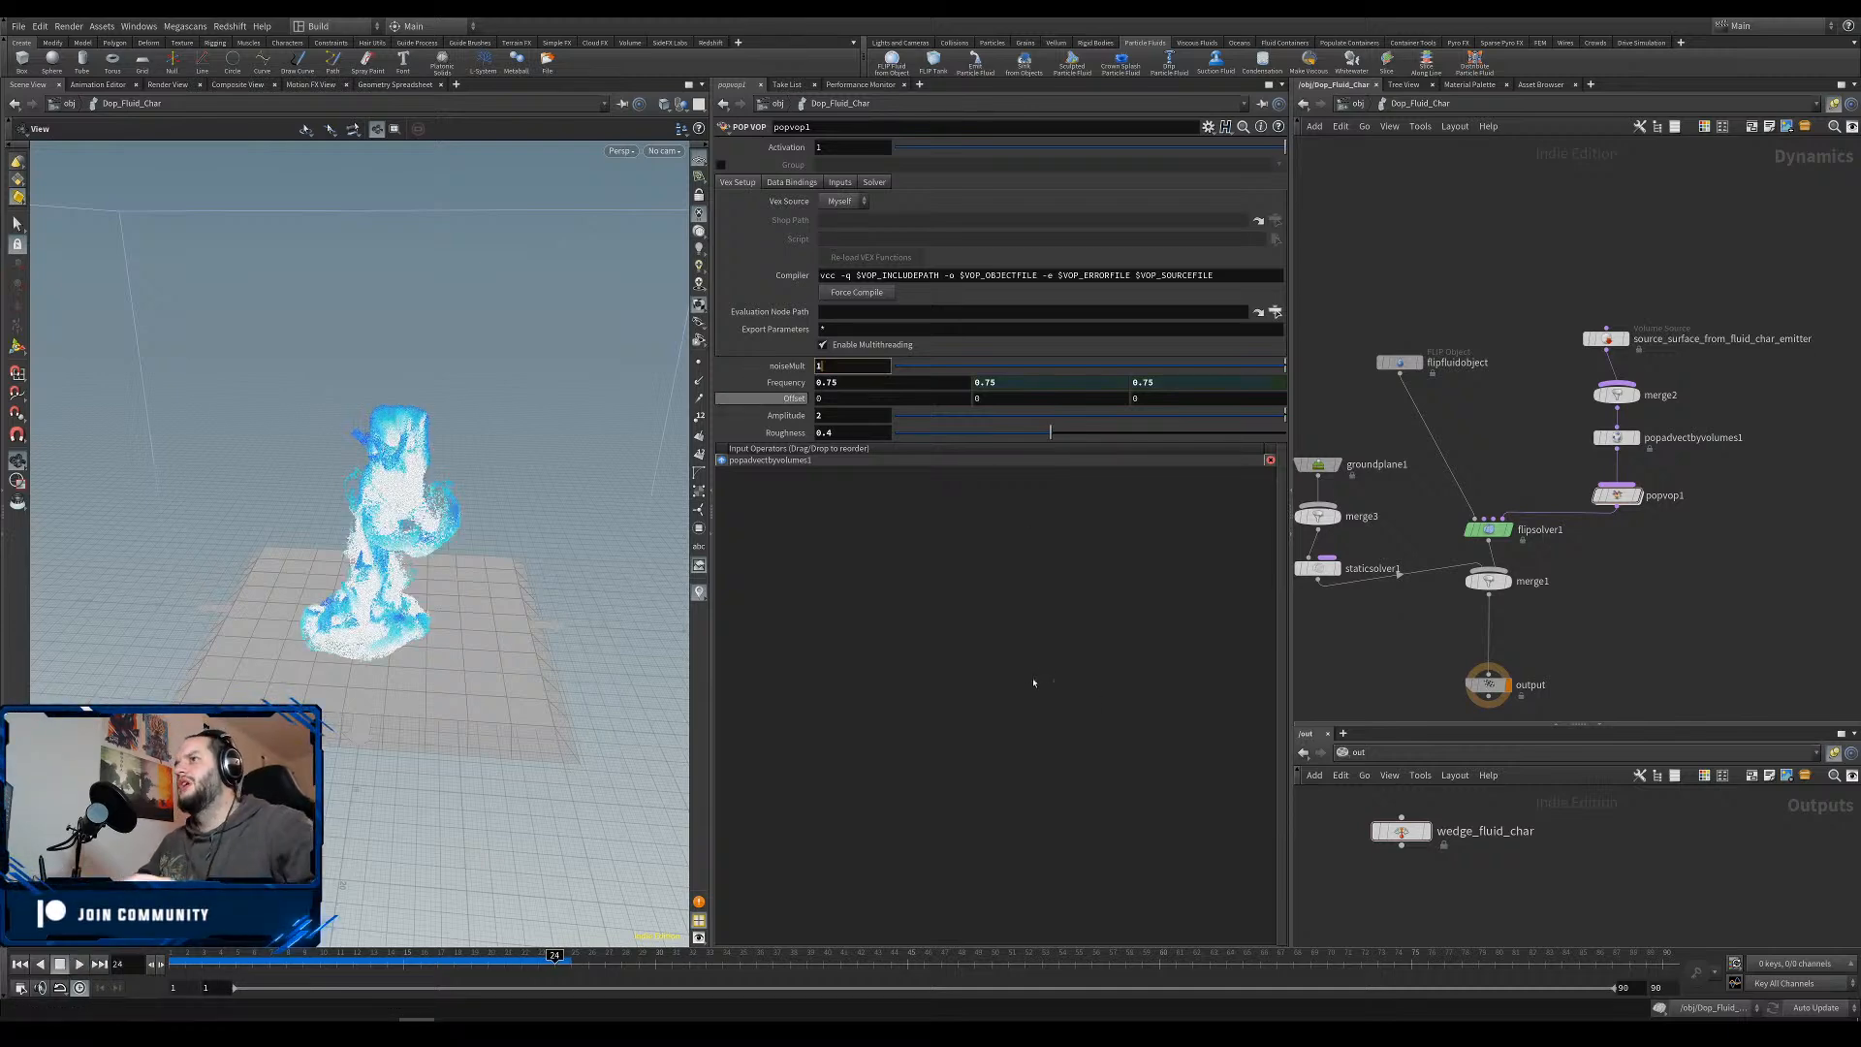
pyautogui.press('Return')
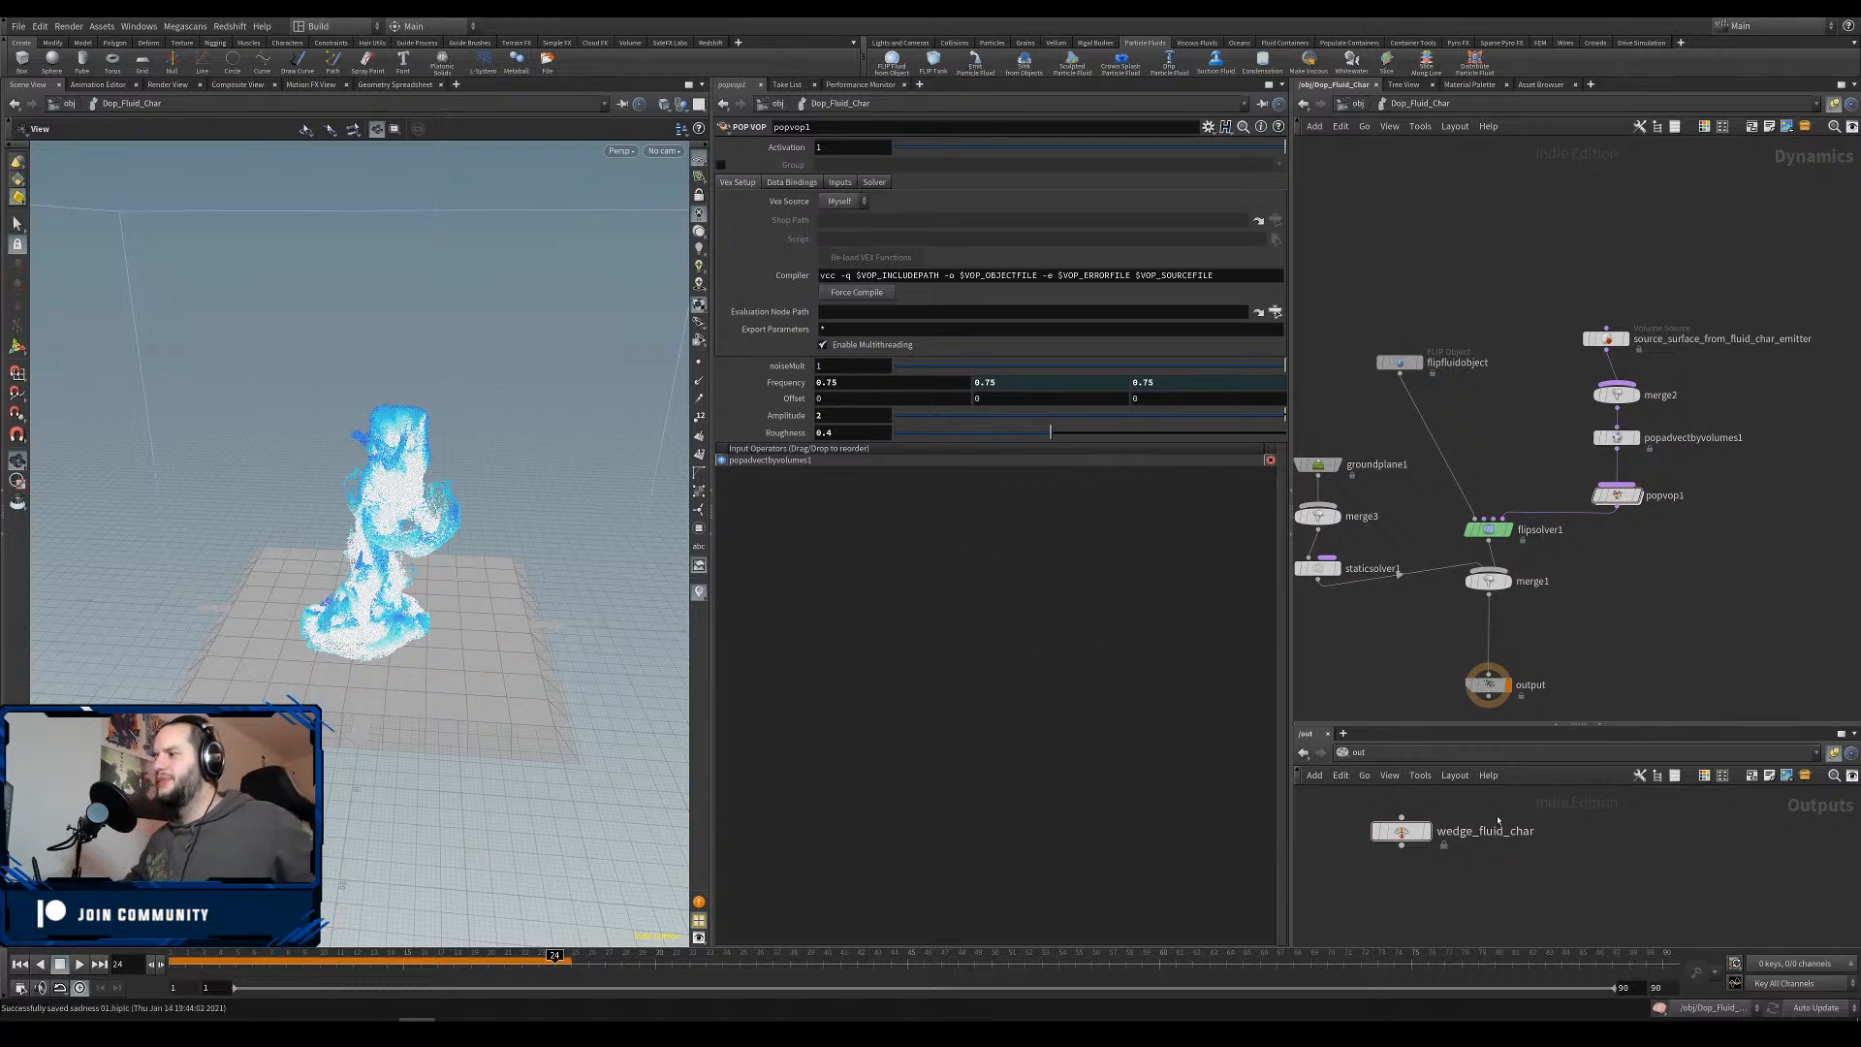
pyautogui.rightClick(787, 365)
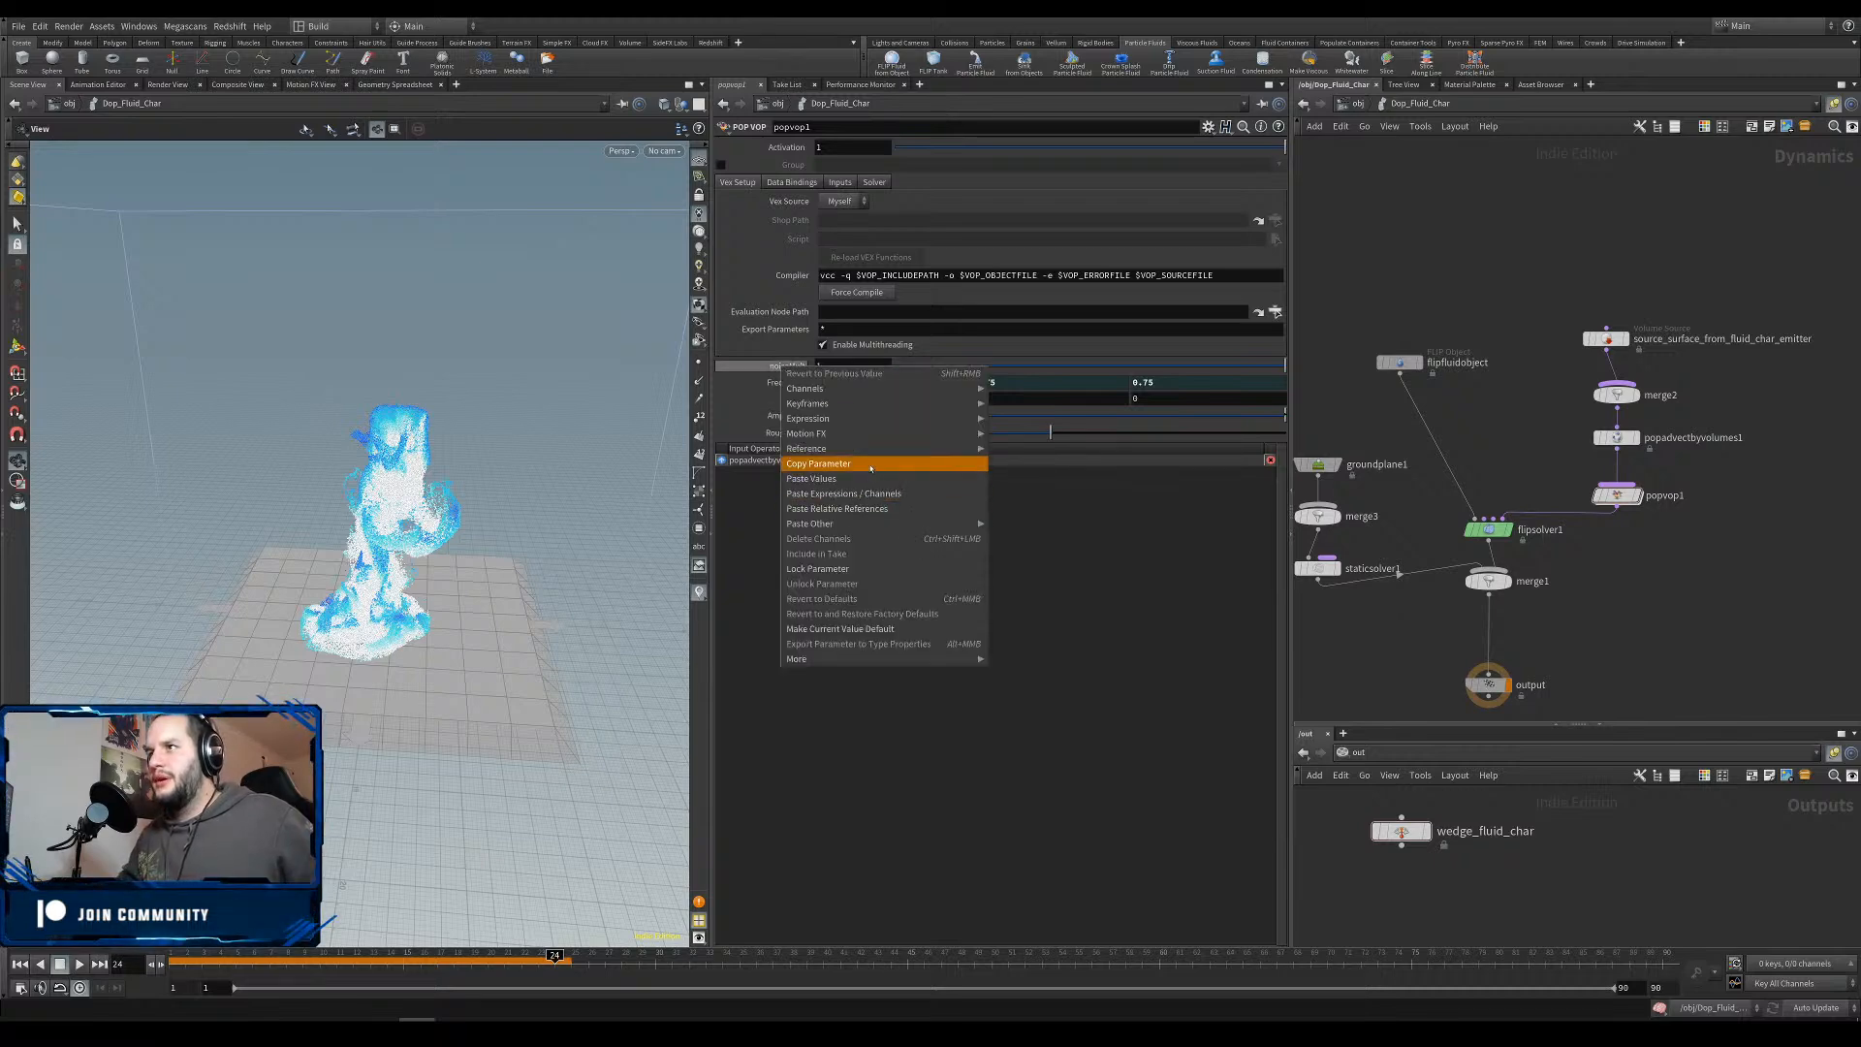
pyautogui.click(1149, 550)
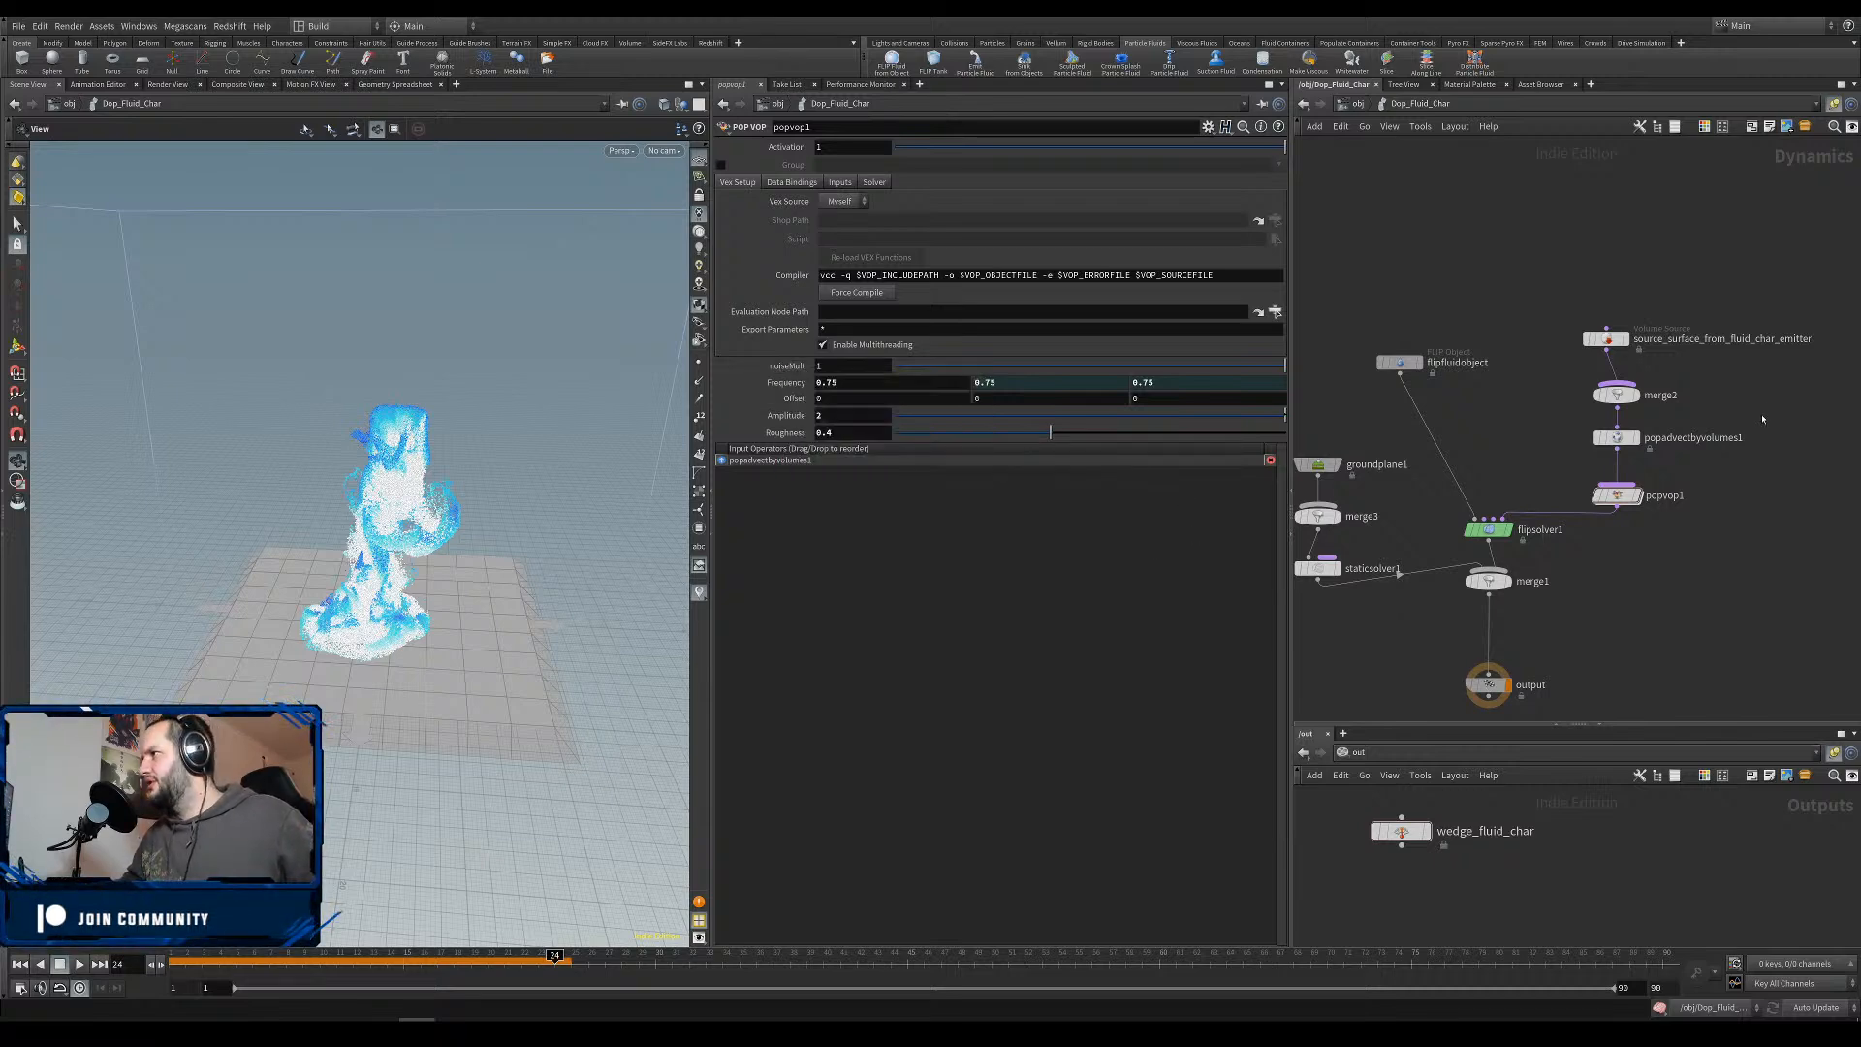
# Copy popadvectbyvolumes1's Velocity Scale parameter and add a second wedge parameter named velScale to wedge_fluid_char.
pyautogui.click(1617, 437)
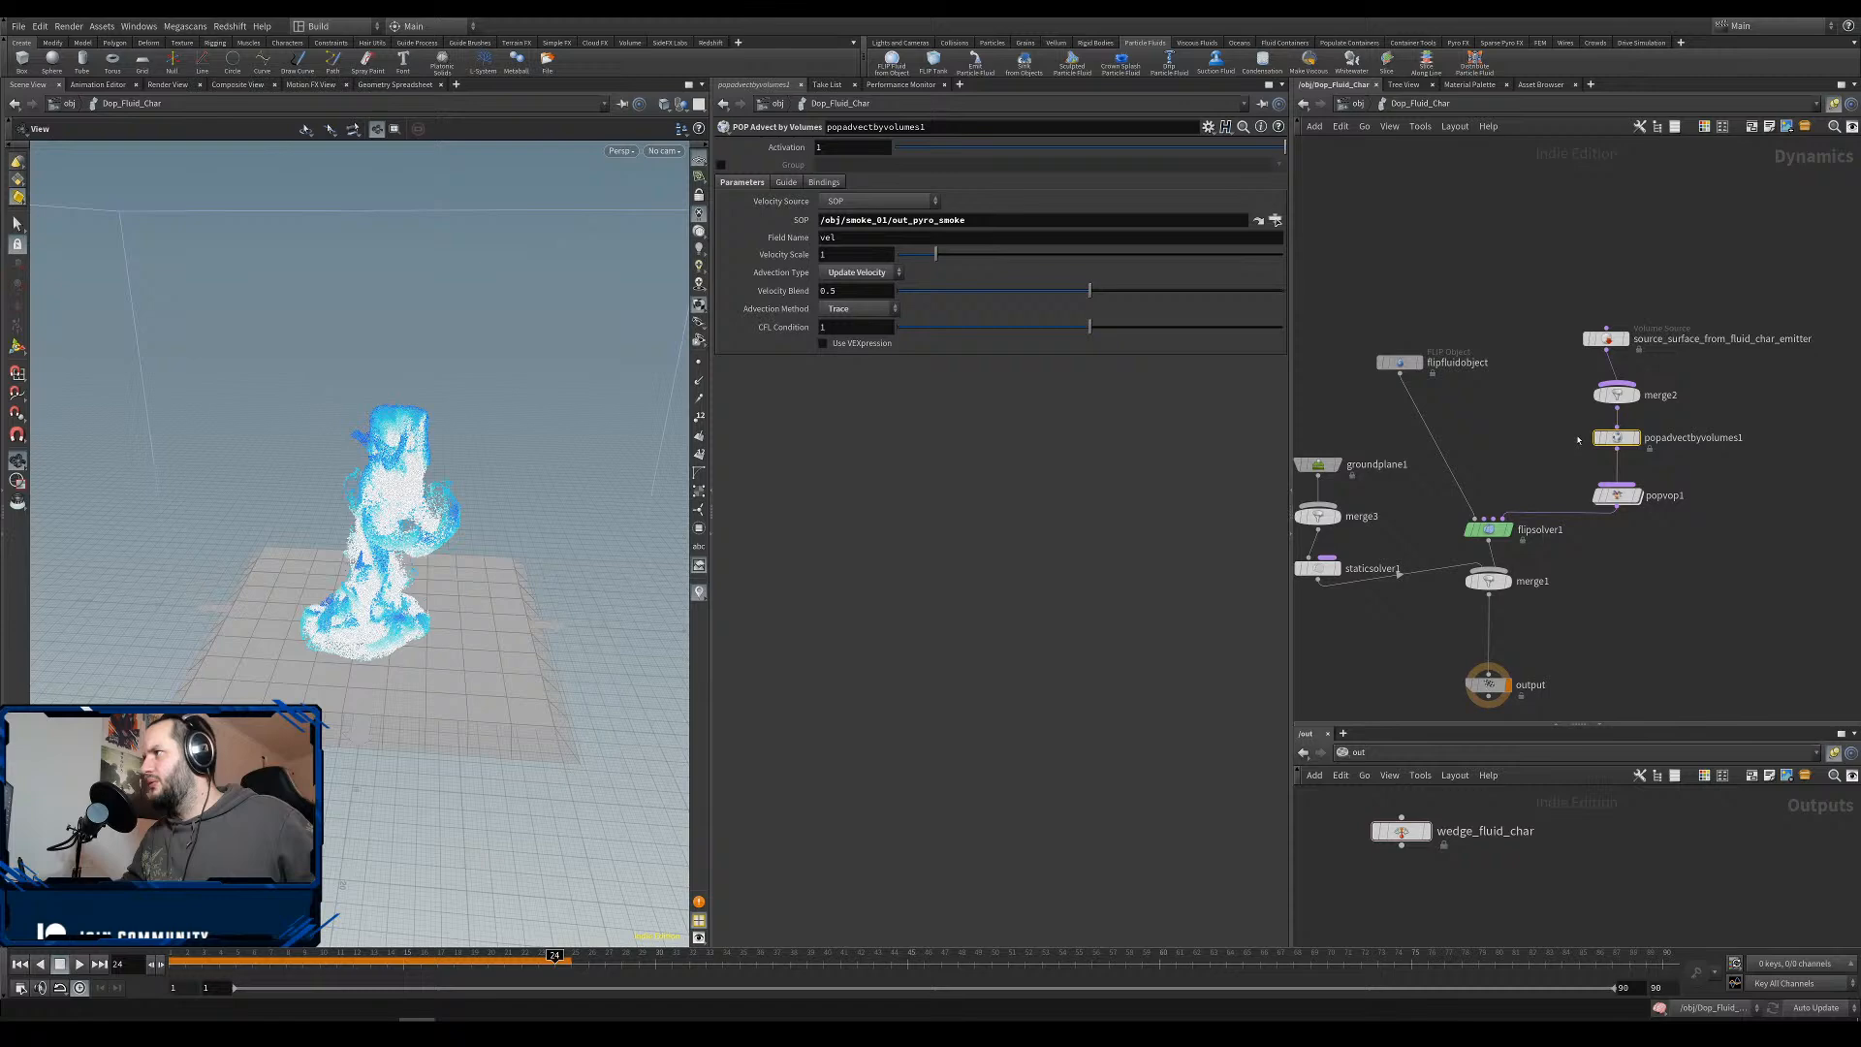
pyautogui.rightClick(785, 255)
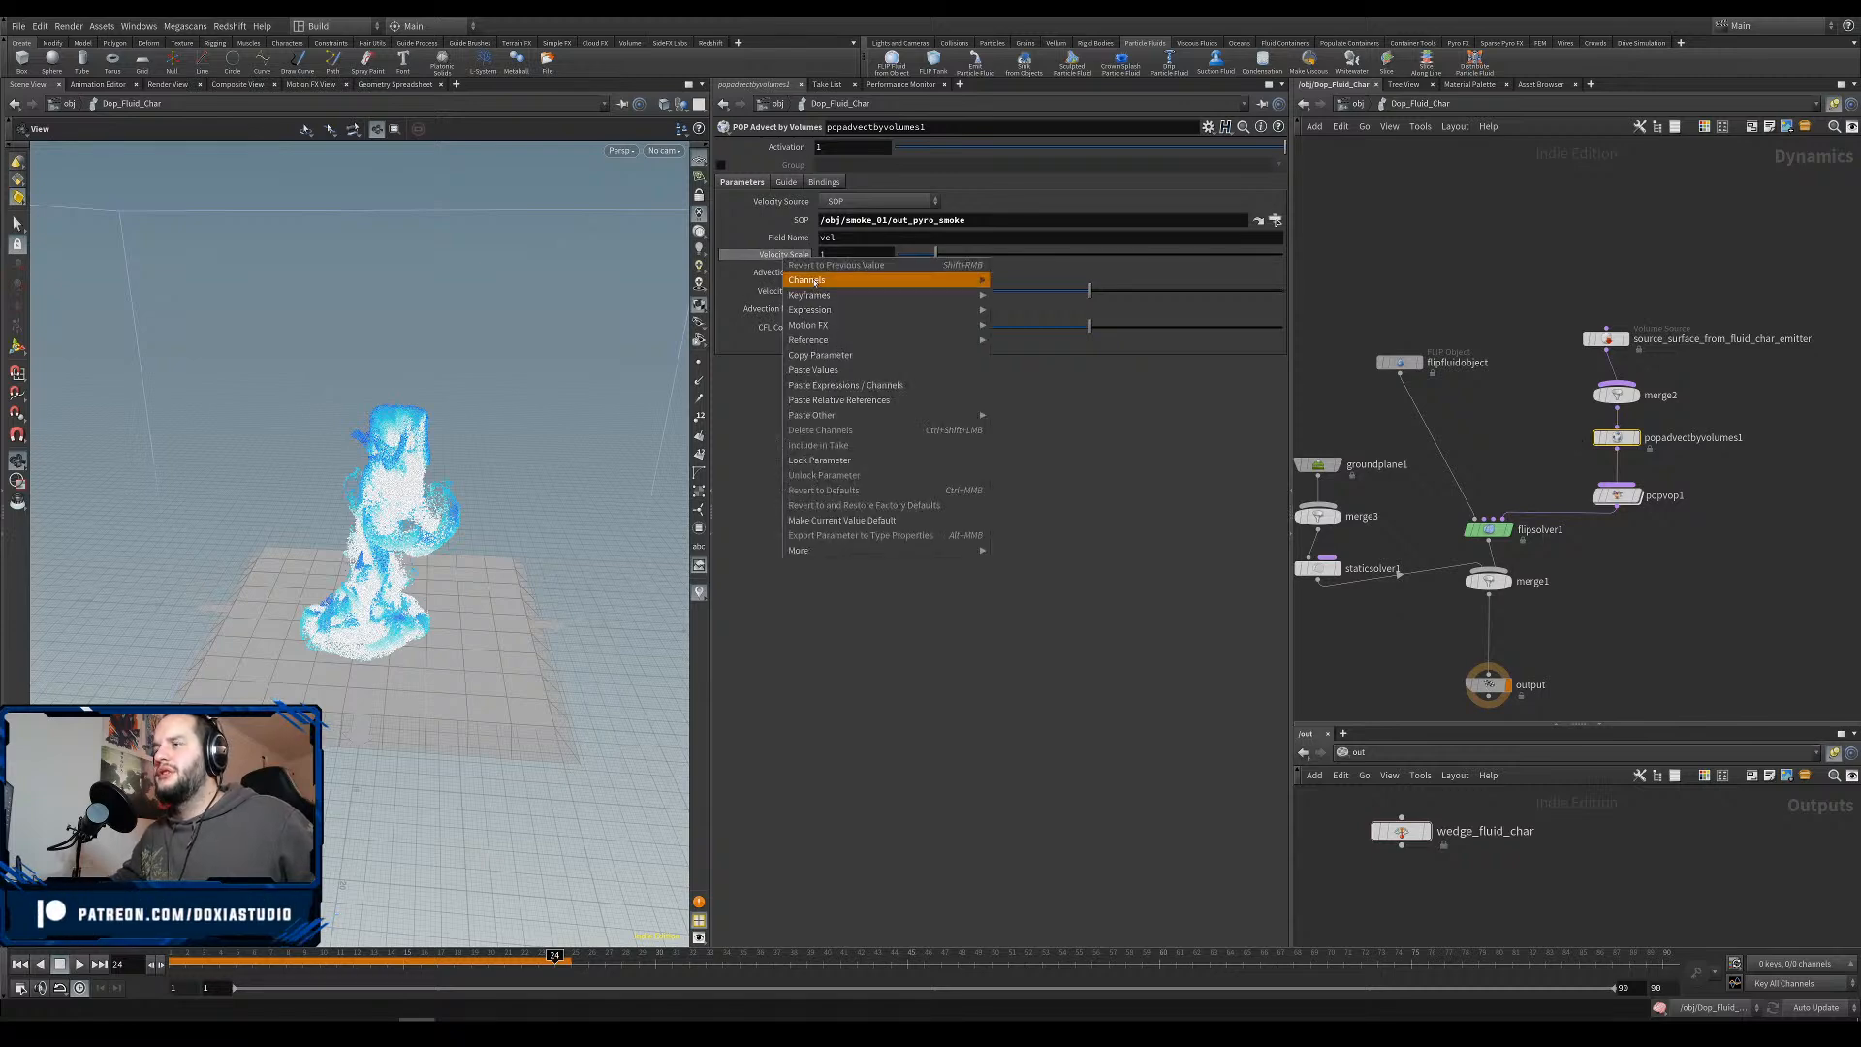
pyautogui.click(869, 356)
pyautogui.click(1402, 831)
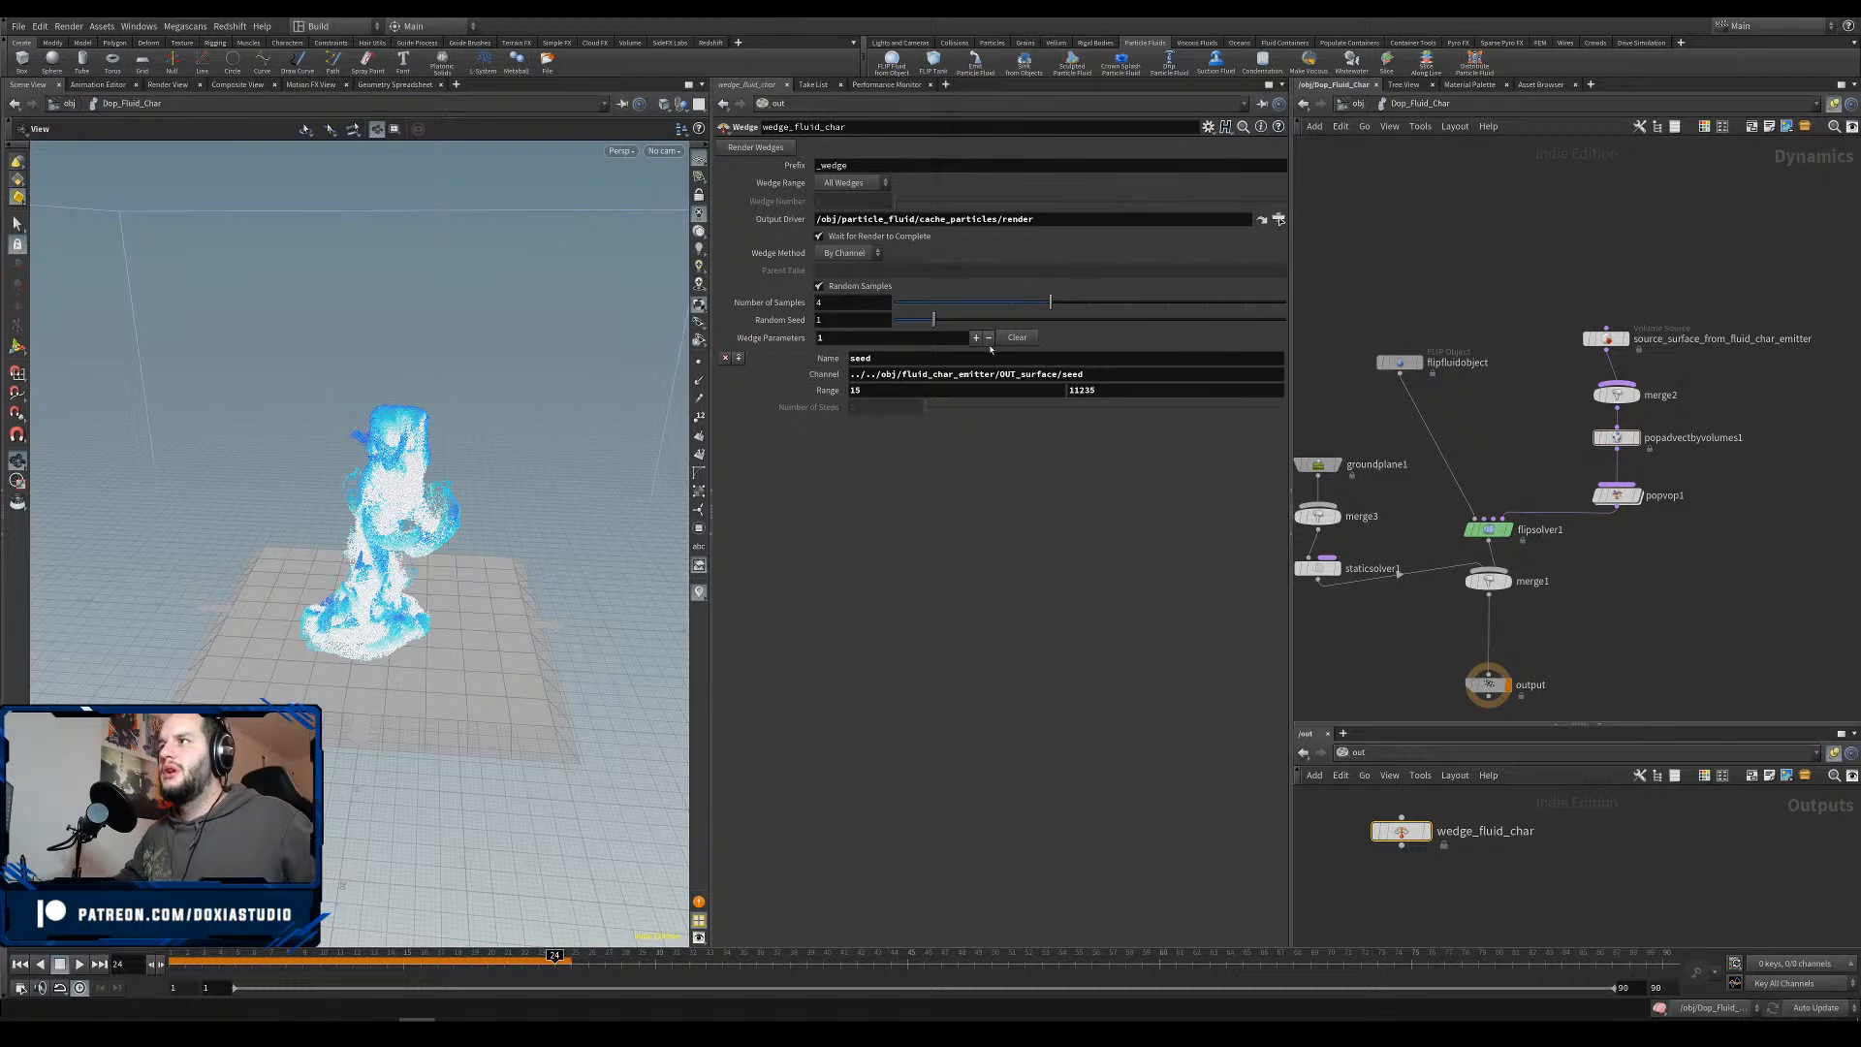
pyautogui.click(976, 338)
pyautogui.click(882, 423)
pyautogui.write('v')
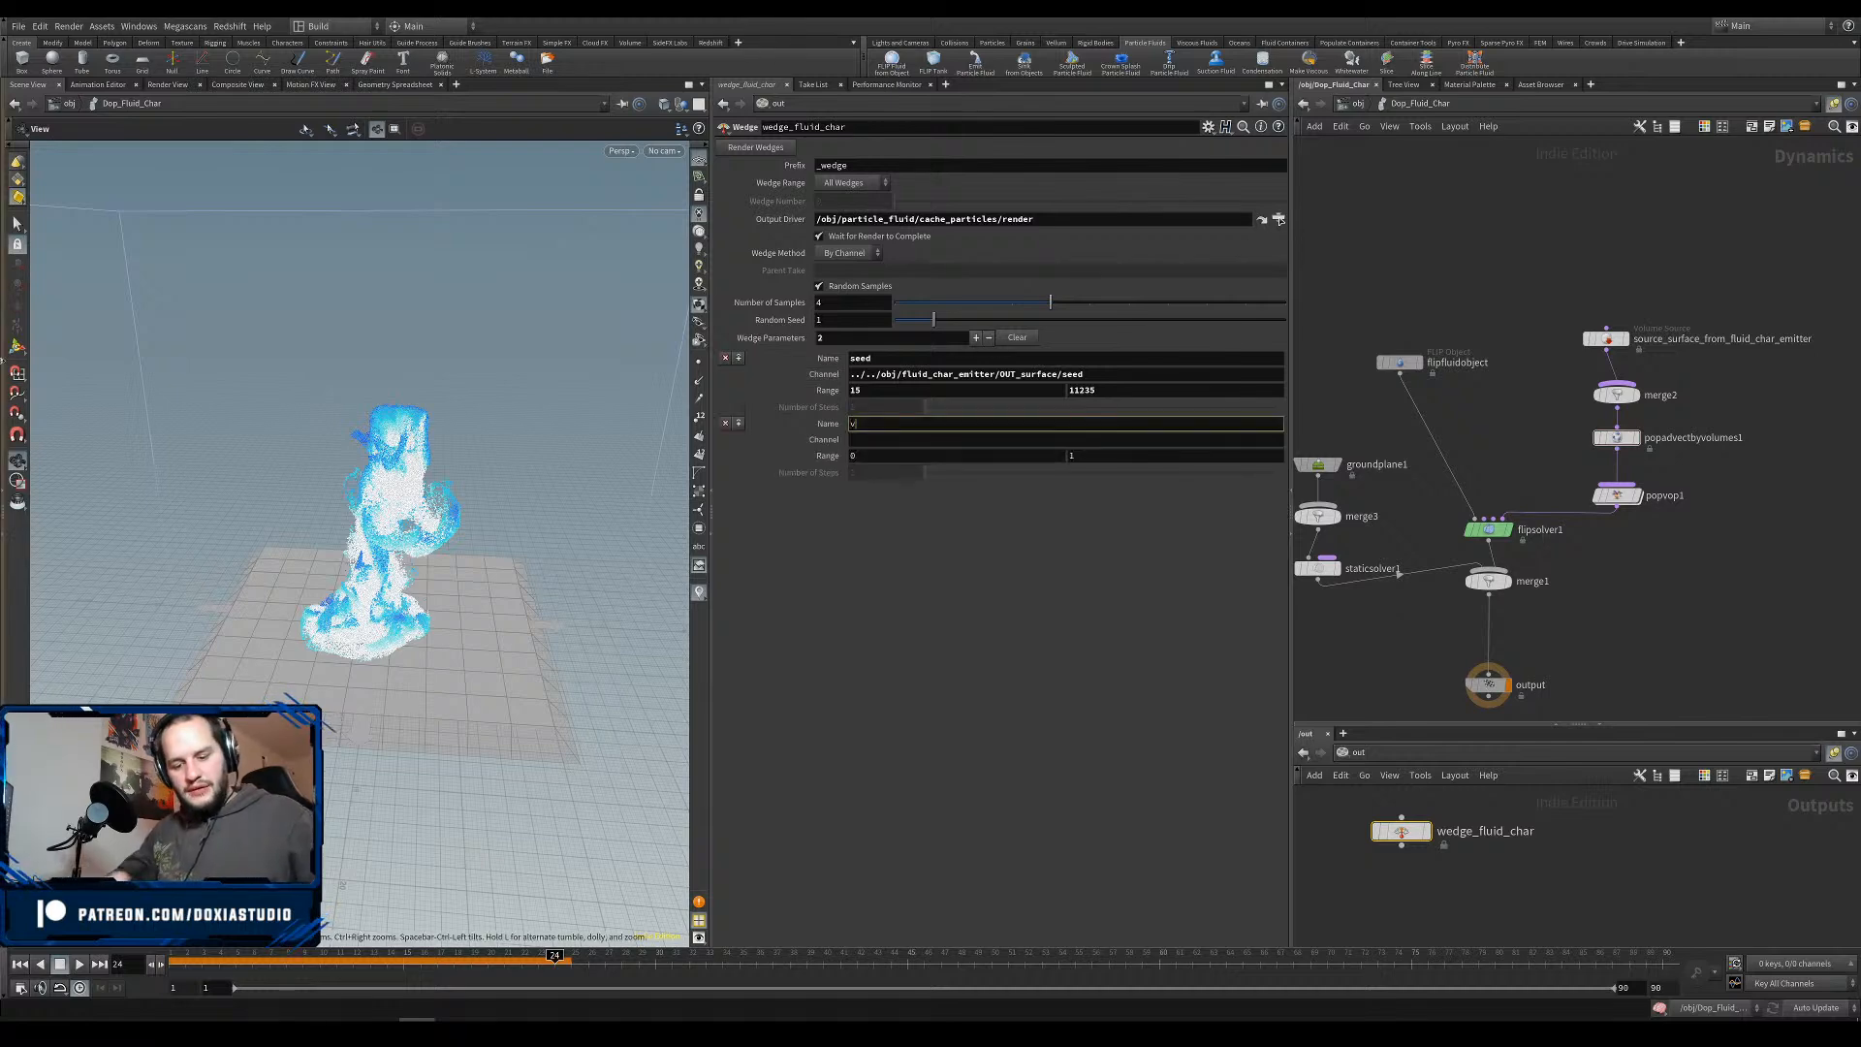
pyautogui.write('elScale')
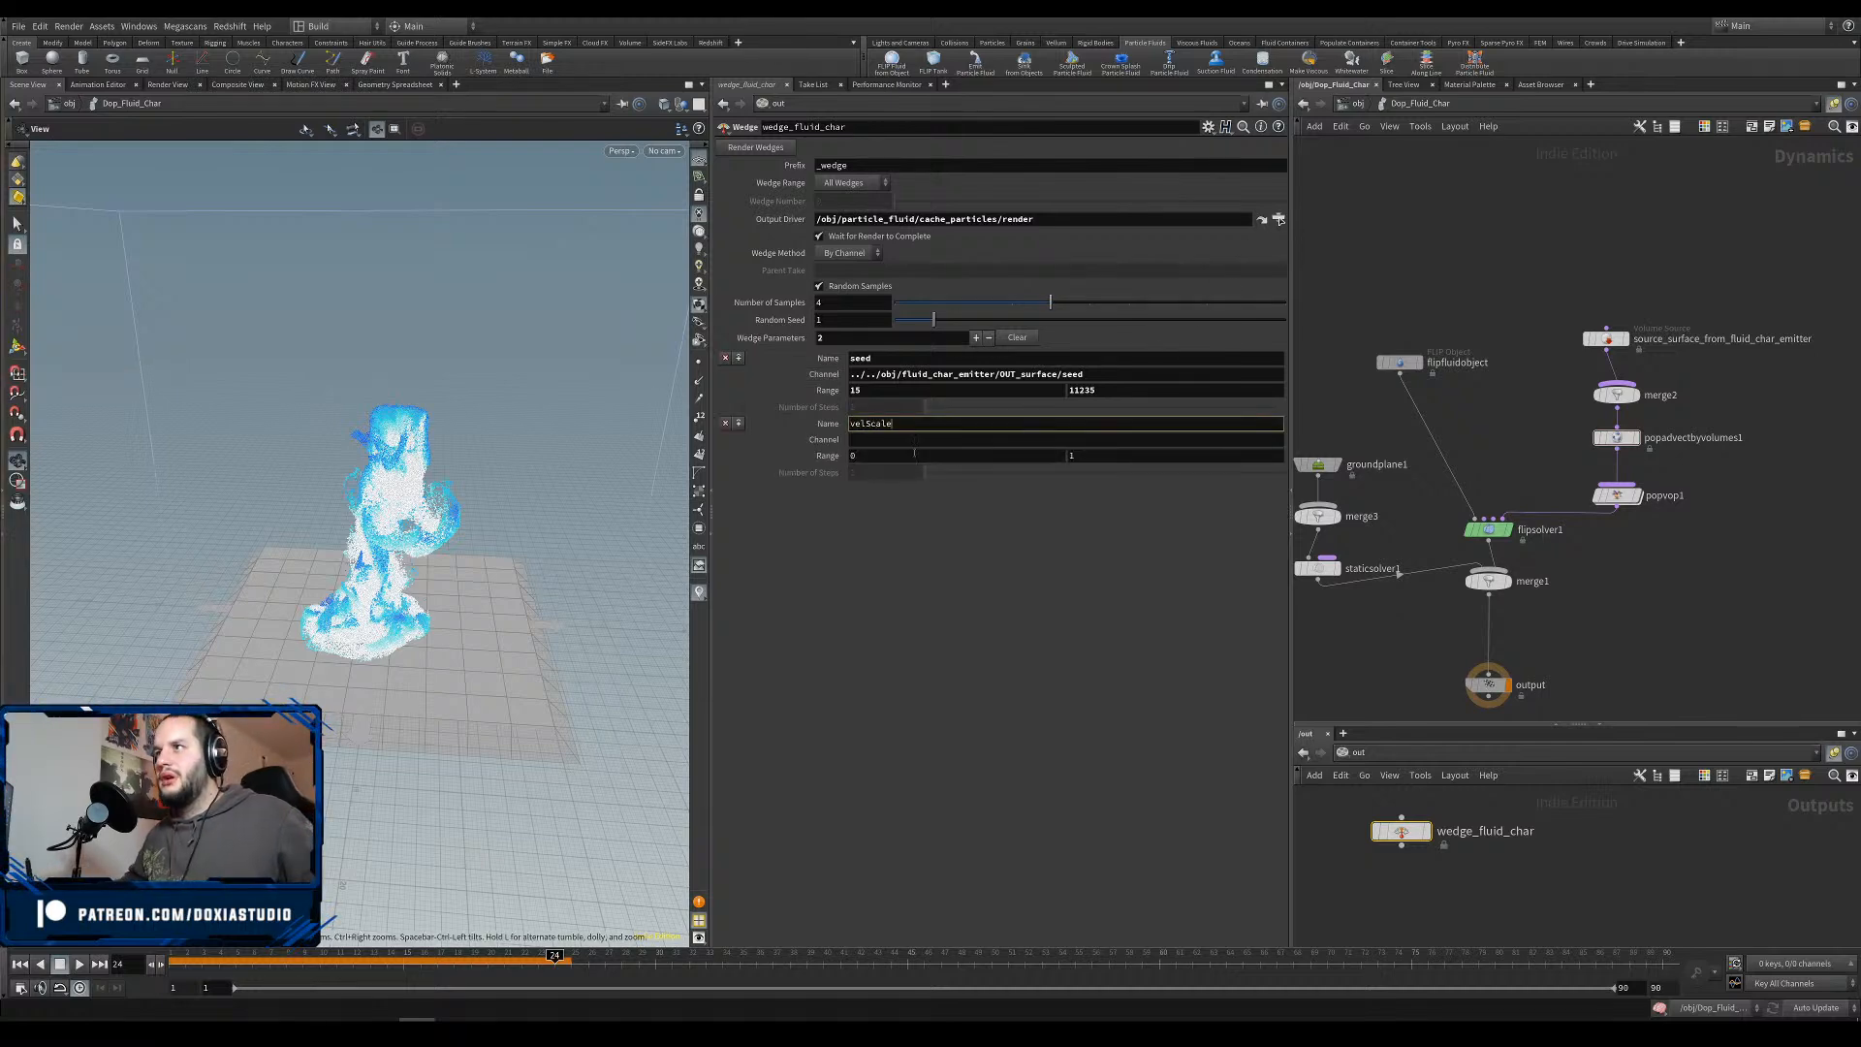
# Paste the copied reference into velScale's Channel and strip its chs wrapper, leaving ../../obj/Dop_Fluid_Char/popadvectbyvolumes1/velscale.
pyautogui.rightClick(912, 439)
pyautogui.click(1030, 578)
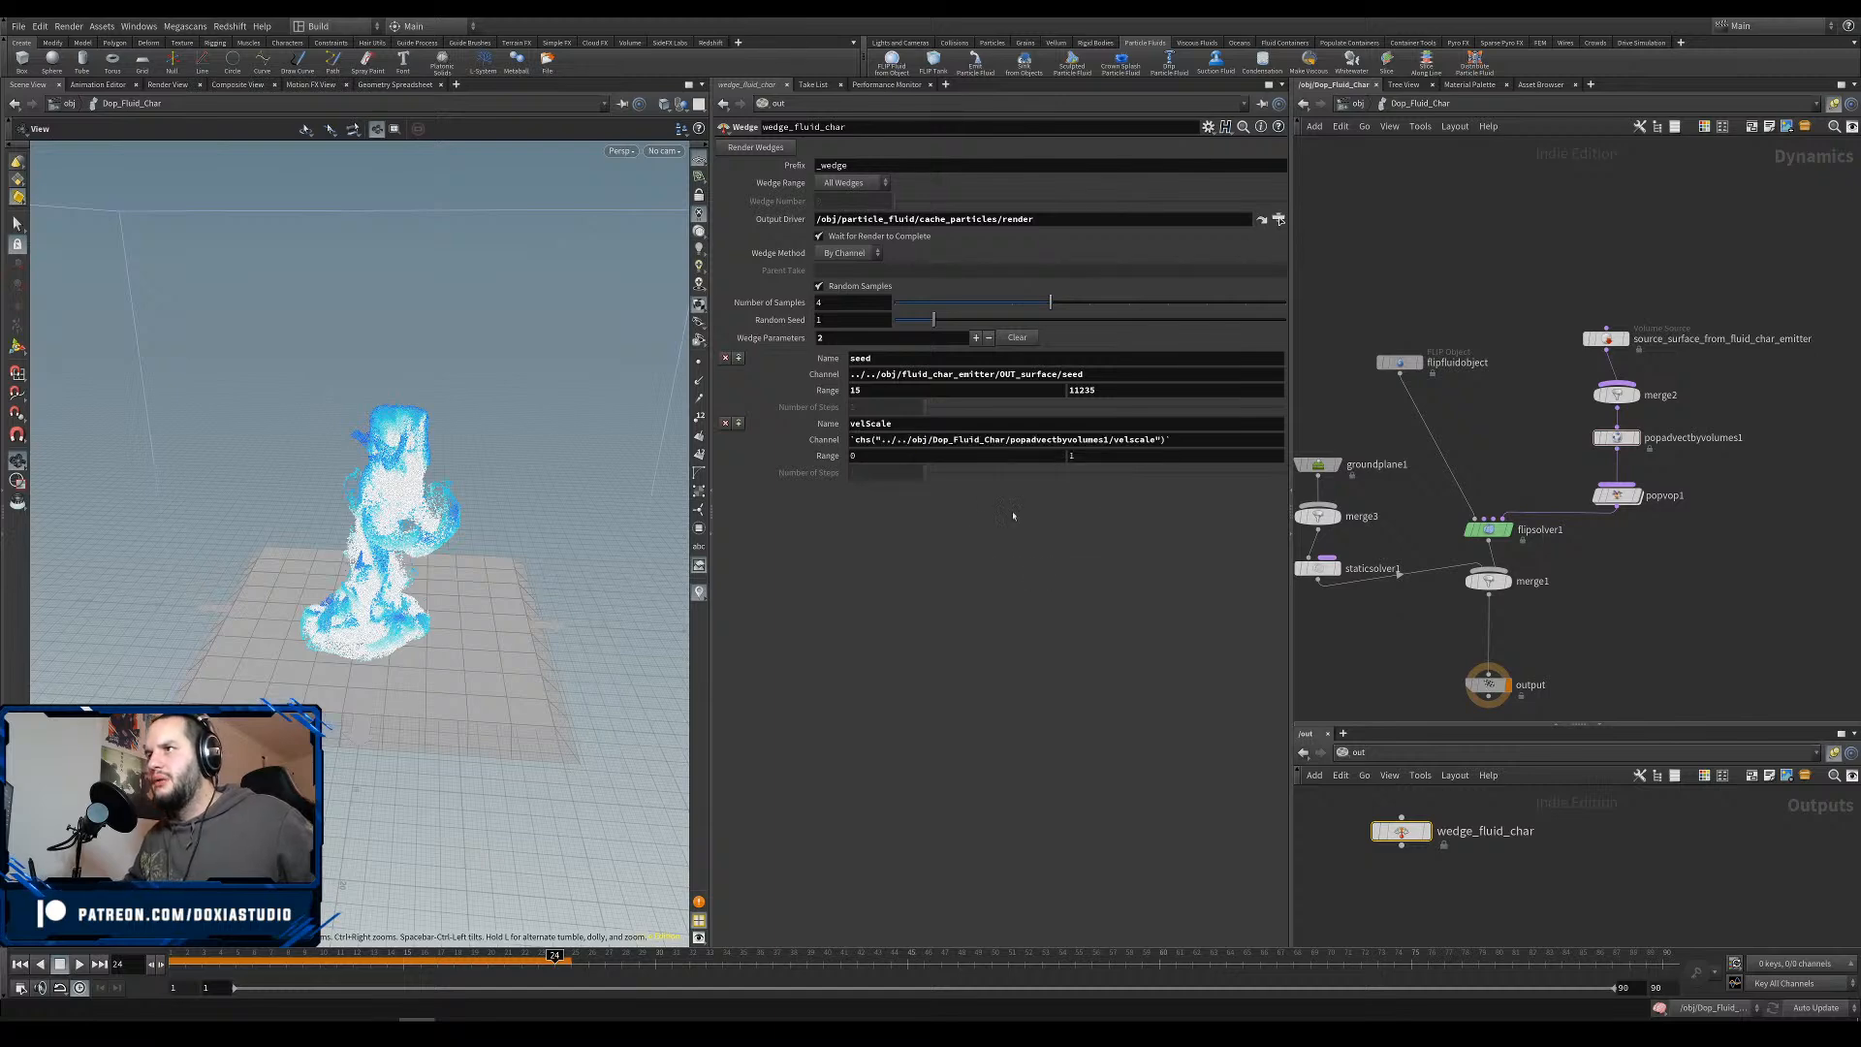
pyautogui.click(1192, 439)
pyautogui.press('BackSpace')
pyautogui.press('BackSpace')
pyautogui.press('BackSpace')
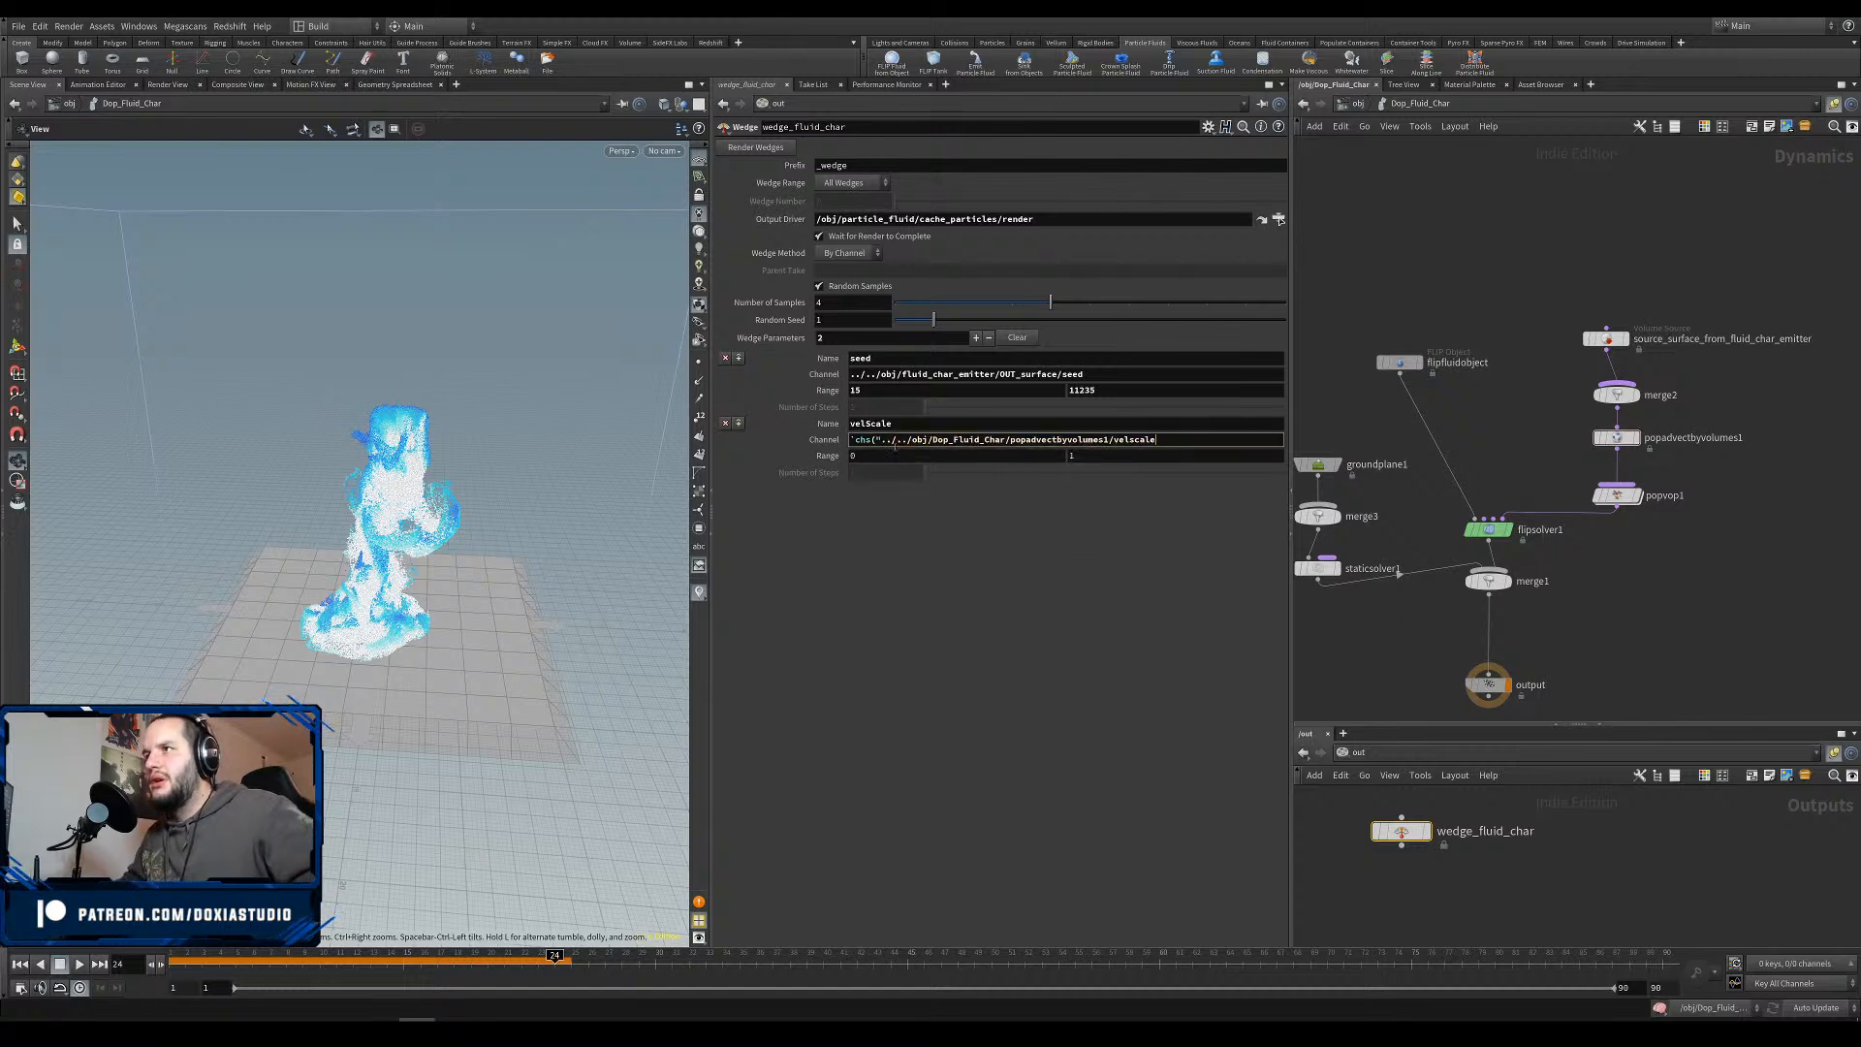
pyautogui.click(880, 439)
pyautogui.press('BackSpace')
pyautogui.press('BackSpace')
pyautogui.press('BackSpace')
pyautogui.press('BackSpace')
pyautogui.press('BackSpace')
pyautogui.press('BackSpace')
# Set the velScale wedge parameter's range to 0.85 through 1.25.
pyautogui.click(859, 456)
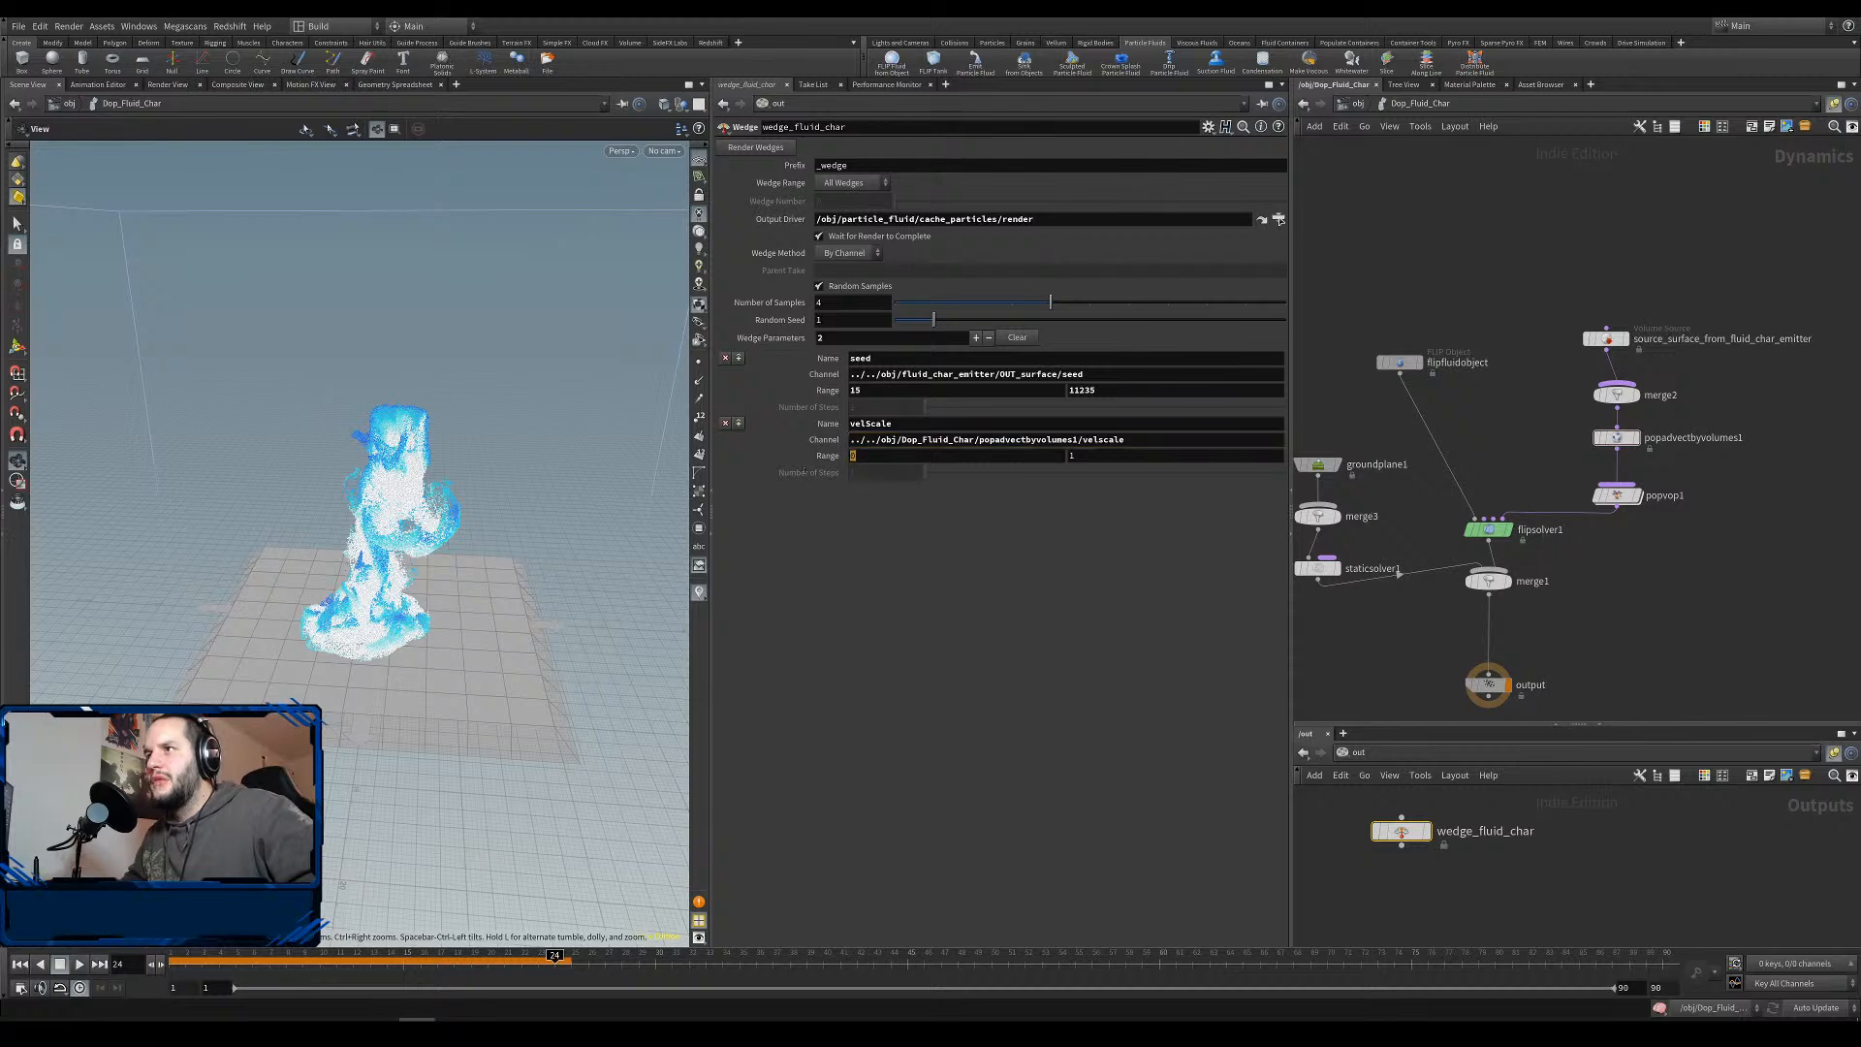
pyautogui.write('.')
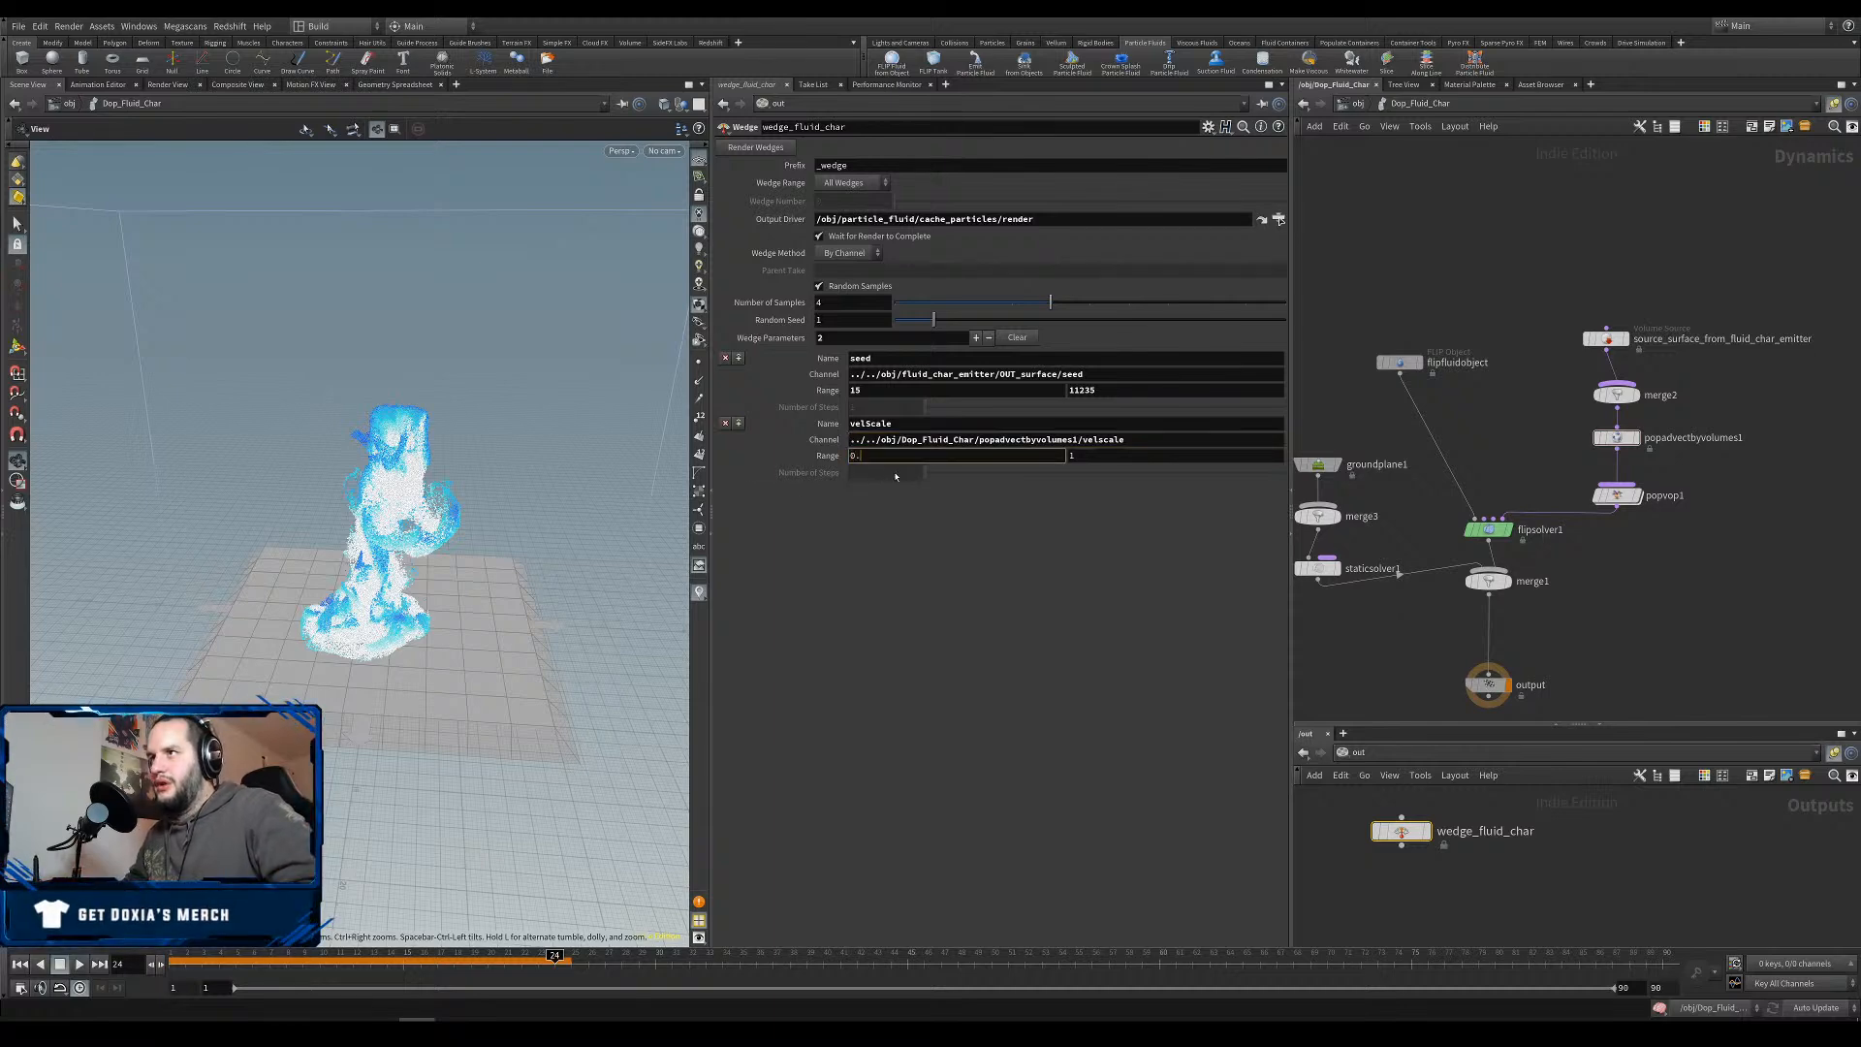
pyautogui.write('85')
pyautogui.press('Tab')
pyautogui.write('1.5')
pyautogui.press('Return')
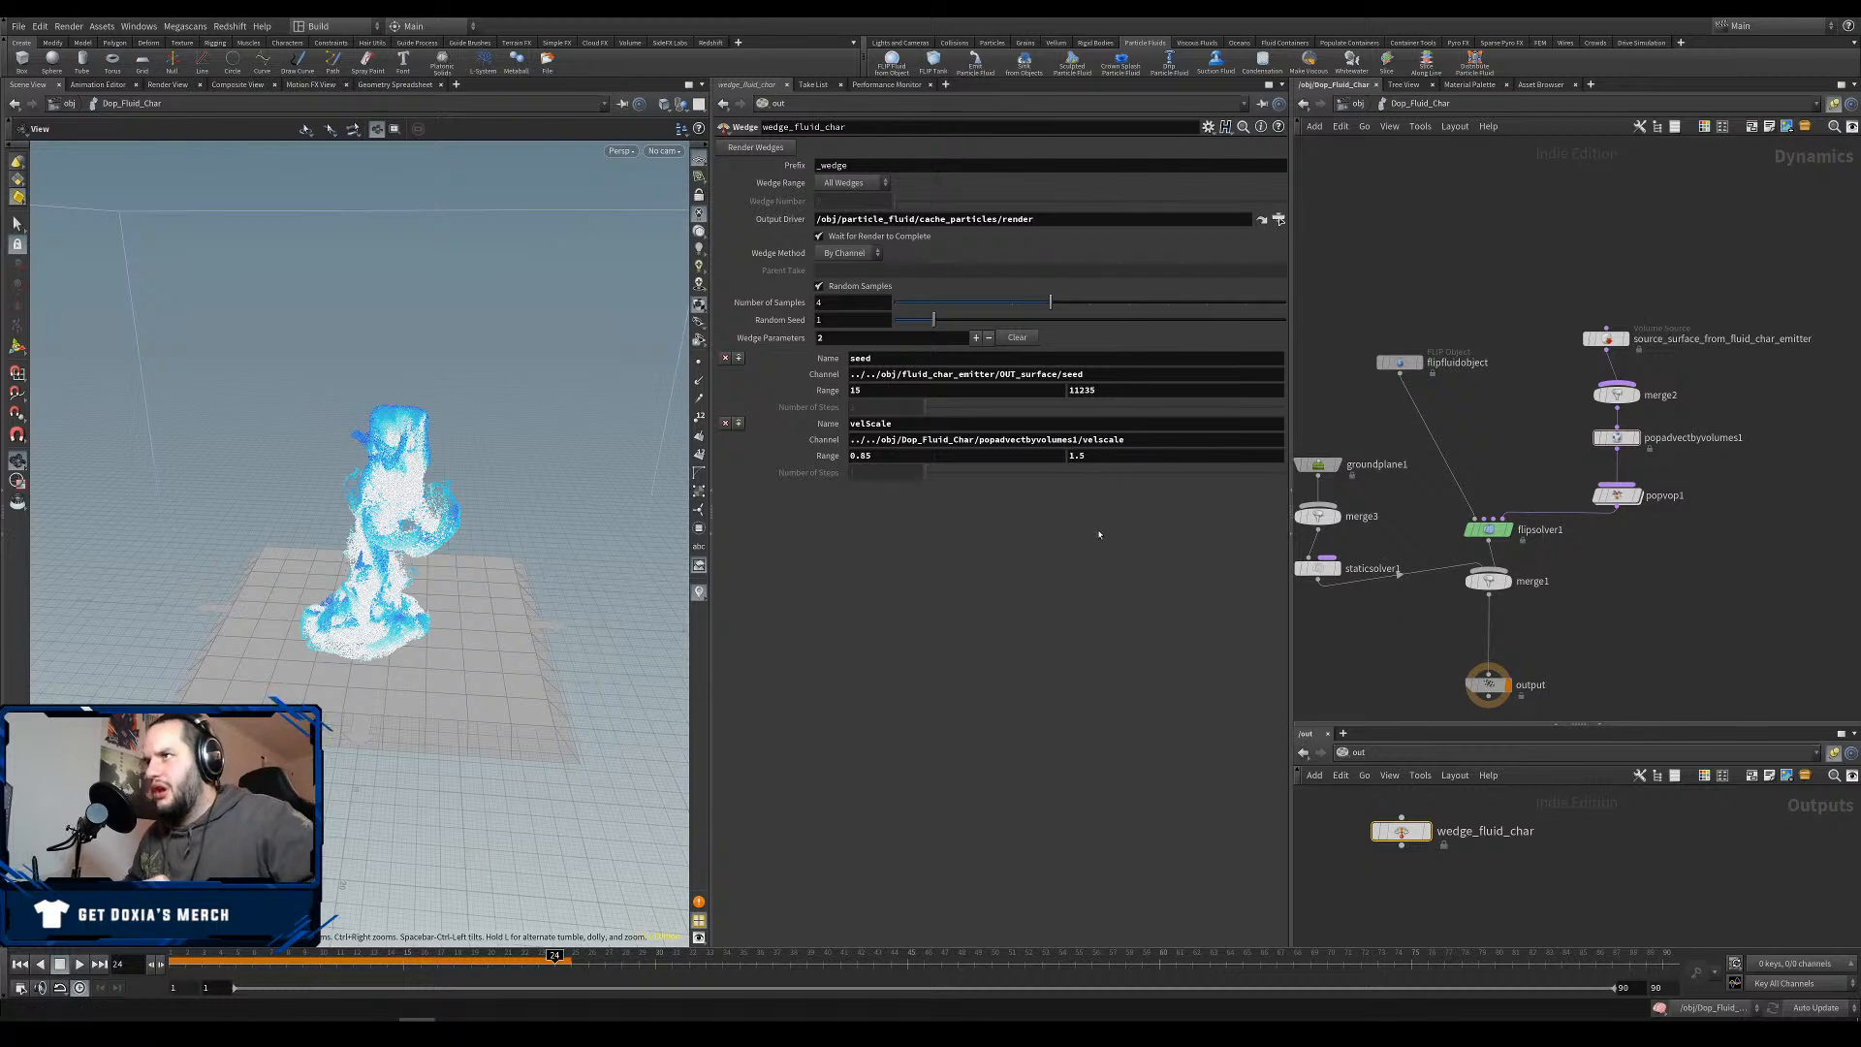
pyautogui.click(1086, 456)
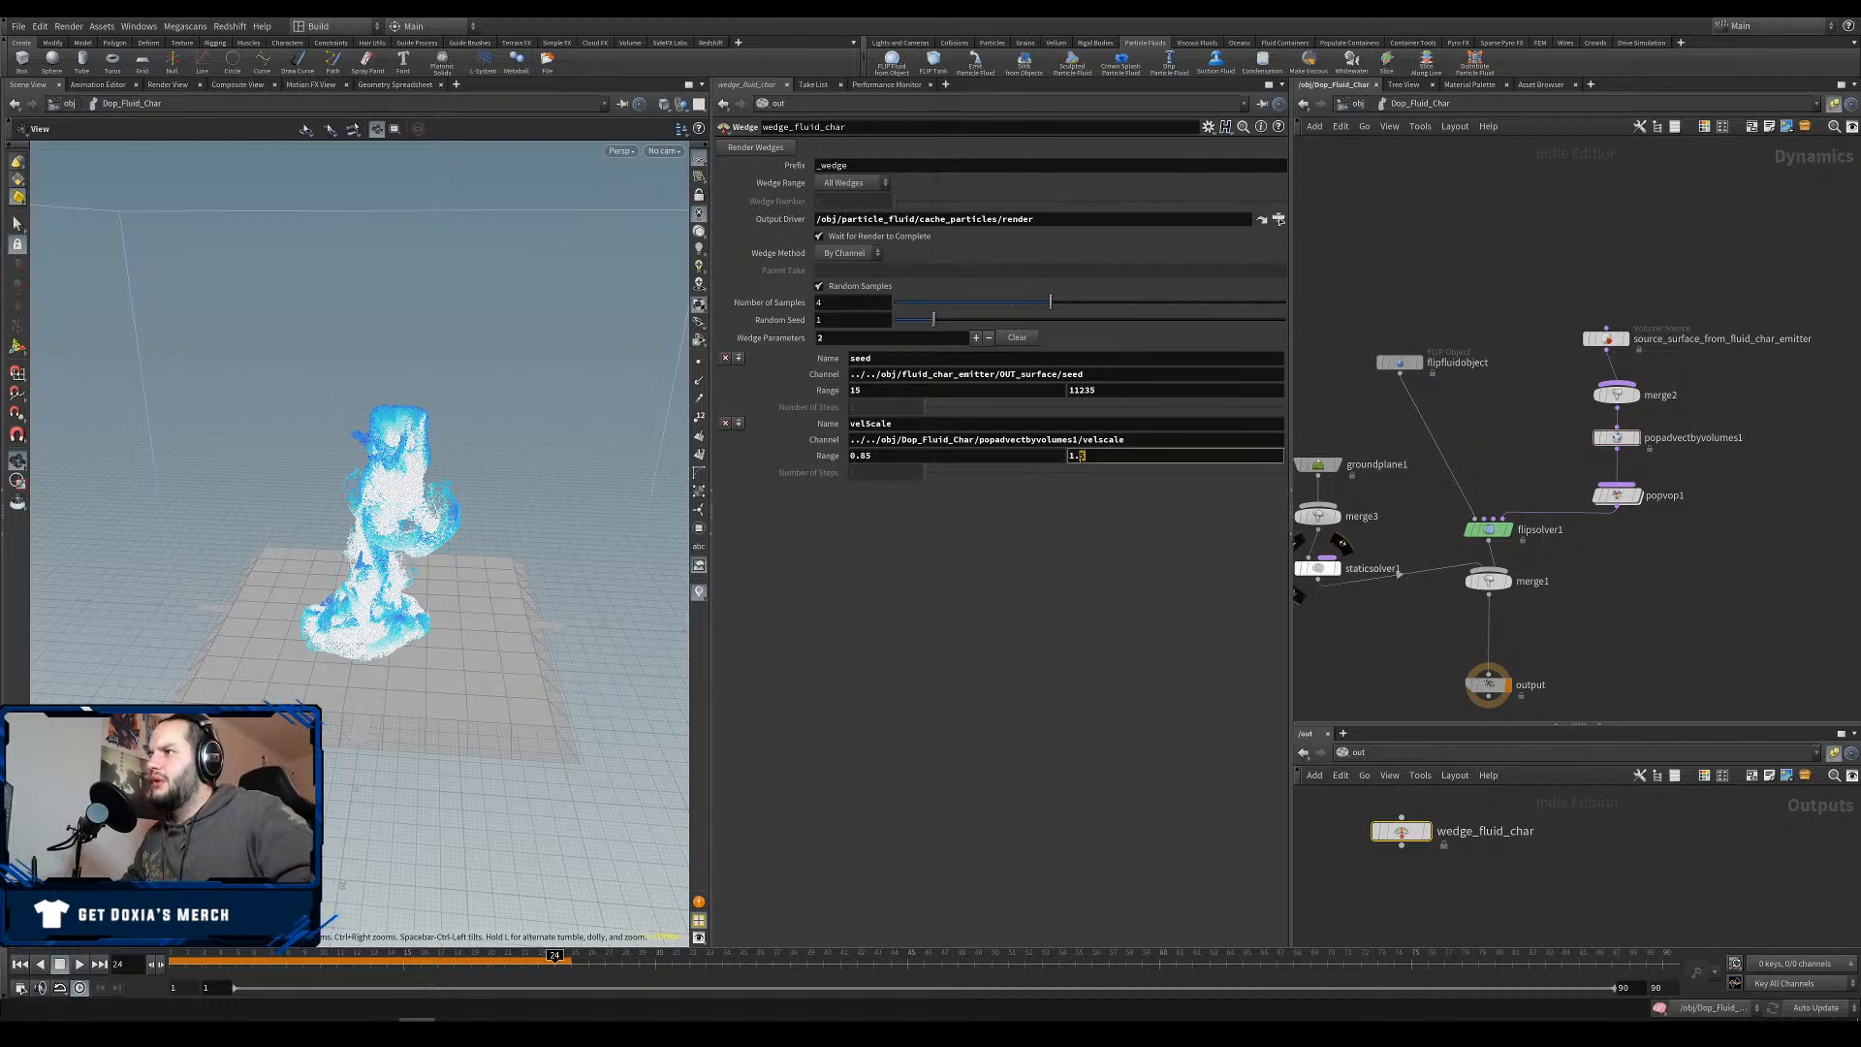
pyautogui.press('BackSpace')
pyautogui.write('25')
pyautogui.press('Return')
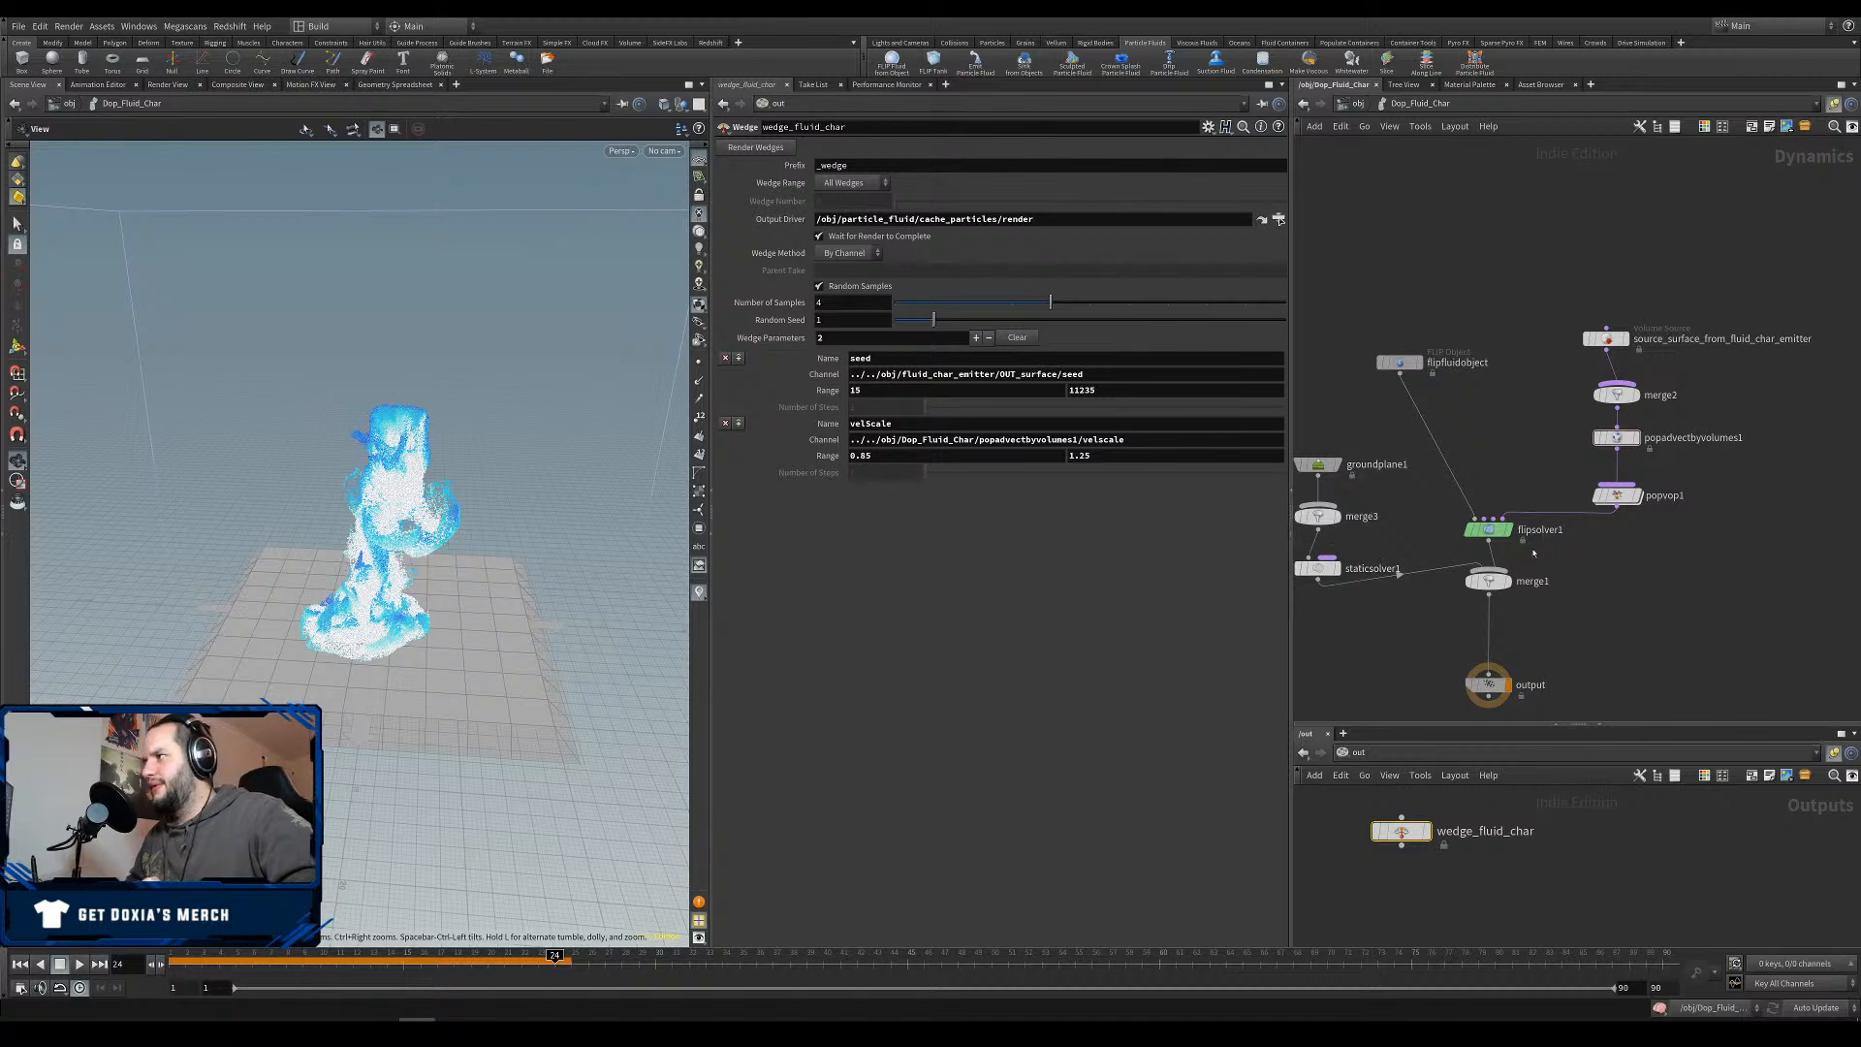
# Copy popvop1's noiseMult parameter and paste it as a relative reference into the Channel of a new third wedge parameter.
pyautogui.click(1617, 438)
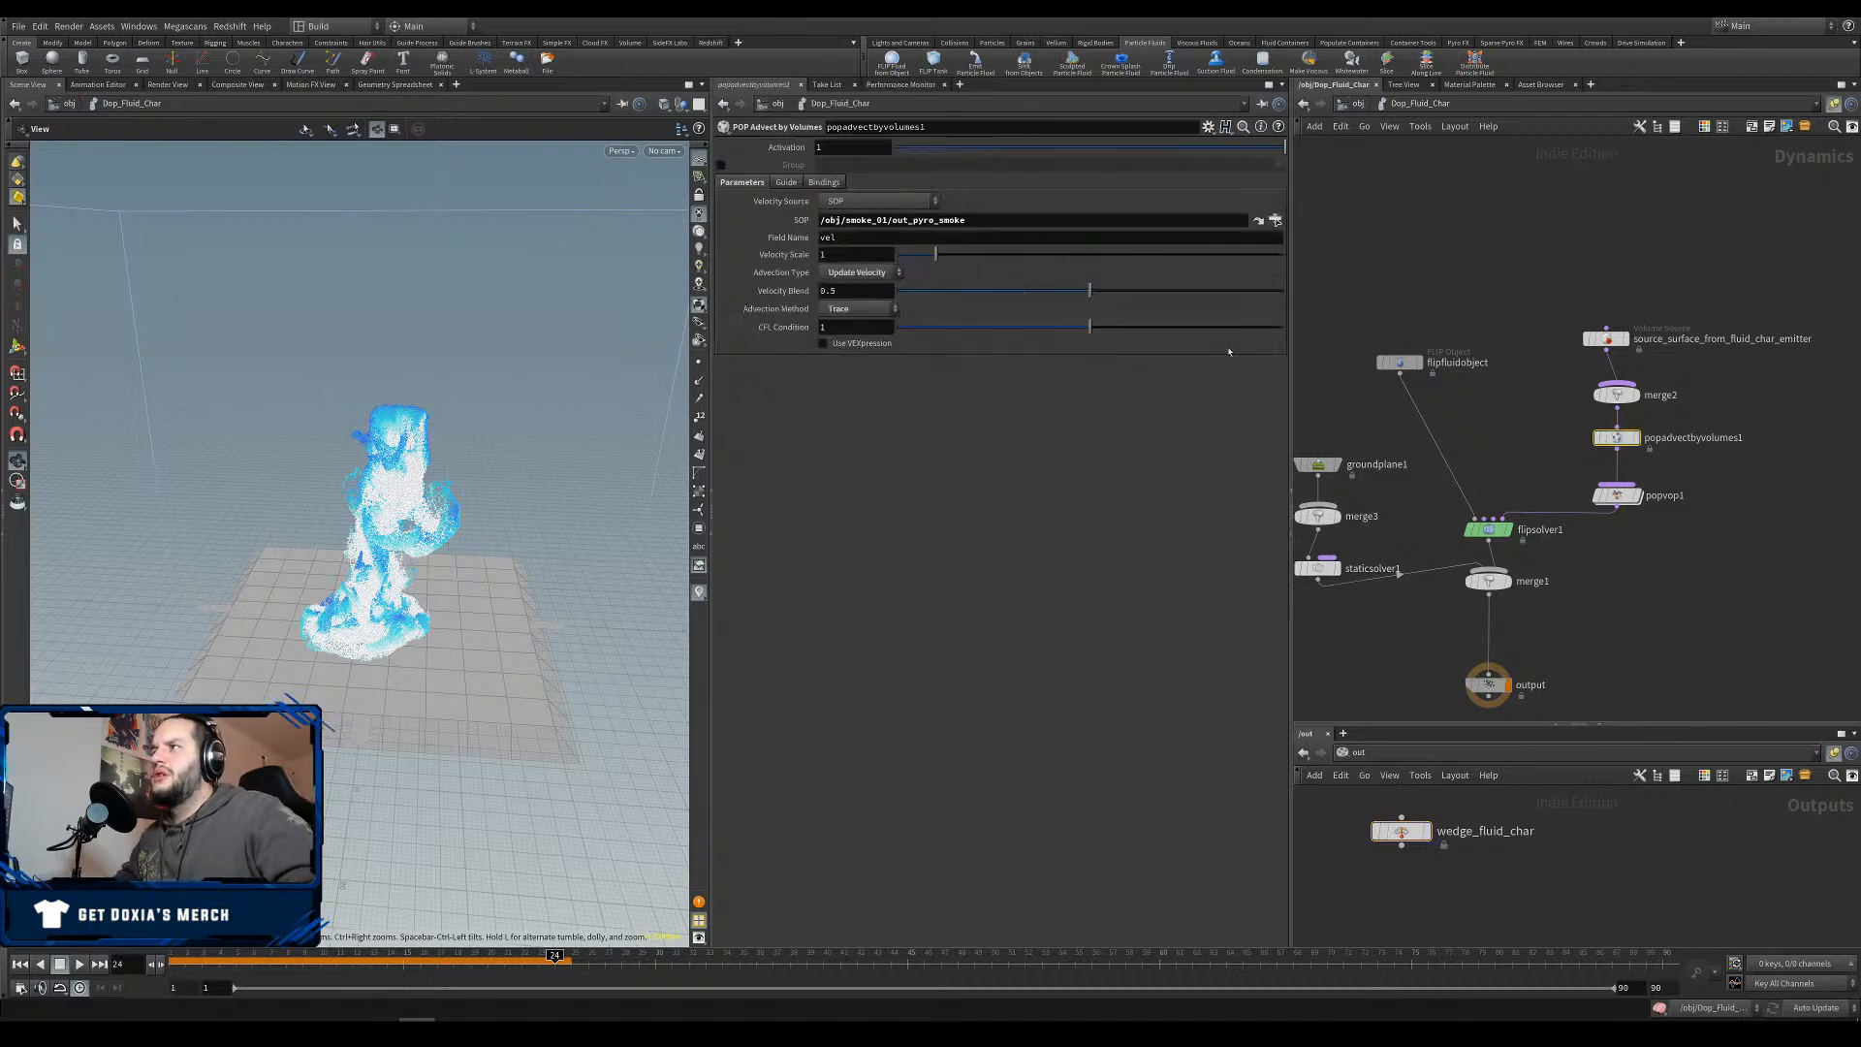
pyautogui.click(1617, 495)
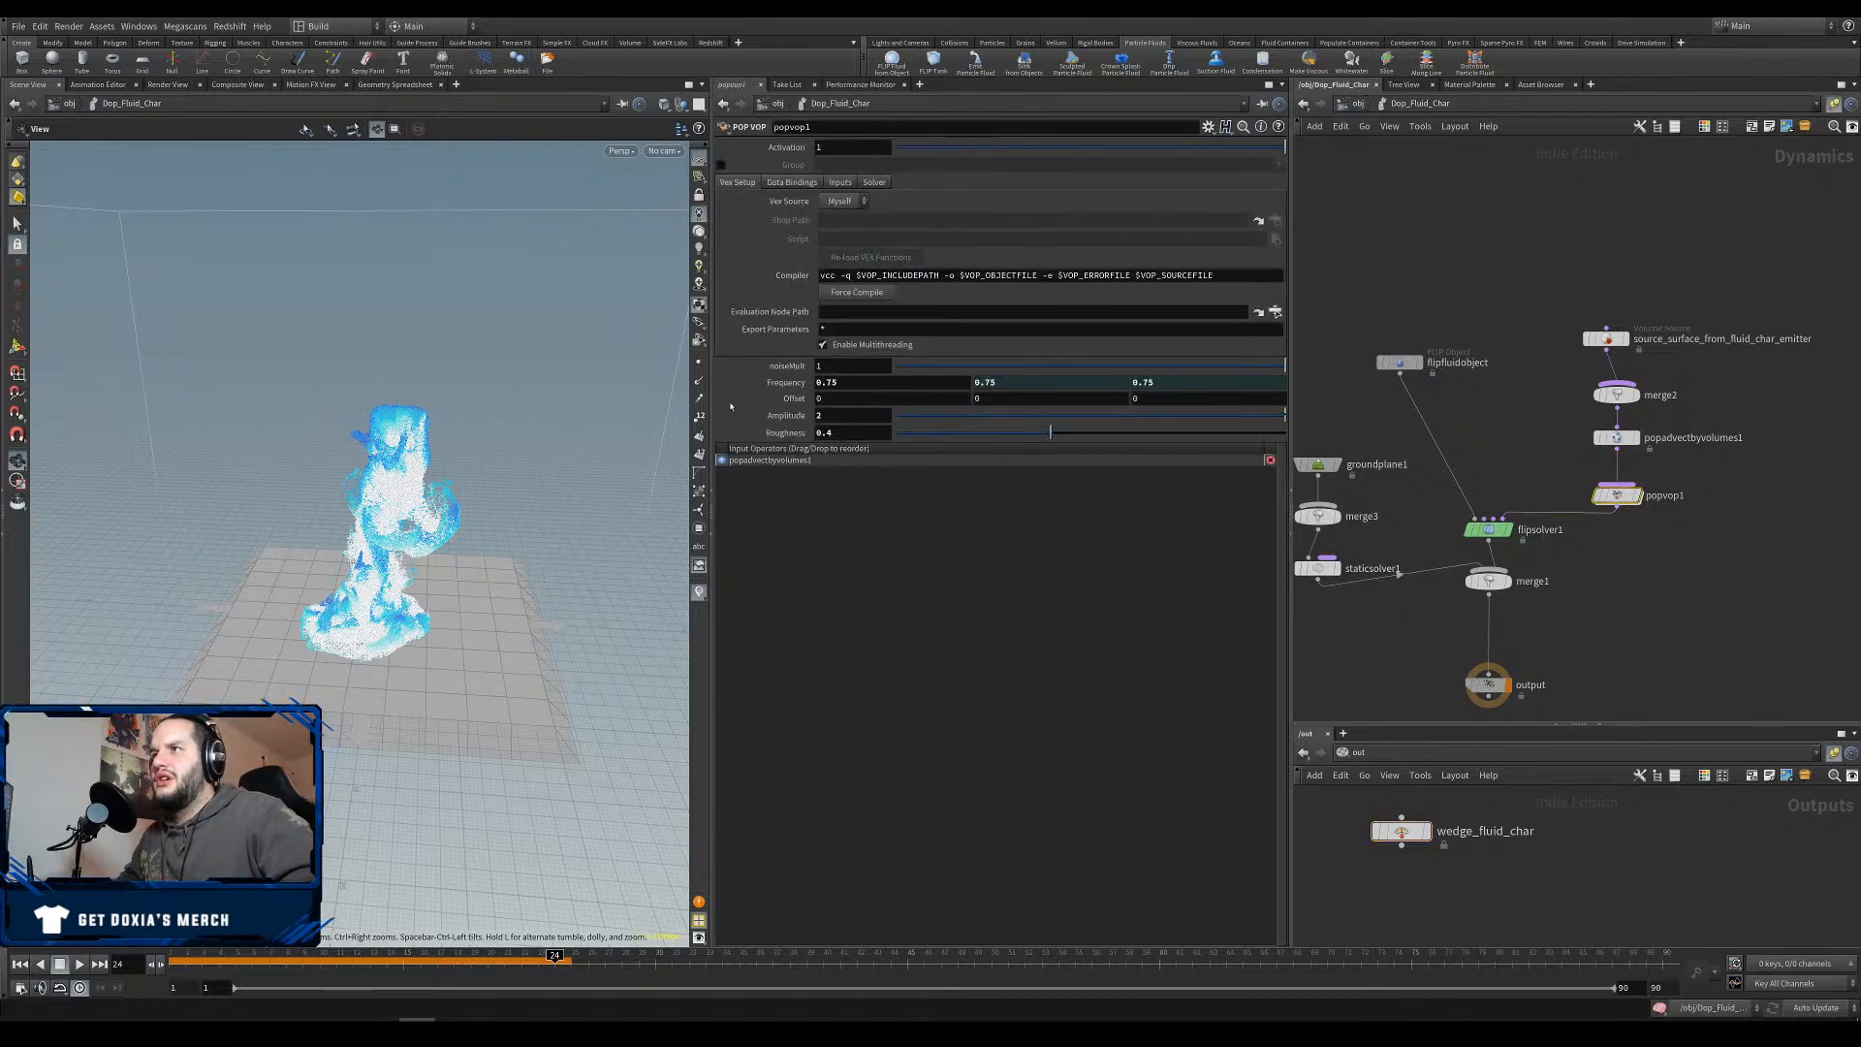
pyautogui.rightClick(781, 370)
pyautogui.click(877, 476)
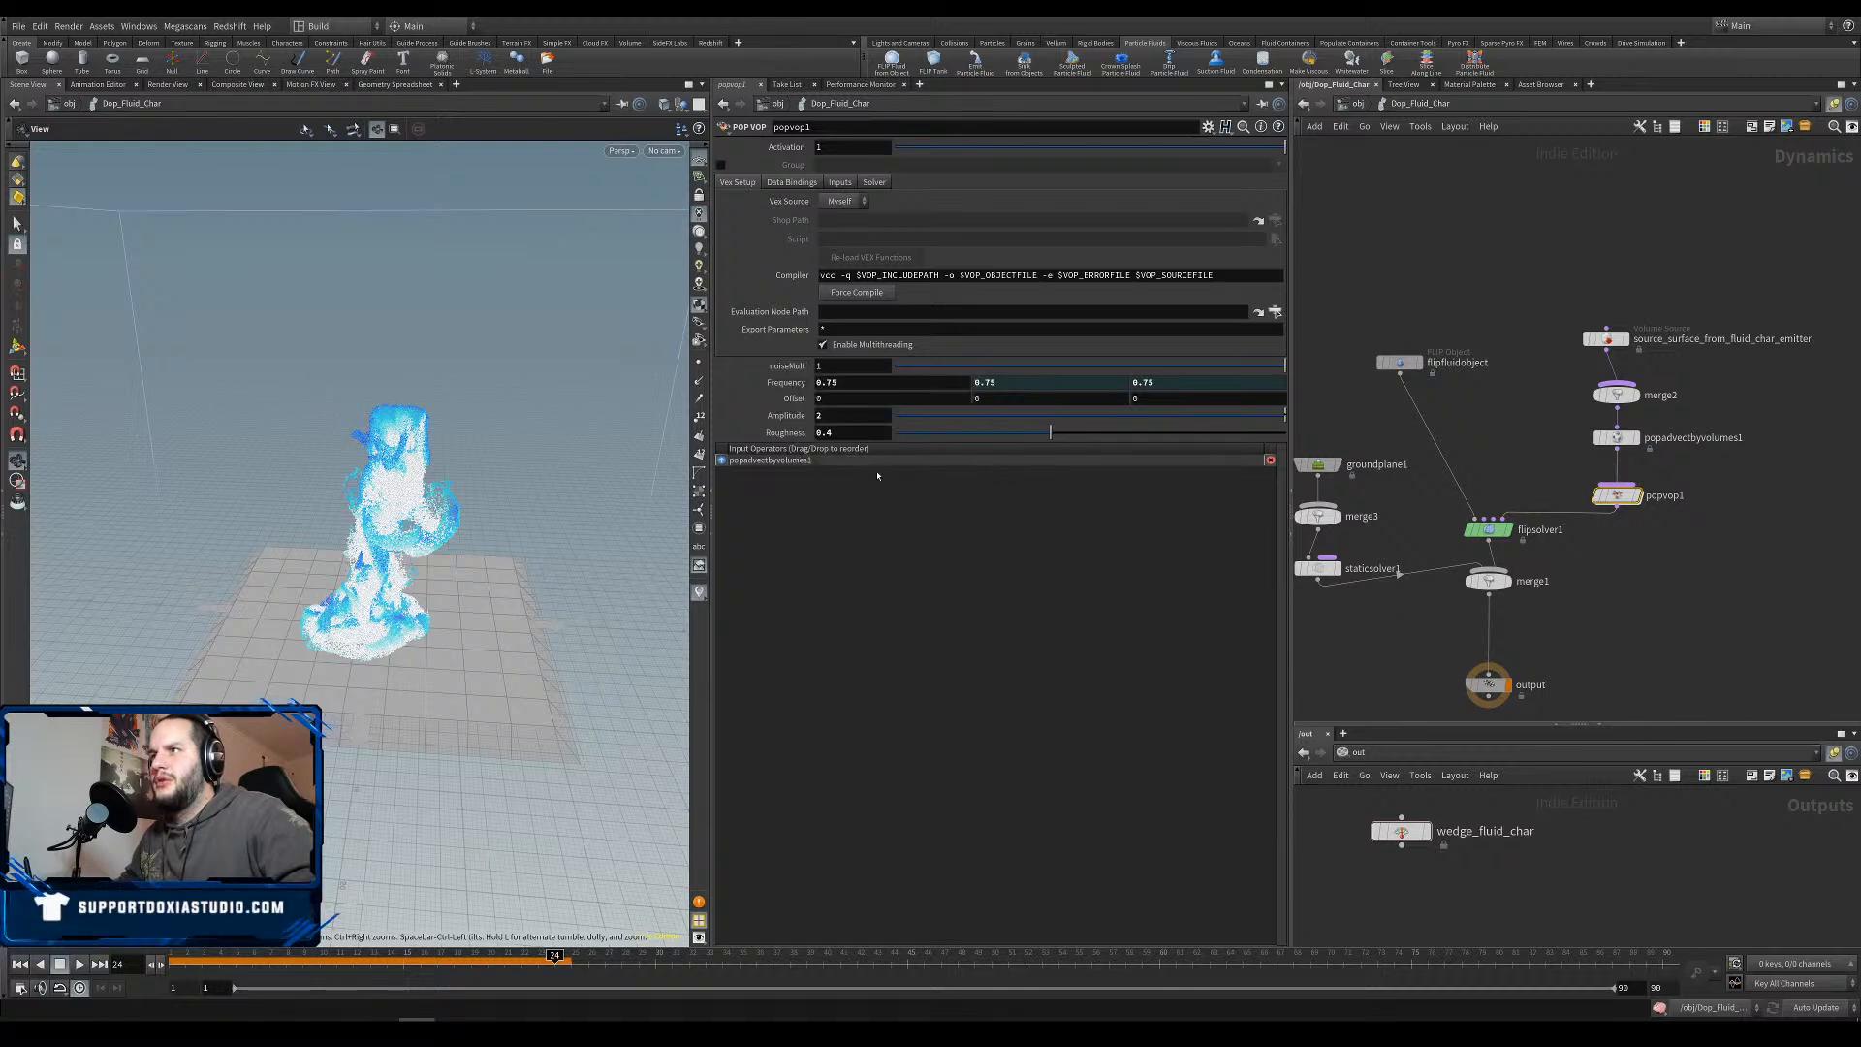
pyautogui.click(1403, 830)
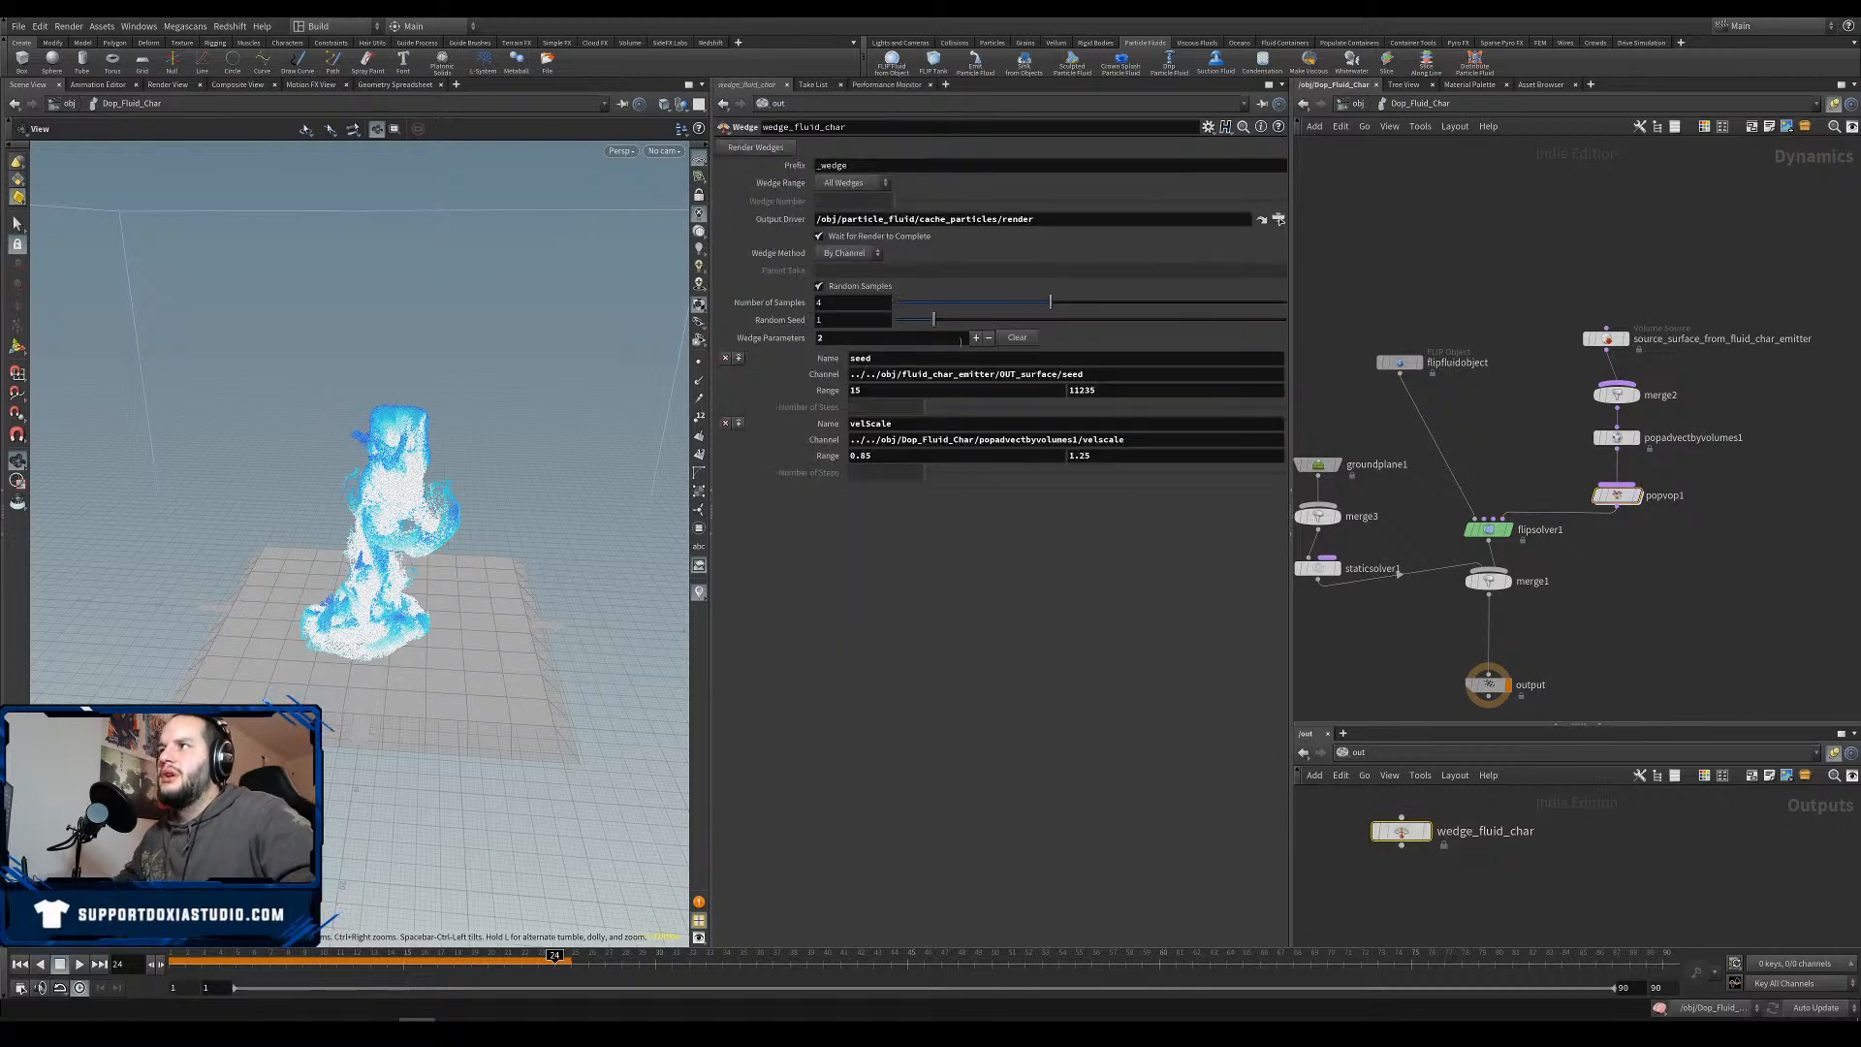
pyautogui.click(976, 337)
pyautogui.rightClick(853, 506)
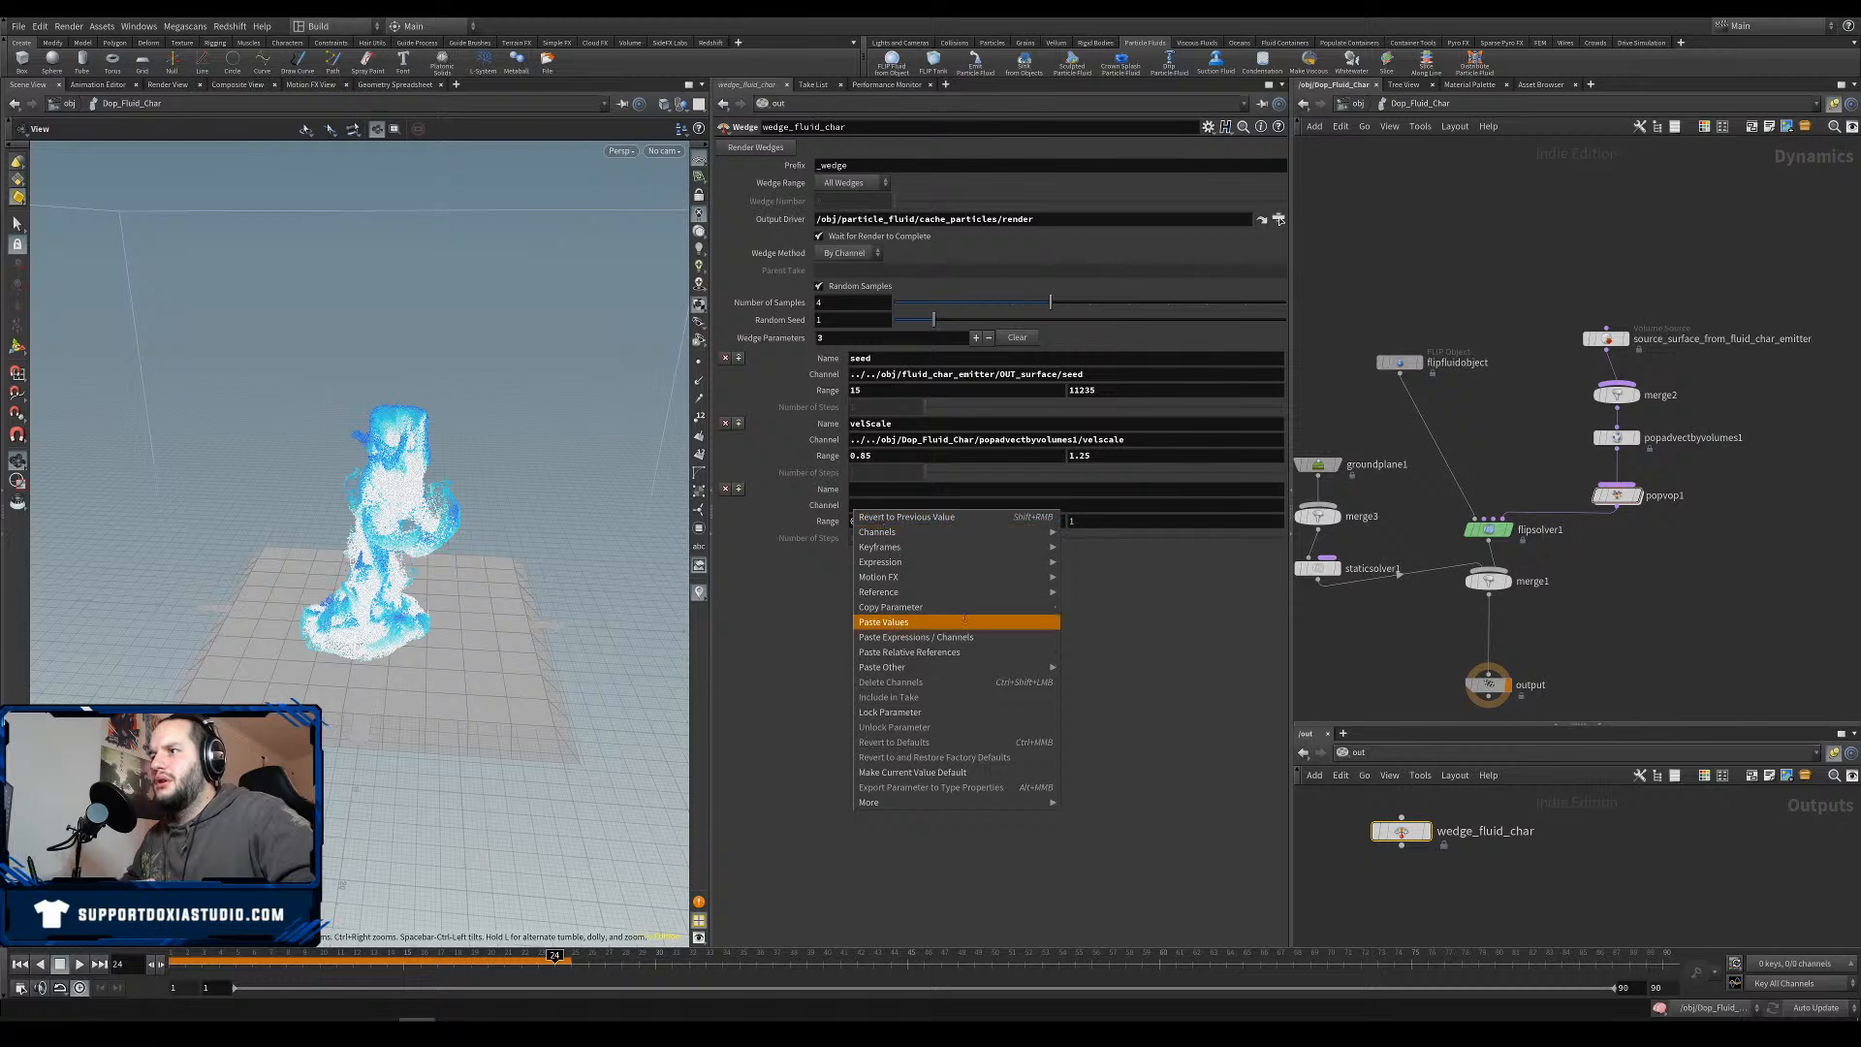
pyautogui.click(960, 651)
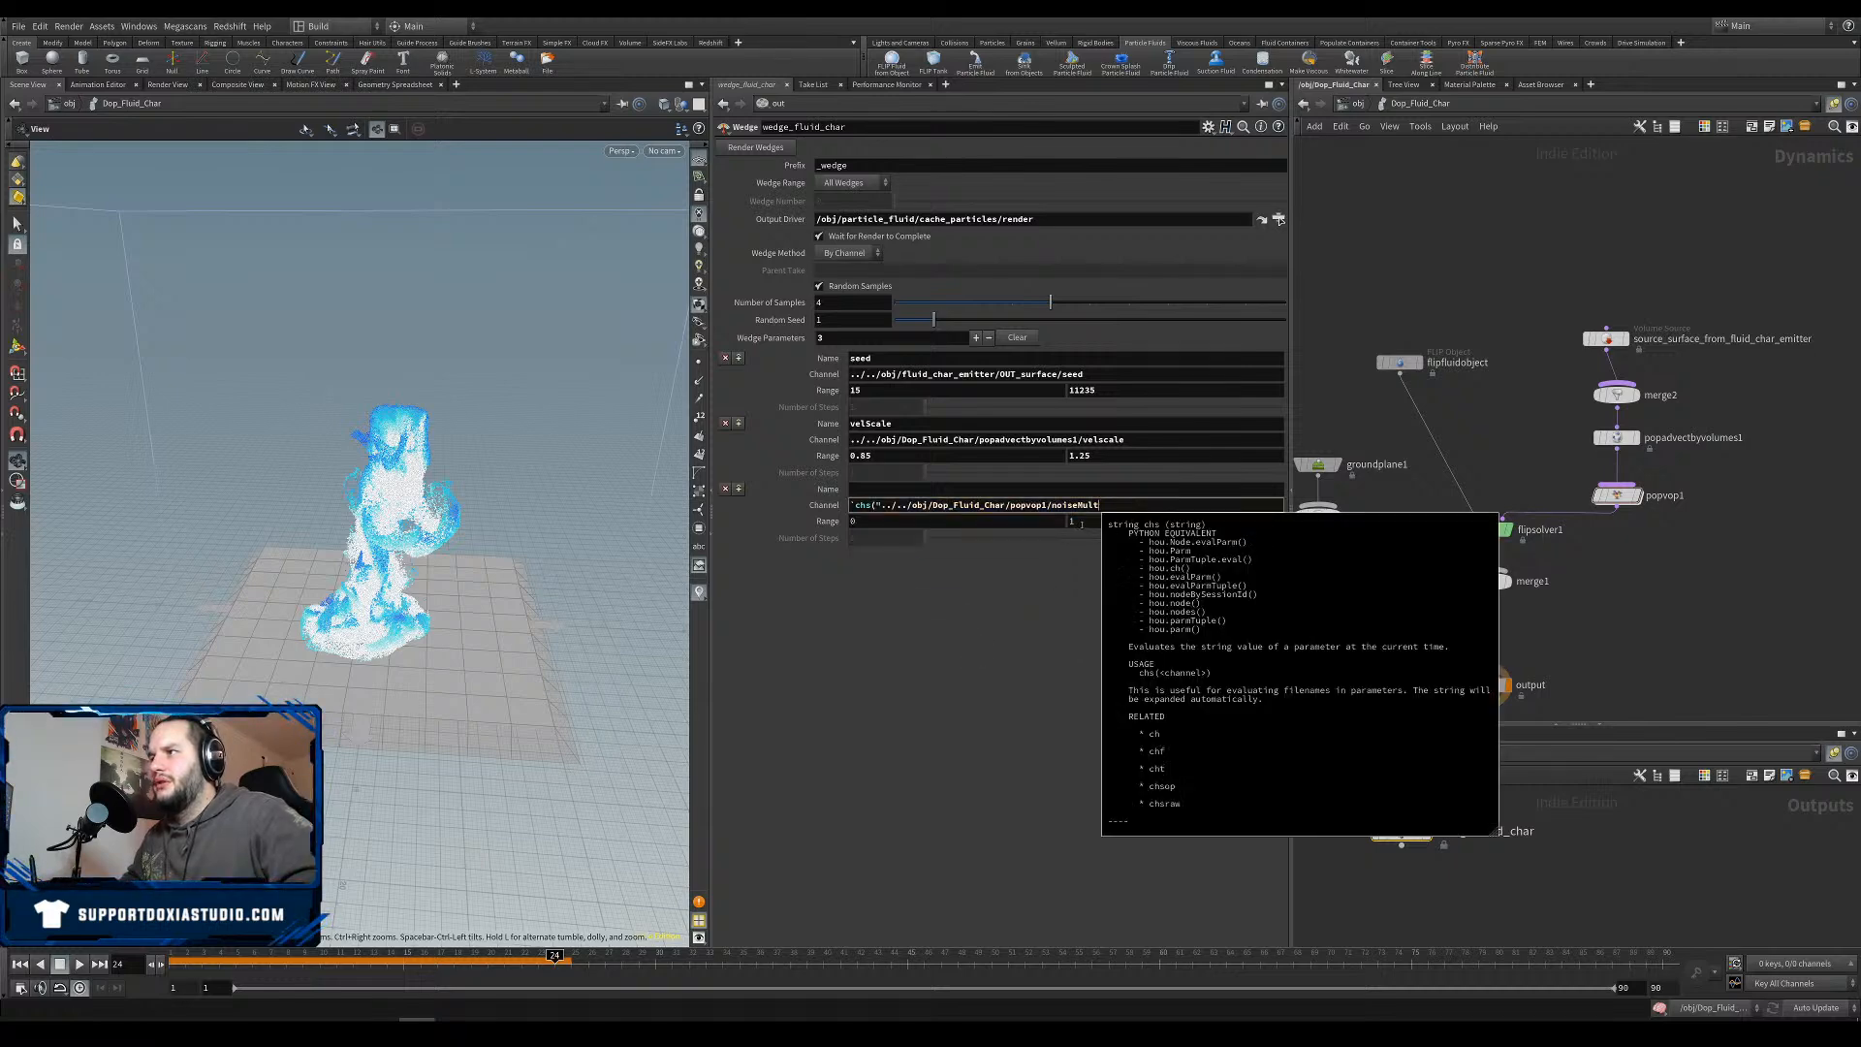
# Strip the third channel's chs wrapper, leaving ../../obj/Dop_Fluid_Char/popvop1/noiseMult, and name the wedge parameter noiseMult.
pyautogui.press('BackSpace')
pyautogui.press('BackSpace')
pyautogui.press('BackSpace')
pyautogui.press('BackSpace')
pyautogui.press('BackSpace')
pyautogui.press('BackSpace')
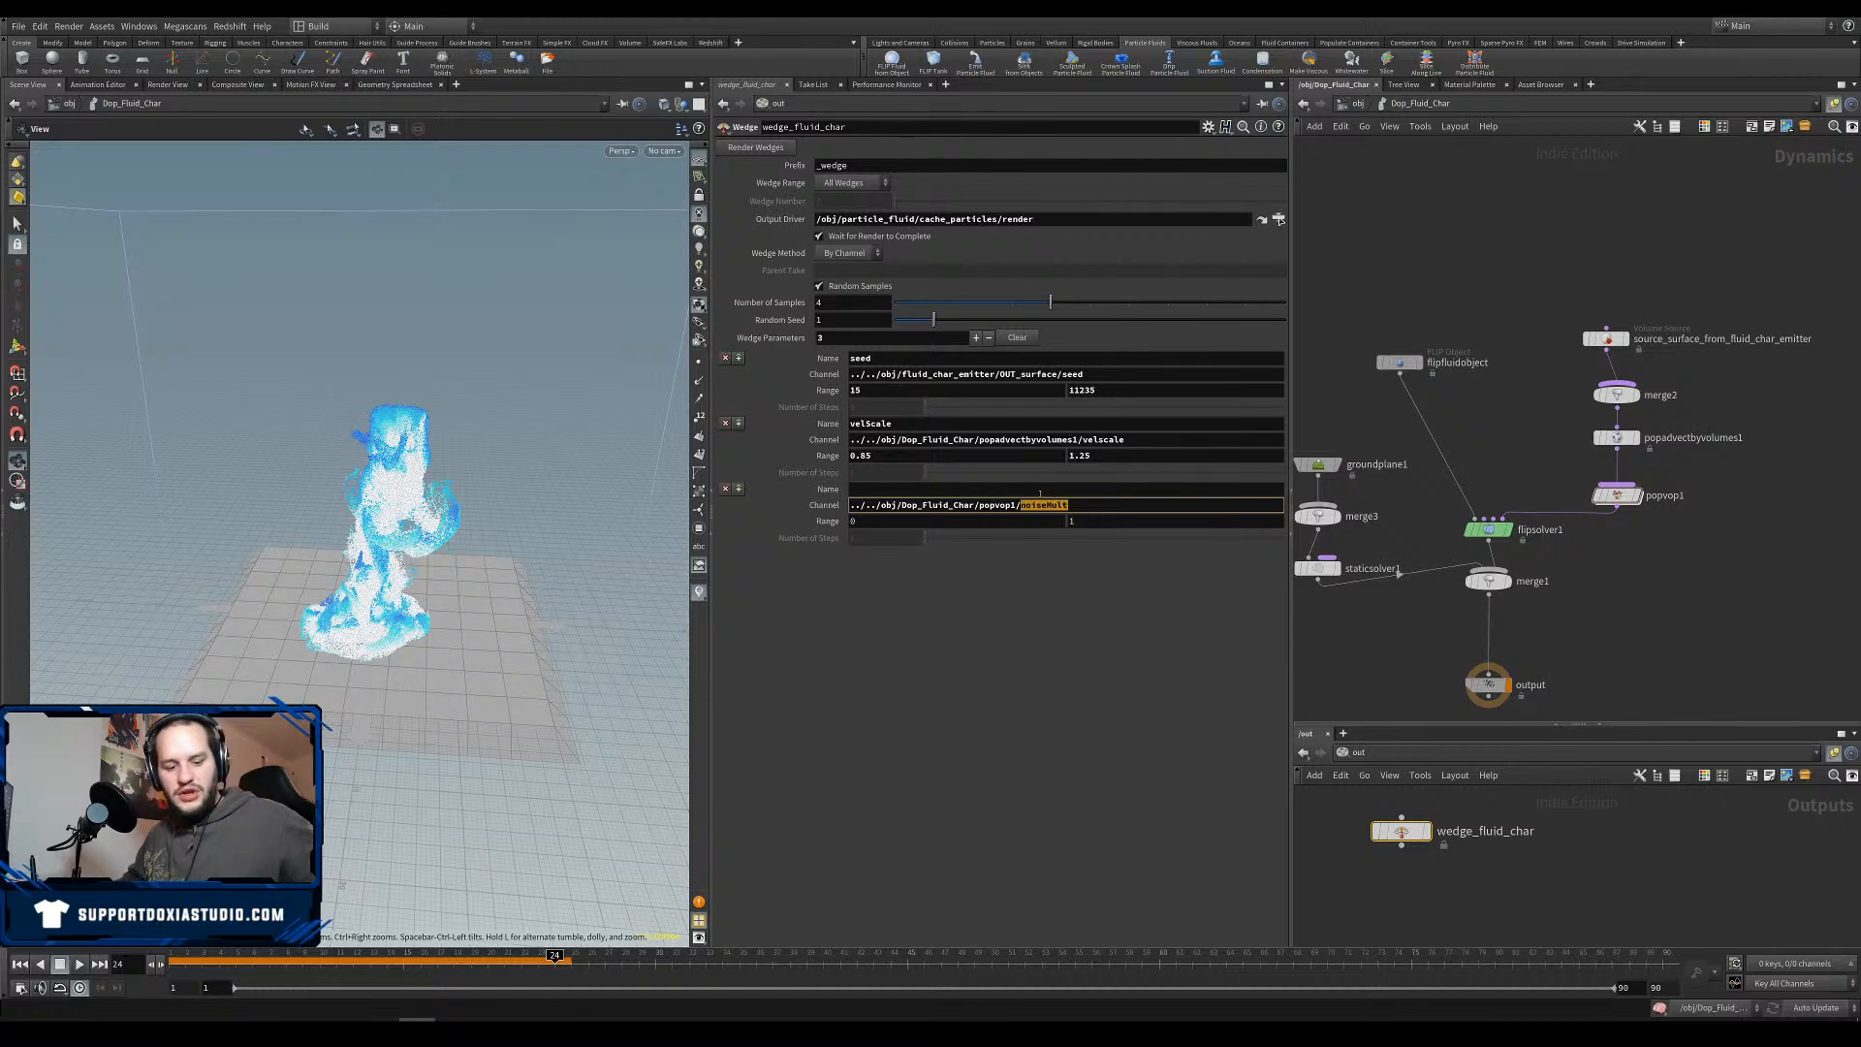
pyautogui.click(921, 489)
pyautogui.hotkey('ctrl', 'v')
# Set the noiseMult wedge parameter's range to 0.75 through 1.5 and save the scene.
pyautogui.click(853, 521)
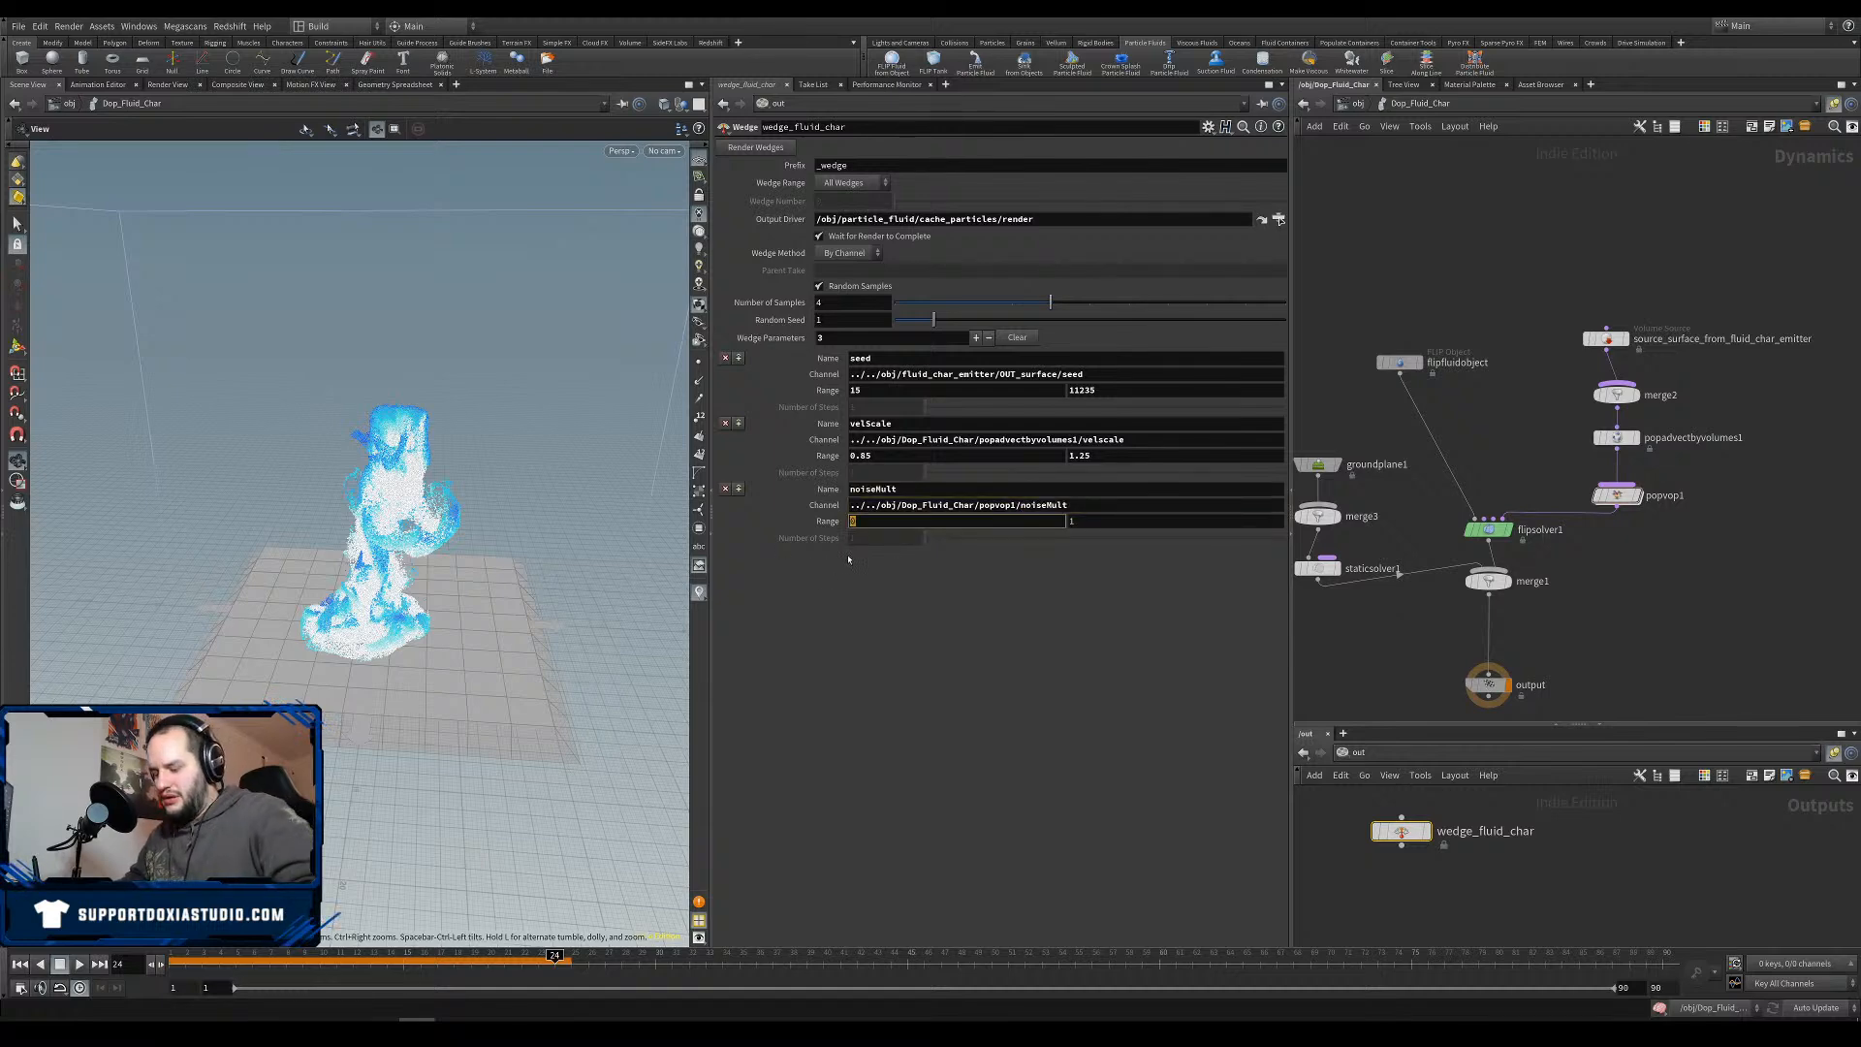
pyautogui.write('7')
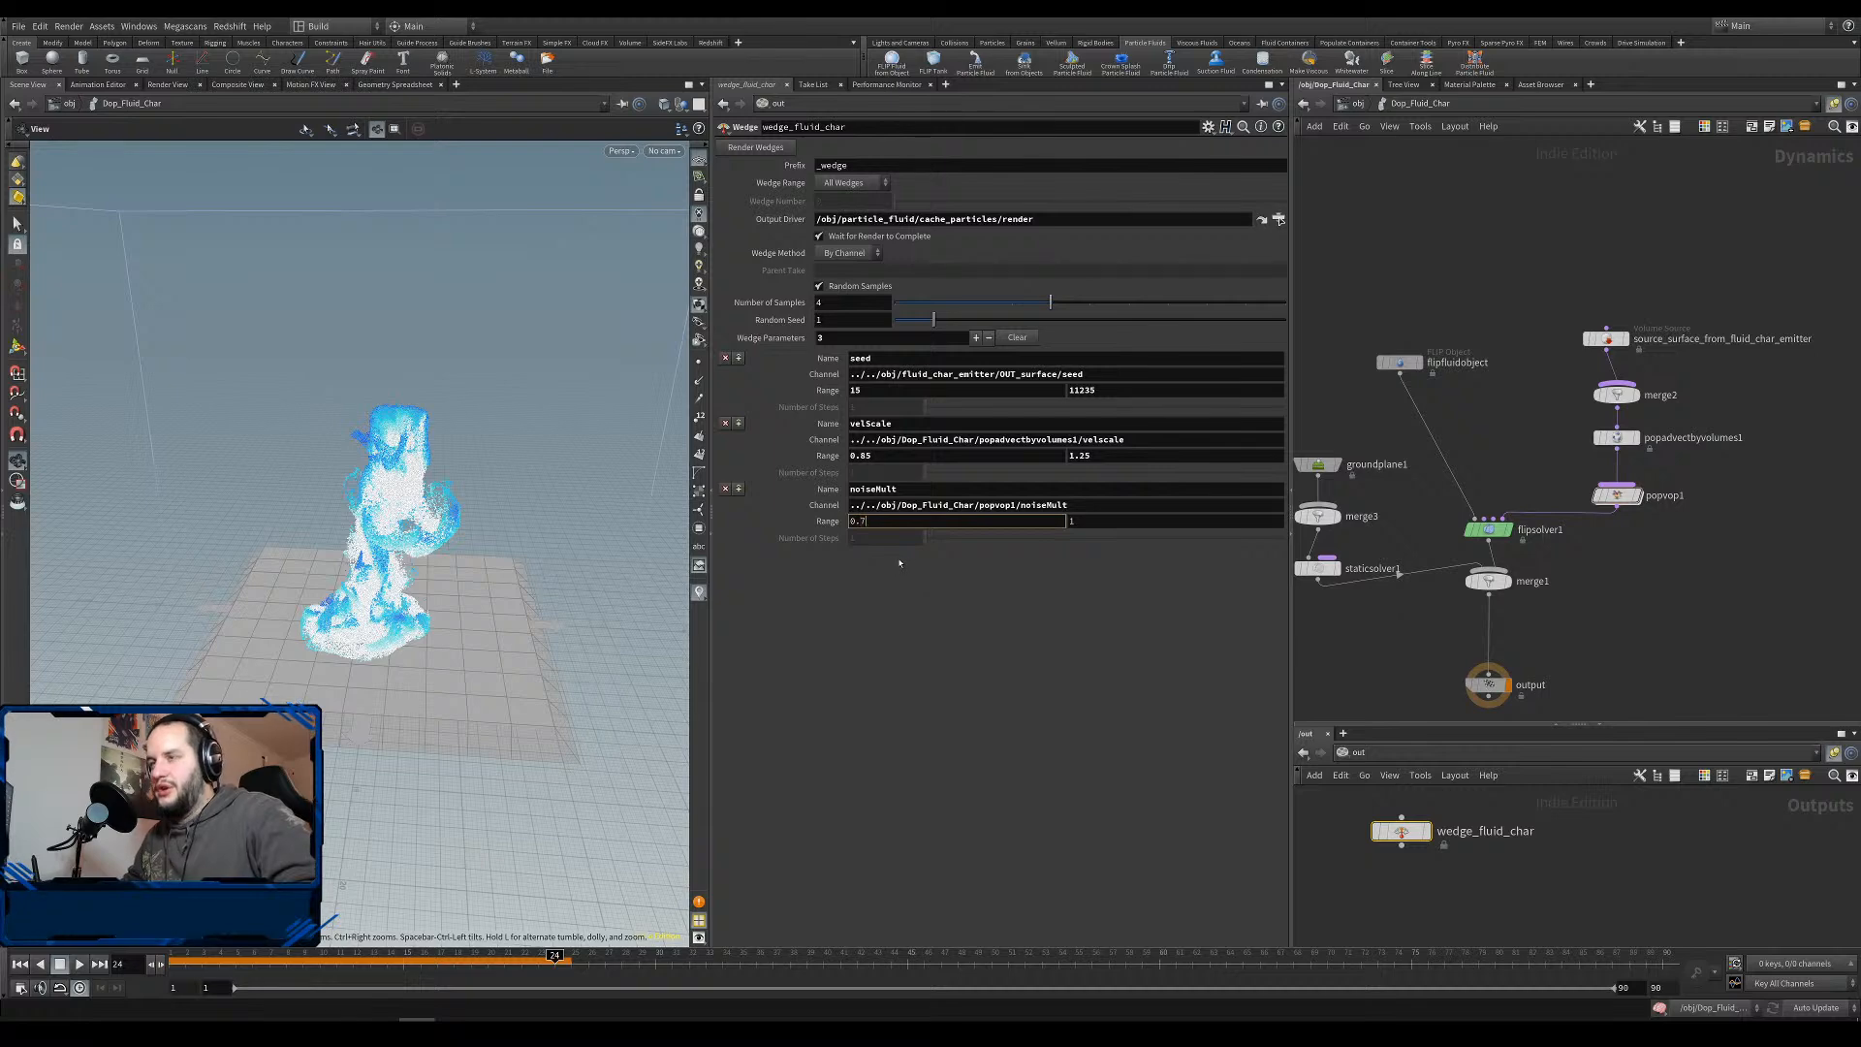
pyautogui.write('5')
pyautogui.click(1082, 523)
pyautogui.write('.')
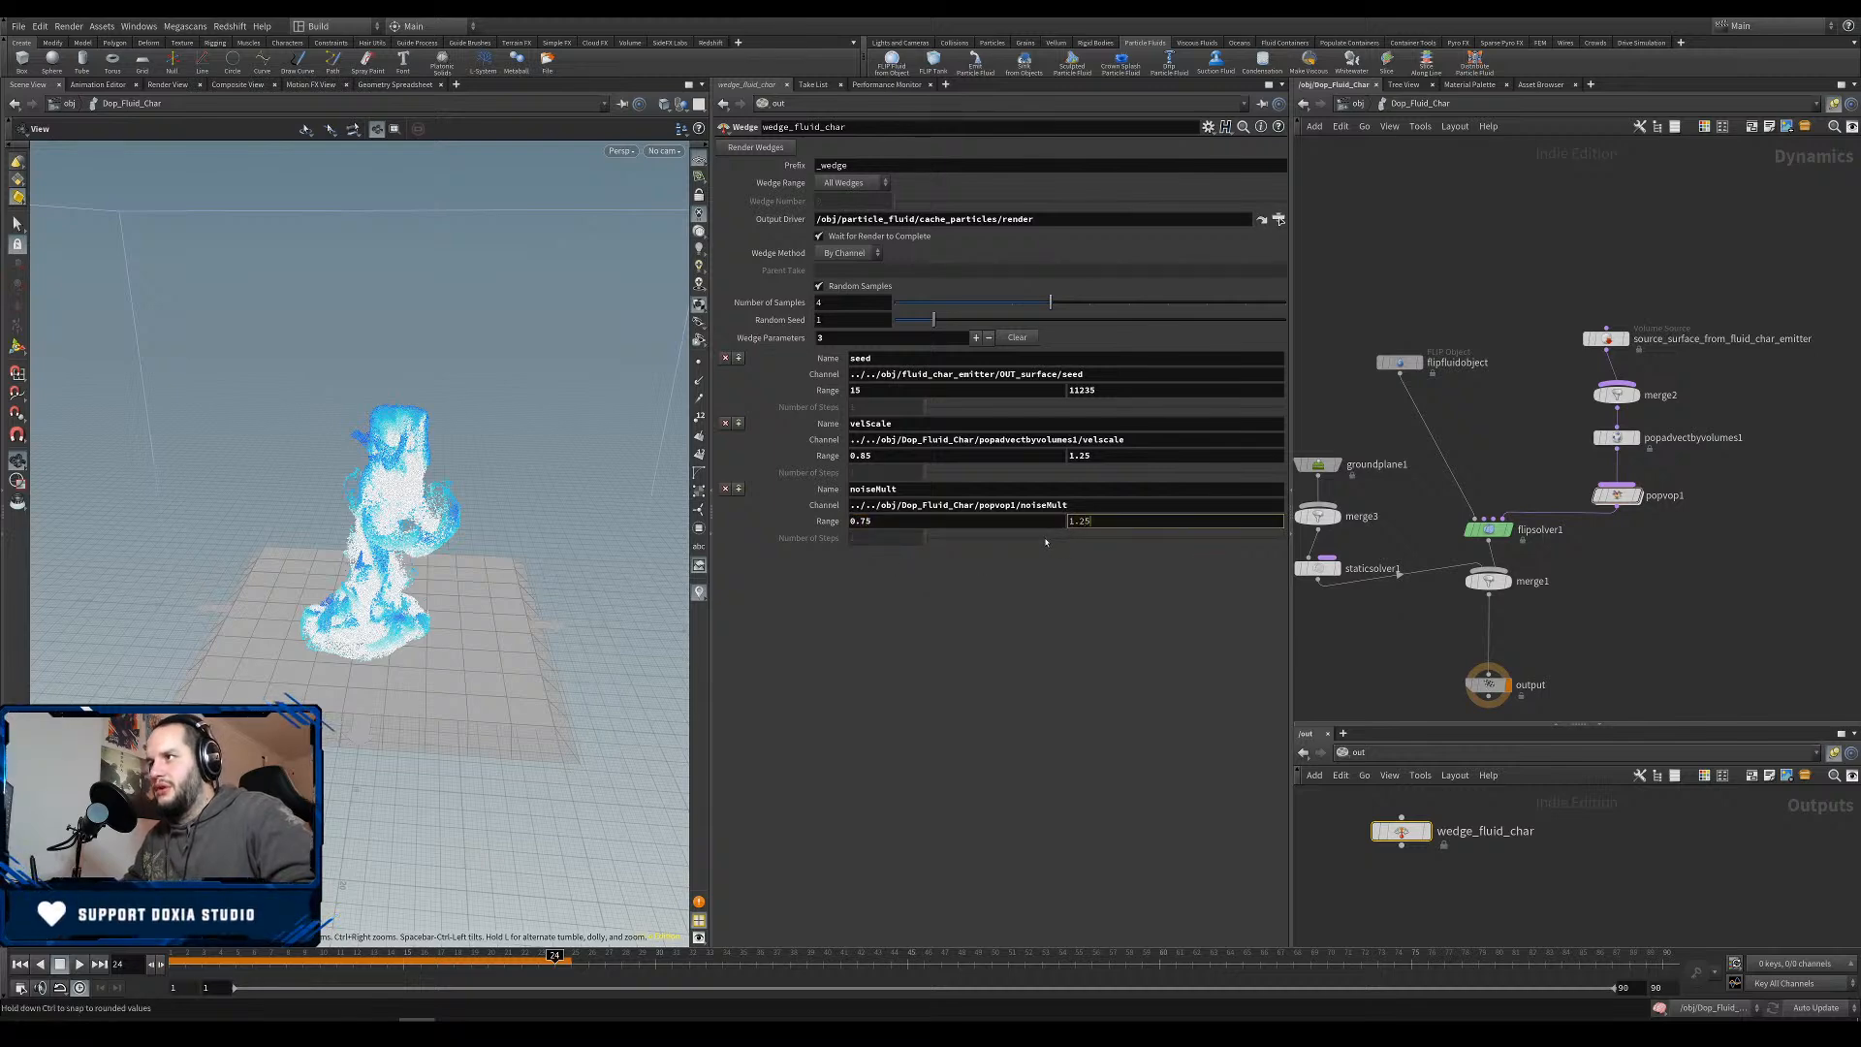
pyautogui.write('5')
pyautogui.press('Return')
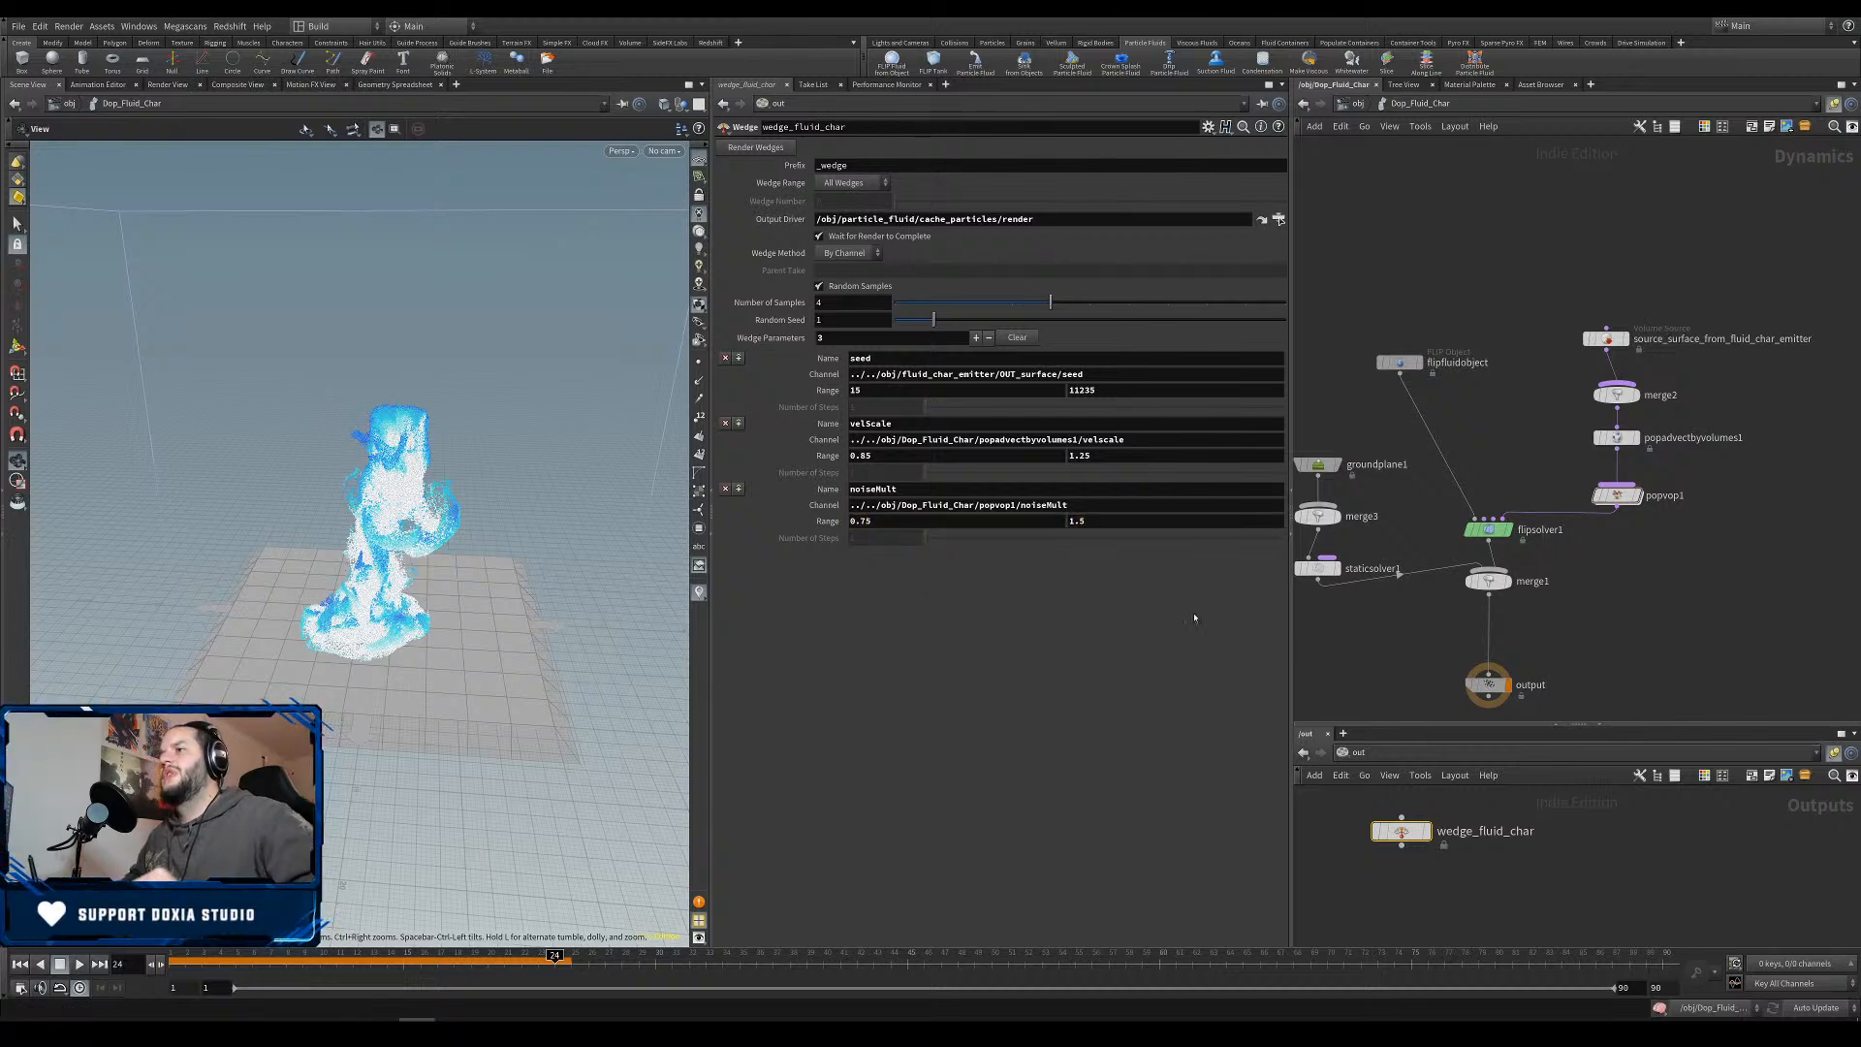
pyautogui.hotkey('ctrl', 's')
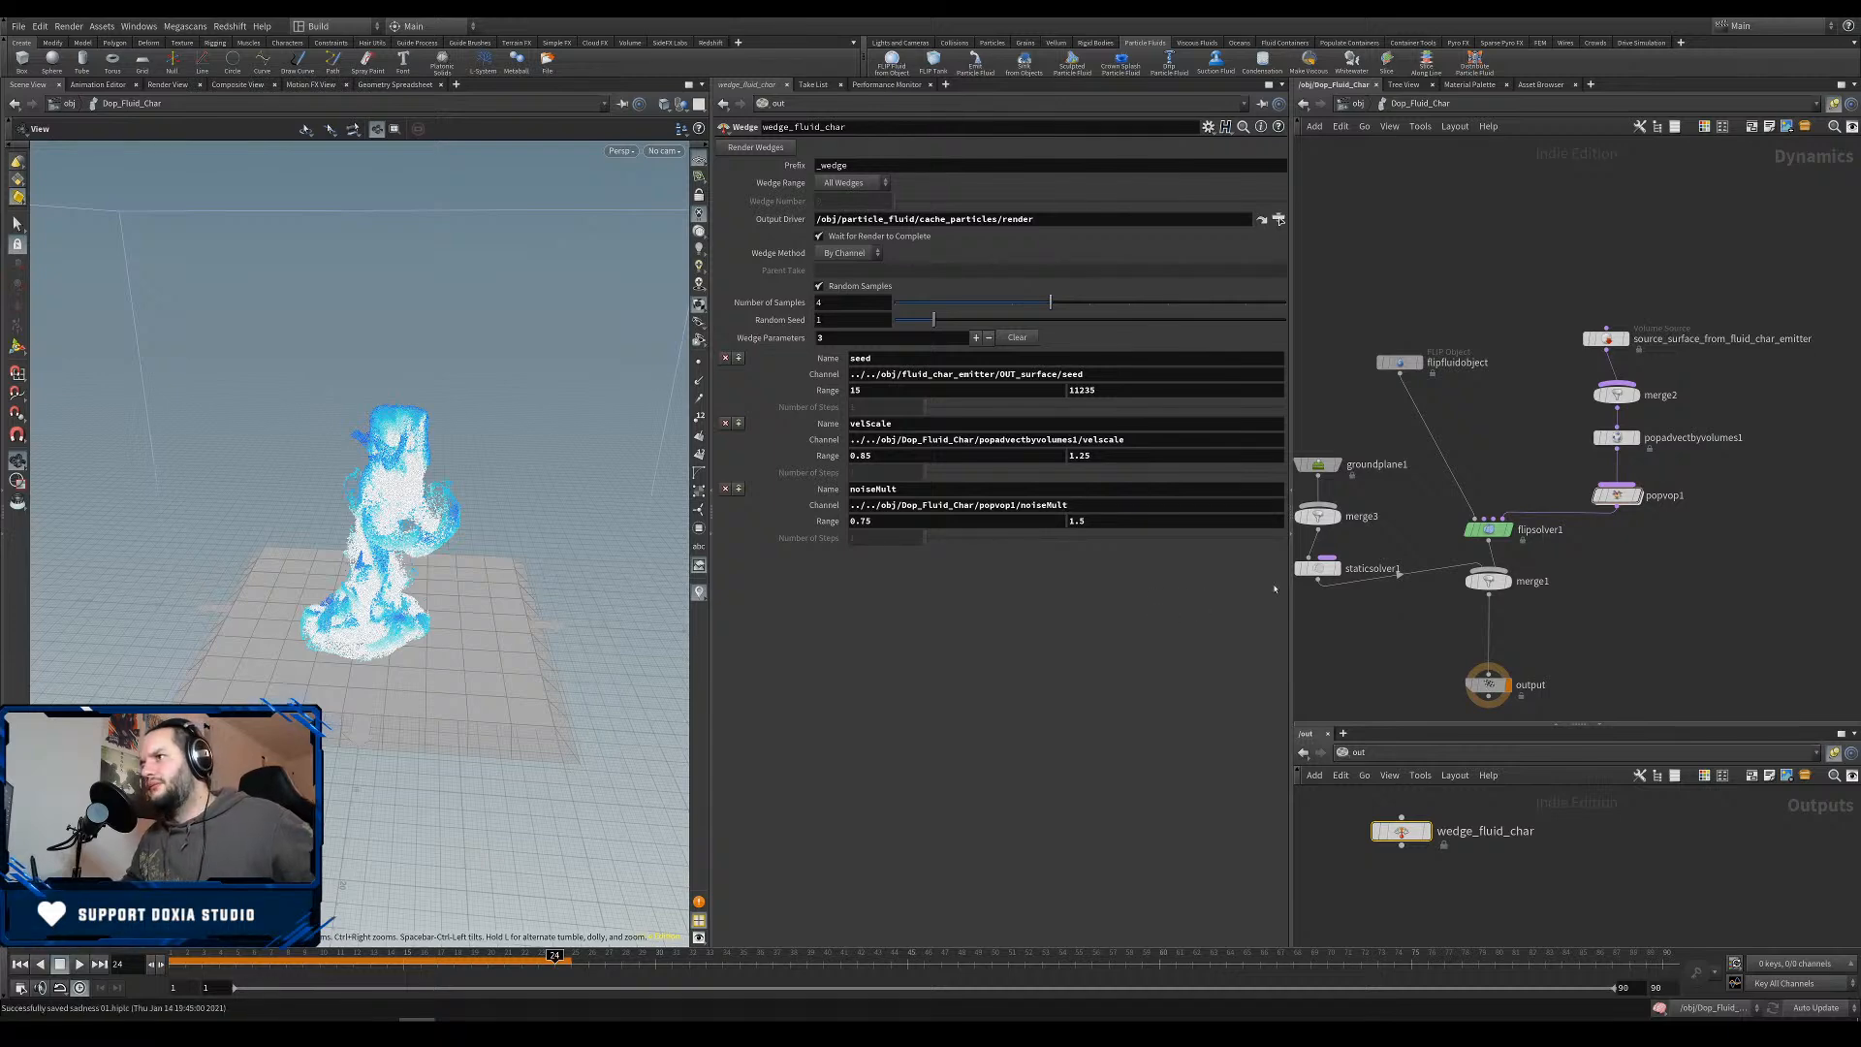
# Copy popvop1's Amplitude parameter and paste it as a relative reference into the Channel of a new fourth wedge parameter.
pyautogui.click(1616, 497)
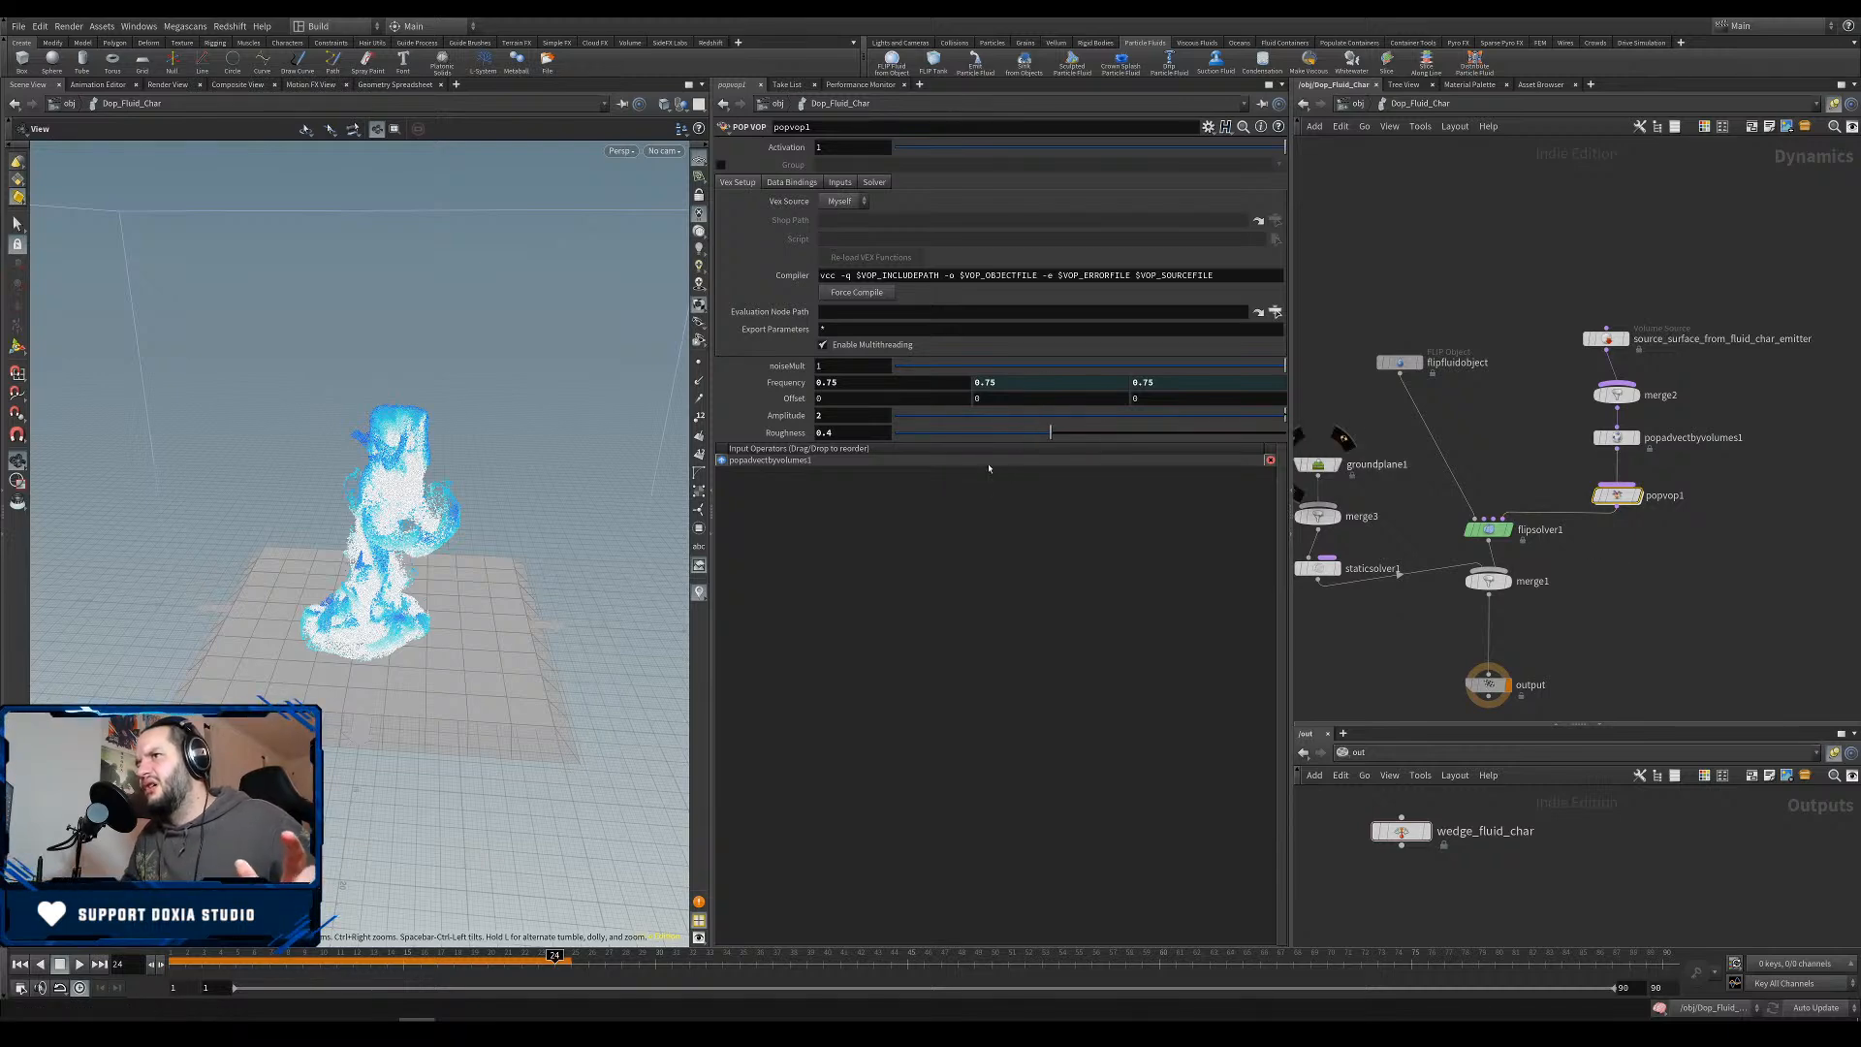
pyautogui.rightClick(786, 416)
pyautogui.click(922, 524)
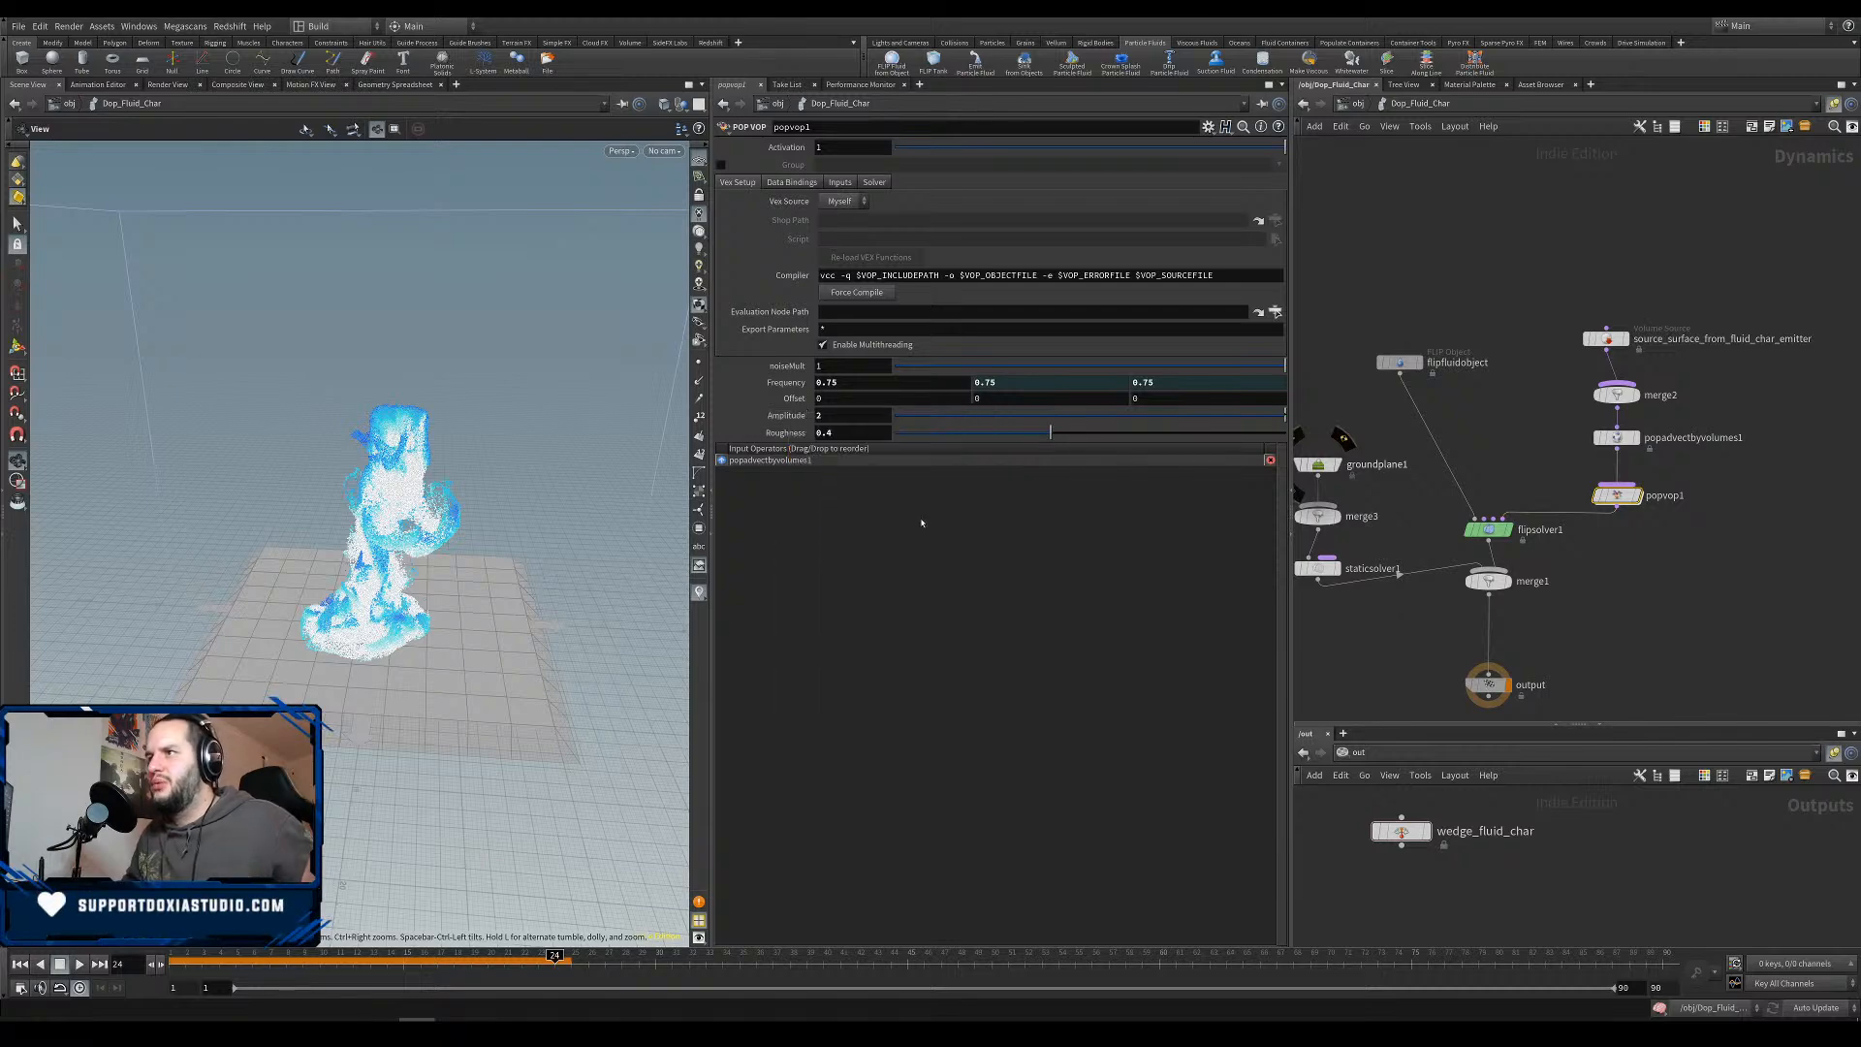
pyautogui.click(1401, 831)
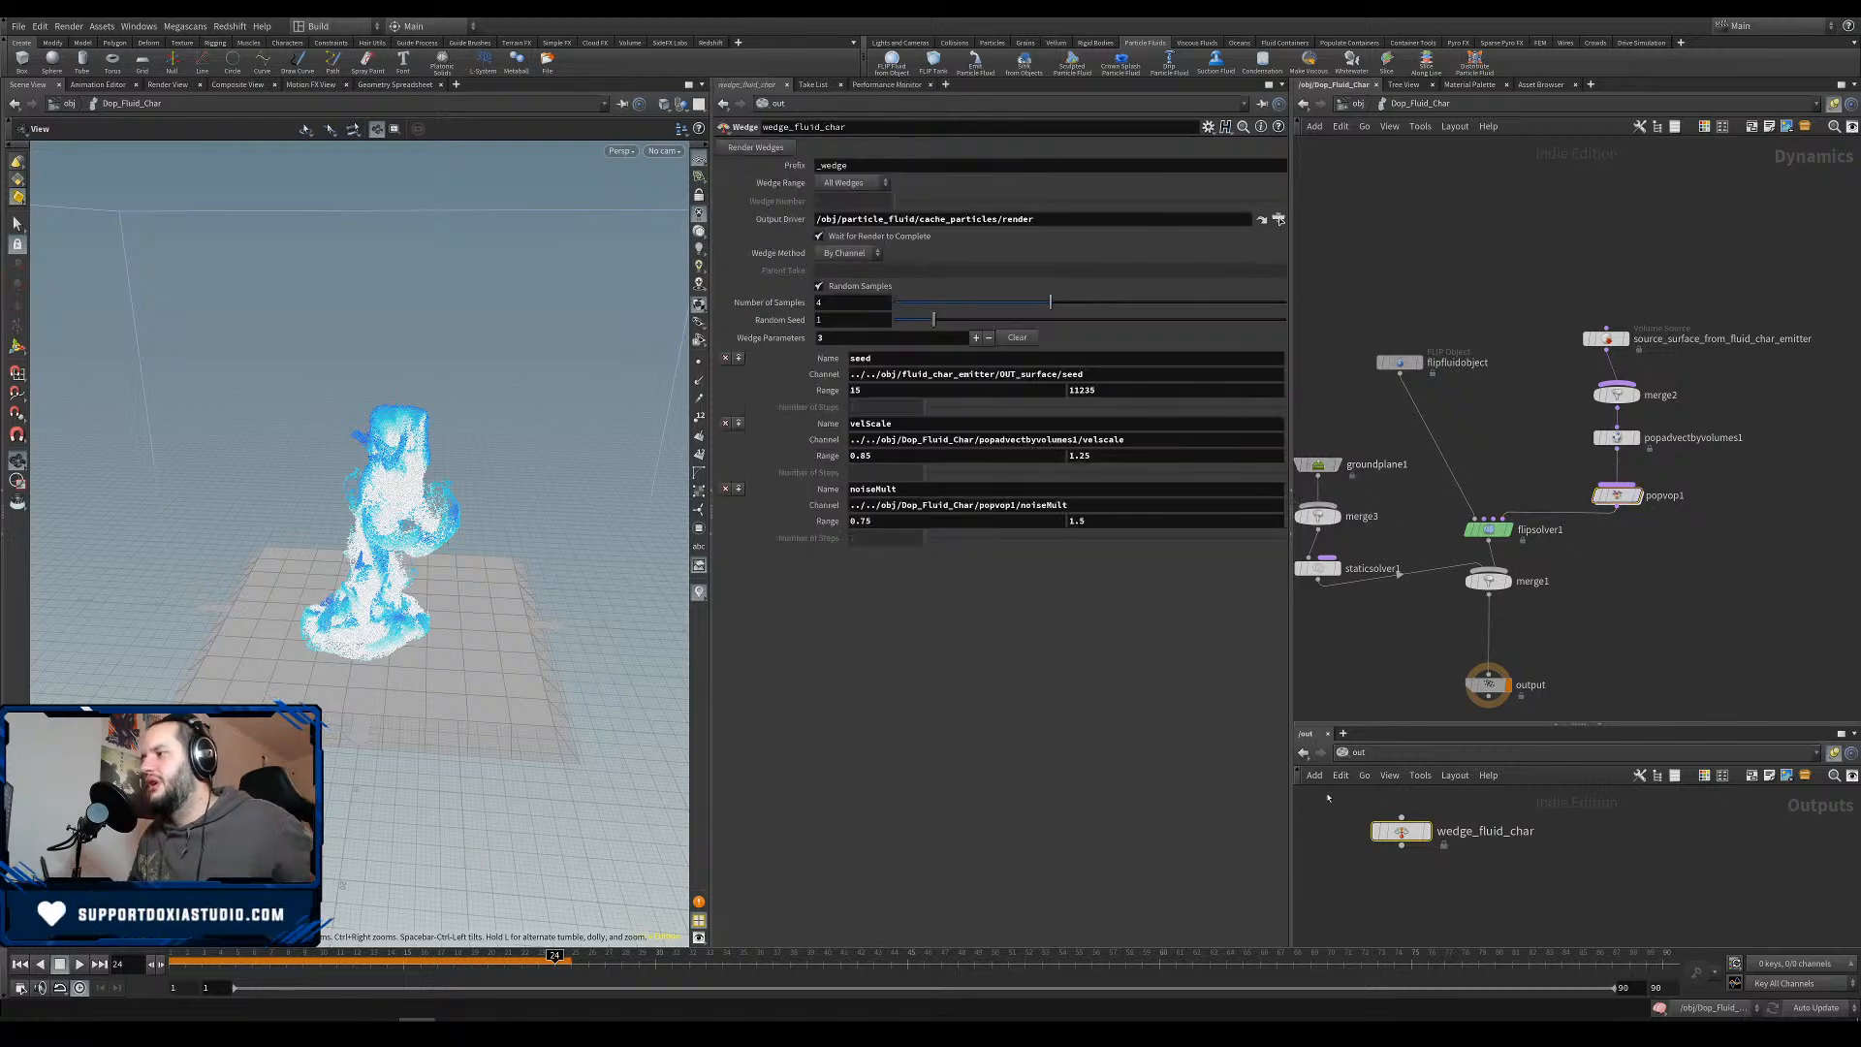
pyautogui.click(976, 338)
pyautogui.rightClick(863, 572)
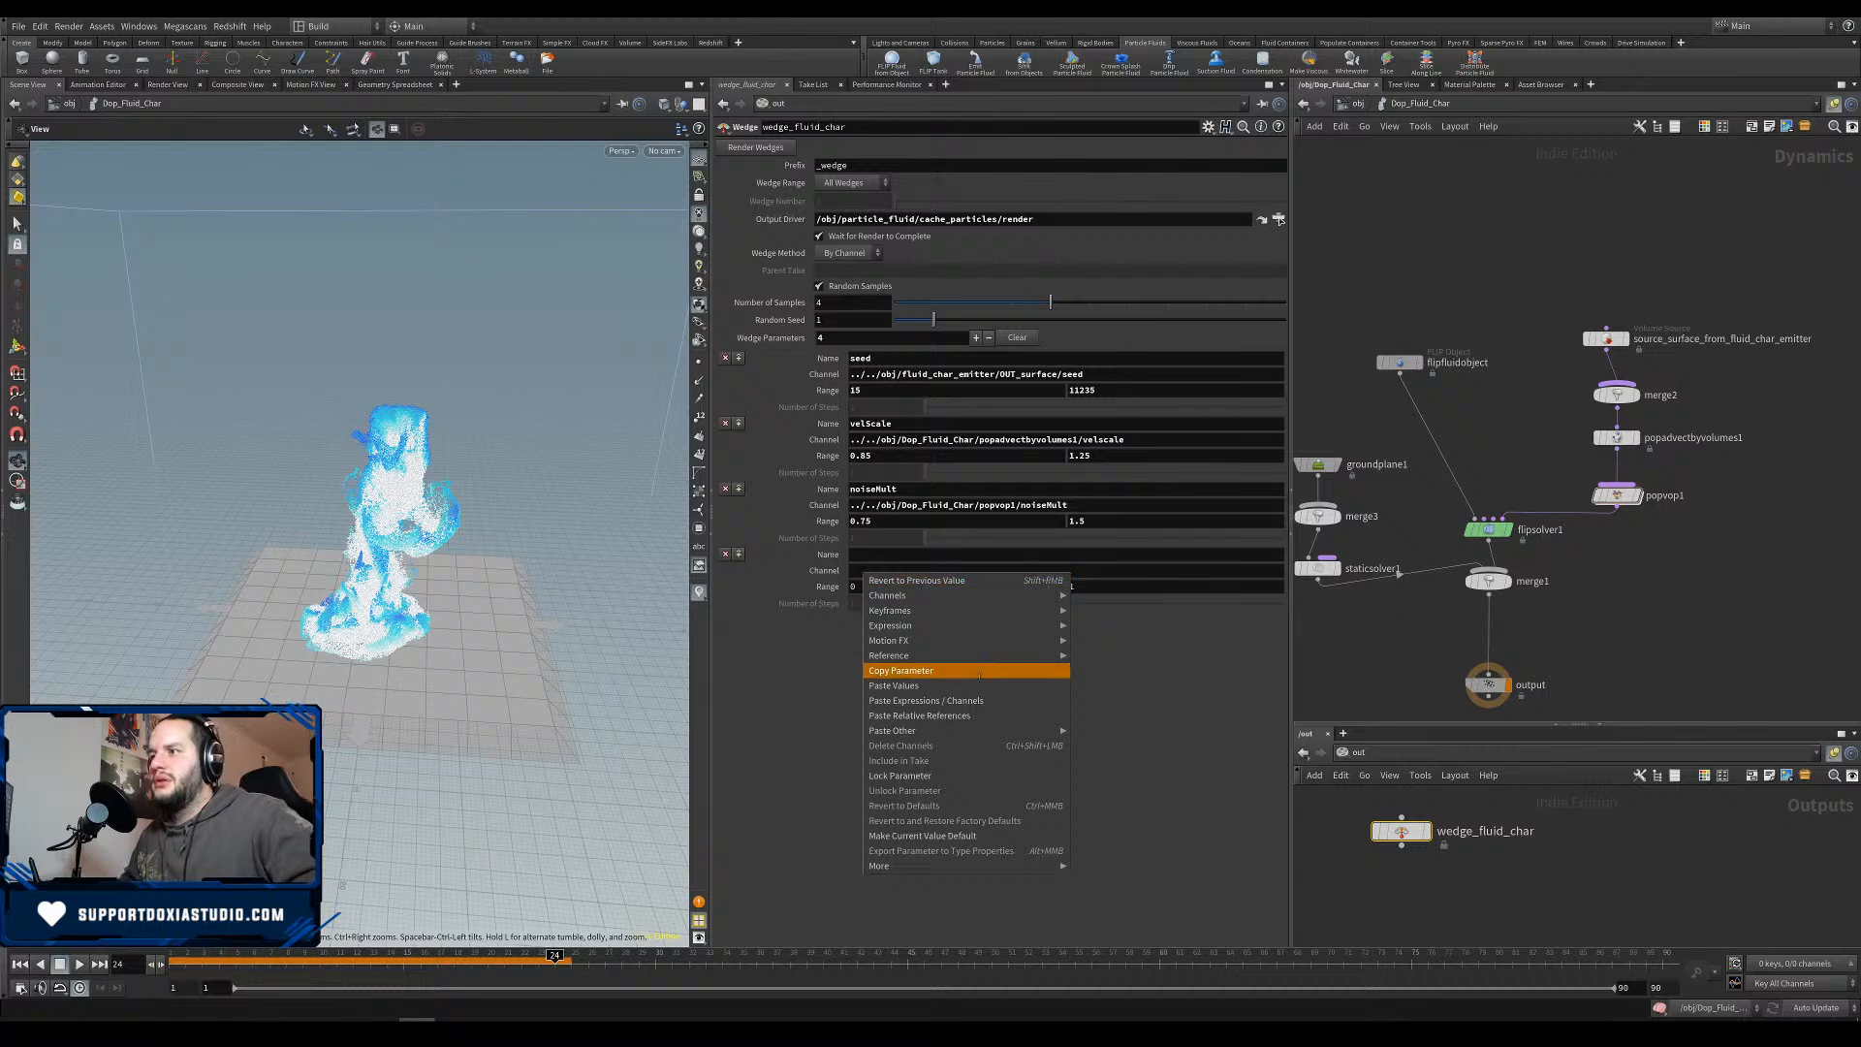
pyautogui.click(919, 715)
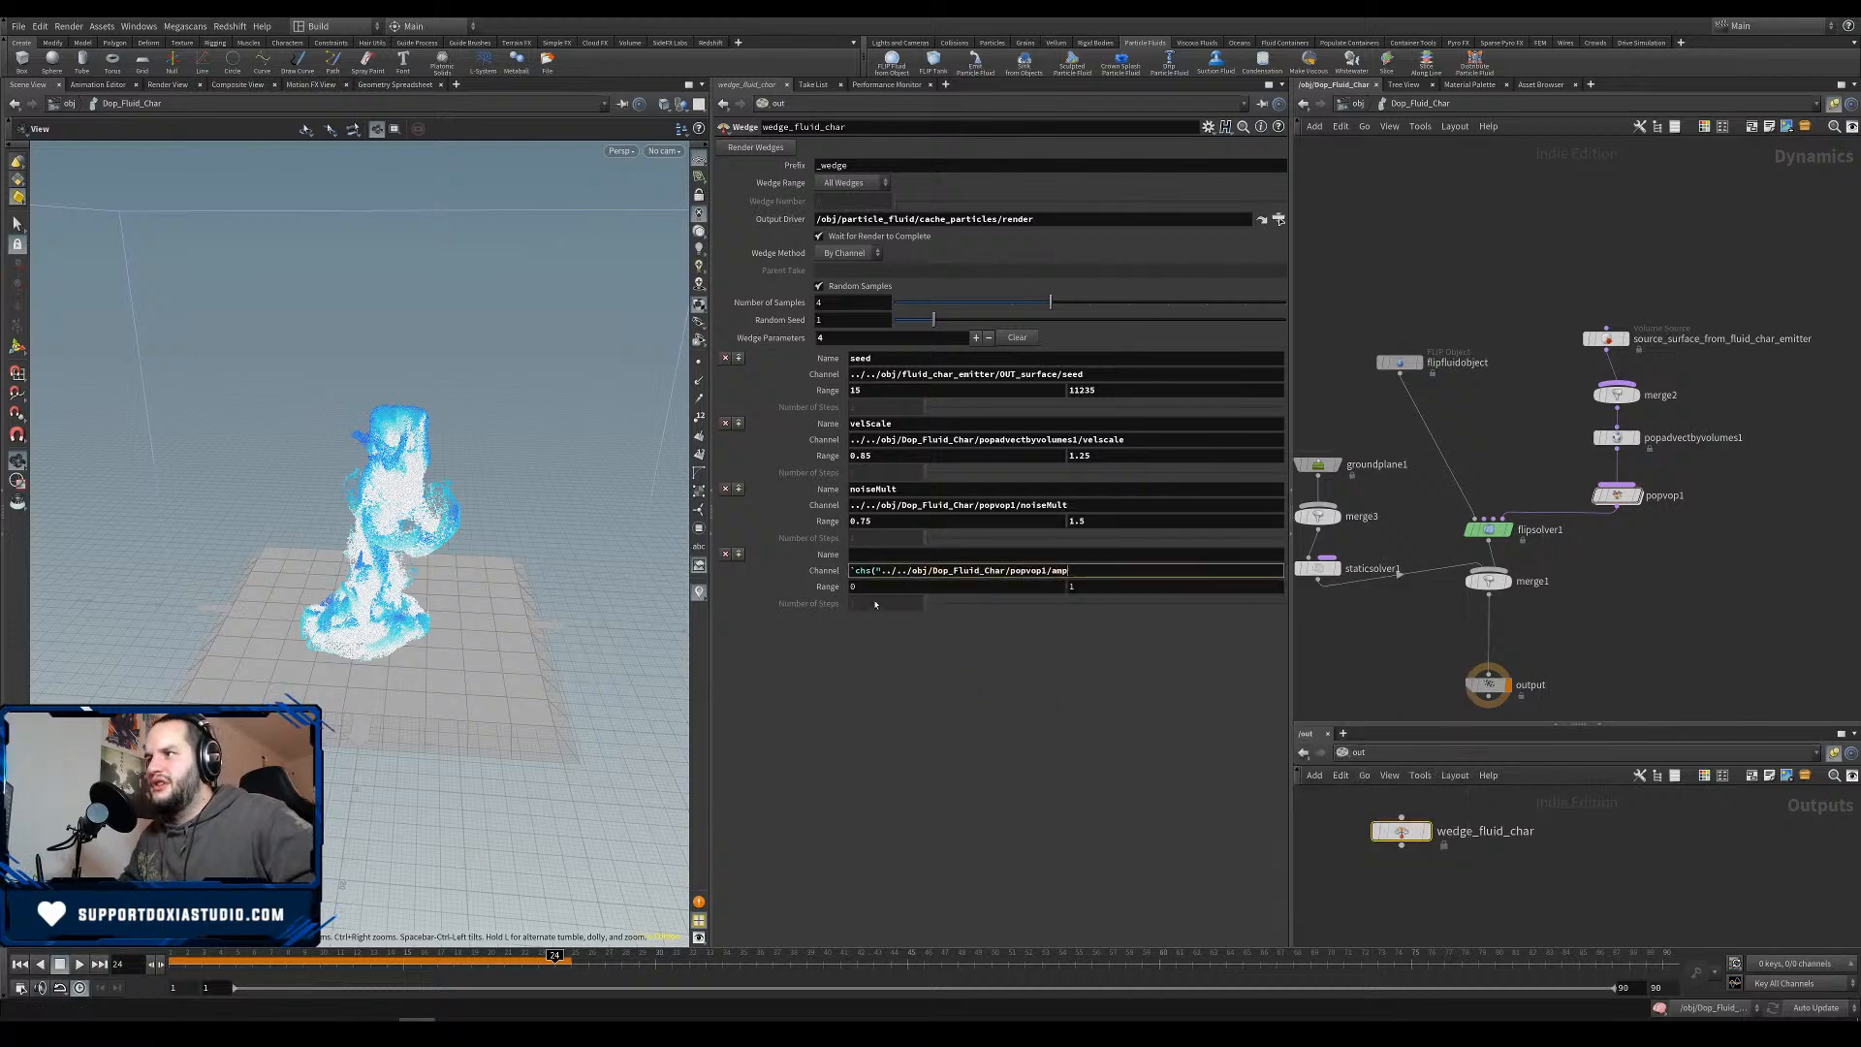
# Strip the fourth channel's chs wrapper, leaving ../../obj/Dop_Fluid_Char/popvop1/amp, and name the wedge parameter amp.
pyautogui.moveTo(881, 570); pyautogui.dragTo(849, 570)
pyautogui.press('BackSpace')
pyautogui.click(873, 554)
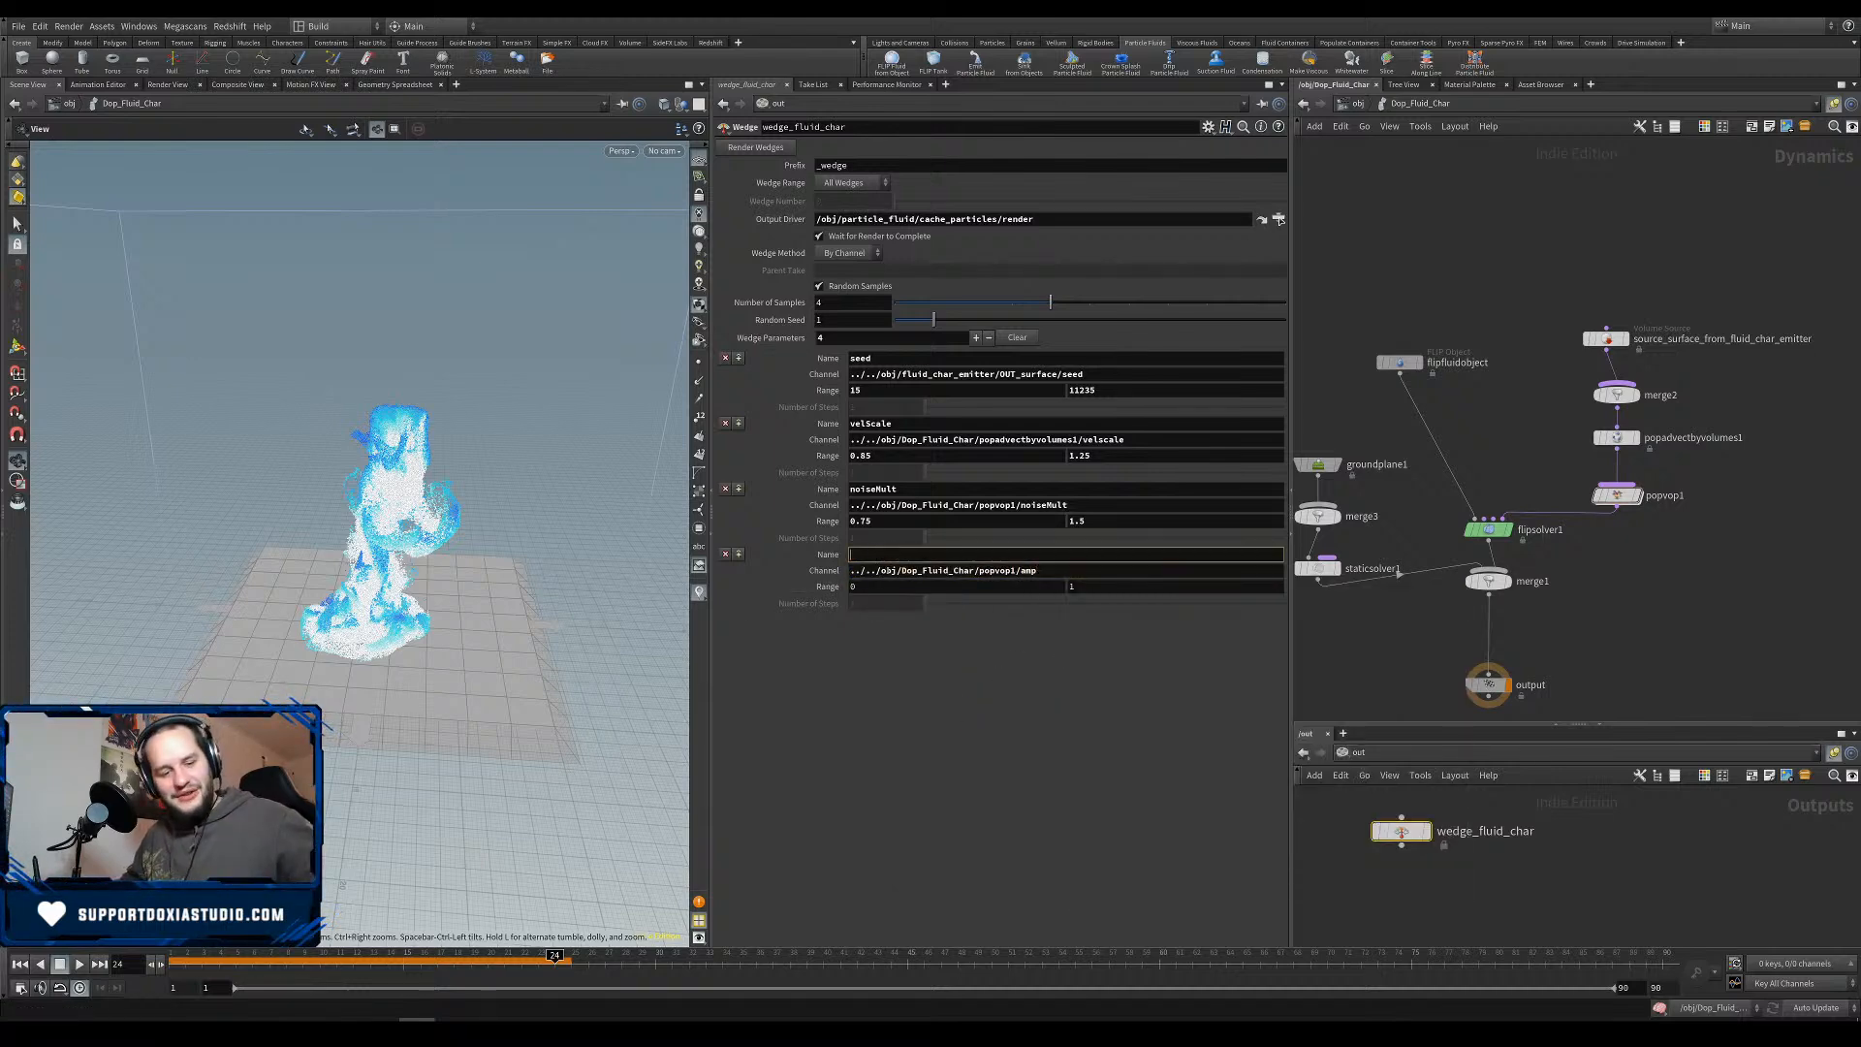
pyautogui.write('amp')
# Set the amp wedge parameter's range to 1.5 through 3, checking popvop1's Amplitude for reference.
pyautogui.press('Tab')
pyautogui.press('Tab')
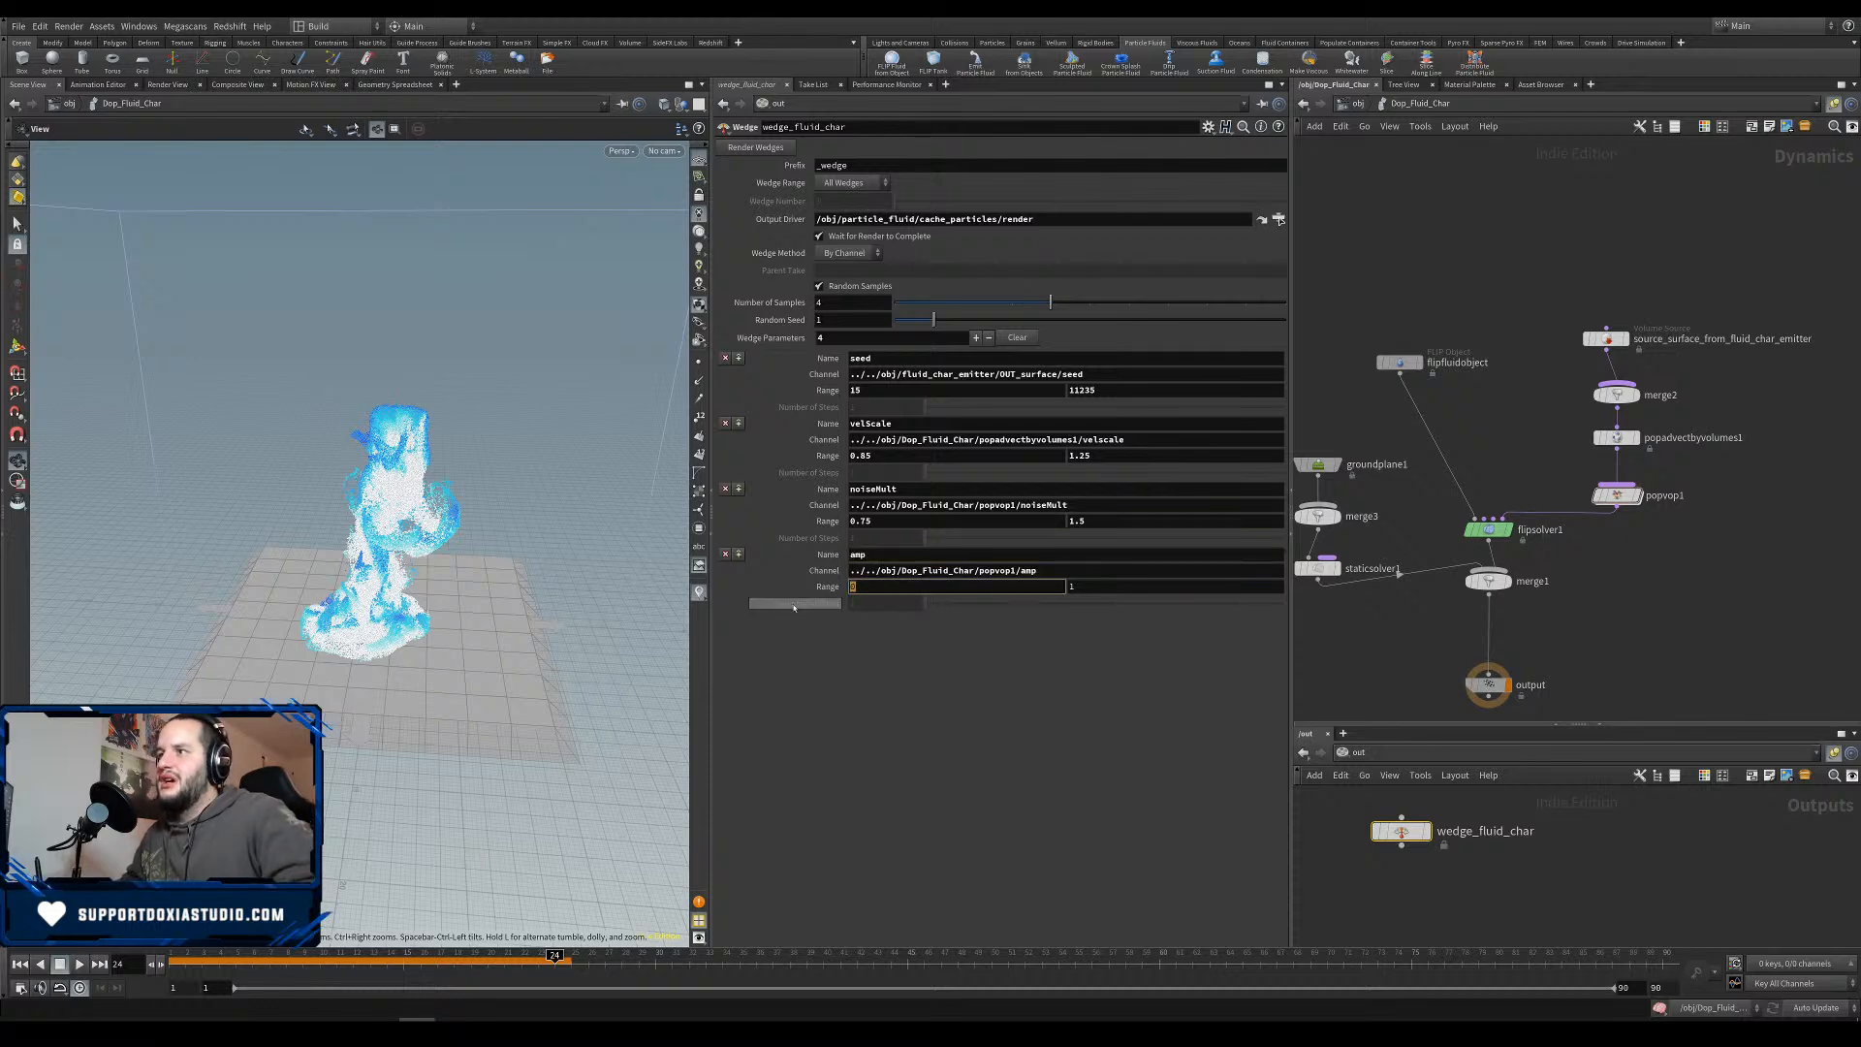
pyautogui.write('1.5')
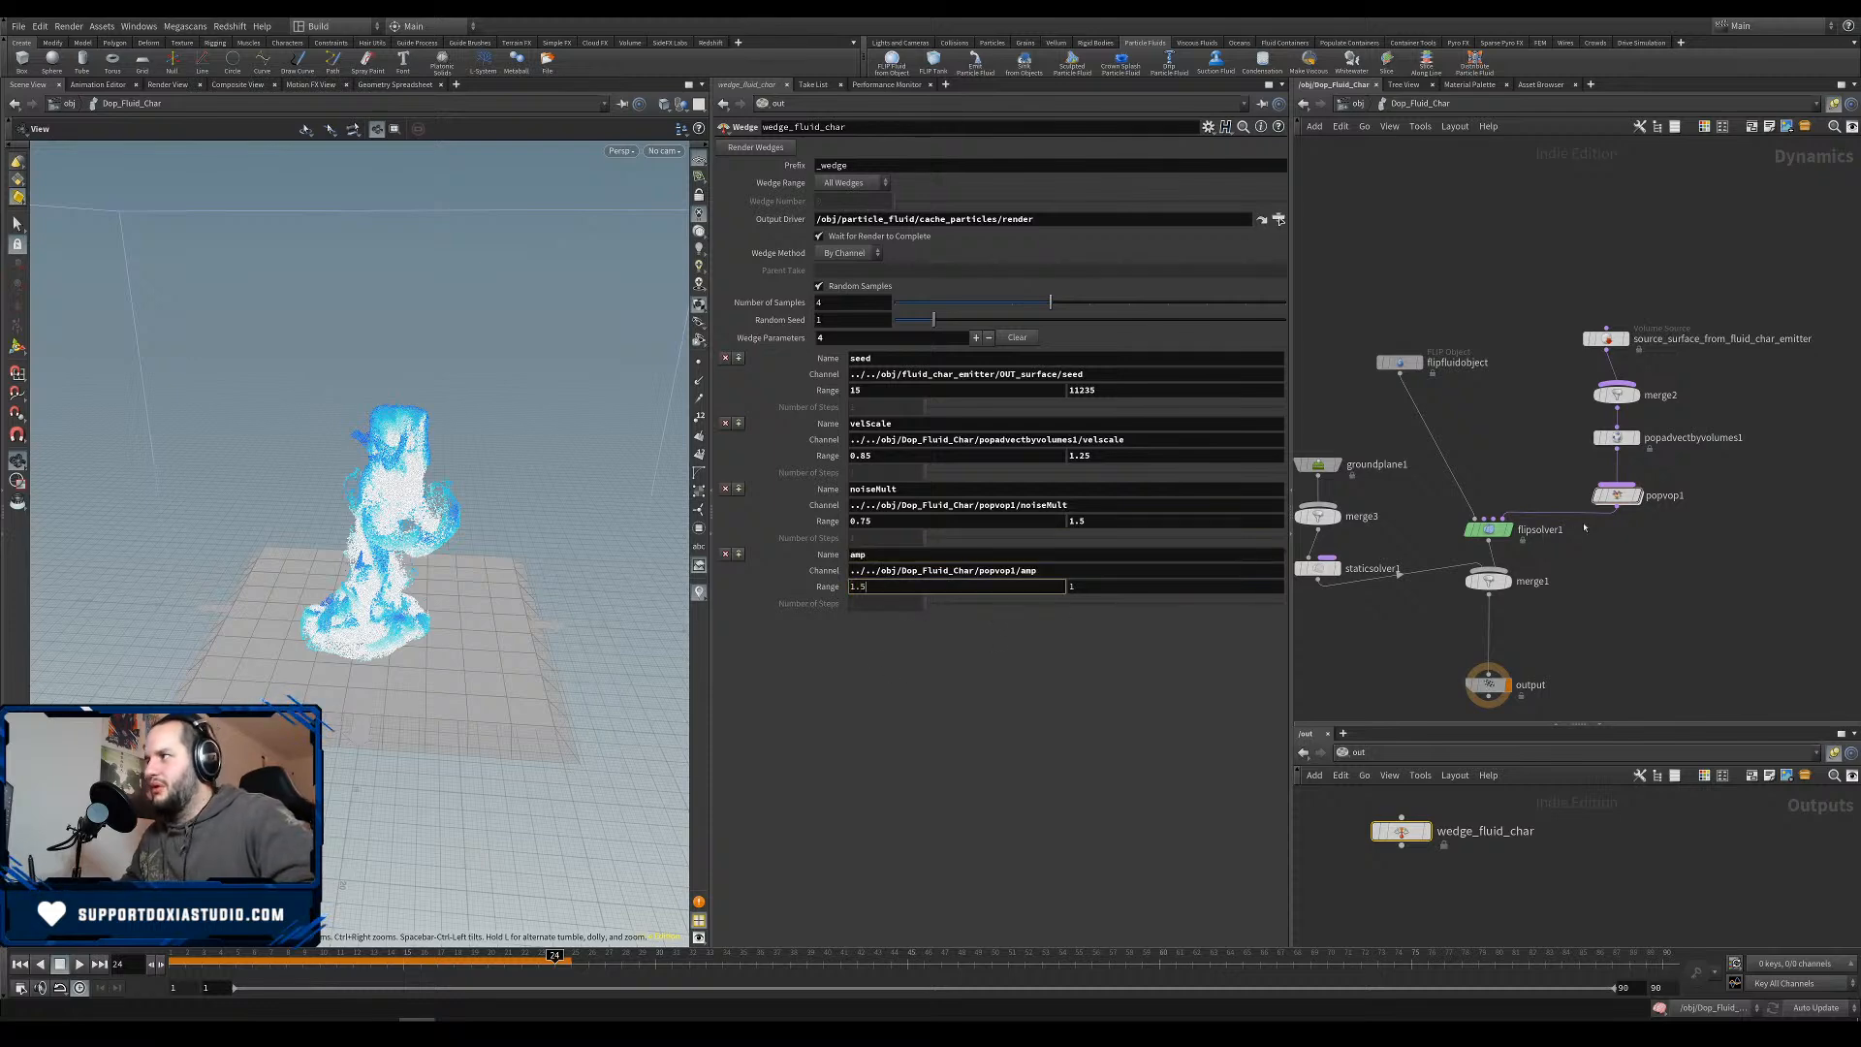
pyautogui.click(1625, 496)
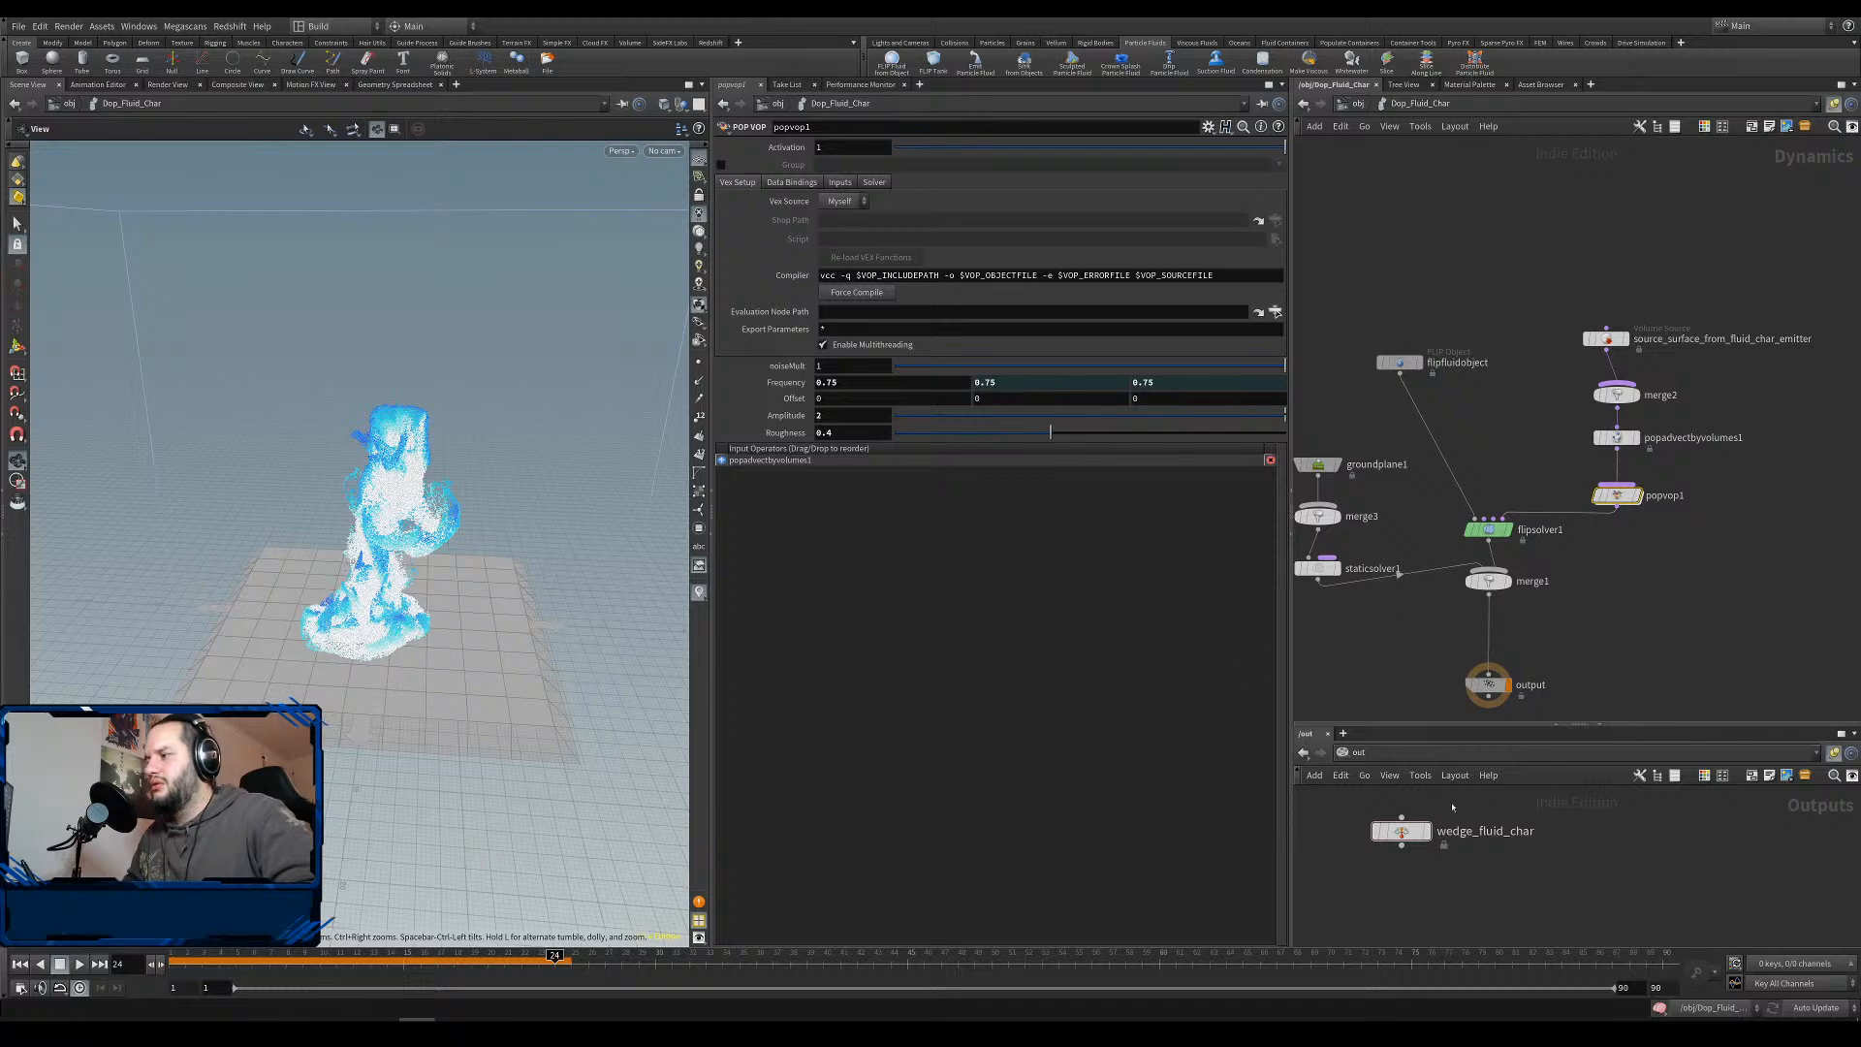
pyautogui.click(1402, 831)
pyautogui.doubleClick(1096, 586)
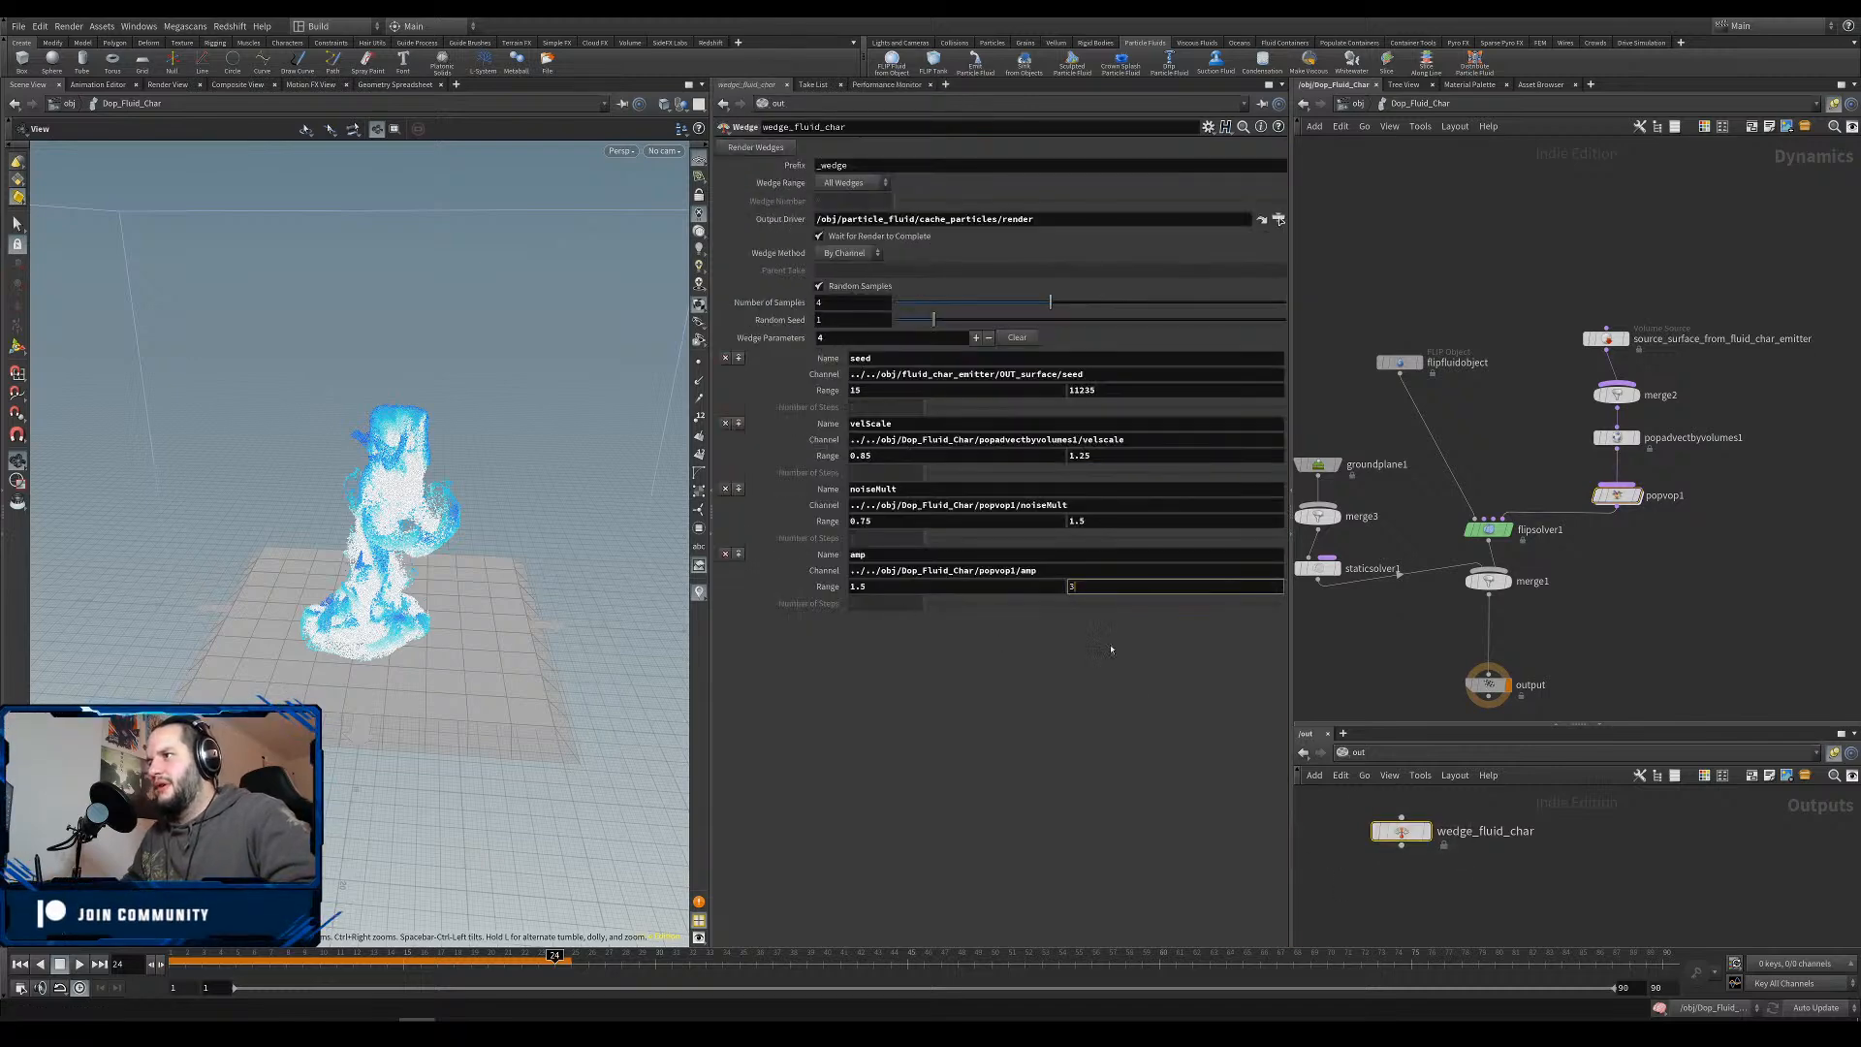
pyautogui.write('3')
pyautogui.press('Return')
# Return the timeline to frame 1 and save the scene.
pyautogui.hotkey('ctrl', 's')
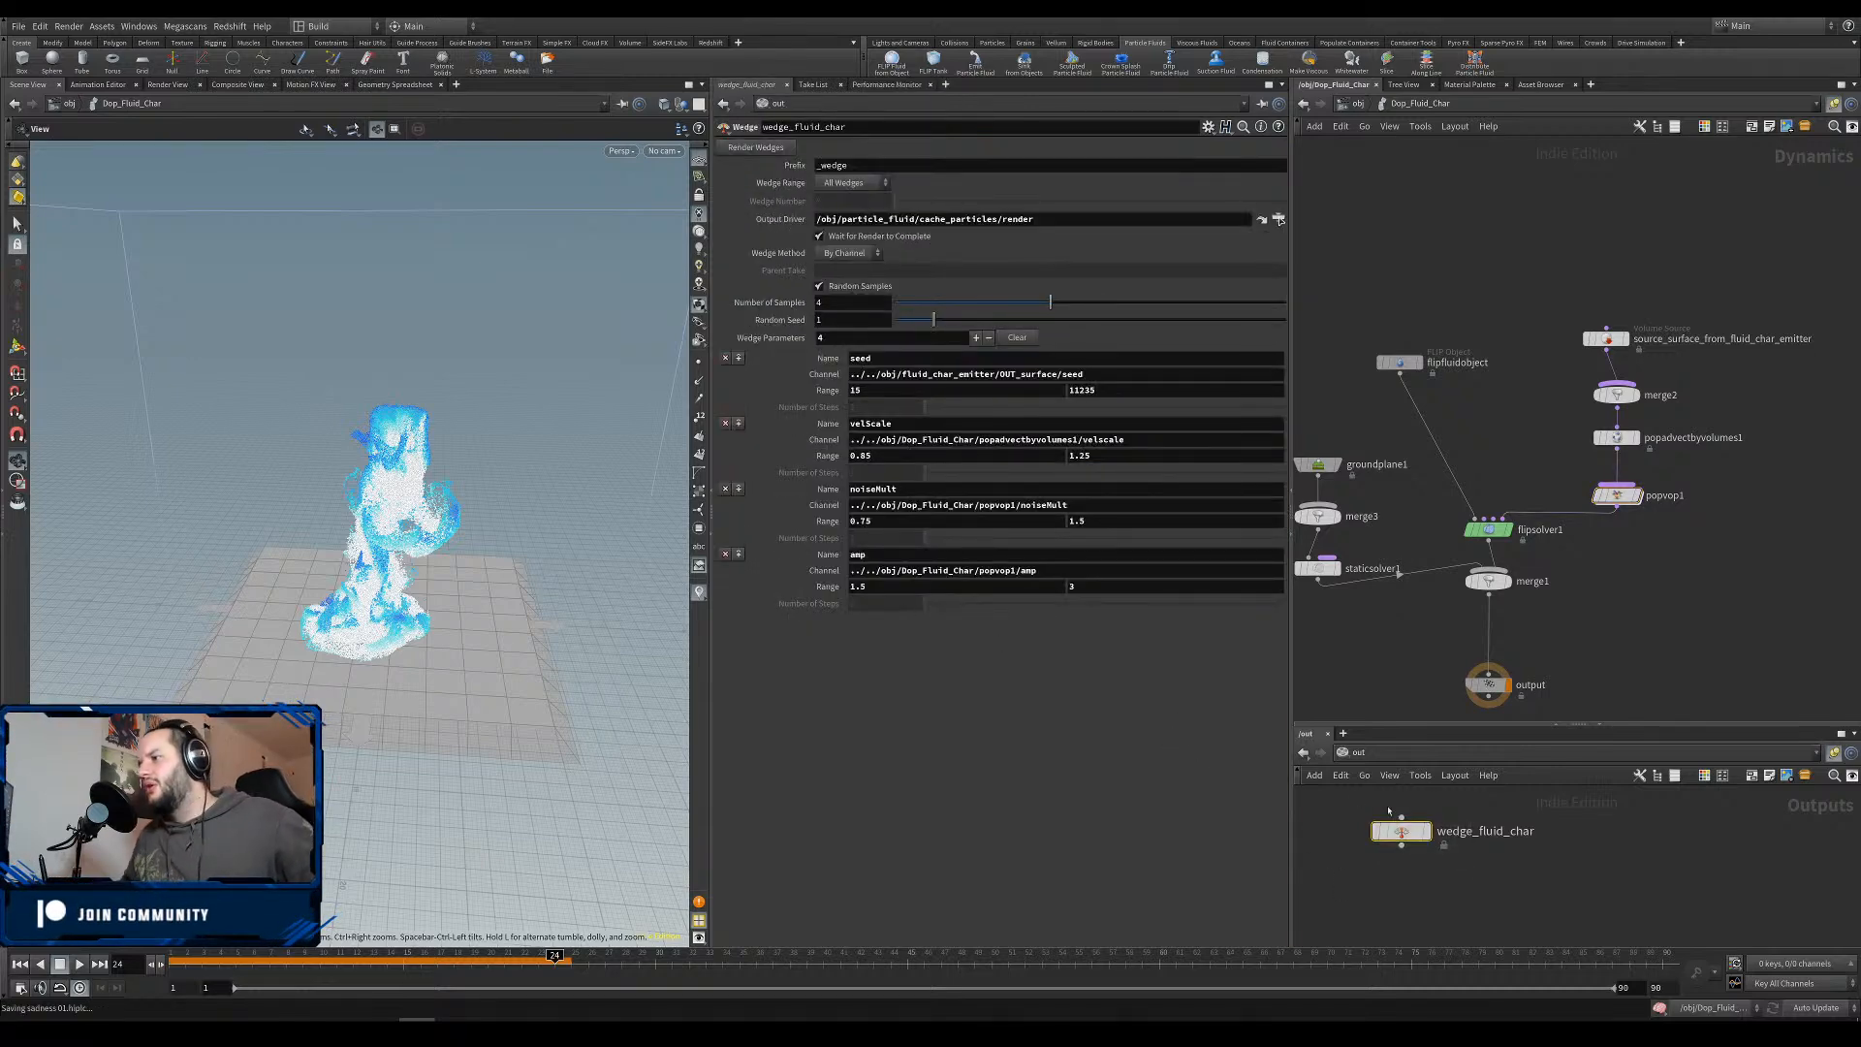
pyautogui.click(20, 964)
pyautogui.hotkey('ctrl', 's')
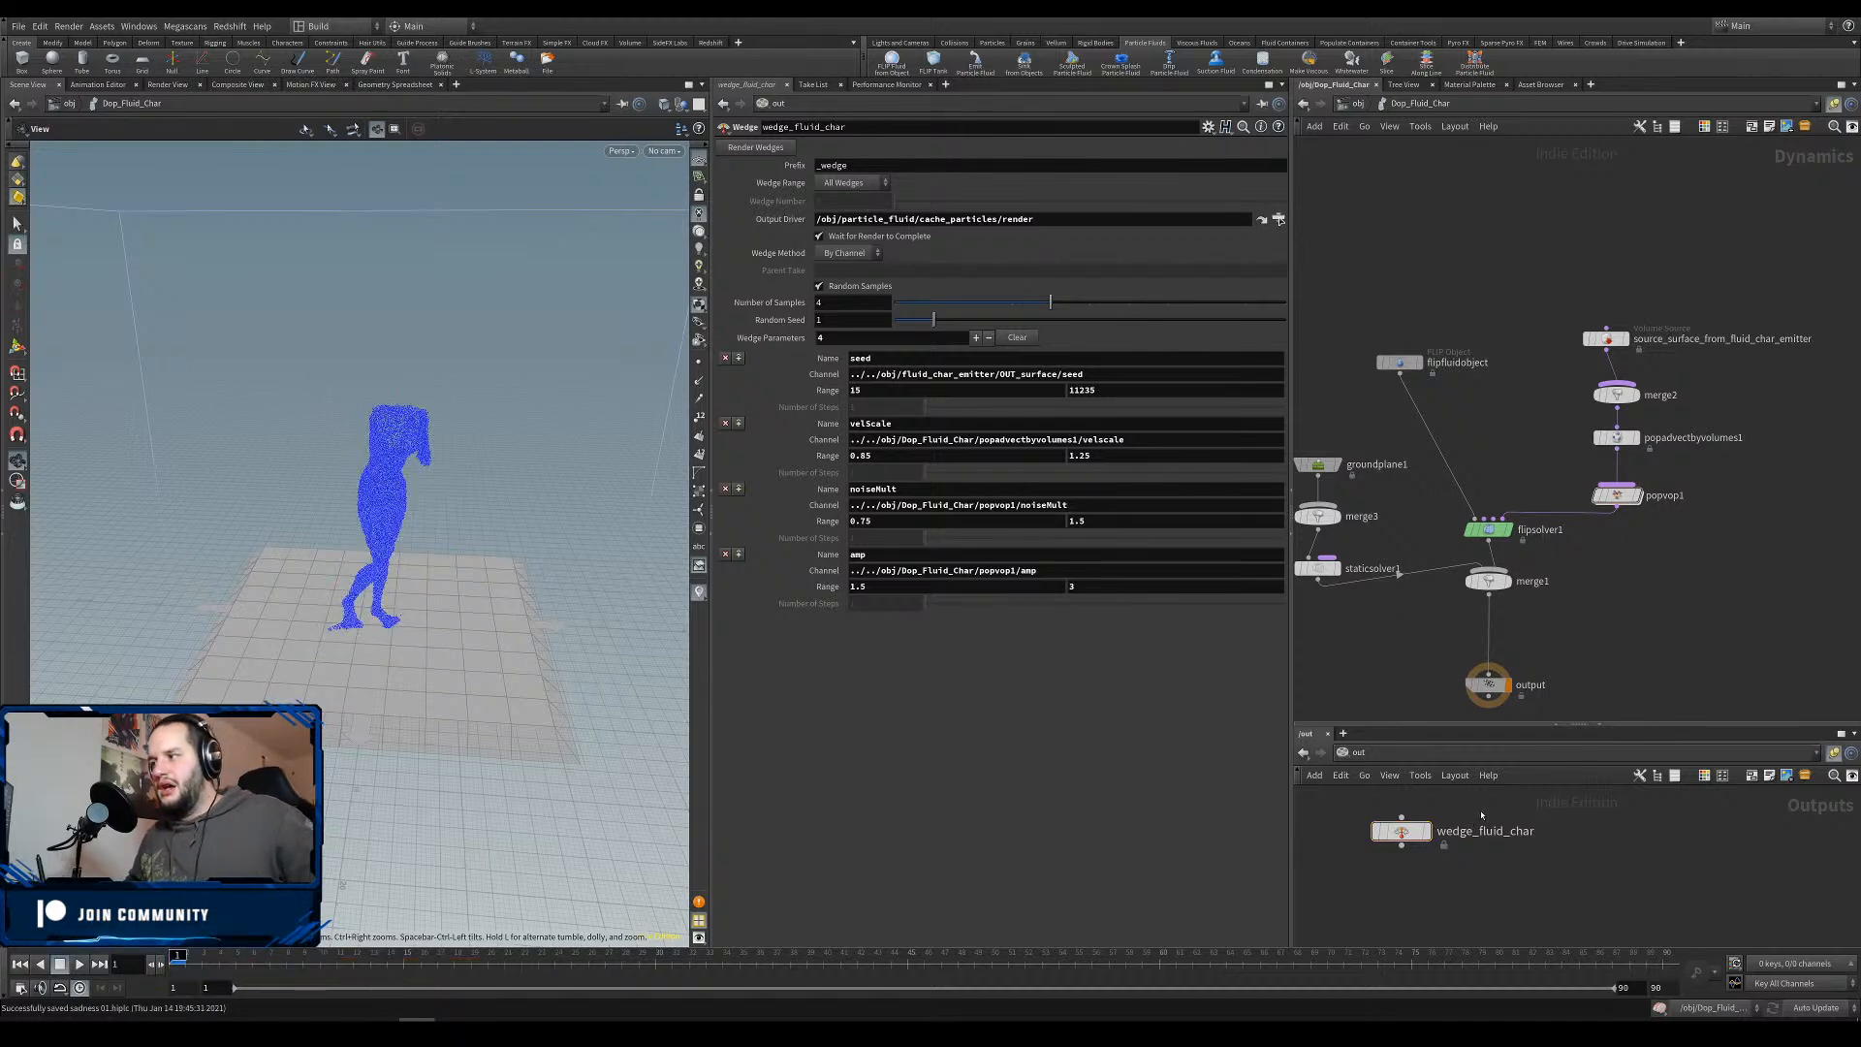
# Go into the particle_fluid network, check the wedge variable in cache_particles' Geometry File path, and save the scene.
pyautogui.press('u')
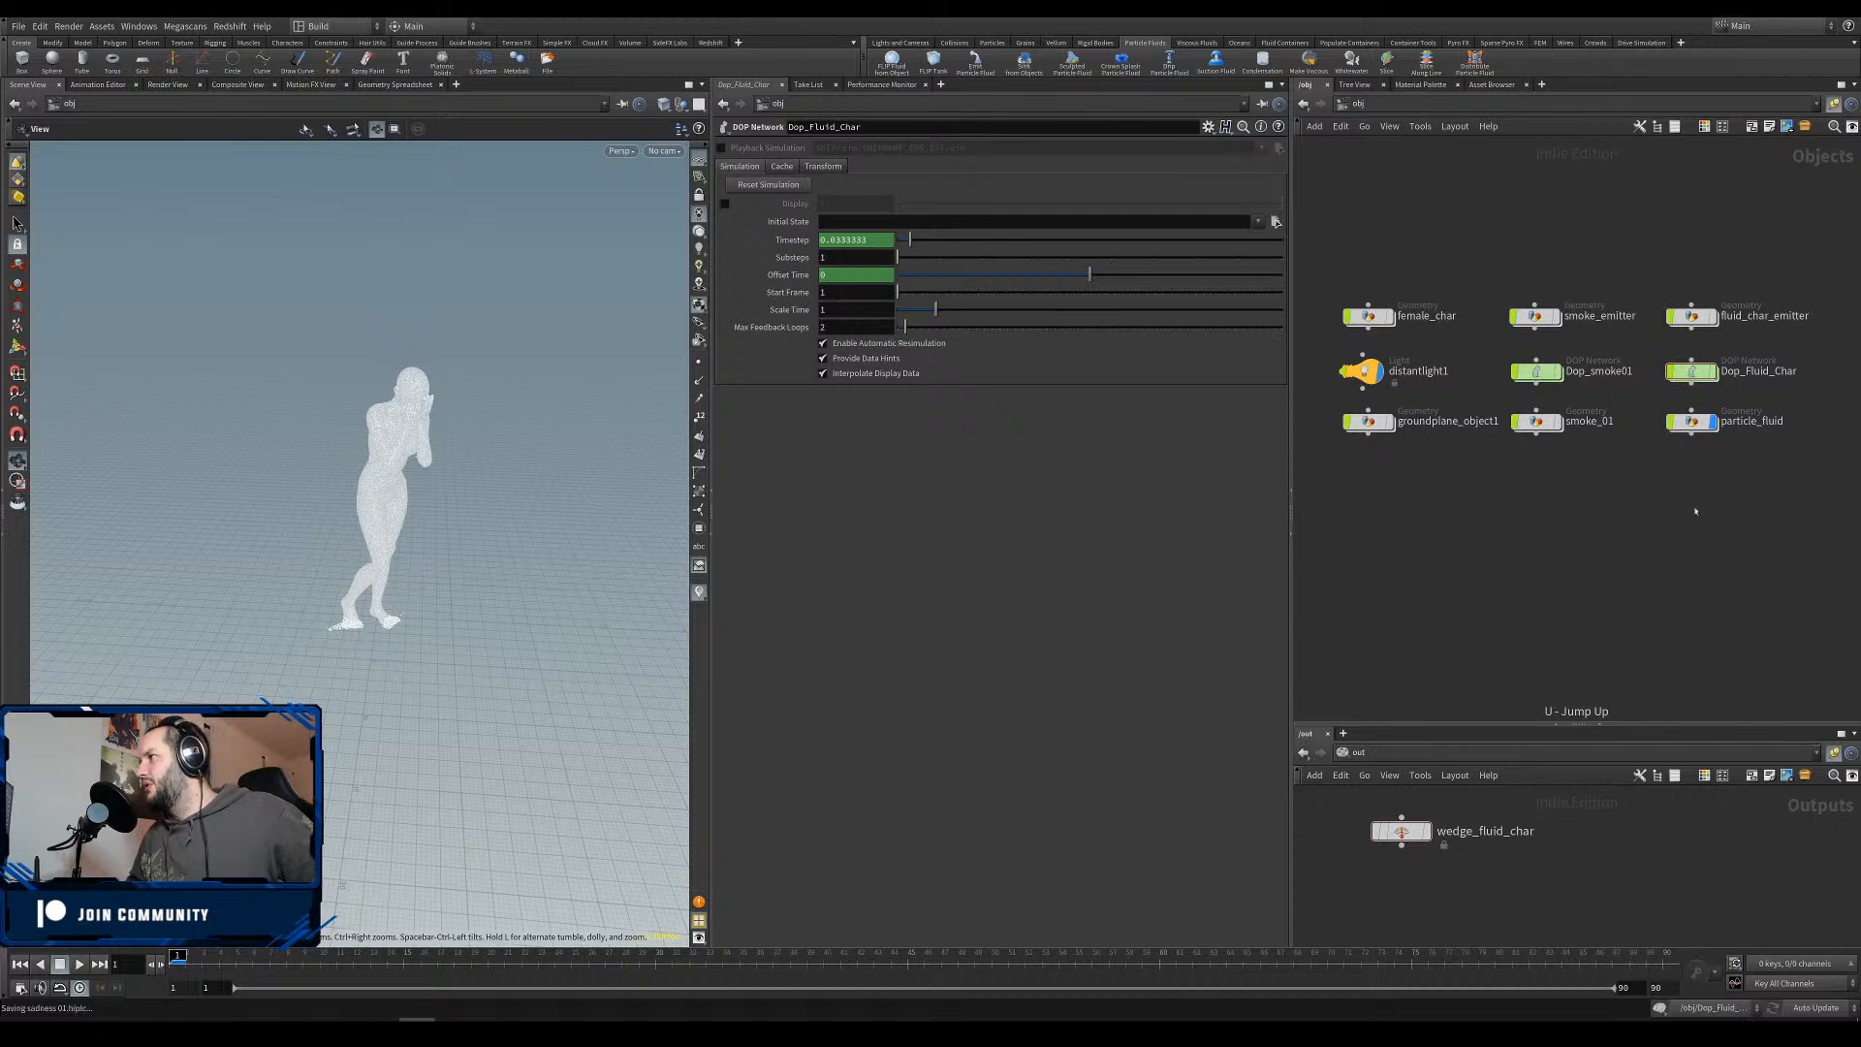
pyautogui.click(1691, 423)
pyautogui.doubleClick(1692, 423)
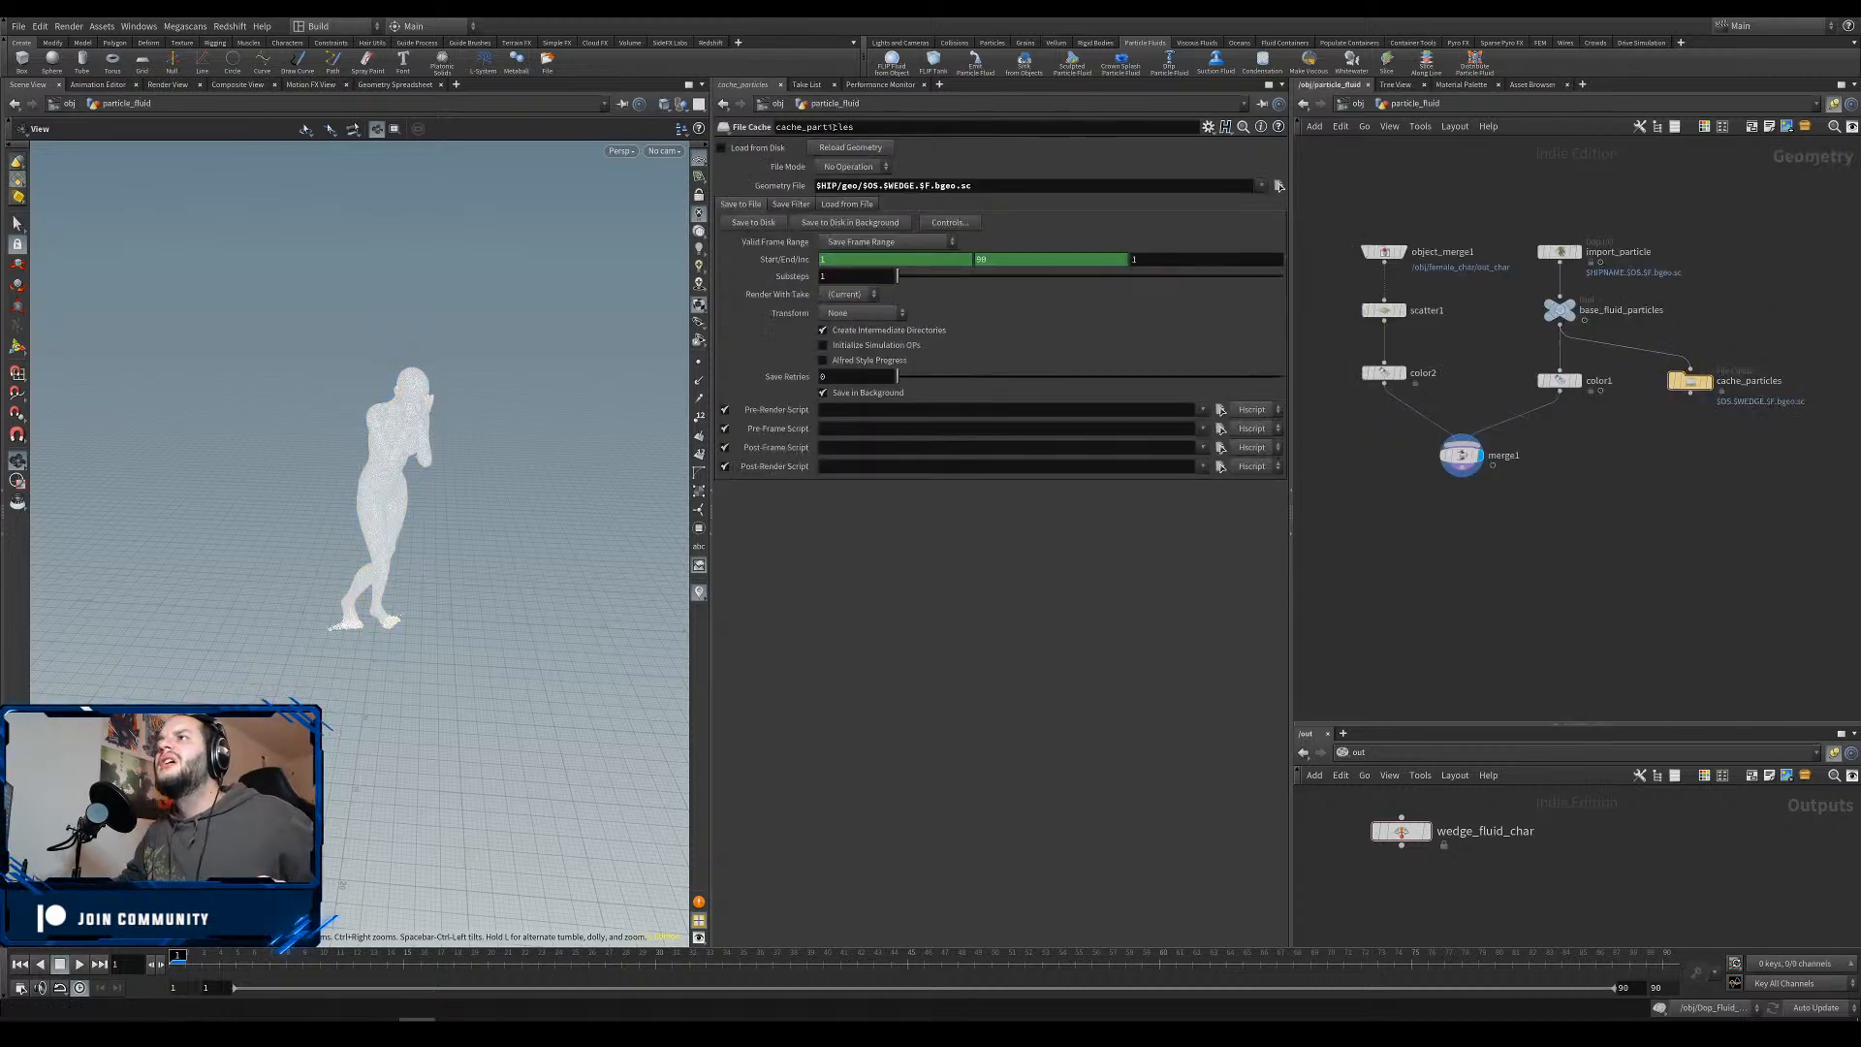
pyautogui.moveTo(883, 185); pyautogui.dragTo(919, 185)
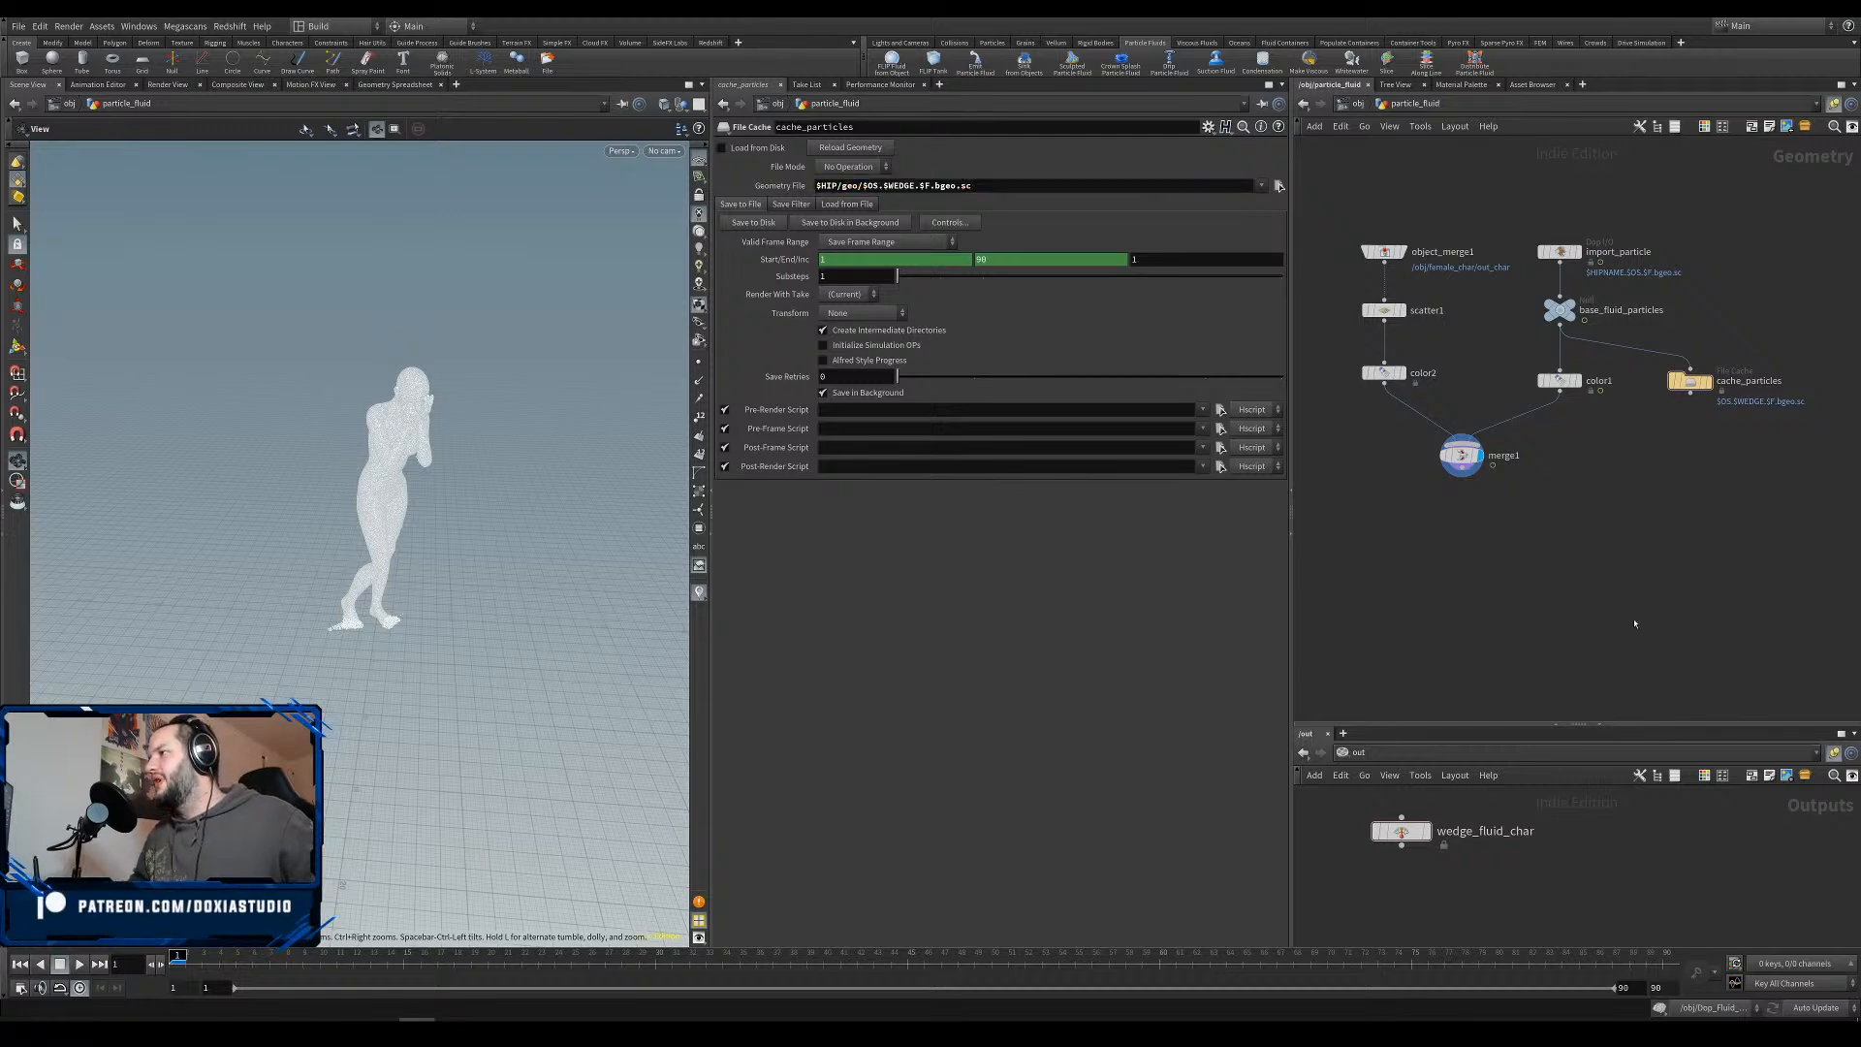
pyautogui.hotkey('ctrl', 's')
# Review wedge_fluid_char's number of samples and its four wedge parameters.
pyautogui.click(1431, 832)
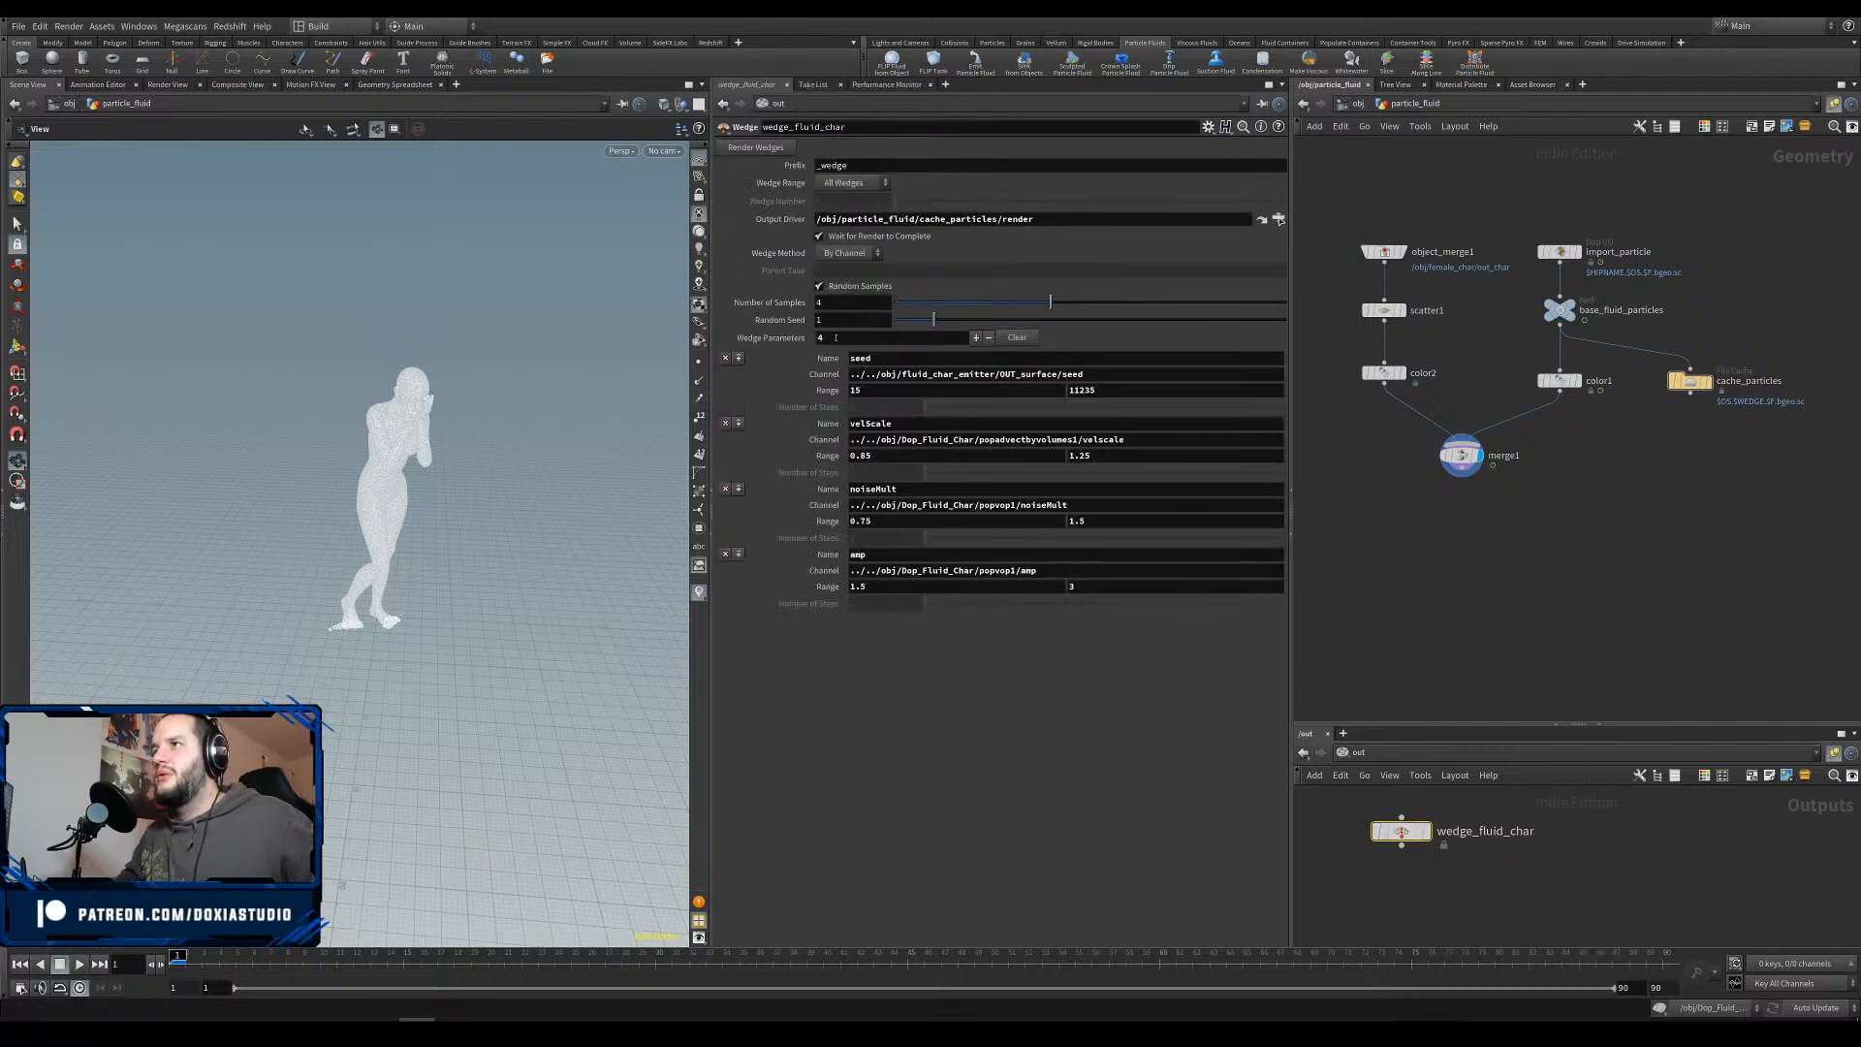
pyautogui.click(836, 337)
pyautogui.click(968, 725)
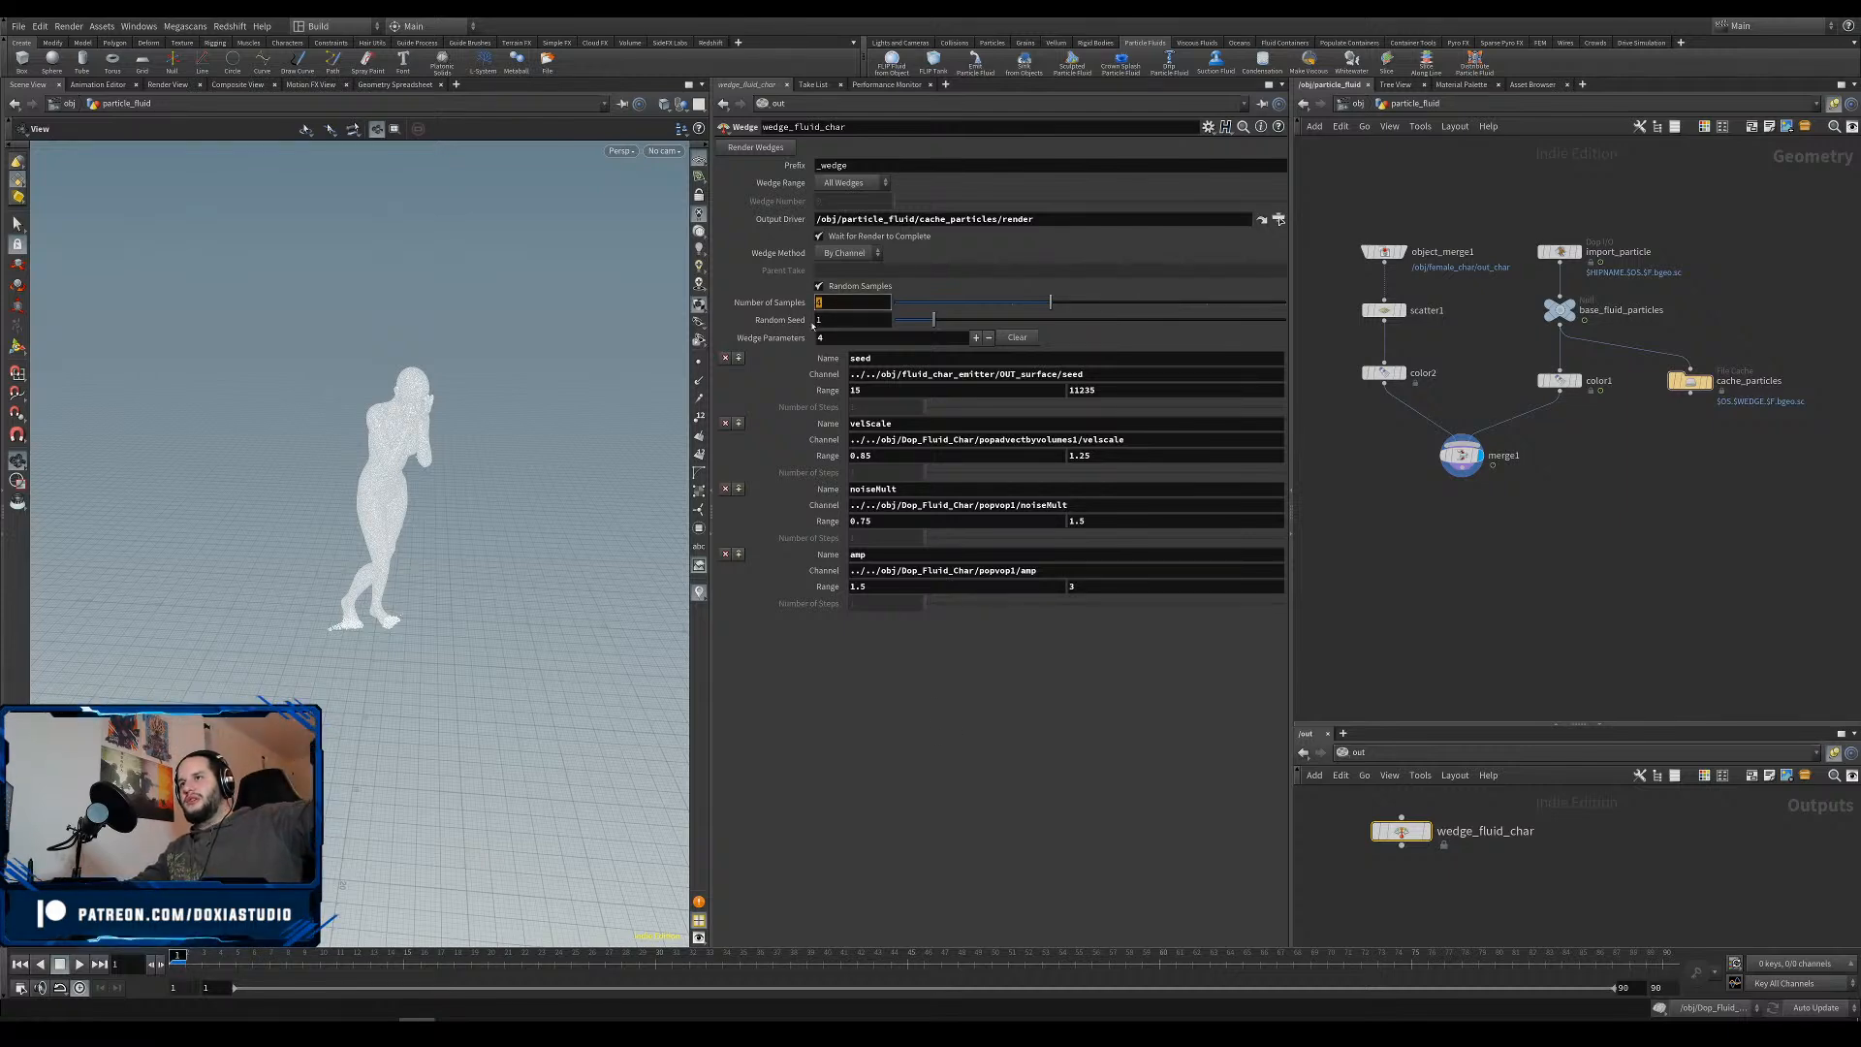
pyautogui.click(852, 337)
pyautogui.doubleClick(852, 338)
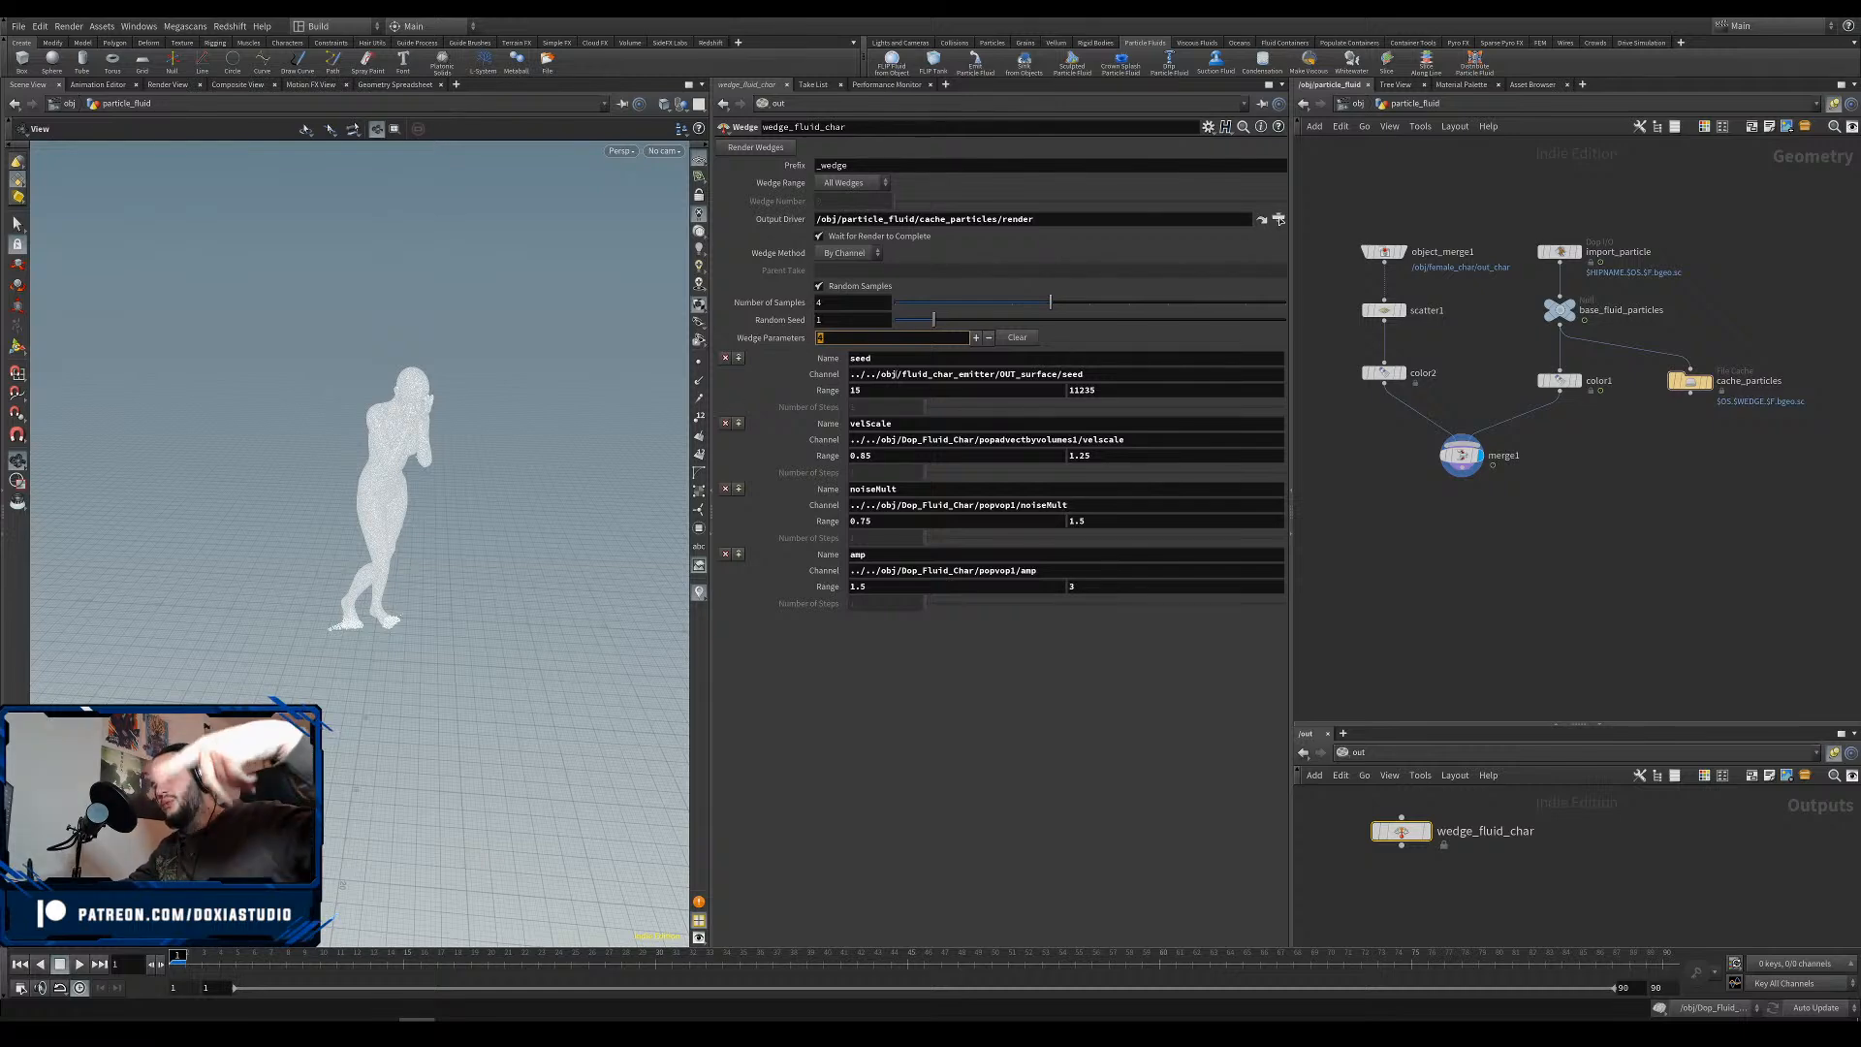
pyautogui.press('Tab')
pyautogui.doubleClick(924, 424)
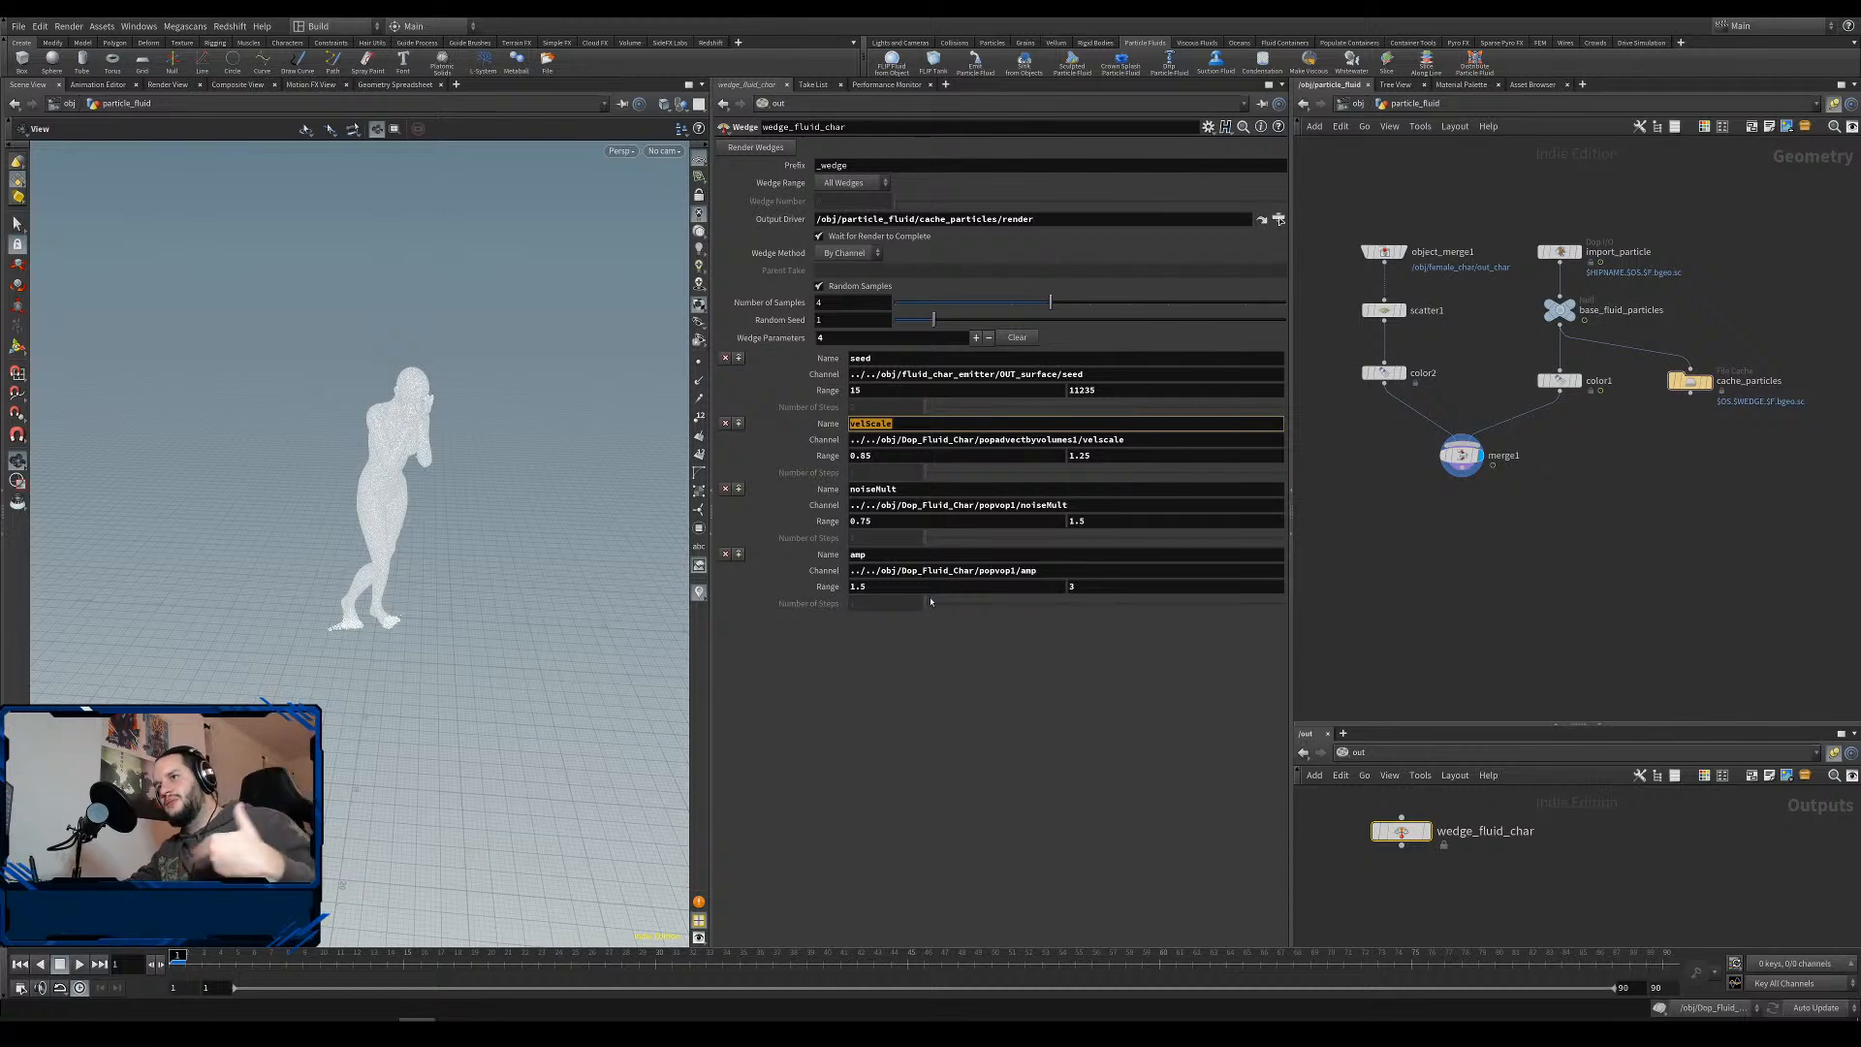
pyautogui.click(944, 709)
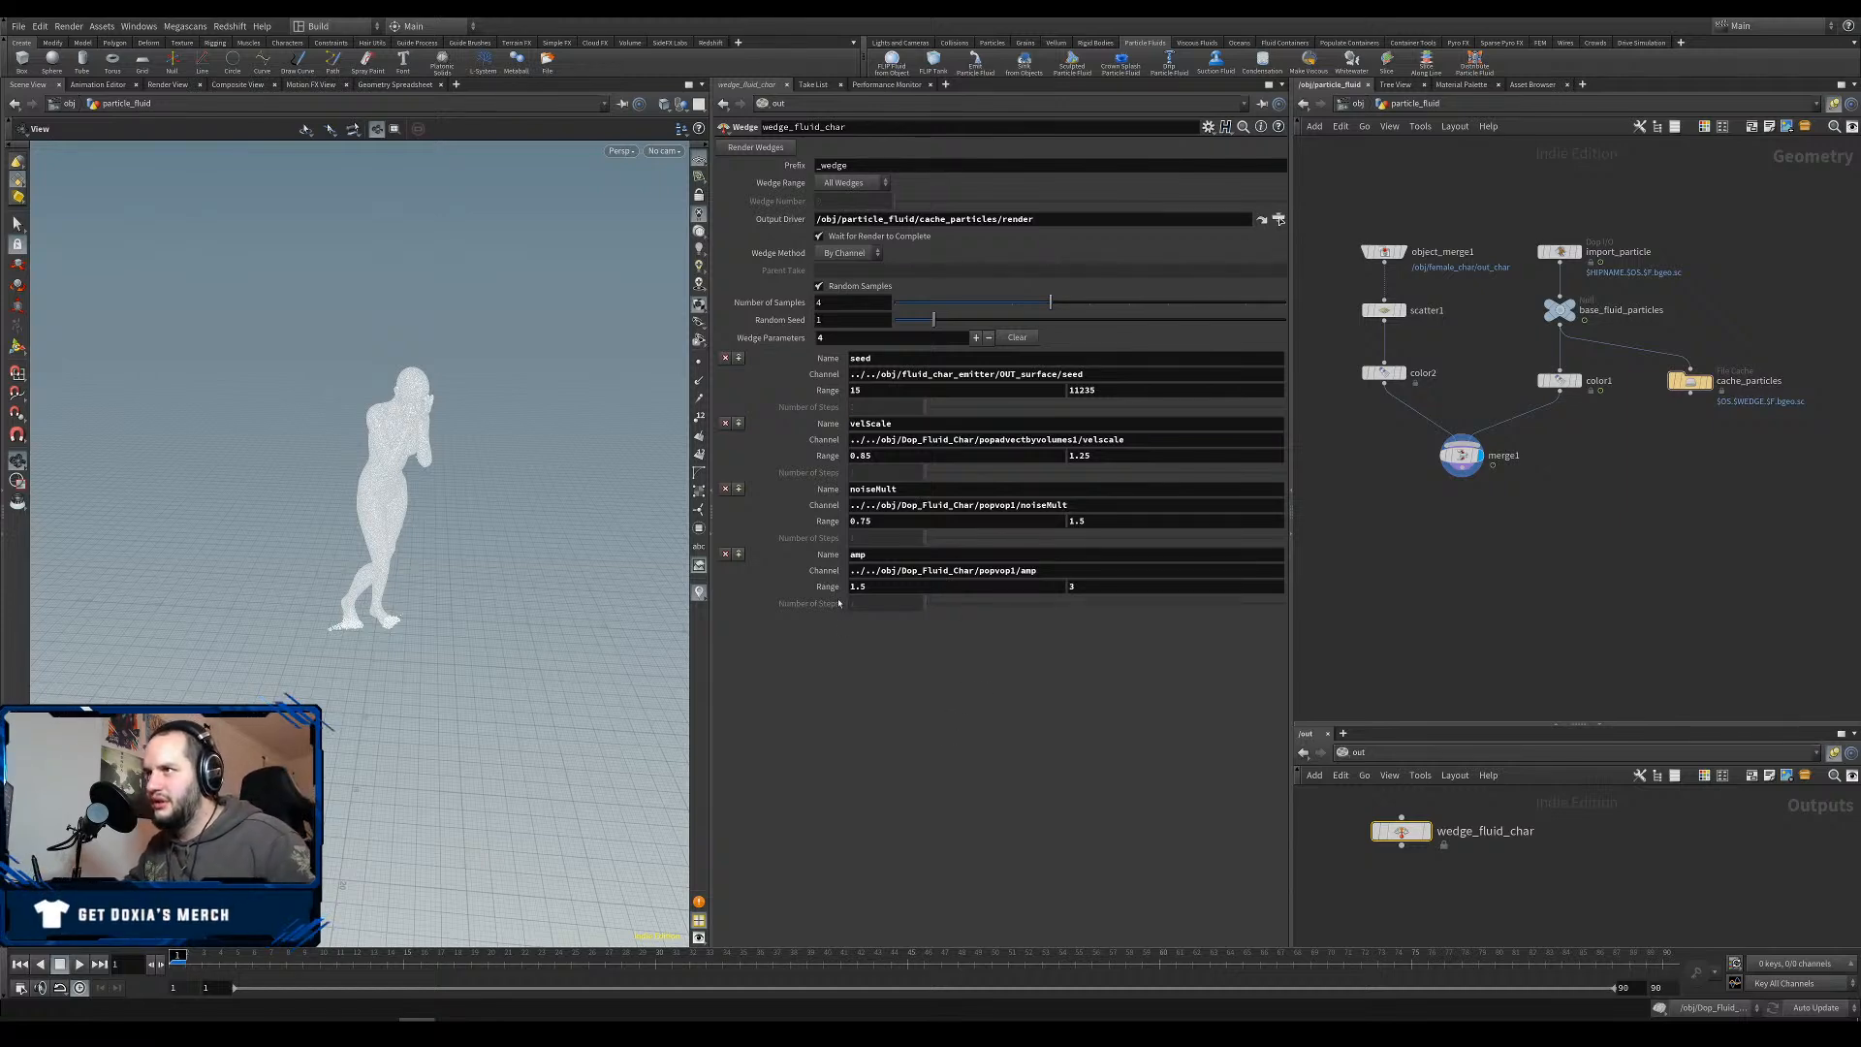
# Save the scene and start rendering all wedges of wedge_fluid_char.
pyautogui.moveTo(1358, 839)
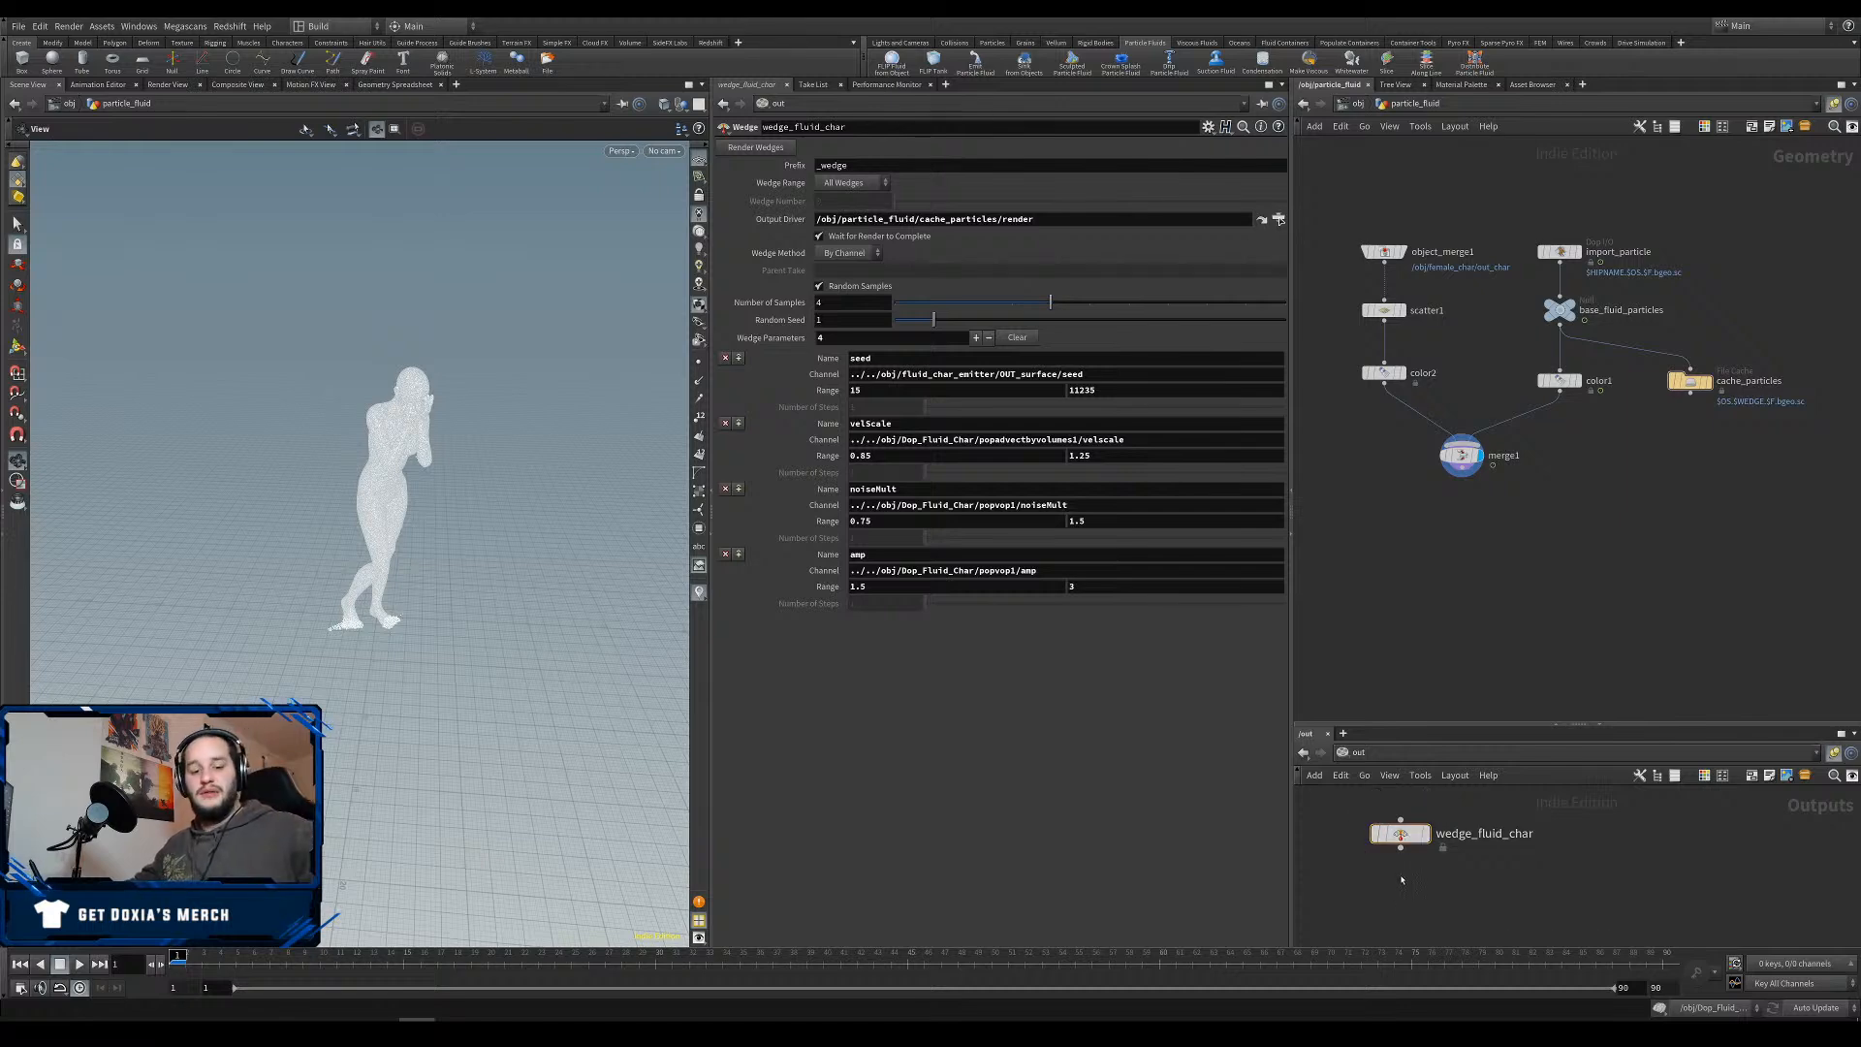
pyautogui.hotkey('ctrl', 's')
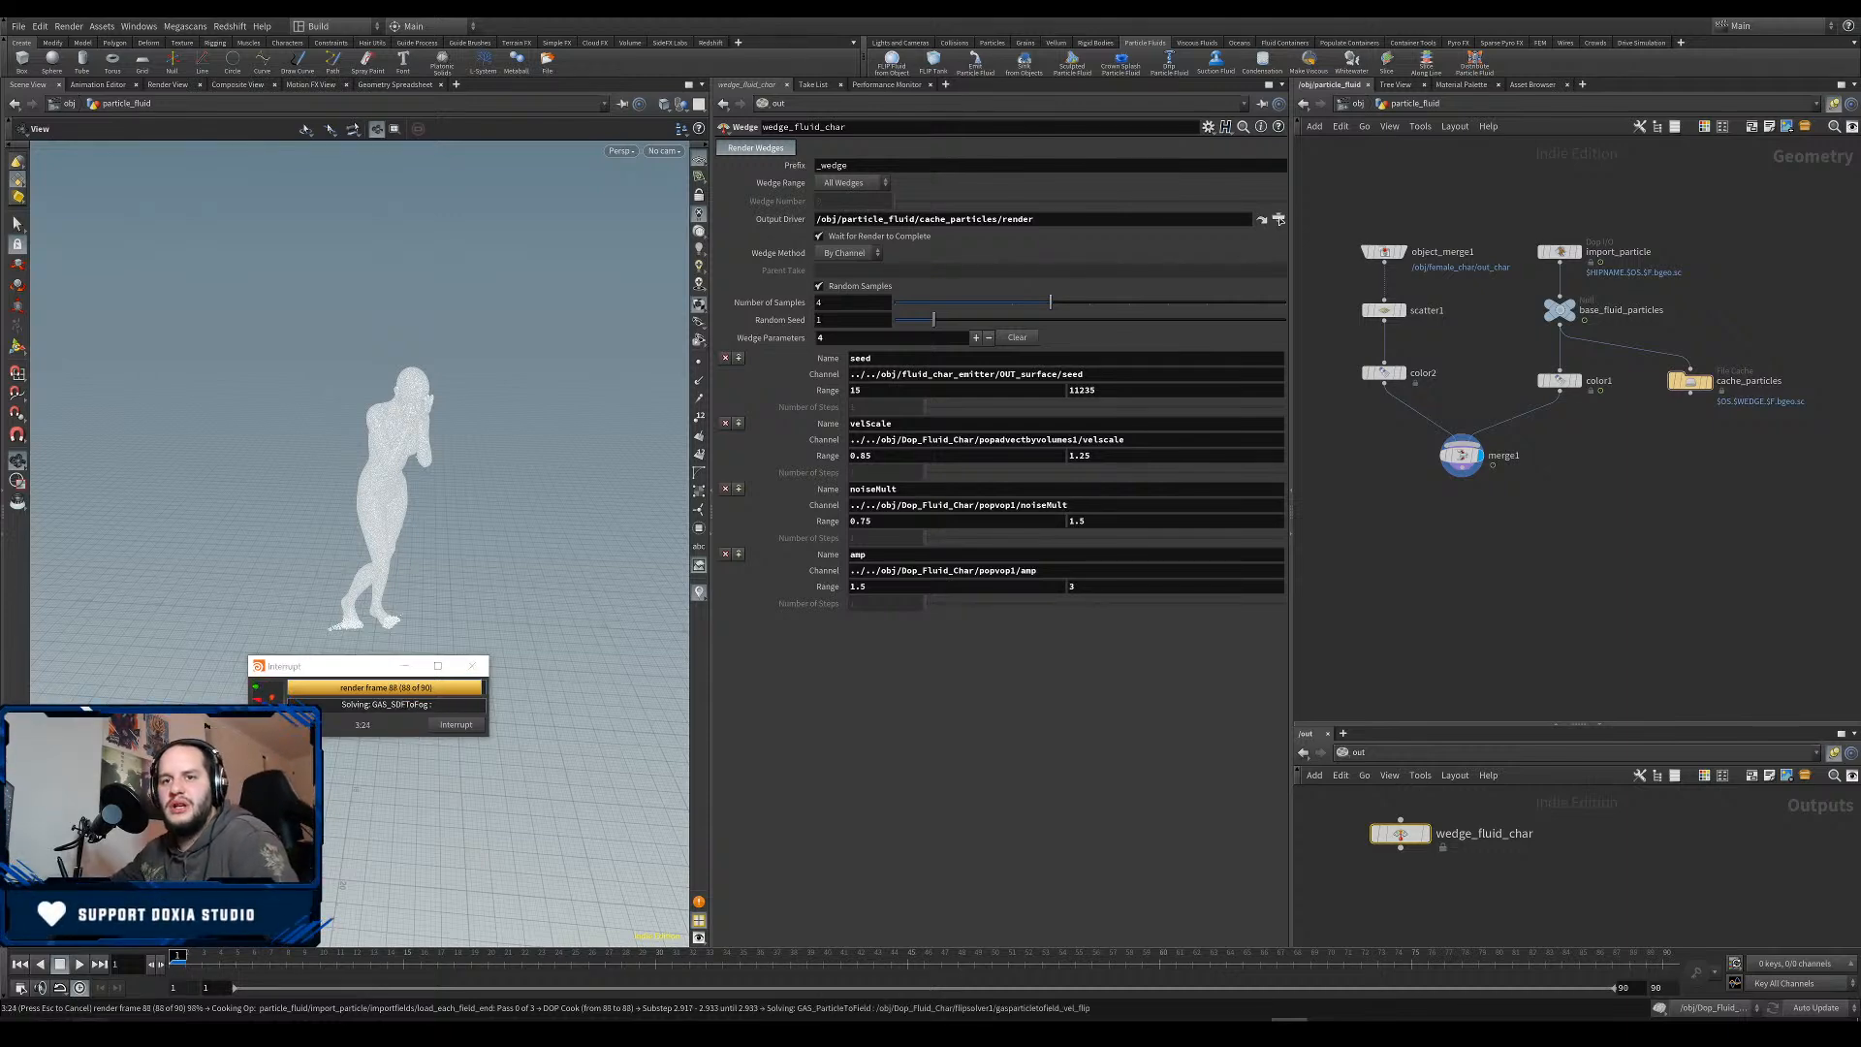
# Switch to File Explorer and browse through CryptoArt, Emotions, 3-Sadness and HoudiniProjects to the Sadness project folder.
pyautogui.hotkey('alt', 'Tab')
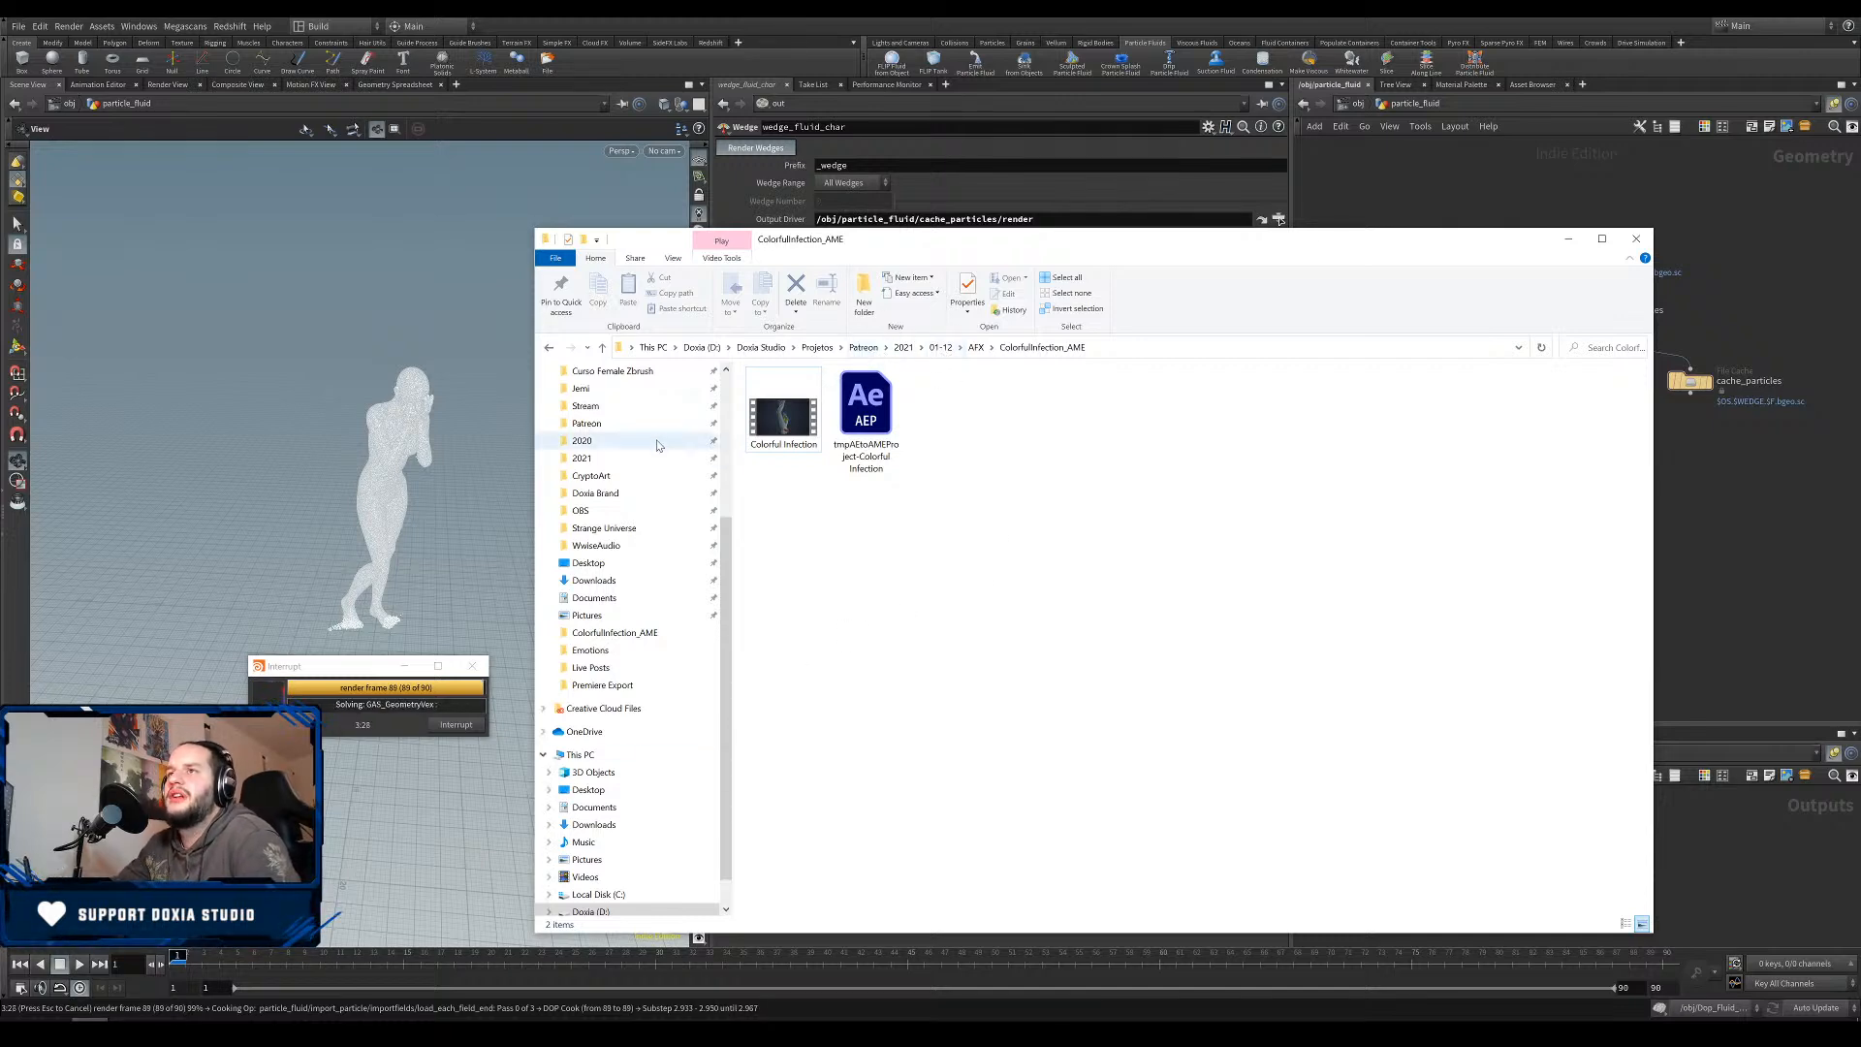
pyautogui.click(641, 478)
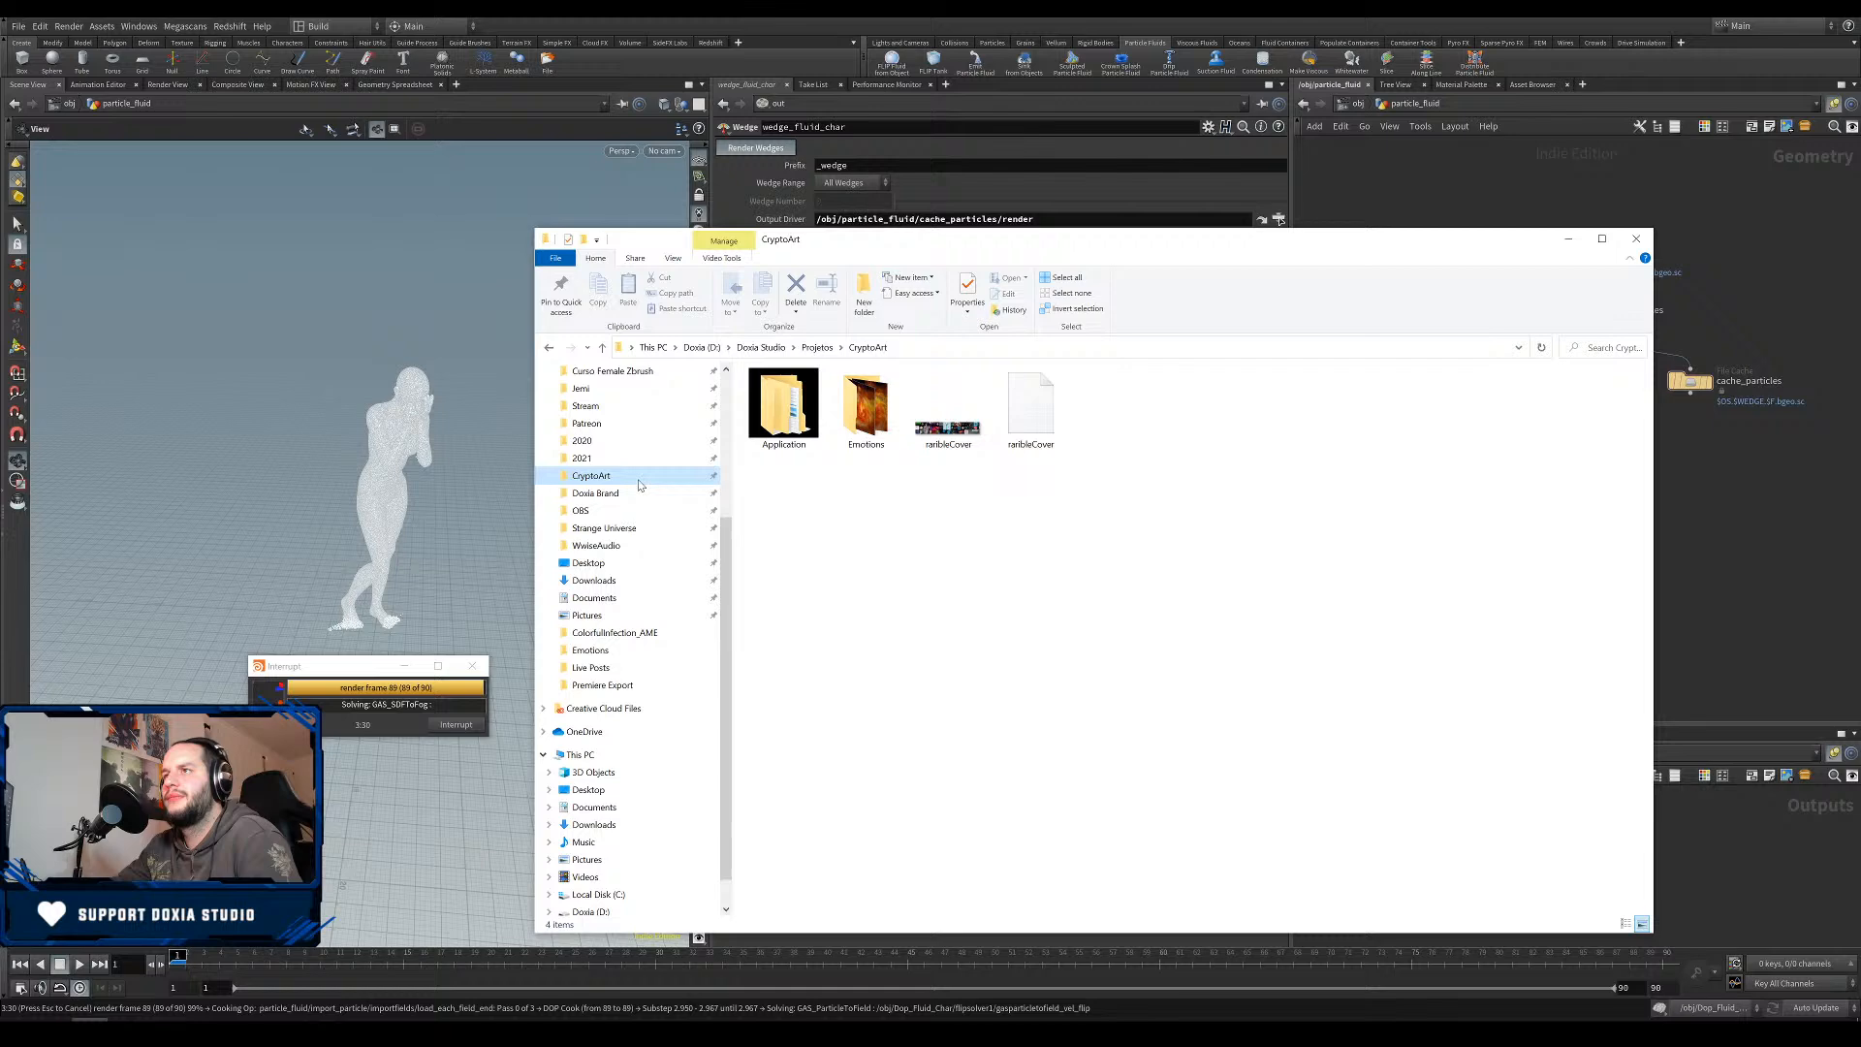
pyautogui.doubleClick(861, 419)
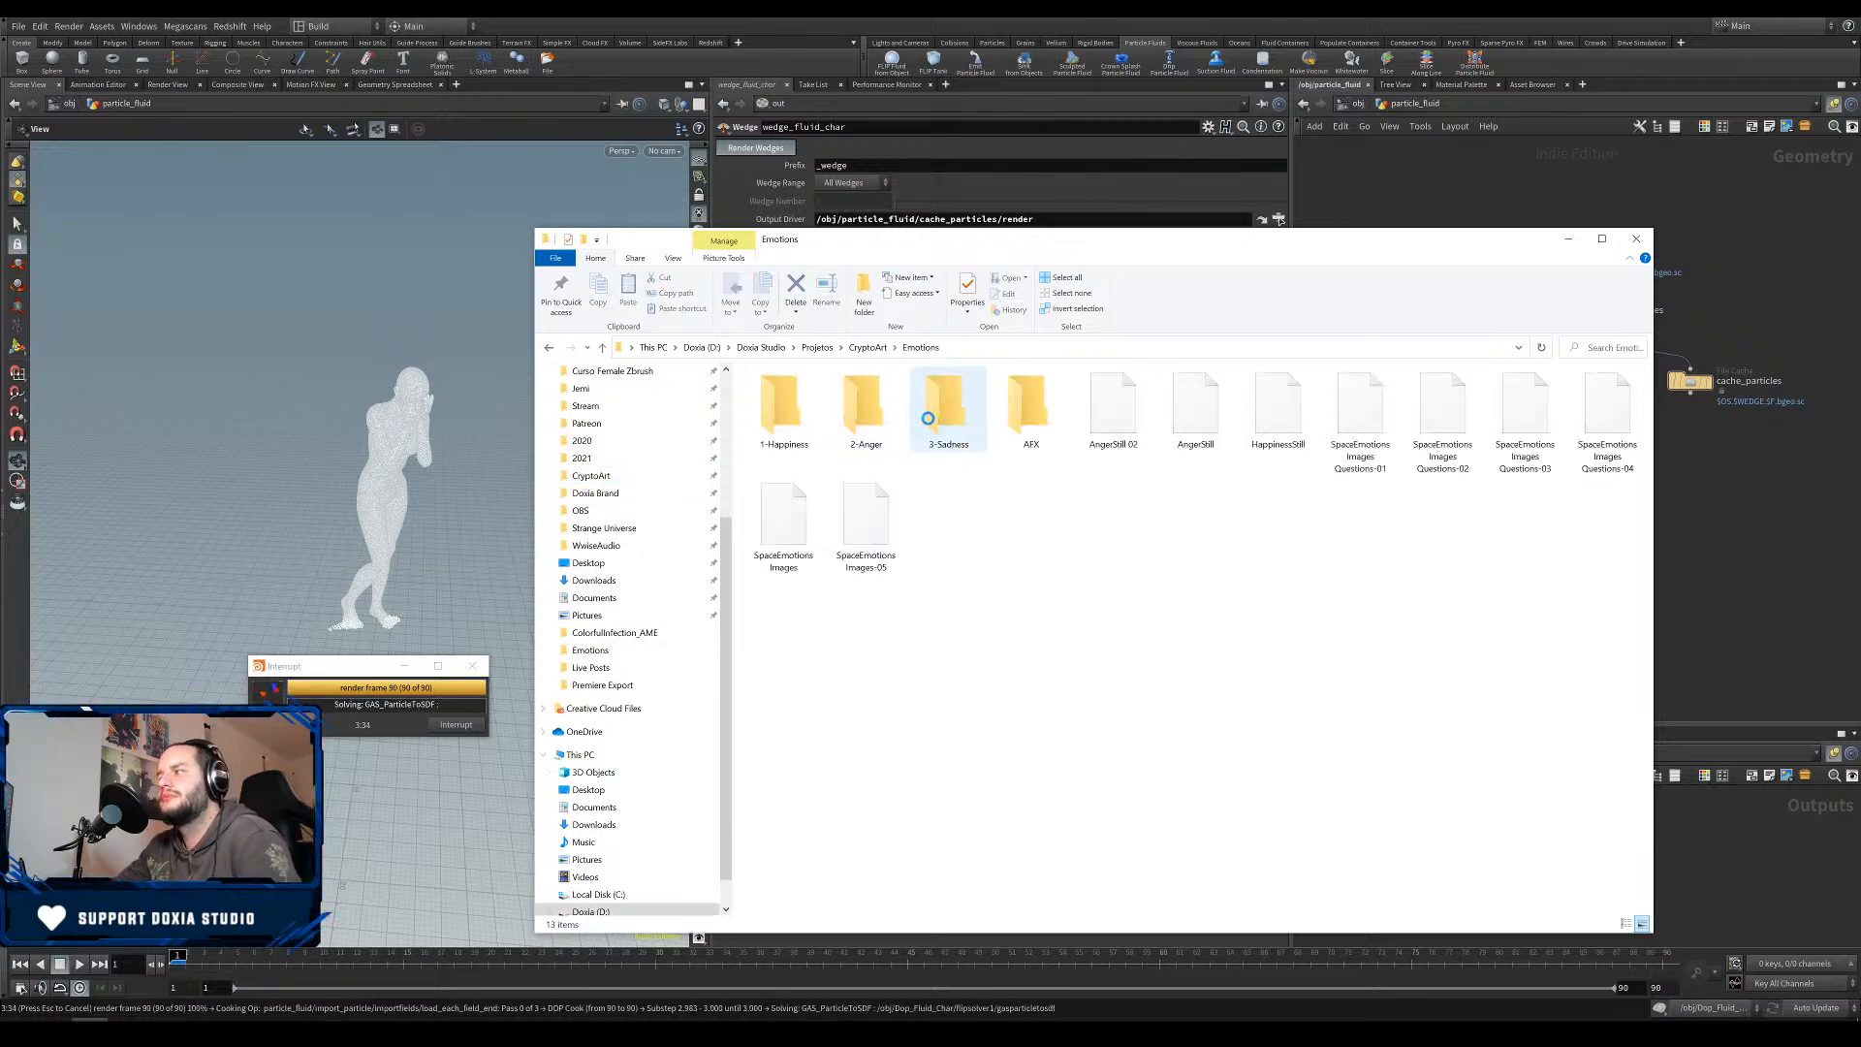
pyautogui.doubleClick(946, 441)
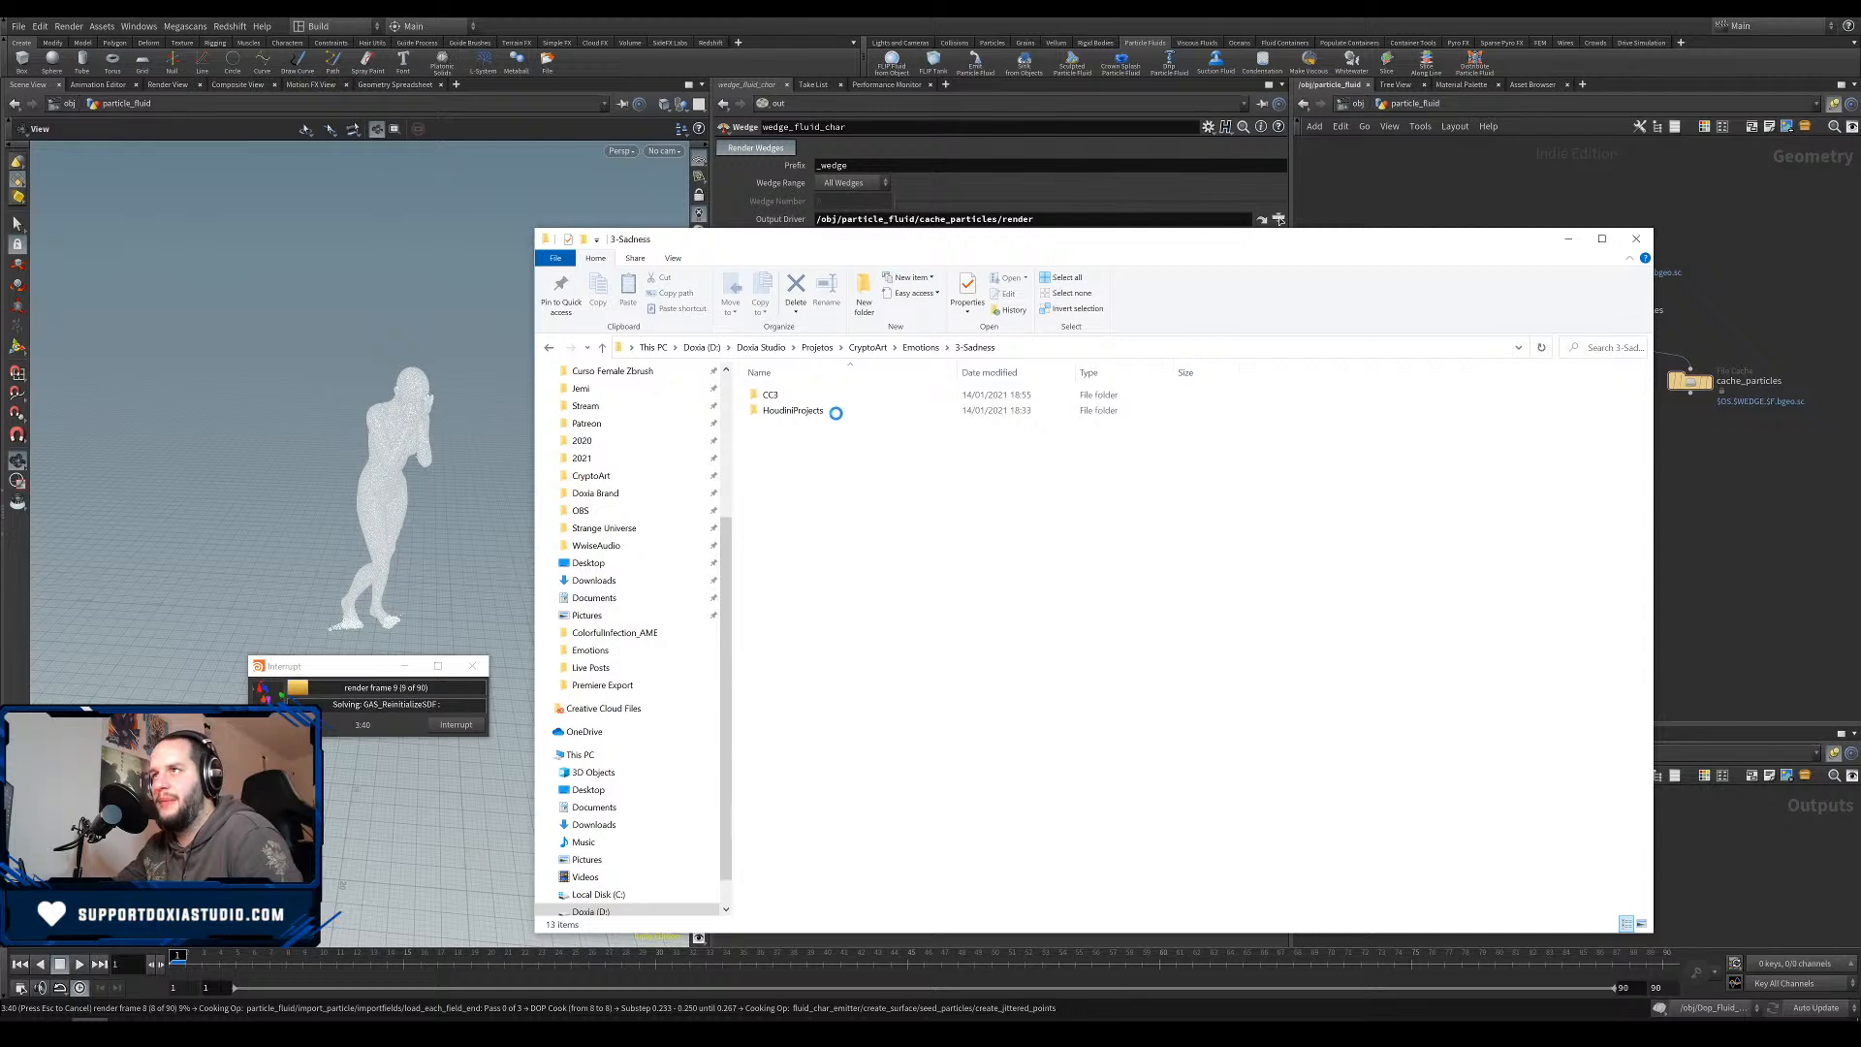
pyautogui.doubleClick(836, 411)
pyautogui.click(842, 396)
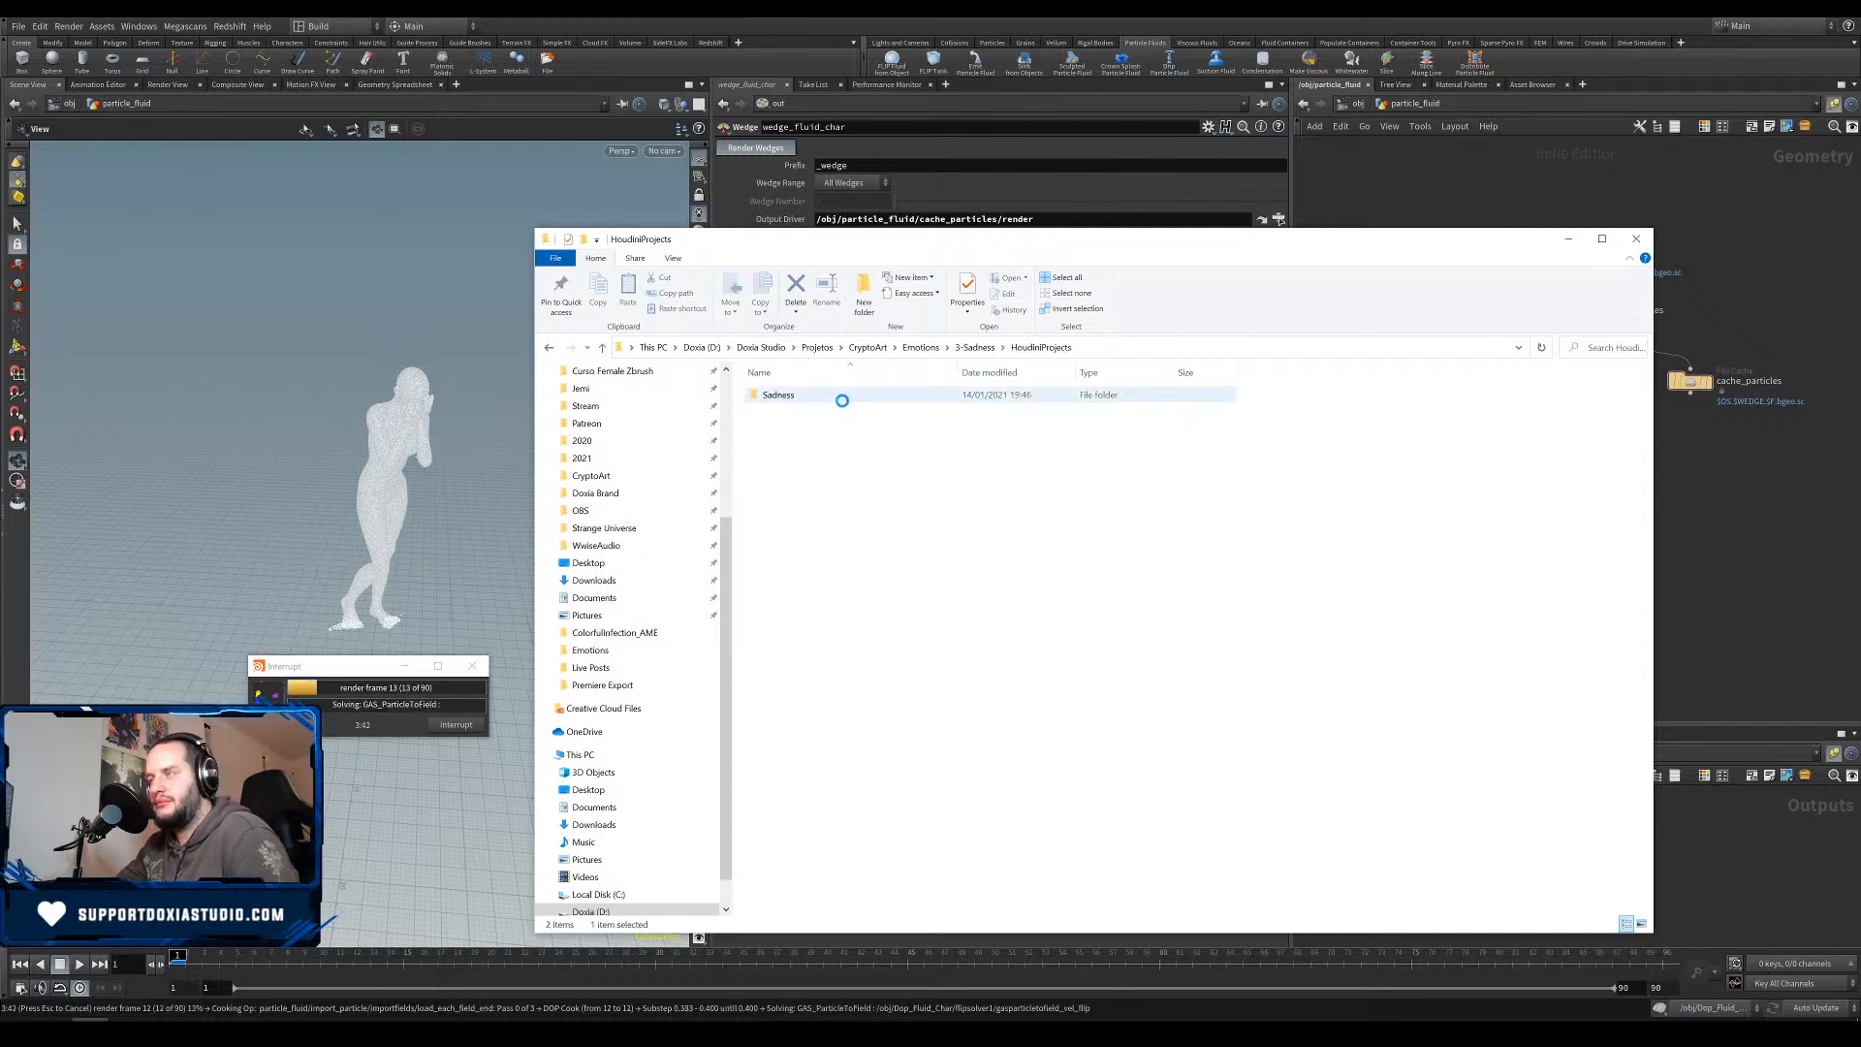
# Open the Sadness project folder and check the contents of its render subfolder.
pyautogui.press('Return')
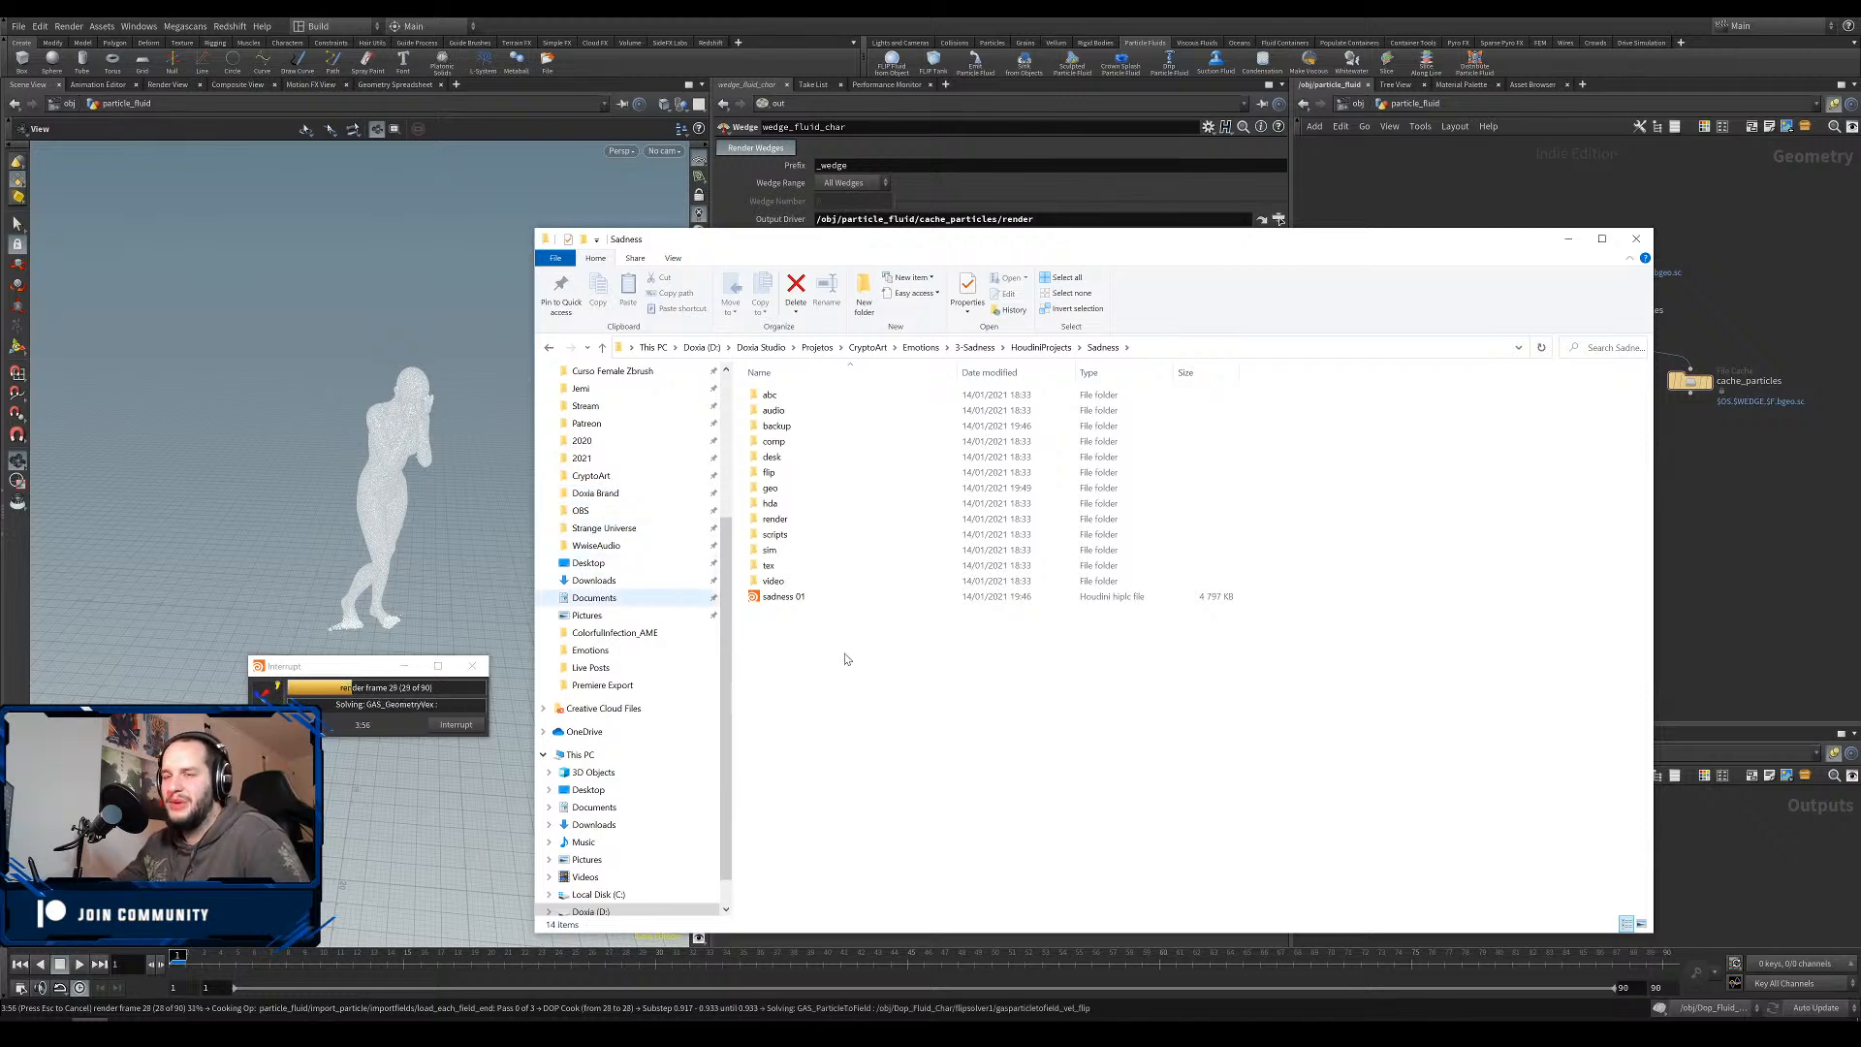
pyautogui.moveTo(1131, 237); pyautogui.dragTo(789, 245)
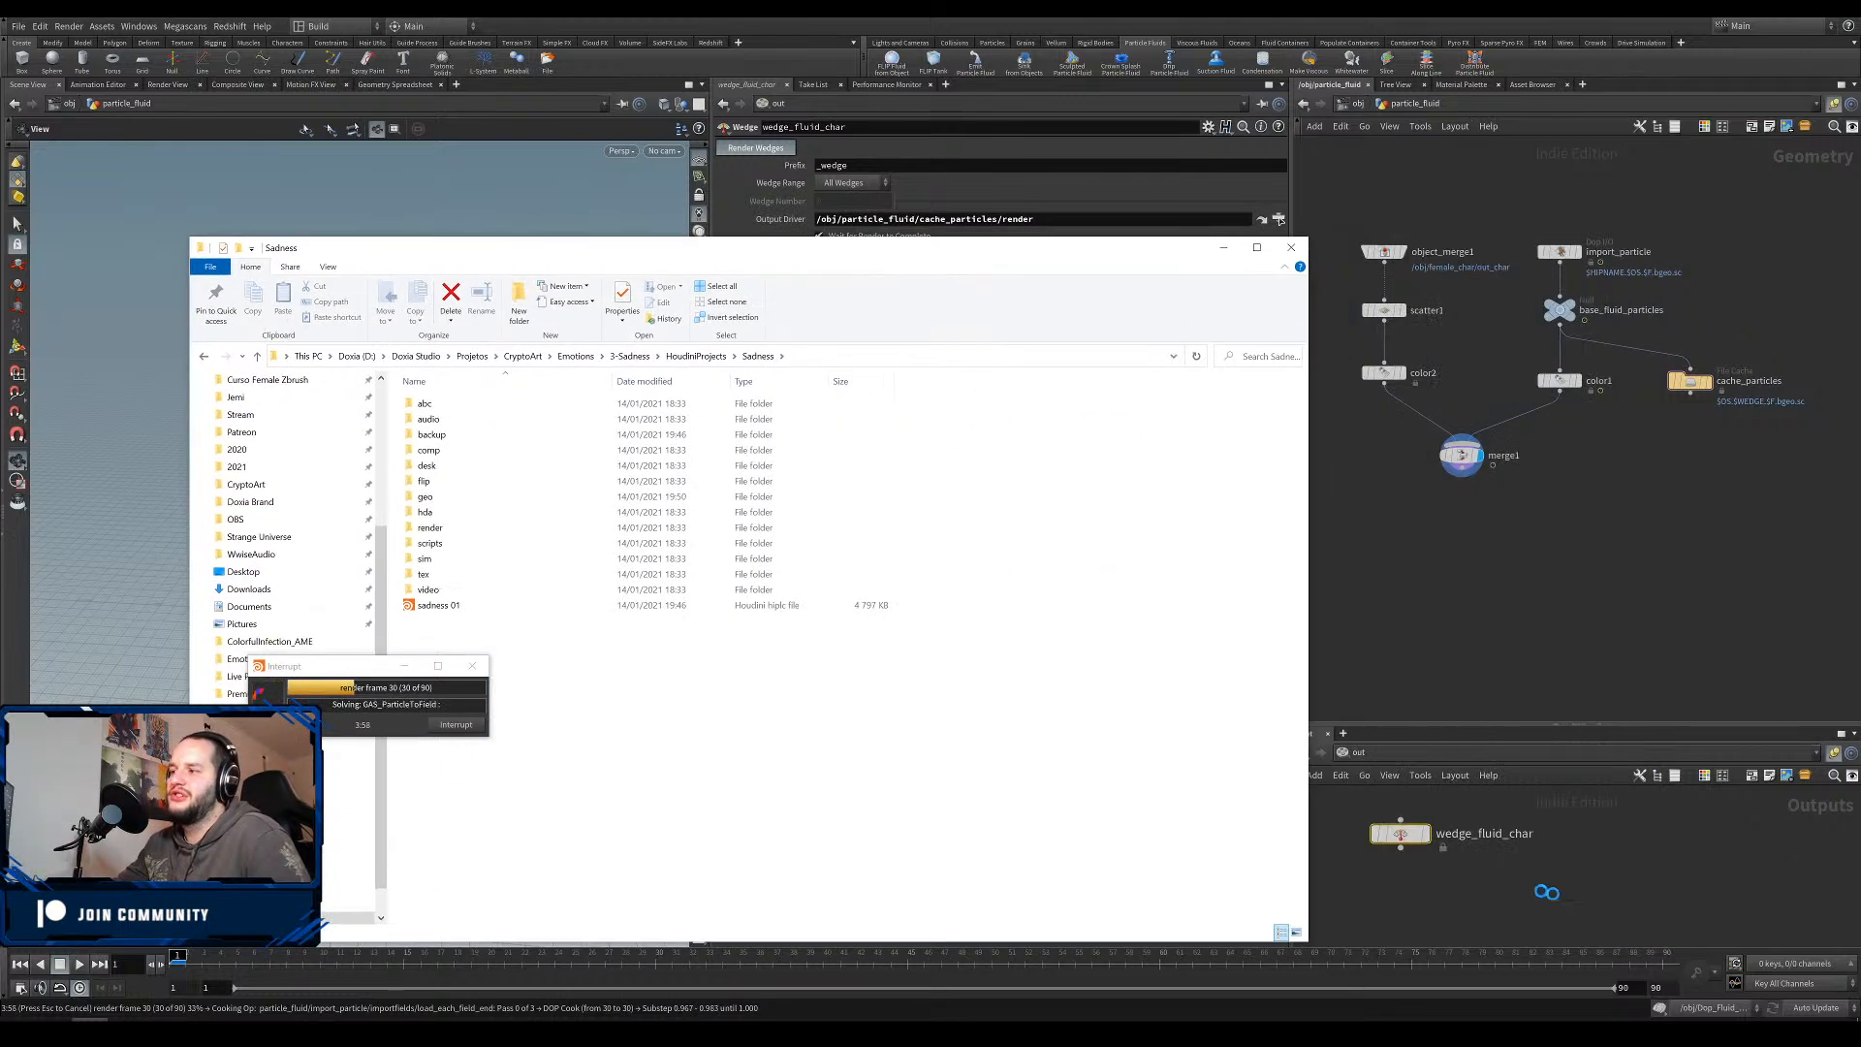
pyautogui.moveTo(979, 254); pyautogui.dragTo(1290, 241)
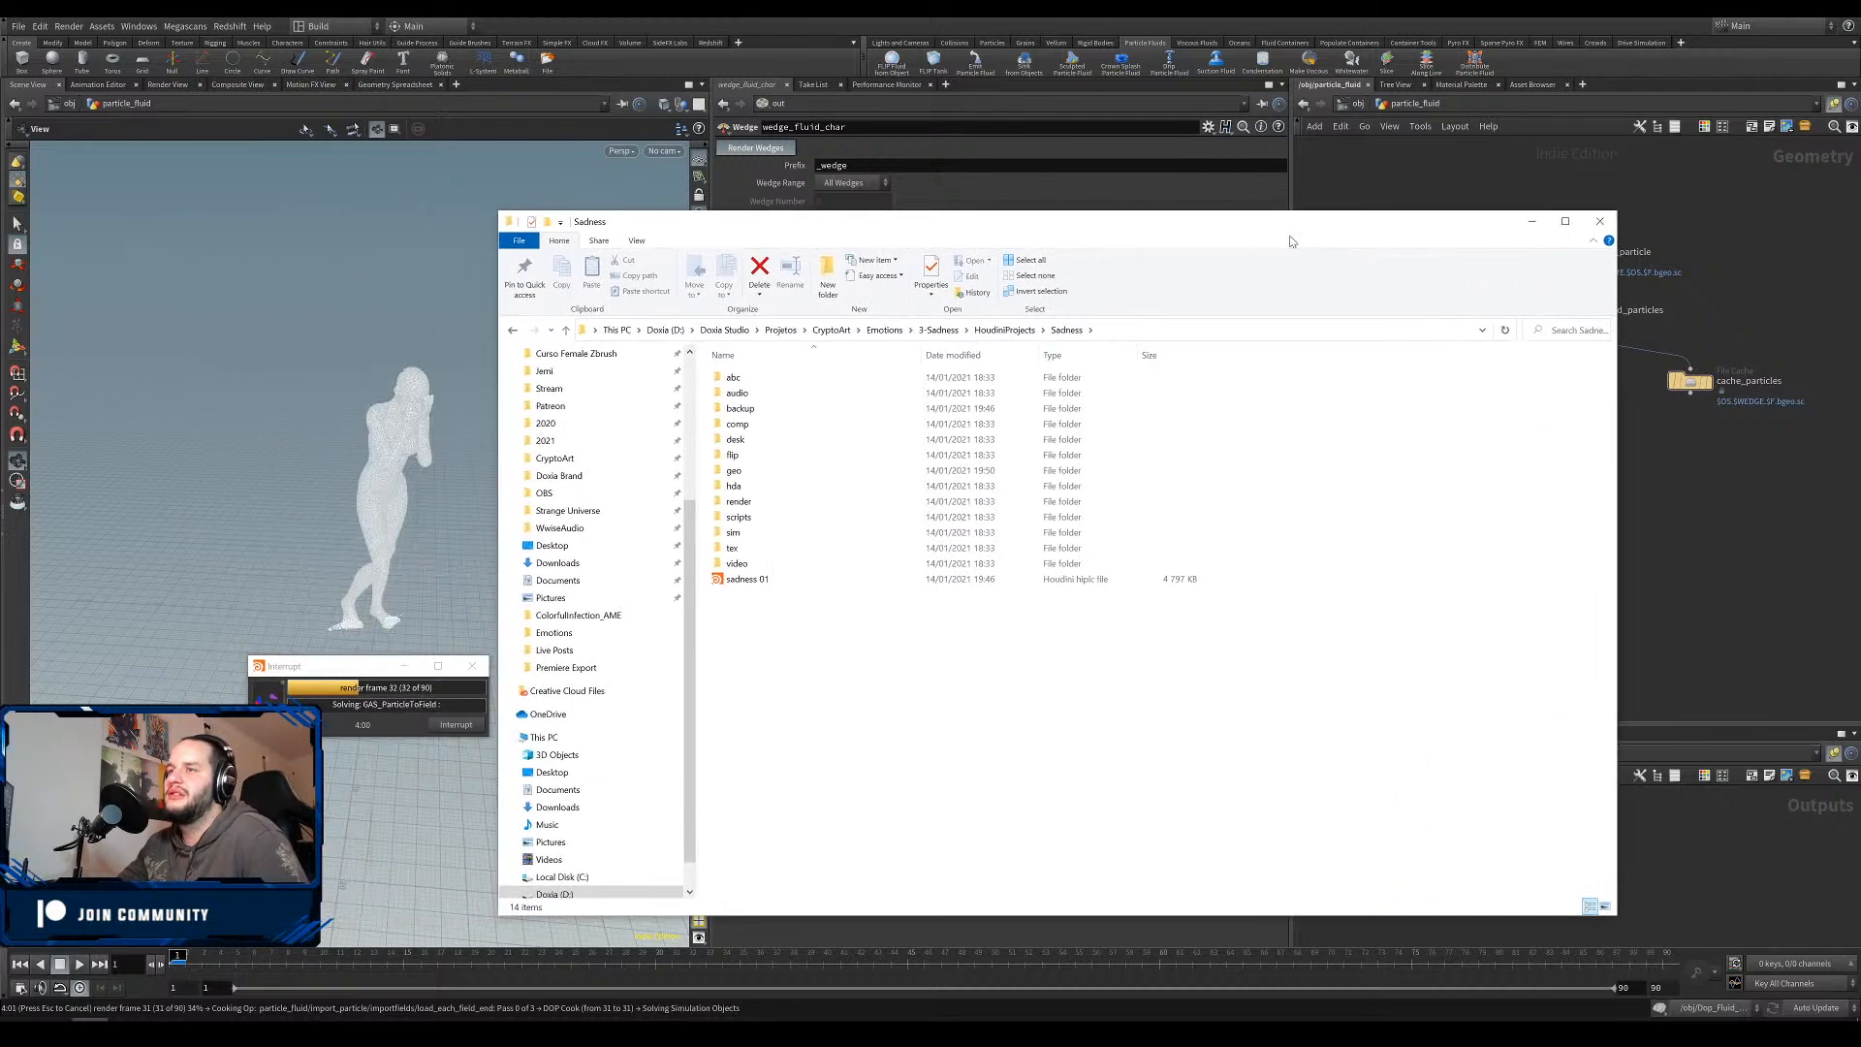
pyautogui.doubleClick(857, 500)
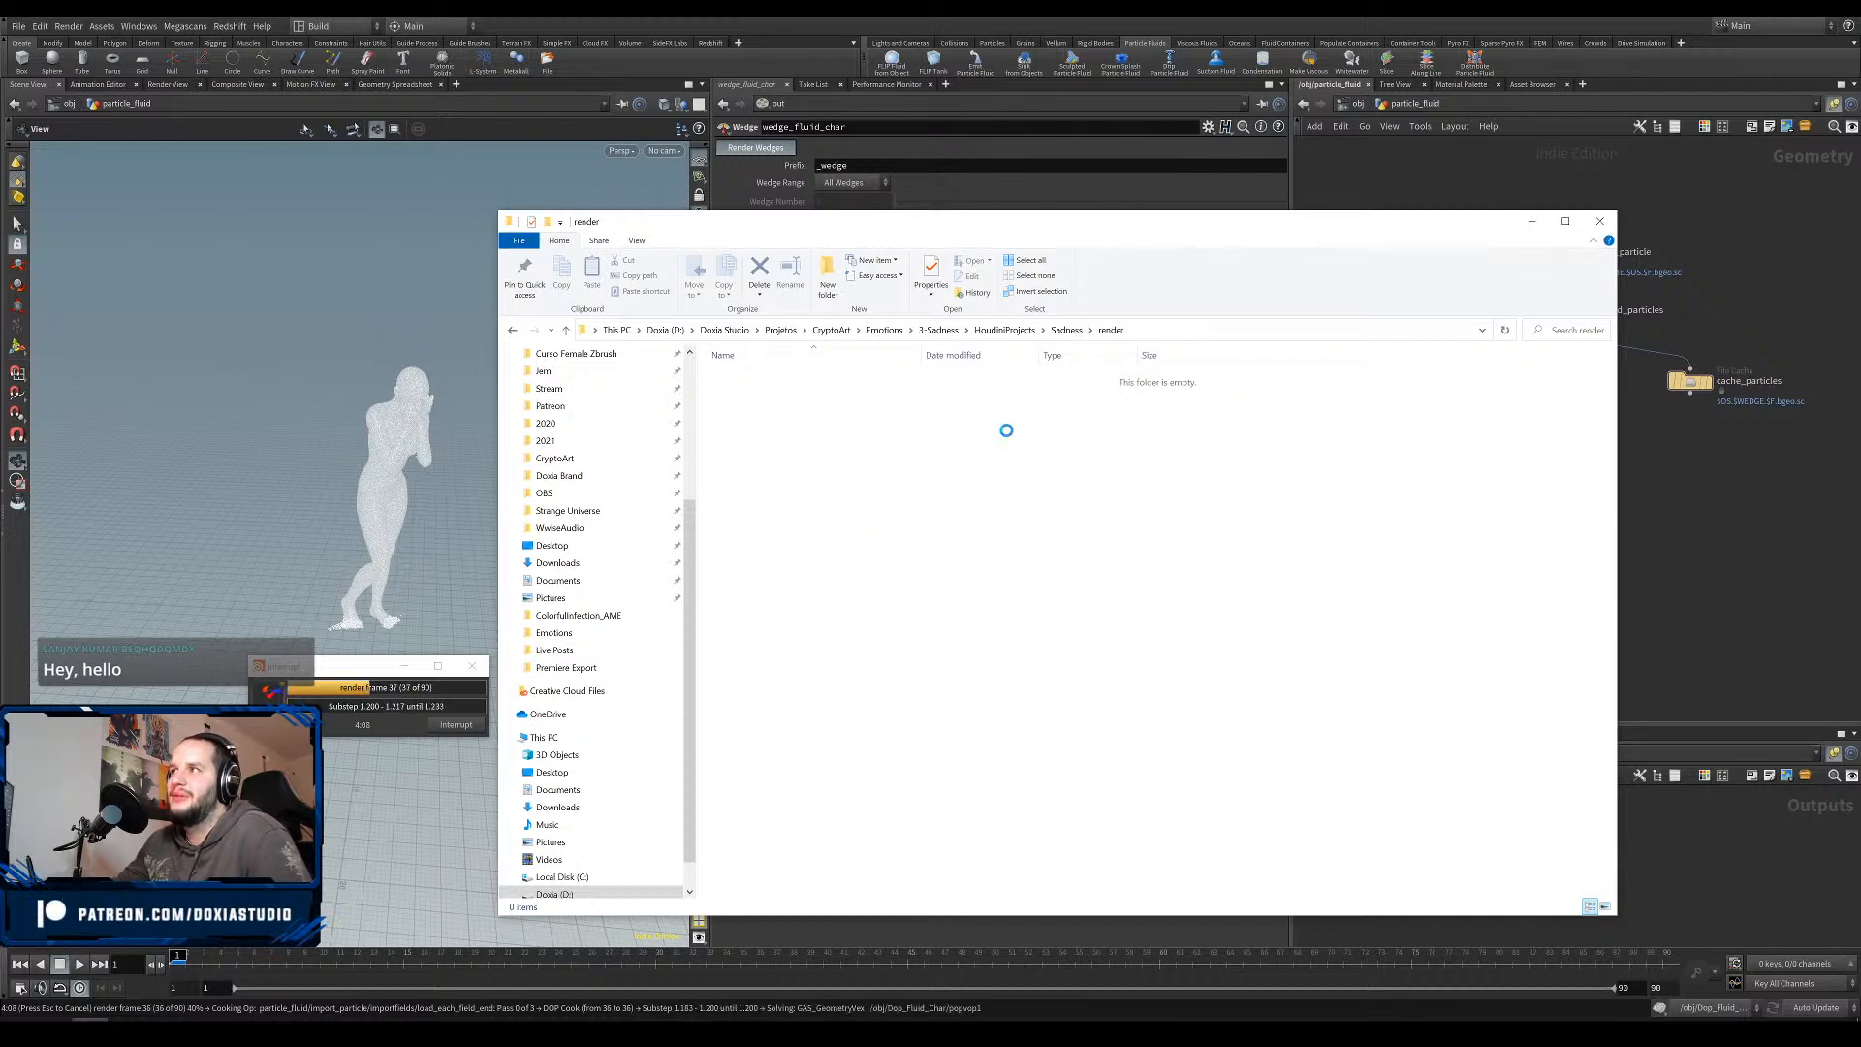
pyautogui.click(1065, 330)
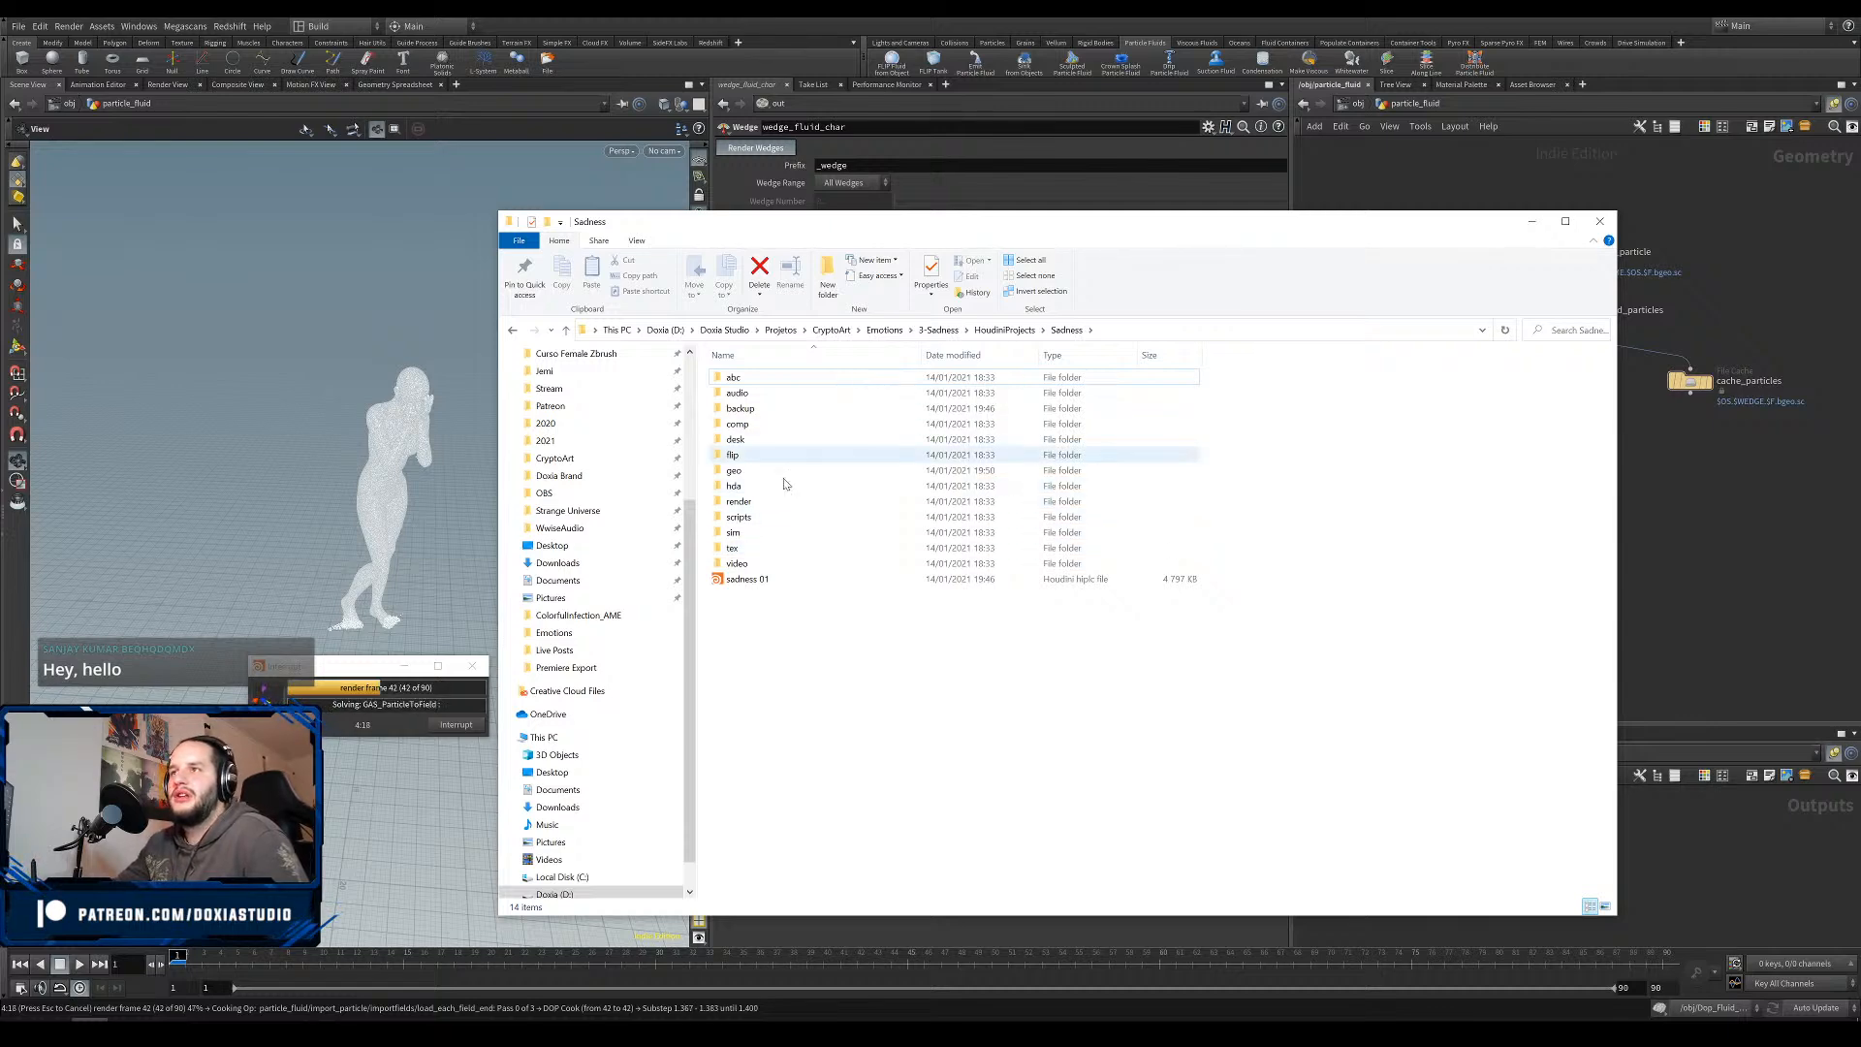
# Open the geo folder and look through the cached cache_particles wedge and smoke01_cache file sequences.
pyautogui.click(735, 471)
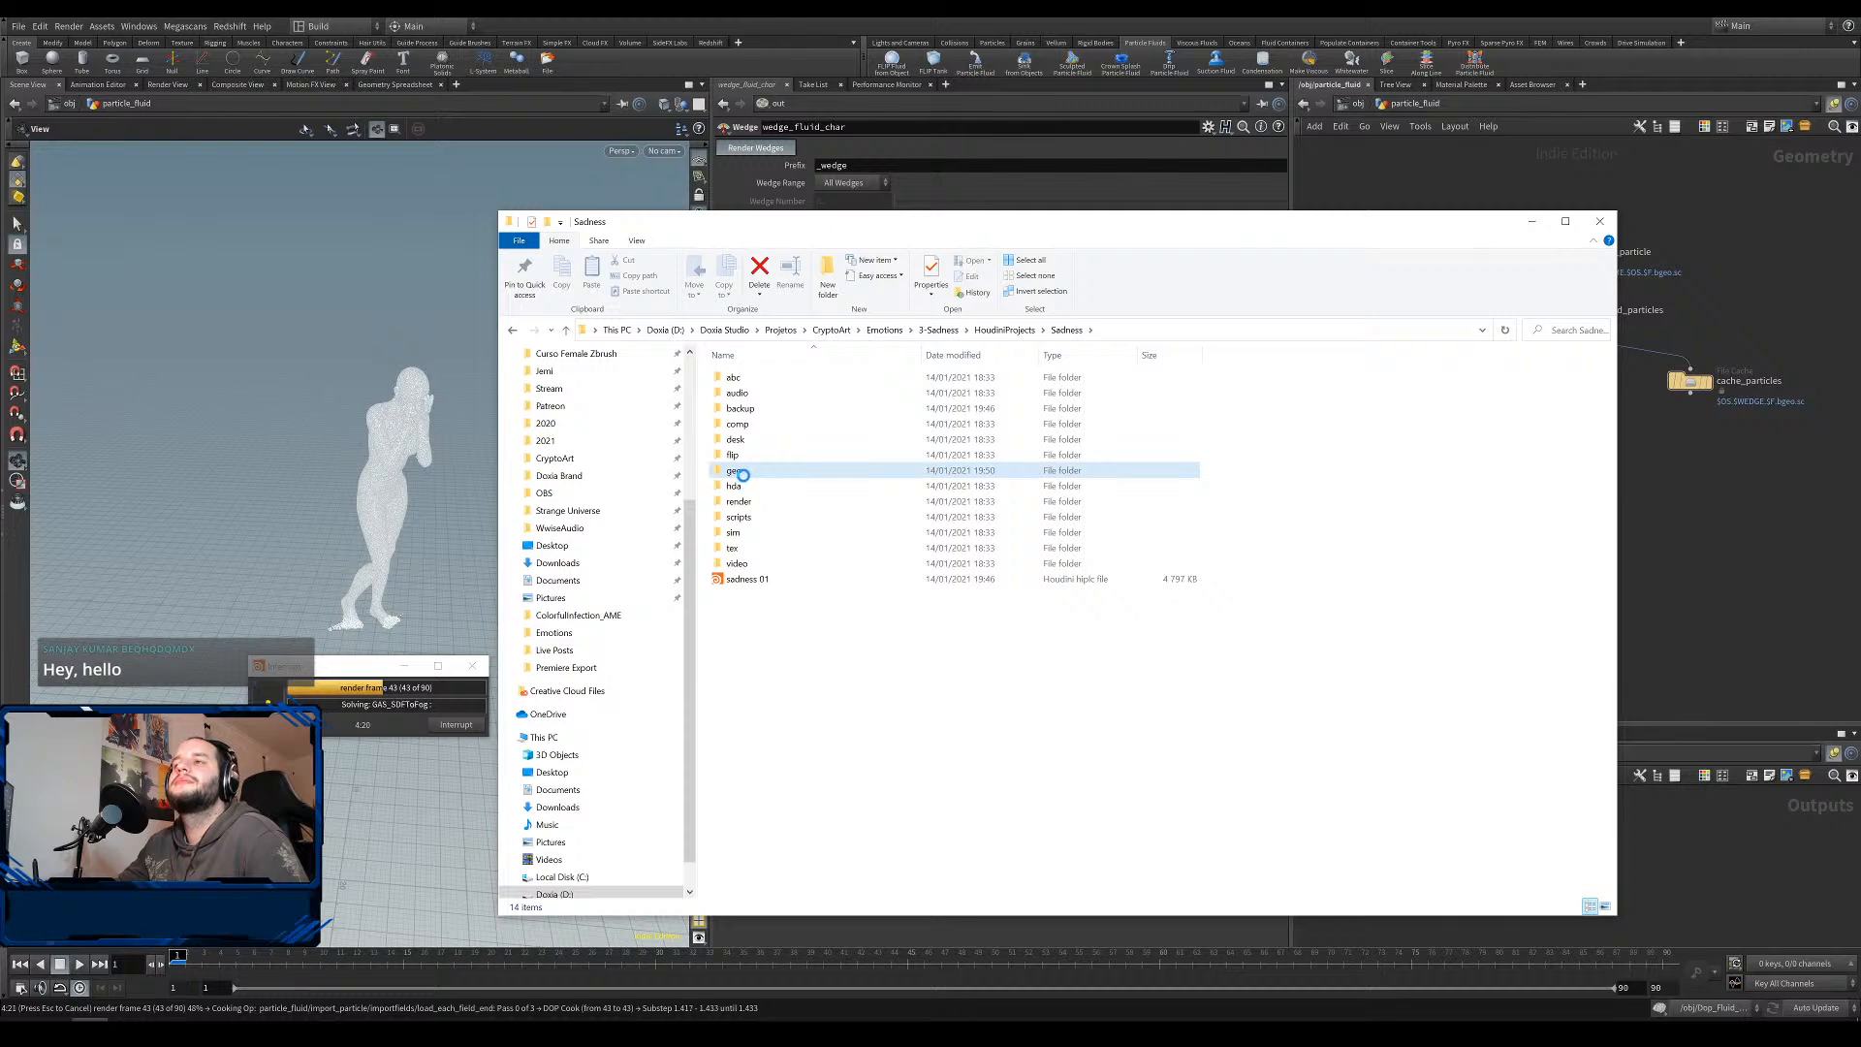
pyautogui.doubleClick(735, 471)
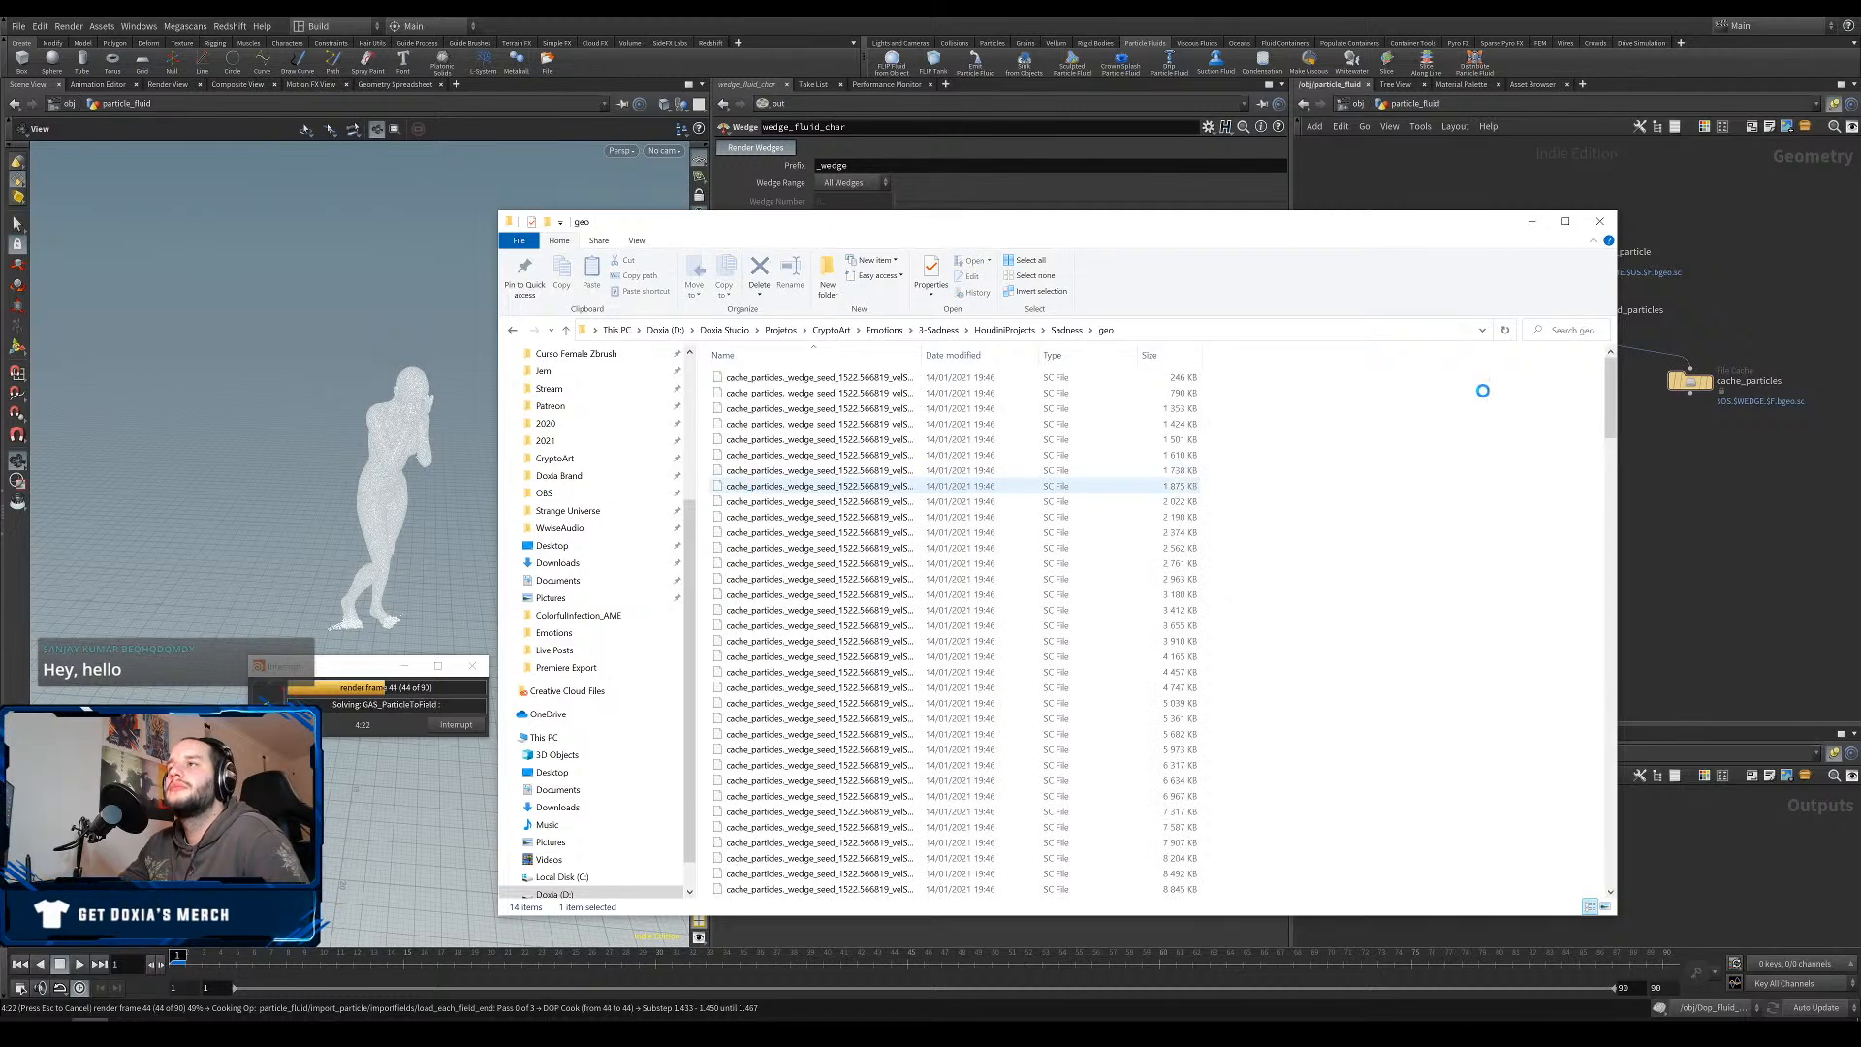
pyautogui.scroll(-2, 1610, 383)
pyautogui.scroll(-3, 1611, 383)
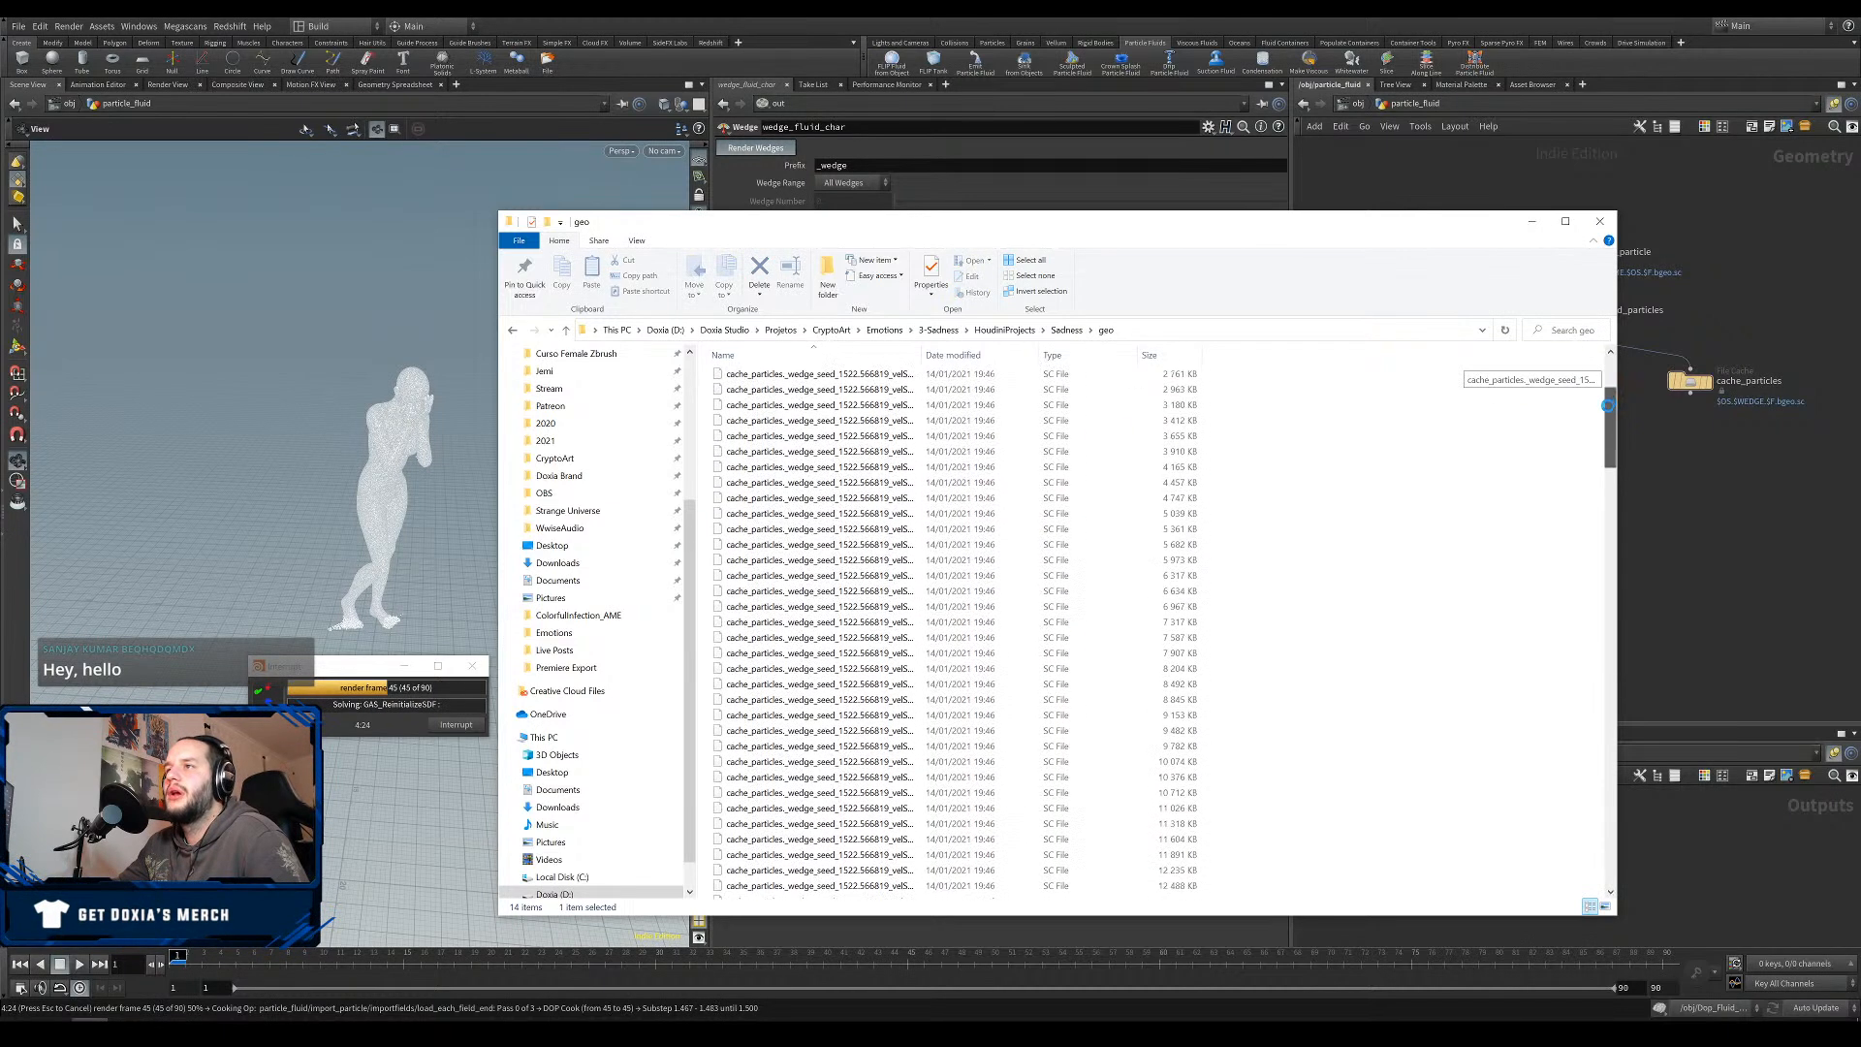
pyautogui.moveTo(1624, 511); pyautogui.dragTo(1650, 612)
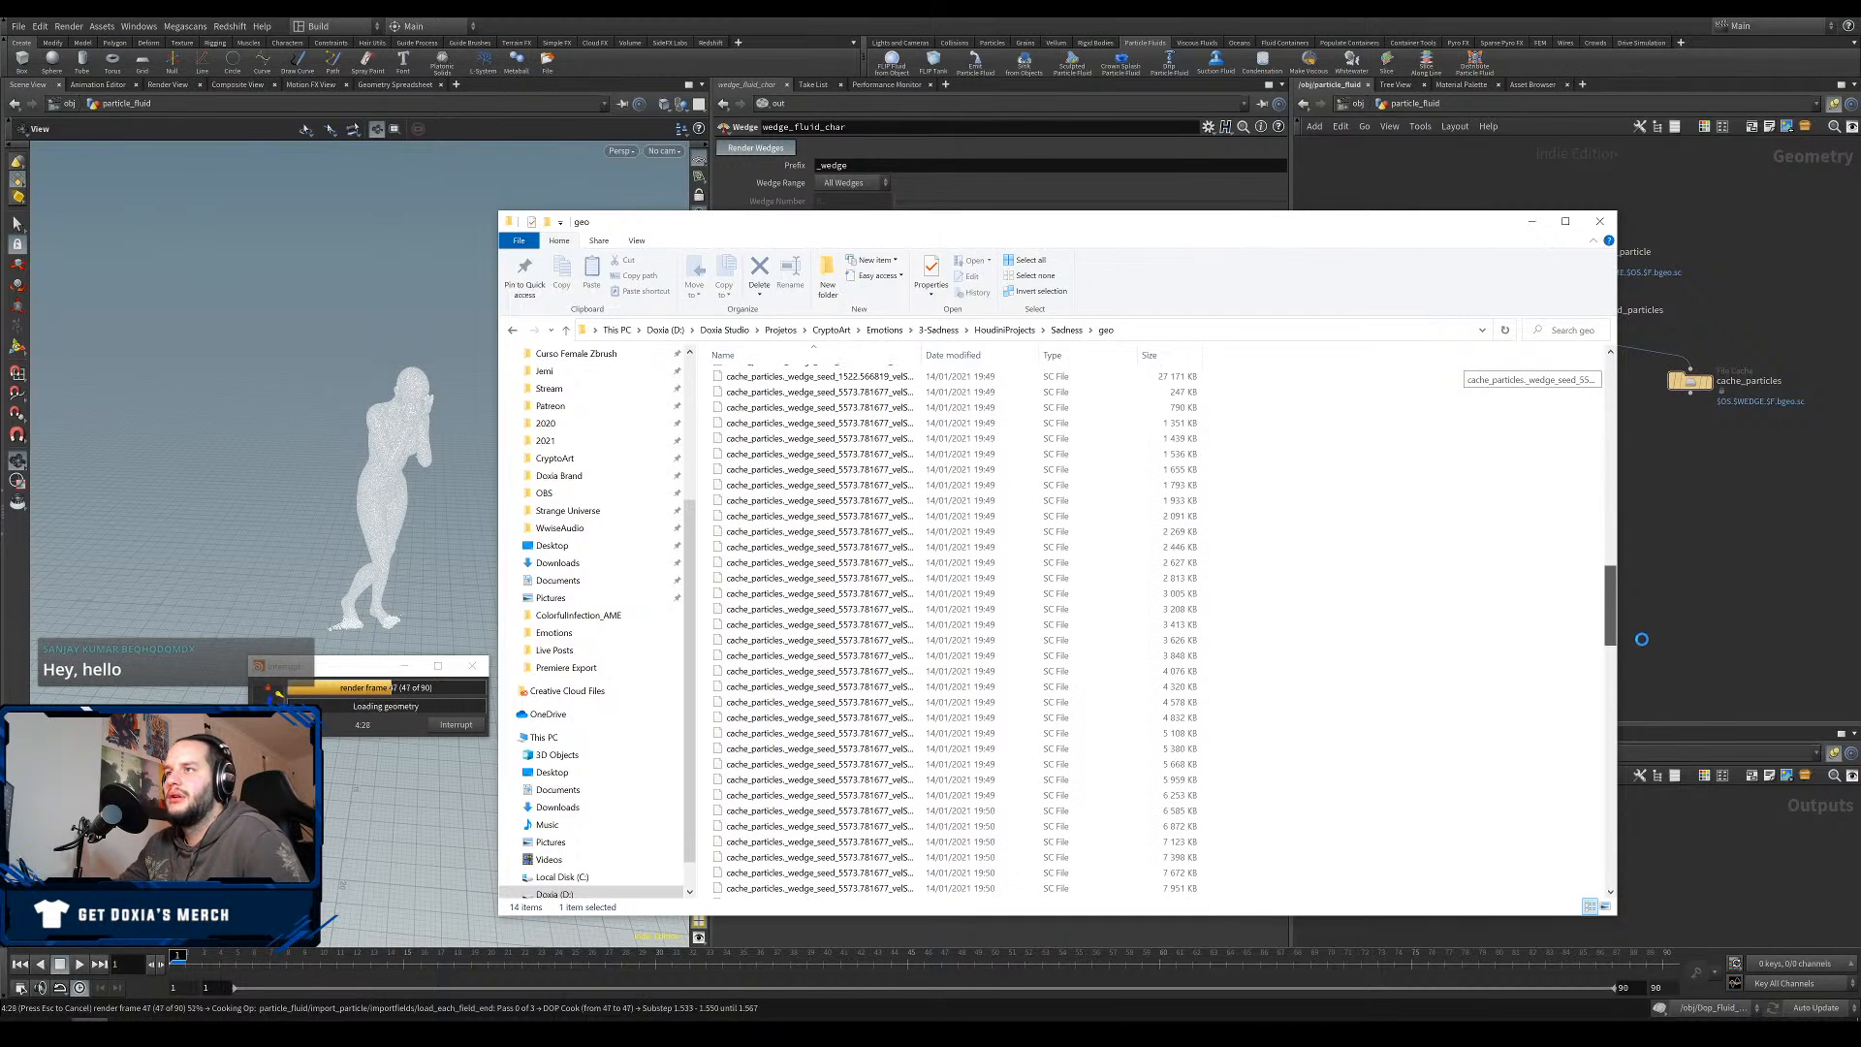
pyautogui.scroll(-12, 1616, 643)
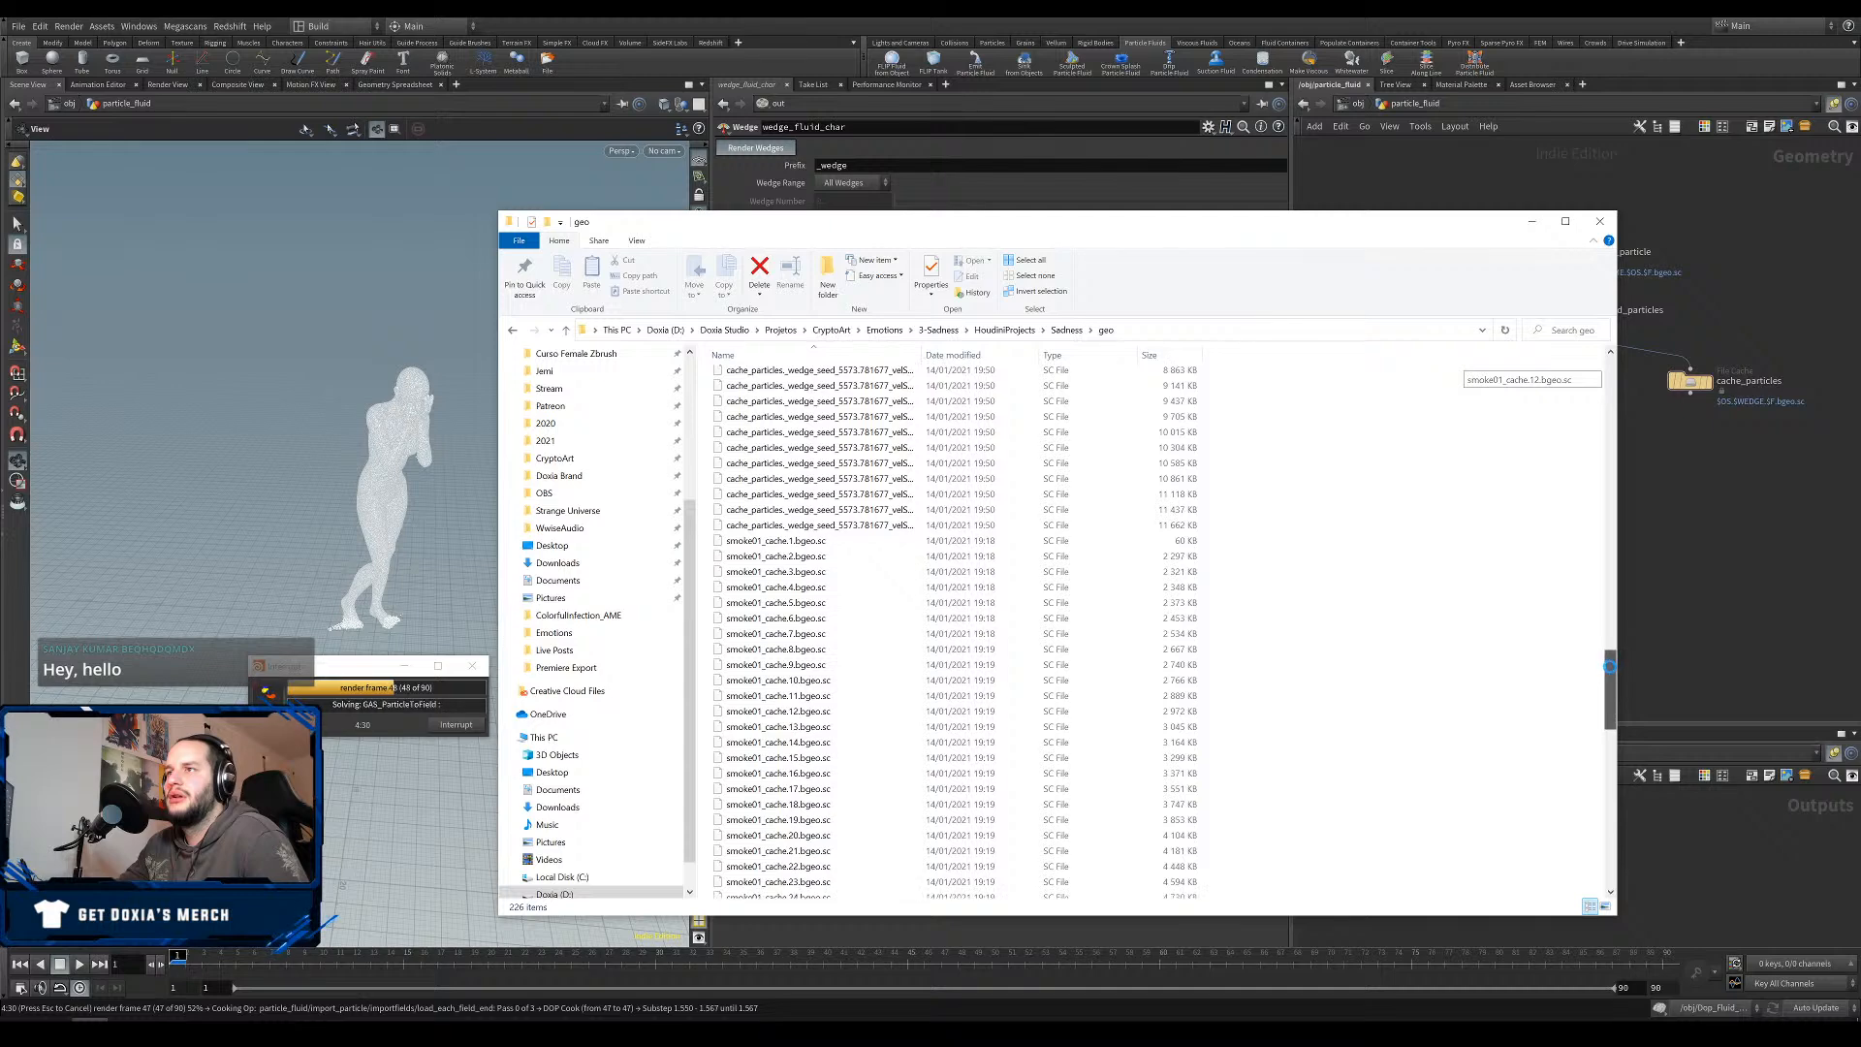
pyautogui.scroll(-15, 1617, 761)
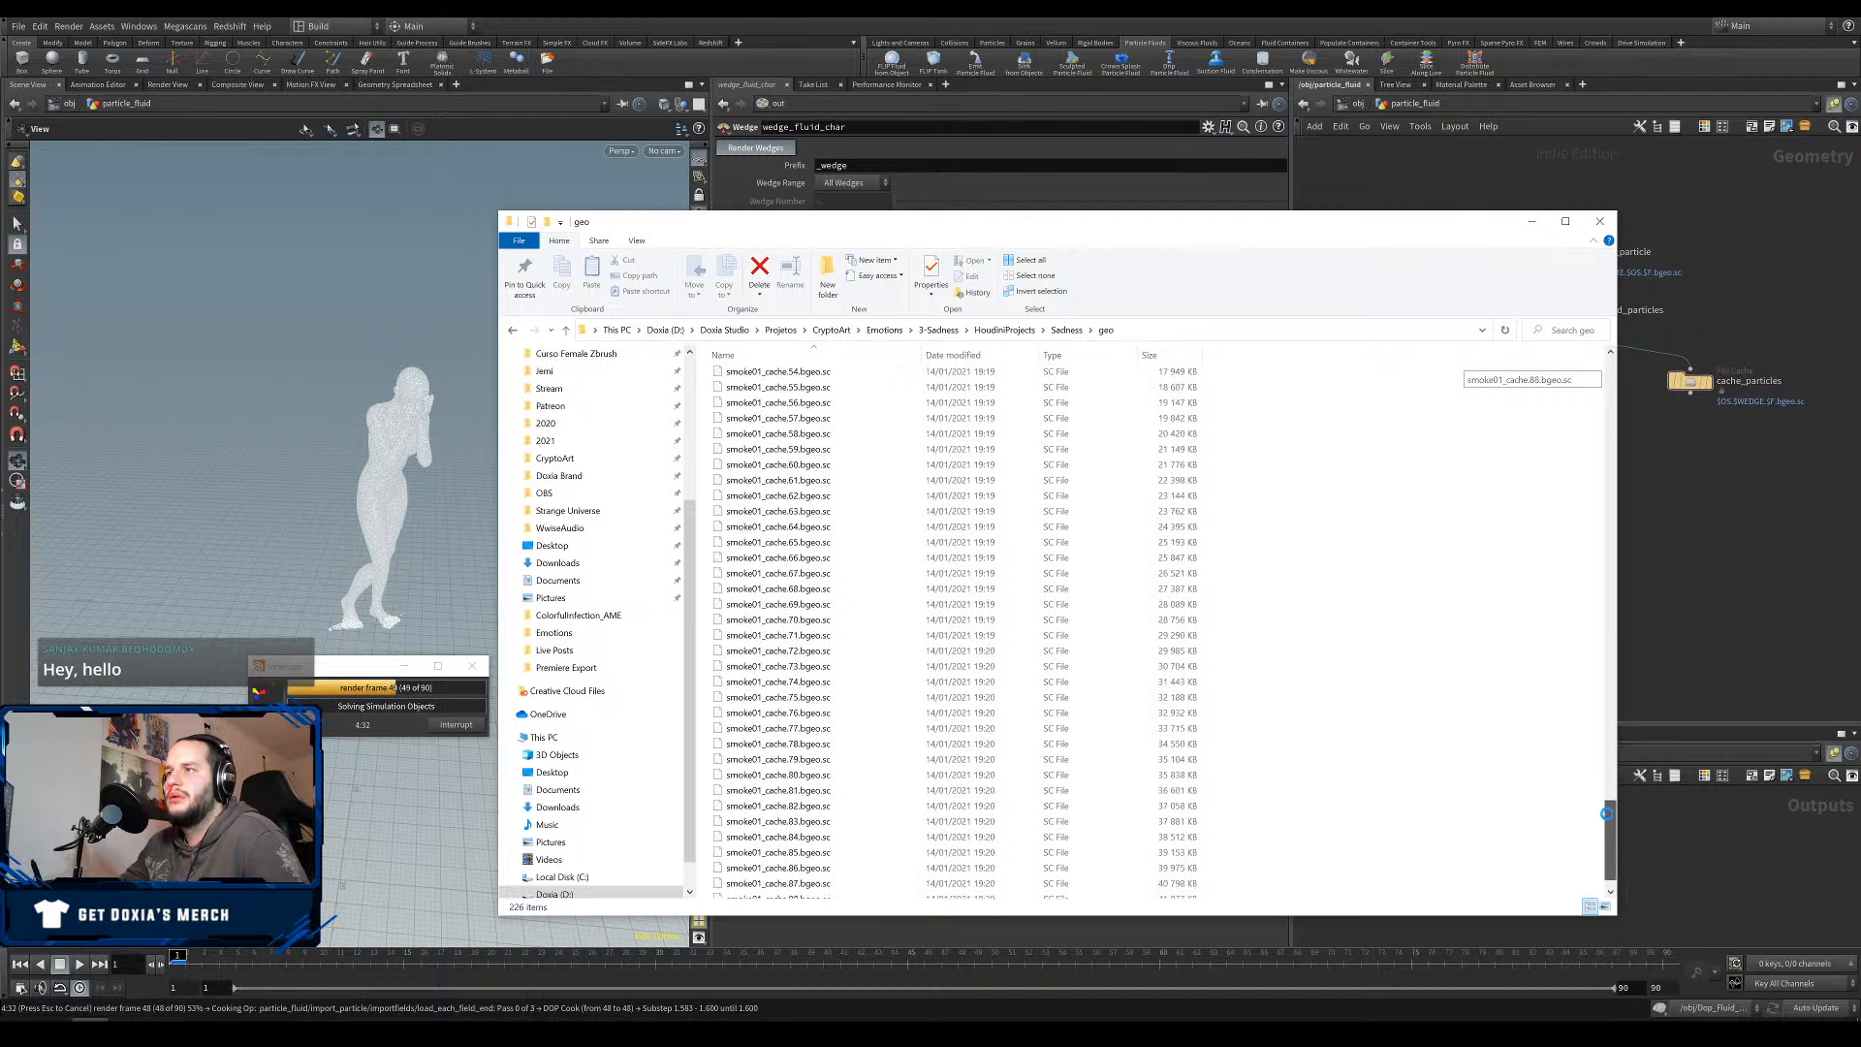
pyautogui.moveTo(1618, 820); pyautogui.dragTo(1581, 630)
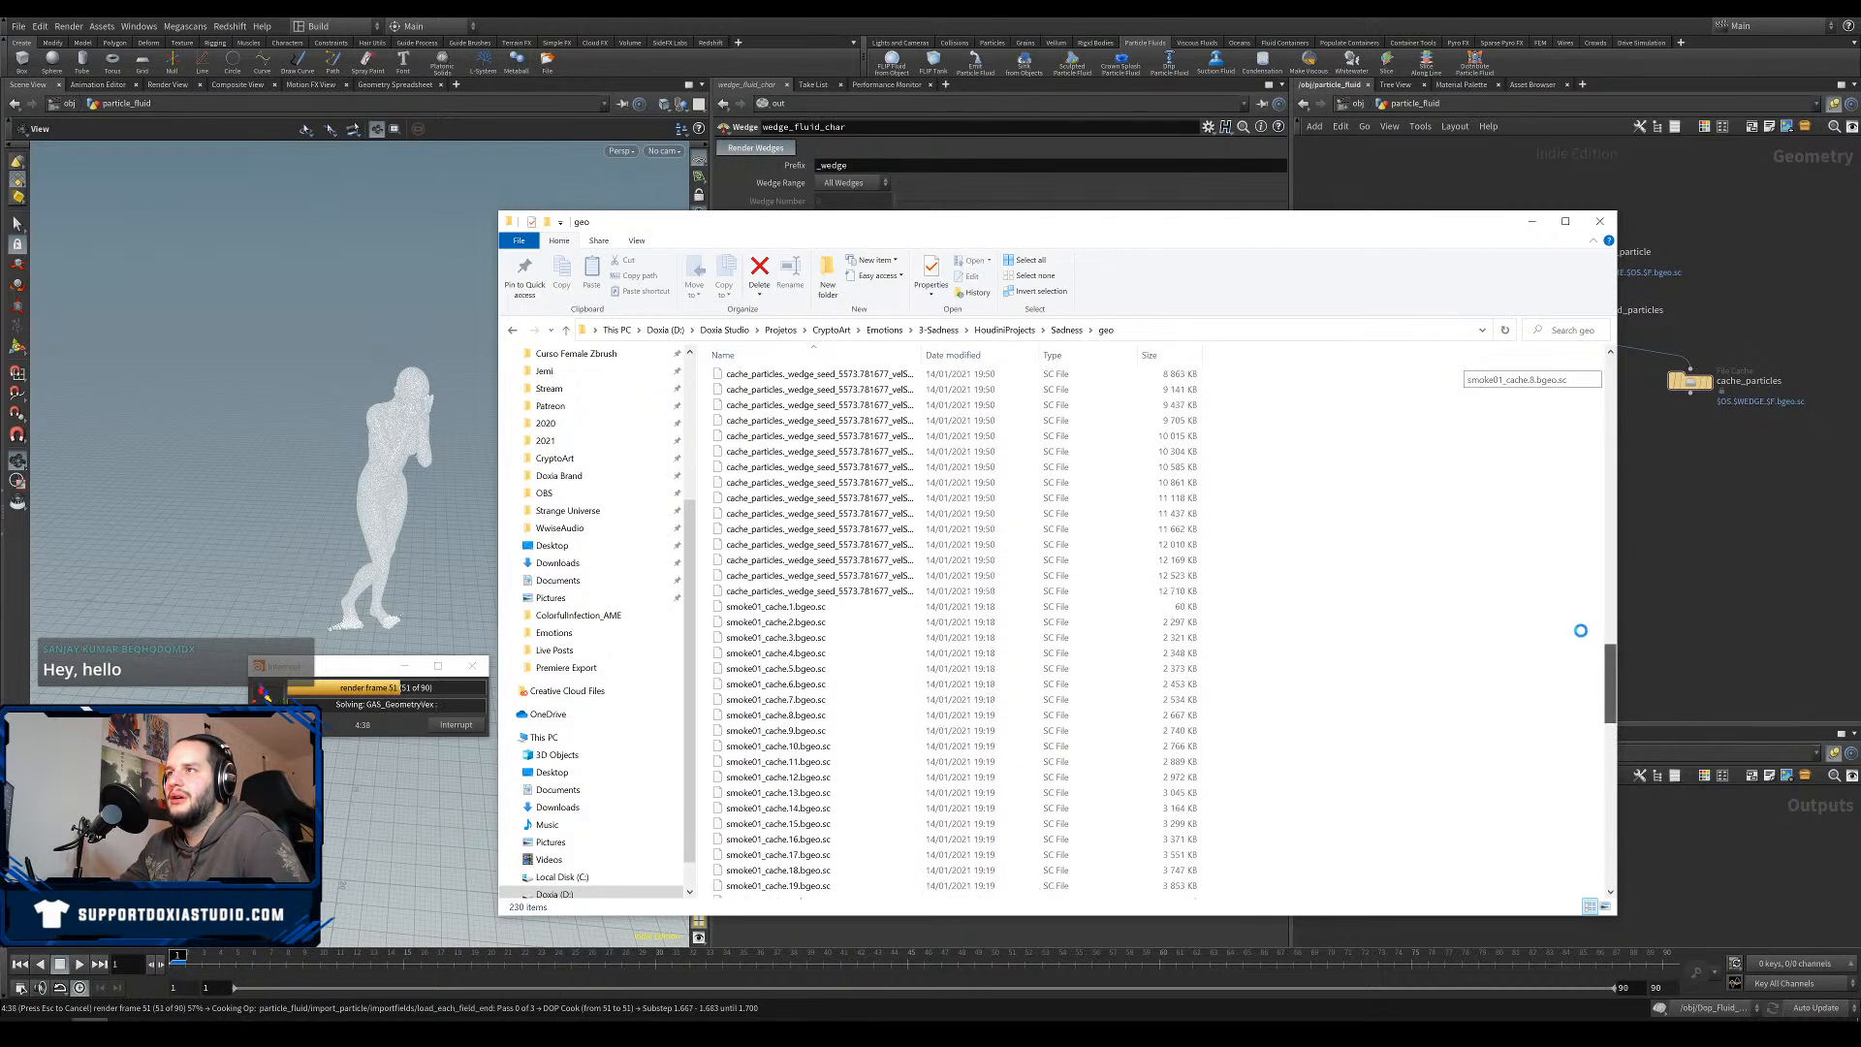
pyautogui.moveTo(1558, 557); pyautogui.dragTo(1590, 376)
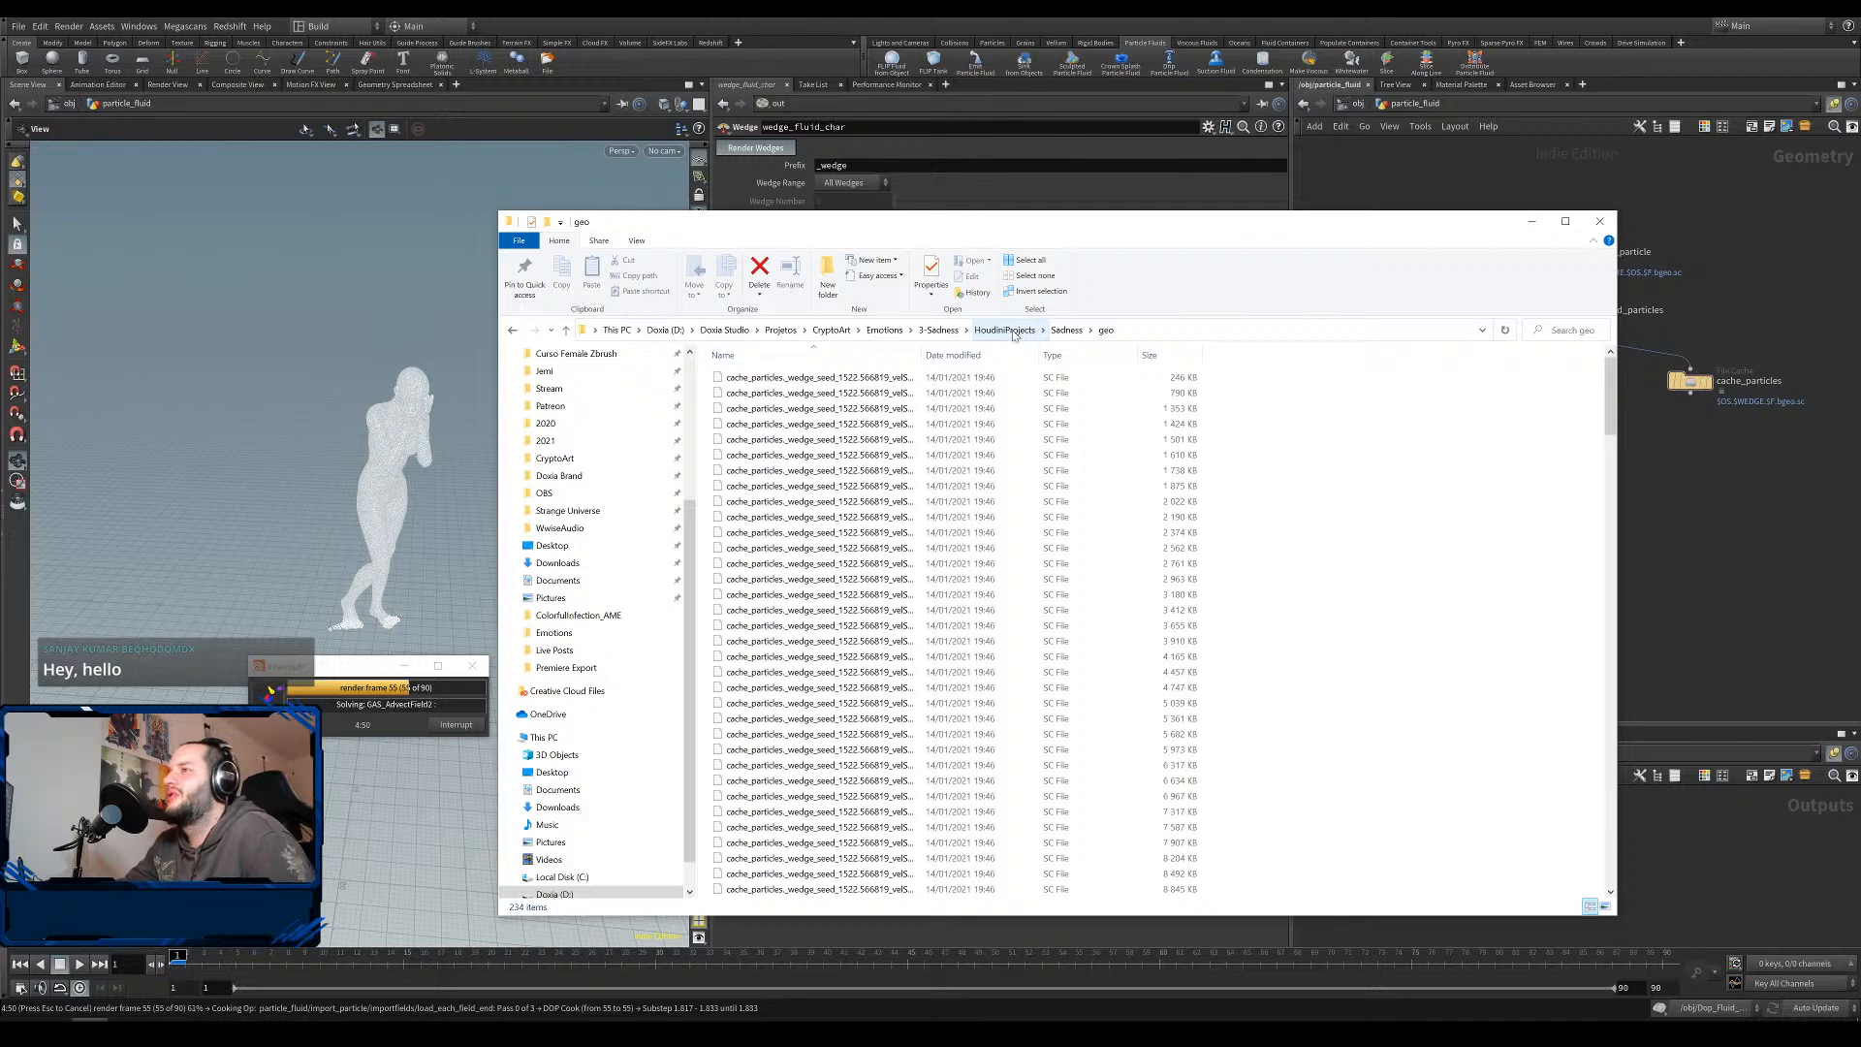
# Go up from the geo folder to the Emotions folder.
pyautogui.click(939, 329)
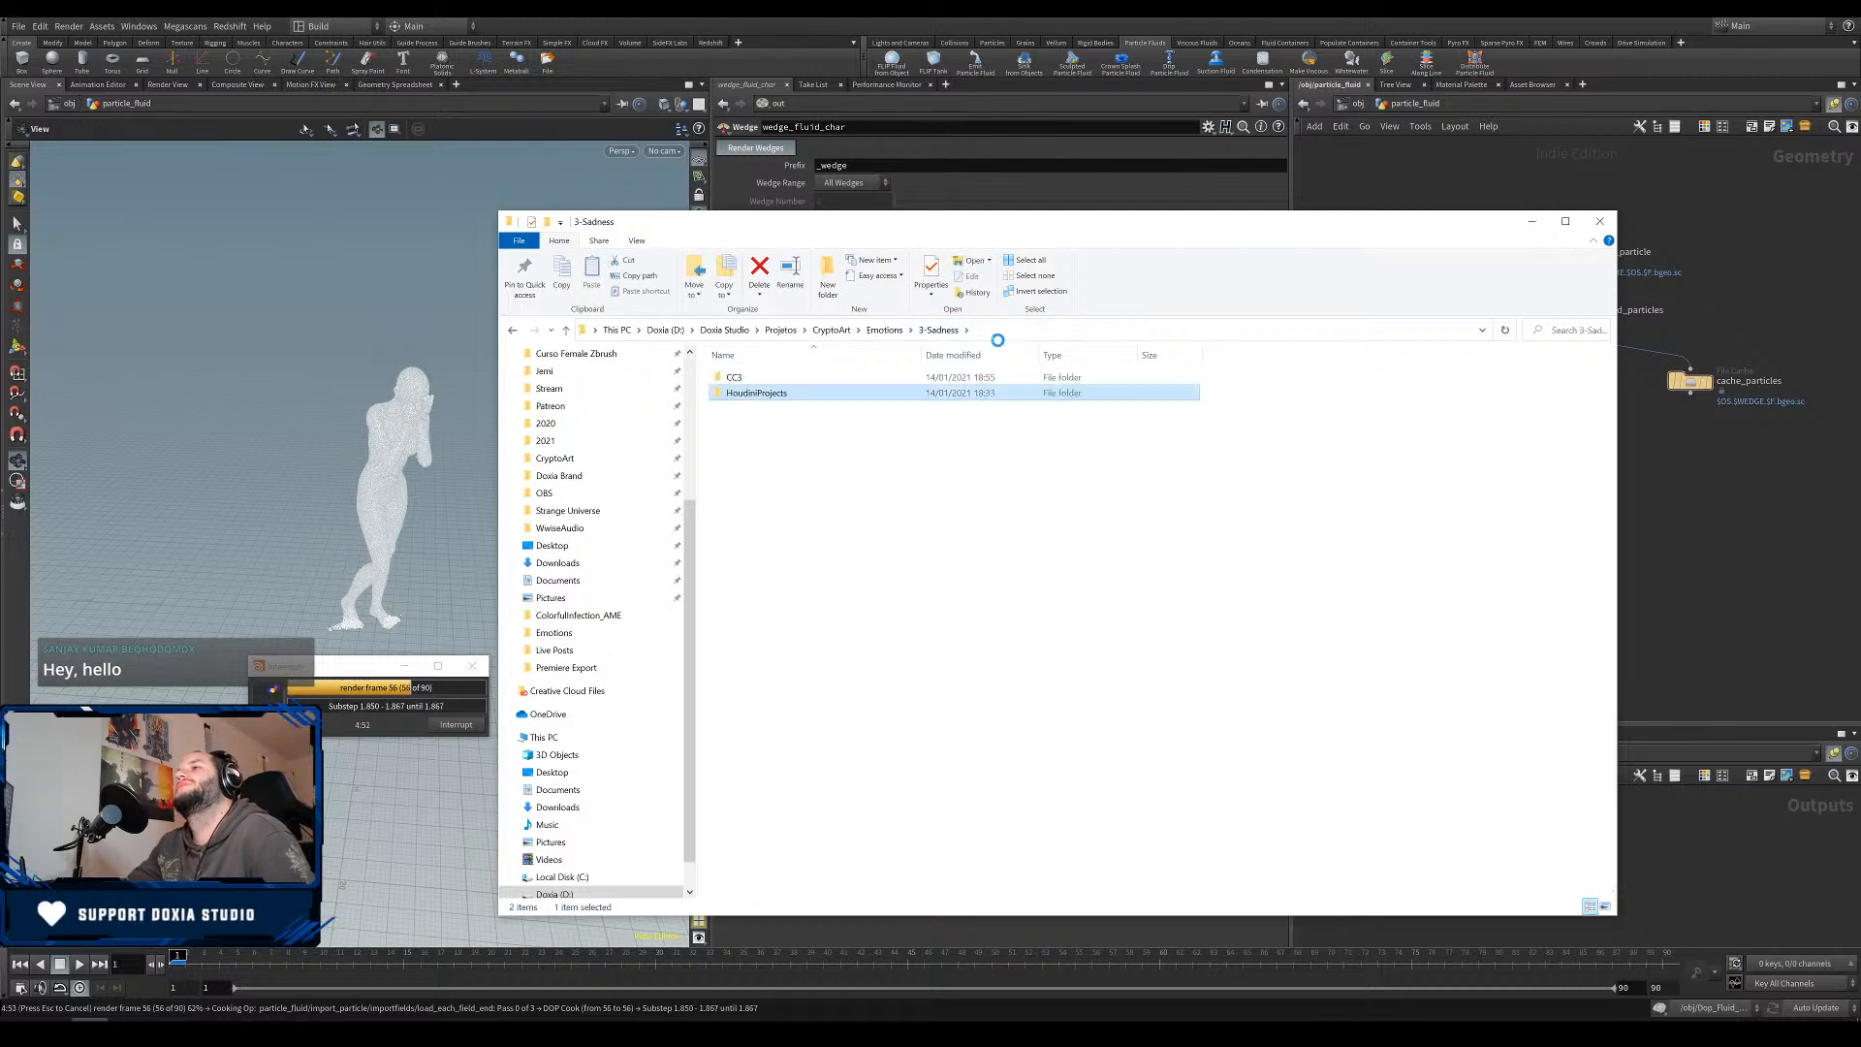
pyautogui.click(884, 330)
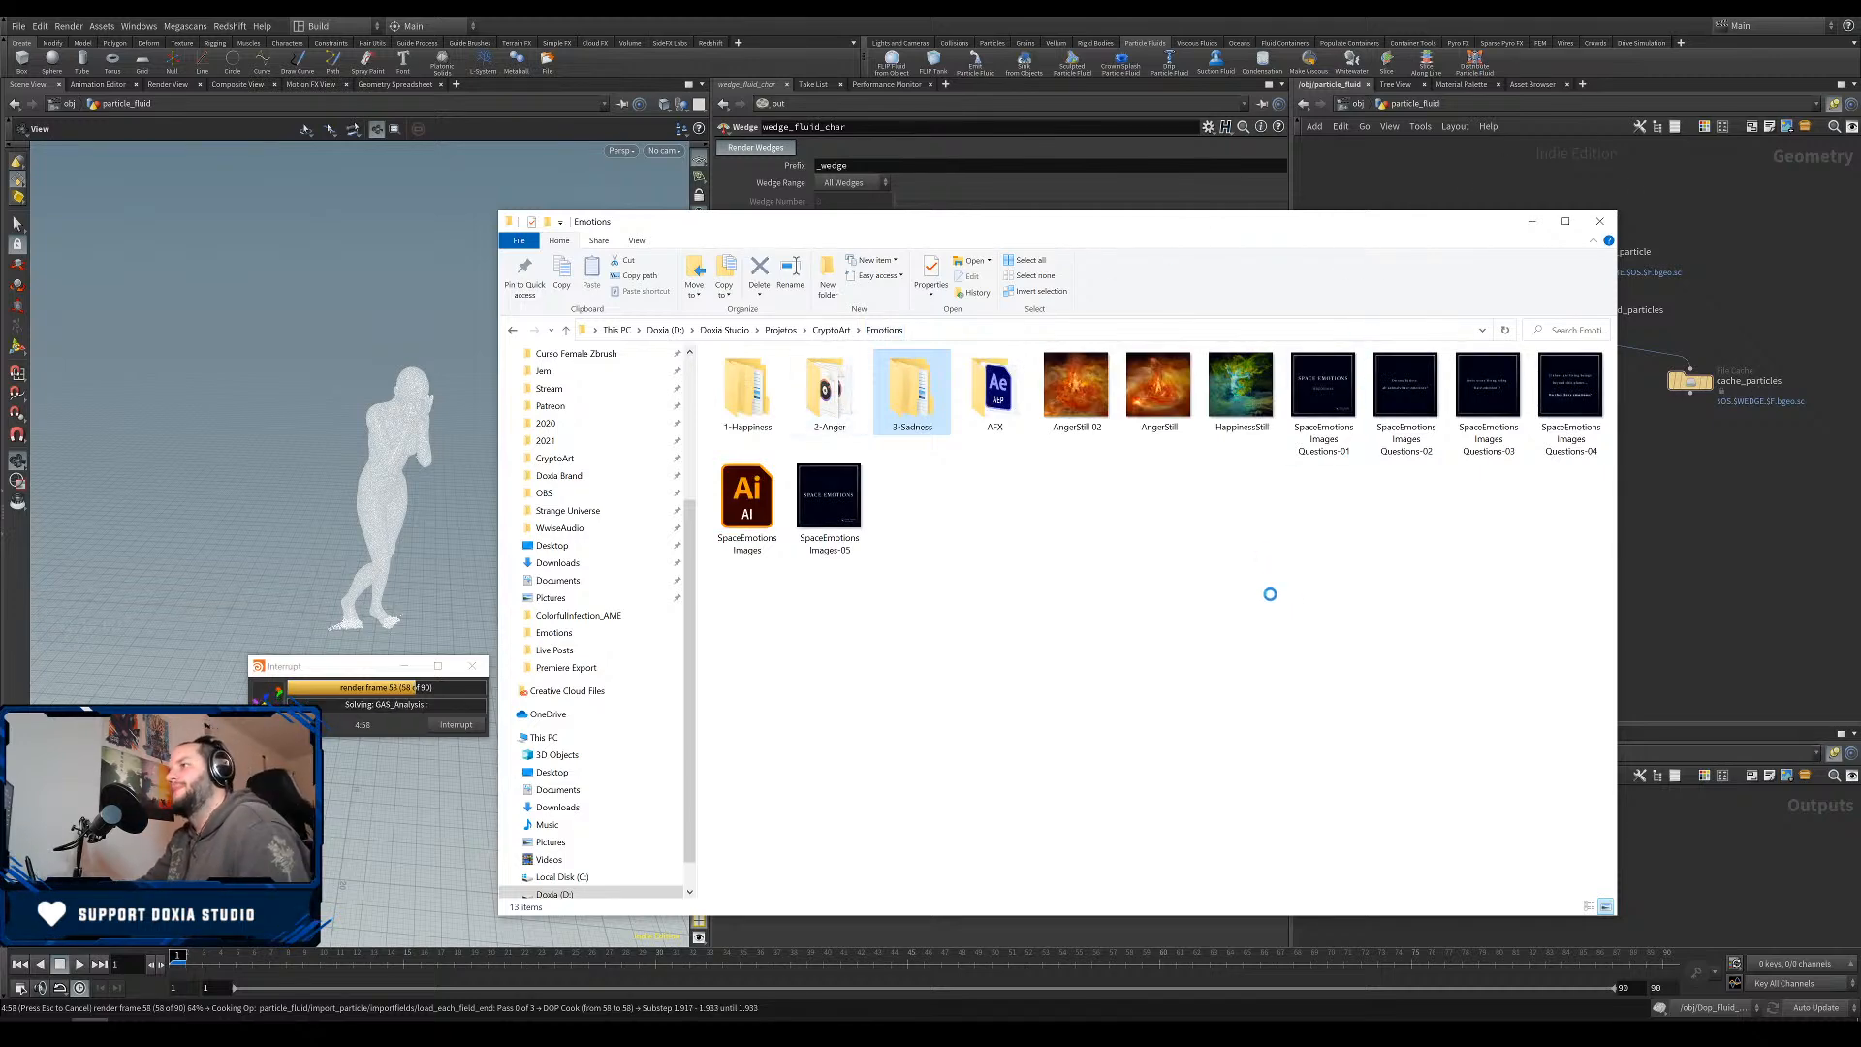
pyautogui.click(1264, 500)
pyautogui.moveTo(1196, 227); pyautogui.dragTo(1202, 205)
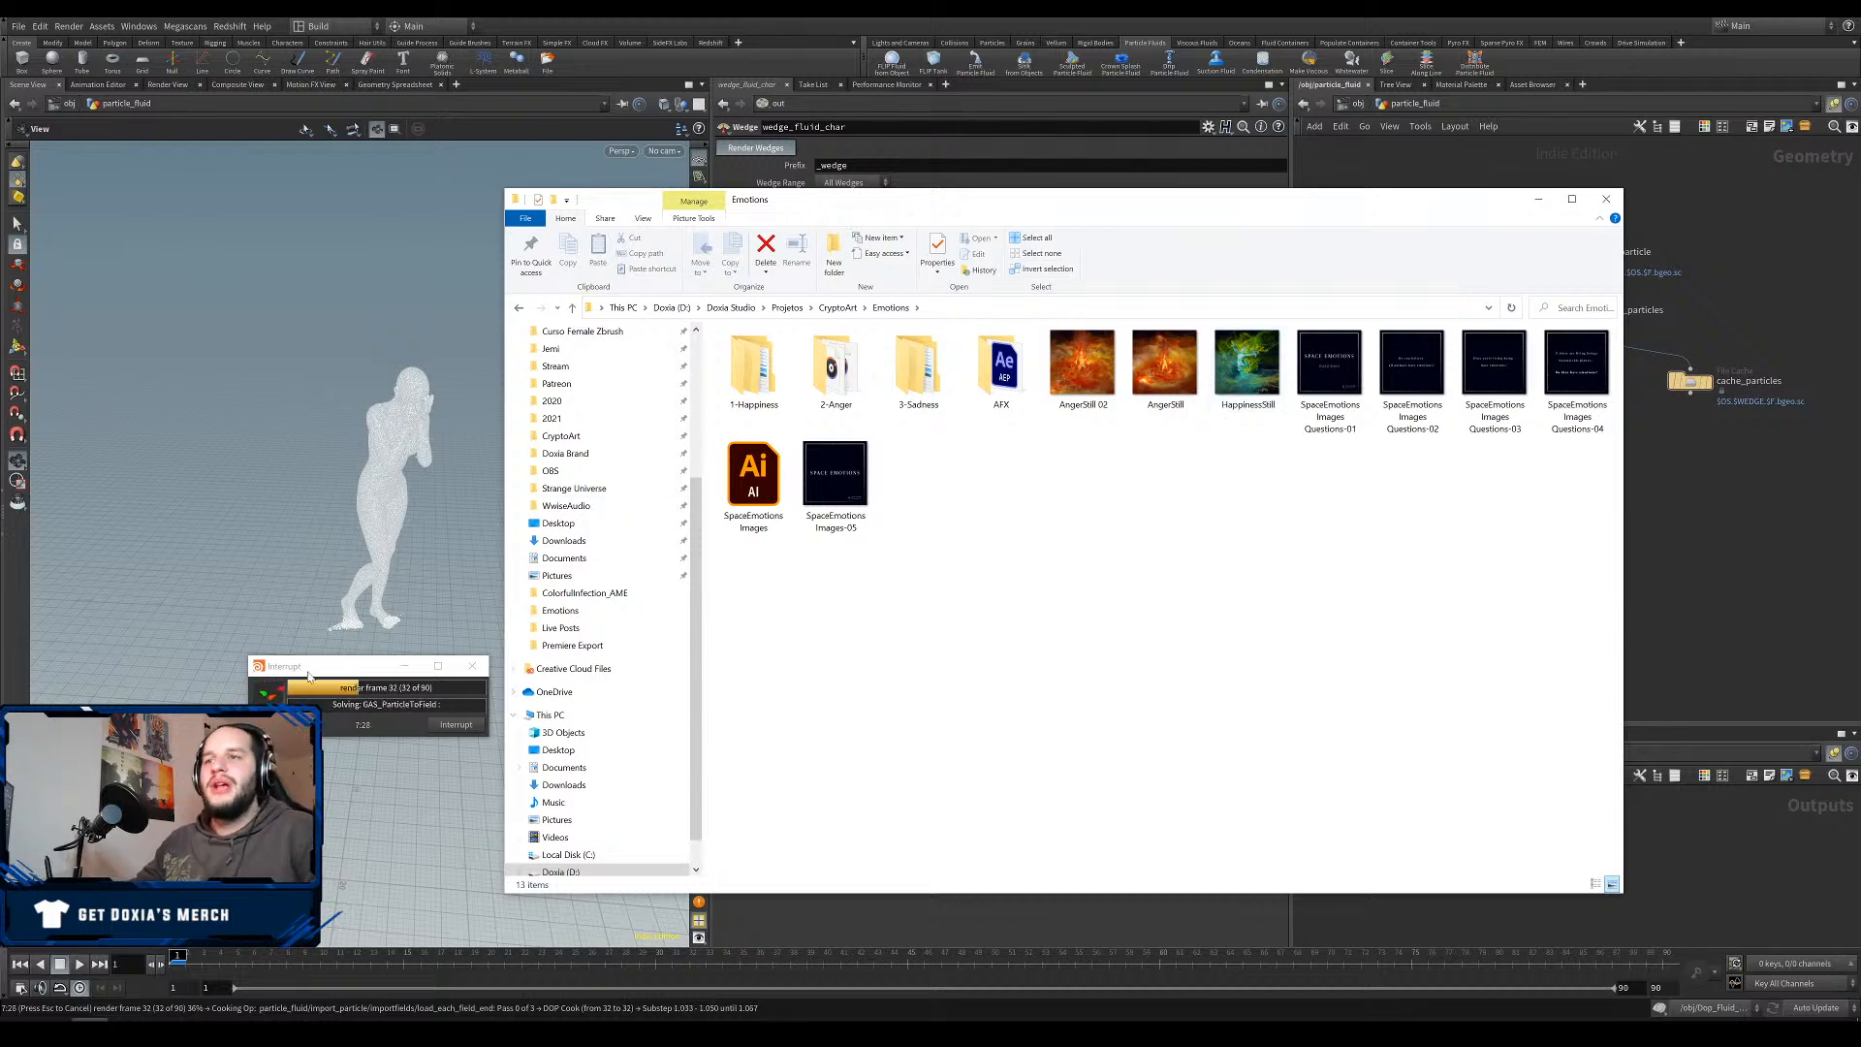
# Open the HappinessStill image from the Emotions folder for viewing.
pyautogui.moveTo(351, 666); pyautogui.dragTo(236, 682)
pyautogui.press('super+d')
pyautogui.press('super+d')
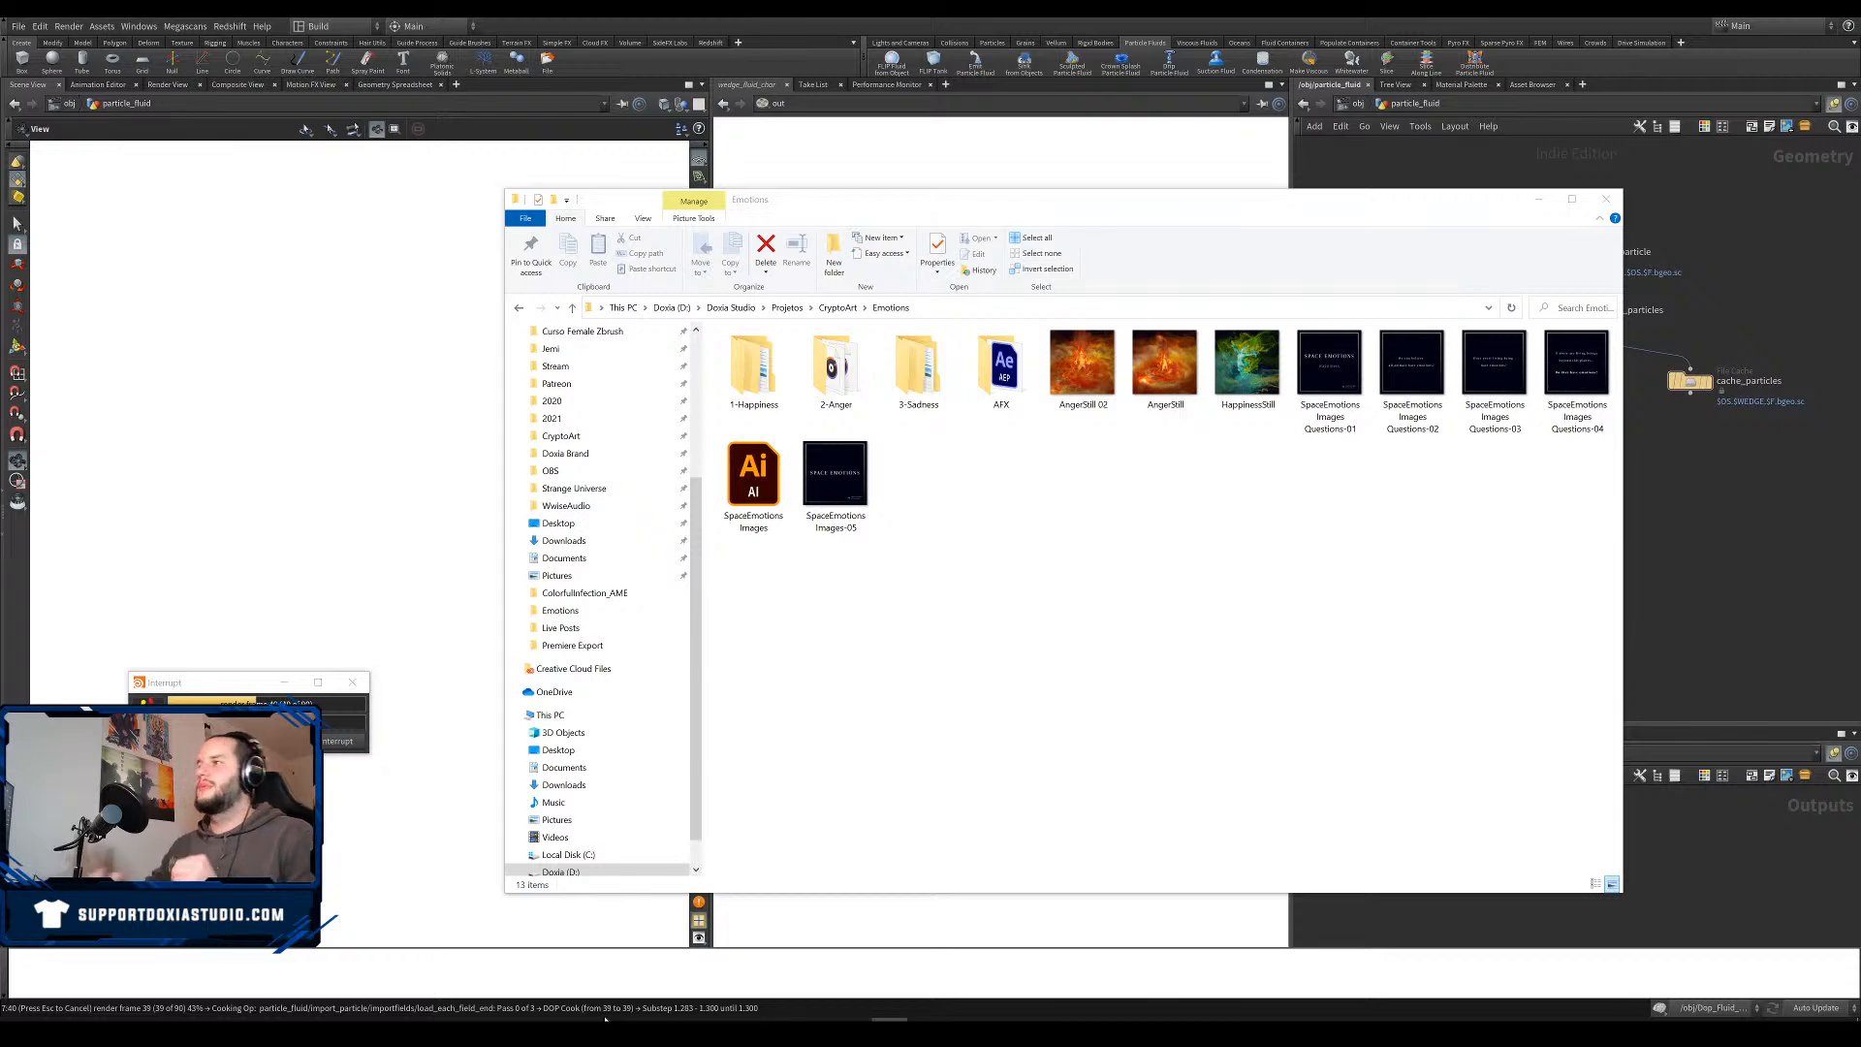
pyautogui.click(1250, 364)
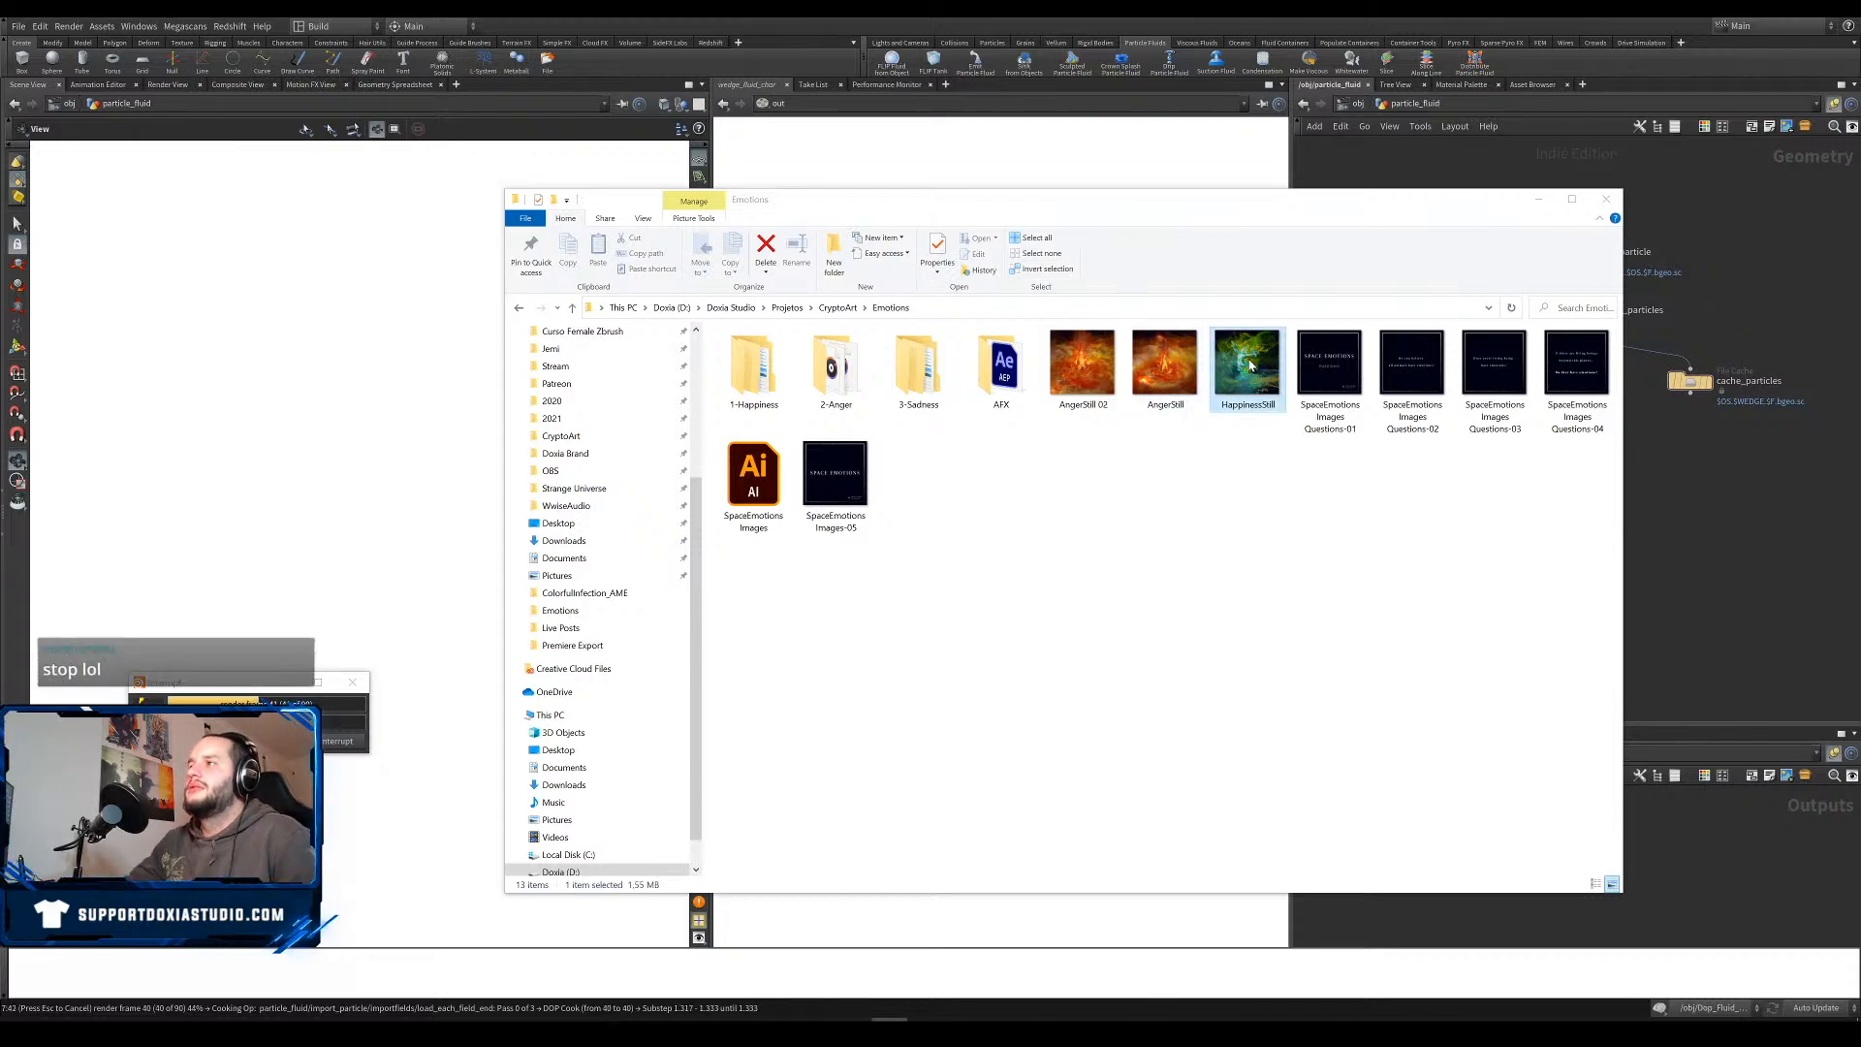
pyautogui.doubleClick(1250, 365)
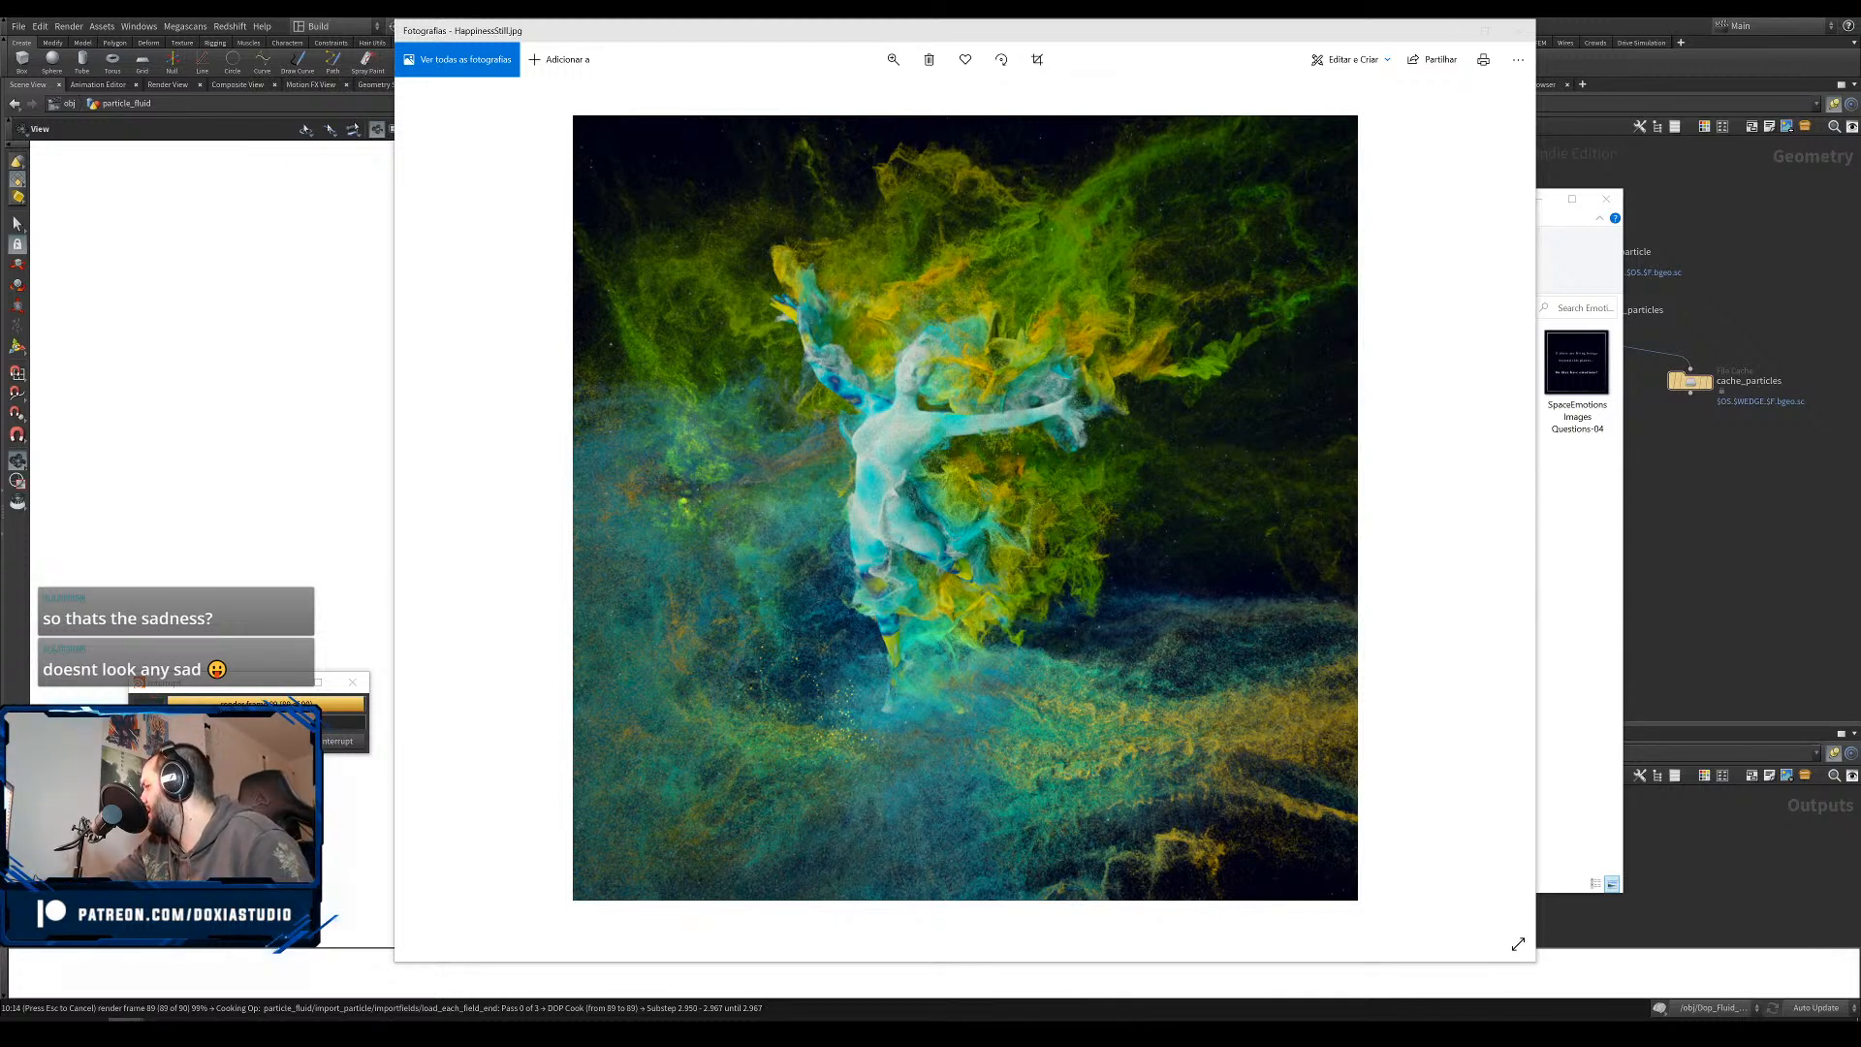
# Bring the HappinessStill image back into view and browse through the stills to AngerStill 02.
pyautogui.hotkey('alt', 'Tab')
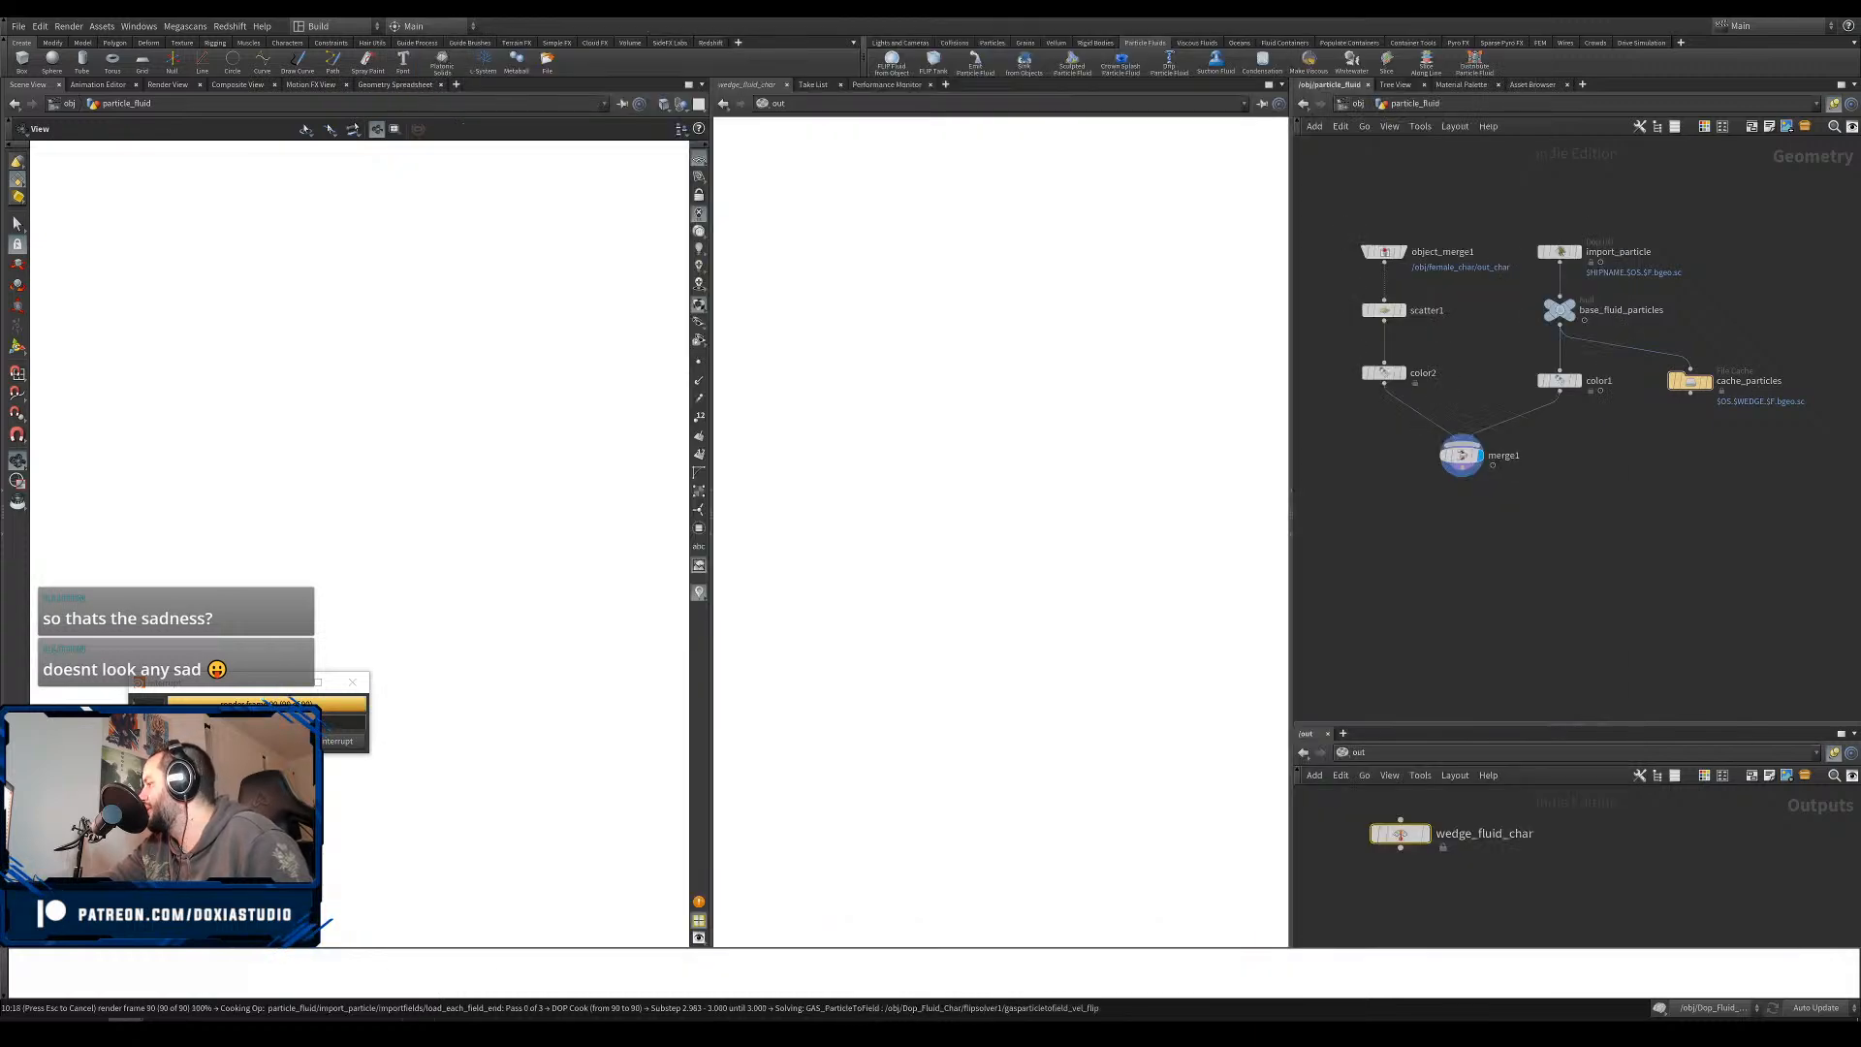
pyautogui.hotkey('alt', 'Tab')
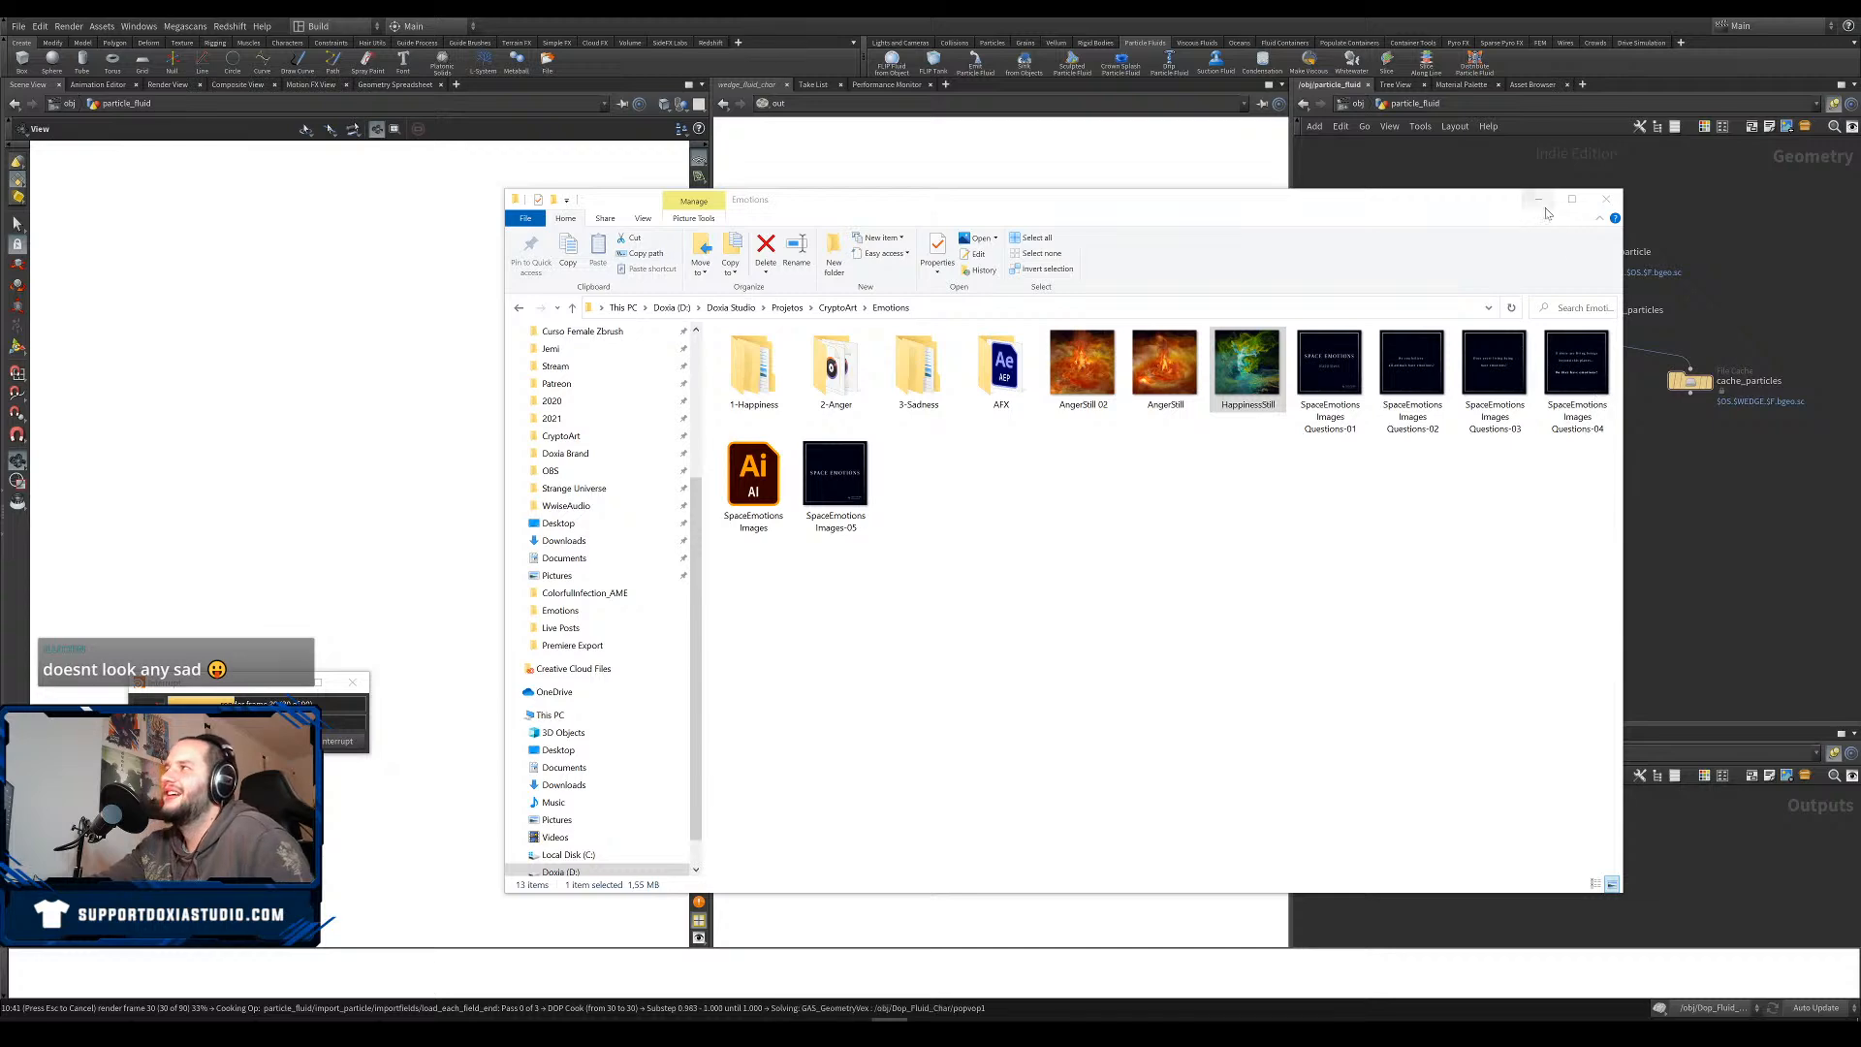
pyautogui.click(1248, 373)
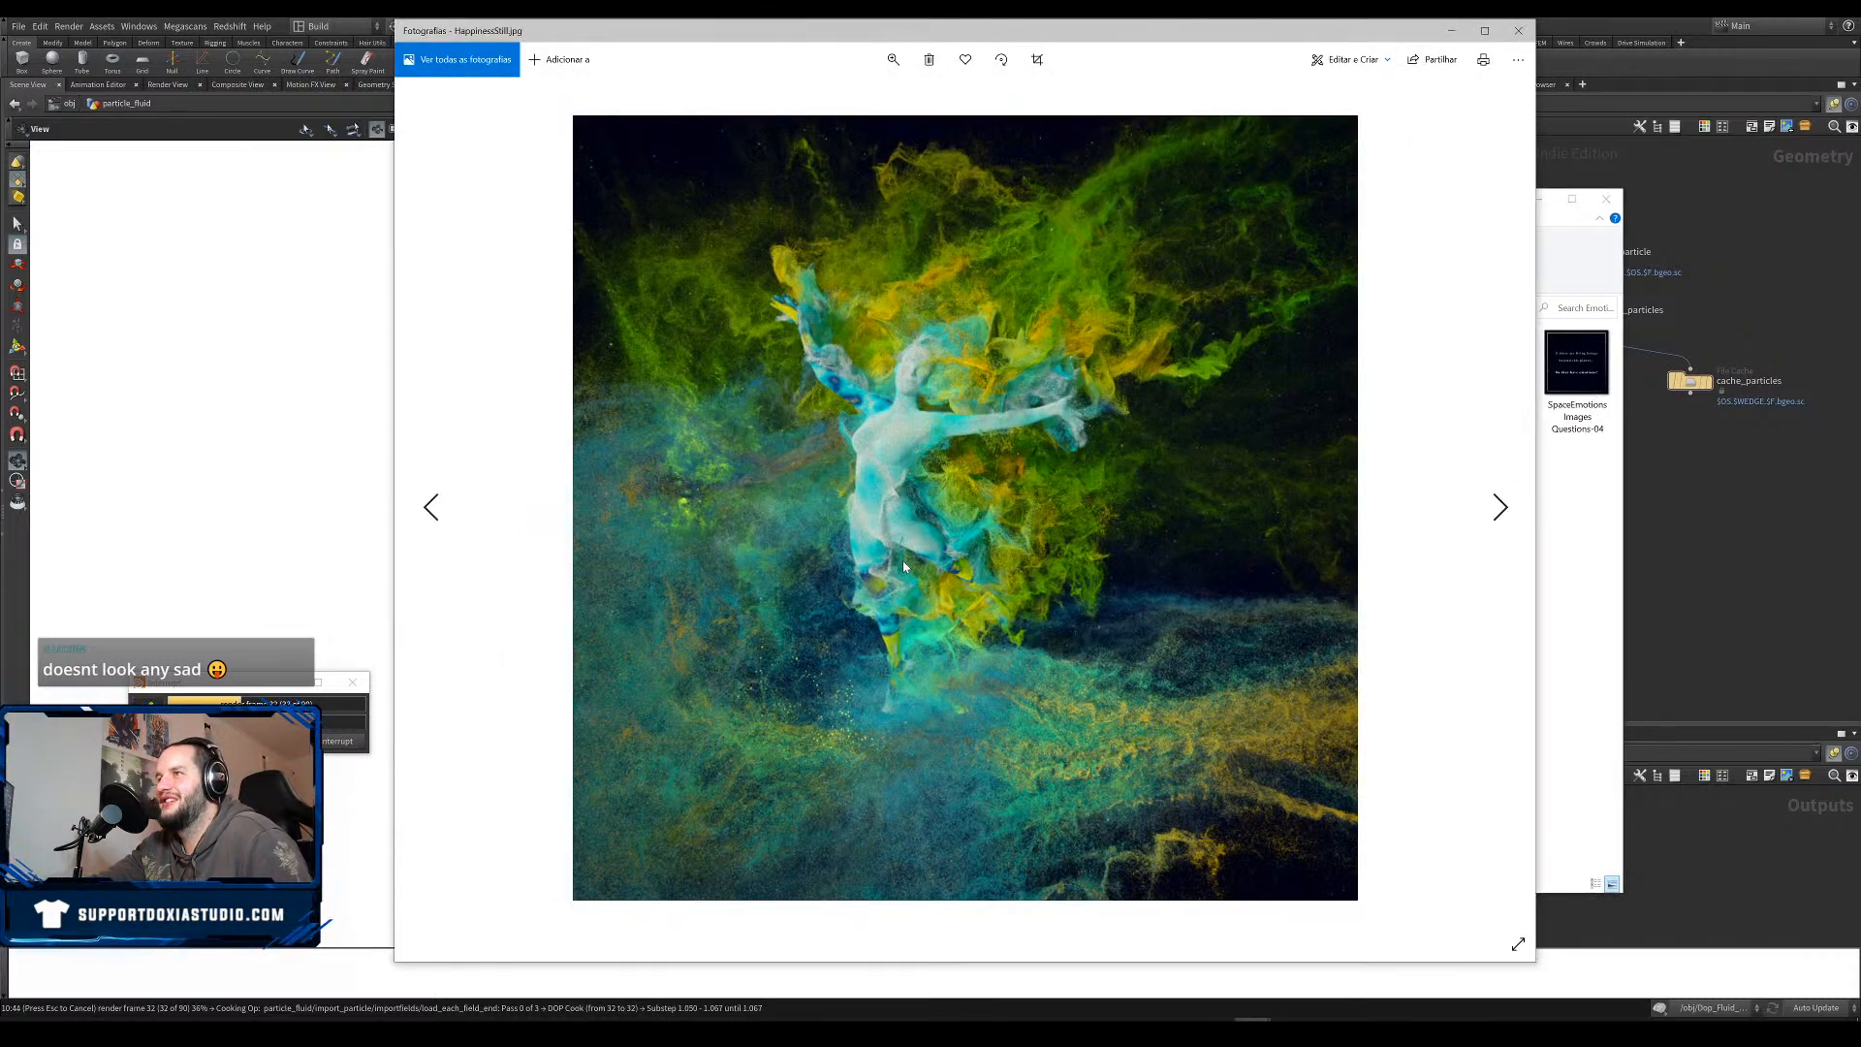
pyautogui.click(433, 530)
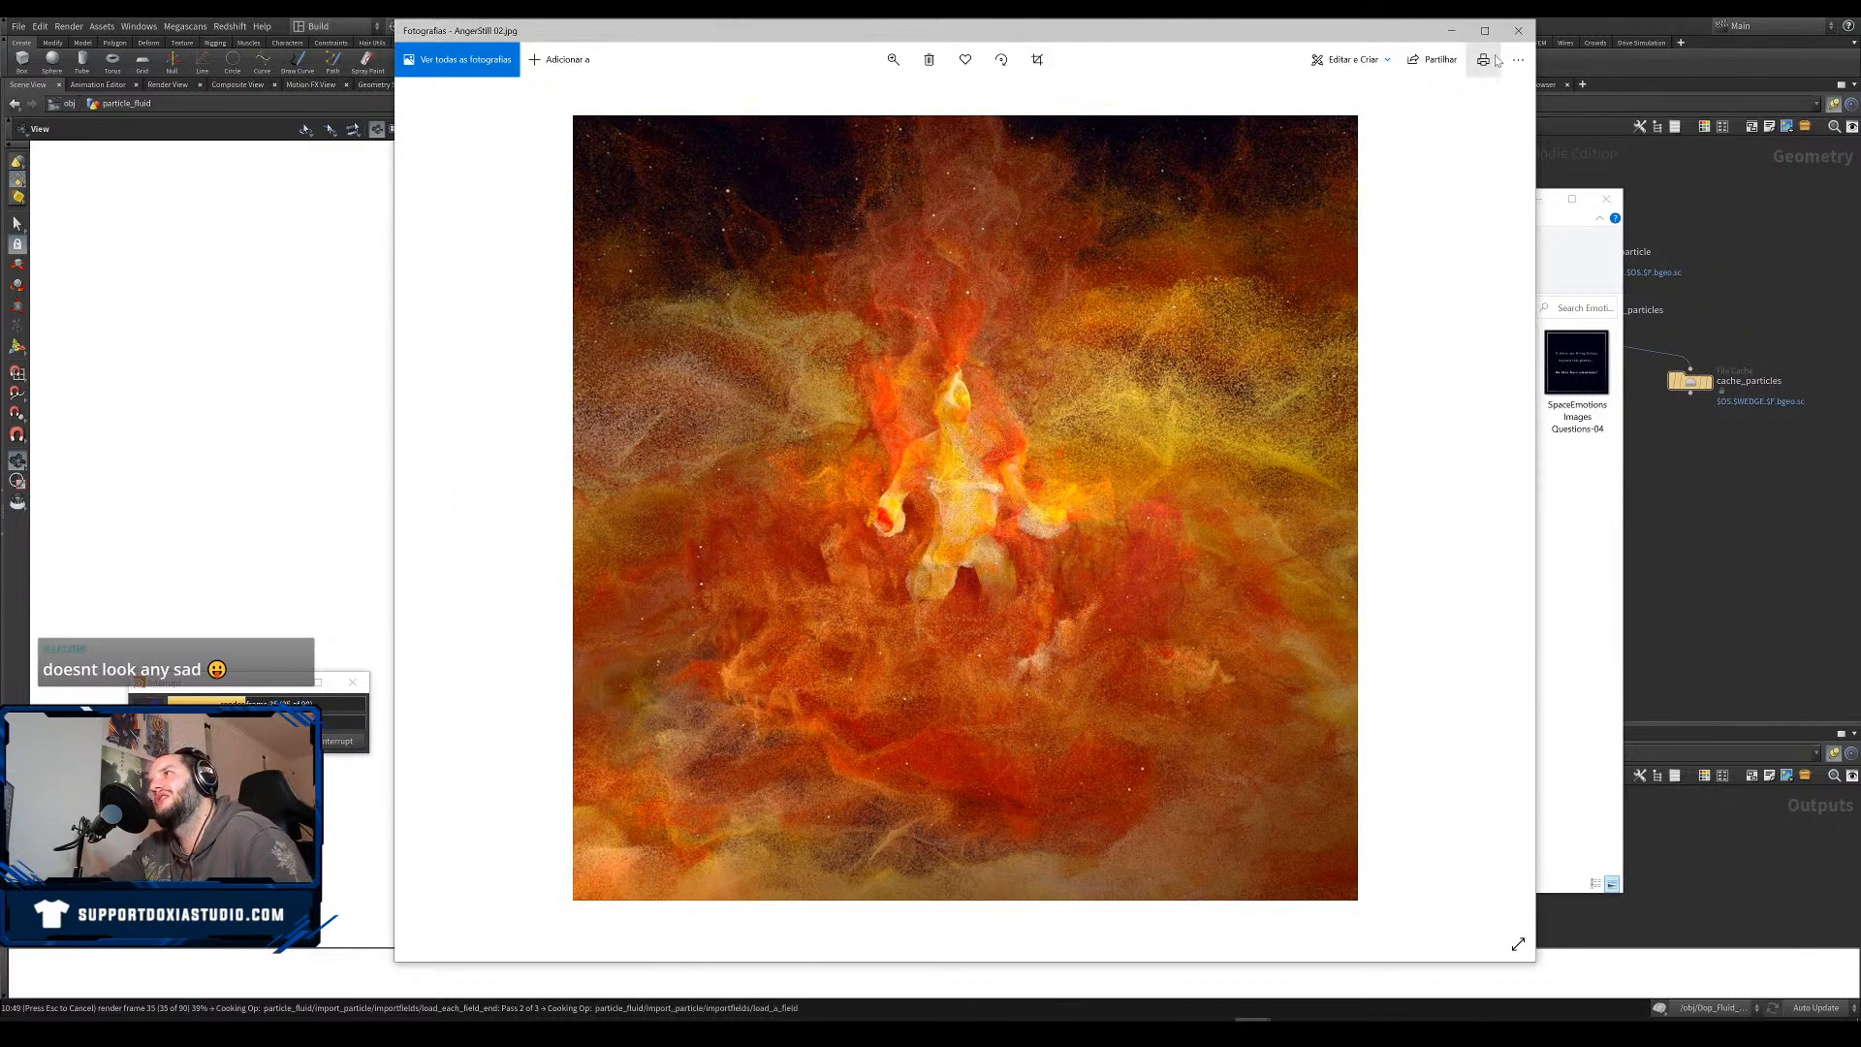
# Close the image viewer and move the render progress window to the middle of the 3D viewport.
pyautogui.click(1510, 30)
pyautogui.click(1505, 17)
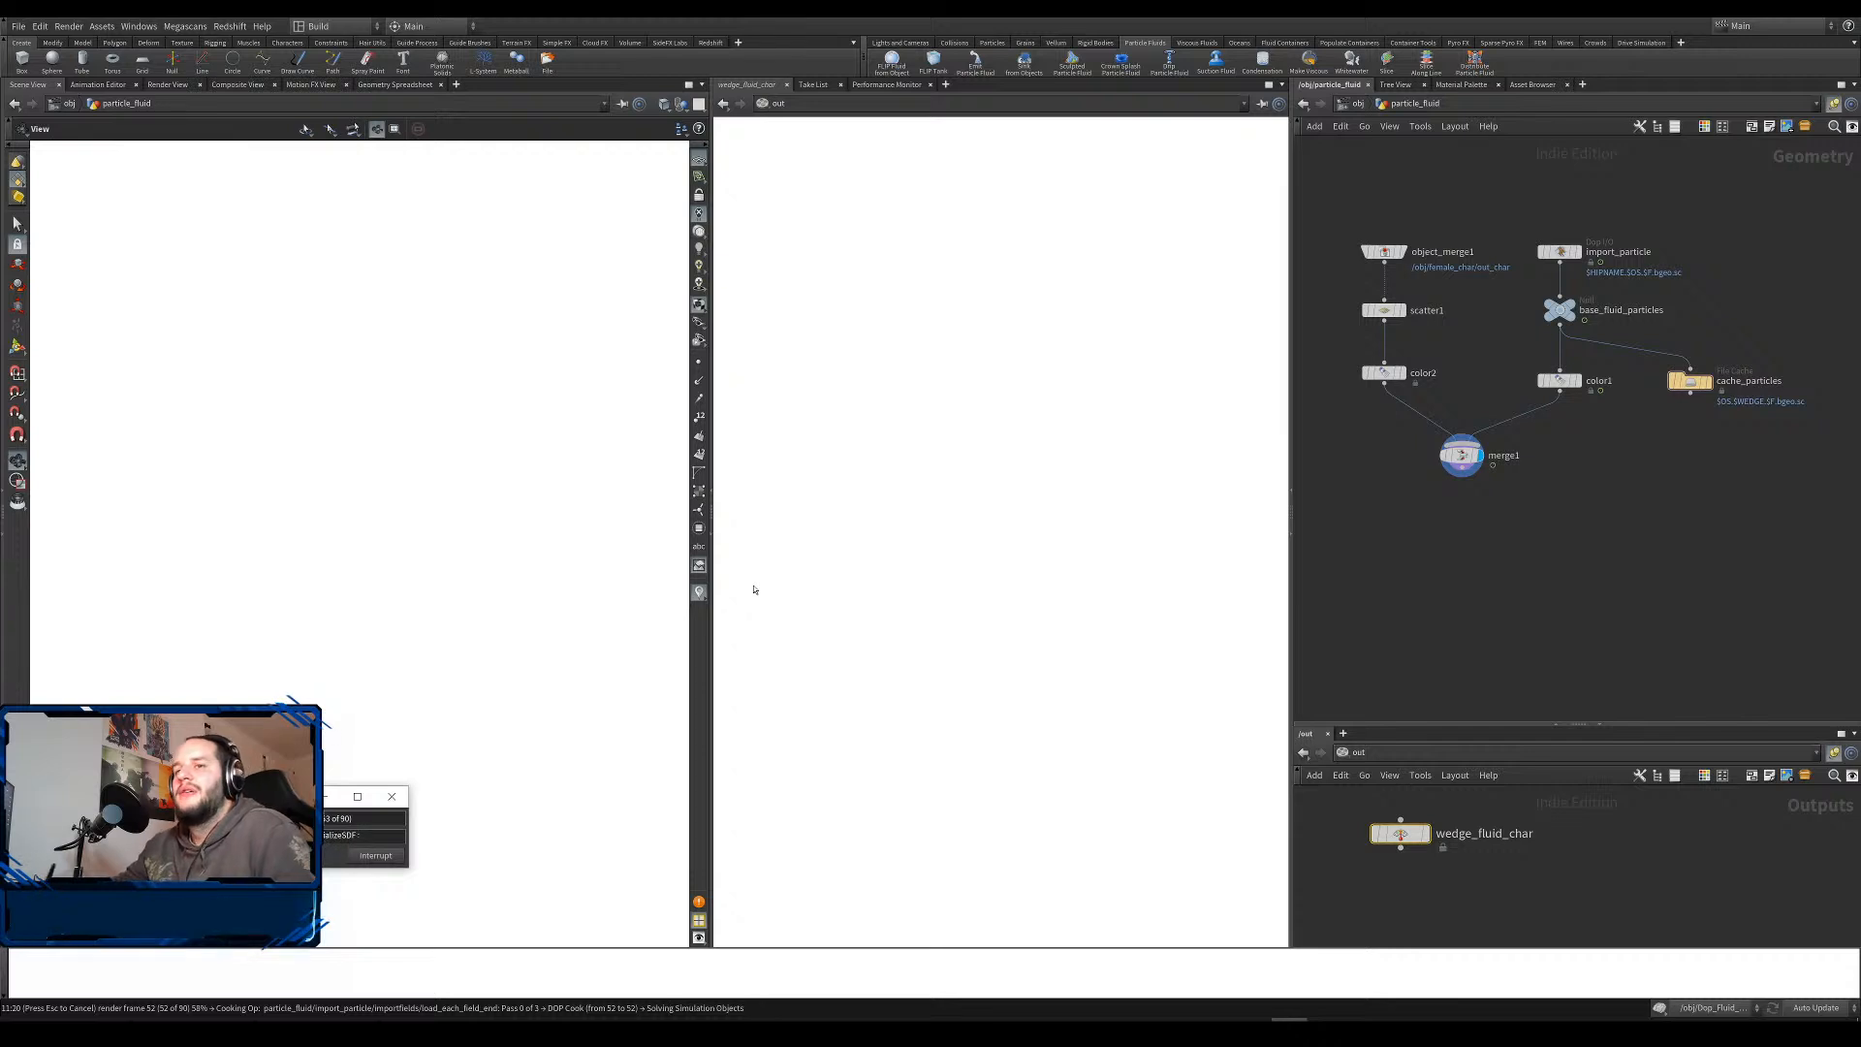
pyautogui.moveTo(266, 796); pyautogui.dragTo(457, 439)
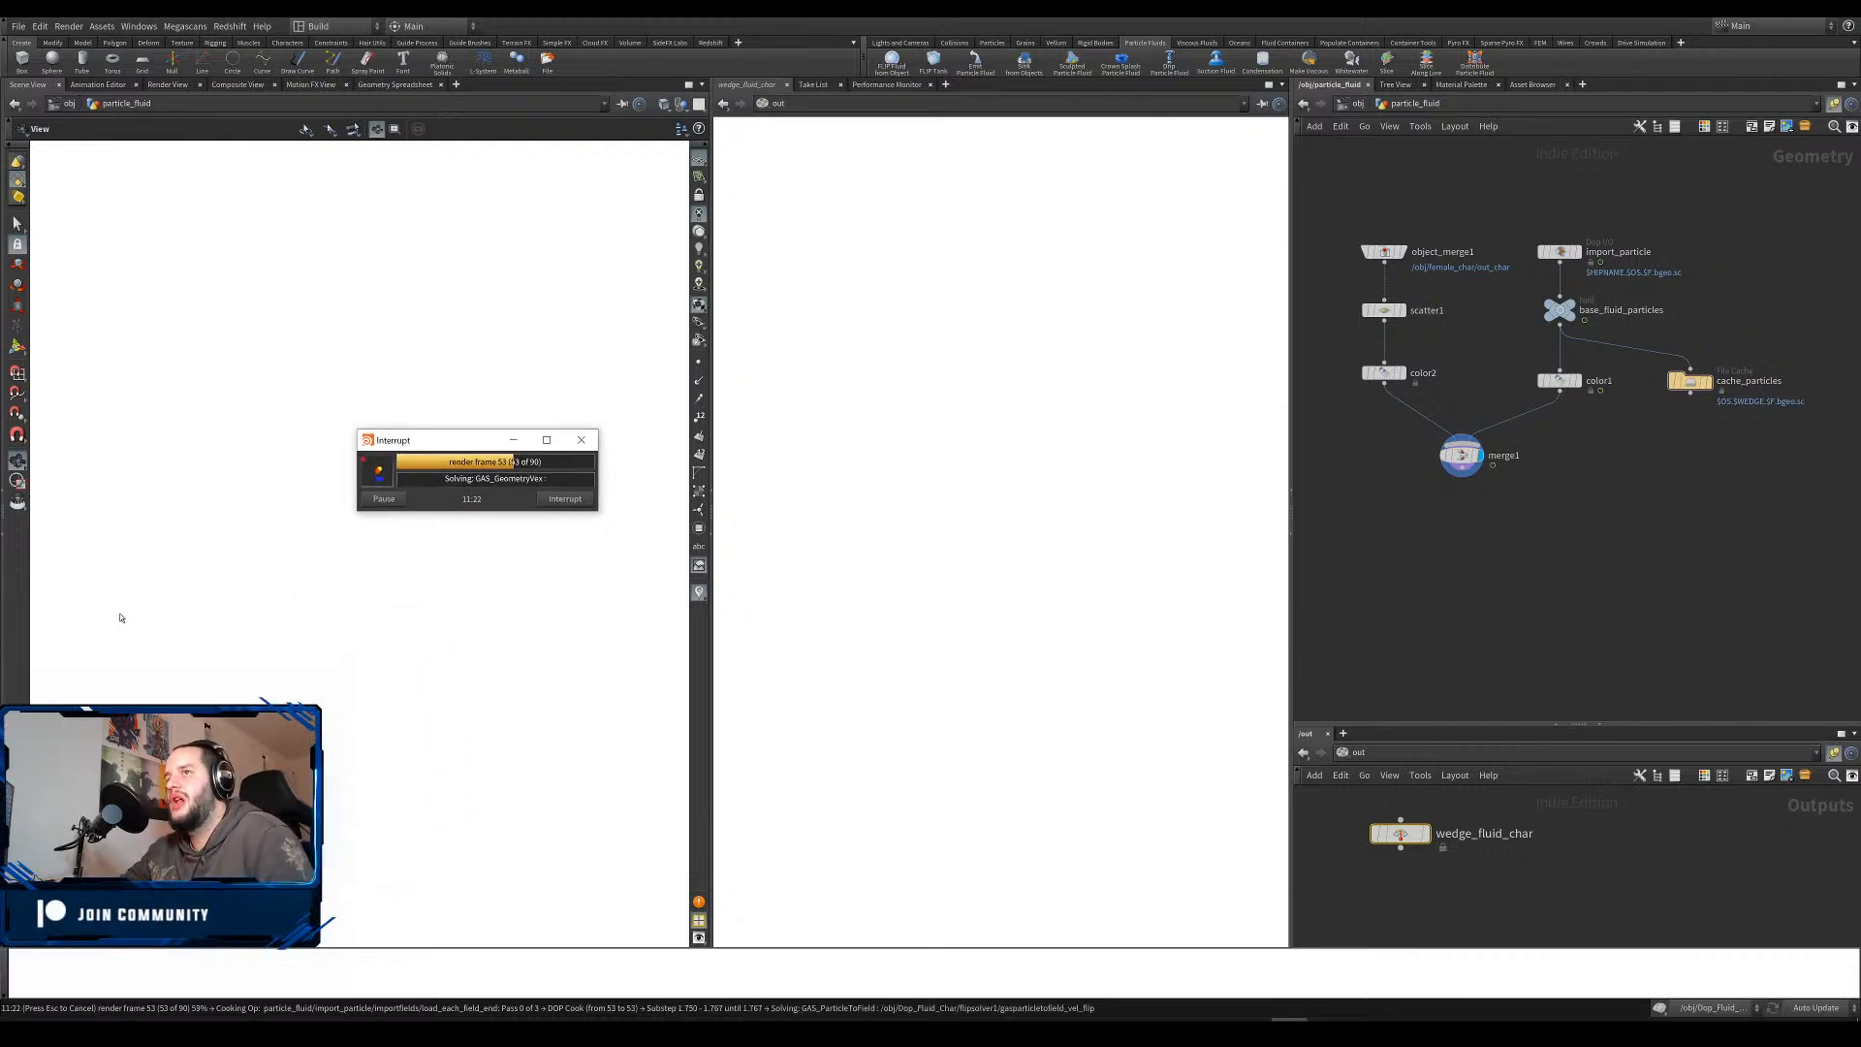
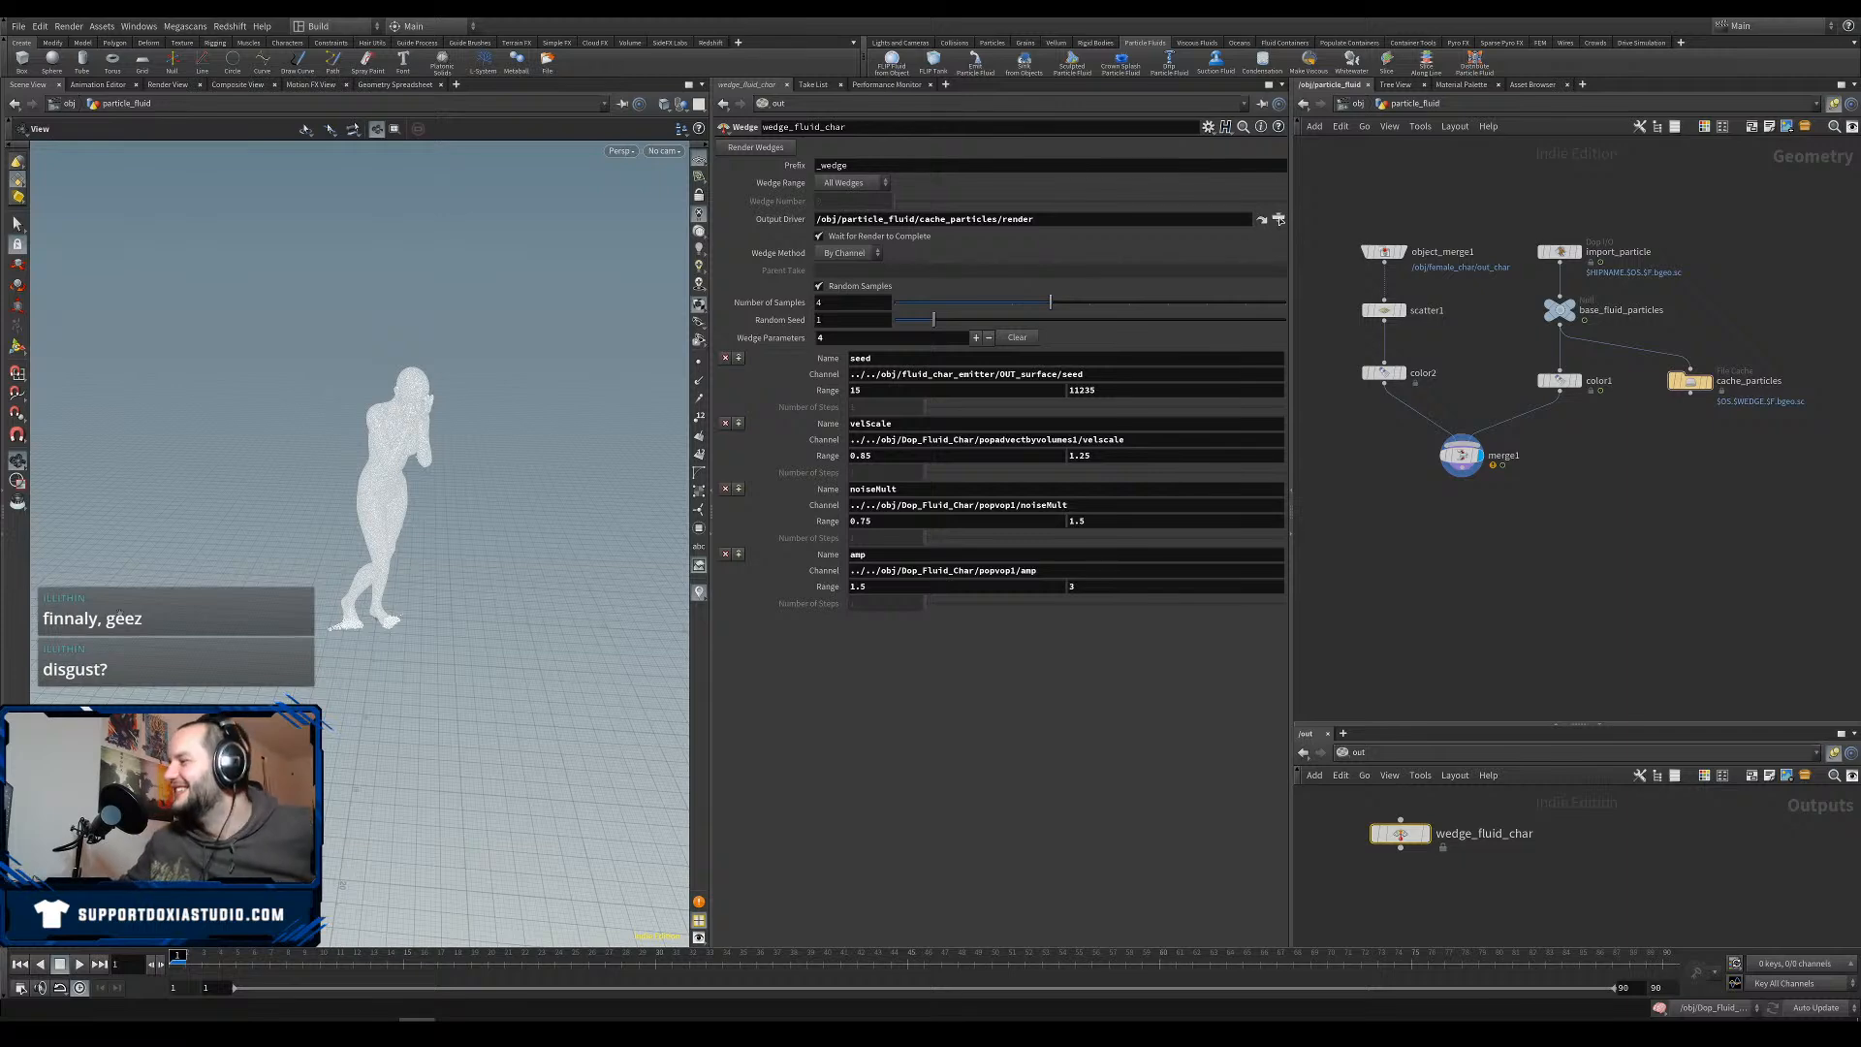
# Move the merge1 node lower in the network and add a File Cache node below cache_particles.
pyautogui.moveTo(1462, 455); pyautogui.dragTo(1436, 557)
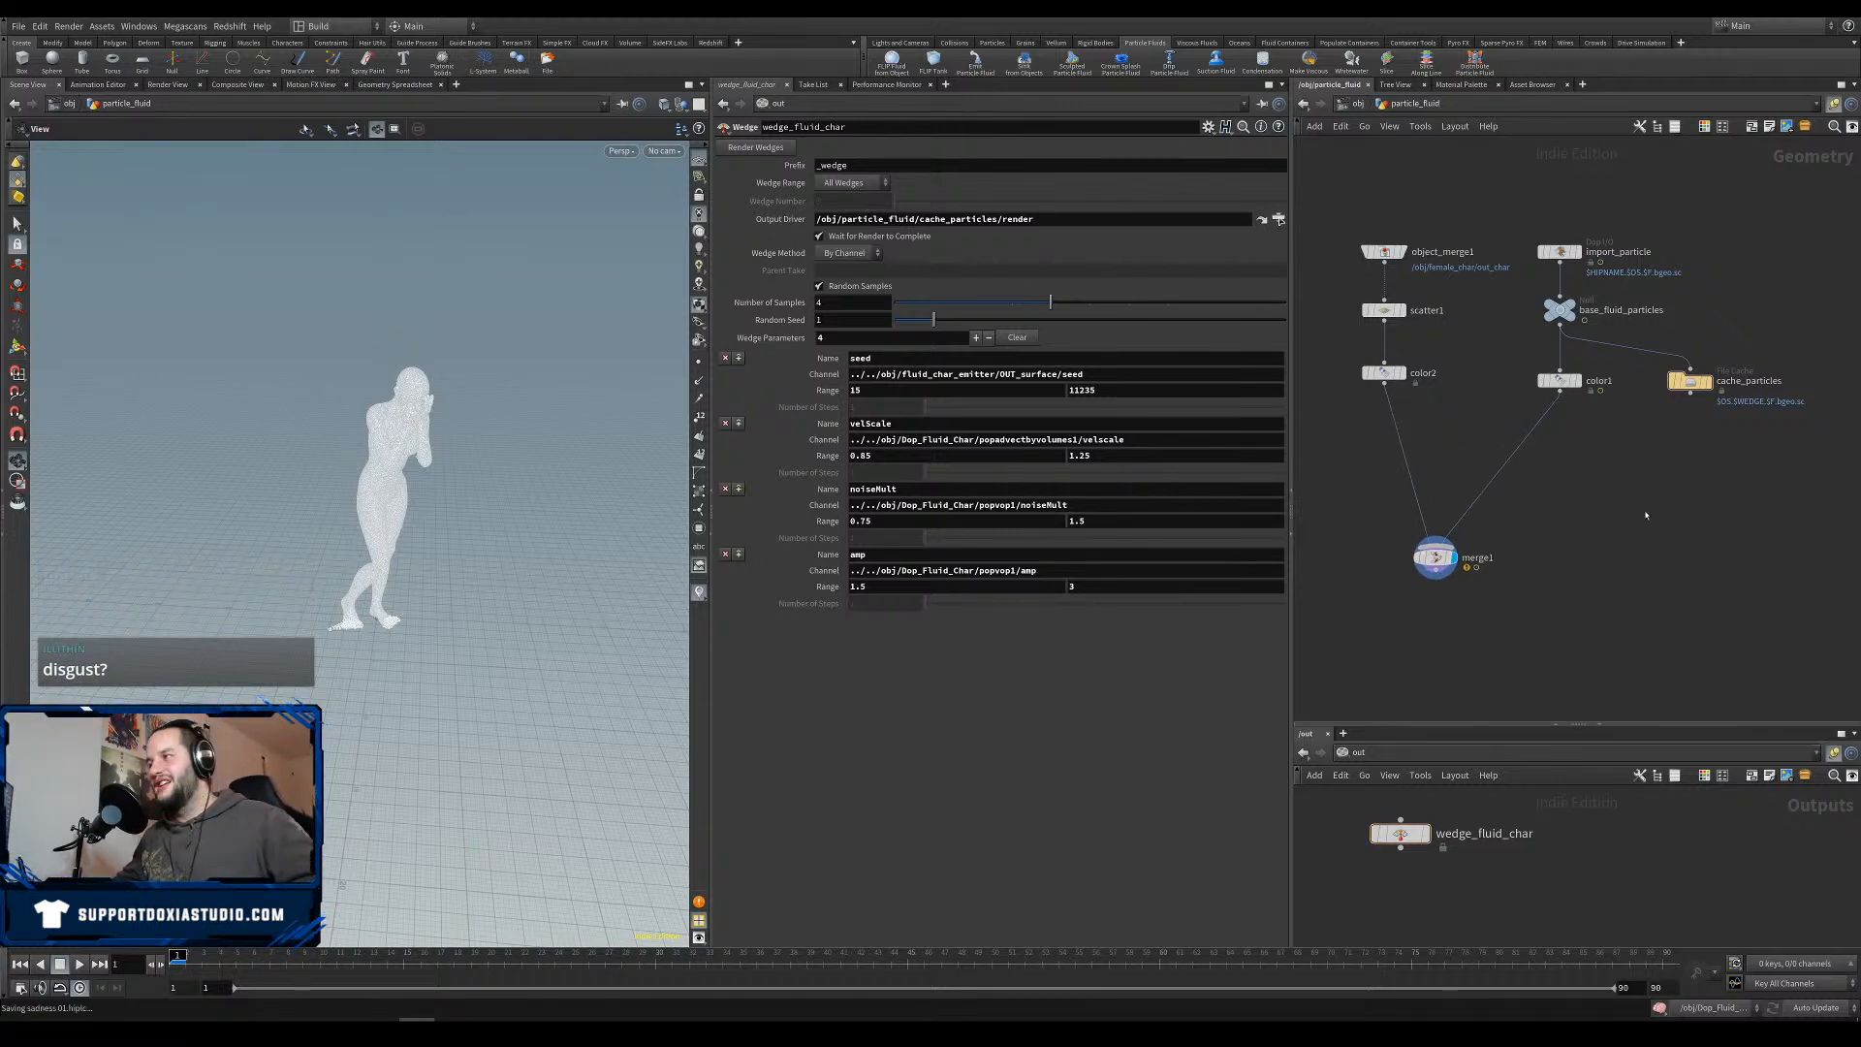
pyautogui.press('Tab')
pyautogui.write('fil')
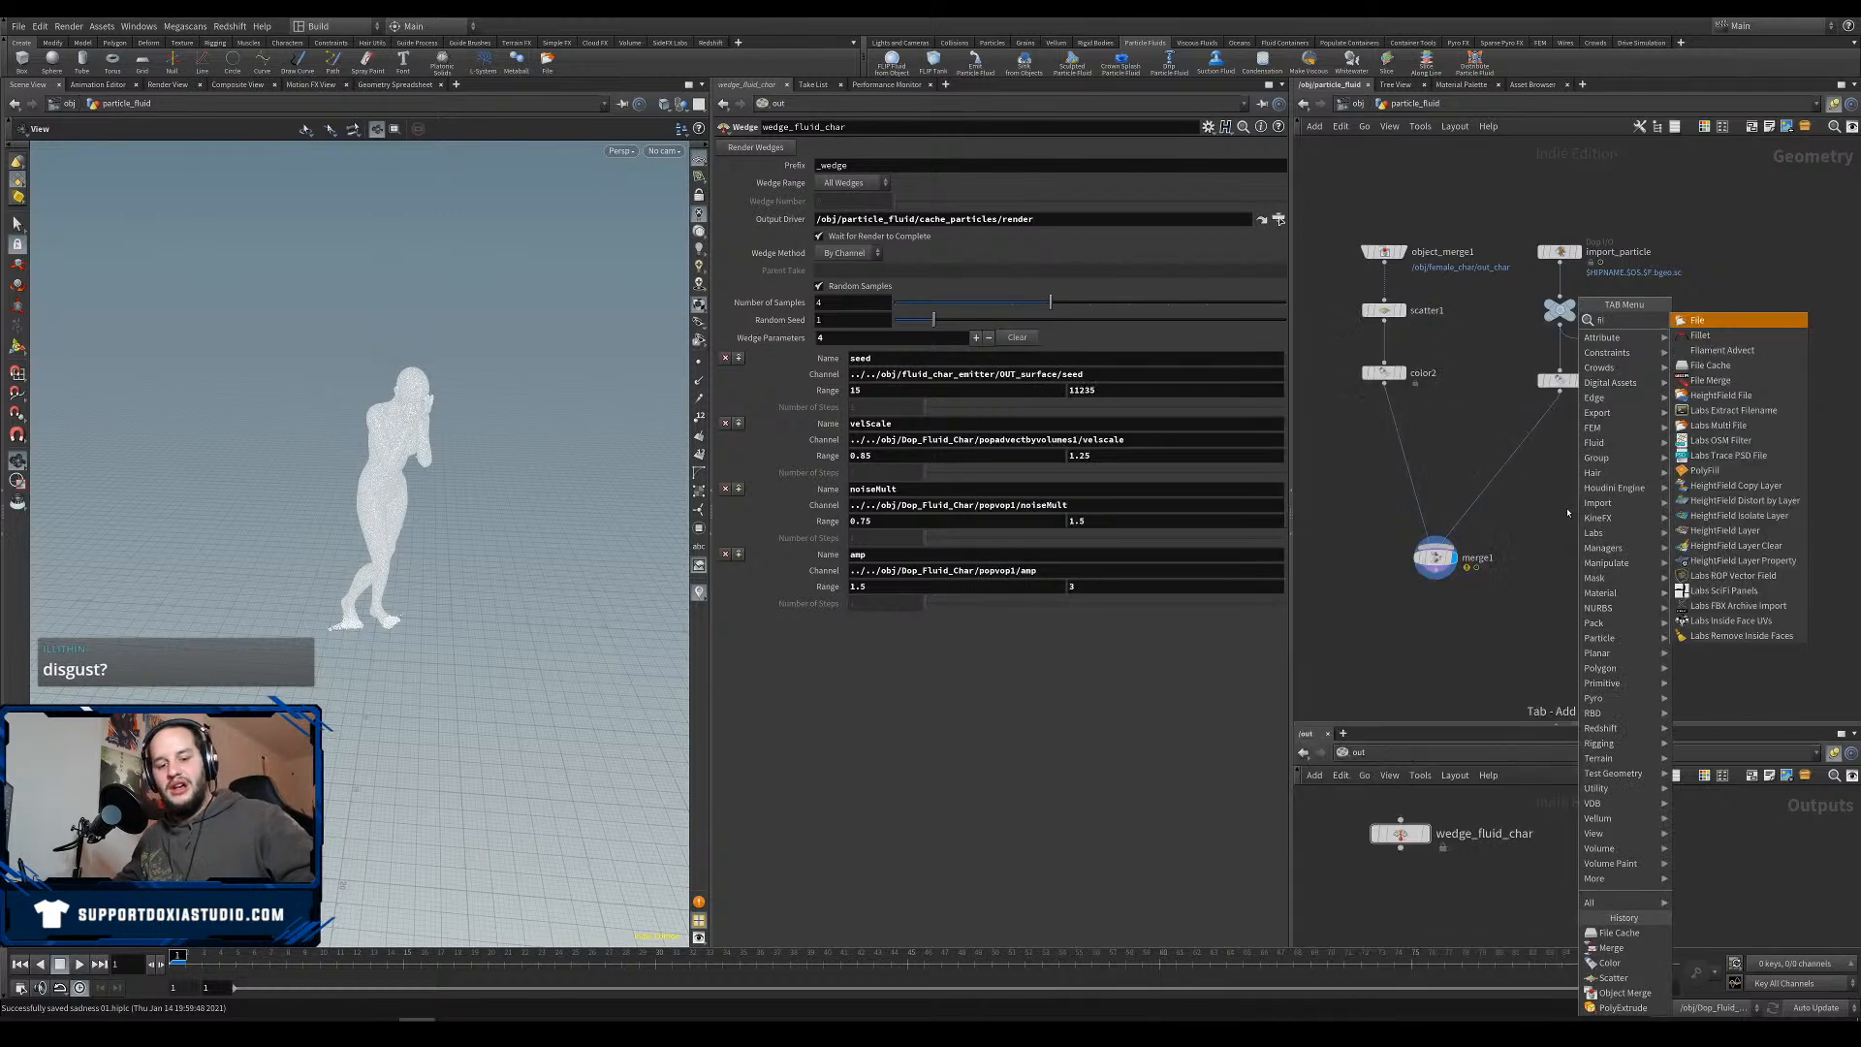
pyautogui.write('e')
pyautogui.click(1710, 365)
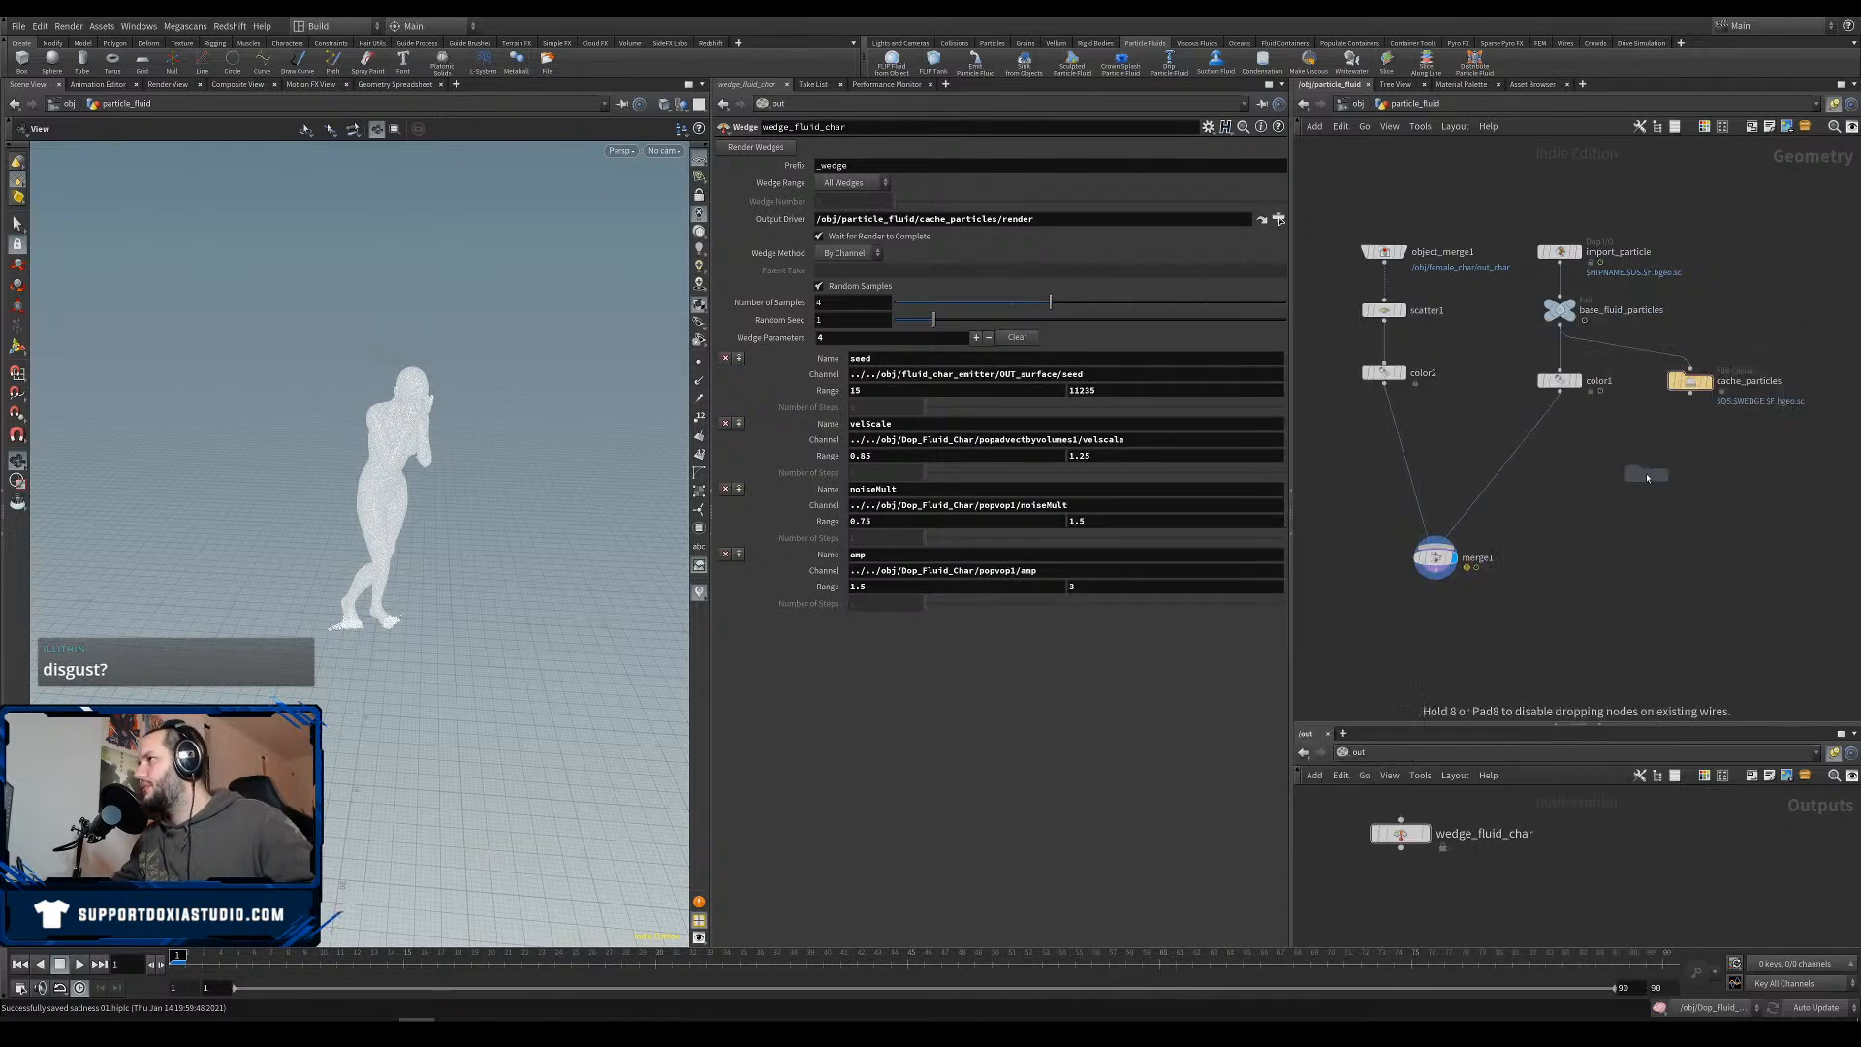
pyautogui.click(1626, 478)
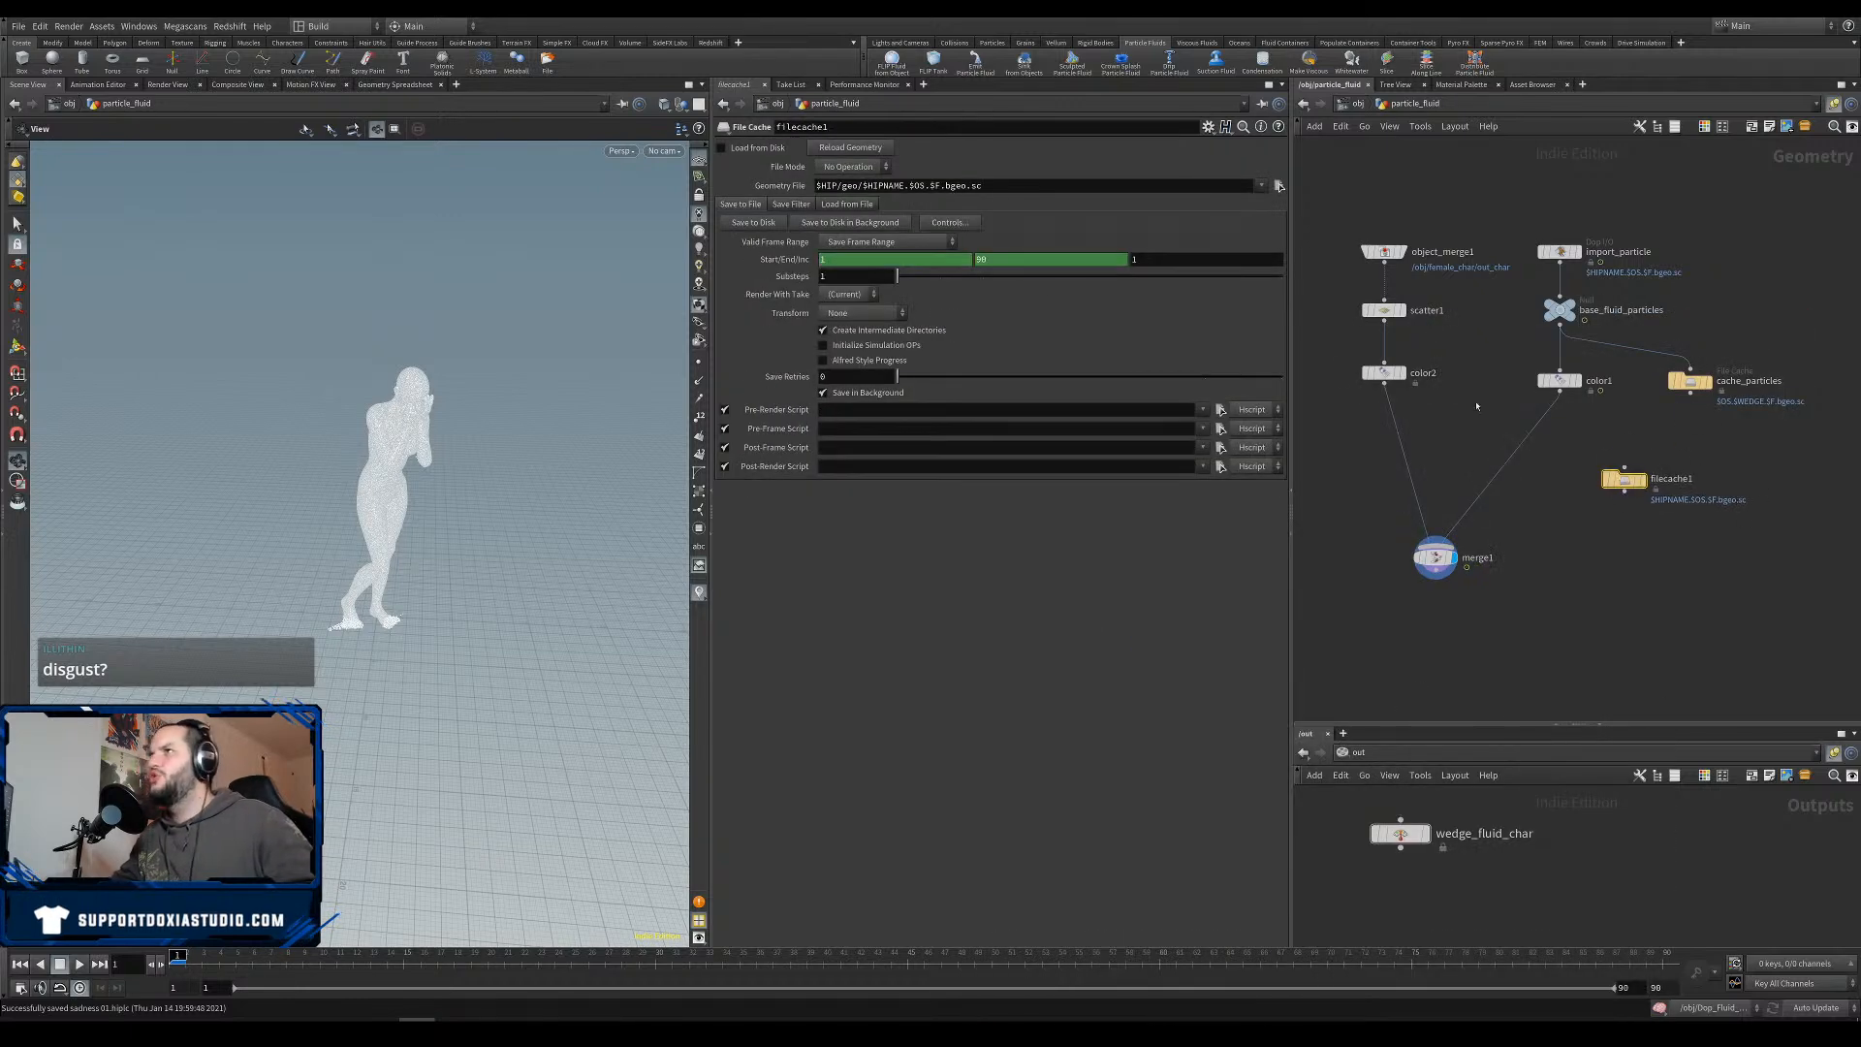
# Enable Load from Disk on filecache1 and set its geometry file to the cache_particles wedge sequence with seed 1968.
pyautogui.click(721, 149)
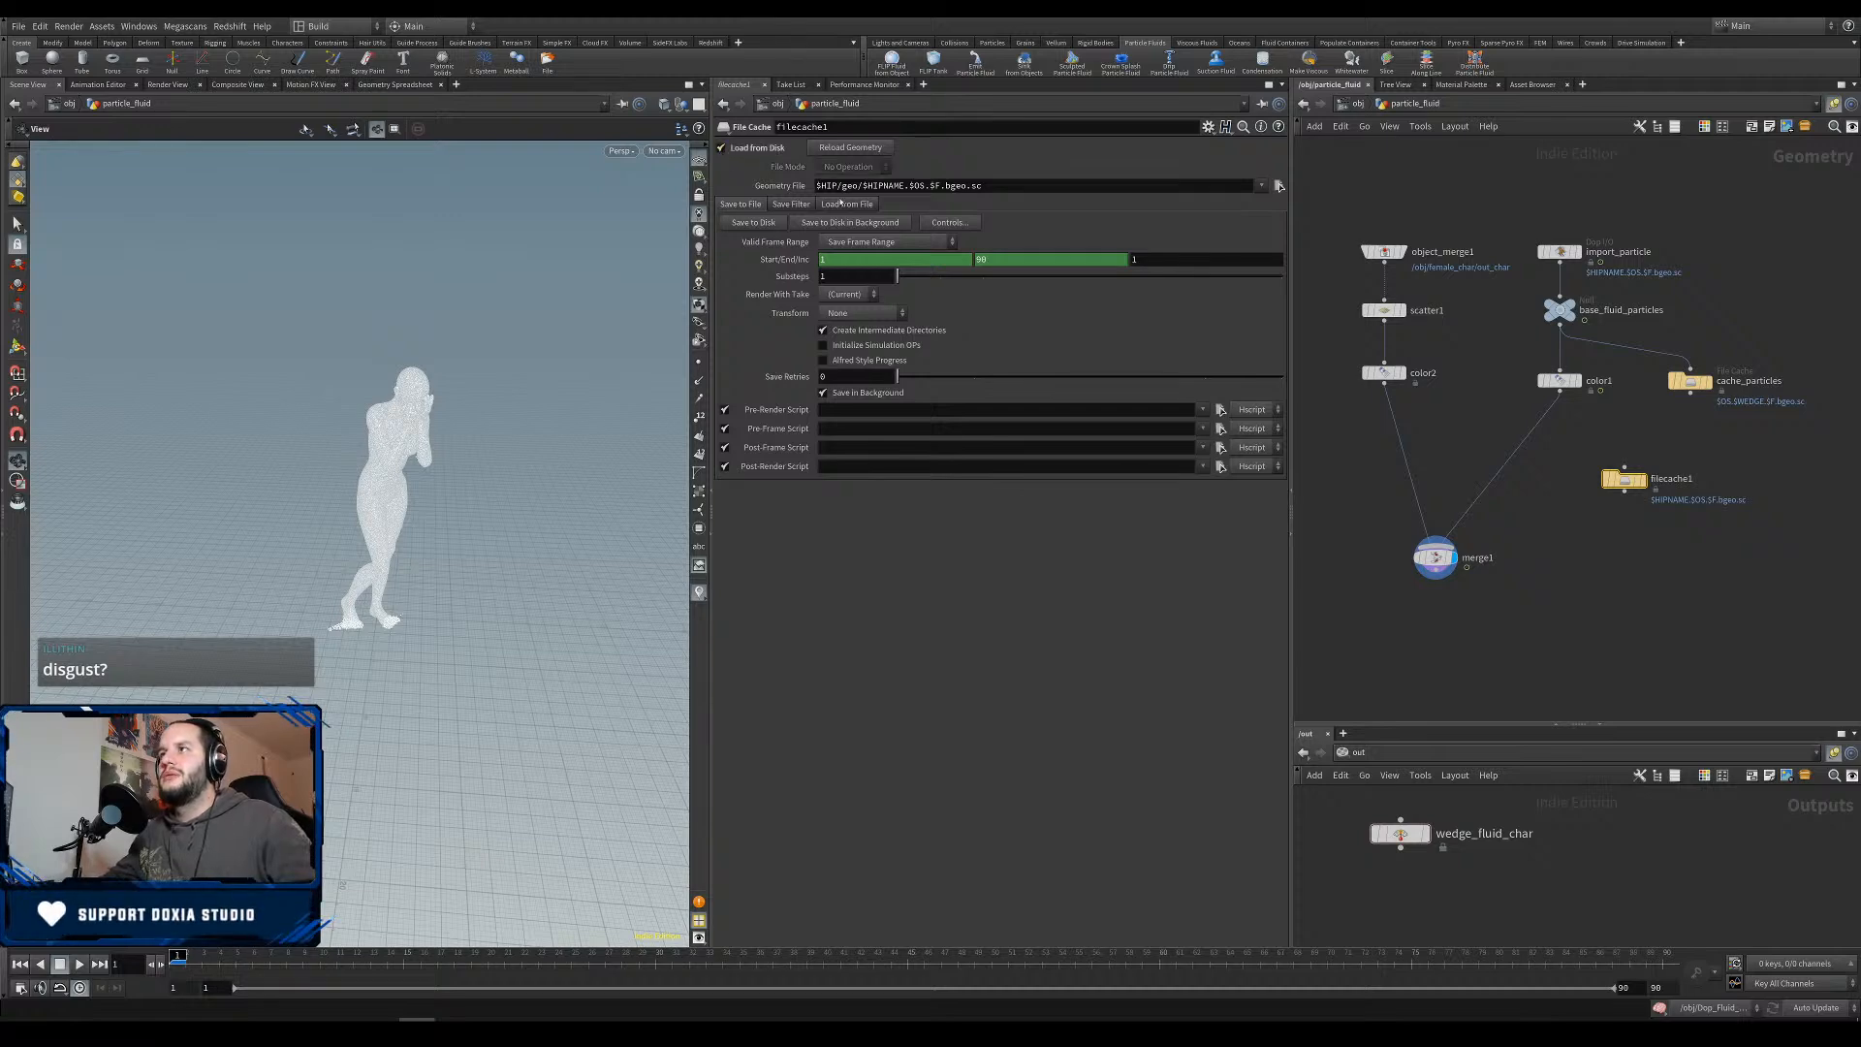
pyautogui.click(1279, 185)
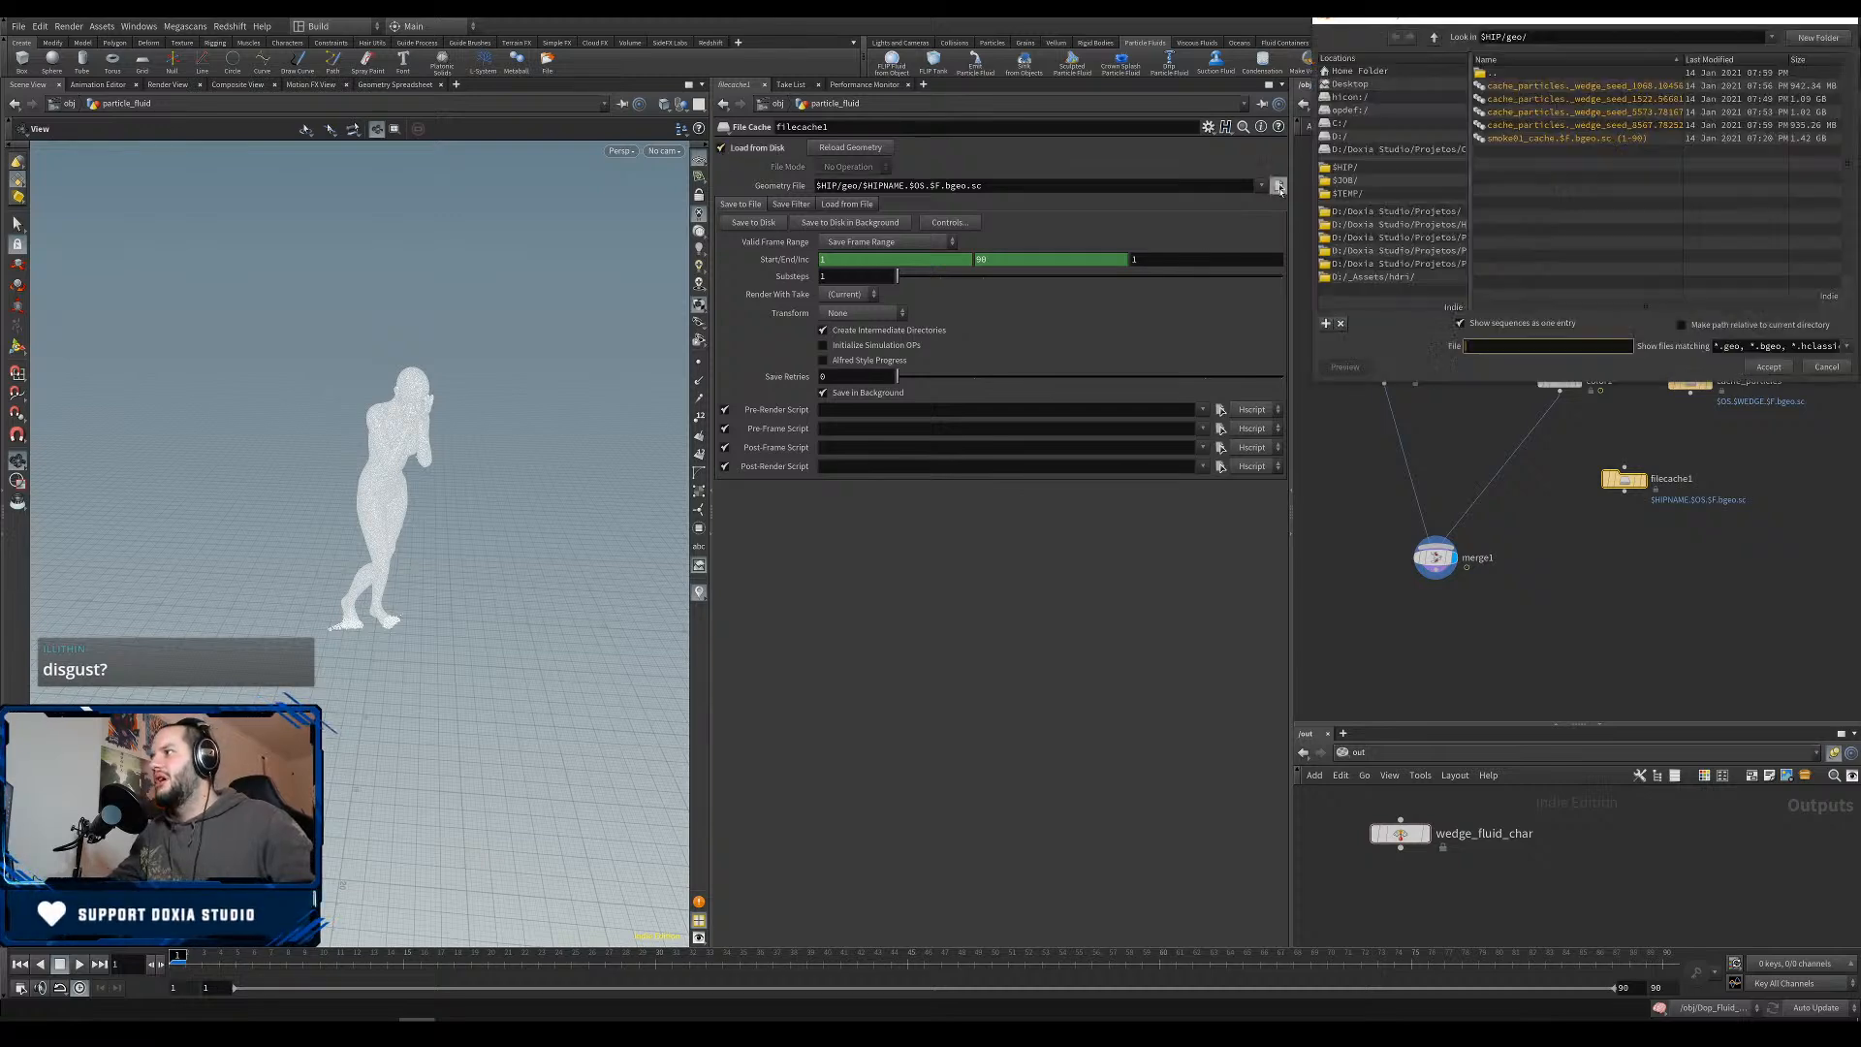
pyautogui.doubleClick(1636, 87)
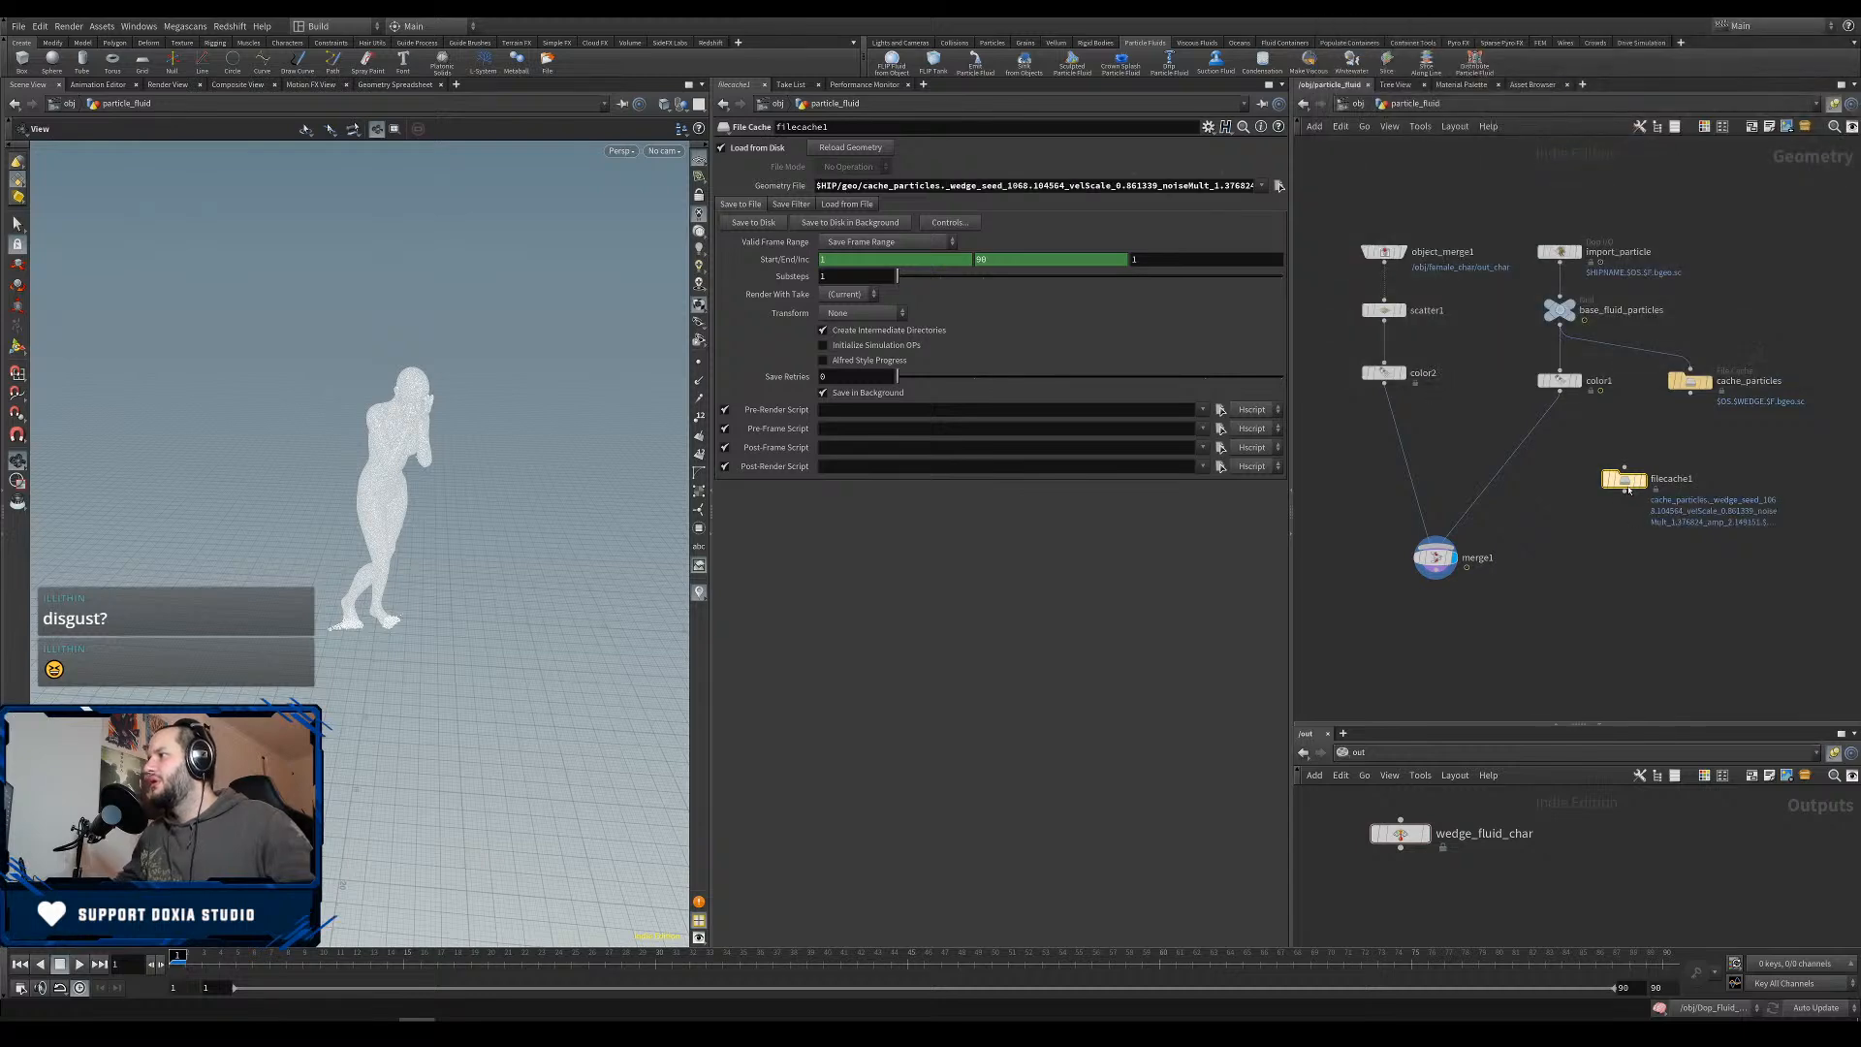
# Duplicate the filecache1 node beside it and point the copy to the cache_particles wedge sequence with seed 1522.566819.
pyautogui.moveTo(1627, 487); pyautogui.dragTo(1707, 492)
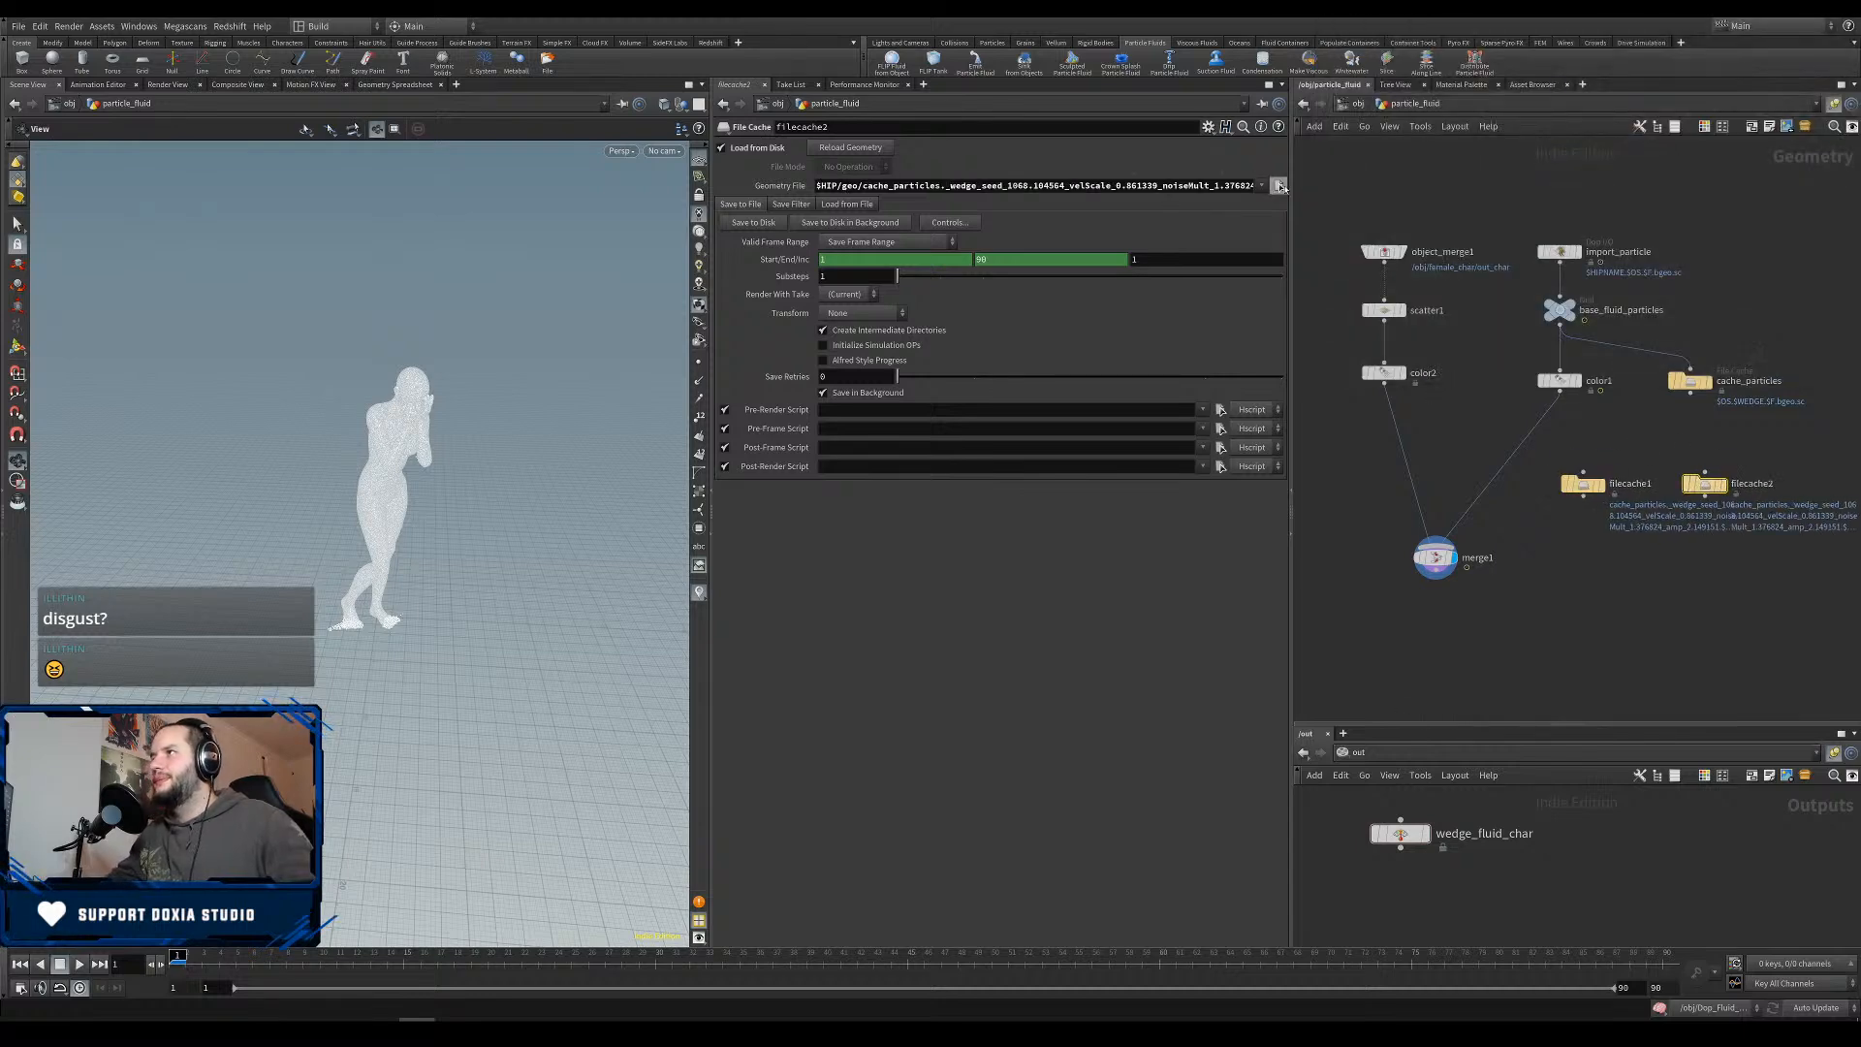
pyautogui.click(1280, 186)
pyautogui.doubleClick(1625, 98)
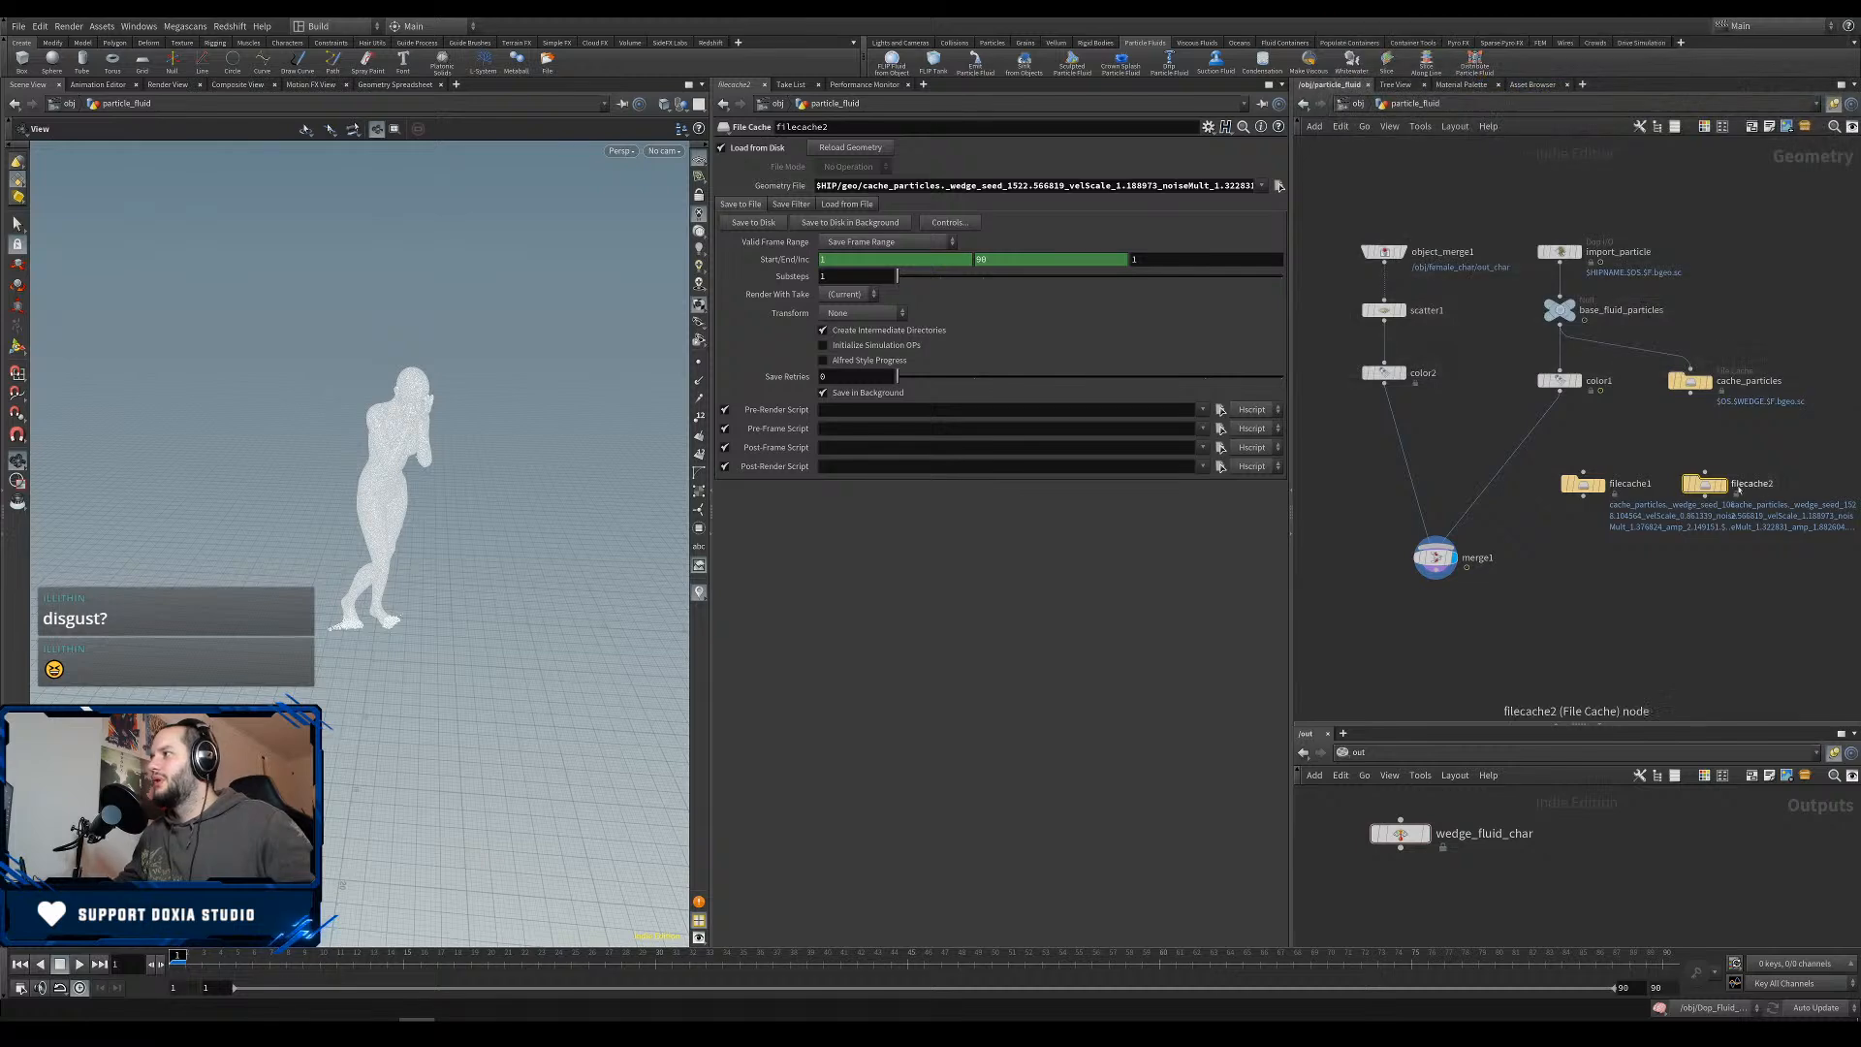
# Duplicate filecache2 beside it and point the copy to the cache_particles wedge sequence with seed 5573.781677.
pyautogui.keyDown('alt'); pyautogui.moveTo(1704, 484); pyautogui.dragTo(1779, 479); pyautogui.keyUp('alt')
pyautogui.click(1279, 185)
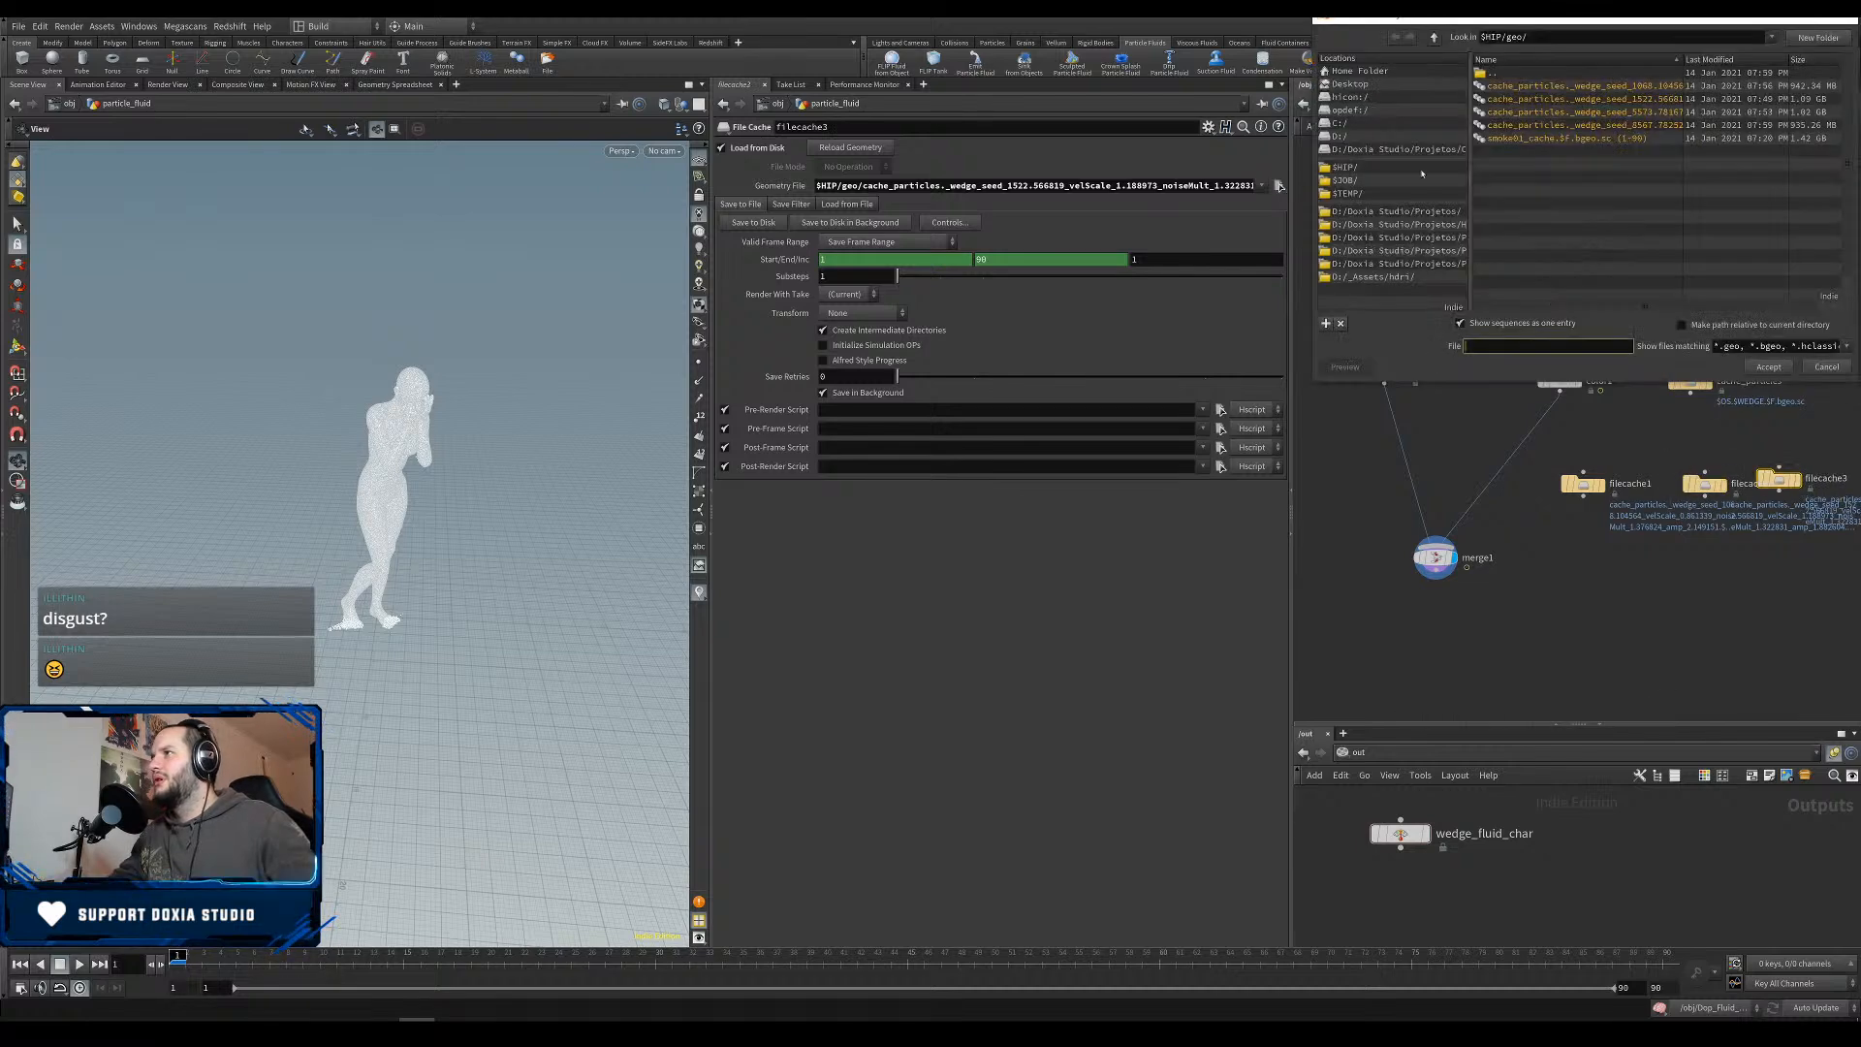
pyautogui.doubleClick(1612, 153)
# Duplicate filecache3 below it and point the copy to the cache_particles wedge sequence with seed 8567.782525.
pyautogui.keyDown('alt'); pyautogui.moveTo(1792, 491); pyautogui.dragTo(1805, 549); pyautogui.keyUp('alt')
pyautogui.click(1279, 185)
pyautogui.click(1546, 127)
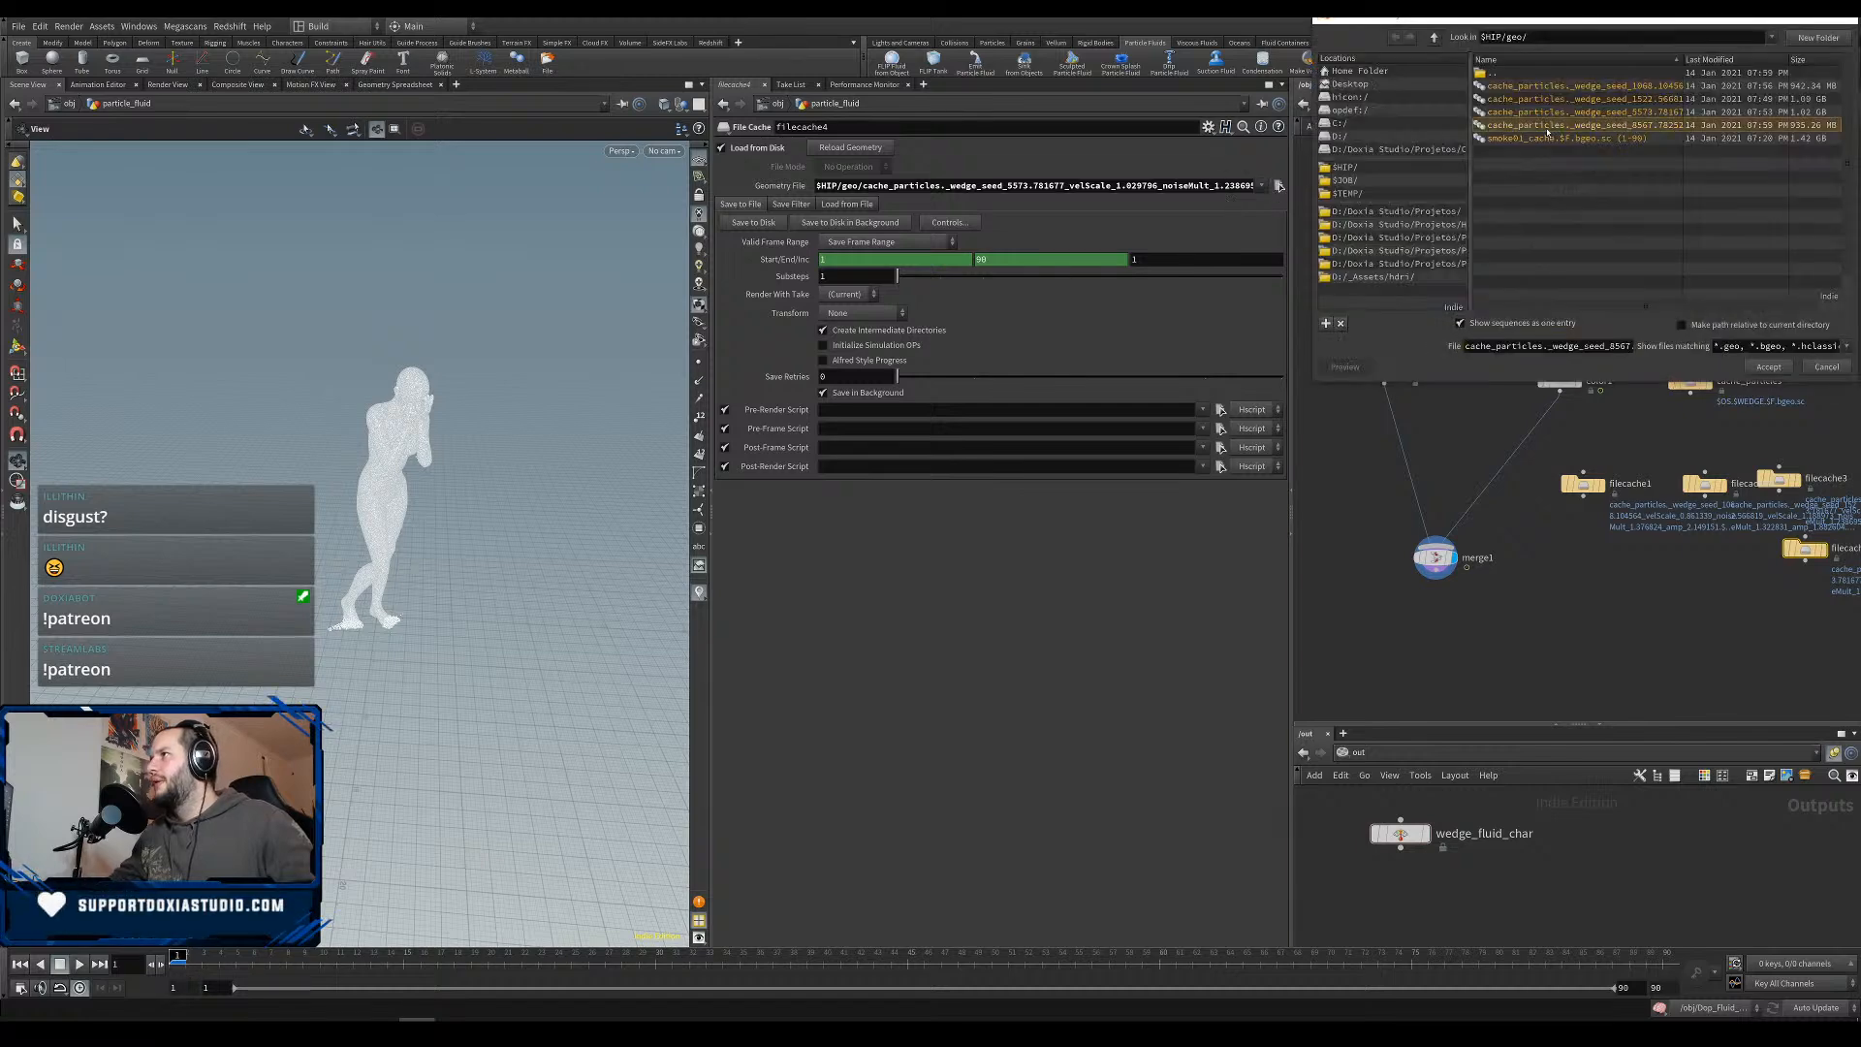
pyautogui.click(1769, 366)
# Combine the four File Cache nodes into a new Merge node placed below them.
pyautogui.moveTo(1582, 484); pyautogui.dragTo(1491, 488, button='middle')
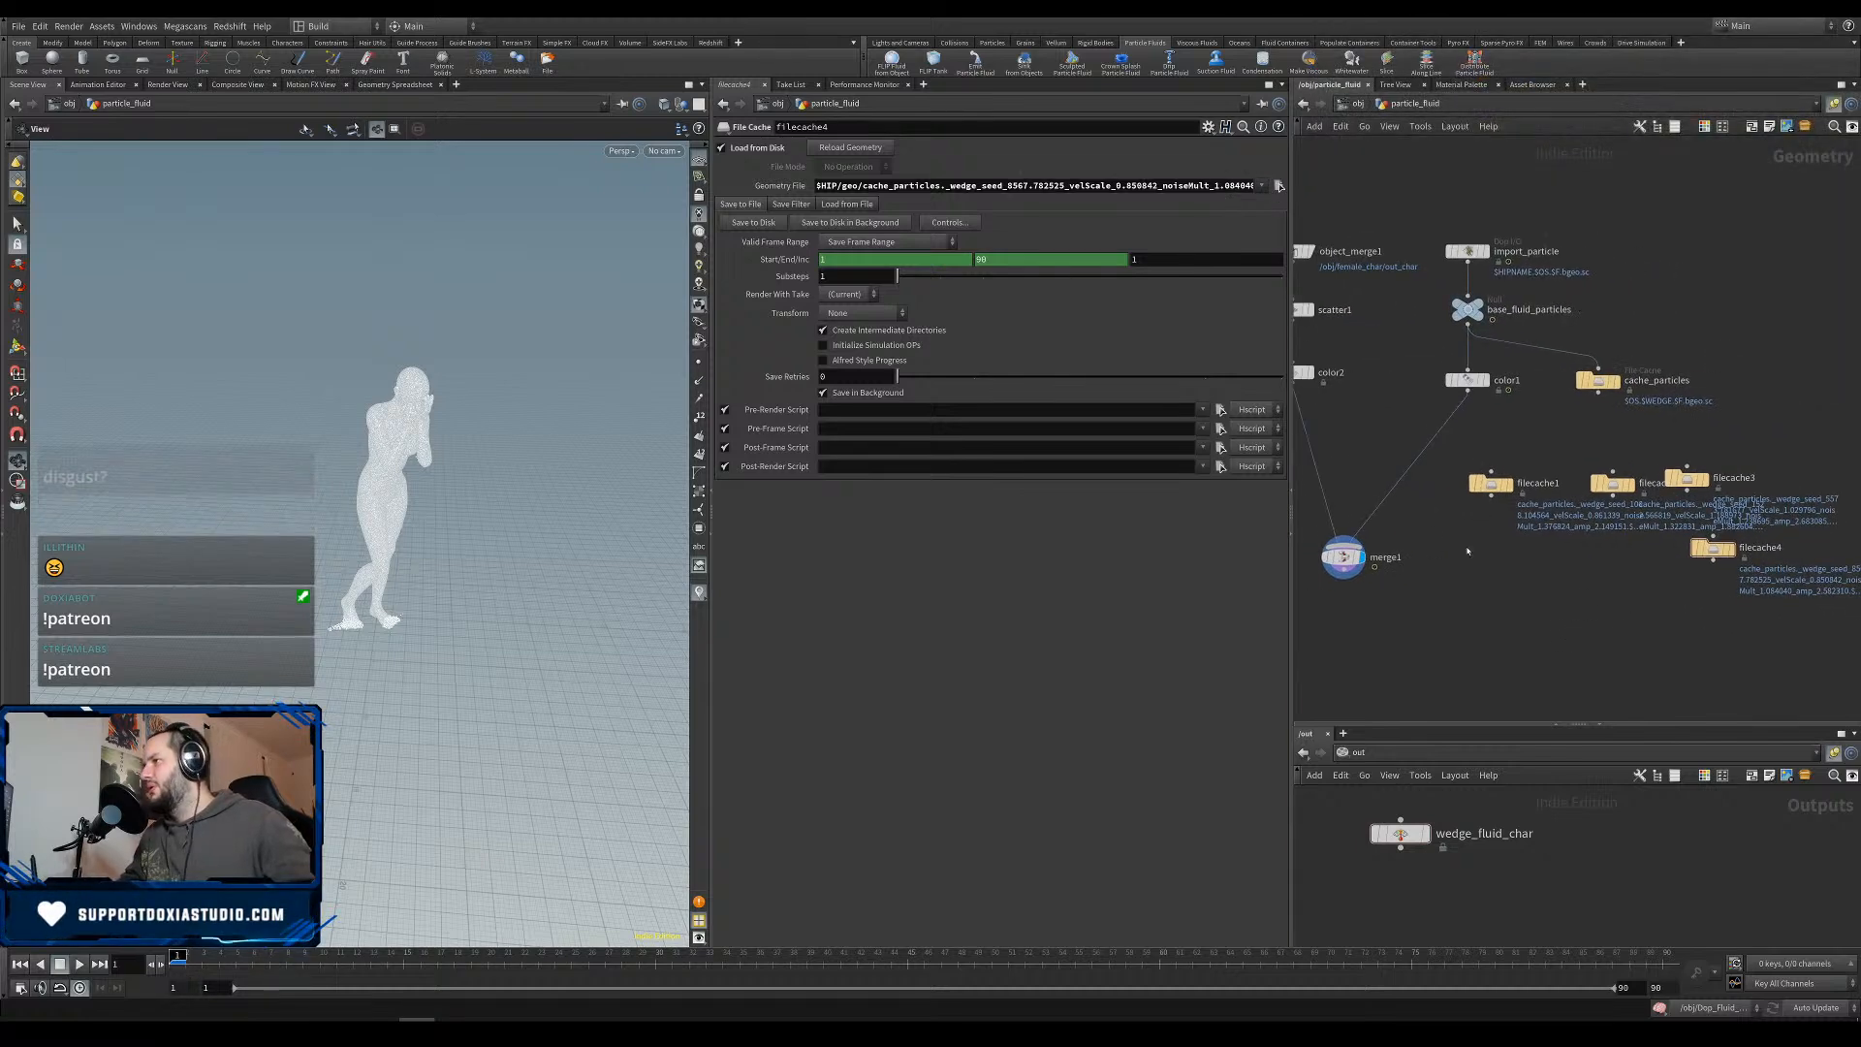
pyautogui.moveTo(1452, 434); pyautogui.dragTo(1826, 603)
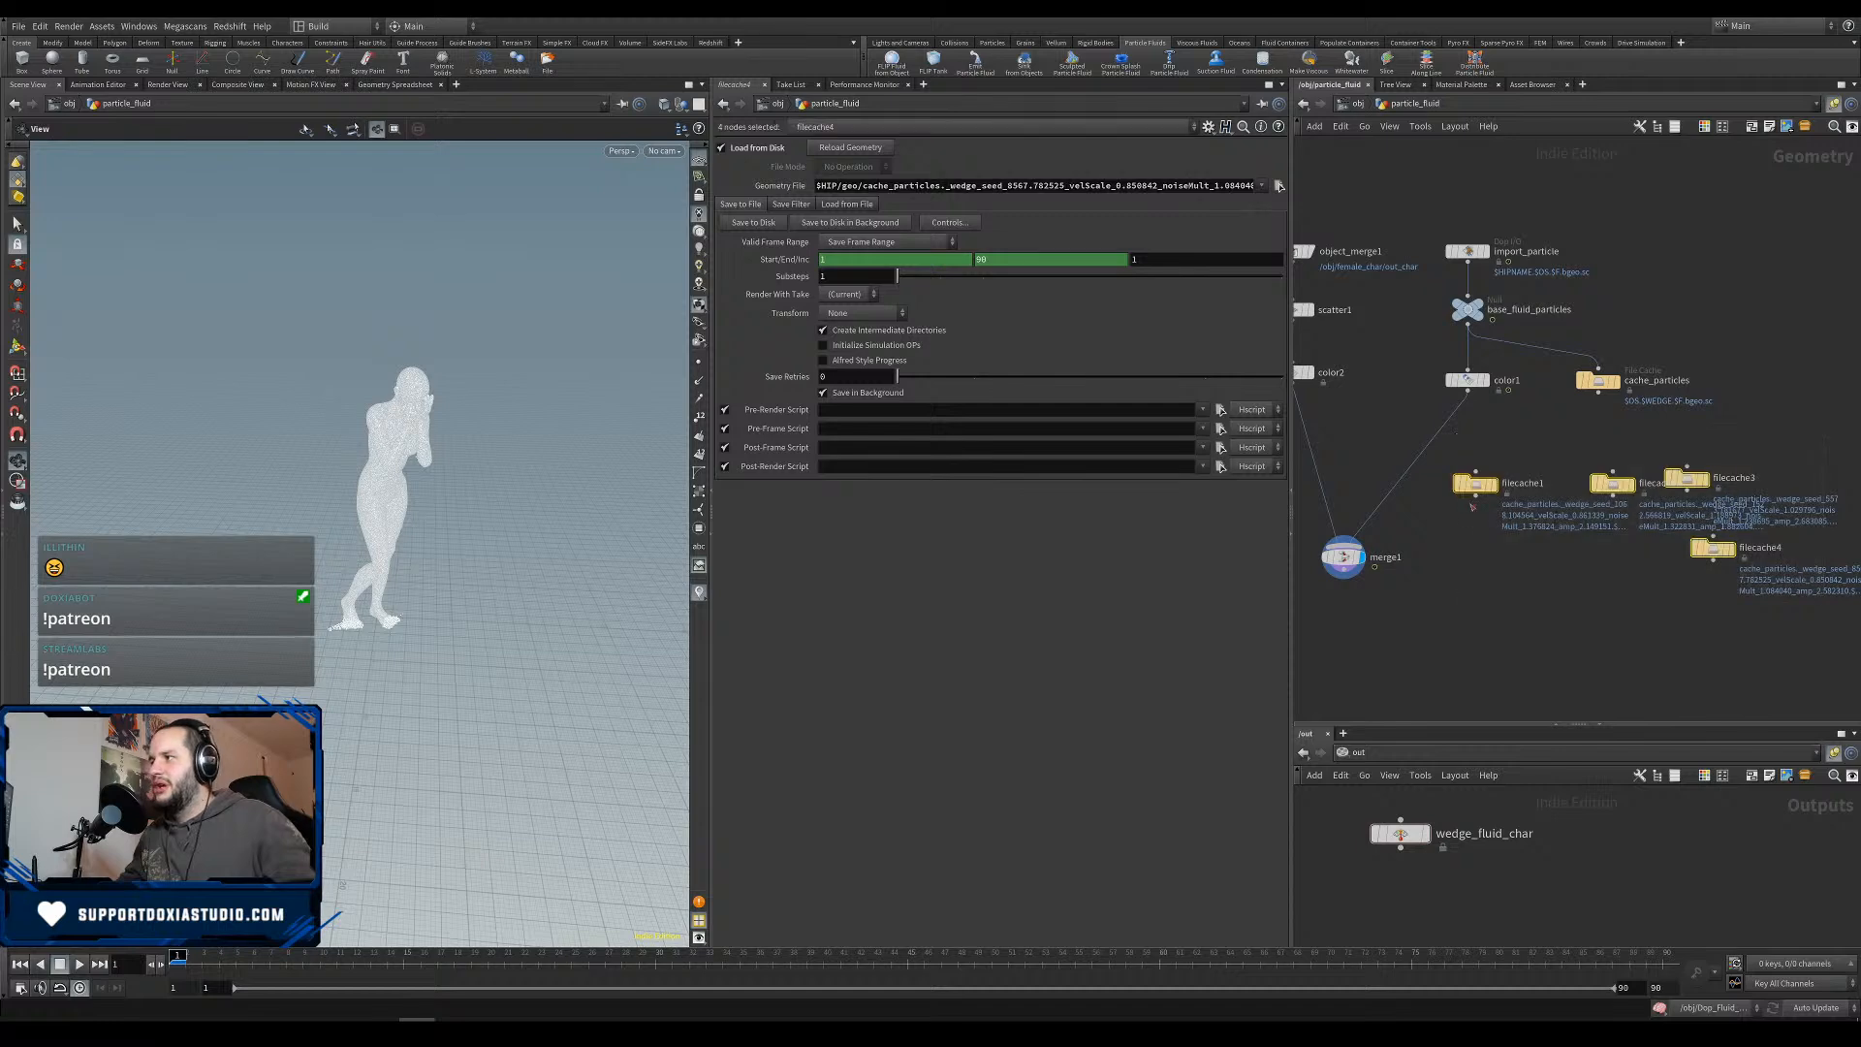
pyautogui.click(1476, 493)
pyautogui.click(1493, 601)
pyautogui.write('merge')
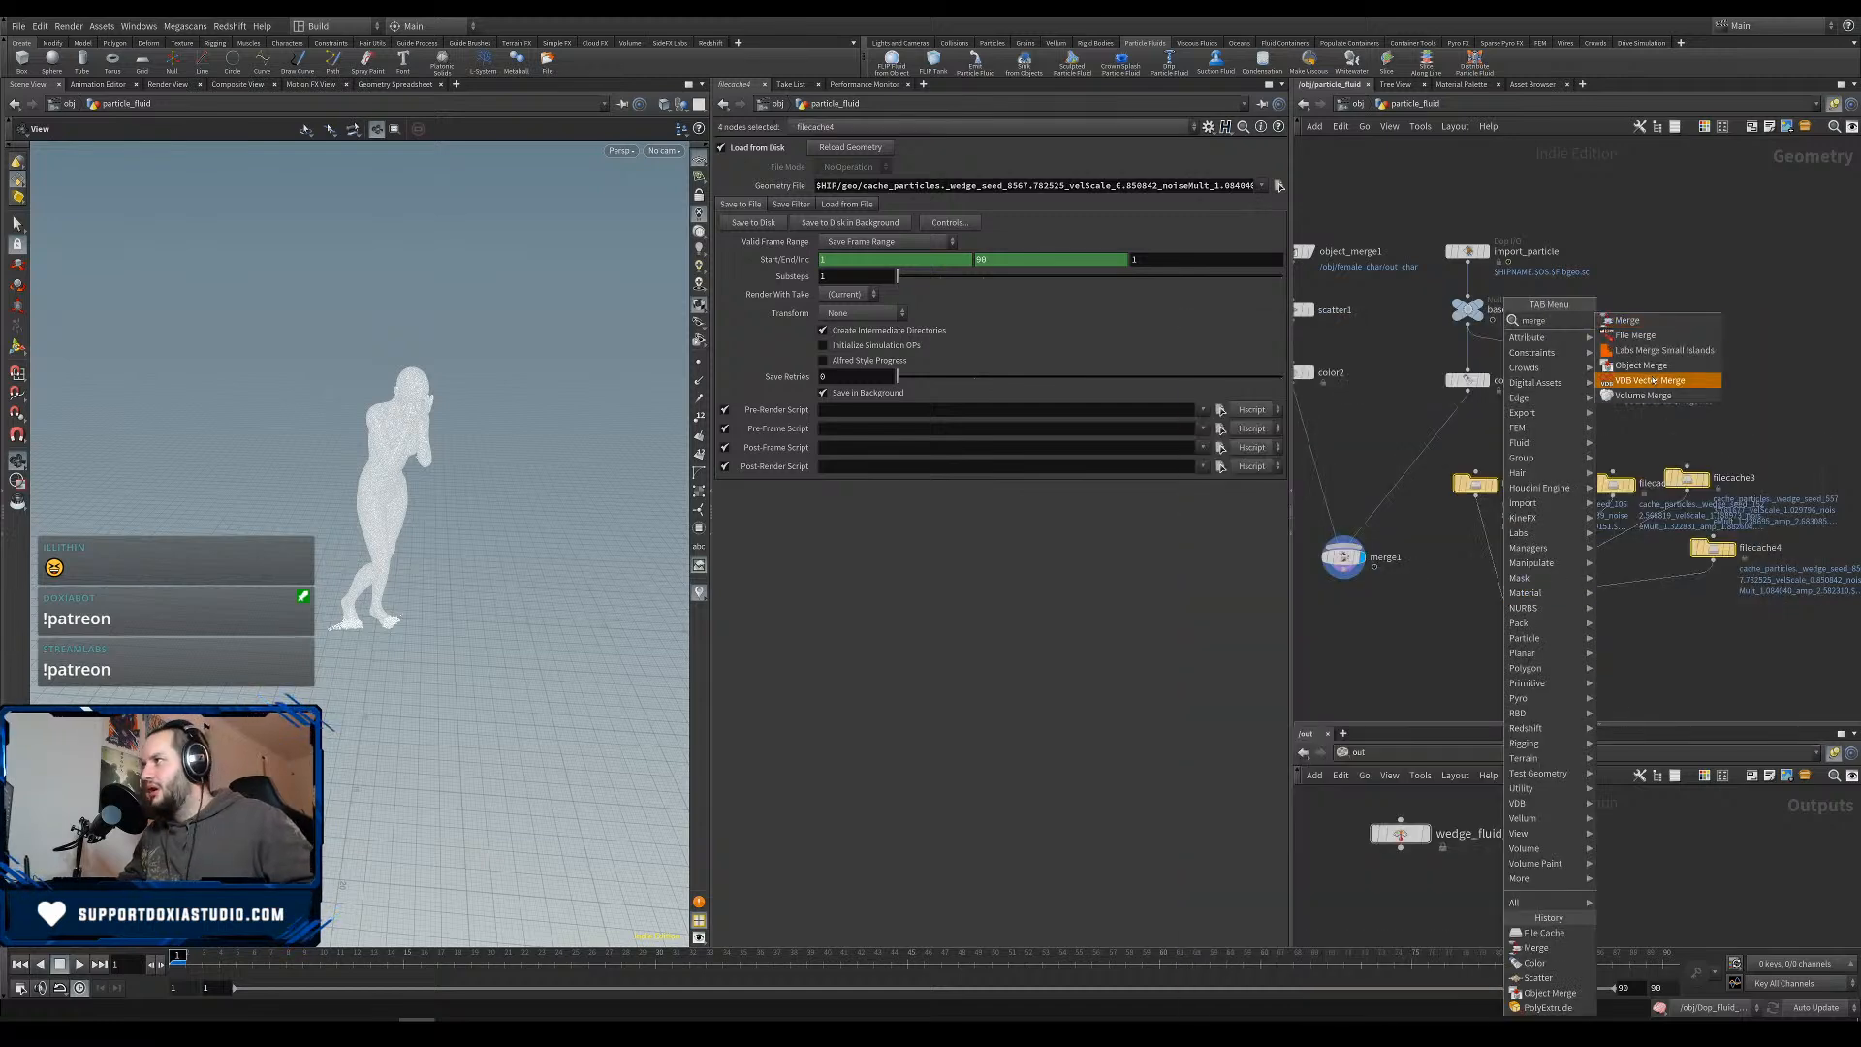
pyautogui.click(1638, 320)
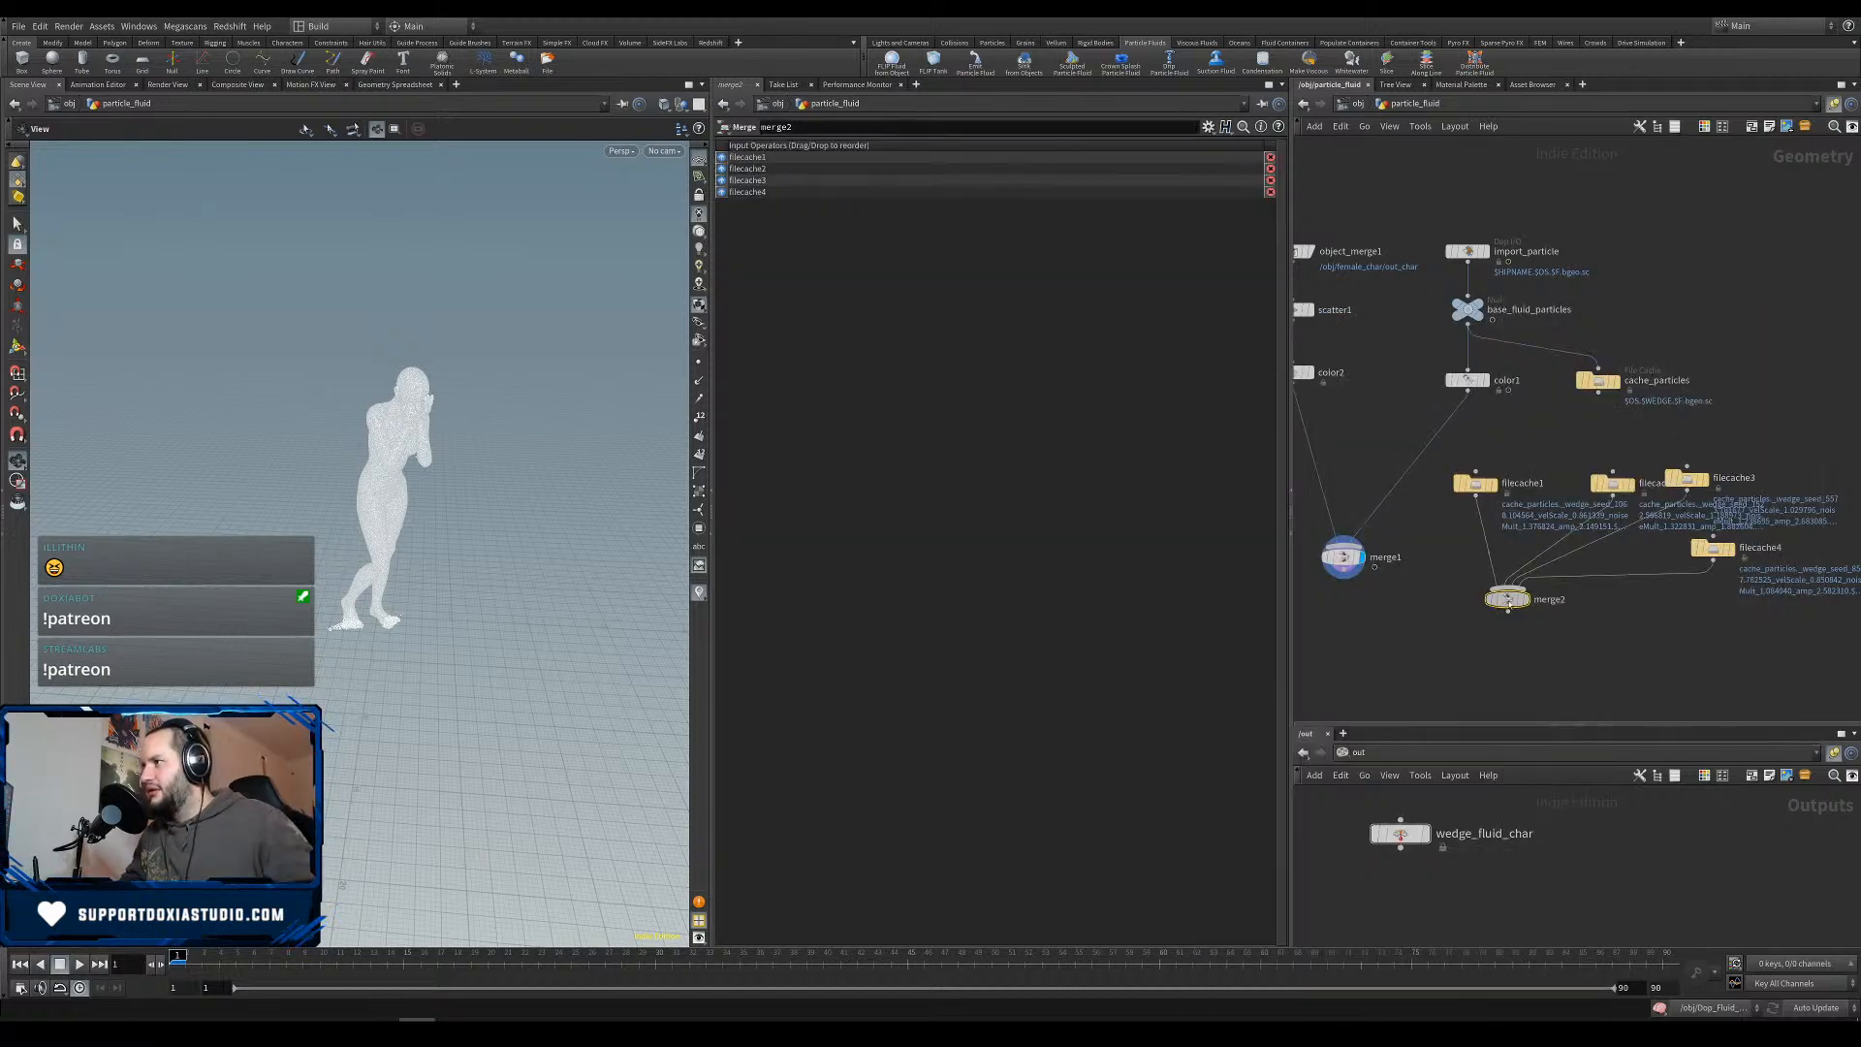
# Add a Time Shift node directly below merge2 and display it in the viewport.
pyautogui.press('Tab')
pyautogui.write('time')
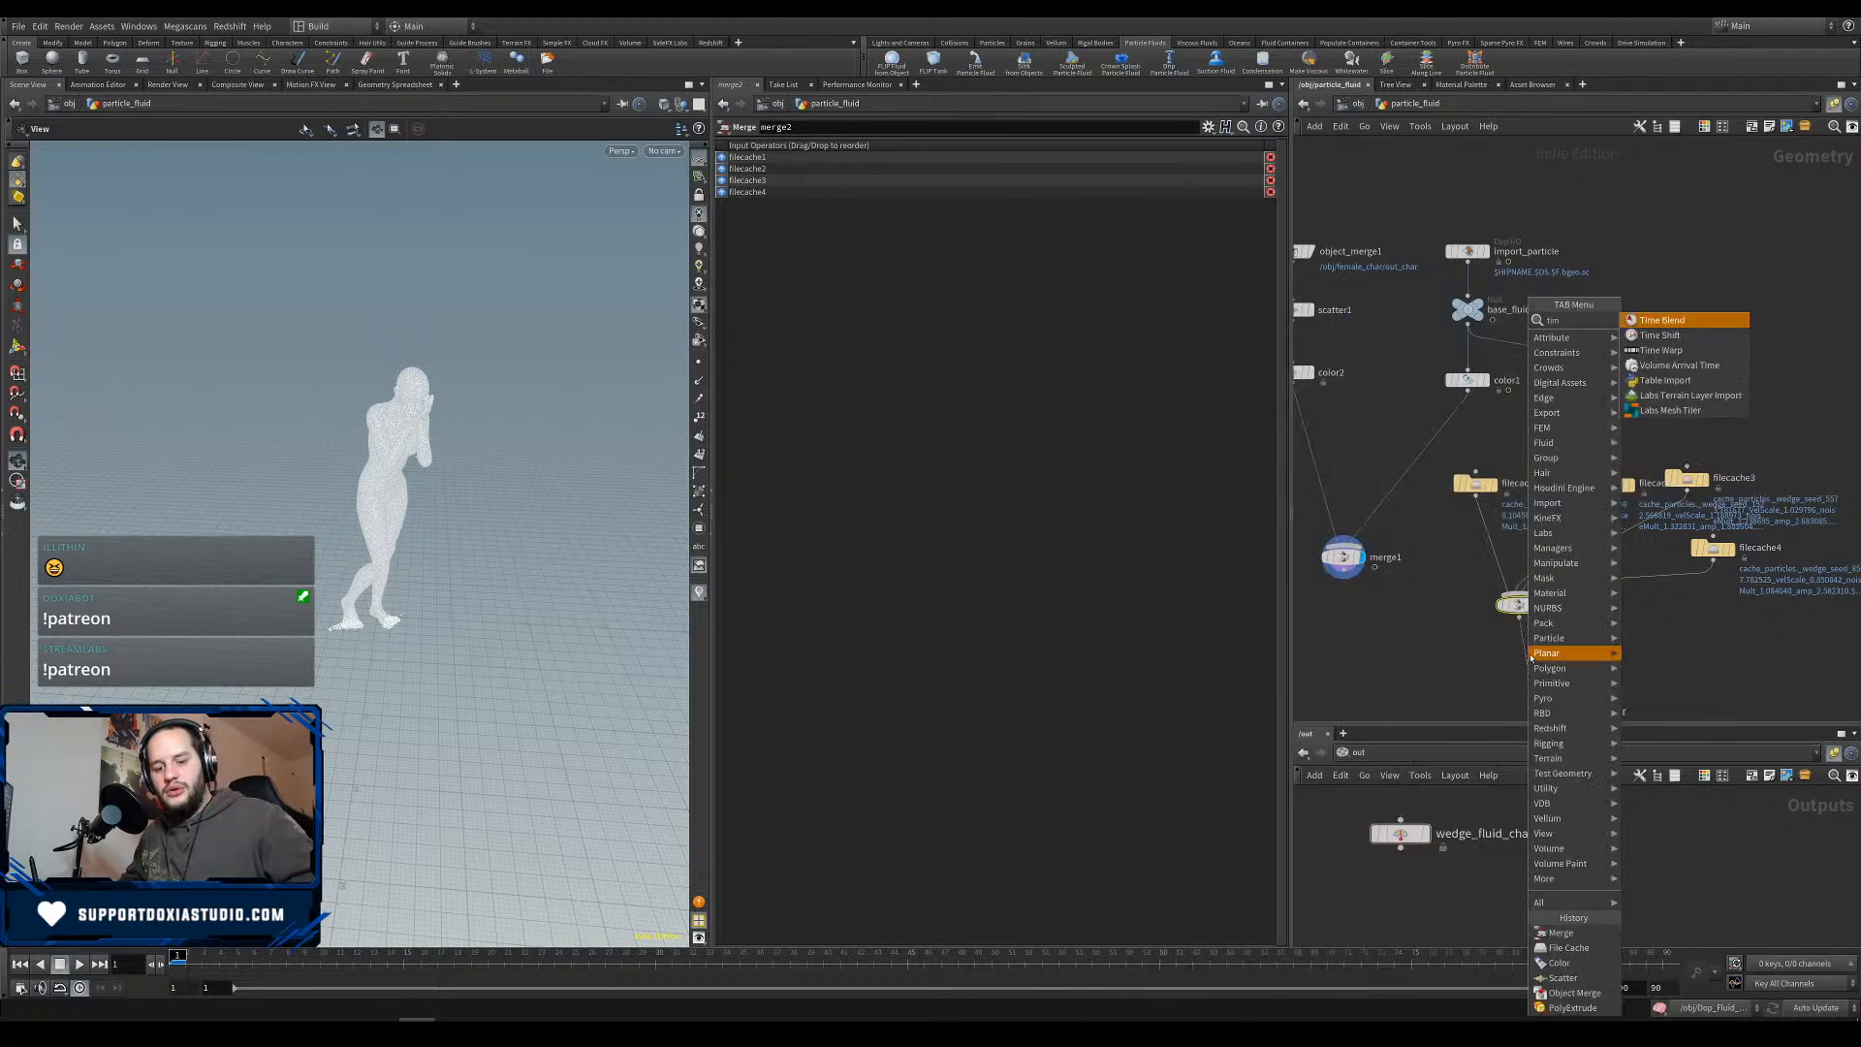
pyautogui.click(1659, 336)
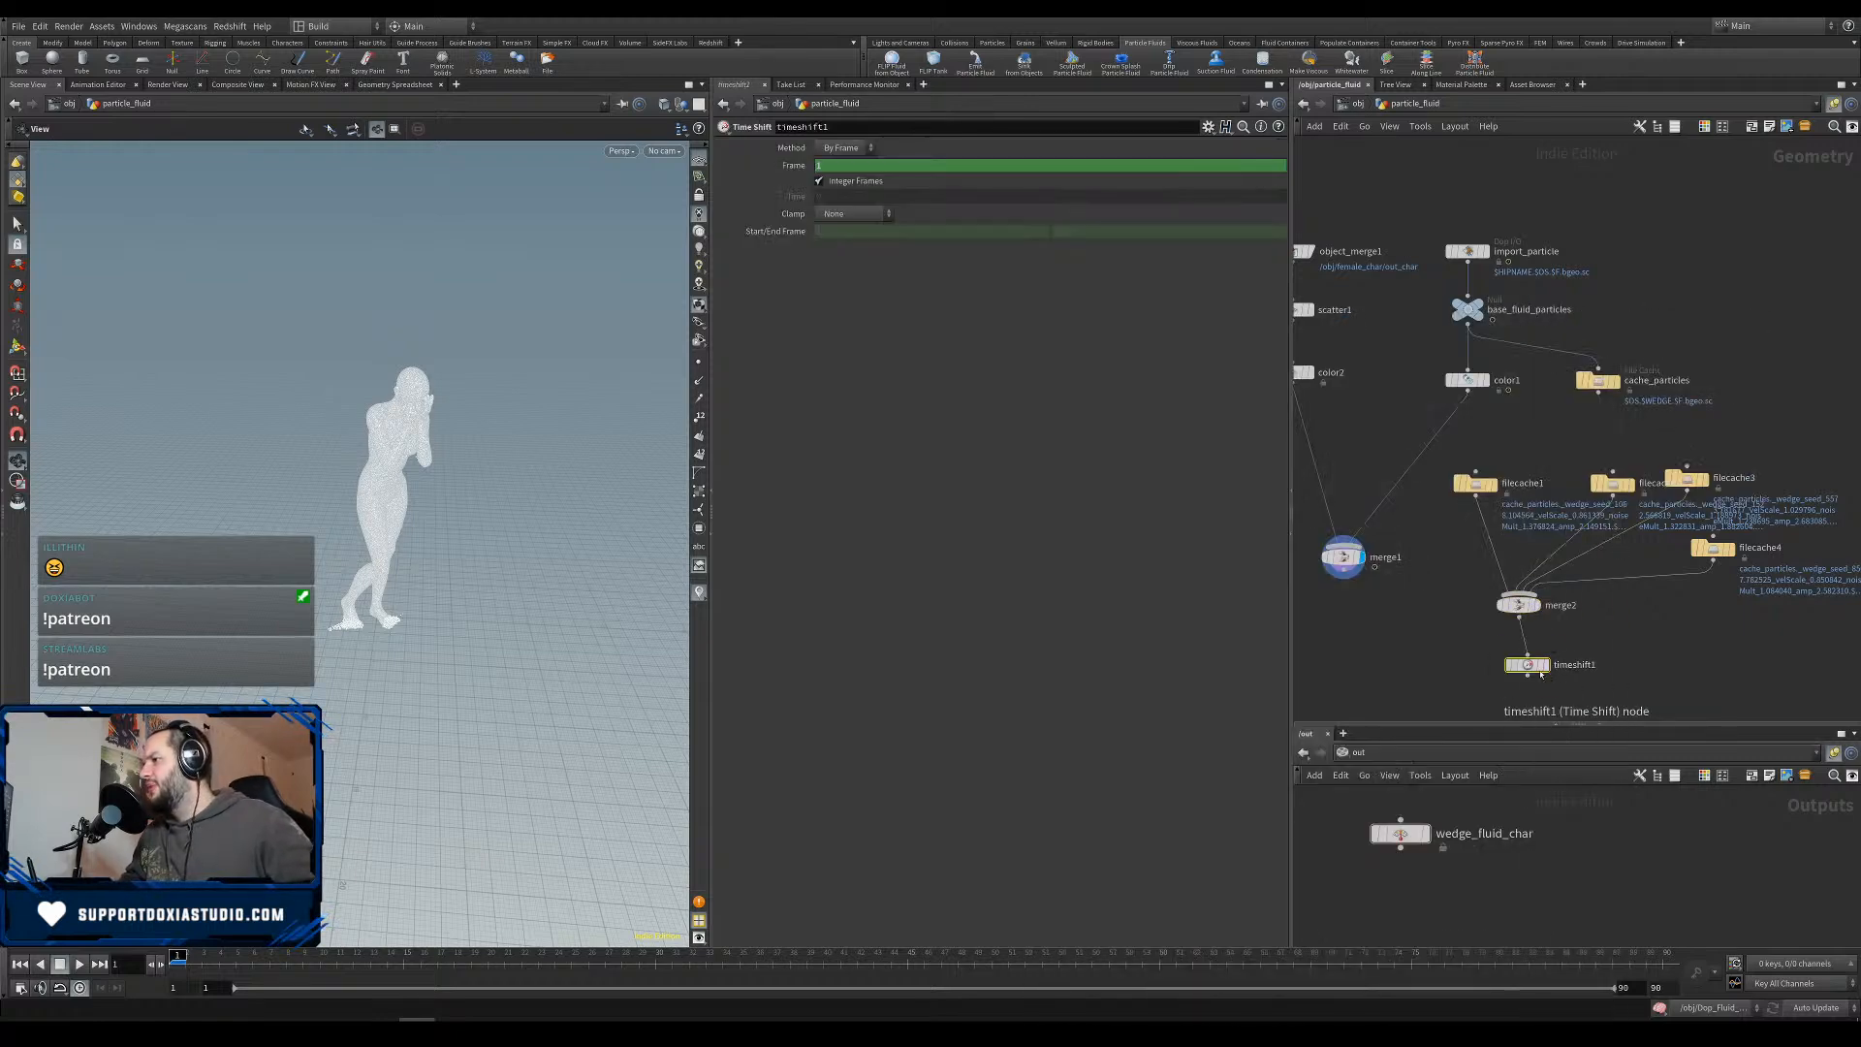
pyautogui.click(1534, 659)
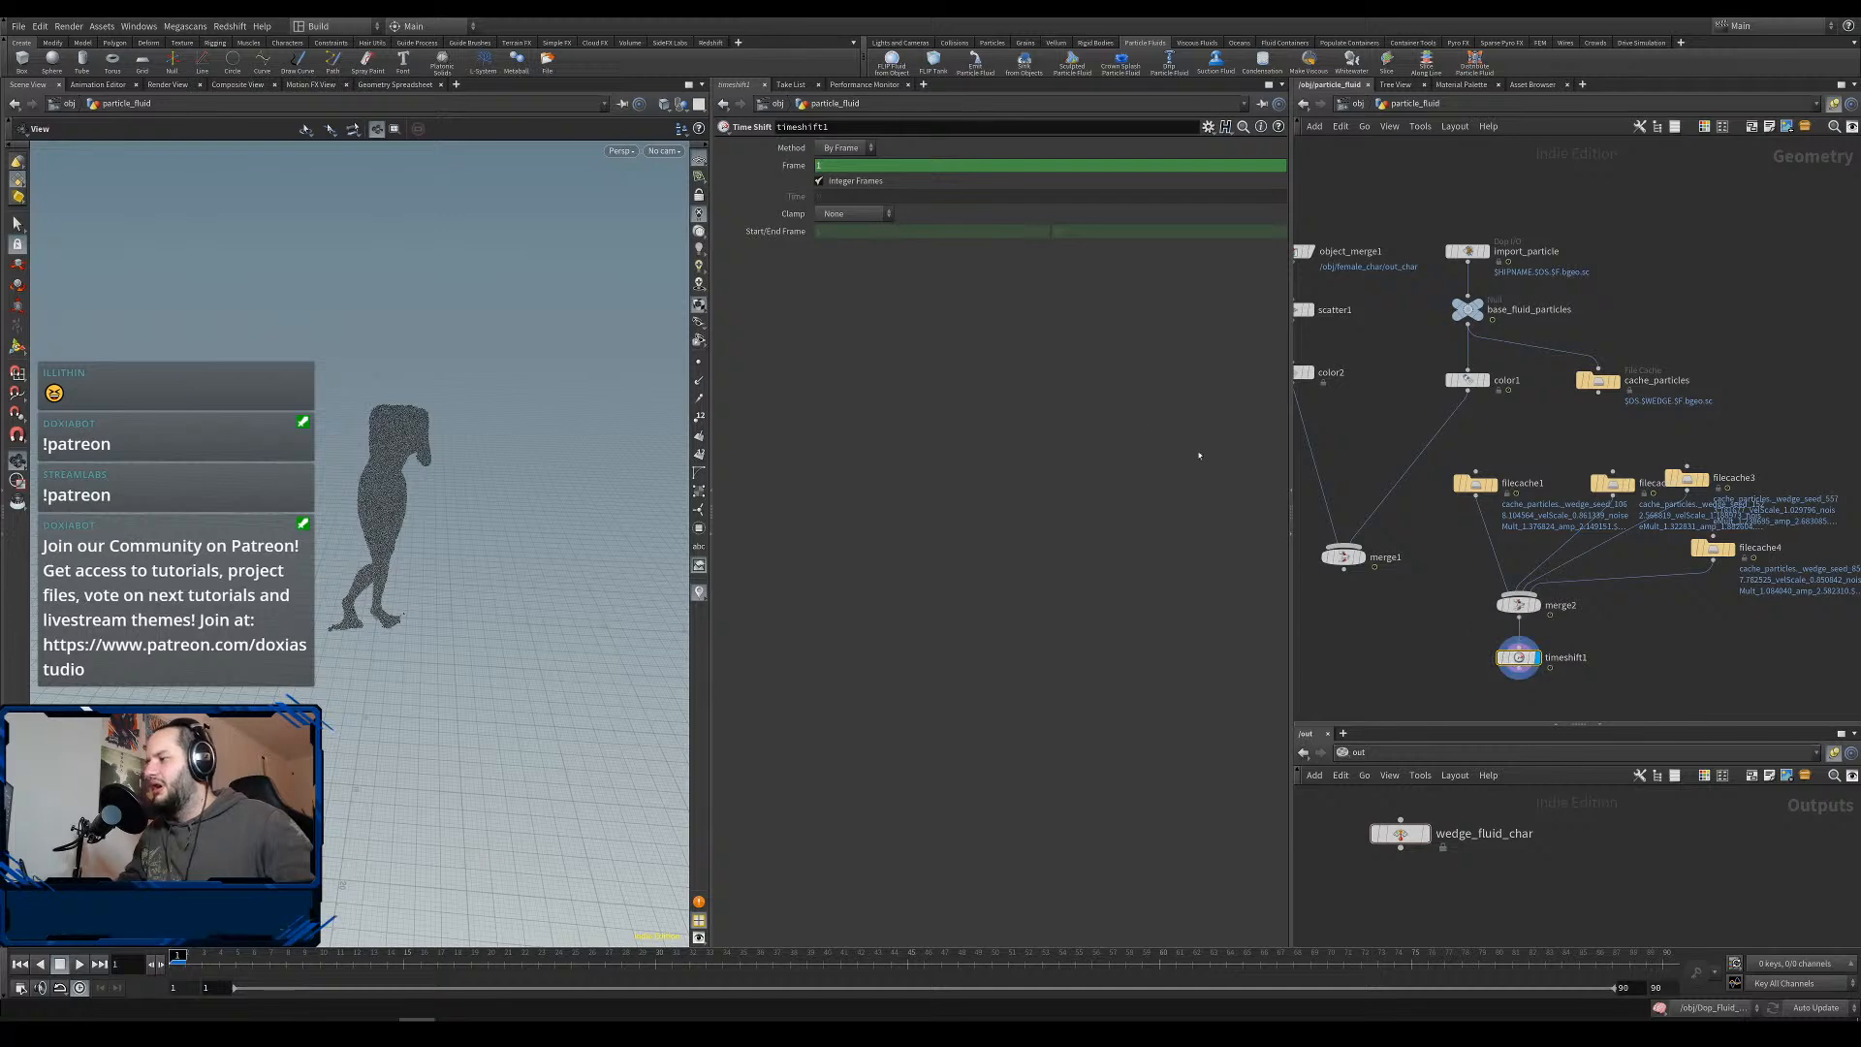
# Replace timeshift1's frame expression with a fixed frame of 90 and check the node's information.
pyautogui.keyDown('ctrl'); pyautogui.keyDown('shift'); pyautogui.click(831, 168); pyautogui.keyUp('shift'); pyautogui.keyUp('ctrl')
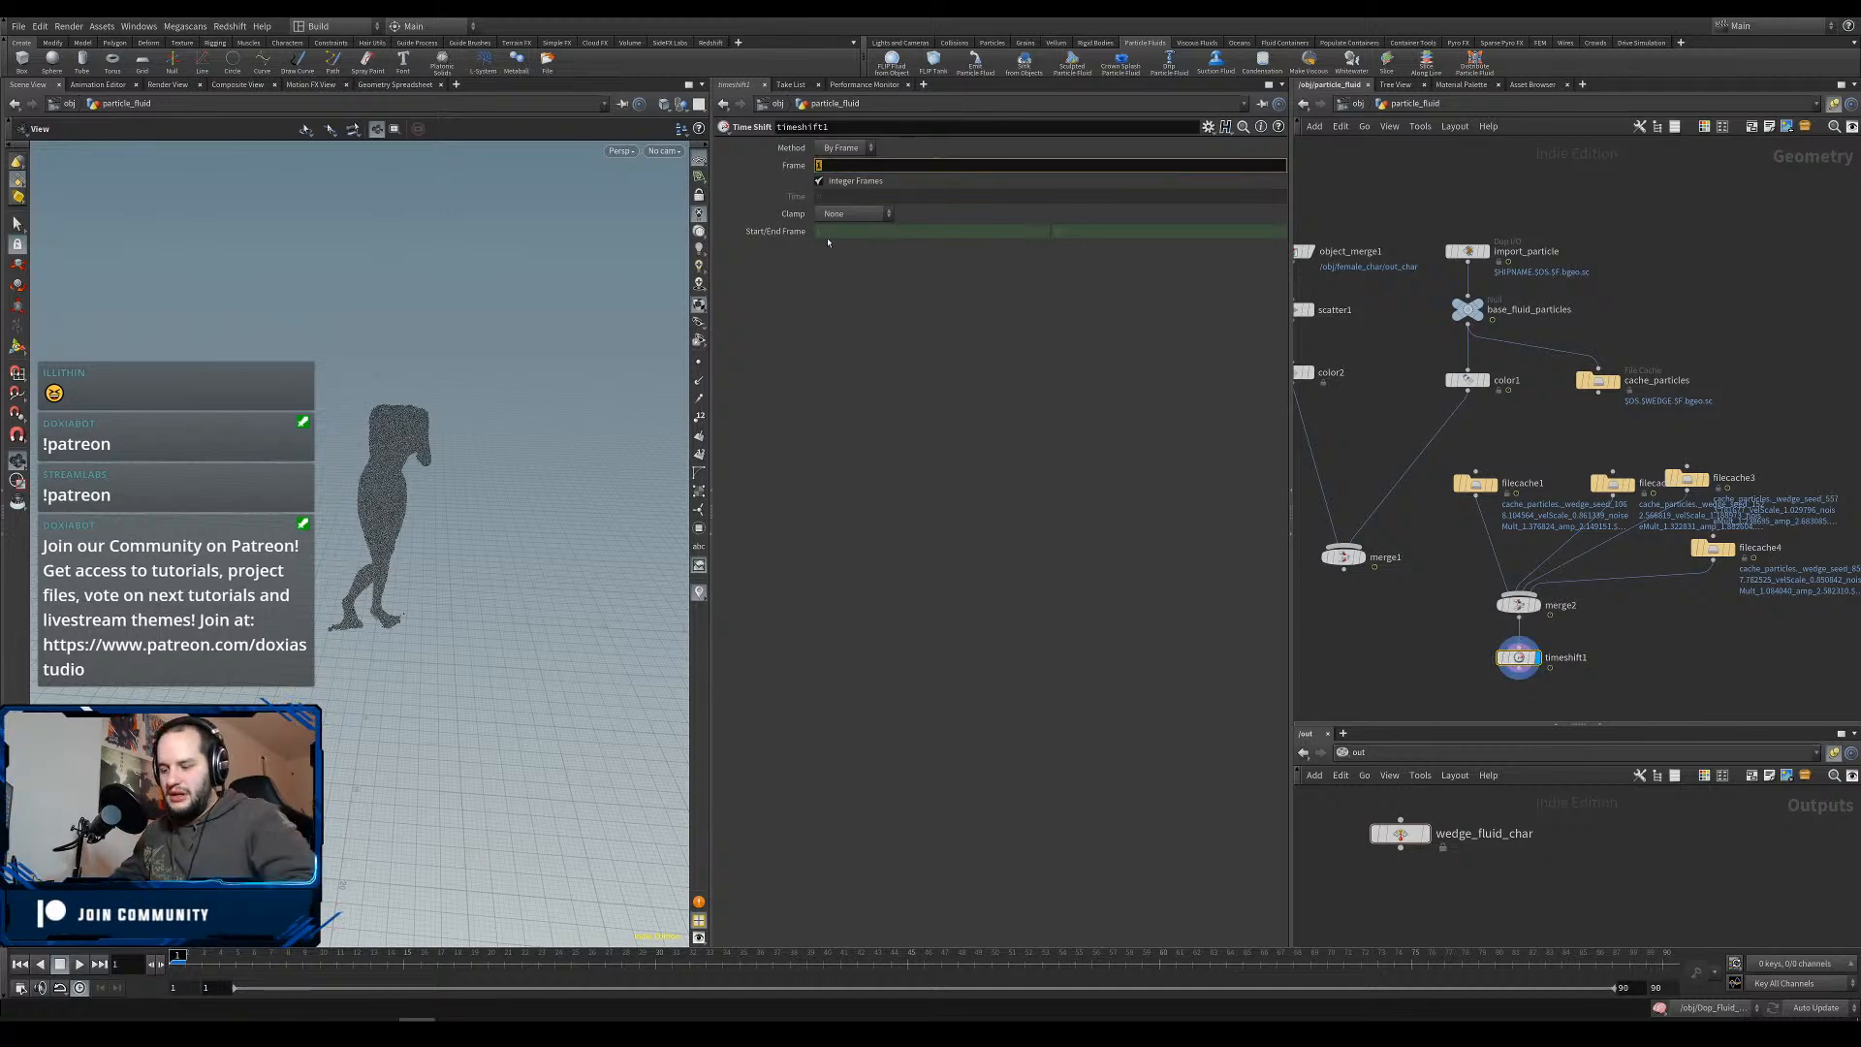
pyautogui.write('90')
pyautogui.press('Return')
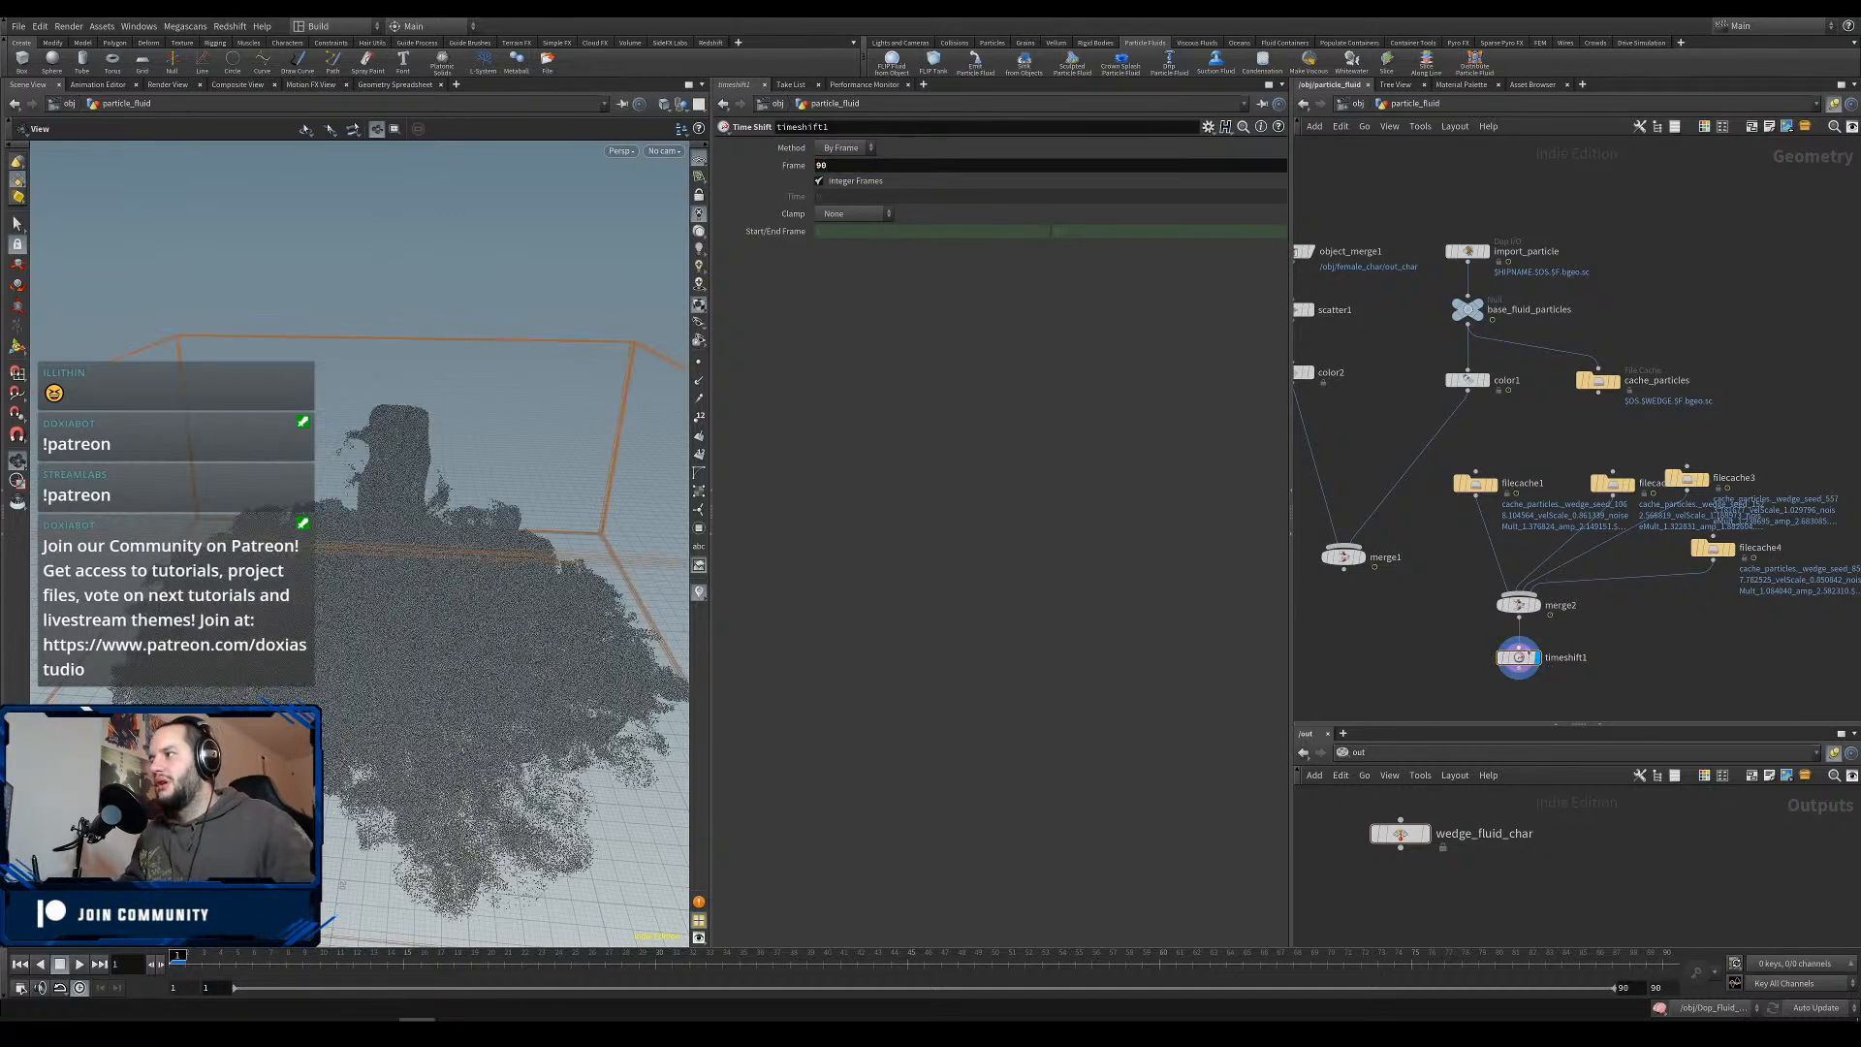
pyautogui.click(1486, 658)
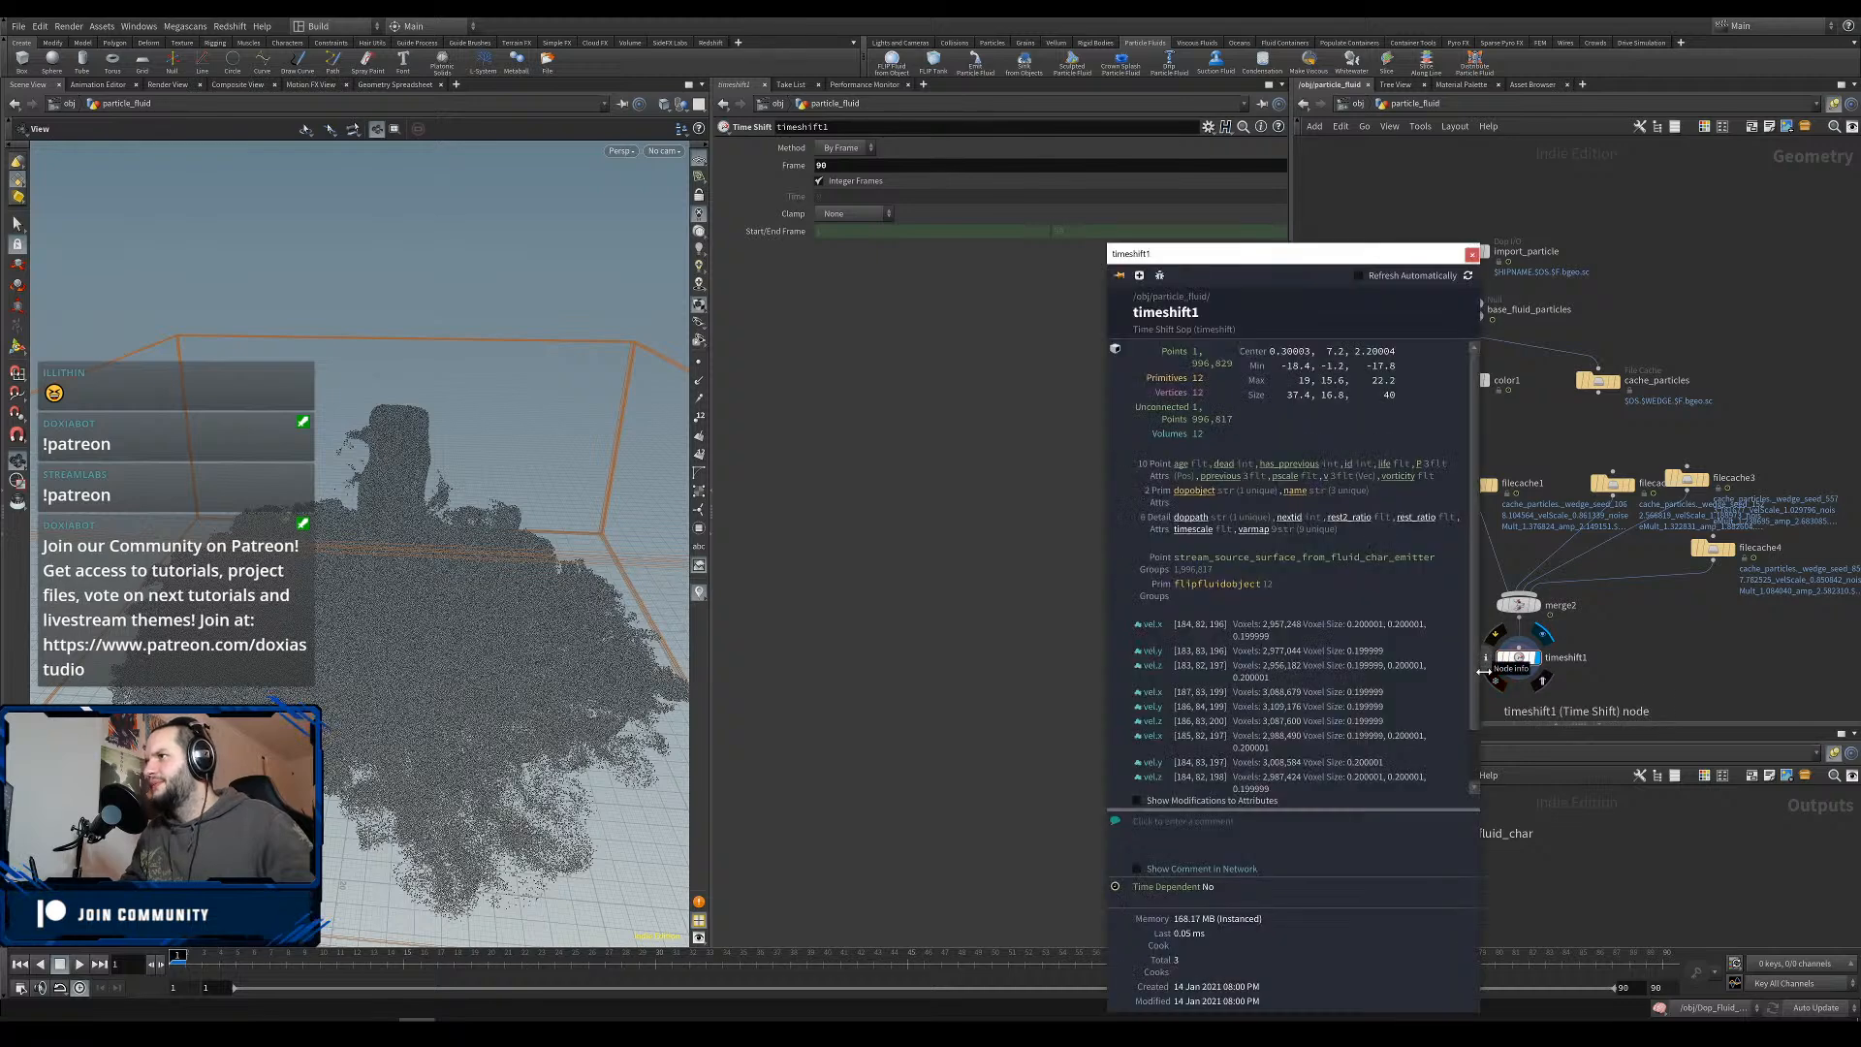
pyautogui.click(1675, 644)
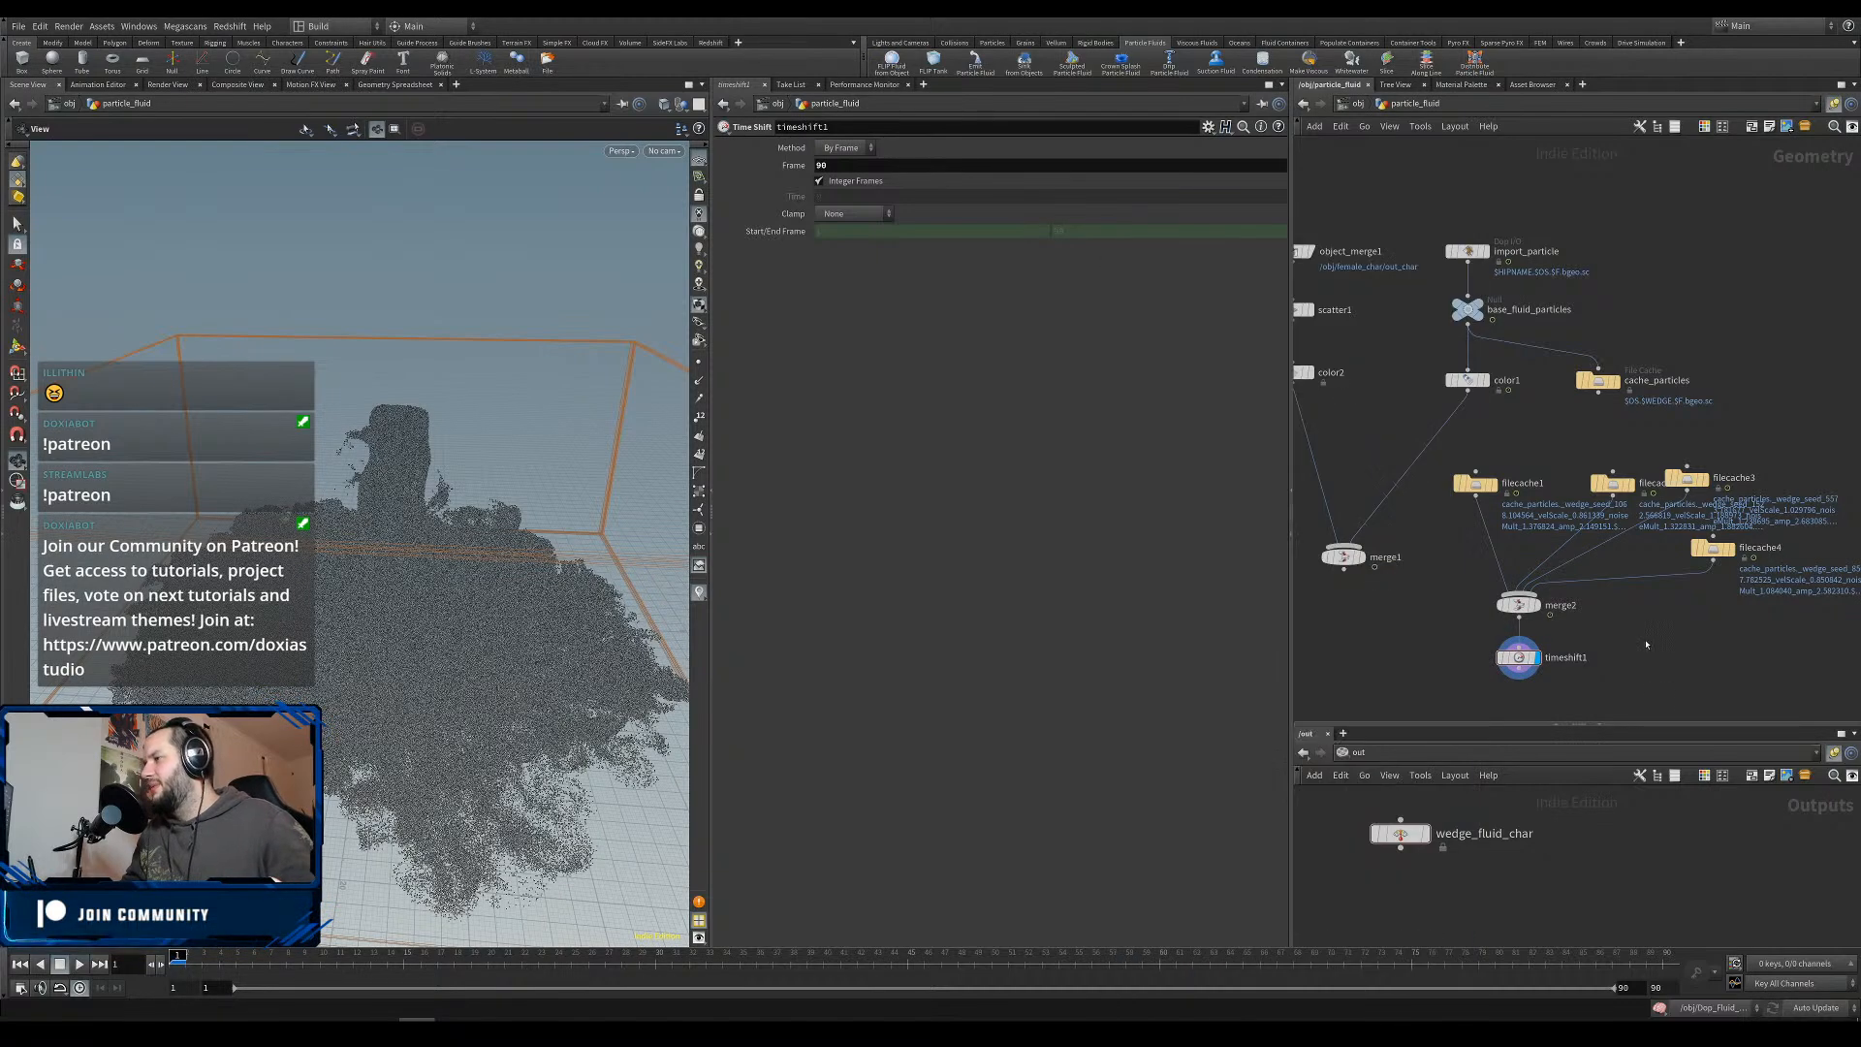
# Move the merge1 node away from the cache branch and disconnect color1 from it.
pyautogui.moveTo(1645, 644); pyautogui.dragTo(1710, 579, button='middle')
pyautogui.moveTo(1407, 492); pyautogui.dragTo(1398, 571)
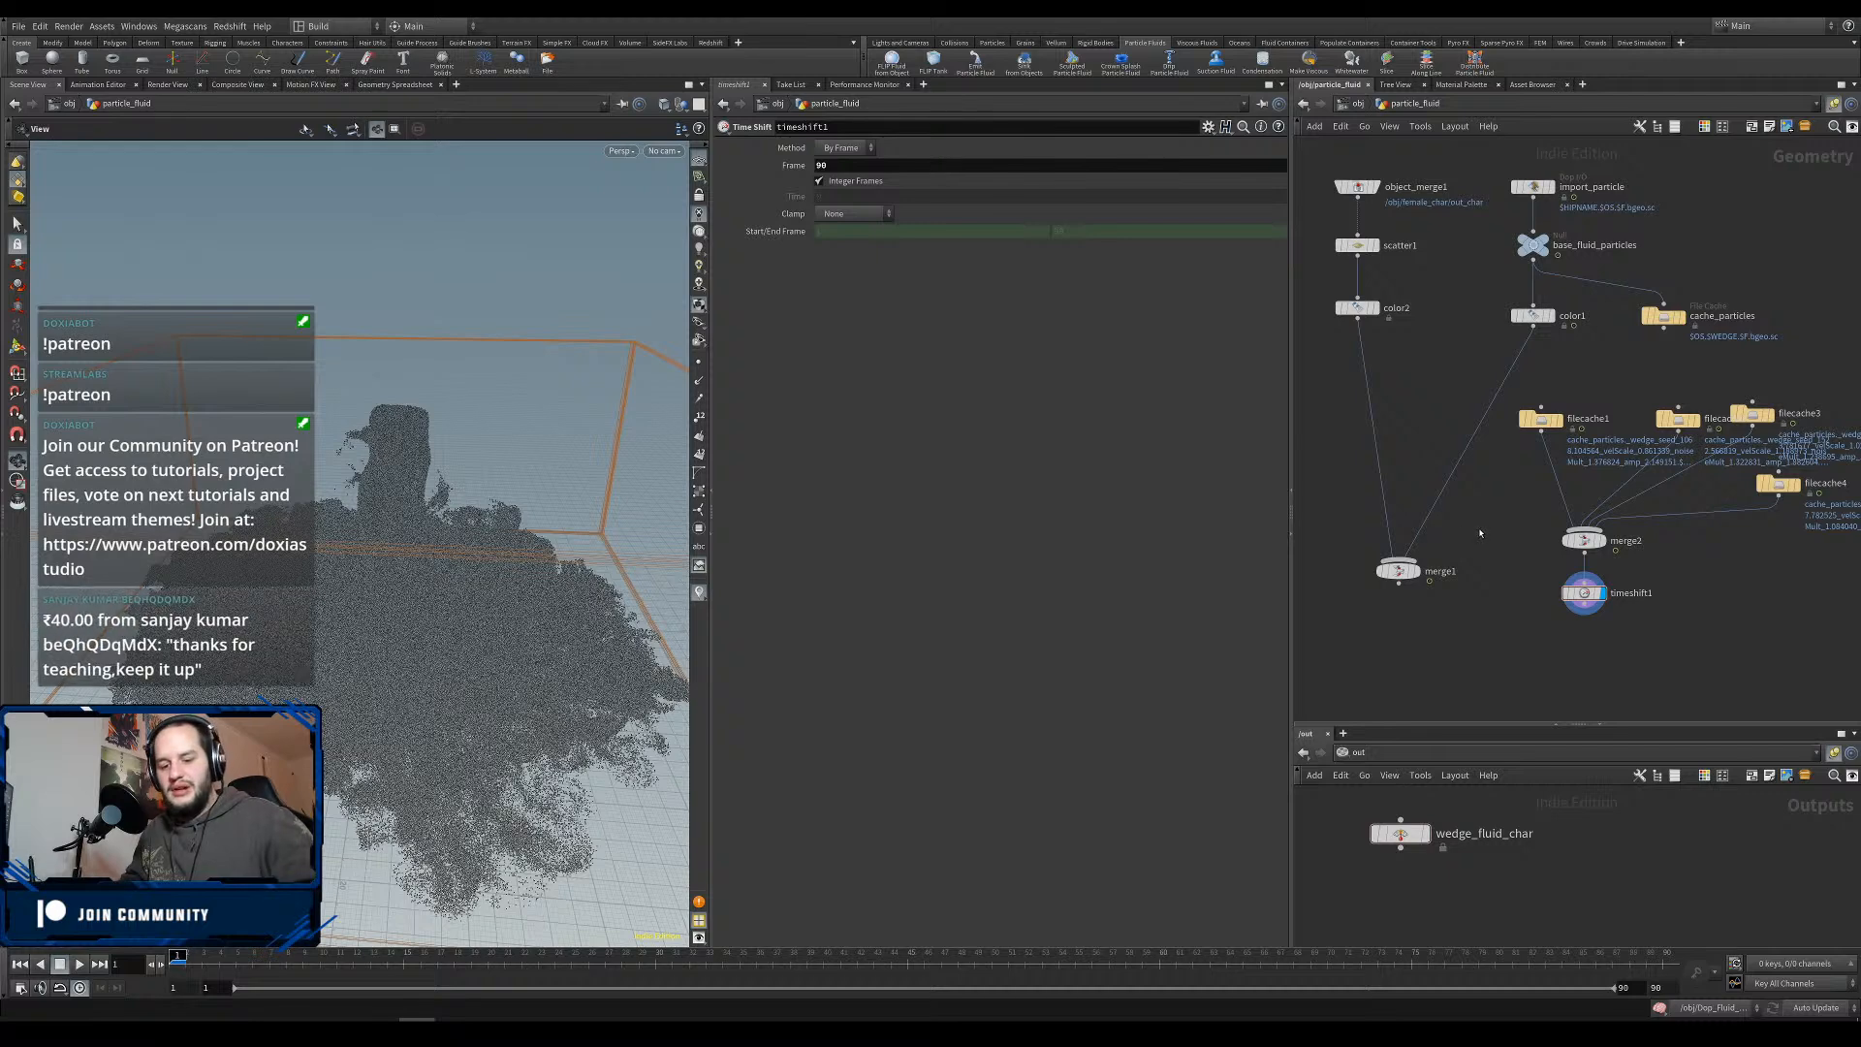
pyautogui.moveTo(1661, 372); pyautogui.dragTo(1557, 365, button='middle')
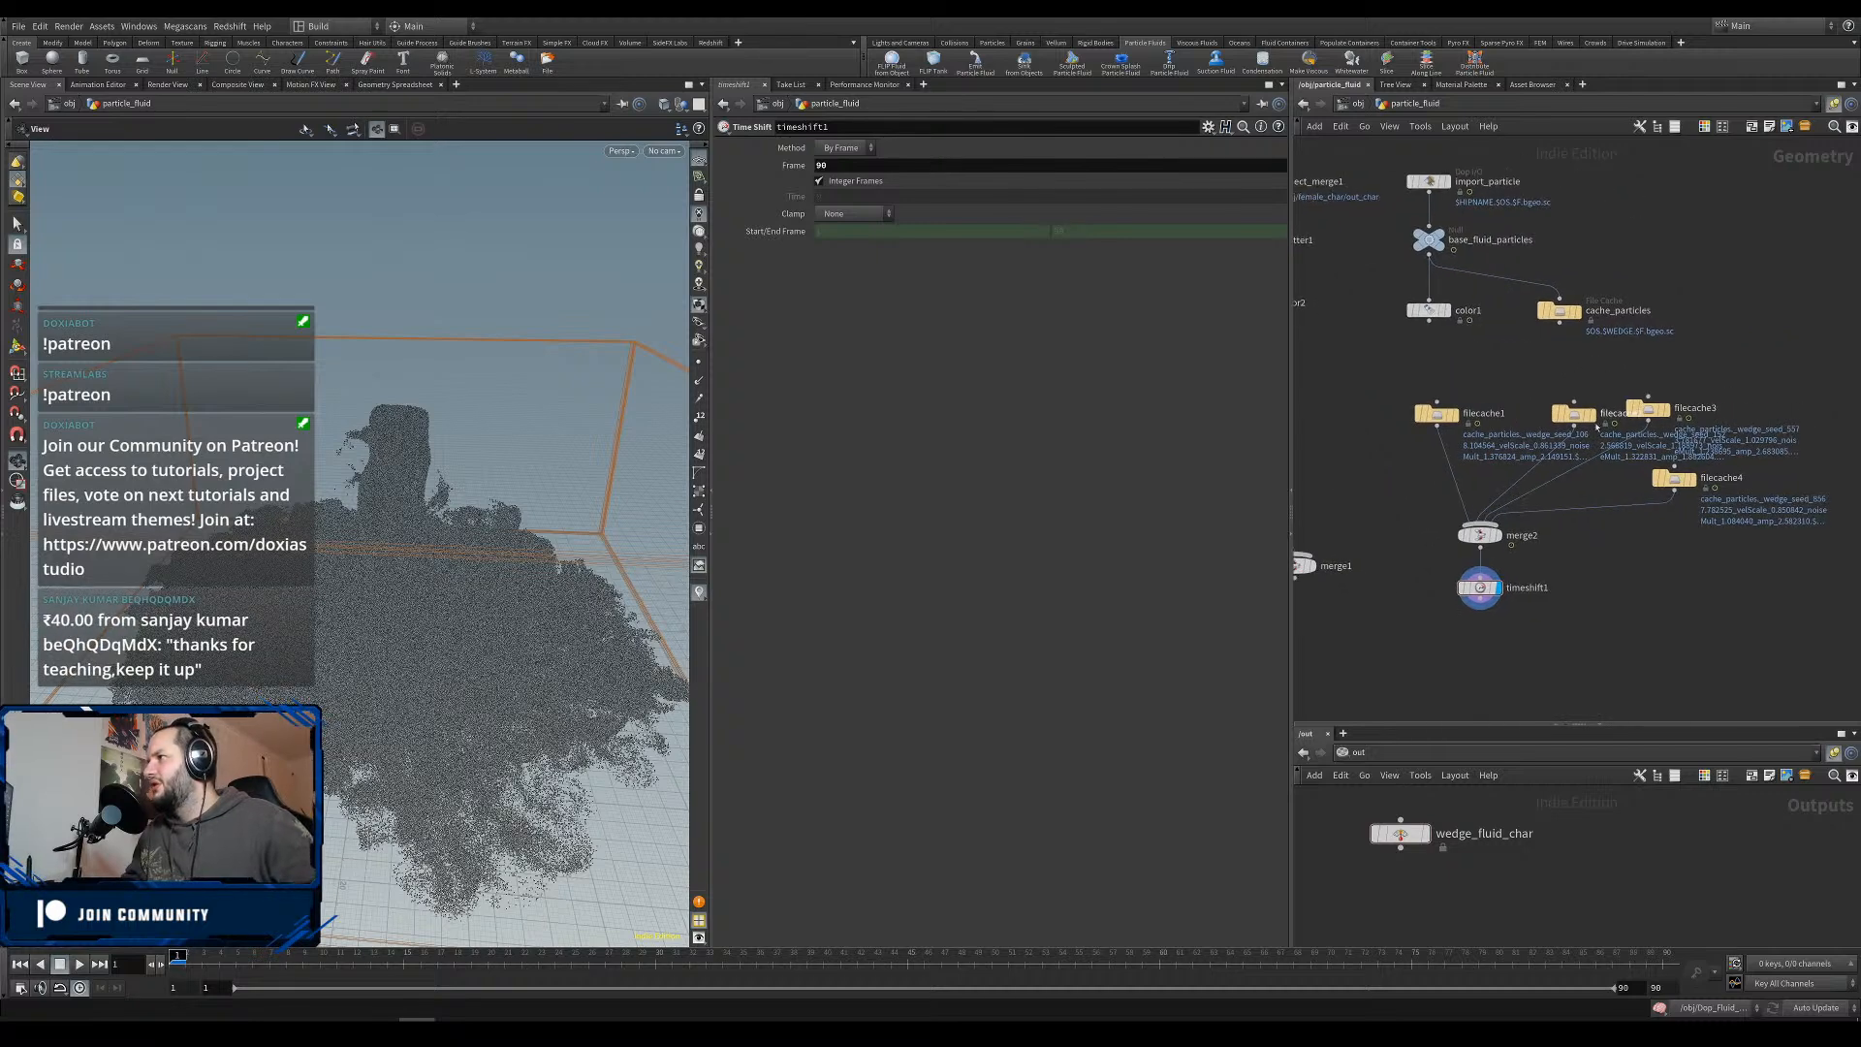
# Line up the filecache1 to filecache4 nodes in an evenly spaced row above merge2.
pyautogui.moveTo(1460, 421); pyautogui.dragTo(1431, 415)
pyautogui.moveTo(1575, 414); pyautogui.dragTo(1529, 409)
pyautogui.moveTo(1648, 409); pyautogui.dragTo(1624, 409)
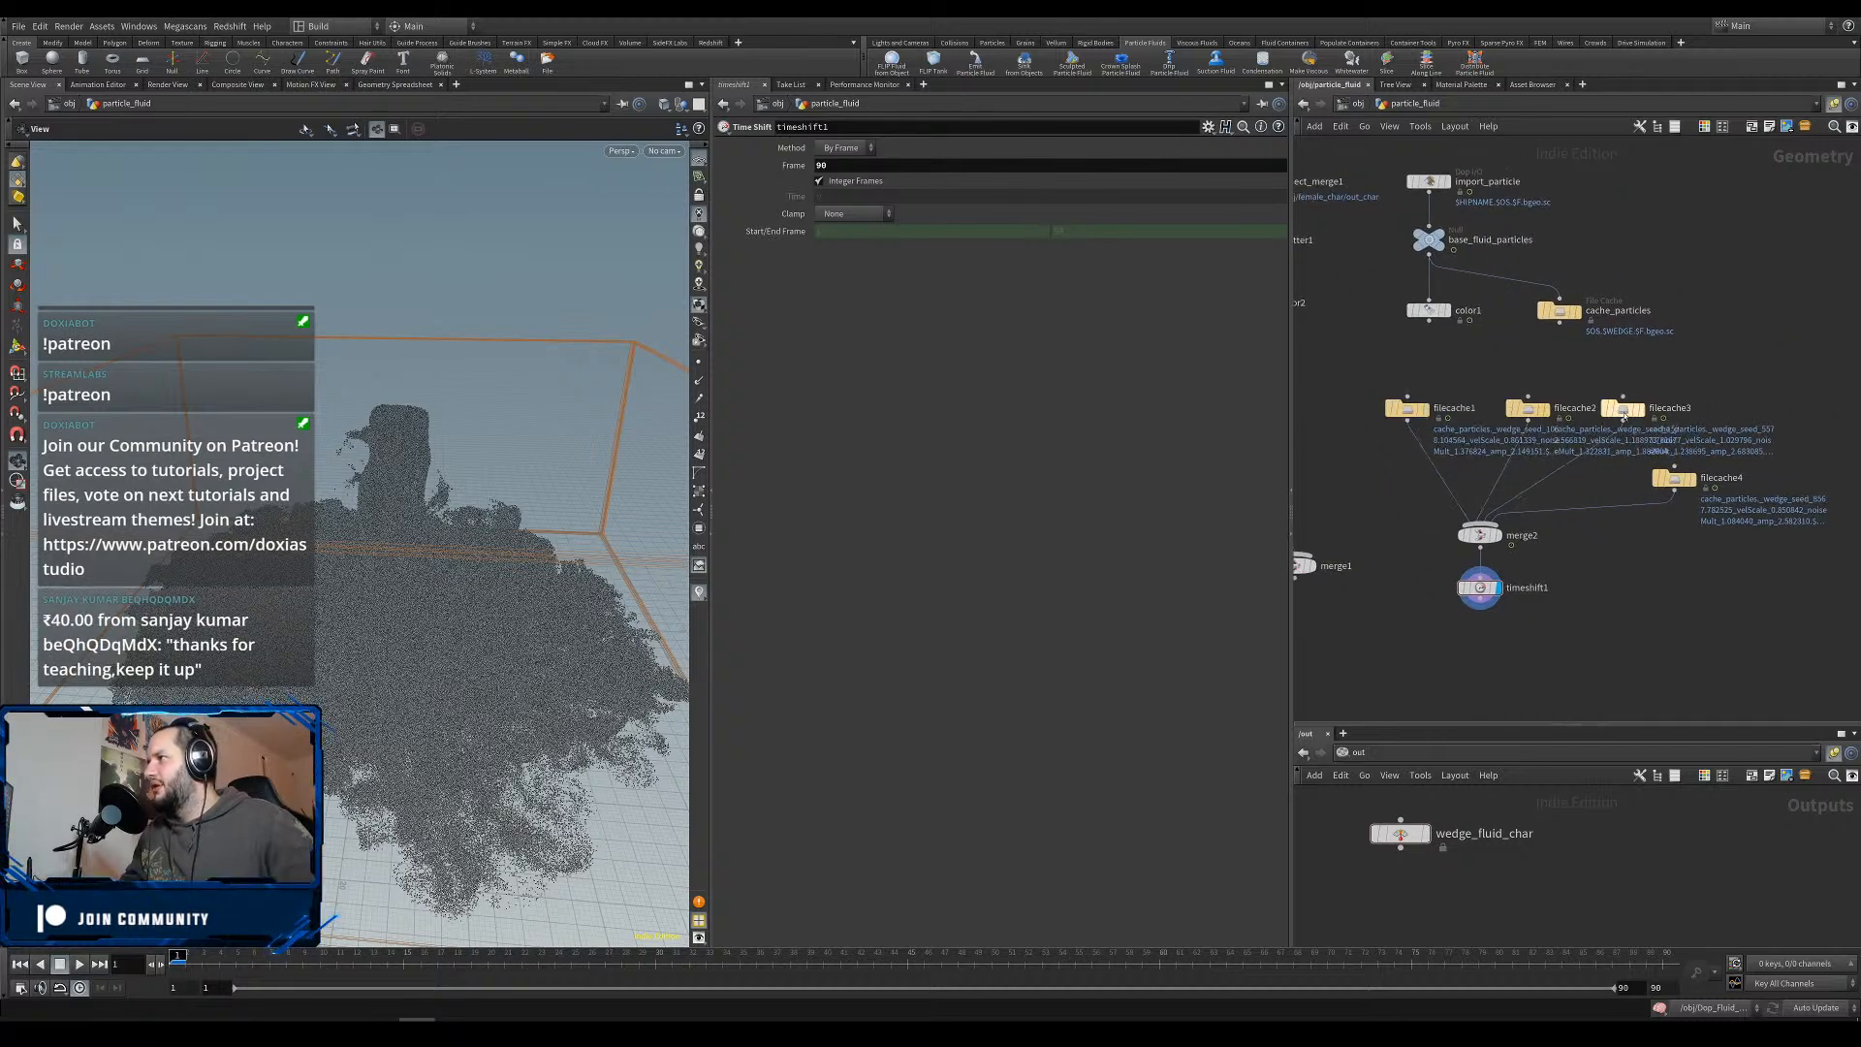
pyautogui.moveTo(1689, 482); pyautogui.dragTo(1740, 412)
pyautogui.scroll(-3, 1735, 495)
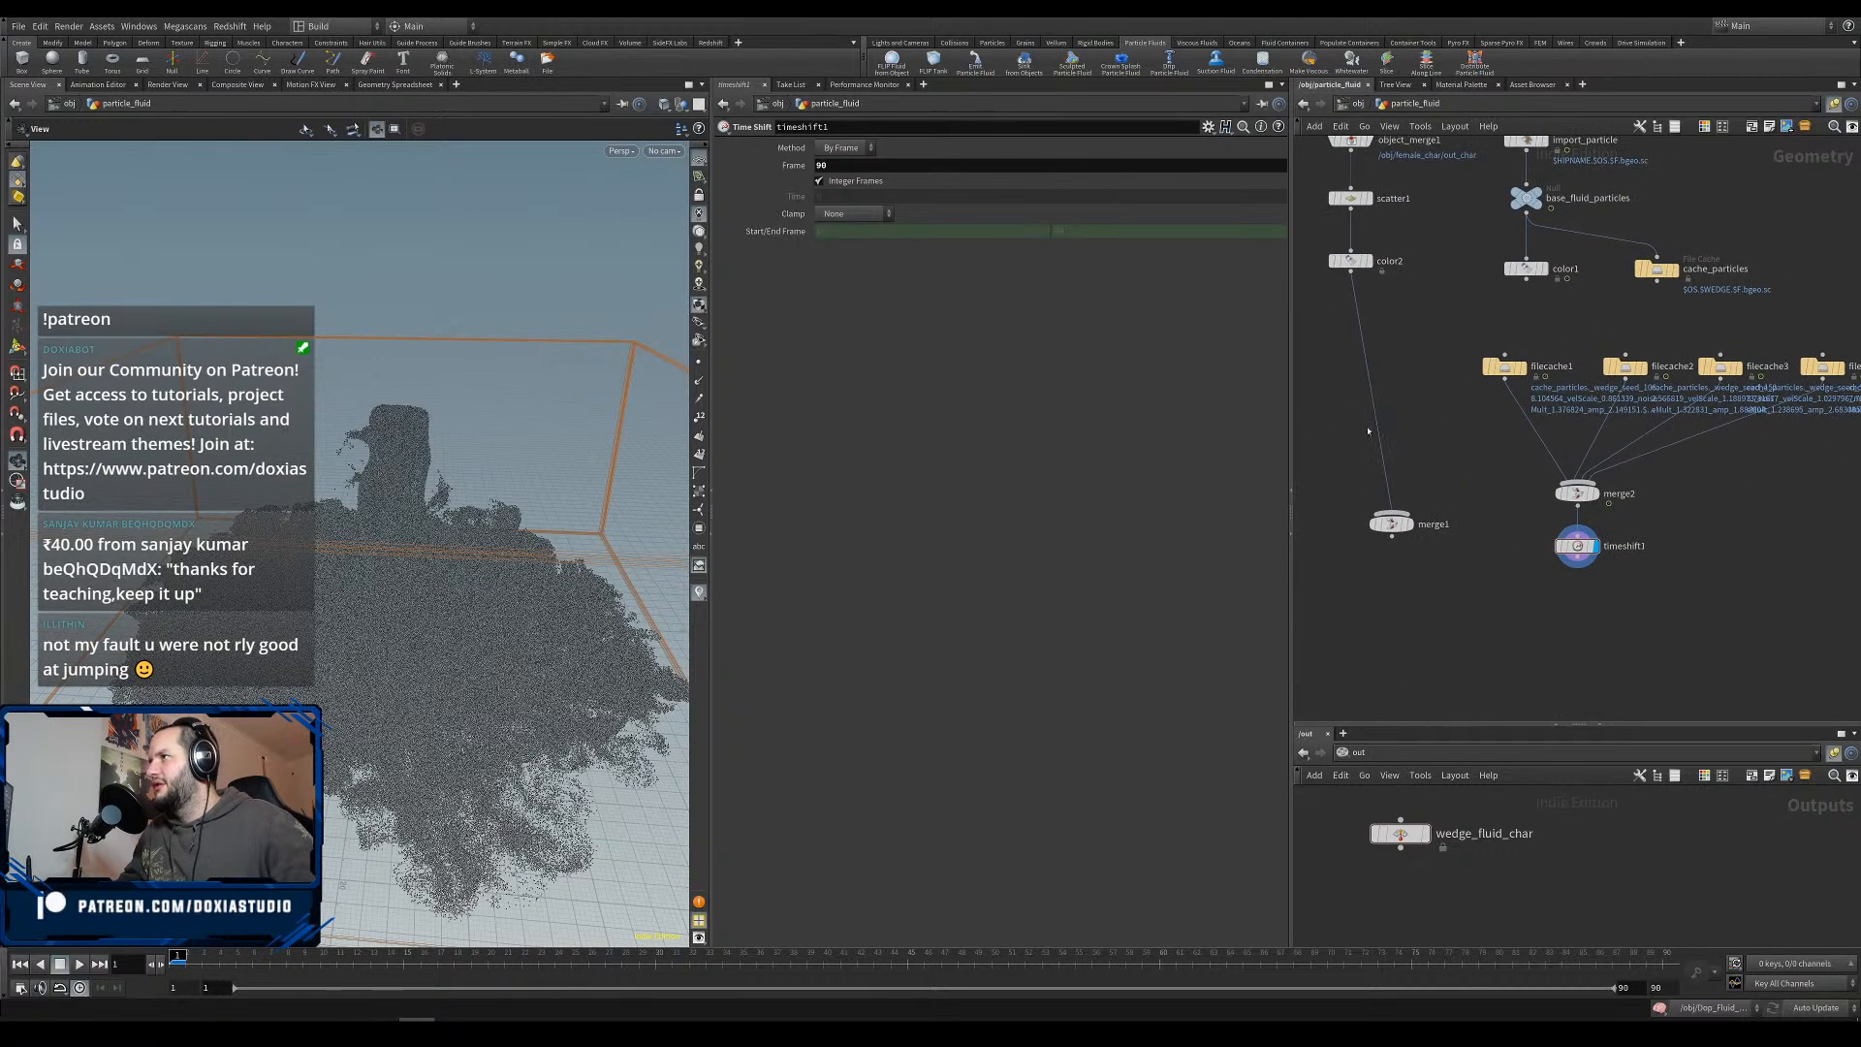
# Move the object_merge1, scatter1 and color2 chain down beside the cache branch and place merge1 below both branches.
pyautogui.scroll(-2, 1424, 493)
pyautogui.moveTo(1346, 299); pyautogui.dragTo(1433, 405)
pyautogui.click(1401, 394)
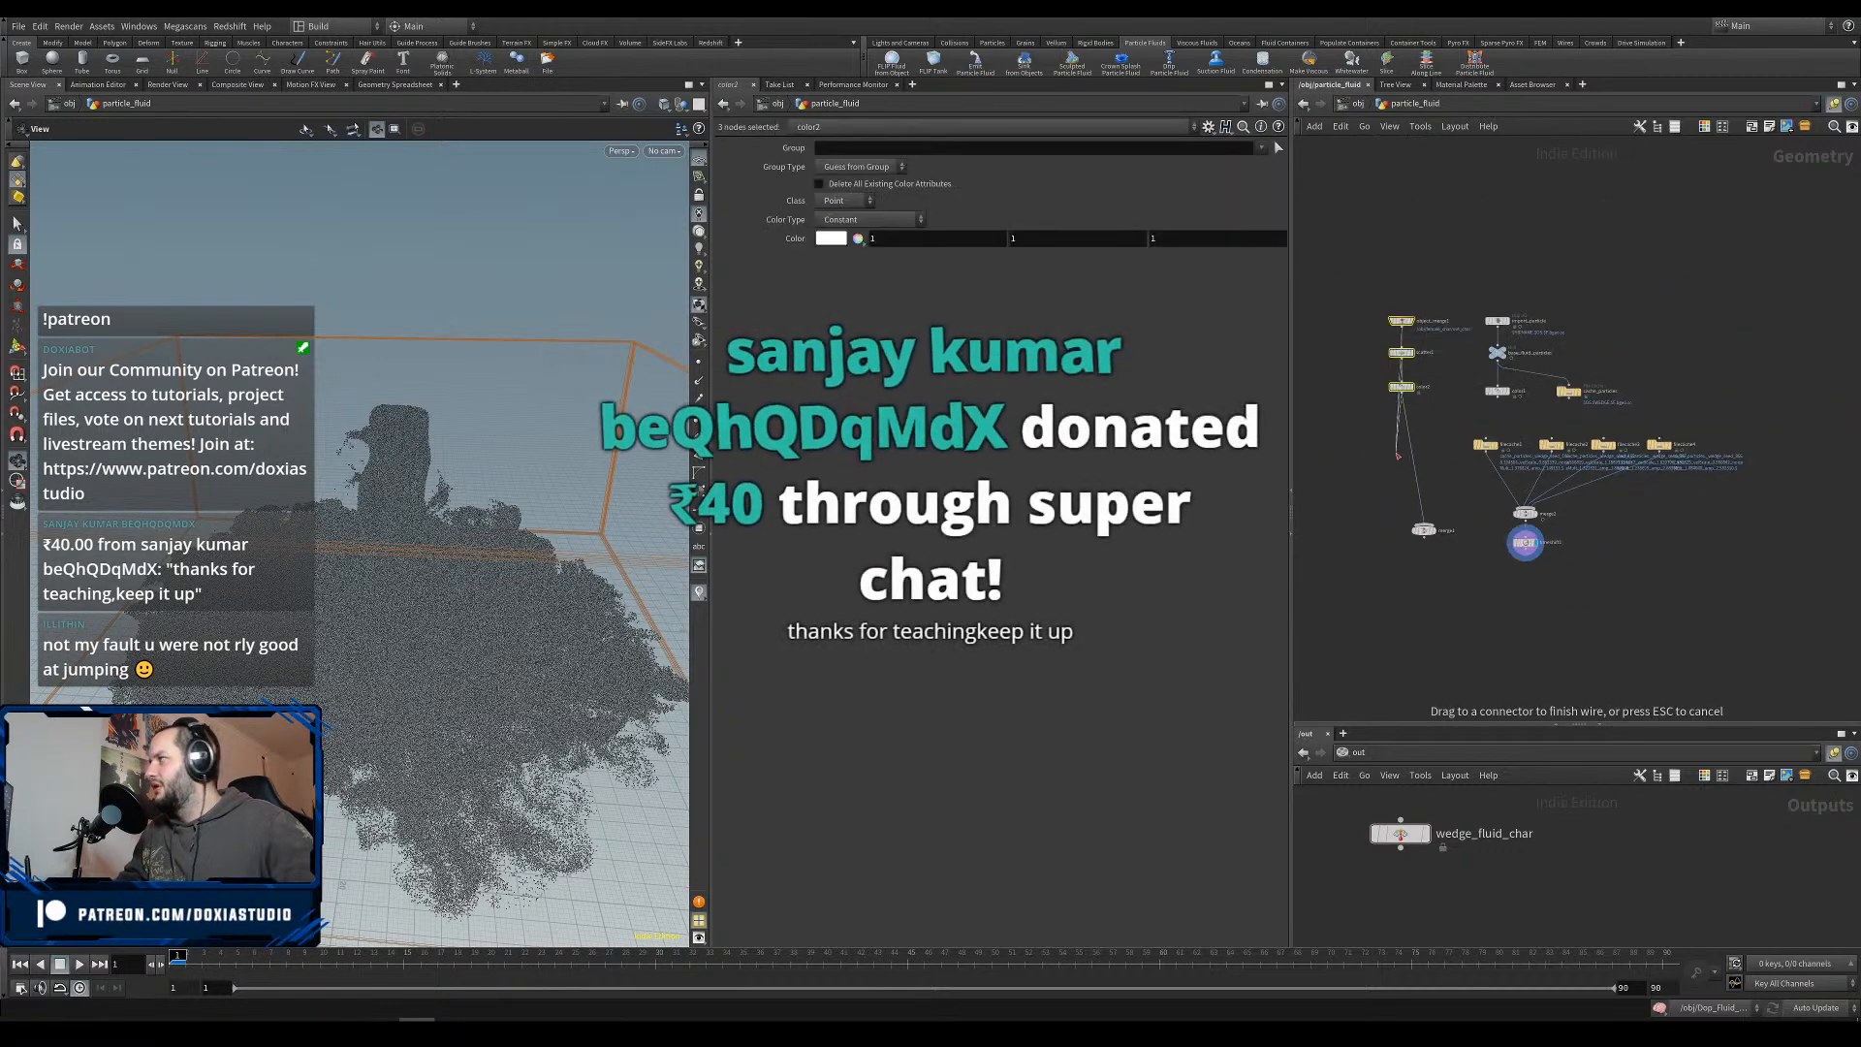
pyautogui.click(1380, 467)
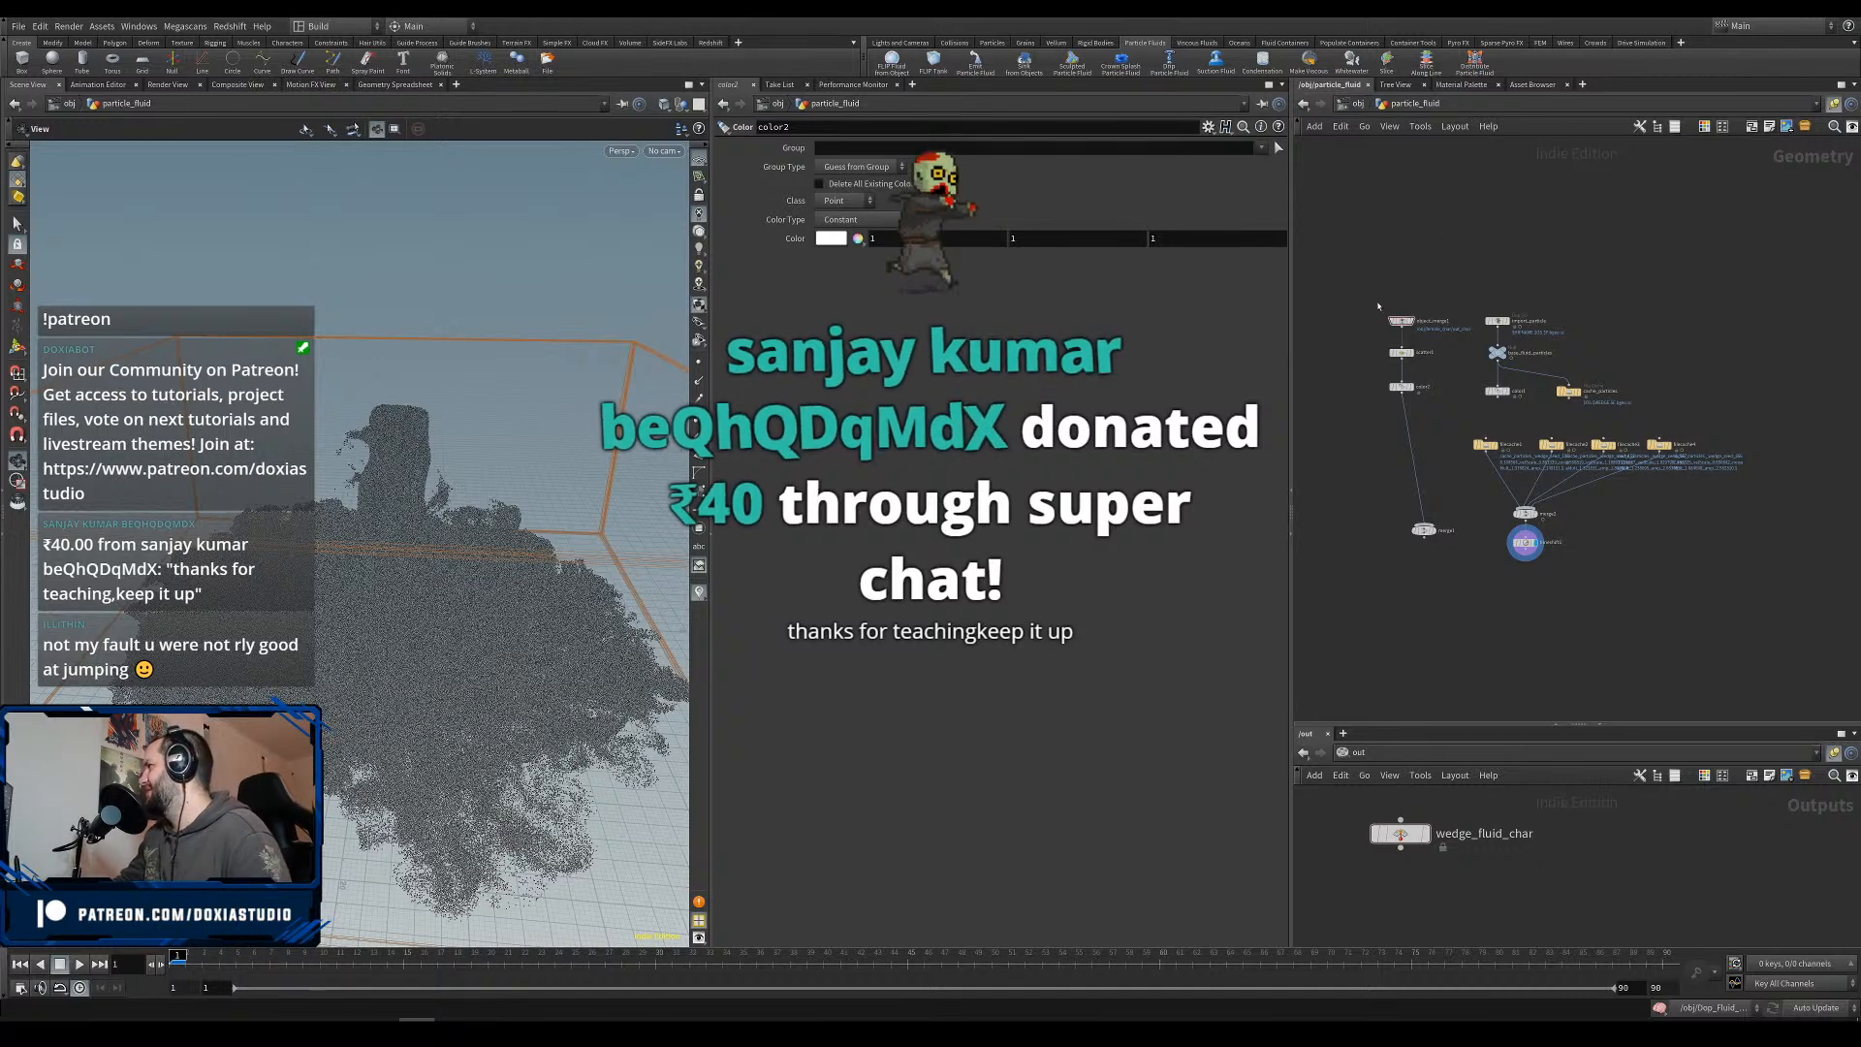
pyautogui.moveTo(1387, 290); pyautogui.dragTo(1452, 472)
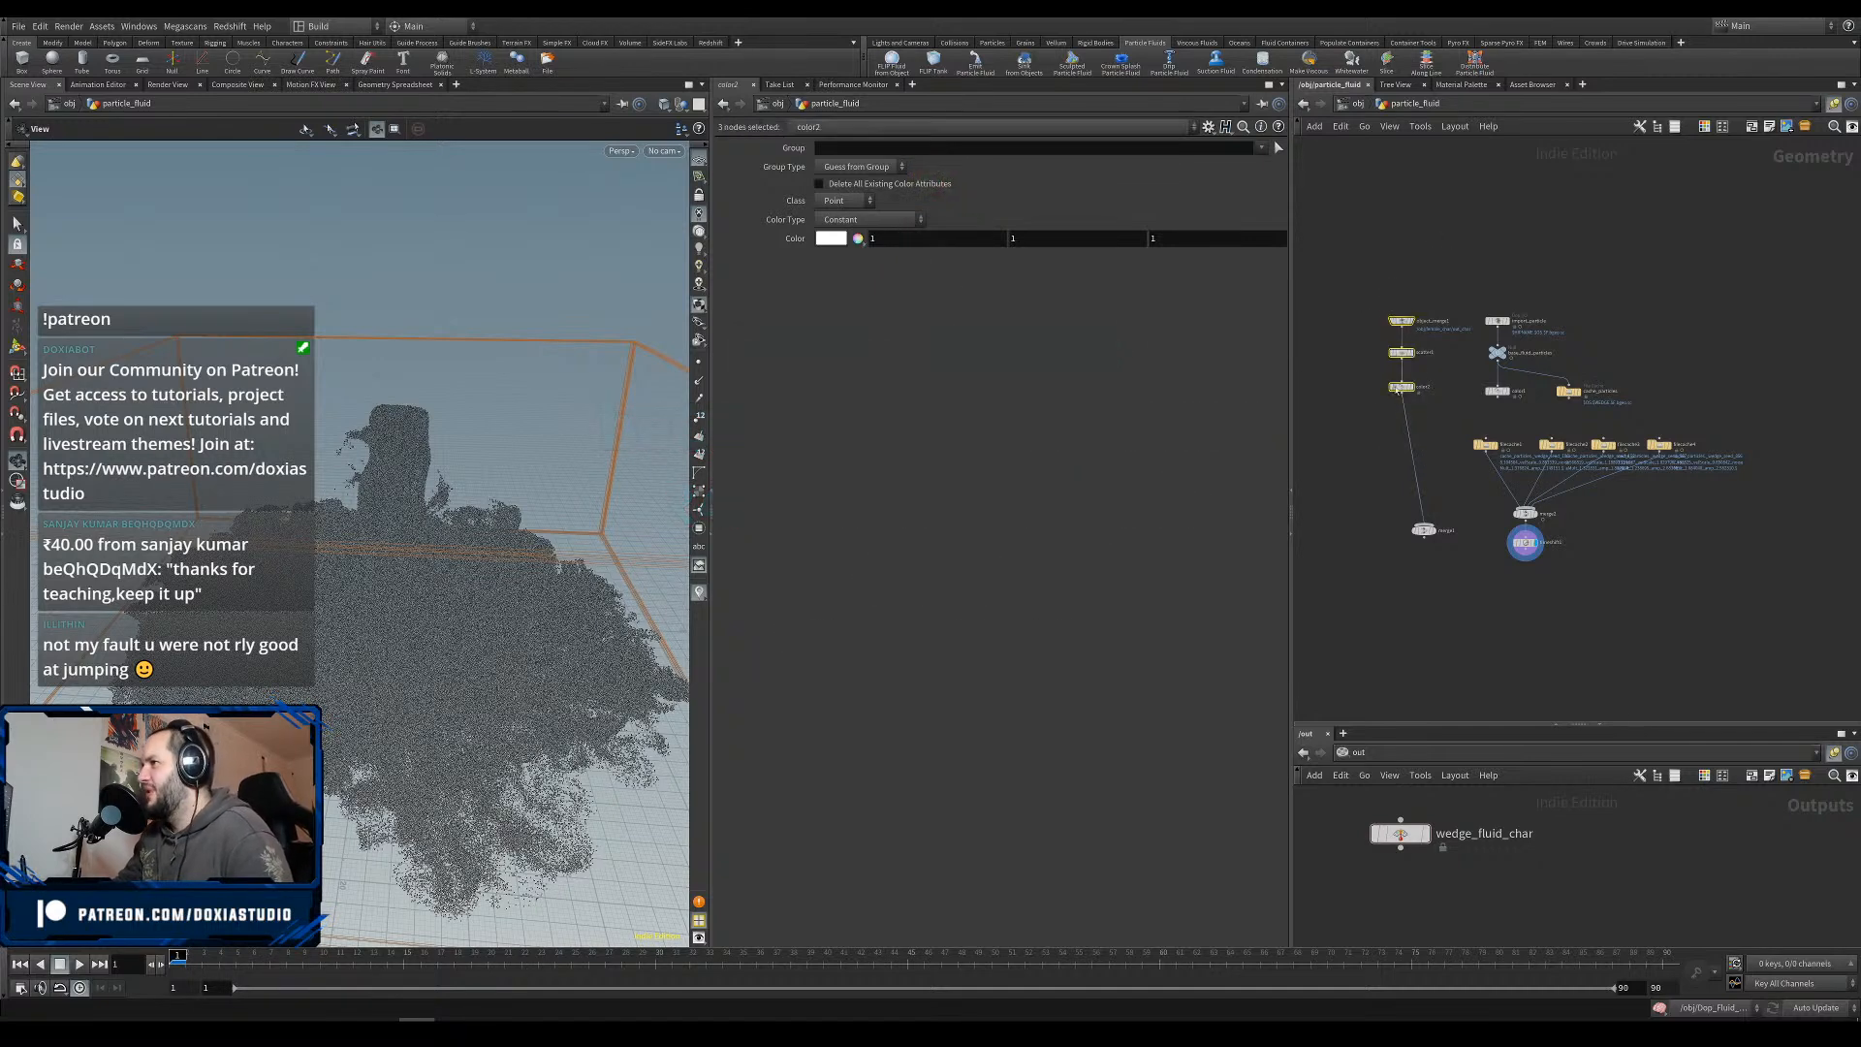
pyautogui.moveTo(1408, 392); pyautogui.dragTo(1407, 546)
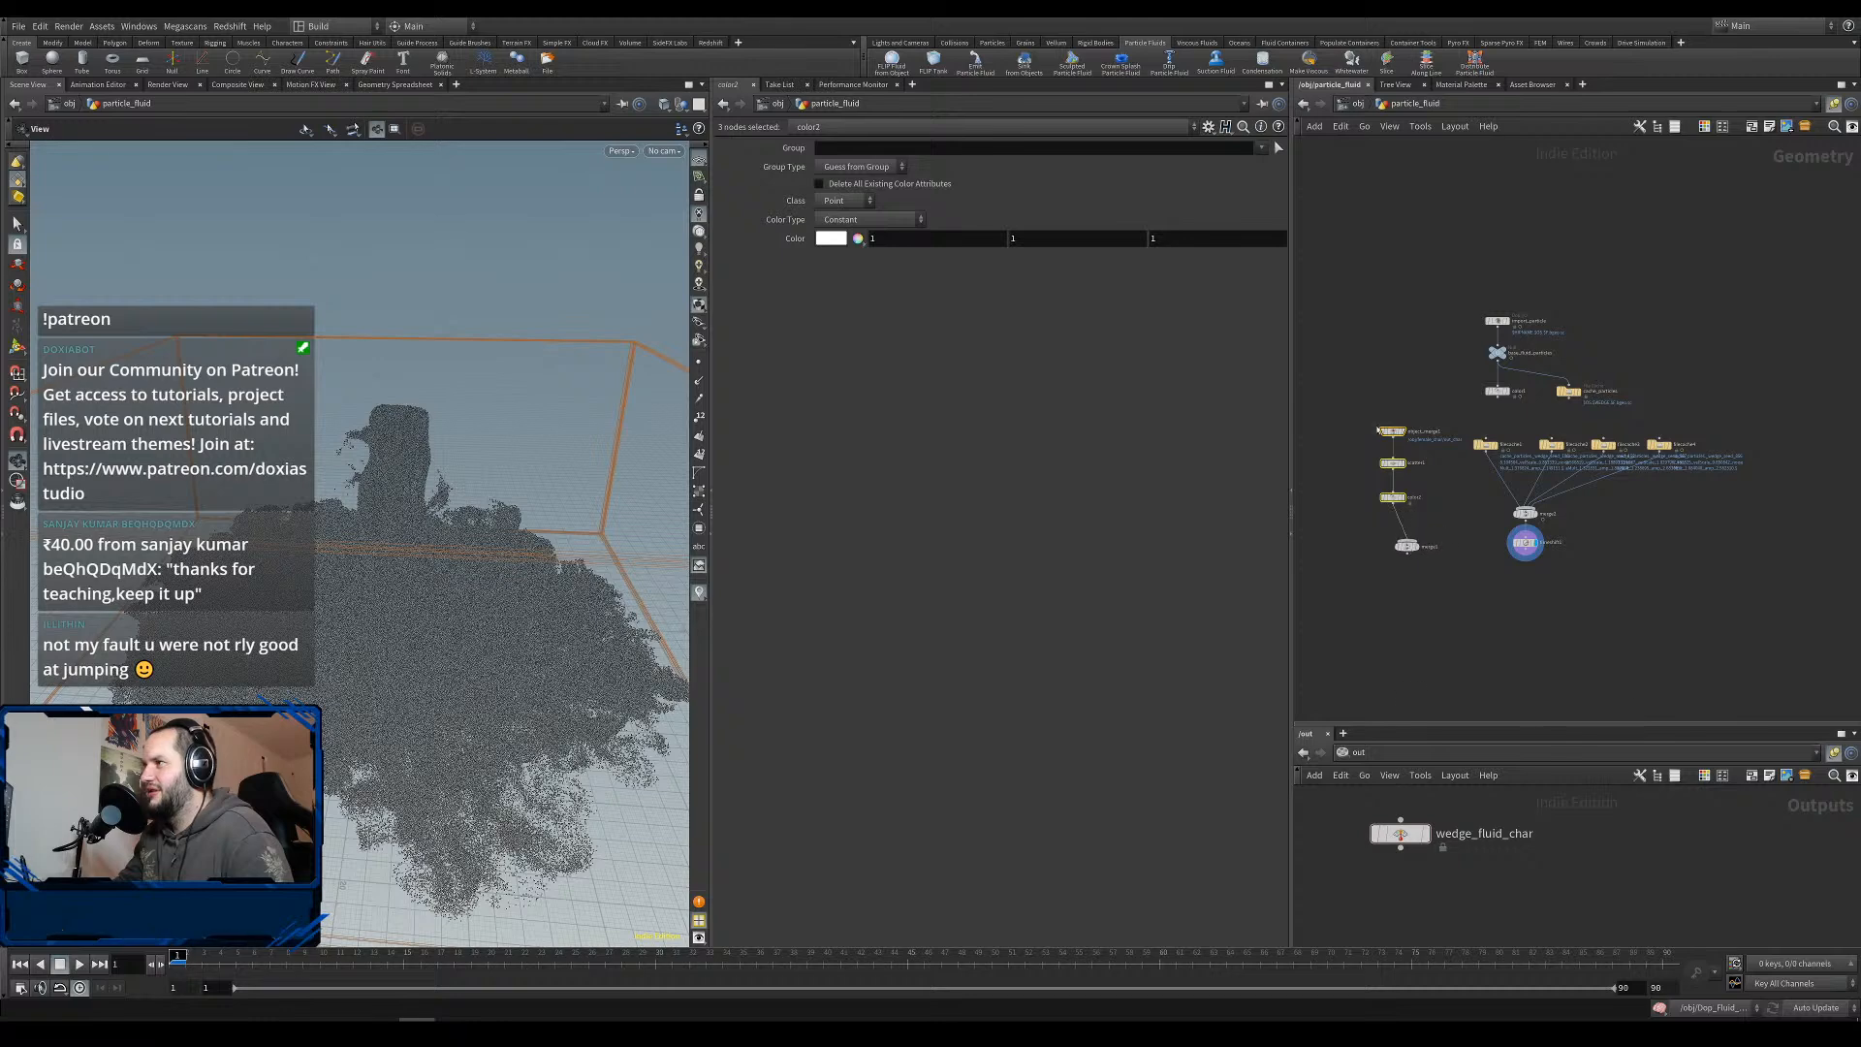
pyautogui.moveTo(1345, 391); pyautogui.dragTo(1415, 572)
pyautogui.moveTo(1408, 545); pyautogui.dragTo(1481, 595)
pyautogui.scroll(4, 1480, 593)
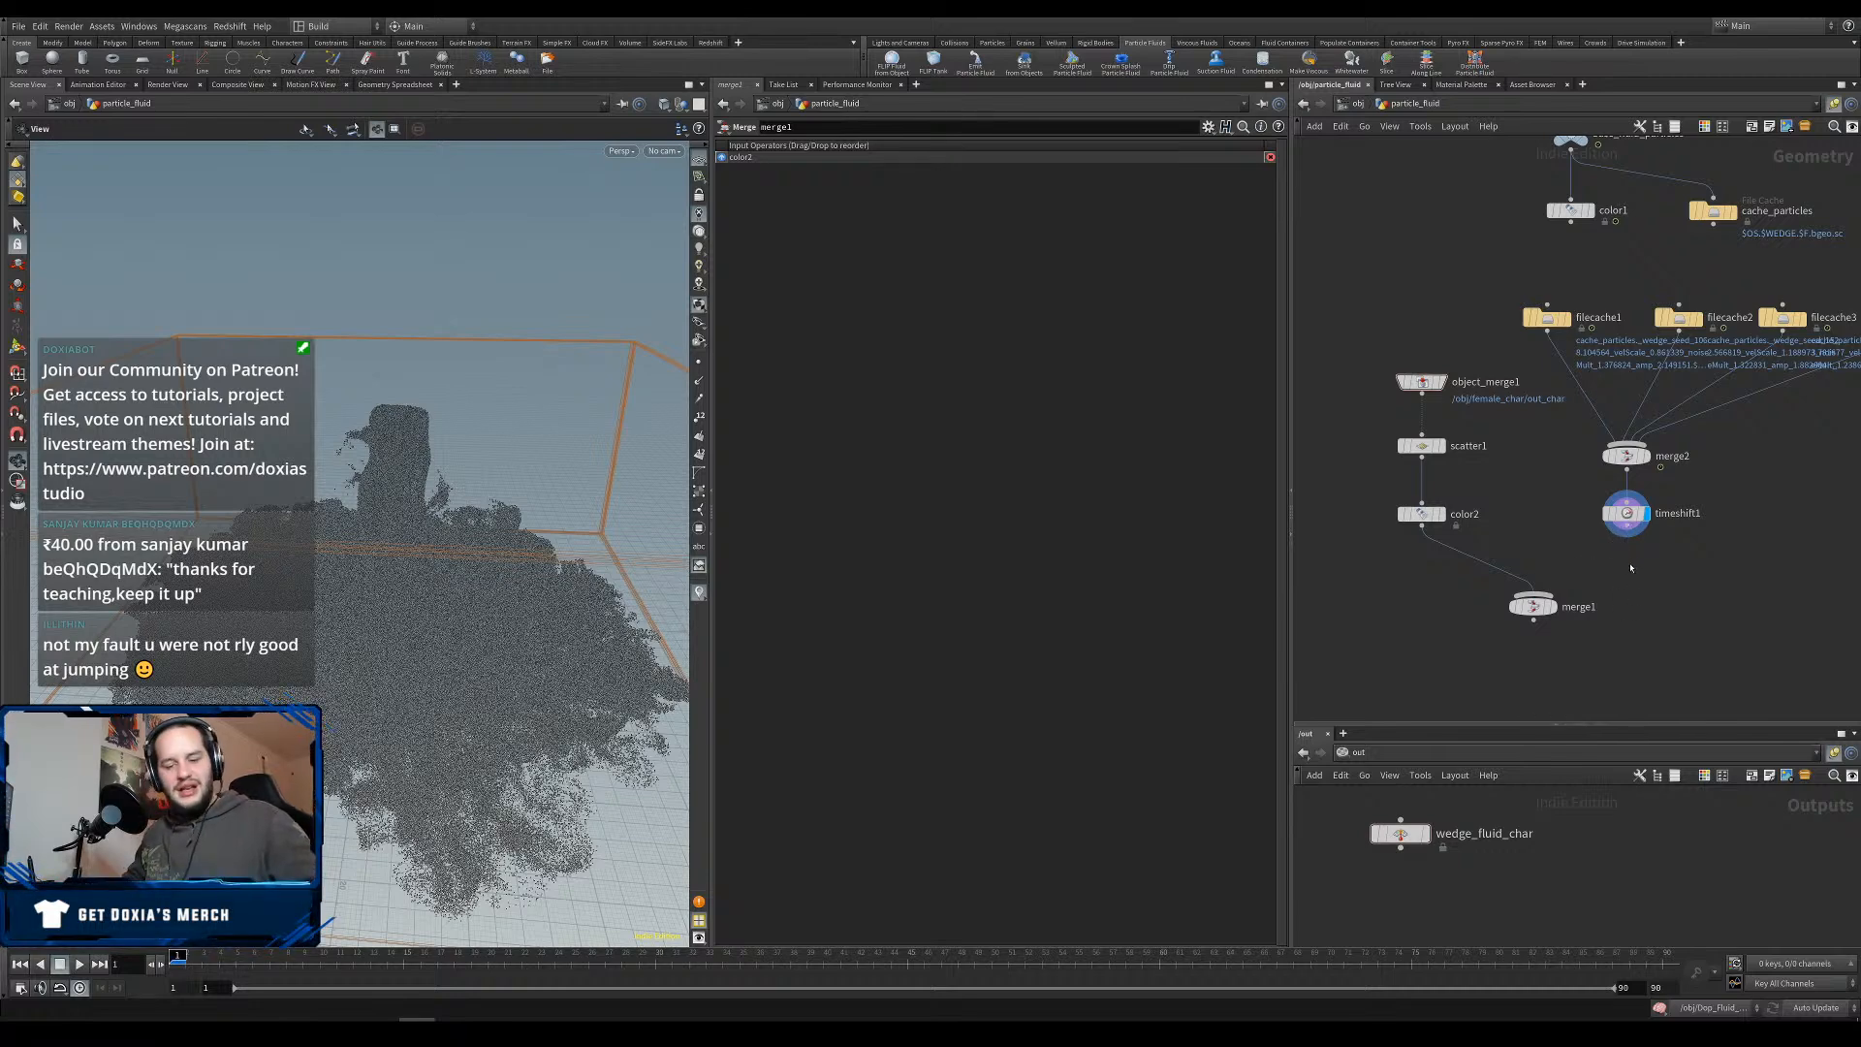
# Add a Point VOP below timeshift1, rename it color_over_life and display it.
pyautogui.click(1626, 536)
pyautogui.press('Tab')
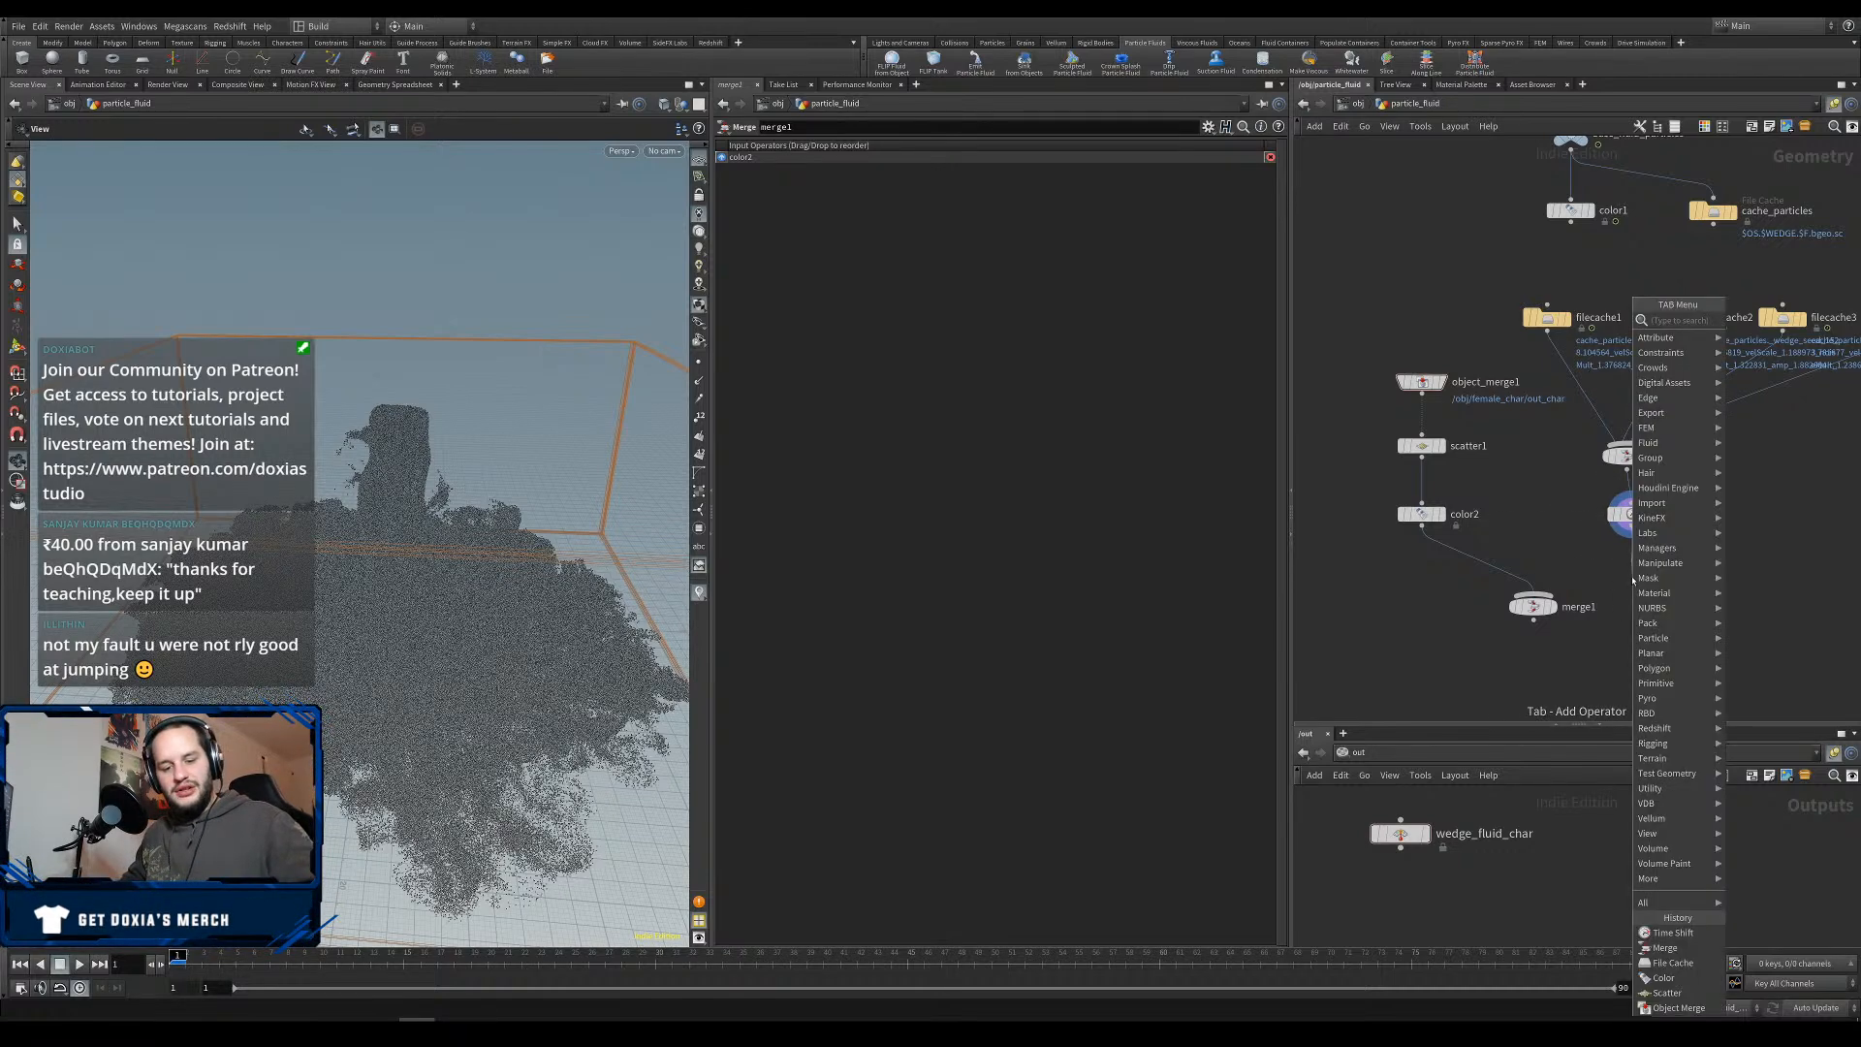
pyautogui.write('vop')
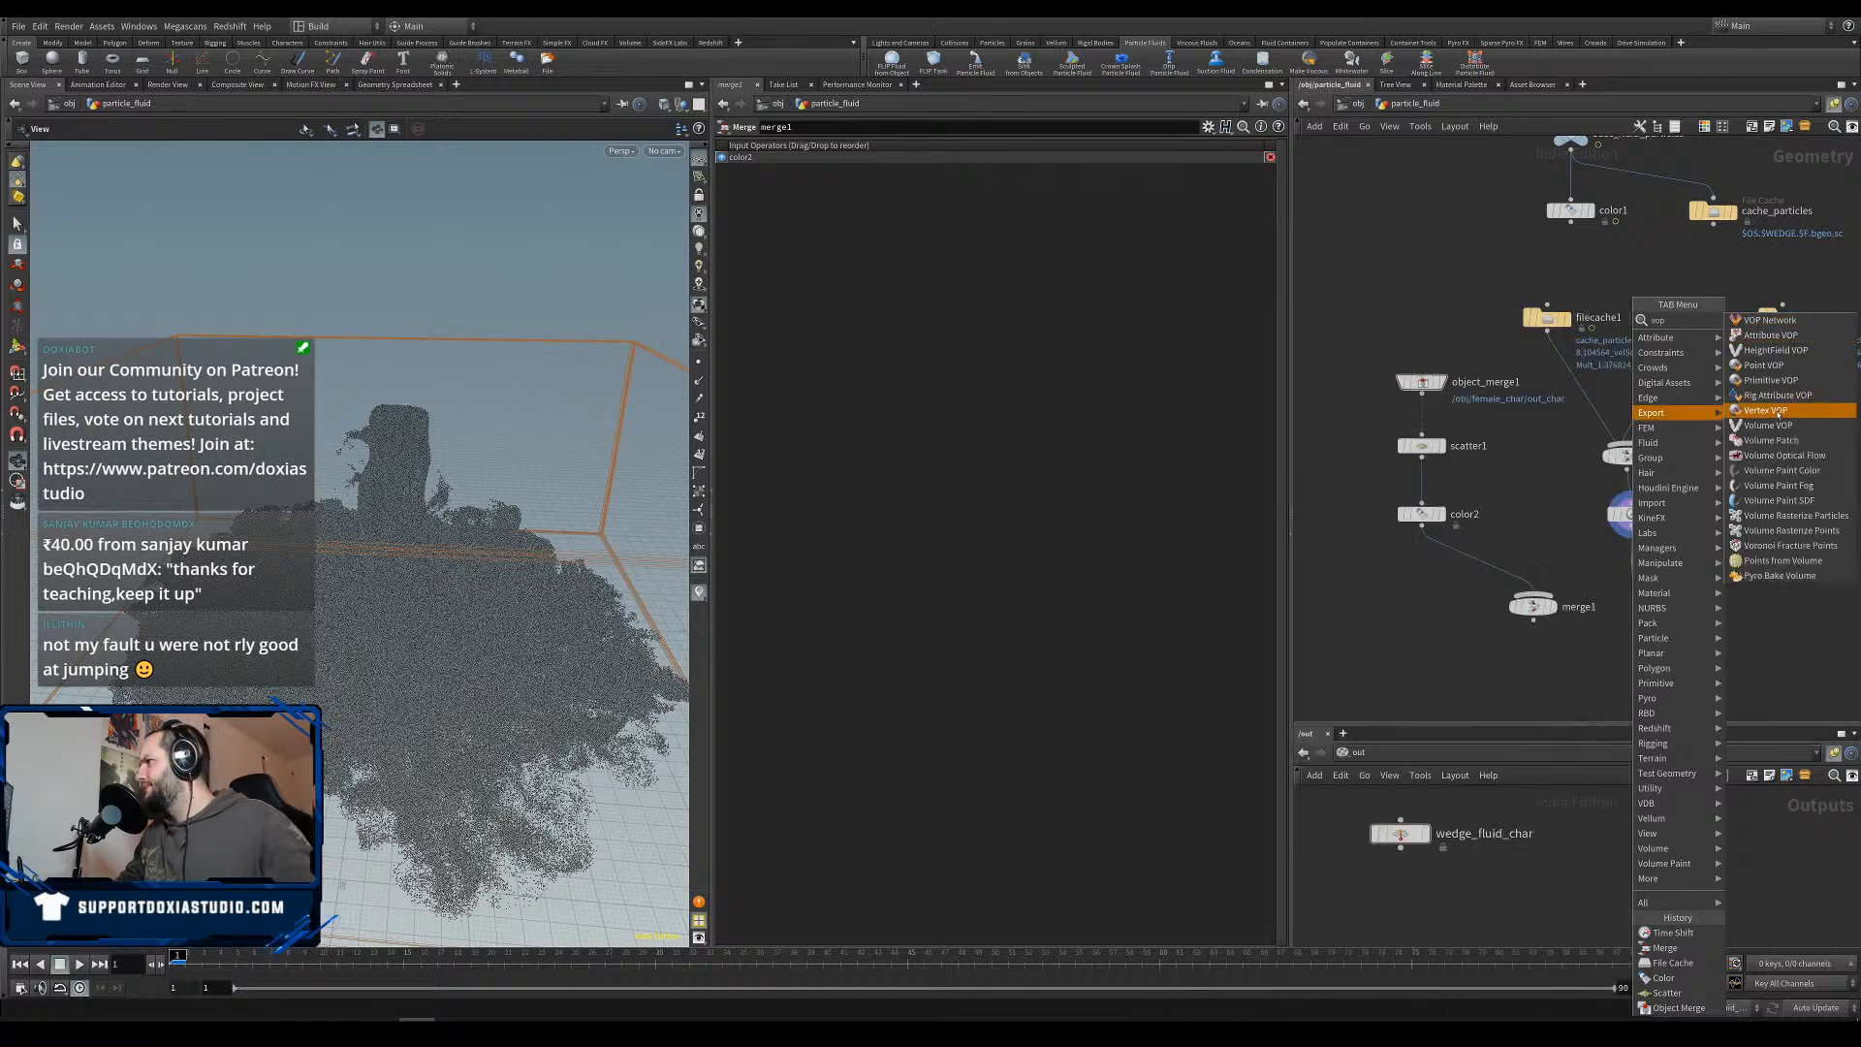
pyautogui.click(1765, 365)
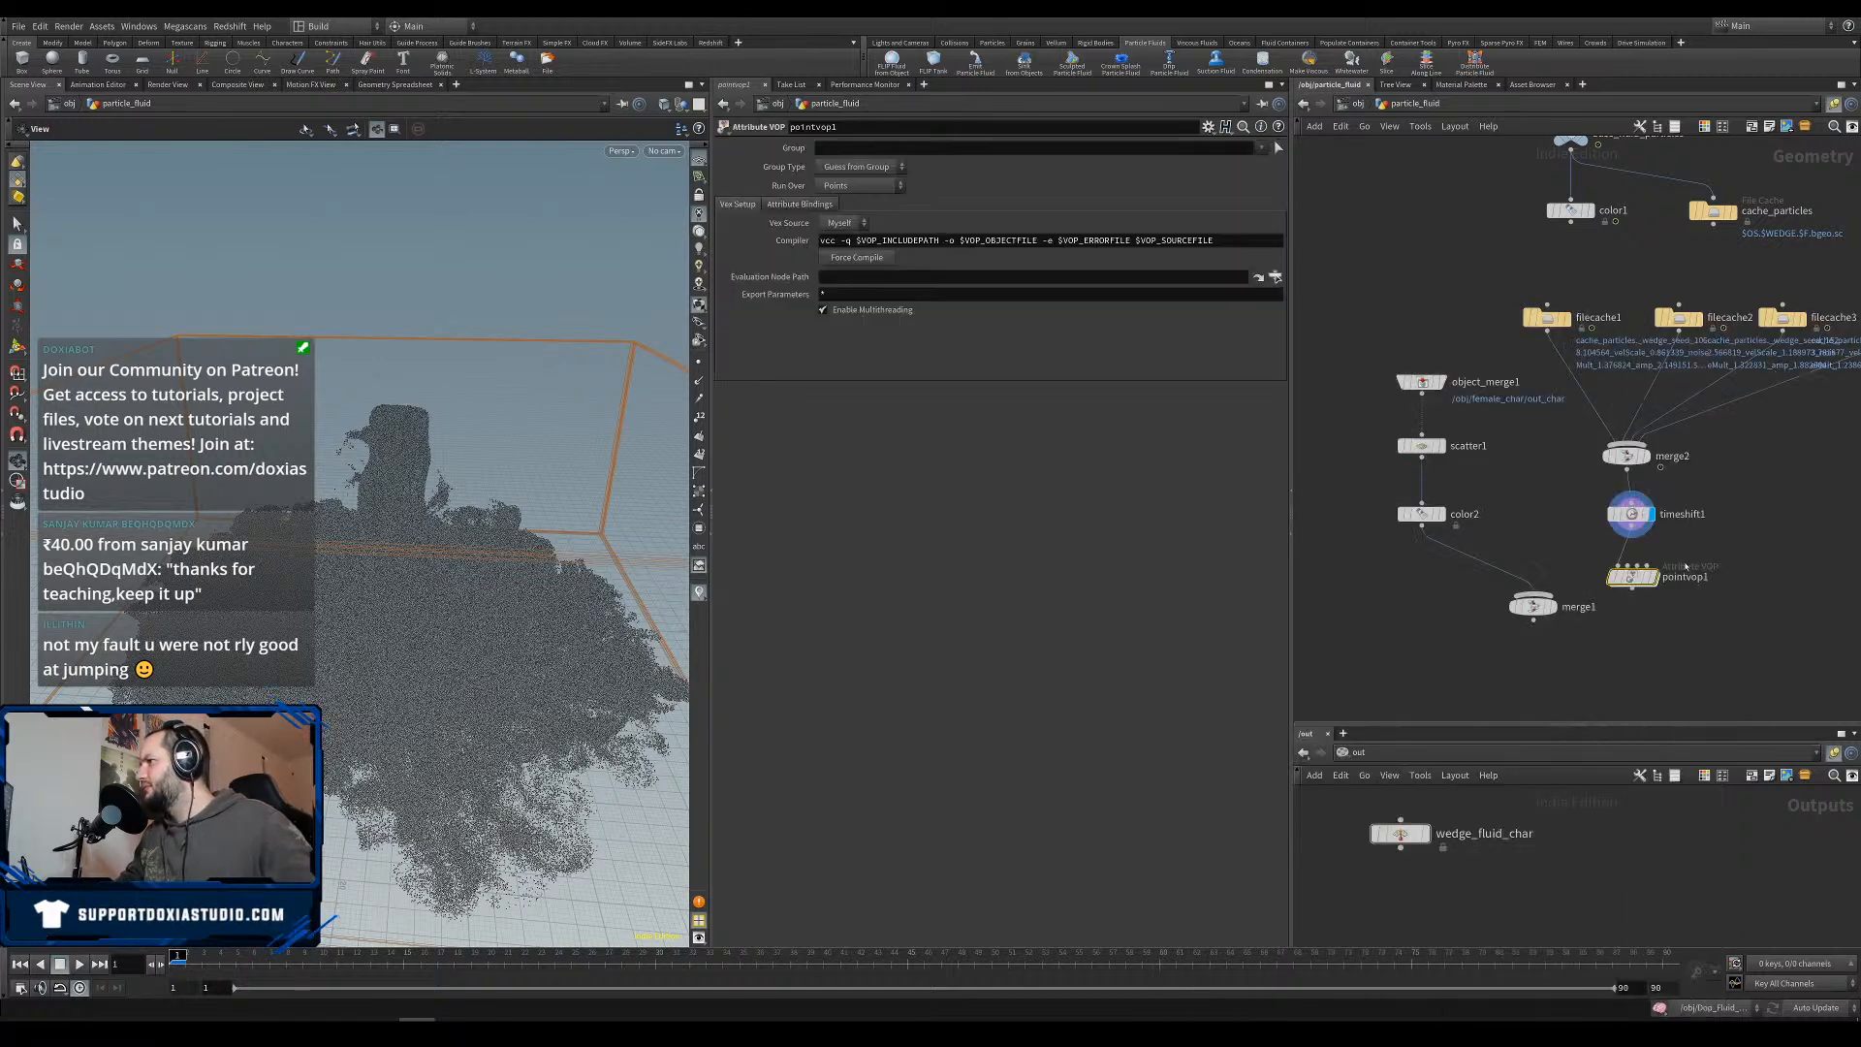
pyautogui.doubleClick(1685, 576)
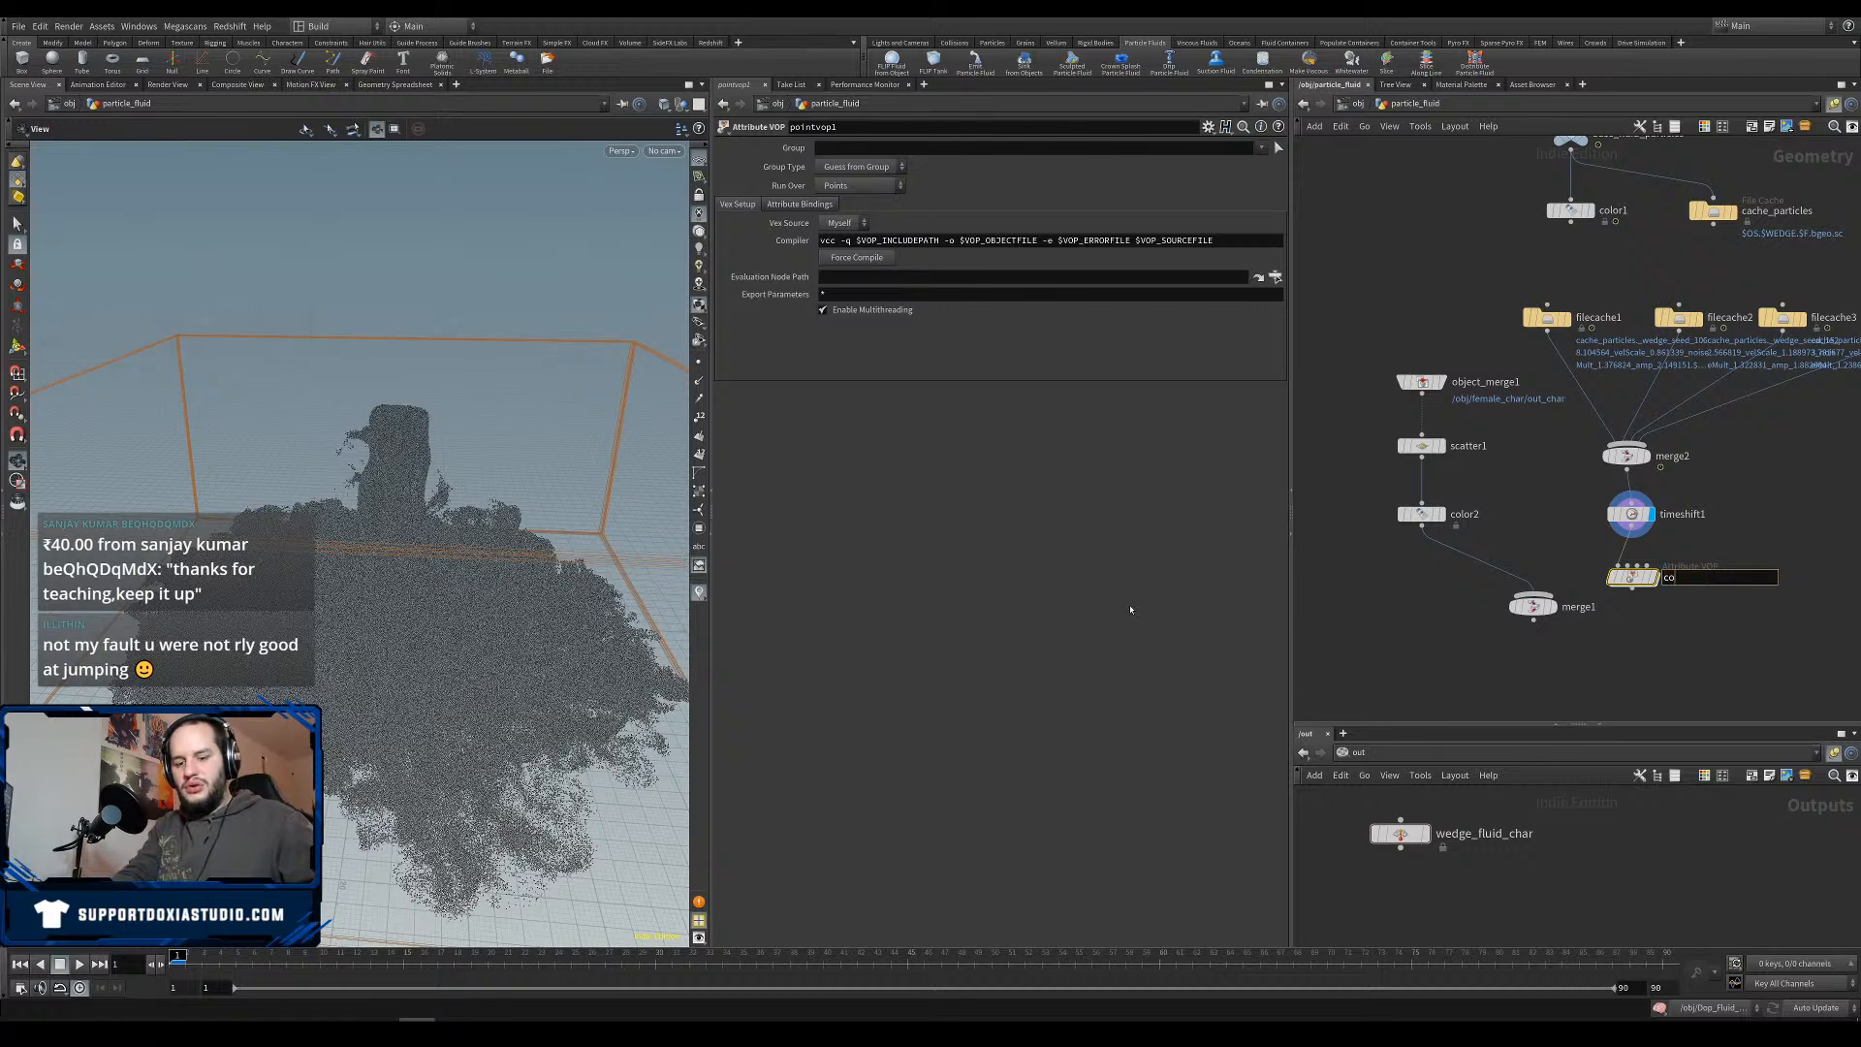
pyautogui.press('Return')
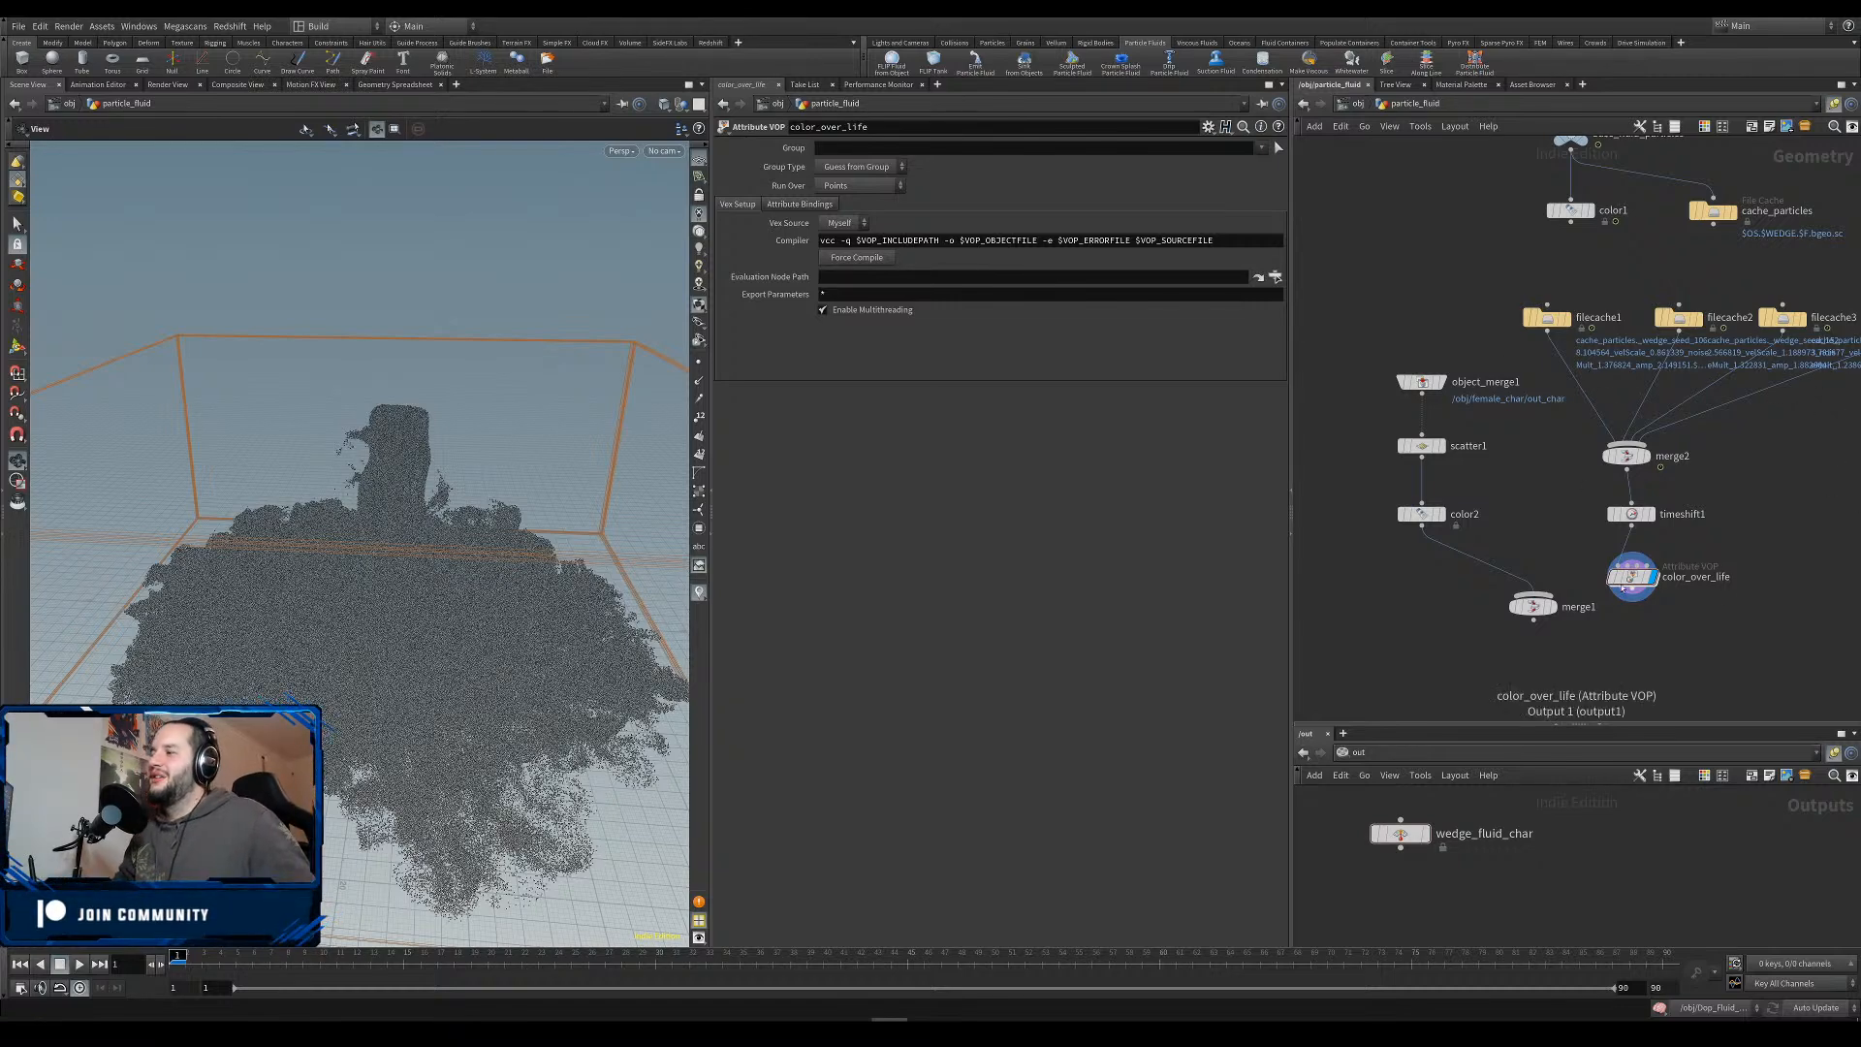
# Align color_over_life under timeshift1, move the object_merge1 chain closer to it and lower merge1 below both branches.
pyautogui.moveTo(1633, 575); pyautogui.dragTo(1627, 582)
pyautogui.moveTo(1515, 607); pyautogui.dragTo(1501, 647)
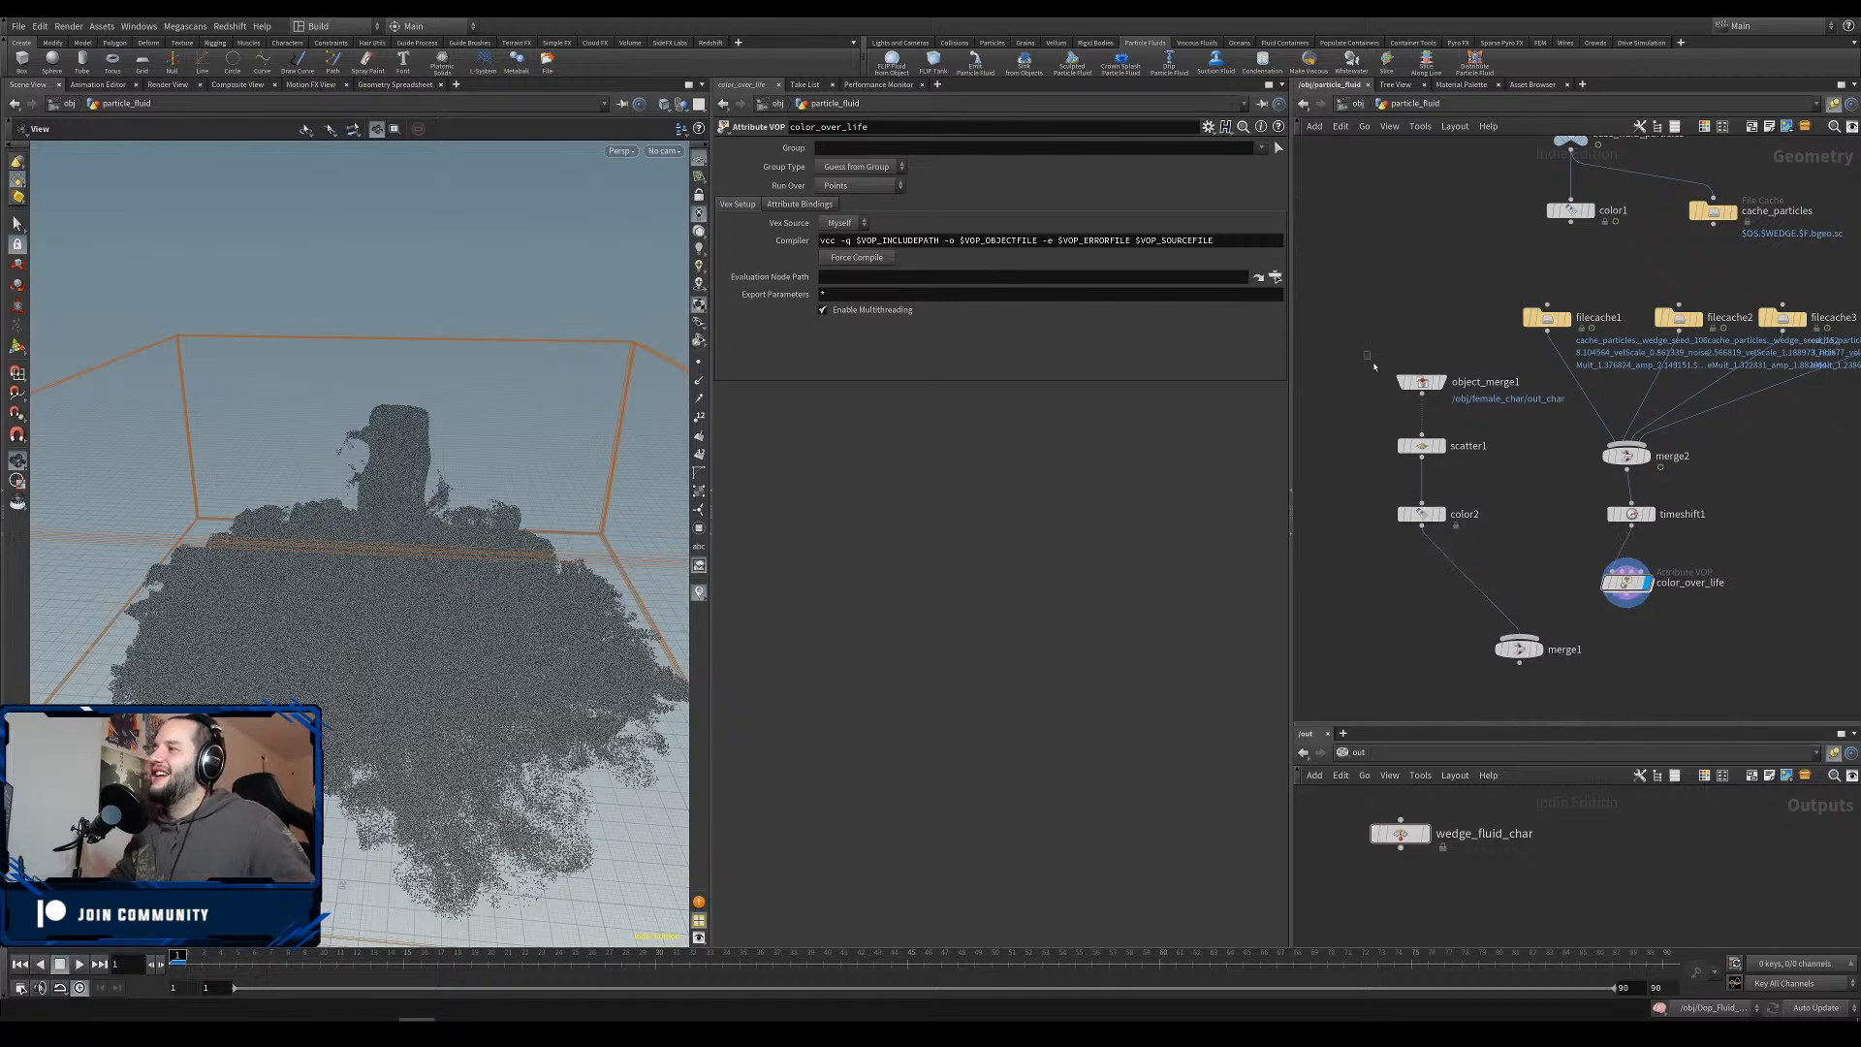
pyautogui.moveTo(1372, 353); pyautogui.dragTo(1480, 545)
pyautogui.moveTo(1422, 446); pyautogui.dragTo(1465, 514)
pyautogui.moveTo(1519, 649); pyautogui.dragTo(1530, 669)
pyautogui.click(1664, 636)
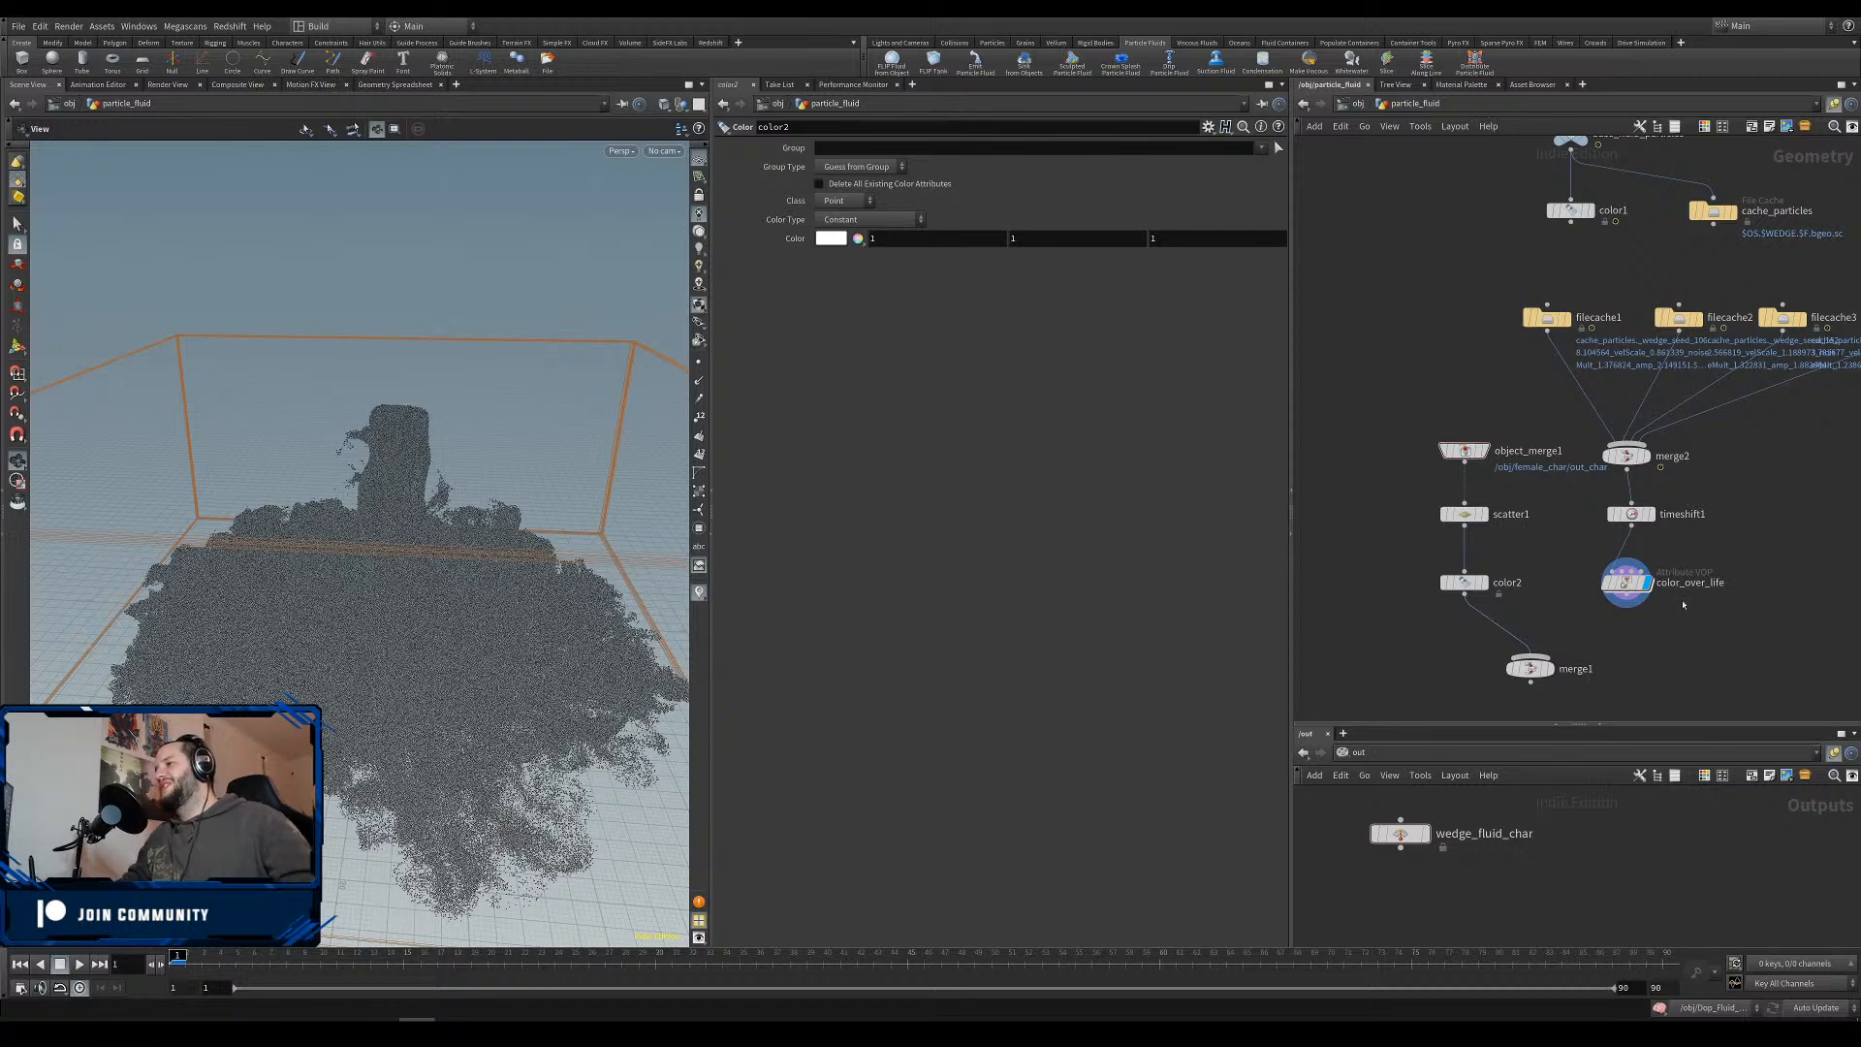
# Open the color_over_life VOP network and spread the geometryvopglobal1 and geometryvopoutput1 nodes apart.
pyautogui.click(1627, 581)
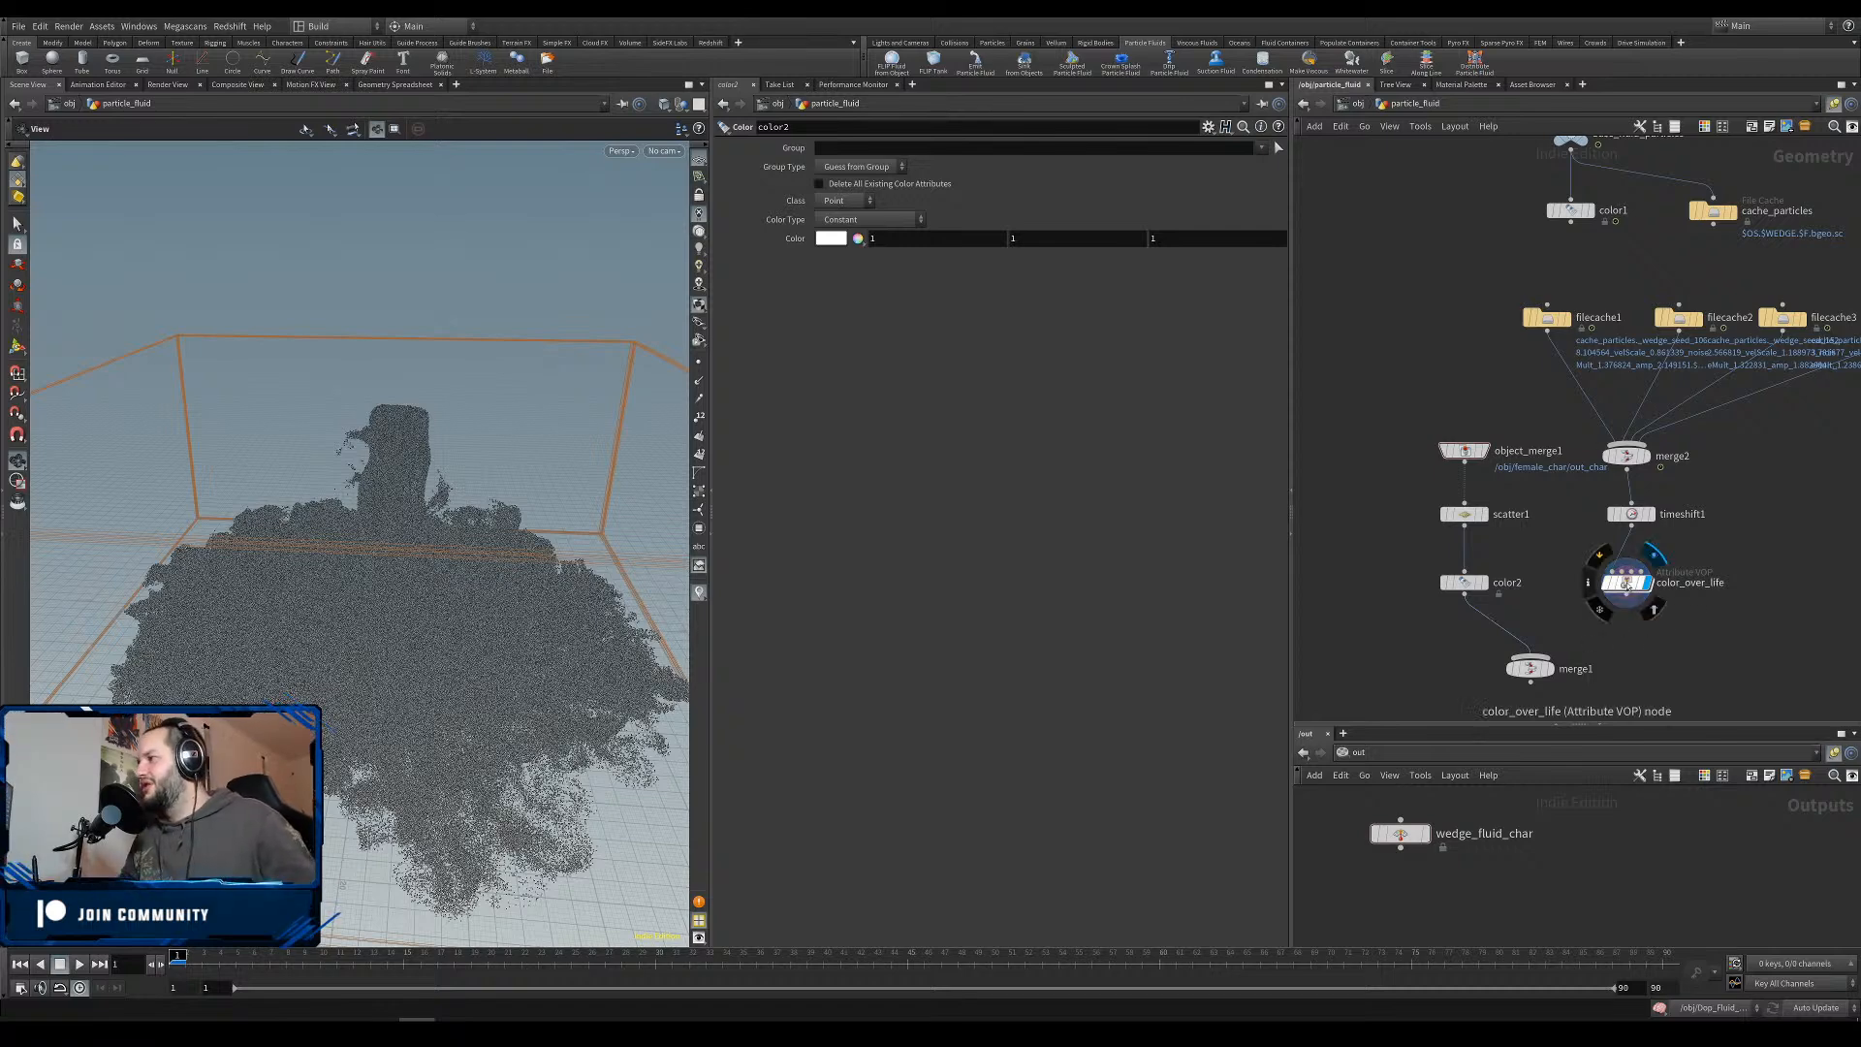
pyautogui.doubleClick(1628, 582)
pyautogui.moveTo(1414, 373); pyautogui.dragTo(1339, 342)
pyautogui.click(1516, 407)
pyautogui.moveTo(1519, 352); pyautogui.dragTo(1521, 386, button='middle')
pyautogui.moveTo(1711, 315); pyautogui.dragTo(1737, 354)
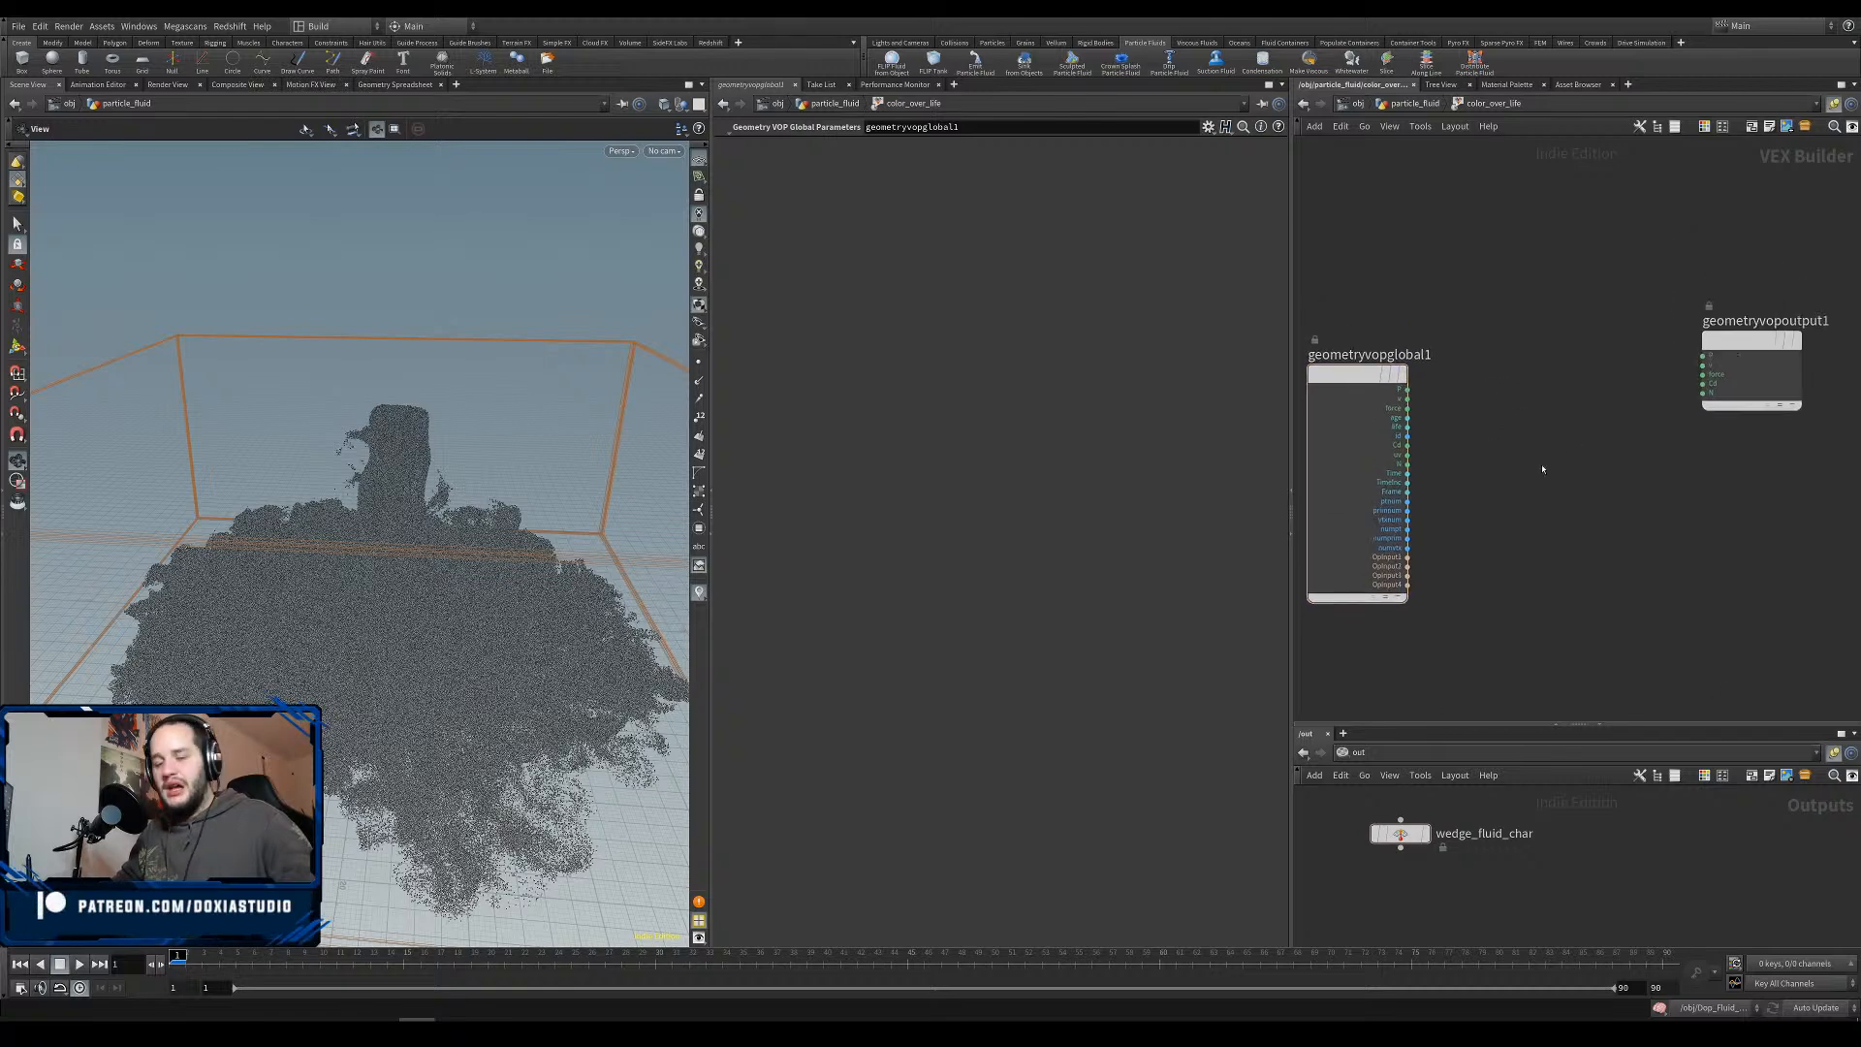
# Add a Fit Range node between the global and output nodes and connect the age output to its value input.
pyautogui.press('Tab')
pyautogui.write('fit')
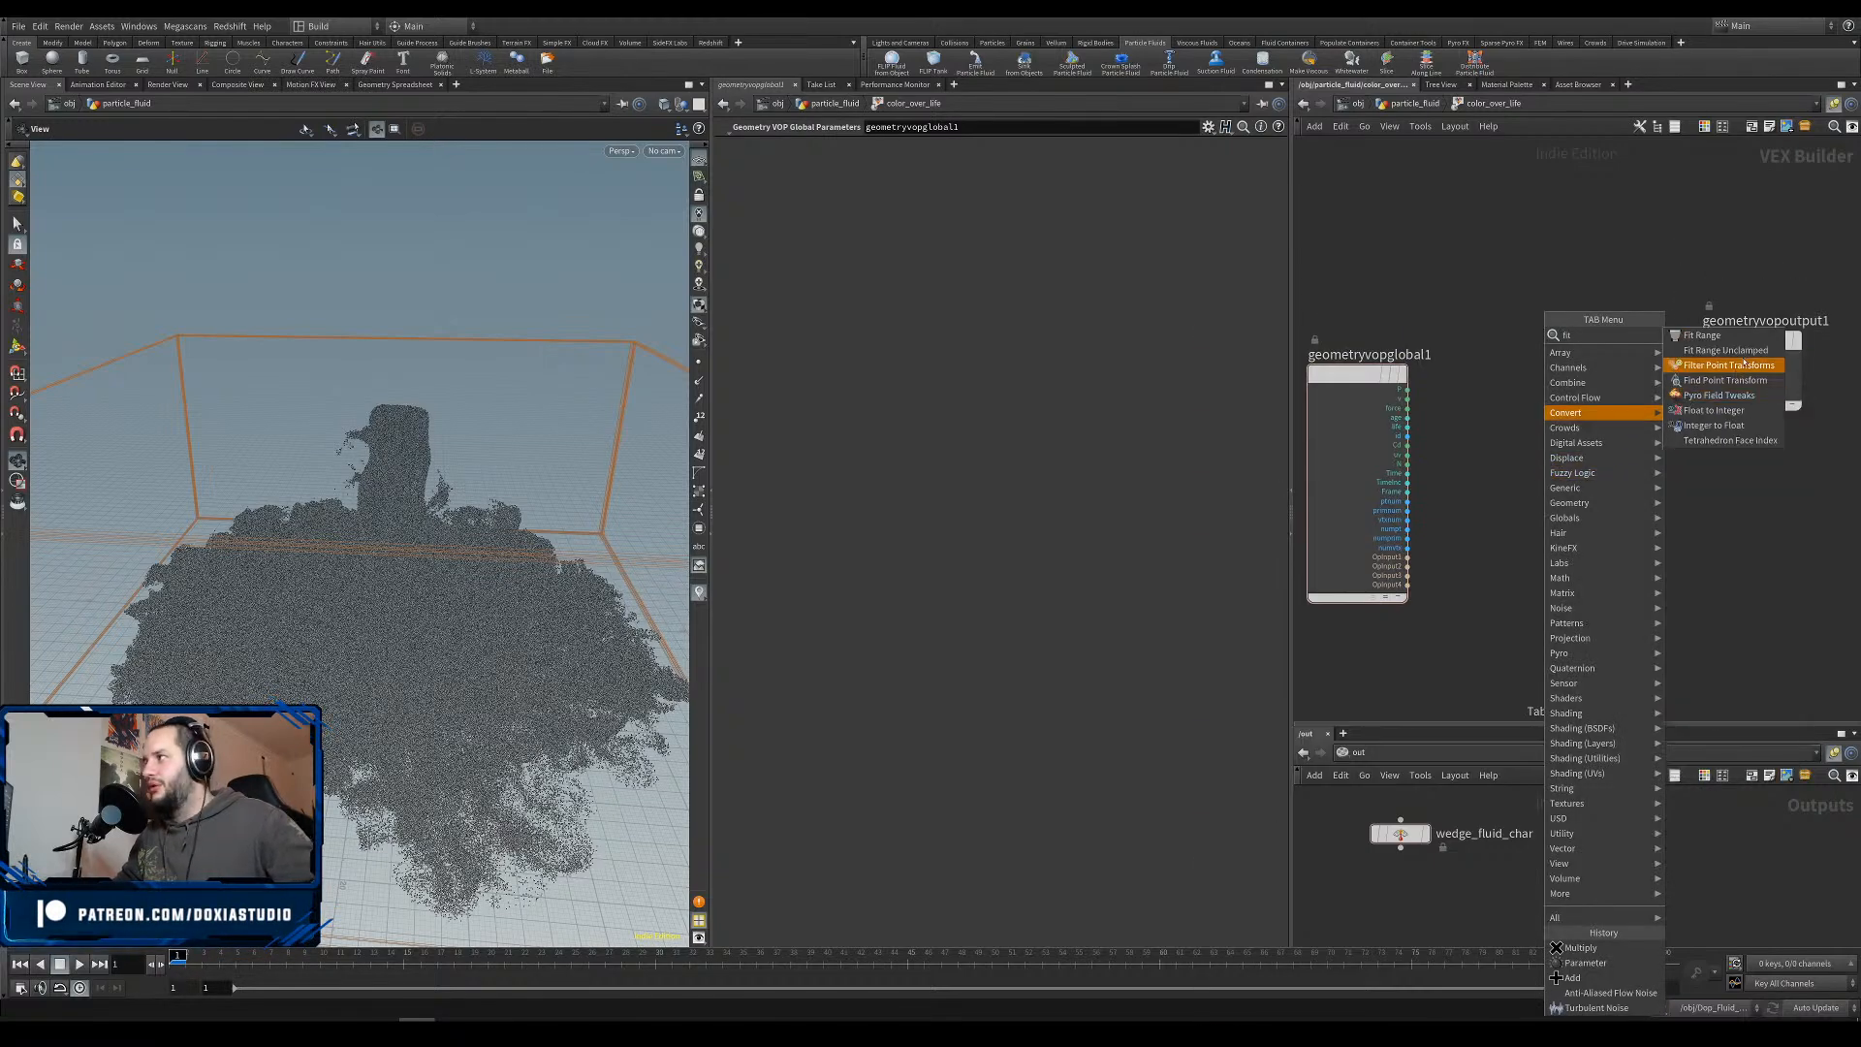
pyautogui.click(1689, 336)
pyautogui.click(1498, 422)
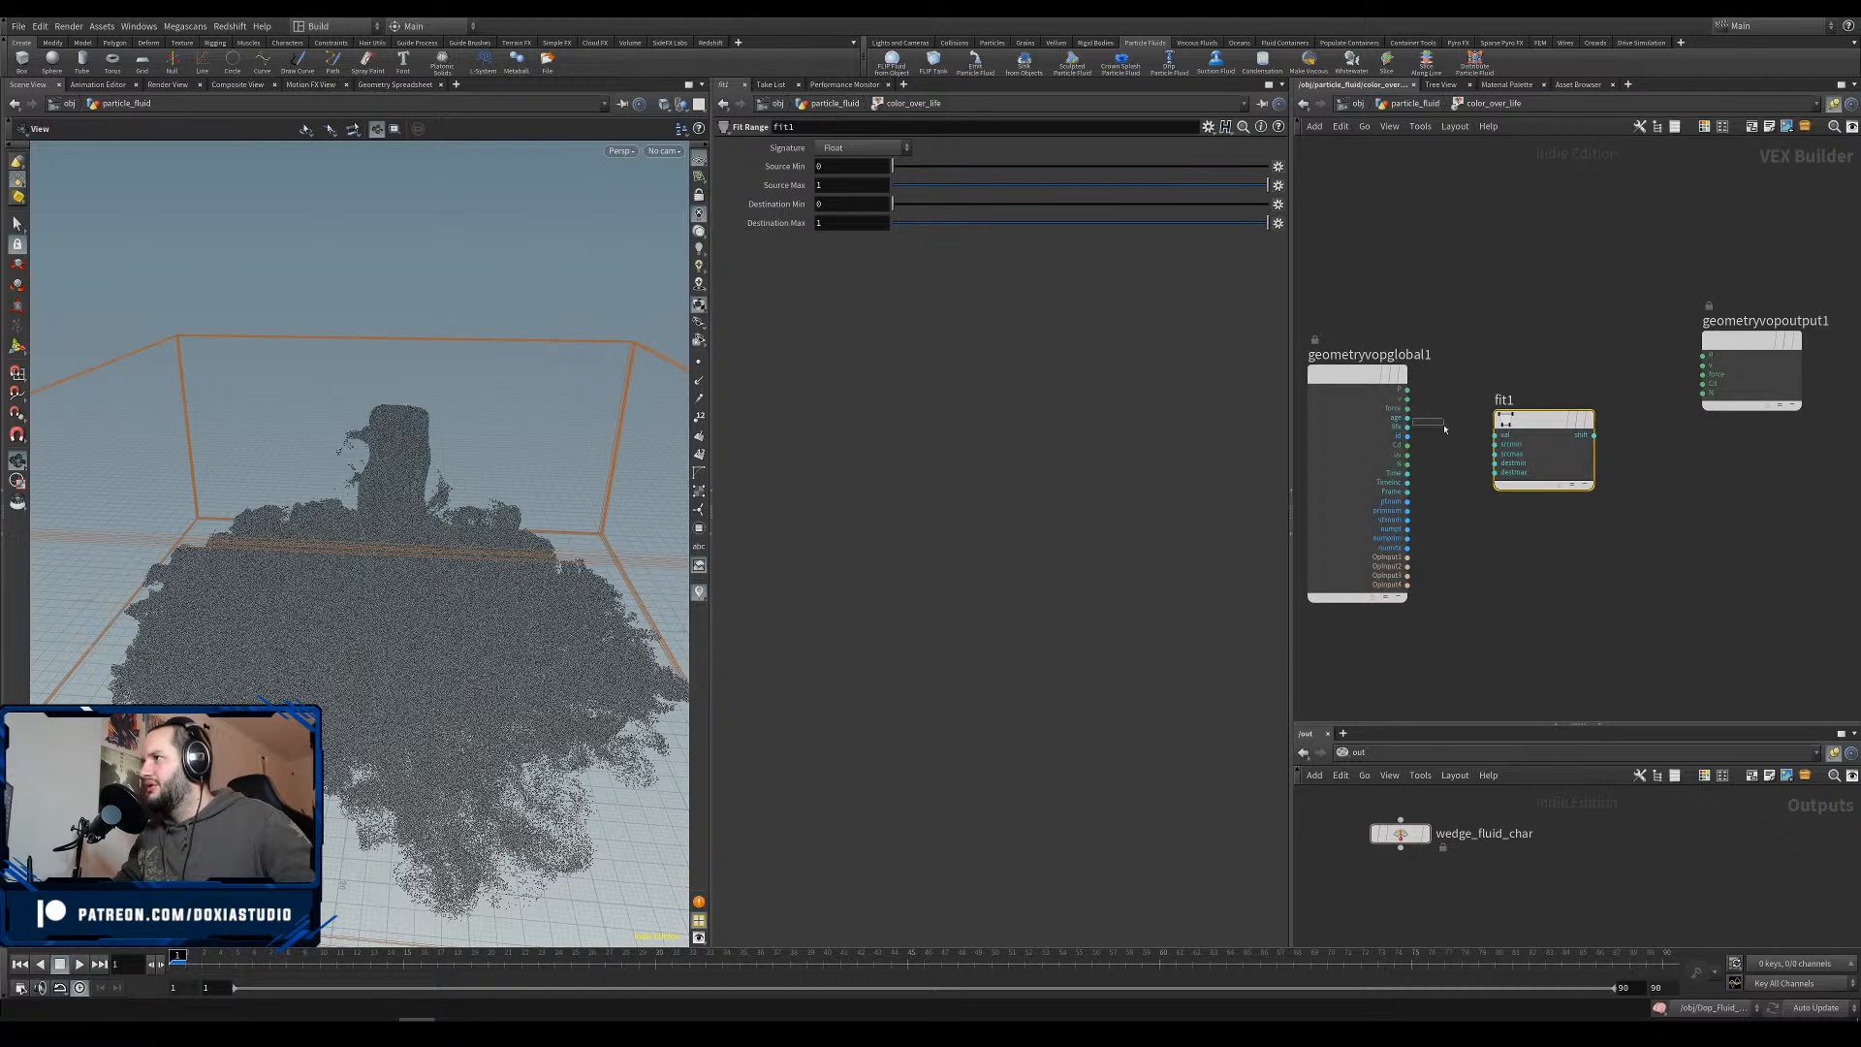
pyautogui.moveTo(1407, 417); pyautogui.dragTo(1497, 436)
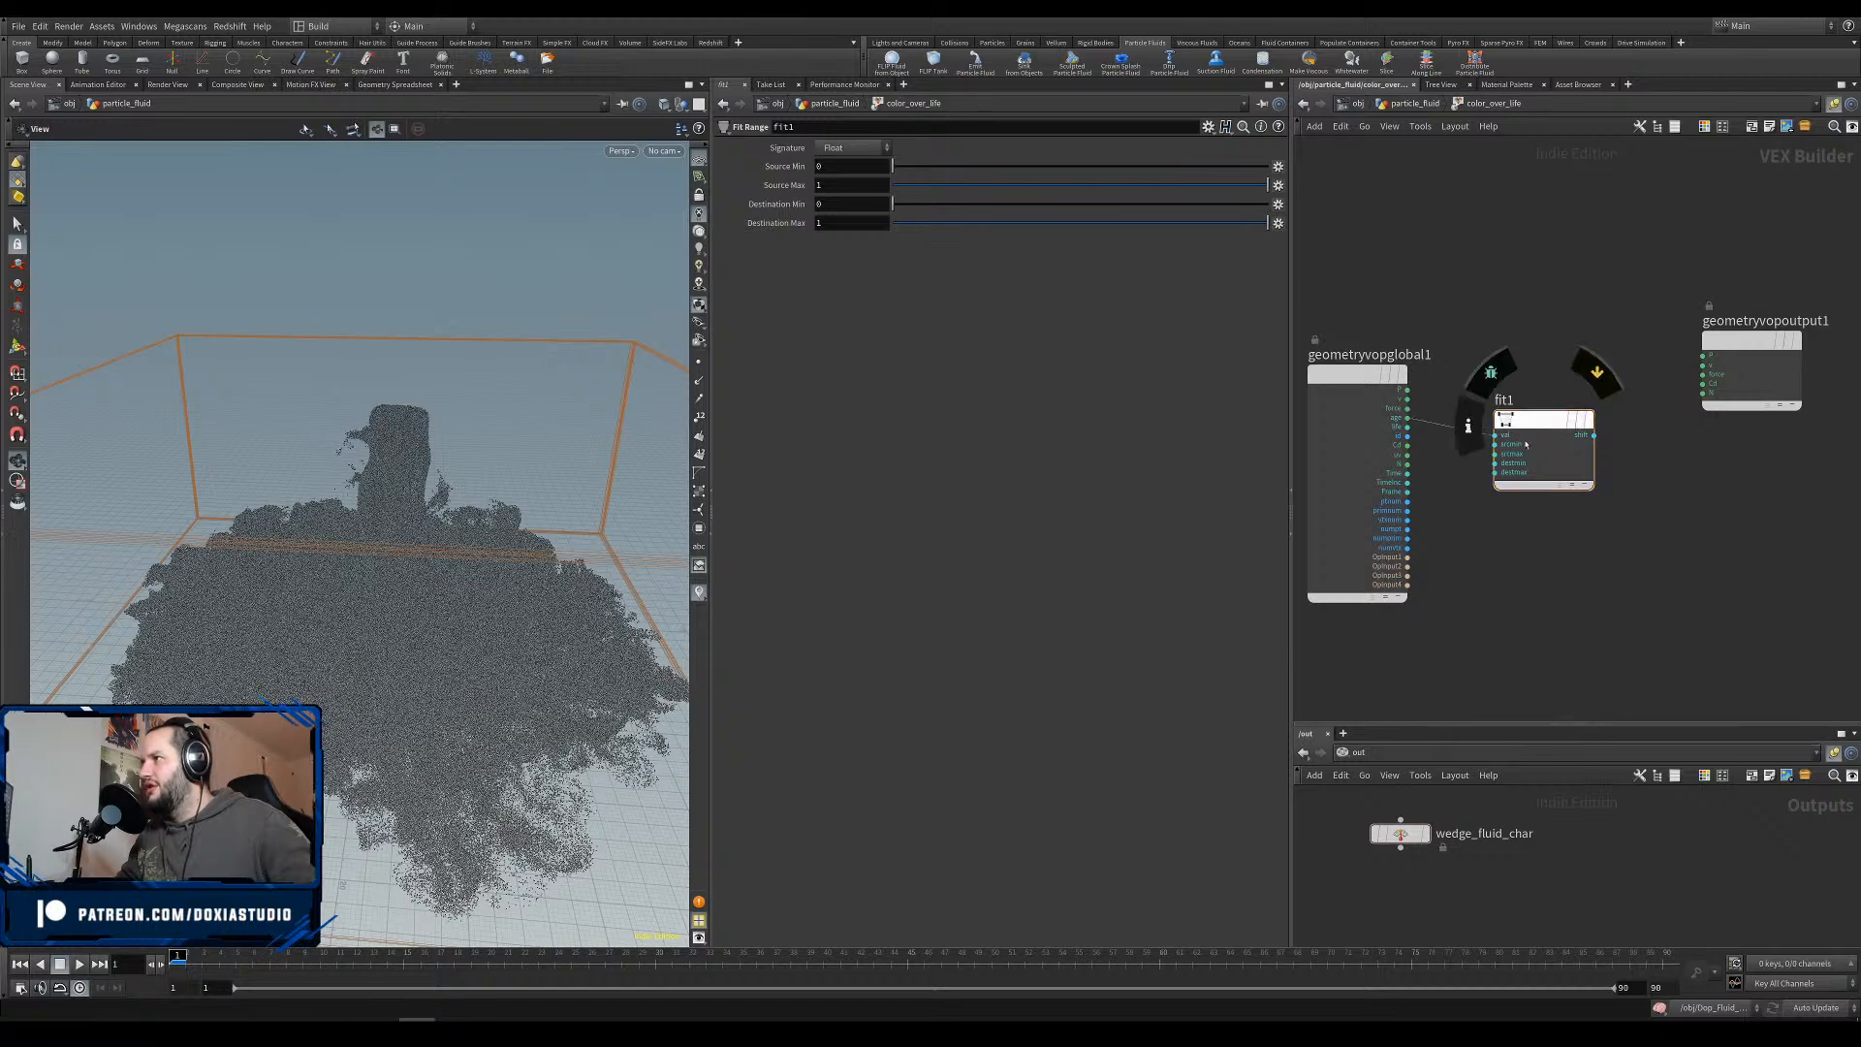
pyautogui.click(1495, 454)
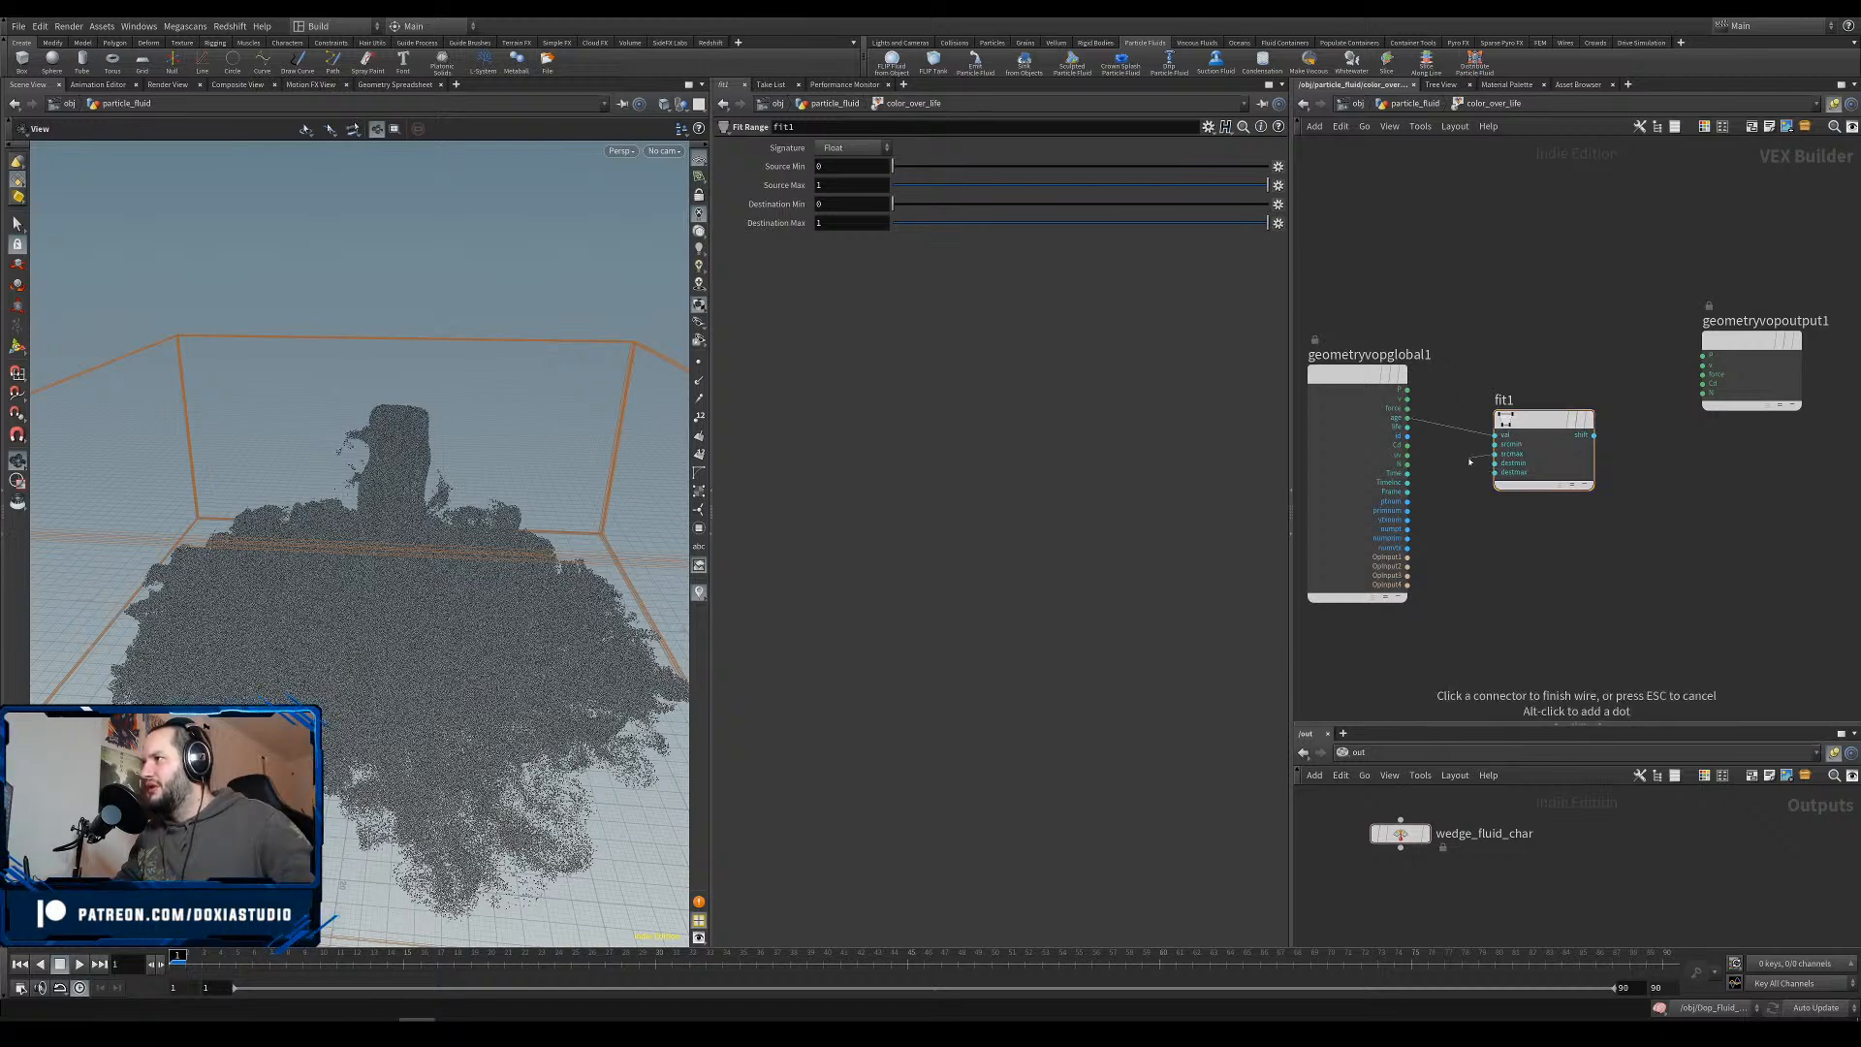
pyautogui.press('Escape')
# Promote the Source Max setting of fit1 to a parameter.
pyautogui.click(1543, 422)
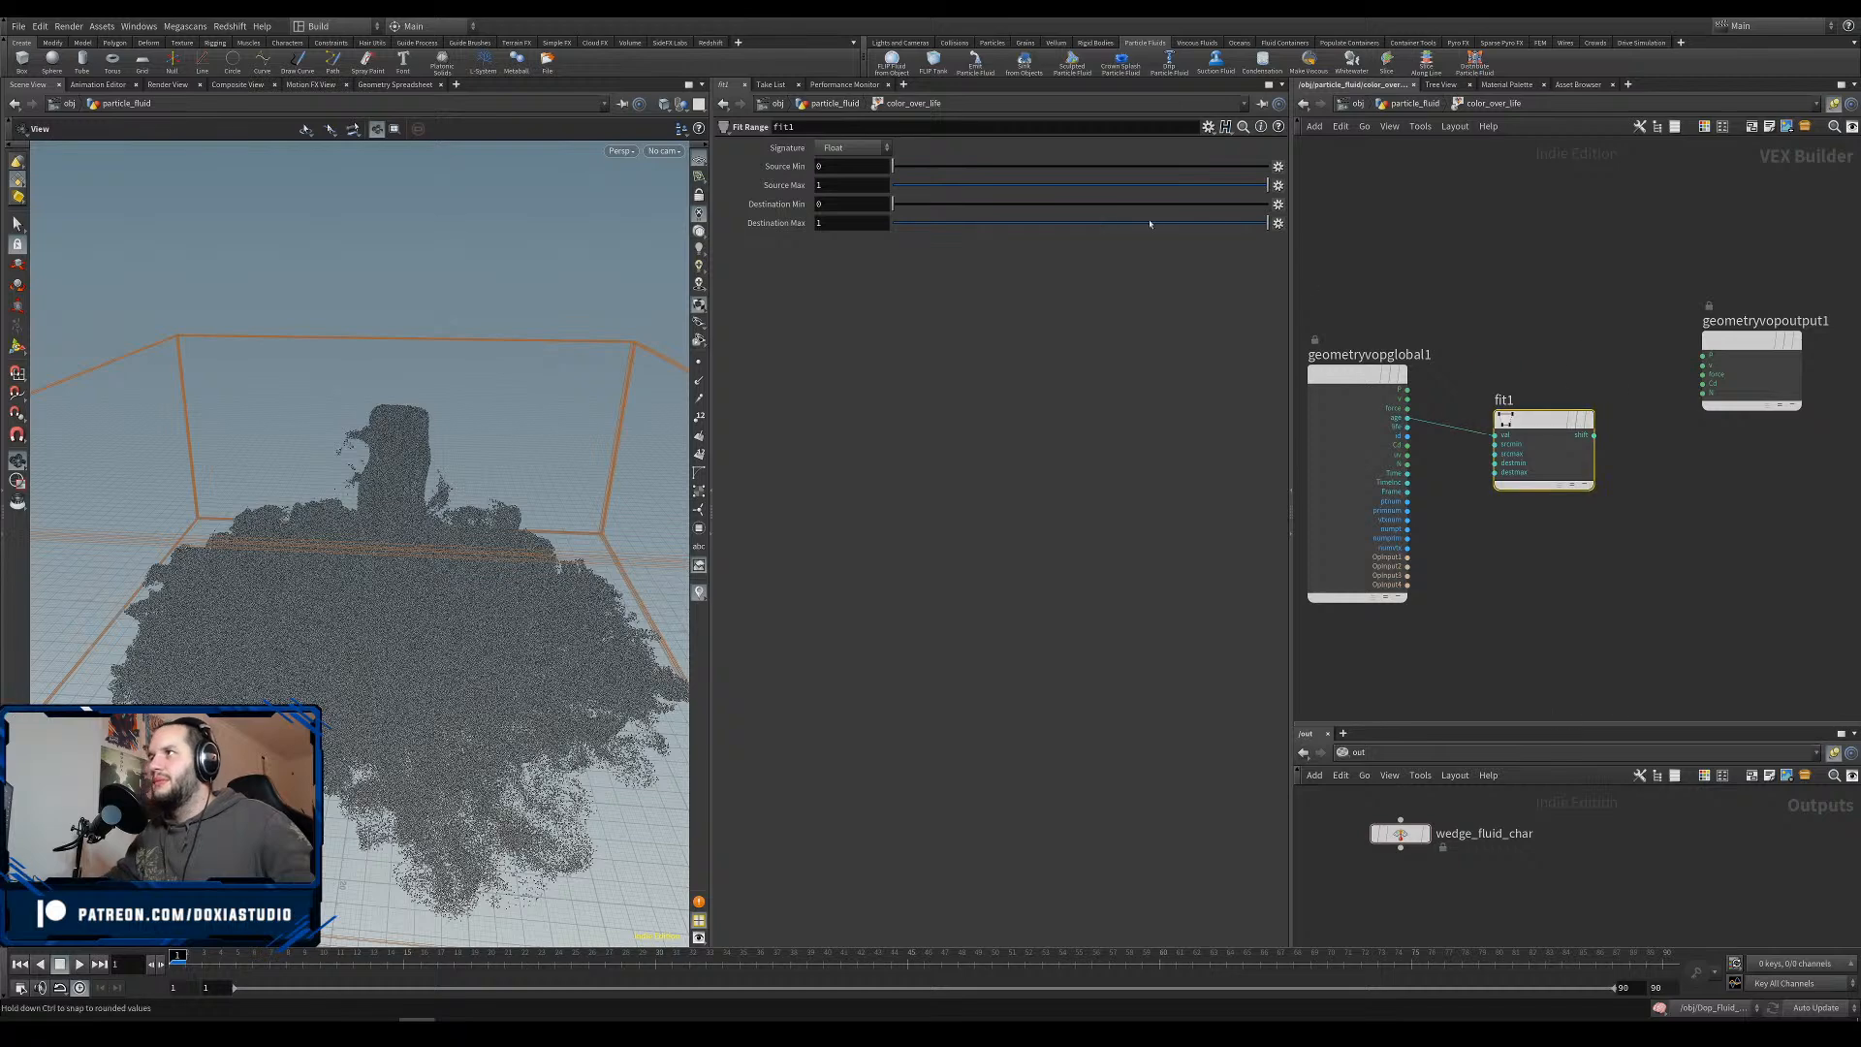
pyautogui.click(1279, 185)
pyautogui.click(1333, 190)
# Set both the name and the label of the promoted source maximum parameter to ageMax.
pyautogui.click(1489, 455)
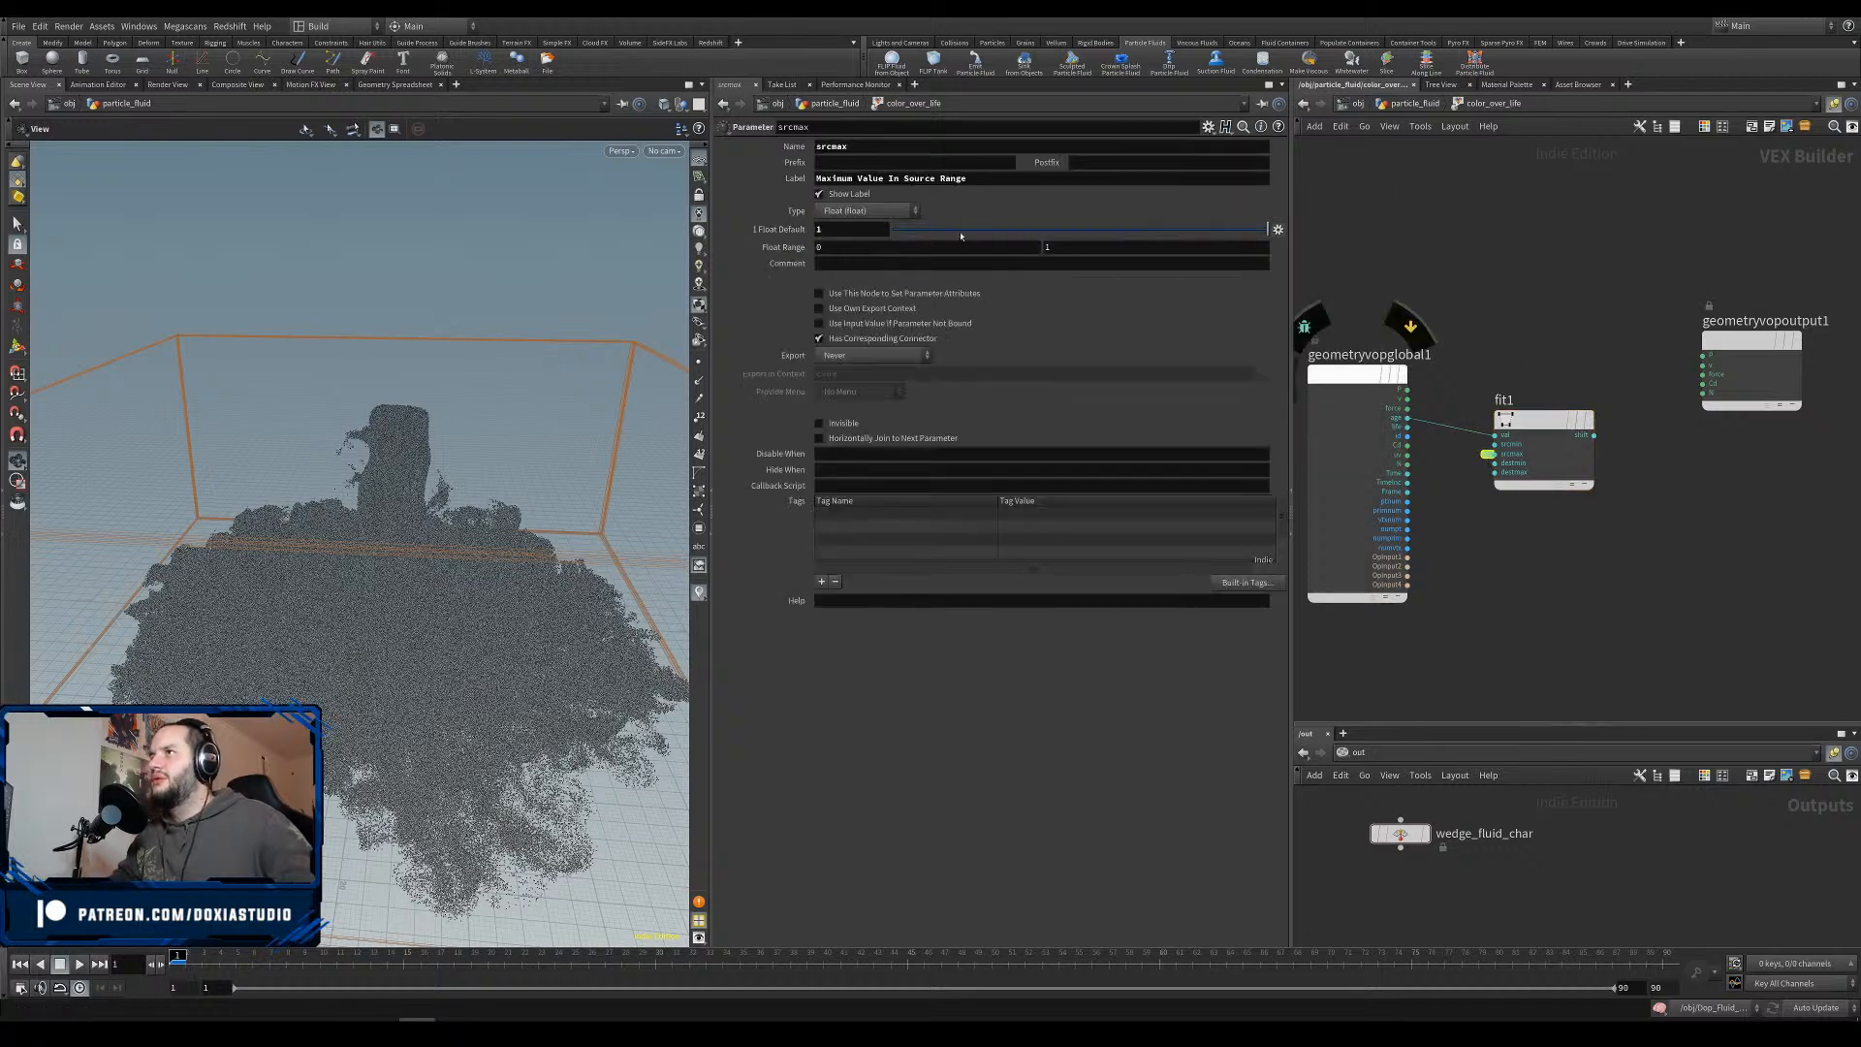
pyautogui.doubleClick(870, 147)
pyautogui.write('age')
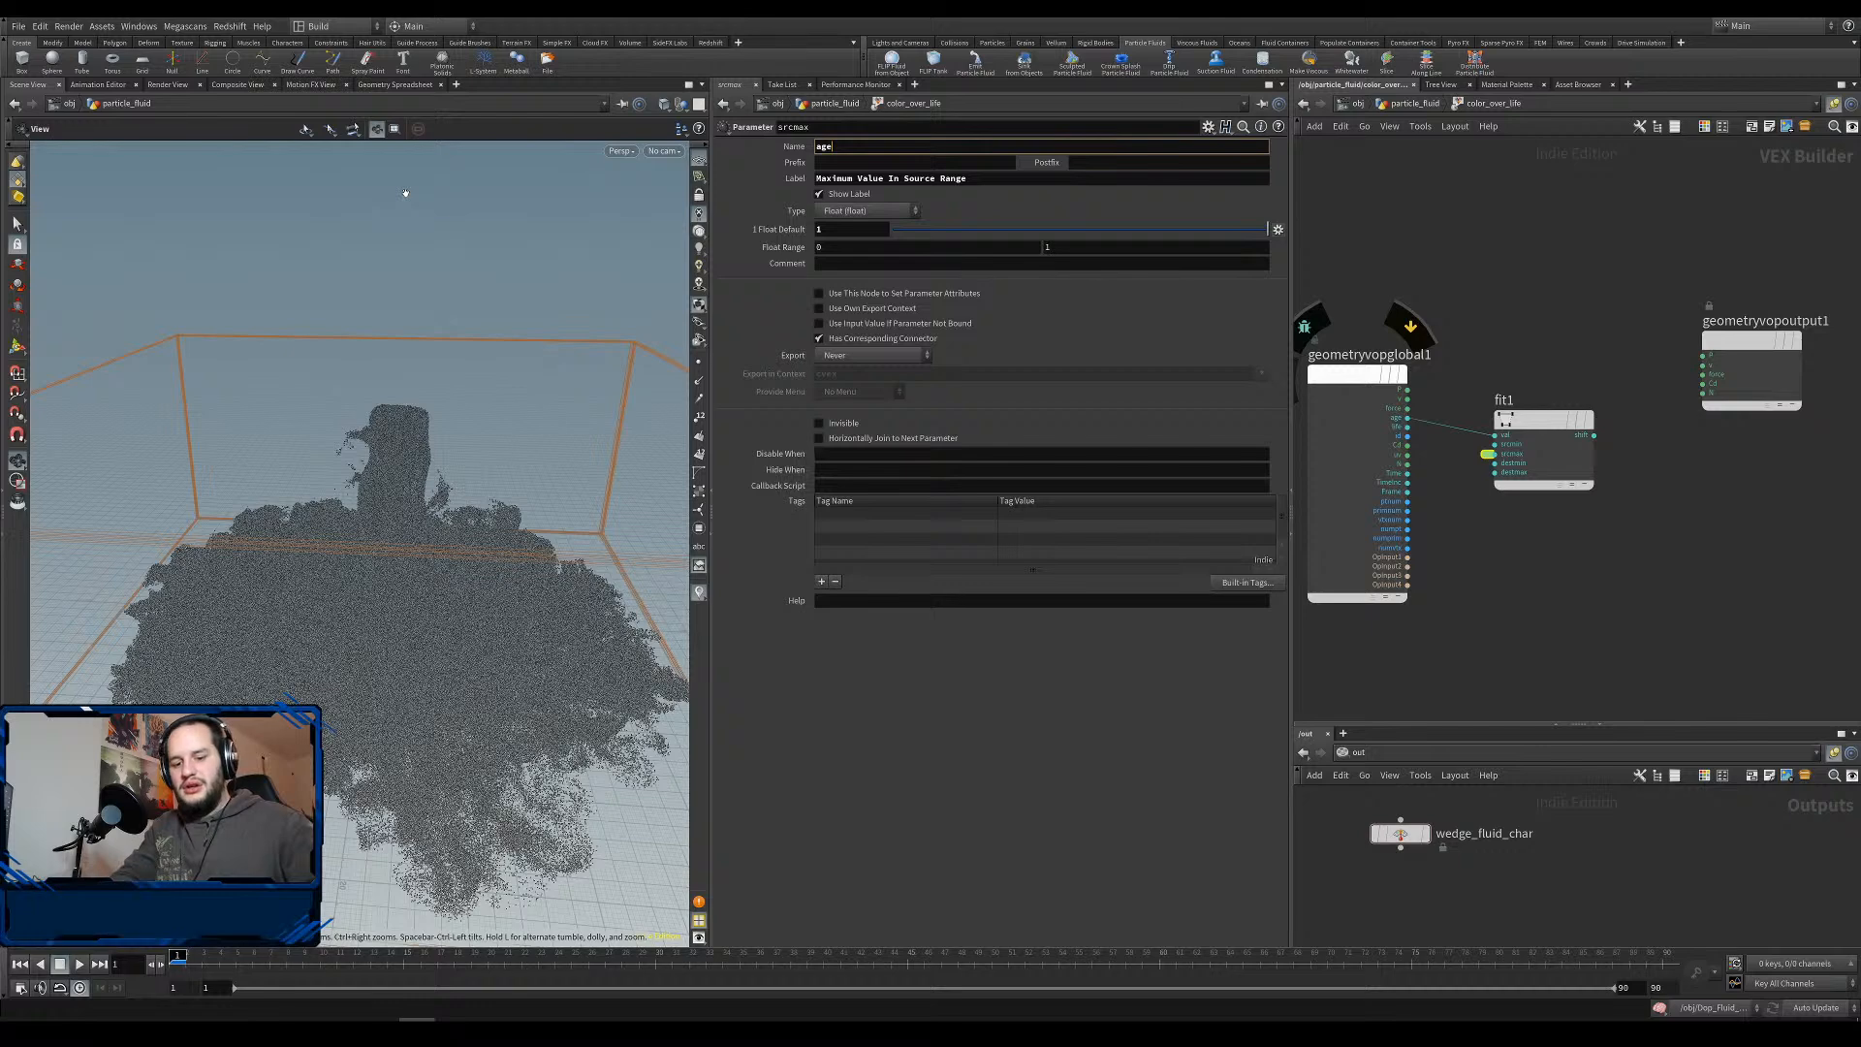
pyautogui.write('Maxe')
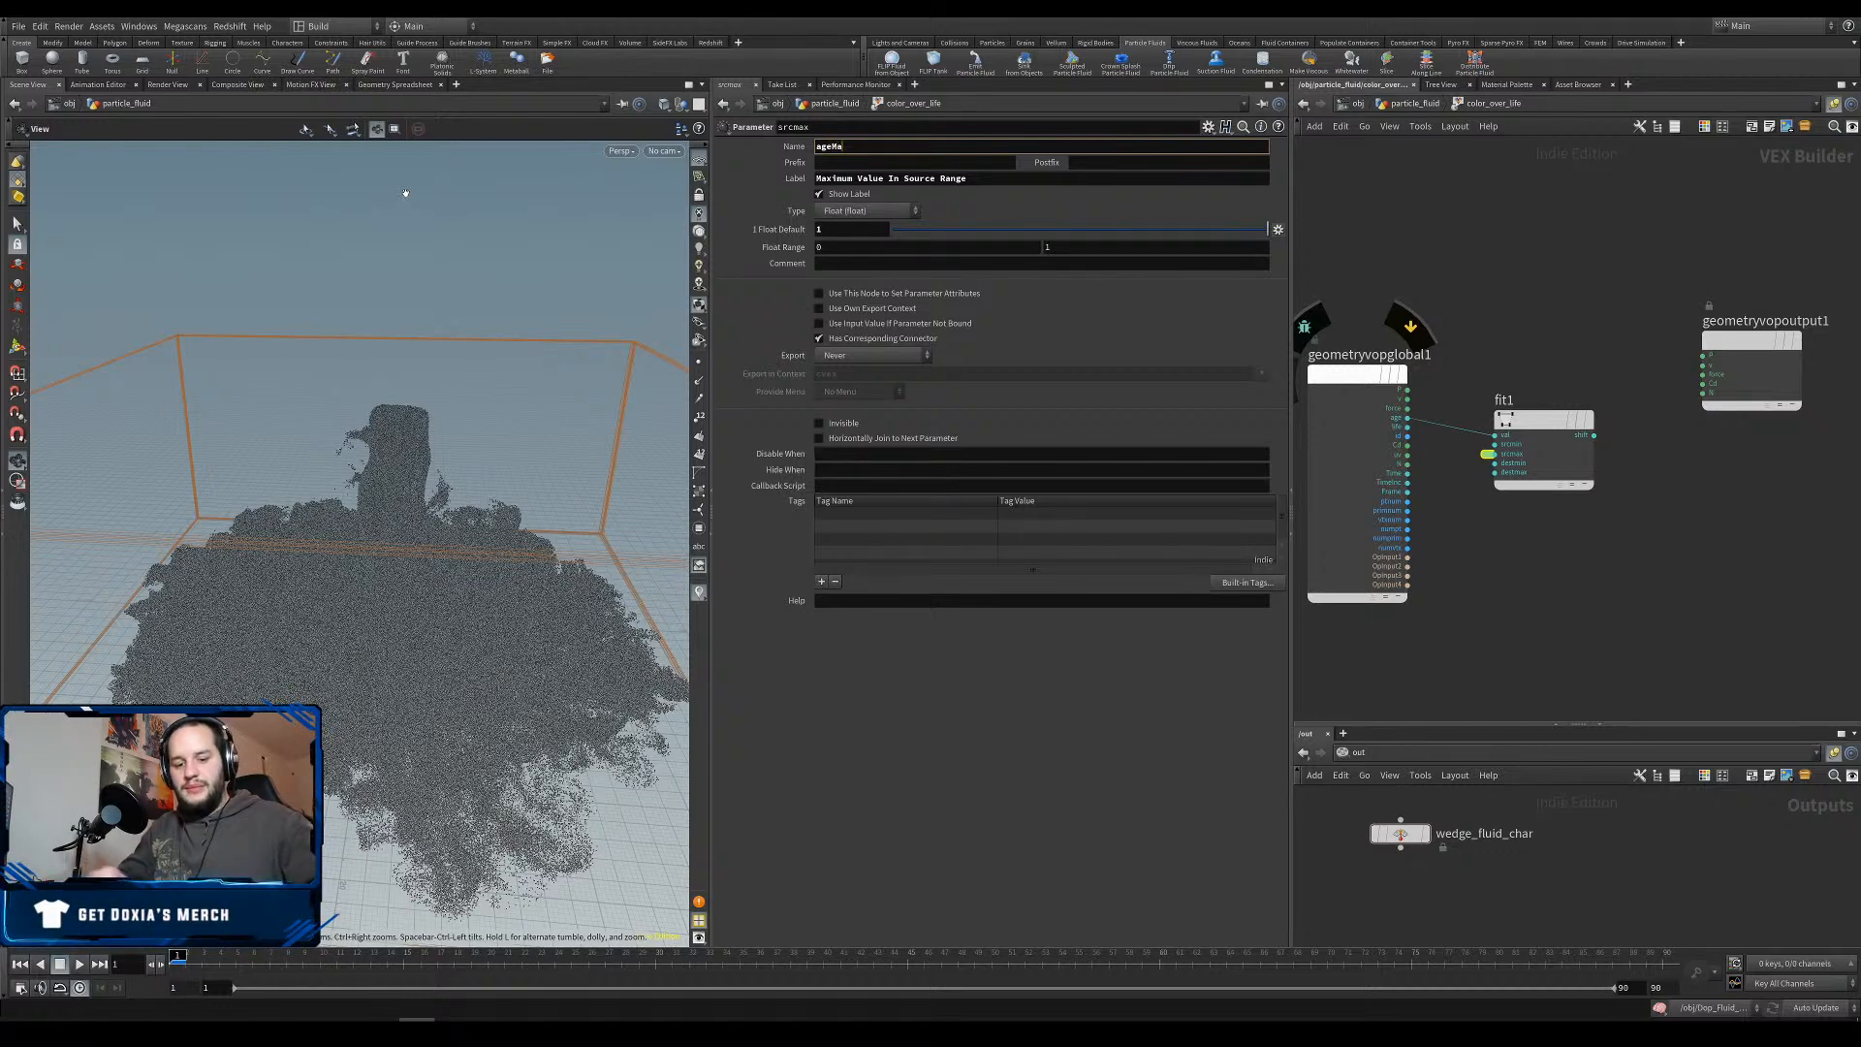
pyautogui.press('Return')
pyautogui.hotkey('ctrl', 'c')
pyautogui.tripleClick(936, 179)
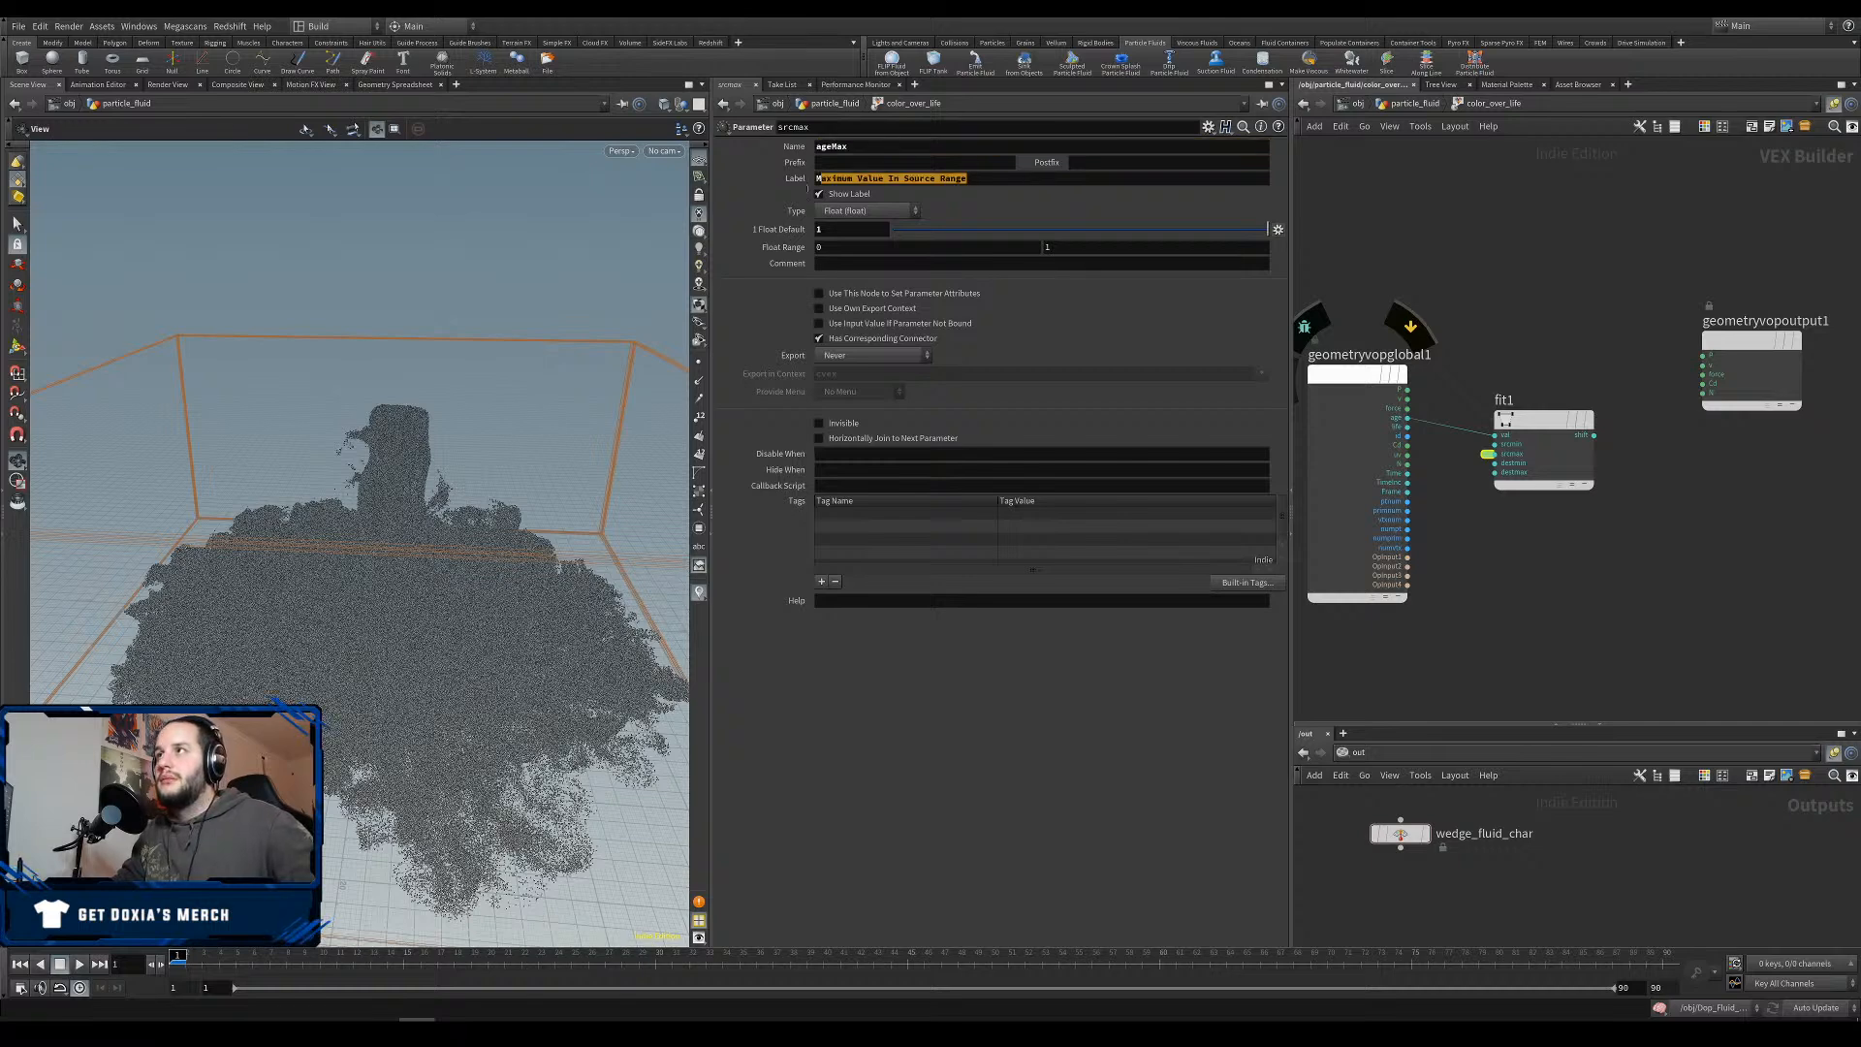
pyautogui.hotkey('ctrl', 'v')
pyautogui.press('Return')
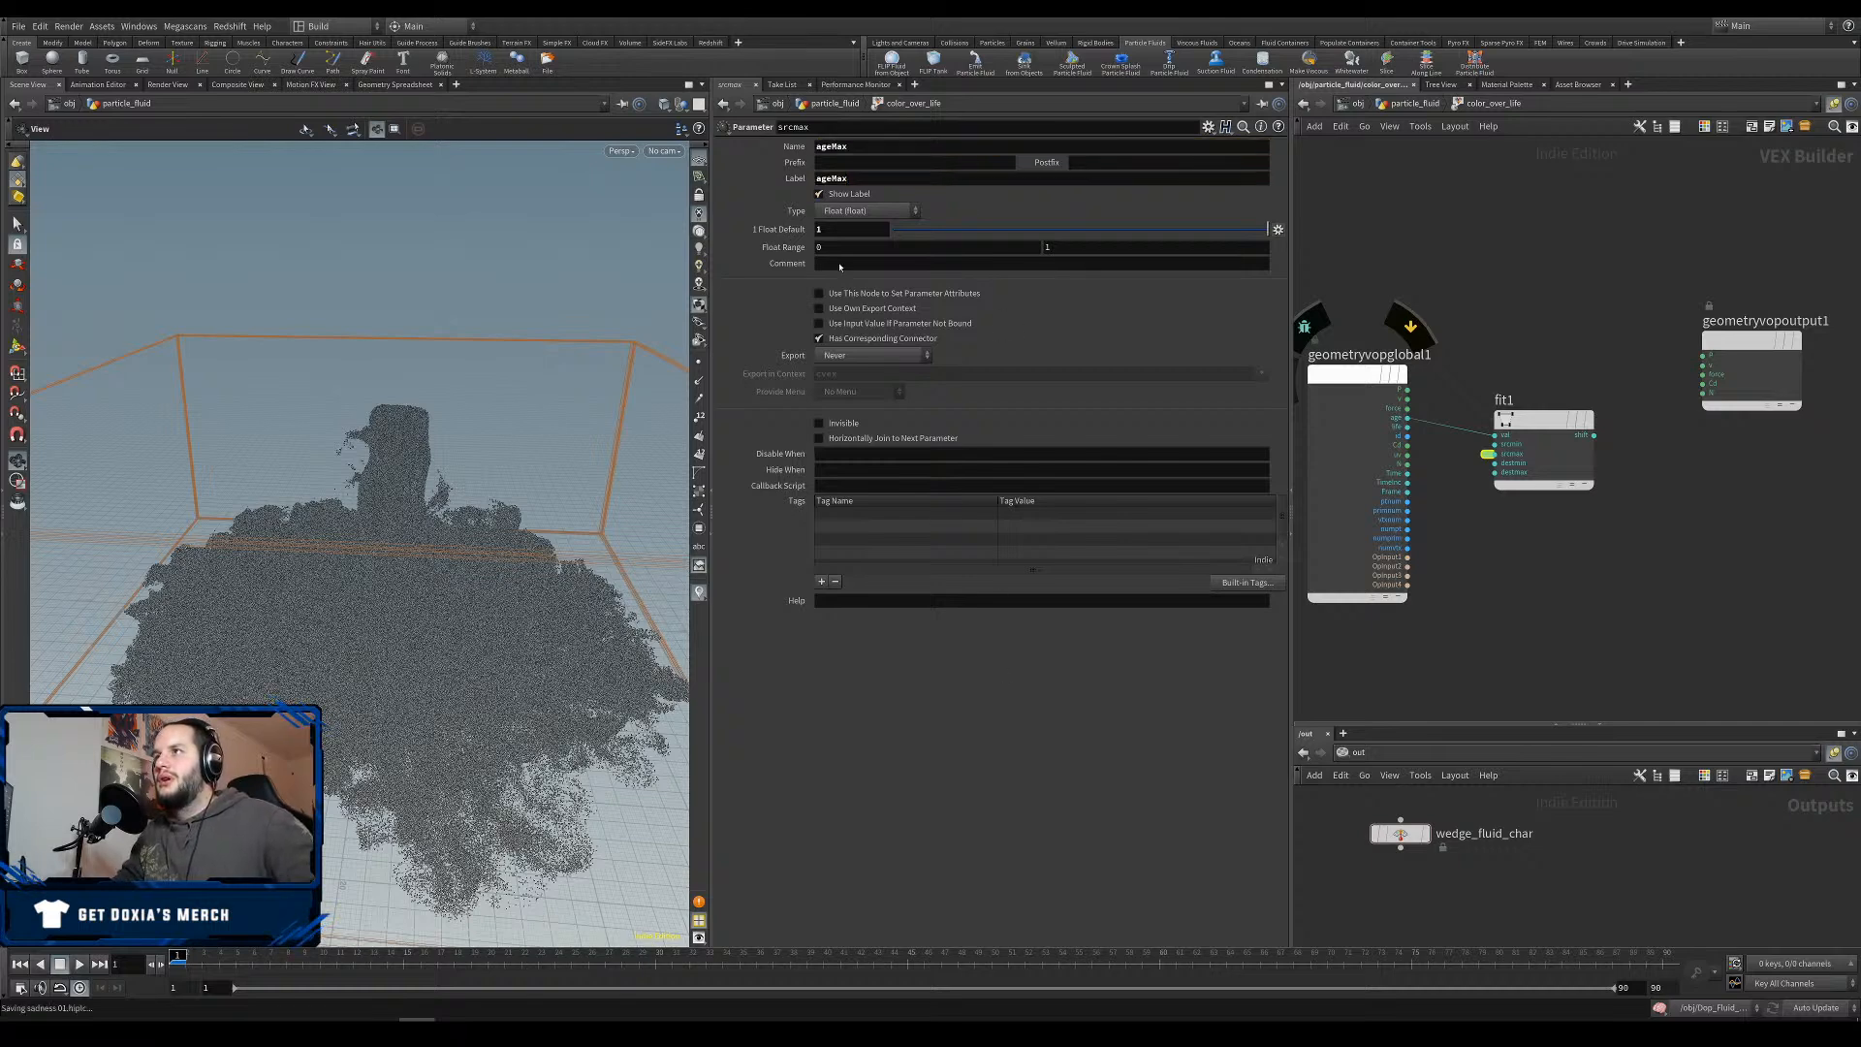
# Add a Ramp Parameter fed by the fit1 output and connect its ramp output to Cd on geometryvopoutput1.
pyautogui.click(1593, 436)
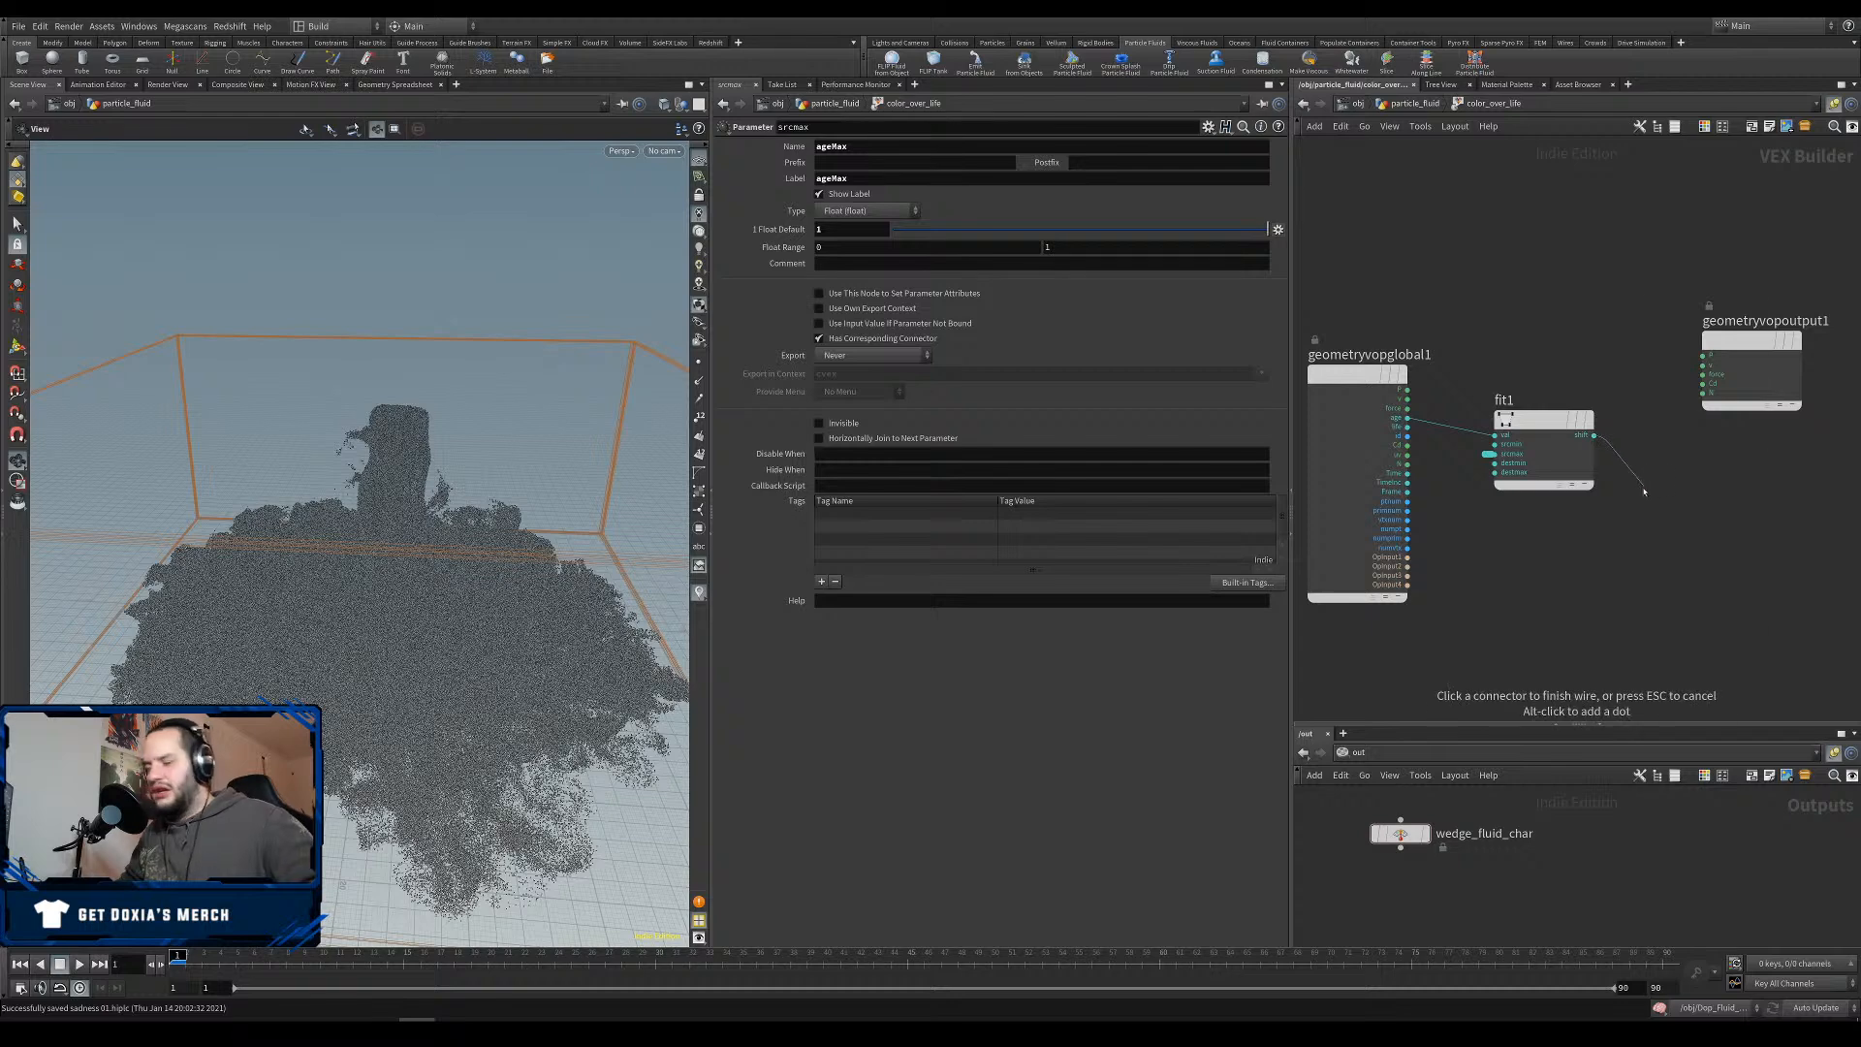
pyautogui.press('Tab')
pyautogui.write('ram')
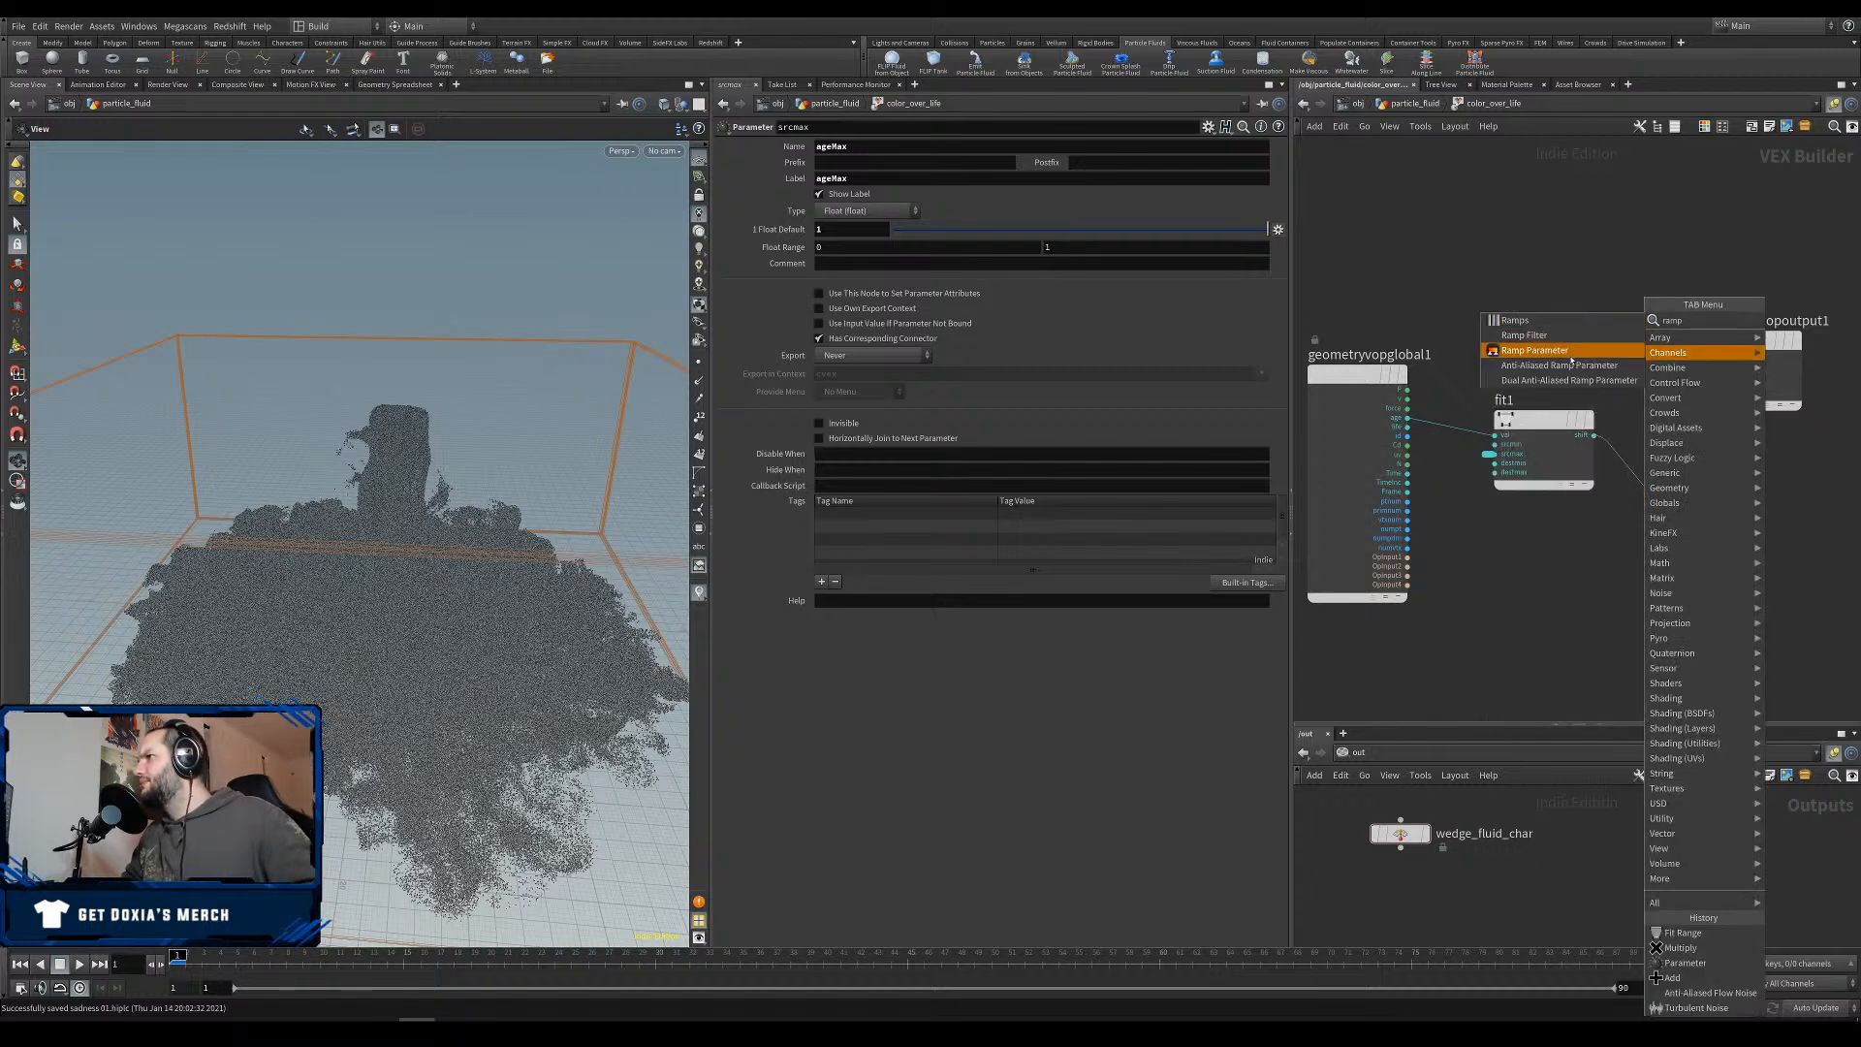
pyautogui.click(1535, 350)
pyautogui.click(1708, 503)
pyautogui.moveTo(1782, 502); pyautogui.dragTo(1726, 430)
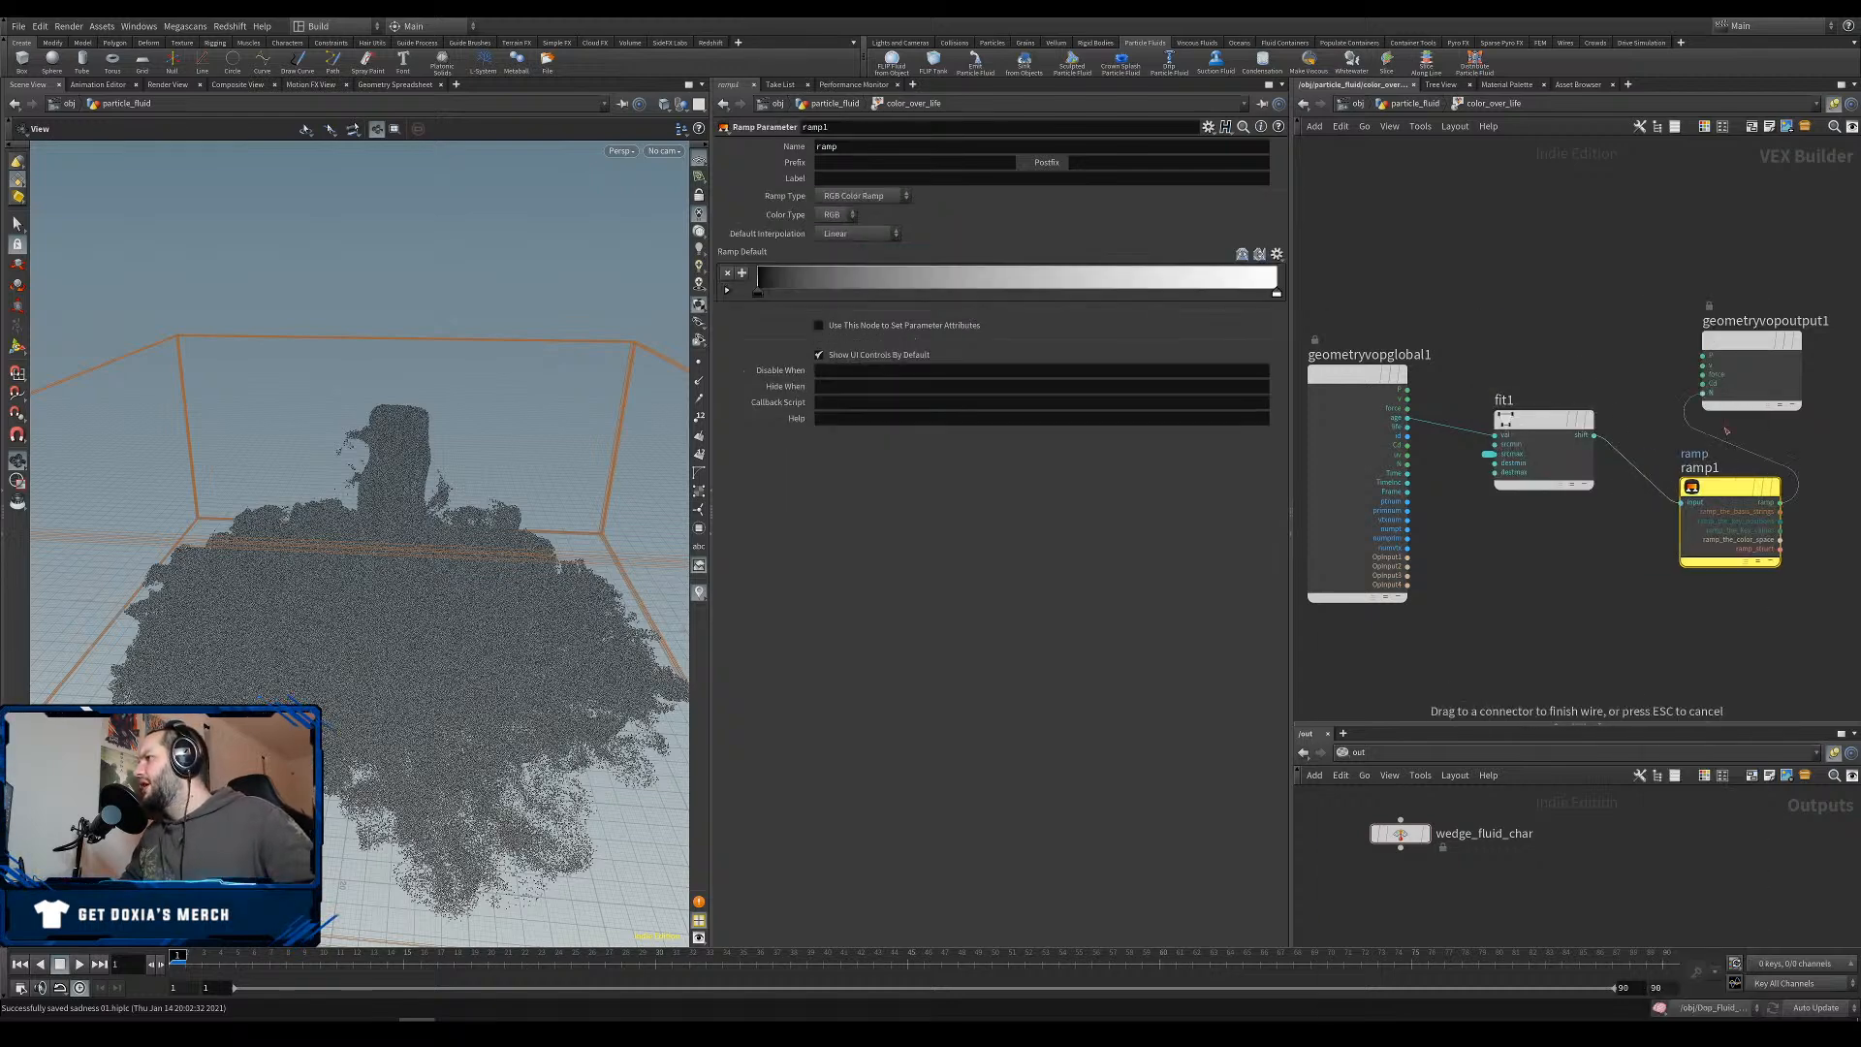
pyautogui.click(1704, 383)
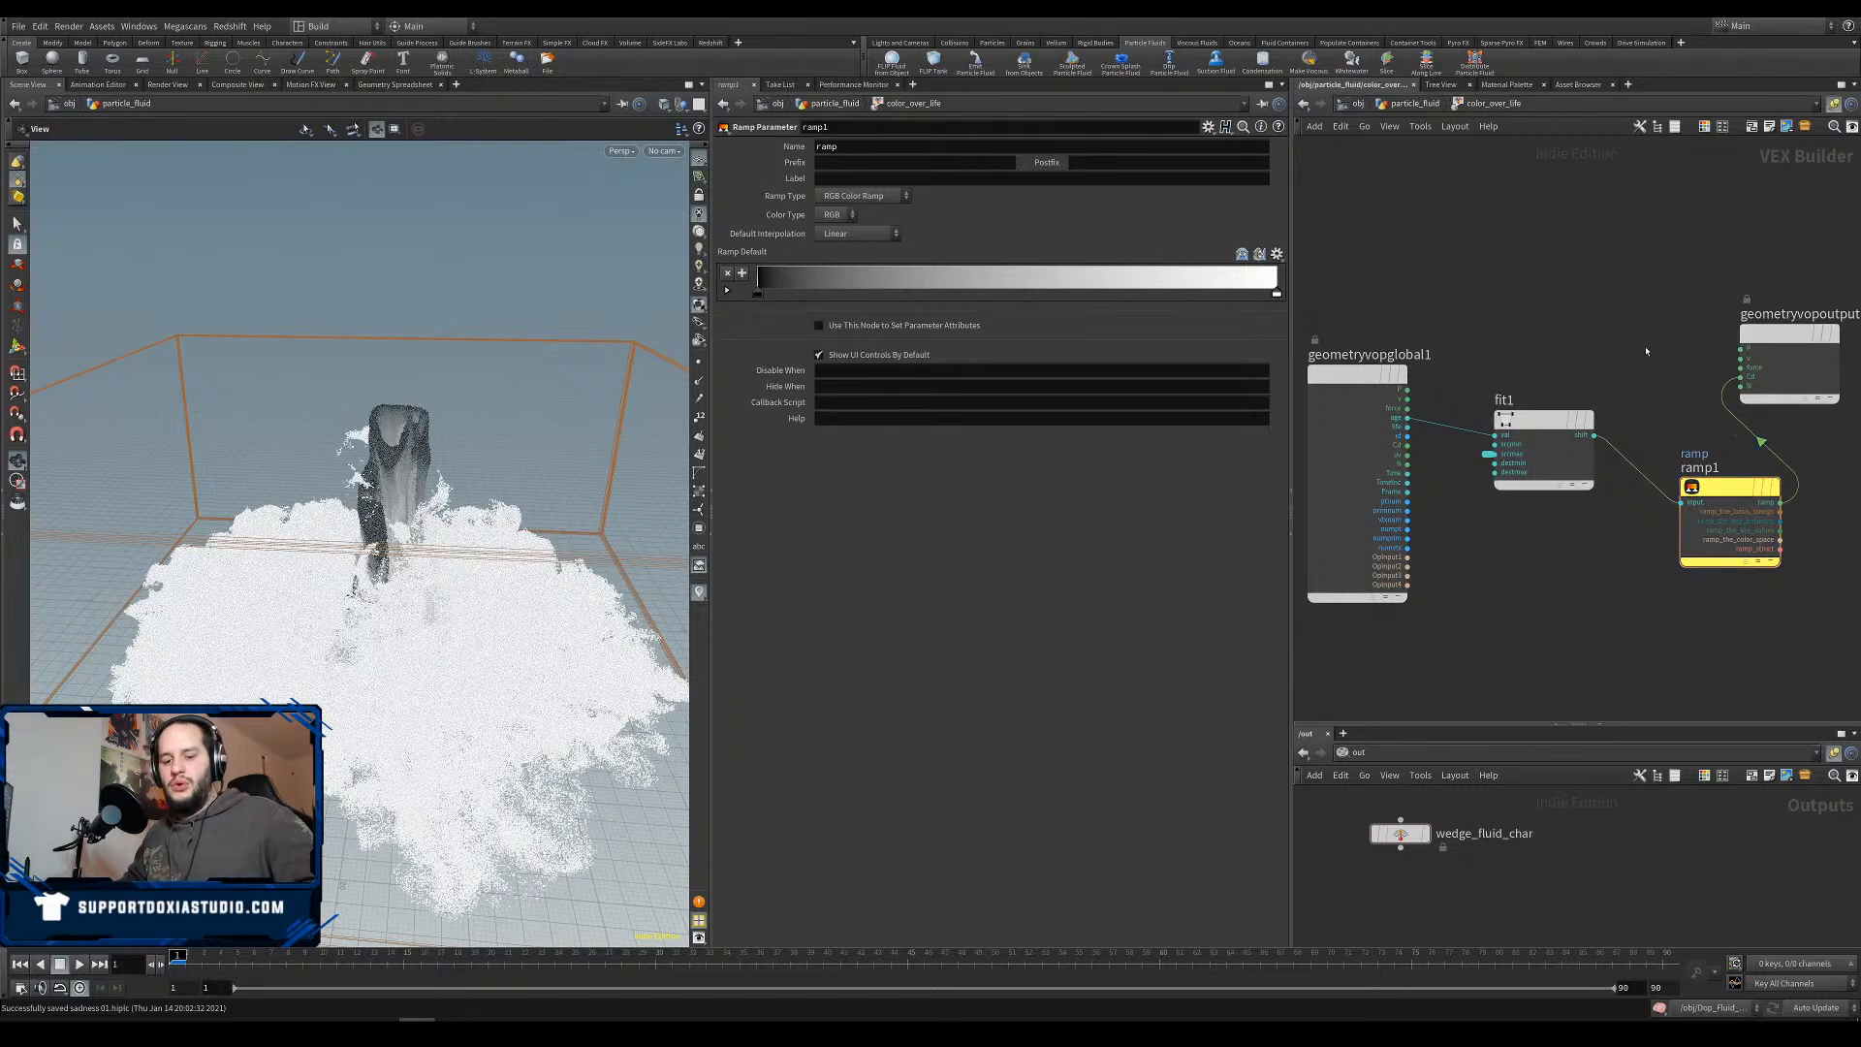
# Return to the particle_fluid network, set ageMax to 3 on color_over_life and reverse its color ramp.
pyautogui.press('u')
pyautogui.hotkey('ctrl', 's')
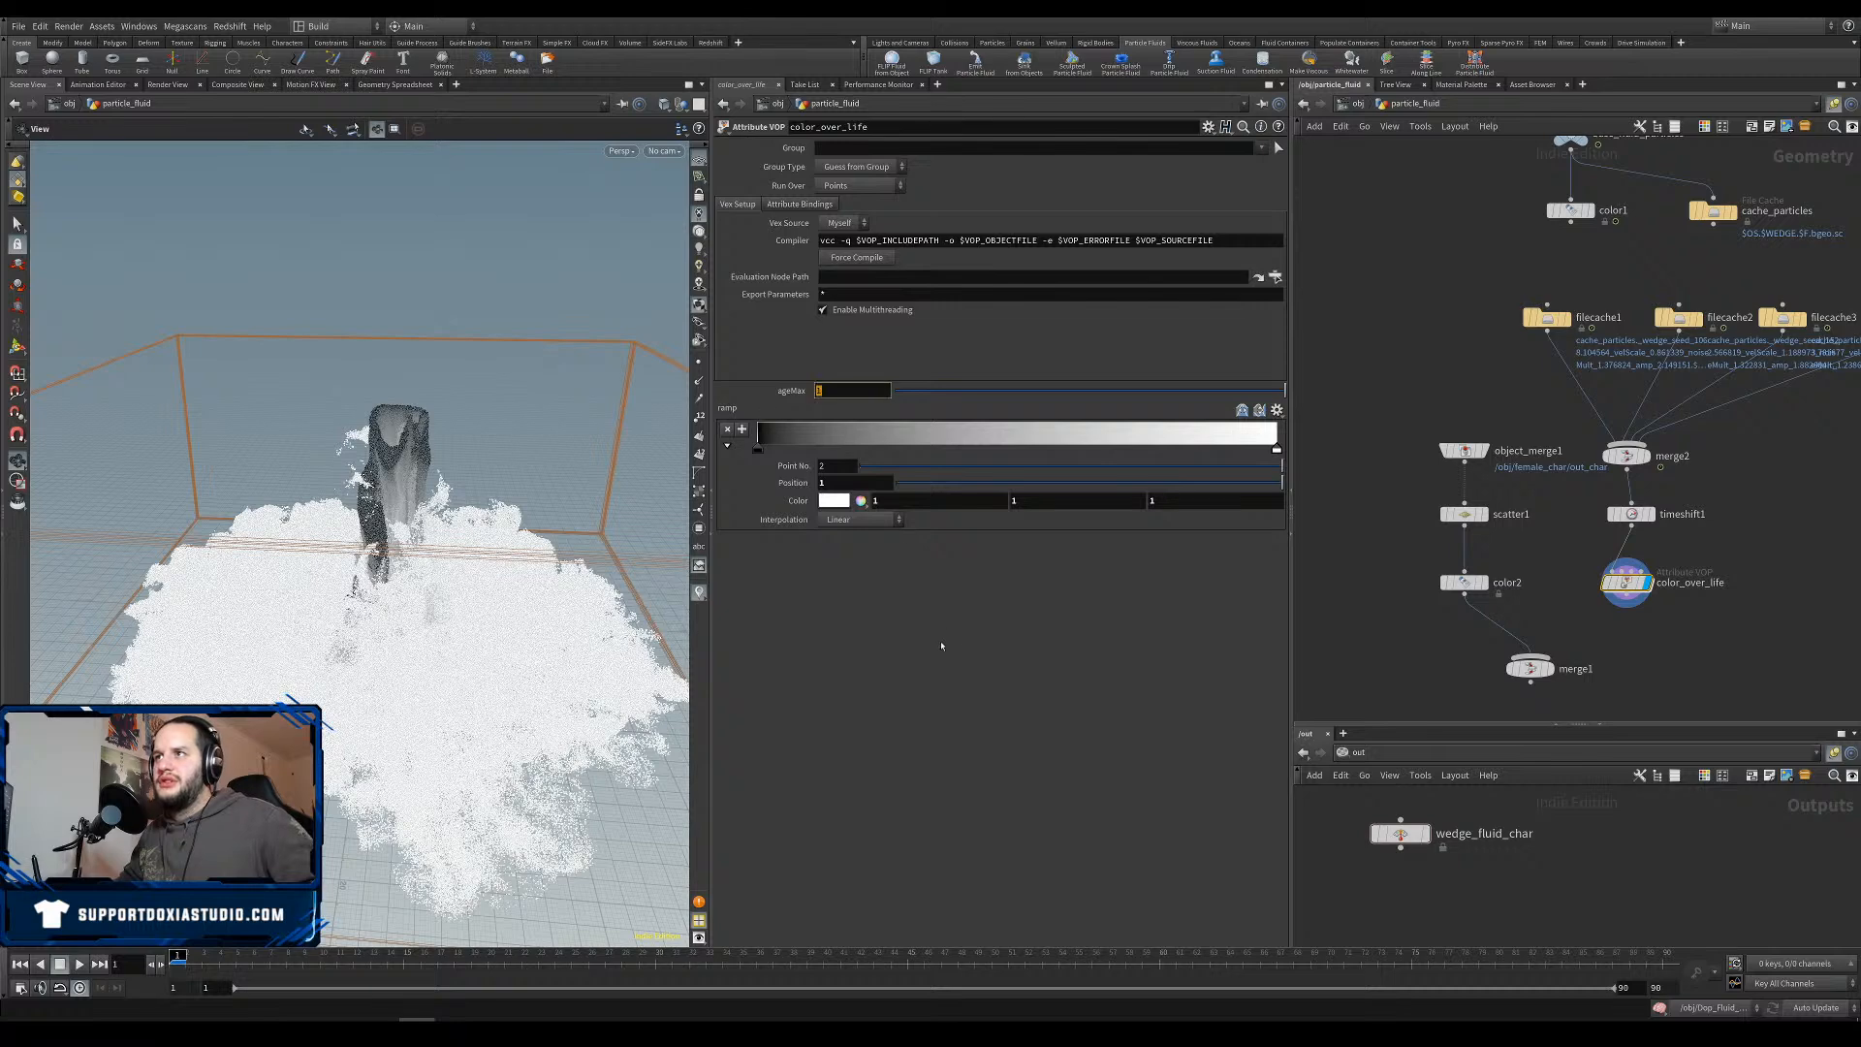
pyautogui.write('3')
pyautogui.press('Return')
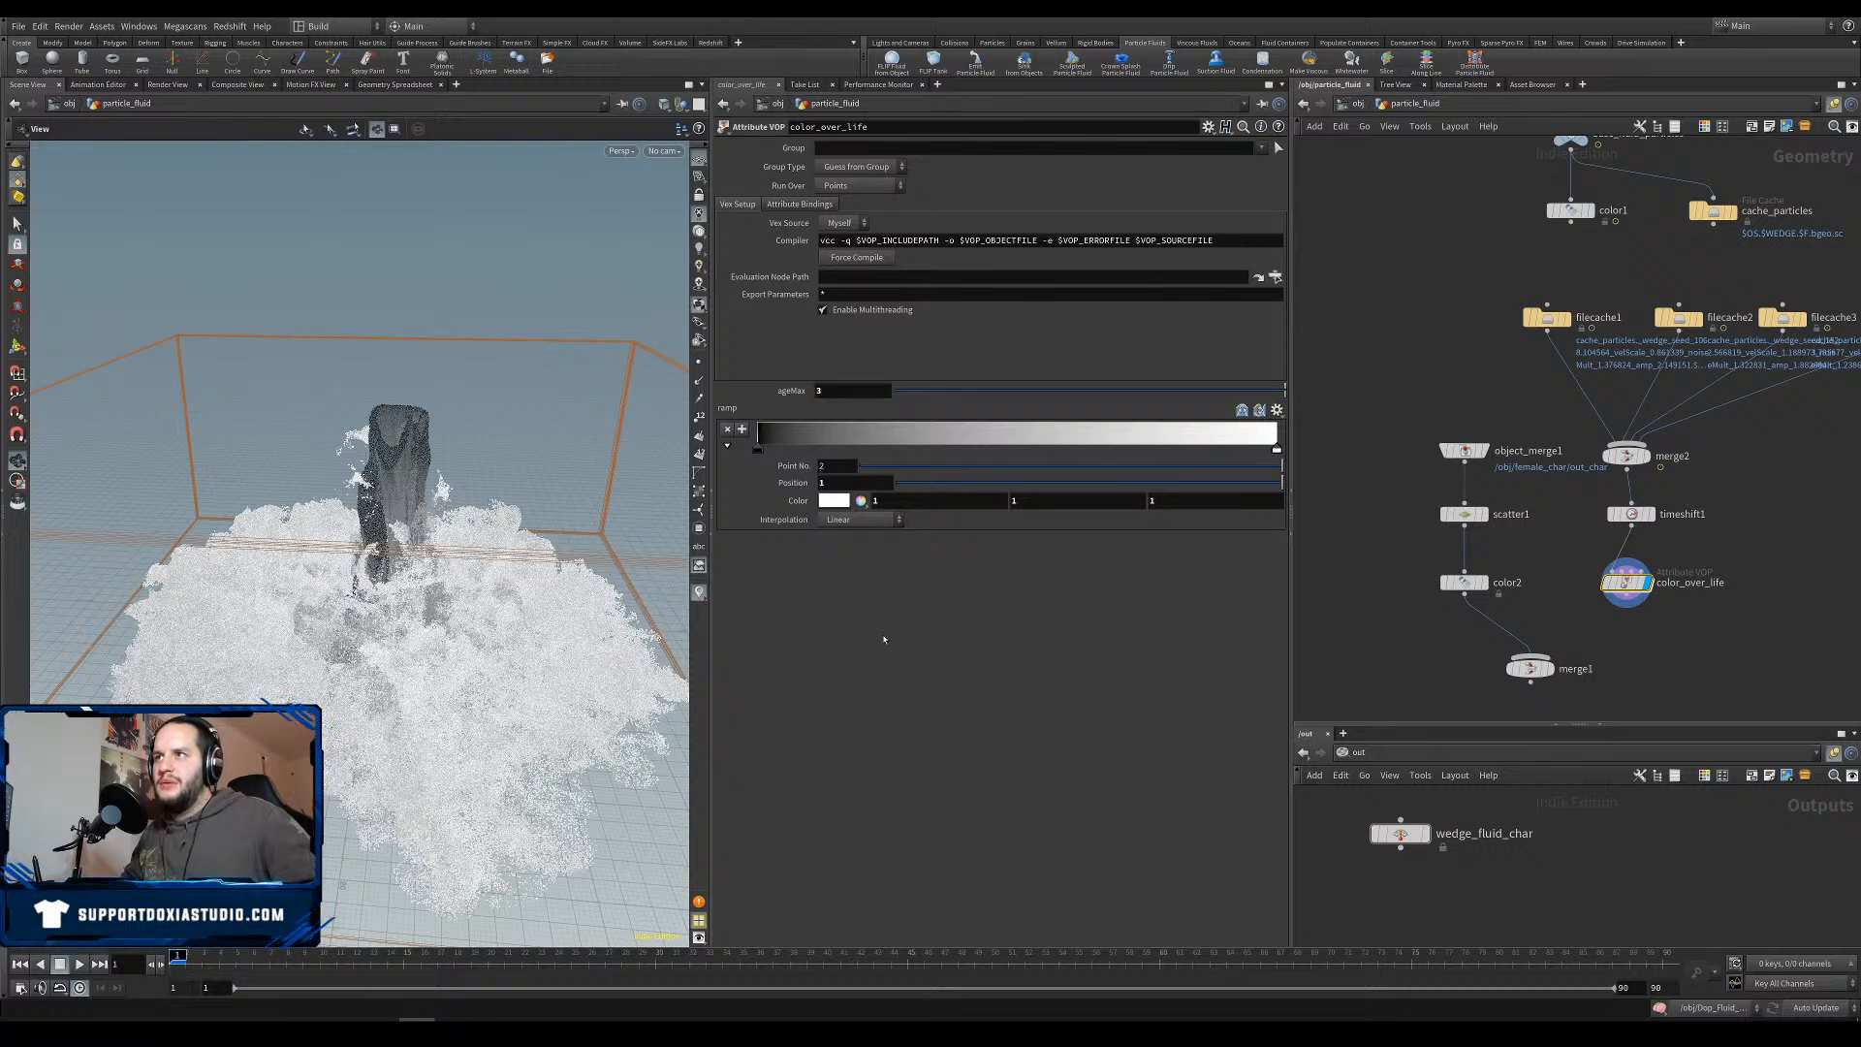
pyautogui.click(1242, 410)
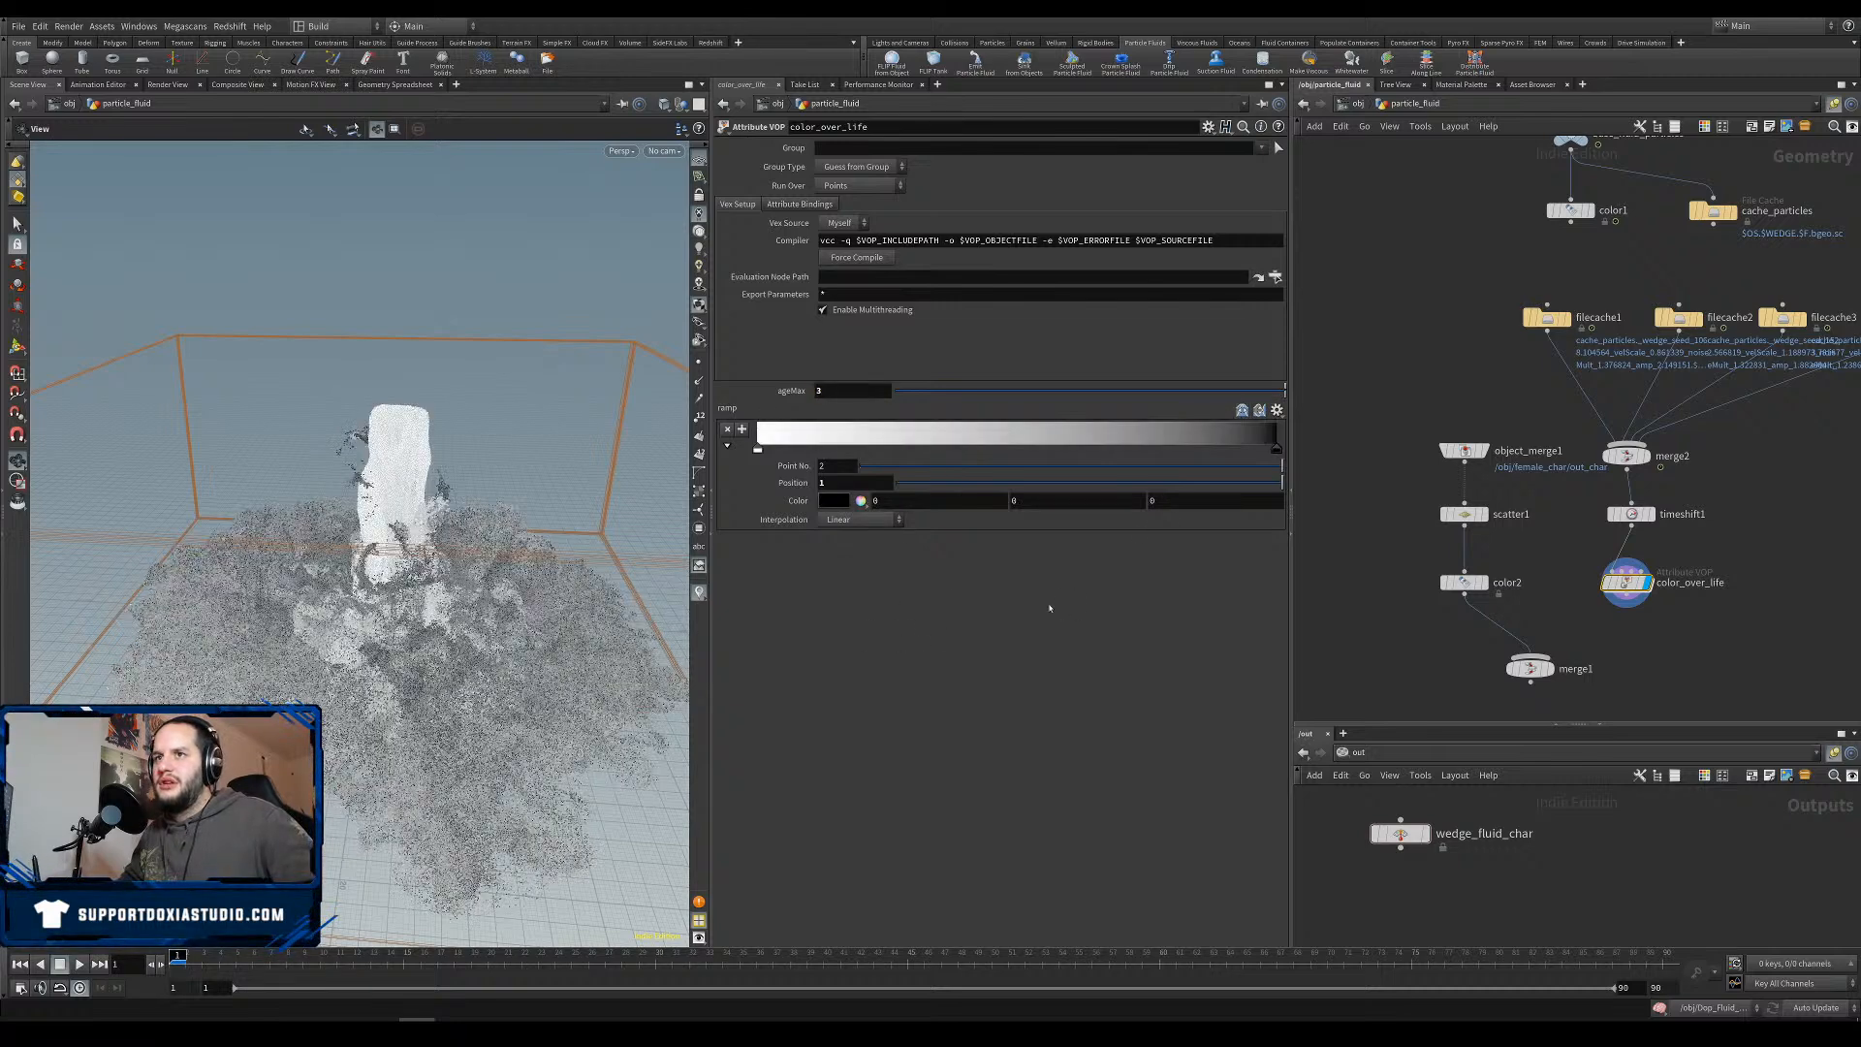
pyautogui.moveTo(402, 702); pyautogui.dragTo(729, 640)
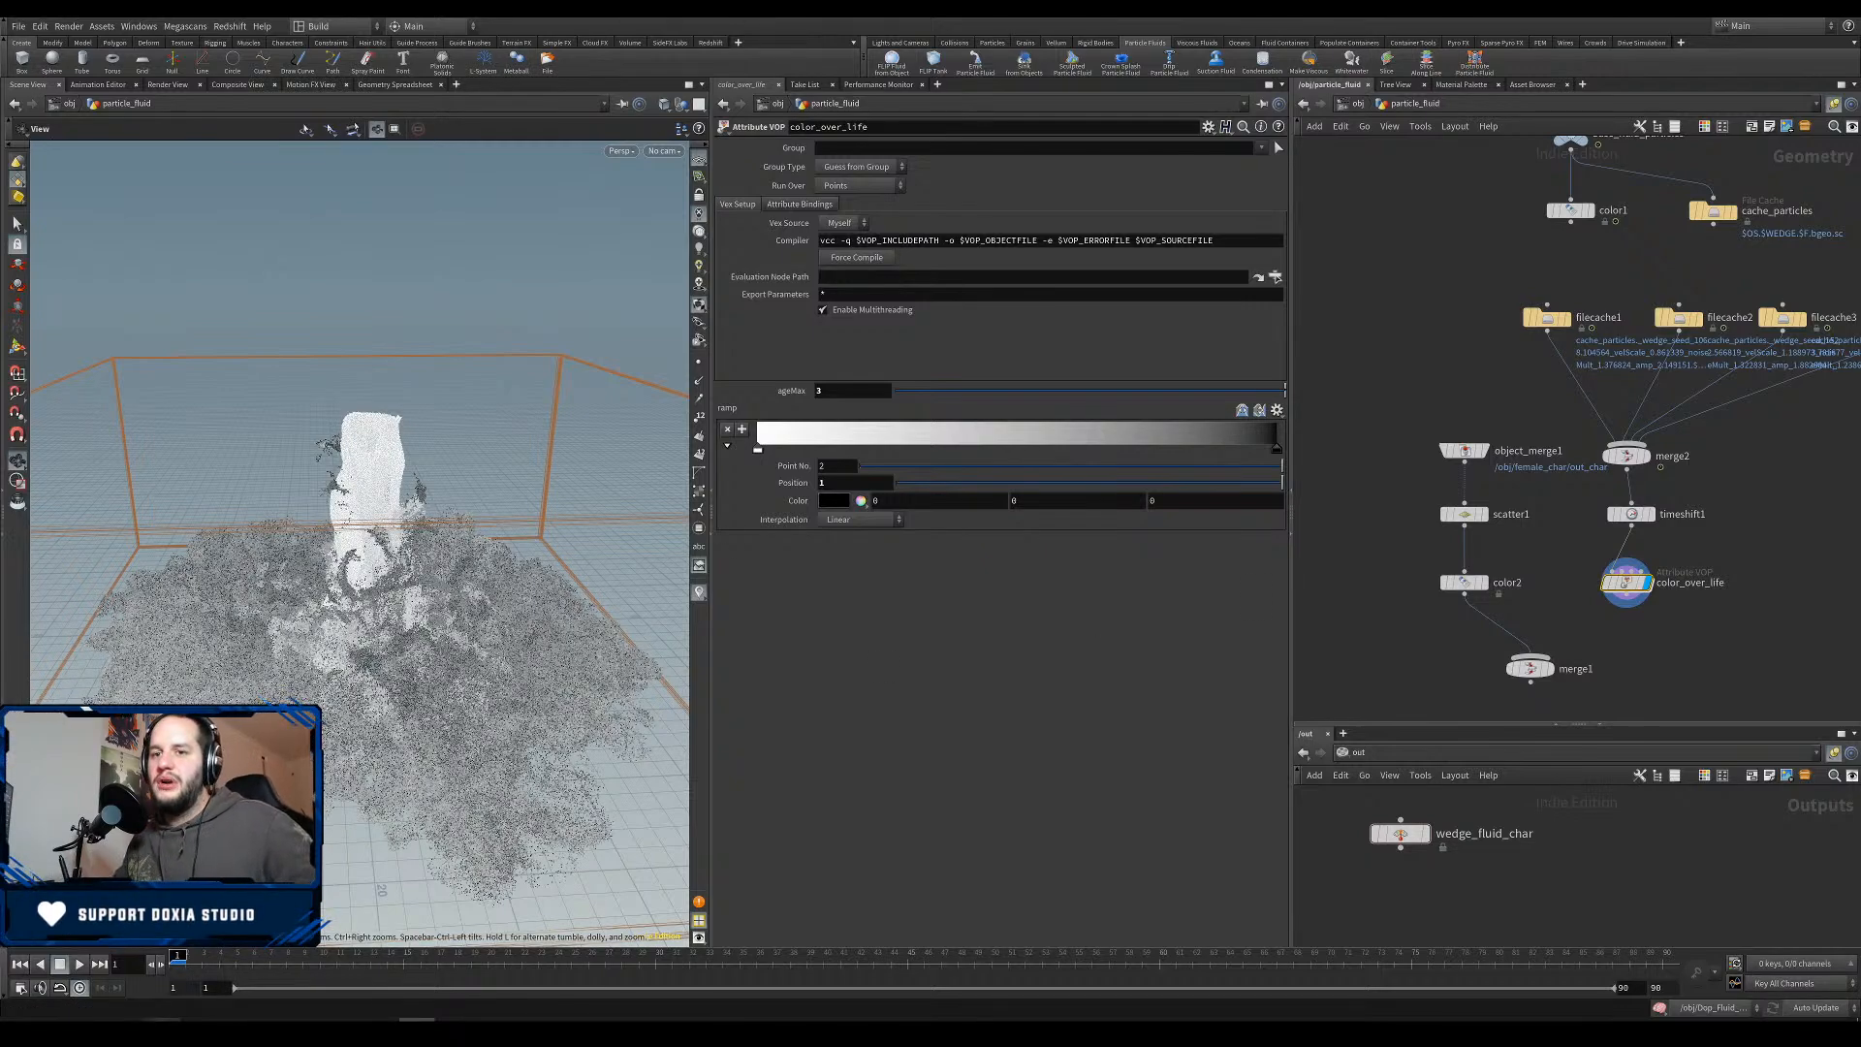
# Switch to the web browser and view the "inside out" image results for the Sadness character's colors.
pyautogui.hotkey('alt', 'Tab')
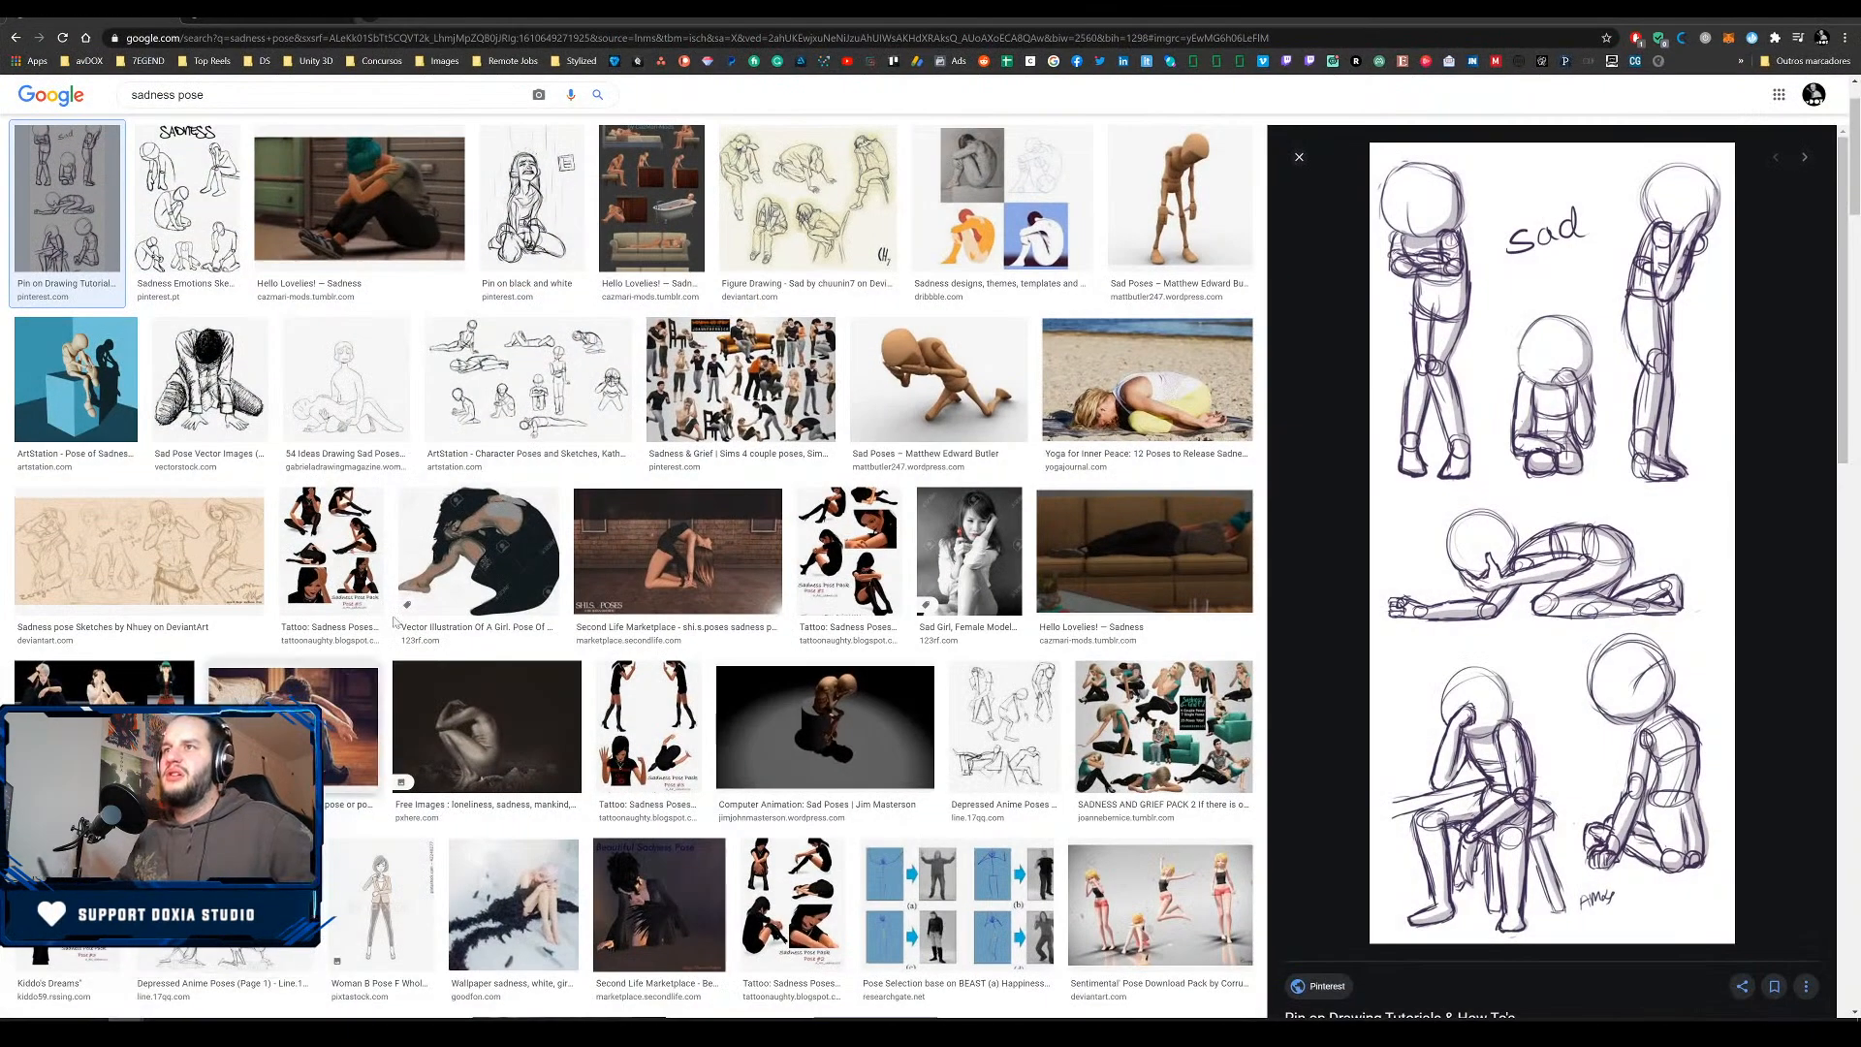
pyautogui.click(258, 19)
pyautogui.click(262, 37)
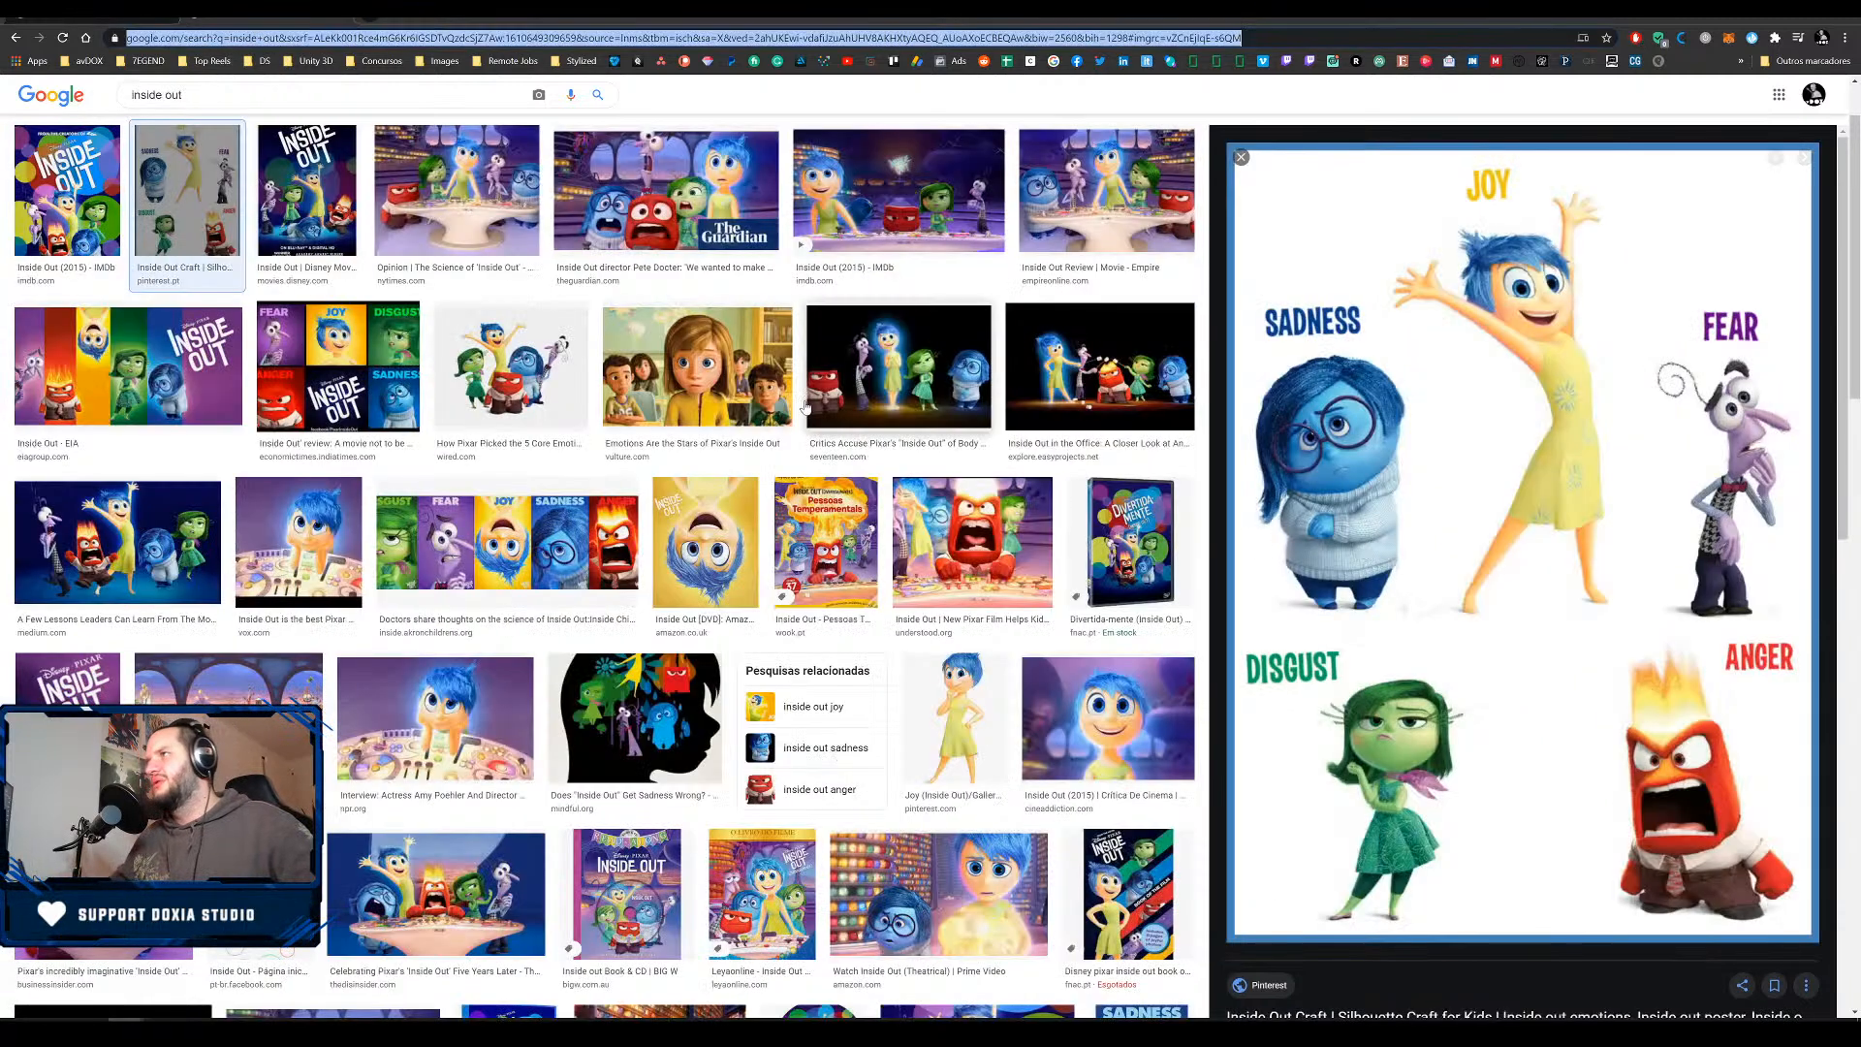
# Search for "sadness color palette" in a new browser tab and show the image results.
pyautogui.click(379, 18)
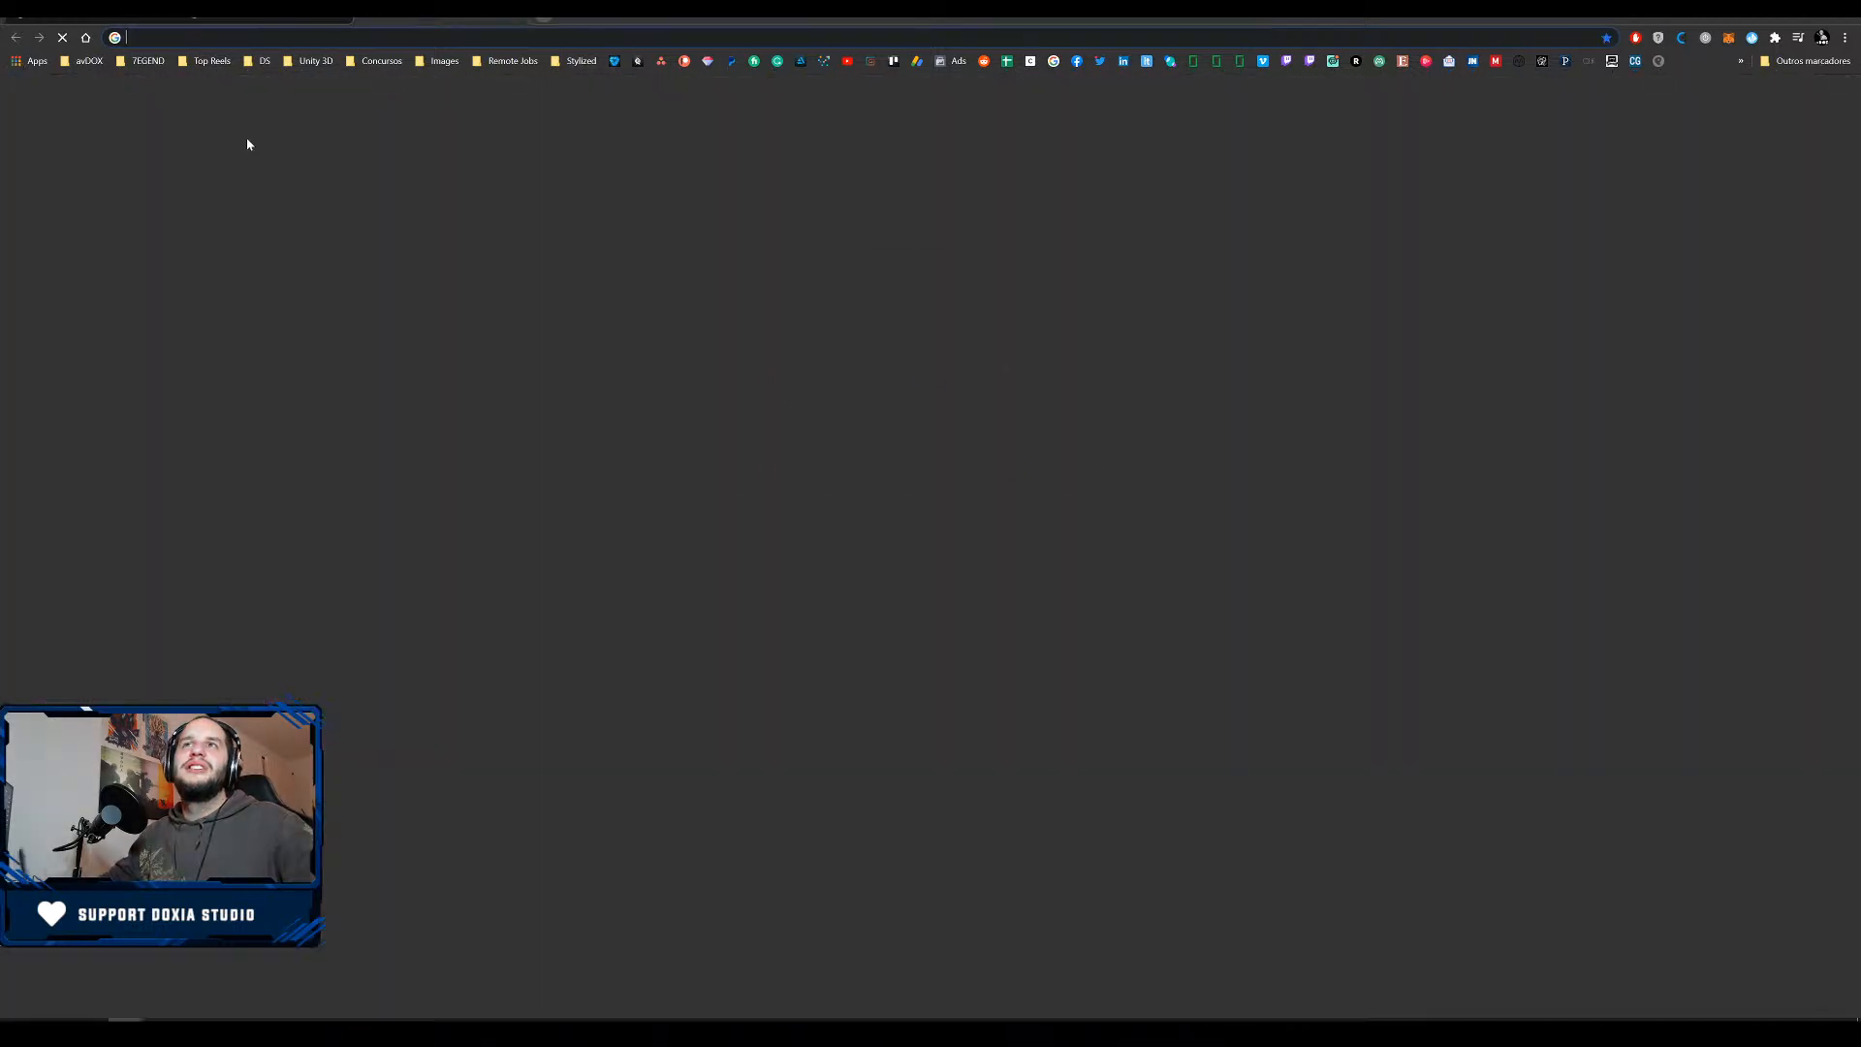
pyautogui.write('sadness color')
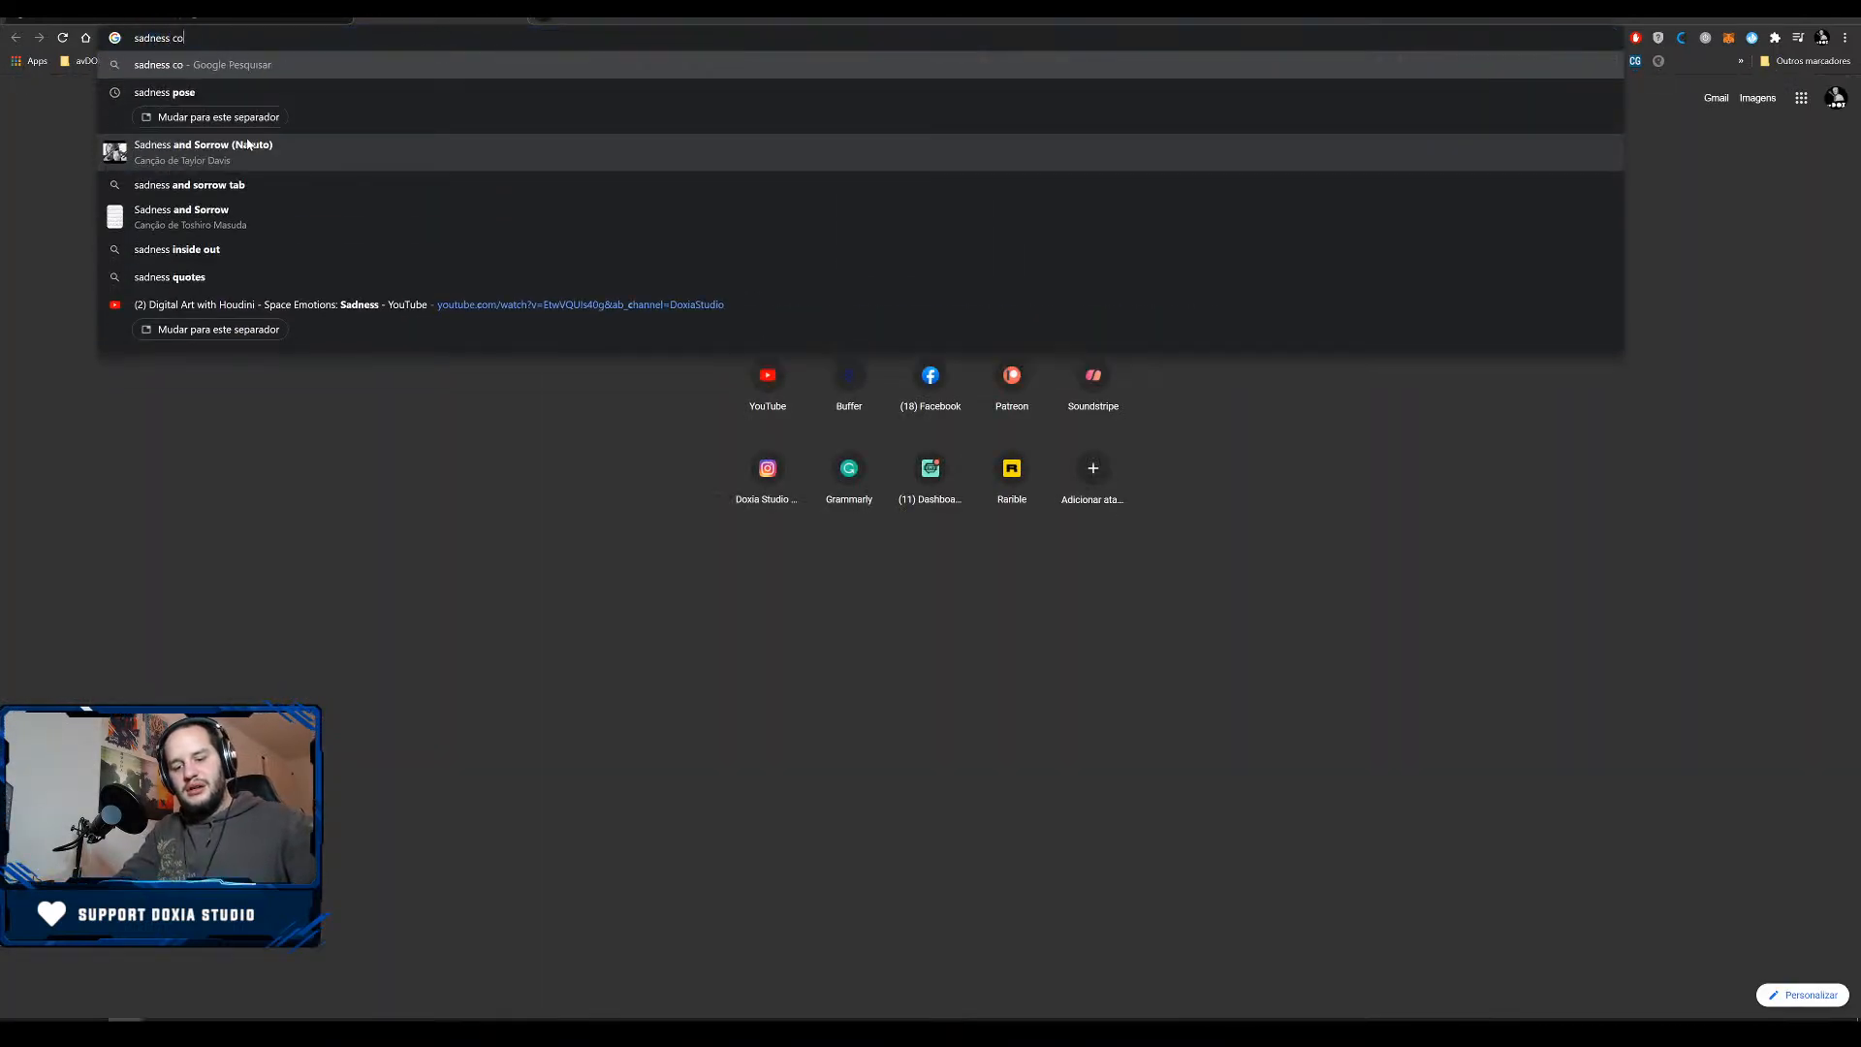
pyautogui.press('Down')
pyautogui.press('Down')
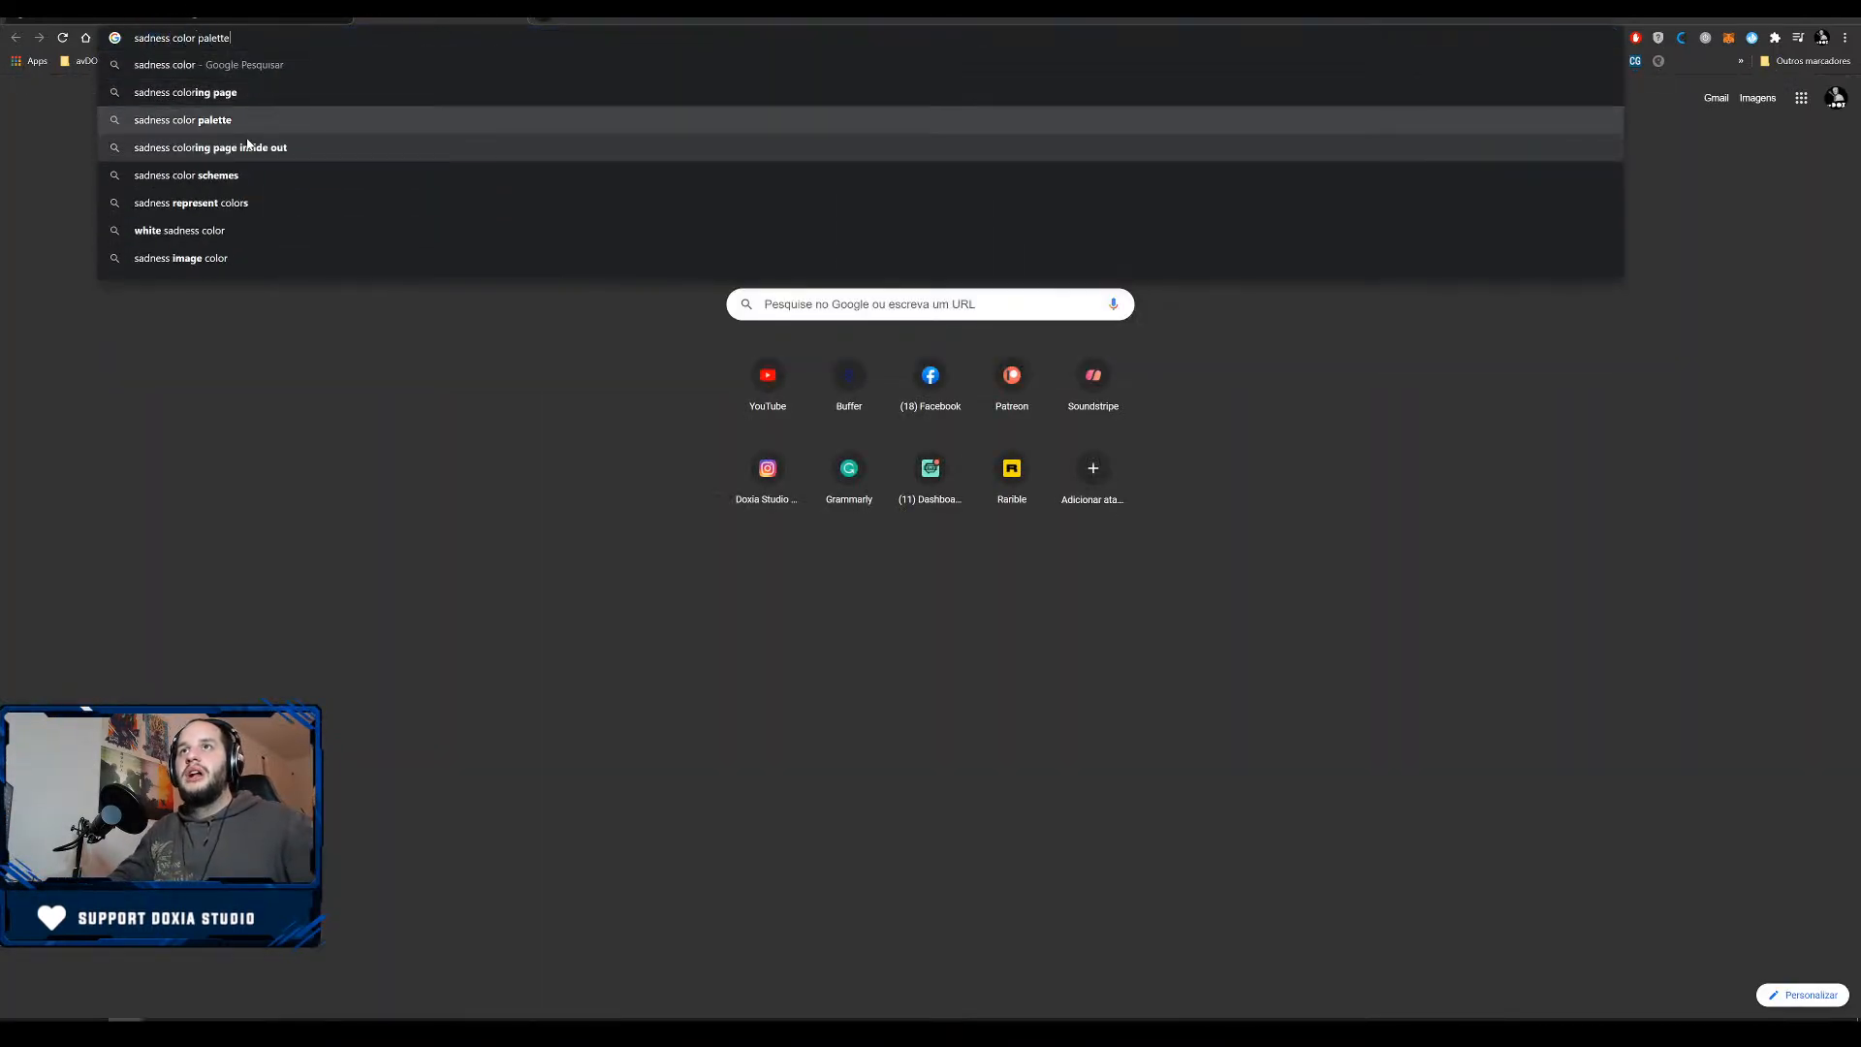
pyautogui.press('Return')
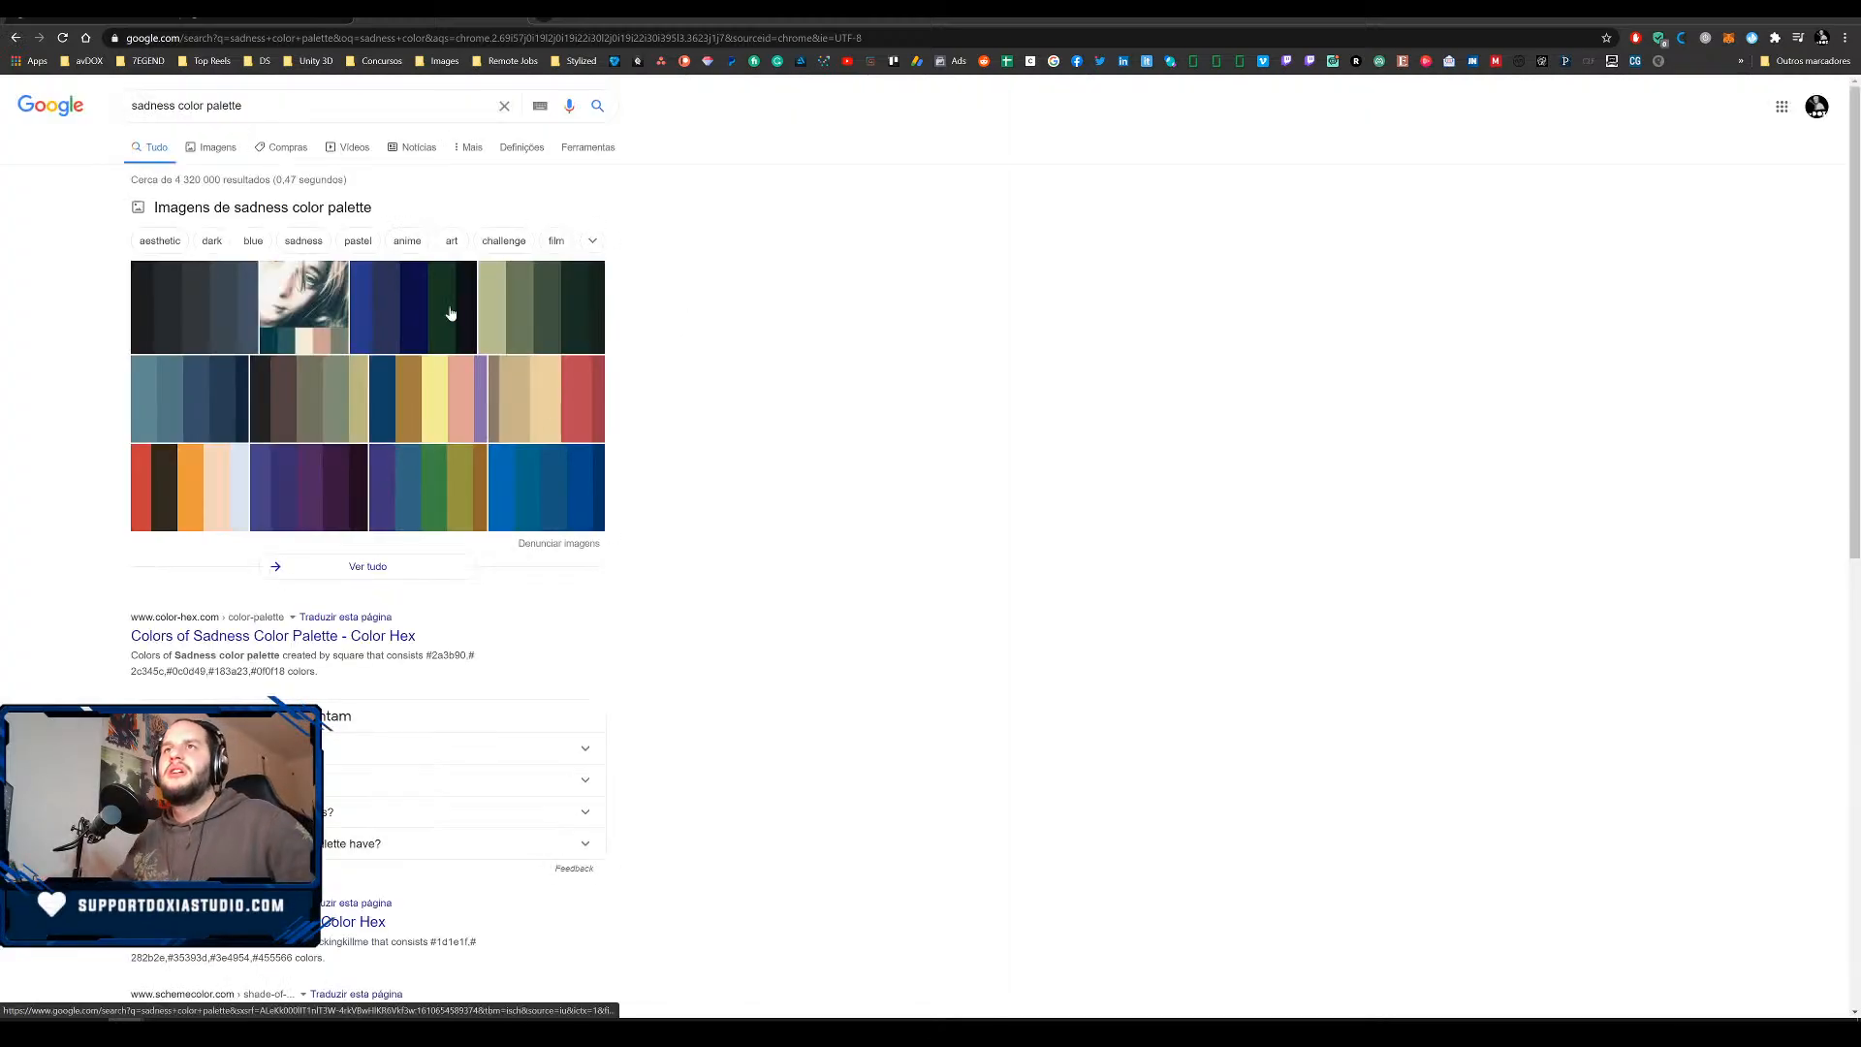
pyautogui.click(203, 151)
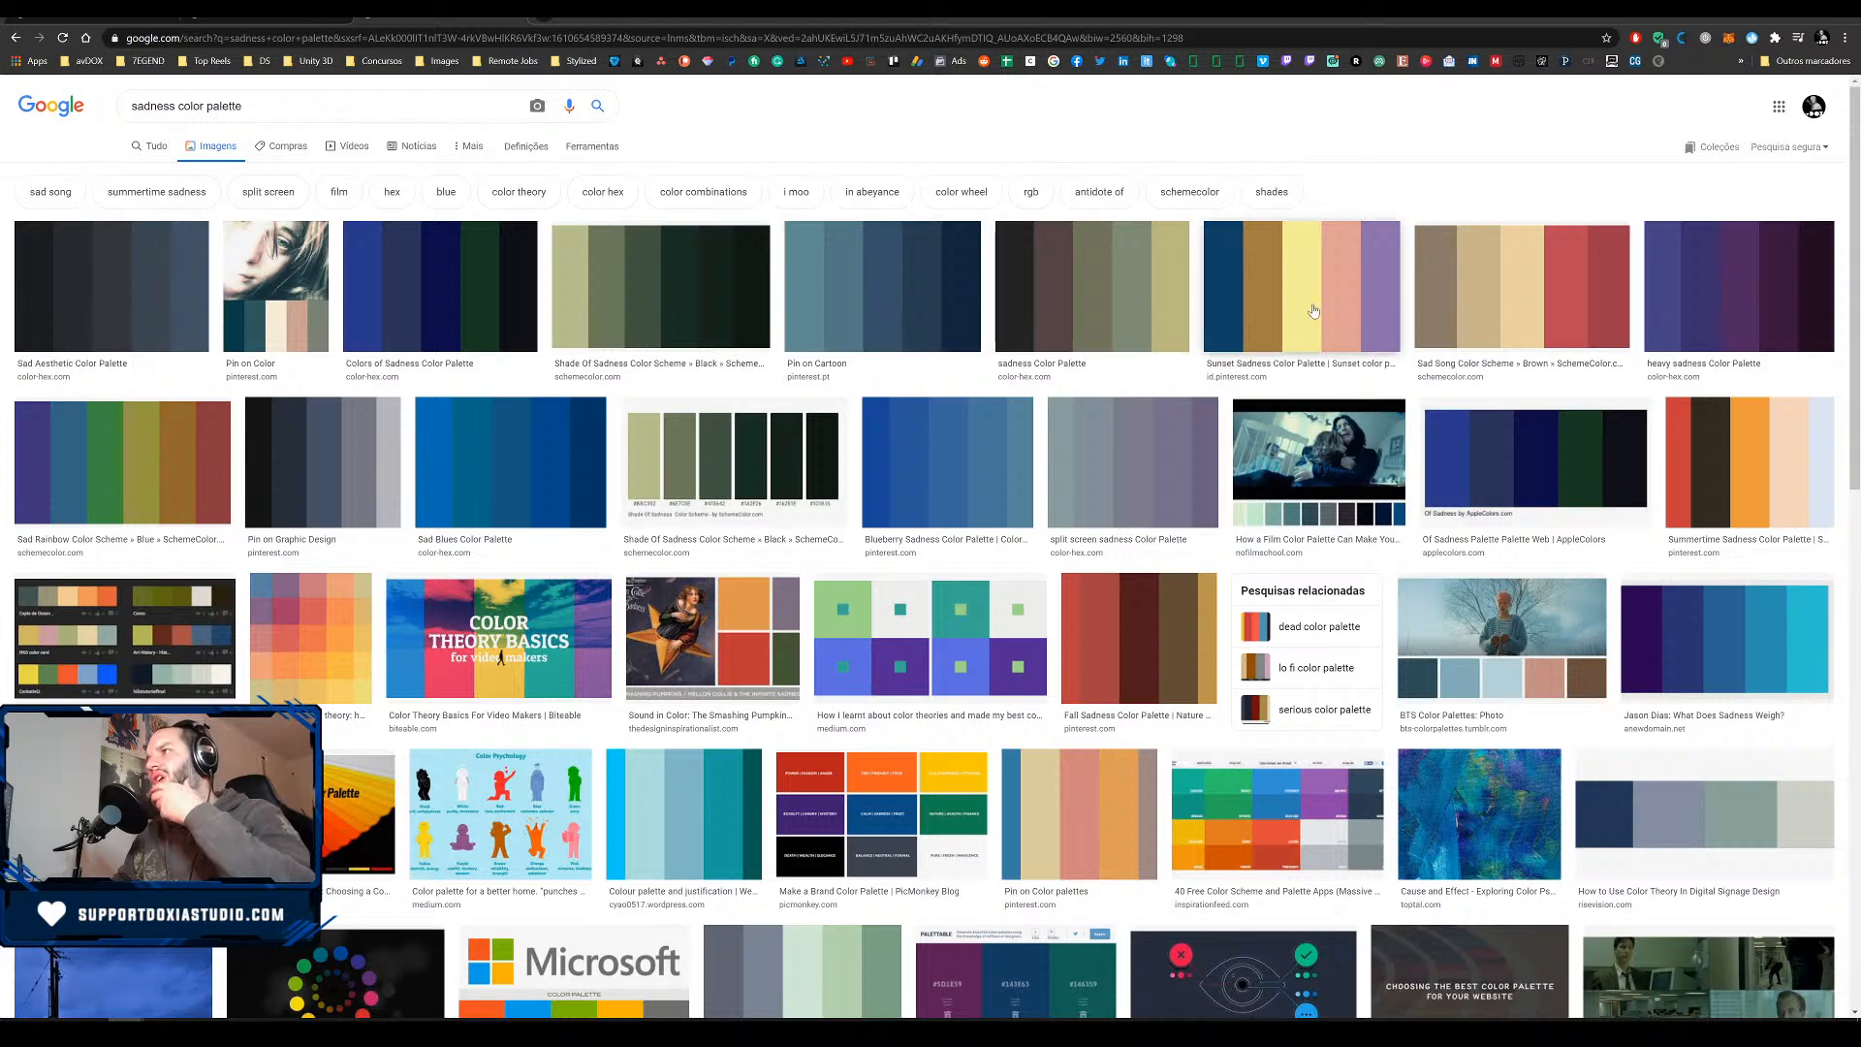
# Preview the film still palette, the Sad Rainbow scheme and the "What Does Sadness Weigh?" purple-to-cyan palette.
pyautogui.click(1334, 487)
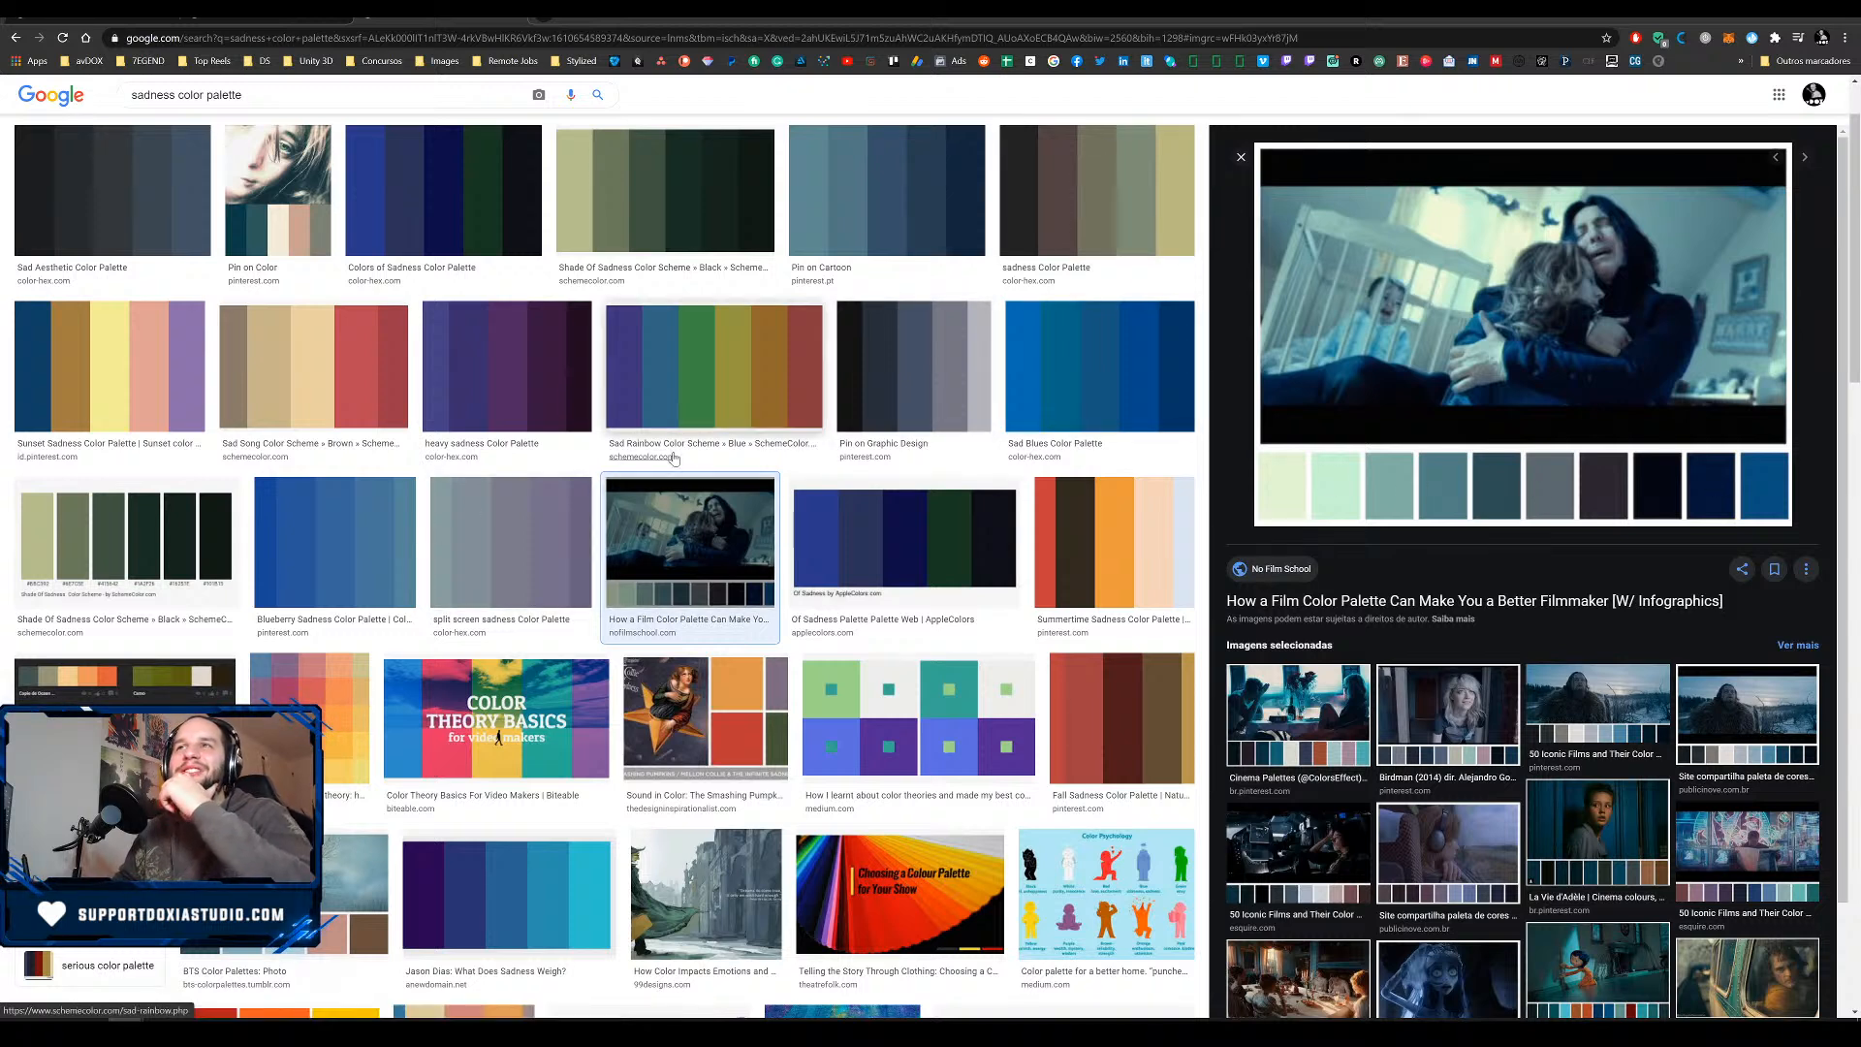
pyautogui.click(760, 395)
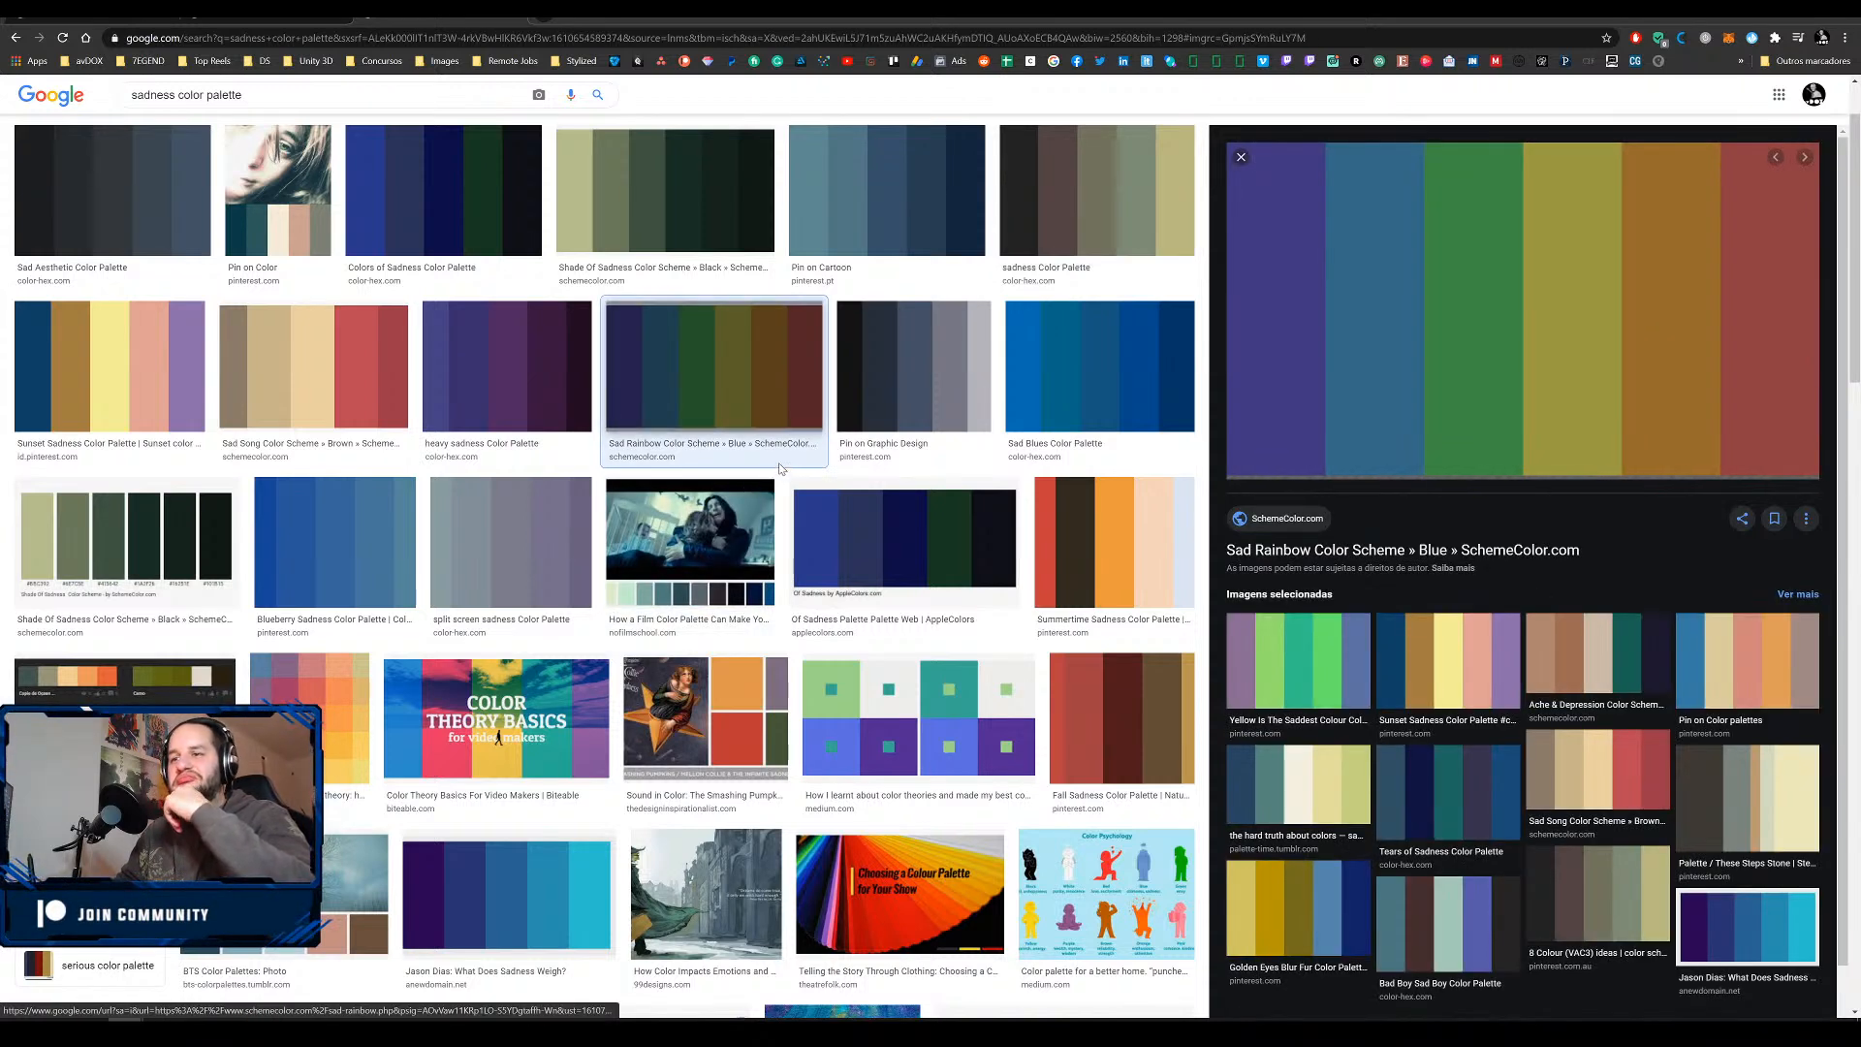
pyautogui.click(529, 916)
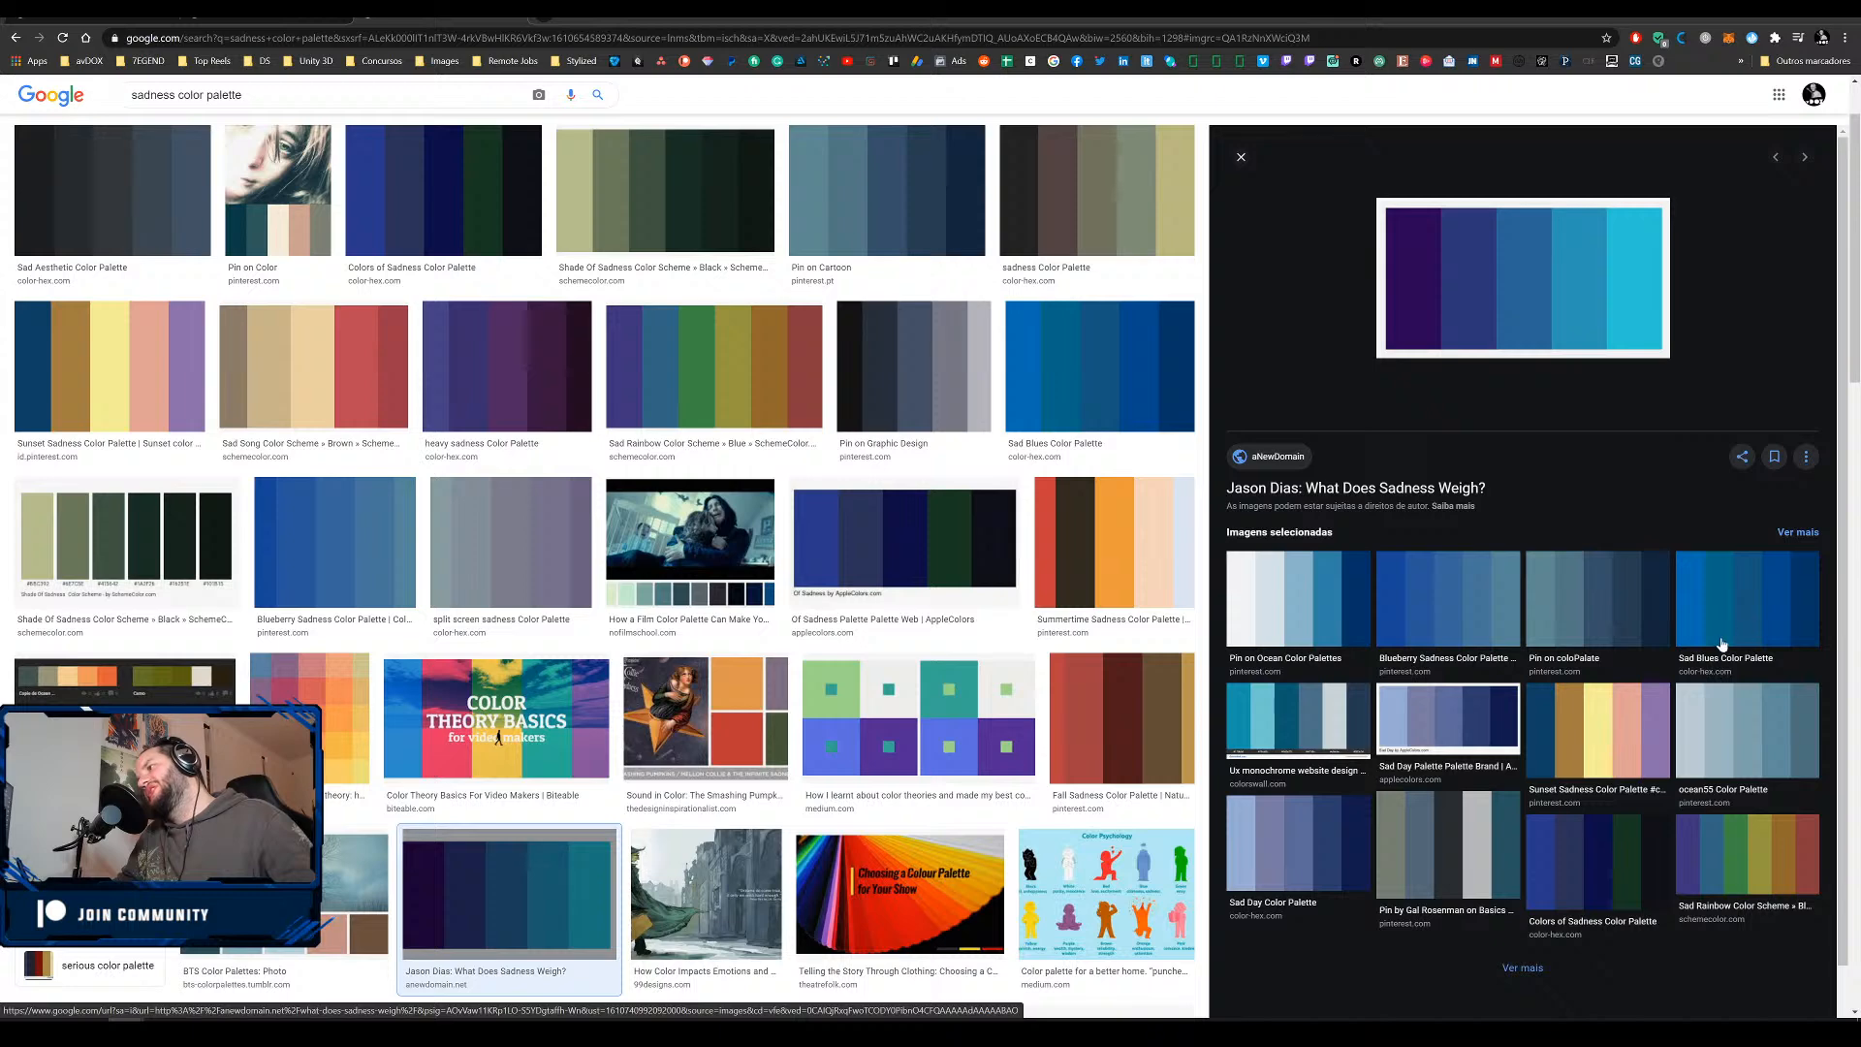
# Switch back to Houdini and set the first ramp point's color to pale cyan with RGB 0.615, 1, 1.
pyautogui.hotkey('alt', 'Tab')
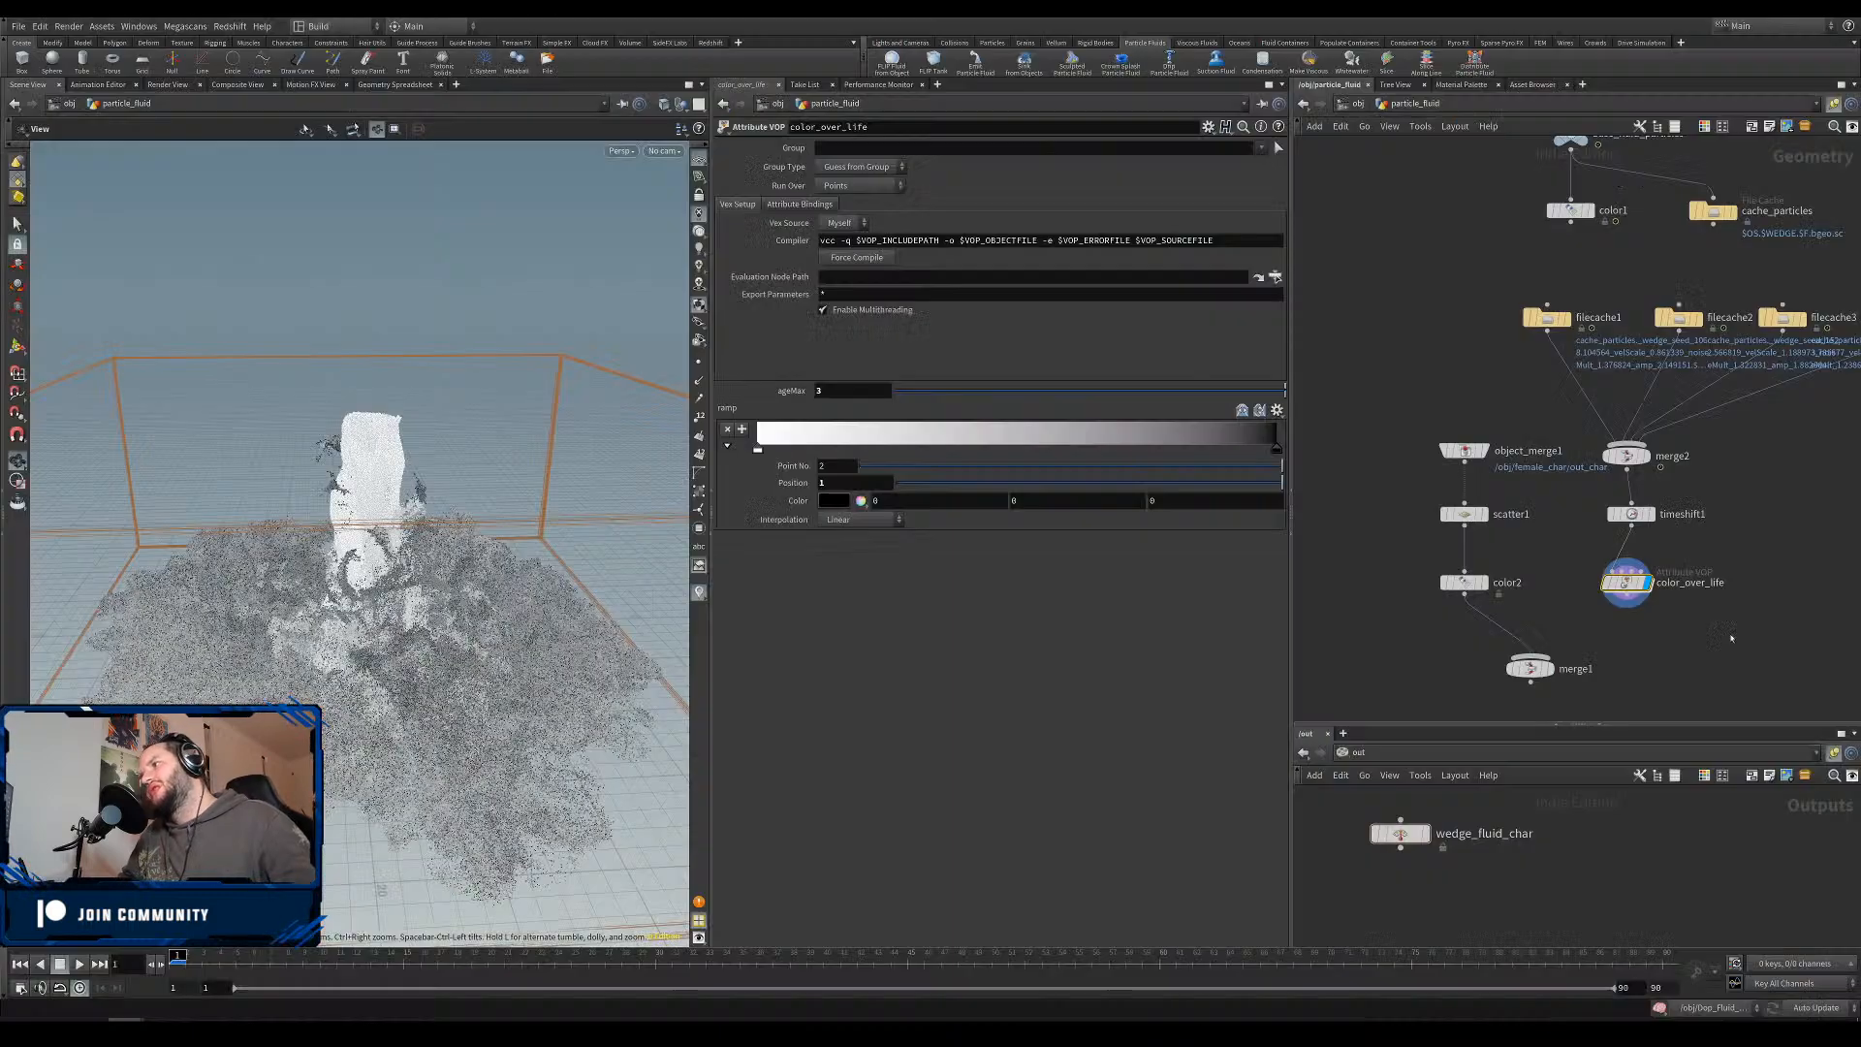
pyautogui.click(759, 449)
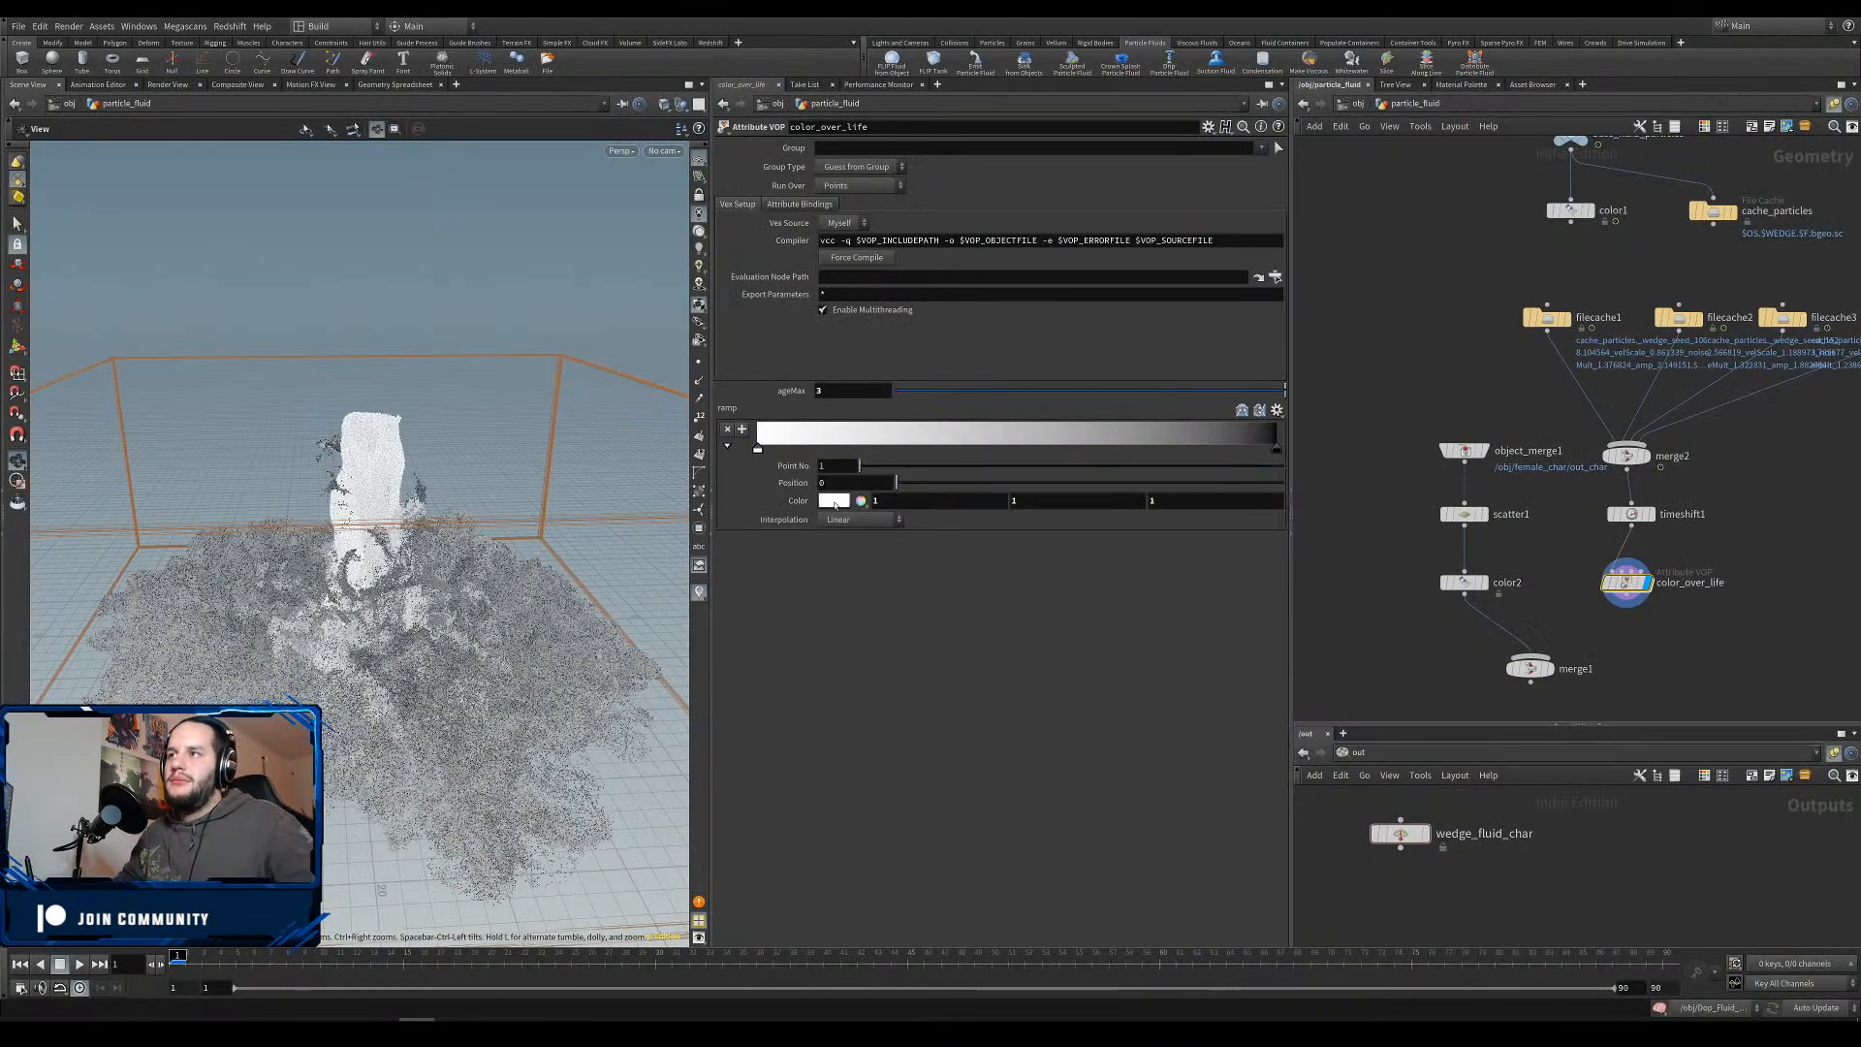
pyautogui.click(833, 500)
pyautogui.click(1463, 271)
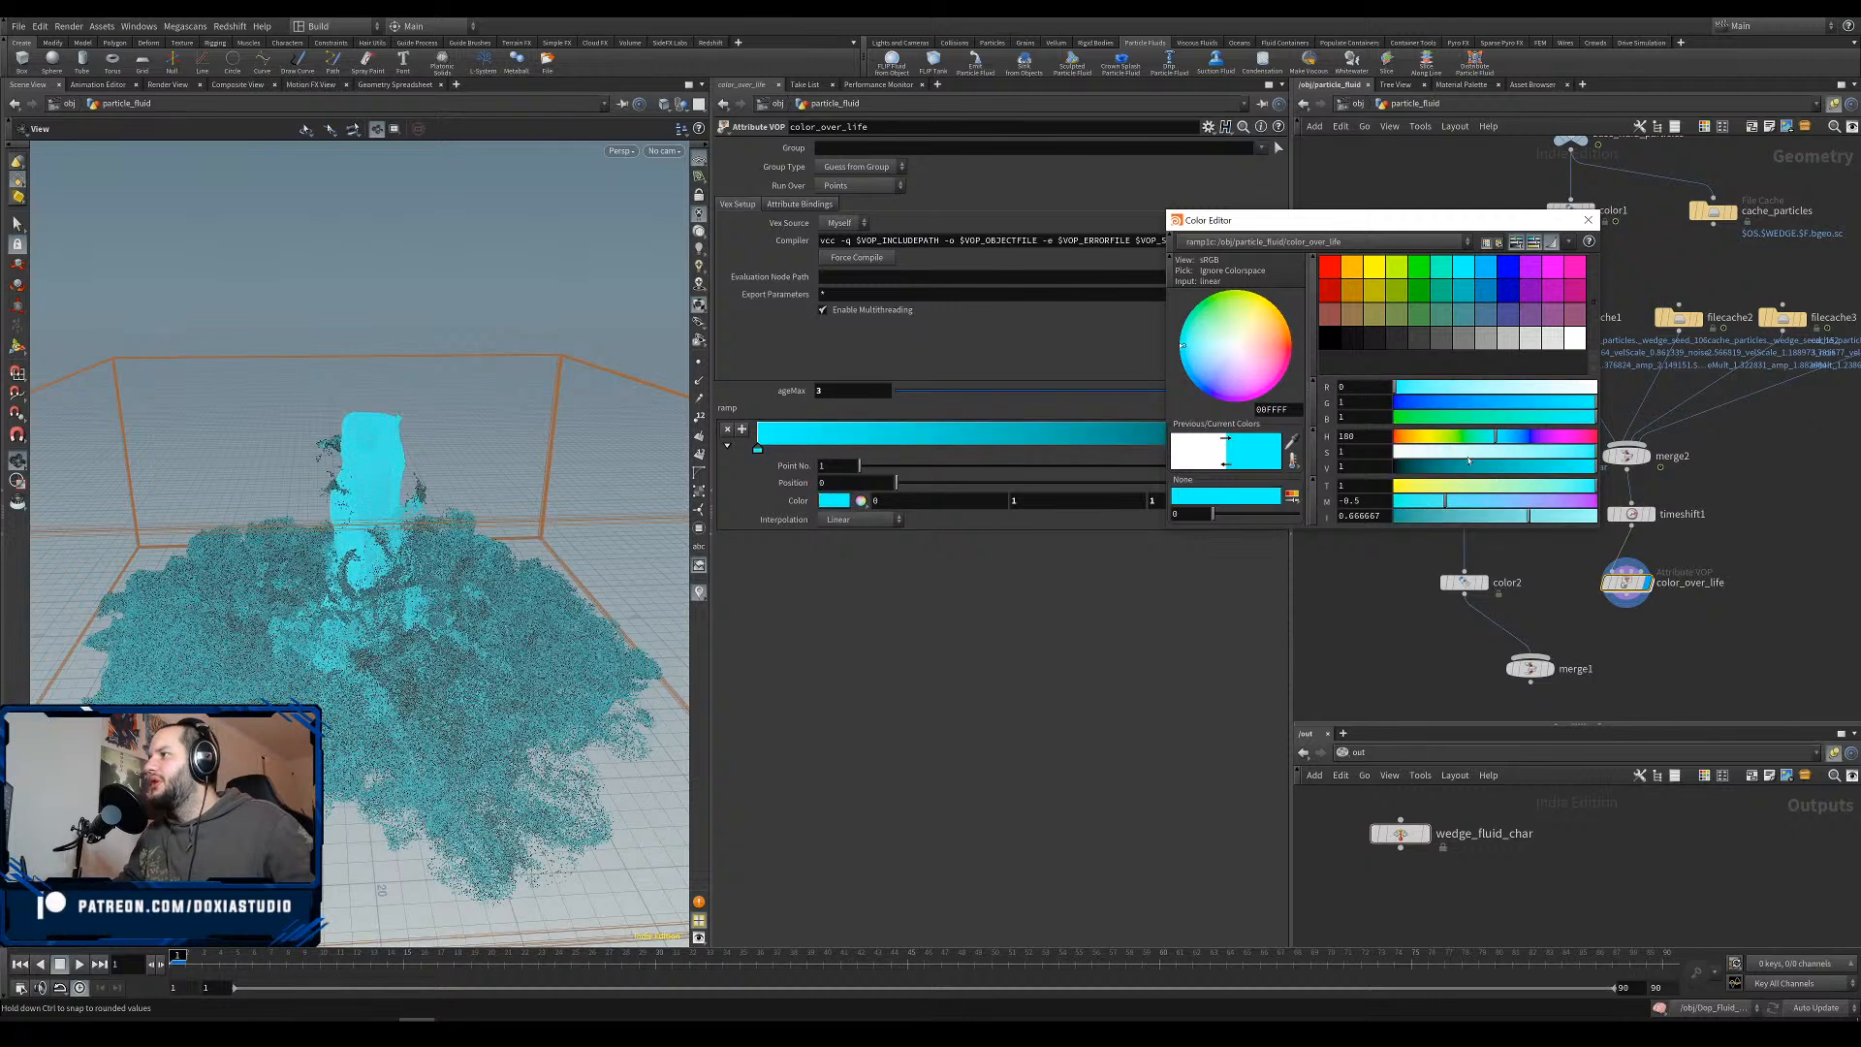
pyautogui.moveTo(1462, 452)
pyautogui.mouseDown()
pyautogui.moveTo(1439, 451)
pyautogui.moveTo(1473, 451)
pyautogui.mouseUp()
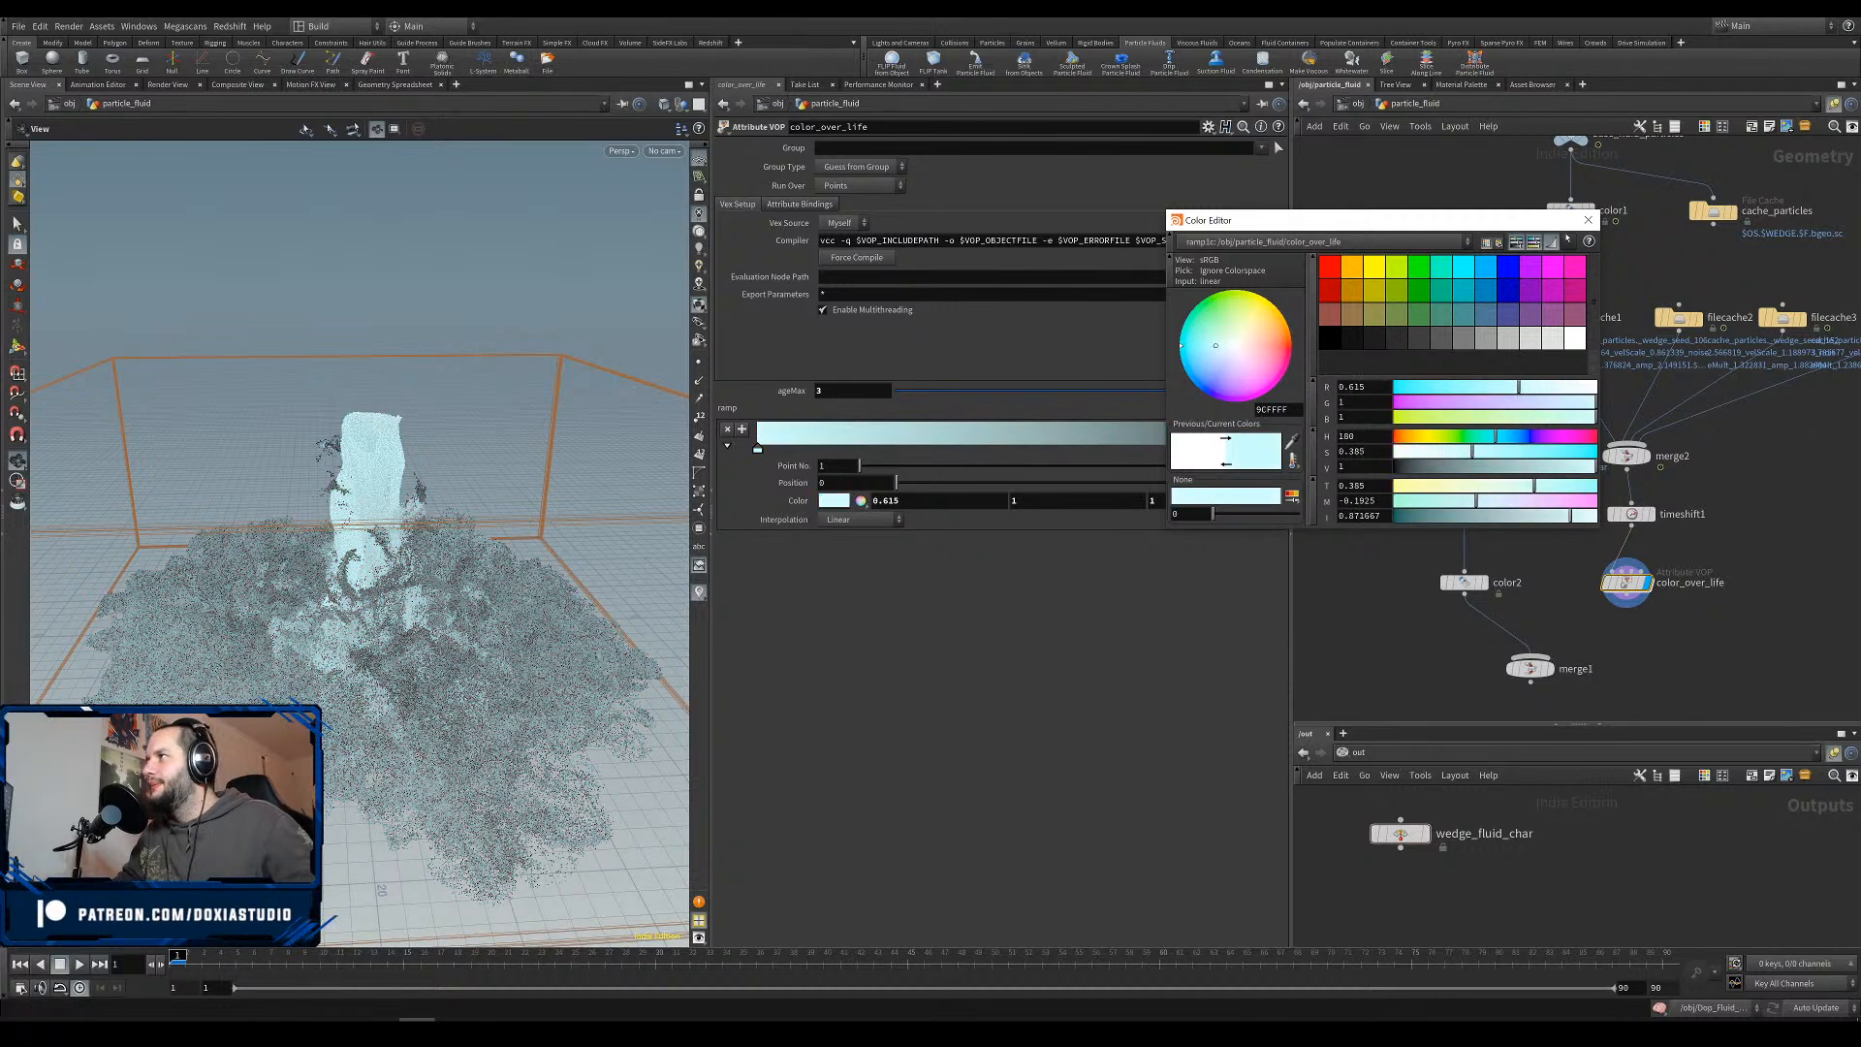
pyautogui.click(1588, 220)
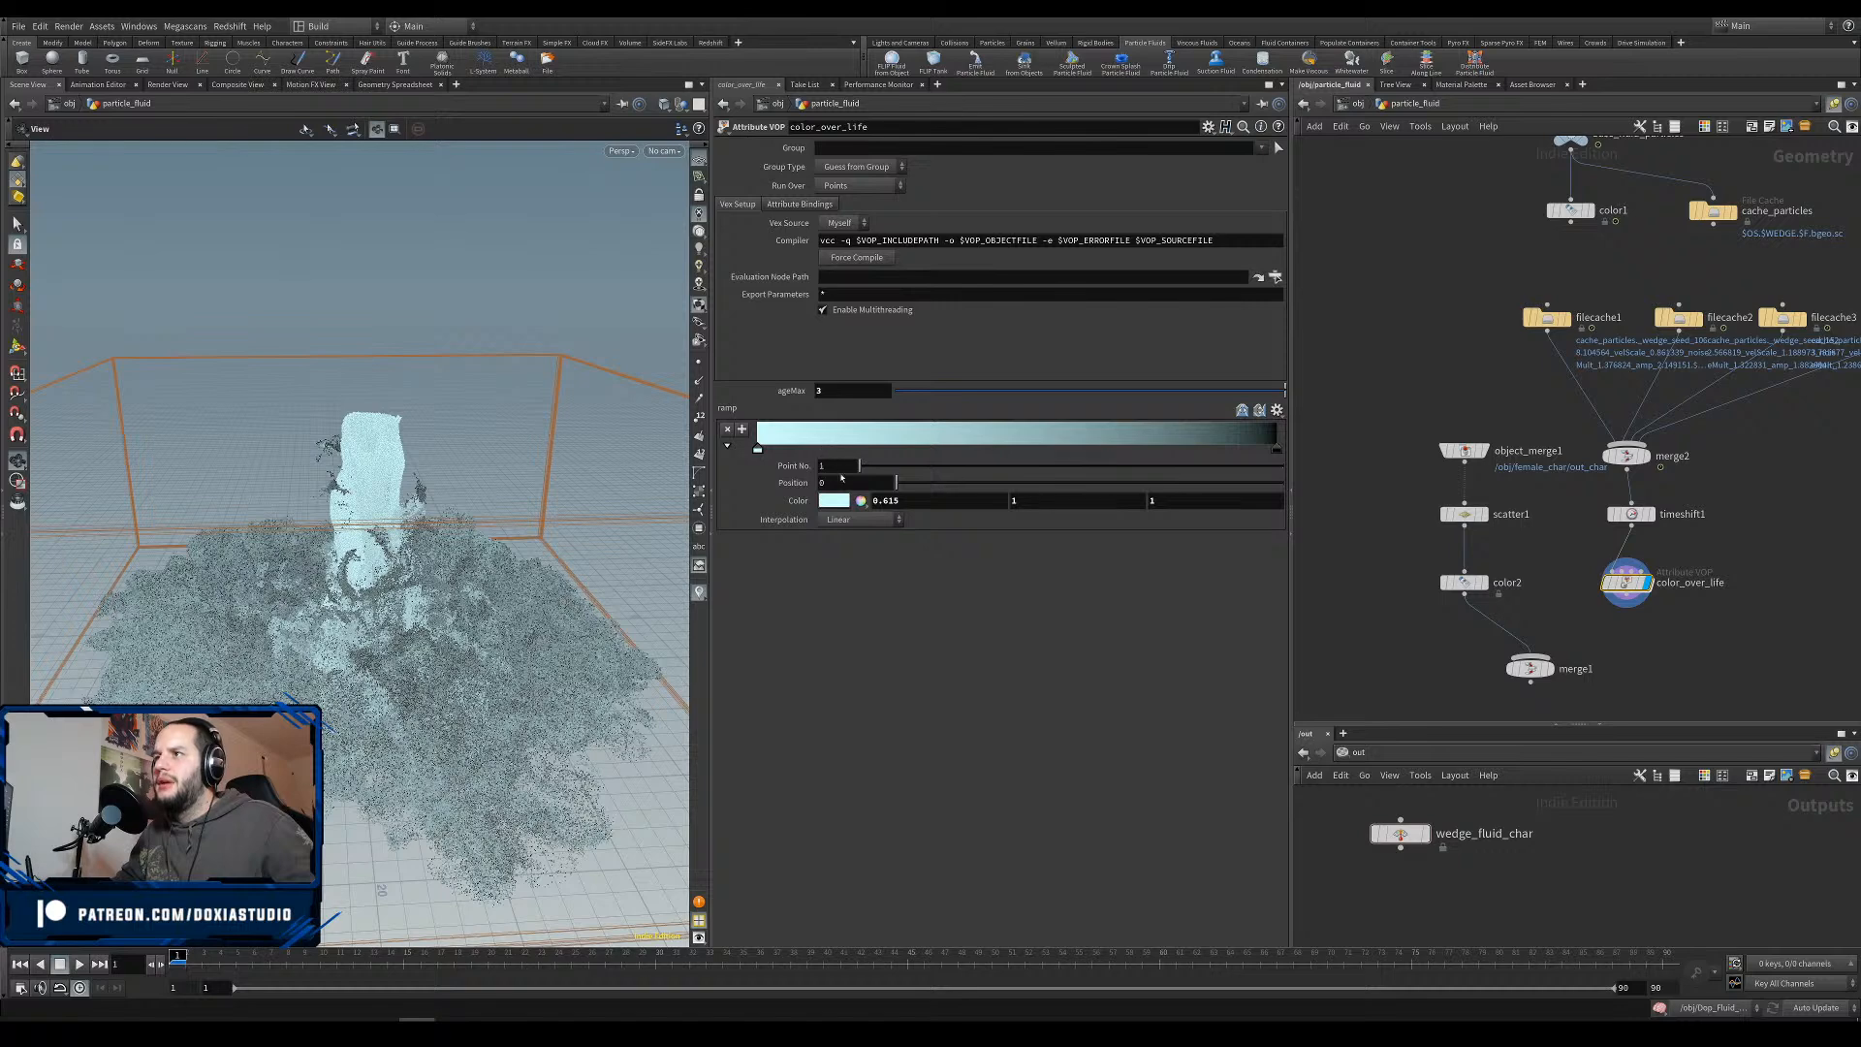
# Add a ramp point at about position 0.116 and color it light blue with RGB 0.166, 0.583, 1.
pyautogui.click(817, 448)
pyautogui.click(836, 501)
pyautogui.click(1486, 265)
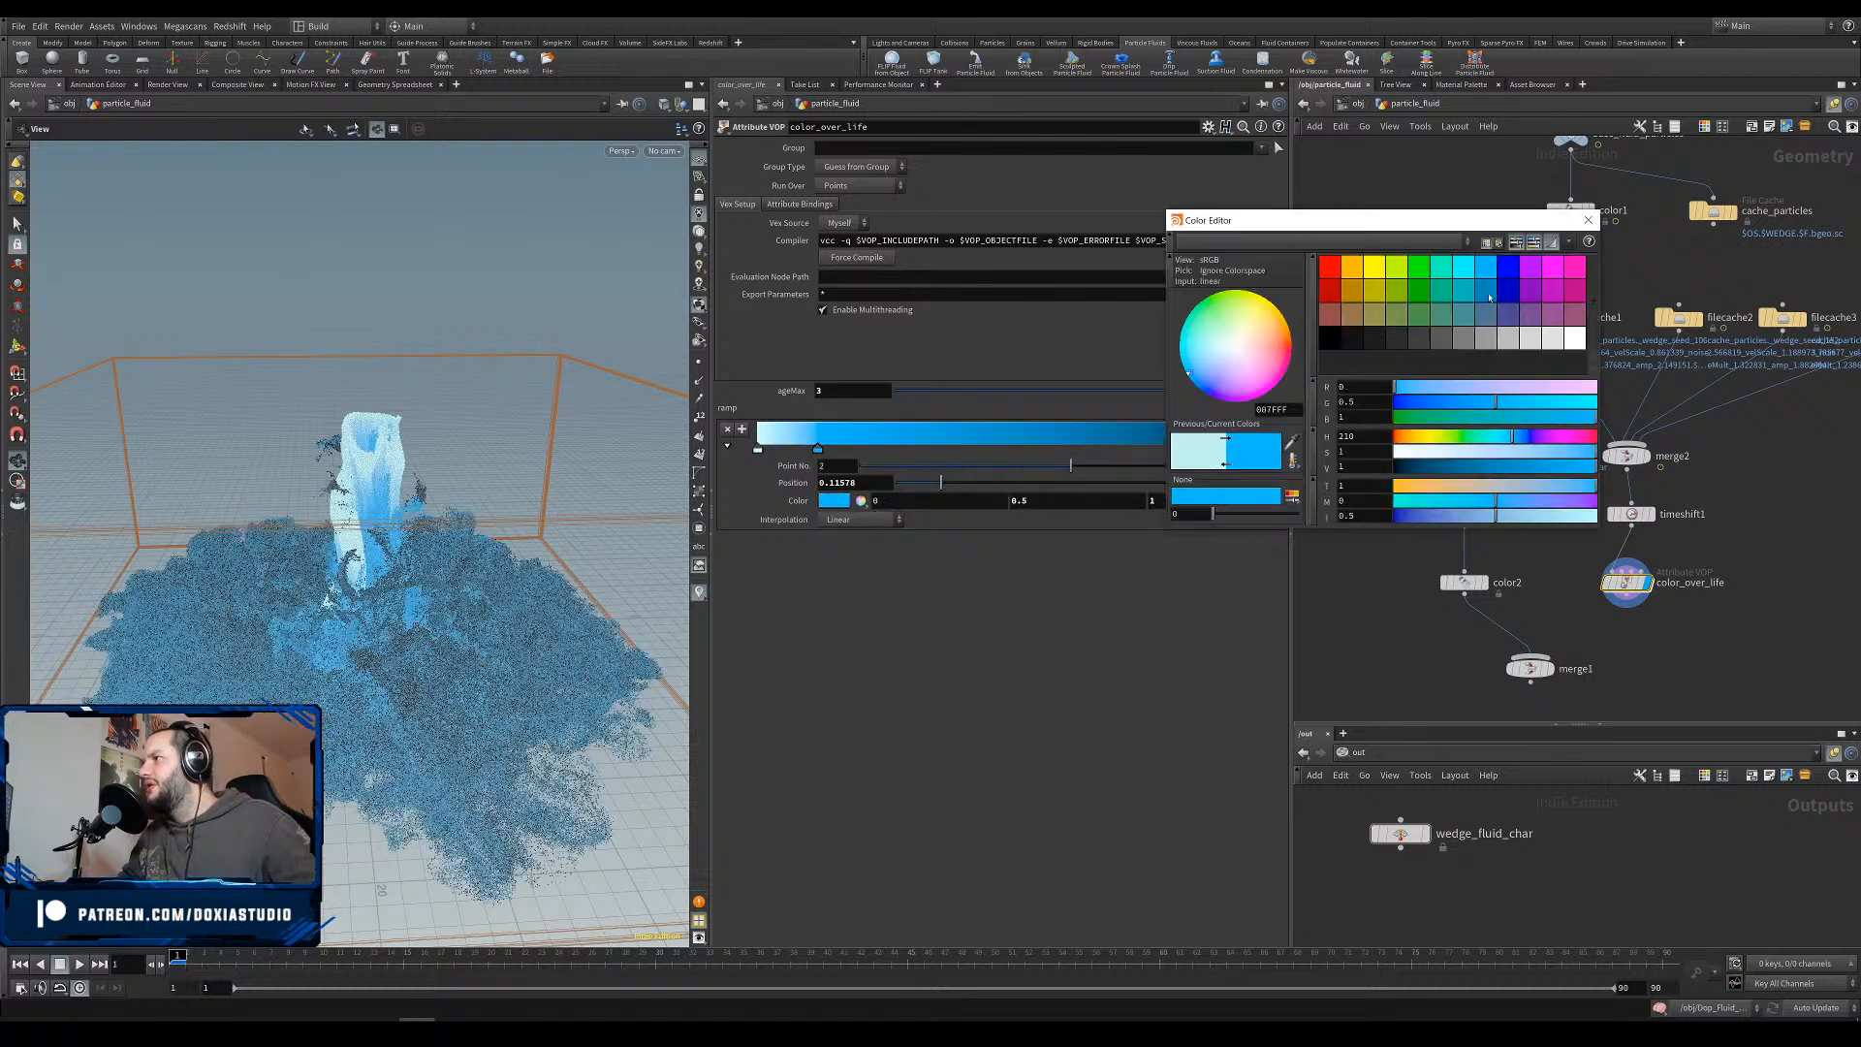
pyautogui.moveTo(1521, 452); pyautogui.dragTo(1564, 453)
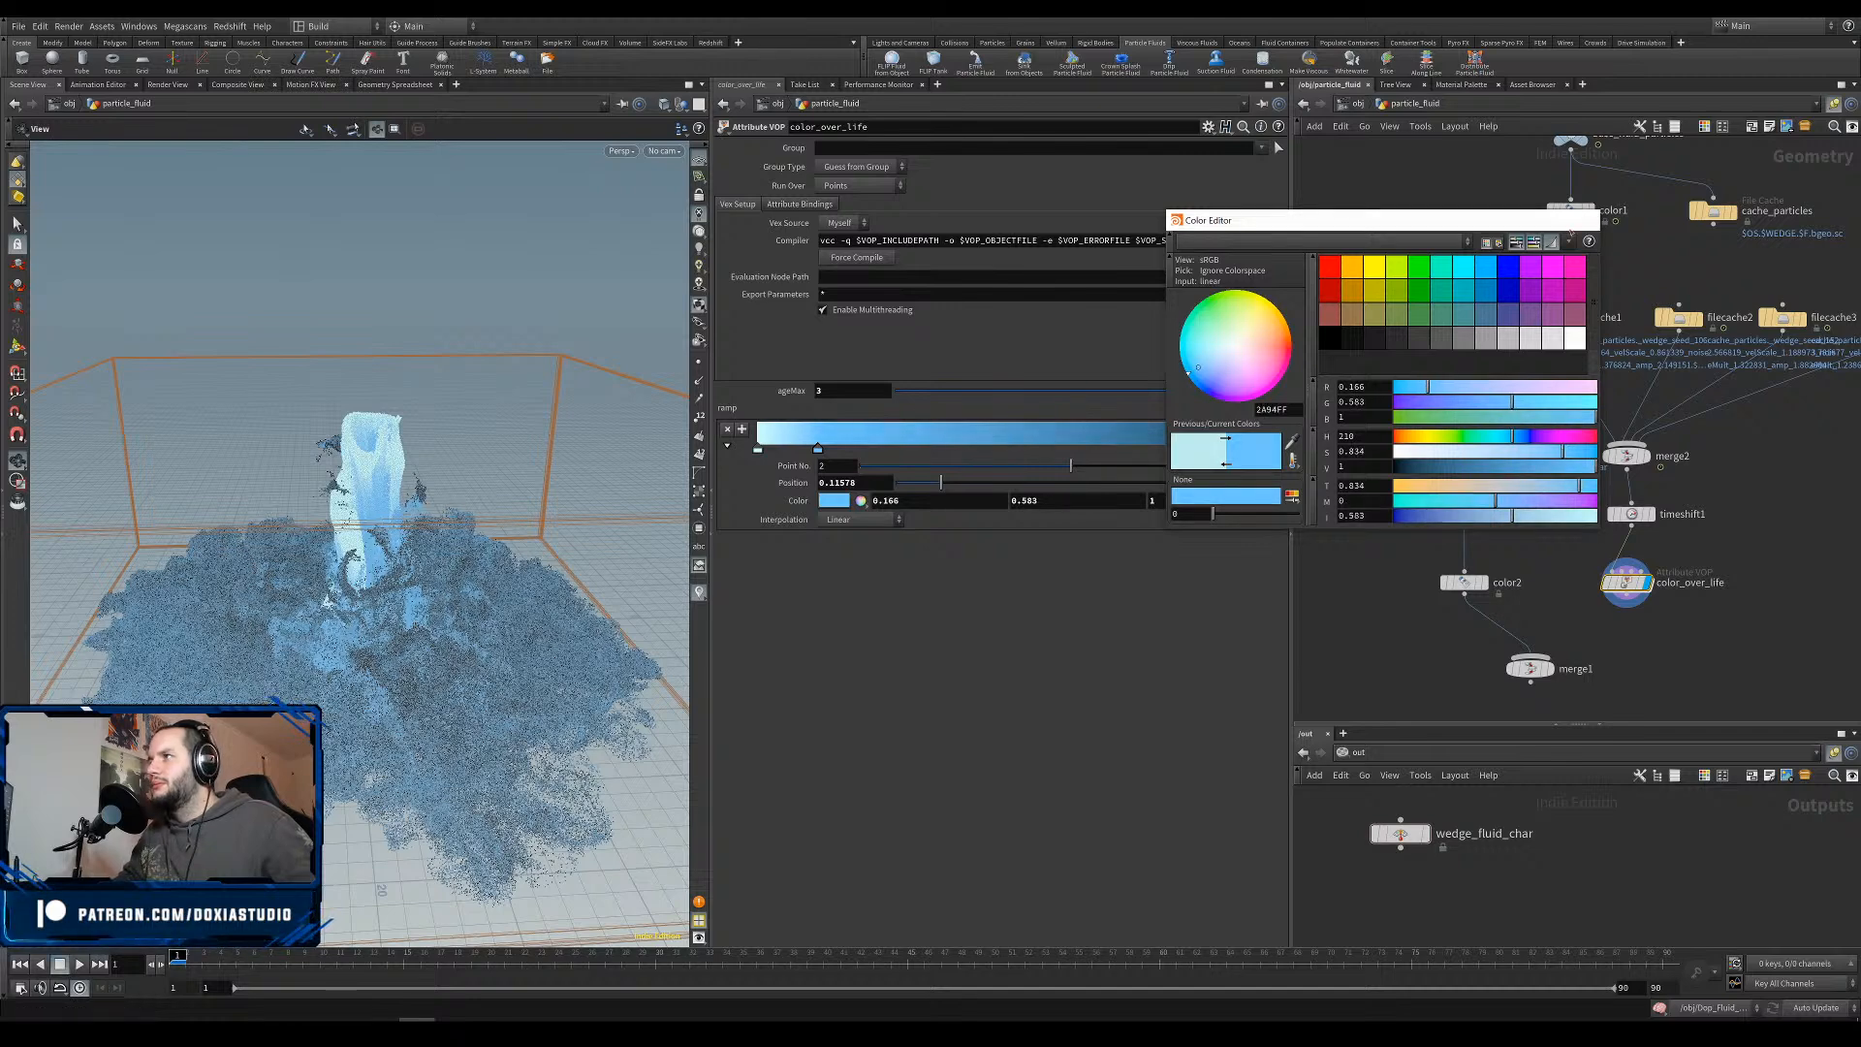
# Add a third ramp point at about position 0.344 and color it deep blue with RGB 0.032, 0.096, 0.389.
pyautogui.click(1588, 220)
pyautogui.click(936, 450)
pyautogui.click(836, 501)
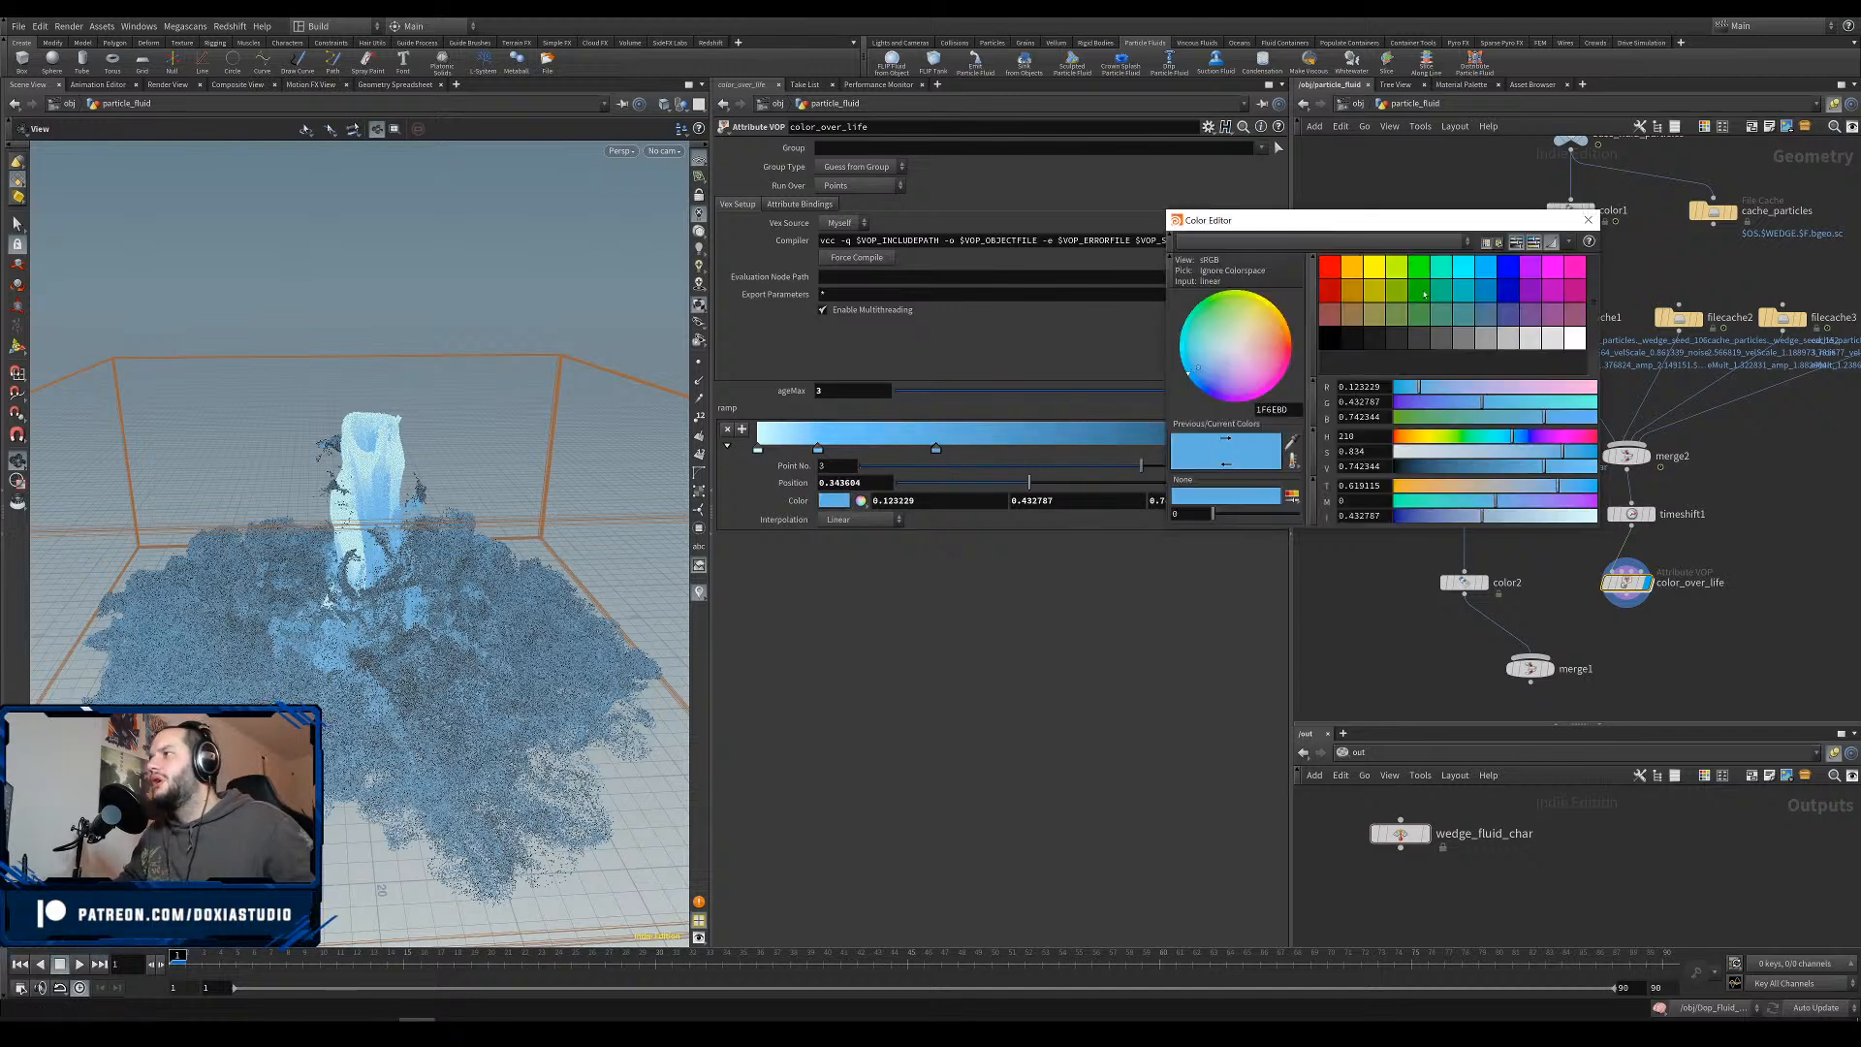
pyautogui.moveTo(1519, 437); pyautogui.dragTo(1524, 441)
pyautogui.click(1580, 451)
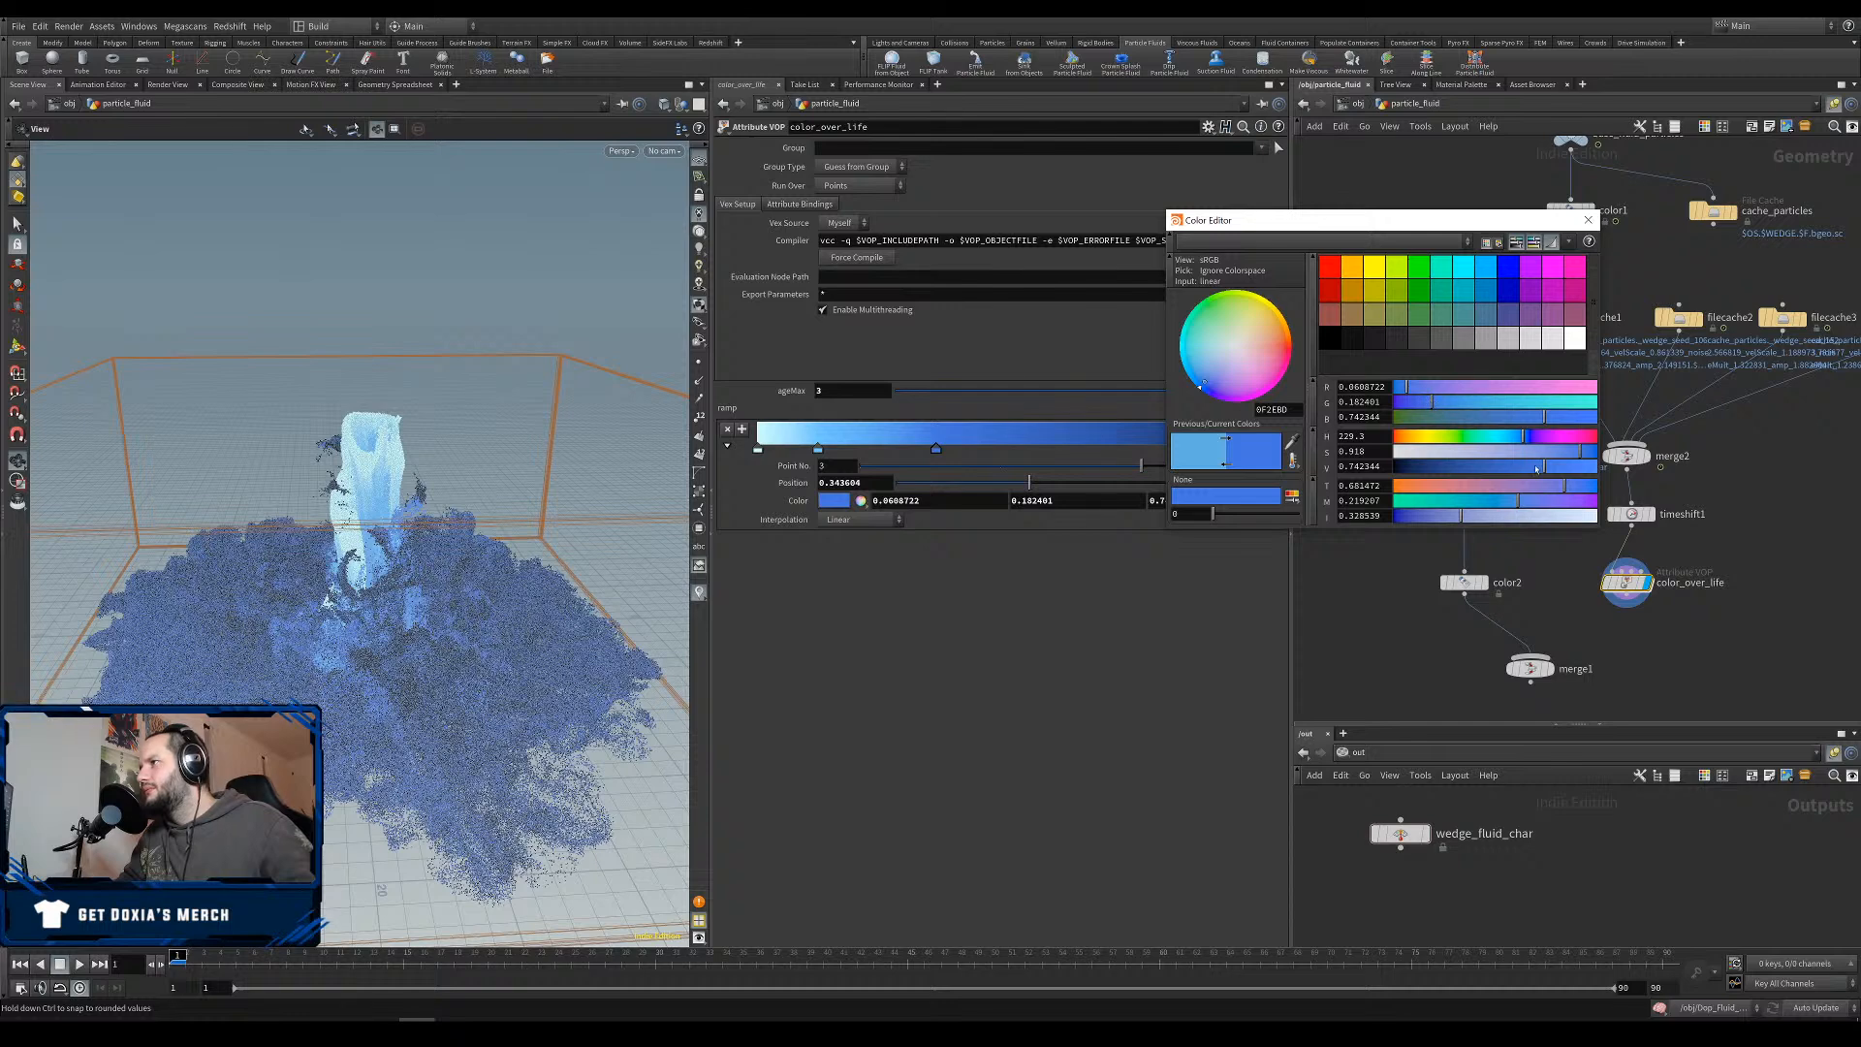
pyautogui.moveTo(1536, 468); pyautogui.dragTo(1475, 474)
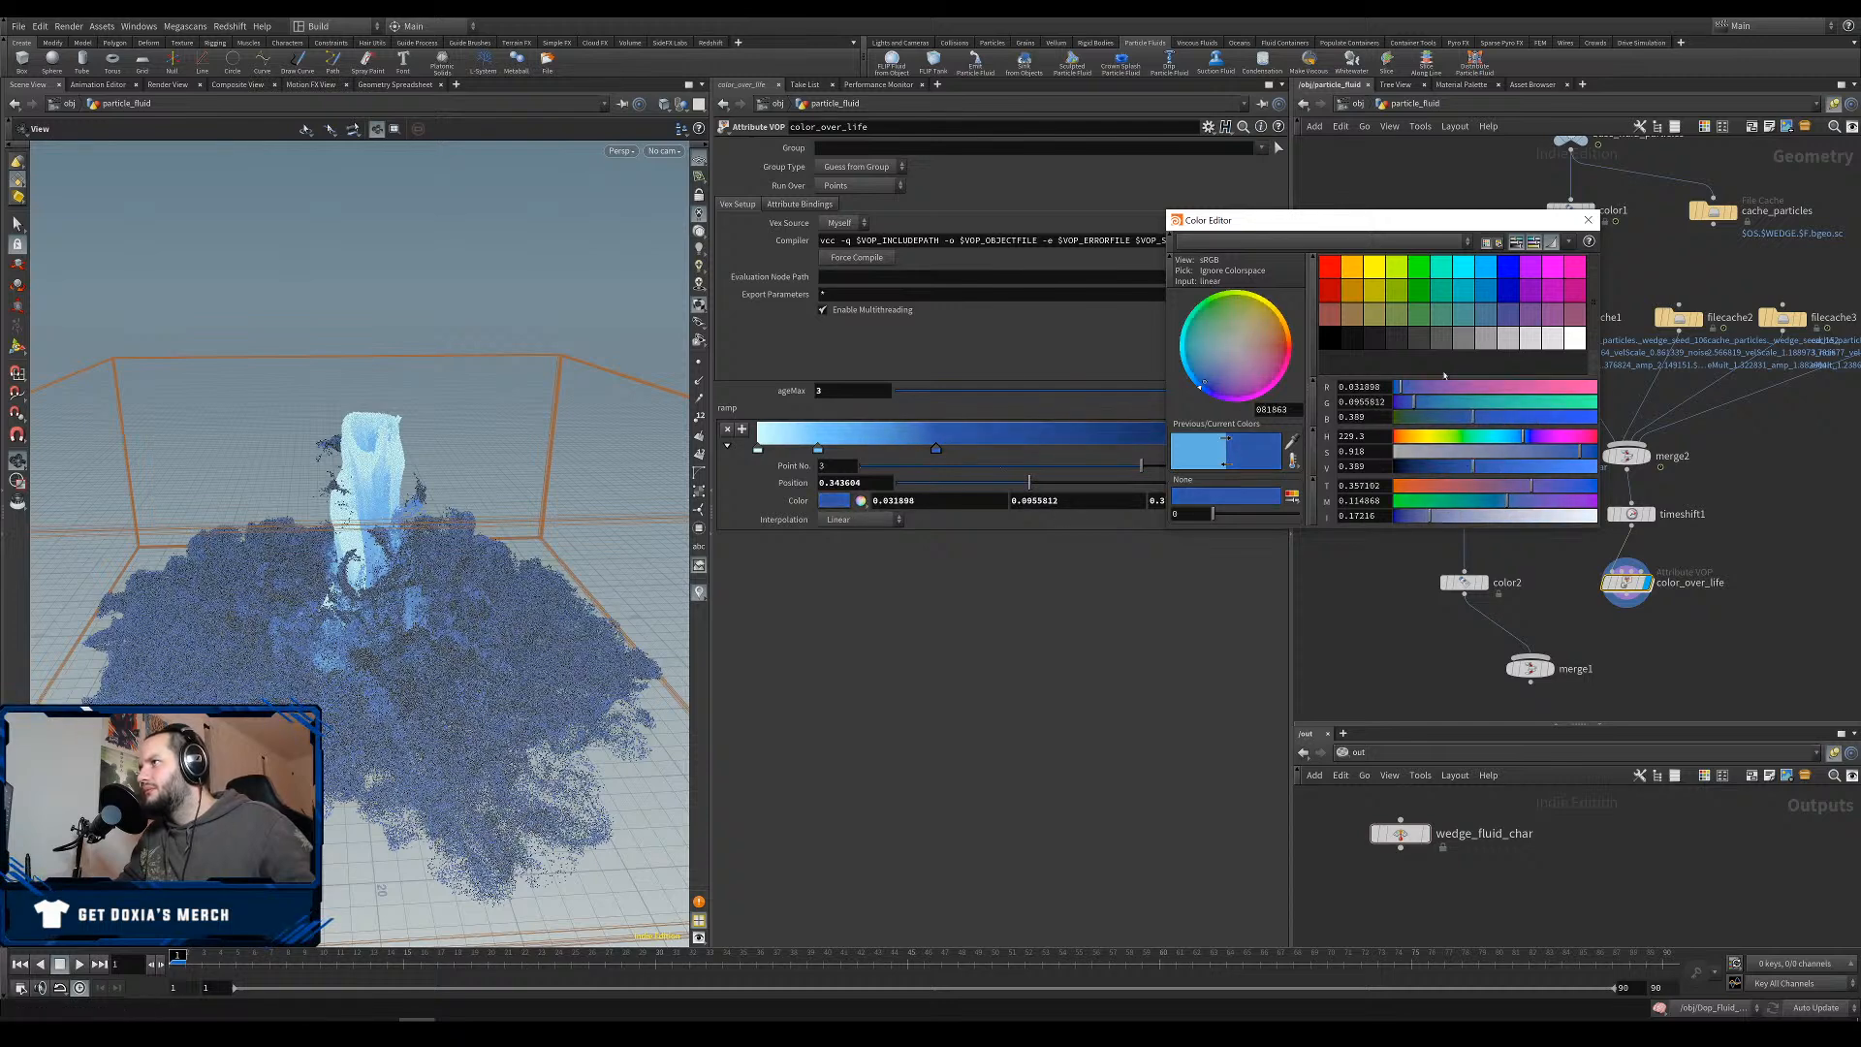
pyautogui.click(1587, 221)
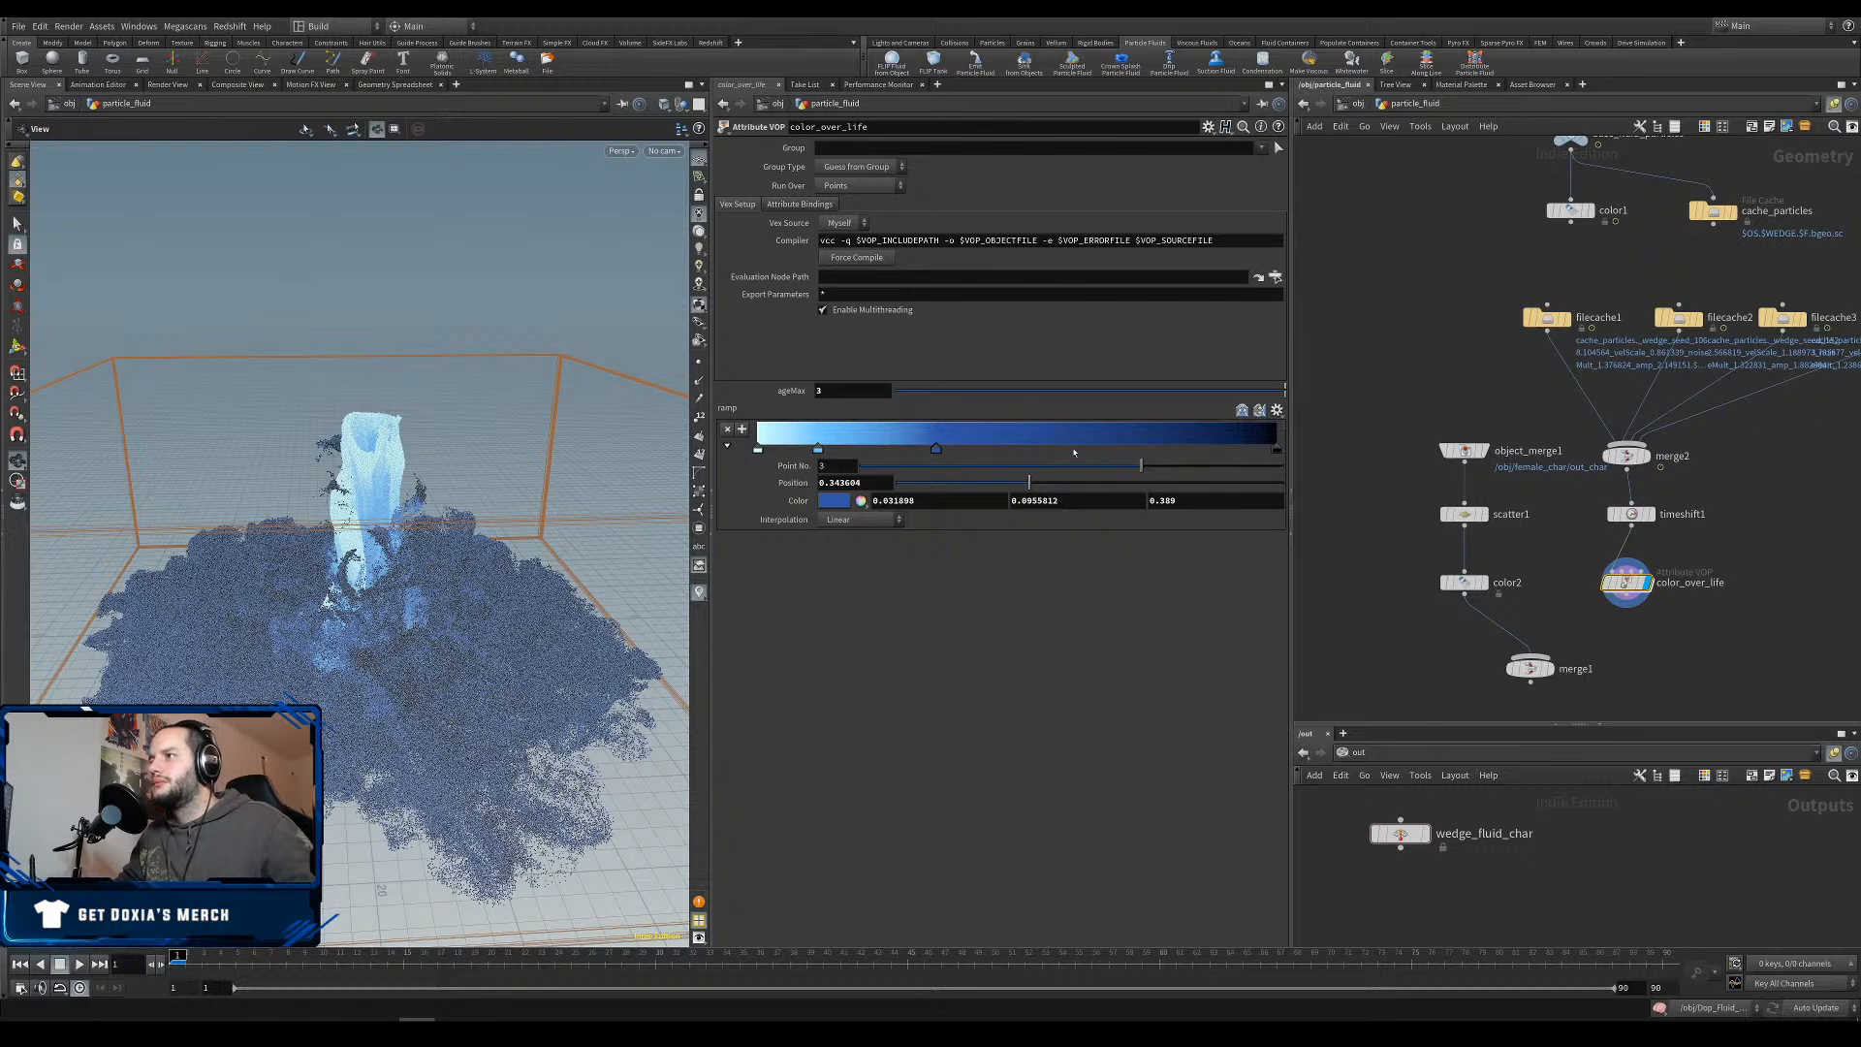
# Delete the ramp's end point and add a dark purple one at about position 0.712 with RGB 0.028, 0, 0.123.
pyautogui.click(1276, 449)
pyautogui.press('Delete')
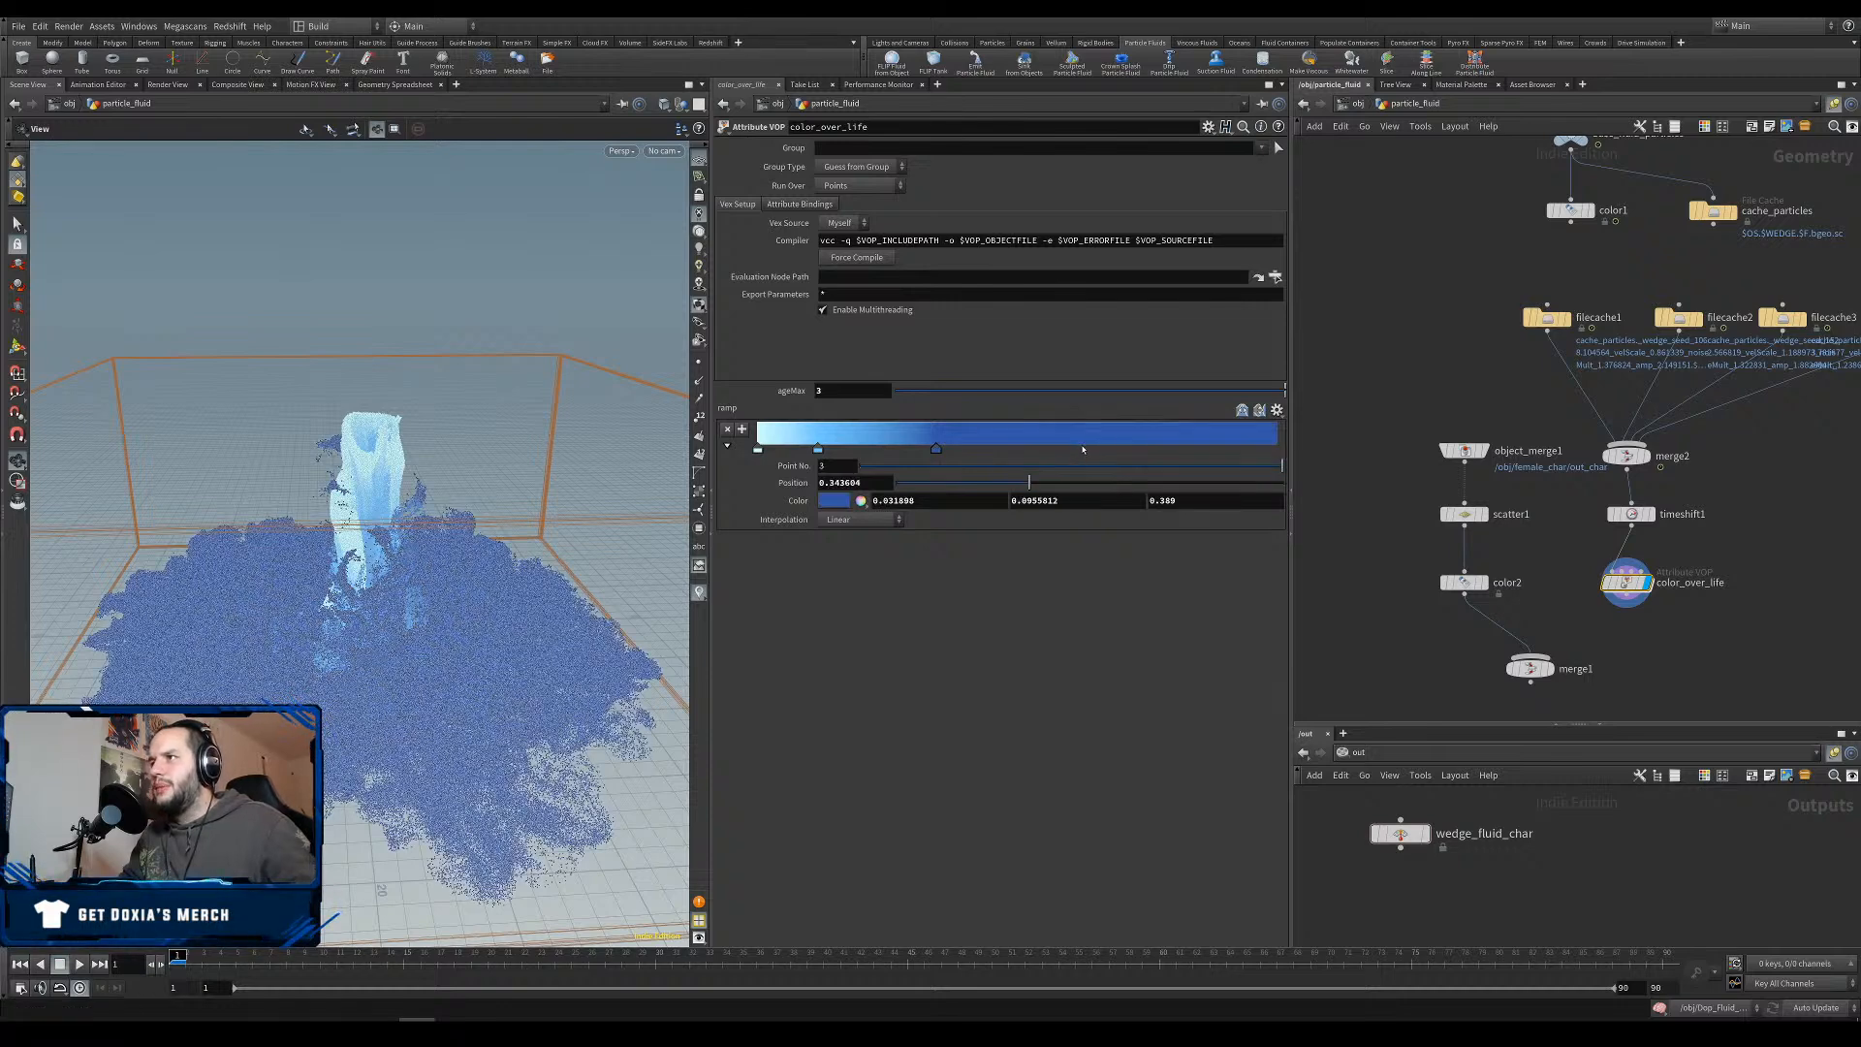
pyautogui.click(1124, 449)
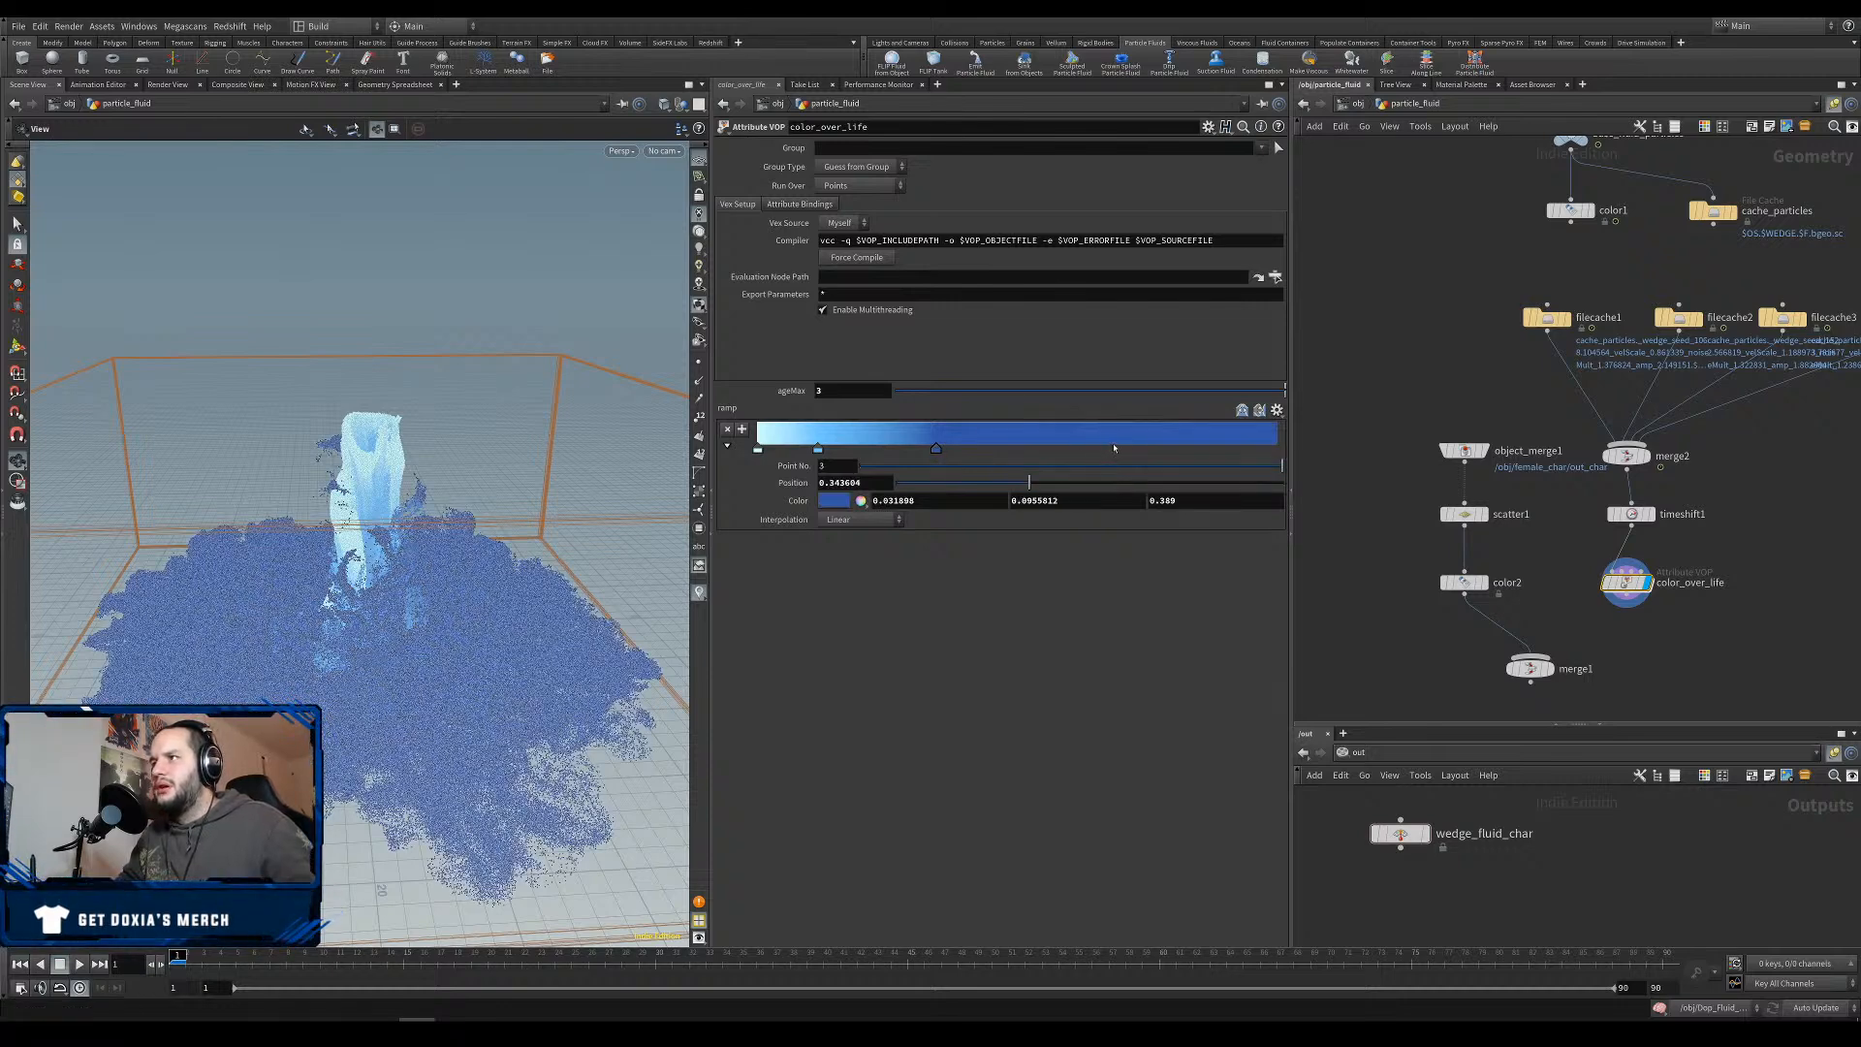
pyautogui.click(838, 500)
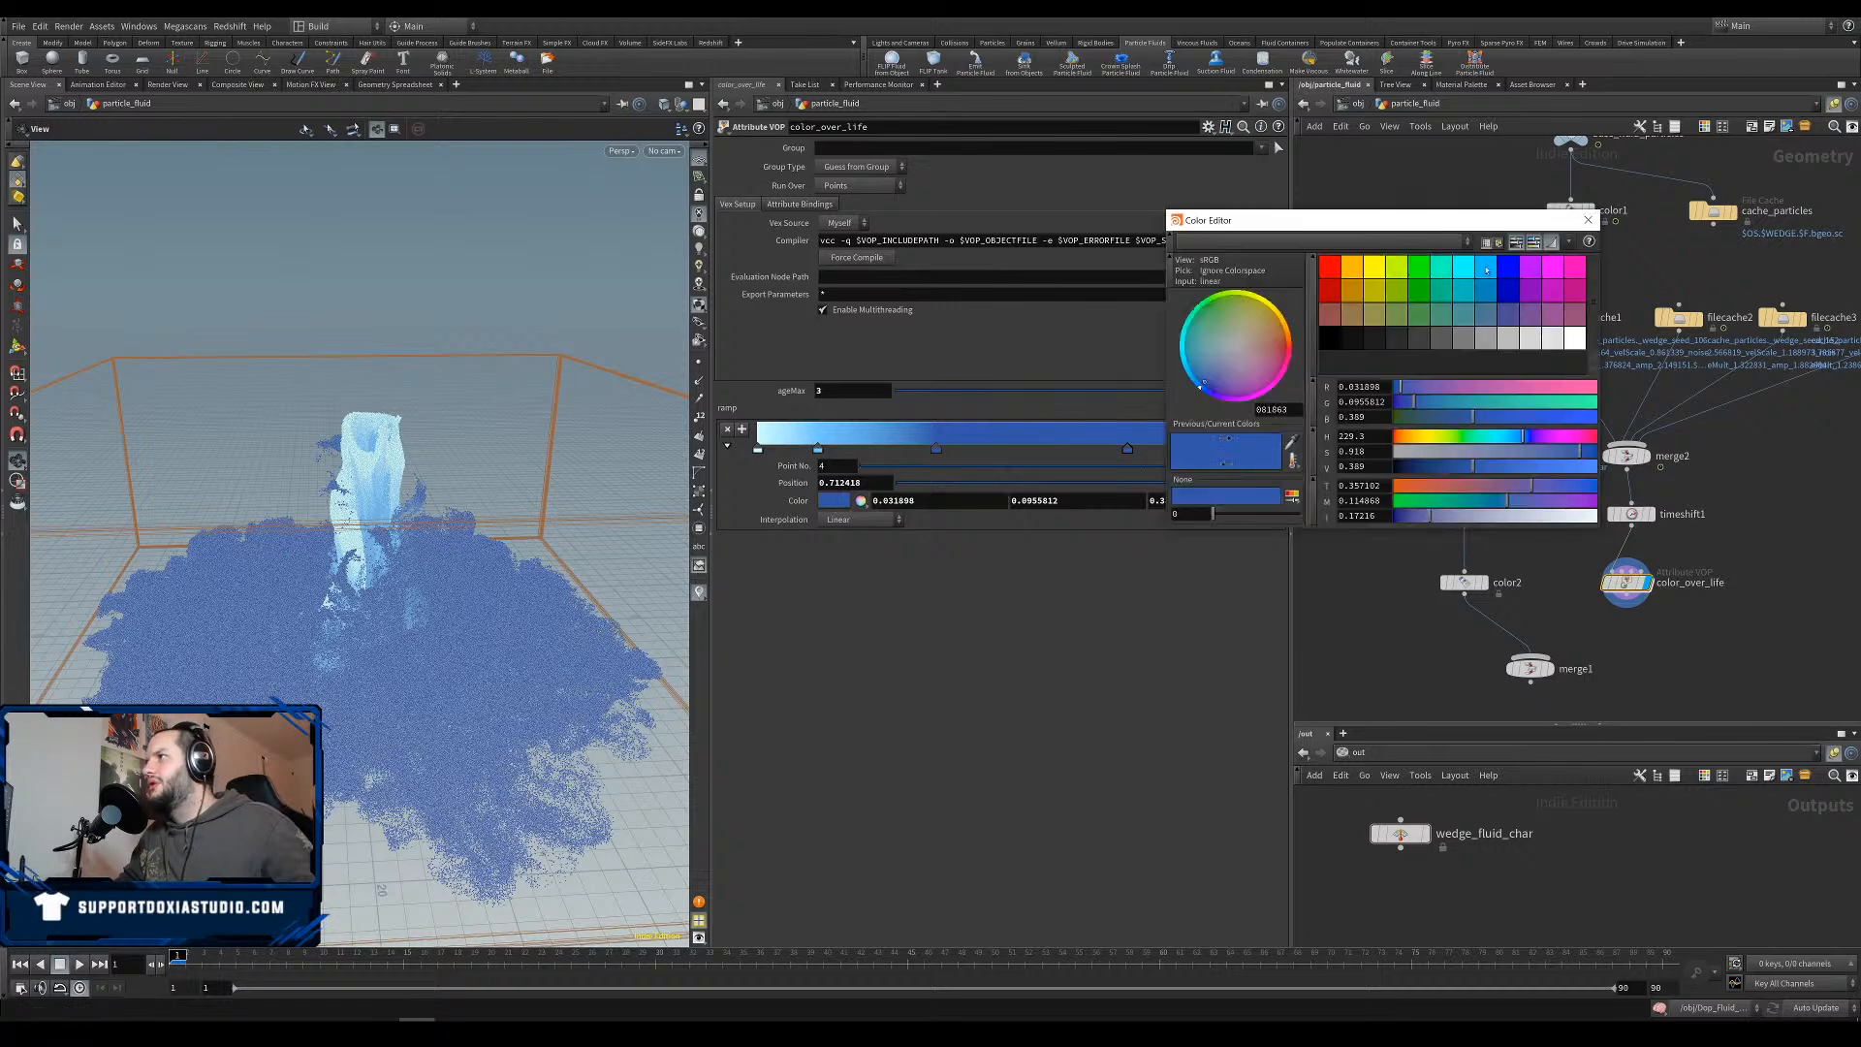
pyautogui.click(1529, 290)
pyautogui.moveTo(1464, 466); pyautogui.dragTo(1418, 466)
pyautogui.moveTo(1546, 439); pyautogui.dragTo(1541, 440)
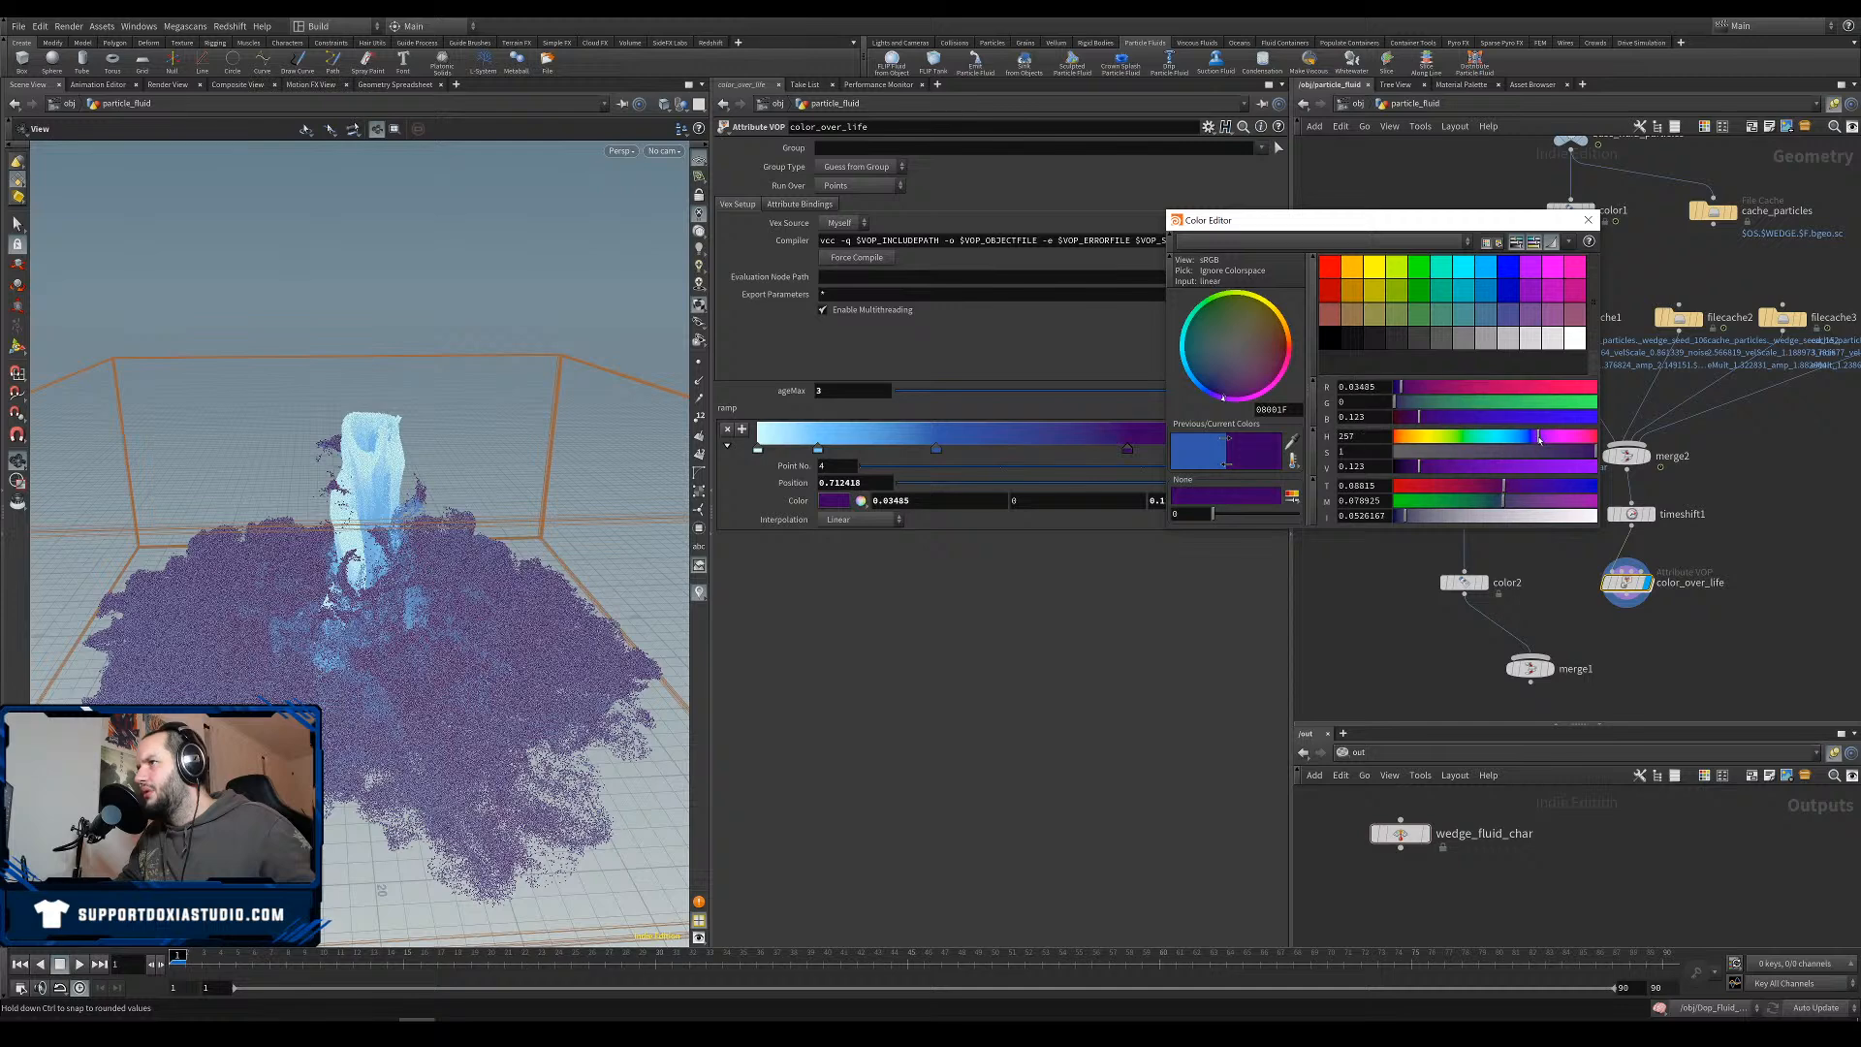
pyautogui.click(1588, 222)
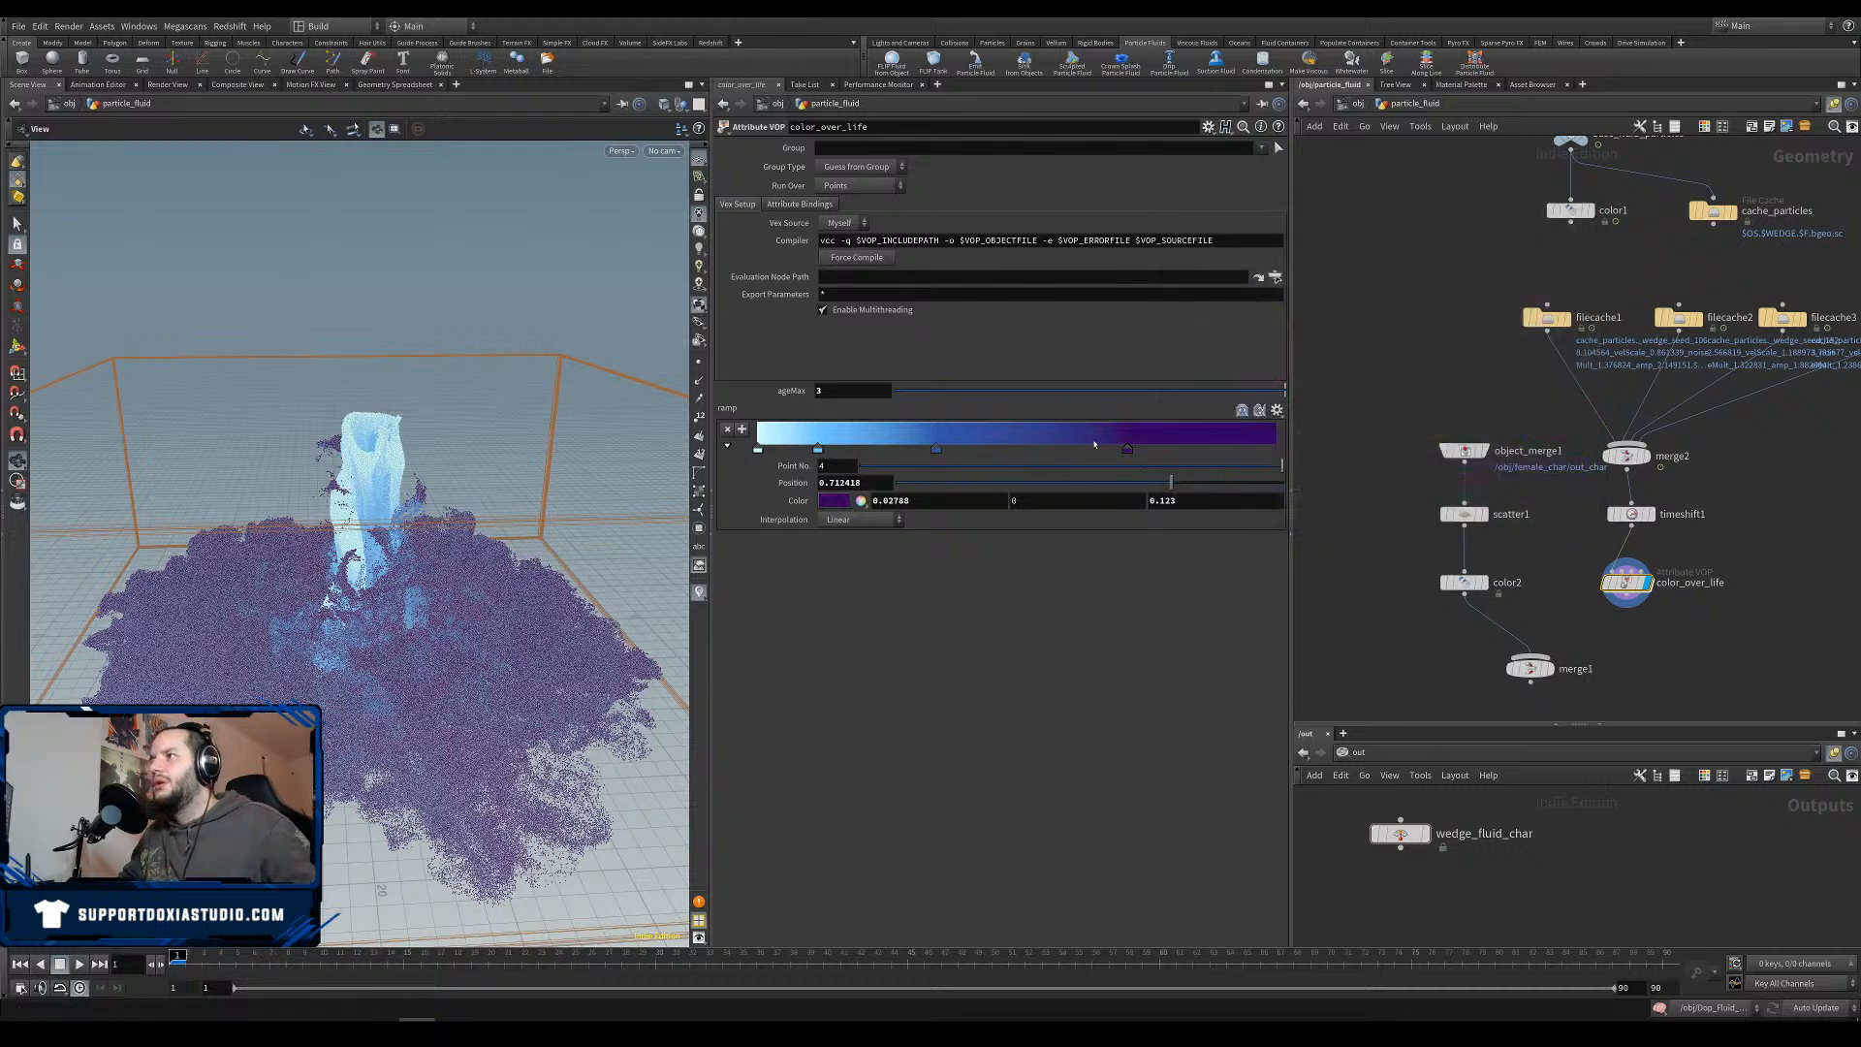
# Move the purple ramp point to about 0.88 and the deep blue one to about 0.51, adding more pale cyan and dark points.
pyautogui.moveTo(1124, 449); pyautogui.dragTo(1214, 448)
pyautogui.moveTo(937, 450); pyautogui.dragTo(1031, 452)
pyautogui.moveTo(819, 449)
pyautogui.mouseDown()
pyautogui.moveTo(847, 449)
pyautogui.moveTo(817, 449)
pyautogui.mouseUp()
pyautogui.moveTo(1183, 448); pyautogui.dragTo(1021, 449)
pyautogui.click(802, 449)
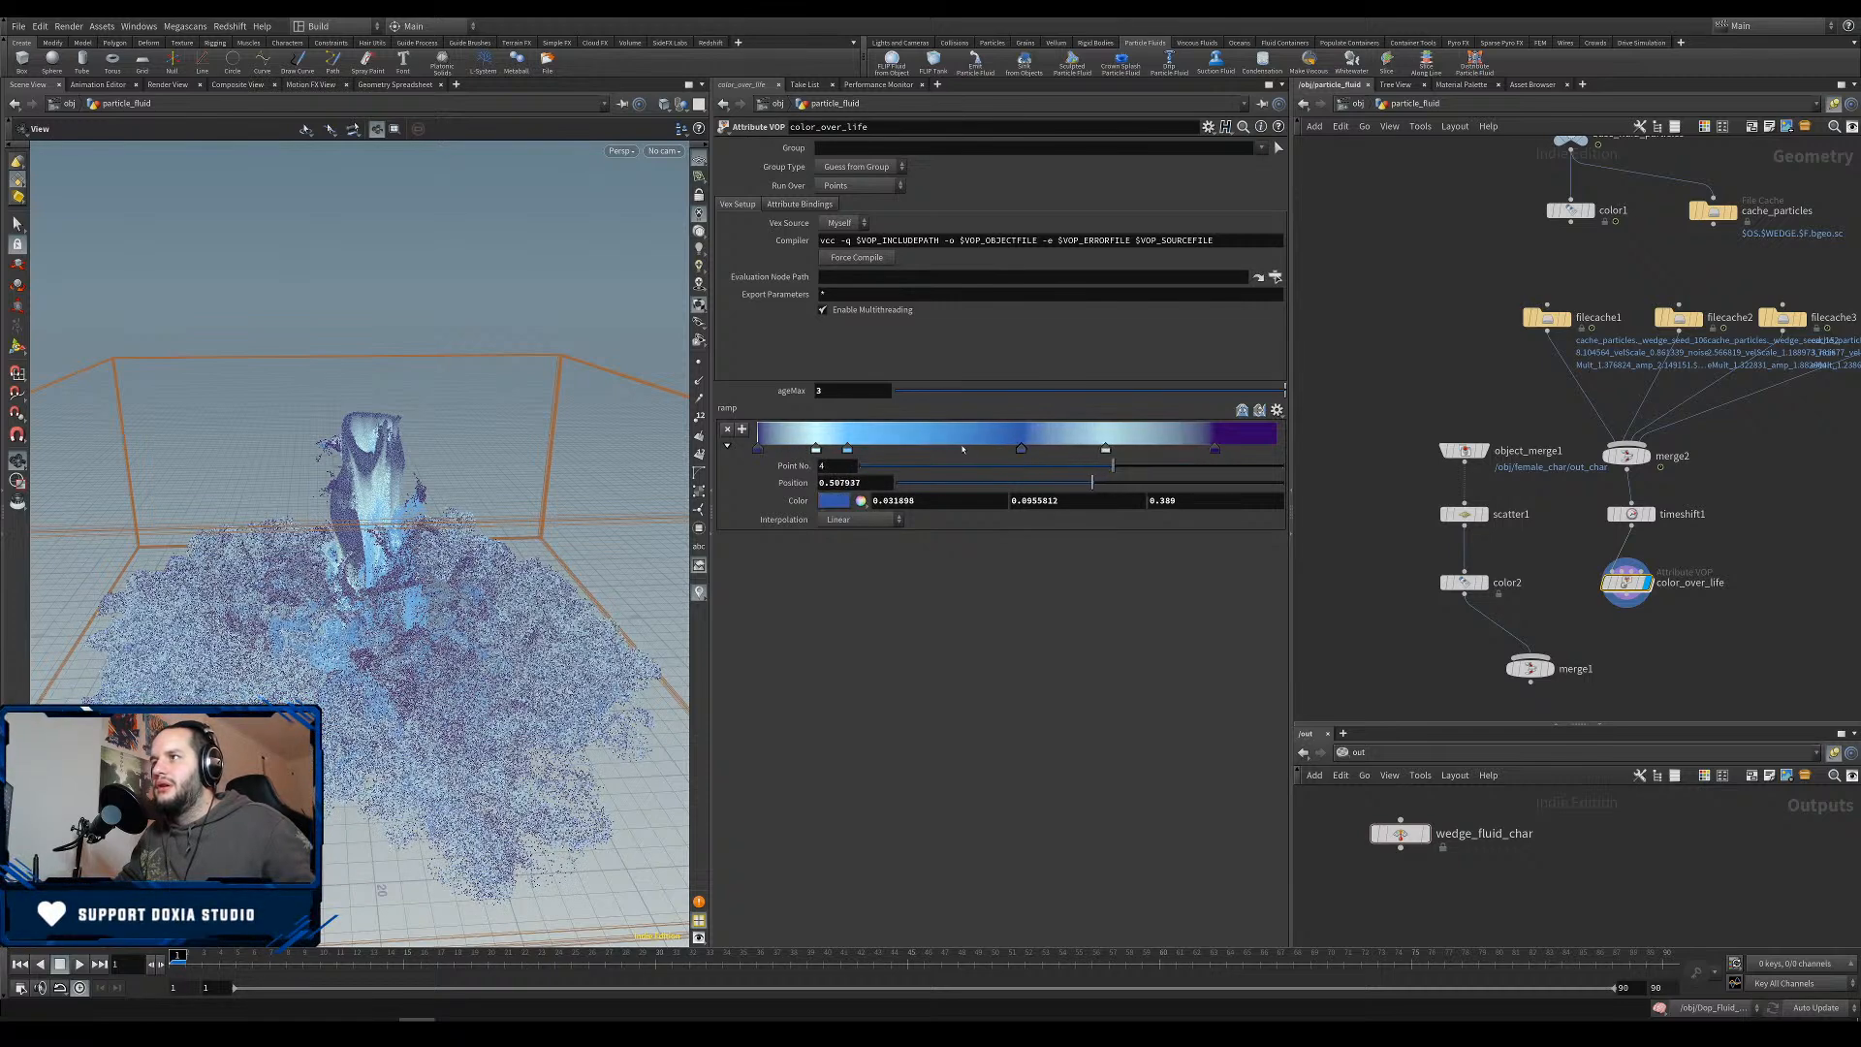
# Add blue ramp points around the pale cyan bands and move the first pale cyan point to about position 0.115.
pyautogui.click(1159, 449)
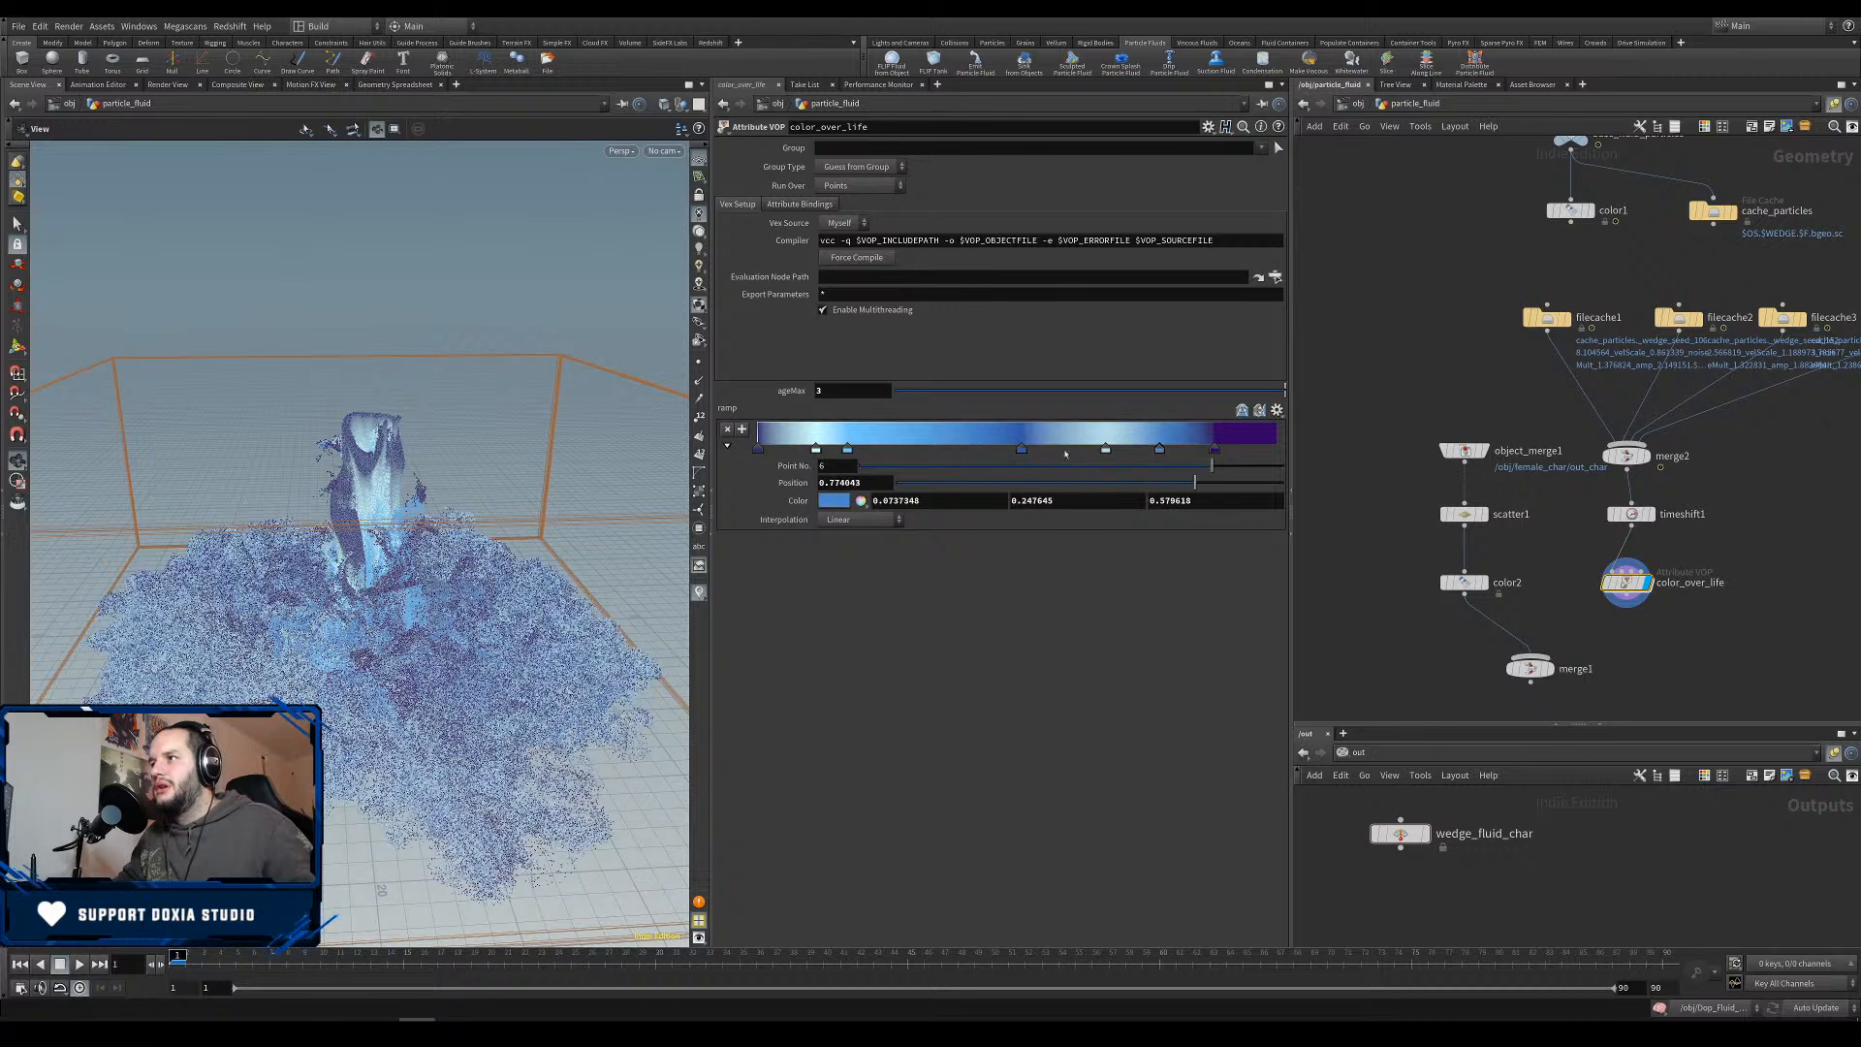
pyautogui.moveTo(944, 451); pyautogui.dragTo(771, 452)
pyautogui.click(896, 446)
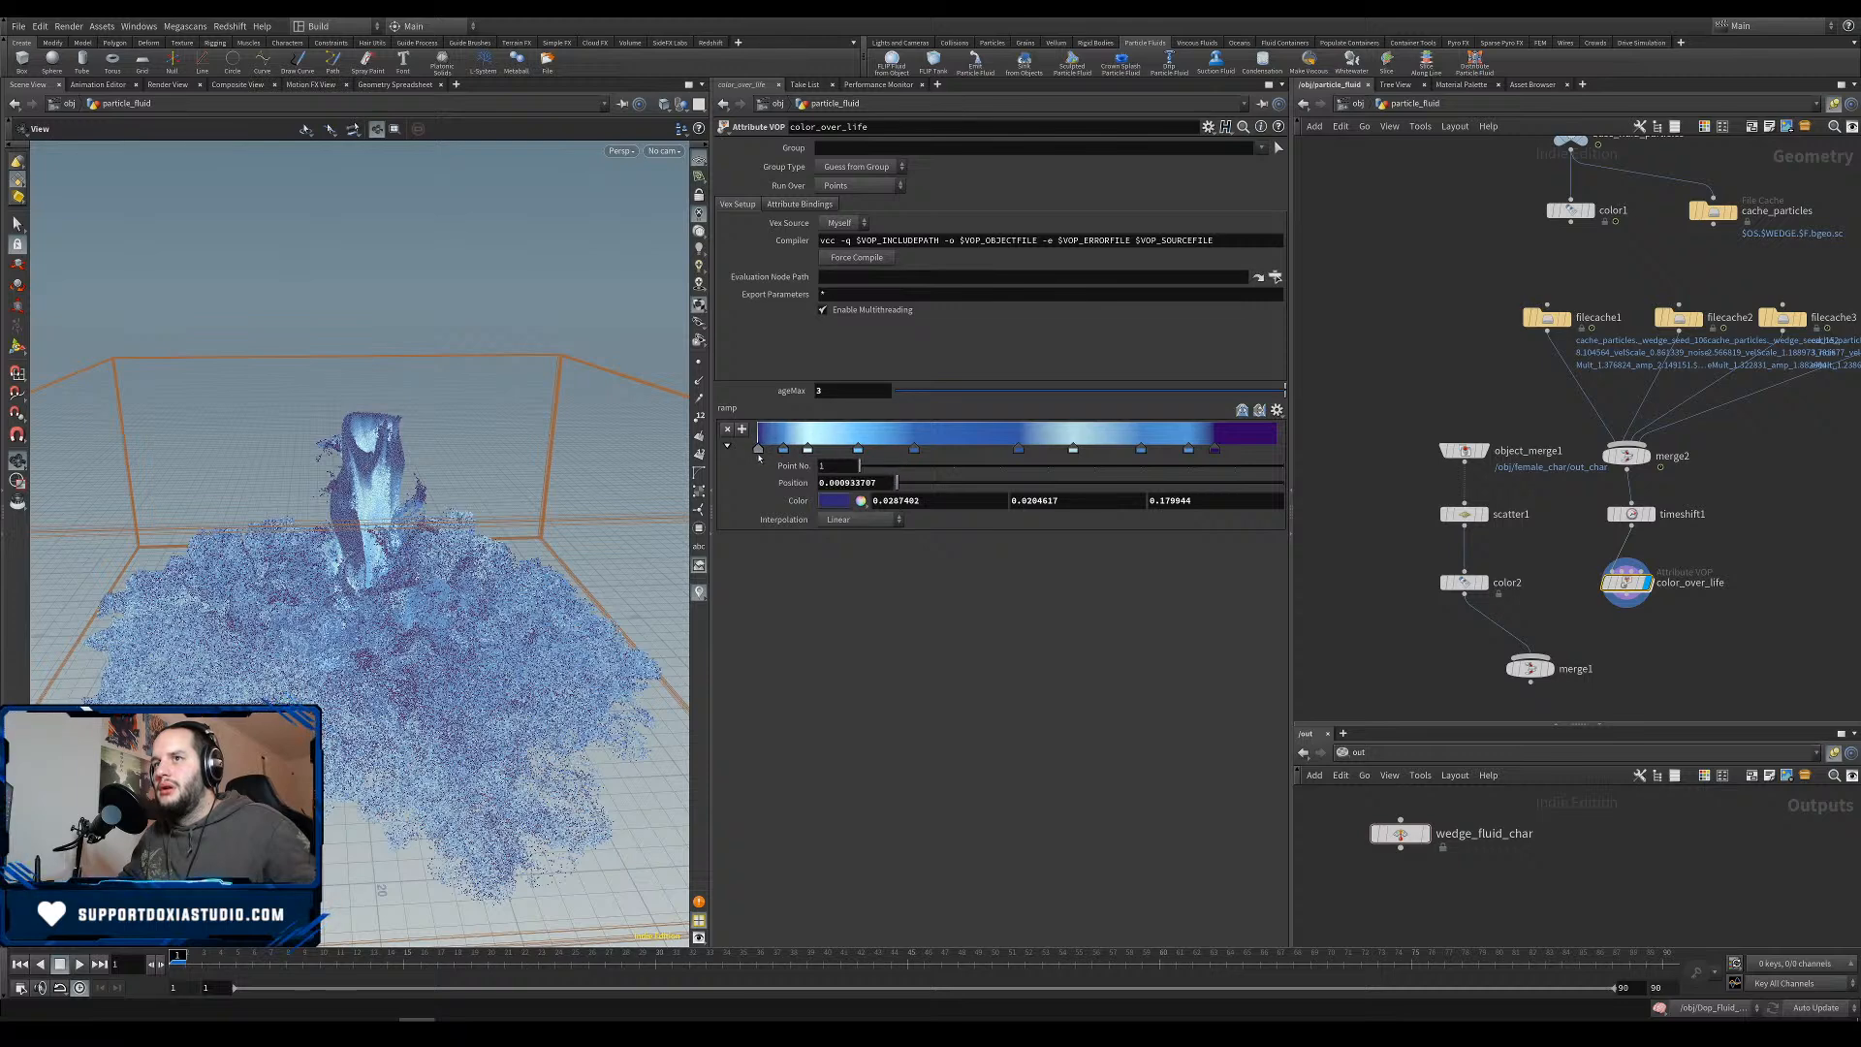
pyautogui.click(785, 450)
pyautogui.moveTo(807, 450); pyautogui.dragTo(817, 450)
# Try lowering ageMax to 0.701 to compare the color distribution on the particles.
pyautogui.moveTo(485, 679); pyautogui.dragTo(417, 737)
pyautogui.moveTo(1284, 392); pyautogui.dragTo(1001, 390)
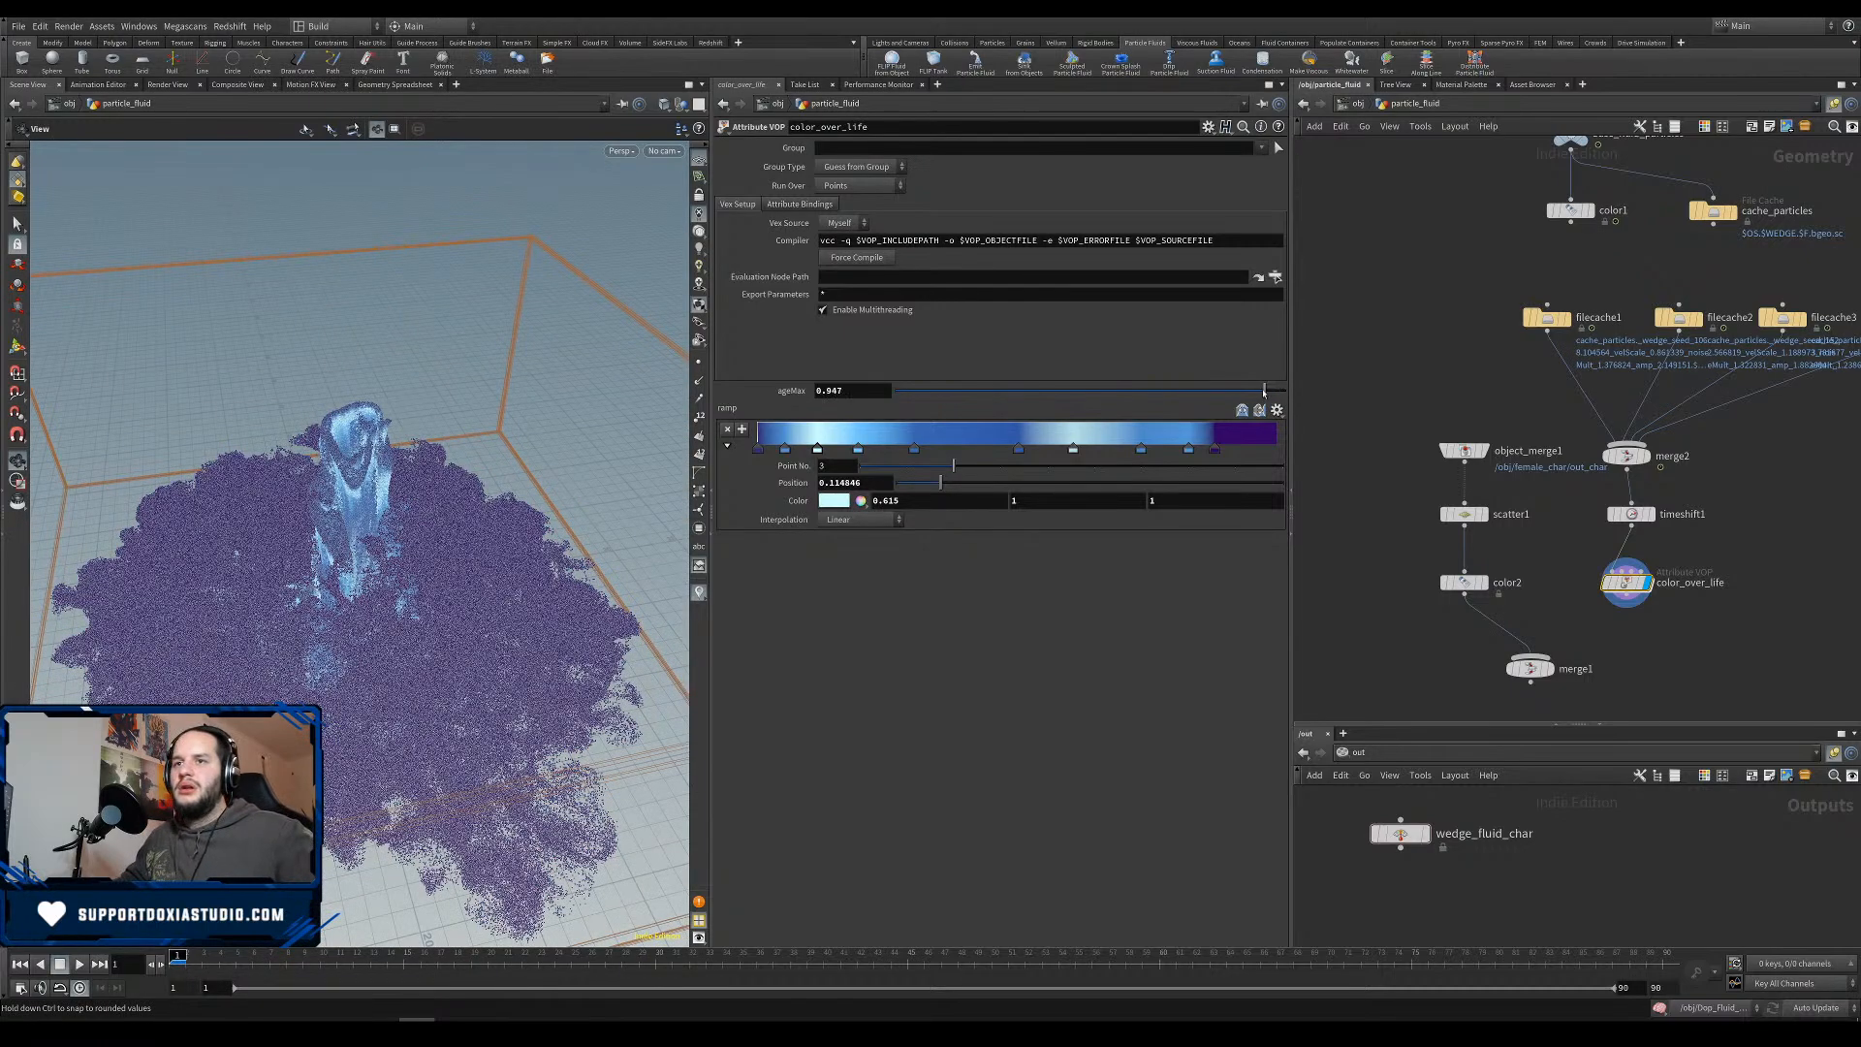
pyautogui.moveTo(1147, 407); pyautogui.dragTo(1198, 407)
pyautogui.click(1207, 127)
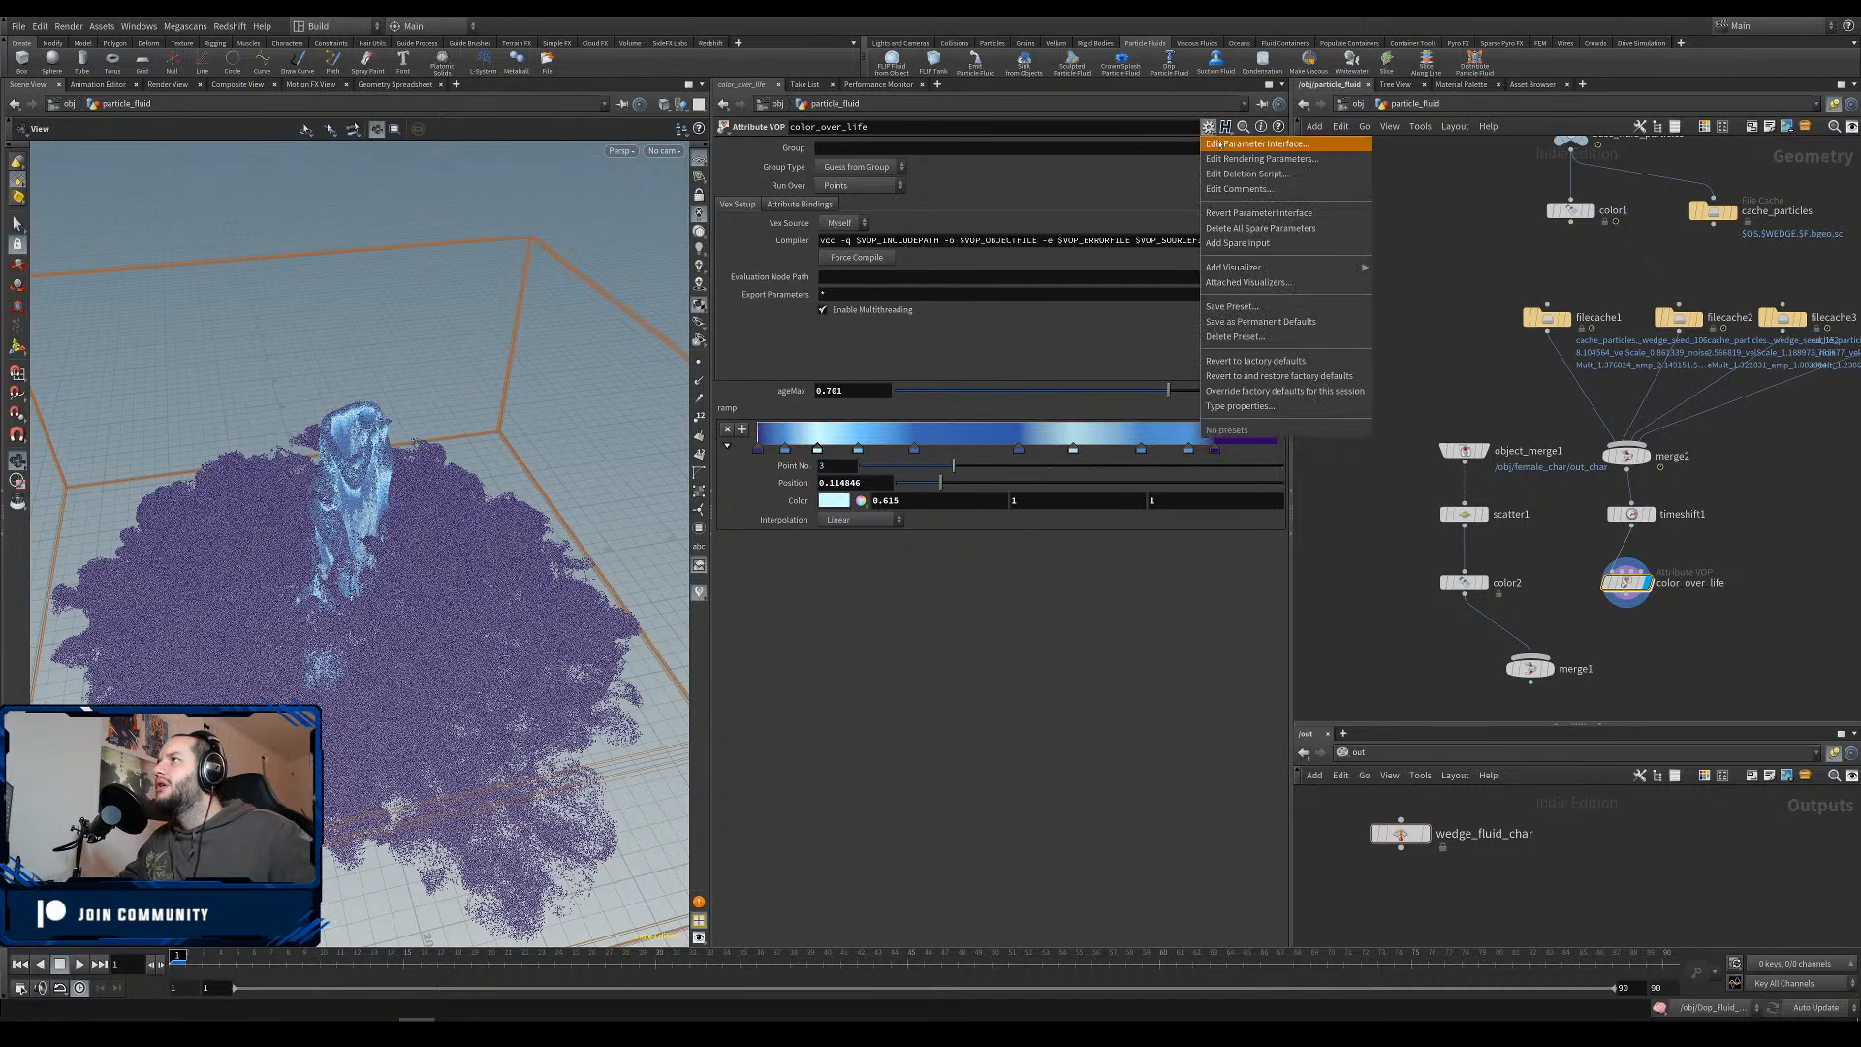
pyautogui.click(1250, 140)
pyautogui.click(942, 428)
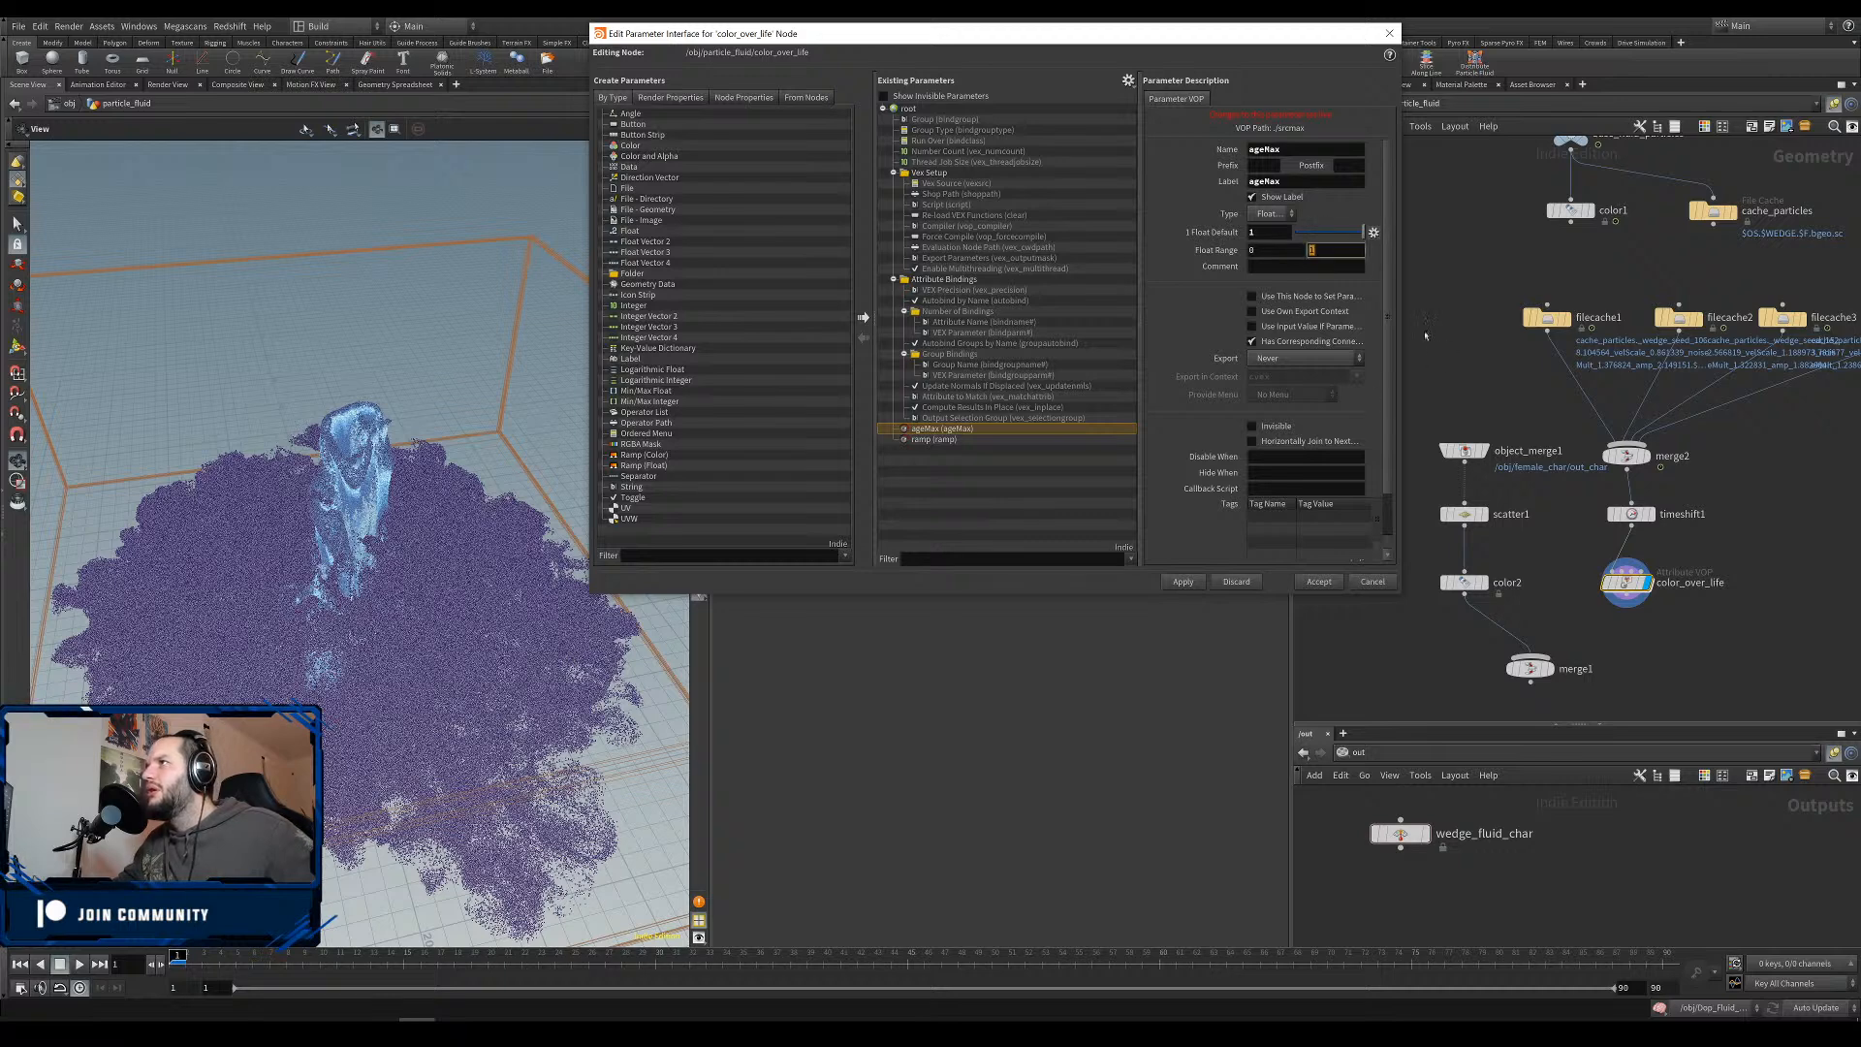
pyautogui.click(1390, 37)
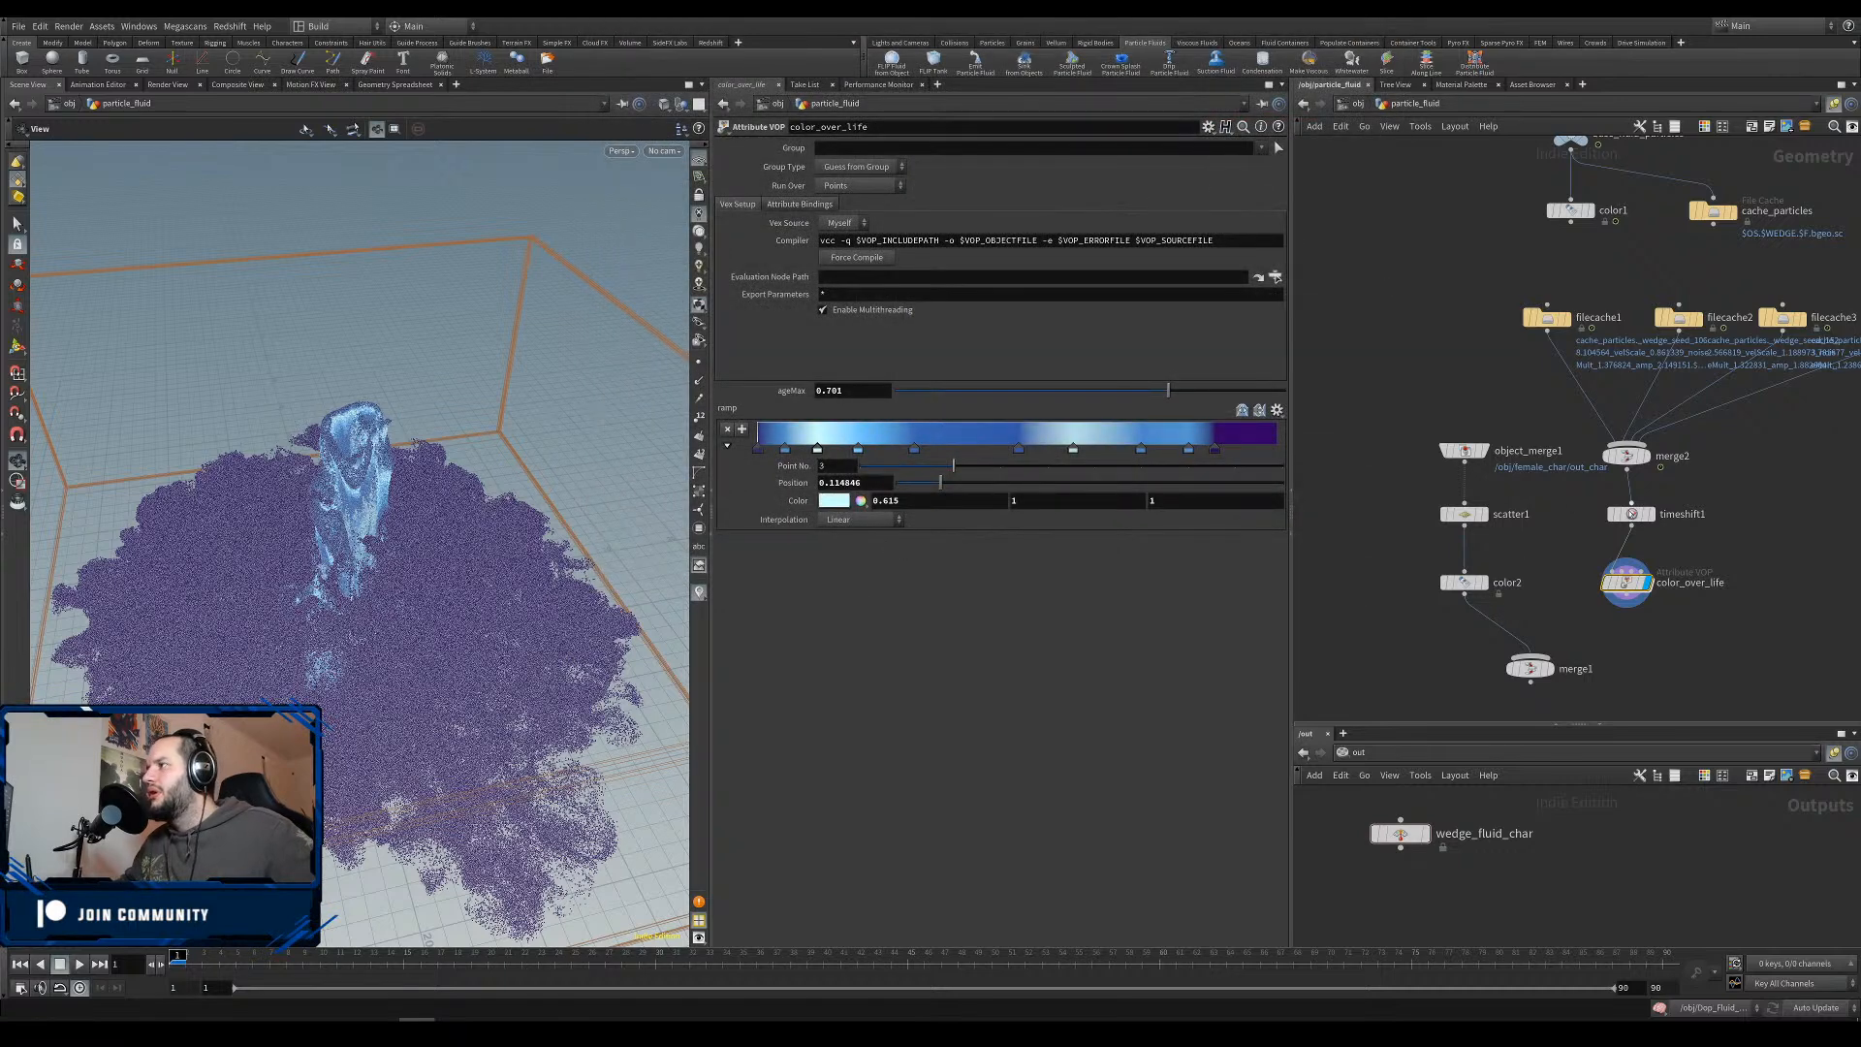
# Inside color_over_life, set the upper float range of the ageMax parameter to 5 and return to the particle_fluid network.
pyautogui.doubleClick(1627, 581)
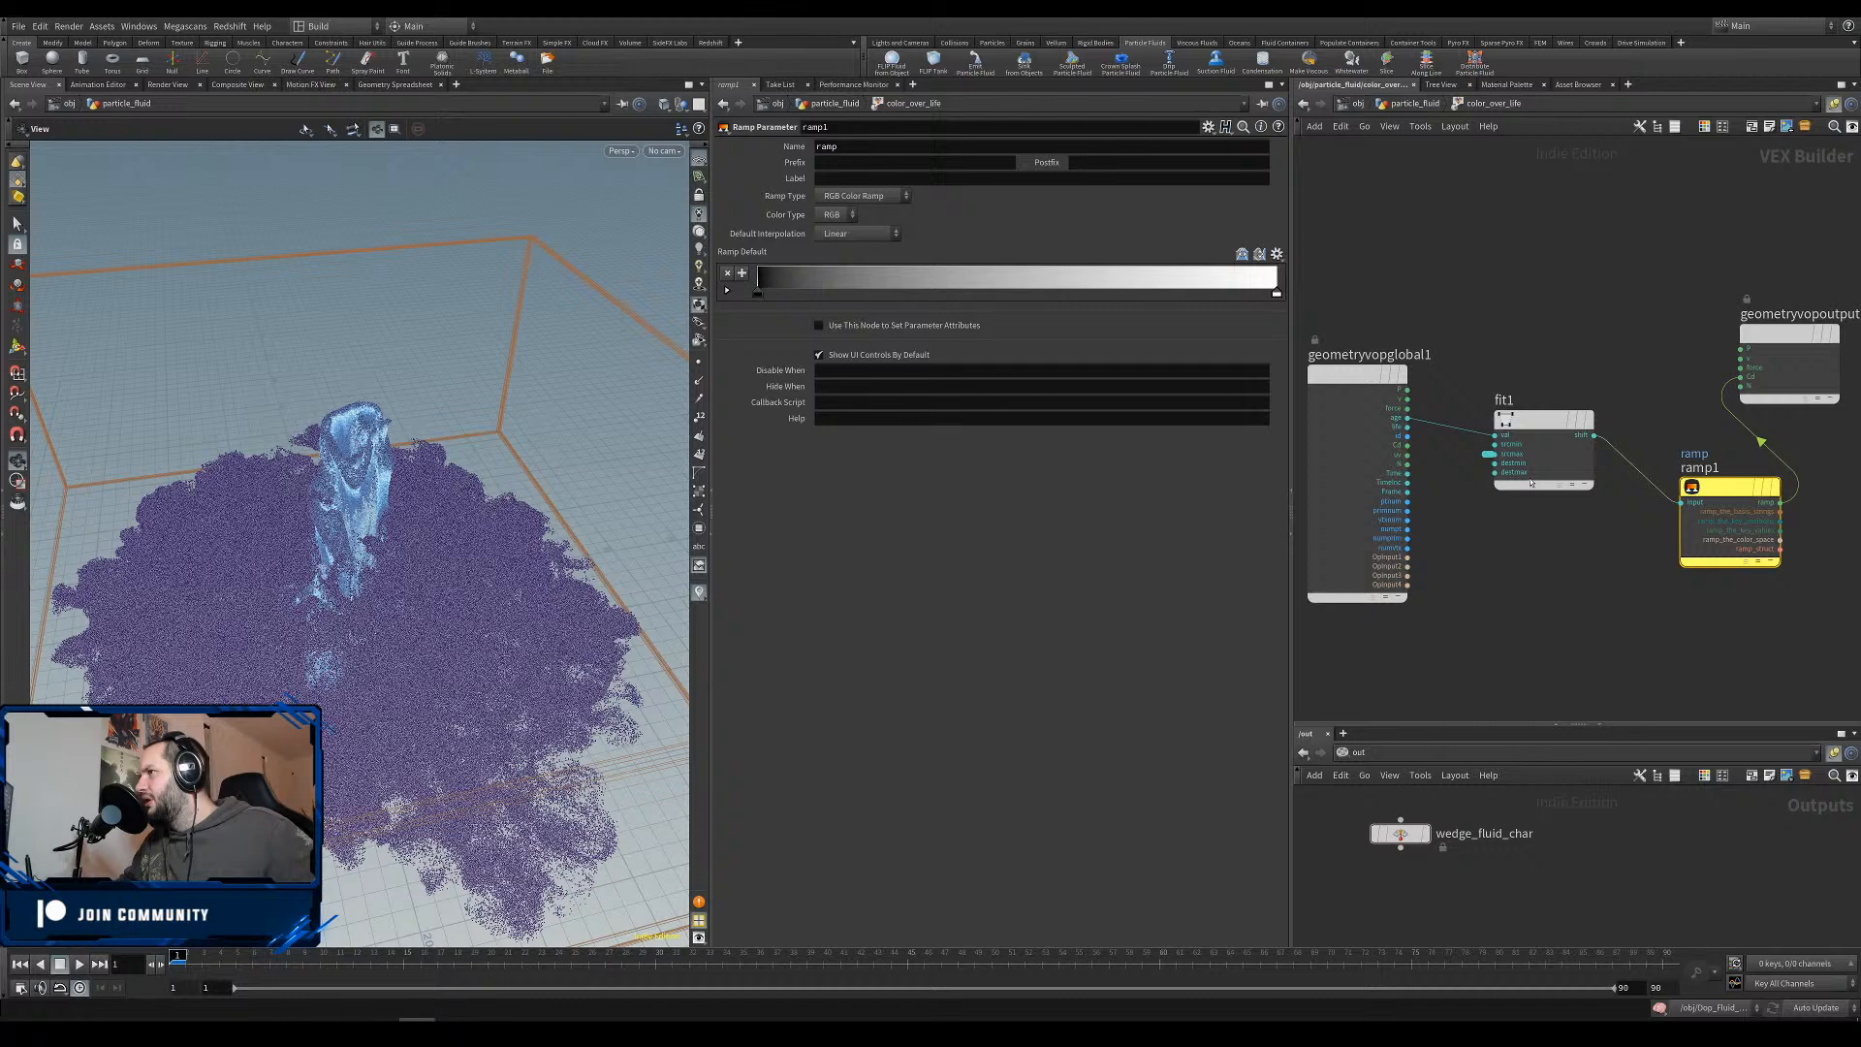
pyautogui.click(1488, 453)
pyautogui.moveTo(1035, 244); pyautogui.dragTo(999, 267)
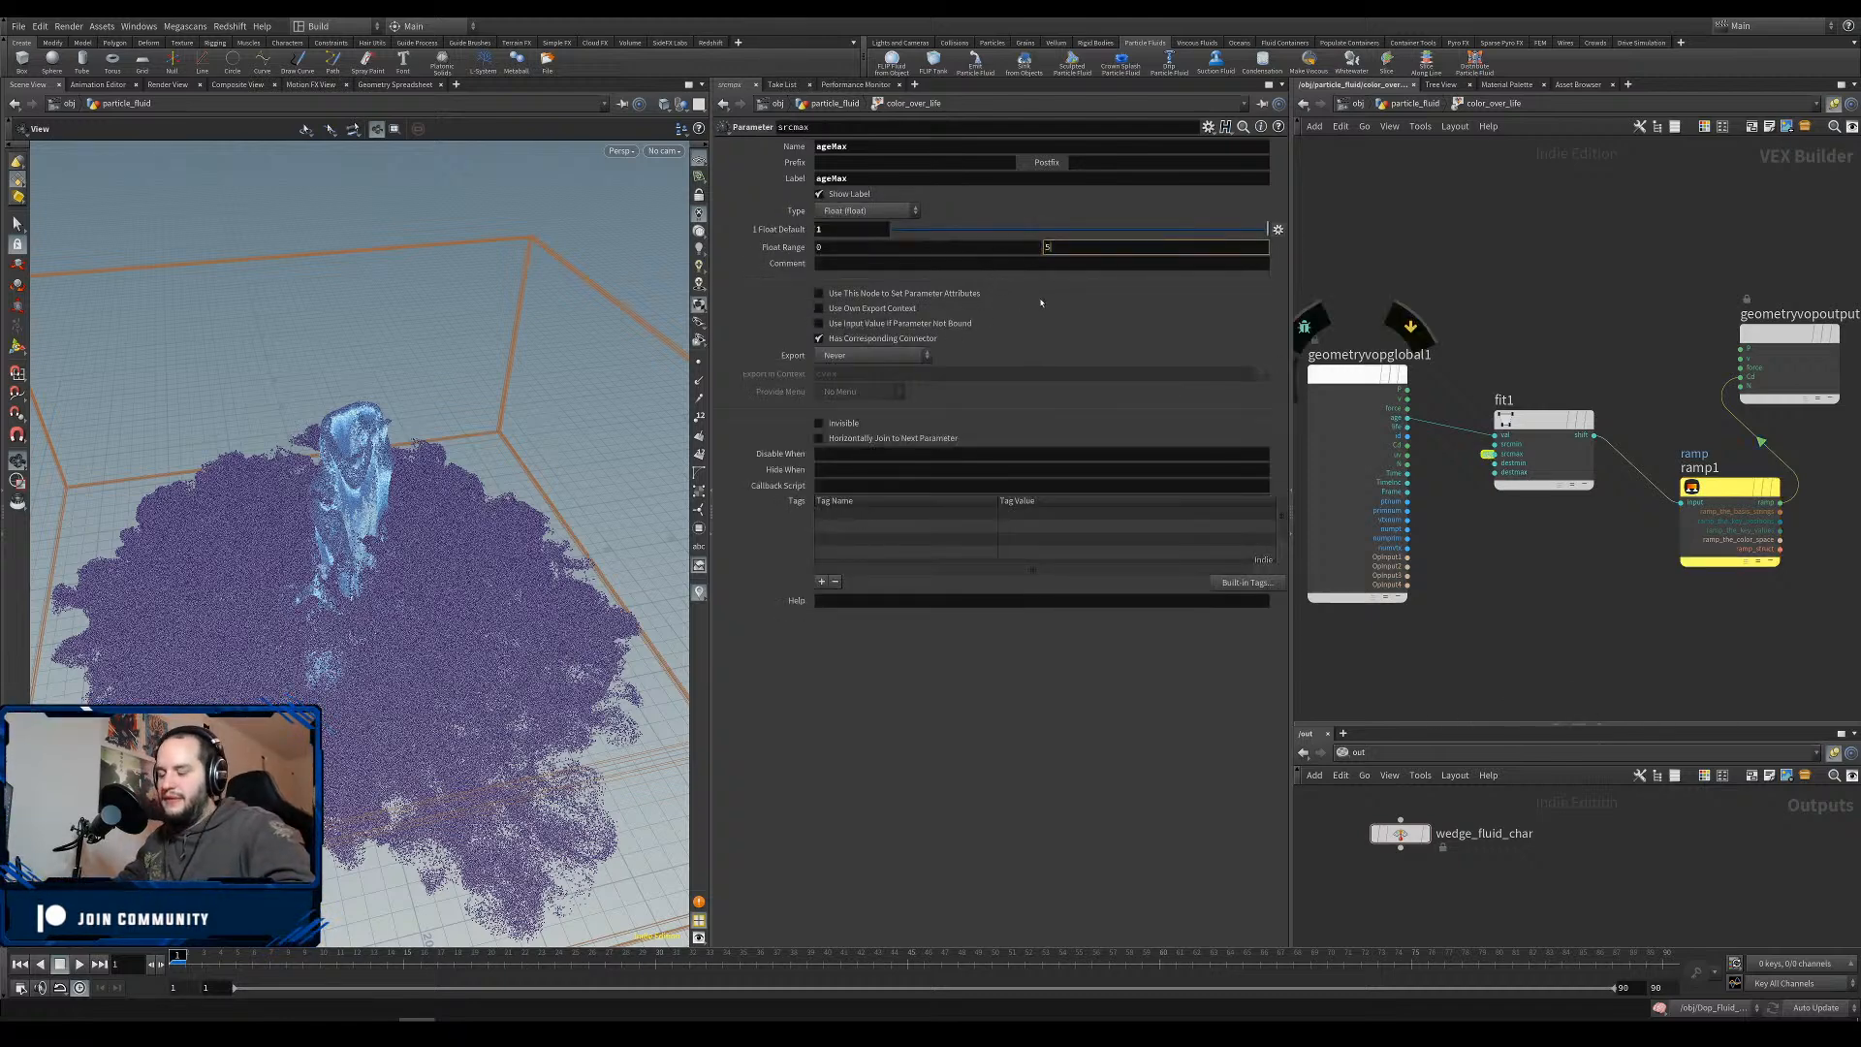
pyautogui.press('Return')
pyautogui.press('u')
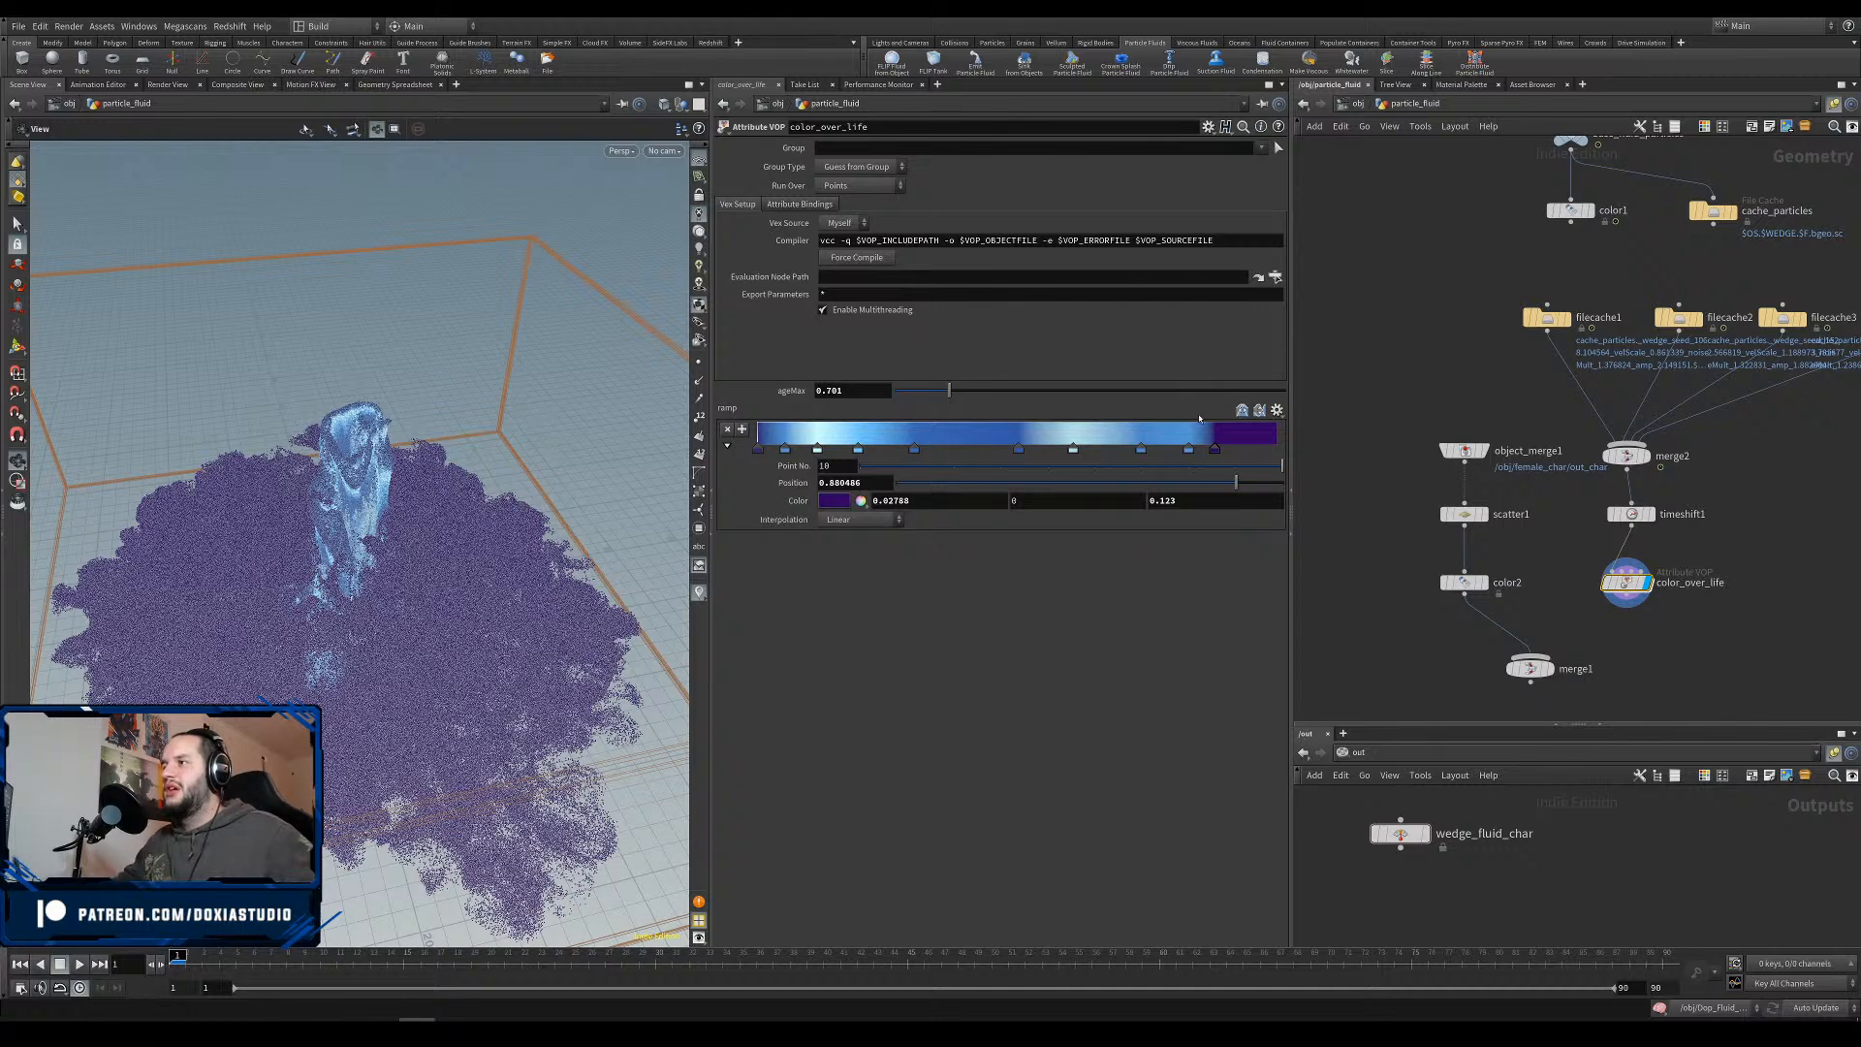
# Set ageMax to 2.27 and shift the first dark ramp point to about position 0.018.
pyautogui.moveTo(947, 389); pyautogui.dragTo(1081, 422)
pyautogui.moveTo(465, 543); pyautogui.dragTo(496, 608)
pyautogui.moveTo(758, 448); pyautogui.dragTo(770, 511)
pyautogui.hotkey('ctrl', 'z')
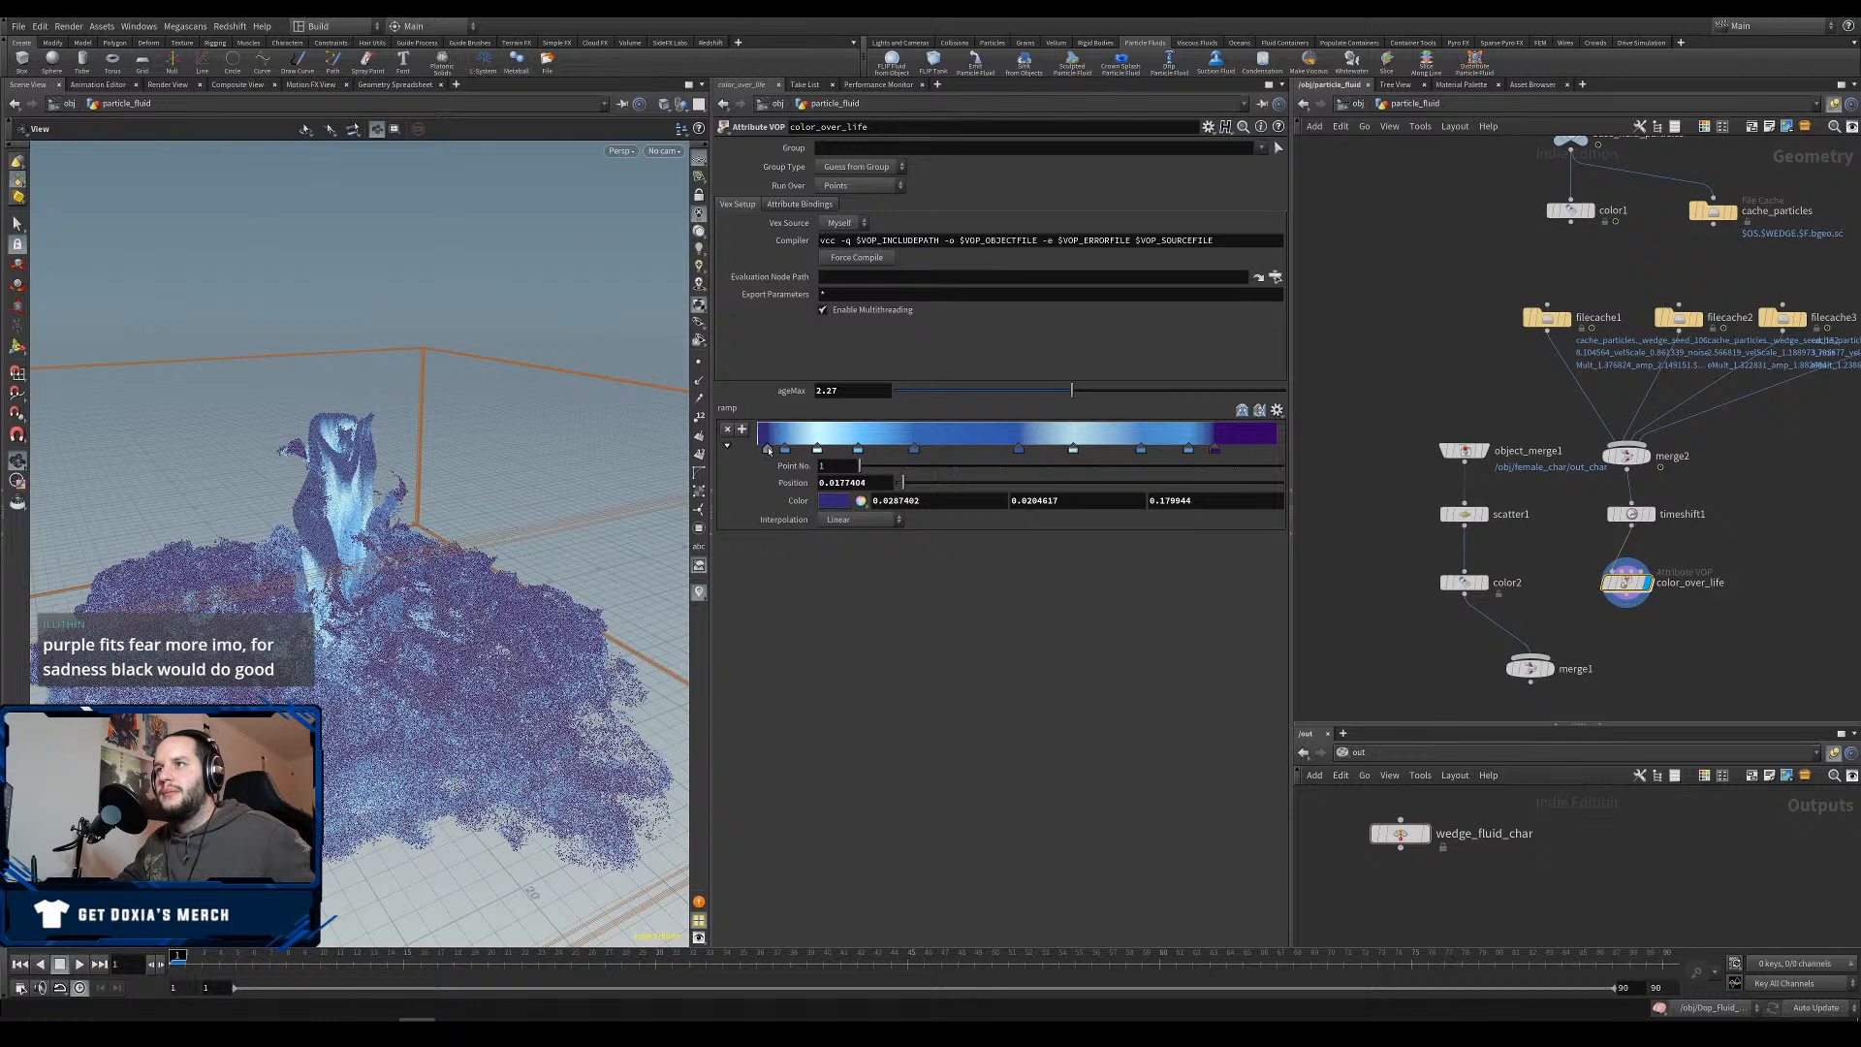
# Begin the ramp with a light blue point, move the dark point inward and place the pale cyan point at about 0.123.
pyautogui.click(806, 448)
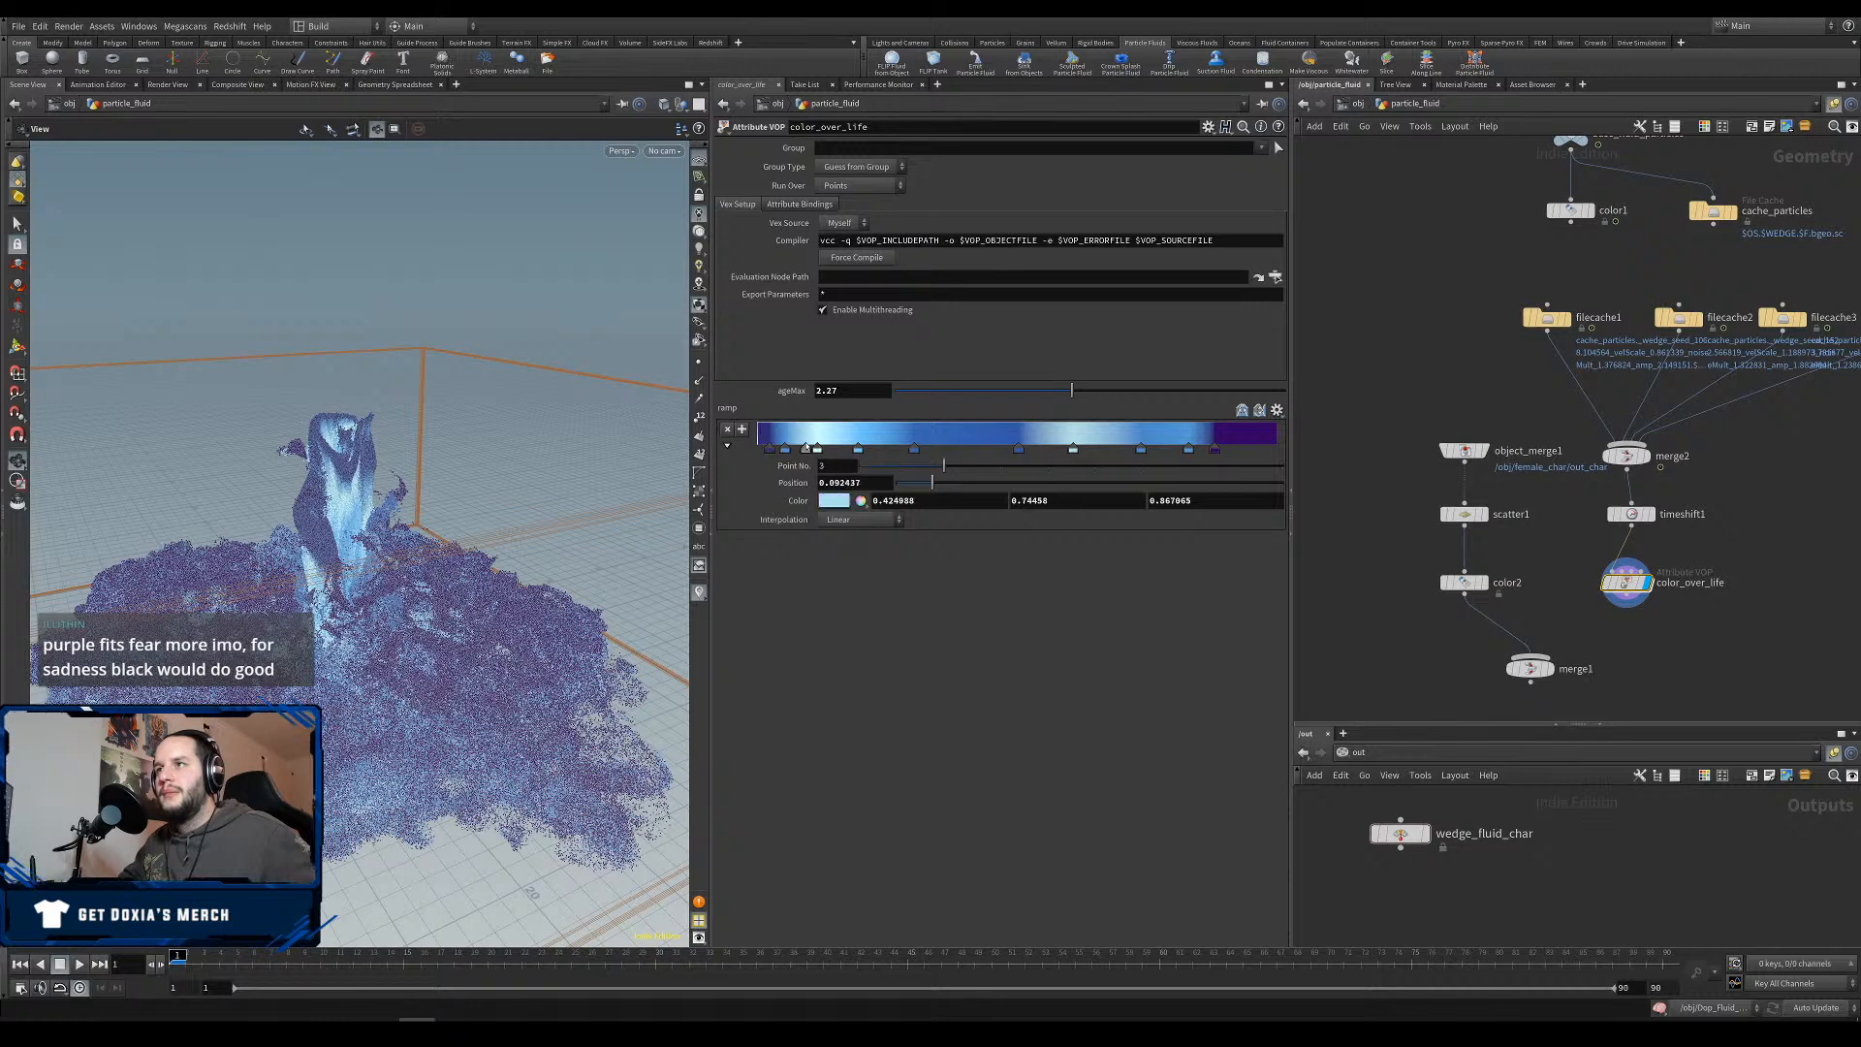
pyautogui.moveTo(781, 453)
pyautogui.mouseDown()
pyautogui.moveTo(757, 452)
pyautogui.moveTo(813, 451)
pyautogui.mouseUp()
pyautogui.click(810, 450)
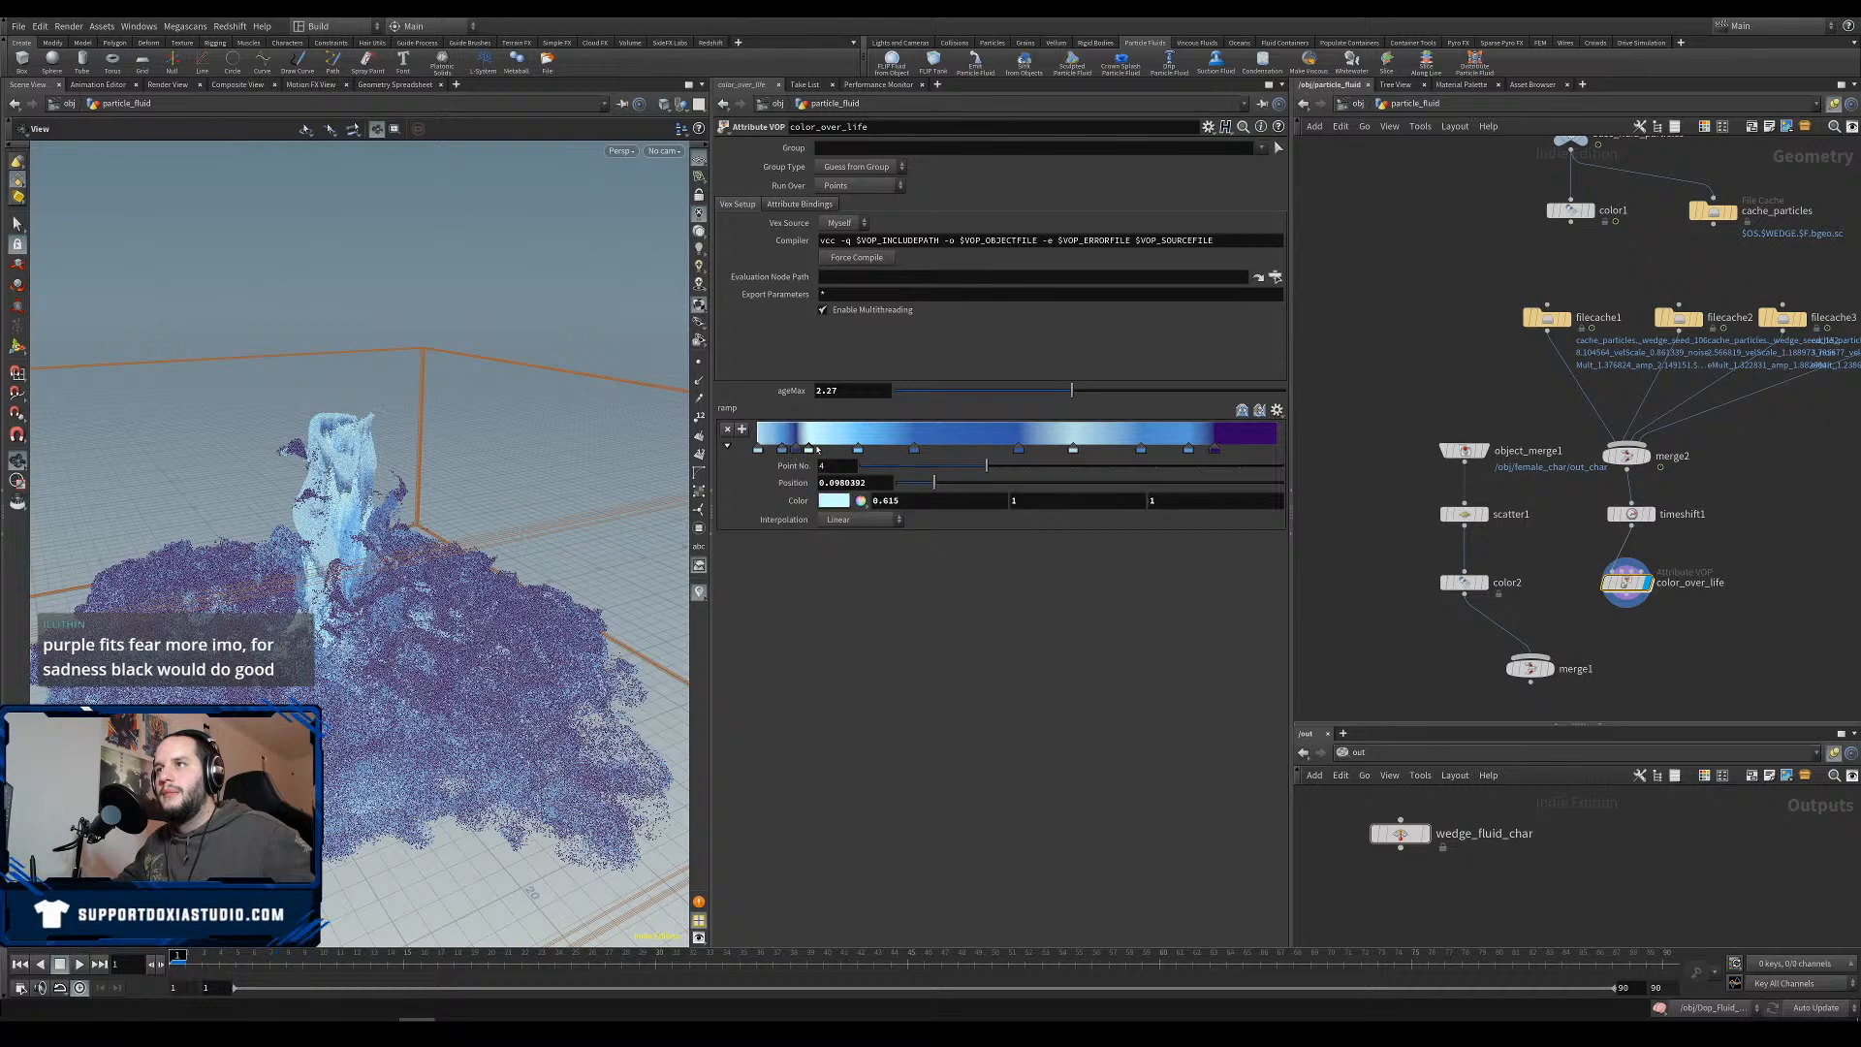
pyautogui.moveTo(822, 449); pyautogui.dragTo(789, 450)
pyautogui.click(822, 448)
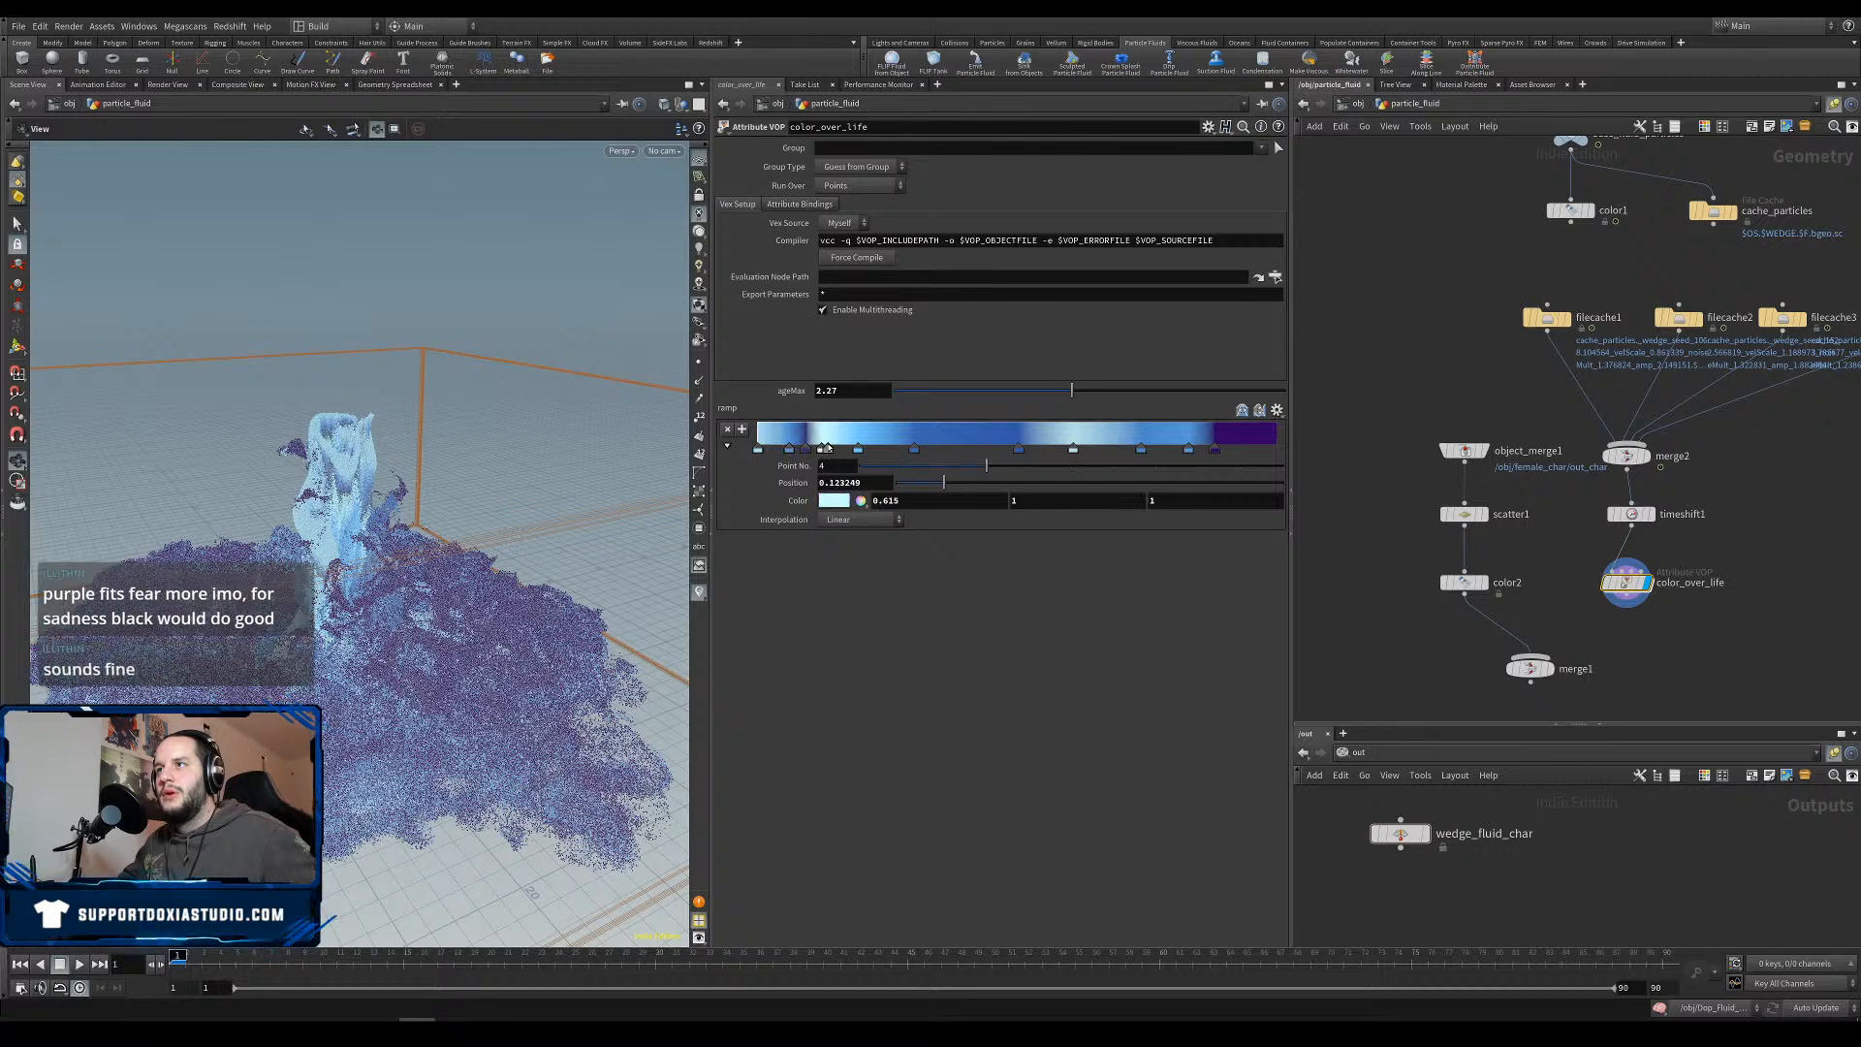
# Place a deep blue ramp point at about position 0.021 and save the scene.
pyautogui.click(776, 449)
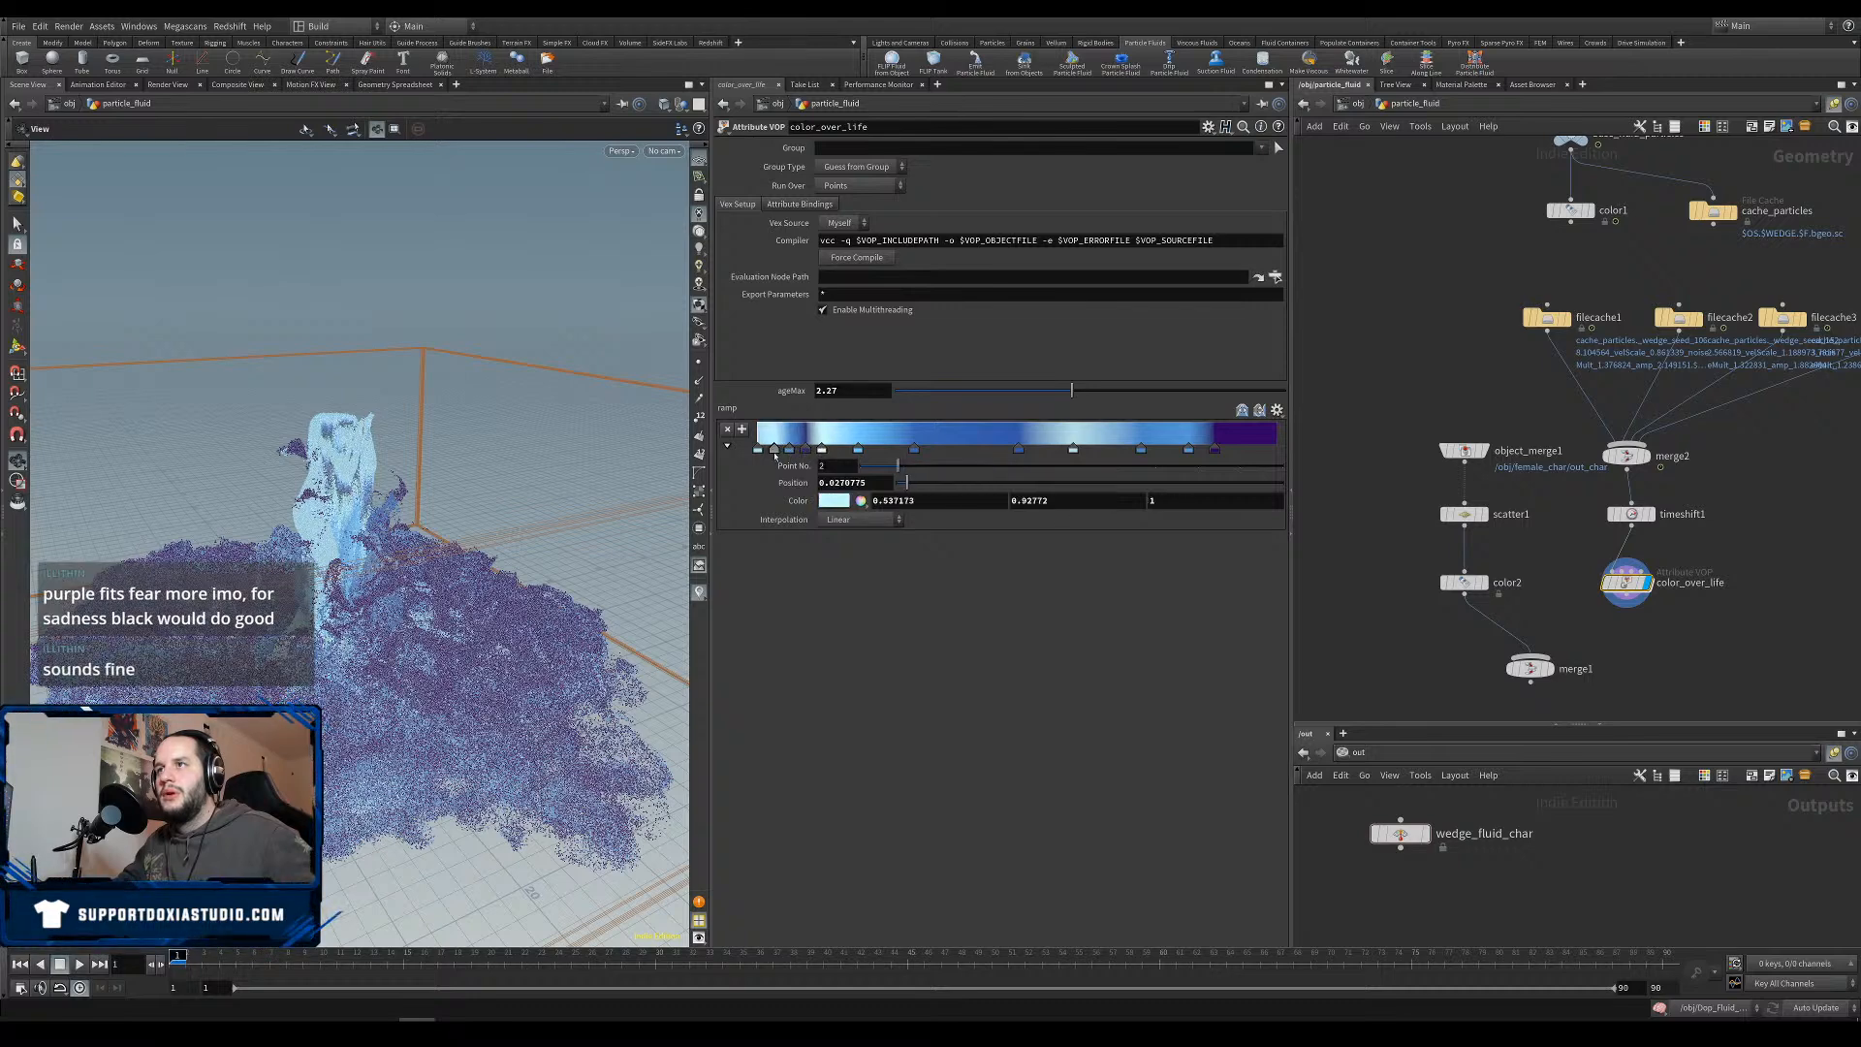
pyautogui.moveTo(769, 474); pyautogui.dragTo(768, 466)
pyautogui.click(948, 449)
pyautogui.moveTo(644, 490); pyautogui.dragTo(465, 683)
pyautogui.hotkey('ctrl', 's')
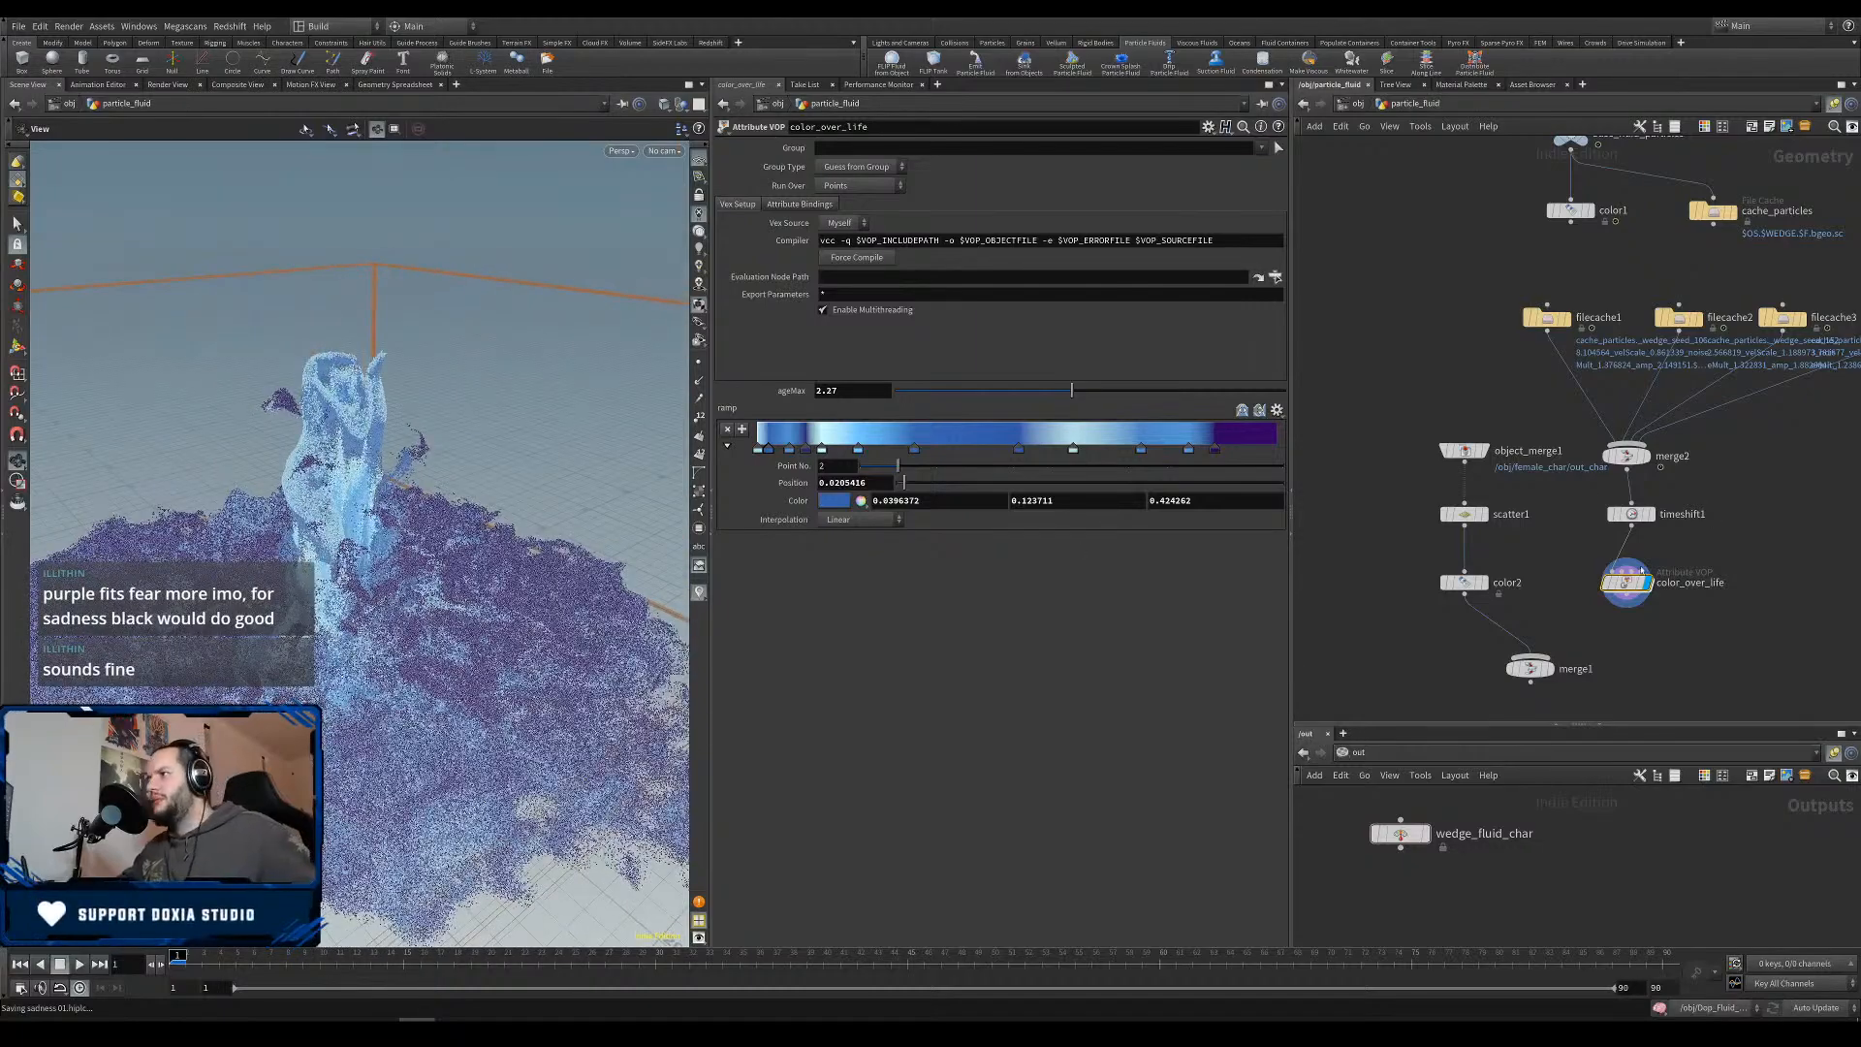
# Display merge1 and try to copy the first ramp point's color into the color2 node.
pyautogui.click(1547, 669)
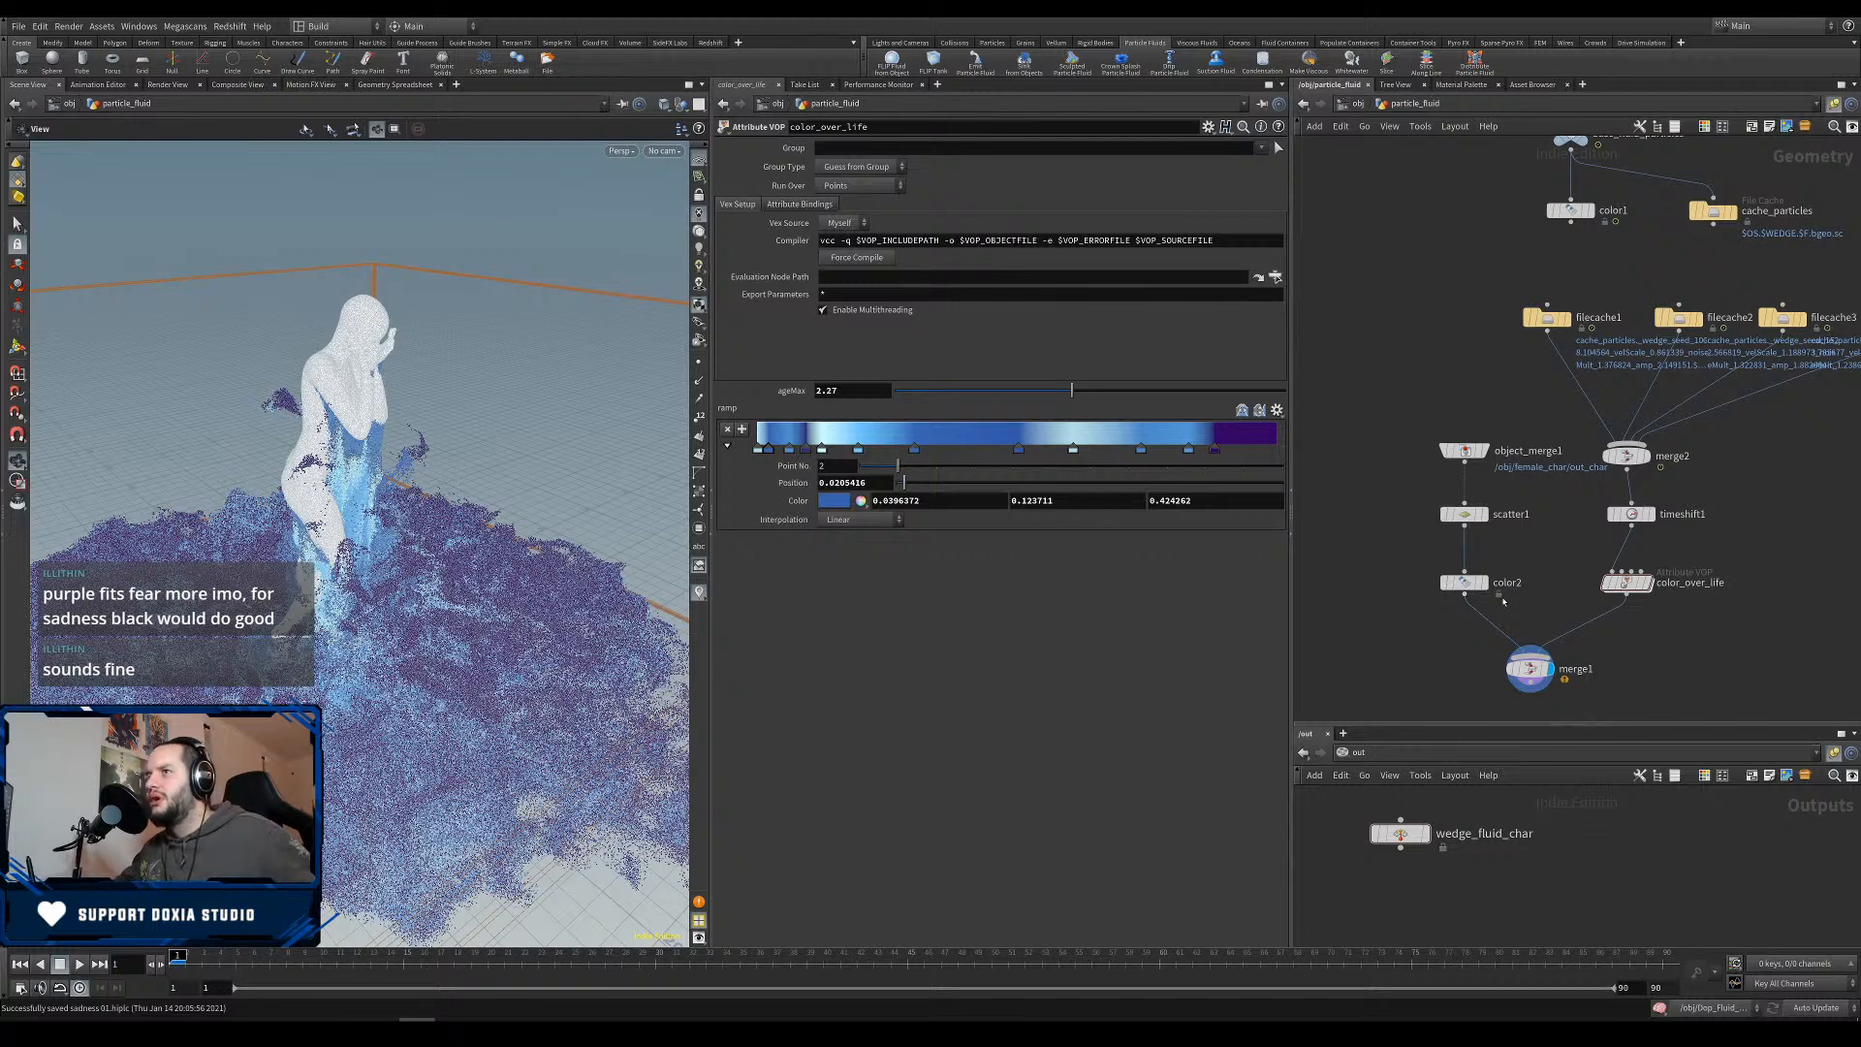
pyautogui.click(758, 448)
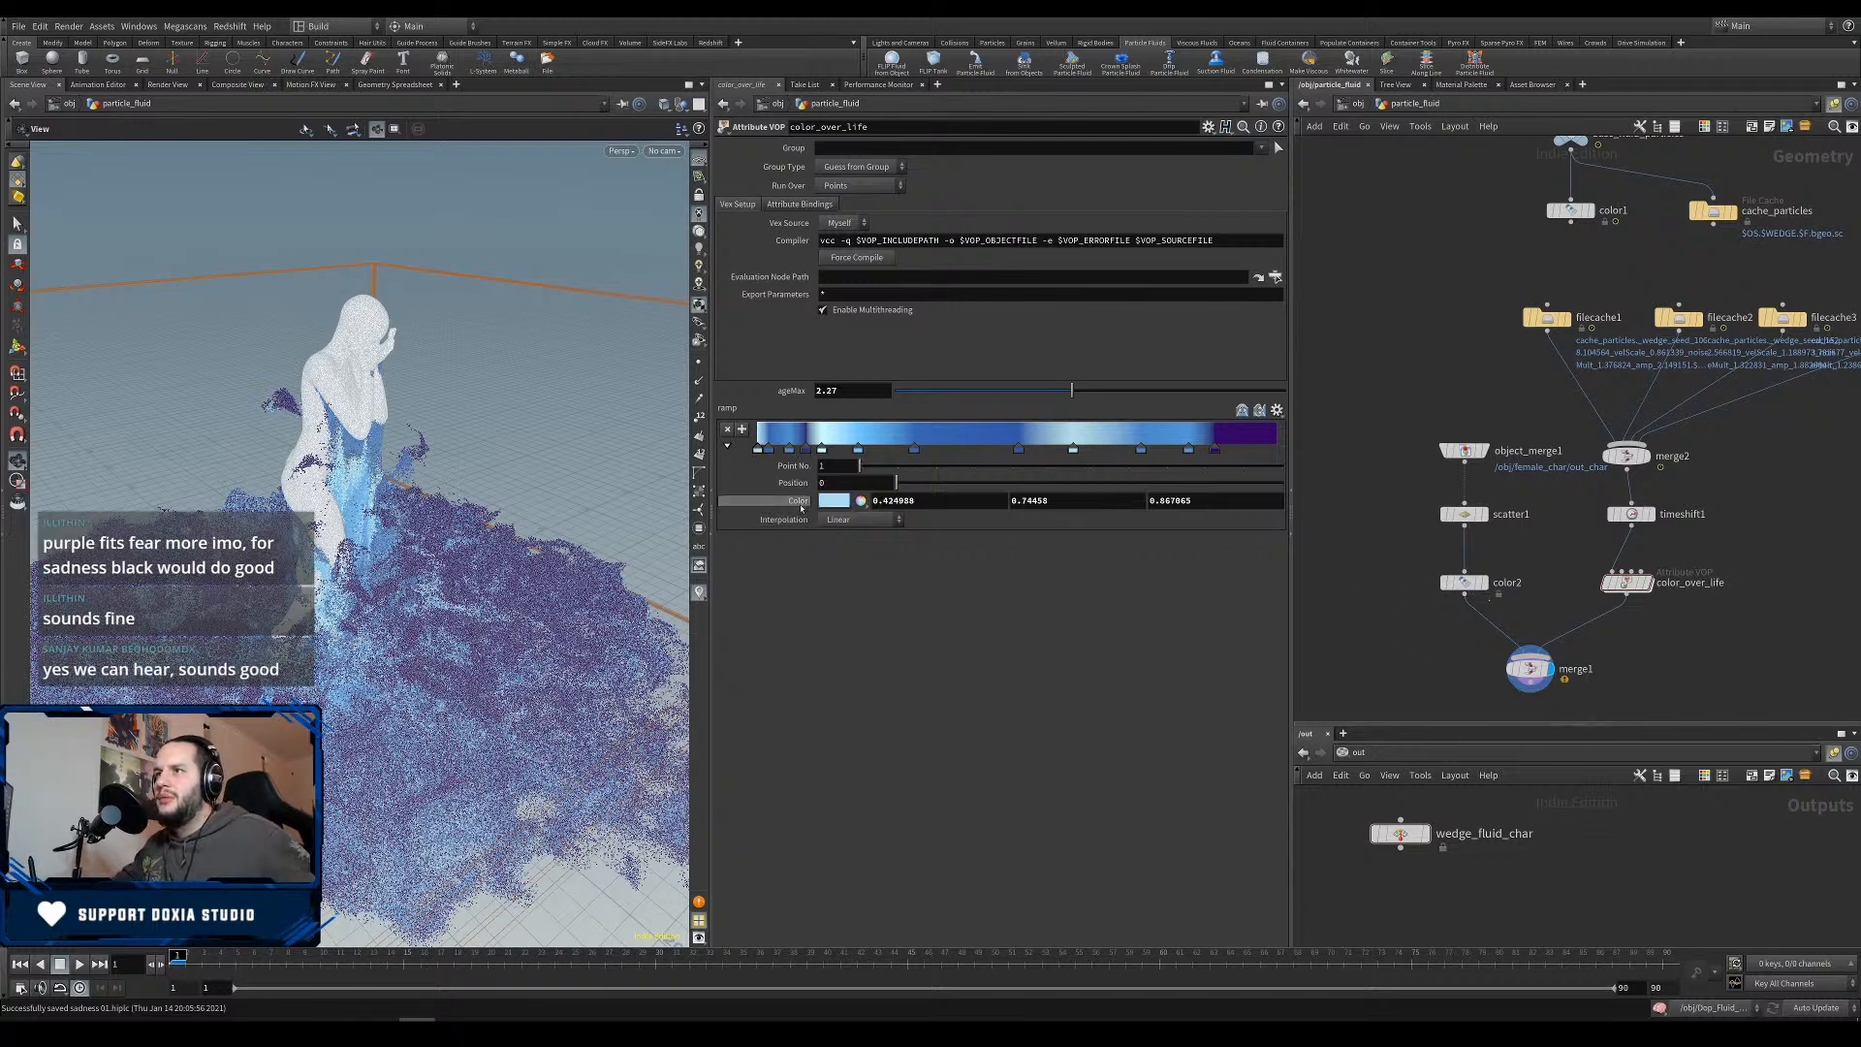
pyautogui.rightClick(796, 501)
pyautogui.click(895, 601)
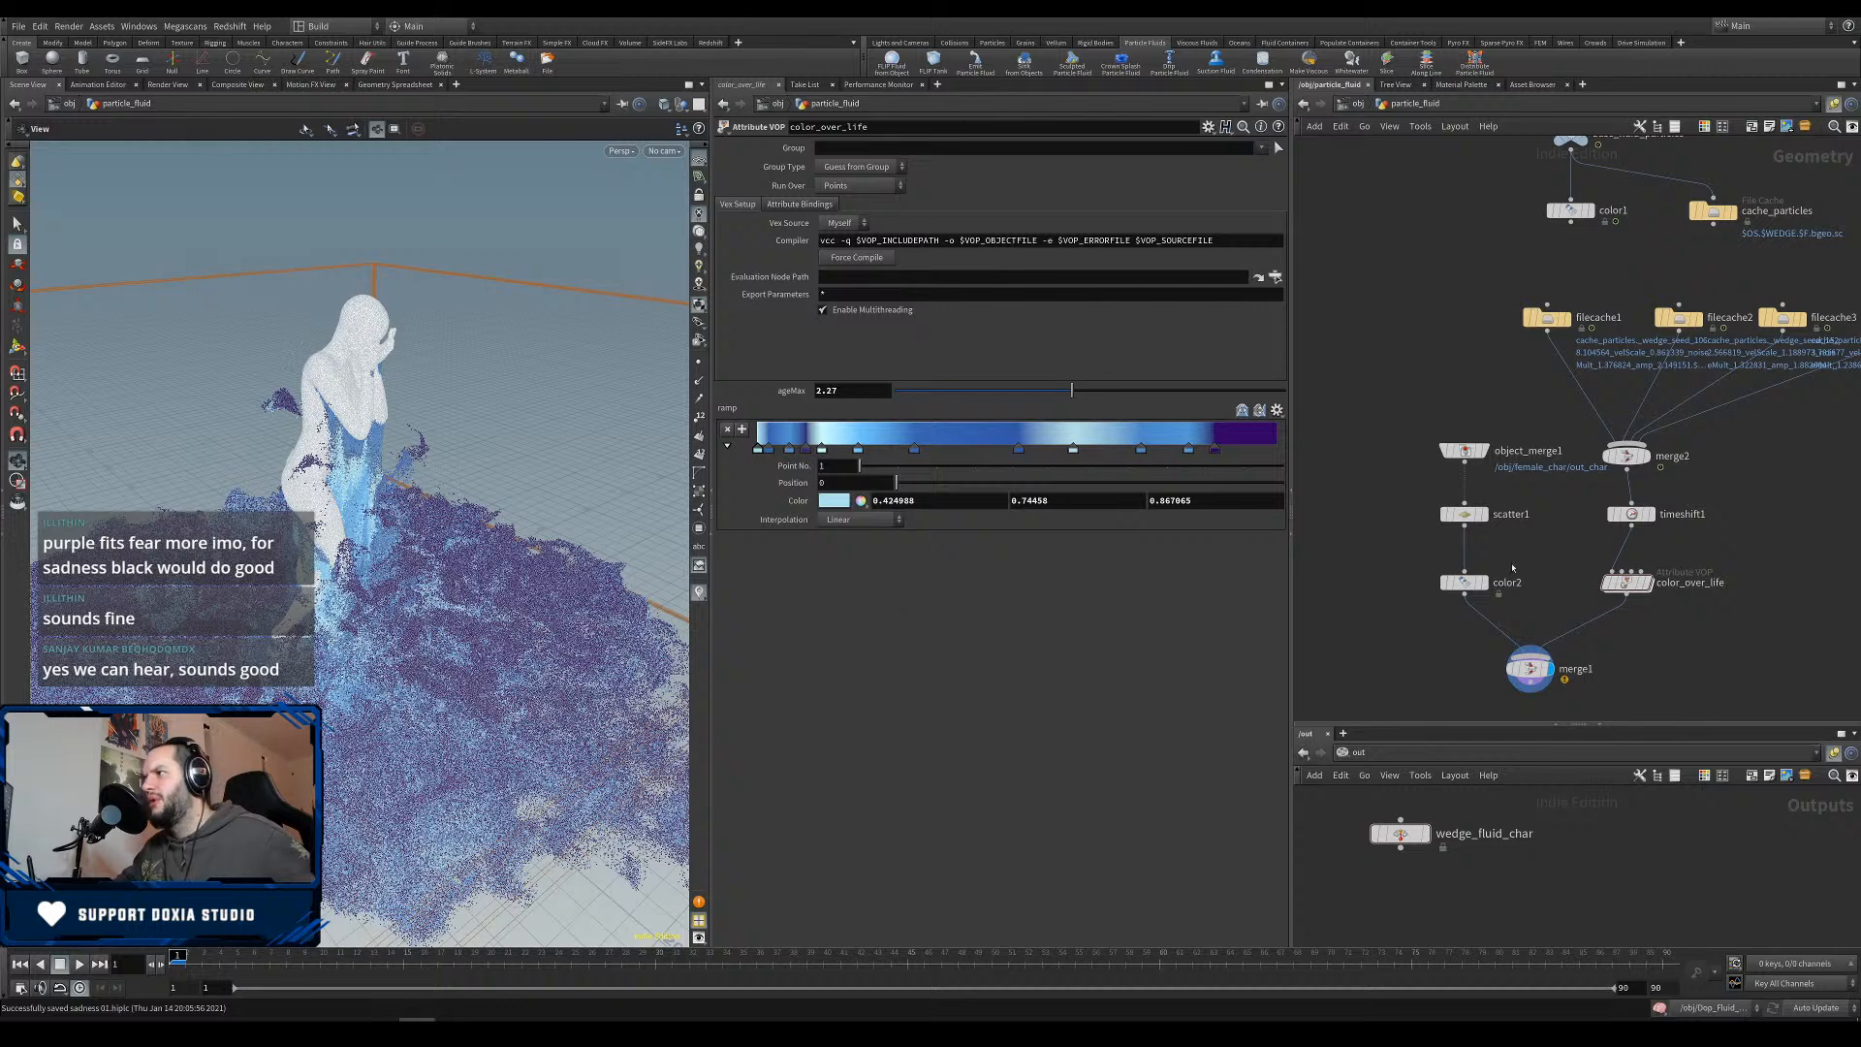
pyautogui.click(1463, 582)
pyautogui.rightClick(796, 239)
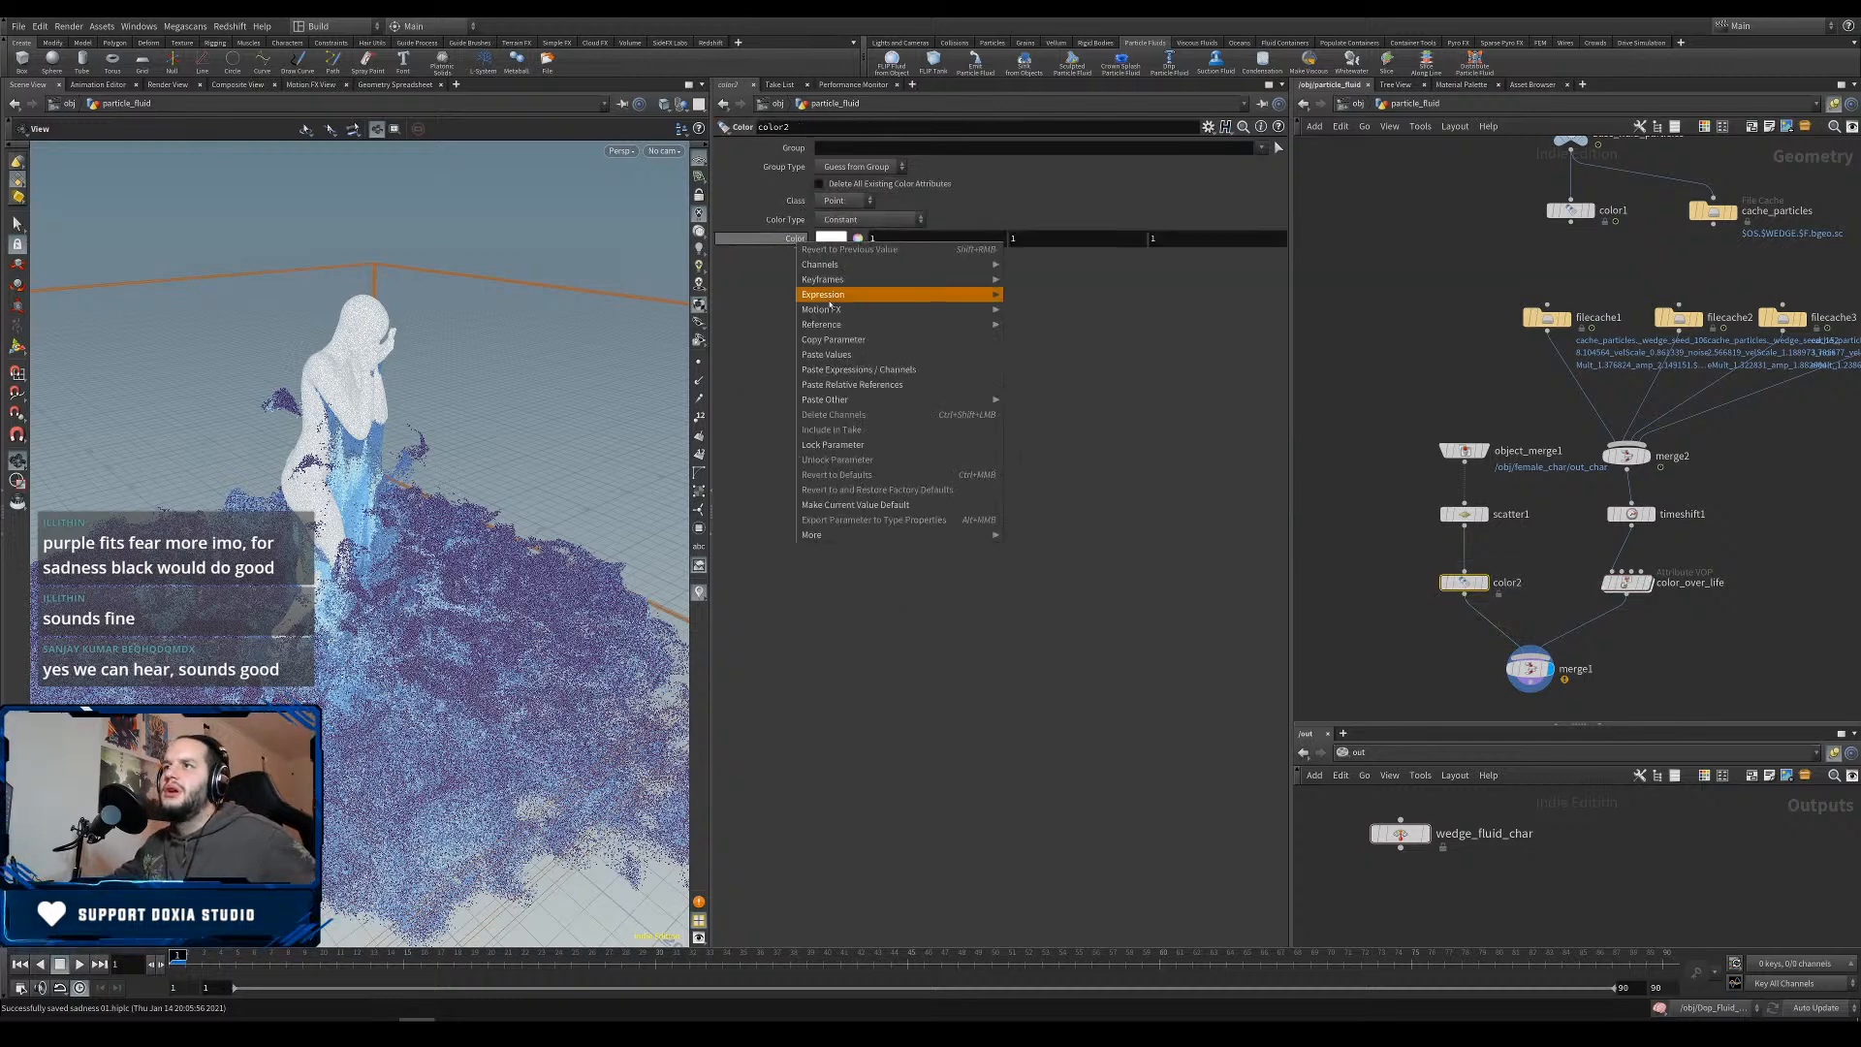
pyautogui.click(859, 369)
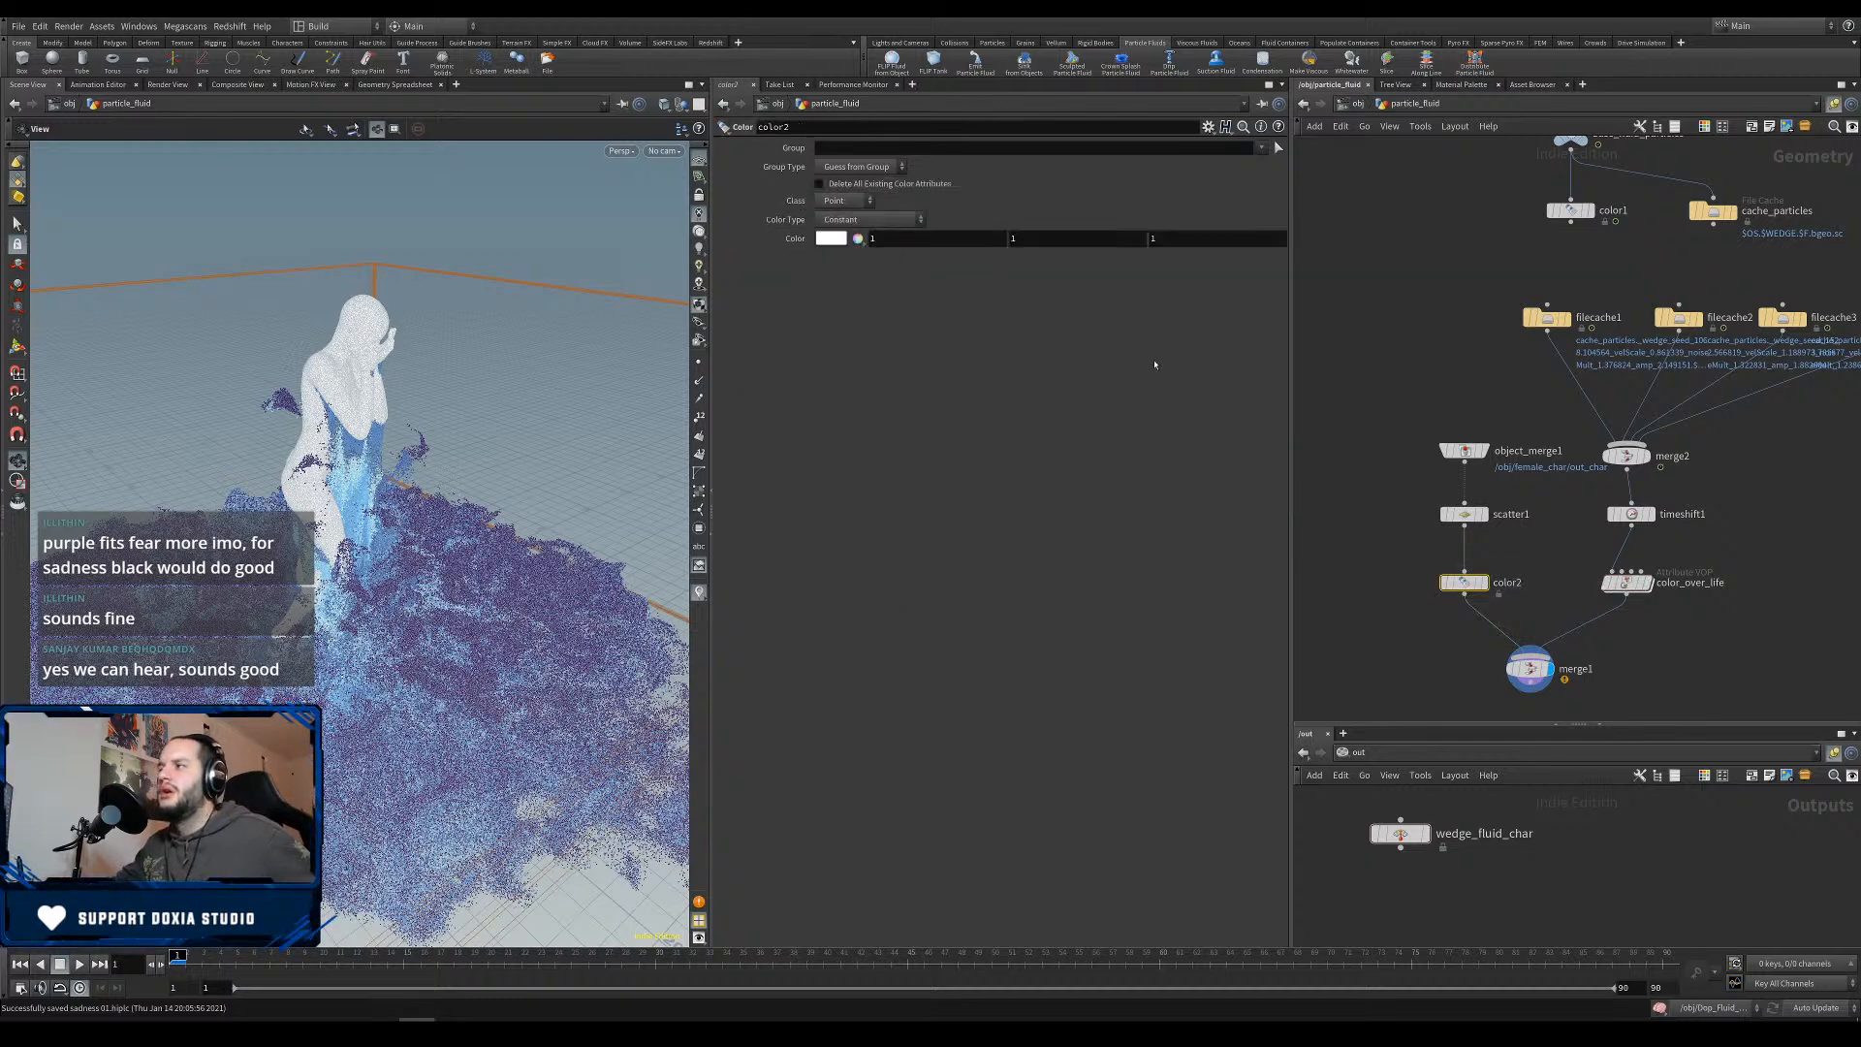
# Delete color2 and insert a copy of color_over_life between scatter1 and merge1.
pyautogui.press('Delete')
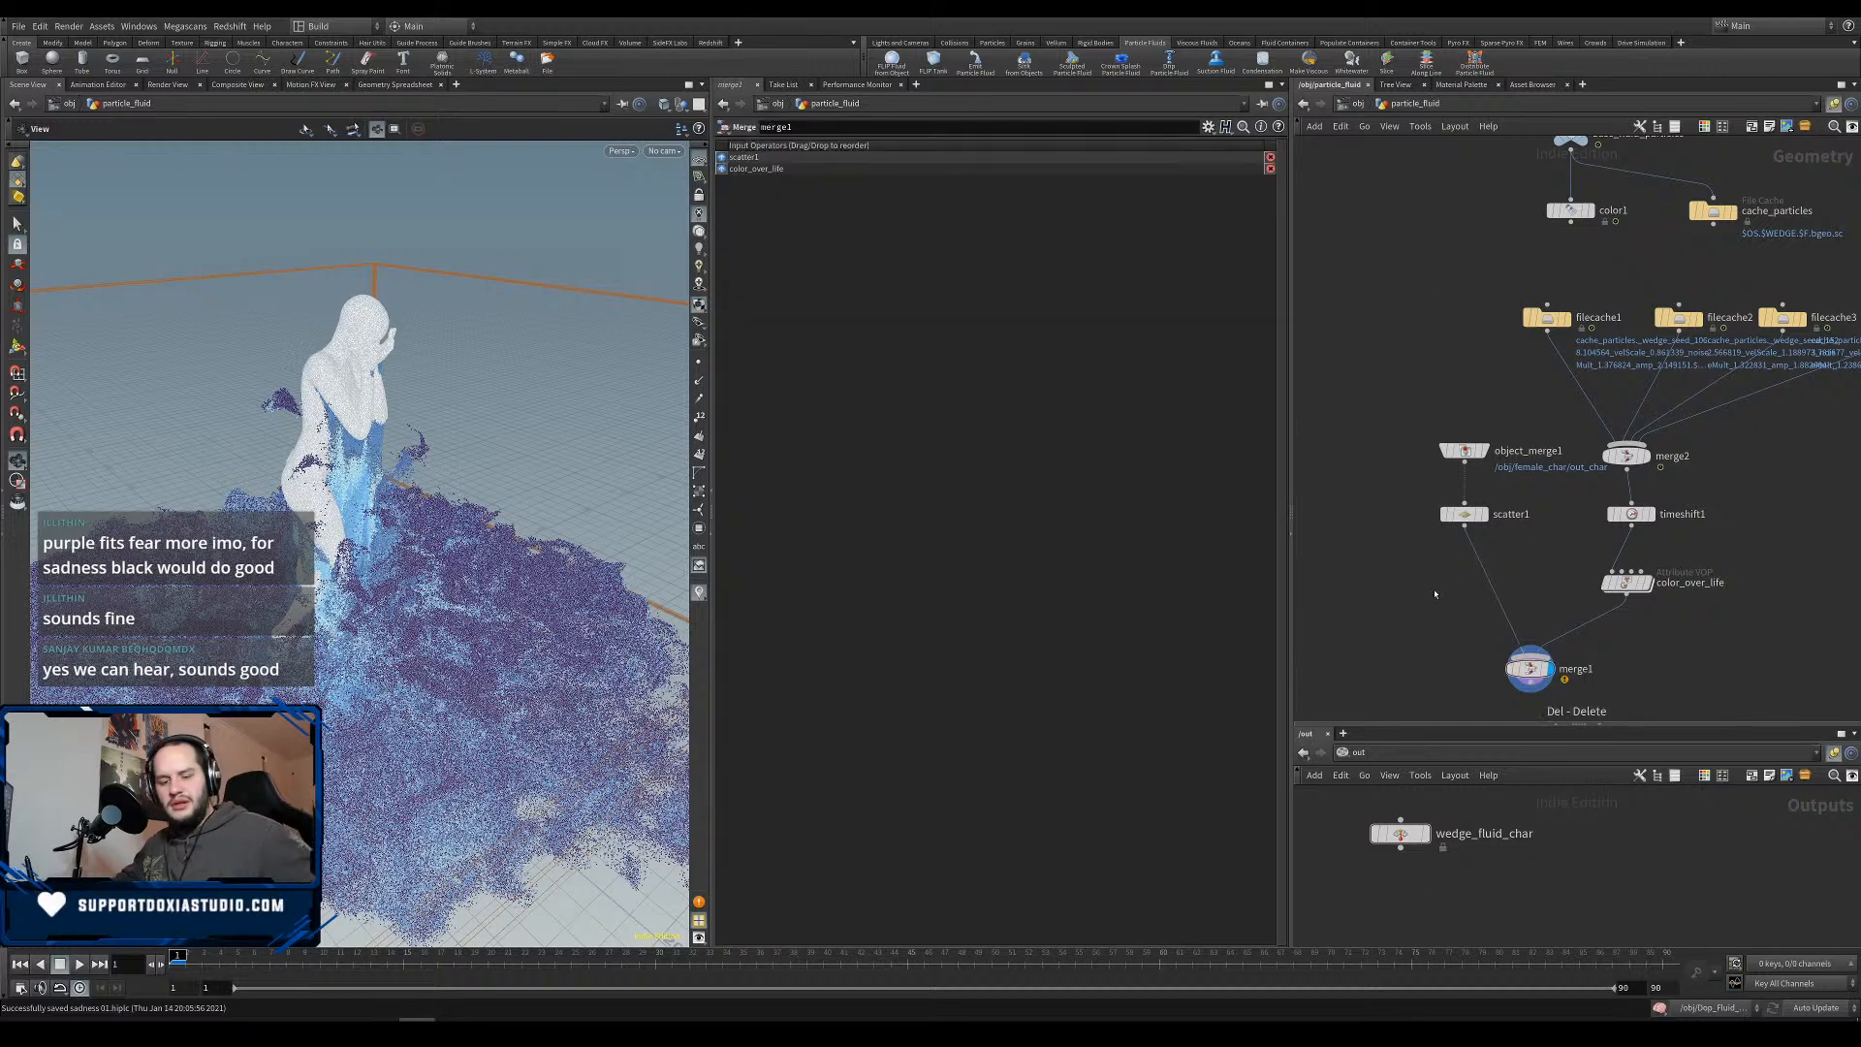
pyautogui.press('Tab')
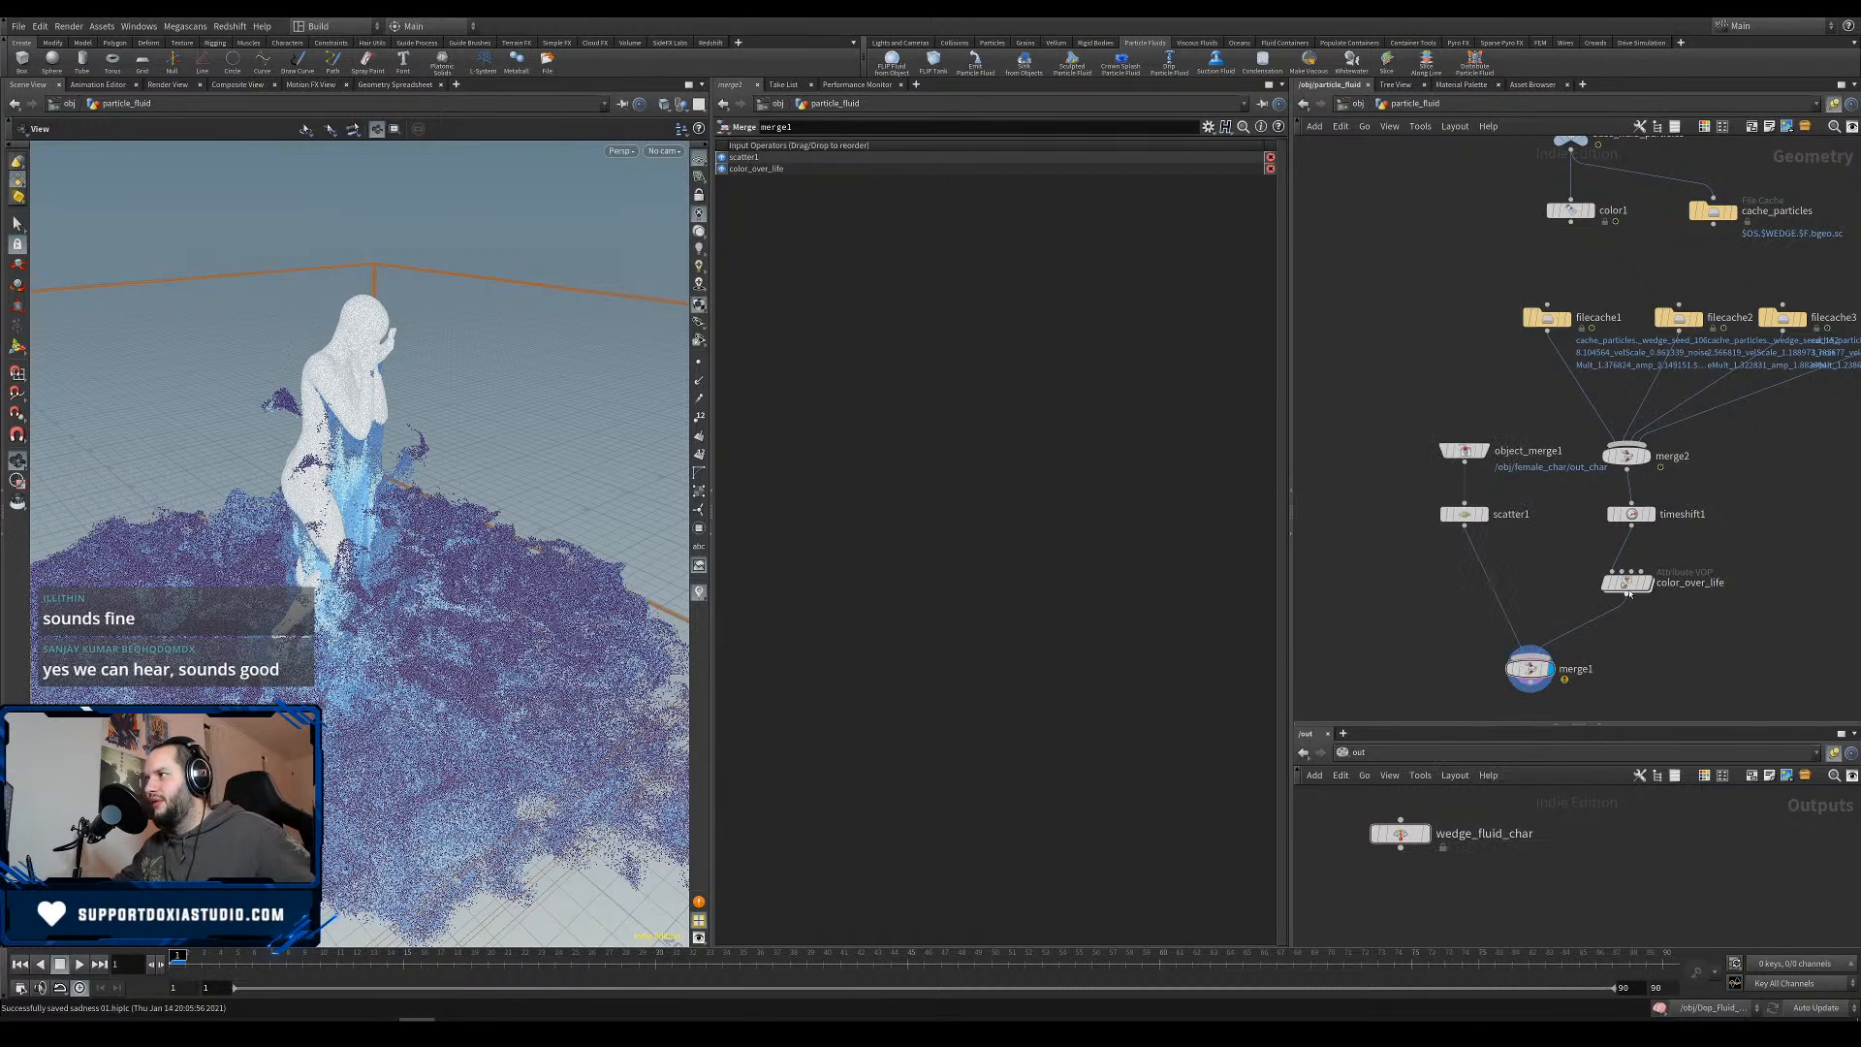
pyautogui.keyDown('alt'); pyautogui.moveTo(1629, 589); pyautogui.dragTo(1499, 602); pyautogui.keyUp('alt')
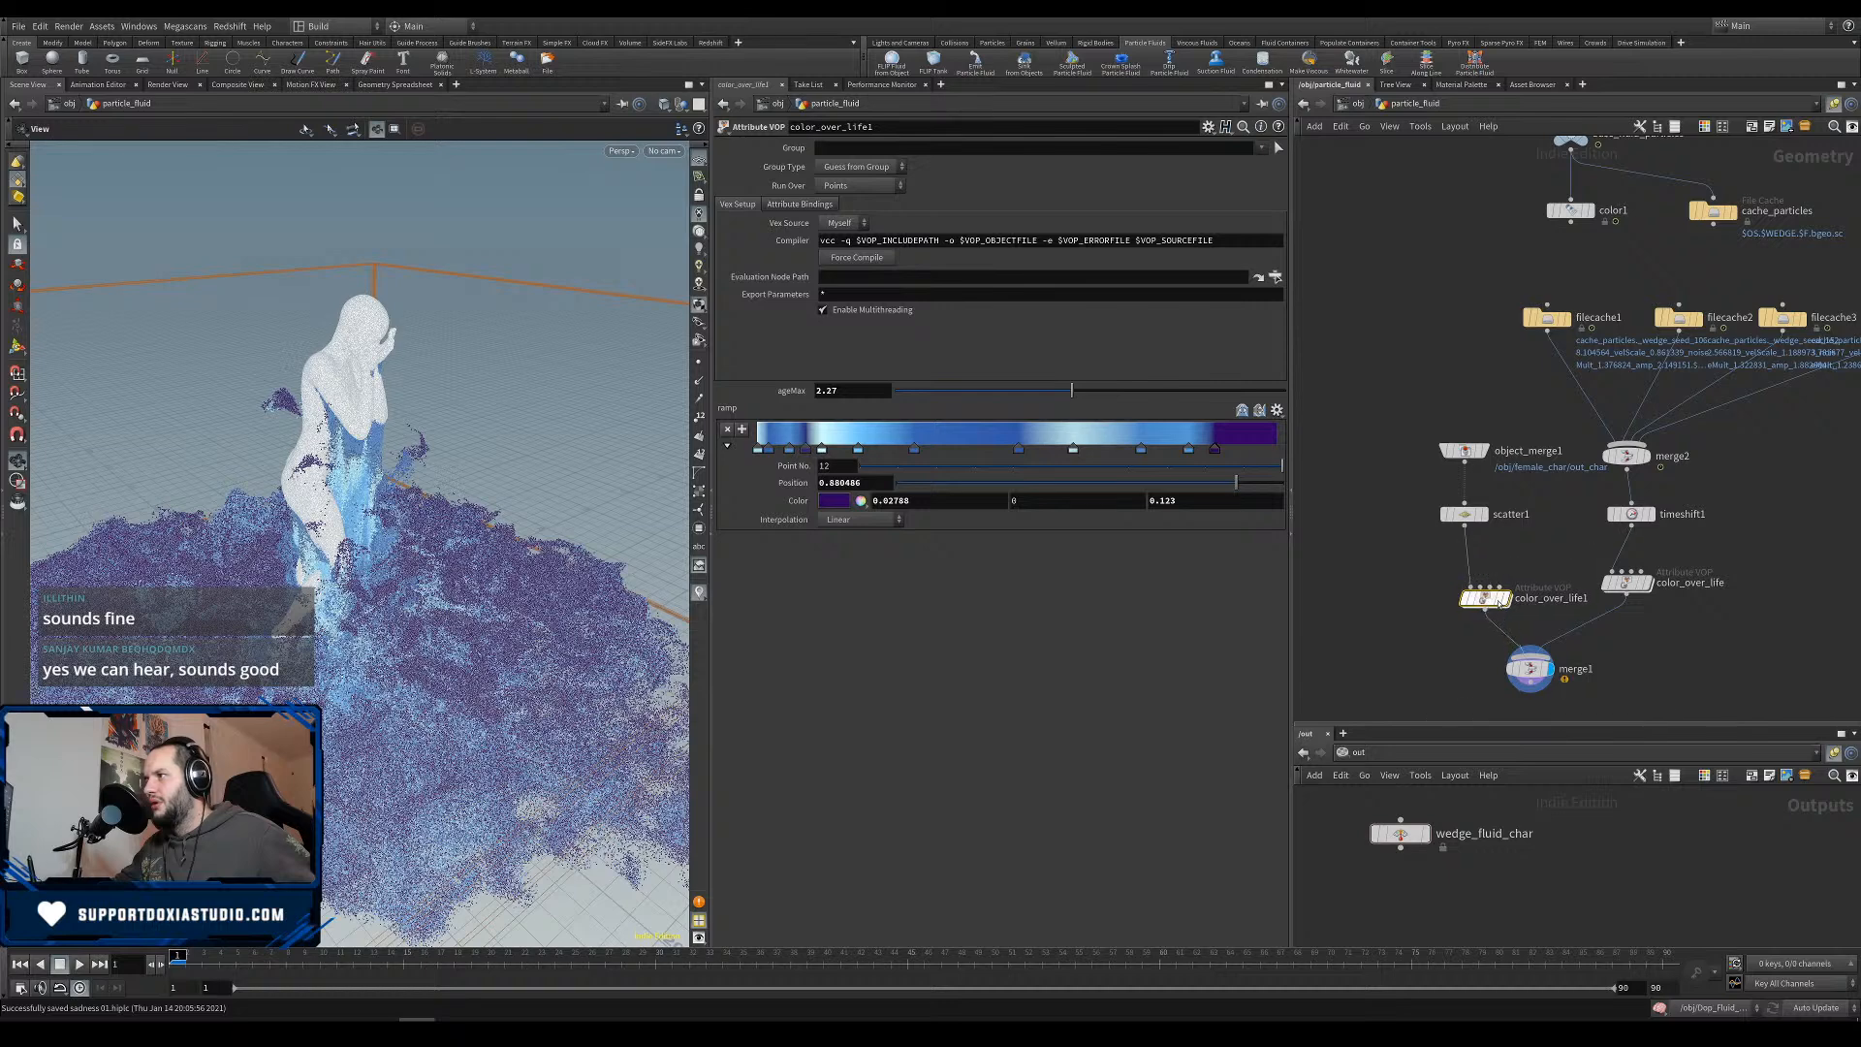
# Inside color_over_life1, replace fit1 with a Turbulent Noise using Alligator Noise, driven by point position and feeding the ramp.
pyautogui.doubleClick(1483, 599)
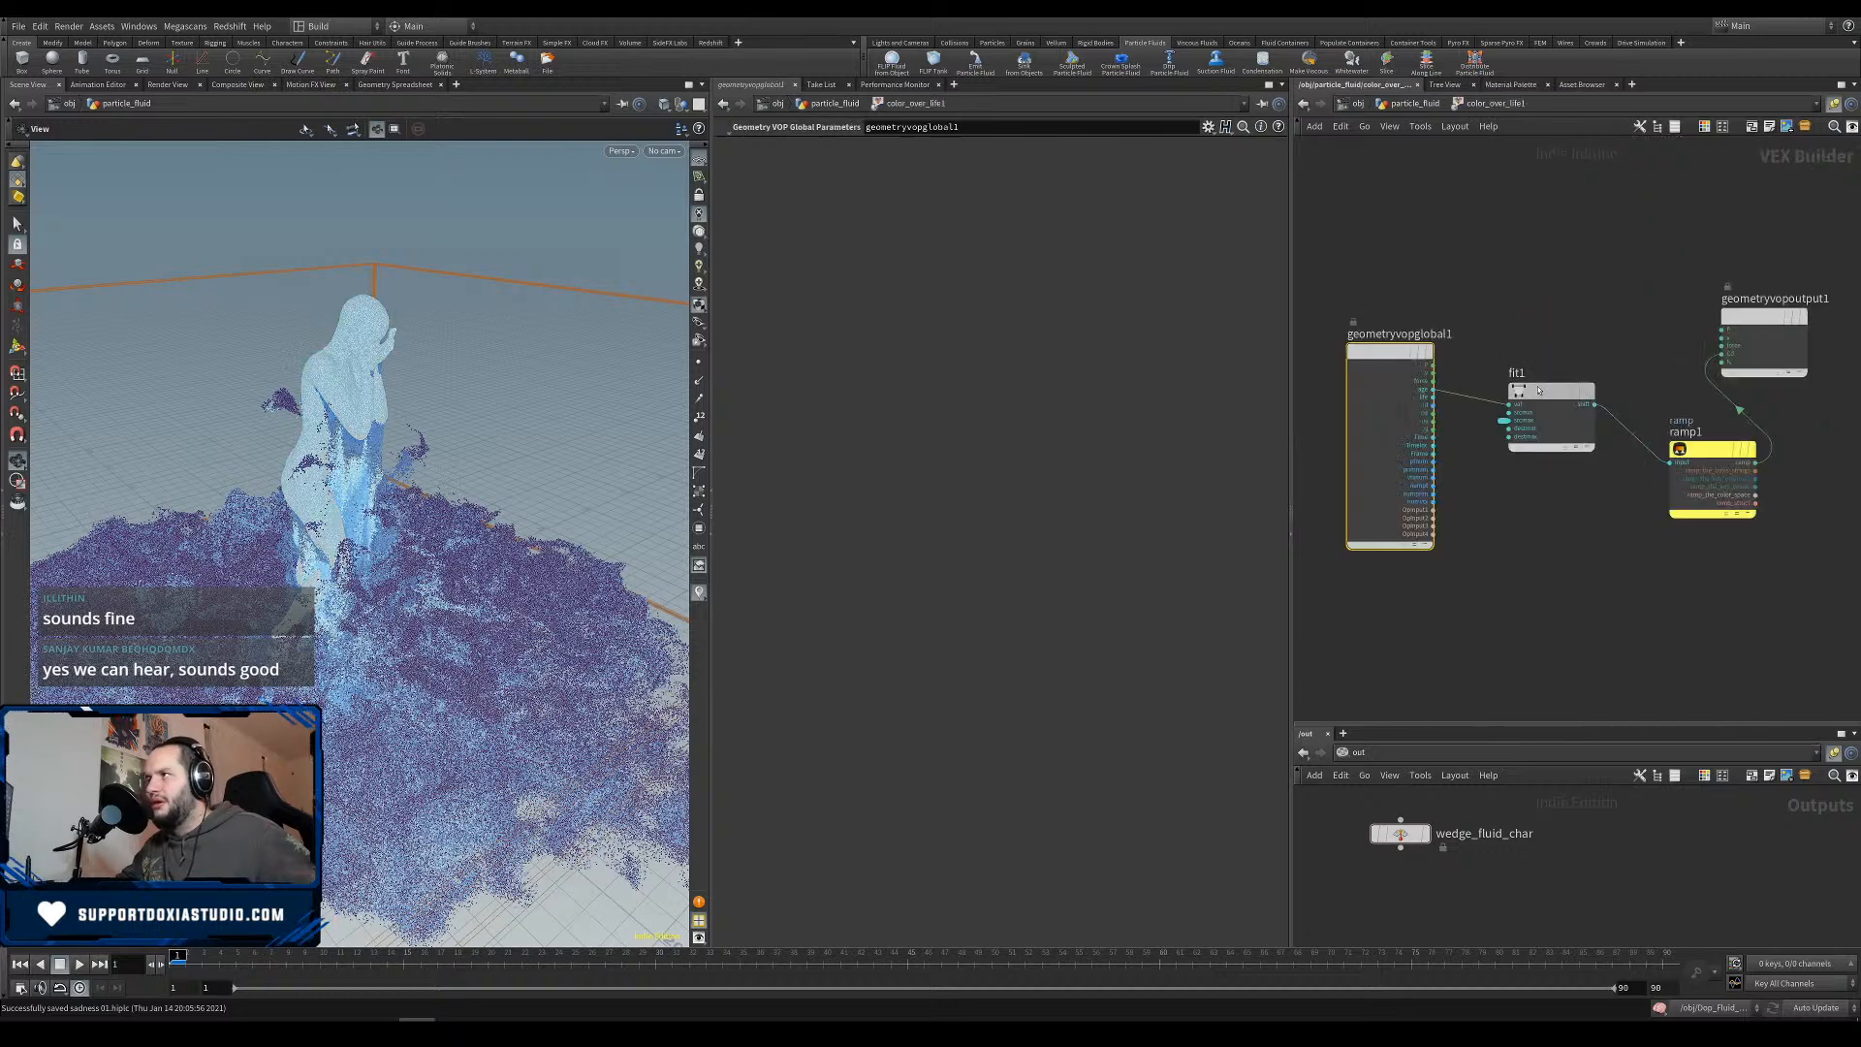
pyautogui.click(1551, 427)
pyautogui.press('Delete')
pyautogui.press('Tab')
pyautogui.write('div')
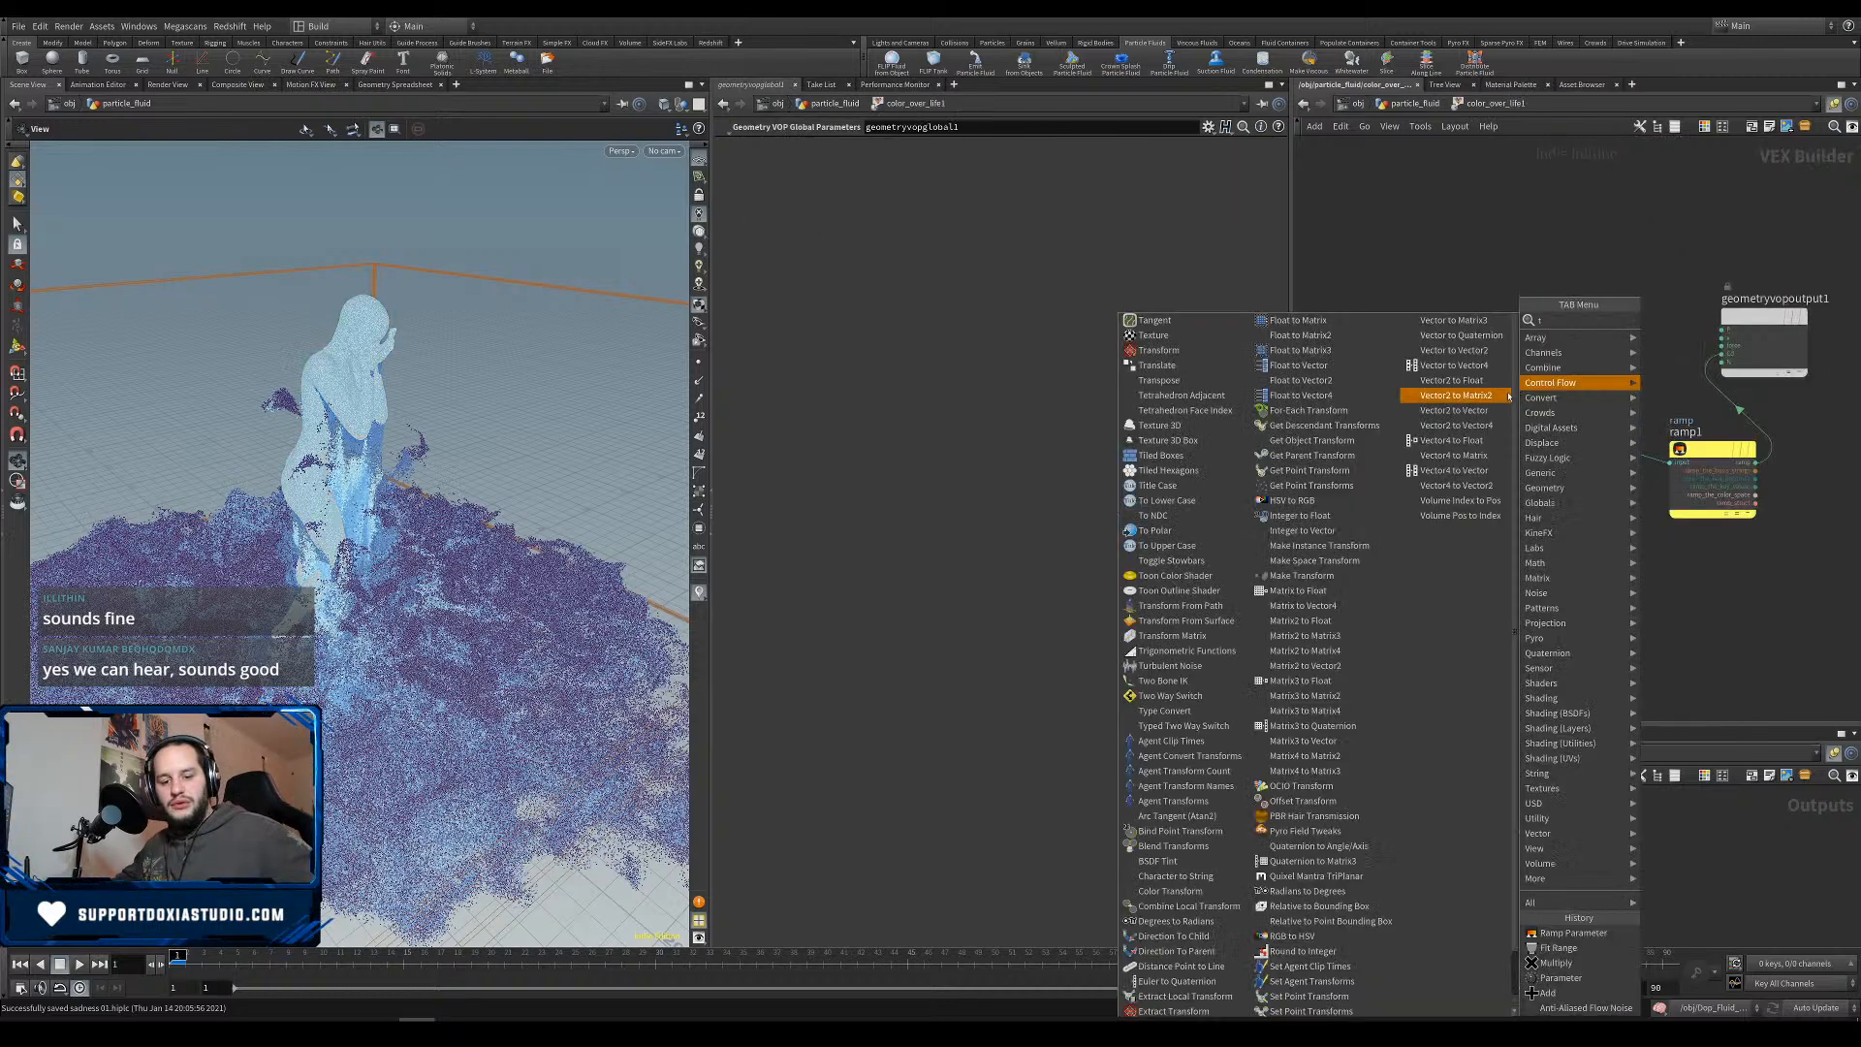
pyautogui.click(1660, 321)
pyautogui.click(1559, 322)
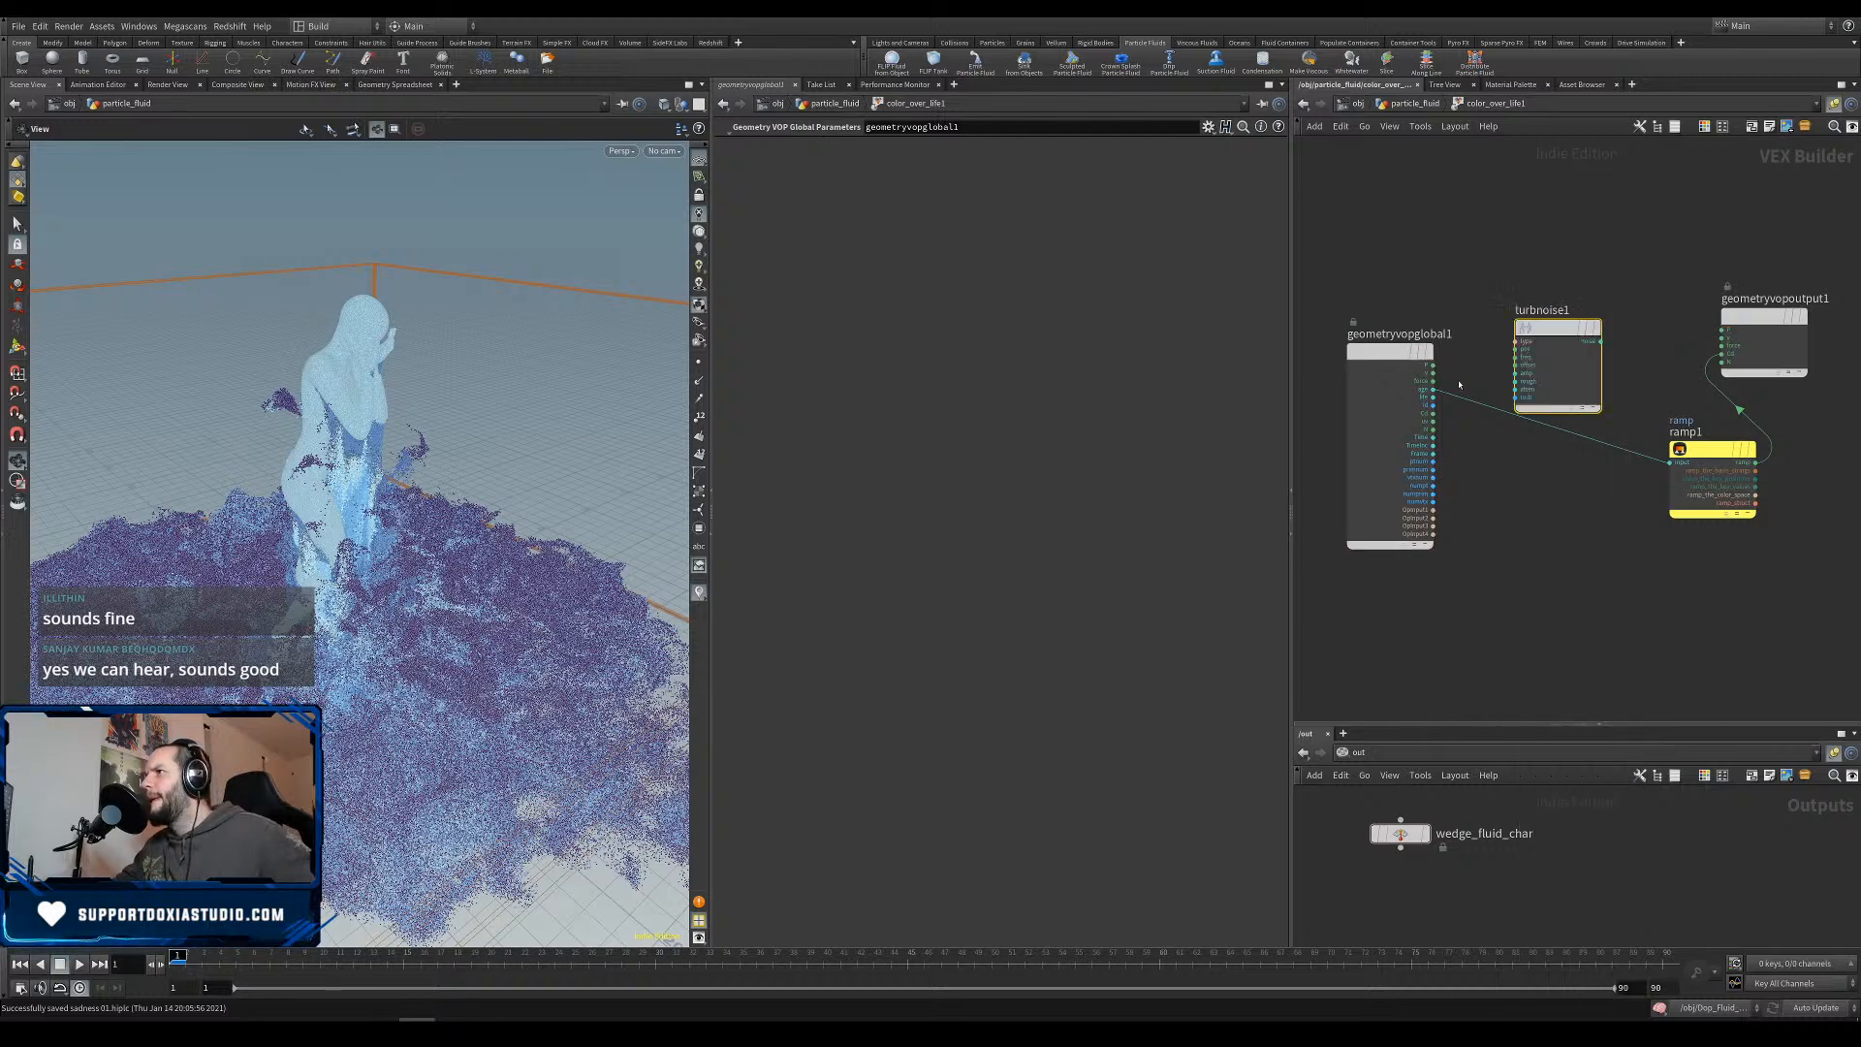
pyautogui.moveTo(1433, 367); pyautogui.dragTo(1670, 462)
pyautogui.moveTo(1549, 338); pyautogui.dragTo(1542, 434)
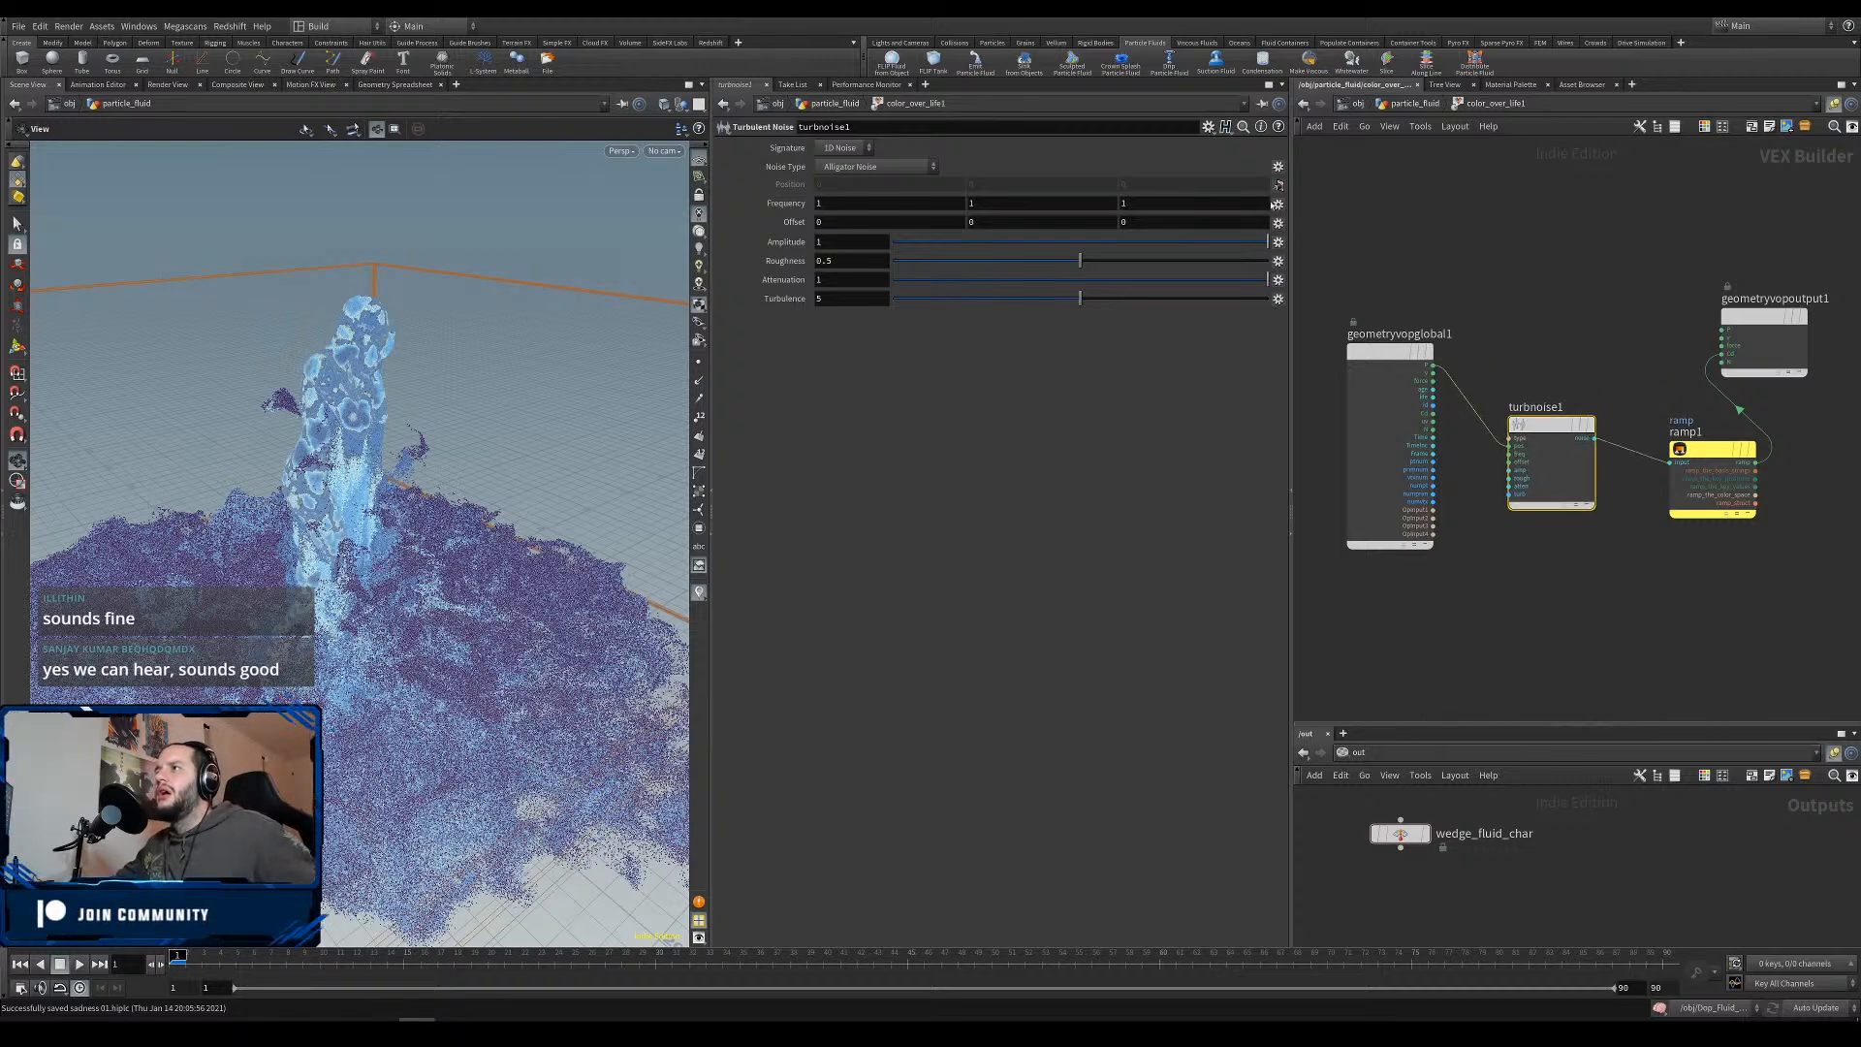
# Promote the frequency and offset parameters of the turbulent noise.
pyautogui.rightClick(911, 206)
pyautogui.click(970, 301)
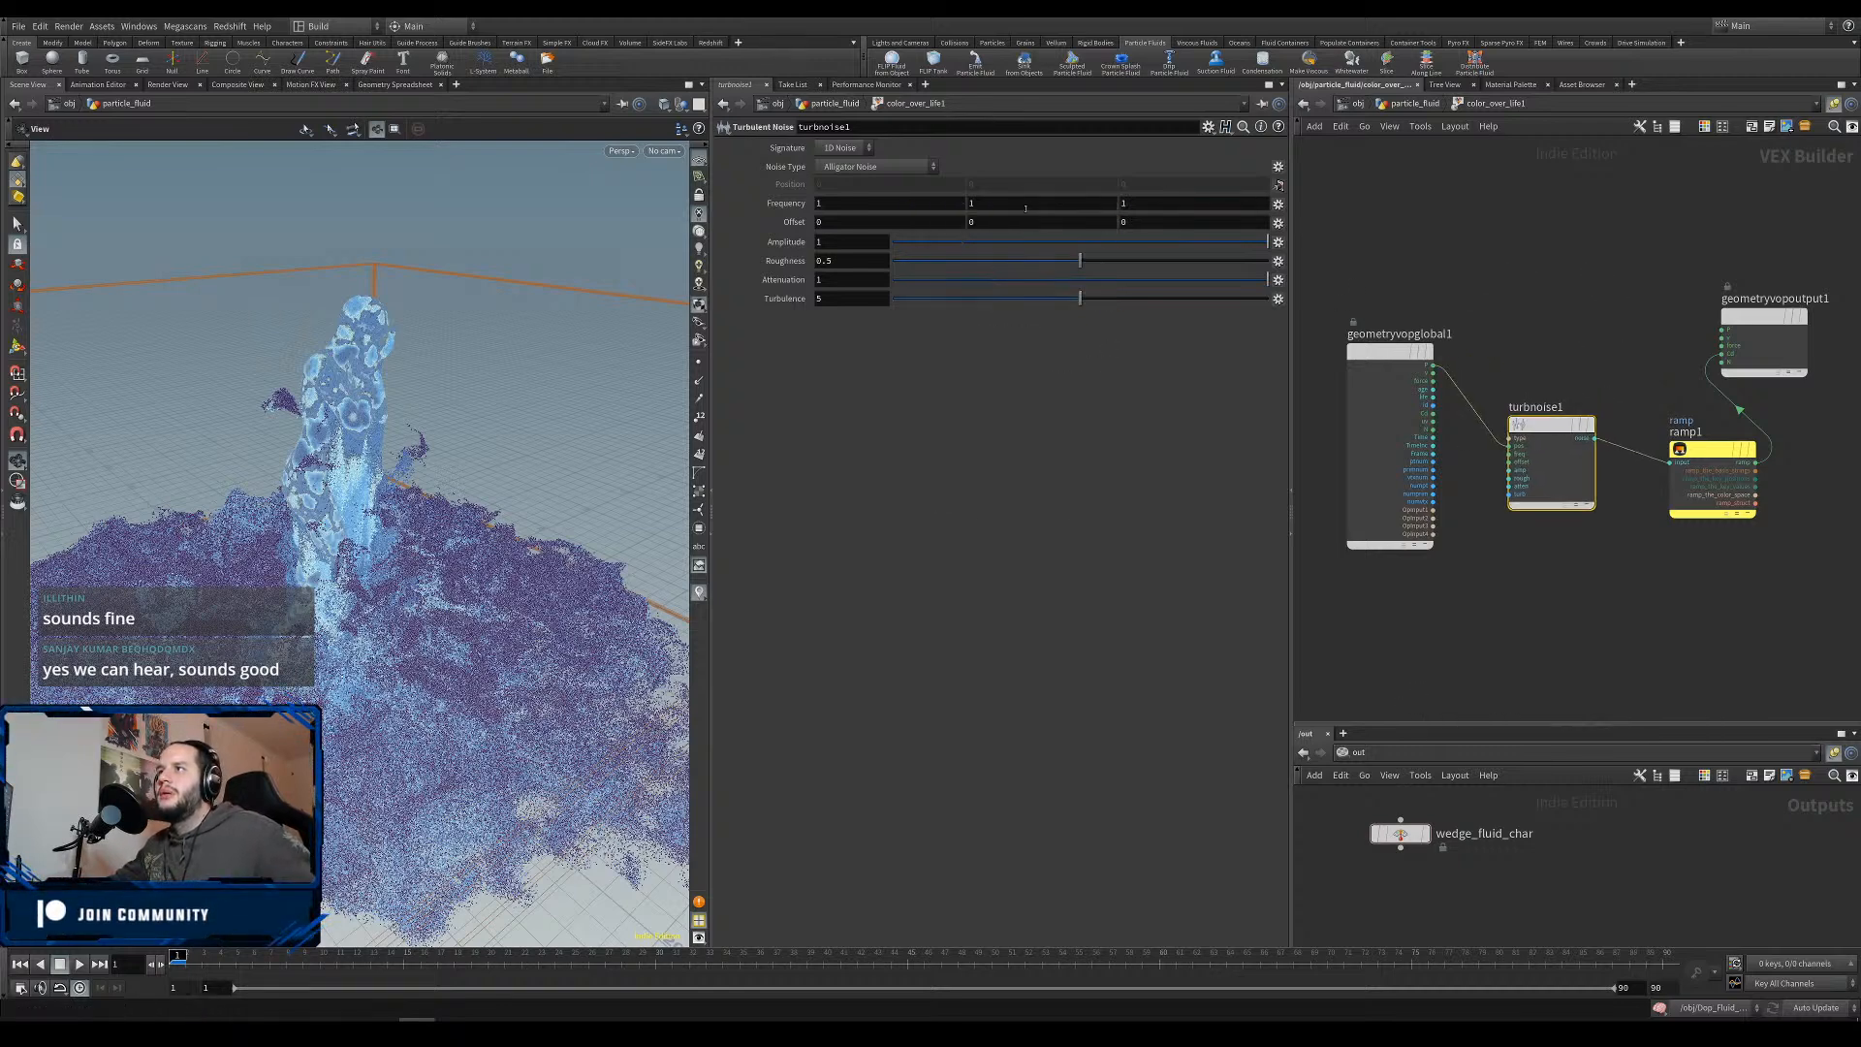
pyautogui.rightClick(1022, 207)
pyautogui.click(1273, 242)
pyautogui.click(1278, 204)
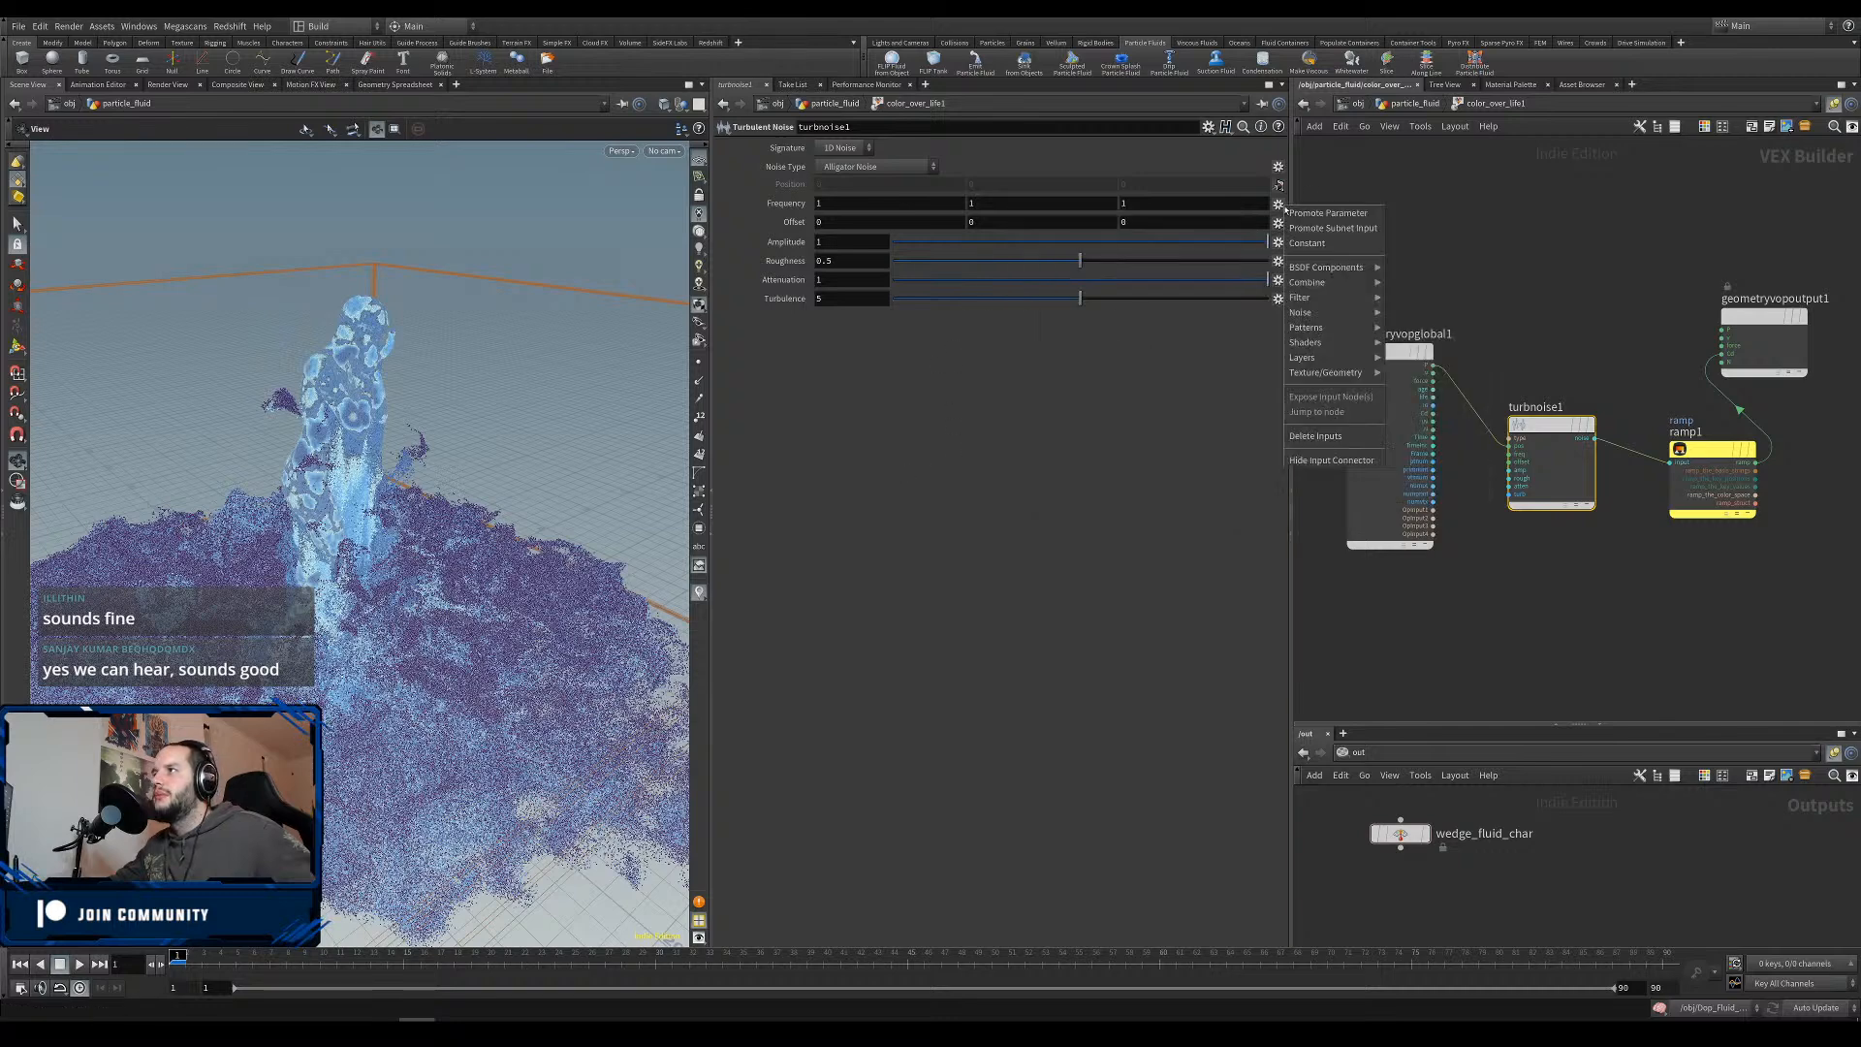
pyautogui.click(1279, 211)
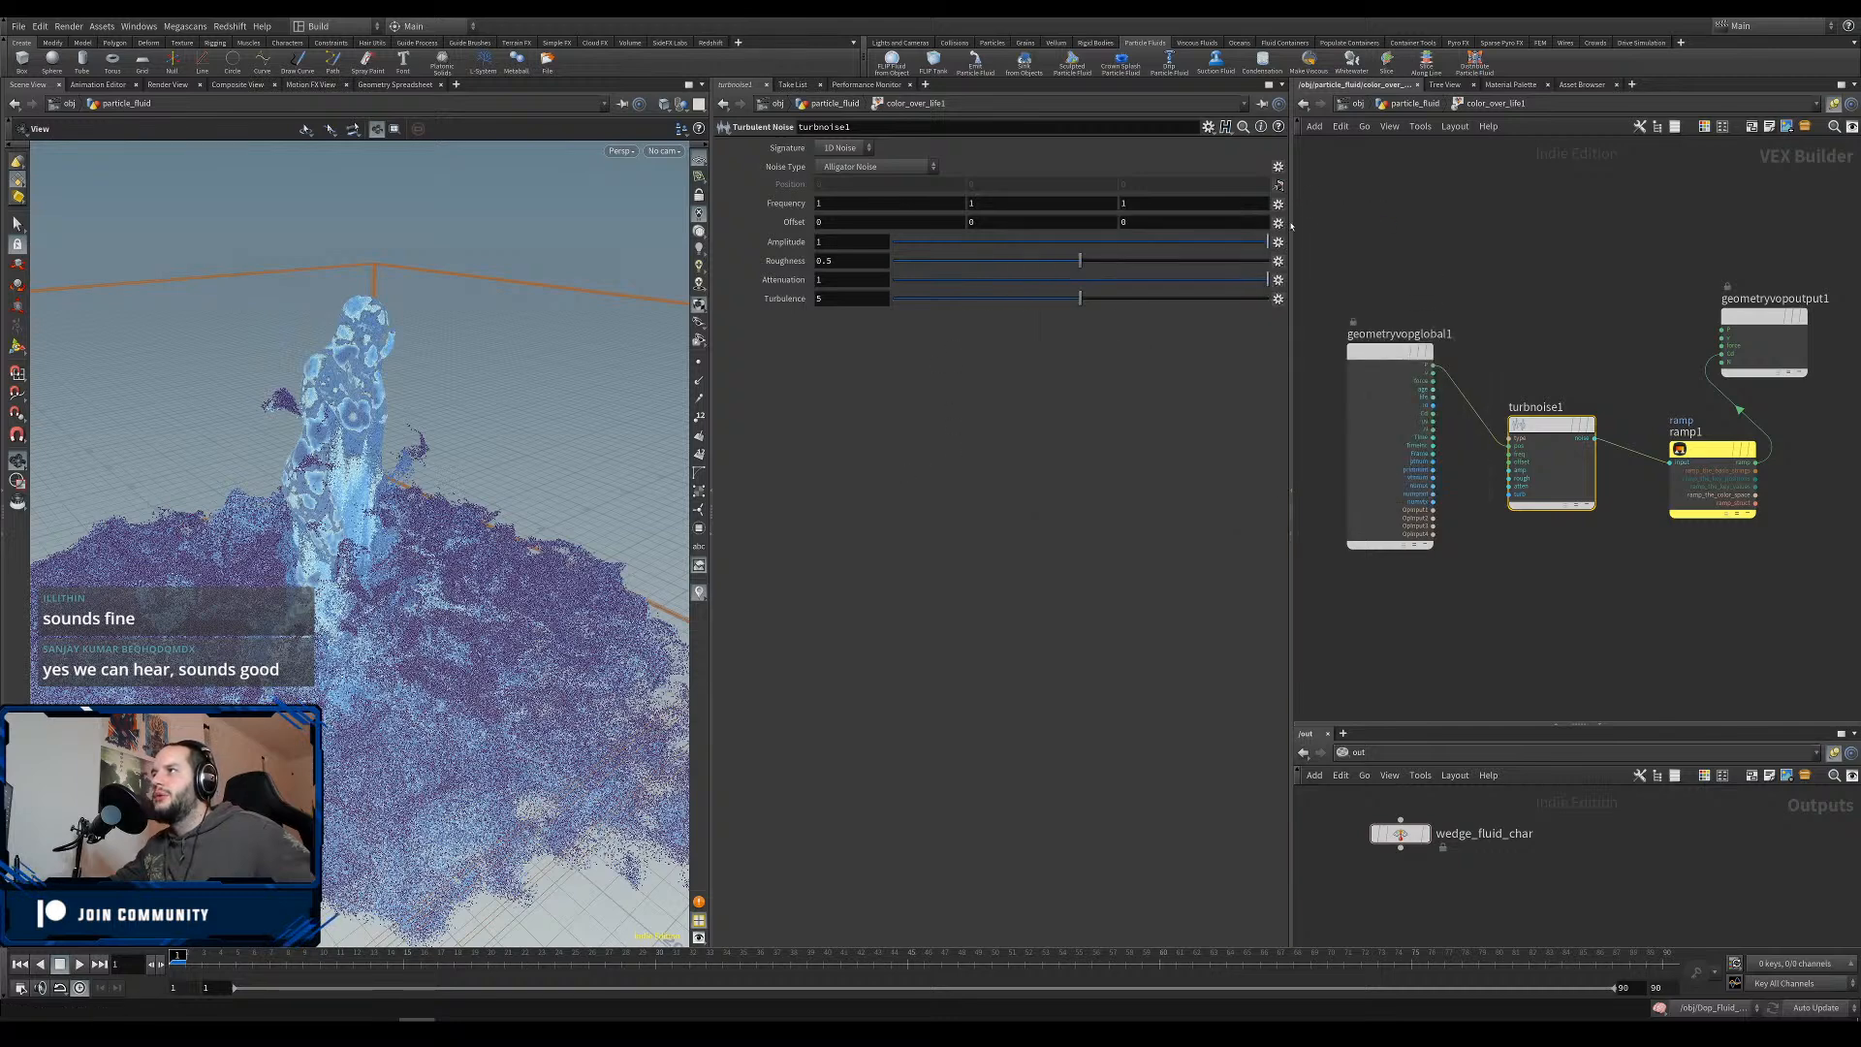
pyautogui.click(1277, 222)
pyautogui.click(1283, 232)
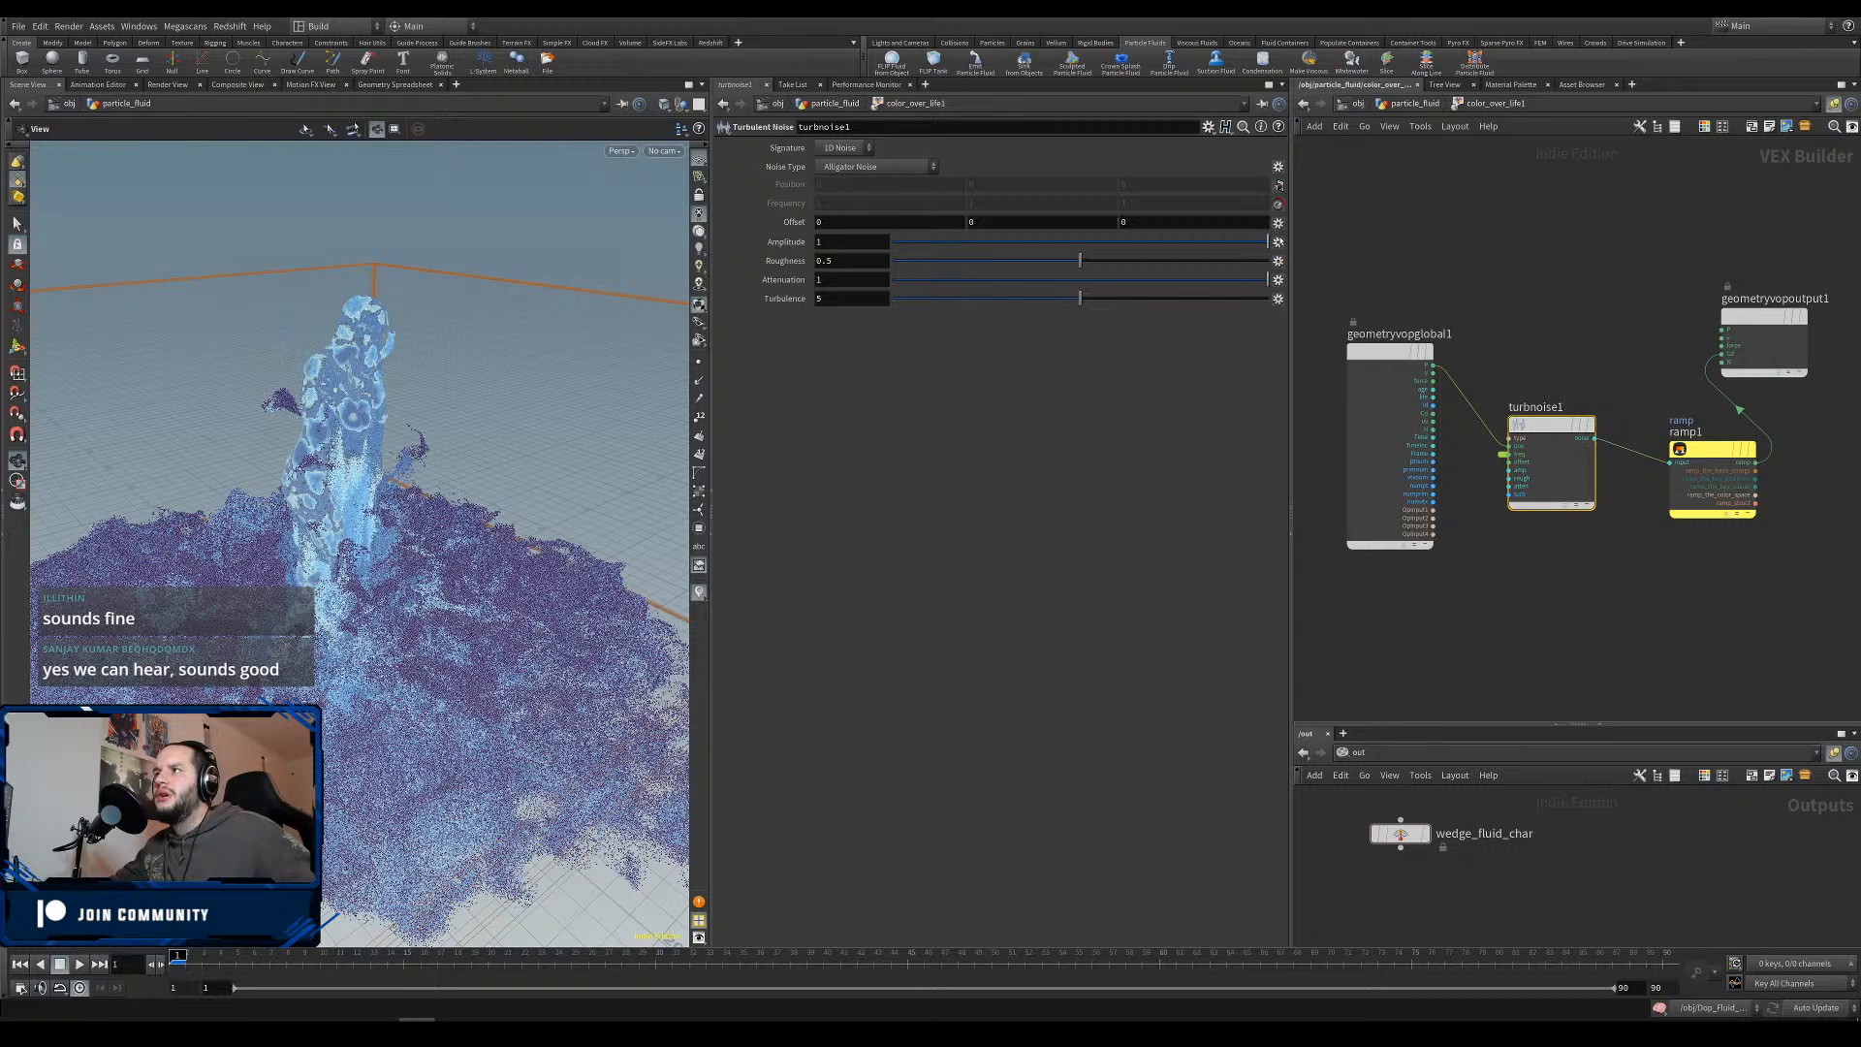
# Promote the noise's amplitude and roughness, set its turbulence to 3, and return to the particle_fluid network.
pyautogui.click(1277, 242)
pyautogui.click(1287, 250)
pyautogui.click(1277, 261)
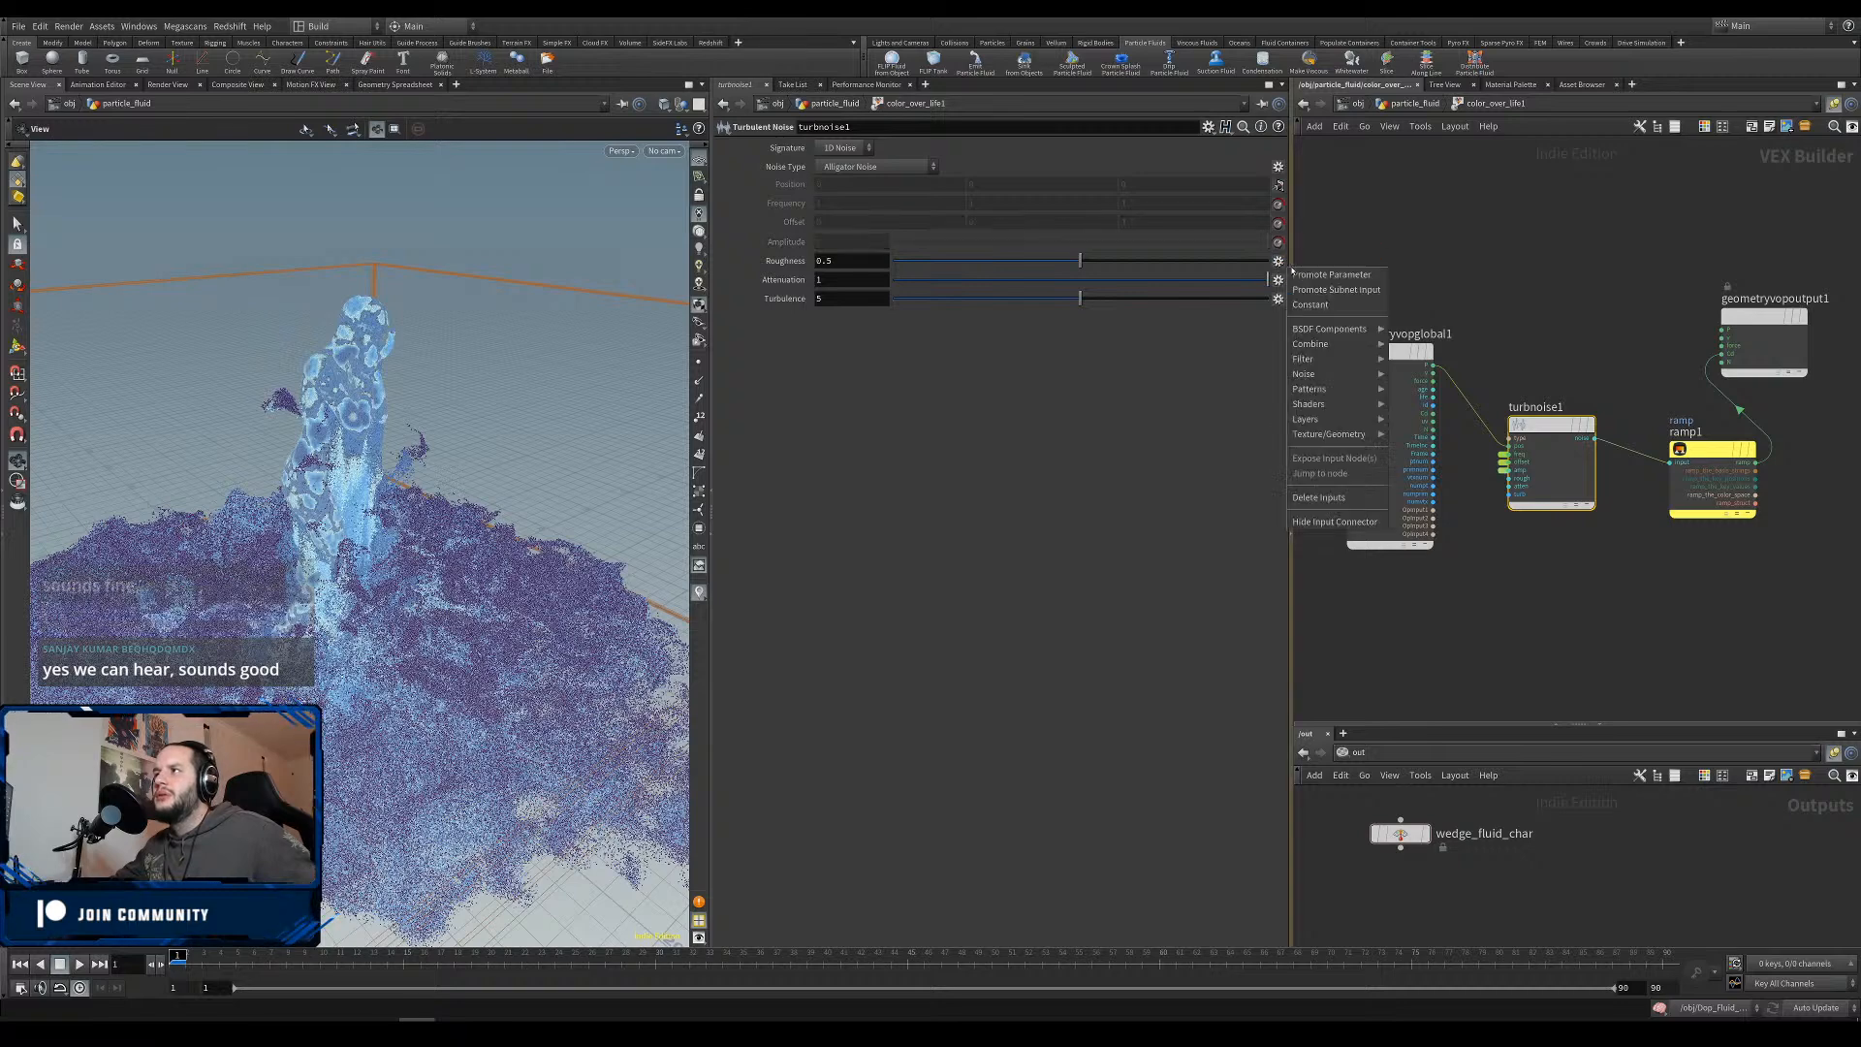
pyautogui.click(1285, 269)
pyautogui.moveTo(1080, 298); pyautogui.dragTo(1006, 297)
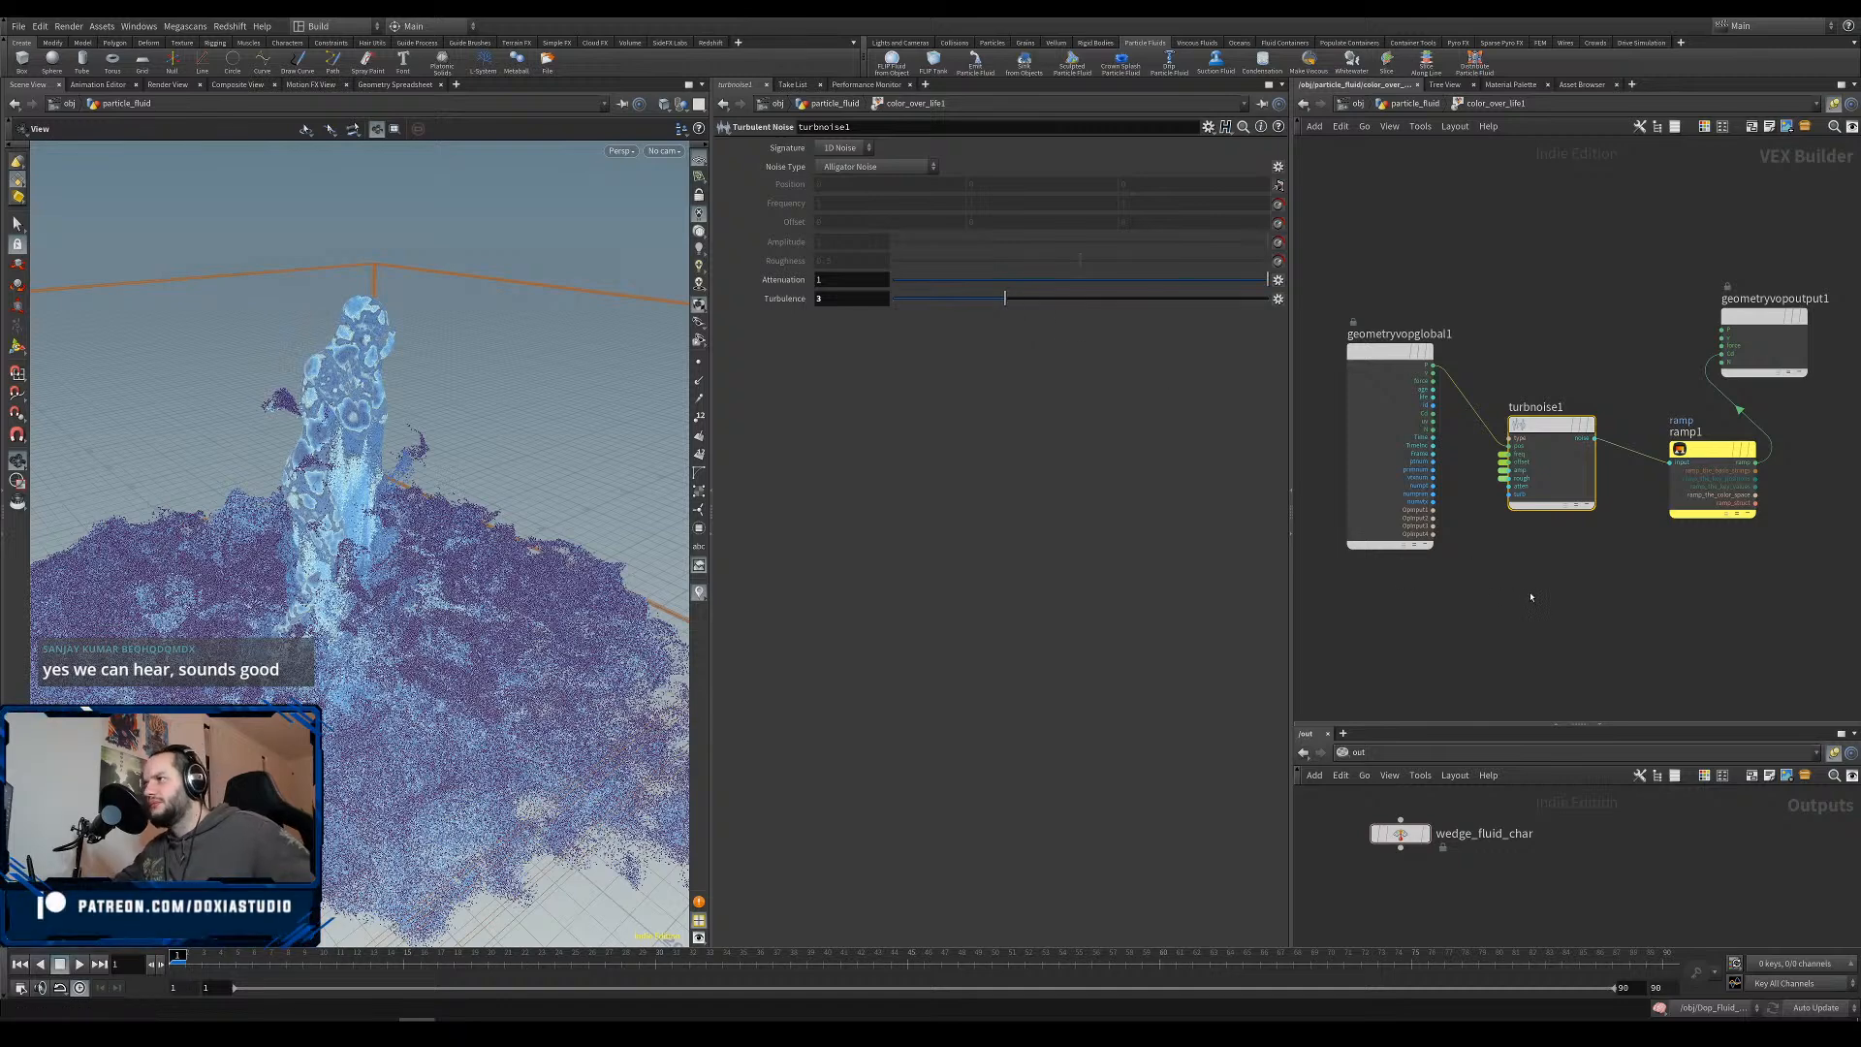
pyautogui.press('u')
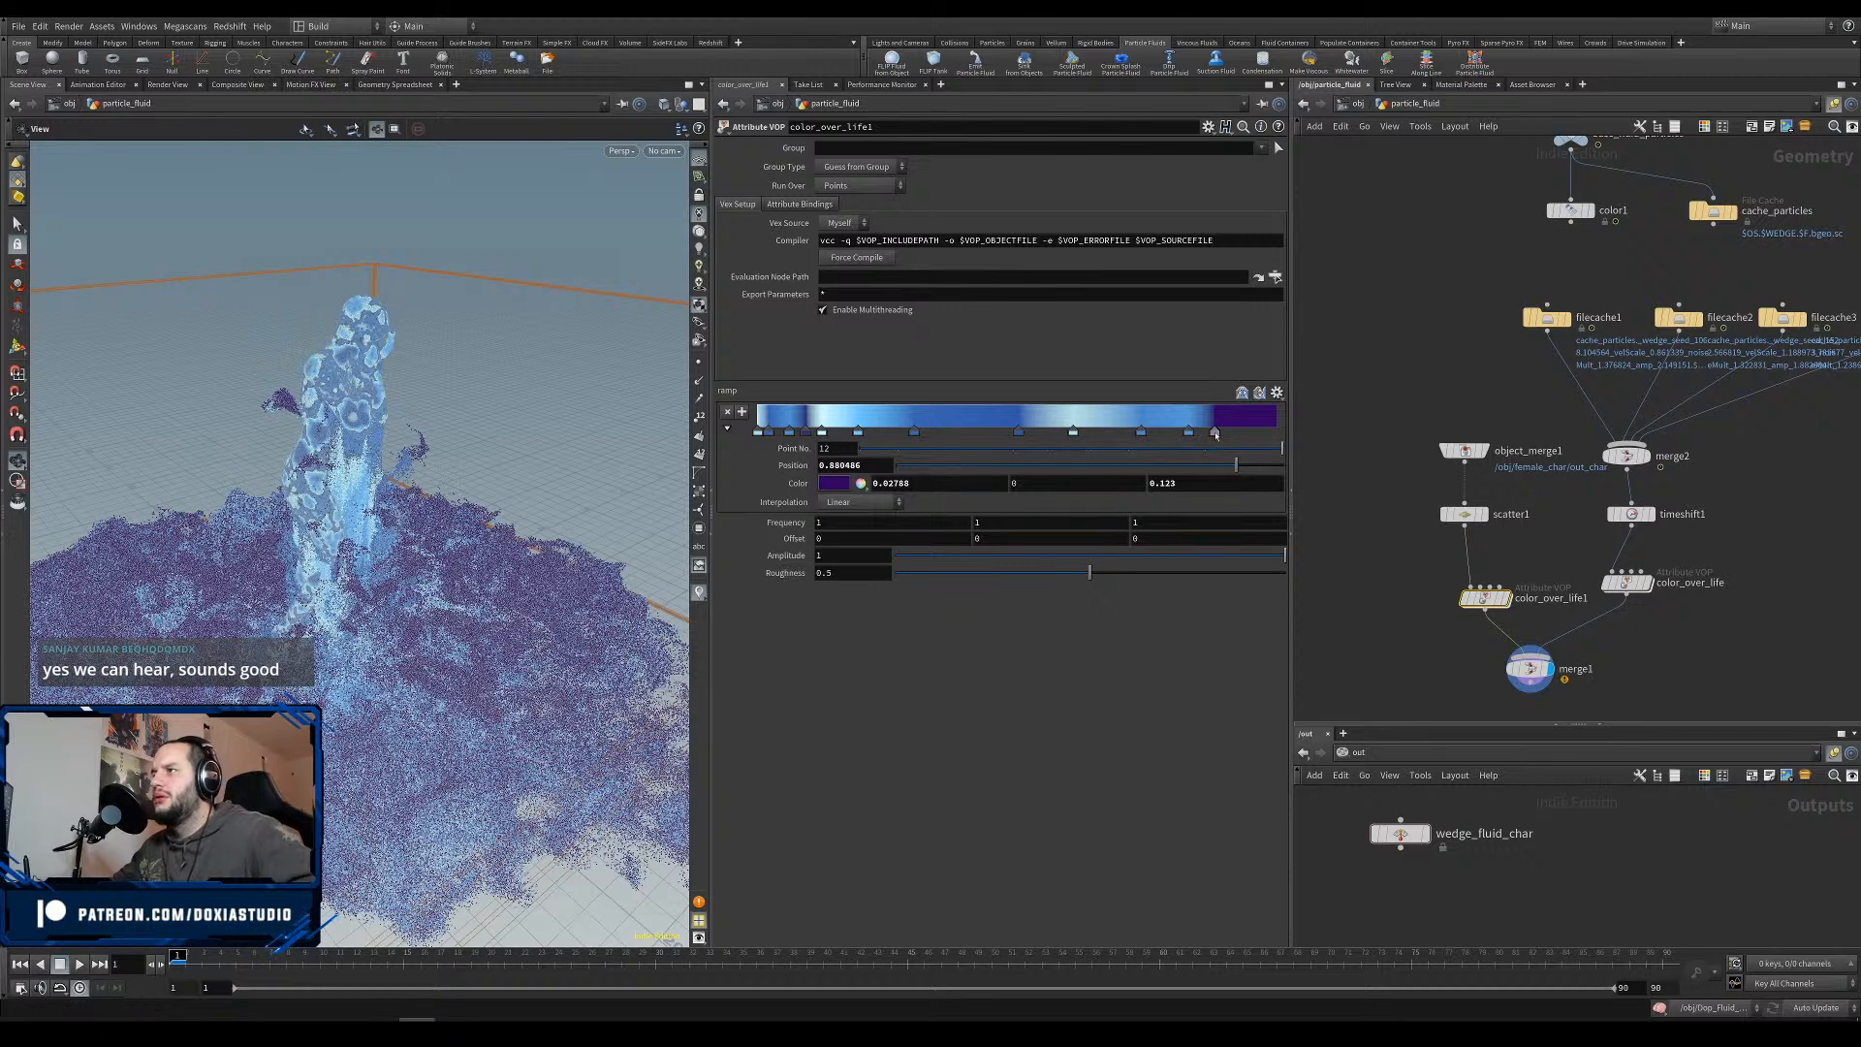
# Remove surplus ramp points, spread the rest with deep blue at about 0.391 and dark purple at 0.959, and set noise frequency to 0.7.
pyautogui.moveTo(1215, 431)
pyautogui.mouseDown()
pyautogui.moveTo(1207, 465)
pyautogui.moveTo(1160, 468)
pyautogui.moveTo(858, 450)
pyautogui.moveTo(860, 534)
pyautogui.mouseUp()
pyautogui.moveTo(914, 431)
pyautogui.mouseDown()
pyautogui.moveTo(869, 441)
pyautogui.moveTo(1256, 432)
pyautogui.mouseUp()
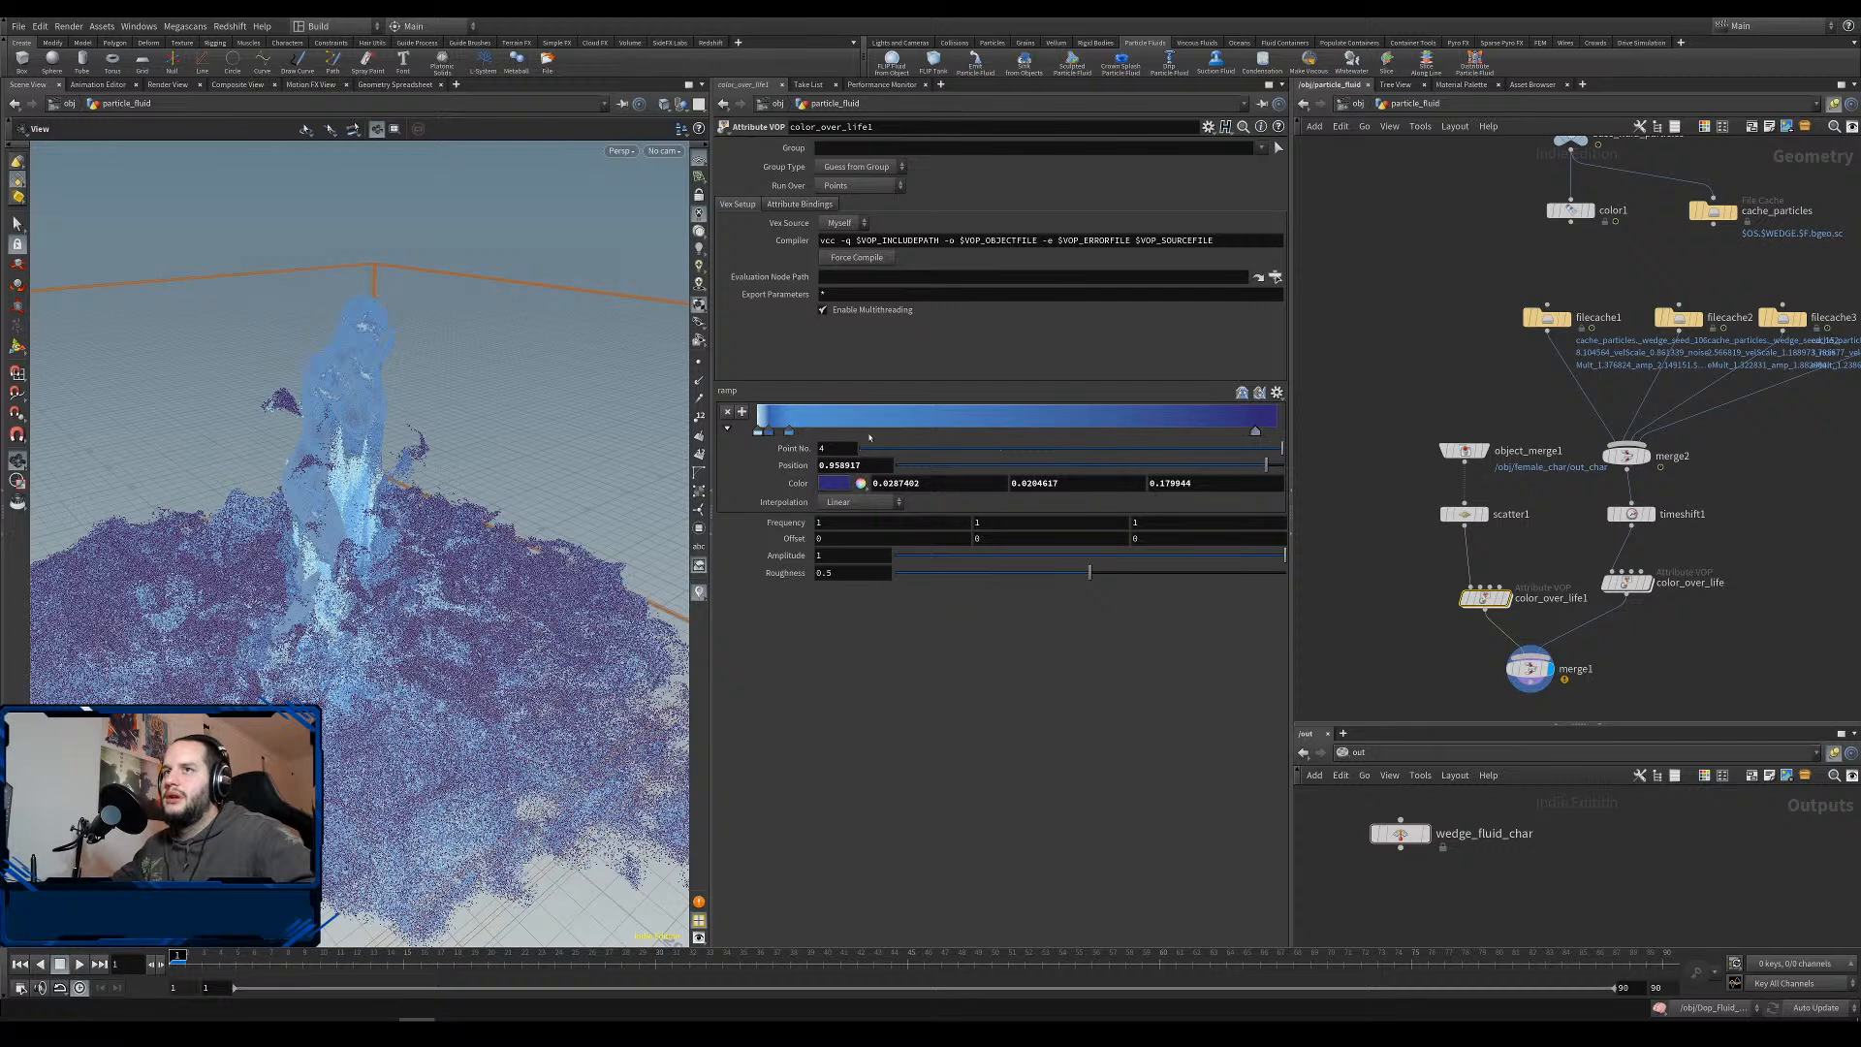
pyautogui.moveTo(790, 431); pyautogui.dragTo(1165, 433)
pyautogui.moveTo(766, 432); pyautogui.dragTo(954, 432)
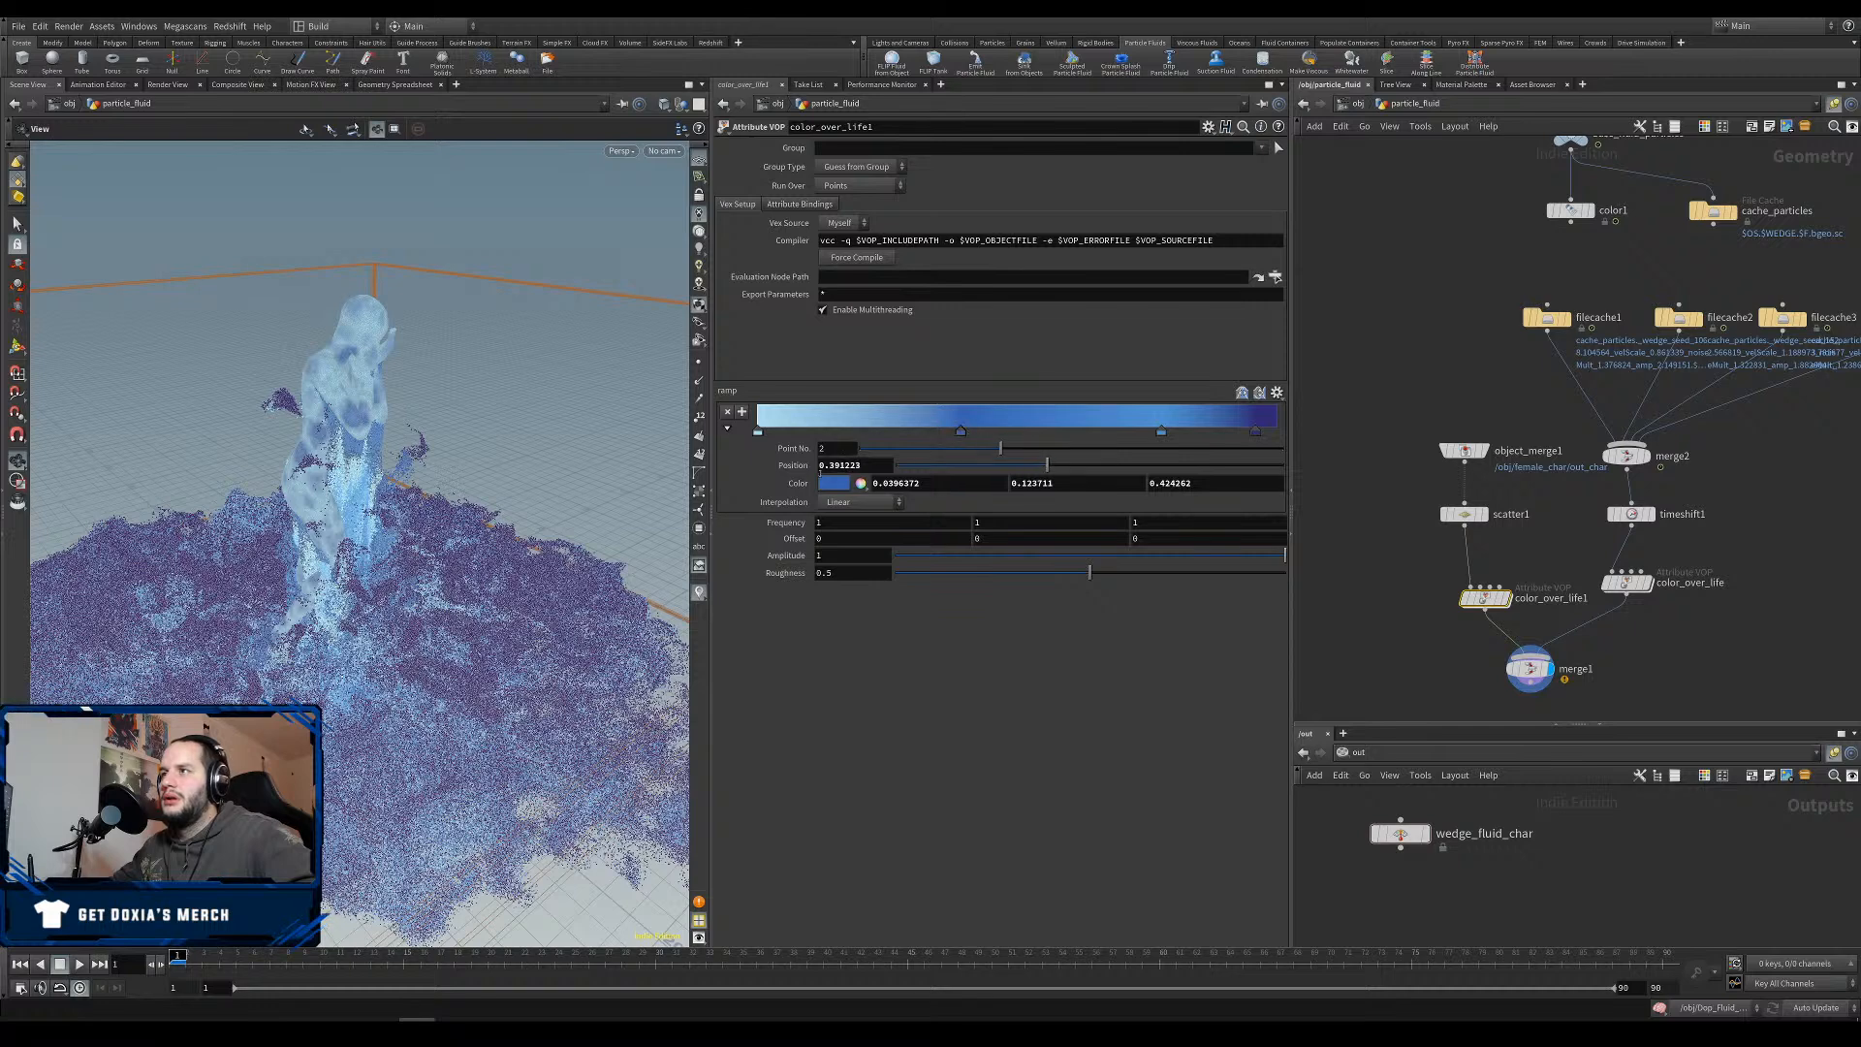
pyautogui.moveTo(775, 523); pyautogui.dragTo(1242, 501, button='middle')
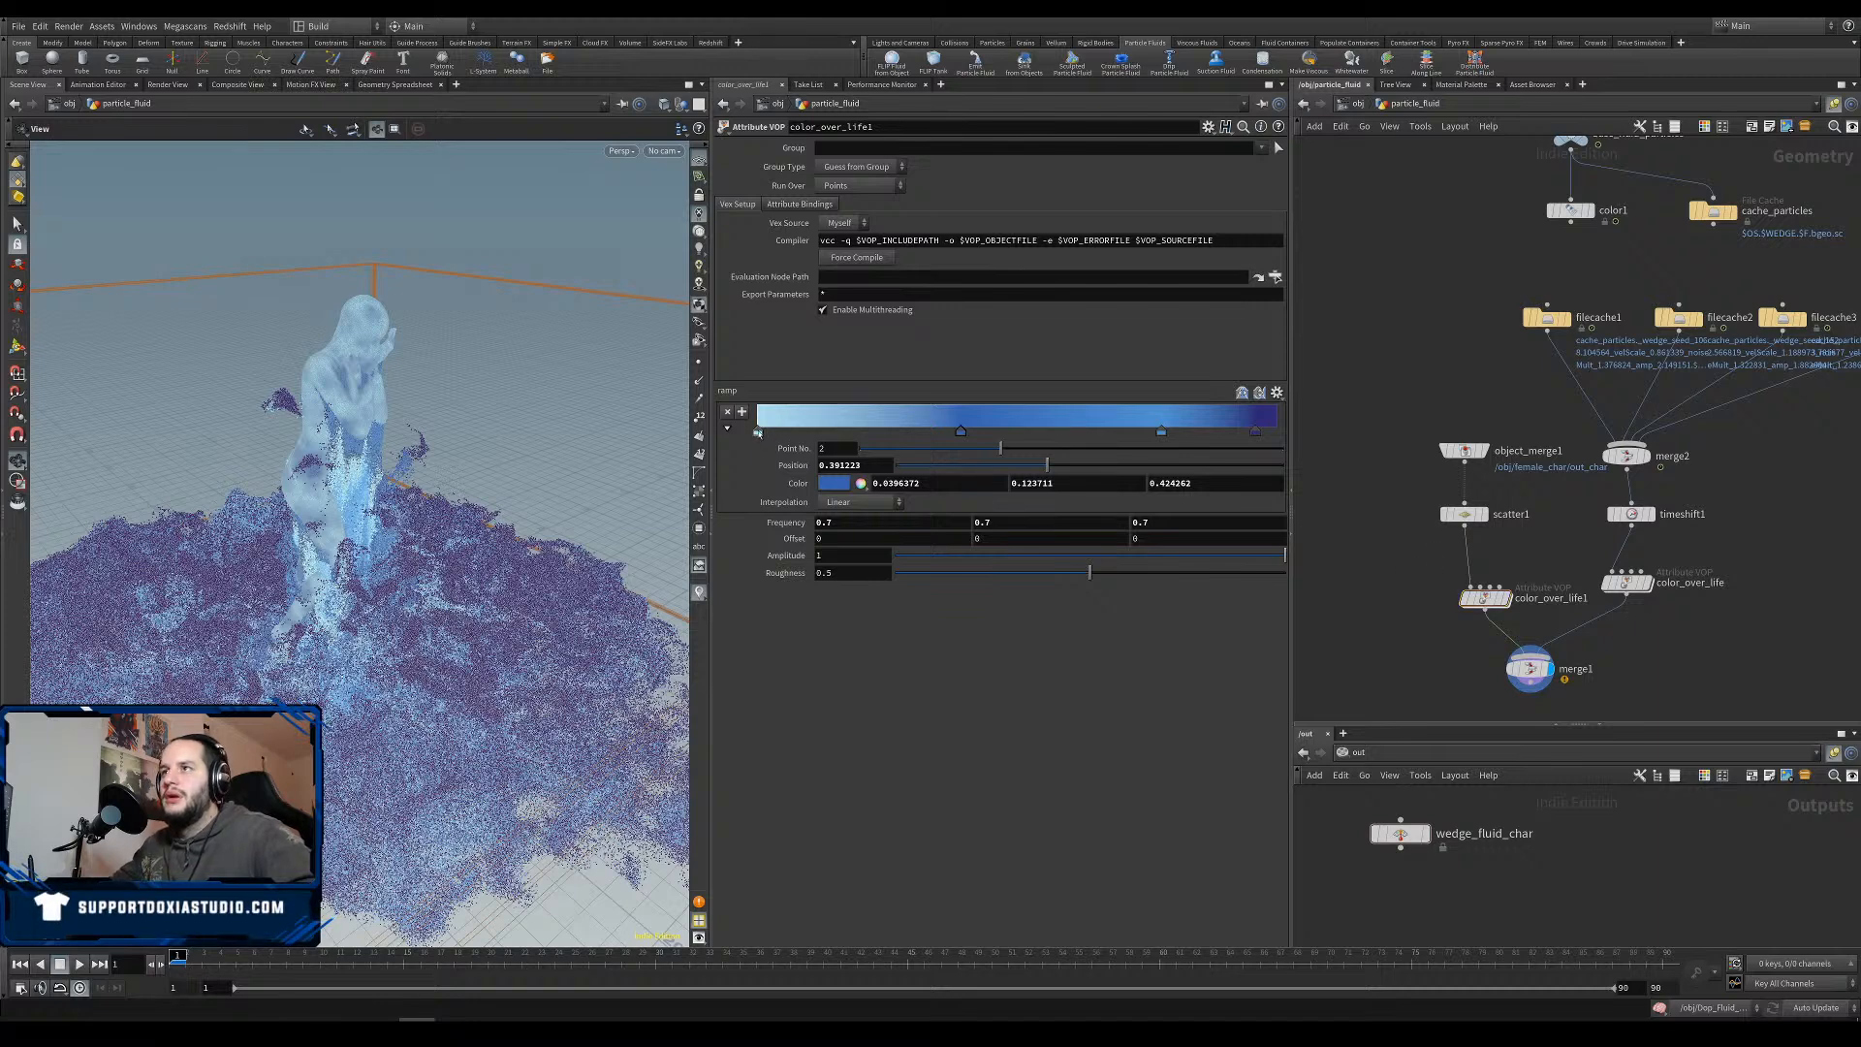
# Add a light blue ramp point near the start and desaturate the first point's color to about 0.59, 0.79, 0.87.
pyautogui.click(772, 432)
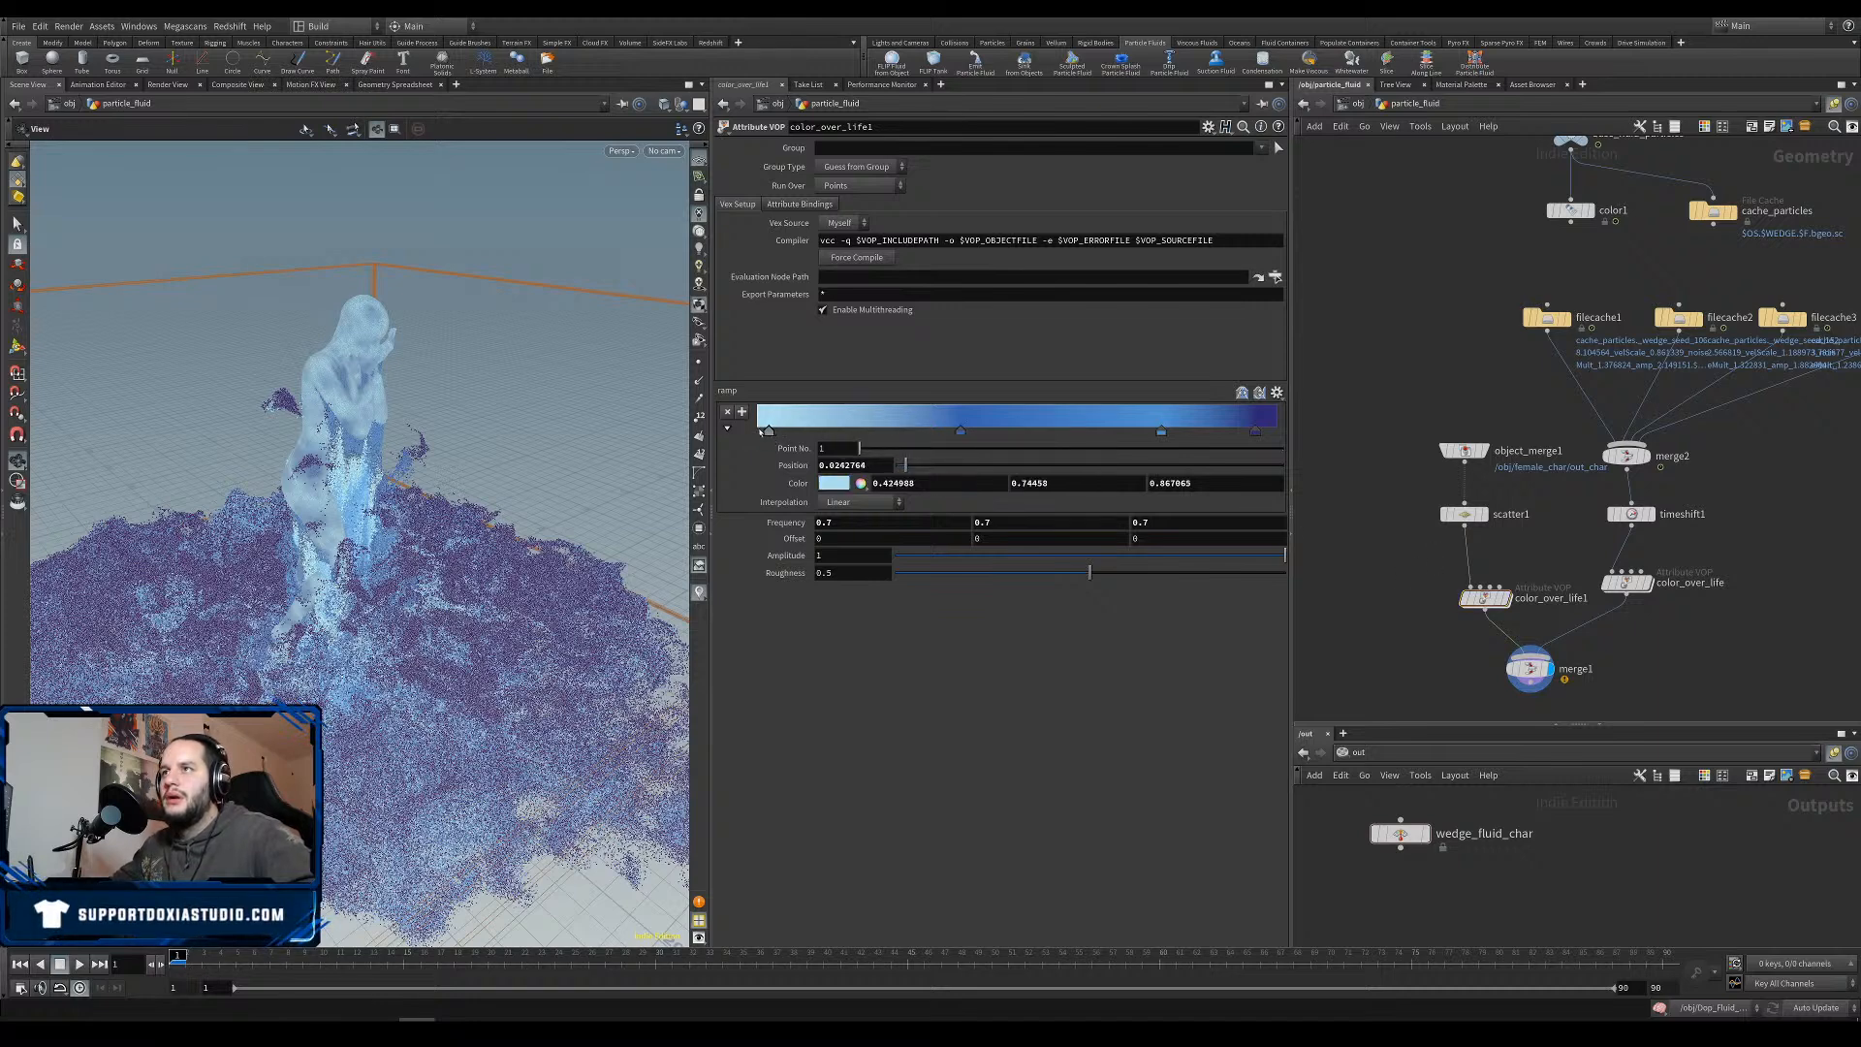
pyautogui.moveTo(762, 431); pyautogui.dragTo(758, 433)
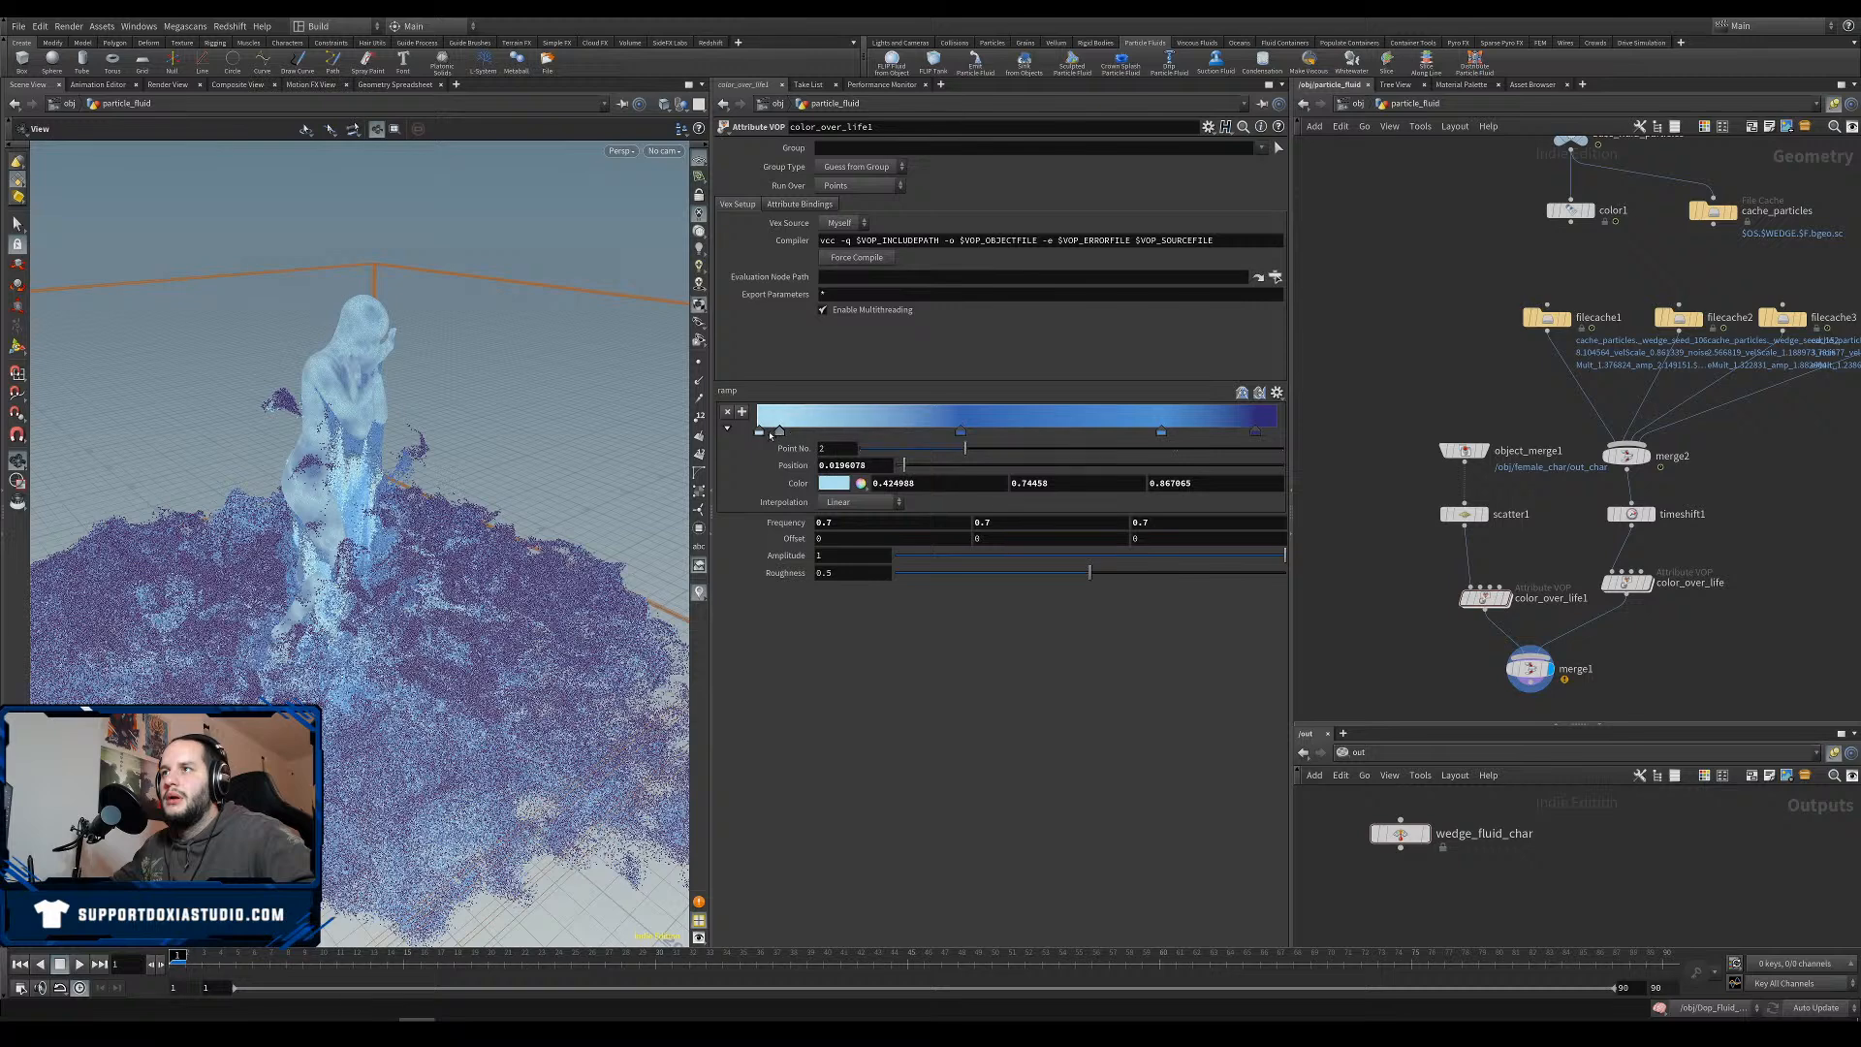
pyautogui.click(760, 432)
pyautogui.click(836, 483)
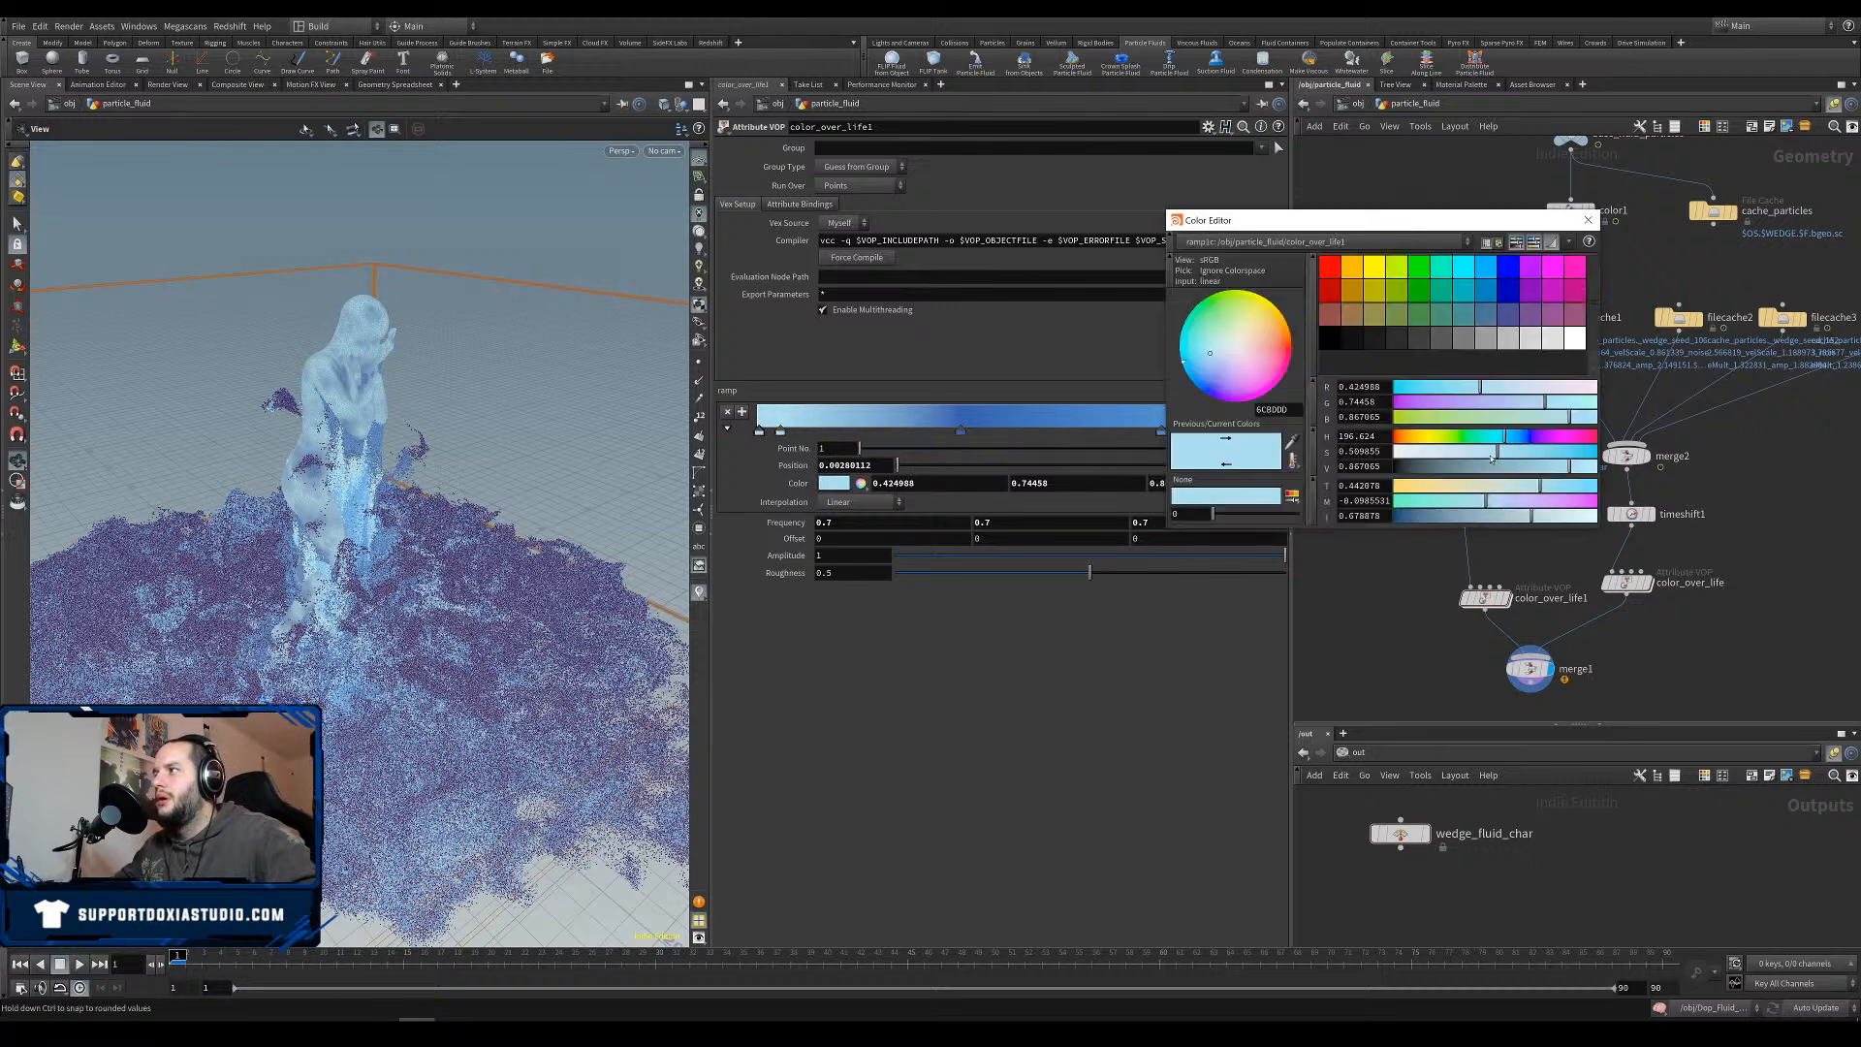
pyautogui.moveTo(1491, 455); pyautogui.dragTo(1457, 453)
pyautogui.click(1588, 220)
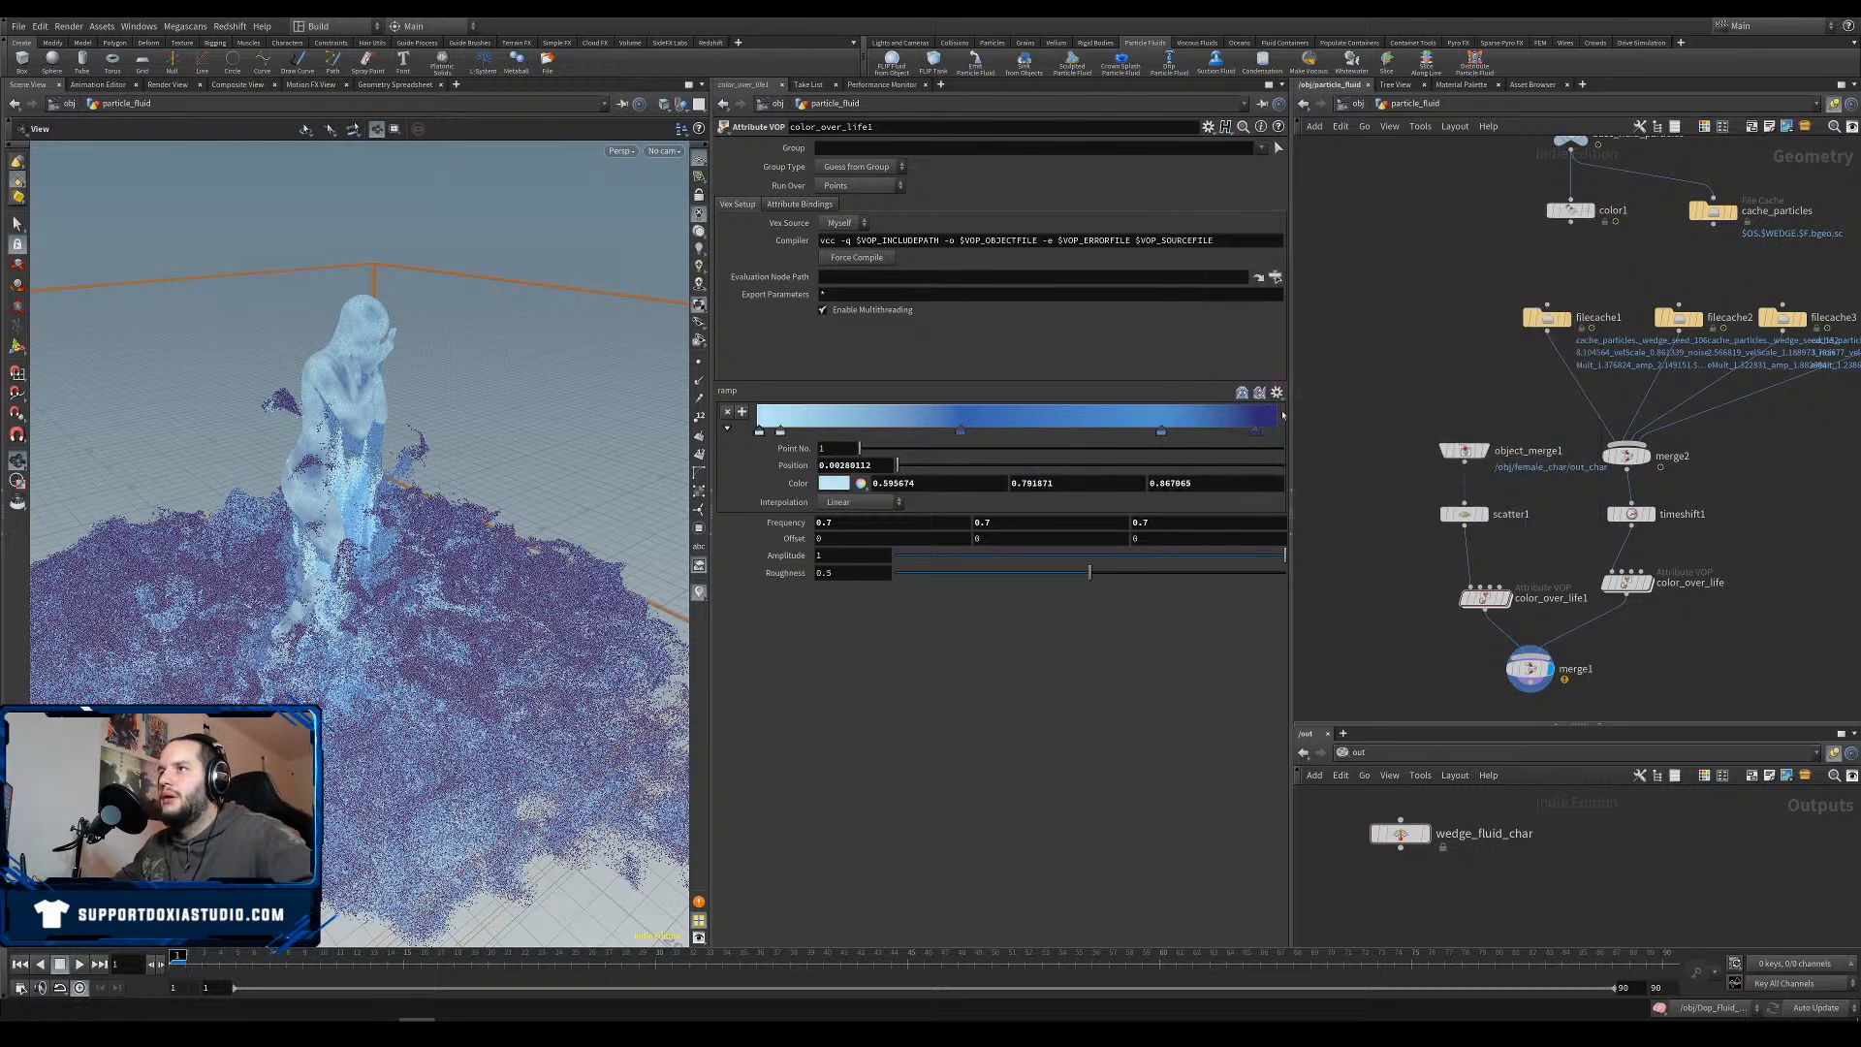
# Reduce the displayed particle point size in the viewport's geometry display options.
pyautogui.scroll(-3, 407, 581)
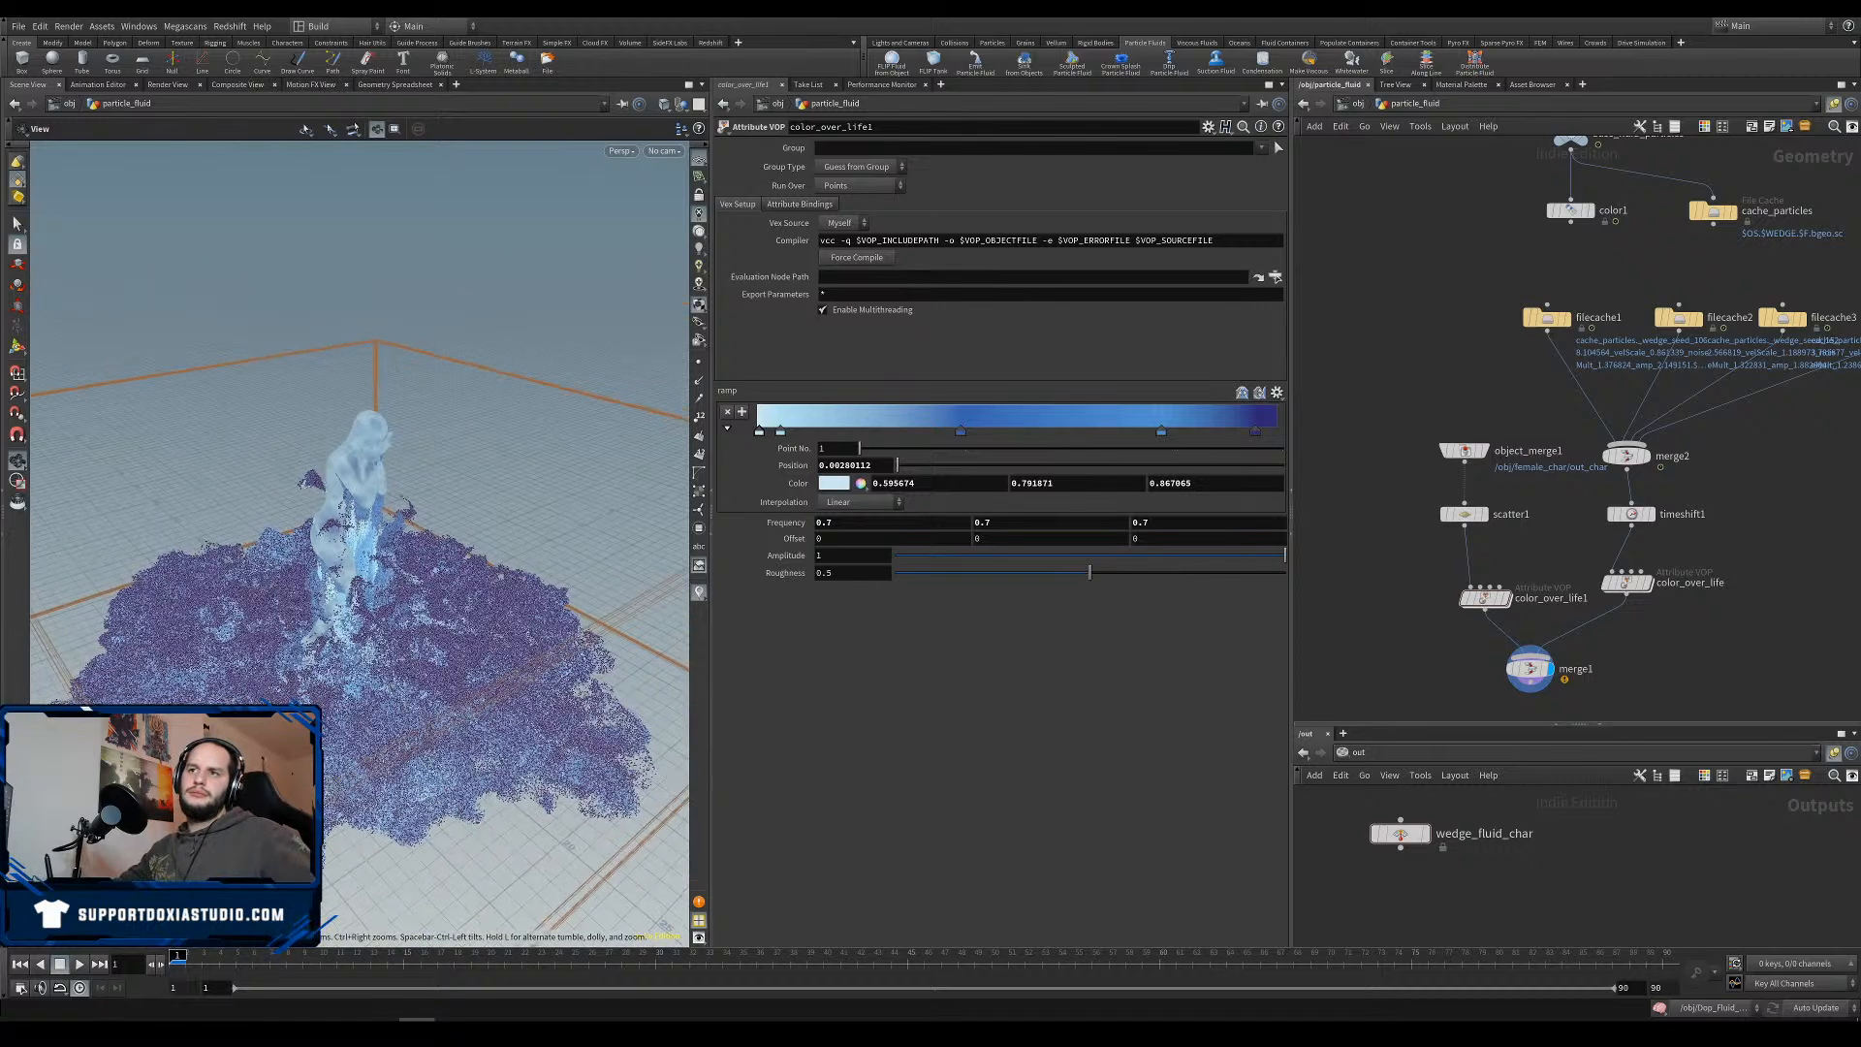
pyautogui.moveTo(408, 669); pyautogui.dragTo(368, 633)
pyautogui.press('d')
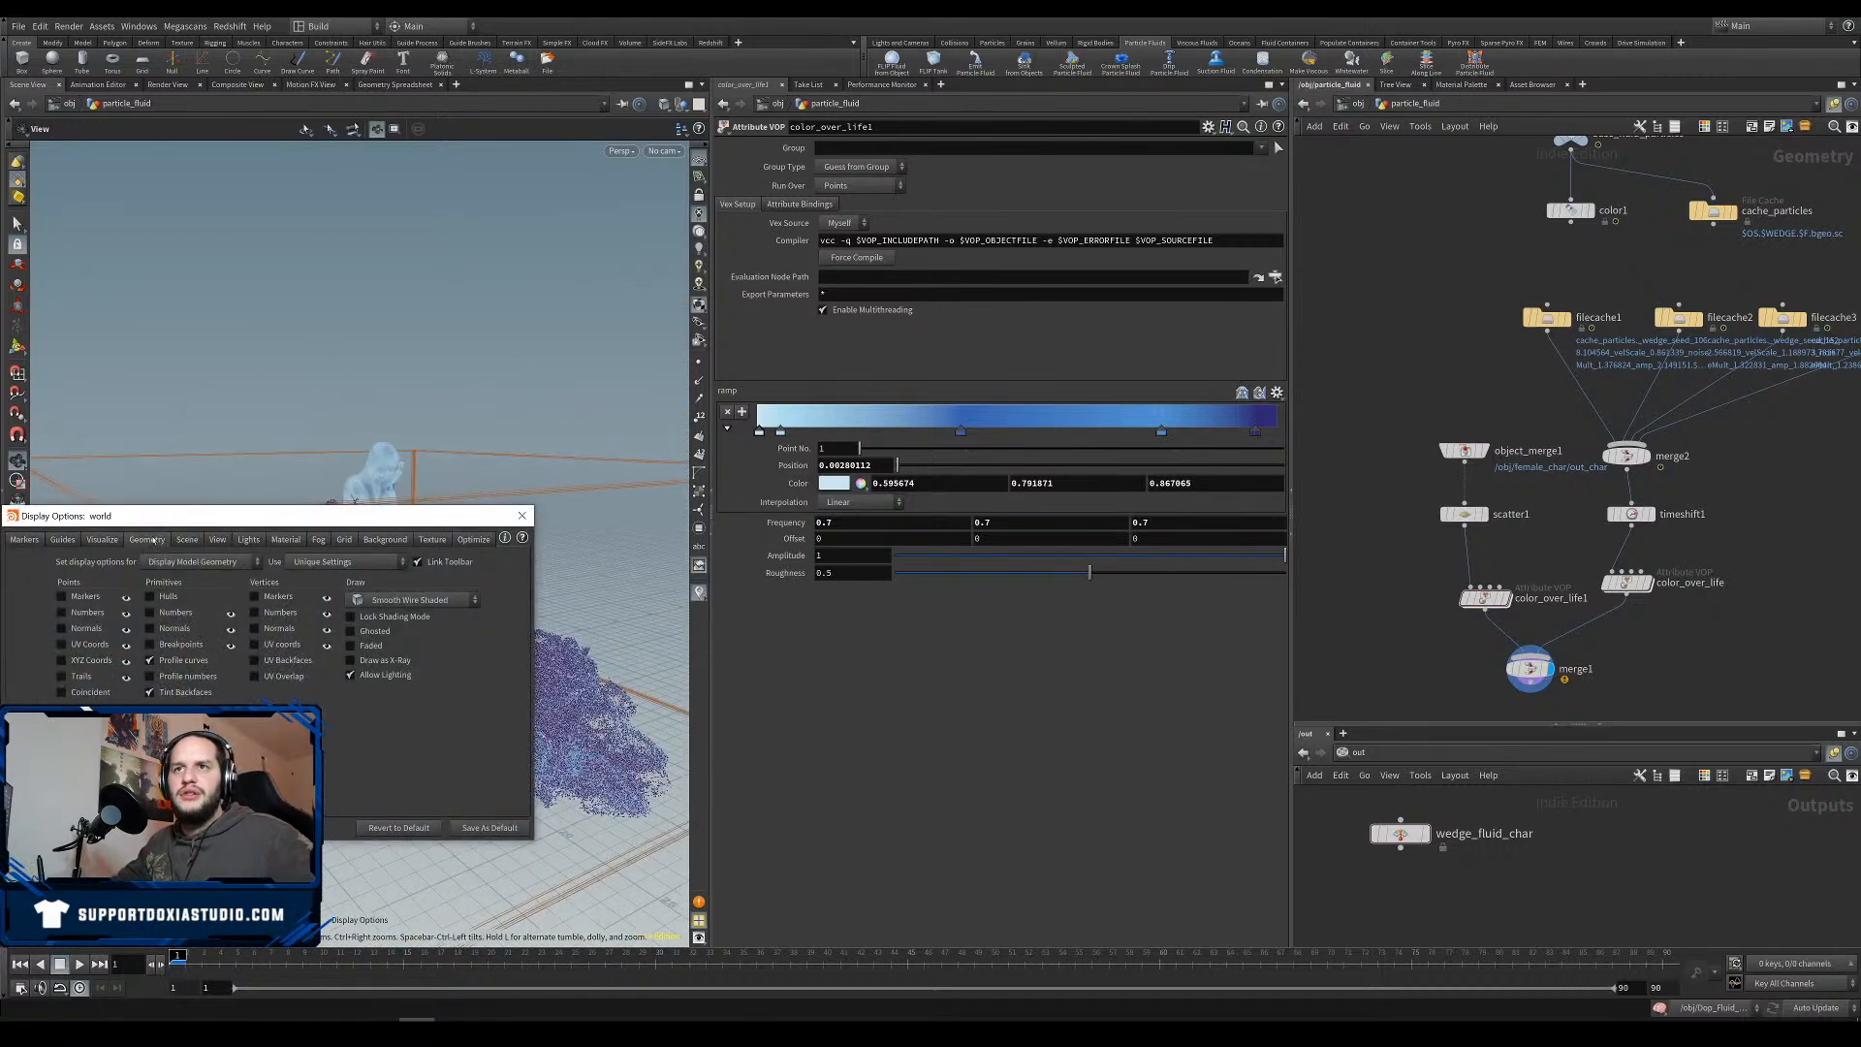
pyautogui.click(150, 540)
pyautogui.click(160, 717)
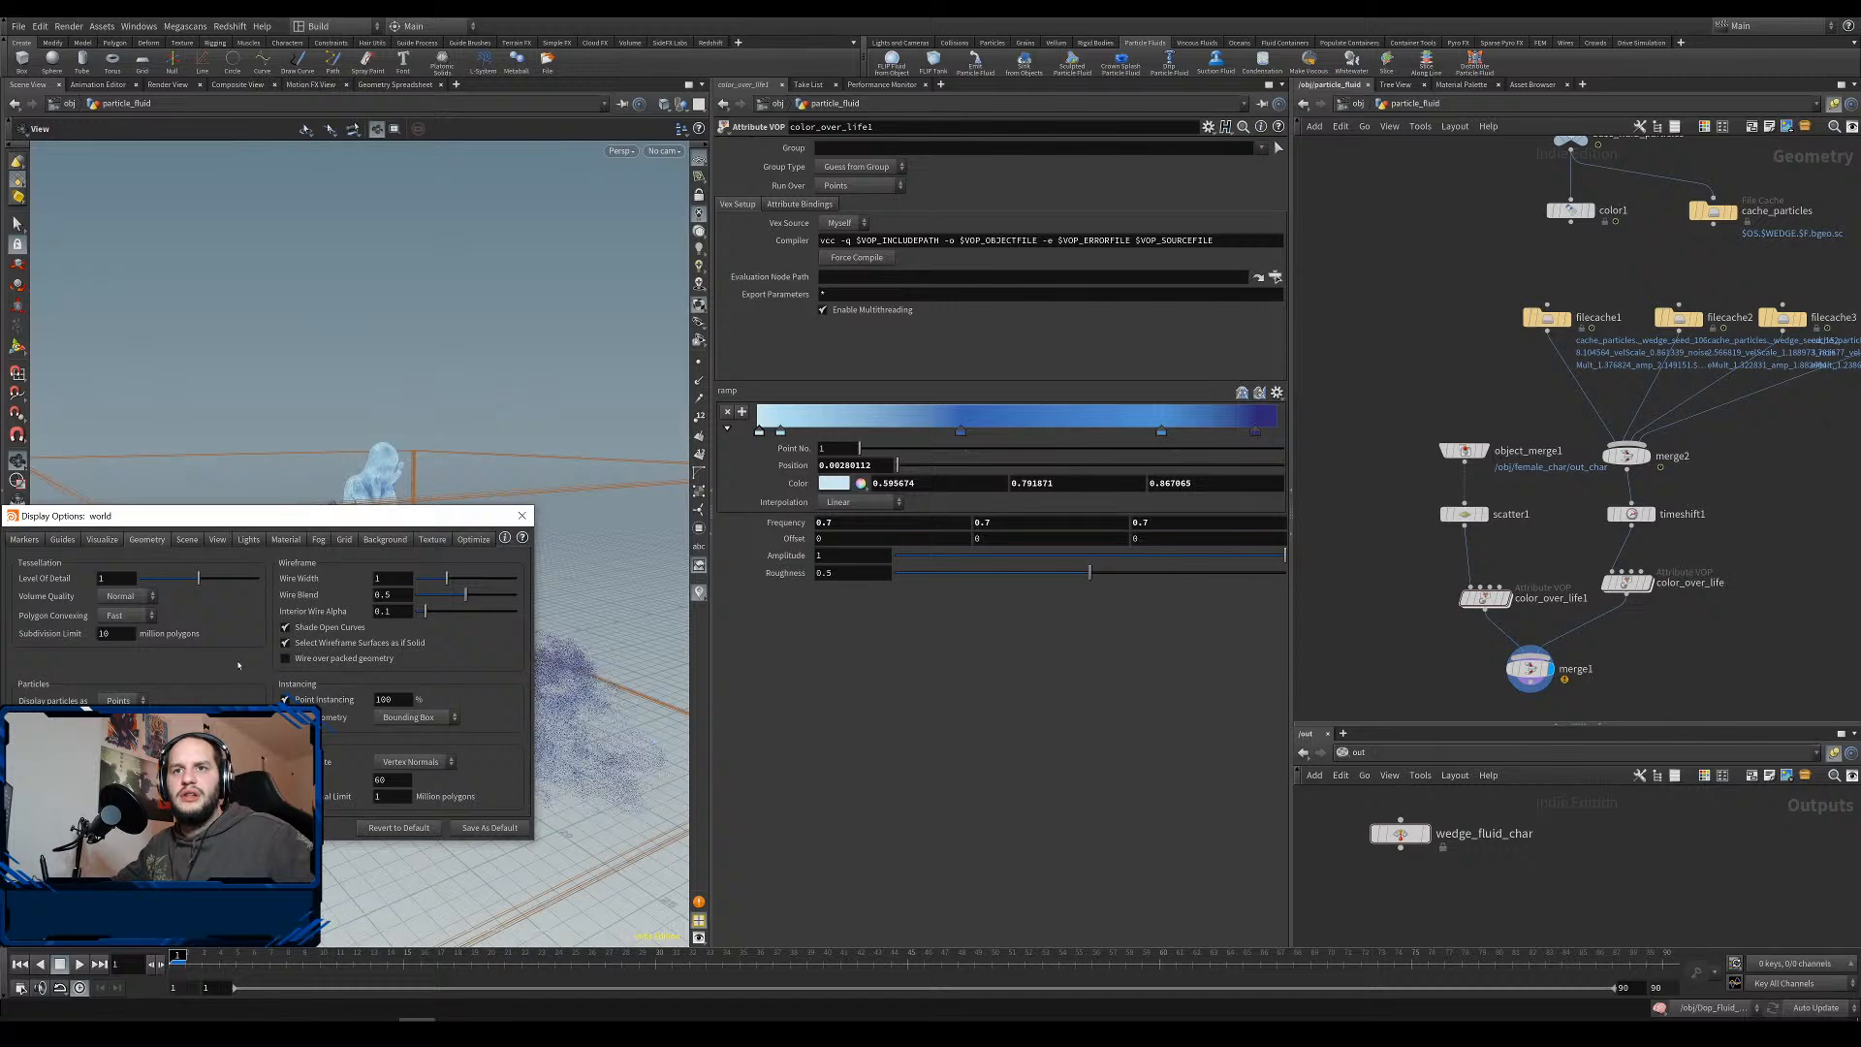
pyautogui.click(516, 524)
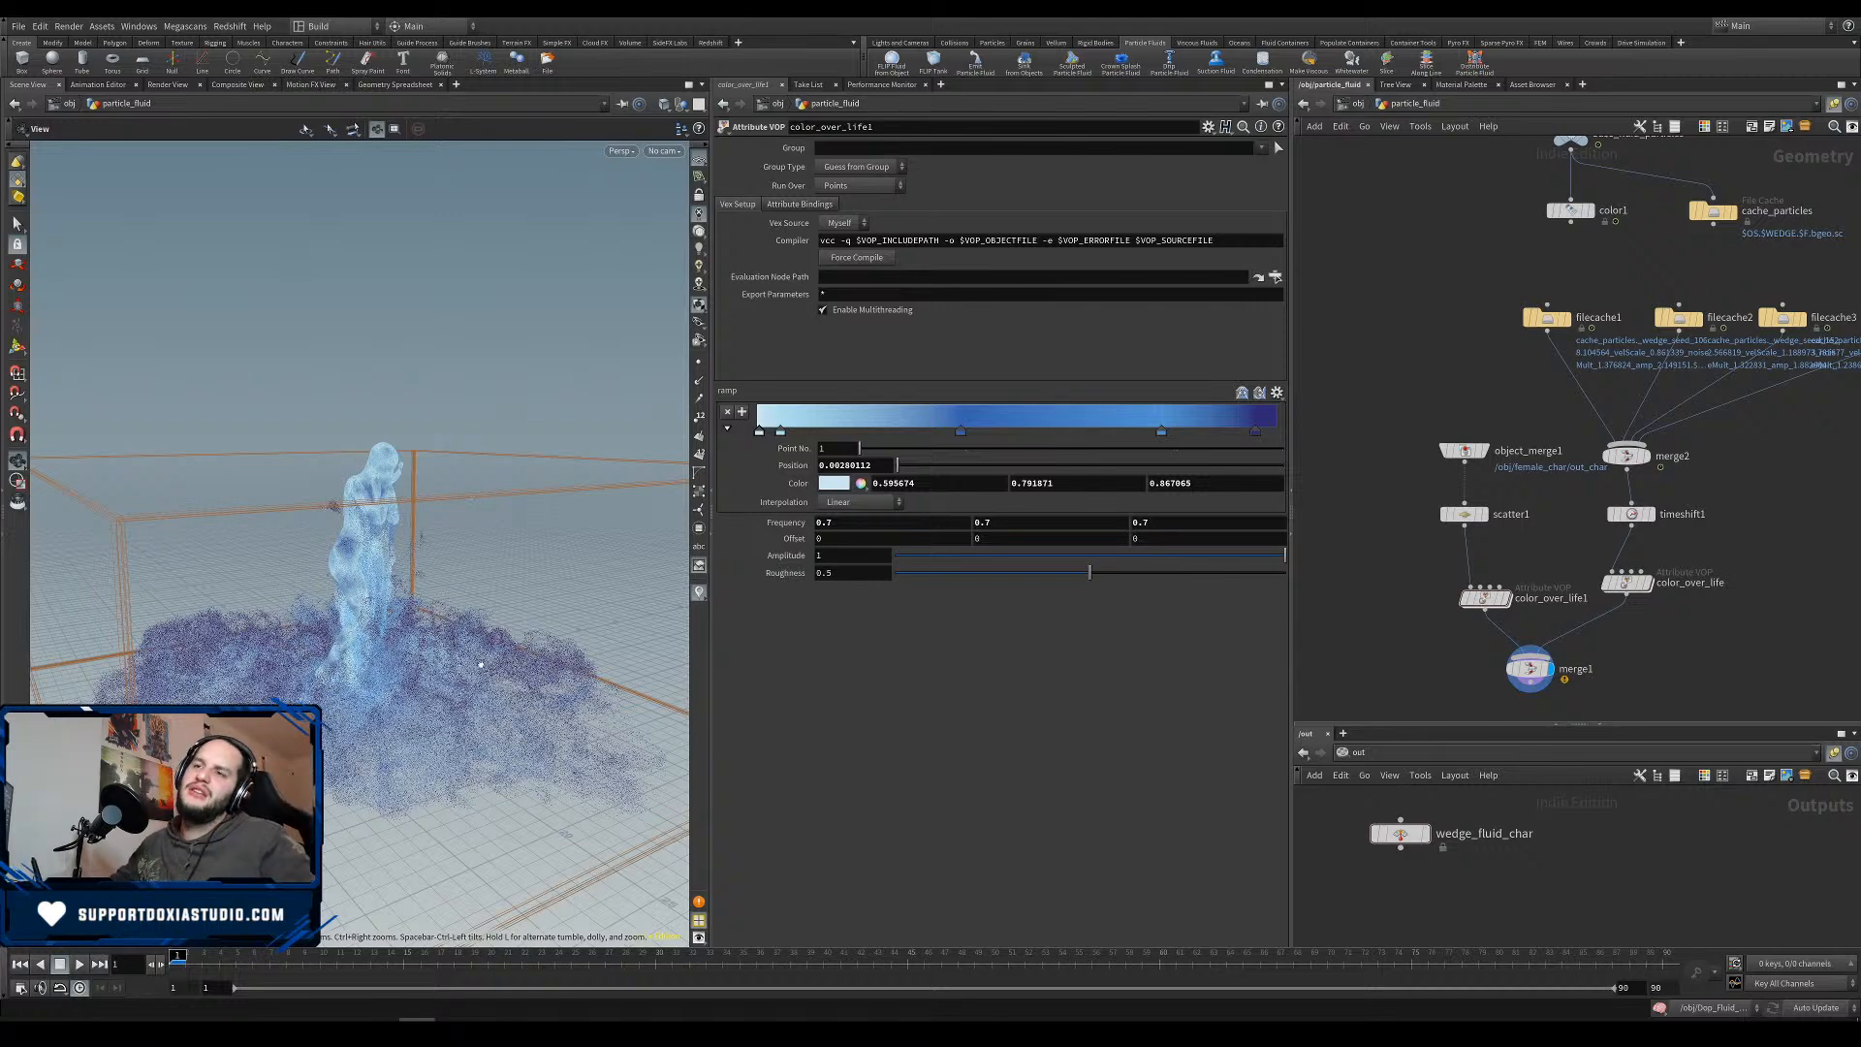
# Switch to Photos to examine the HappinessStill.jpg reference, return to Houdini and inspect the colored character up close.
pyautogui.keyDown('alt'); pyautogui.moveTo(479, 665); pyautogui.dragTo(475, 717); pyautogui.keyUp('alt')
pyautogui.hotkey('alt', 'Tab')
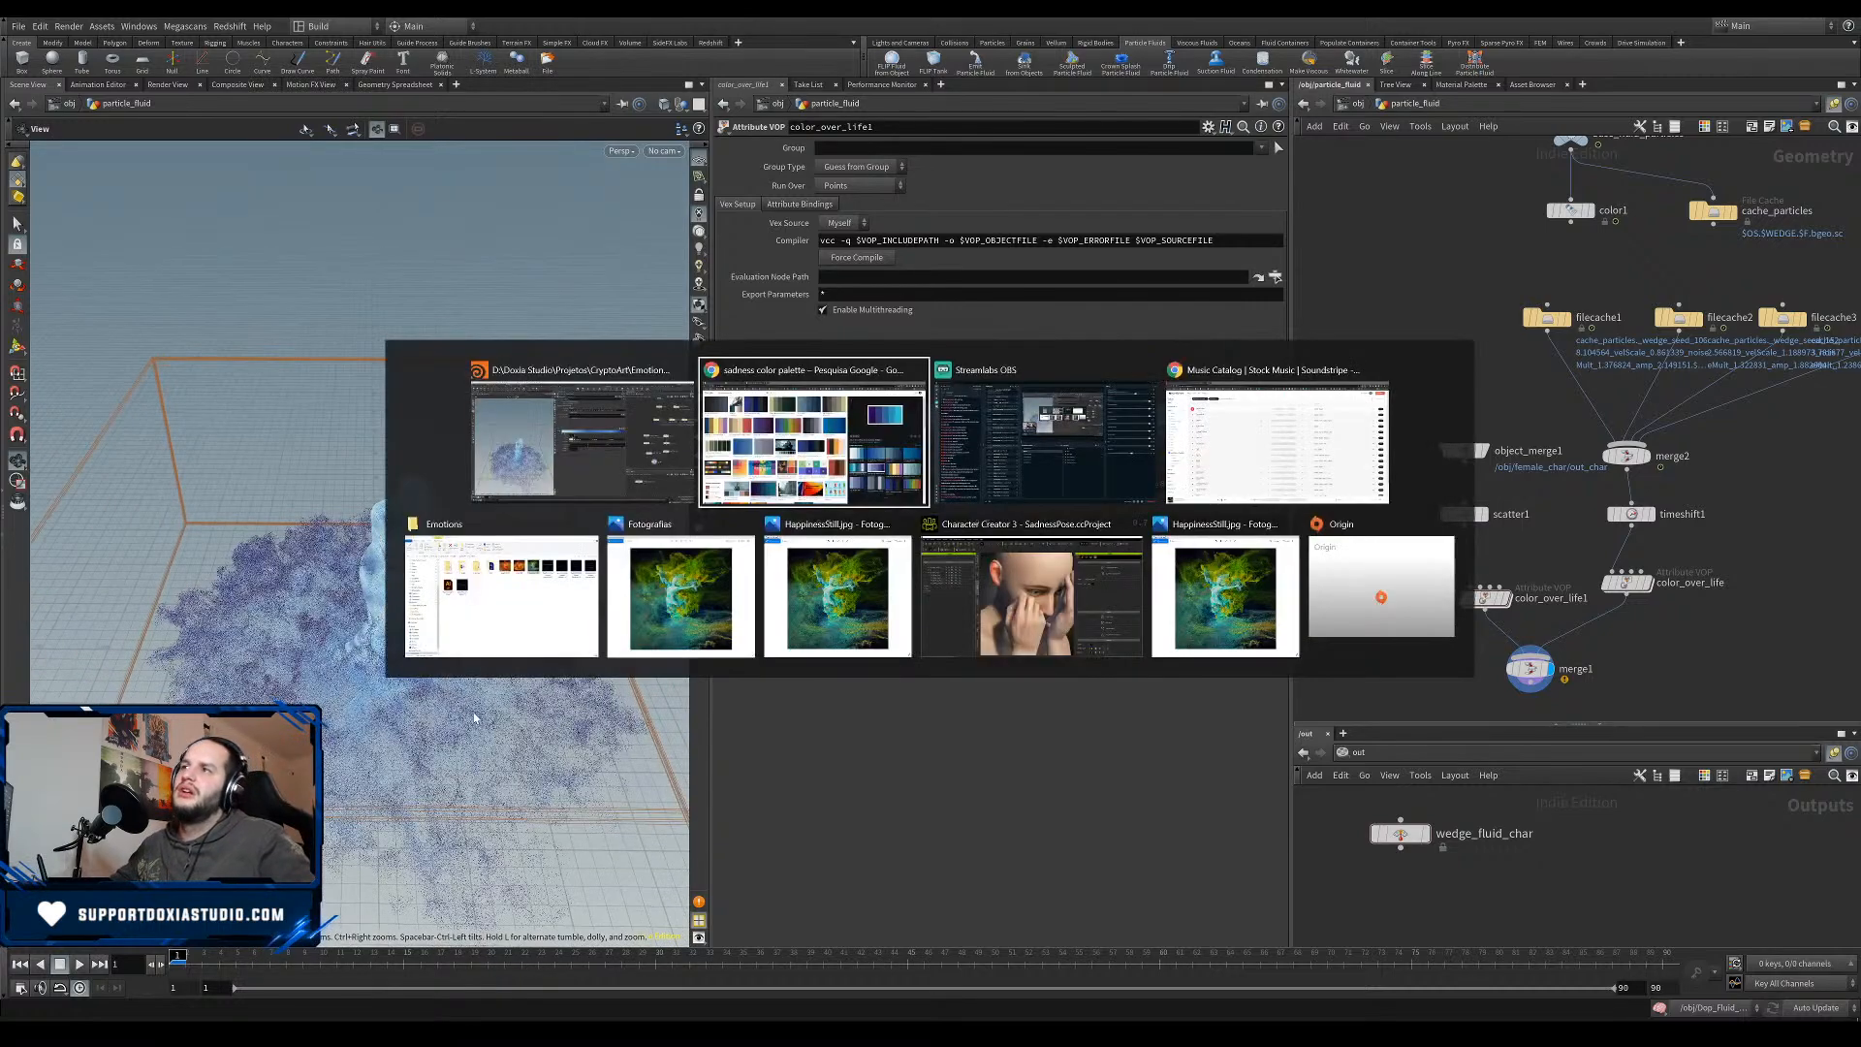
pyautogui.press('Tab')
pyautogui.press('Tab')
pyautogui.click(664, 618)
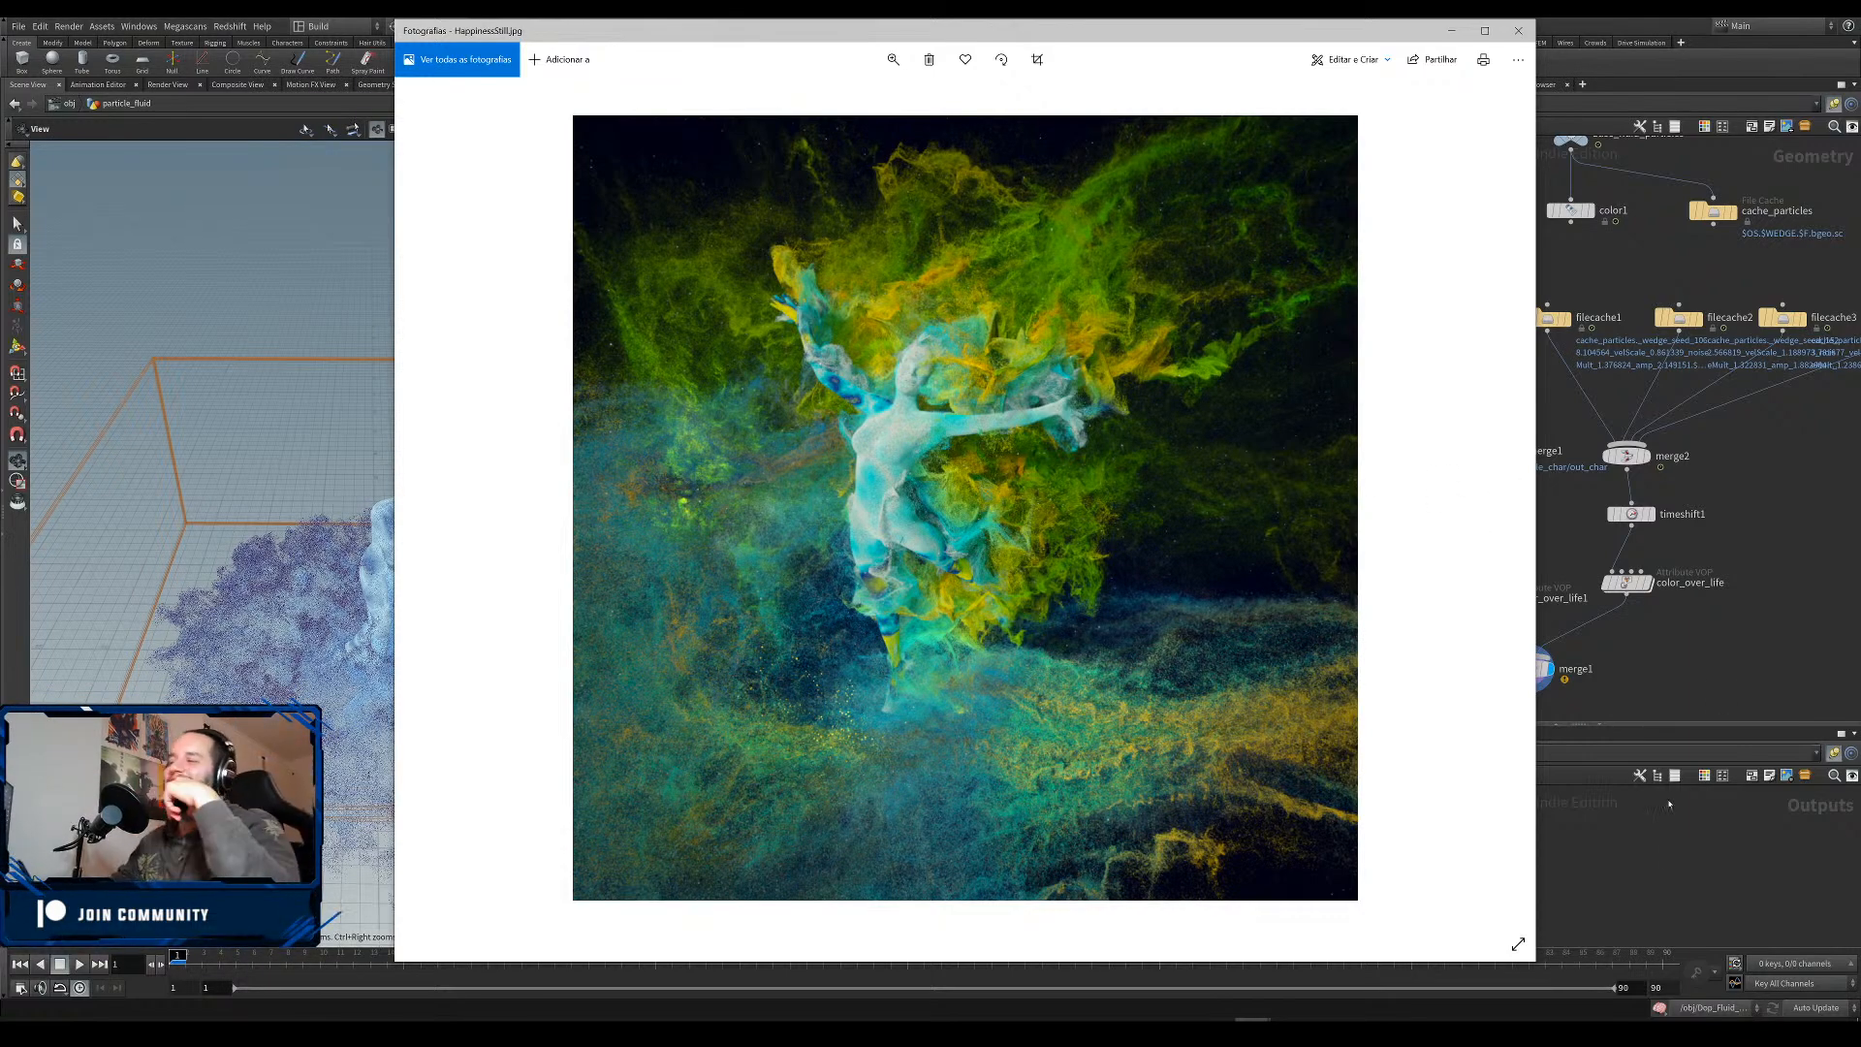
pyautogui.click(1614, 850)
pyautogui.moveTo(441, 690)
pyautogui.mouseDown()
pyautogui.moveTo(366, 630)
pyautogui.moveTo(441, 769)
pyautogui.moveTo(492, 761)
pyautogui.moveTo(509, 654)
pyautogui.moveTo(443, 686)
pyautogui.mouseUp()
pyautogui.moveTo(334, 672); pyautogui.dragTo(402, 711)
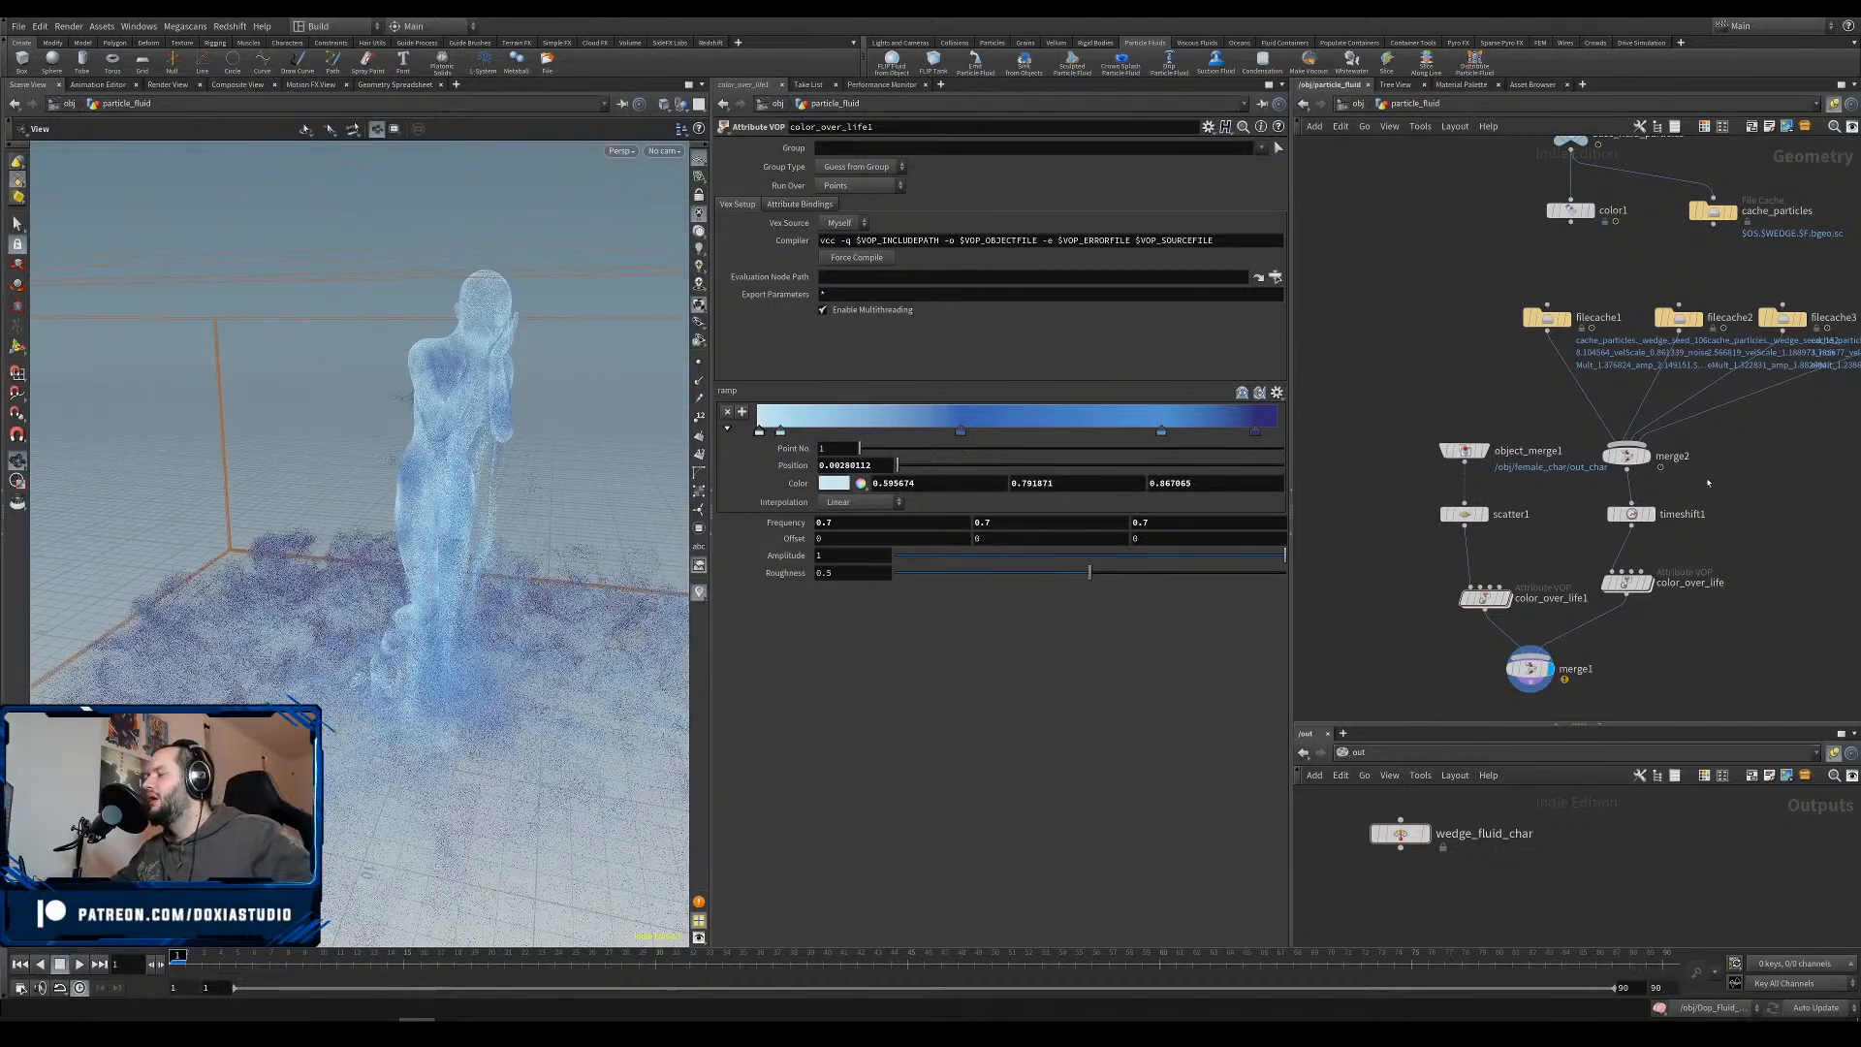
# Add a Merge node beside color_over_life and connect timeshift1 to it.
pyautogui.moveTo(1708, 483); pyautogui.dragTo(1616, 466, button='middle')
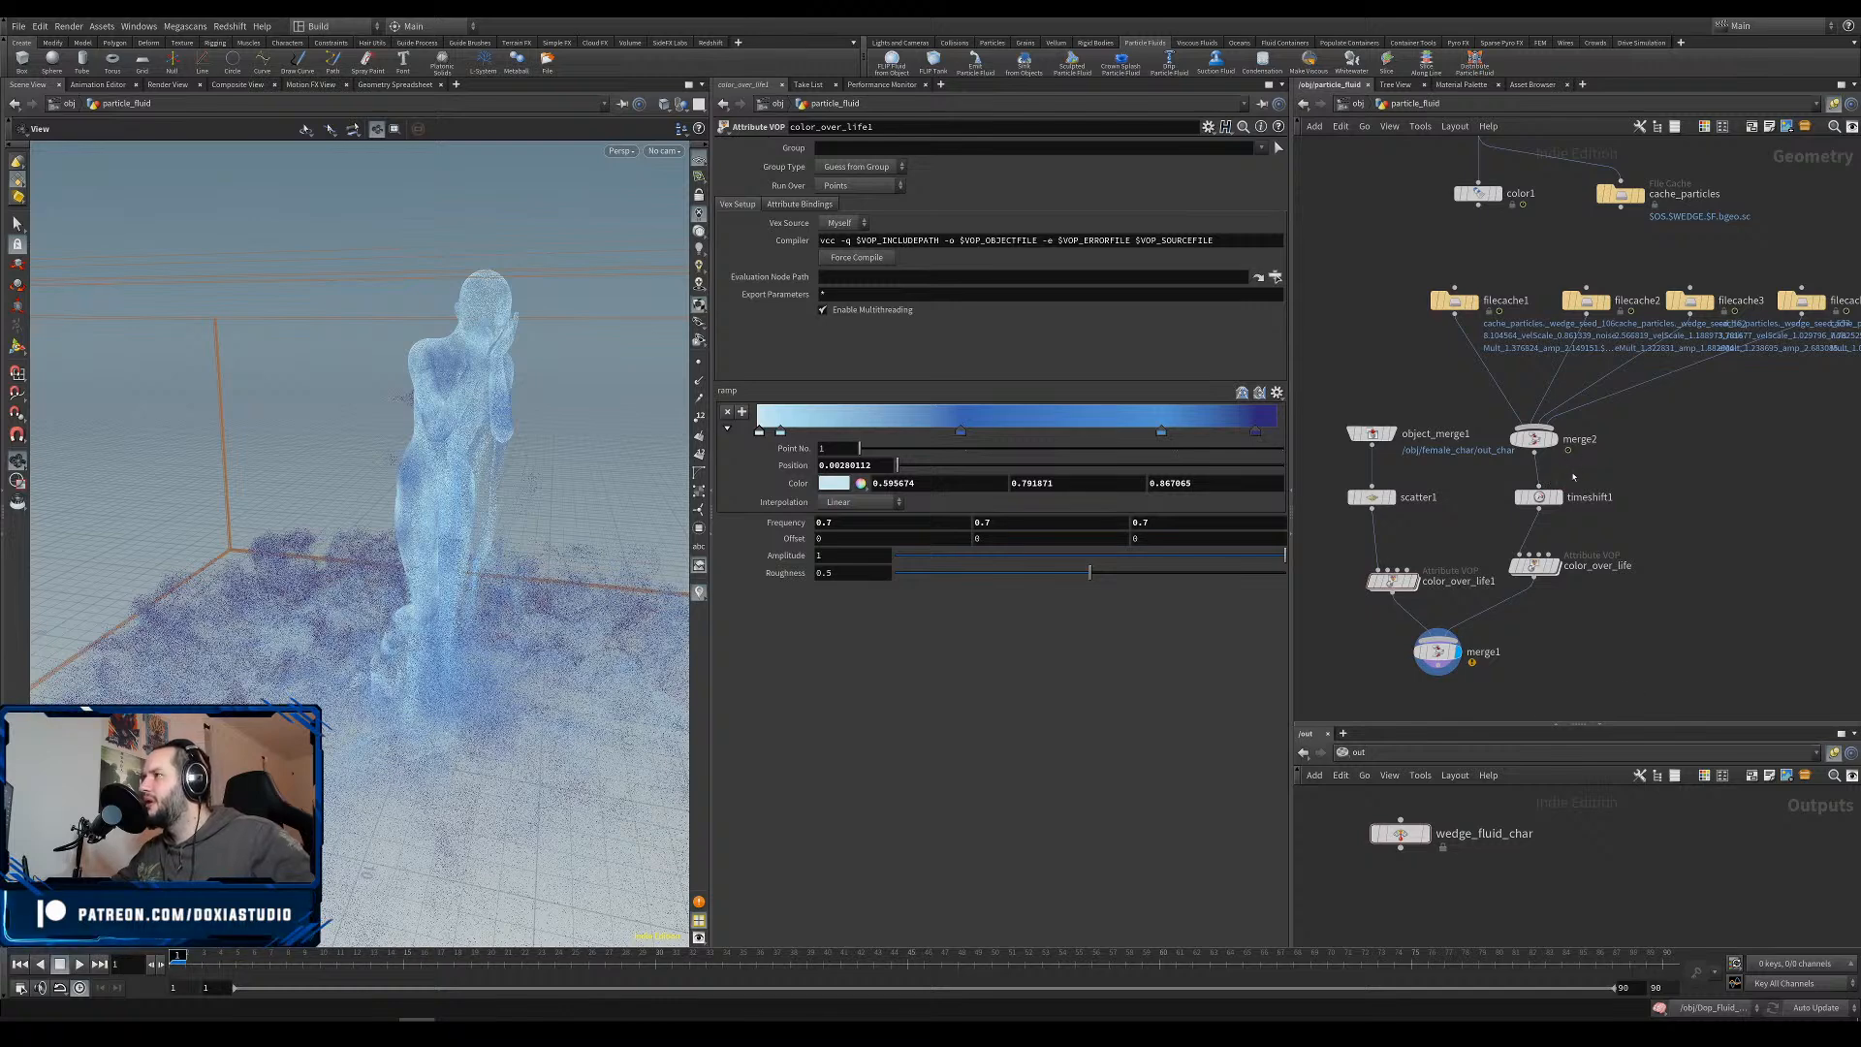
pyautogui.press('Tab')
pyautogui.write('merge')
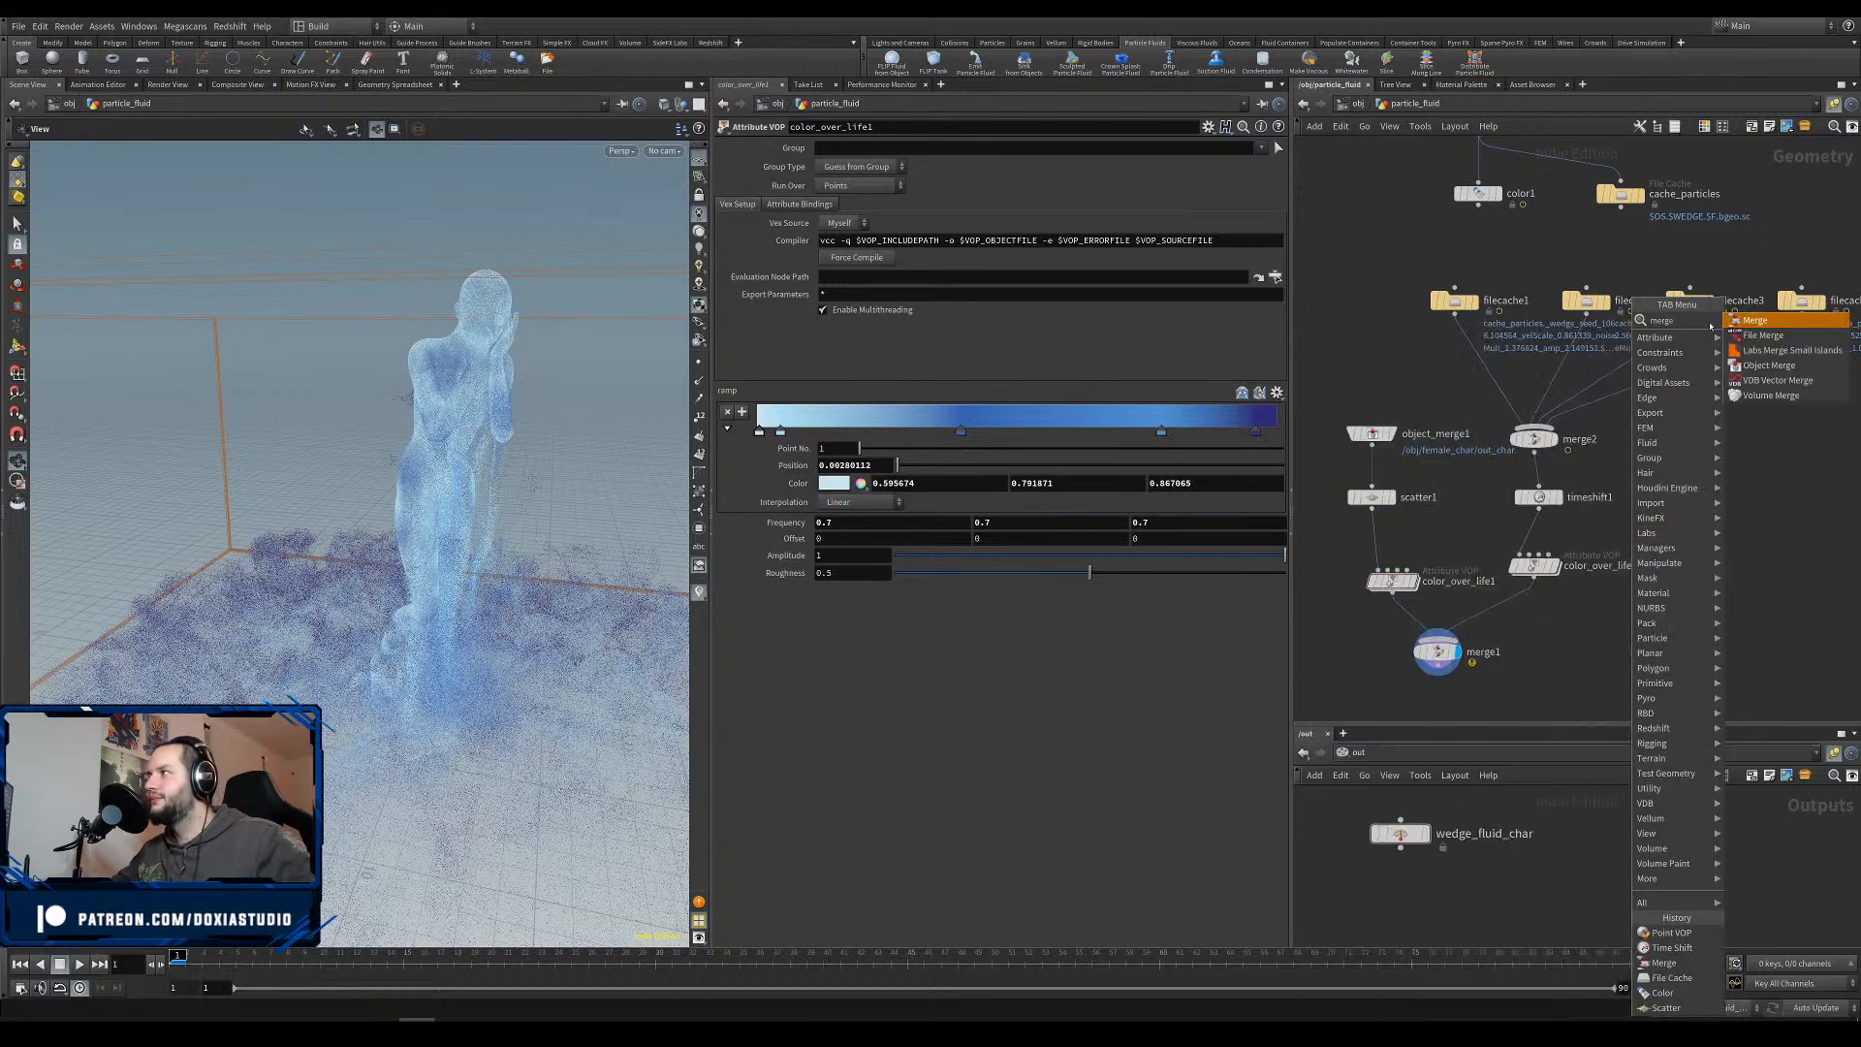
pyautogui.click(1747, 321)
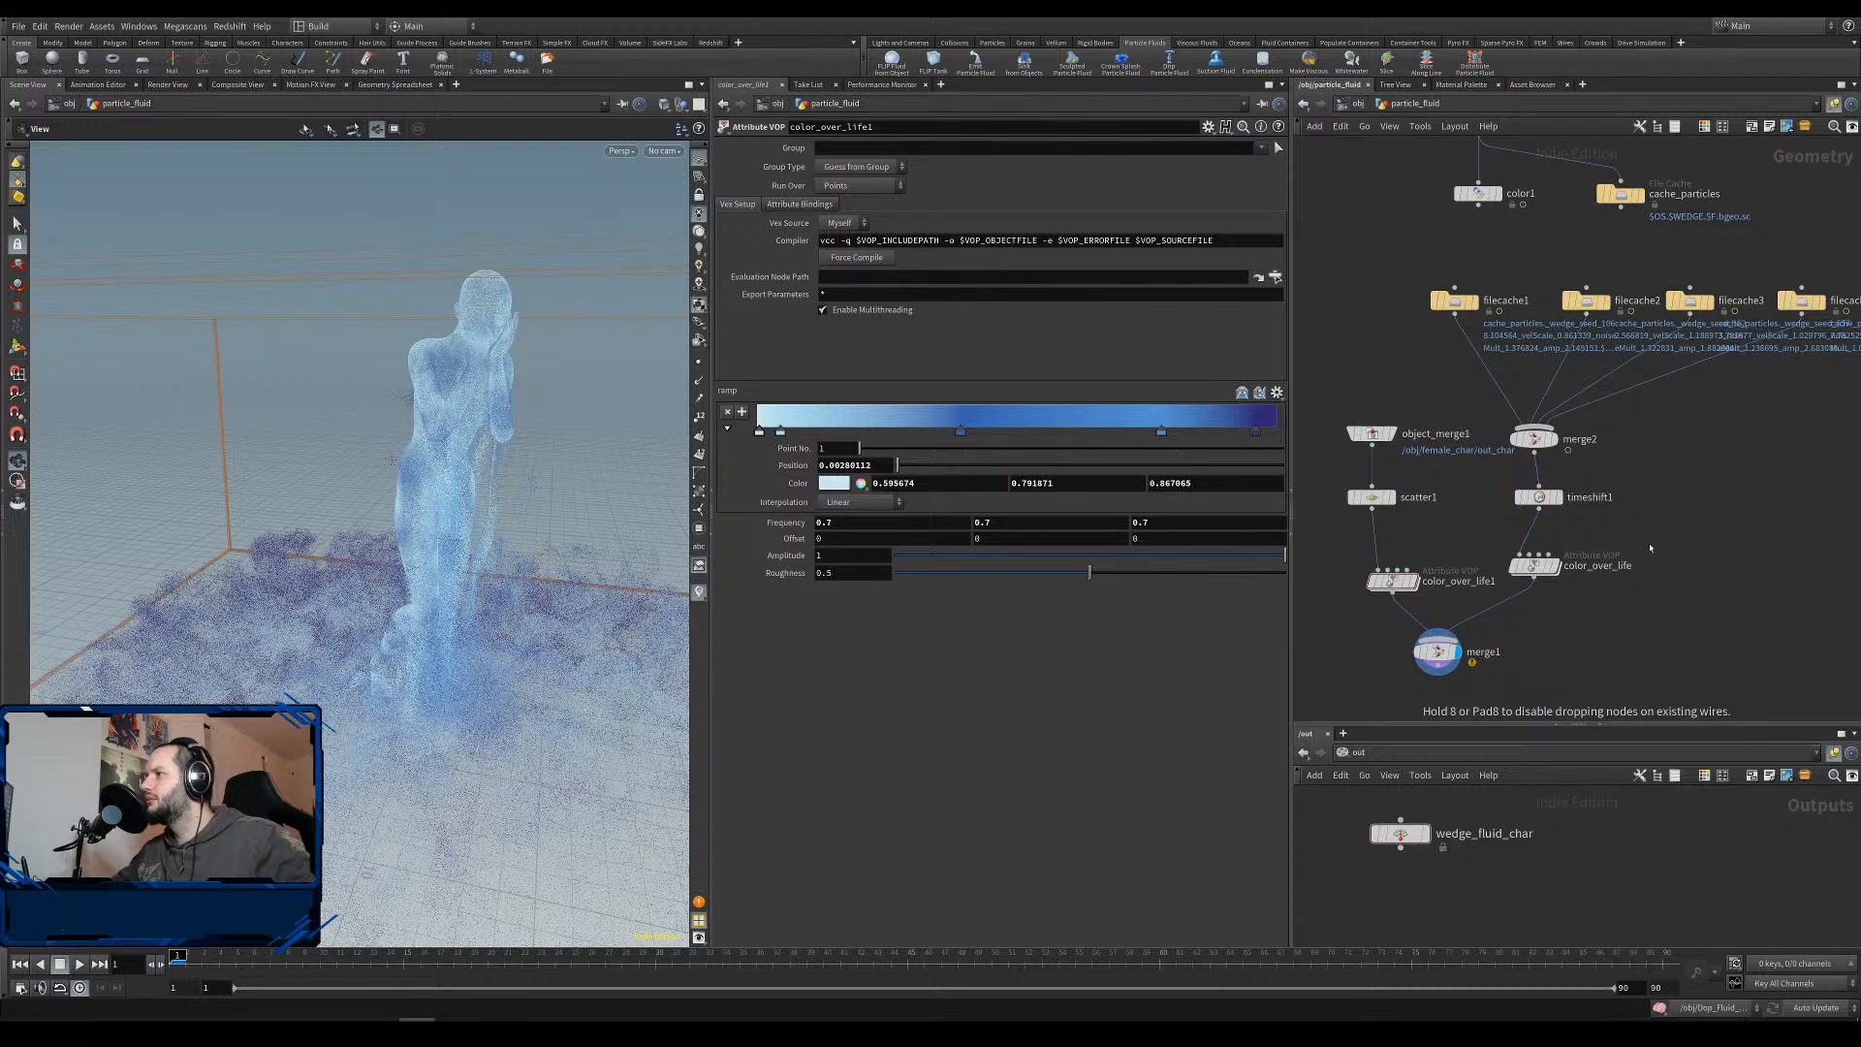
pyautogui.click(1669, 539)
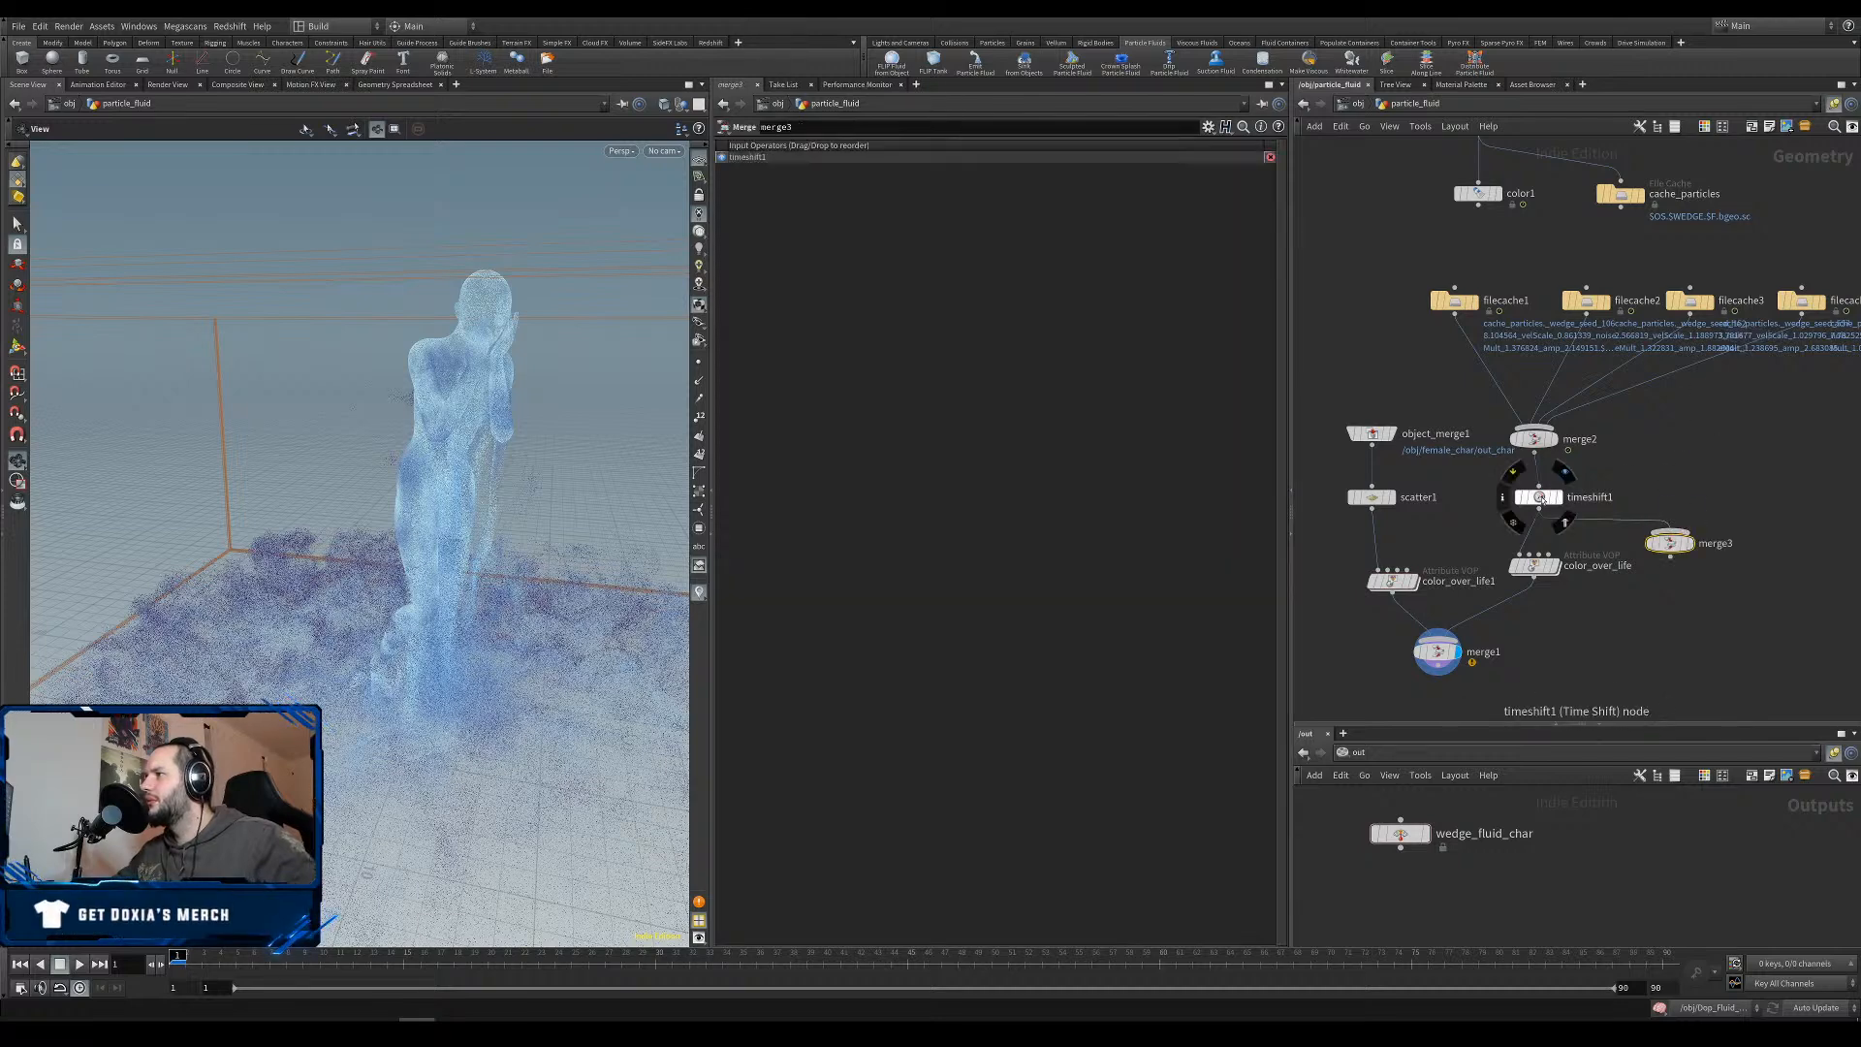
# Duplicate timeshift1 with its input from merge2, set the copy's frame to 30 and connect it to merge3.
pyautogui.keyDown('alt'); pyautogui.moveTo(1540, 497); pyautogui.dragTo(1691, 498); pyautogui.keyUp('alt')
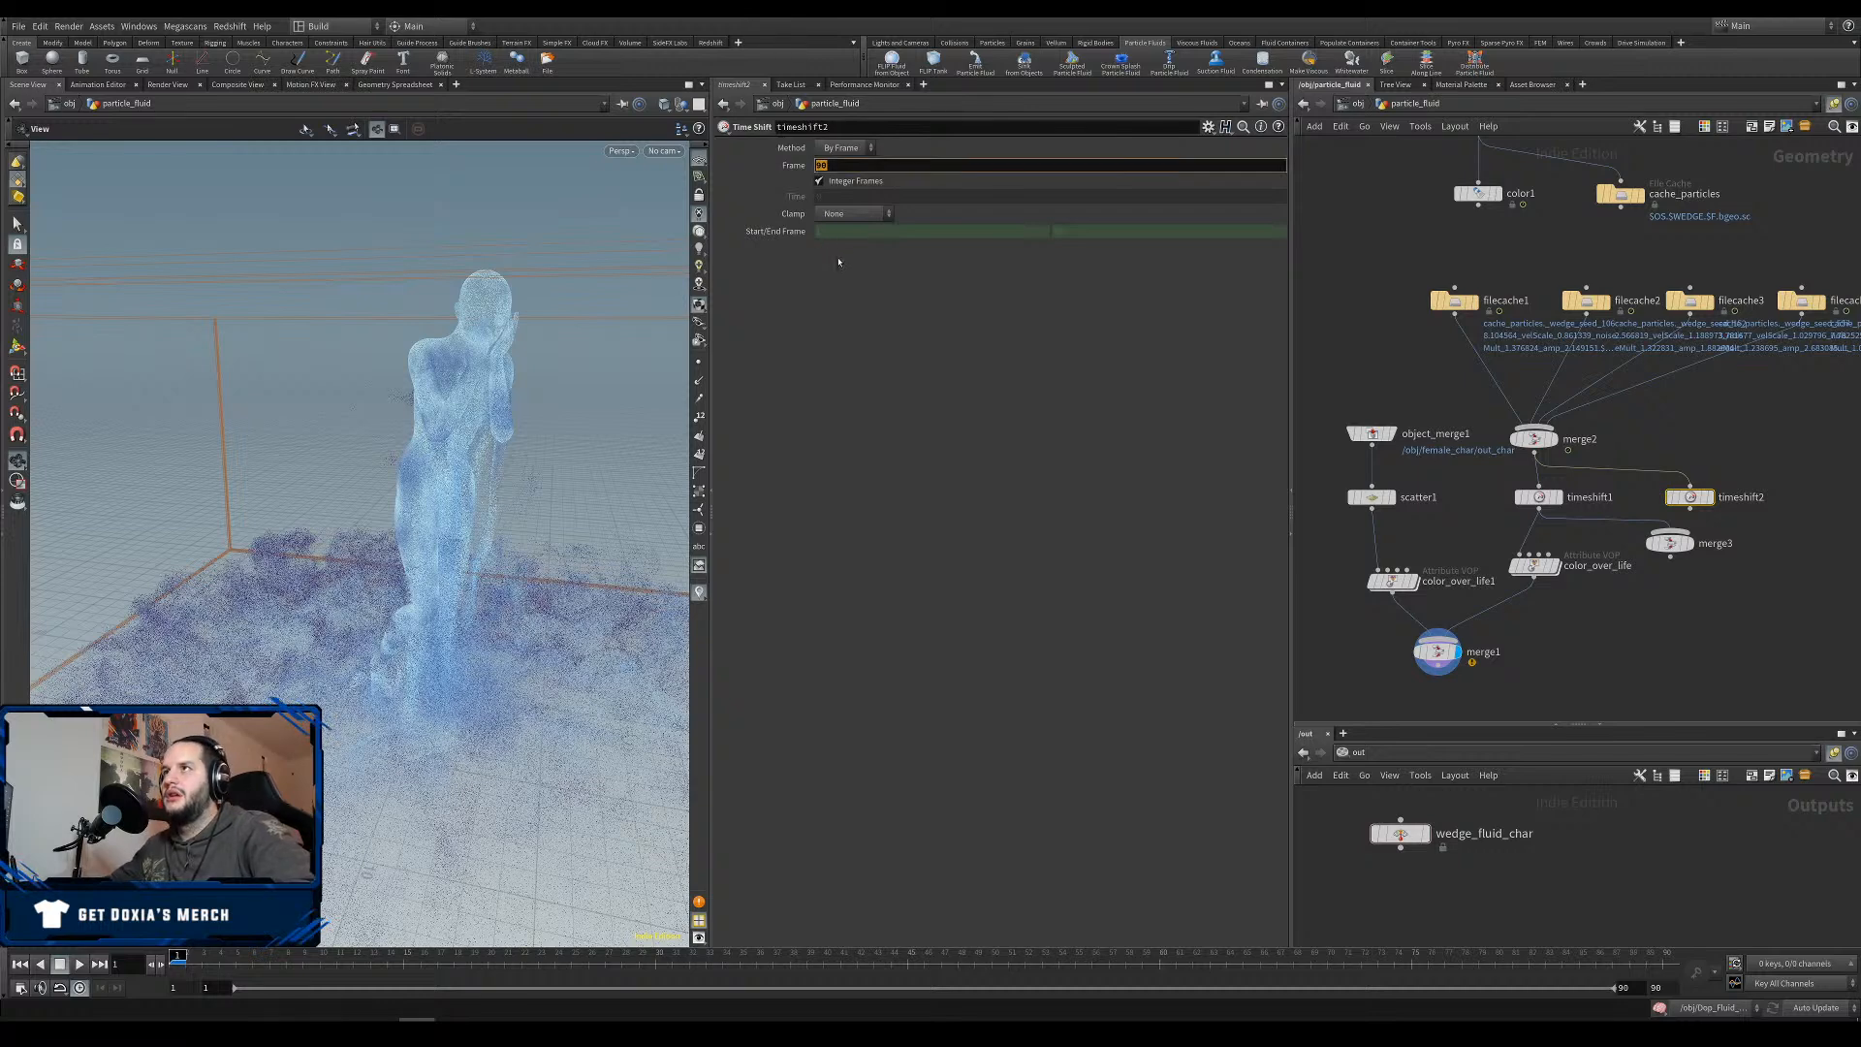
pyautogui.press('Return')
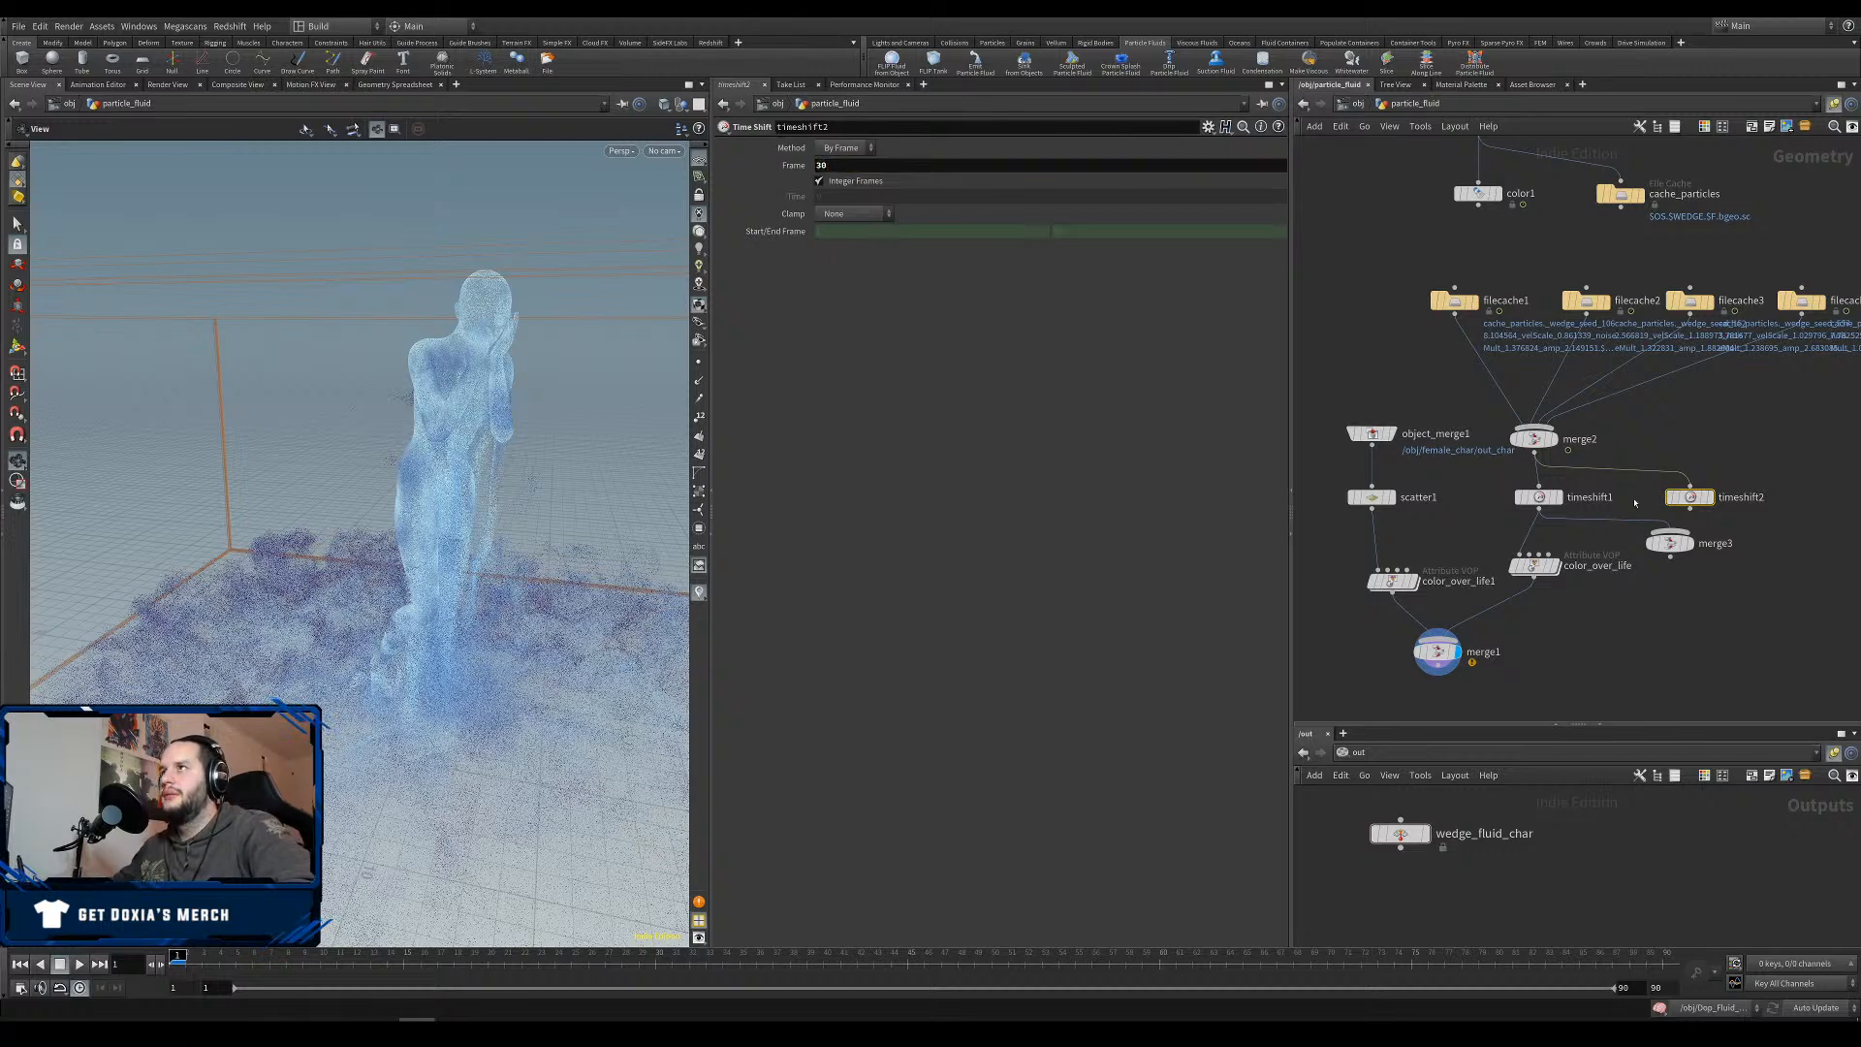
pyautogui.click(1677, 532)
# Feed merge3 into color_over_life and move color_over_life slightly down for room.
pyautogui.moveTo(1670, 556); pyautogui.dragTo(1560, 556)
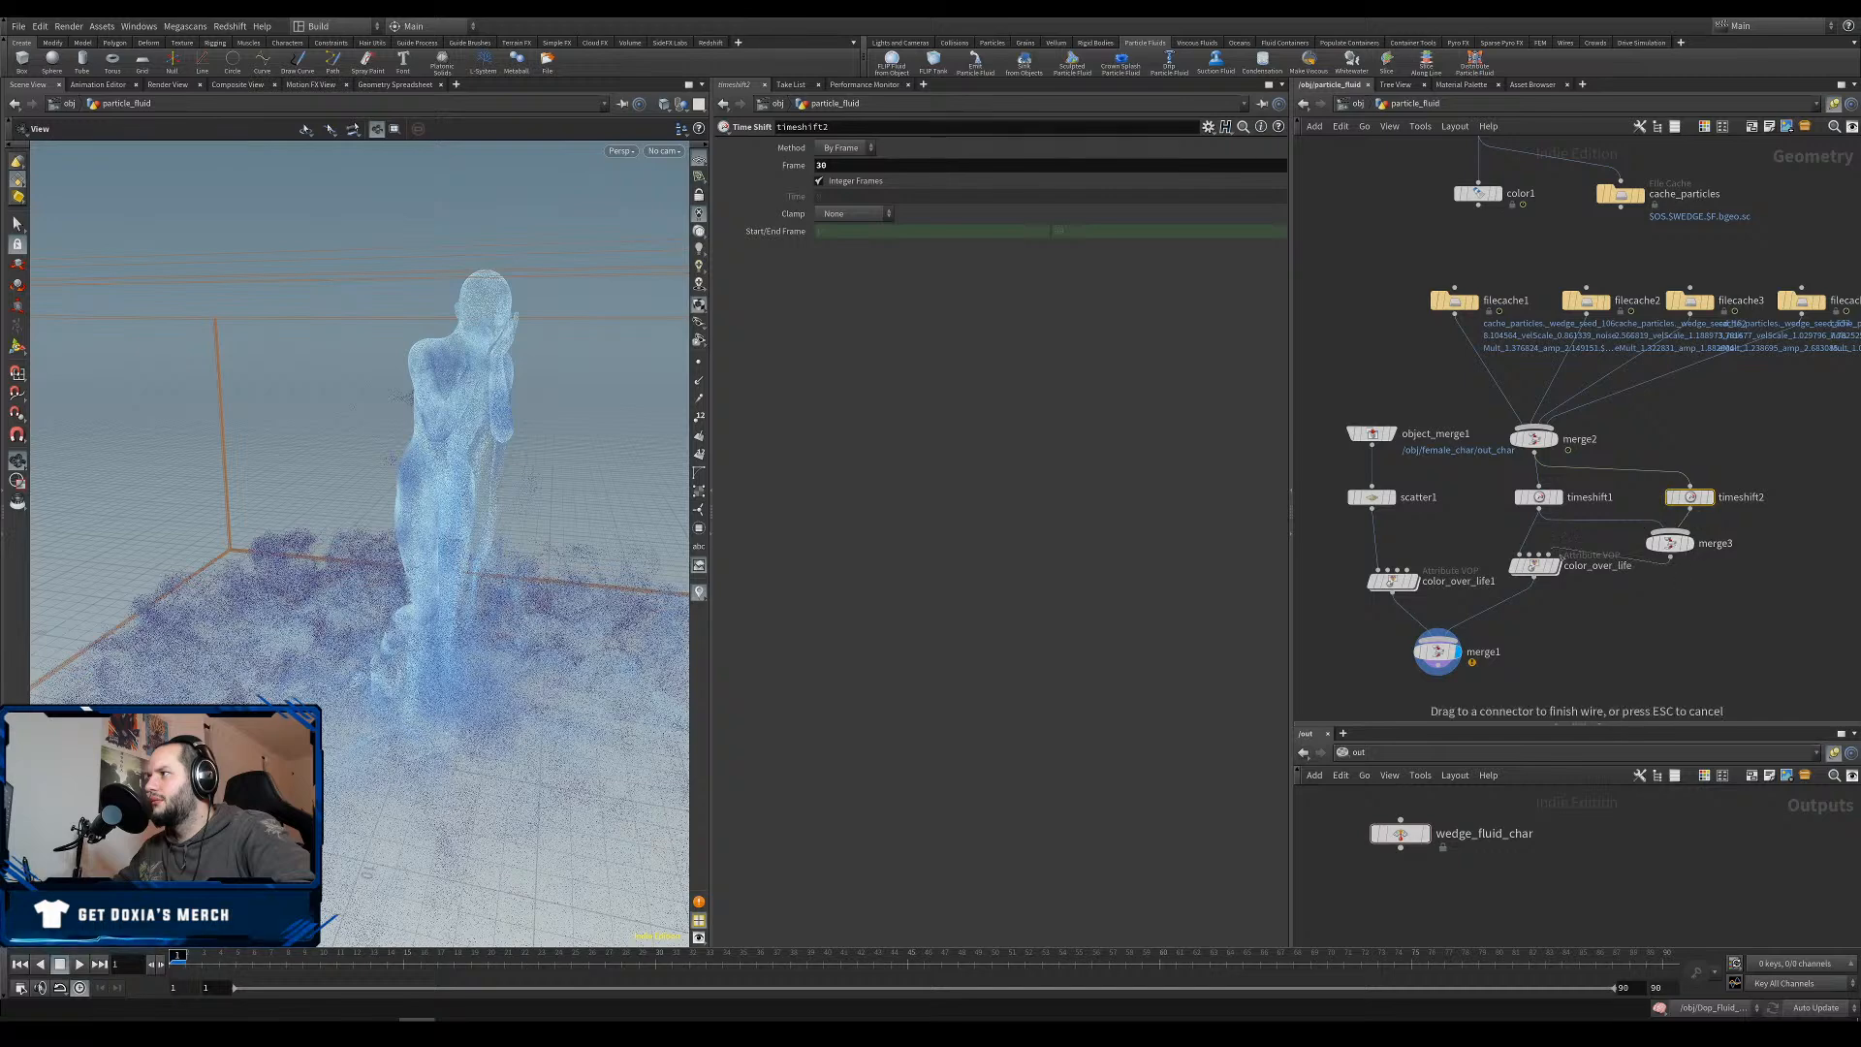
pyautogui.click(1535, 553)
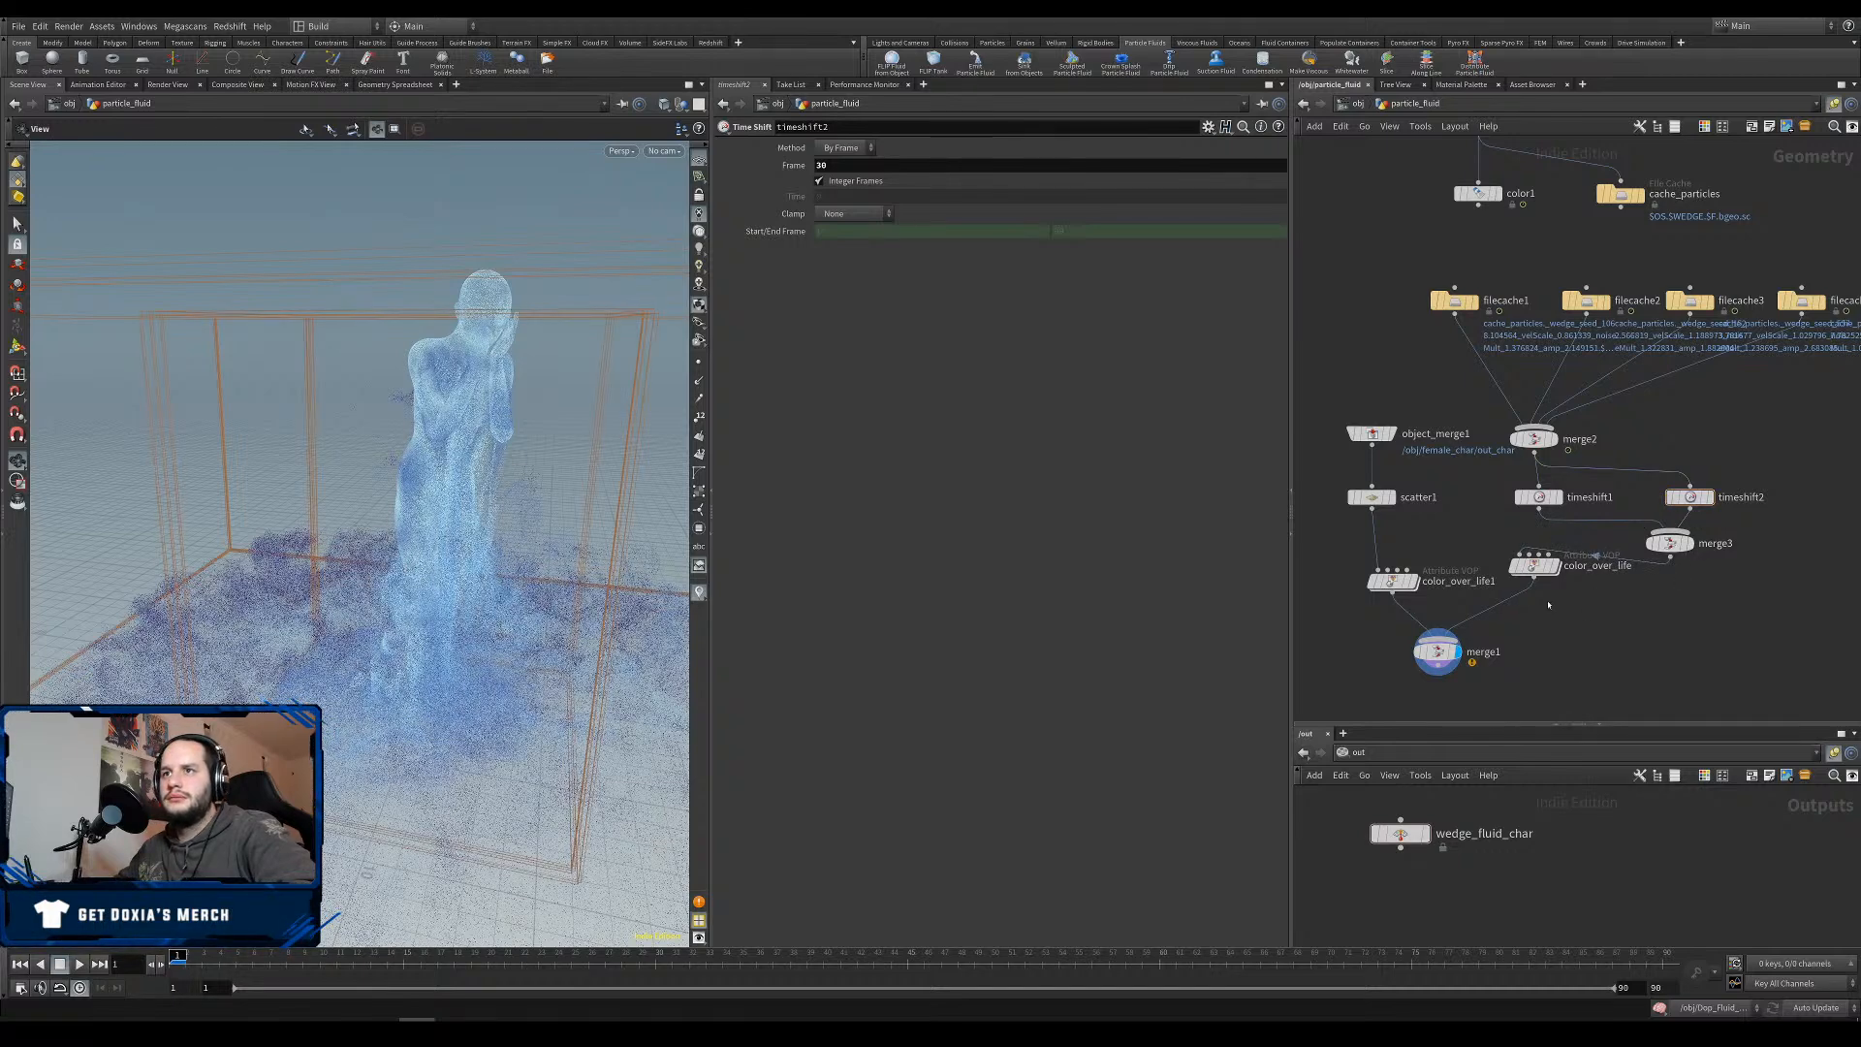
pyautogui.moveTo(1536, 565); pyautogui.dragTo(1542, 589)
# Duplicate timeshift2 and set the copy's frame to 60, then duplicate that copy and set its frame to 65.
pyautogui.moveTo(1696, 501)
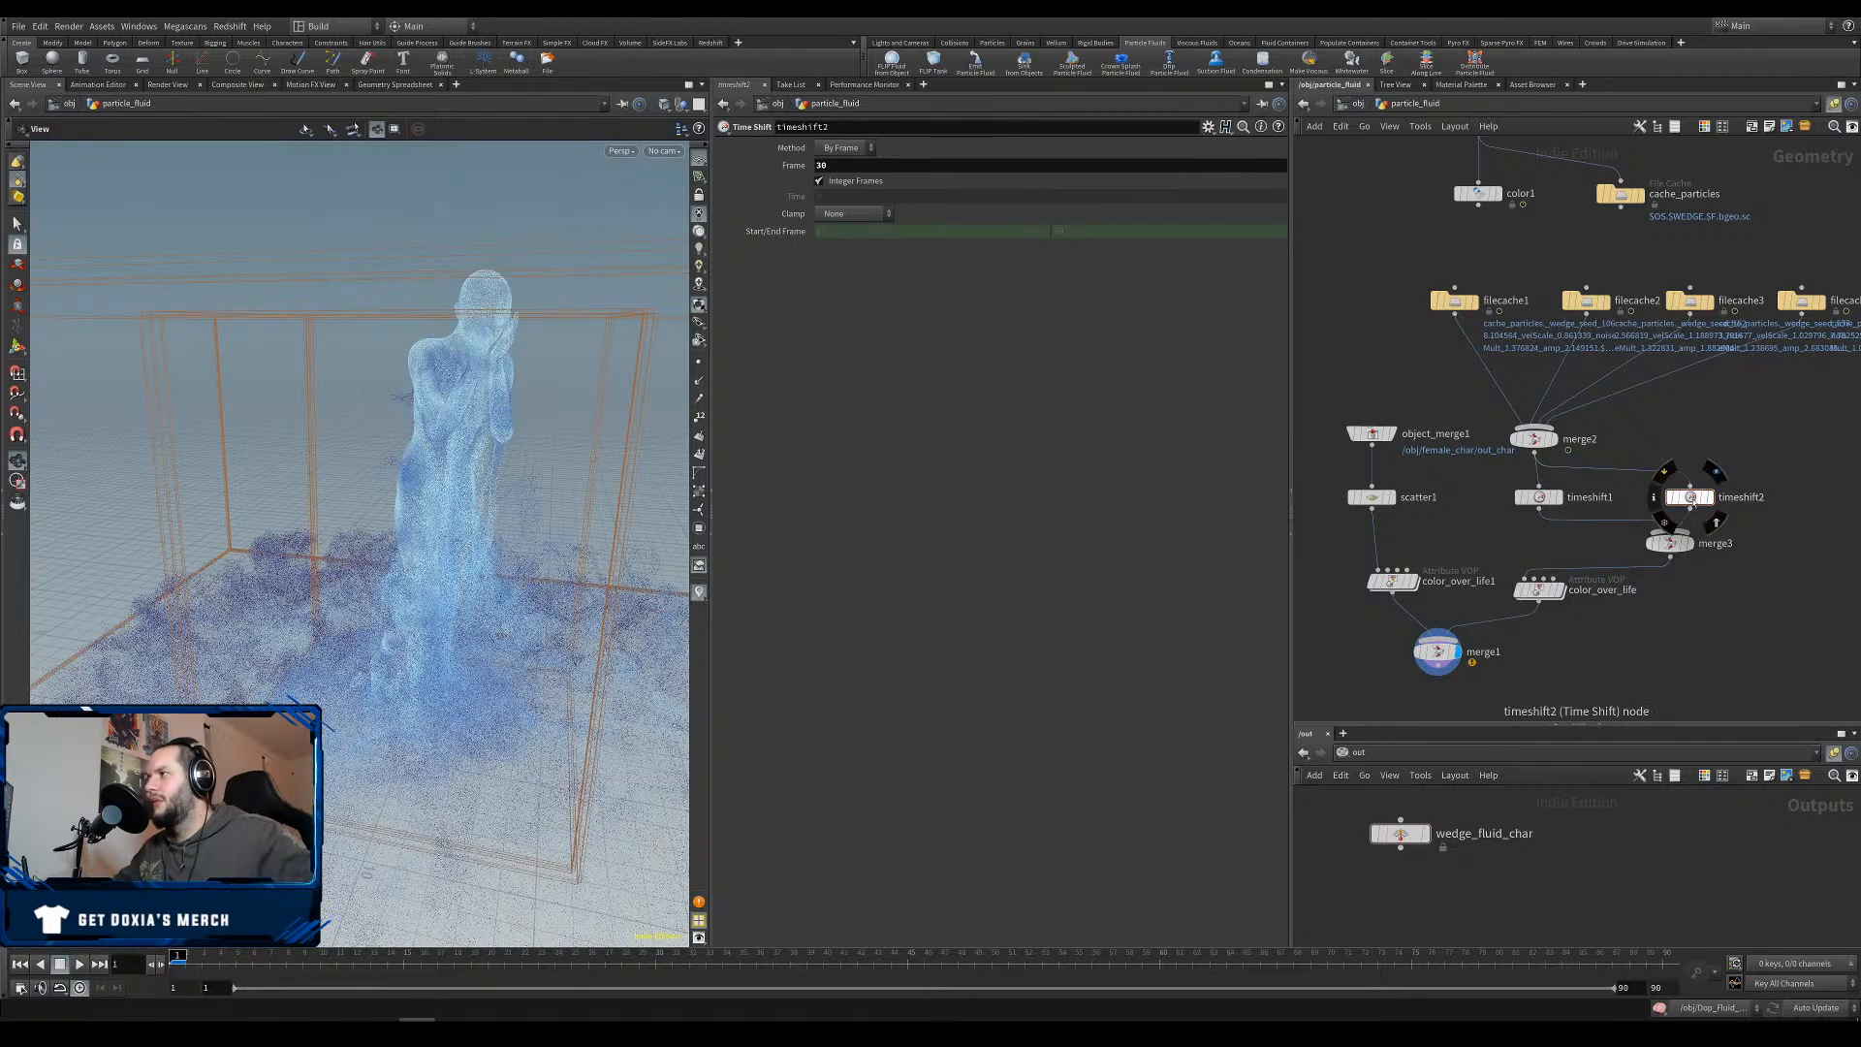
pyautogui.keyDown('alt'); pyautogui.moveTo(1693, 502); pyautogui.dragTo(1756, 515); pyautogui.keyUp('alt')
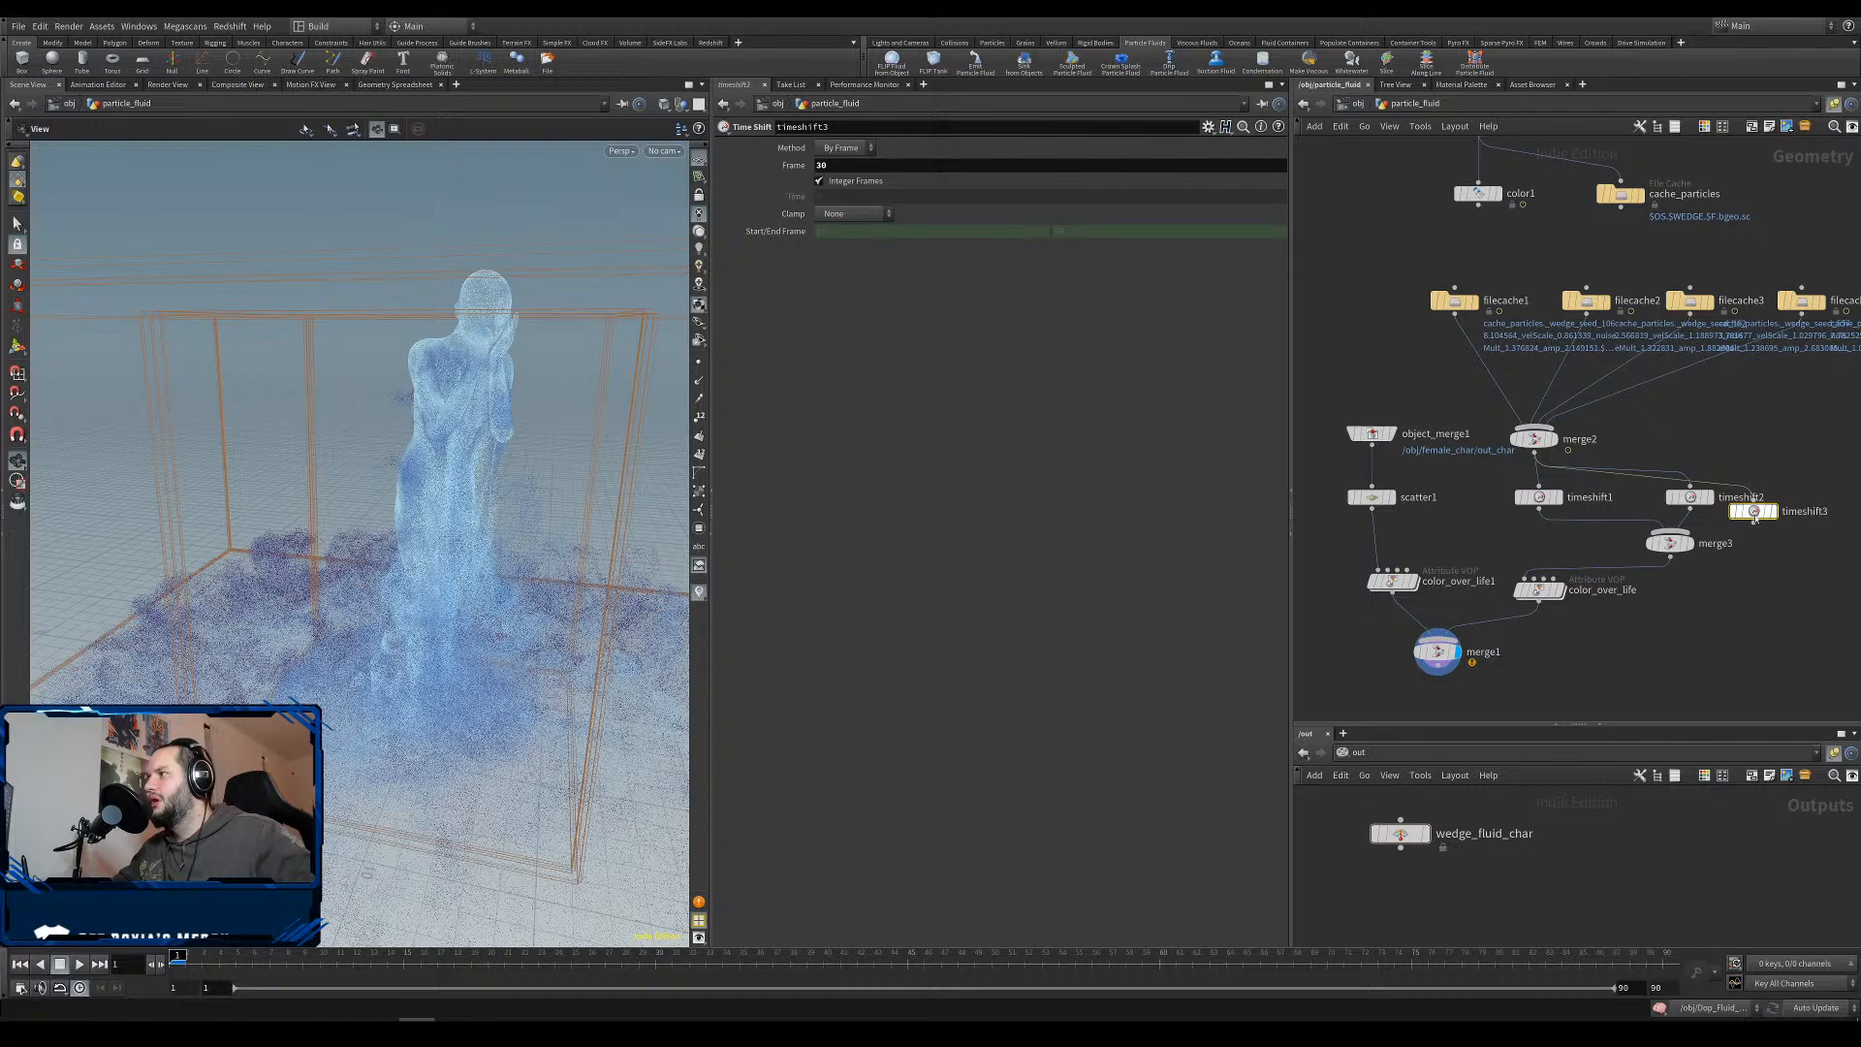
pyautogui.click(846, 163)
pyautogui.press('Return')
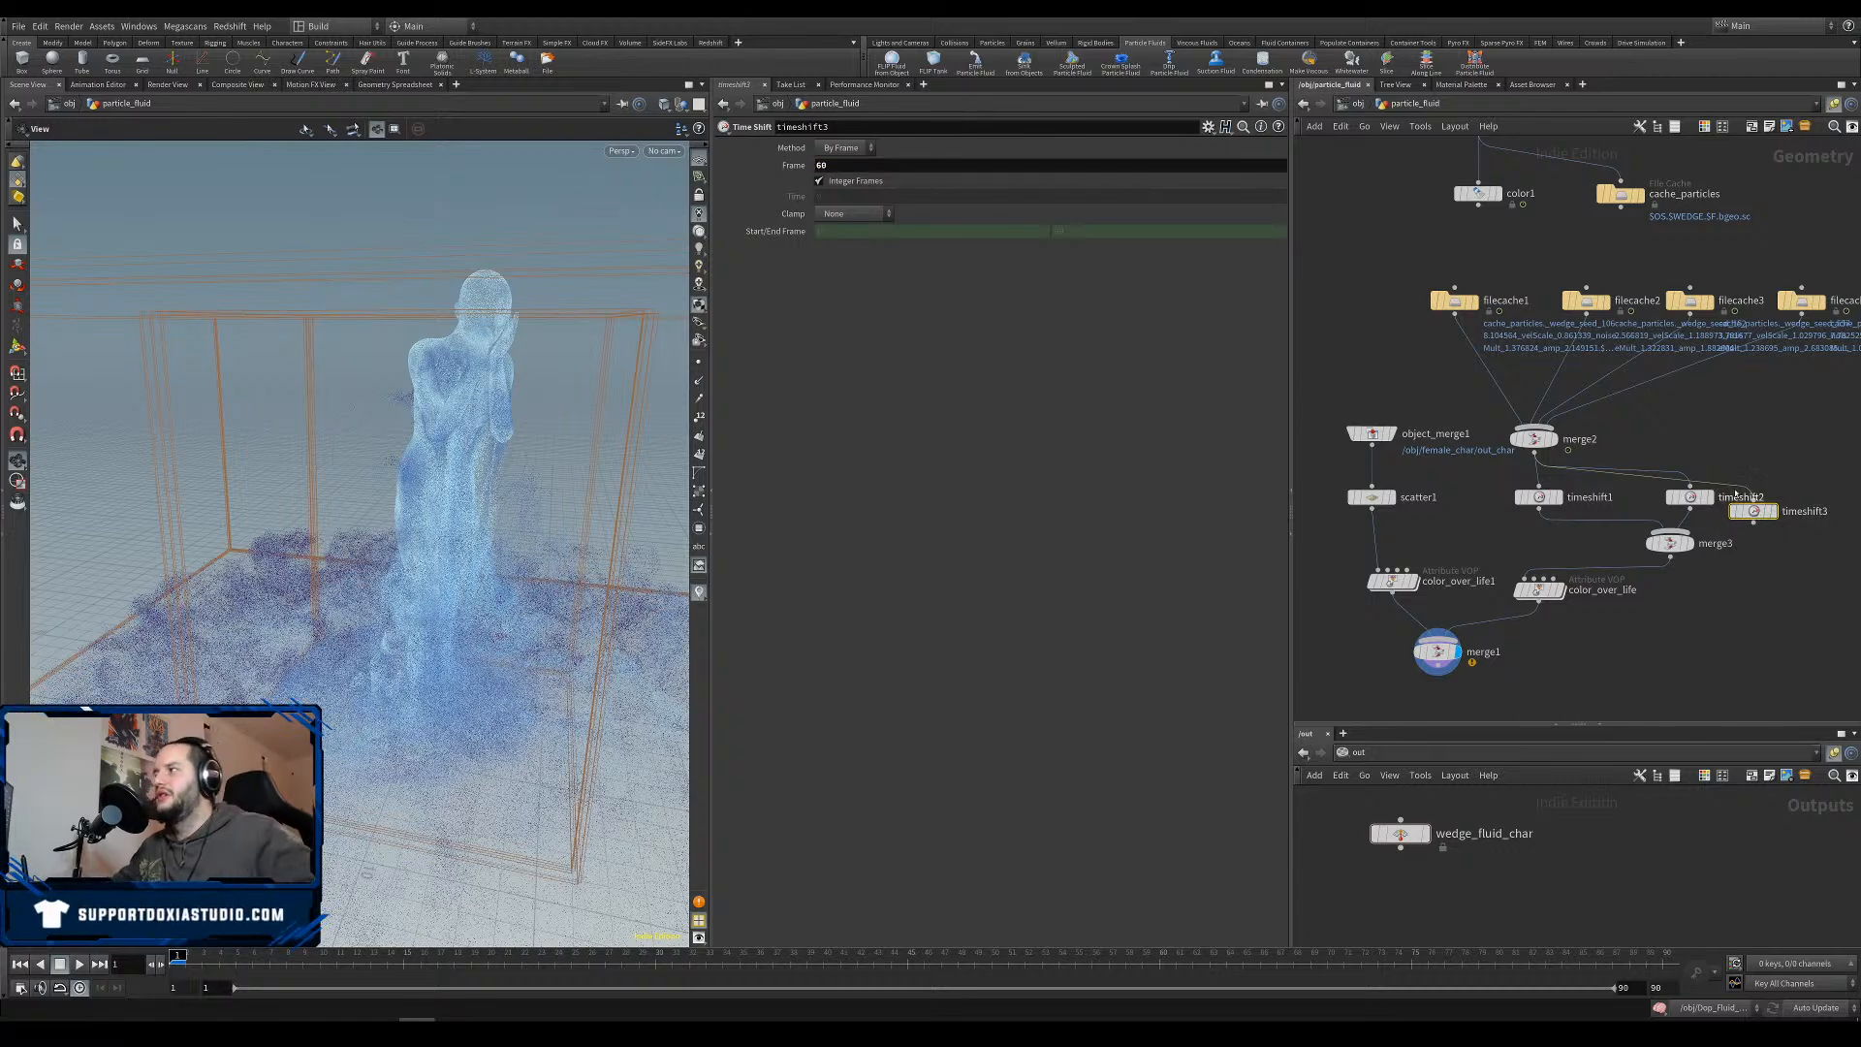
pyautogui.keyDown('alt'); pyautogui.moveTo(1750, 509); pyautogui.dragTo(1783, 536); pyautogui.keyUp('alt')
pyautogui.click(904, 167)
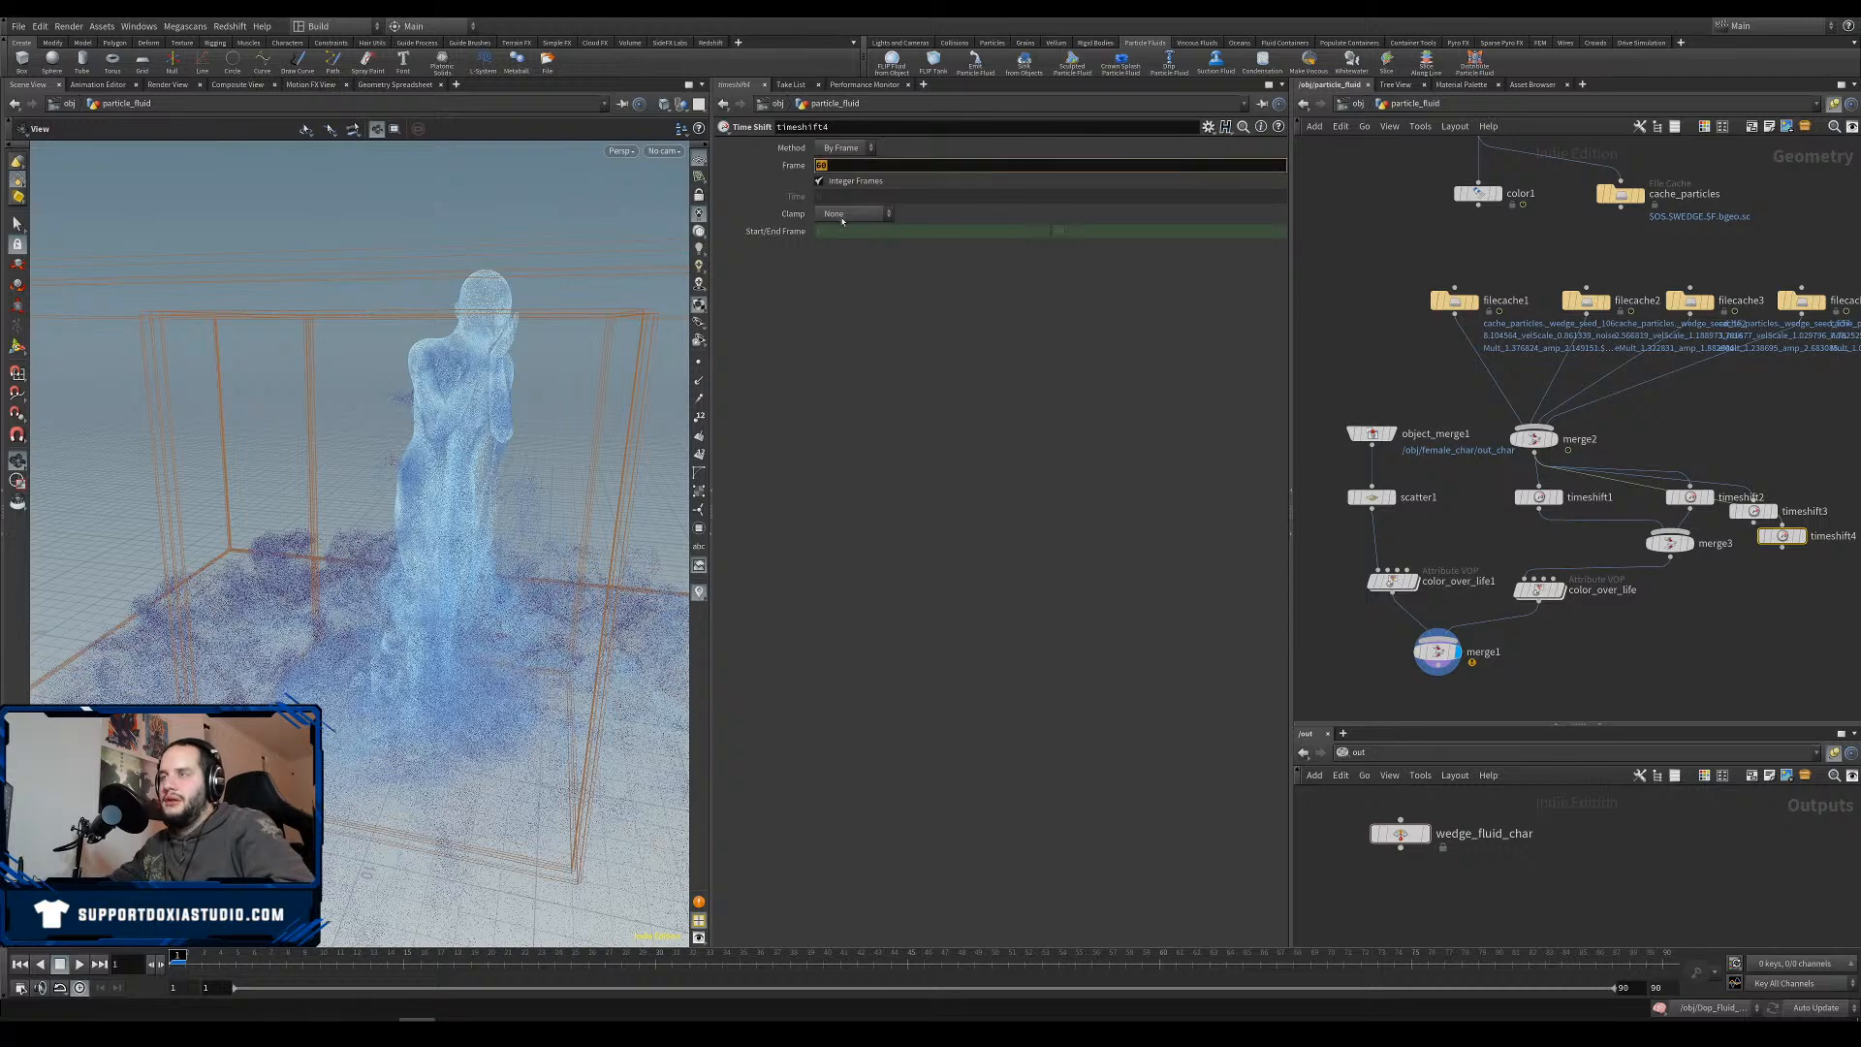
pyautogui.write('65')
# Duplicate timeshift4 below itself and set the new time shift's frame to 70.
pyautogui.keyDown('alt'); pyautogui.moveTo(1783, 537); pyautogui.dragTo(1802, 581); pyautogui.keyUp('alt')
pyautogui.click(830, 166)
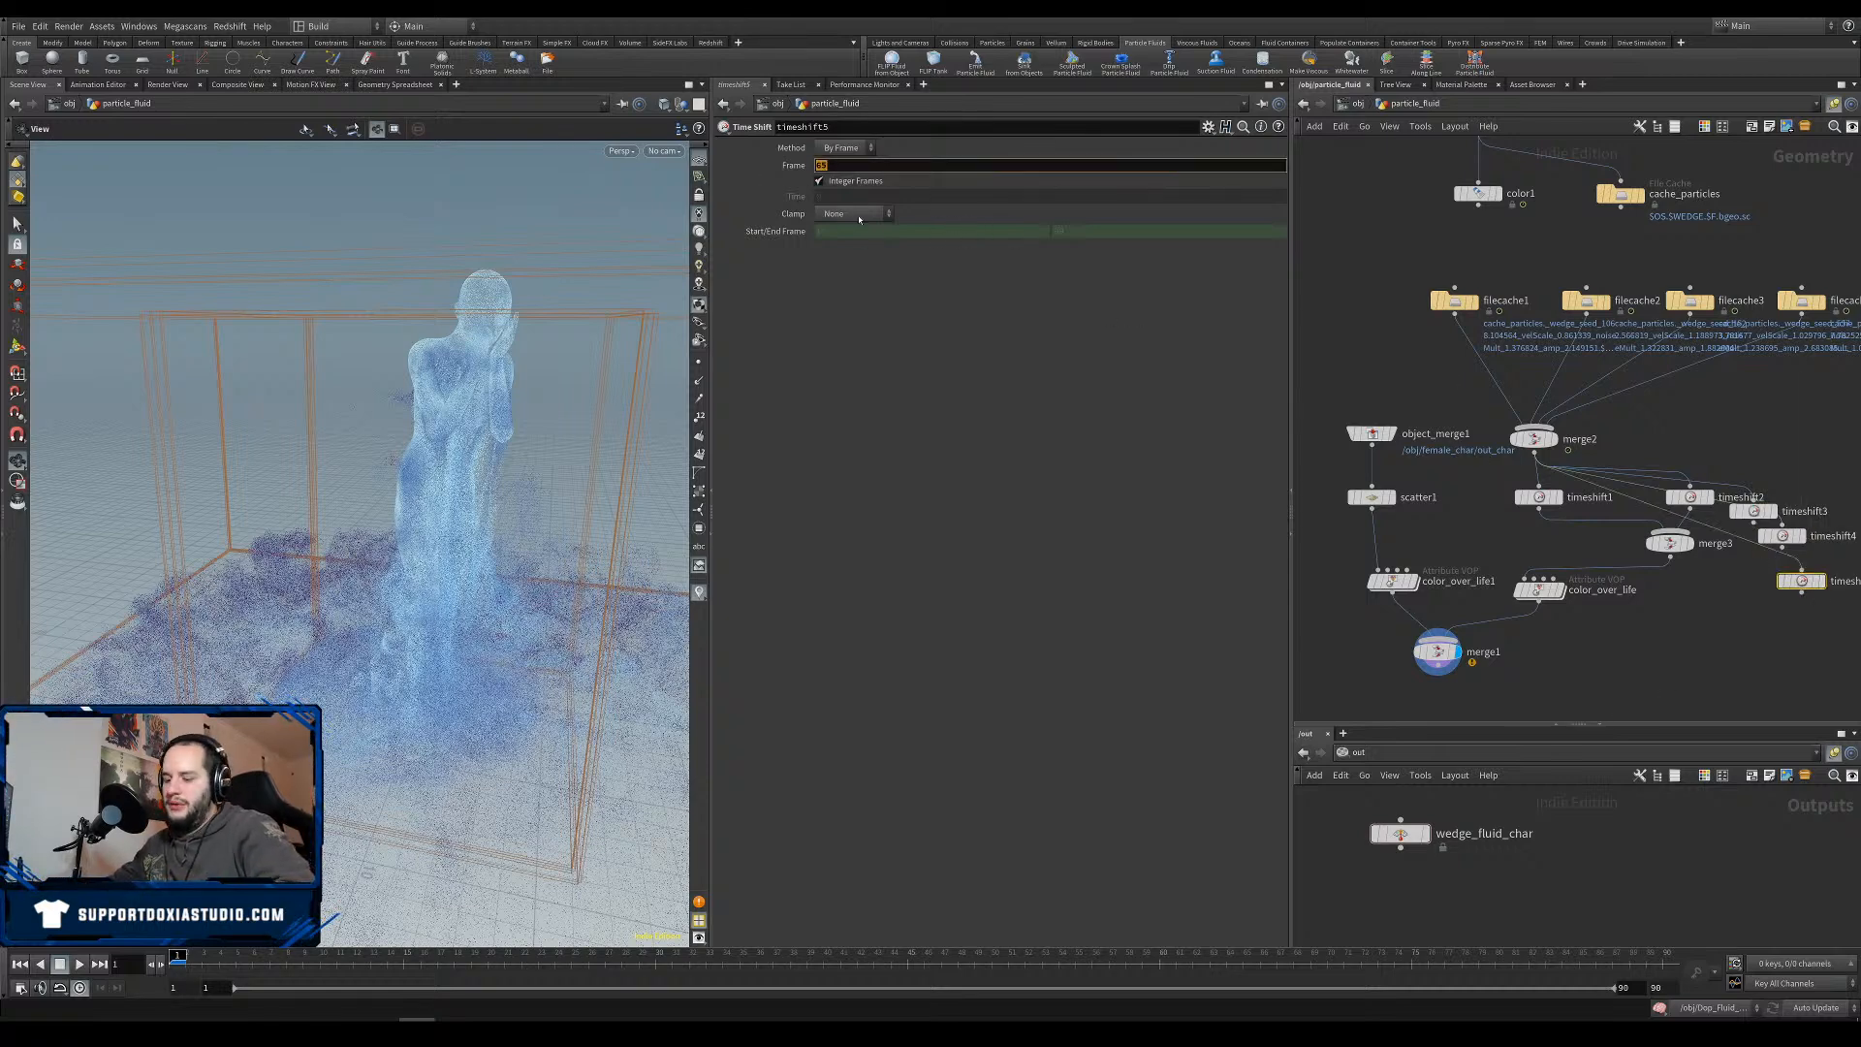
pyautogui.write('50')
pyautogui.press('Return')
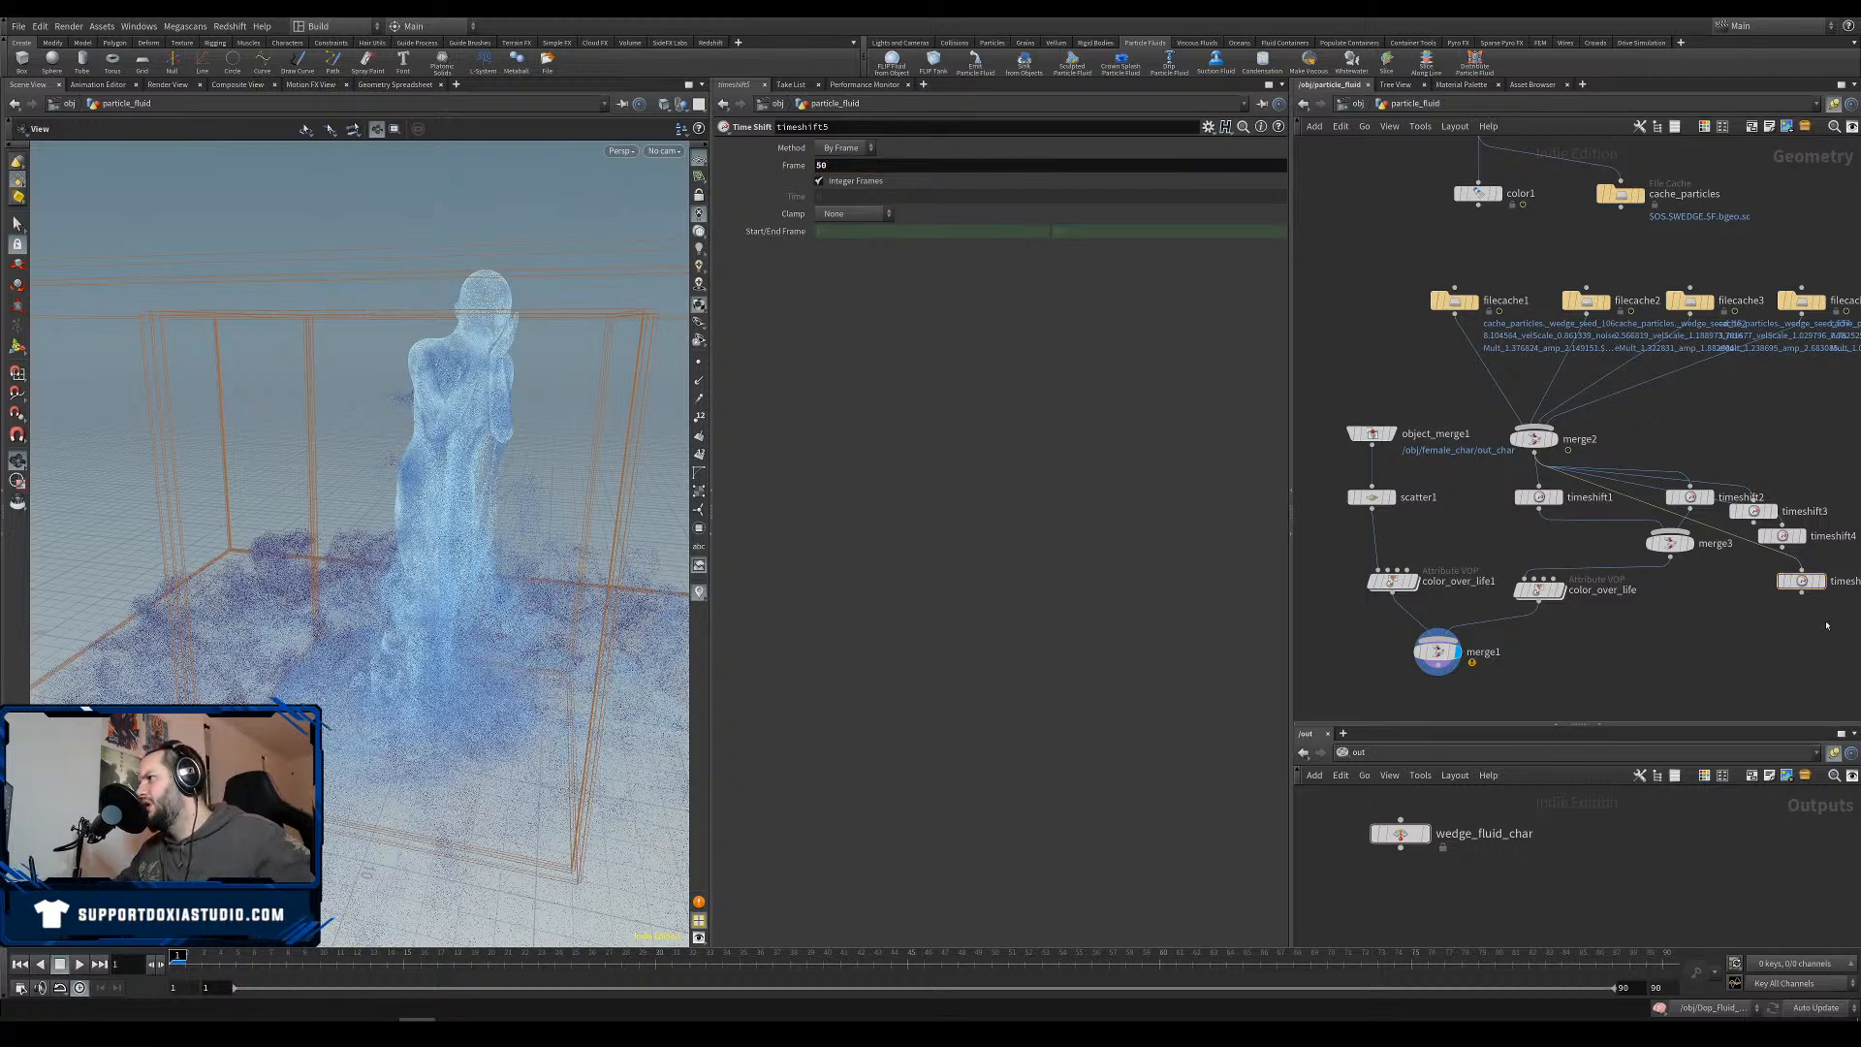
pyautogui.click(839, 166)
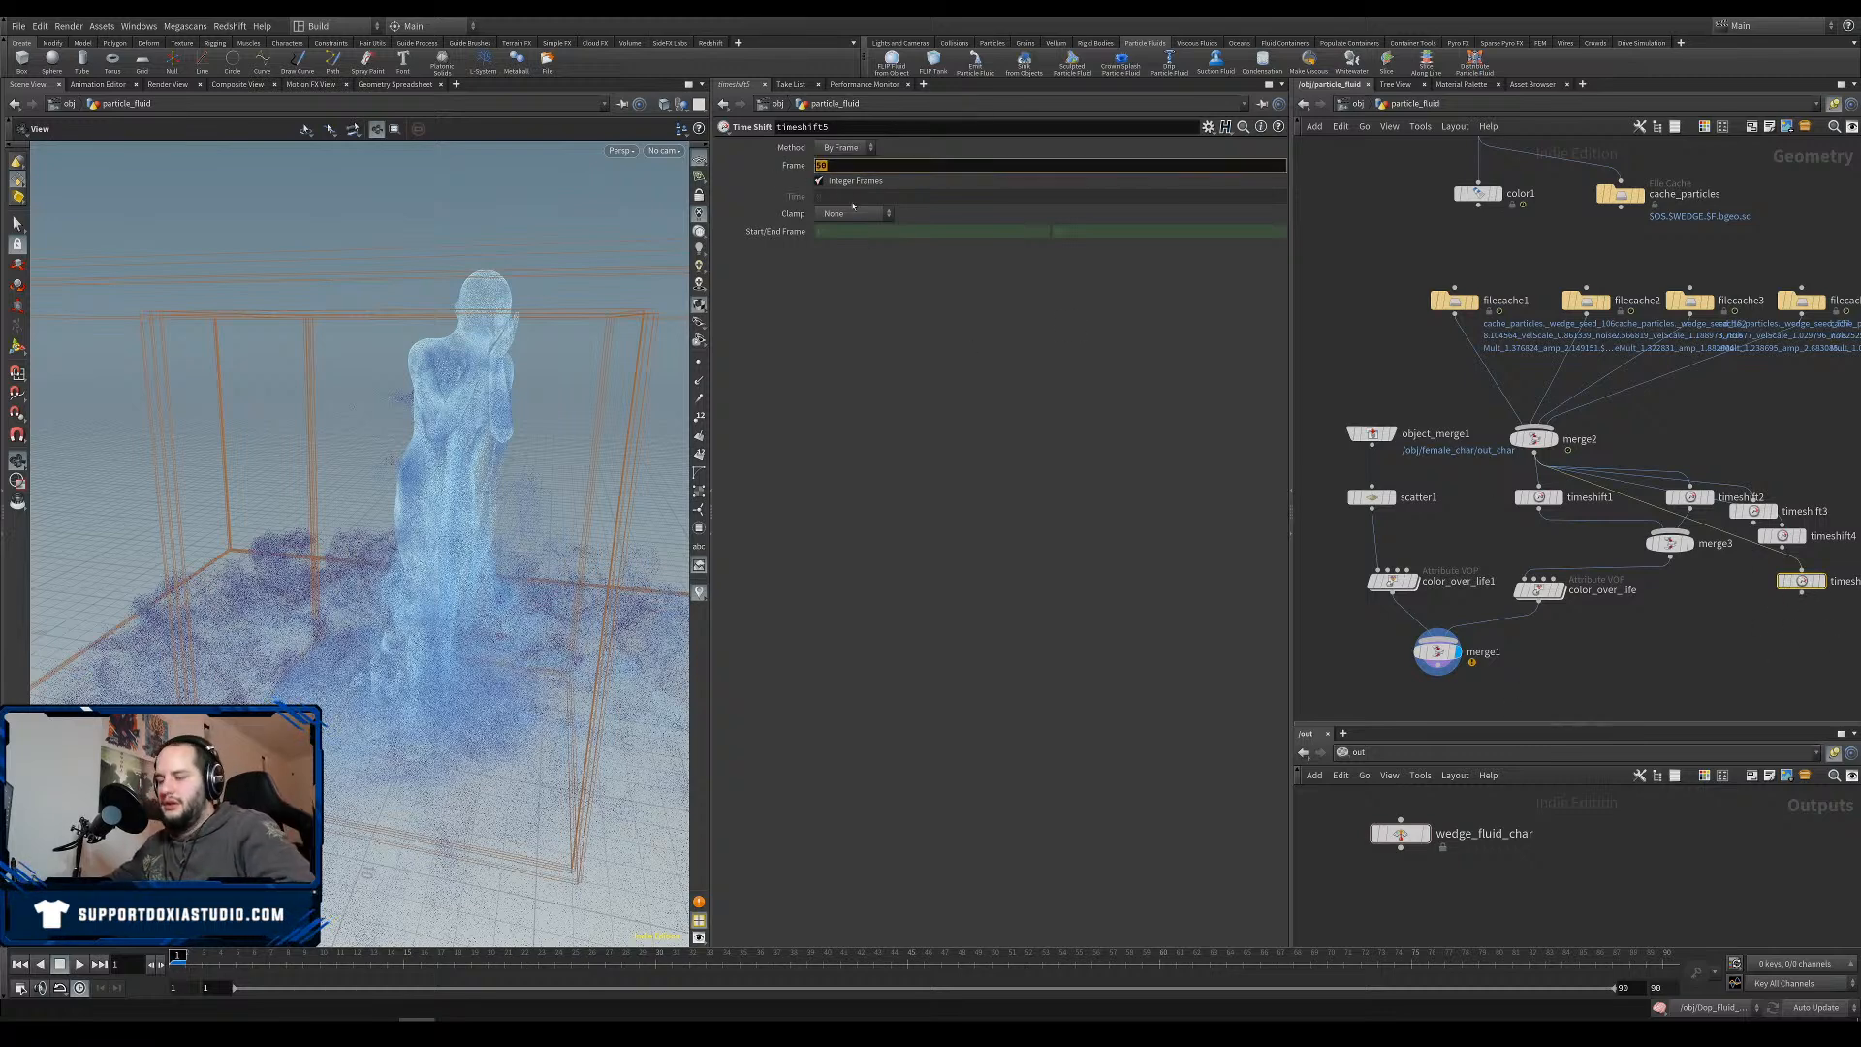
pyautogui.write('70')
pyautogui.press('Return')
# Set timeshift4's frame to 80 and connect timeshift3, timeshift4 and timeshift5 to merge3.
pyautogui.click(1782, 536)
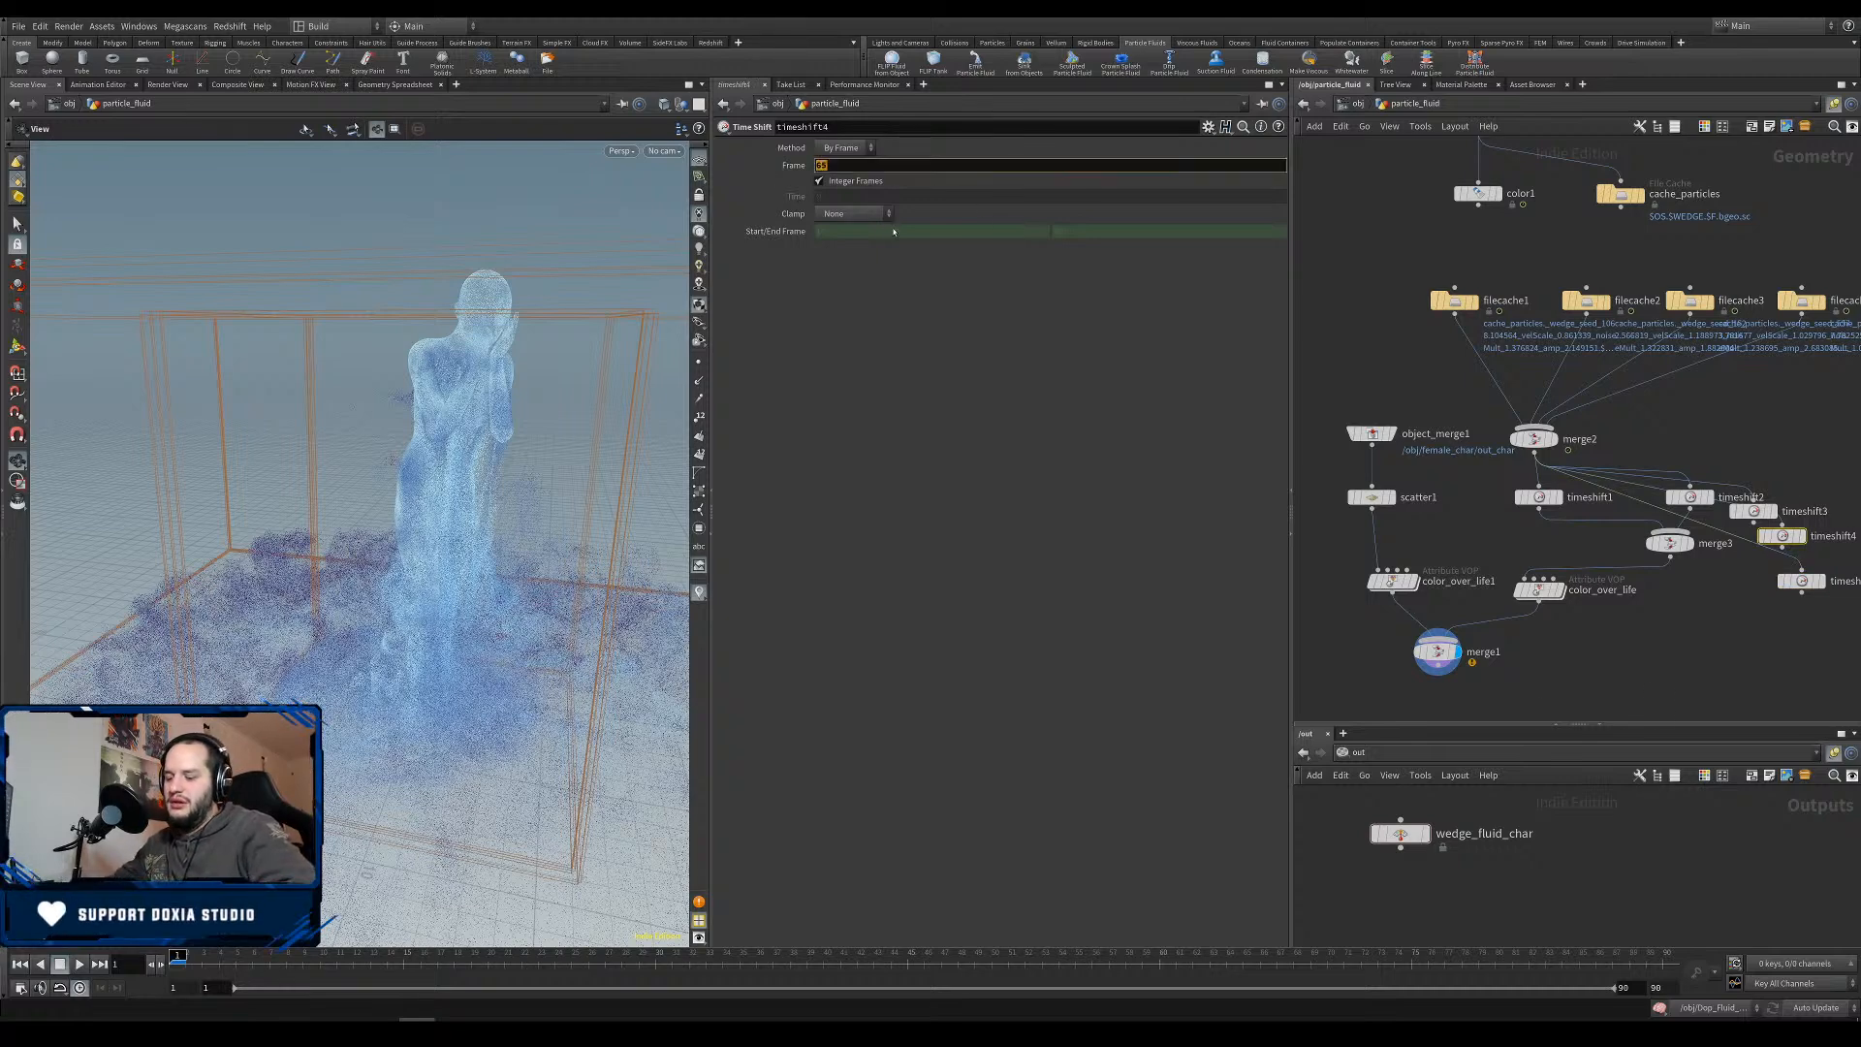
pyautogui.write('80')
pyautogui.press('Return')
pyautogui.moveTo(1794, 664); pyautogui.dragTo(1698, 539)
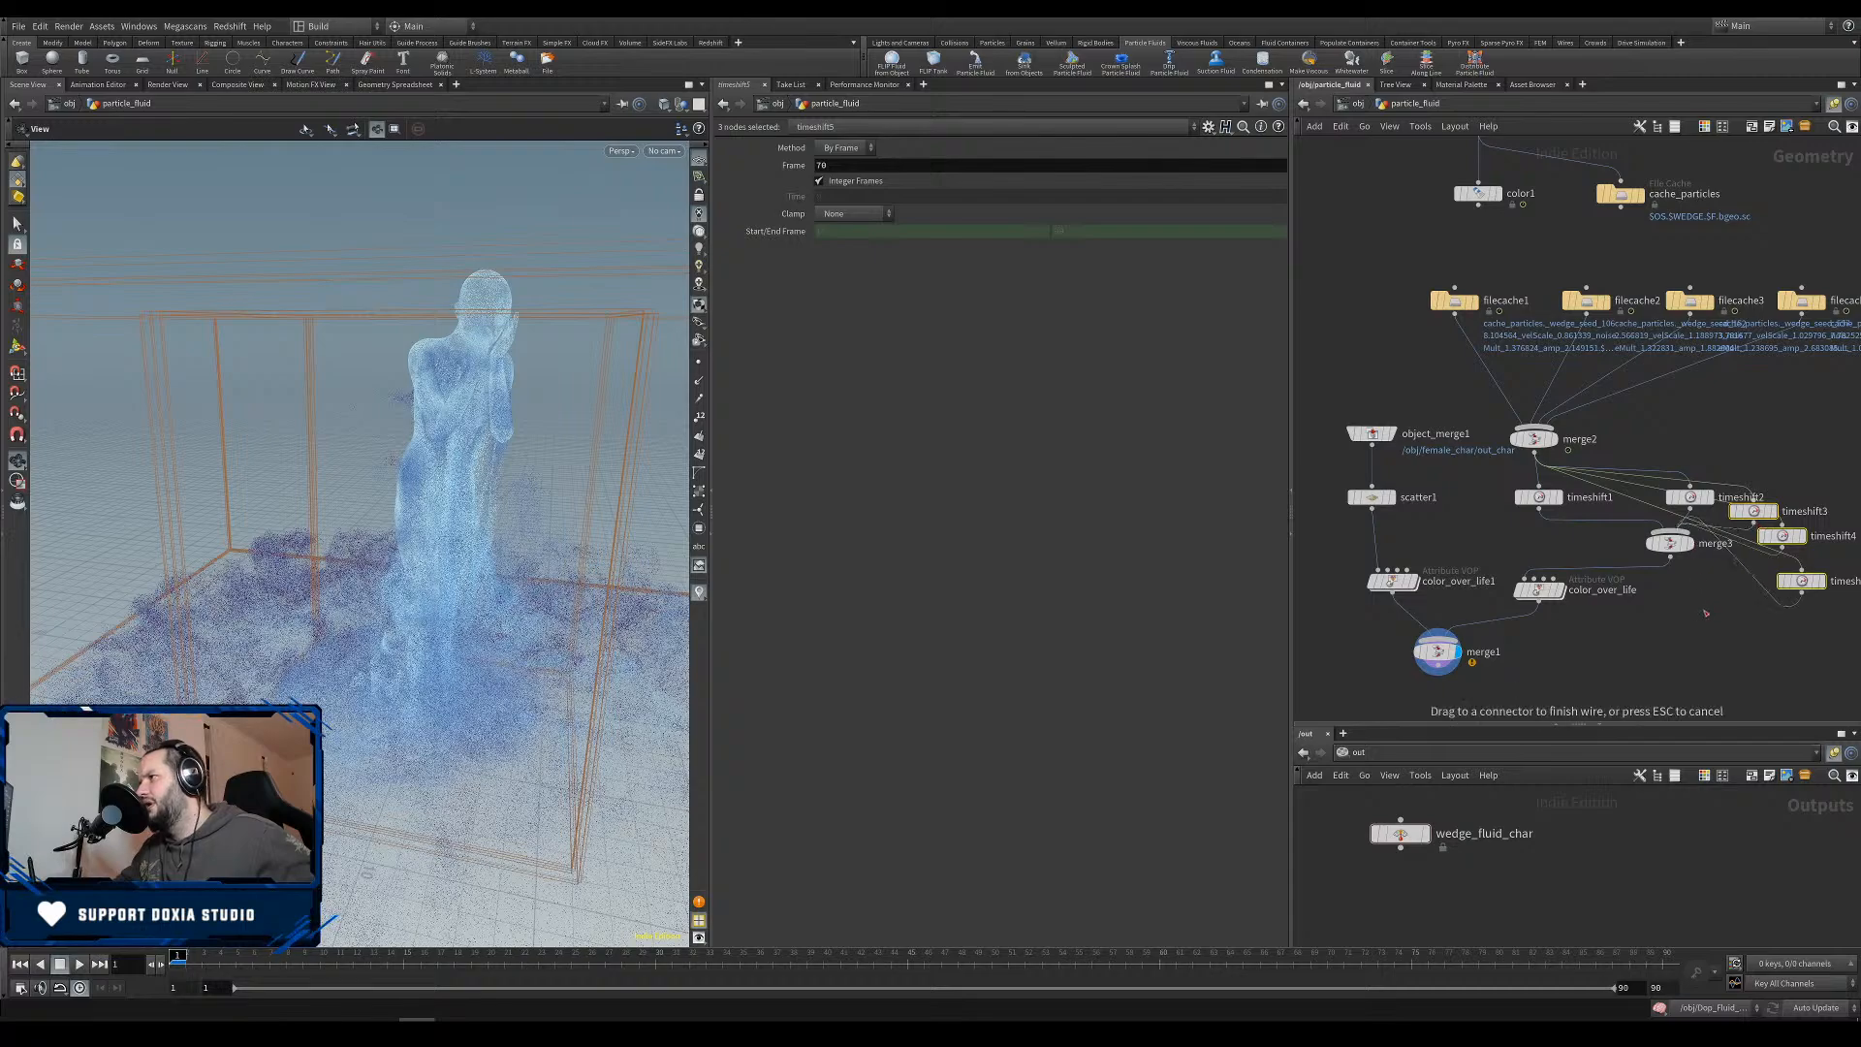
pyautogui.click(1576, 663)
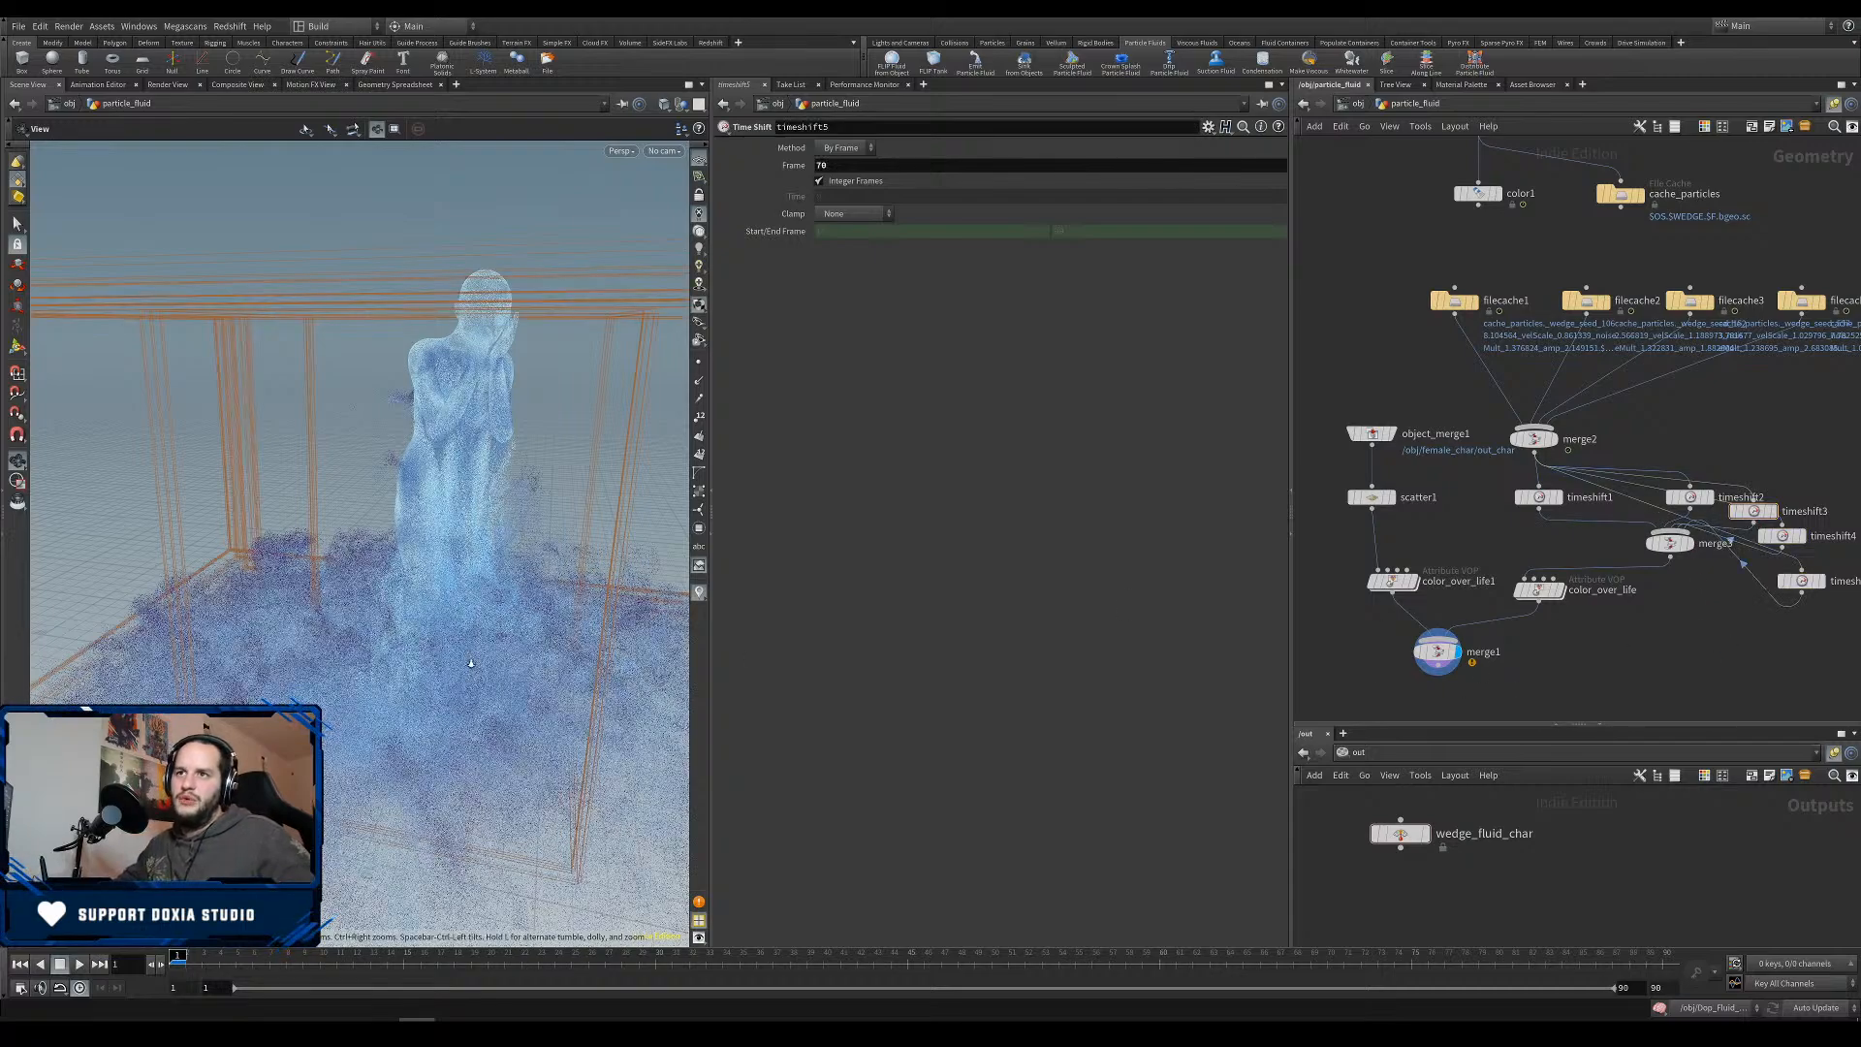
# Save the scene and inspect the layered fluid around the character from several angles.
pyautogui.moveTo(504, 523); pyautogui.dragTo(407, 475)
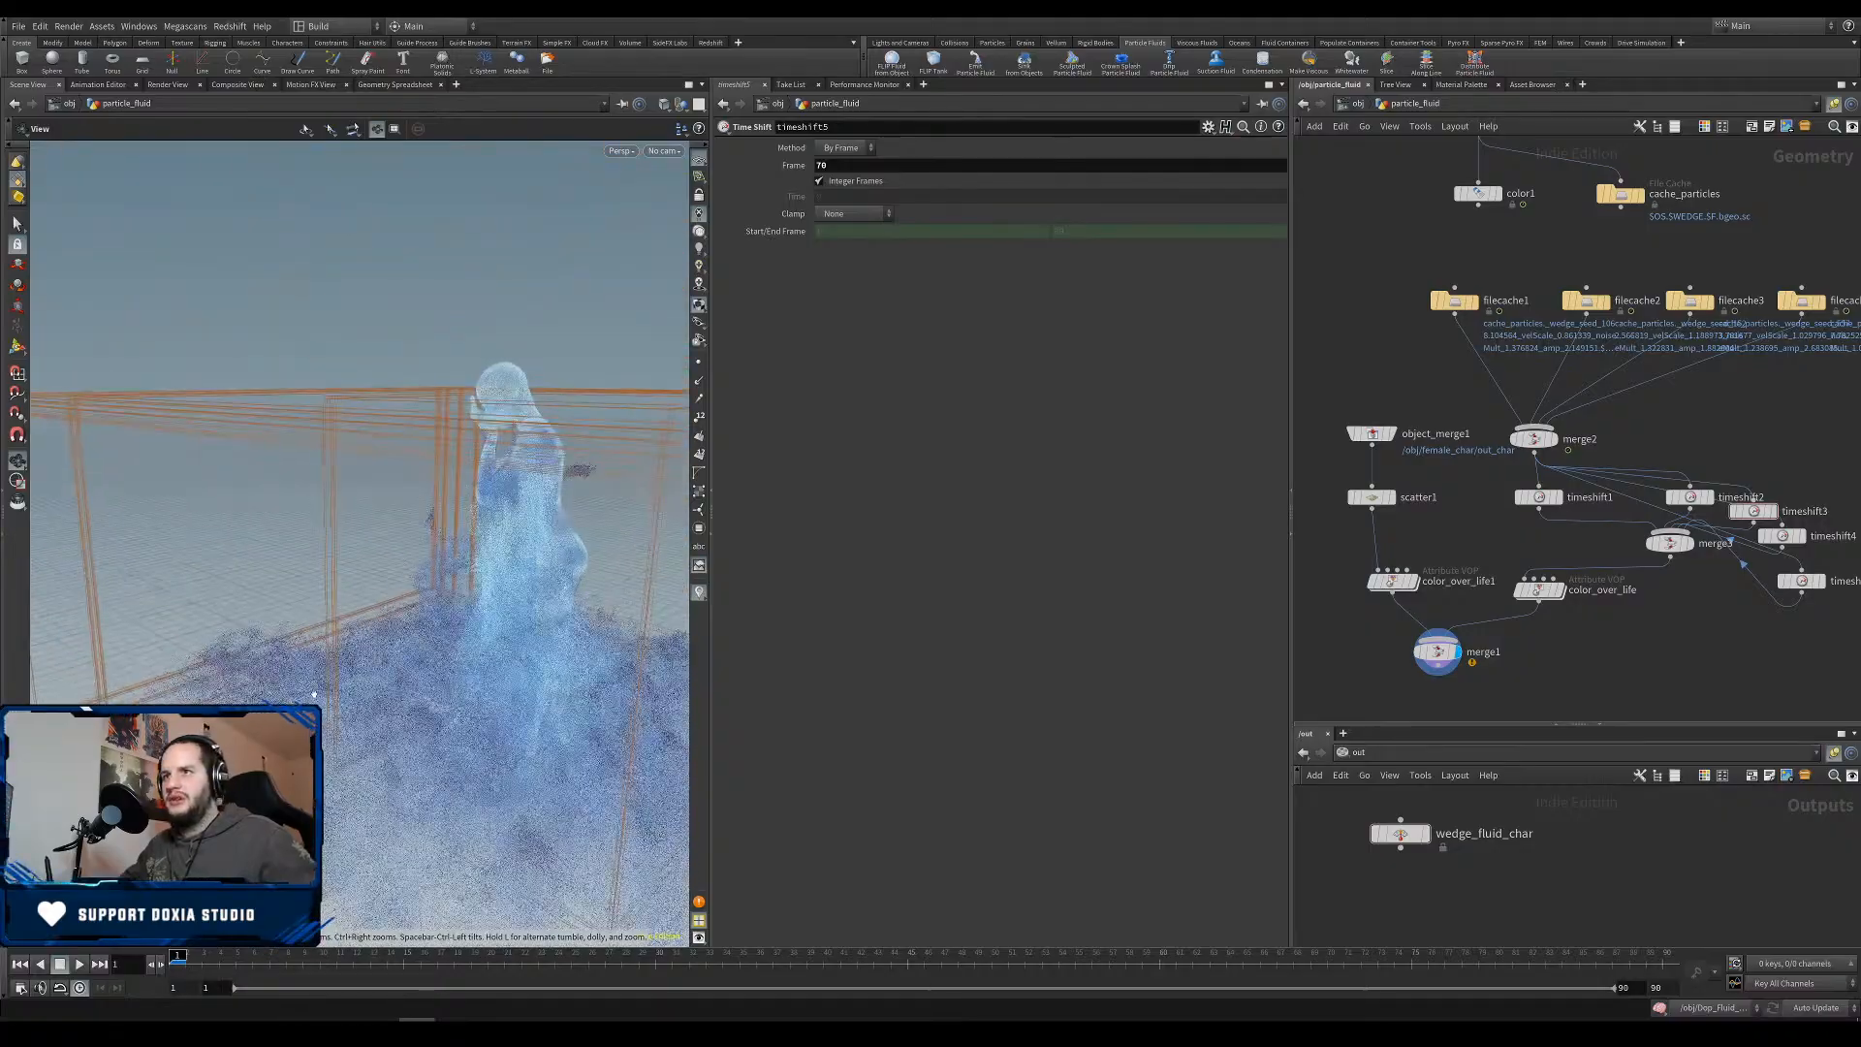
pyautogui.hotkey('ctrl', 's')
pyautogui.moveTo(465, 737); pyautogui.dragTo(429, 656)
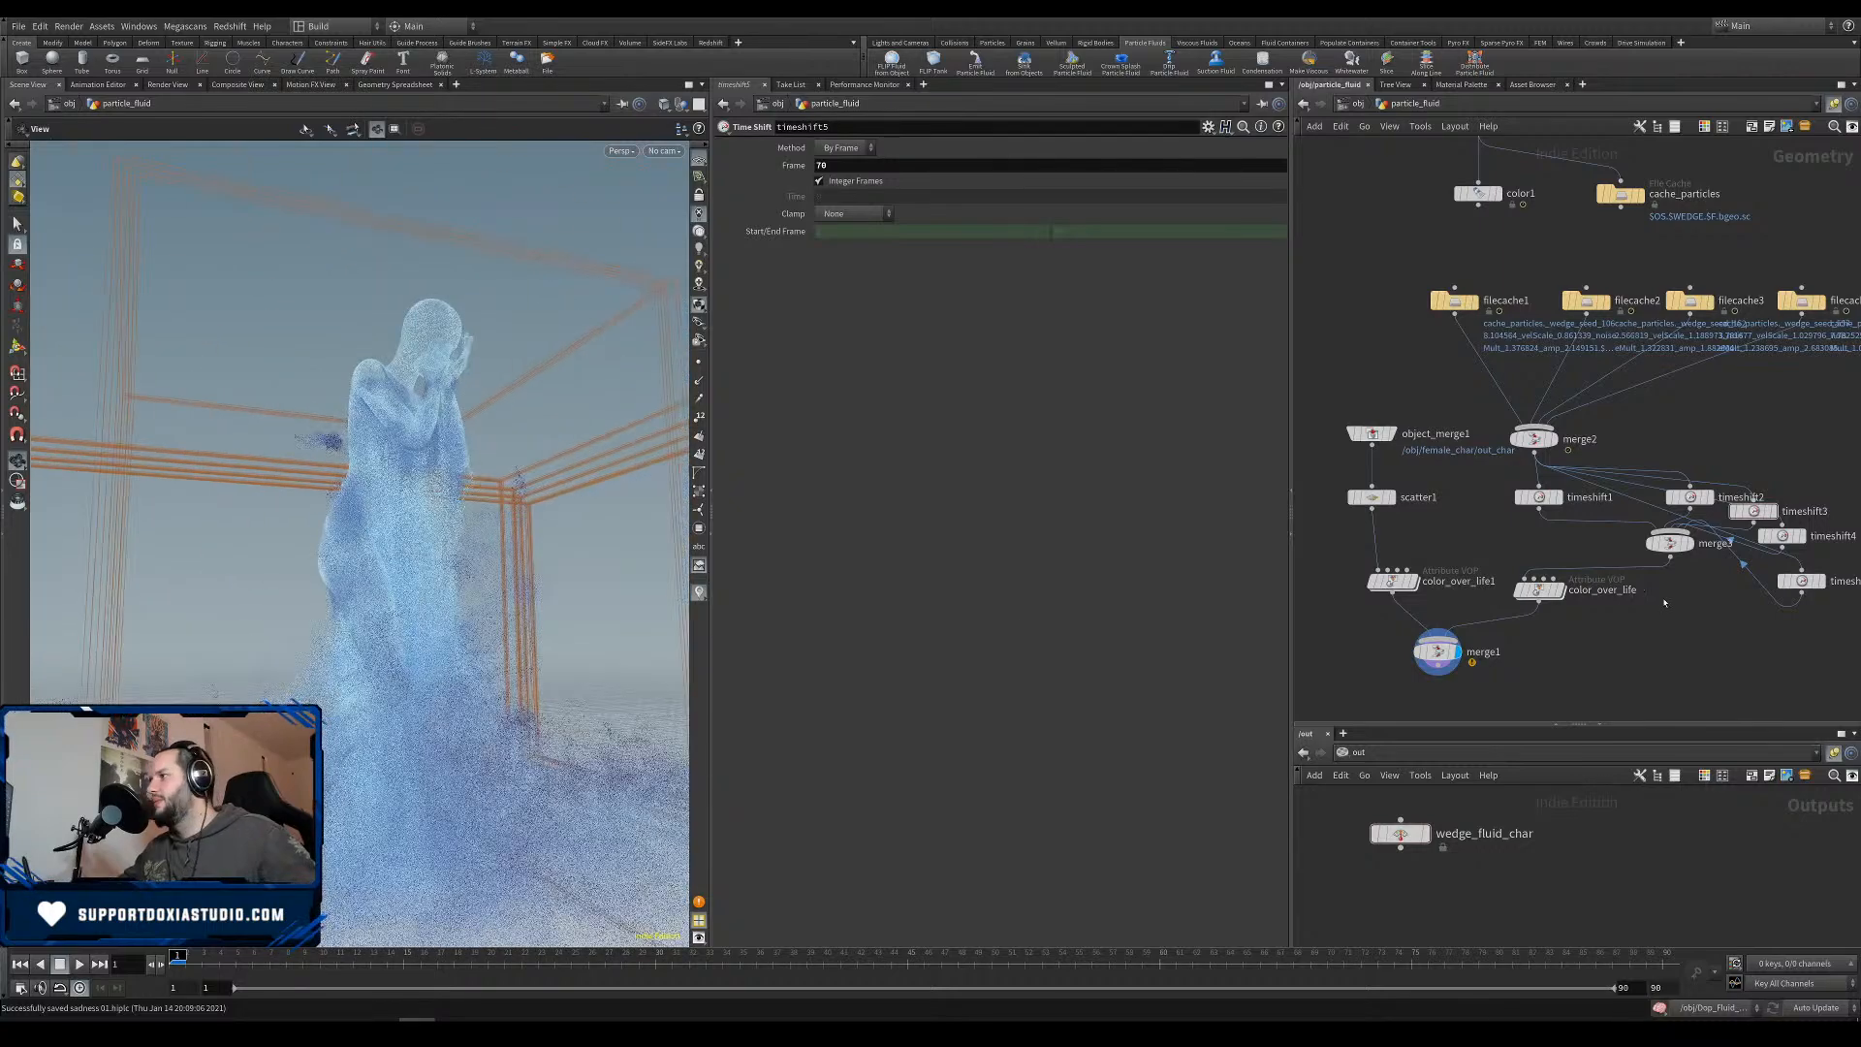
# Spread merge3, timeshift2 and timeshift3 apart in the network and display the two time shifts to compare their particles.
pyautogui.moveTo(1668, 542); pyautogui.dragTo(1668, 571)
pyautogui.click(1716, 504)
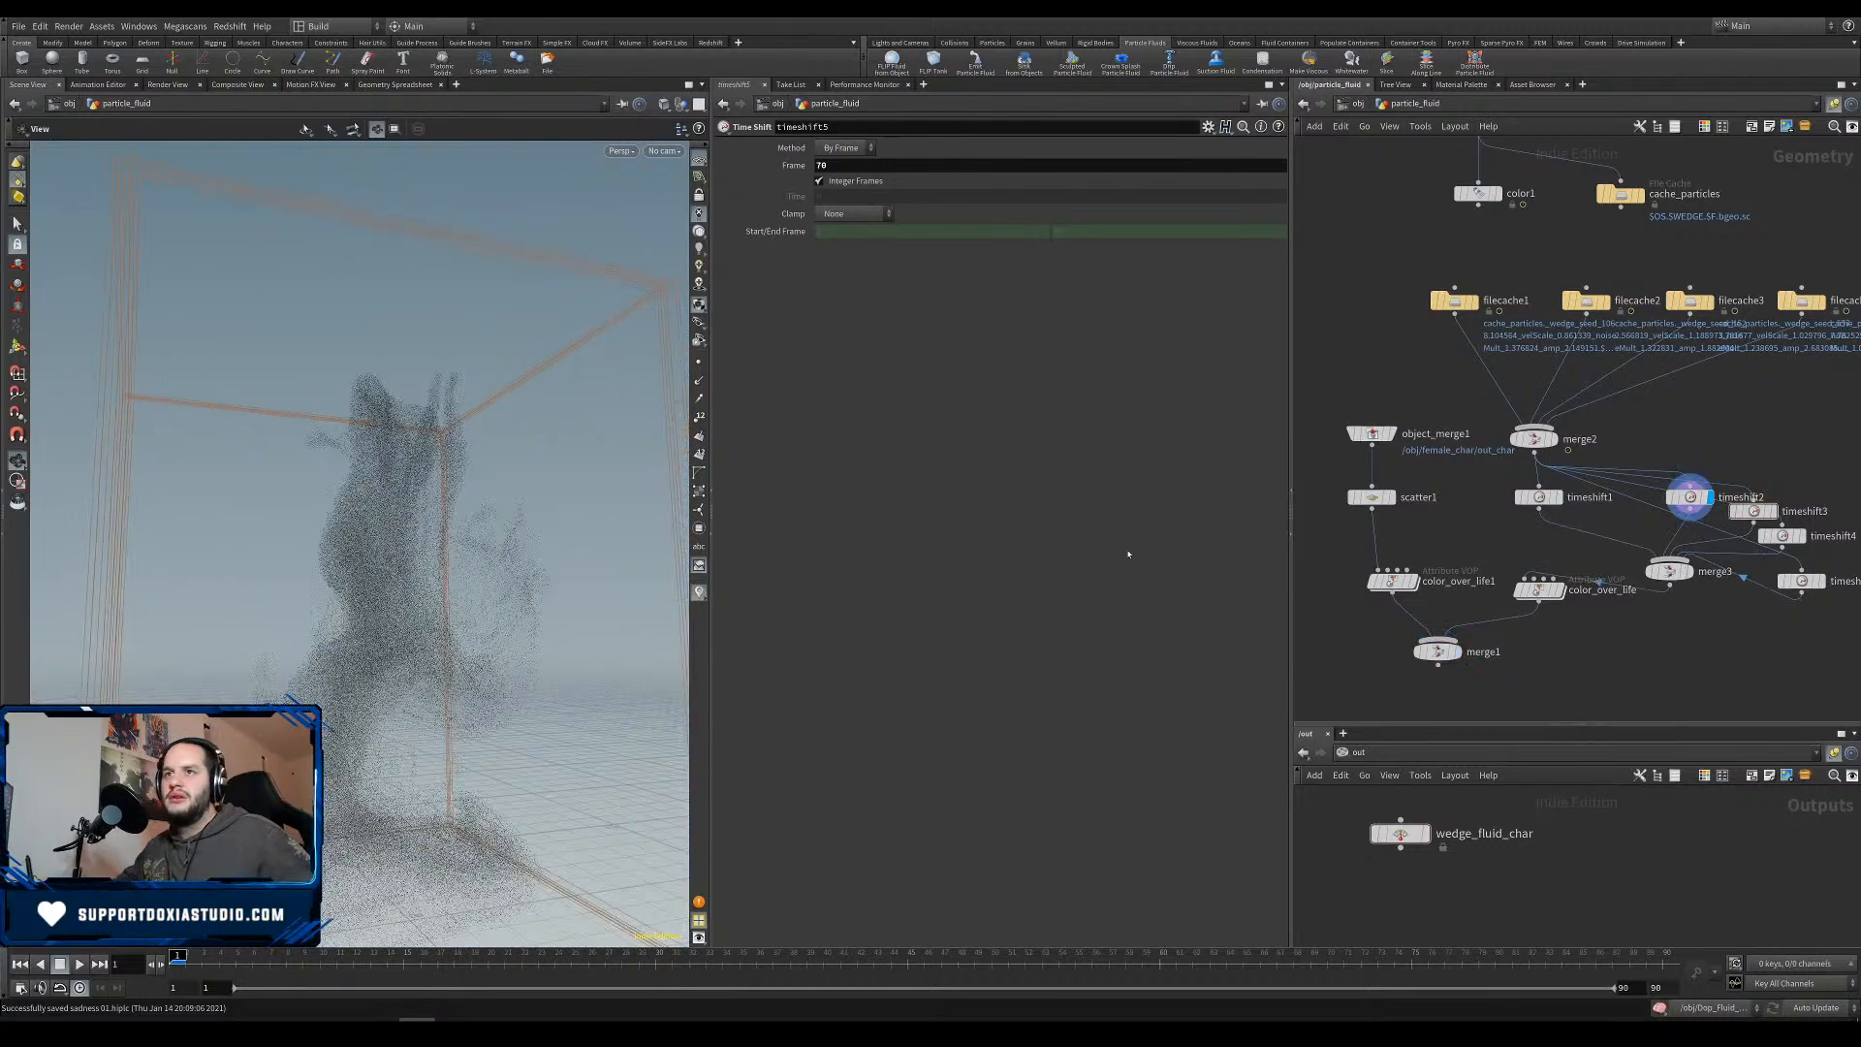
pyautogui.moveTo(1680, 505); pyautogui.dragTo(1701, 457)
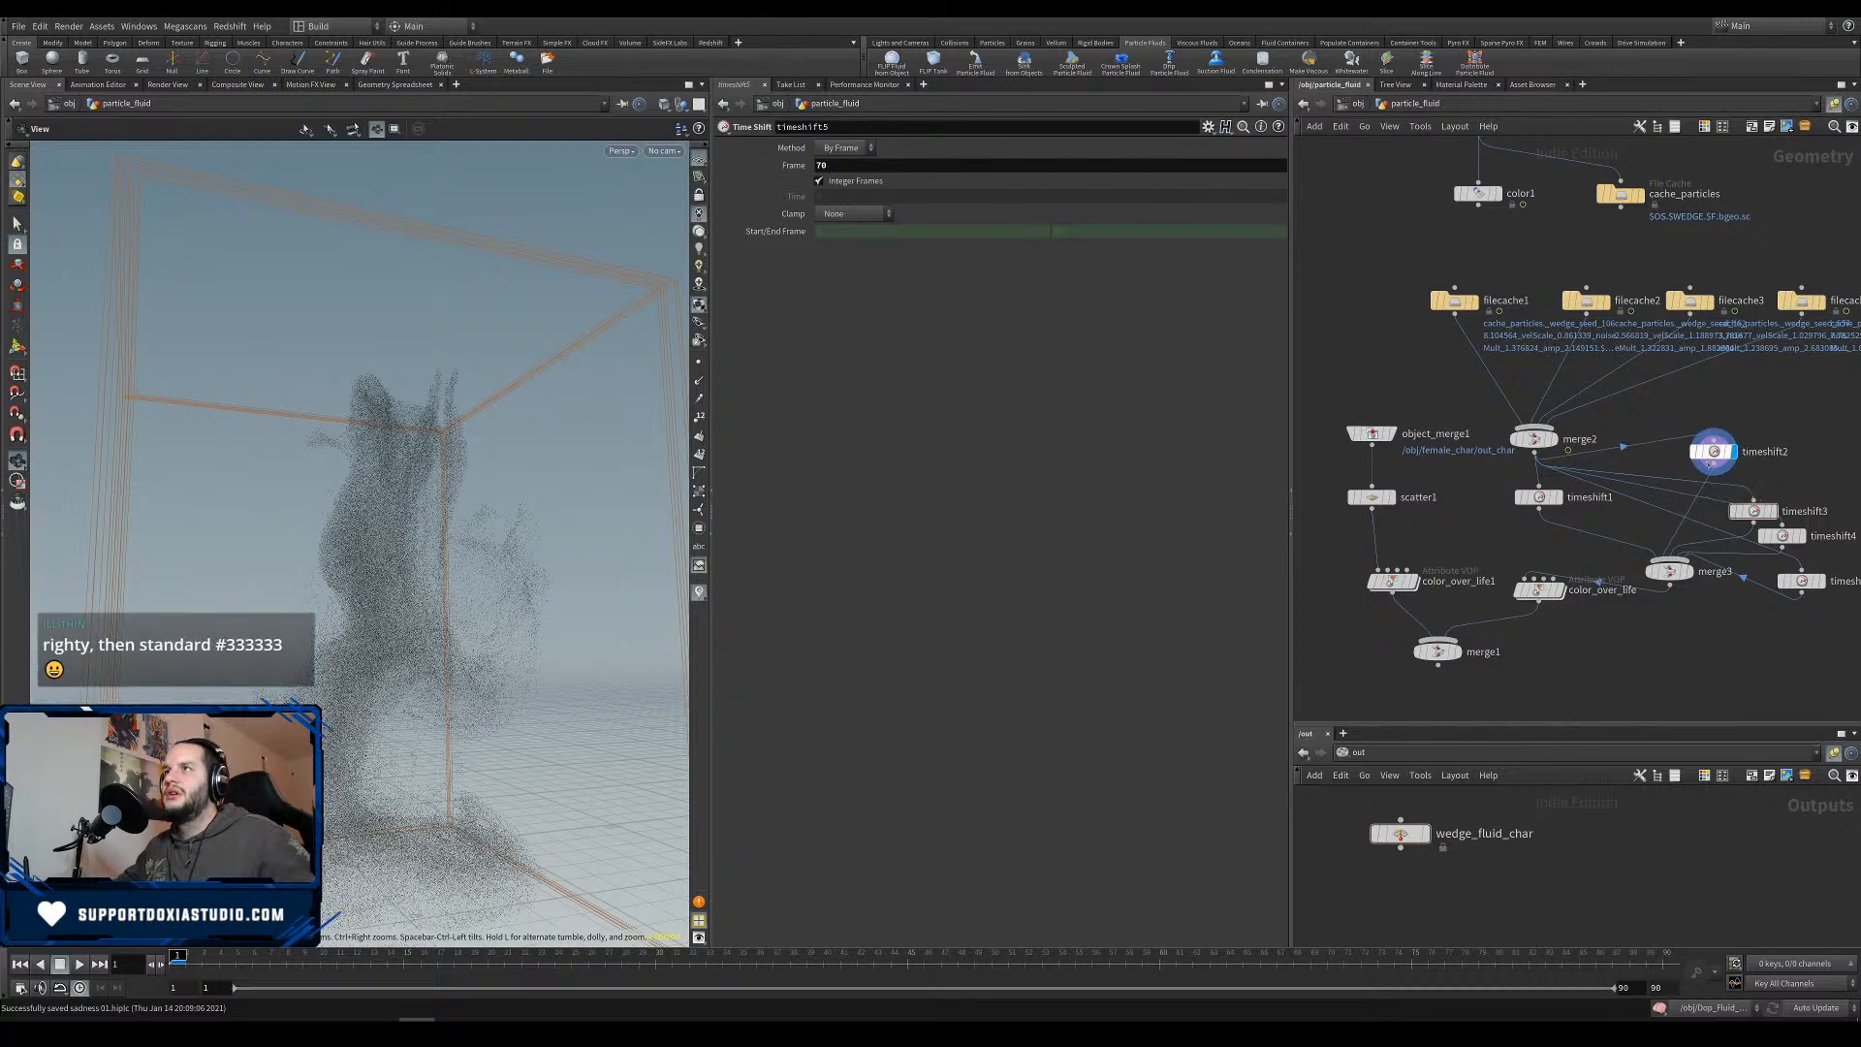
pyautogui.click(1778, 514)
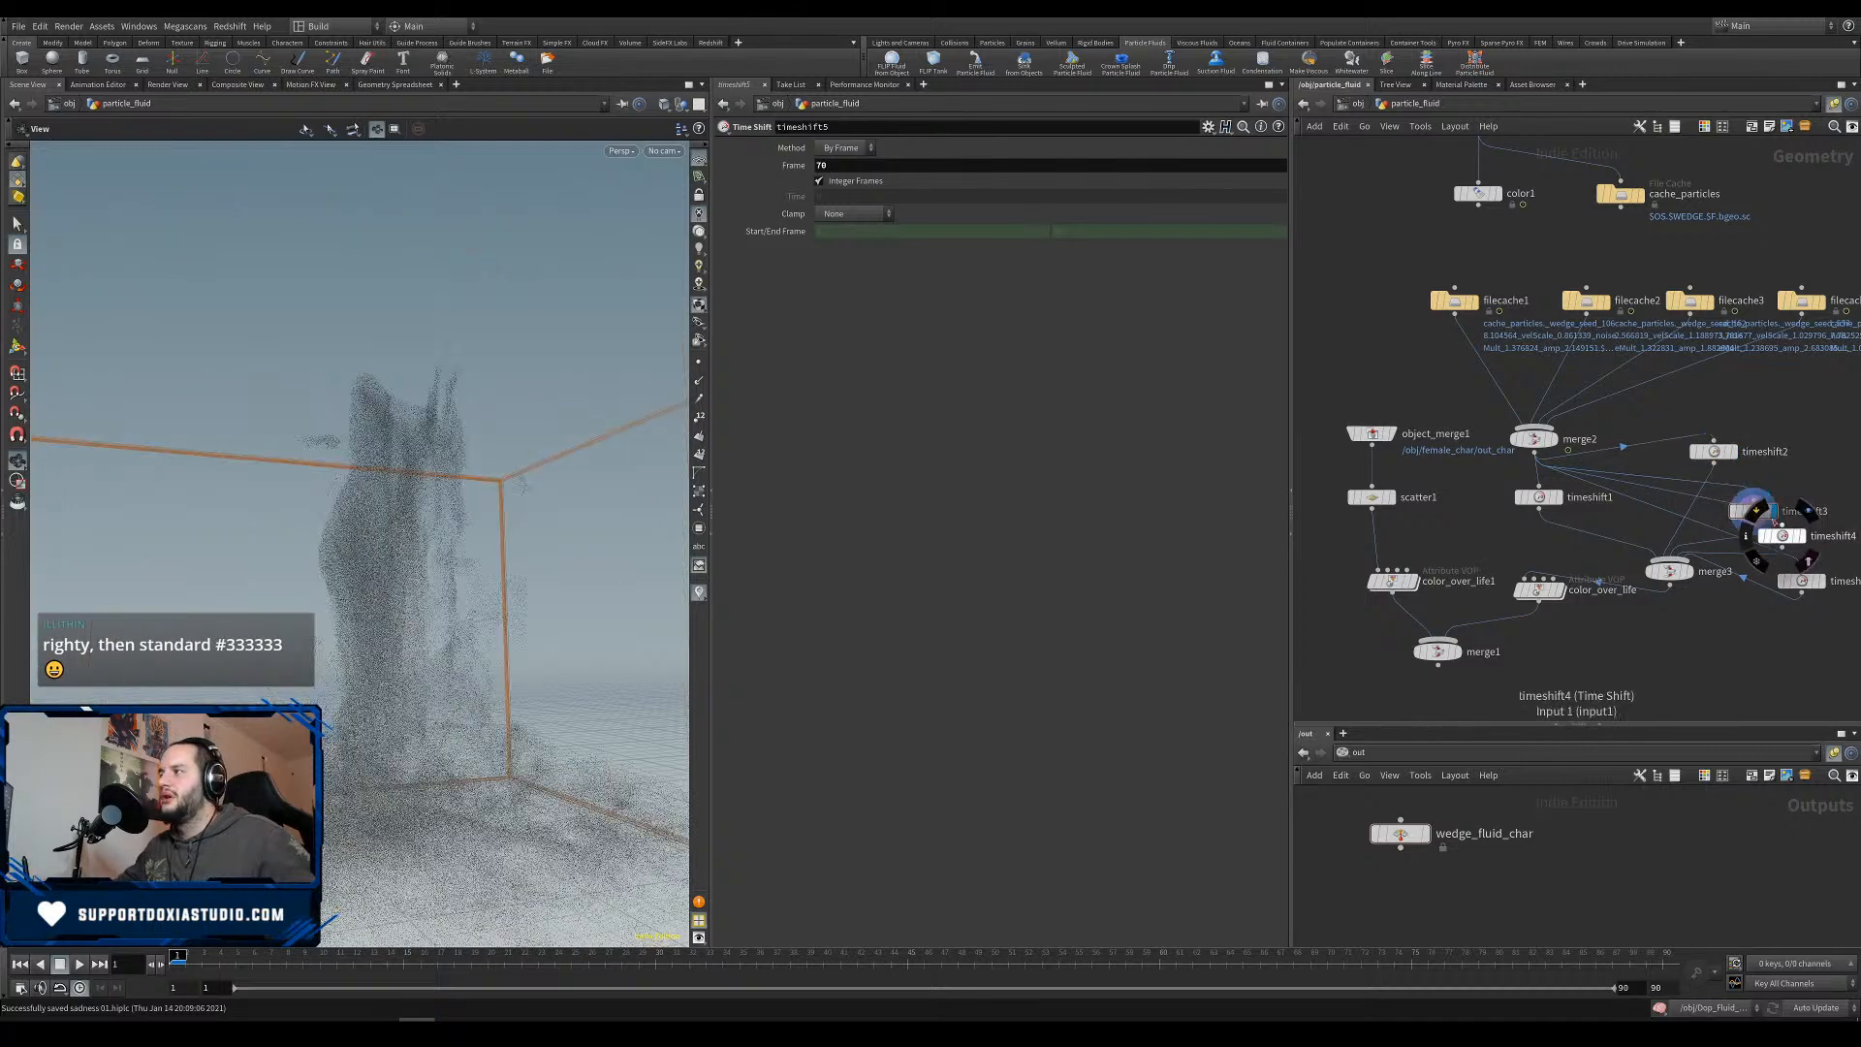
pyautogui.moveTo(1755, 511); pyautogui.dragTo(1809, 485)
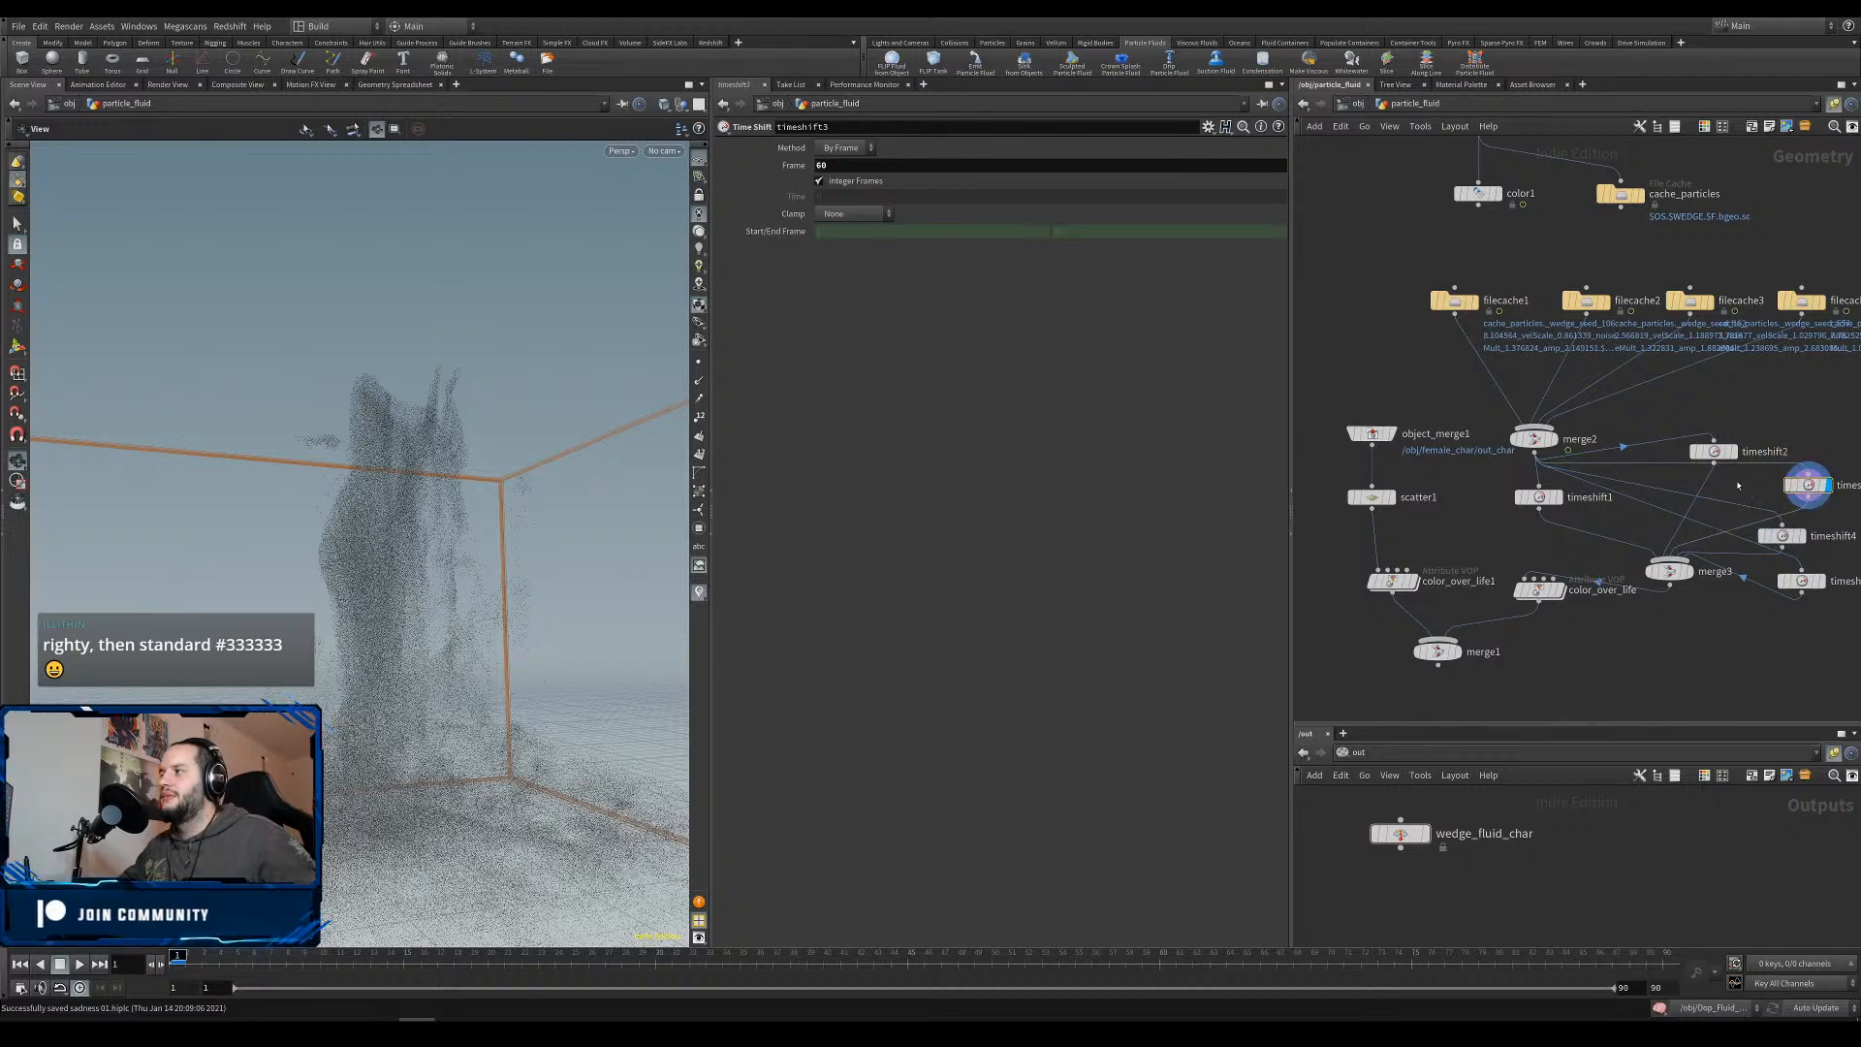
pyautogui.click(1716, 452)
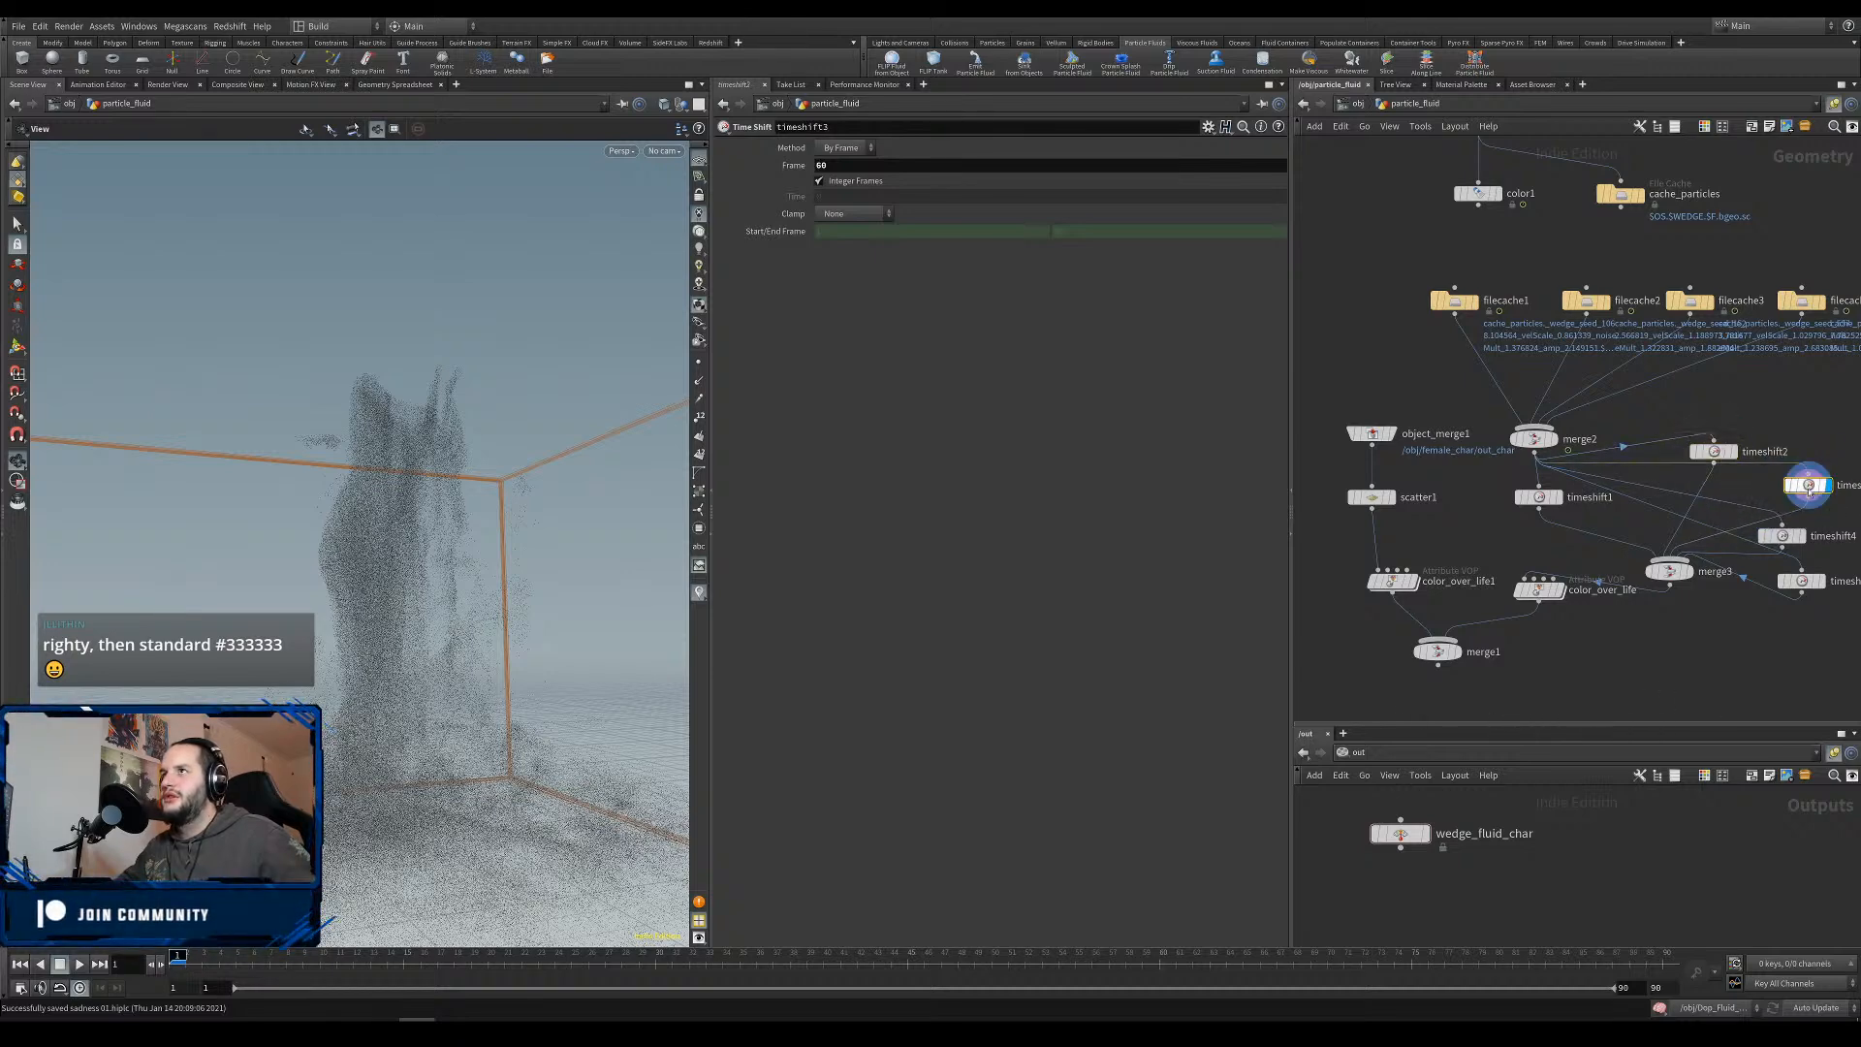
pyautogui.click(1809, 485)
# Set timeshift4's frame to 25 and timeshift5's frame to 40, and display merge1 again.
pyautogui.click(1786, 536)
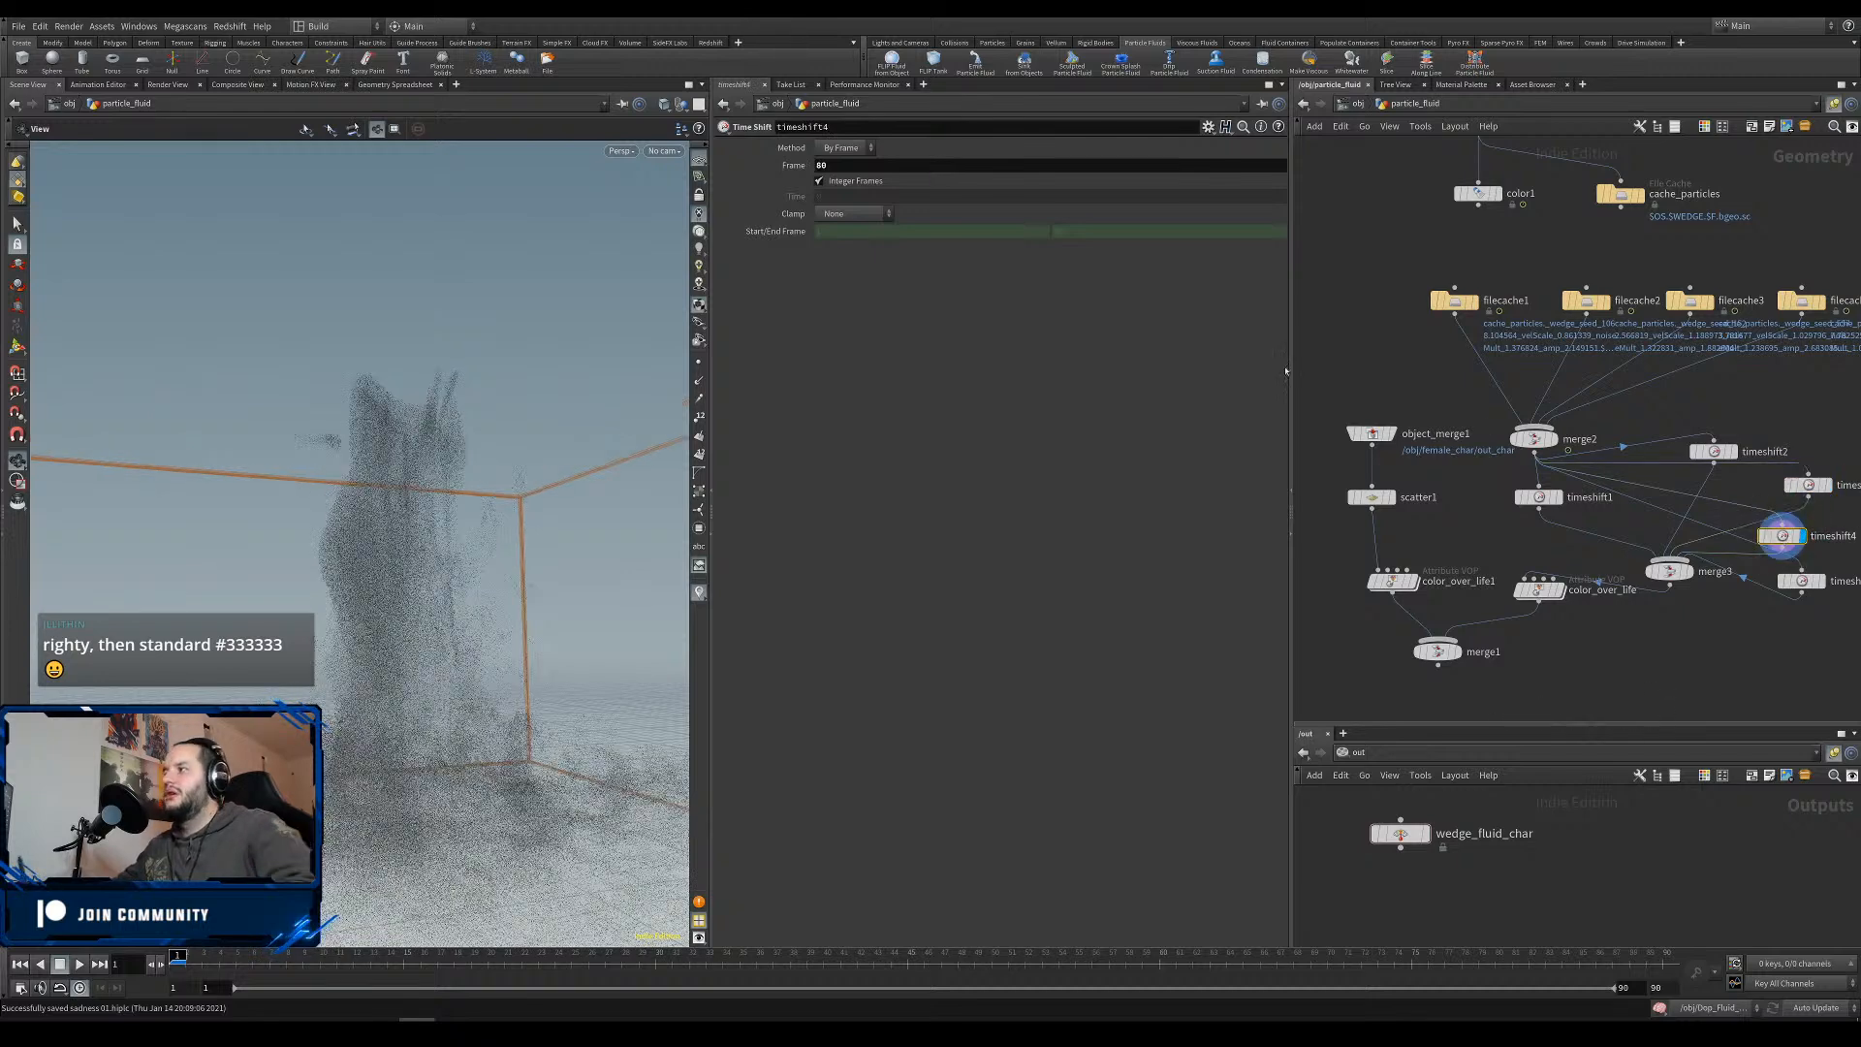
pyautogui.doubleClick(846, 169)
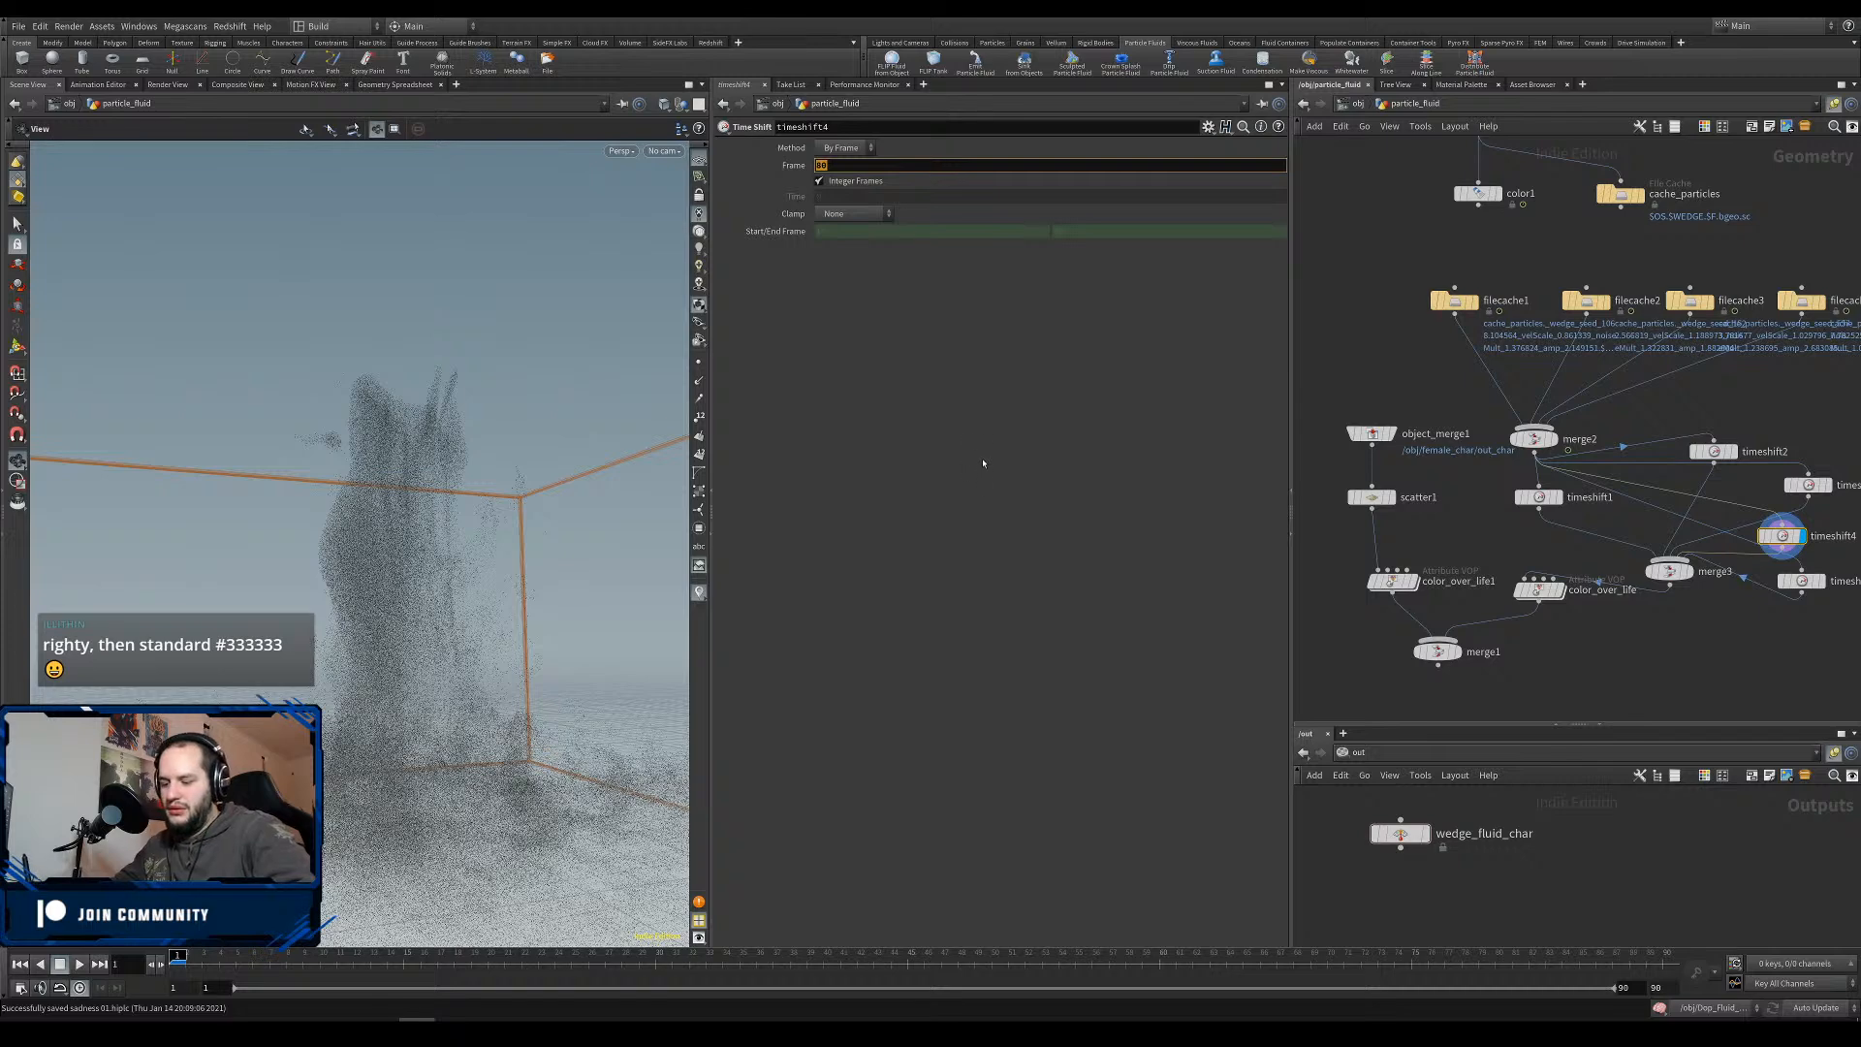
pyautogui.write('25')
pyautogui.press('Return')
pyautogui.click(1801, 581)
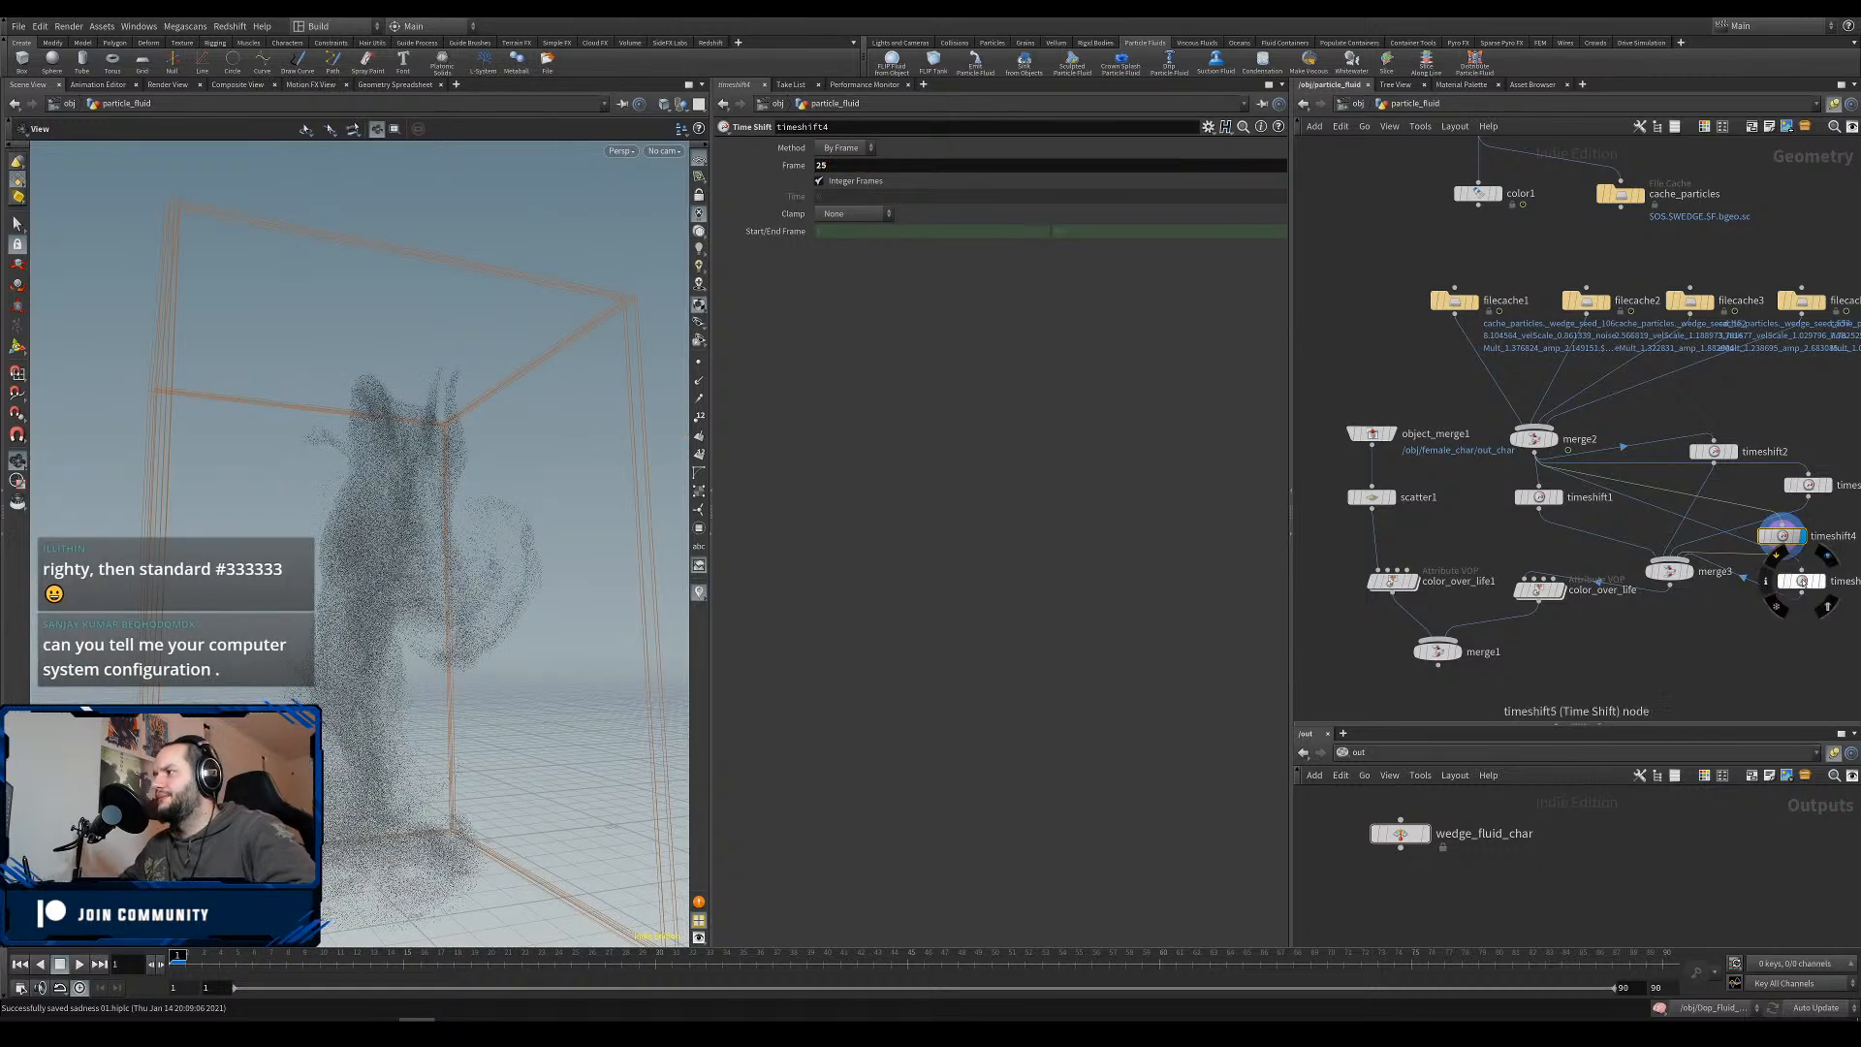
pyautogui.doubleClick(840, 167)
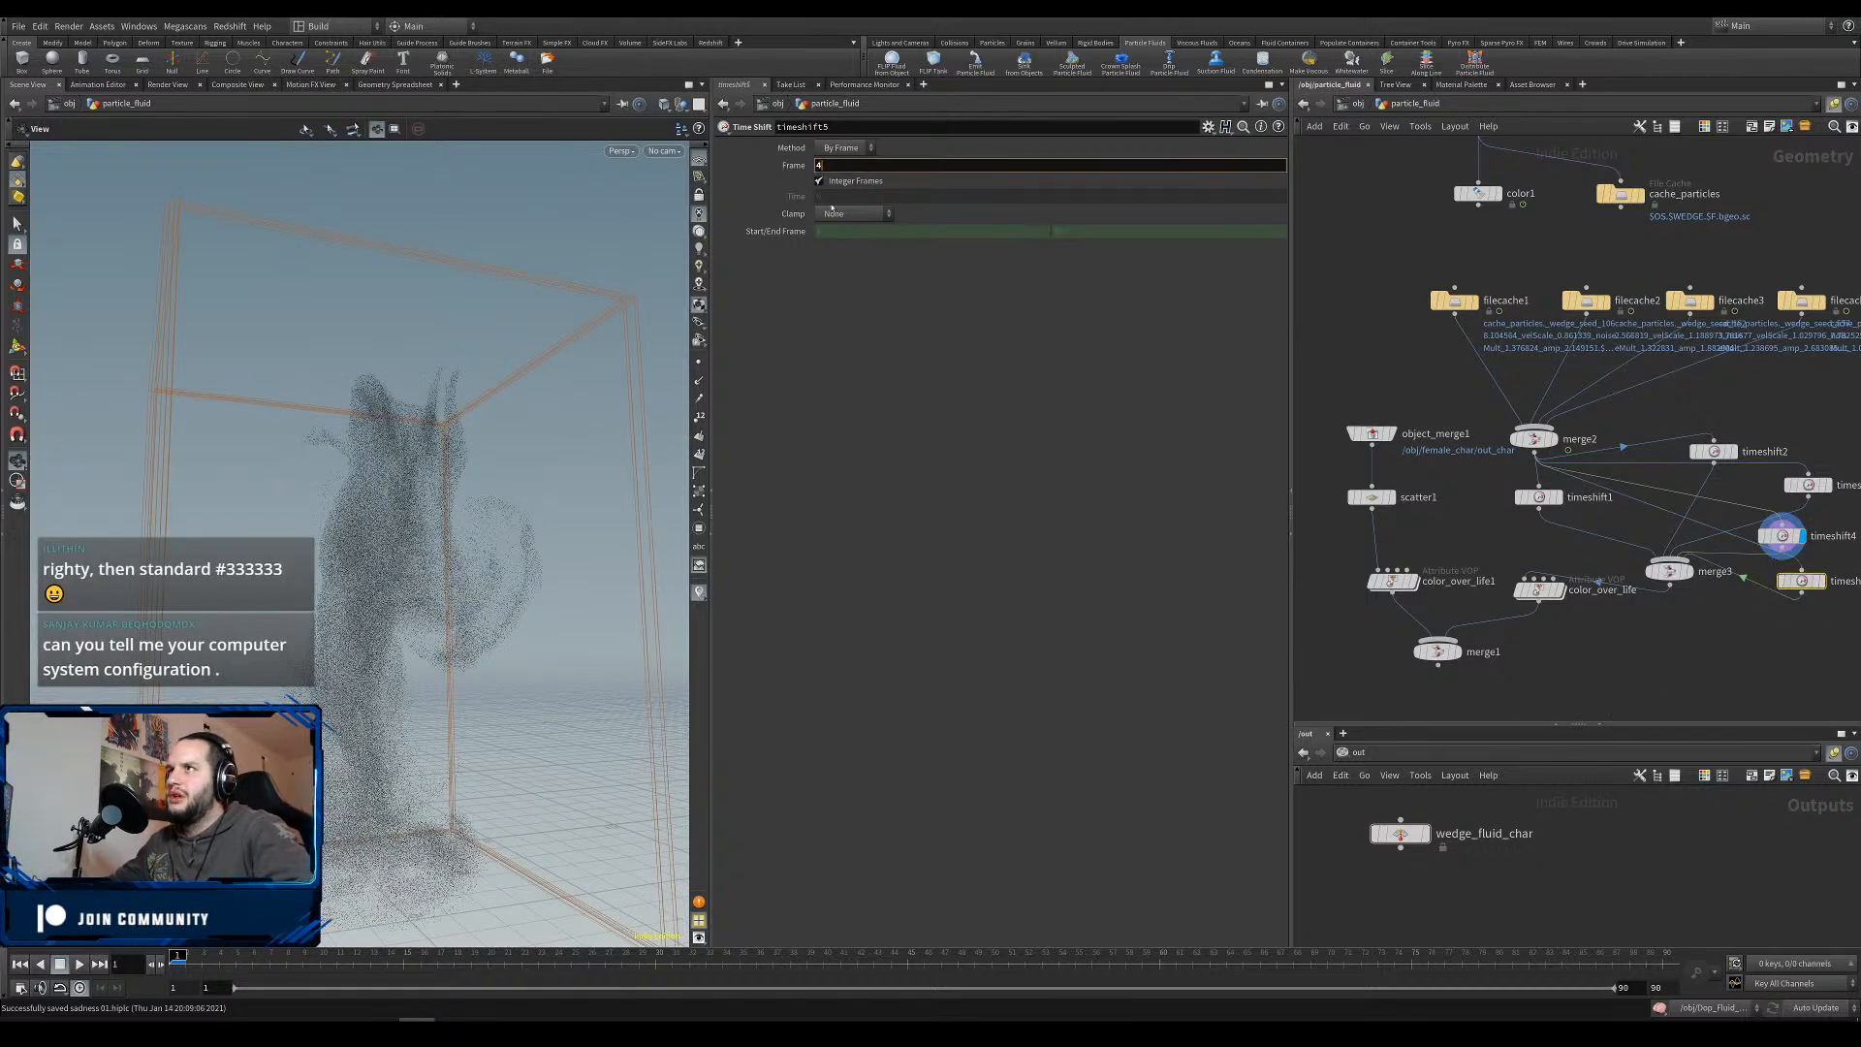
pyautogui.write('40')
pyautogui.press('Return')
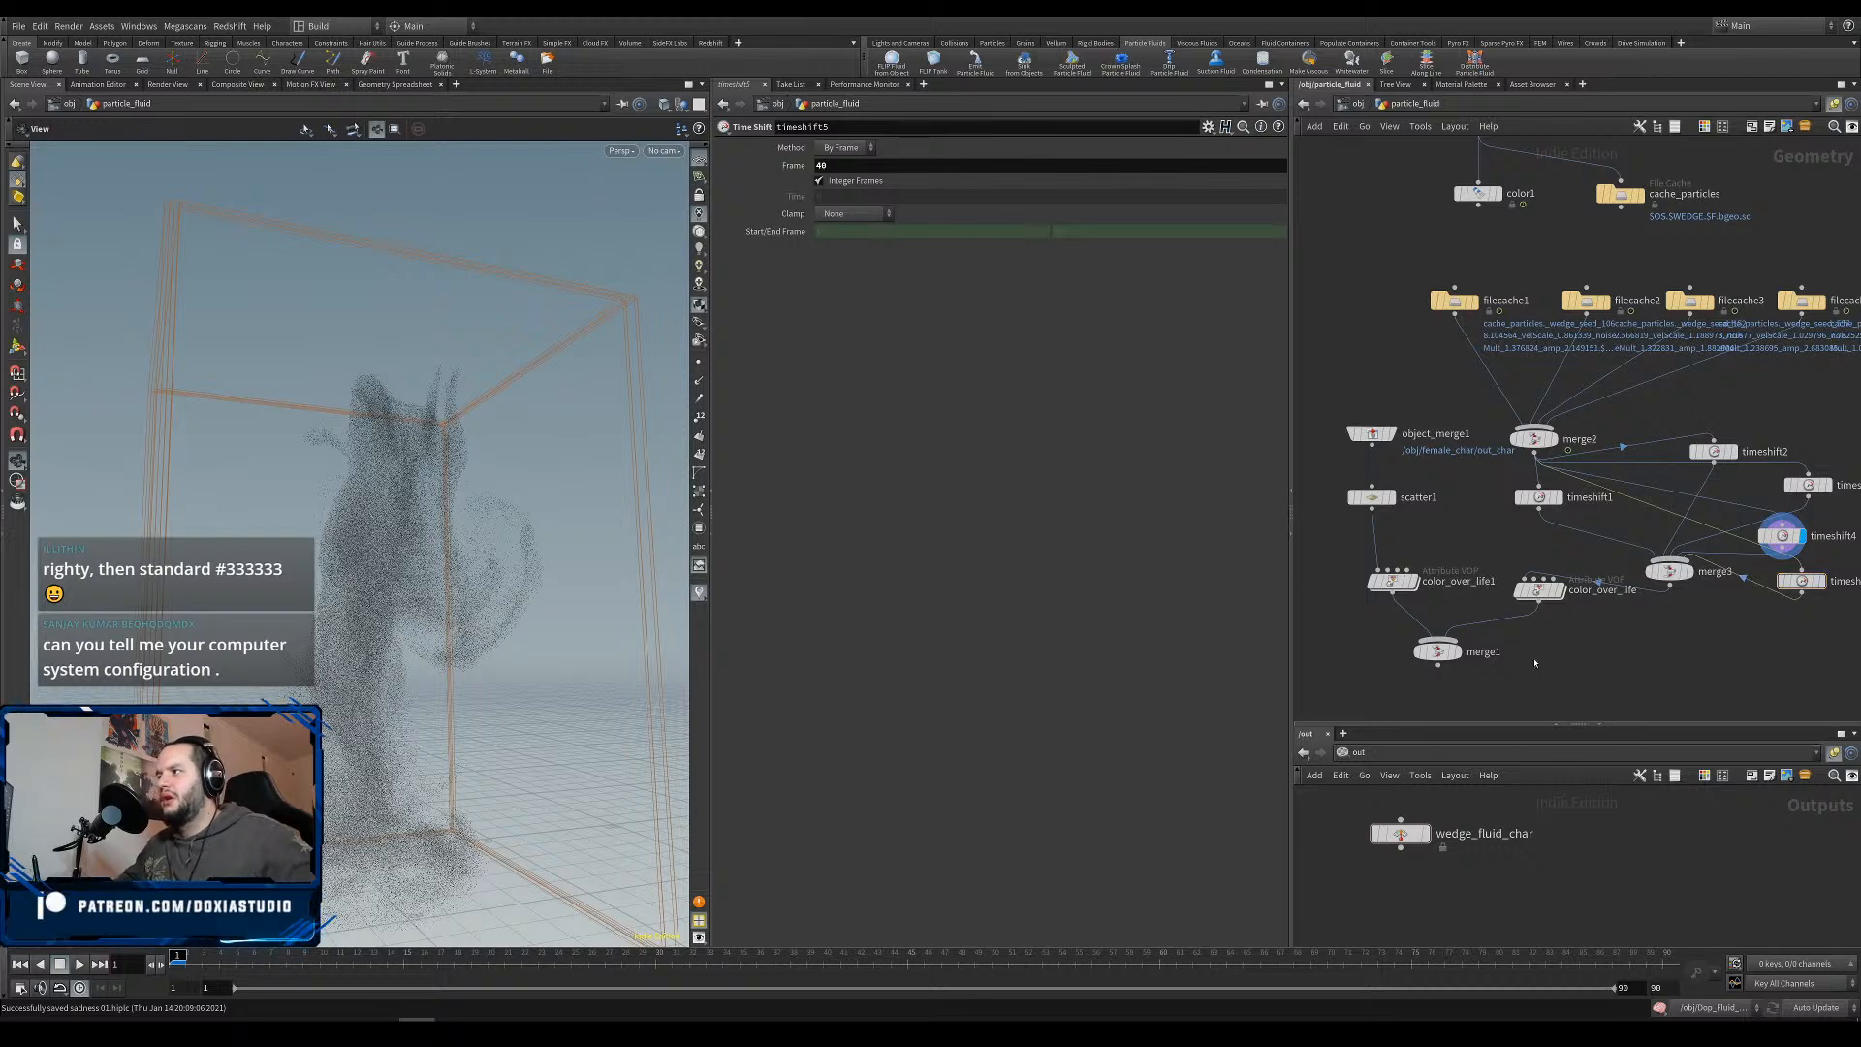
pyautogui.press('r')
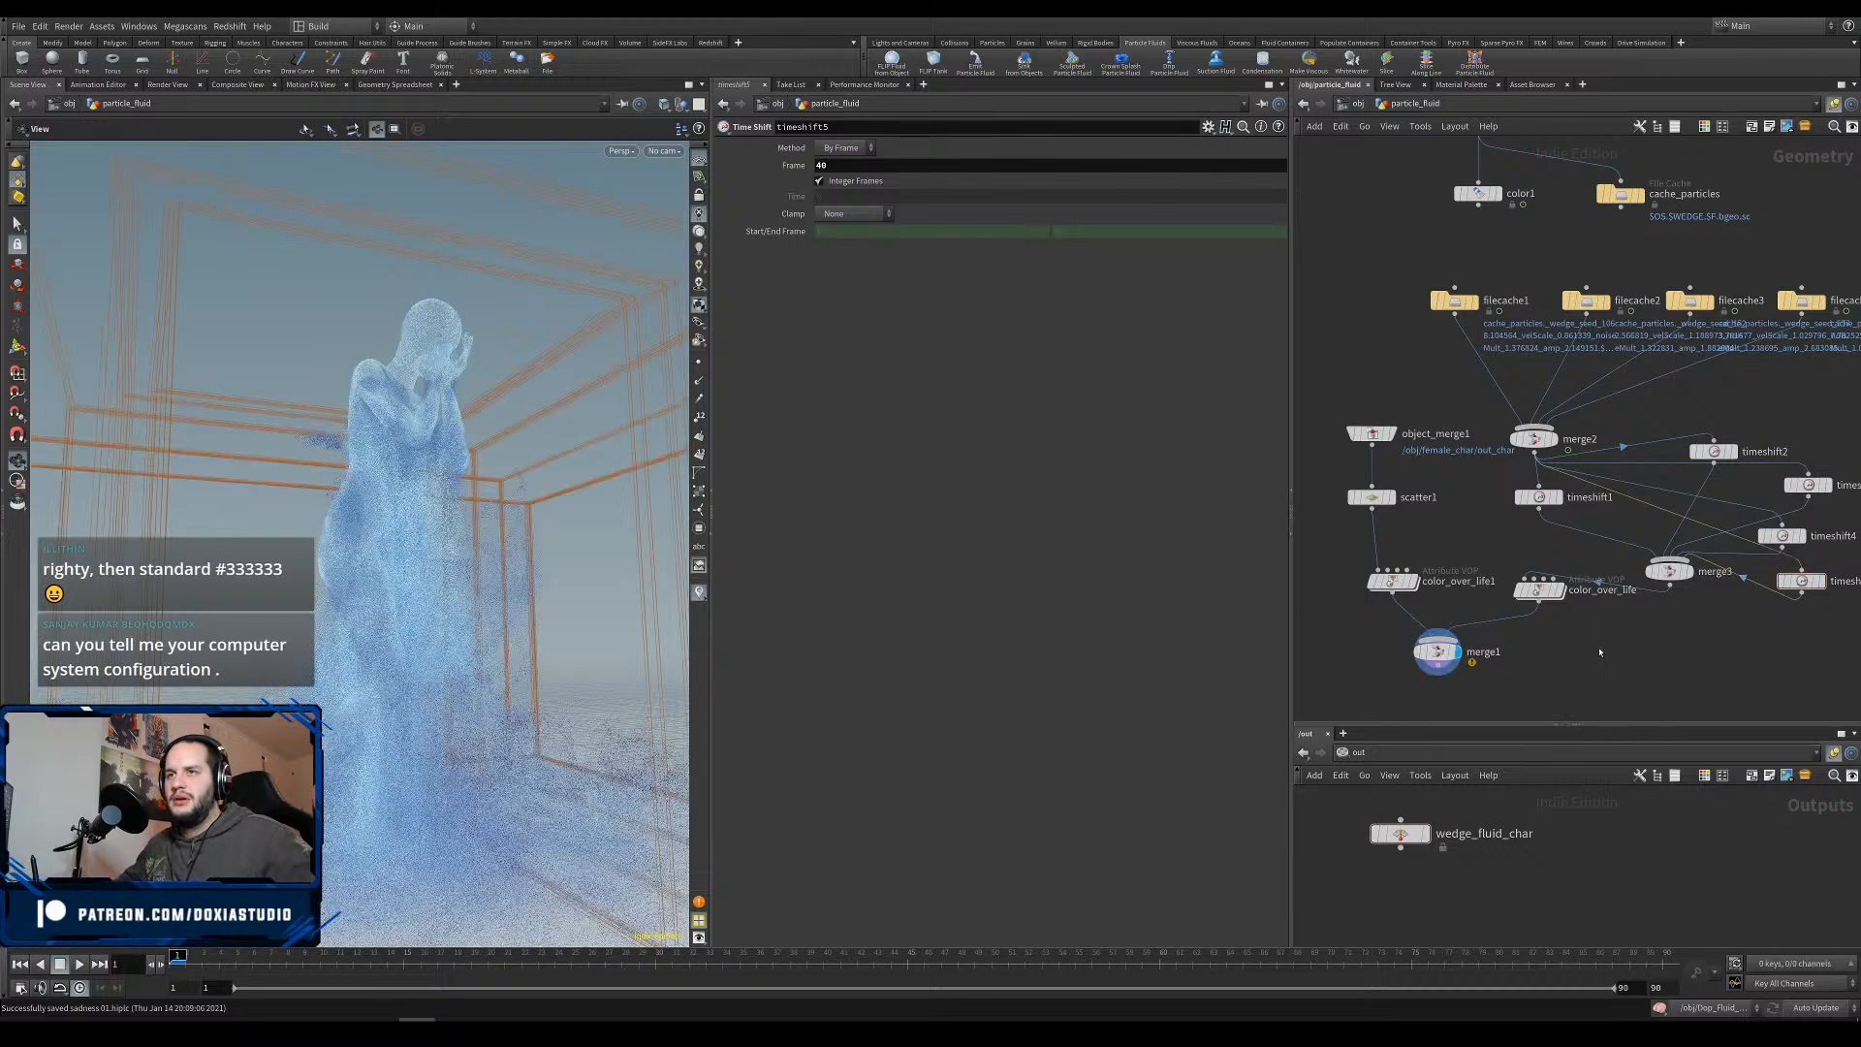
# Set timeshift1's frame to 20 and inspect the merged fluid around the character.
pyautogui.moveTo(412, 551); pyautogui.dragTo(378, 708)
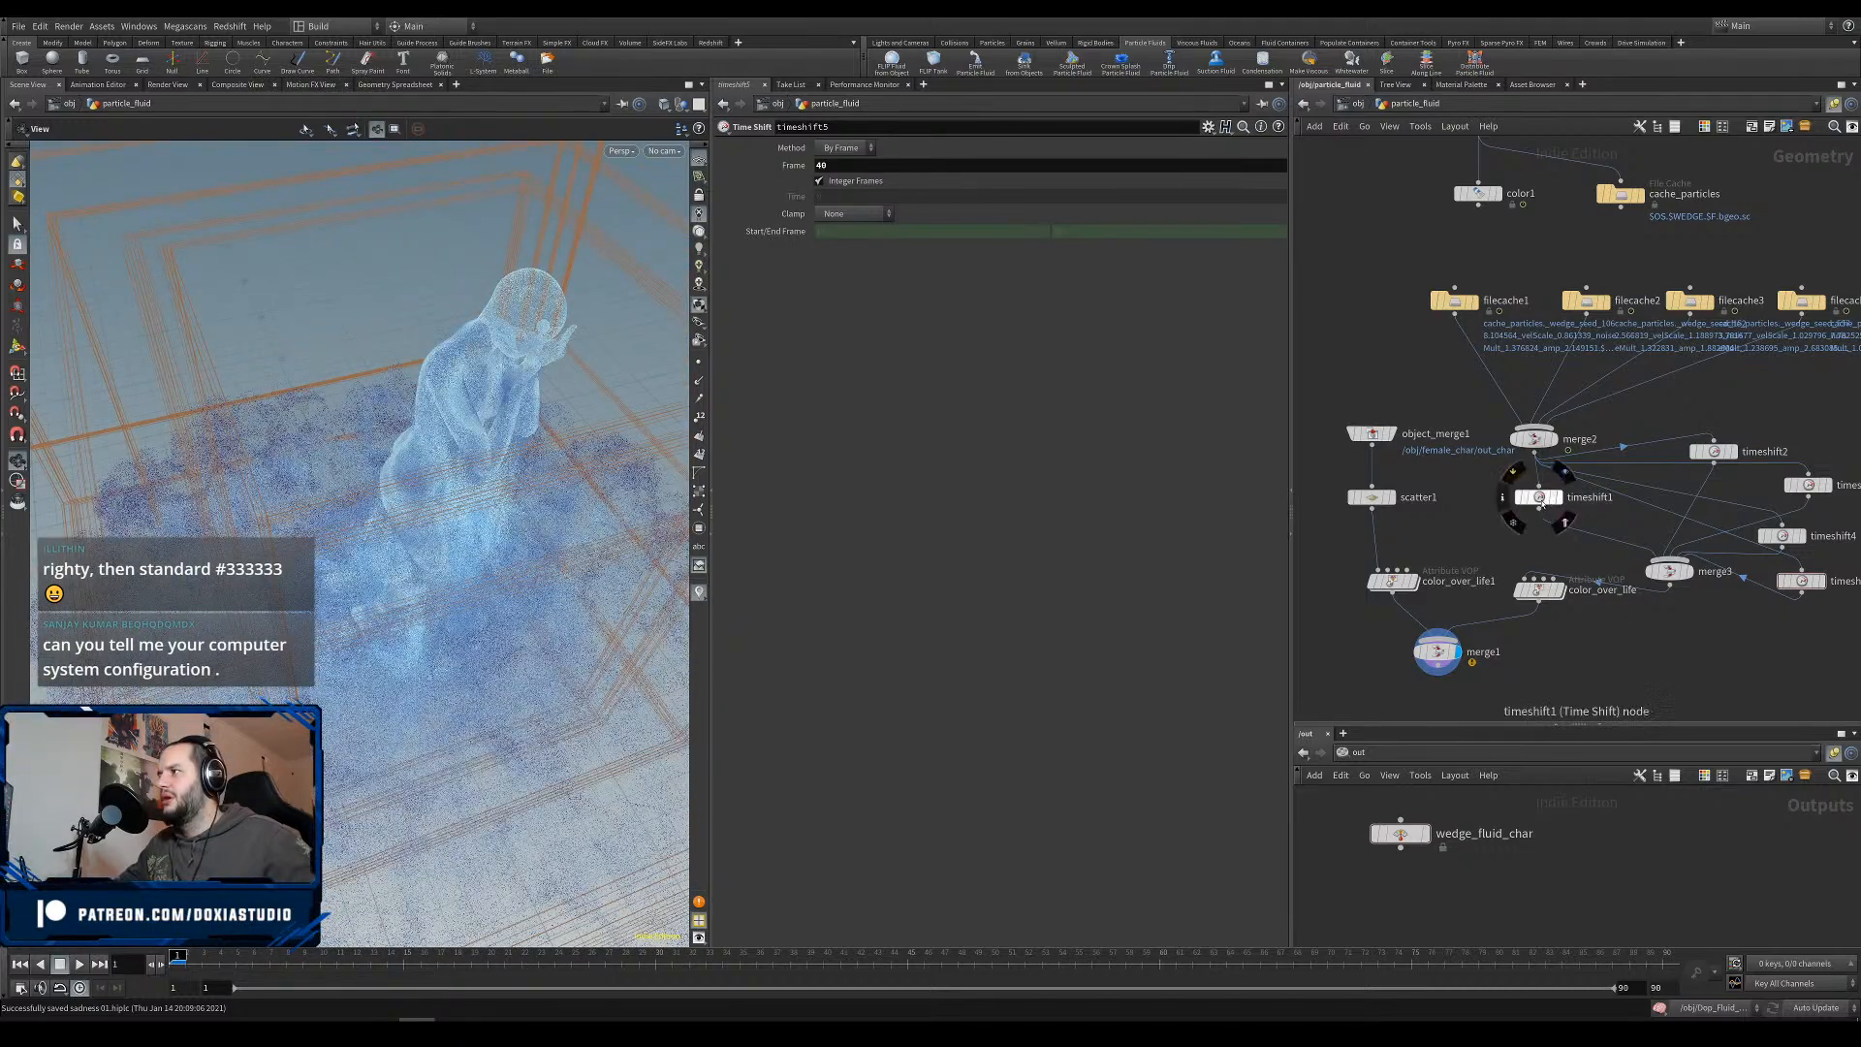
pyautogui.doubleClick(821, 166)
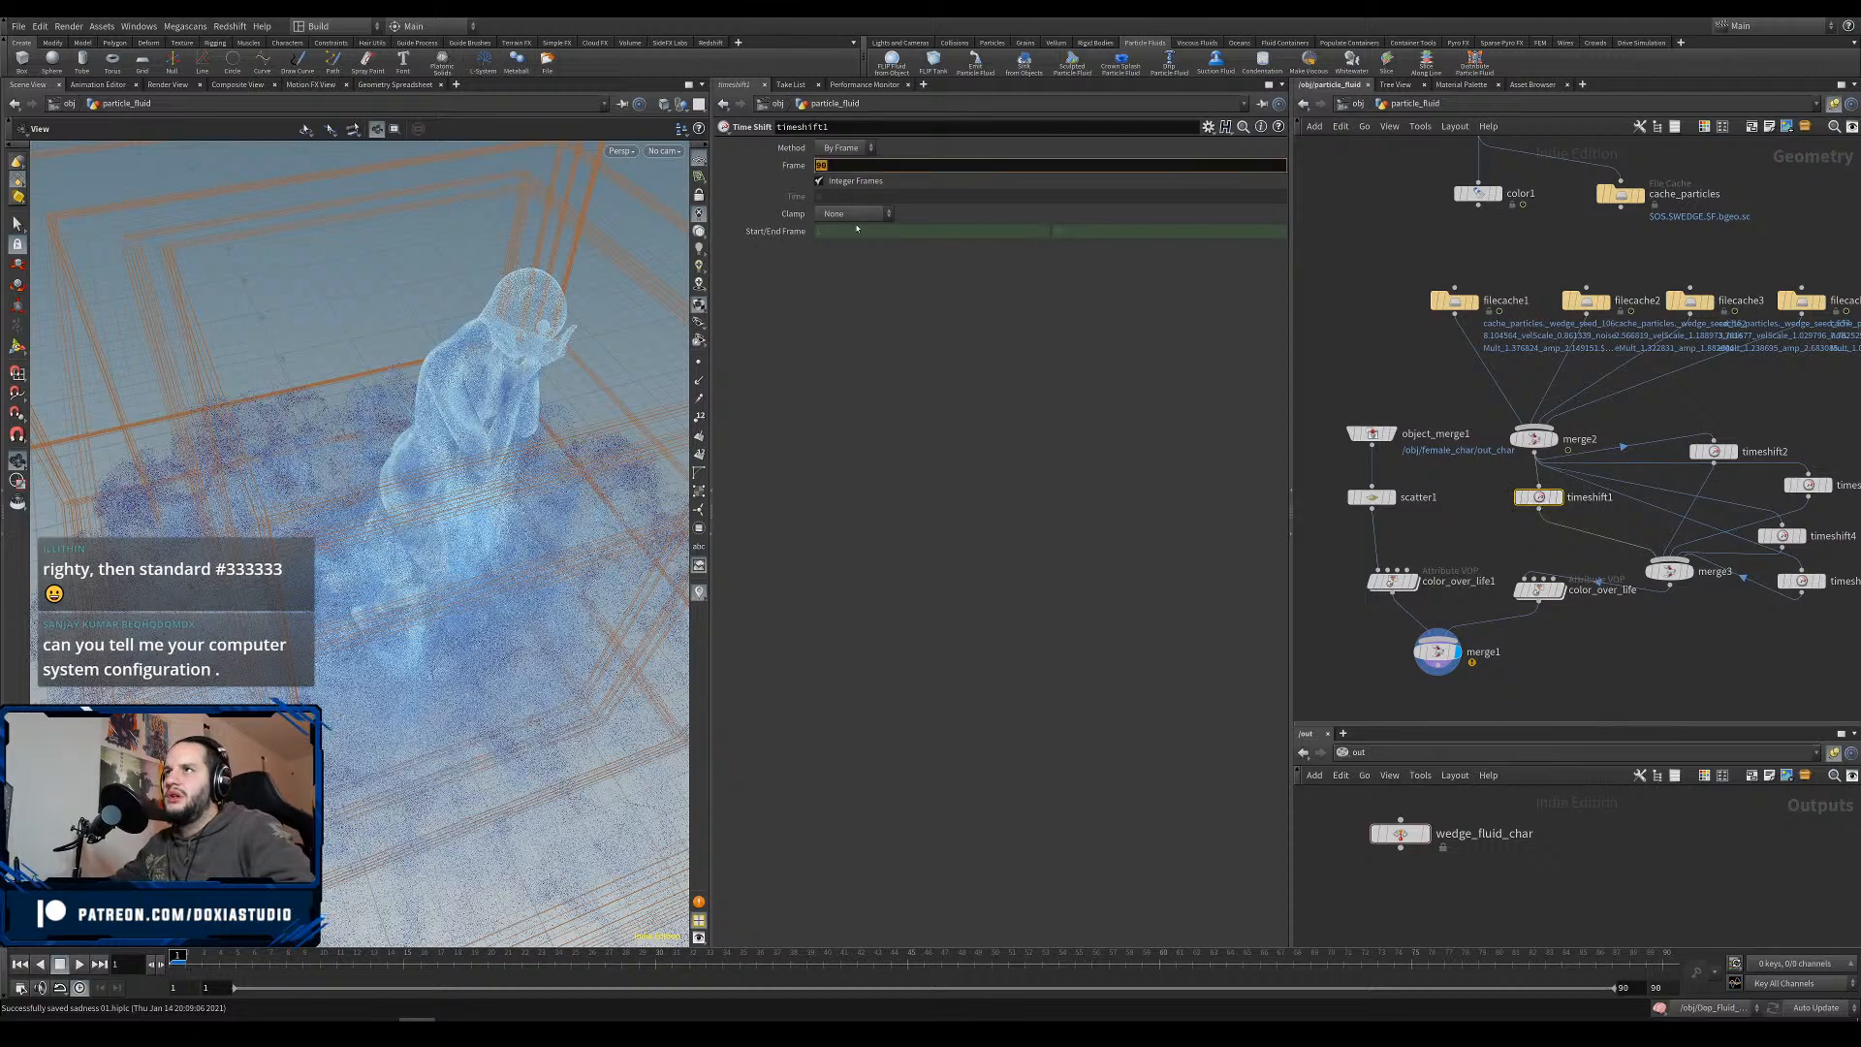
pyautogui.write('20')
pyautogui.press('Return')
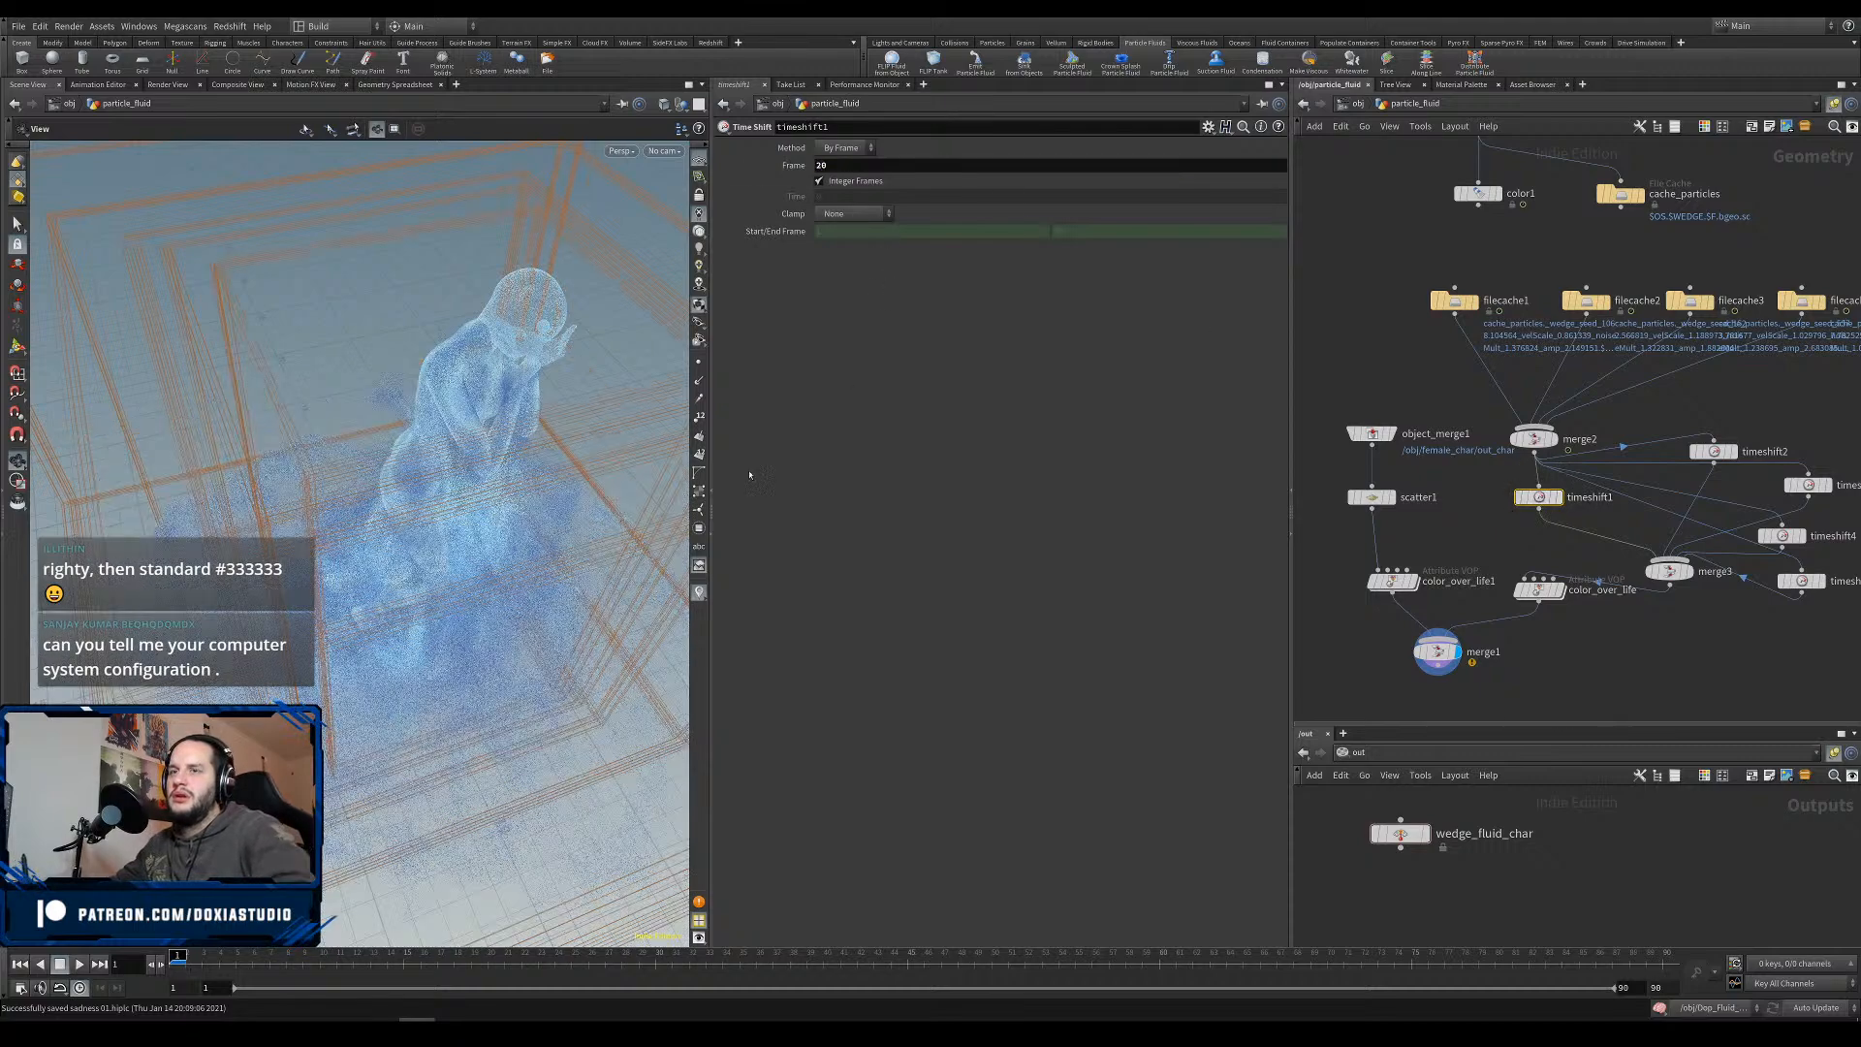
pyautogui.moveTo(542, 620); pyautogui.dragTo(135, 688)
# Set the particle point size to 3 pixels in the viewport's display options and close them.
pyautogui.press('d')
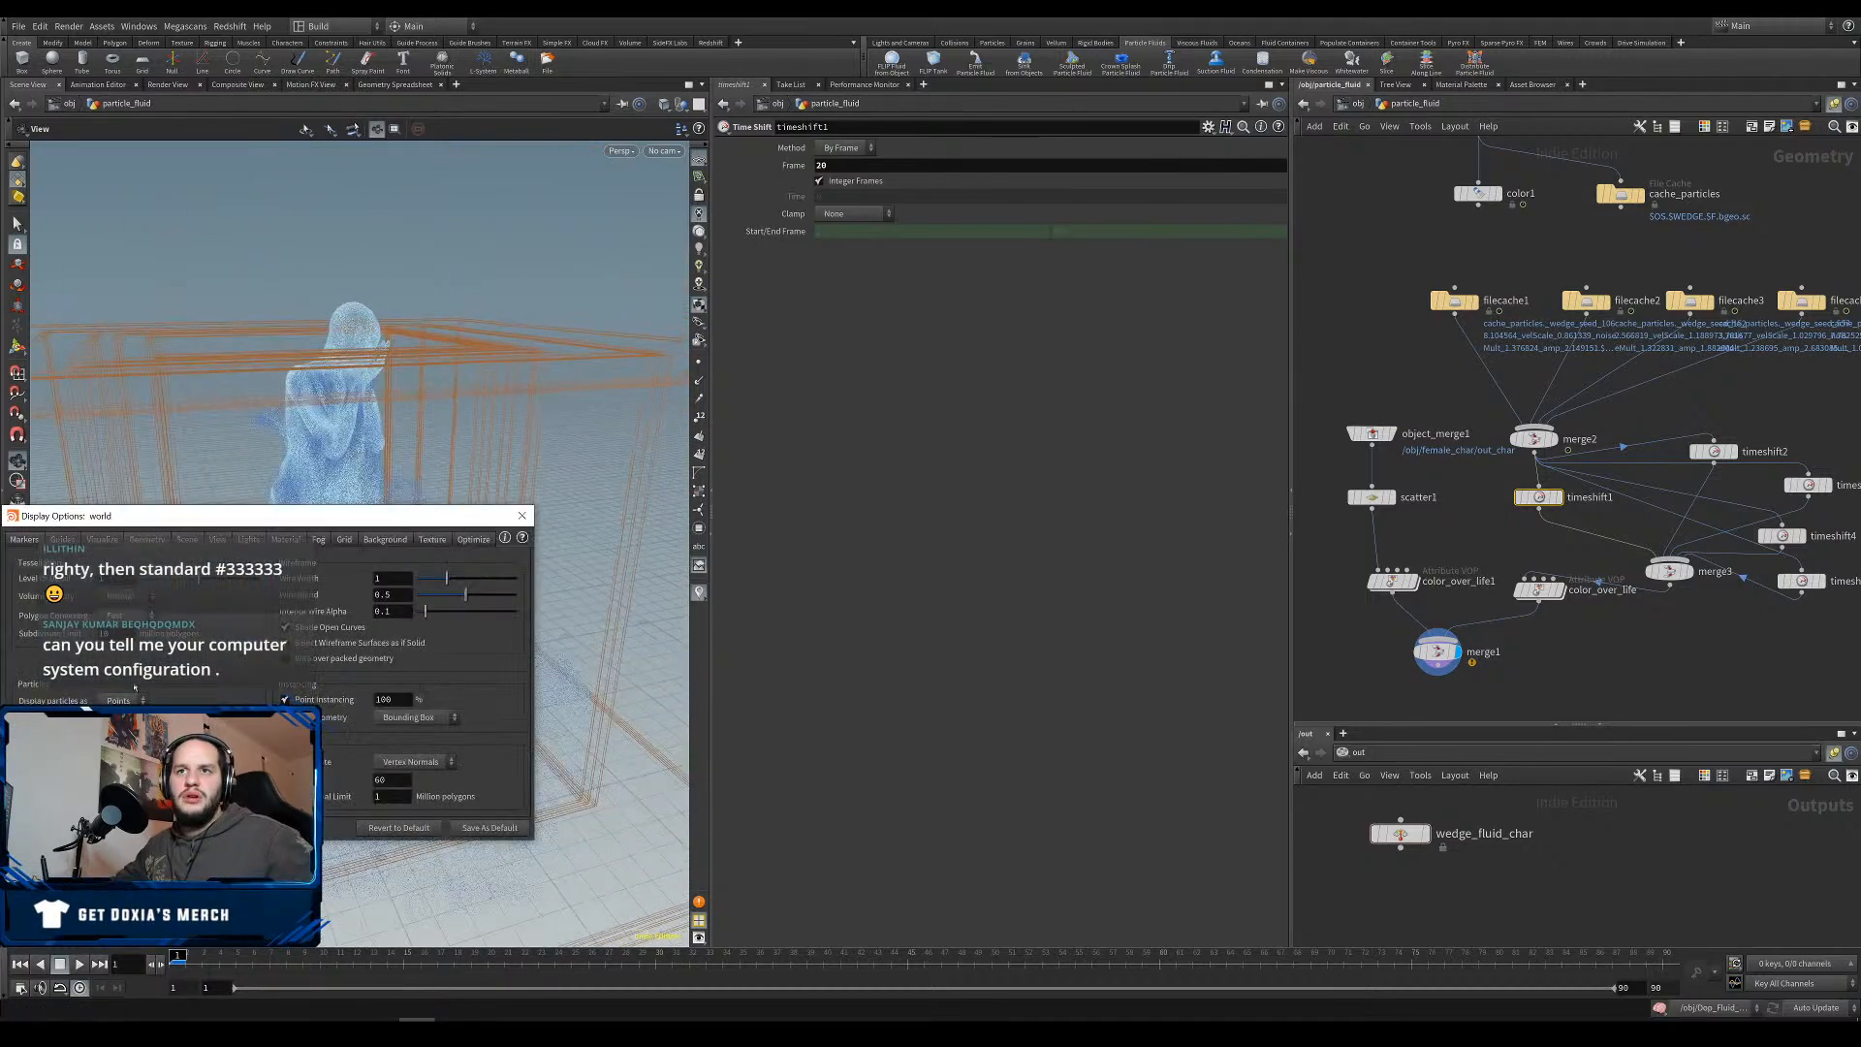
pyautogui.moveTo(345, 520); pyautogui.dragTo(875, 430)
pyautogui.moveTo(350, 664); pyautogui.dragTo(466, 674)
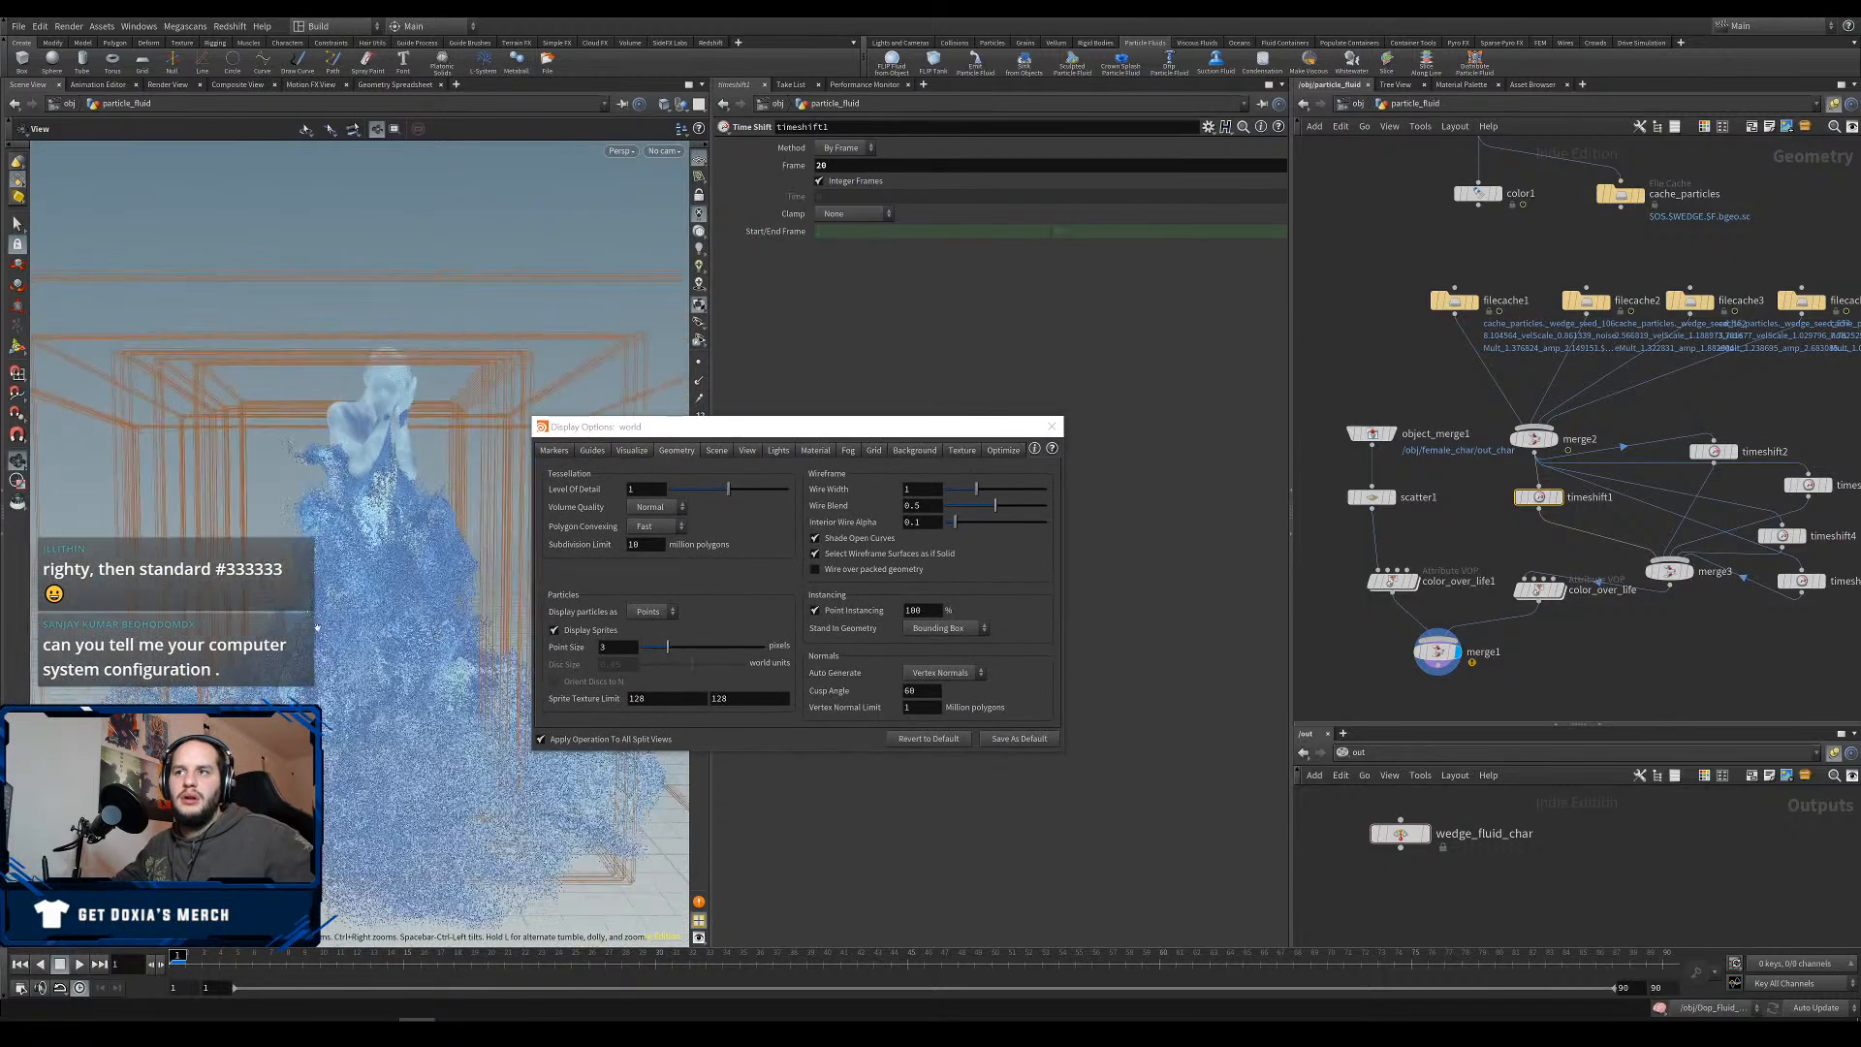
pyautogui.click(1053, 427)
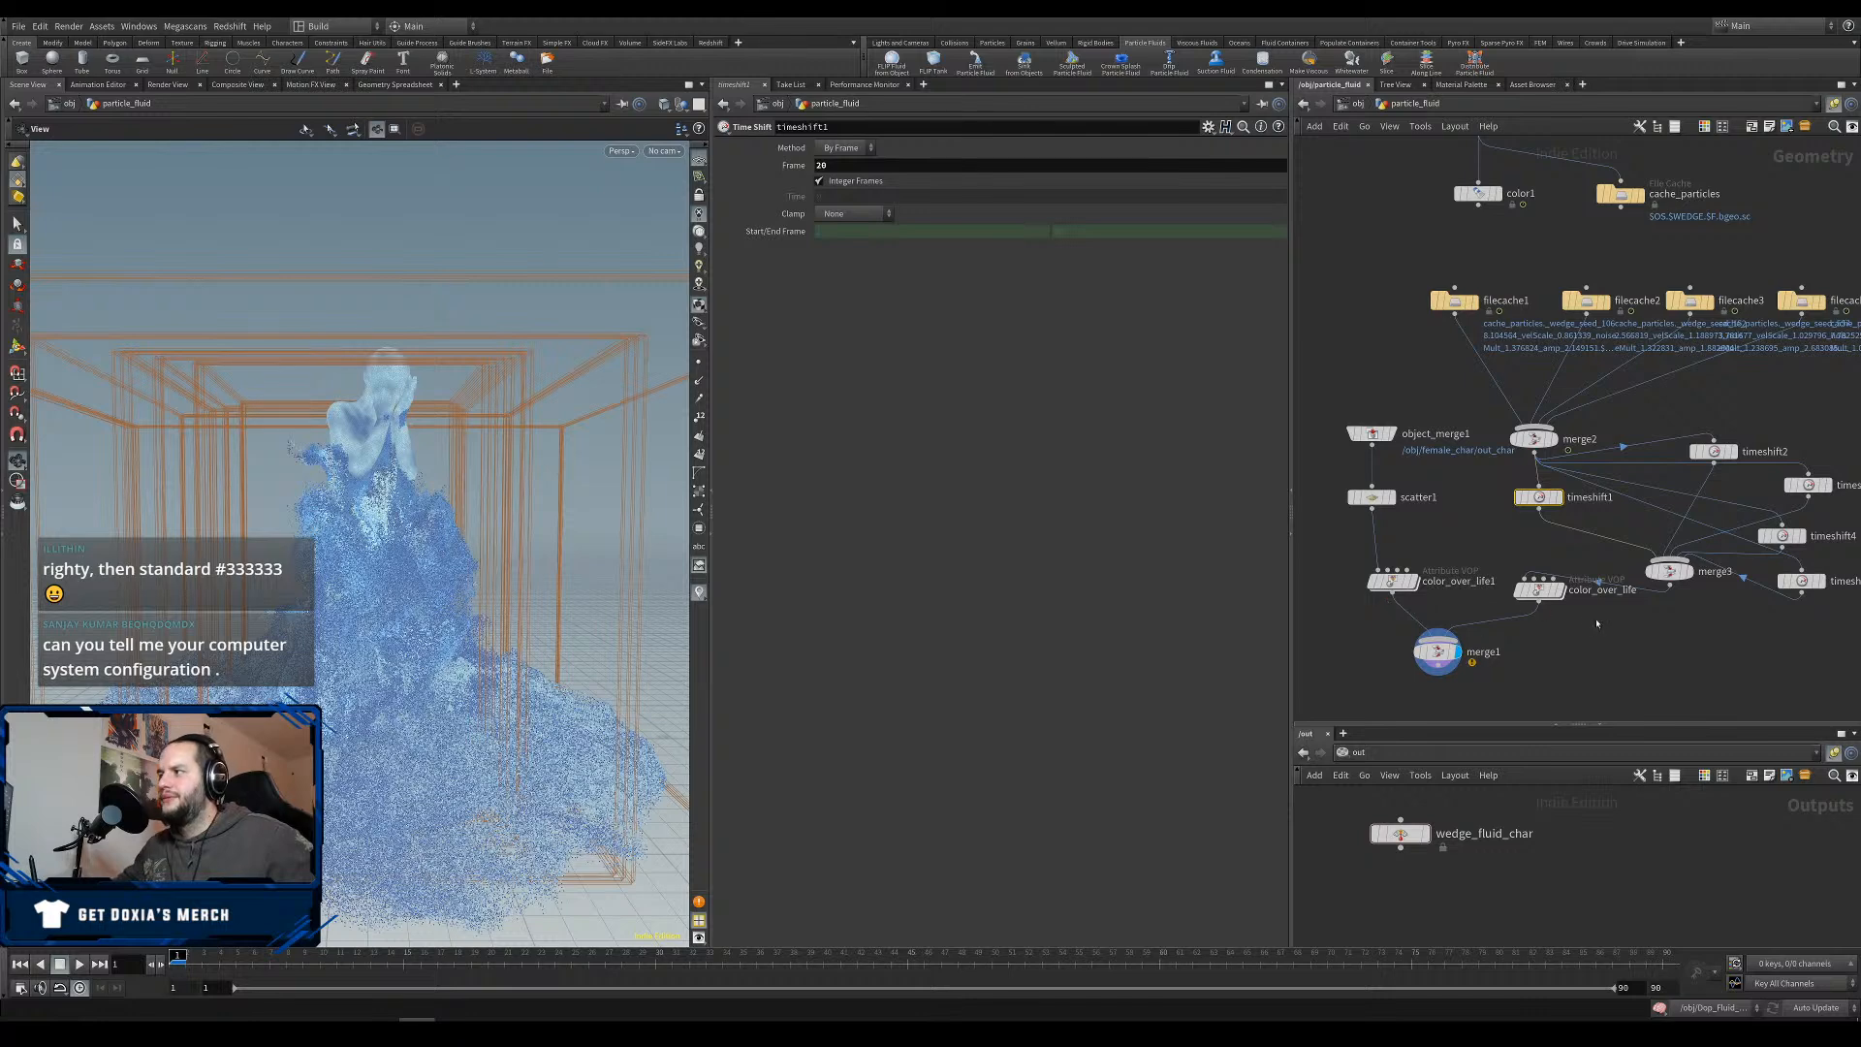
# Set color_over_life's ageMax to 1.619 and remove the pale blue point right of the ramp's middle.
pyautogui.click(1540, 589)
pyautogui.moveTo(1071, 391); pyautogui.dragTo(1018, 392)
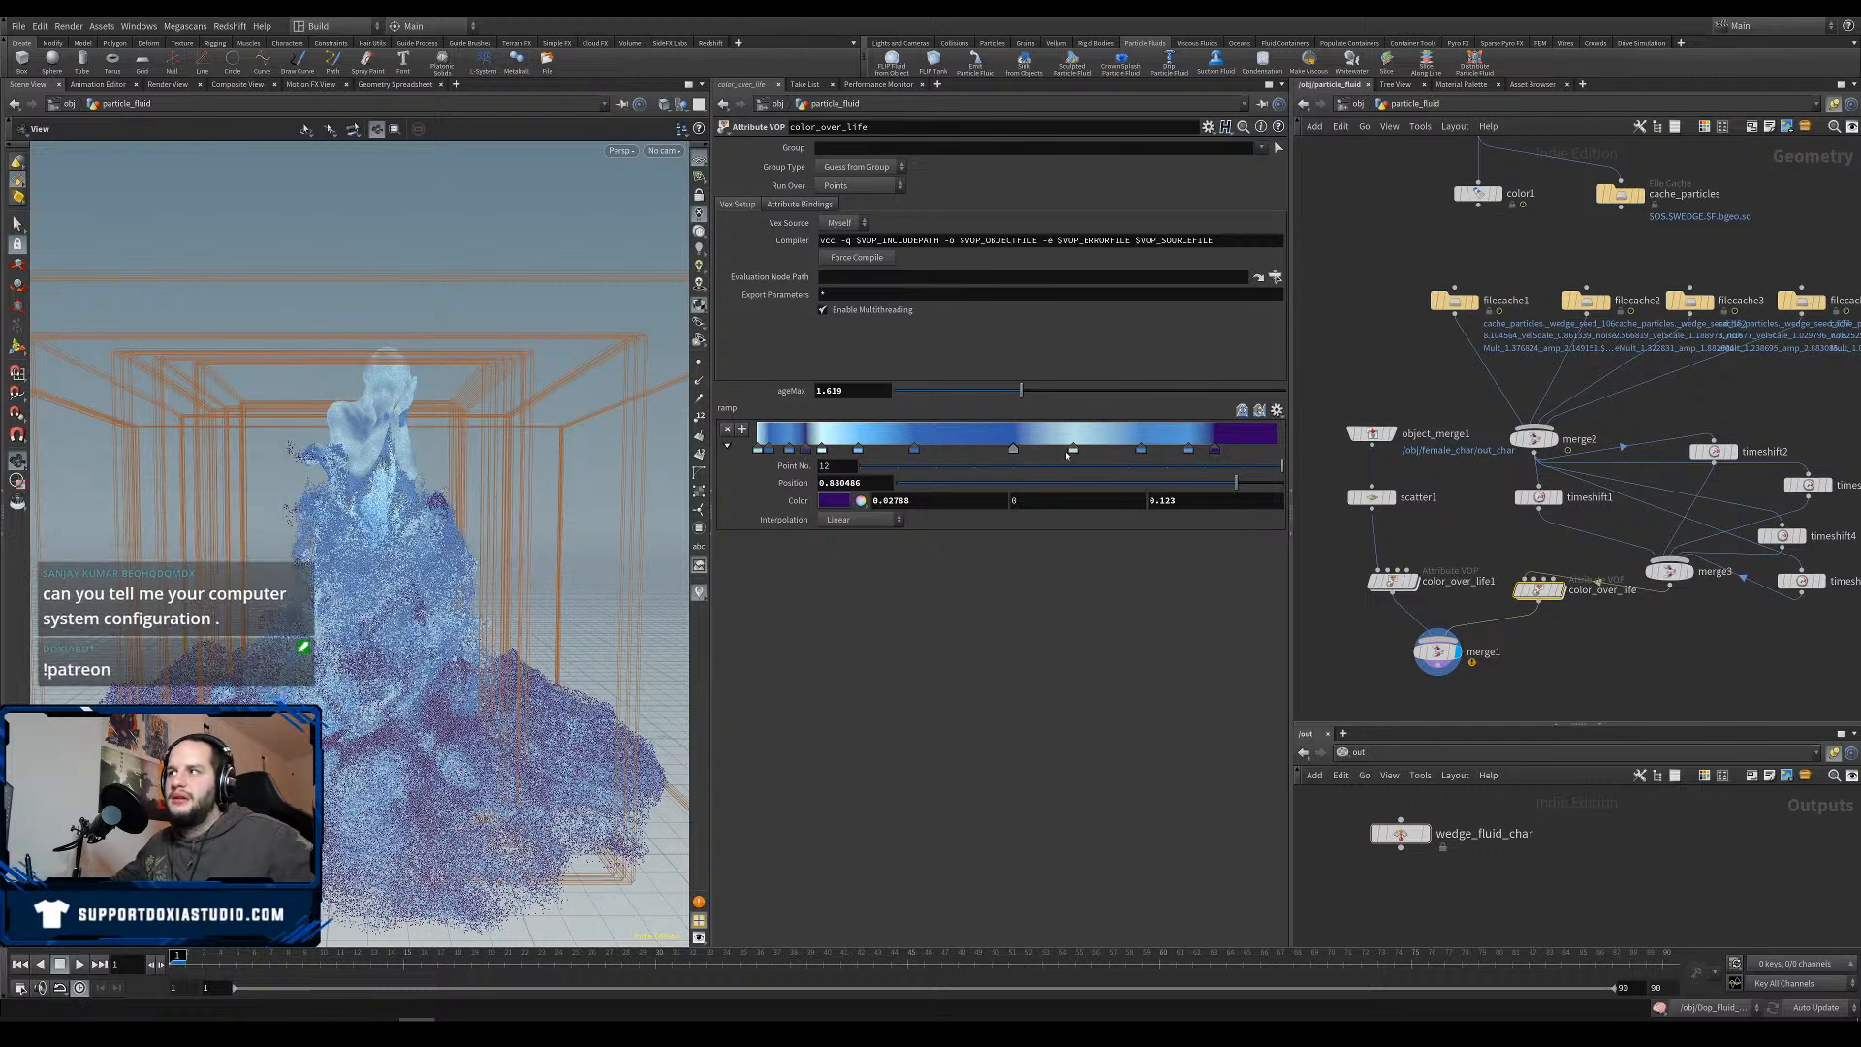
pyautogui.moveTo(1072, 449); pyautogui.dragTo(1018, 568)
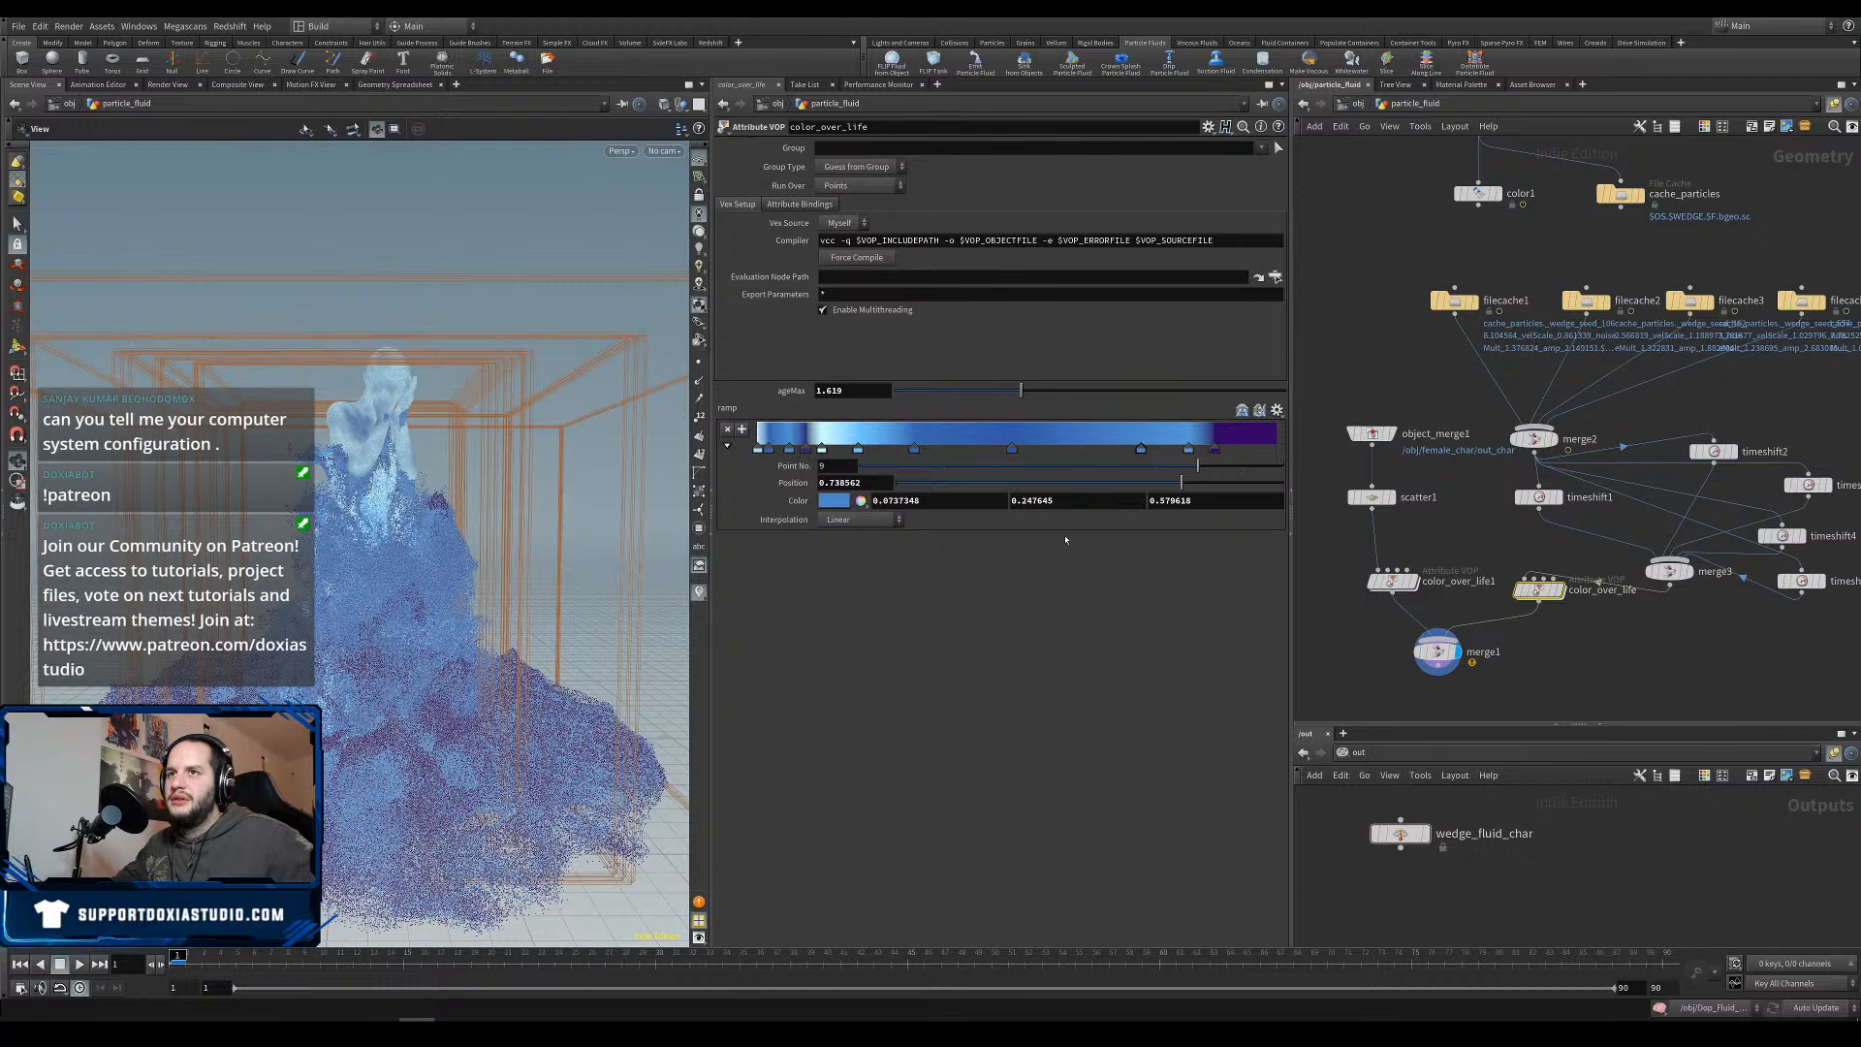
# Move the ramp's middle dark blue point to about 0.59 and delete the blue point near 0.74.
pyautogui.moveTo(1016, 449); pyautogui.dragTo(1083, 450)
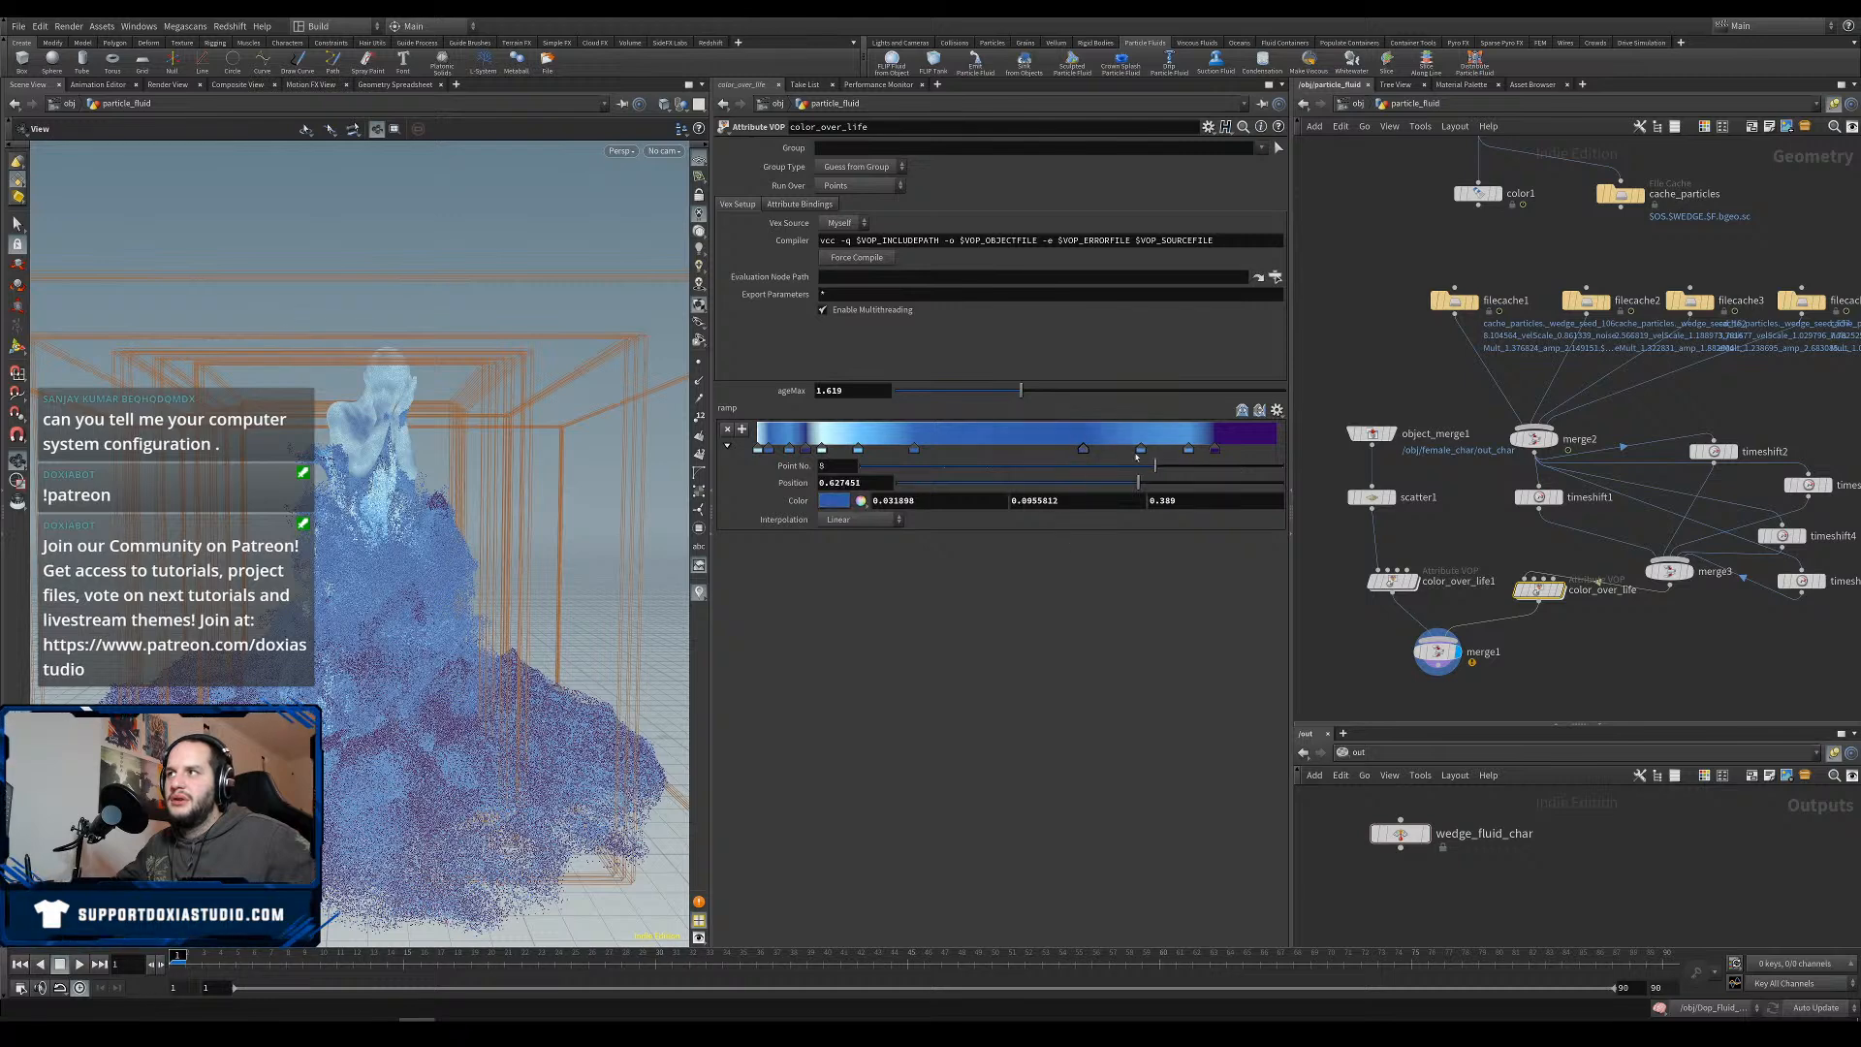
pyautogui.click(1141, 451)
pyautogui.click(1084, 451)
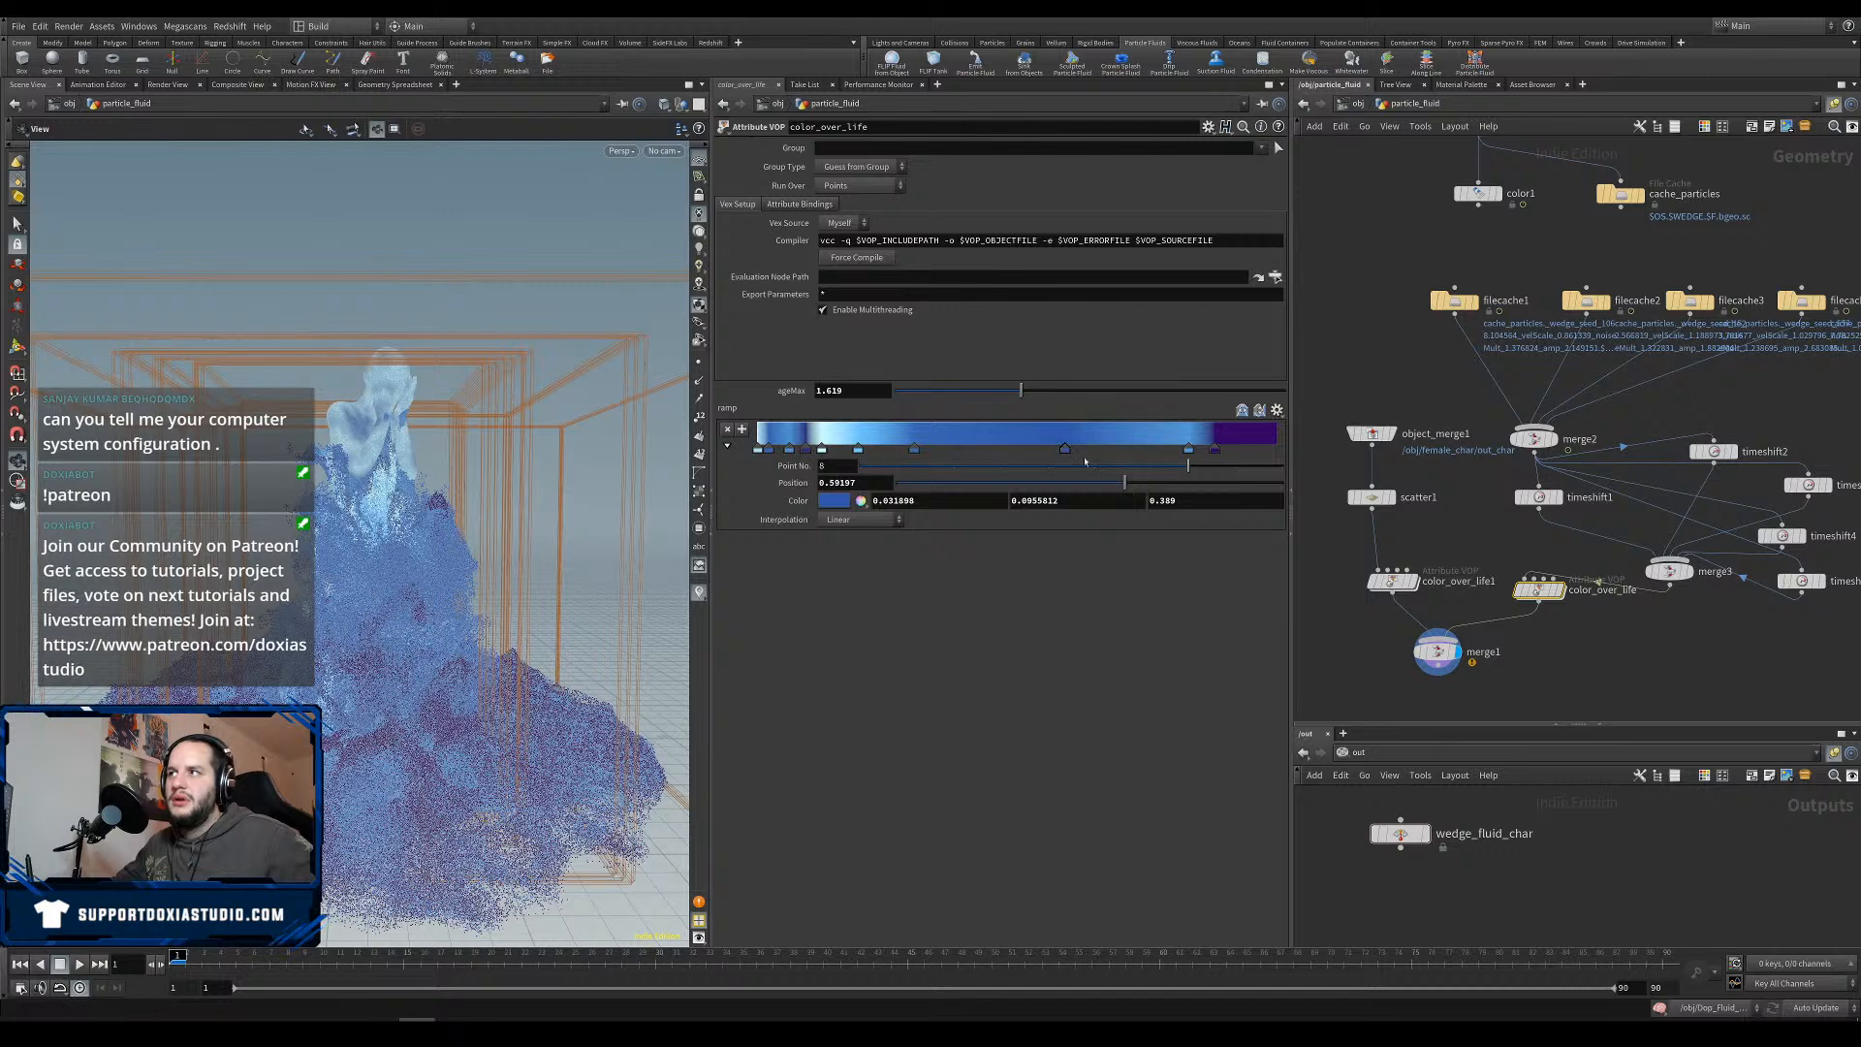
# Add a light blue point to the ramp and move it to about 0.68.
pyautogui.click(864, 448)
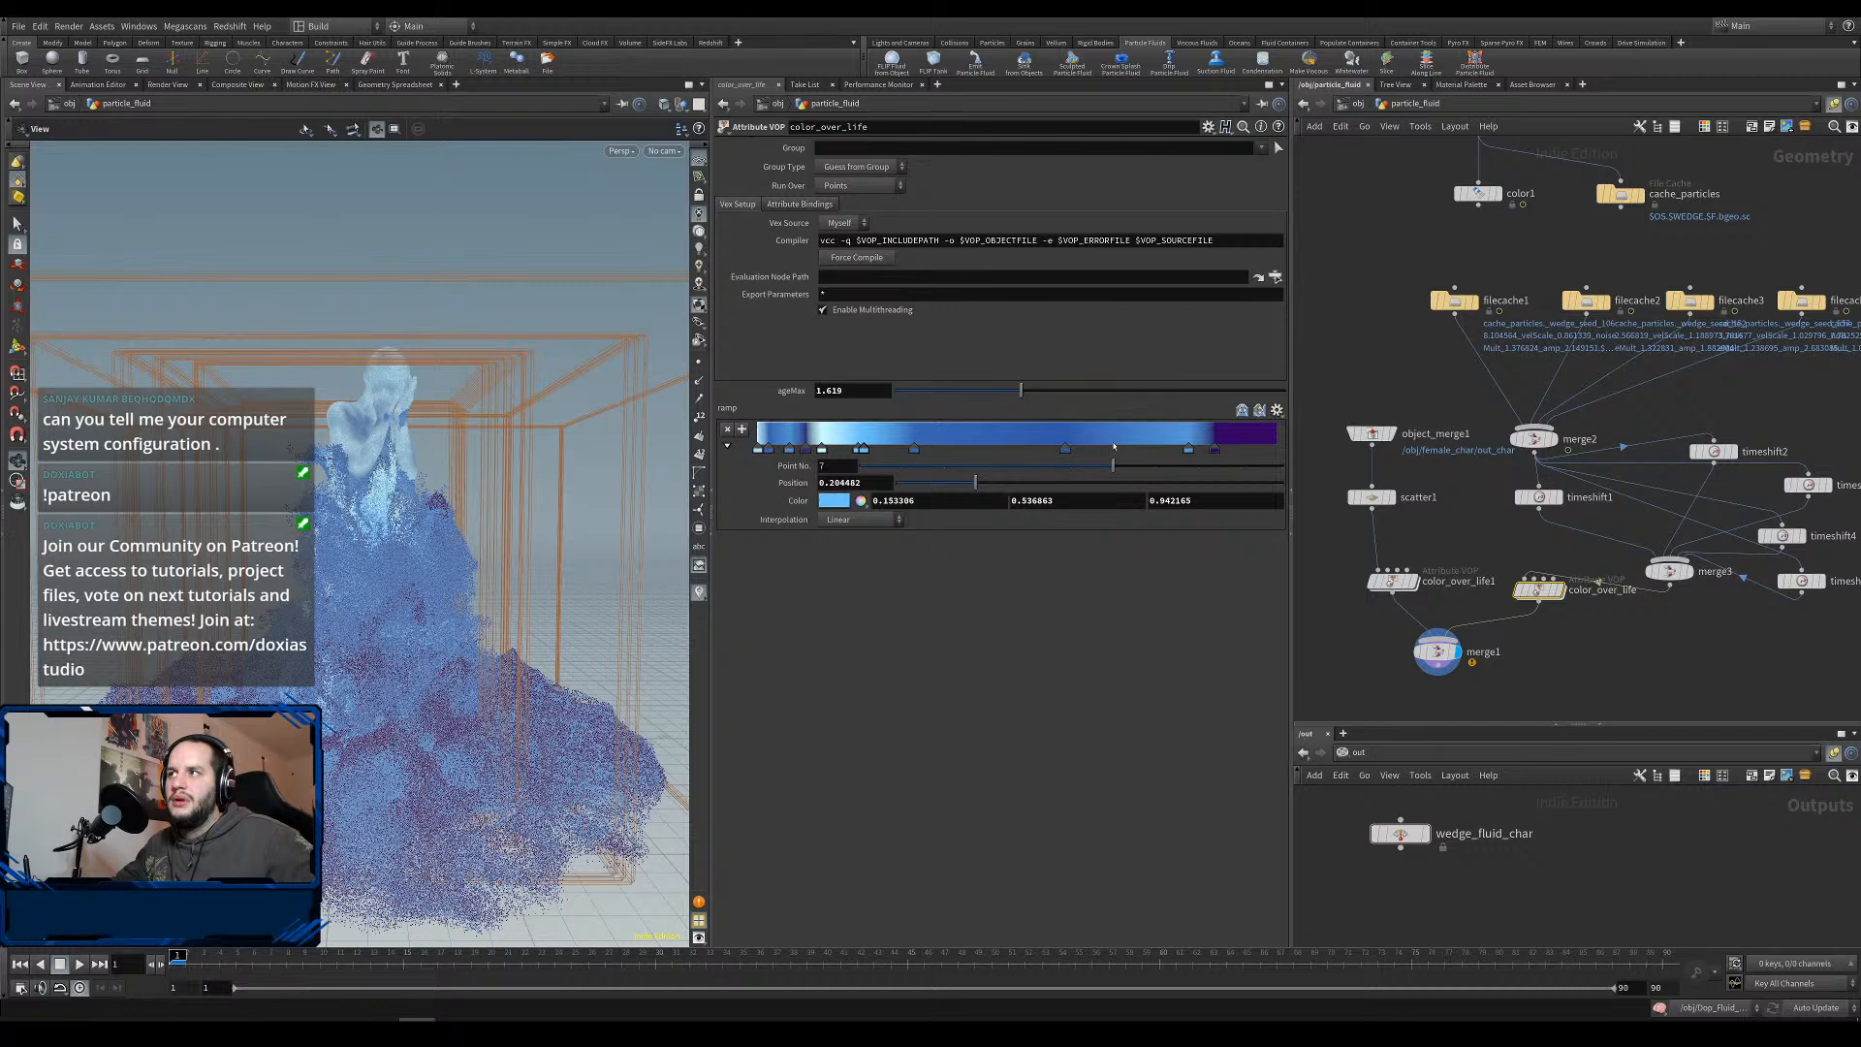
pyautogui.click(1110, 448)
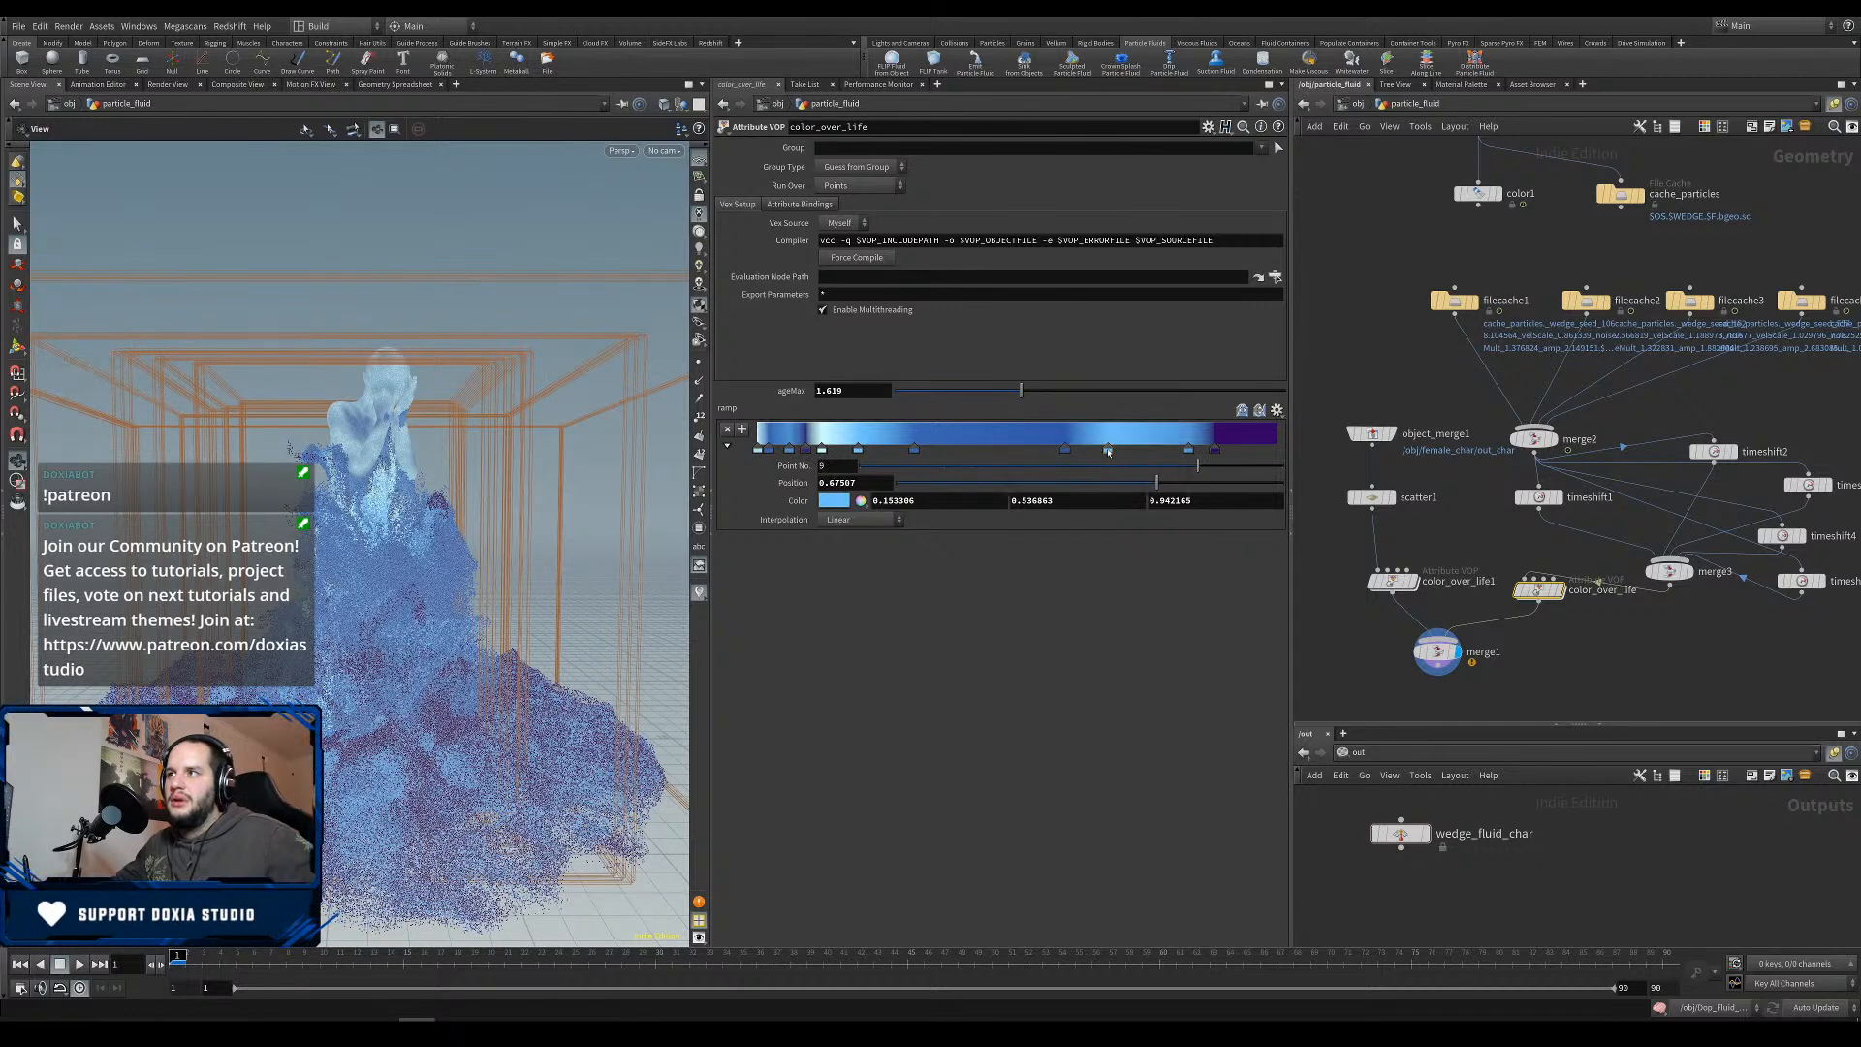
# Recolor the light blue ramp point at about 0.68 to dark green (0, 0.31, 0.155).
pyautogui.click(839, 503)
pyautogui.click(1441, 267)
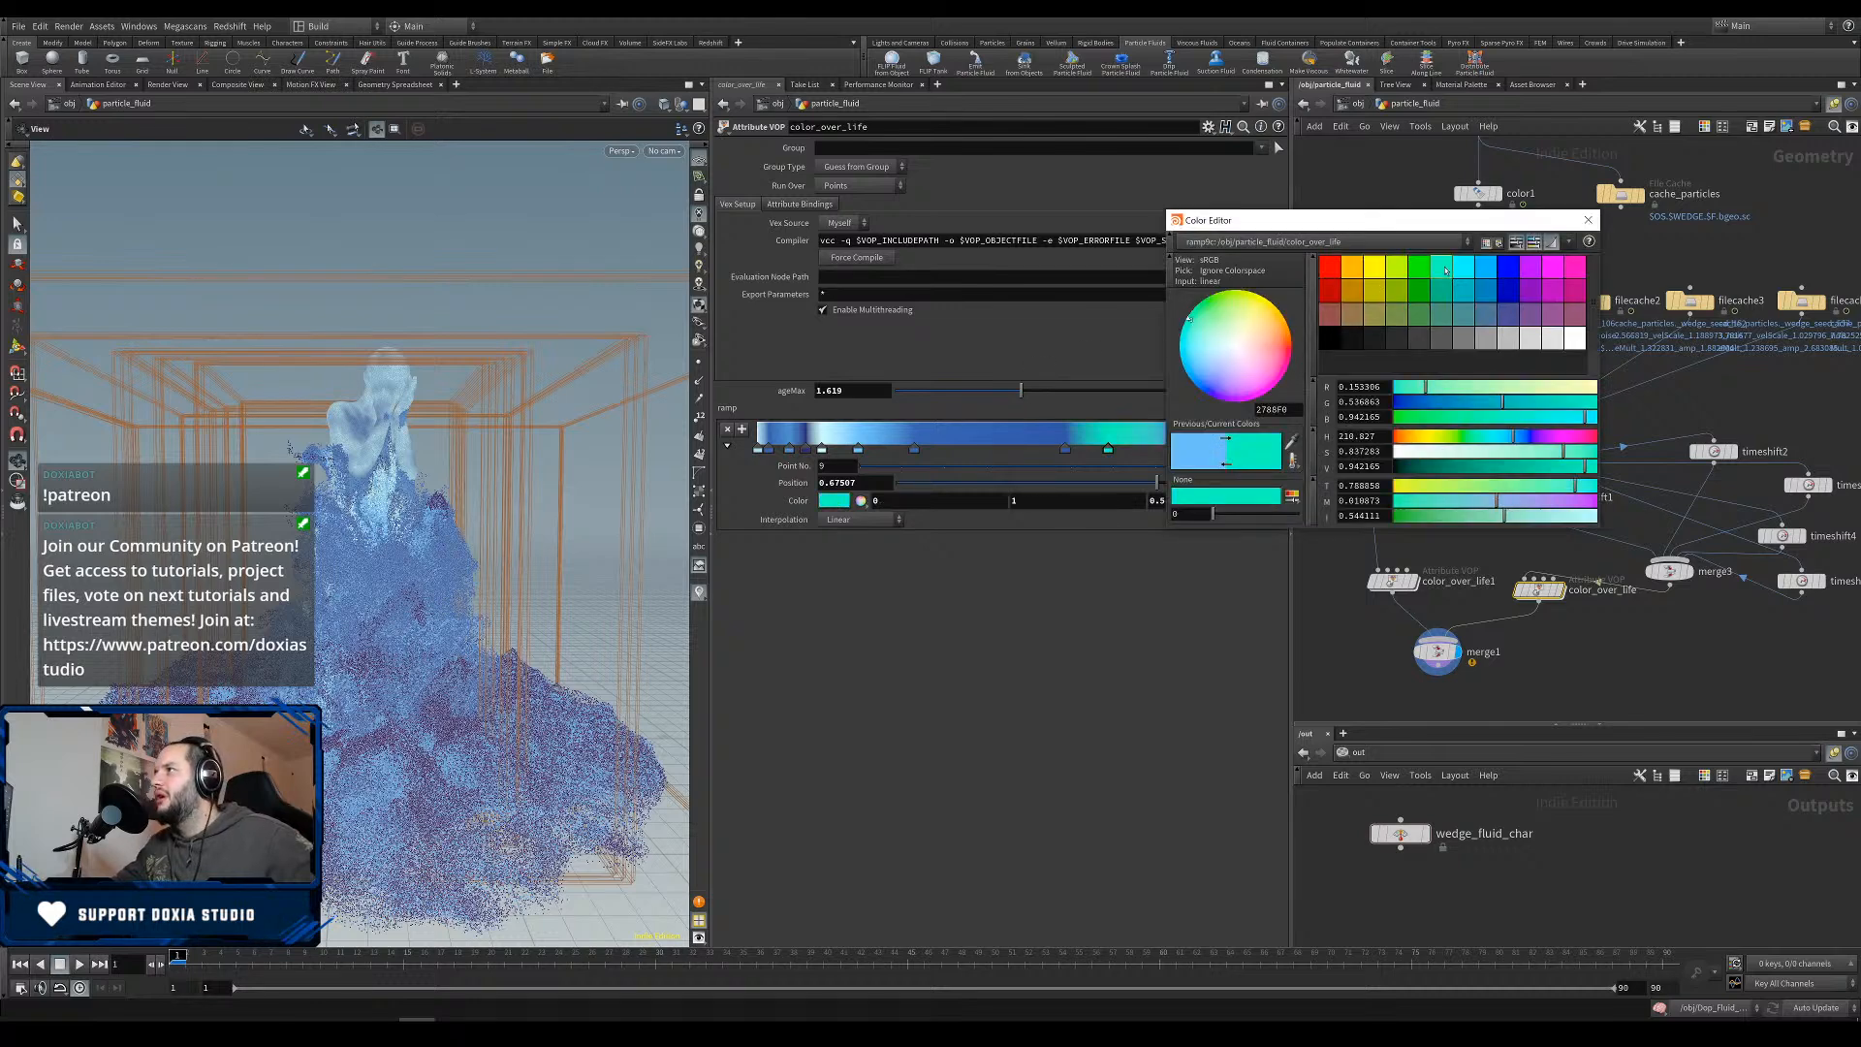
pyautogui.moveTo(1454, 472)
pyautogui.mouseDown()
pyautogui.moveTo(1434, 470)
pyautogui.moveTo(1458, 472)
pyautogui.mouseUp()
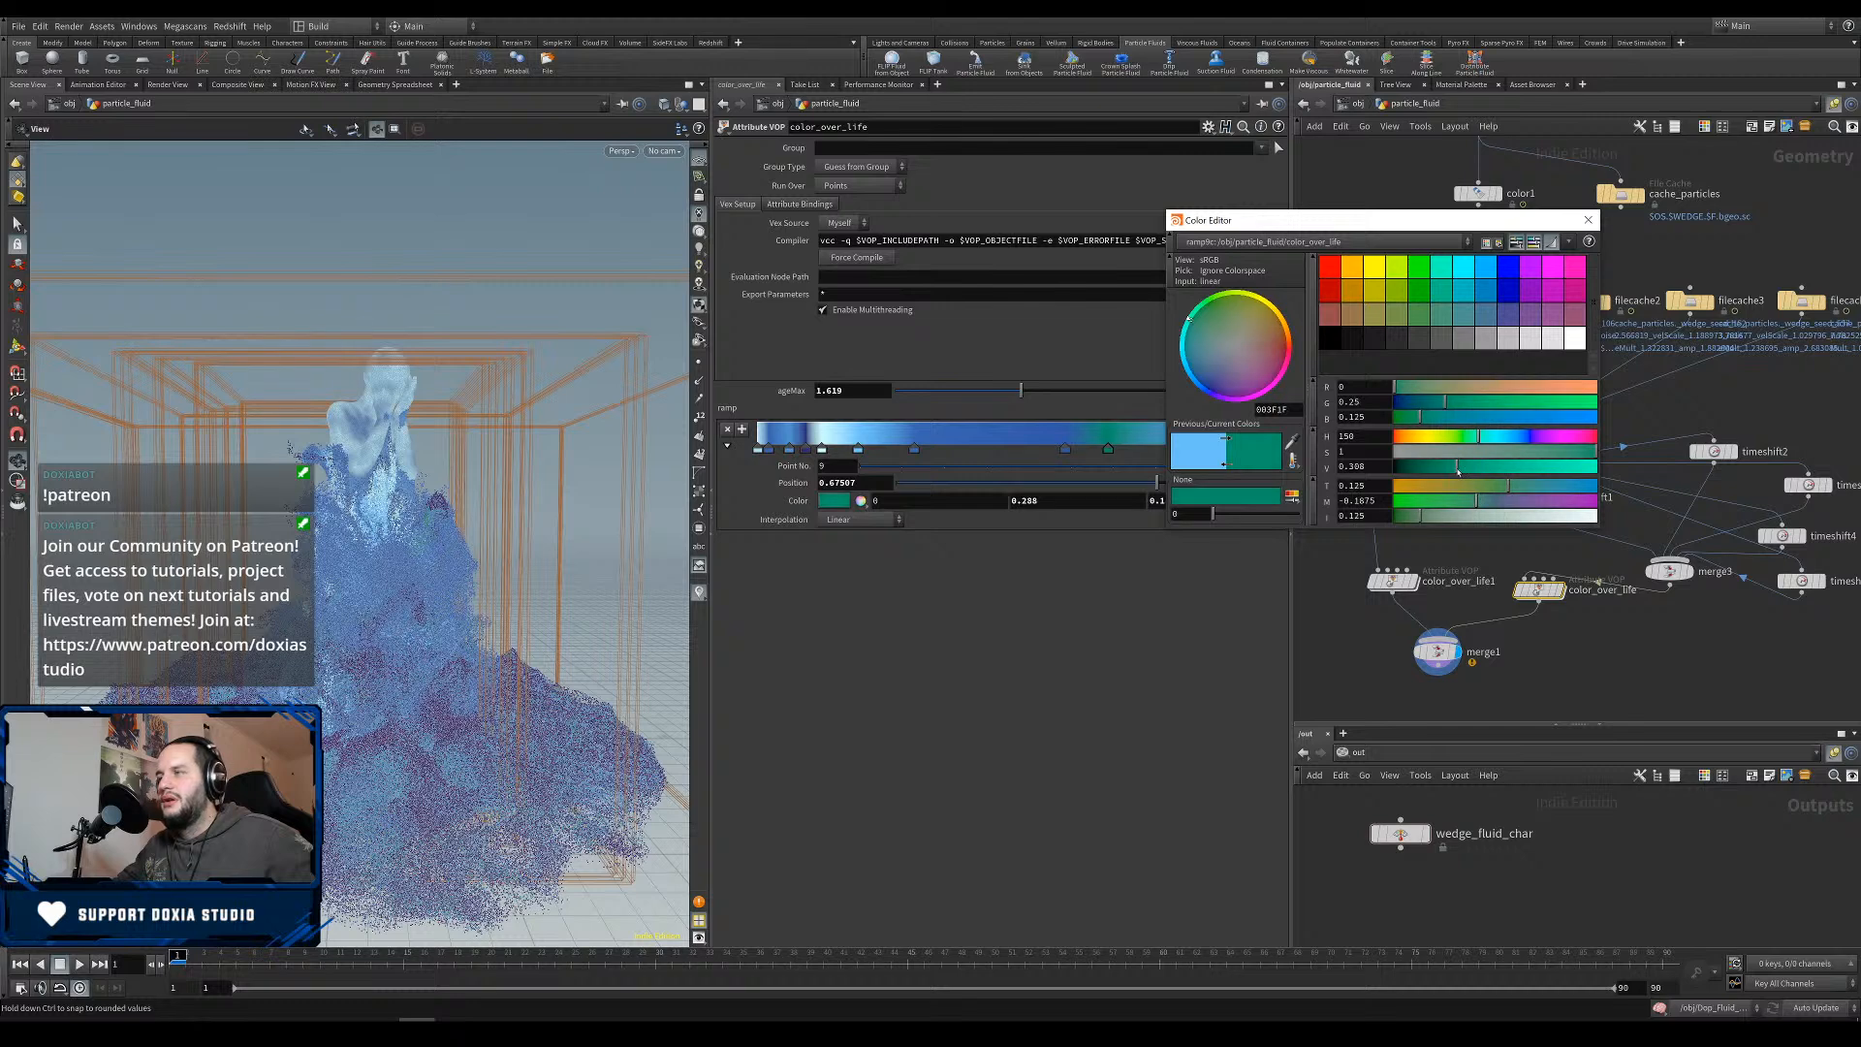
pyautogui.click(1586, 221)
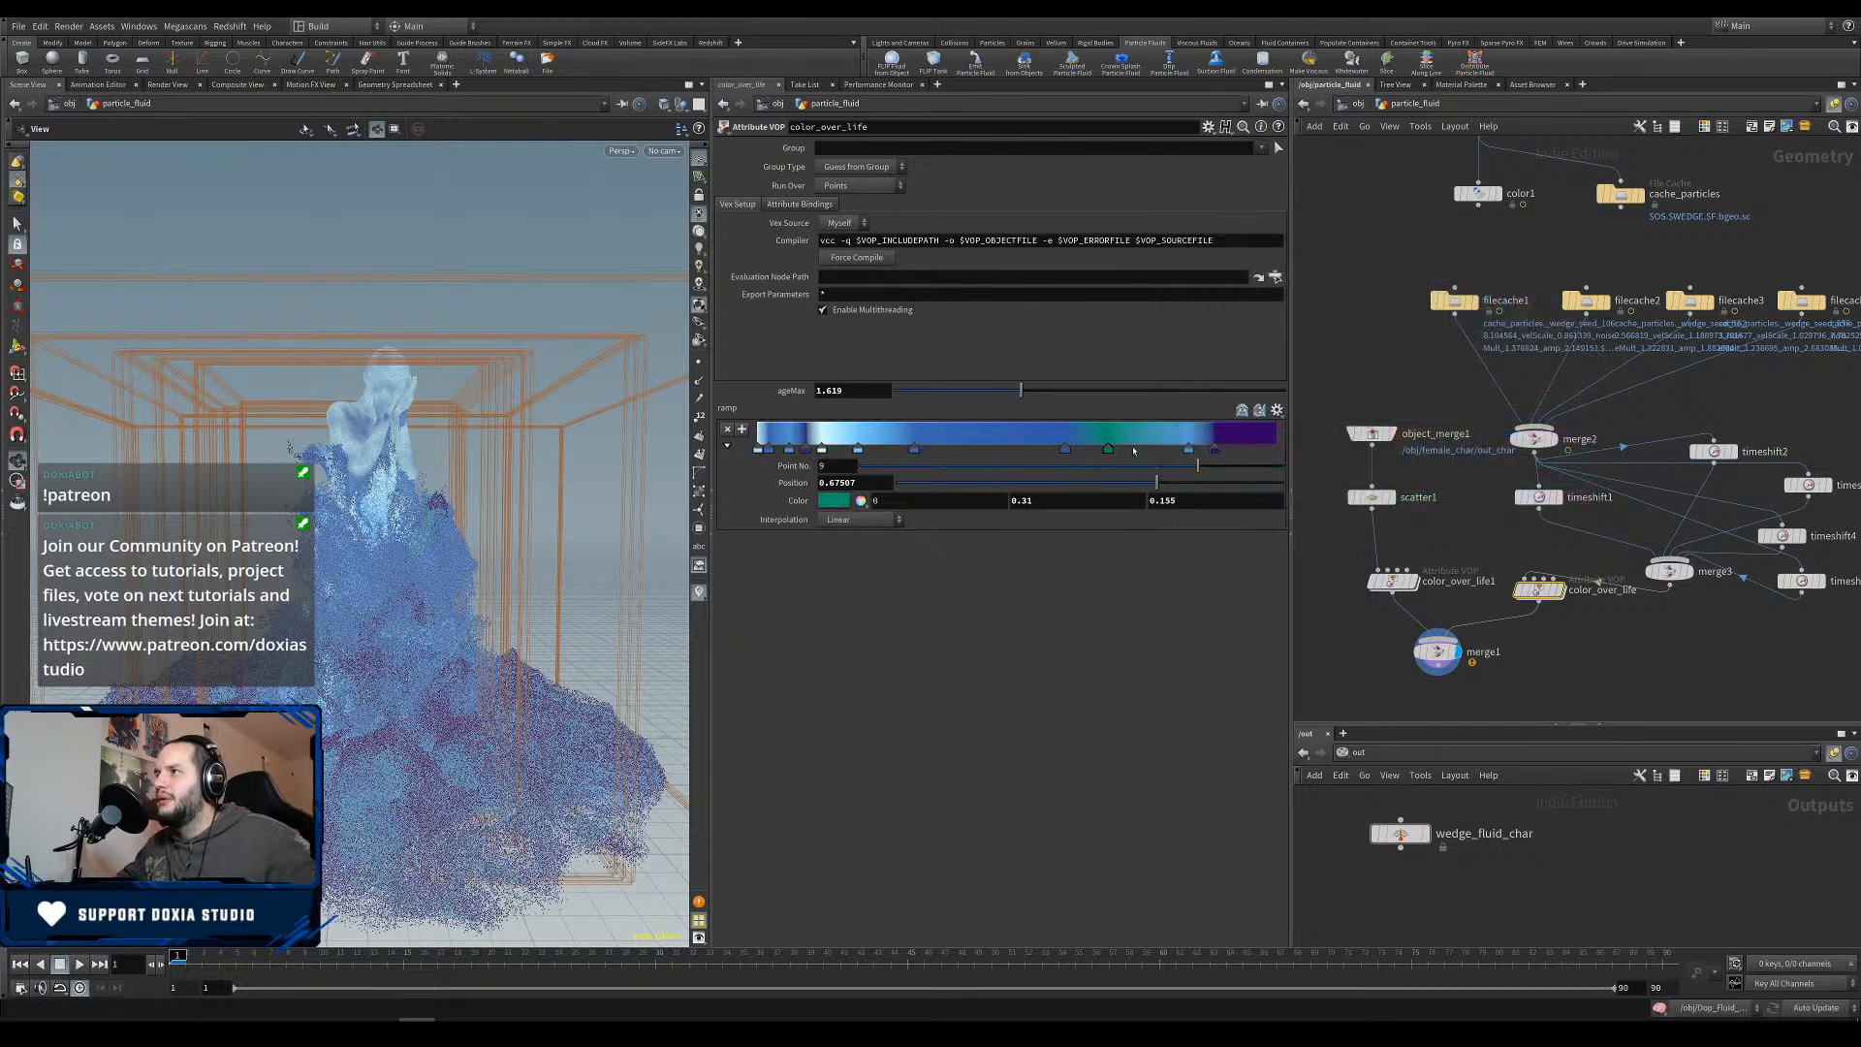
# Add a ramp point at about 0.74 and color it very dark green (0, 0.12, 0.06).
pyautogui.click(831, 501)
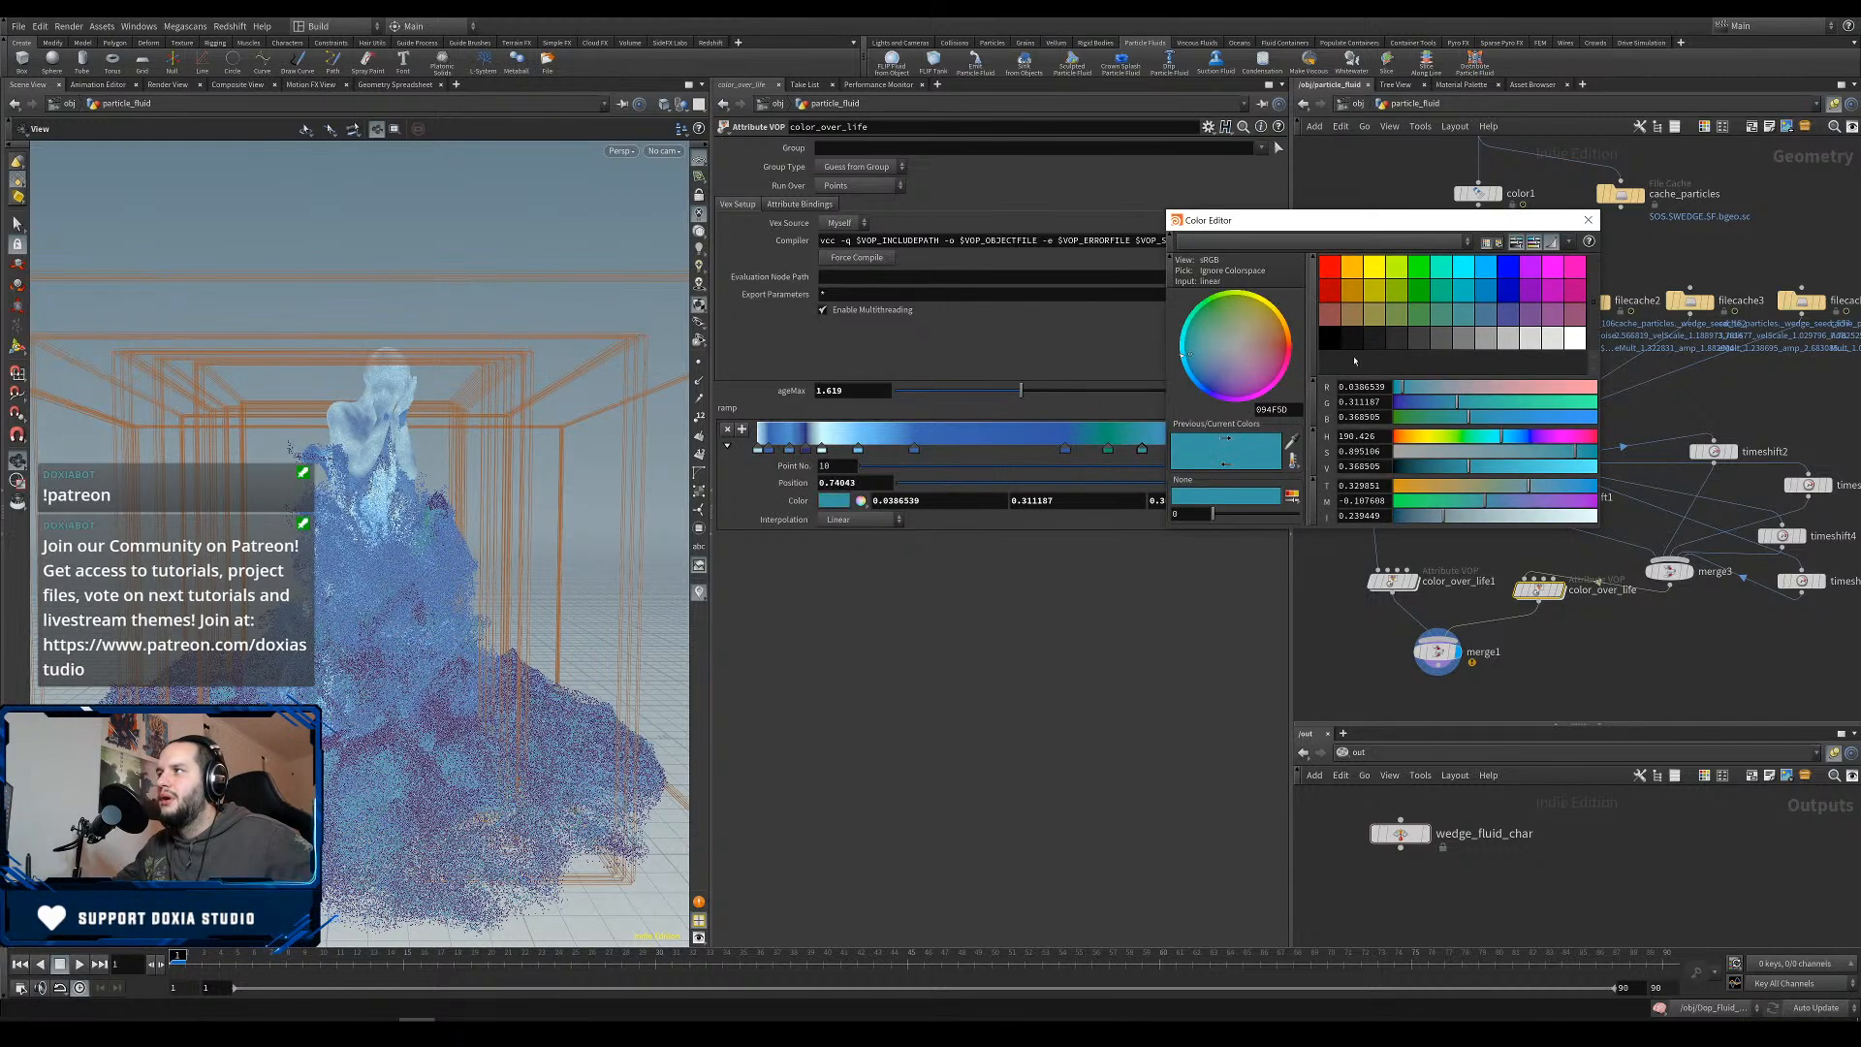
pyautogui.click(1418, 289)
pyautogui.moveTo(1429, 468); pyautogui.dragTo(1421, 470)
pyautogui.click(1441, 289)
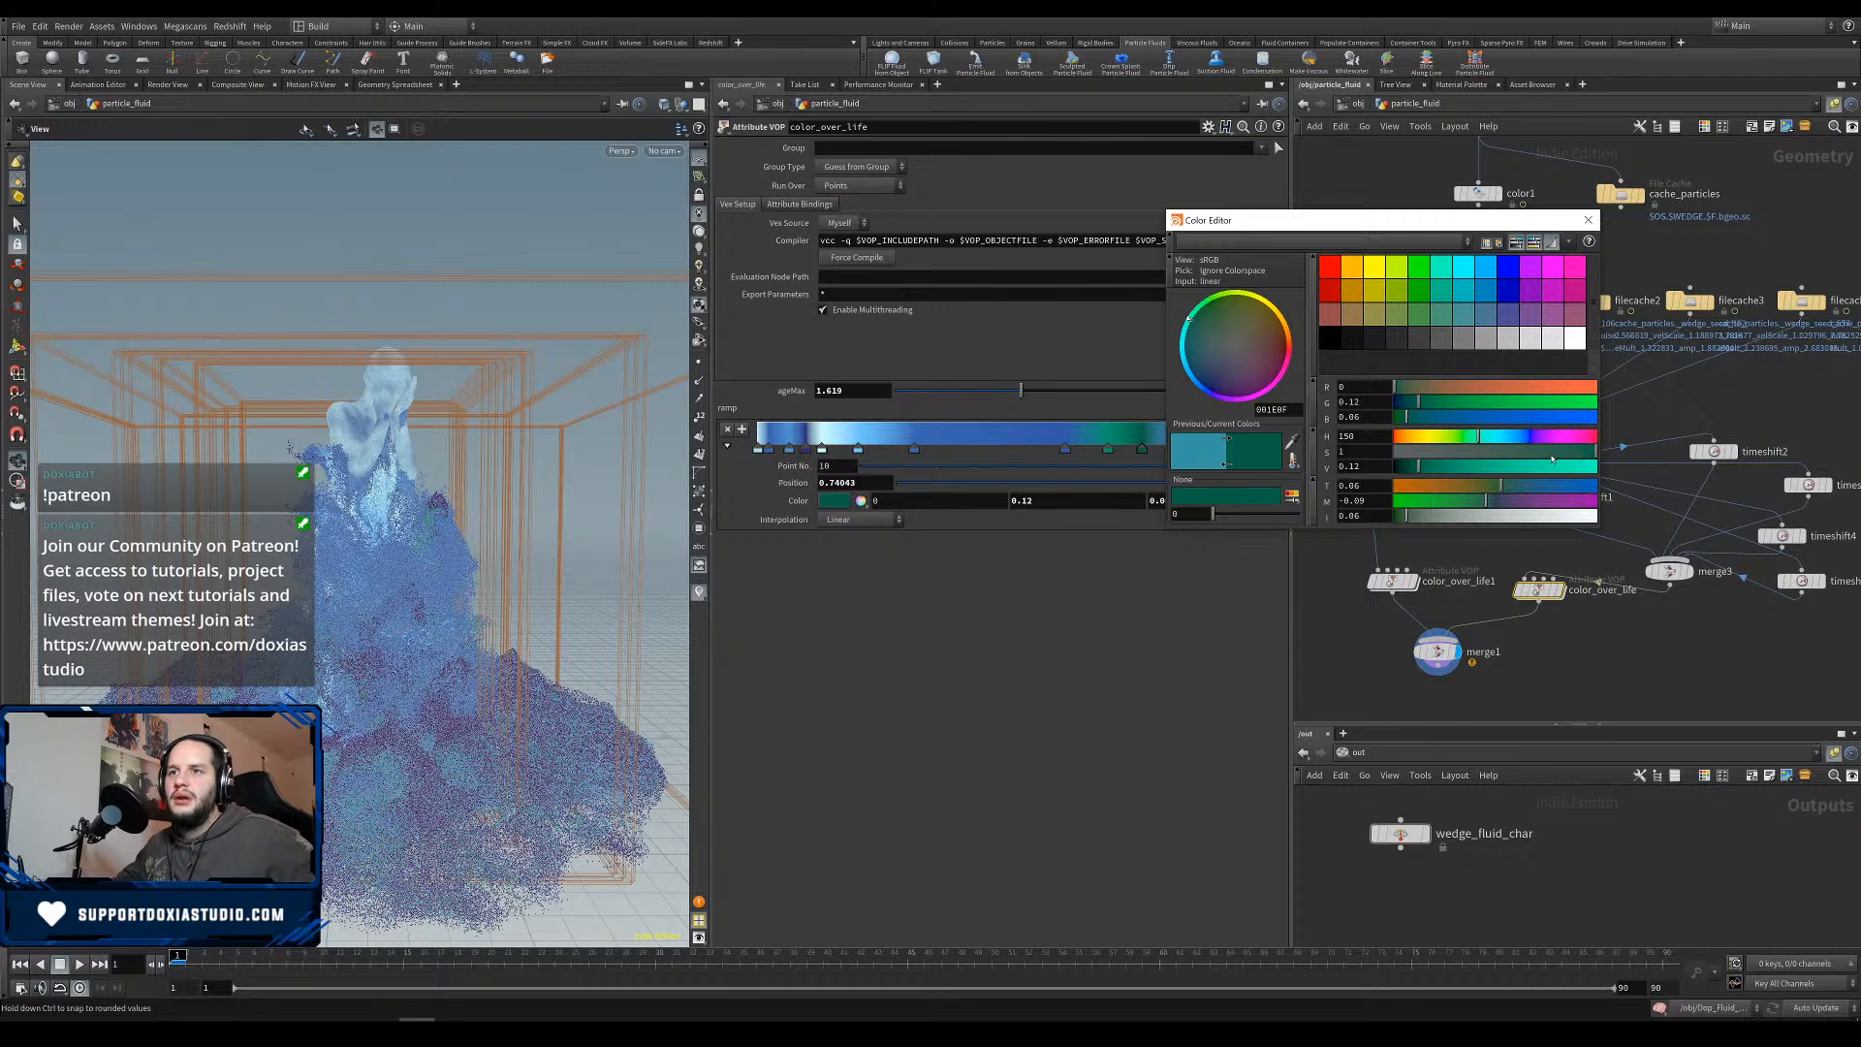
pyautogui.click(1588, 220)
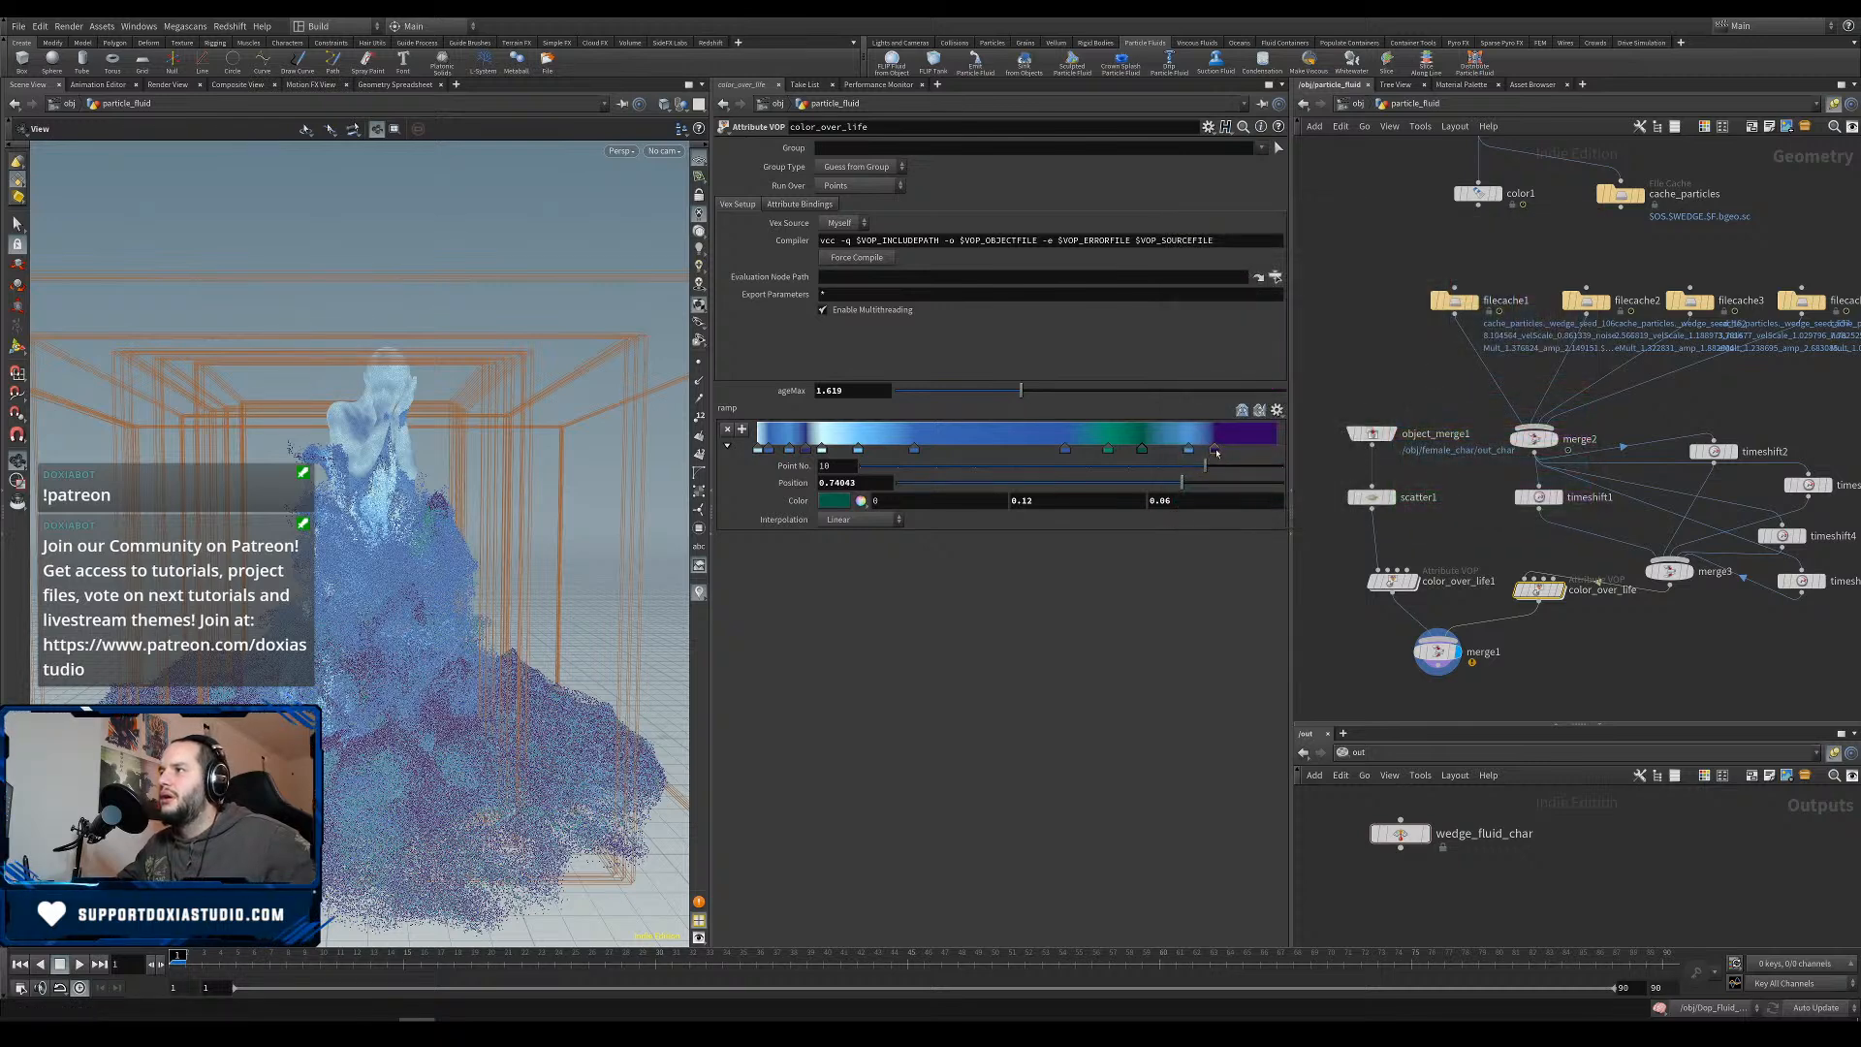
# Spread out the ramp's later points: dark purple to about 0.97, darkest green to about 0.84, and the middle dark blue to about 0.71.
pyautogui.moveTo(1216, 449); pyautogui.dragTo(1263, 450)
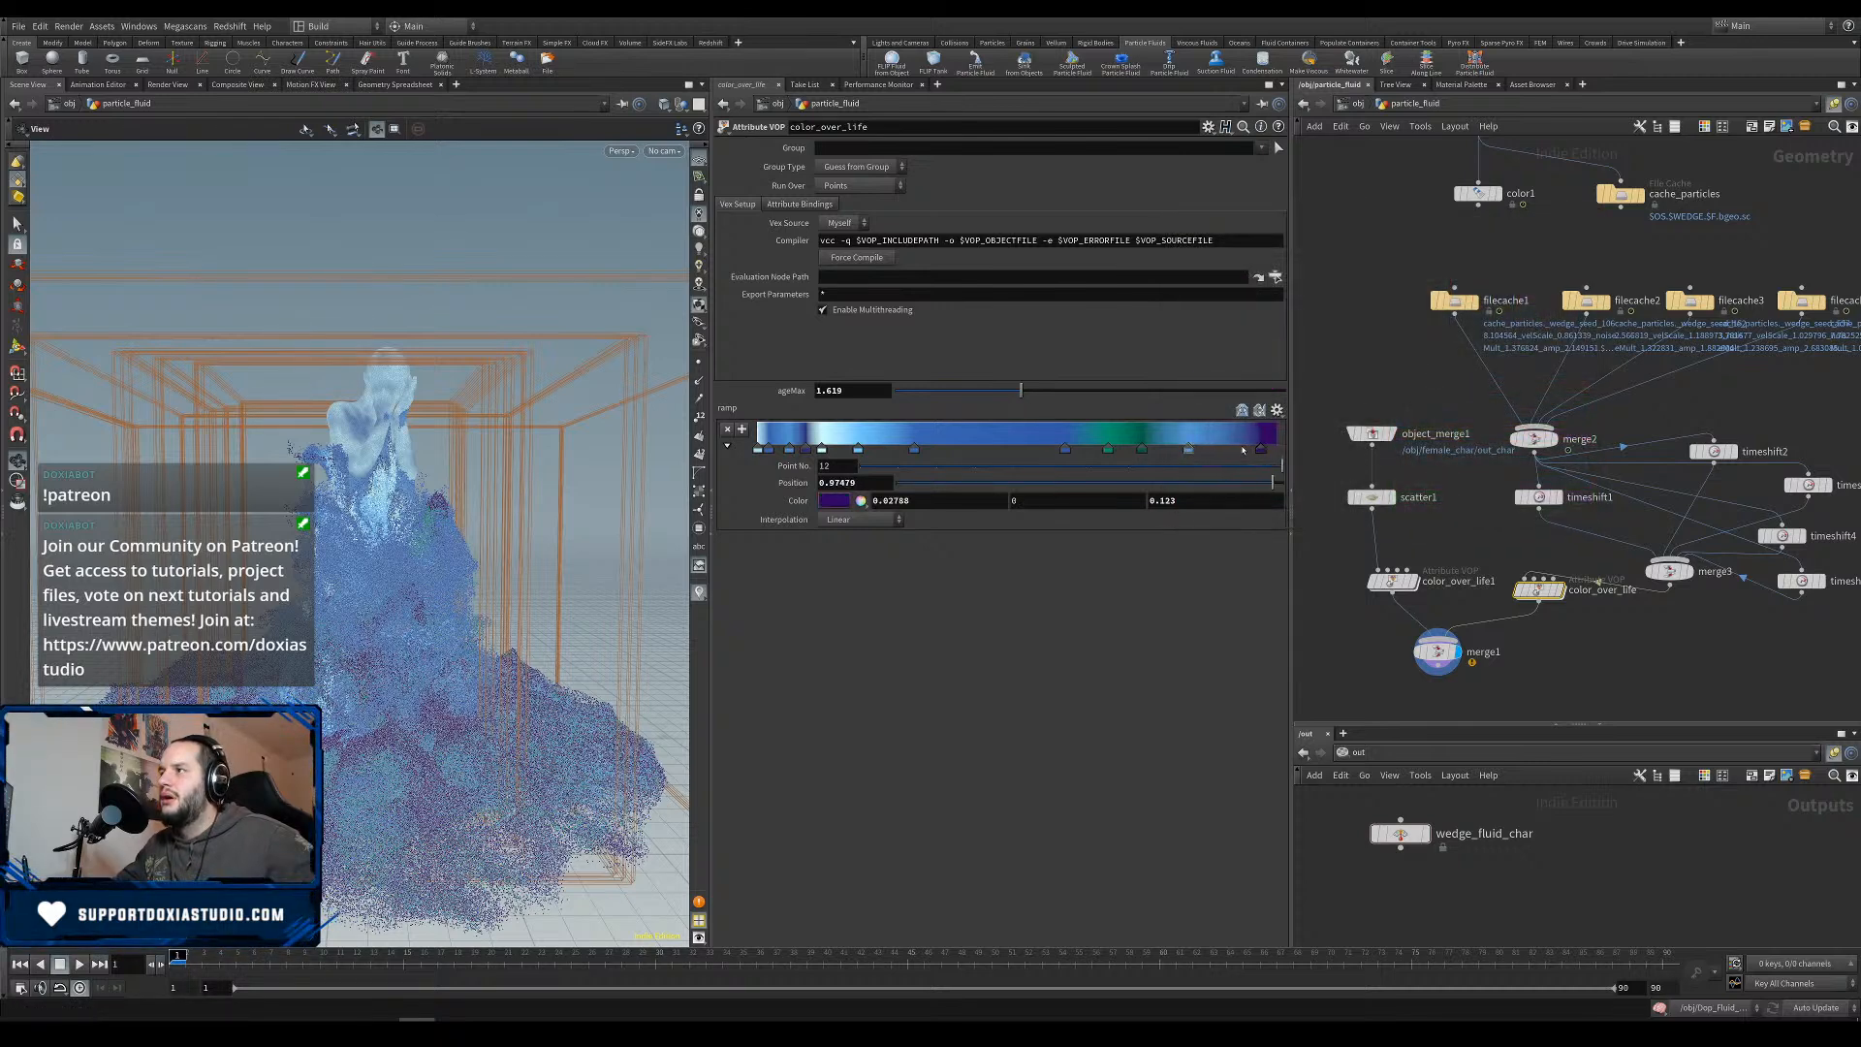
pyautogui.moveTo(1193, 448); pyautogui.dragTo(1237, 451)
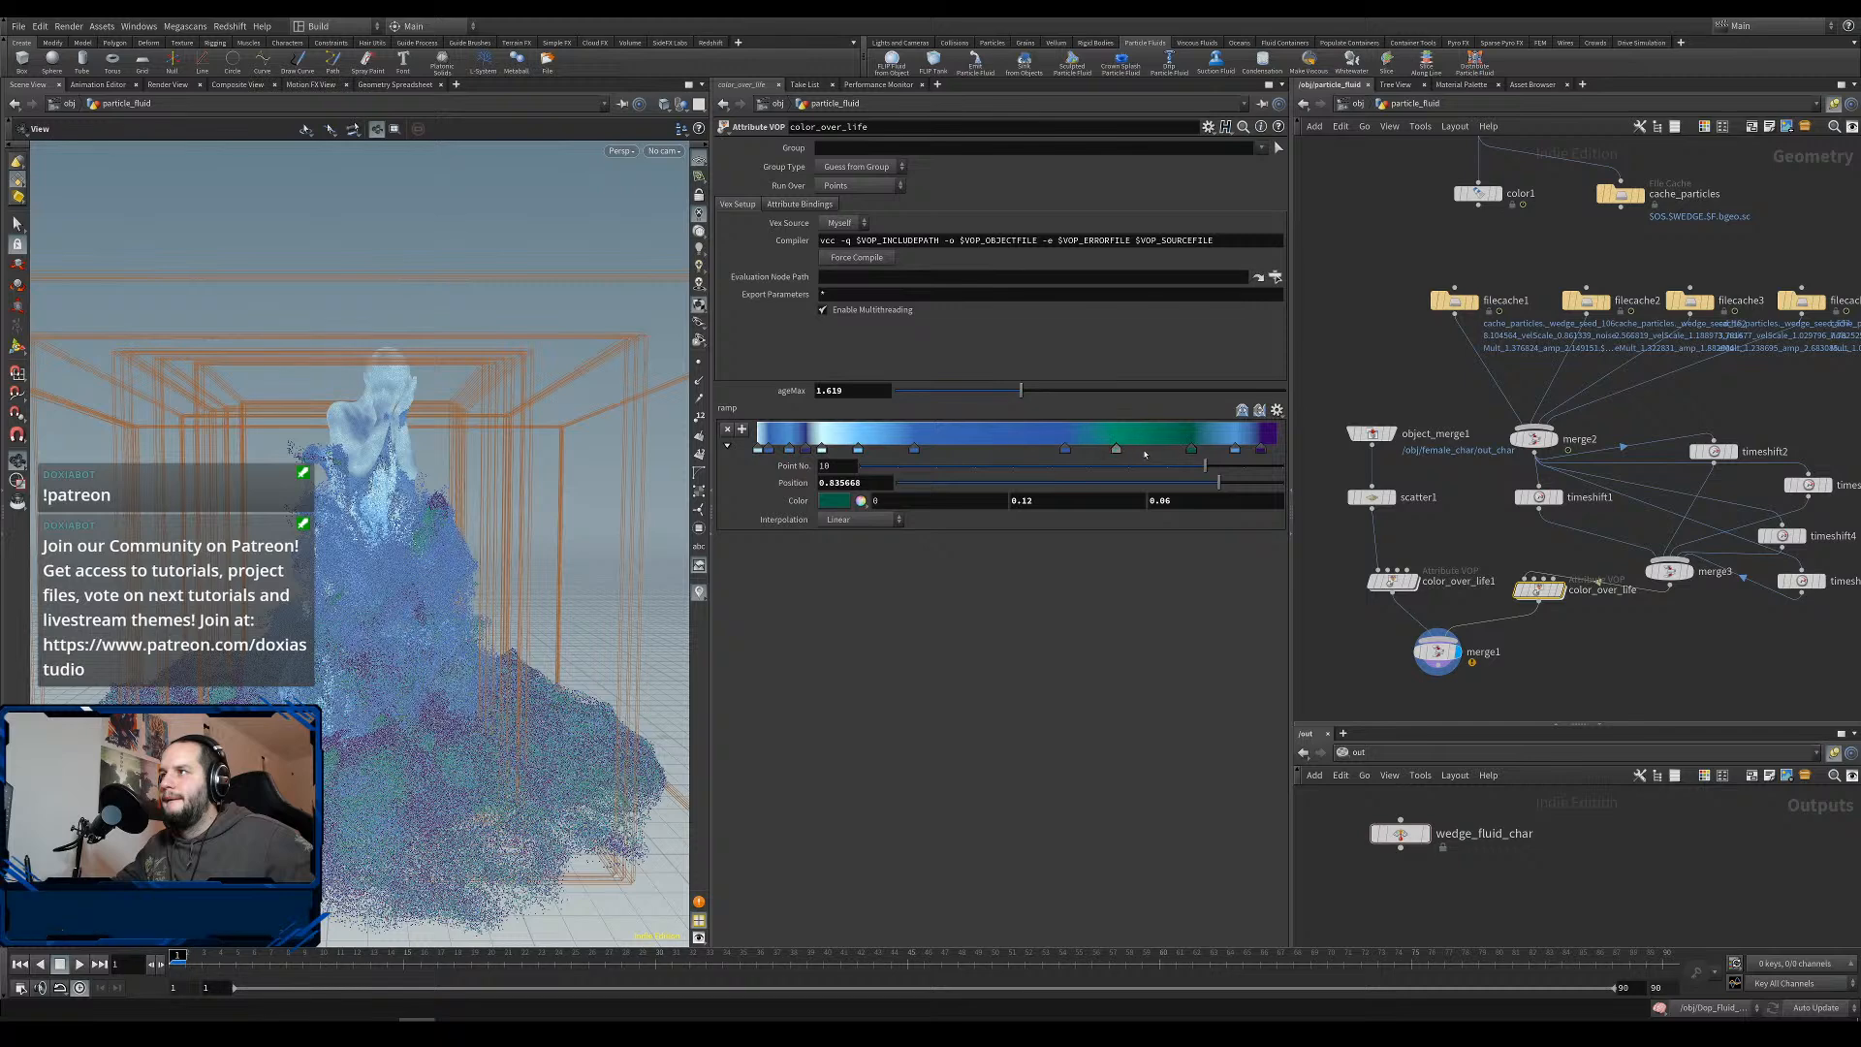
pyautogui.moveTo(1108, 450)
pyautogui.mouseDown()
pyautogui.moveTo(1167, 453)
pyautogui.moveTo(1113, 452)
pyautogui.mouseUp()
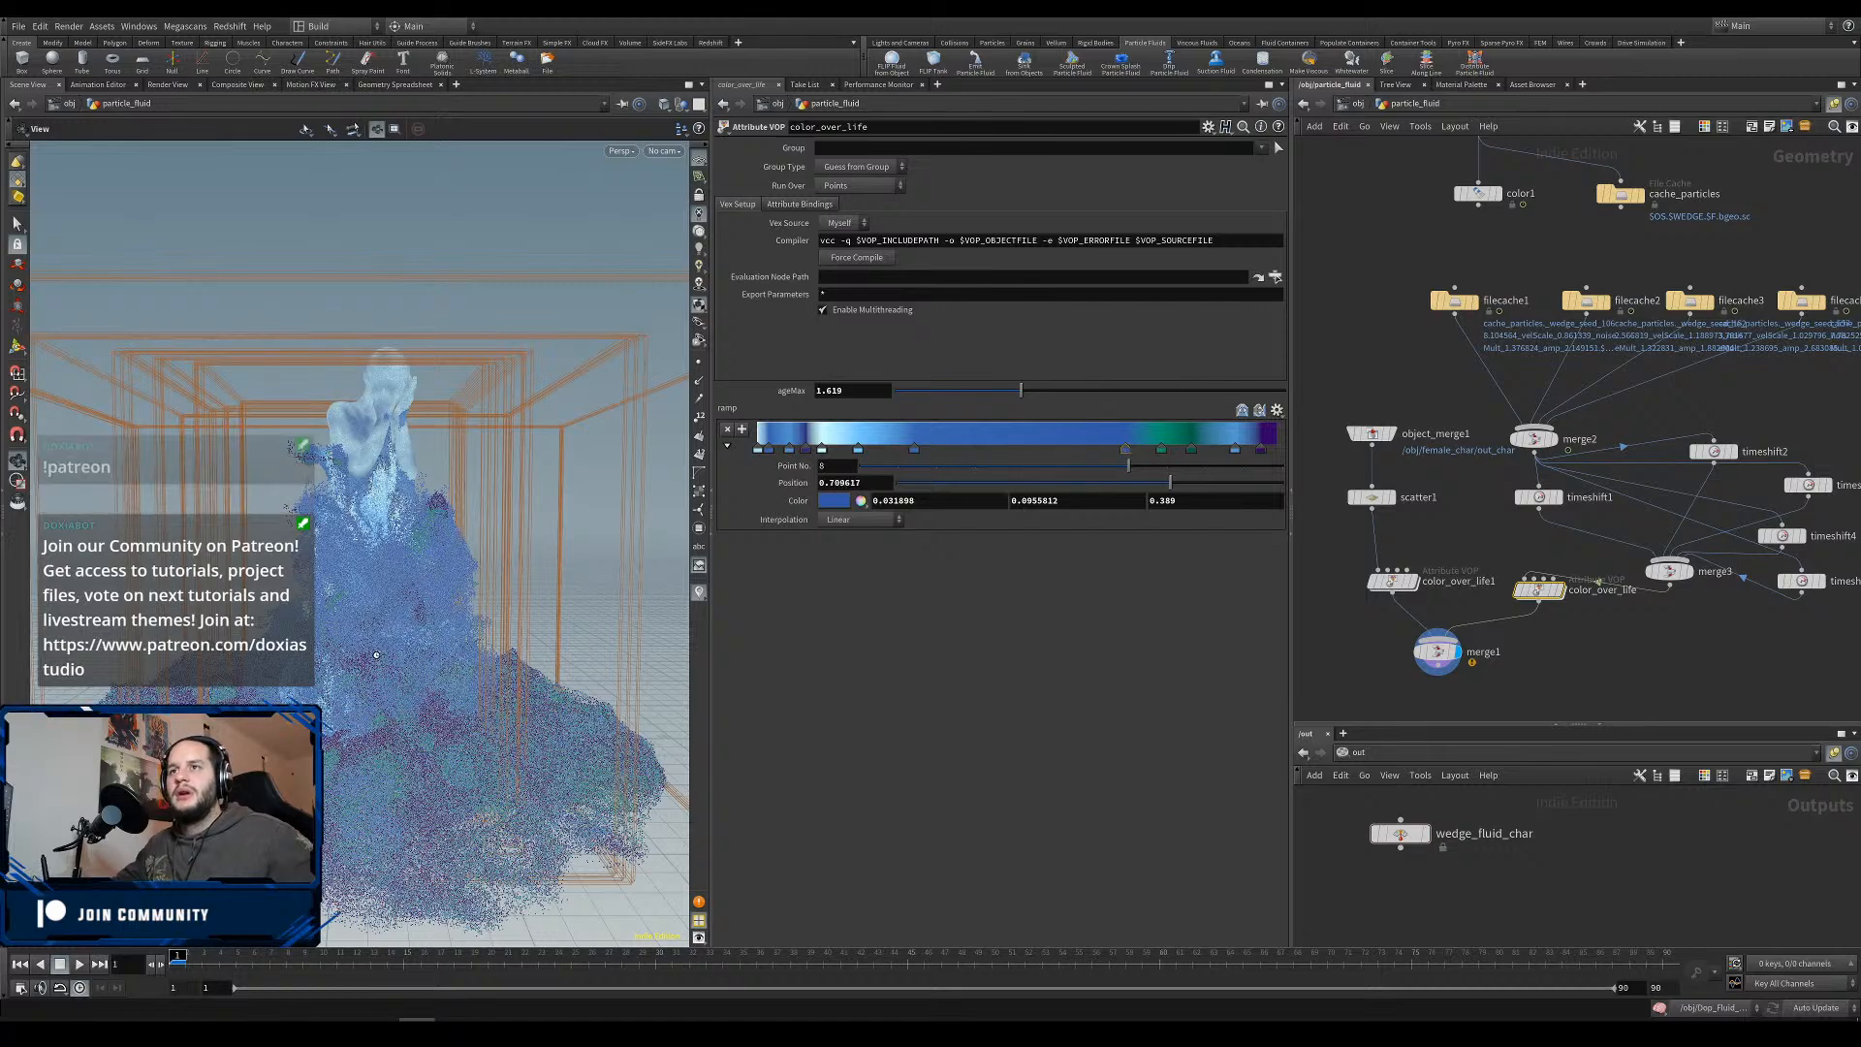
pyautogui.moveTo(480, 637); pyautogui.dragTo(382, 668)
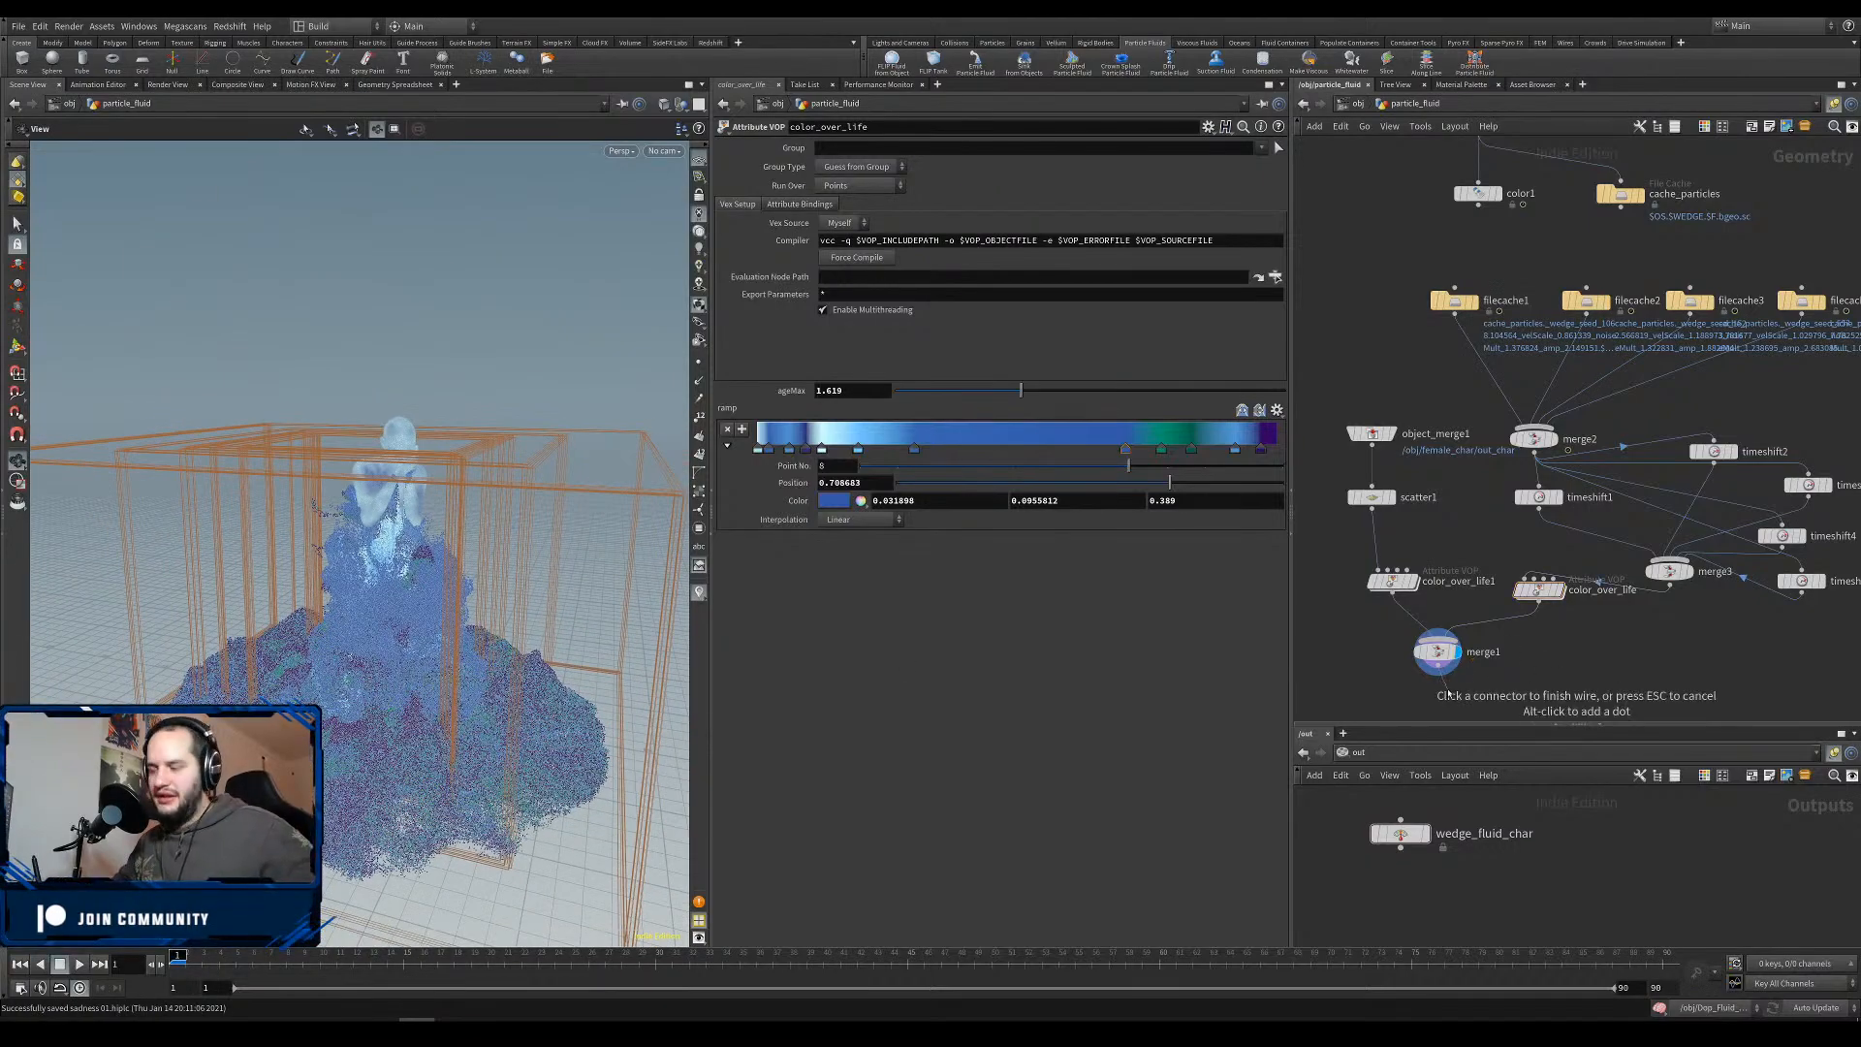
pyautogui.press('Tab')
pyautogui.write('nul')
pyautogui.press('Escape')
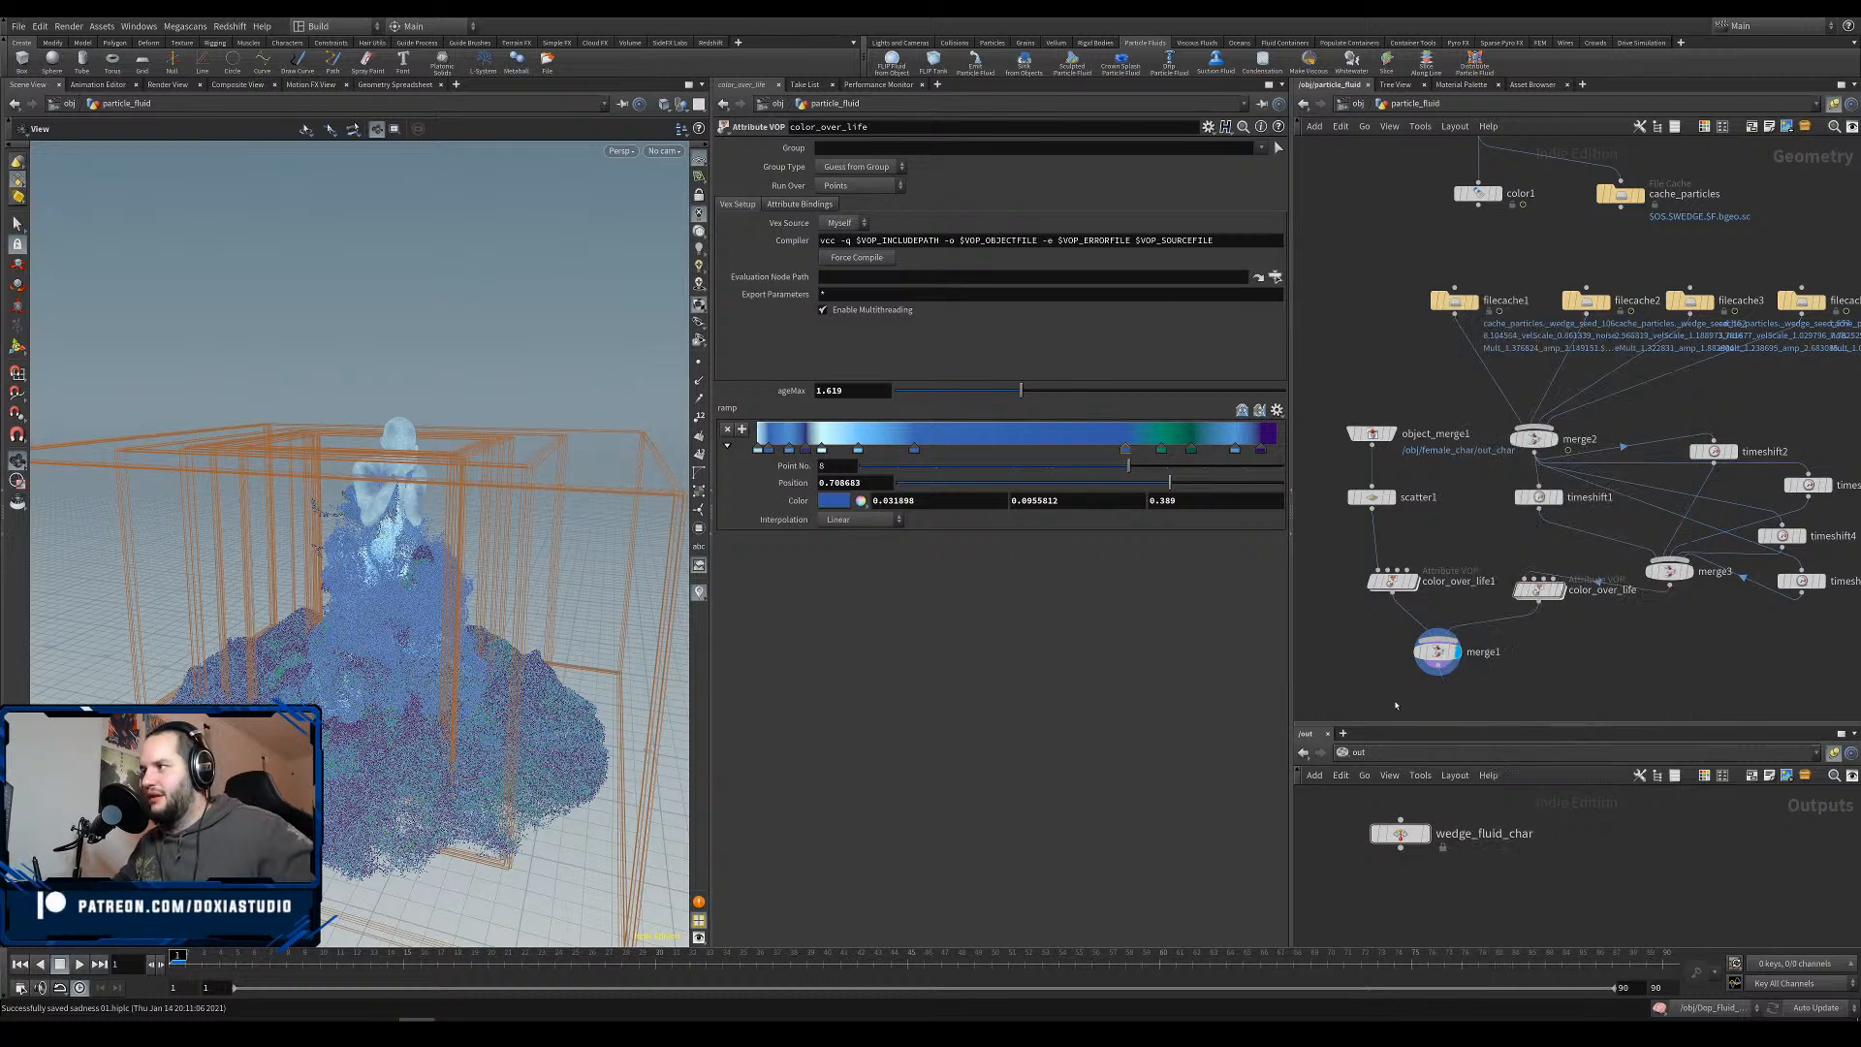
# Add a null node wired to the output of merge1.
pyautogui.click(1437, 673)
pyautogui.press('Tab')
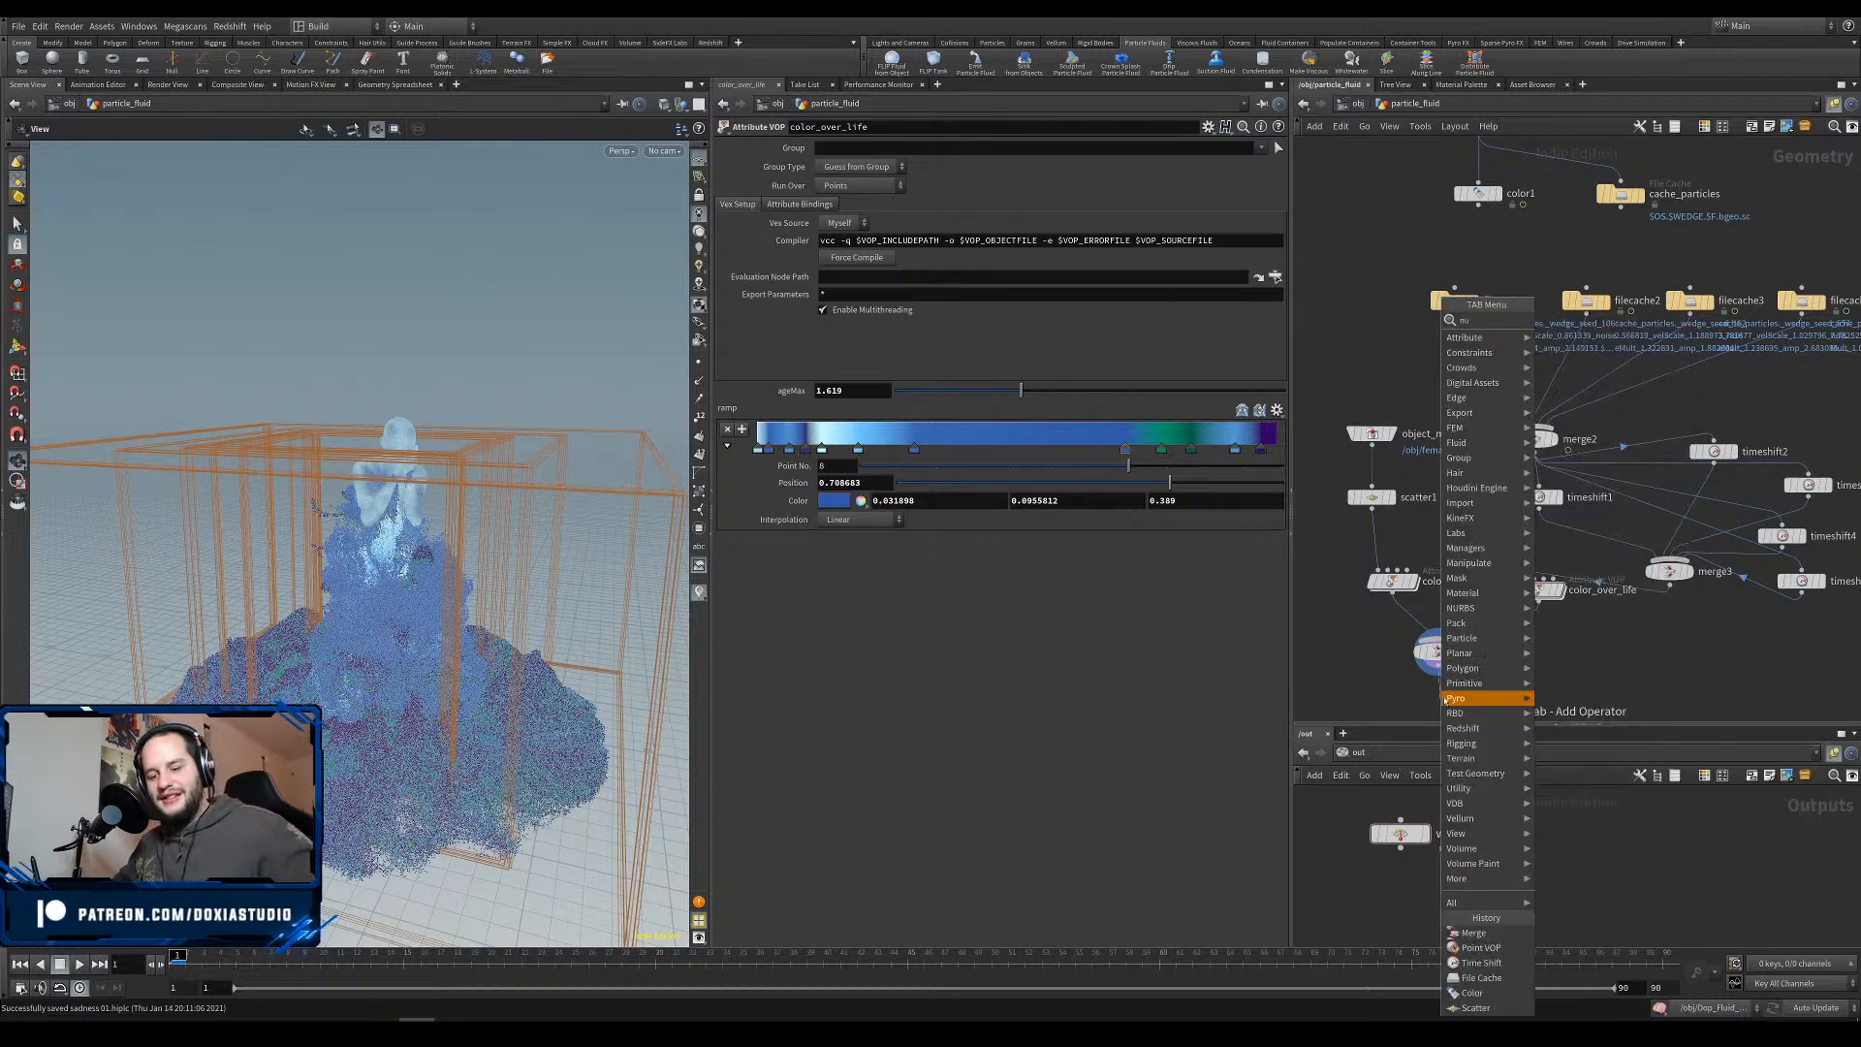
pyautogui.press('Return')
pyautogui.click(1435, 694)
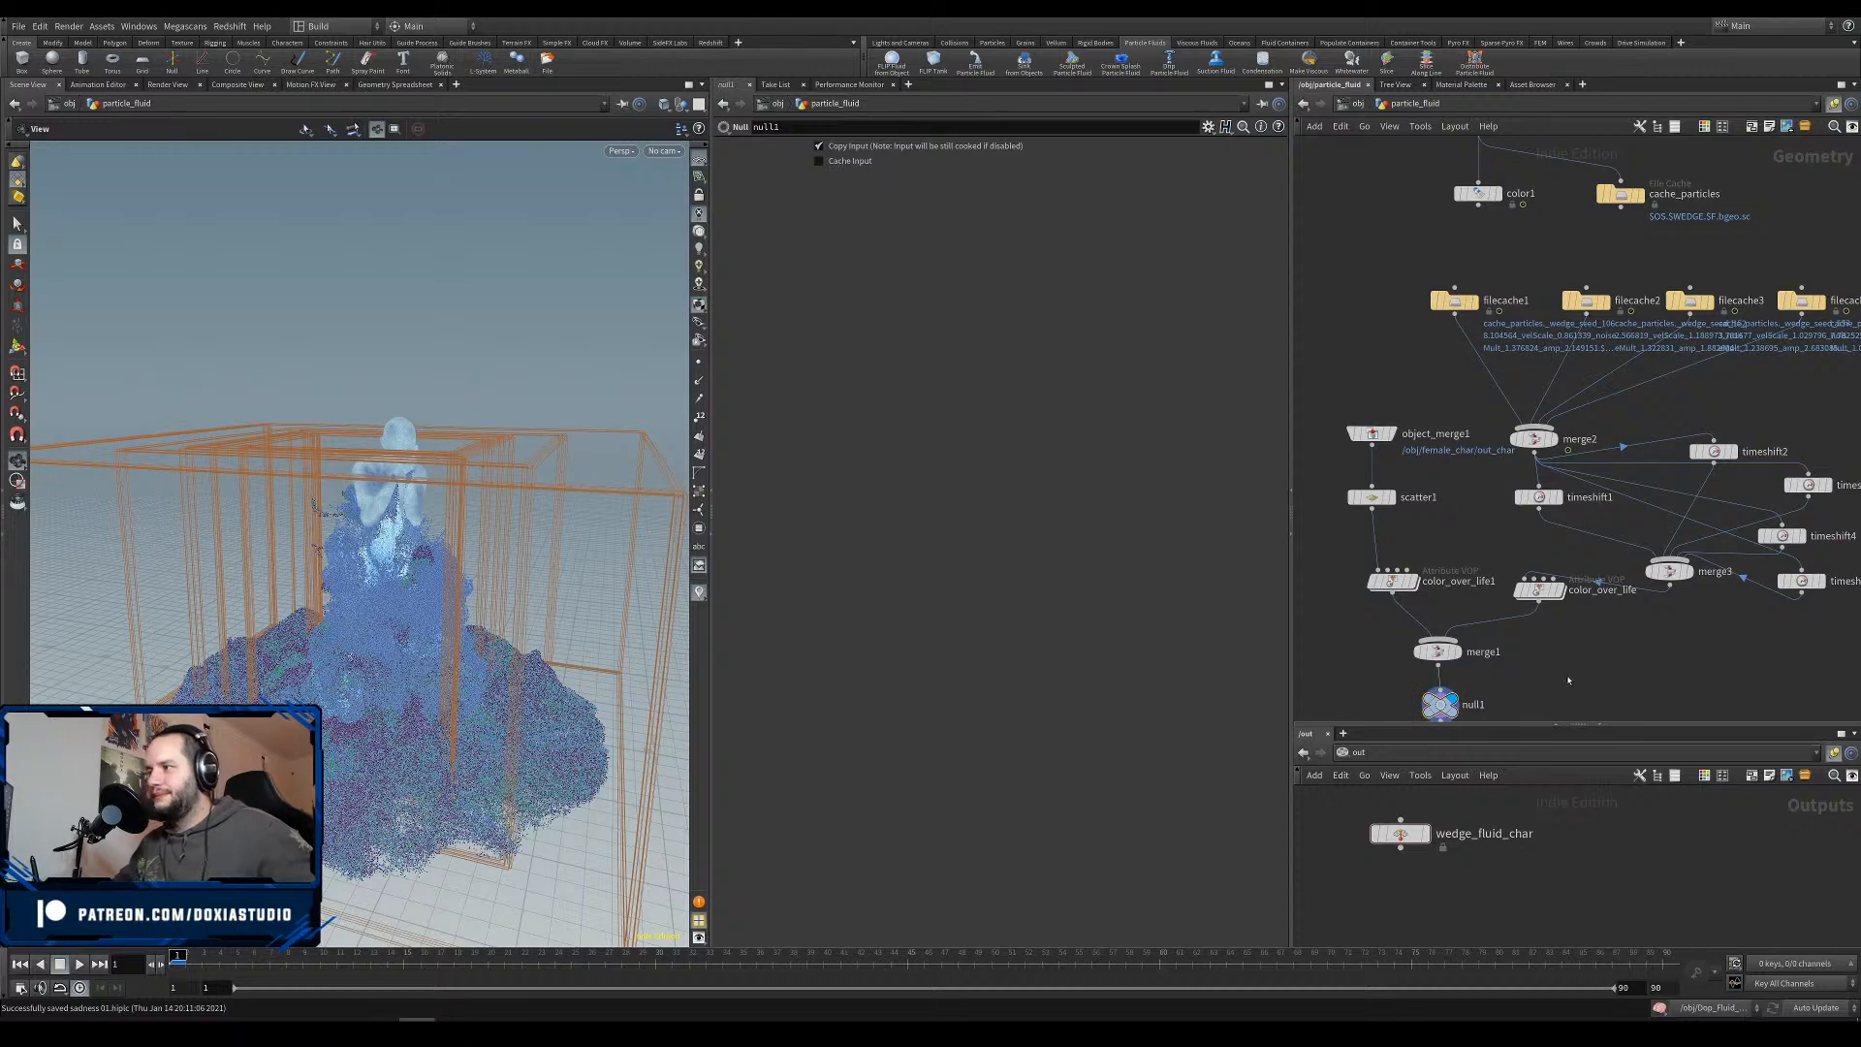
# Go up to the object level and set the viewport's display options to show particles as Pixels.
pyautogui.press('u')
pyautogui.click(1603, 665)
pyautogui.moveTo(462, 698); pyautogui.dragTo(459, 711)
pyautogui.scroll(2, 458, 712)
pyautogui.press('d')
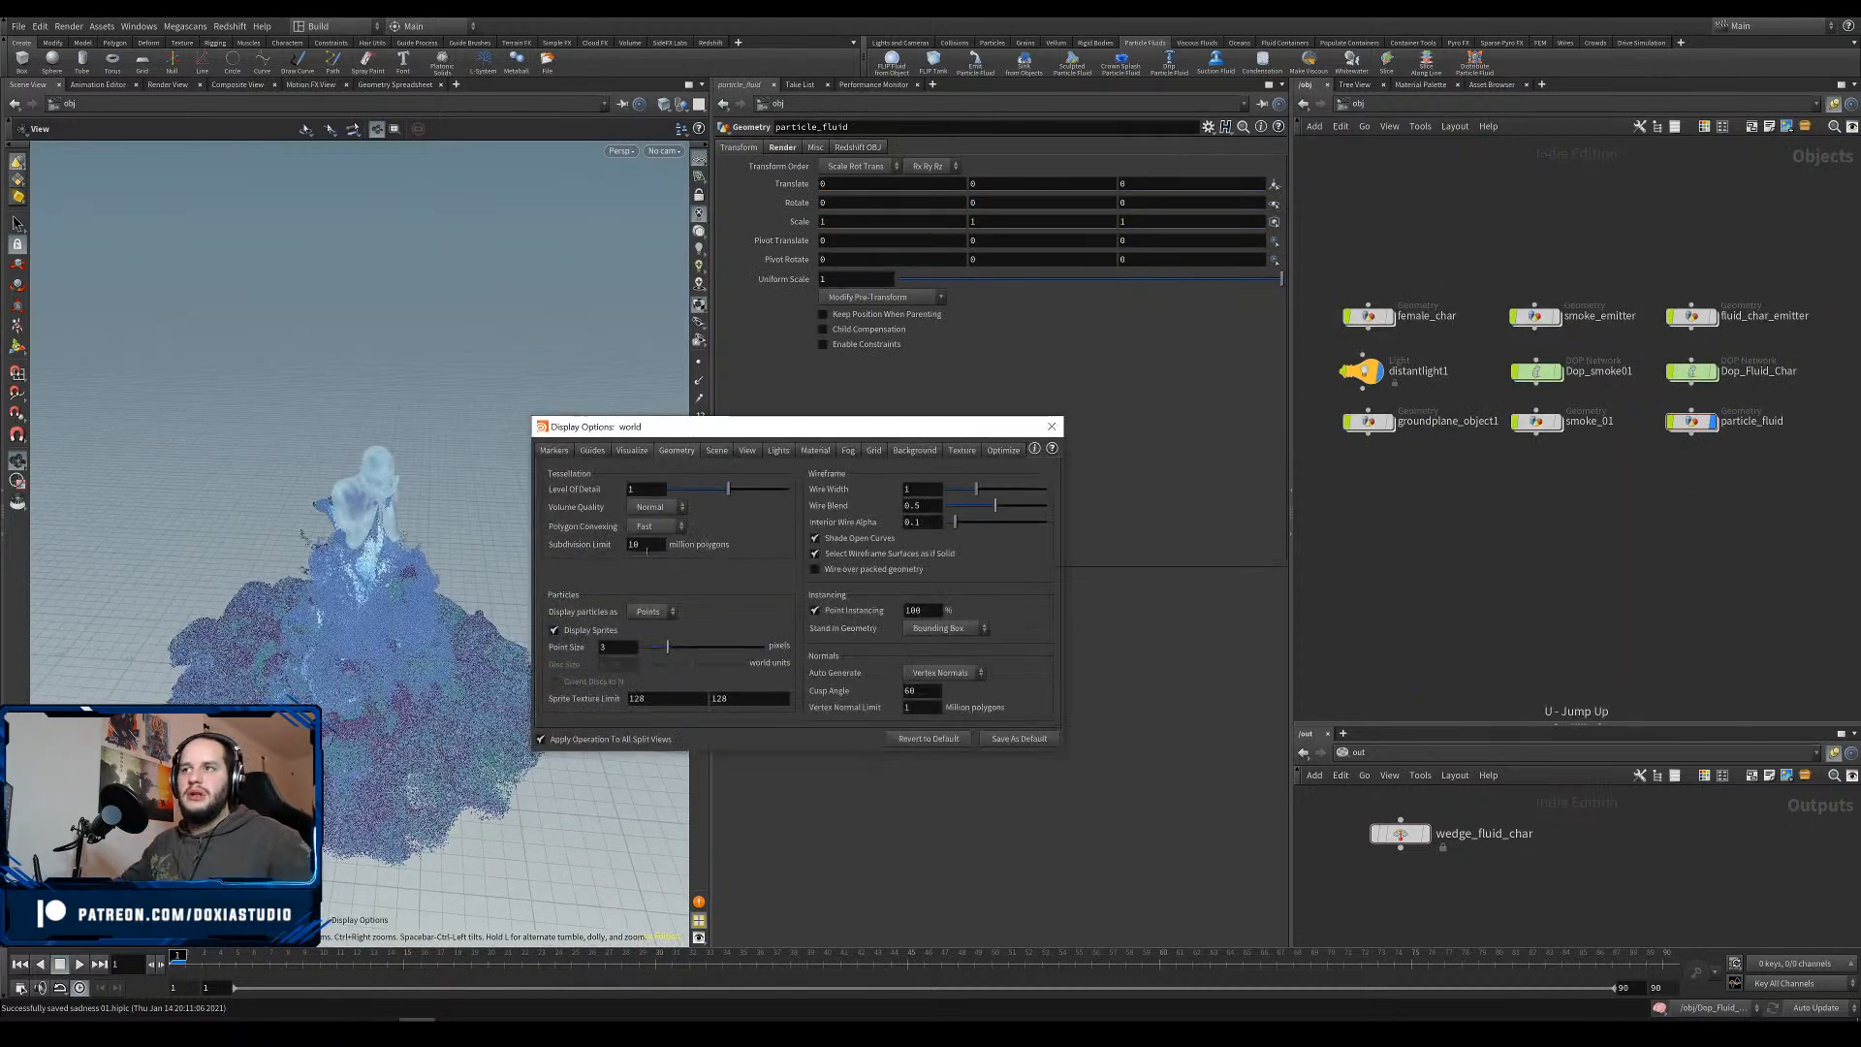
pyautogui.press('Return')
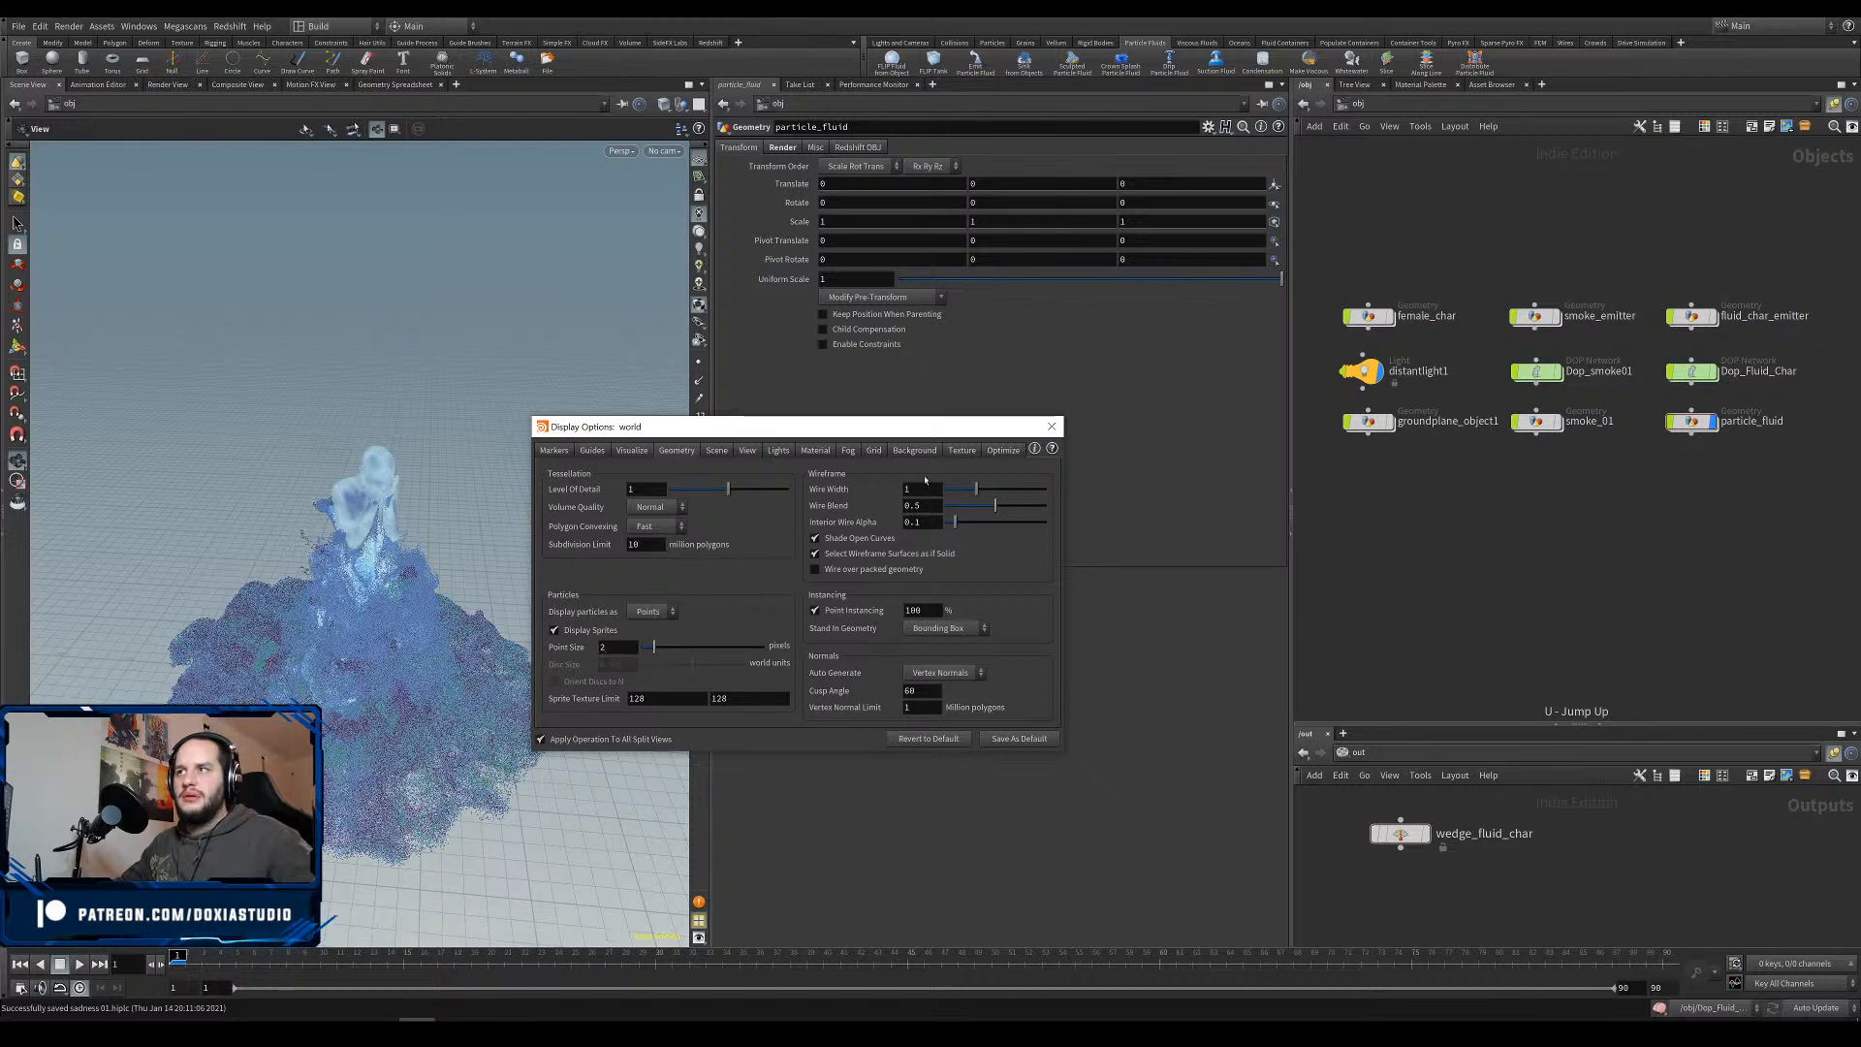
pyautogui.click(663, 612)
pyautogui.click(646, 641)
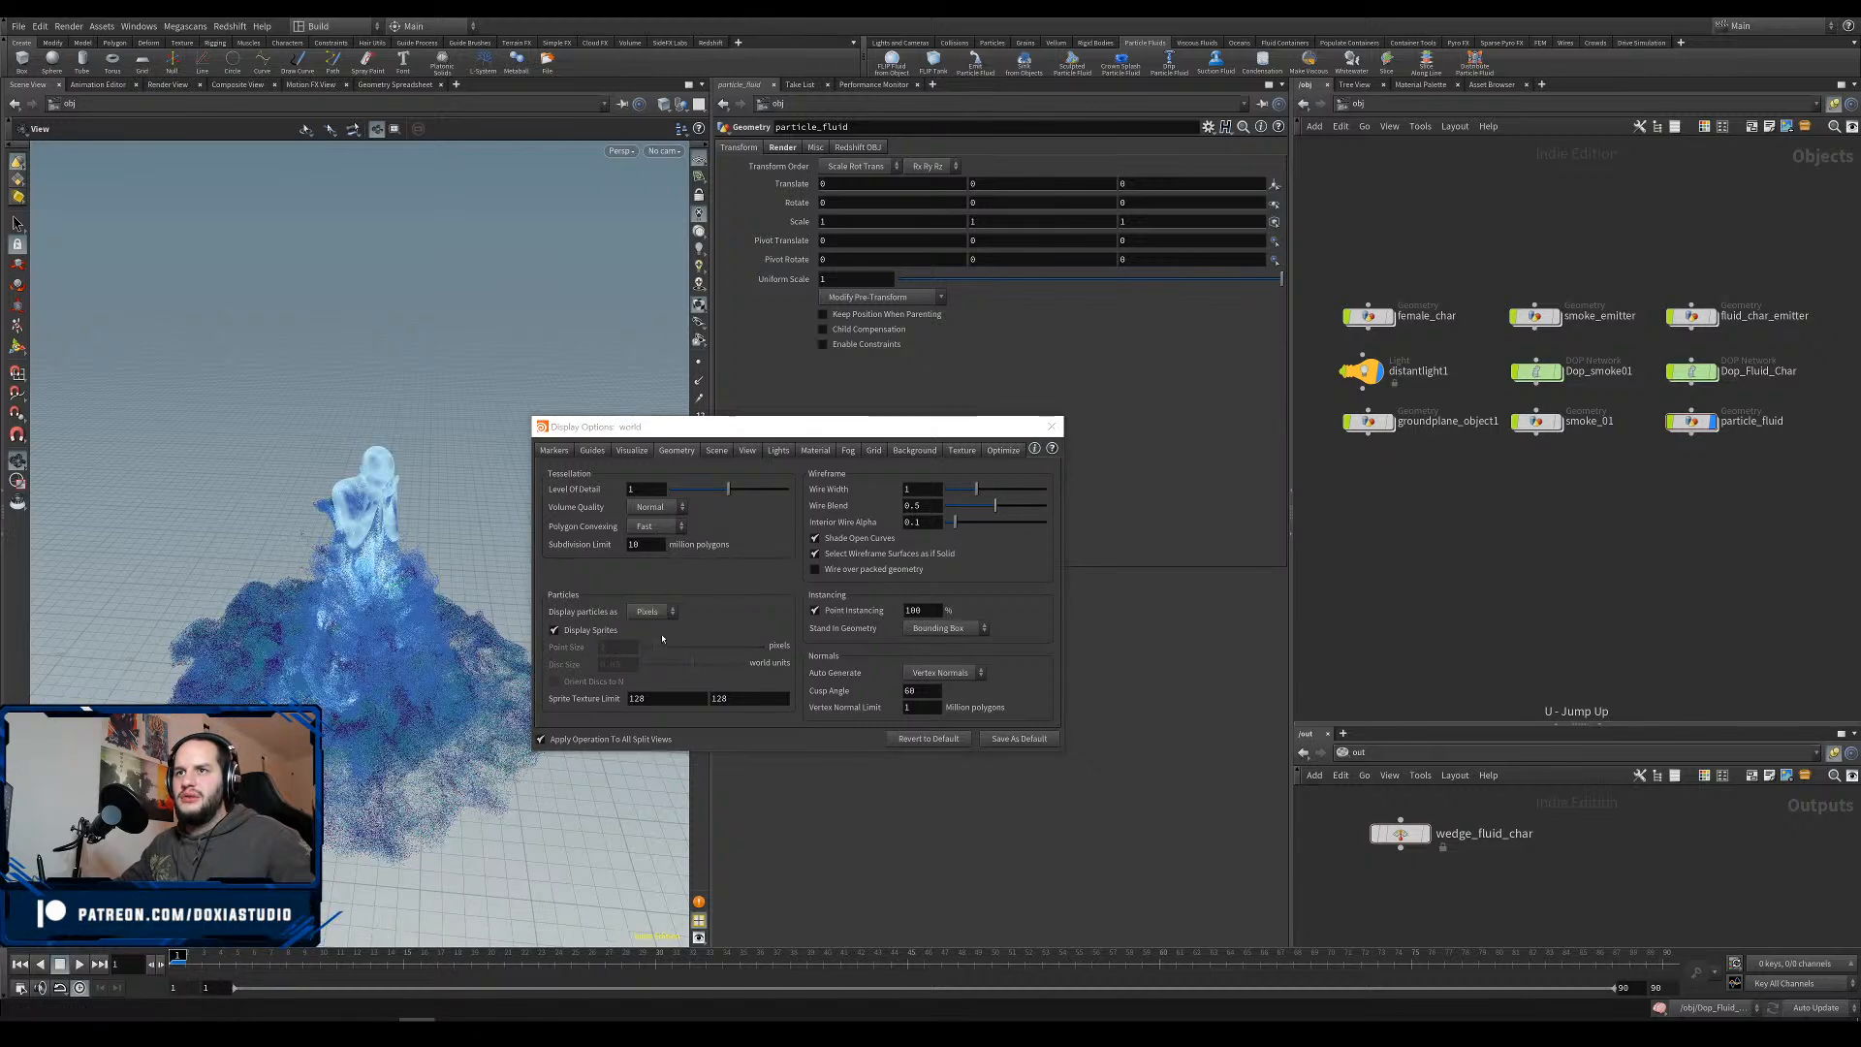
pyautogui.click(1052, 427)
# Change the viewport background's color scheme to Dark and close the display options.
pyautogui.moveTo(417, 543); pyautogui.dragTo(510, 573)
pyautogui.press('d')
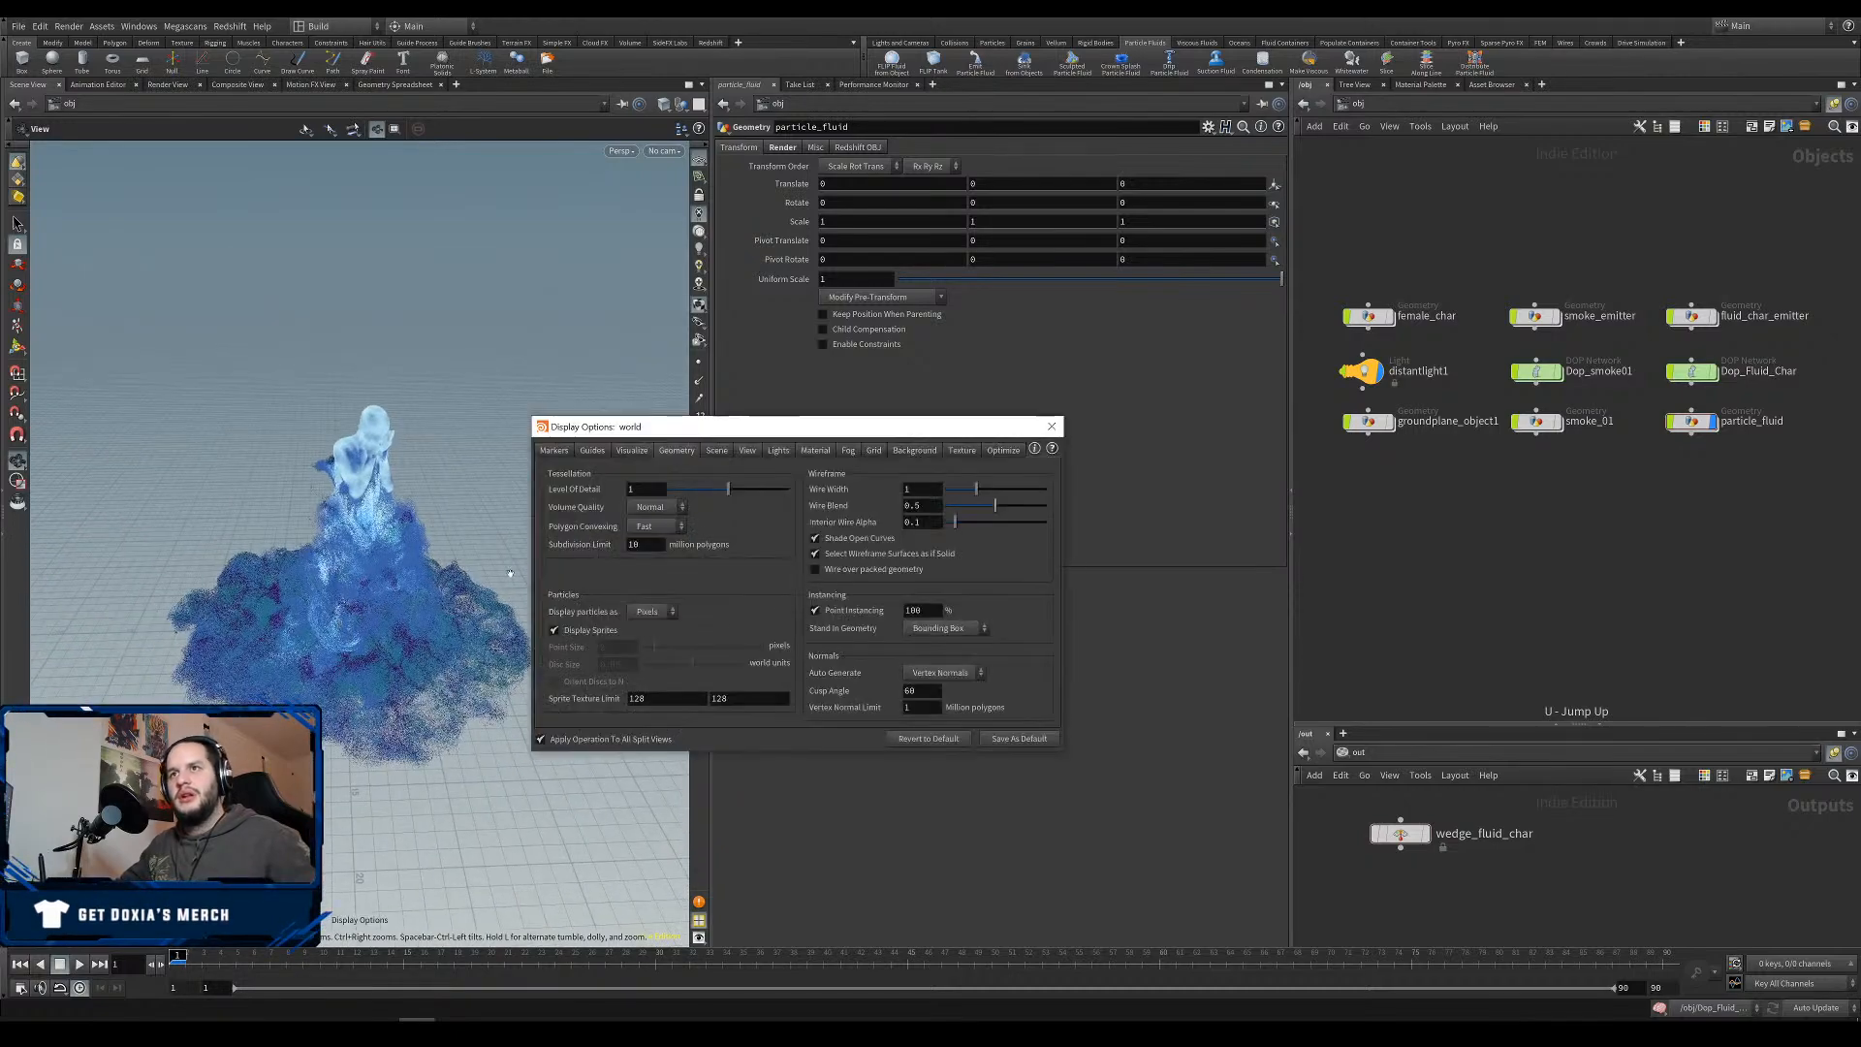
pyautogui.click(913, 451)
pyautogui.click(639, 502)
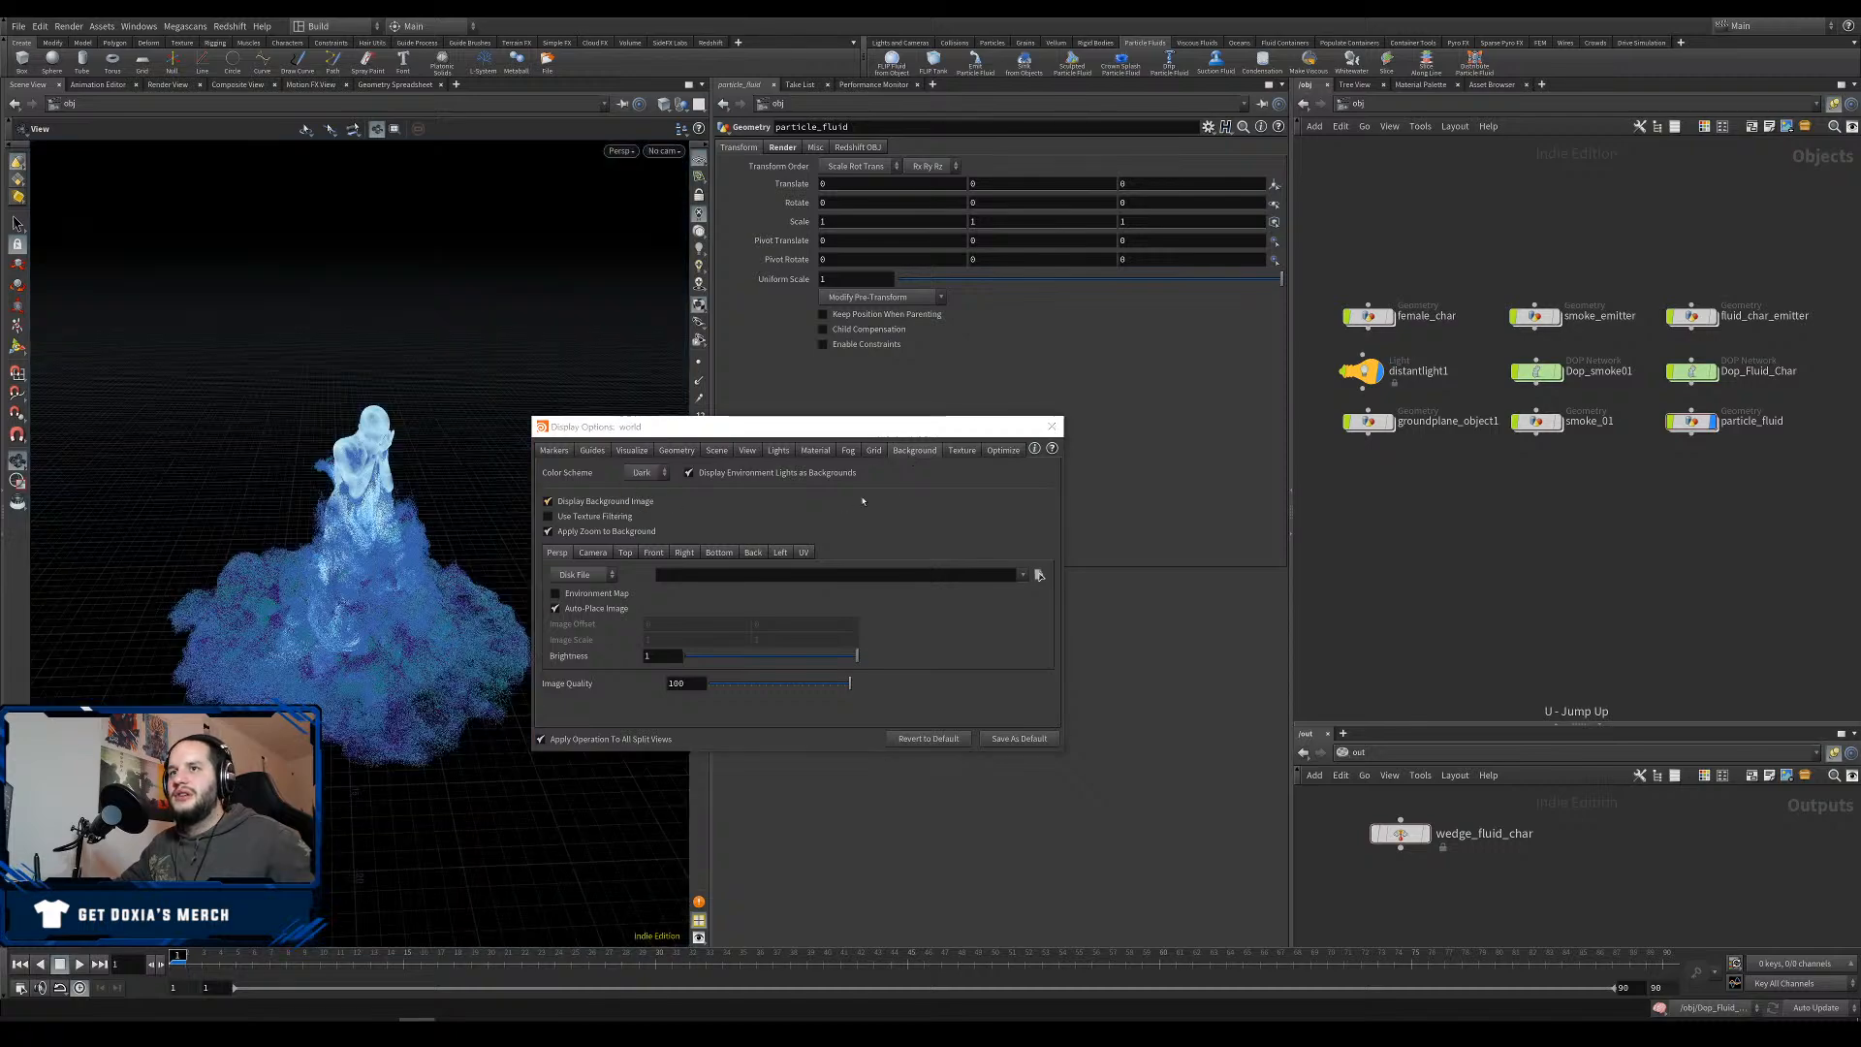
pyautogui.click(1053, 427)
pyautogui.moveTo(535, 606)
pyautogui.mouseDown()
pyautogui.moveTo(569, 598)
pyautogui.moveTo(554, 581)
pyautogui.moveTo(585, 639)
pyautogui.moveTo(531, 638)
pyautogui.mouseUp()
pyautogui.moveTo(516, 617); pyautogui.dragTo(410, 617)
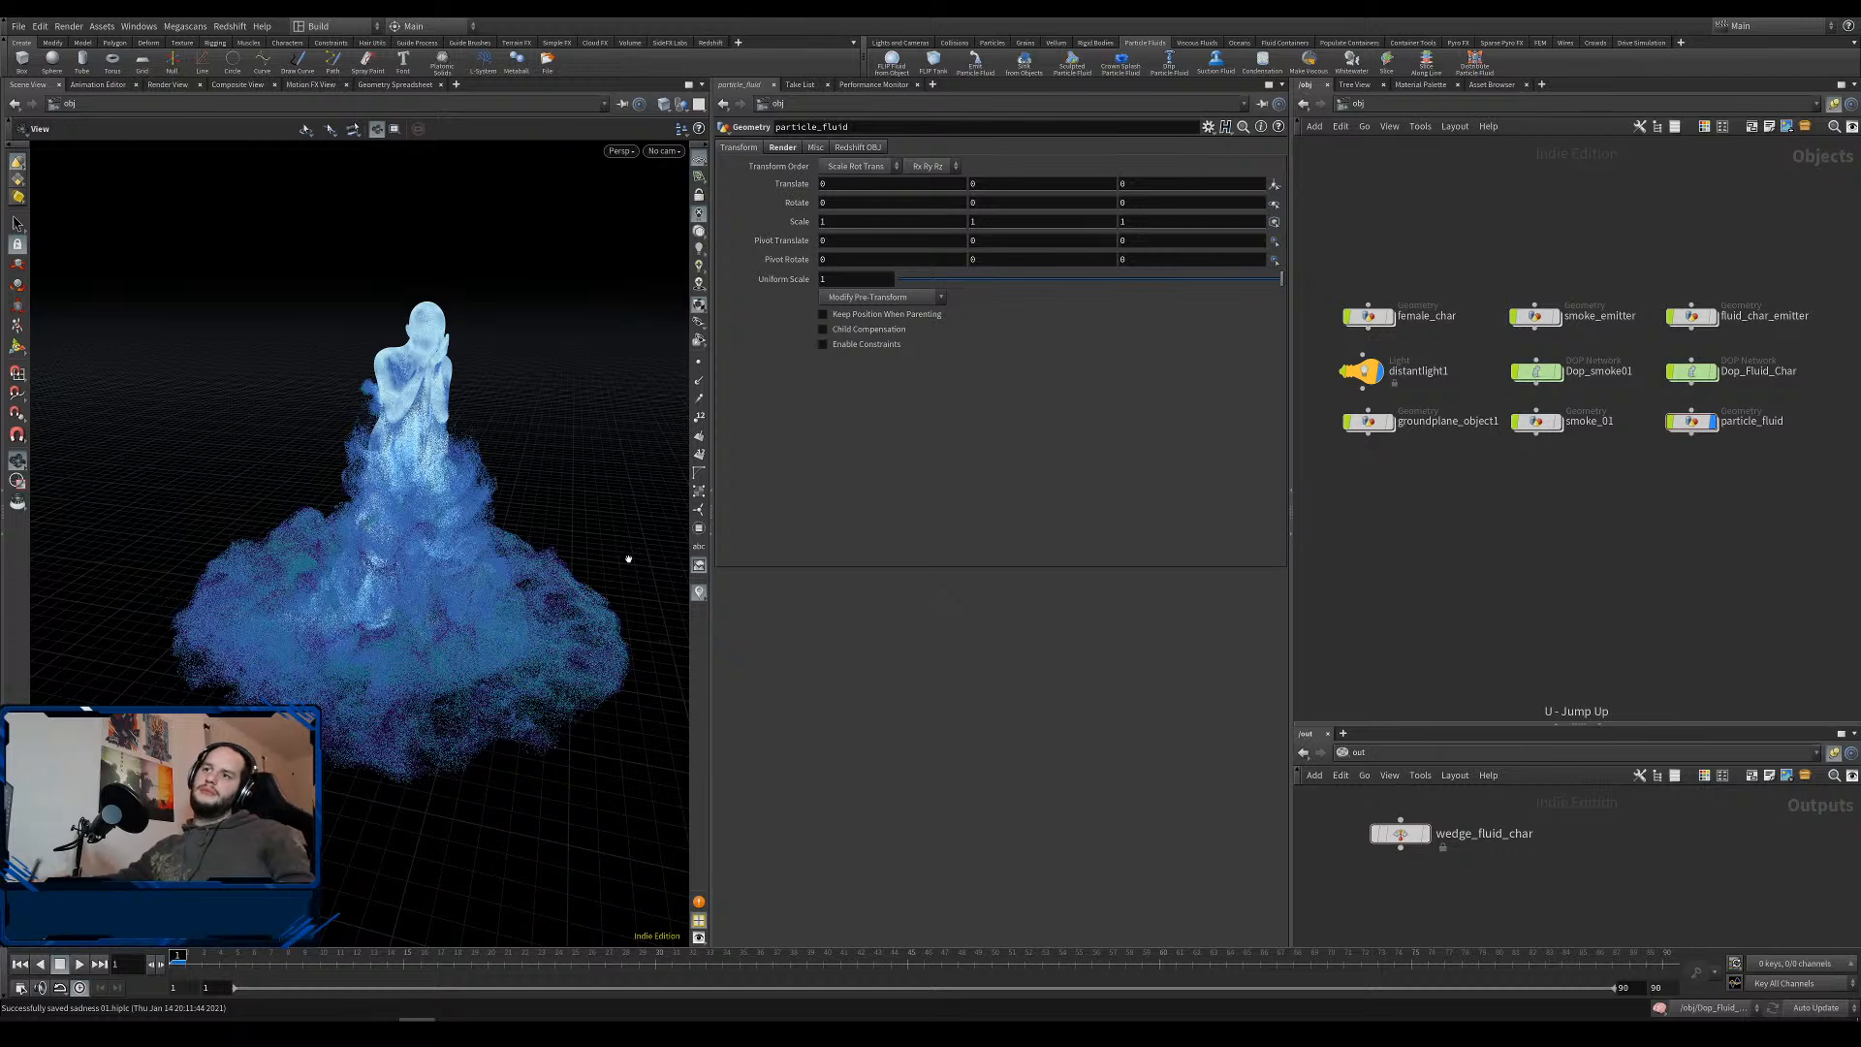
# Inside particle_fluid, duplicate the timeshift2 node and set the copy's frame to 31.
pyautogui.doubleClick(1701, 423)
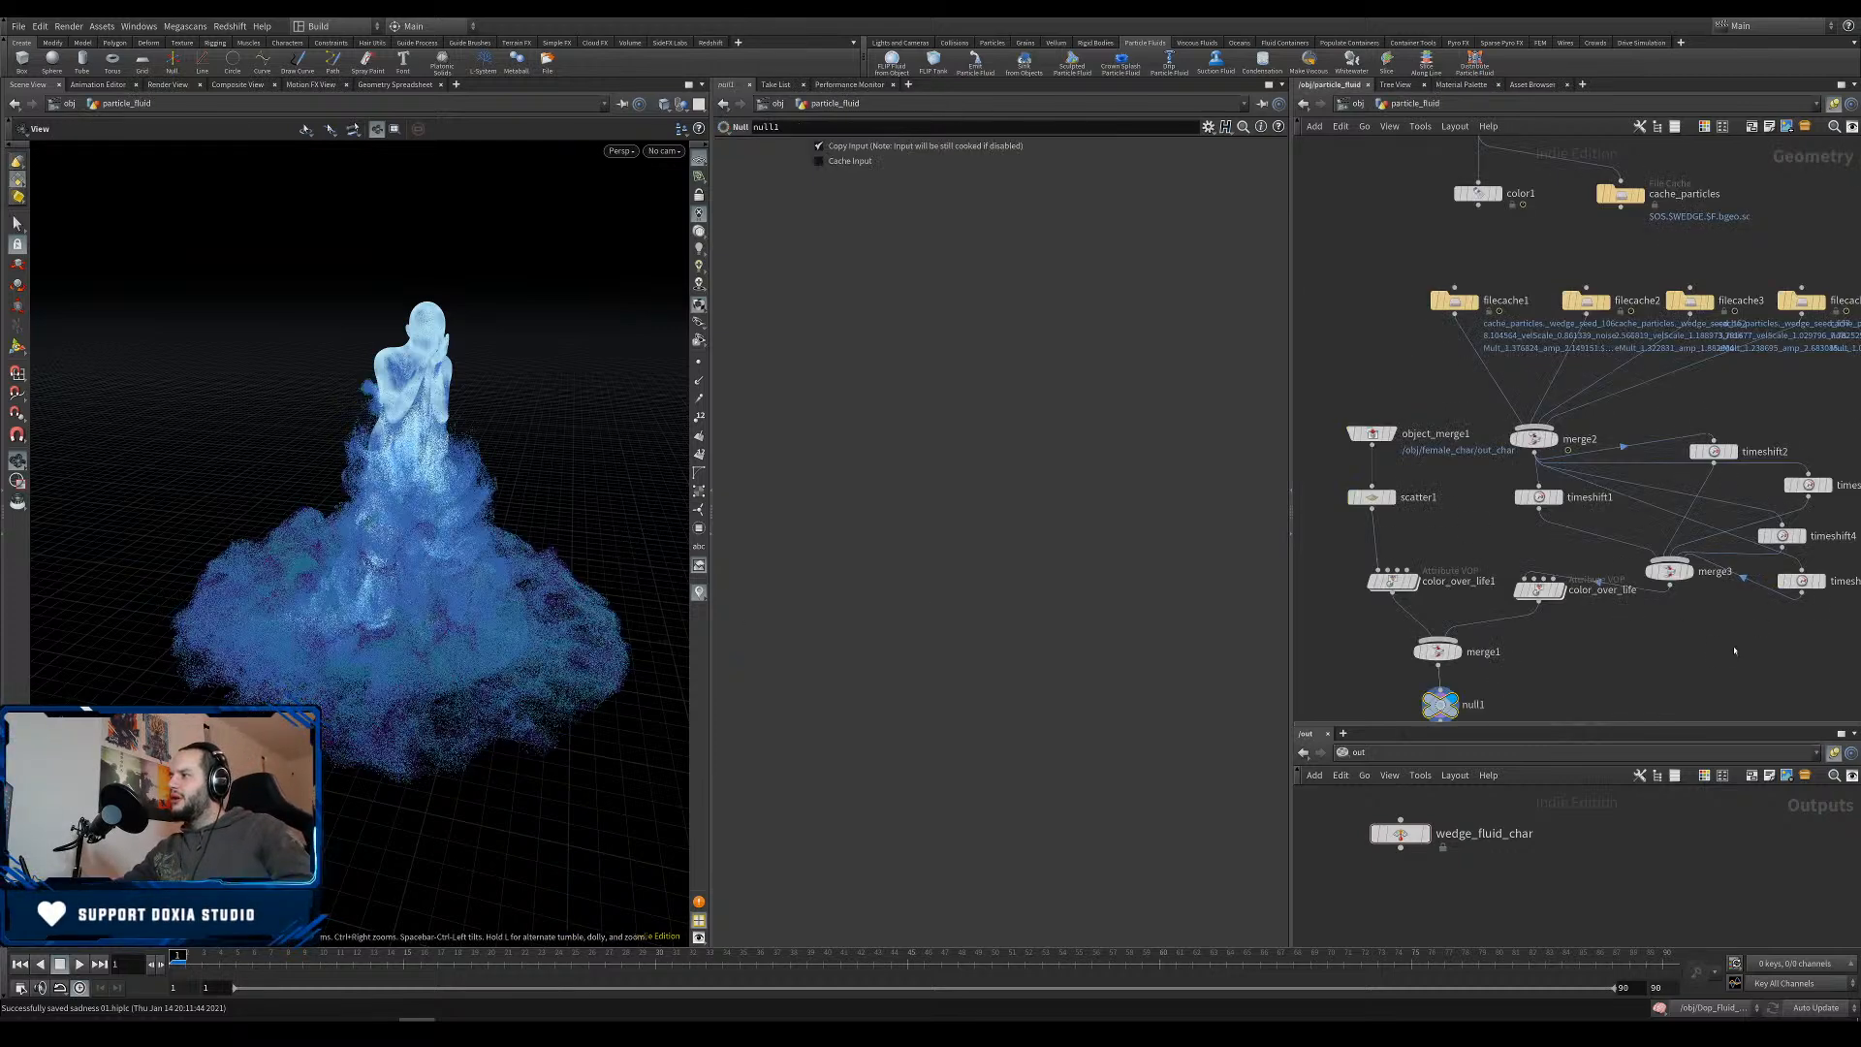
pyautogui.moveTo(1735, 651); pyautogui.dragTo(1637, 666, button='middle')
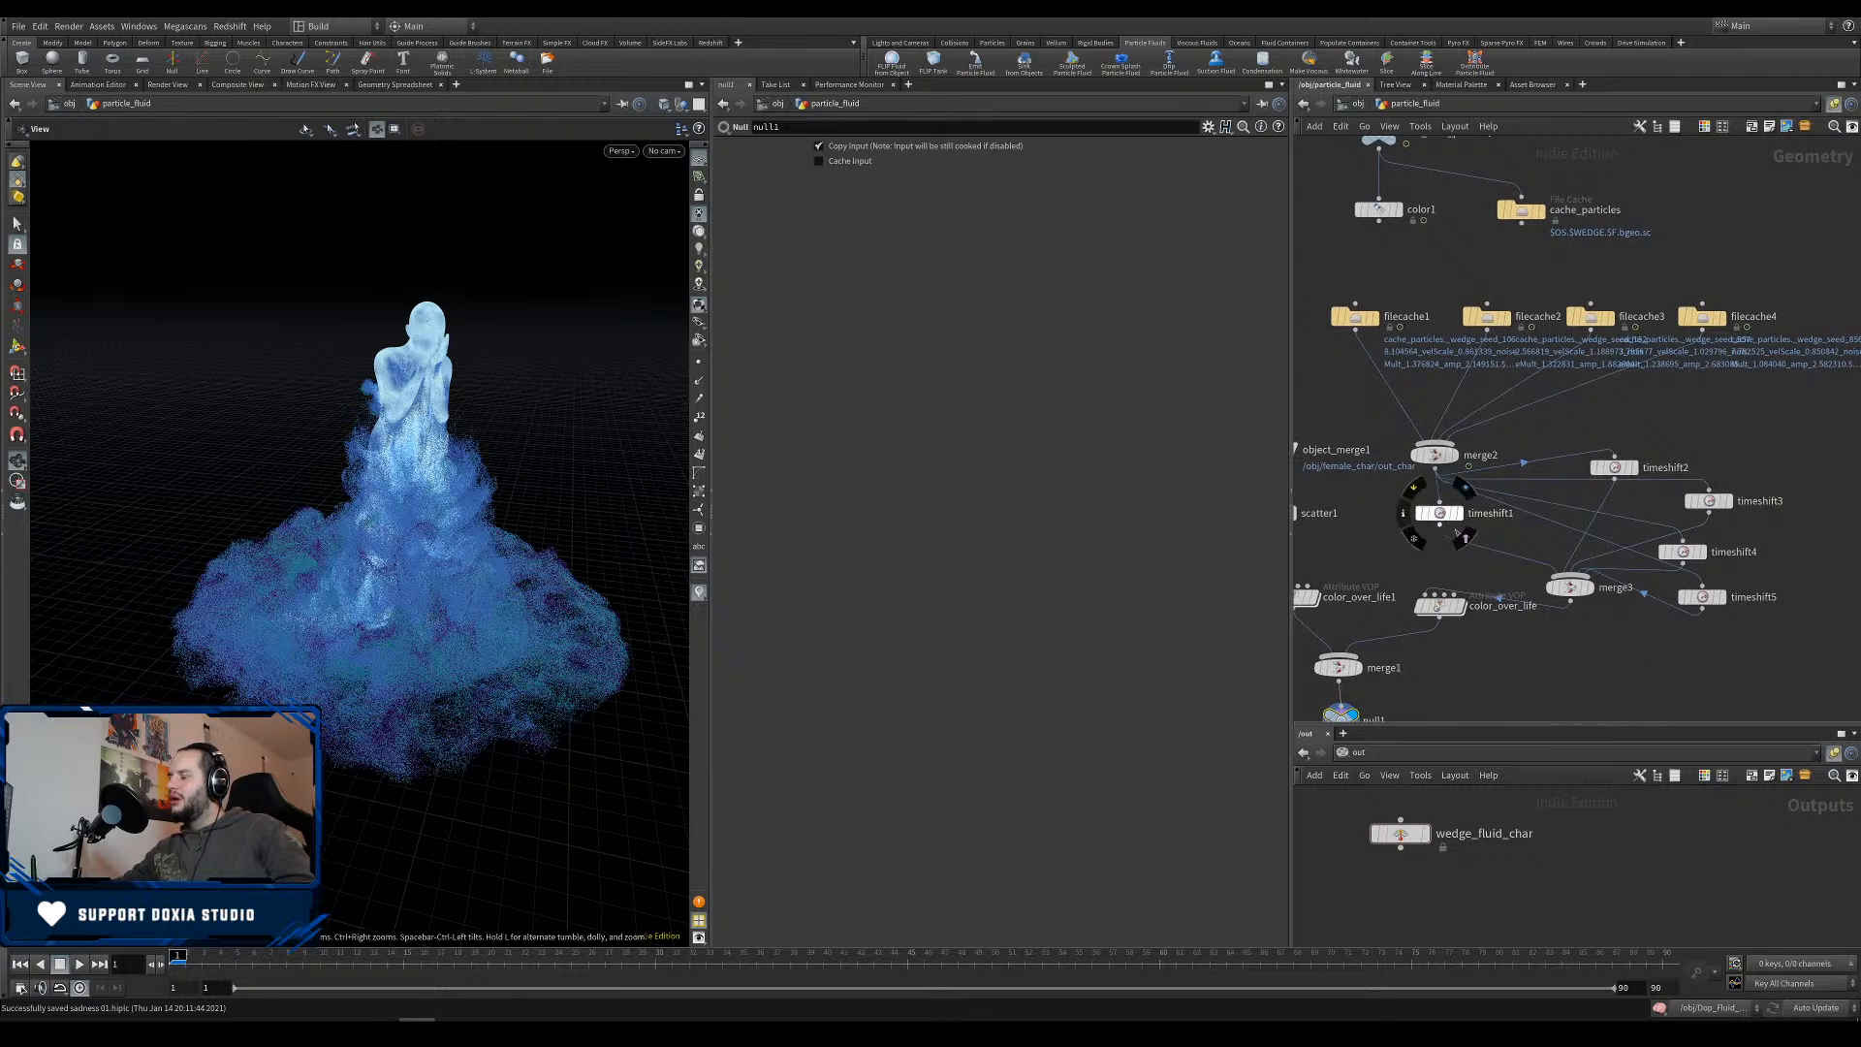
pyautogui.moveTo(1576, 598); pyautogui.dragTo(1564, 601)
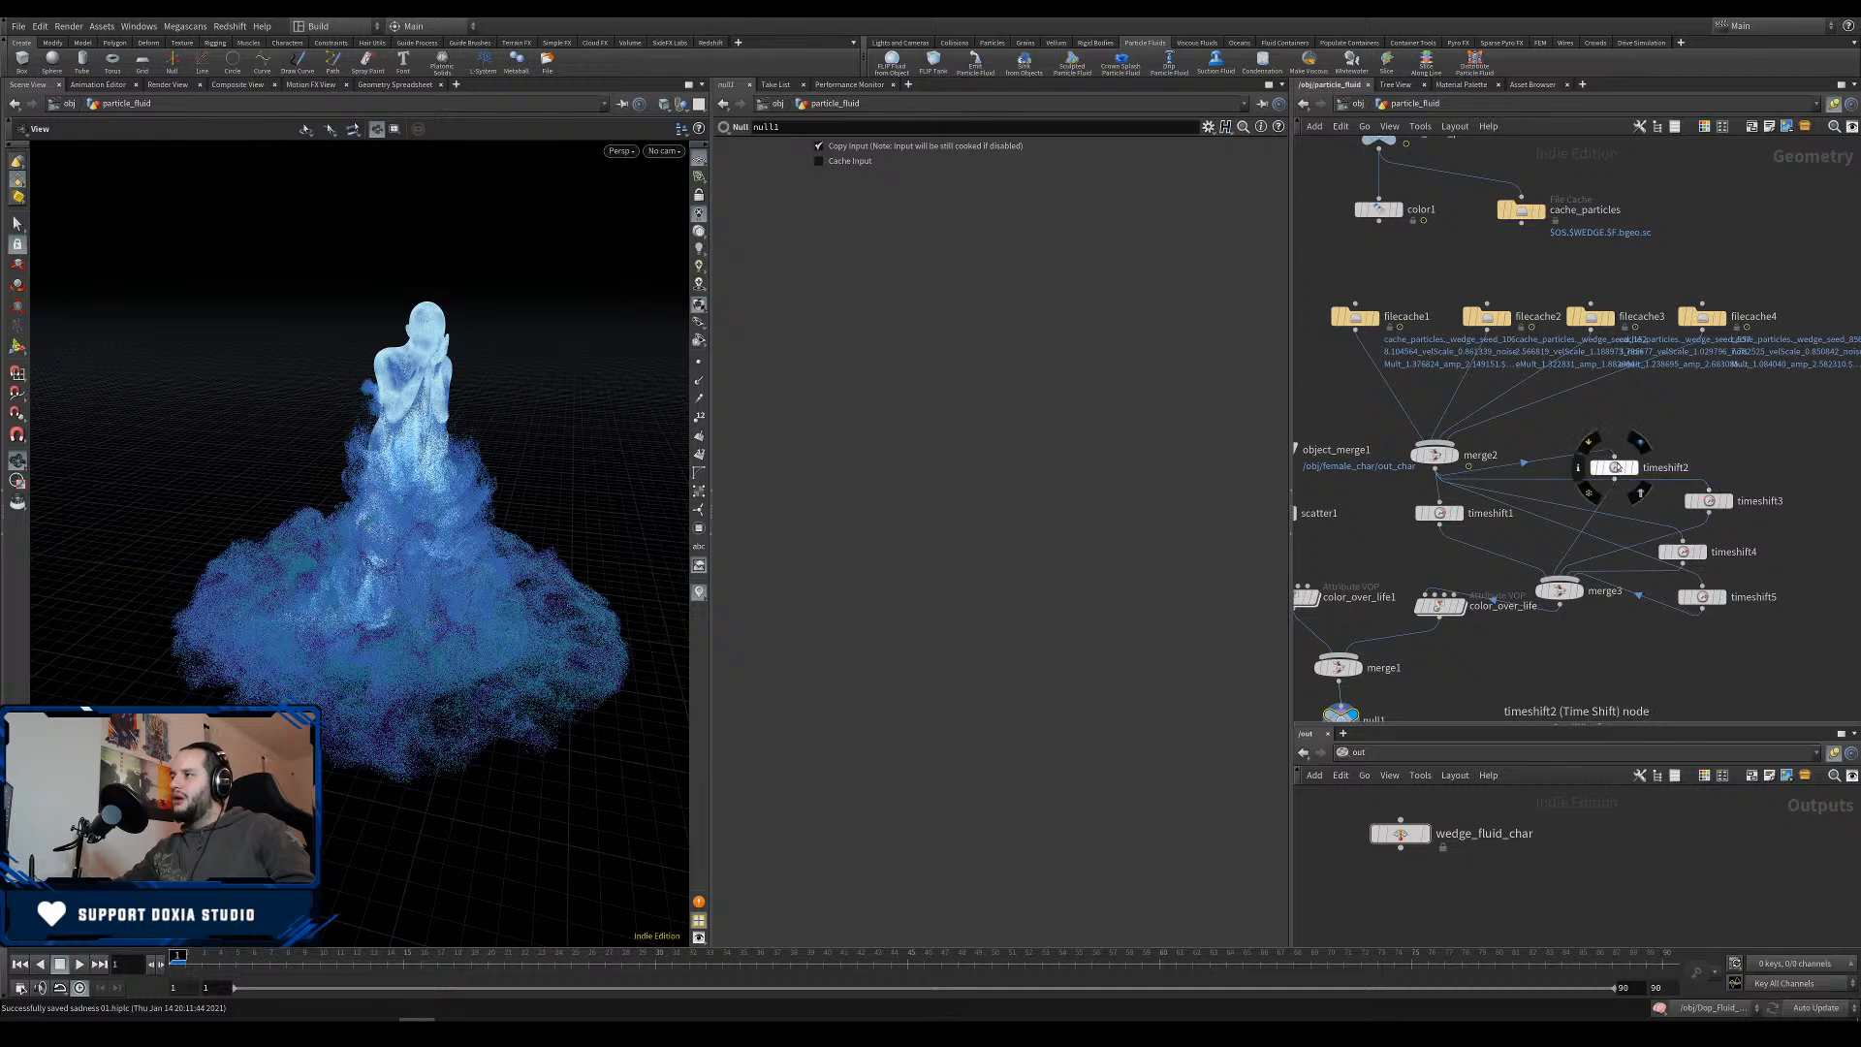
pyautogui.click(1615, 468)
pyautogui.keyDown('alt'); pyautogui.moveTo(1615, 468); pyautogui.dragTo(1695, 455); pyautogui.keyUp('alt')
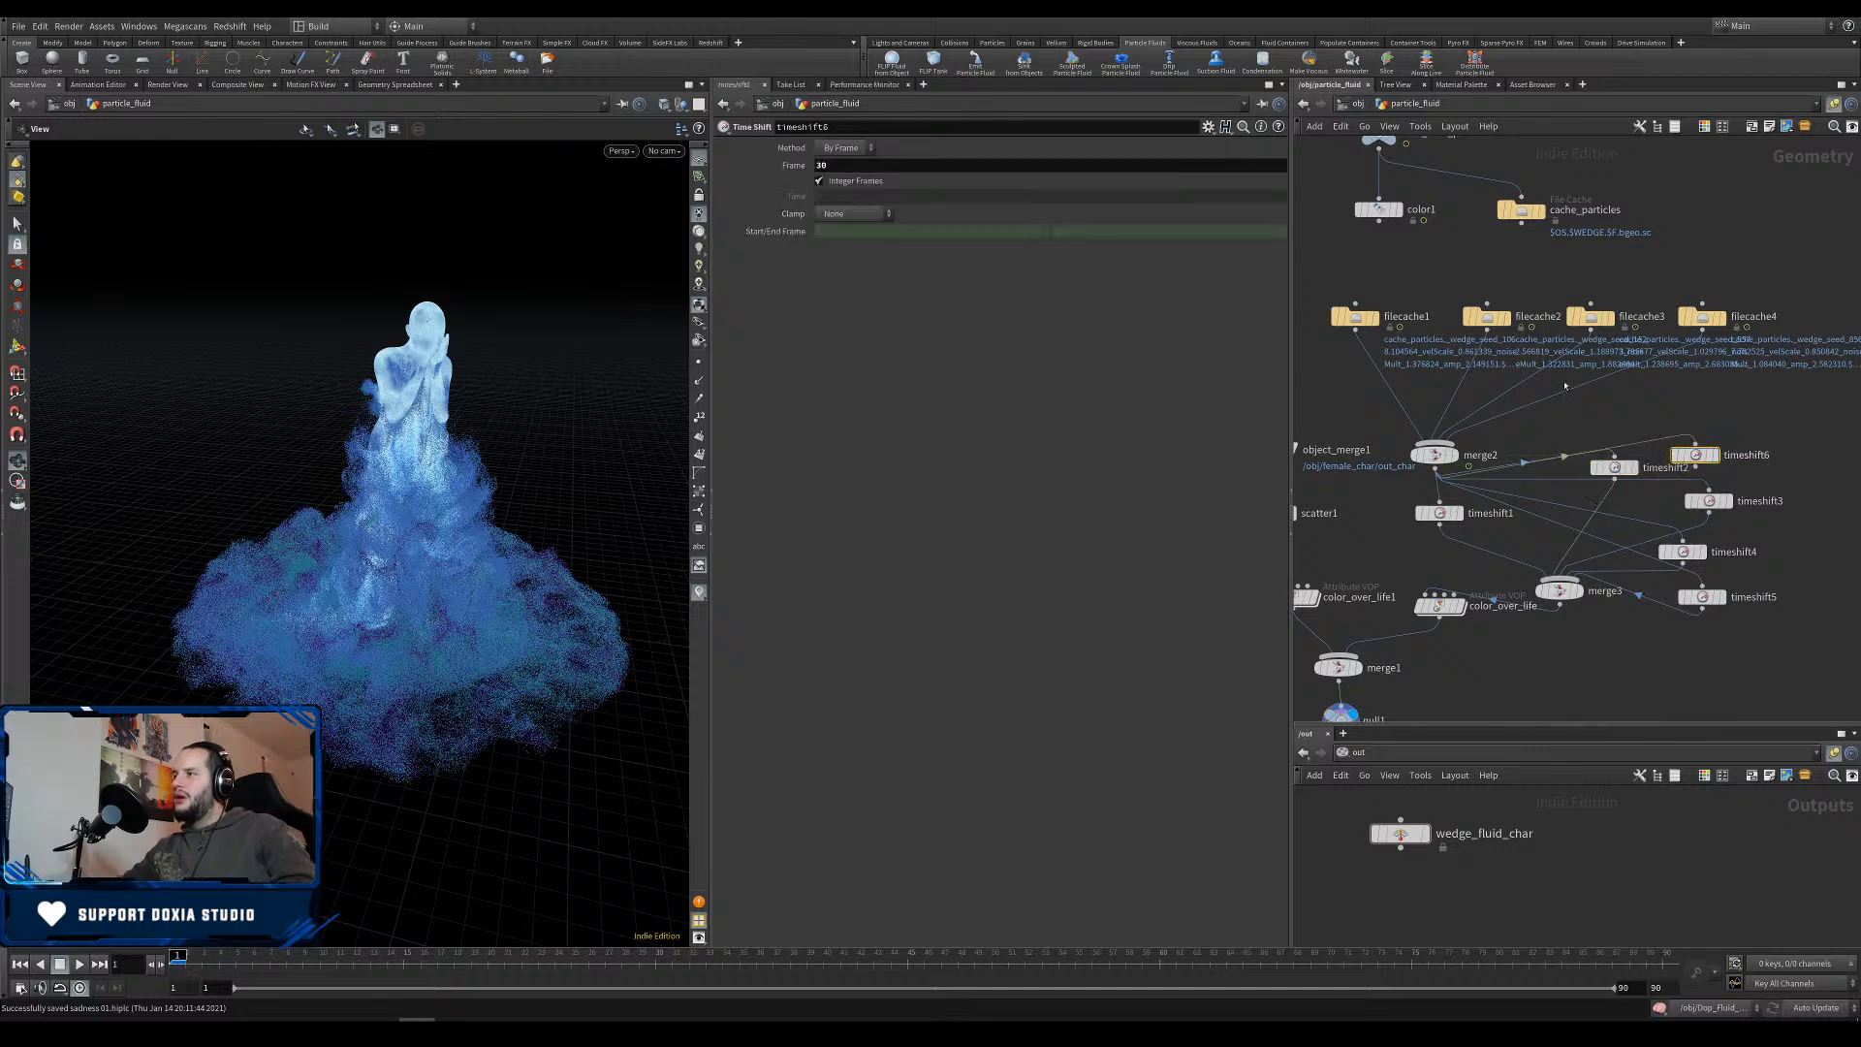
pyautogui.write('31')
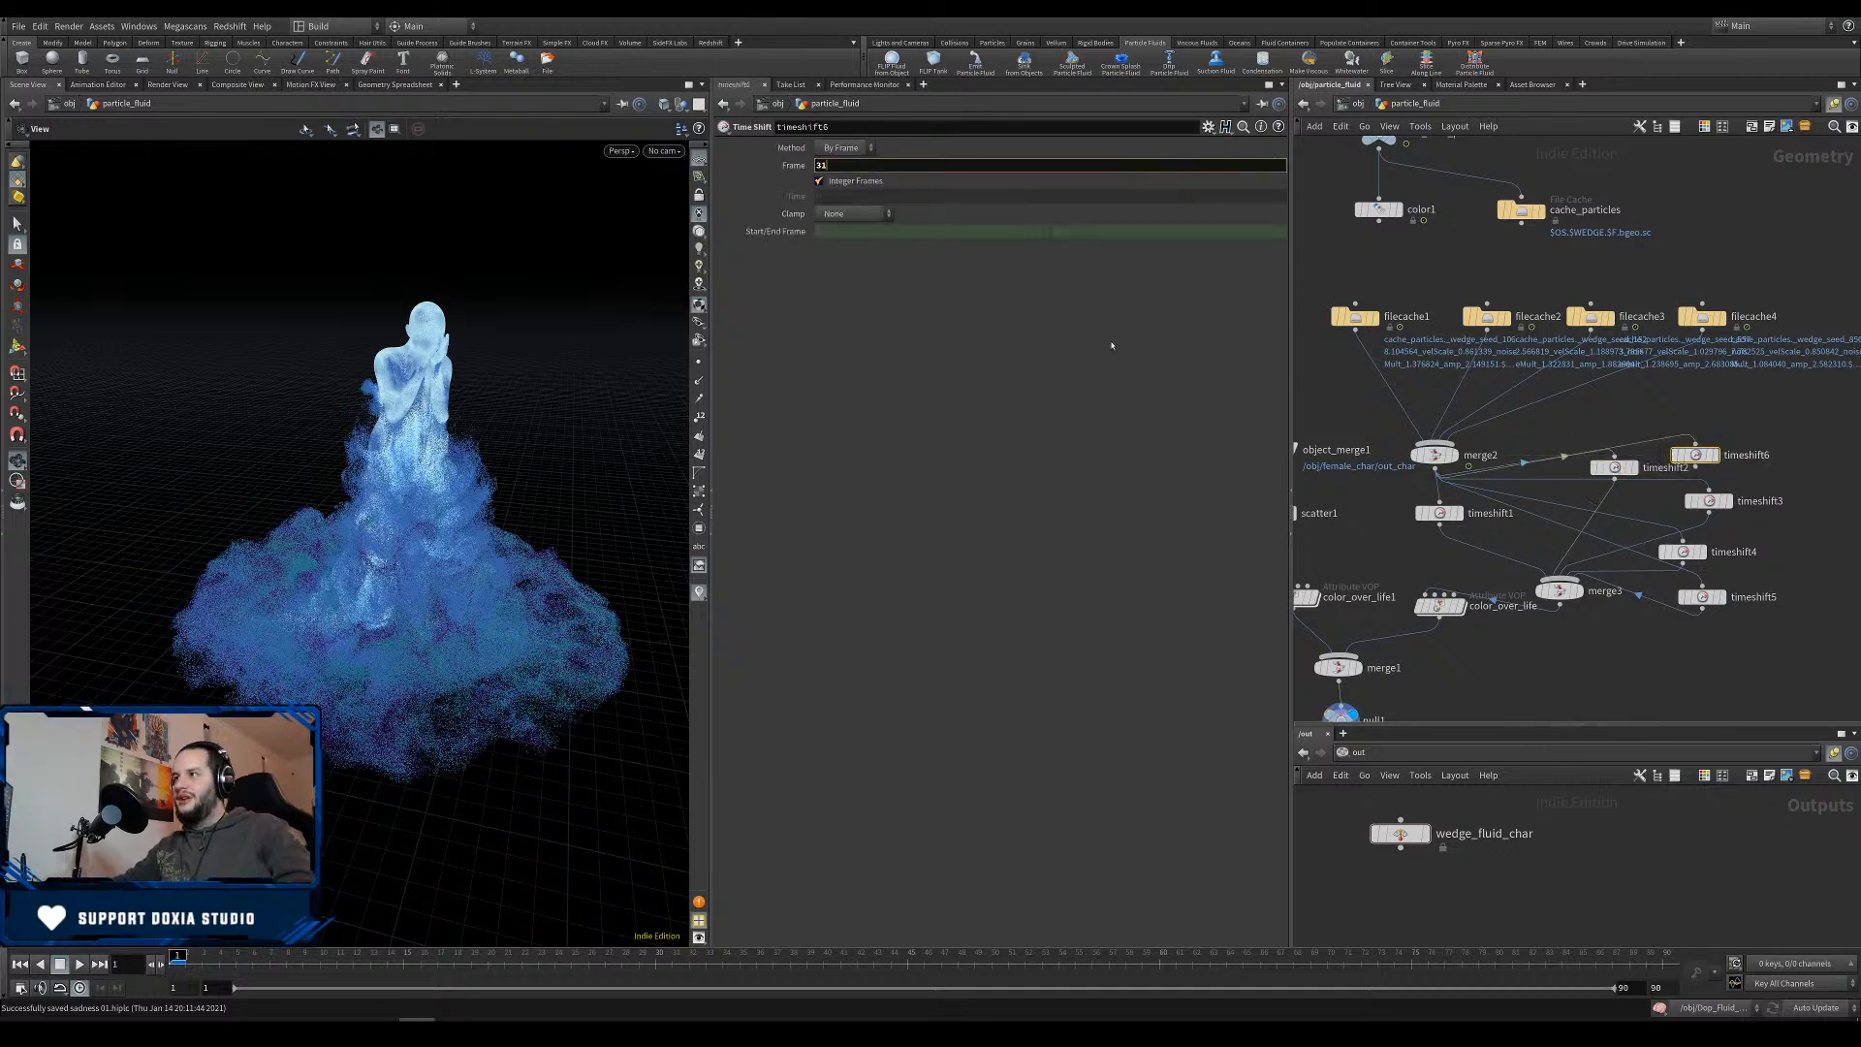
# Duplicate the frame 31 time shift and set the copy's frame to 32.
pyautogui.keyDown('alt'); pyautogui.moveTo(1698, 453); pyautogui.dragTo(1764, 453); pyautogui.keyUp('alt')
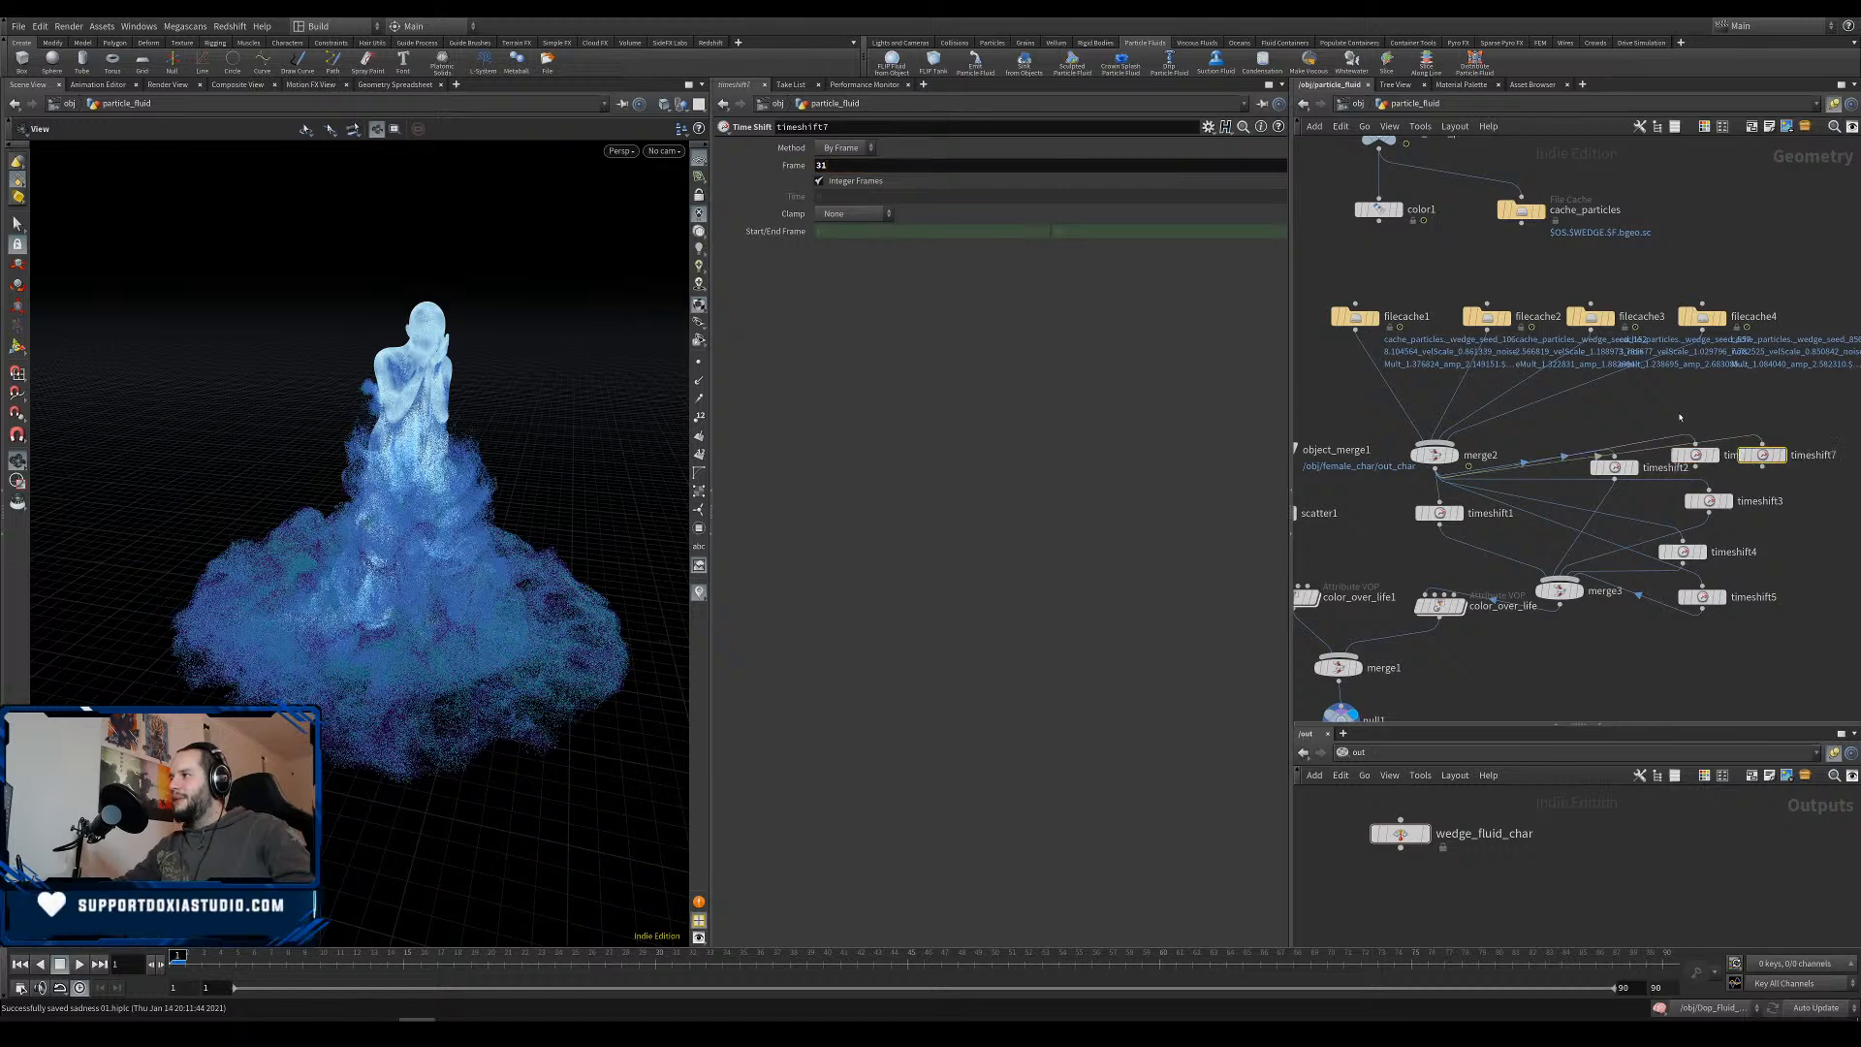
pyautogui.moveTo(842, 167); pyautogui.dragTo(782, 170)
pyautogui.write('32')
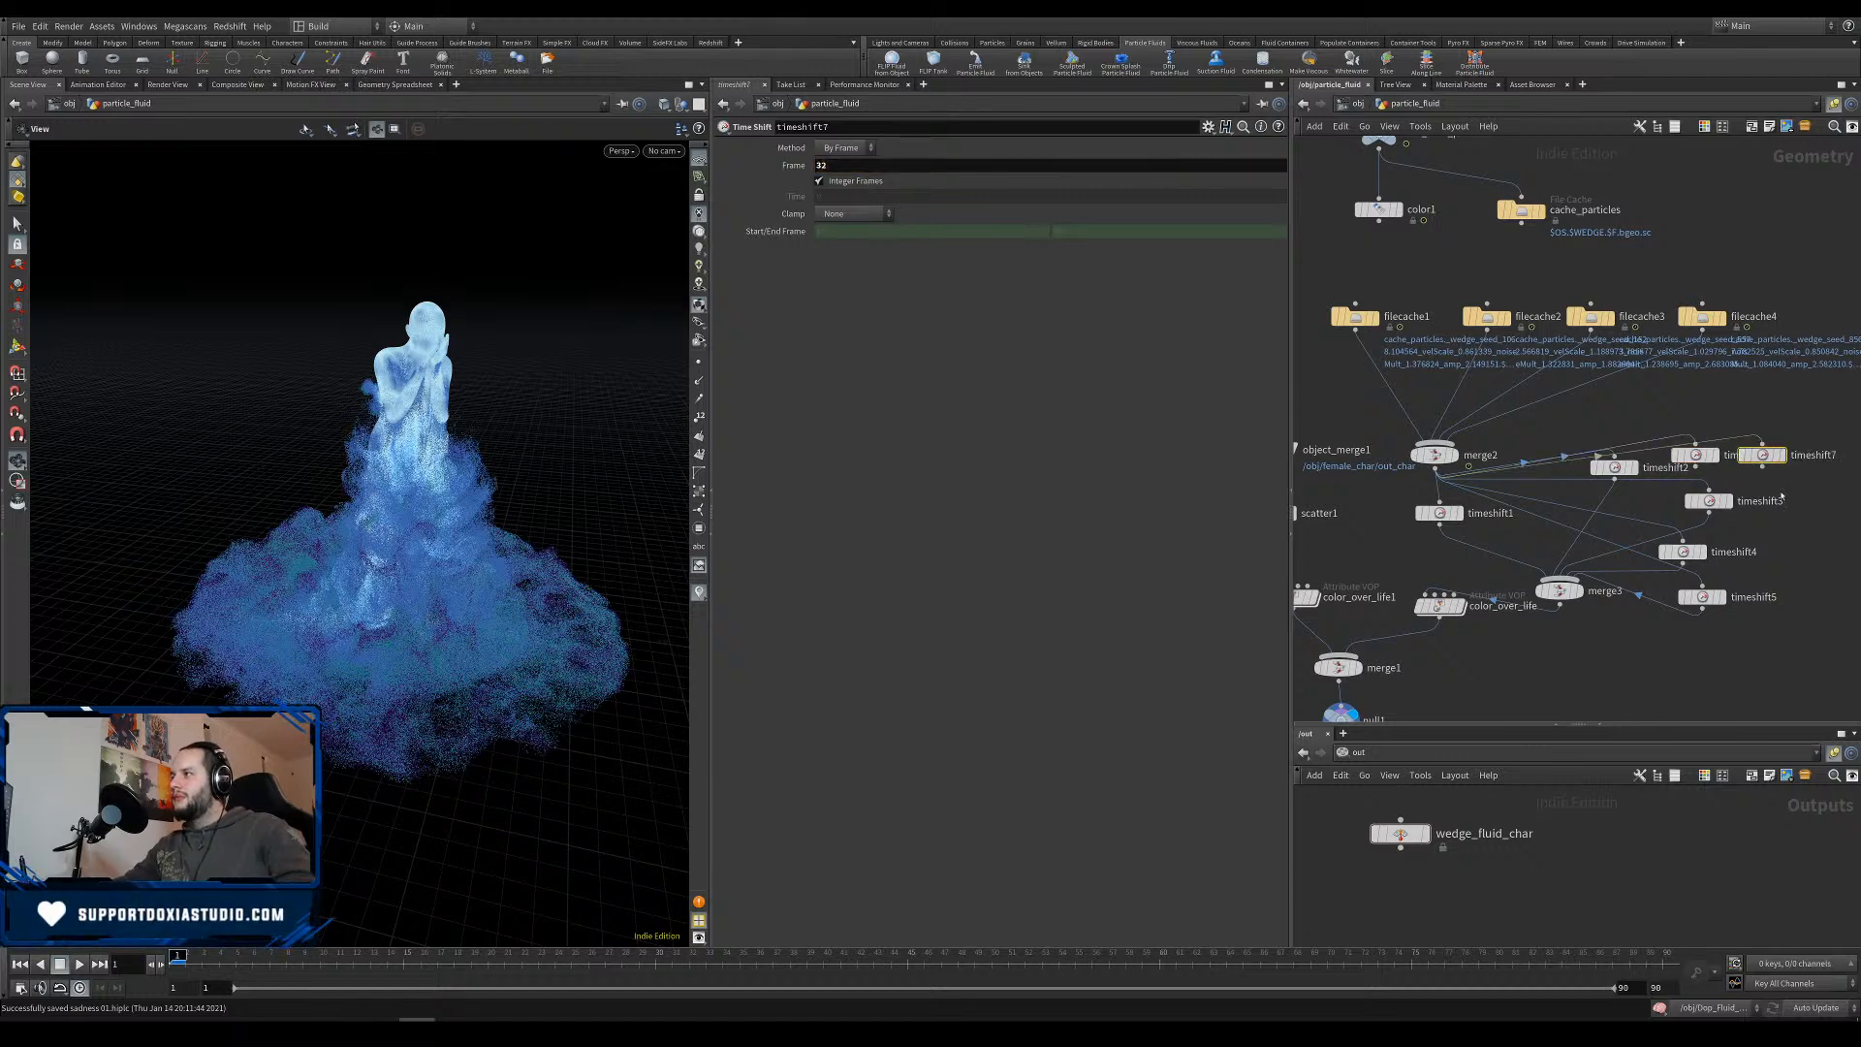
# Make two more copies of the time shift, setting the last copy's frame to 34.
pyautogui.keyDown('alt'); pyautogui.moveTo(1794, 485); pyautogui.dragTo(1813, 497); pyautogui.keyUp('alt')
pyautogui.doubleClick(848, 166)
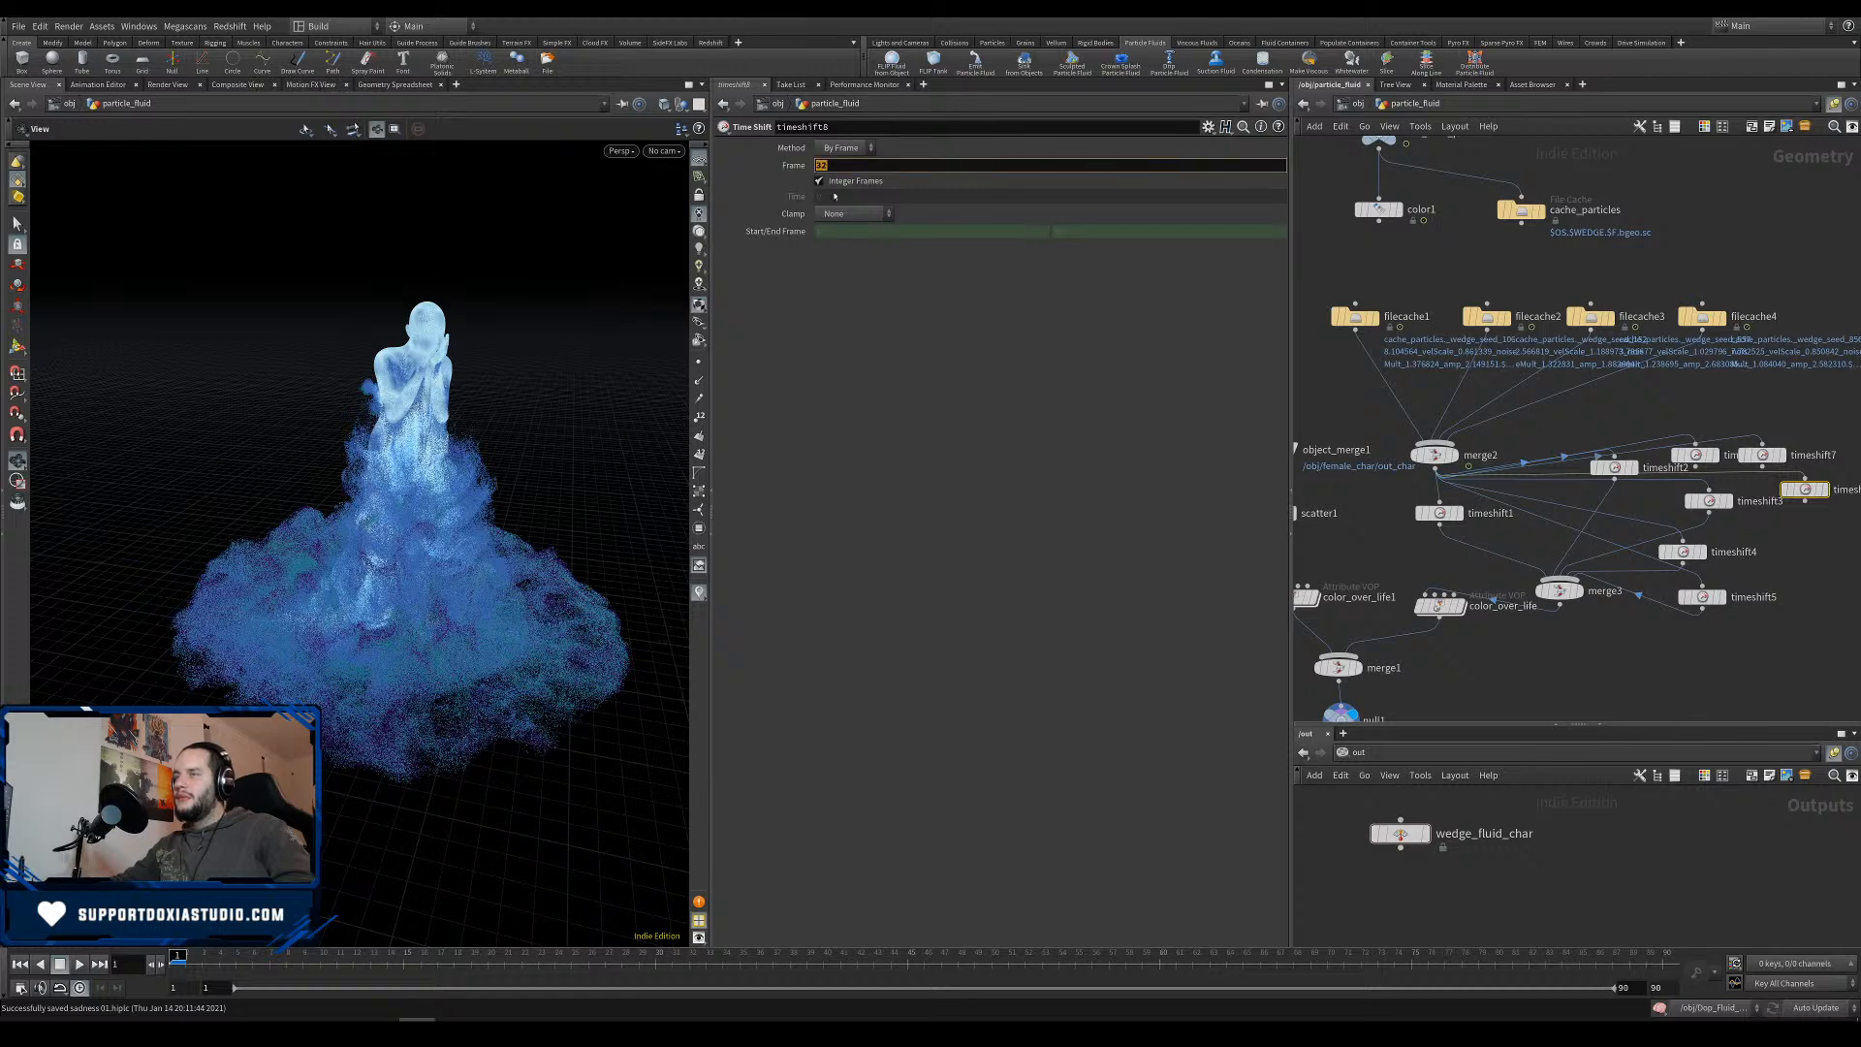
pyautogui.keyDown('alt'); pyautogui.moveTo(1801, 490); pyautogui.dragTo(1830, 536); pyautogui.keyUp('alt')
pyautogui.write('34')
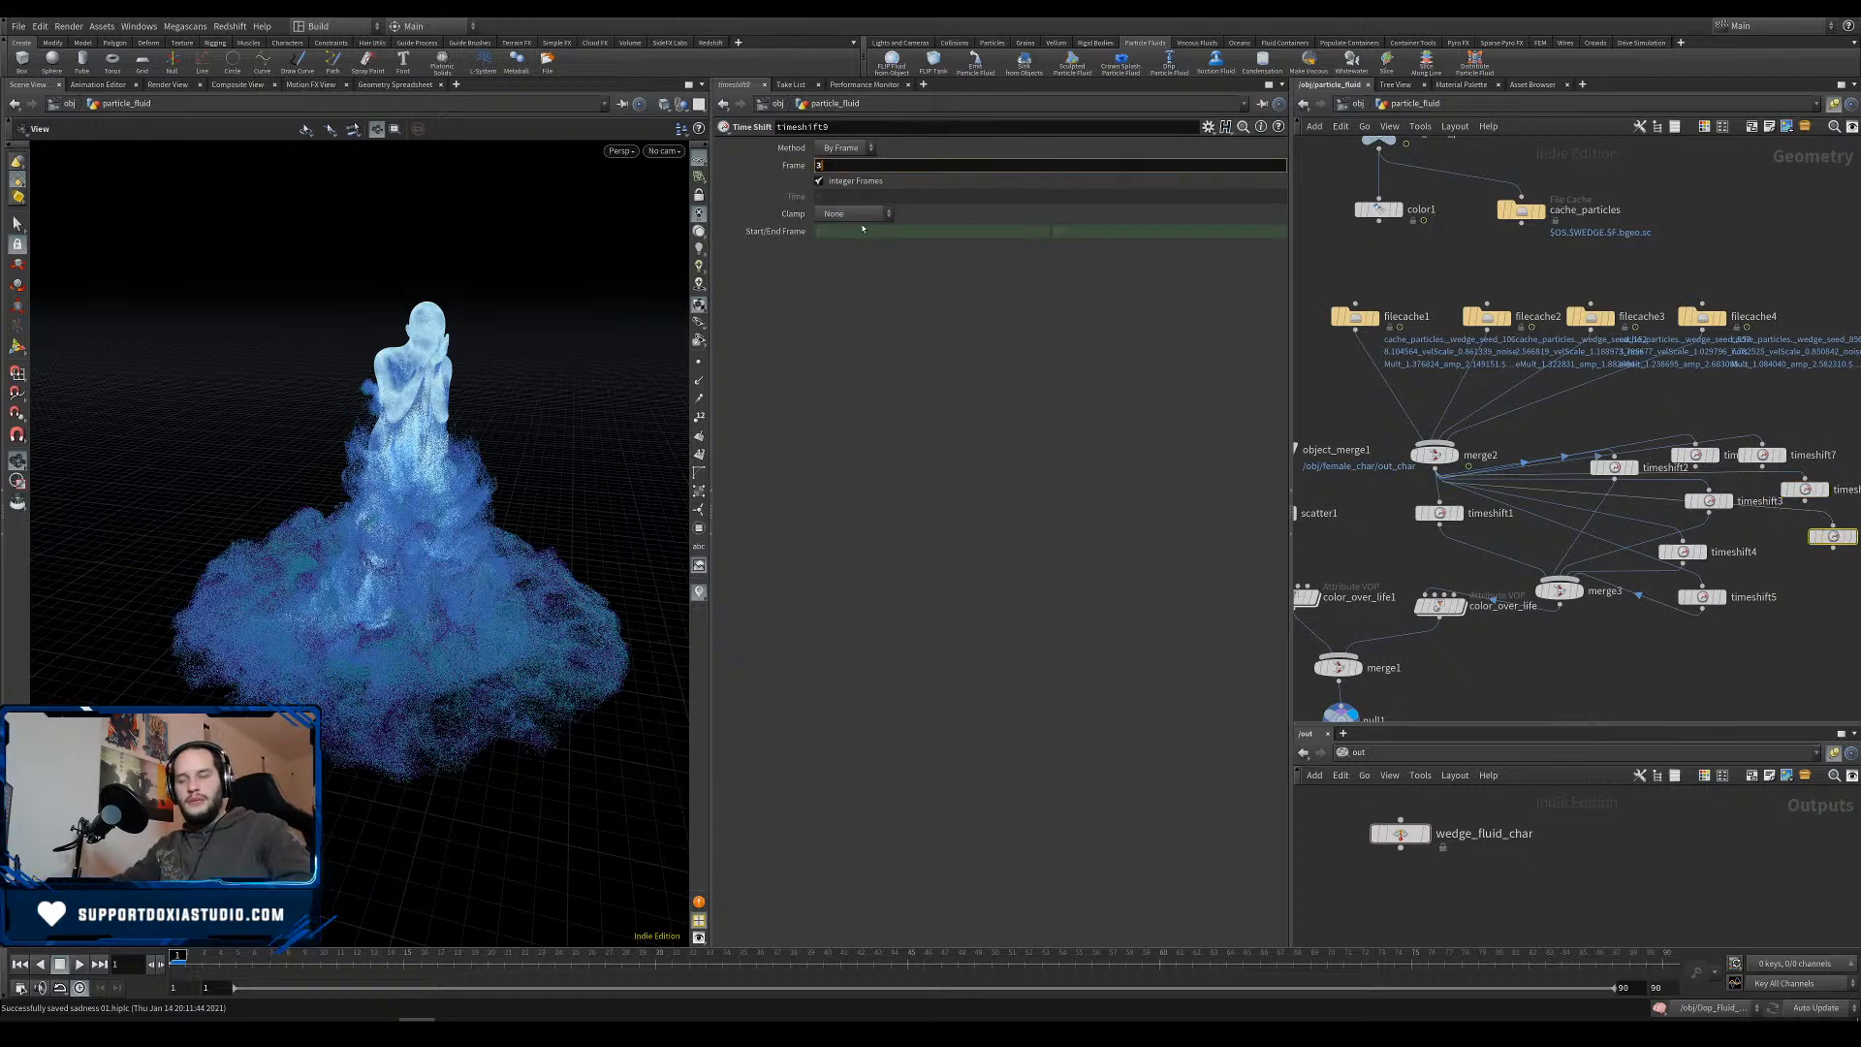
# Copy and paste the frame 34 time shift and set the new copy's frame to 35.
pyautogui.click(1822, 549)
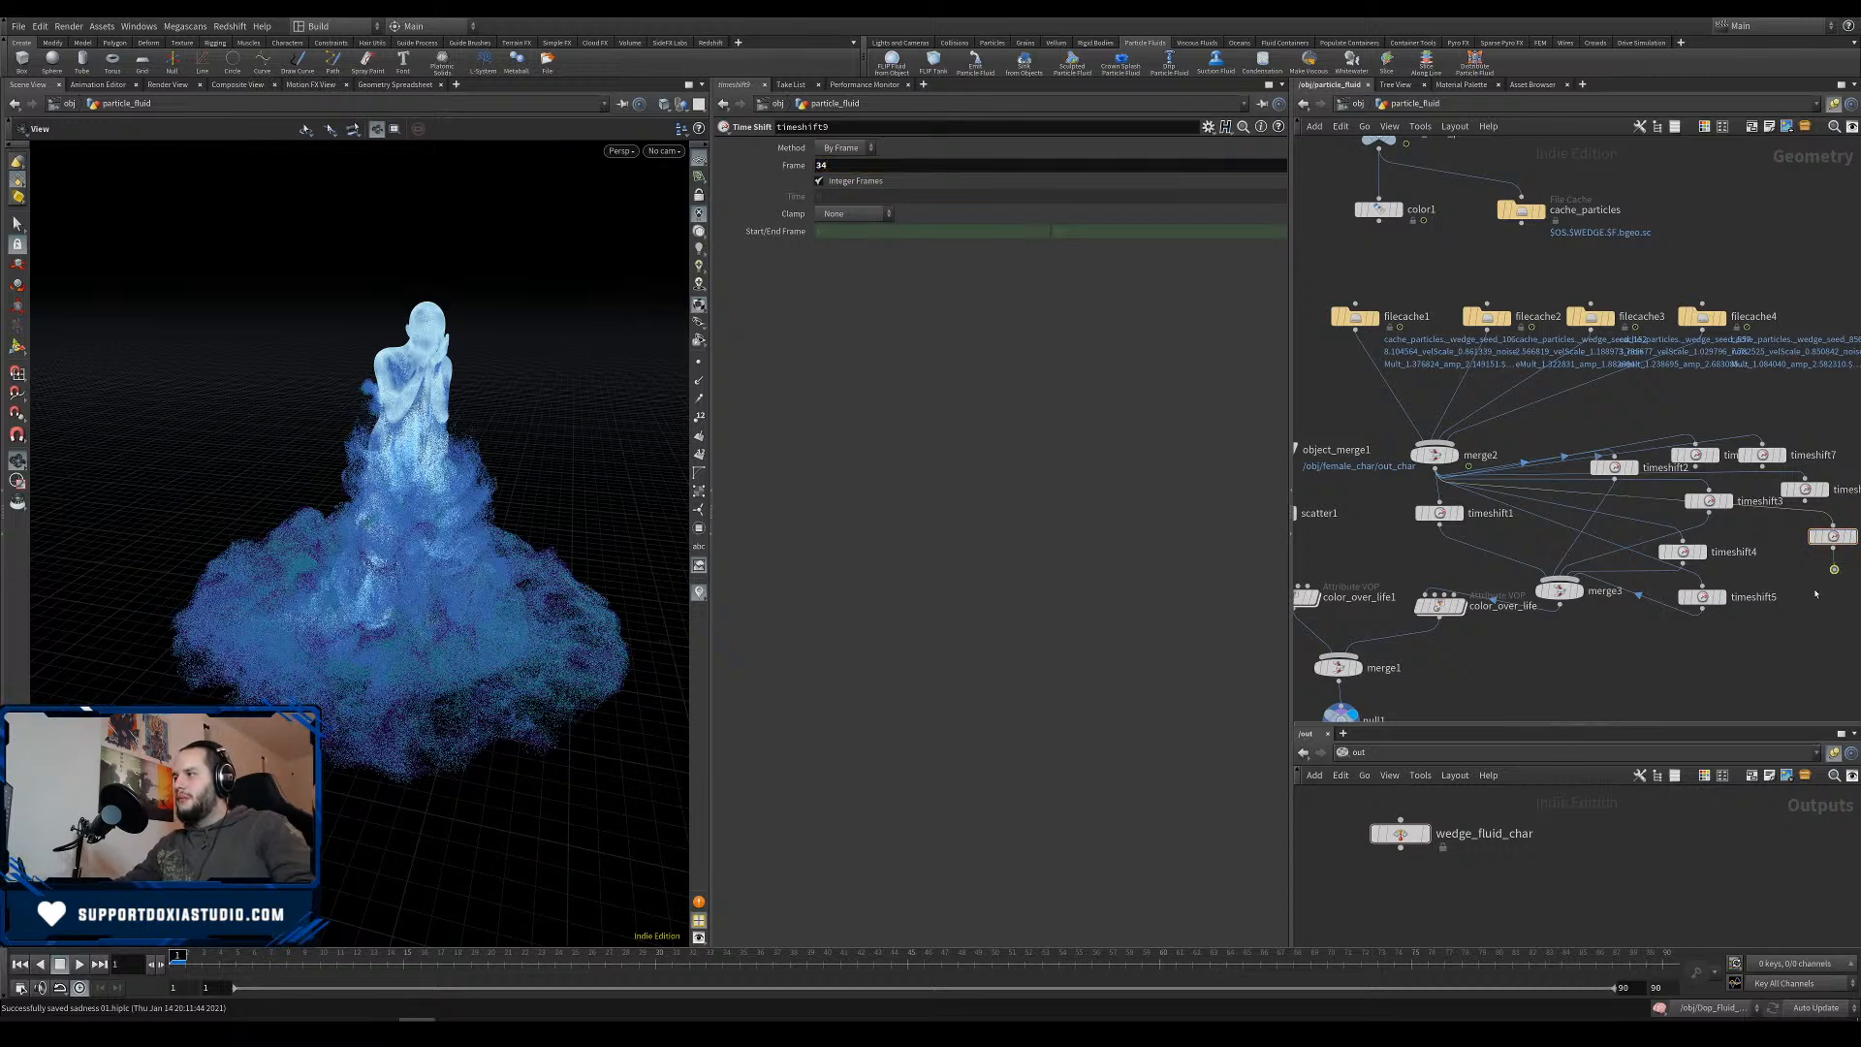
pyautogui.hotkey('ctrl', 'c')
pyautogui.hotkey('ctrl', 'v')
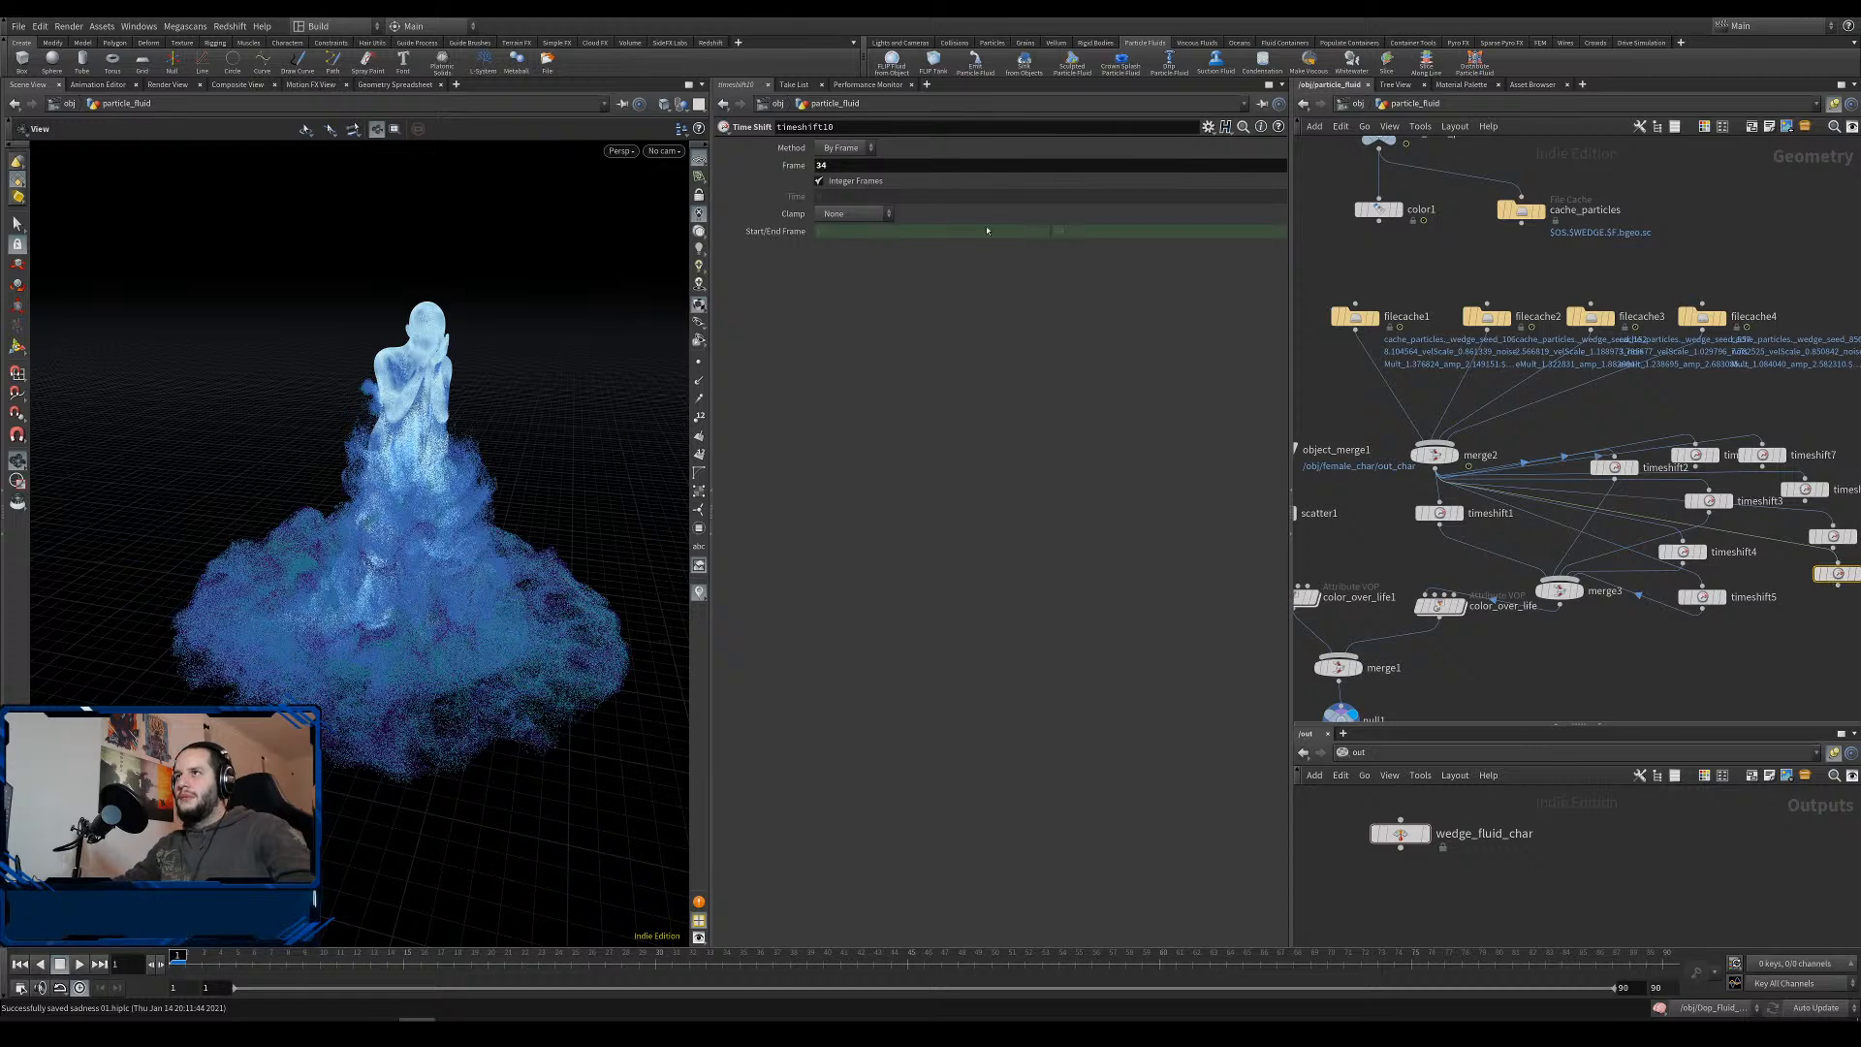
pyautogui.click(835, 165)
pyautogui.press('BackSpace')
pyautogui.write('5')
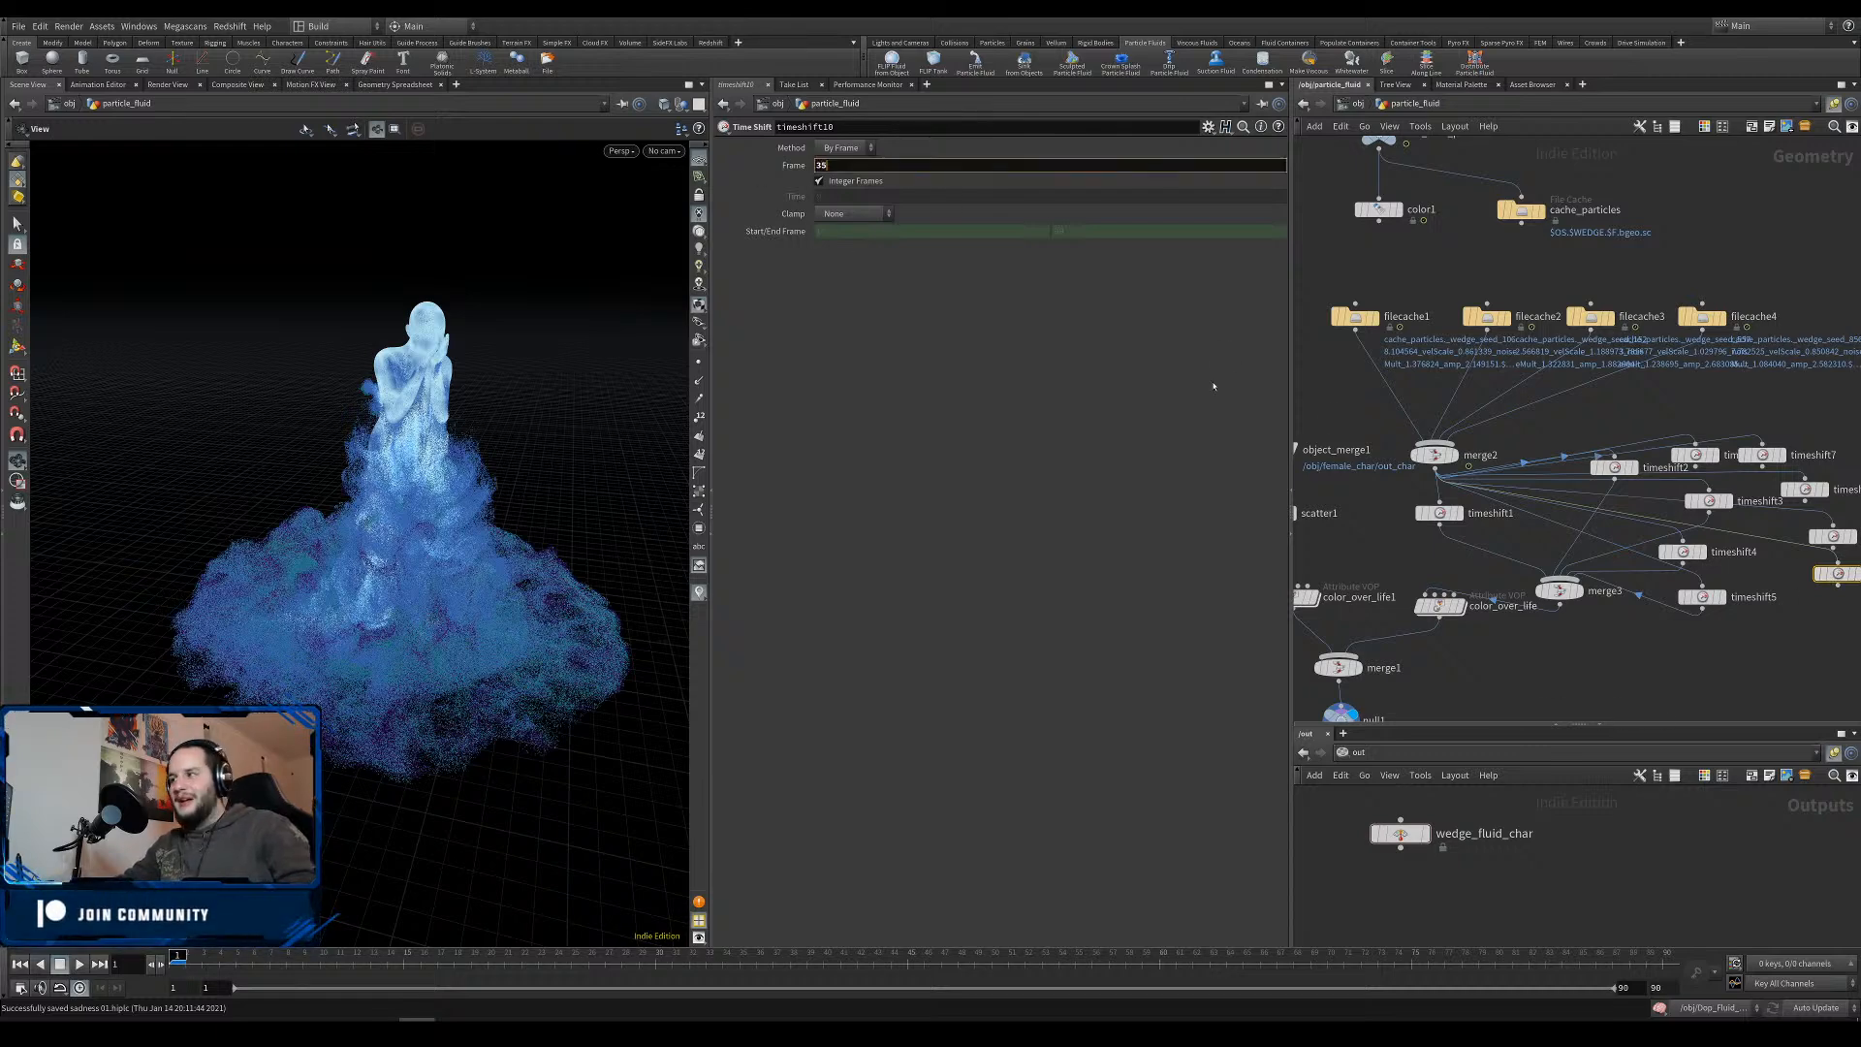
pyautogui.click(1766, 658)
# Rearrange merge3, color_over_life and the older time shift nodes lower in the network to make room for the new ones.
pyautogui.moveTo(1766, 658); pyautogui.dragTo(1668, 659, button='middle')
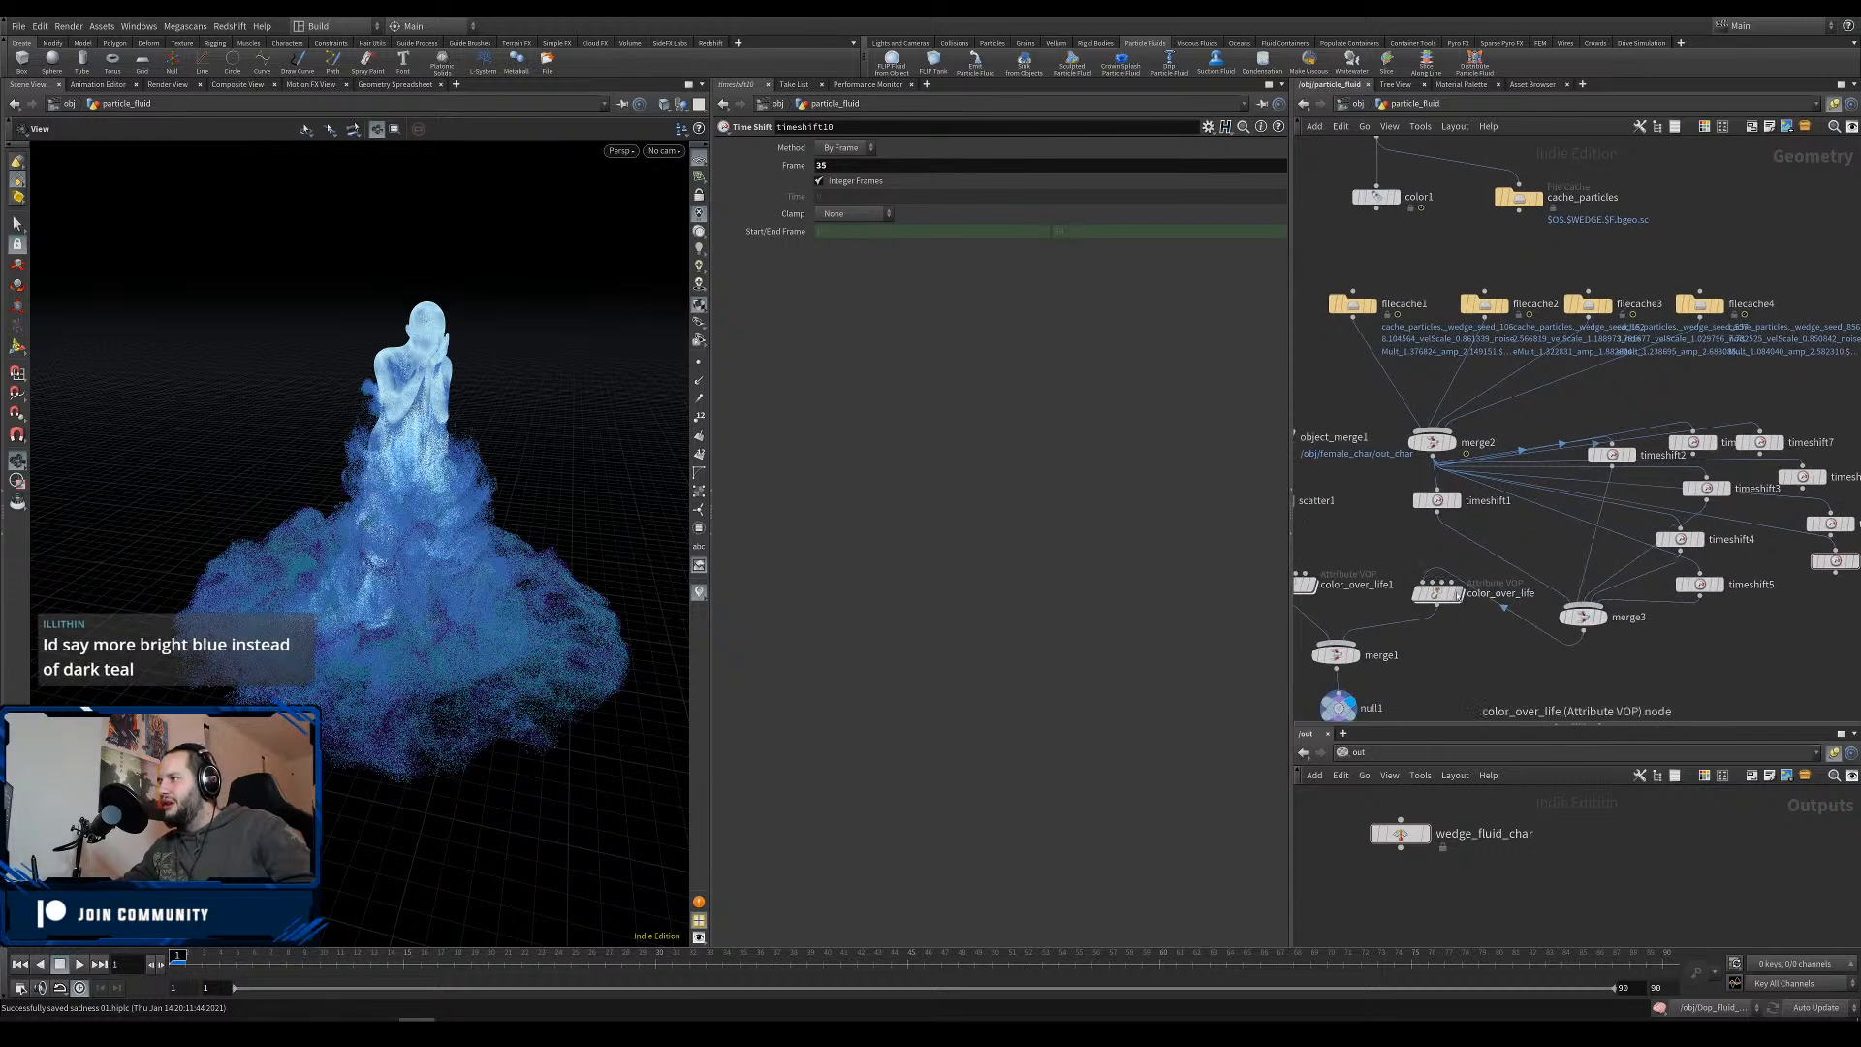
pyautogui.moveTo(1614, 455); pyautogui.dragTo(1558, 545)
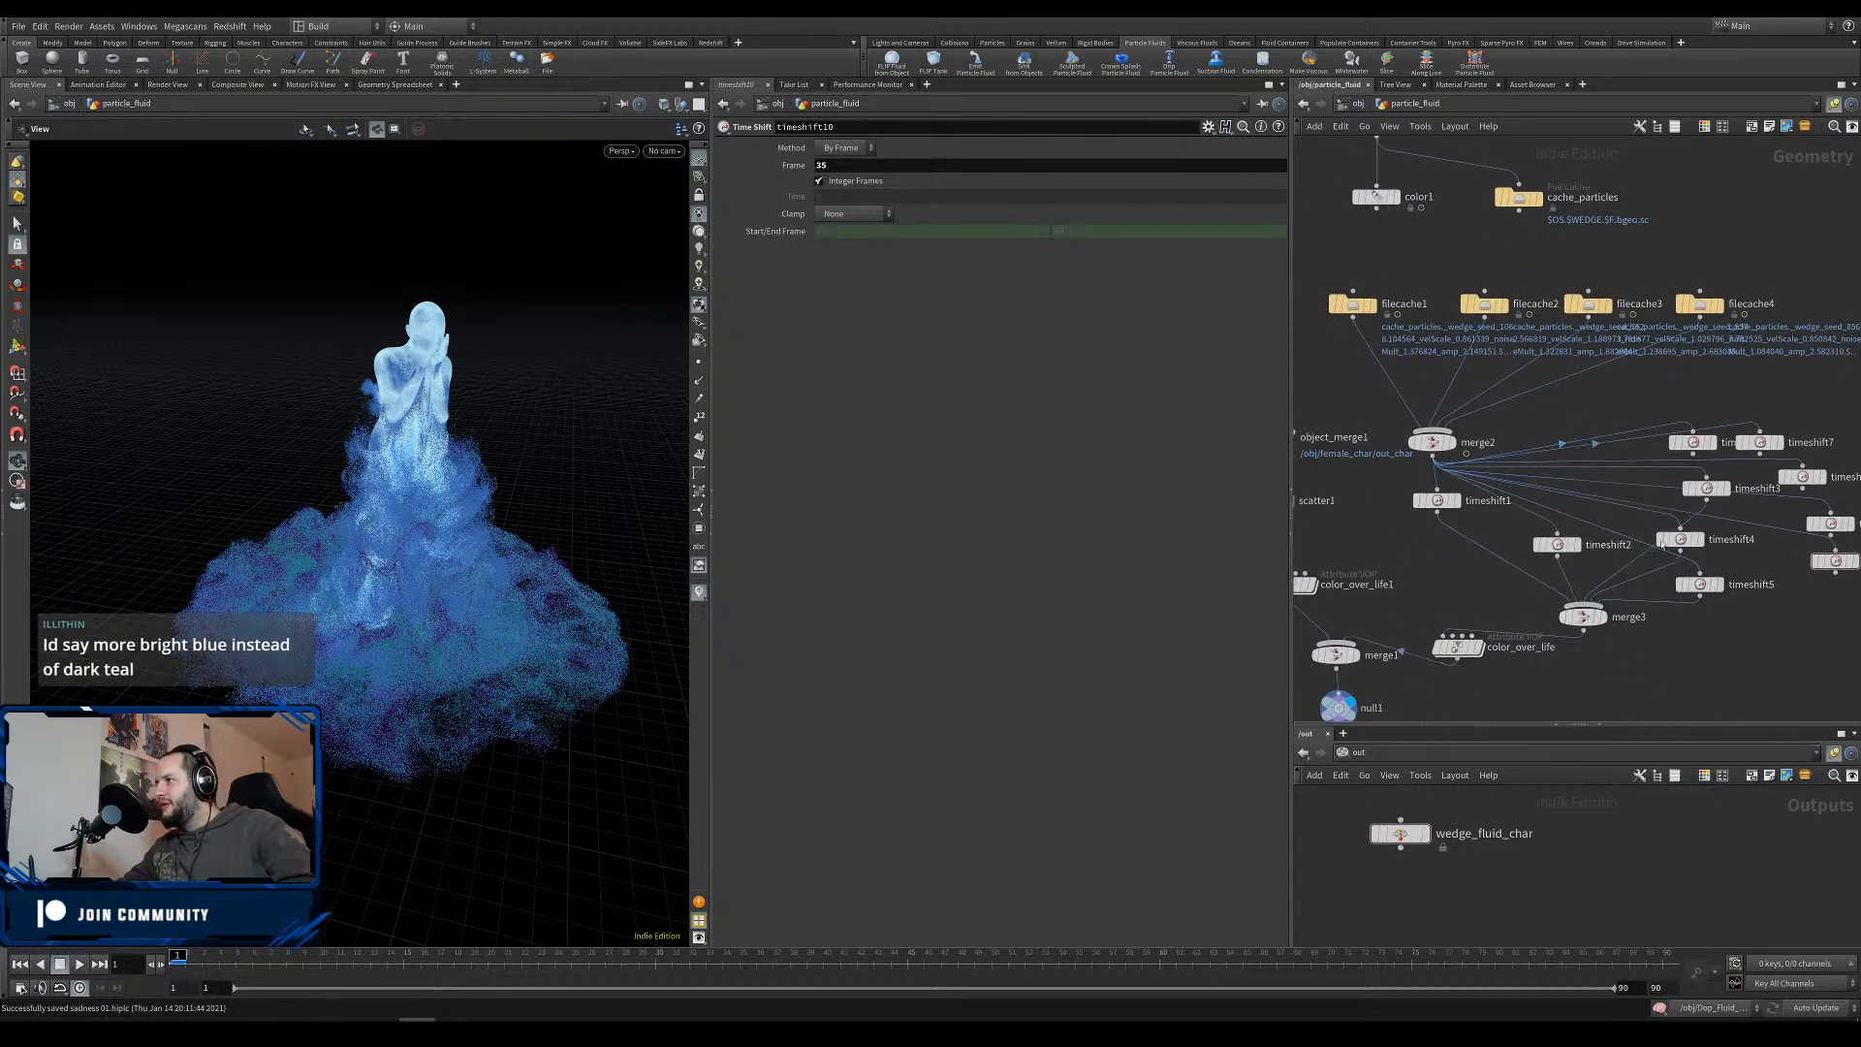
pyautogui.moveTo(1691, 547); pyautogui.dragTo(1604, 552)
pyautogui.moveTo(1707, 501); pyautogui.dragTo(1718, 555)
# Select the five new time shift nodes together and wire their outputs into merge3.
pyautogui.moveTo(1847, 406); pyautogui.dragTo(1786, 393, button='middle')
pyautogui.moveTo(1816, 388); pyautogui.dragTo(1630, 442)
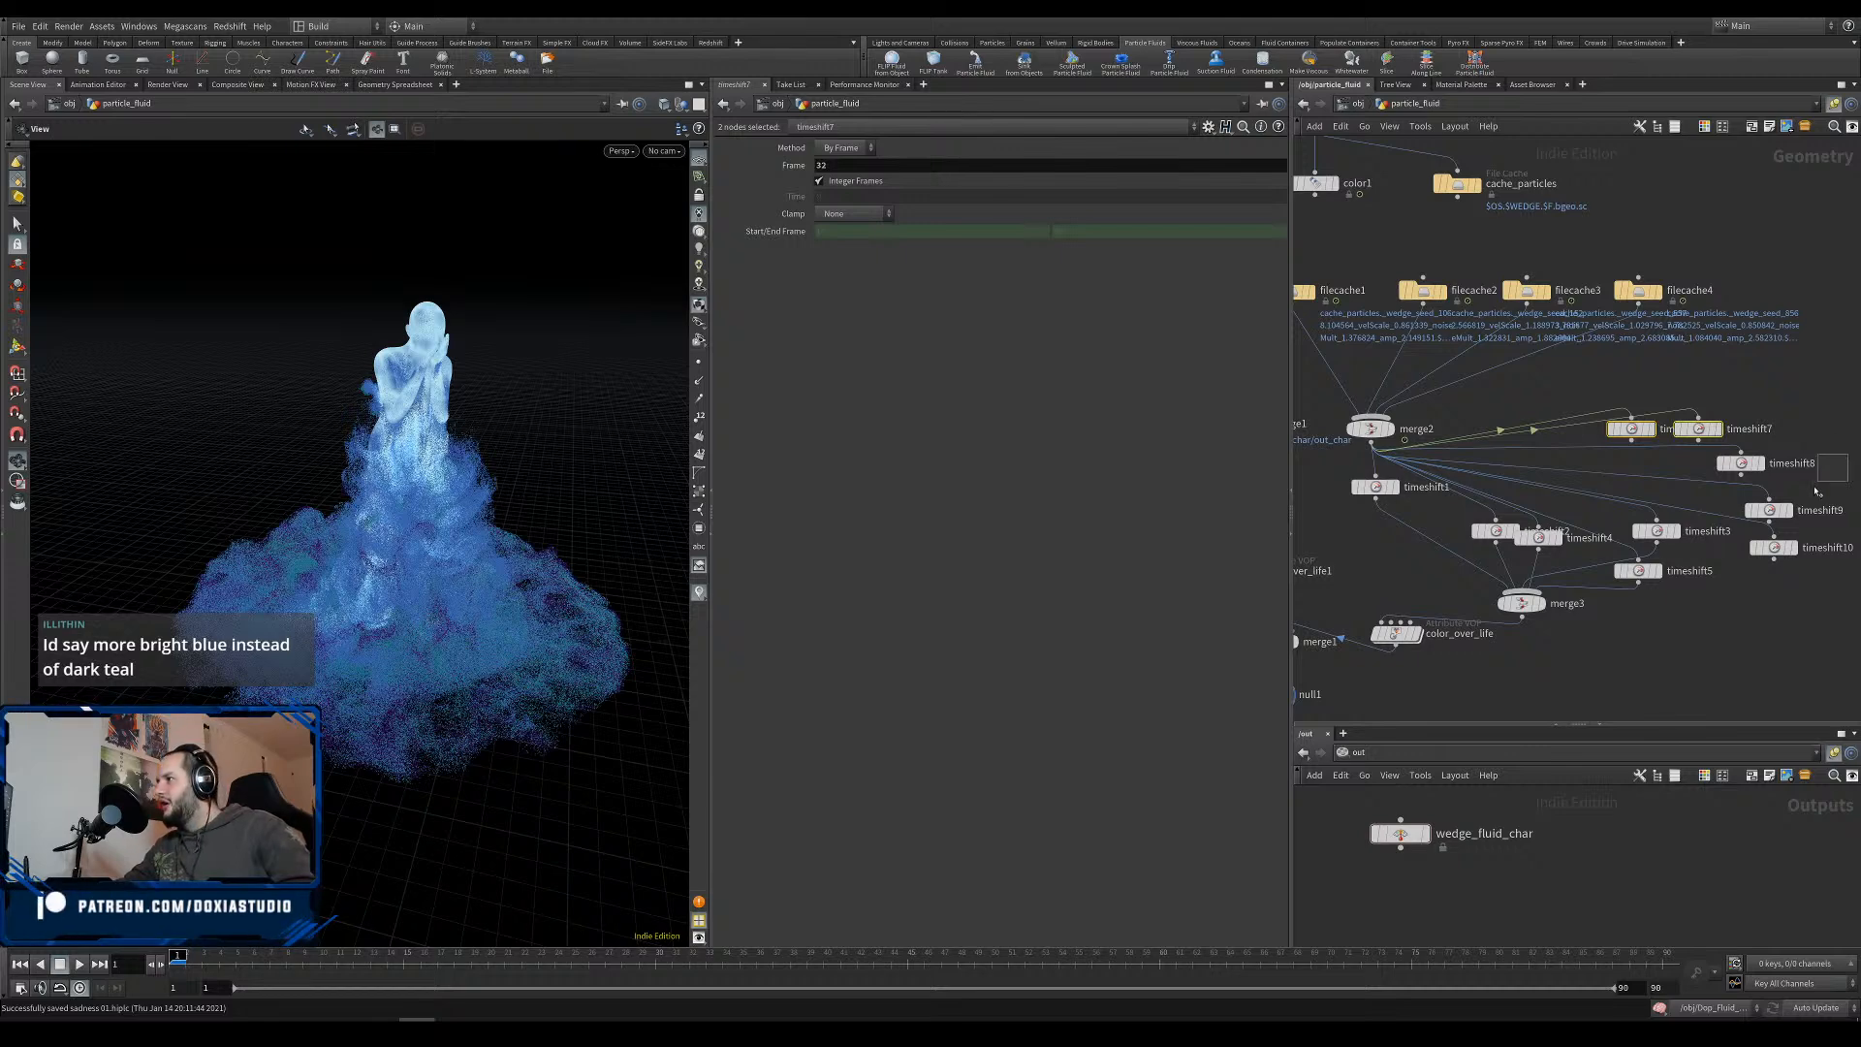
pyautogui.keyDown('shift'); pyautogui.moveTo(1845, 455); pyautogui.dragTo(1540, 609); pyautogui.keyUp('shift')
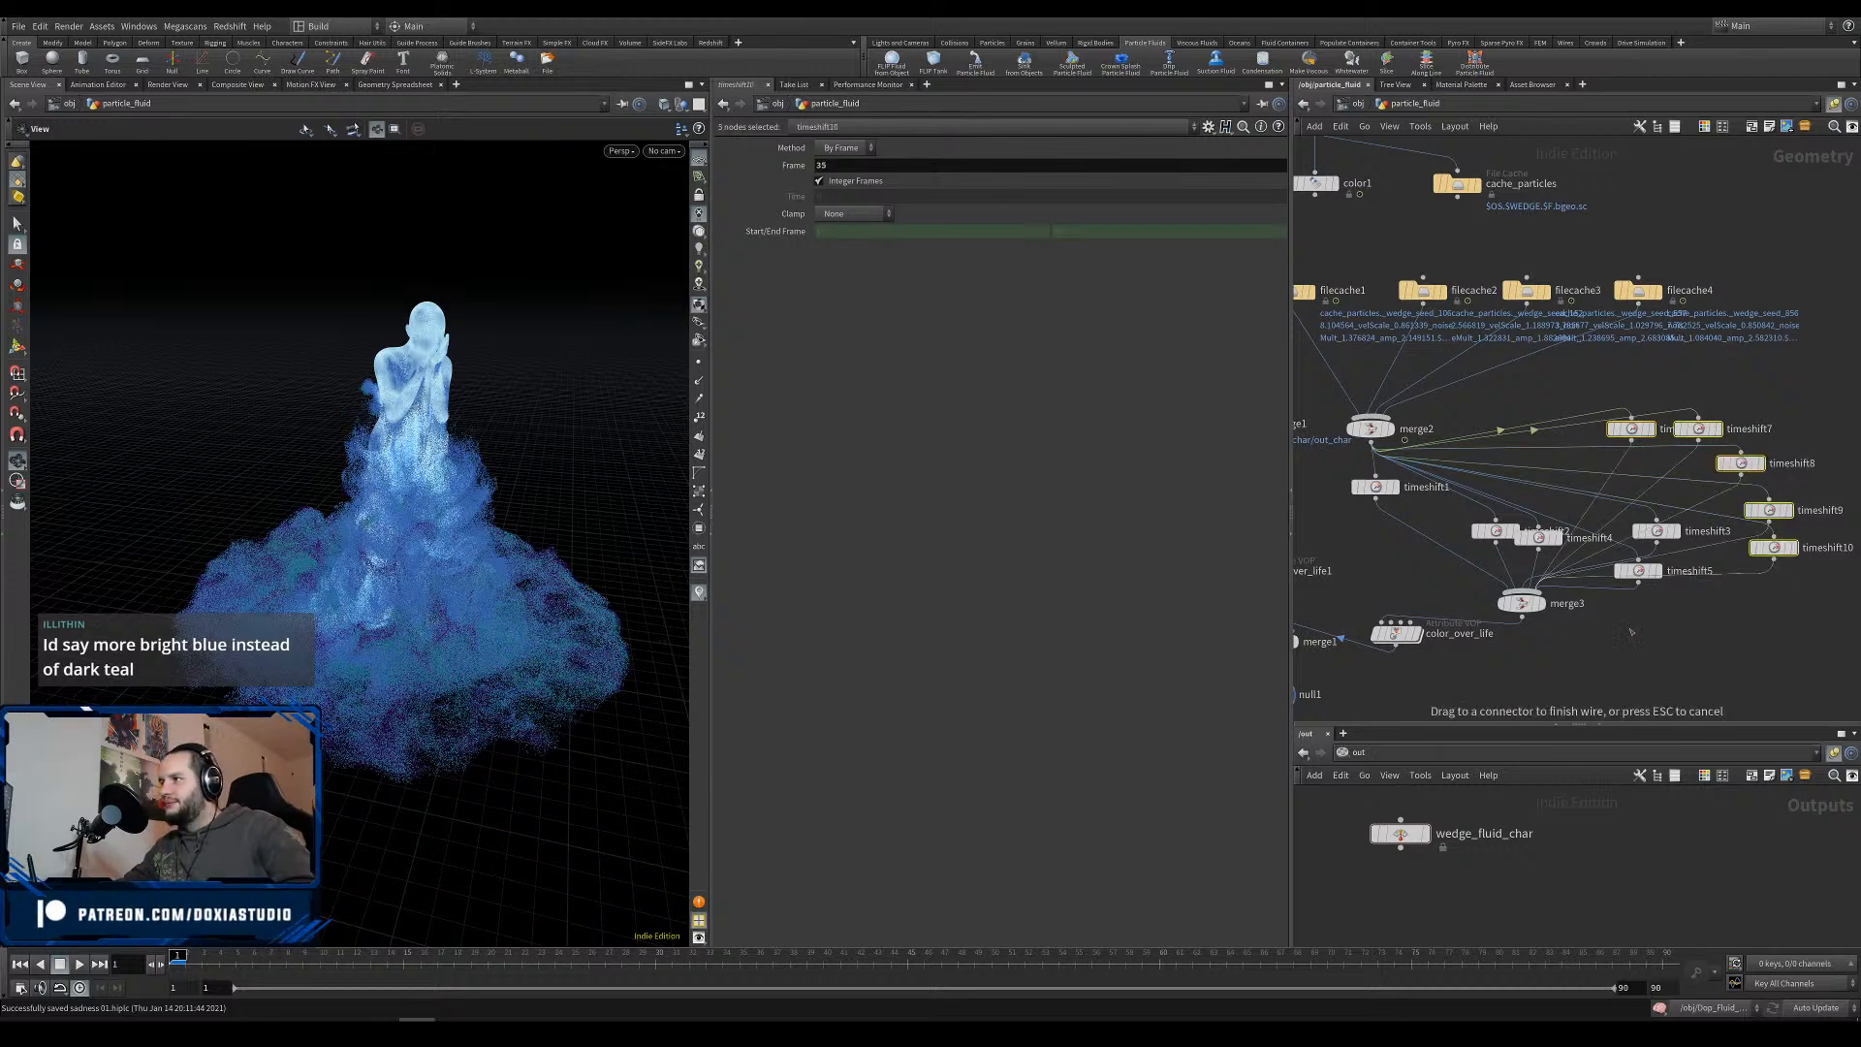
# Finish wiring the five new time shift nodes into merge3 and inspect the particle figure from the object level.
pyautogui.click(1596, 622)
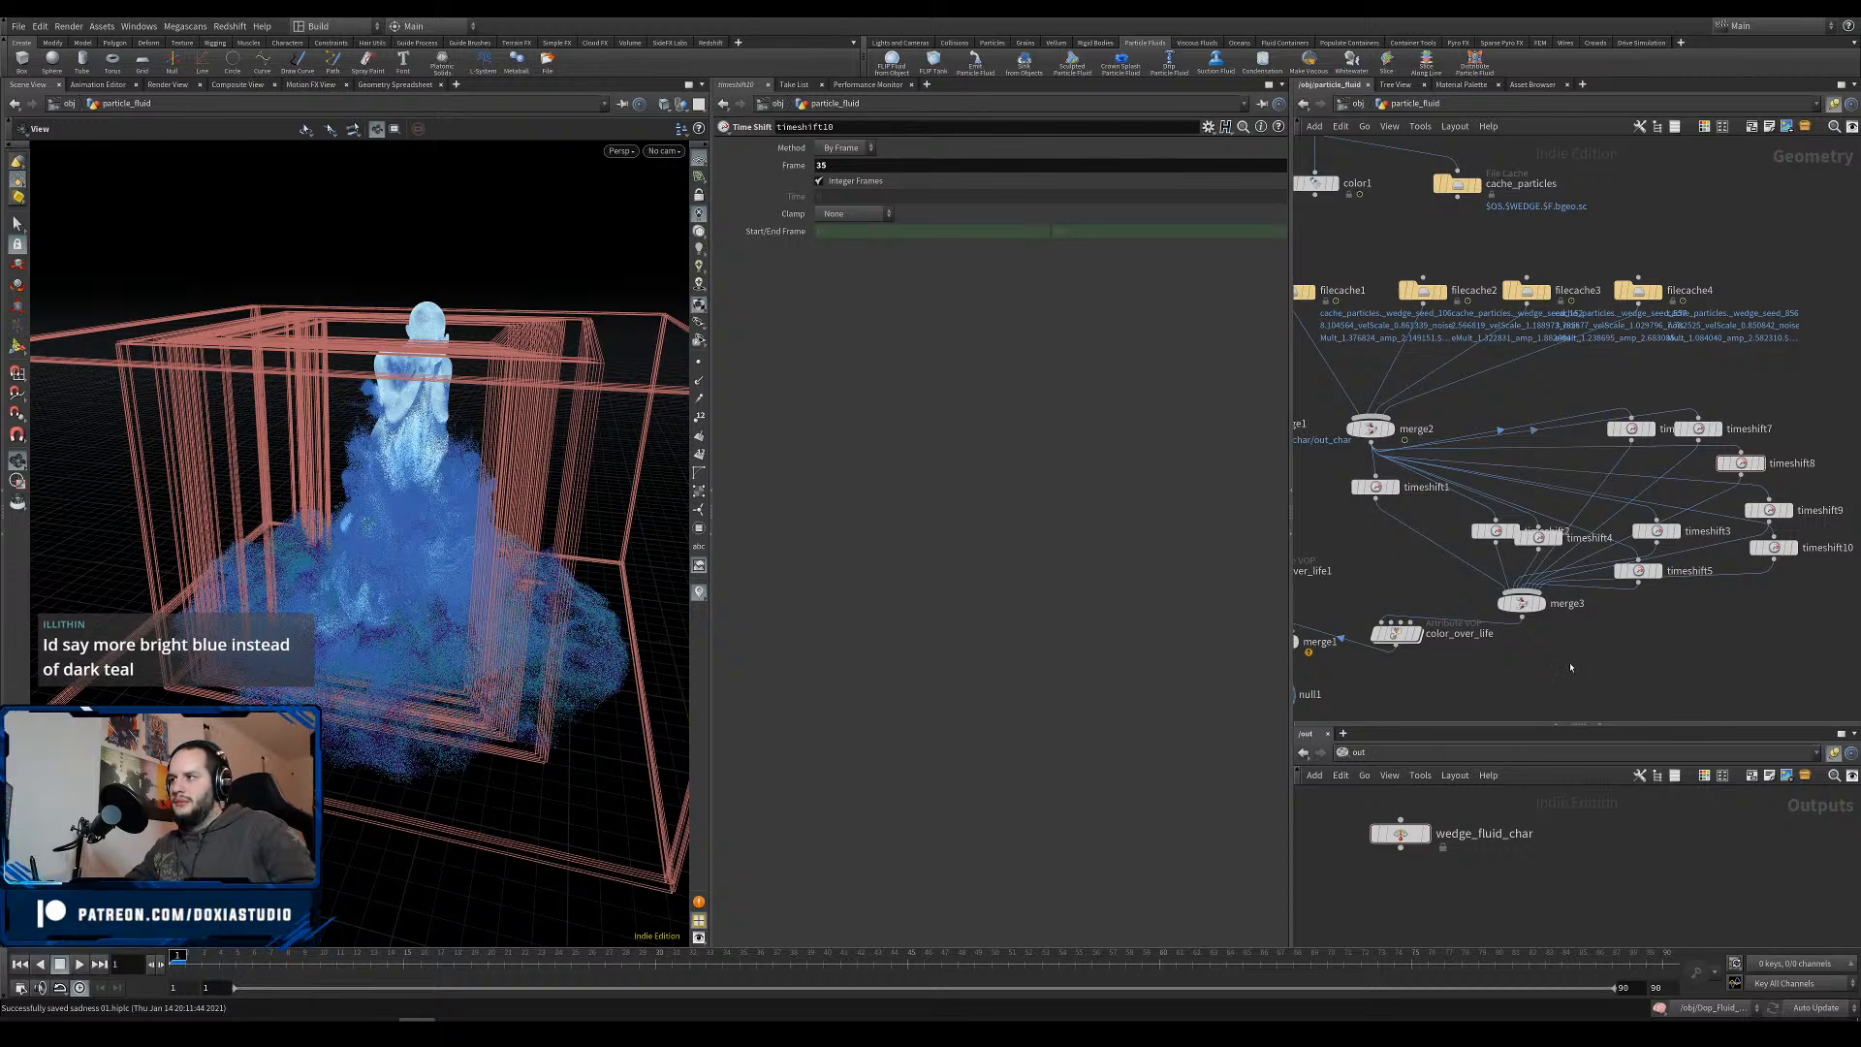
pyautogui.scroll(-2, 1527, 671)
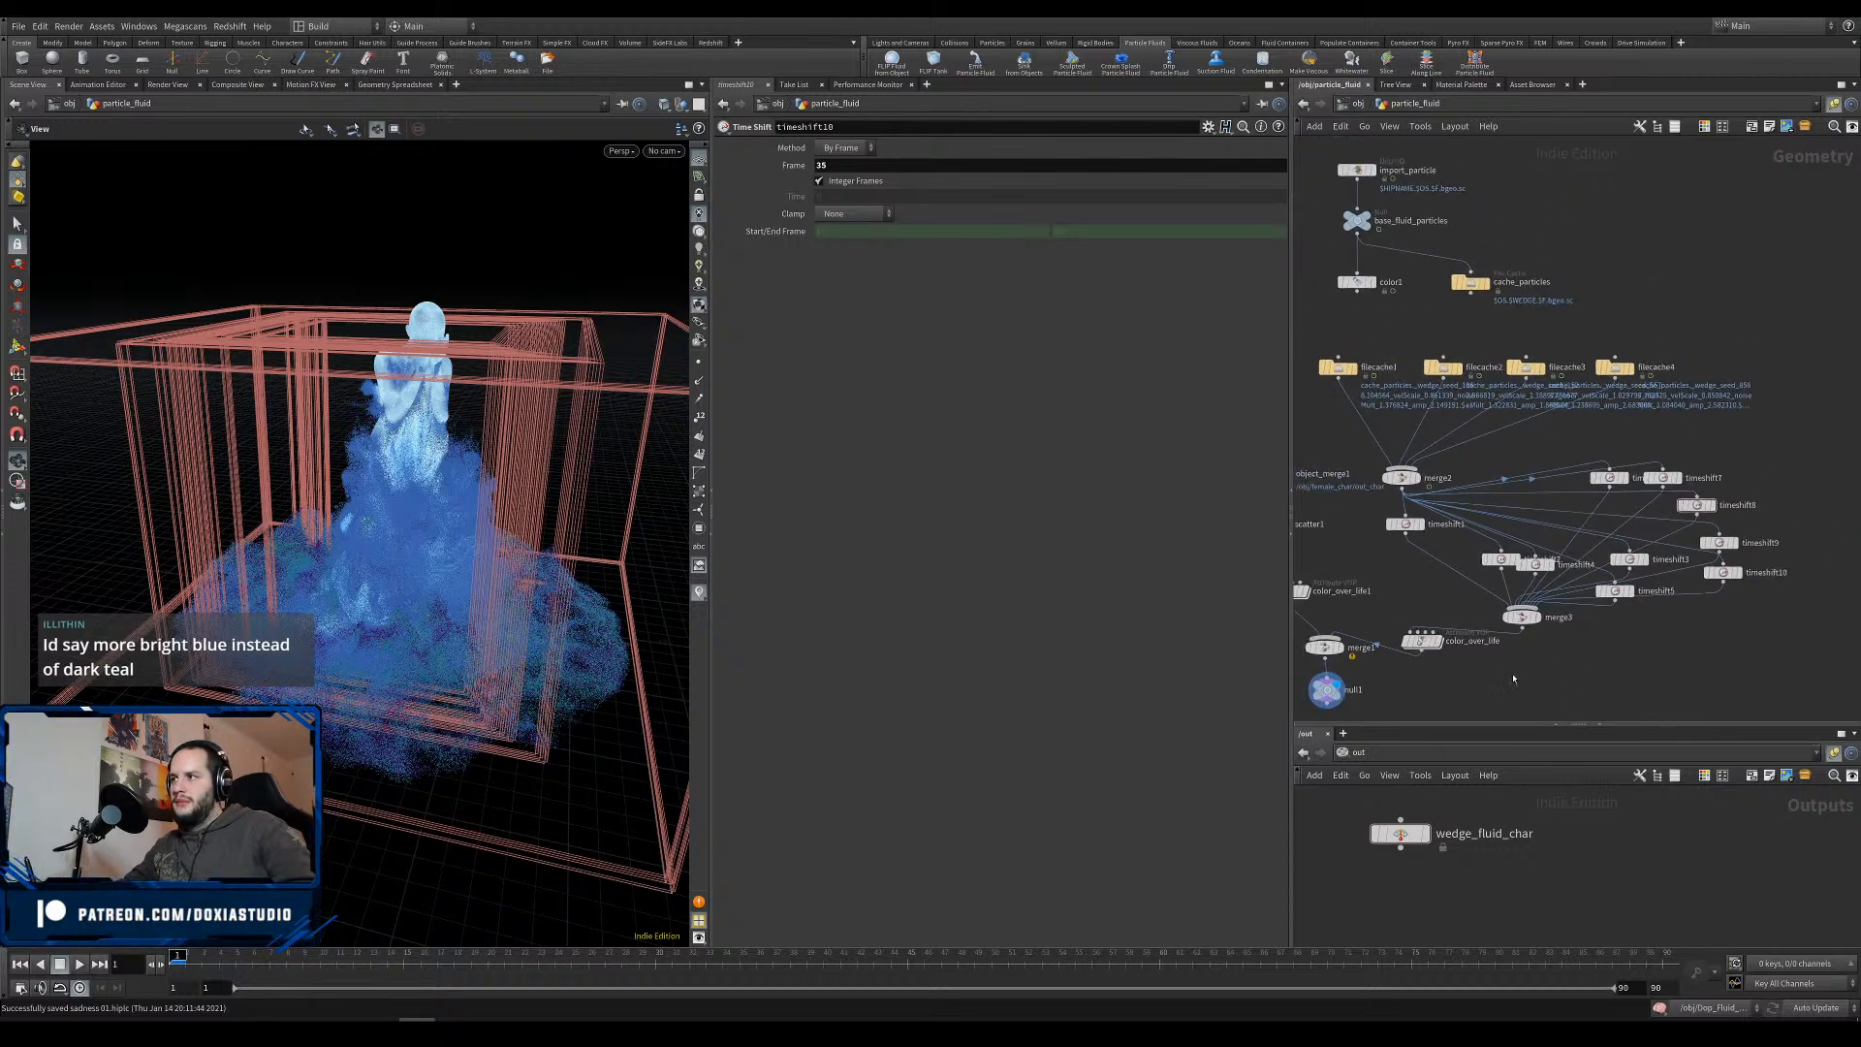
pyautogui.press('u')
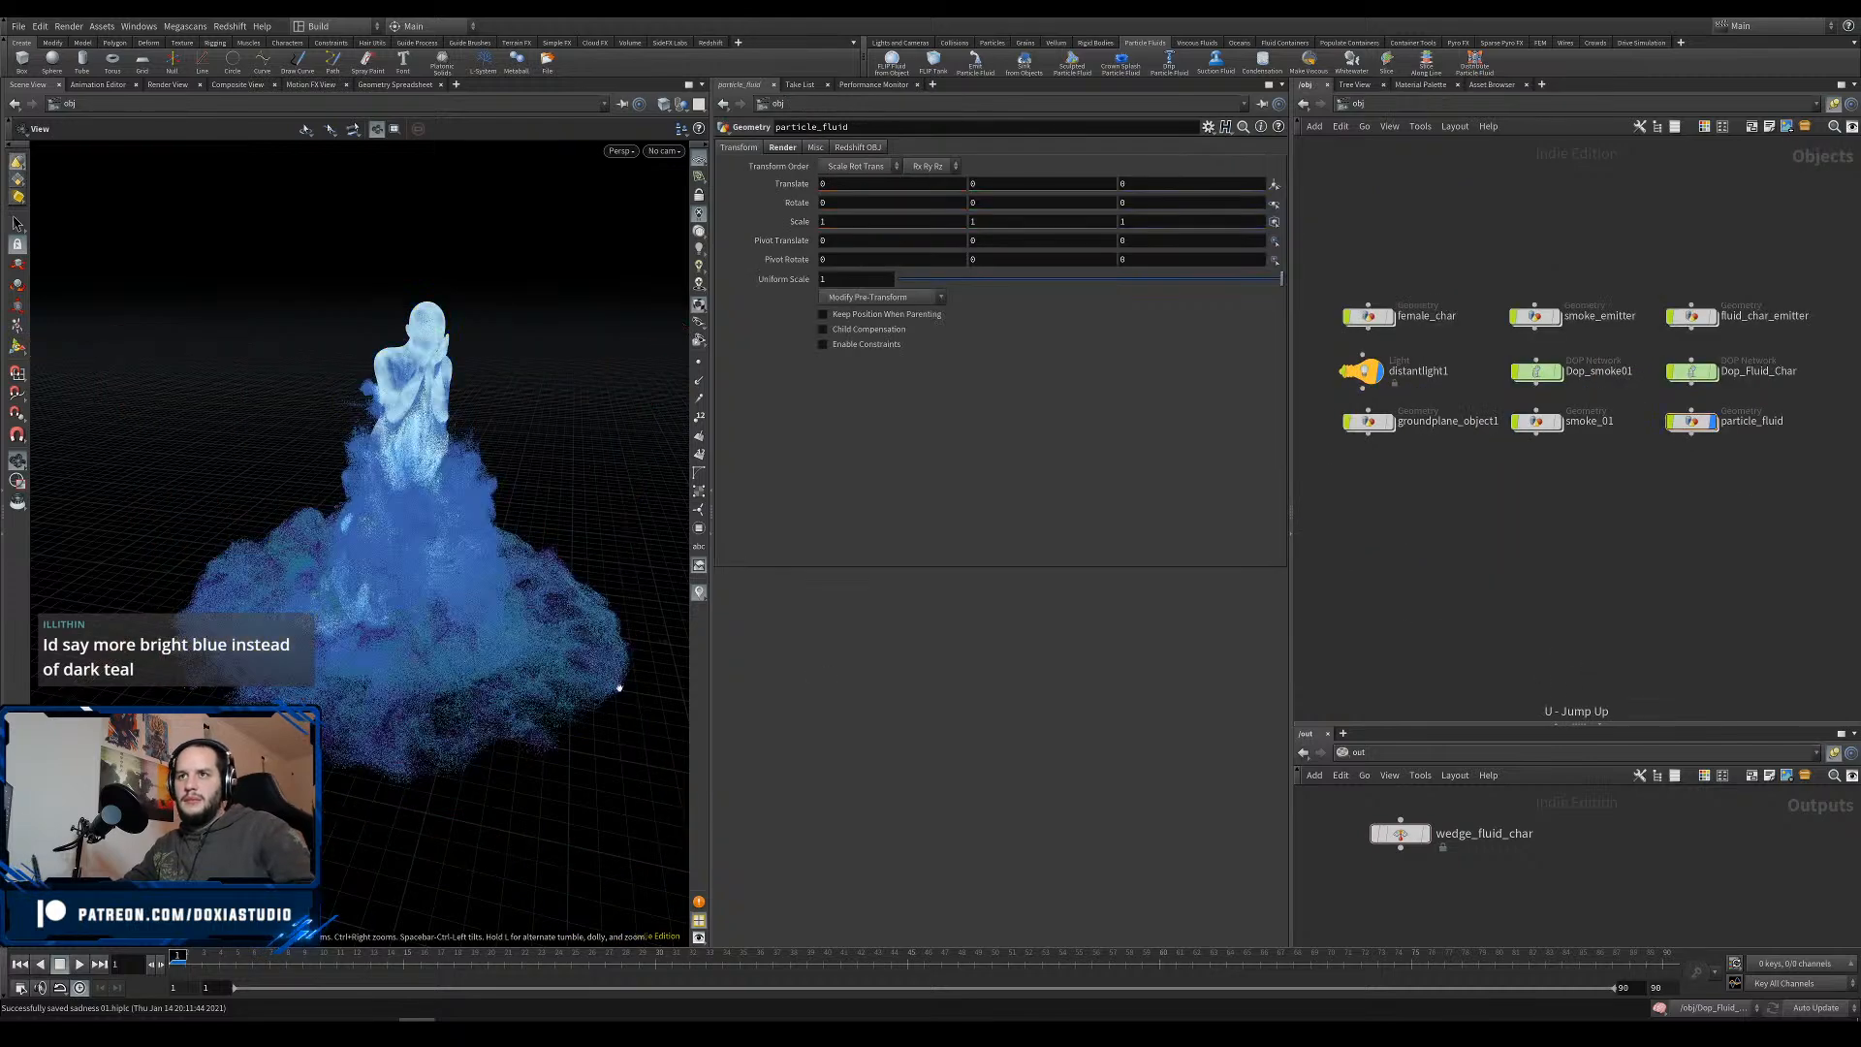
pyautogui.moveTo(615, 685); pyautogui.dragTo(533, 652)
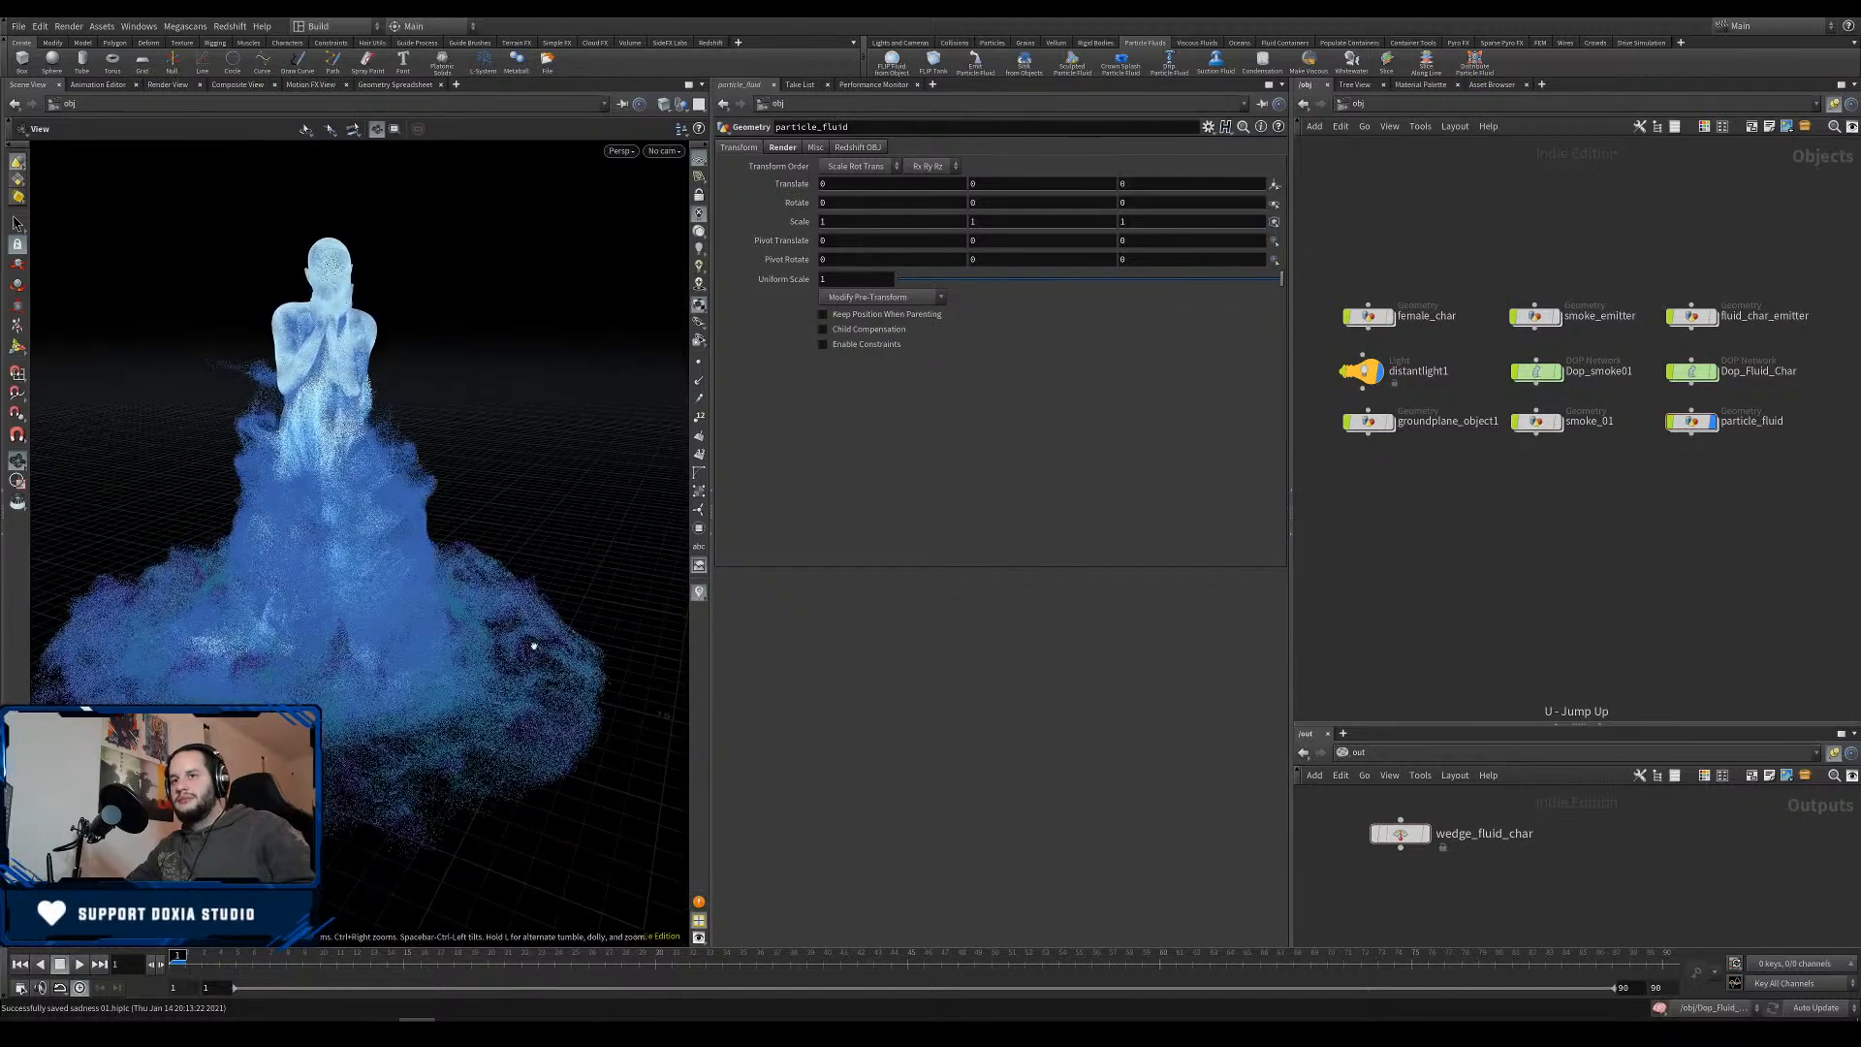
# Go back into the particle_fluid network and delete the five newest time shift nodes, timeshift6 to timeshift10.
pyautogui.doubleClick(1692, 422)
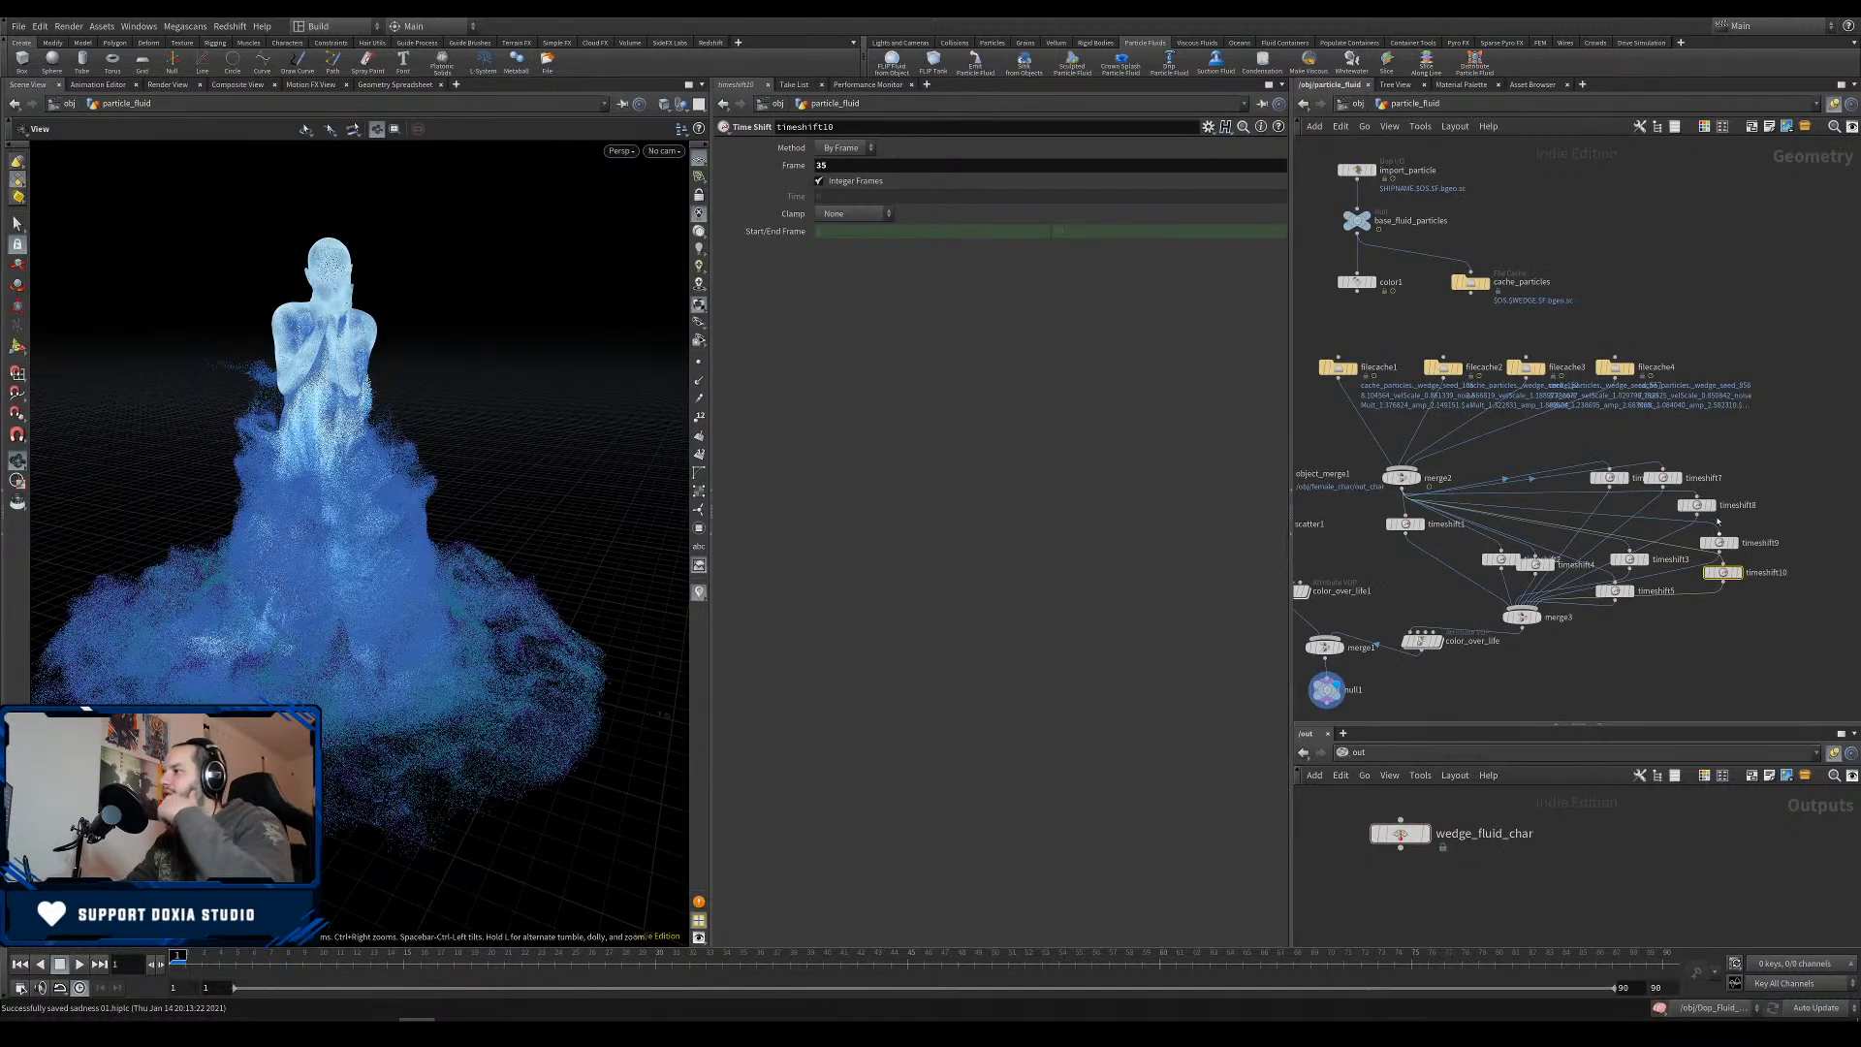
pyautogui.moveTo(1680, 621); pyautogui.dragTo(1680, 620)
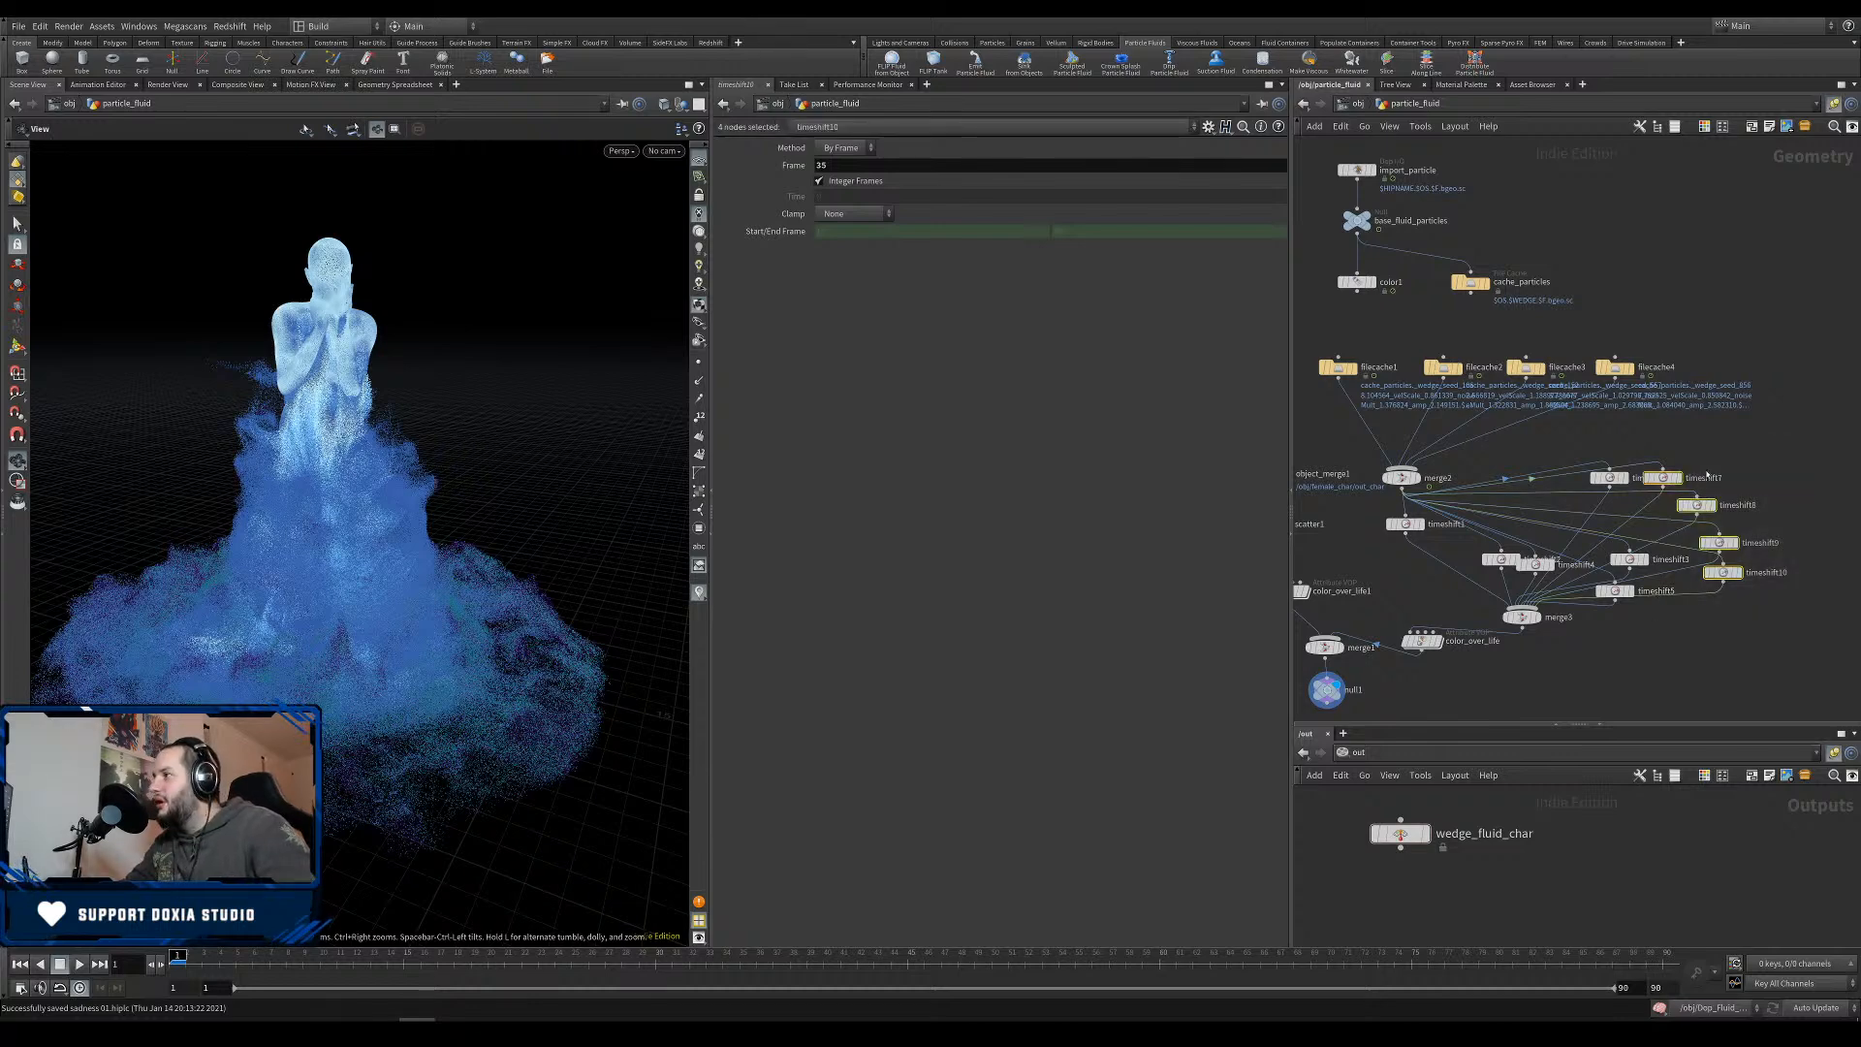
pyautogui.press('Delete')
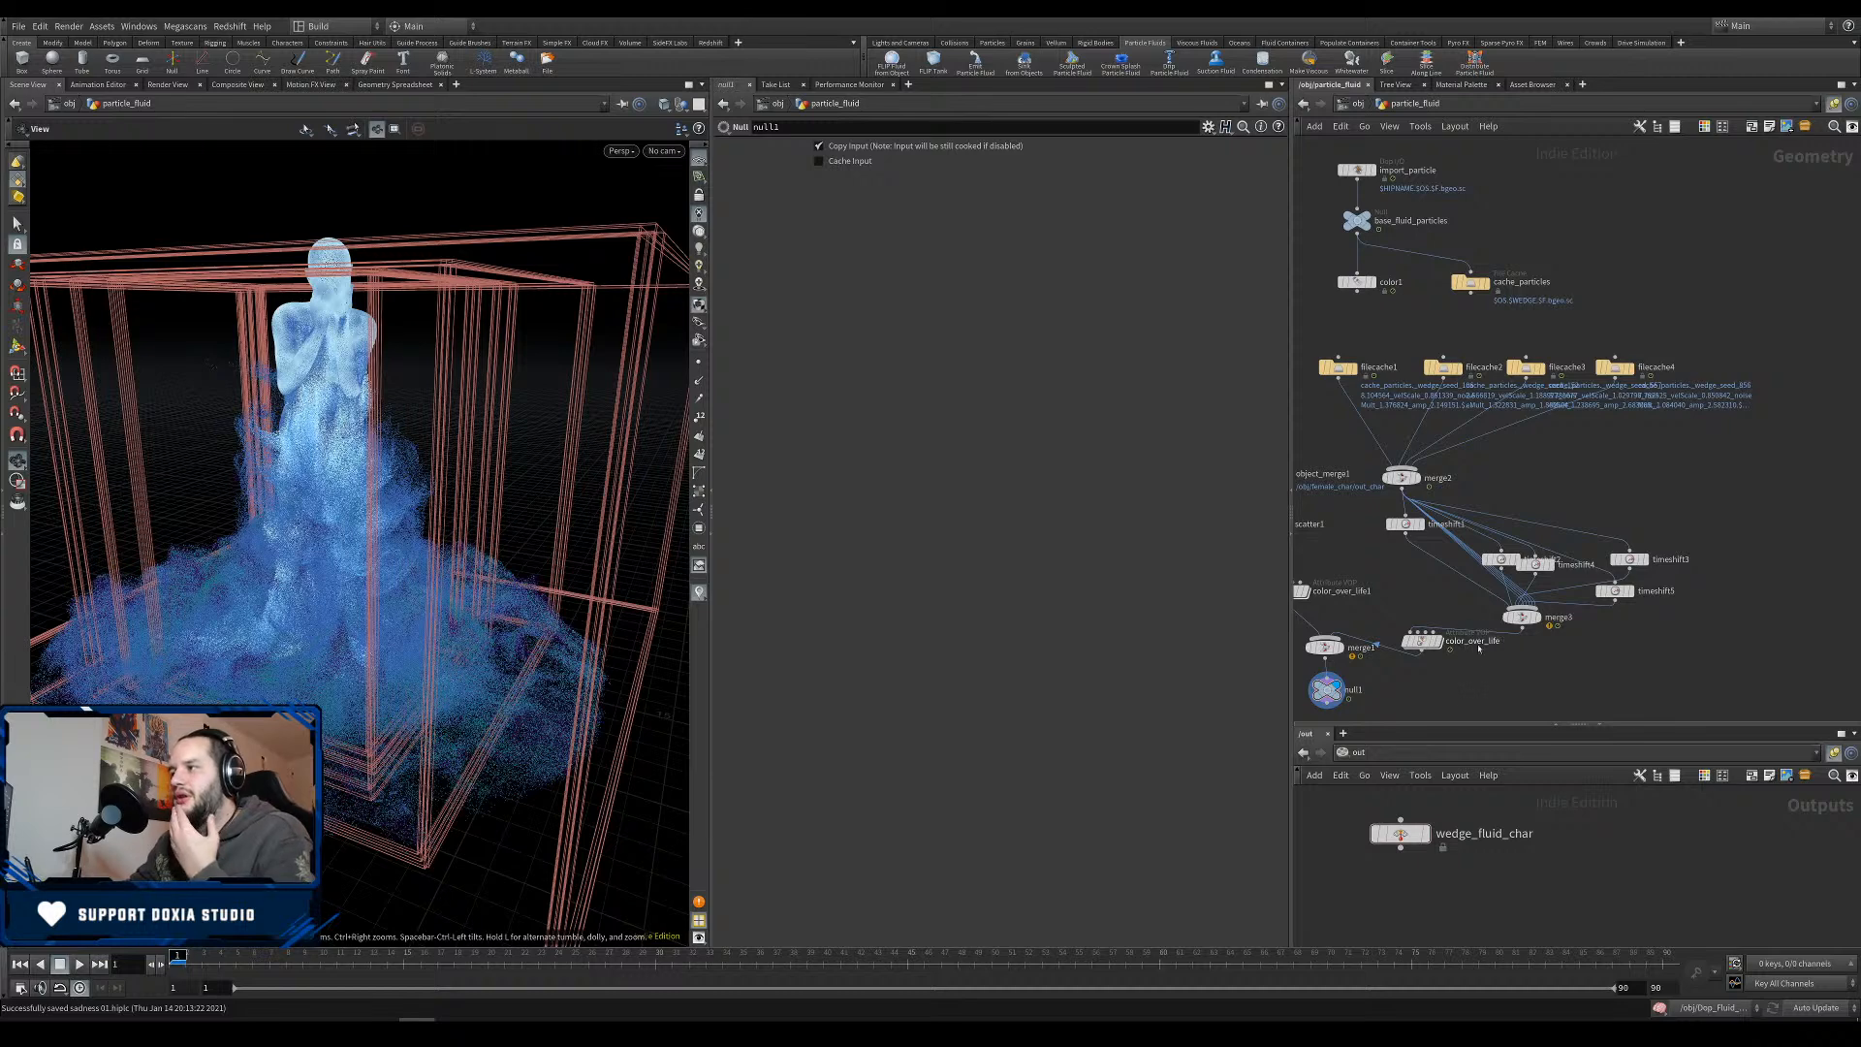
# In the color_over_life ramp, add a light blue point and place it just after the green, at about 0.81.
pyautogui.click(1422, 643)
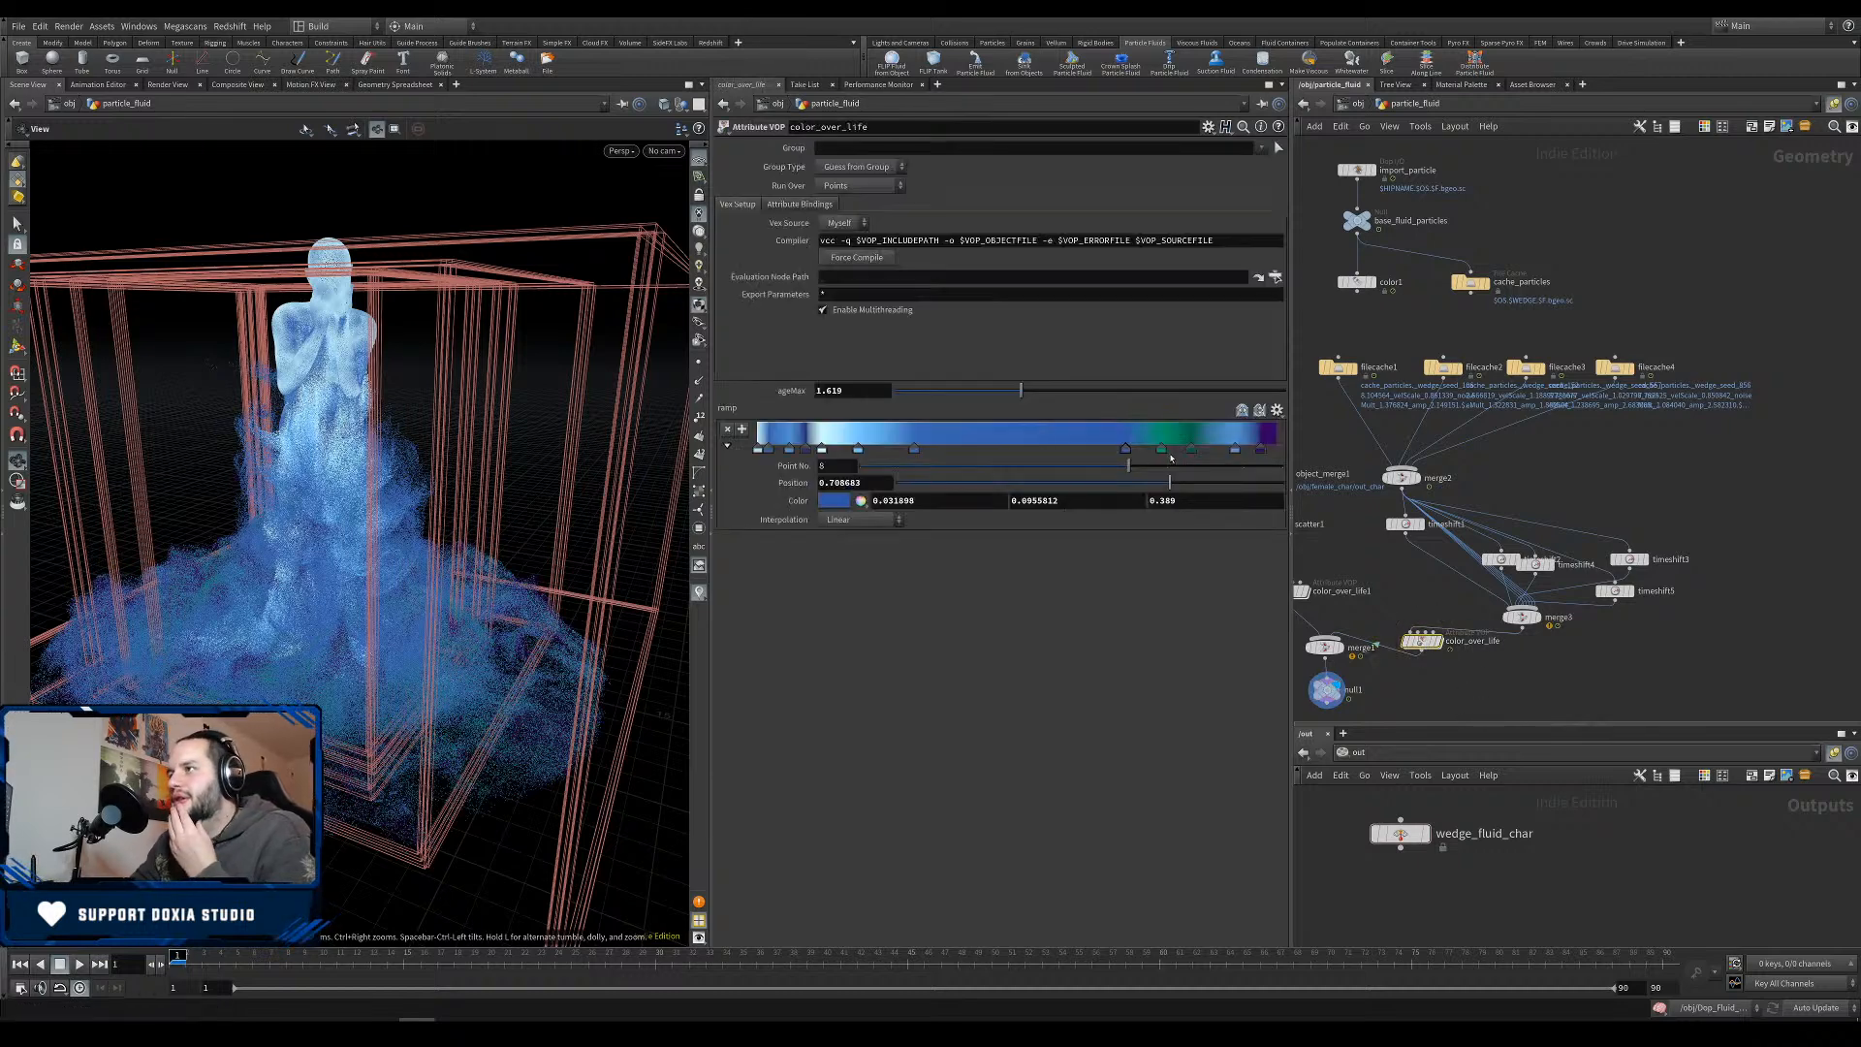
pyautogui.press('Delete')
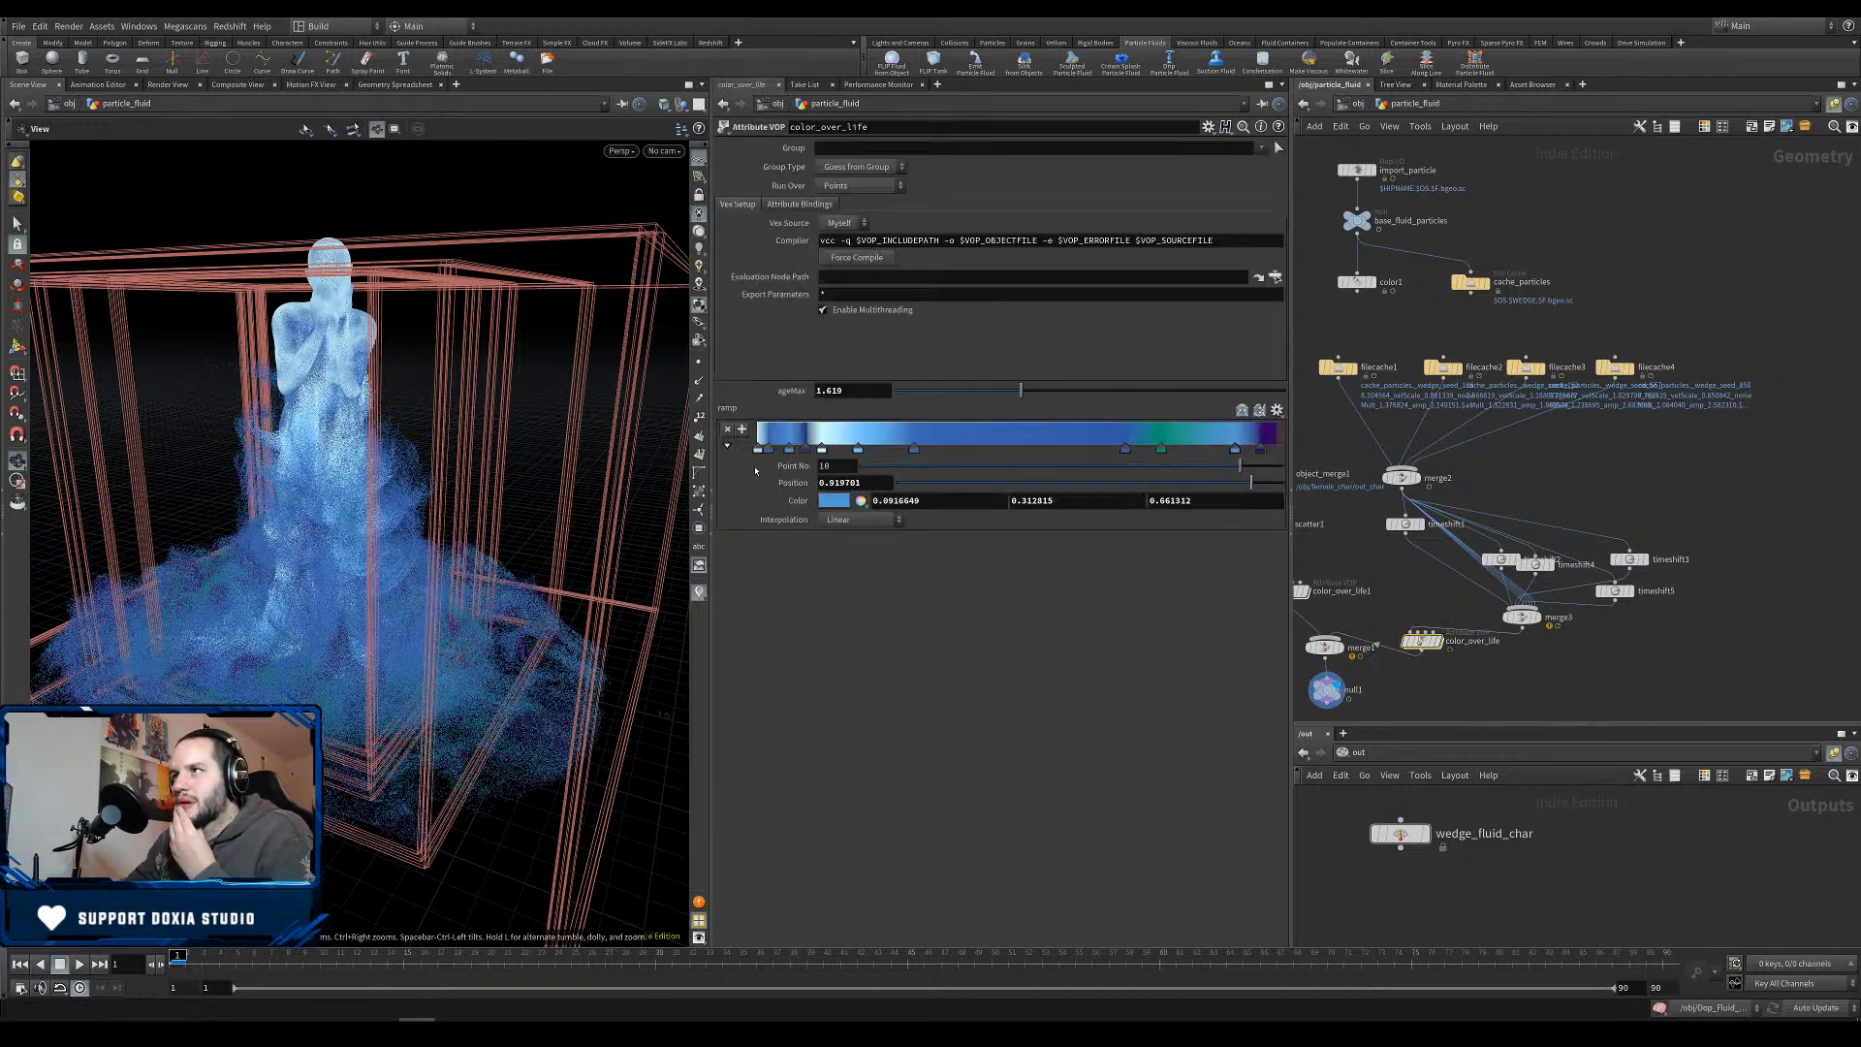
pyautogui.click(848, 449)
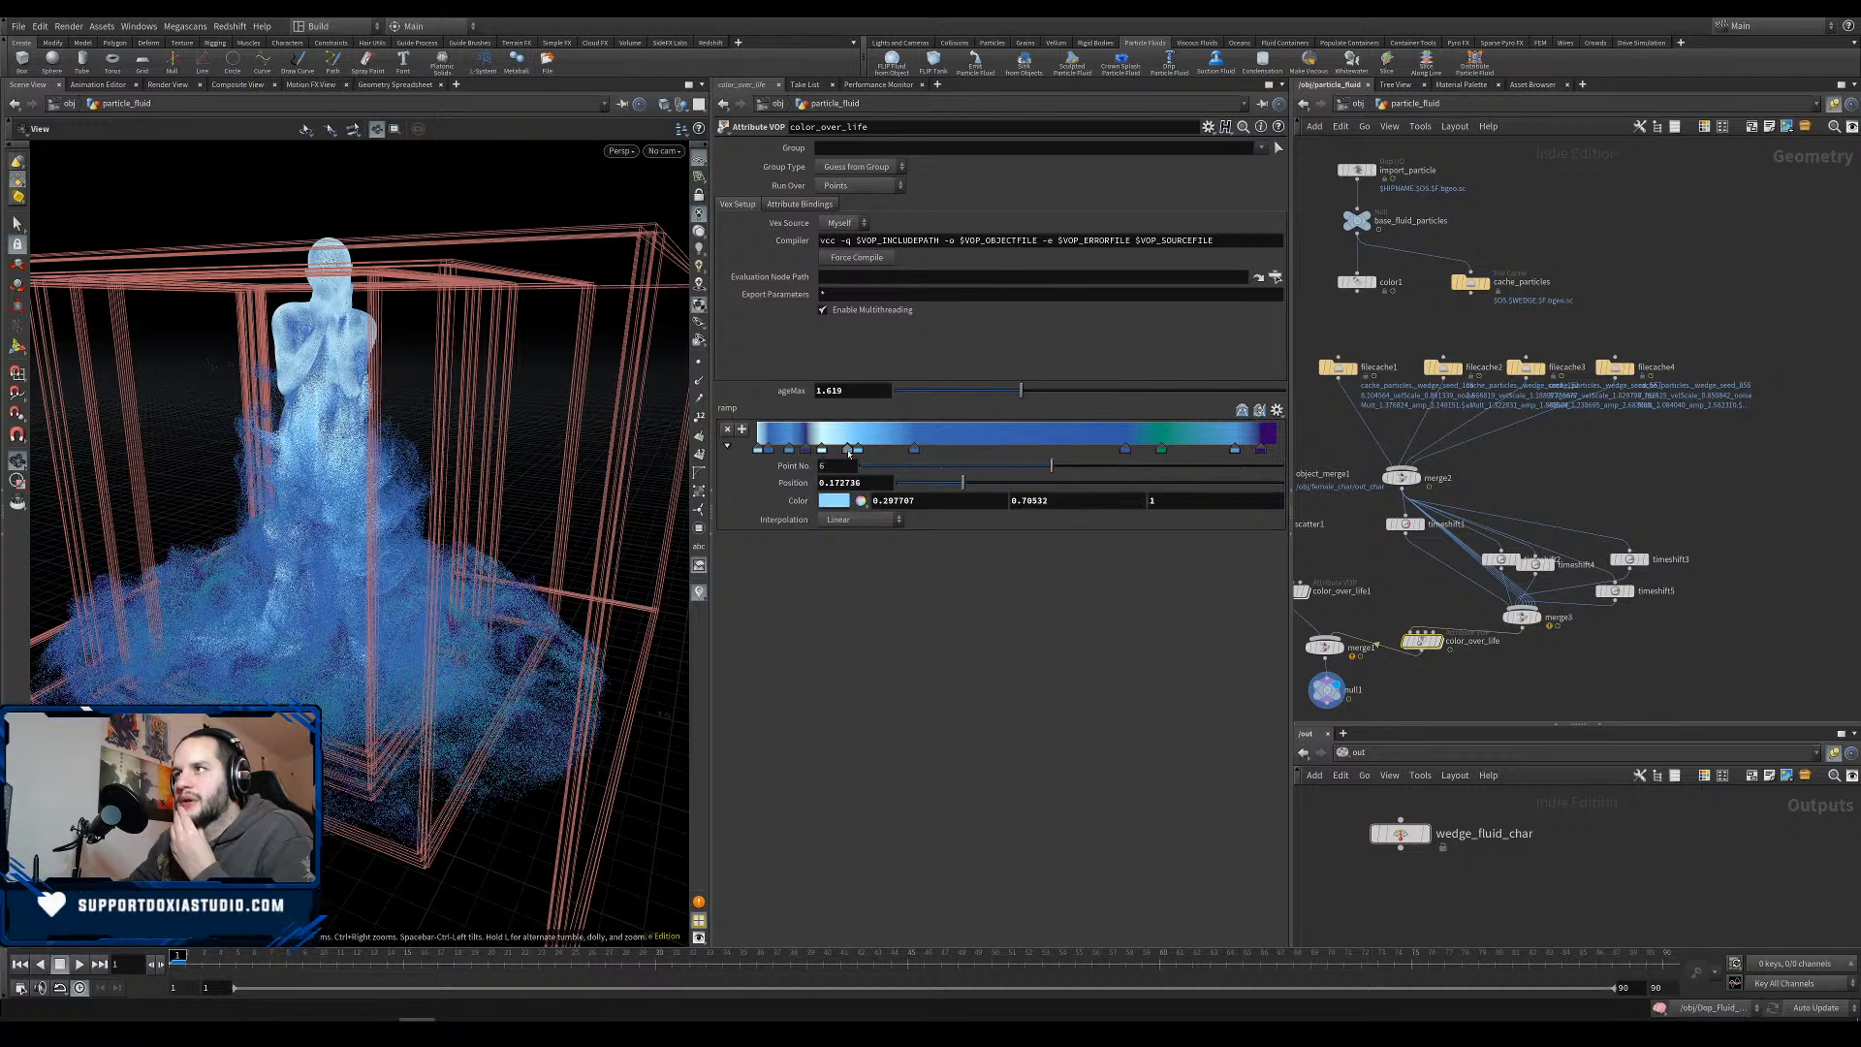
pyautogui.moveTo(850, 452); pyautogui.dragTo(1176, 449)
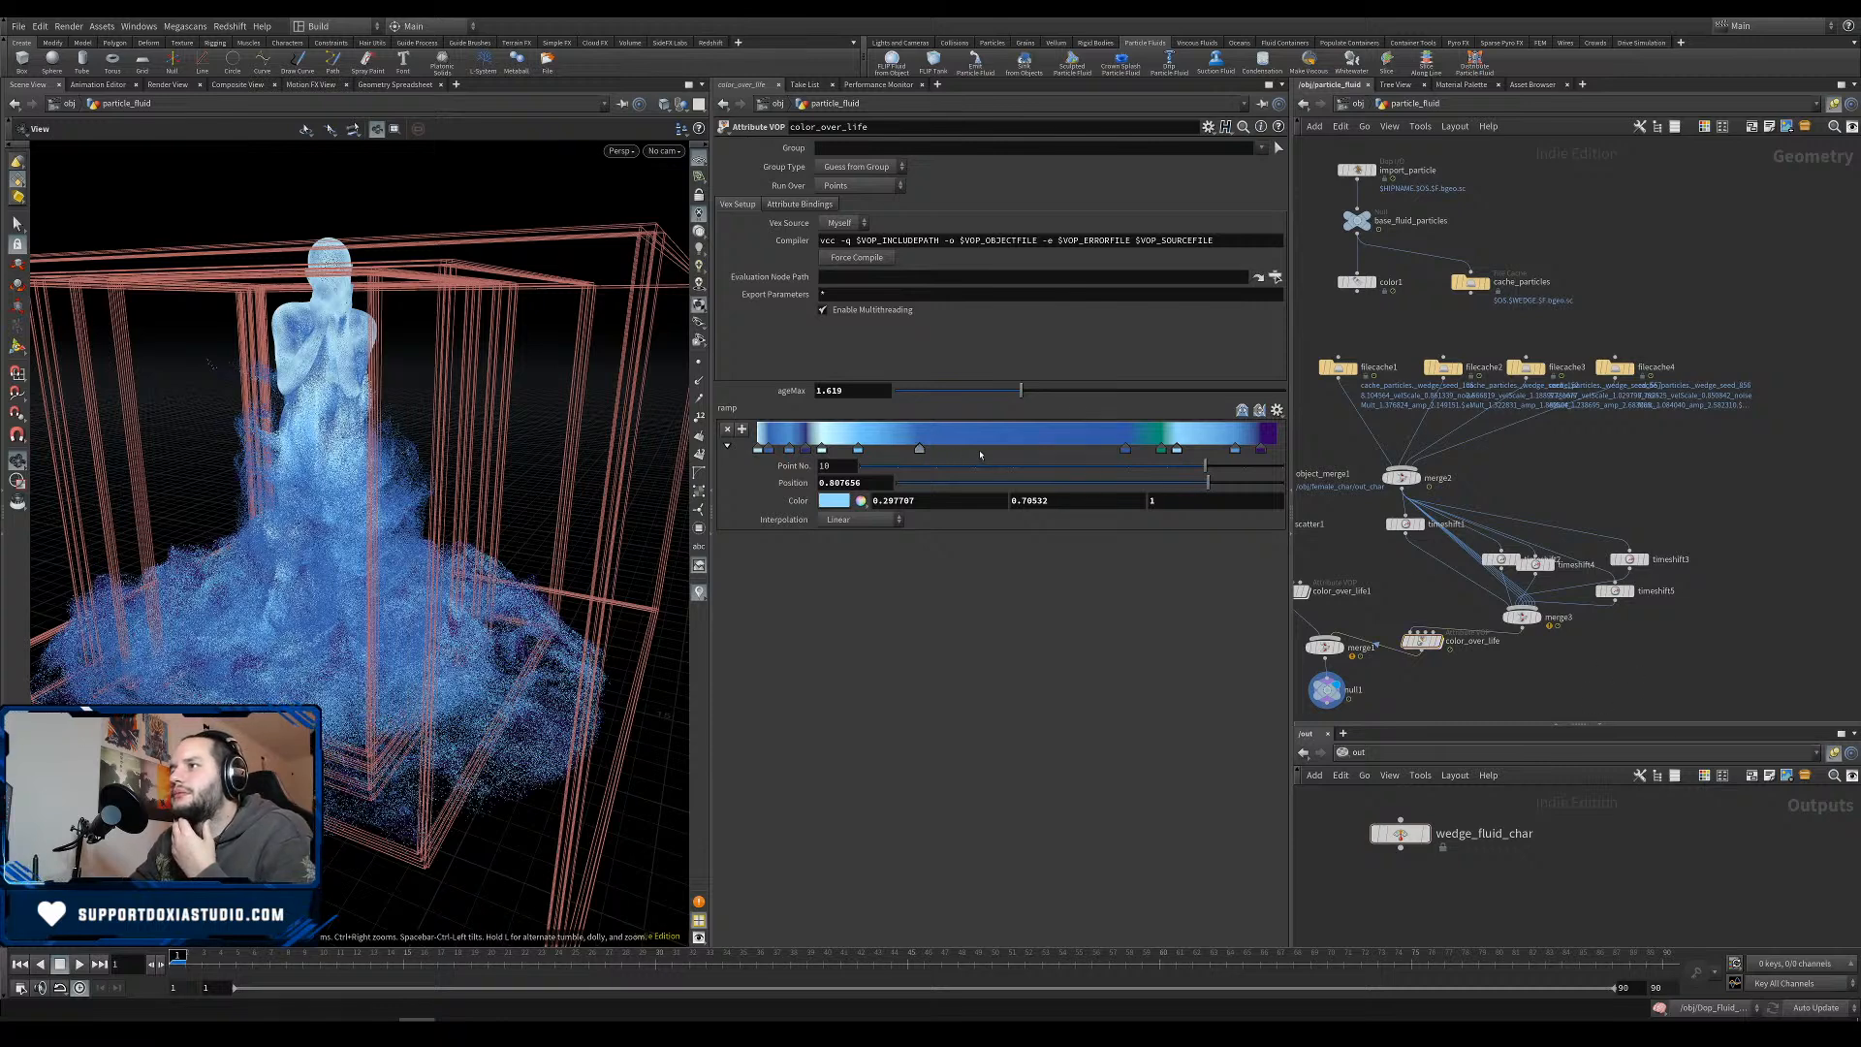
# Shift the ramp's mid-blue point to about 0.46 and add a dark purple point at about 0.59.
pyautogui.moveTo(920, 450); pyautogui.dragTo(997, 453)
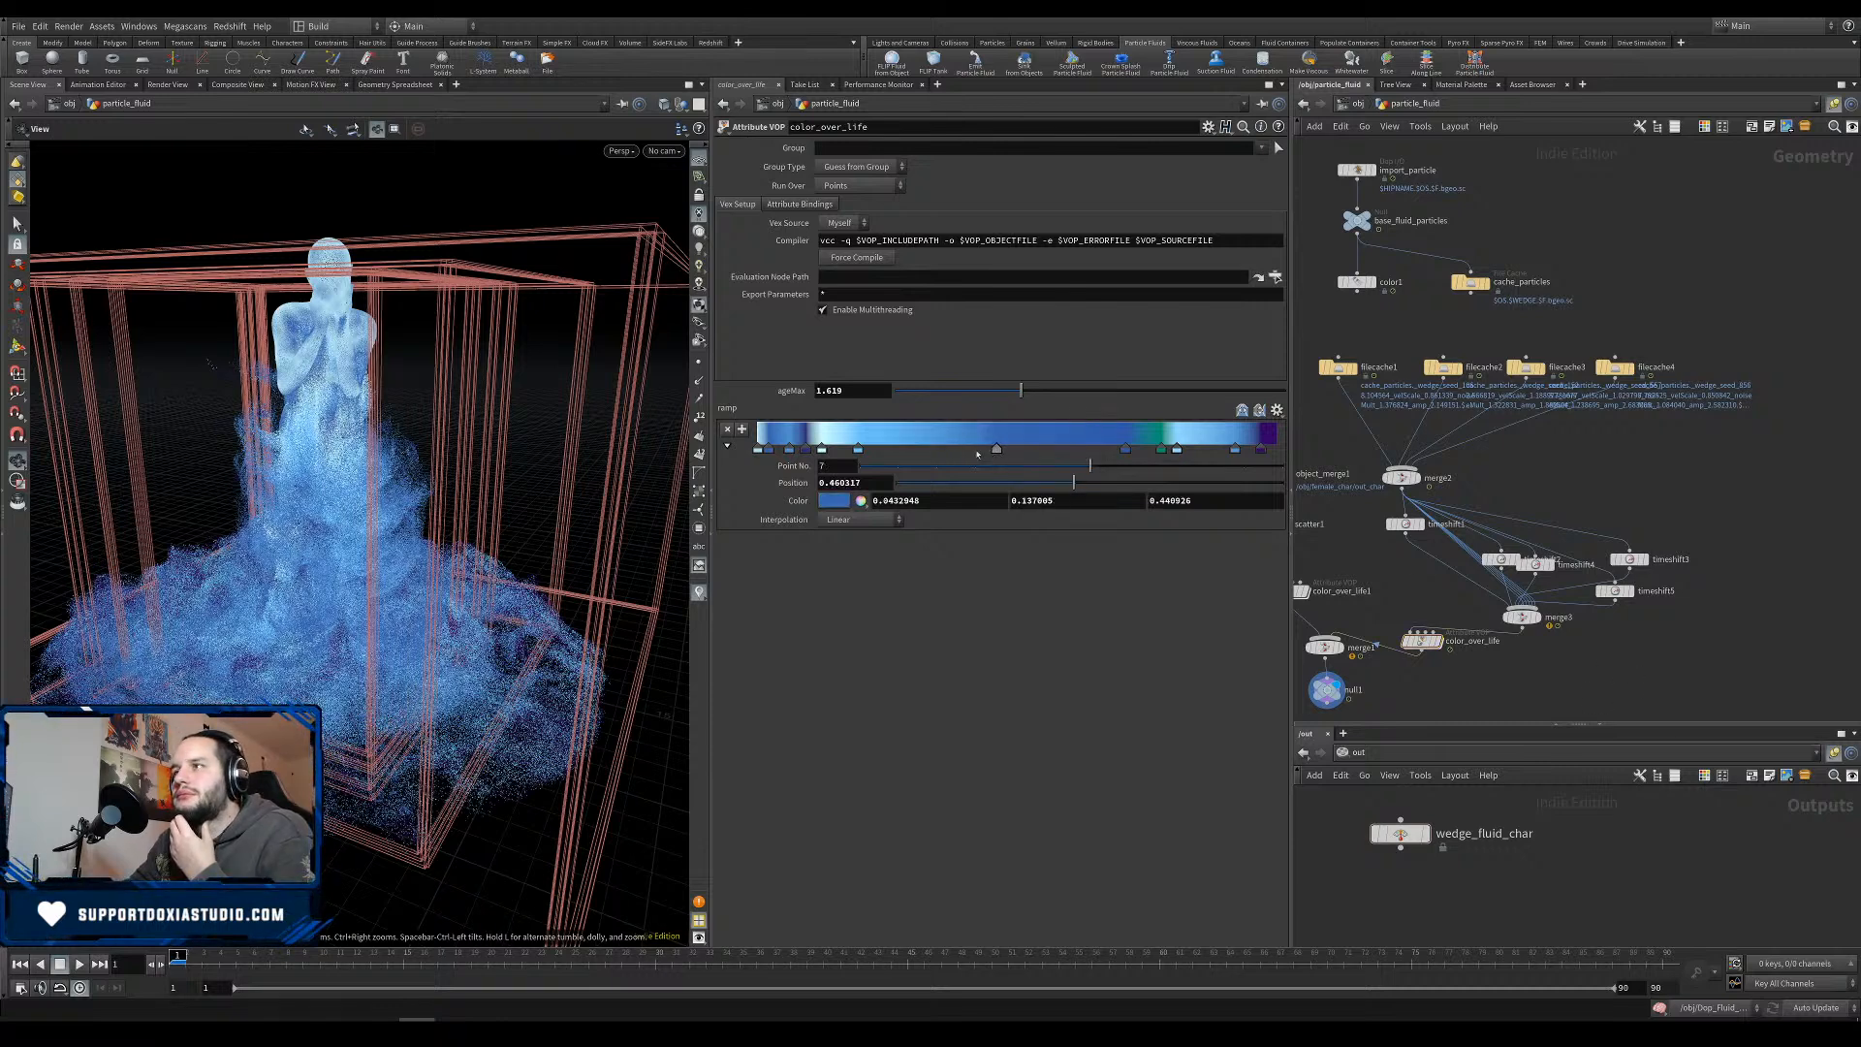
pyautogui.click(1272, 449)
pyautogui.click(1063, 449)
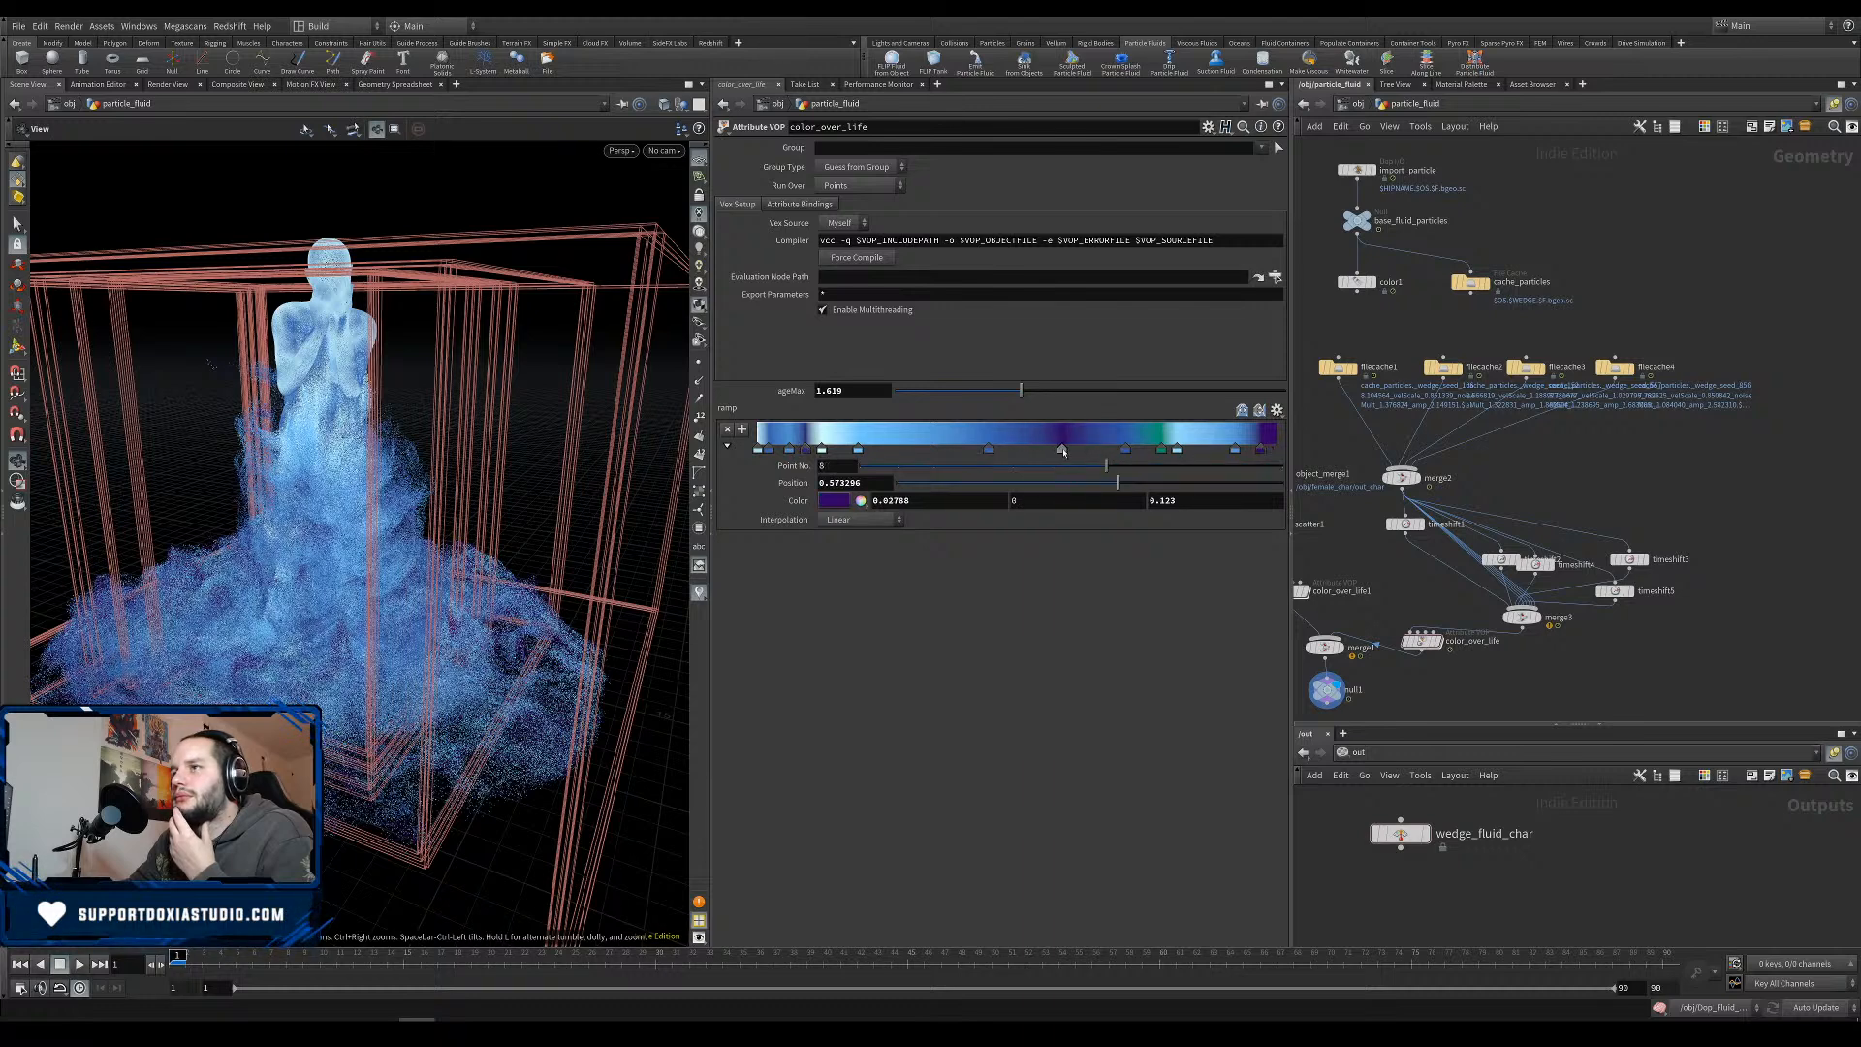
pyautogui.moveTo(1065, 466); pyautogui.dragTo(1066, 464)
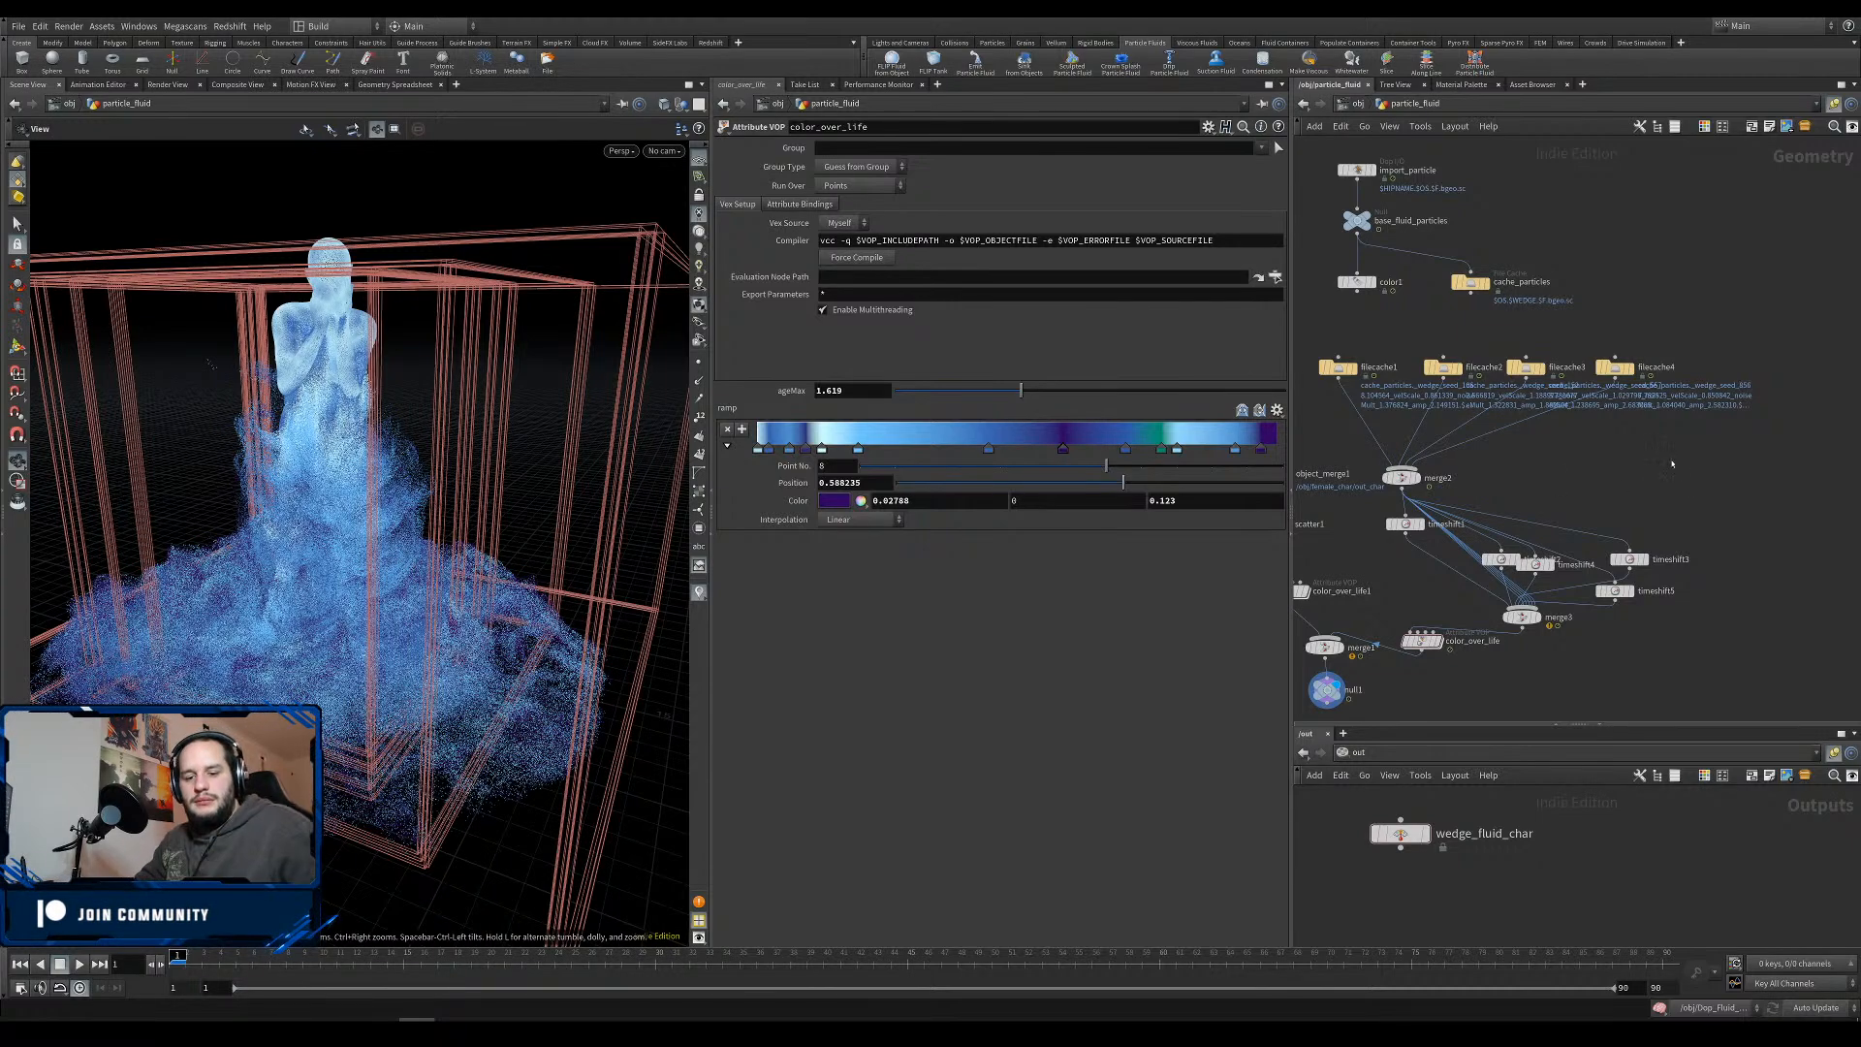
# Return to the object level, inspect the recolored particles from several angles and save the scene.
pyautogui.press('u')
pyautogui.moveTo(508, 611)
pyautogui.mouseDown()
pyautogui.moveTo(351, 642)
pyautogui.moveTo(549, 647)
pyautogui.moveTo(456, 716)
pyautogui.moveTo(400, 725)
pyautogui.moveTo(418, 690)
pyautogui.moveTo(377, 694)
pyautogui.moveTo(388, 669)
pyautogui.moveTo(524, 577)
pyautogui.mouseUp()
pyautogui.hotkey('ctrl', 's')
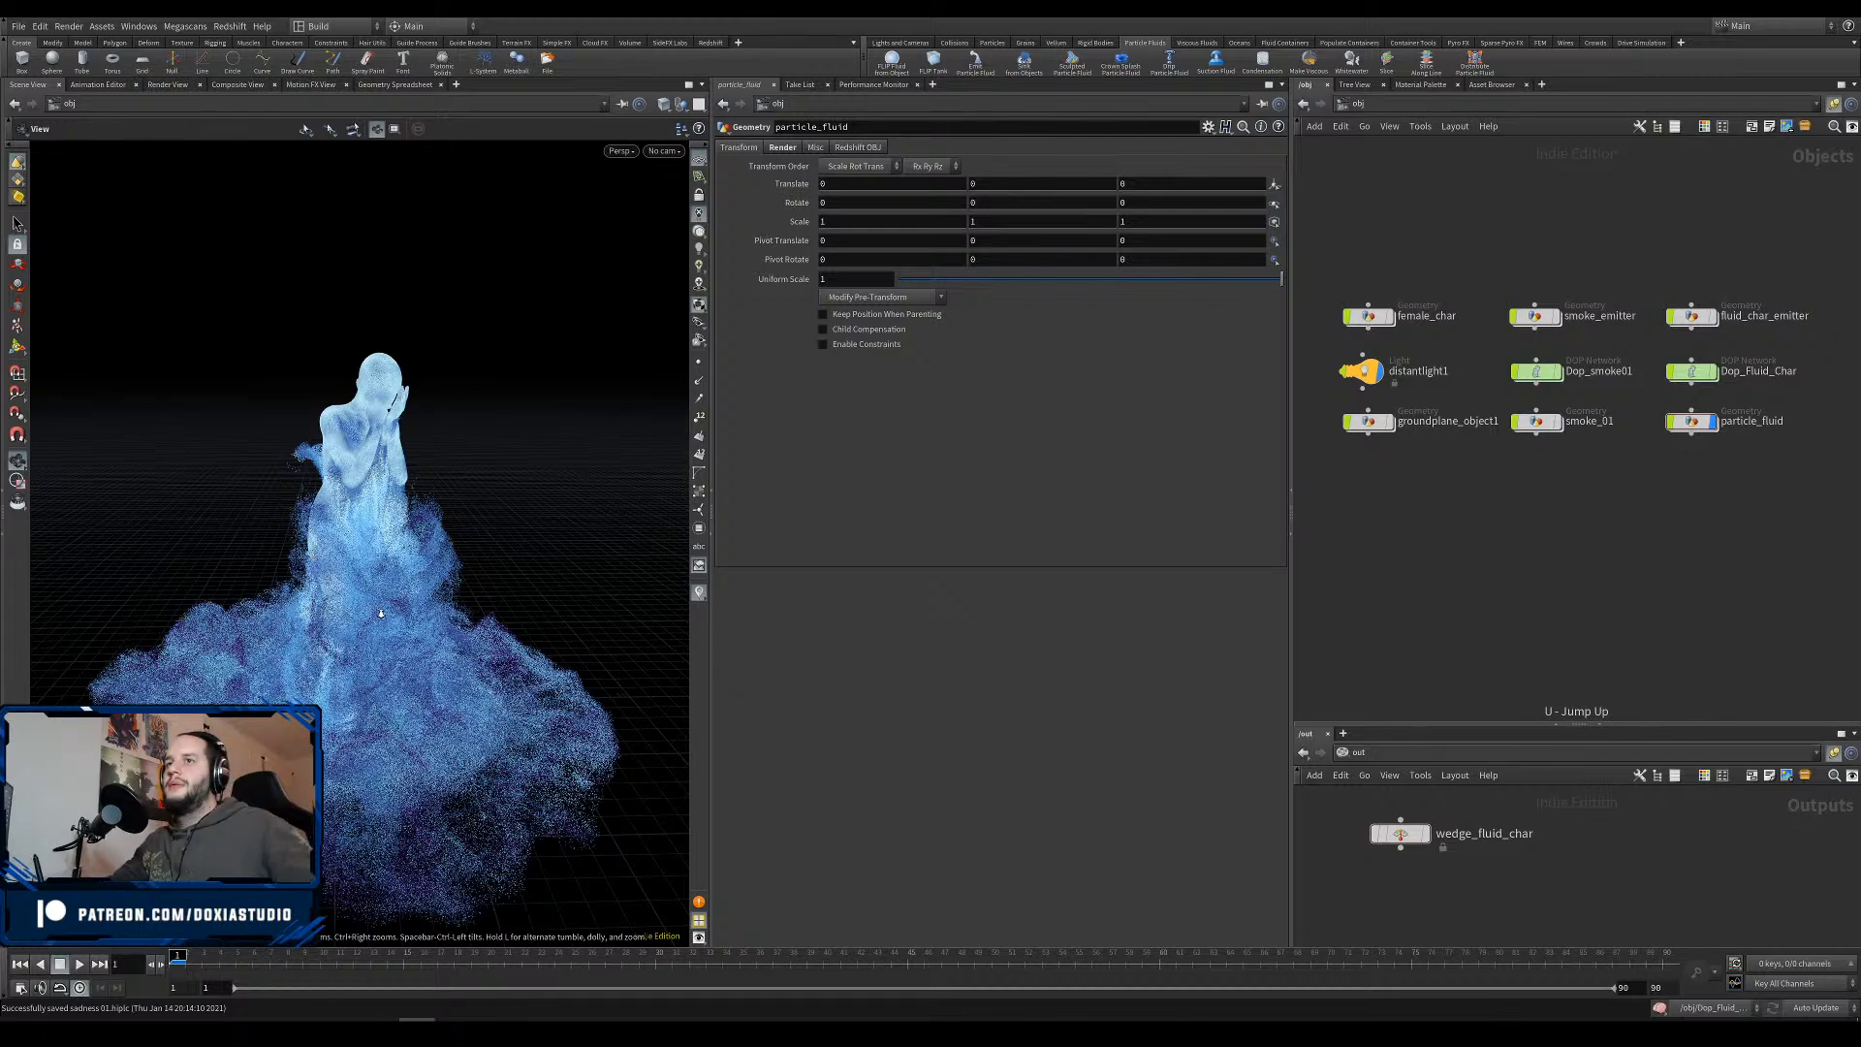
pyautogui.moveTo(381, 614); pyautogui.dragTo(324, 678)
pyautogui.hotkey('ctrl', 's')
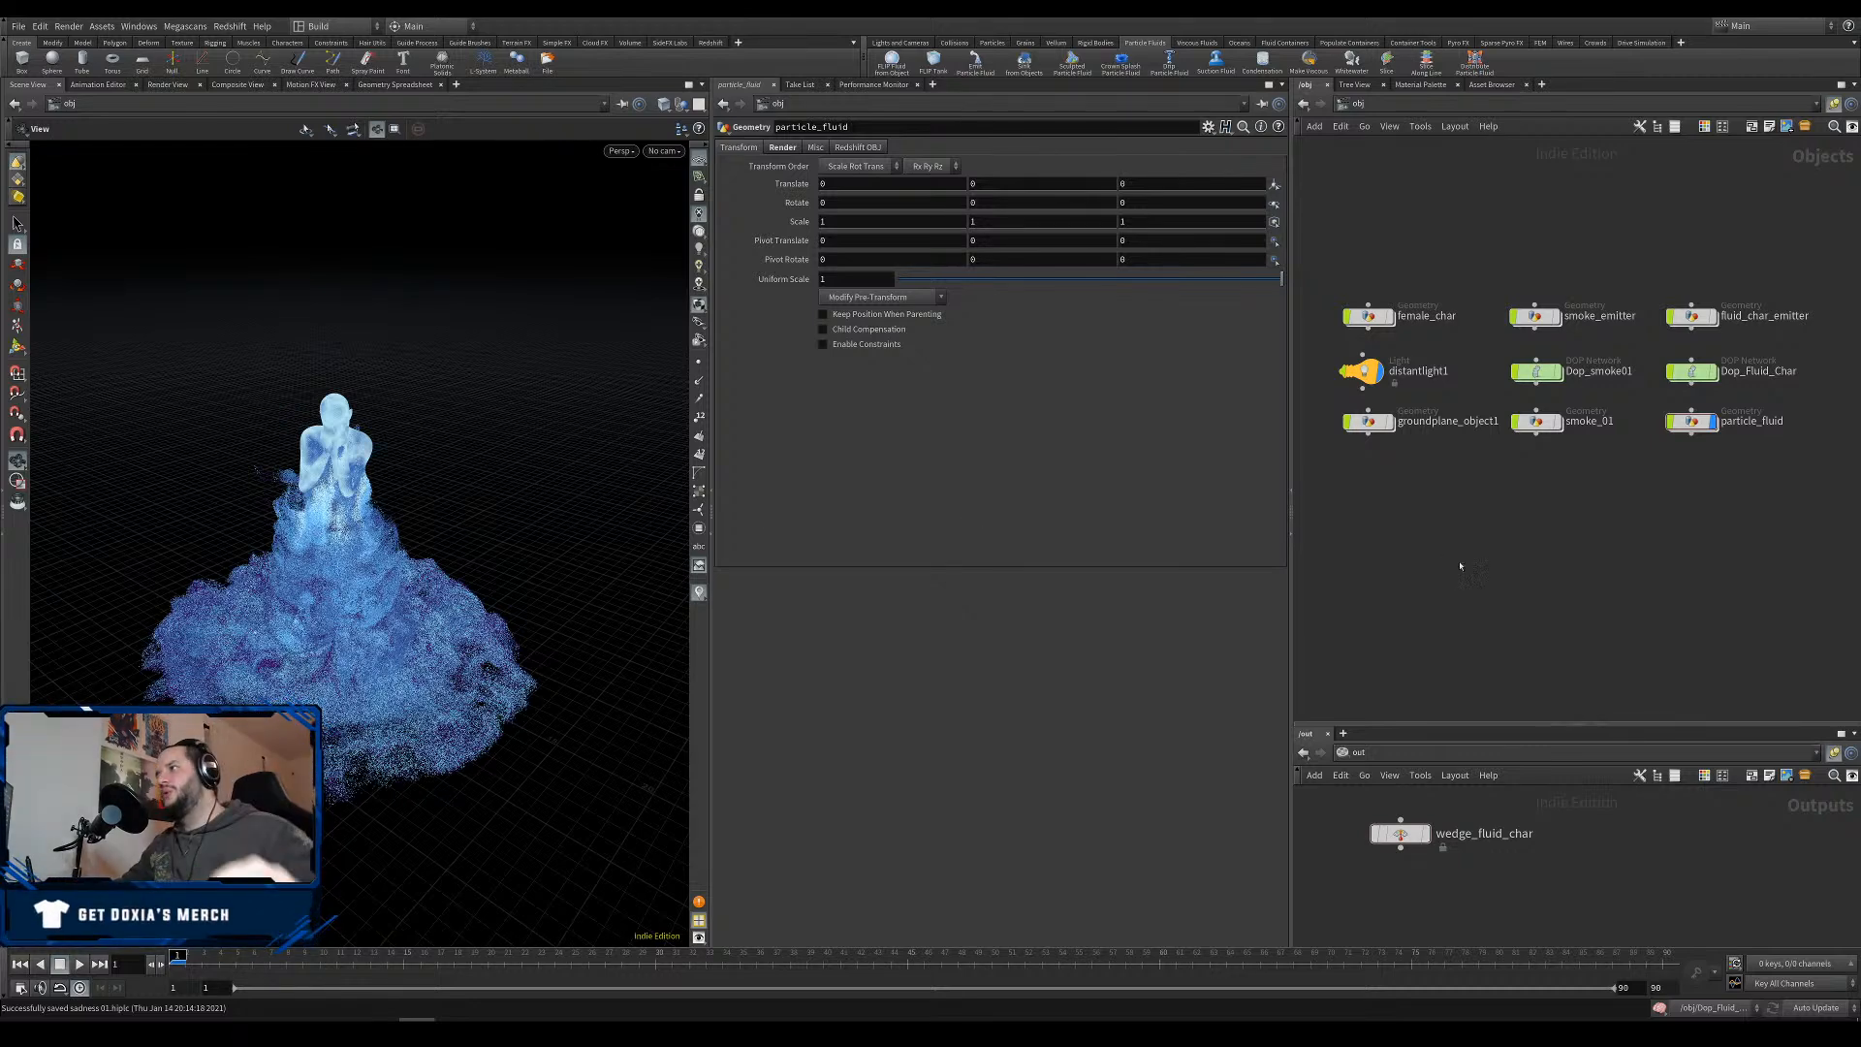
# Open the particle_fluid object's network.
pyautogui.scroll(-3, 1438, 581)
pyautogui.scroll(3, 1454, 591)
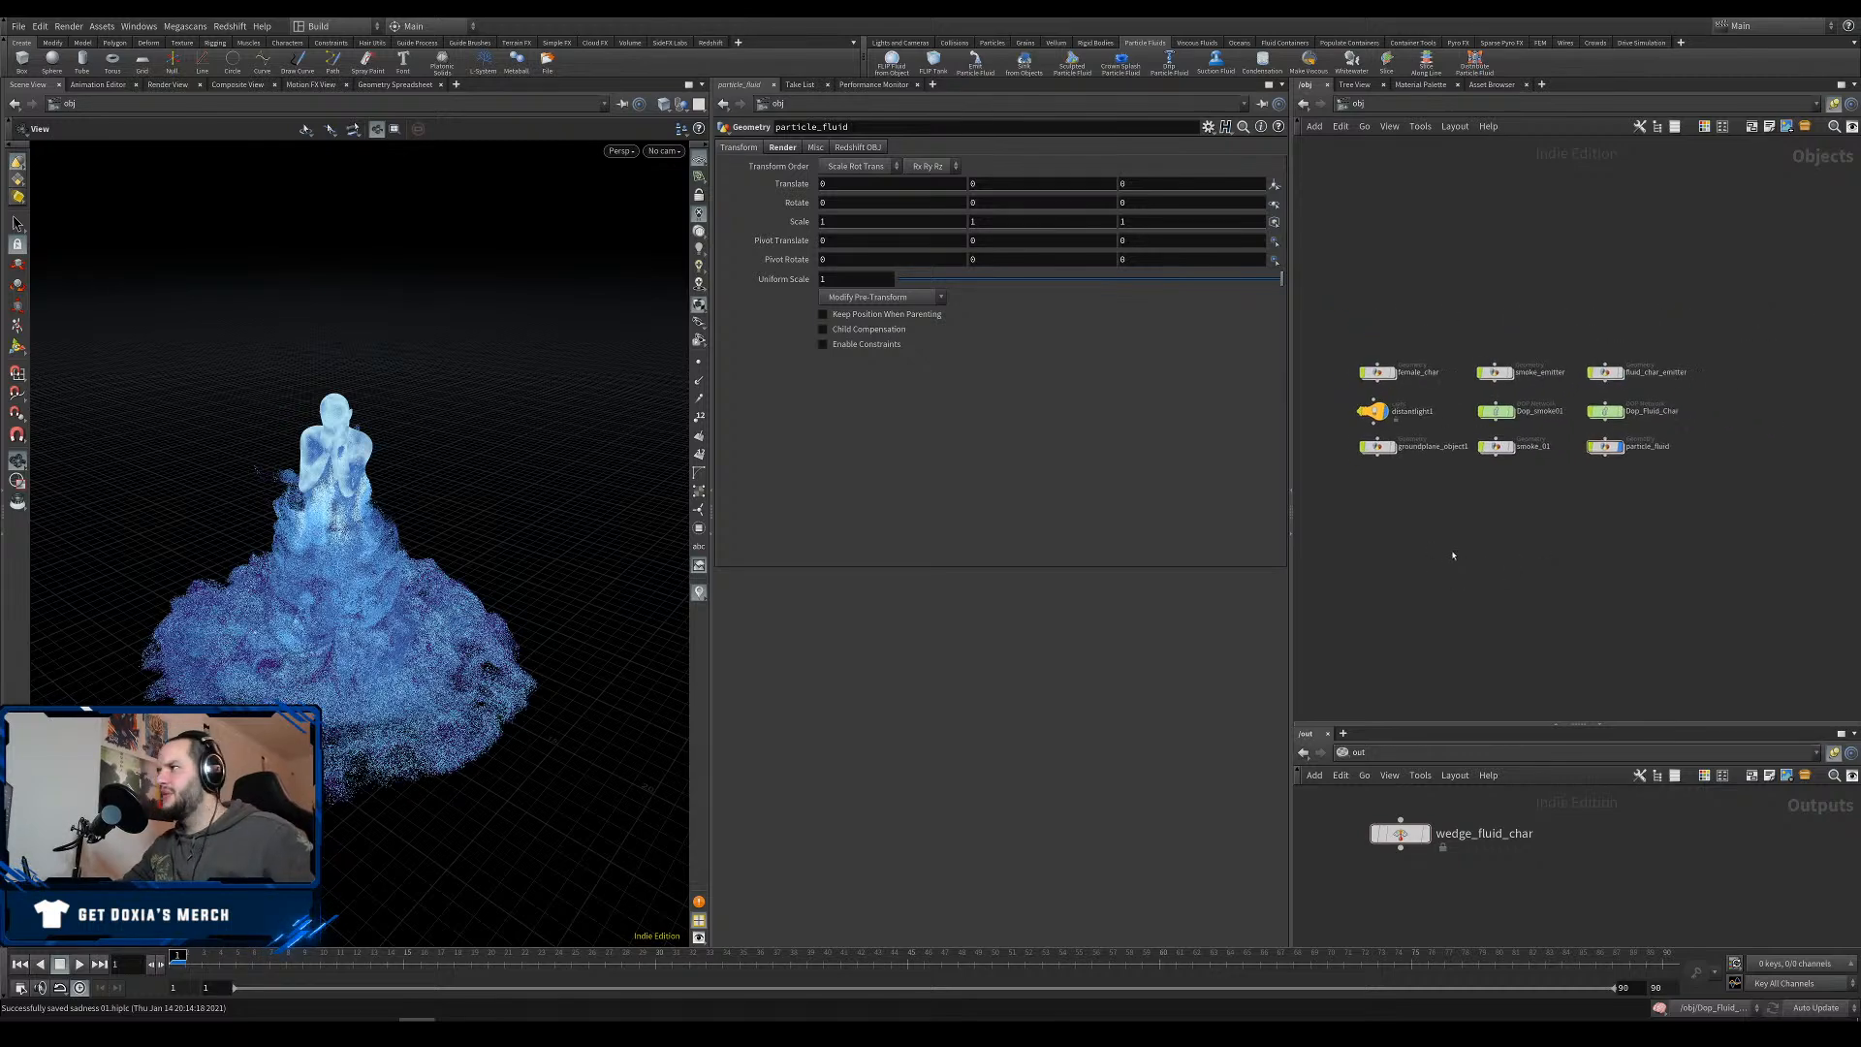
pyautogui.click(1699, 385)
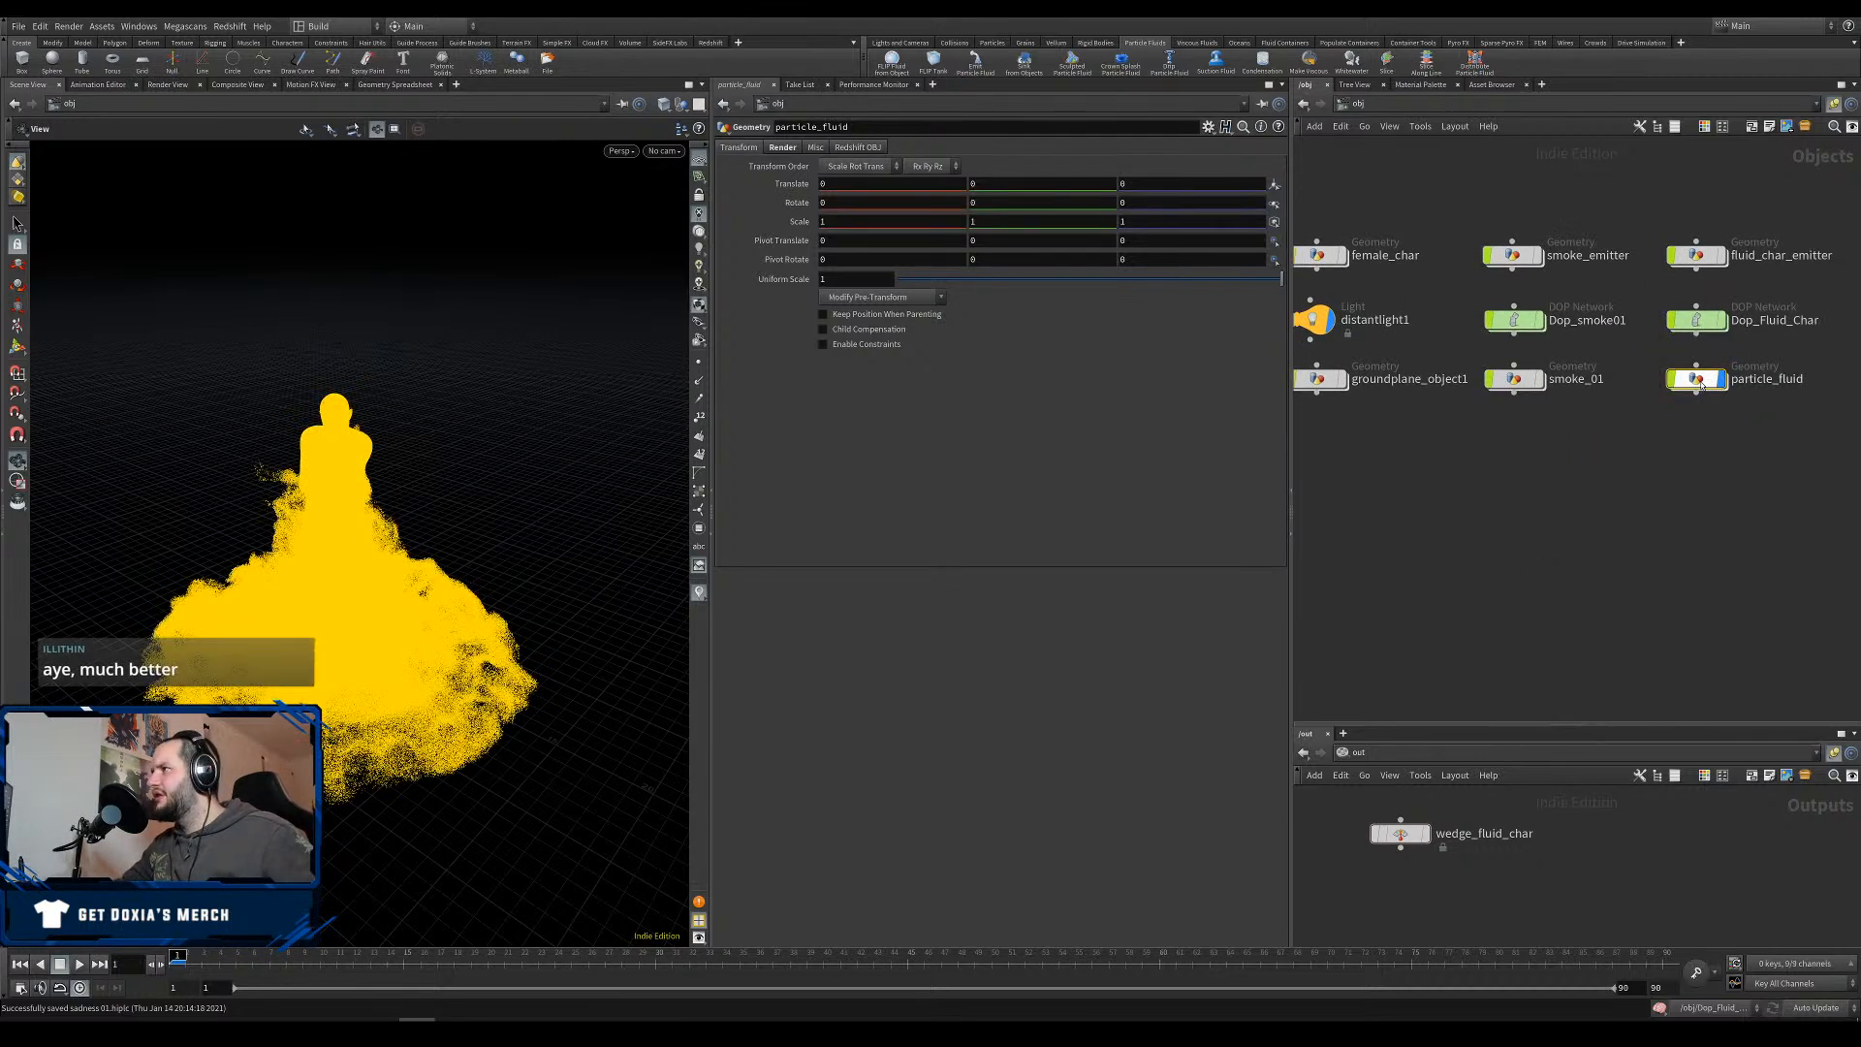
pyautogui.doubleClick(1697, 379)
# Switch to the Emotions folder in File Explorer, review the AngerStill, HappinessStill and AngerStill 02 images, and return to Houdini.
pyautogui.hotkey('alt', 'Tab')
pyautogui.hotkey('alt', 'Tab')
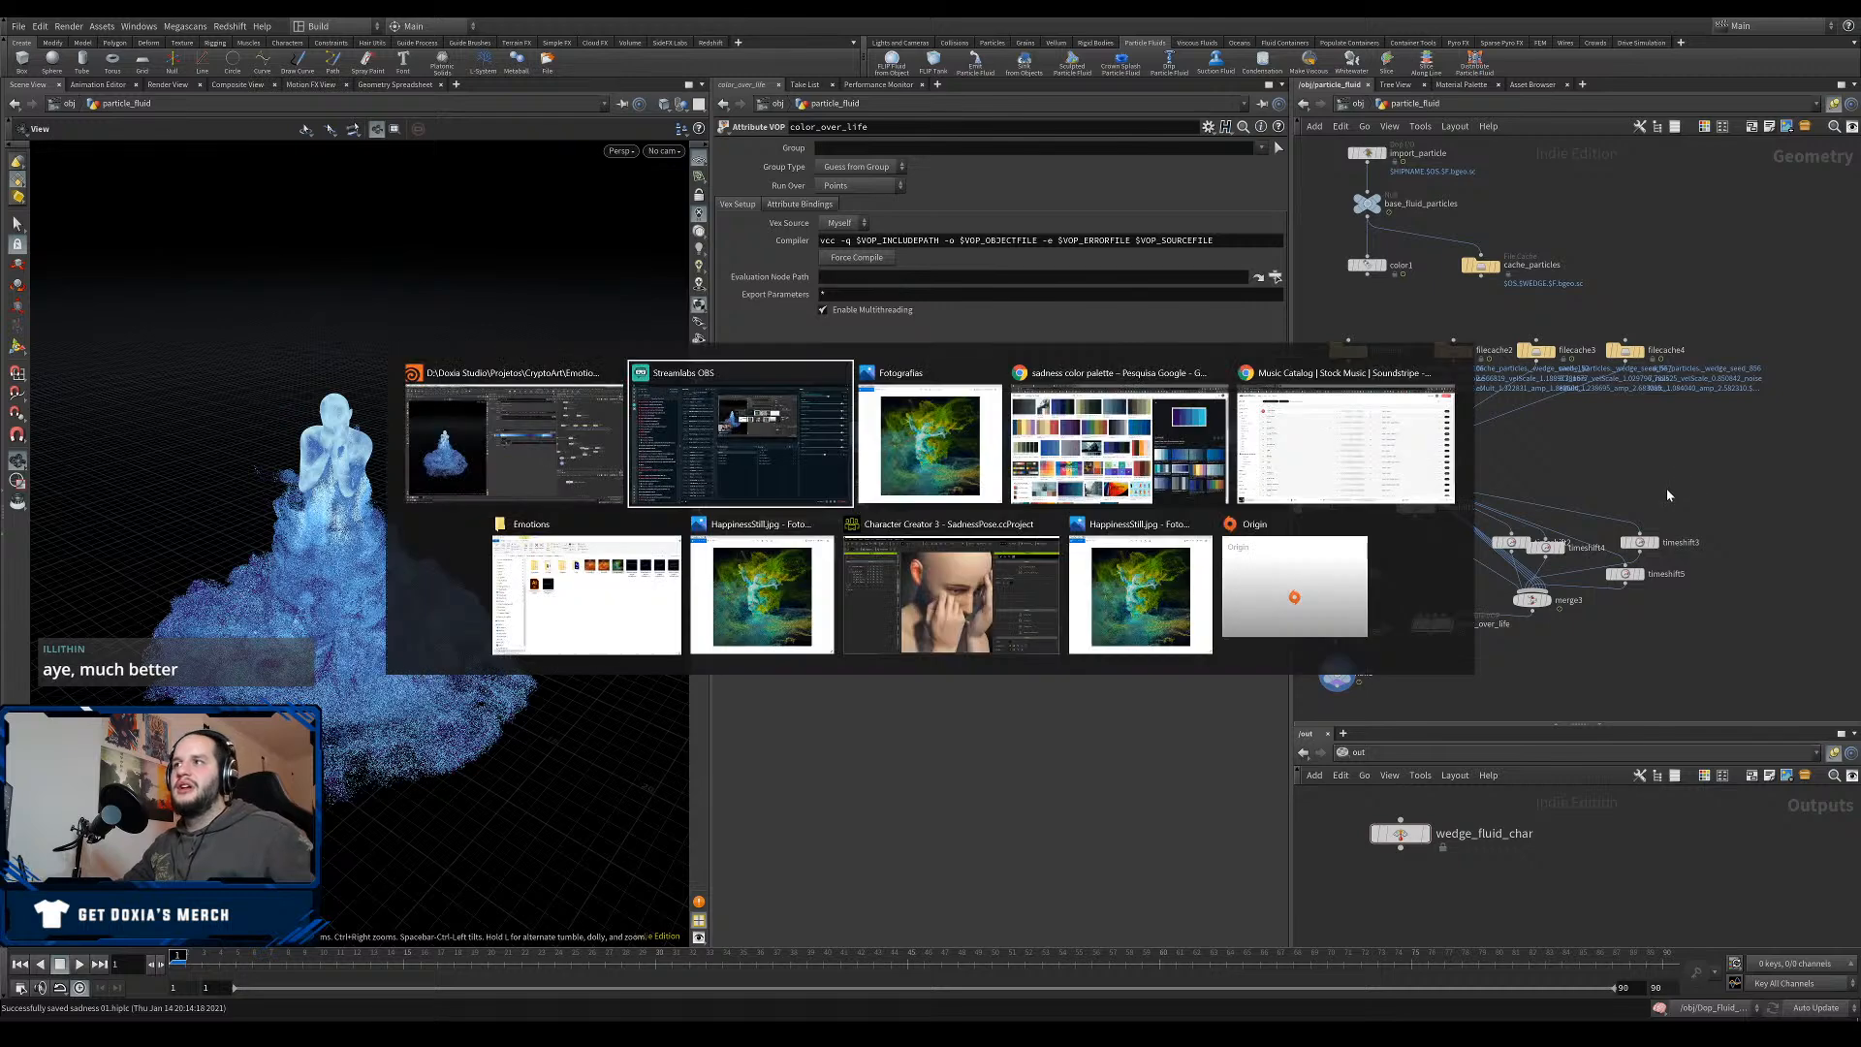
pyautogui.click(586, 596)
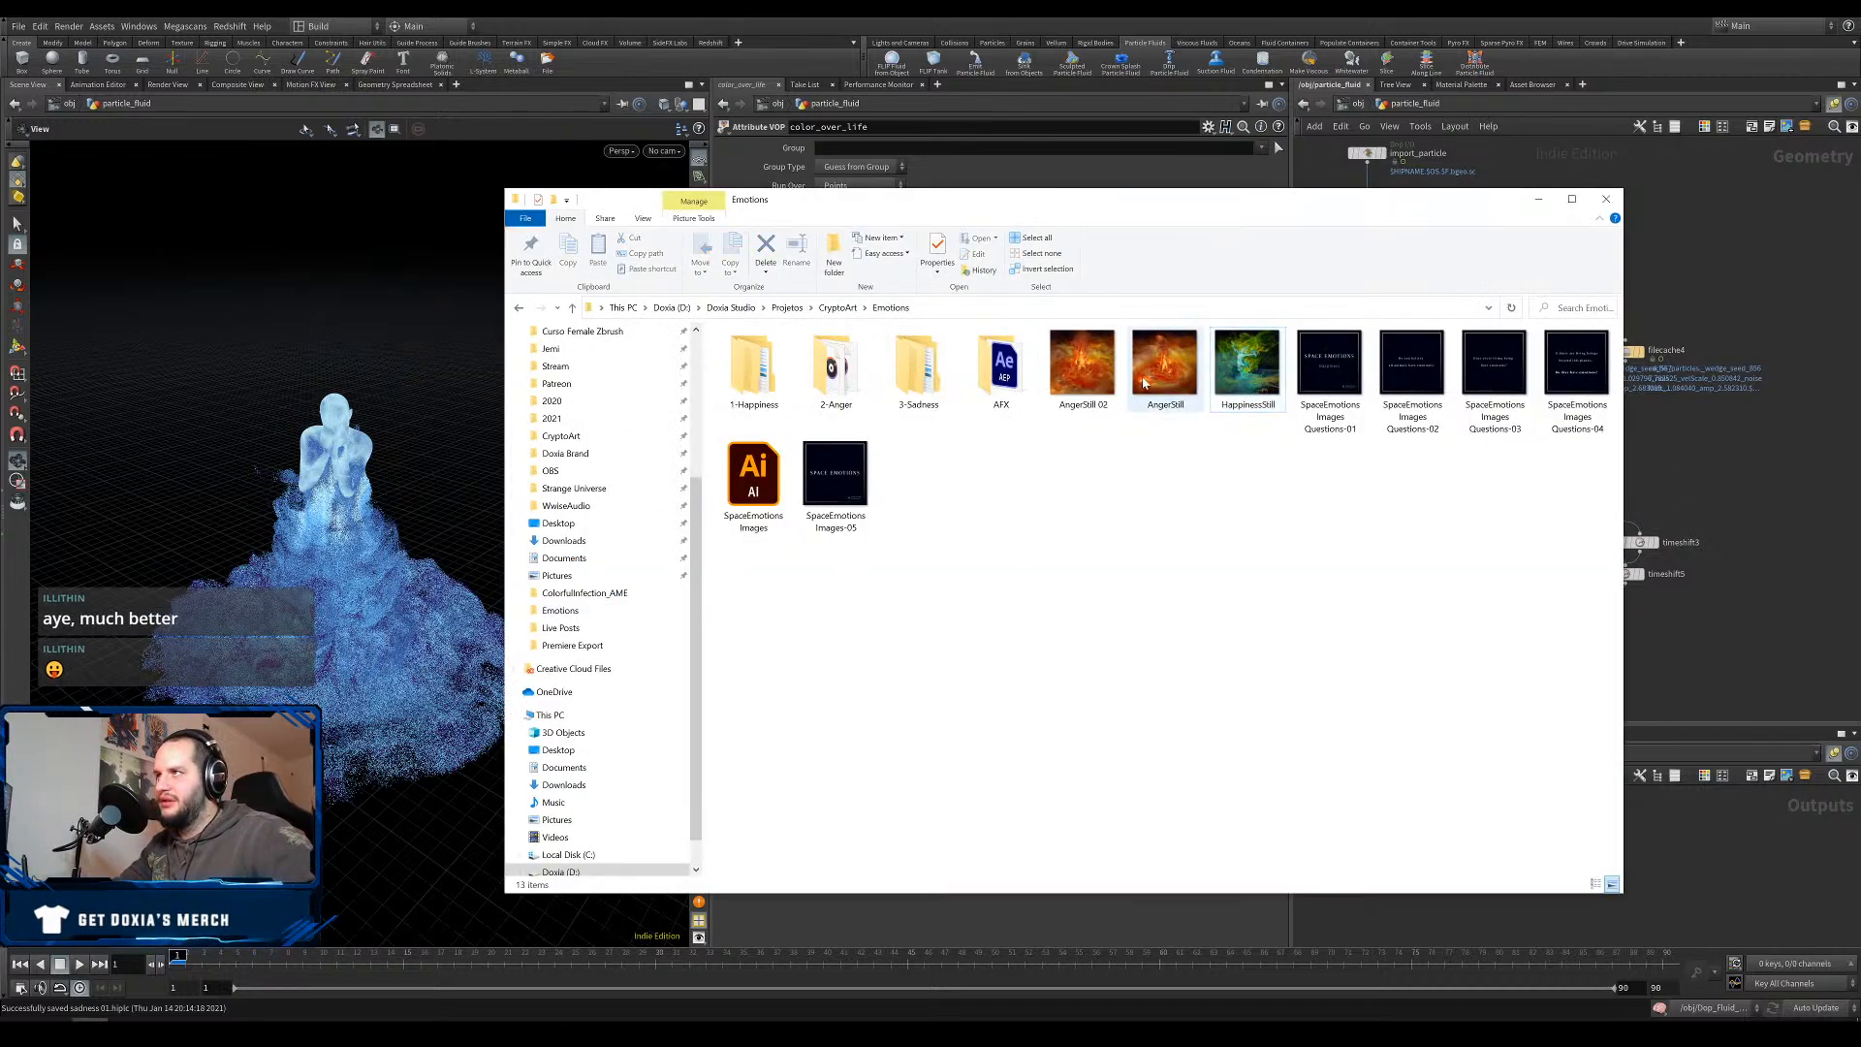
pyautogui.doubleClick(1139, 393)
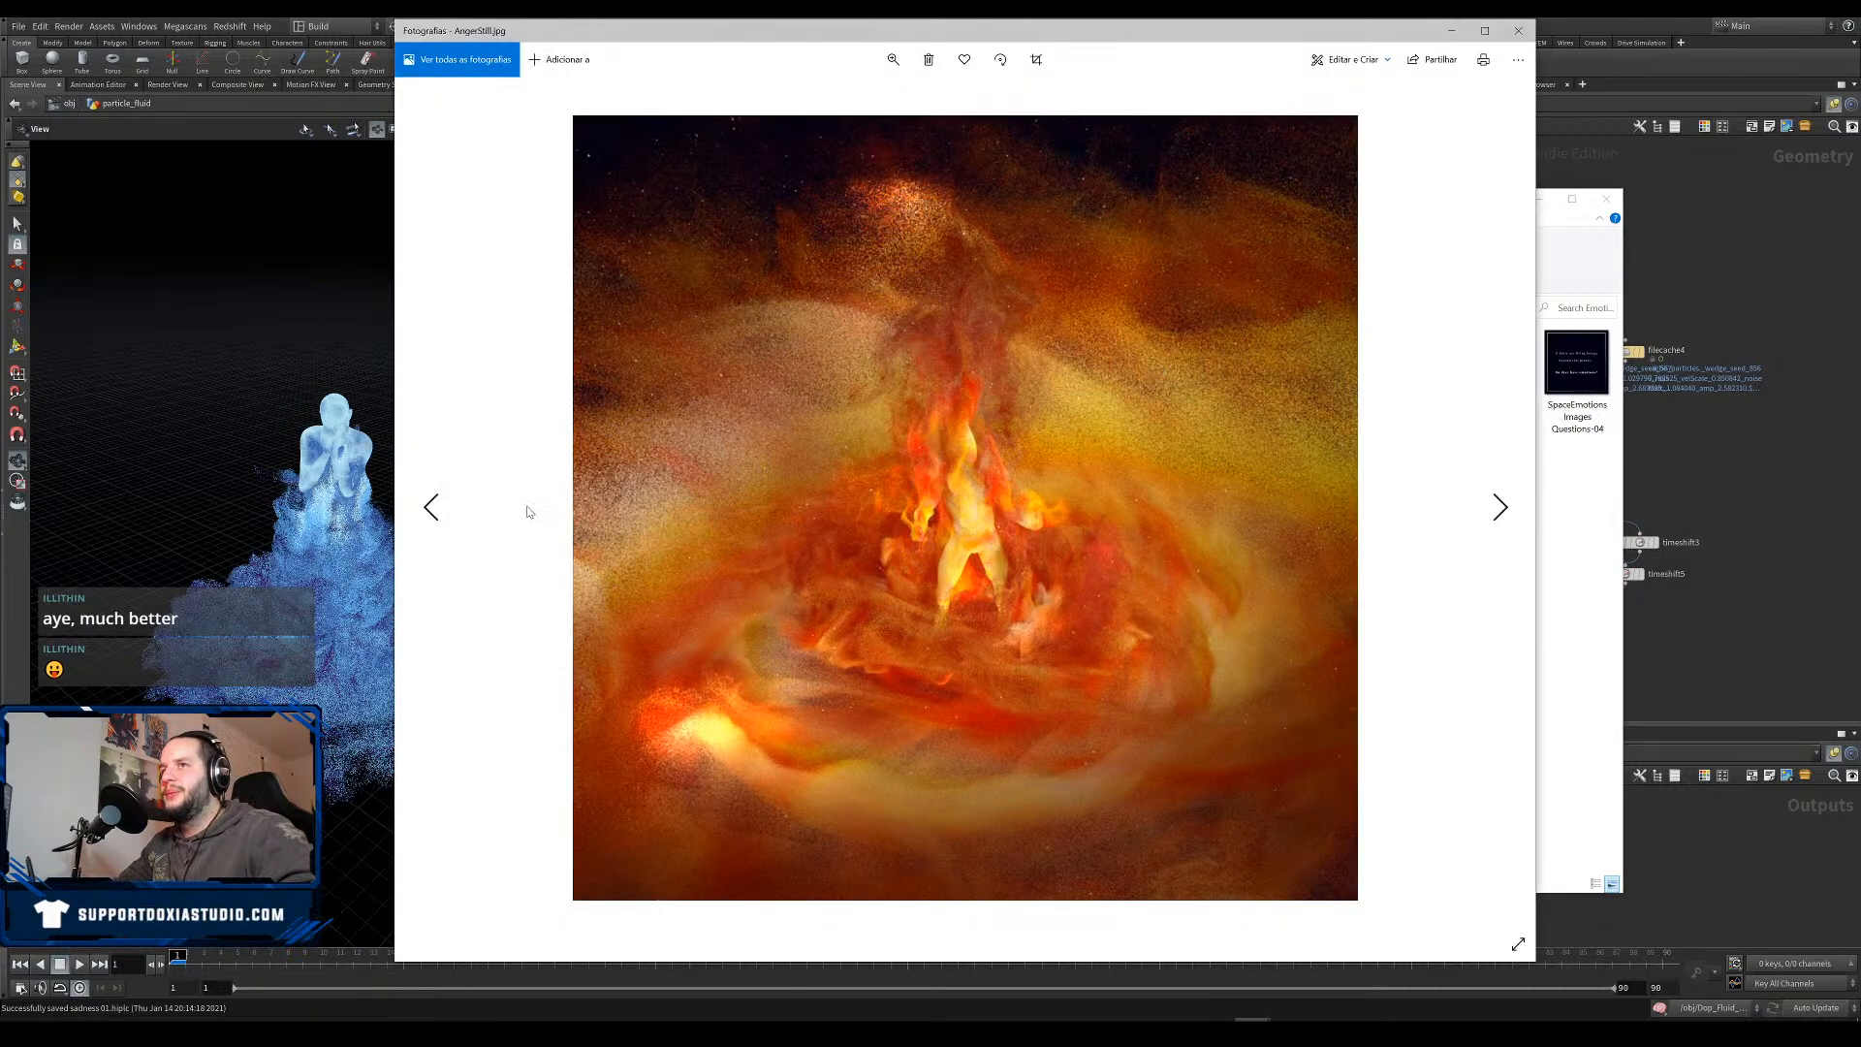
pyautogui.press('Right')
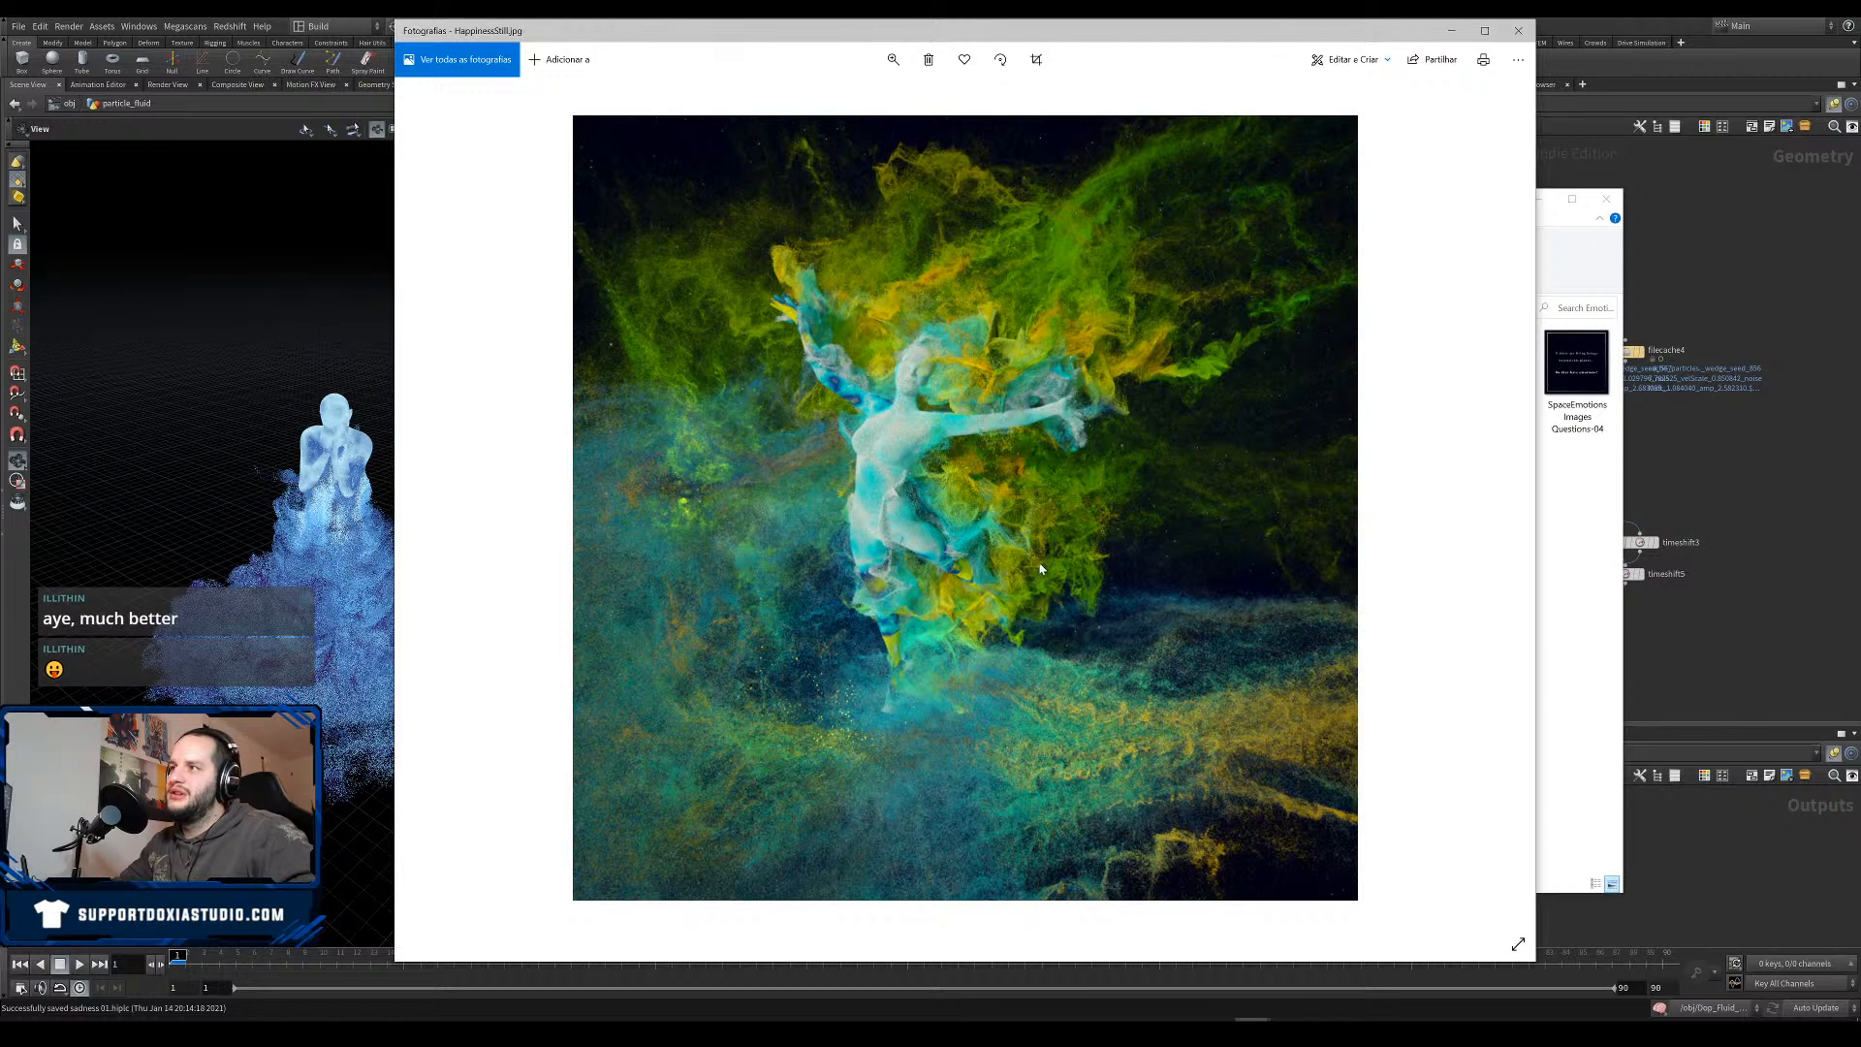
pyautogui.press('Right')
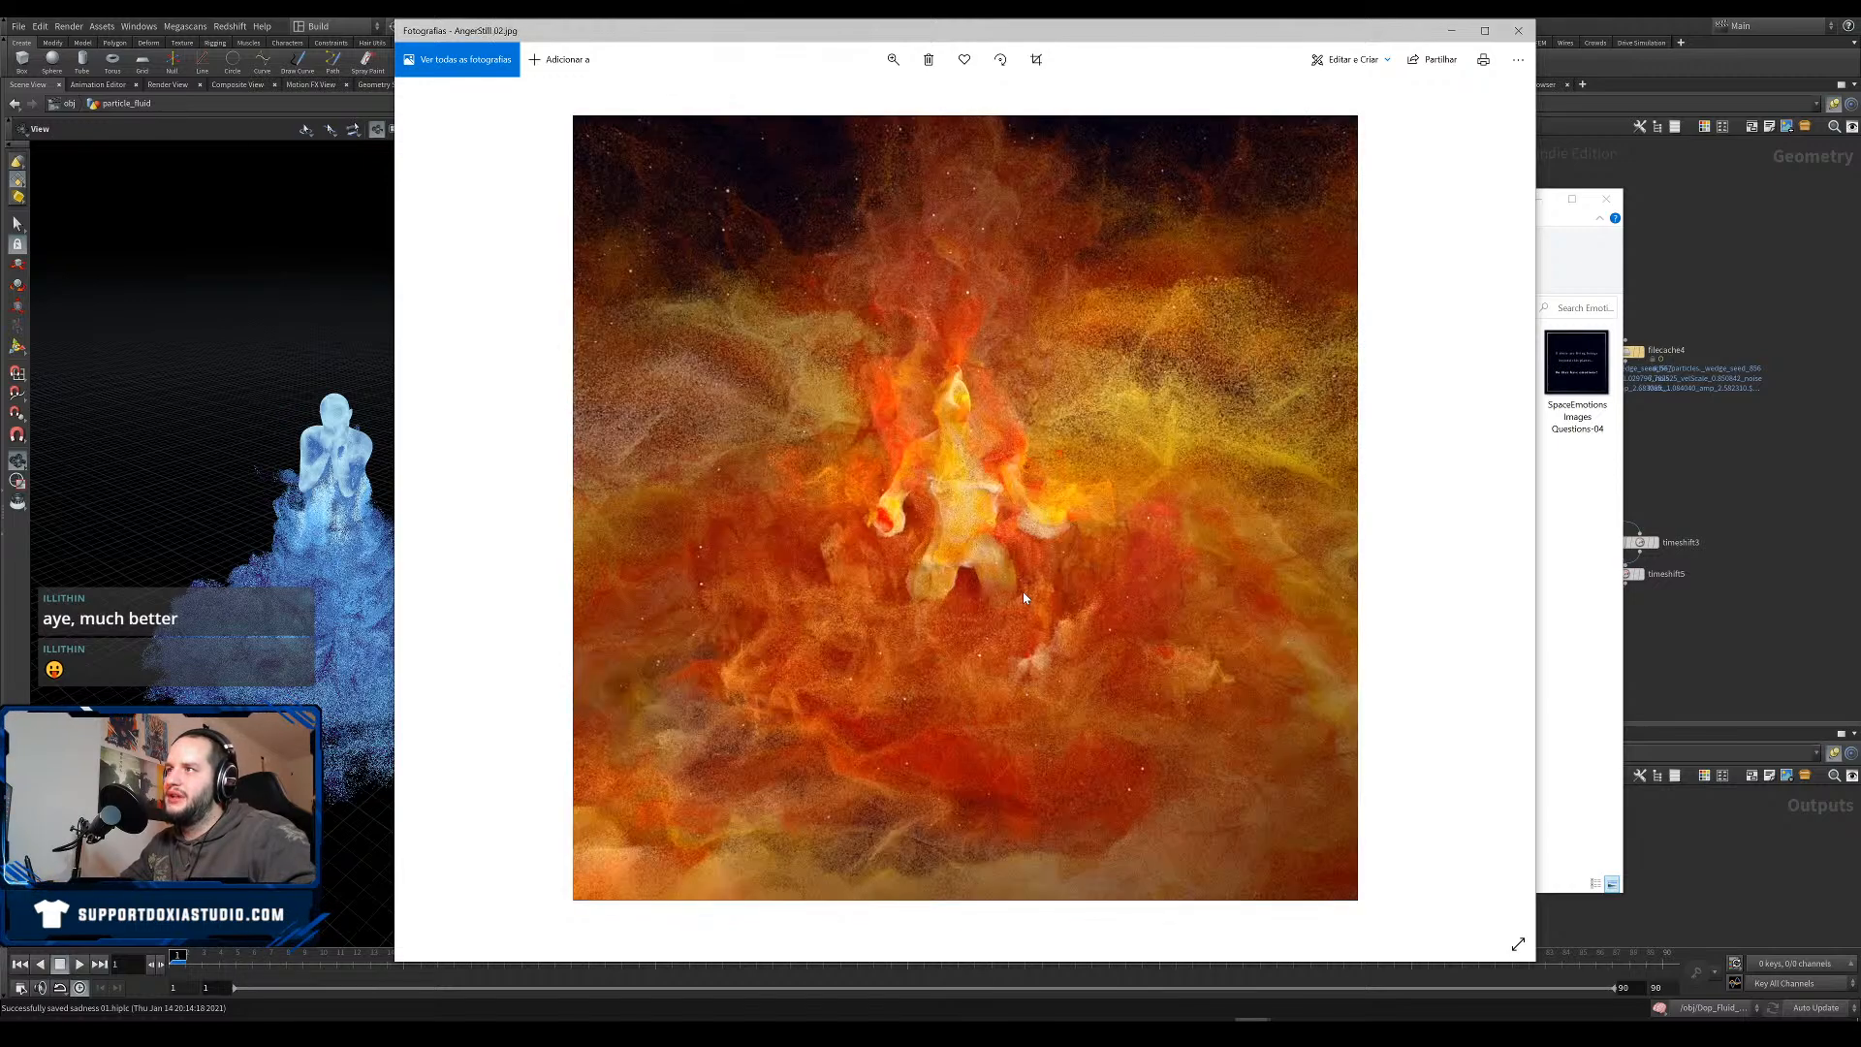
pyautogui.click(1519, 30)
pyautogui.click(1728, 526)
# Move merge1 and null1 lower and reposition color_over_life to make room between color_over_life and merge1.
pyautogui.moveTo(1481, 660); pyautogui.dragTo(1503, 613, button='middle')
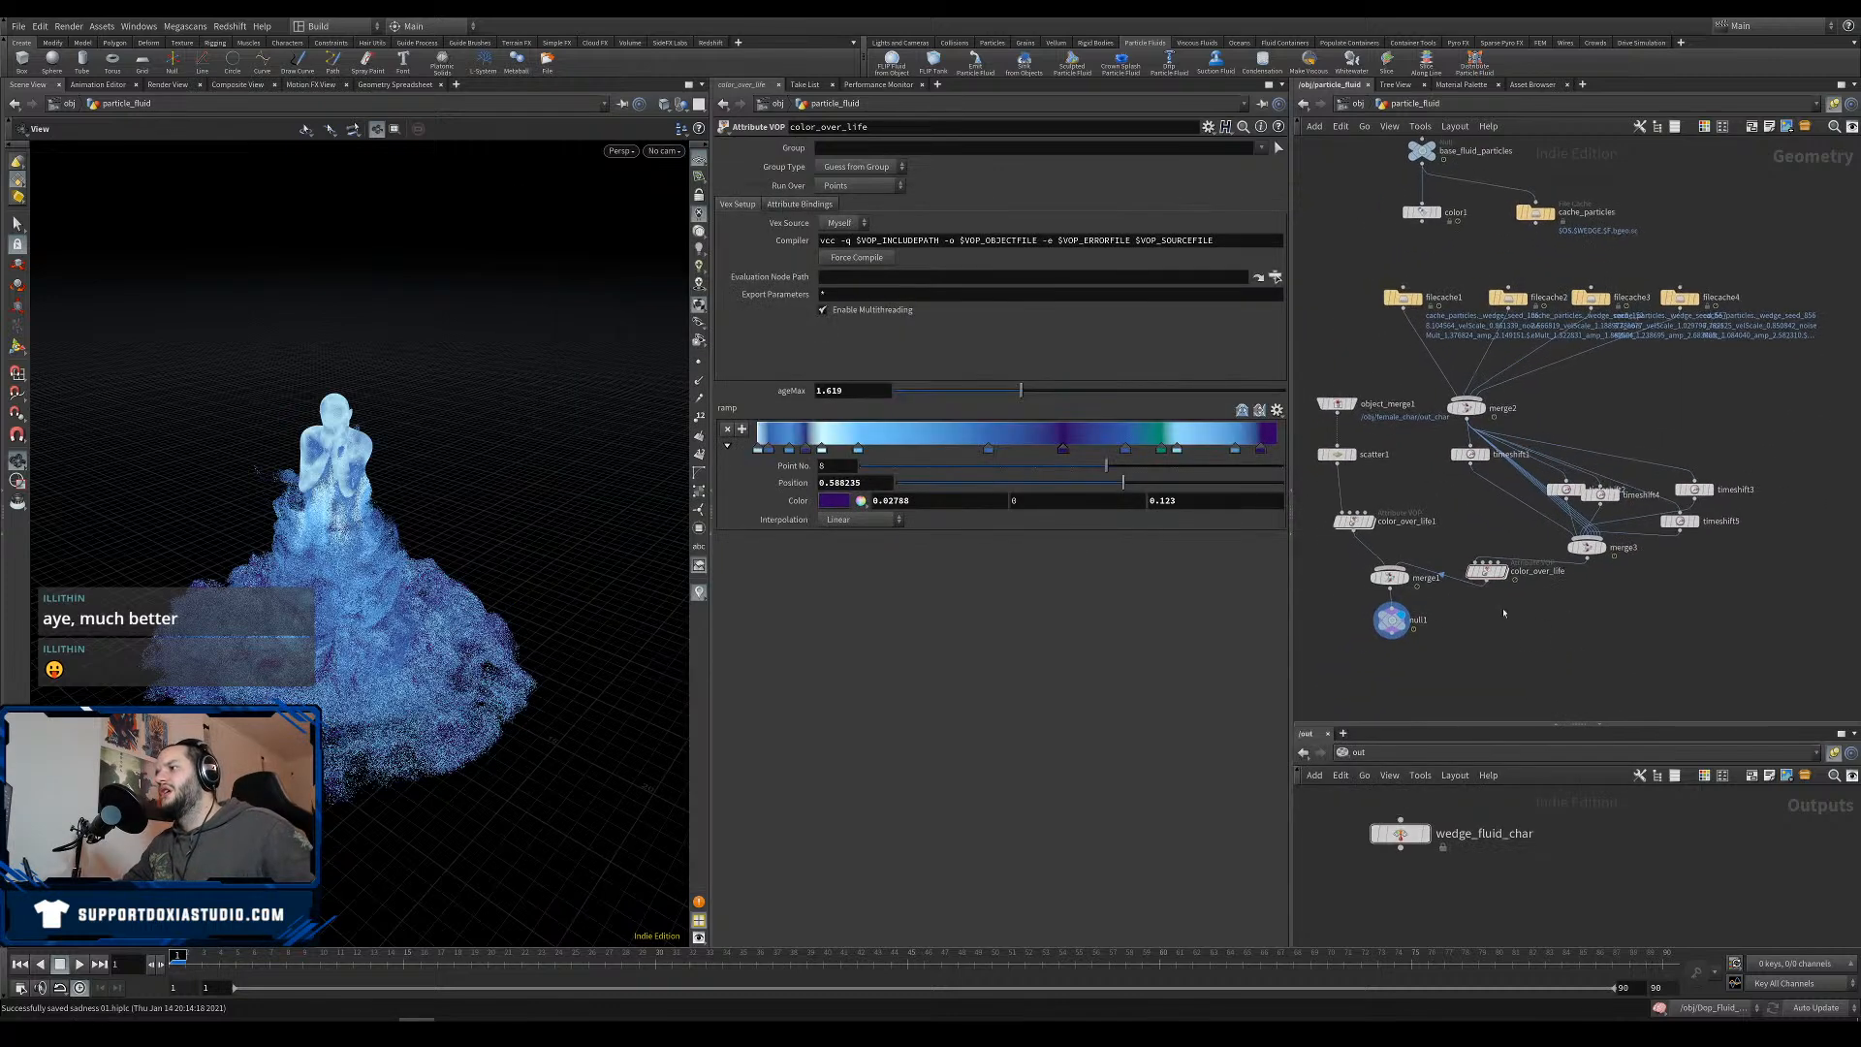
pyautogui.moveTo(1421, 620); pyautogui.dragTo(1394, 644)
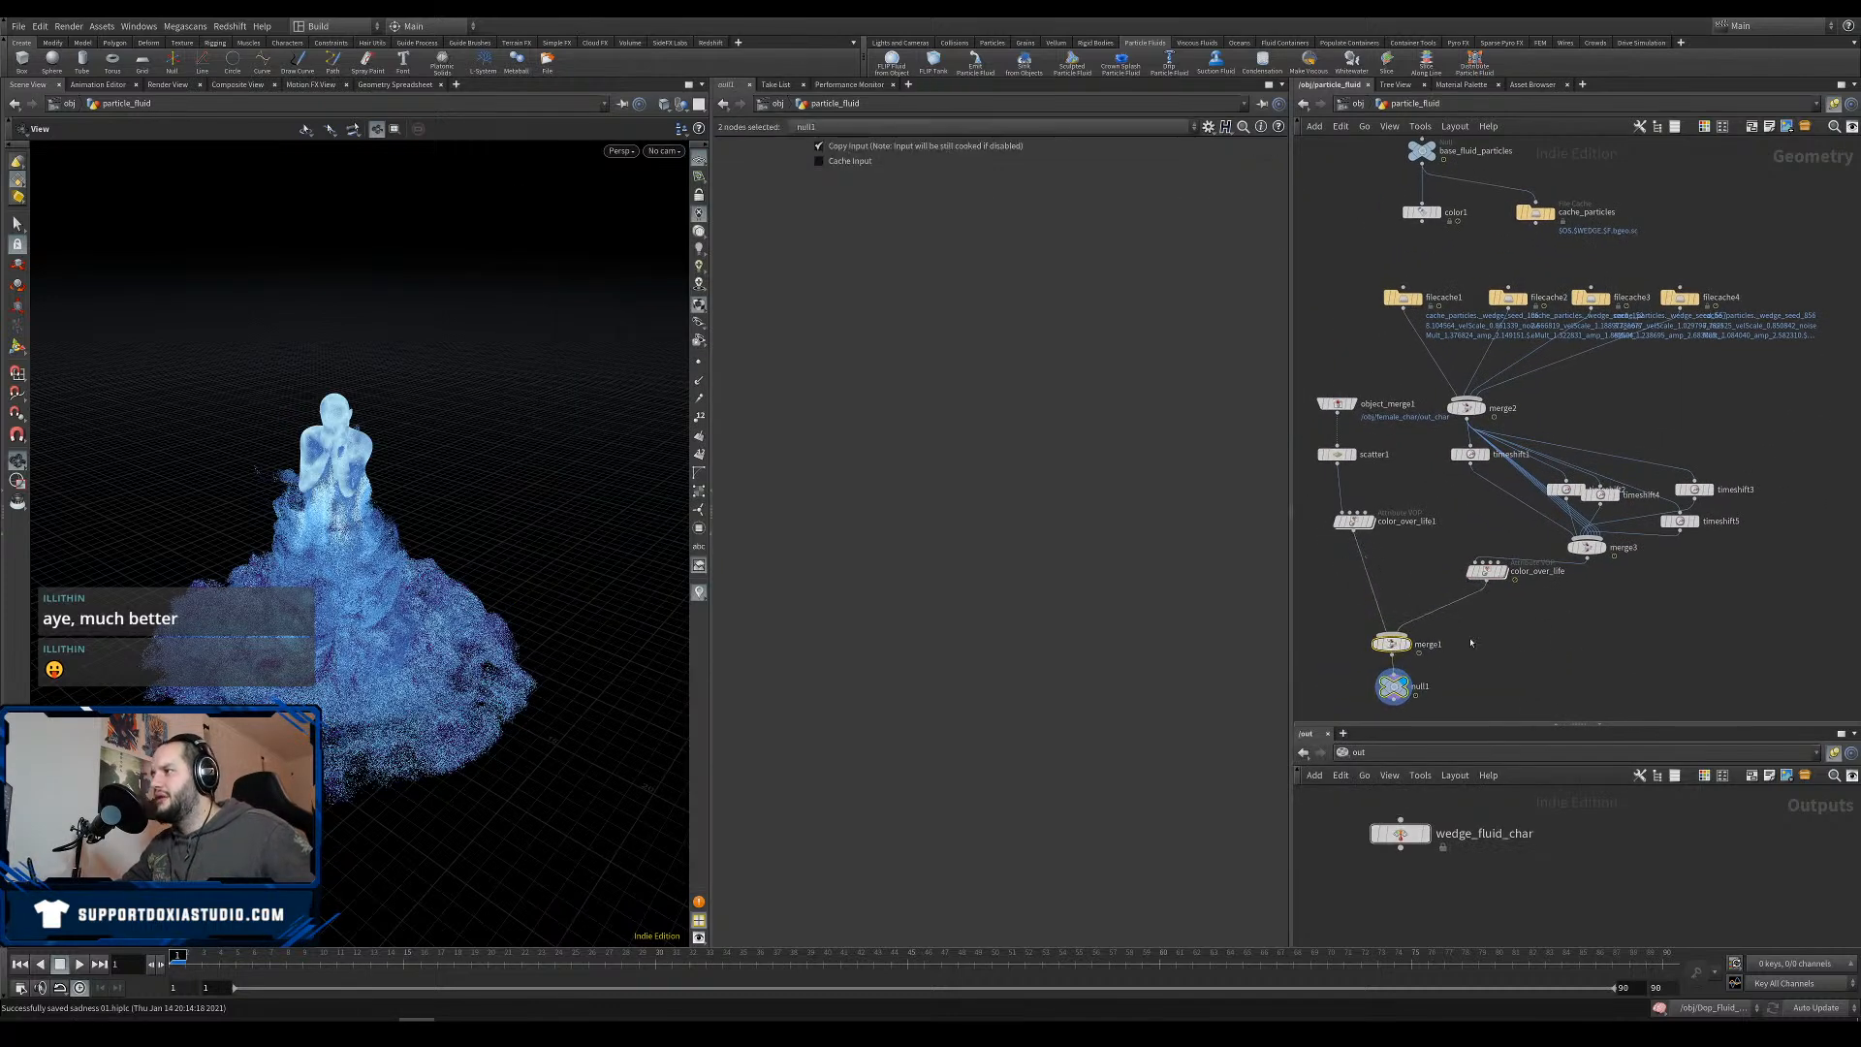
pyautogui.moveTo(1493, 574); pyautogui.dragTo(1520, 607)
pyautogui.scroll(-1, 1543, 628)
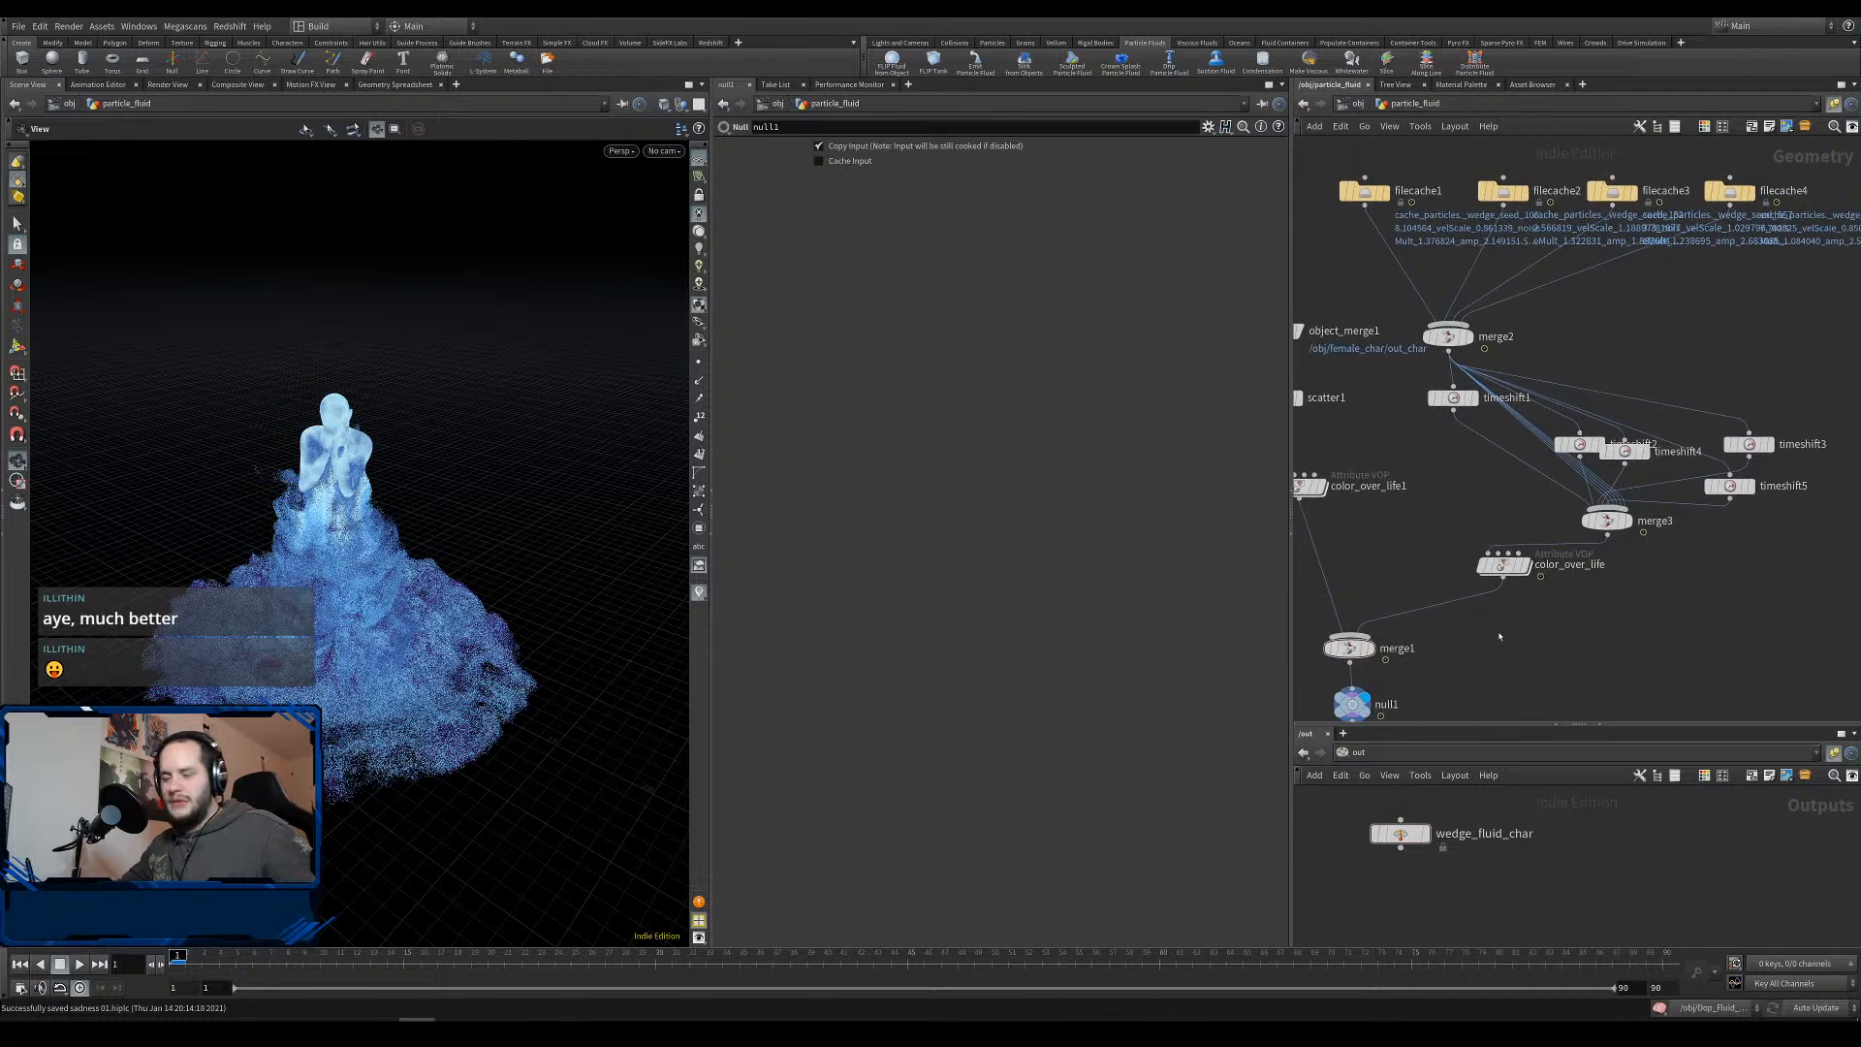
# Add a Point VOP and insert it on the wire between color_over_life and merge1.
pyautogui.press('Tab')
pyautogui.write('vop')
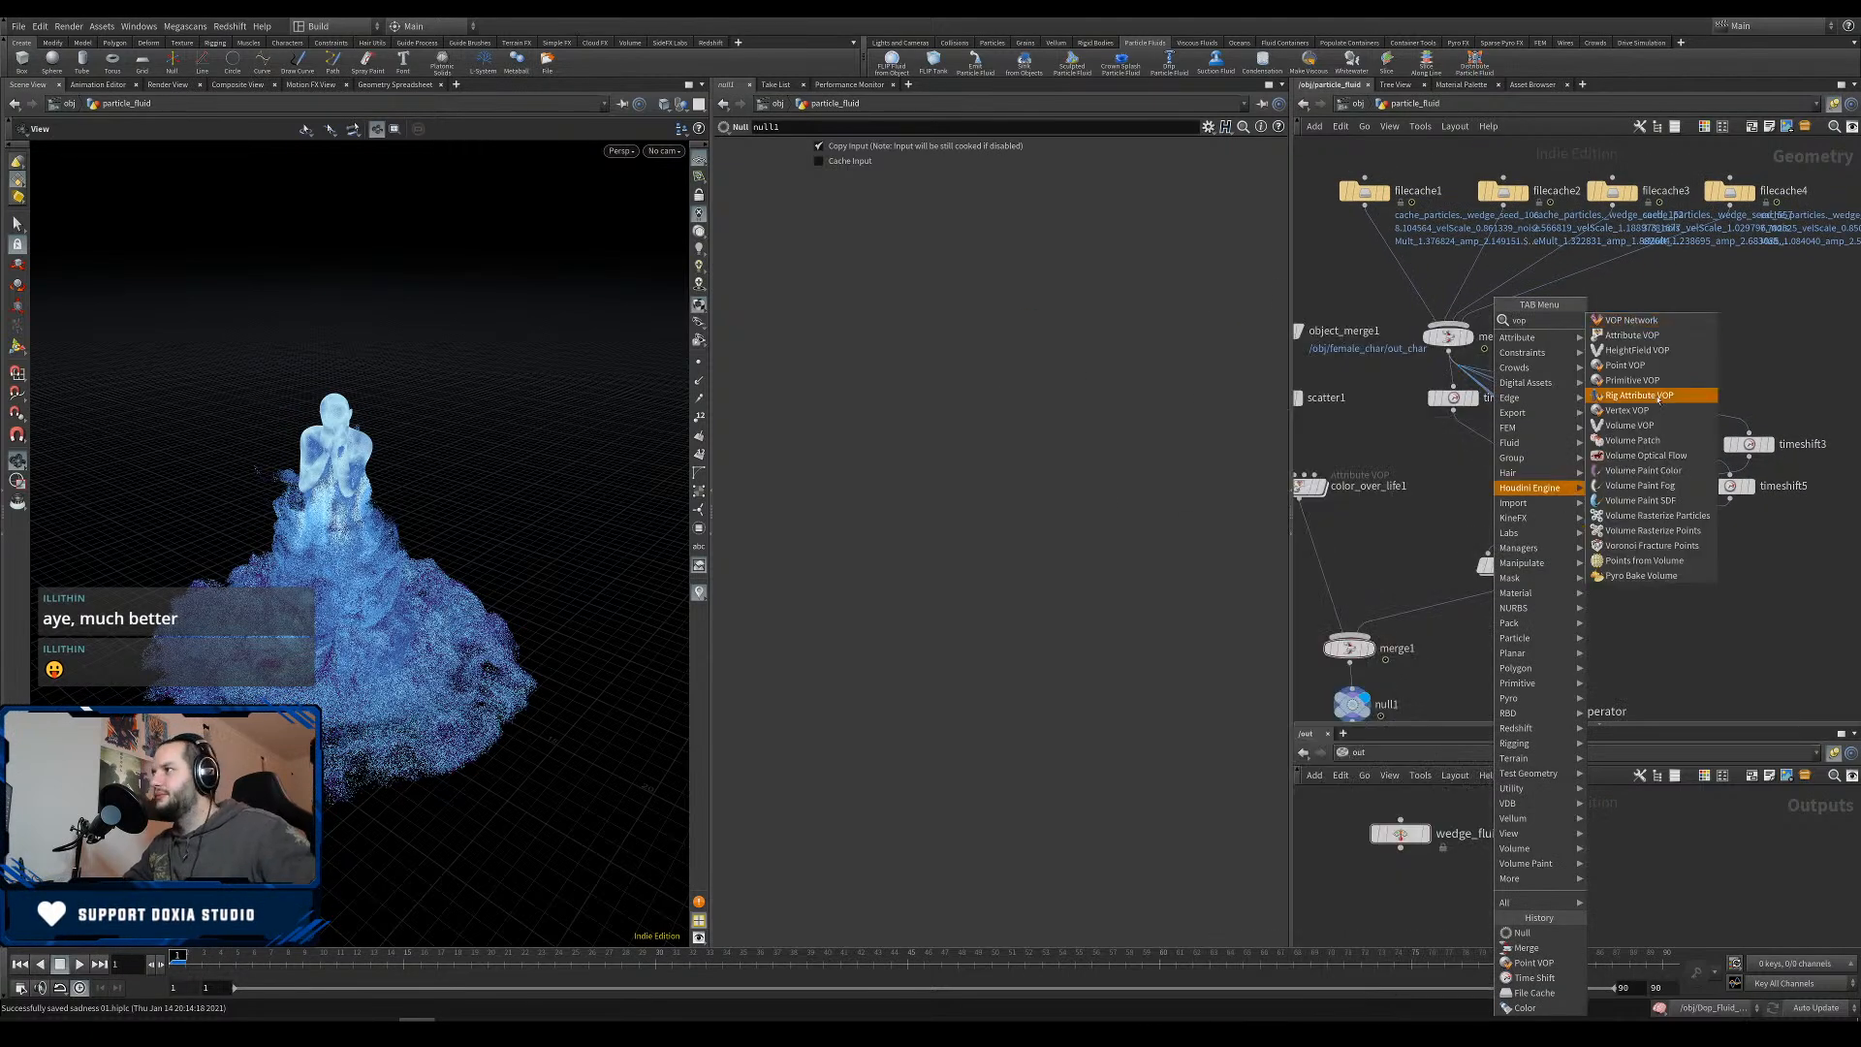
pyautogui.click(1628, 364)
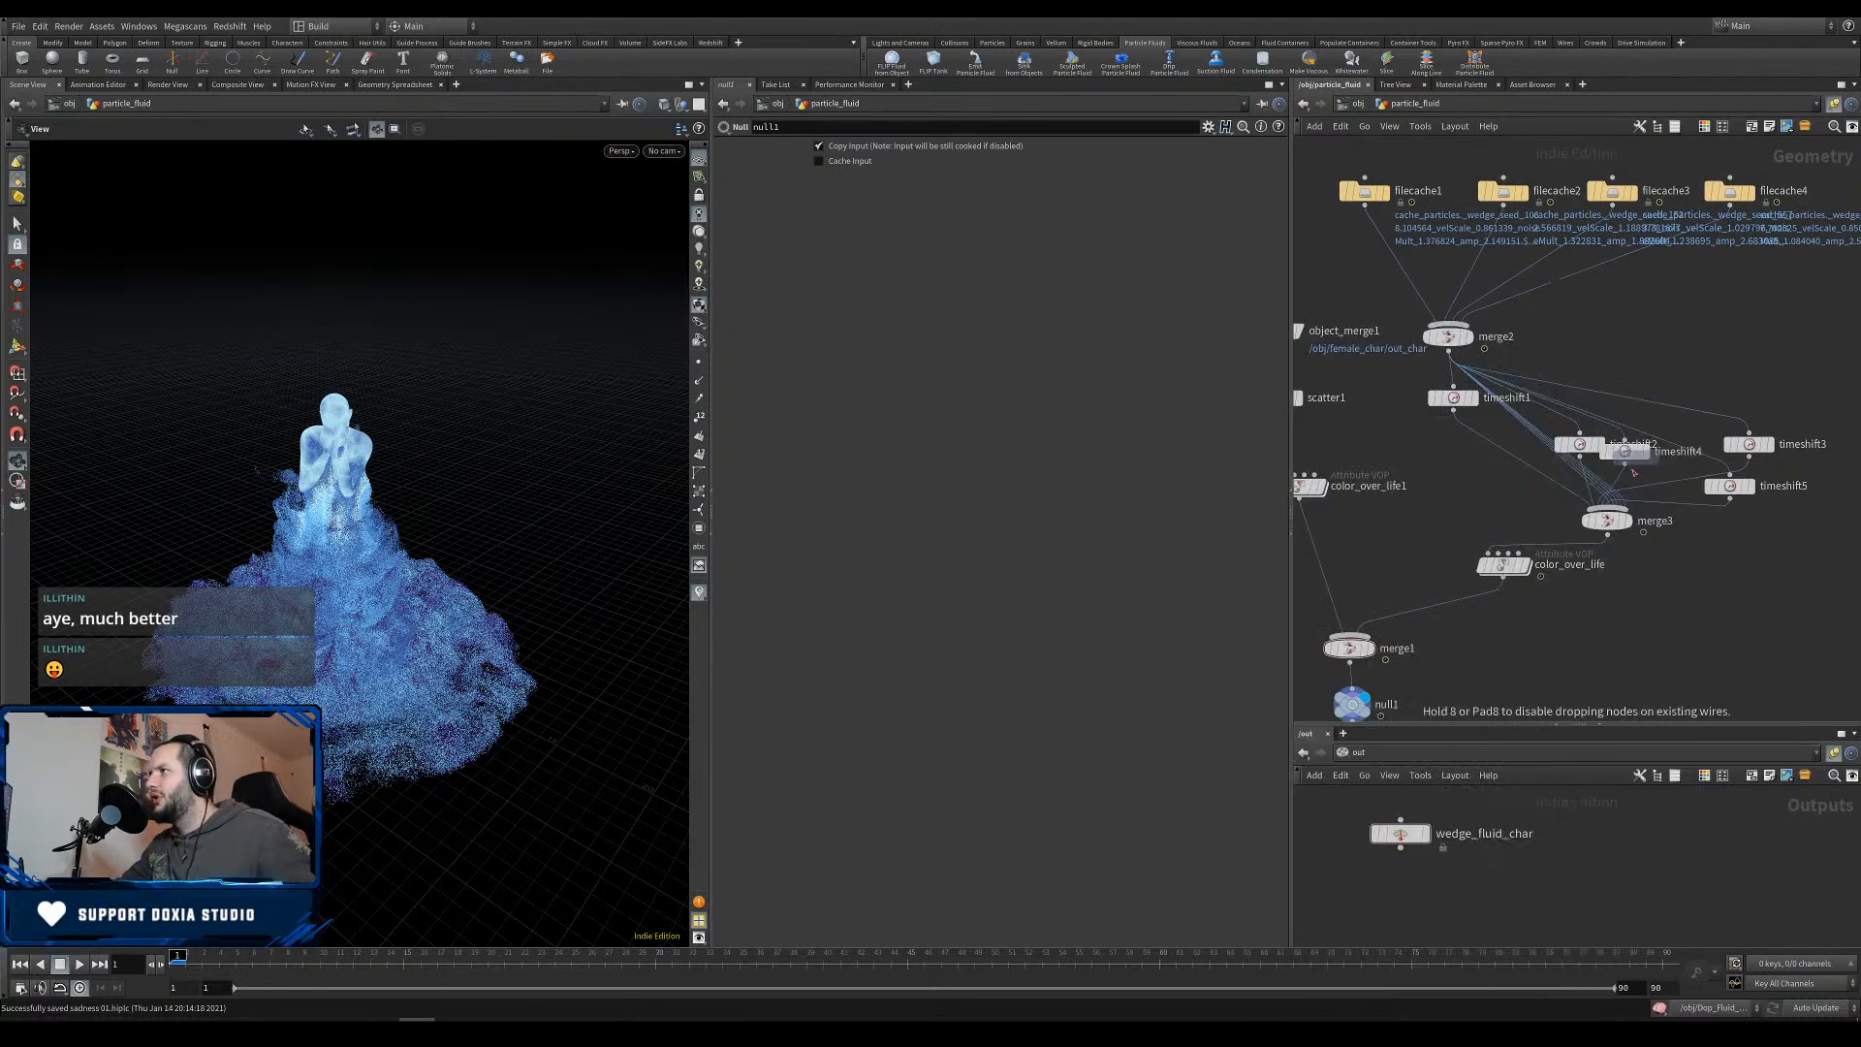
pyautogui.click(1508, 646)
pyautogui.moveTo(1509, 646); pyautogui.dragTo(1438, 614)
# Rename the new Point VOP node to flow_displ.
pyautogui.doubleClick(1493, 615)
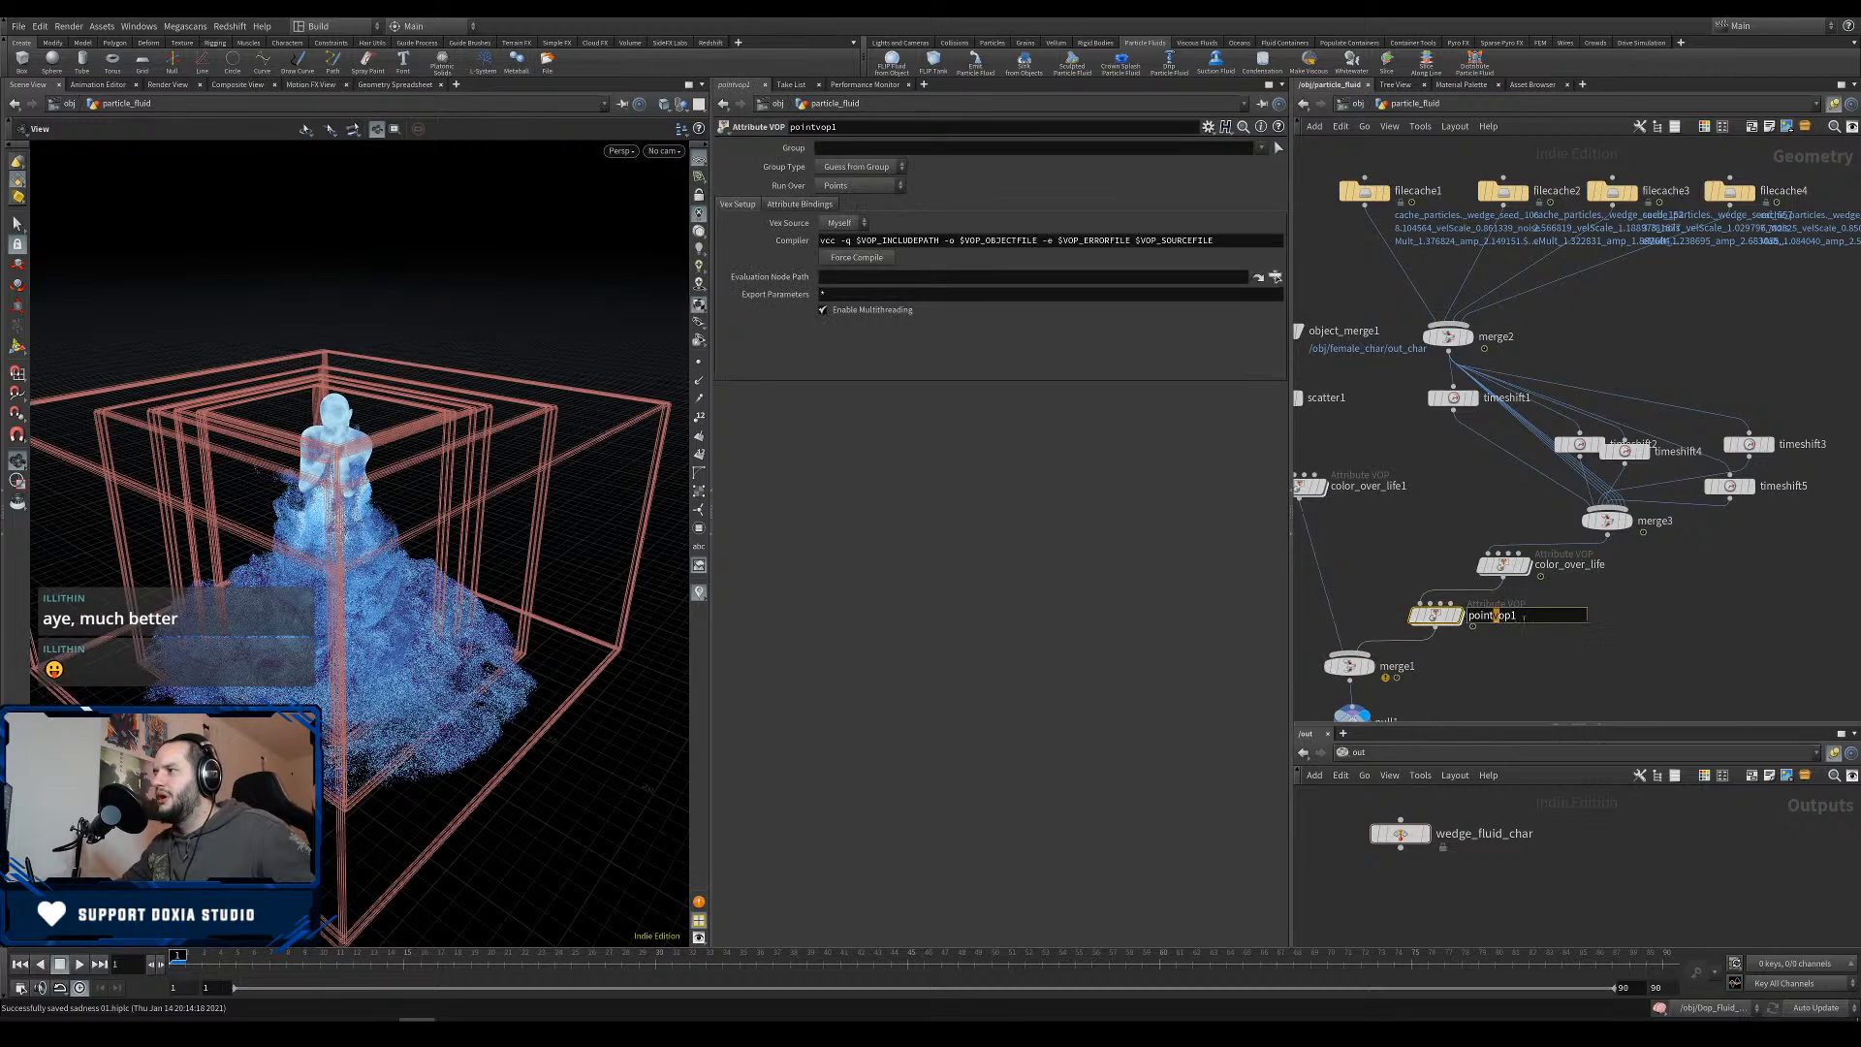
pyautogui.write('flow')
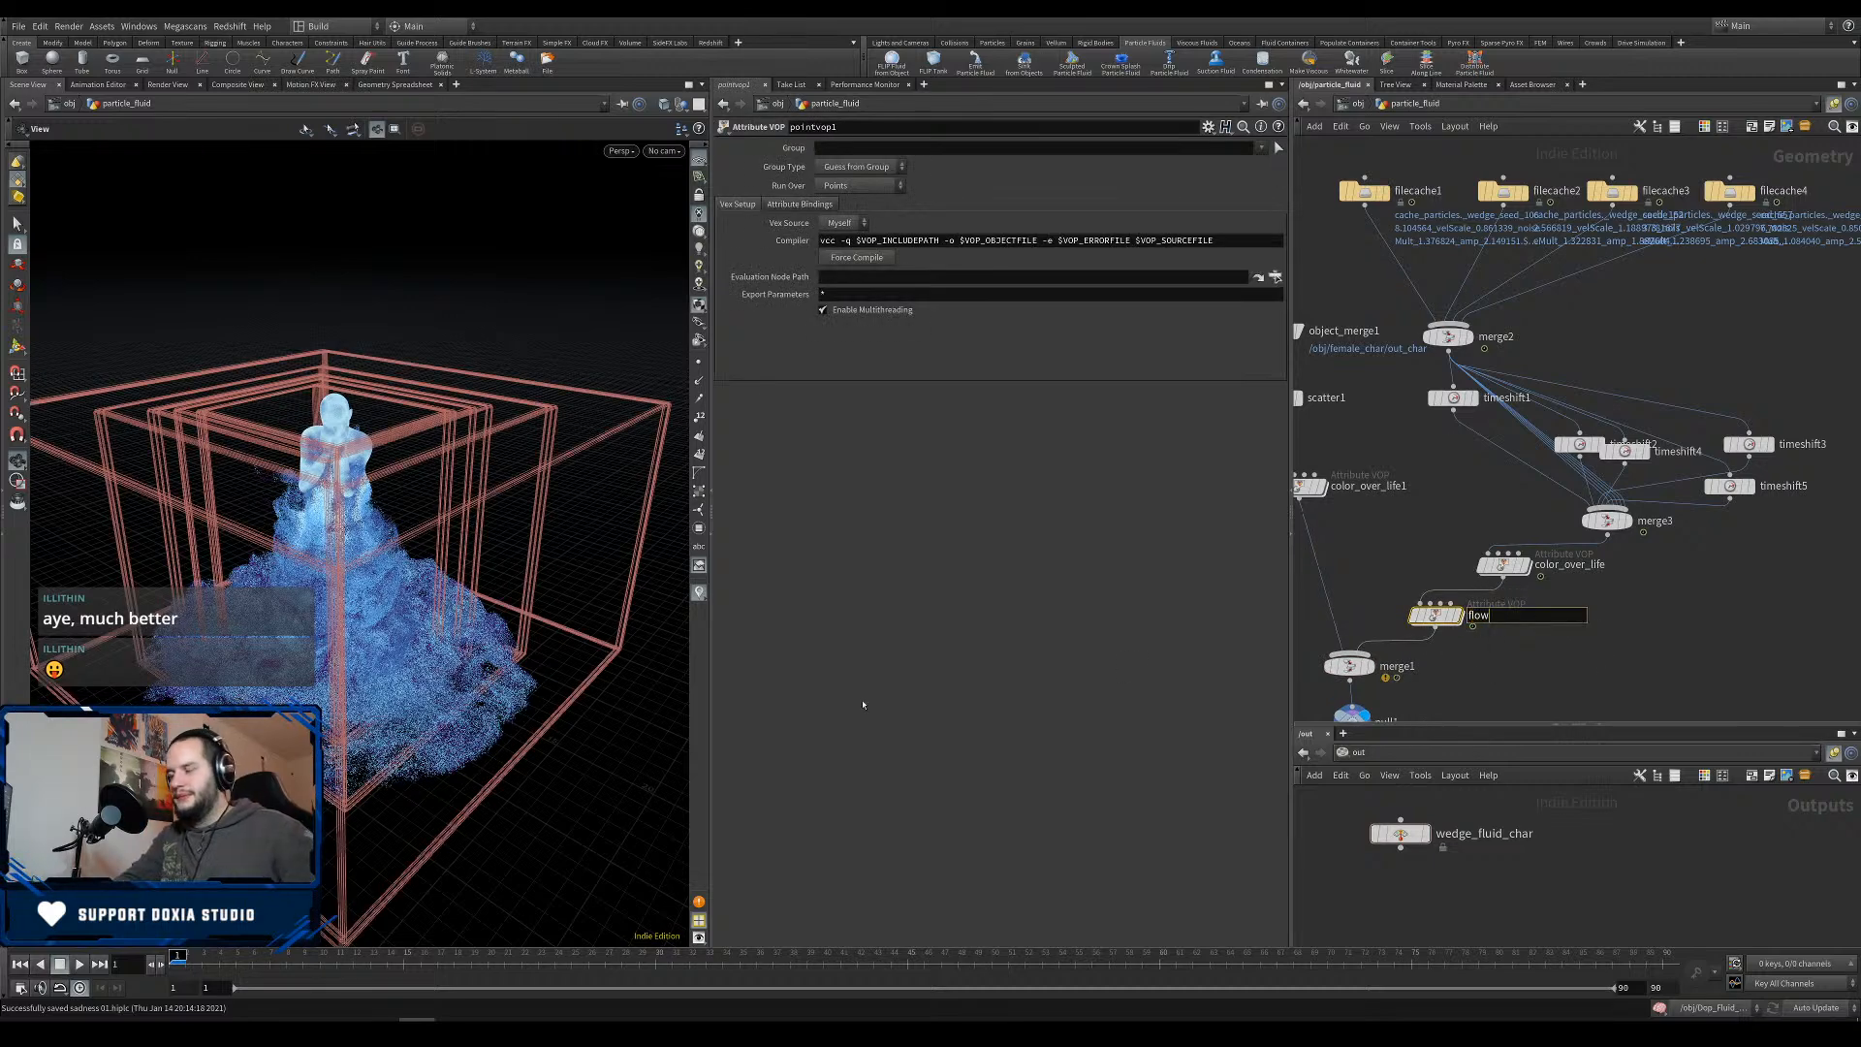
pyautogui.write('_disp')
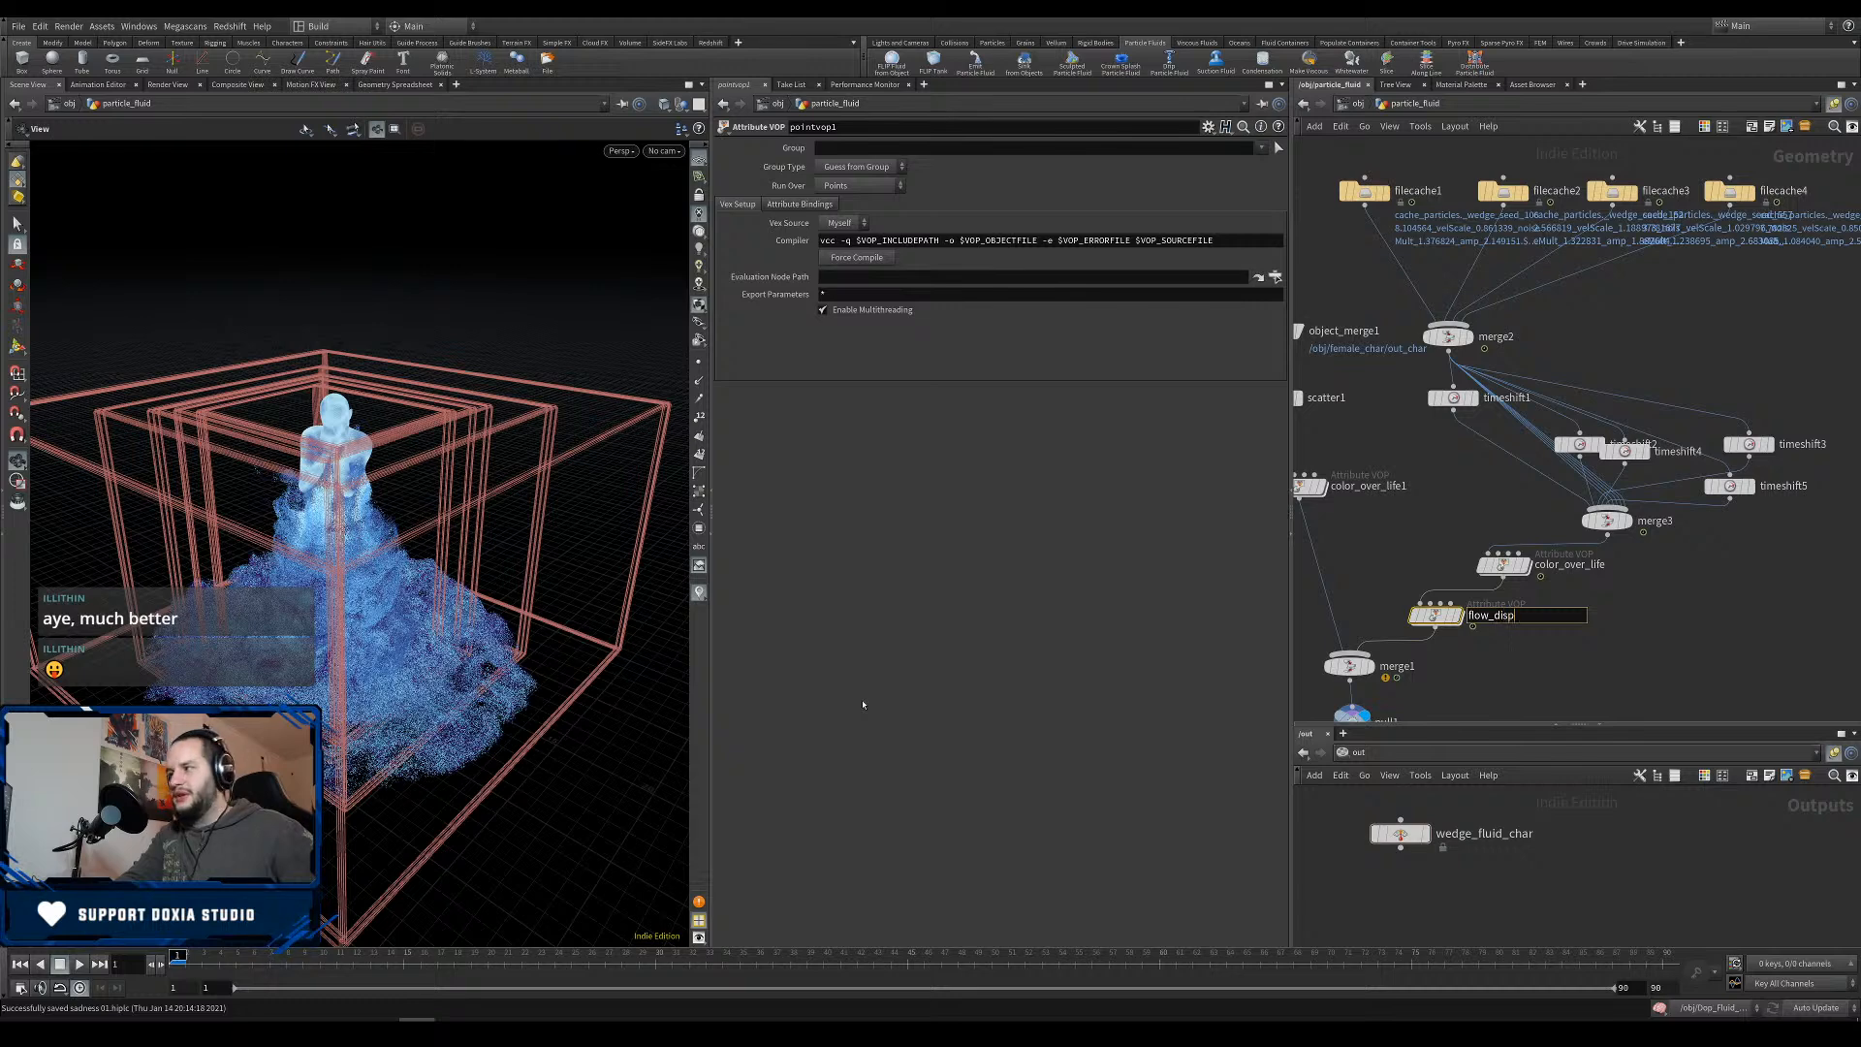
pyautogui.write('l')
pyautogui.press('Return')
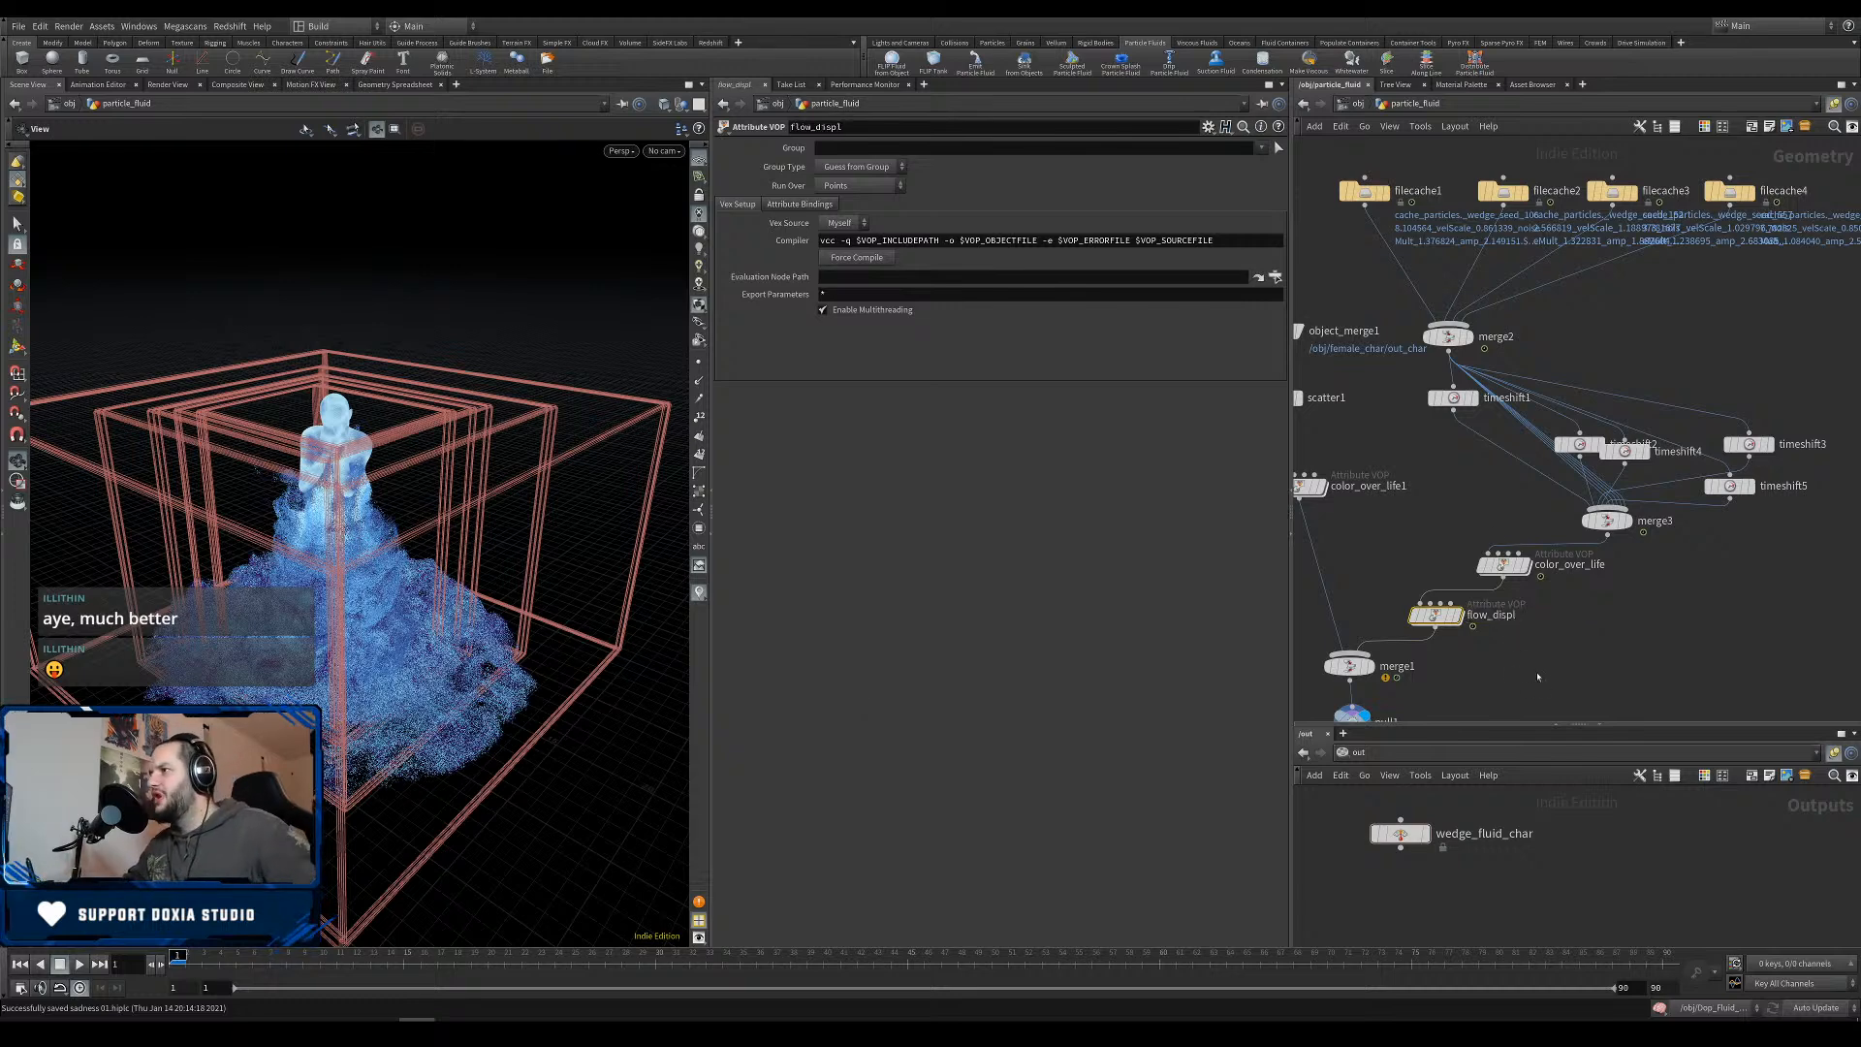
# Inside flow_displ, add an Anti-Aliased Flow Noise node and wire the global P output into its position input.
pyautogui.doubleClick(1435, 614)
pyautogui.press('Tab')
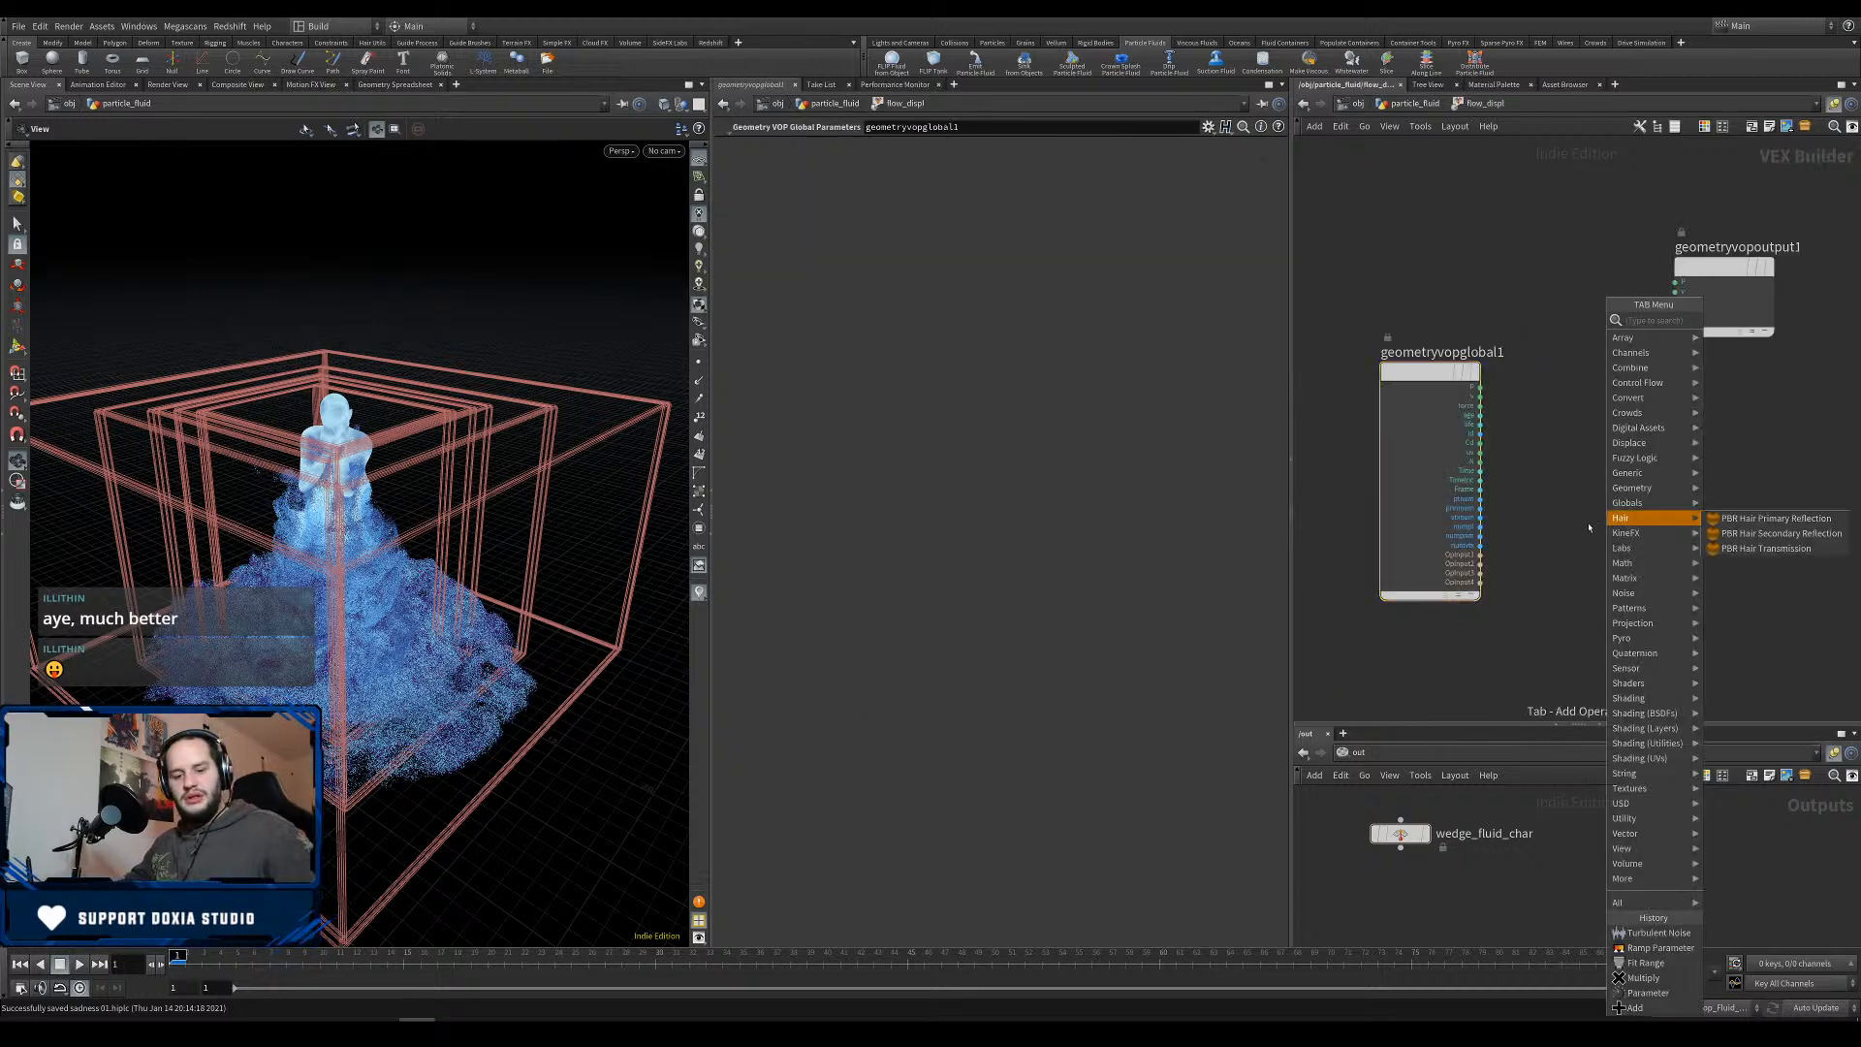
pyautogui.write('flow')
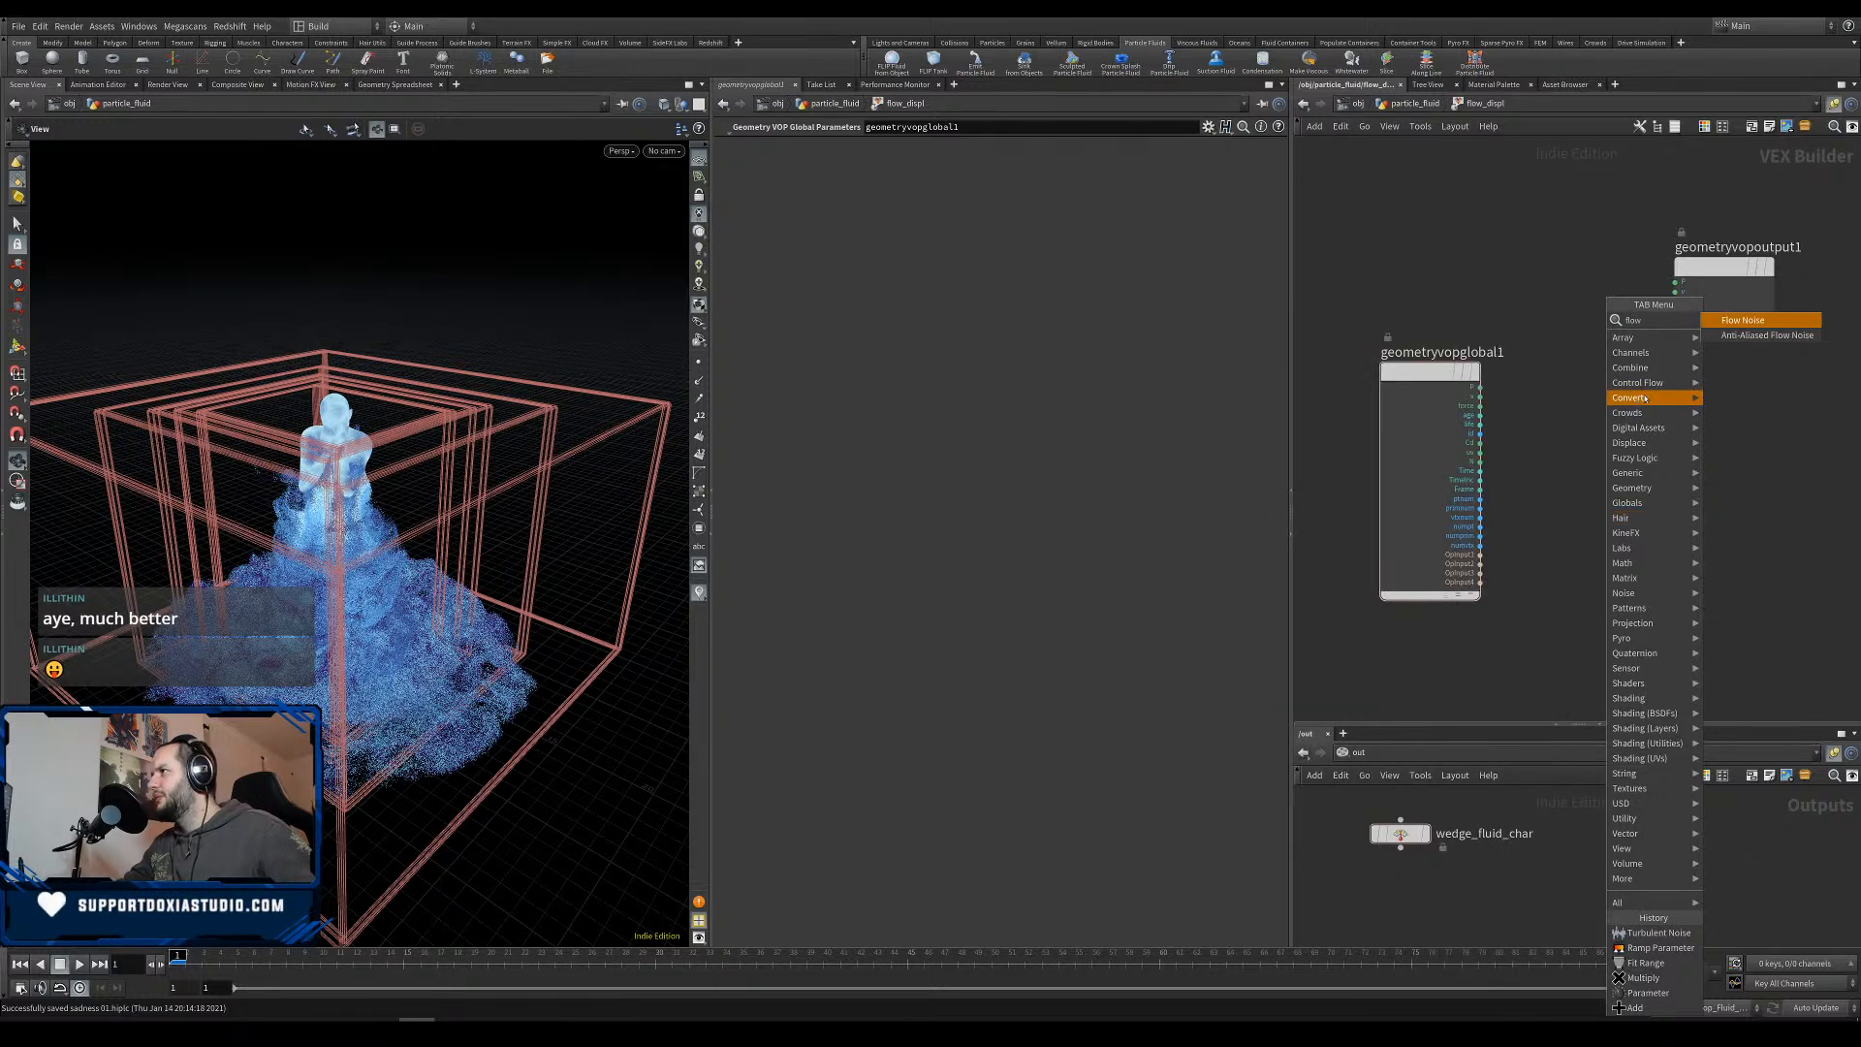
pyautogui.press('Down')
pyautogui.press('Return')
pyautogui.click(1613, 400)
pyautogui.moveTo(1434, 407); pyautogui.dragTo(1560, 406)
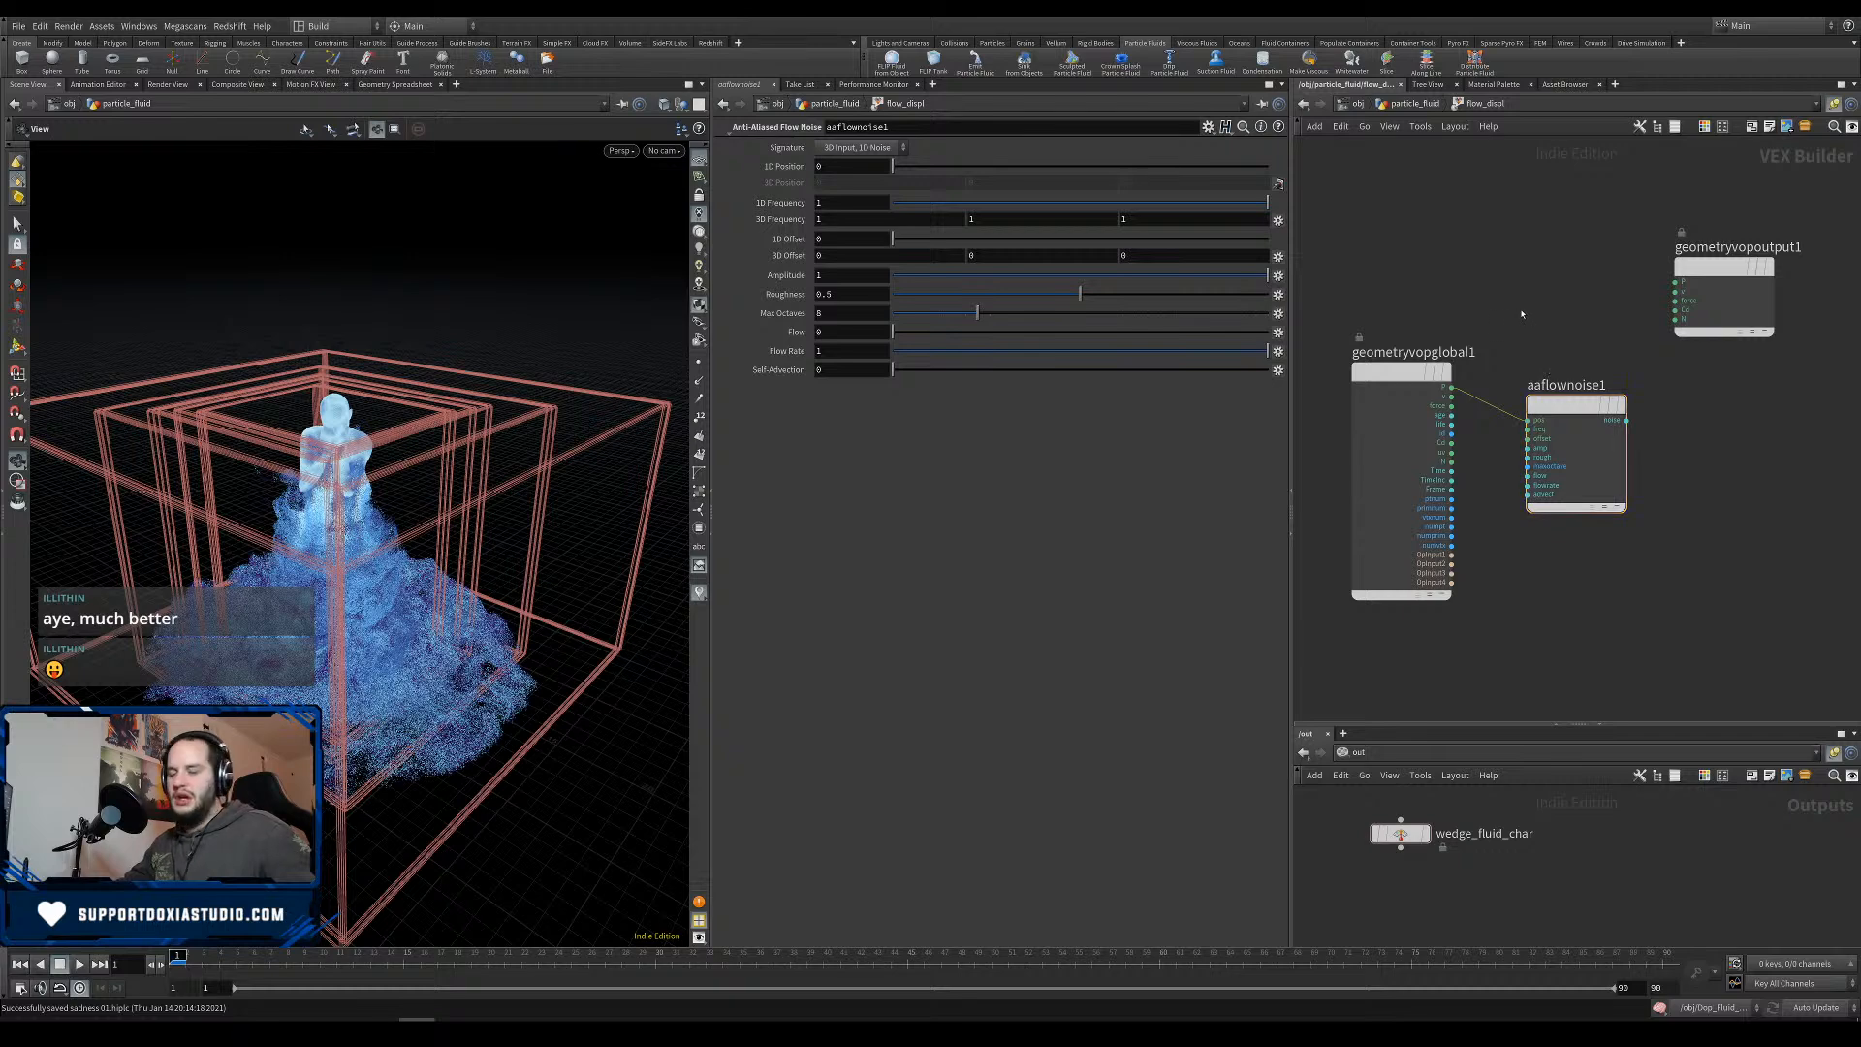
# Create an Add node above the flow noise and feed it the global P and the noise output.
pyautogui.press('Tab')
pyautogui.press('Escape')
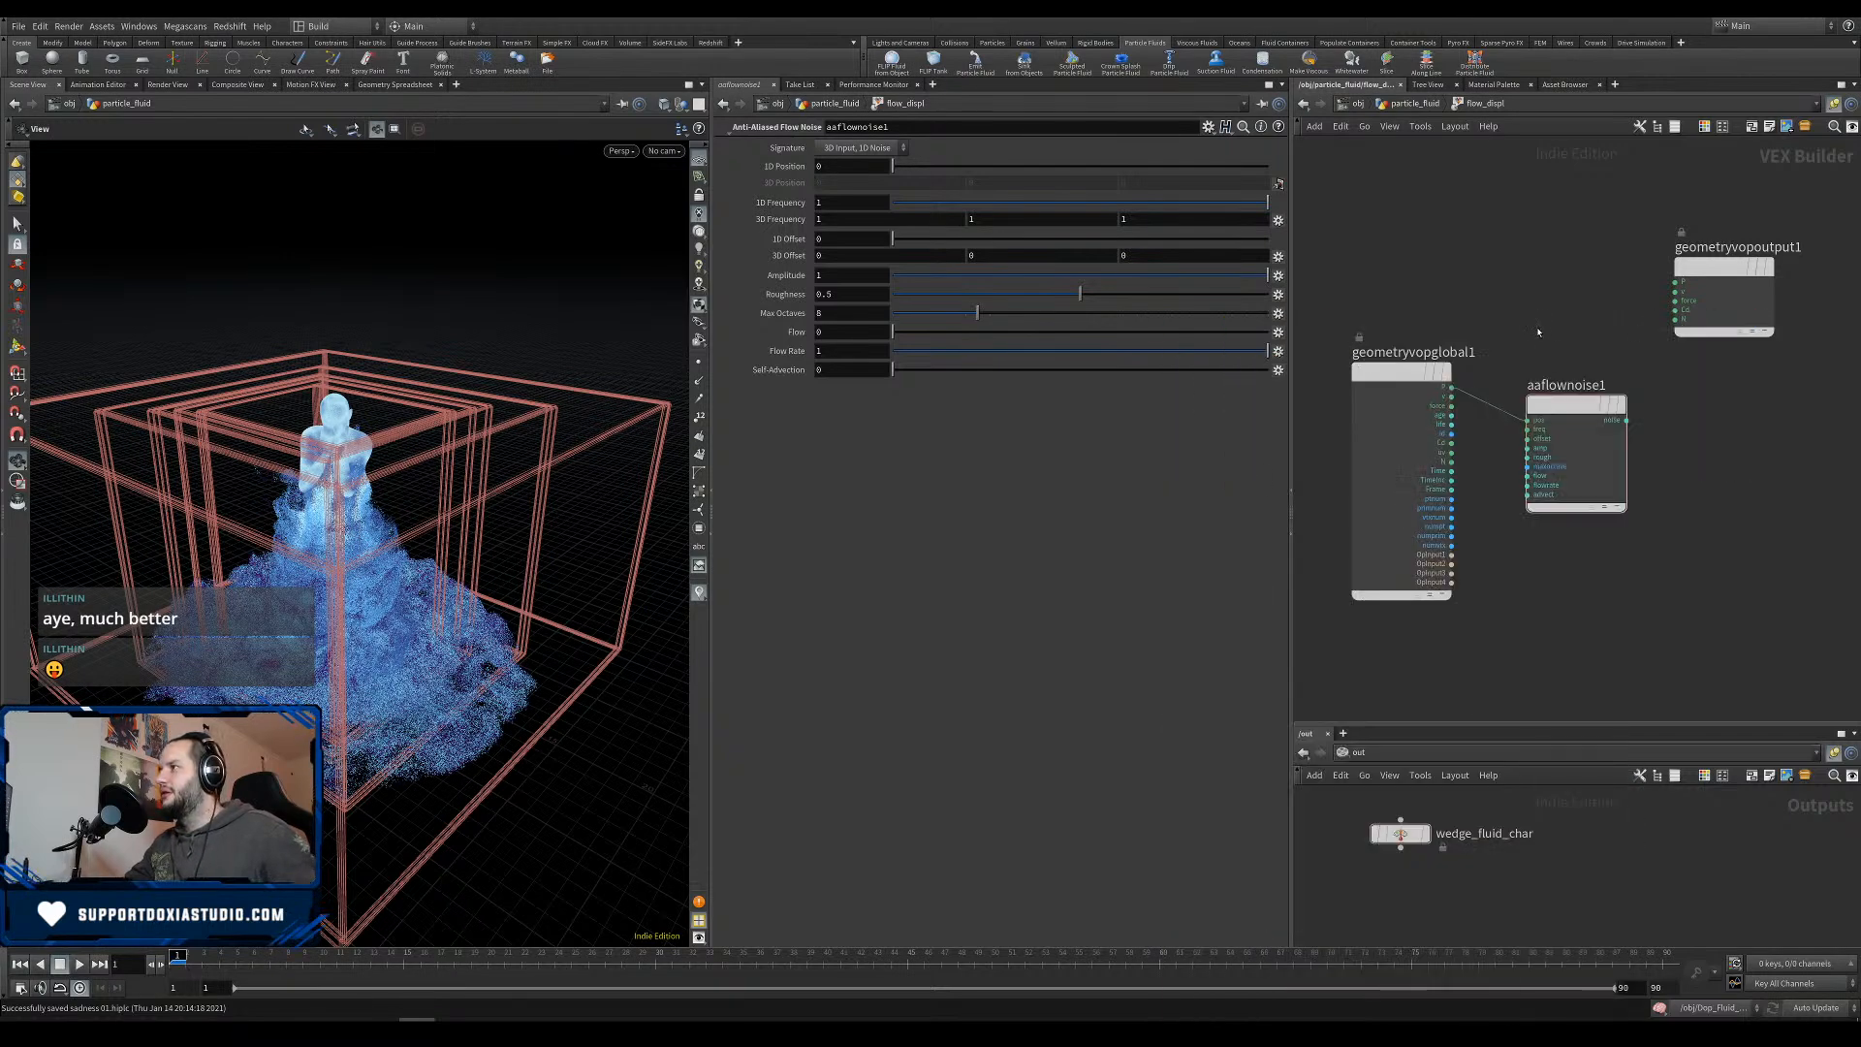
pyautogui.press('Tab')
pyautogui.click(1692, 312)
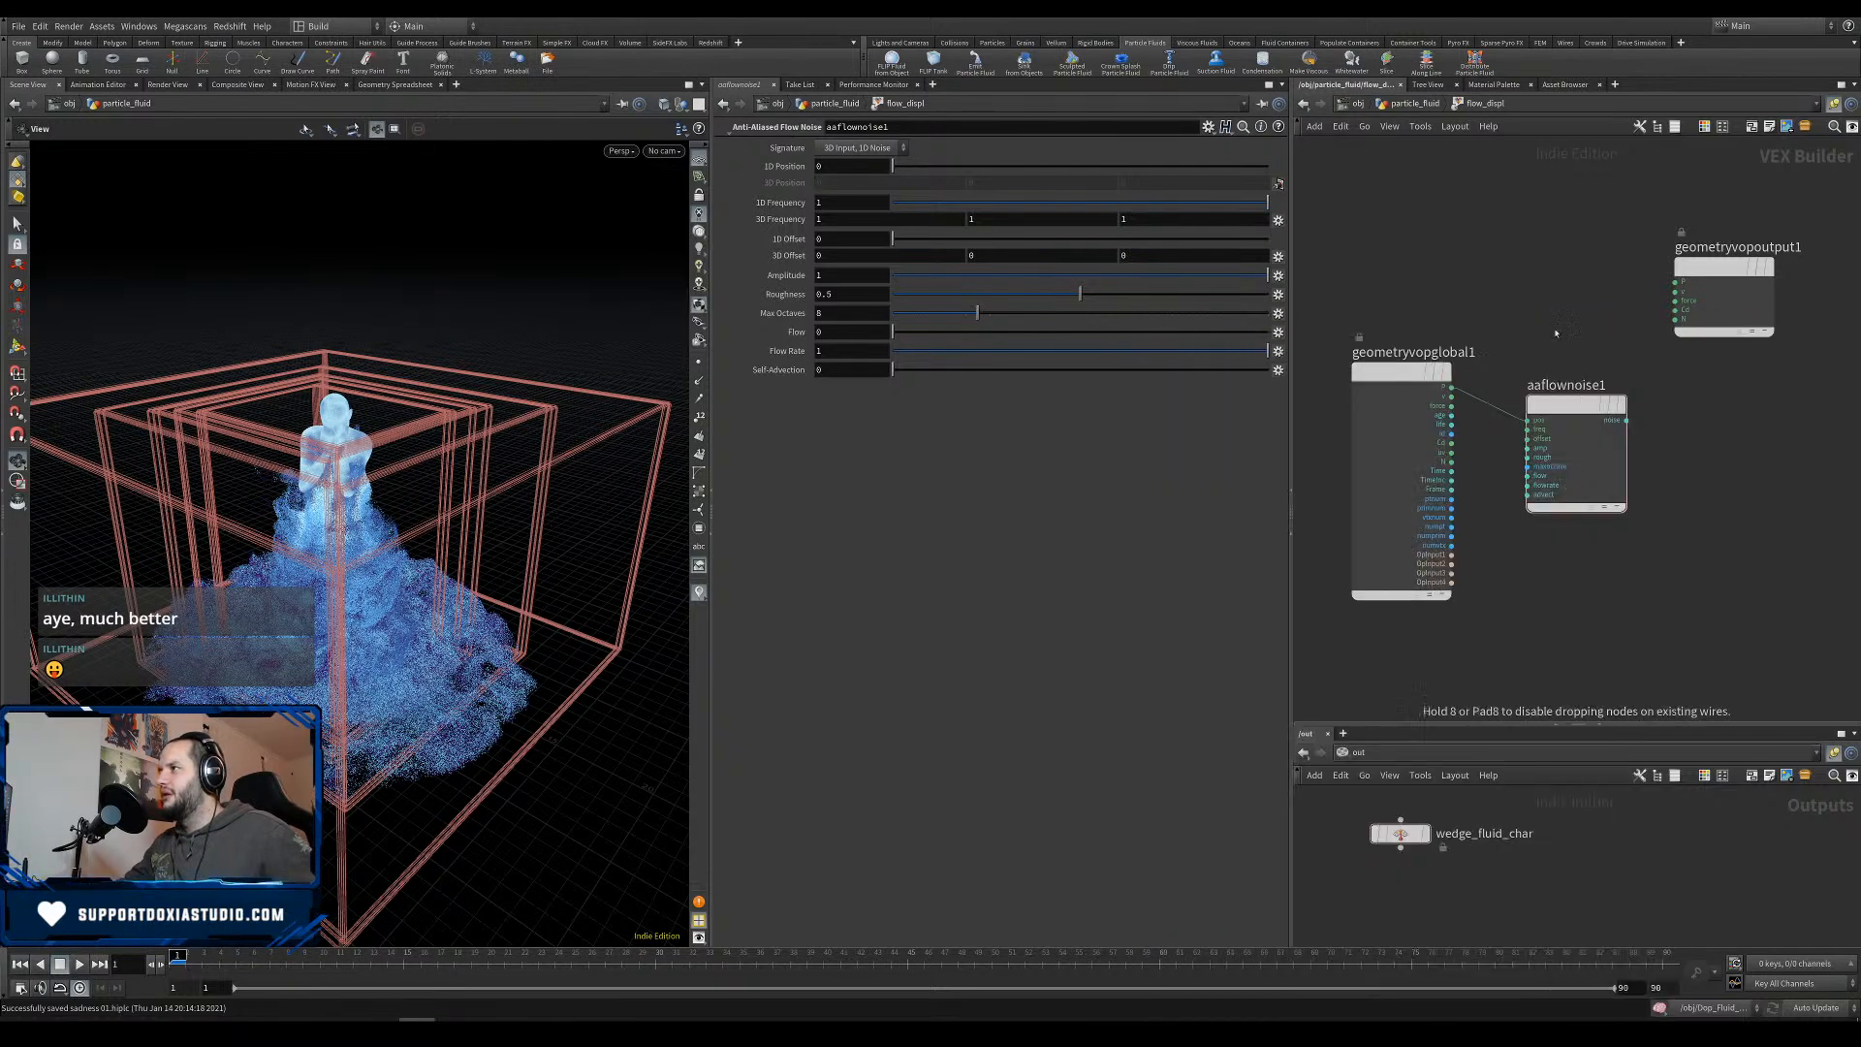
pyautogui.click(1556, 332)
pyautogui.moveTo(1625, 420); pyautogui.dragTo(1520, 345)
# Switch the flow noise signature to 3D Input, 3D Noise and wire the Add node's sum into the geometry output's P.
pyautogui.click(1575, 405)
pyautogui.click(897, 148)
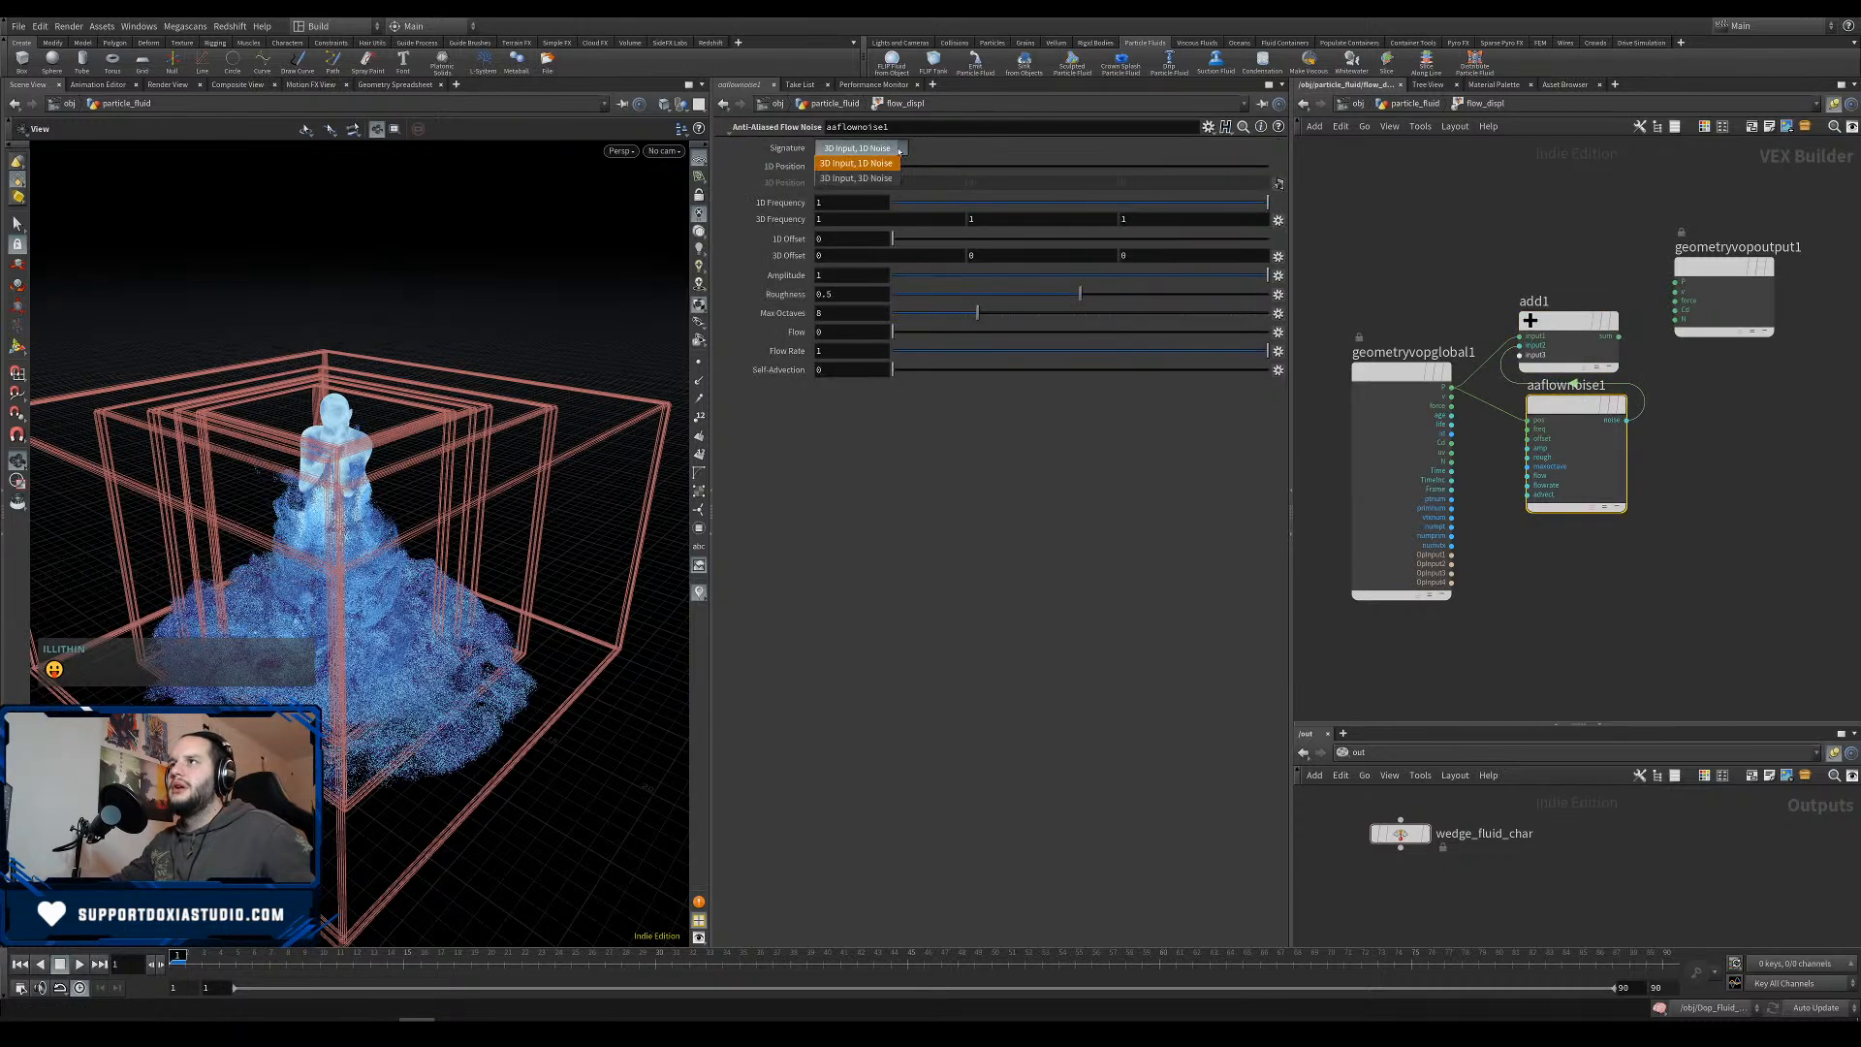
pyautogui.click(856, 178)
pyautogui.moveTo(1618, 336); pyautogui.dragTo(1669, 287)
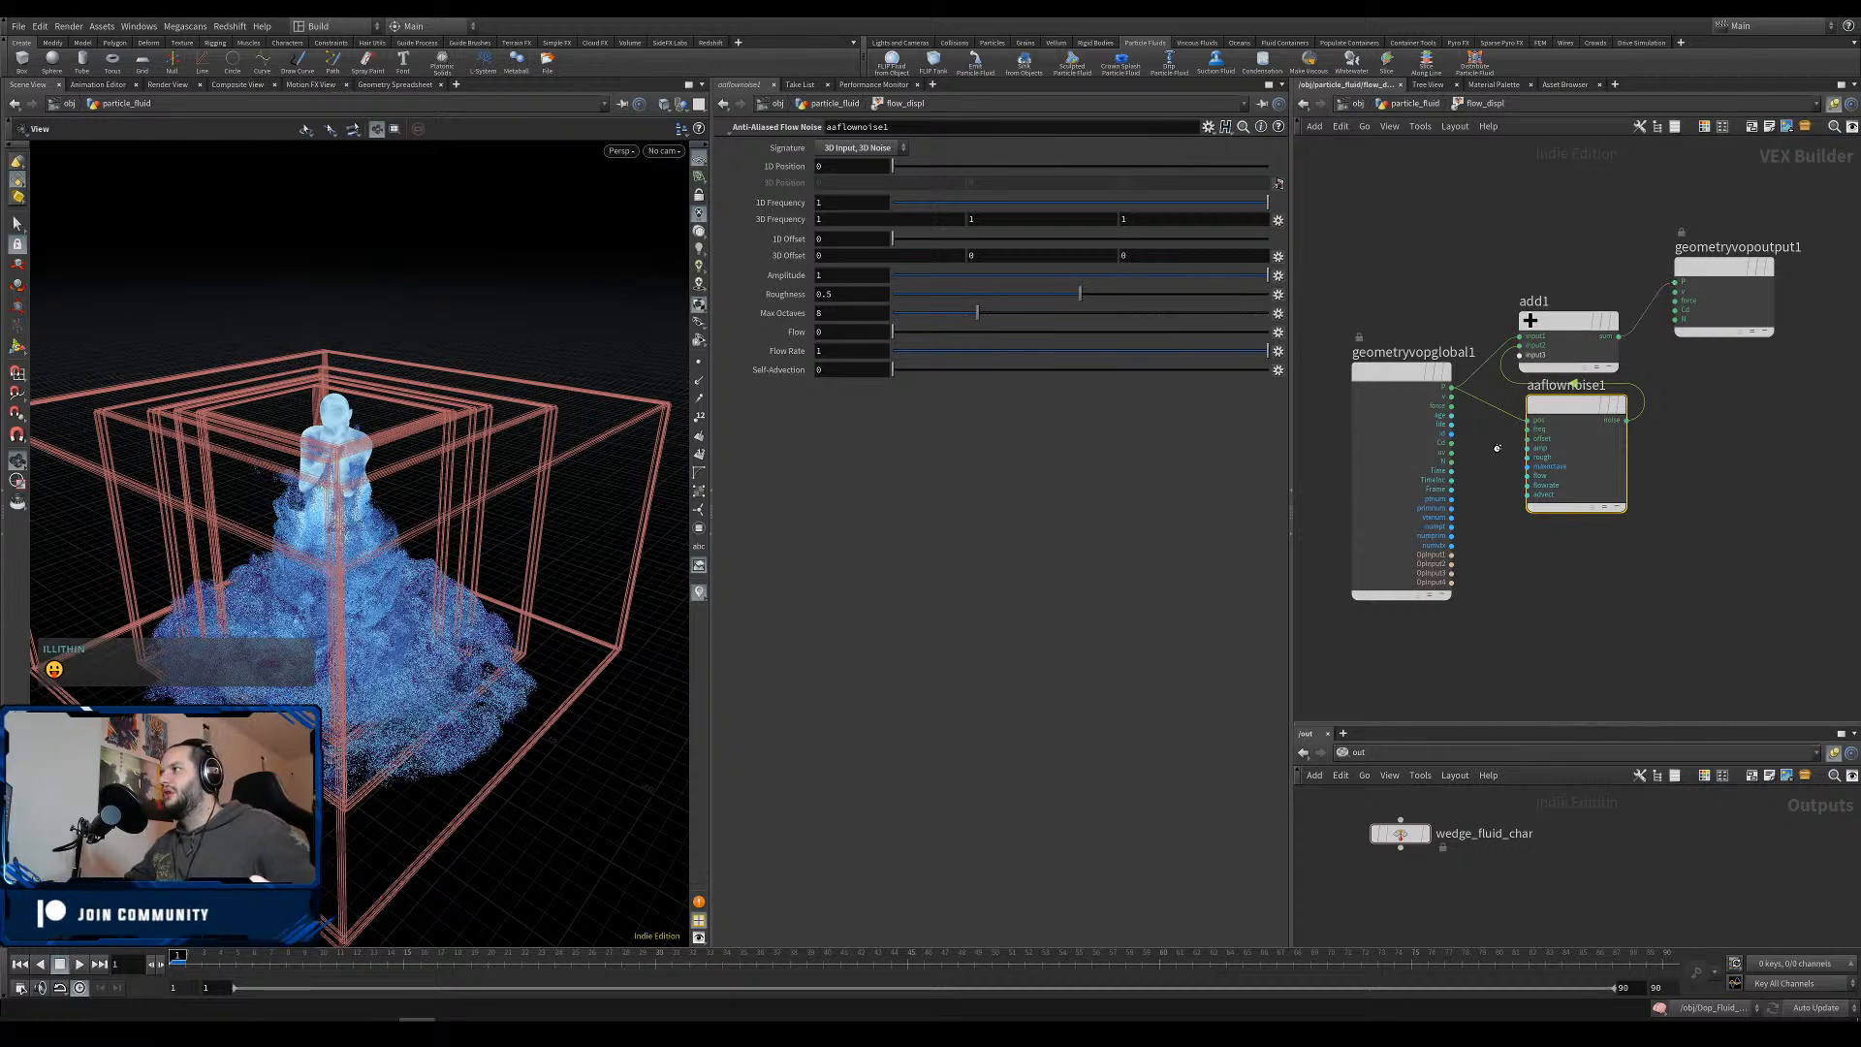
pyautogui.moveTo(1568, 321); pyautogui.dragTo(1589, 285)
pyautogui.click(1516, 577)
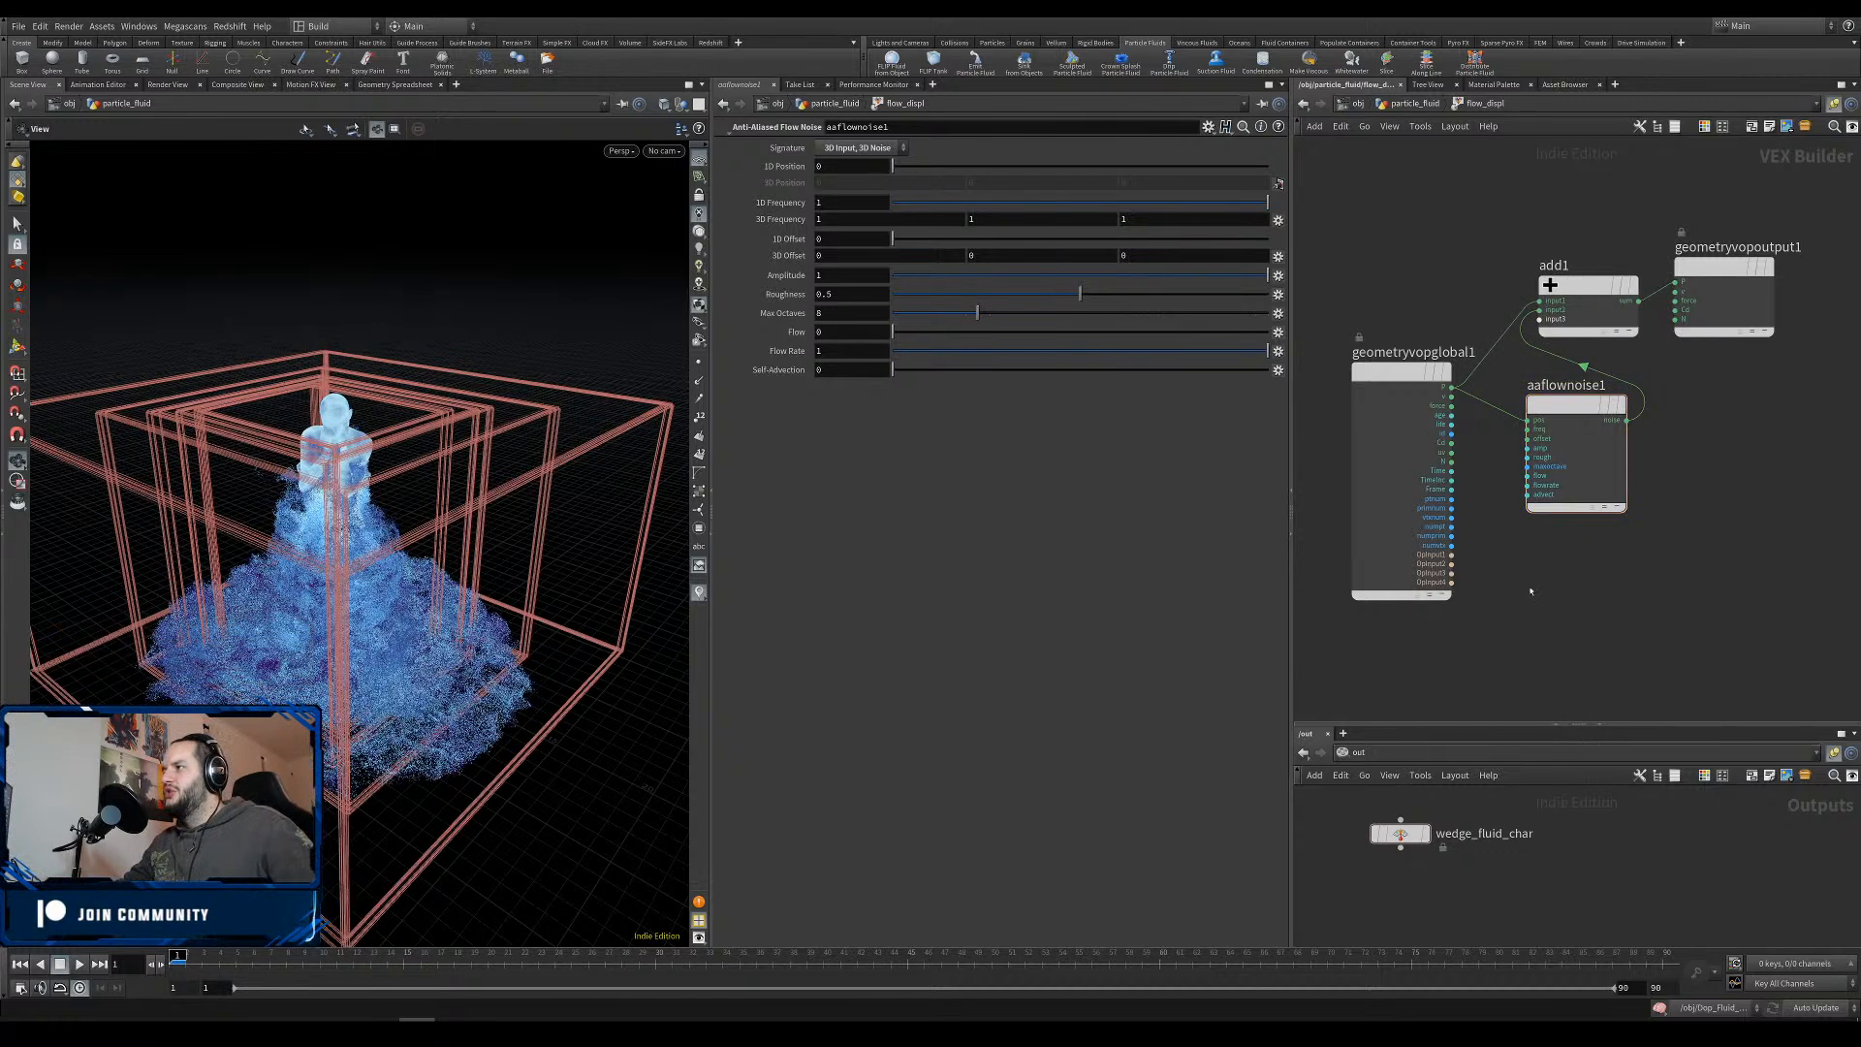
# Create input parameters for all unconnected flow noise inputs and return to the particle_fluid network level.
pyautogui.rightClick(1562, 409)
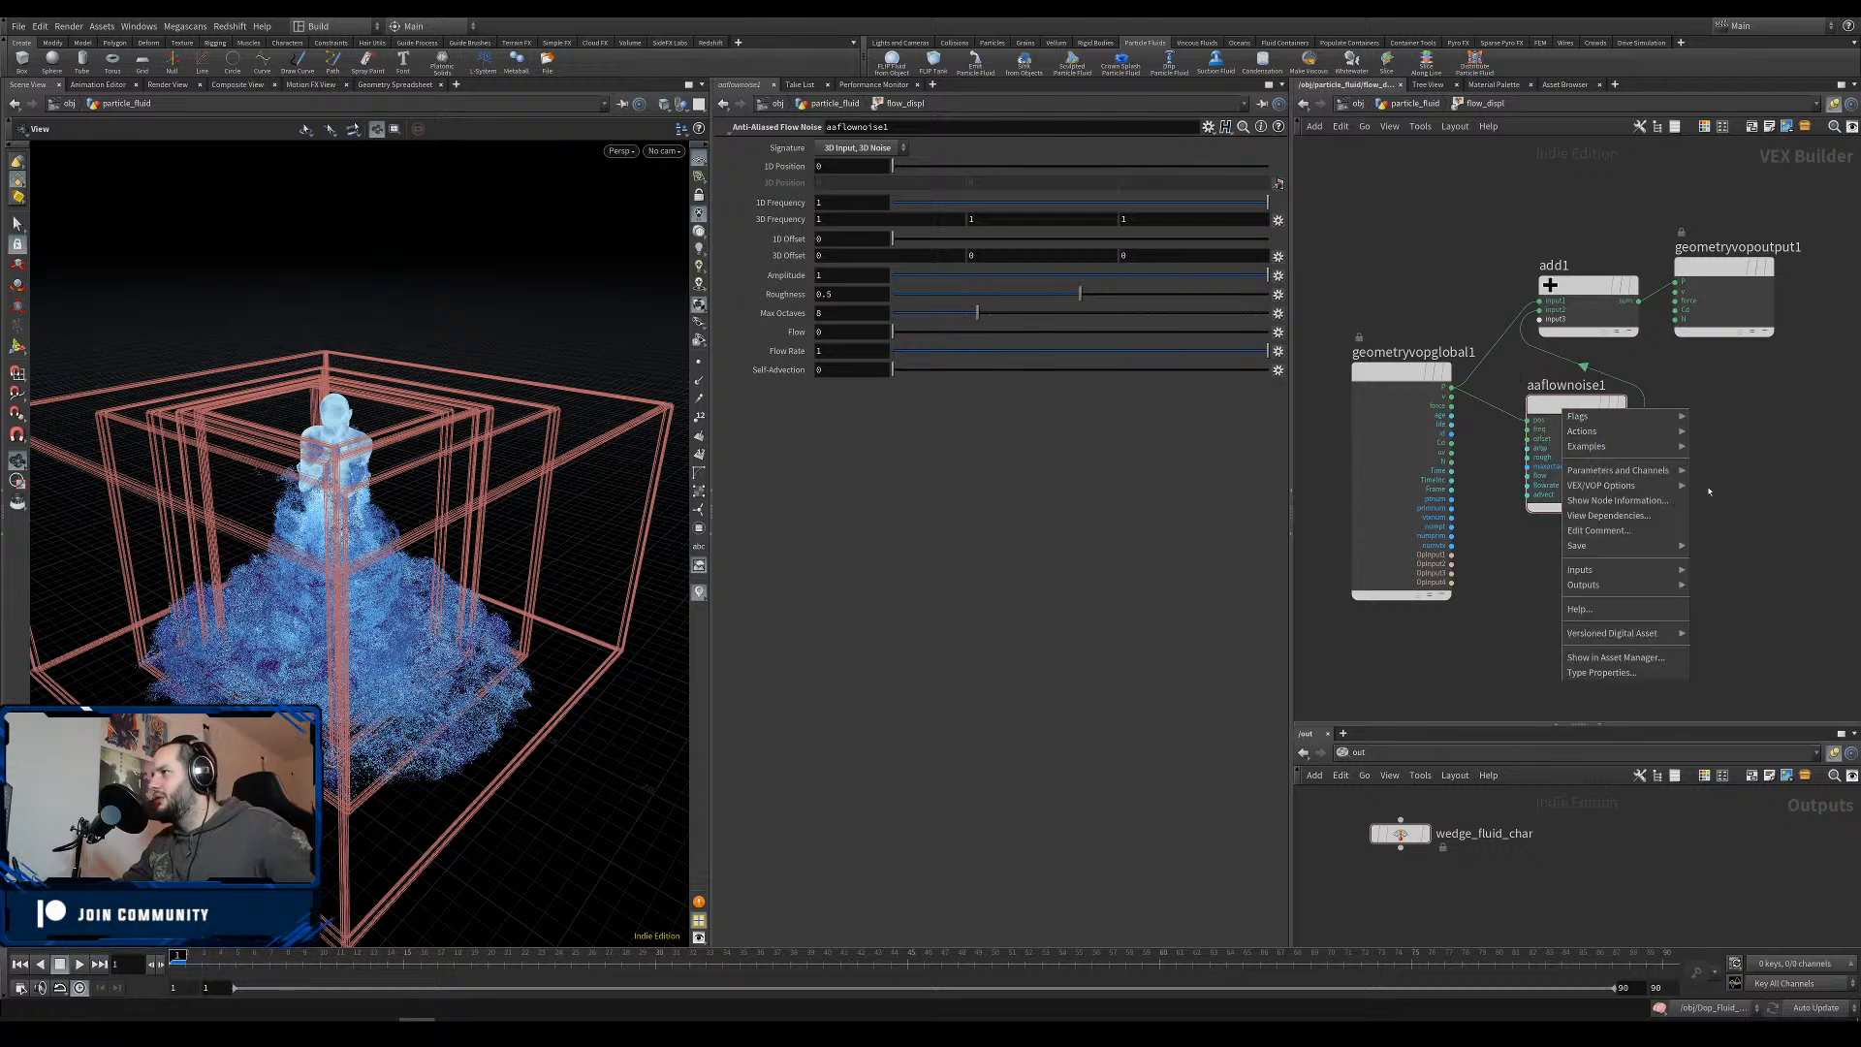
pyautogui.moveTo(1658, 478)
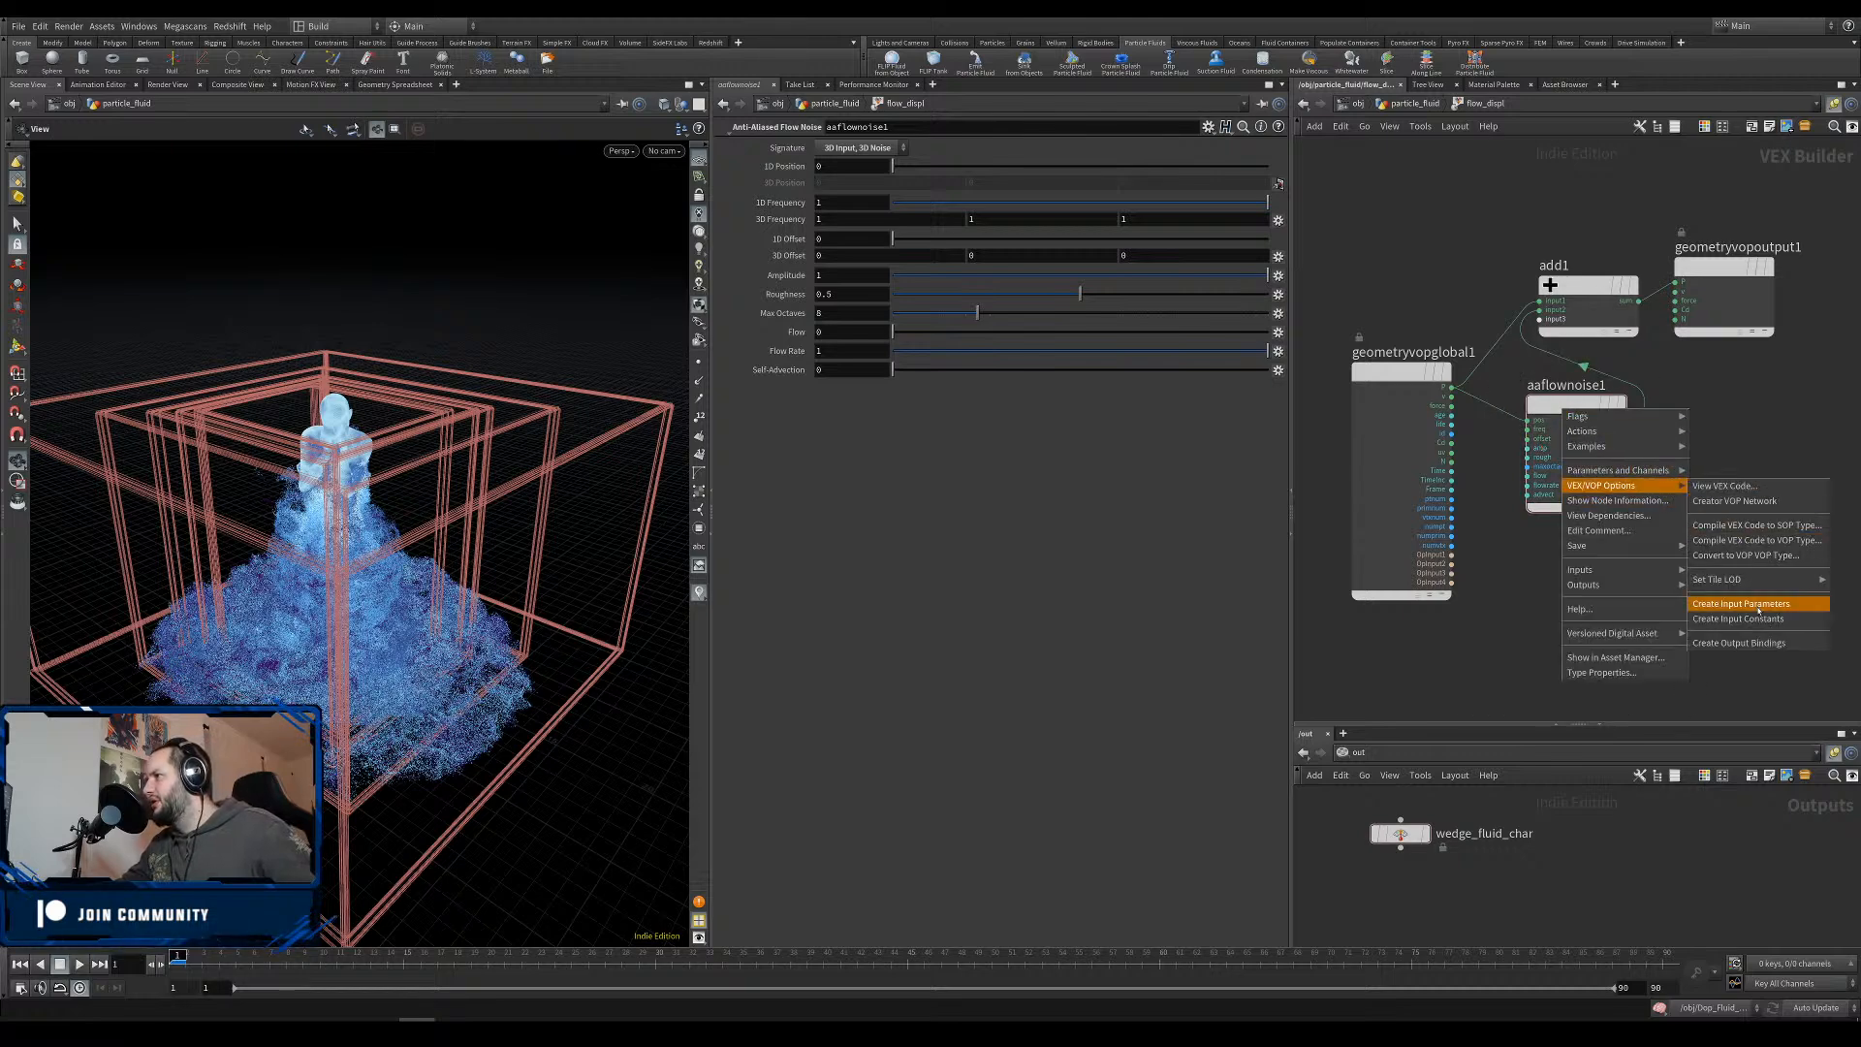
pyautogui.click(1765, 611)
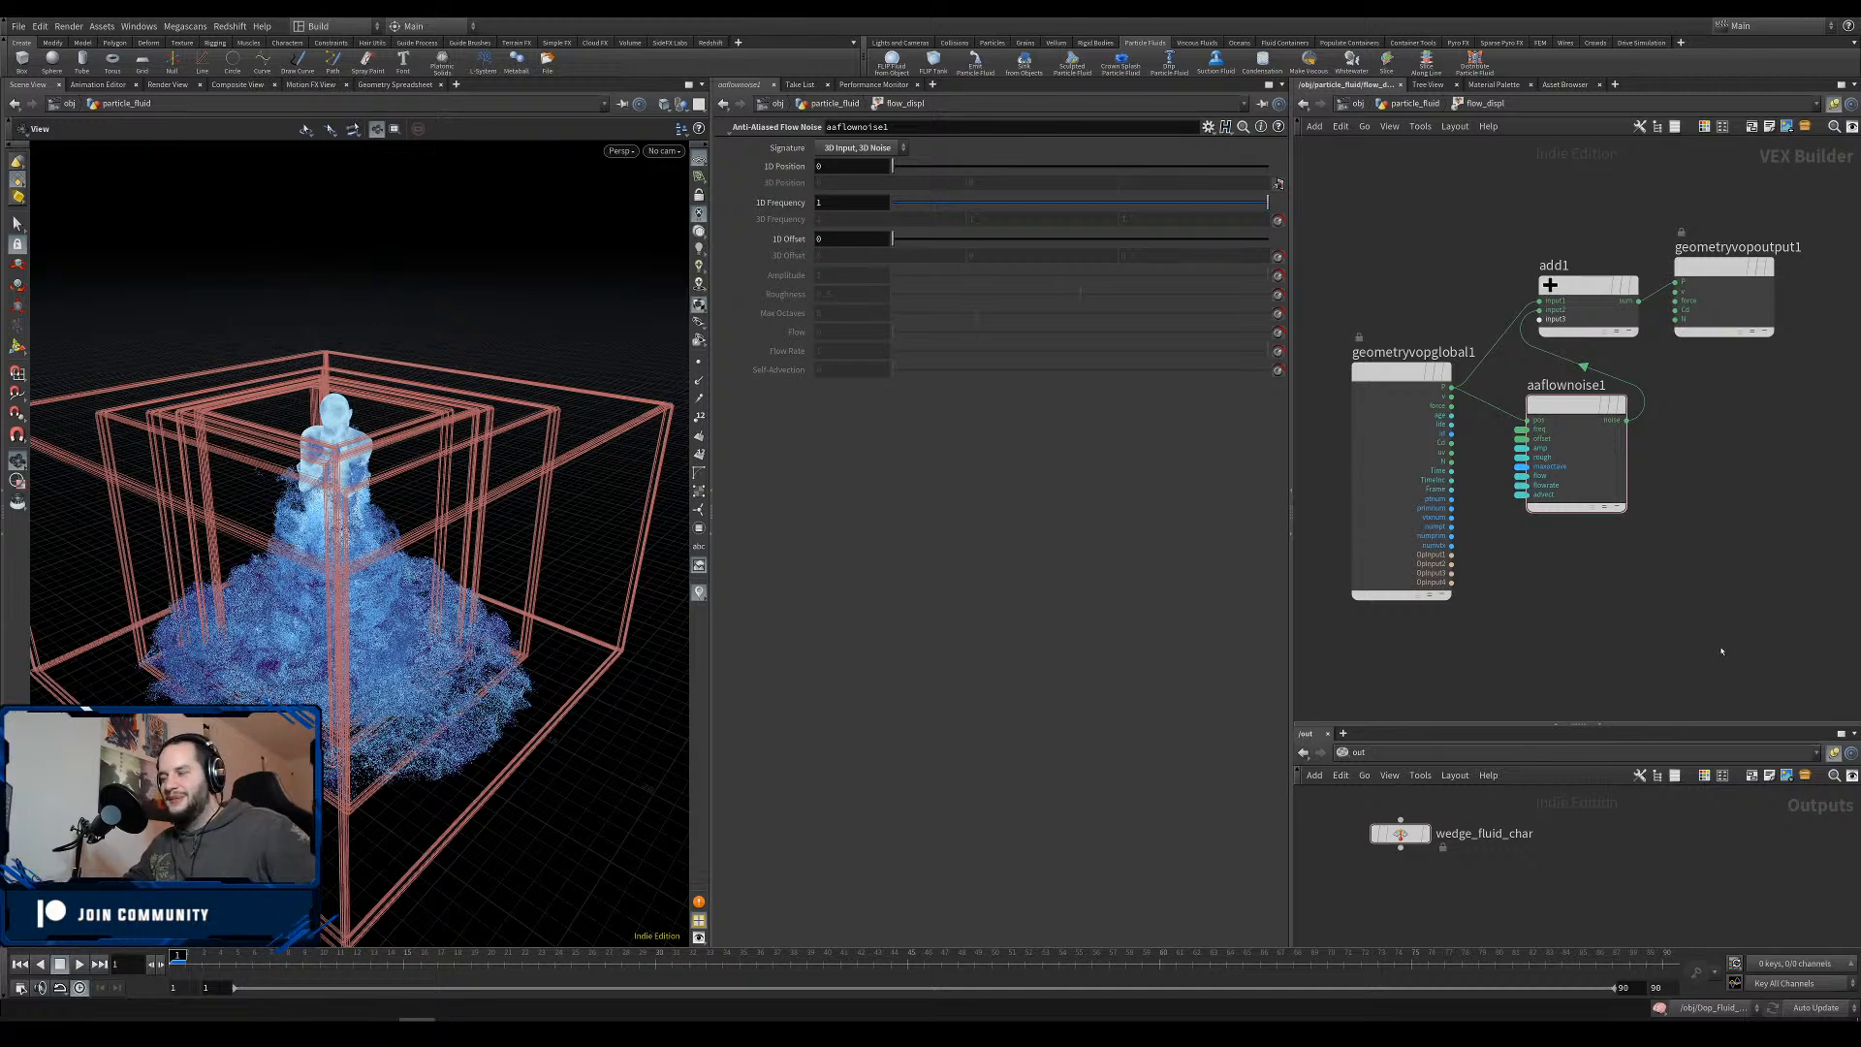
pyautogui.press('u')
pyautogui.moveTo(1624, 635); pyautogui.dragTo(1604, 646, button='middle')
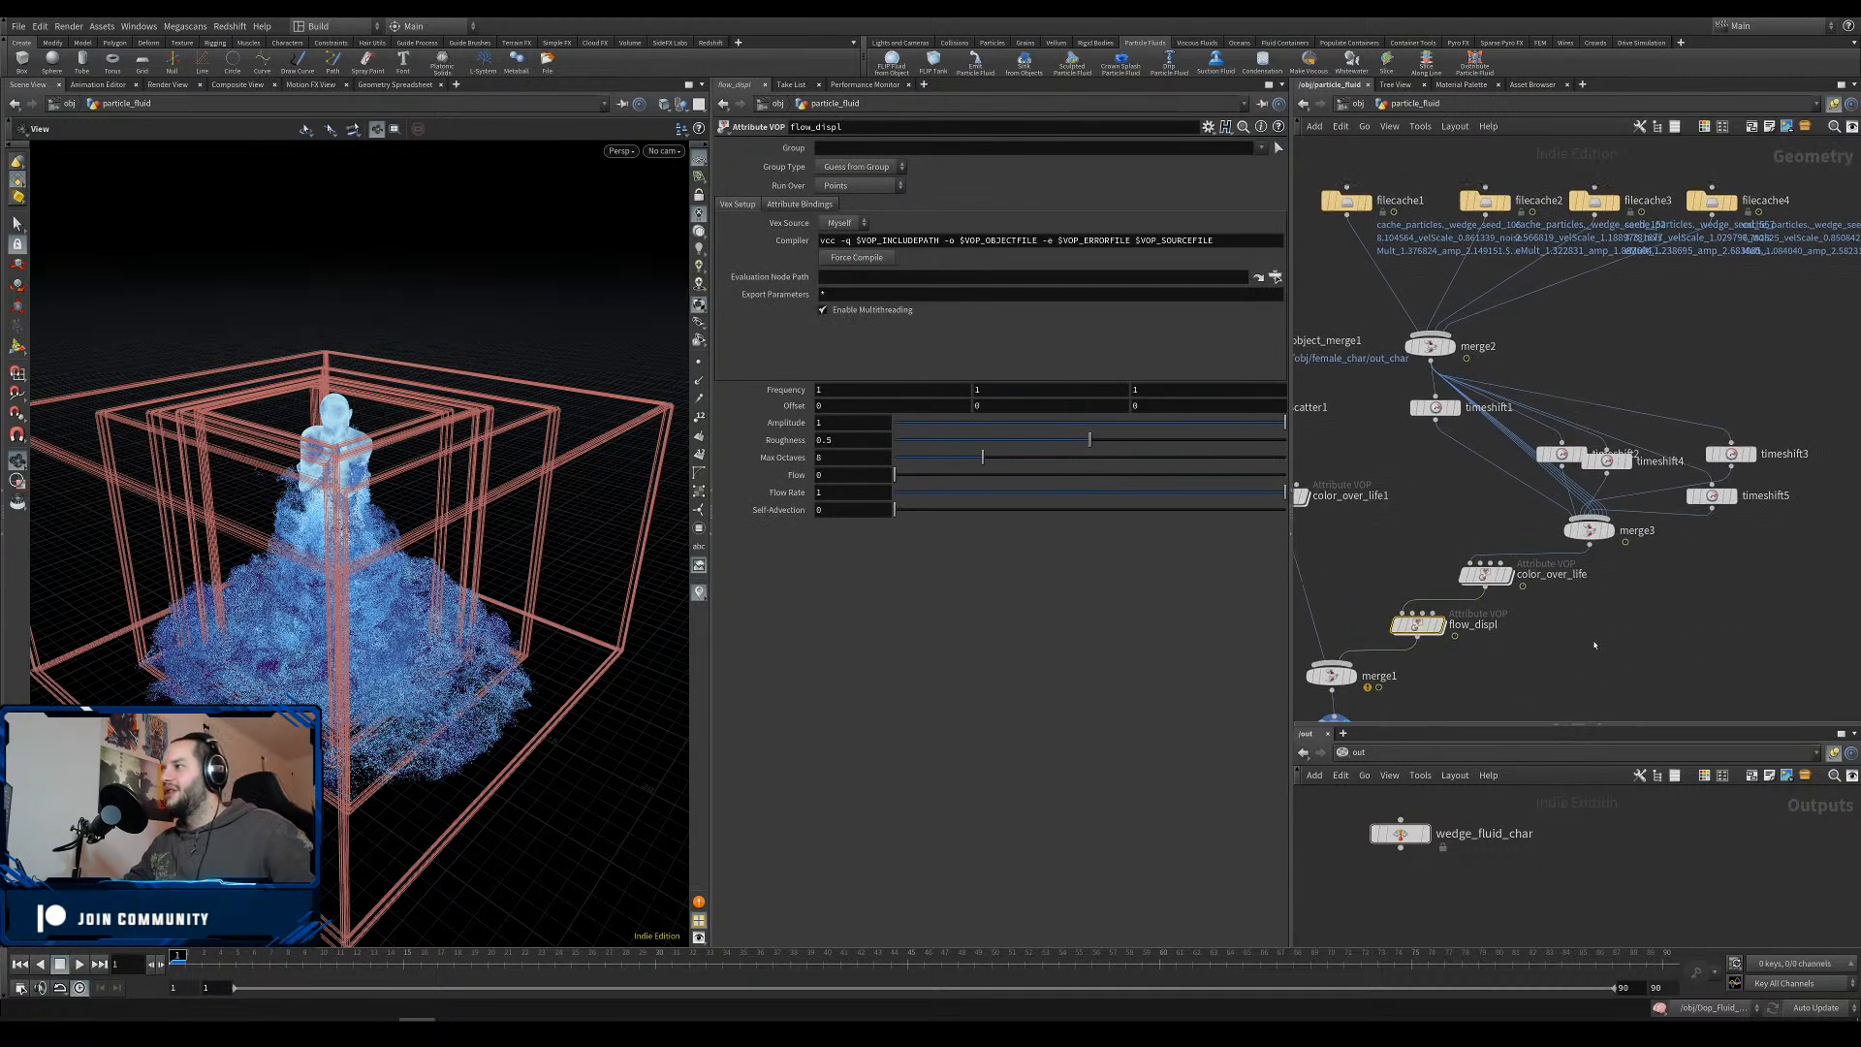
# Cut the wires running directly from merge2 to merge3, and nudge flow_displ closer beneath color_over_life.
pyautogui.moveTo(1571, 532)
pyautogui.press('y')
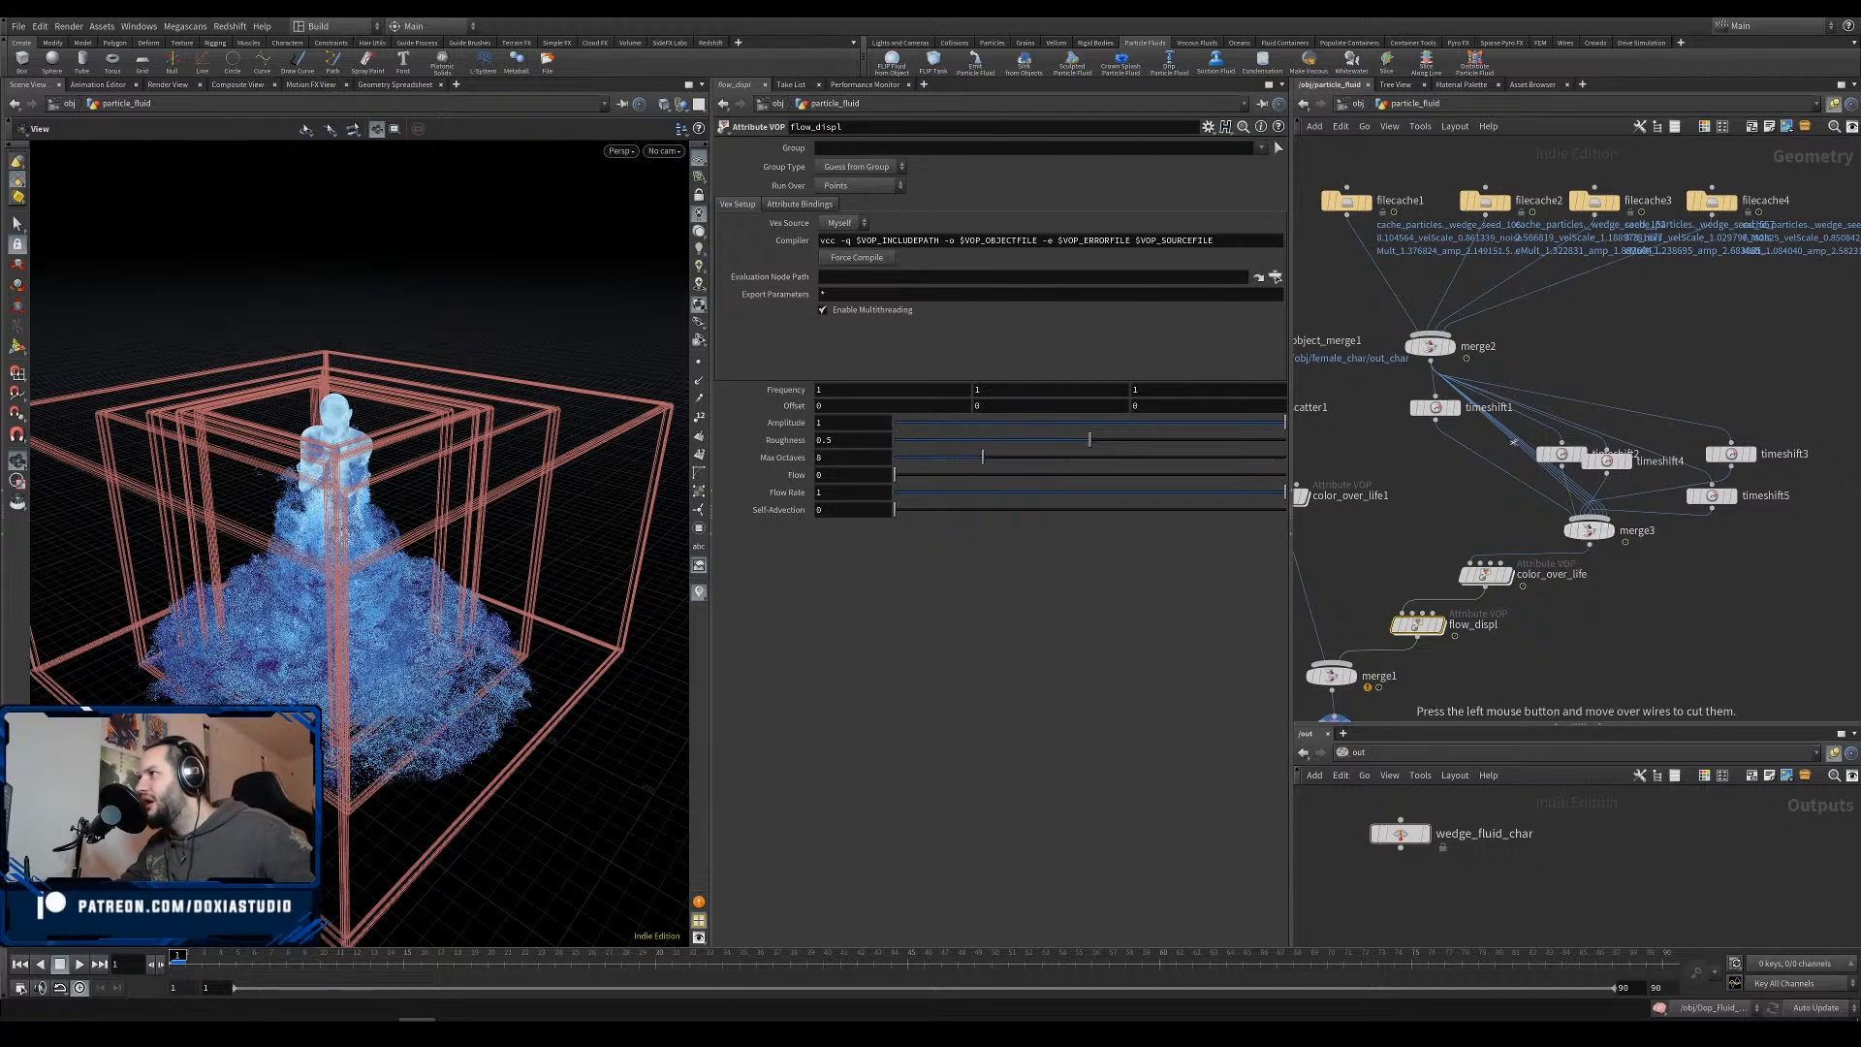
pyautogui.moveTo(1590, 508); pyautogui.dragTo(1524, 434)
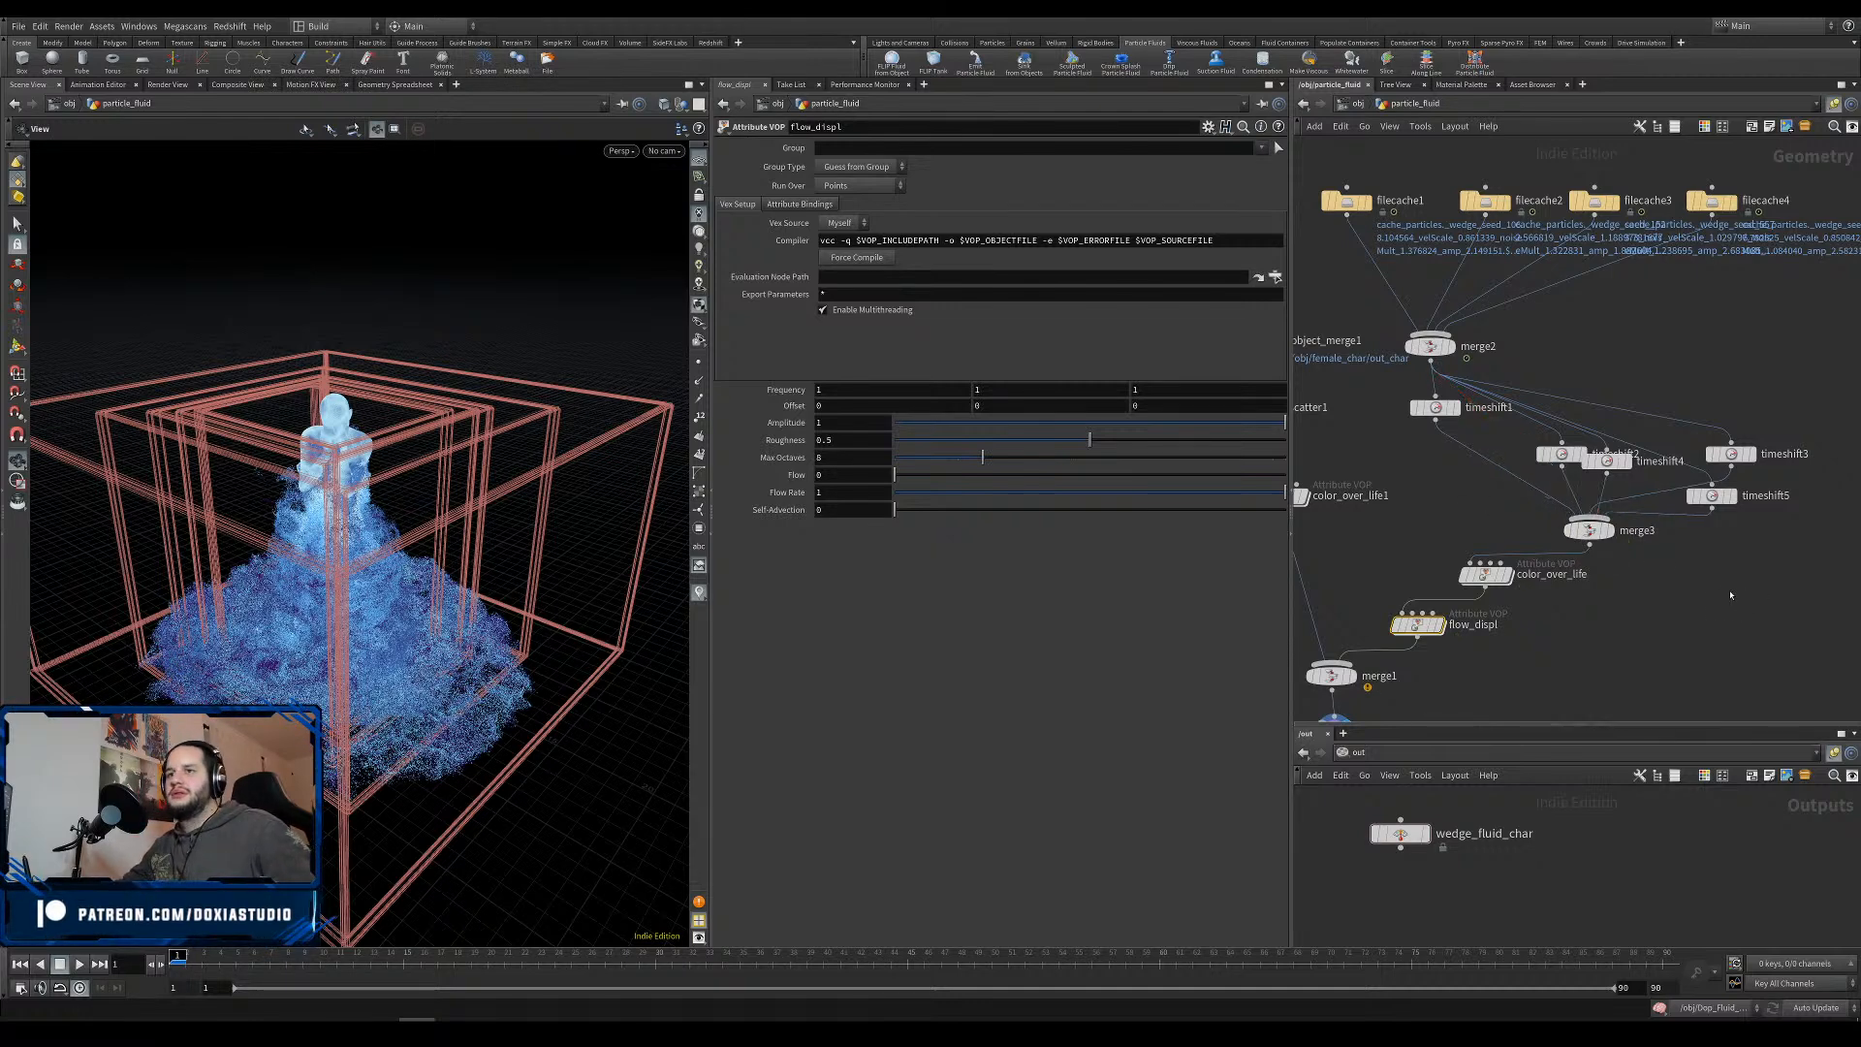
pyautogui.moveTo(1652, 614); pyautogui.dragTo(1618, 540, button='middle')
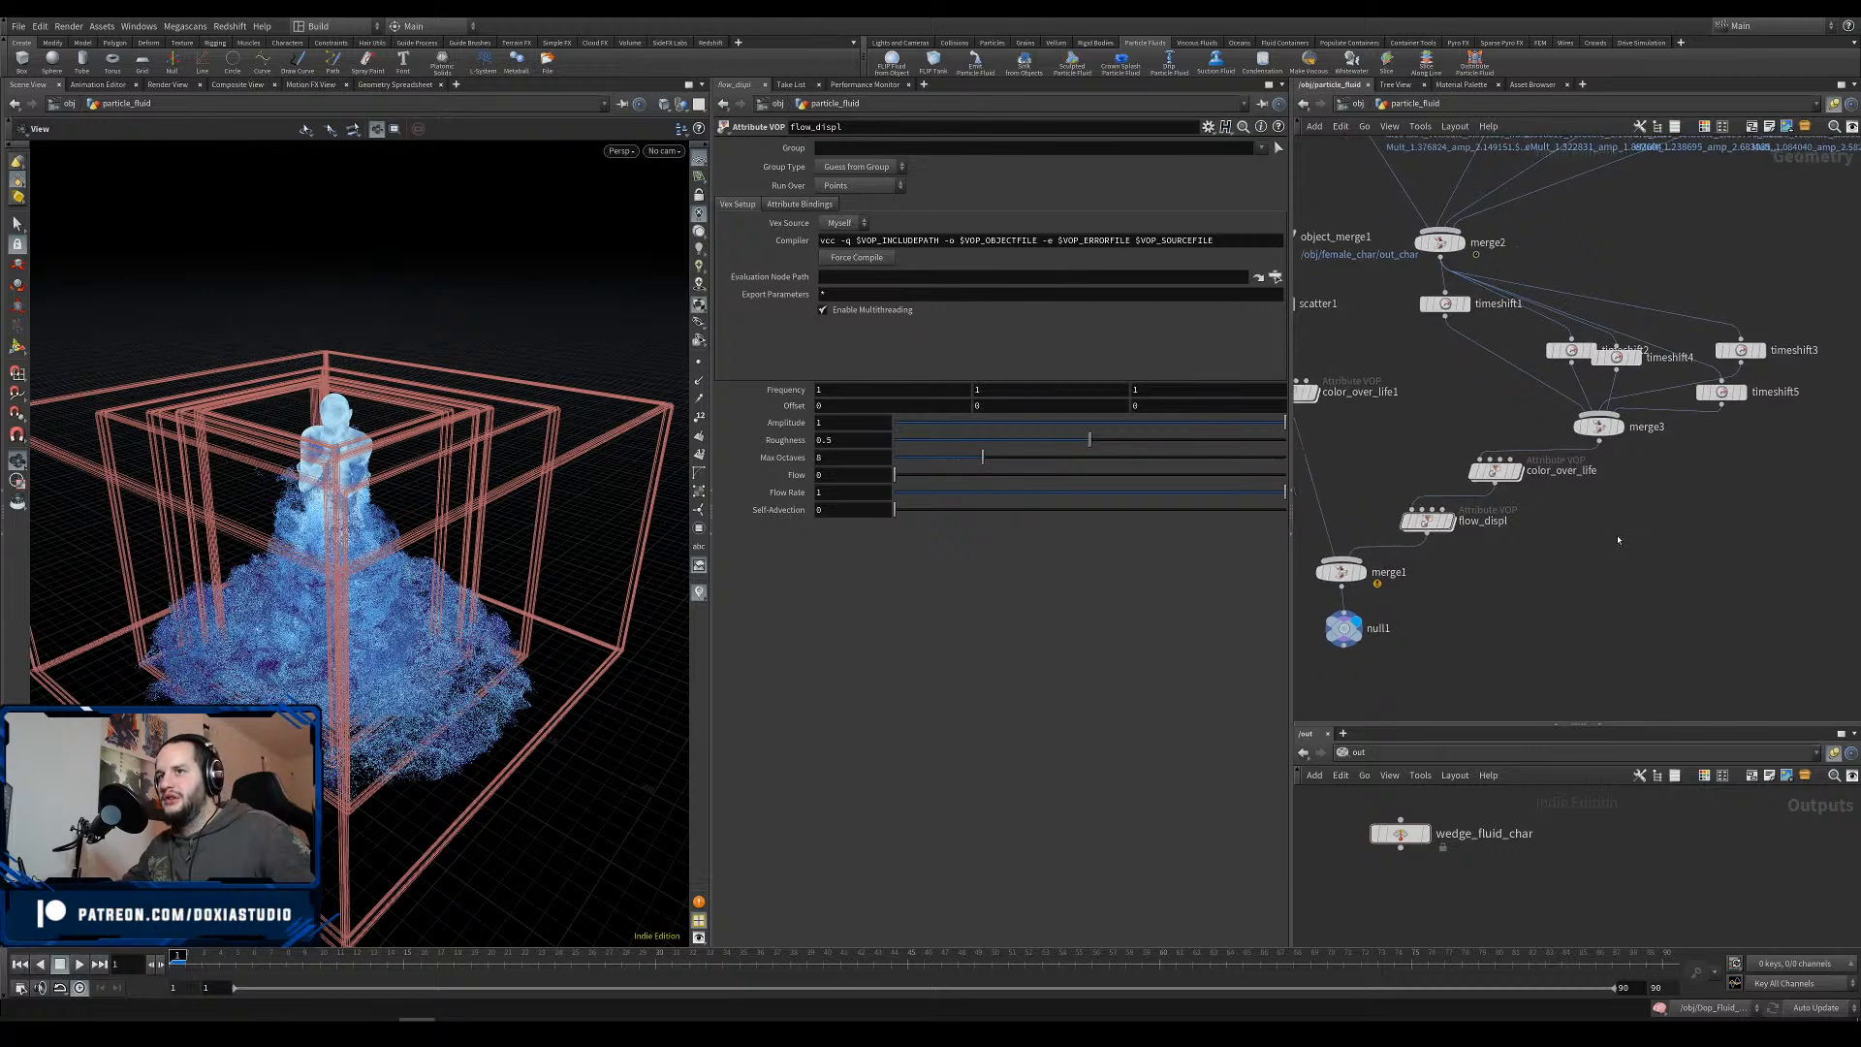
pyautogui.moveTo(1427, 522); pyautogui.dragTo(1445, 527)
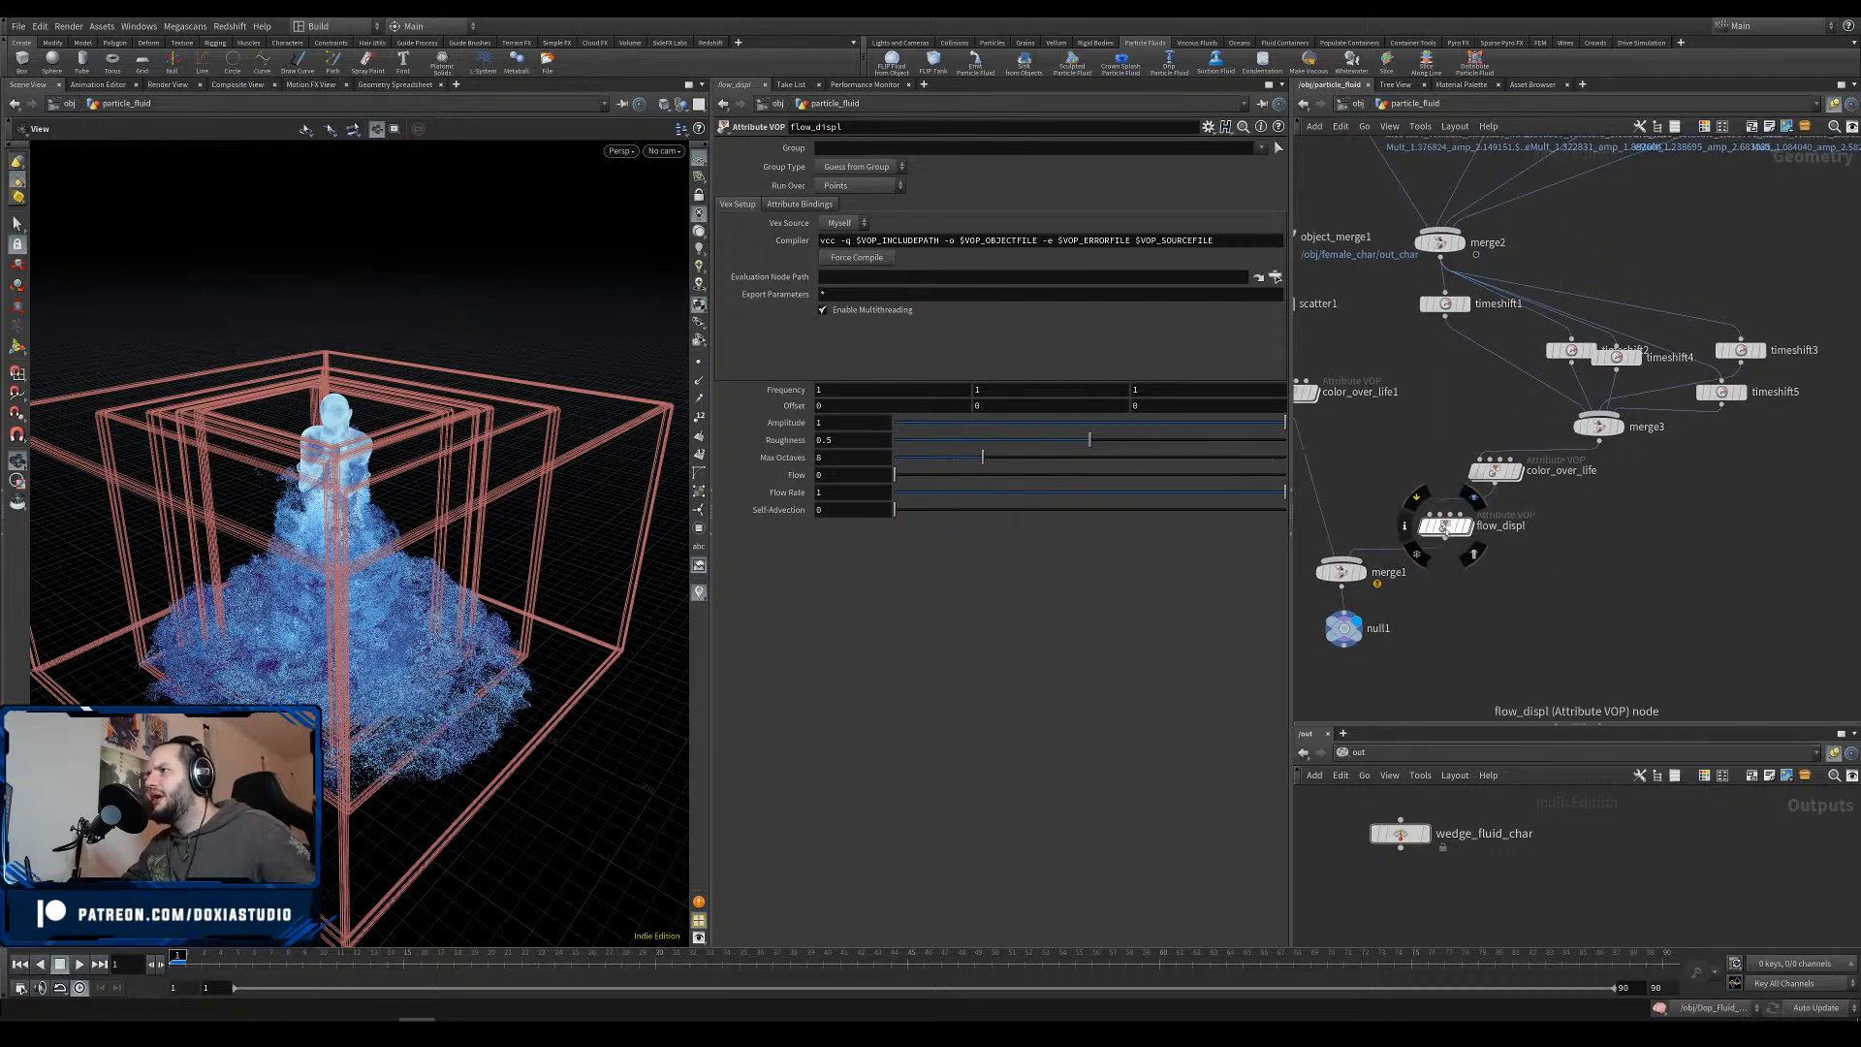
# Set flow_displ's Amplitude to 4 and link the second and third Frequency components to the first with relative references.
pyautogui.moveTo(355, 652); pyautogui.dragTo(446, 591)
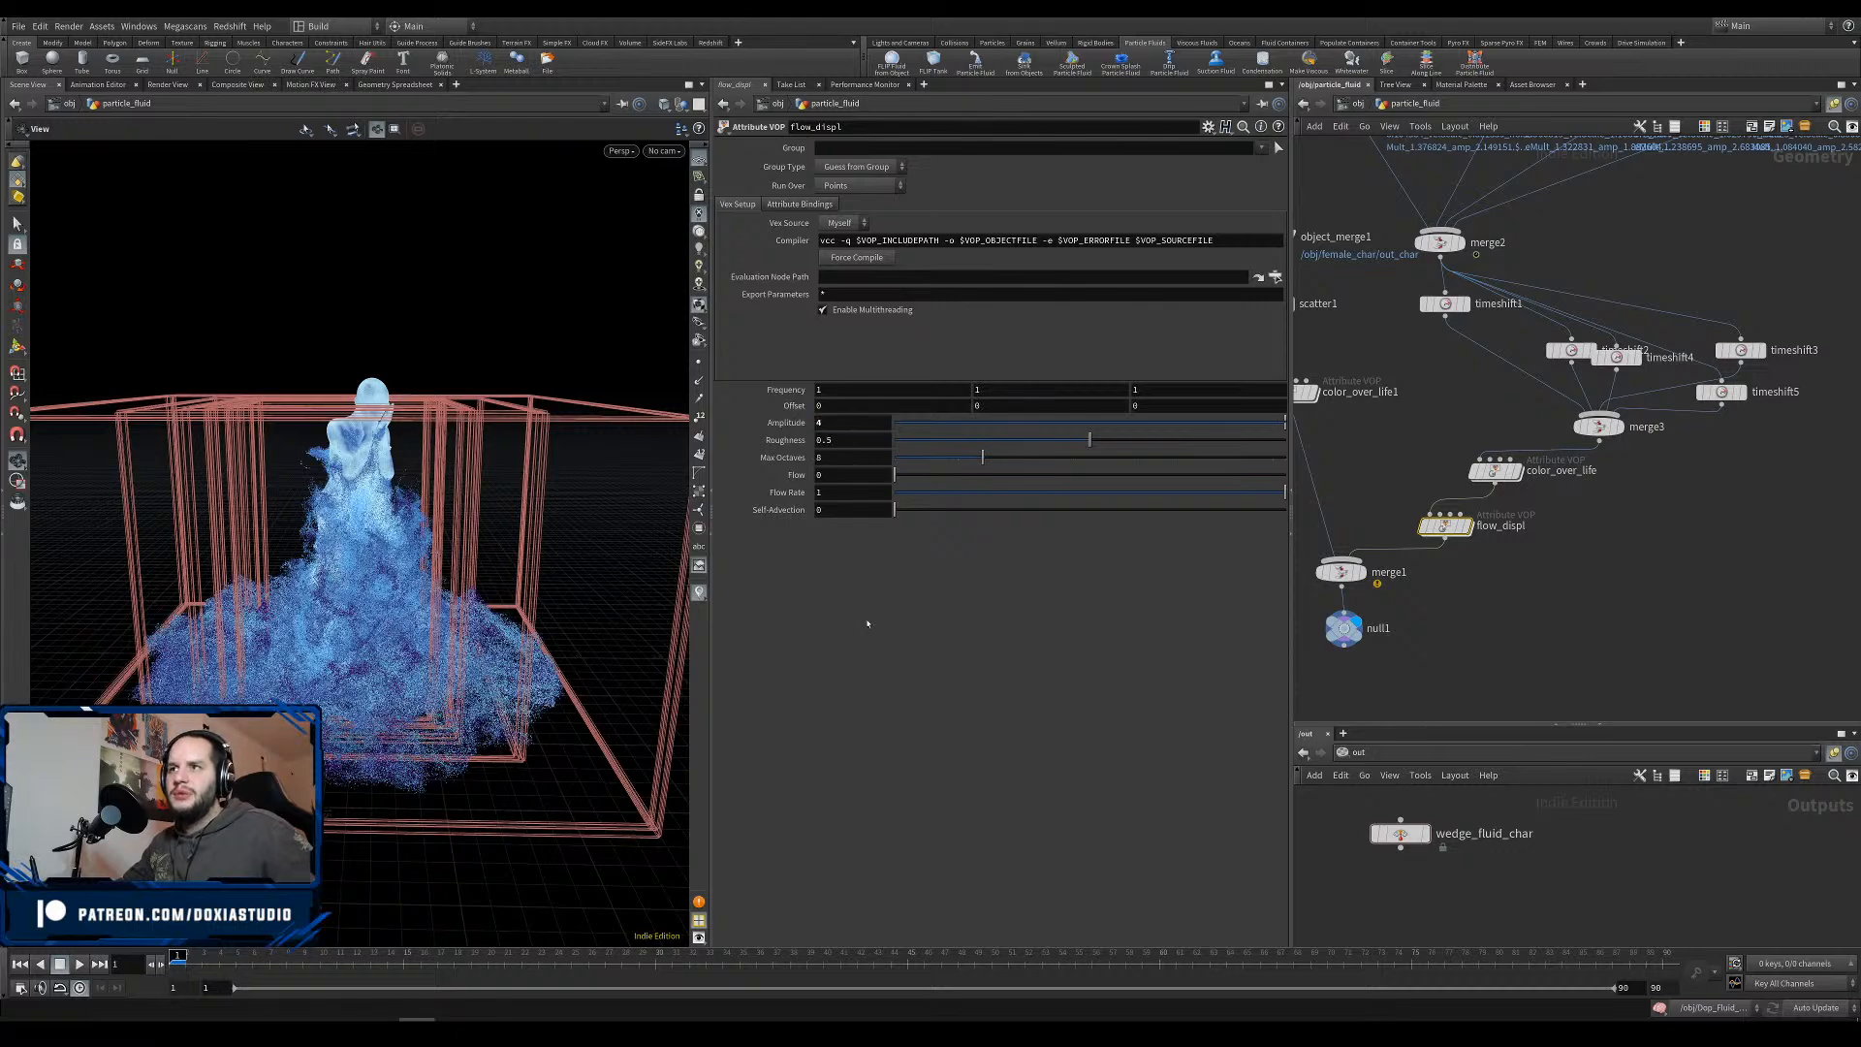
pyautogui.moveTo(611, 631); pyautogui.dragTo(461, 648)
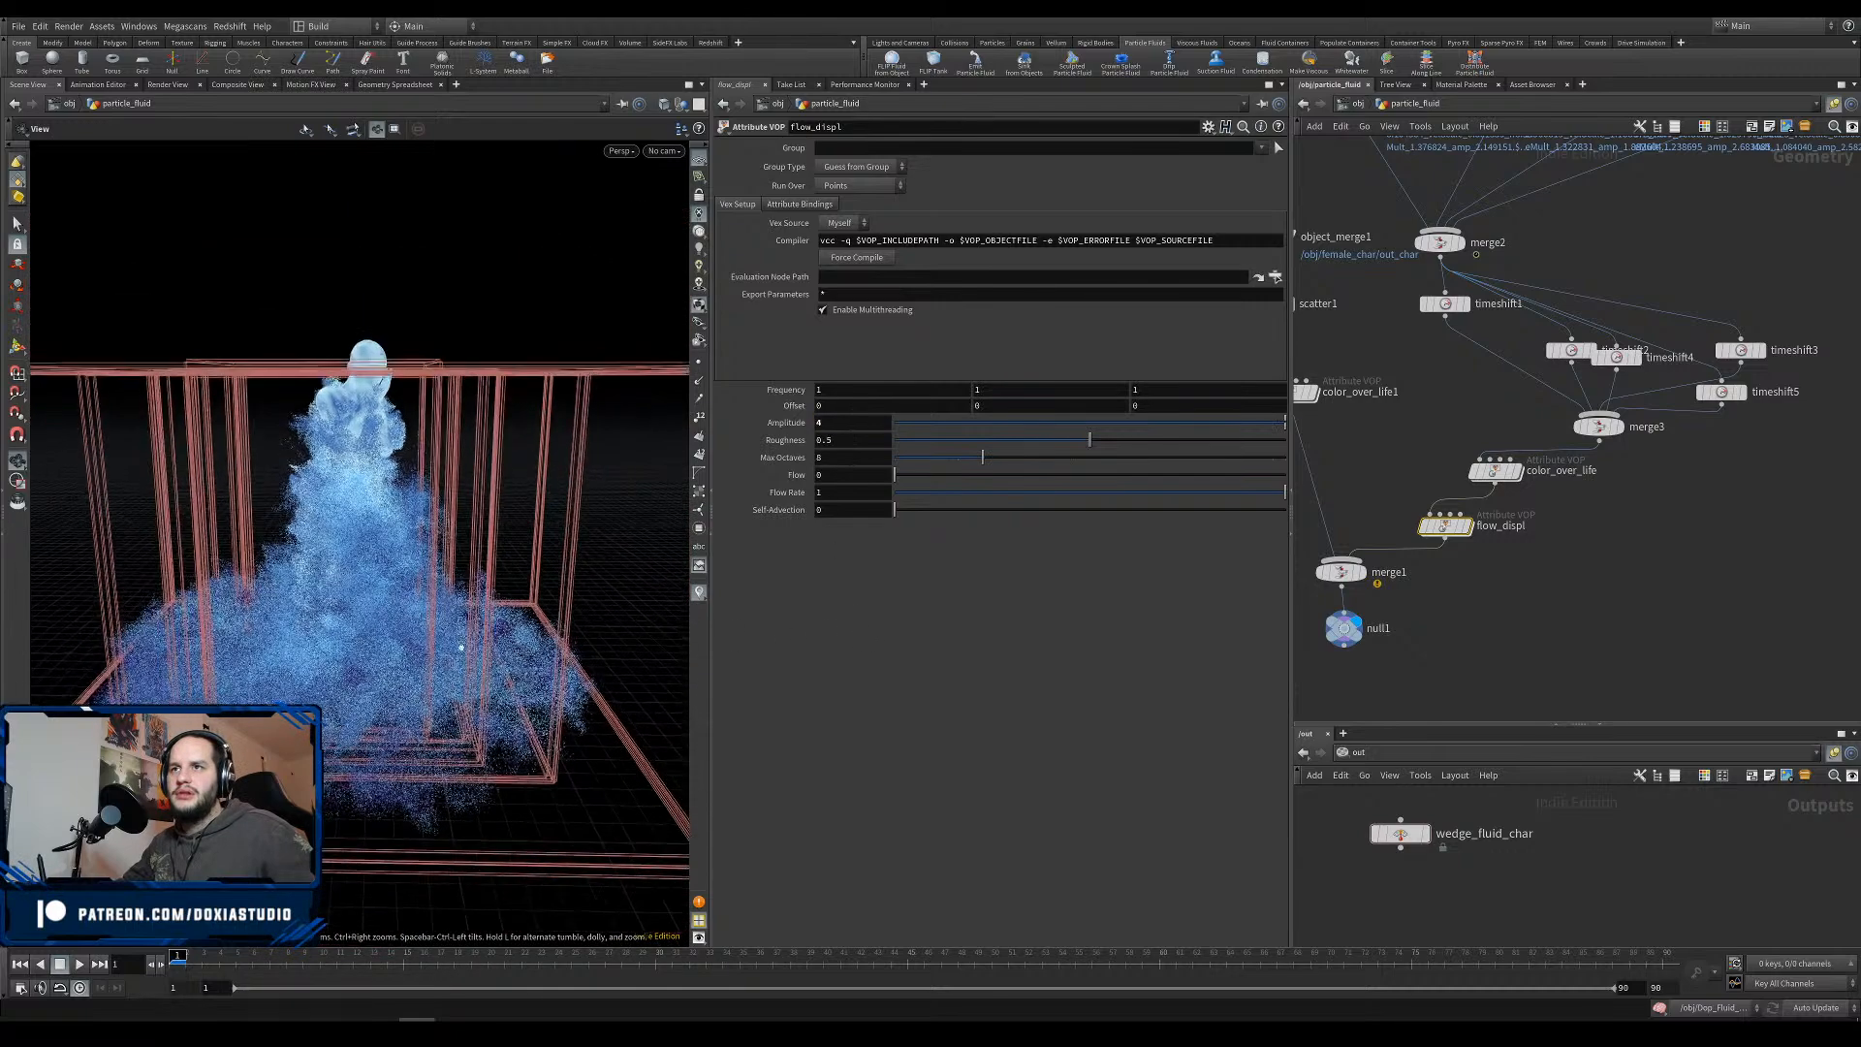
pyautogui.rightClick(843, 389)
pyautogui.press('Escape')
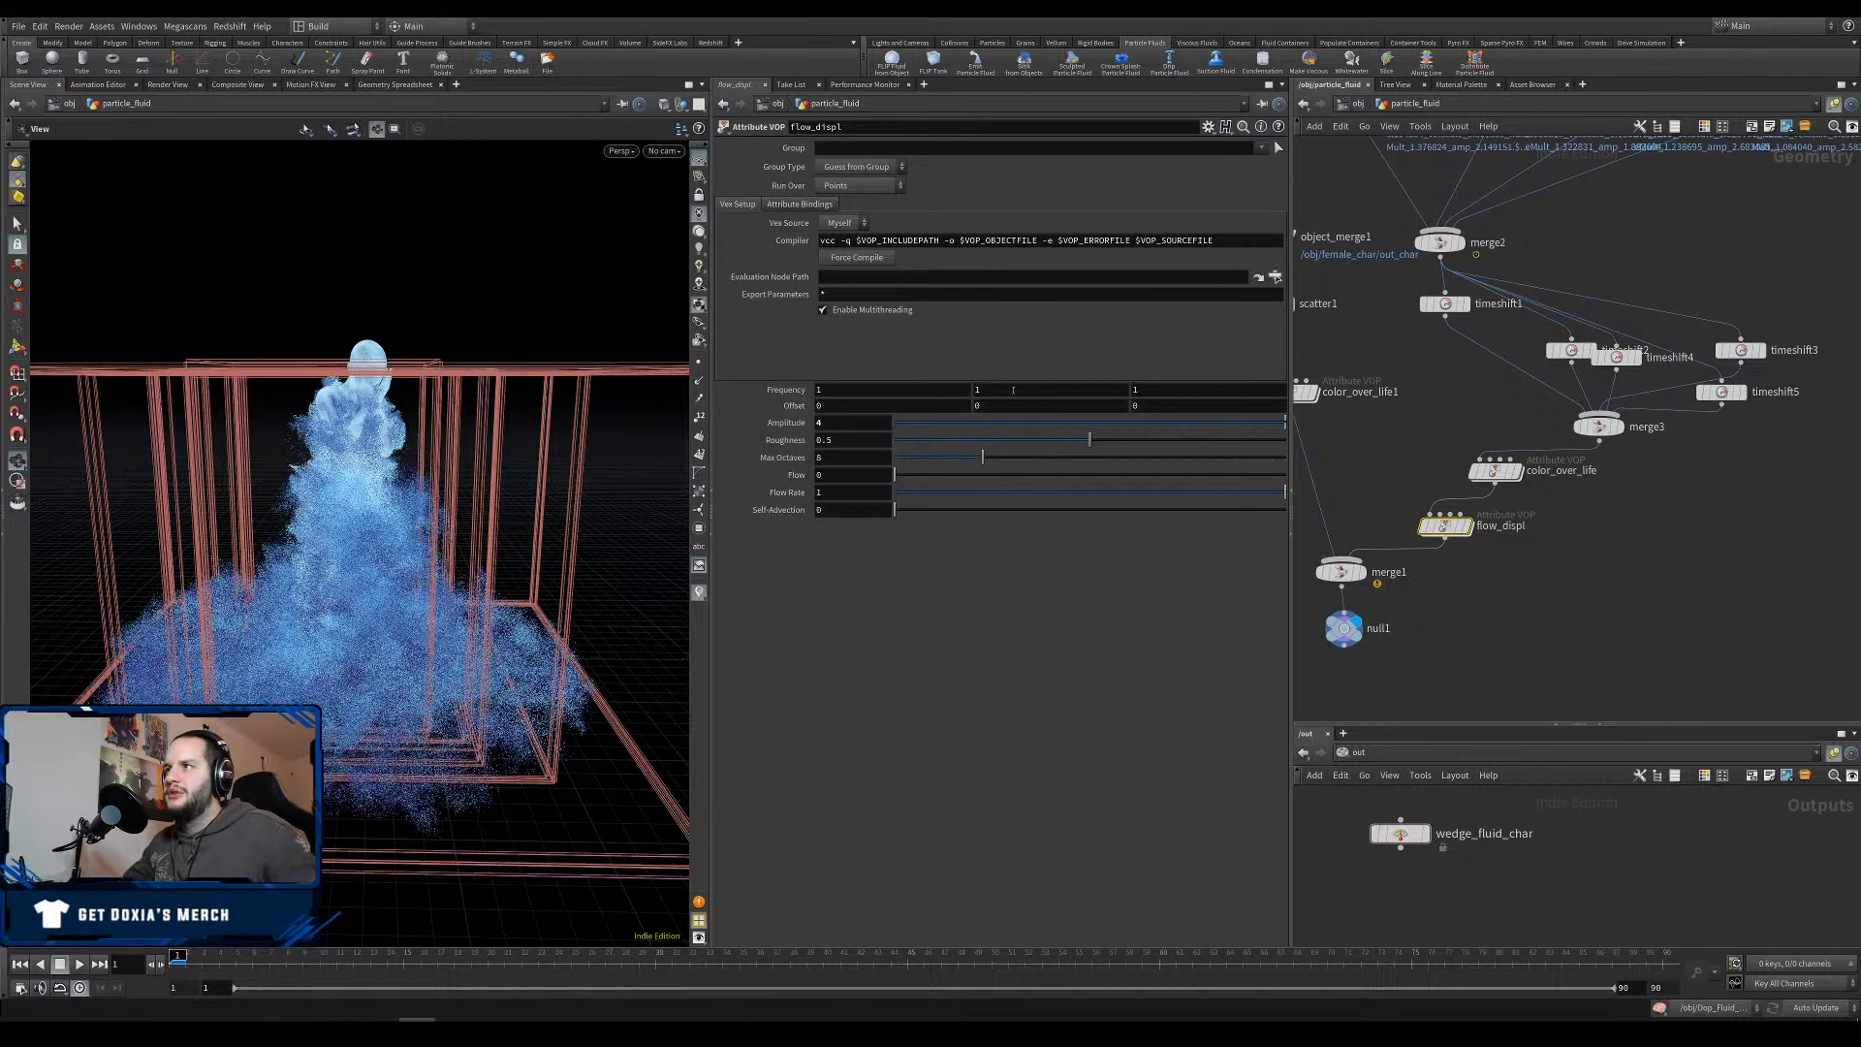
pyautogui.rightClick(1012, 391)
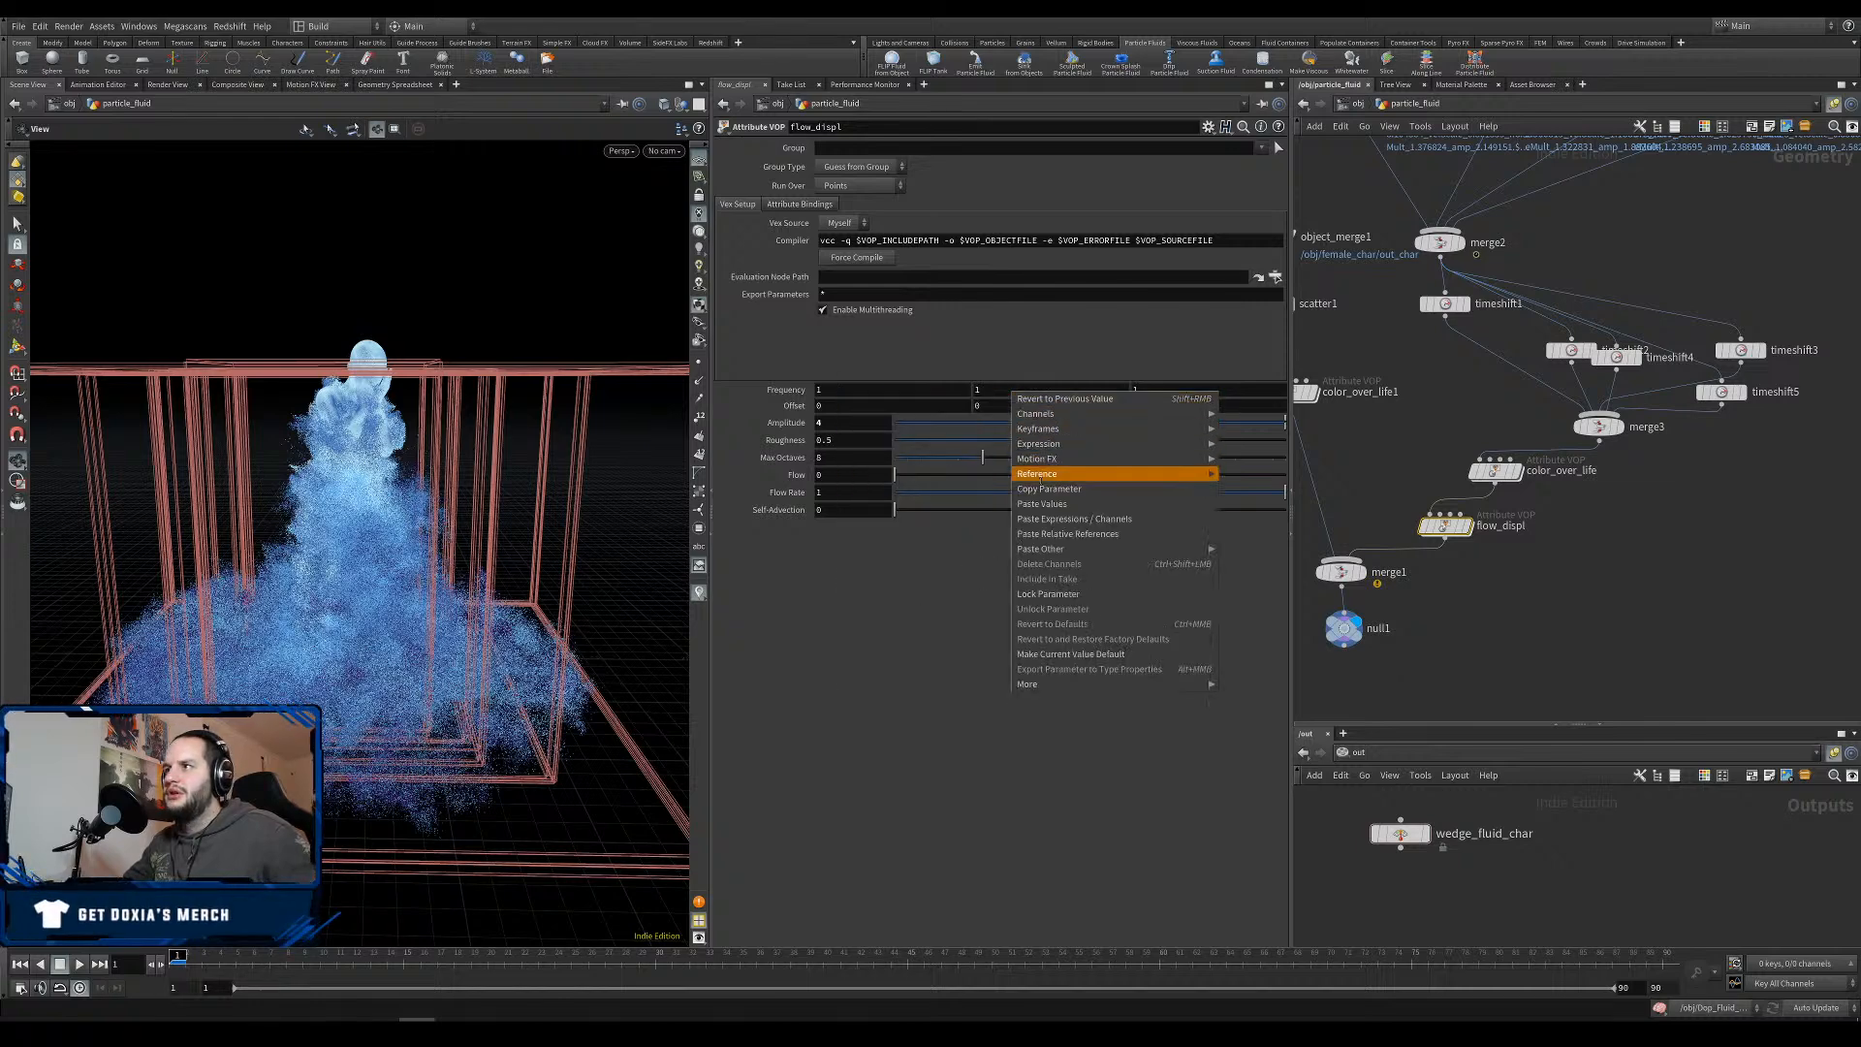
pyautogui.click(1067, 535)
pyautogui.rightClick(1178, 393)
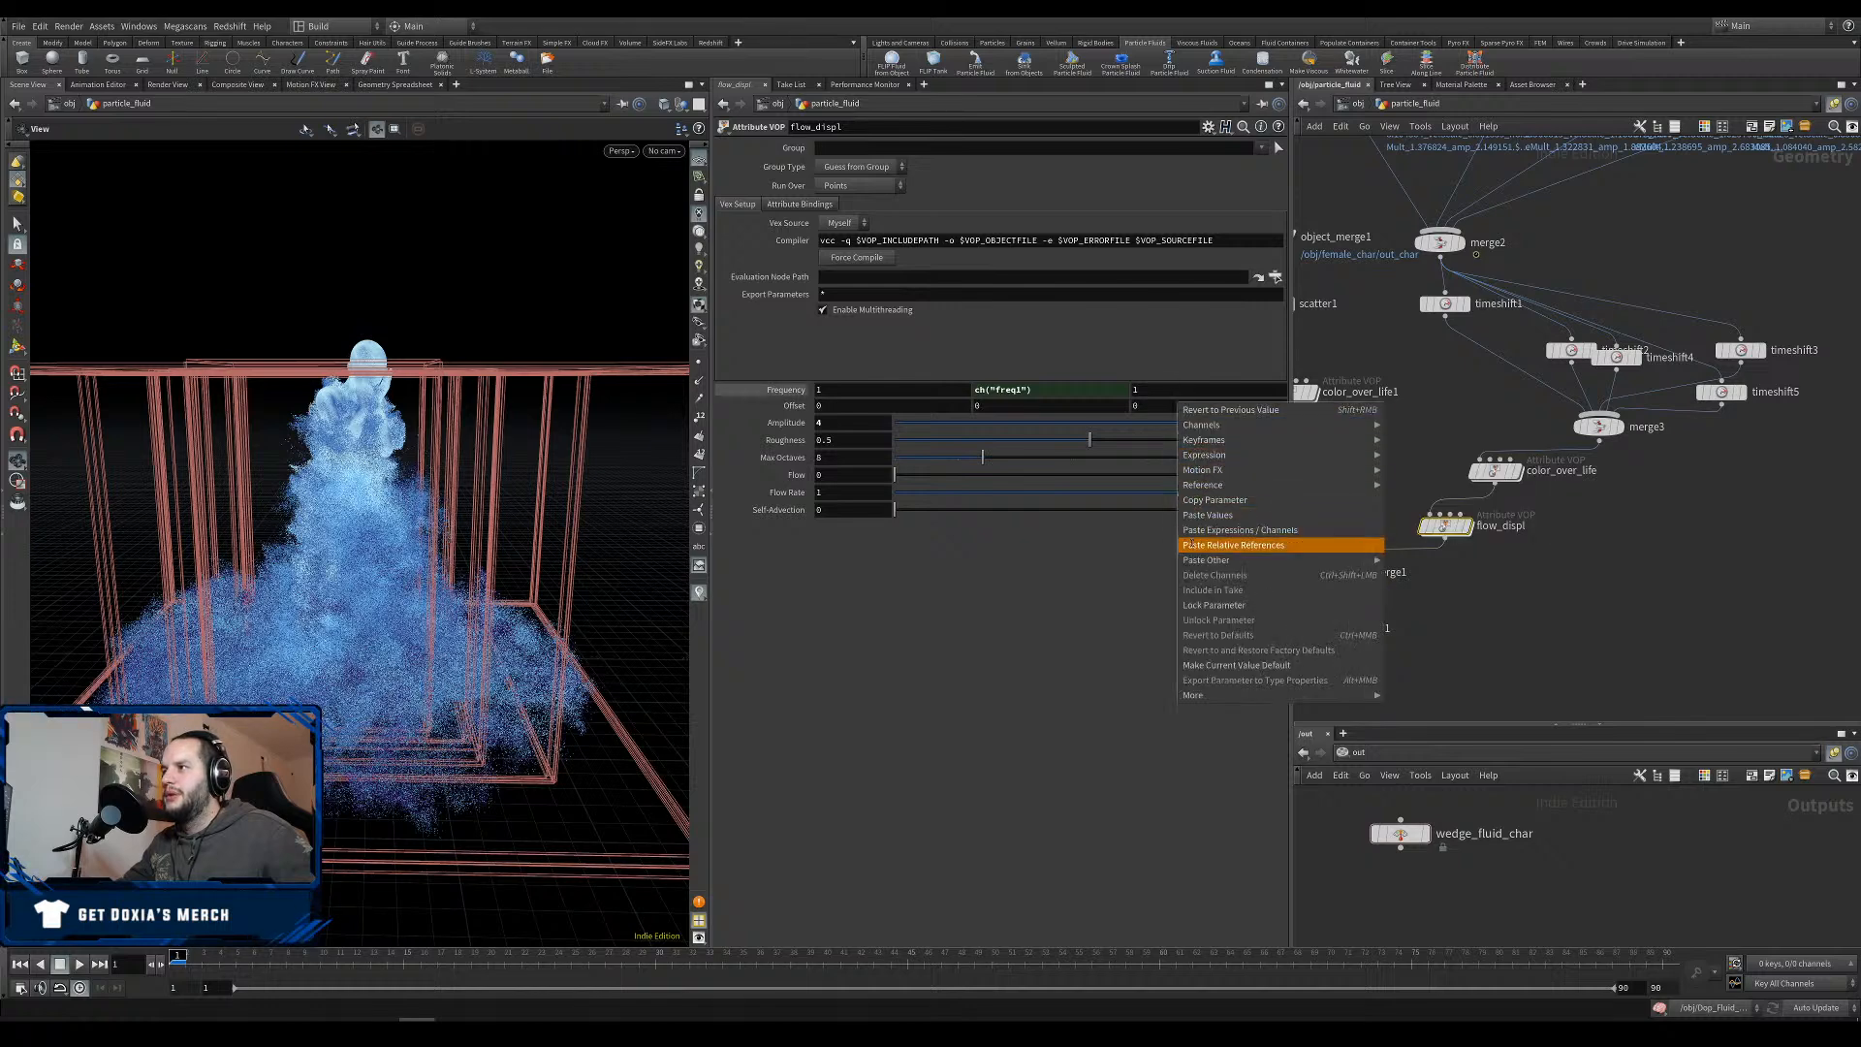
pyautogui.click(1246, 536)
# Try flow_displ noise frequencies of 0.5 and 0.1.
pyautogui.doubleClick(900, 391)
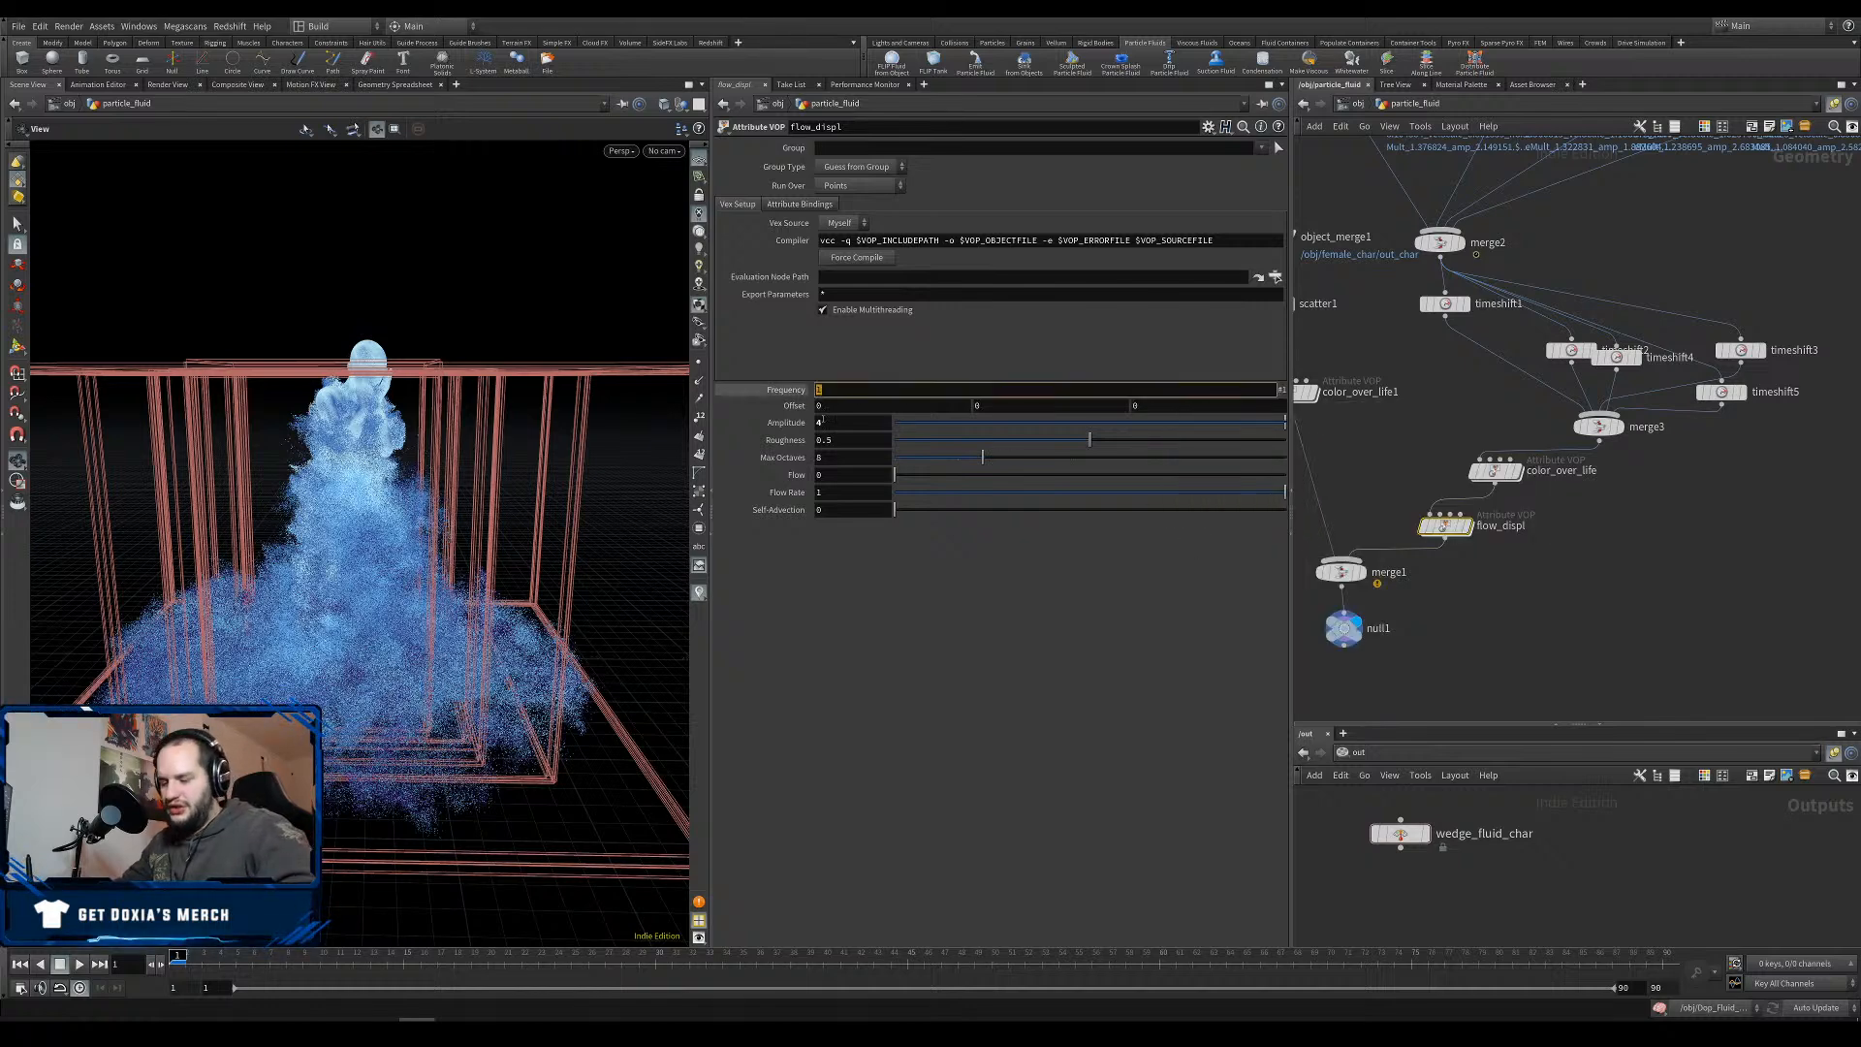
pyautogui.write('0.5')
pyautogui.press('Return')
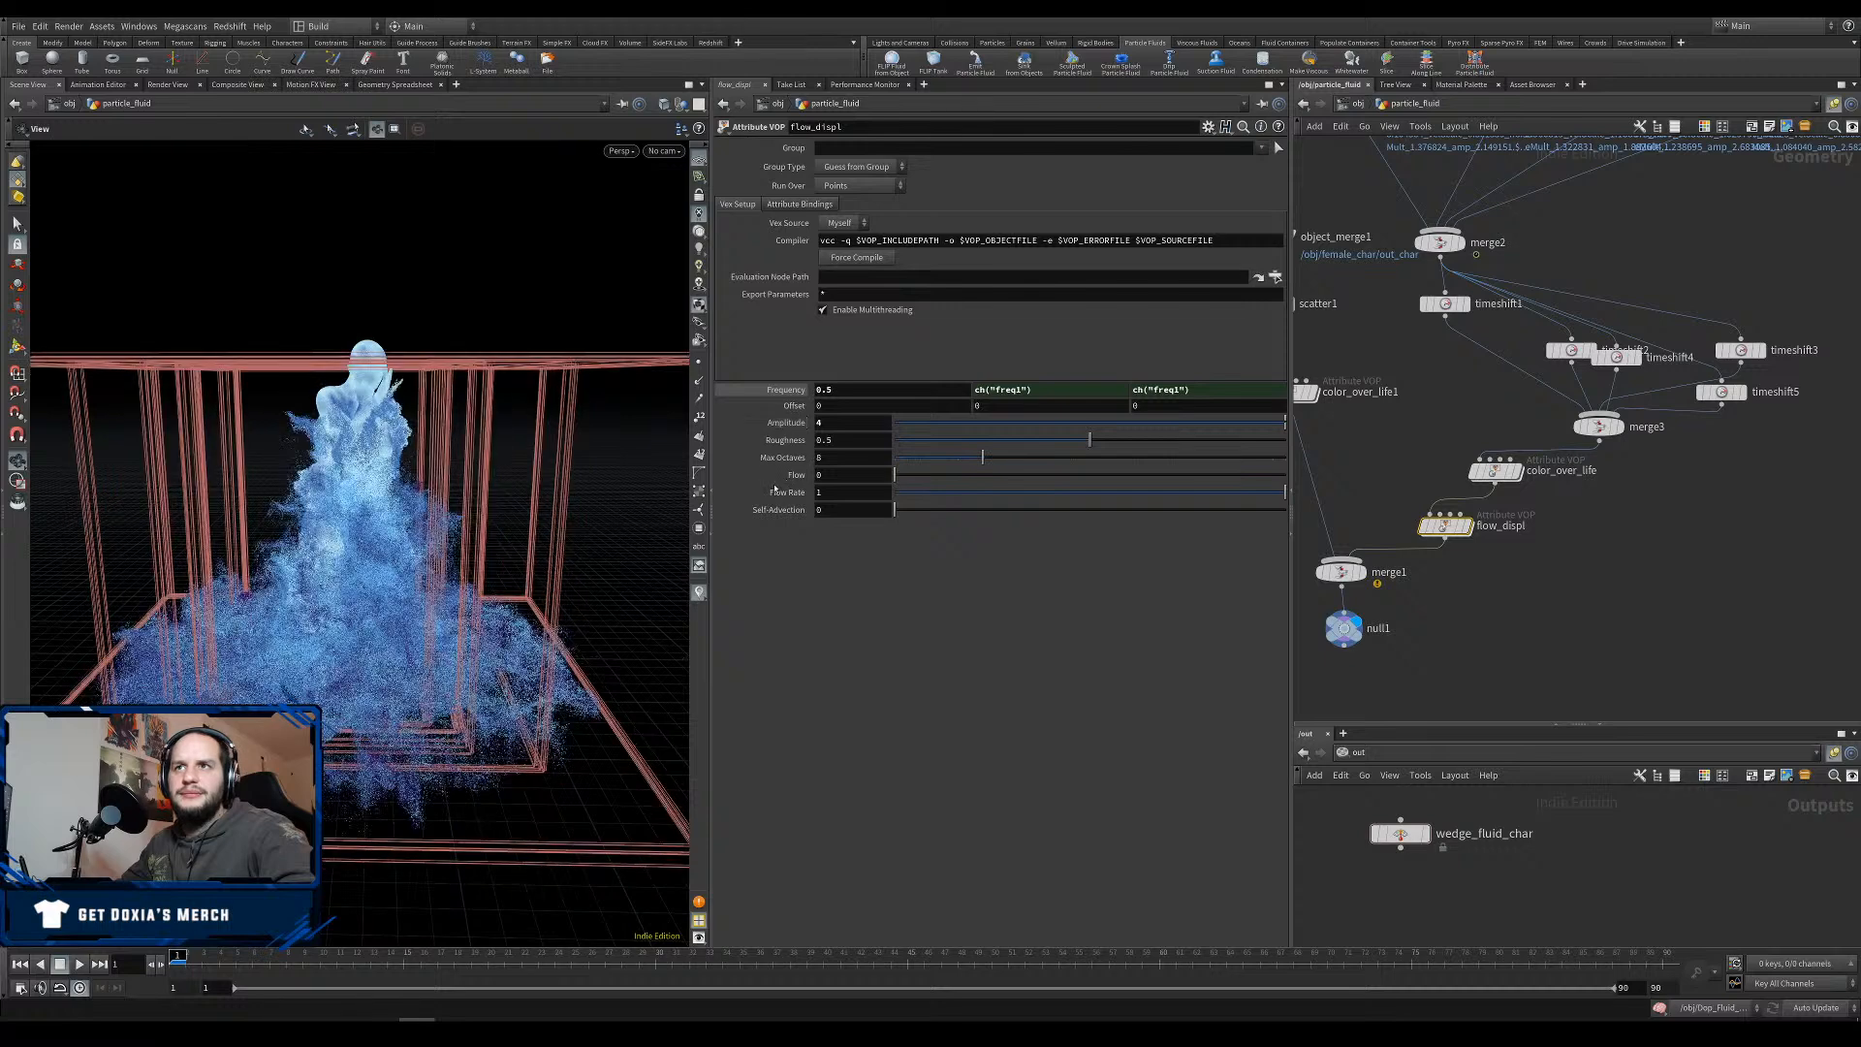
pyautogui.doubleClick(828, 390)
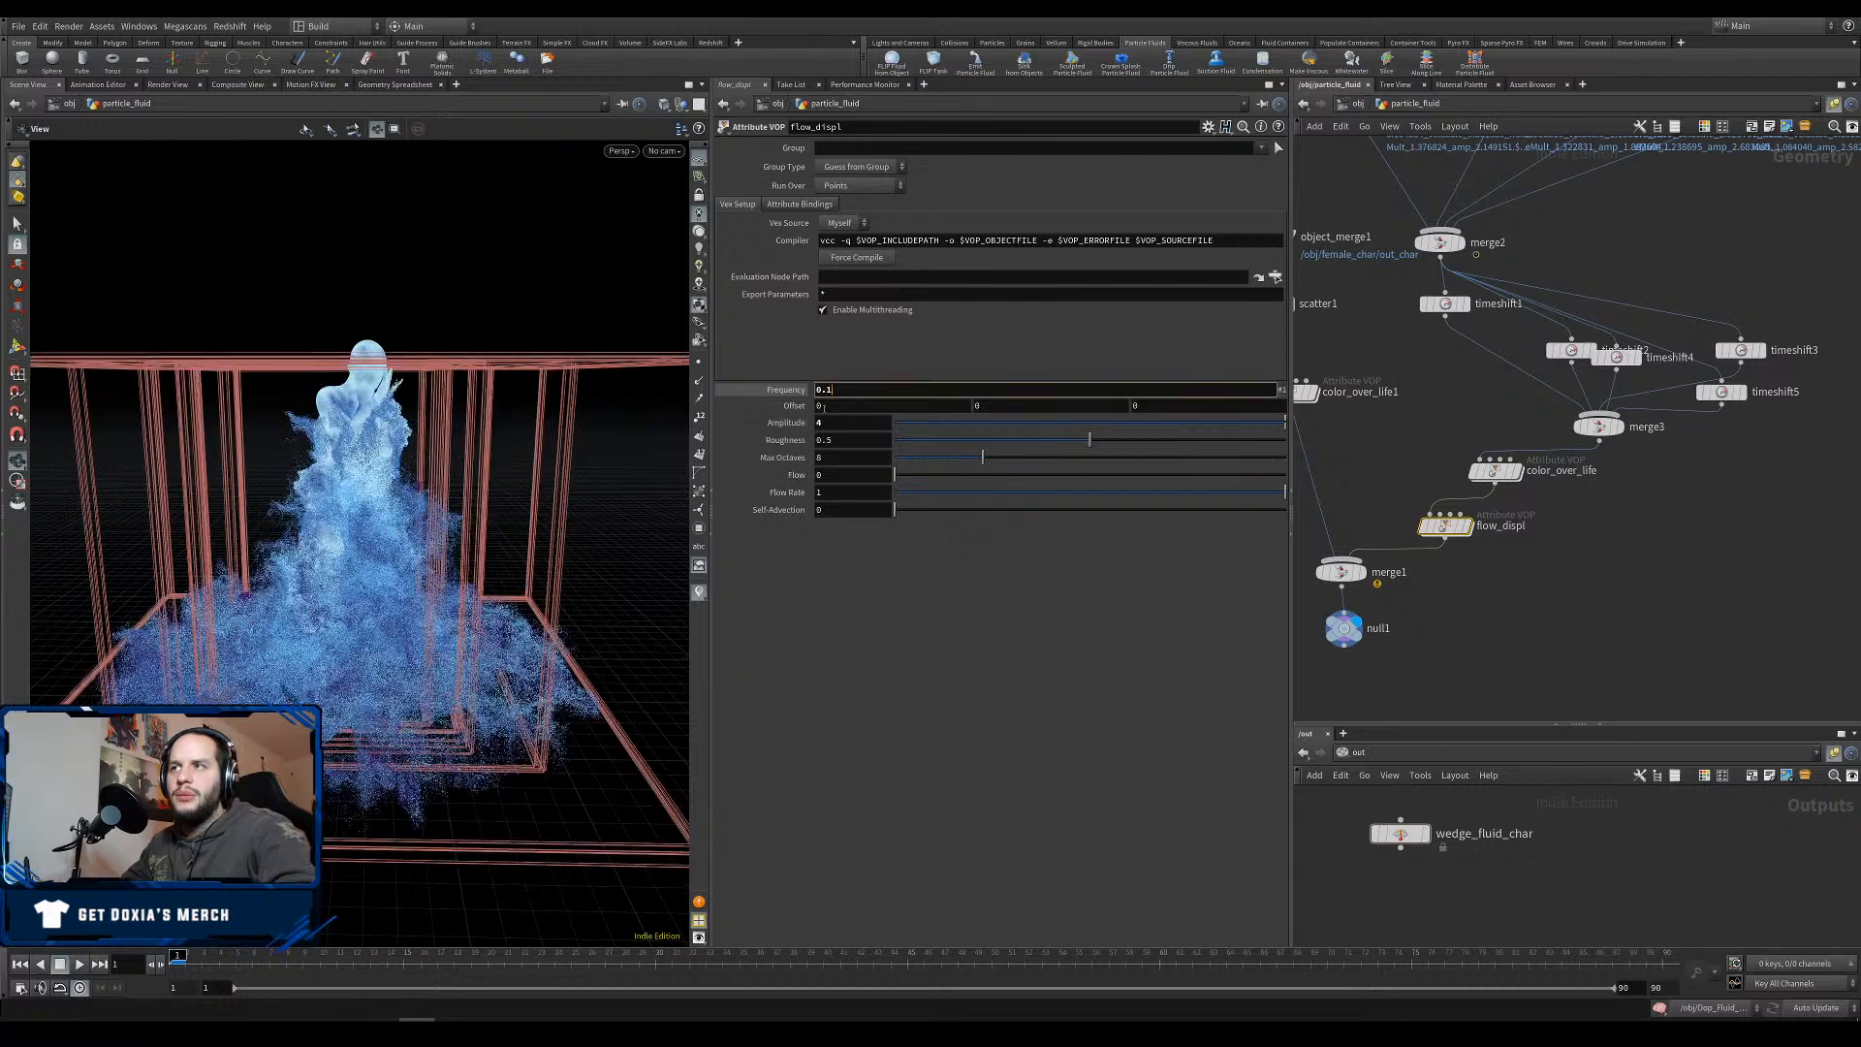
pyautogui.write('0.1')
pyautogui.press('Return')
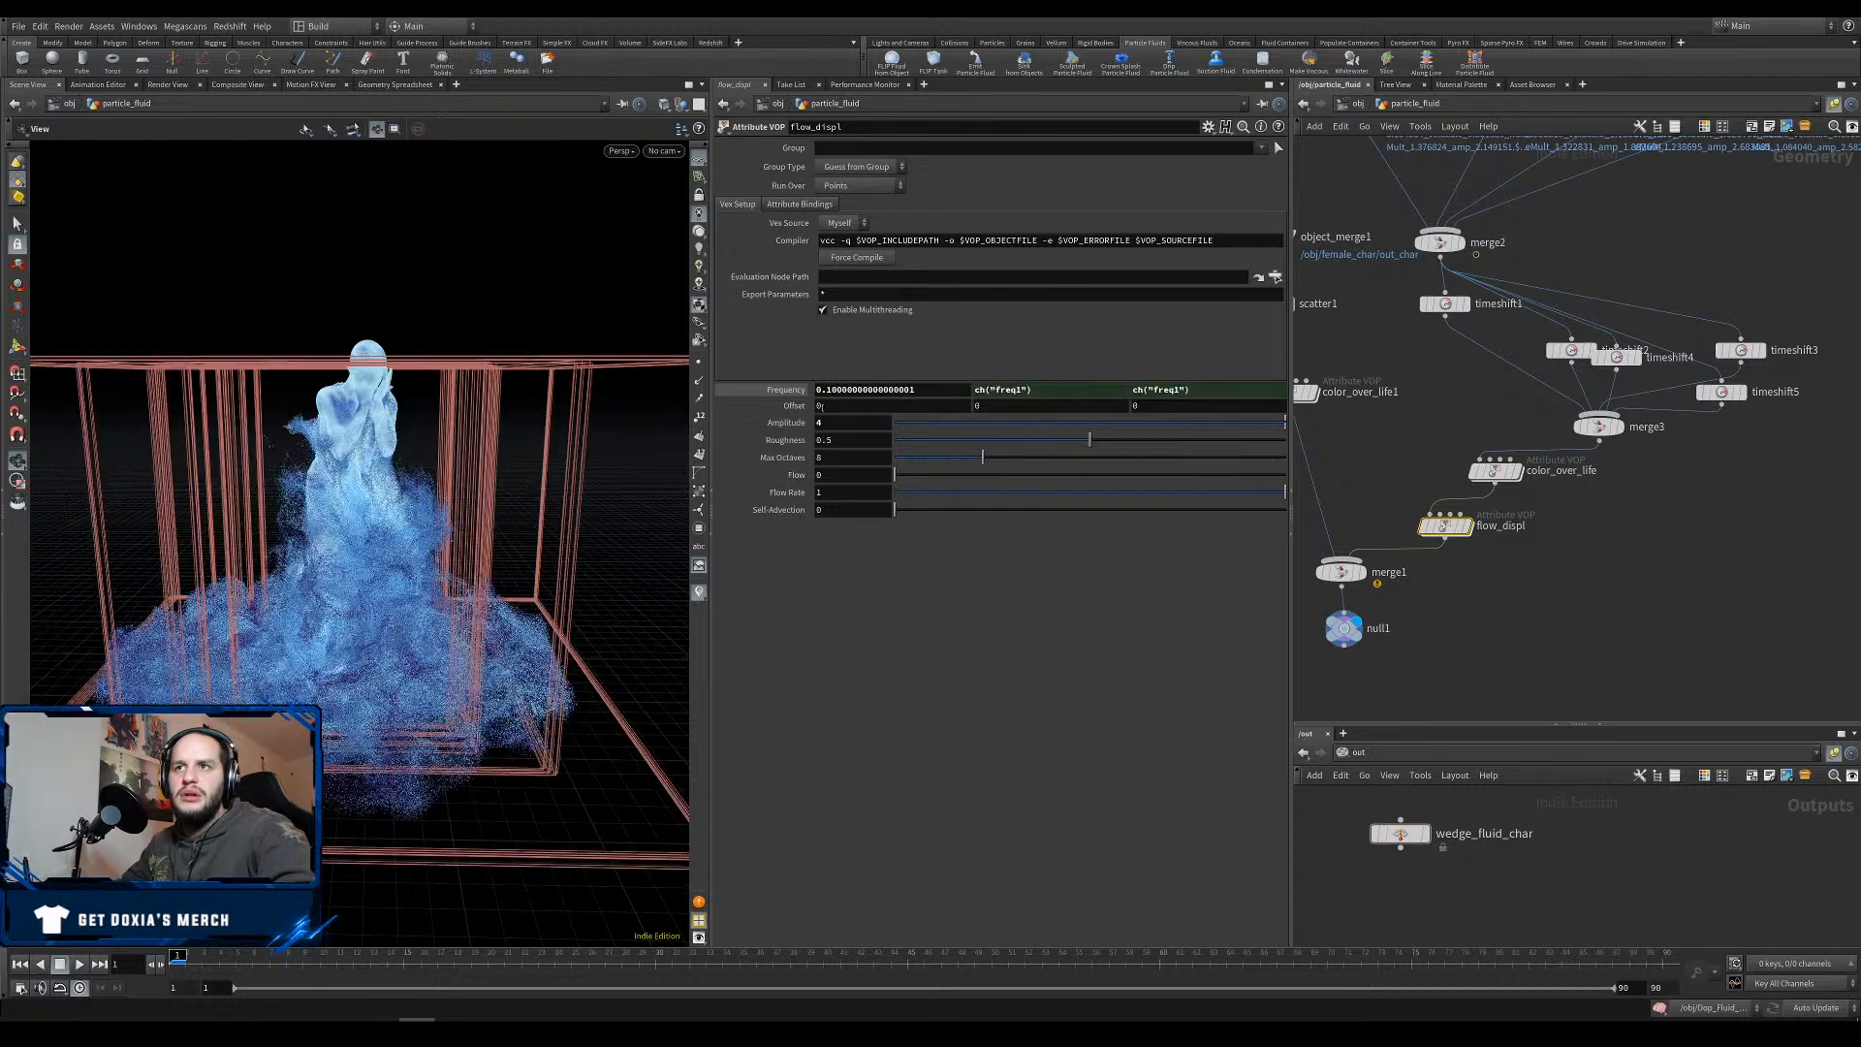
# Set the first Frequency component of flow_displ to 0.3.
pyautogui.moveTo(917, 390); pyautogui.dragTo(829, 404)
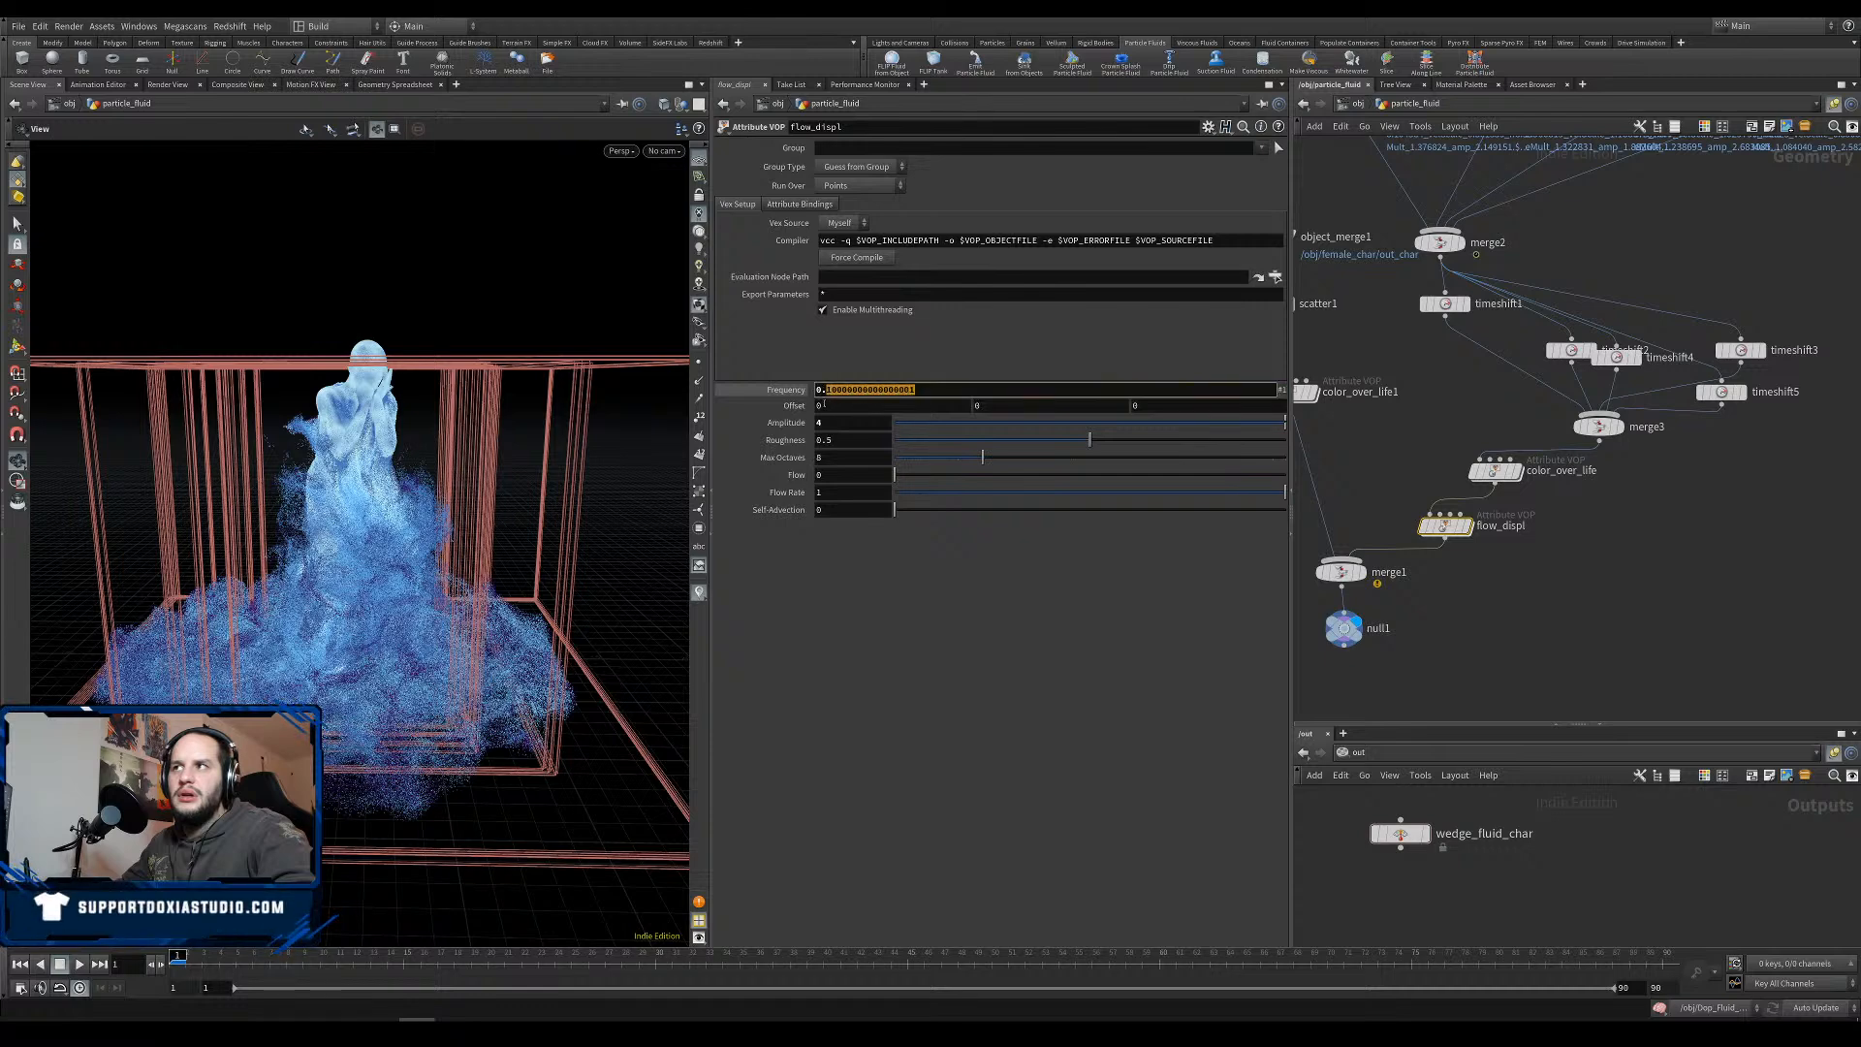
pyautogui.write('3')
pyautogui.press('Return')
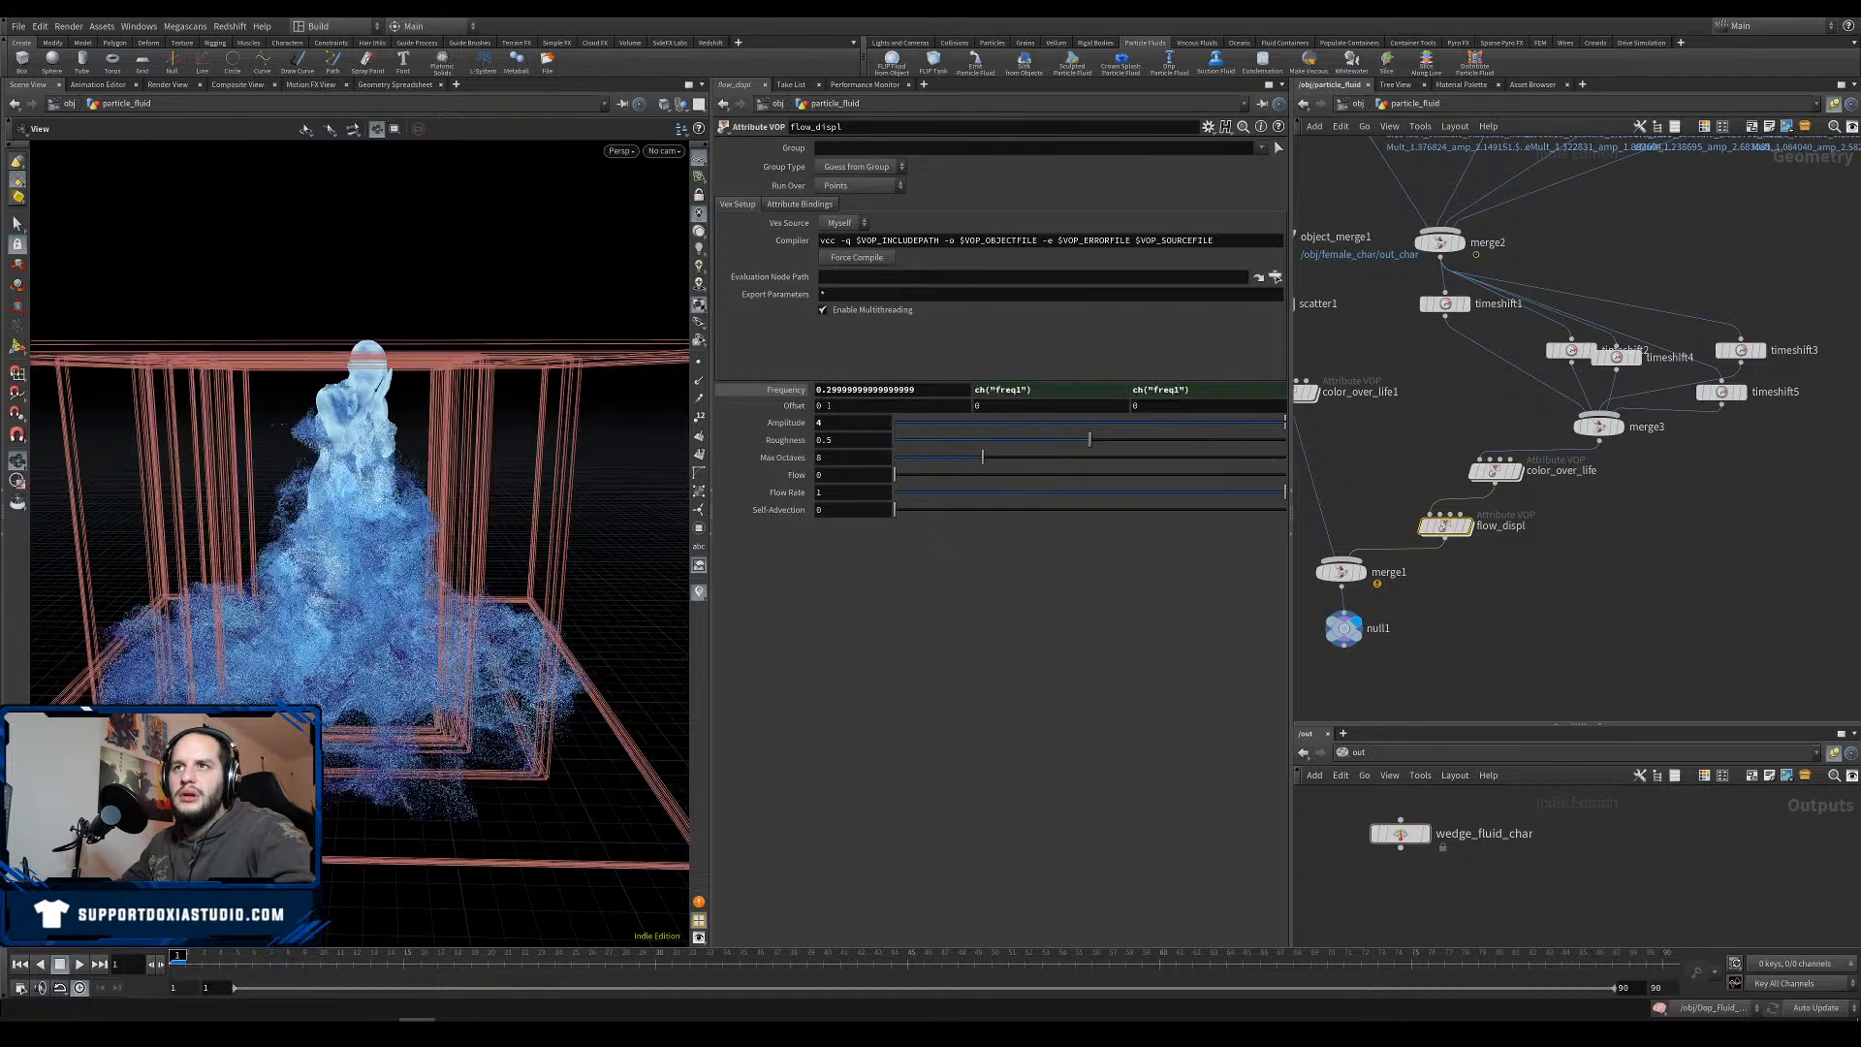
# Set the flow noise Amplitude to 2 and Roughness to 0.2.
pyautogui.write('2')
pyautogui.moveTo(831, 423)
pyautogui.mouseDown()
pyautogui.moveTo(807, 430)
pyautogui.moveTo(825, 441)
pyautogui.mouseUp()
pyautogui.press('Return')
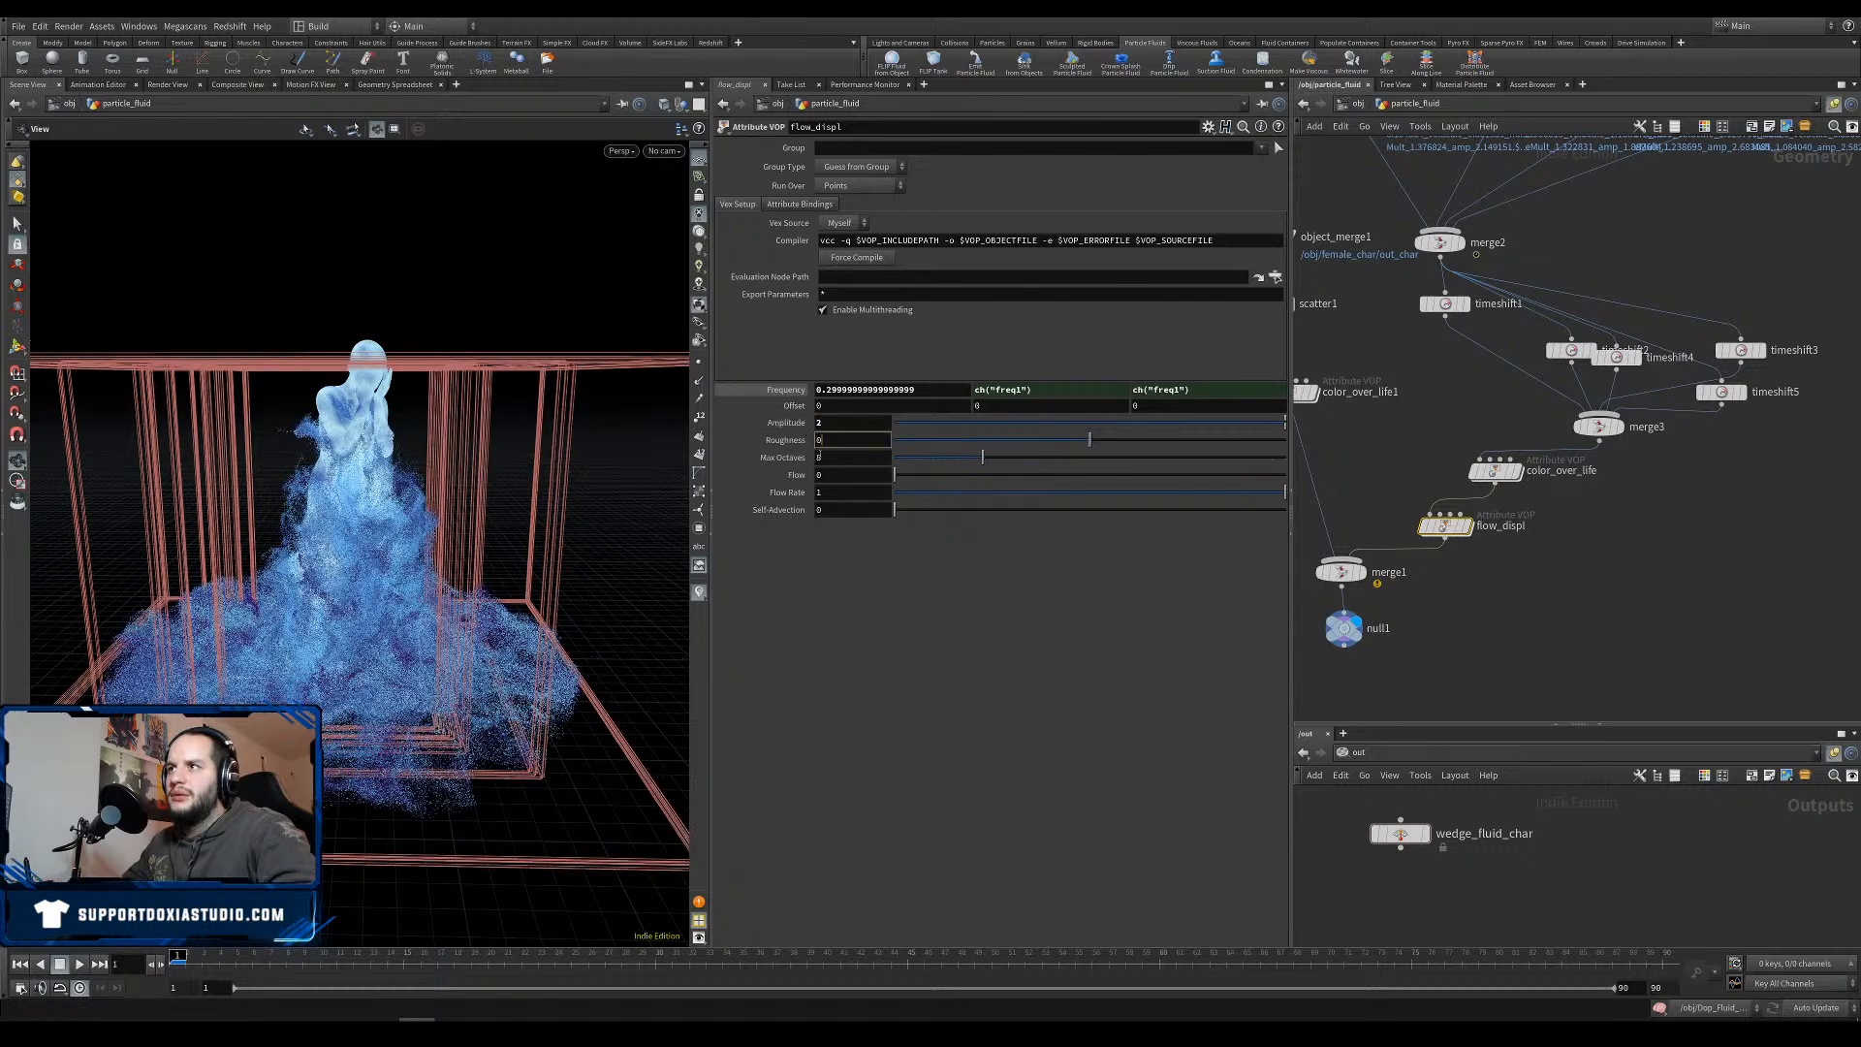
pyautogui.write('2')
pyautogui.press('Return')
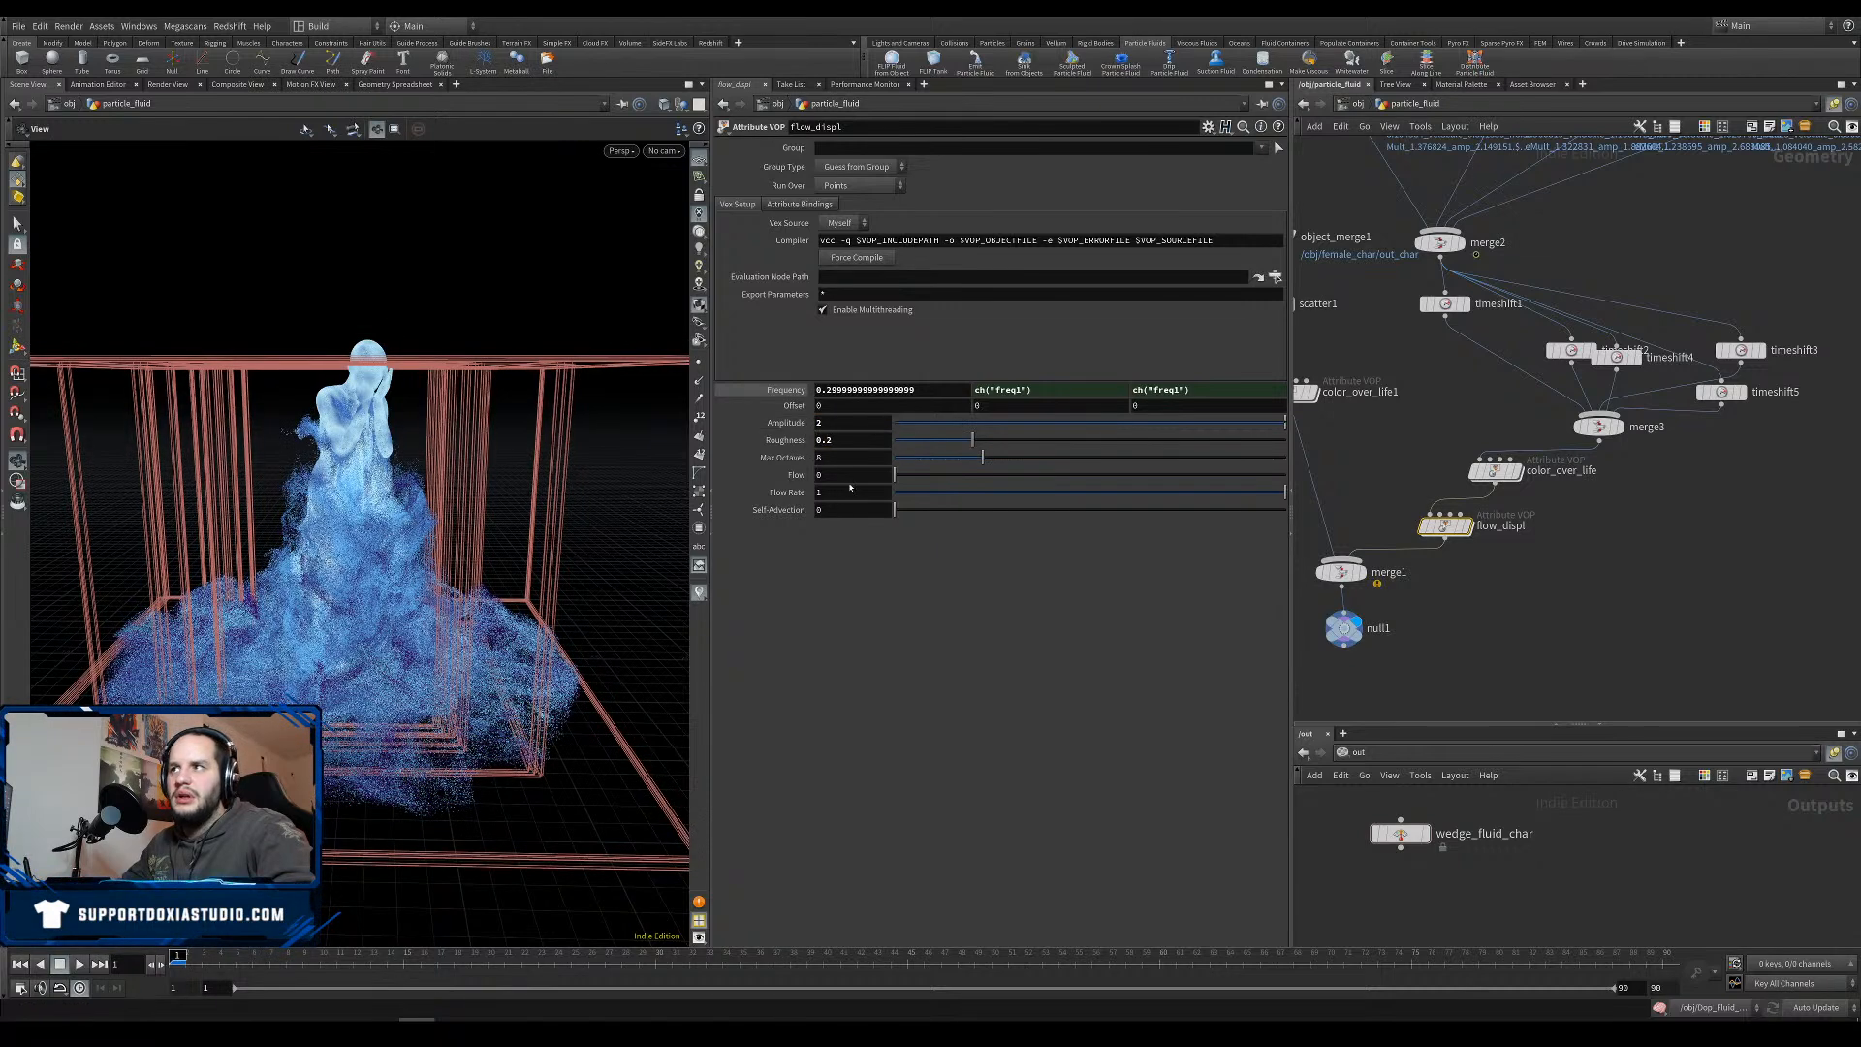
# Set the noise Flow to 5 and Self-Advection to 0.75.
pyautogui.doubleClick(851, 475)
pyautogui.write('1')
pyautogui.press('Return')
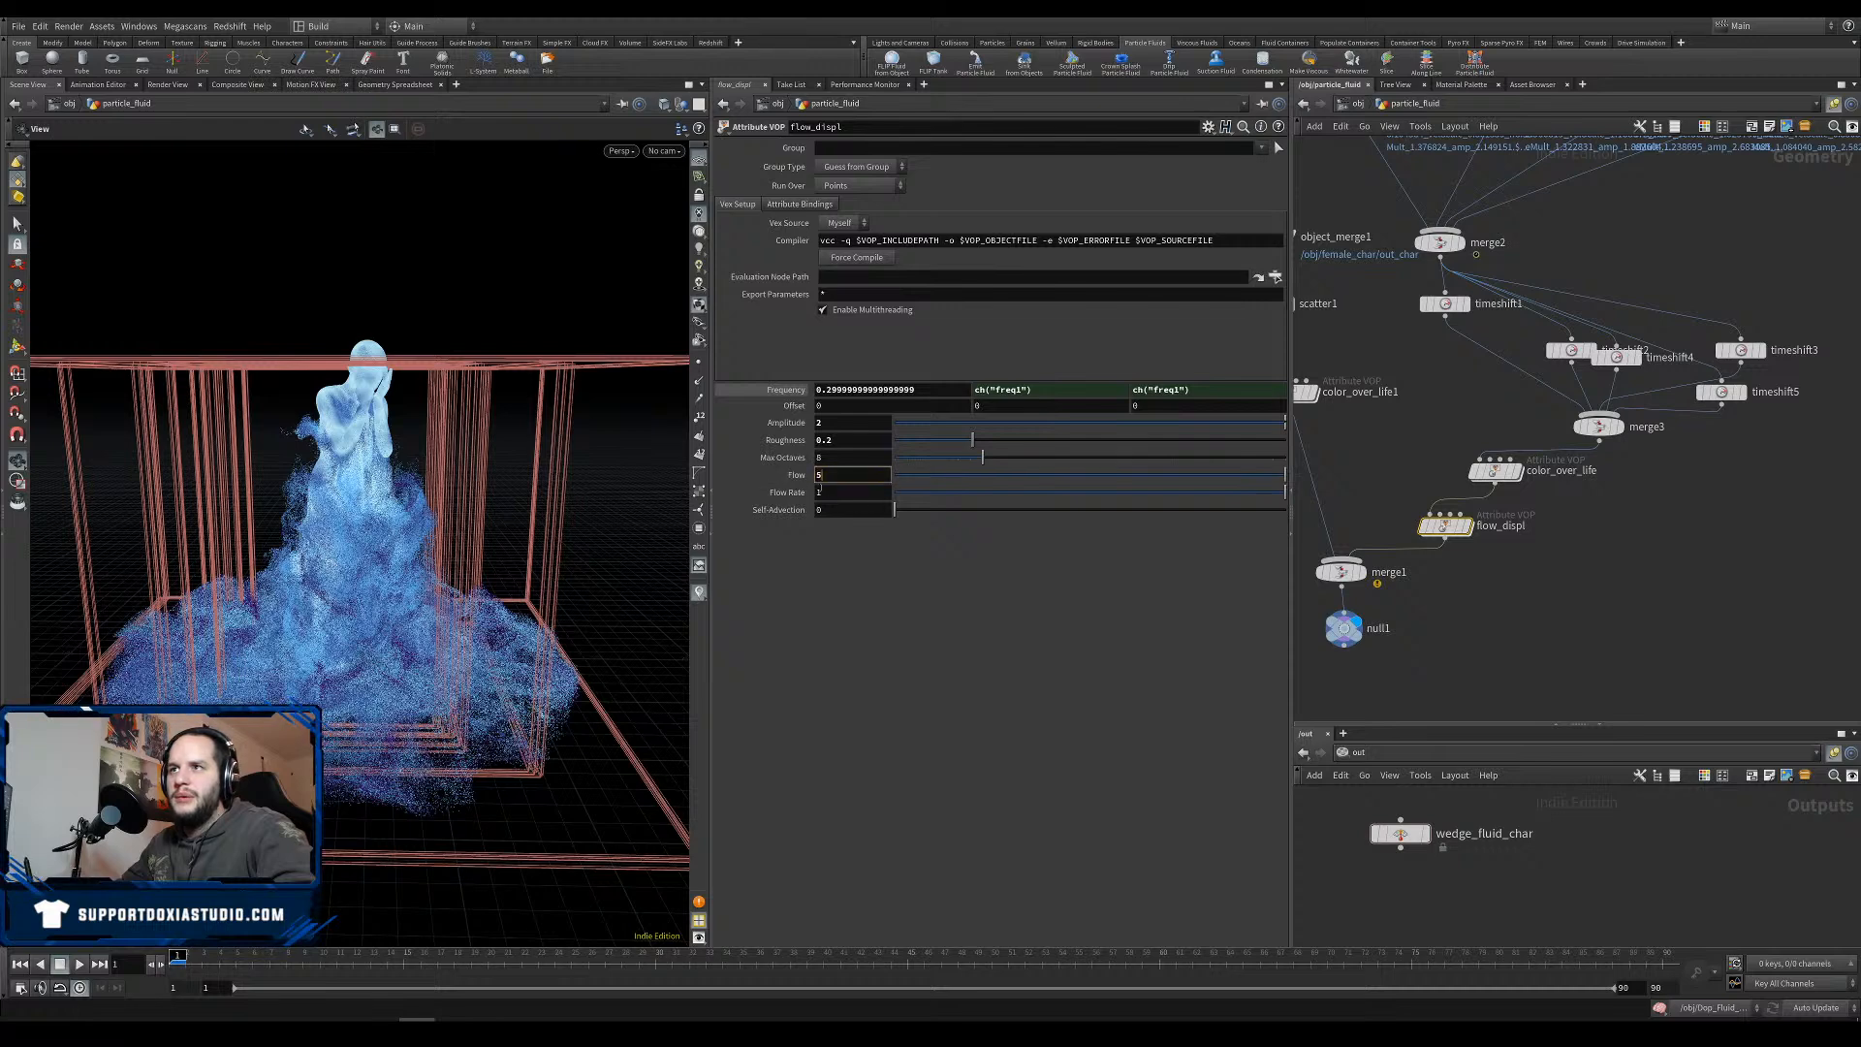
pyautogui.doubleClick(838, 510)
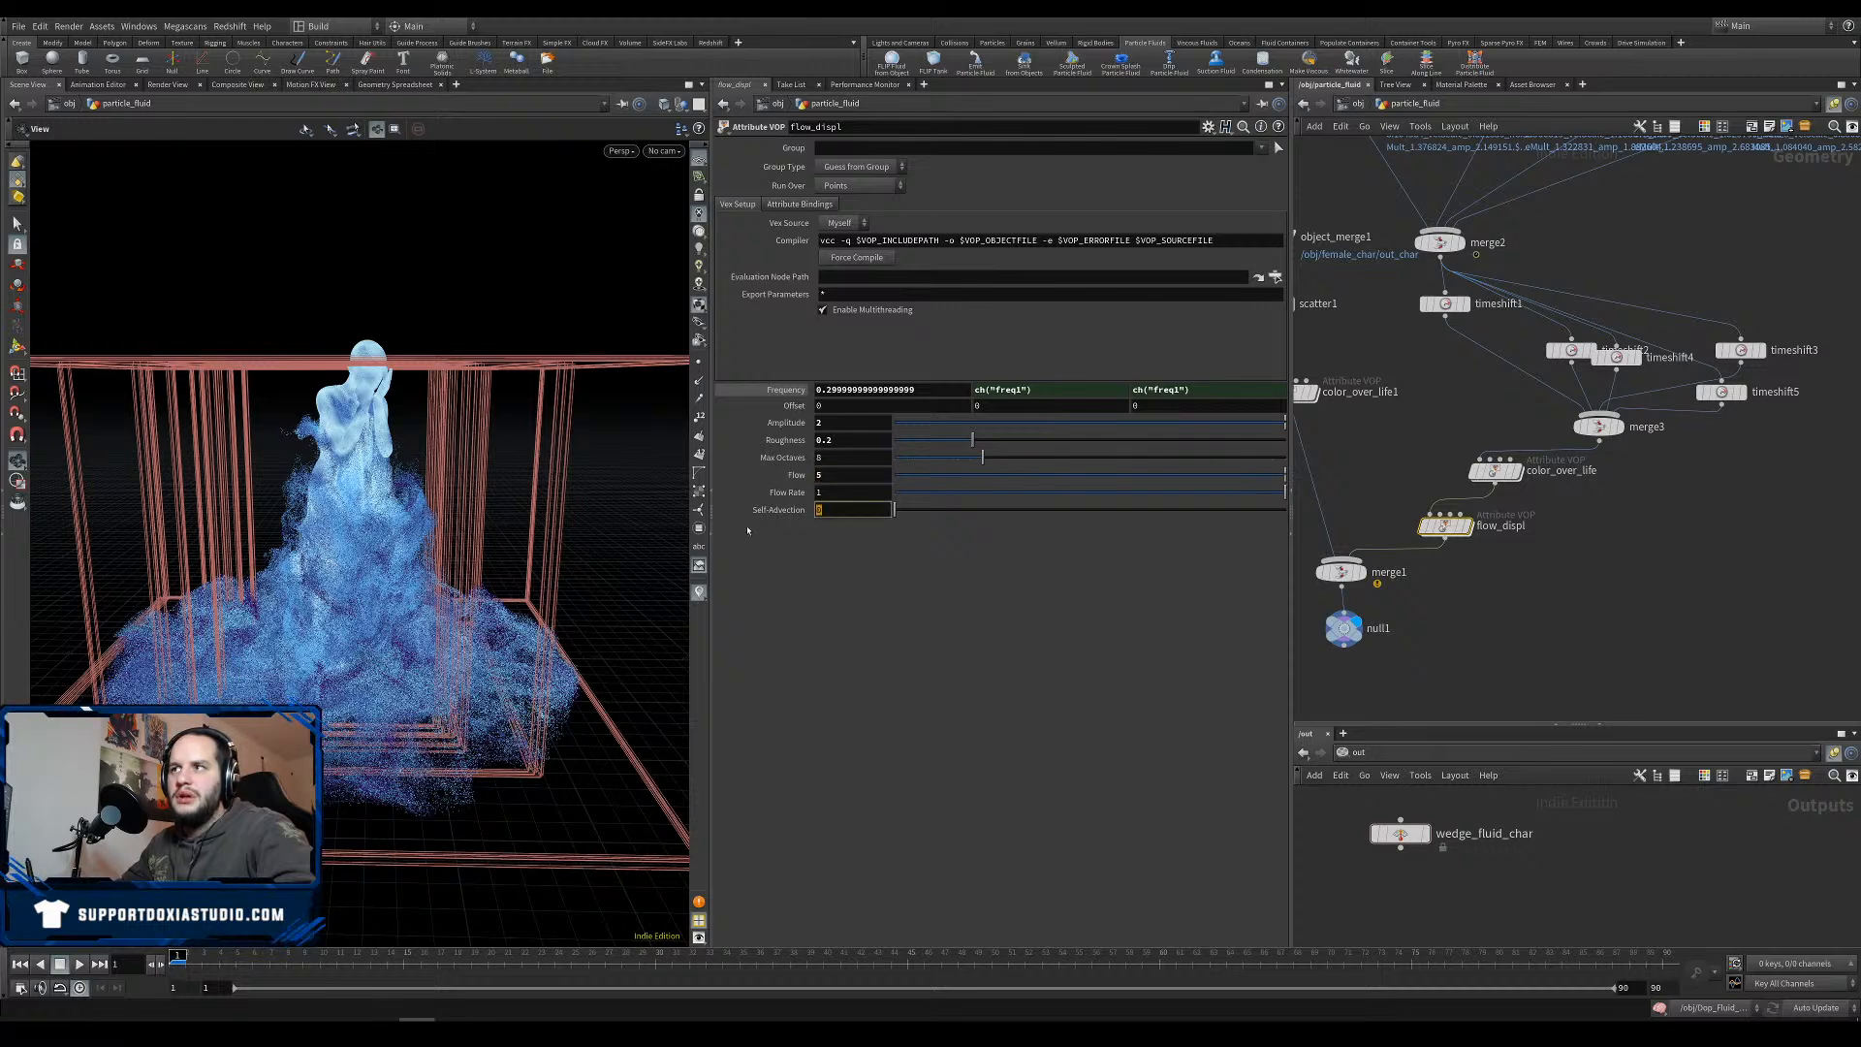
pyautogui.write('0.75')
pyautogui.press('Return')
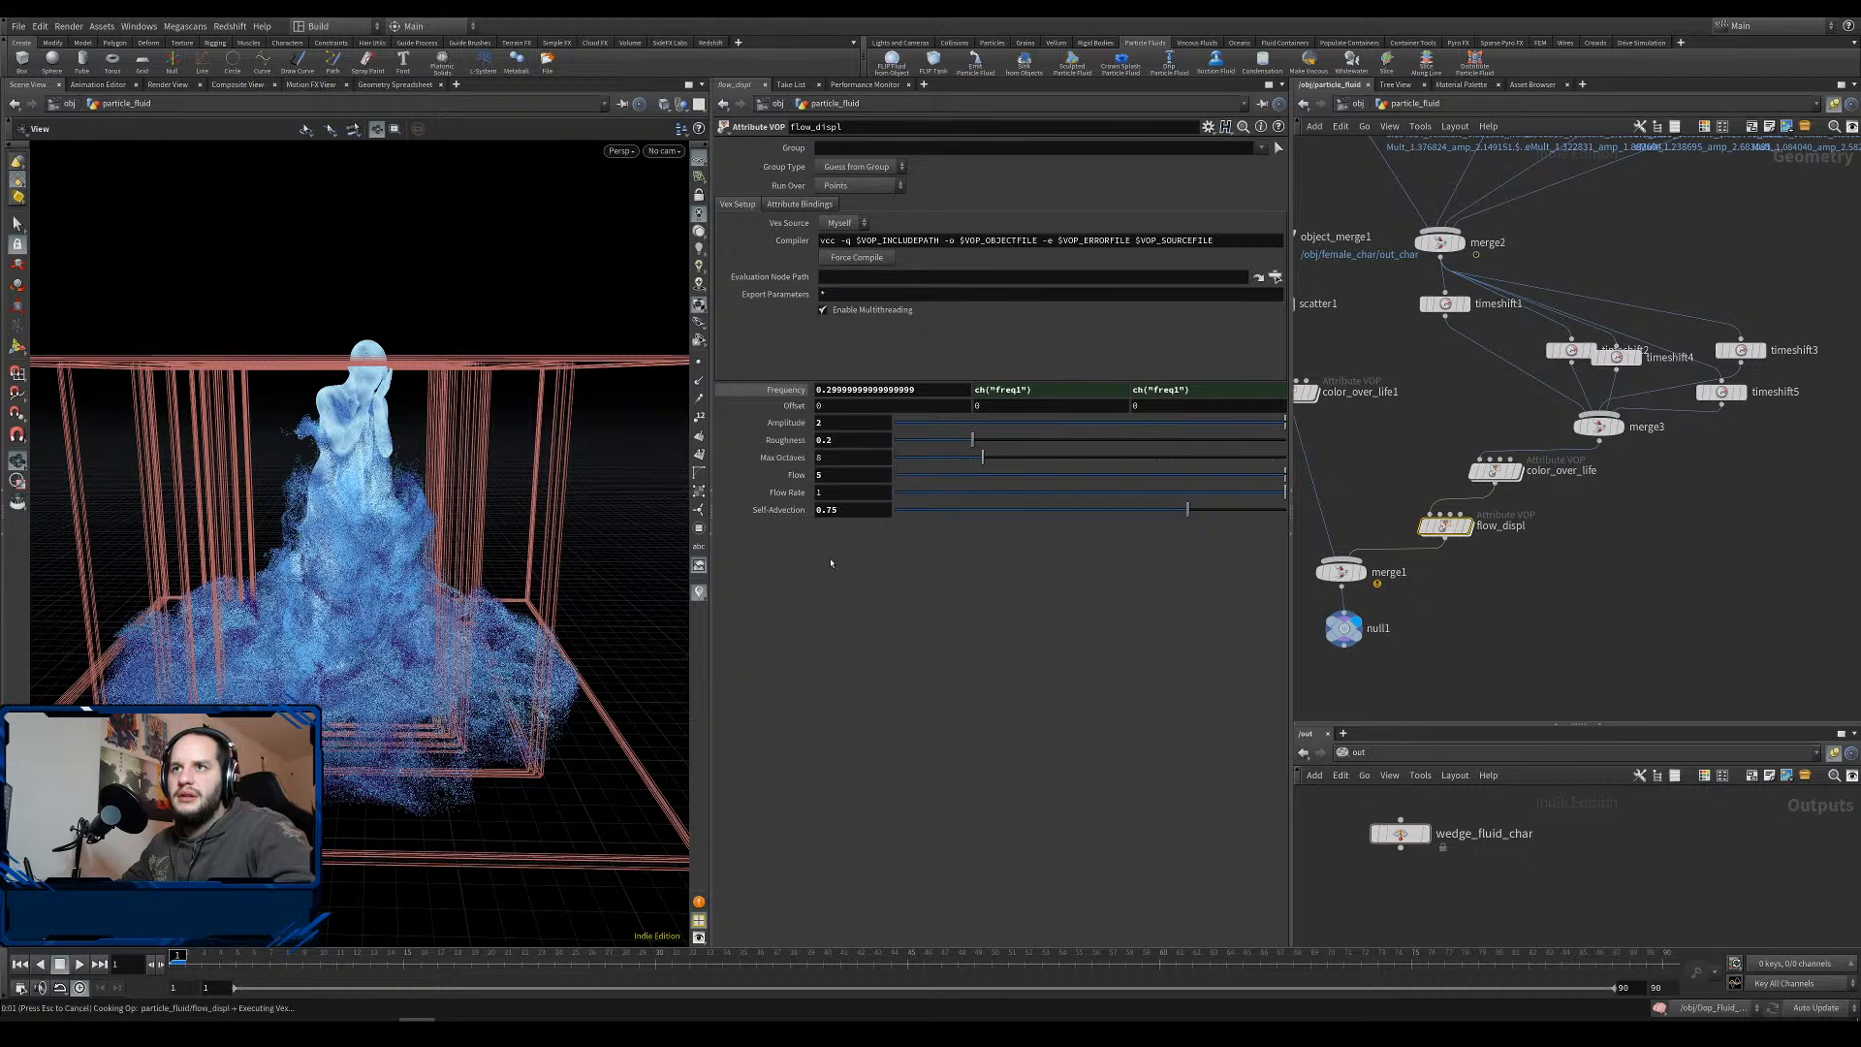
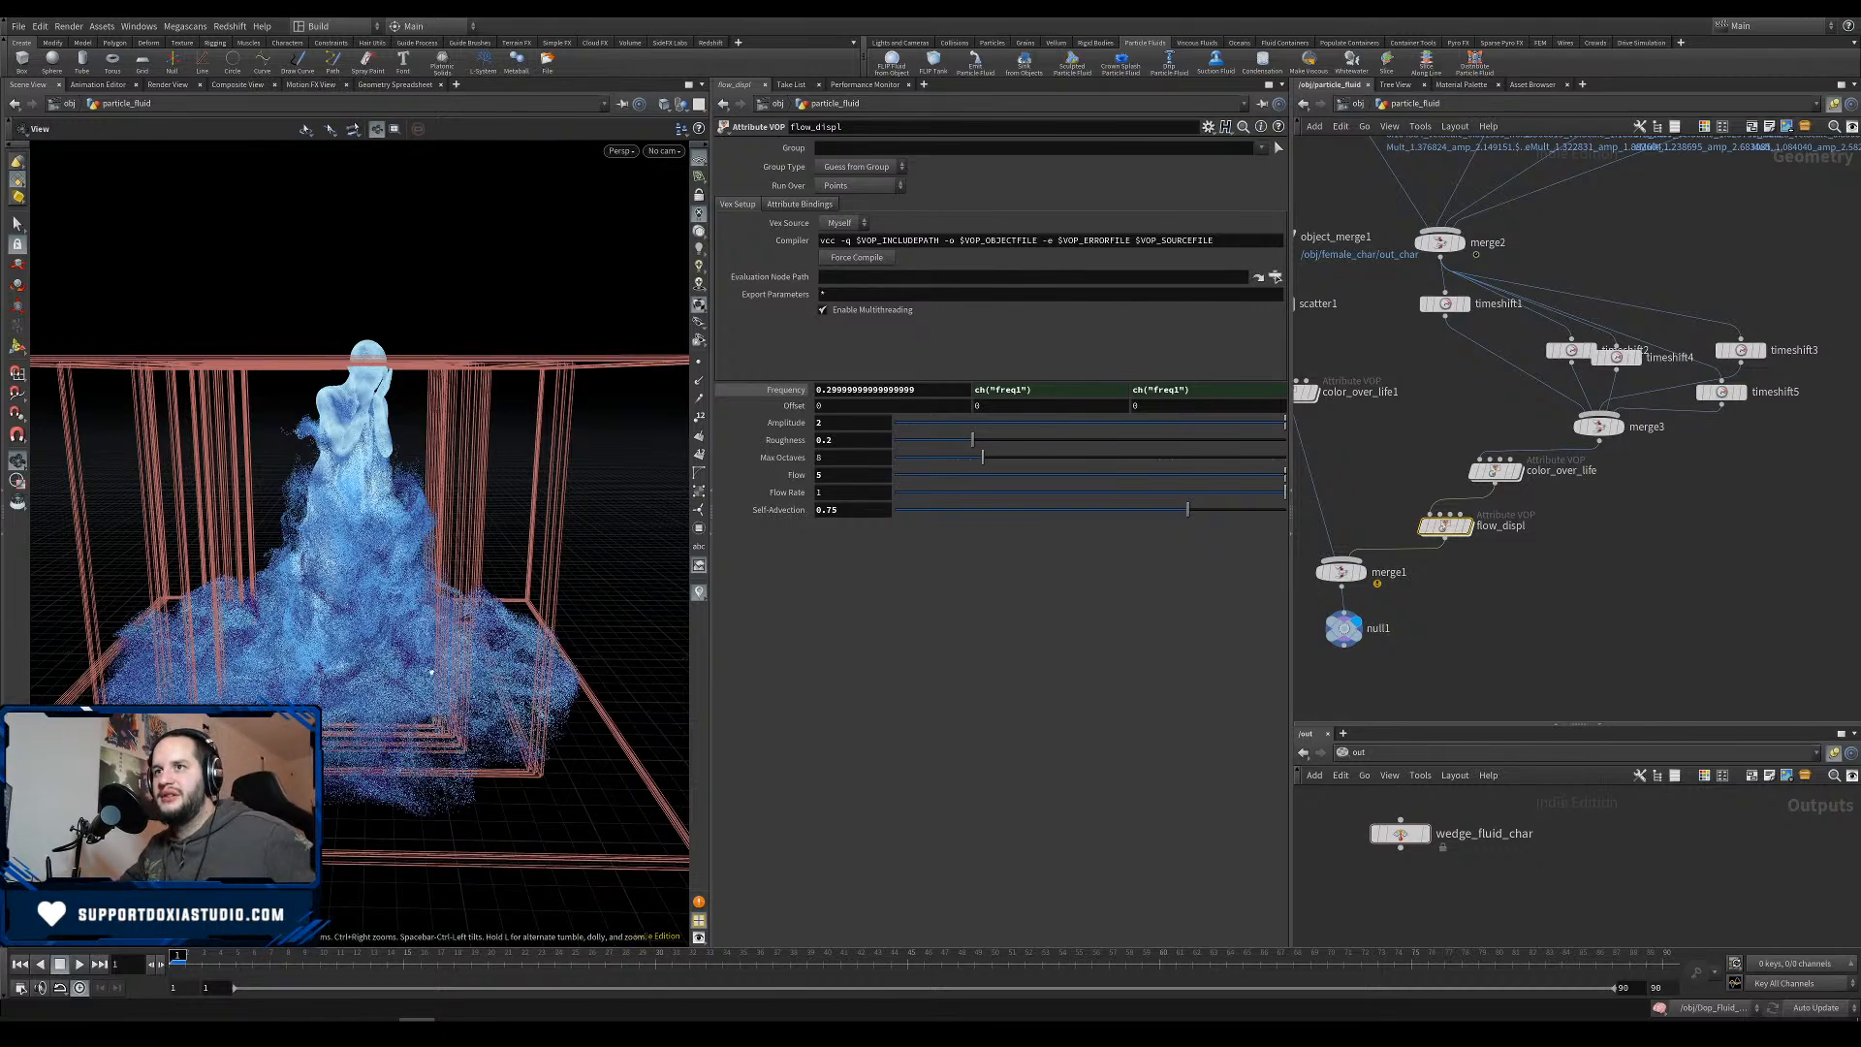
# Raise flow_displ's Amplitude to 4 and inspect the displaced particles around the character.
pyautogui.moveTo(432, 672); pyautogui.dragTo(424, 694)
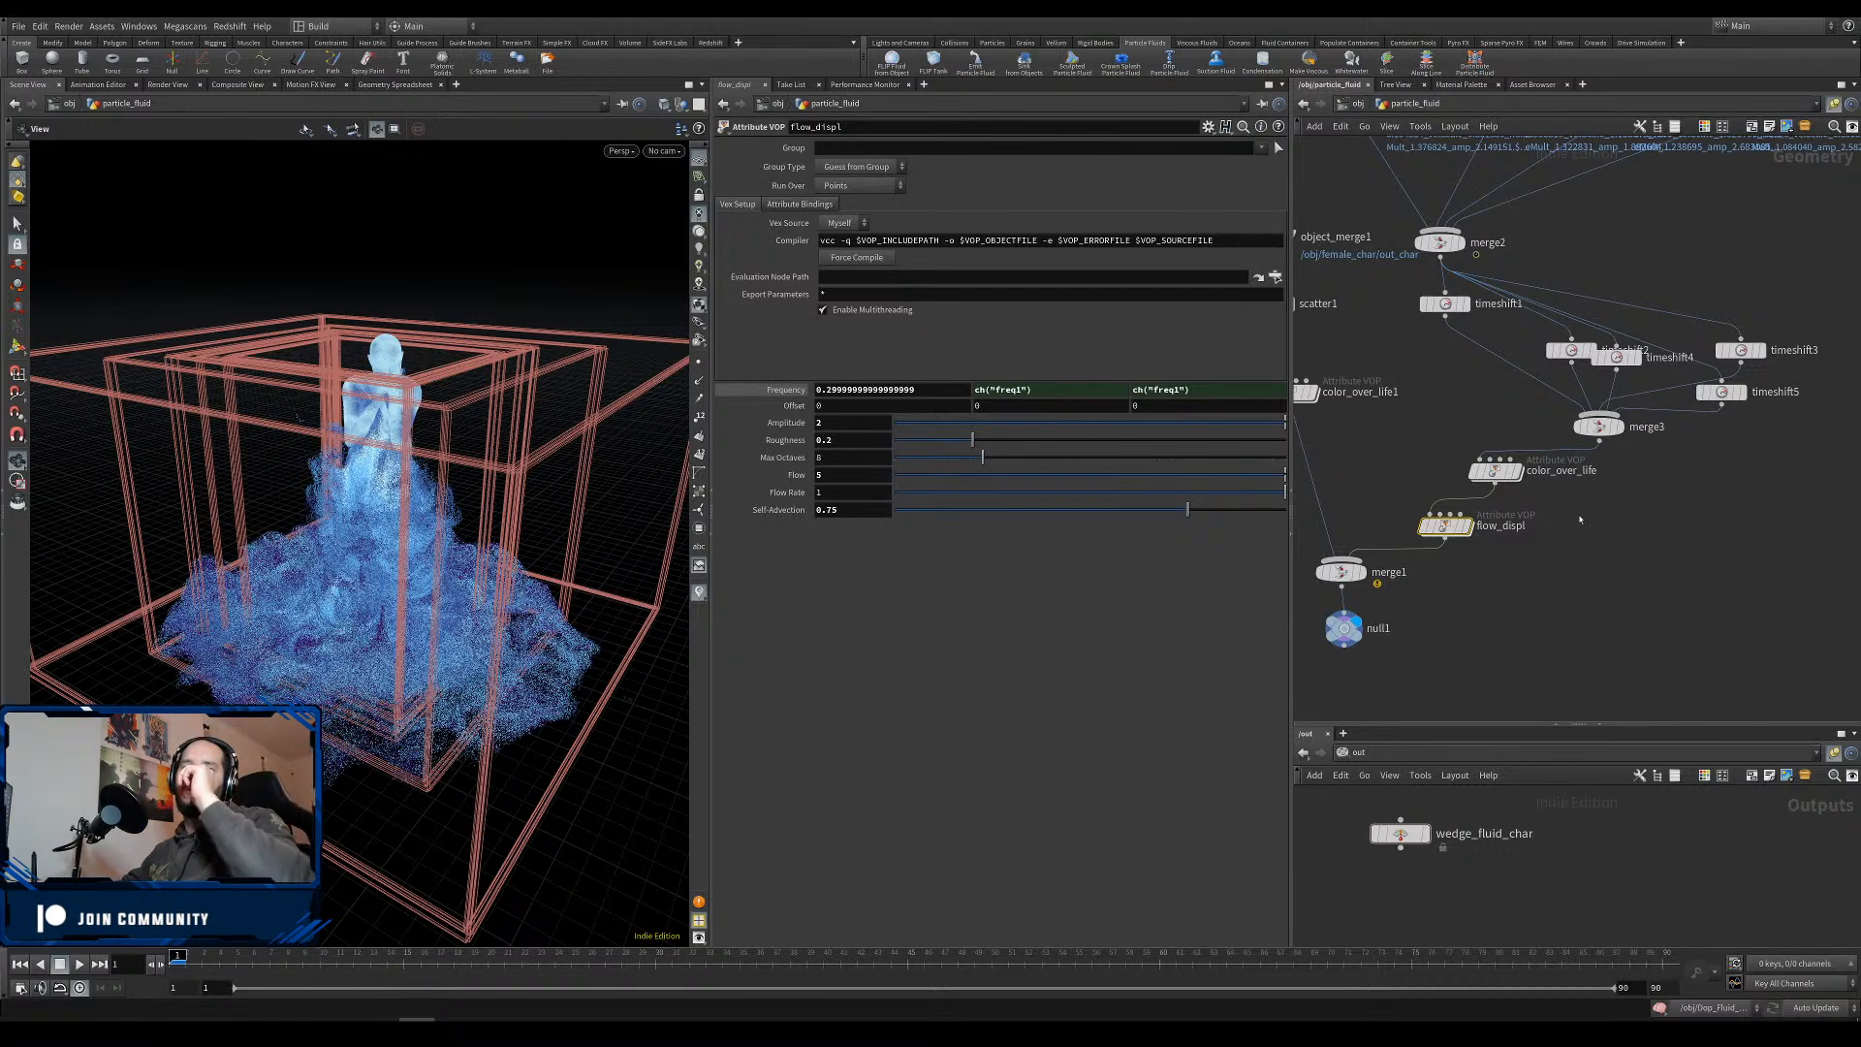
pyautogui.moveTo(408, 644); pyautogui.dragTo(528, 605)
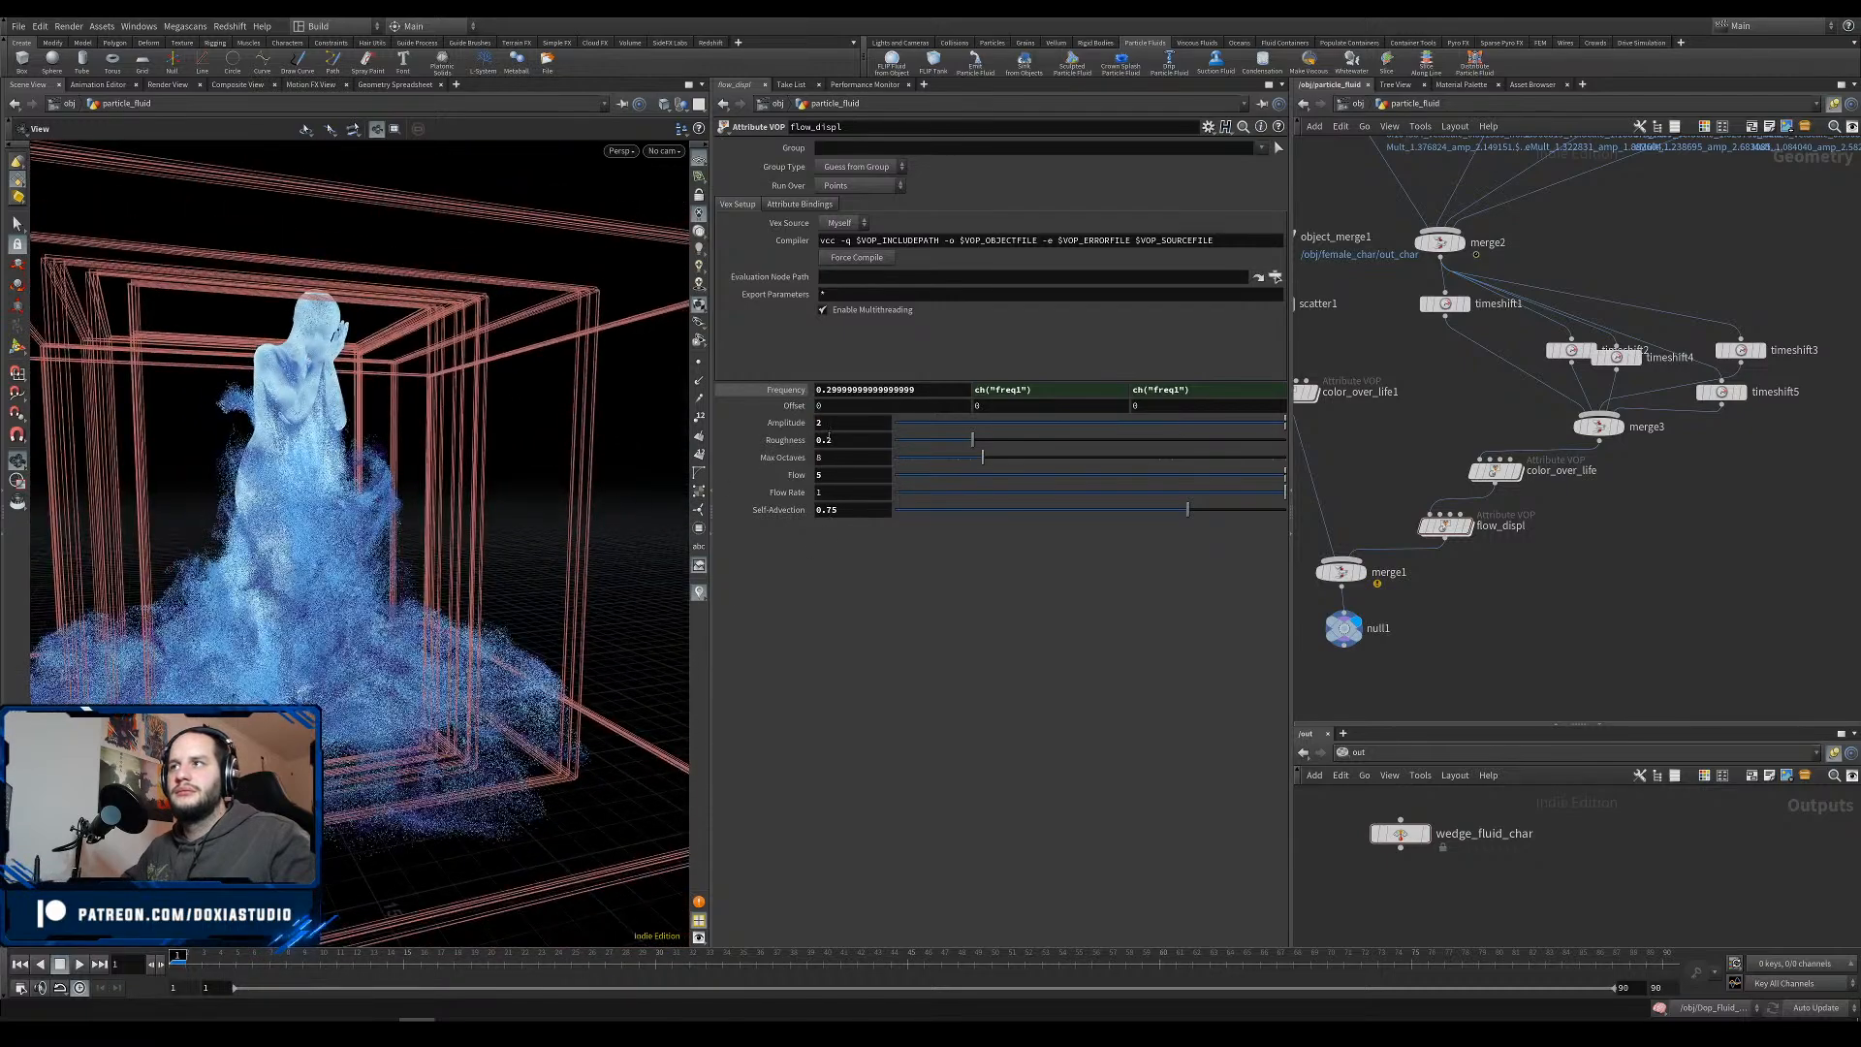
pyautogui.click(824, 422)
pyautogui.write('4')
pyautogui.press('Return')
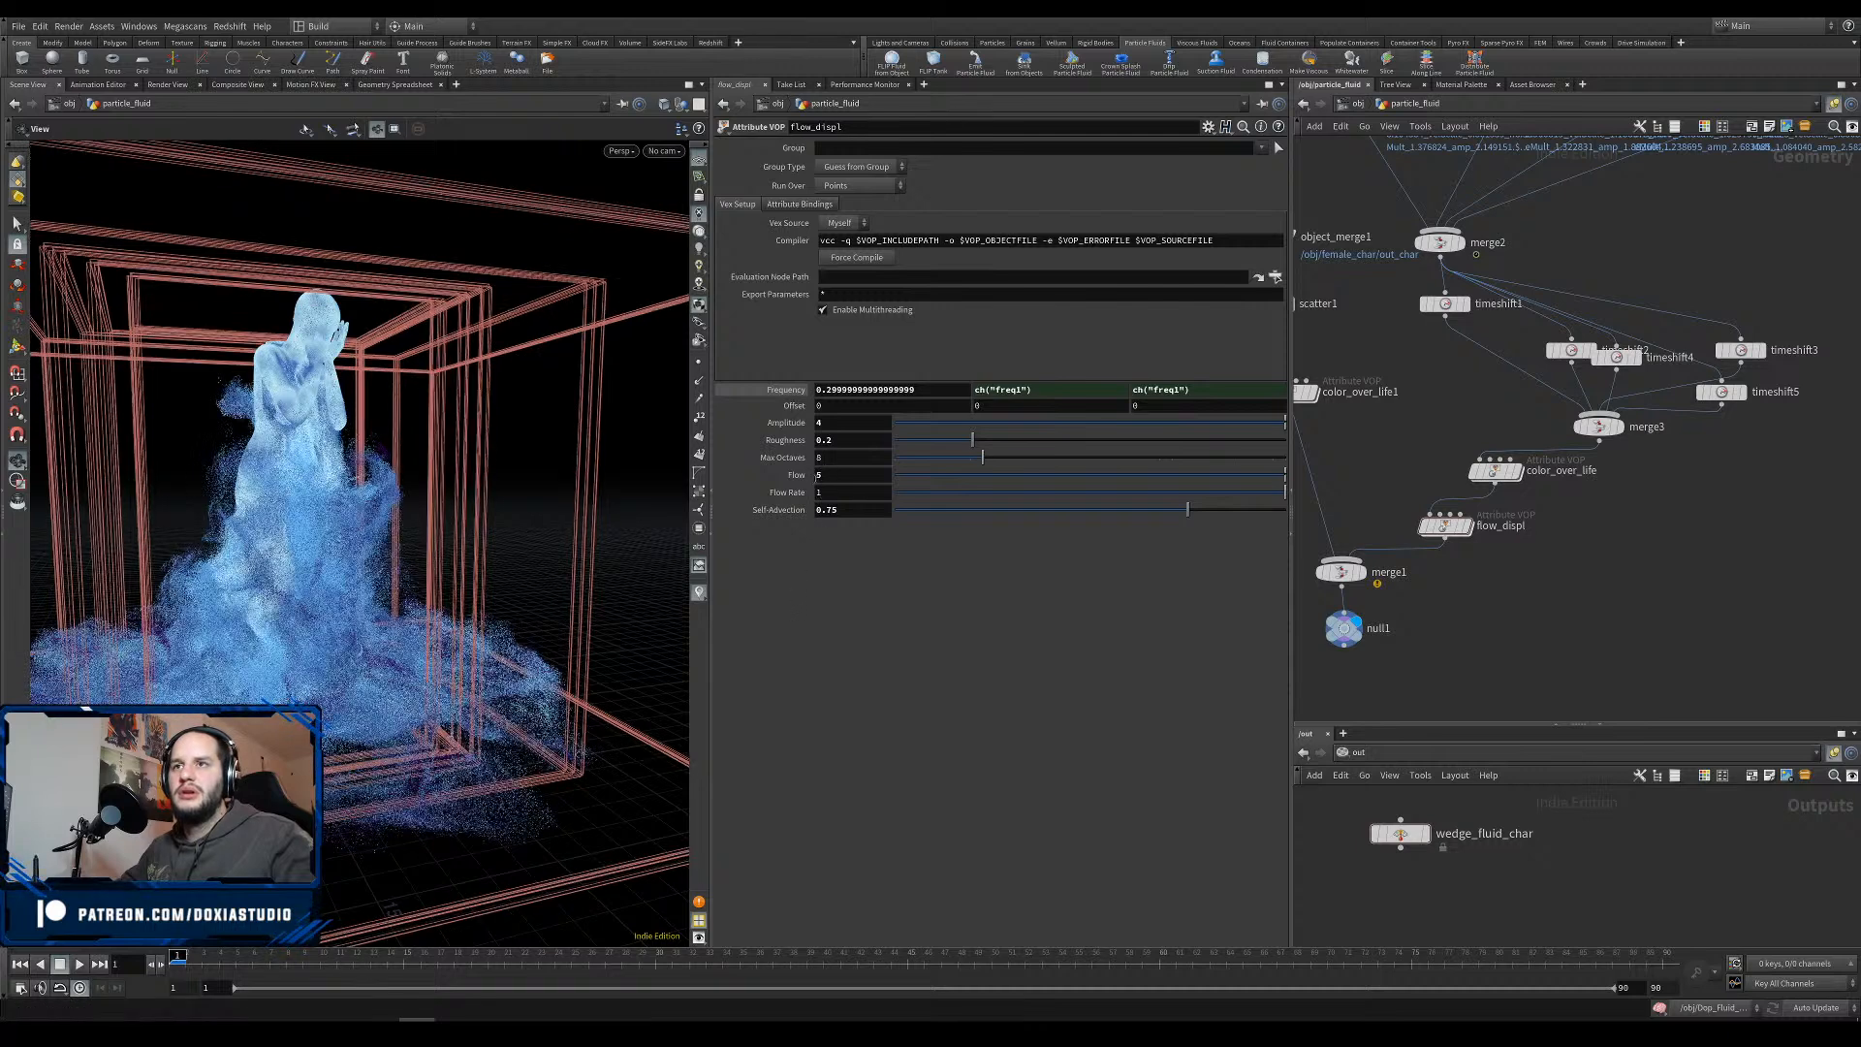
pyautogui.keyDown('alt'); pyautogui.moveTo(432, 611); pyautogui.dragTo(401, 688, button='right'); pyautogui.keyUp('alt')
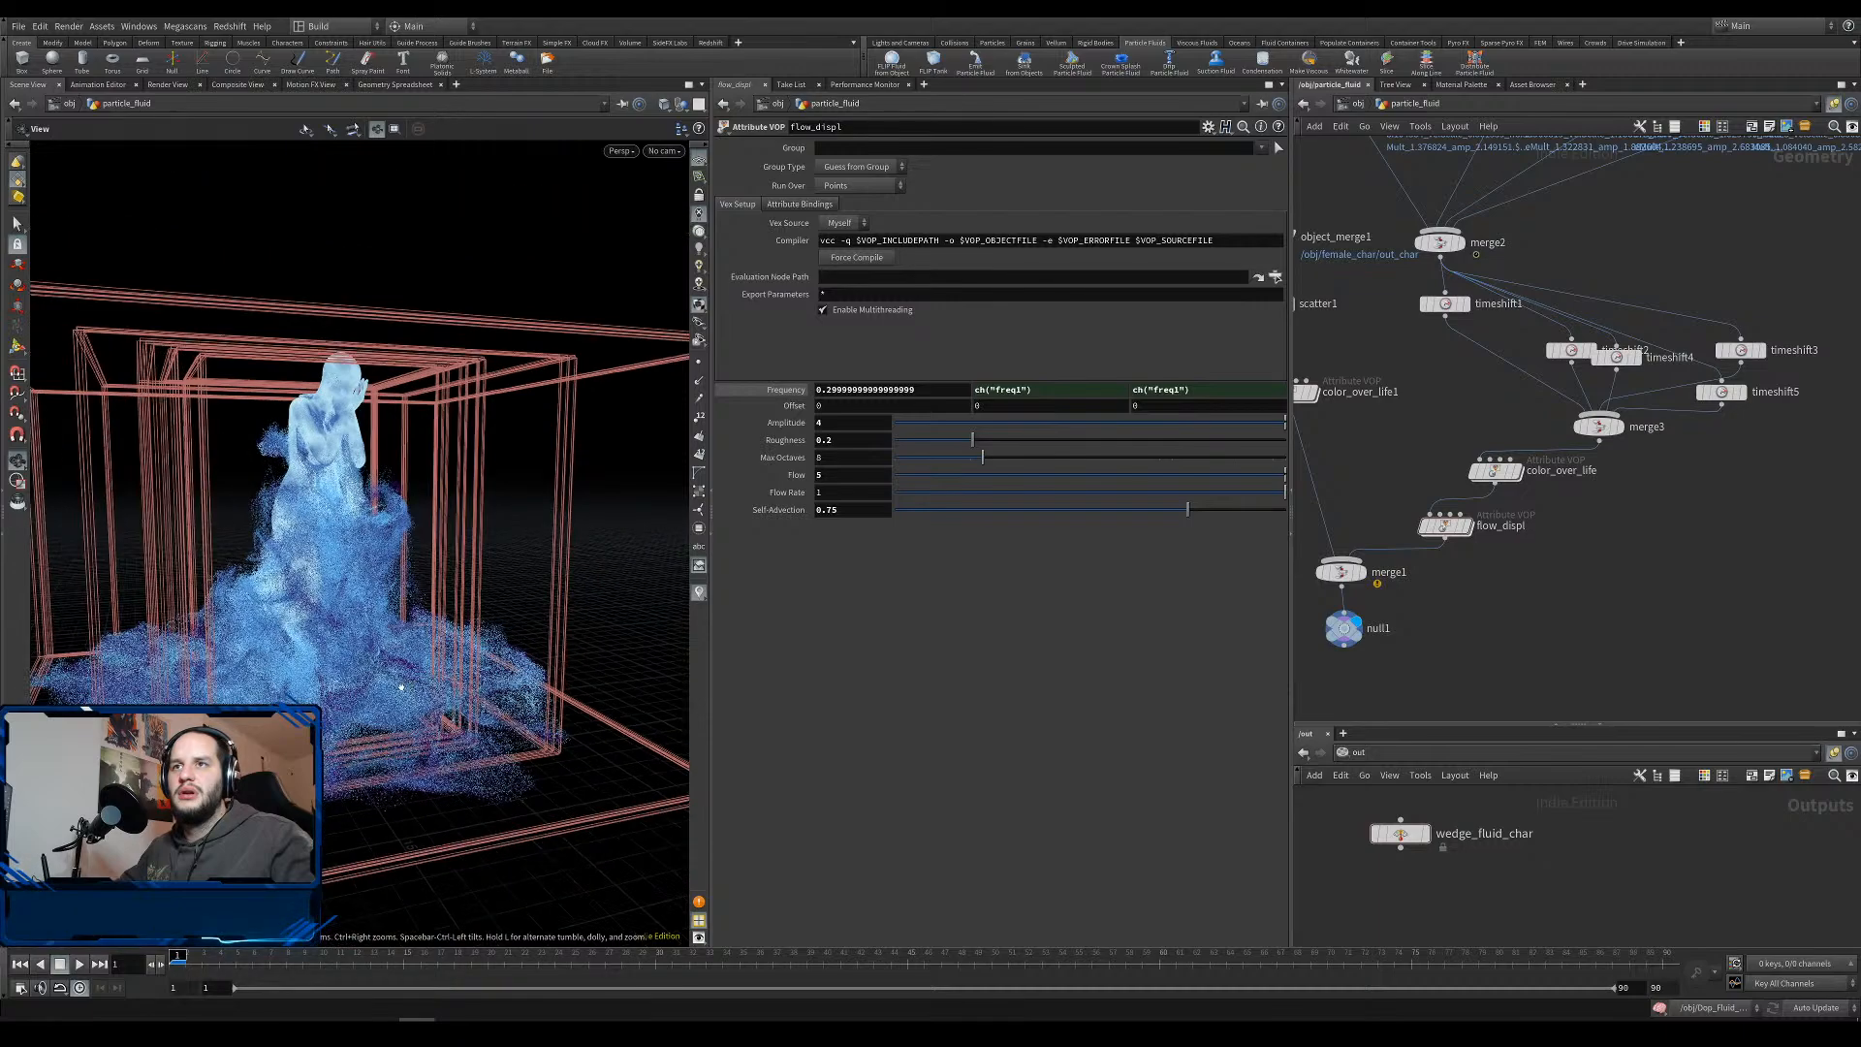
pyautogui.keyDown('alt'); pyautogui.moveTo(401, 688); pyautogui.dragTo(504, 621); pyautogui.keyUp('alt')
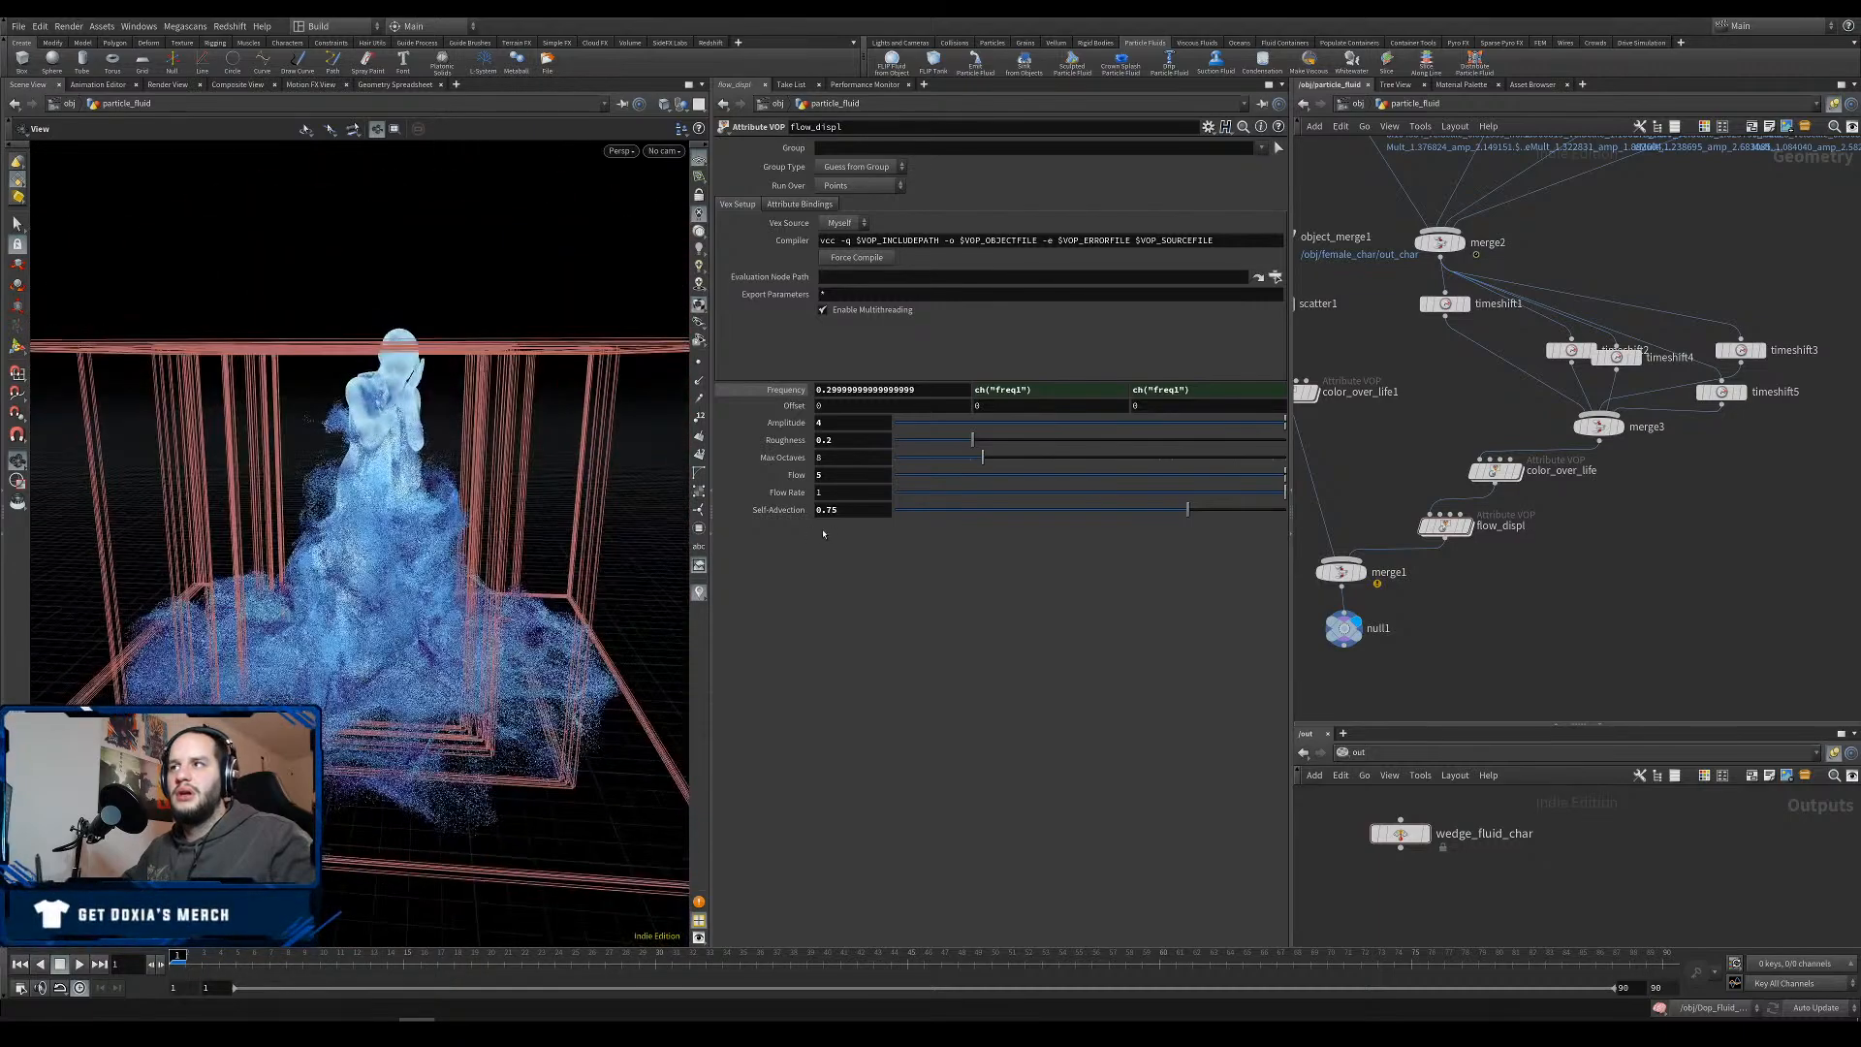
# Set the Flow parameter of flow_displ to 2.
pyautogui.doubleClick(821, 475)
pyautogui.write('2')
pyautogui.press('Return')
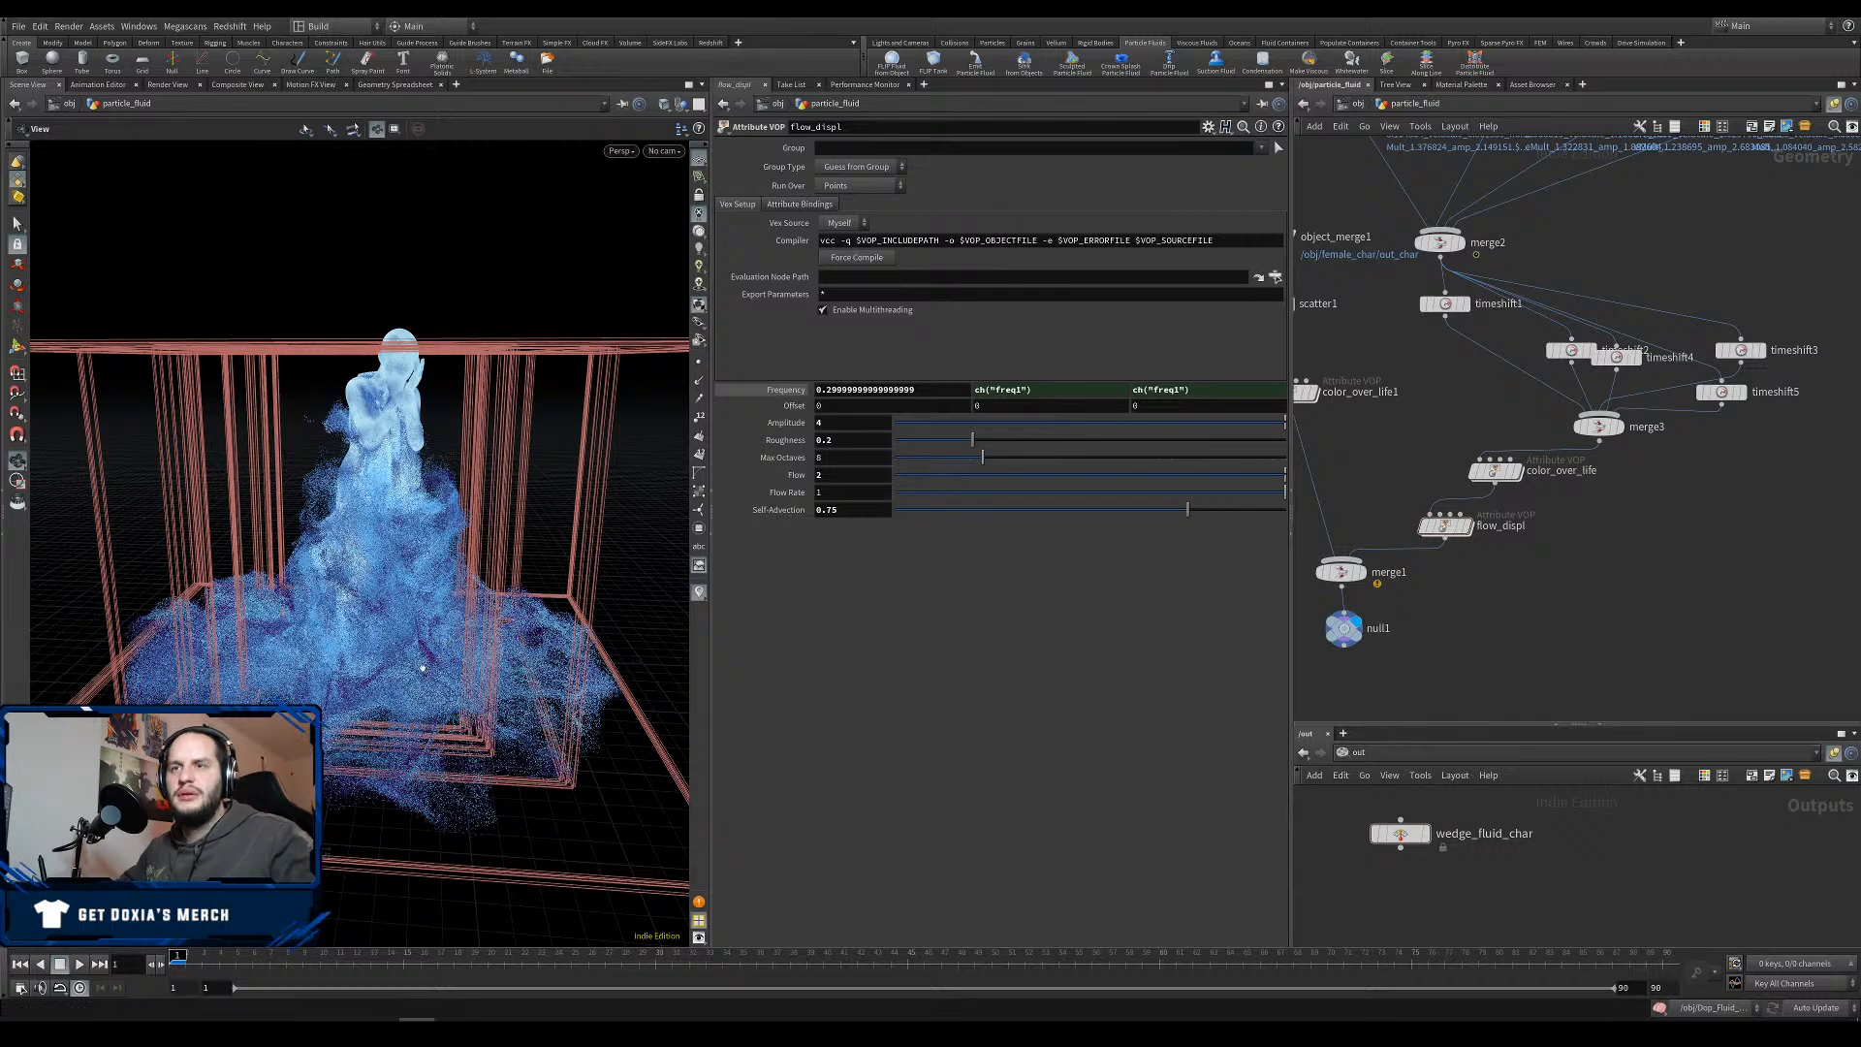
pyautogui.scroll(3, 422, 668)
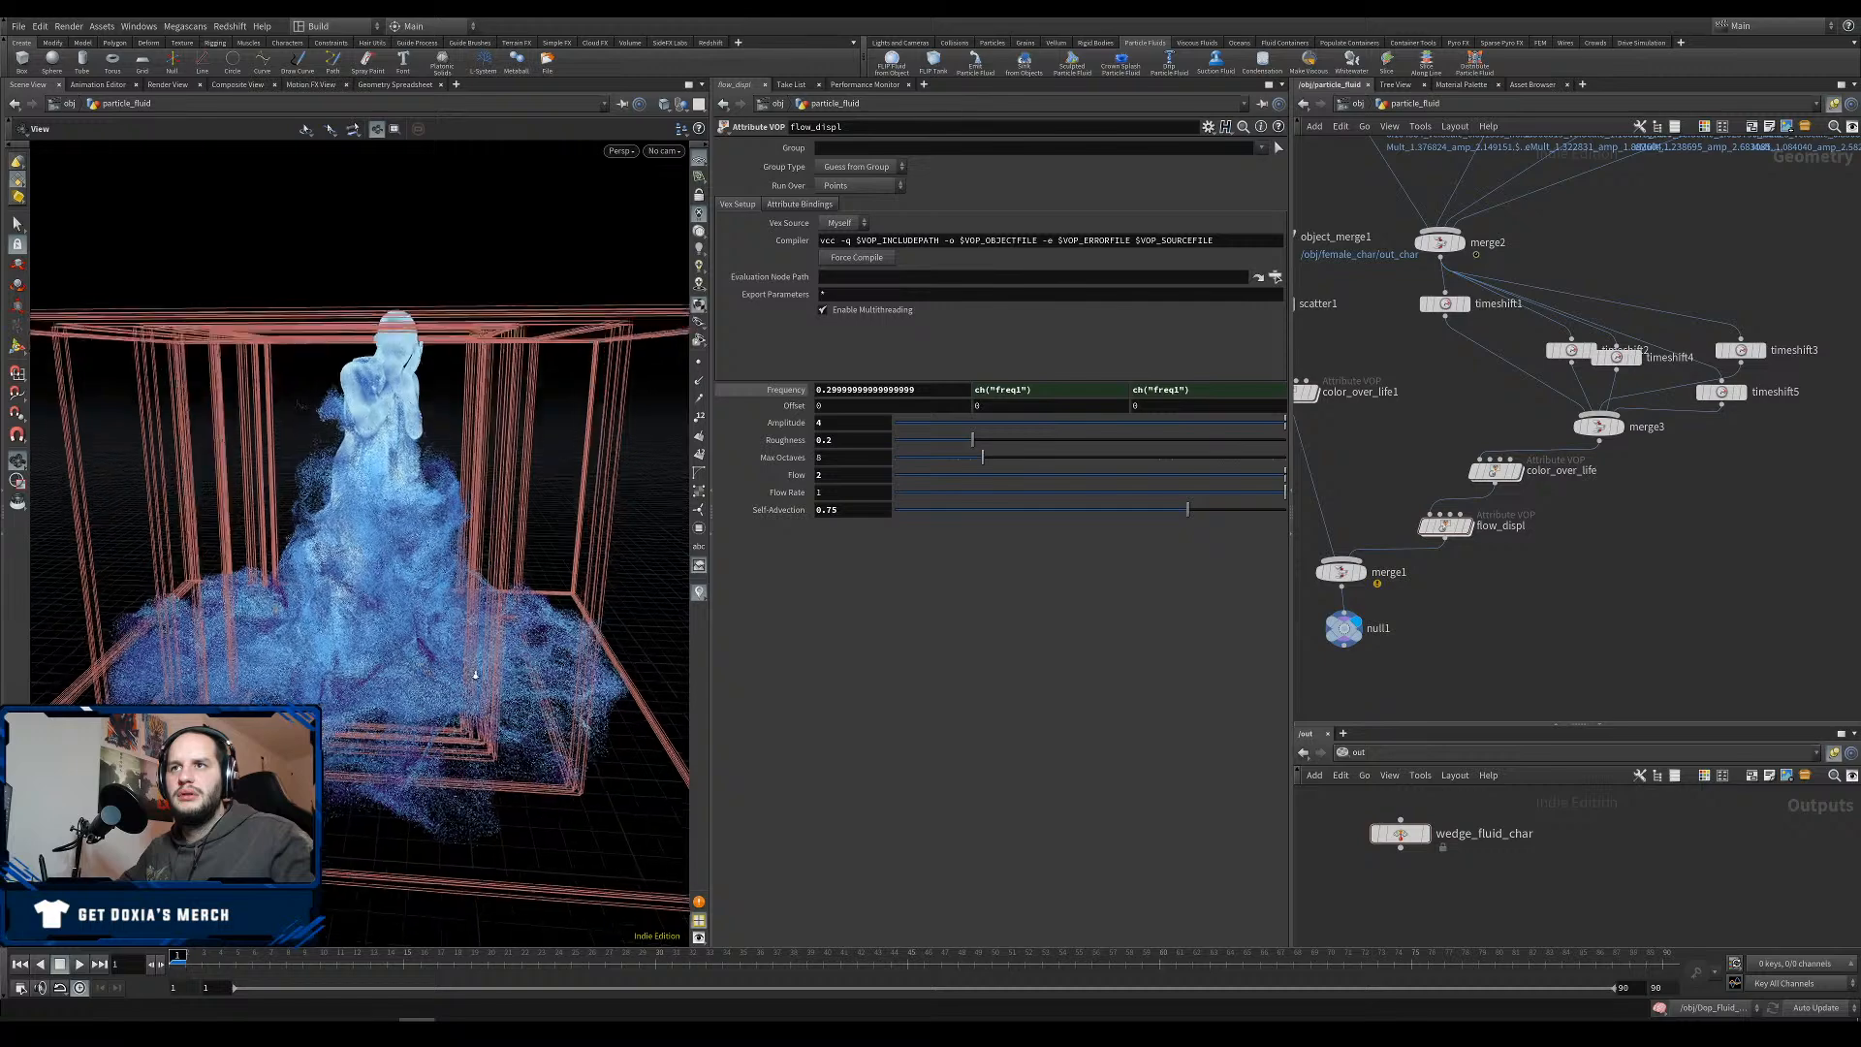
# Set the first Frequency component of flow_displ to 0.4 and check the displaced particles from another angle.
pyautogui.moveTo(915, 390); pyautogui.dragTo(823, 399)
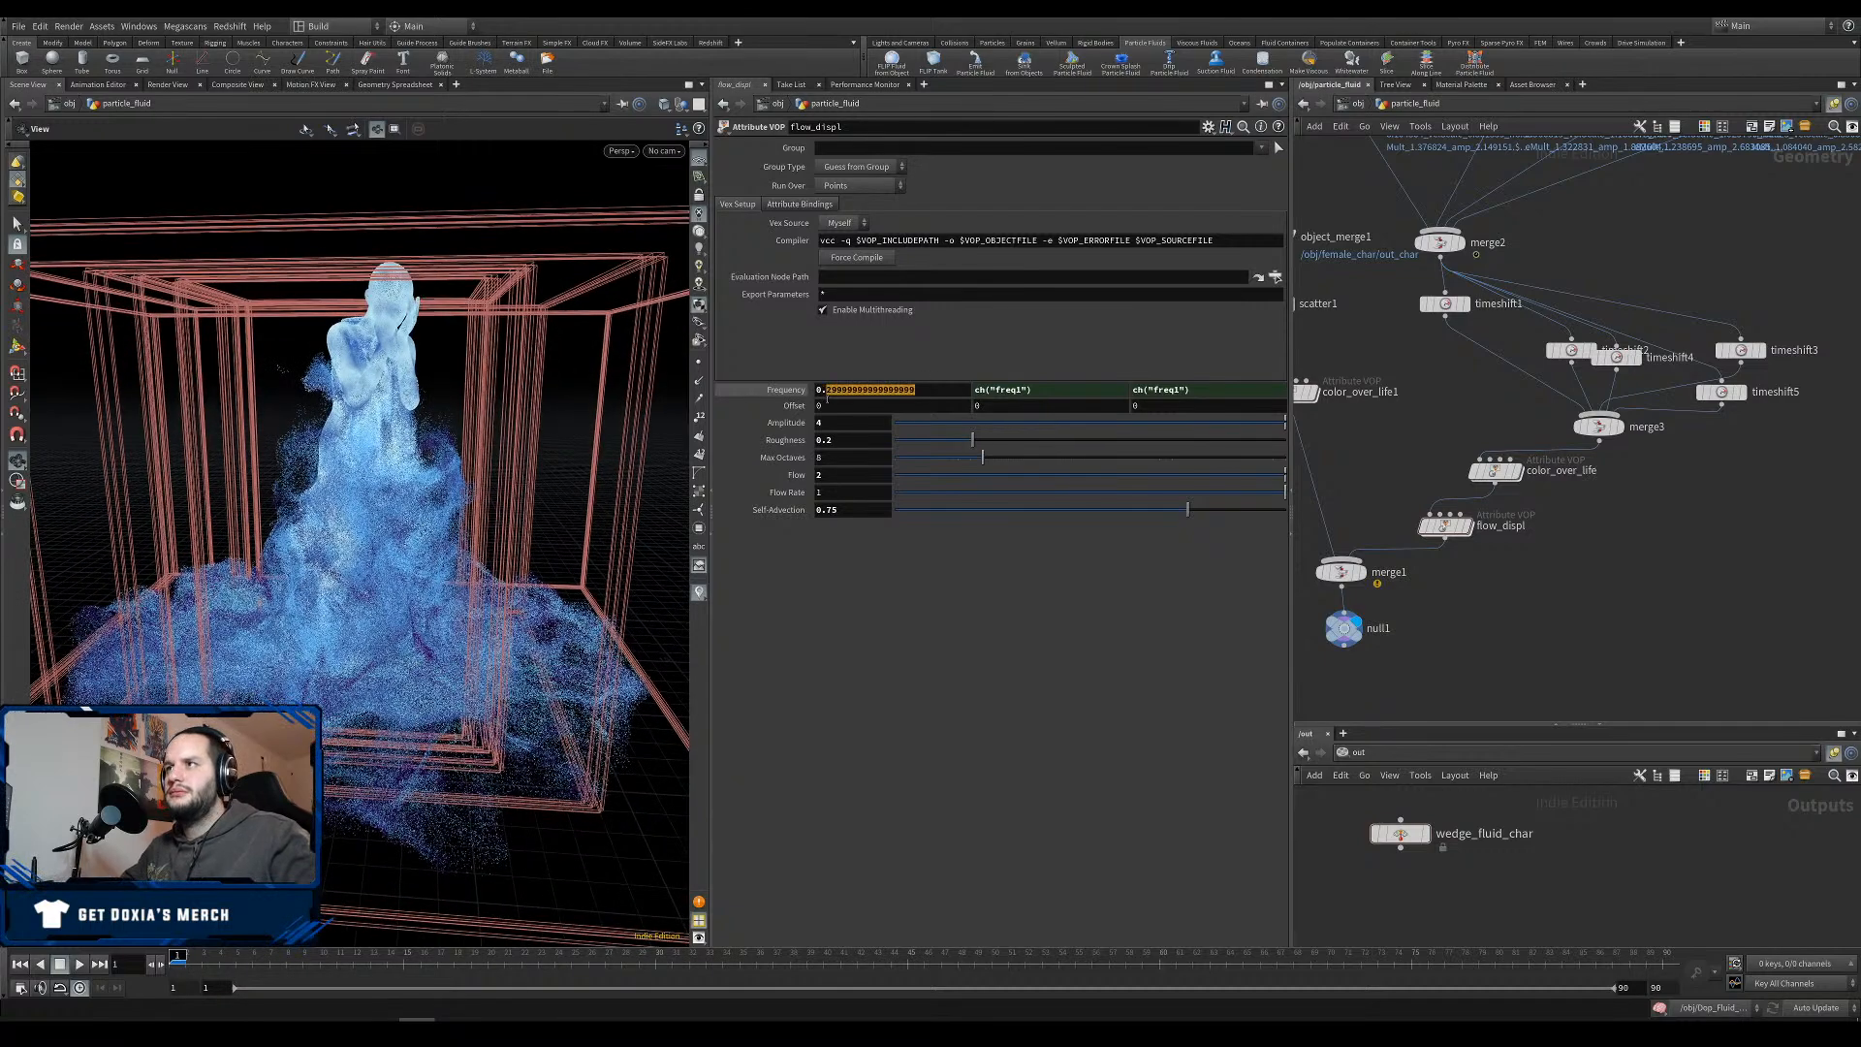
pyautogui.write('4')
pyautogui.press('Return')
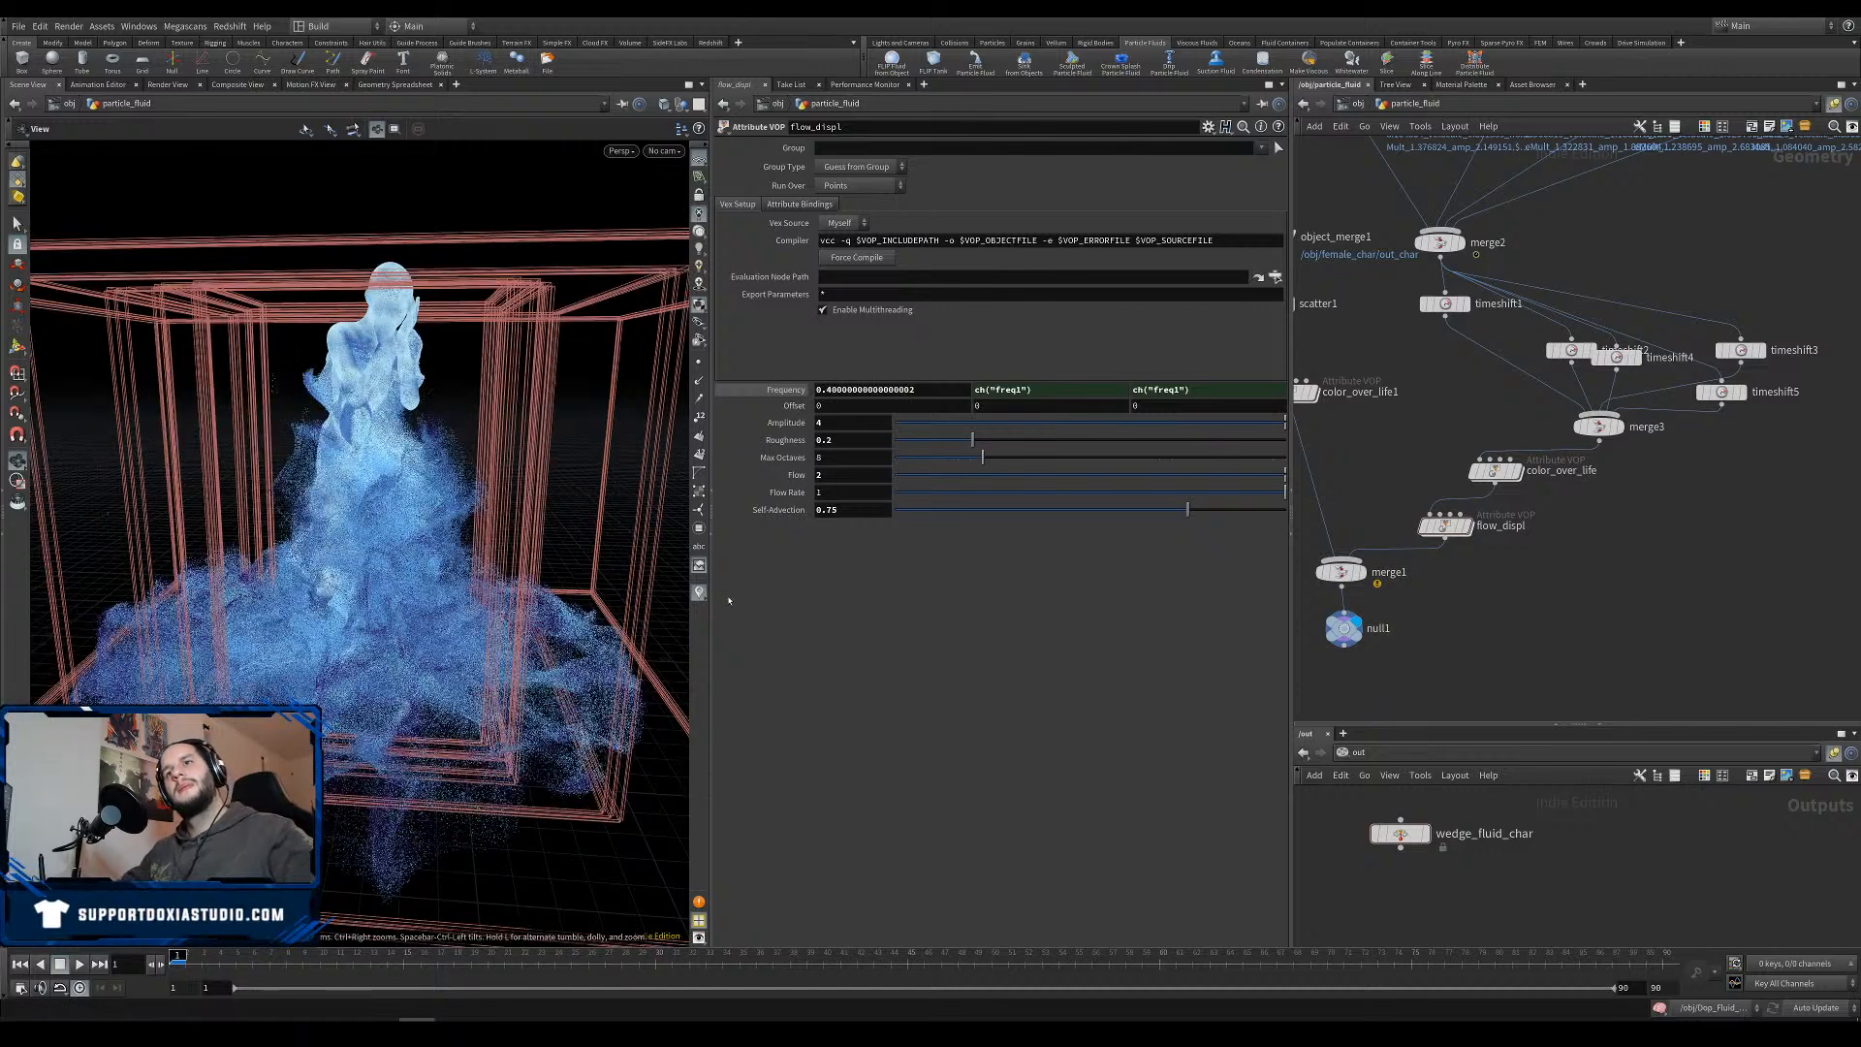
pyautogui.moveTo(495, 674); pyautogui.dragTo(242, 663)
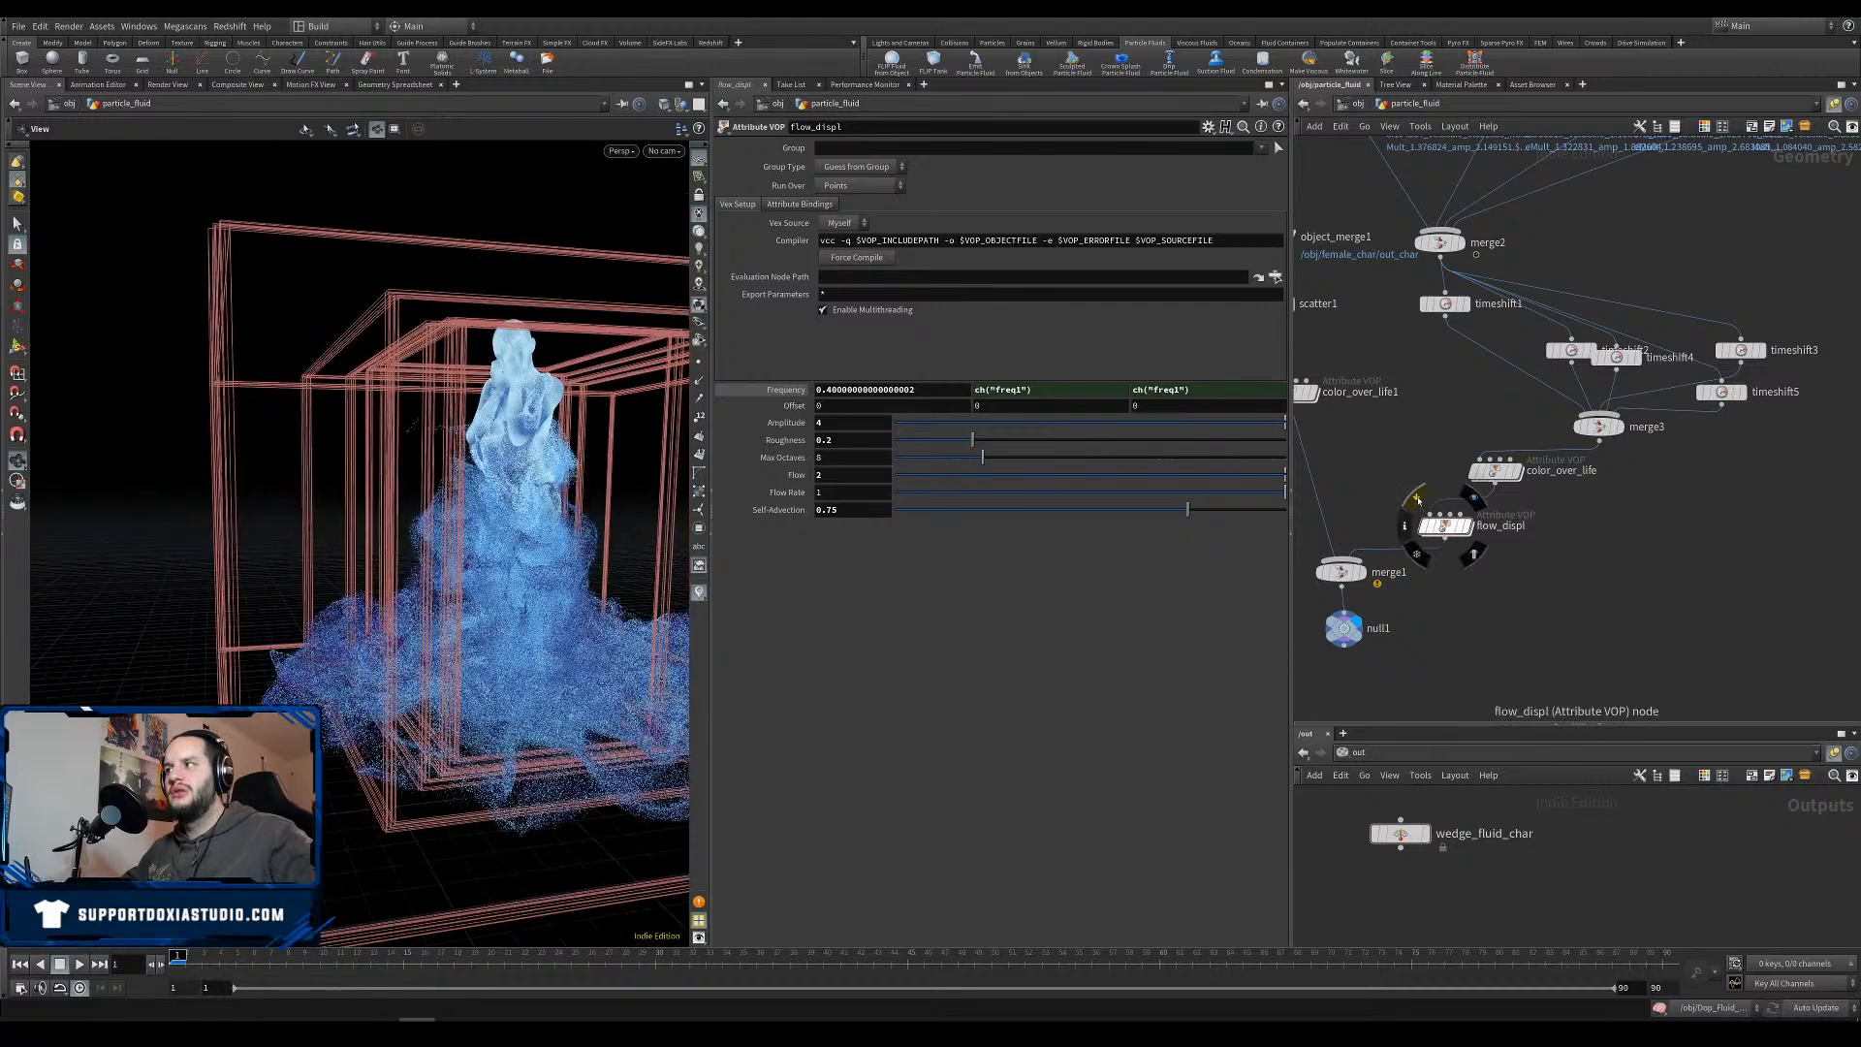
# Compare the particle displacement with flow_displ's Amplitude set to 0 and to 5.
pyautogui.moveTo(834, 423); pyautogui.dragTo(769, 434)
pyautogui.write('0')
pyautogui.press('Return')
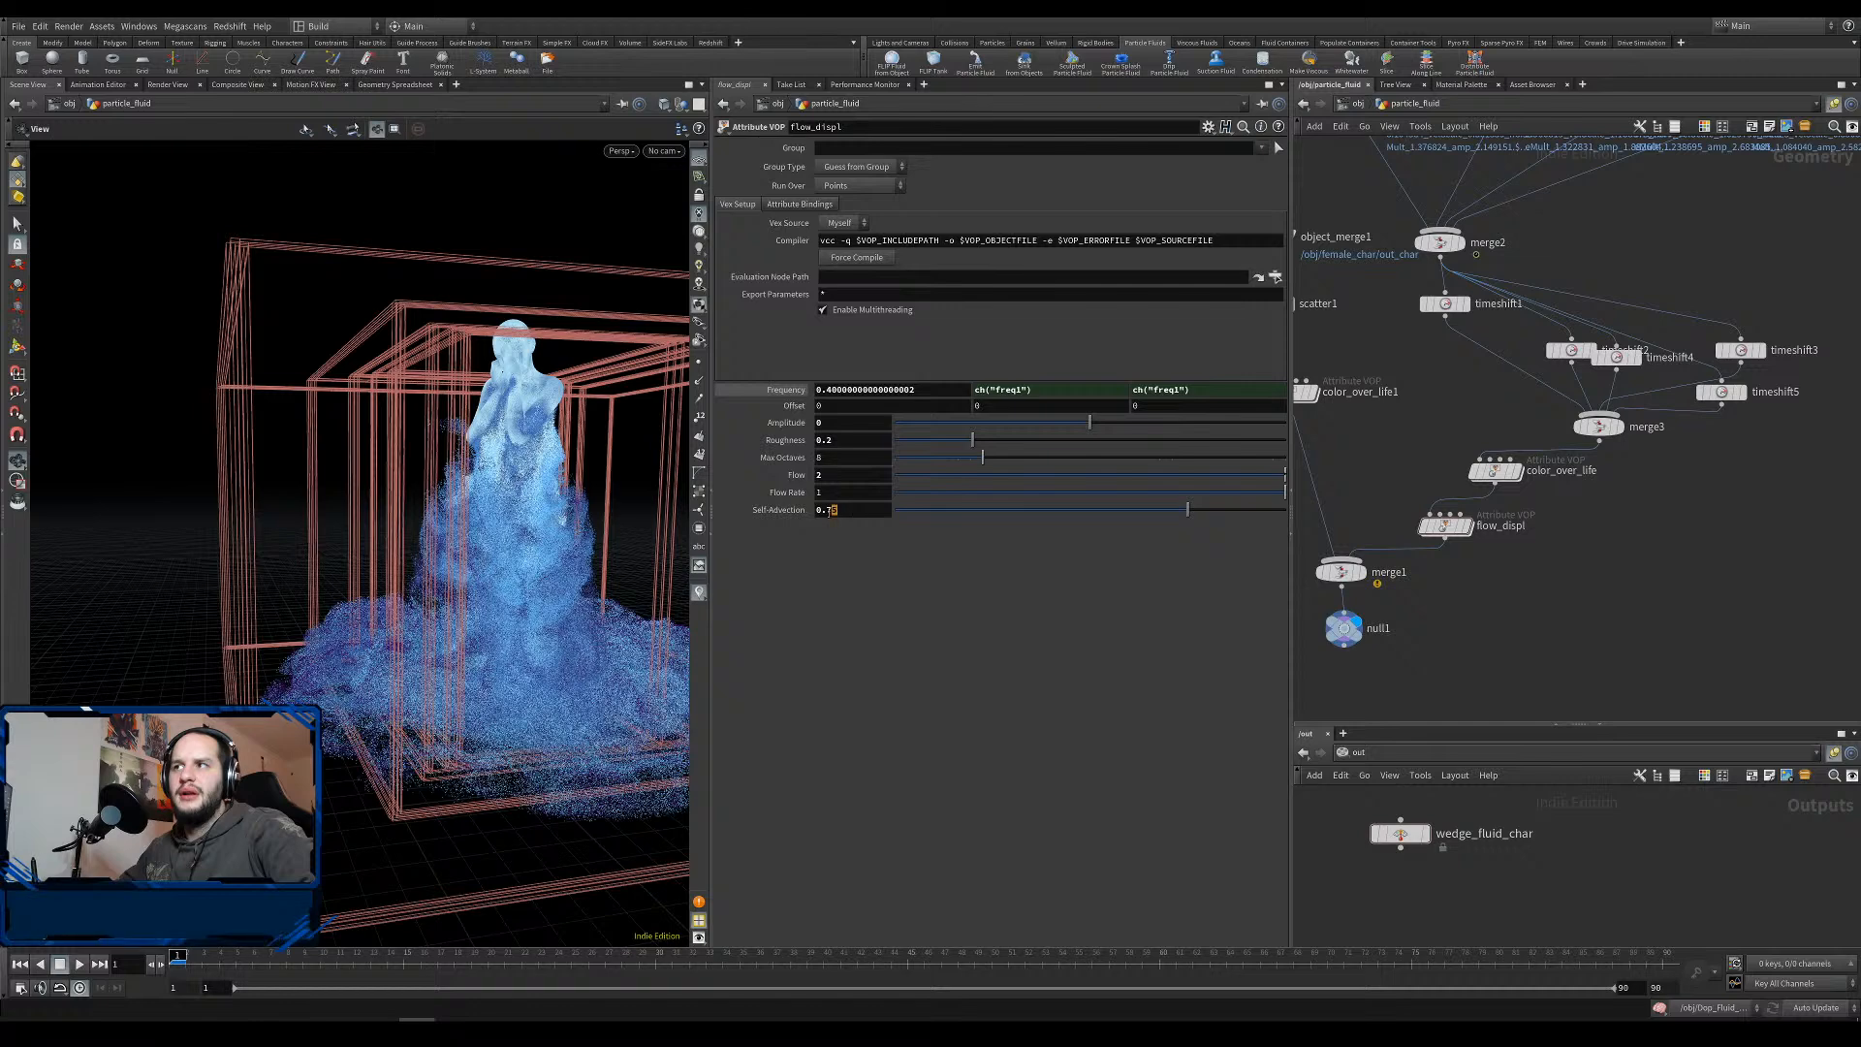
pyautogui.moveTo(835, 510); pyautogui.dragTo(816, 510)
pyautogui.moveTo(831, 423); pyautogui.dragTo(805, 427)
pyautogui.write('5')
pyautogui.press('Return')
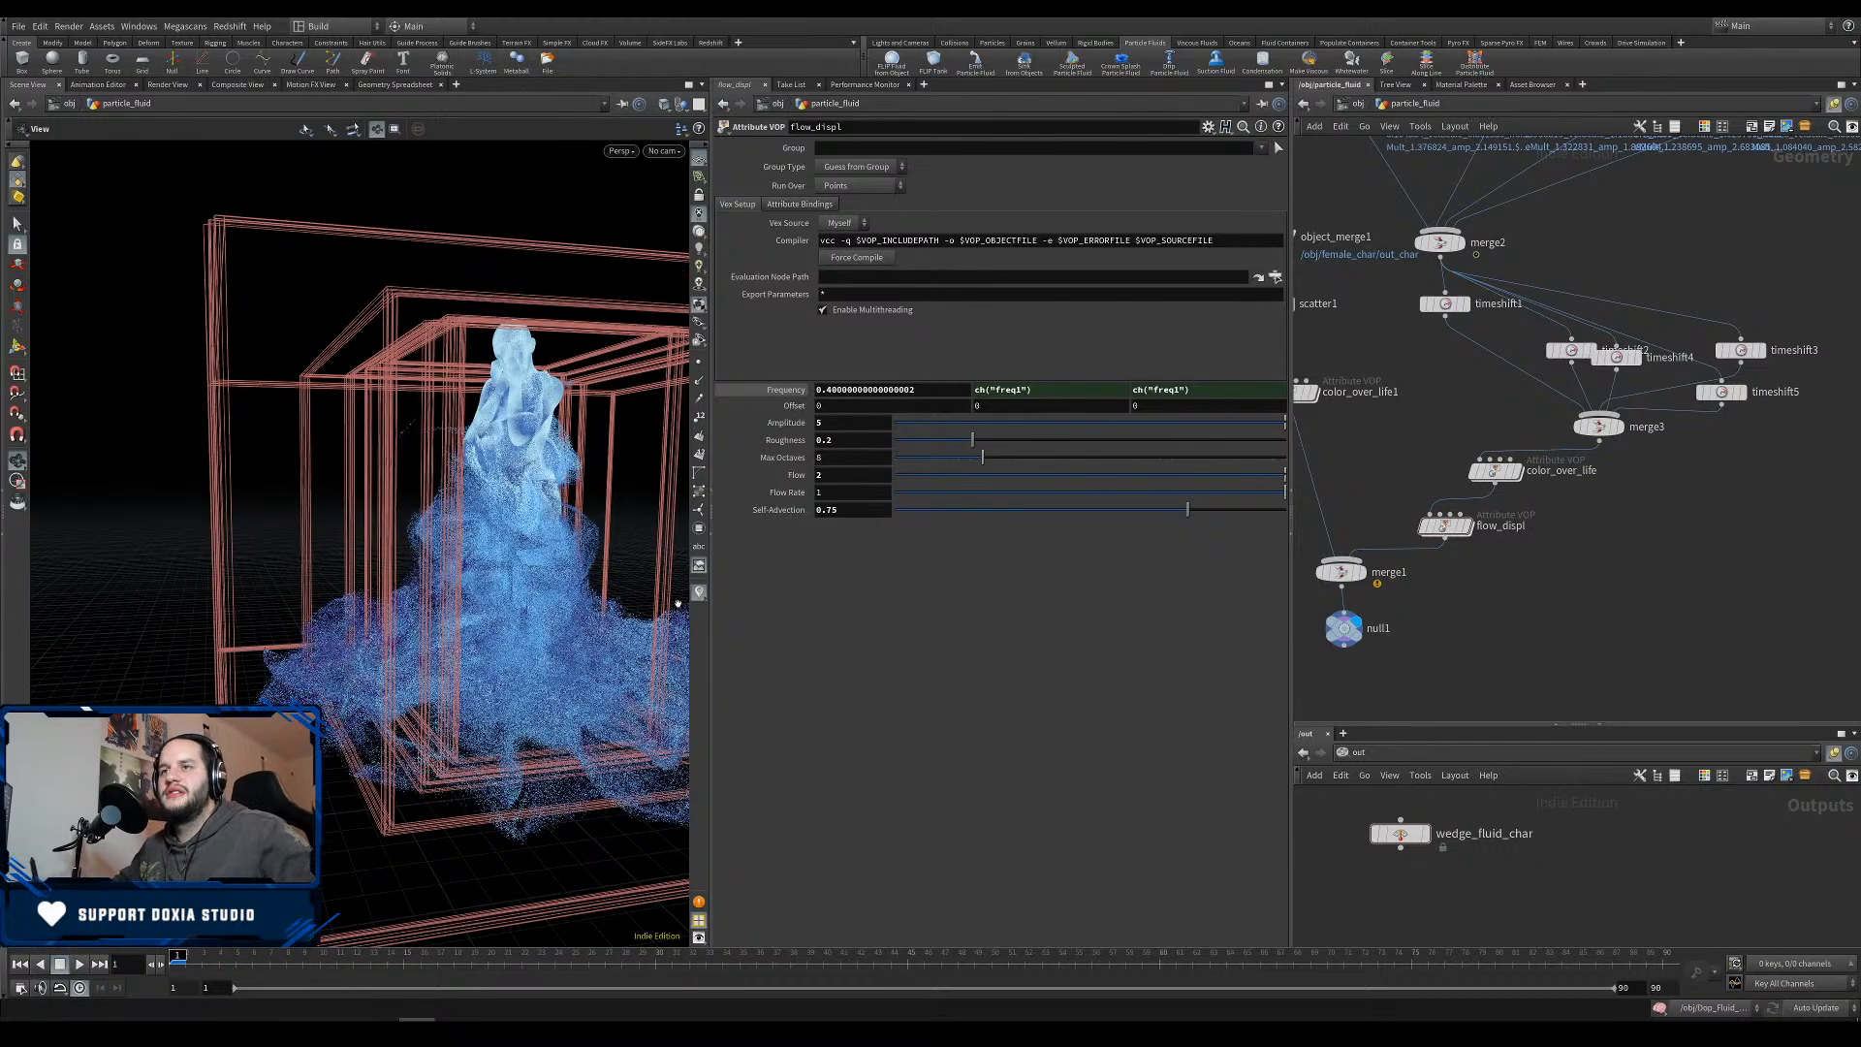
pyautogui.moveTo(543, 630); pyautogui.dragTo(669, 698)
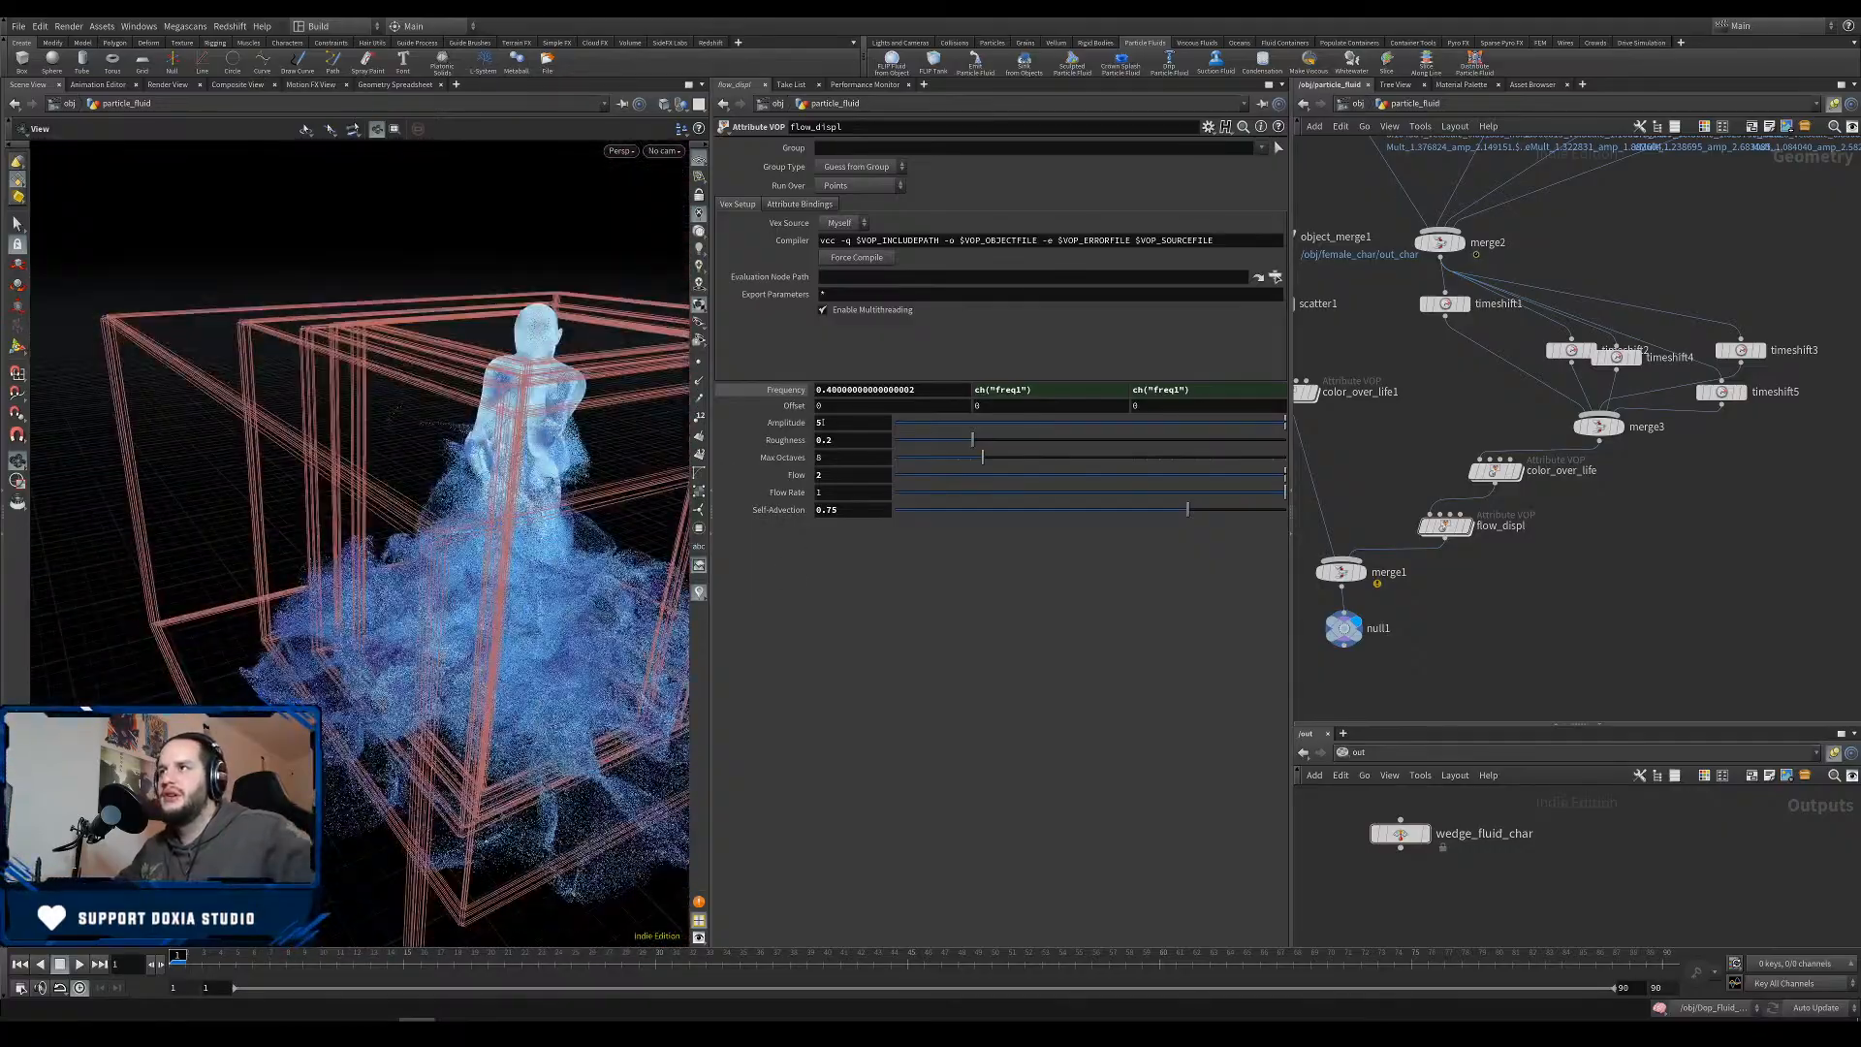
# Set flow_displ's Amplitude to 1.5, check the particles around the character, and save the scene.
pyautogui.moveTo(836, 423); pyautogui.dragTo(803, 427)
pyautogui.write('1.')
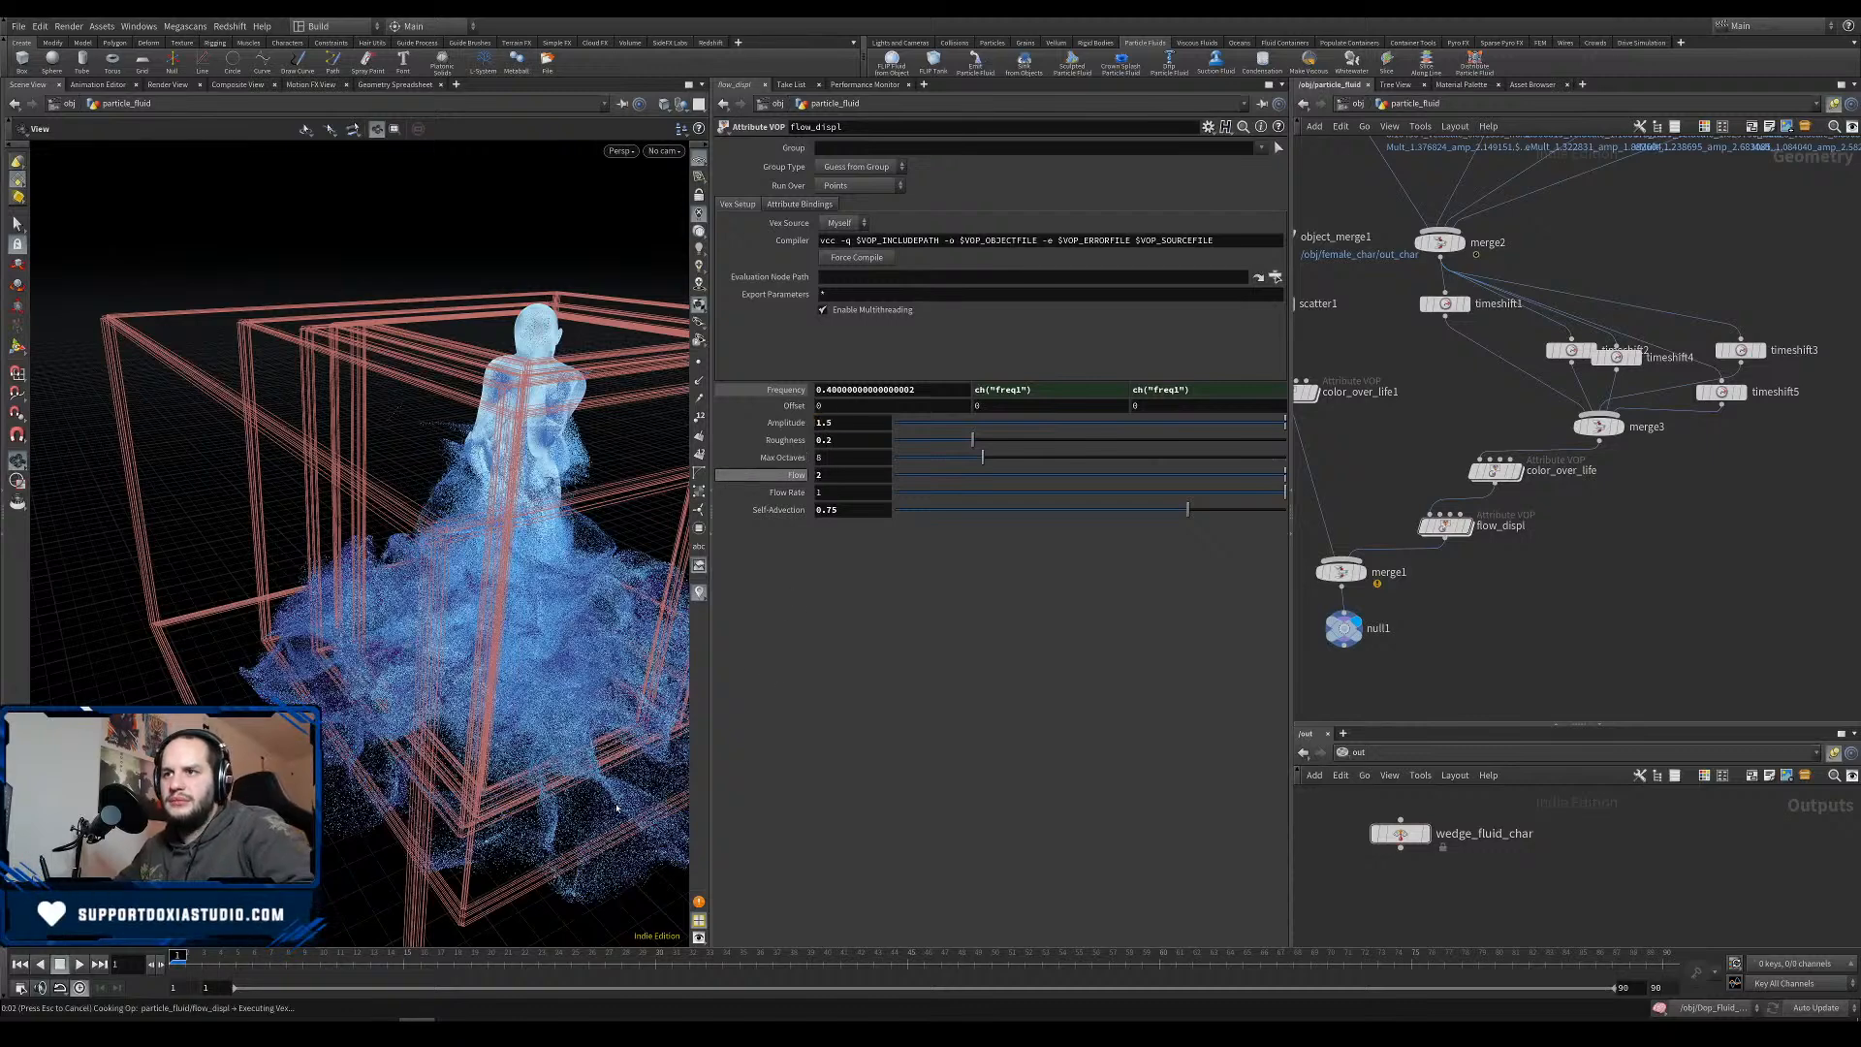
pyautogui.moveTo(581, 536); pyautogui.dragTo(589, 581)
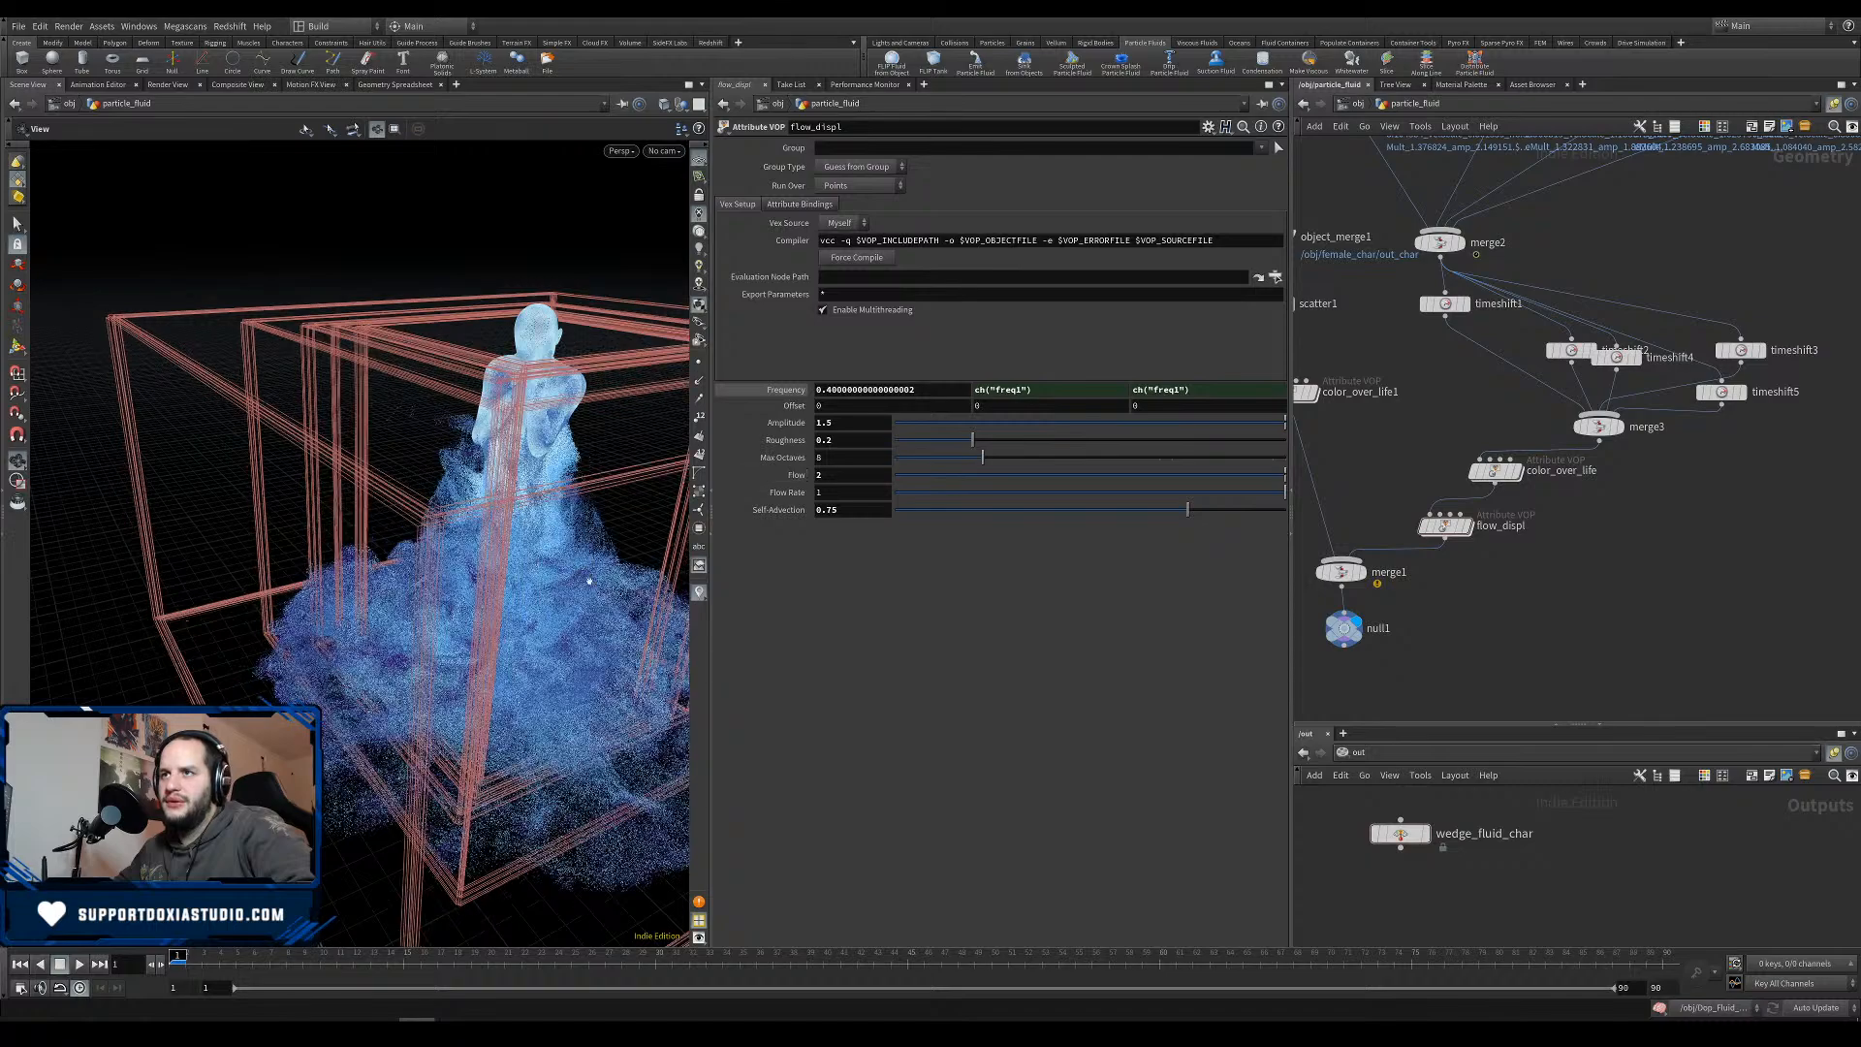
pyautogui.moveTo(549, 716); pyautogui.dragTo(485, 606)
pyautogui.moveTo(543, 698); pyautogui.dragTo(582, 691)
pyautogui.hotkey('ctrl', 's')
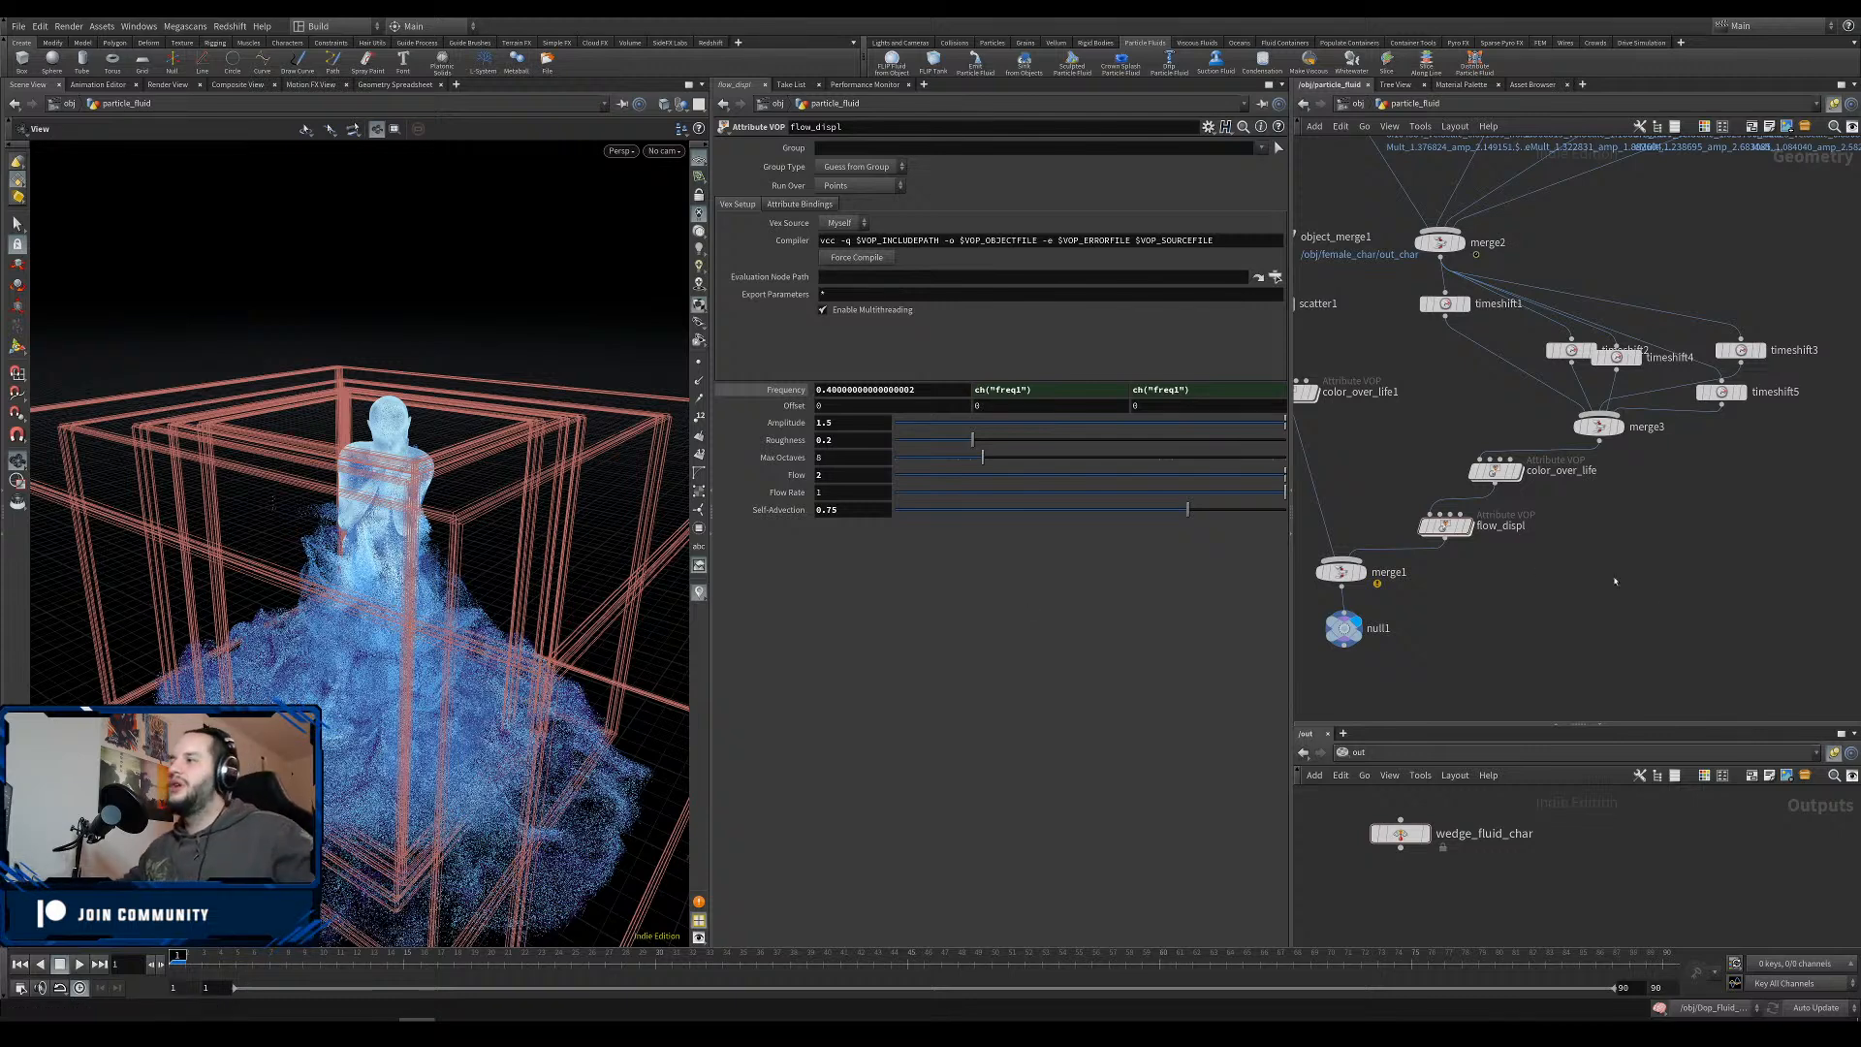
# Return to the object level and examine the displaced particle fluid from several angles and distances.
pyautogui.press('u')
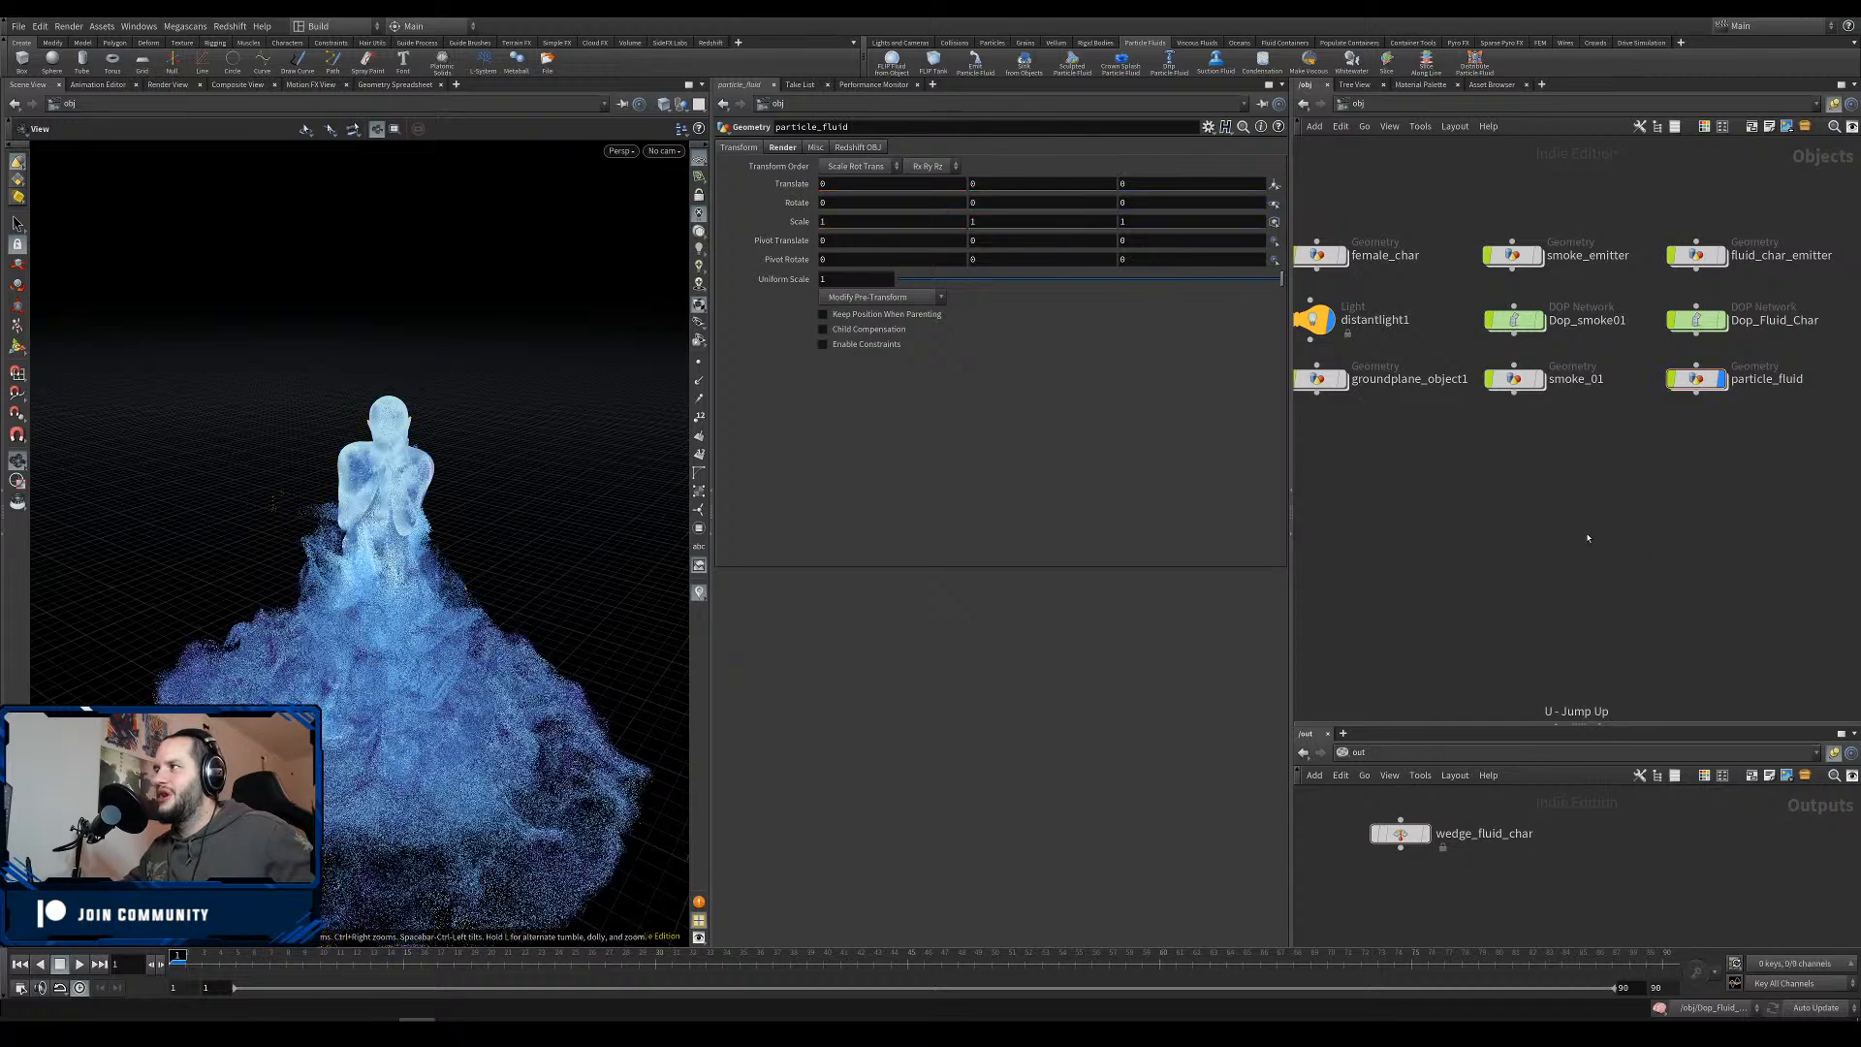
pyautogui.moveTo(539, 716); pyautogui.dragTo(421, 629)
pyautogui.moveTo(420, 629); pyautogui.dragTo(341, 676, button='middle')
pyautogui.moveTo(341, 675); pyautogui.dragTo(341, 737, button='right')
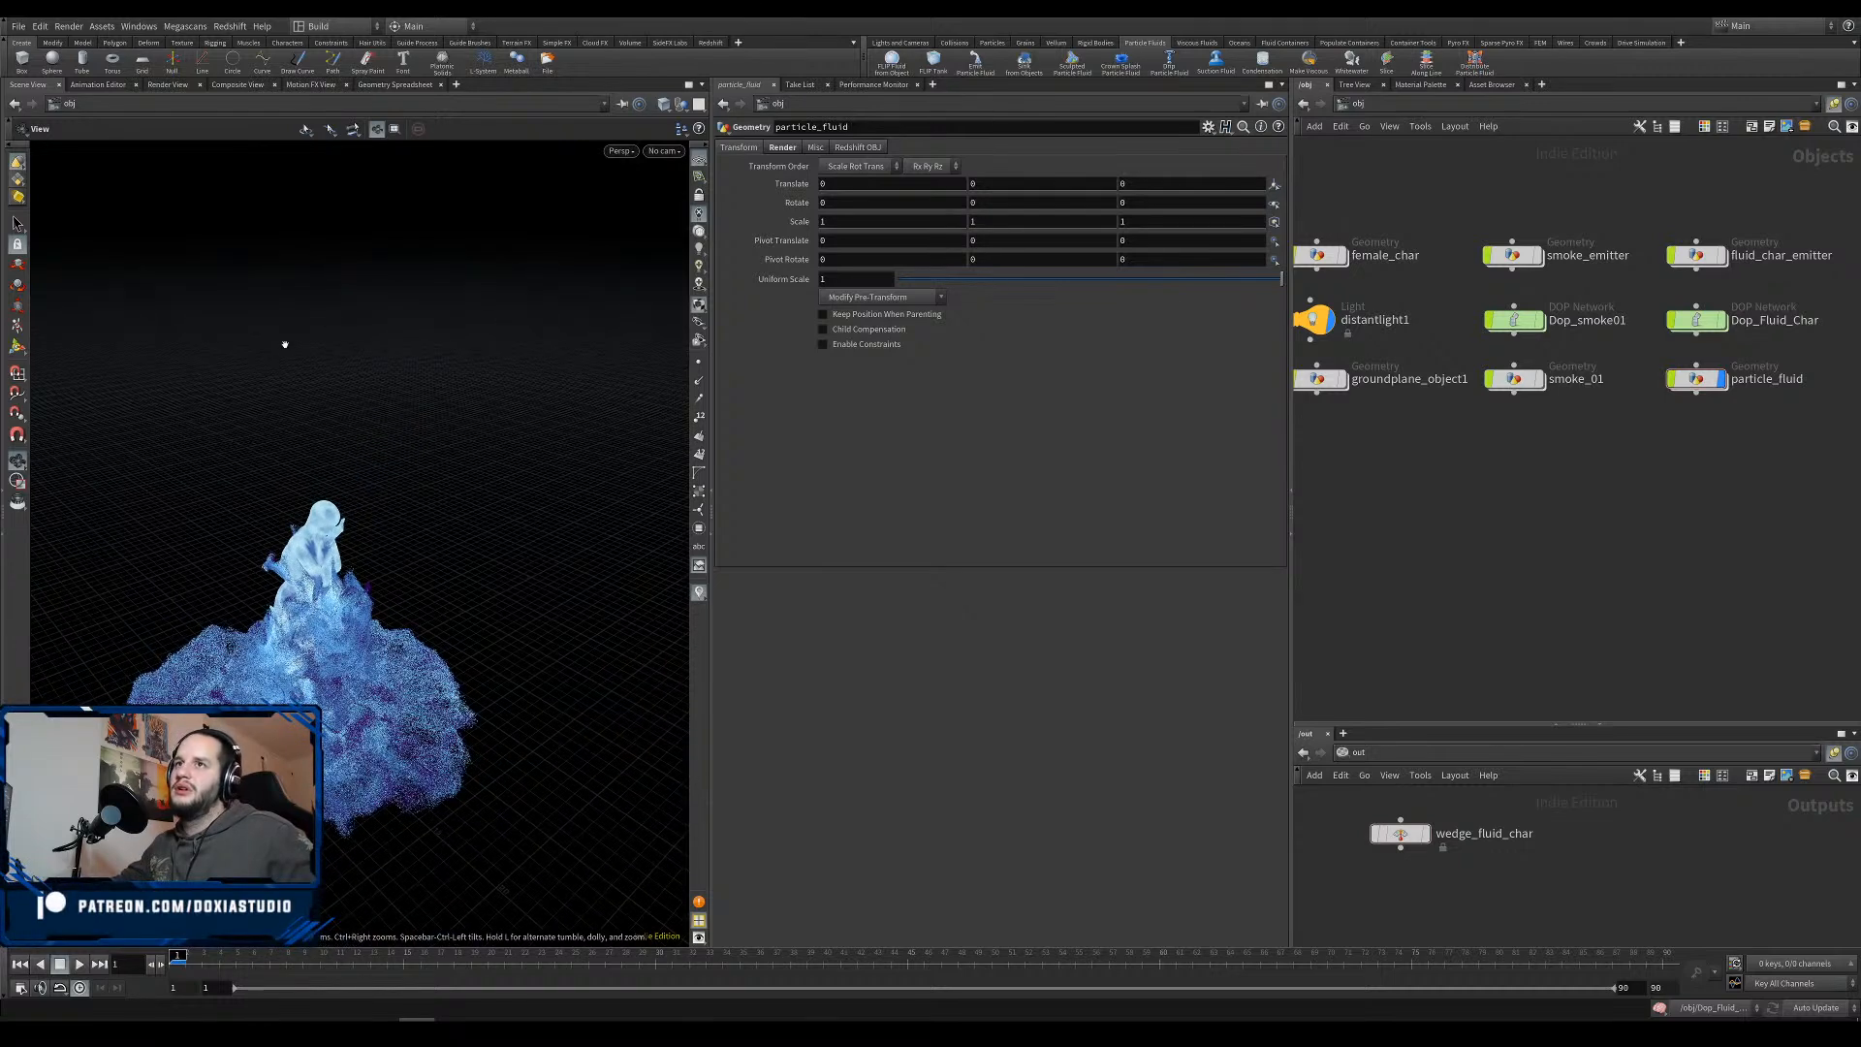
pyautogui.moveTo(216, 445); pyautogui.dragTo(216, 536, button='right')
pyautogui.moveTo(216, 535); pyautogui.dragTo(113, 549)
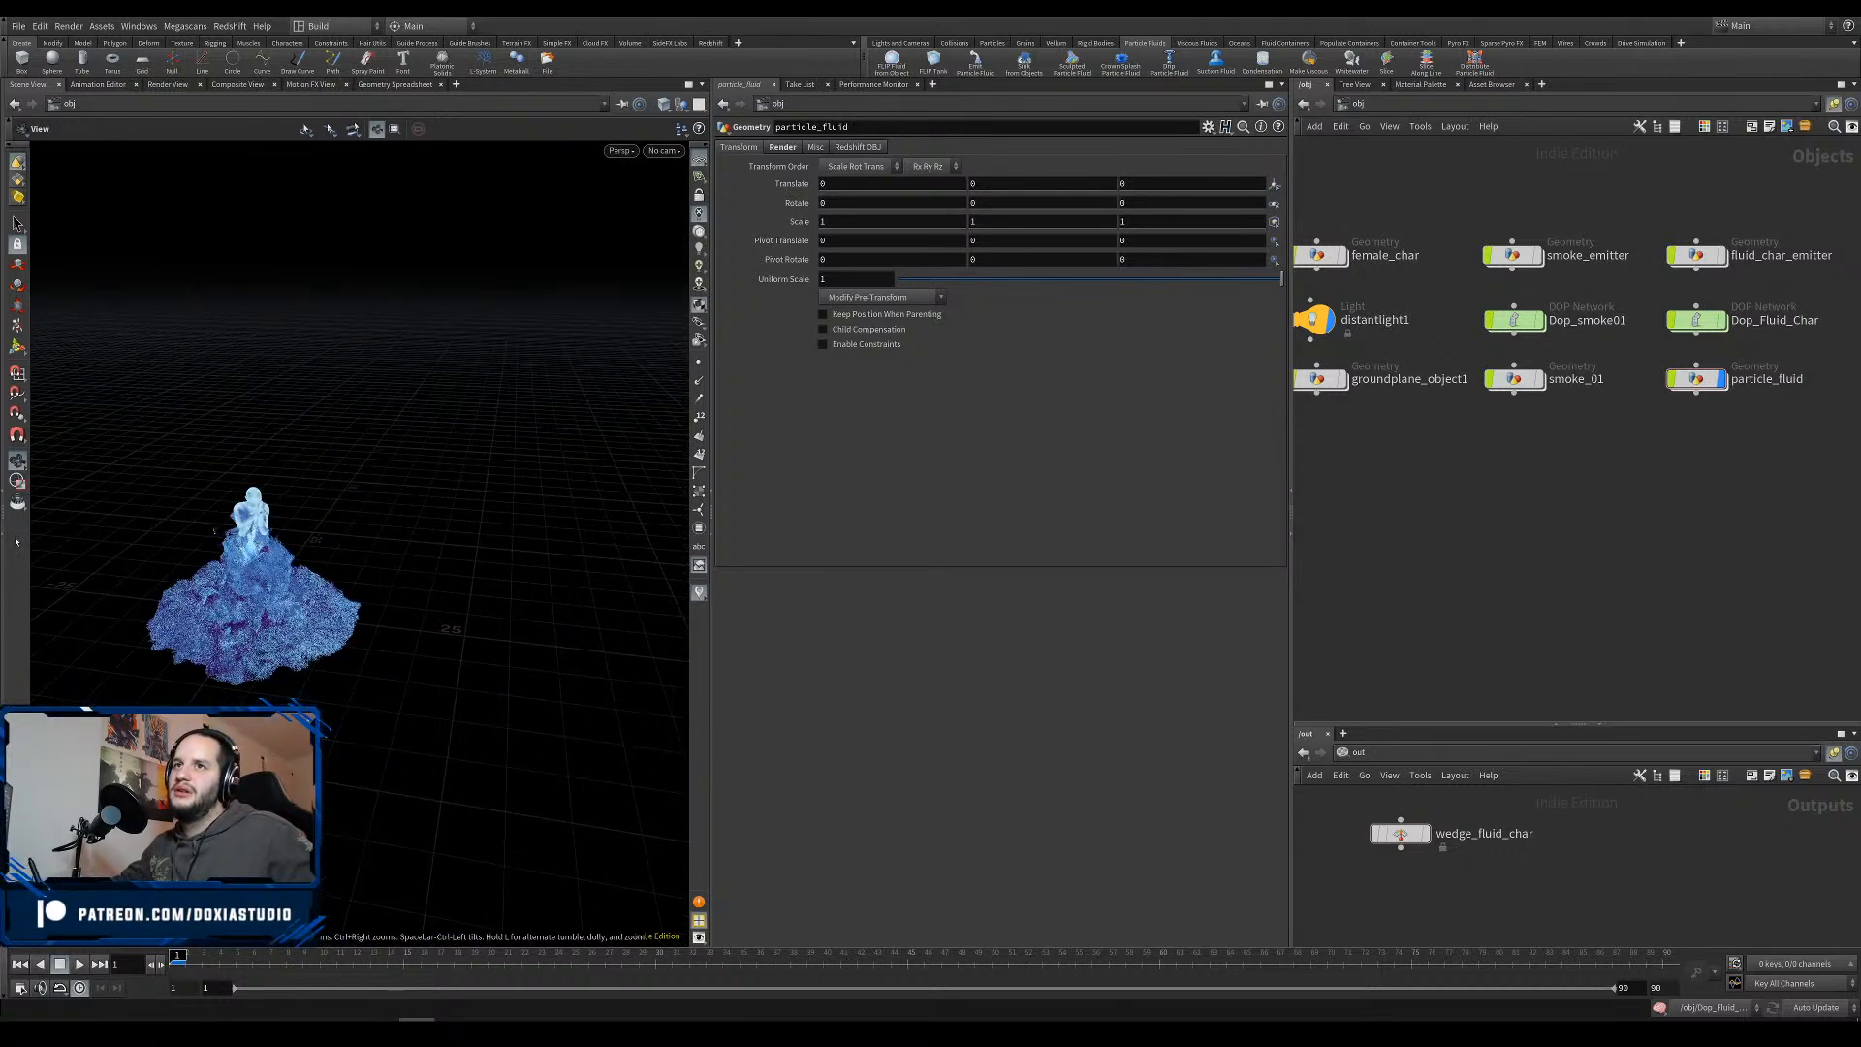
pyautogui.moveTo(230, 470); pyautogui.dragTo(145, 550)
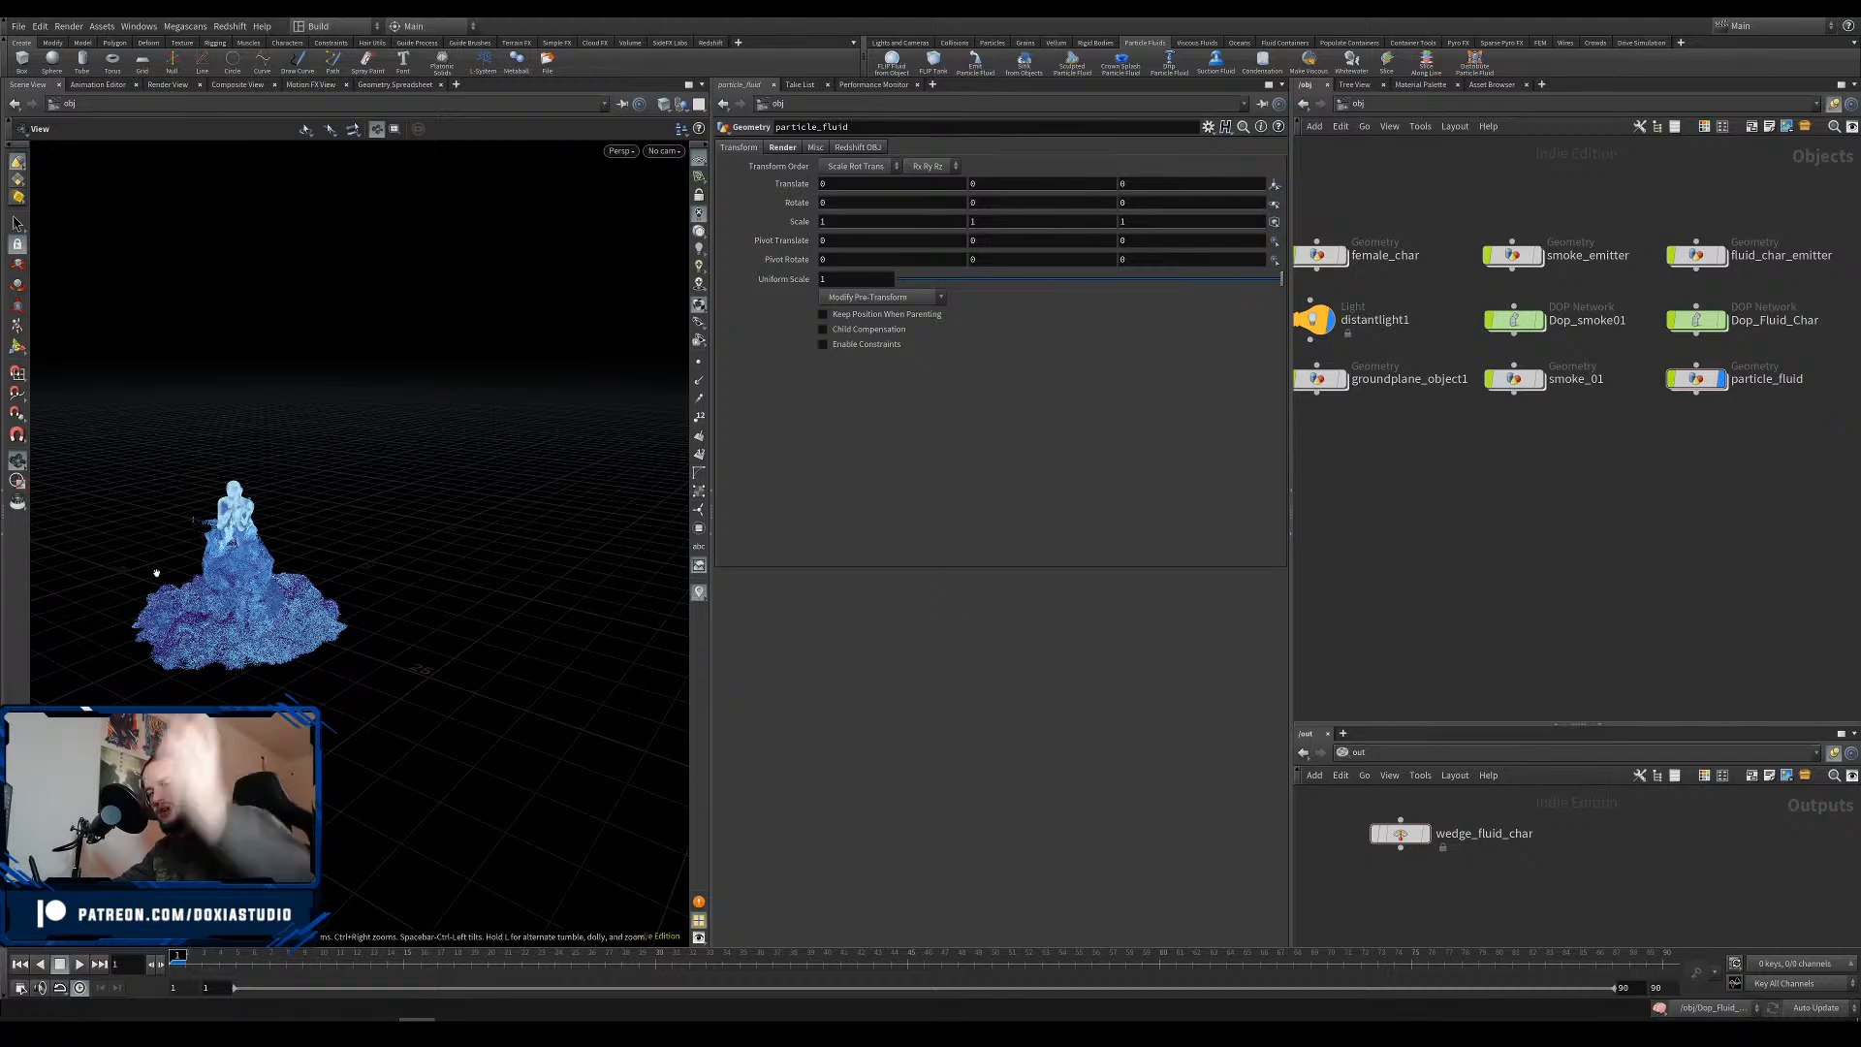
pyautogui.moveTo(267, 641); pyautogui.dragTo(381, 686, button='middle')
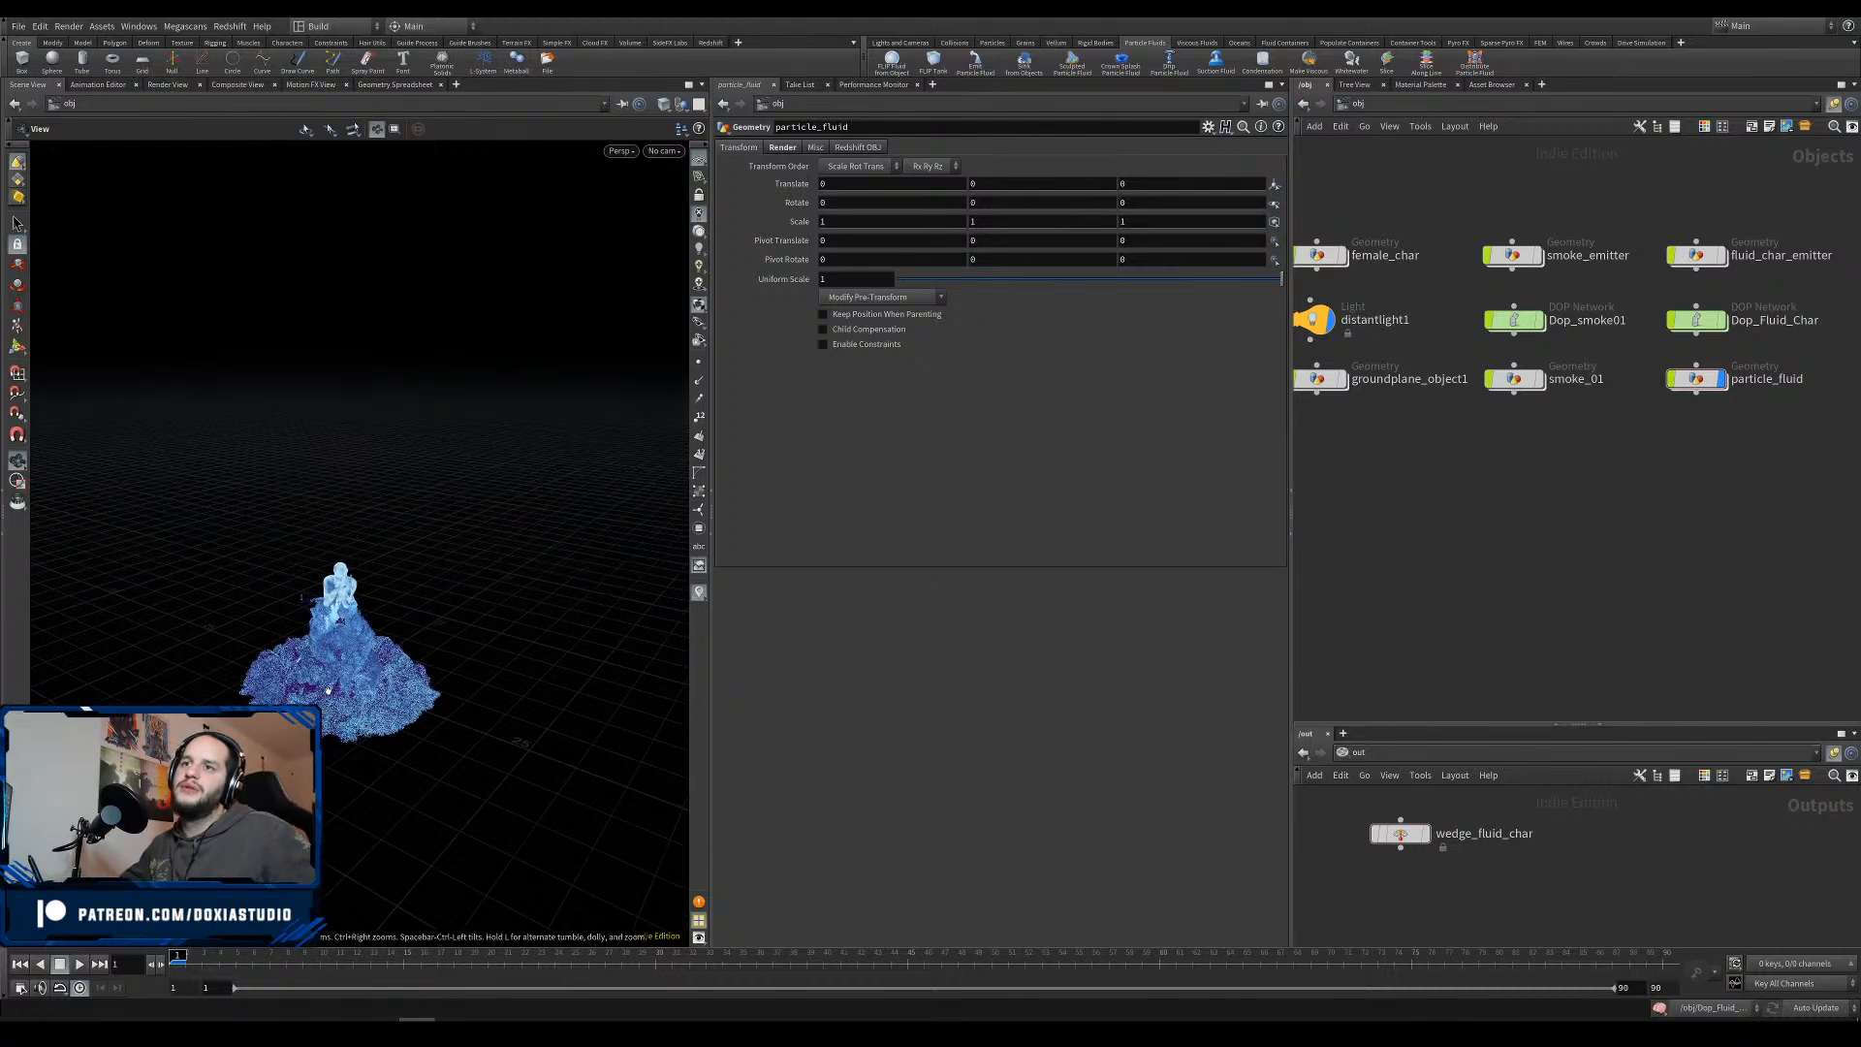
pyautogui.moveTo(381, 687); pyautogui.dragTo(565, 594, button='right')
pyautogui.moveTo(565, 594); pyautogui.dragTo(322, 613)
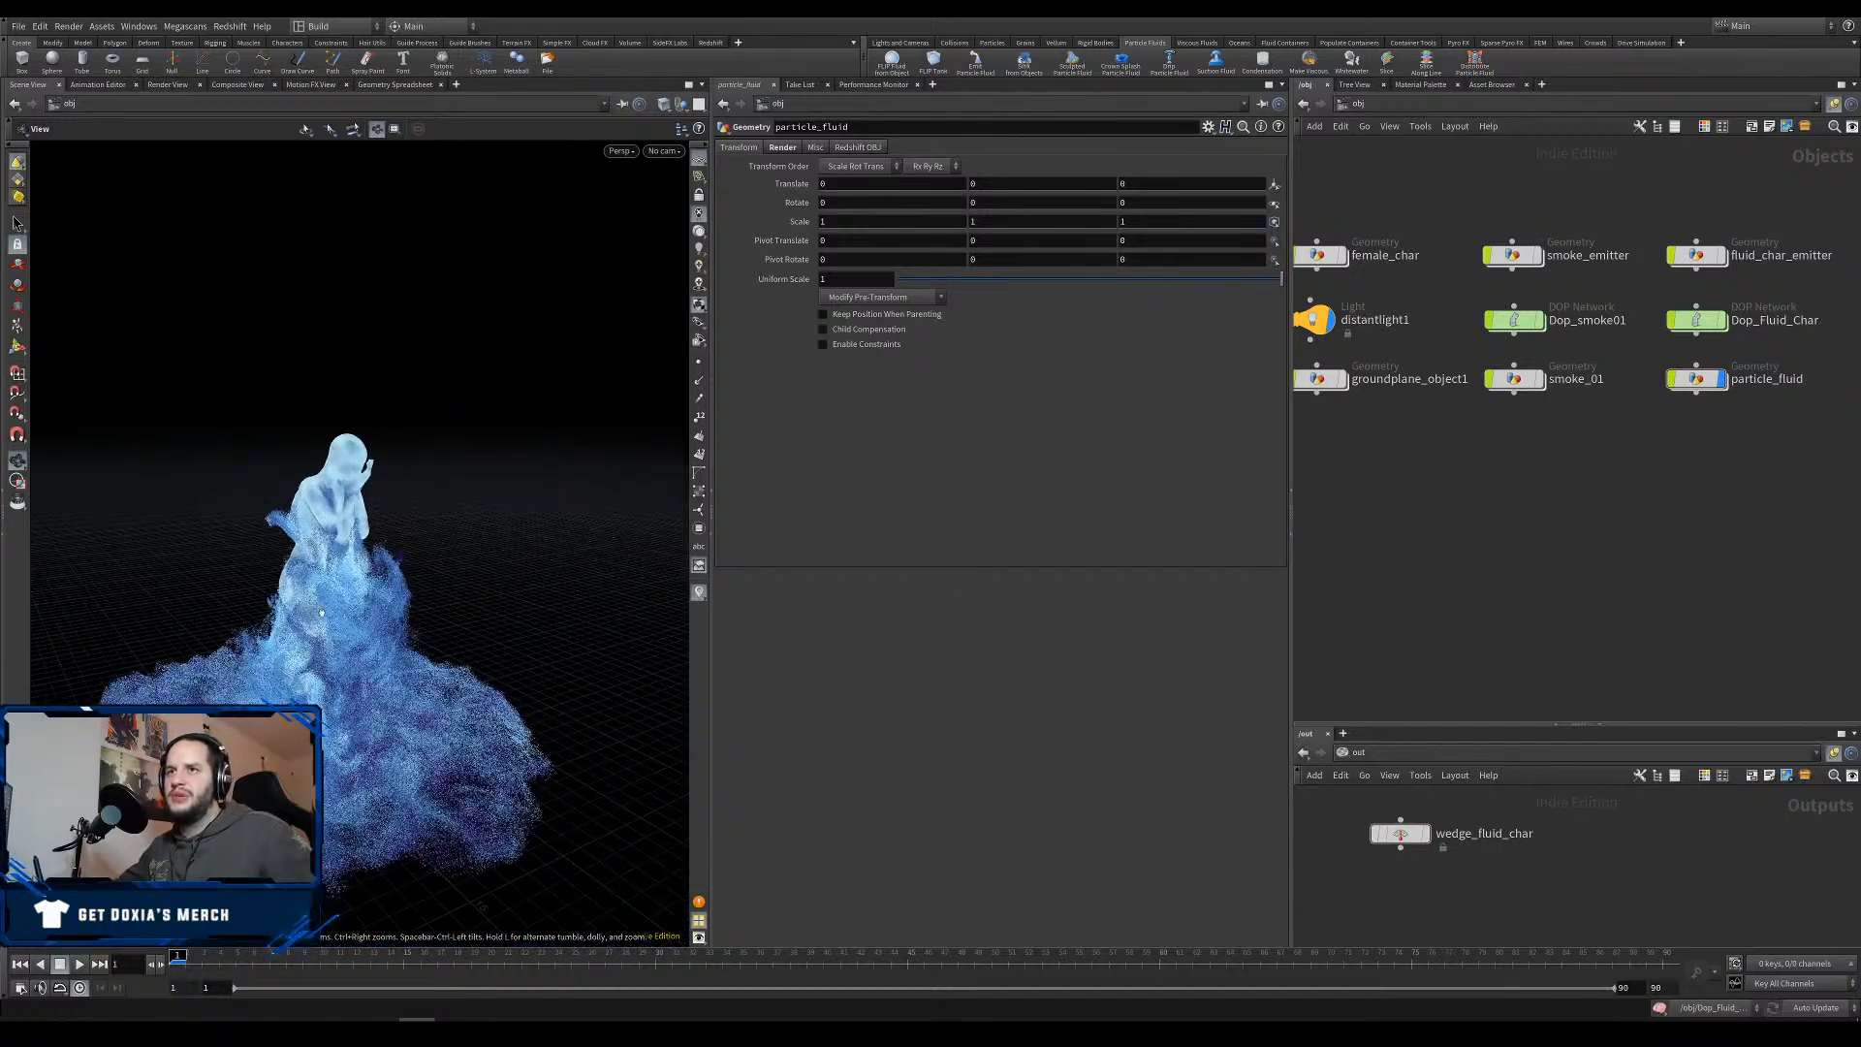
pyautogui.moveTo(423, 584); pyautogui.dragTo(349, 582)
# Set the Number of Samples on the wedge_fluid_char node to 20 and save the scene.
pyautogui.hotkey('ctrl', 's')
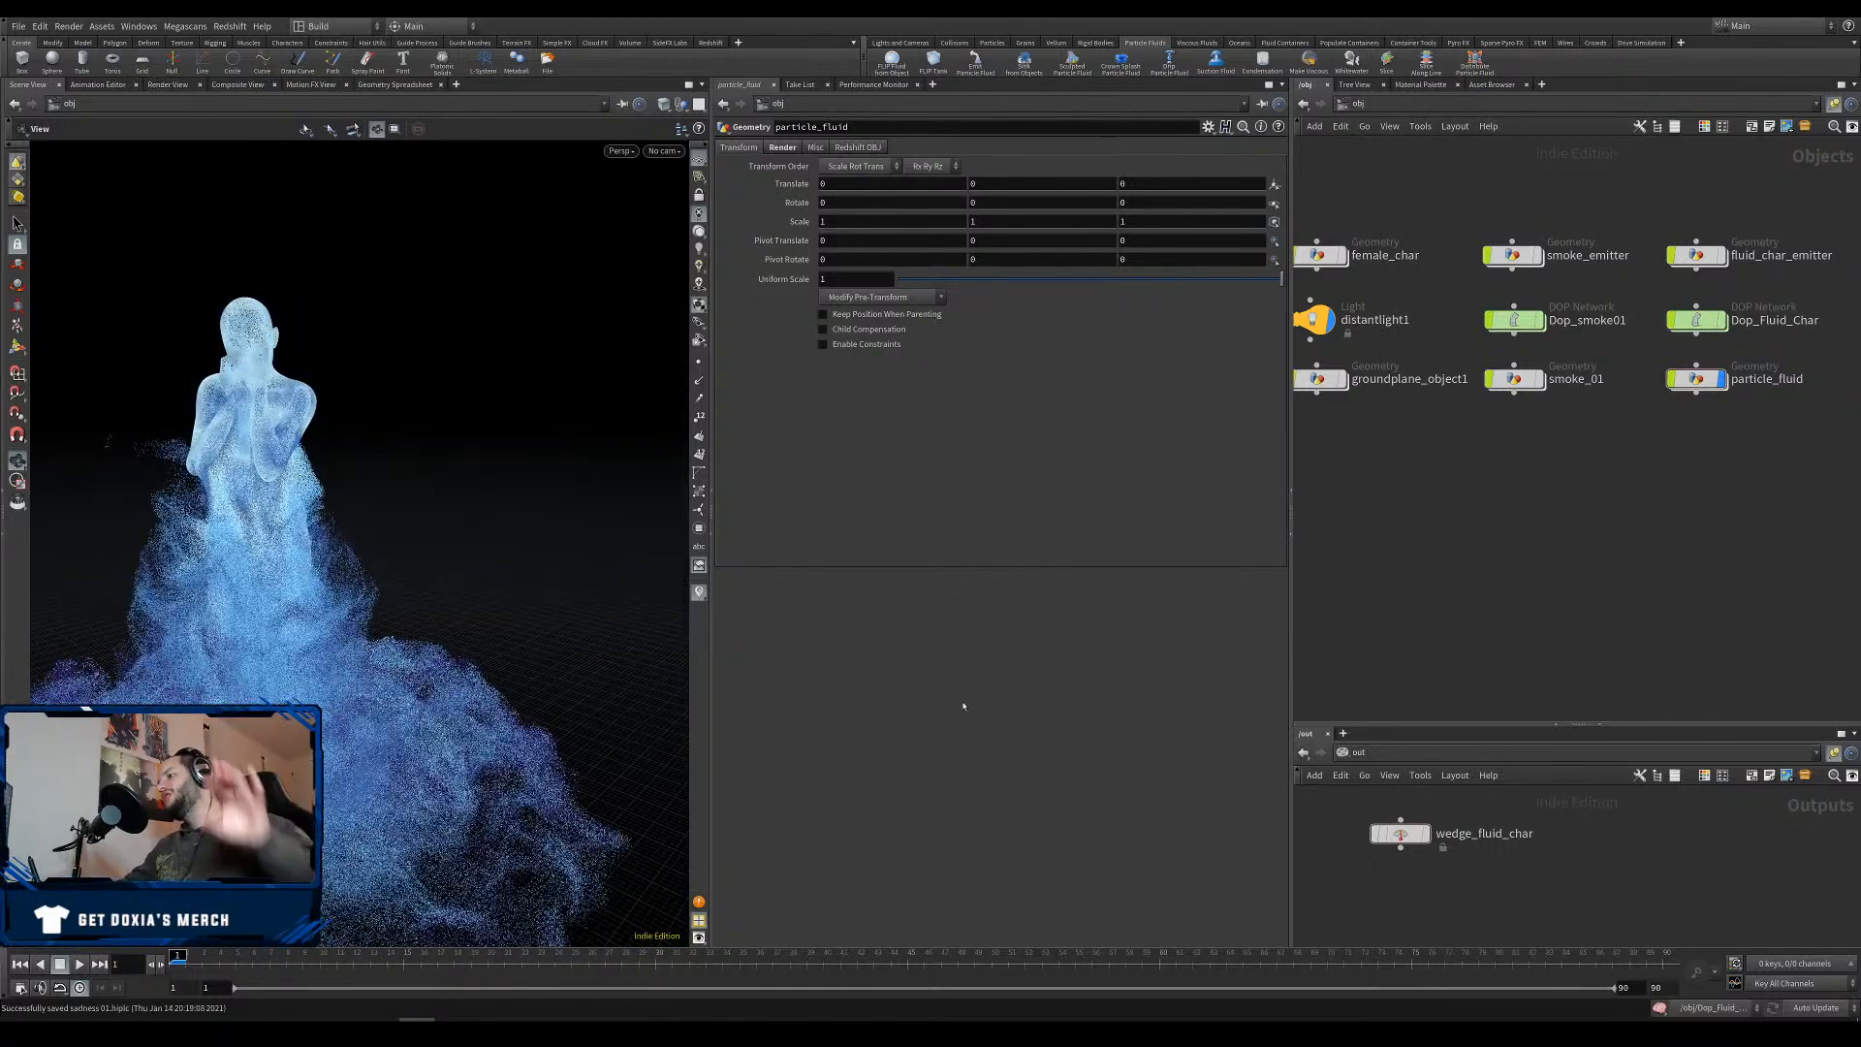
pyautogui.click(1400, 833)
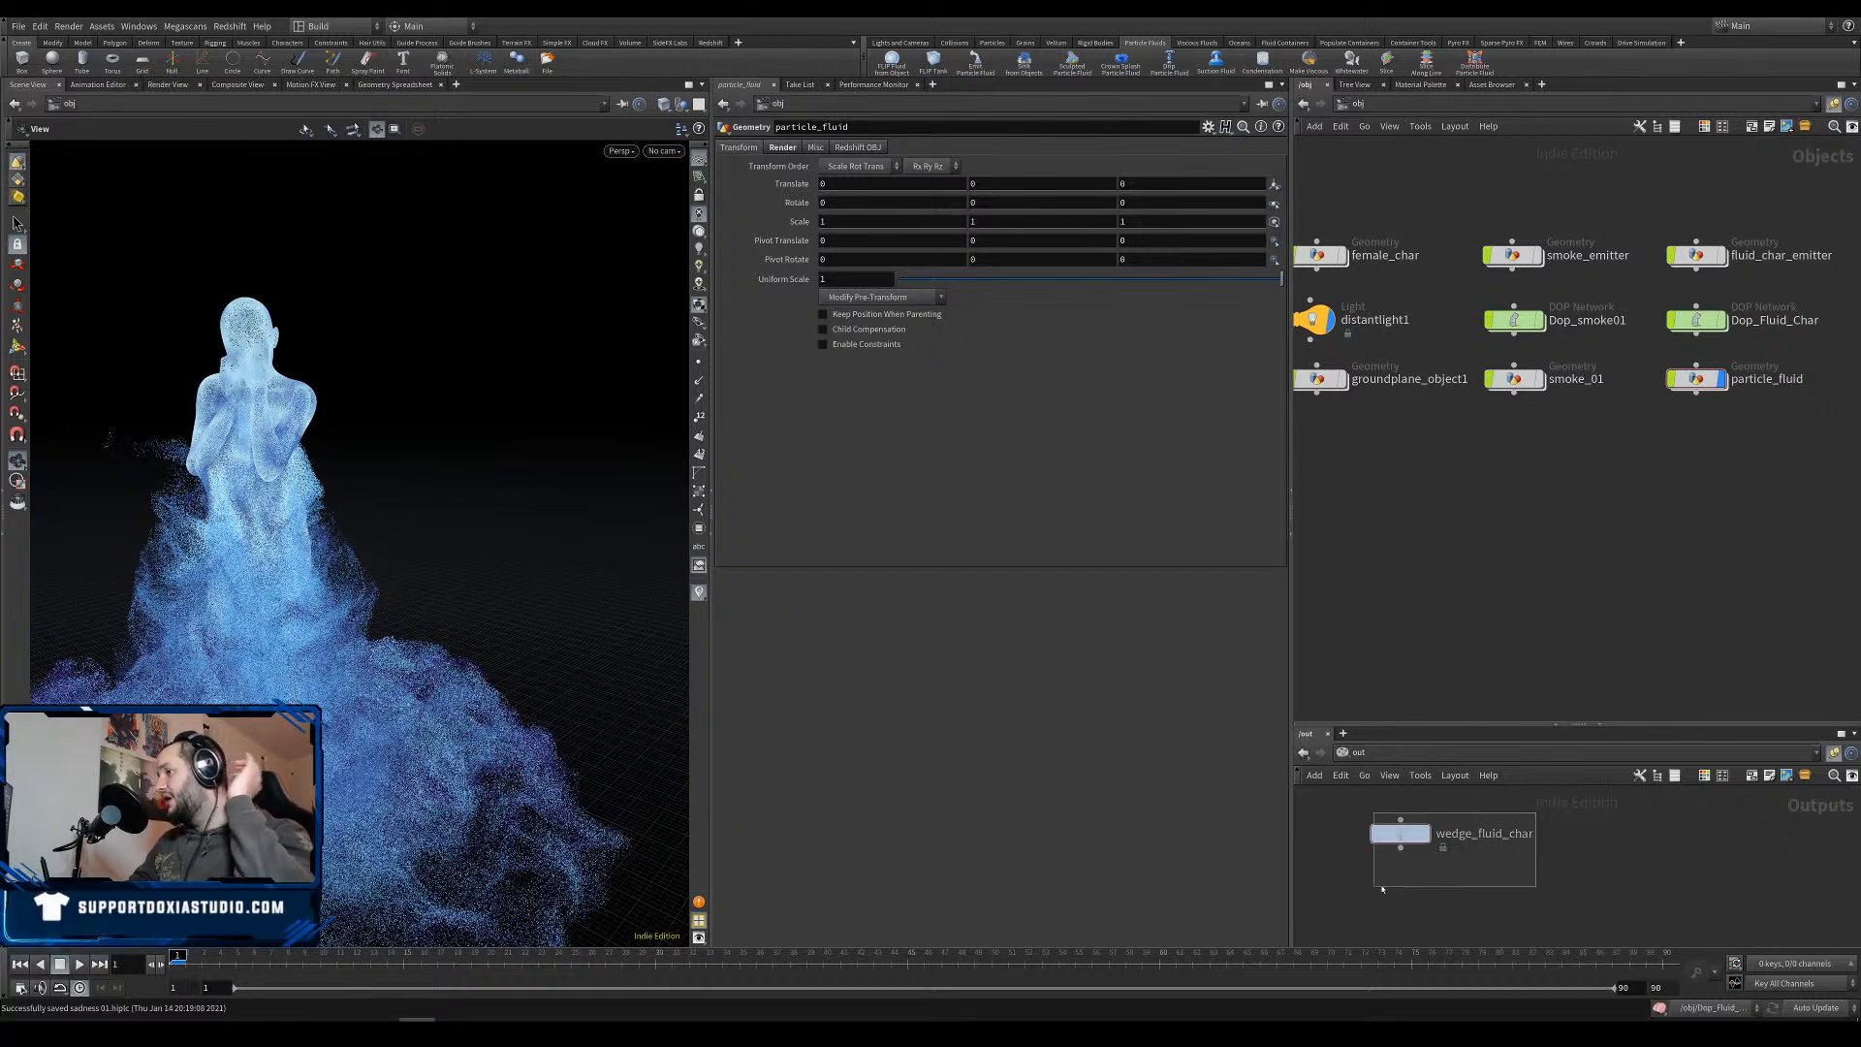
pyautogui.doubleClick(853, 302)
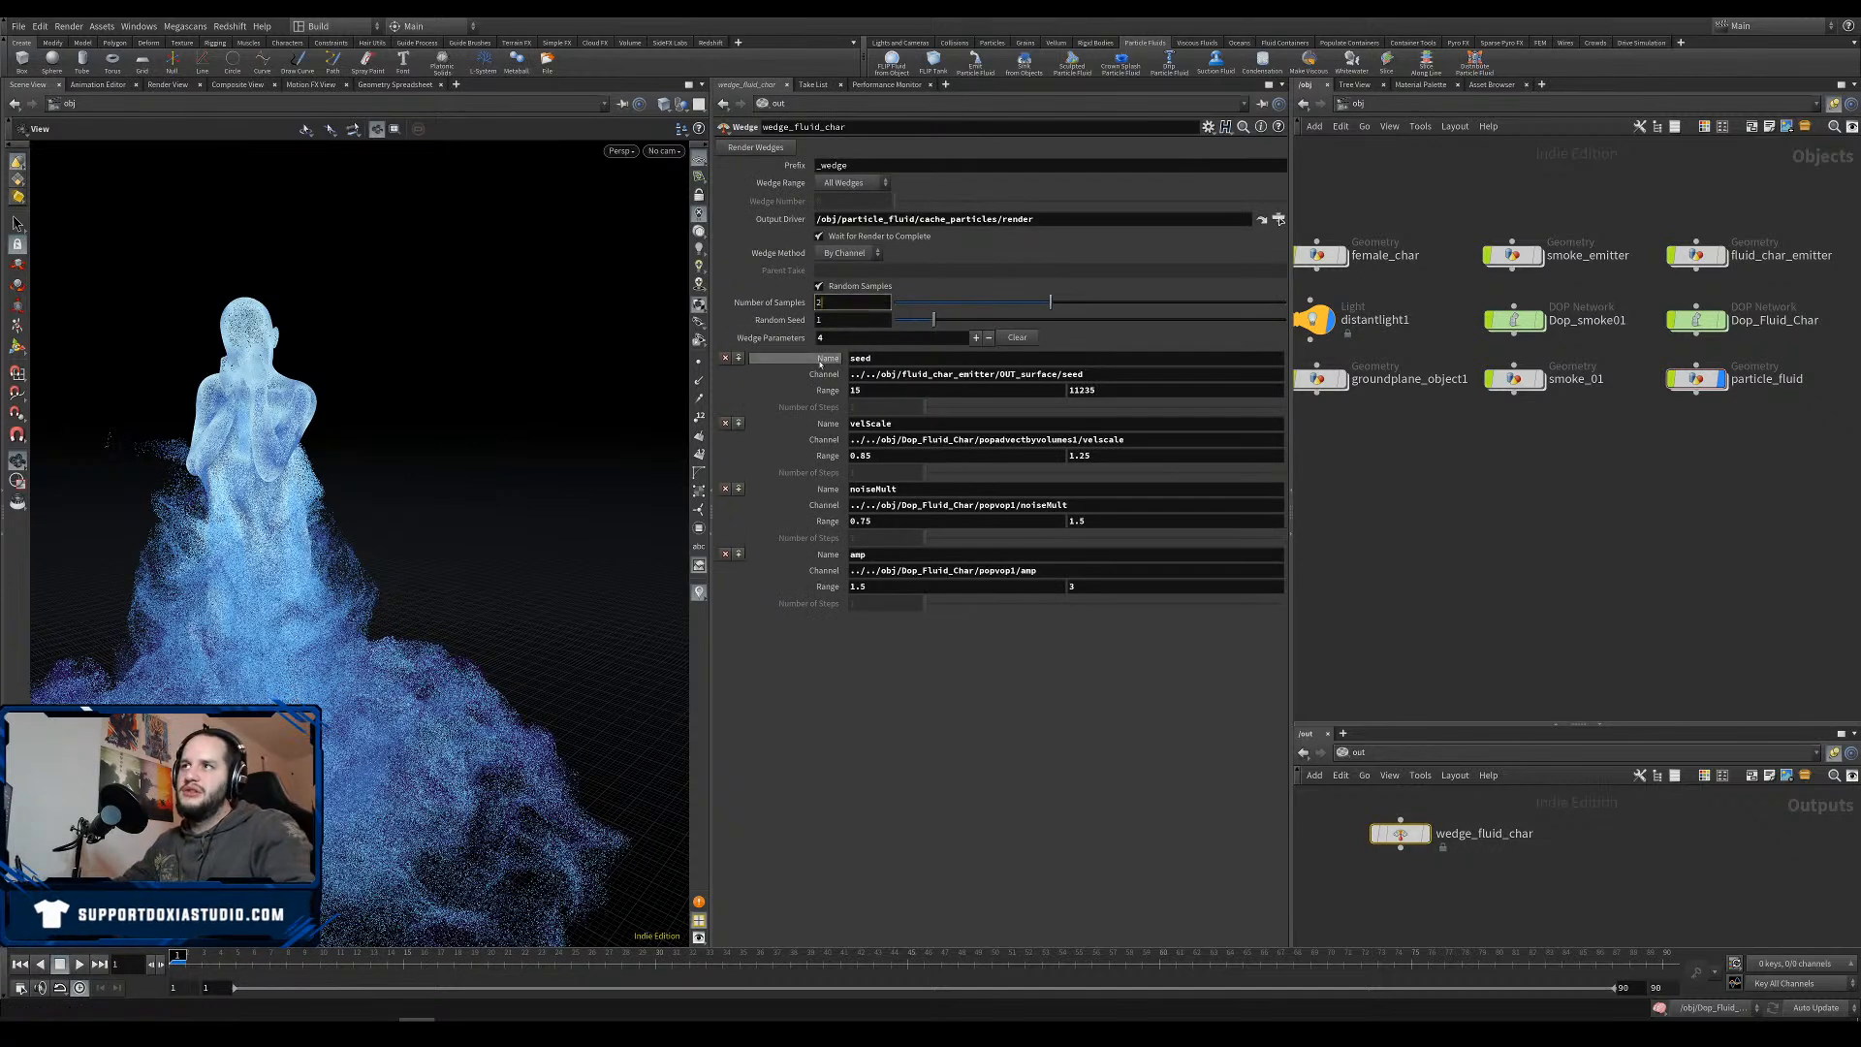
pyautogui.write('20')
pyautogui.press('Return')
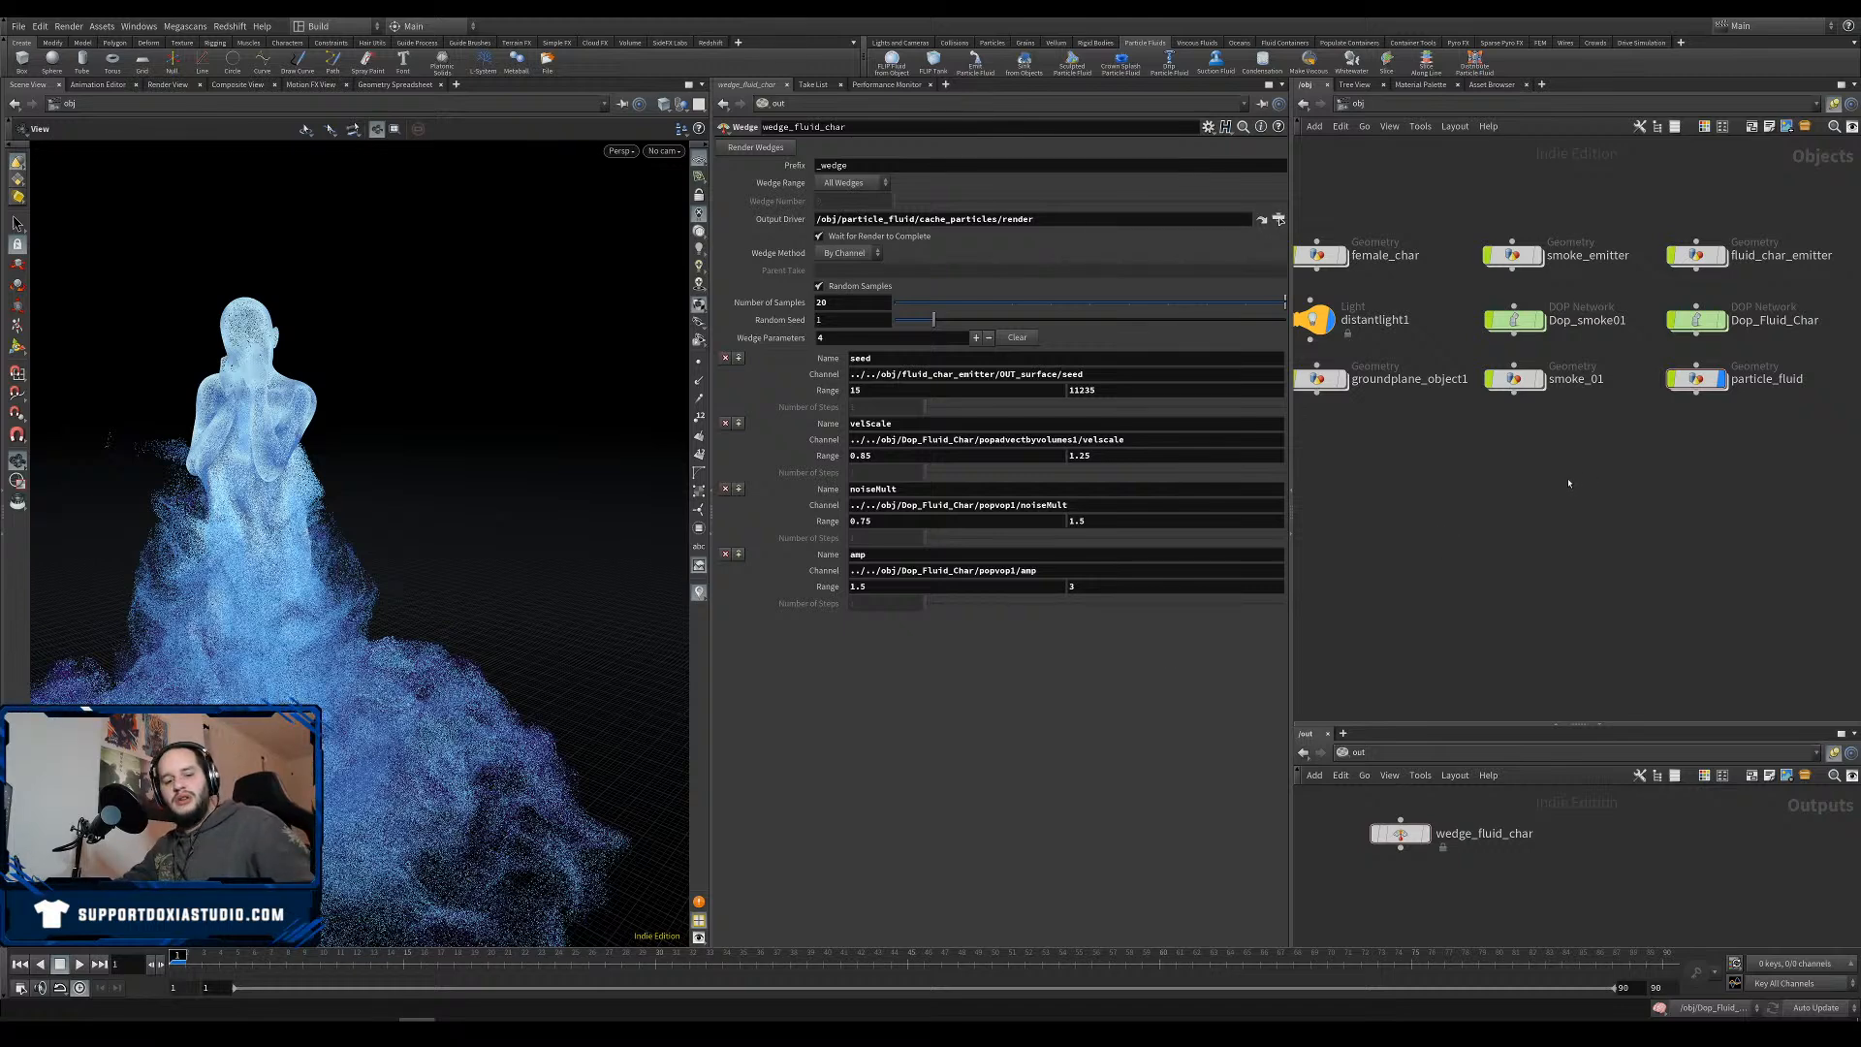
pyautogui.hotkey('ctrl', 's')
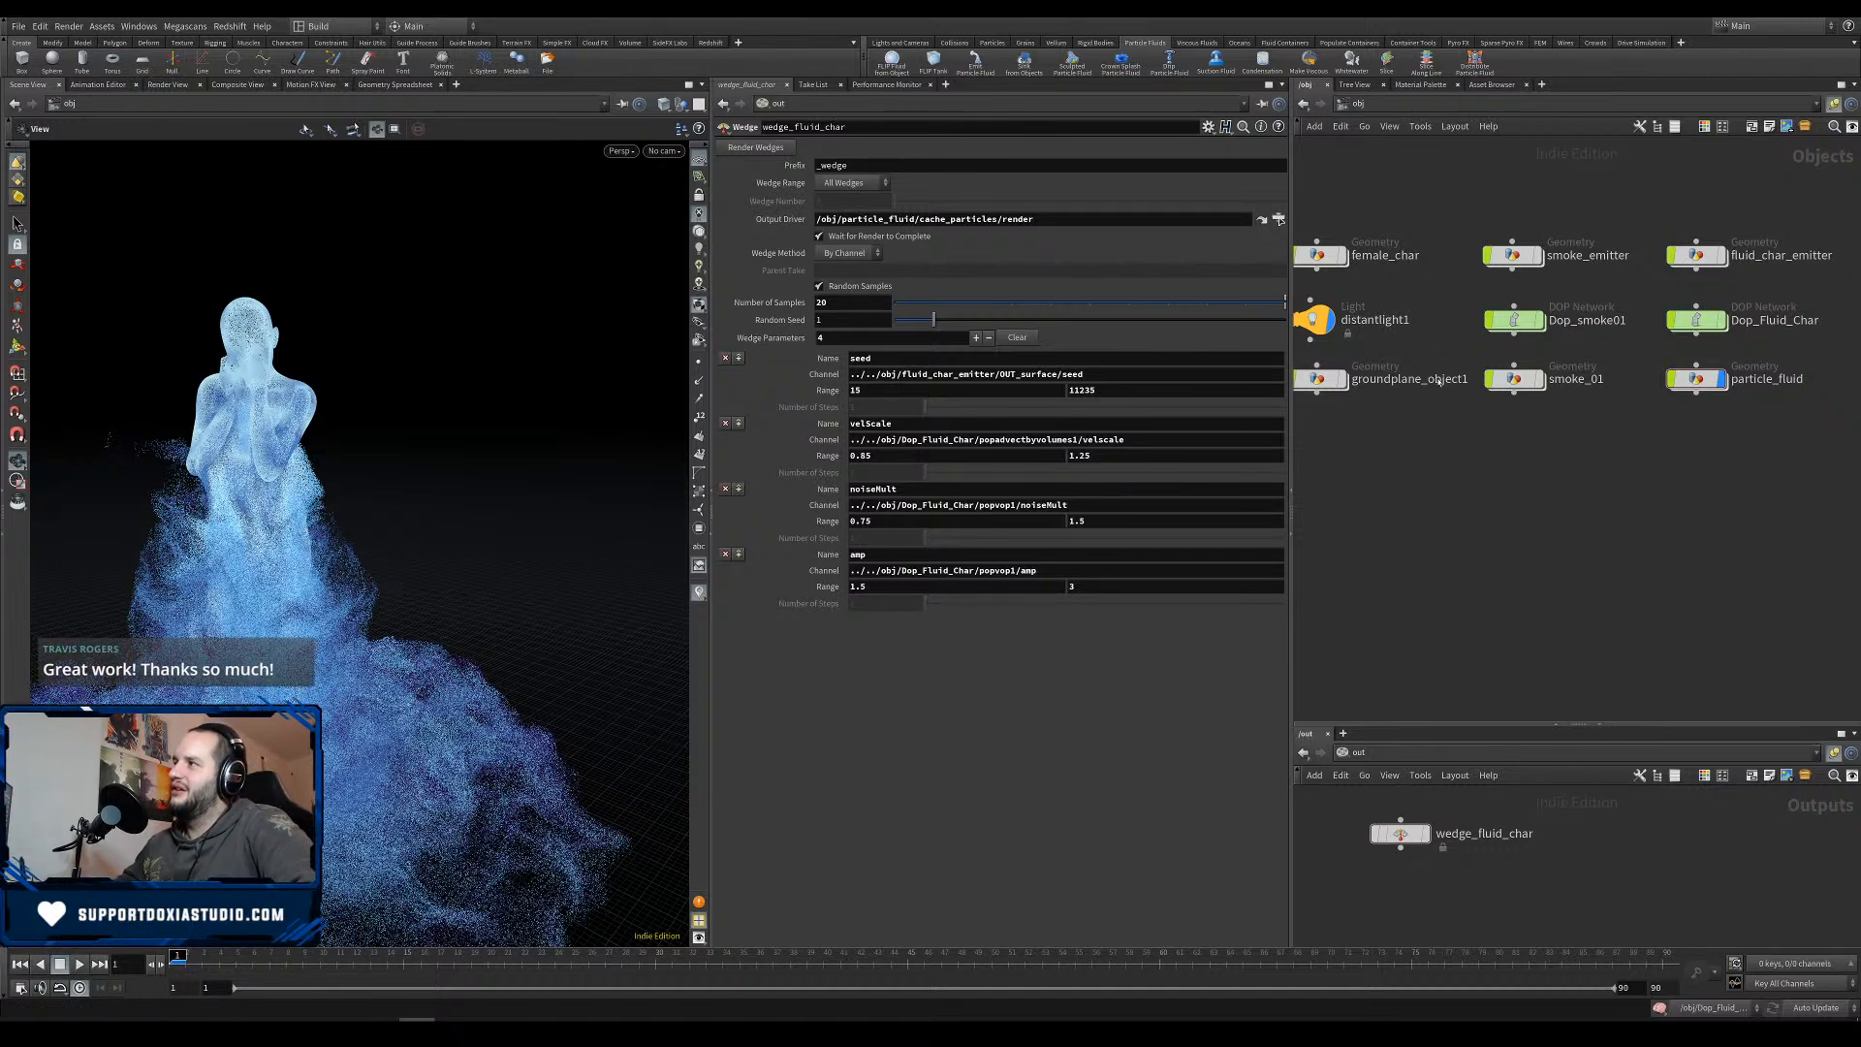
pyautogui.scroll(-4, 1424, 532)
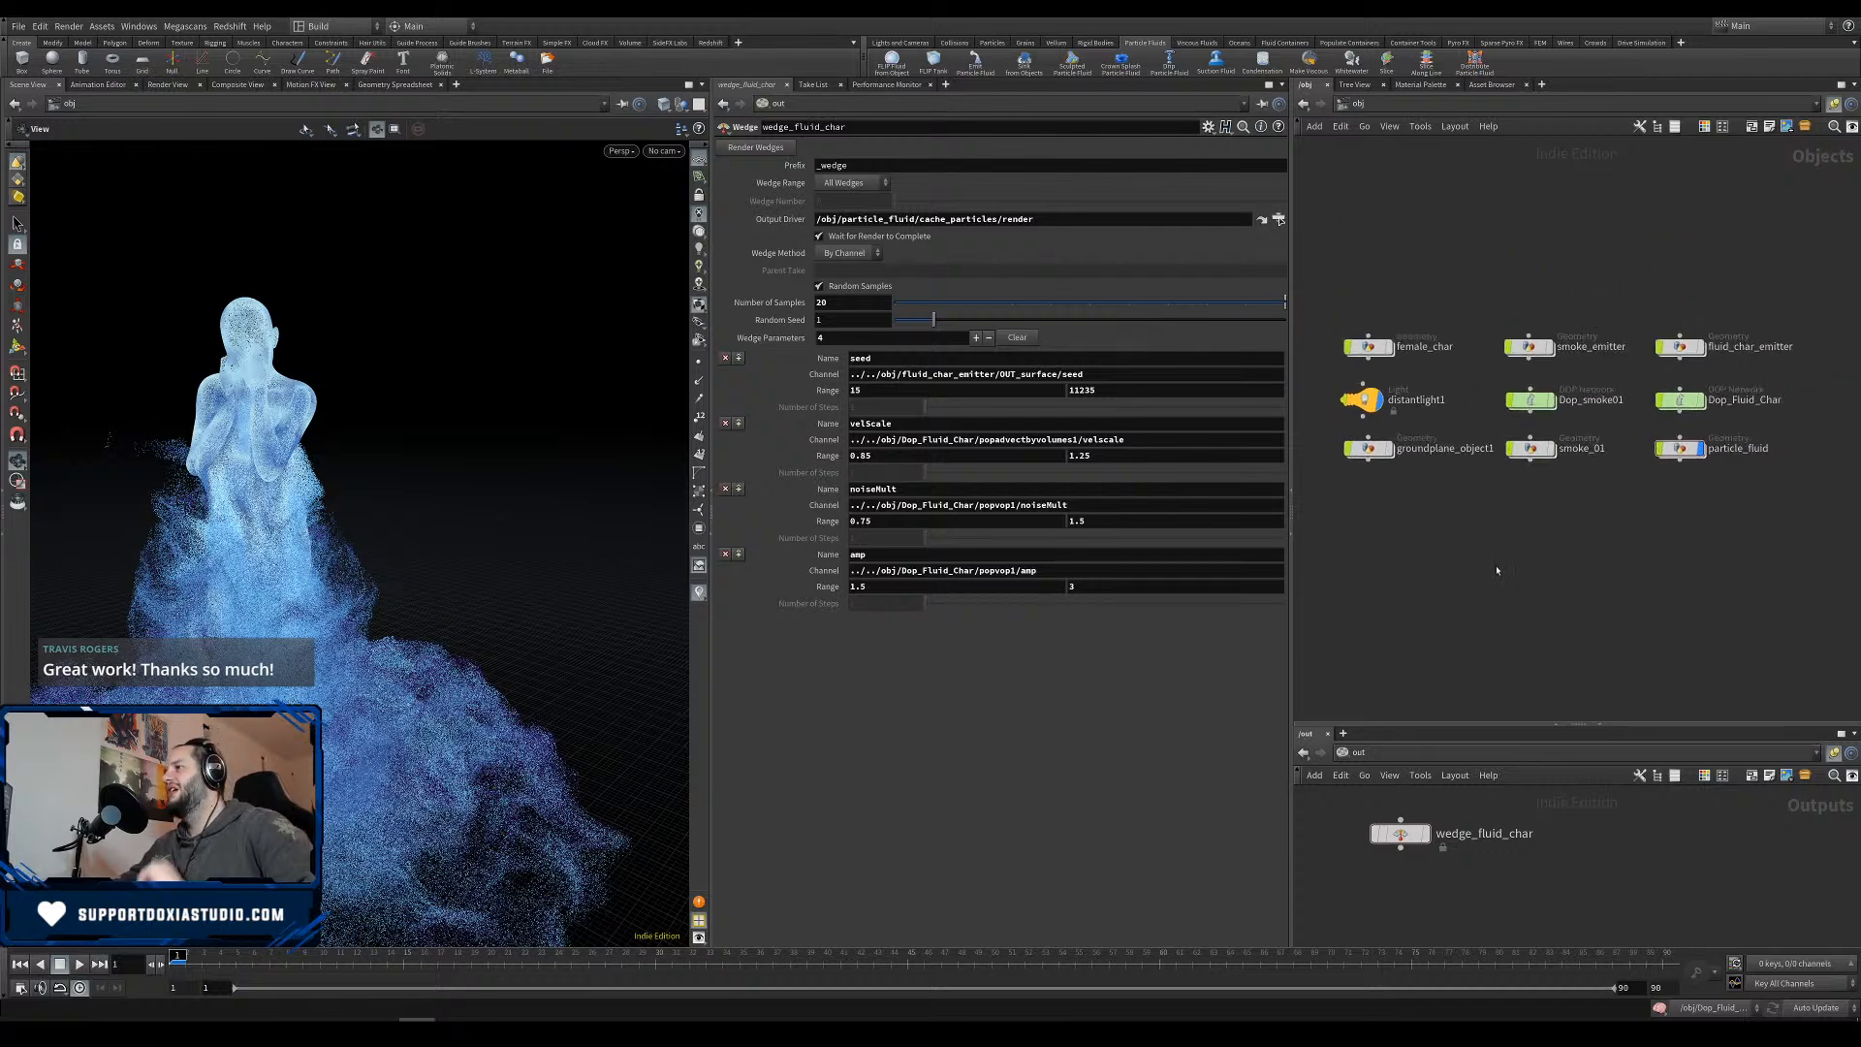